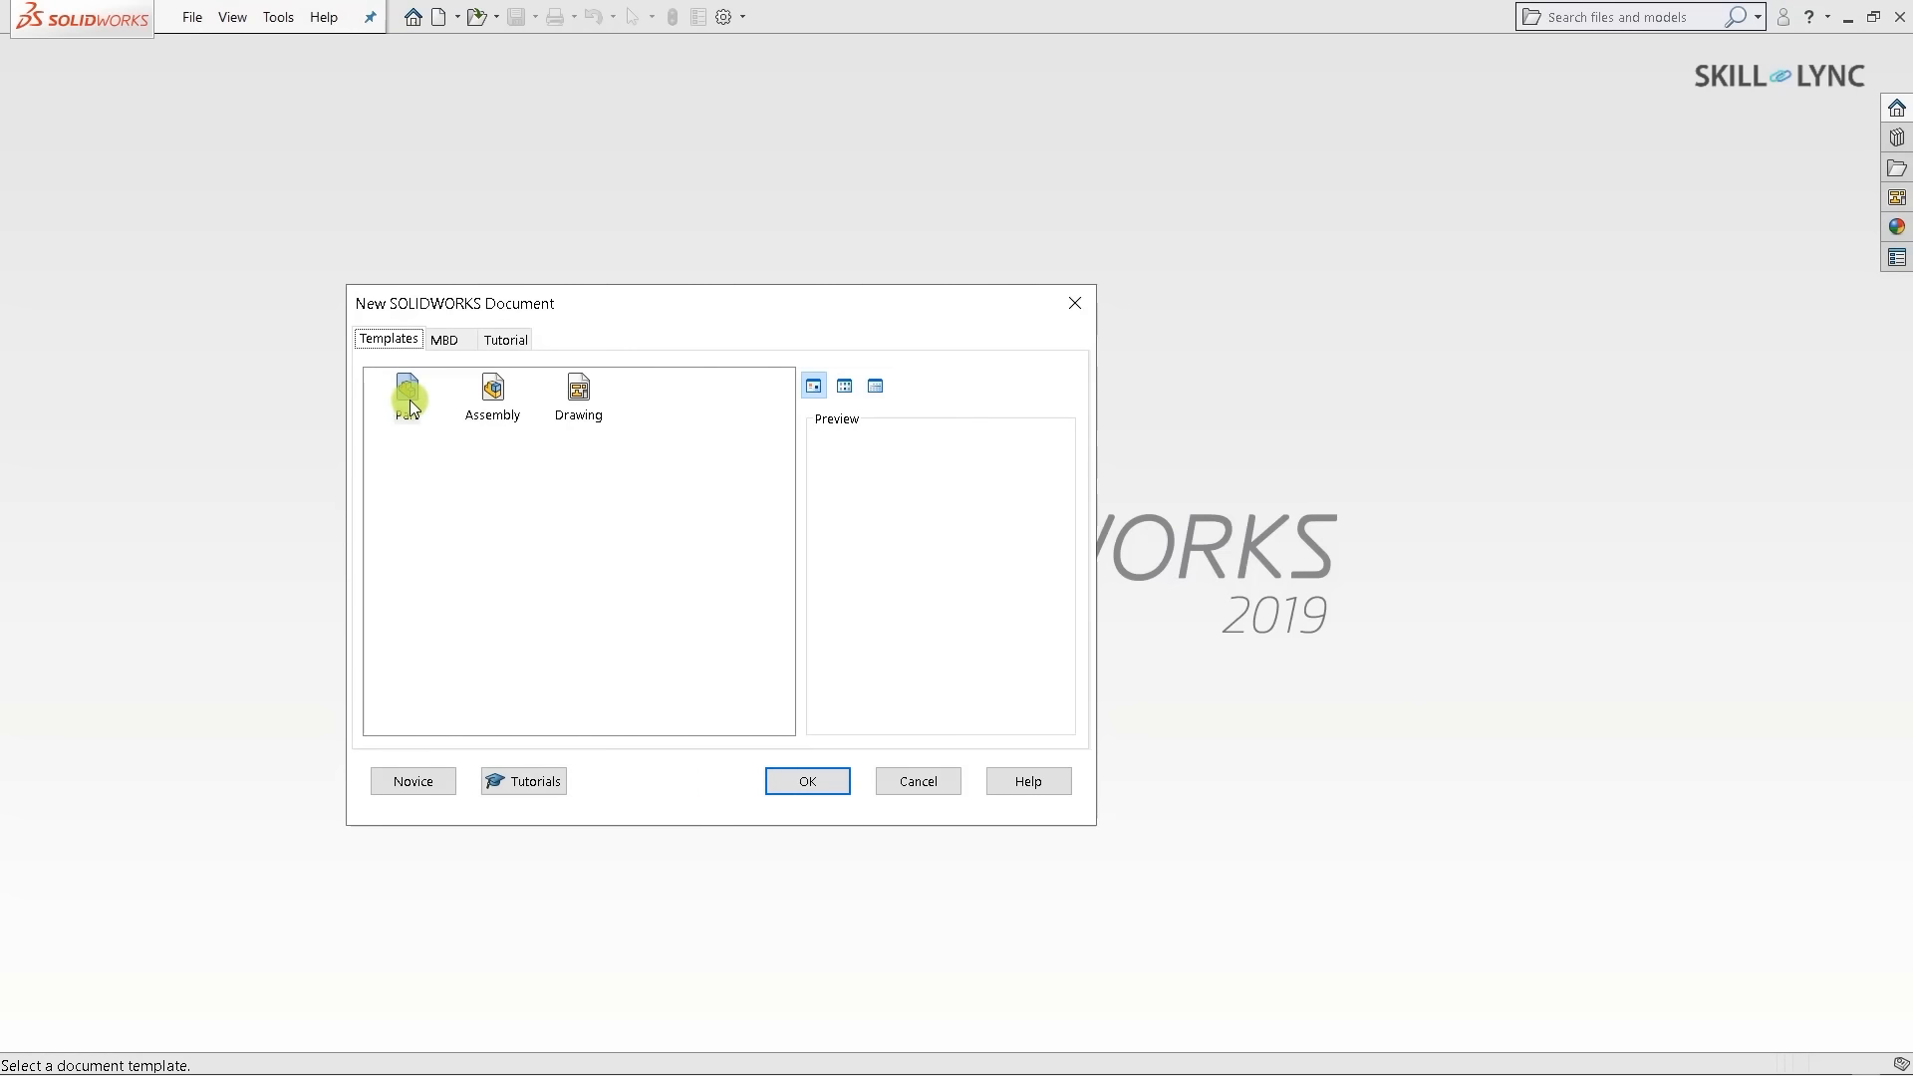
- Cancel the new document and open handle.SLDPRT from Work Stuff > Handle
{"action": "left_click", "coordinate": [407, 410]}
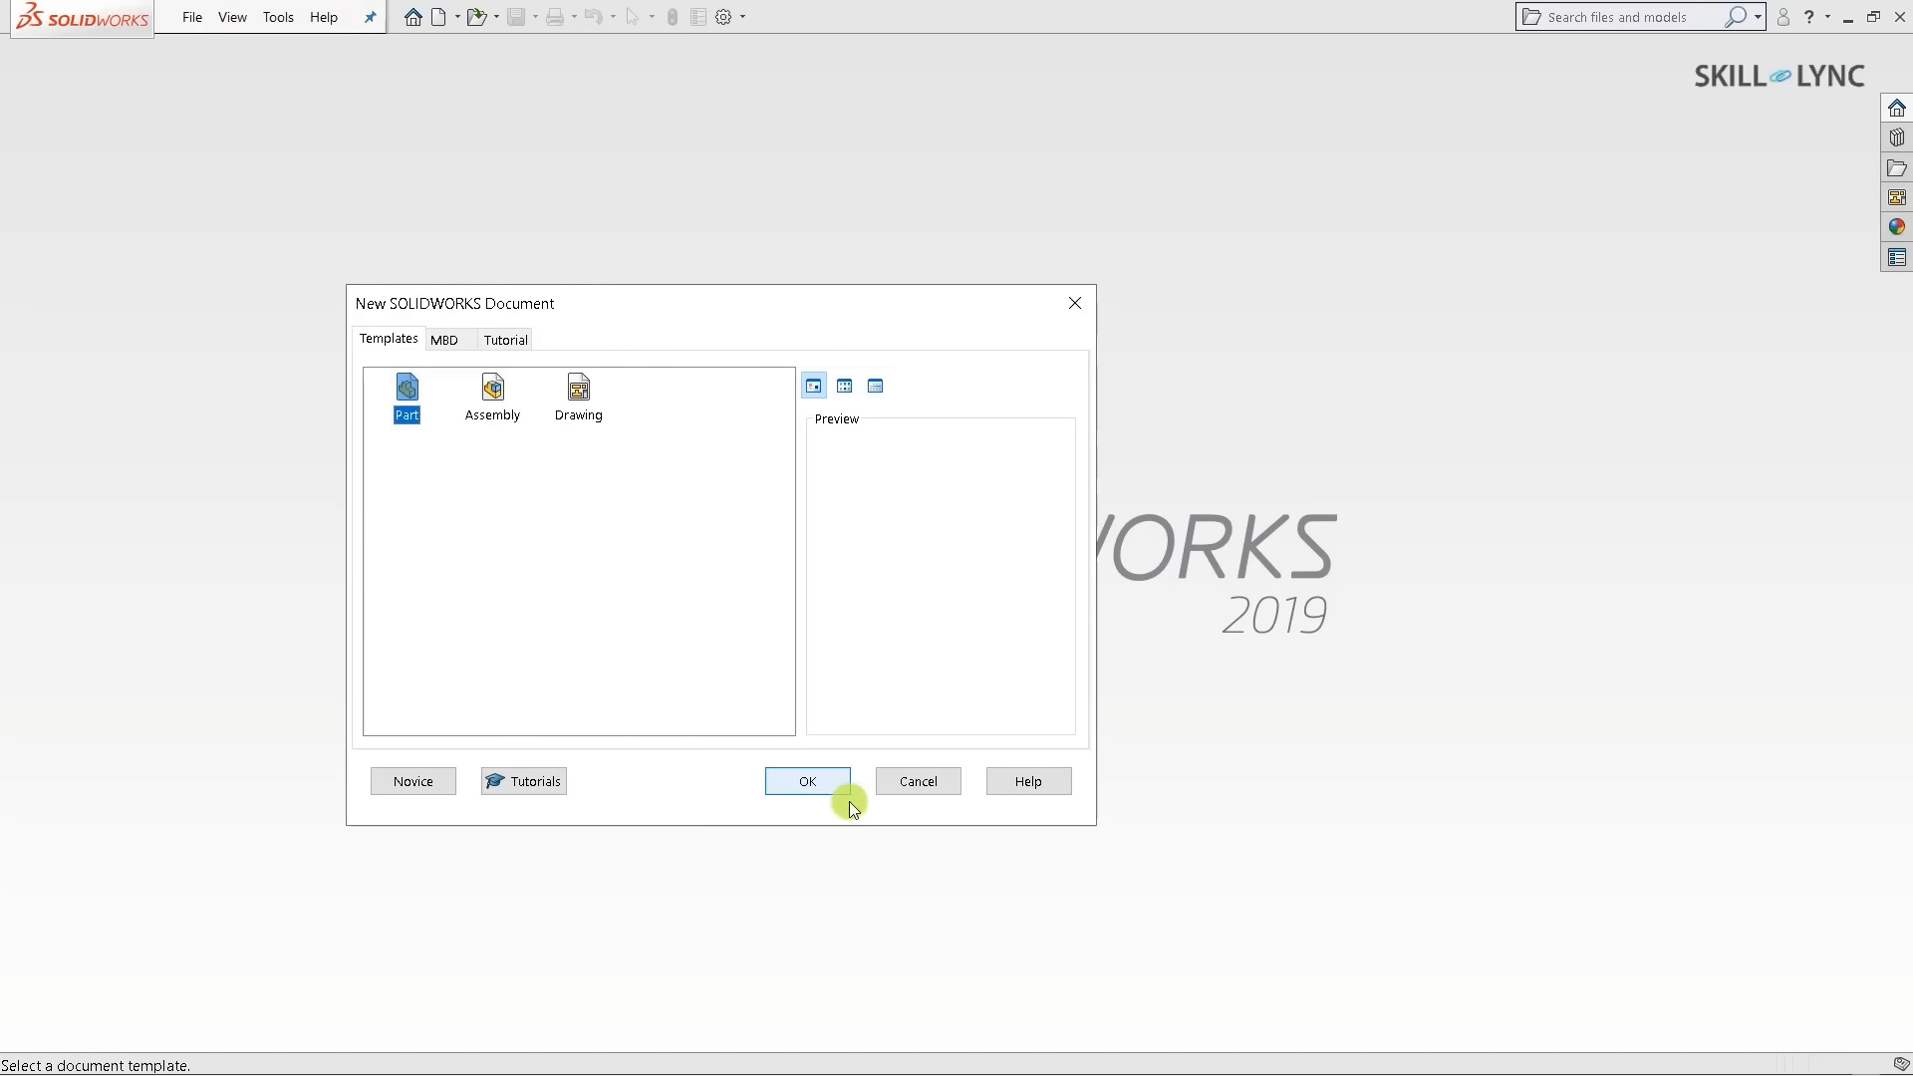
{"action": "left_click", "coordinate": [922, 785]}
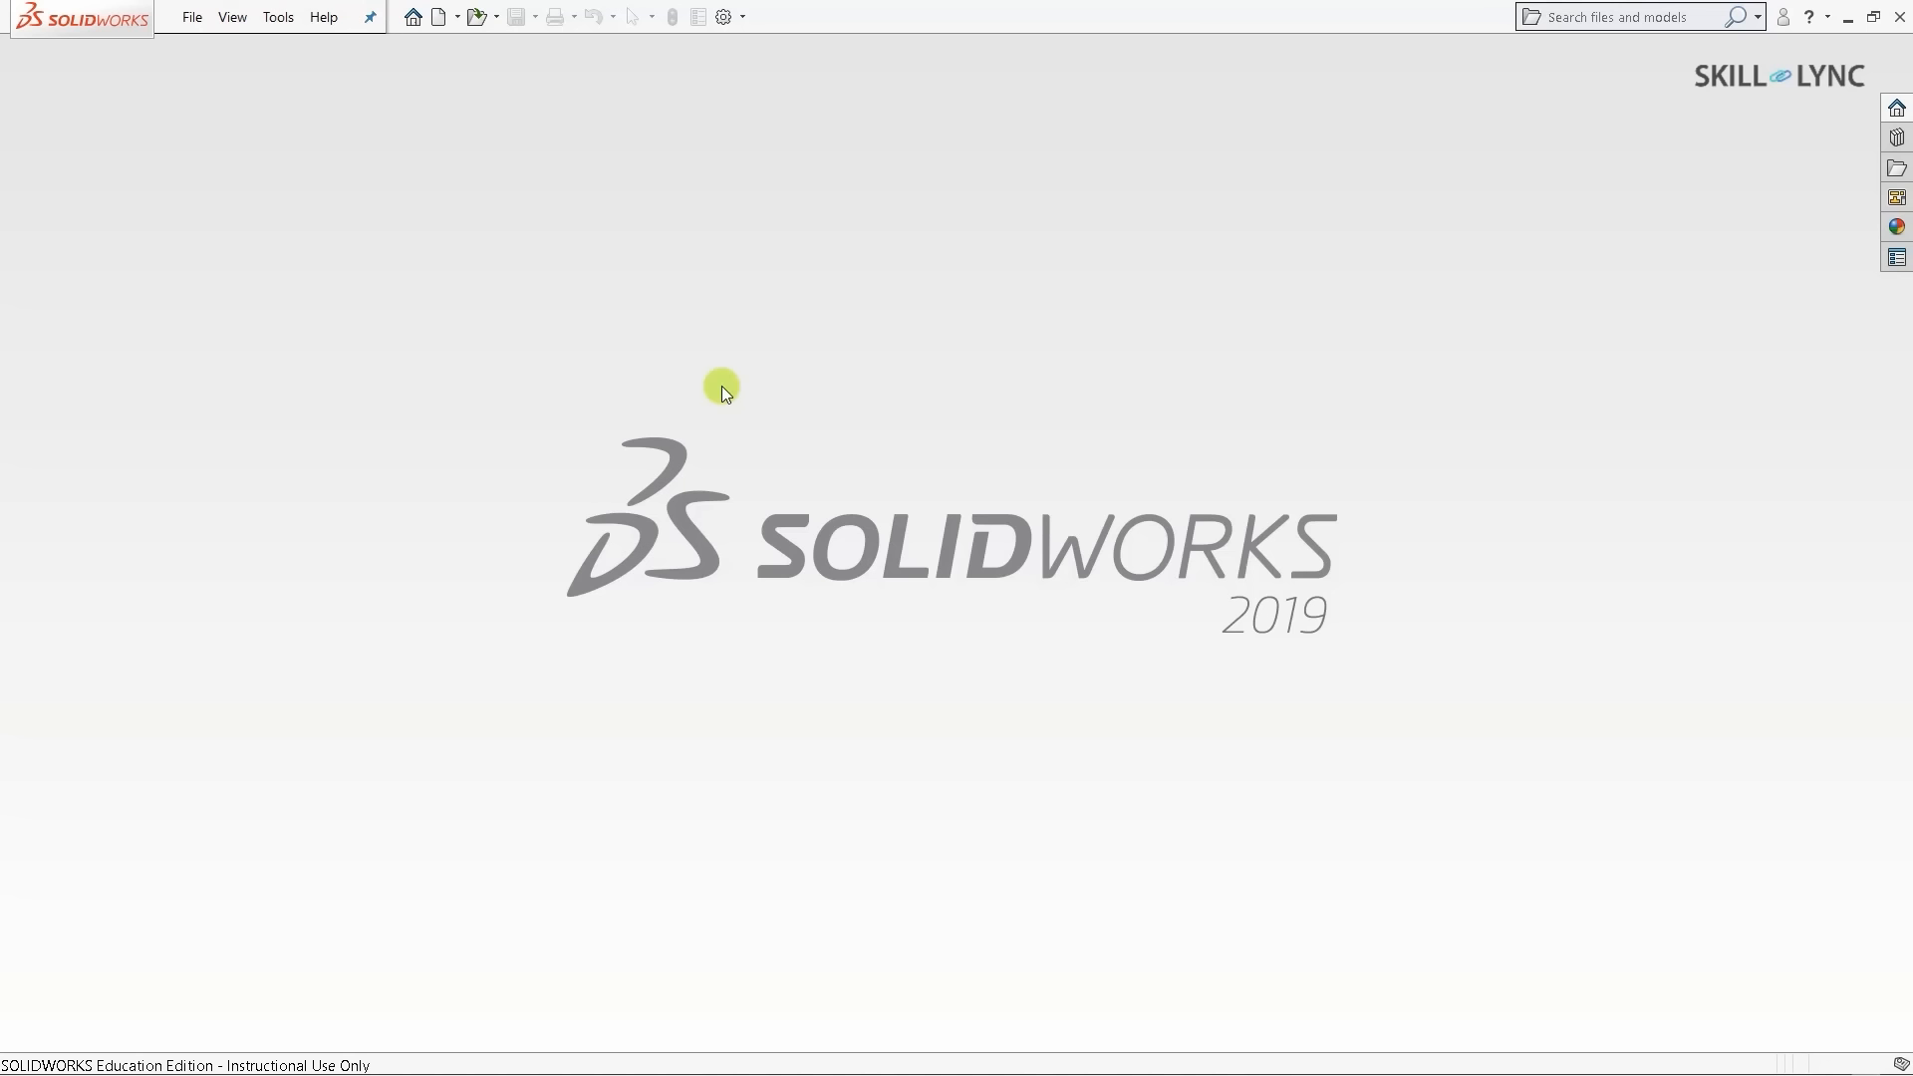
{"action": "key", "text": "ctrl+o"}
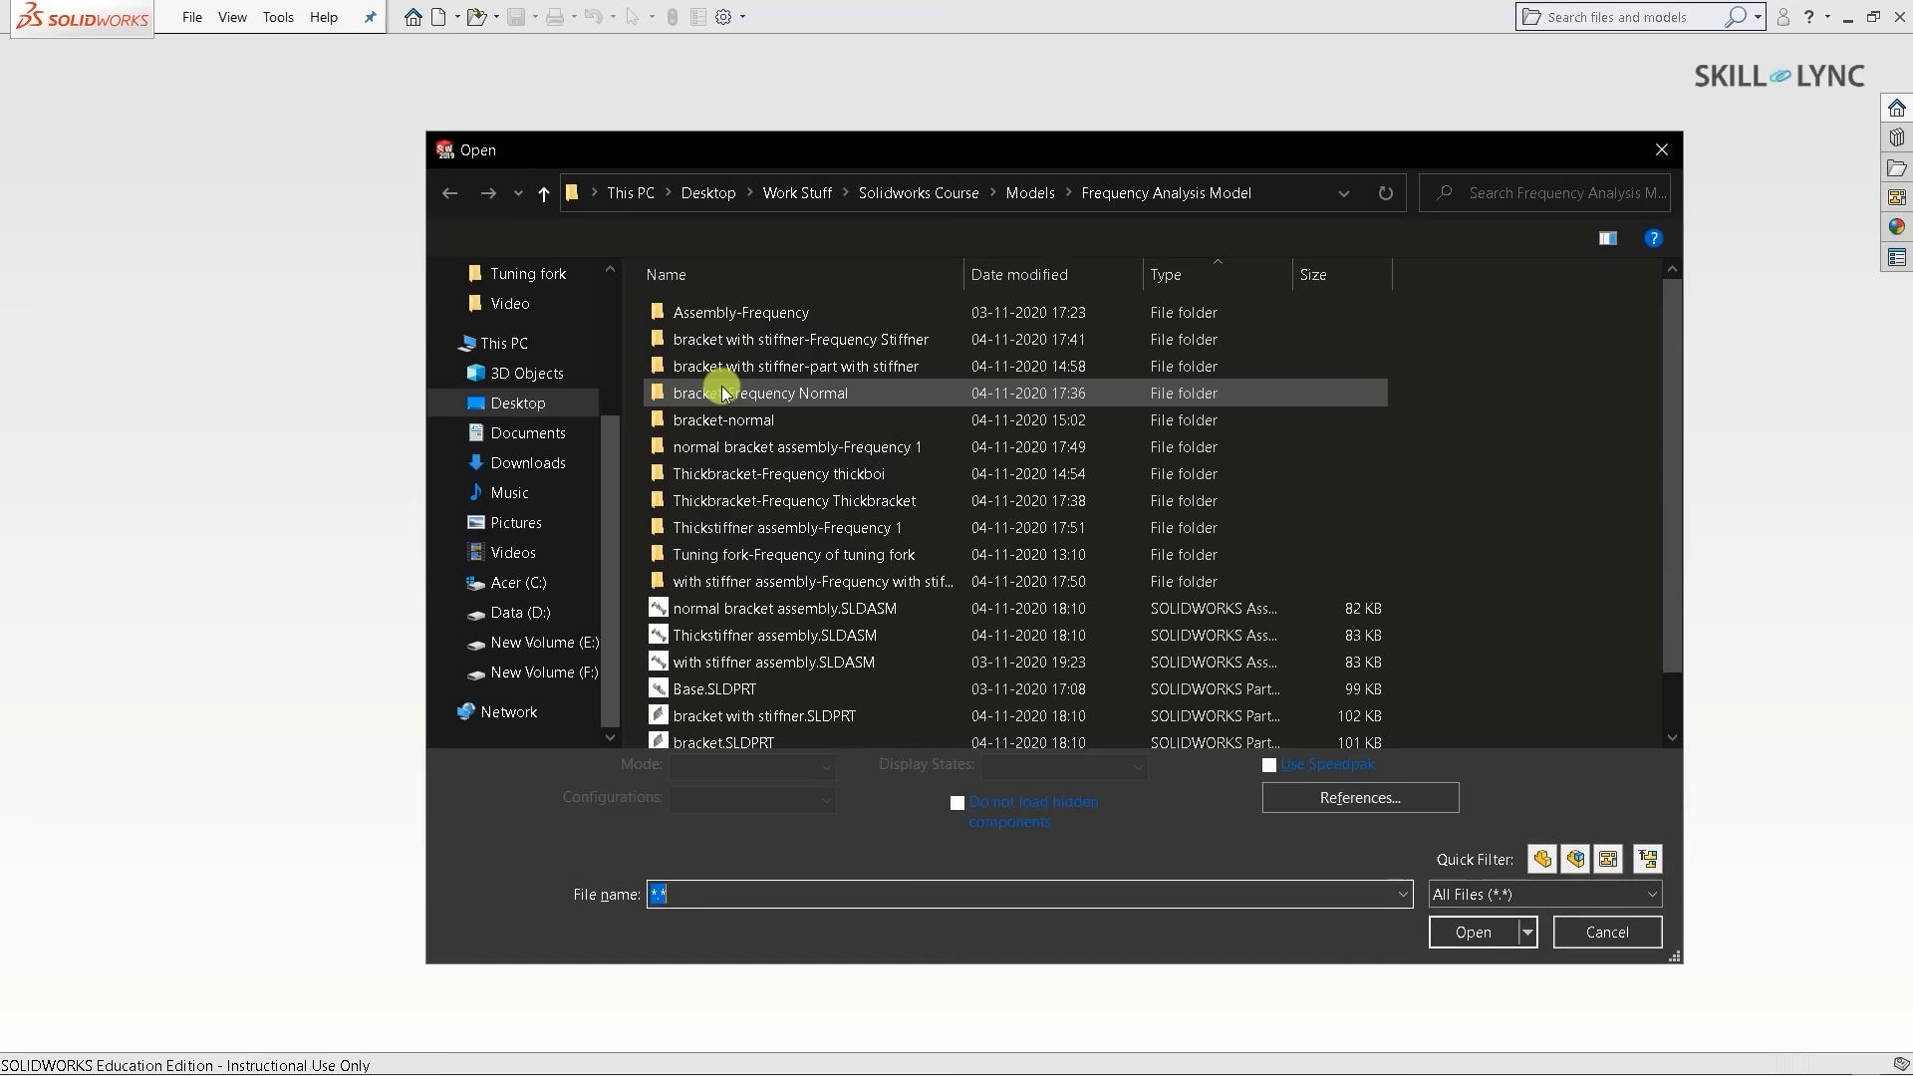
{"action": "left_click", "coordinate": [794, 194]}
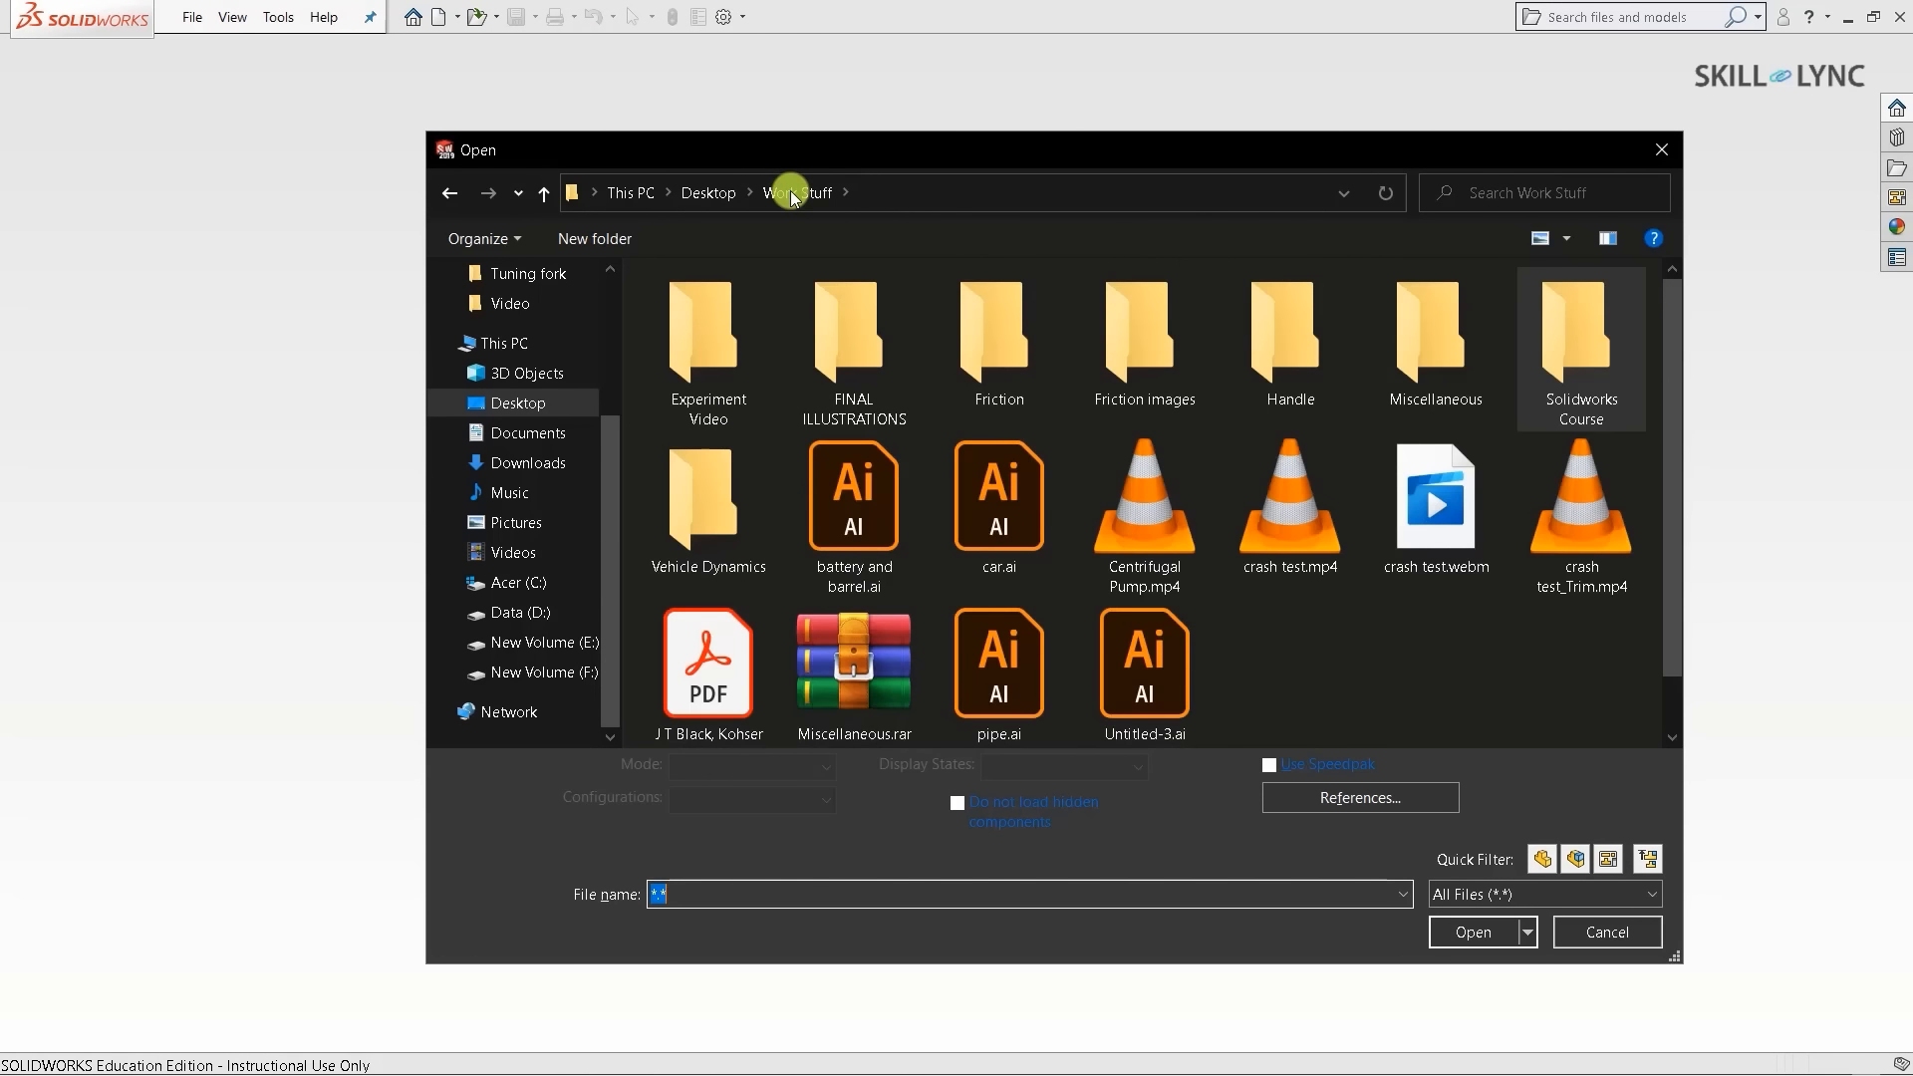
{"action": "double_click", "coordinate": [1241, 381]}
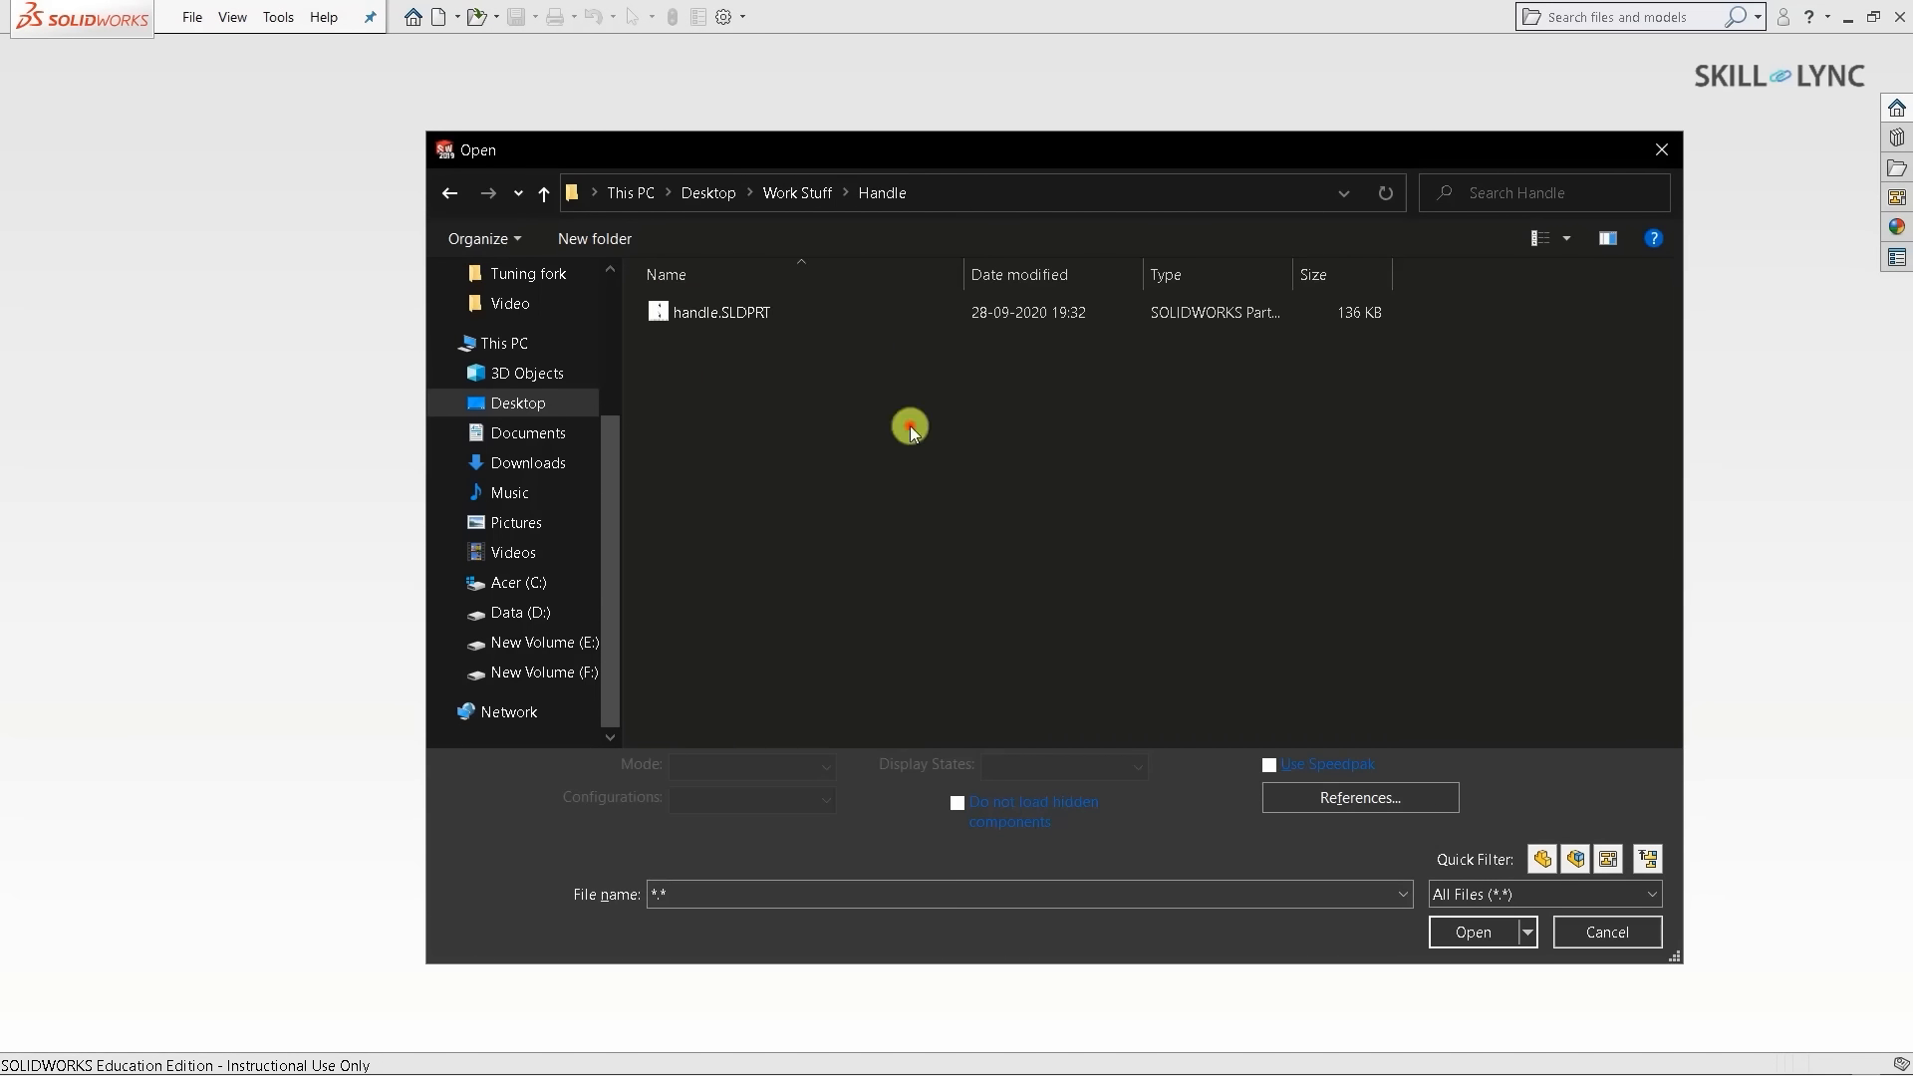
{"action": "left_click", "coordinate": [727, 313]}
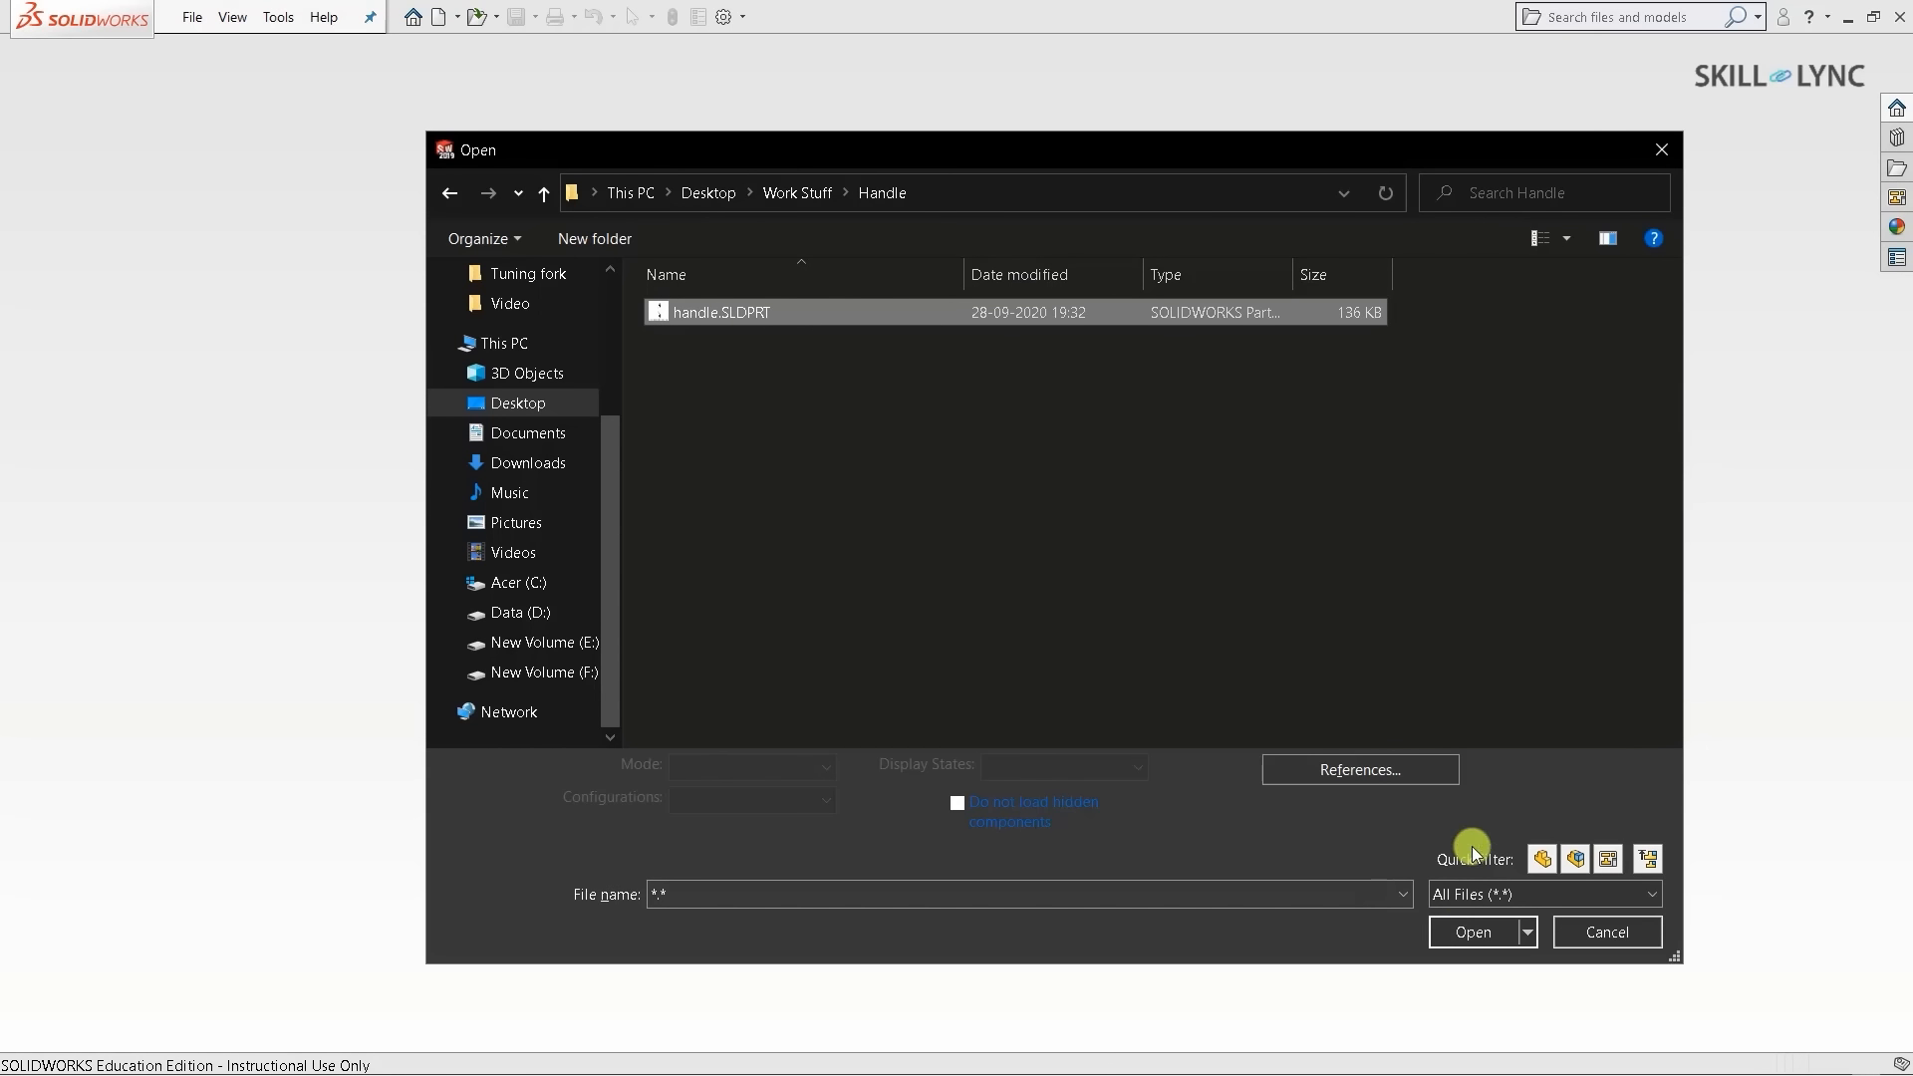
{"action": "left_click", "coordinate": [1487, 913]}
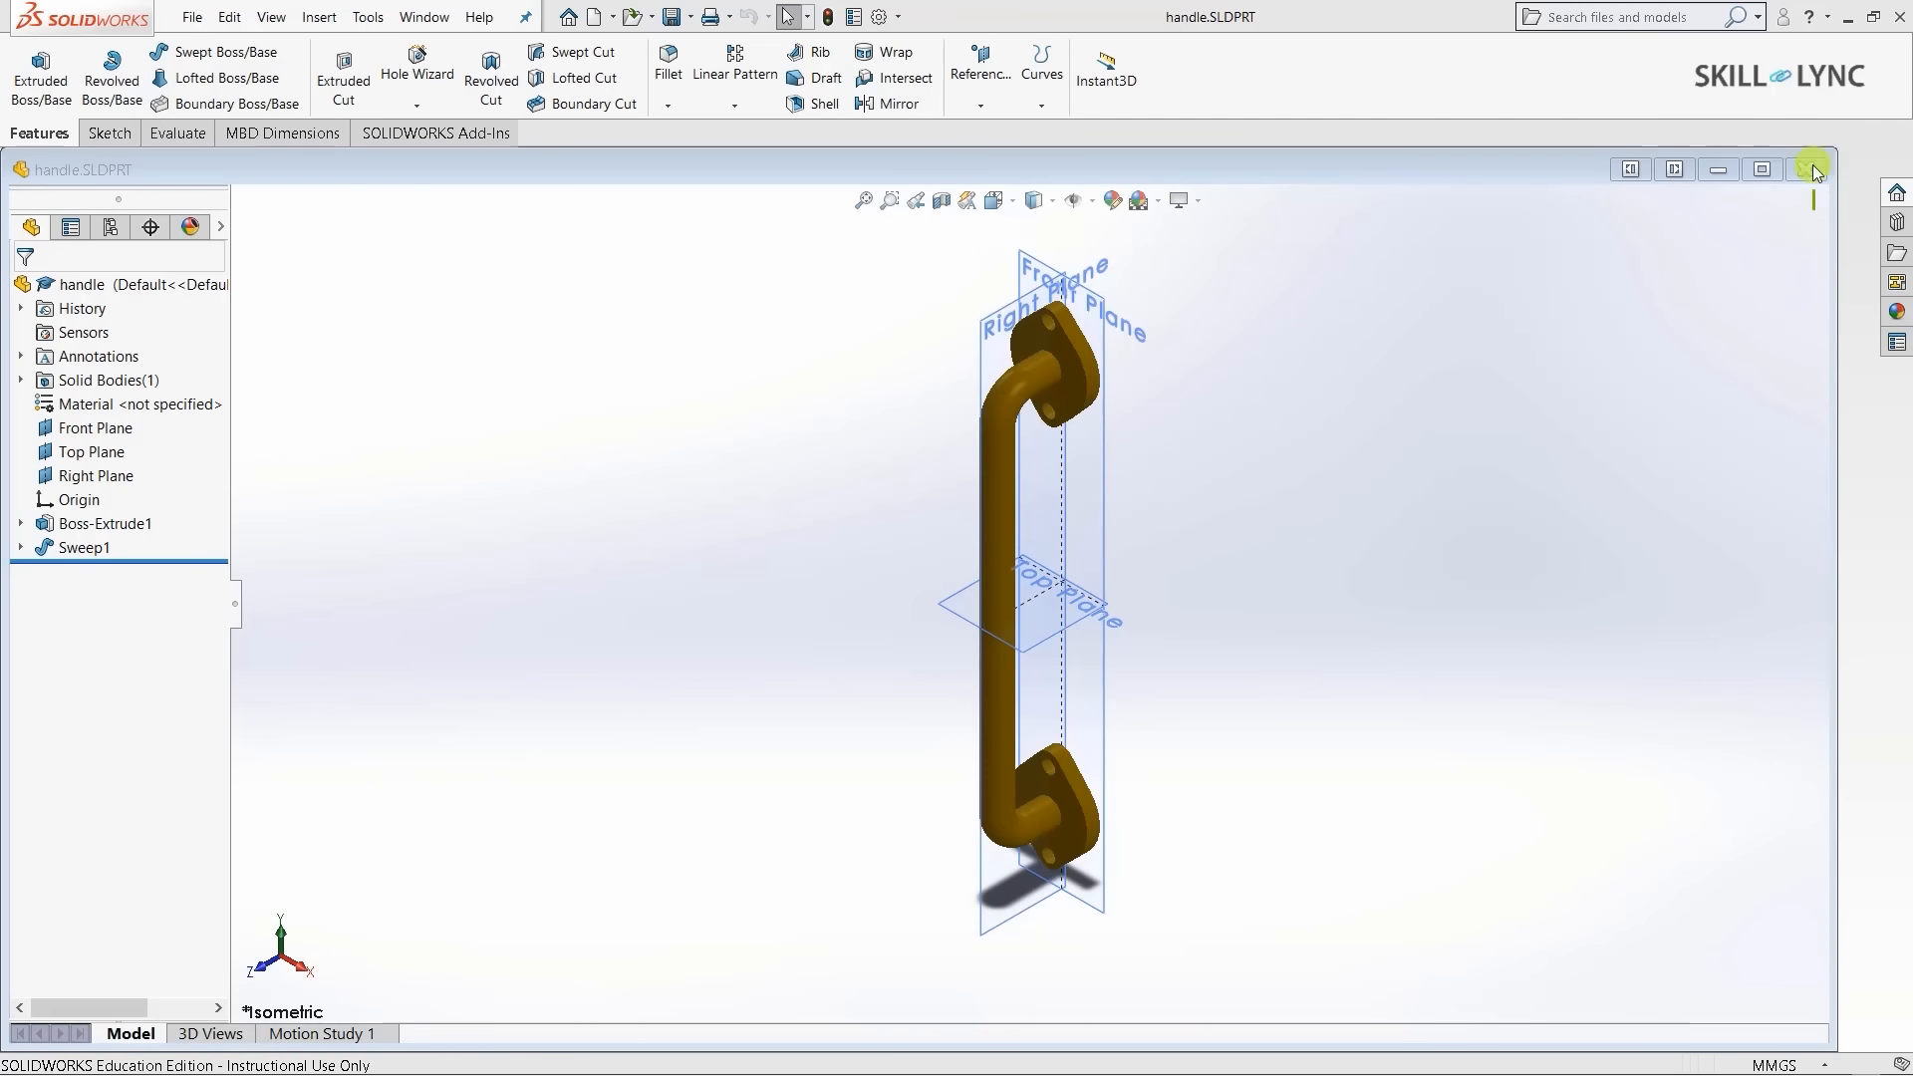
- Maximize the handle window, inspect its planes and origin, and keep MMGS units
{"action": "left_click", "coordinate": [1769, 179]}
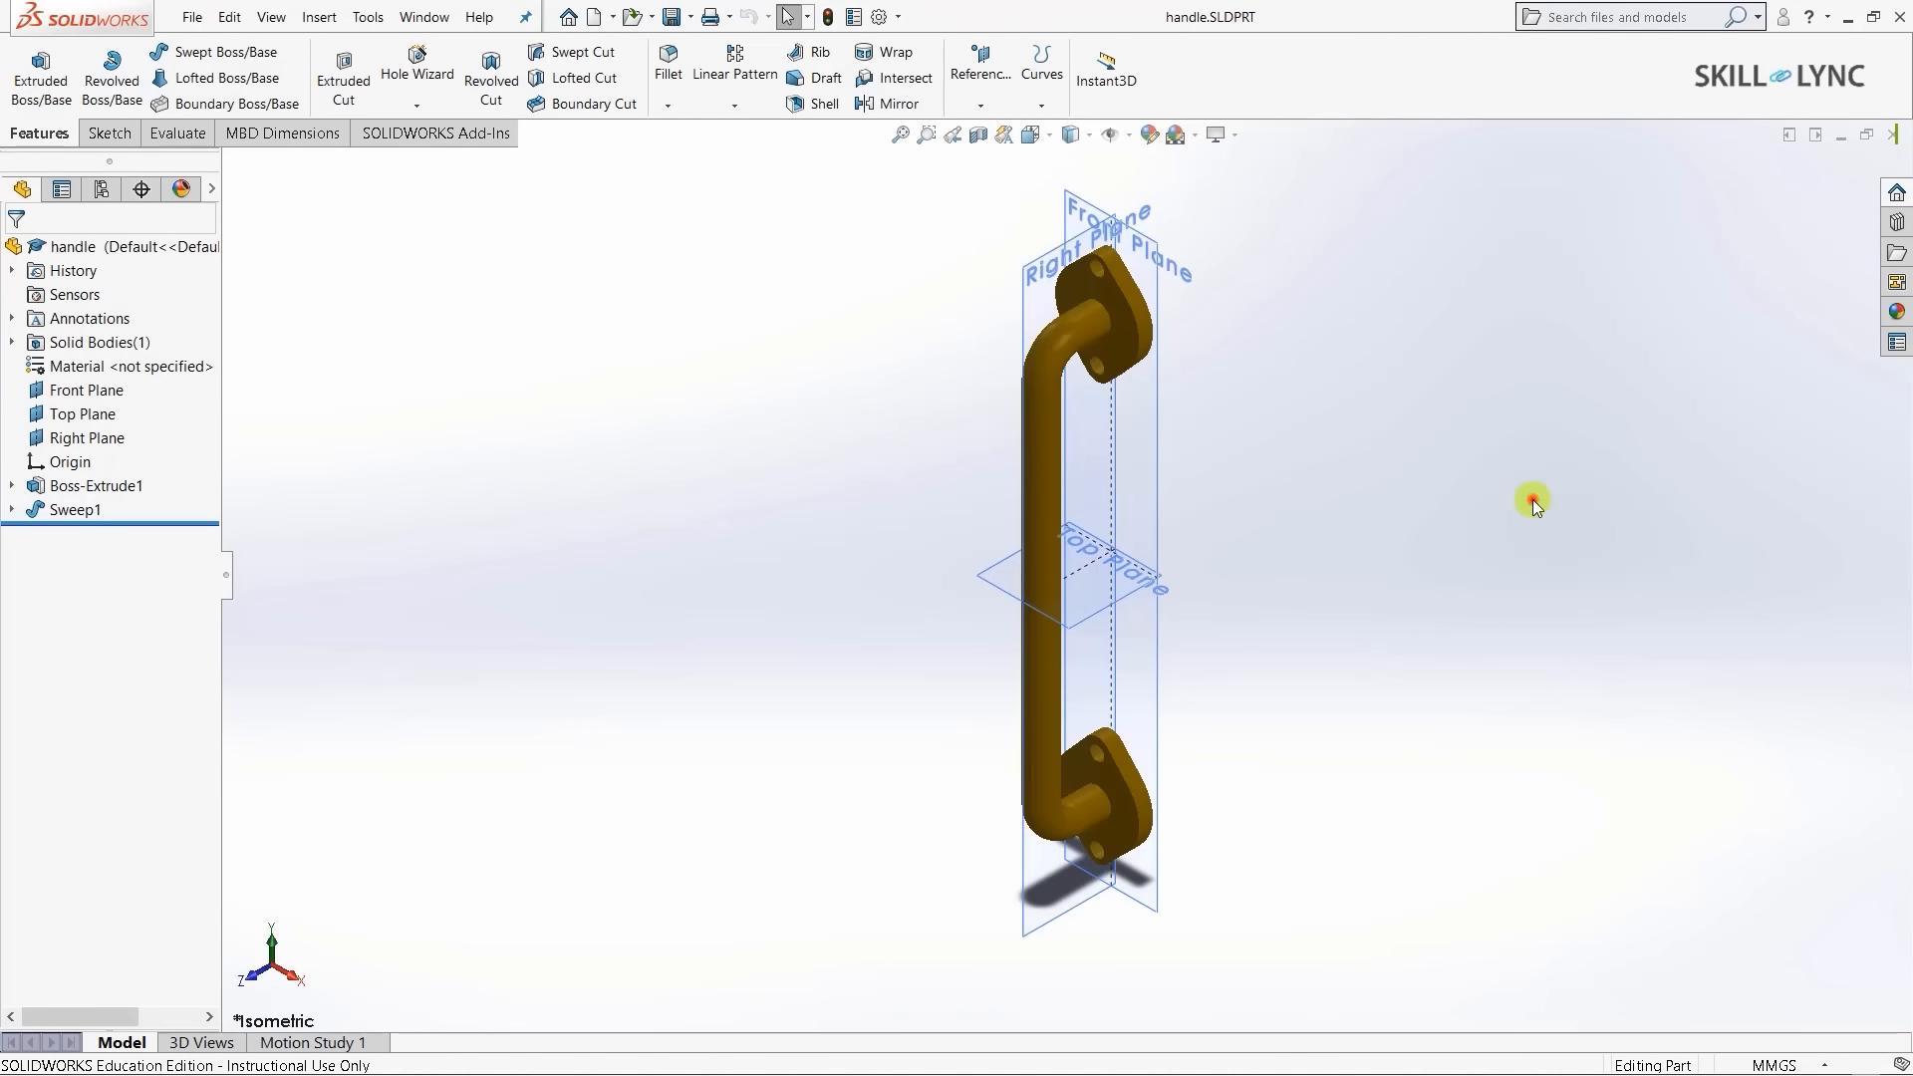
{"action": "left_click", "coordinate": [76, 394]}
{"action": "right_click", "coordinate": [77, 394]}
{"action": "left_click", "coordinate": [77, 392]}
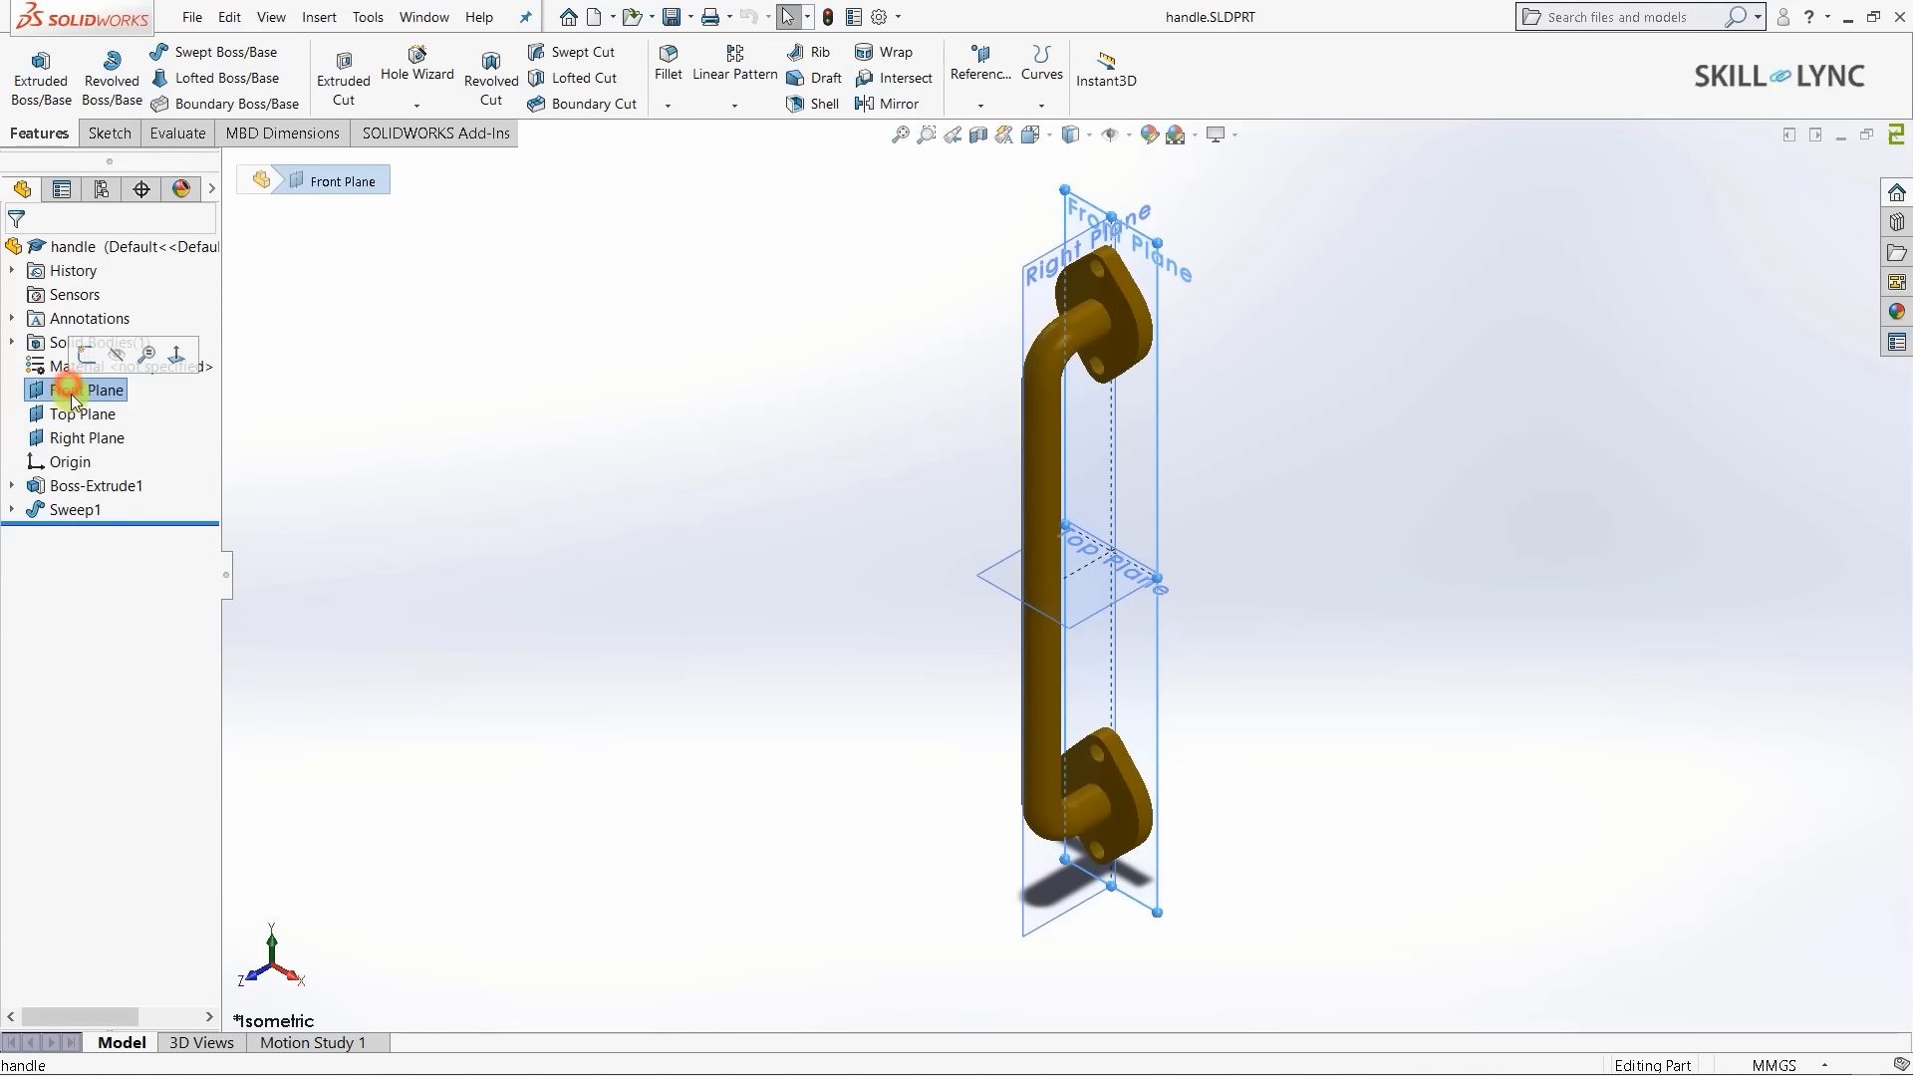
{"action": "left_click", "coordinate": [80, 413]}
{"action": "left_click", "coordinate": [75, 436]}
{"action": "left_click", "coordinate": [70, 461]}
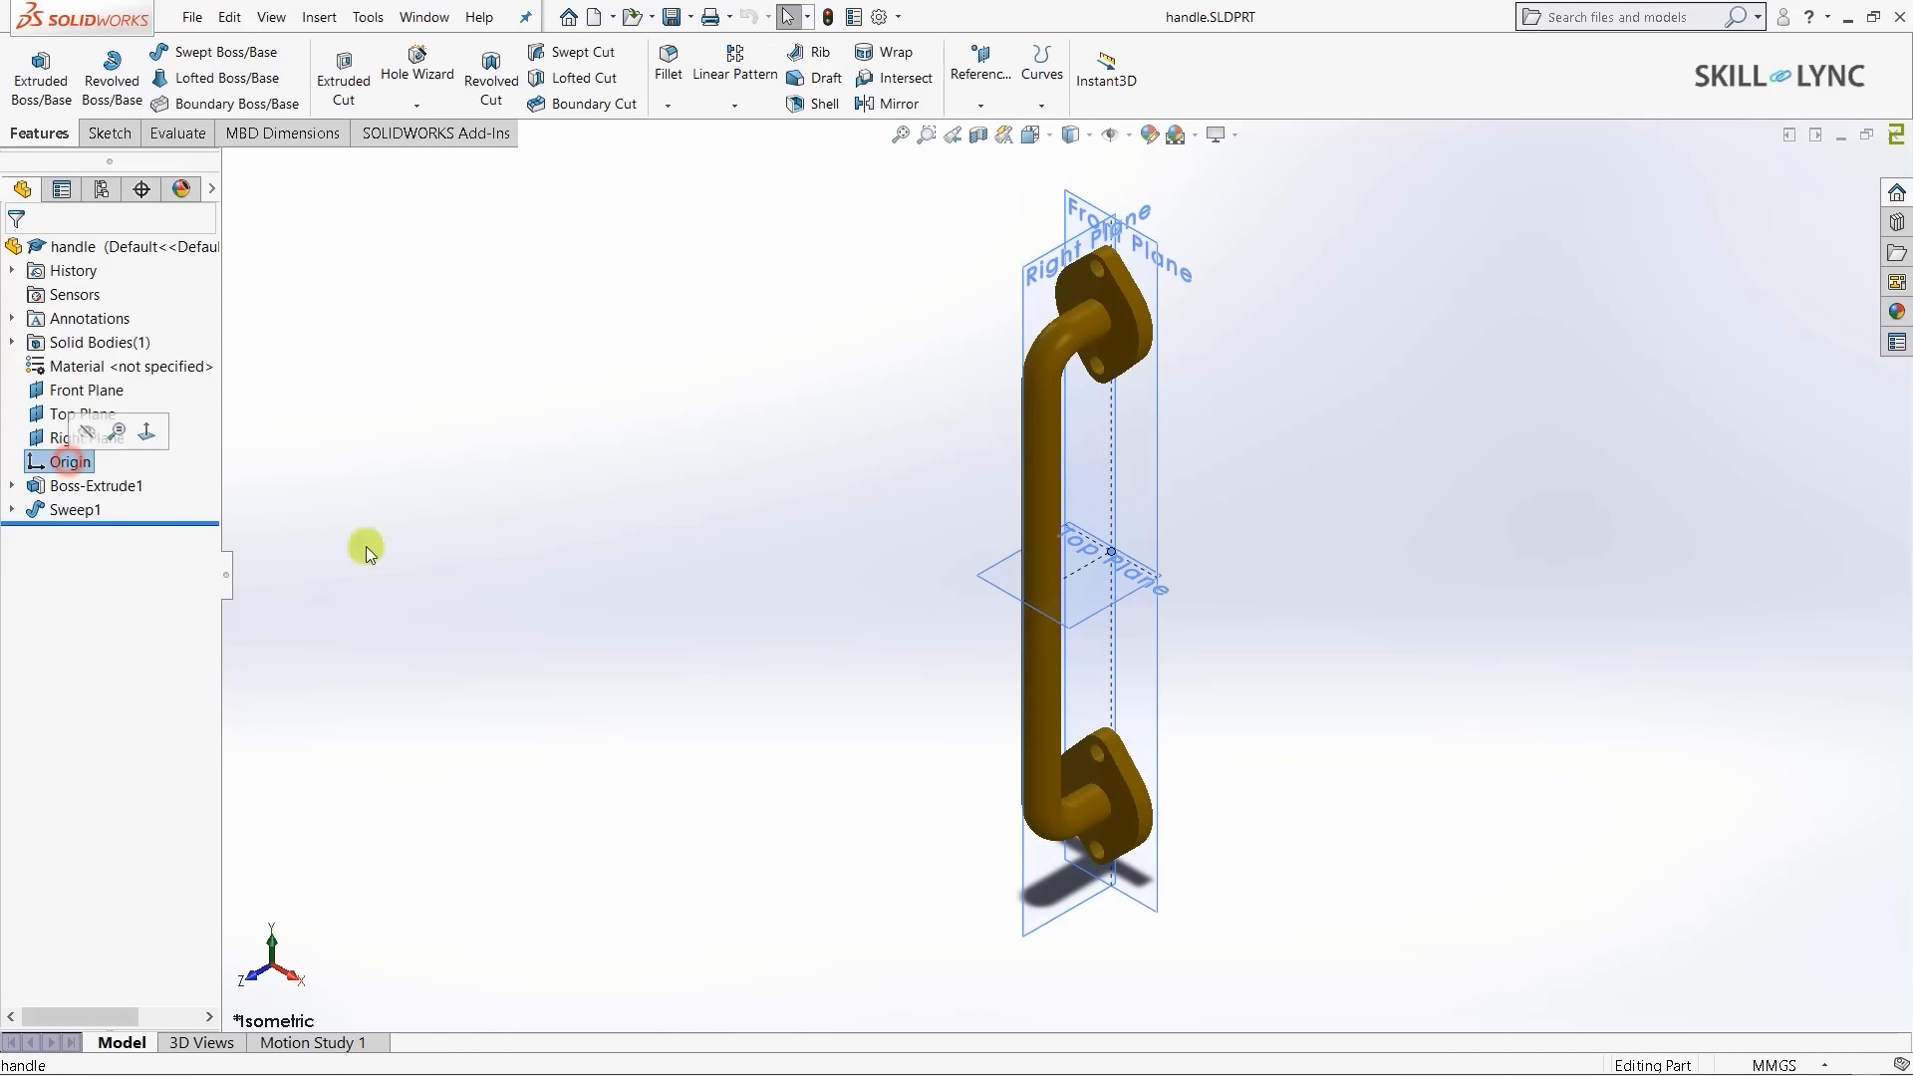
{"action": "left_click", "coordinate": [633, 587]}
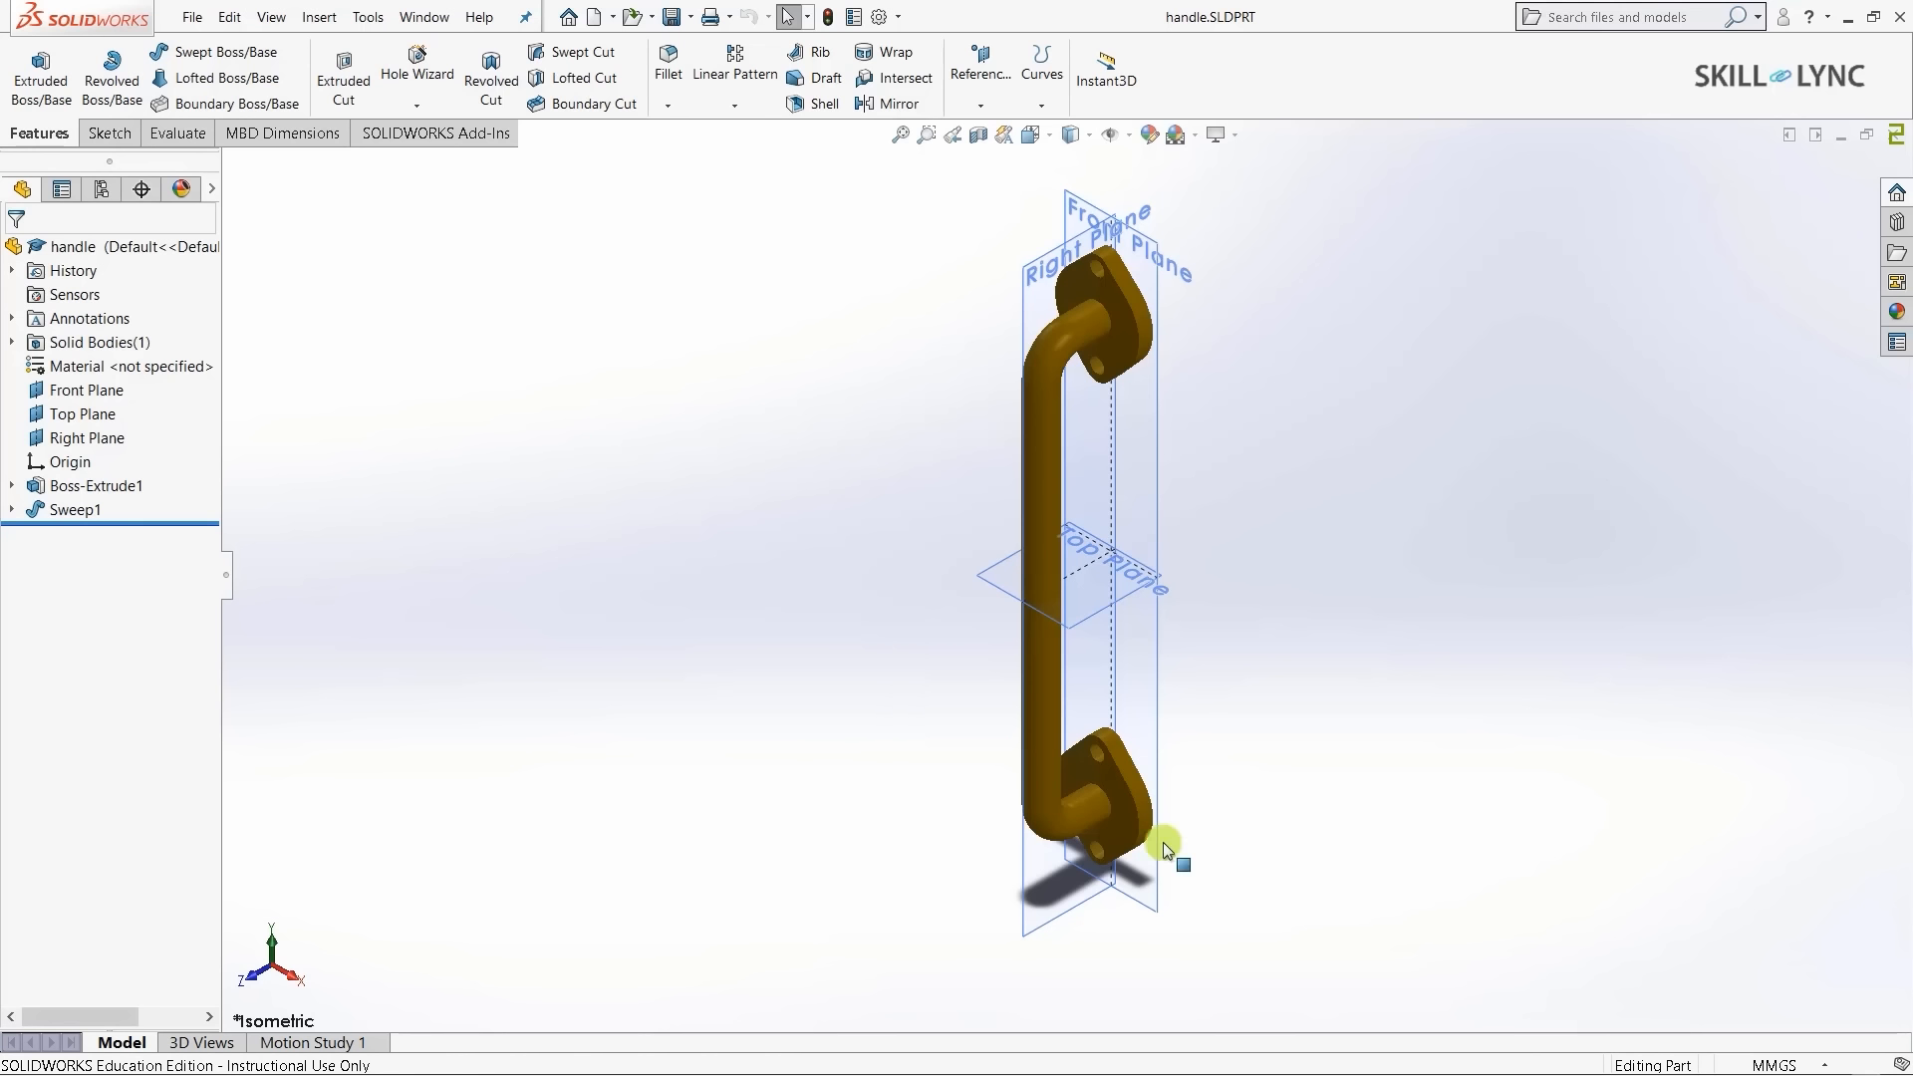
{"action": "left_click", "coordinate": [1828, 1066]}
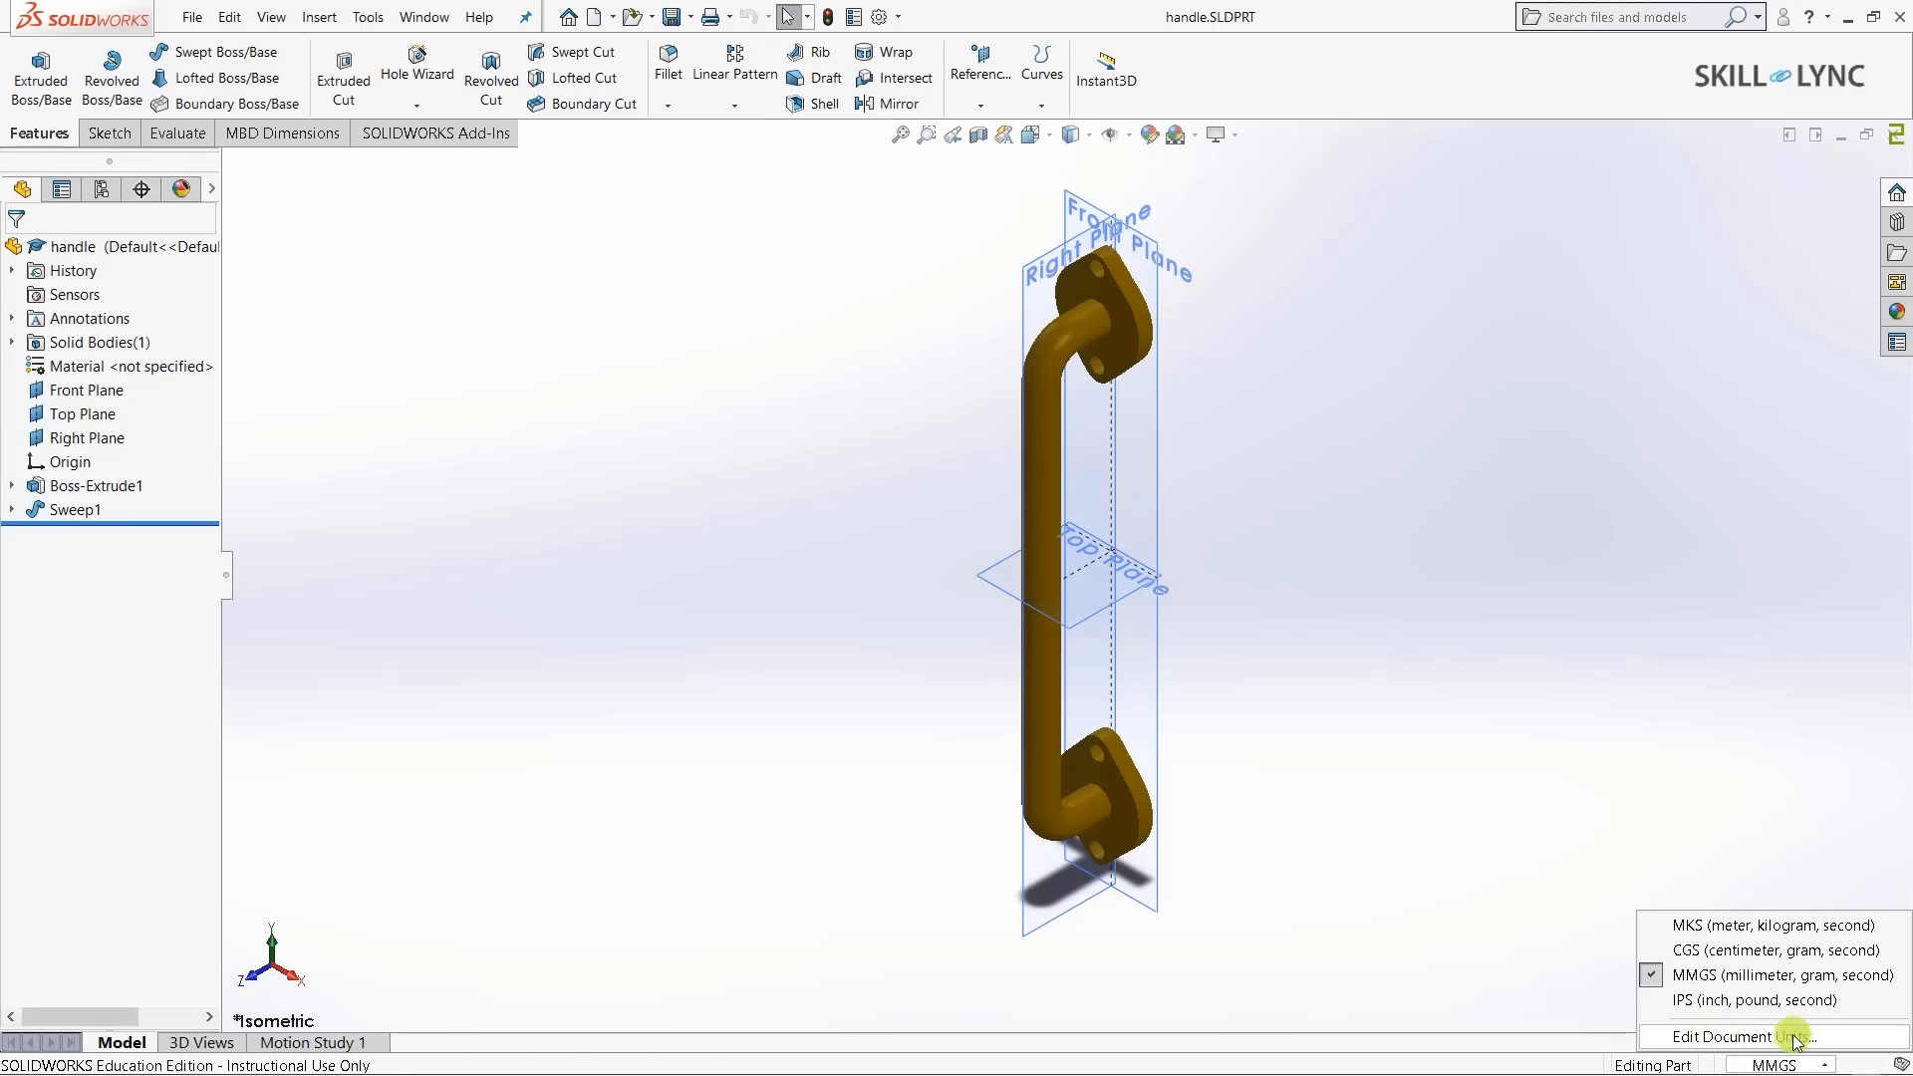
{"action": "left_click", "coordinate": [1408, 740]}
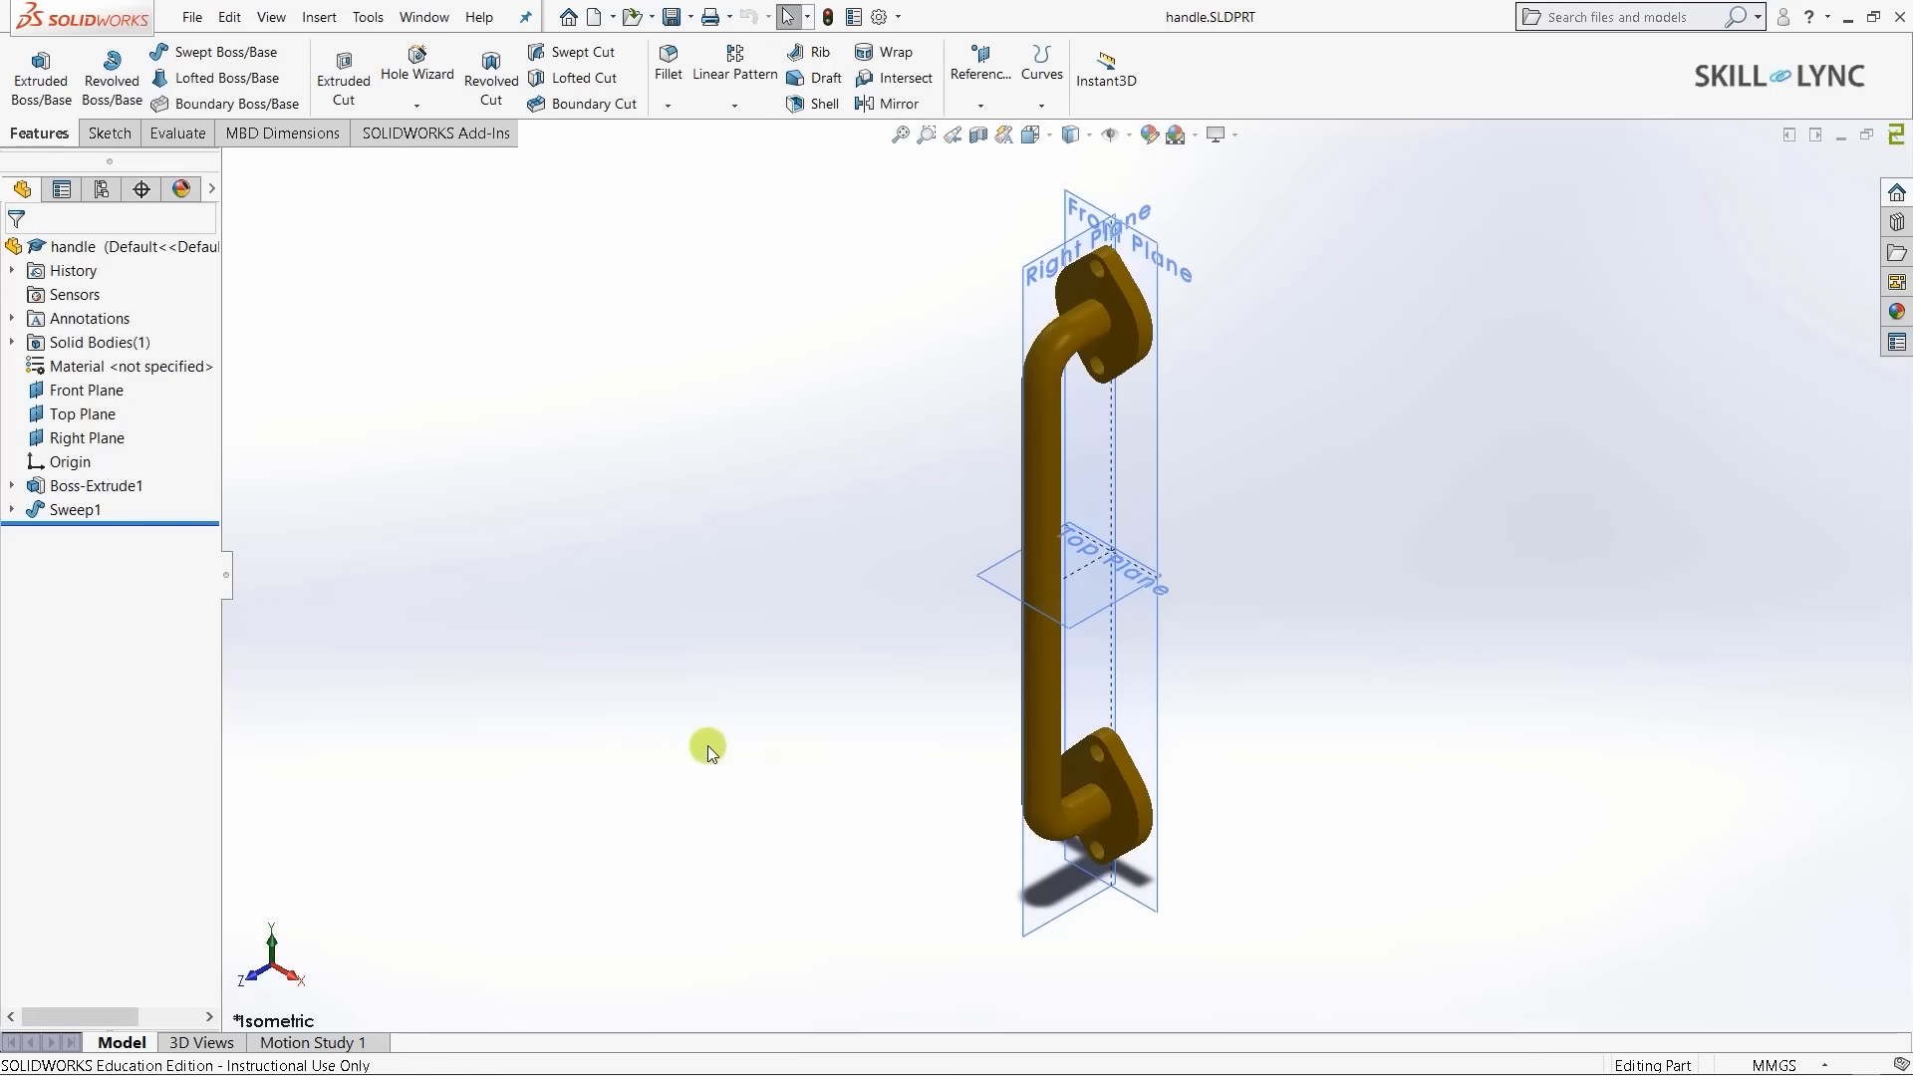
{"action": "left_click", "coordinate": [72, 390]}
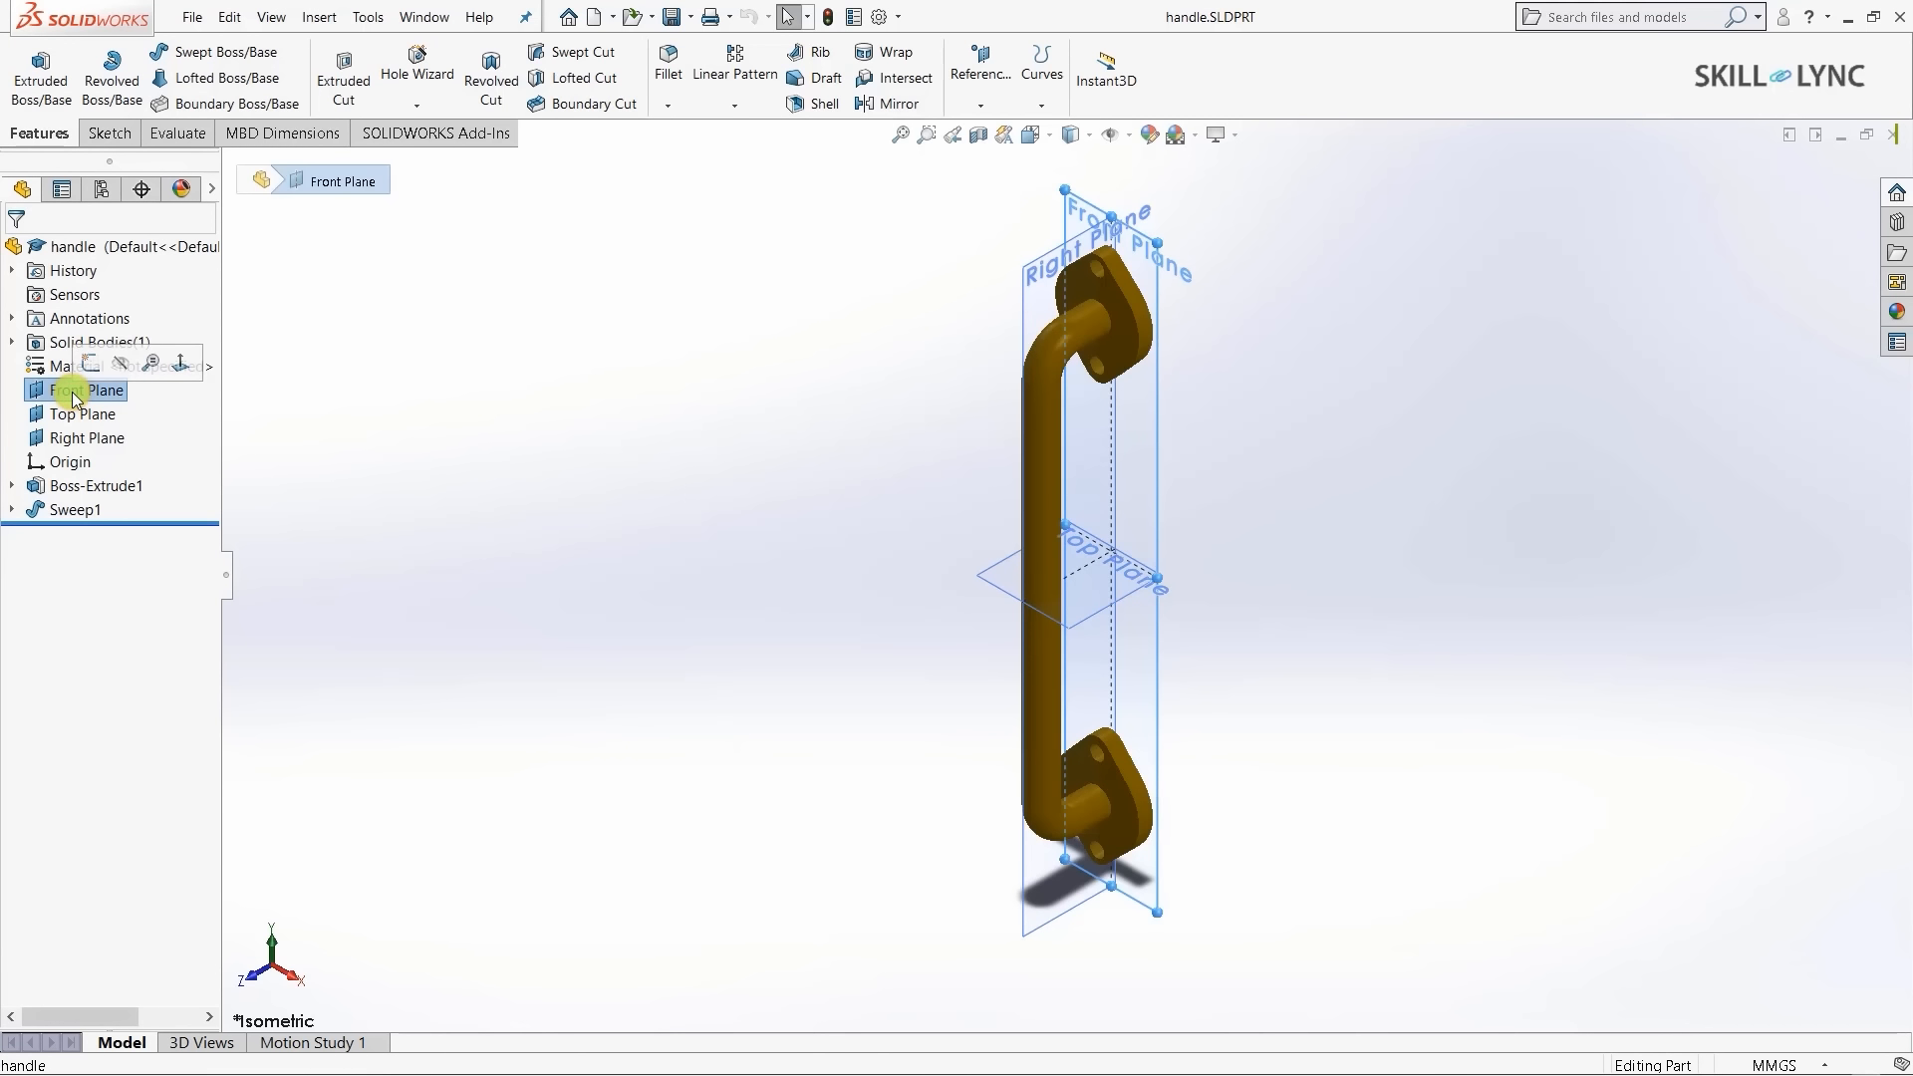
{"action": "left_click", "coordinate": [81, 414]}
{"action": "left_click", "coordinate": [87, 438]}
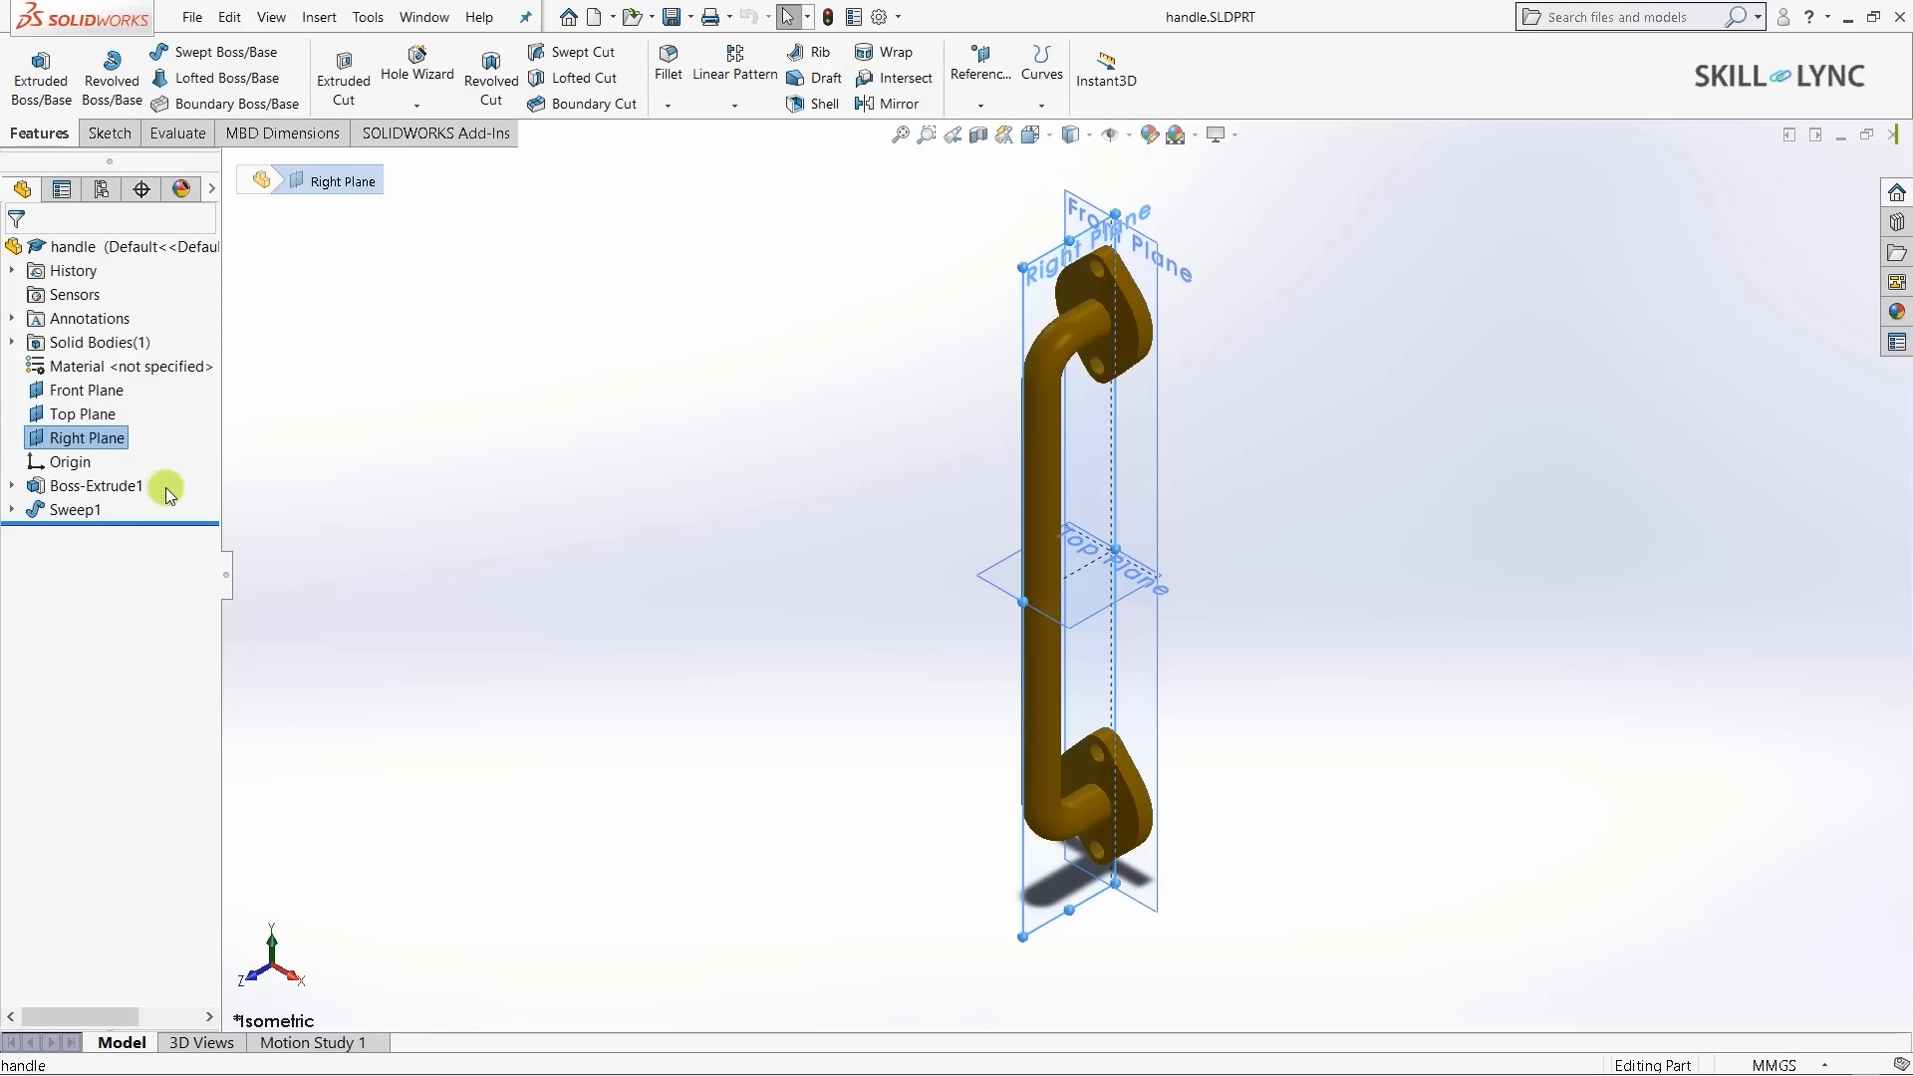
{"action": "left_click", "coordinate": [284, 516]}
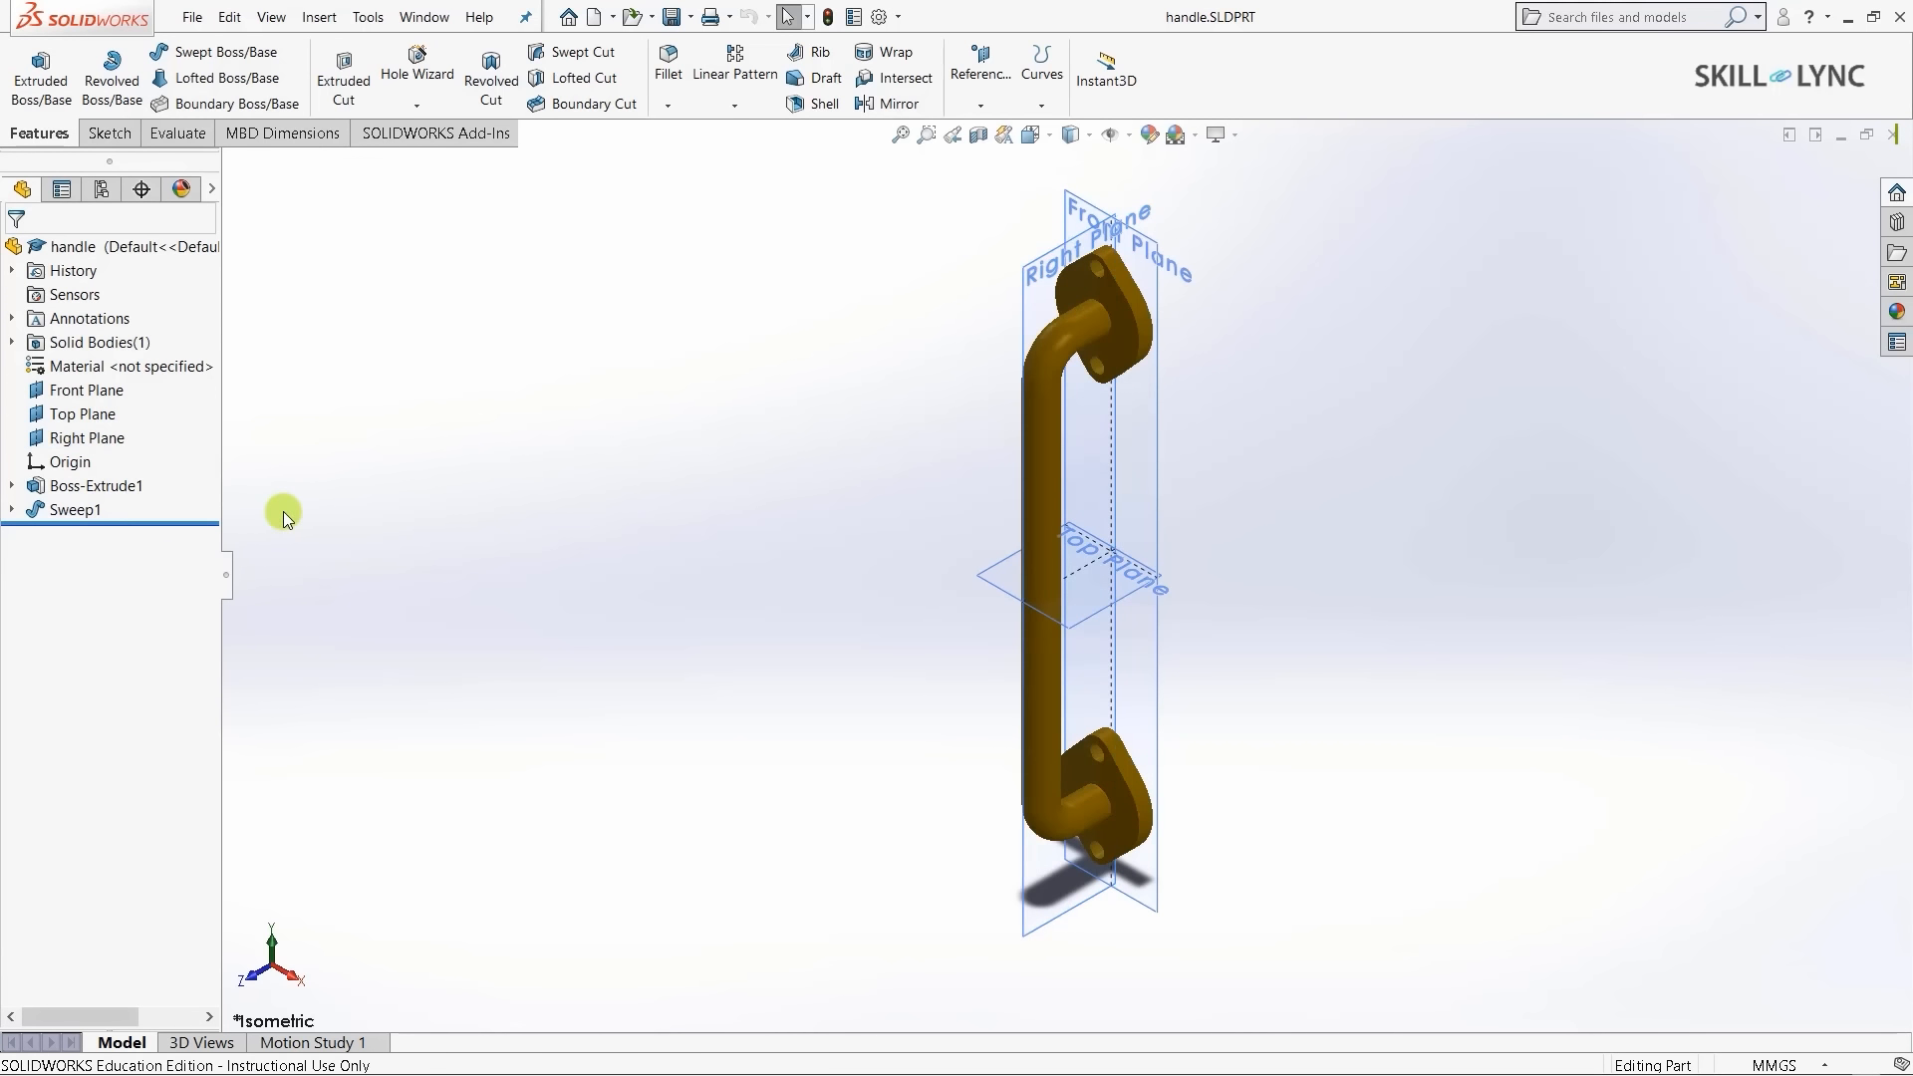
{"action": "left_click", "coordinate": [69, 397]}
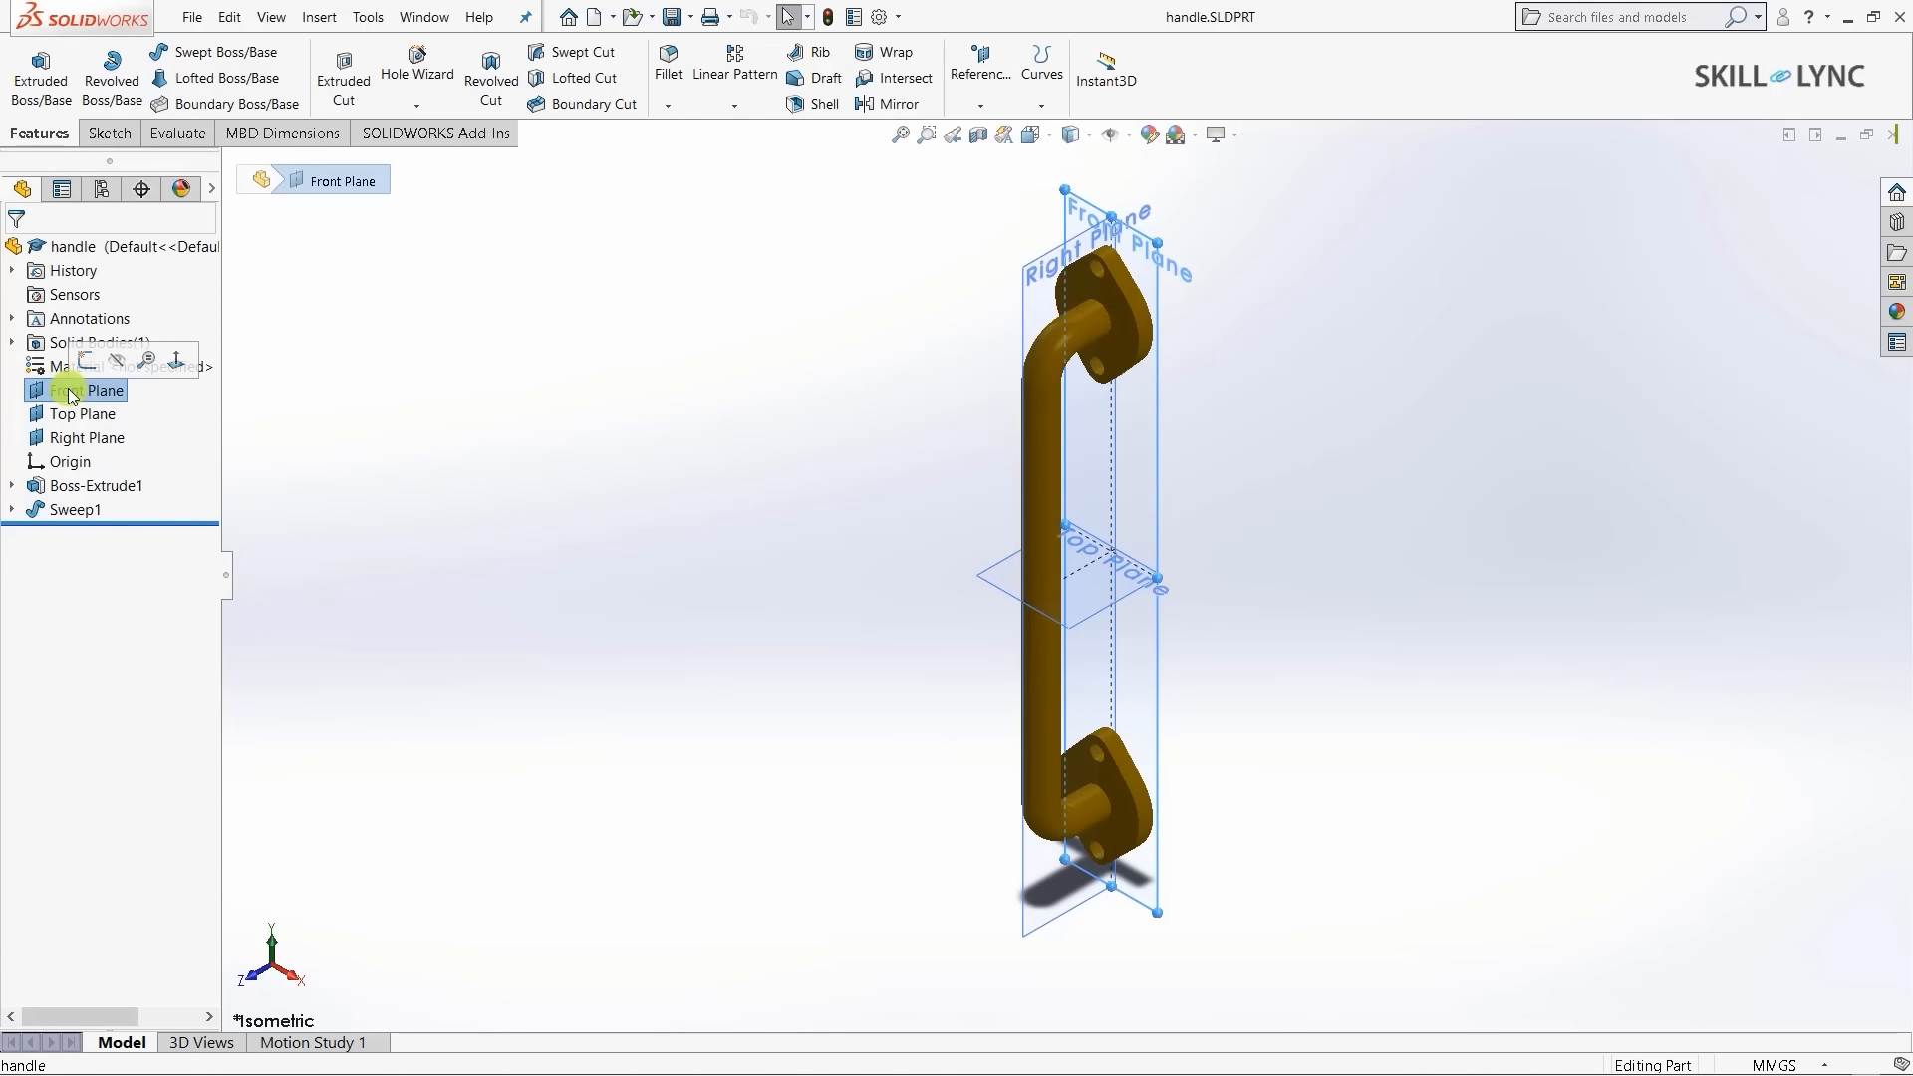
{"action": "right_click", "coordinate": [69, 395]}
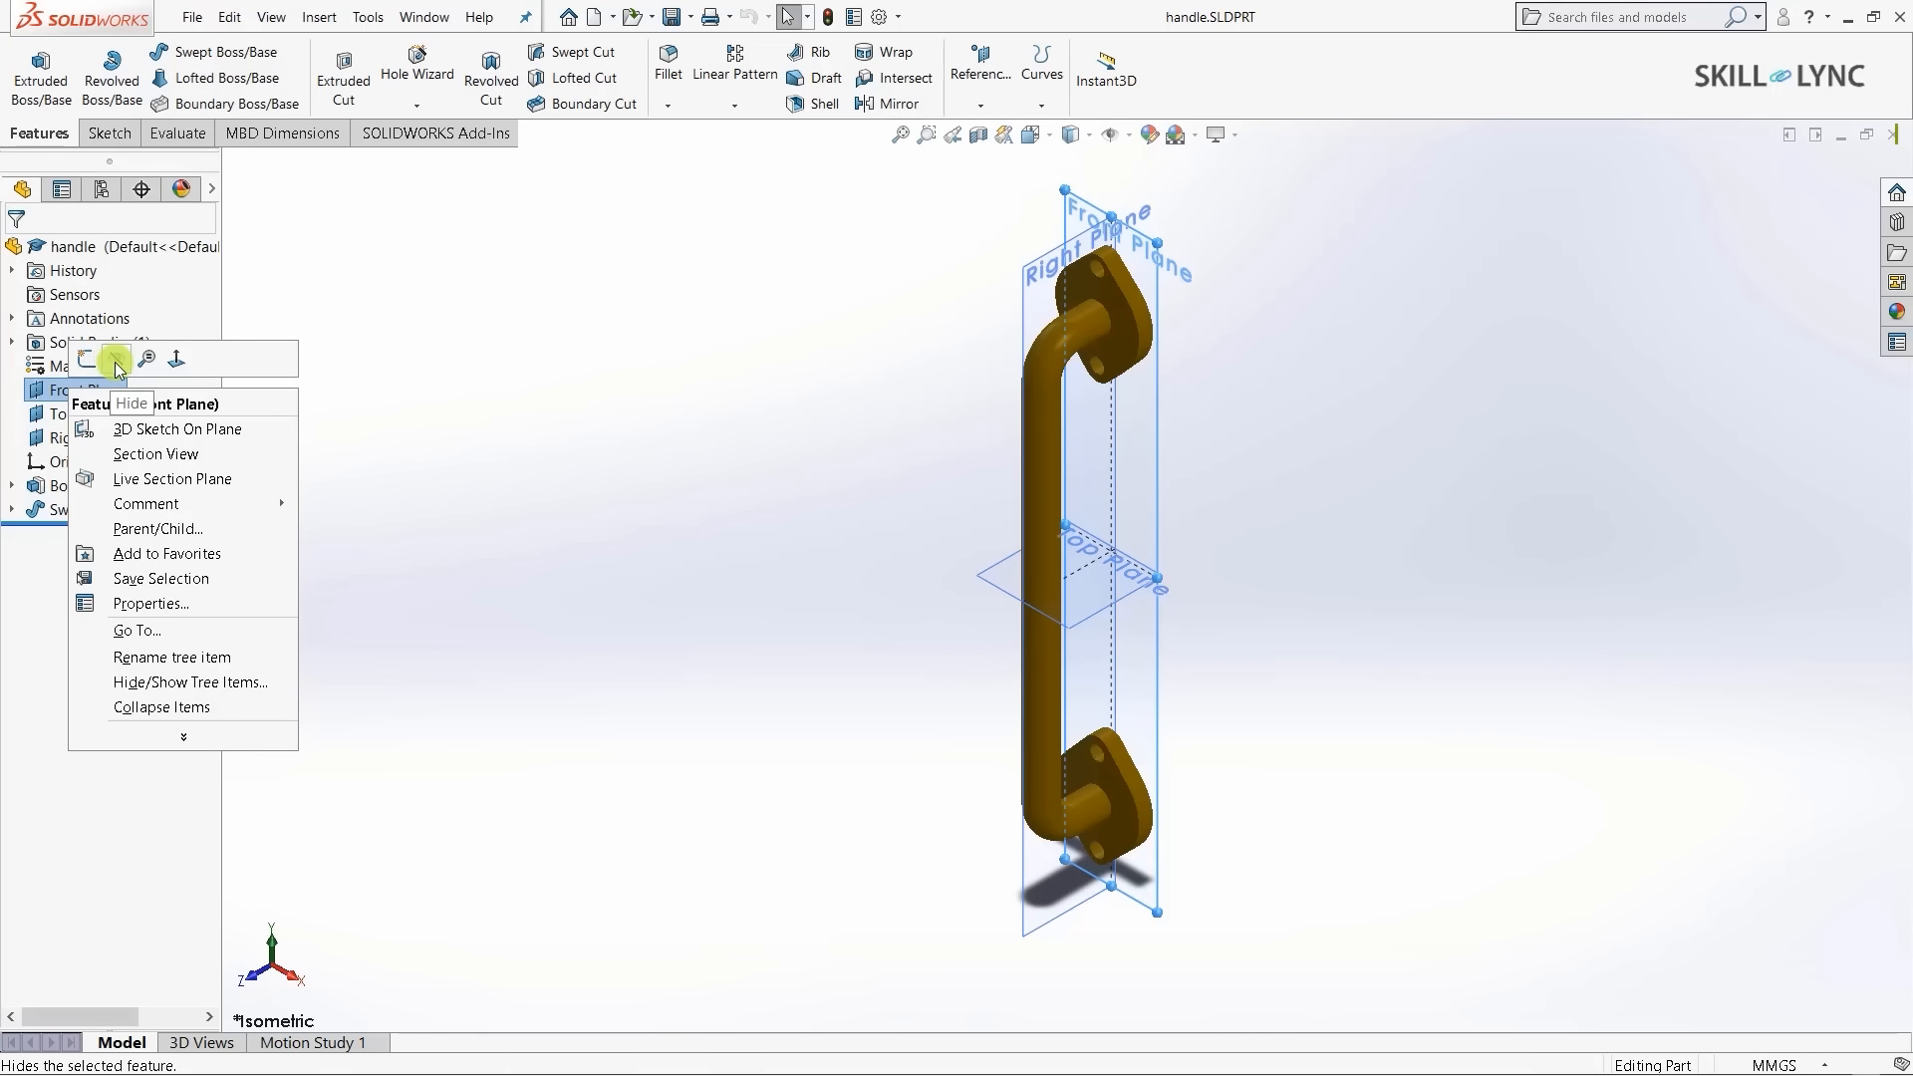
{"action": "left_click", "coordinate": [117, 364]}
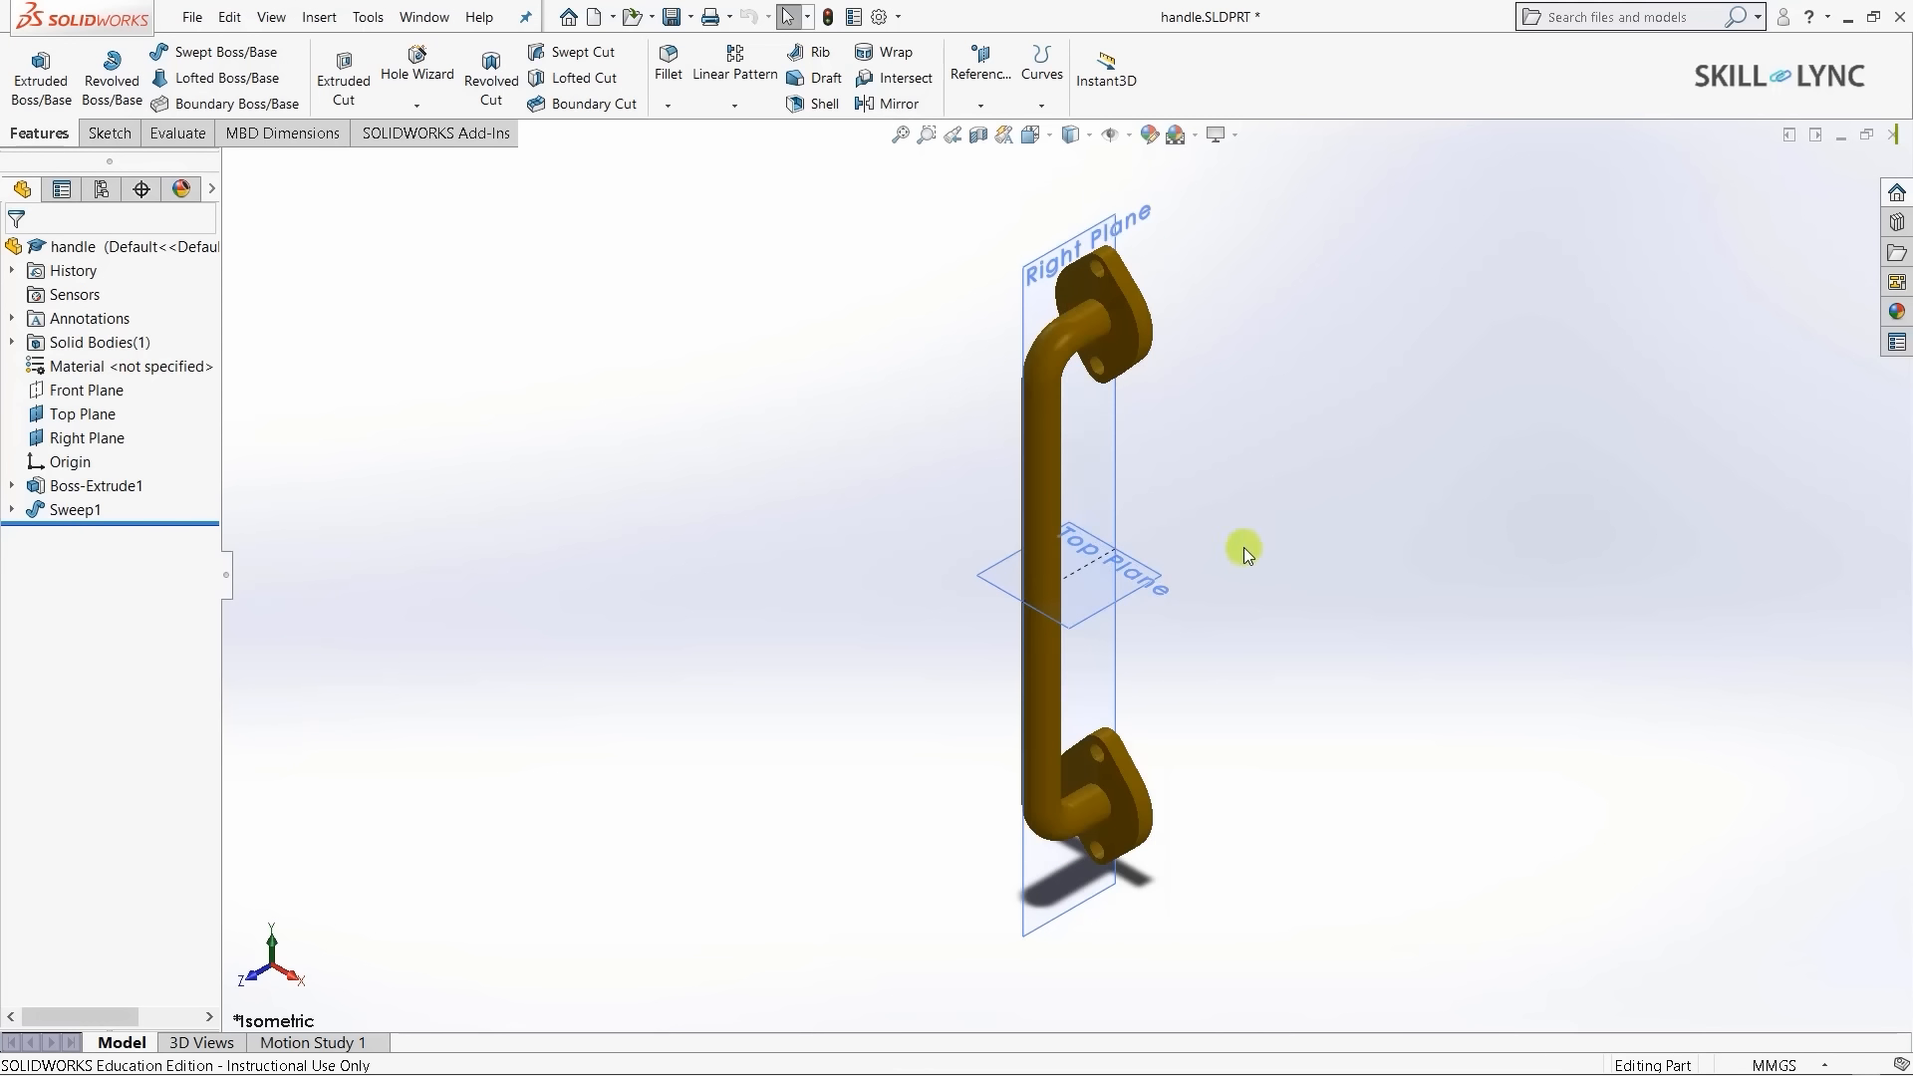
{"action": "left_click", "coordinate": [56, 392]}
{"action": "right_click", "coordinate": [53, 394]}
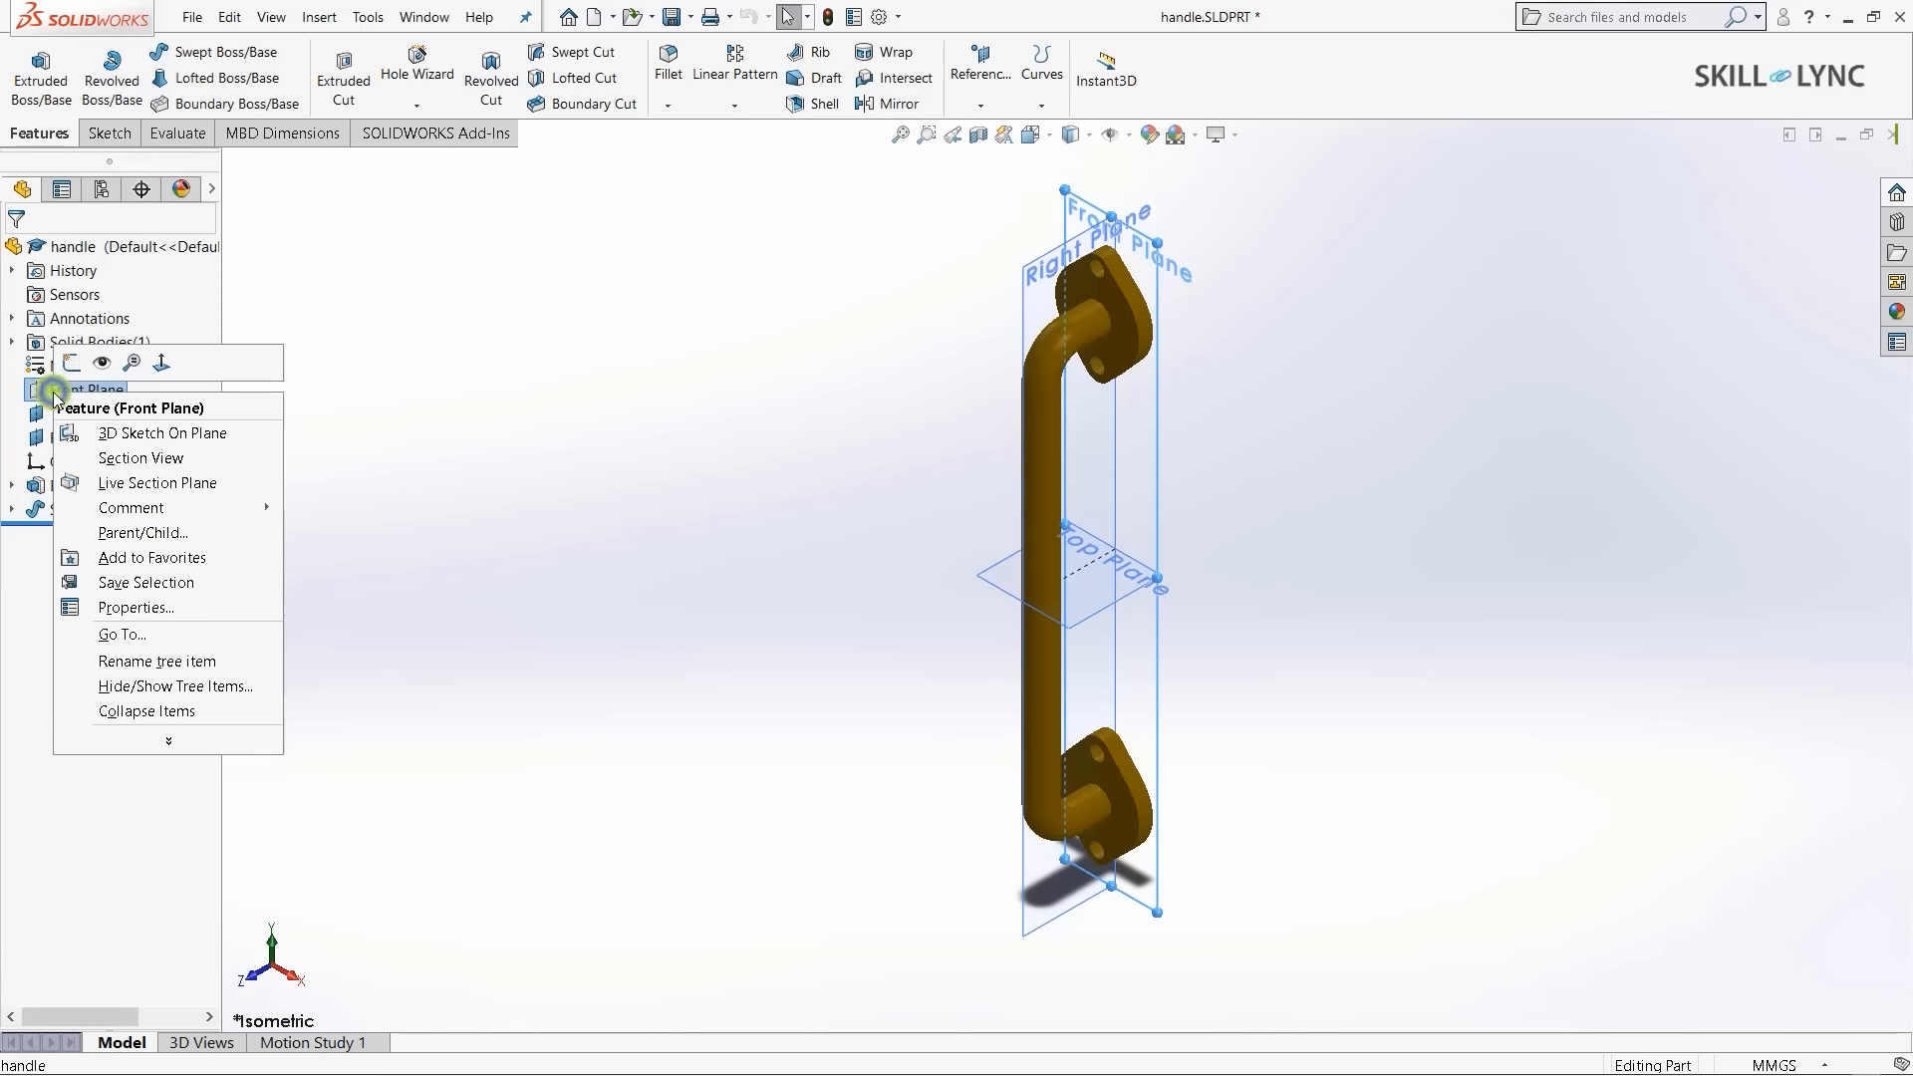
{"action": "left_click", "coordinate": [101, 362]}
{"action": "left_click", "coordinate": [575, 421]}
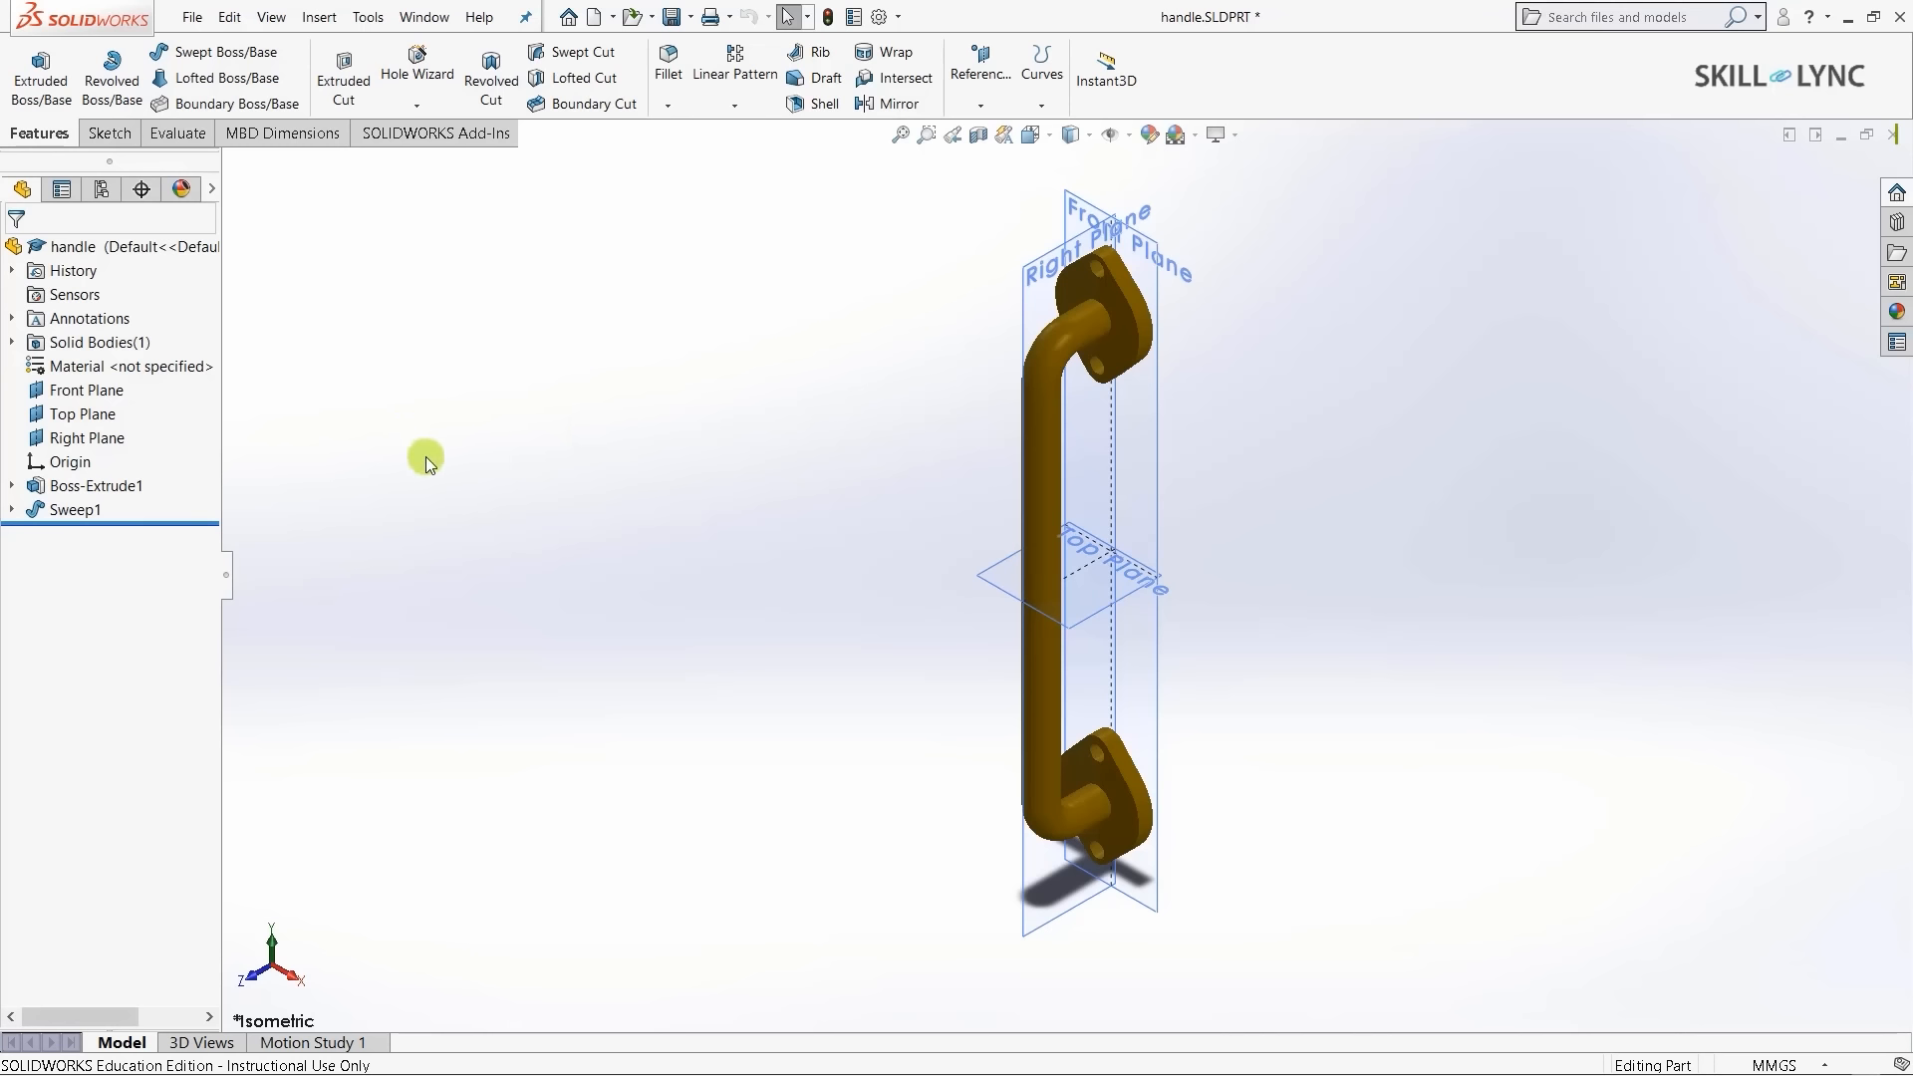
{"action": "right_click", "coordinate": [72, 370]}
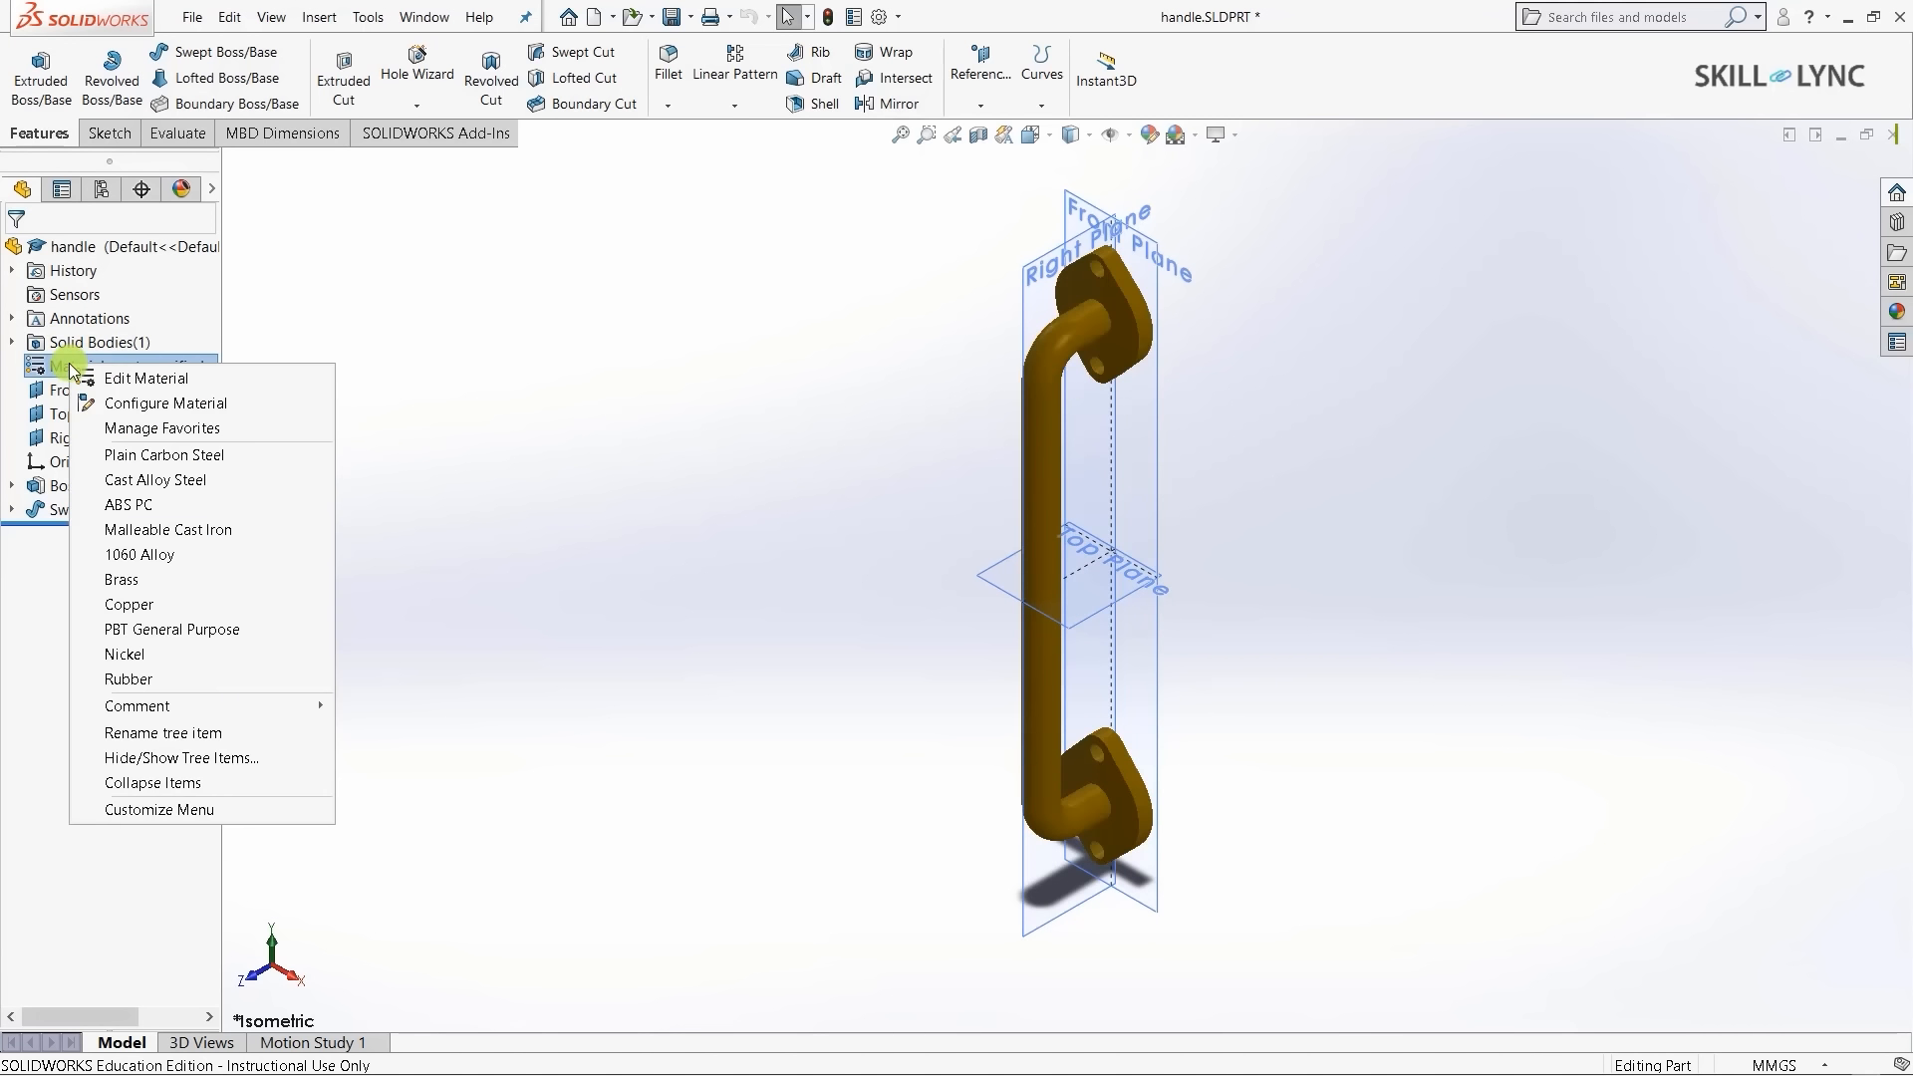
{"action": "left_click", "coordinate": [427, 390]}
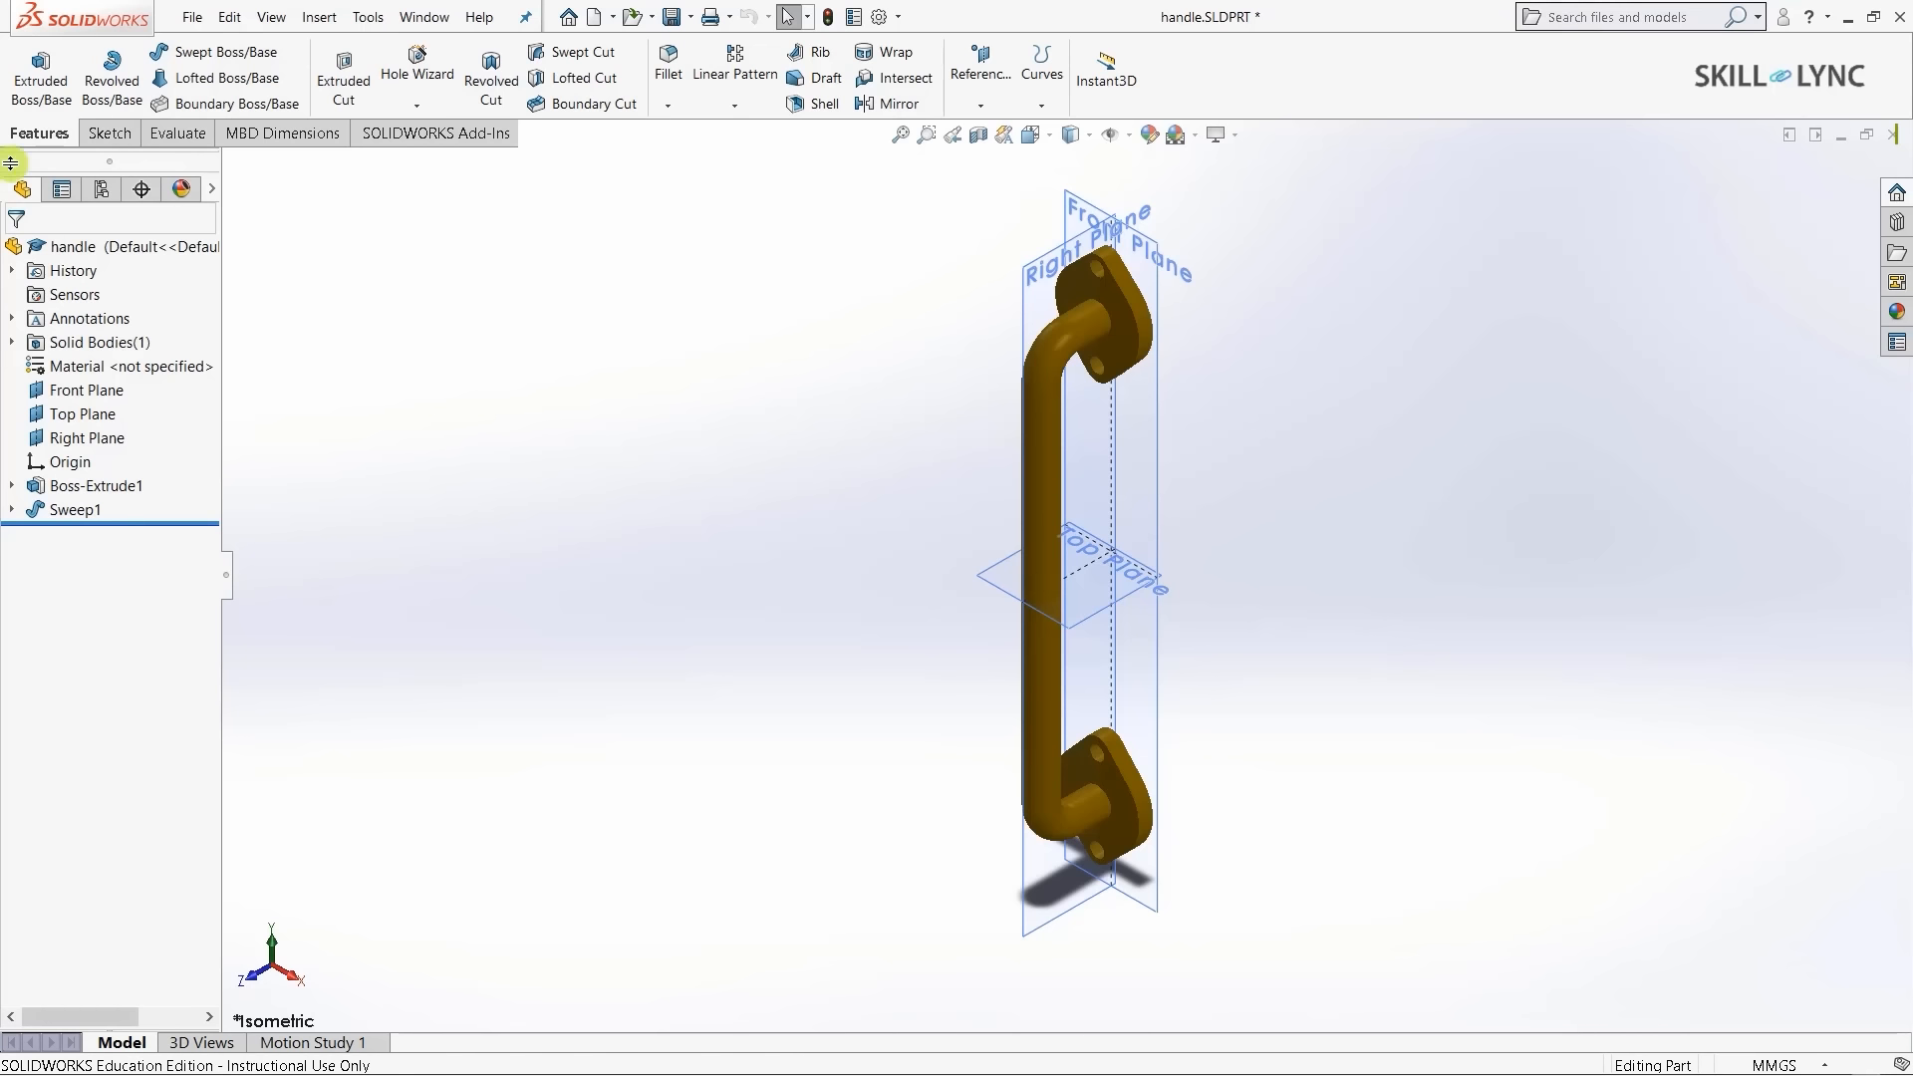
{"action": "left_click", "coordinate": [107, 135]}
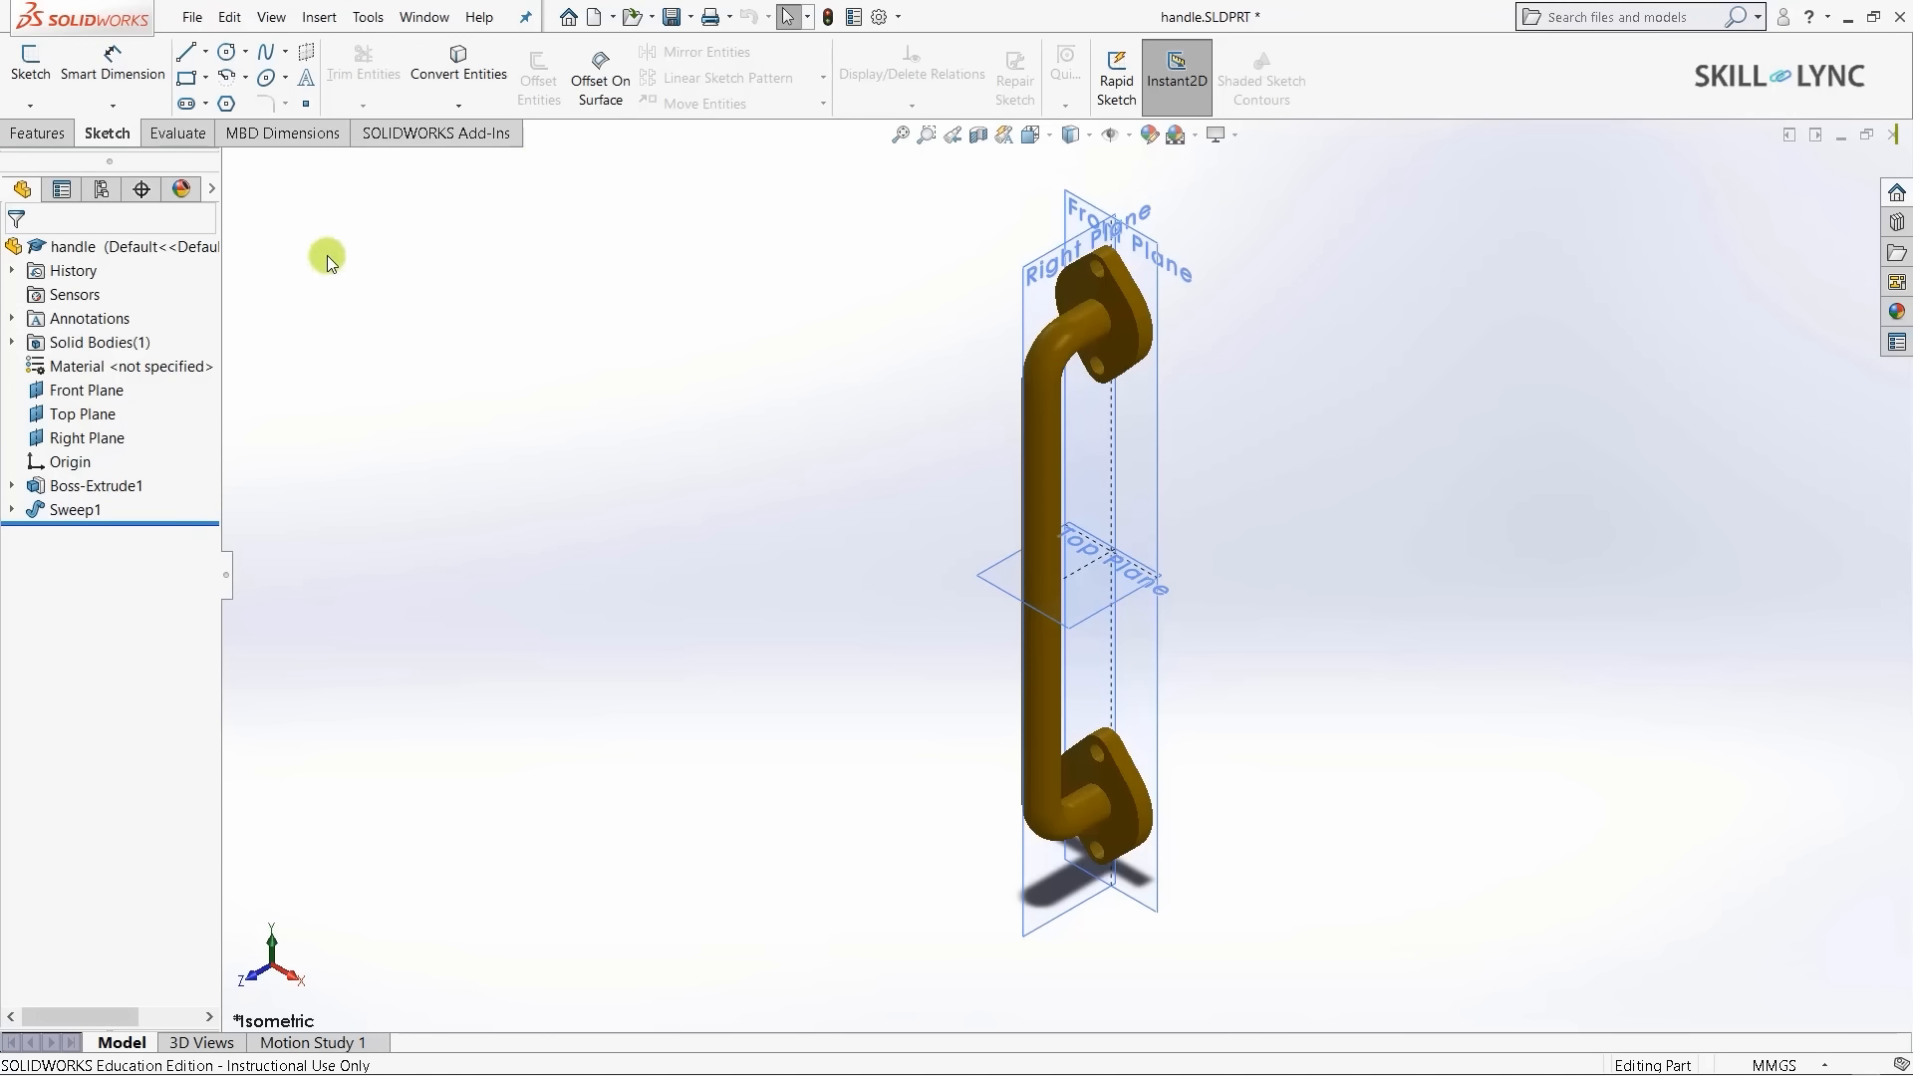
{"action": "left_click", "coordinate": [395, 140]}
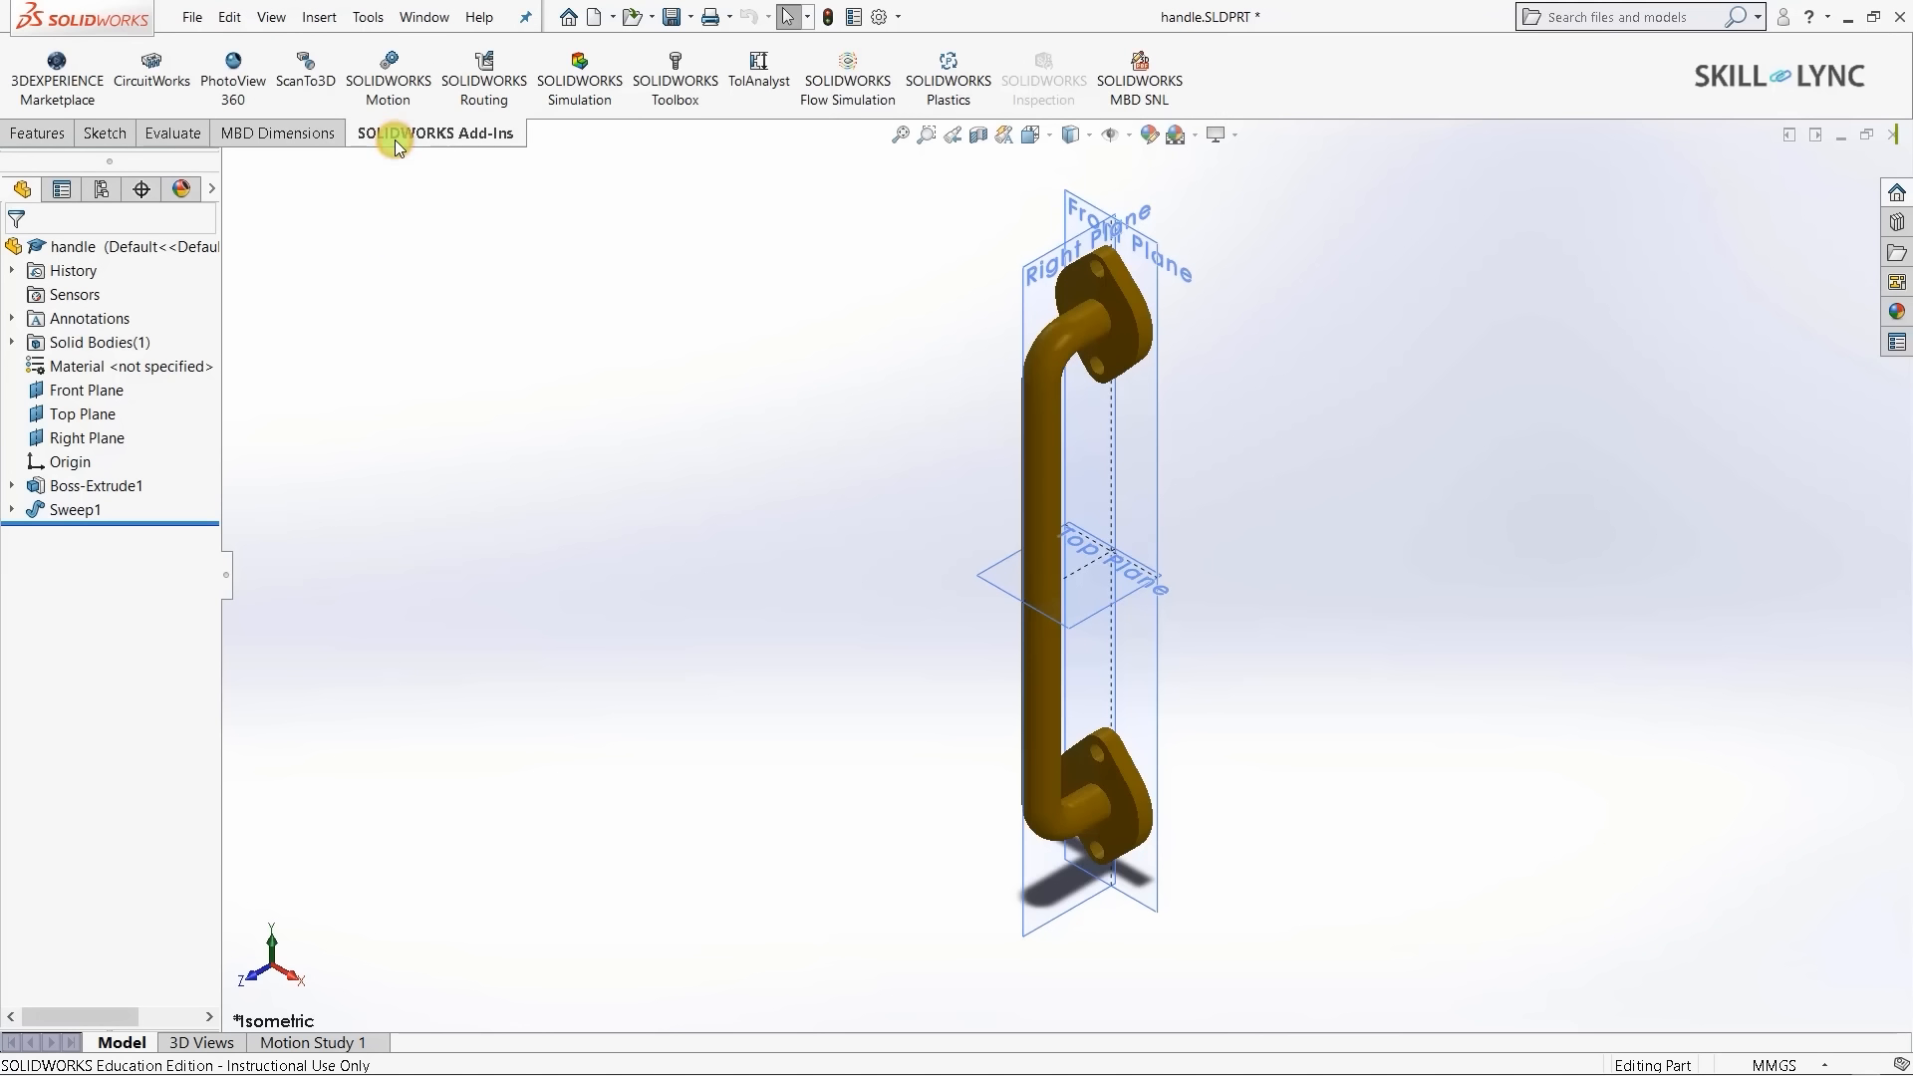
{"action": "left_click", "coordinate": [583, 85]}
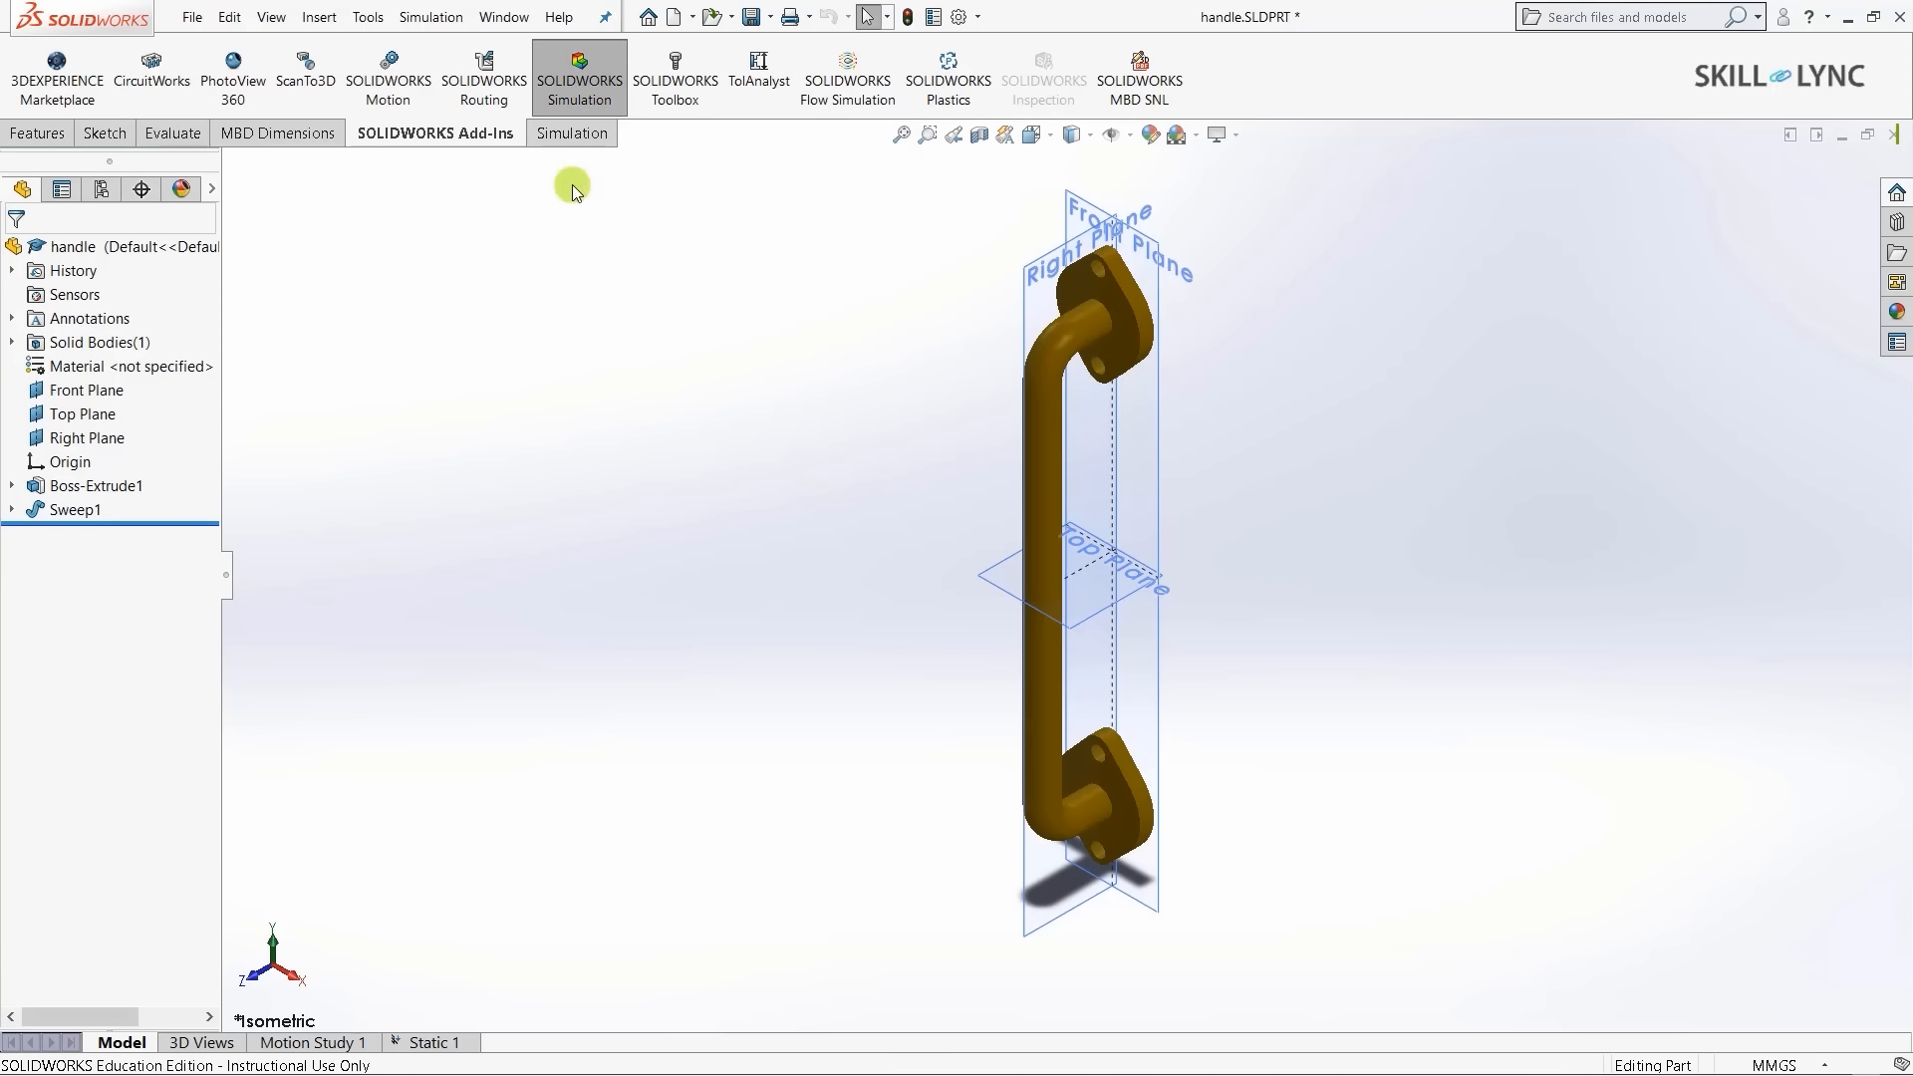
{"action": "left_click", "coordinate": [561, 136]}
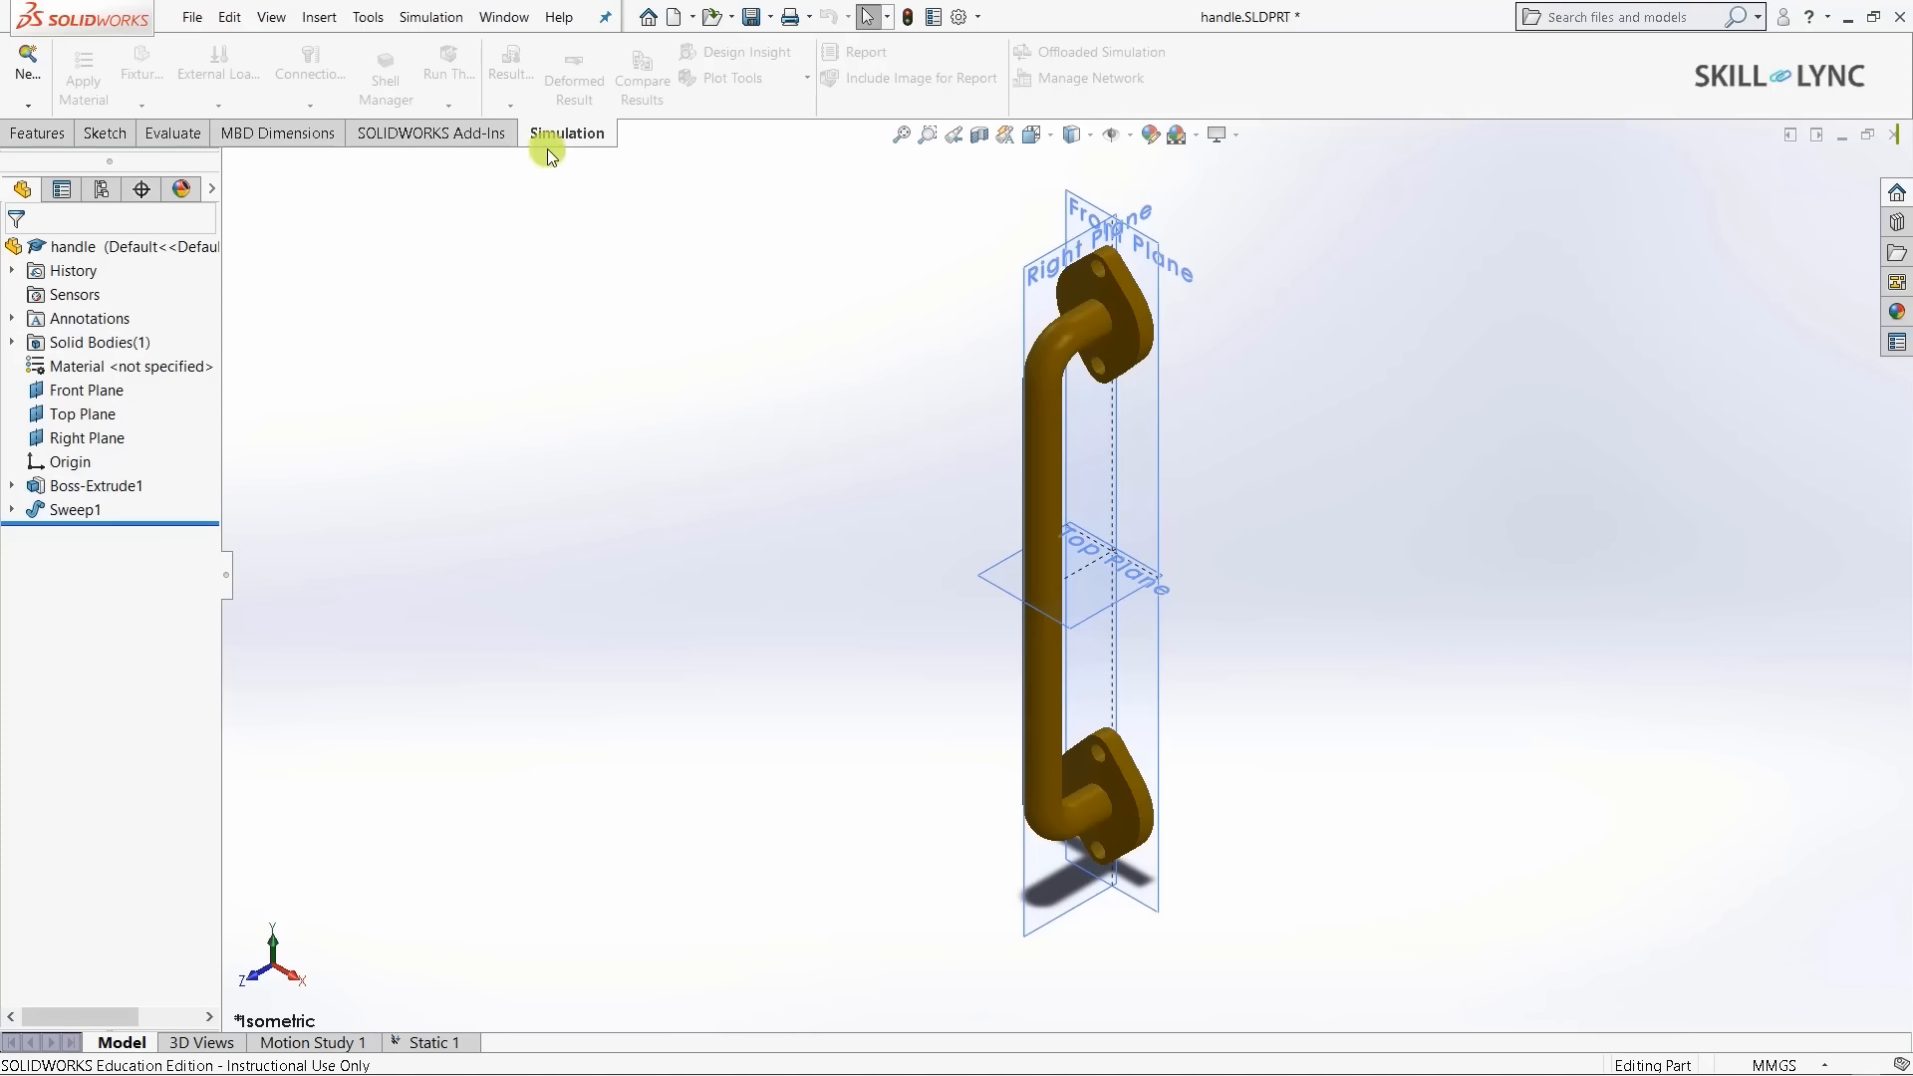
{"action": "left_click", "coordinate": [111, 136]}
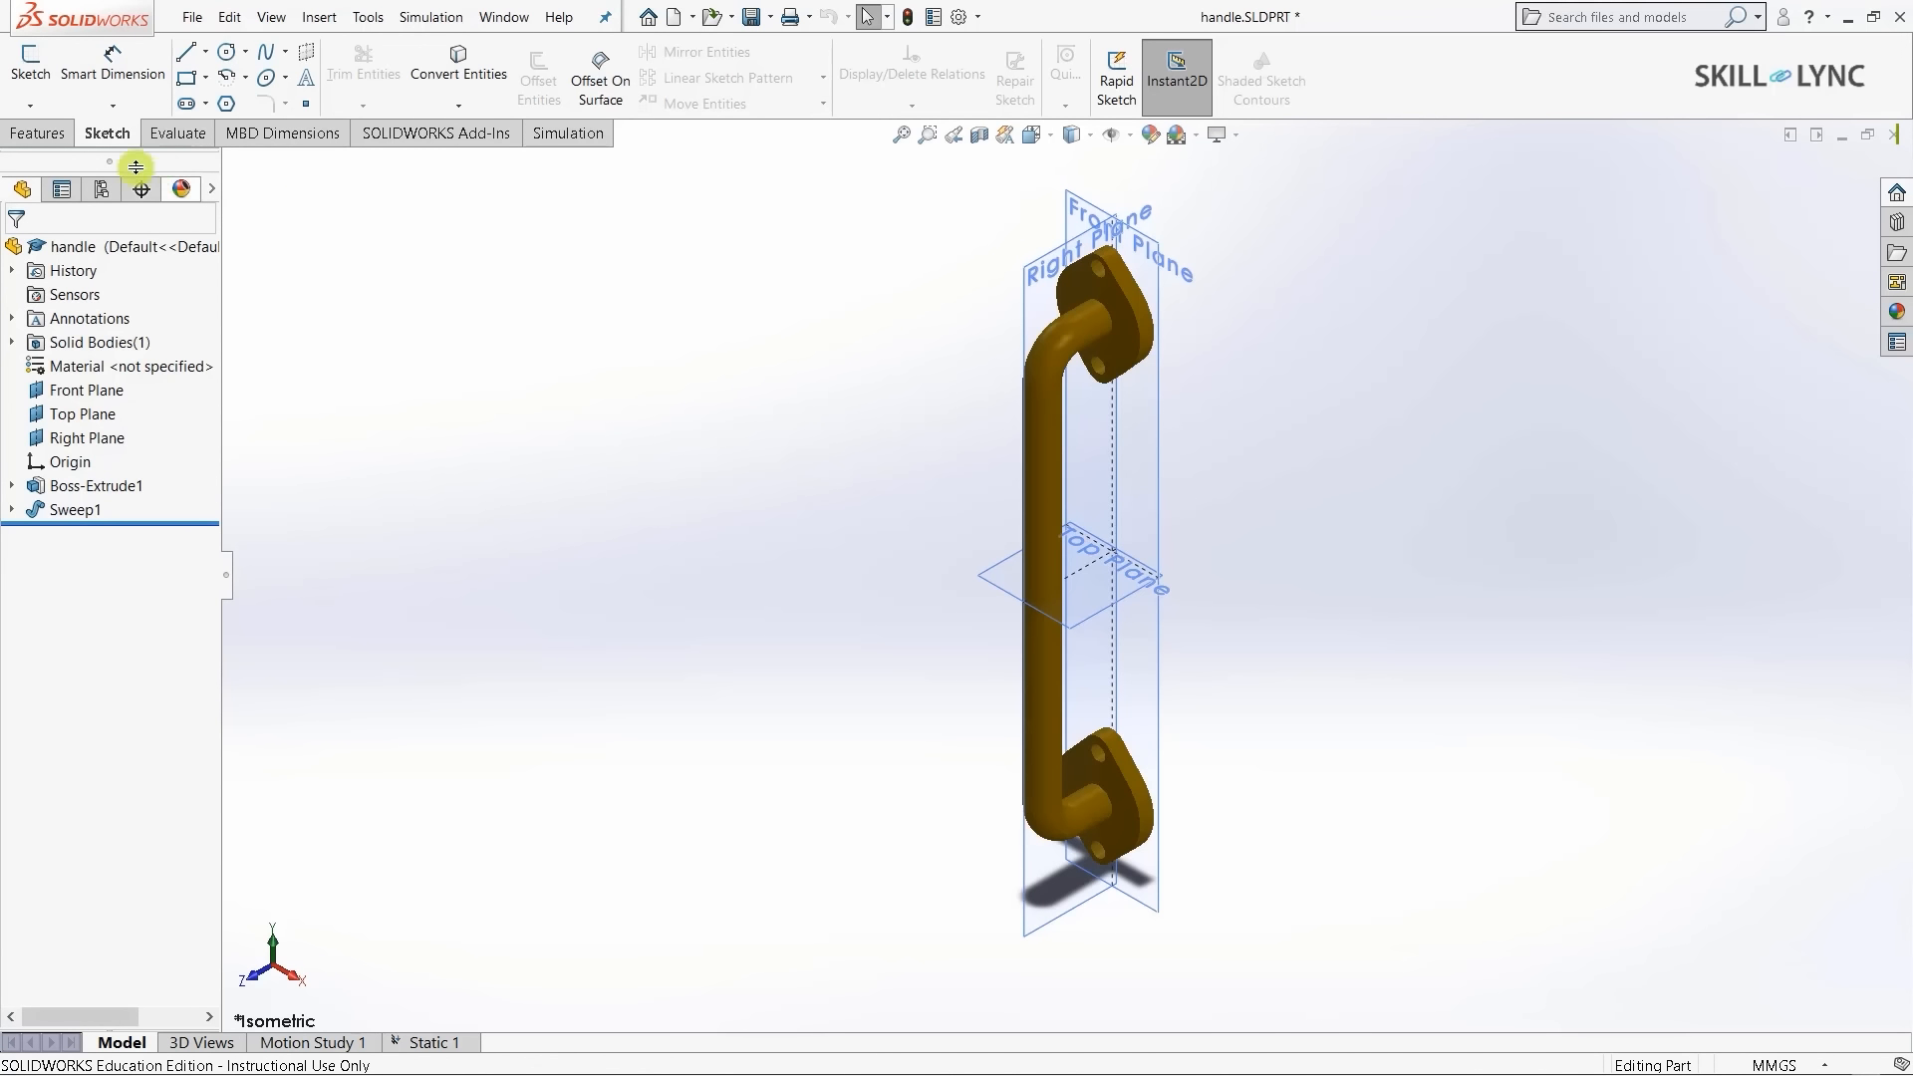
{"action": "left_click", "coordinate": [45, 133]}
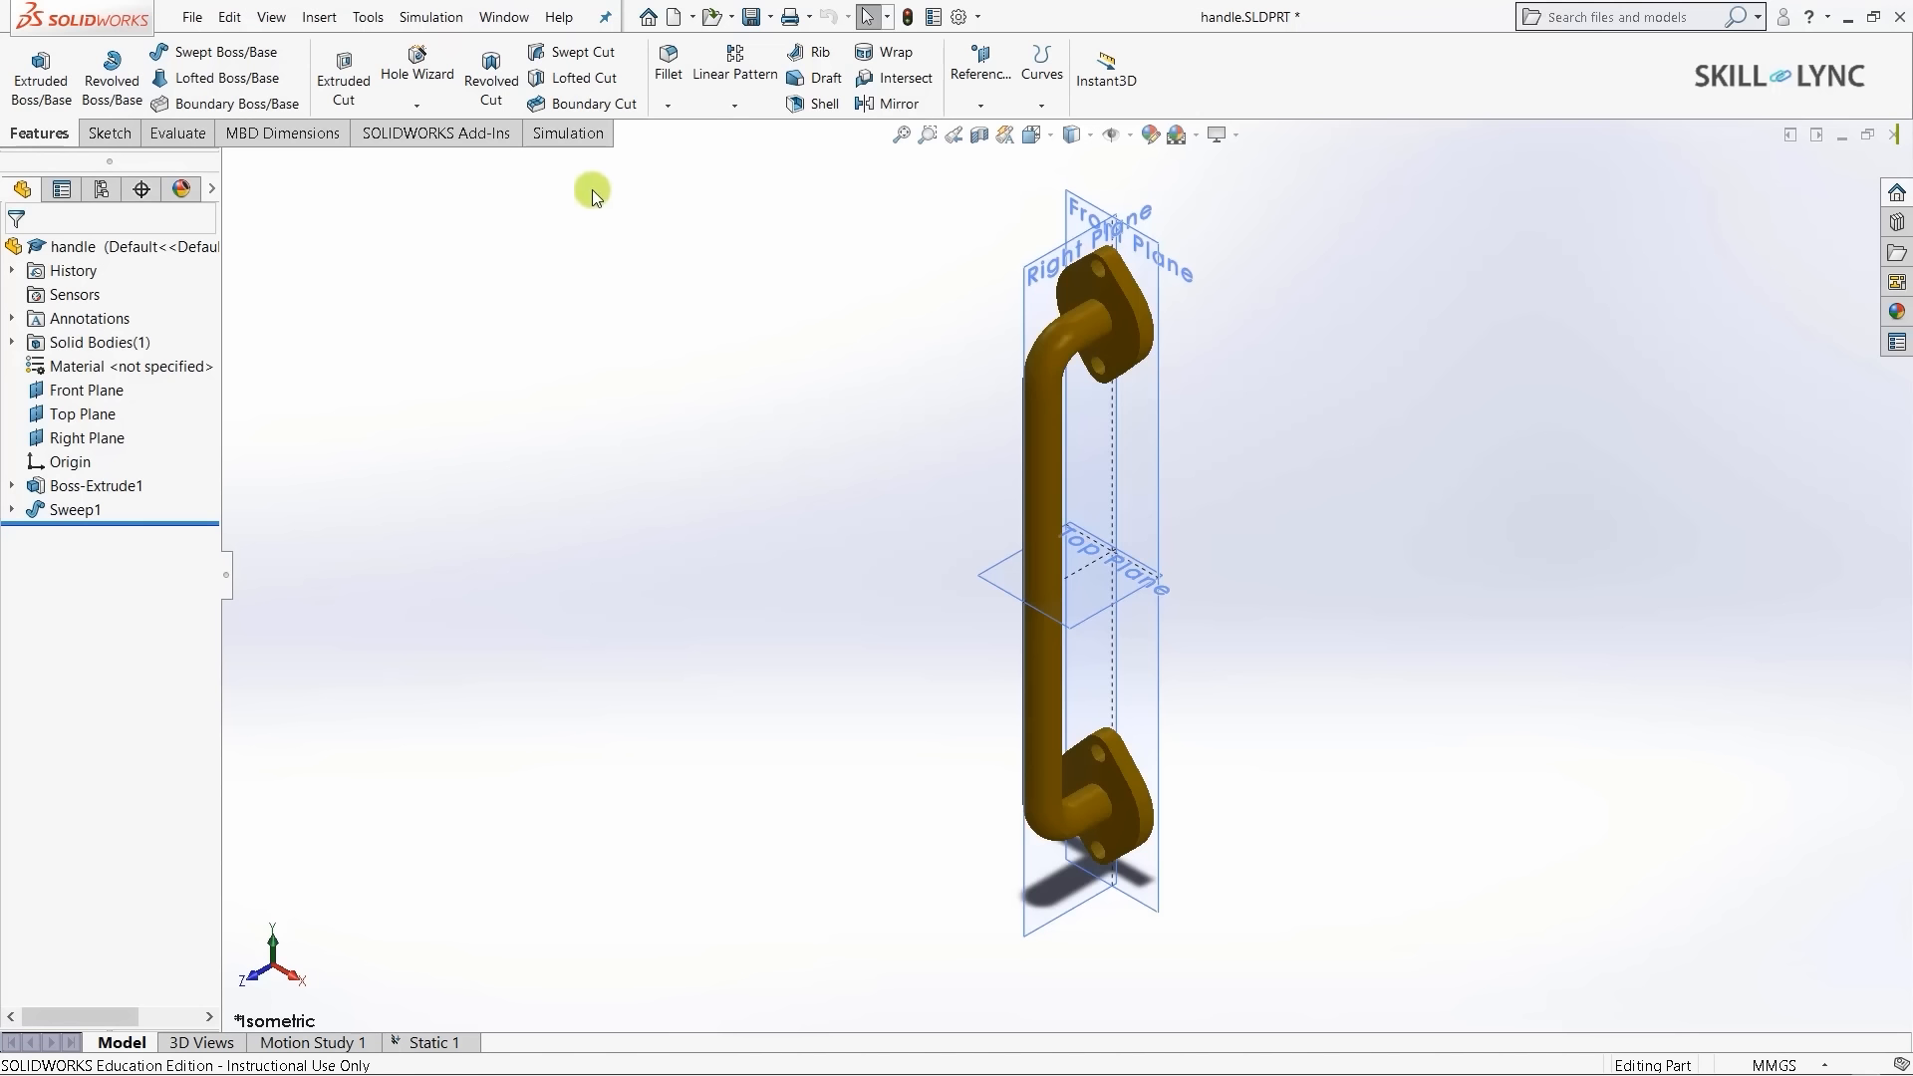
{"action": "left_click", "coordinate": [577, 139]}
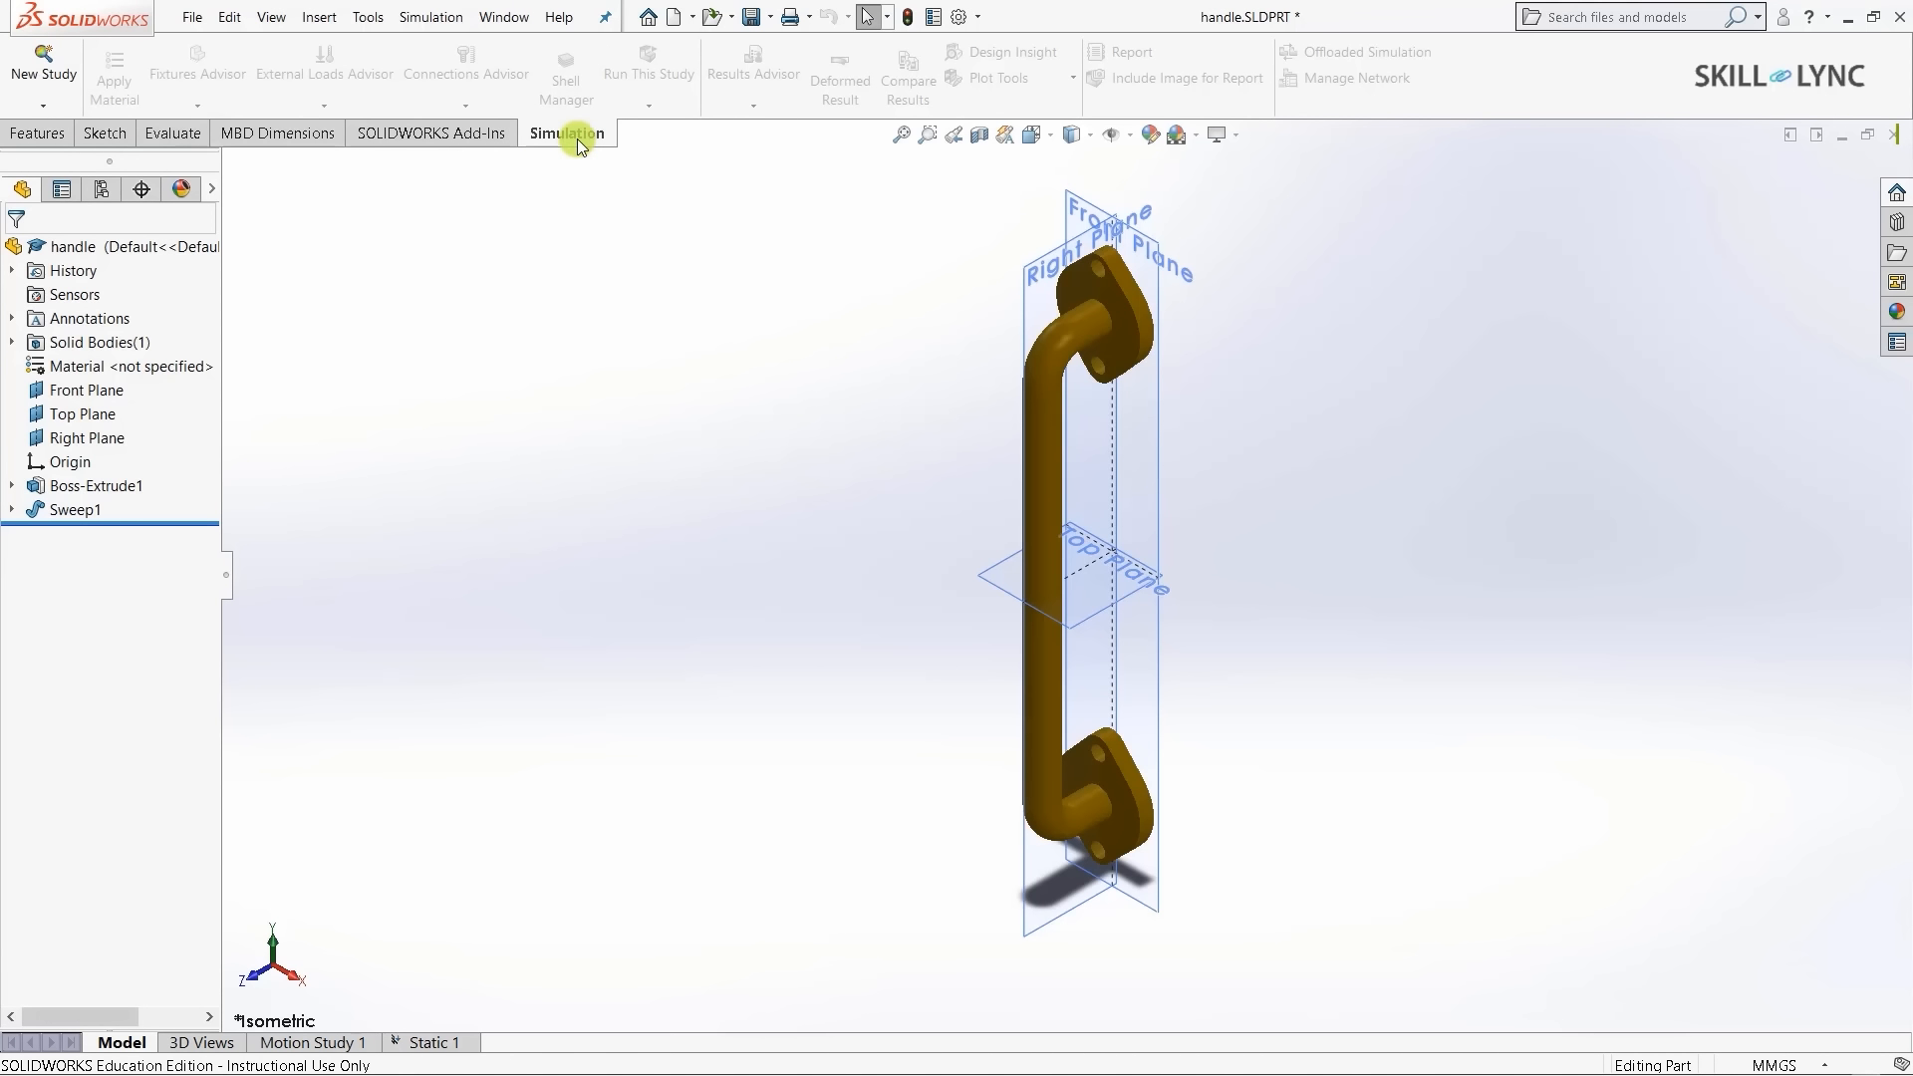
- Create a new Static study and name it 'handle static'
{"action": "left_click", "coordinate": [43, 74]}
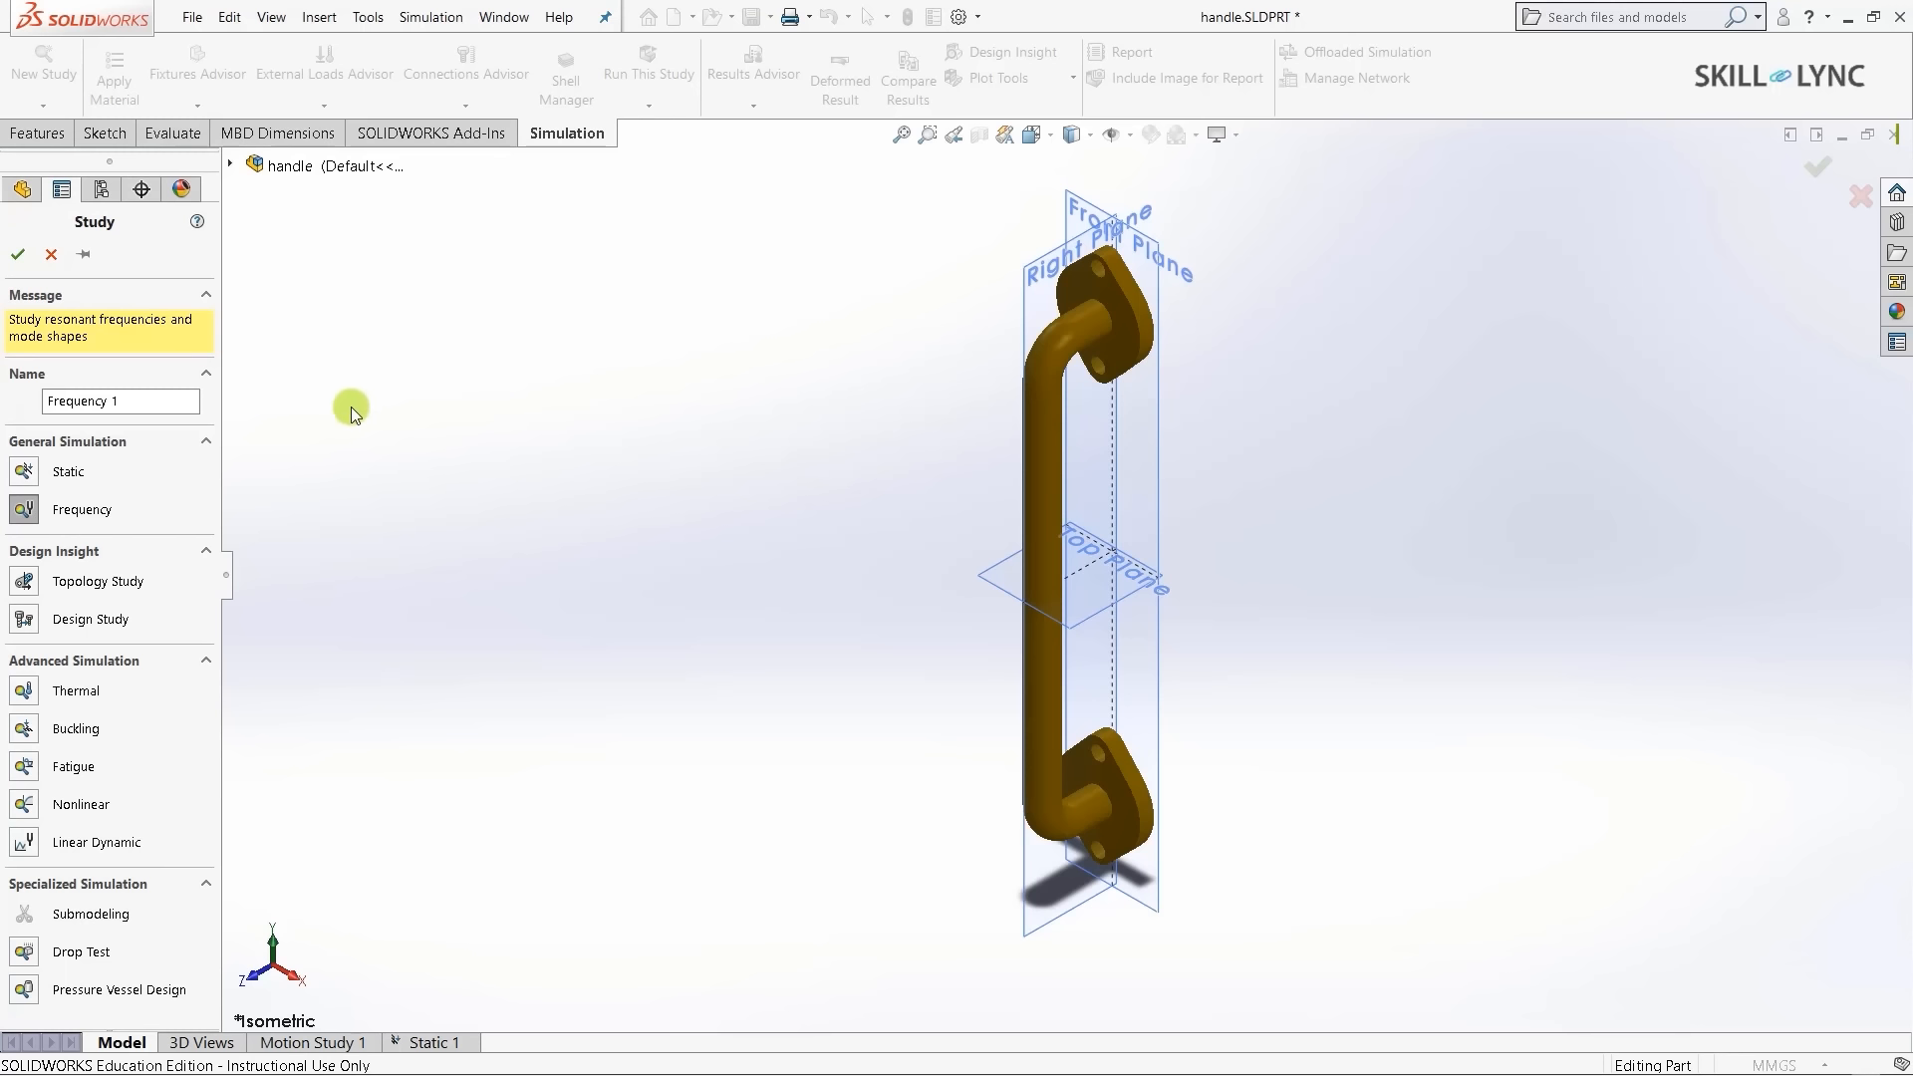
{"action": "left_click", "coordinate": [25, 475]}
{"action": "left_click", "coordinate": [118, 420]}
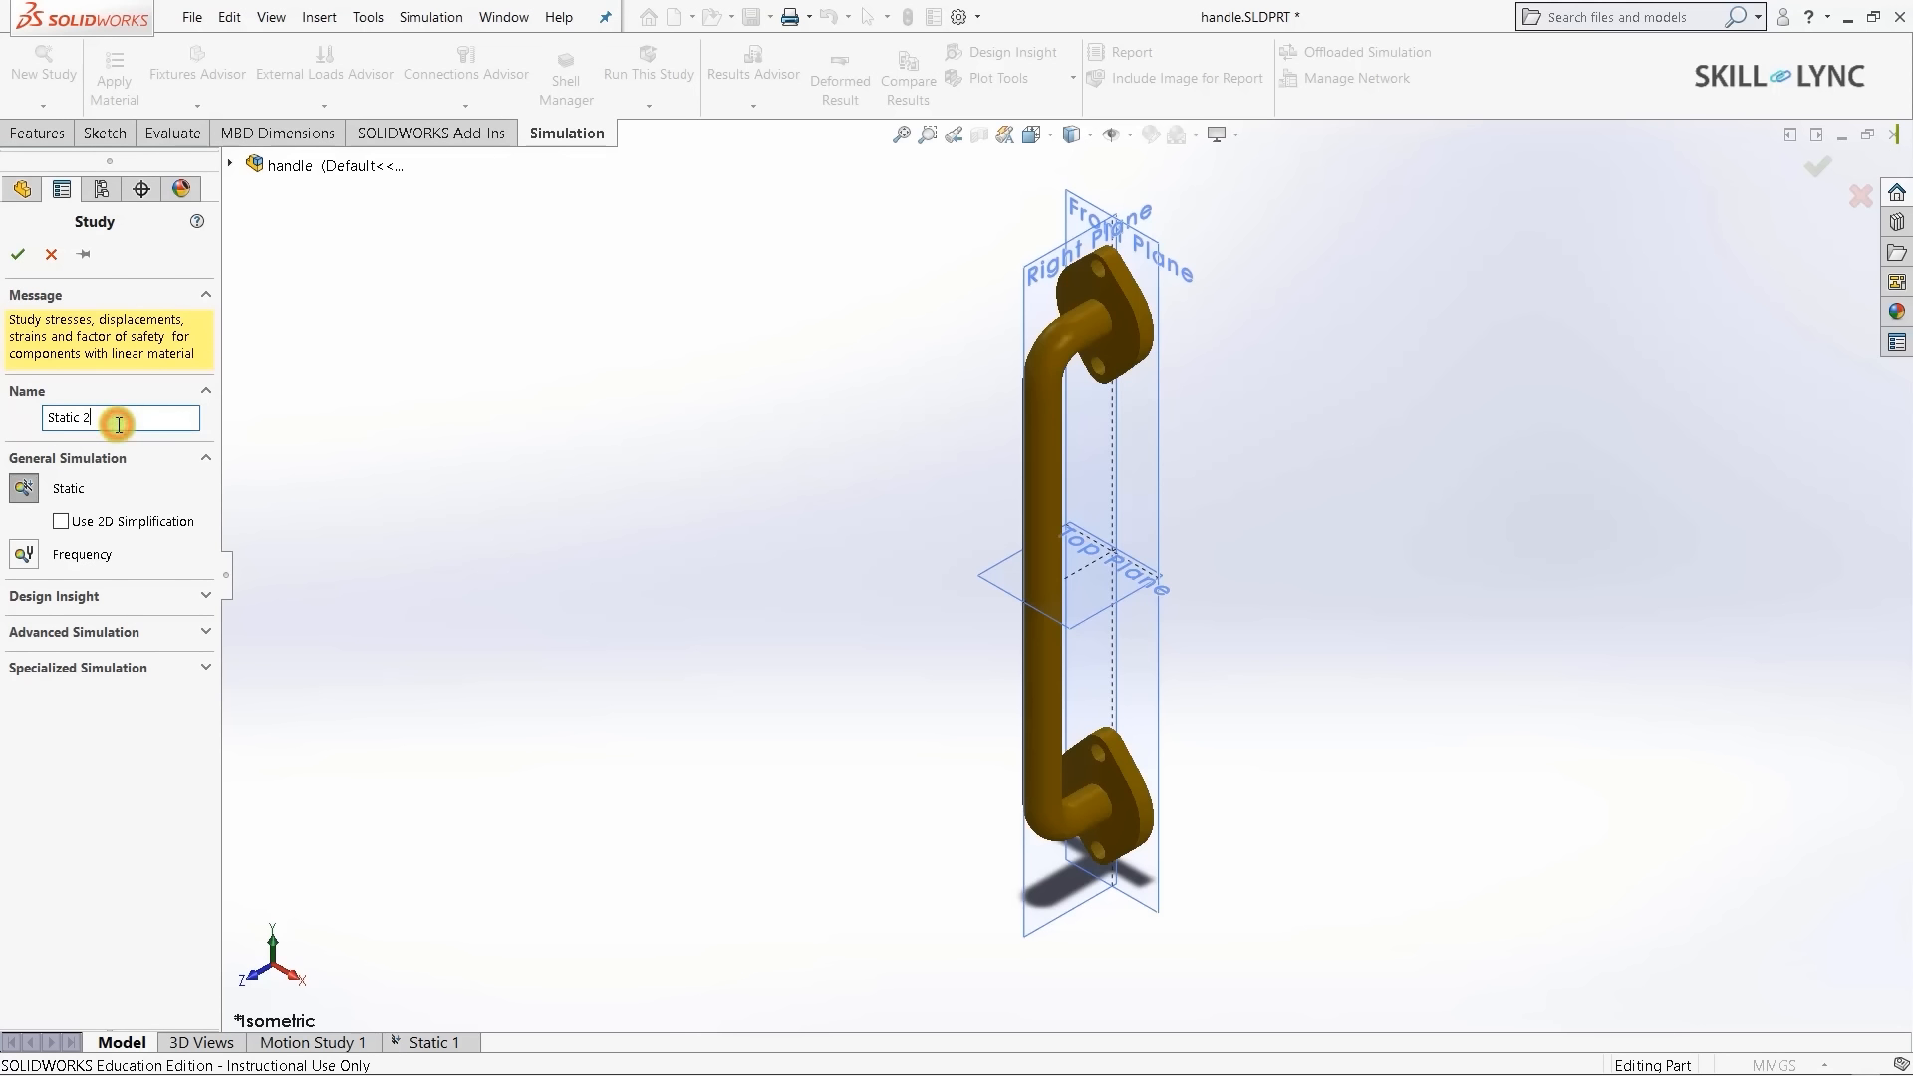
{"action": "key", "text": "BackSpace"}
{"action": "key", "text": "BackSpace"}
{"action": "key", "text": "BackSpace"}
{"action": "key", "text": "BackSpace"}
{"action": "key", "text": "BackSpace"}
{"action": "key", "text": "BackSpace"}
{"action": "key", "text": "BackSpace"}
{"action": "key", "text": "BackSpace"}
{"action": "type", "text": "handle static"}
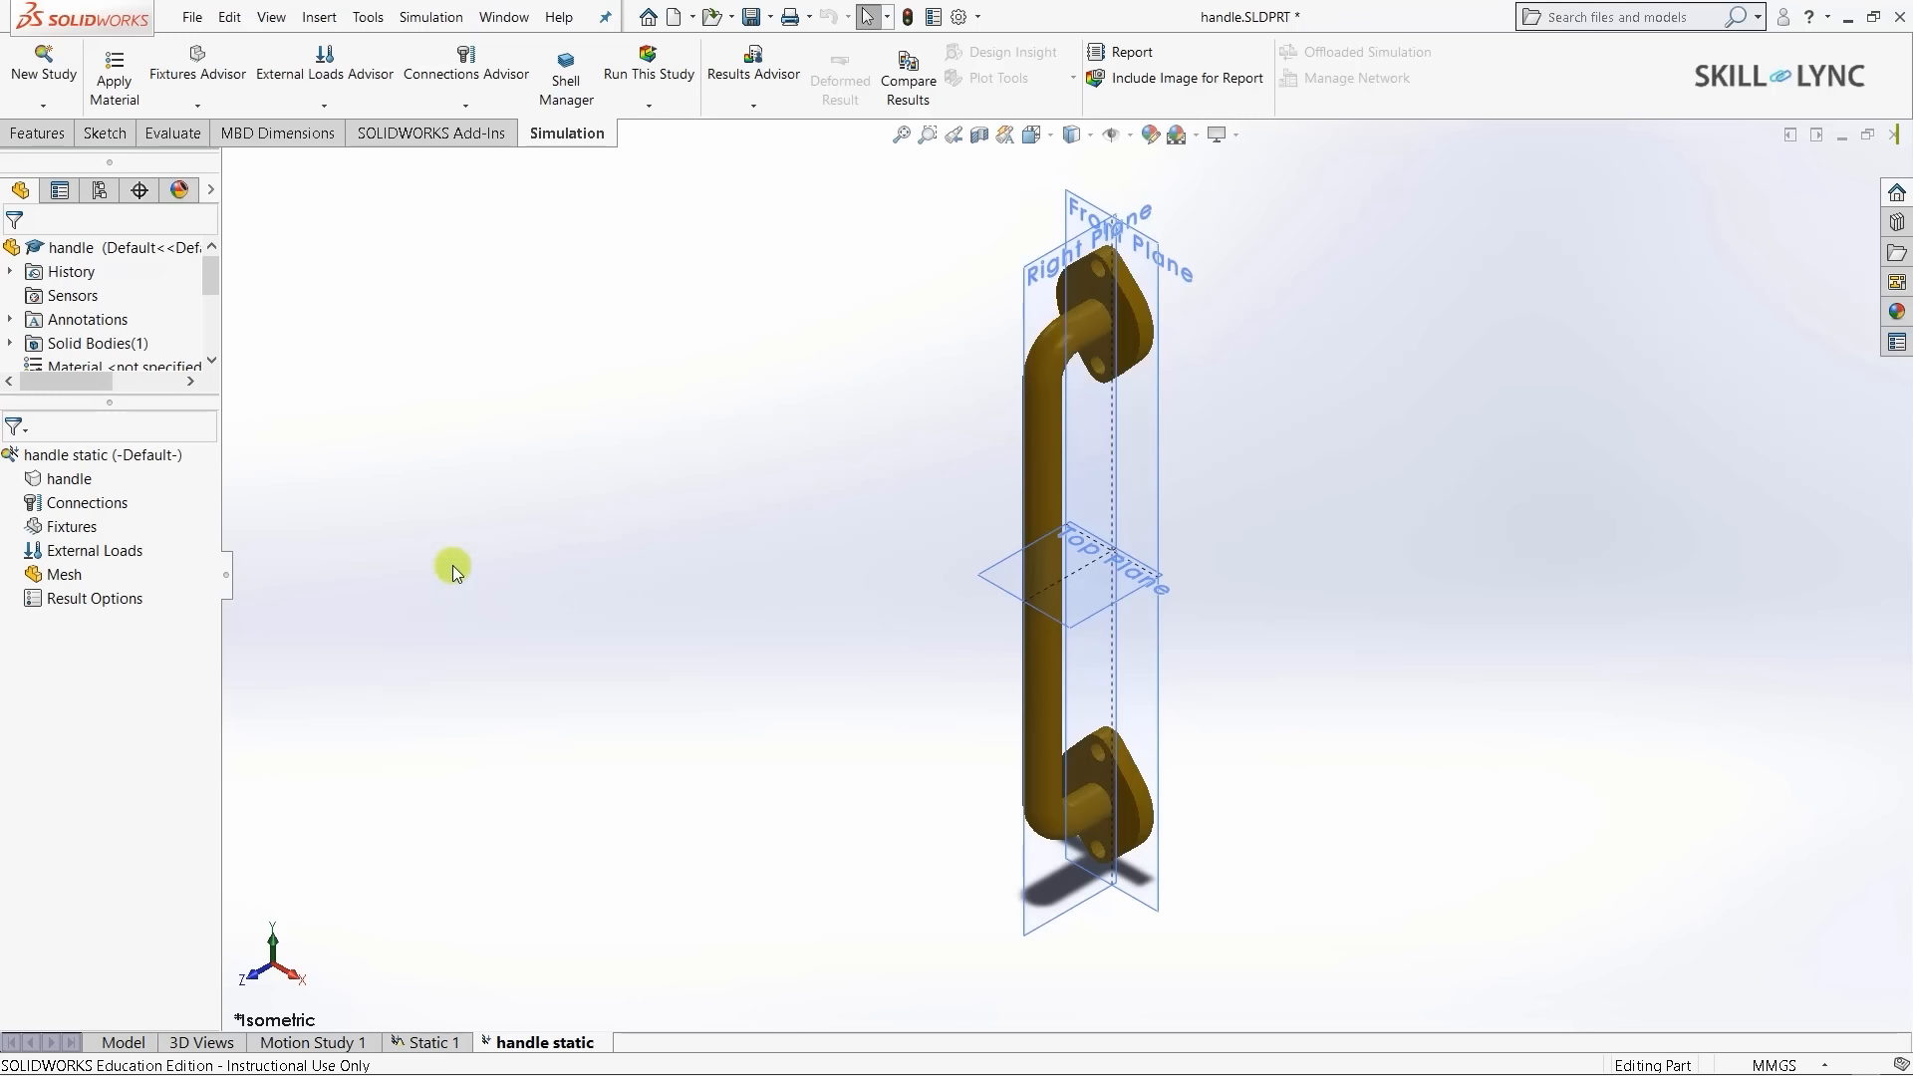
- Show the Apply Favorite Material list for the handle body in the study tree
{"action": "right_click", "coordinate": [57, 488]}
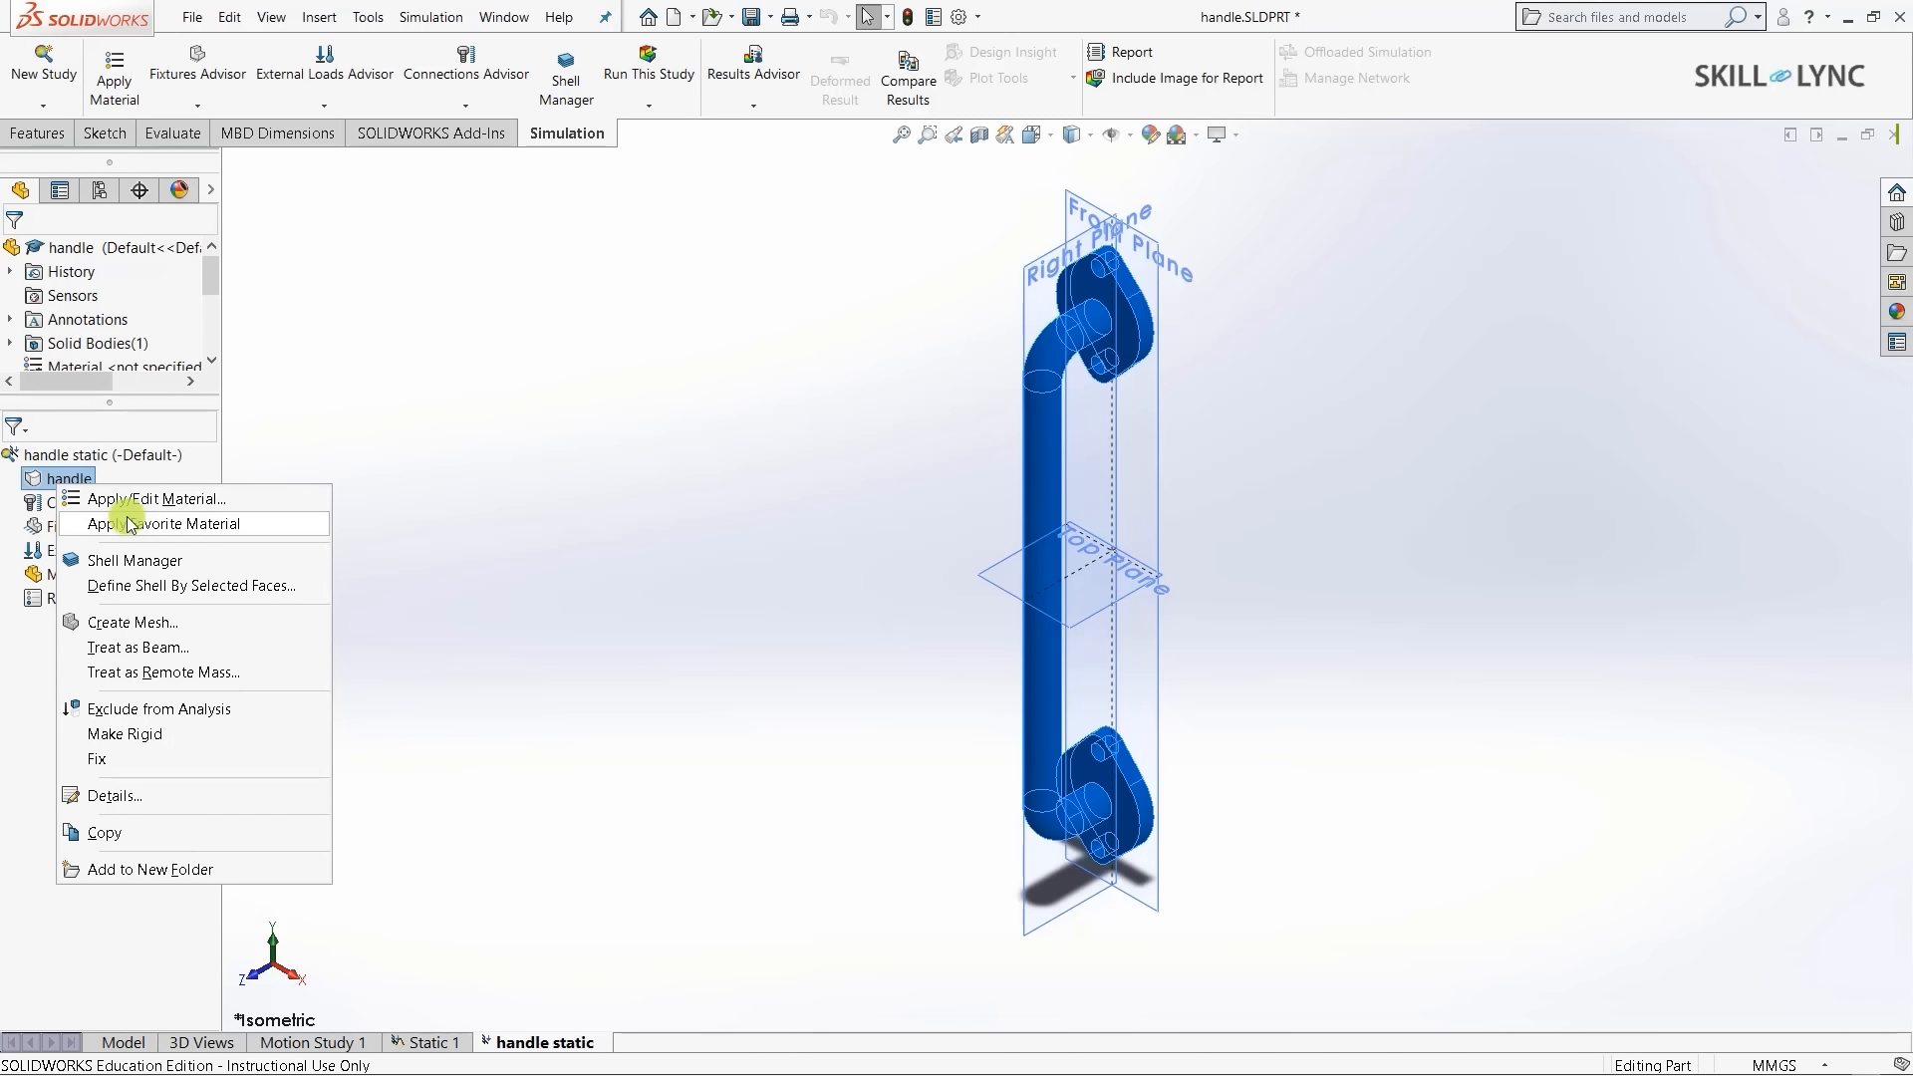
{"action": "mouse_move", "coordinate": [129, 524]}
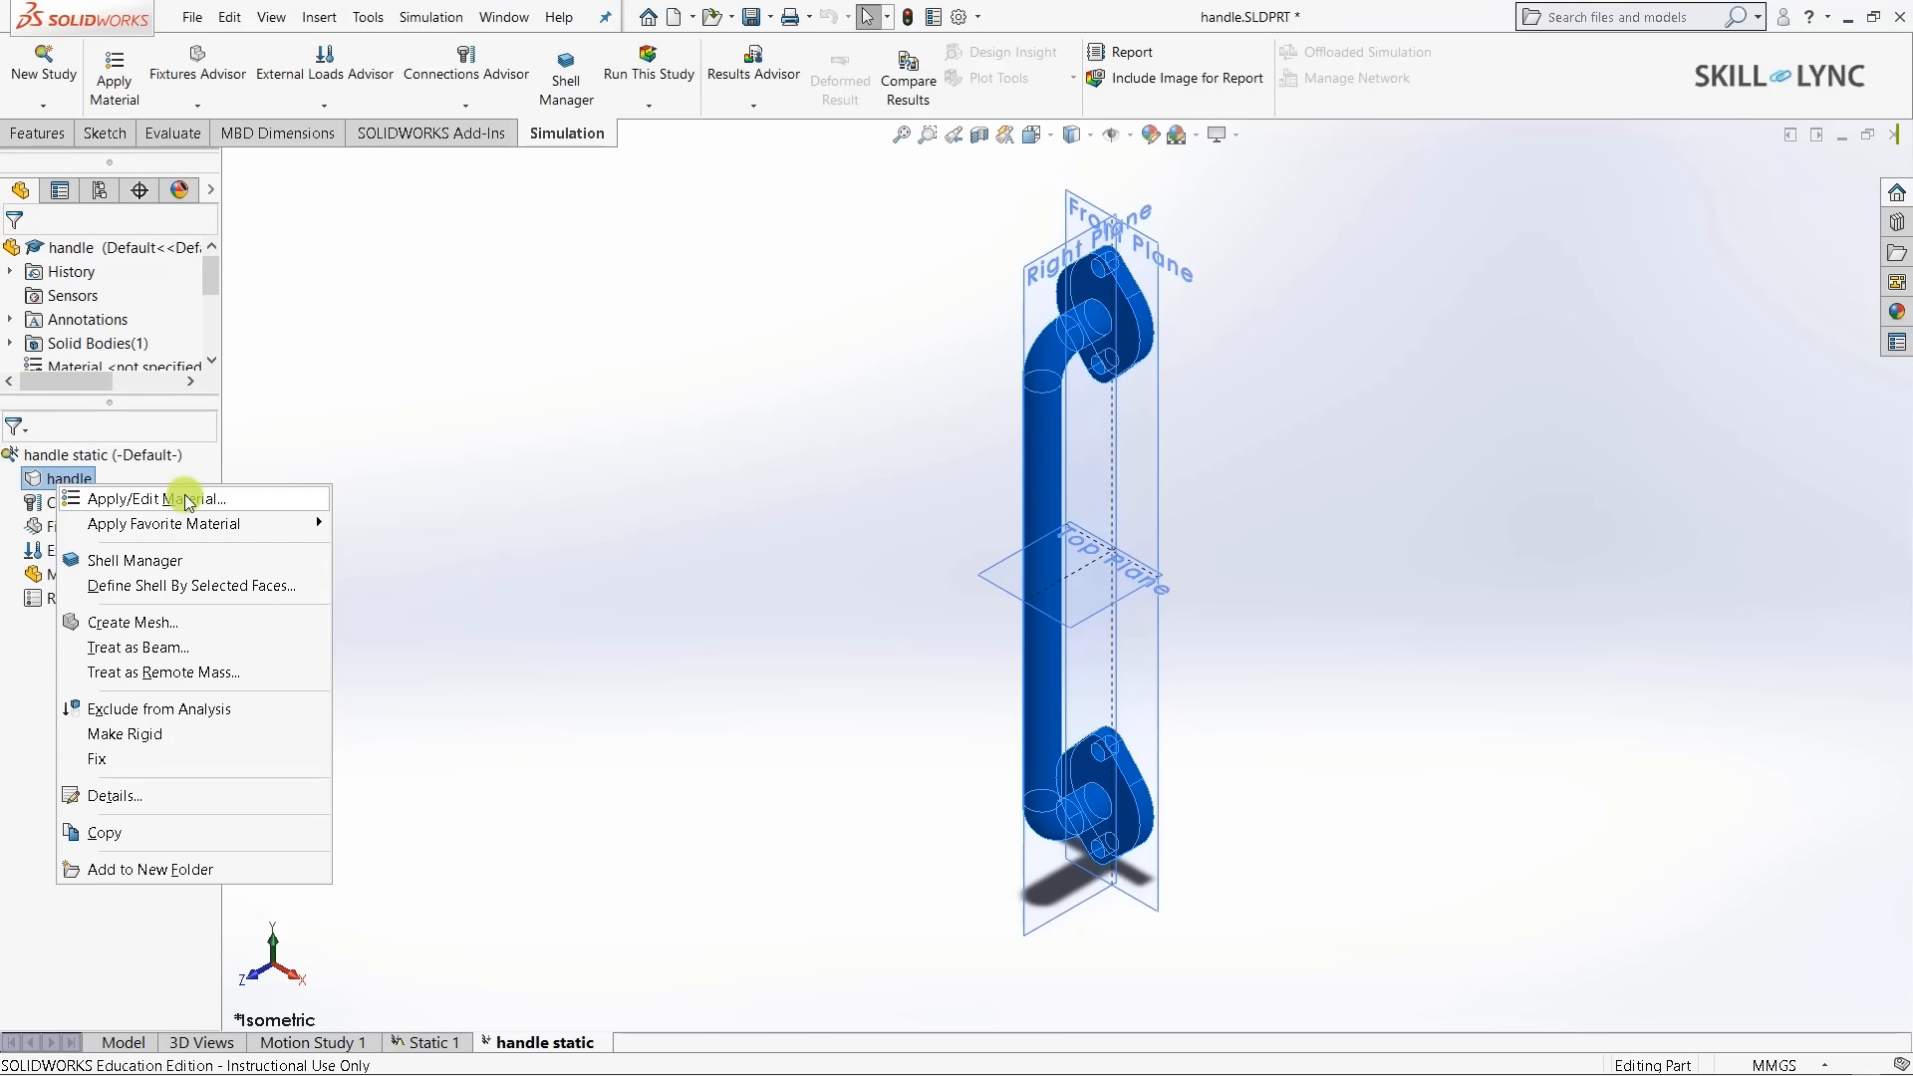
{"action": "left_click", "coordinate": [186, 500]}
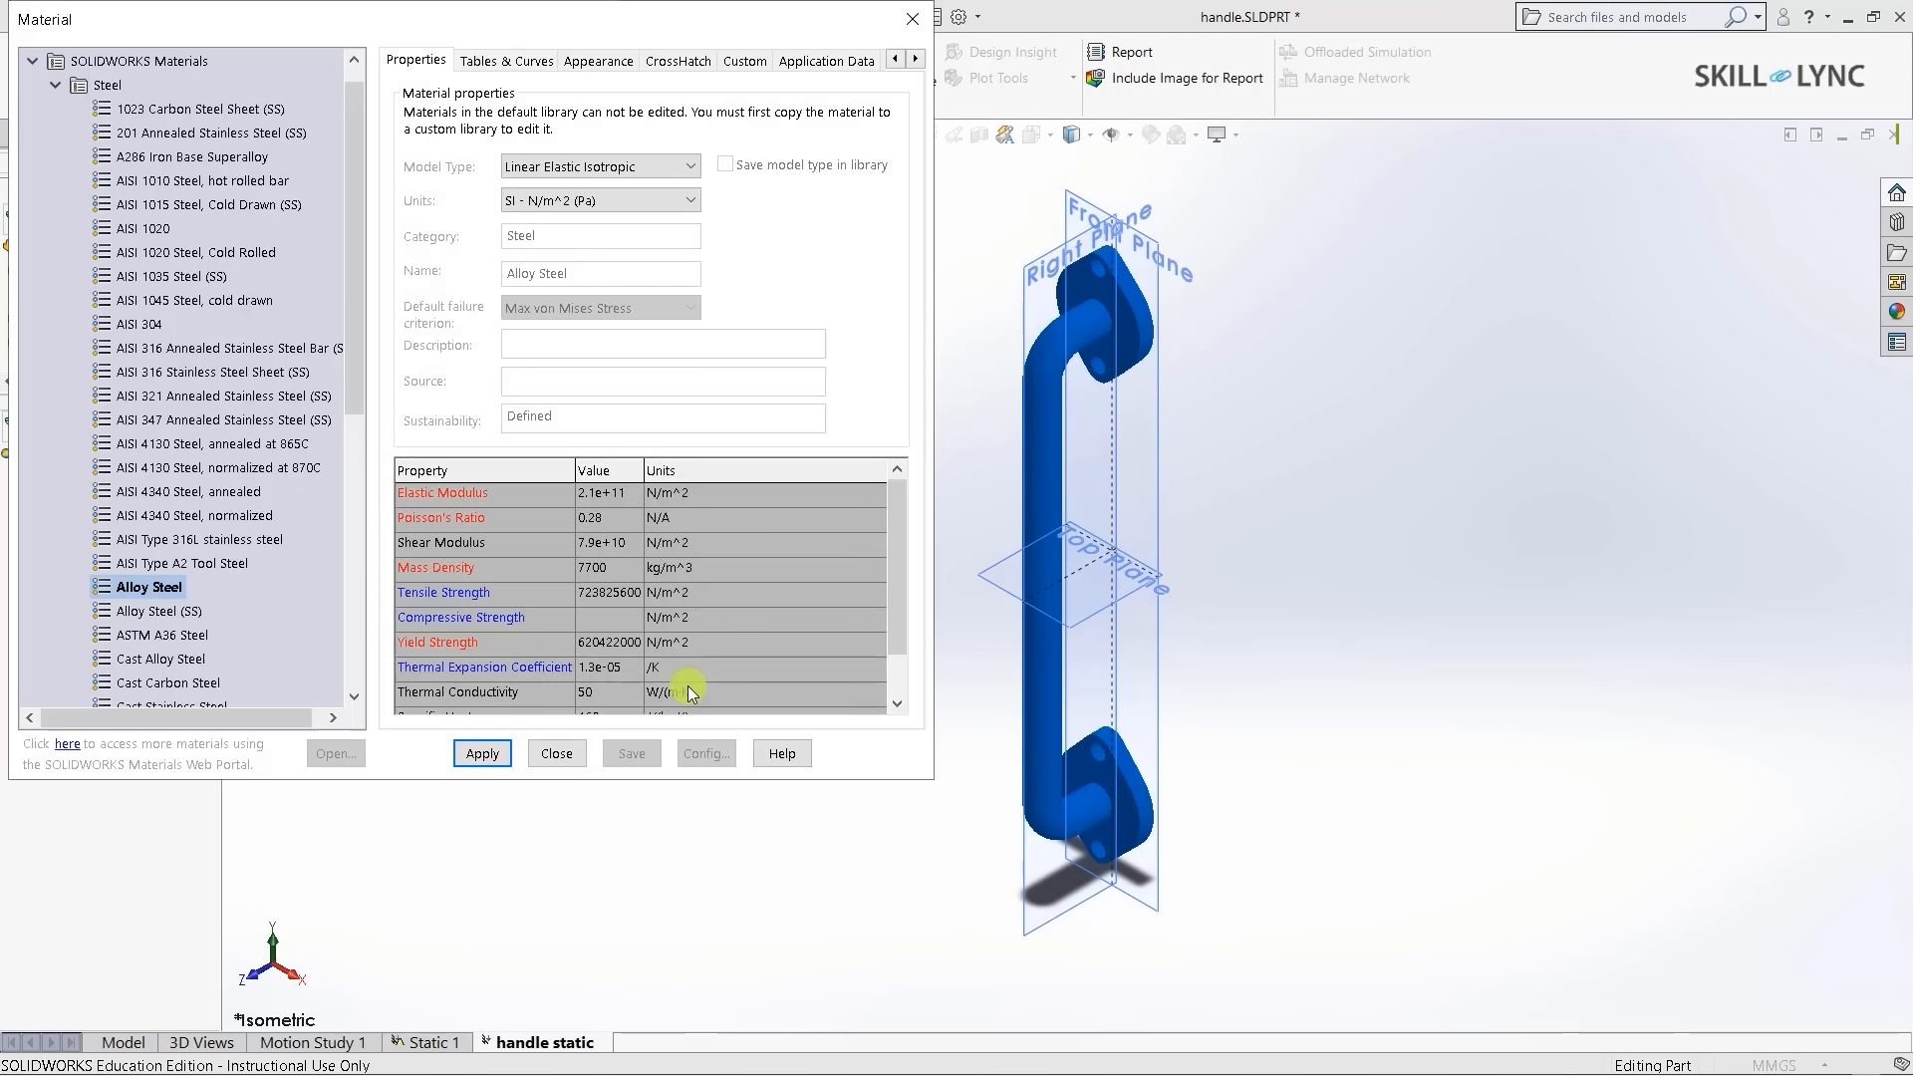
{"action": "left_click", "coordinate": [57, 86]}
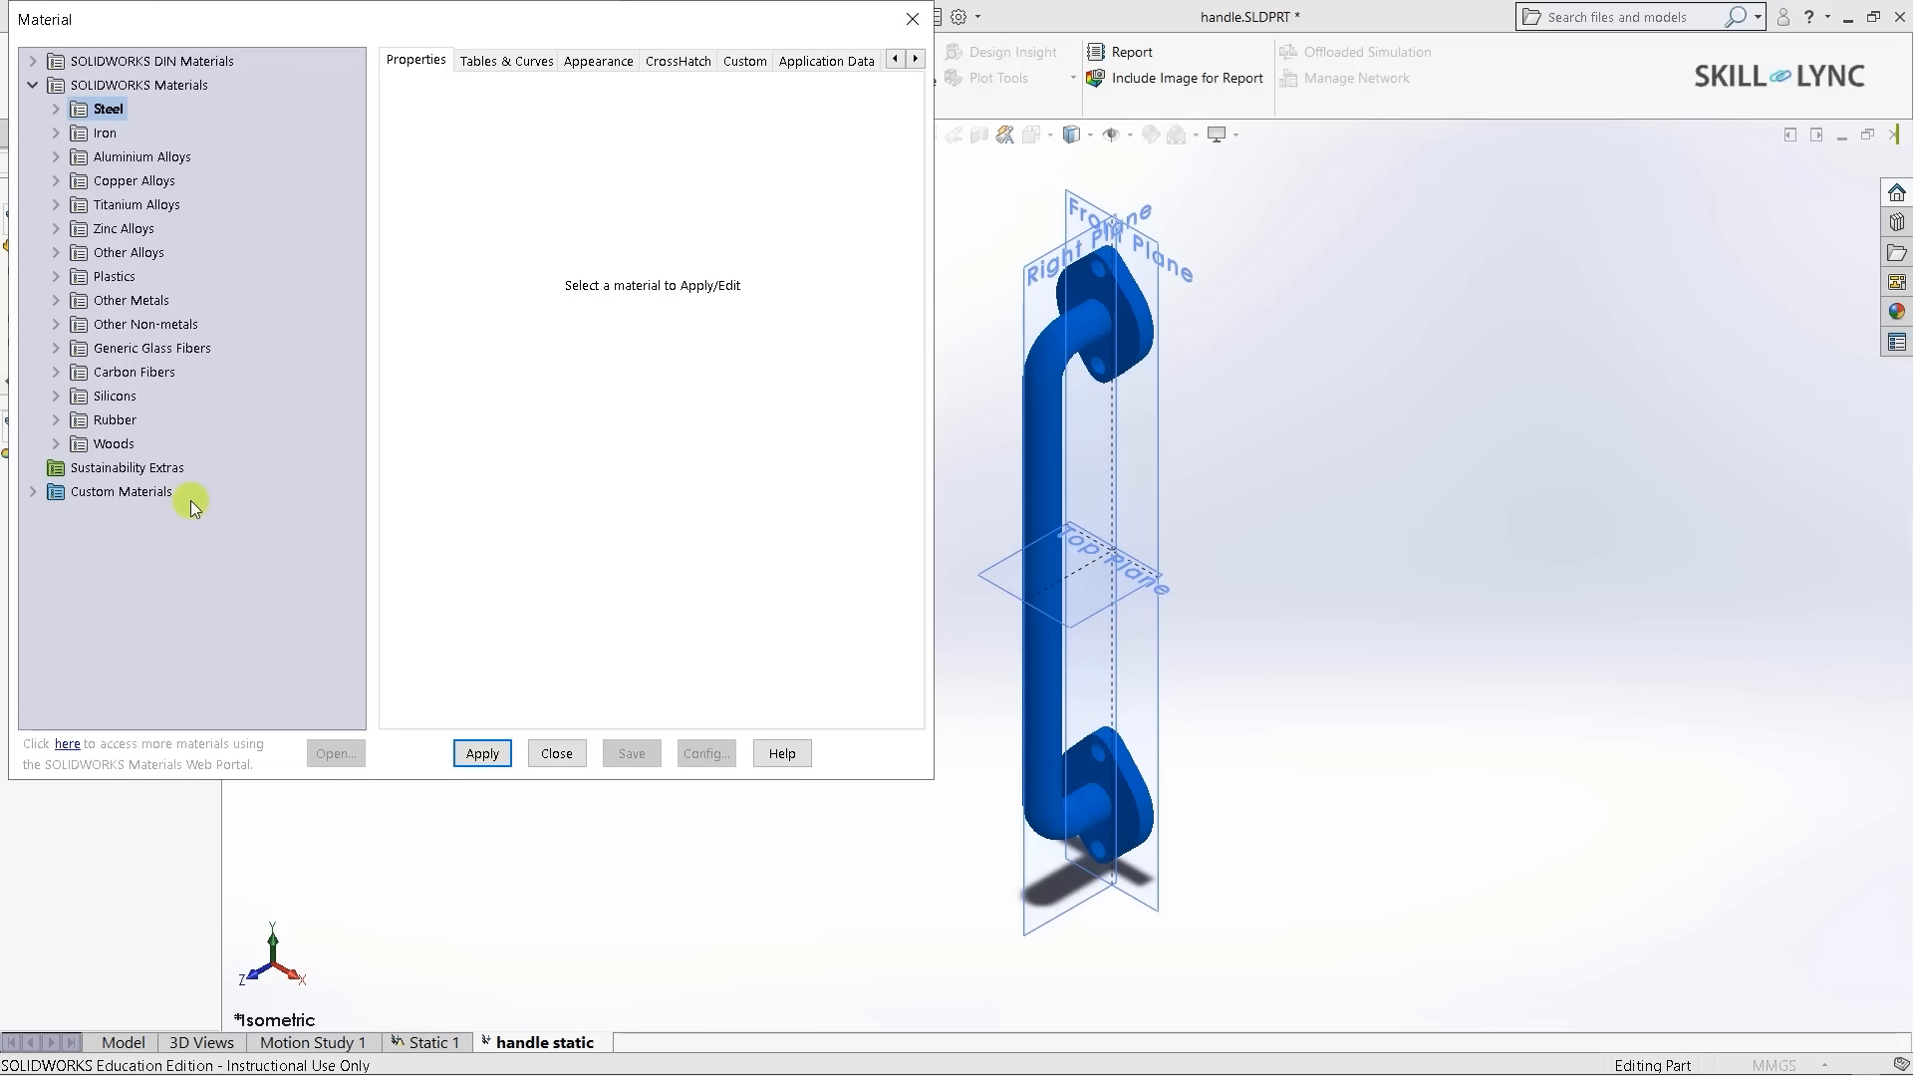
{"action": "double_click", "coordinate": [42, 491]}
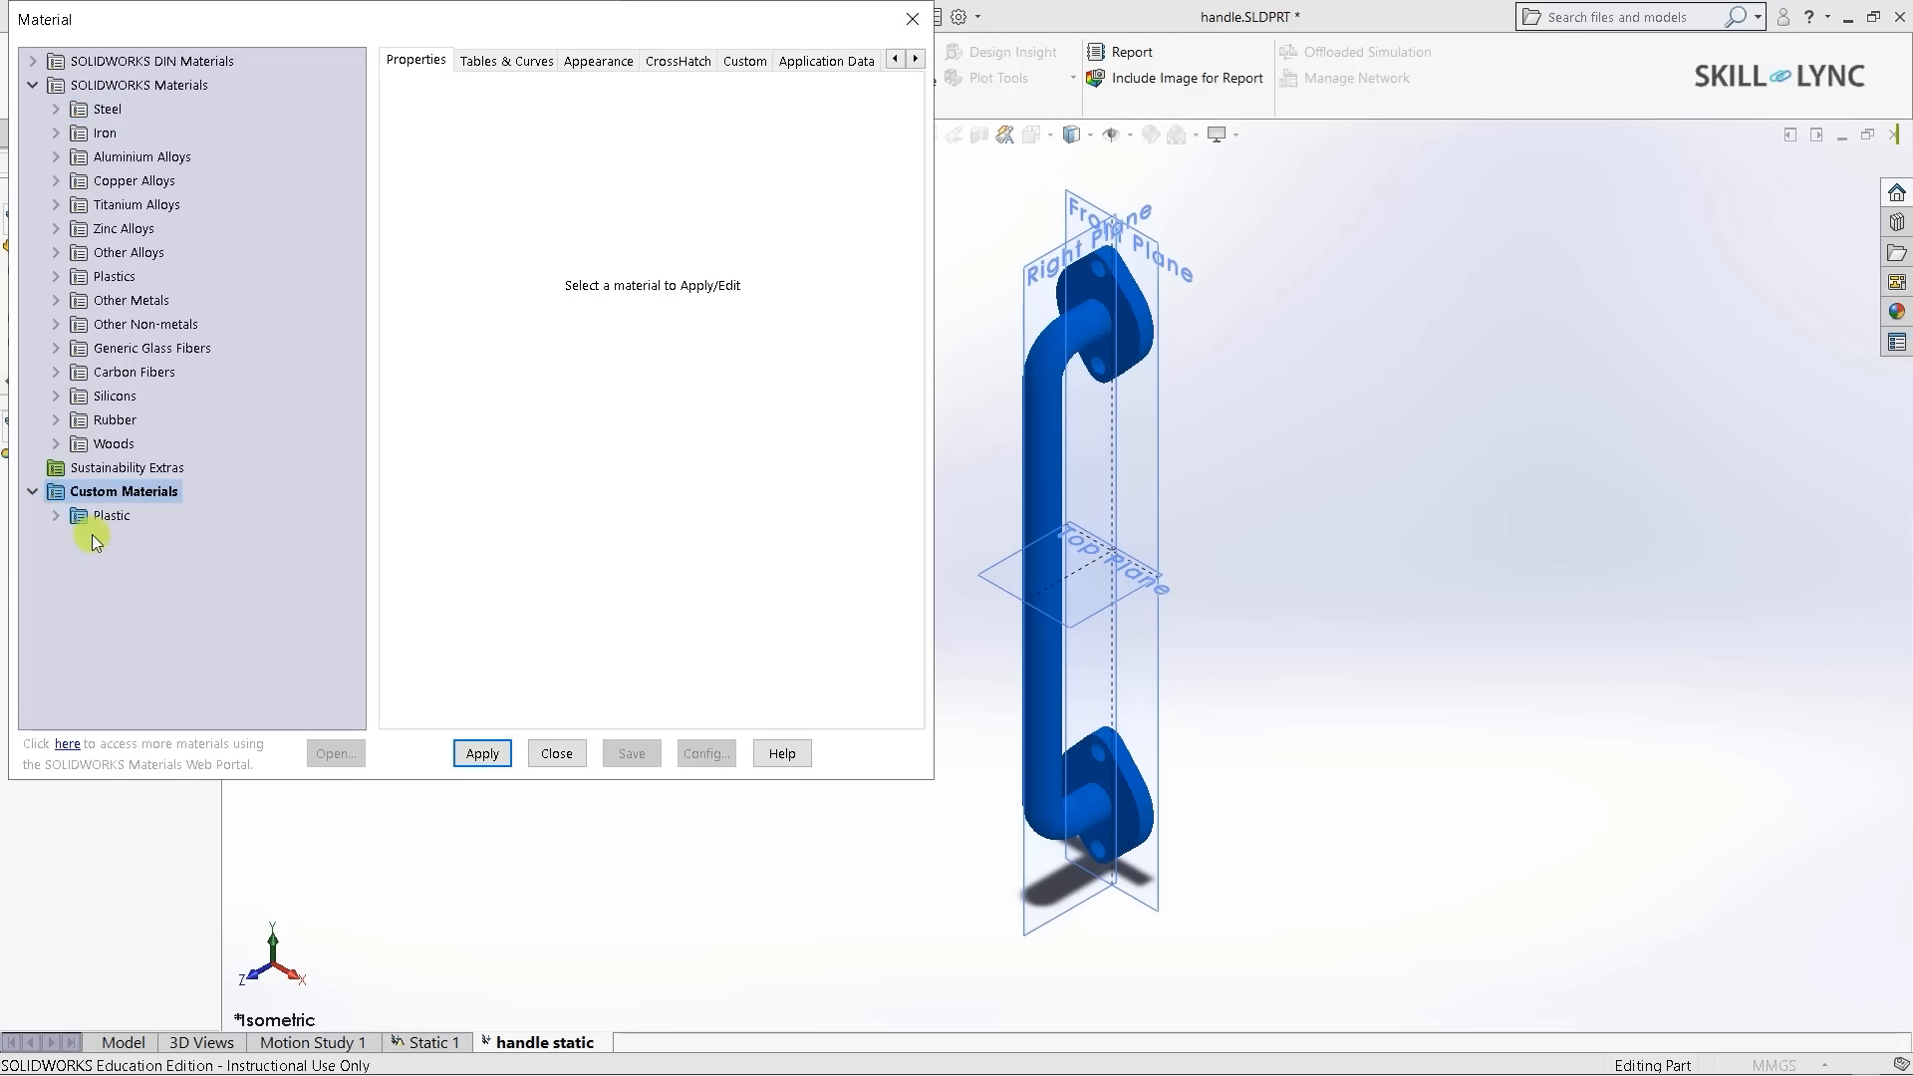
{"action": "double_click", "coordinate": [77, 518]}
{"action": "left_click", "coordinate": [137, 543]}
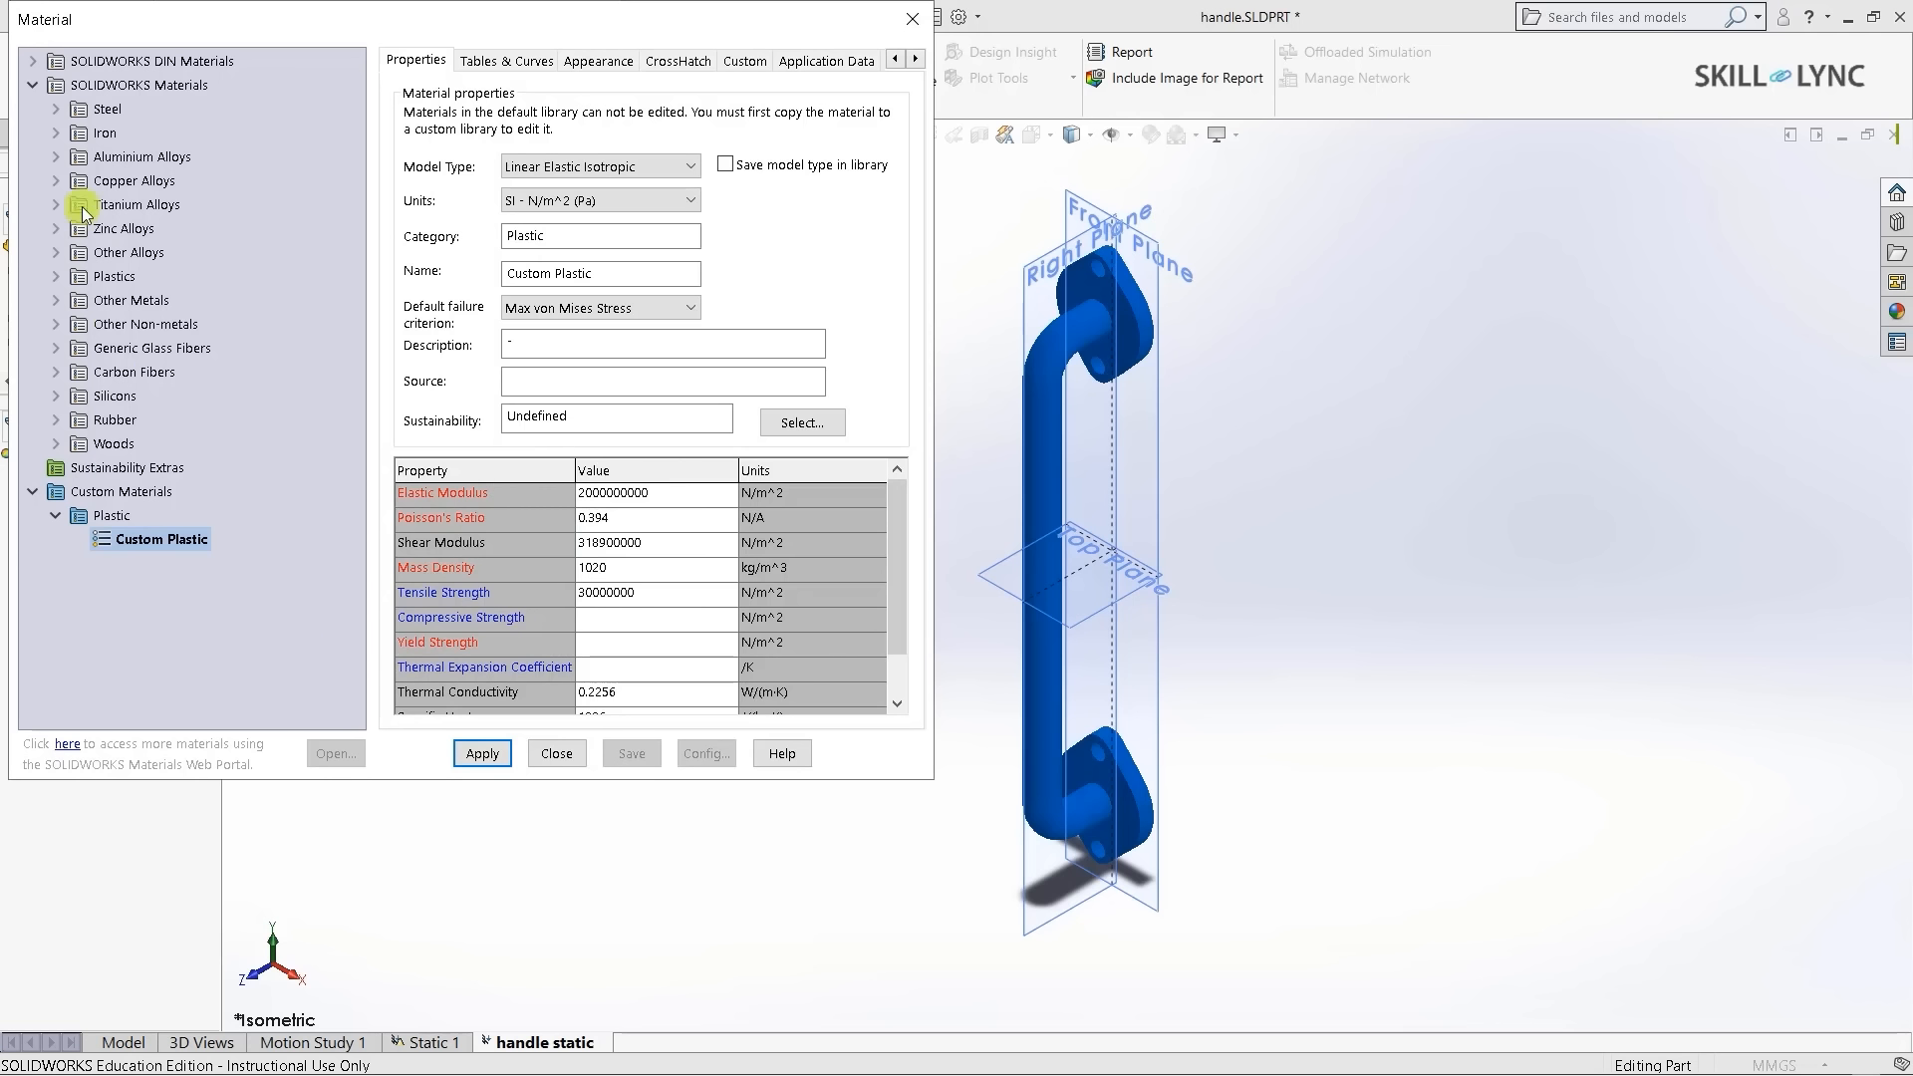
{"action": "double_click", "coordinate": [63, 111]}
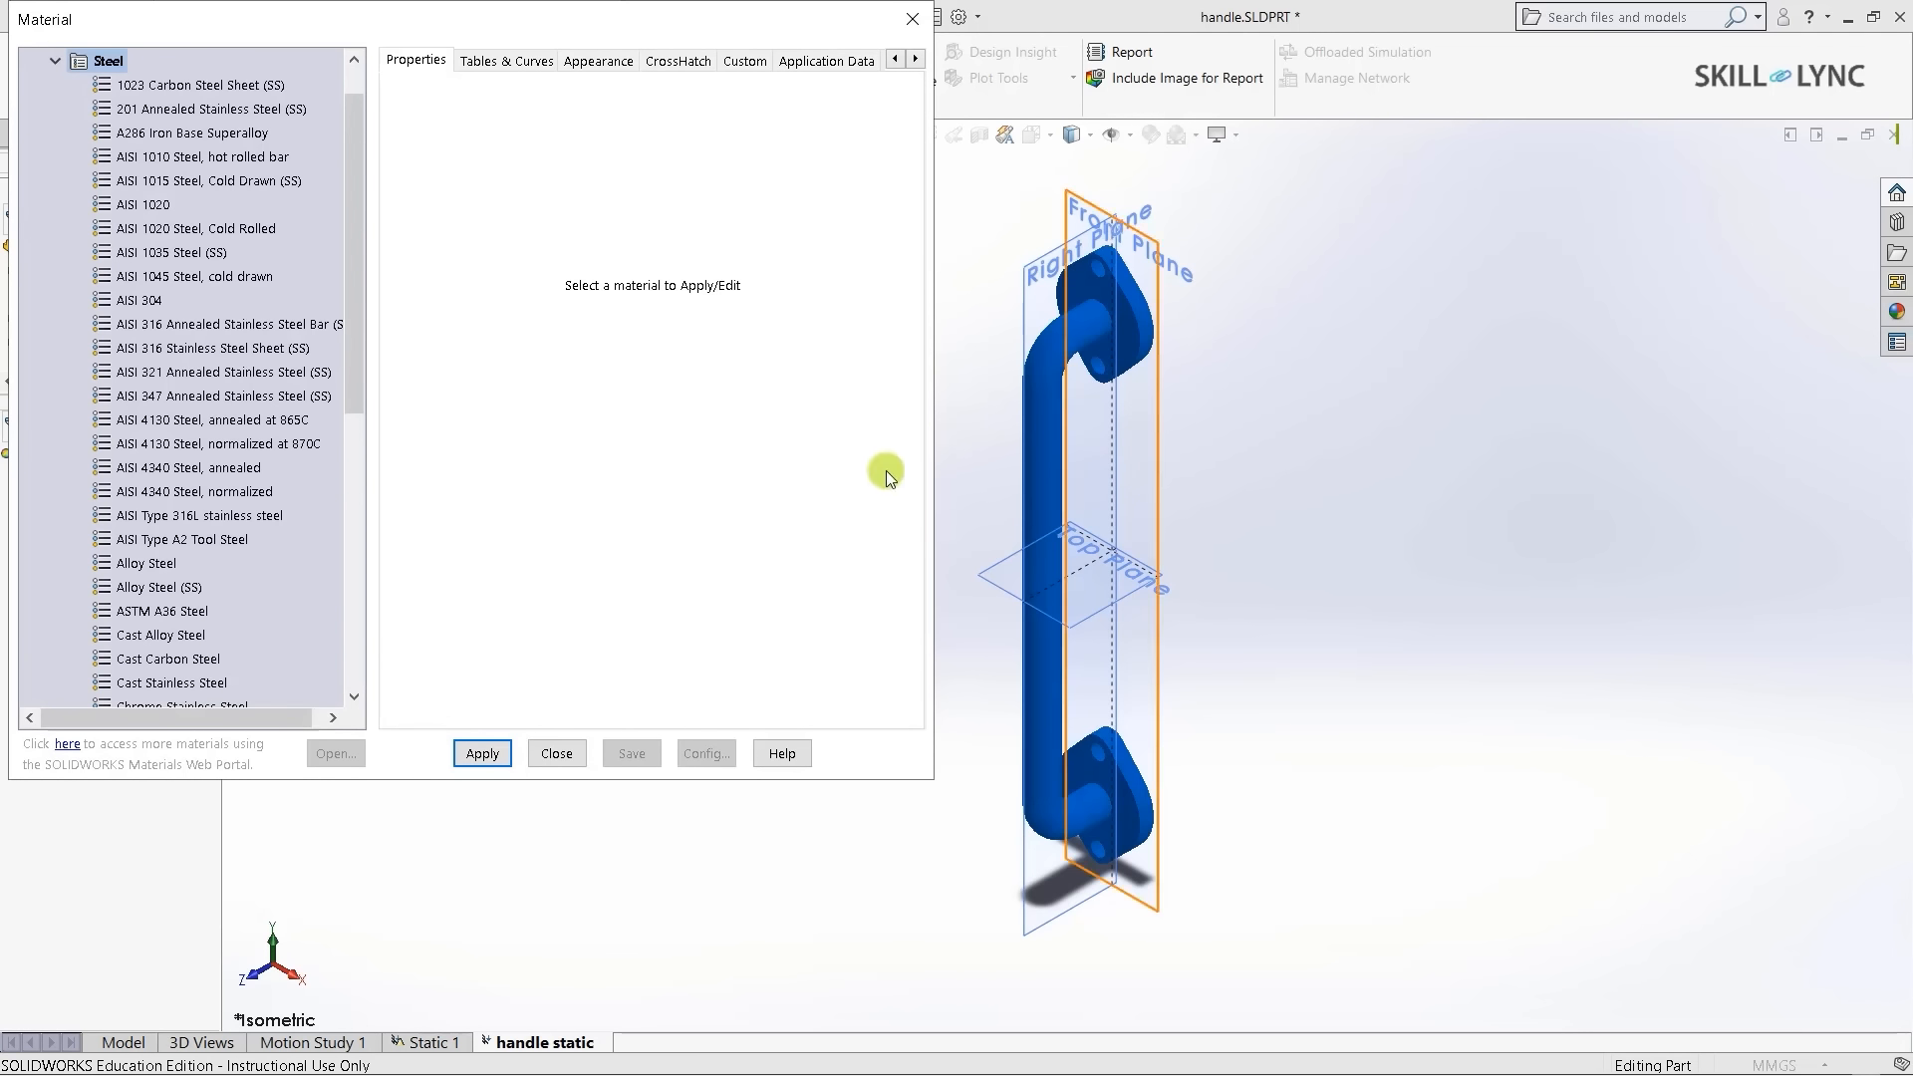
{"action": "left_click", "coordinate": [143, 204]}
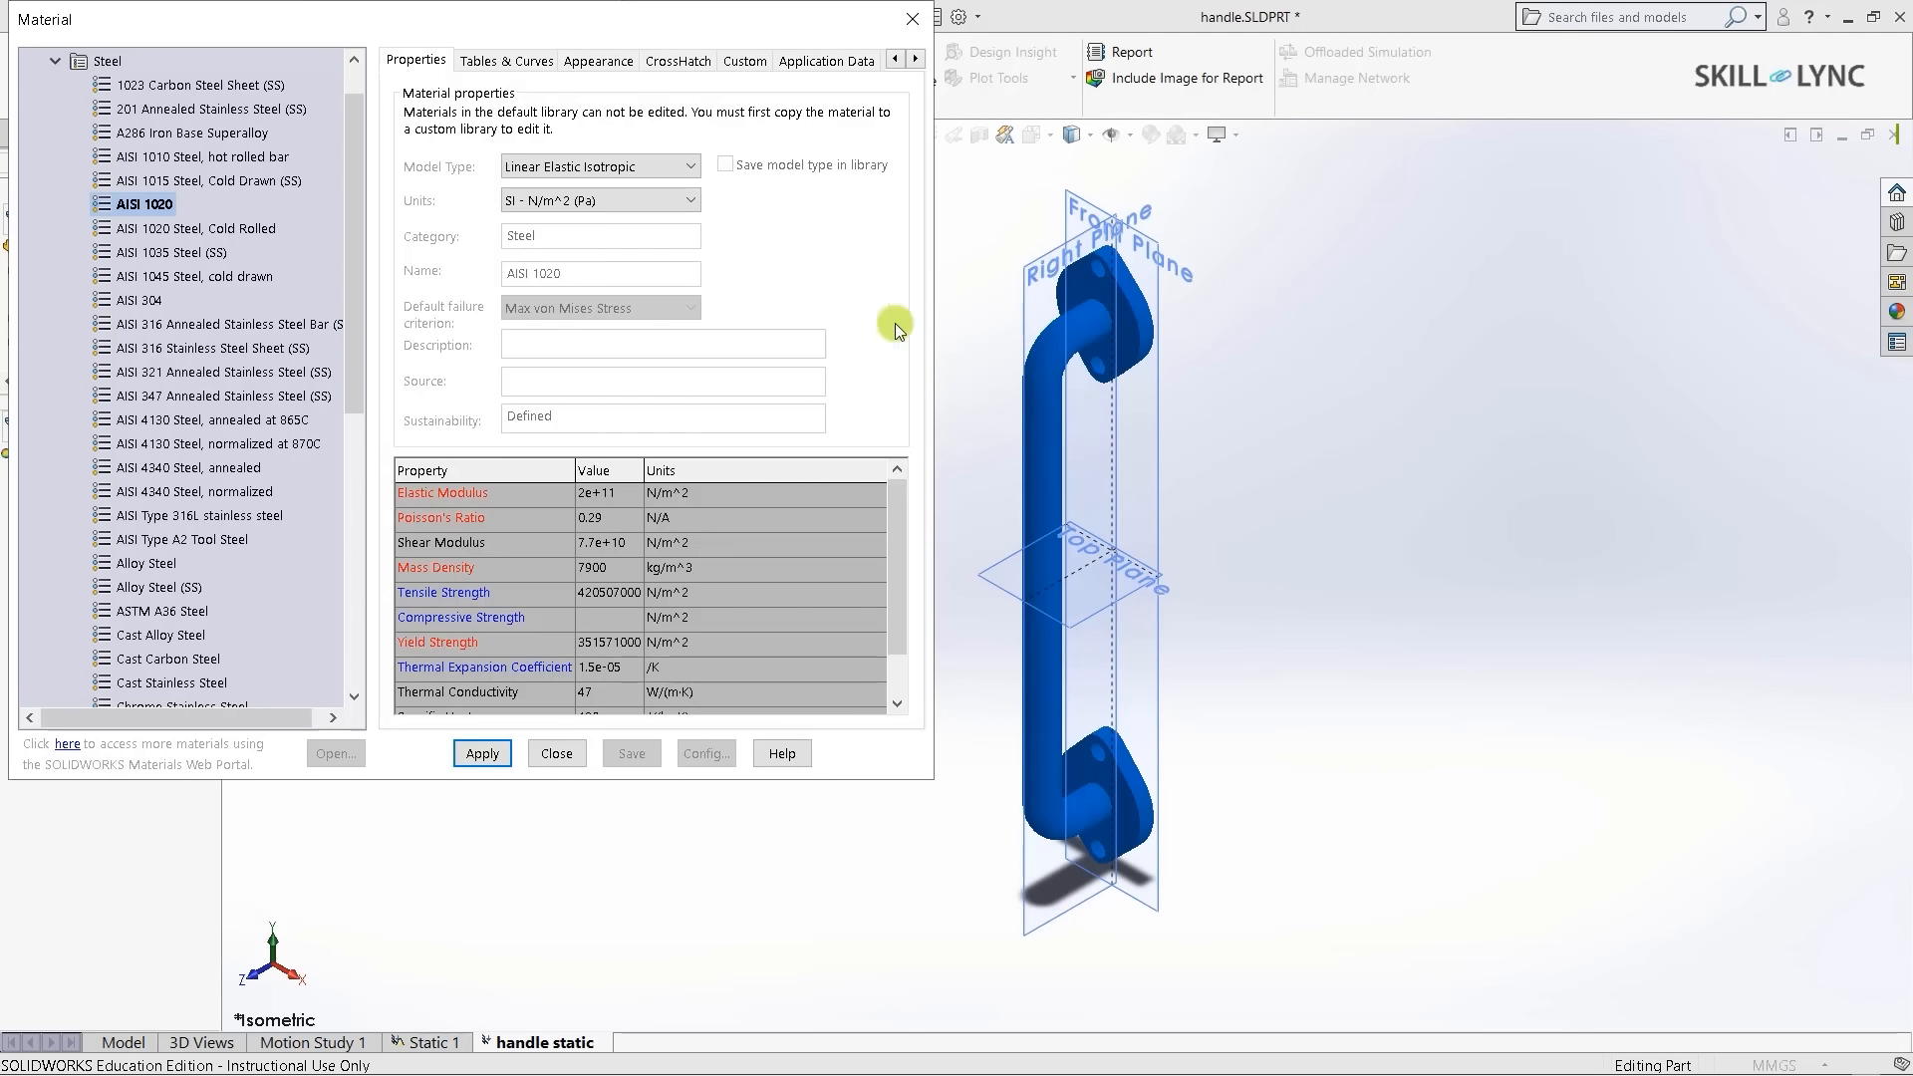
{"action": "left_click", "coordinate": [906, 26]}
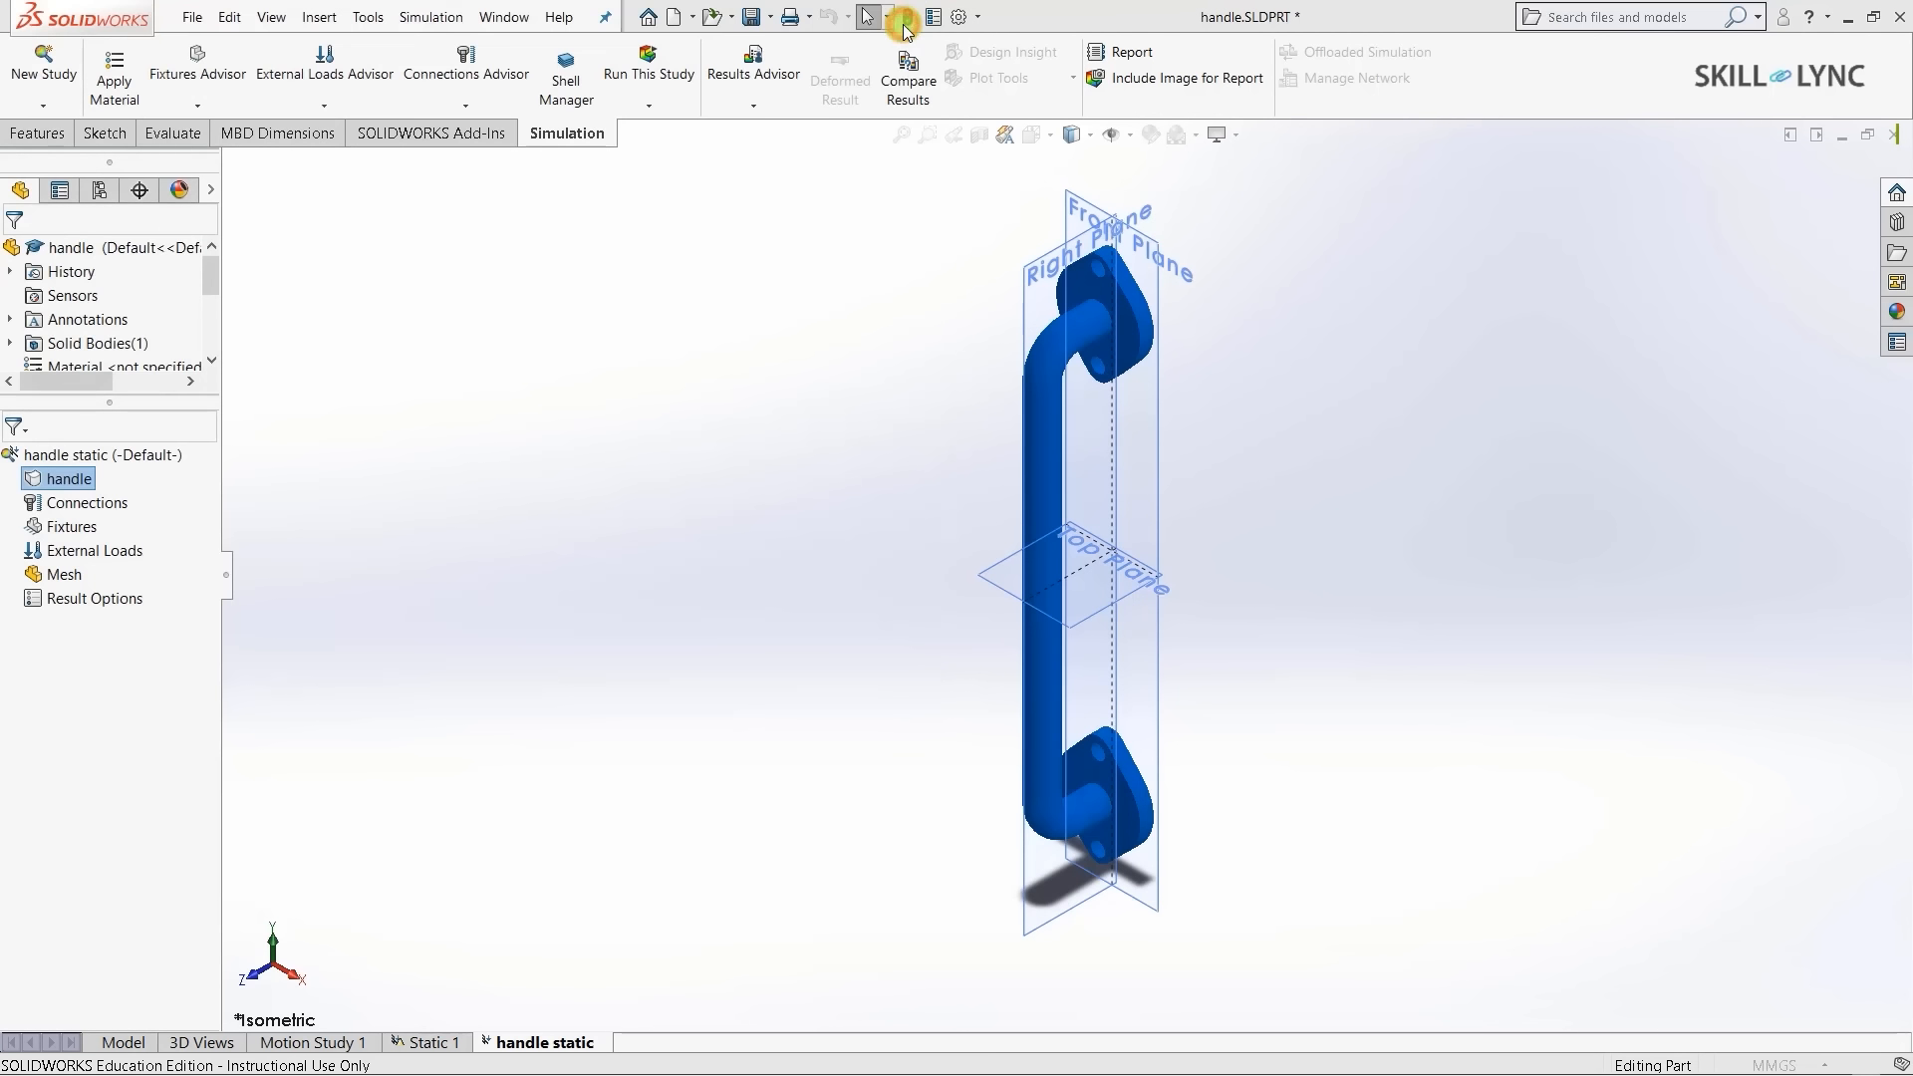
- Assign Brass from the favourite materials to the handle body
{"action": "right_click", "coordinate": [60, 481]}
{"action": "mouse_move", "coordinate": [259, 517]}
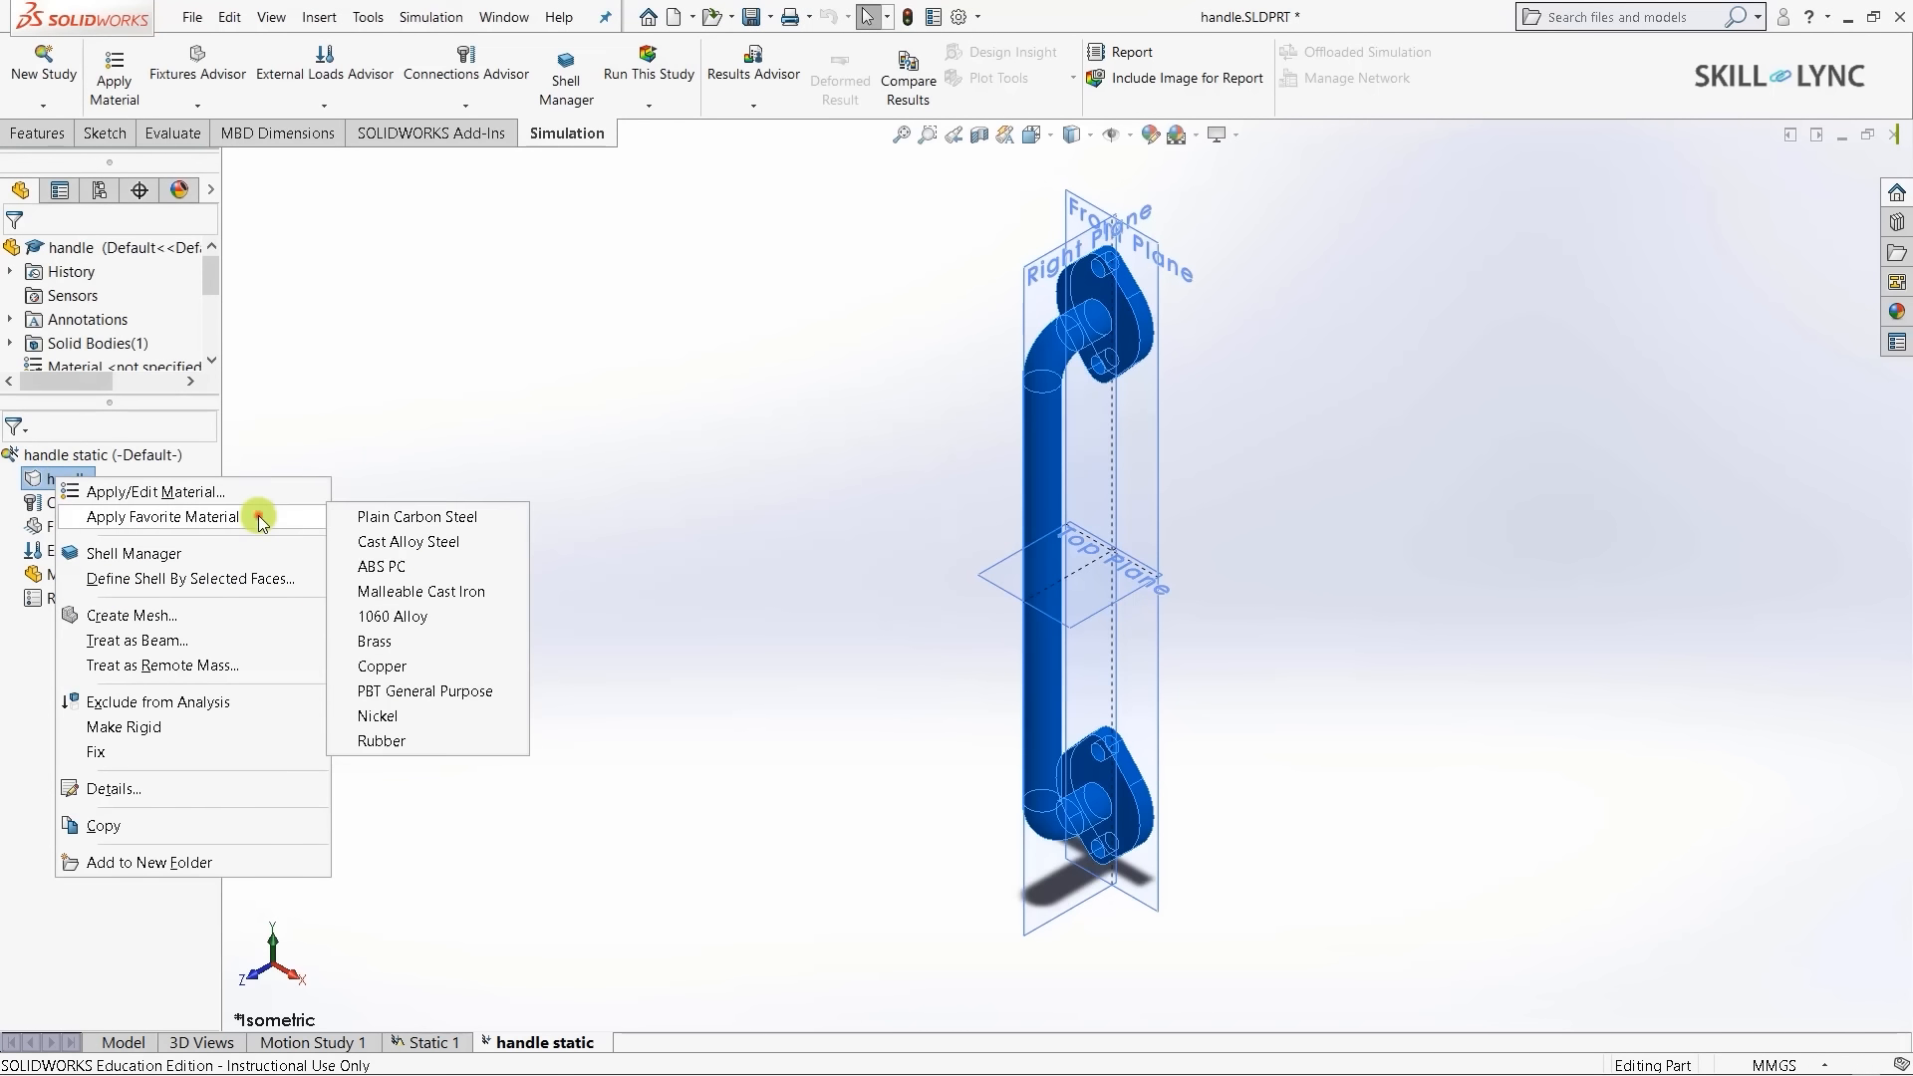
{"action": "left_click", "coordinate": [403, 643]}
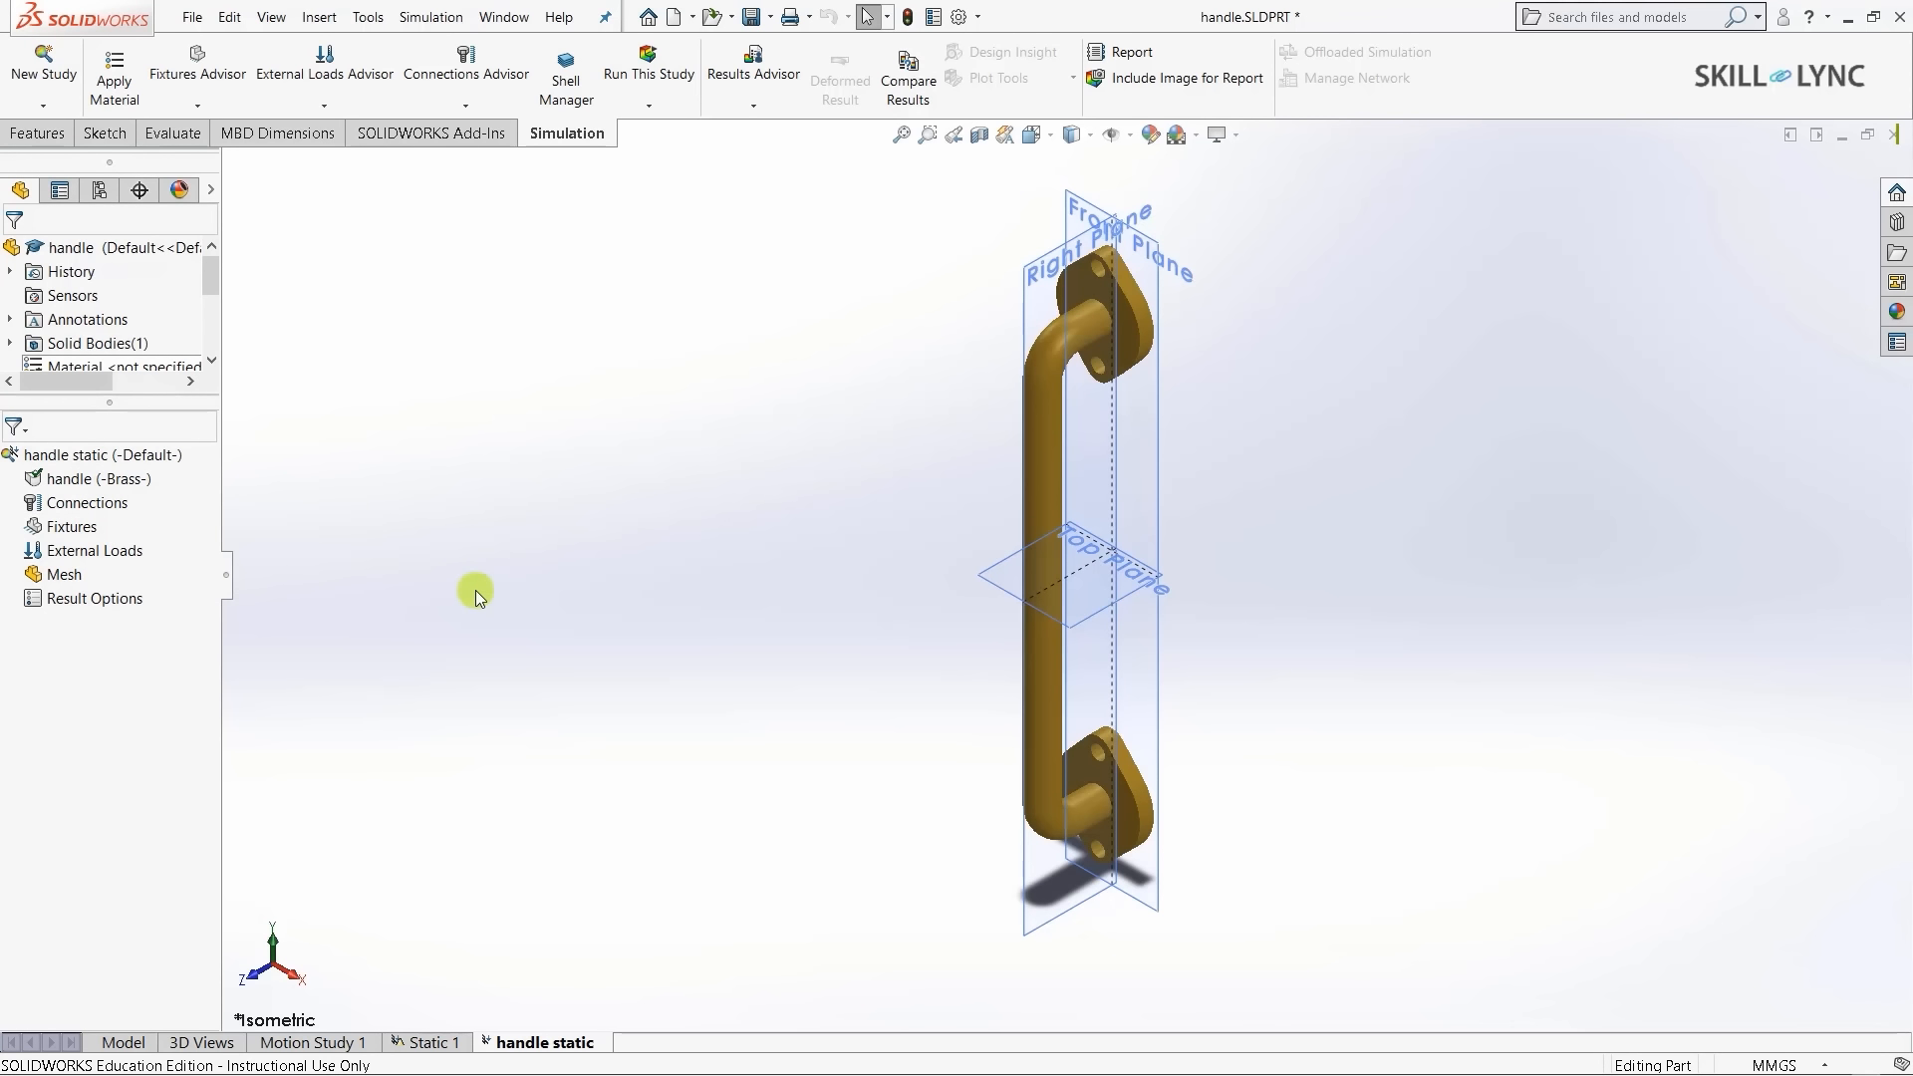
{"action": "right_click", "coordinate": [78, 511]}
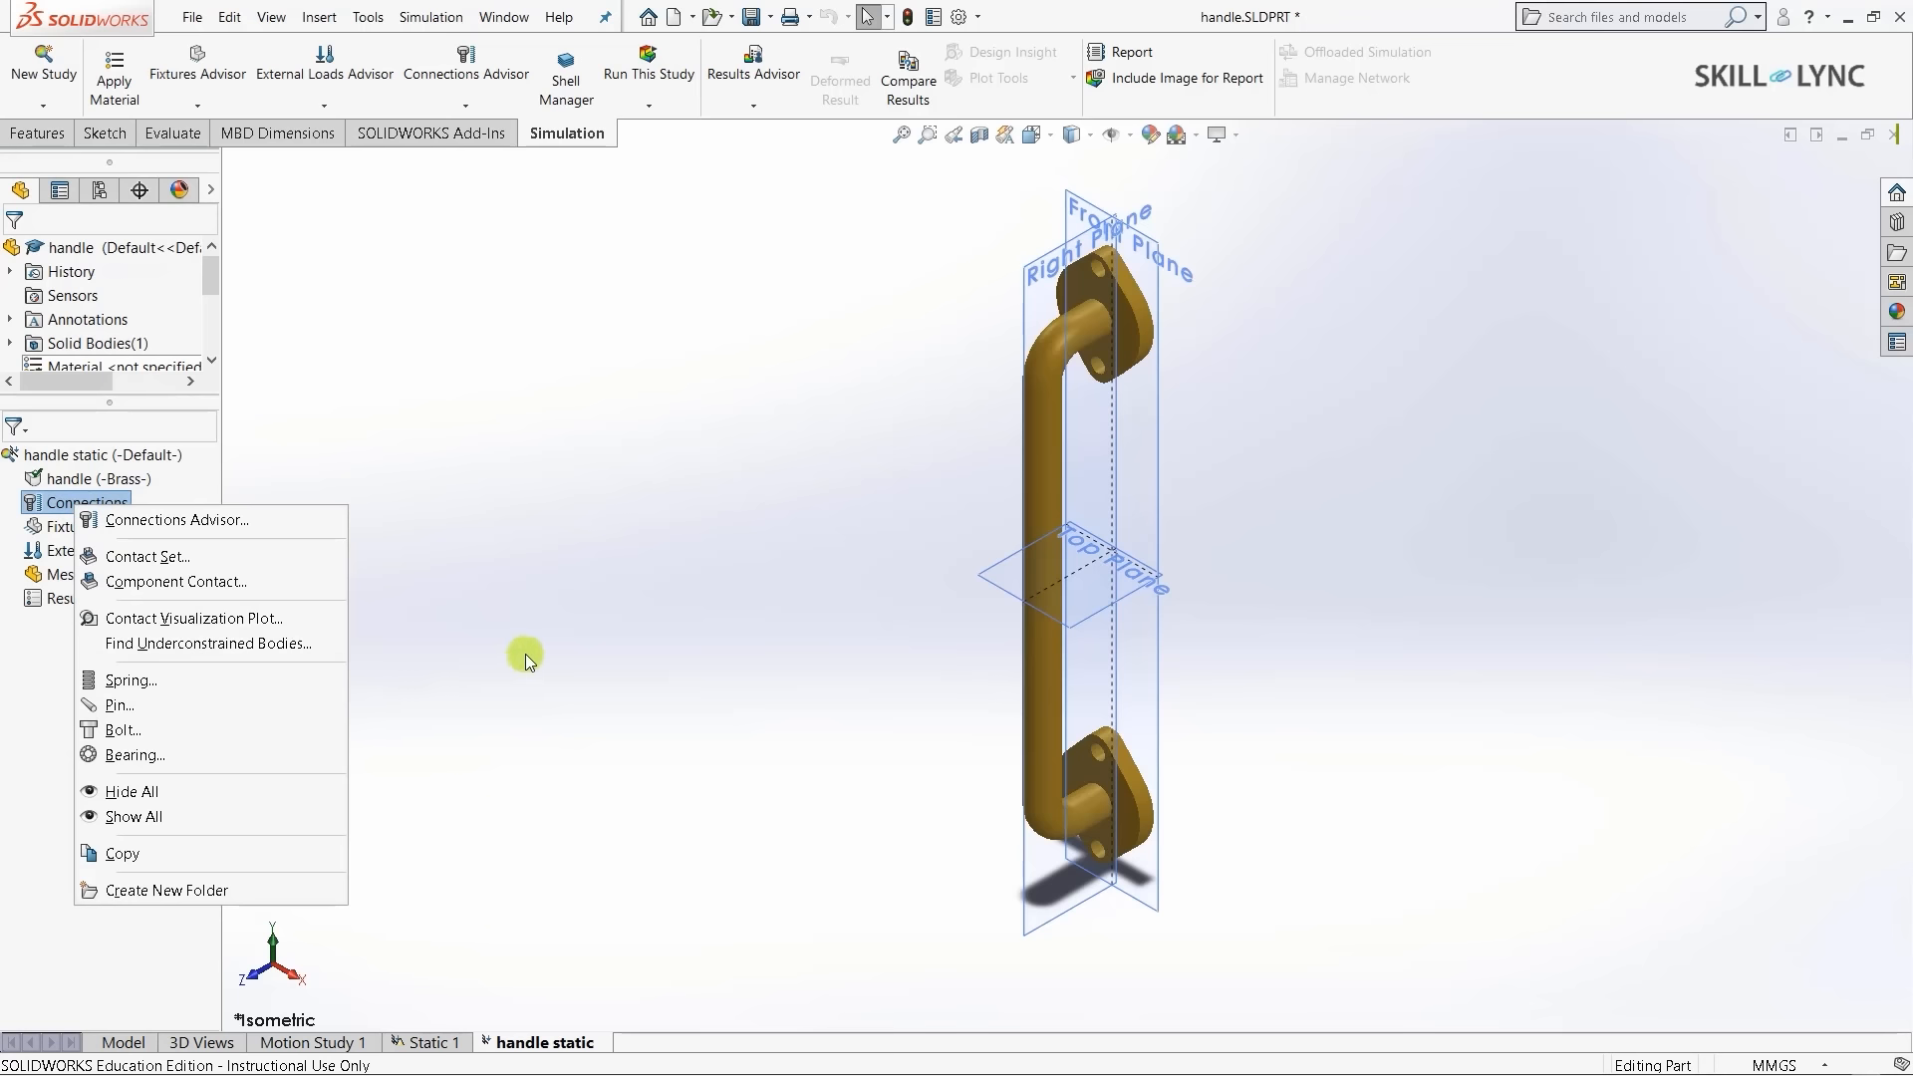
{"action": "left_click", "coordinate": [525, 656]}
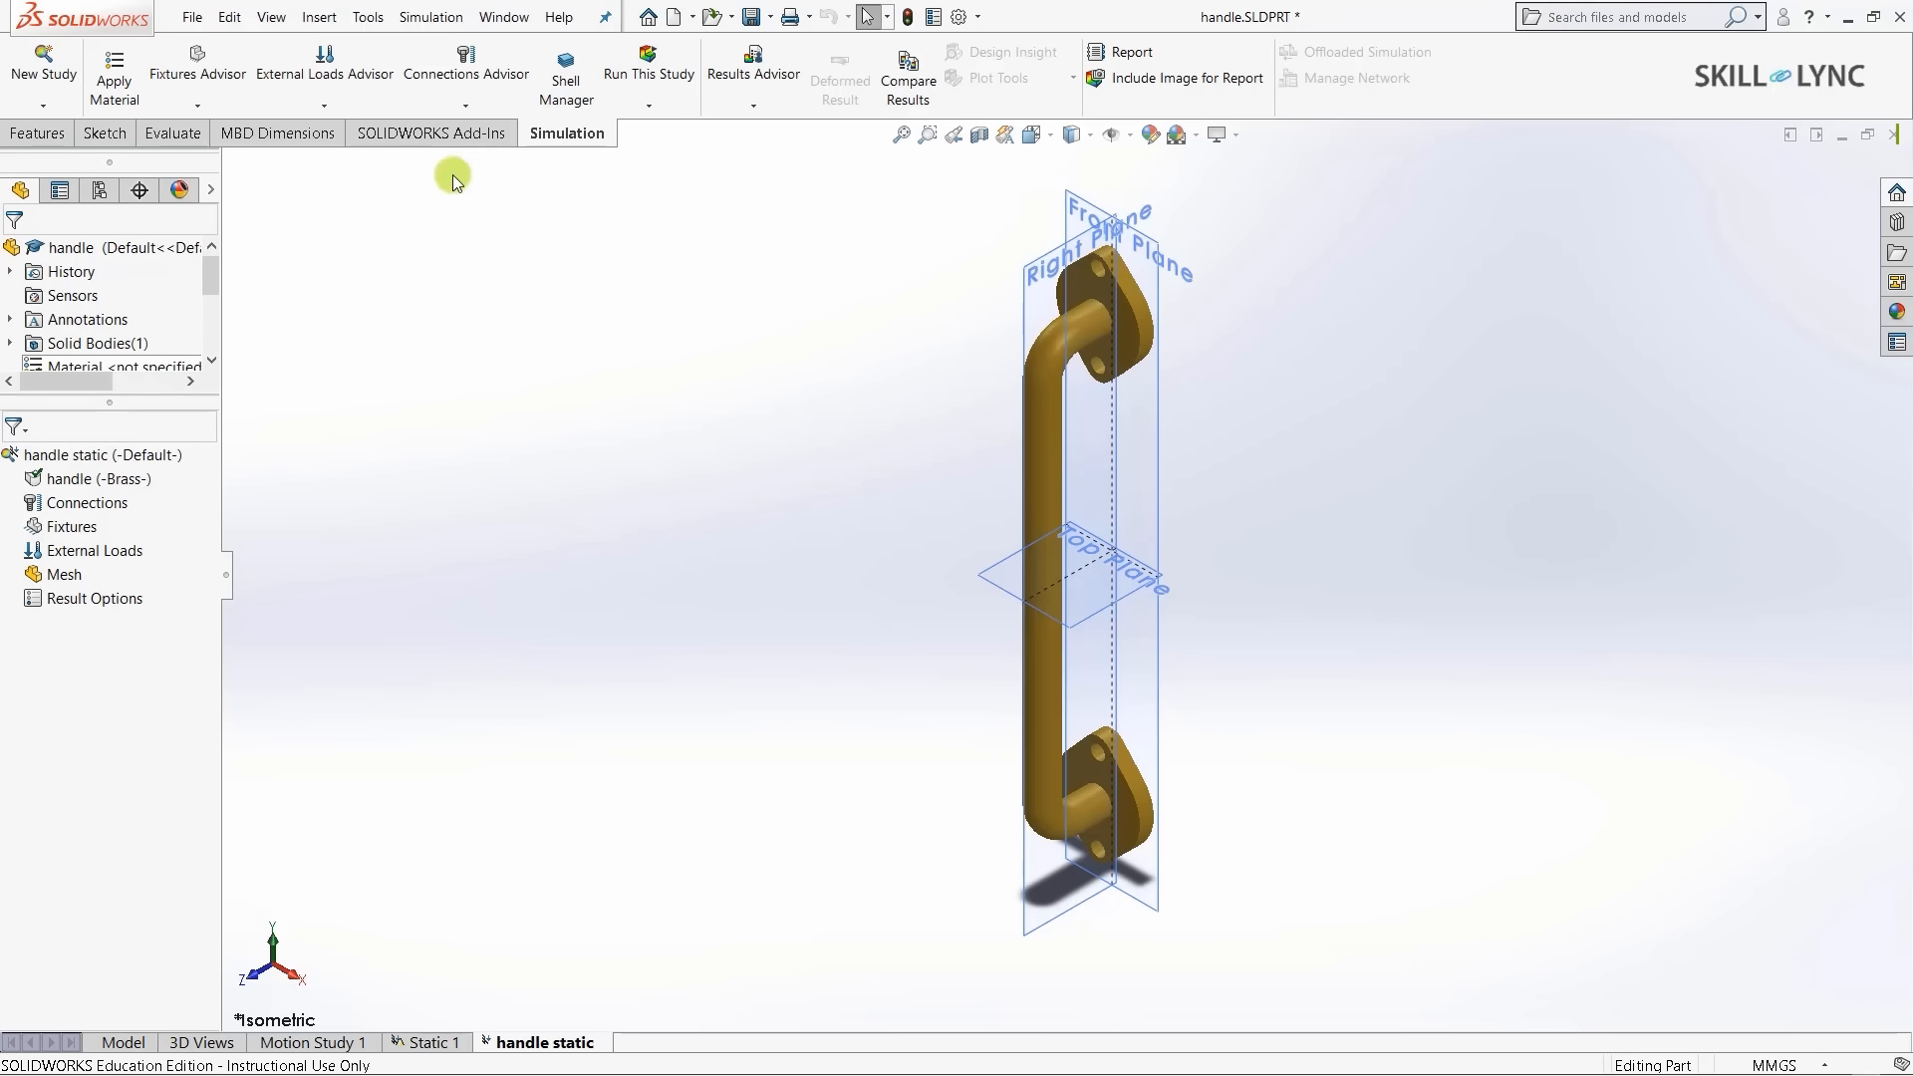
{"action": "left_click", "coordinate": [464, 106]}
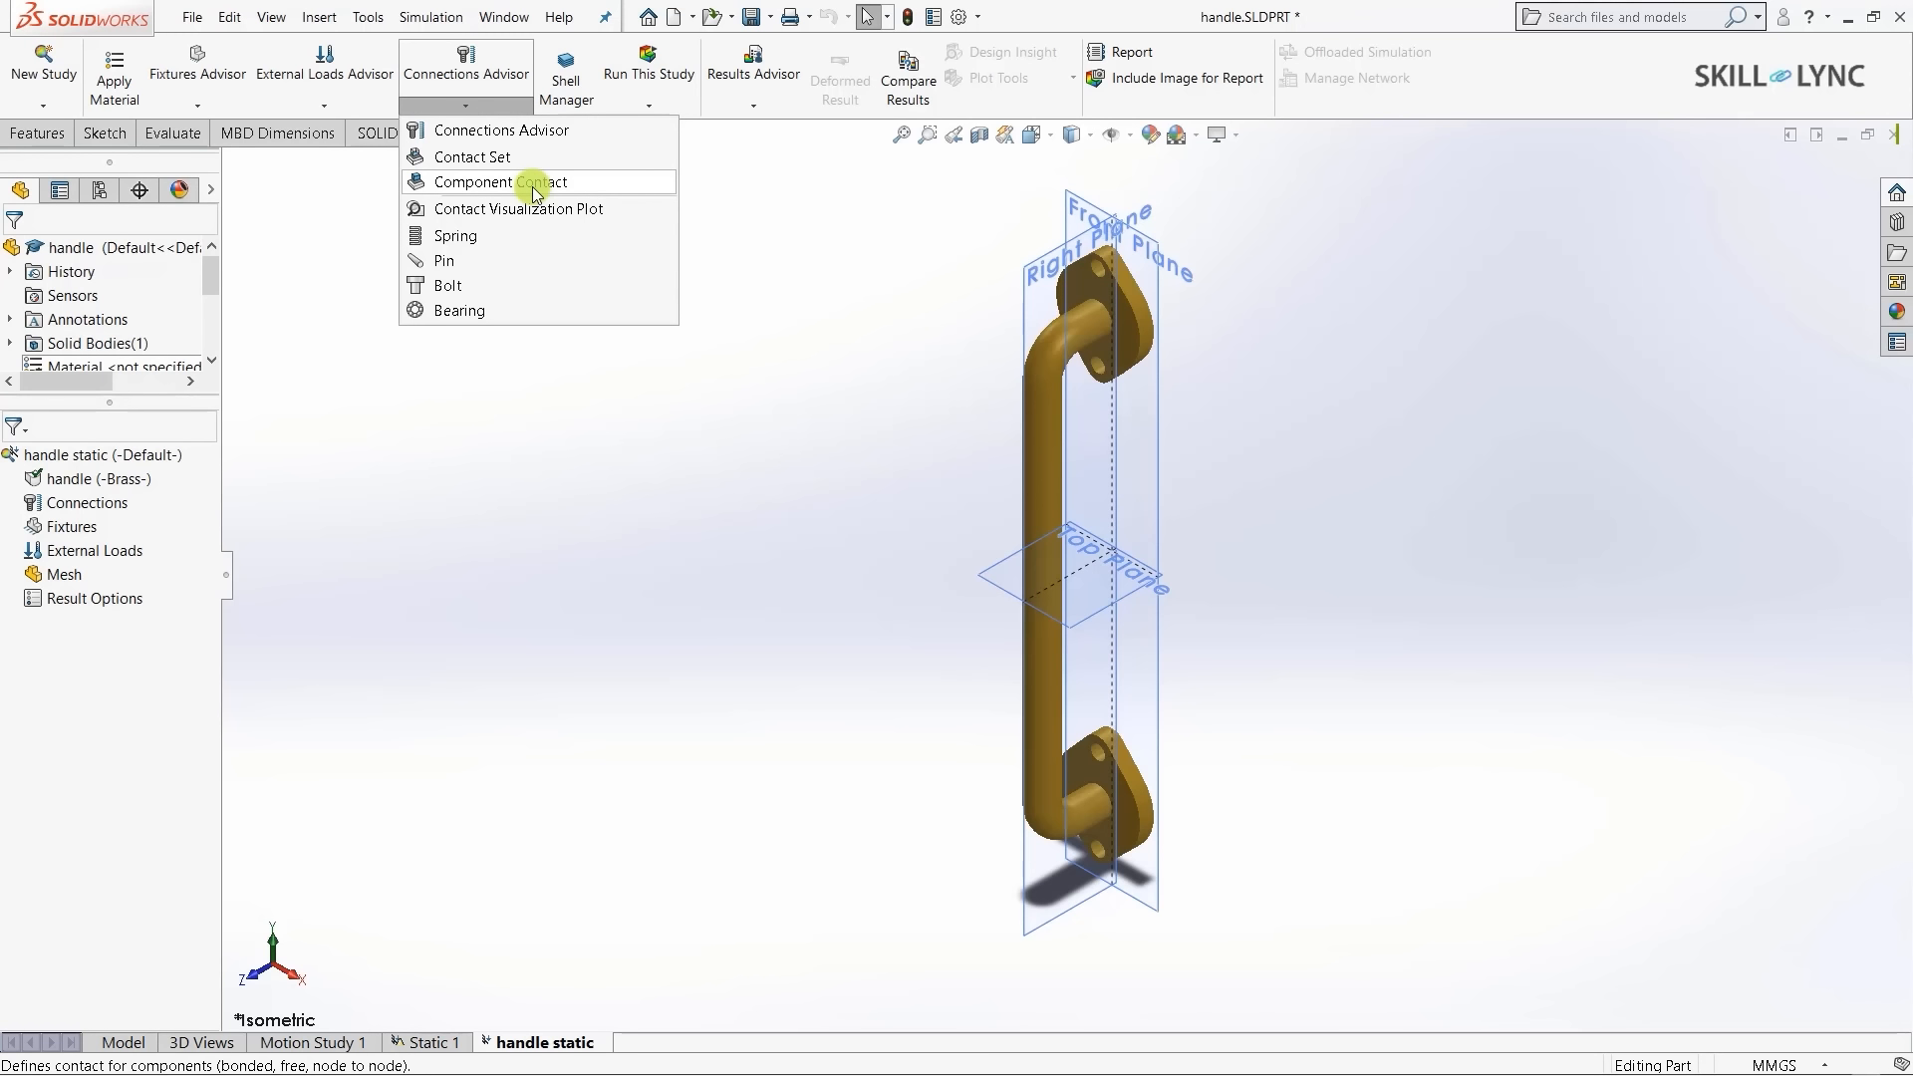
{"action": "left_click", "coordinate": [582, 508]}
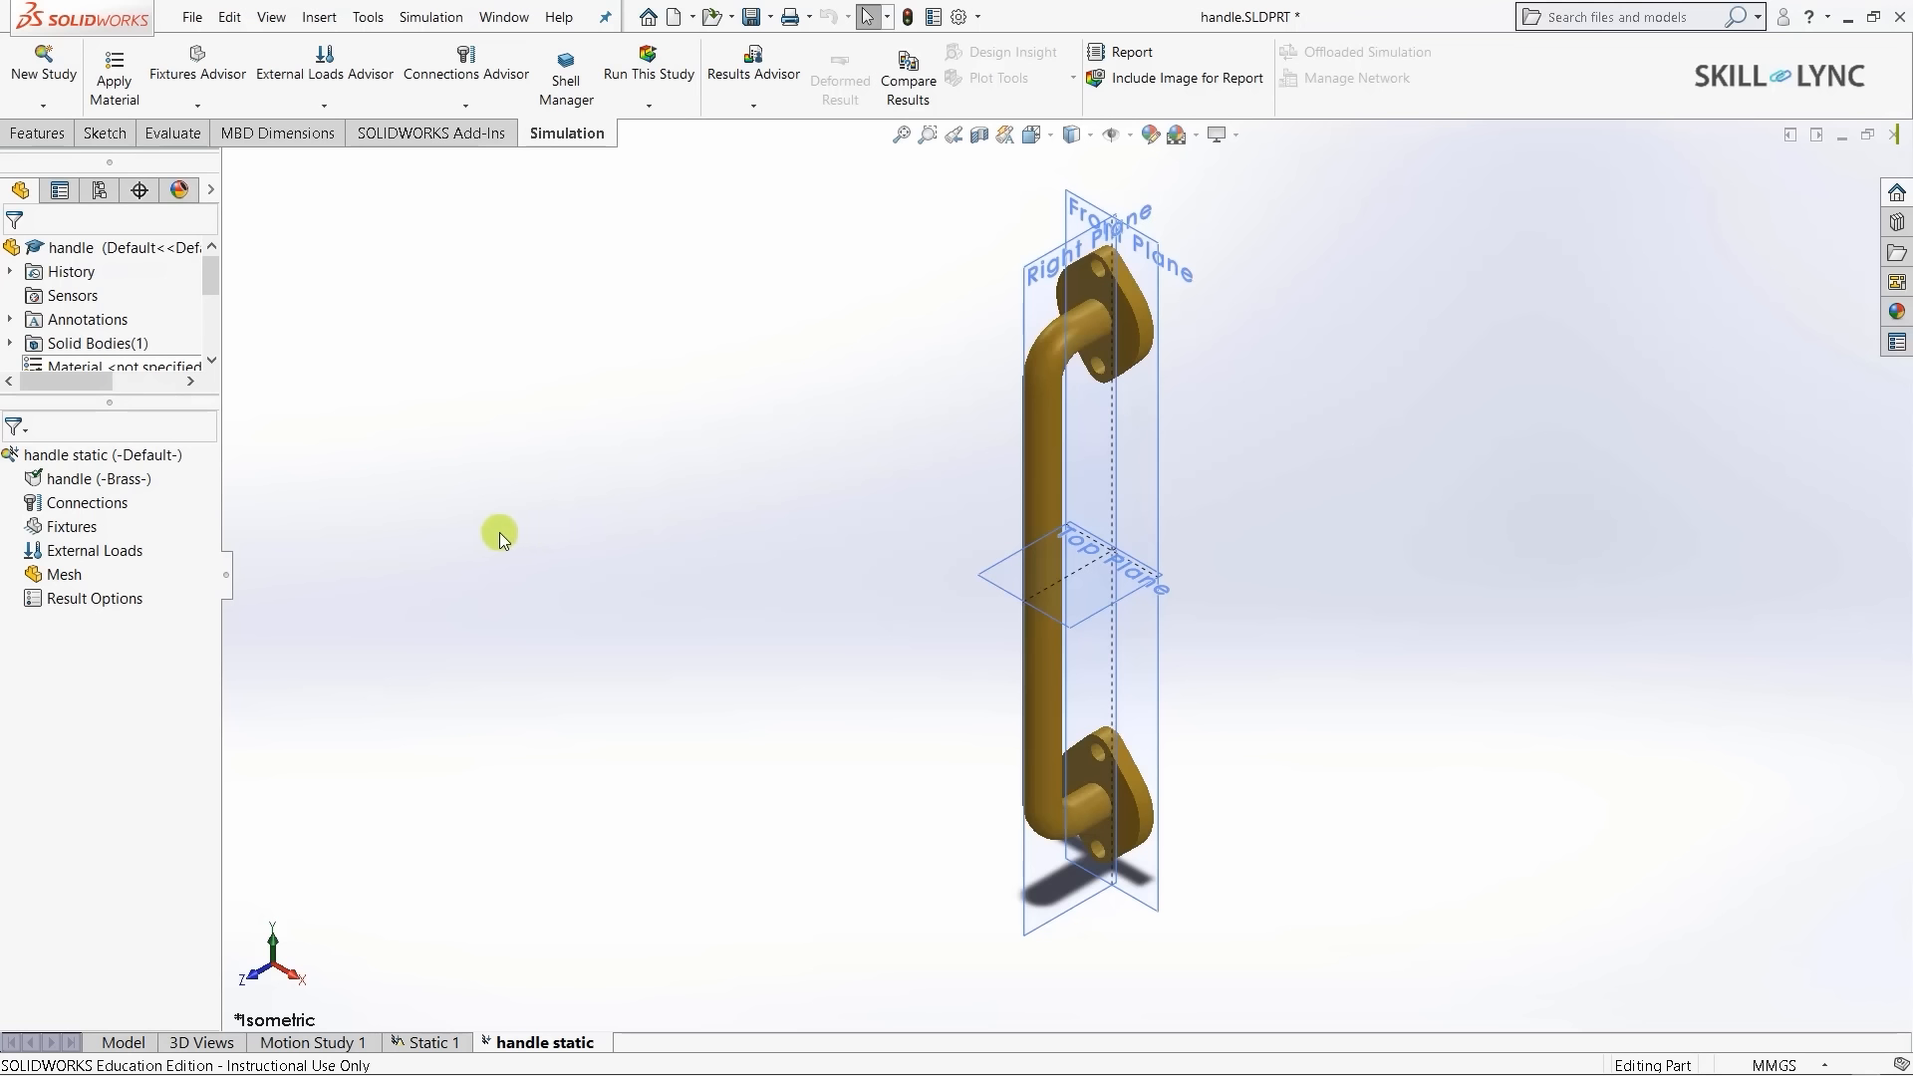
{"action": "left_click", "coordinate": [74, 531]}
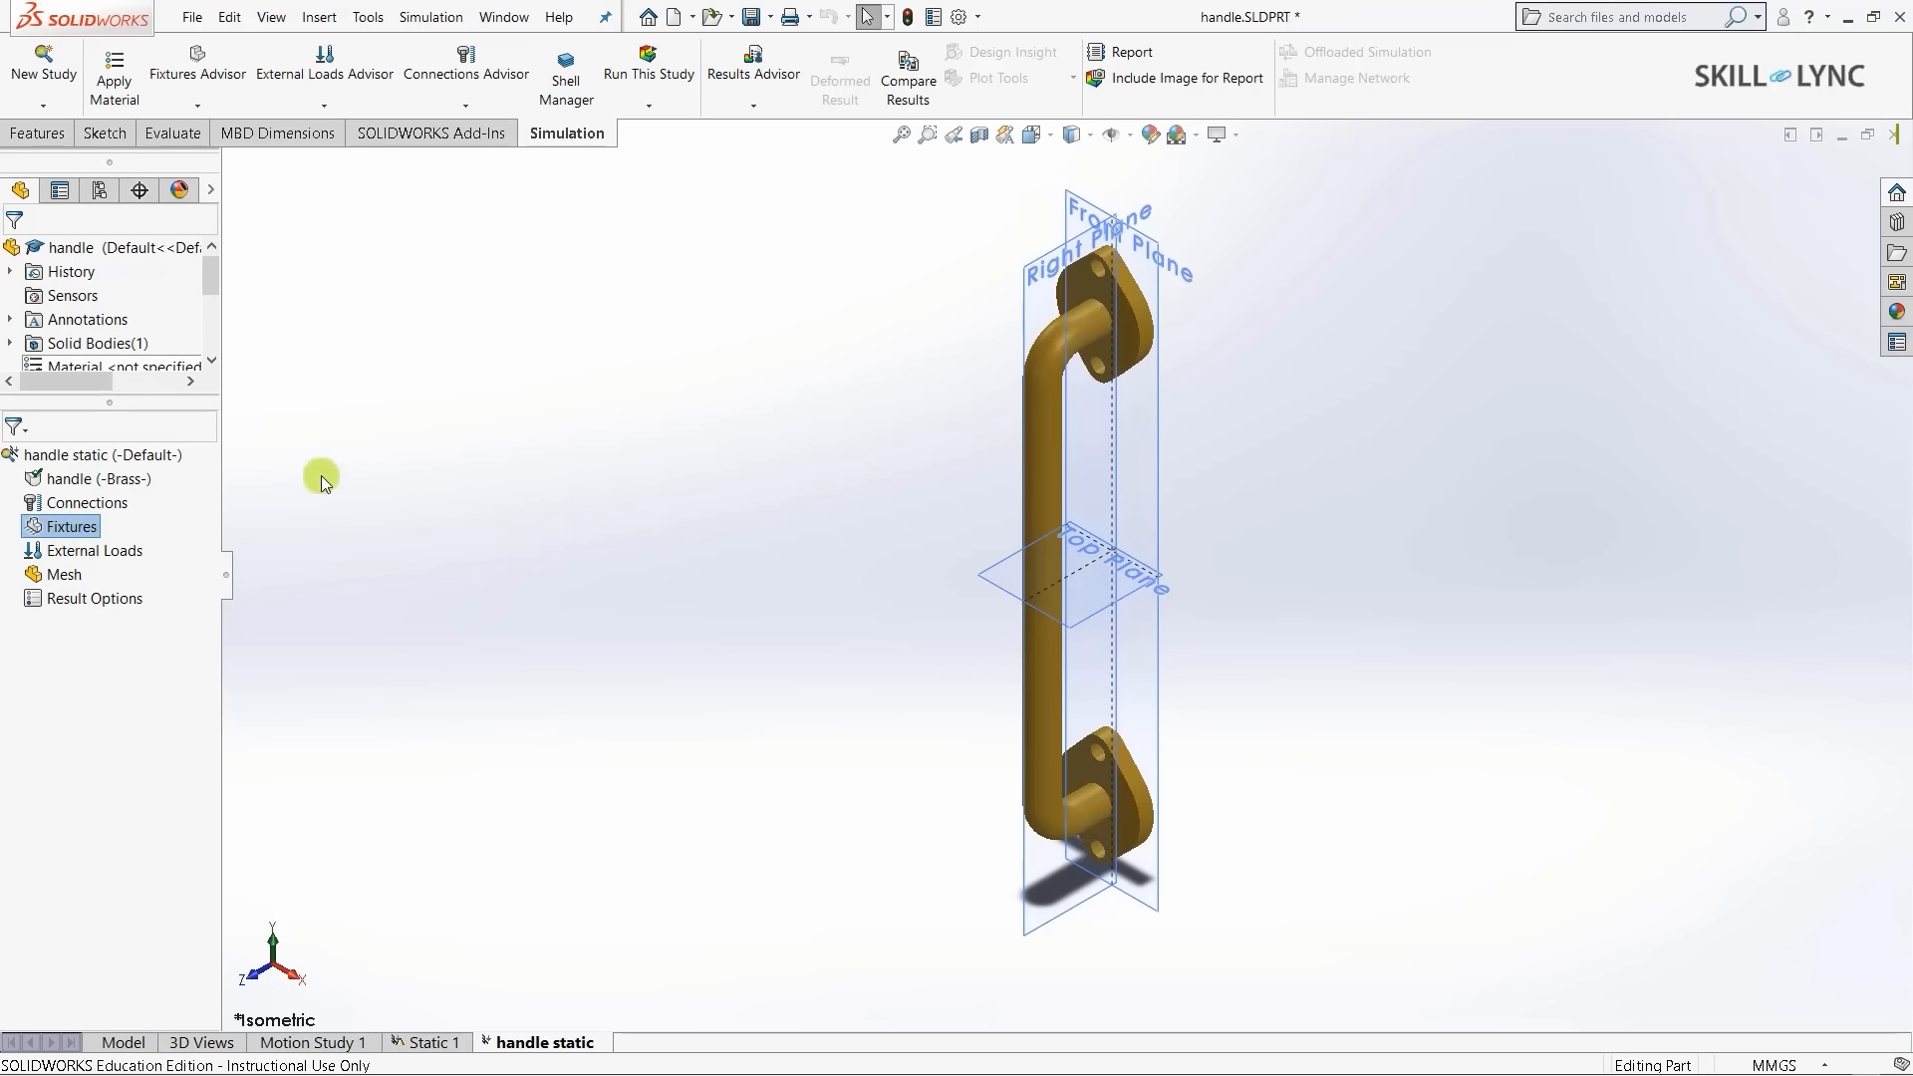
- Begin a Fixed Geometry fixture from the Fixtures Advisor list
{"action": "left_click", "coordinate": [200, 102]}
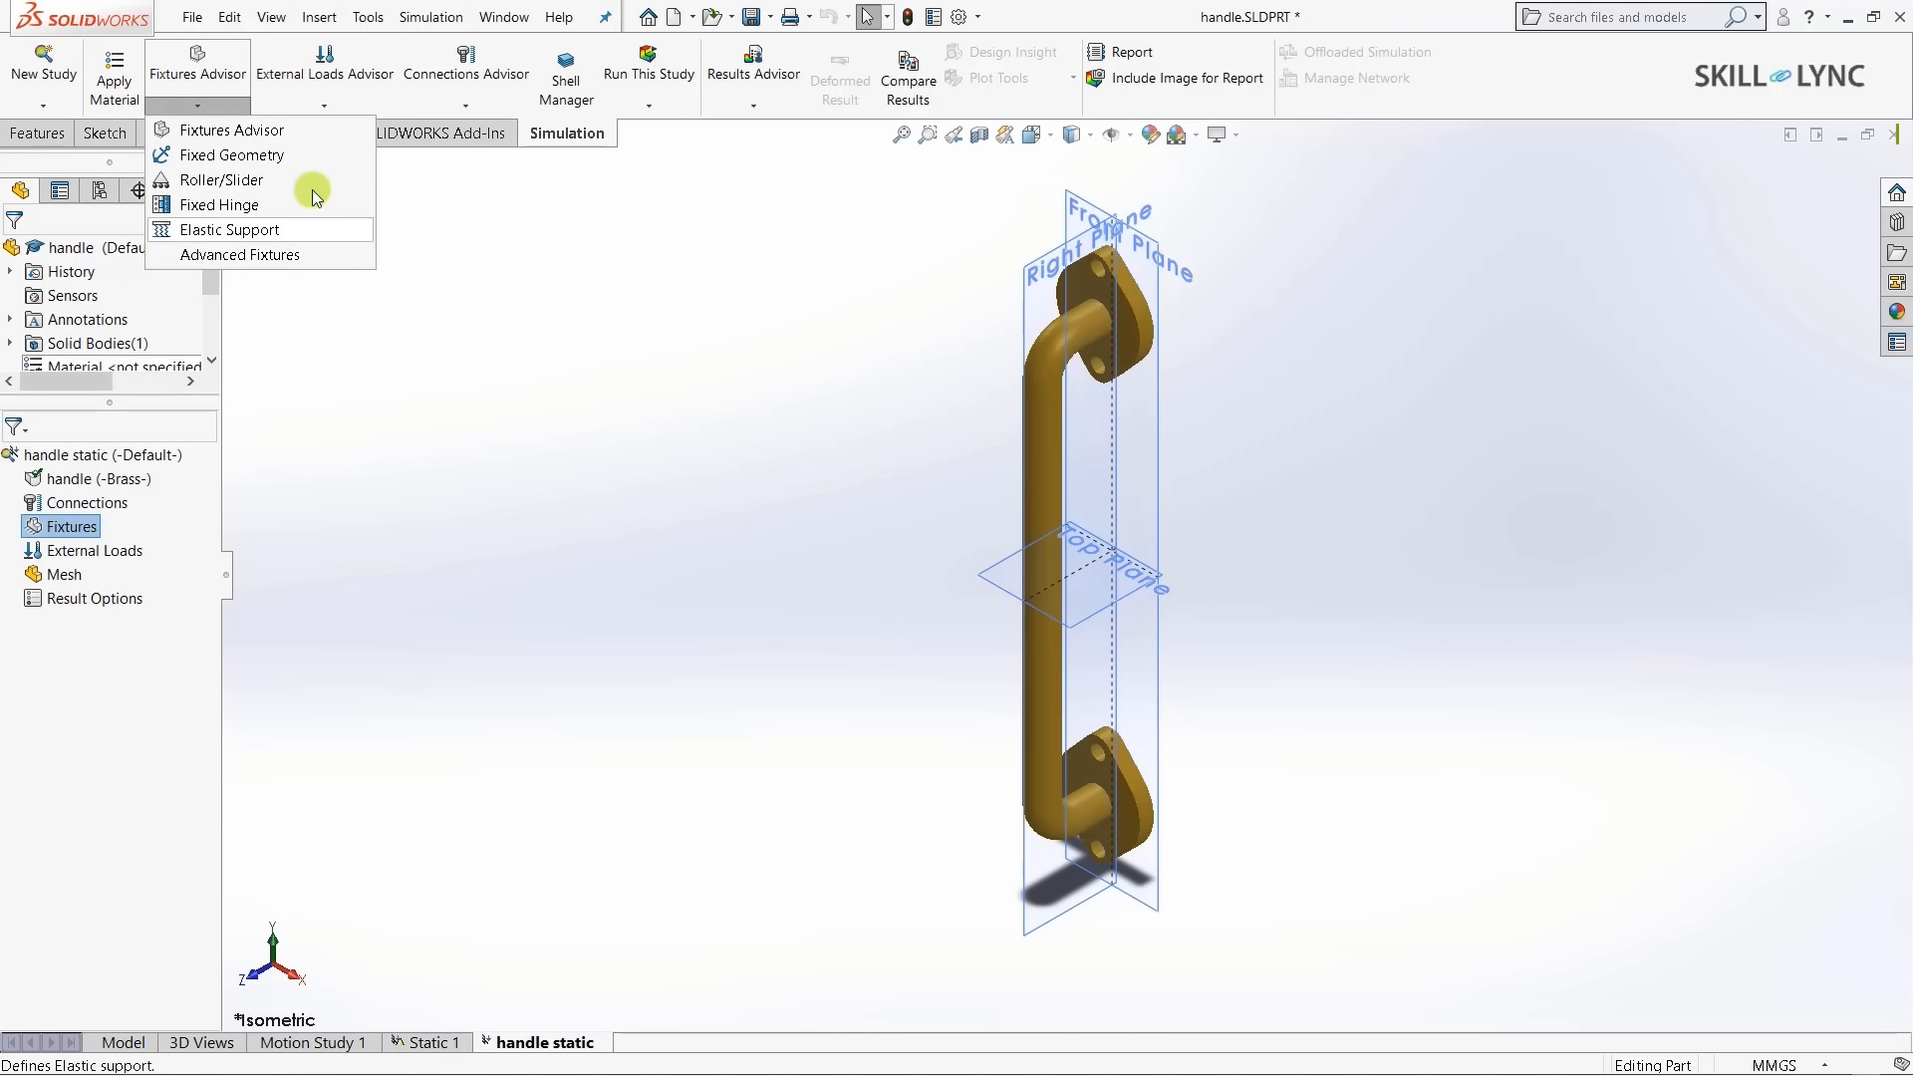
{"action": "left_click", "coordinate": [261, 159]}
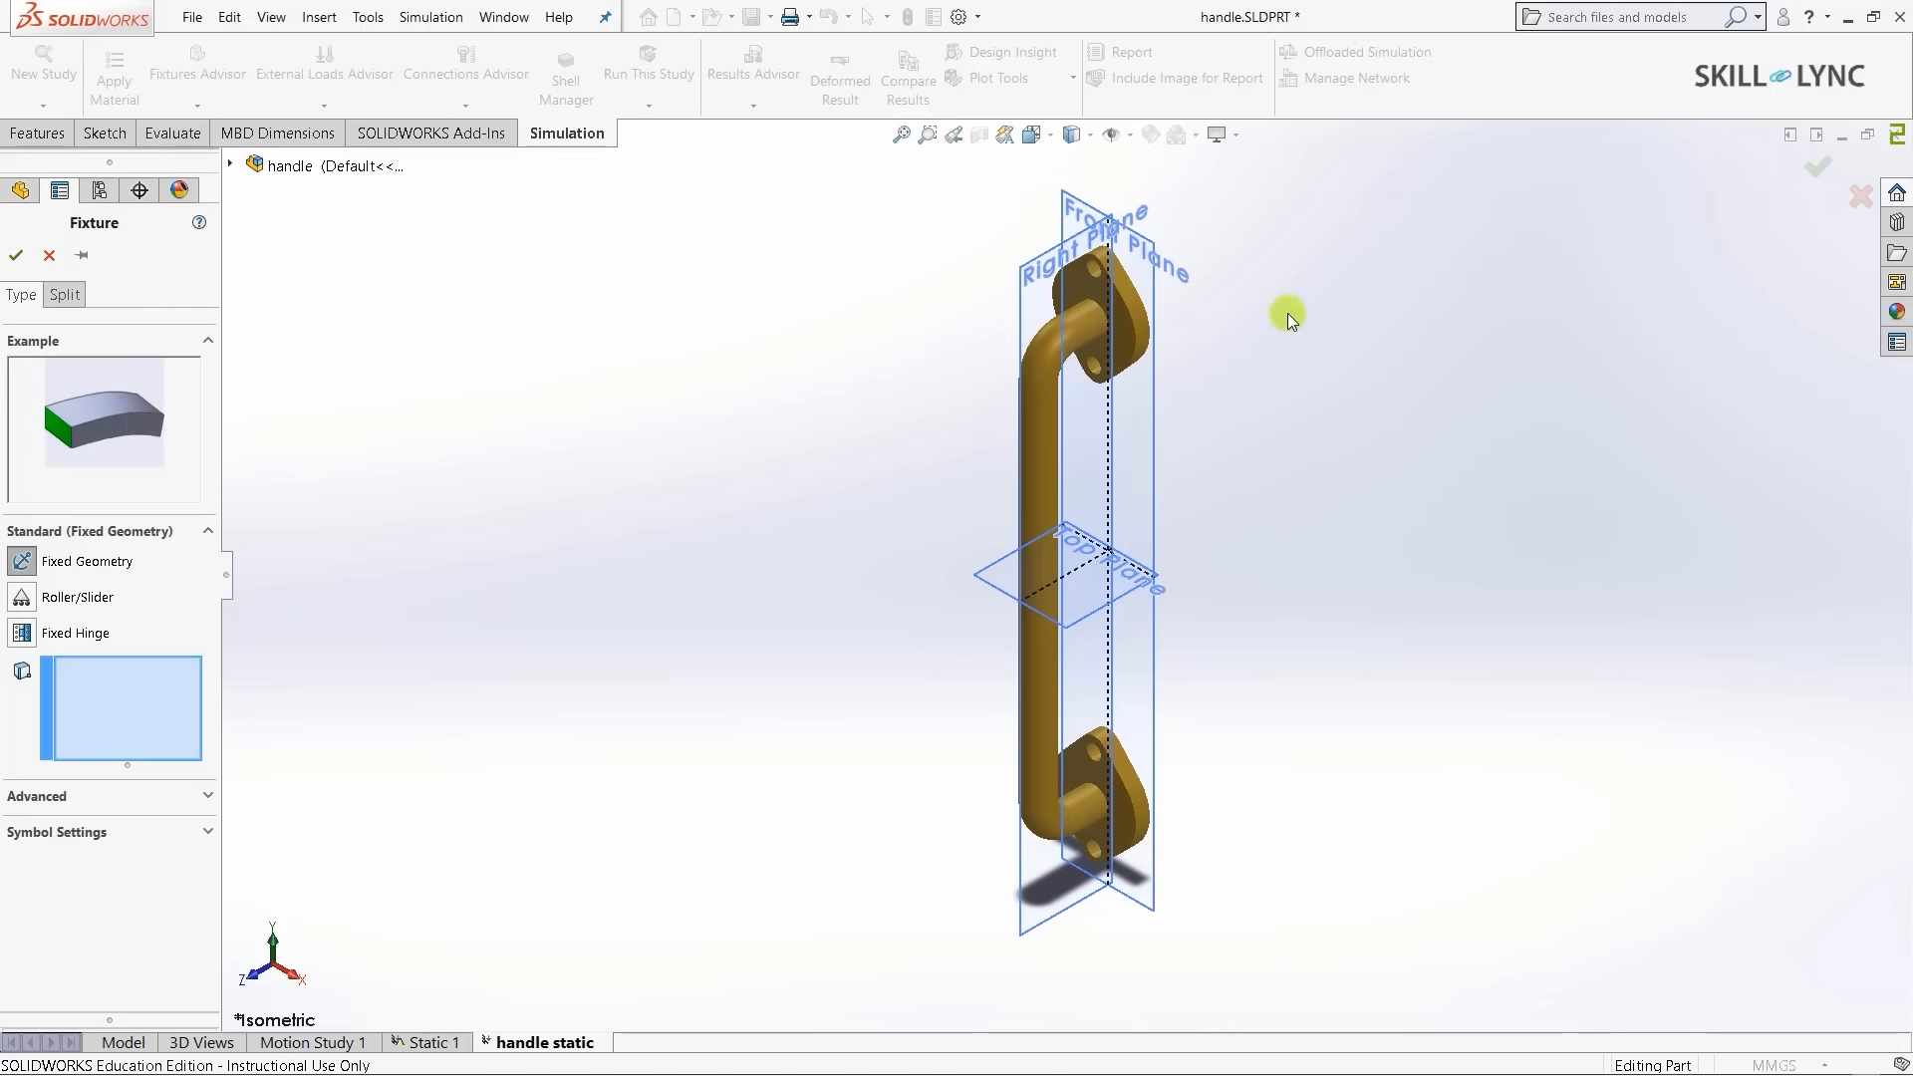
- Select the first flange's two bolt-hole faces as fixed geometry
{"action": "left_click", "coordinate": [1041, 623]}
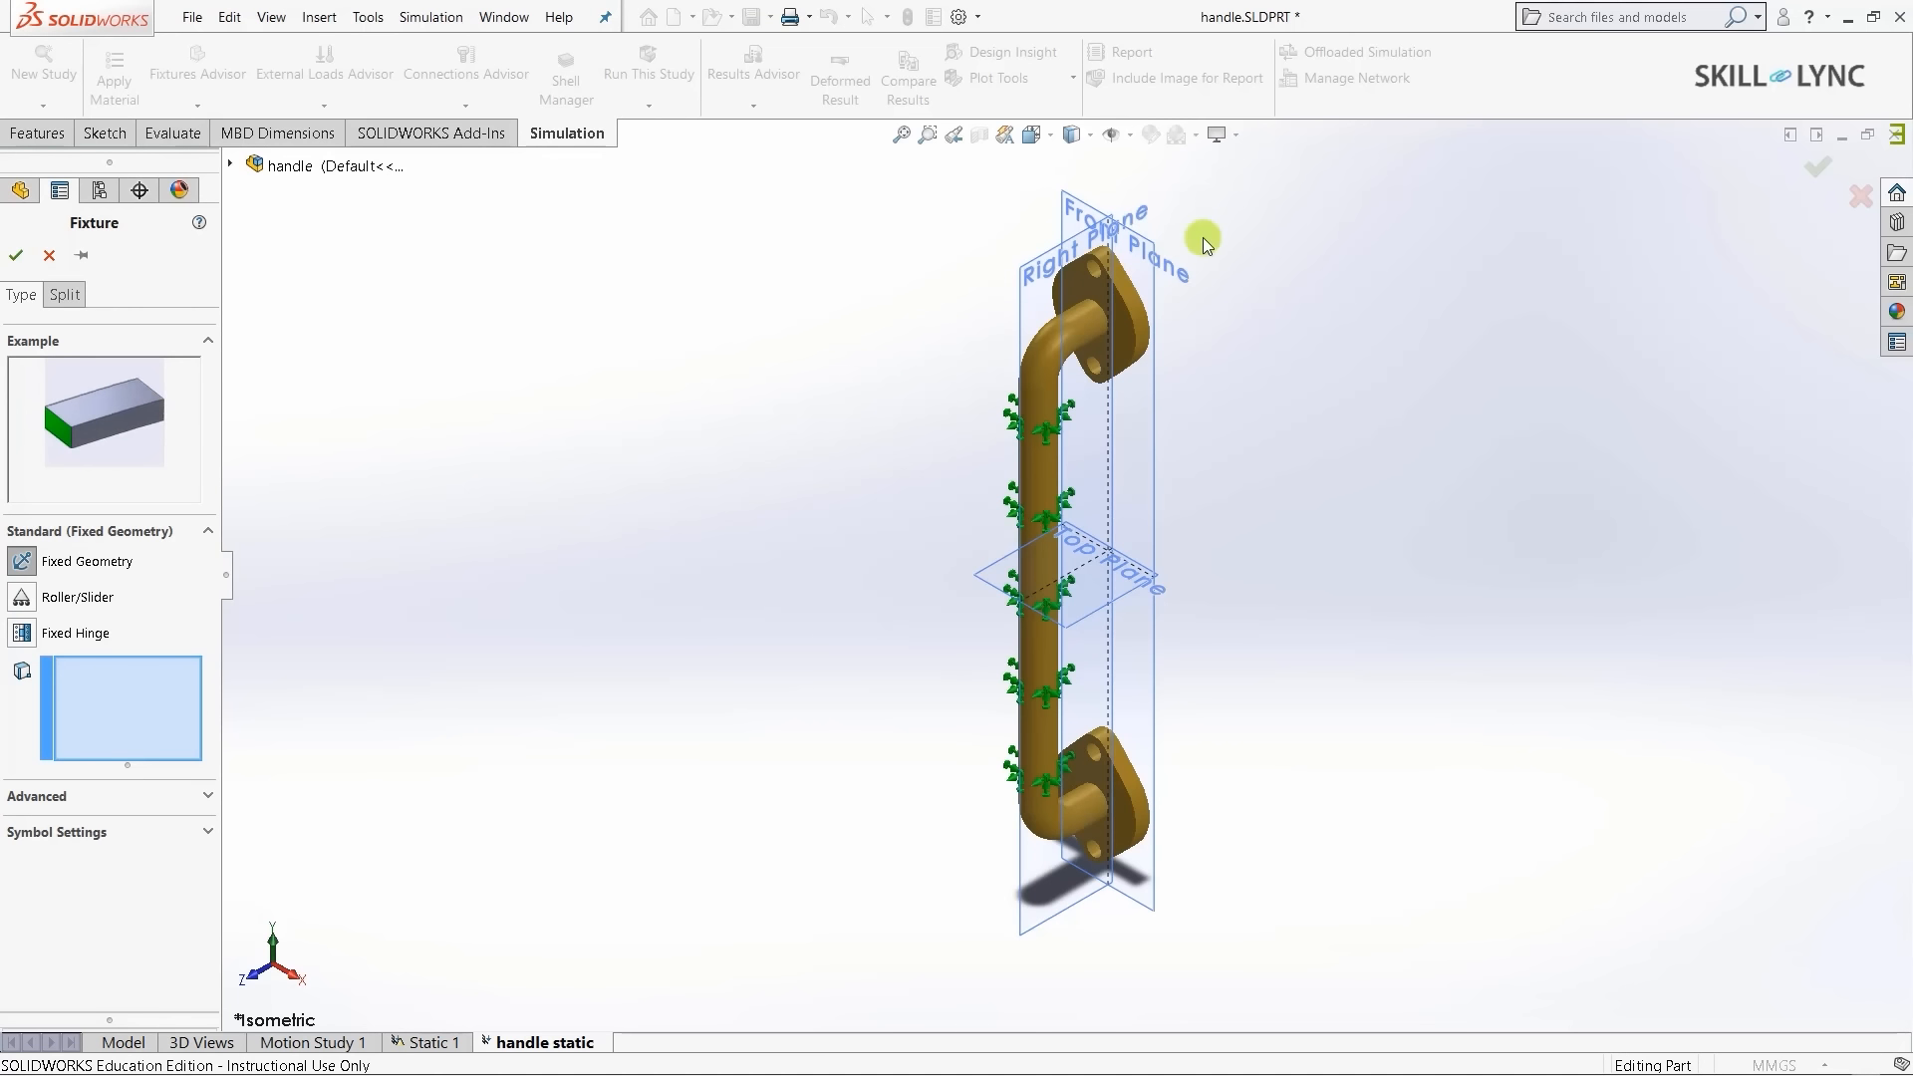
{"action": "scroll", "coordinate": [1204, 237], "scroll_direction": "down", "scroll_amount": 2}
{"action": "scroll", "coordinate": [893, 292], "scroll_direction": "up", "scroll_amount": 2}
{"action": "scroll", "coordinate": [895, 290], "scroll_direction": "down", "scroll_amount": 3}
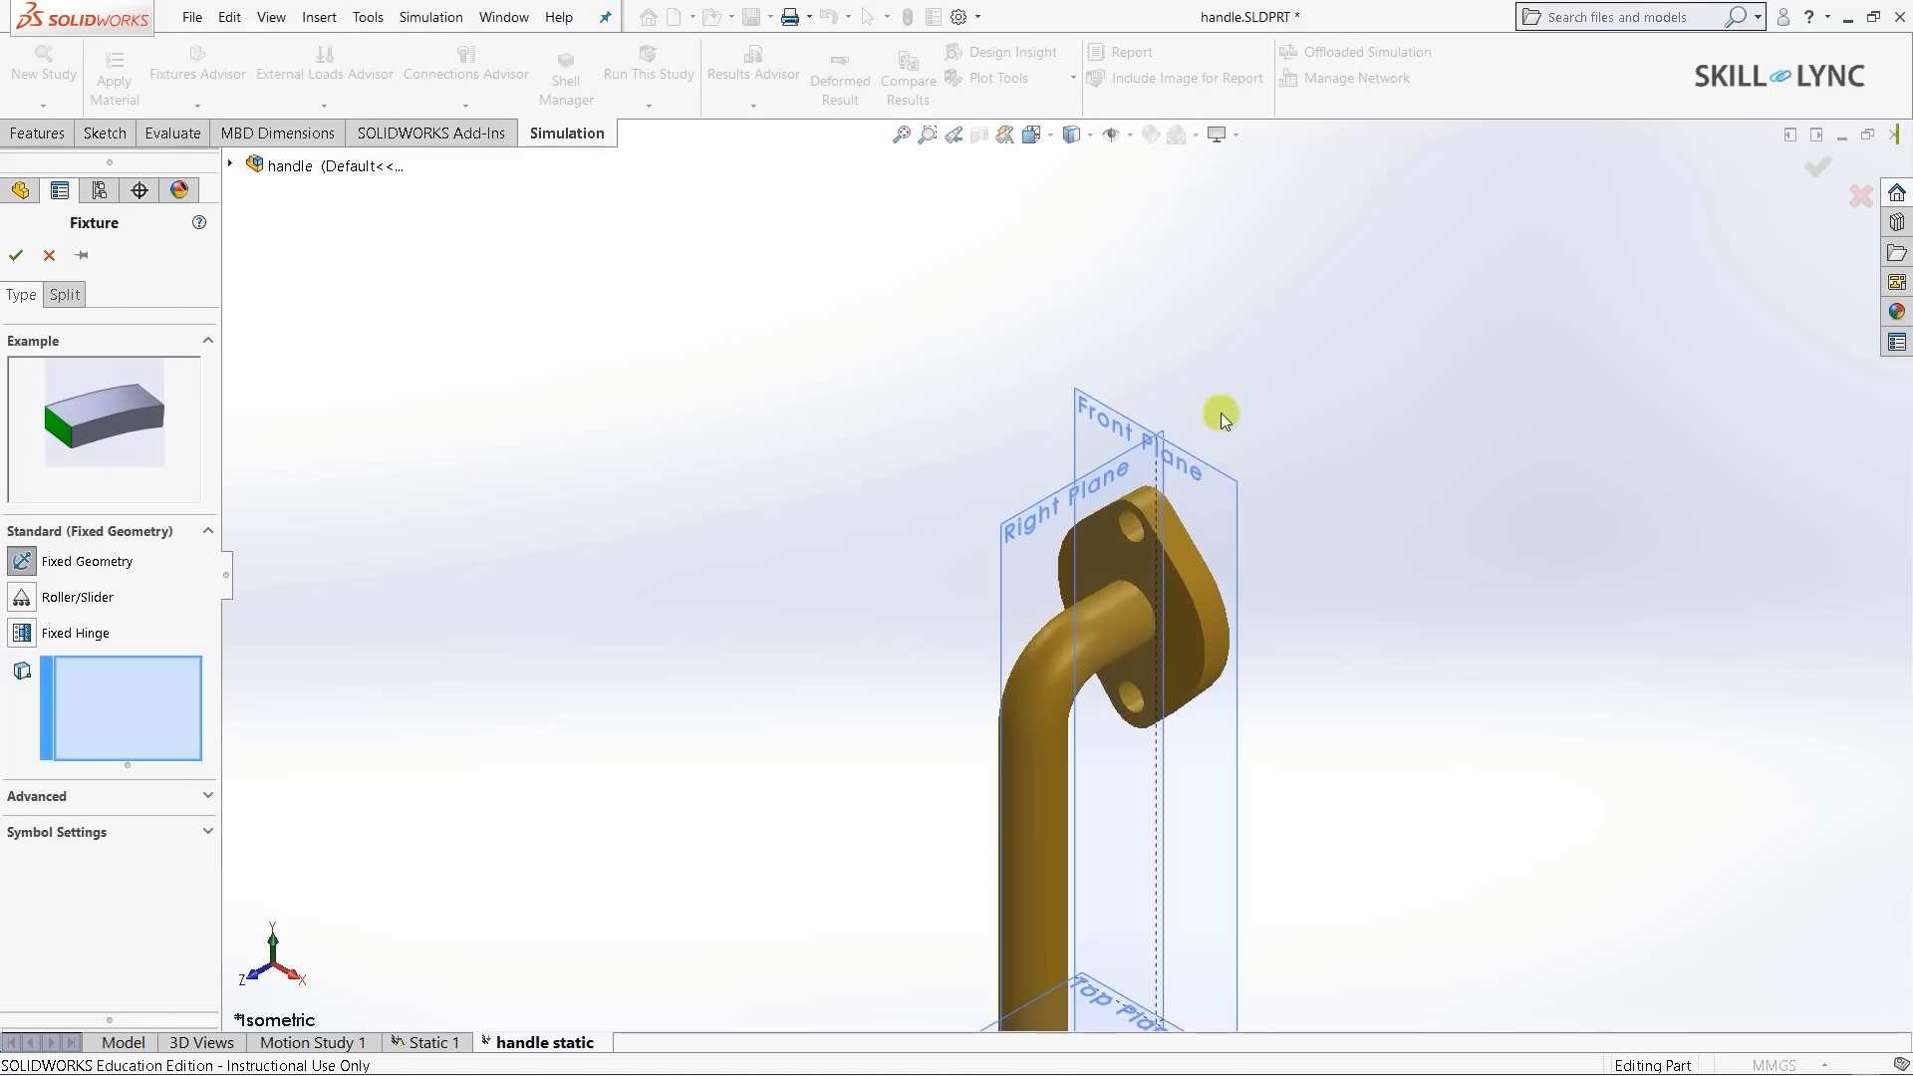
{"action": "scroll", "coordinate": [1222, 413], "scroll_direction": "down", "scroll_amount": 2}
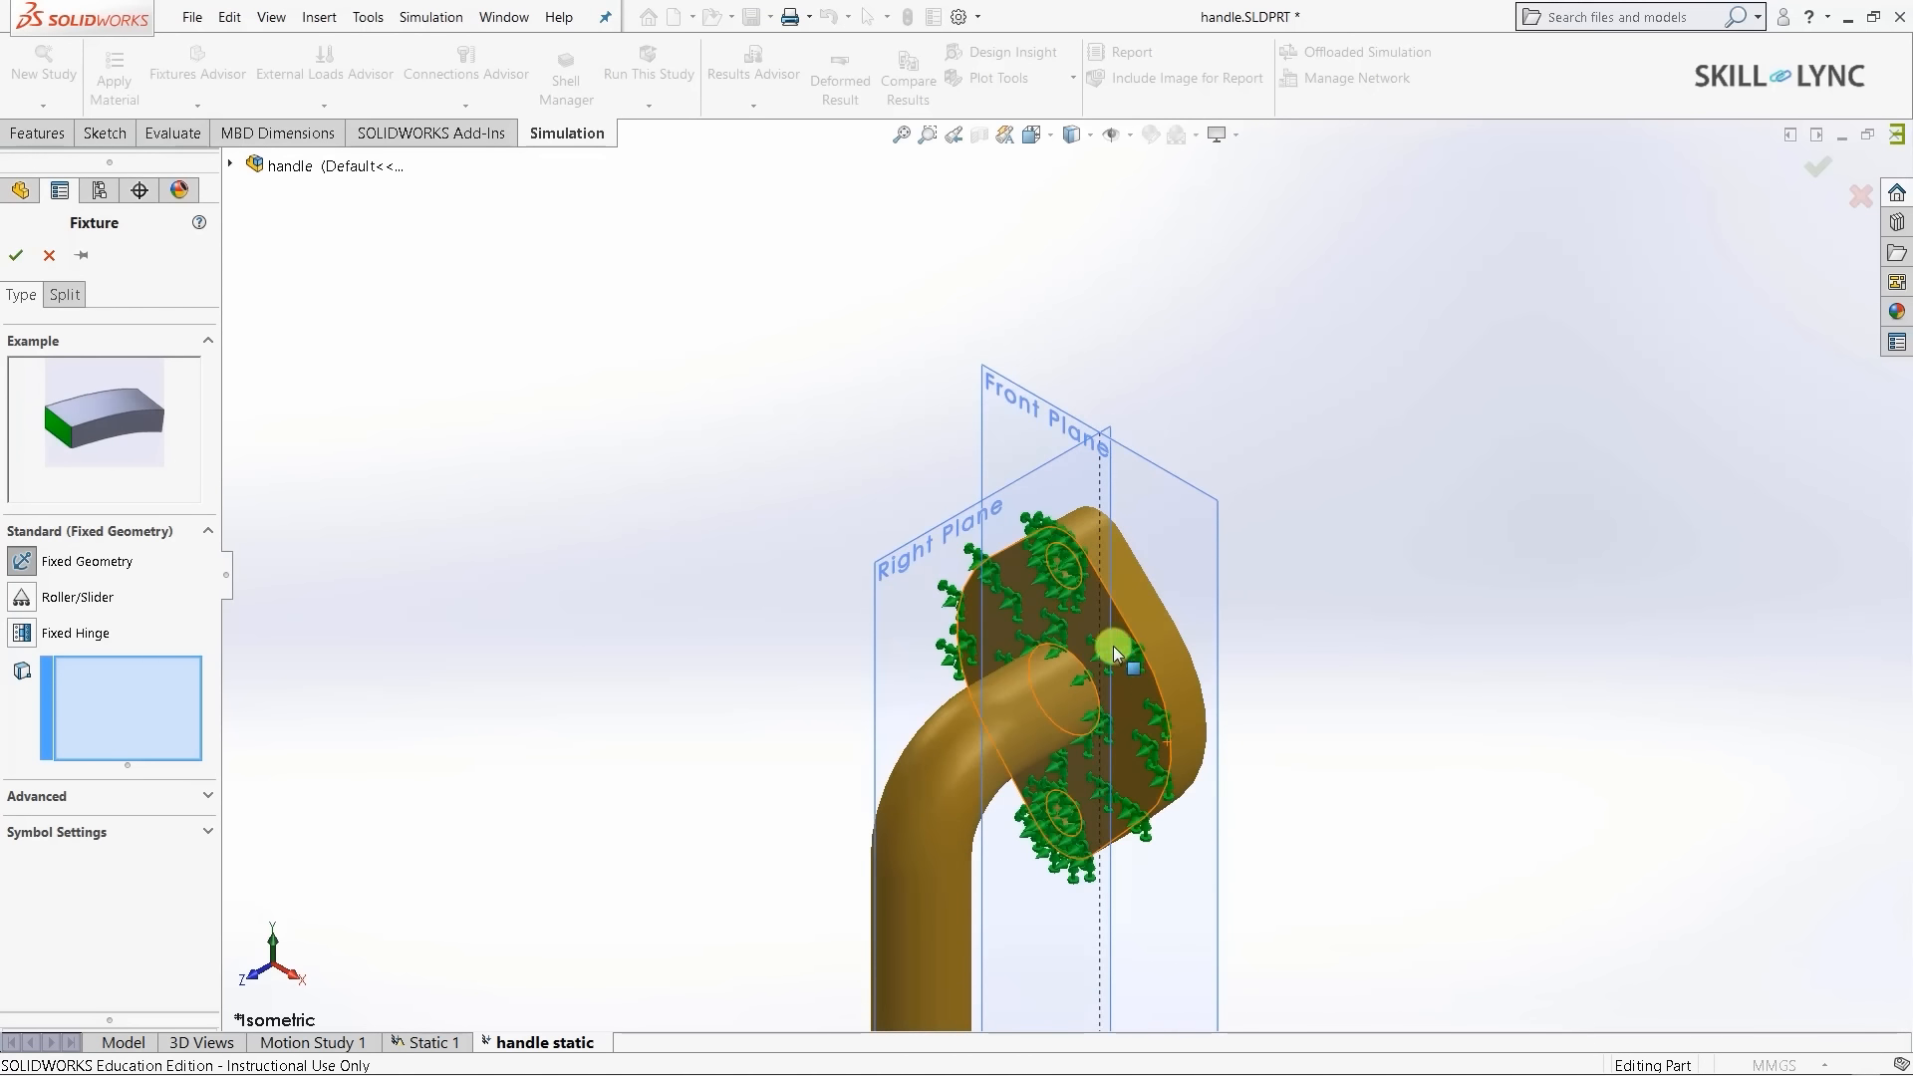
{"action": "scroll", "coordinate": [1065, 558], "scroll_direction": "down", "scroll_amount": 4}
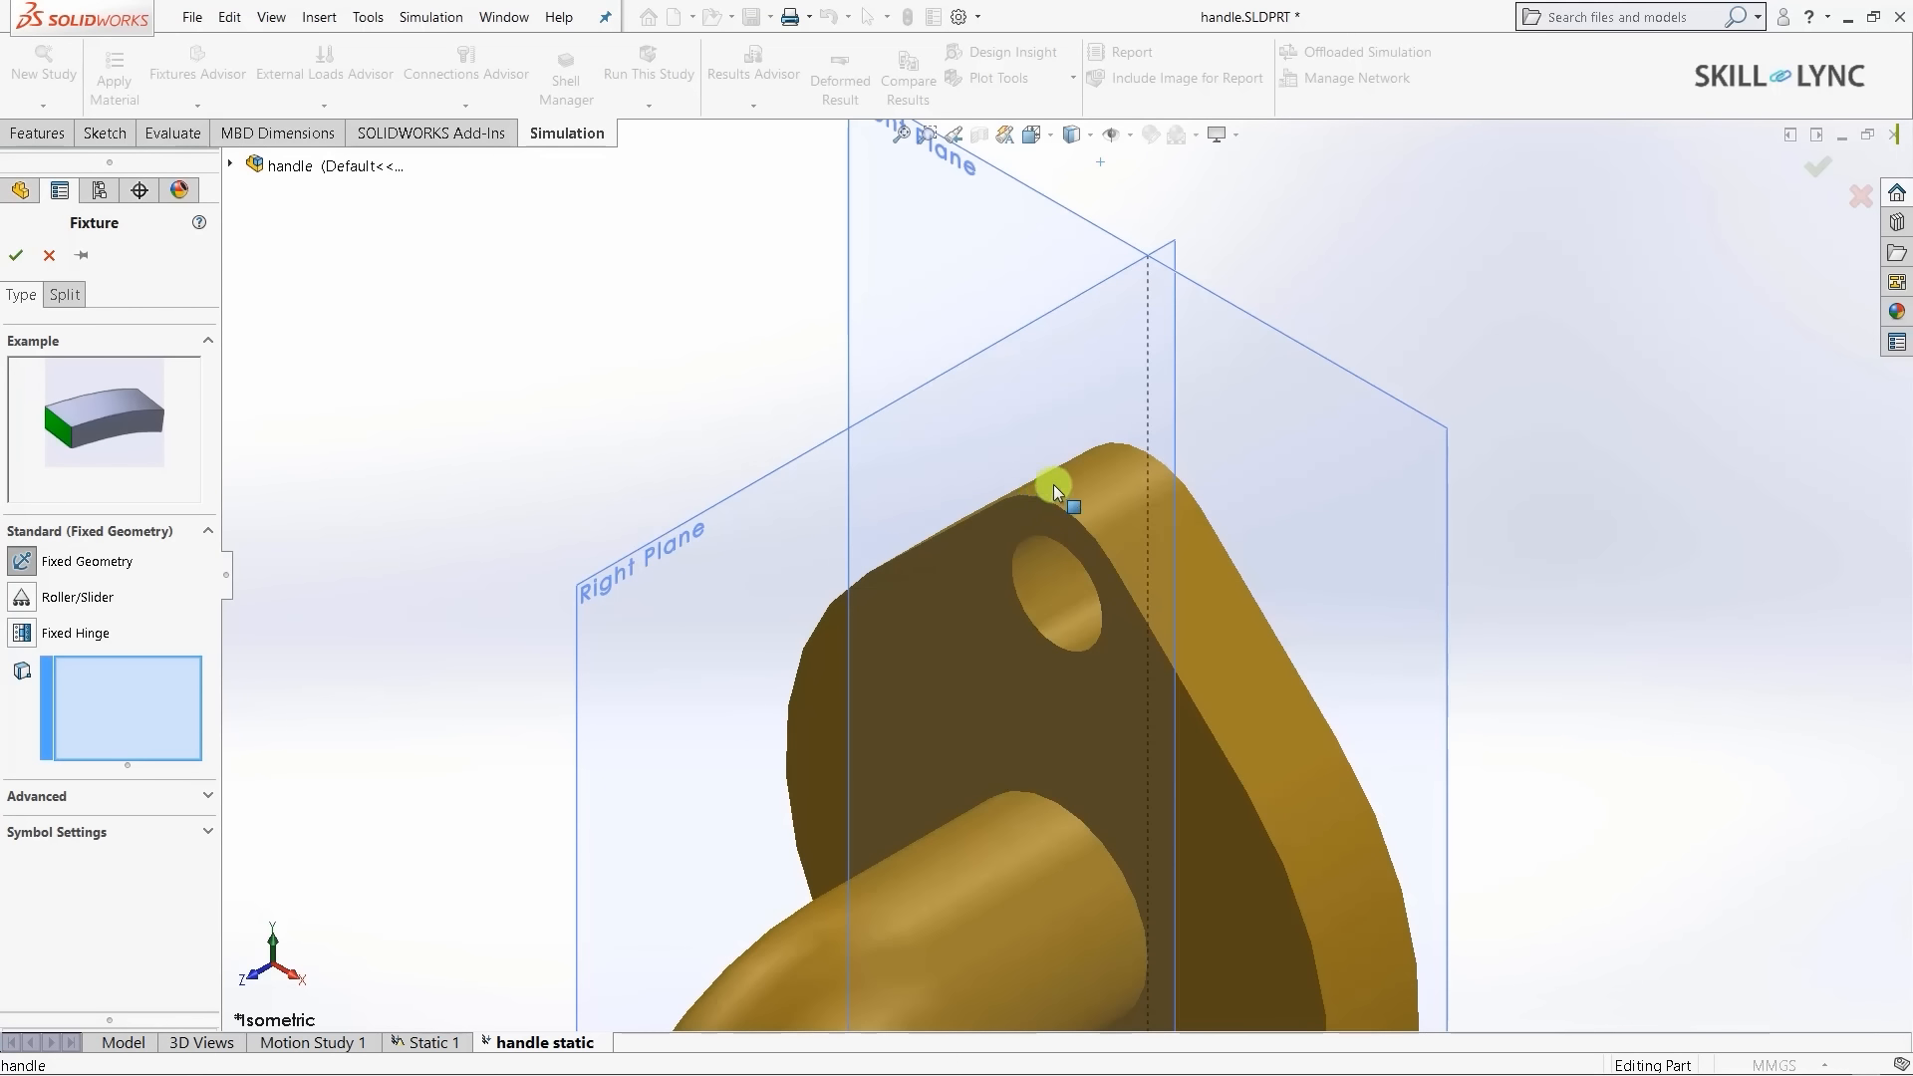
{"action": "scroll", "coordinate": [1371, 613], "scroll_direction": "up", "scroll_amount": 6}
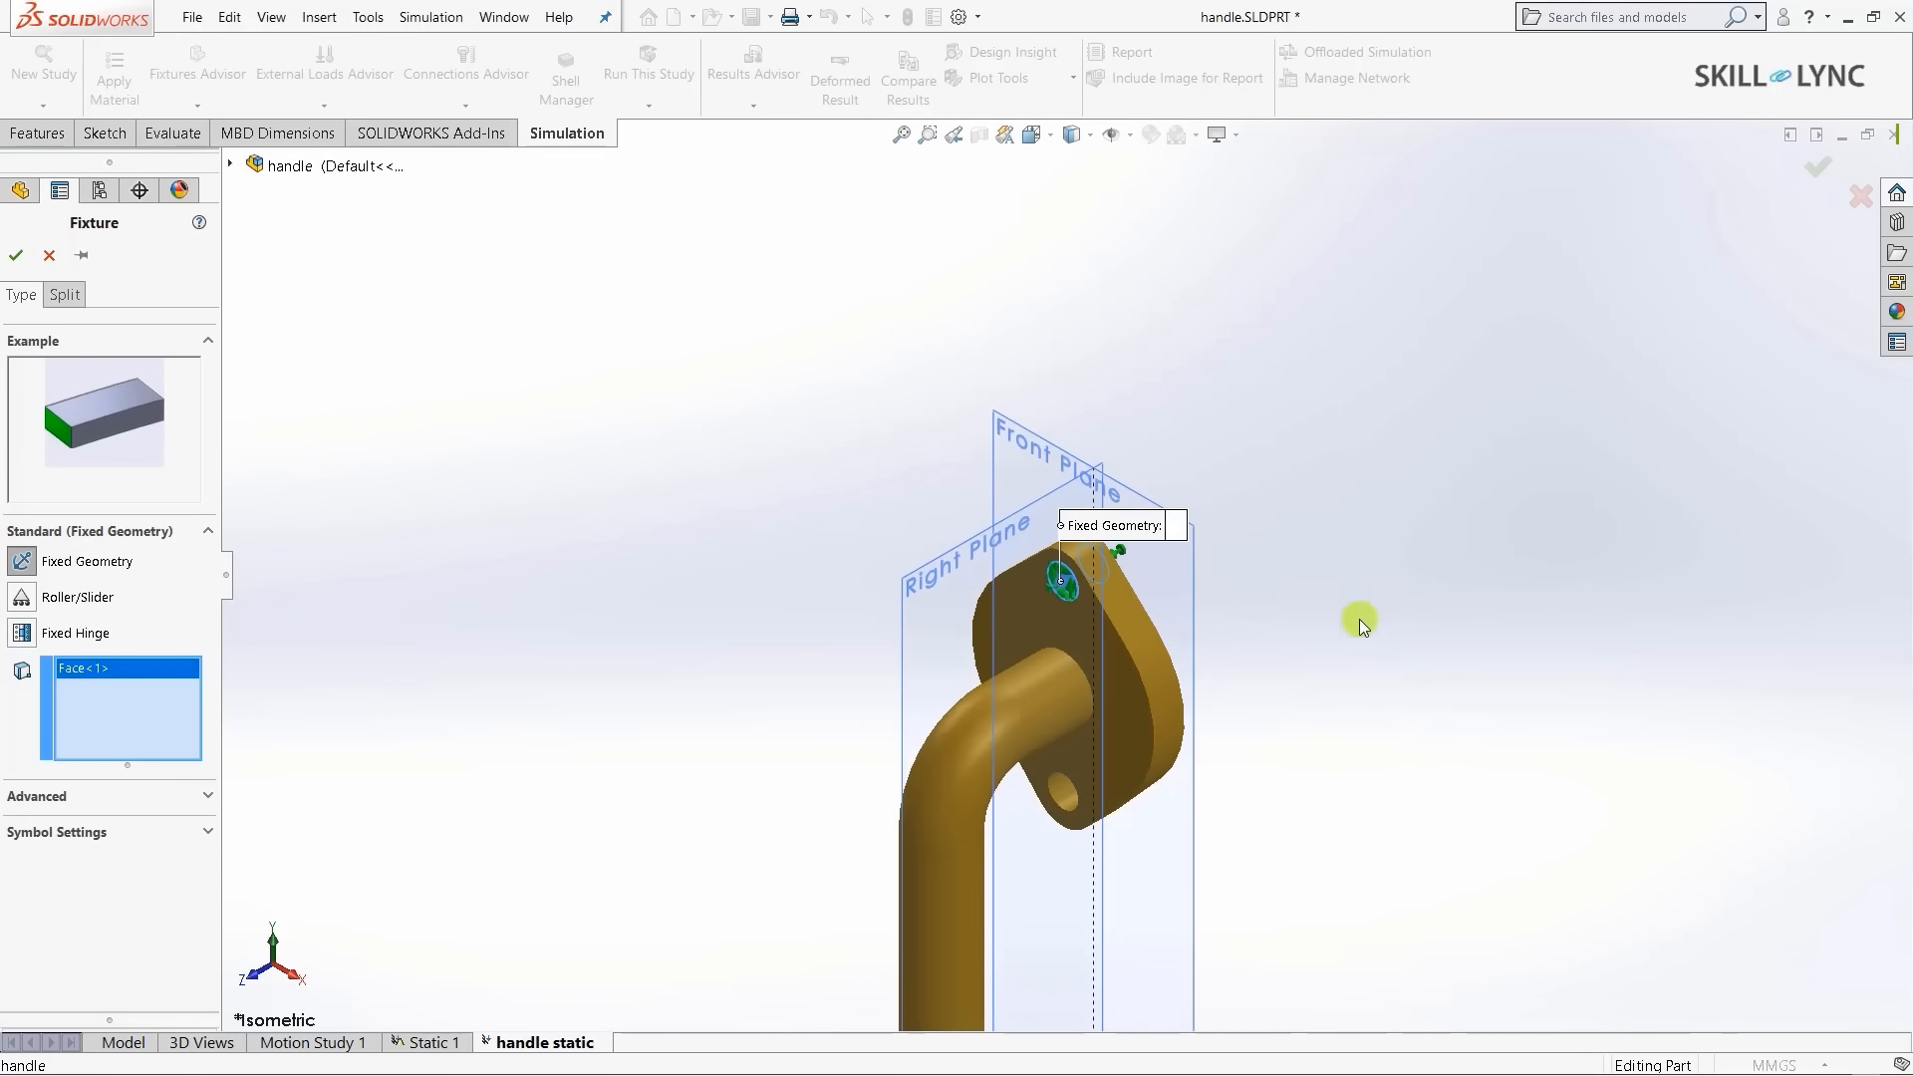
{"action": "scroll", "coordinate": [1245, 962], "scroll_direction": "down", "scroll_amount": 4}
{"action": "scroll", "coordinate": [1036, 774], "scroll_direction": "up", "scroll_amount": 1}
{"action": "scroll", "coordinate": [983, 371], "scroll_direction": "up", "scroll_amount": 3}
{"action": "scroll", "coordinate": [882, 264], "scroll_direction": "down", "scroll_amount": 3}
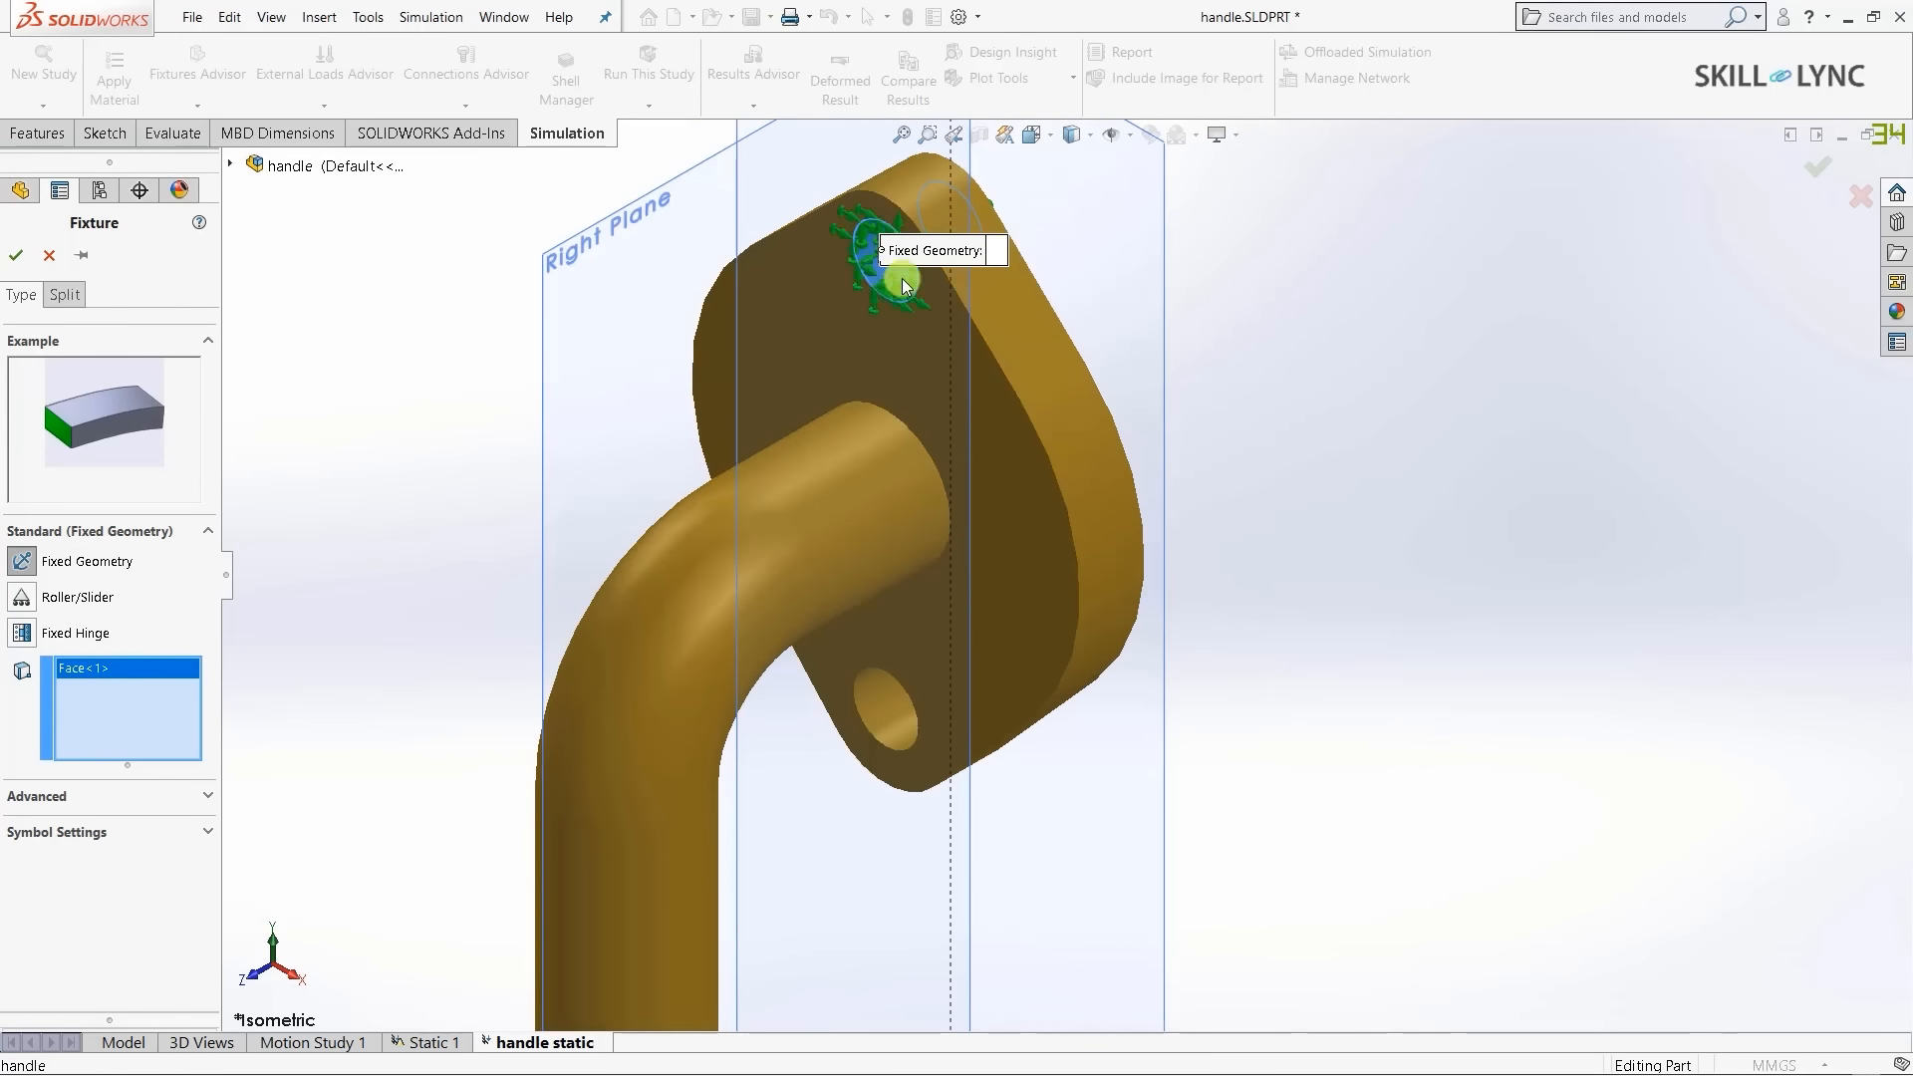
{"action": "left_click", "coordinate": [881, 710]}
{"action": "scroll", "coordinate": [1164, 458], "scroll_direction": "up", "scroll_amount": 3}
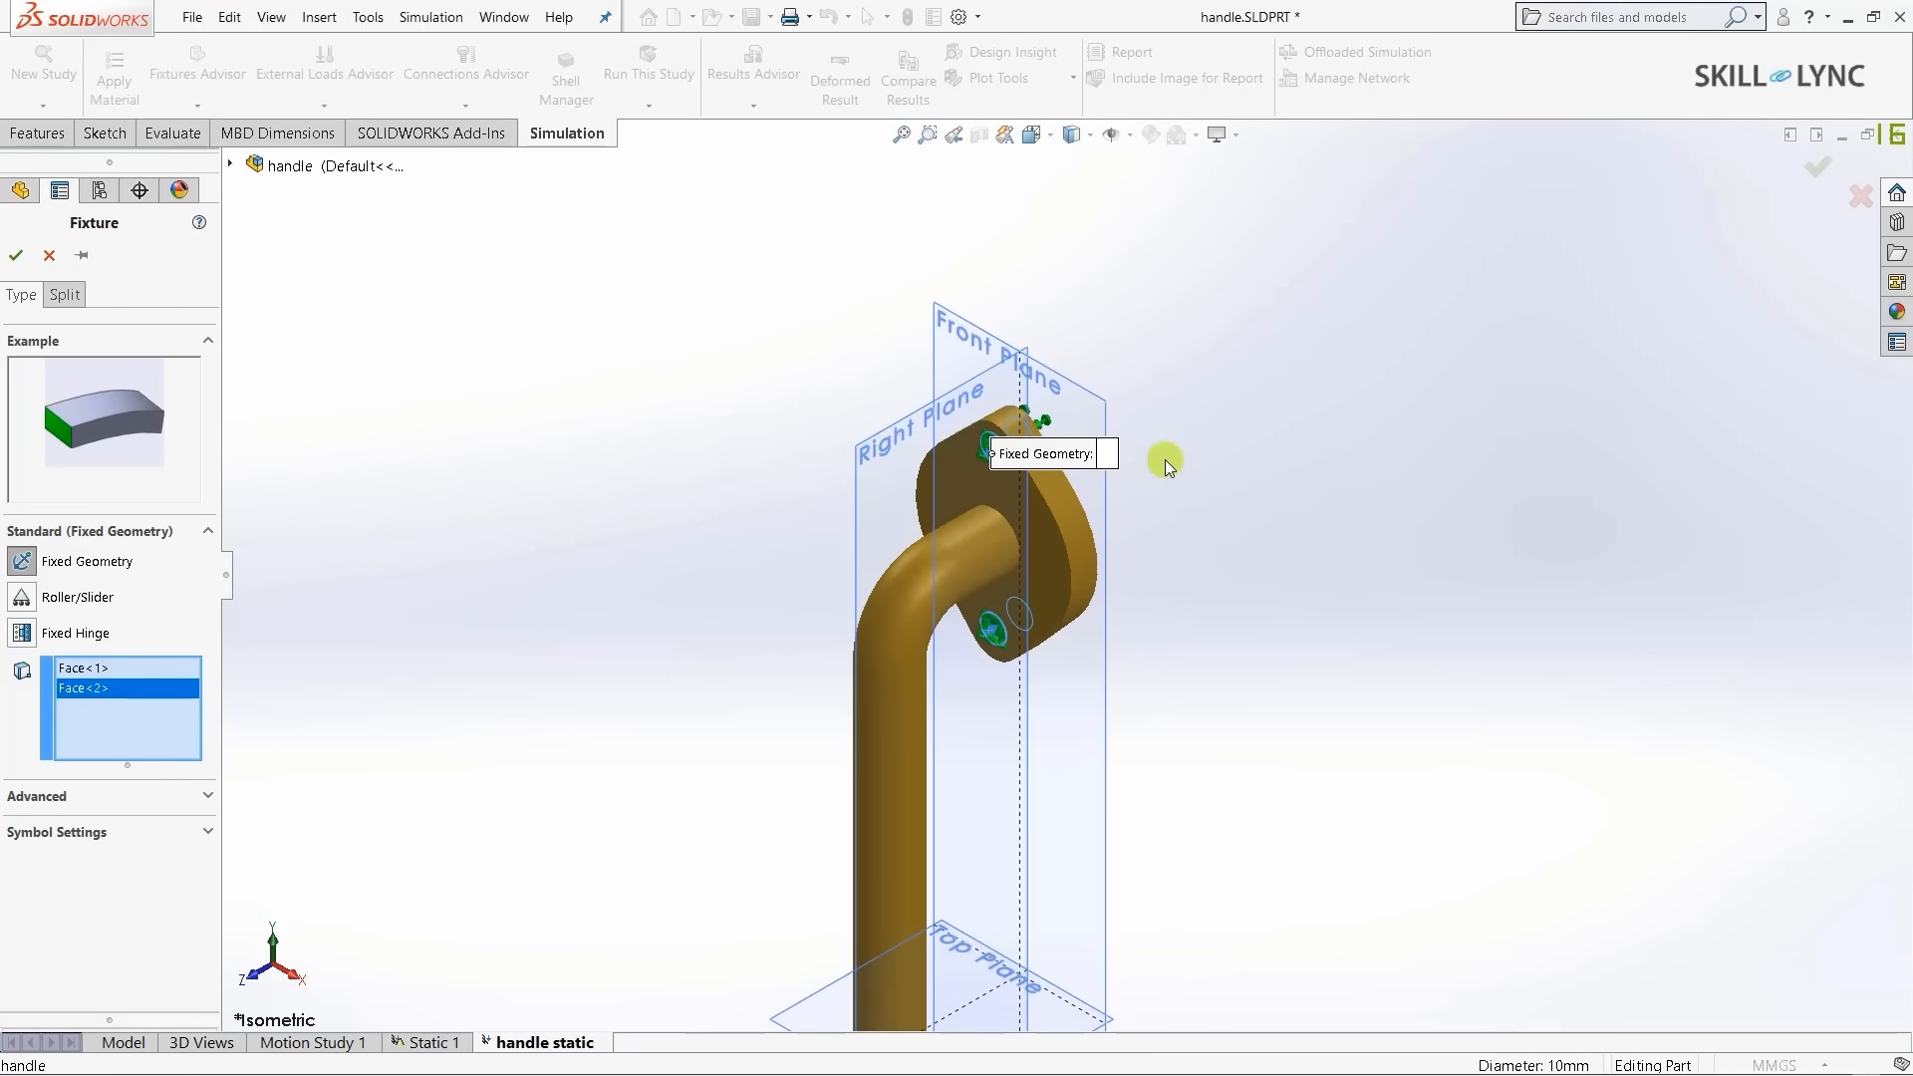
{"action": "scroll", "coordinate": [1112, 943], "scroll_direction": "up", "scroll_amount": 3}
{"action": "scroll", "coordinate": [998, 929], "scroll_direction": "down", "scroll_amount": 5}
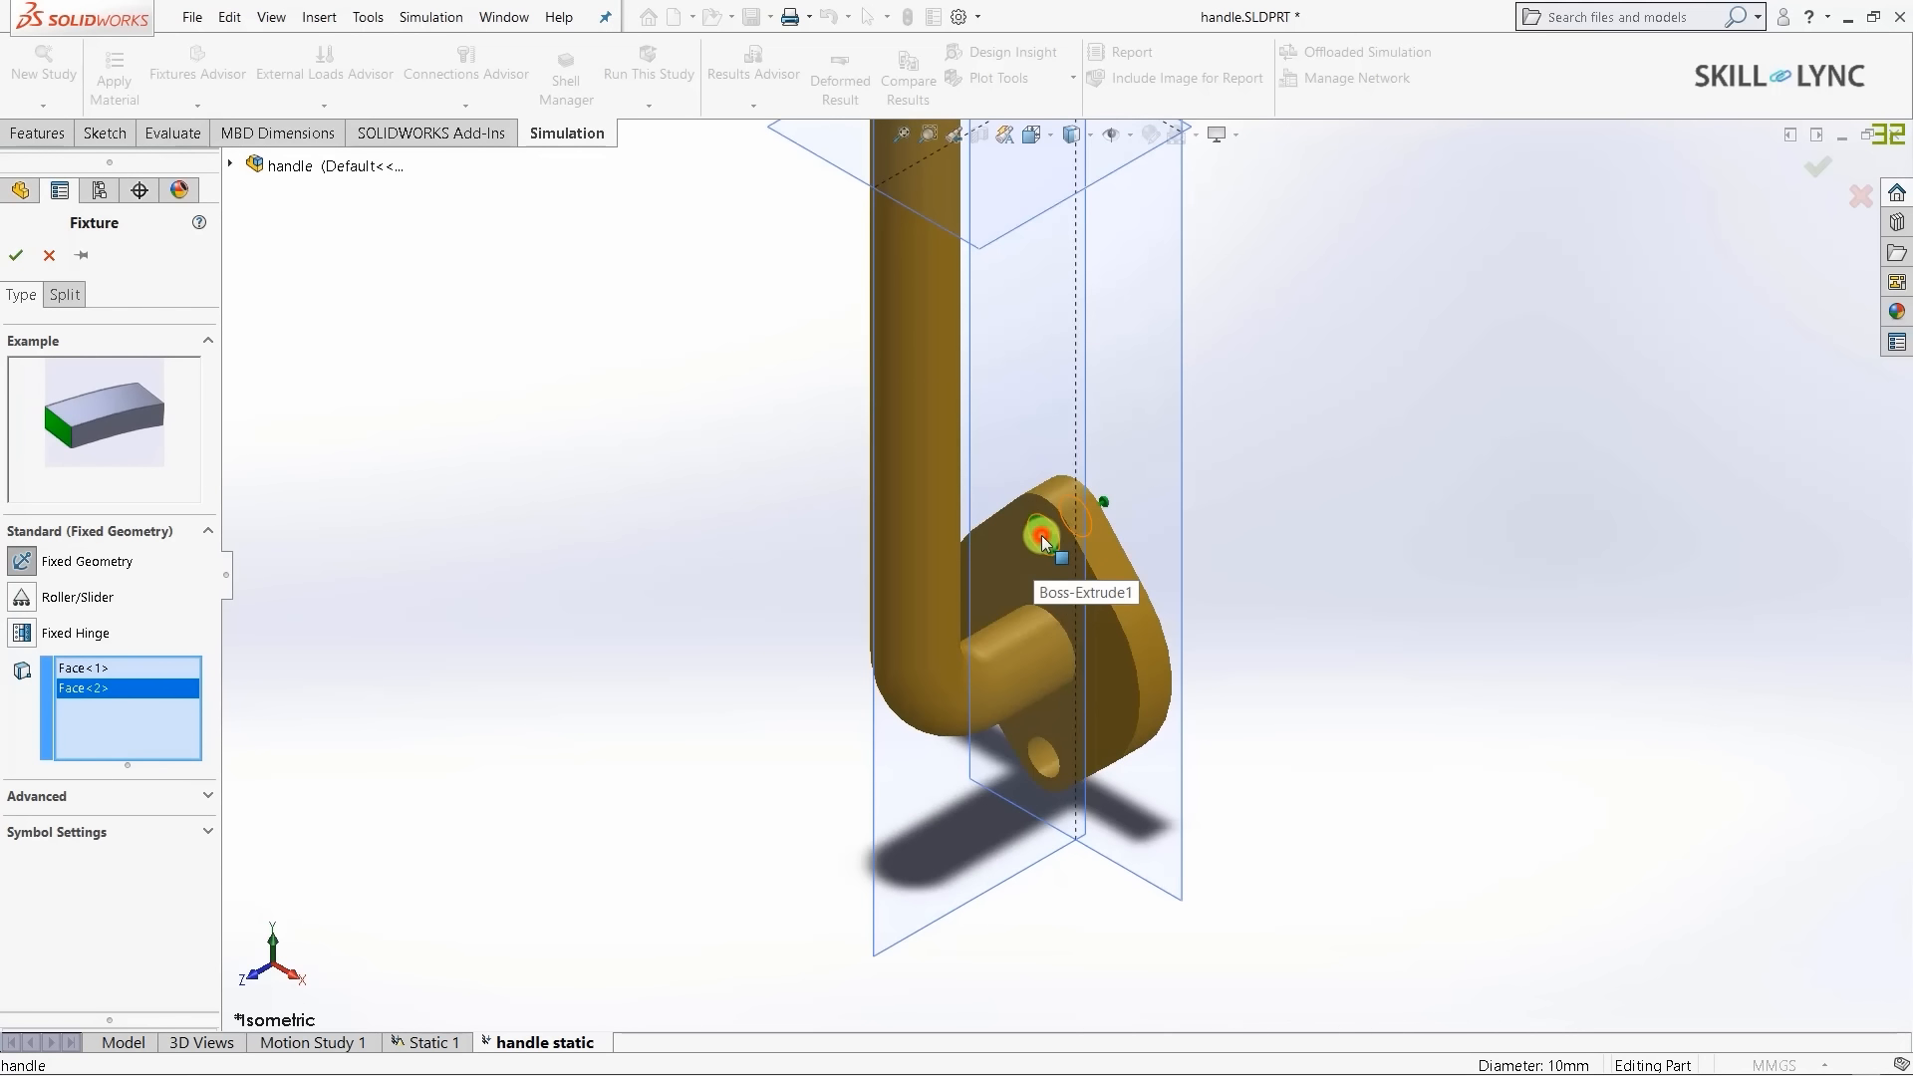
- Add the other flange's two hole faces and accept the four-face fixture
{"action": "left_click", "coordinate": [1040, 539]}
{"action": "left_click", "coordinate": [1036, 765]}
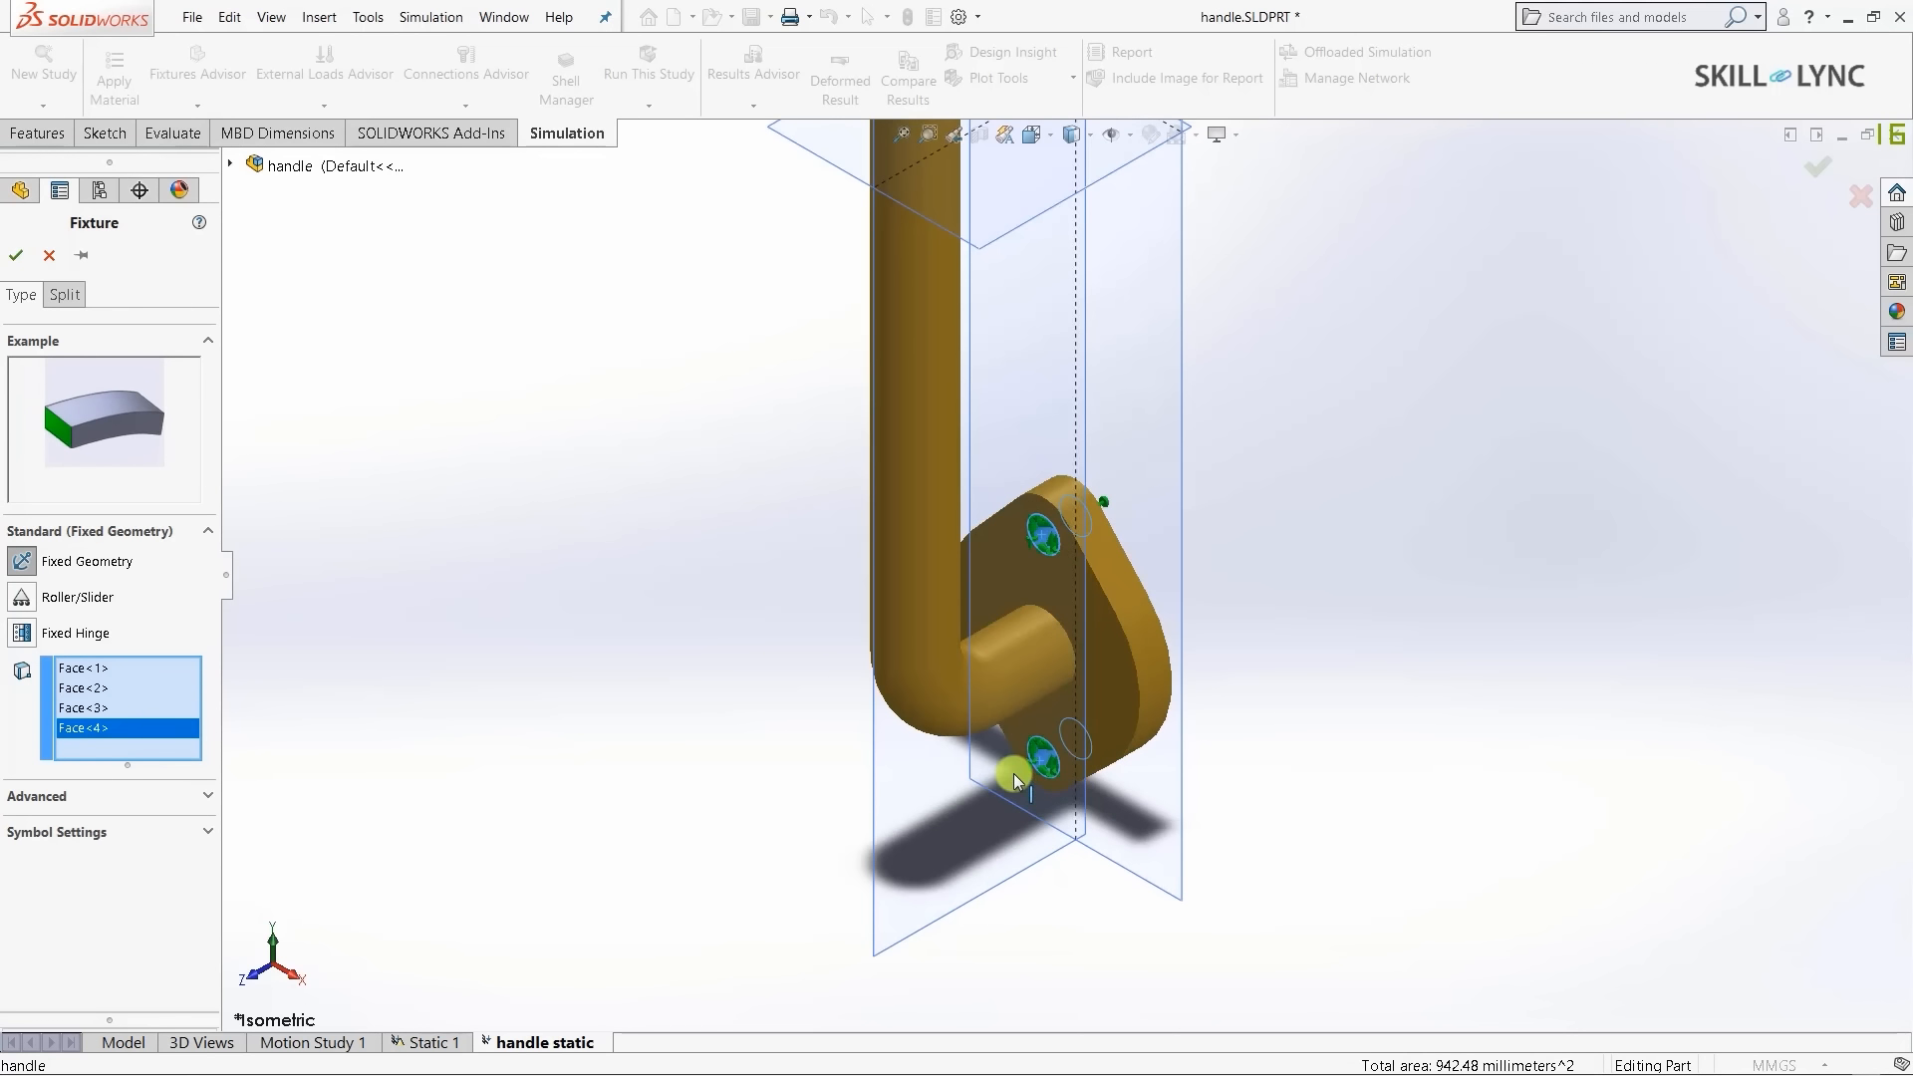
{"action": "scroll", "coordinate": [1017, 771], "scroll_direction": "down", "scroll_amount": 5}
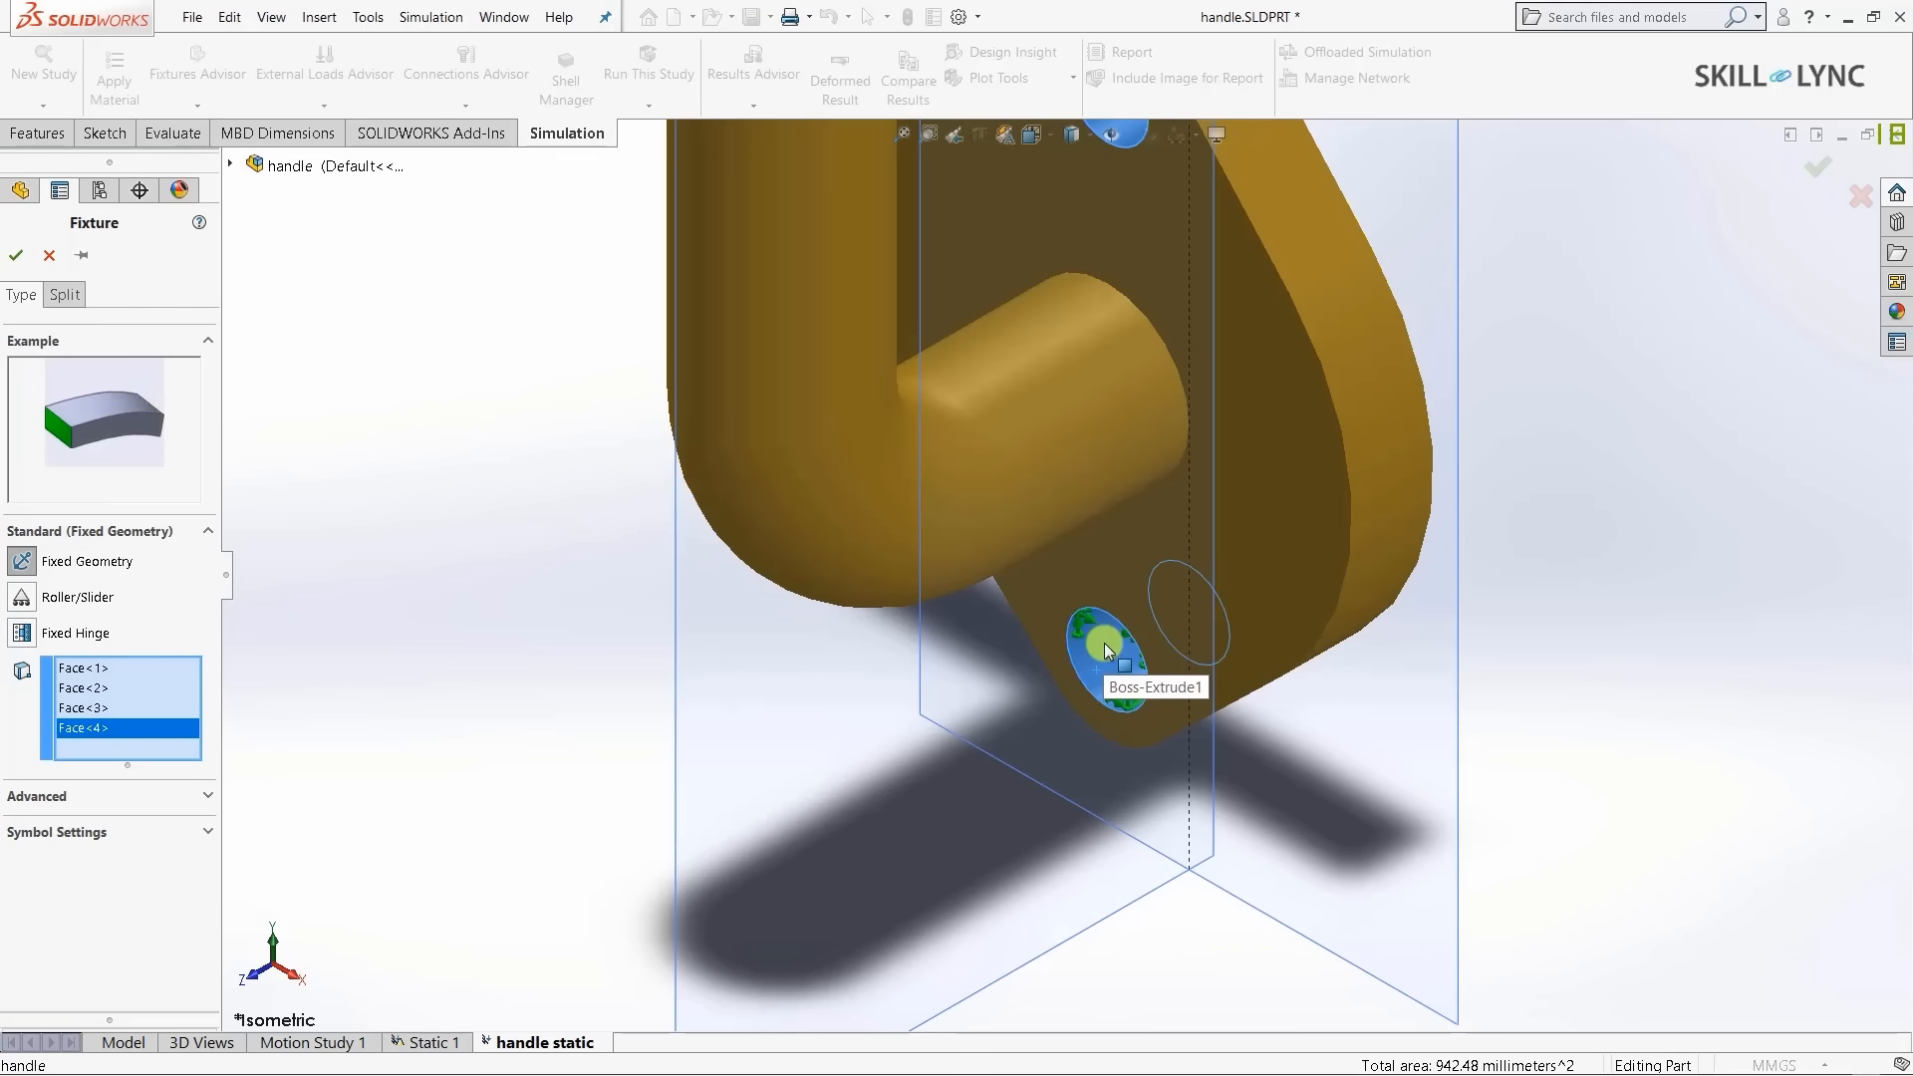
{"action": "scroll", "coordinate": [726, 794], "scroll_direction": "up", "scroll_amount": 6}
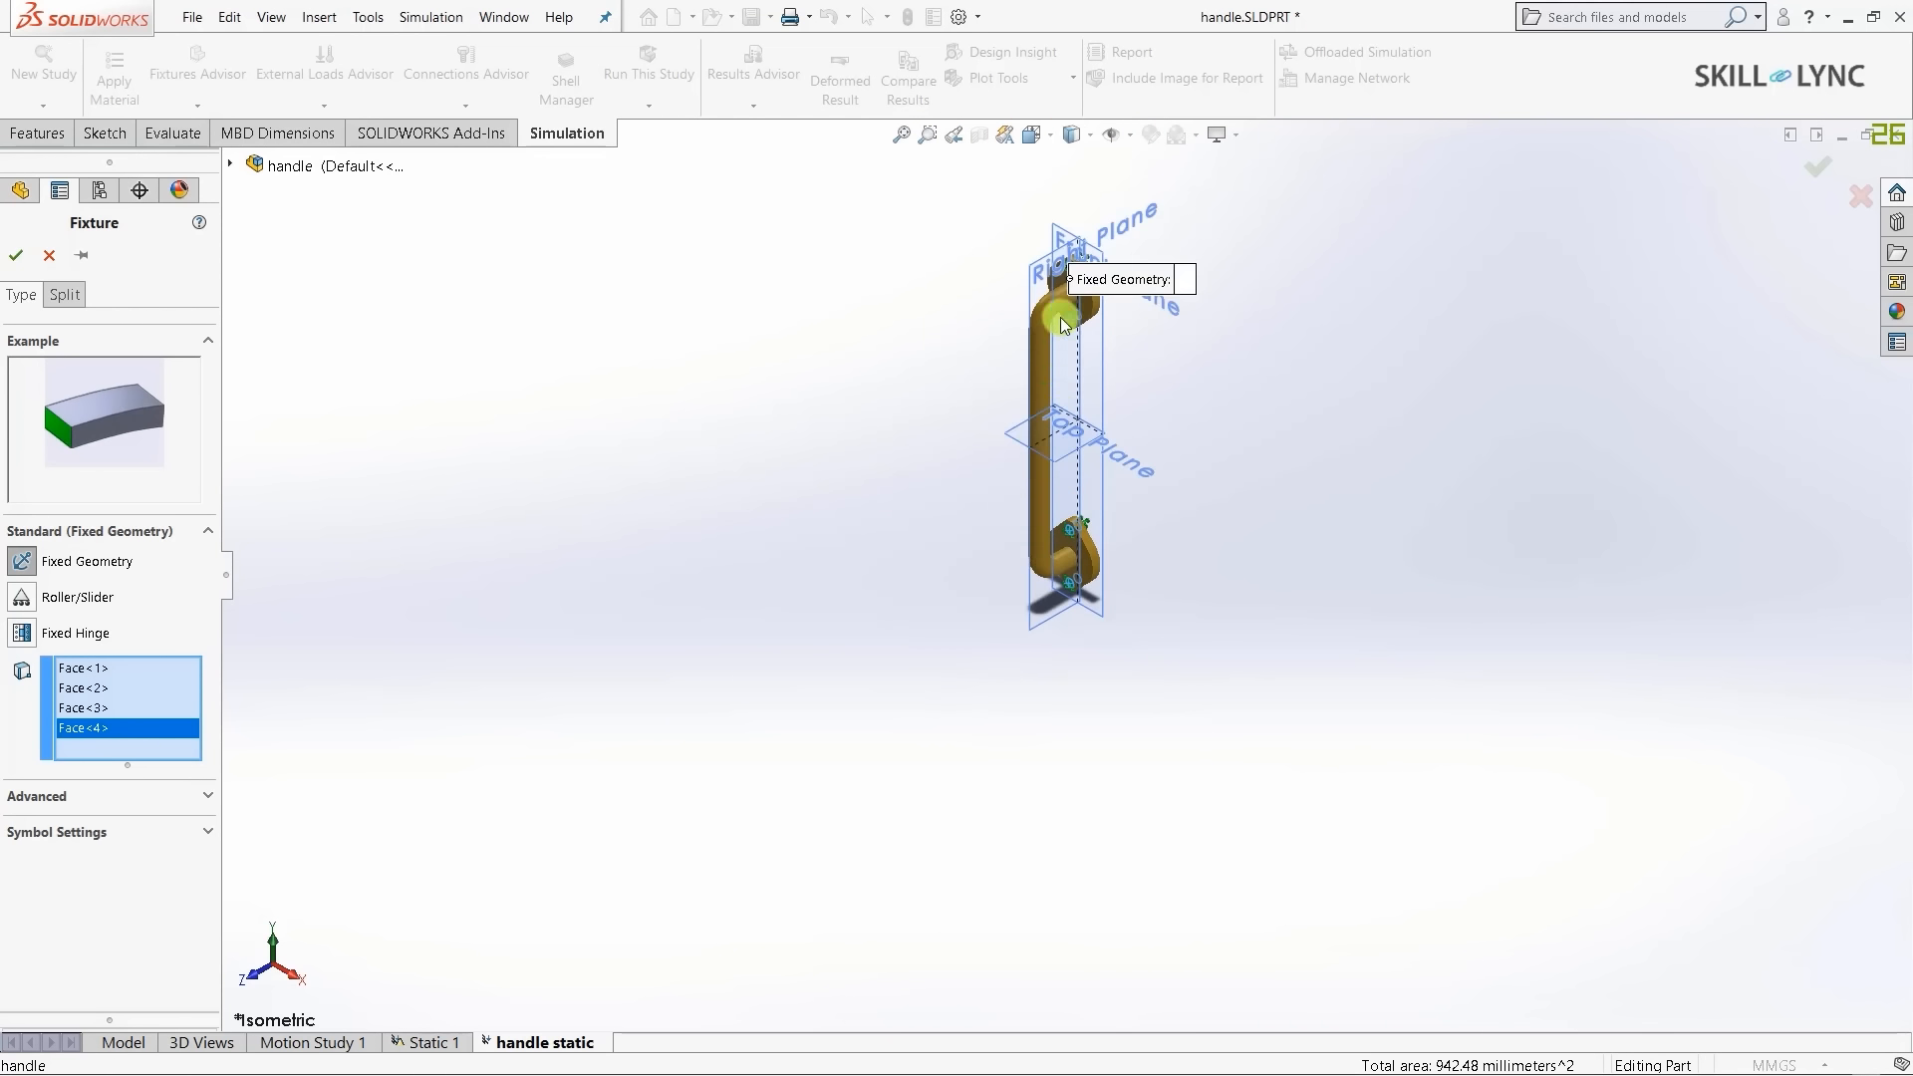
{"action": "key", "text": "f"}
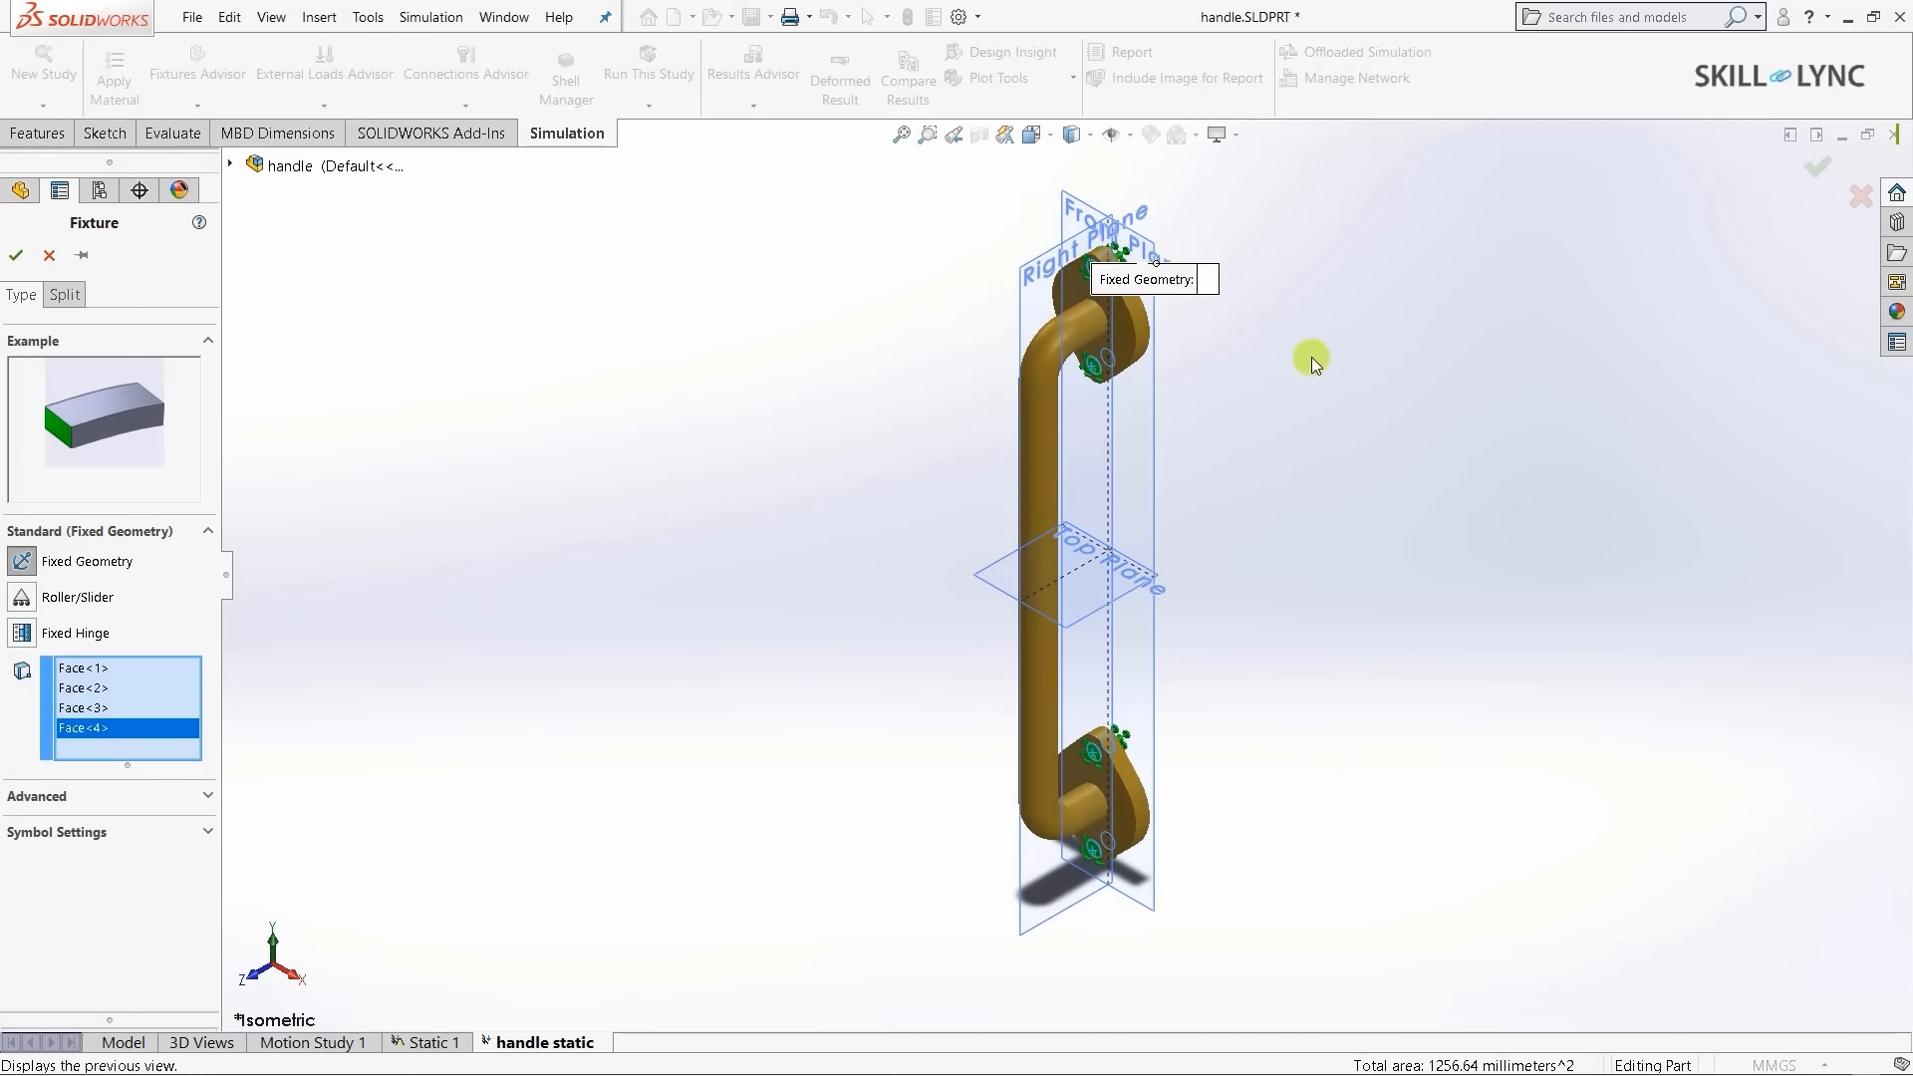
{"action": "scroll", "coordinate": [1156, 299], "scroll_direction": "down", "scroll_amount": 5}
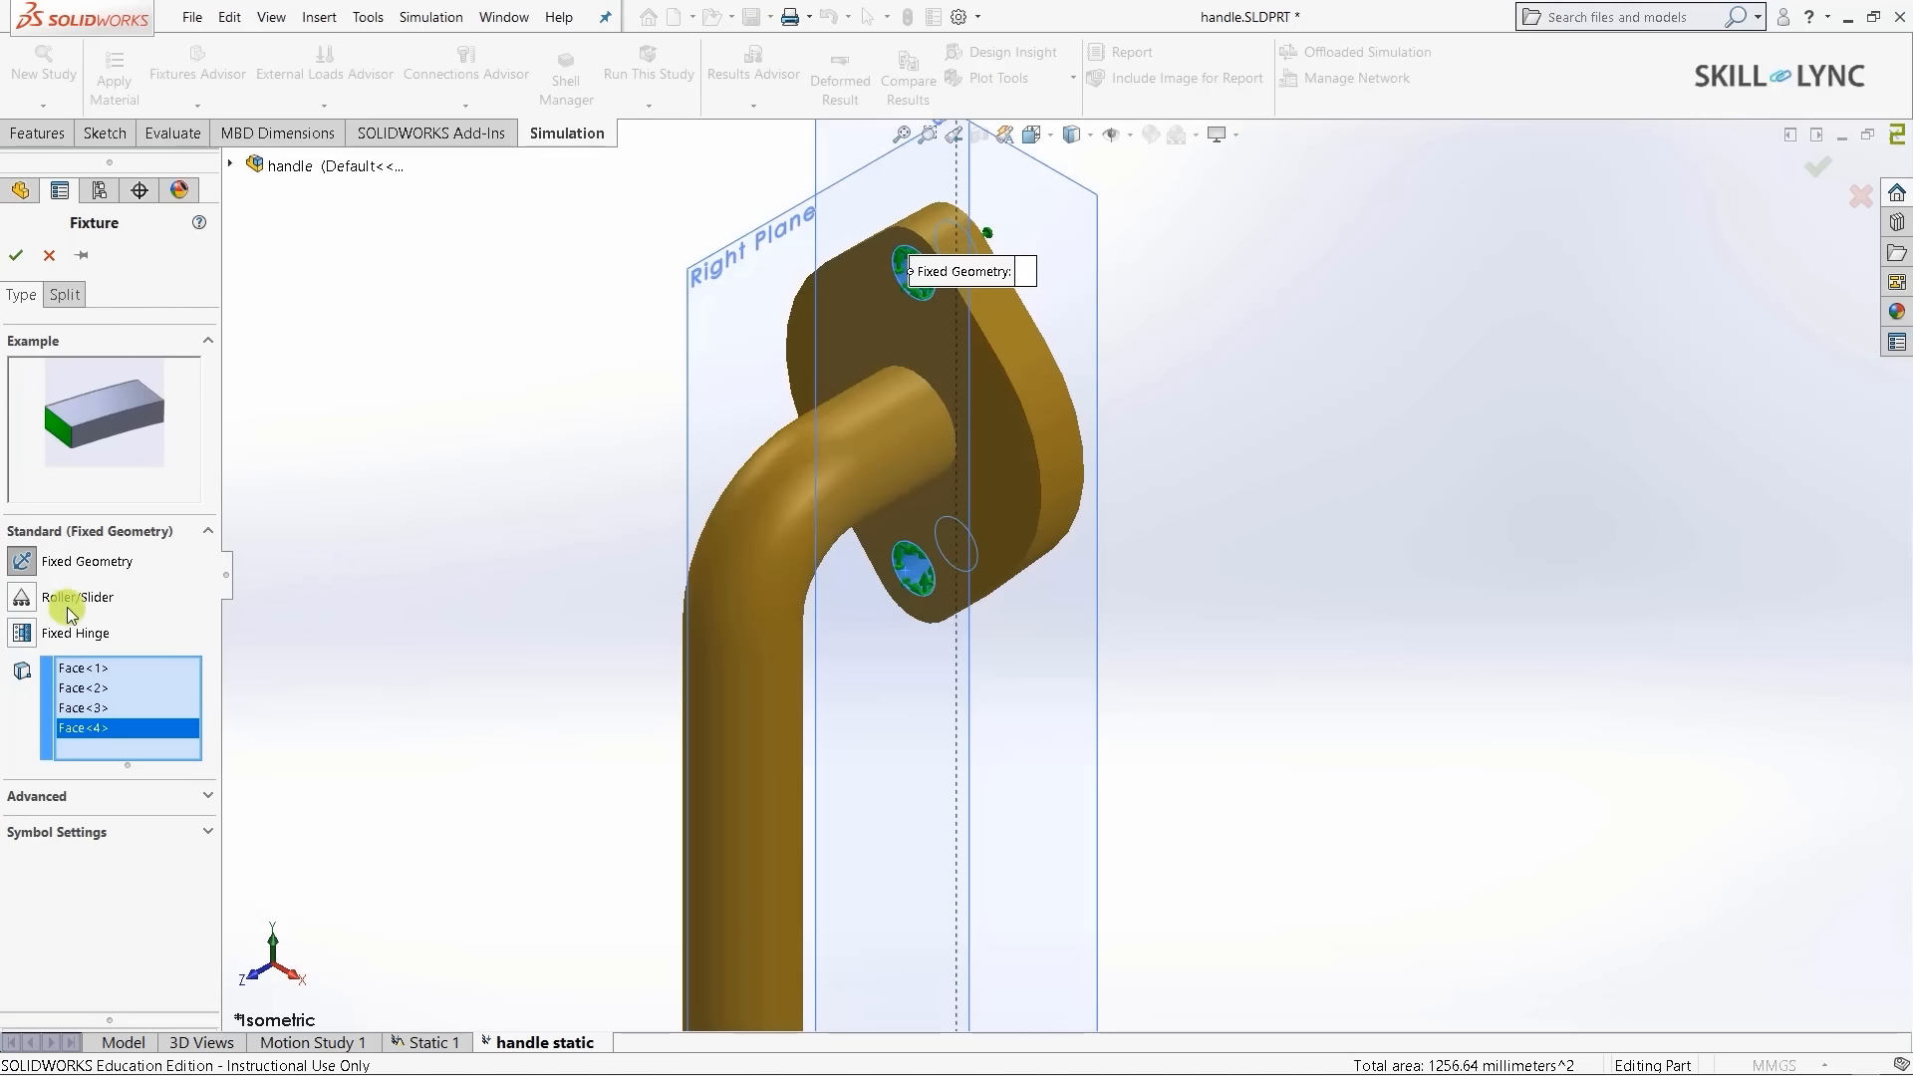
{"action": "left_click", "coordinate": [17, 256]}
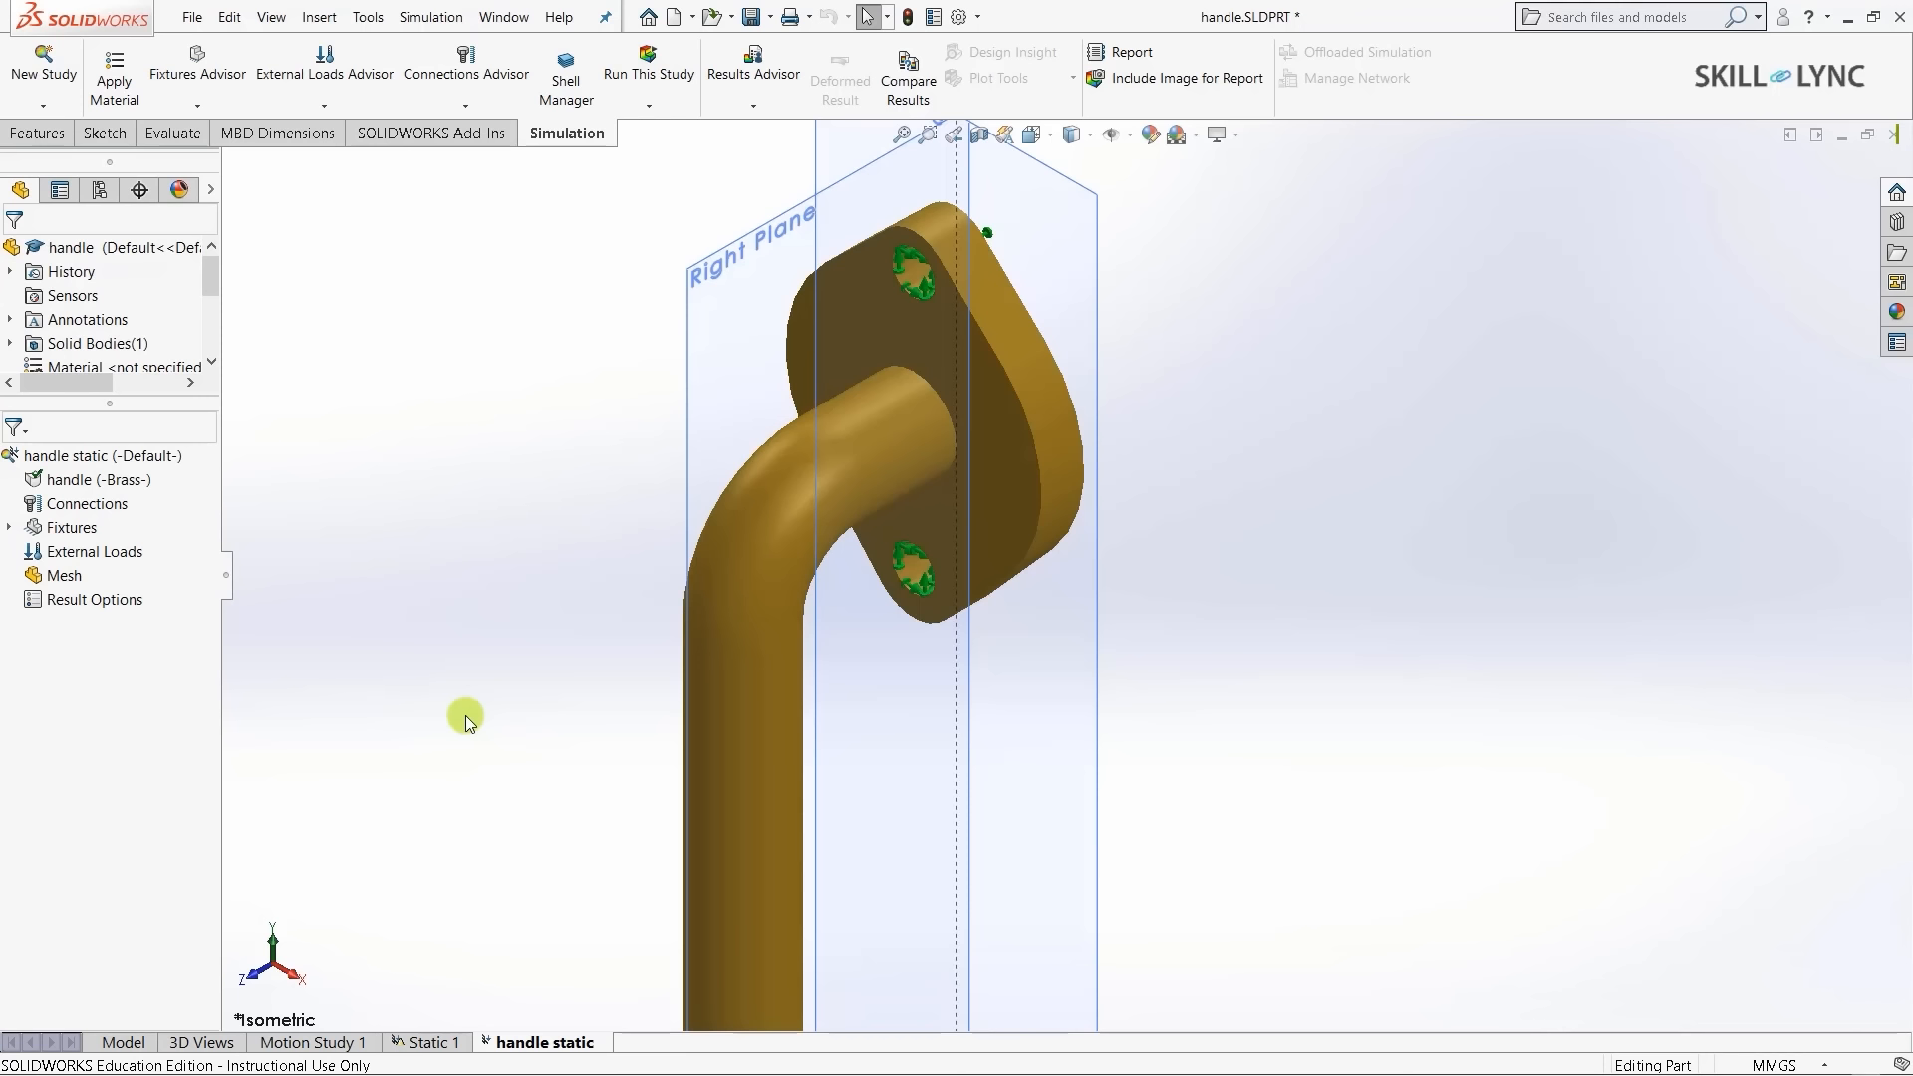
- Start a Force load from External Loads Advisor on the straight grip face
{"action": "right_click", "coordinate": [73, 559]}
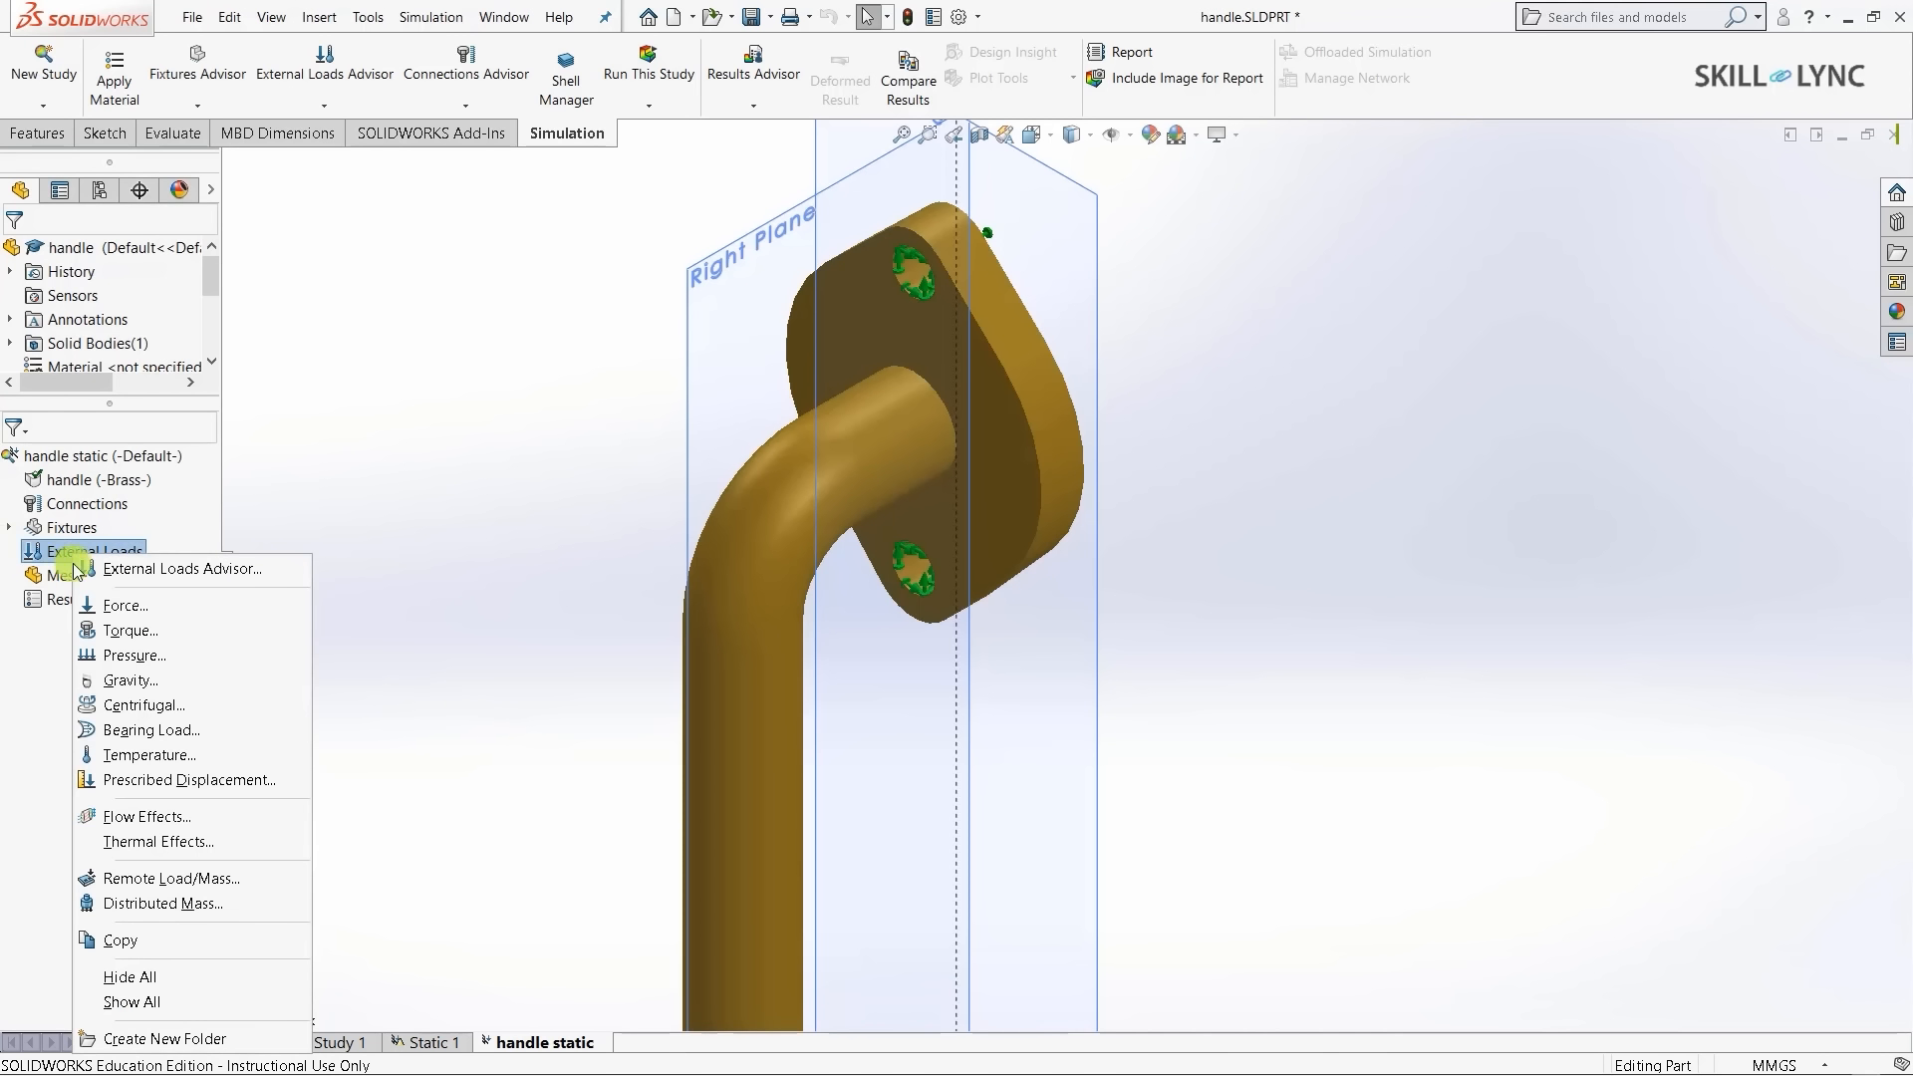
{"action": "left_click", "coordinate": [363, 498]}
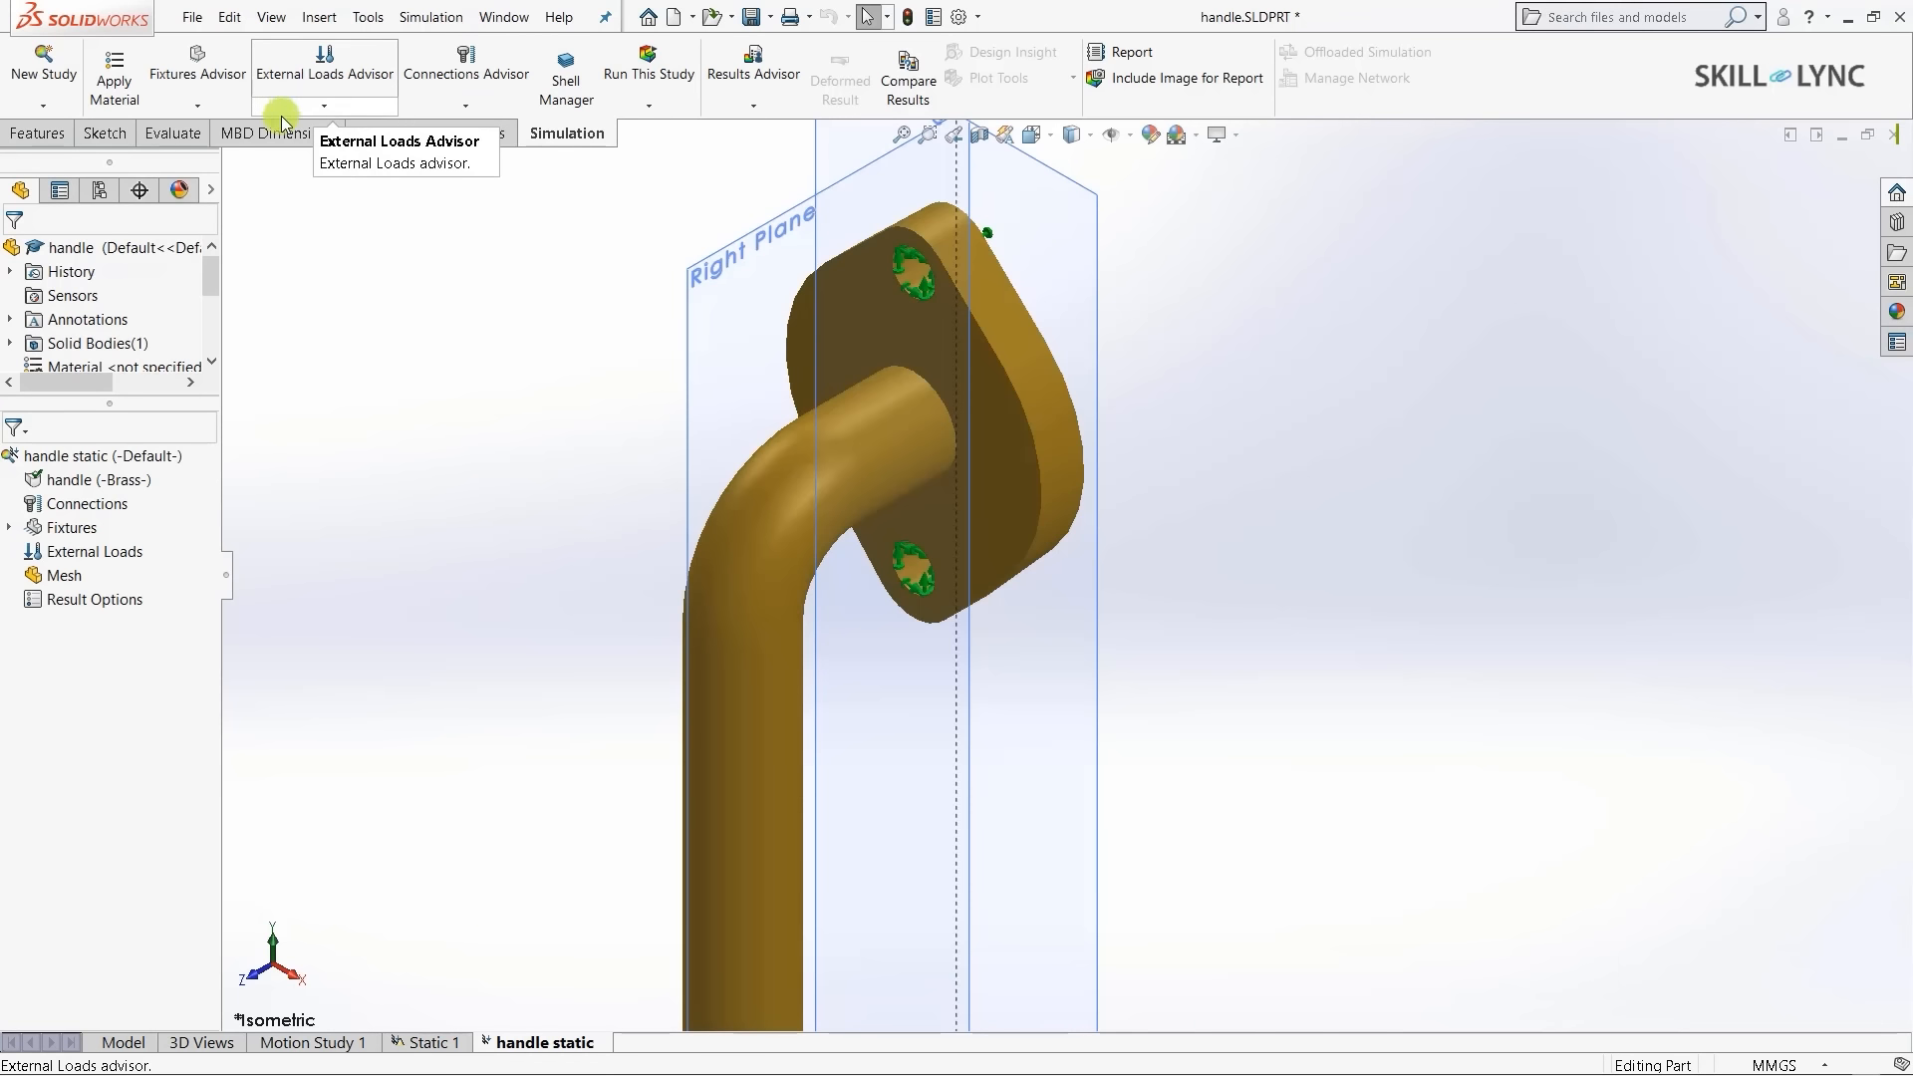
{"action": "left_click", "coordinate": [336, 105]}
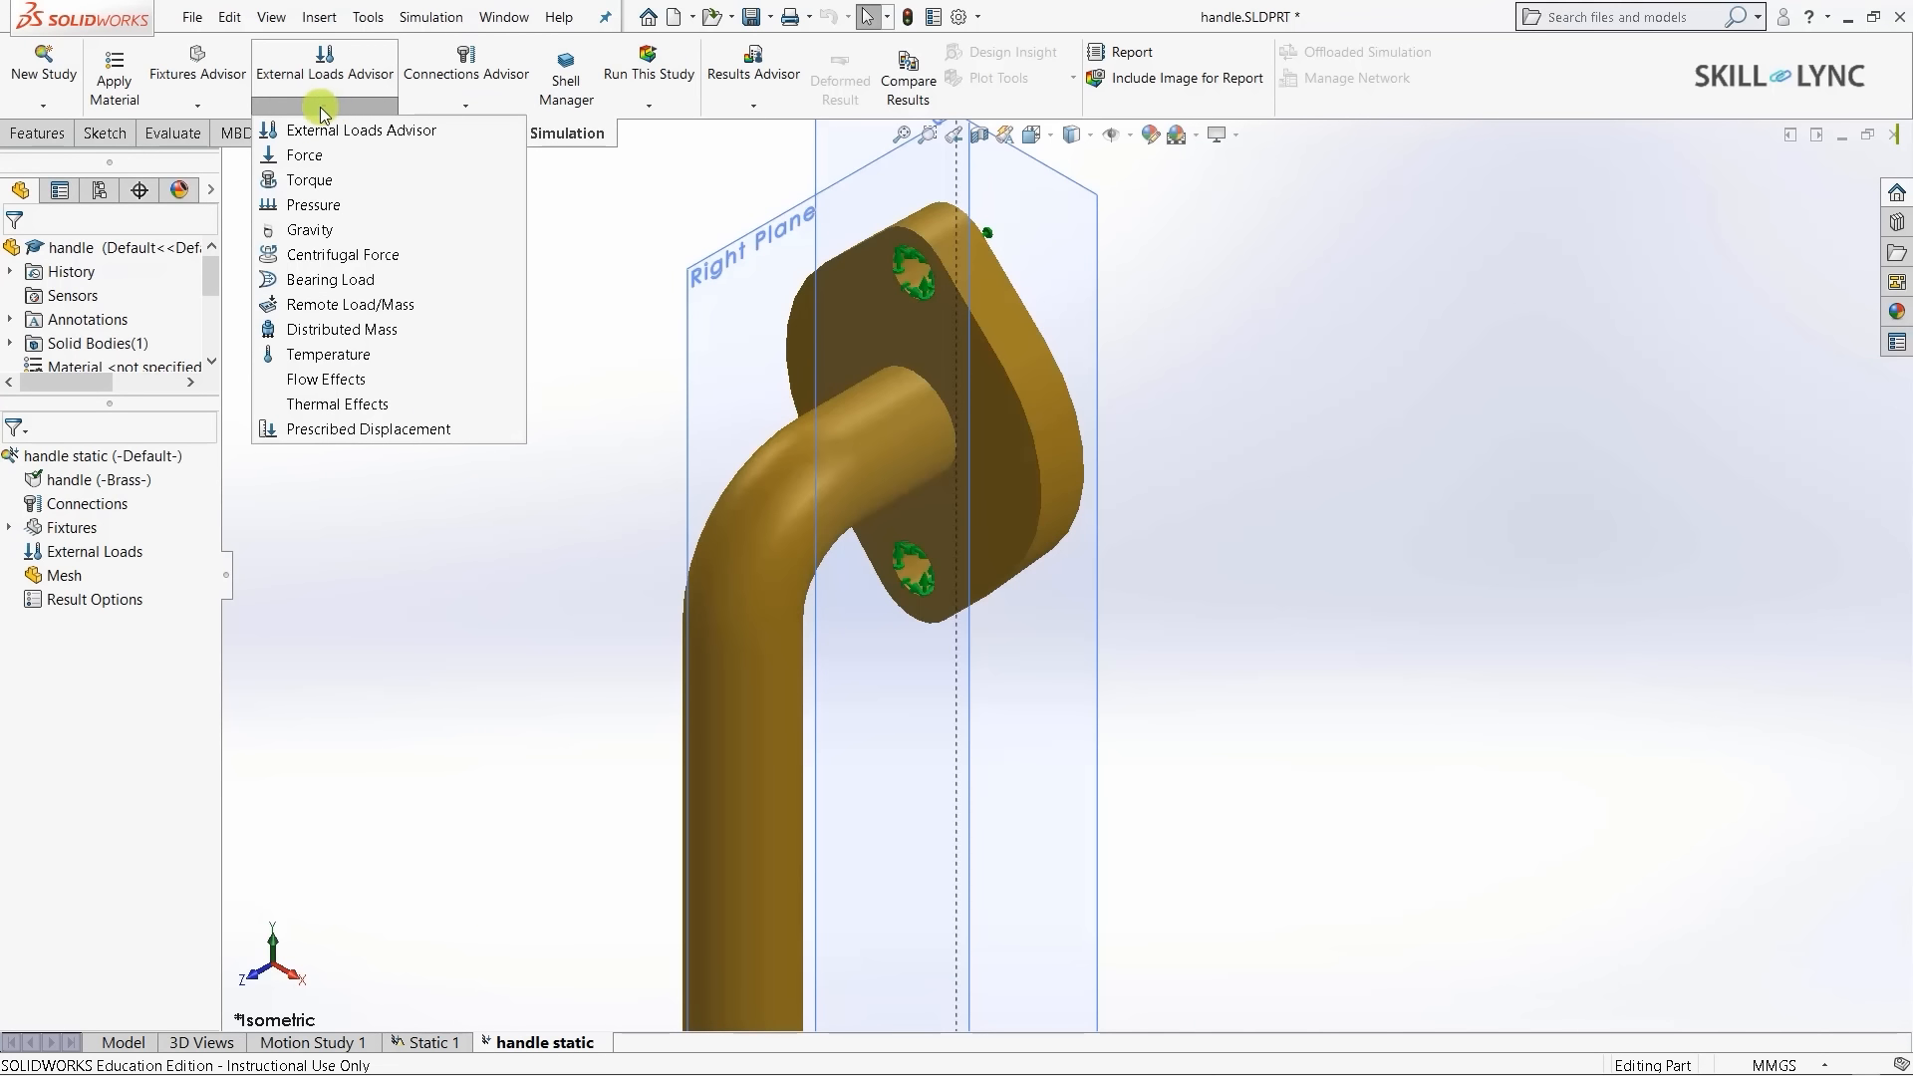
{"action": "left_click", "coordinate": [297, 156]}
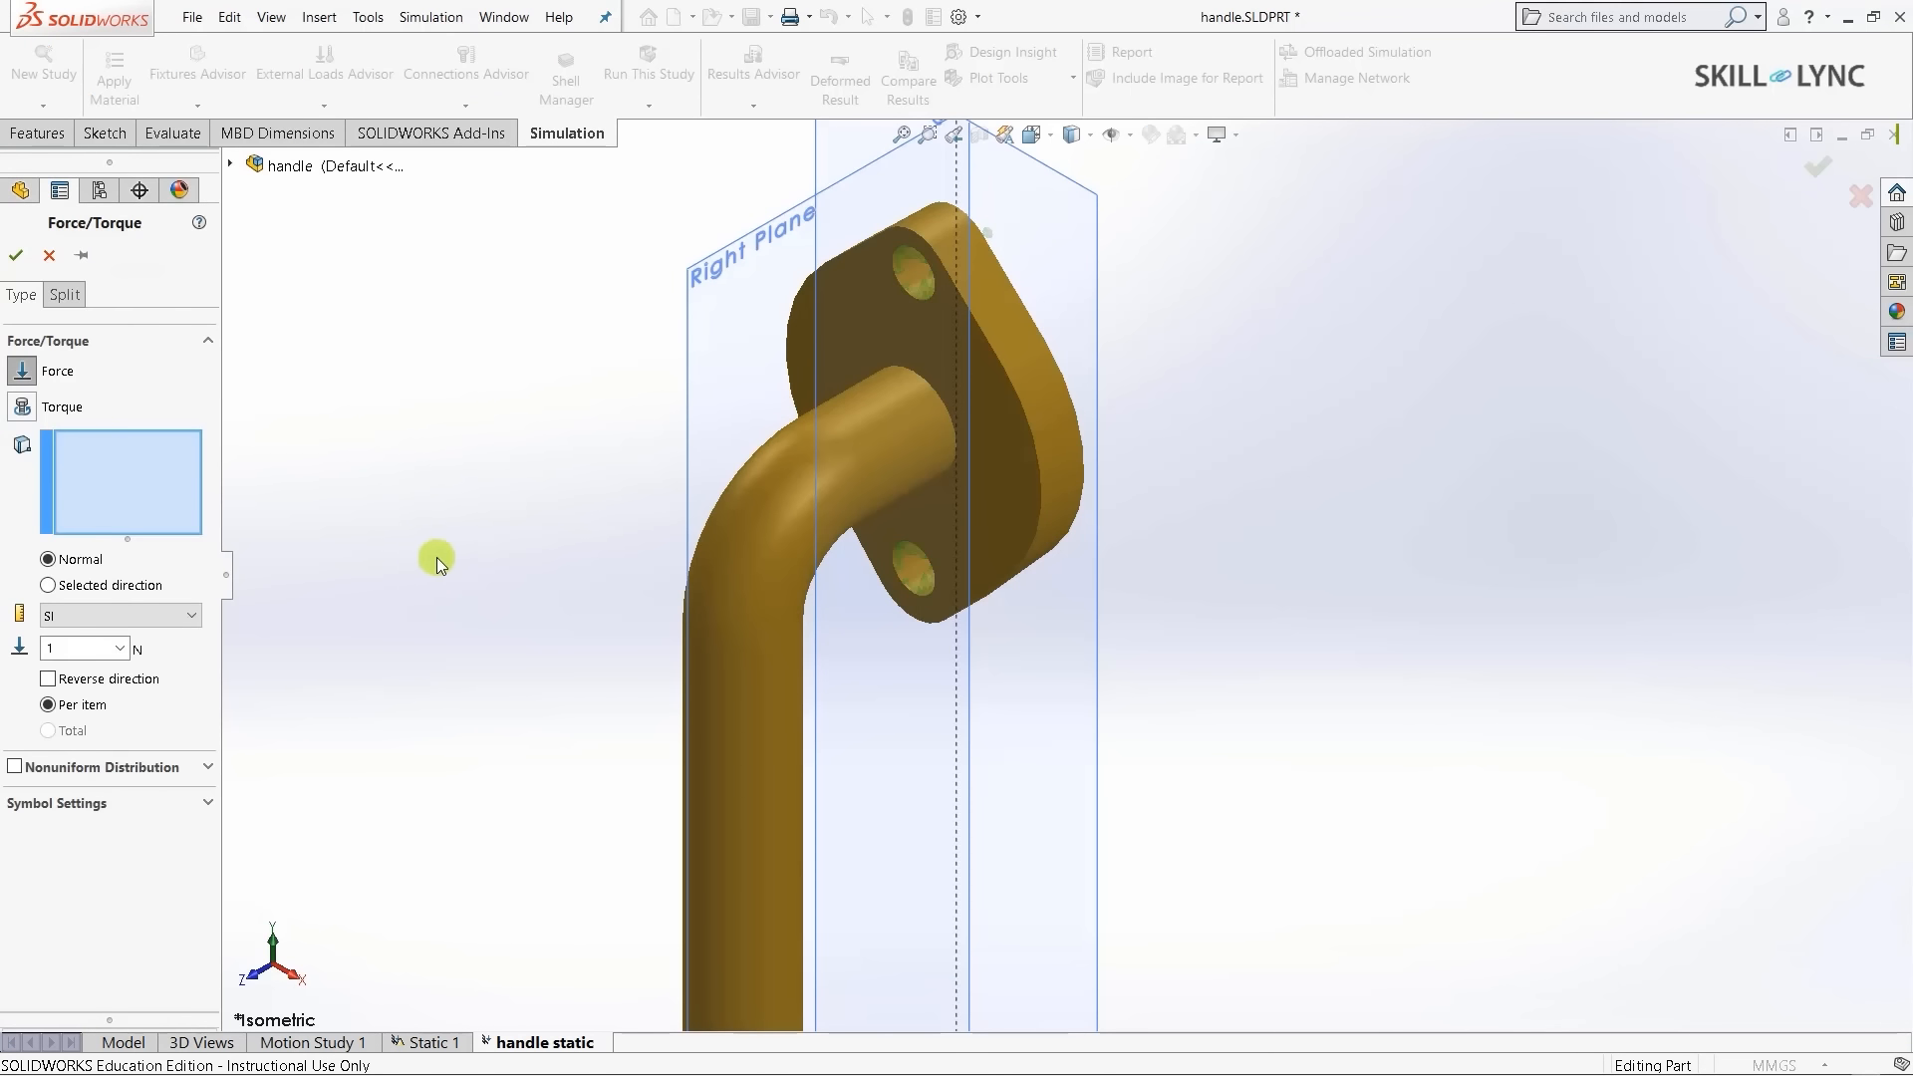
{"action": "scroll", "coordinate": [632, 505], "scroll_direction": "up", "scroll_amount": 3}
{"action": "scroll", "coordinate": [1039, 805], "scroll_direction": "down", "scroll_amount": 3}
{"action": "scroll", "coordinate": [1038, 805], "scroll_direction": "up", "scroll_amount": 2}
{"action": "scroll", "coordinate": [1038, 833], "scroll_direction": "down", "scroll_amount": 1}
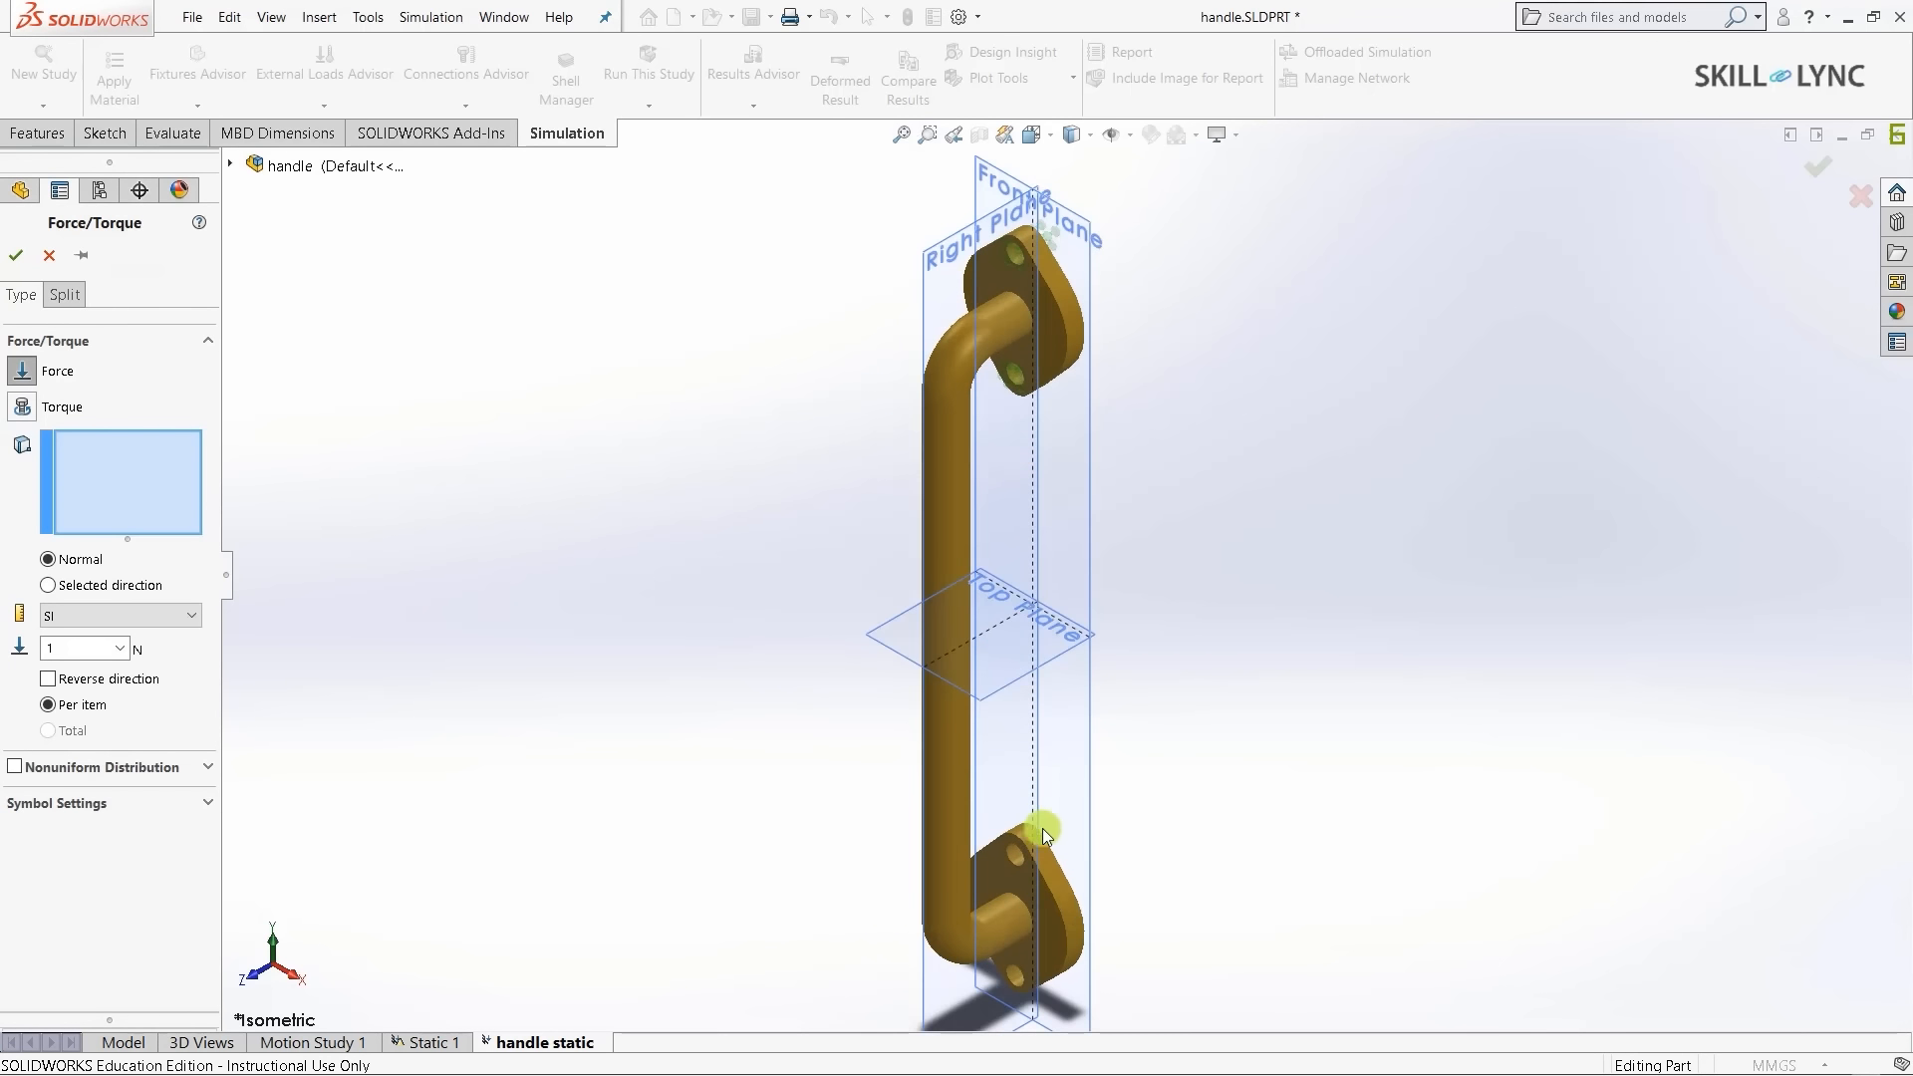
{"action": "scroll", "coordinate": [1065, 904], "scroll_direction": "up", "scroll_amount": 1}
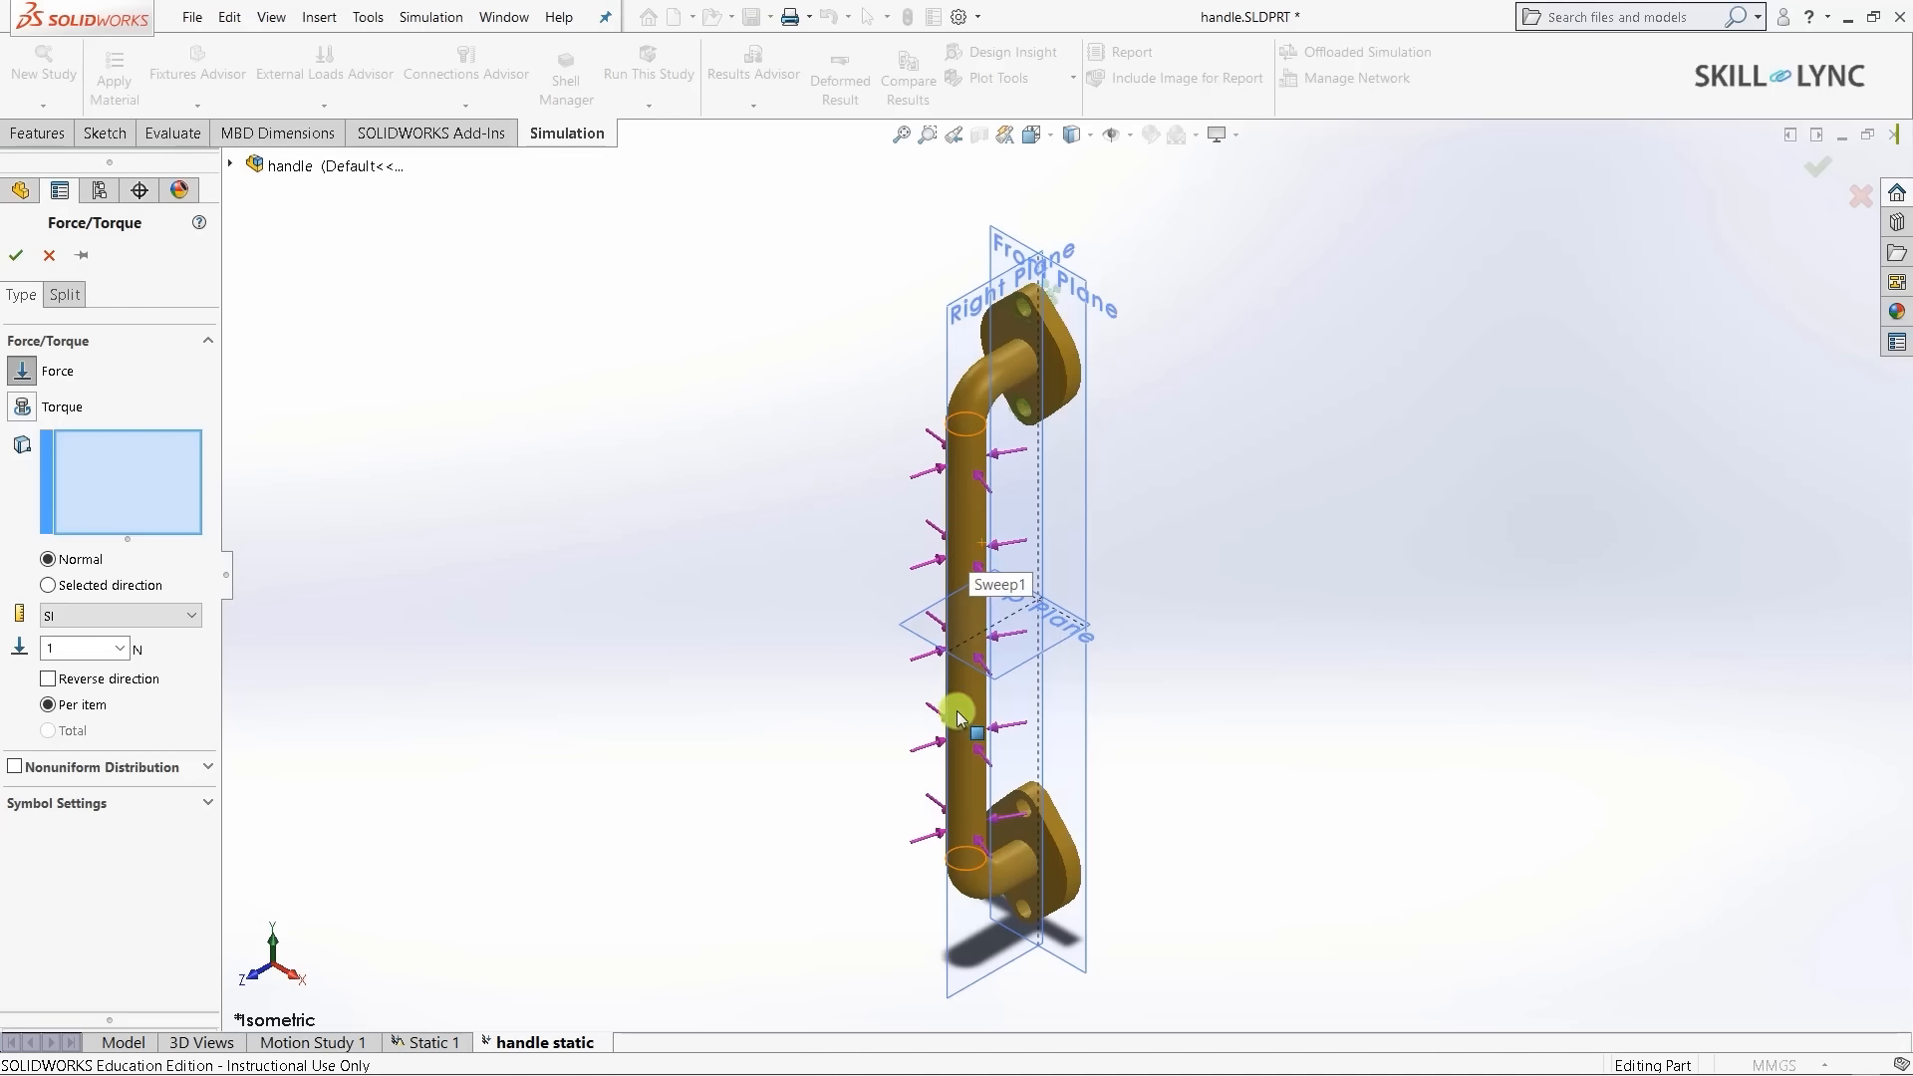
{"action": "left_click", "coordinate": [979, 529]}
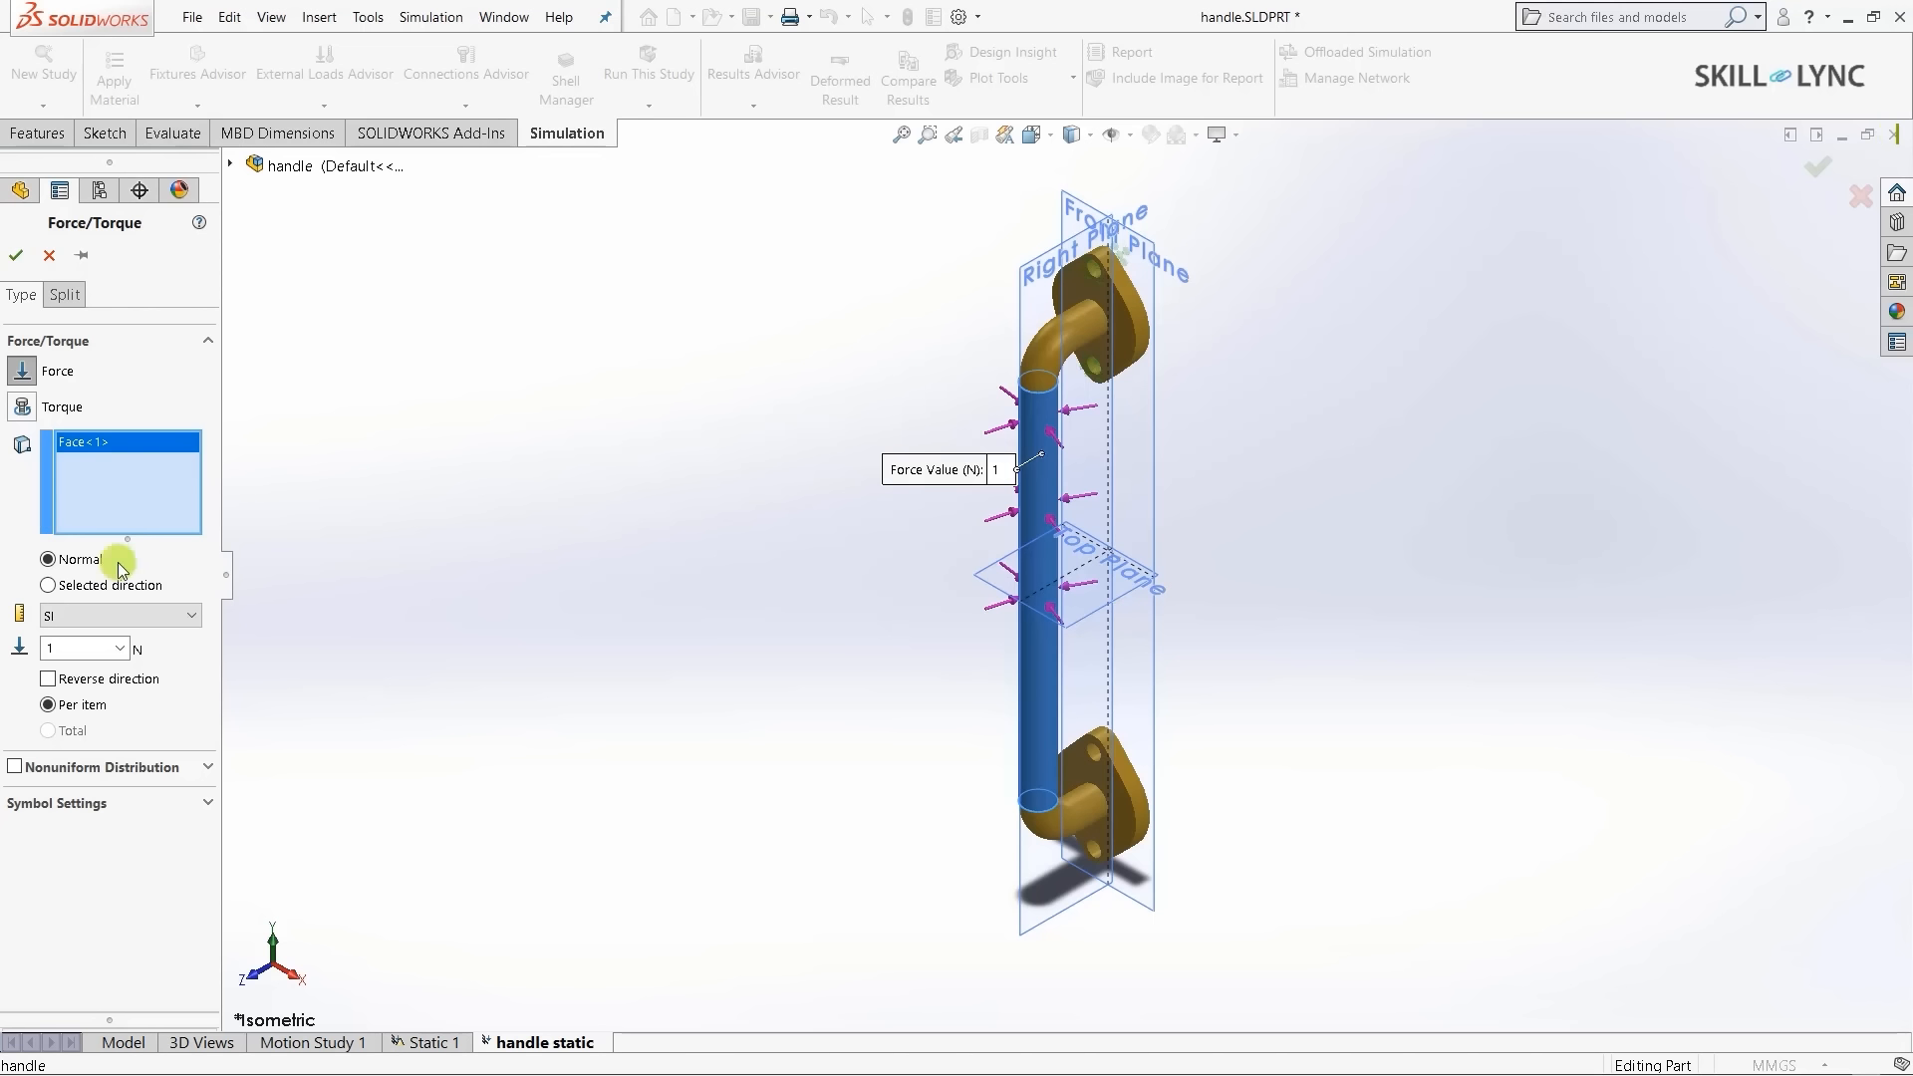
- Switch the grip force to Selected direction referenced to the Front Plane
{"action": "left_click", "coordinate": [49, 586]}
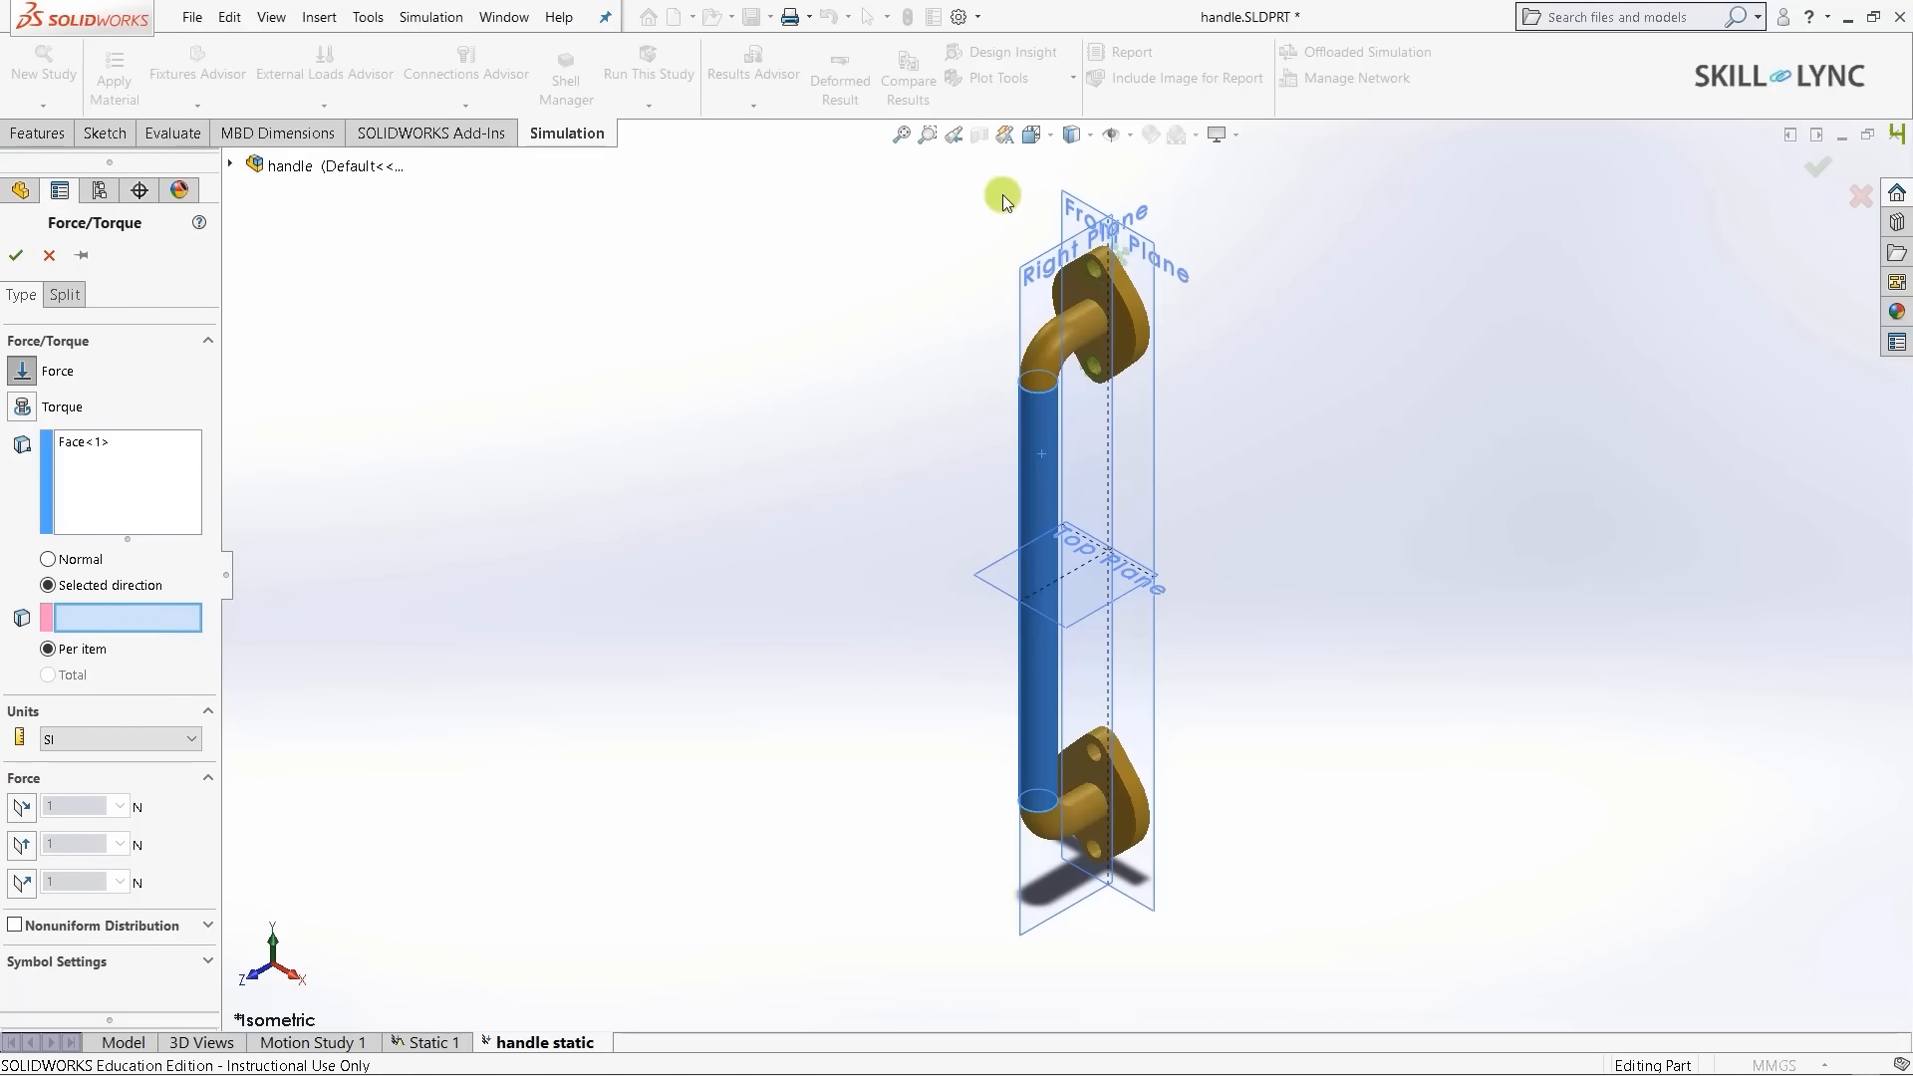
{"action": "scroll", "coordinate": [1101, 239], "scroll_direction": "up", "scroll_amount": 5}
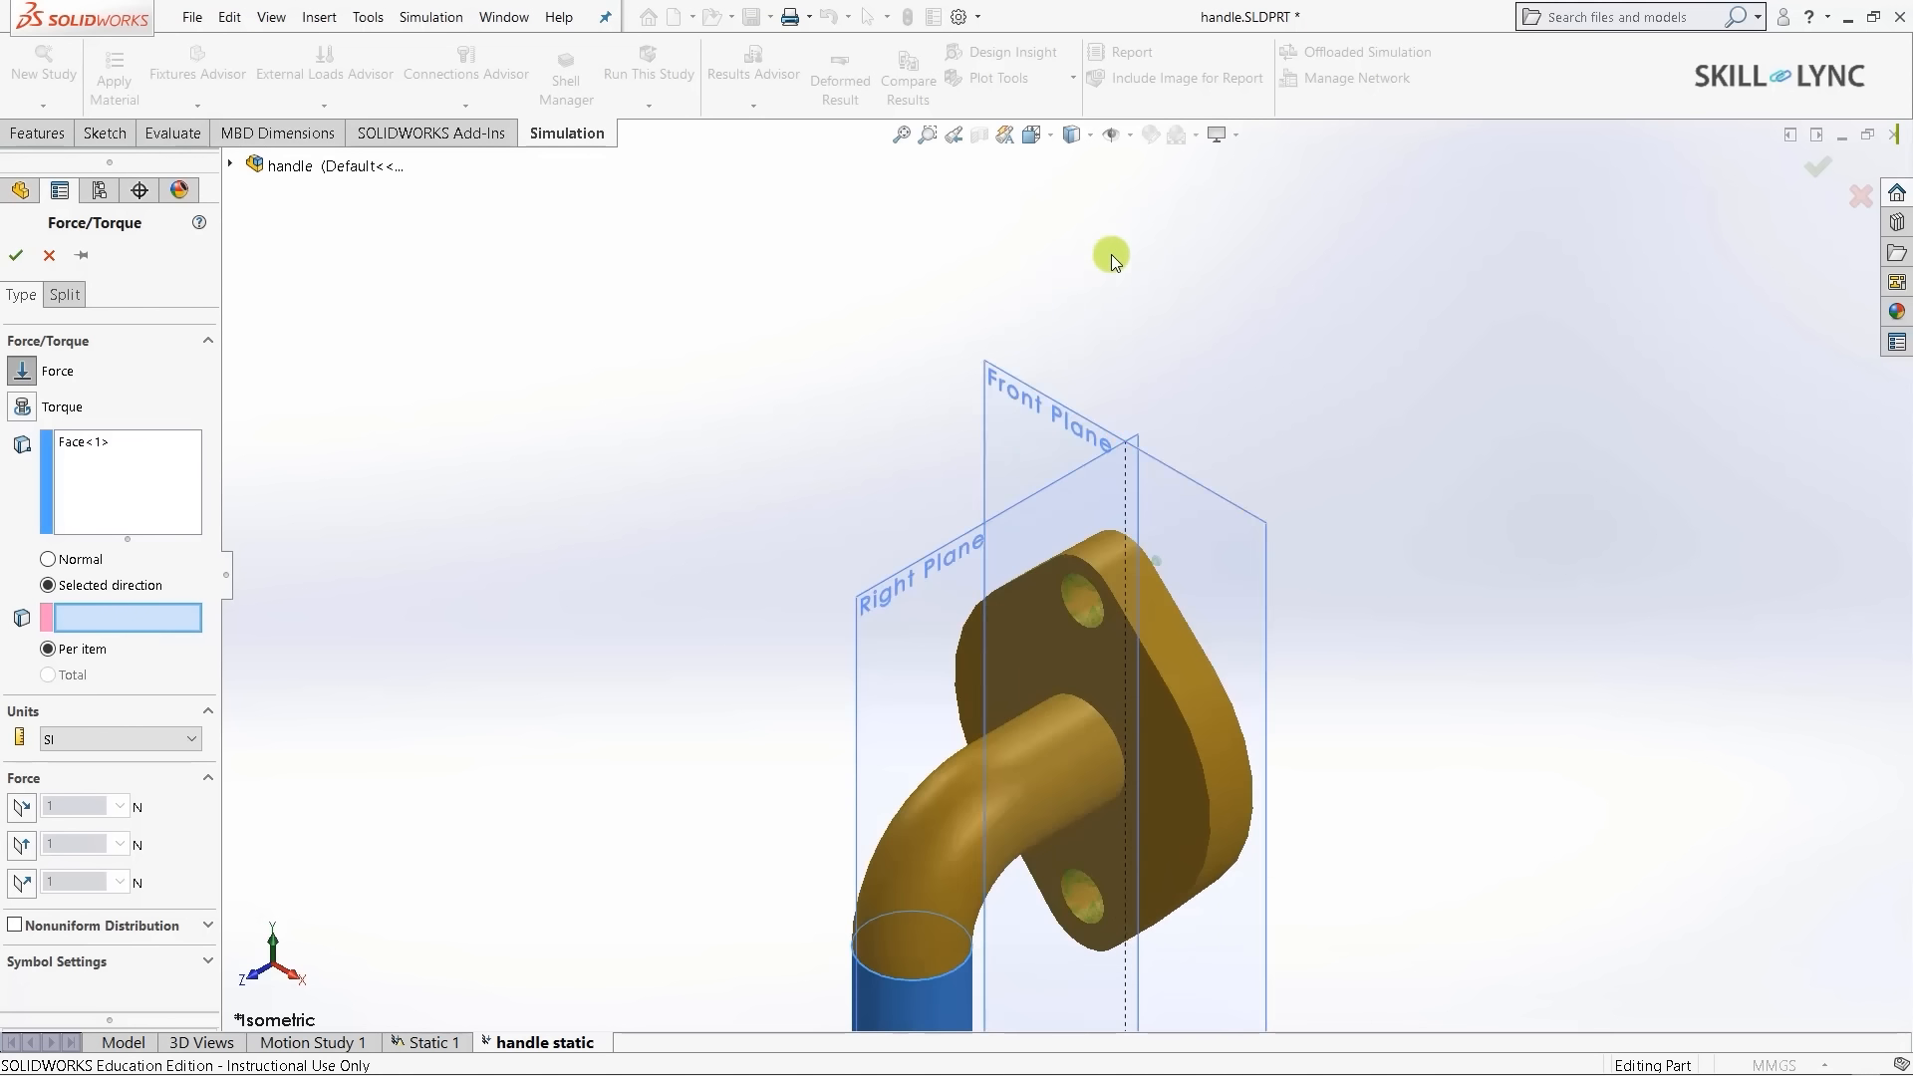
{"action": "left_click", "coordinate": [1019, 441]}
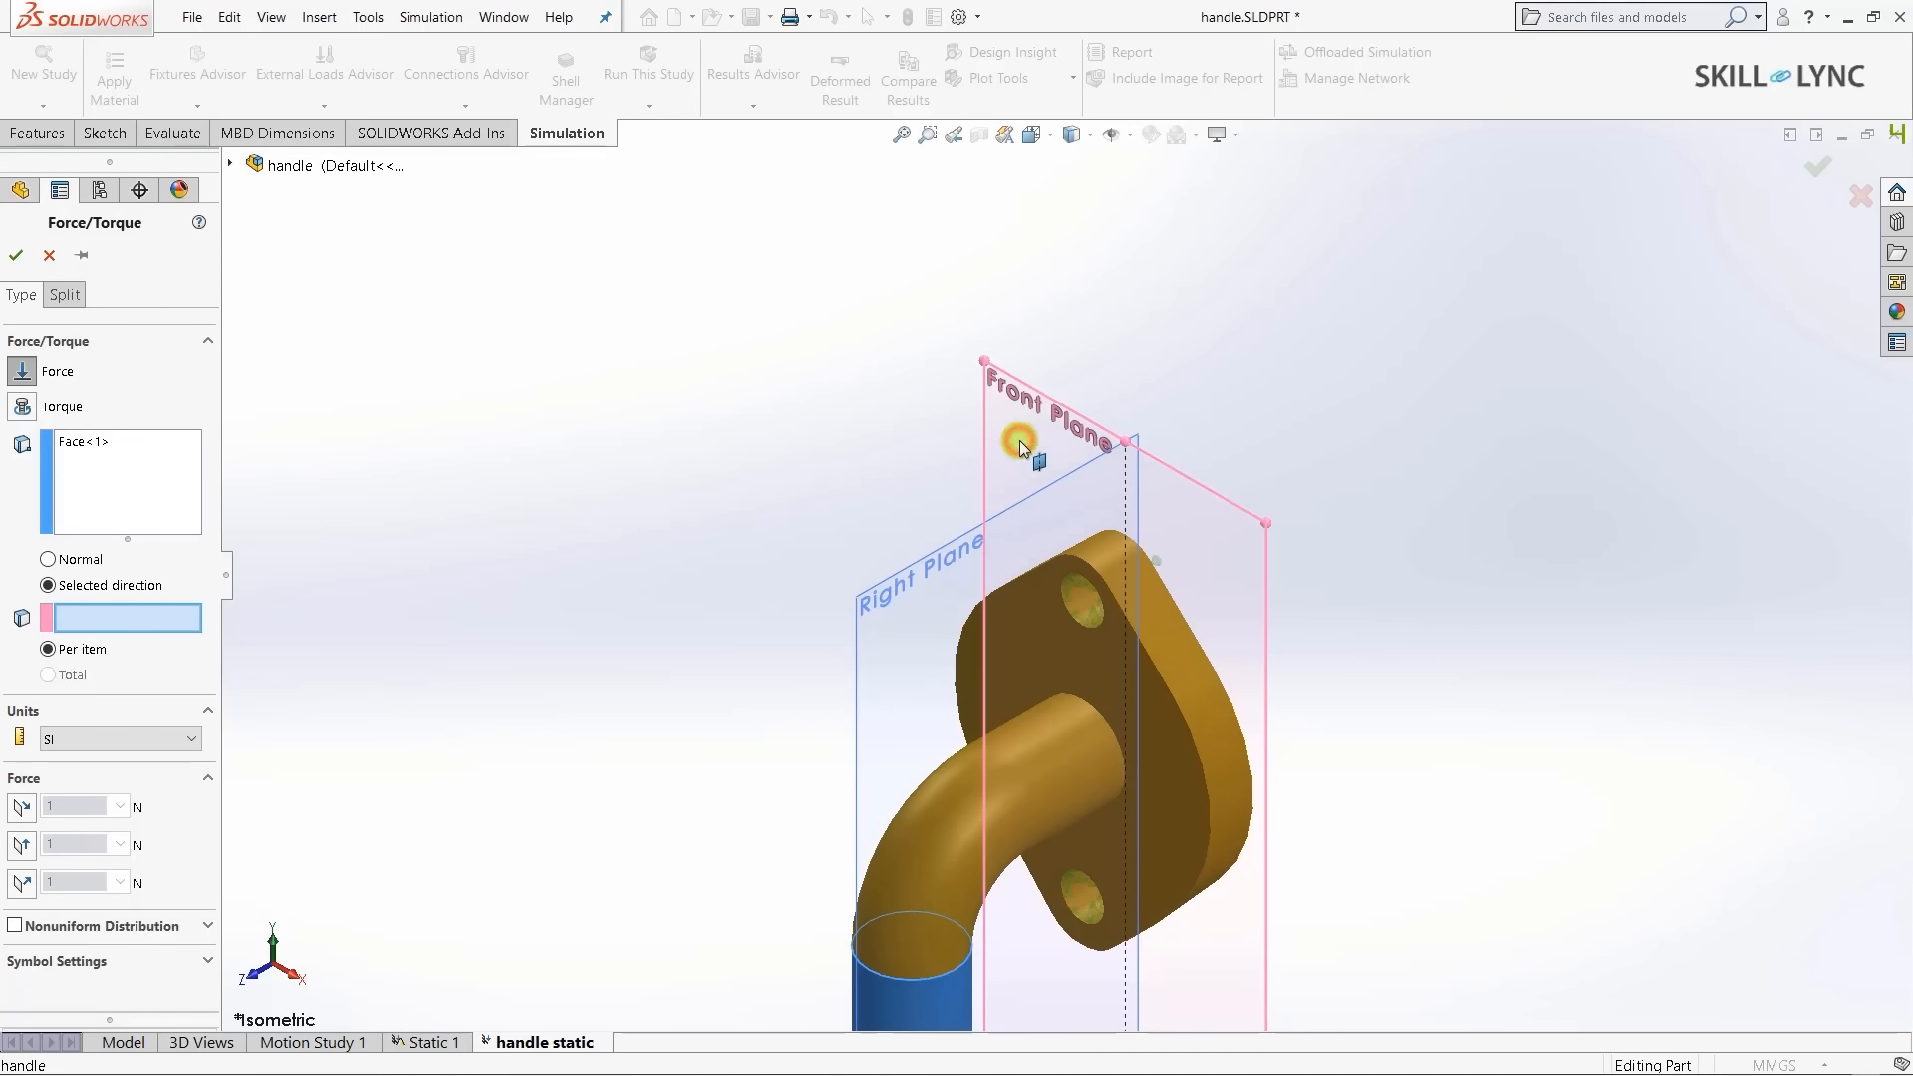
{"action": "left_click", "coordinate": [965, 353]}
{"action": "scroll", "coordinate": [1037, 372], "scroll_direction": "down", "scroll_amount": 5}
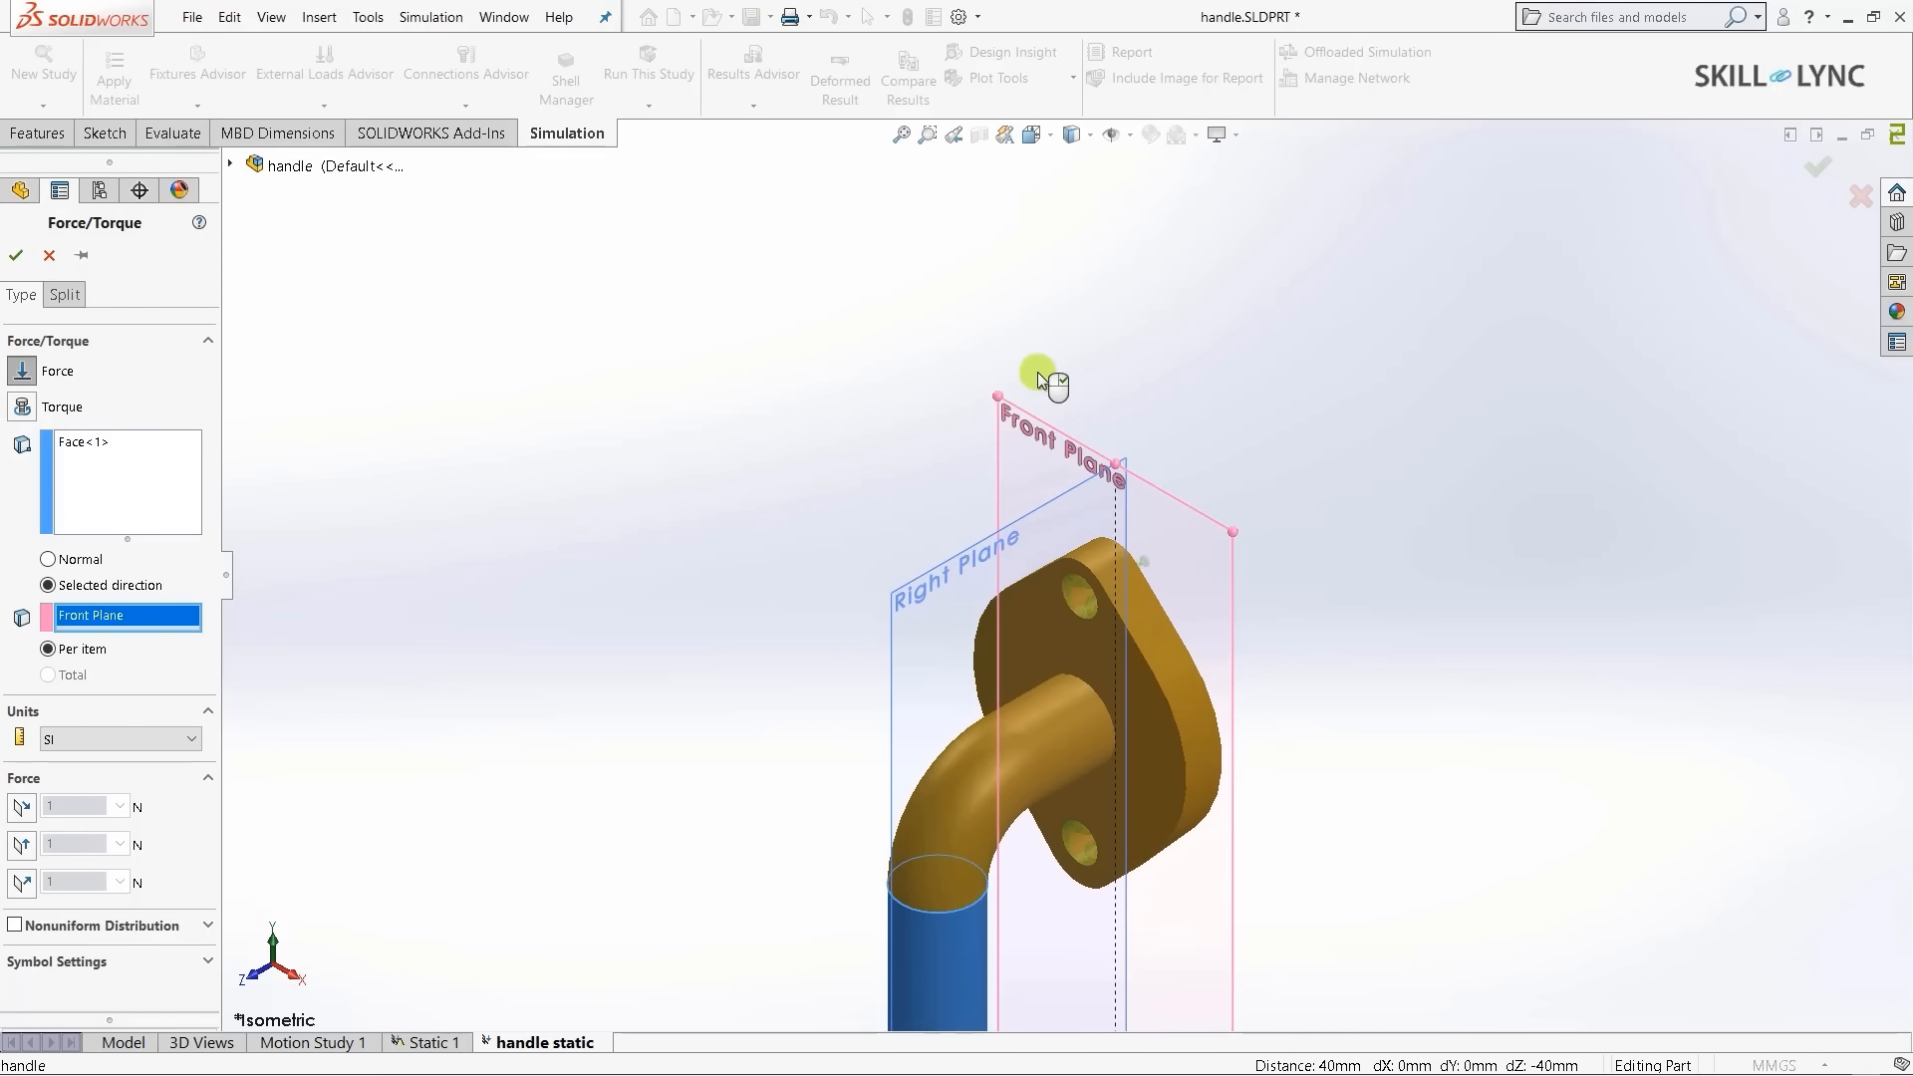
{"action": "scroll", "coordinate": [1019, 688], "scroll_direction": "up", "scroll_amount": 3}
{"action": "scroll", "coordinate": [1021, 909], "scroll_direction": "down", "scroll_amount": 2}
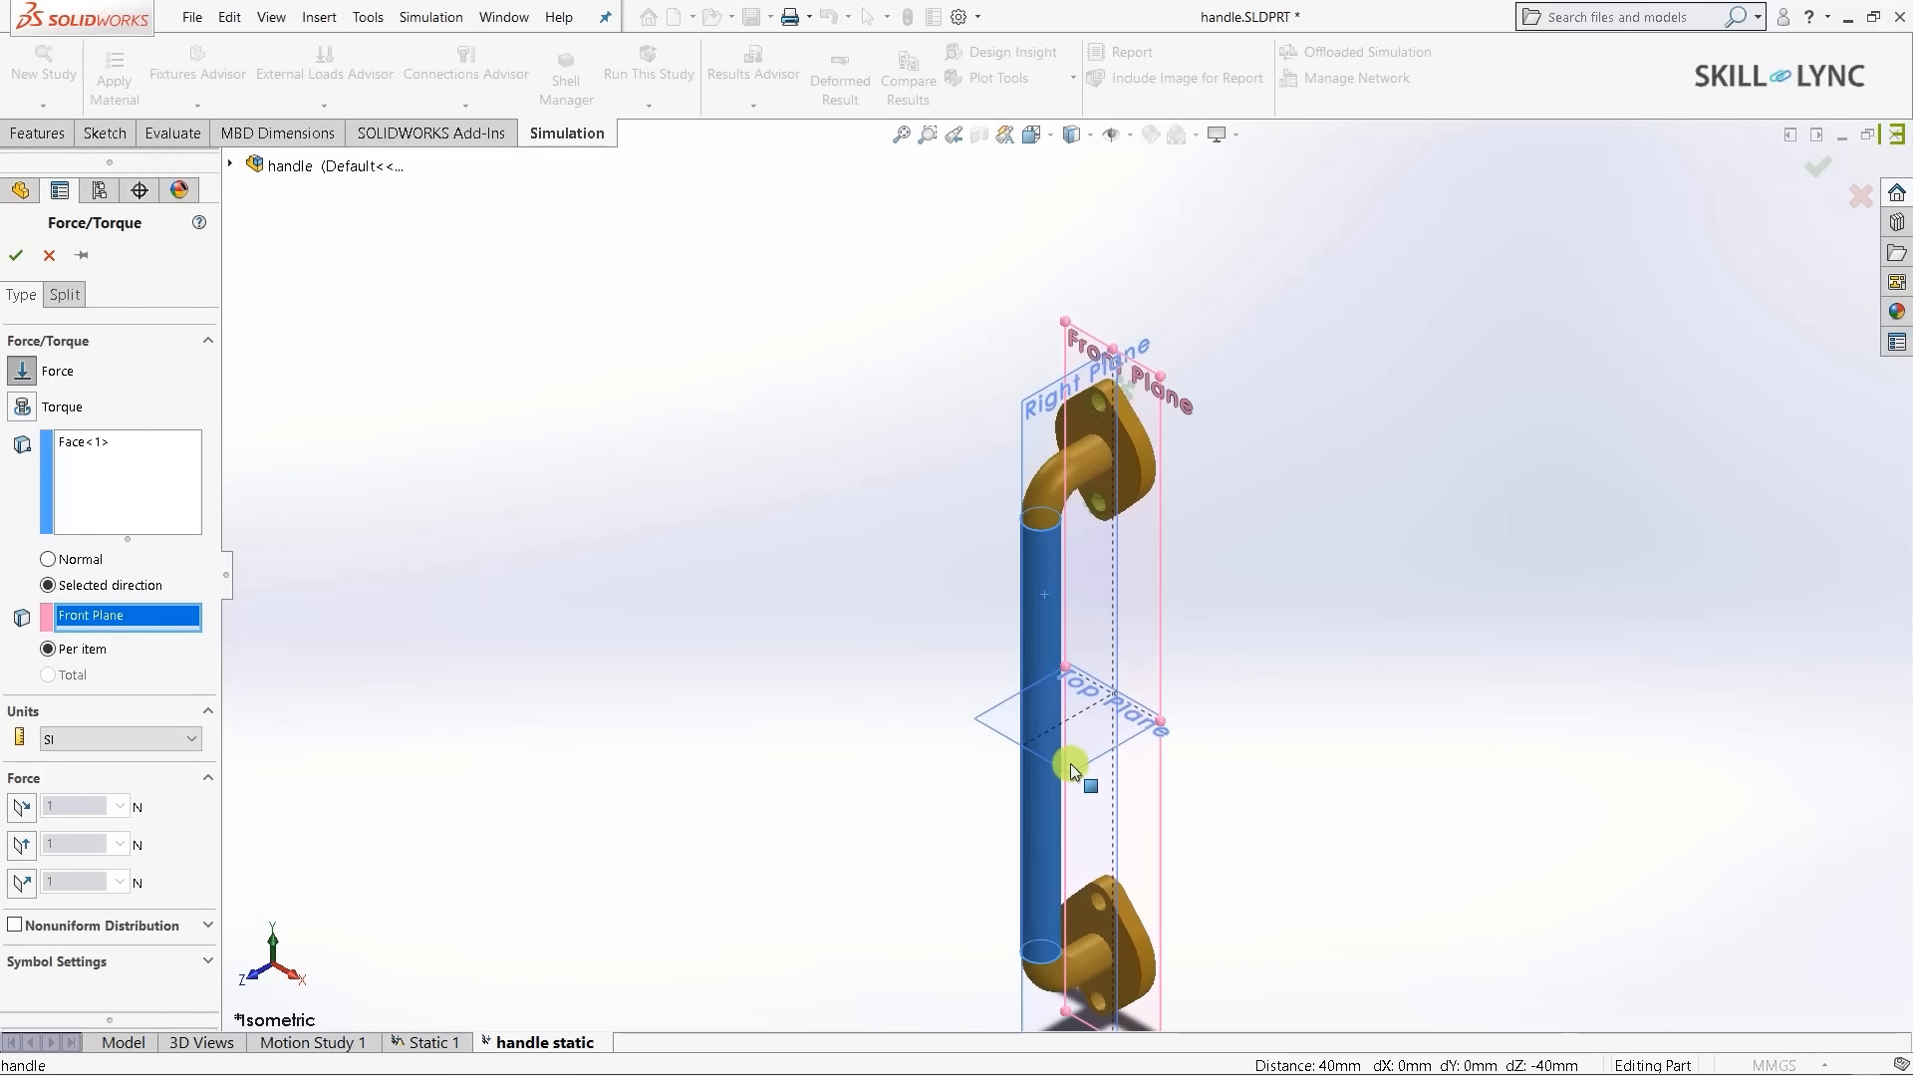
{"action": "scroll", "coordinate": [1070, 764], "scroll_direction": "up", "scroll_amount": 3}
{"action": "scroll", "coordinate": [1097, 779], "scroll_direction": "down", "scroll_amount": 2}
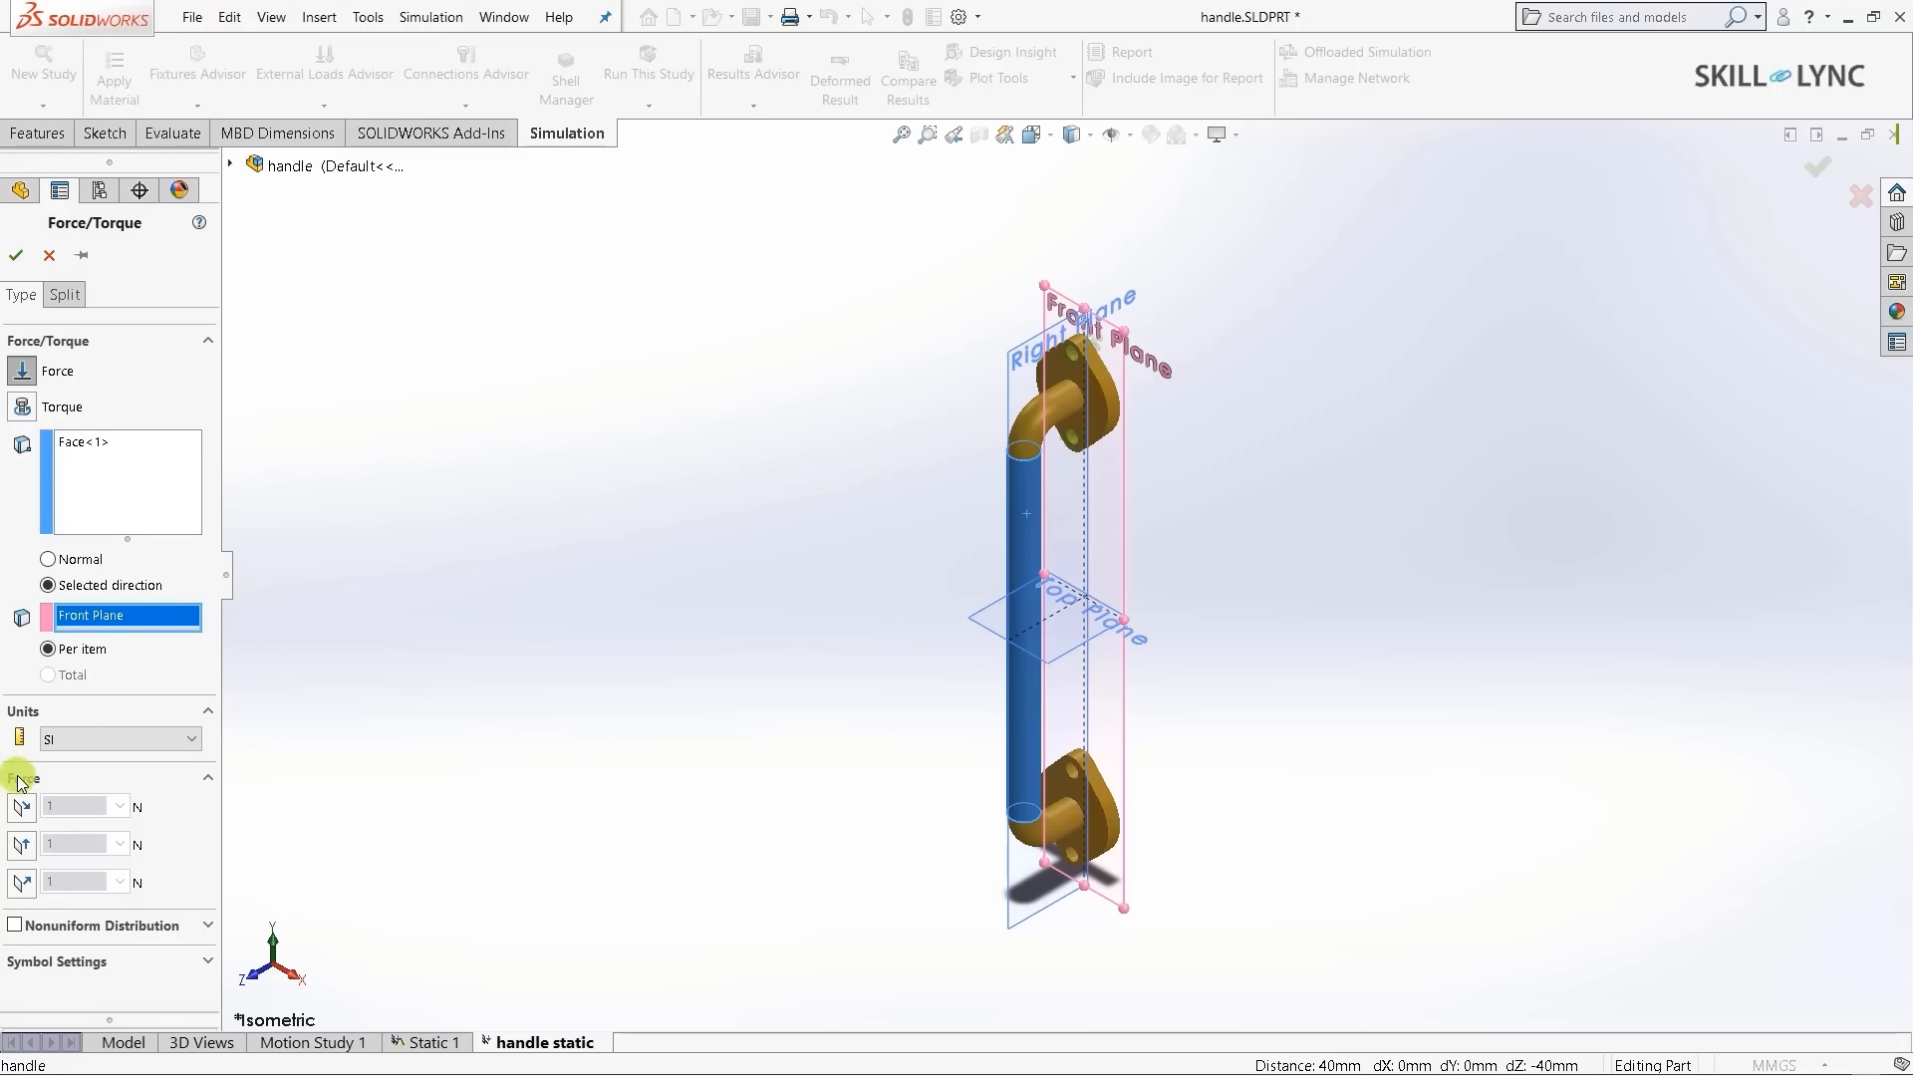
- Set the force to 500 N normal to the Front Plane and accept it
{"action": "left_click", "coordinate": [24, 884]}
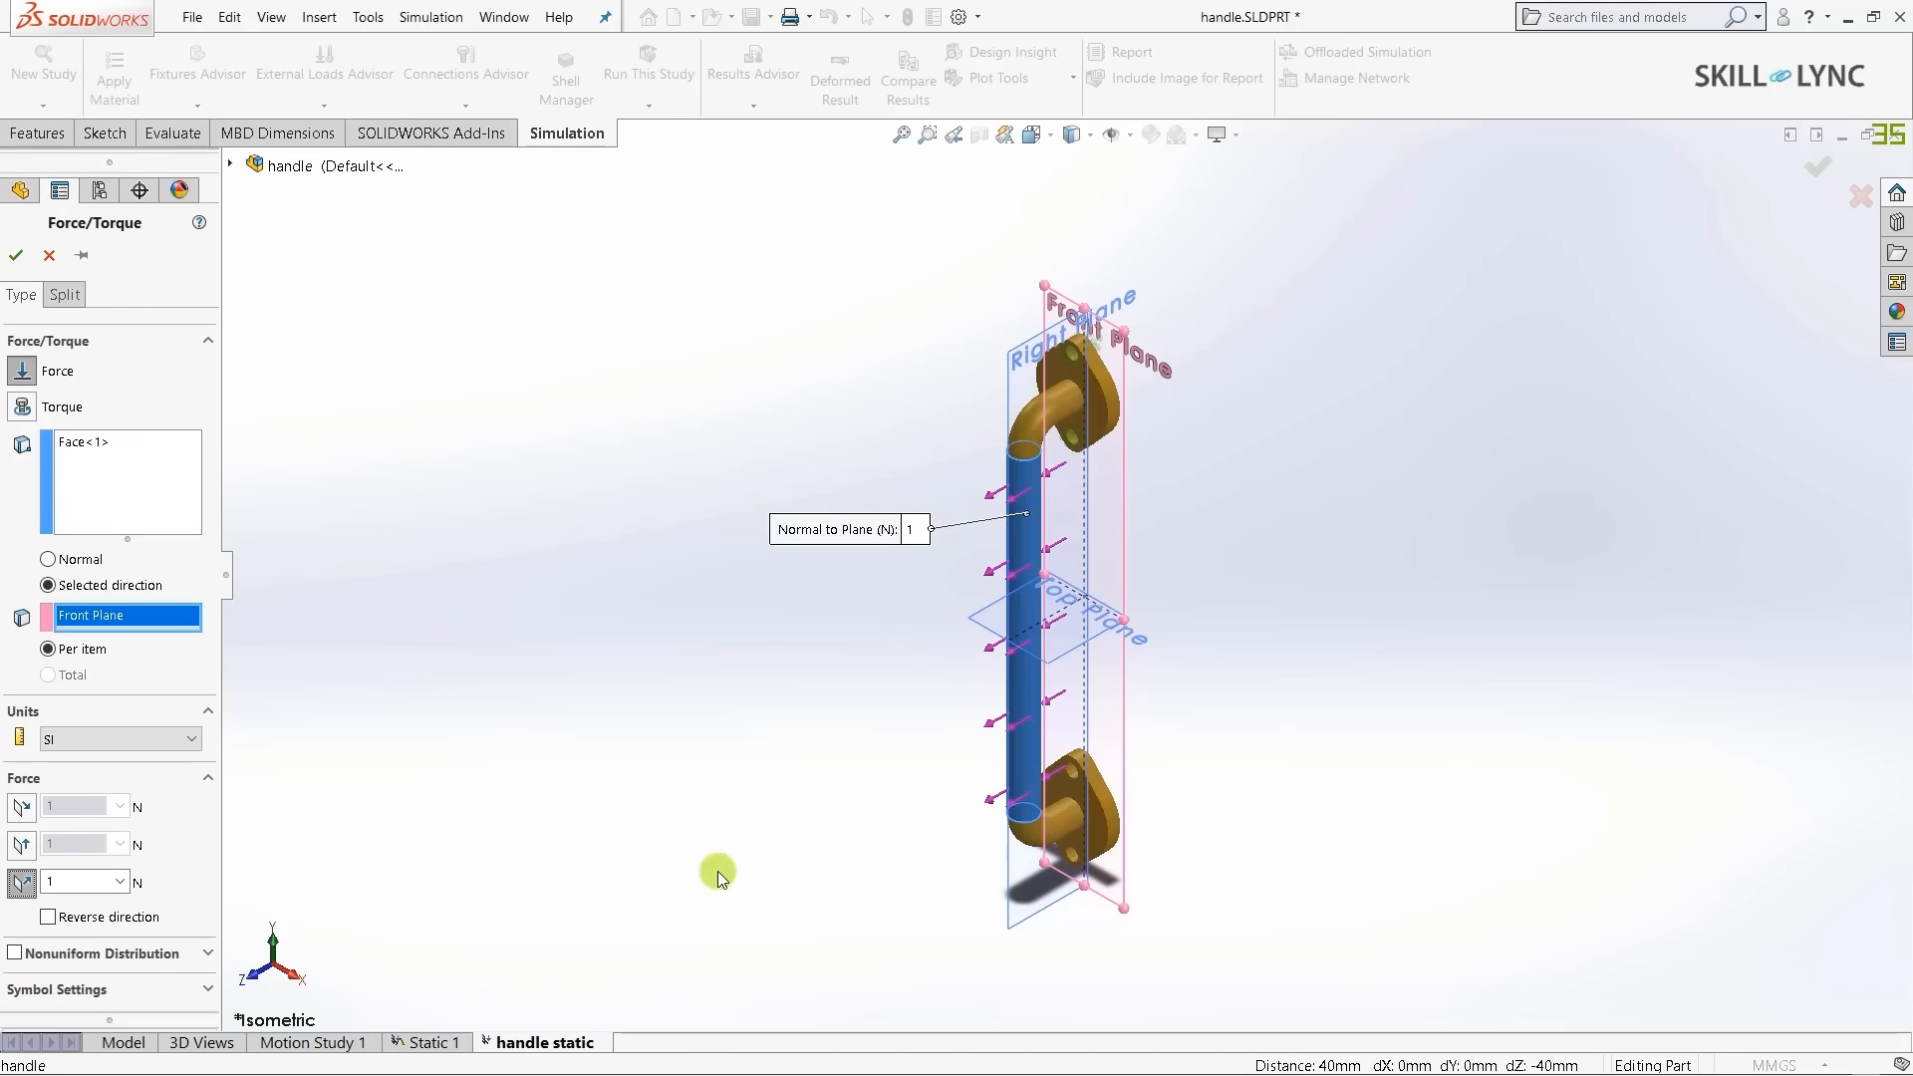
{"action": "double_click", "coordinate": [66, 882]}
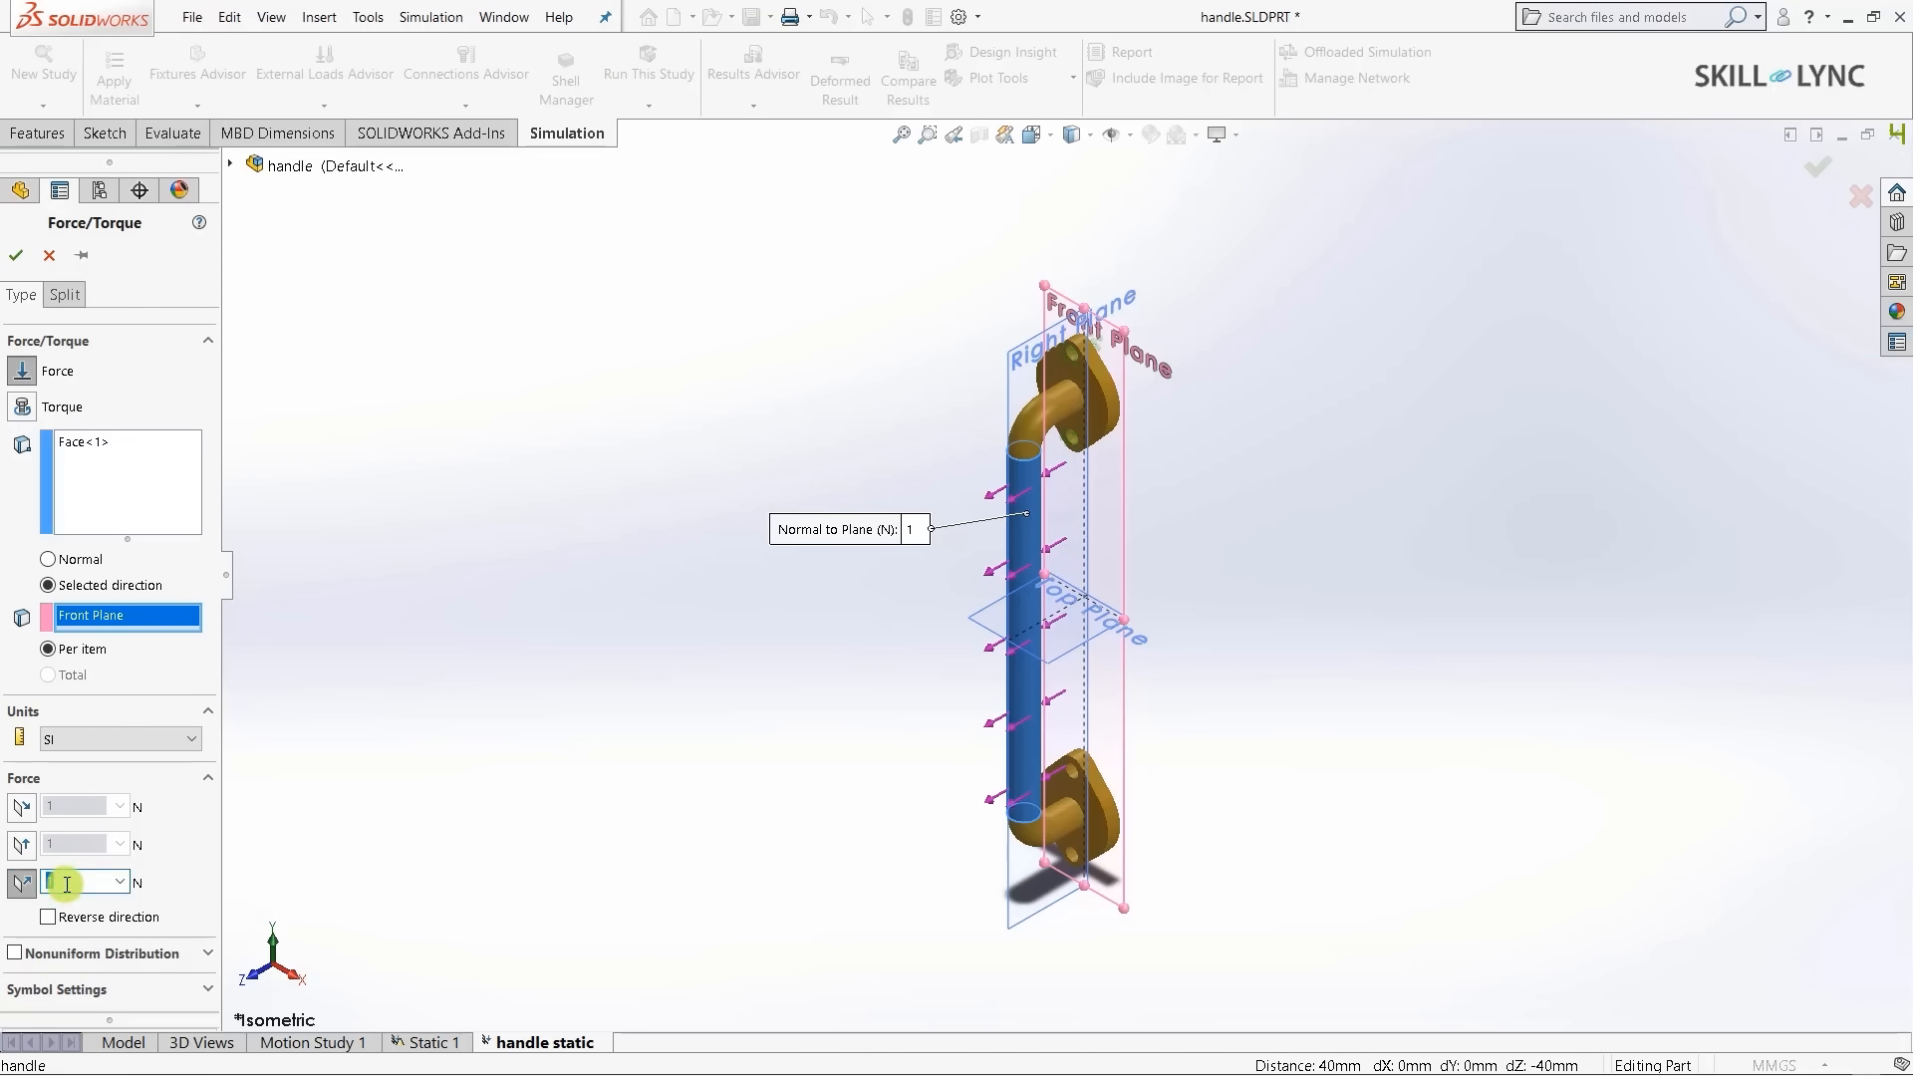
{"action": "type", "text": "500"}
{"action": "left_click", "coordinate": [15, 257]}
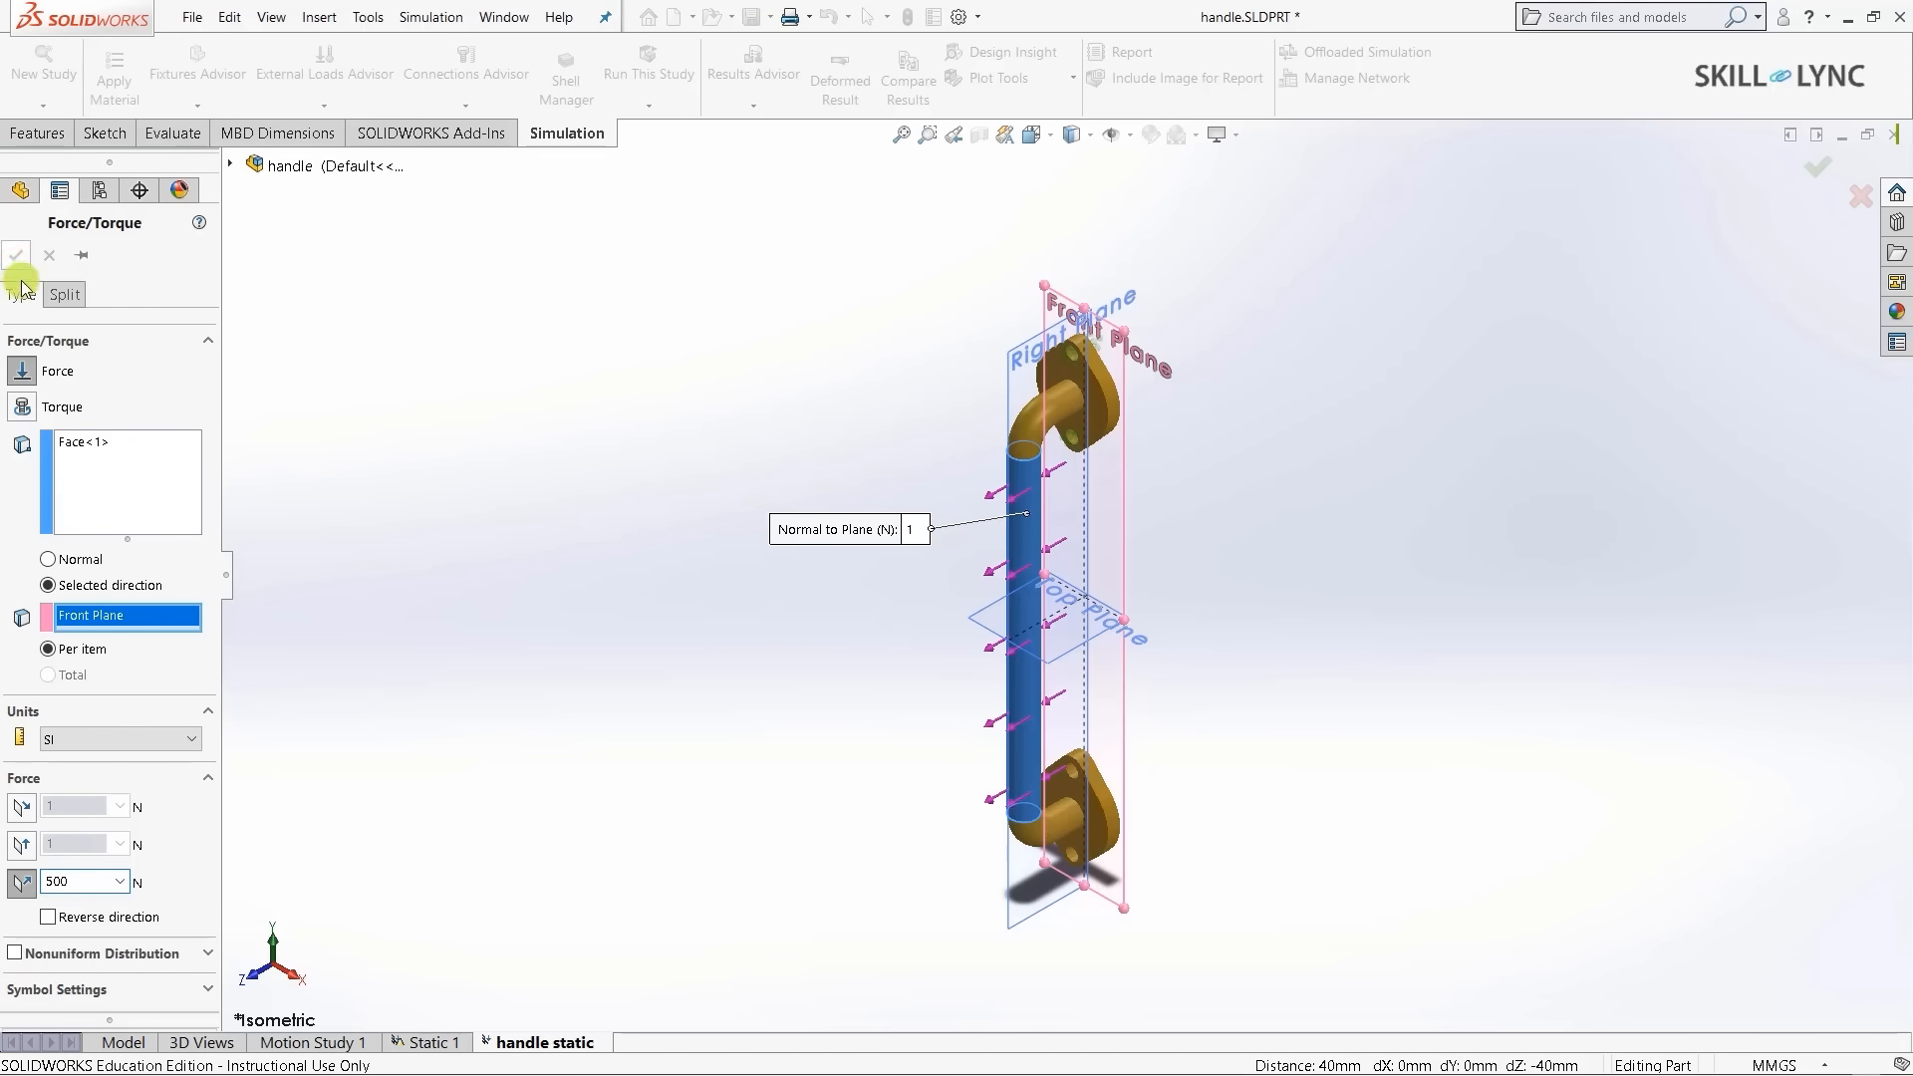
{"action": "left_click", "coordinate": [1048, 399]}
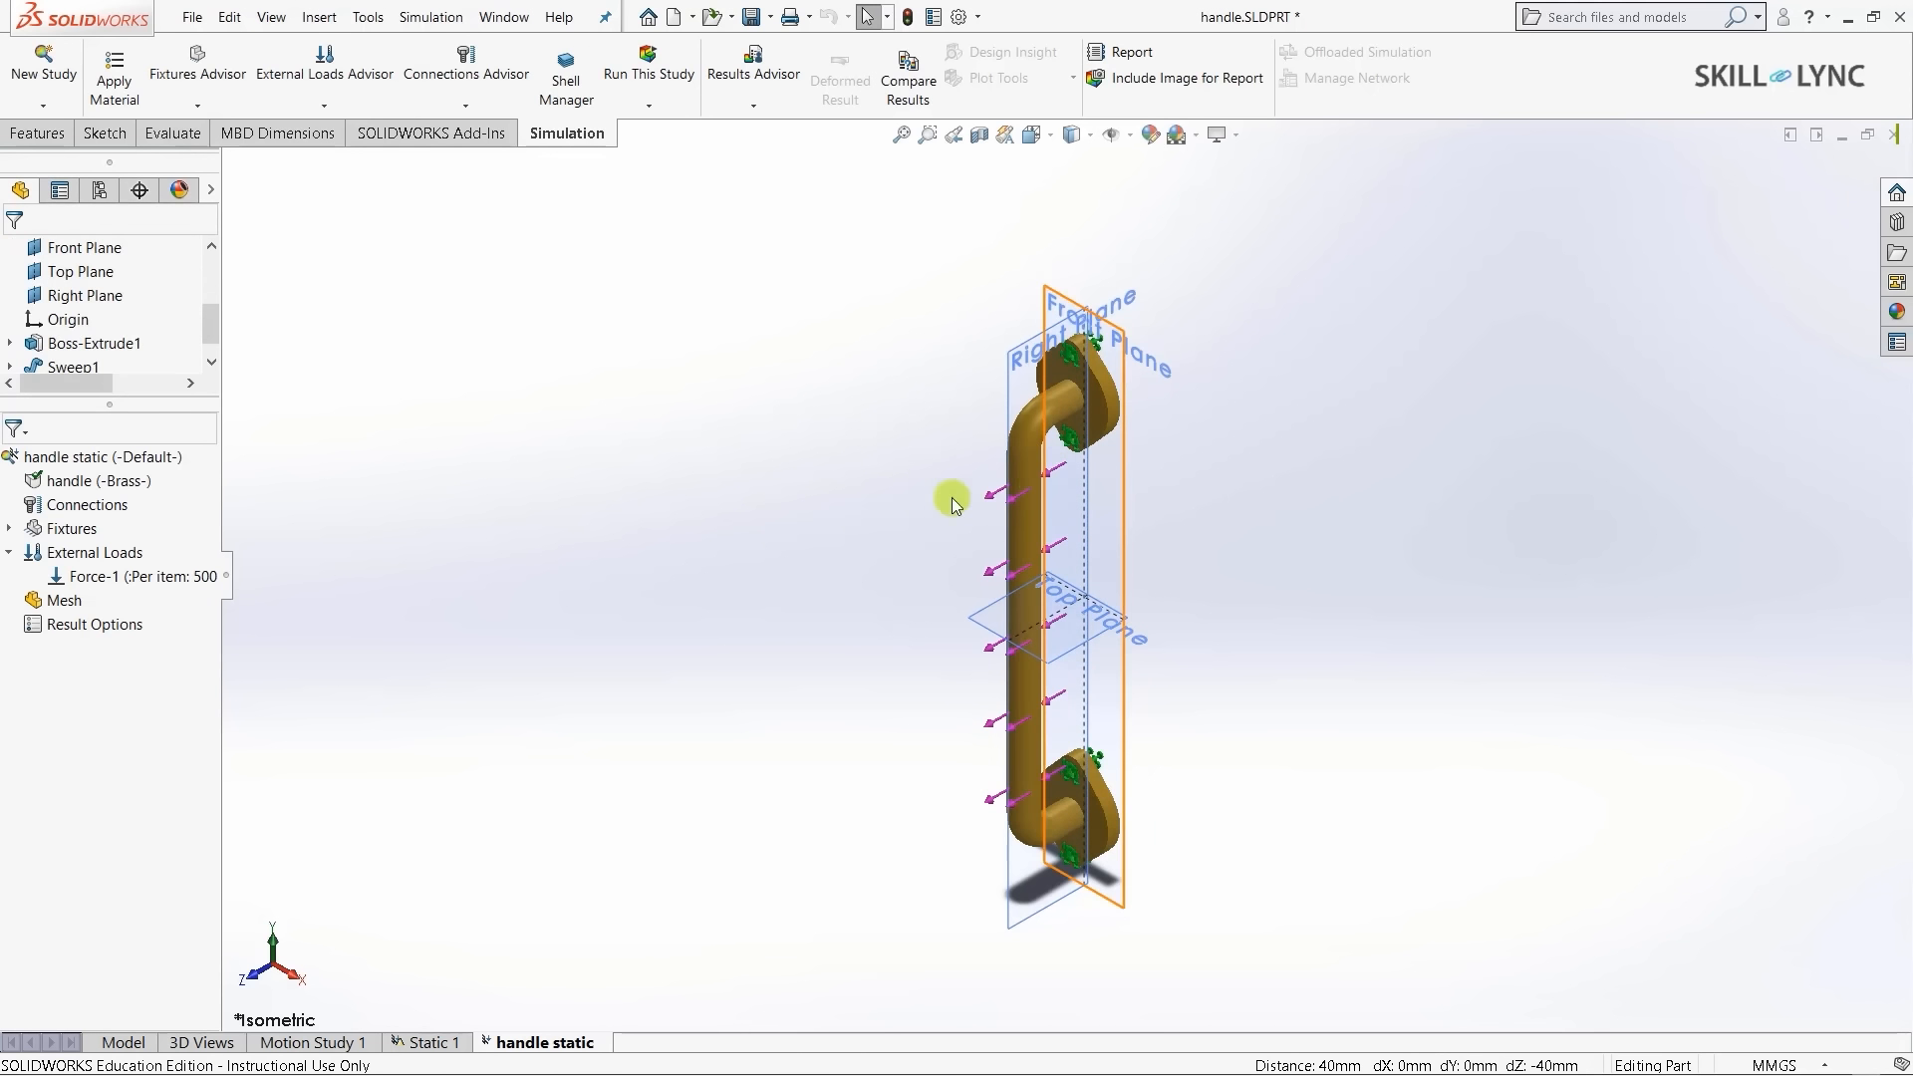
- Fit the handle in view and select Mesh in the study tree
{"action": "left_click", "coordinate": [1032, 806]}
{"action": "scroll", "coordinate": [1082, 371], "scroll_direction": "down", "scroll_amount": 6}
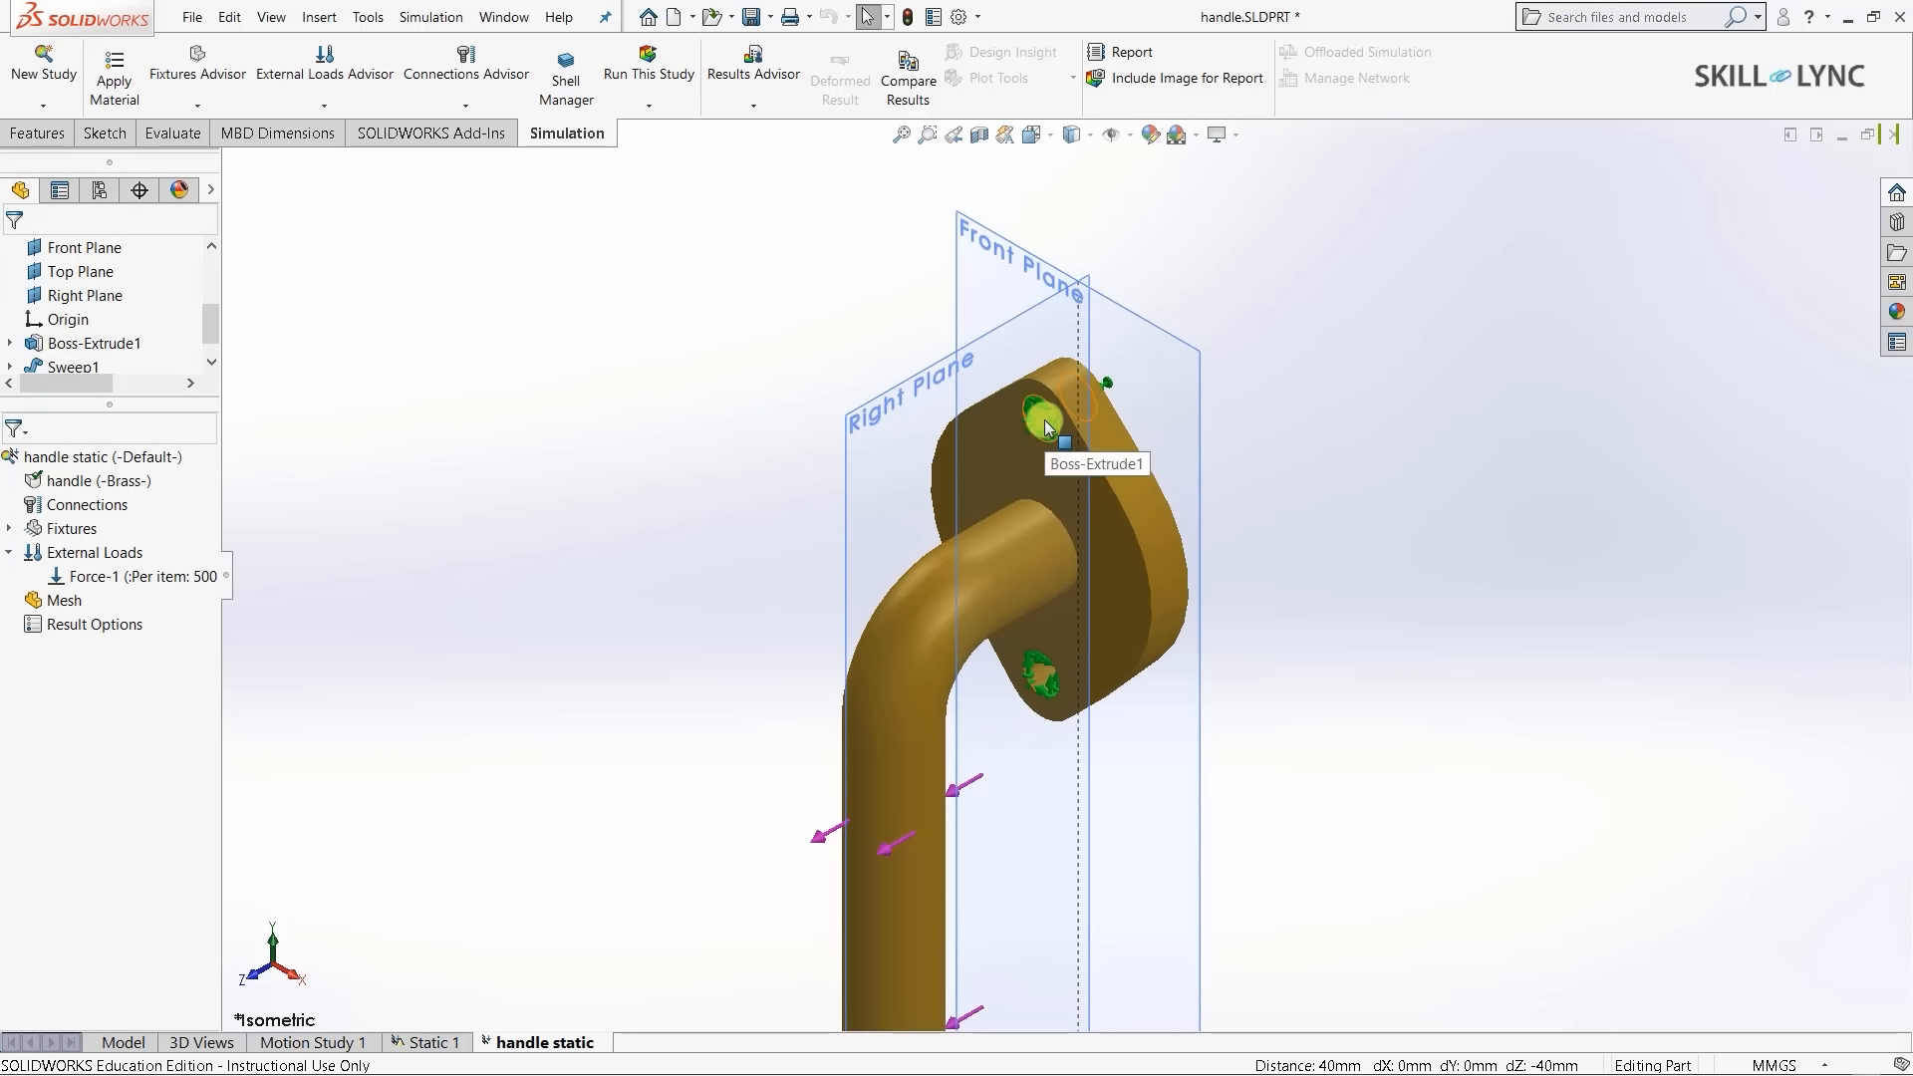
{"action": "key", "text": "f"}
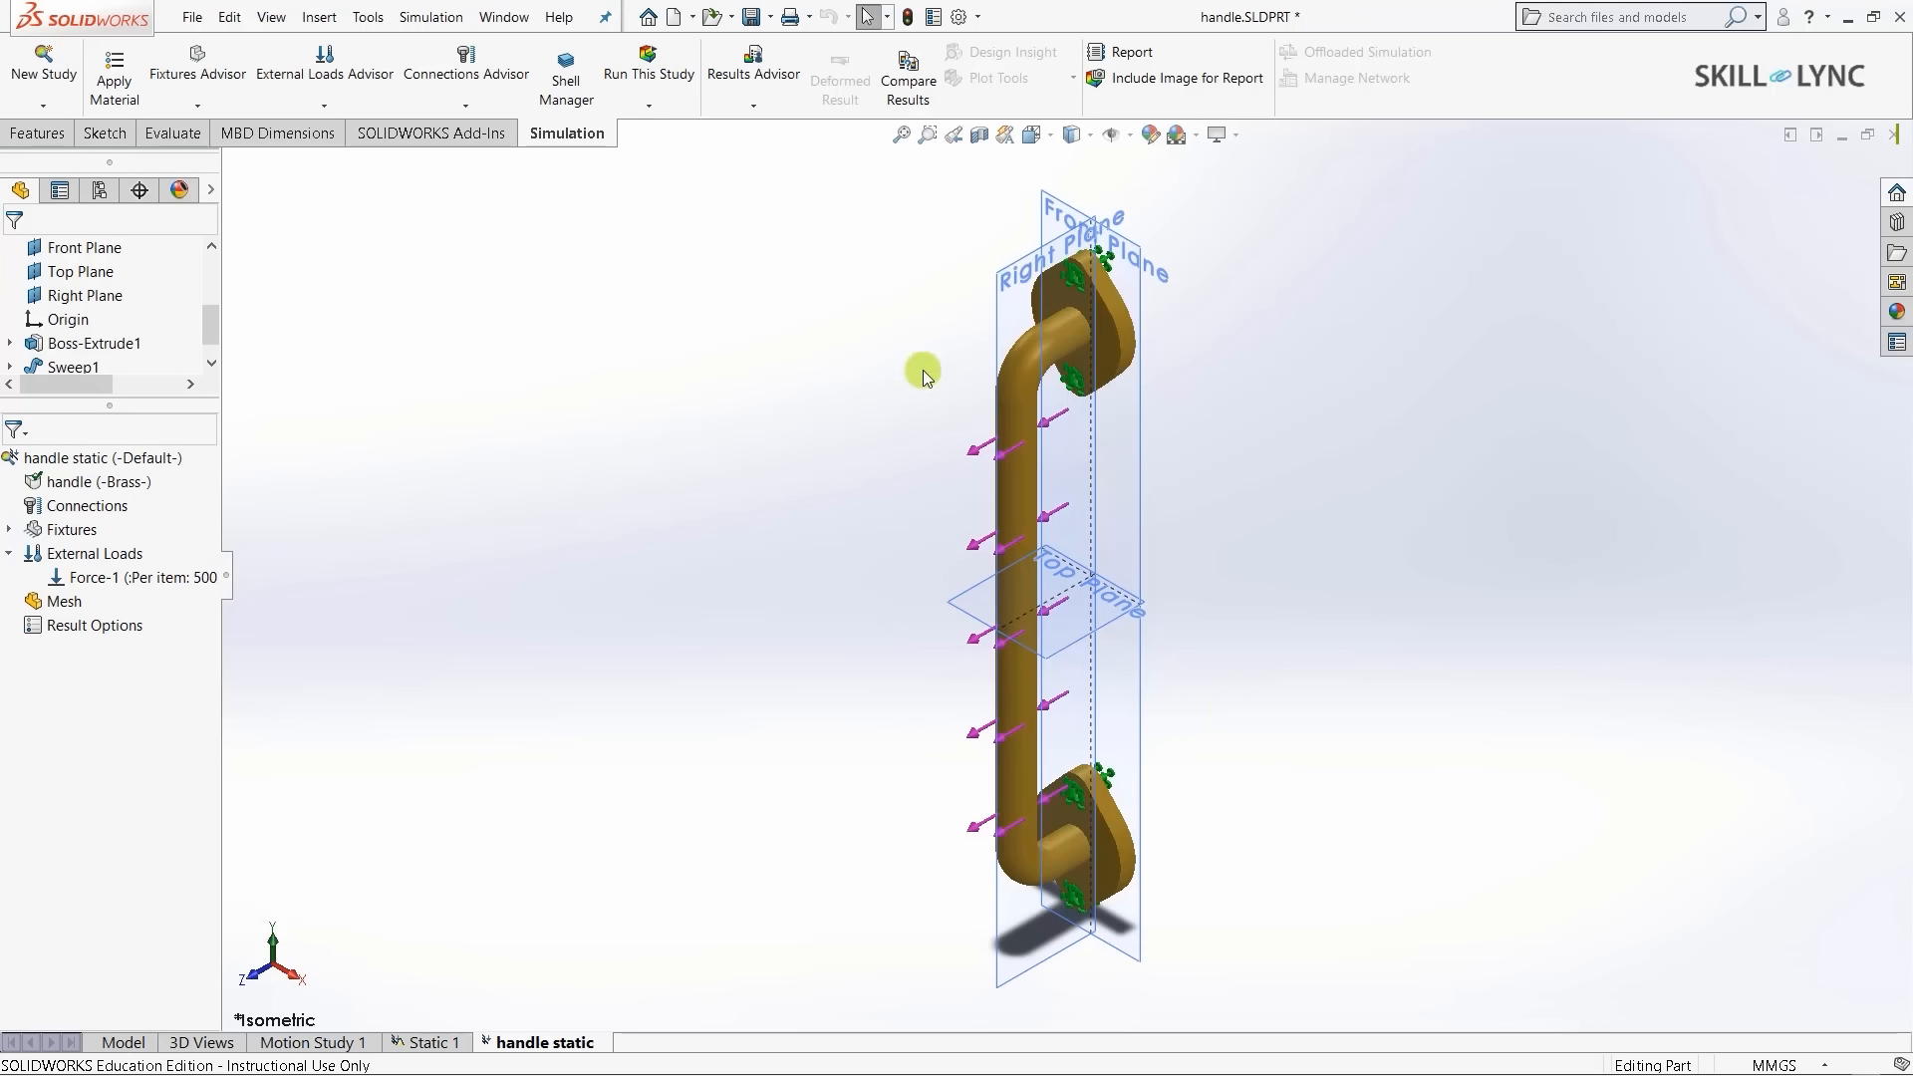
{"action": "left_click", "coordinate": [47, 603]}
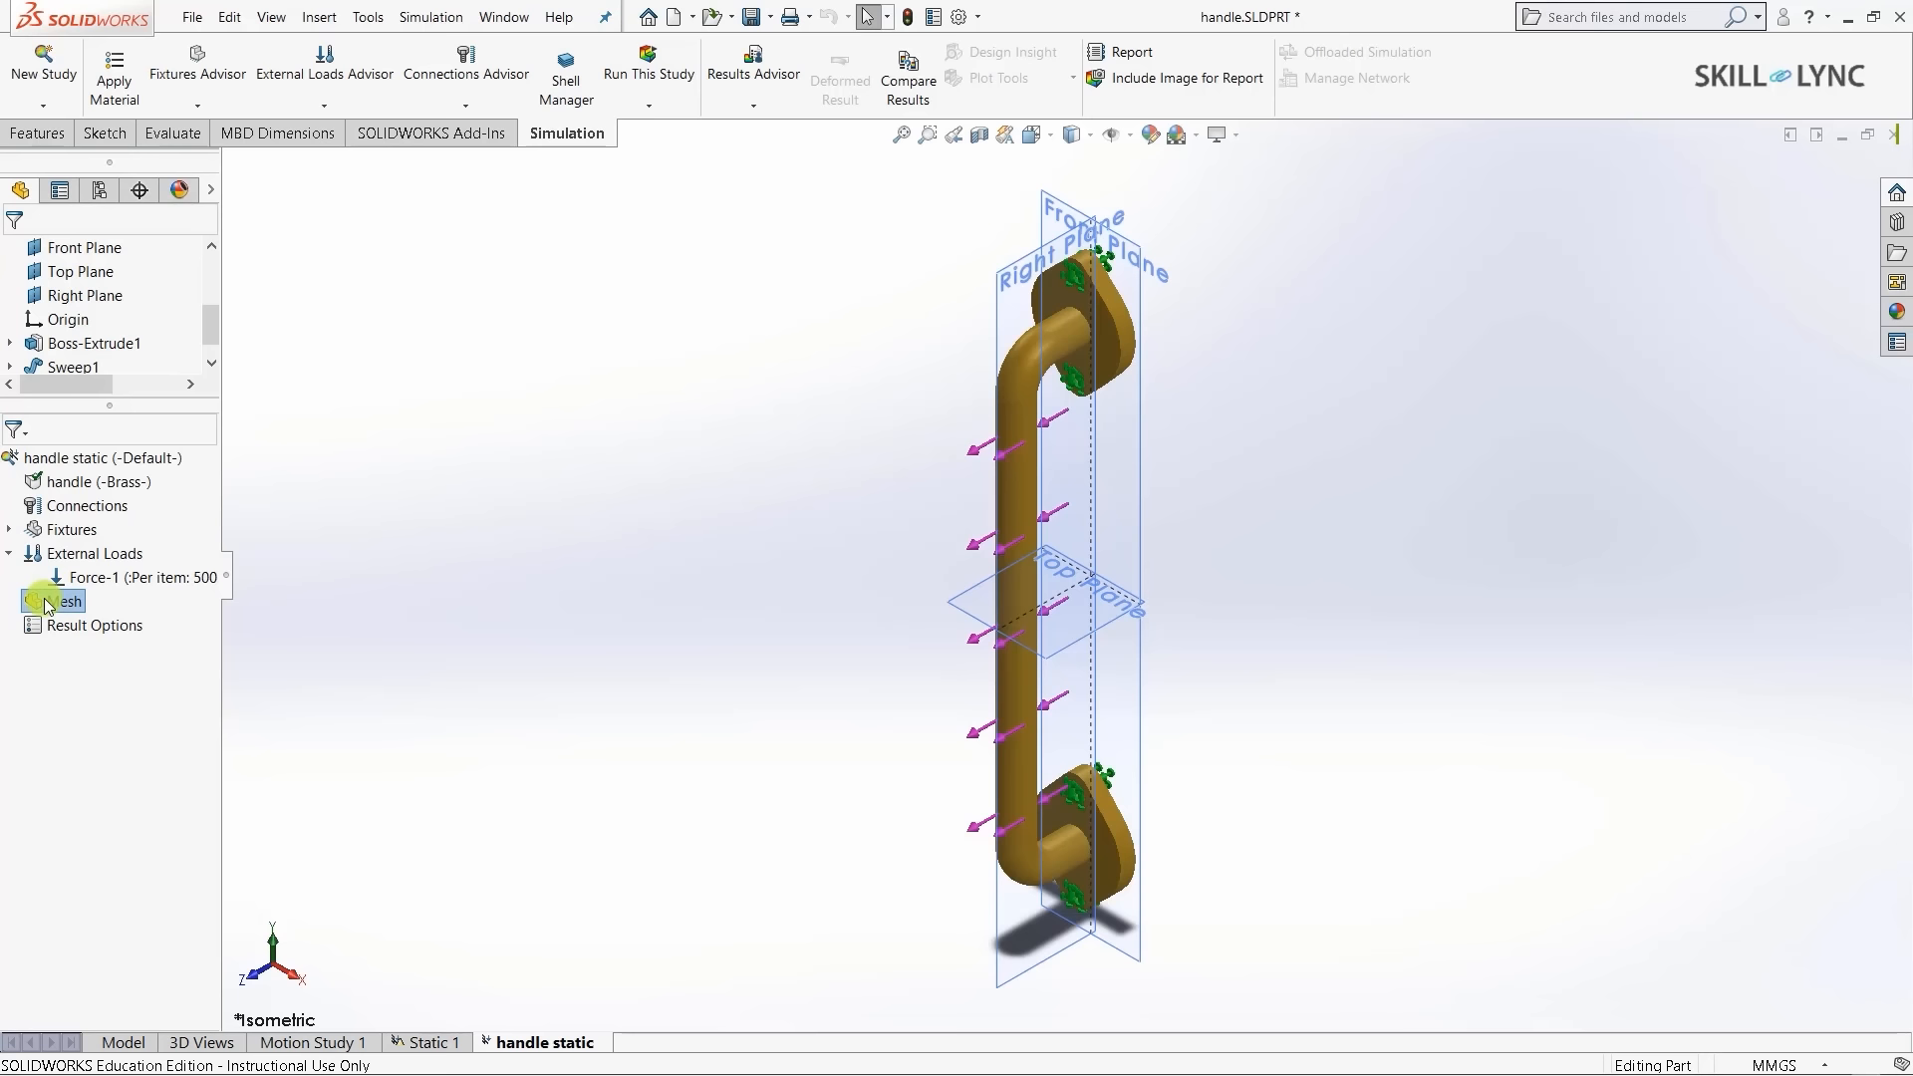
- Generate a standard solid mesh on the brass handle with 5 mm elements and 0.25 mm tolerance
{"action": "right_click", "coordinate": [46, 604]}
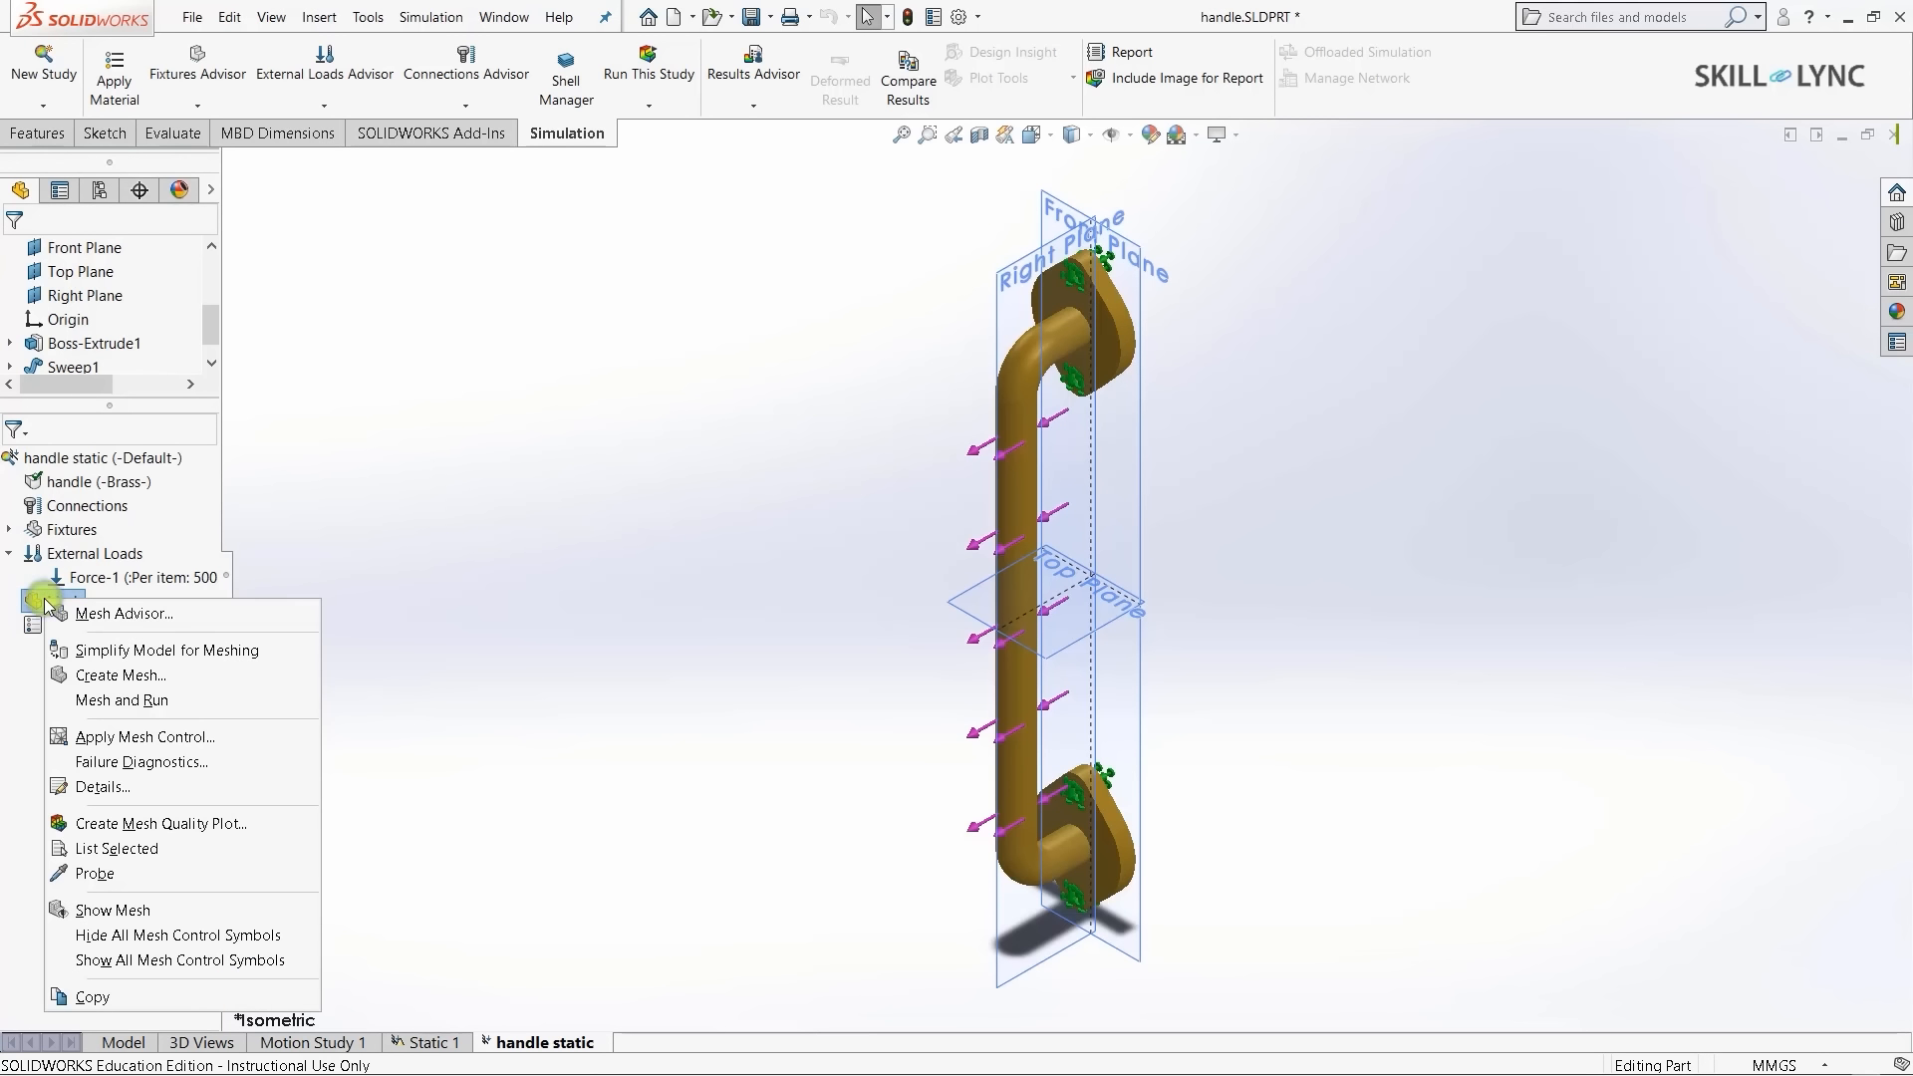
{"action": "left_click", "coordinate": [145, 678]}
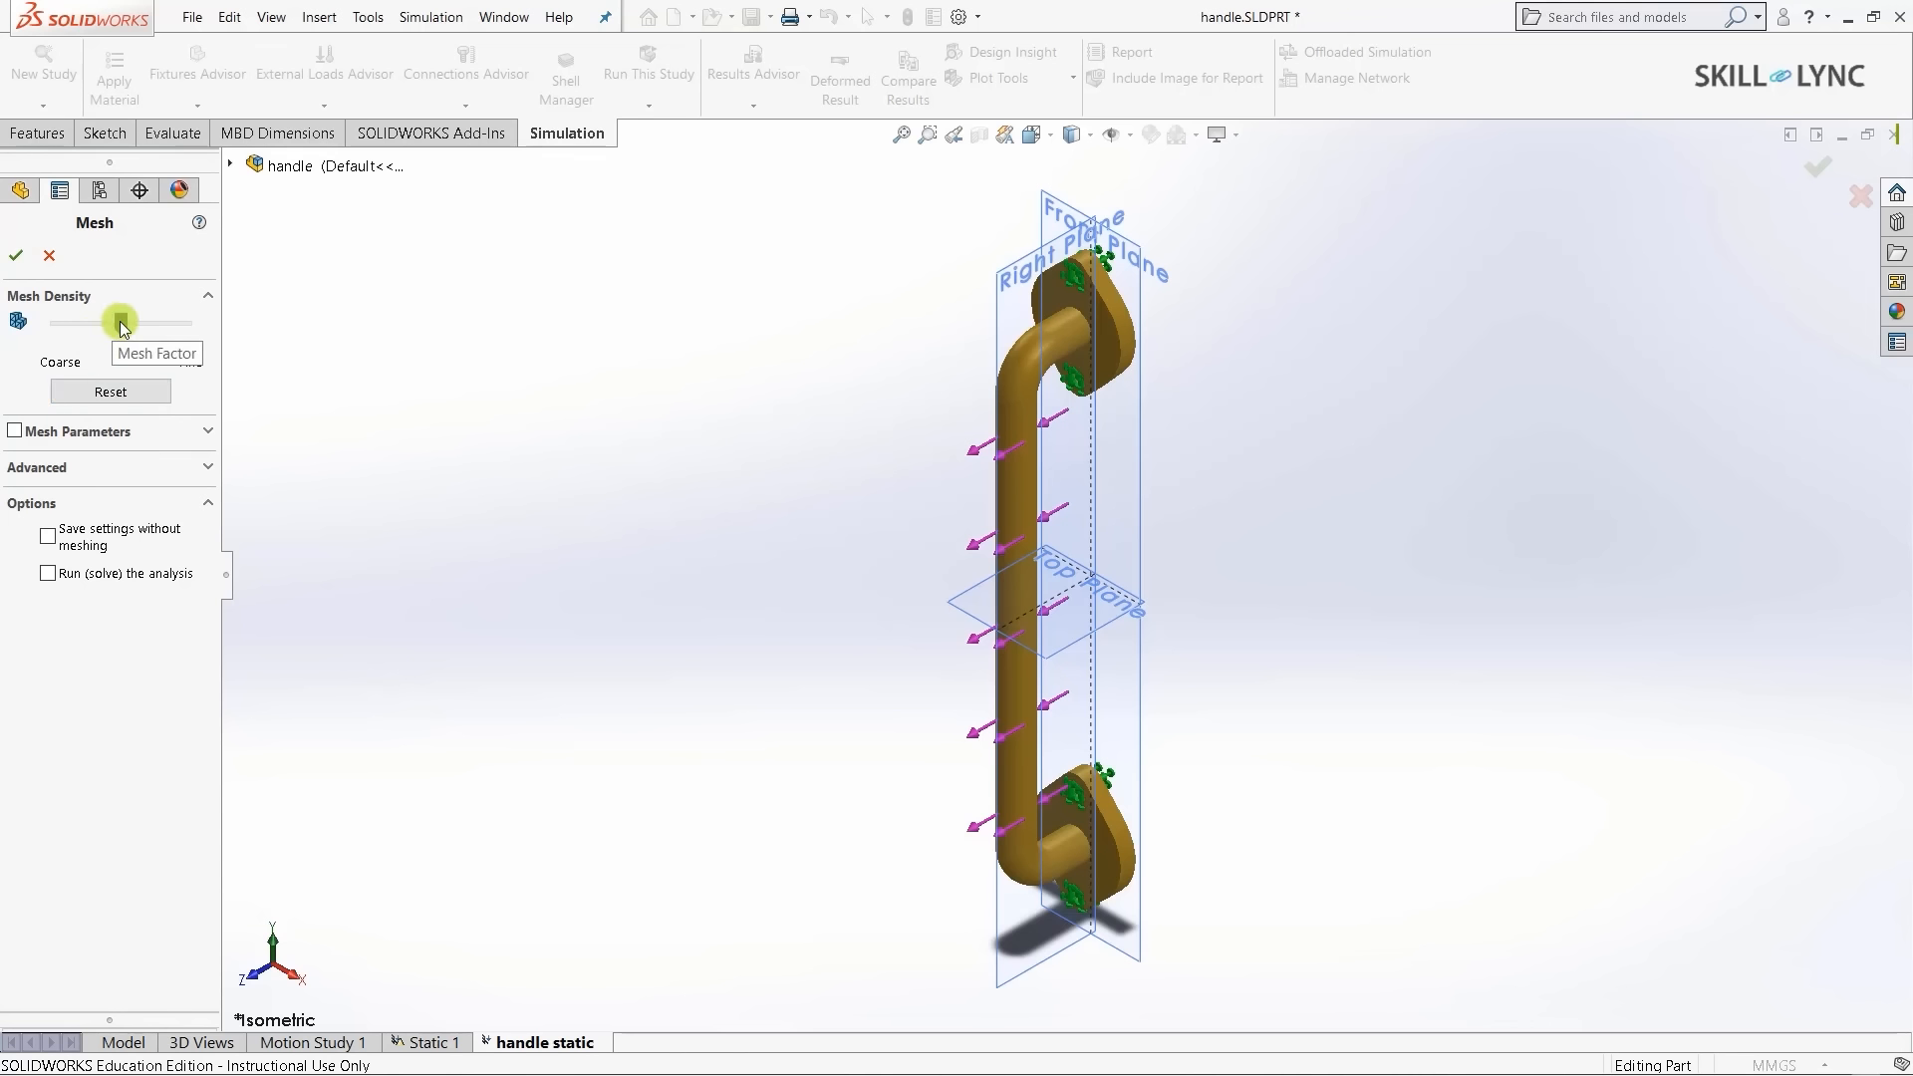
{"action": "mouse_move", "coordinate": [119, 323]}
{"action": "left_mouse_down"}
{"action": "mouse_move", "coordinate": [73, 322]}
{"action": "mouse_move", "coordinate": [188, 325]}
{"action": "mouse_move", "coordinate": [66, 335]}
{"action": "mouse_move", "coordinate": [154, 329]}
{"action": "left_mouse_up"}
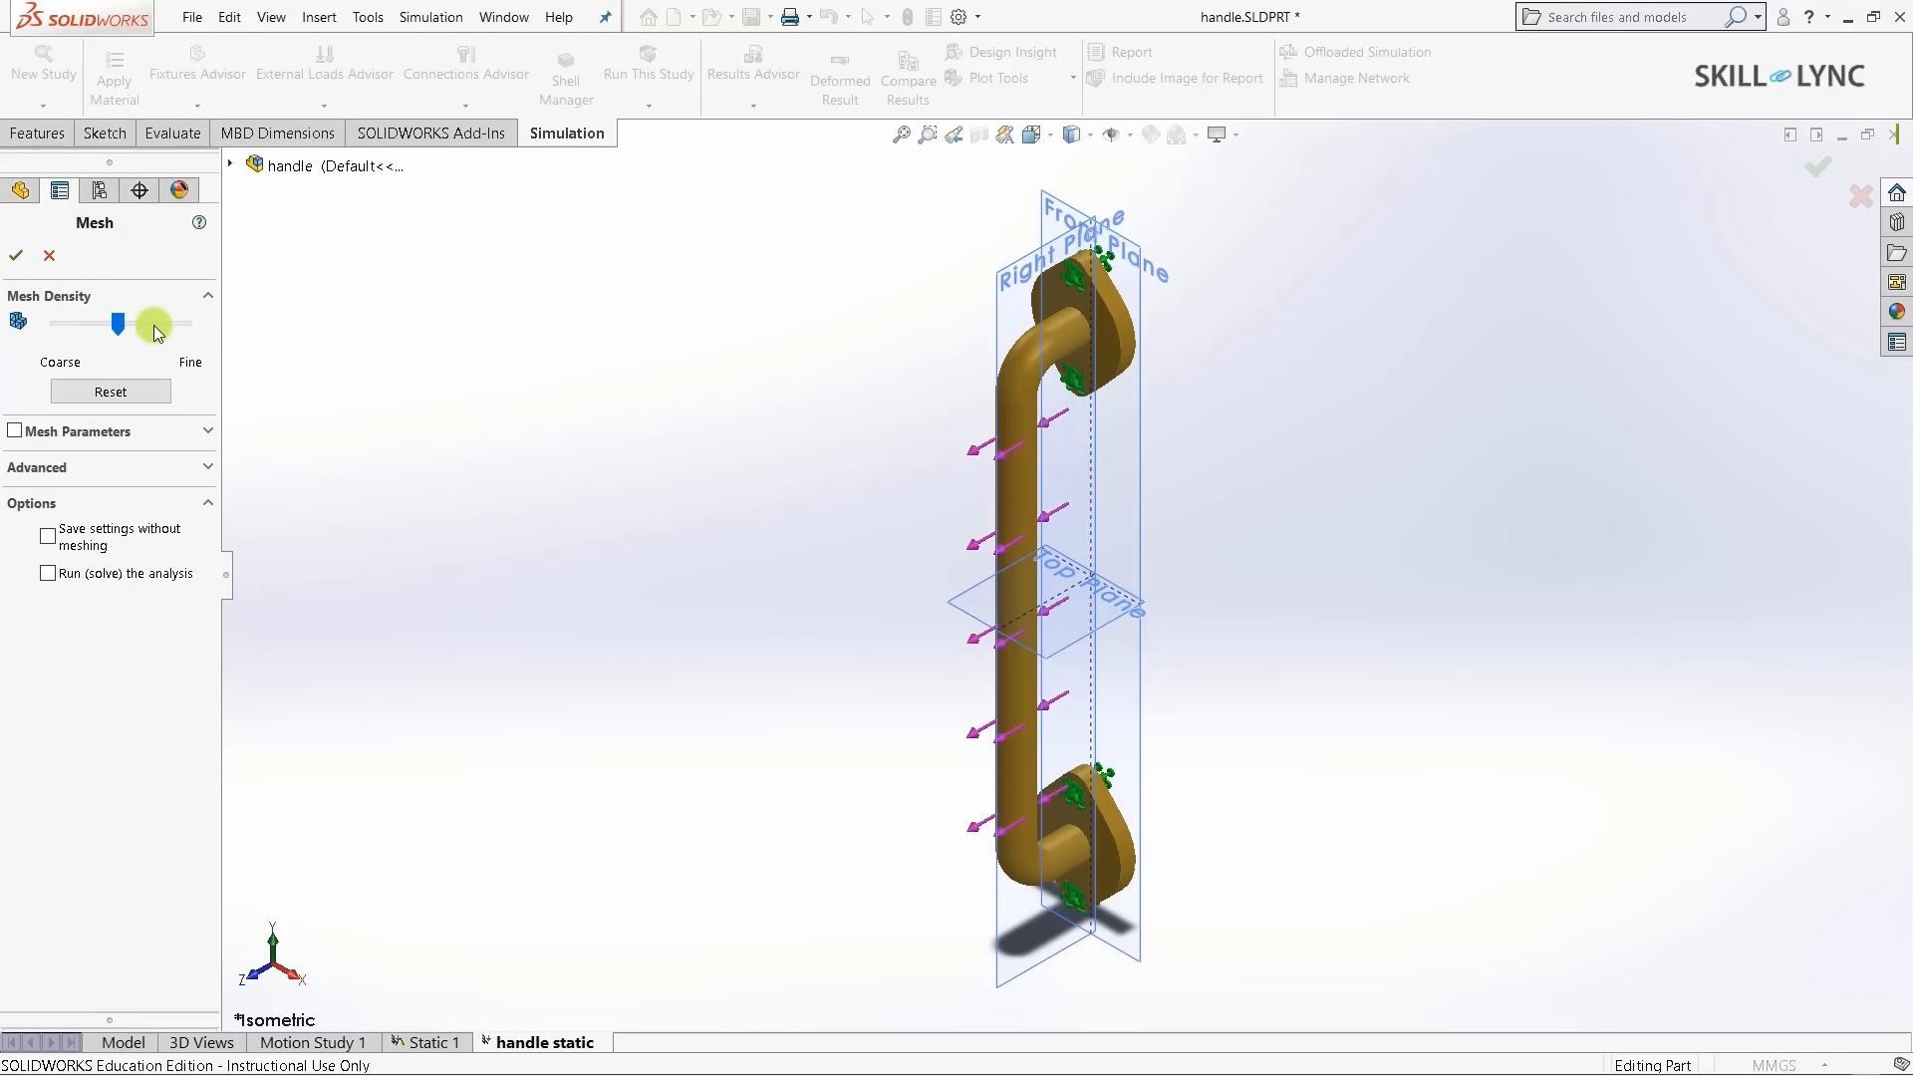
{"action": "left_click", "coordinate": [209, 430]}
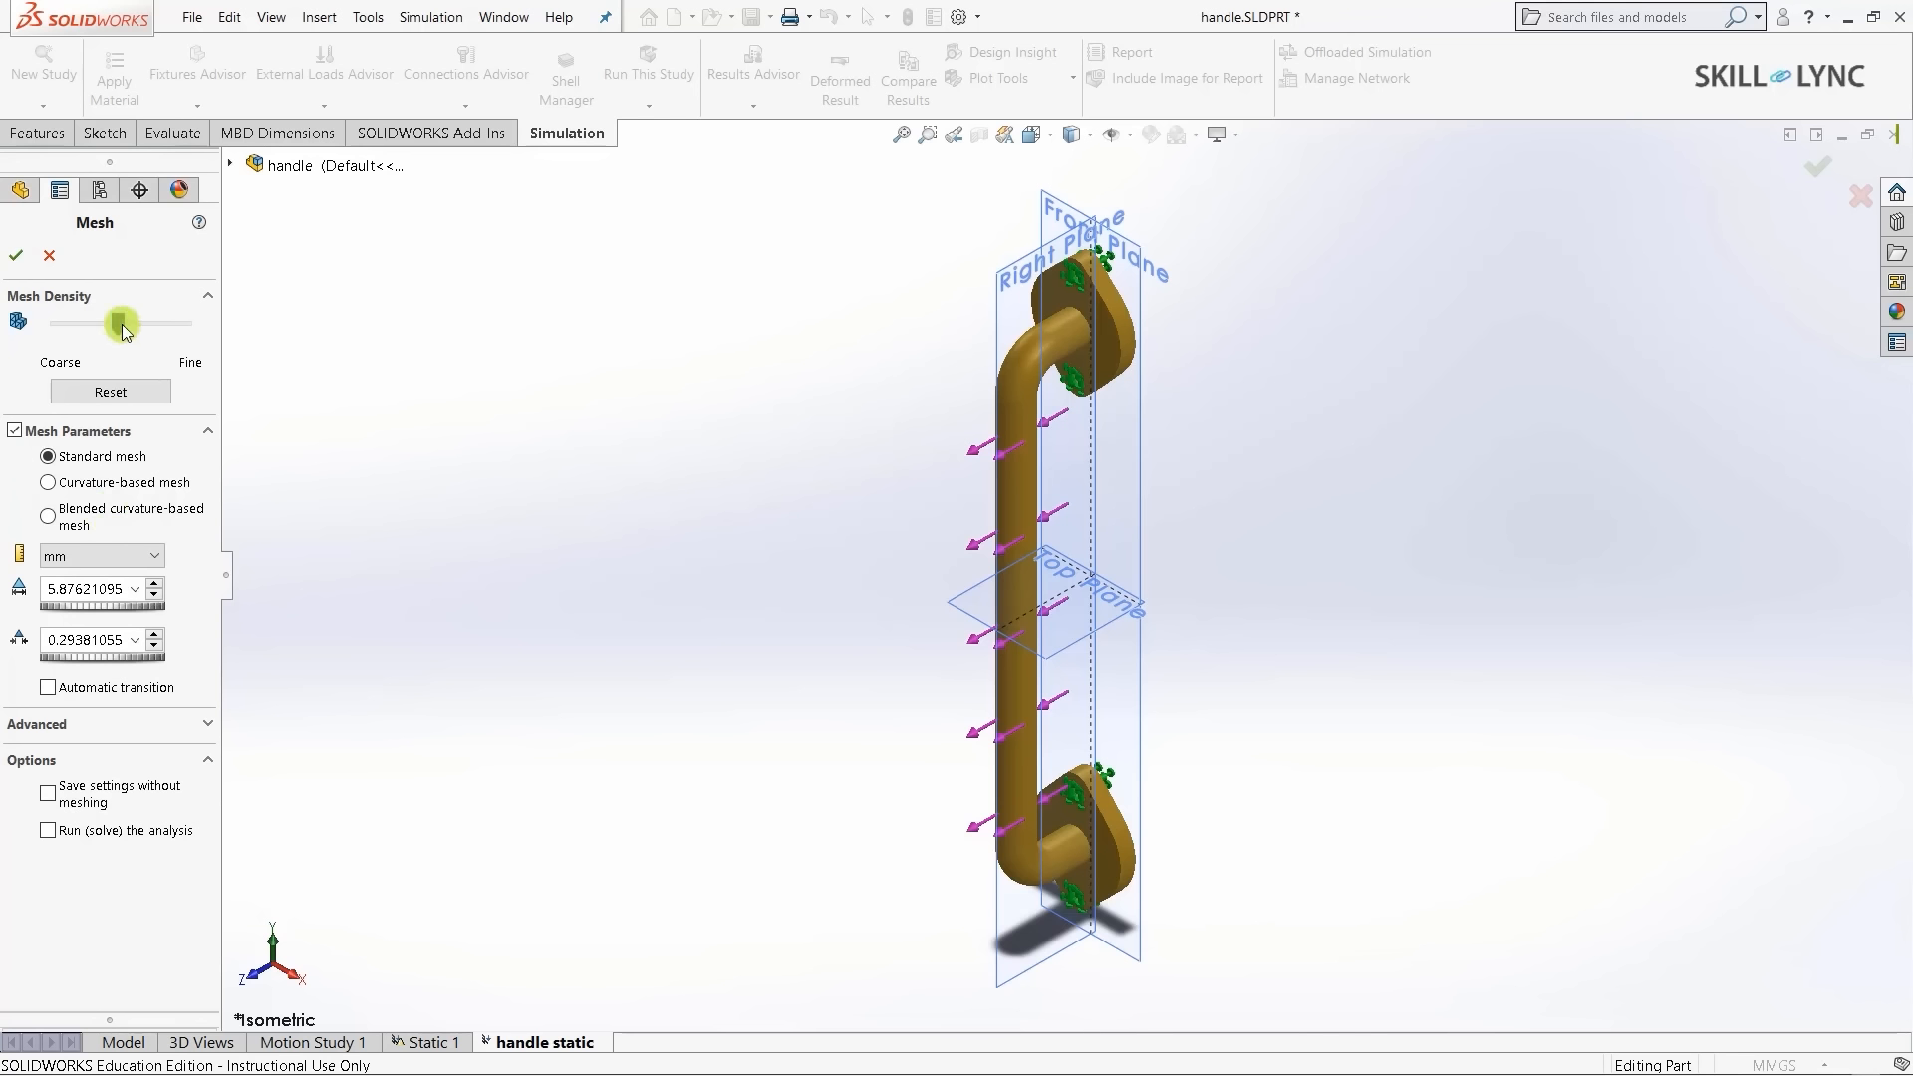
{"action": "left_click_drag", "start_coordinate": [117, 323], "coordinate": [132, 324]}
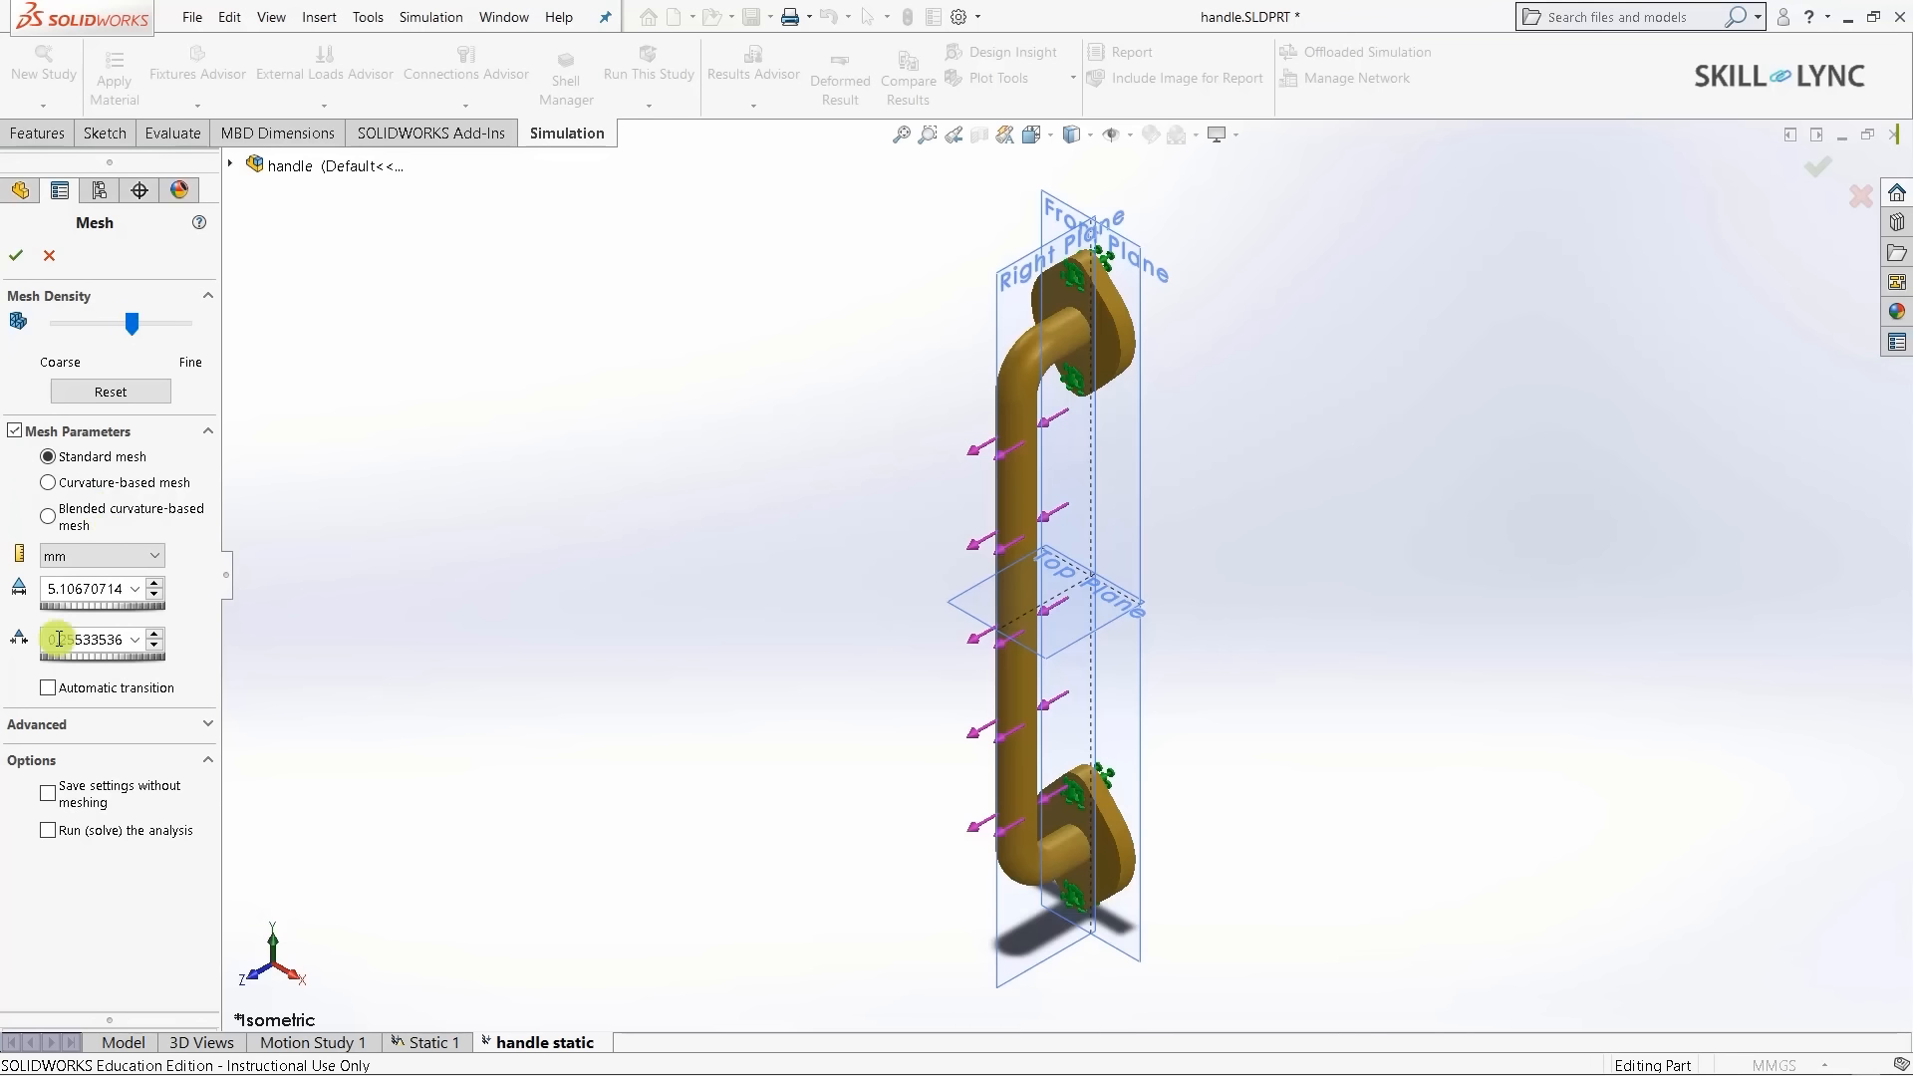
{"action": "double_click", "coordinate": [92, 590]}
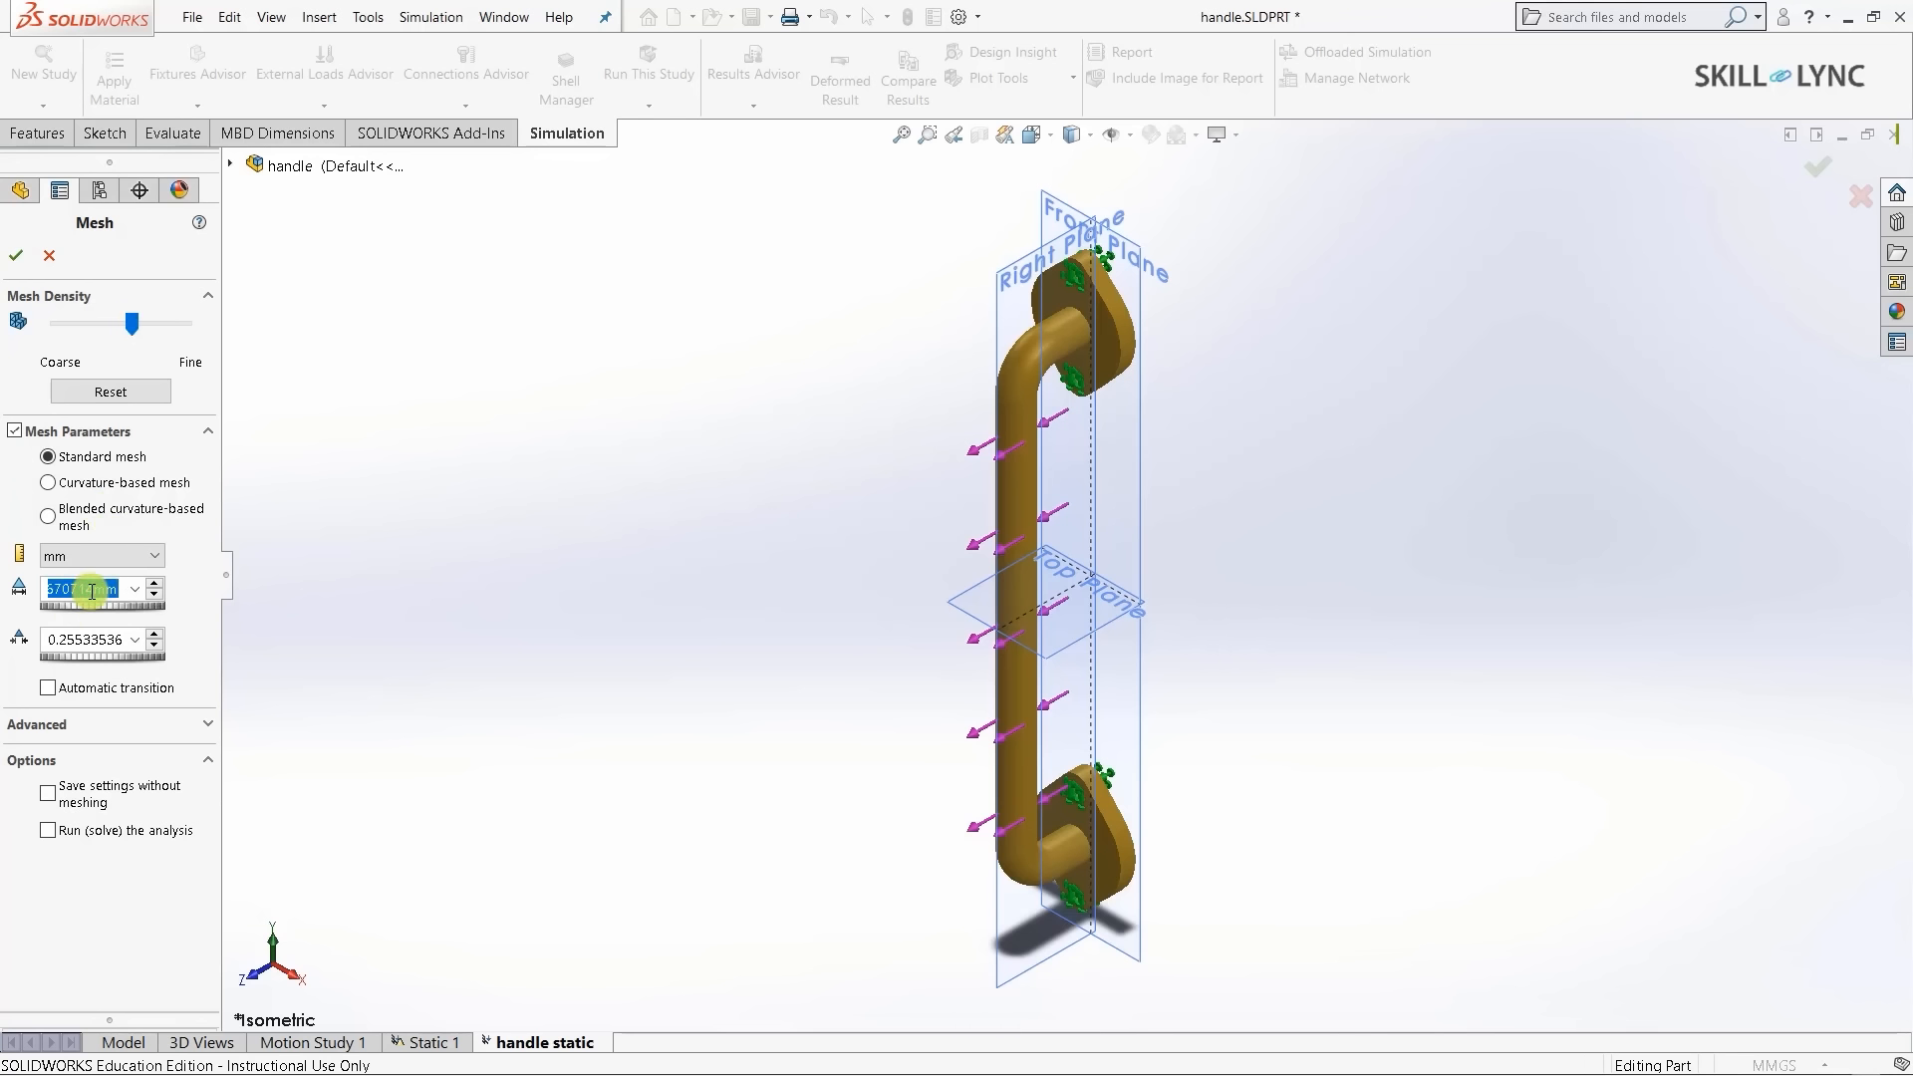
{"action": "type", "text": "5"}
{"action": "key", "text": "Return"}
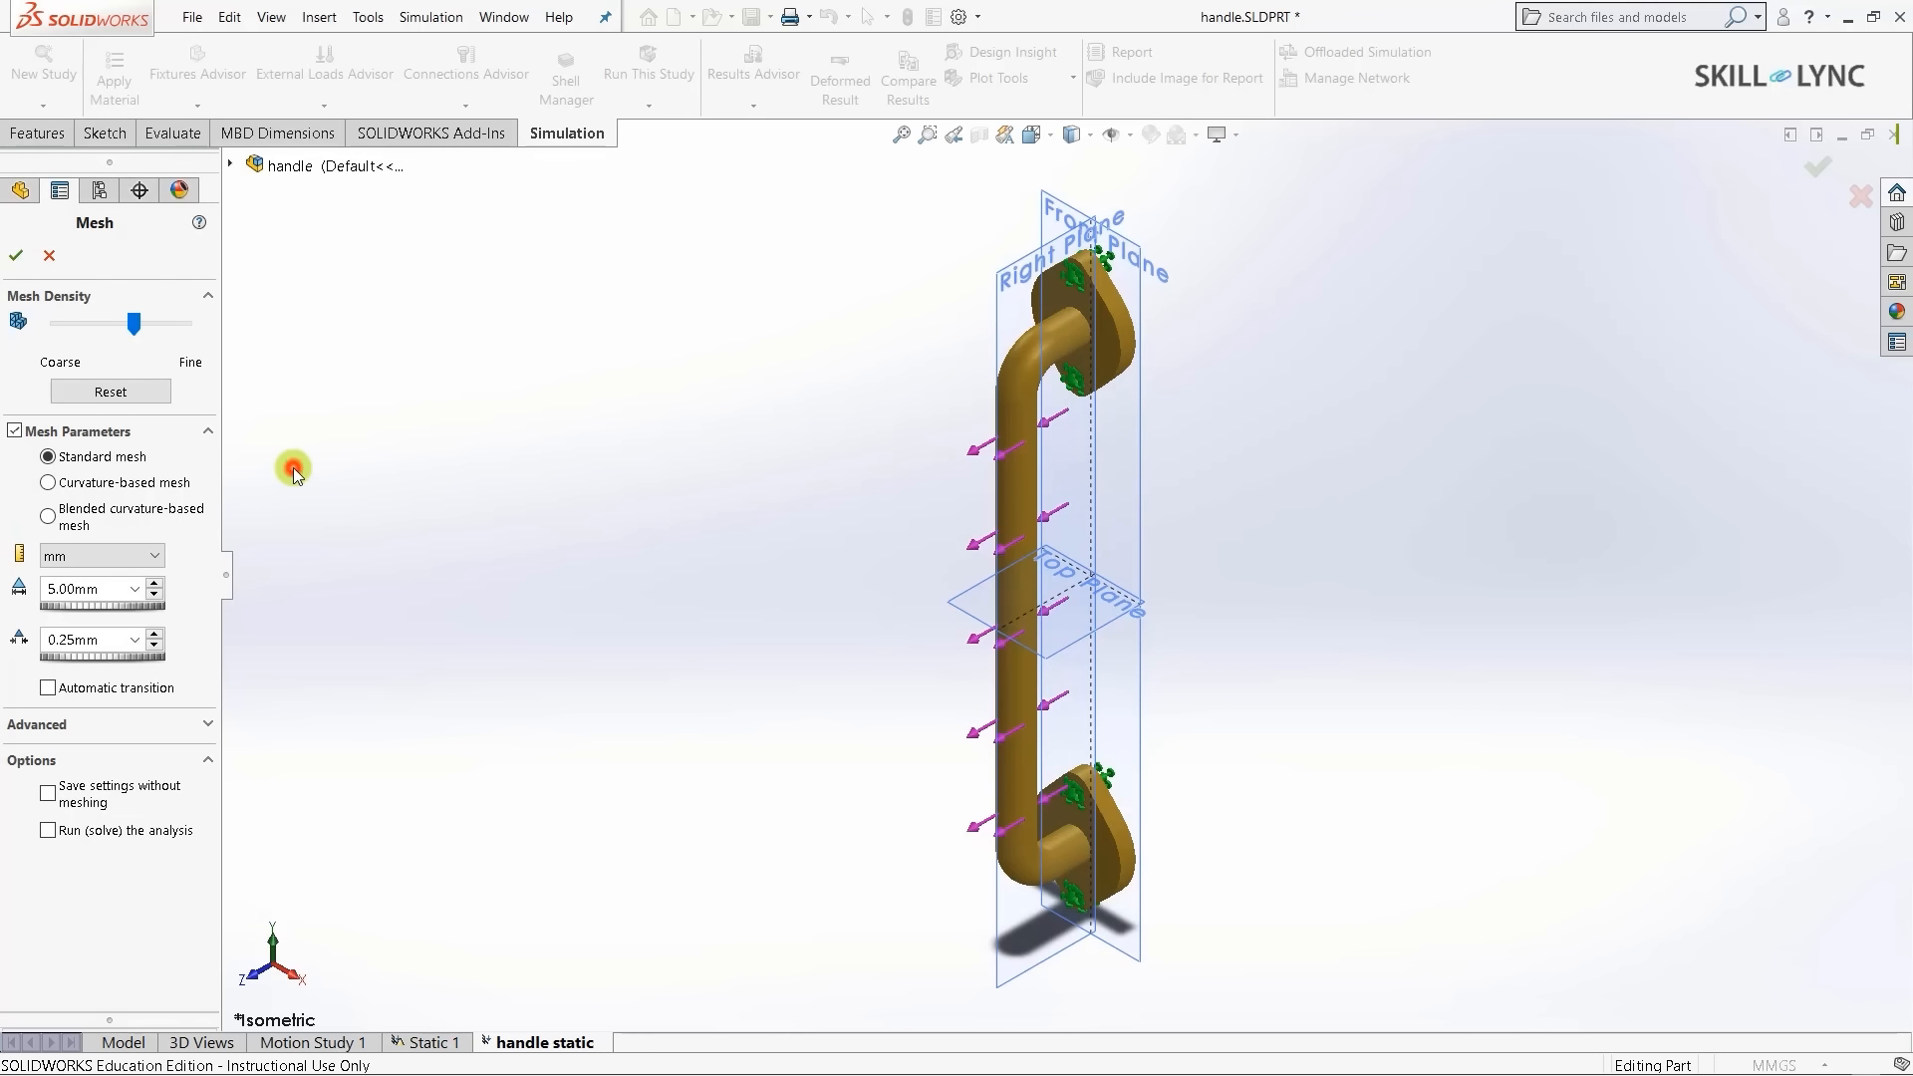
{"action": "left_click", "coordinate": [16, 261]}
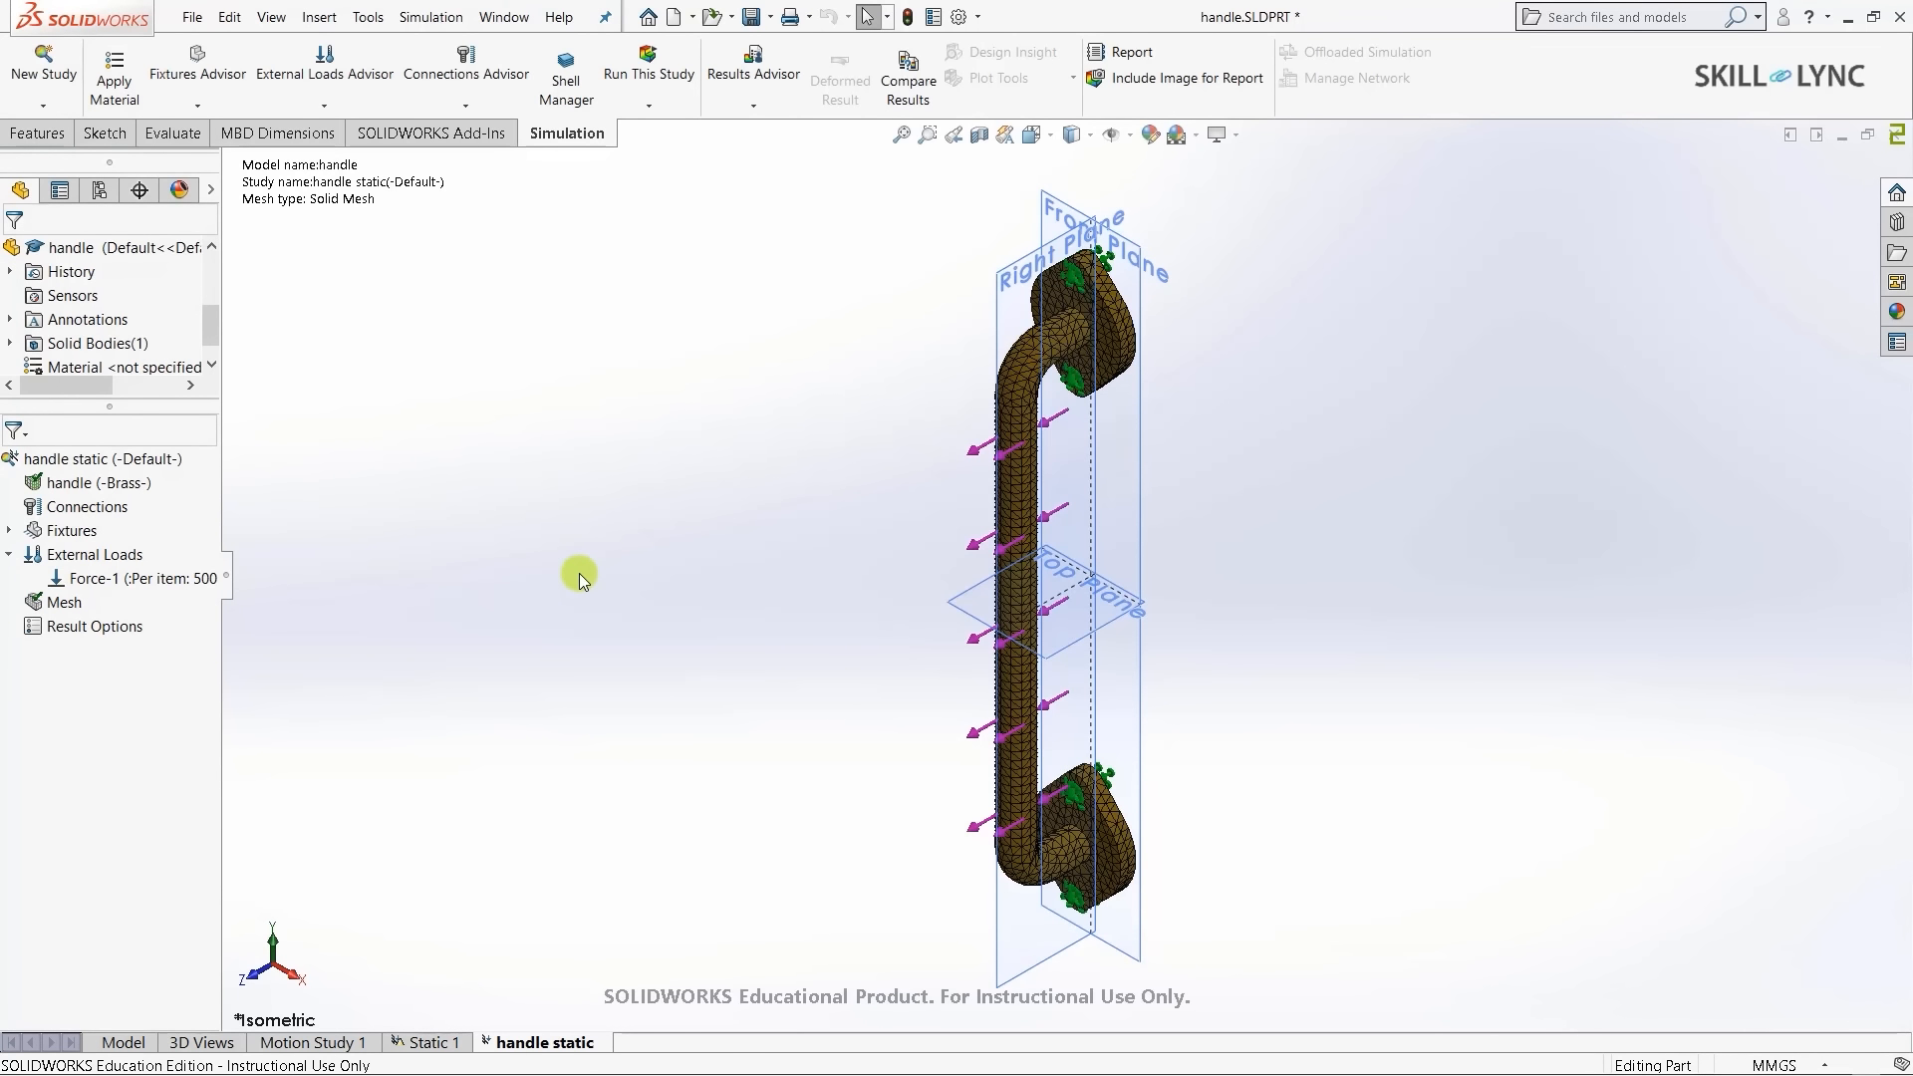
{"action": "scroll", "coordinate": [1224, 341], "scroll_direction": "down", "scroll_amount": 4}
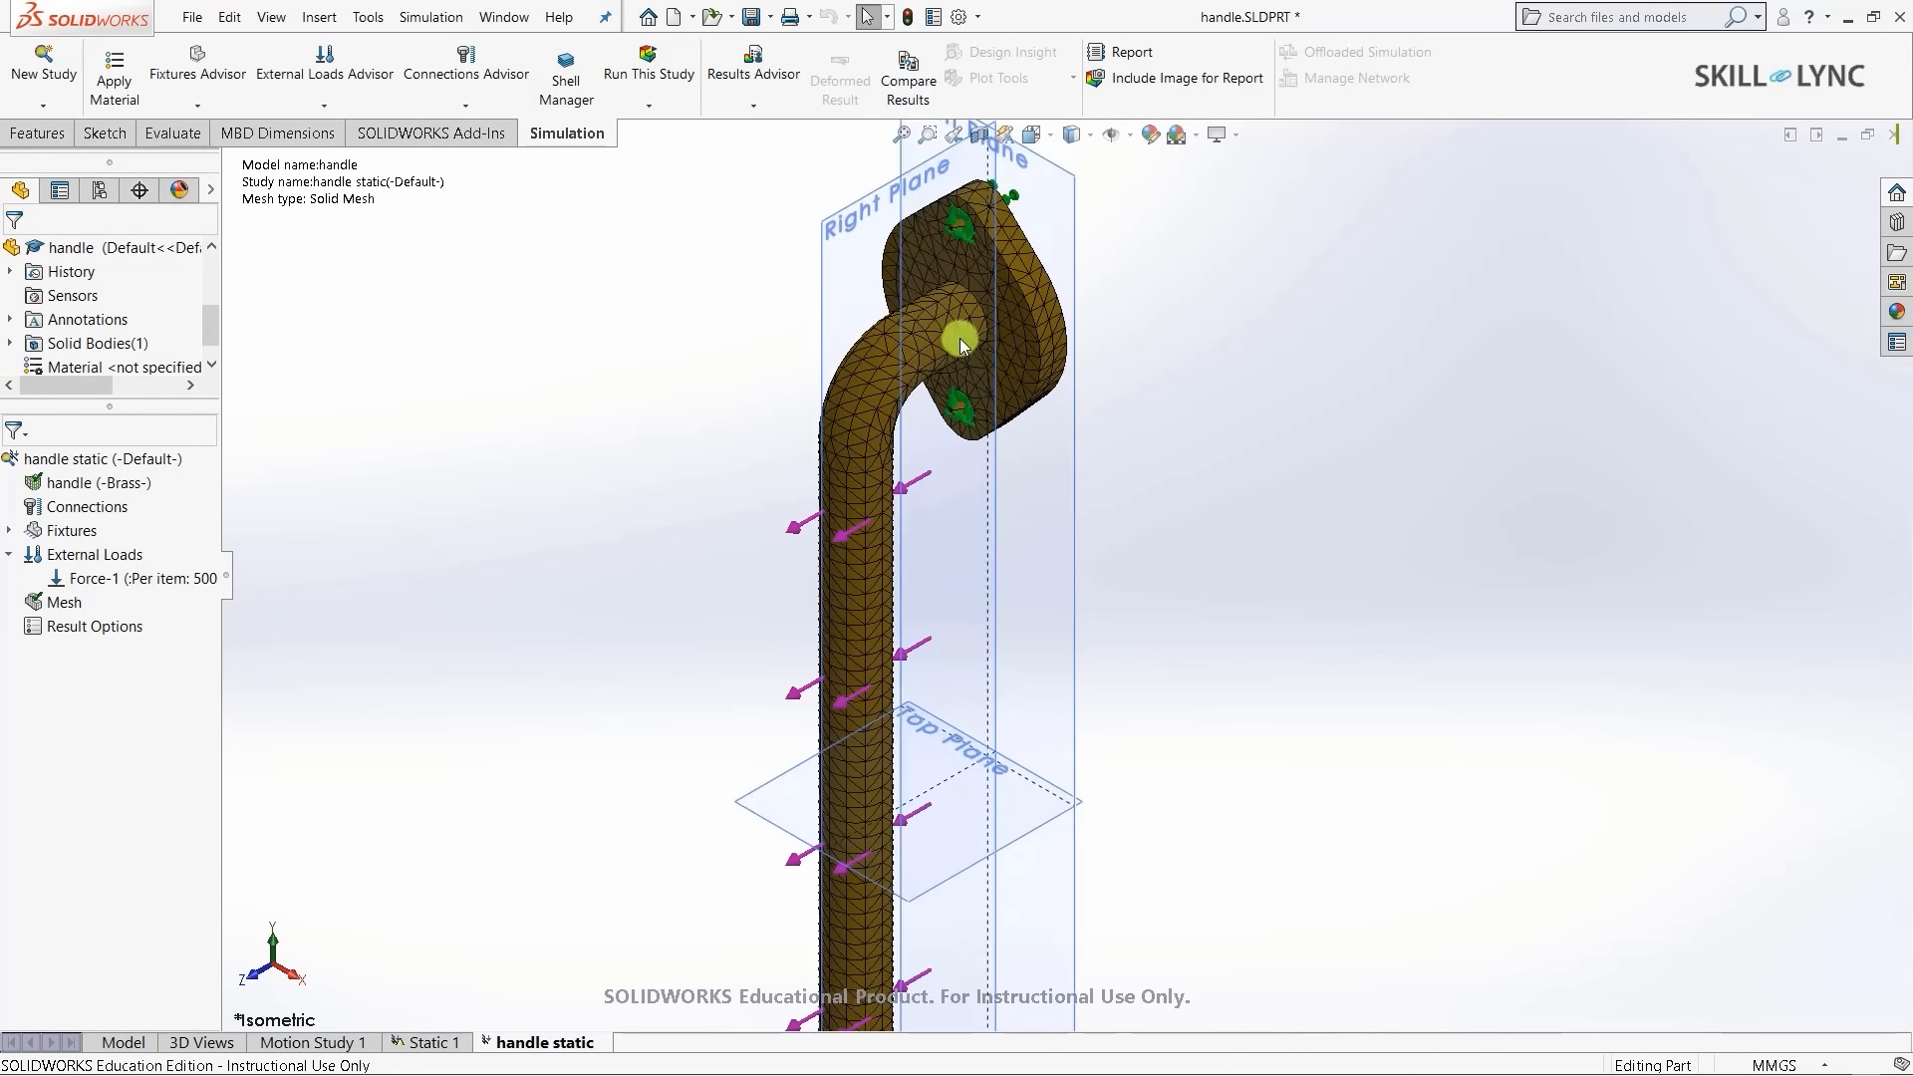
{"action": "scroll", "coordinate": [960, 337], "scroll_direction": "up", "scroll_amount": 5}
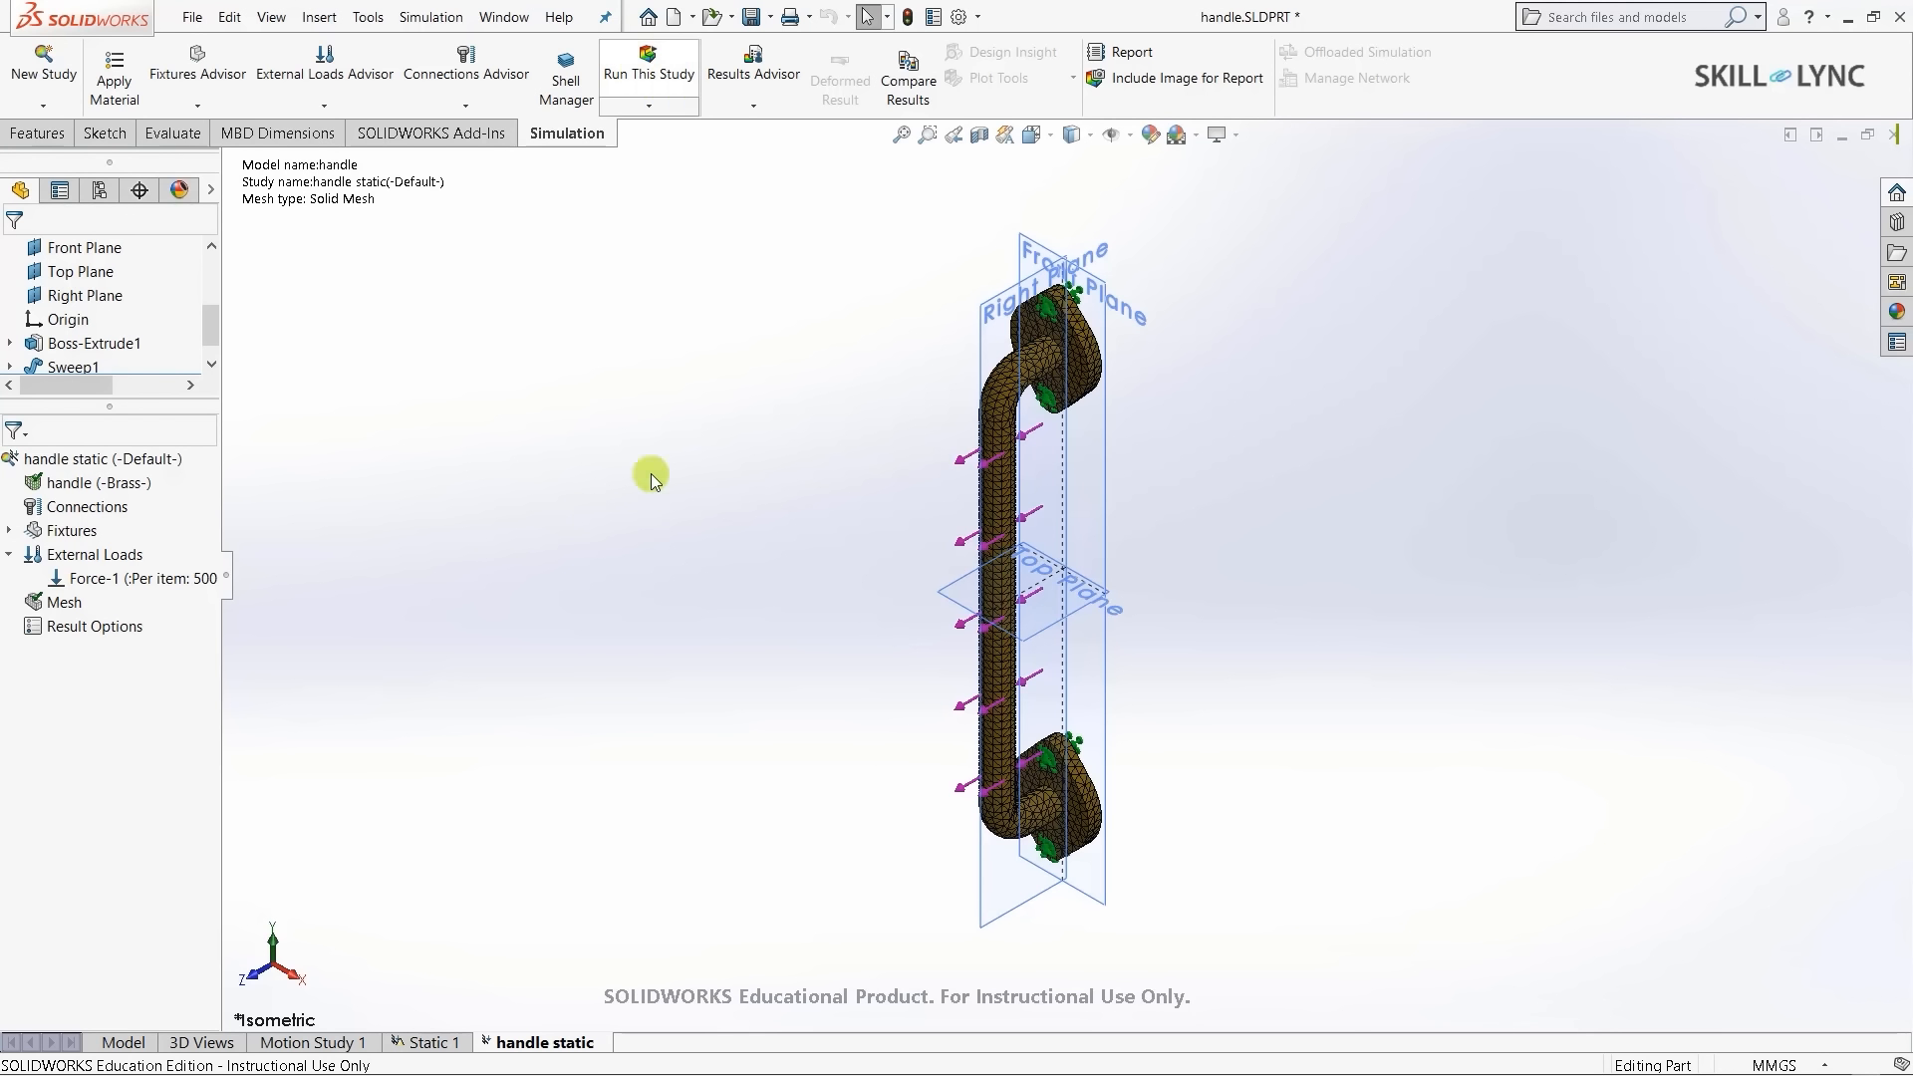
{"action": "left_click", "coordinate": [54, 610]}
{"action": "right_click", "coordinate": [55, 608]}
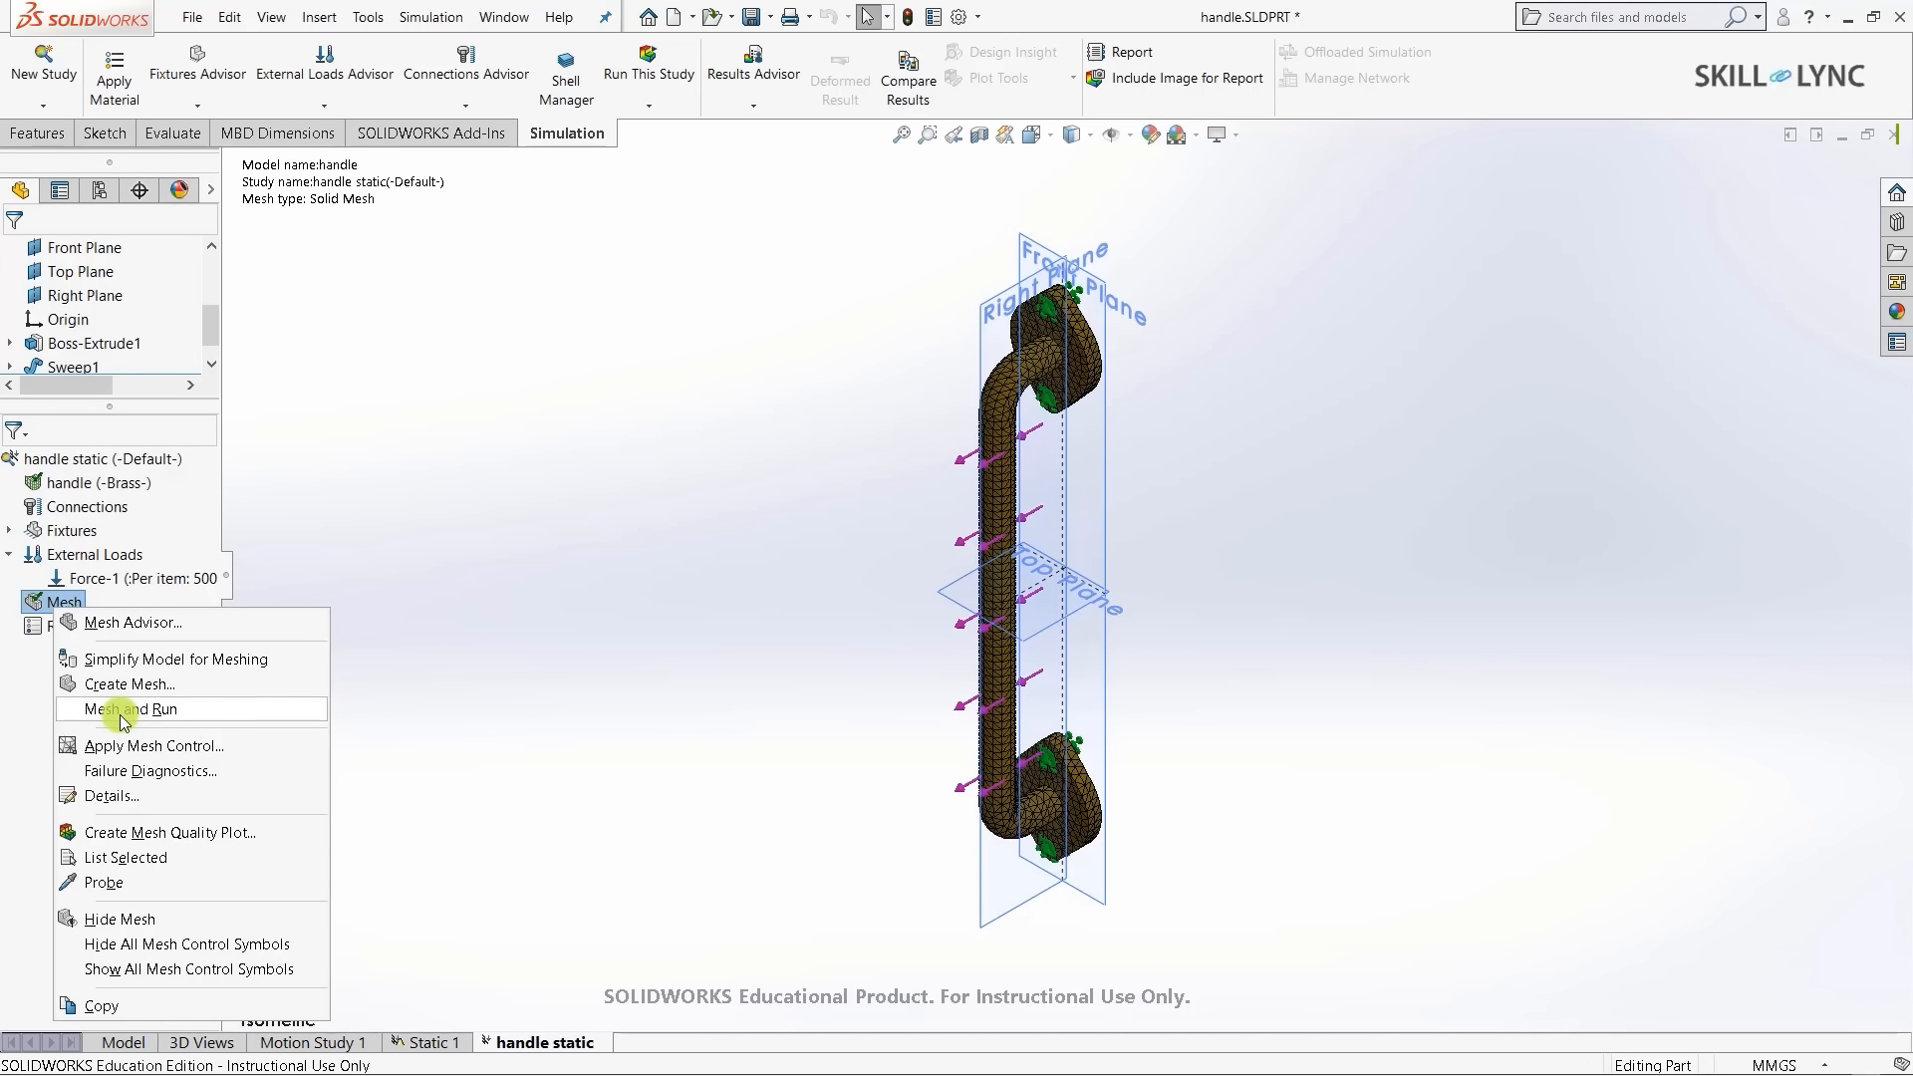
- Run the static study to produce the von Mises stress, displacement and strain results
{"action": "left_click", "coordinate": [743, 773]}
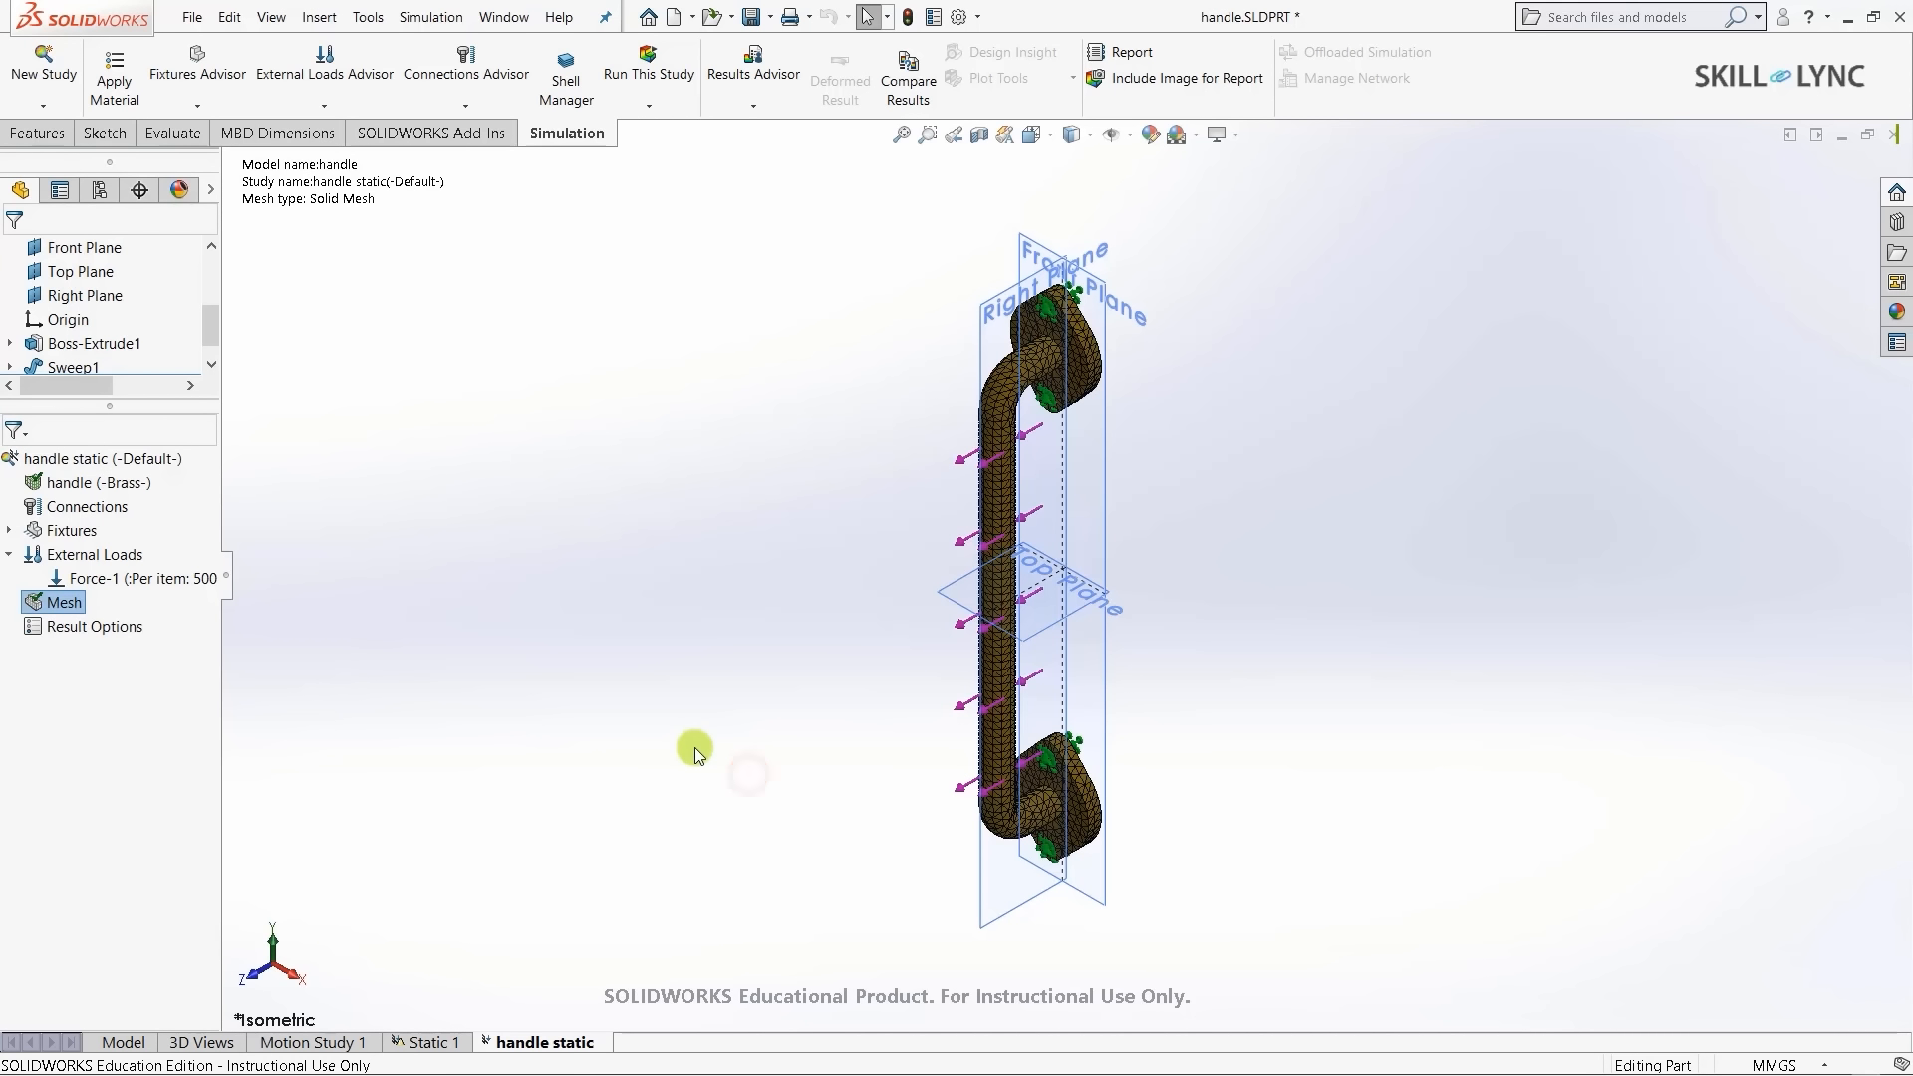
{"action": "left_click", "coordinate": [639, 76]}
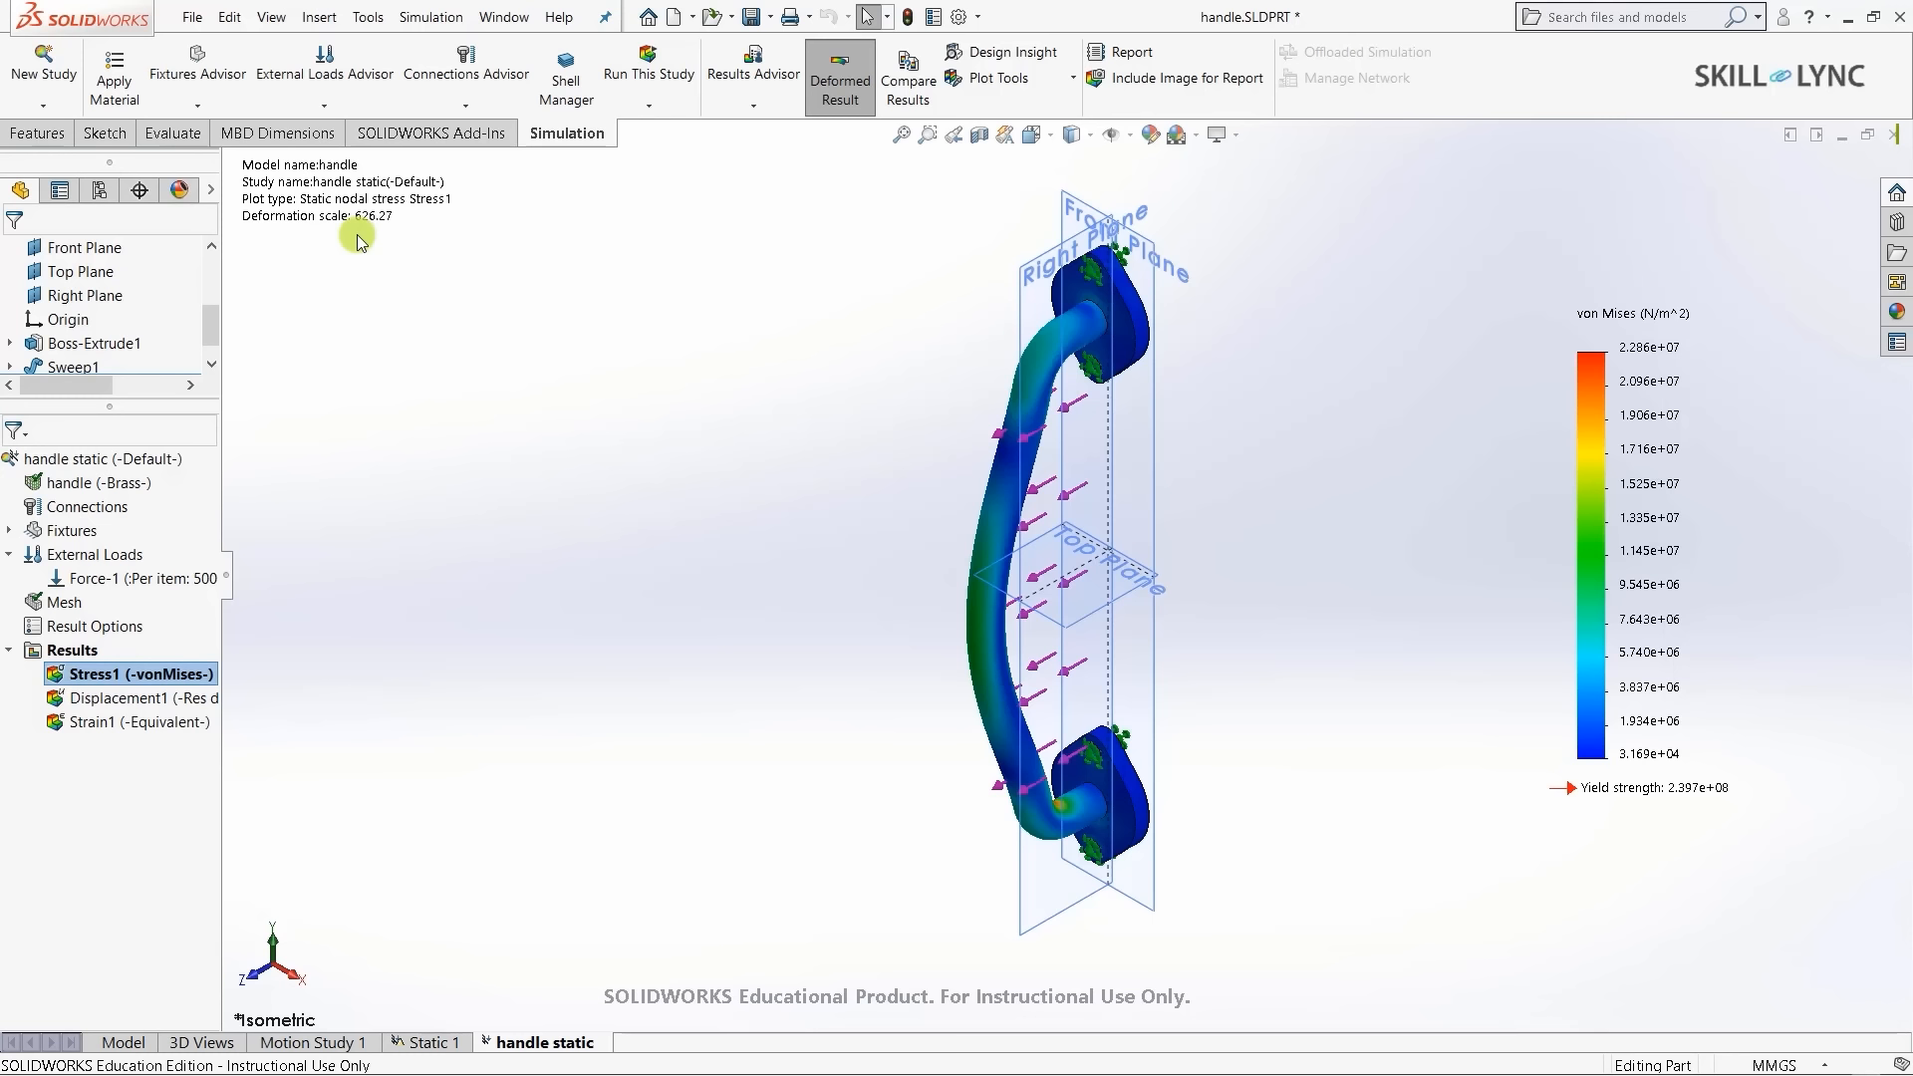
- Save the part and set the Stress1 plot's deformed shape to true scale
{"action": "key", "text": "ctrl+s"}
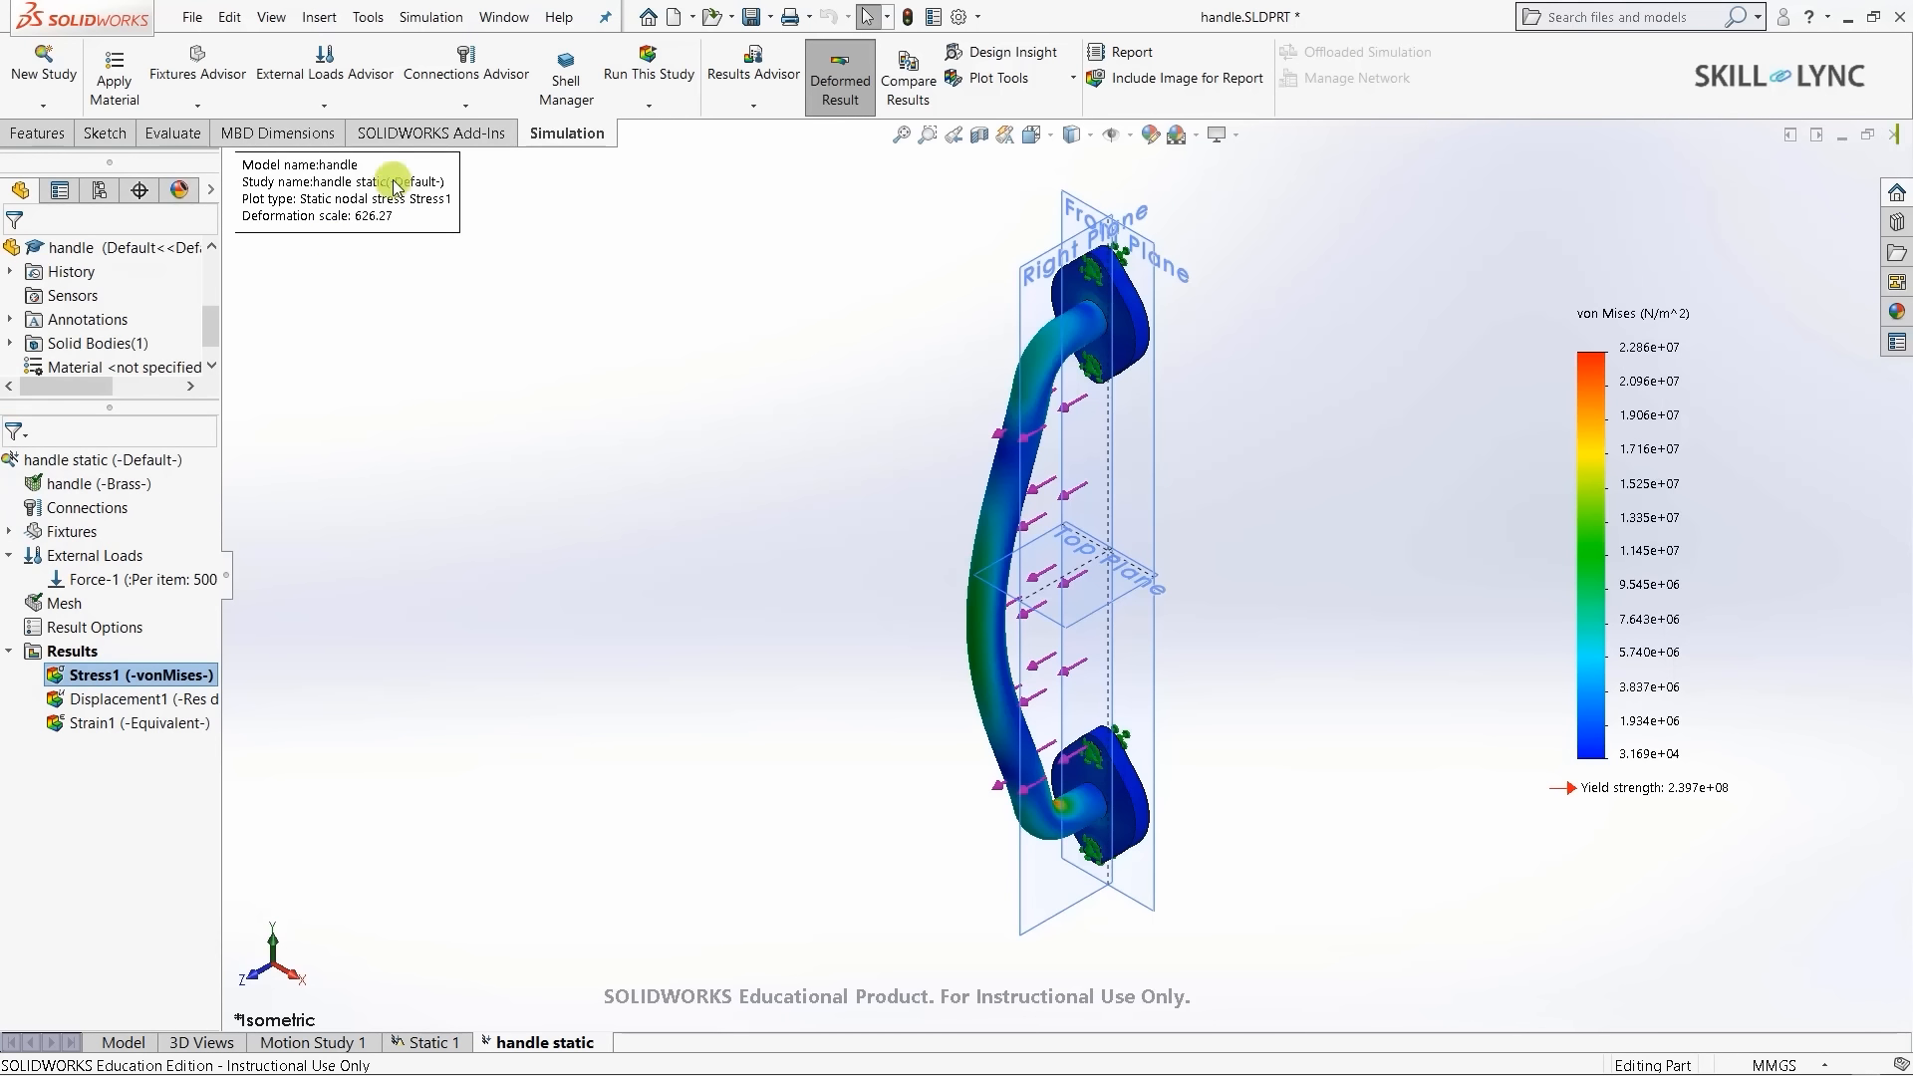
{"action": "double_click", "coordinate": [327, 201]}
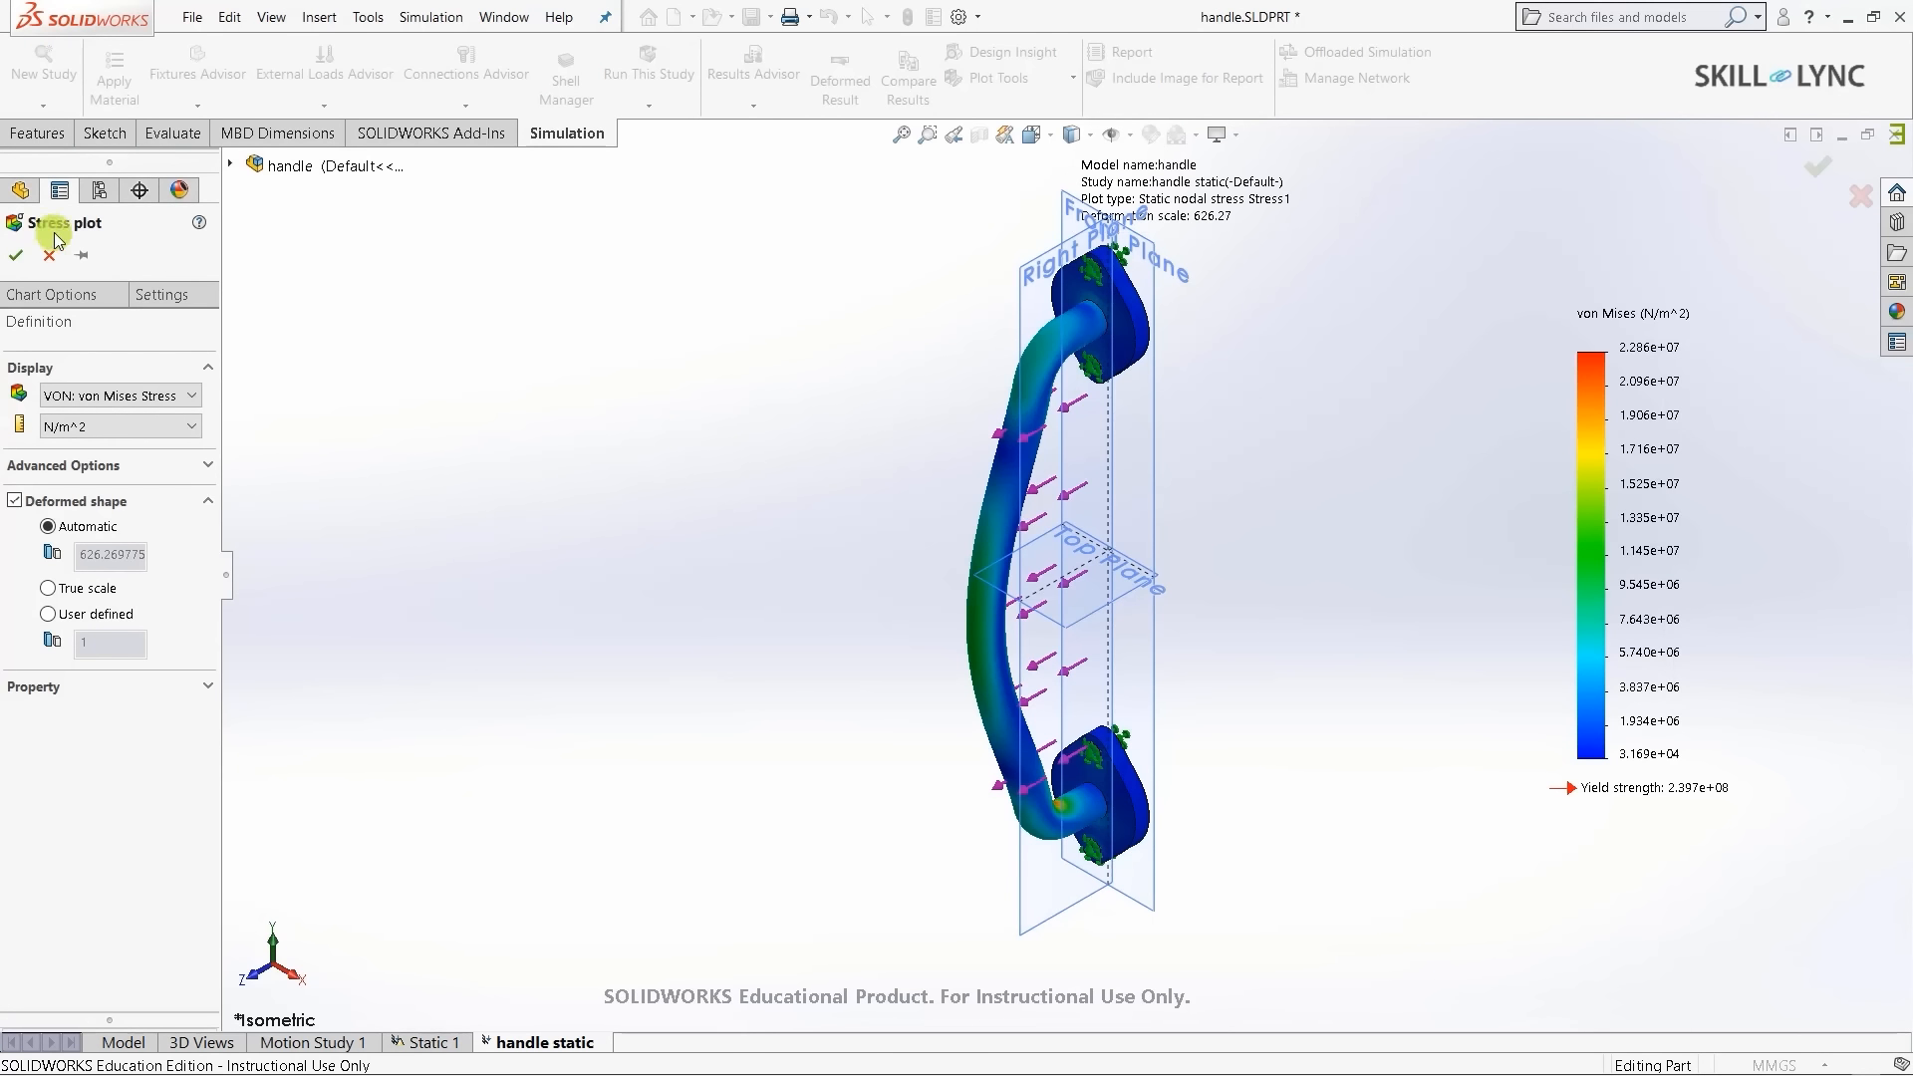
{"action": "left_click", "coordinate": [48, 590]}
{"action": "key", "text": "Return"}
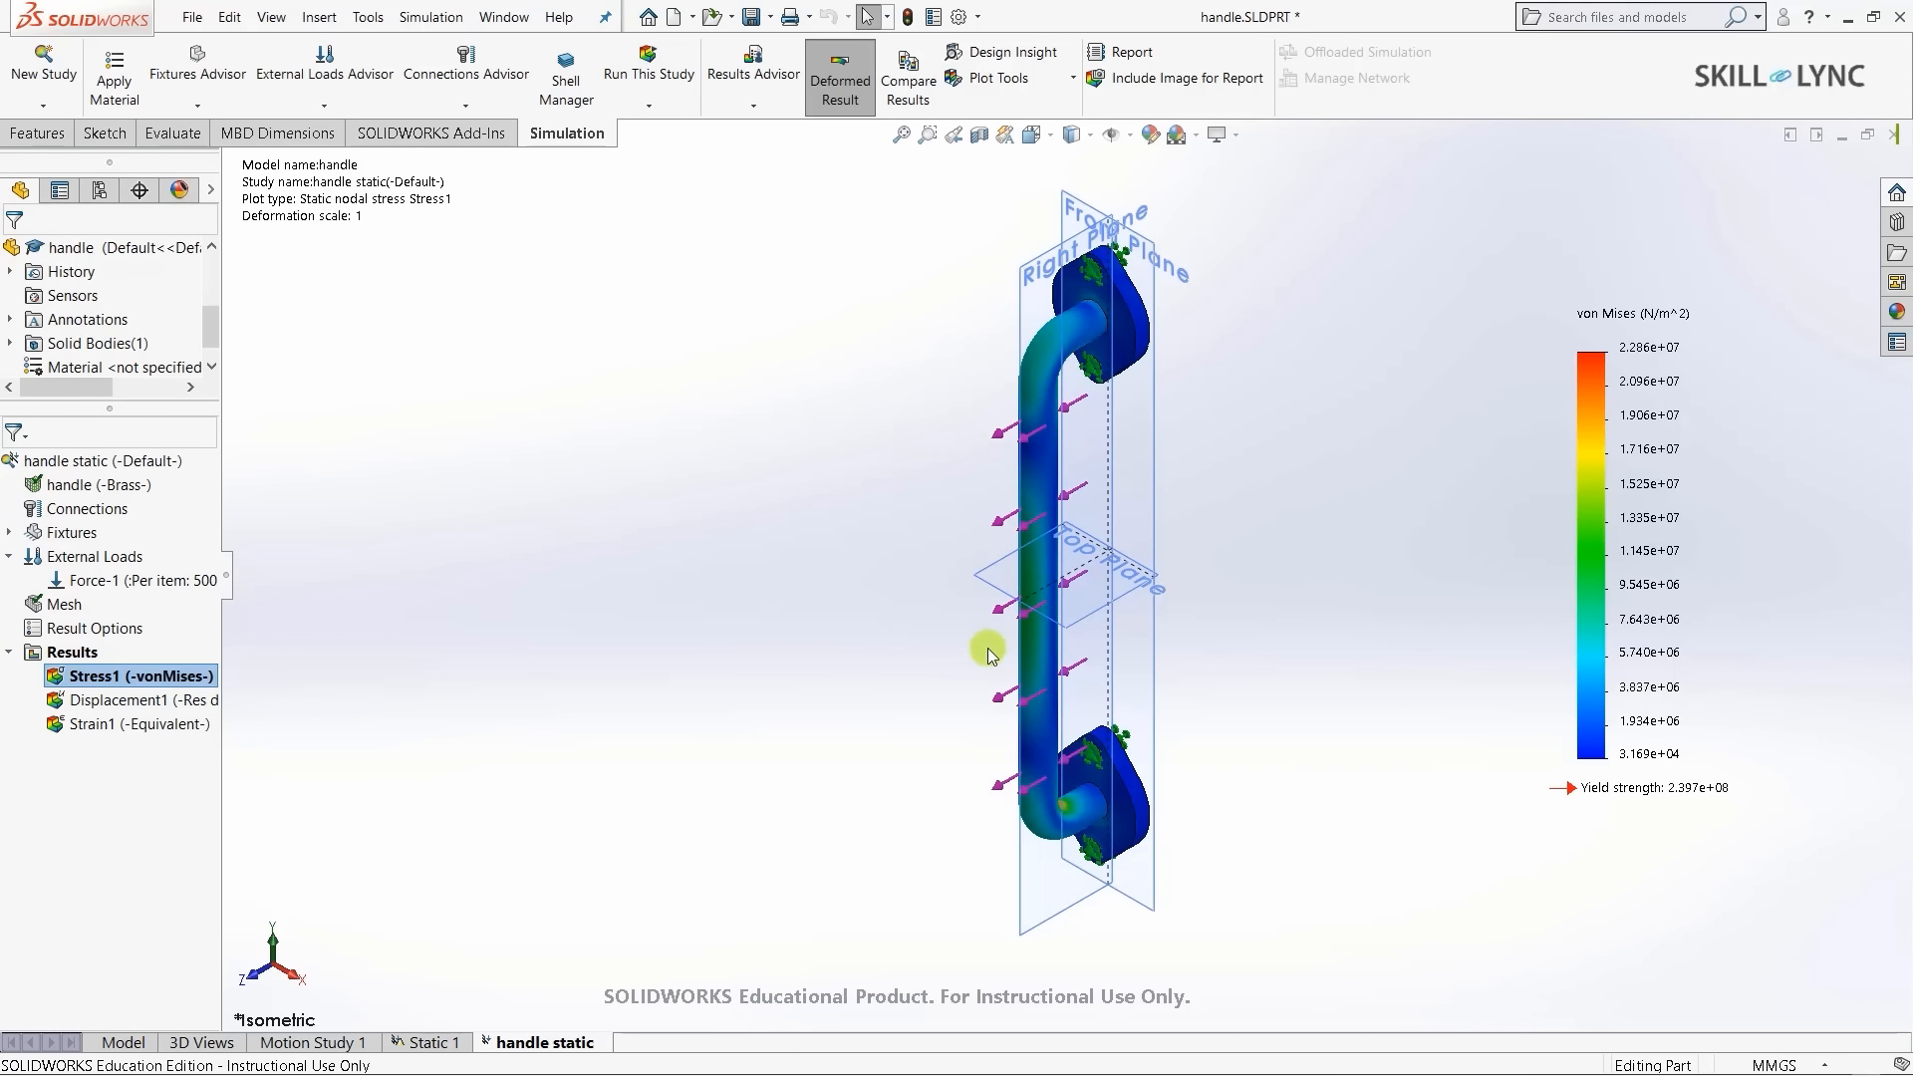
- Orbit the handle to inspect the stress plot, then fit it and return to Isometric view
{"action": "mouse_move", "coordinate": [986, 648]}
{"action": "middle_mouse_down"}
{"action": "mouse_move", "coordinate": [1037, 555]}
{"action": "mouse_move", "coordinate": [1109, 547]}
{"action": "mouse_move", "coordinate": [1316, 598]}
{"action": "mouse_move", "coordinate": [1292, 691]}
{"action": "mouse_move", "coordinate": [1258, 628]}
{"action": "mouse_move", "coordinate": [888, 619]}
{"action": "mouse_move", "coordinate": [1215, 615]}
{"action": "mouse_move", "coordinate": [1295, 638]}
{"action": "middle_mouse_up"}
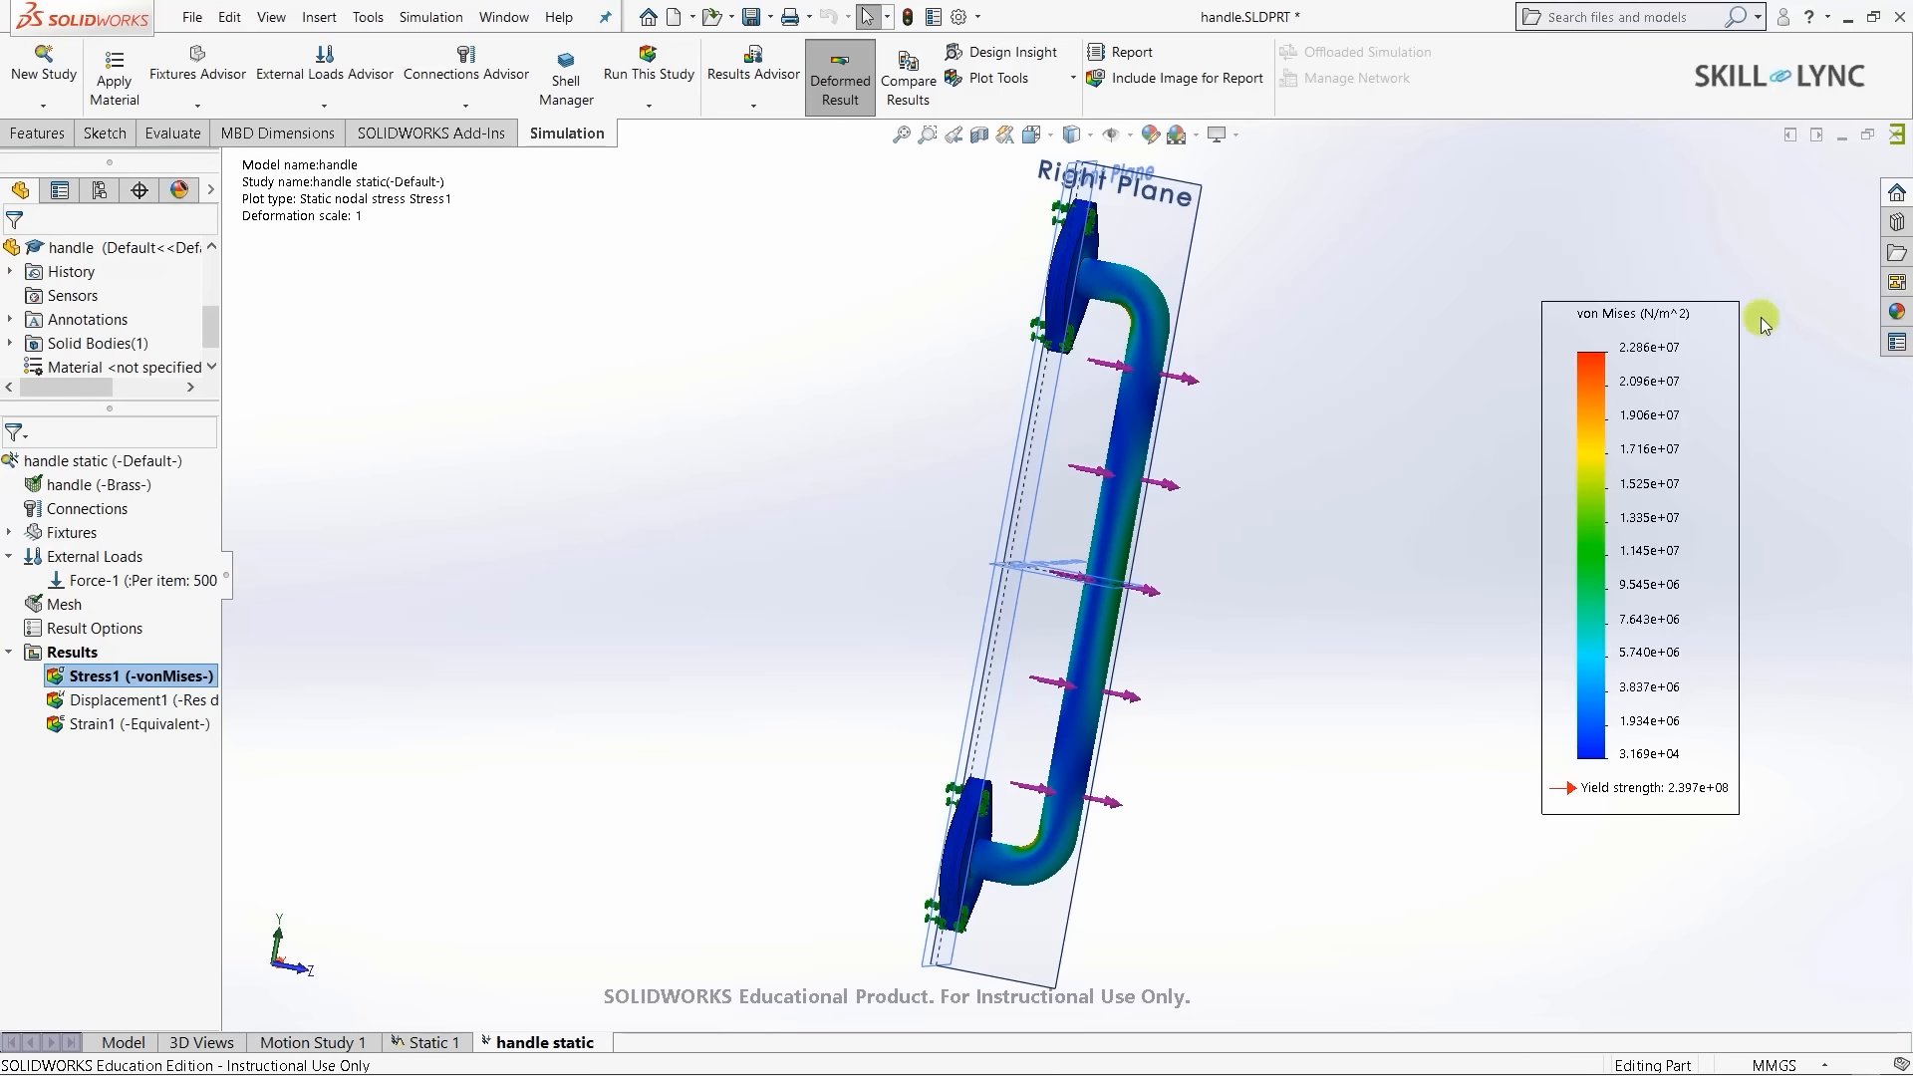
{"action": "middle_click_drag", "start_coordinate": [1279, 282], "coordinate": [1495, 361]}
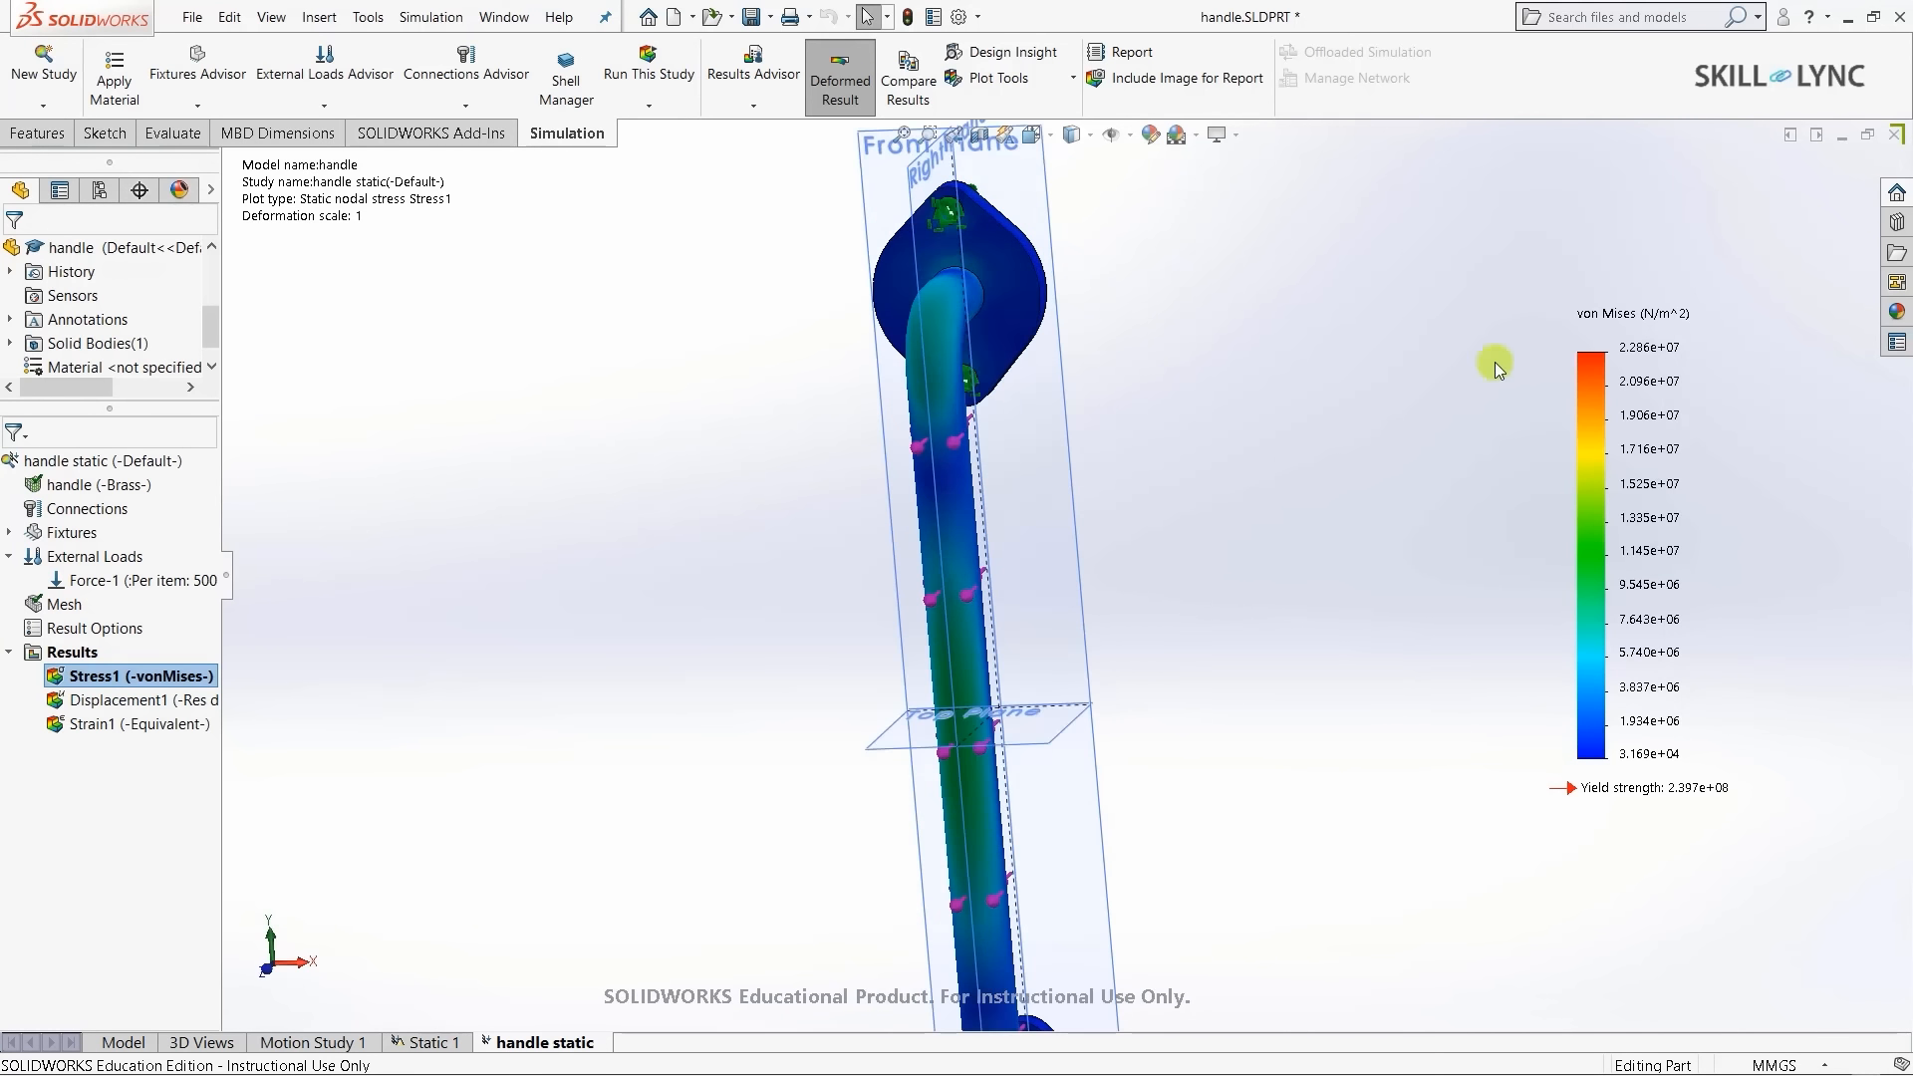
{"action": "key", "text": "f"}
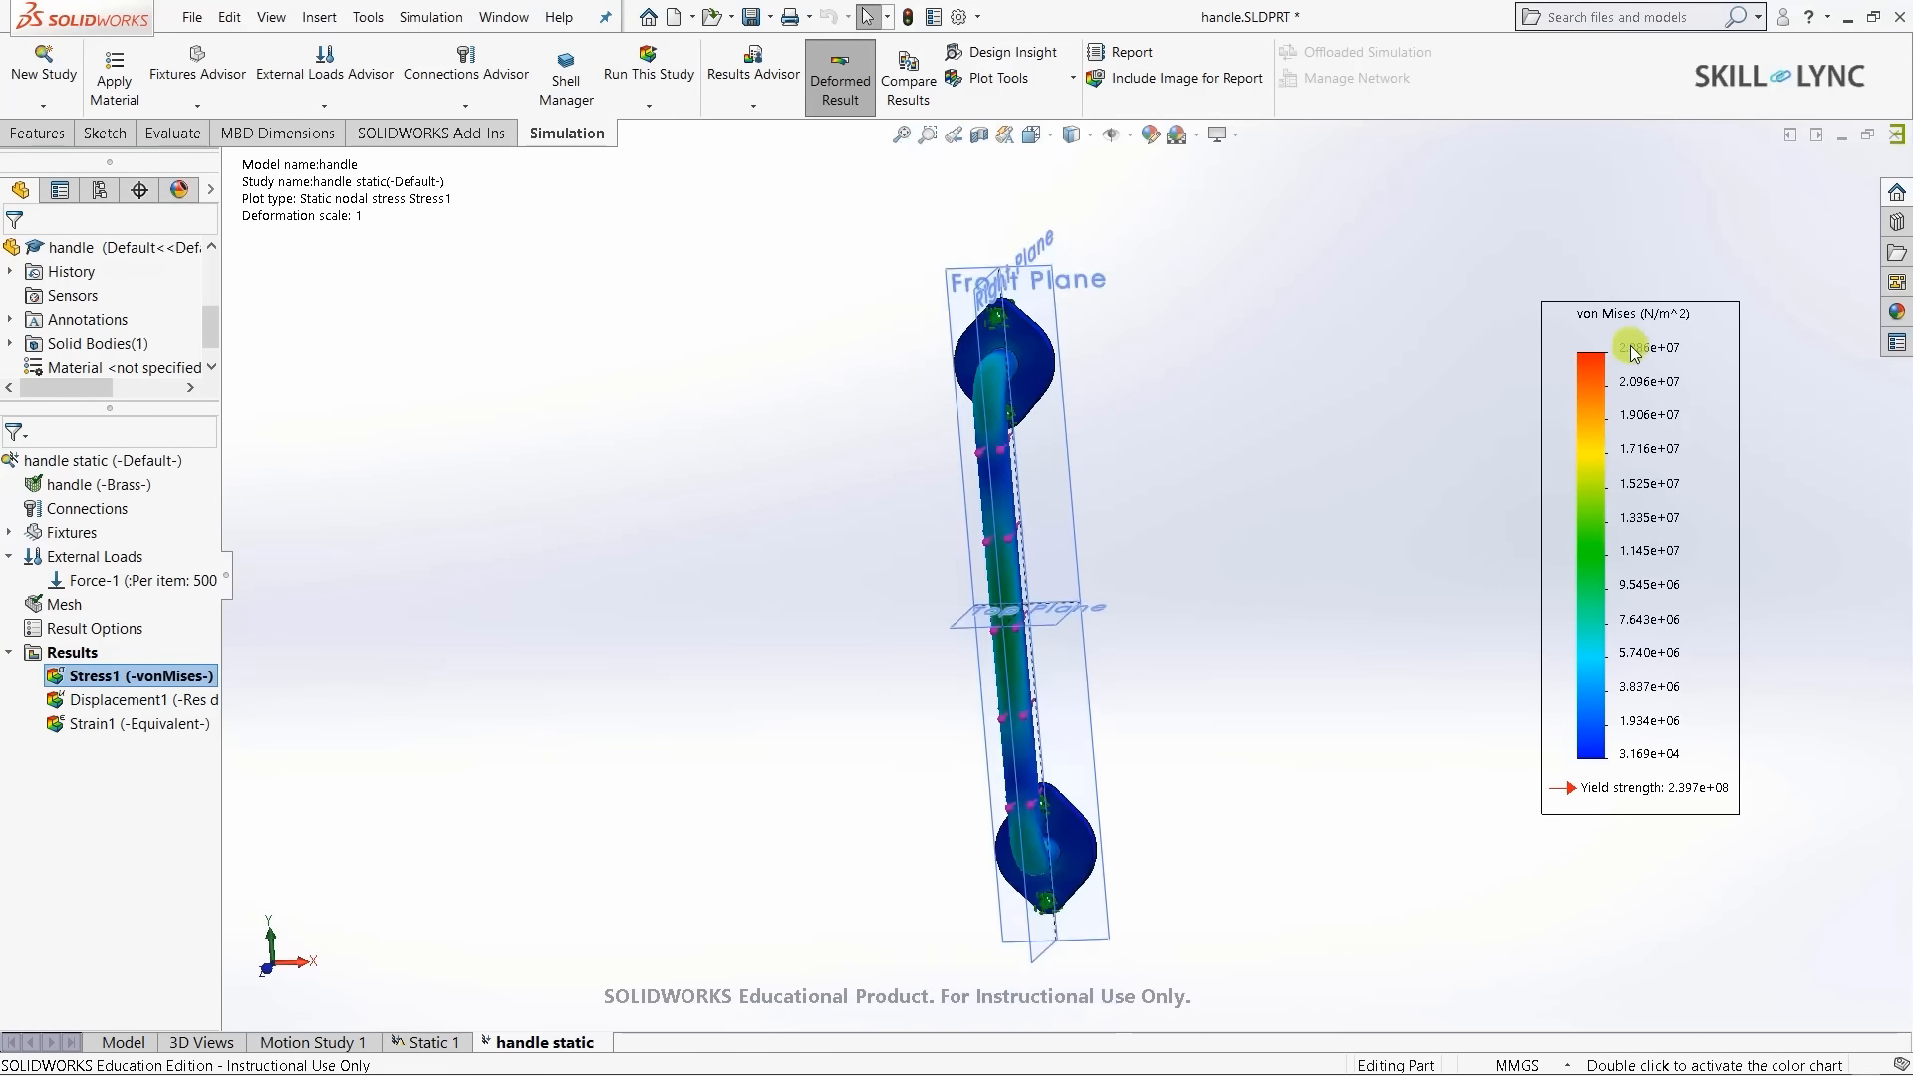
{"action": "left_click", "coordinate": [1387, 411]}
{"action": "key", "text": "ctrl+7"}
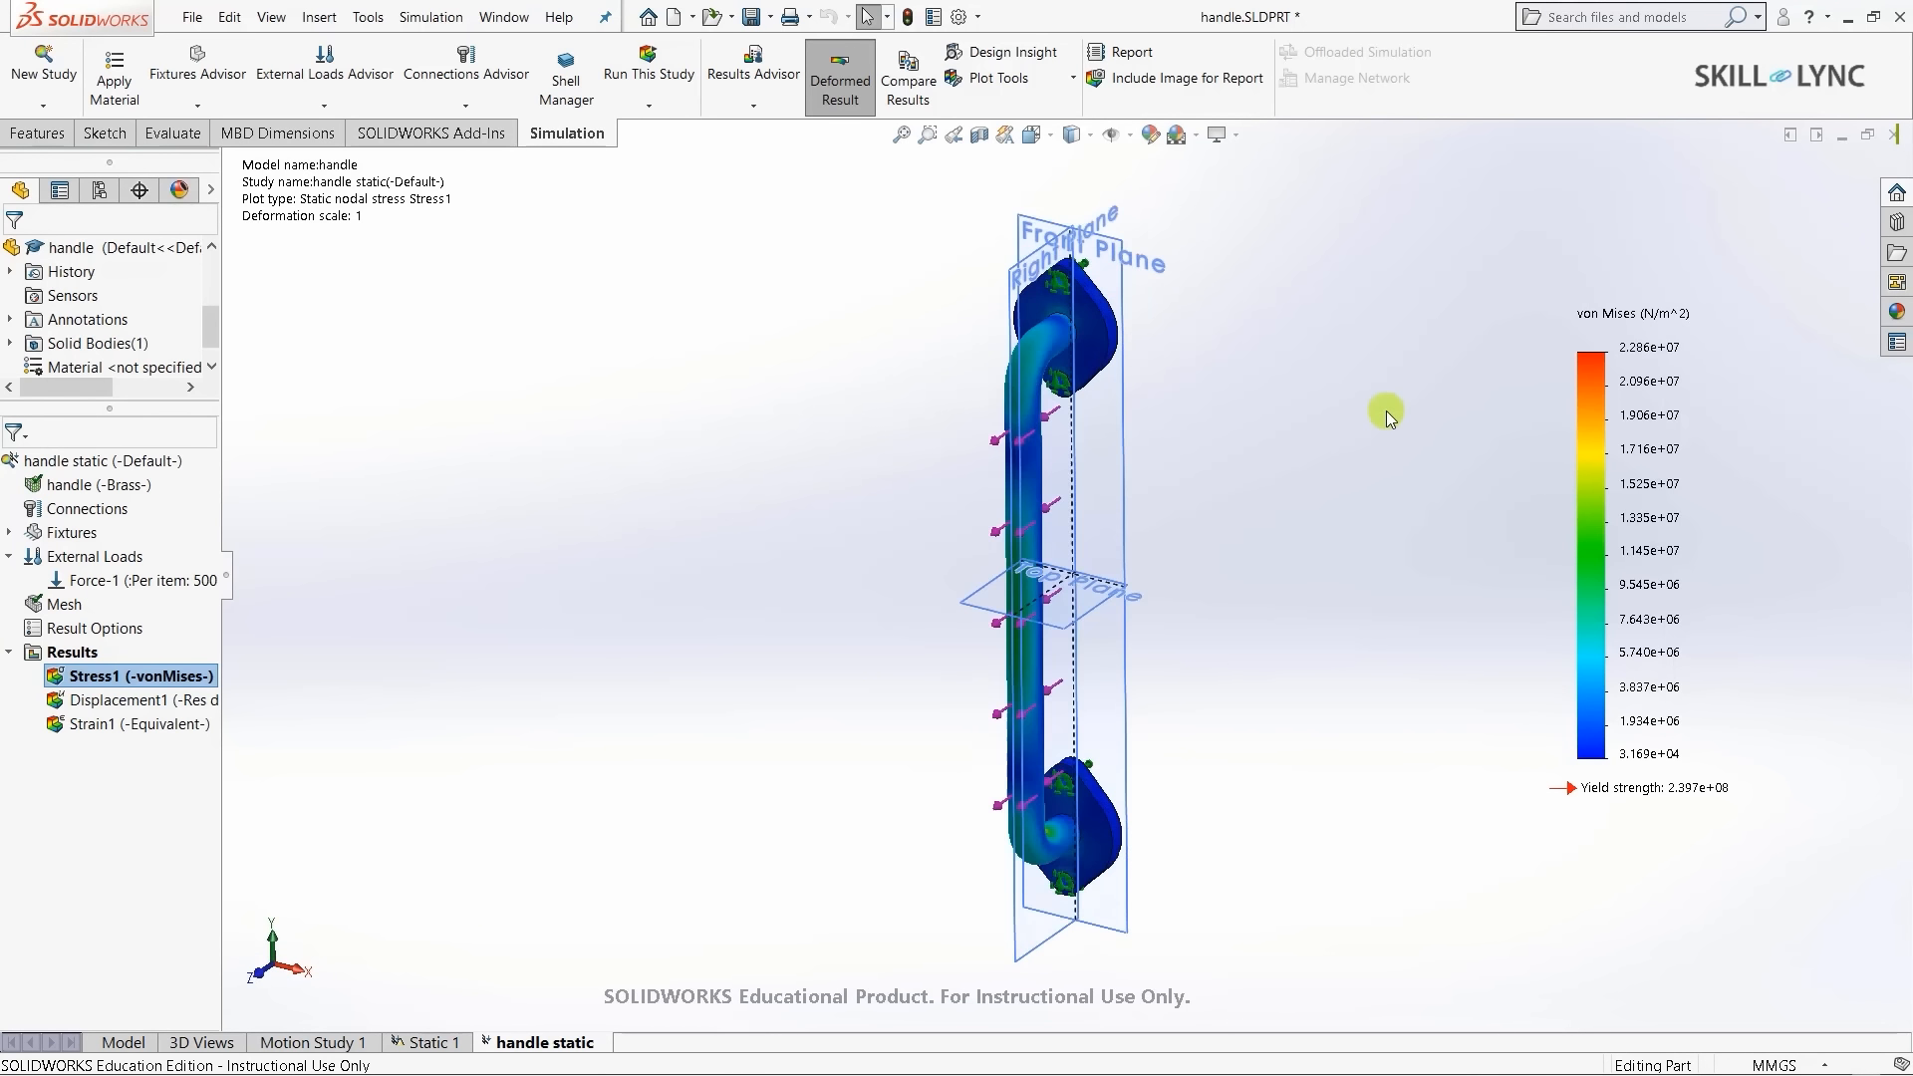
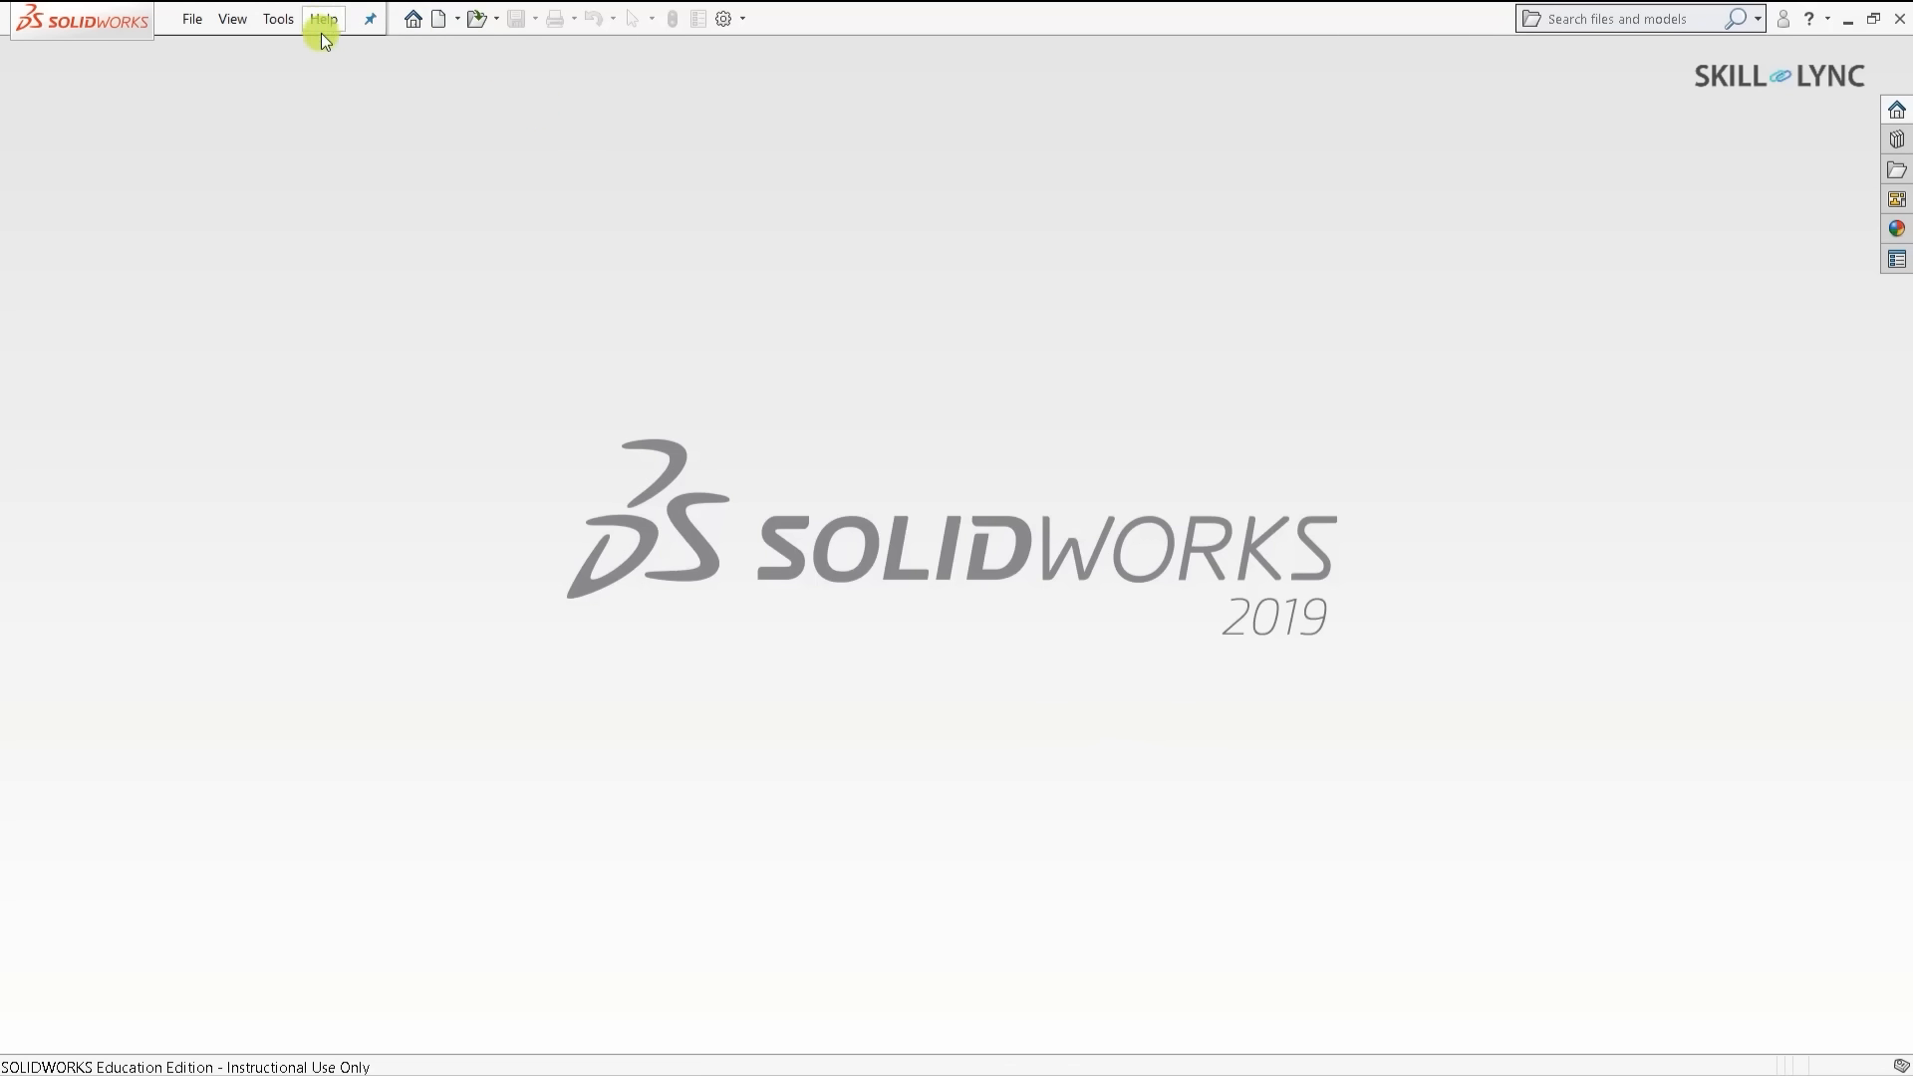
- Create a new blank part document from the Part template
{"action": "left_click", "coordinate": [439, 20]}
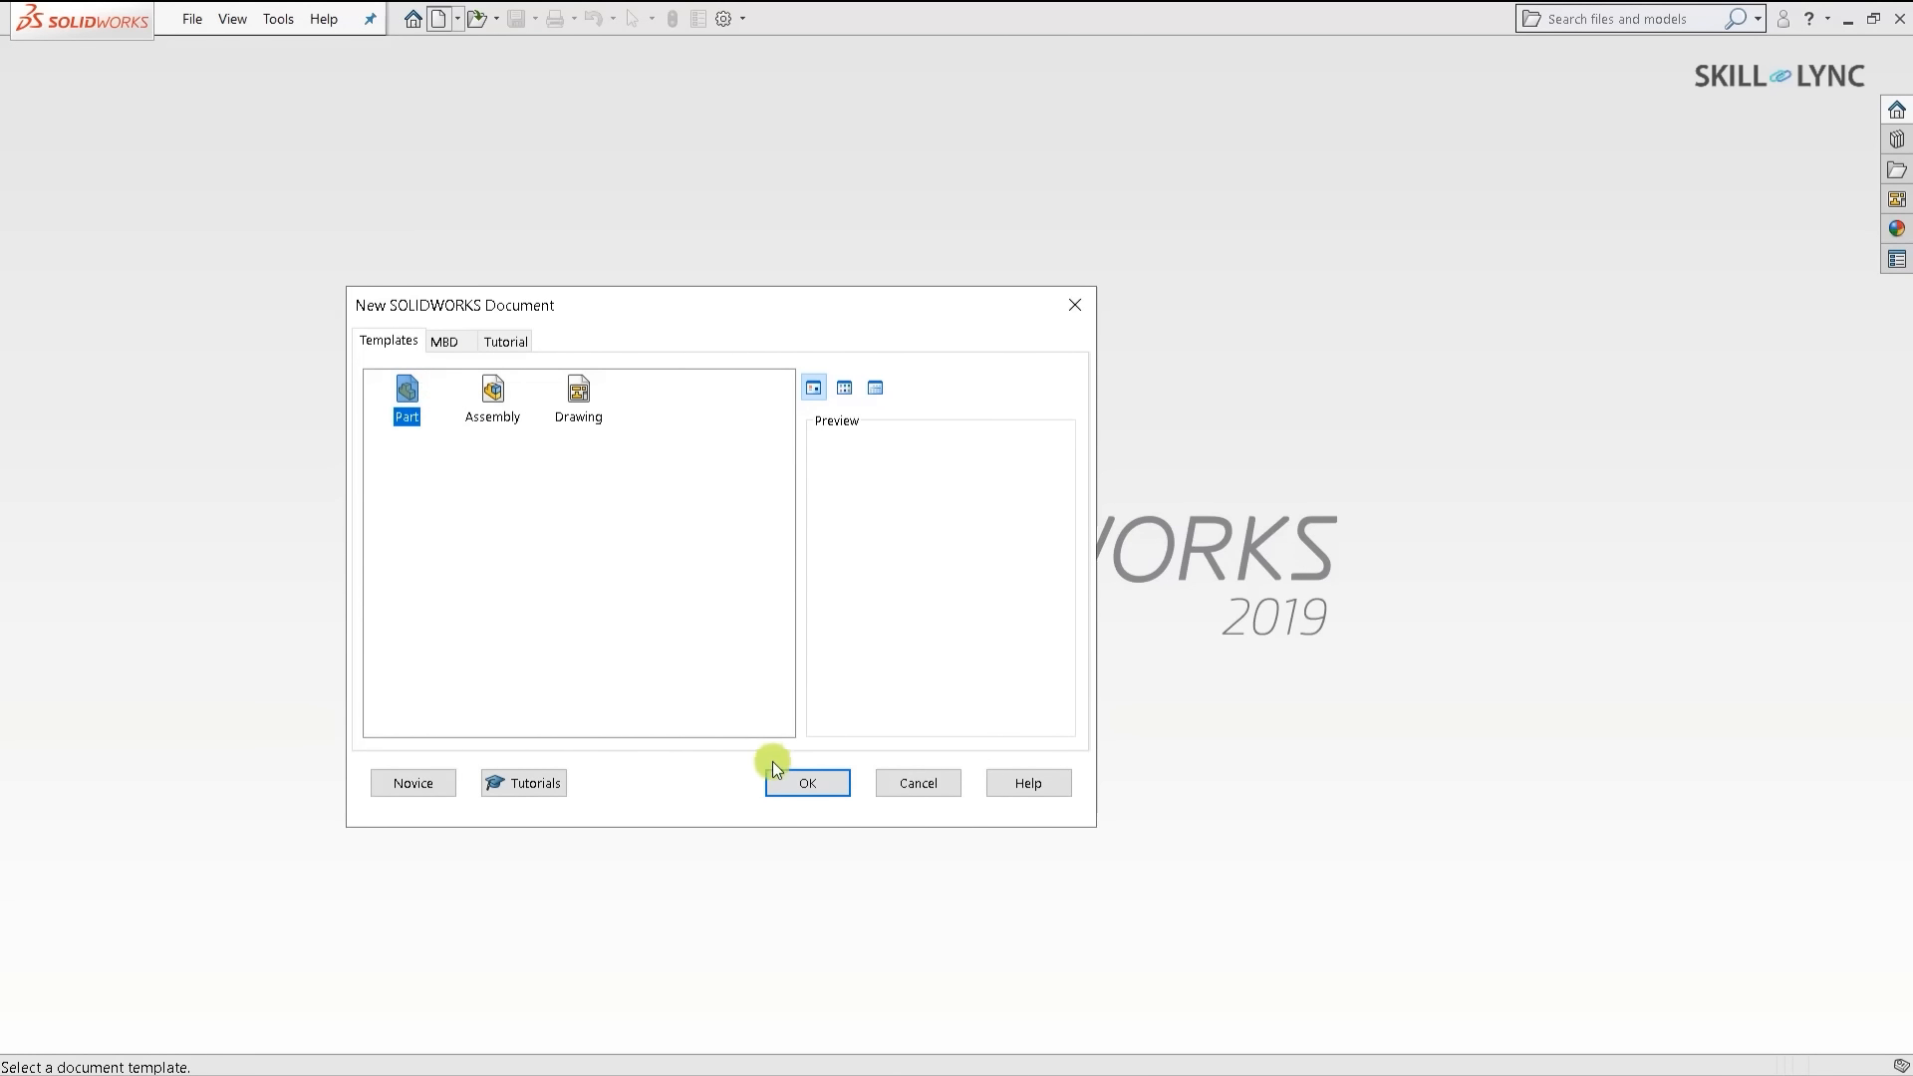
{"action": "left_click", "coordinate": [794, 781]}
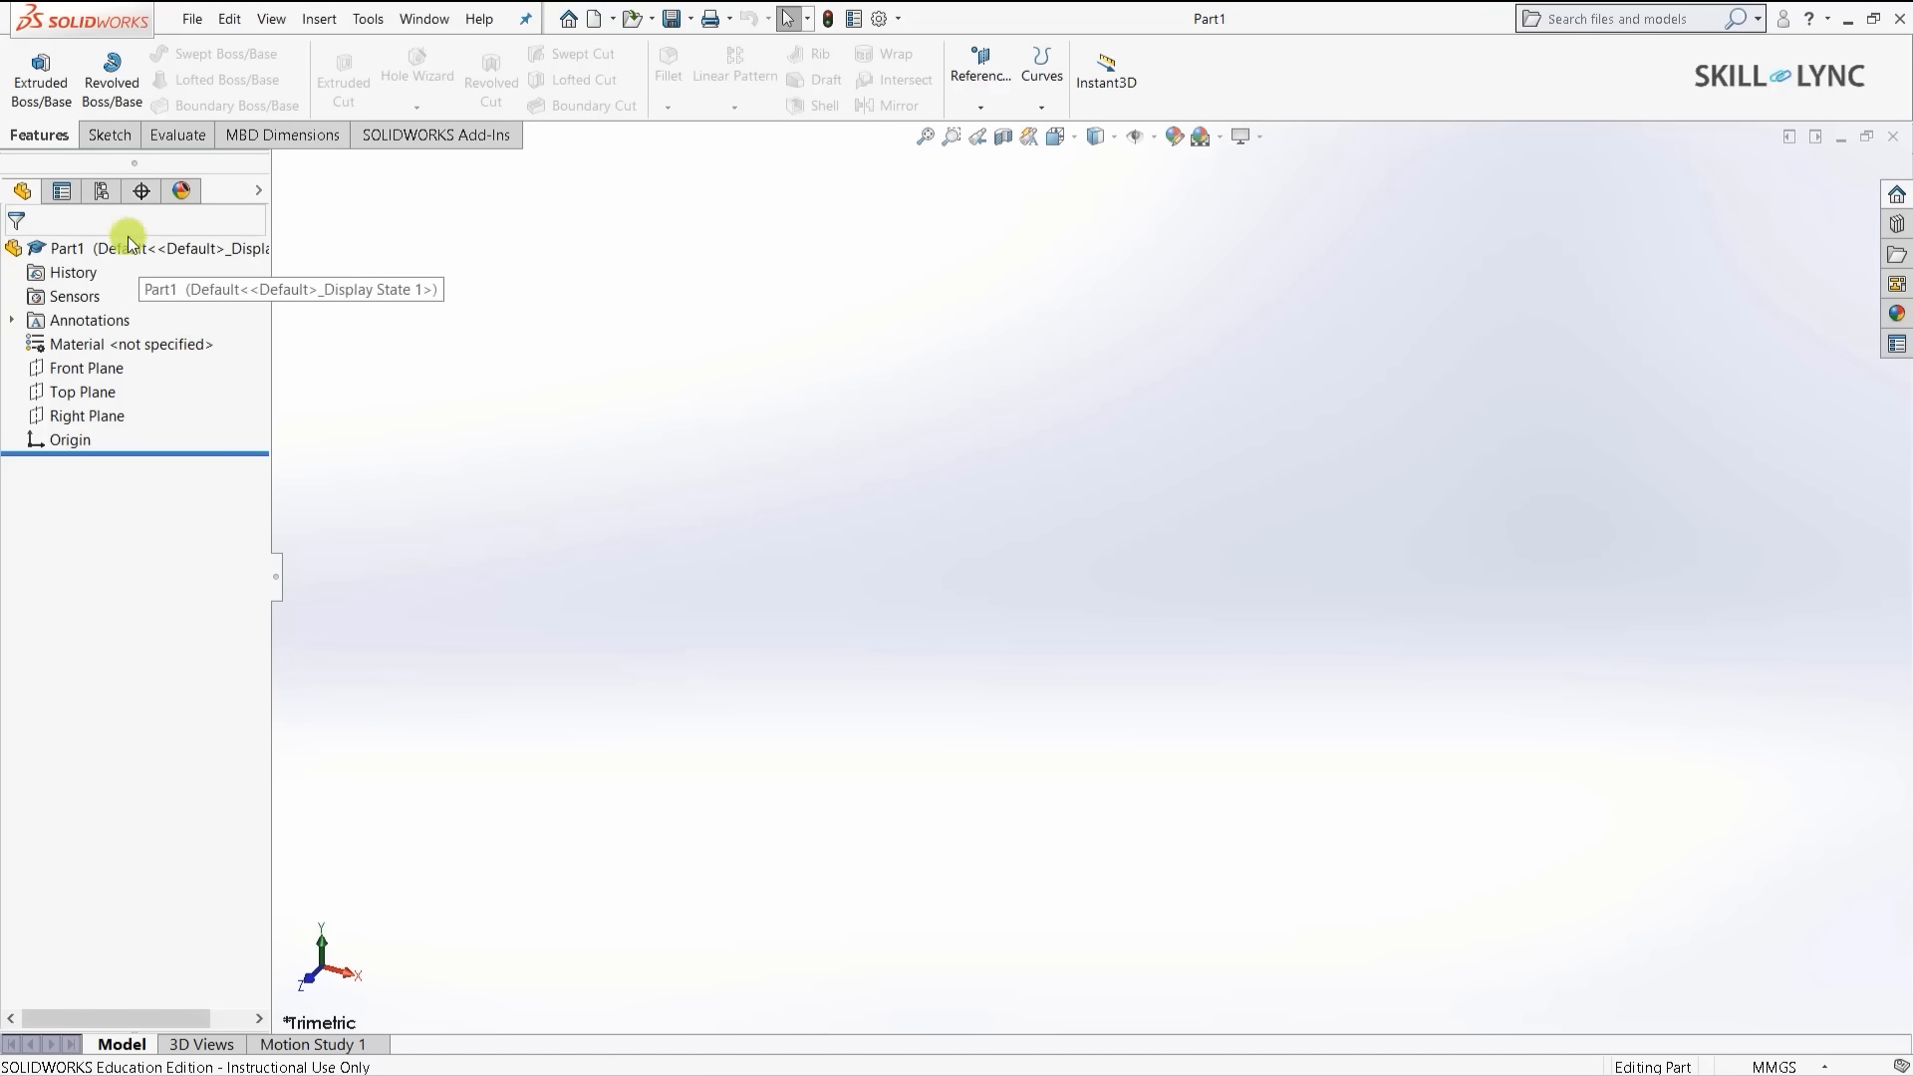
- Start a sketch on Top Plane and draw a center rectangle from the origin
{"action": "left_click", "coordinate": [108, 135]}
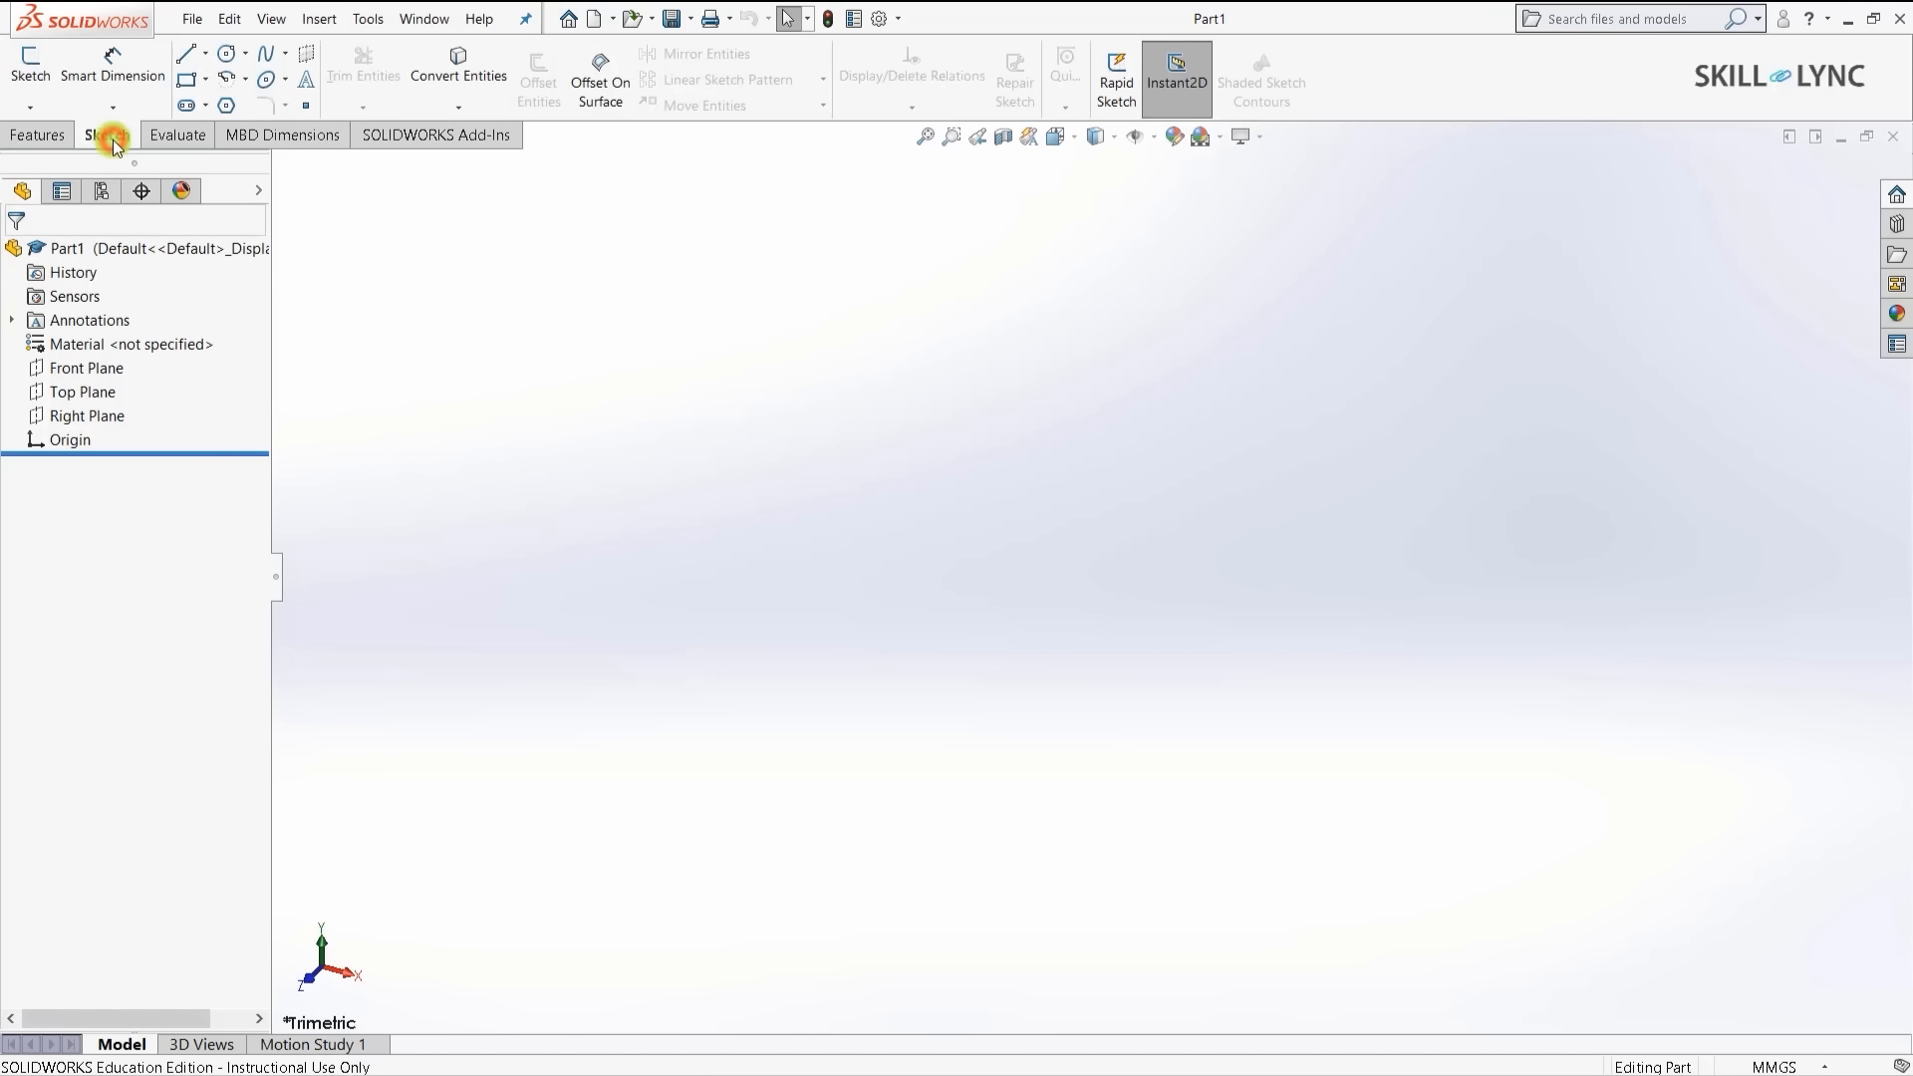
{"action": "left_click", "coordinate": [25, 72]}
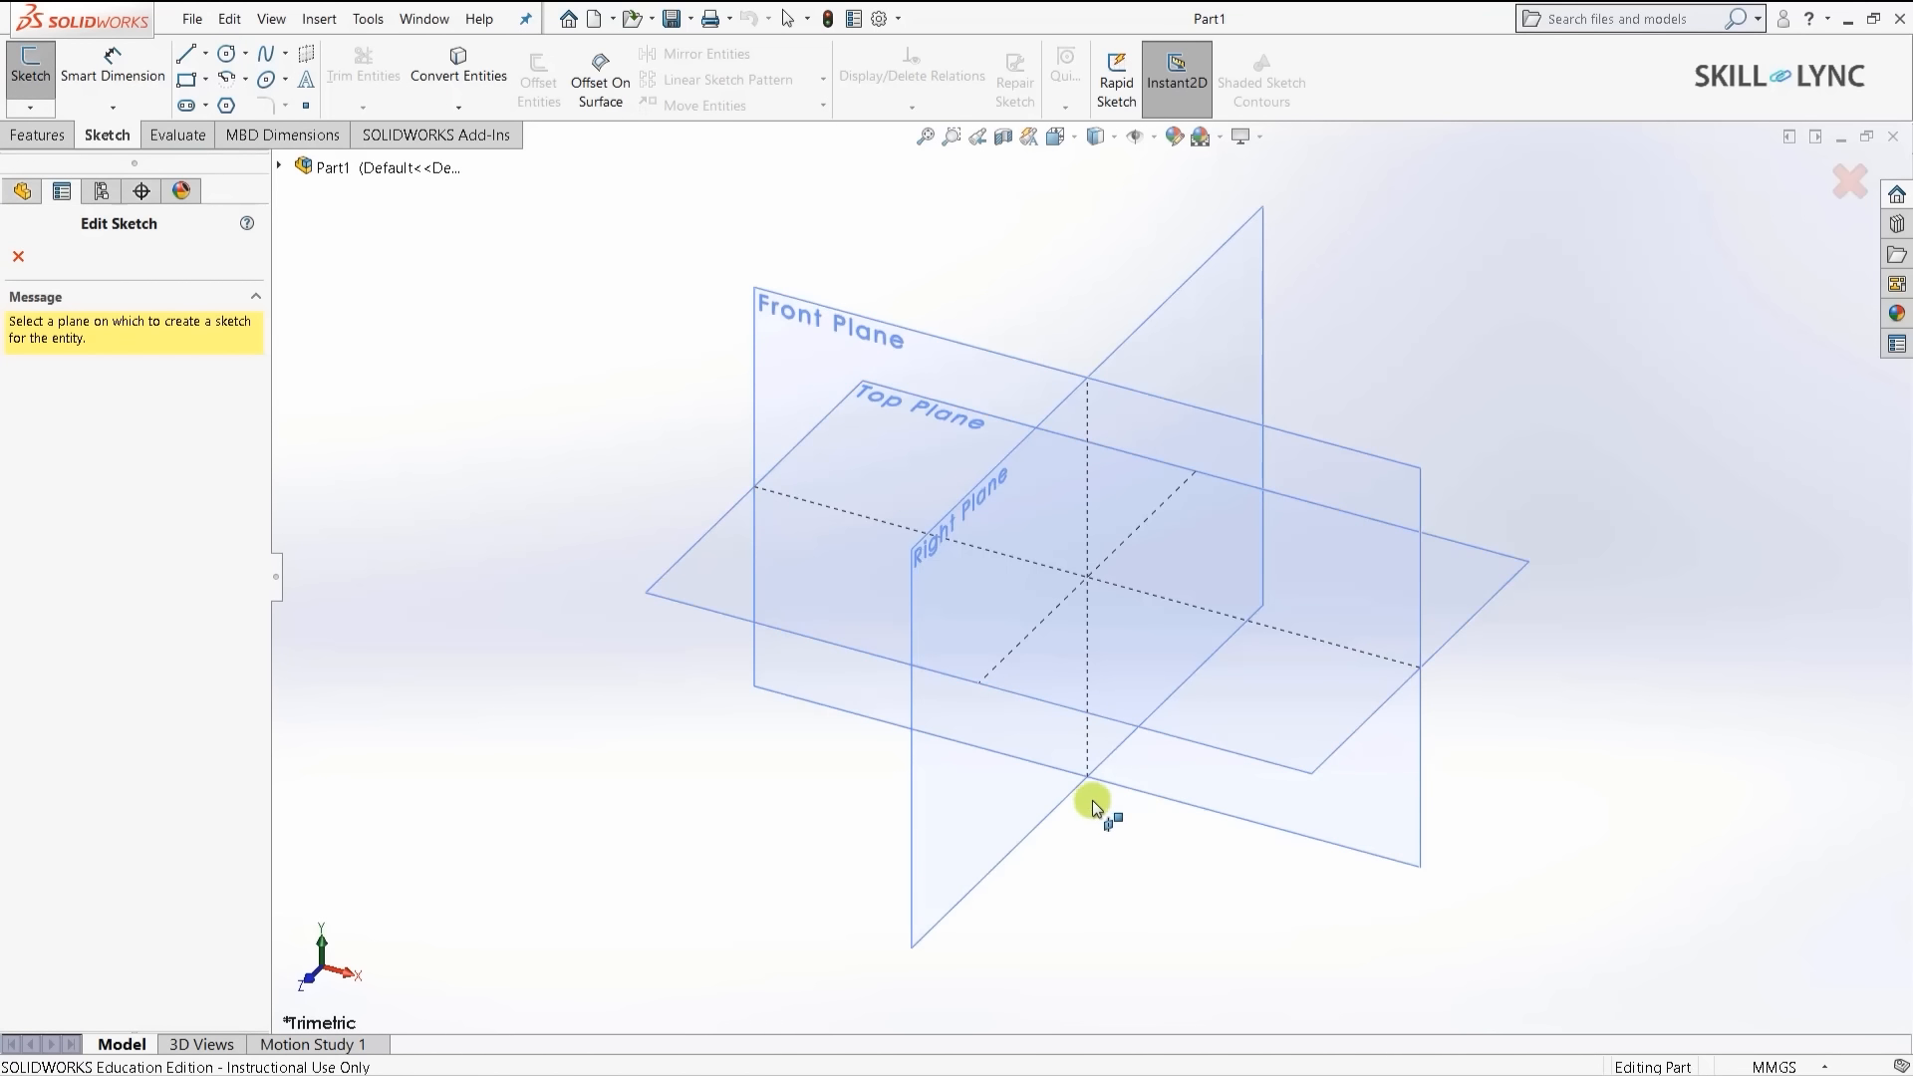
{"action": "left_click", "coordinate": [712, 586]}
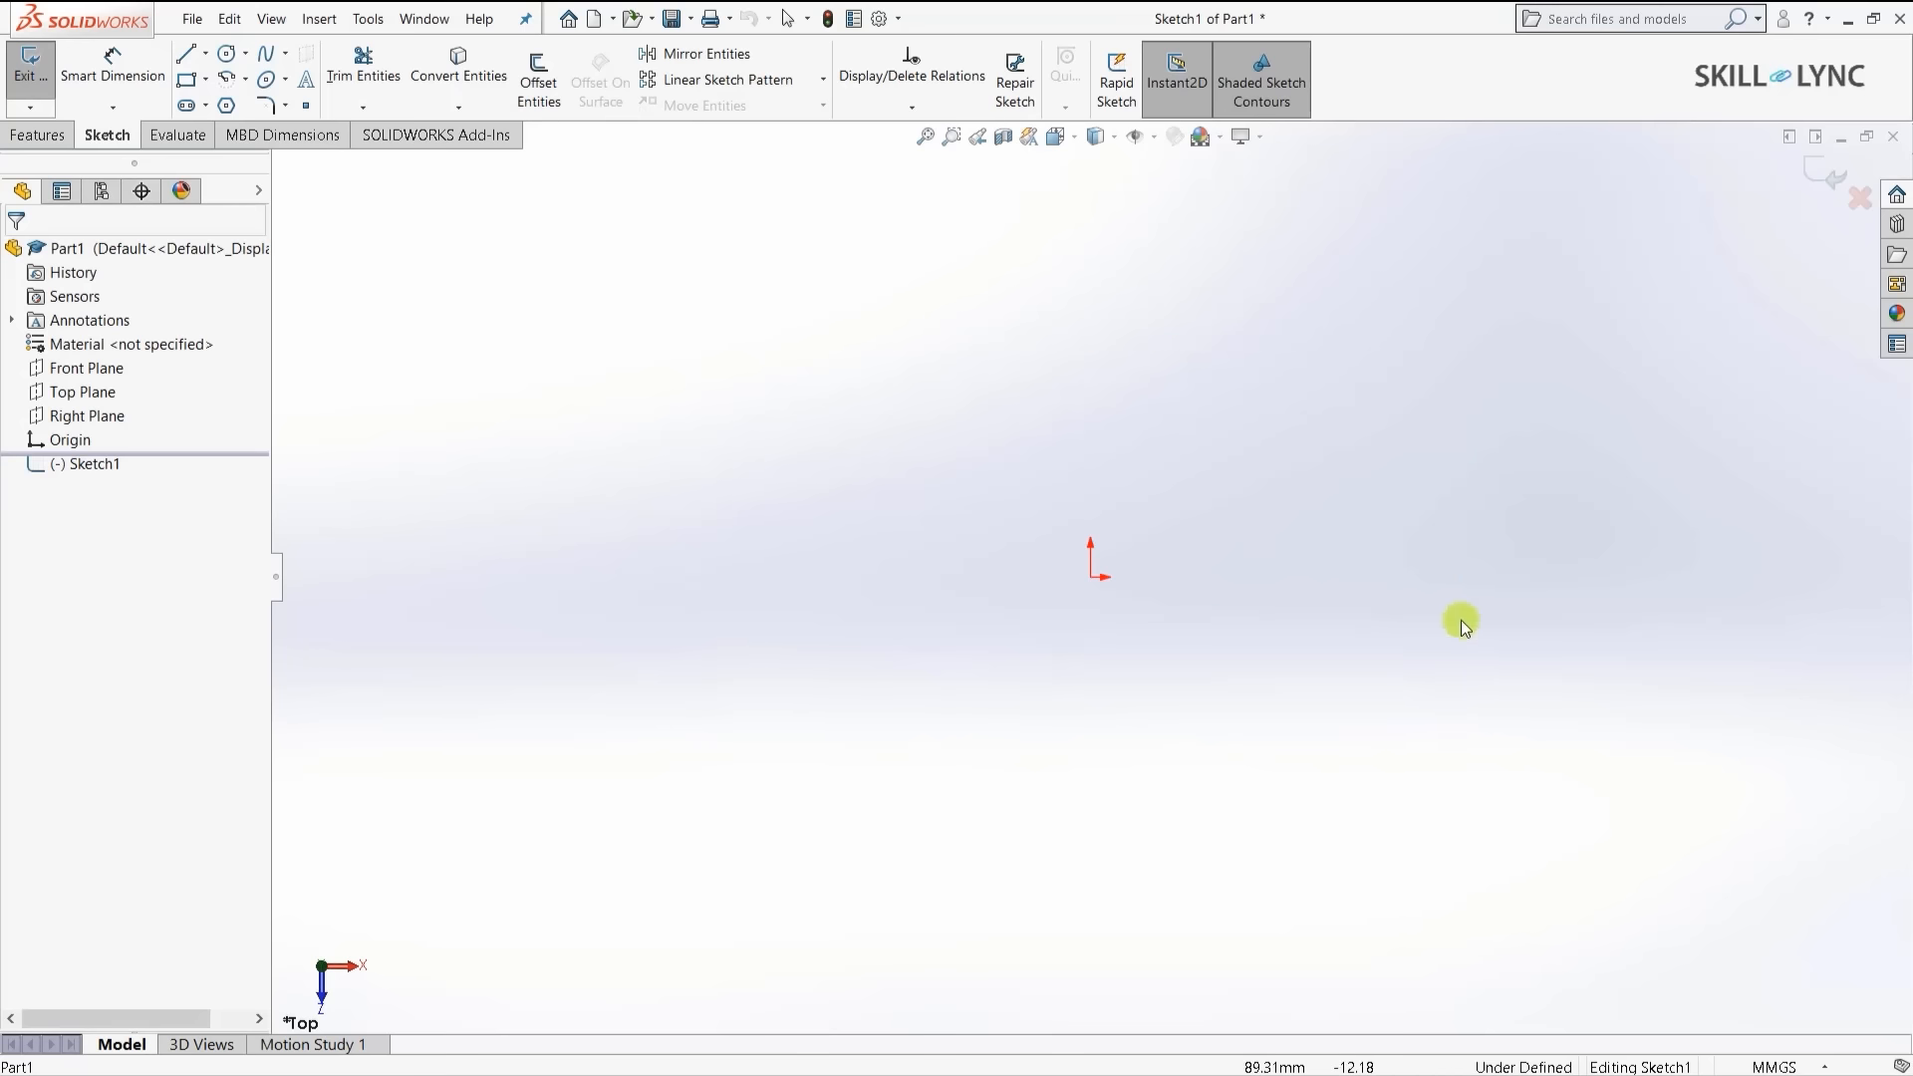
{"action": "left_click", "coordinate": [205, 78]}
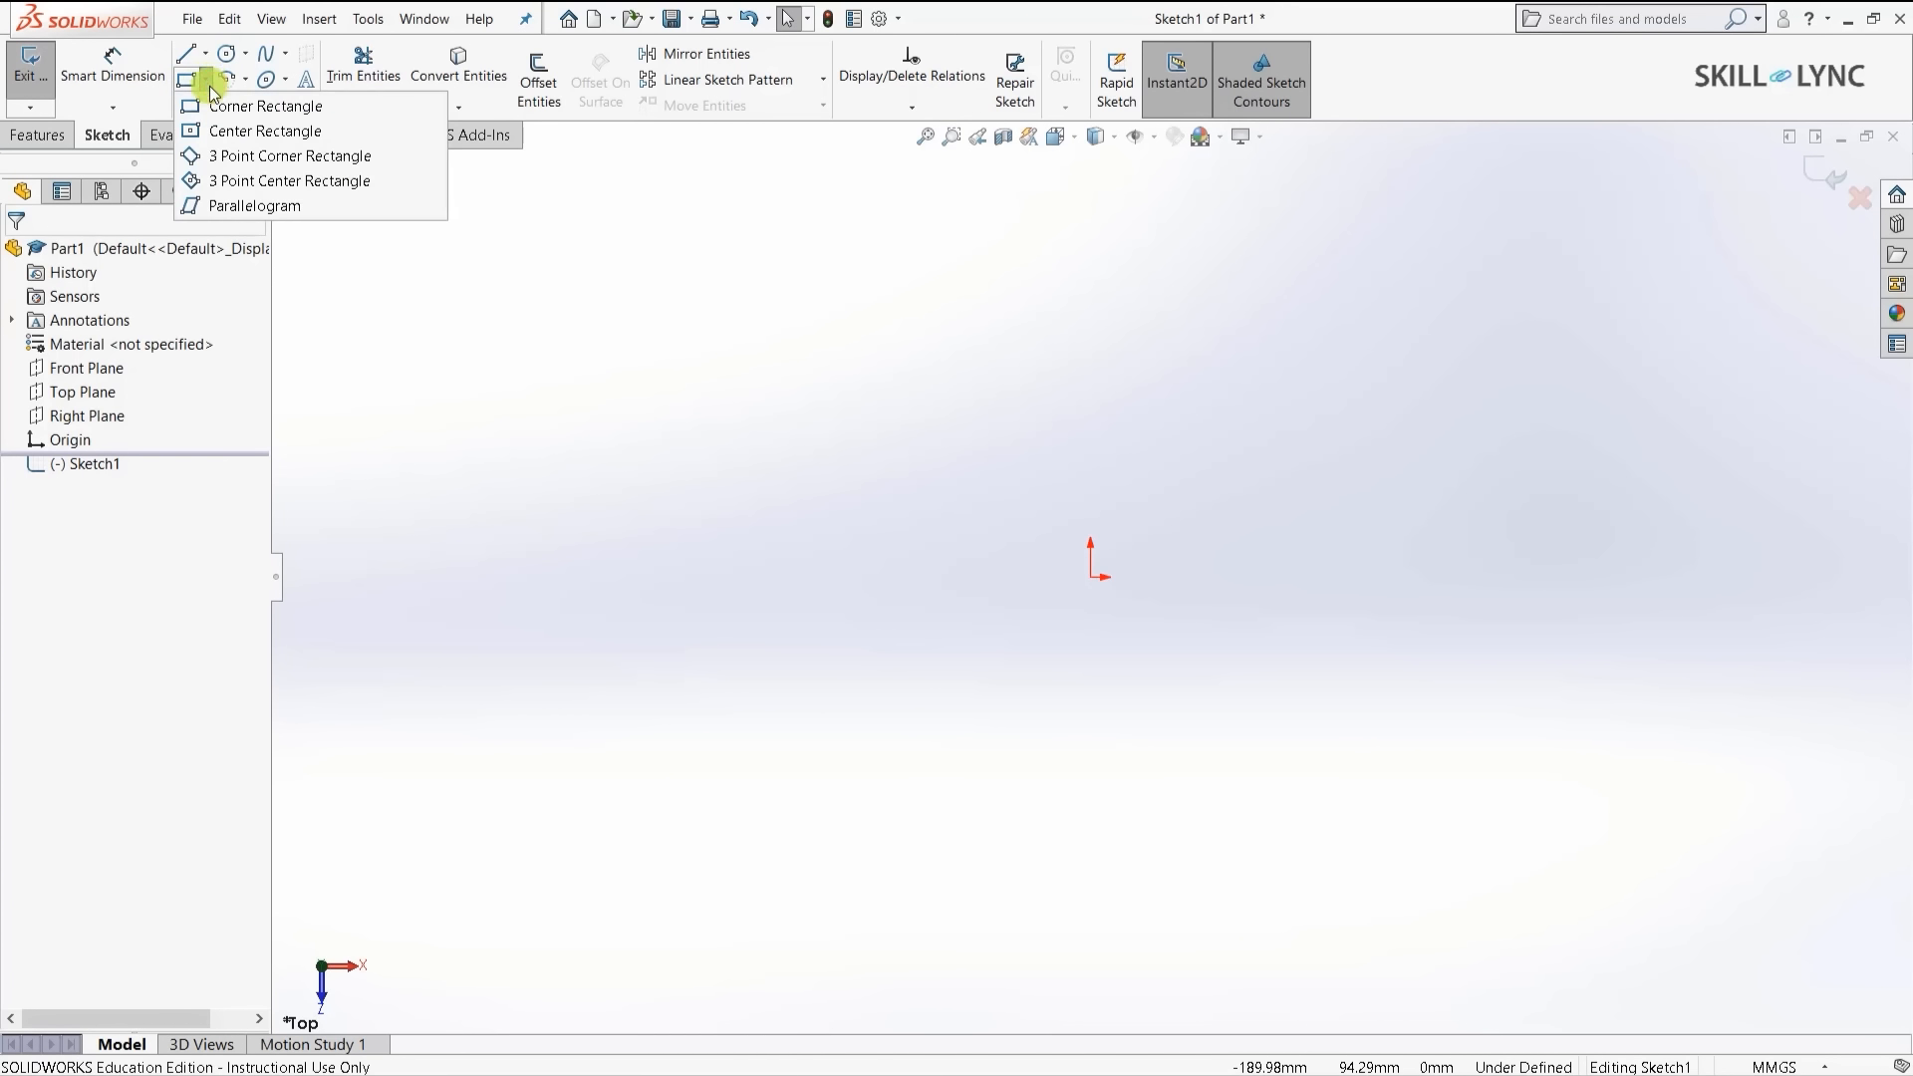
{"action": "left_click", "coordinate": [248, 134]}
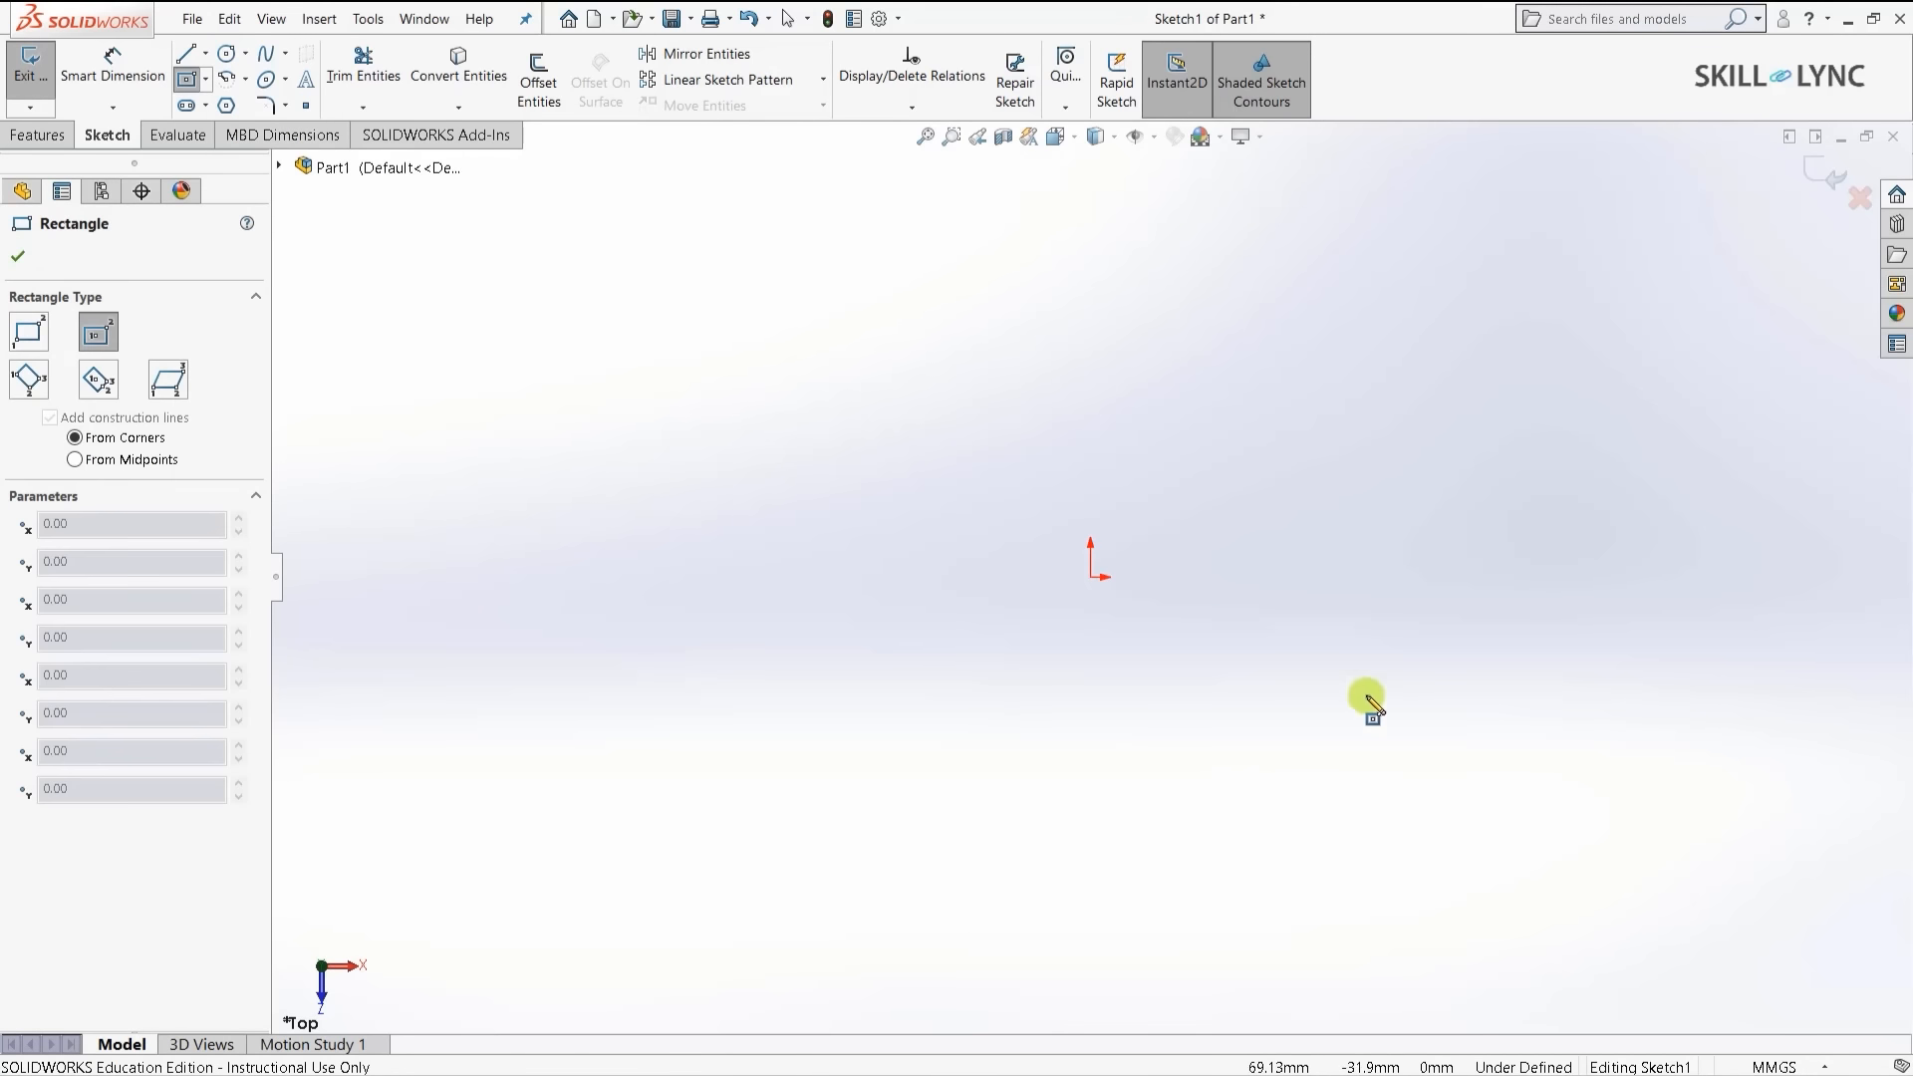
{"action": "left_click", "coordinate": [1091, 577]}
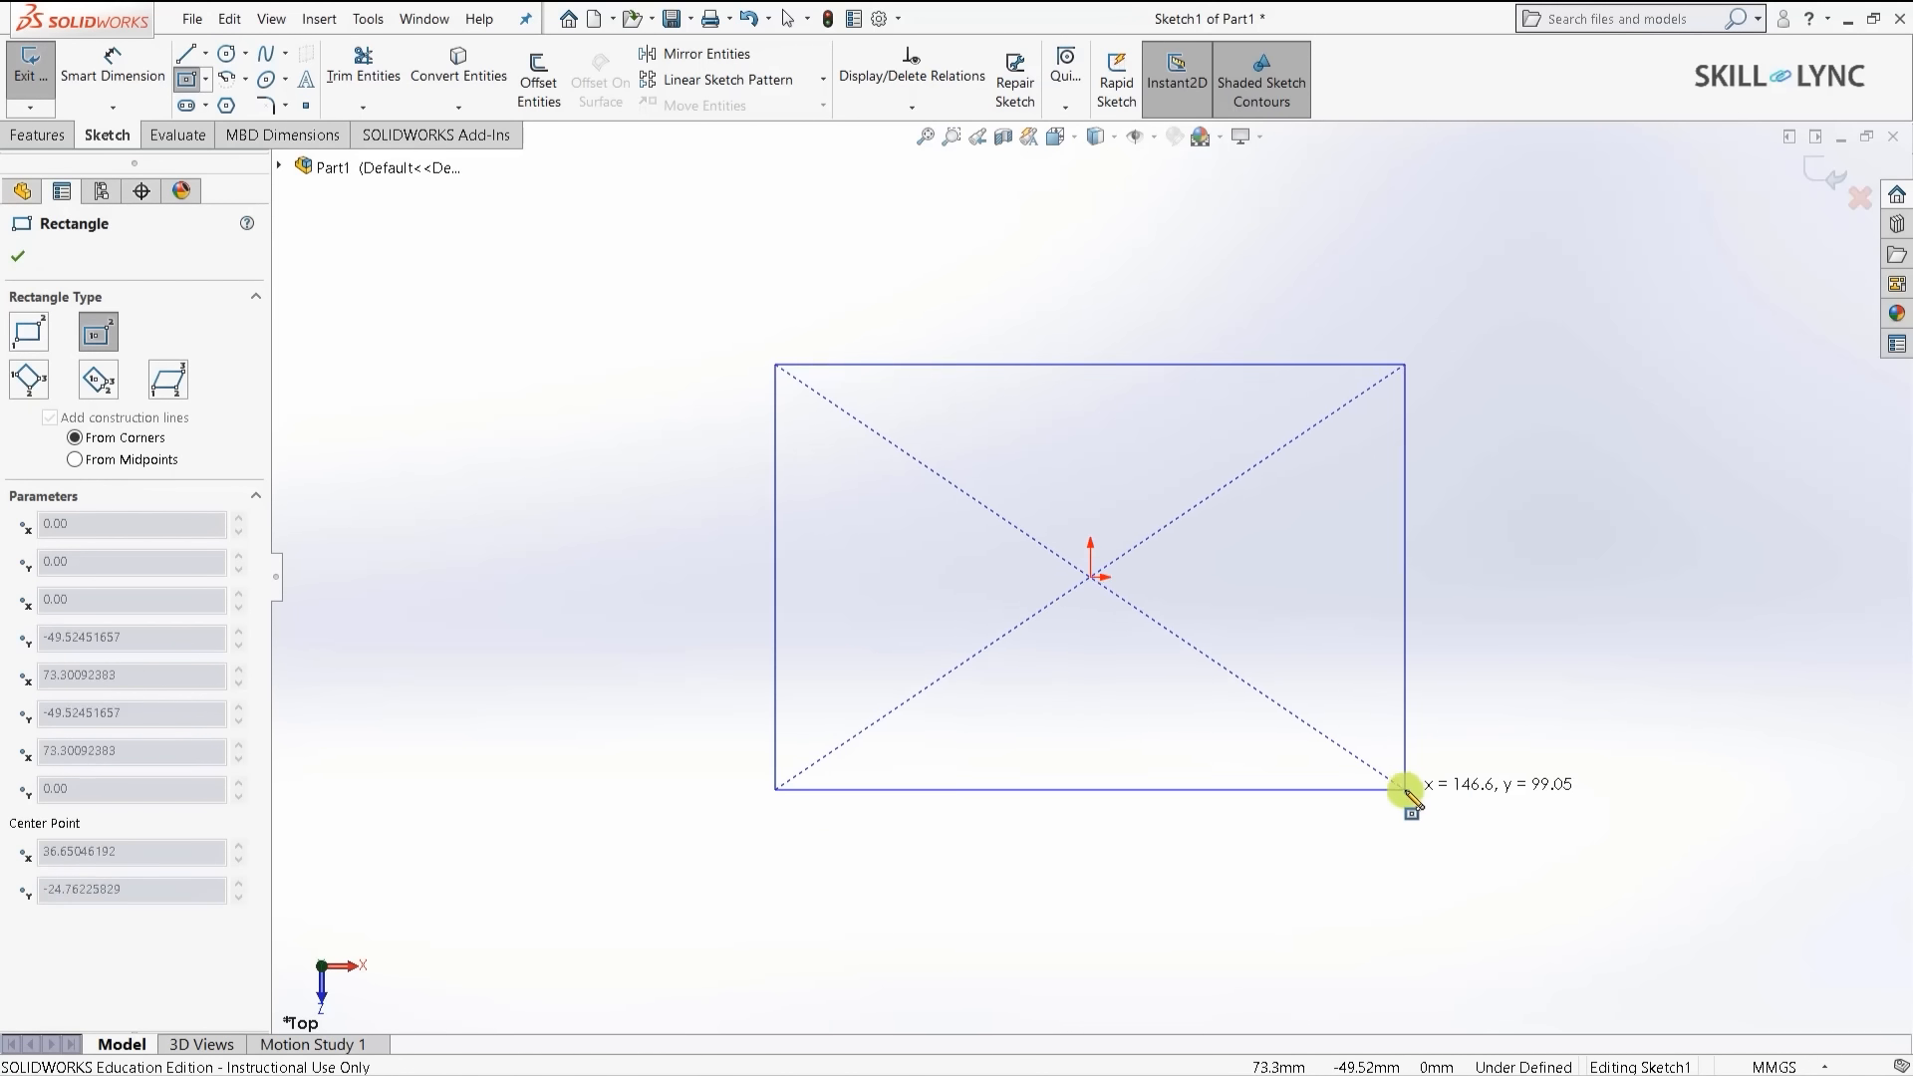
{"action": "left_click", "coordinate": [1455, 869]}
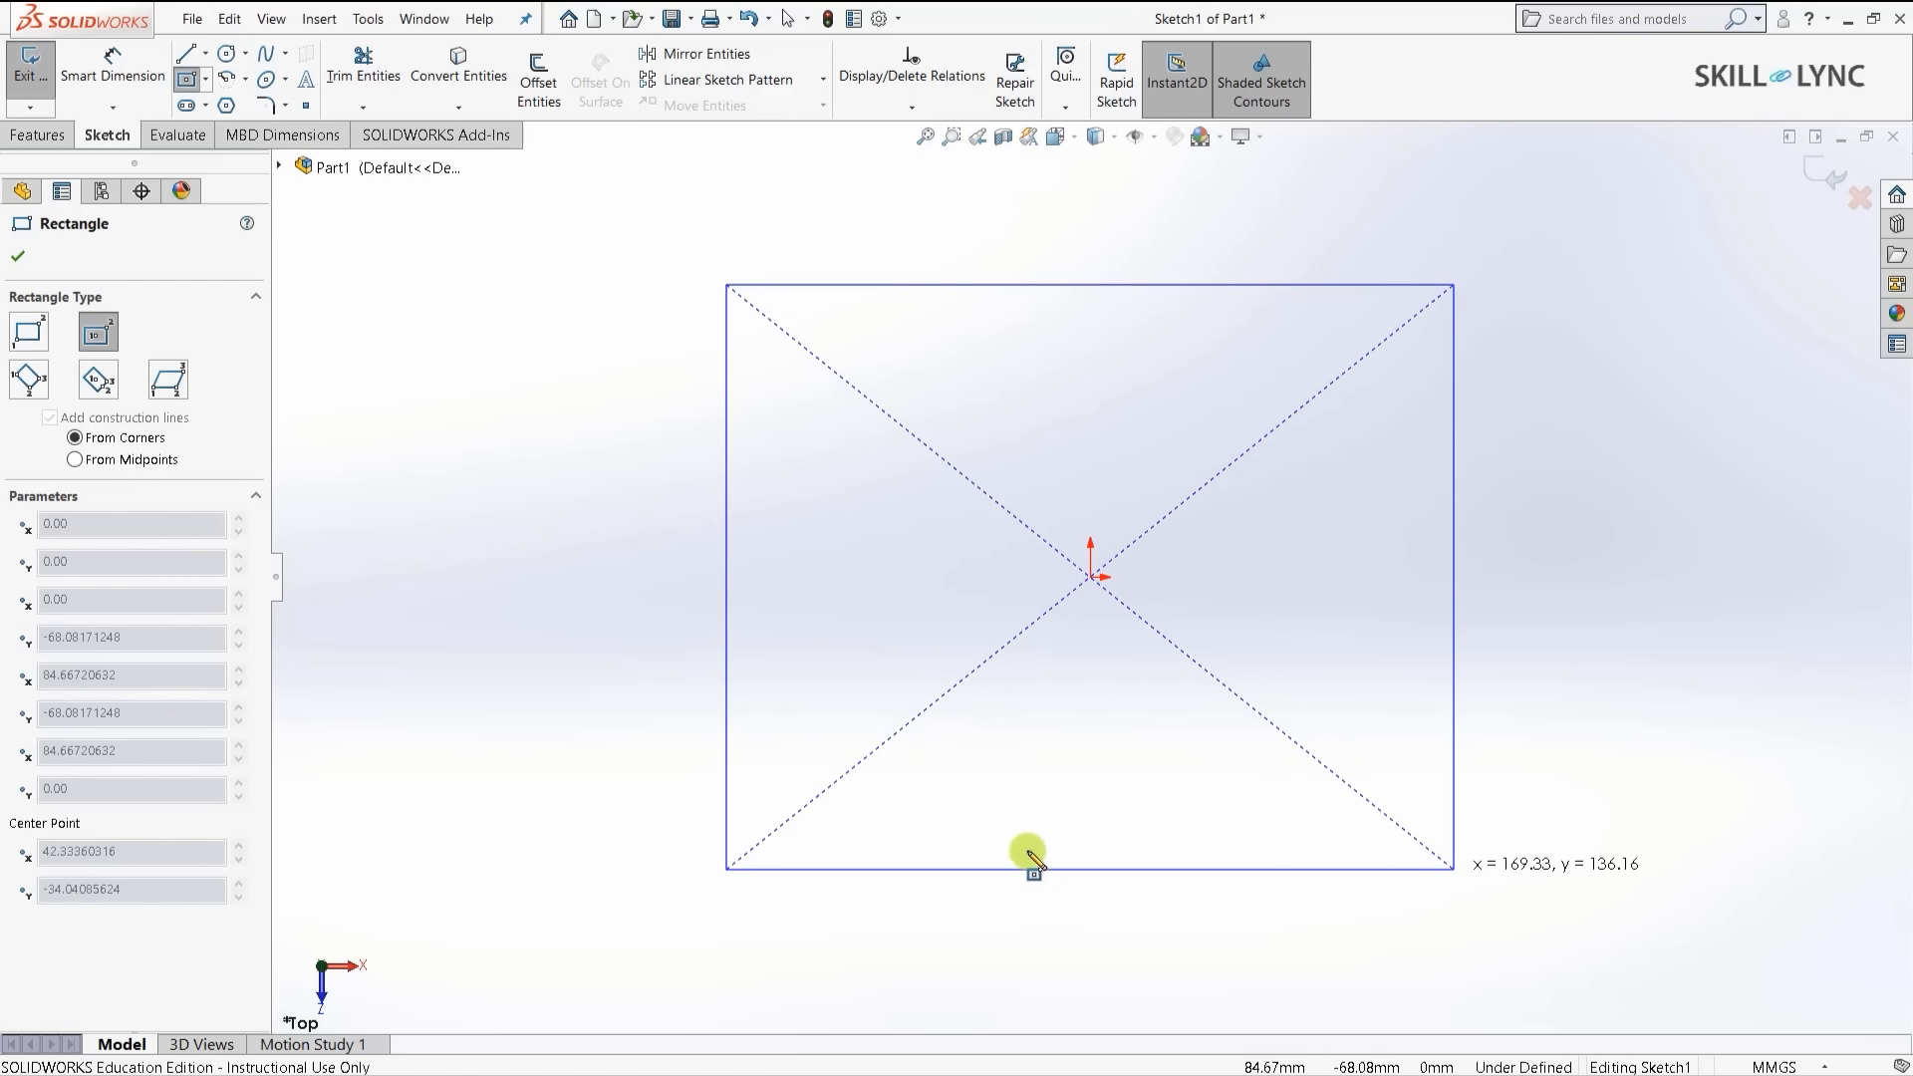
- Dimension the rectangle's height and width to 50 mm each
{"action": "left_click", "coordinate": [118, 68]}
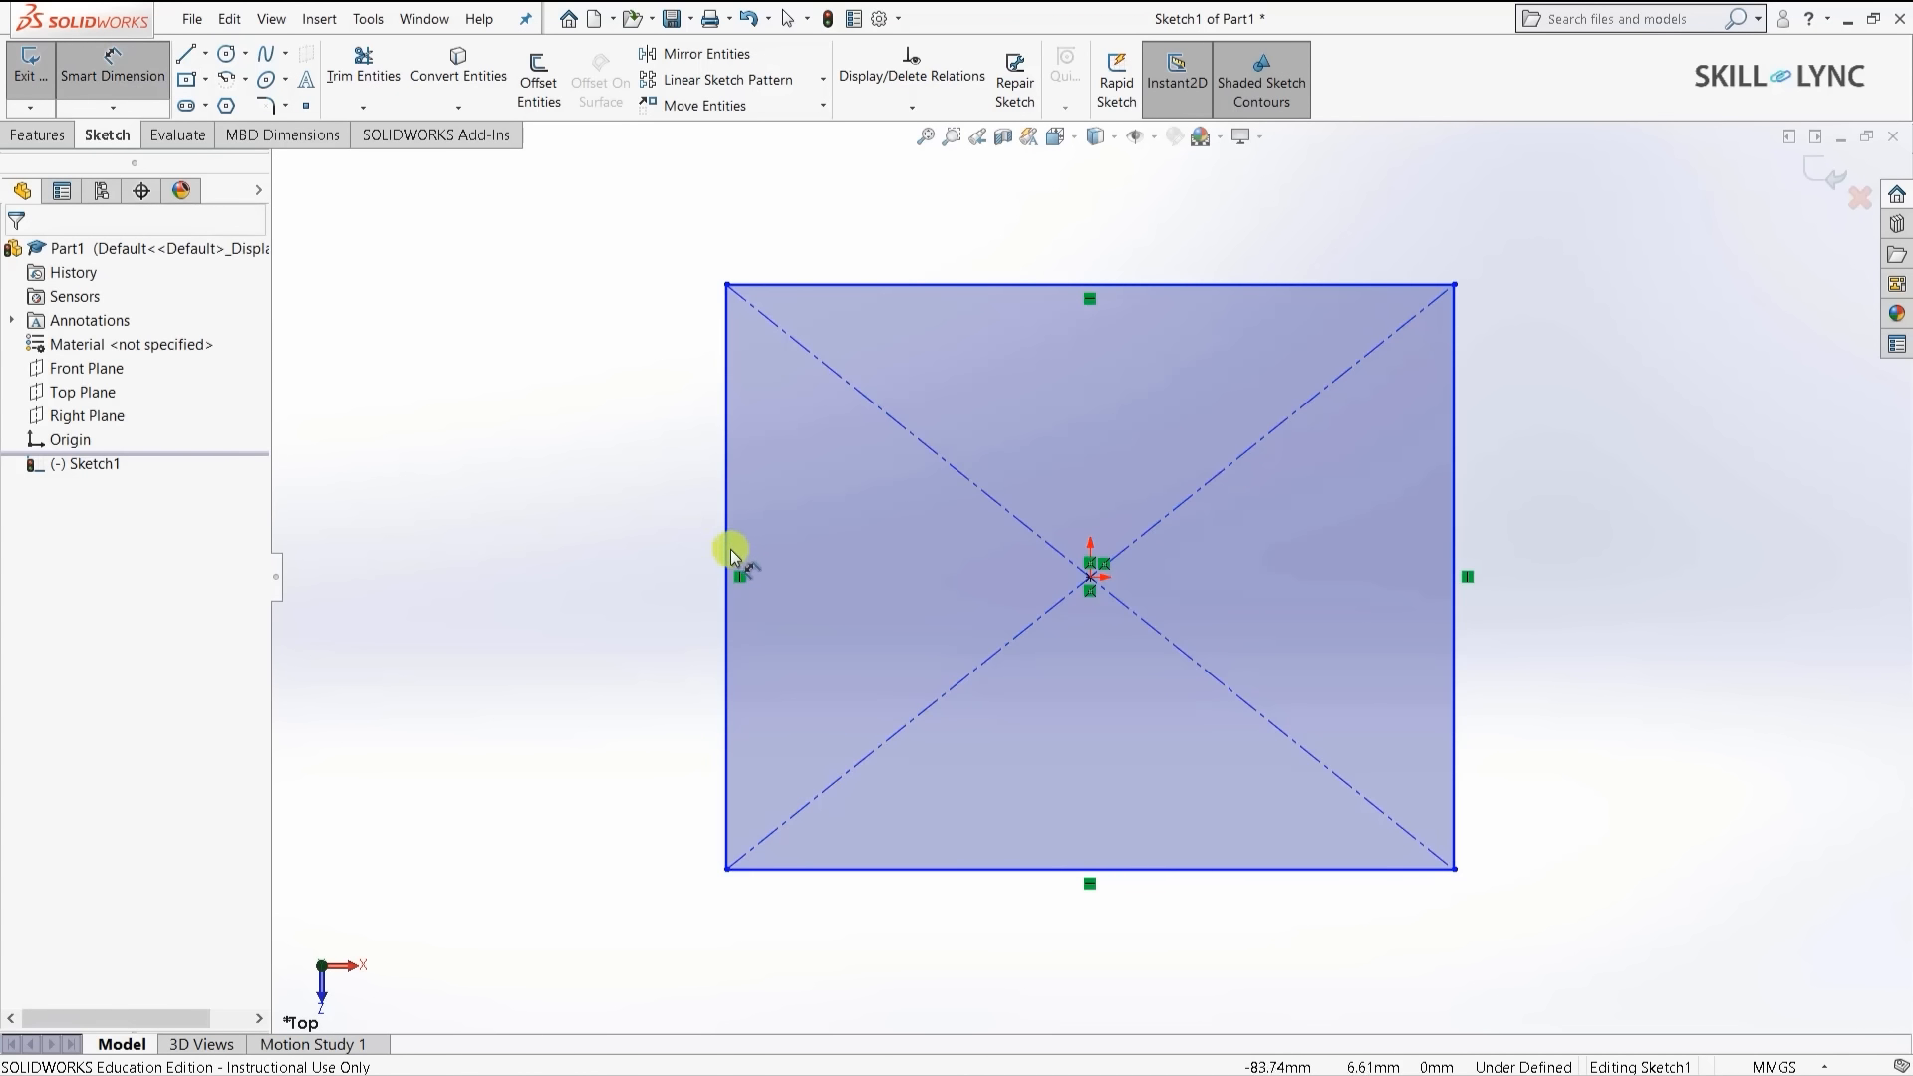
{"action": "left_click", "coordinate": [730, 554]}
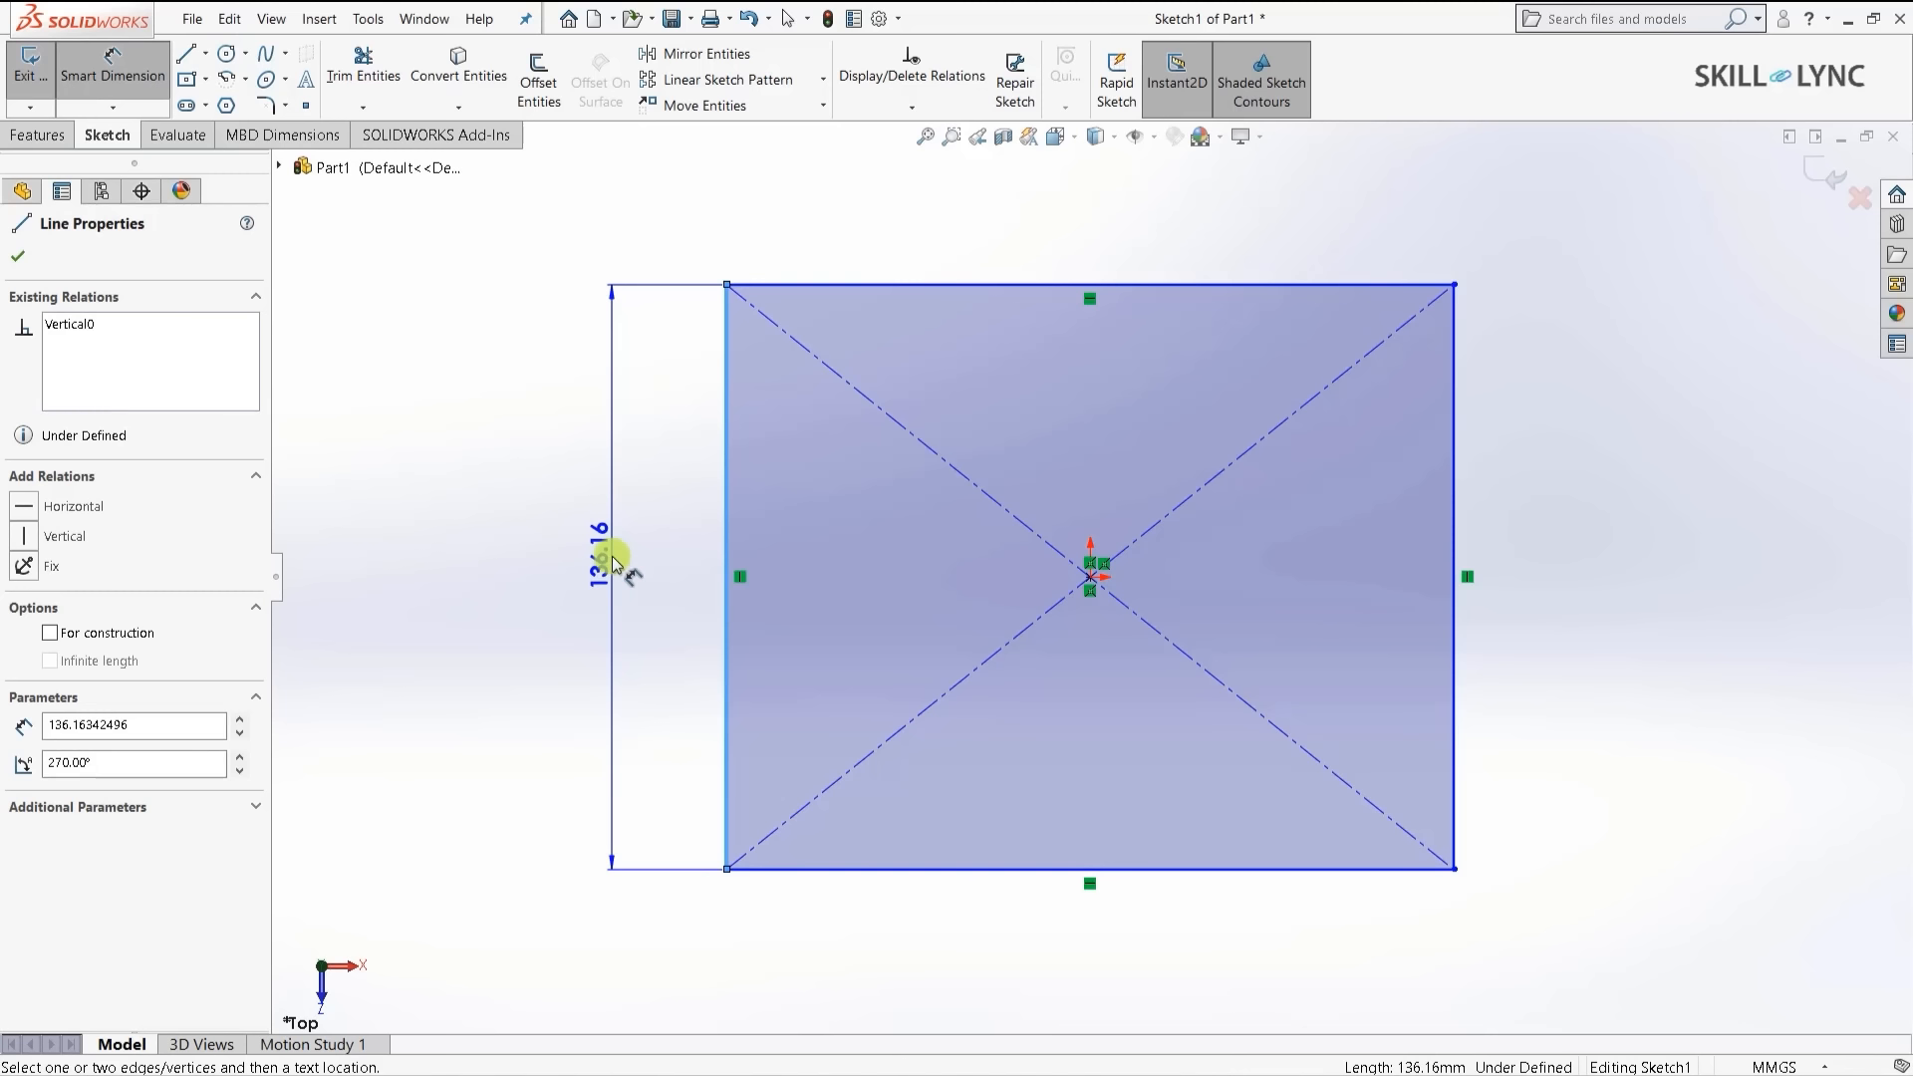
{"action": "left_click", "coordinate": [606, 556]}
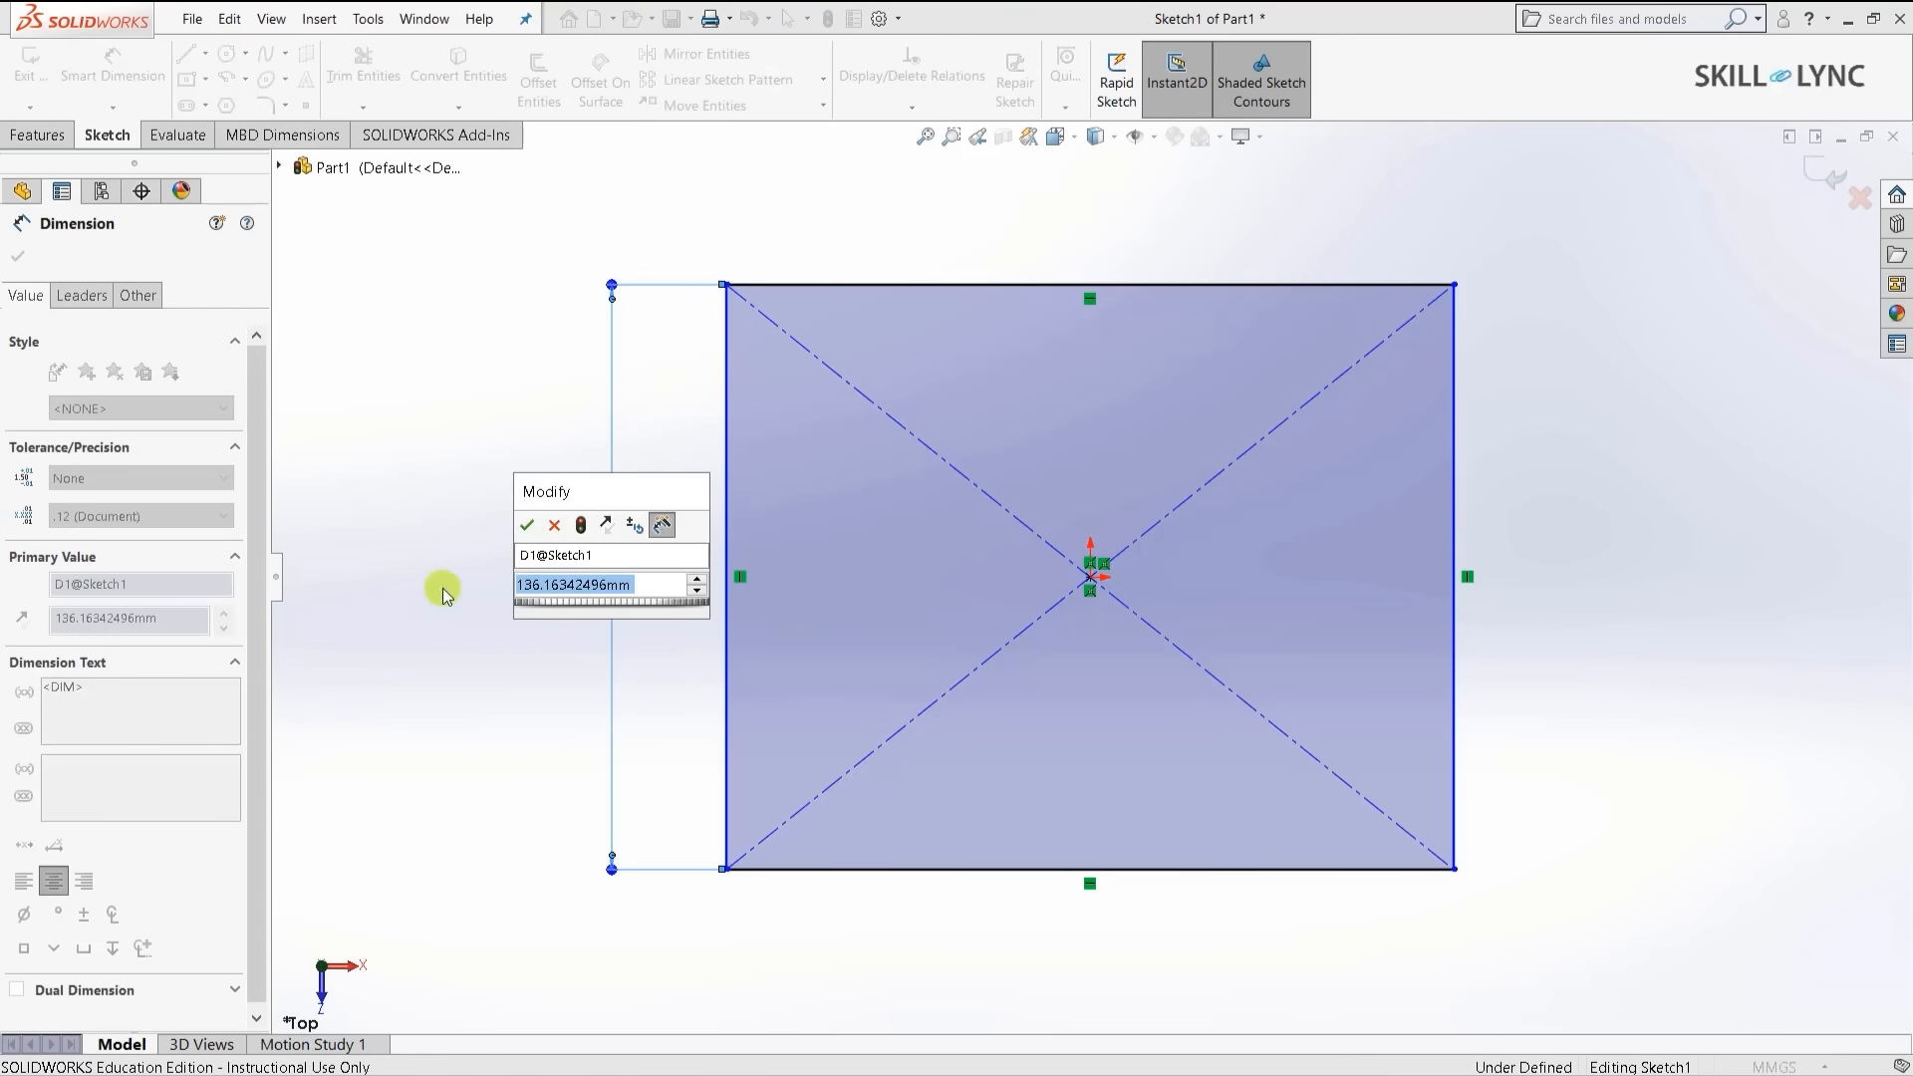
{"action": "type", "text": "50"}
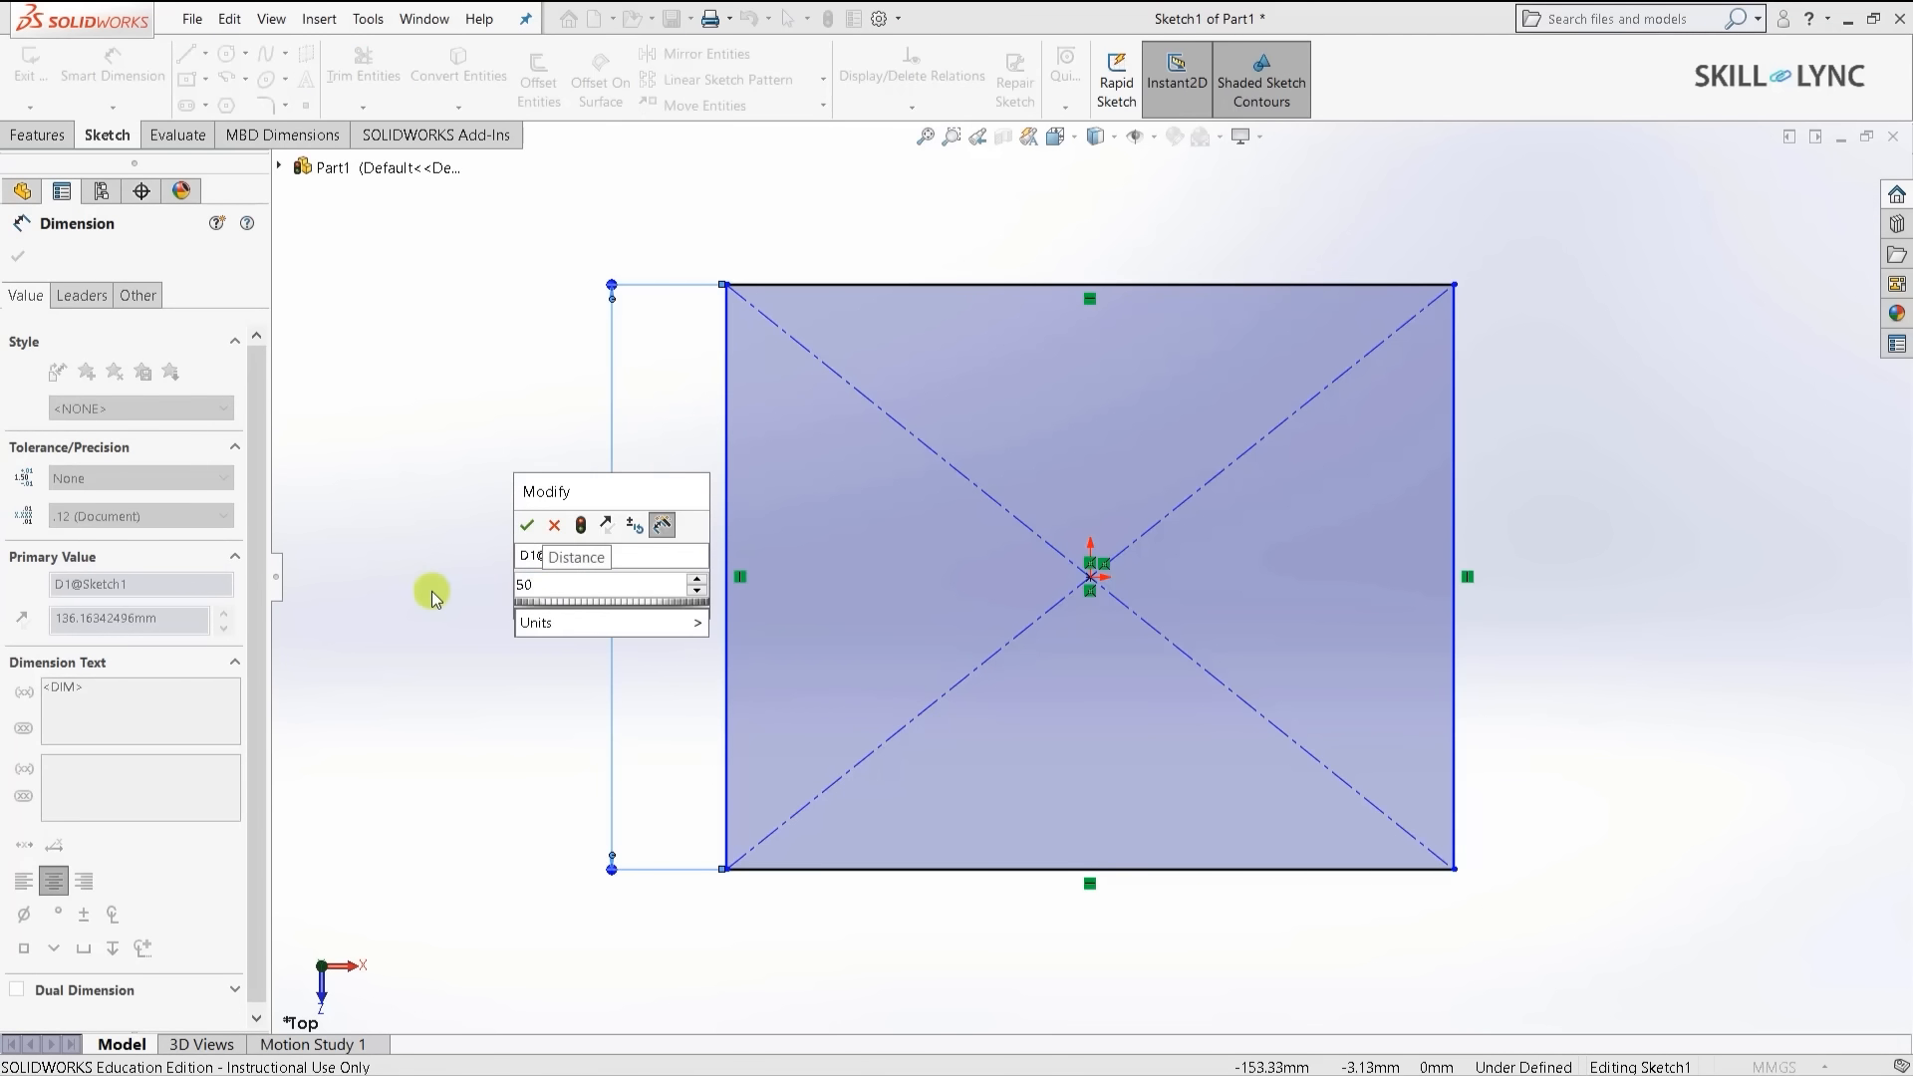
{"action": "key", "text": "Return"}
{"action": "scroll", "coordinate": [961, 240], "scroll_direction": "down", "scroll_amount": 2}
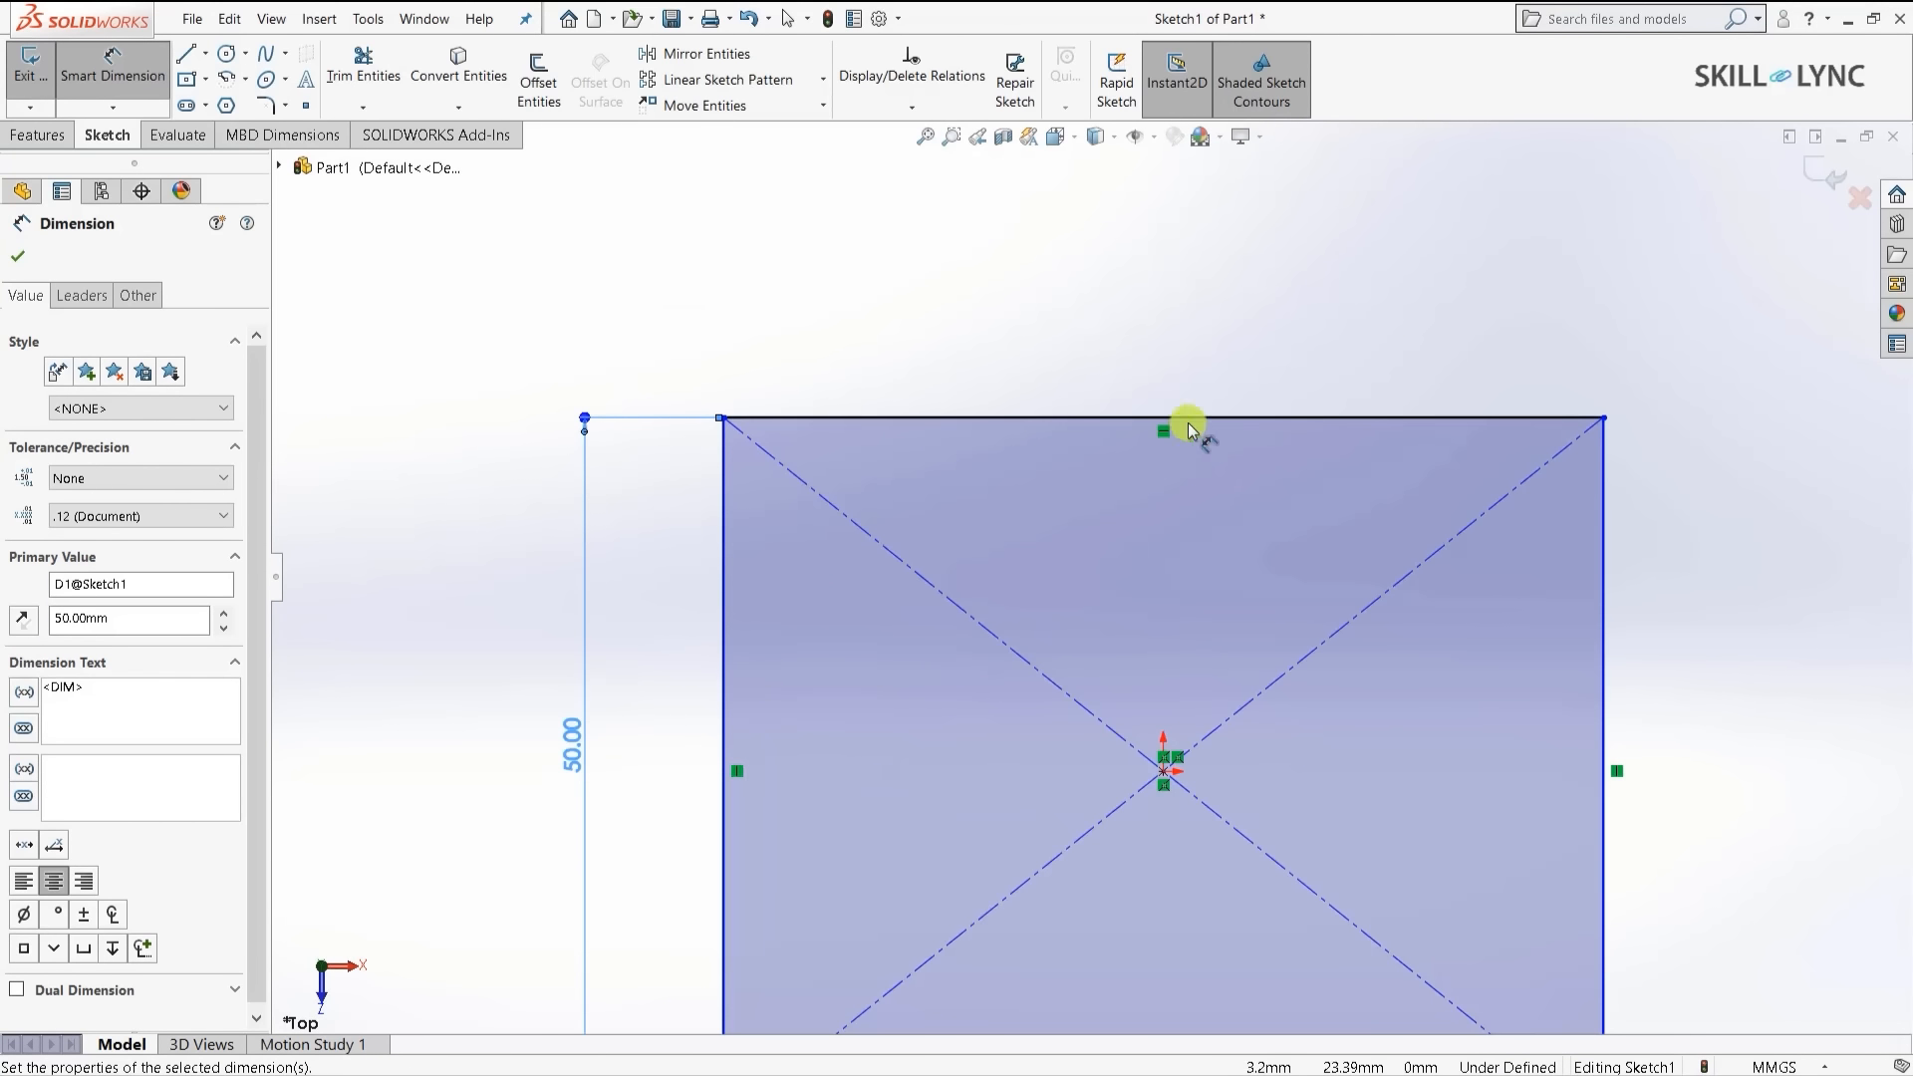
{"action": "left_click", "coordinate": [1110, 417]}
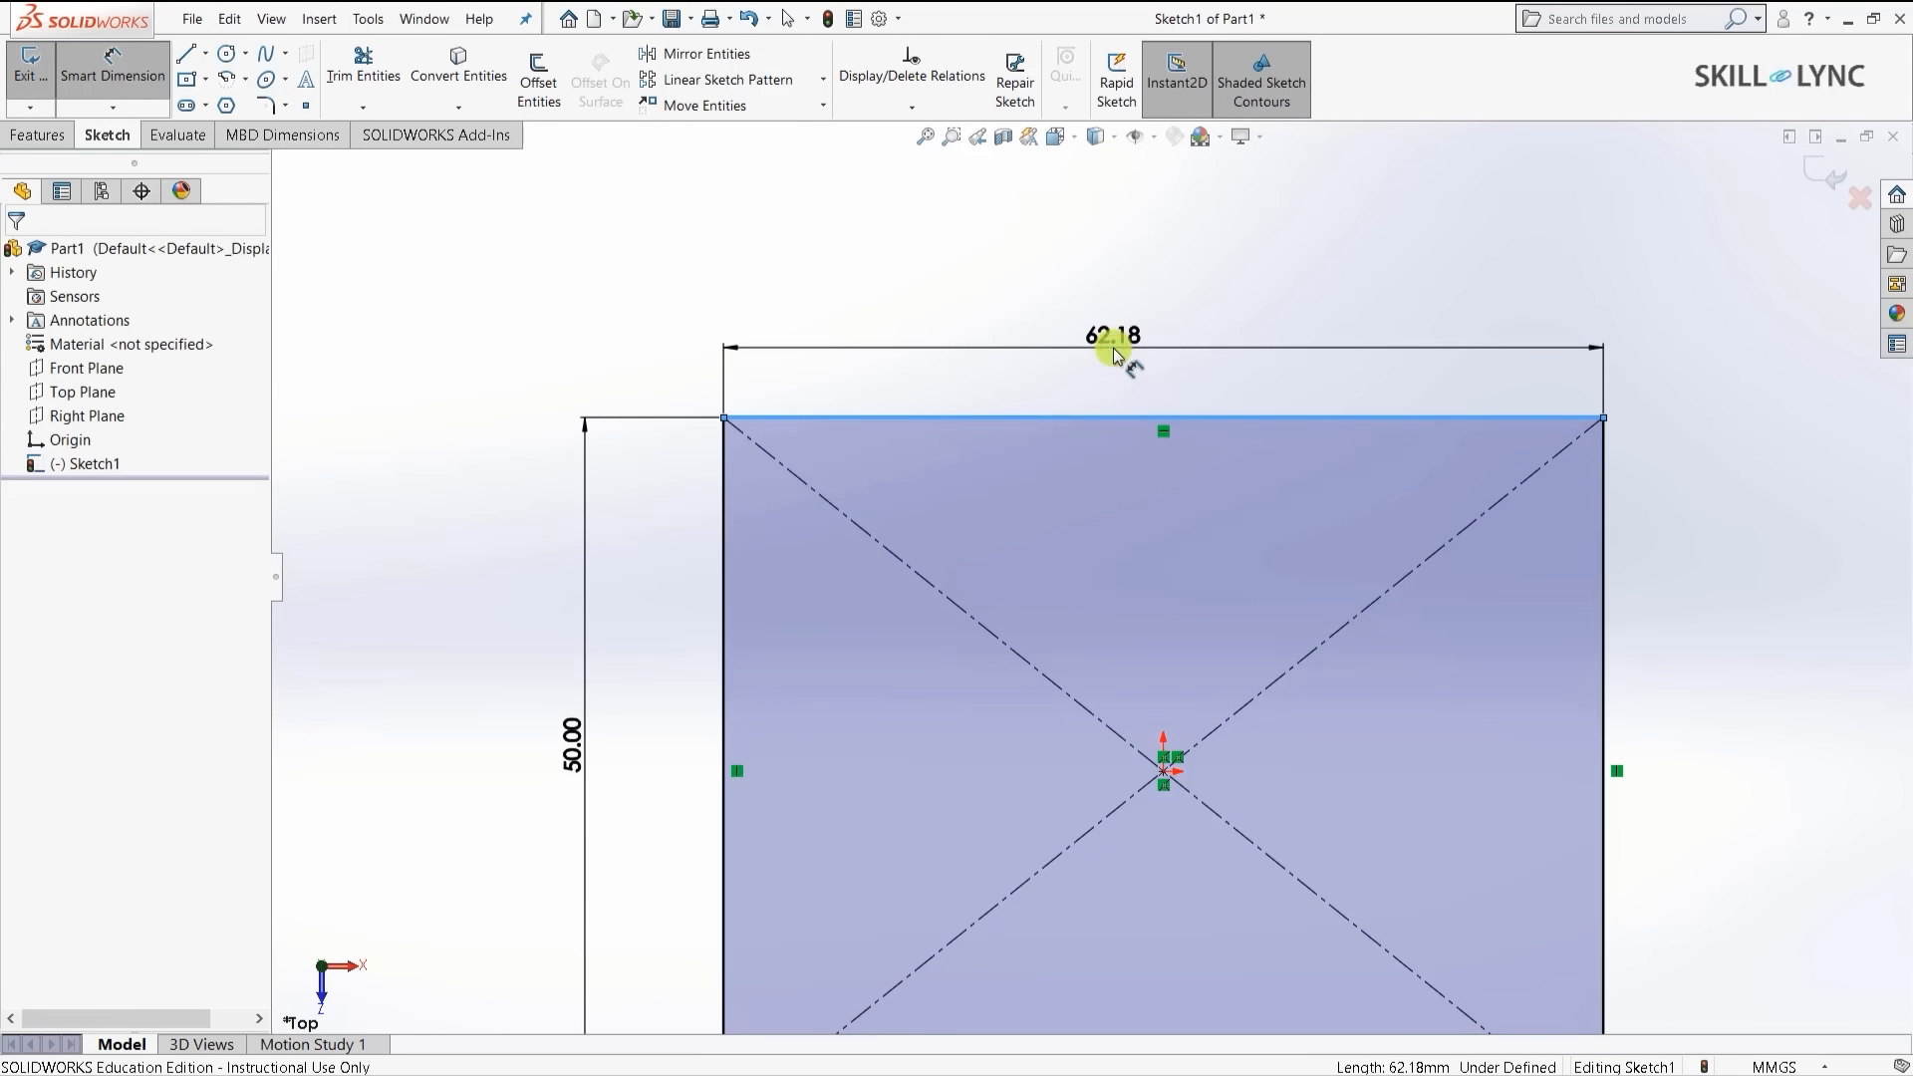
{"action": "left_click", "coordinate": [1114, 349]}
{"action": "key", "text": "Escape"}
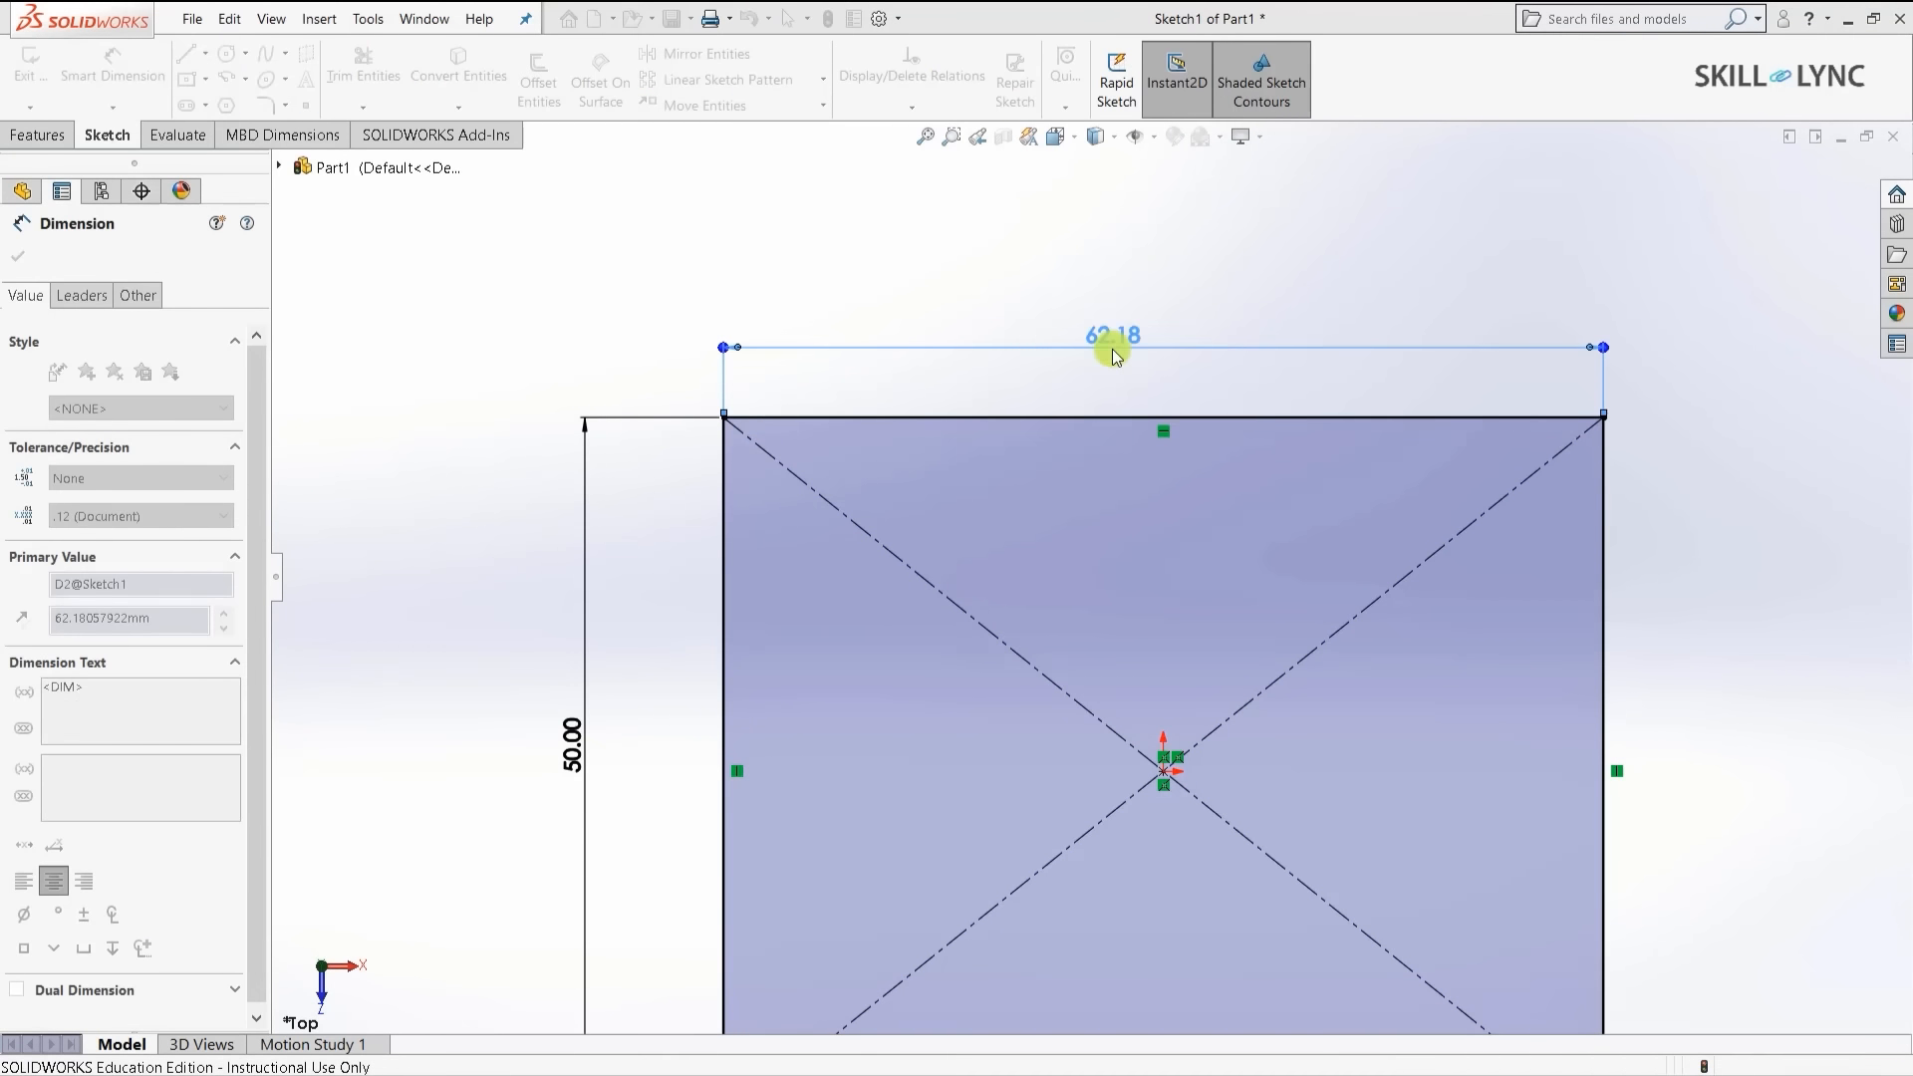
{"action": "scroll", "coordinate": [1031, 317], "scroll_direction": "up", "scroll_amount": 2}
{"action": "scroll", "coordinate": [1152, 757], "scroll_direction": "down", "scroll_amount": 2}
{"action": "scroll", "coordinate": [1159, 713], "scroll_direction": "up", "scroll_amount": 1}
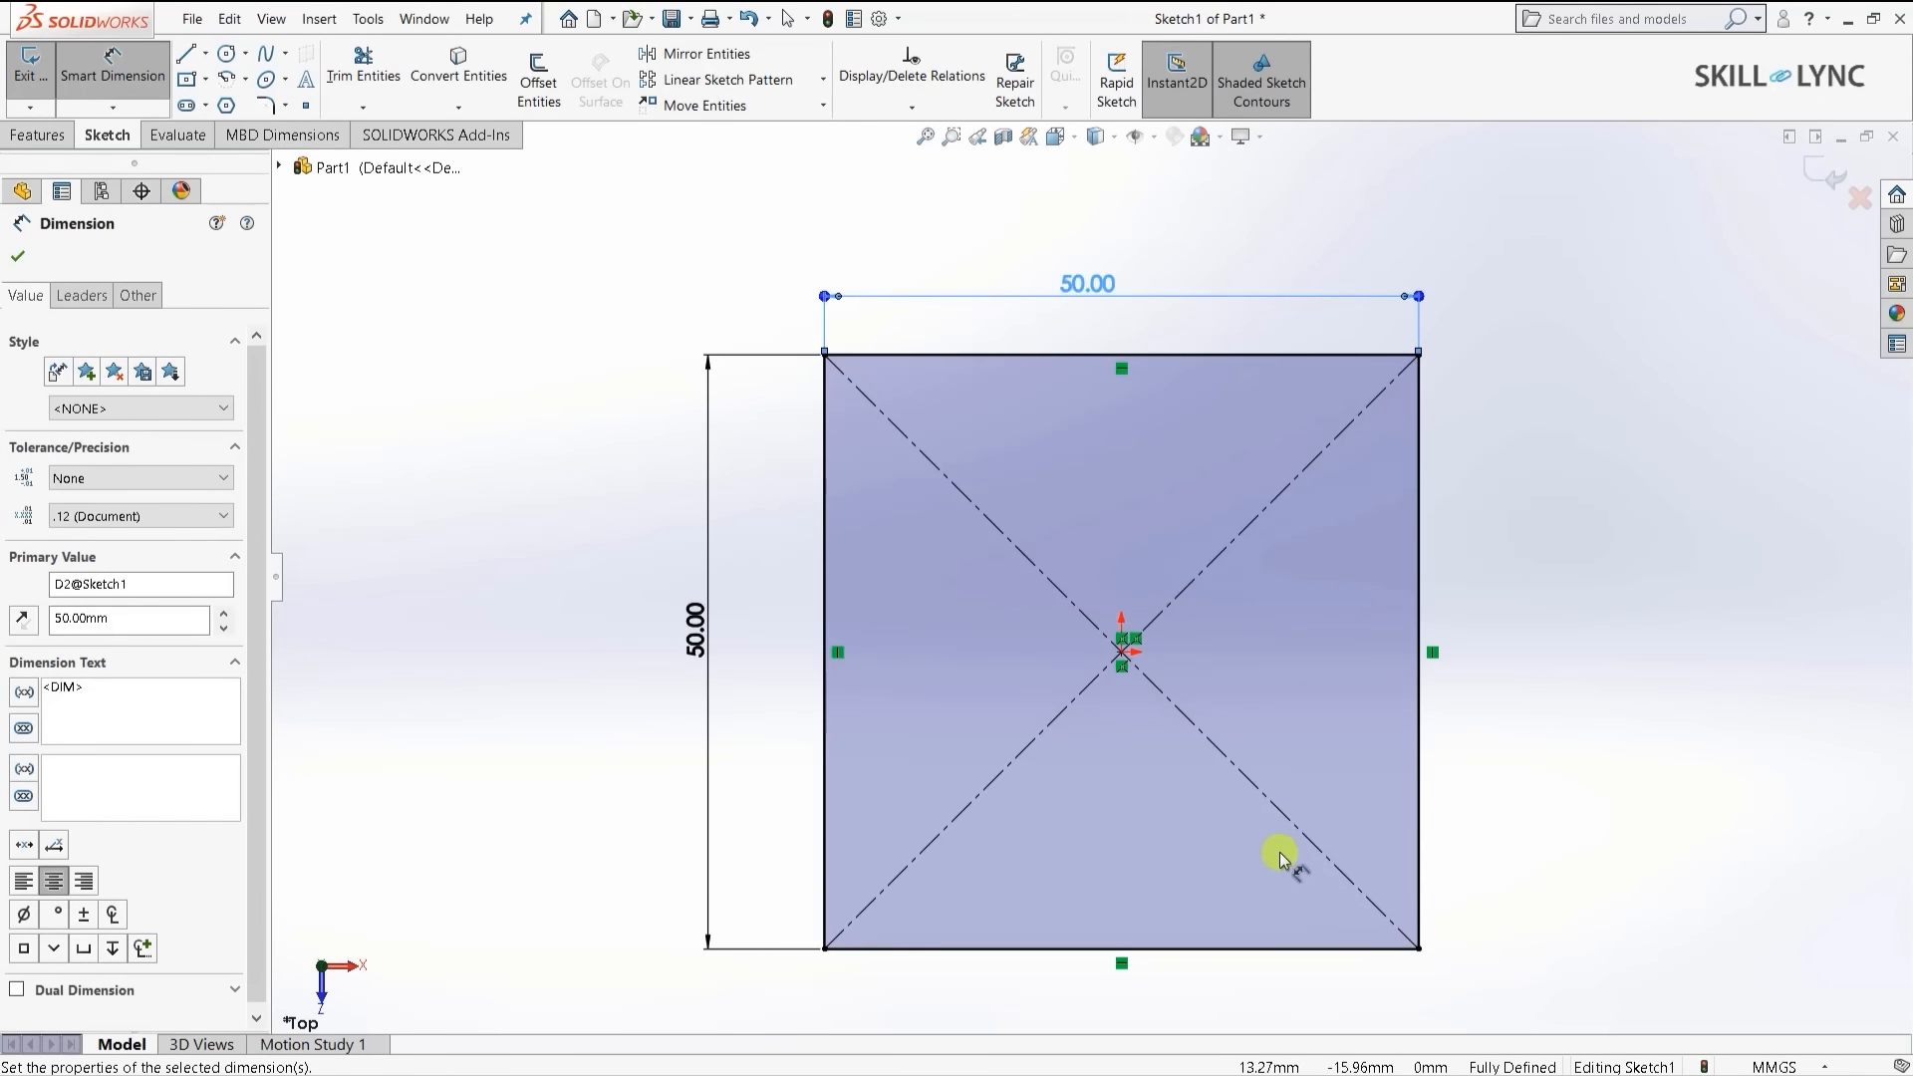
{"action": "left_click", "coordinate": [19, 261]}
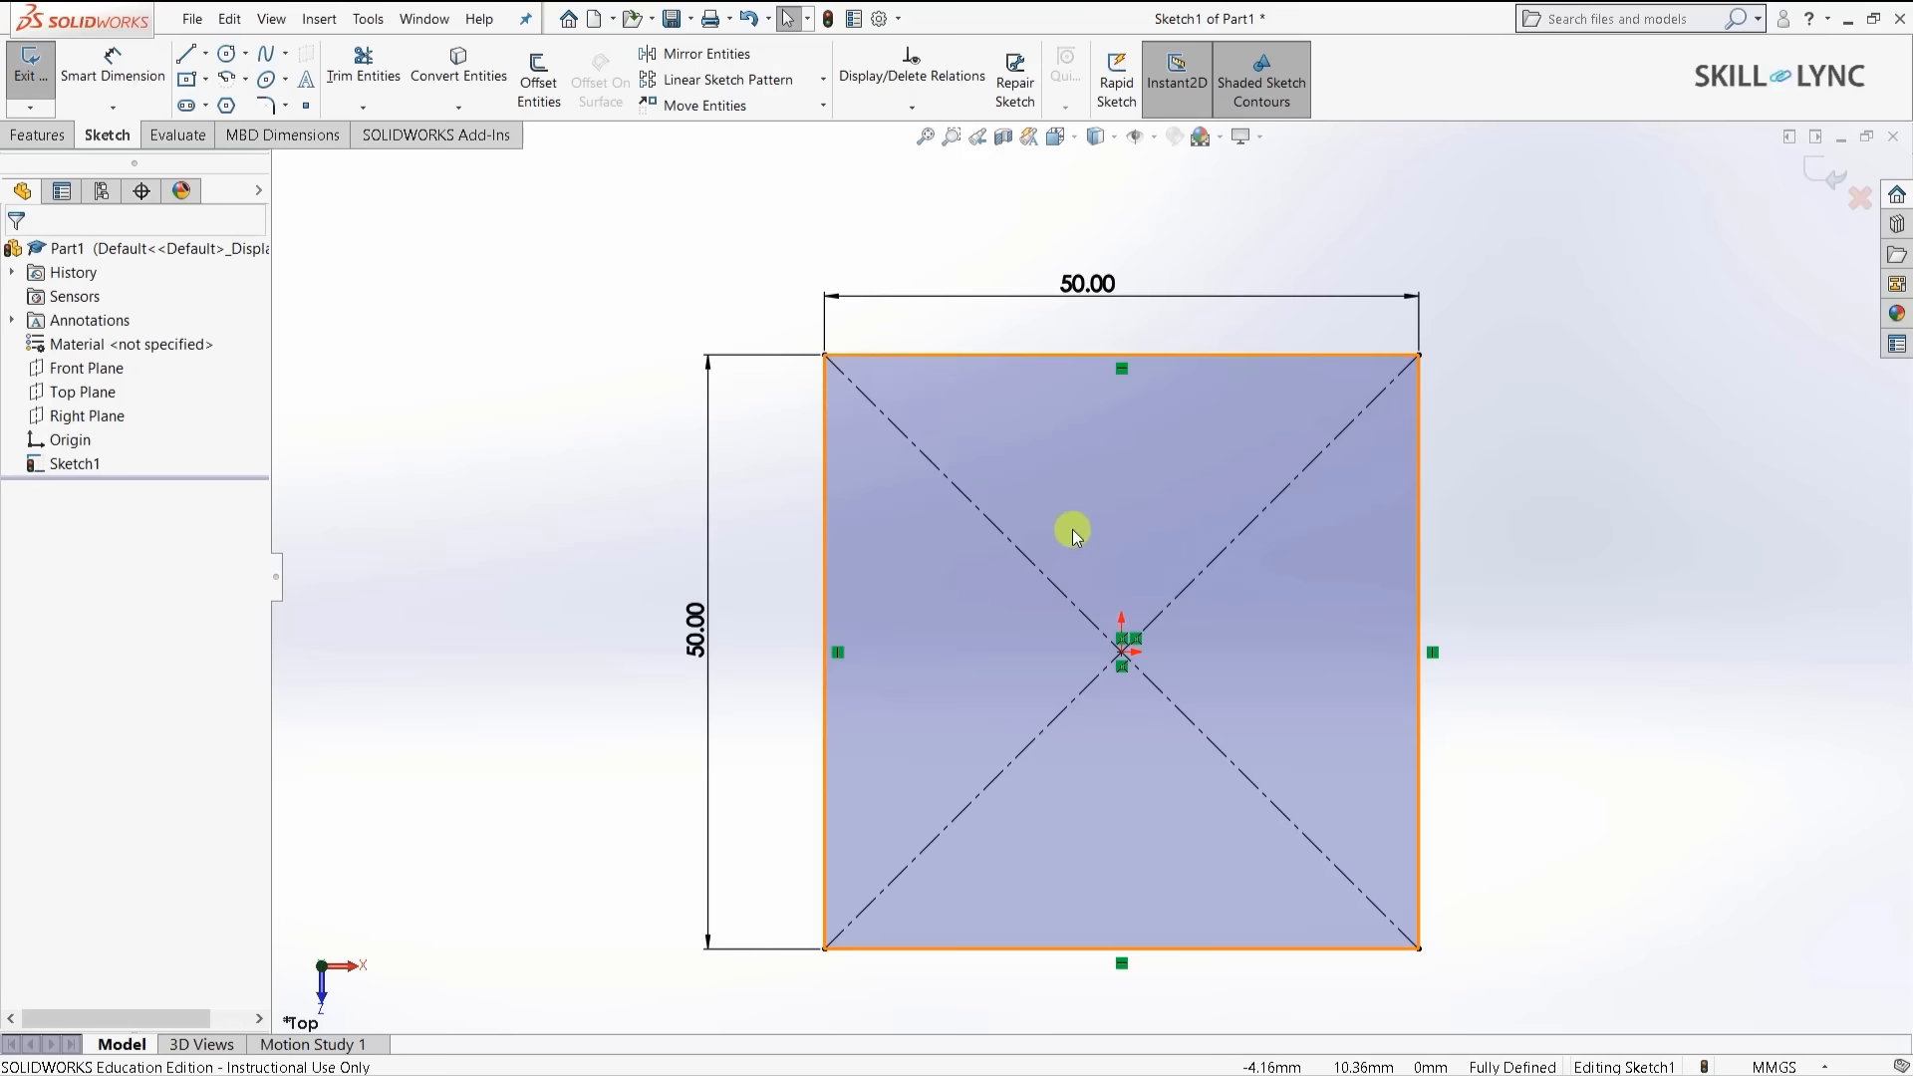
- Draw a circle at the square's centre and dimension its diameter to 15 mm
{"action": "left_click", "coordinate": [229, 56]}
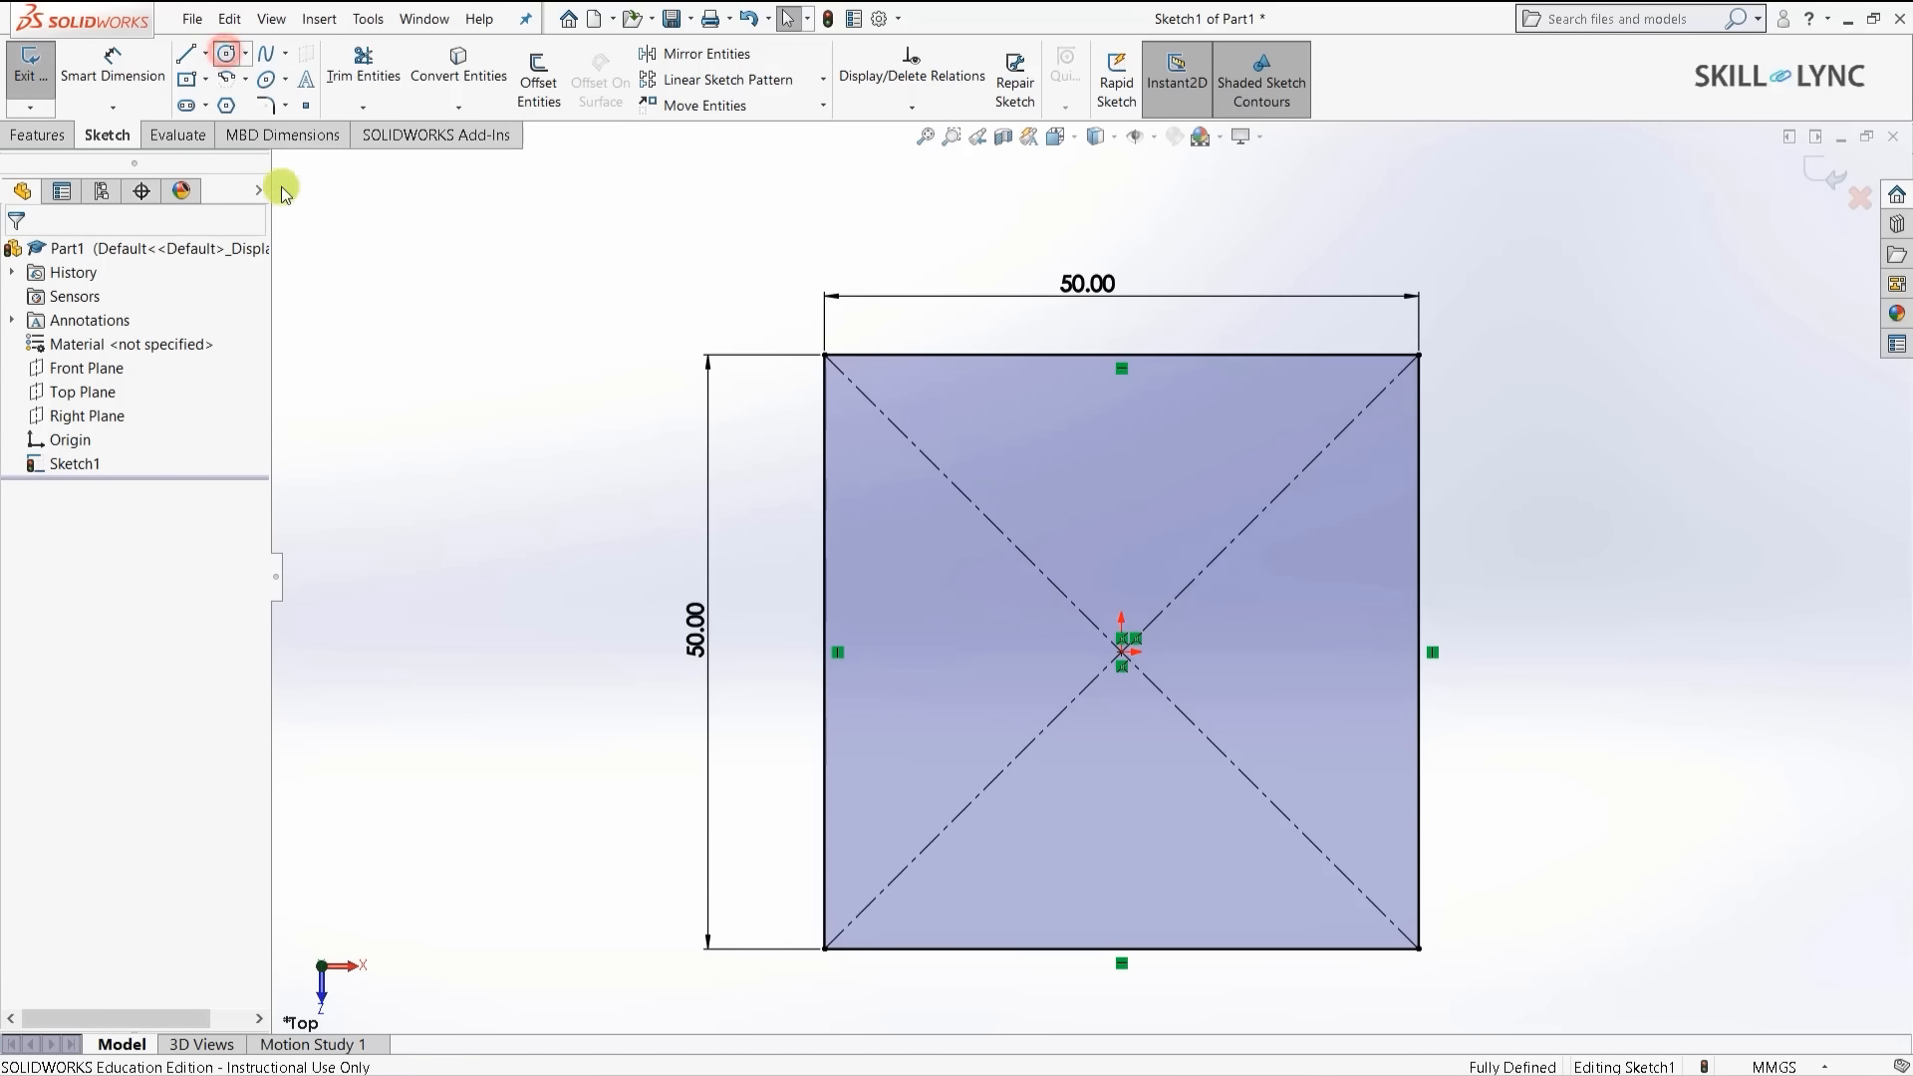
{"action": "left_click", "coordinate": [1124, 653]}
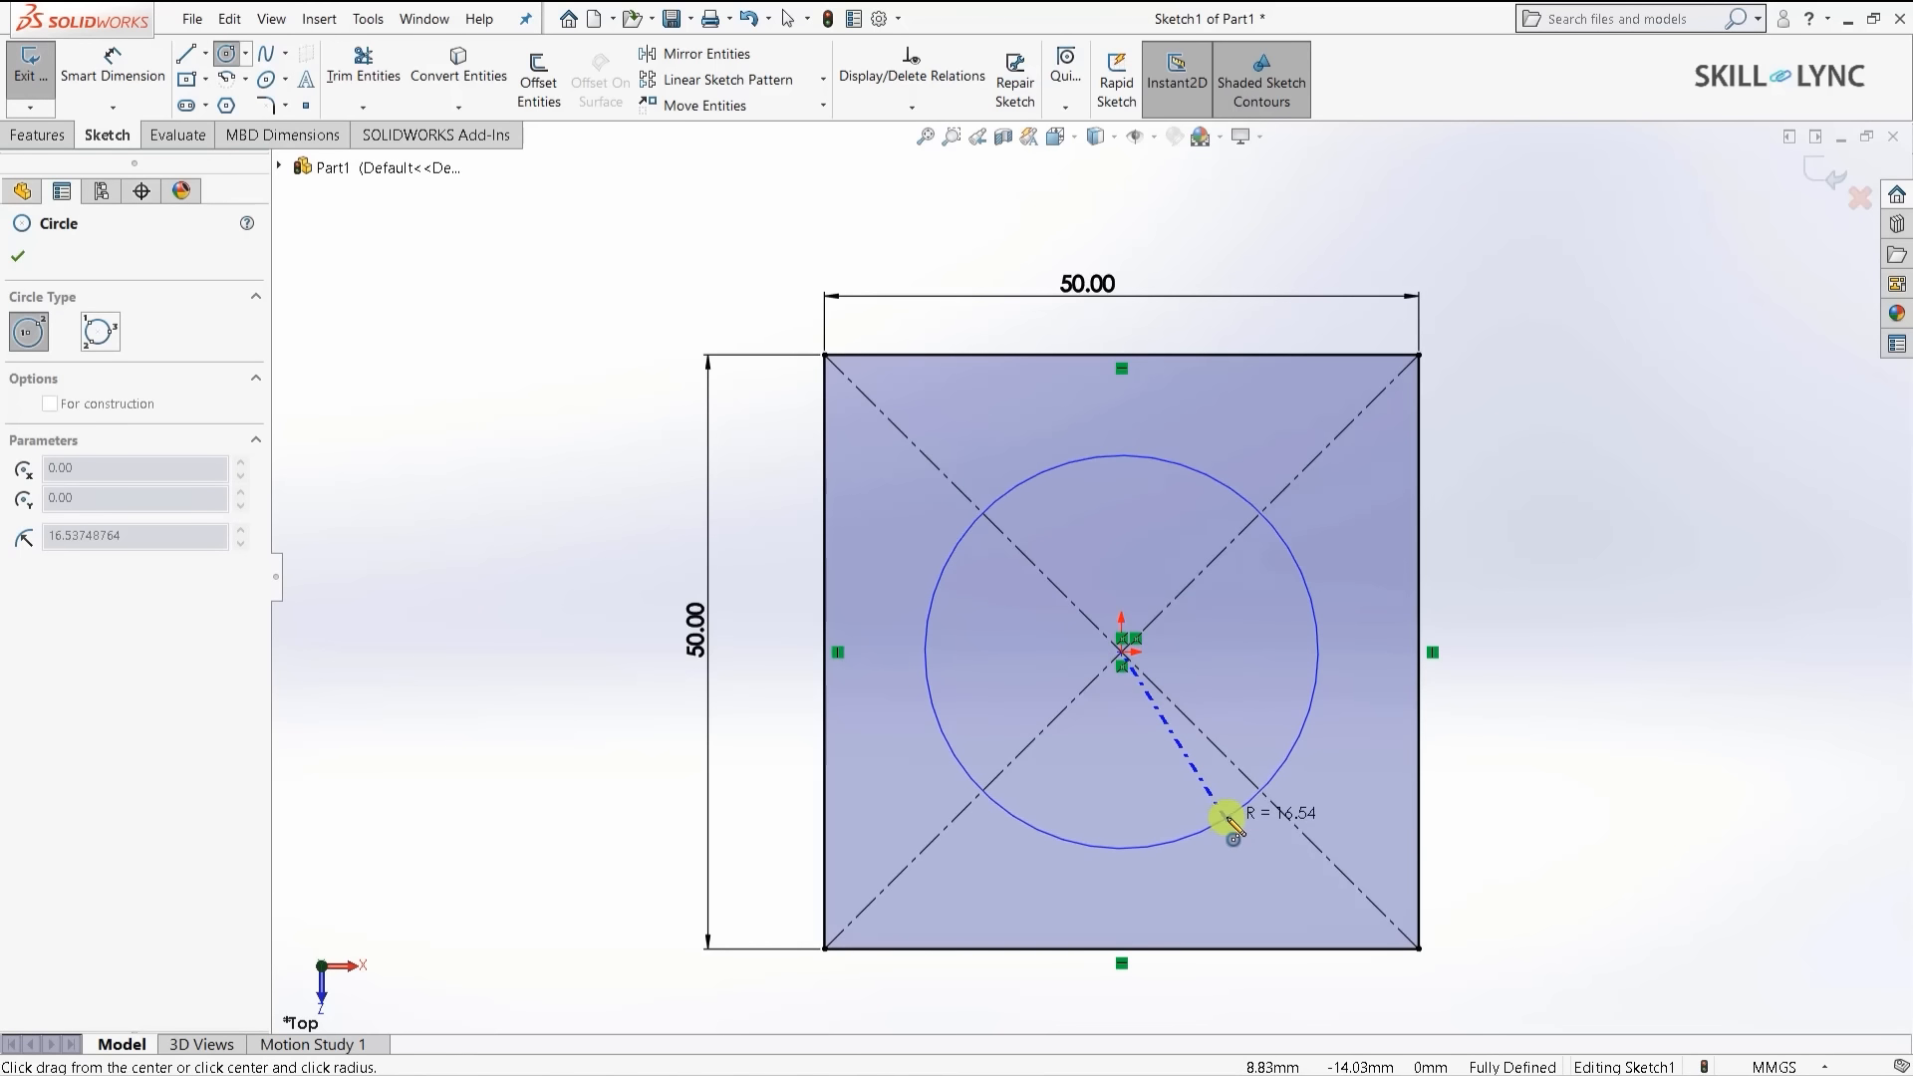
{"action": "left_click", "coordinate": [1226, 813]}
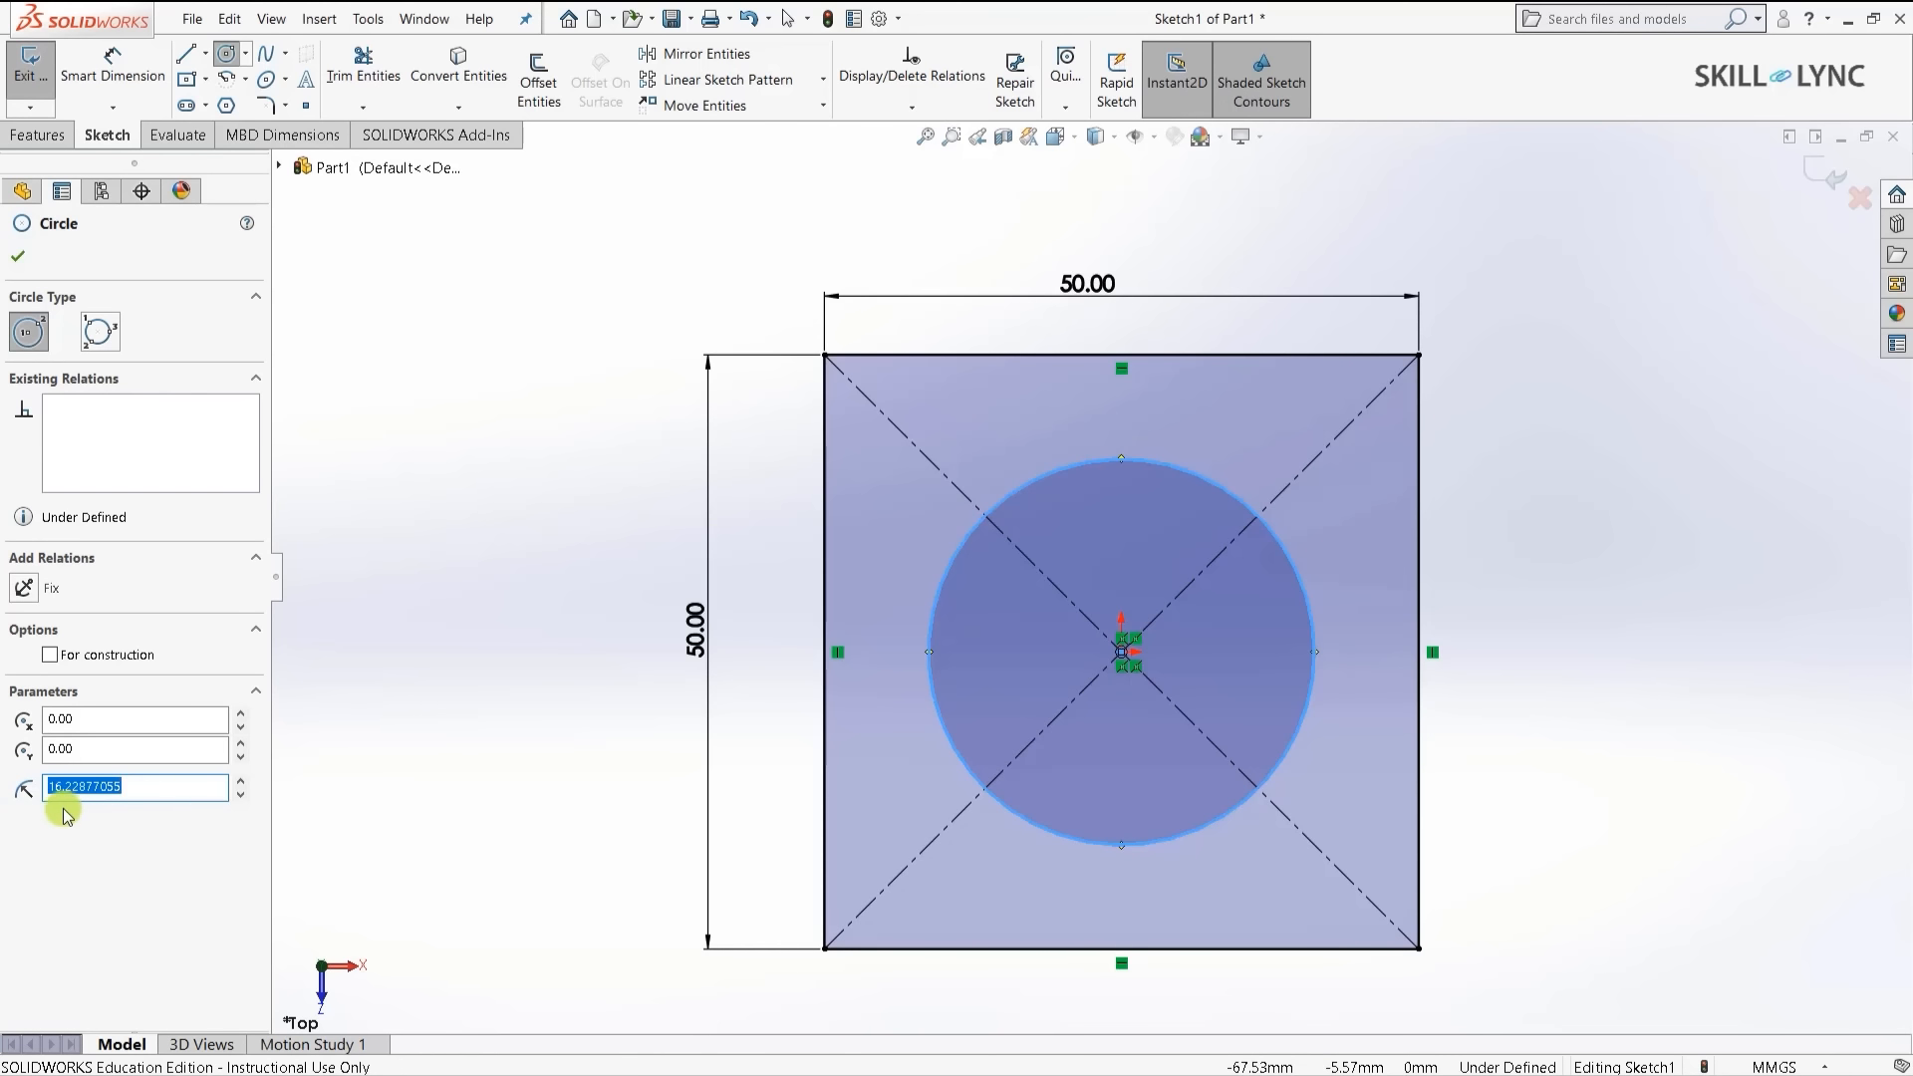
{"action": "left_click", "coordinate": [113, 70]}
{"action": "left_click", "coordinate": [1121, 461]}
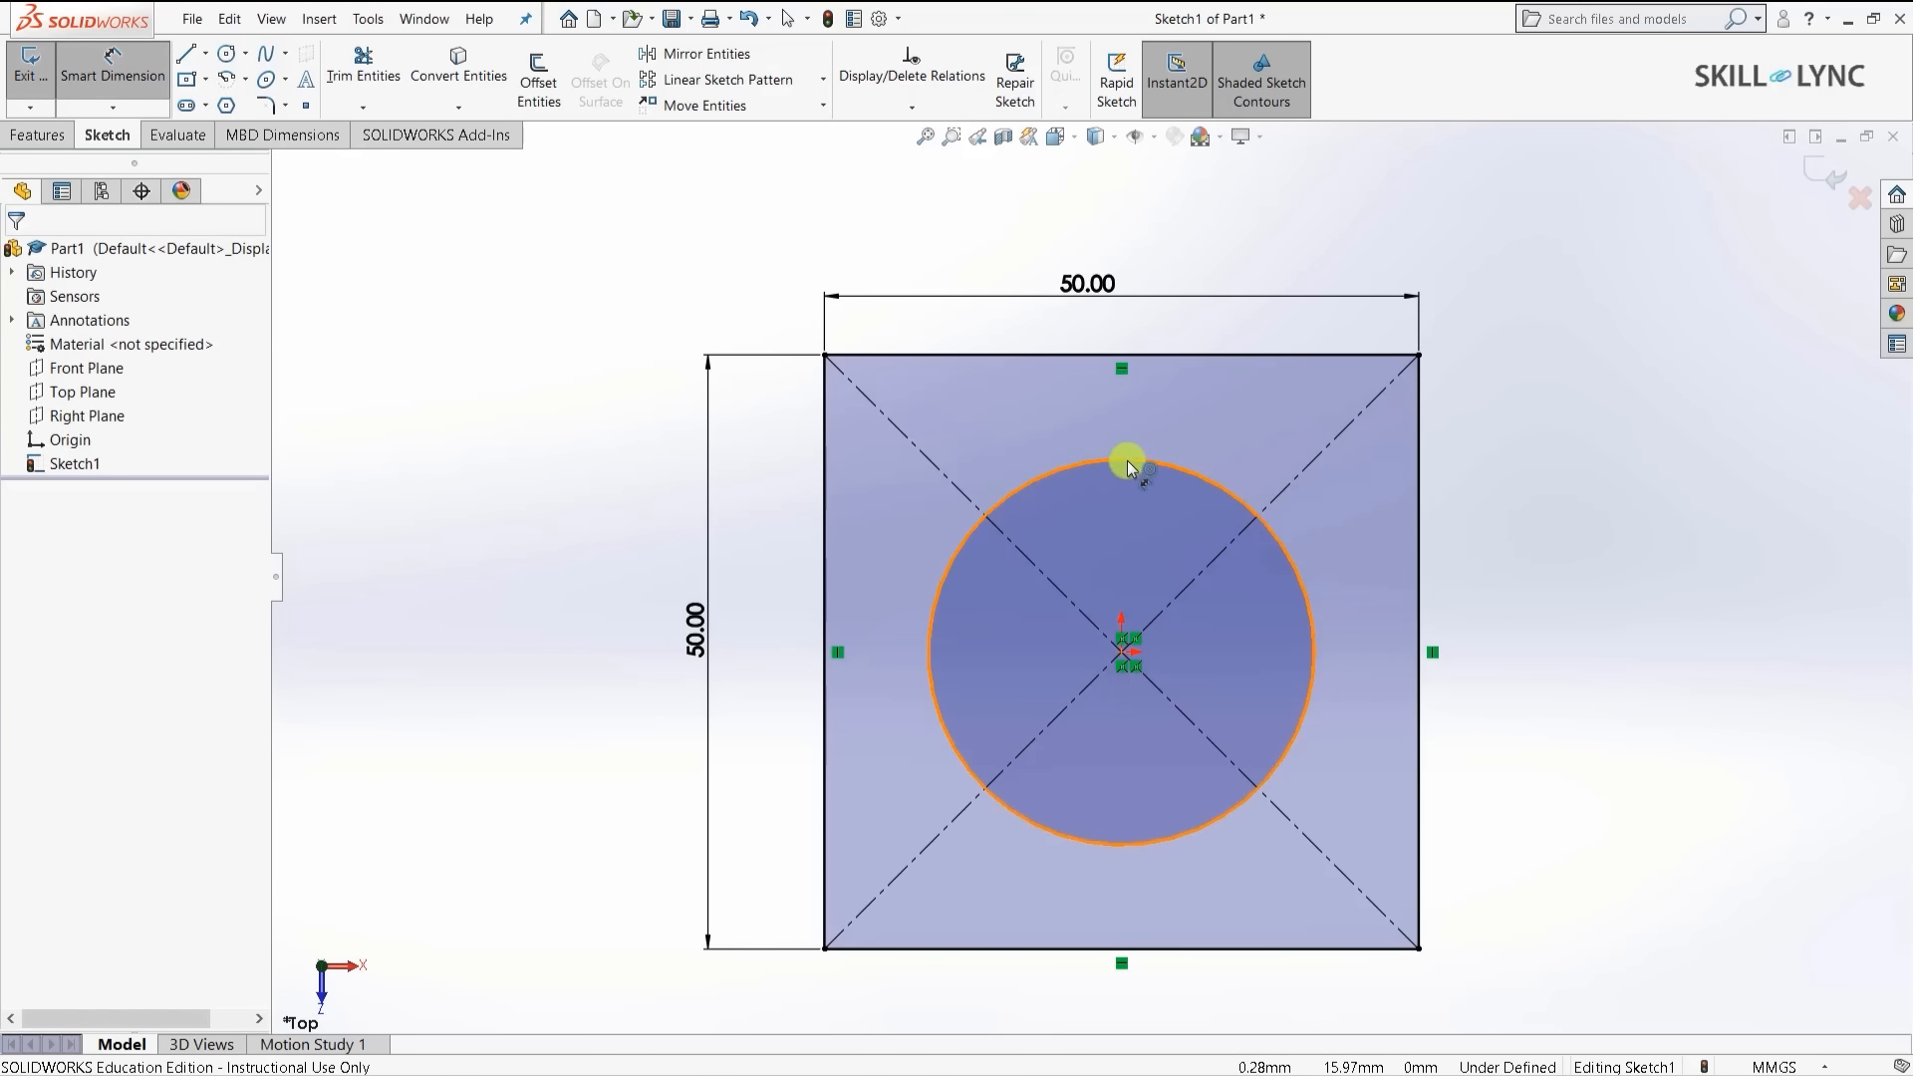
{"action": "left_click", "coordinate": [1602, 626]}
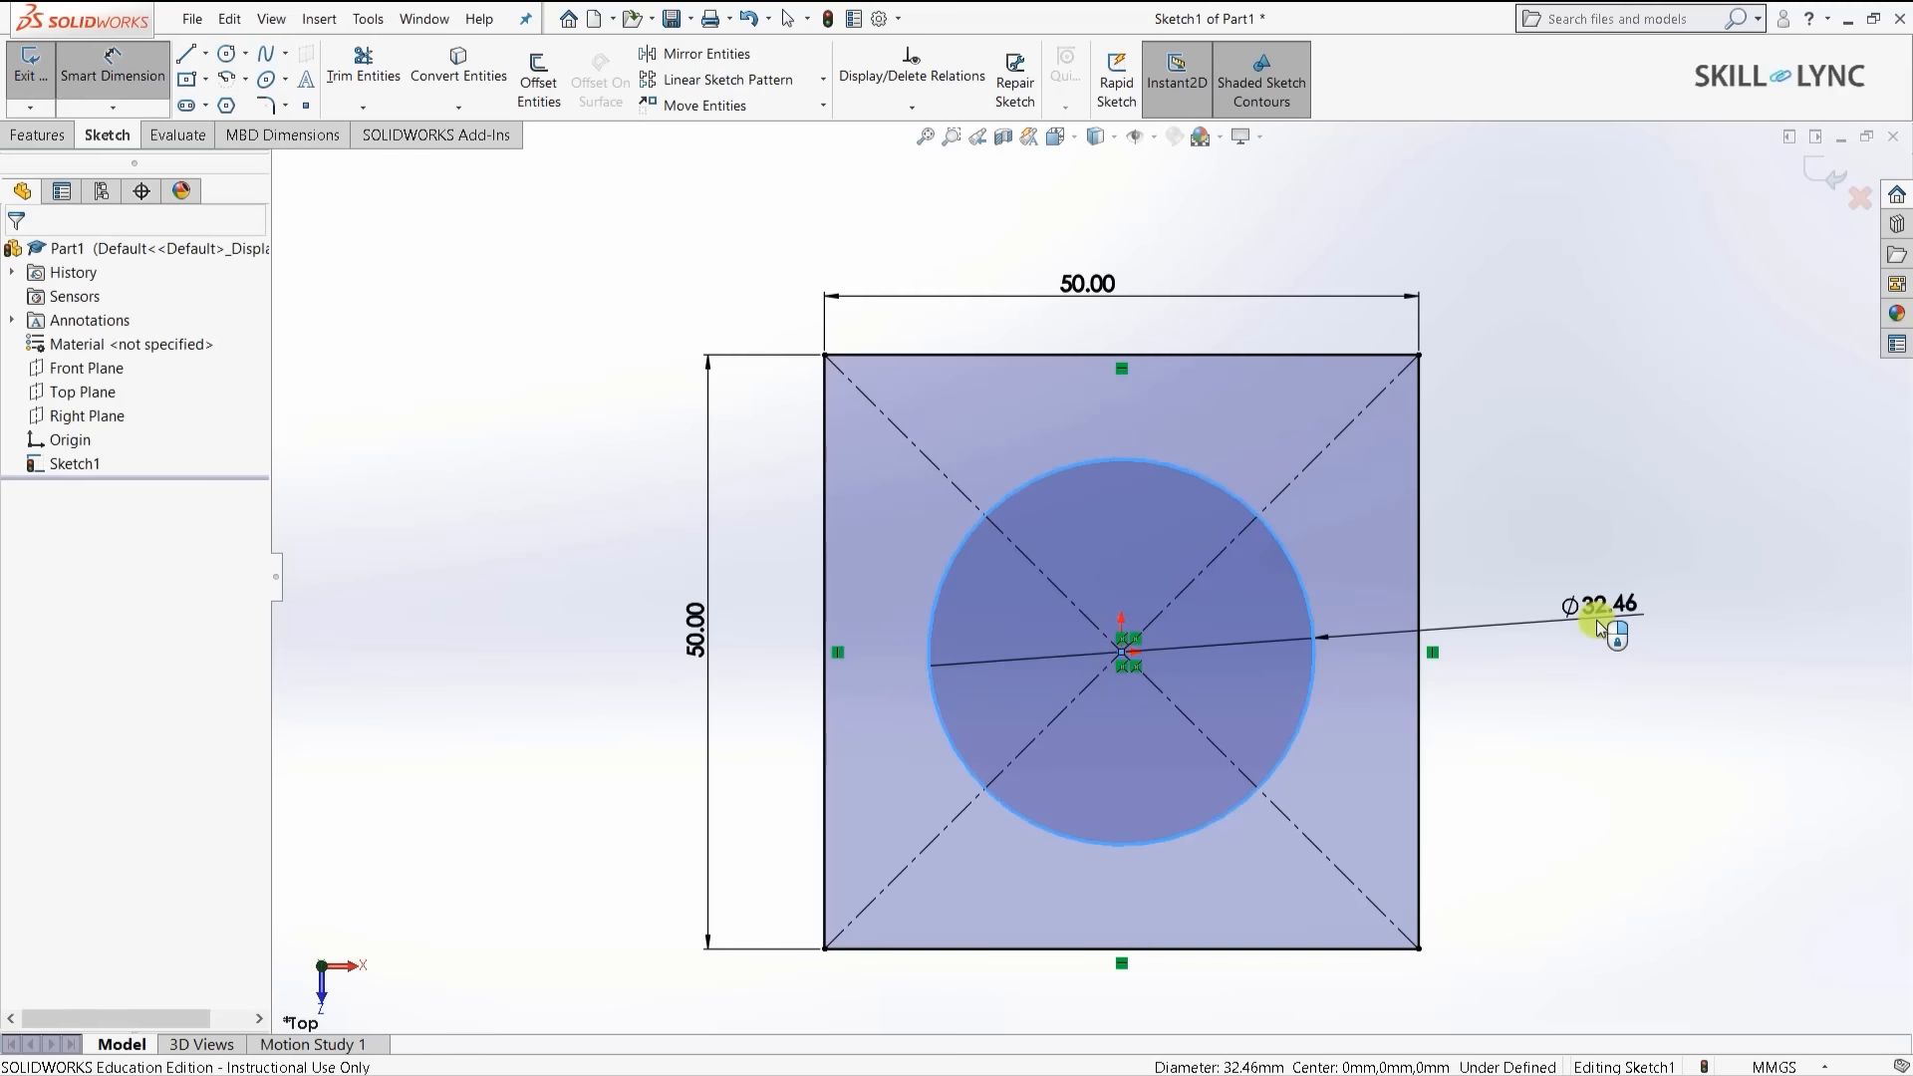
{"action": "type", "text": "15"}
{"action": "key", "text": "Return"}
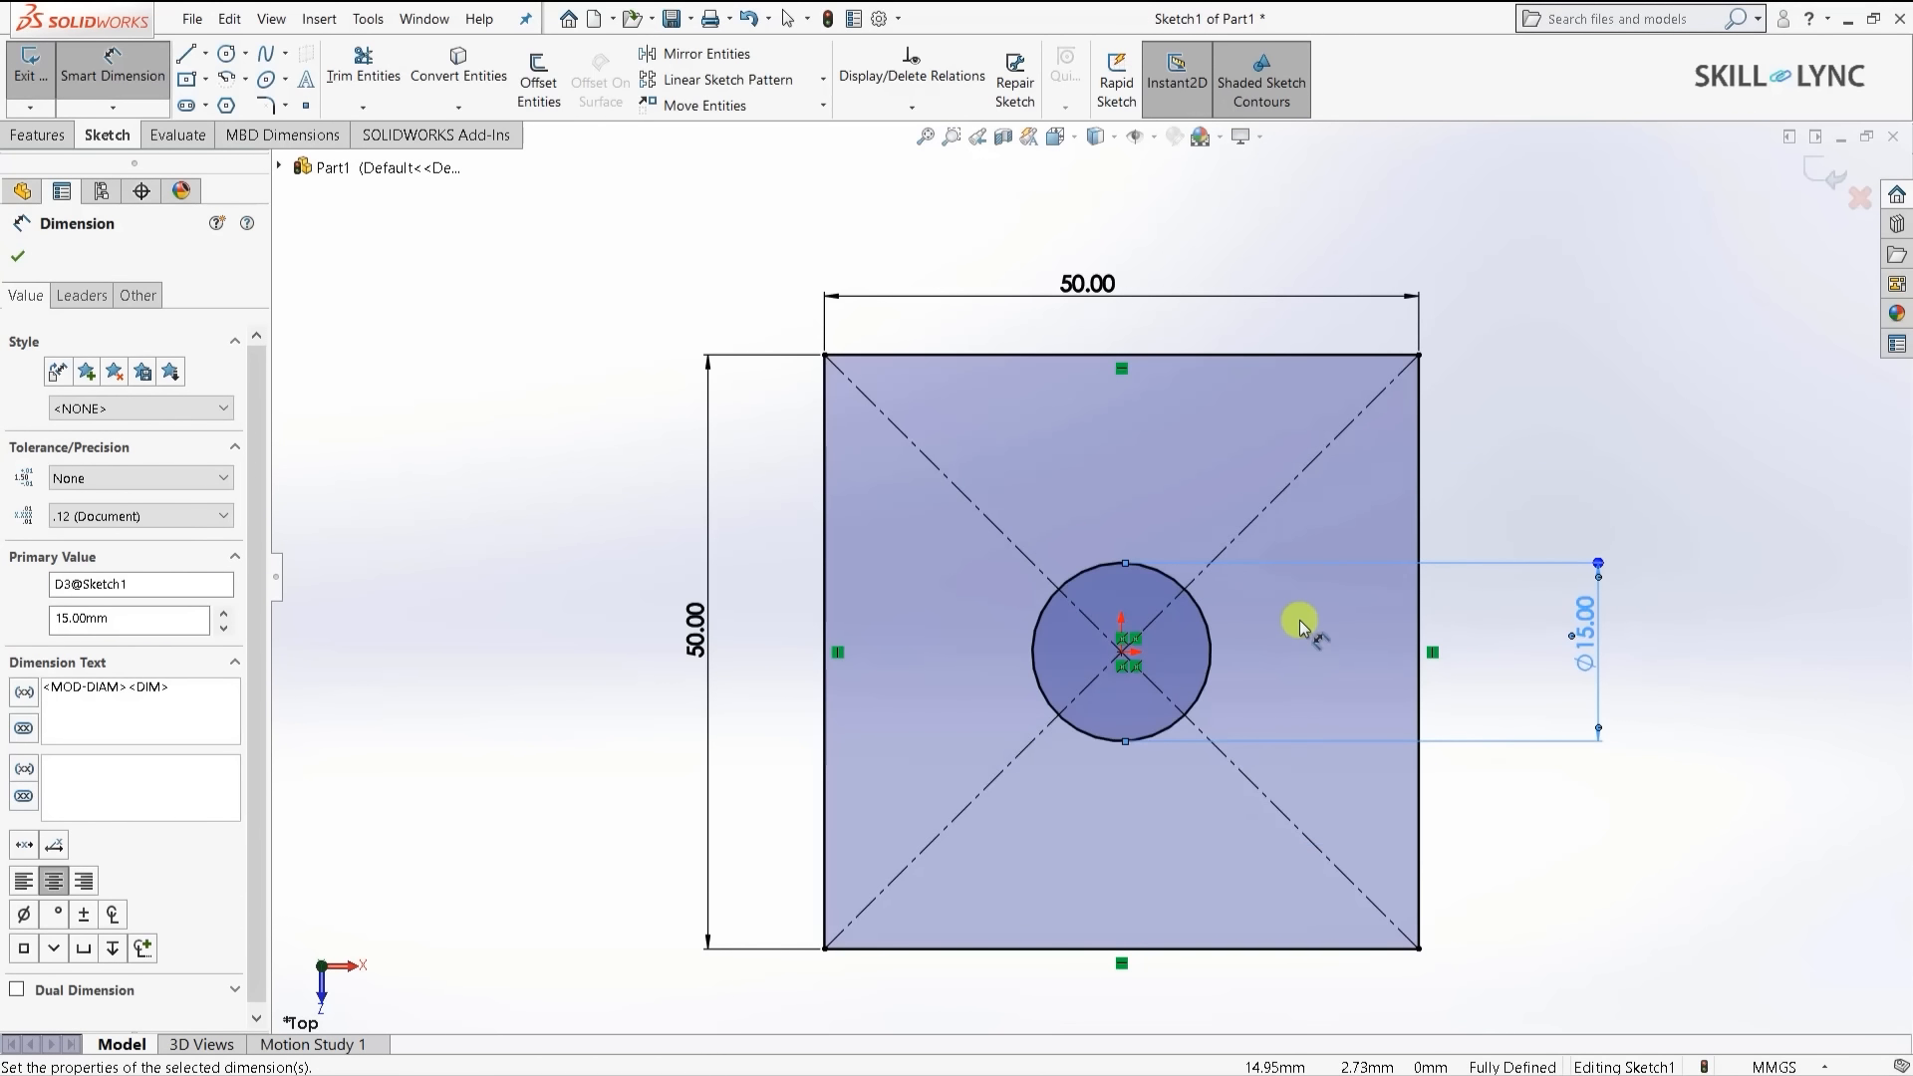
{"action": "left_click", "coordinate": [17, 256]}
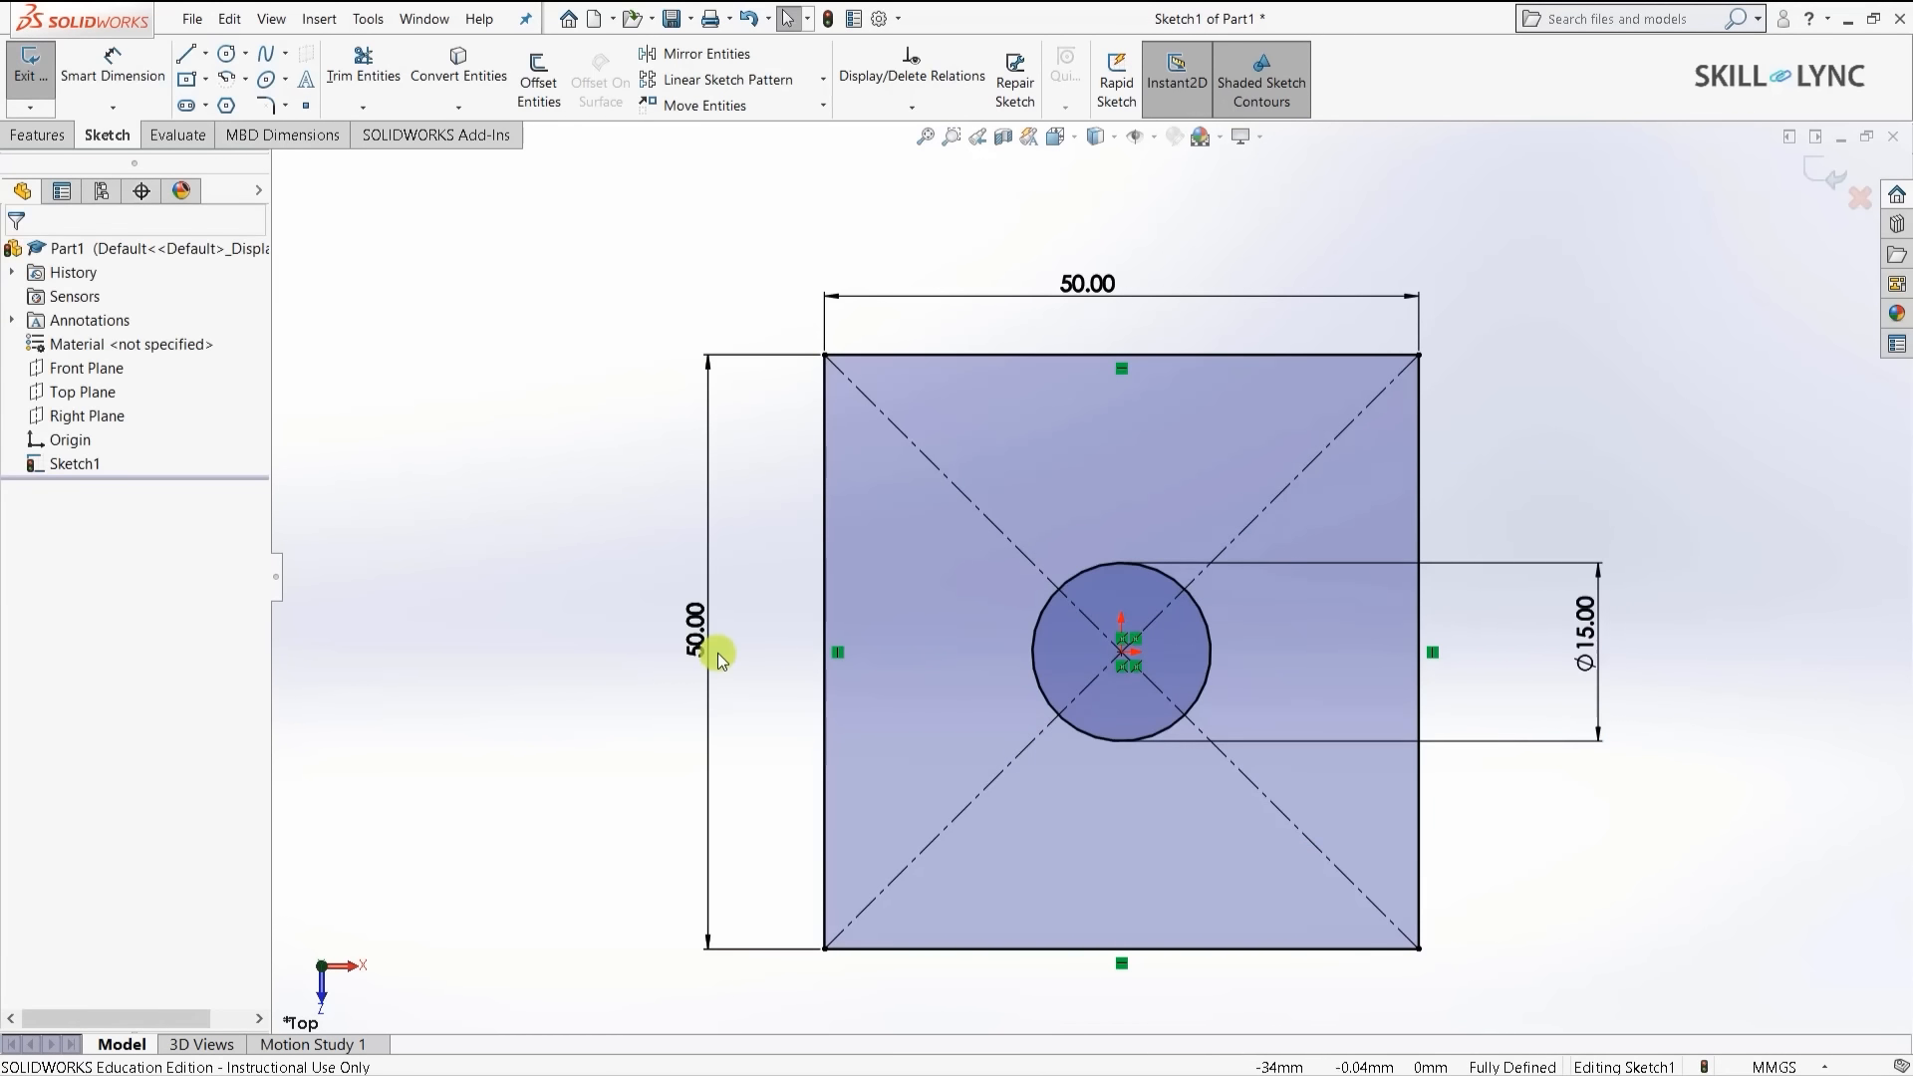
{"action": "left_click", "coordinate": [37, 139]}
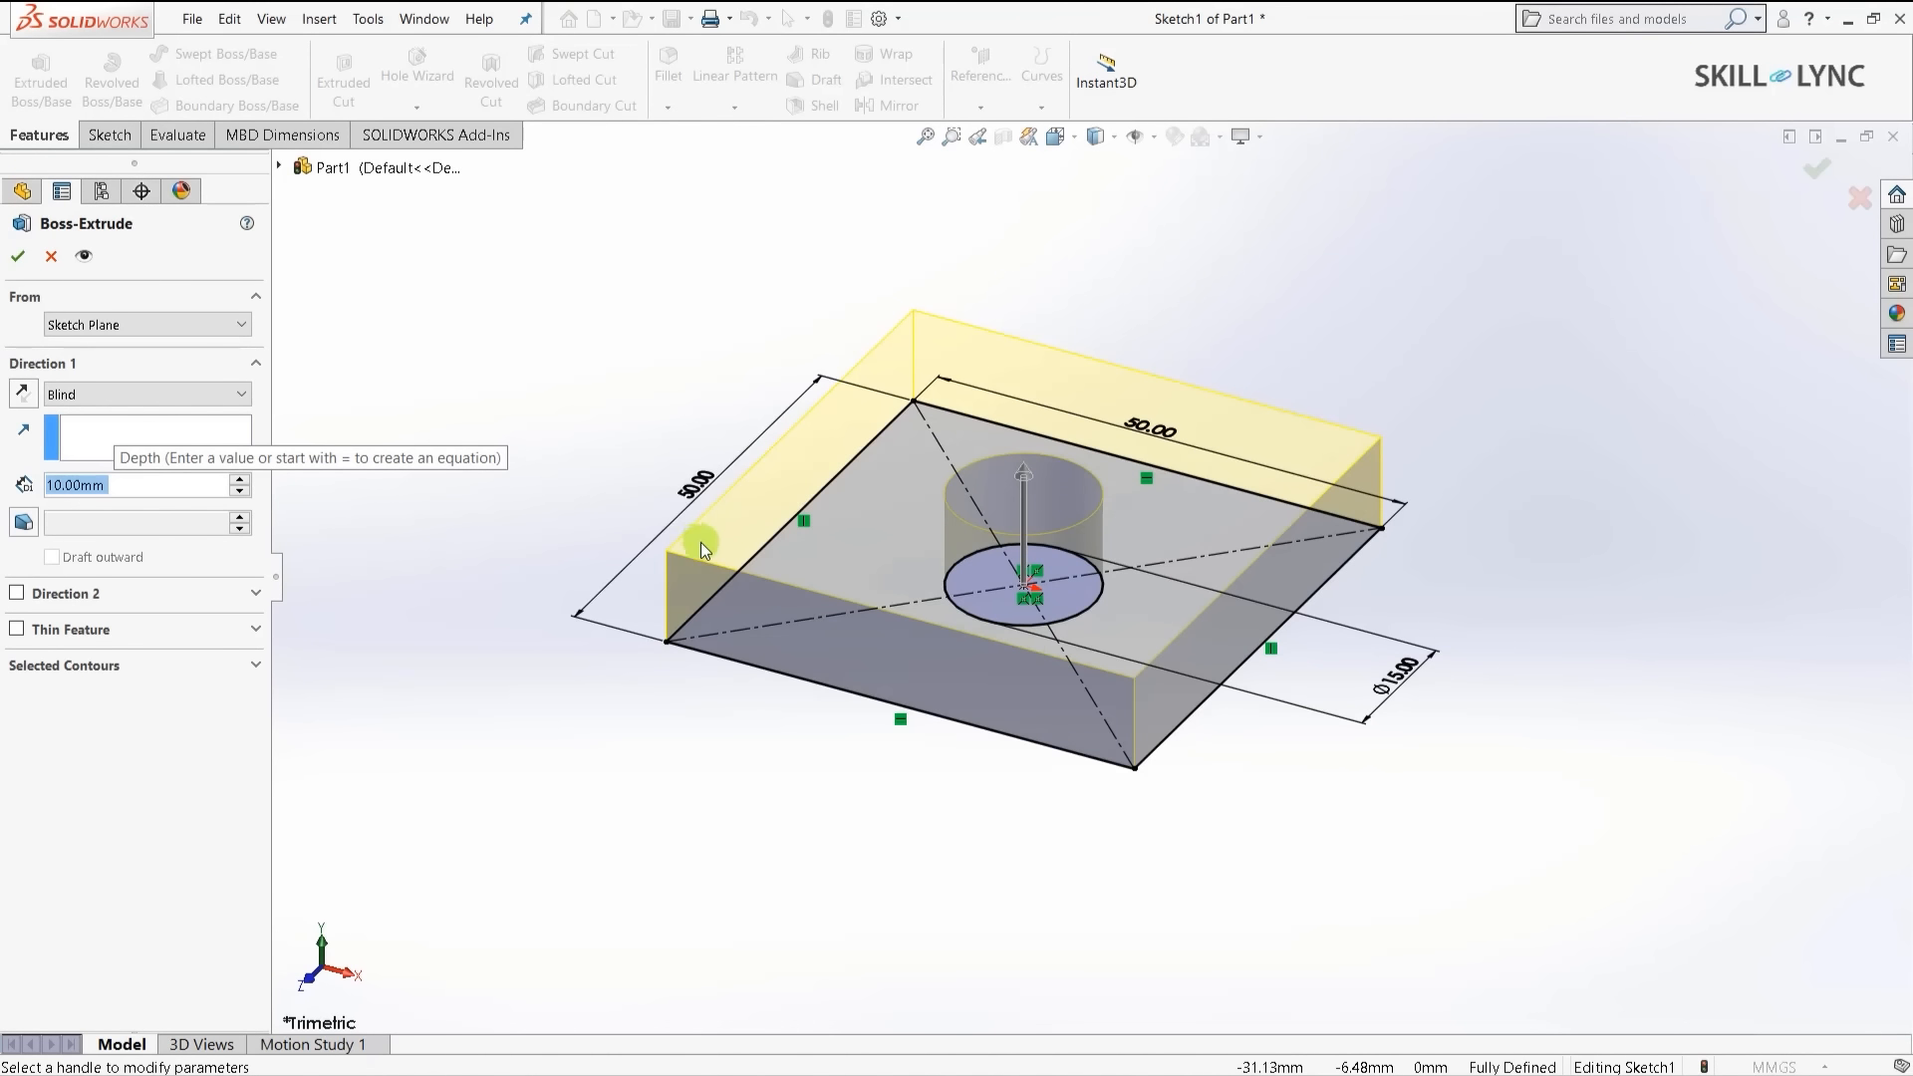
- Extrude the sketch Blind to a 5 mm depth and accept the plate
{"action": "type", "text": "5"}
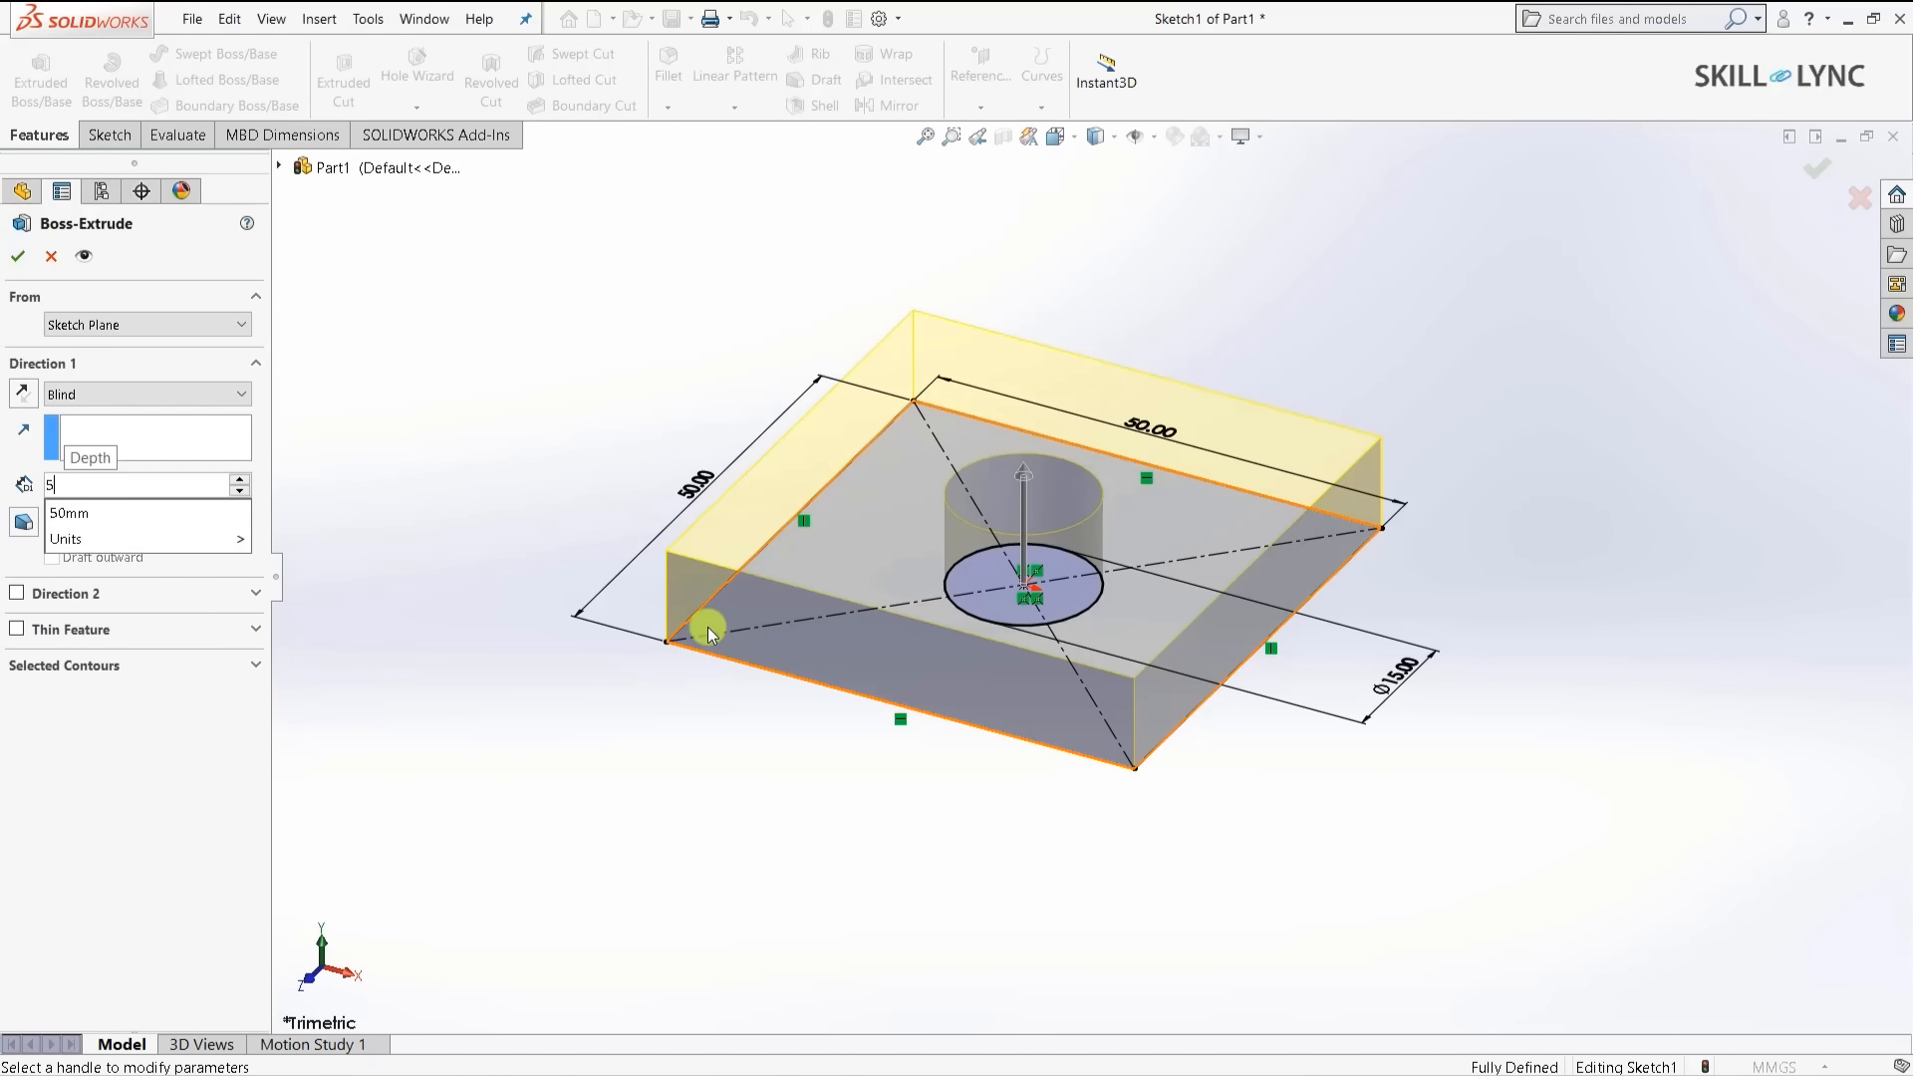
{"action": "key", "text": "Return"}
{"action": "left_click", "coordinate": [16, 261]}
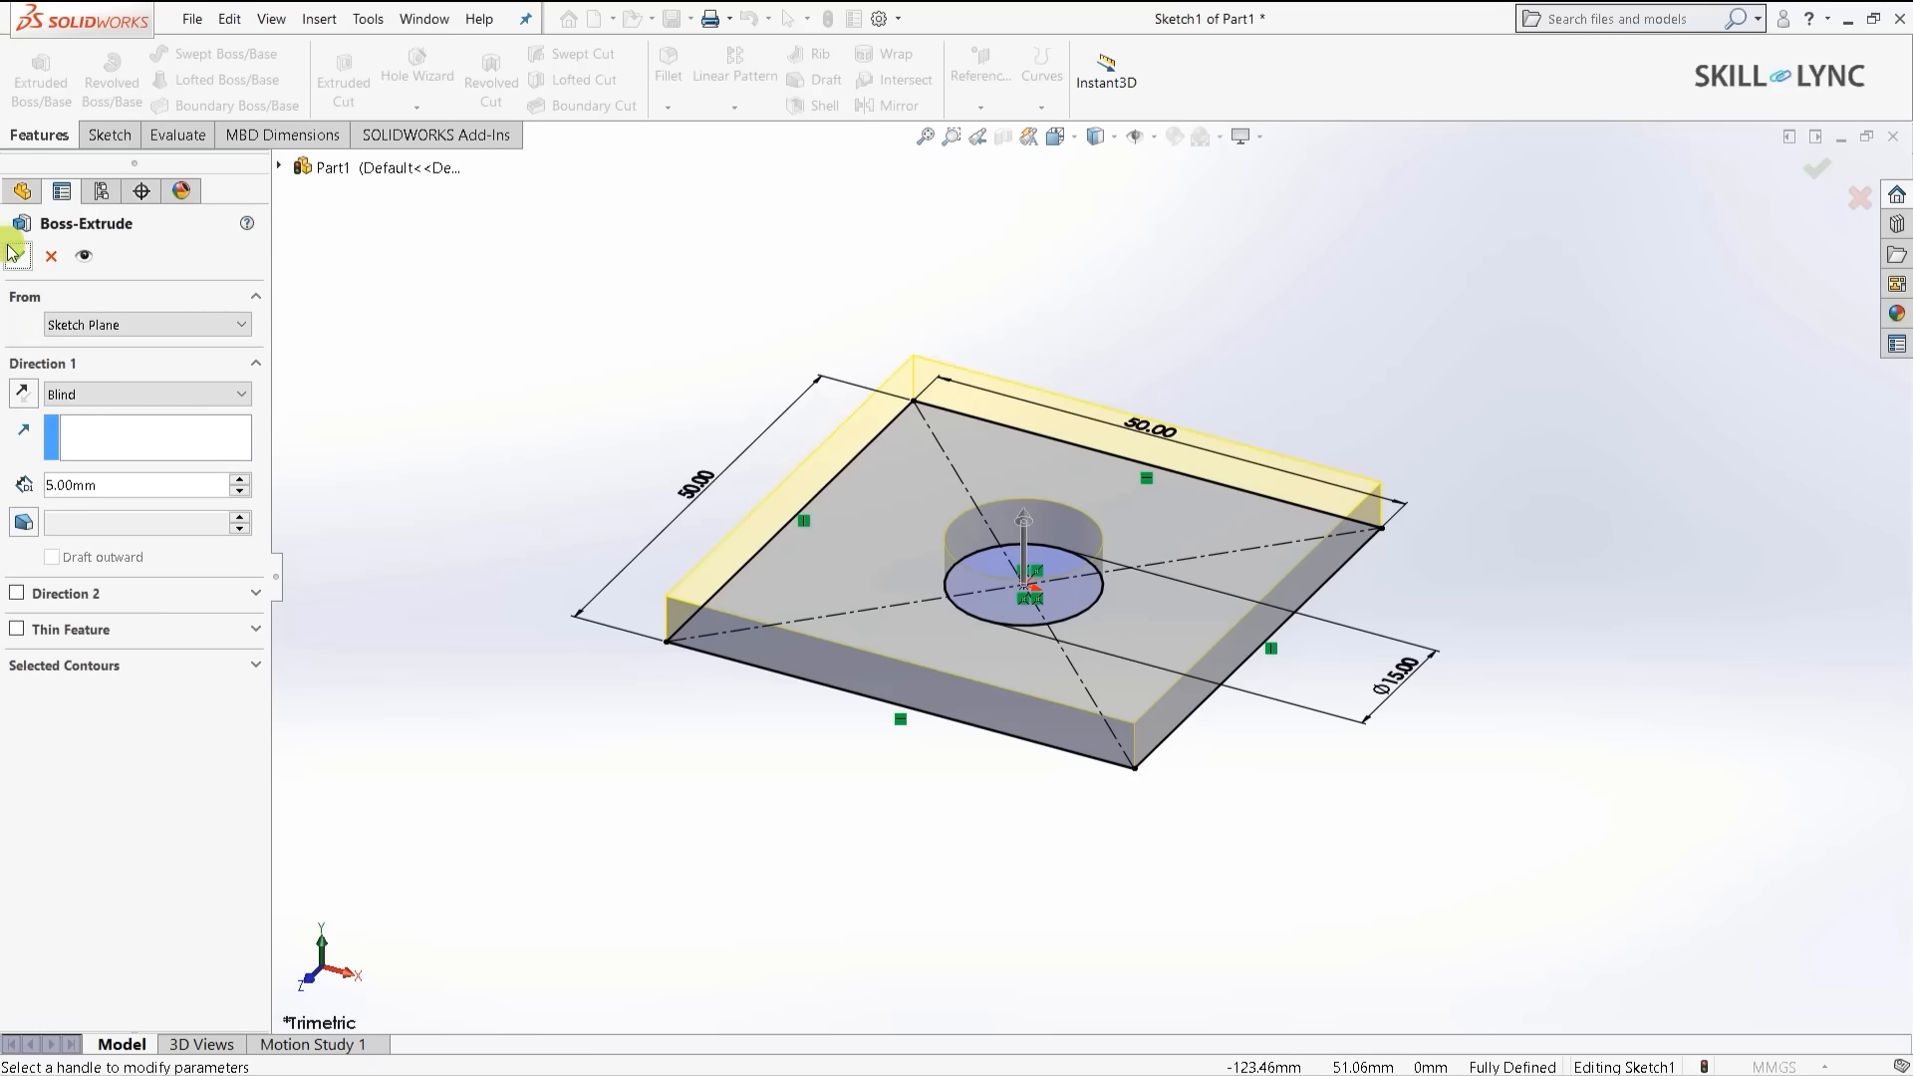
{"action": "left_click", "coordinate": [570, 510]}
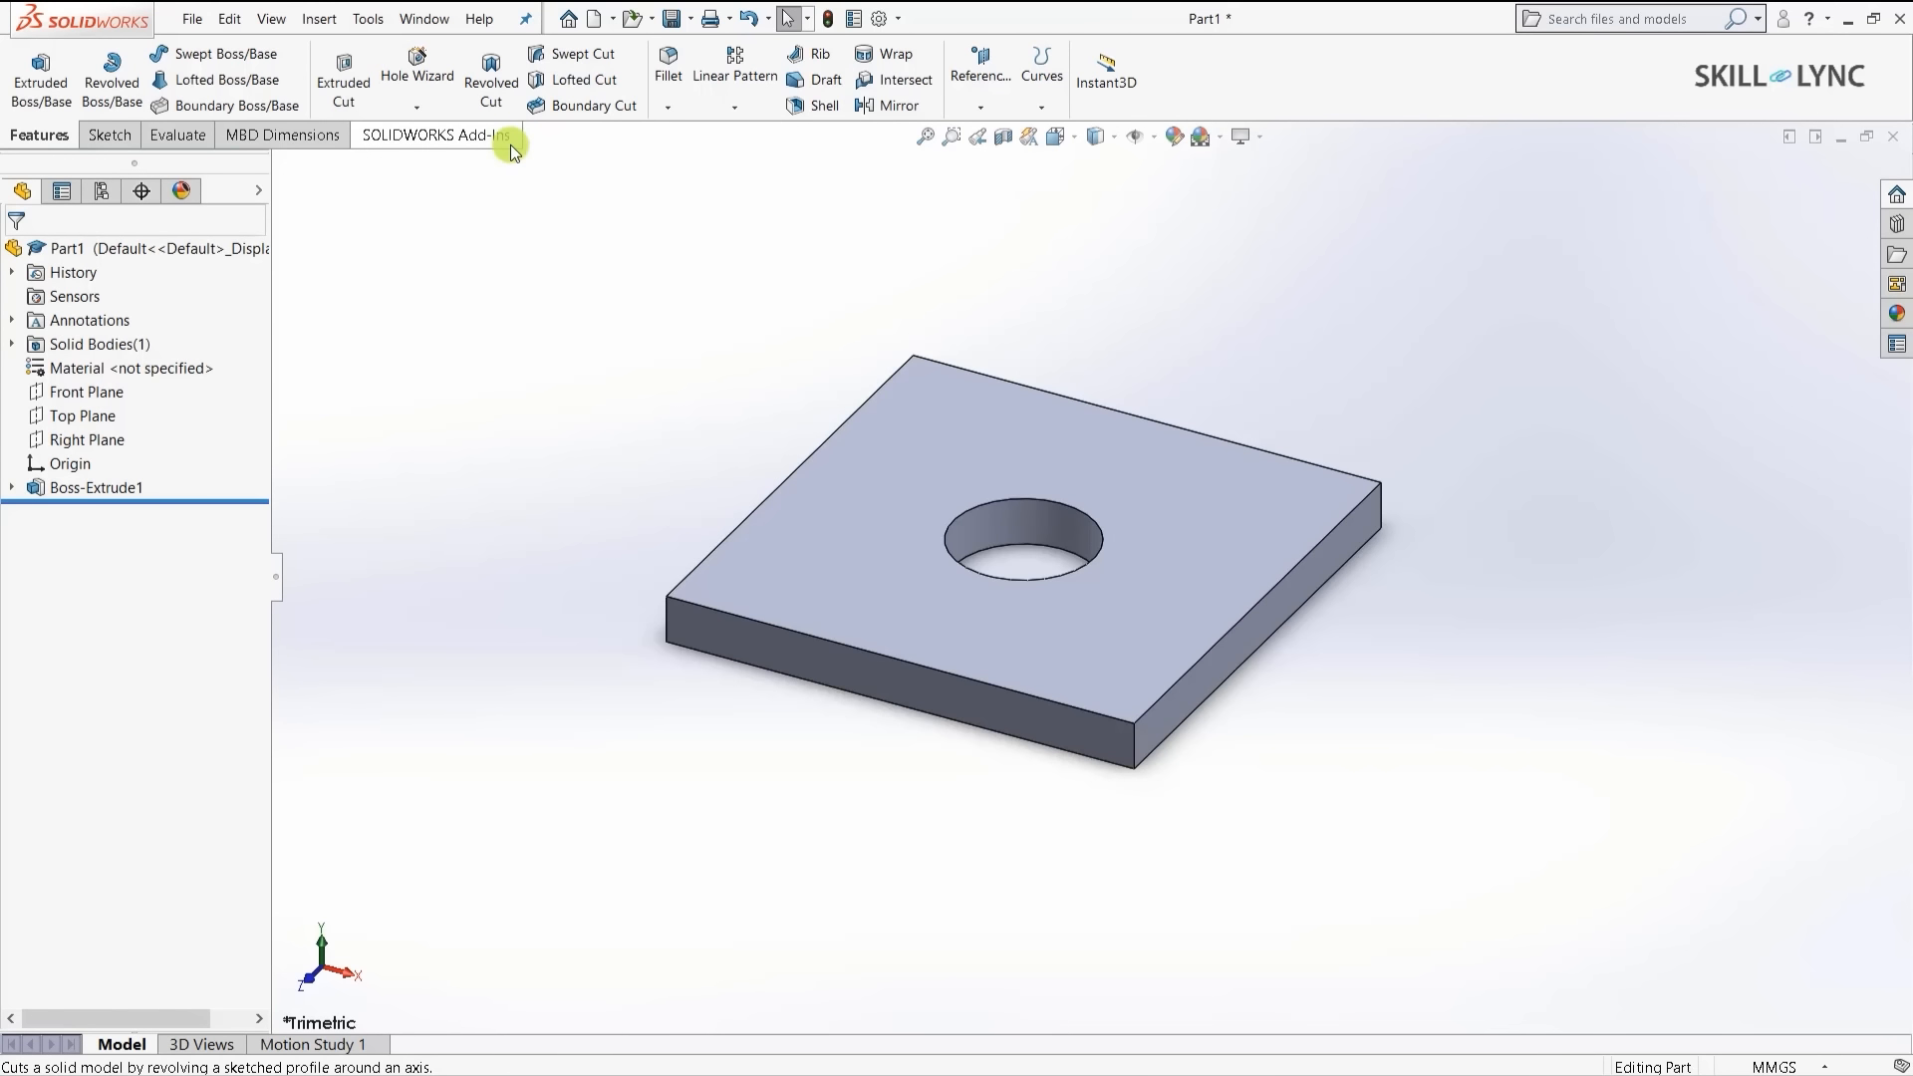
- Enable the SOLIDWORKS Simulation add-in and show the Simulation tools
{"action": "left_click", "coordinate": [411, 135]}
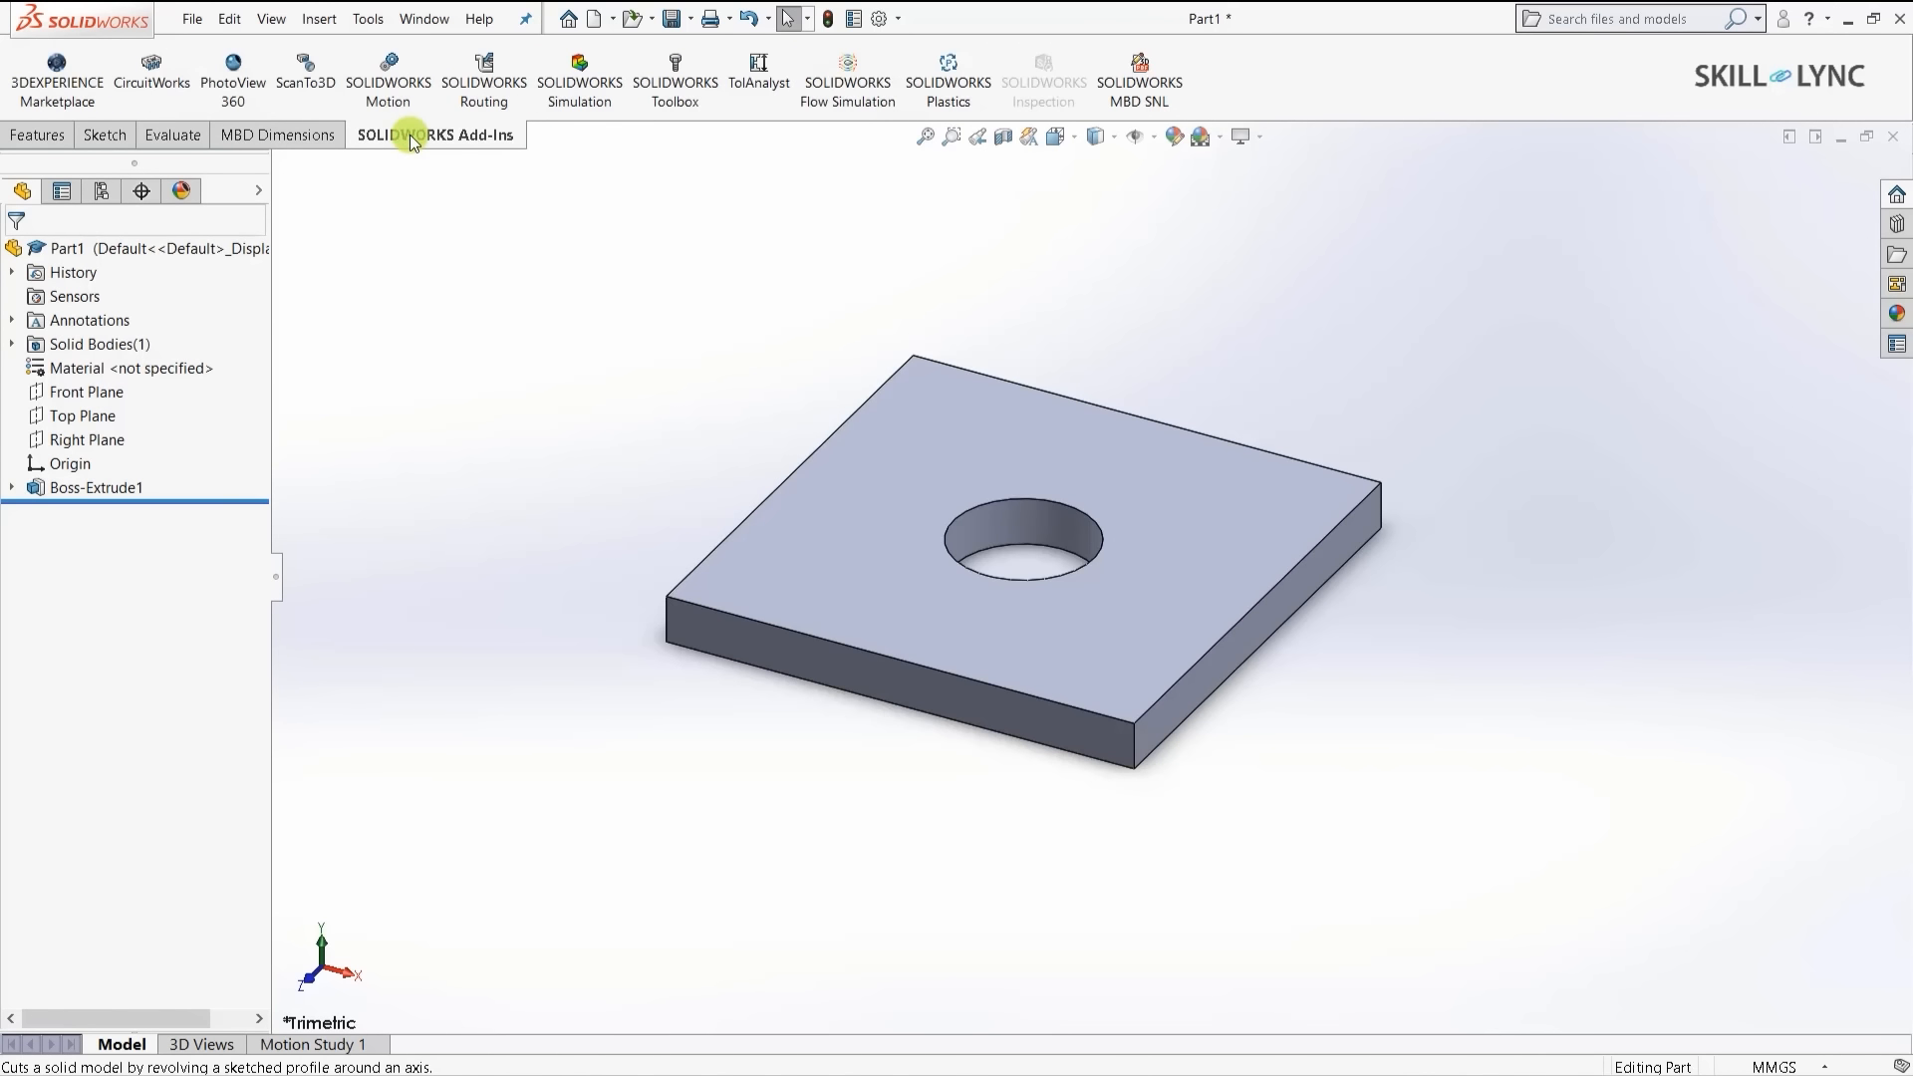
{"action": "left_click", "coordinate": [574, 89]}
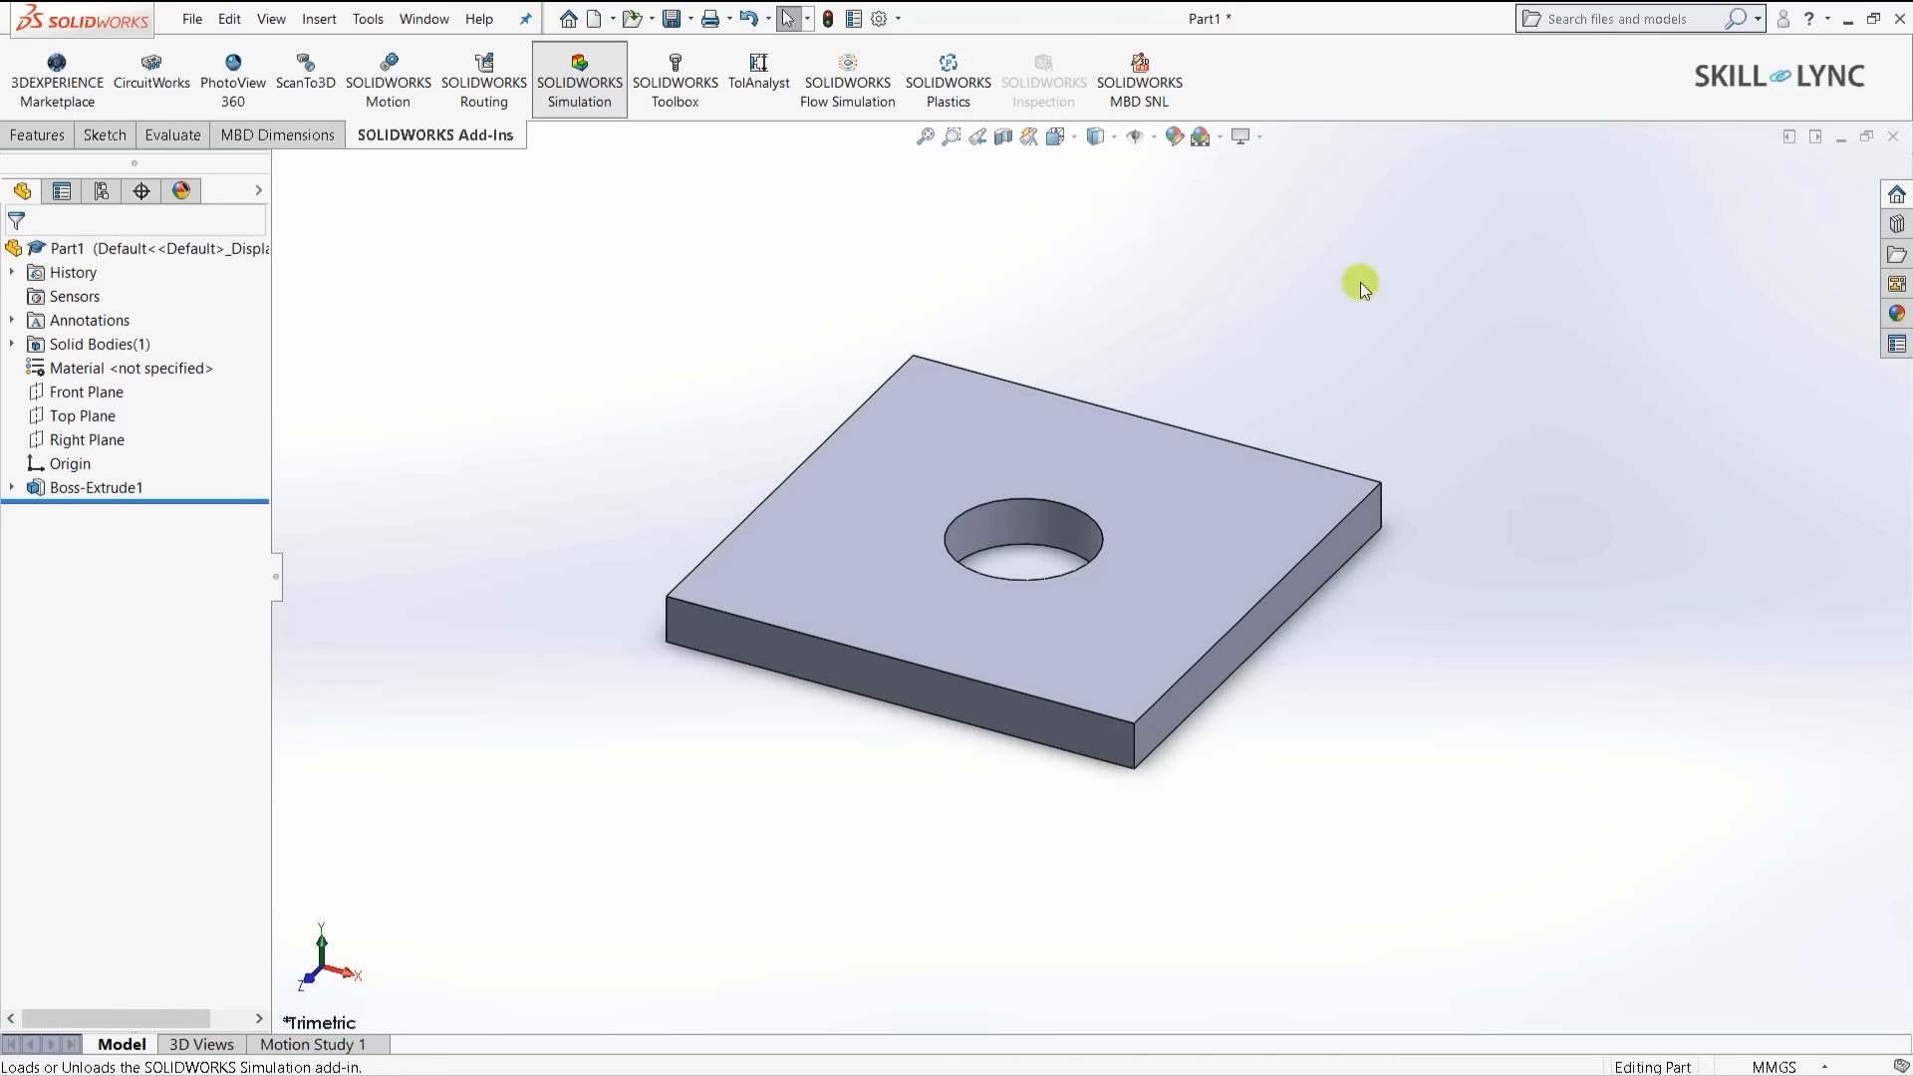
{"action": "left_click", "coordinate": [566, 85]}
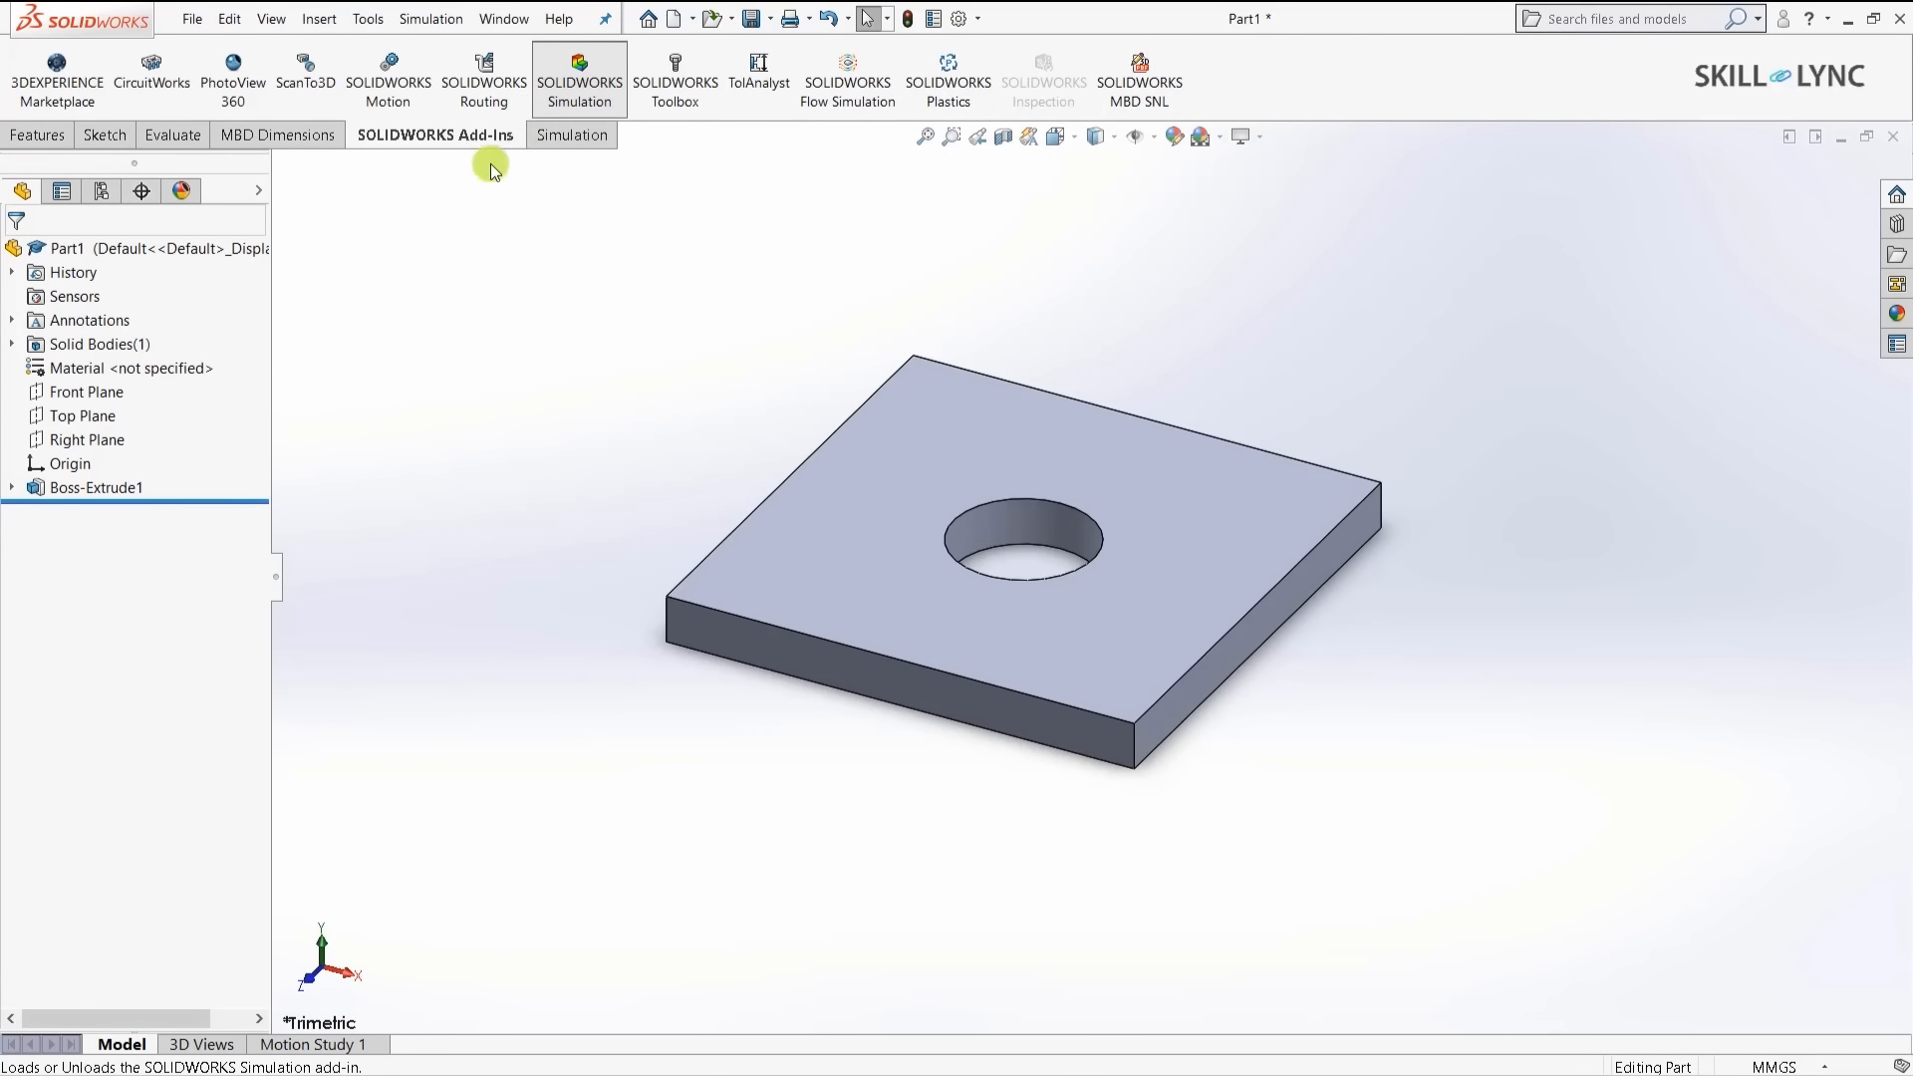
{"action": "left_click", "coordinate": [565, 142]}
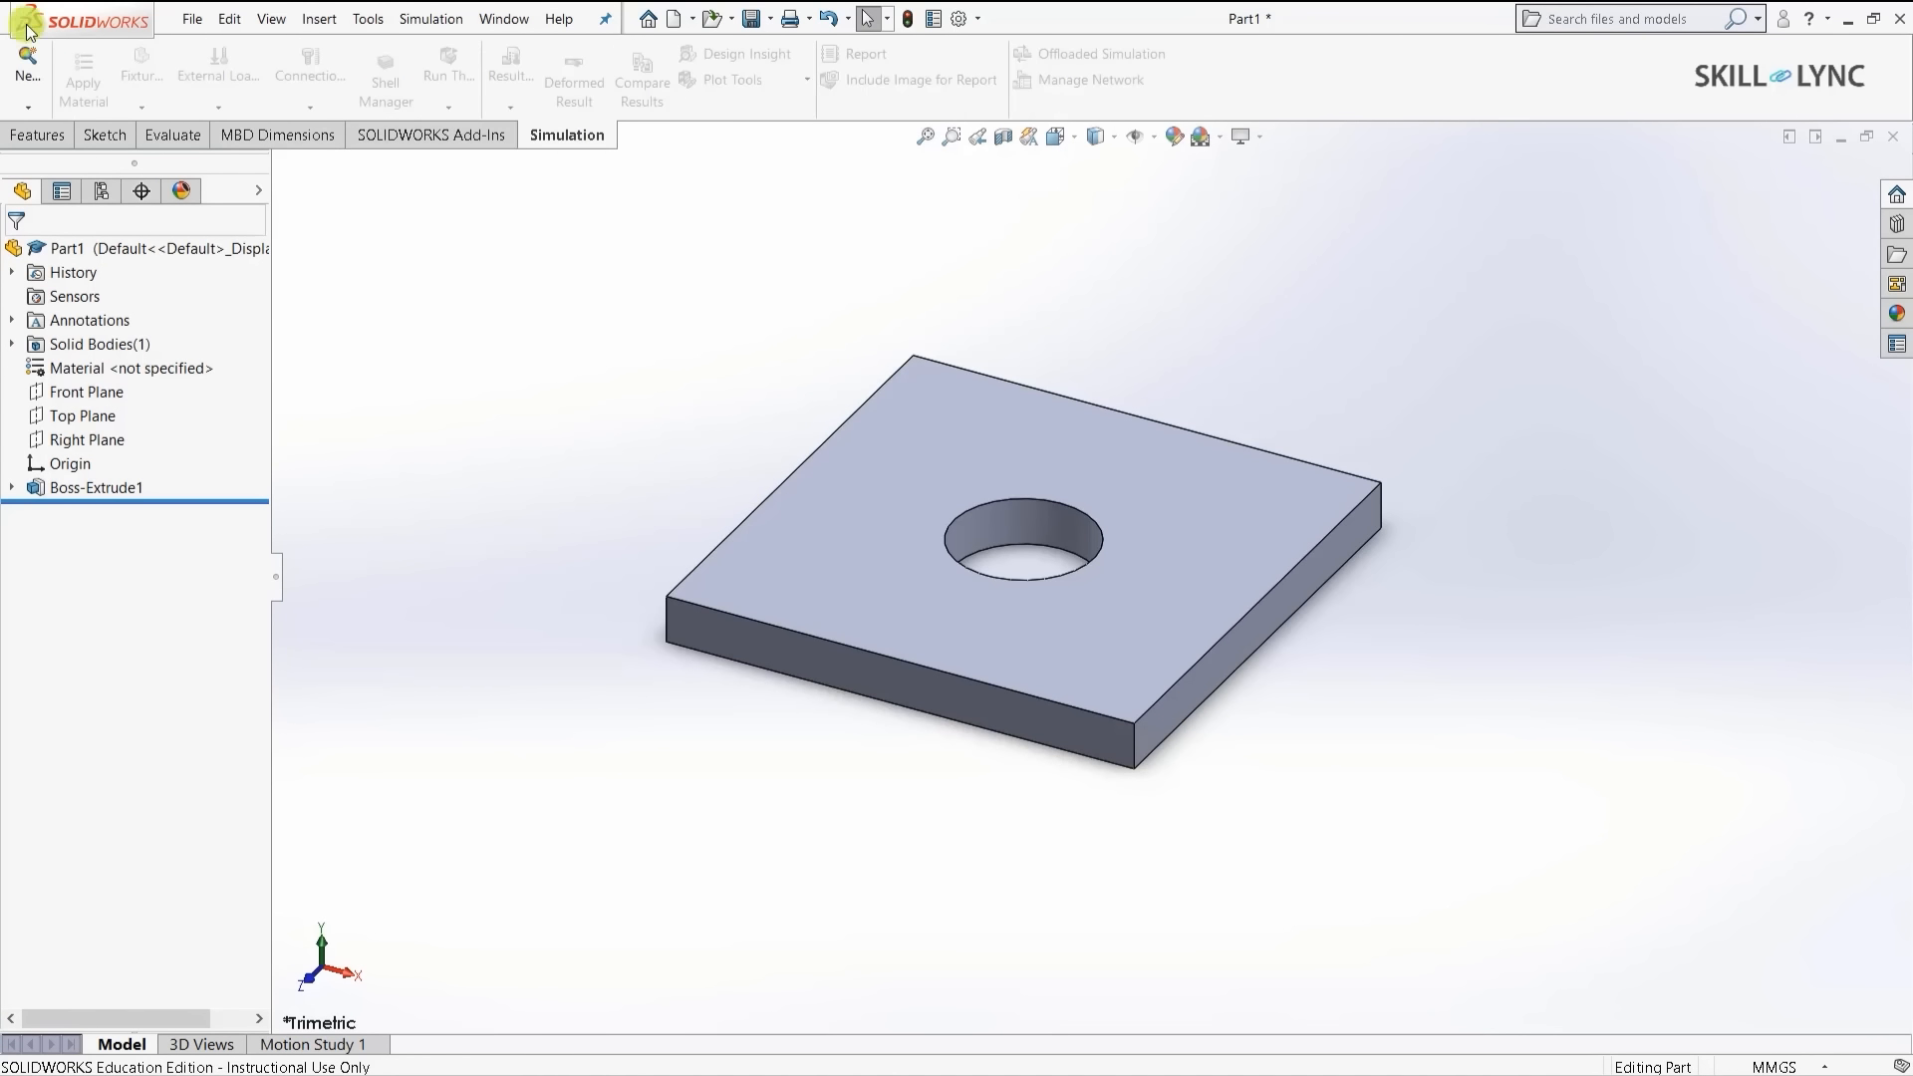
- Create a Static study named 'Static plate'
{"action": "left_click", "coordinate": [14, 68]}
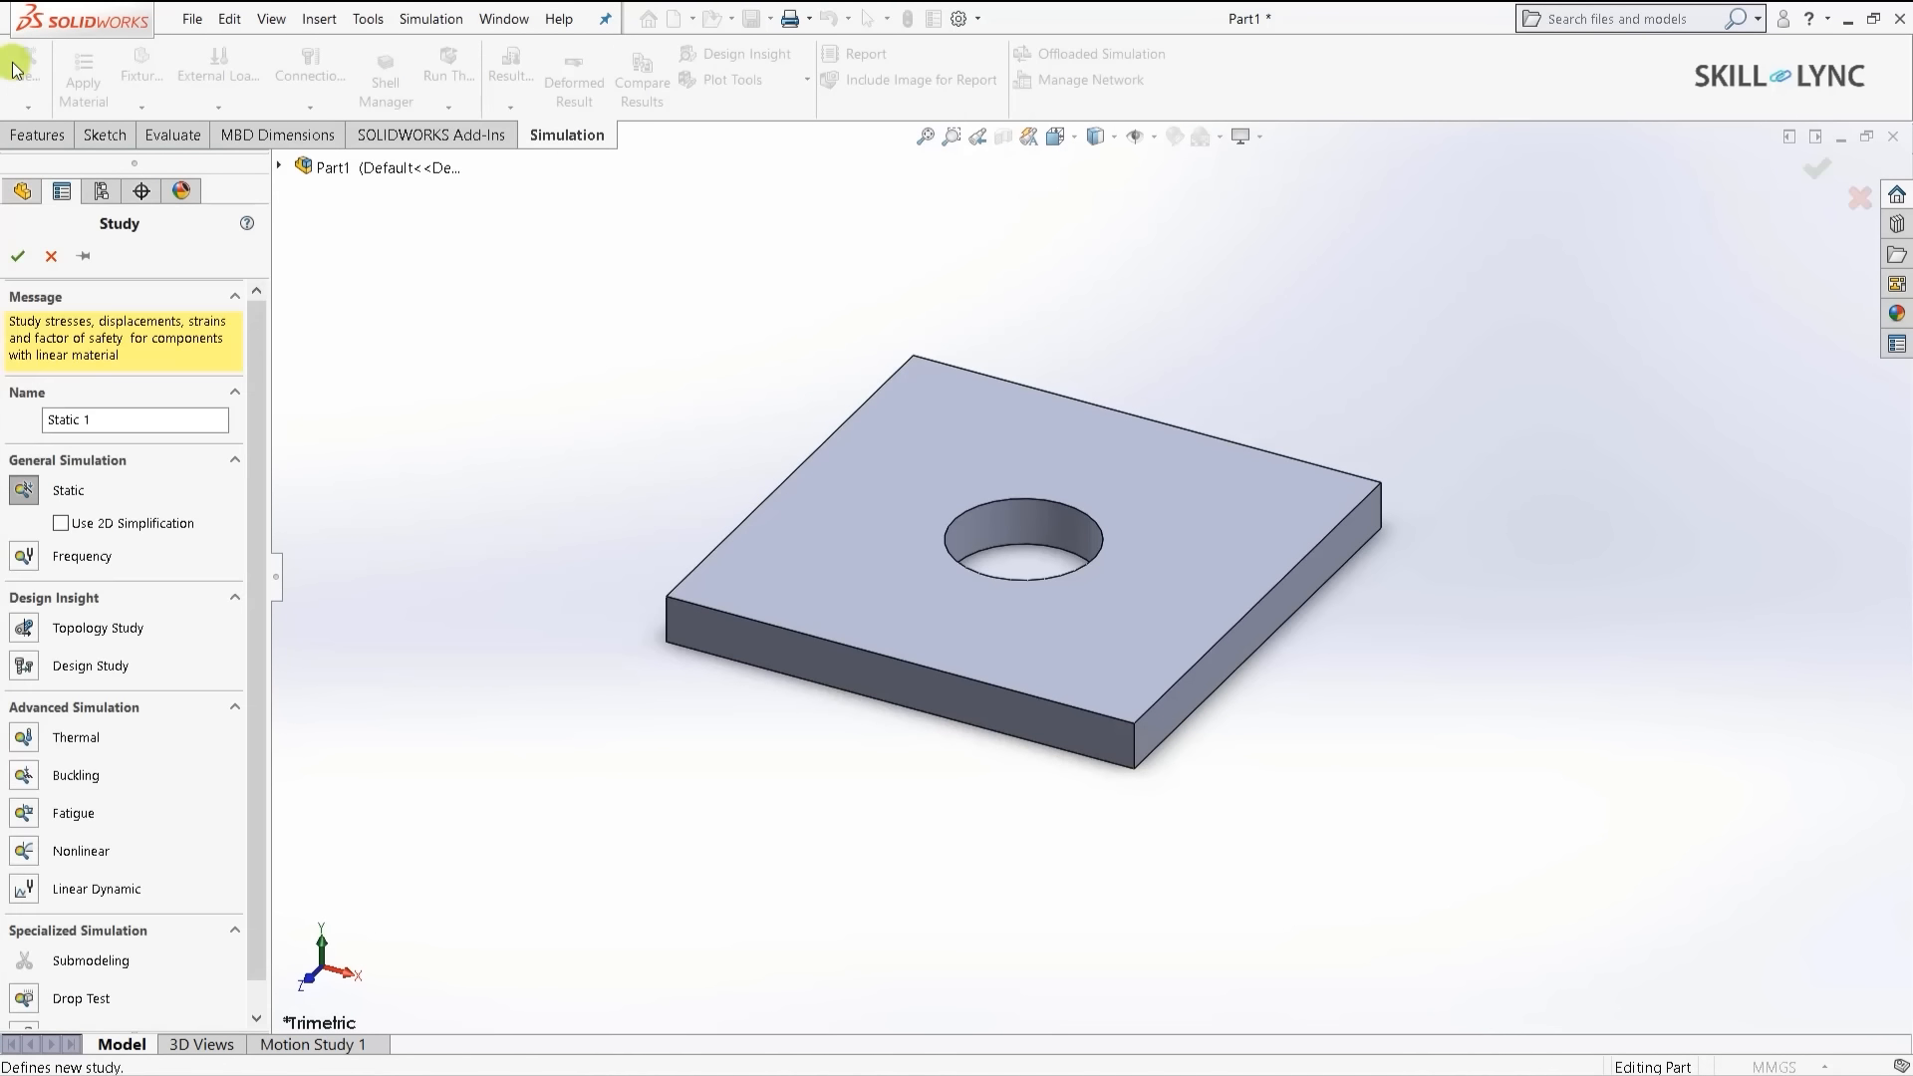
{"action": "left_click", "coordinate": [25, 495]}
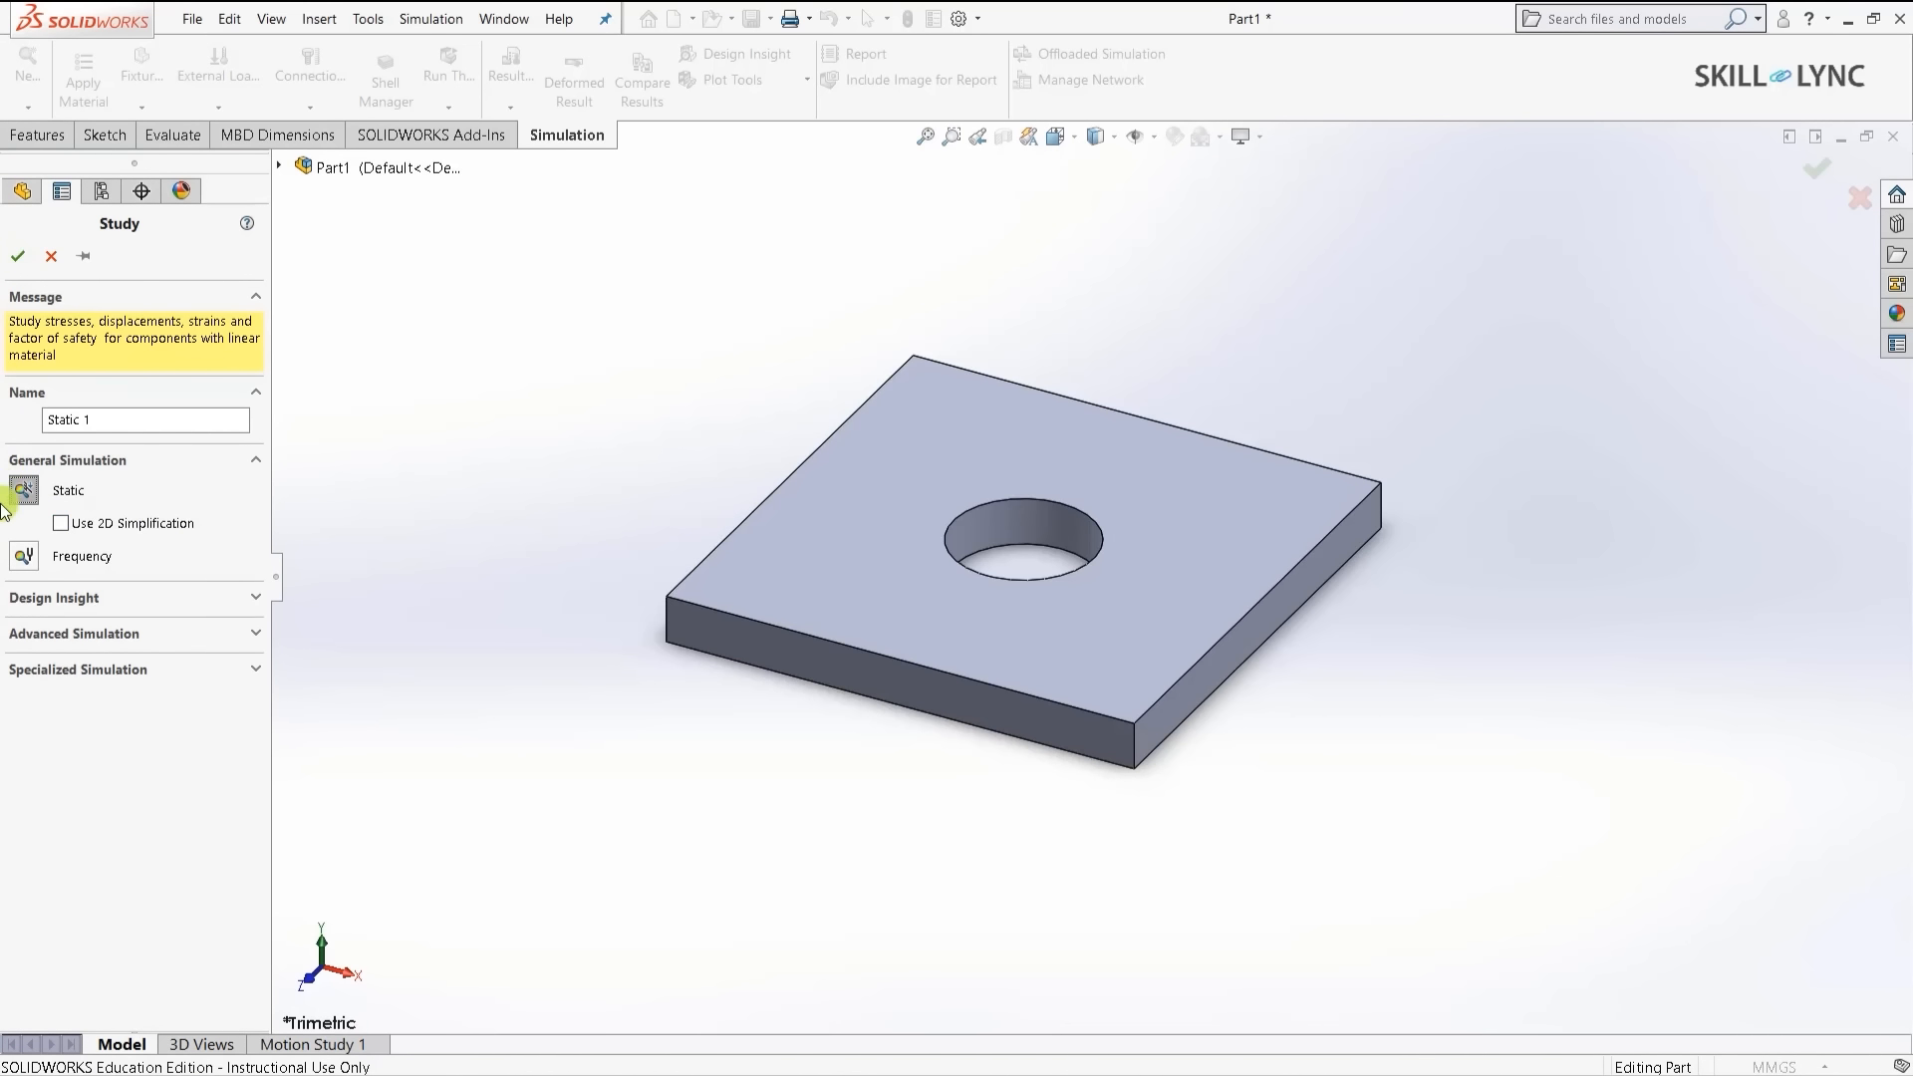
{"action": "left_click", "coordinate": [138, 412]}
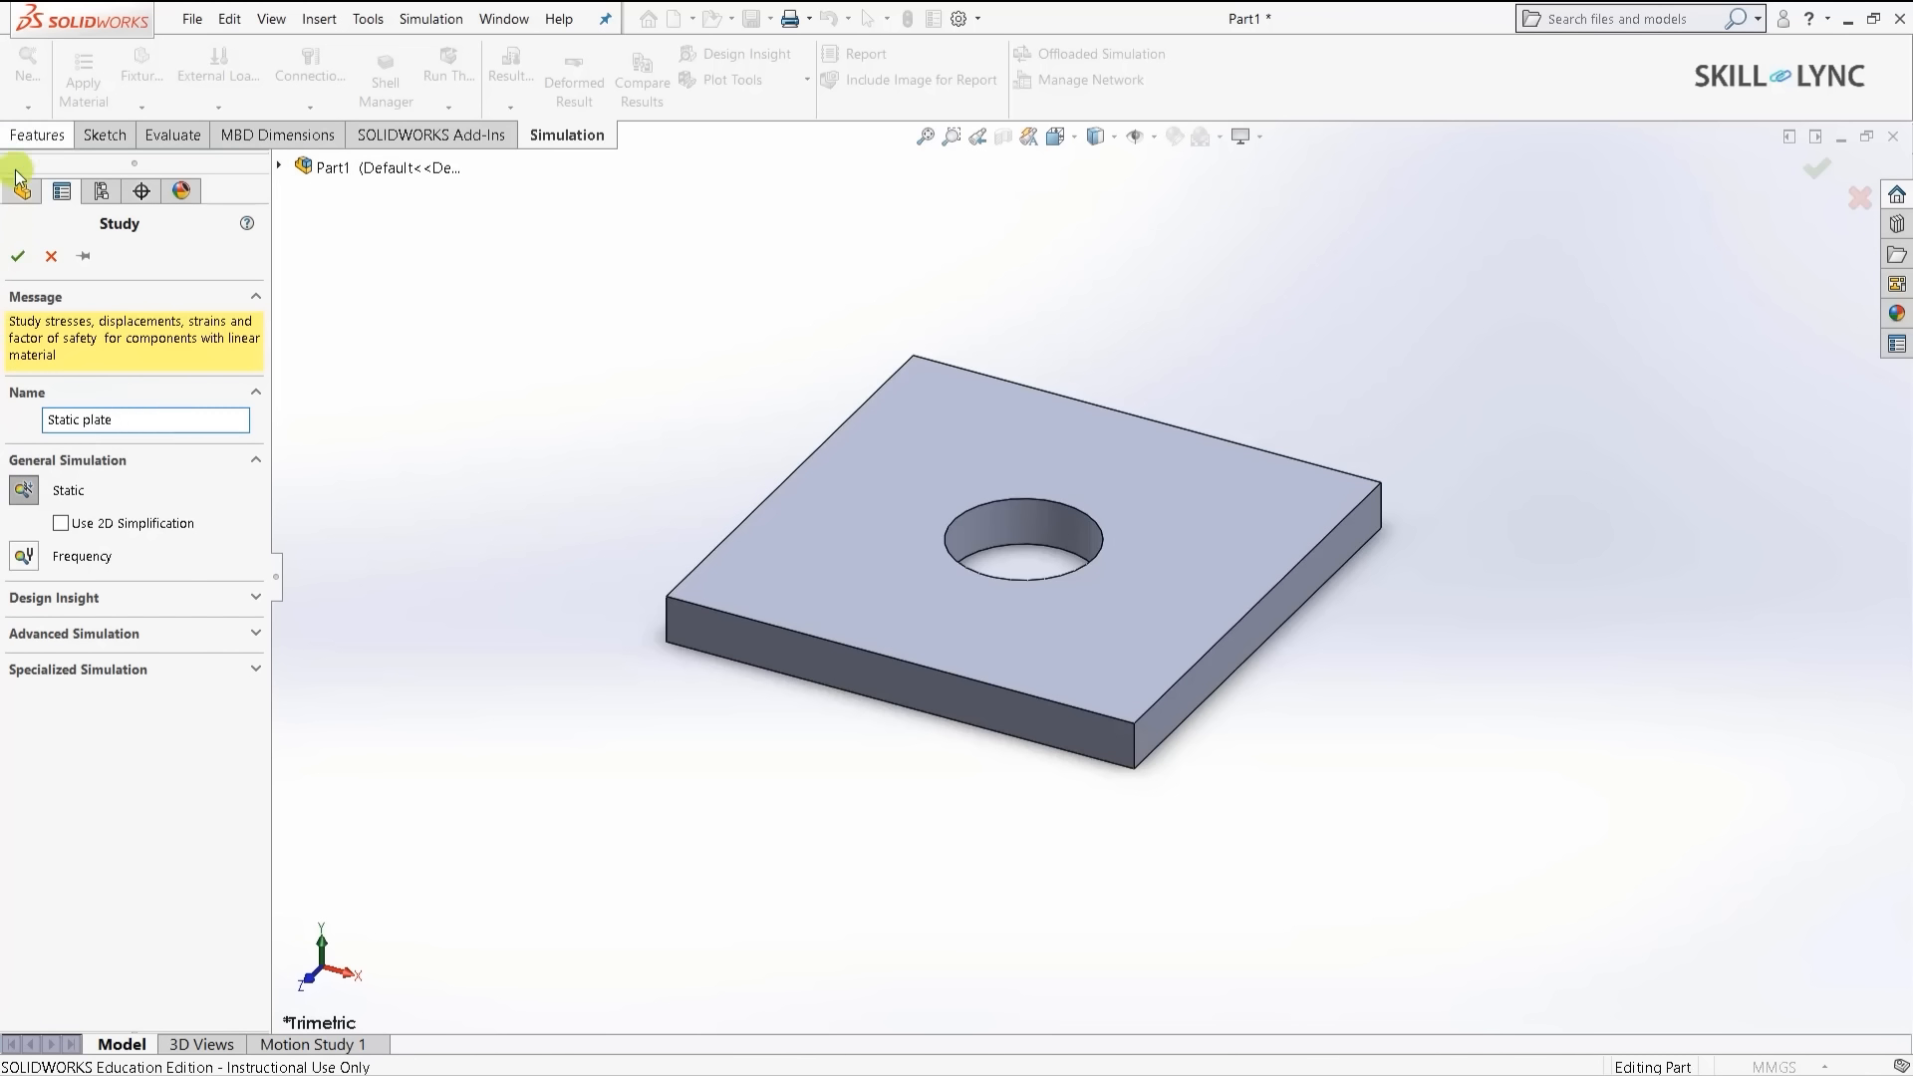
{"action": "left_click", "coordinate": [25, 255]}
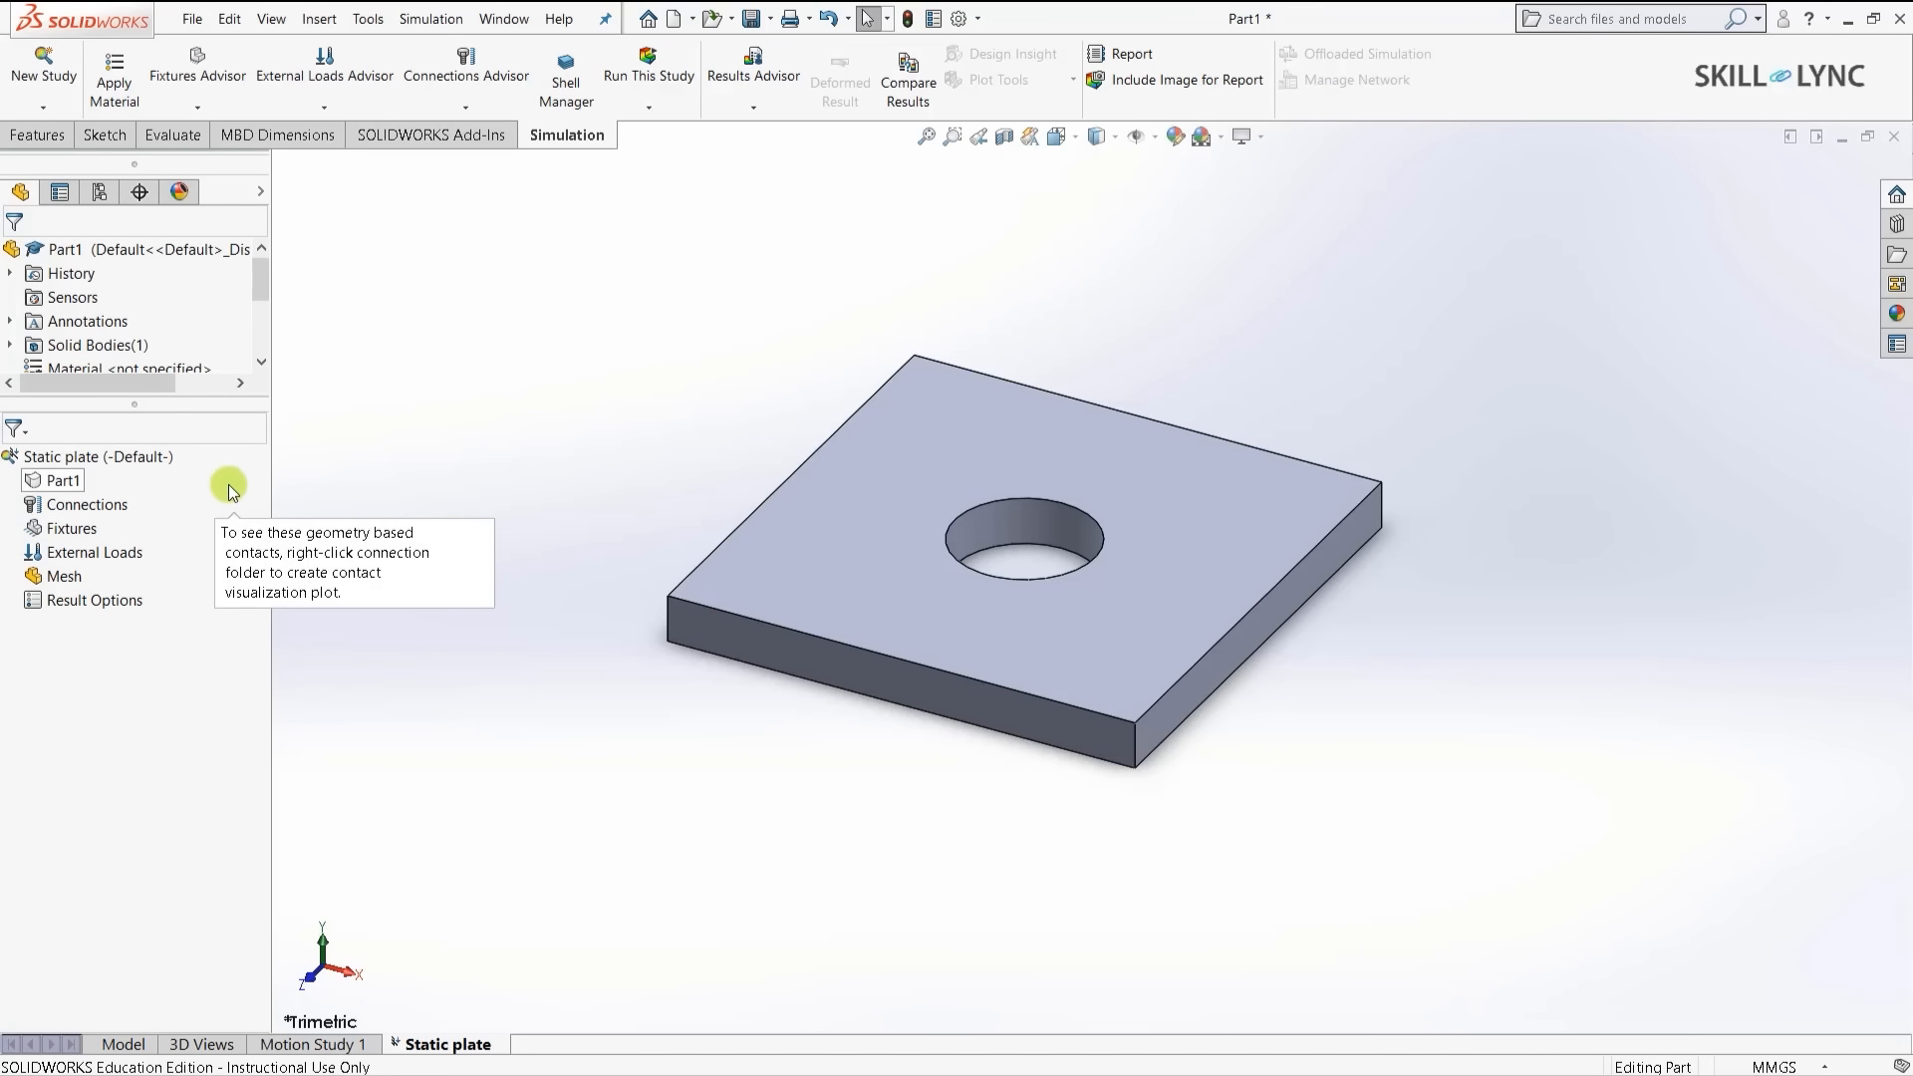
- Apply Alloy Steel from the material library to Part1 in the study
{"action": "left_click", "coordinate": [61, 486]}
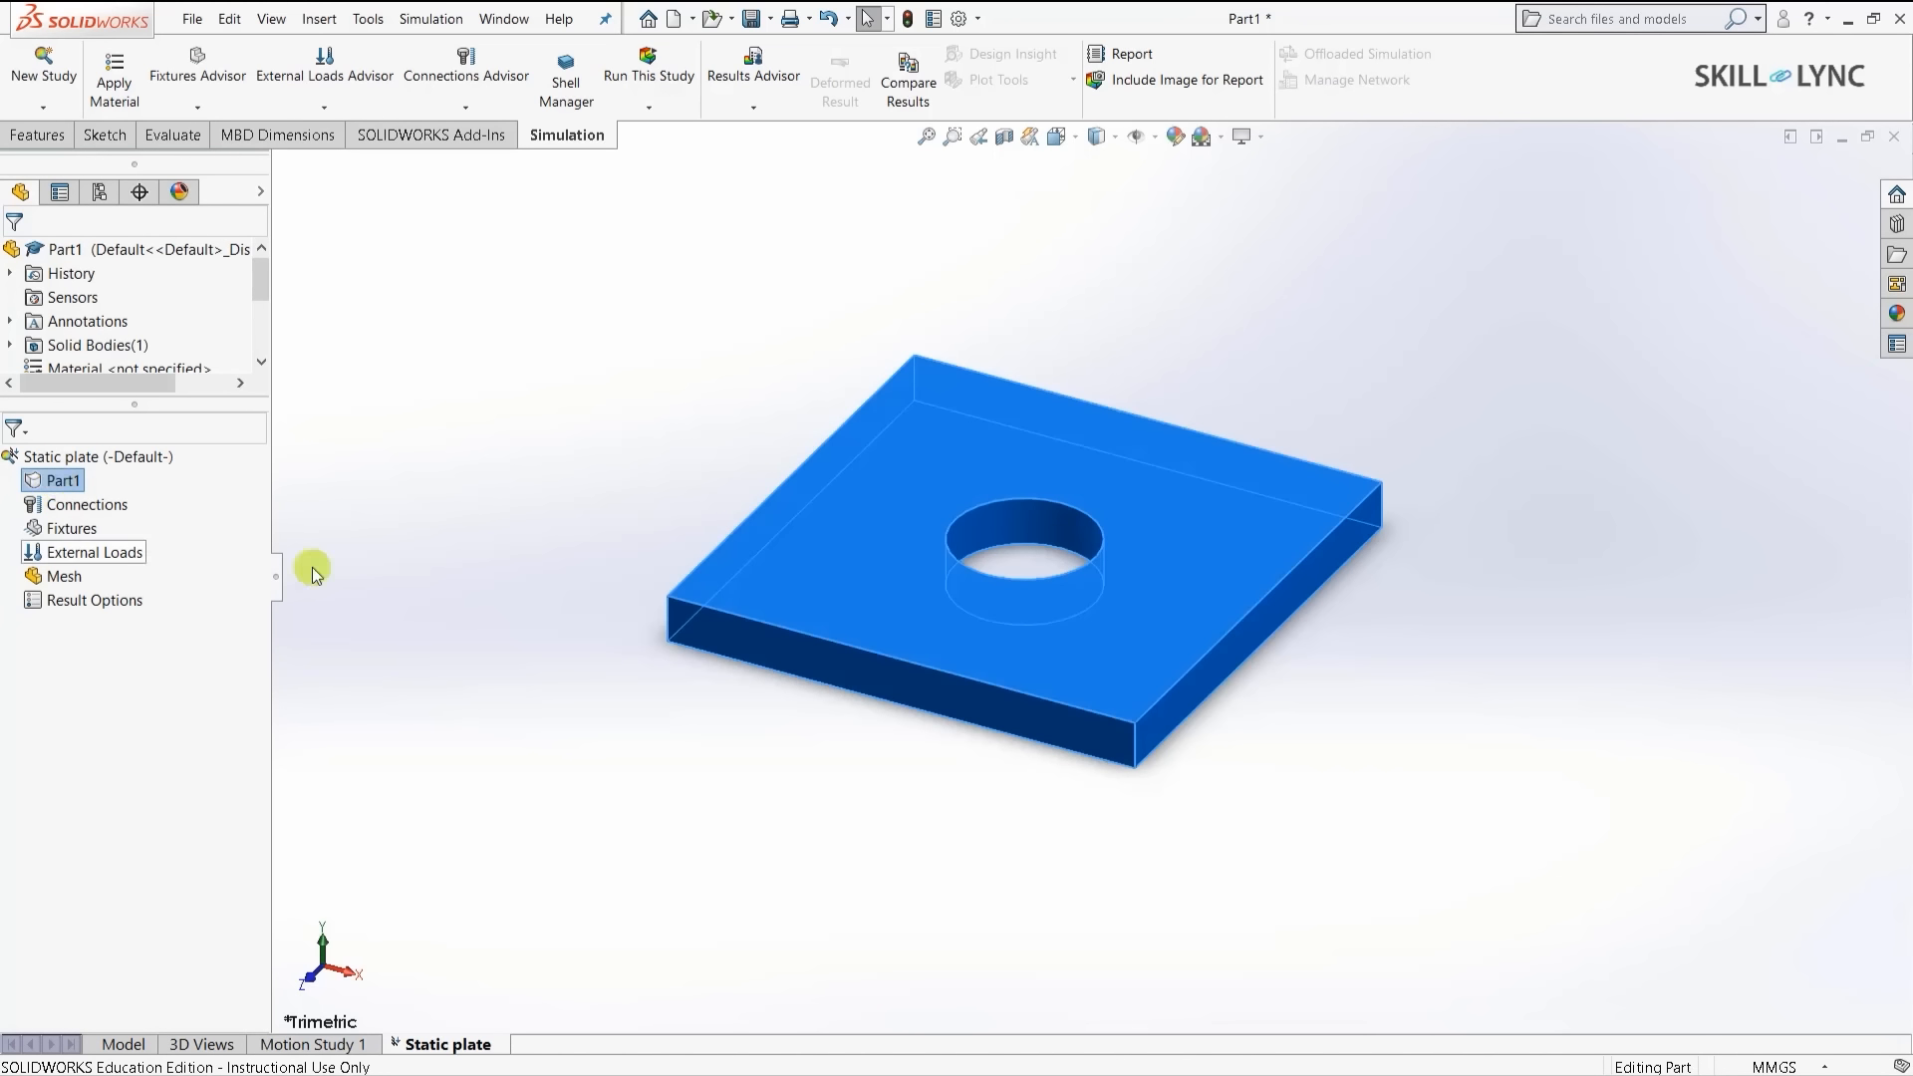
{"action": "right_click", "coordinate": [63, 488]}
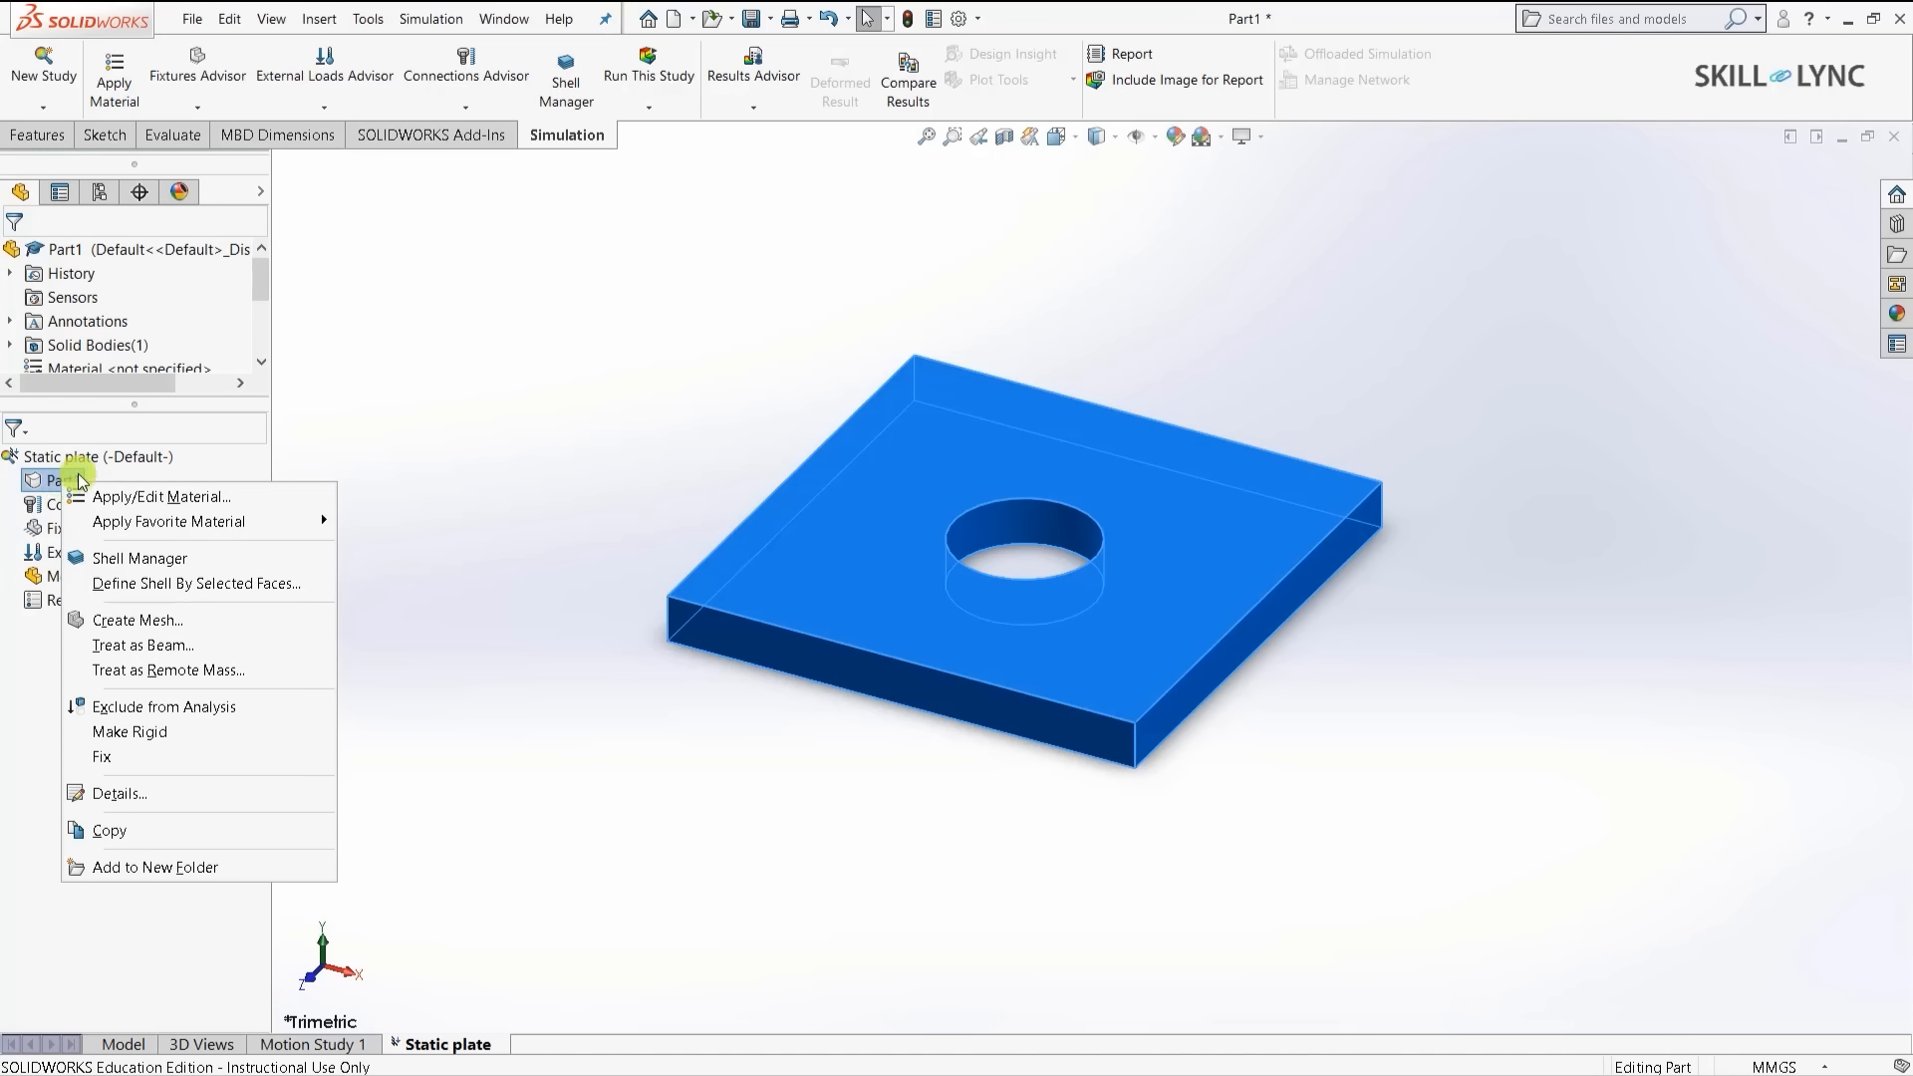
{"action": "left_click", "coordinate": [182, 498]}
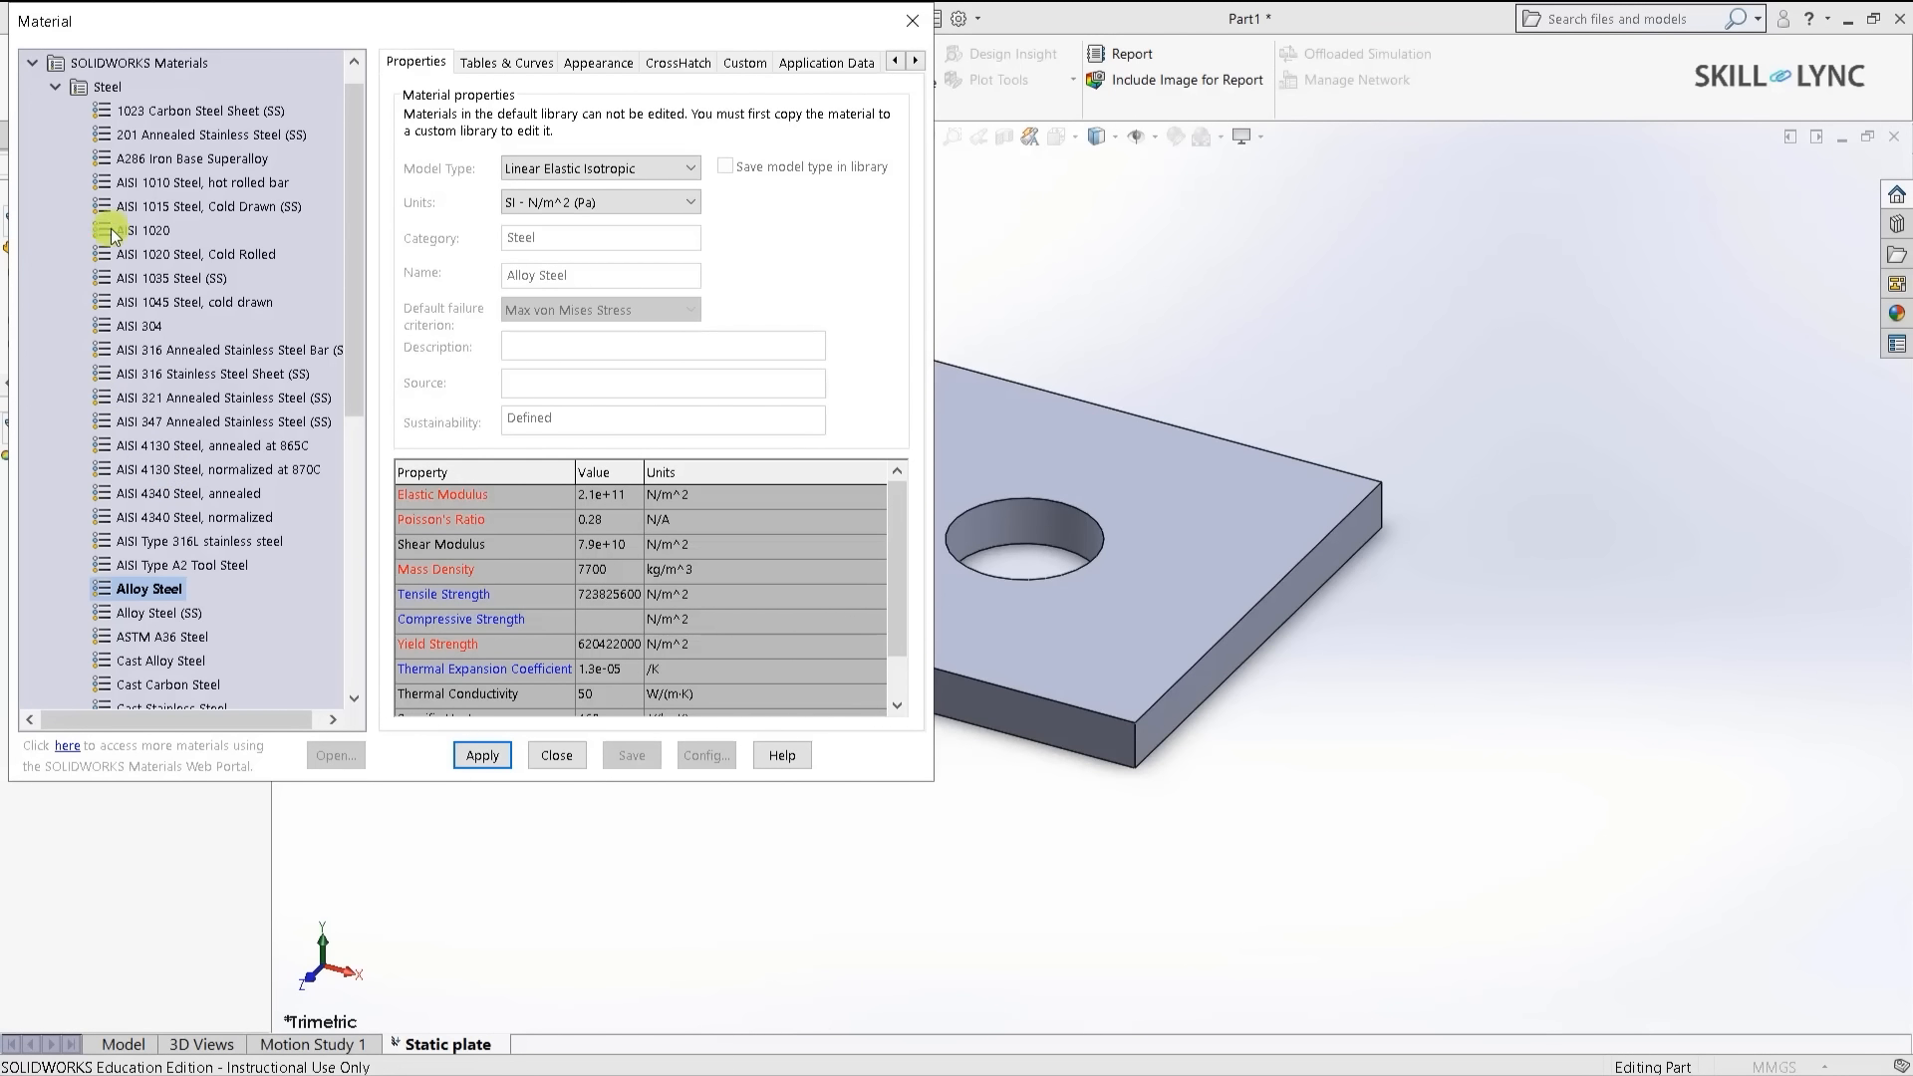
{"action": "scroll", "coordinate": [154, 212], "scroll_direction": "down", "scroll_amount": 3}
{"action": "scroll", "coordinate": [149, 260], "scroll_direction": "down", "scroll_amount": 4}
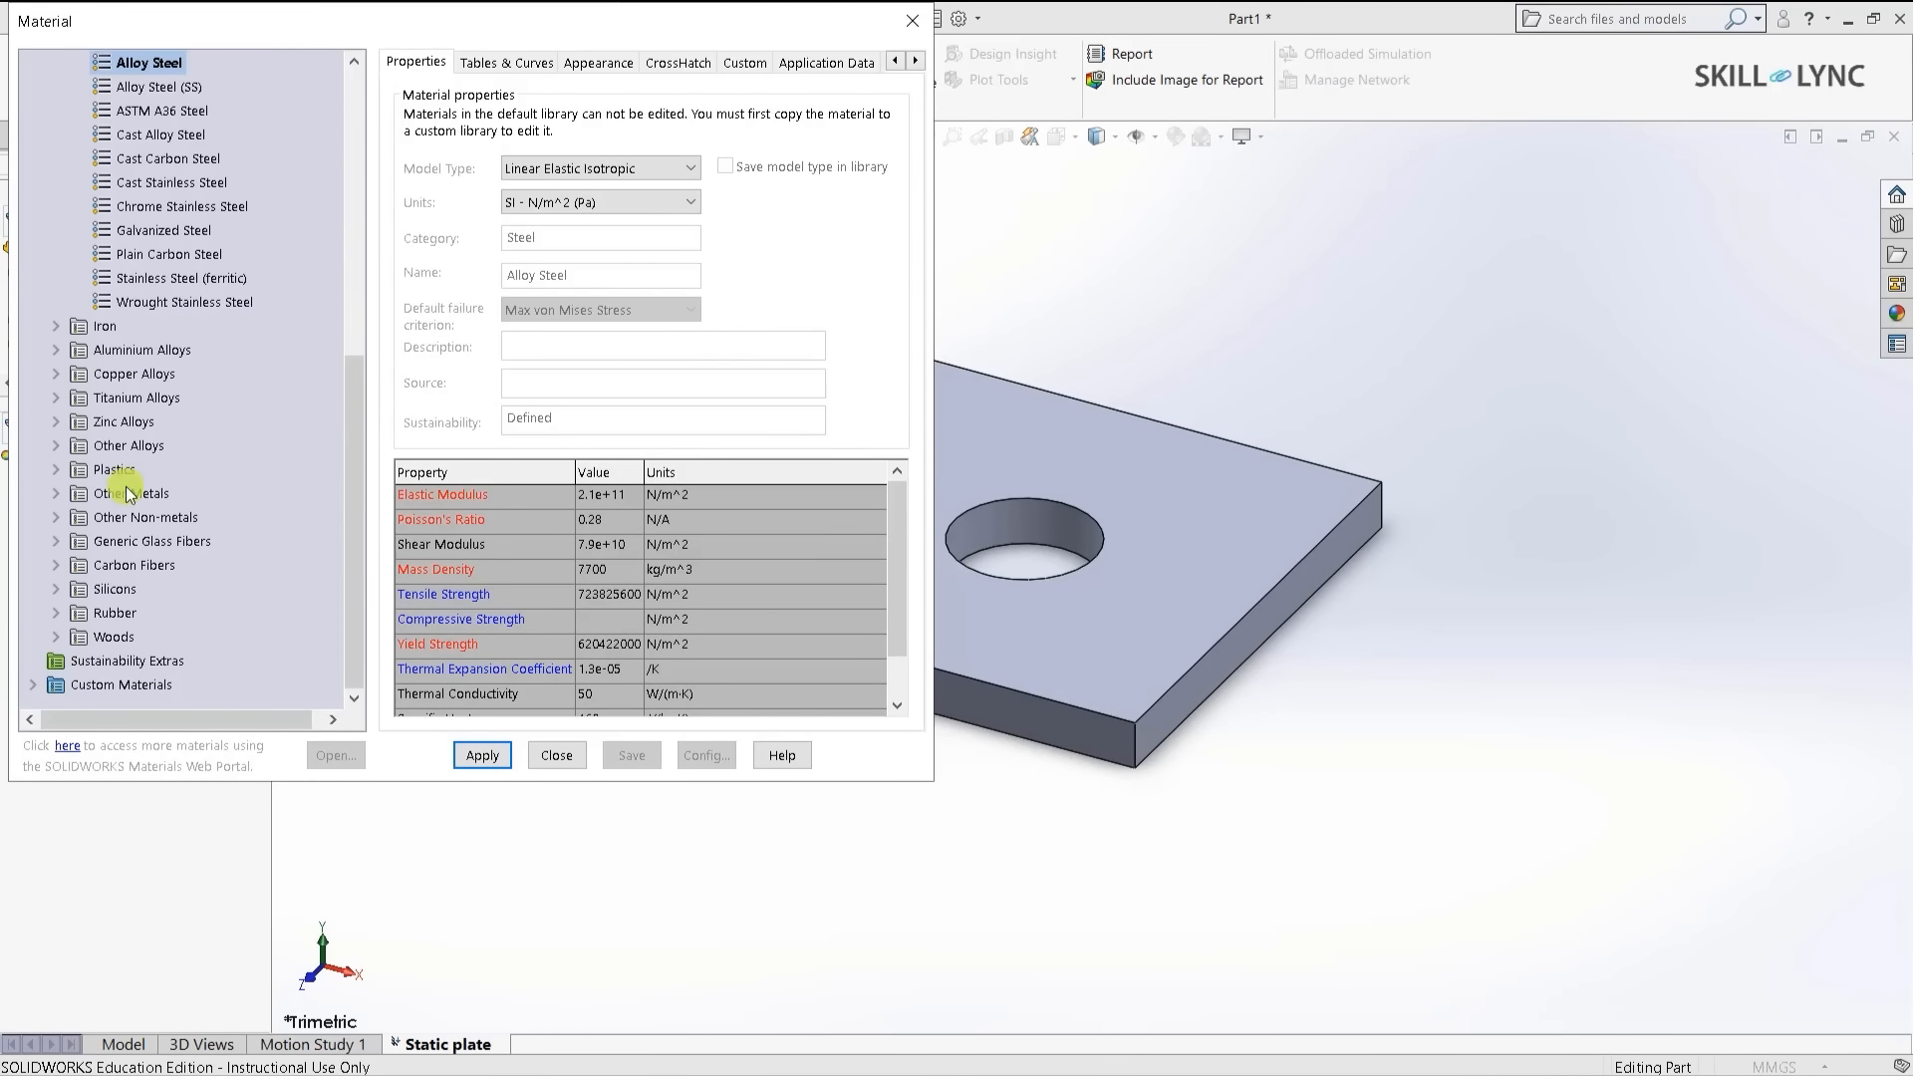
{"action": "scroll", "coordinate": [132, 438], "scroll_direction": "up", "scroll_amount": 3}
{"action": "scroll", "coordinate": [135, 428], "scroll_direction": "up", "scroll_amount": 3}
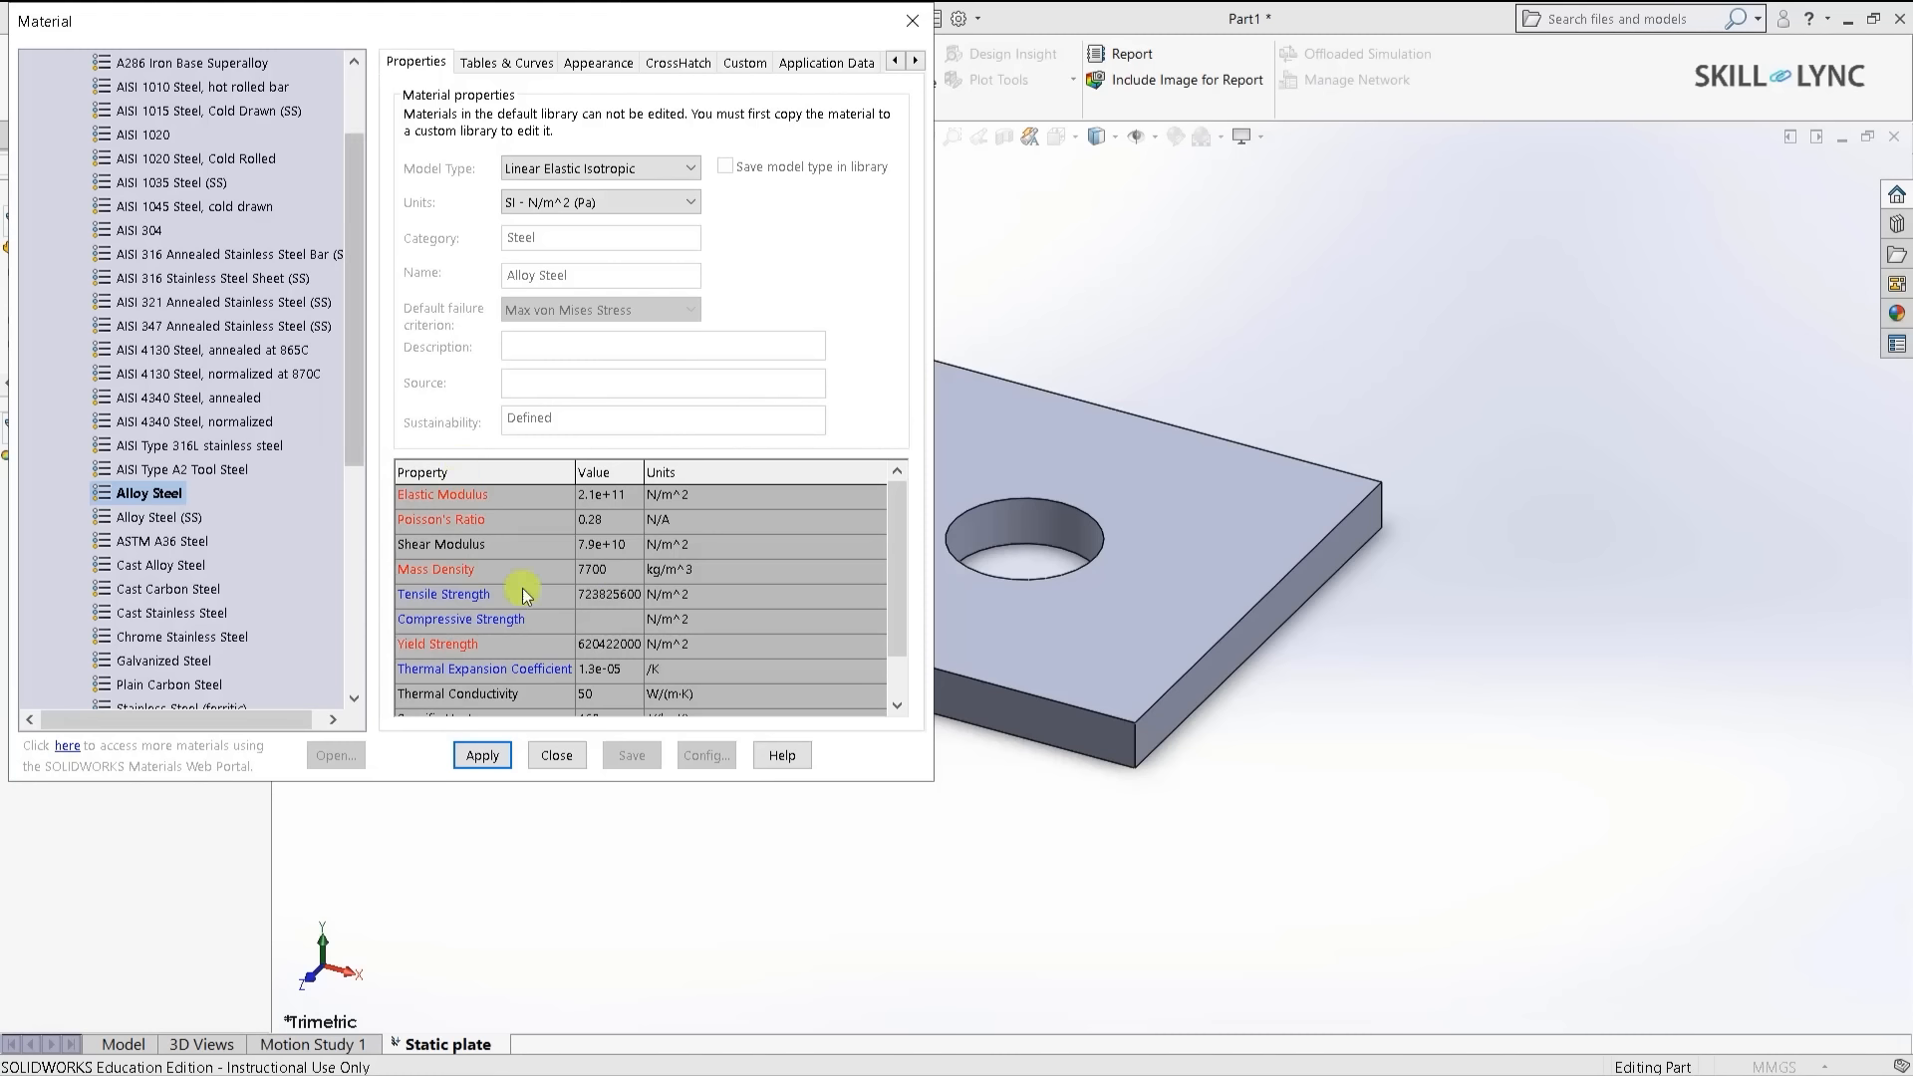
{"action": "left_click_drag", "start_coordinate": [897, 581], "coordinate": [897, 644]}
{"action": "left_click", "coordinate": [485, 754]}
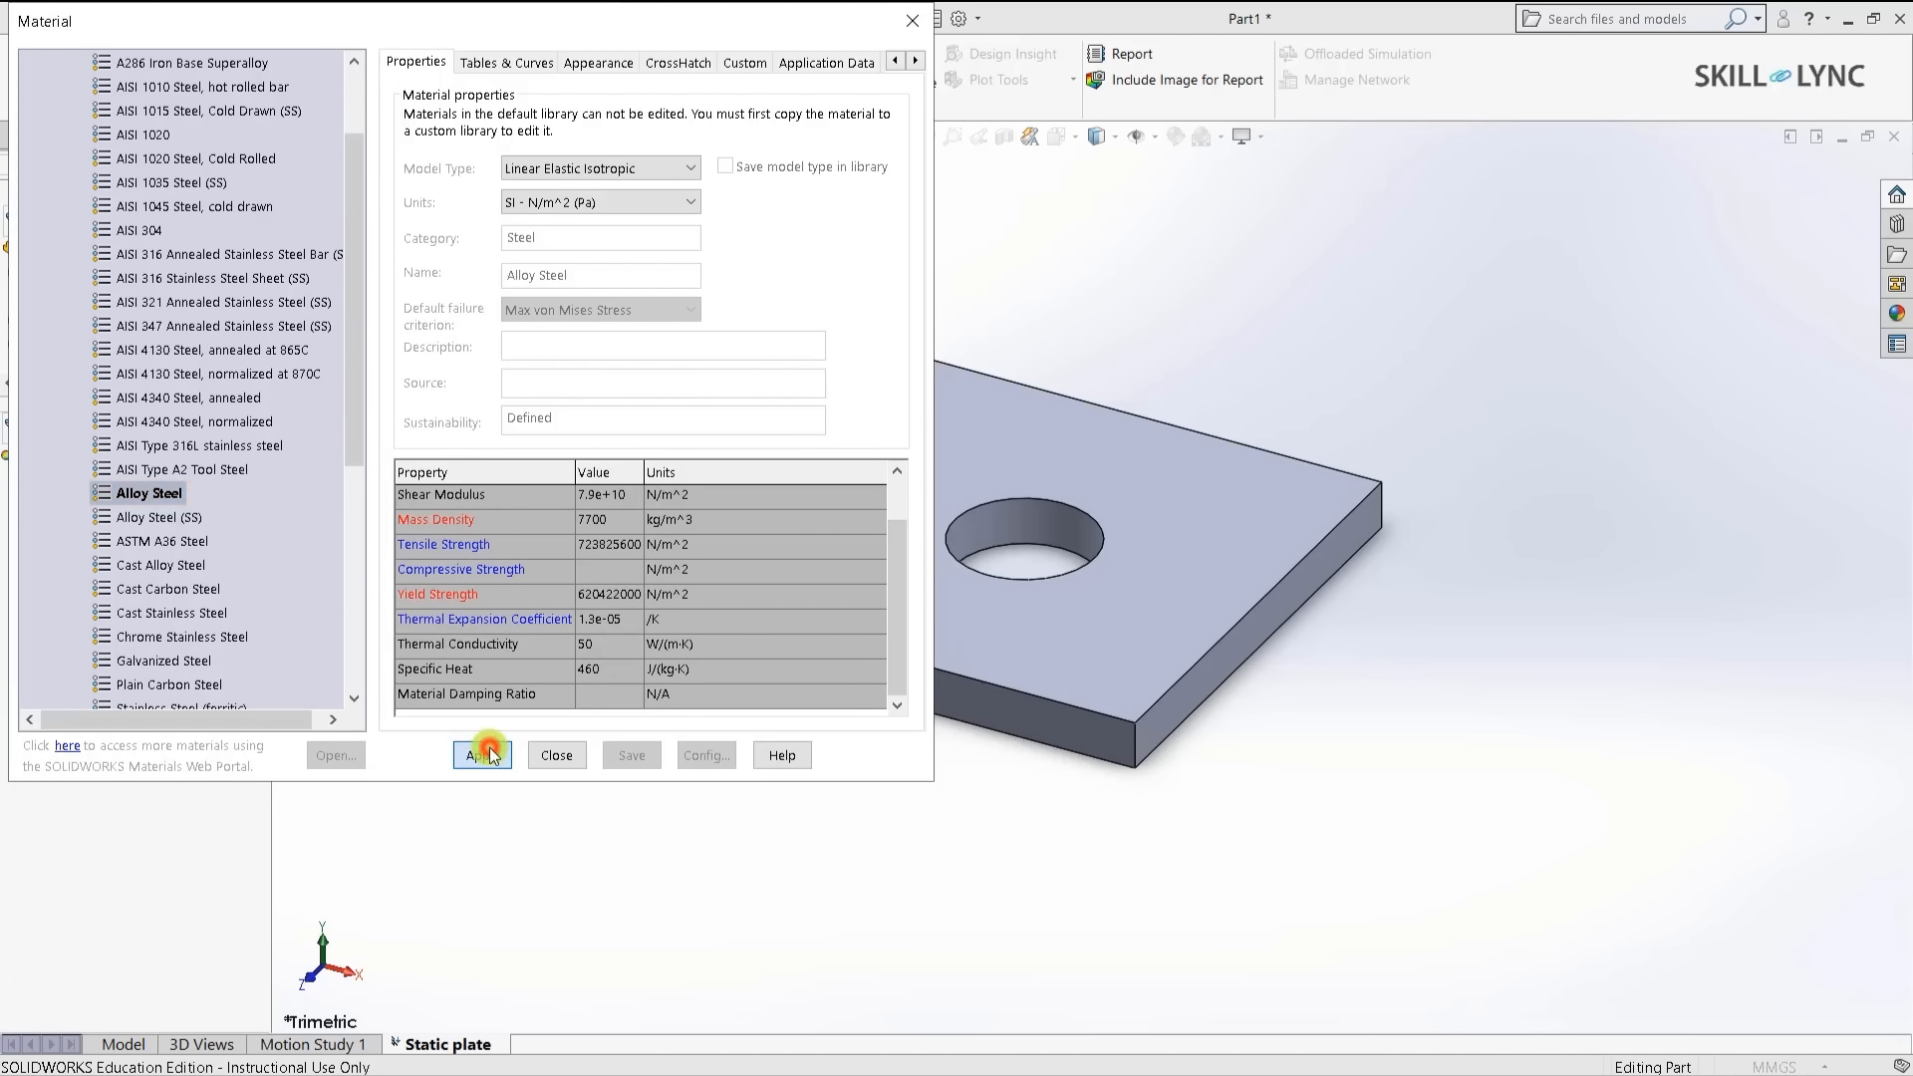
{"action": "left_click", "coordinate": [564, 755]}
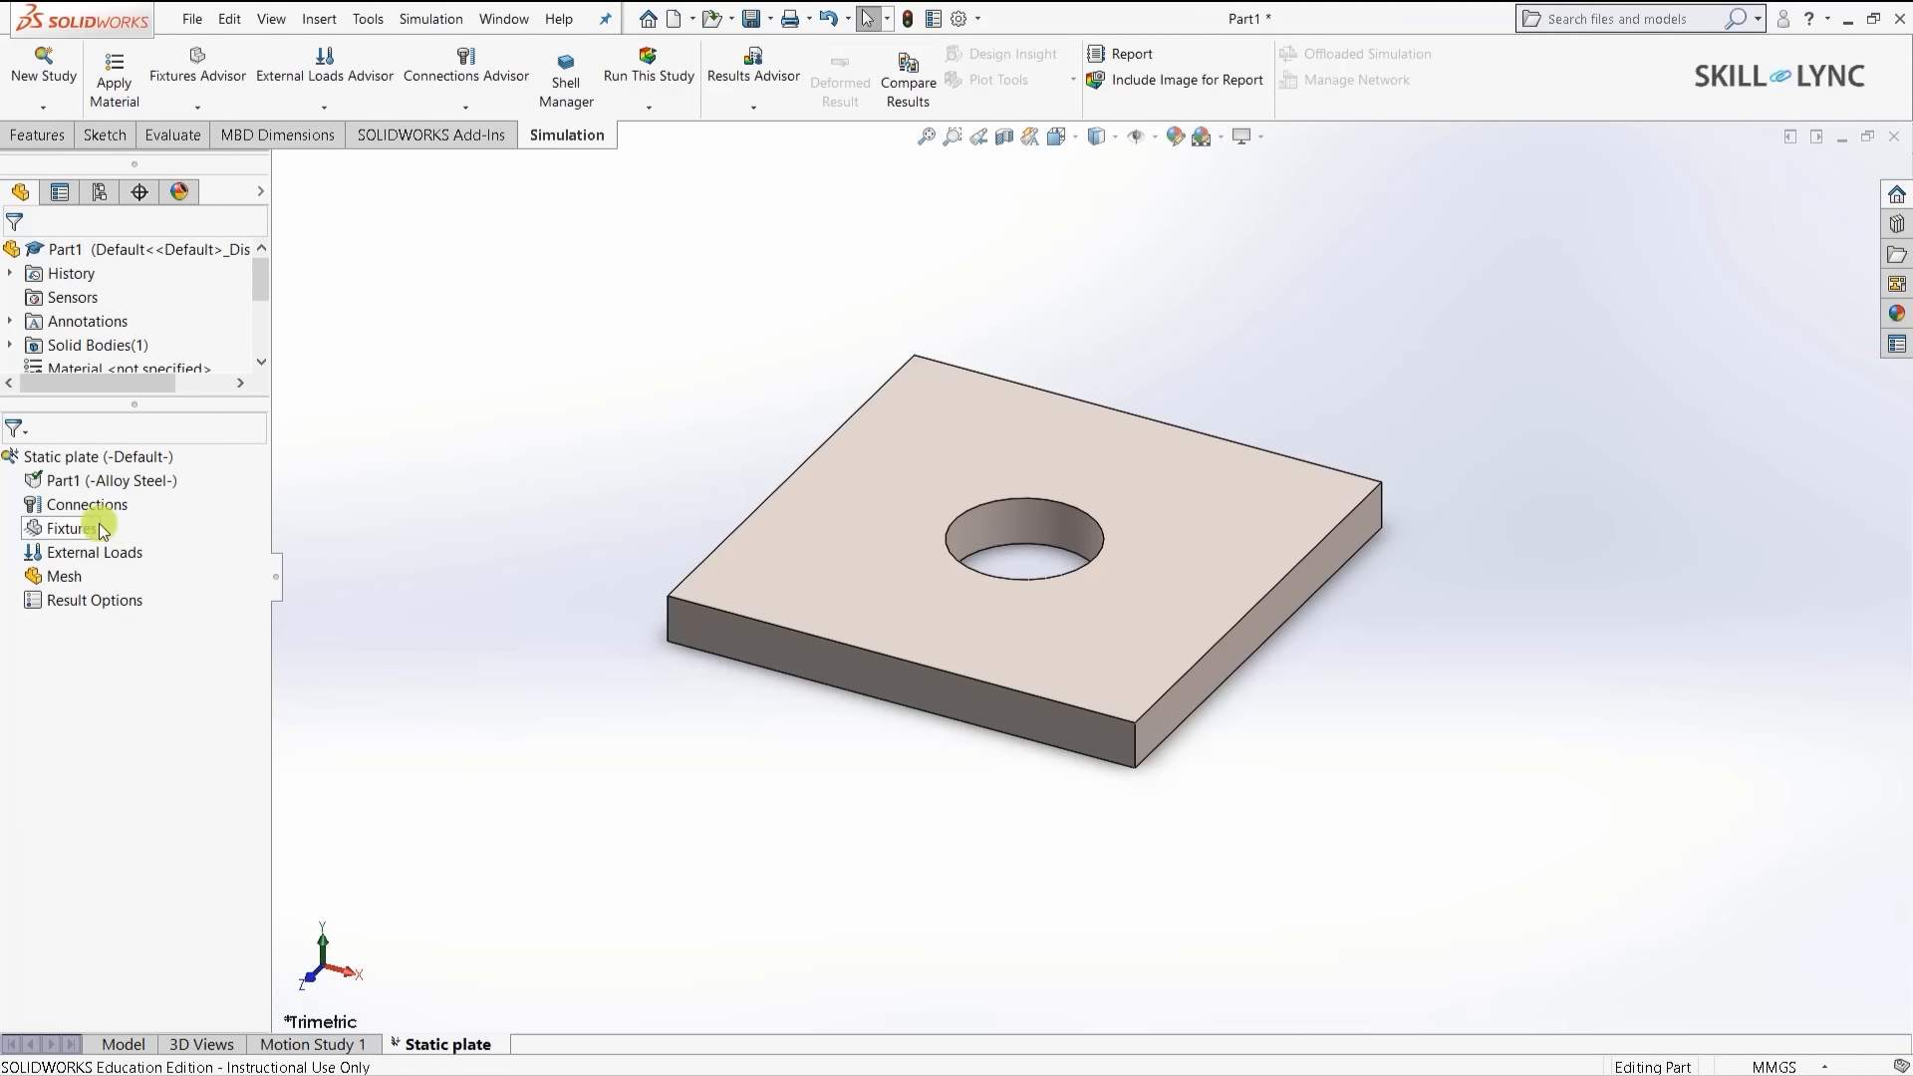
- Add a Fixed Geometry restraint on one side face of the plate
{"action": "right_click", "coordinate": [73, 533]}
{"action": "left_click", "coordinate": [200, 586]}
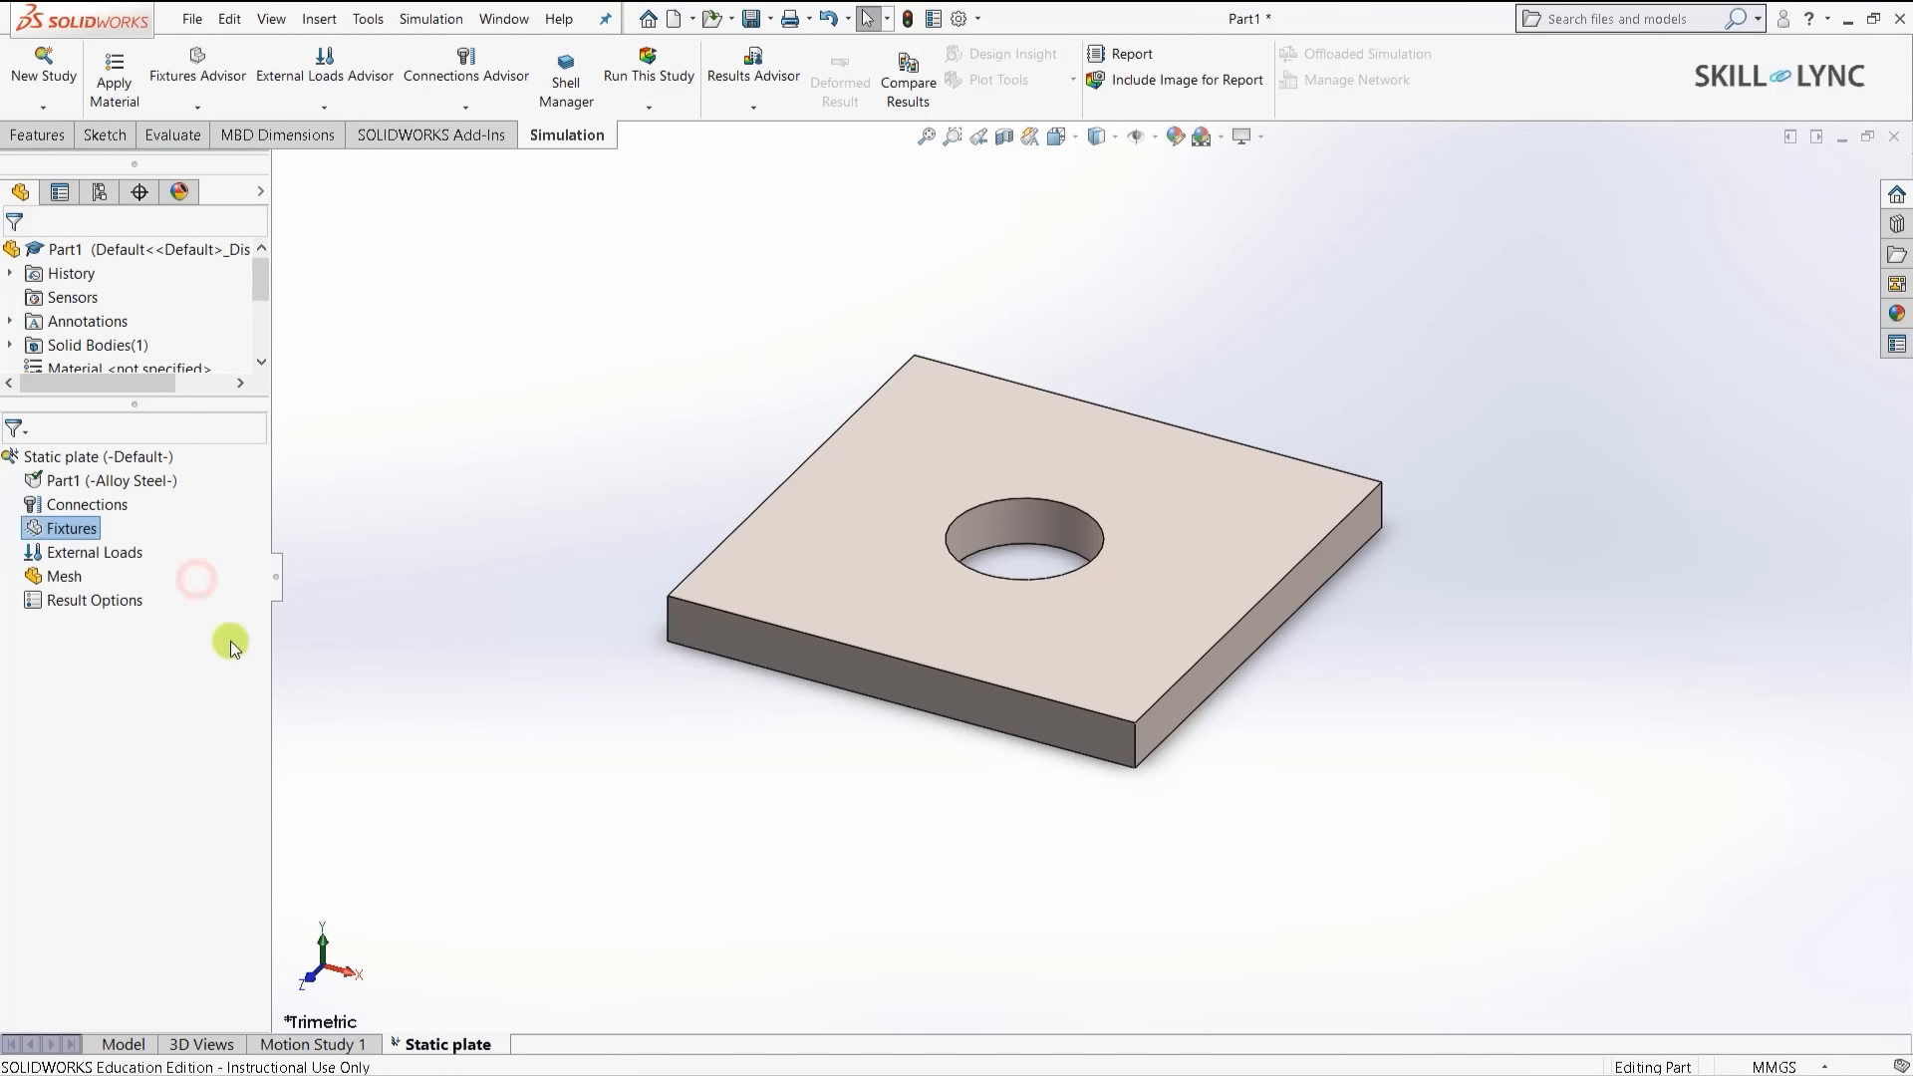
{"action": "middle_click_drag", "start_coordinate": [807, 775], "coordinate": [987, 791]}
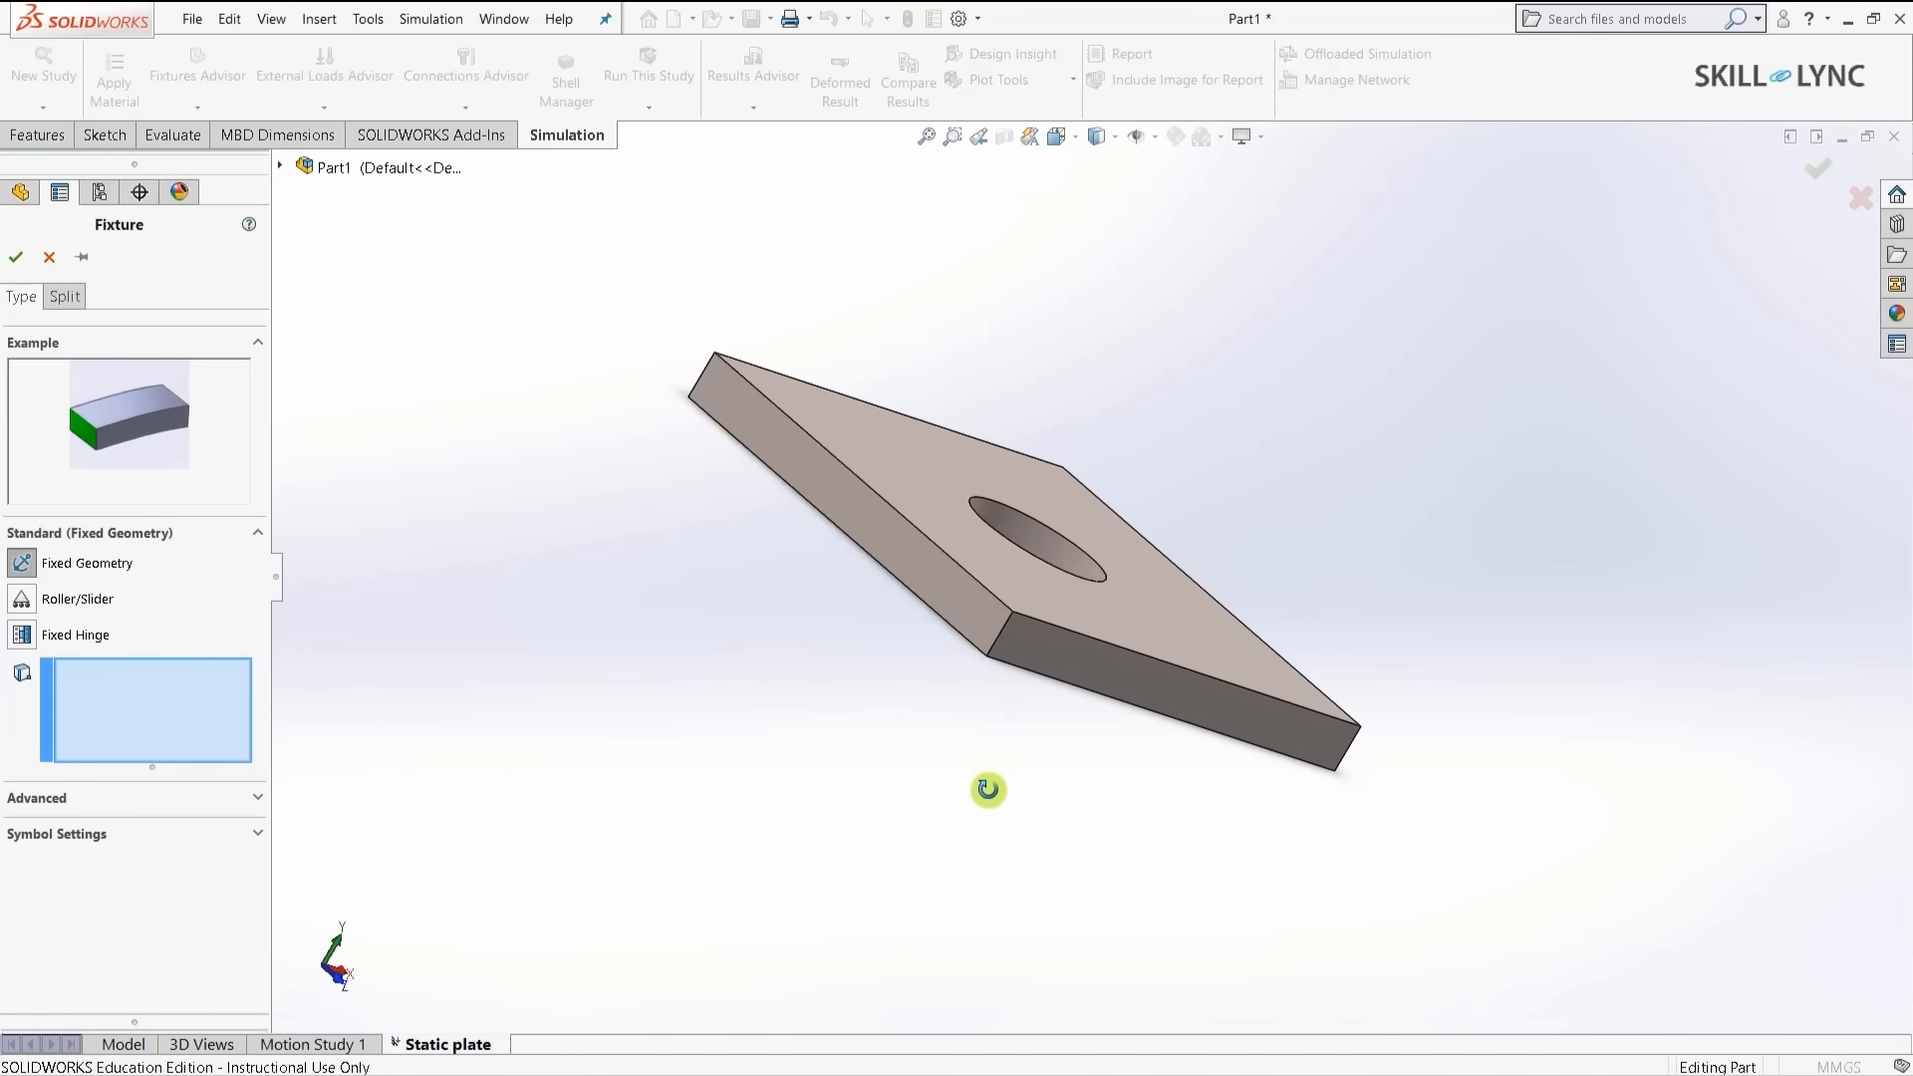
{"action": "left_click", "coordinate": [889, 528]}
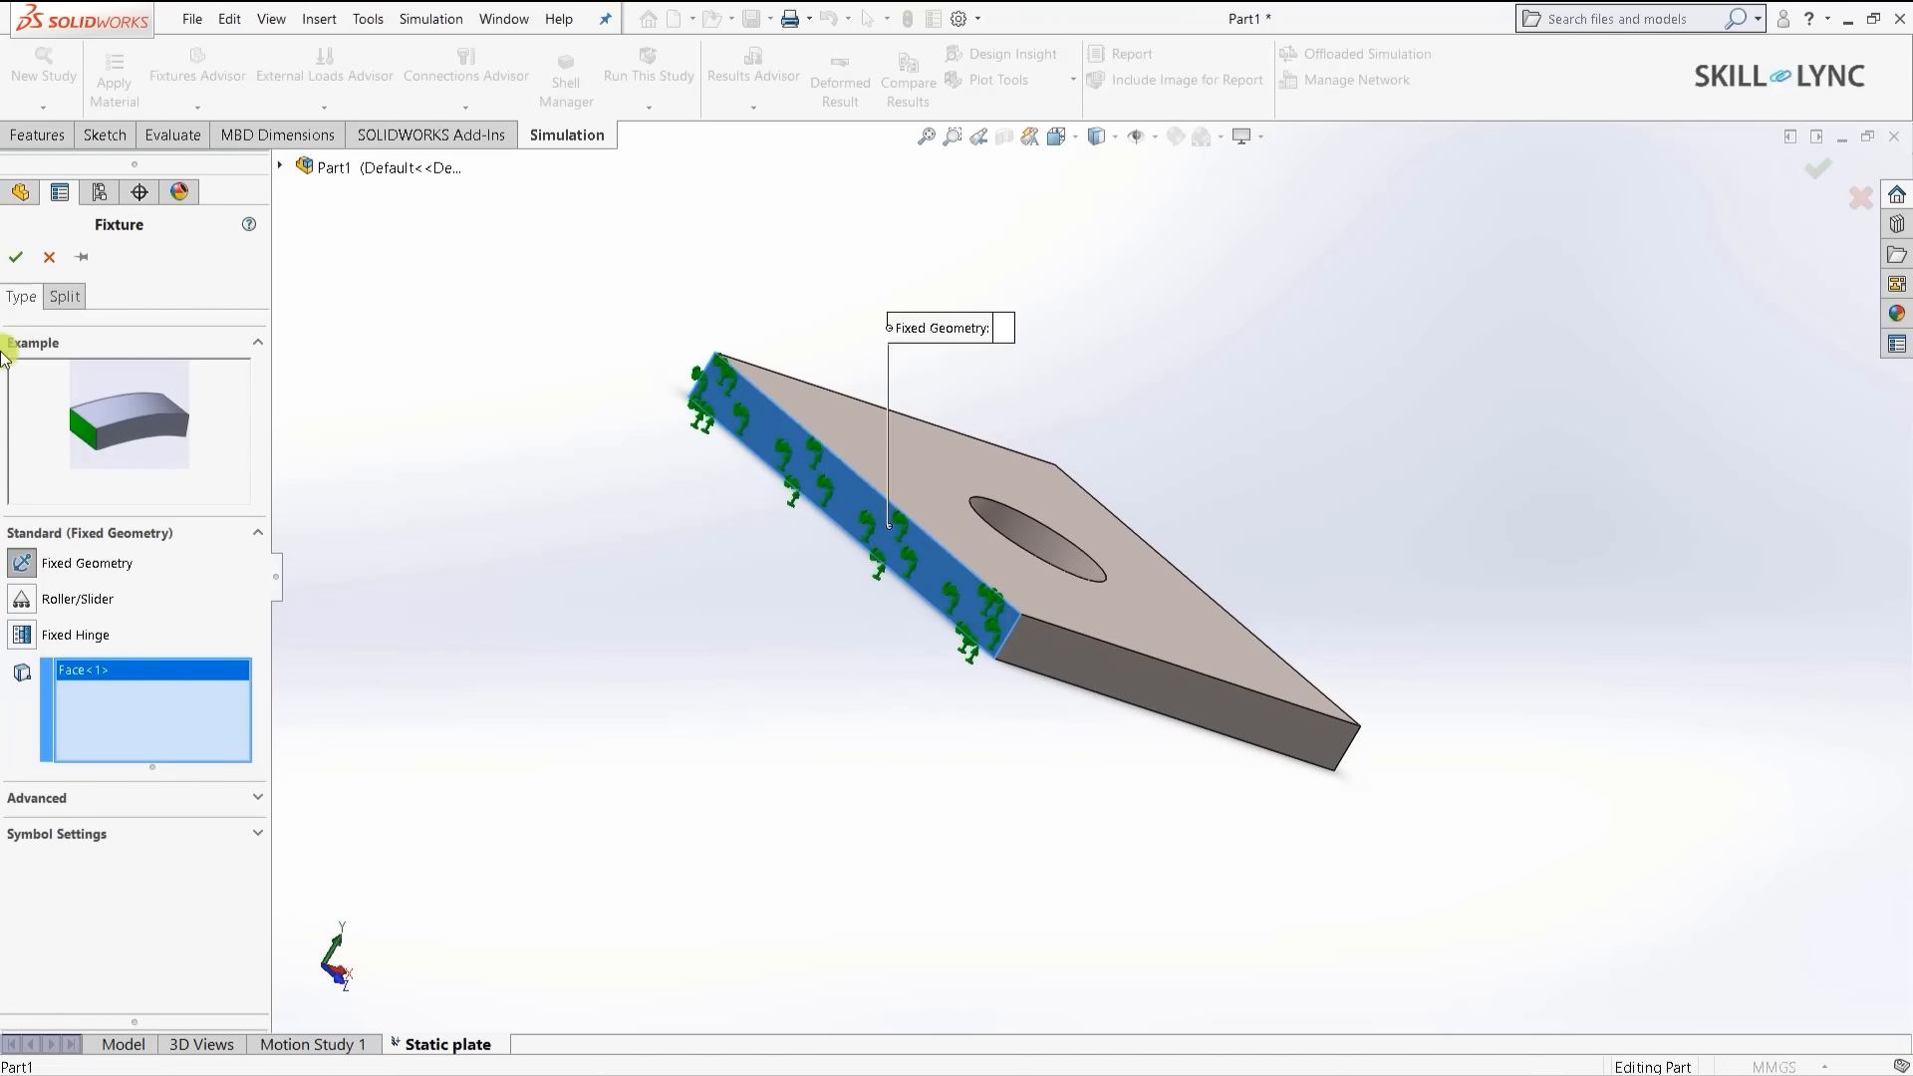
{"action": "left_click", "coordinate": [15, 257]}
{"action": "left_click", "coordinate": [551, 734]}
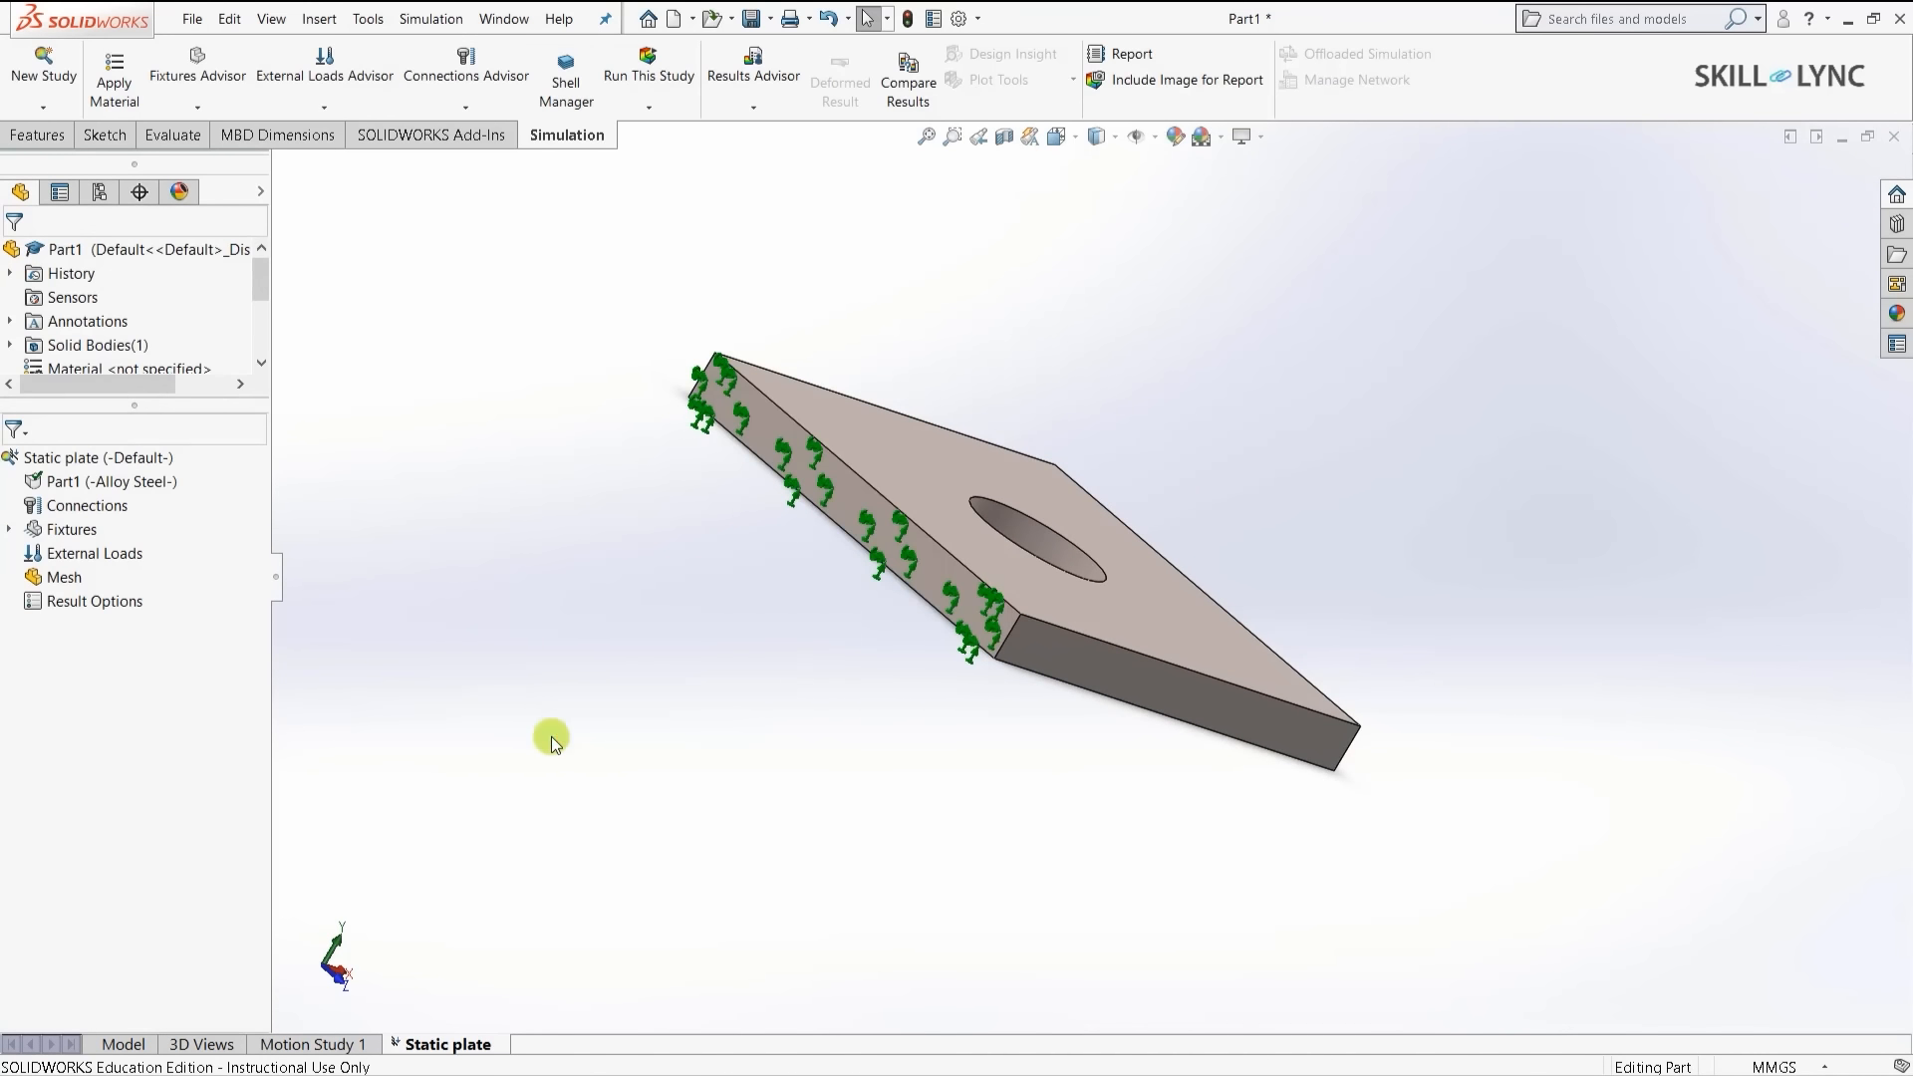
{"action": "key", "text": "ctrl+7"}
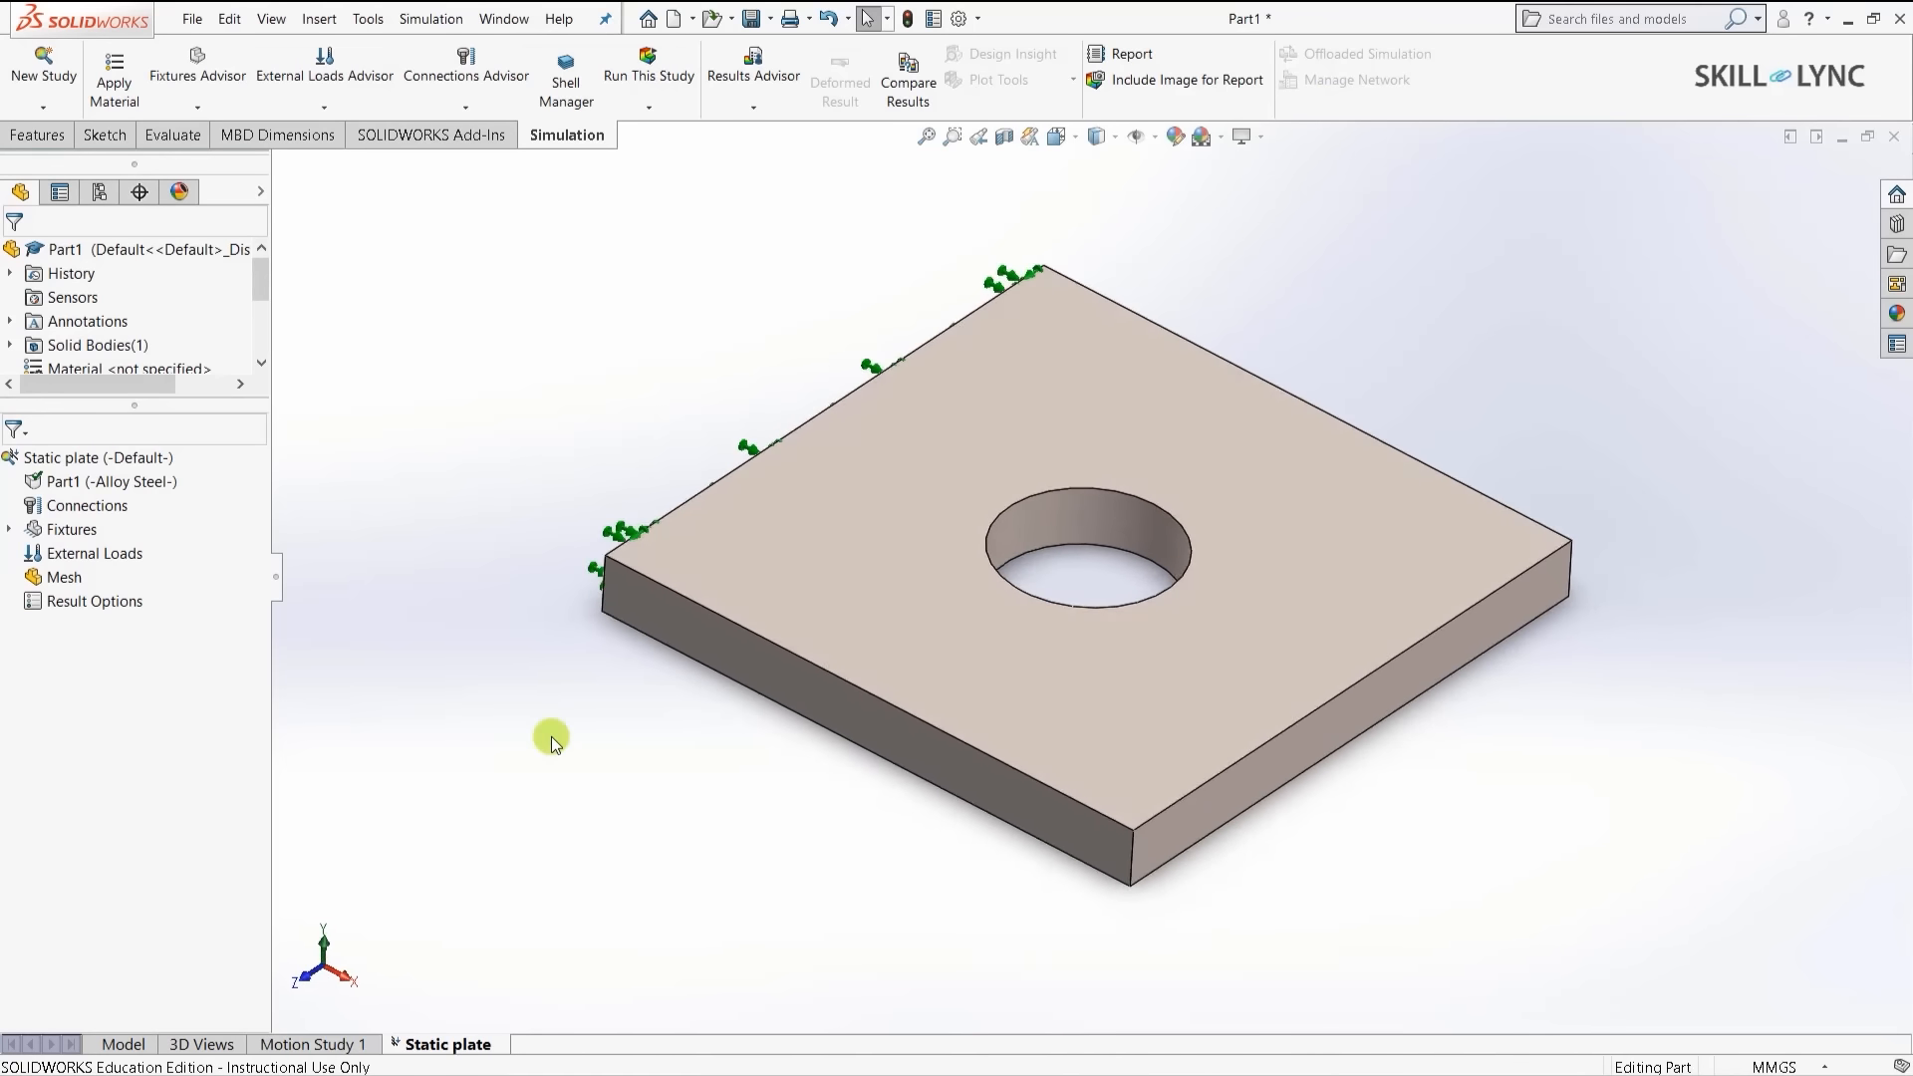
- Apply a reversed, outward 1000 N force on the opposite side face
{"action": "right_click", "coordinate": [105, 556]}
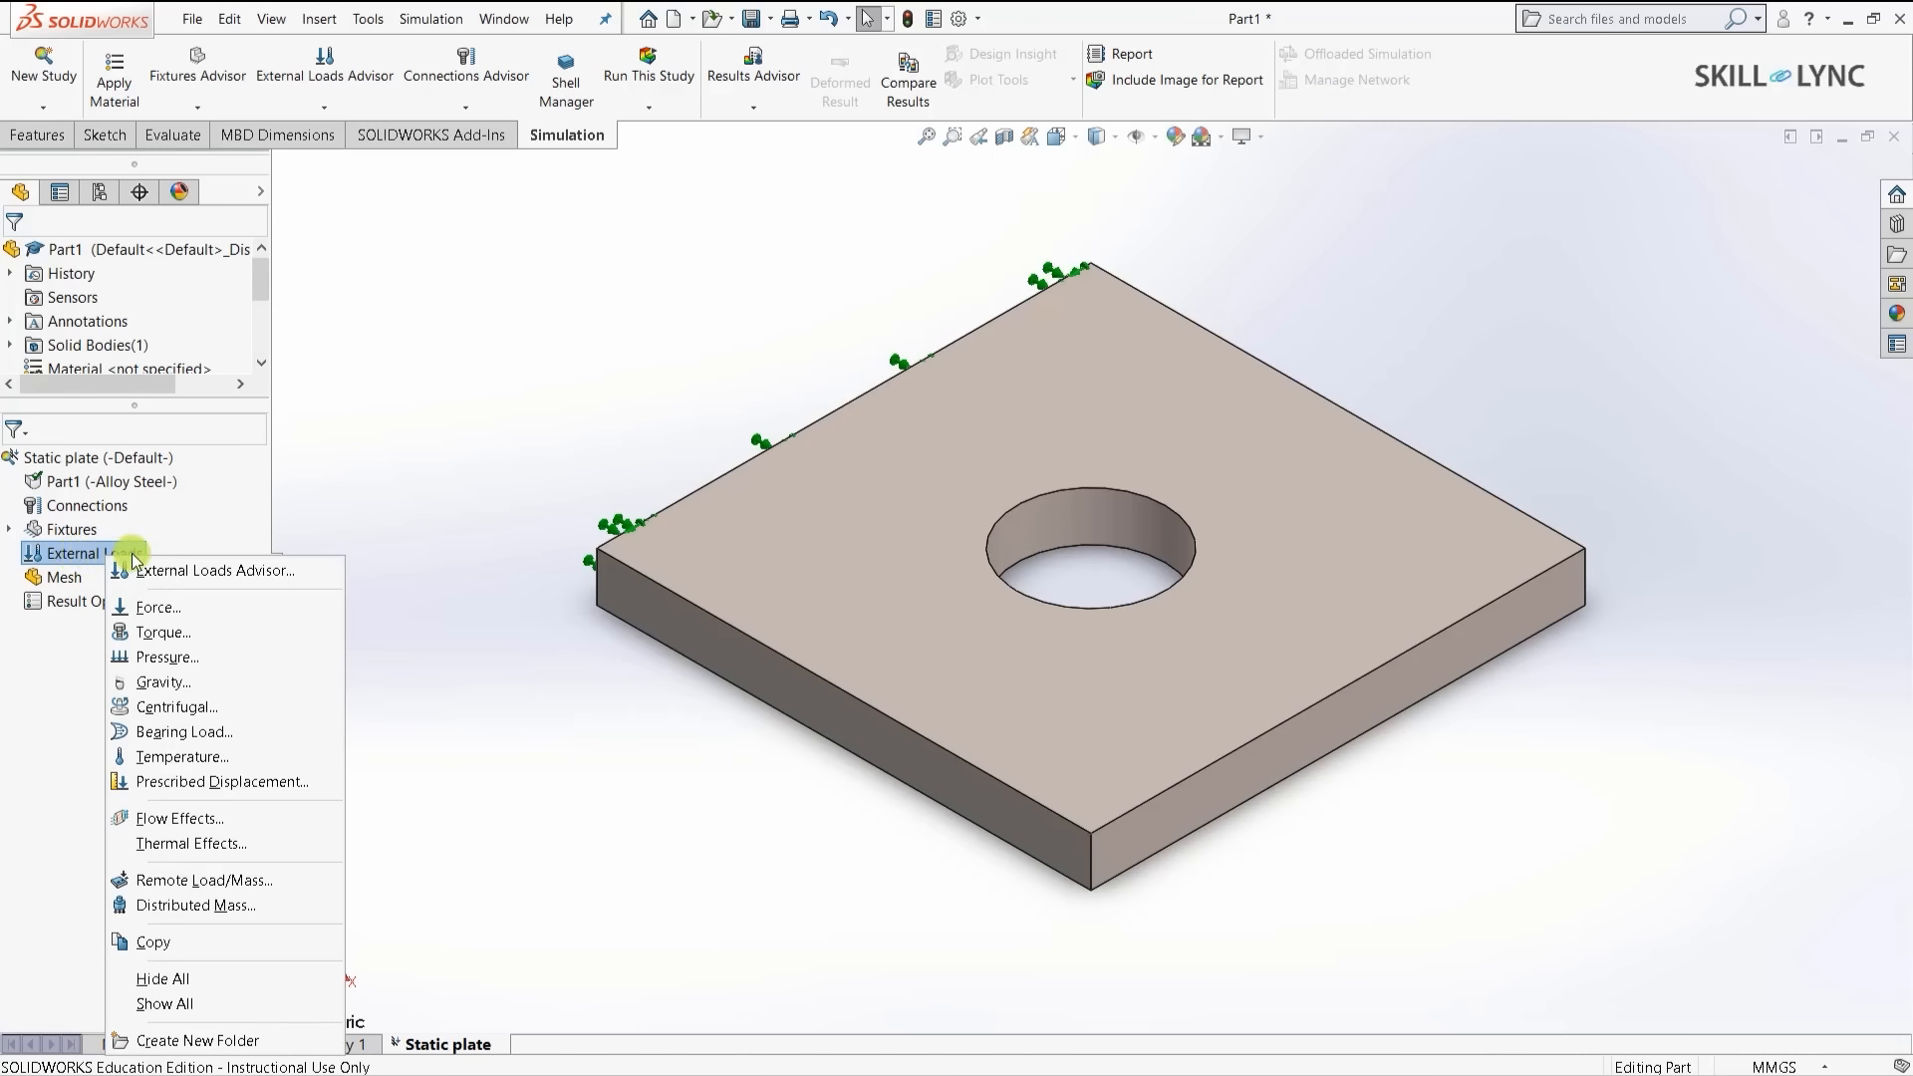
{"action": "left_click", "coordinate": [177, 608]}
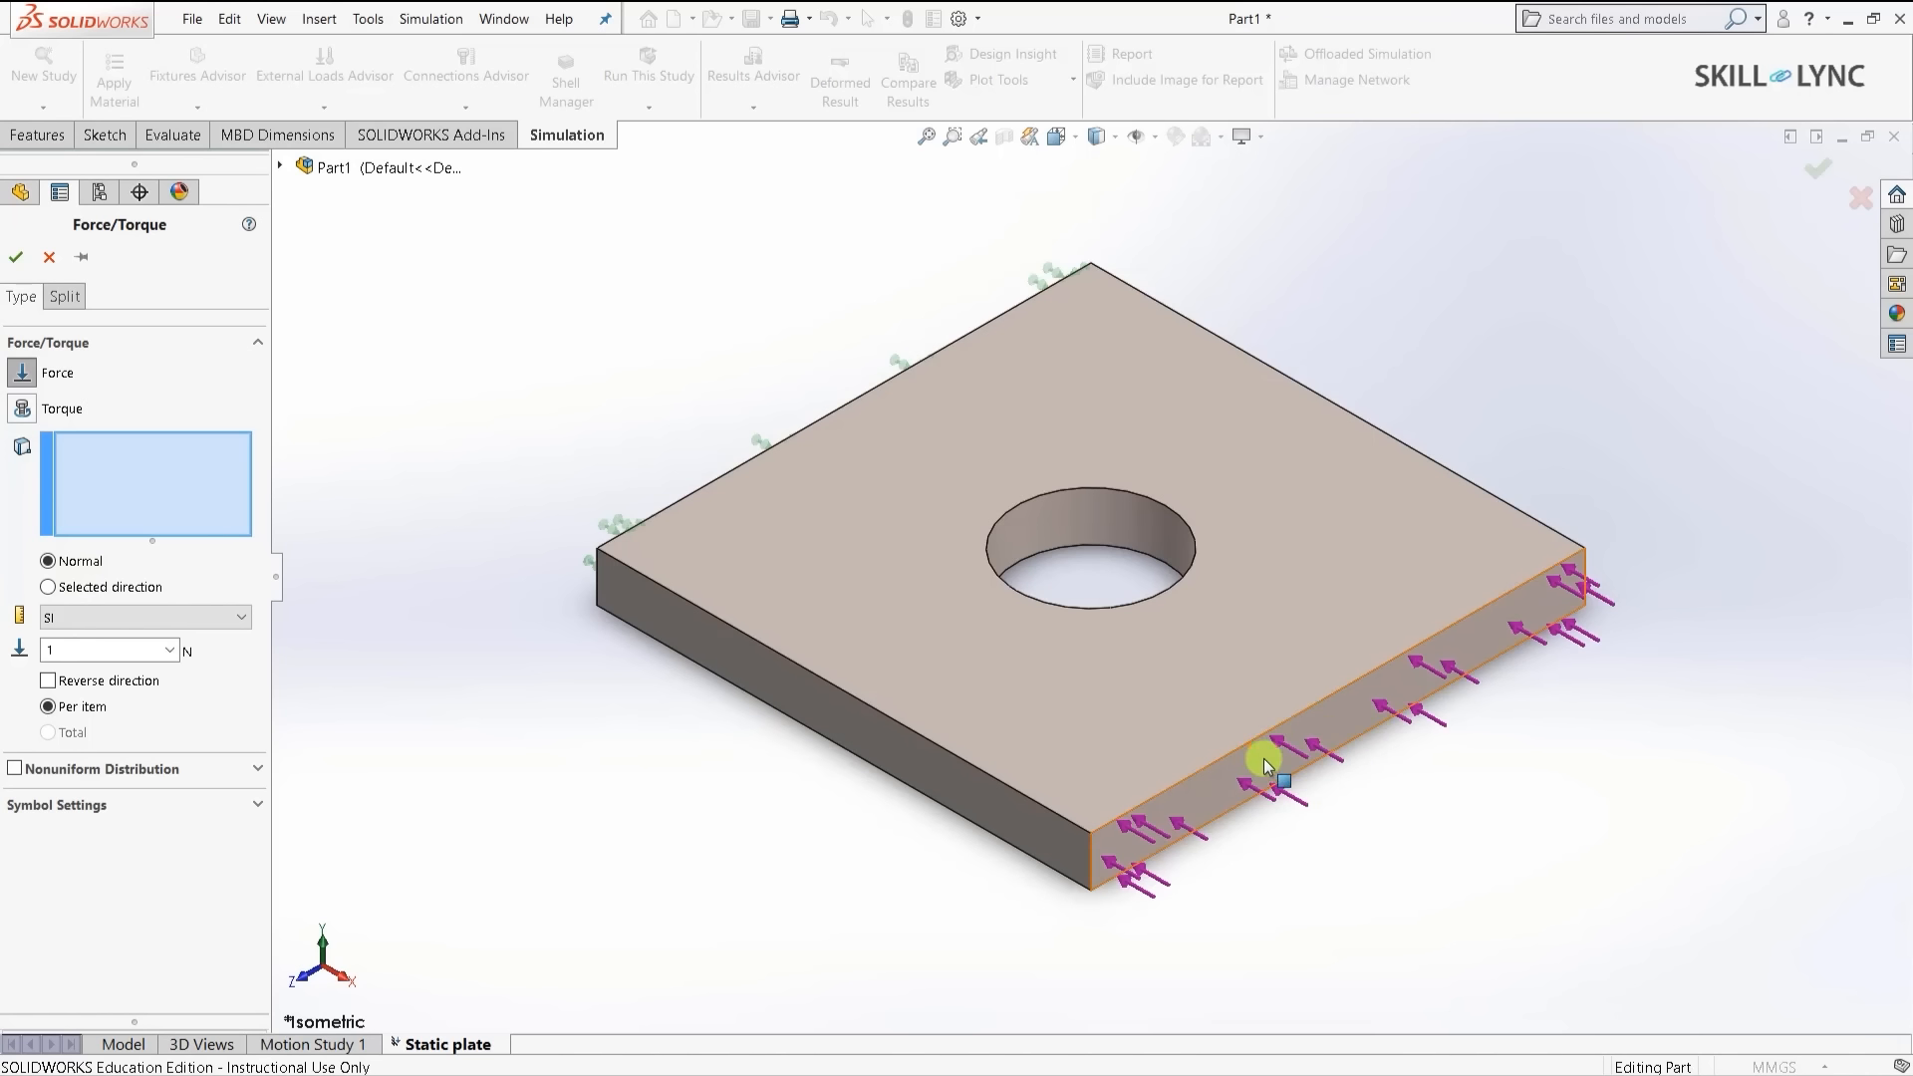
{"action": "left_click", "coordinate": [1347, 714]}
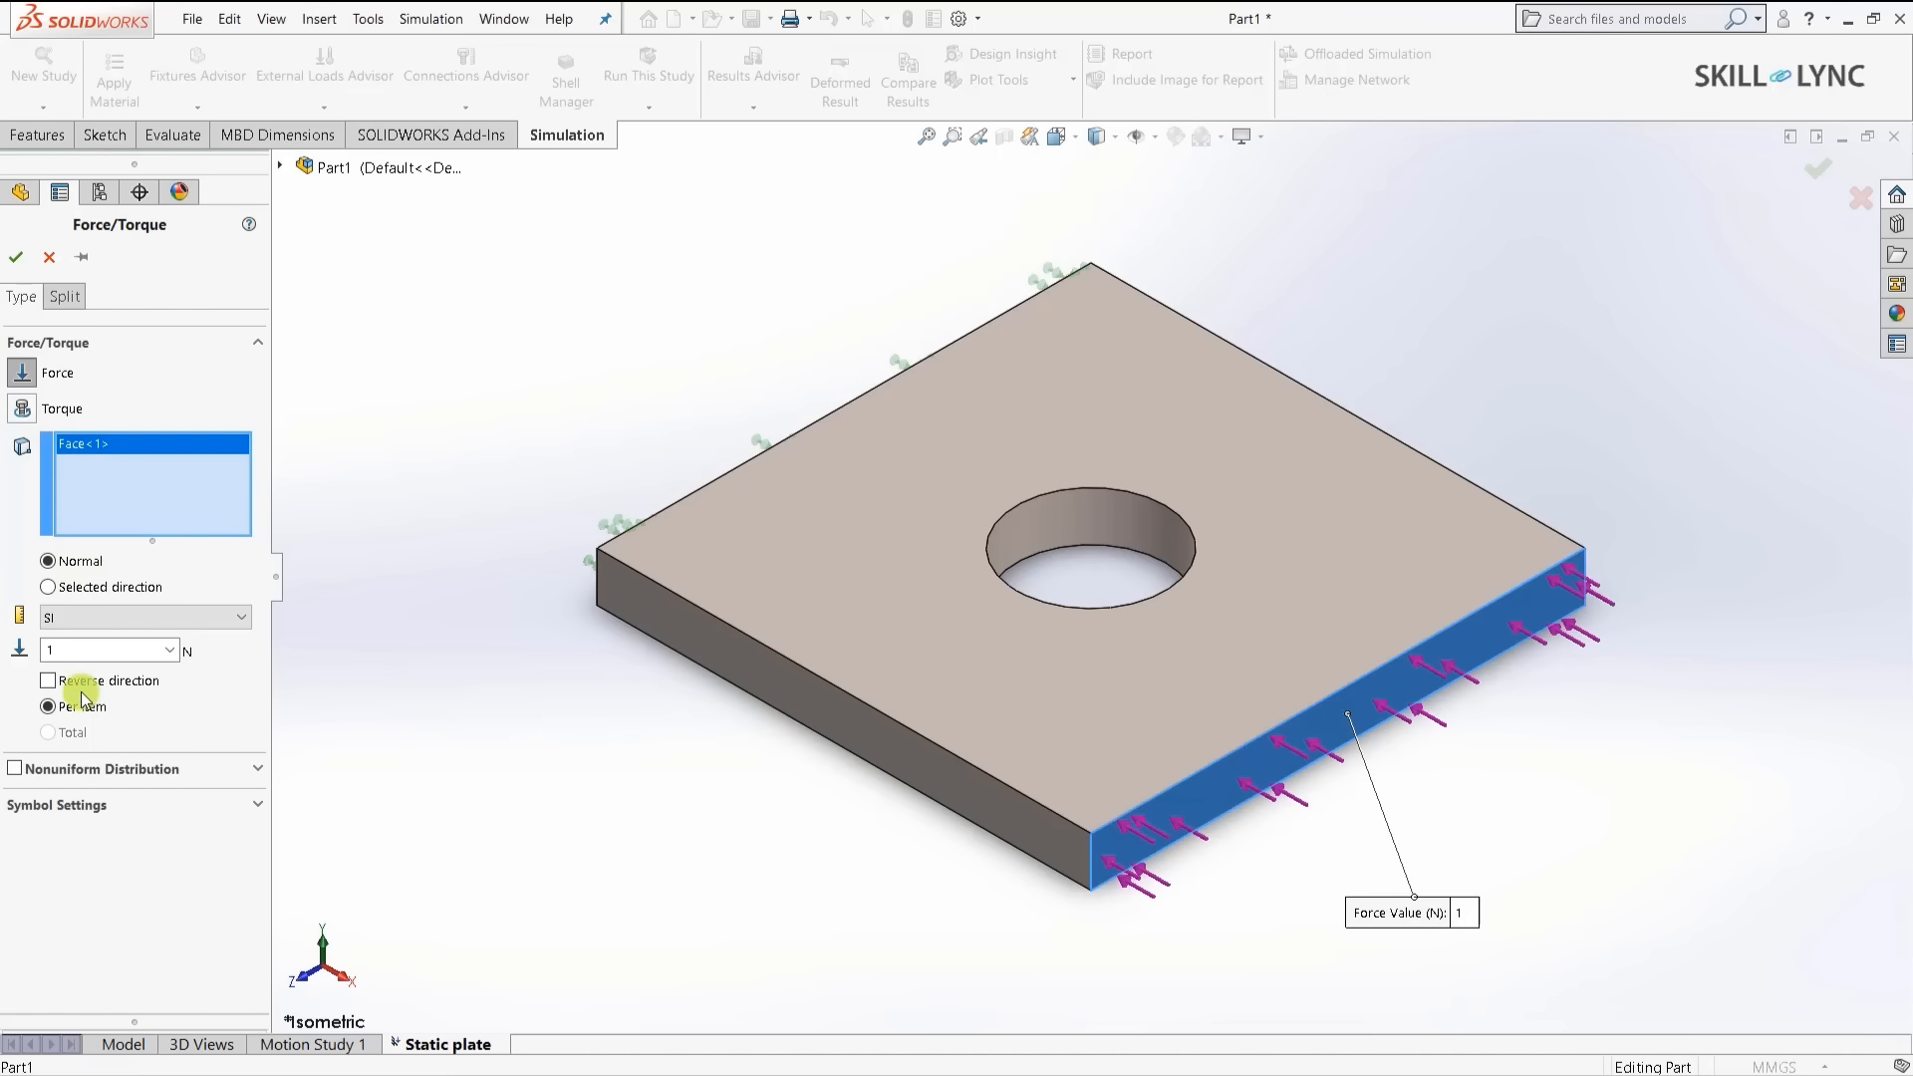
{"action": "left_click", "coordinate": [50, 682]}
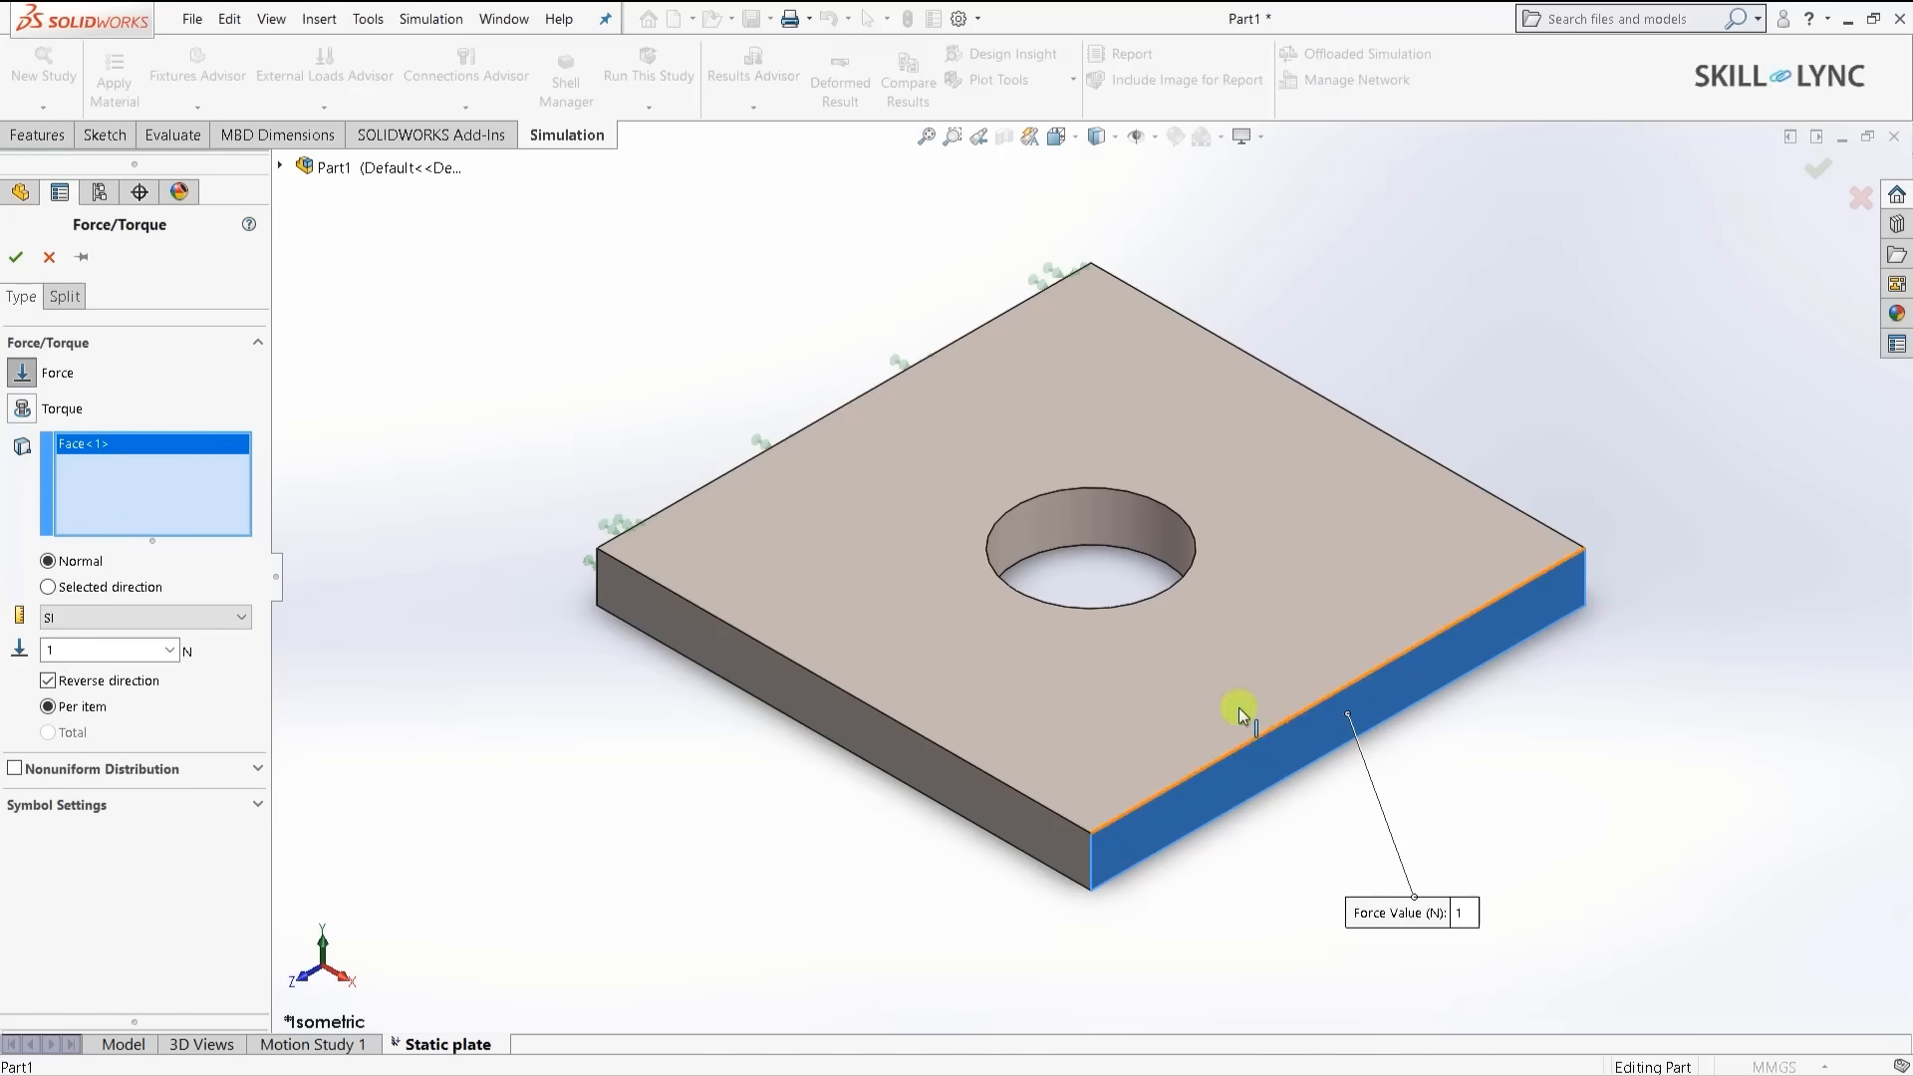
{"action": "left_click", "coordinate": [36, 685]}
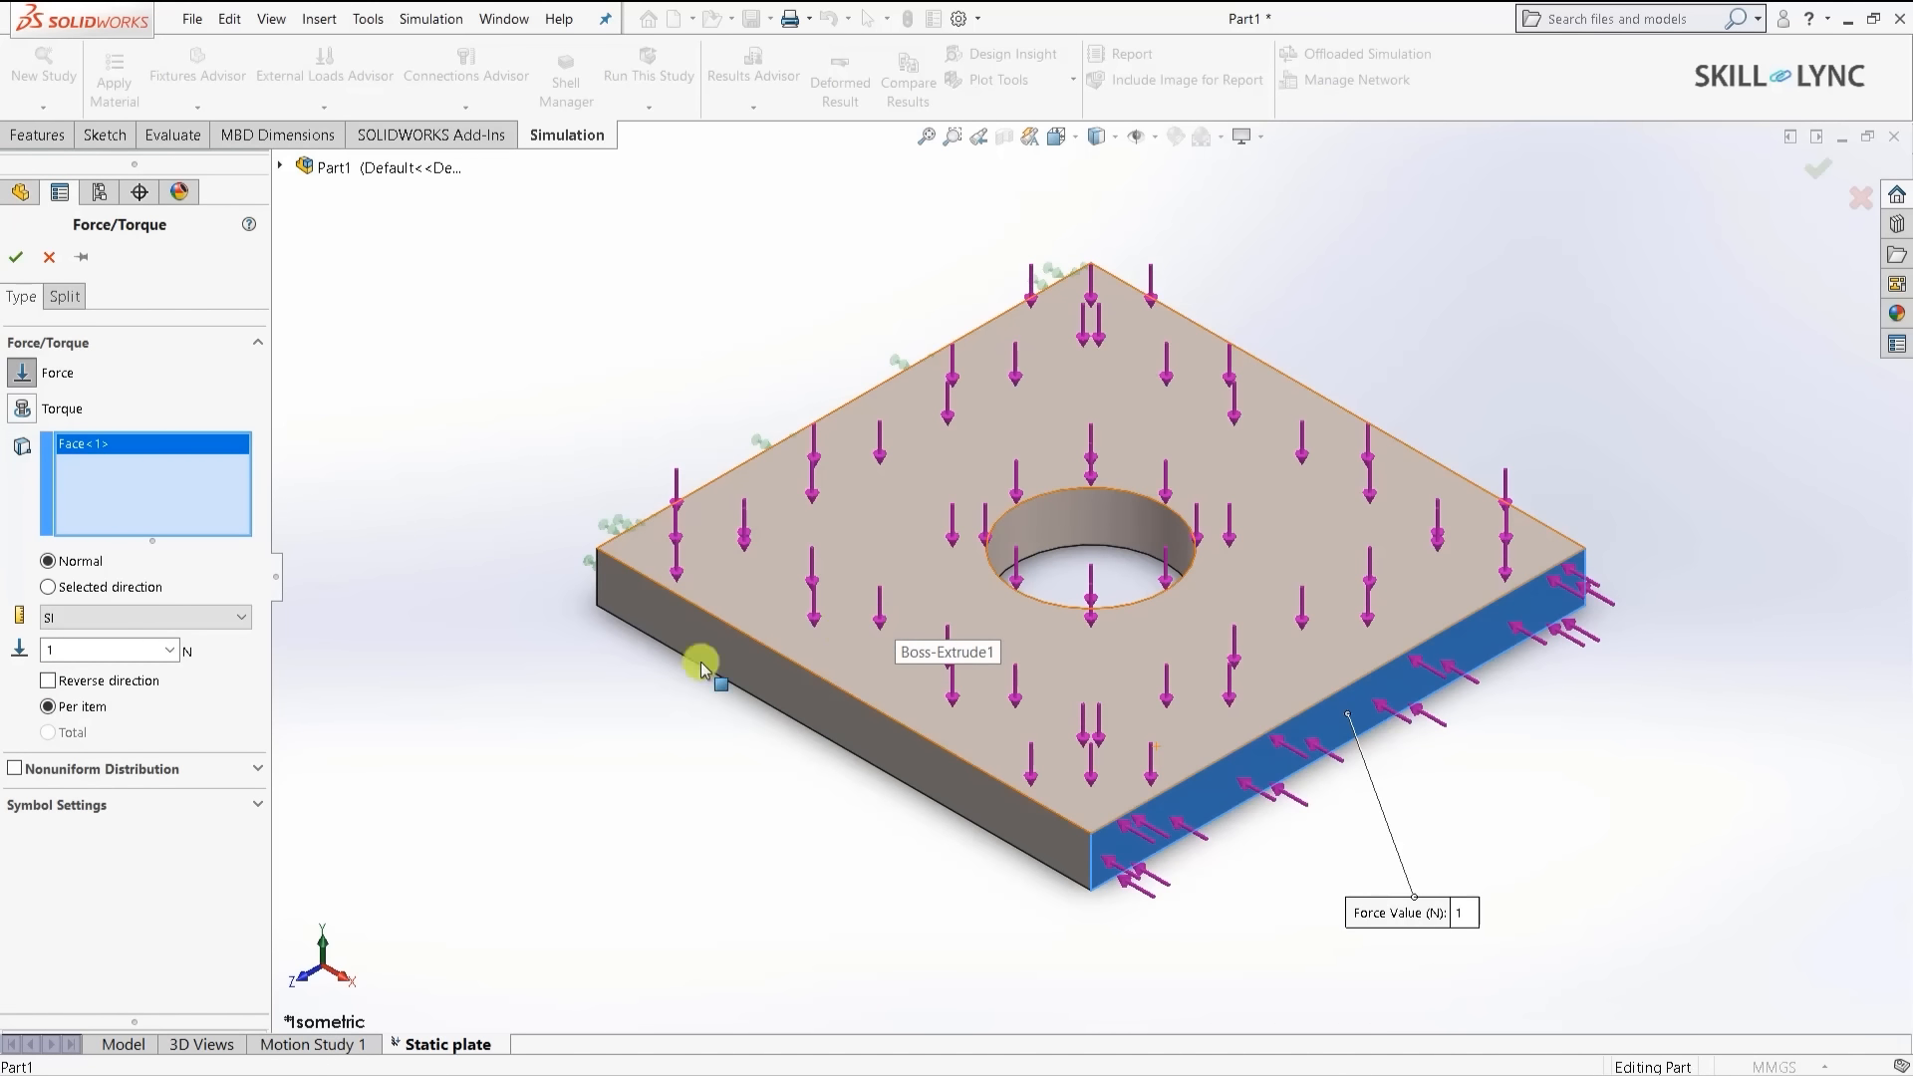
{"action": "left_click", "coordinate": [44, 703]}
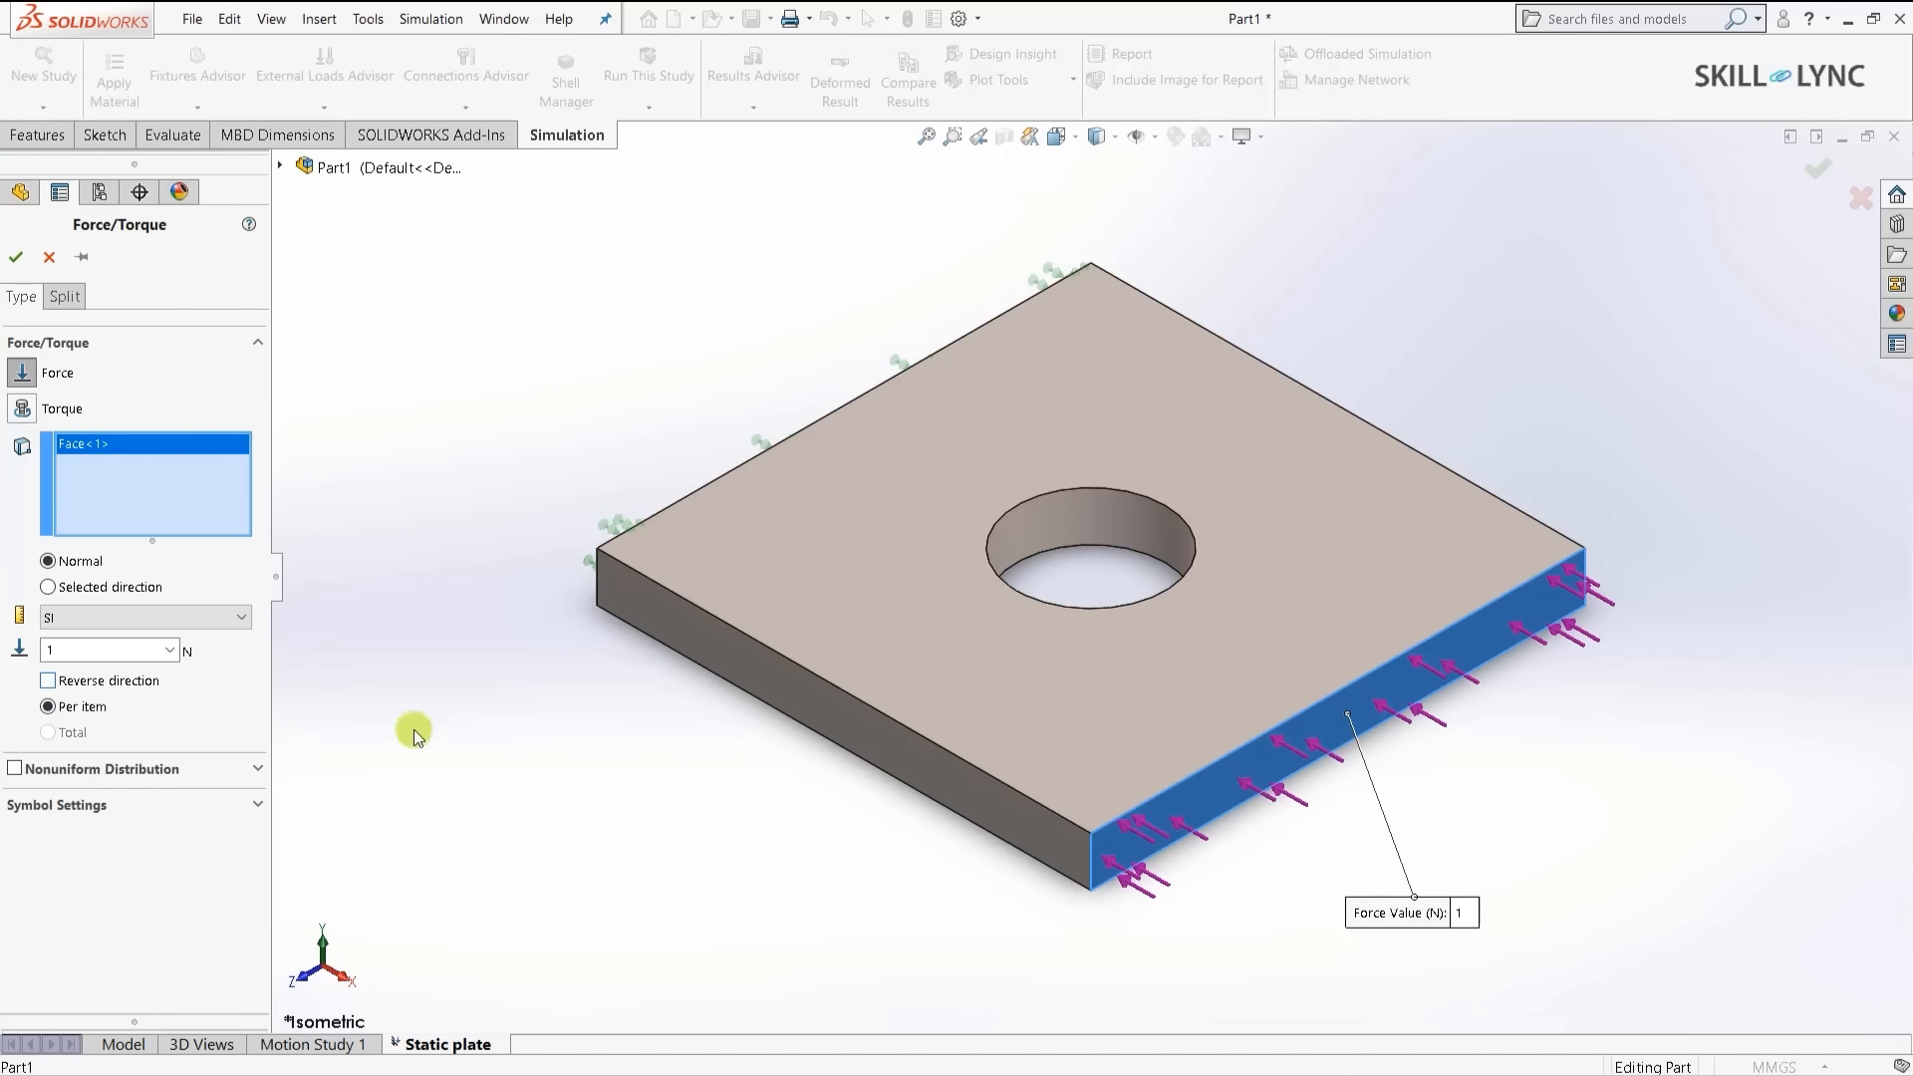
{"action": "left_click", "coordinate": [1101, 666]}
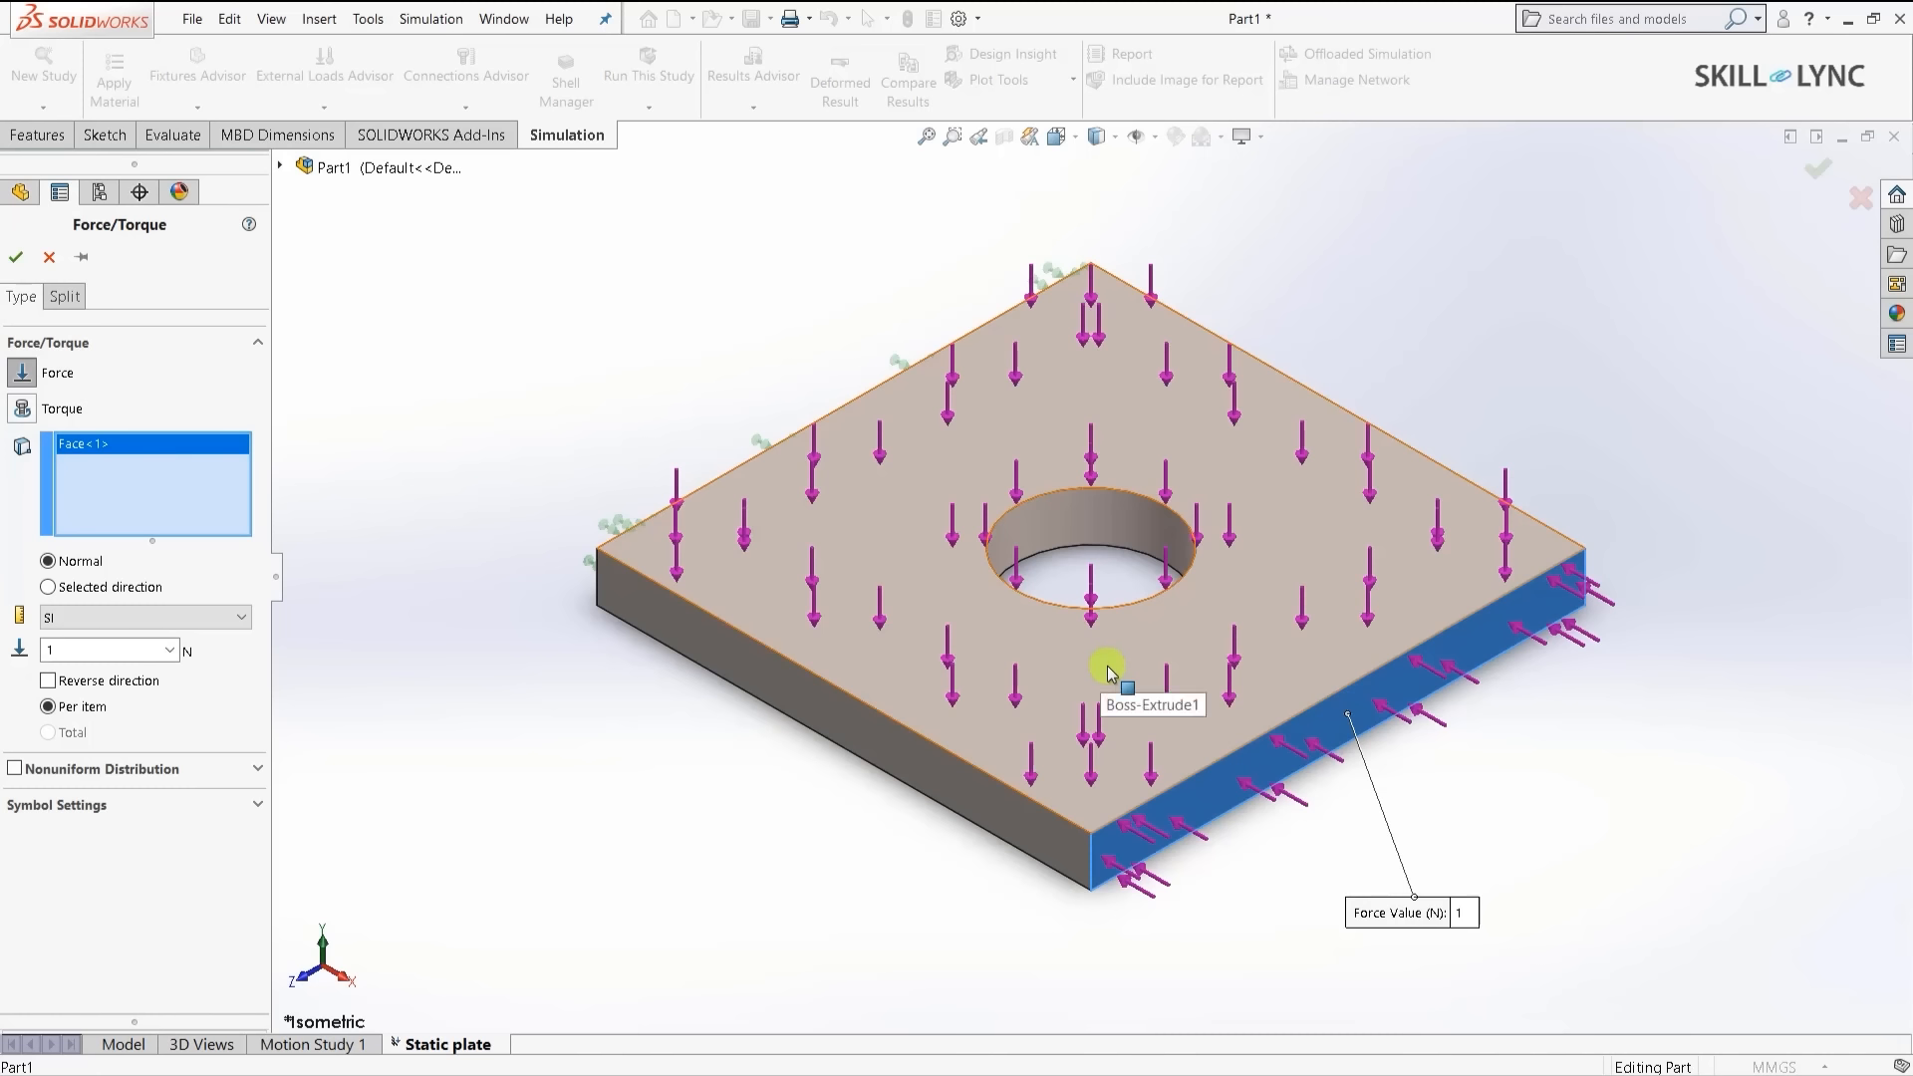
{"action": "left_click", "coordinate": [48, 681]}
{"action": "left_click", "coordinate": [72, 649]}
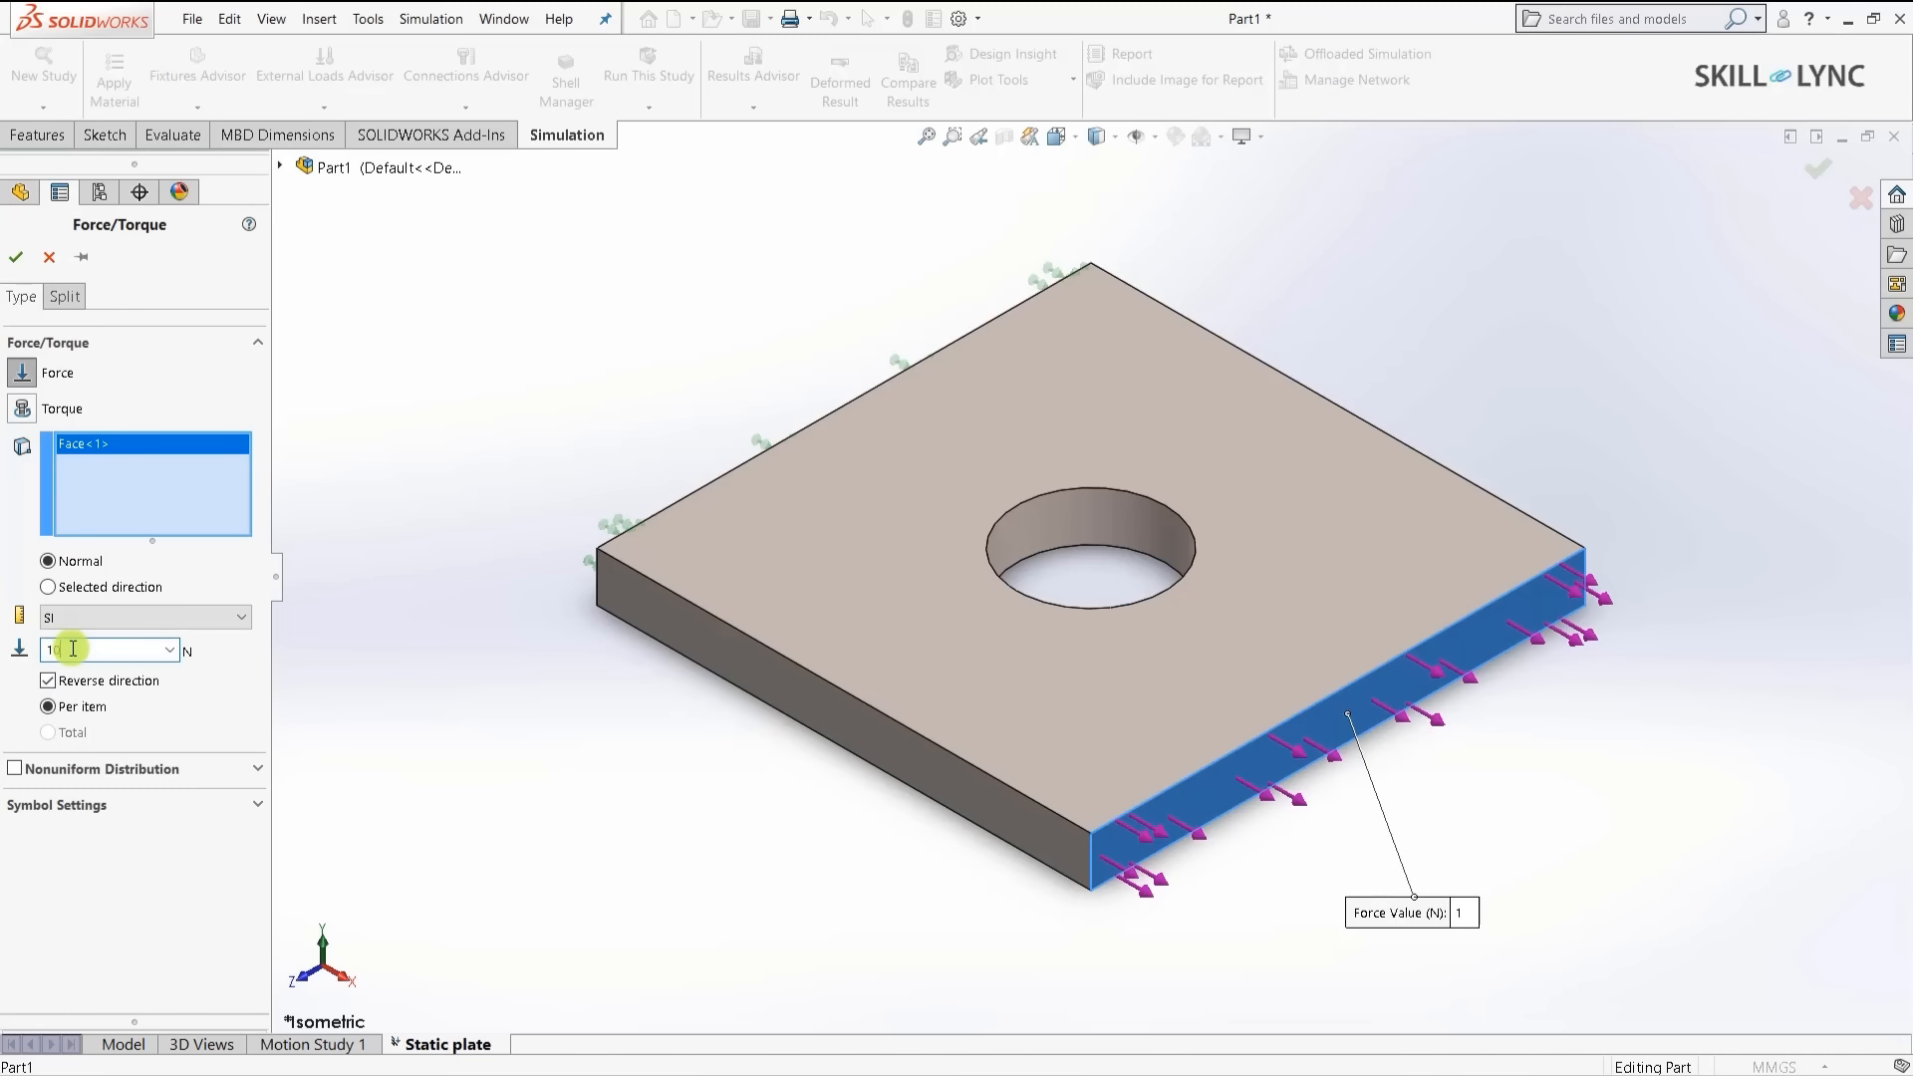
{"action": "type", "text": "1000"}
{"action": "left_click", "coordinate": [14, 261]}
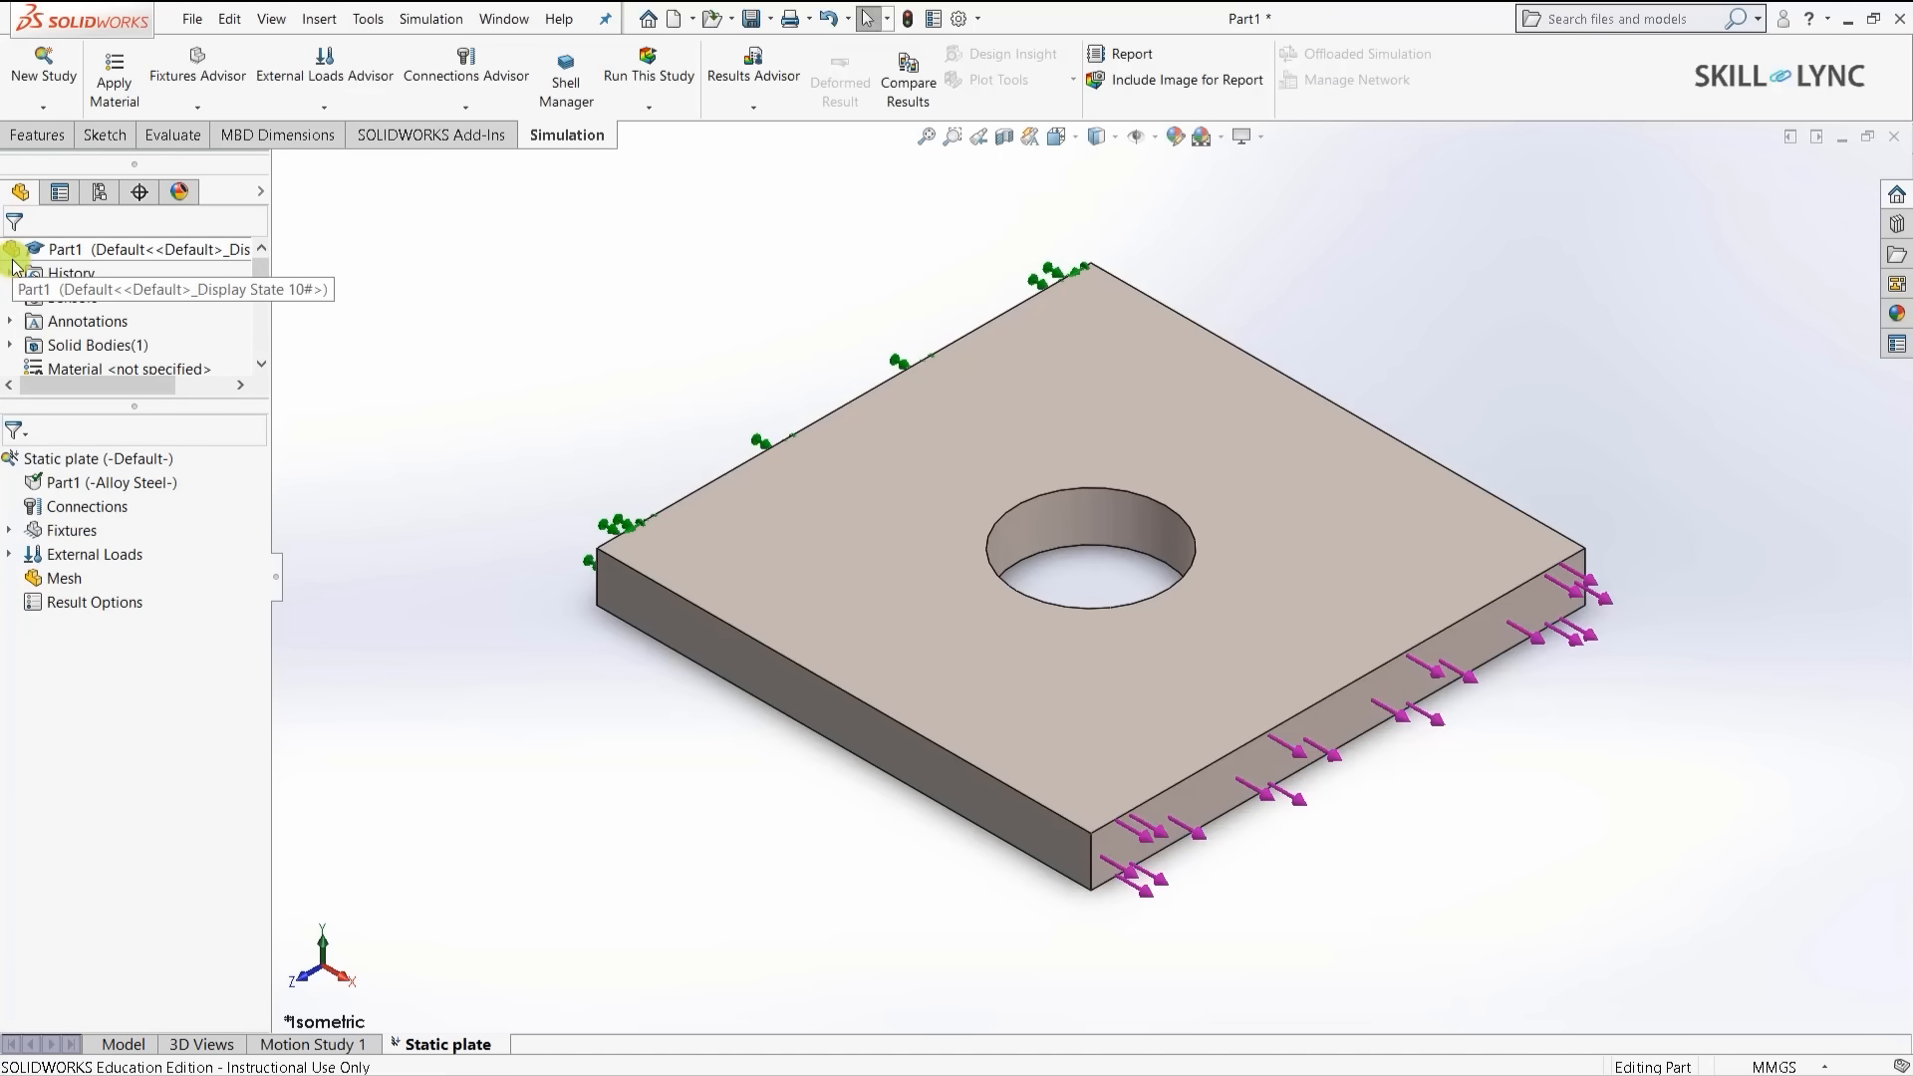
- Create the plate's solid mesh at default density and inspect it around the hole
{"action": "left_click", "coordinate": [355, 598]}
{"action": "scroll", "coordinate": [1061, 424], "scroll_direction": "up", "scroll_amount": 2}
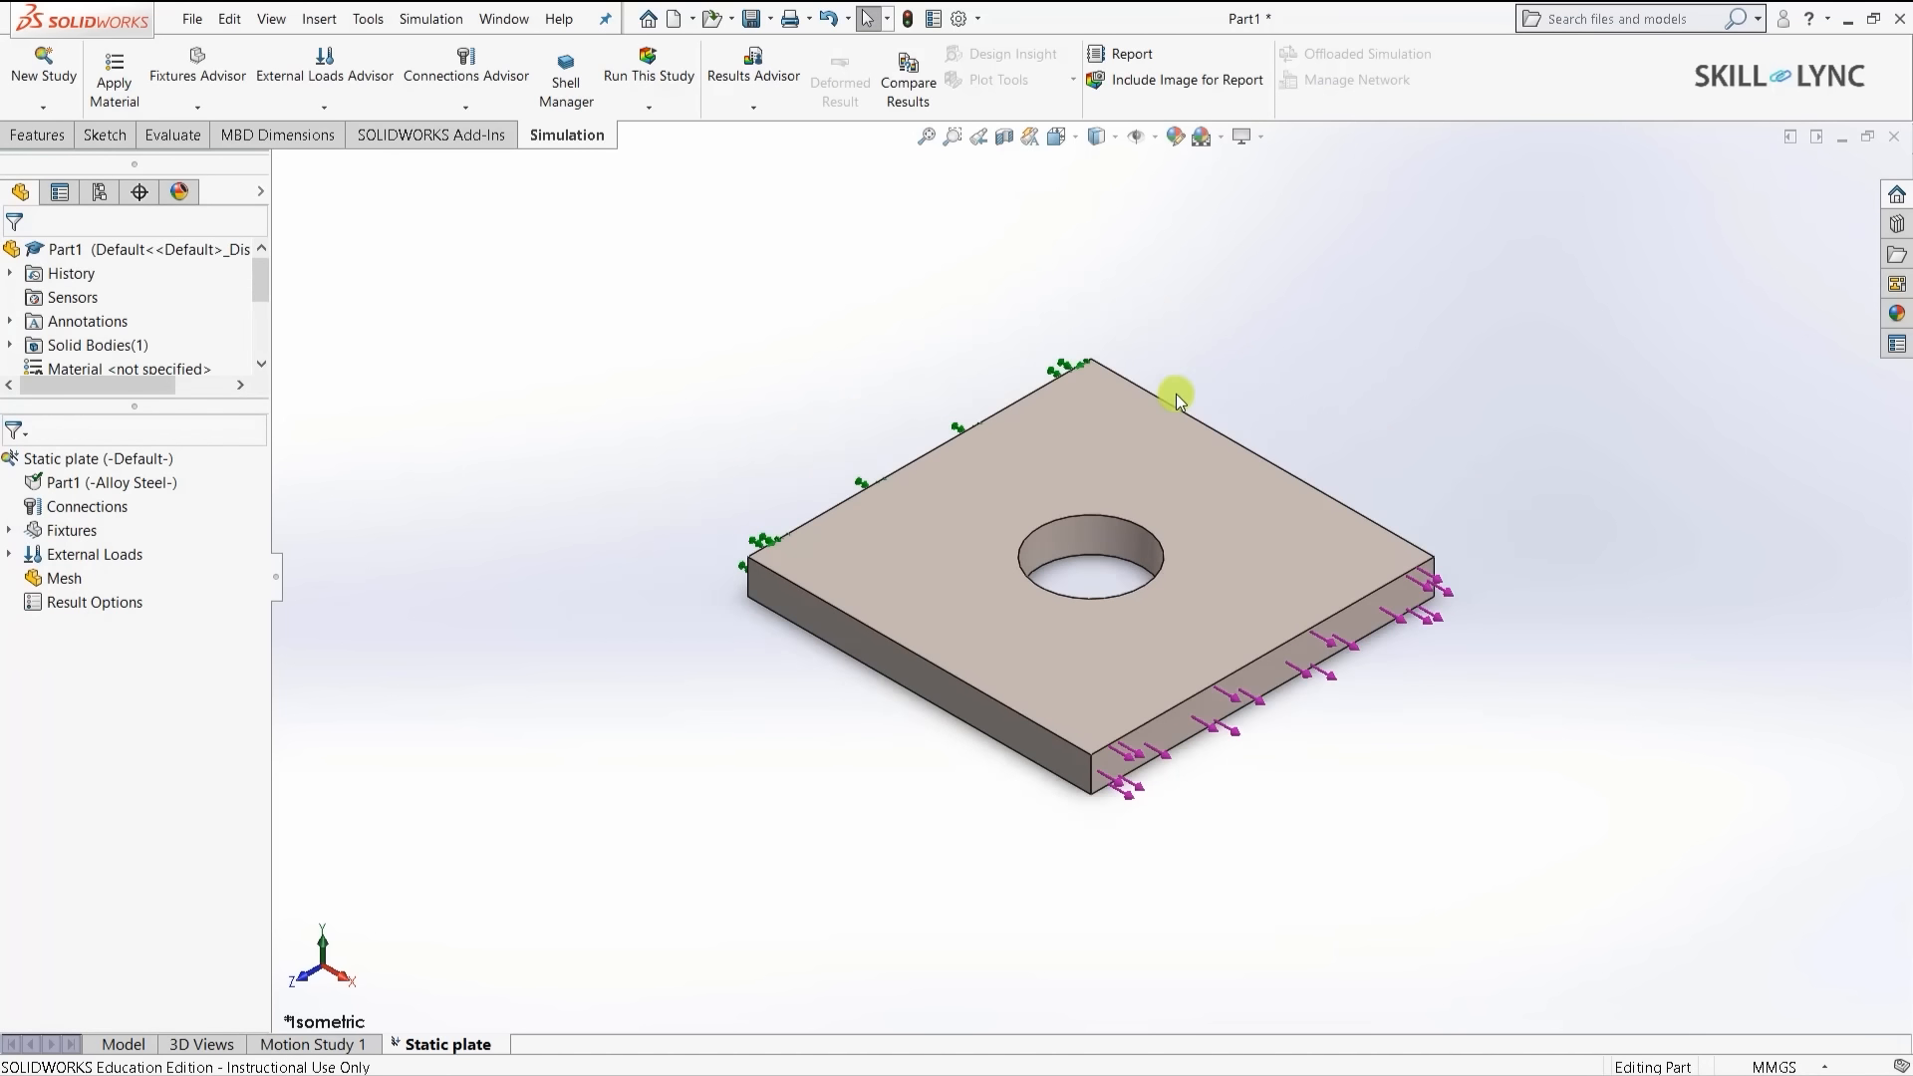
{"action": "scroll", "coordinate": [1177, 394], "scroll_direction": "down", "scroll_amount": 1}
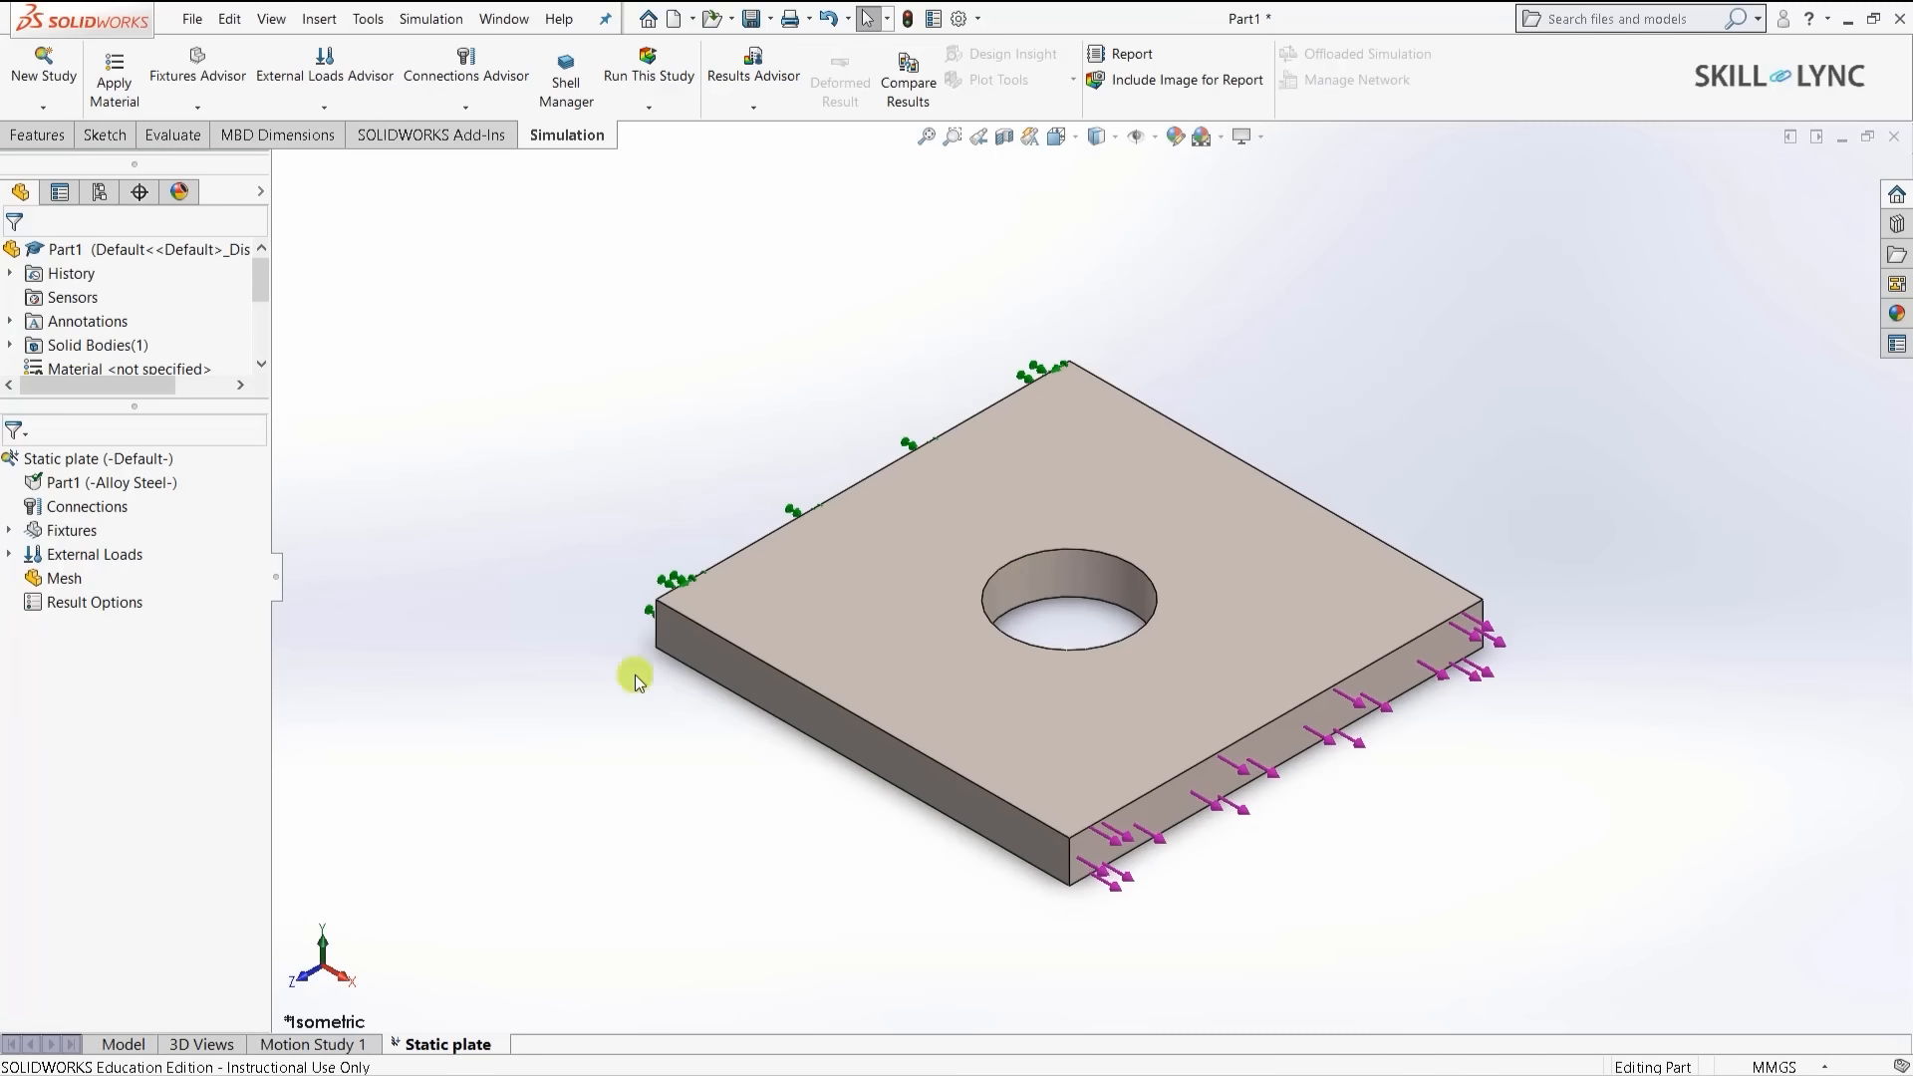
{"action": "right_click", "coordinate": [59, 580]}
{"action": "left_click", "coordinate": [145, 655]}
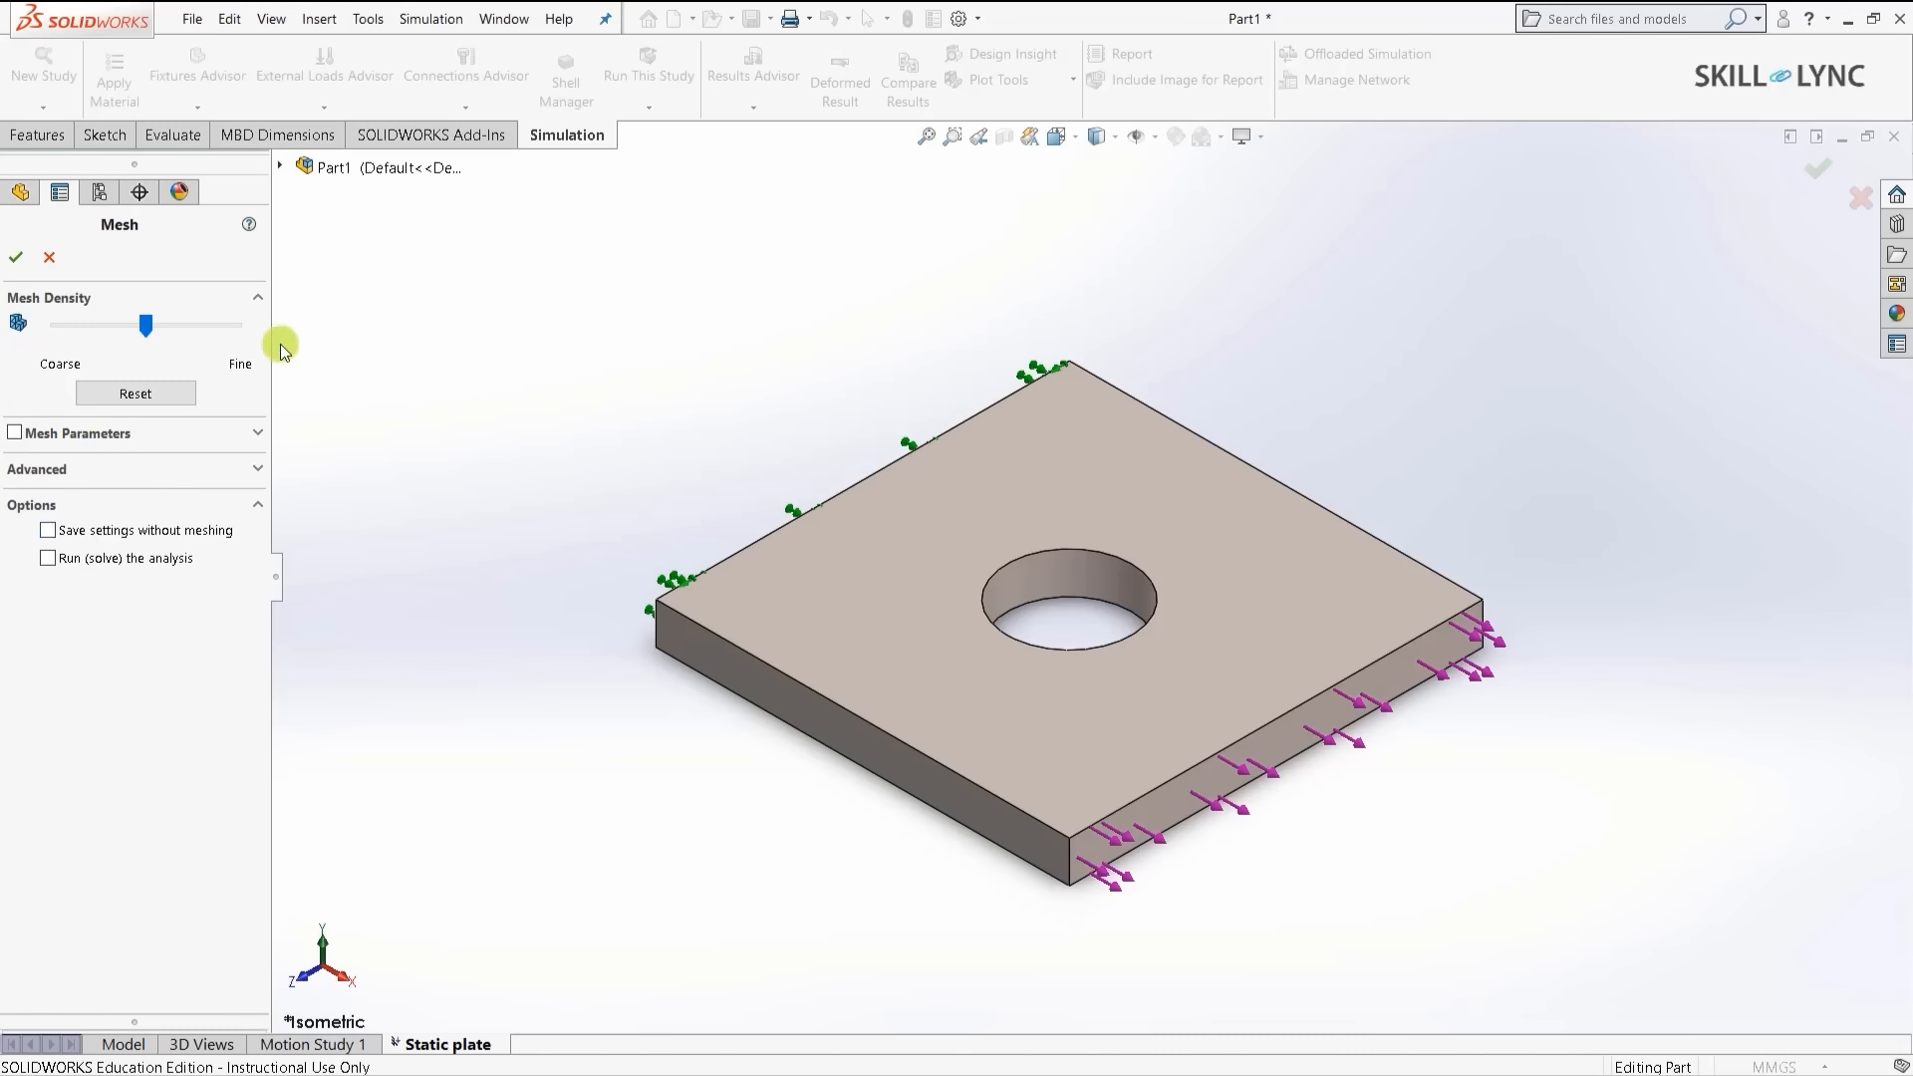
{"action": "left_click", "coordinate": [15, 258]}
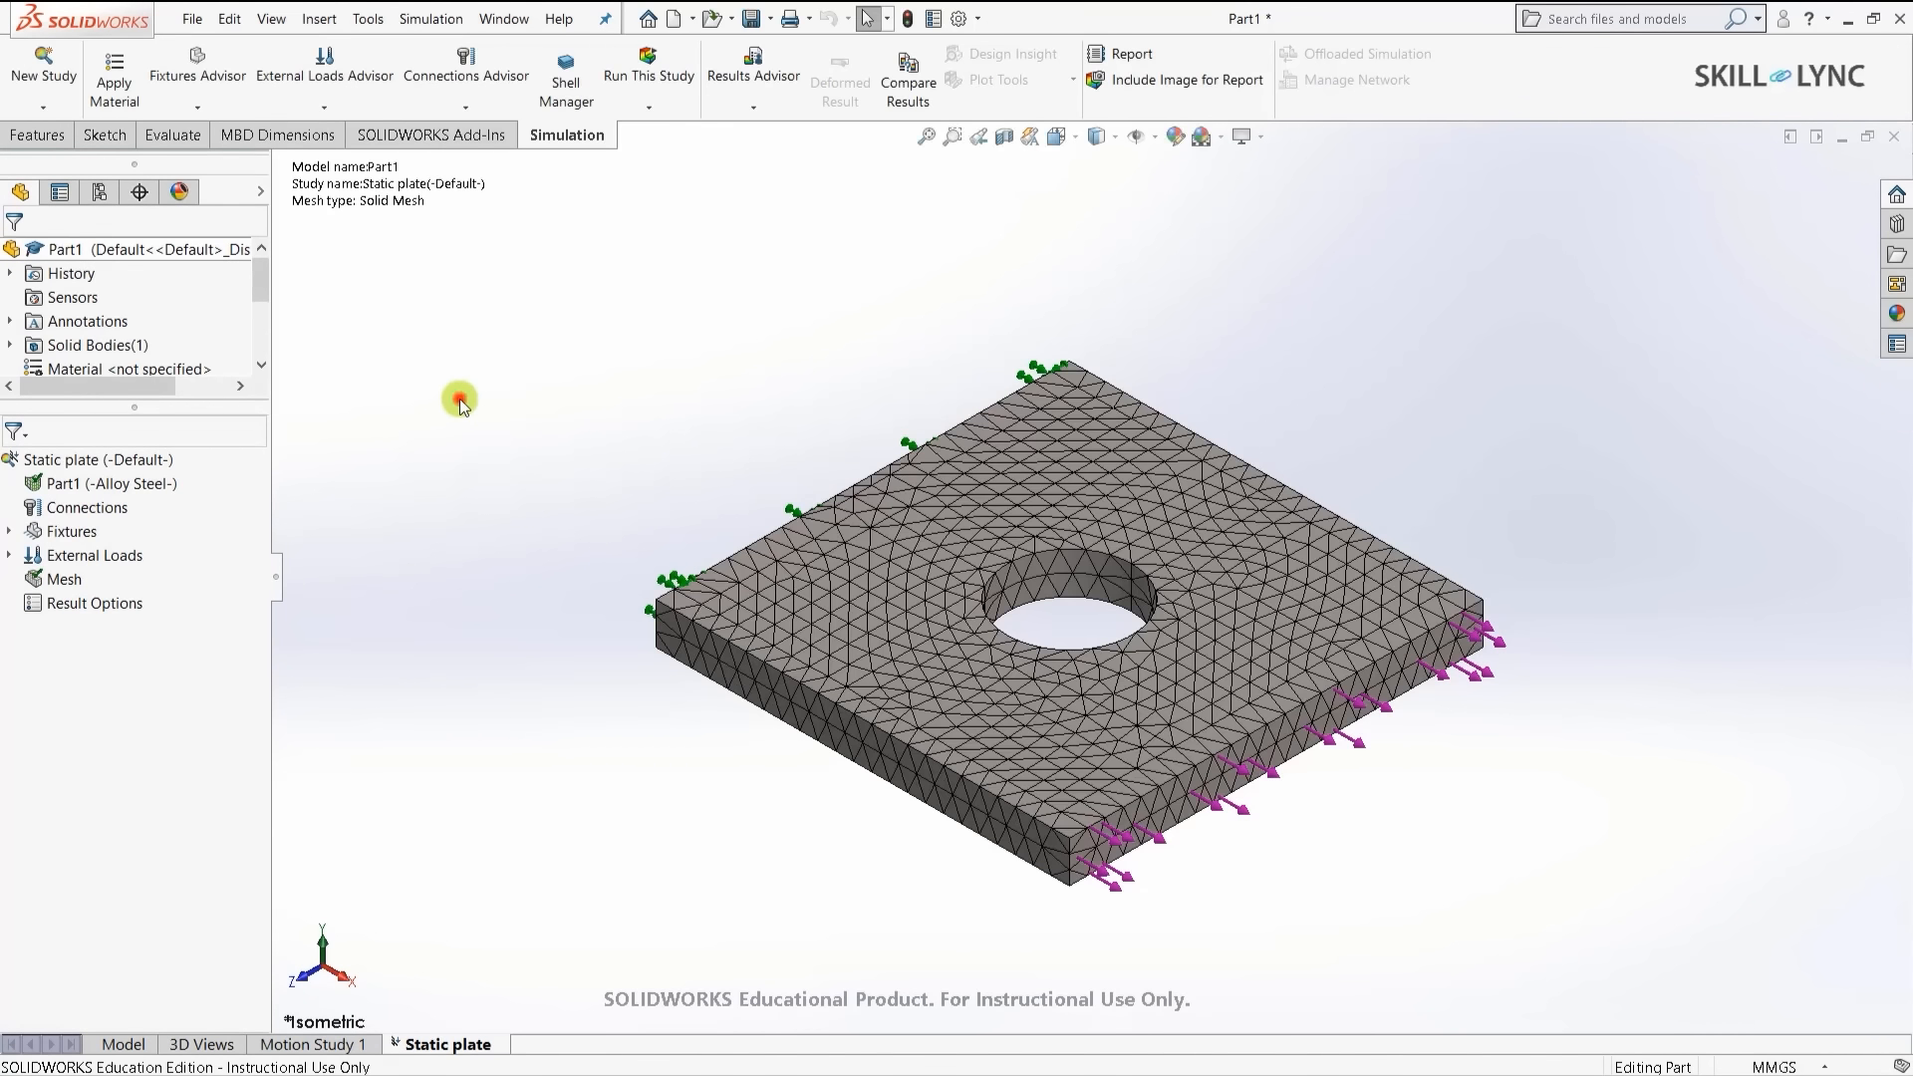
{"action": "scroll", "coordinate": [1052, 536], "scroll_direction": "down", "scroll_amount": 3}
{"action": "scroll", "coordinate": [1067, 611], "scroll_direction": "down", "scroll_amount": 2}
{"action": "scroll", "coordinate": [1068, 610], "scroll_direction": "up", "scroll_amount": 5}
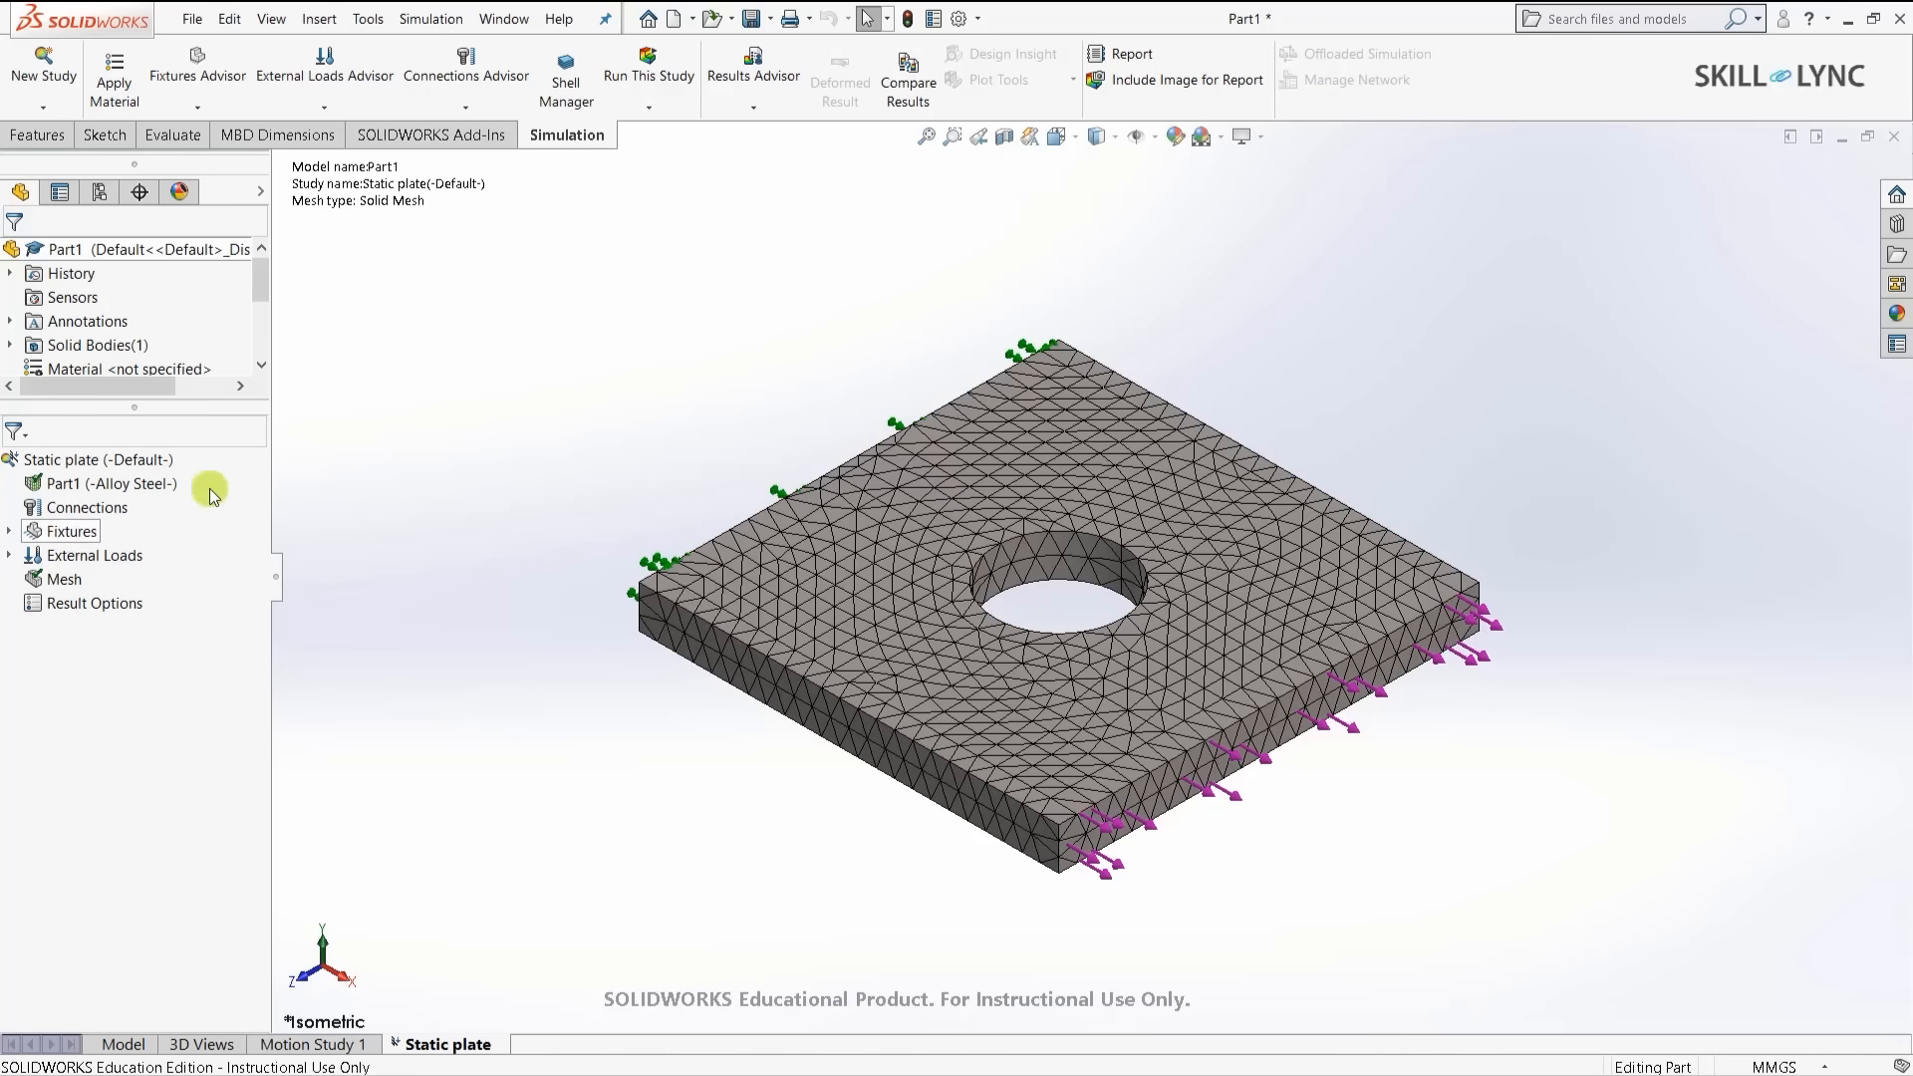
- Run the Static plate study to get a von Mises plot peaking at 1.443e+07 N/m^2
{"action": "left_click", "coordinate": [648, 79]}
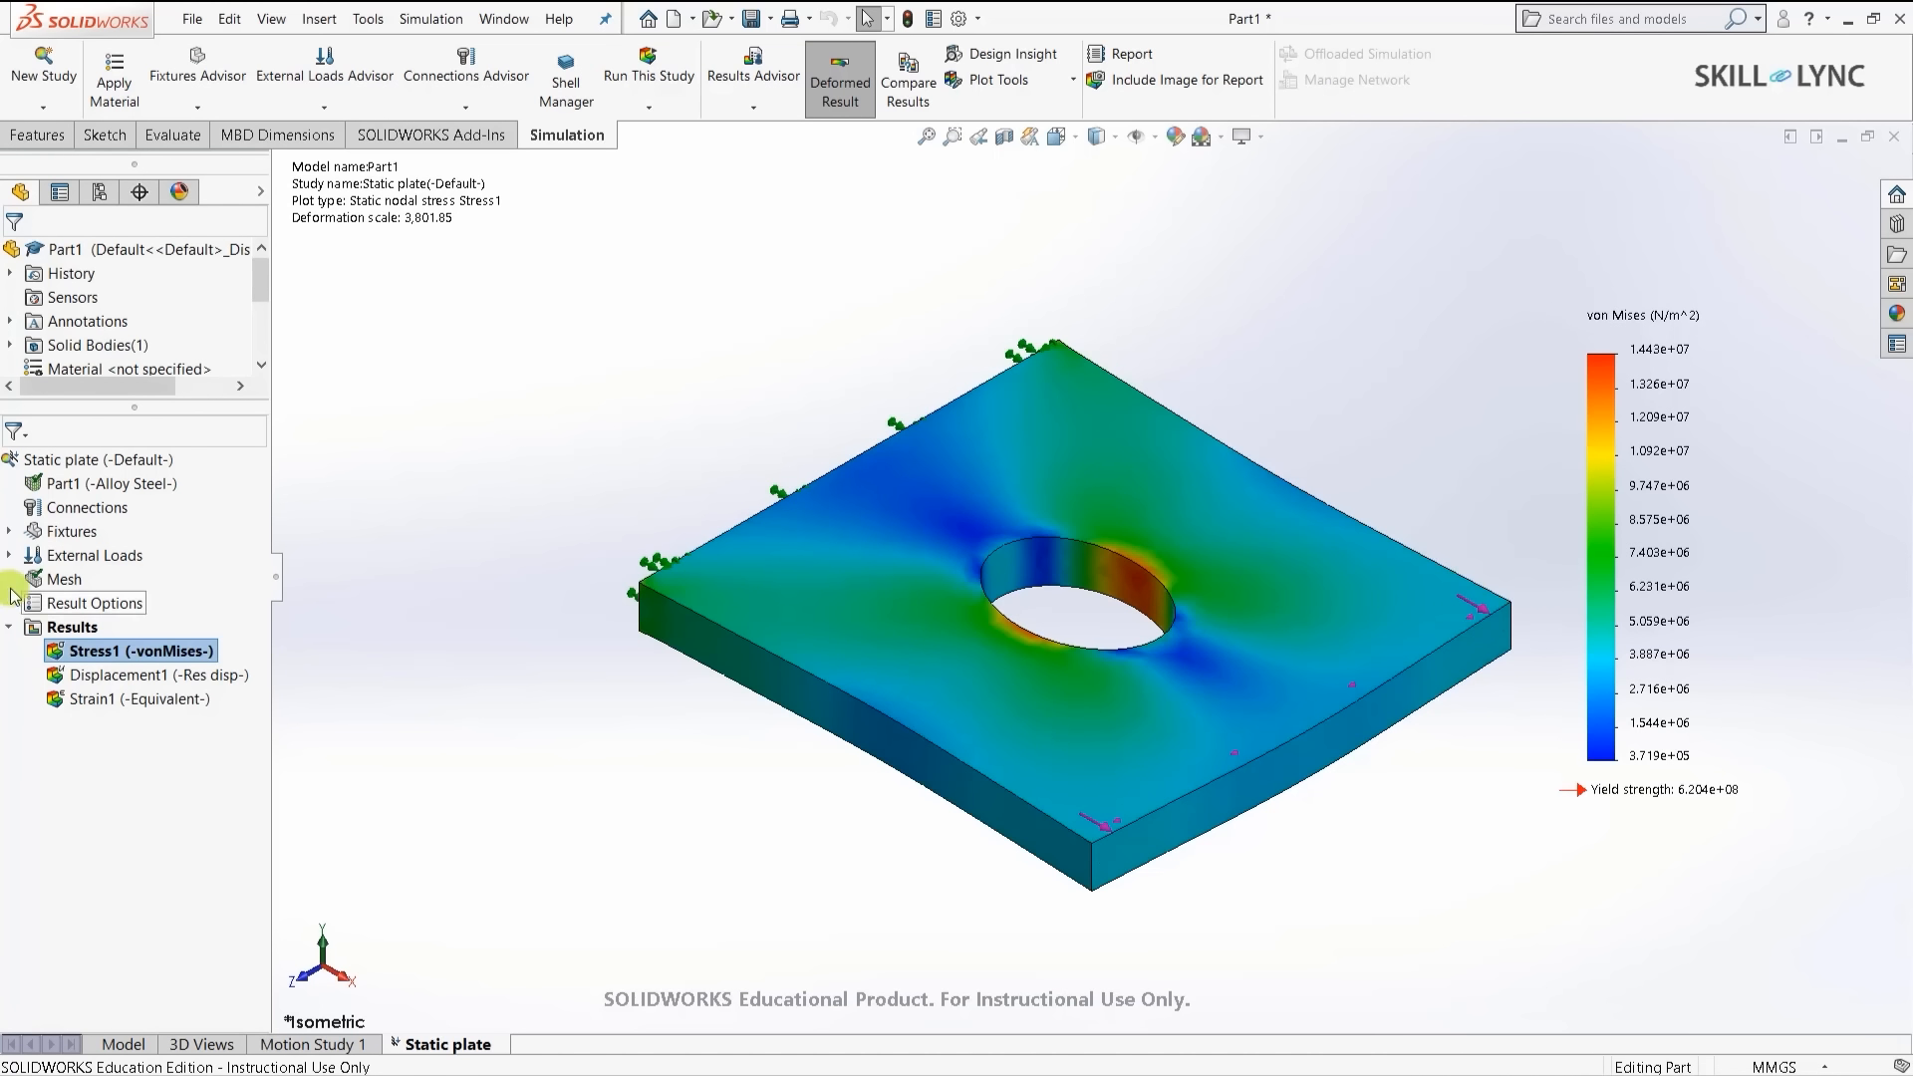
- Raise the Force-1 edge load from 1,000 N to 10,000 N
{"action": "left_click", "coordinate": [9, 555]}
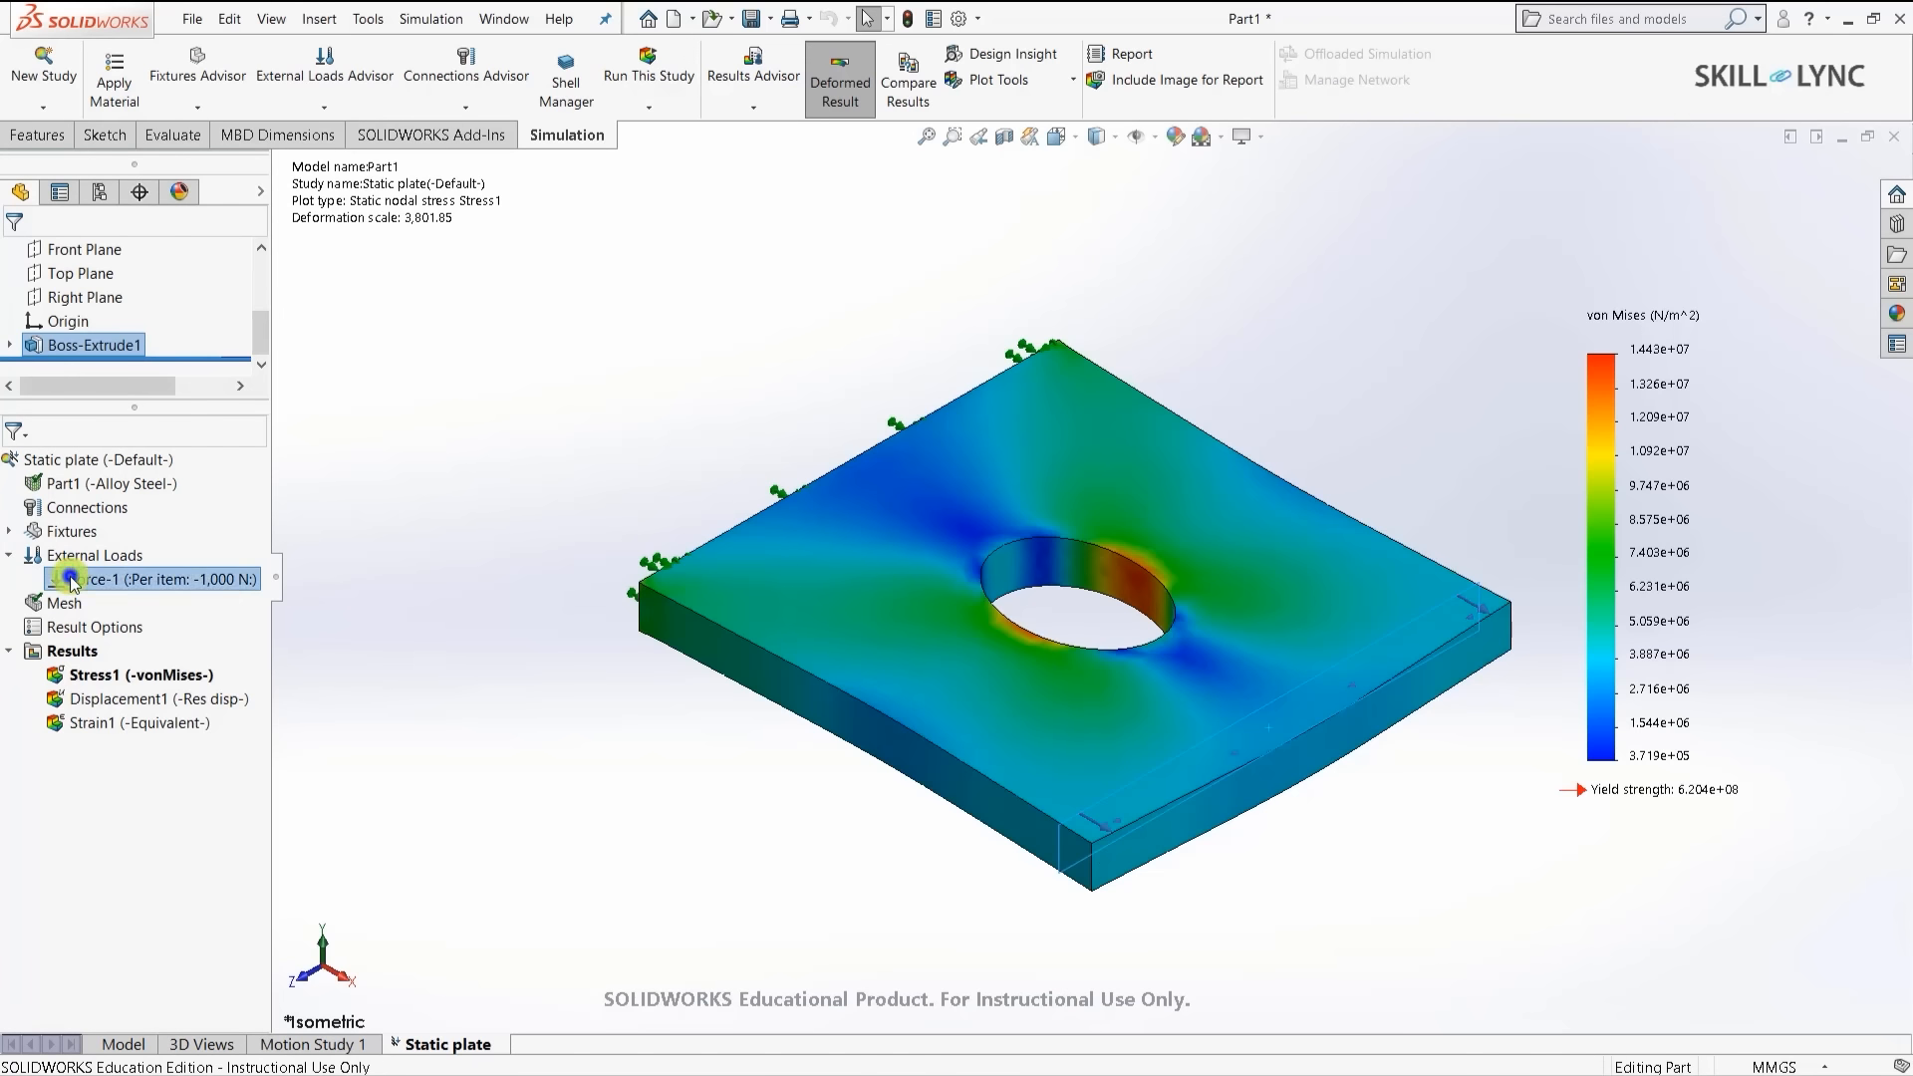
{"action": "right_click", "coordinate": [70, 580]}
{"action": "left_click", "coordinate": [123, 592]}
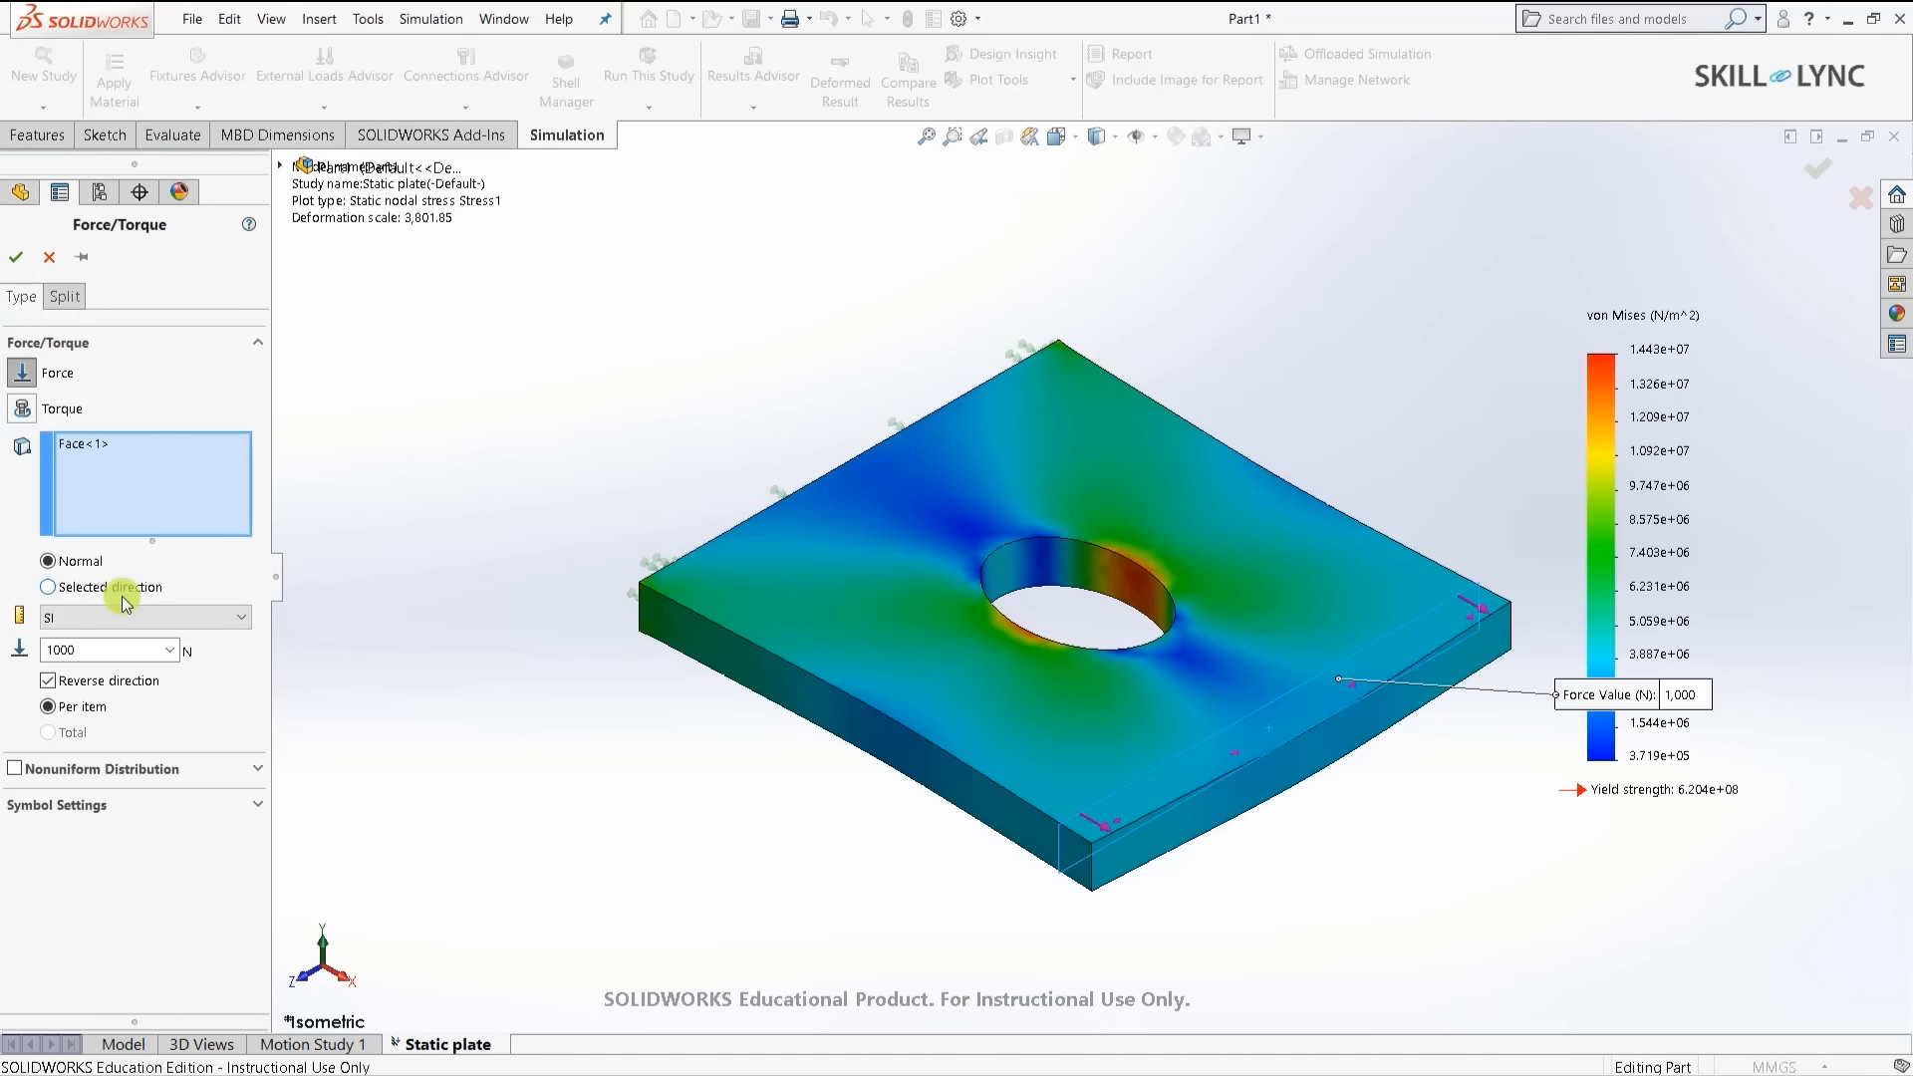
{"action": "left_click", "coordinate": [121, 650]}
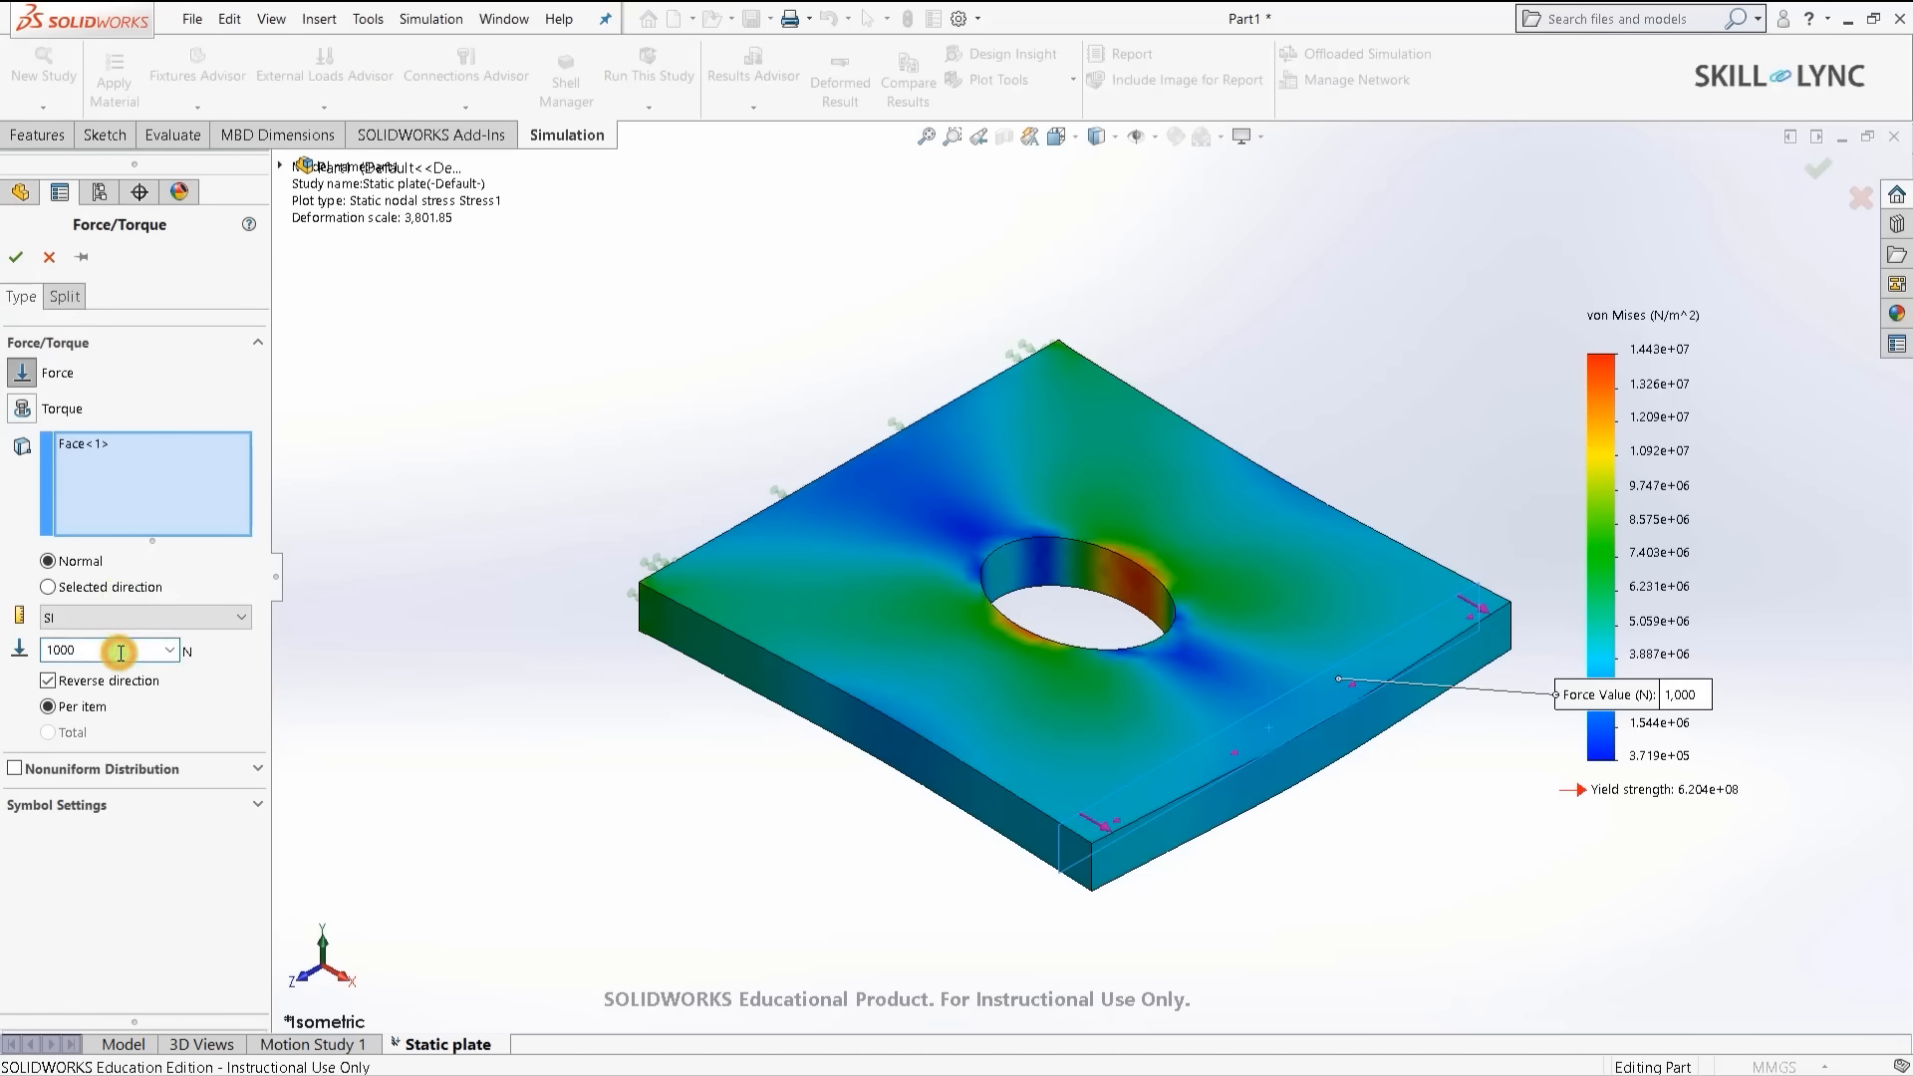
{"action": "type", "text": "0"}
{"action": "left_click", "coordinate": [76, 653]}
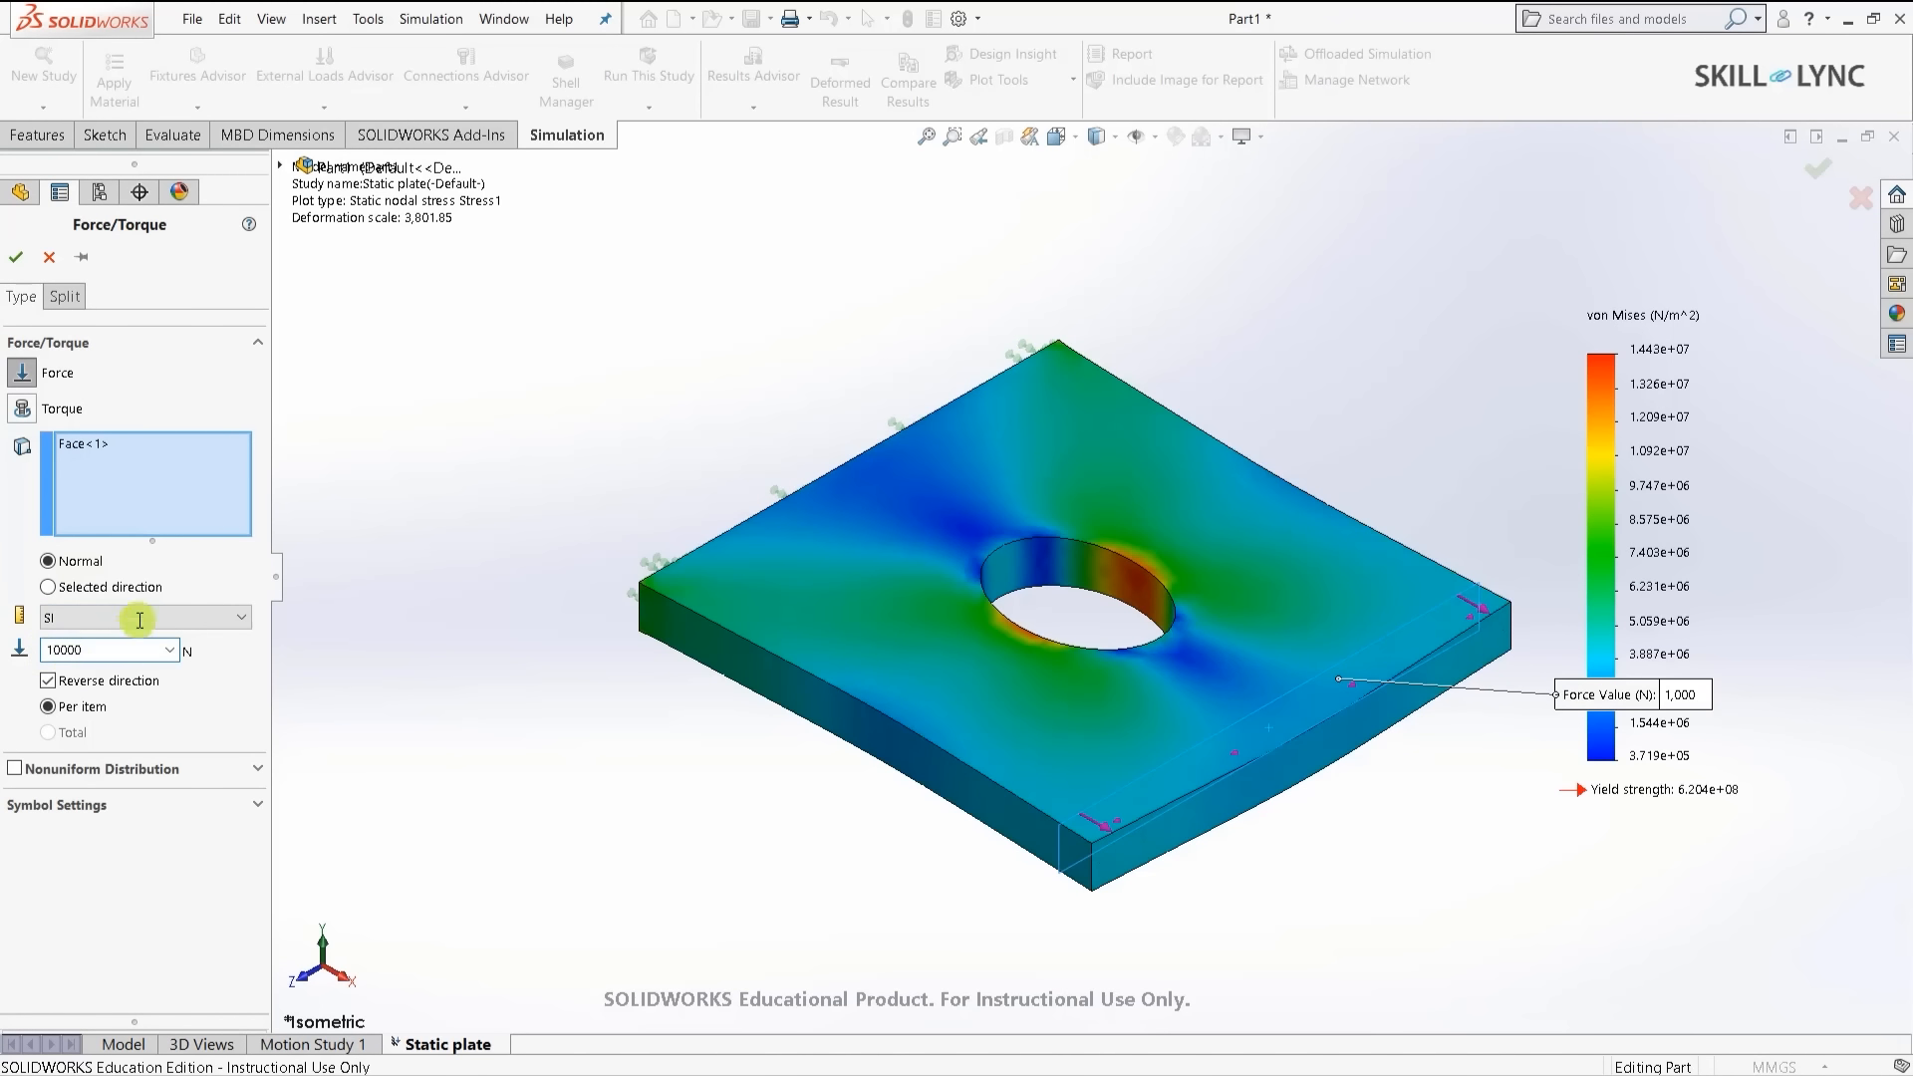
{"action": "left_click", "coordinate": [14, 258]}
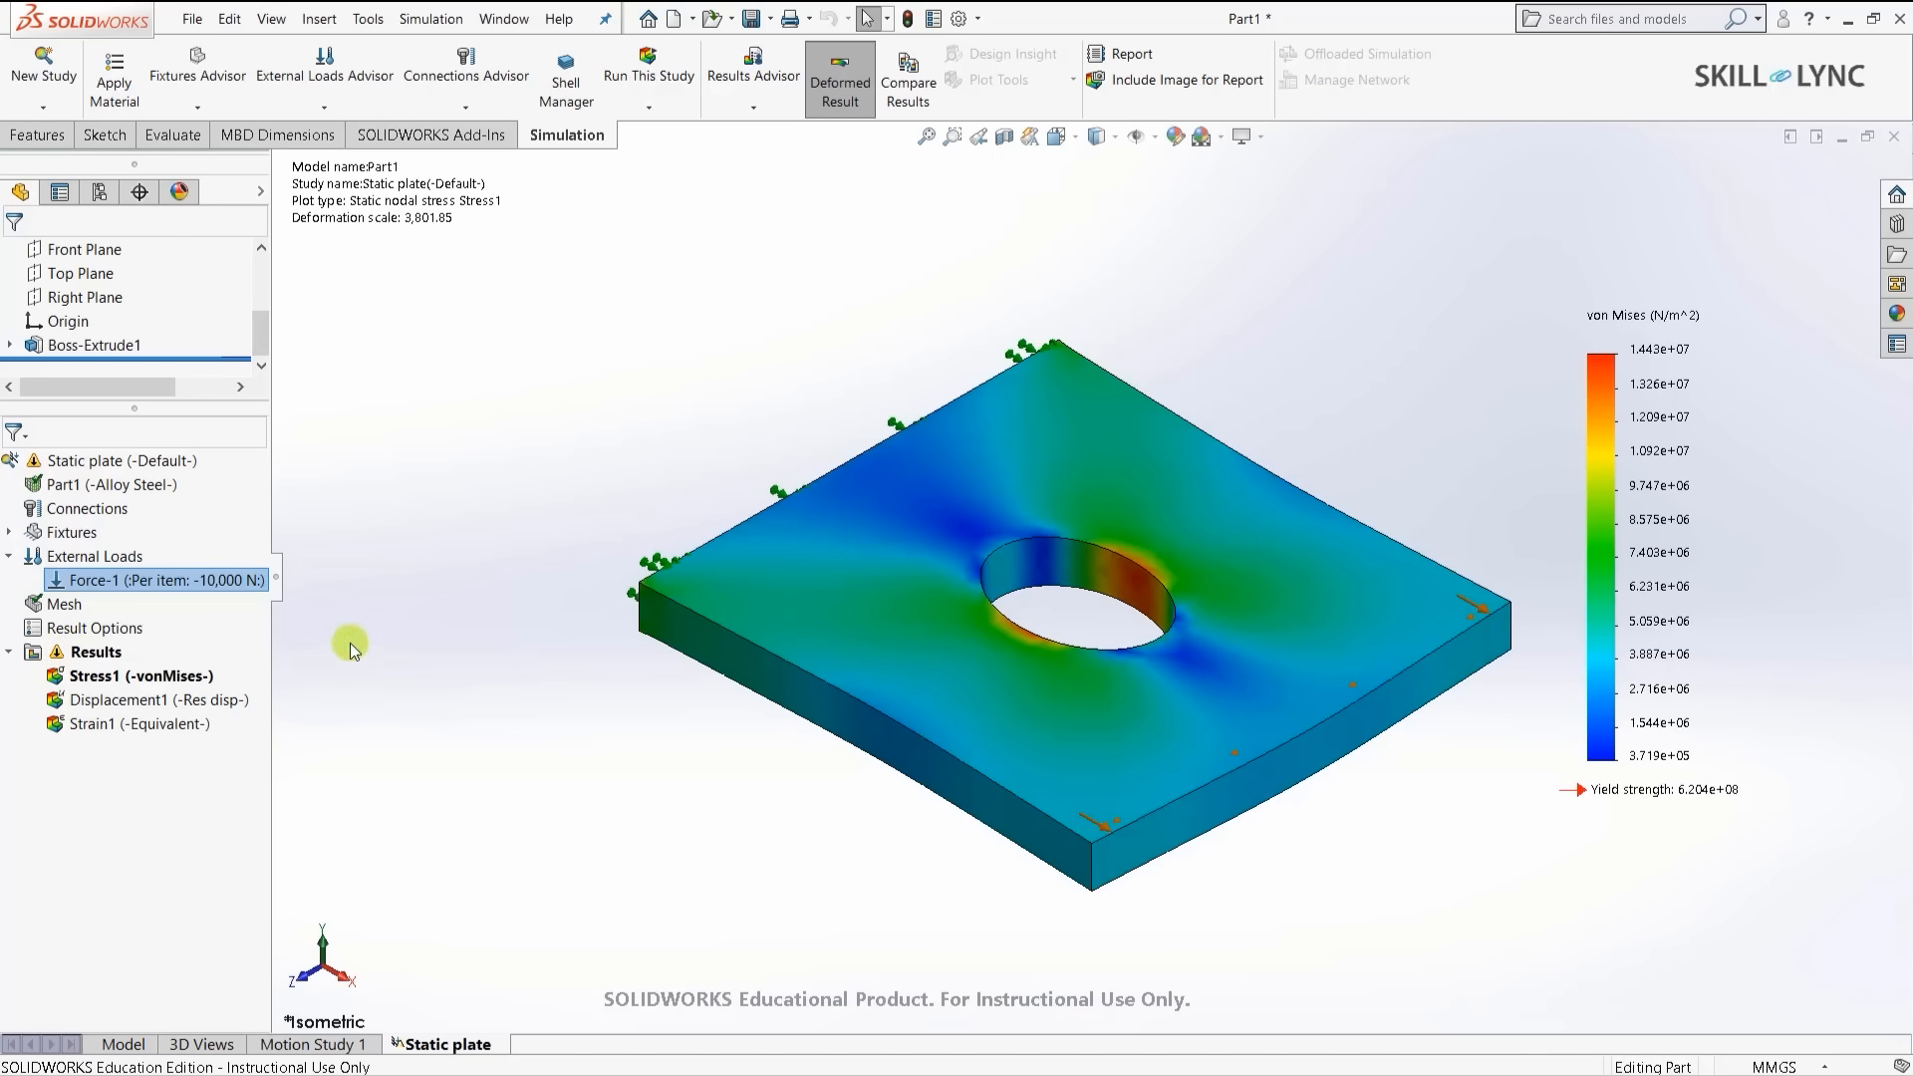
- Re-solve the study for a 1.443e+08 N/m^2 peak stress, then reselect Force-1
{"action": "left_click", "coordinate": [665, 78]}
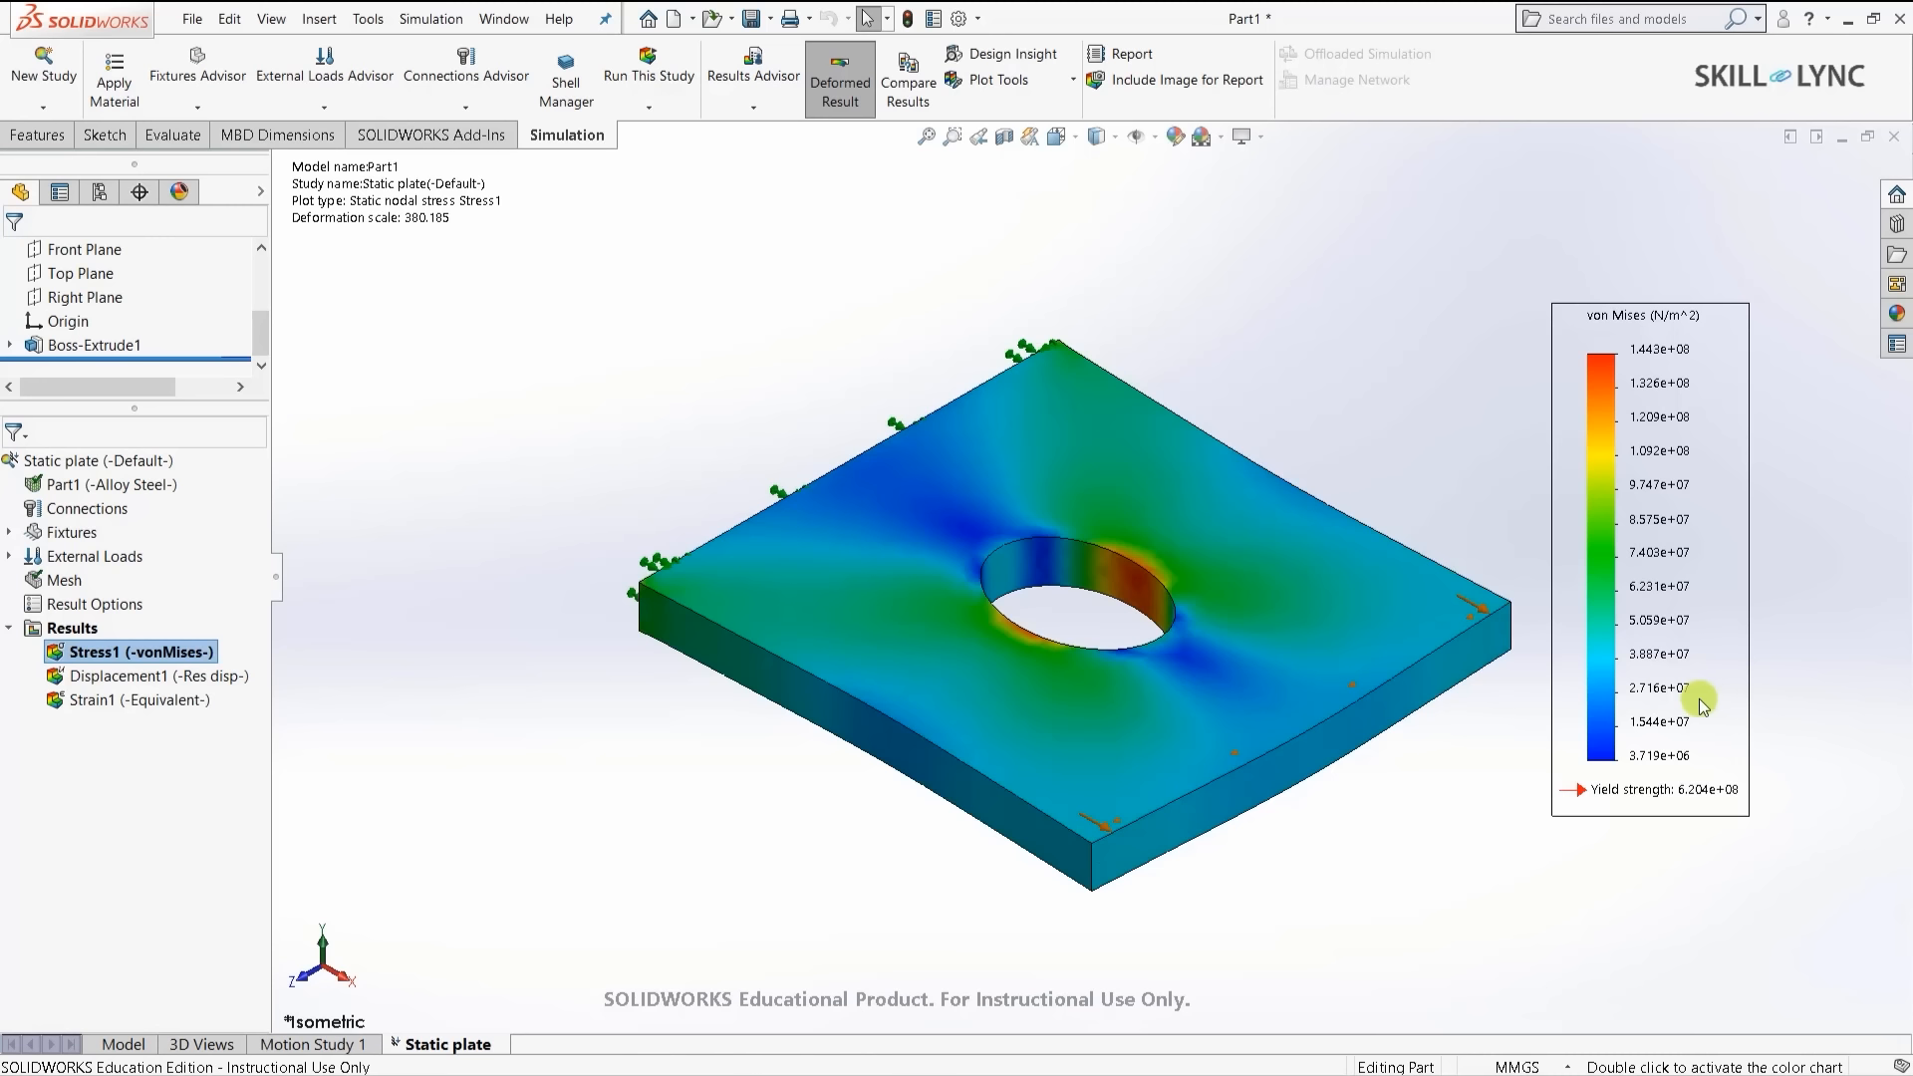
{"action": "left_click", "coordinate": [10, 556]}
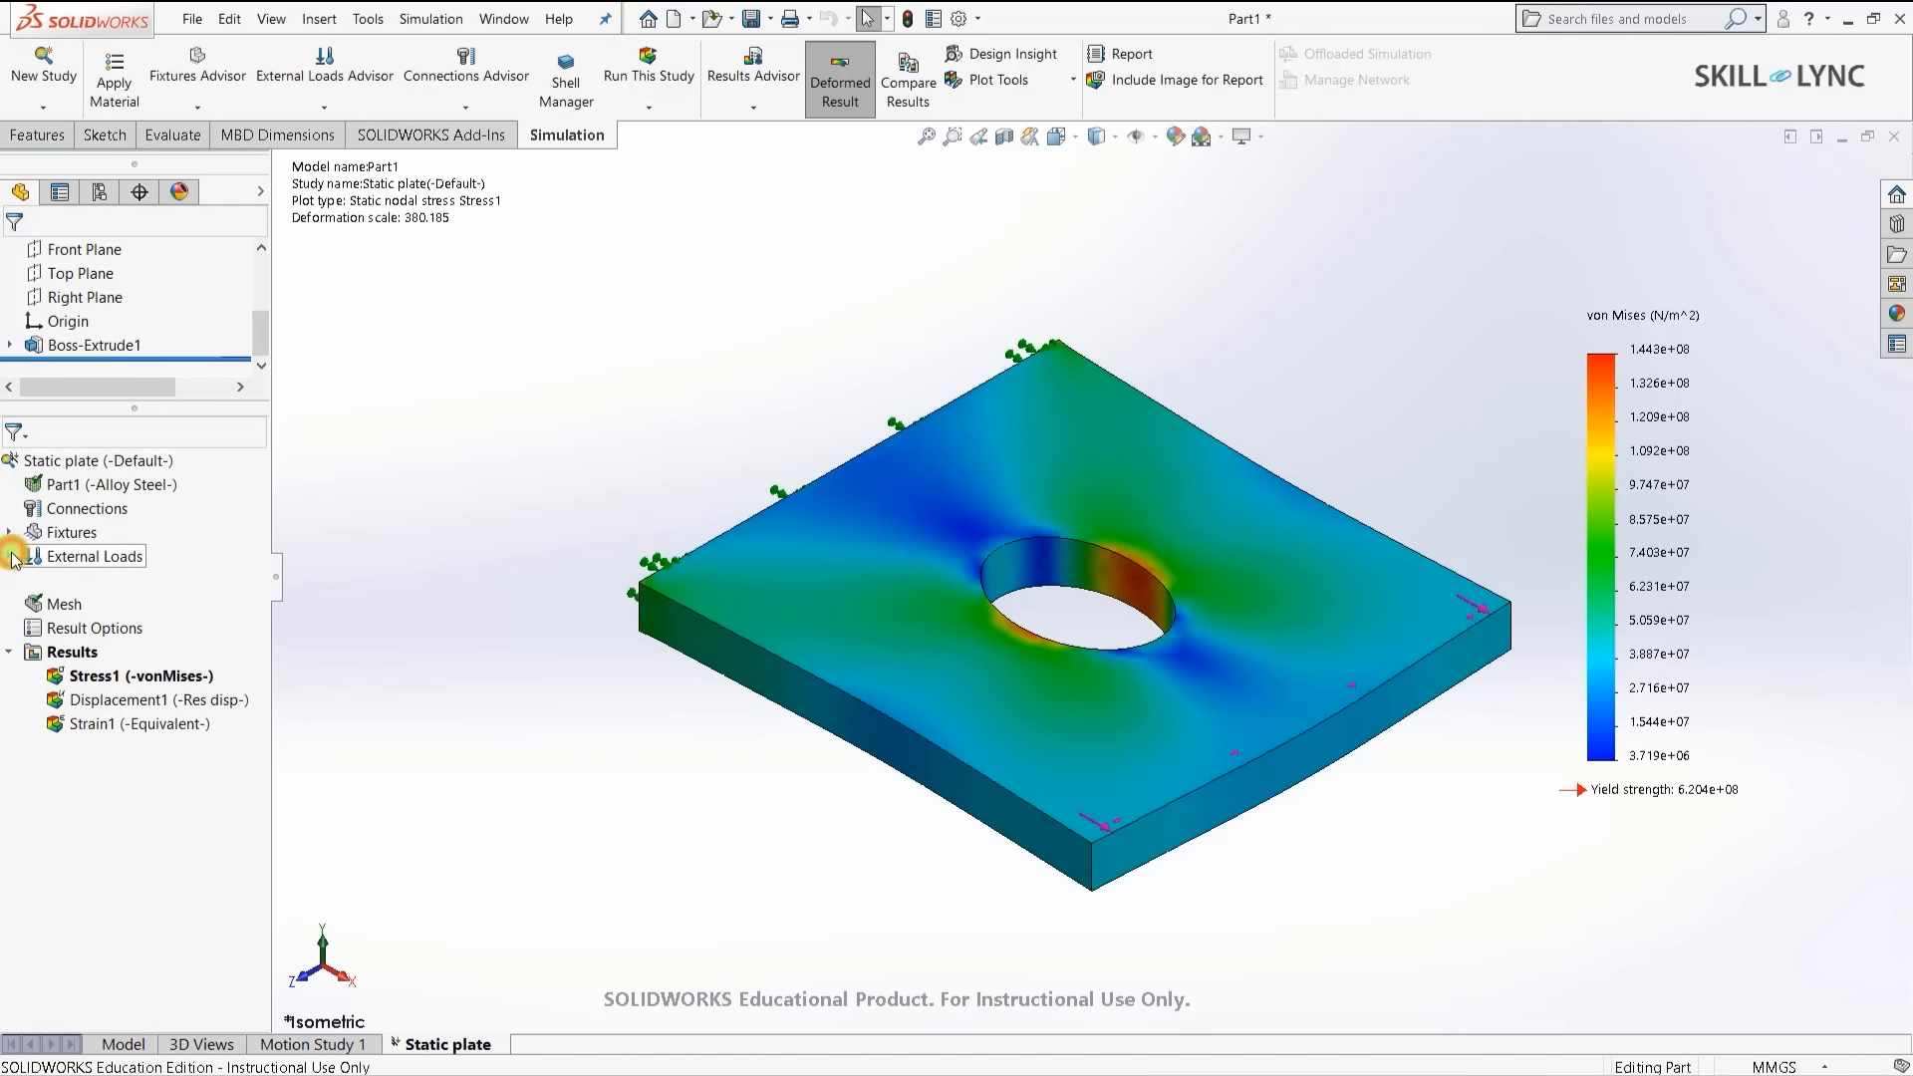
{"action": "left_click", "coordinate": [100, 582]}
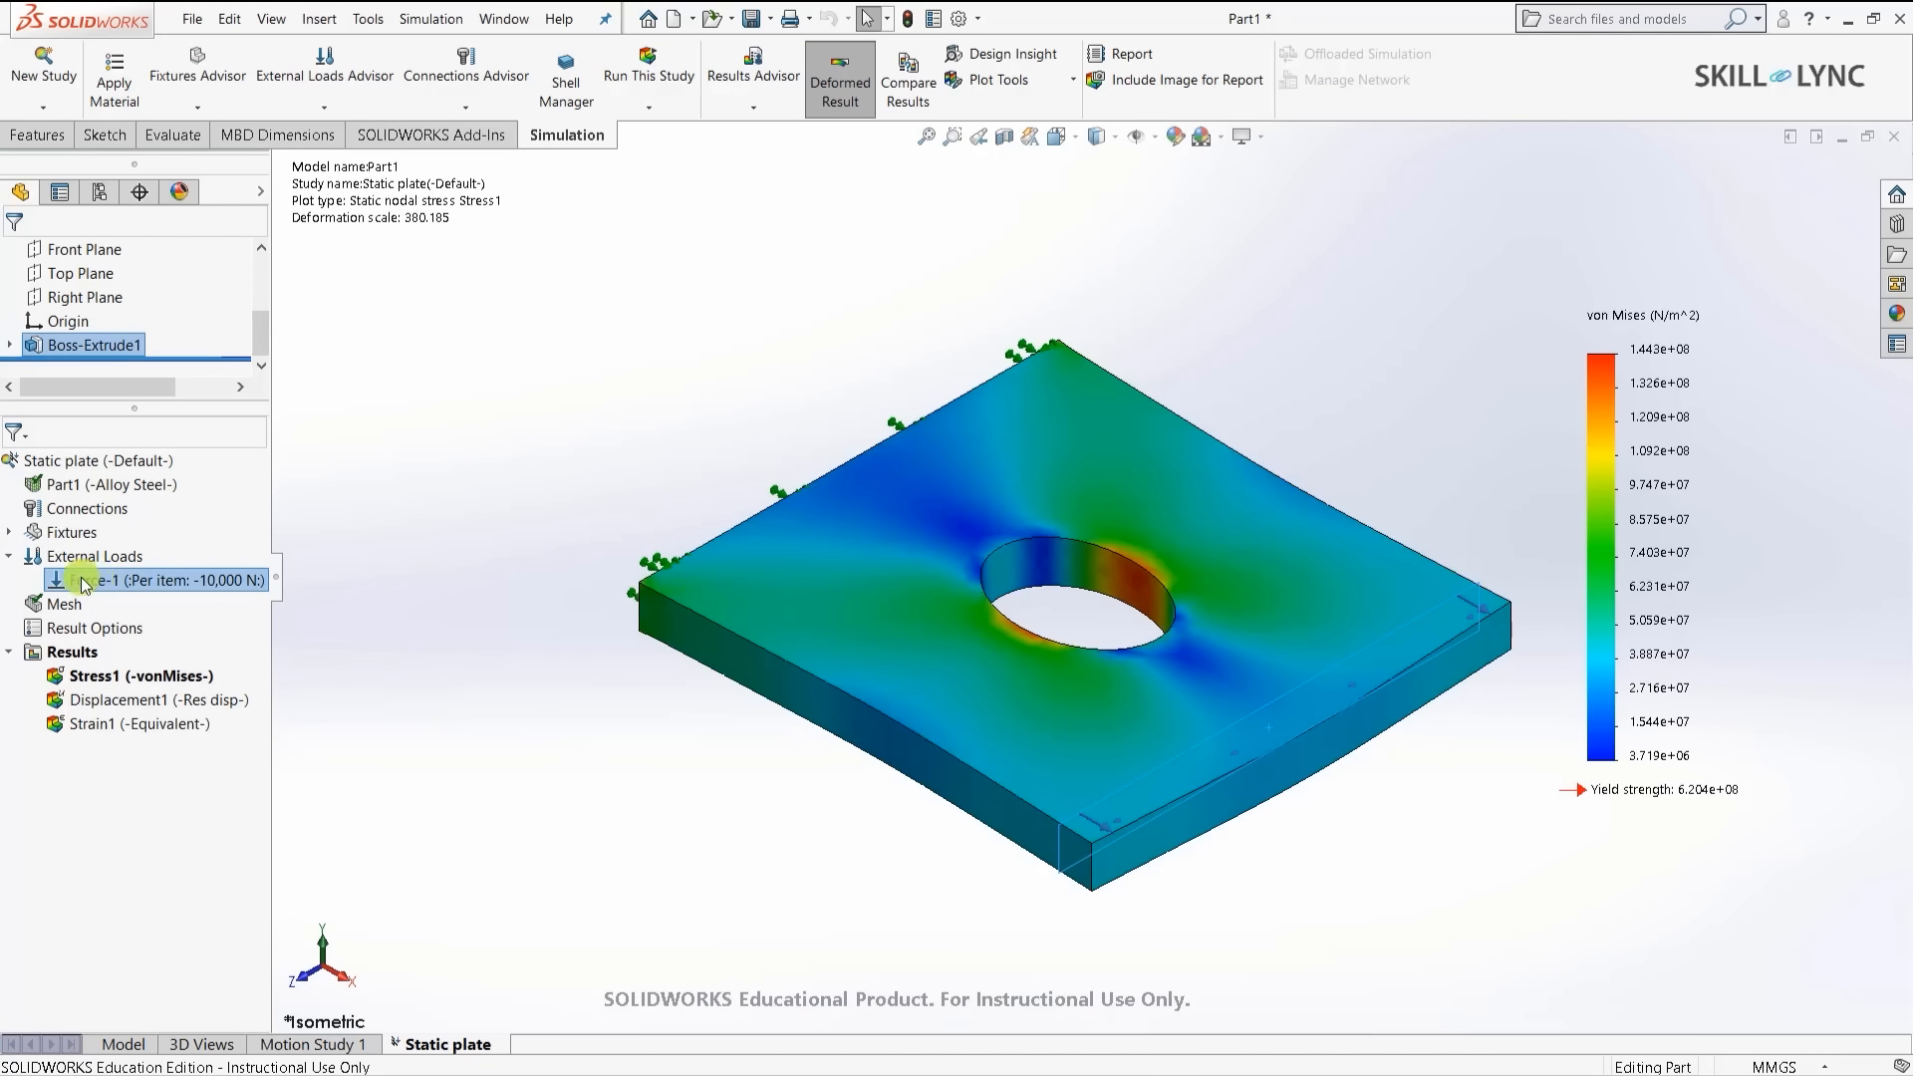
- Change the Force-1 load value to 100,000 N
{"action": "right_click", "coordinate": [88, 582]}
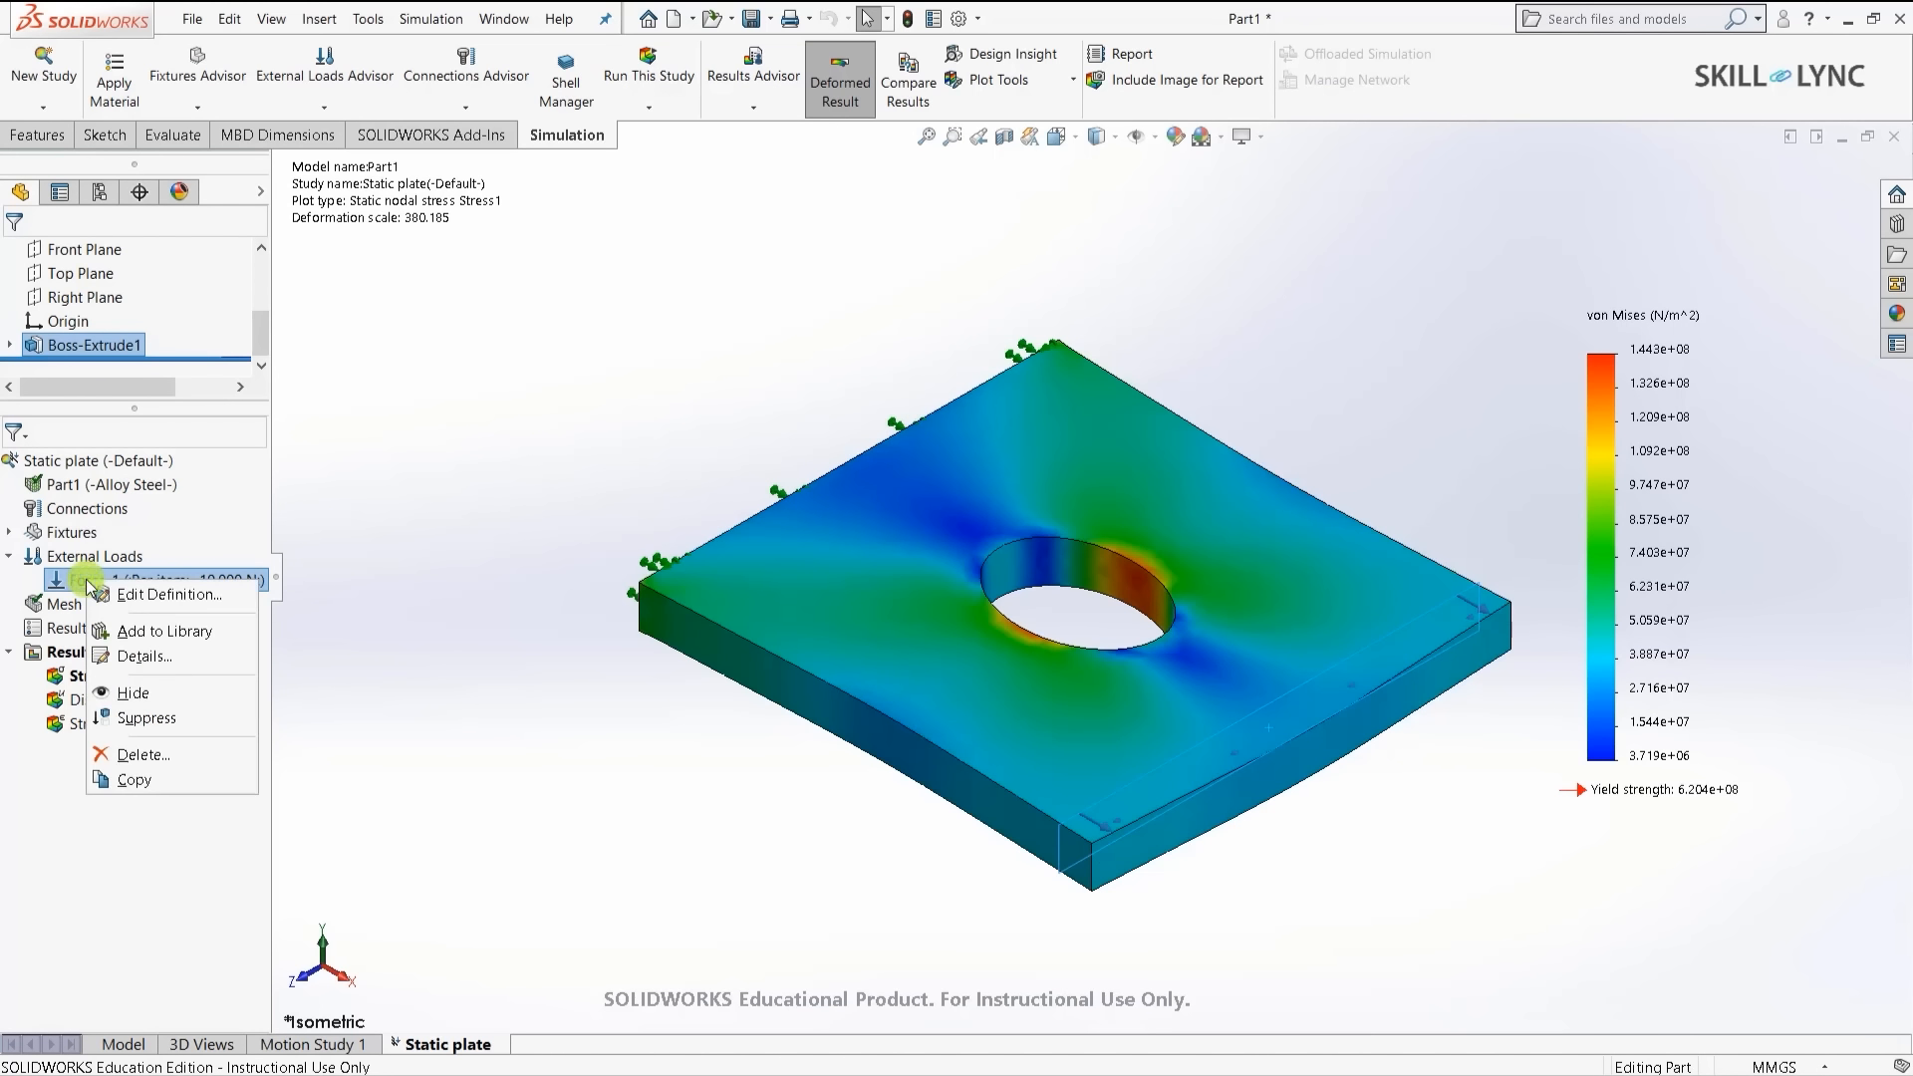
{"action": "left_click", "coordinate": [160, 595]}
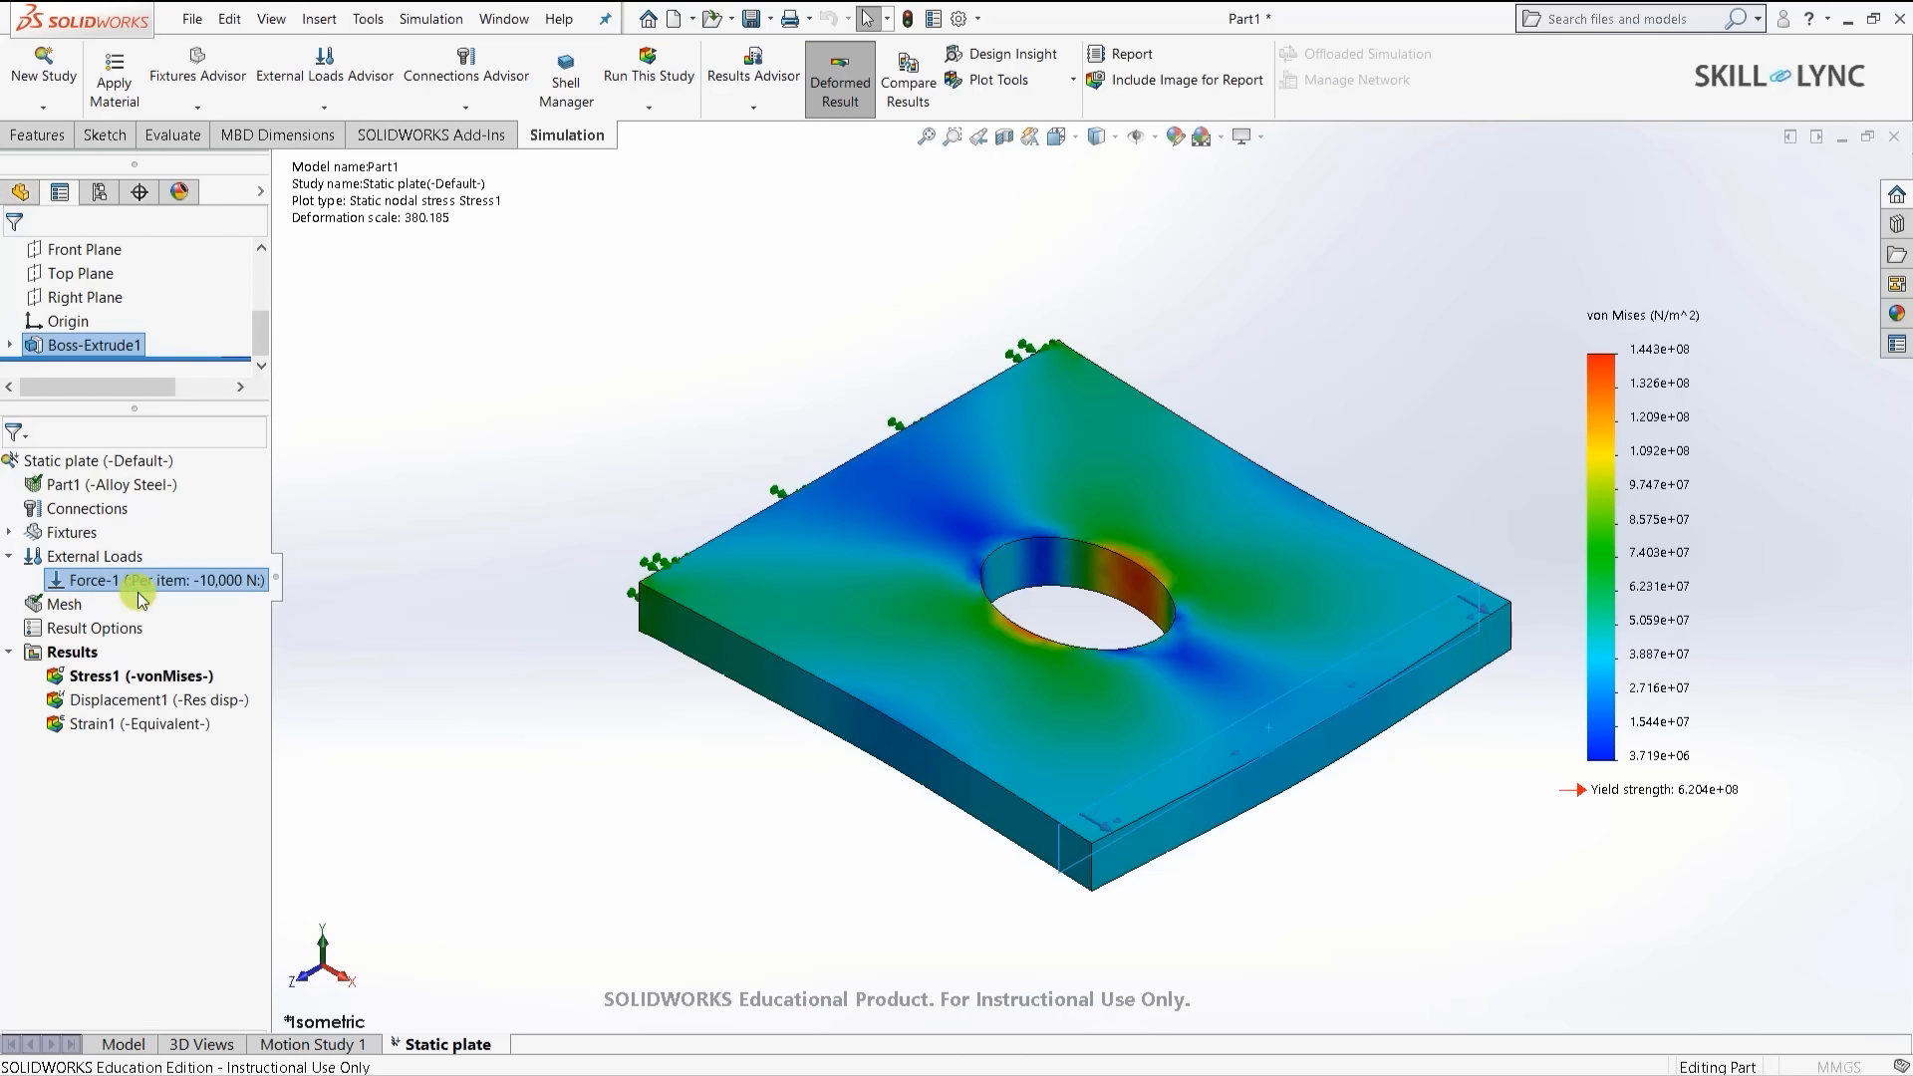
{"action": "double_click", "coordinate": [98, 653]}
{"action": "left_click", "coordinate": [97, 652]}
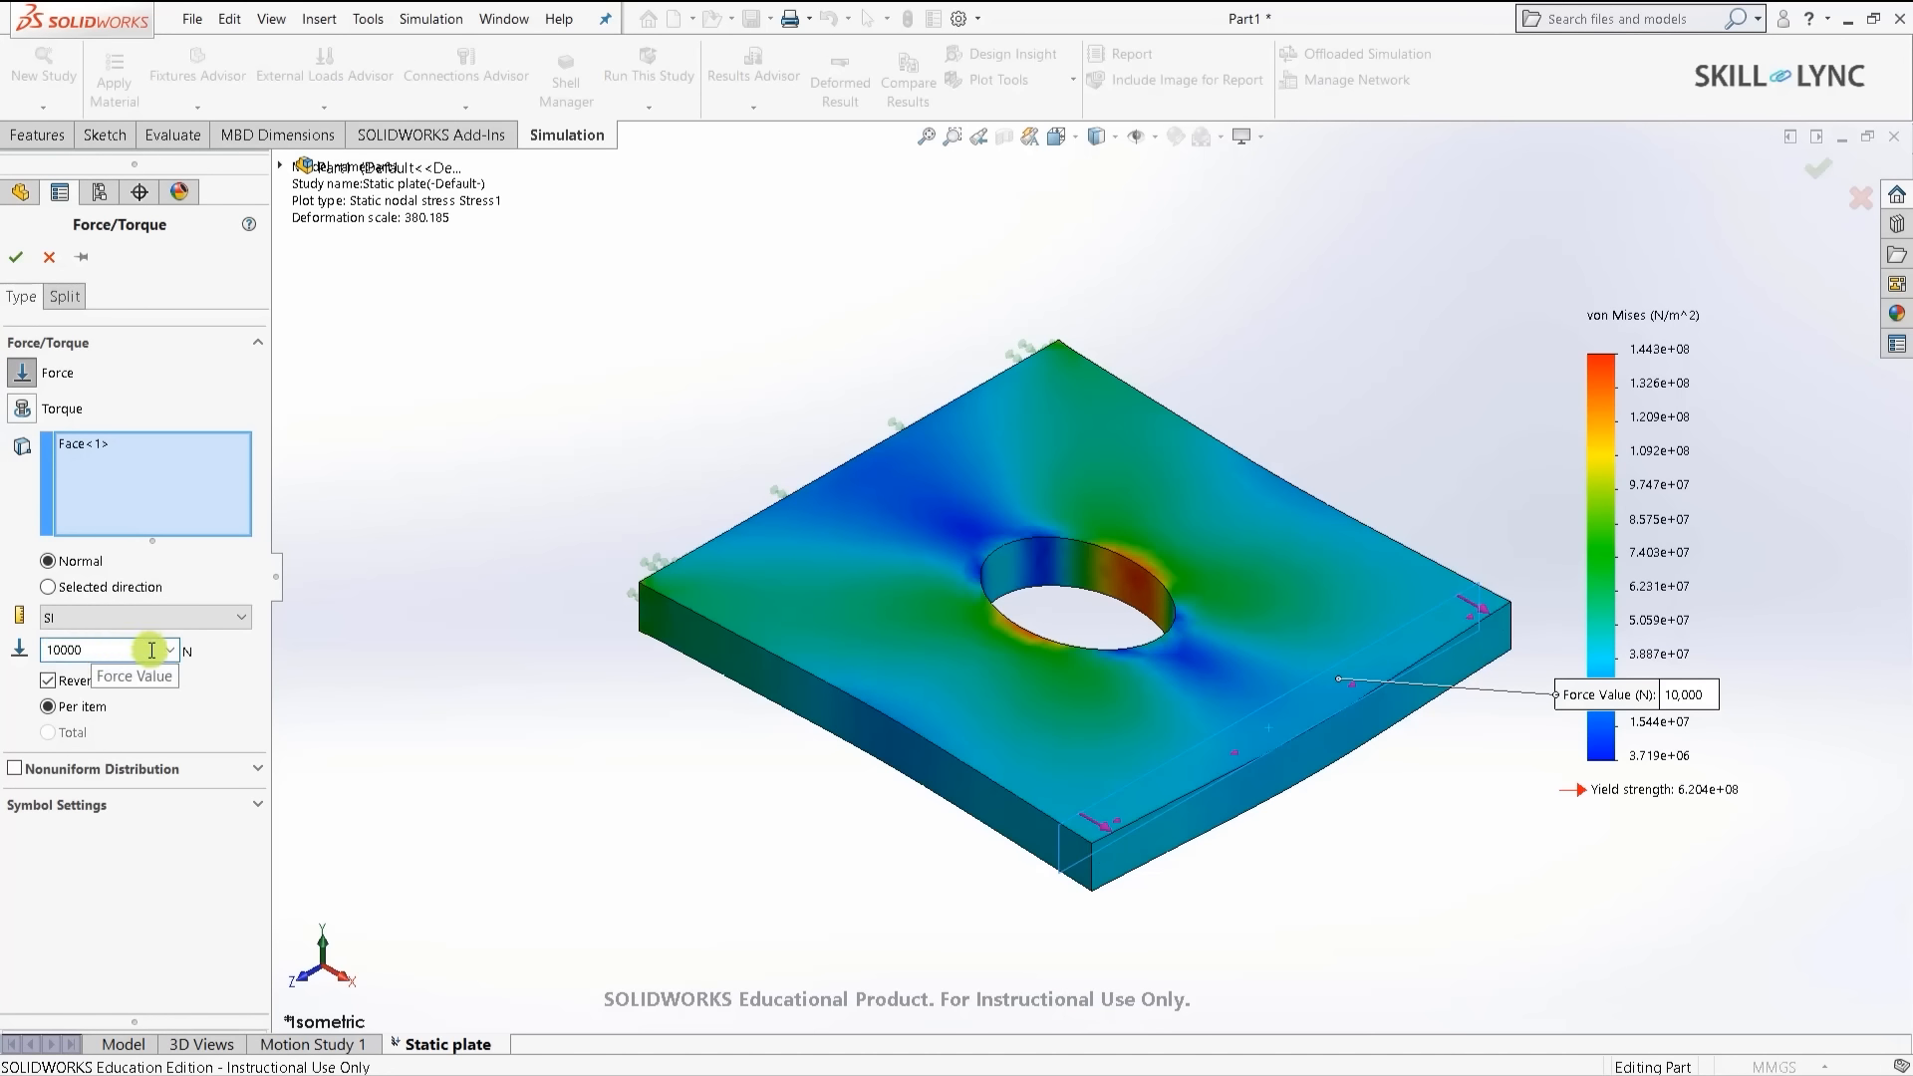
{"action": "type", "text": "0"}
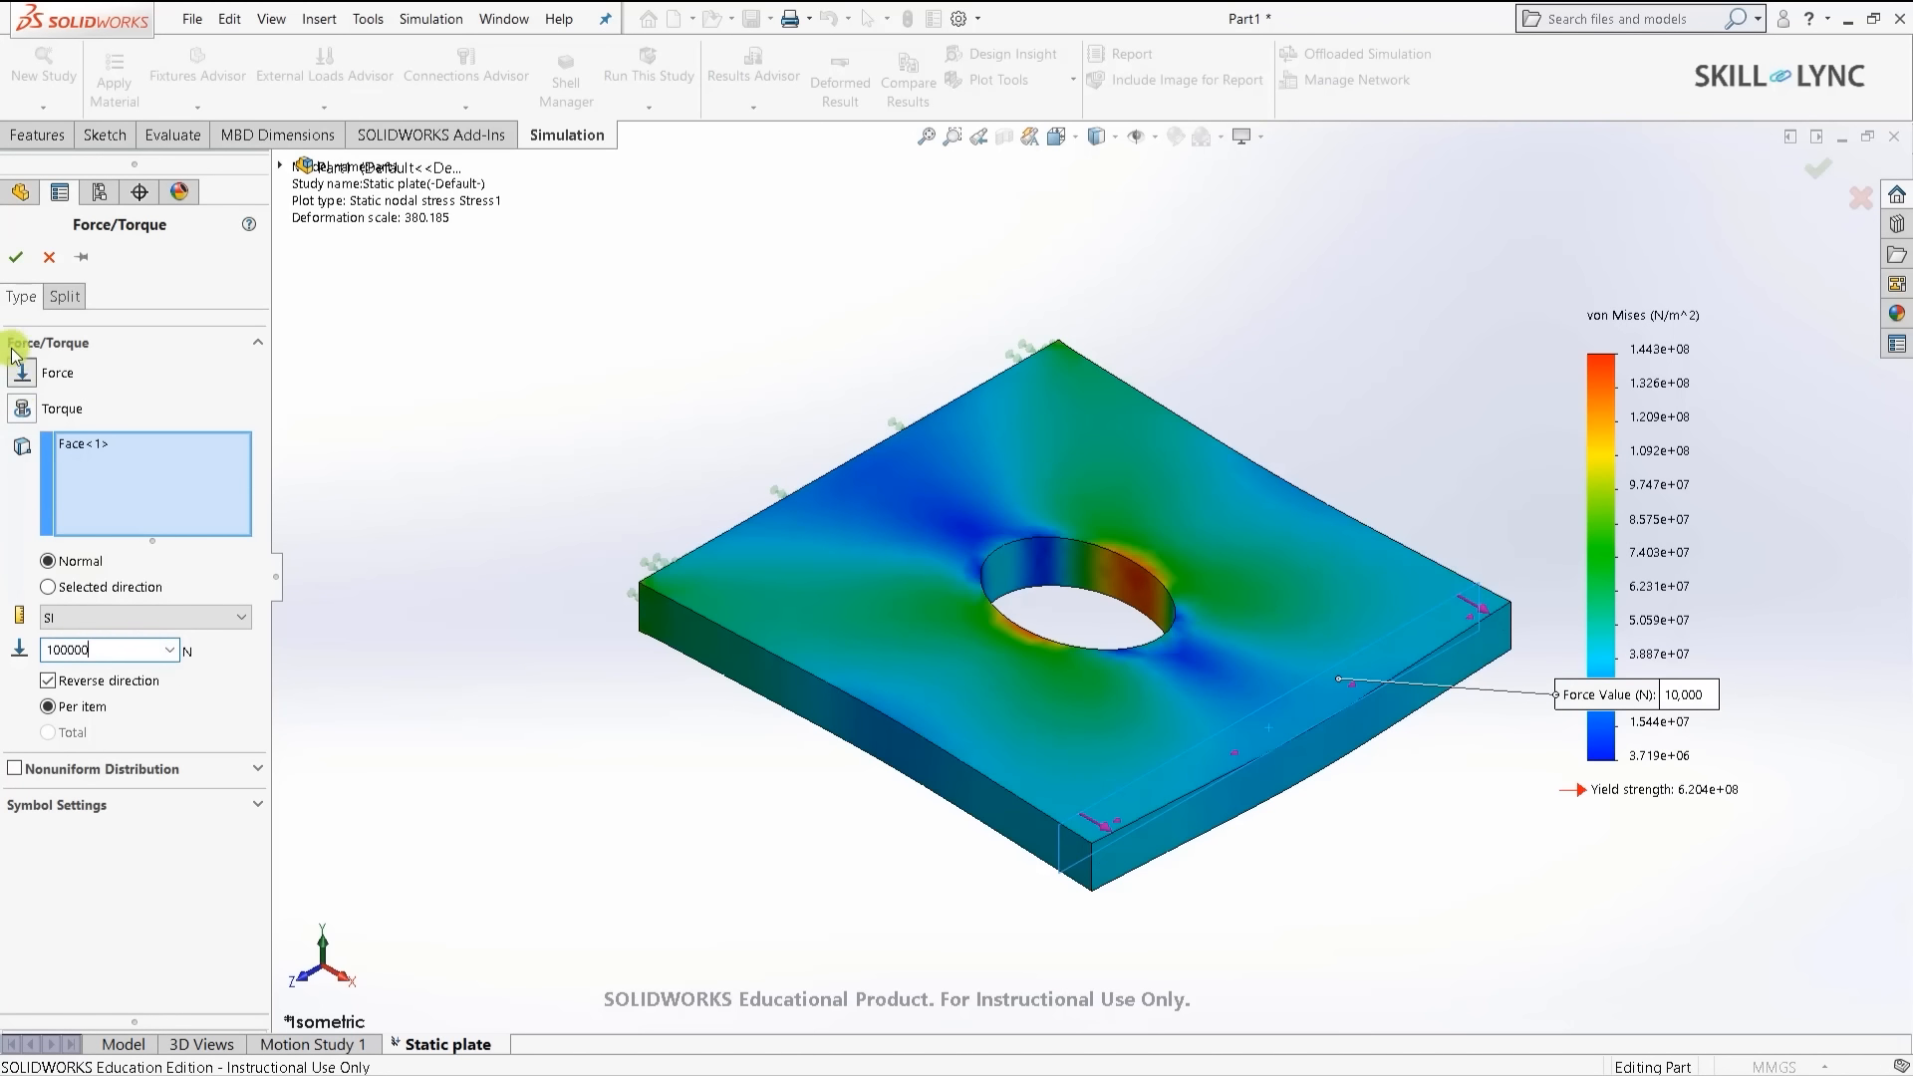
{"action": "left_click", "coordinate": [15, 257]}
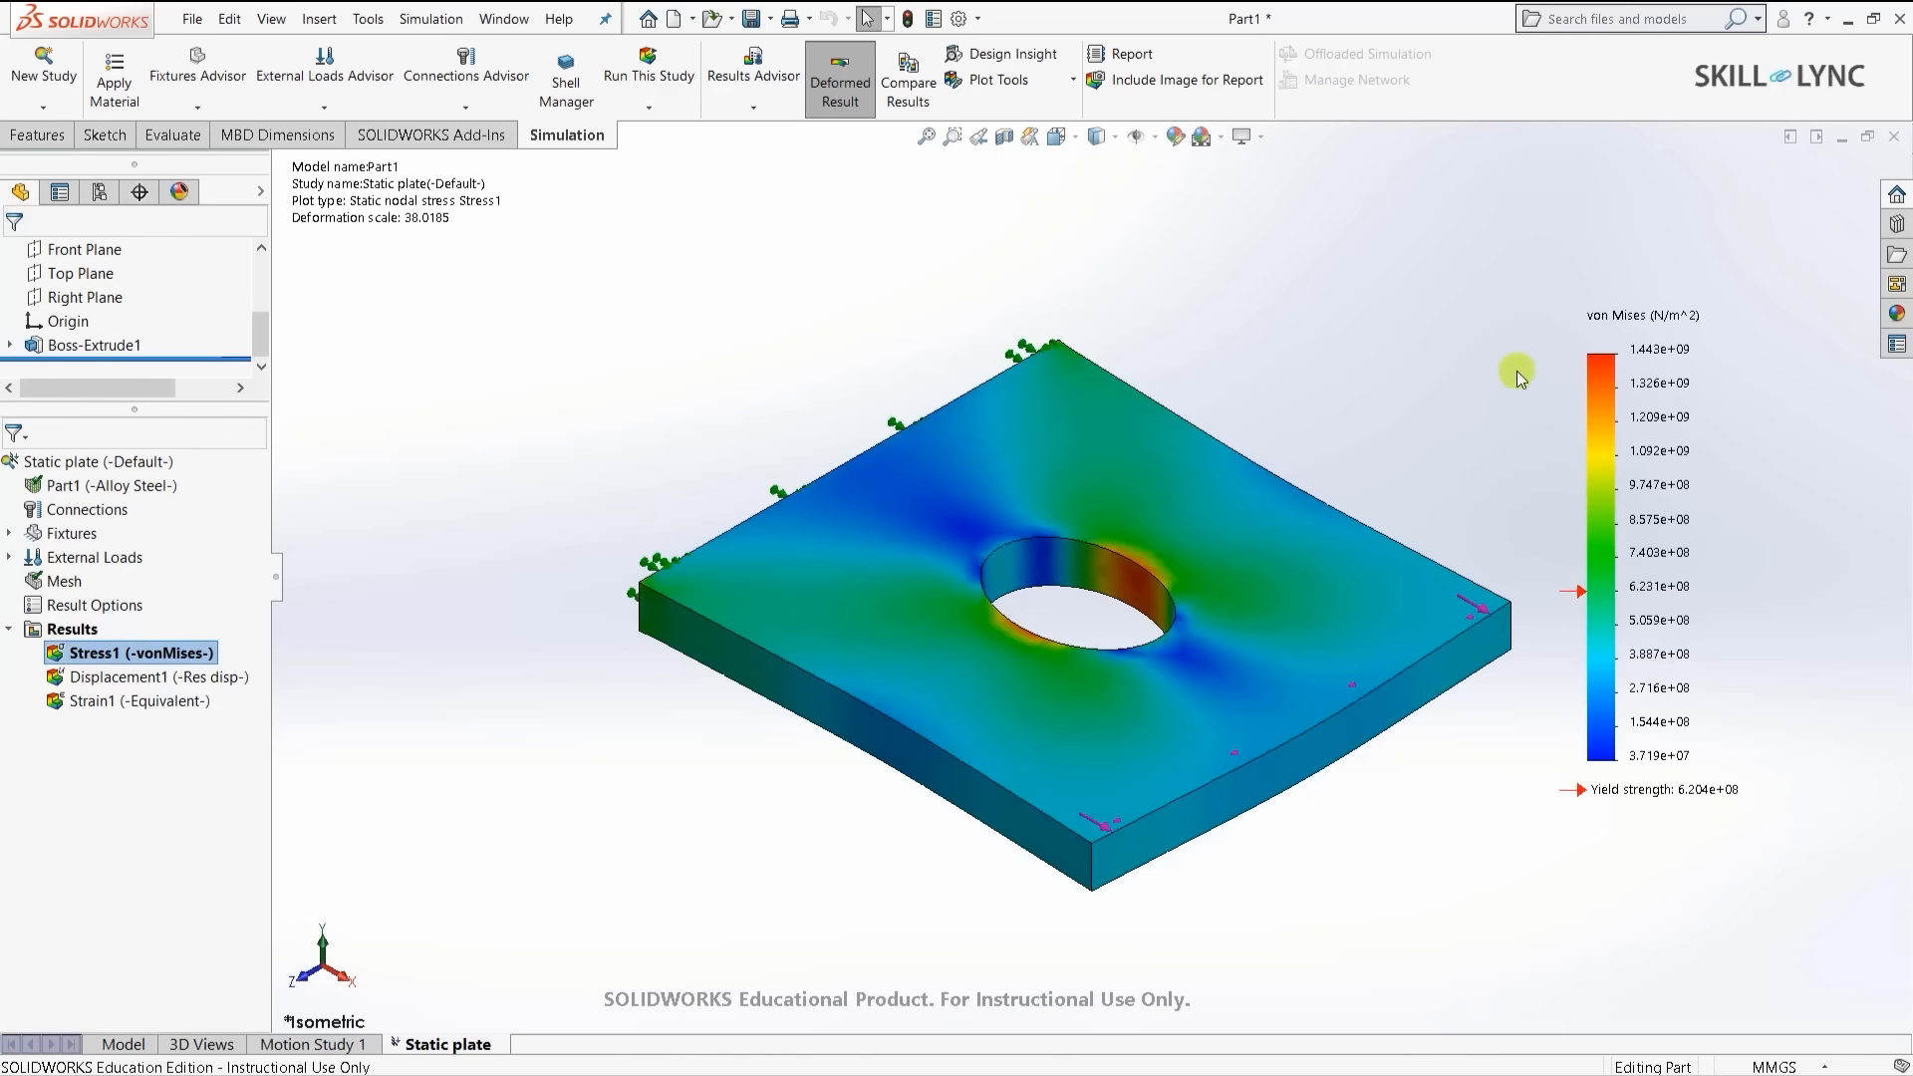
- Copy the Static plate study into a new nonlinear study, Nonlinear 1
{"action": "right_click", "coordinate": [438, 1044]}
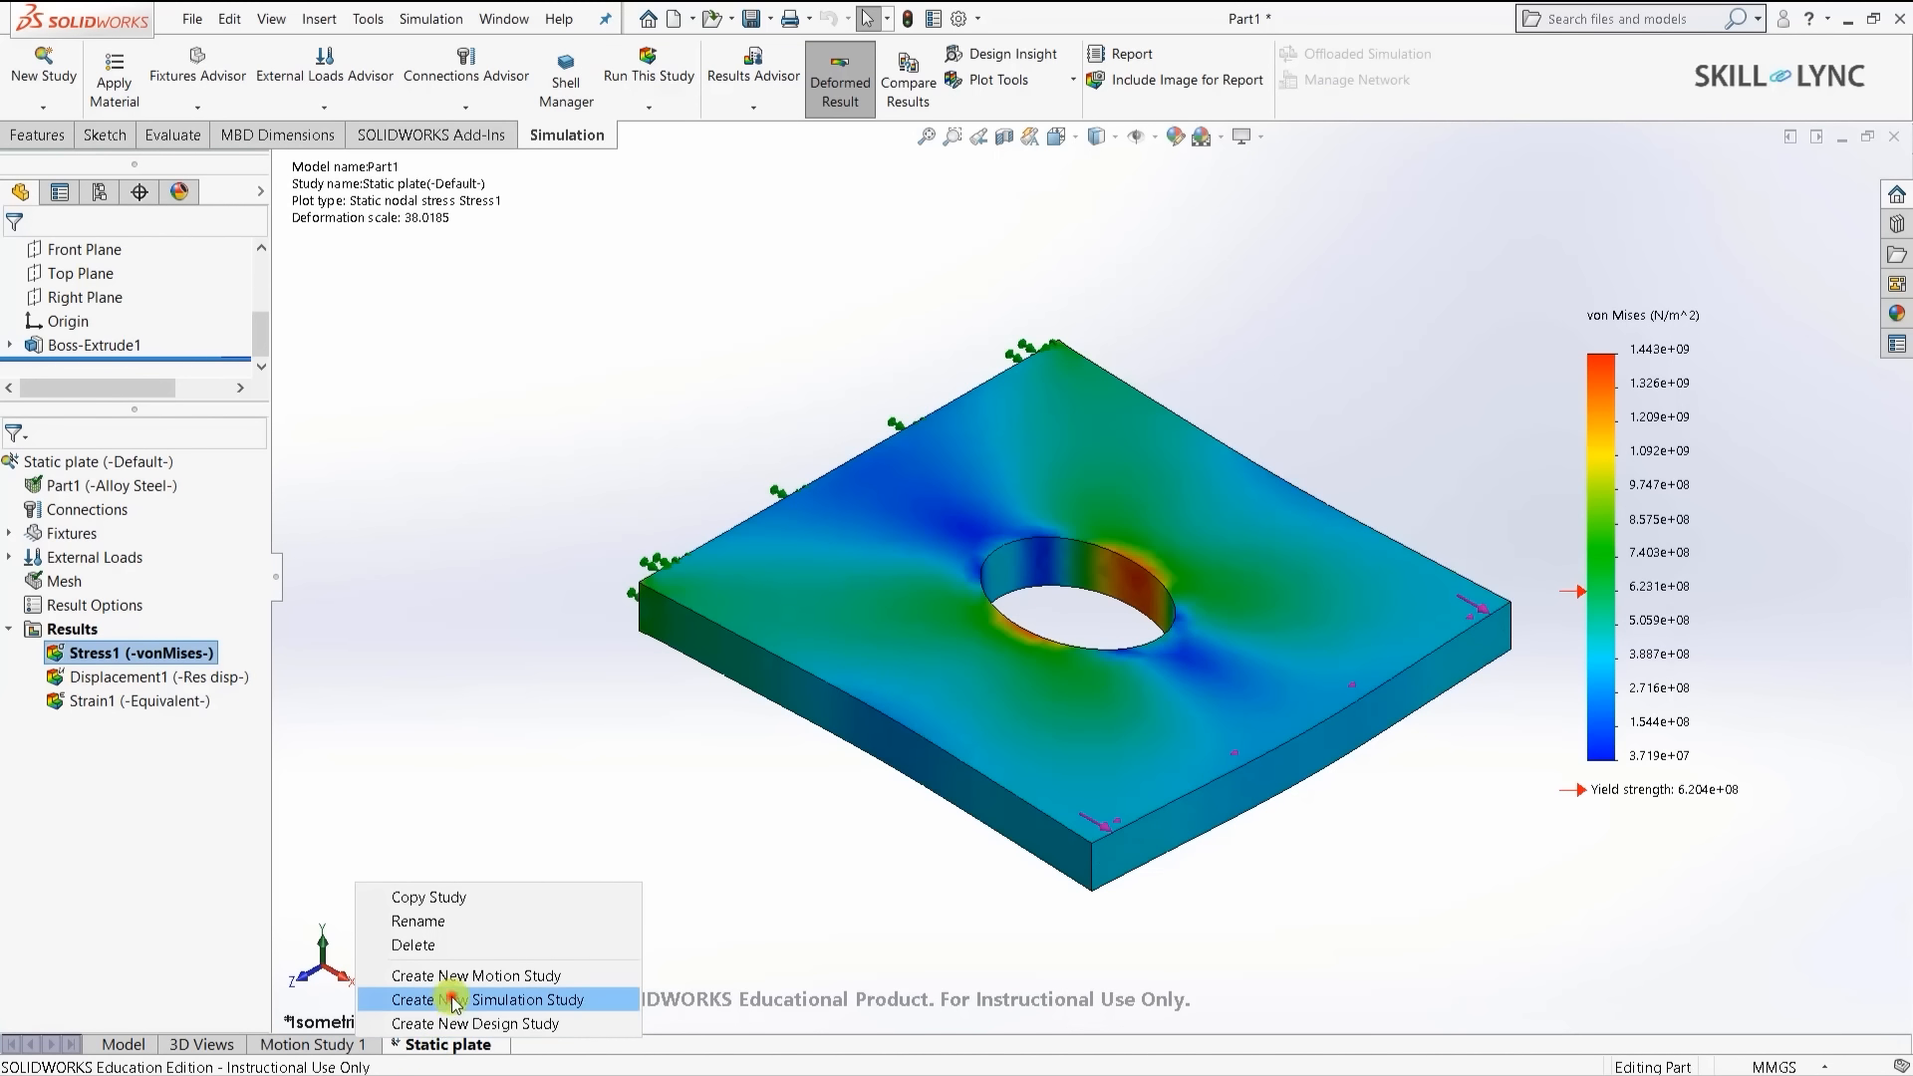
{"action": "left_click", "coordinate": [450, 999]}
{"action": "key", "text": "Escape"}
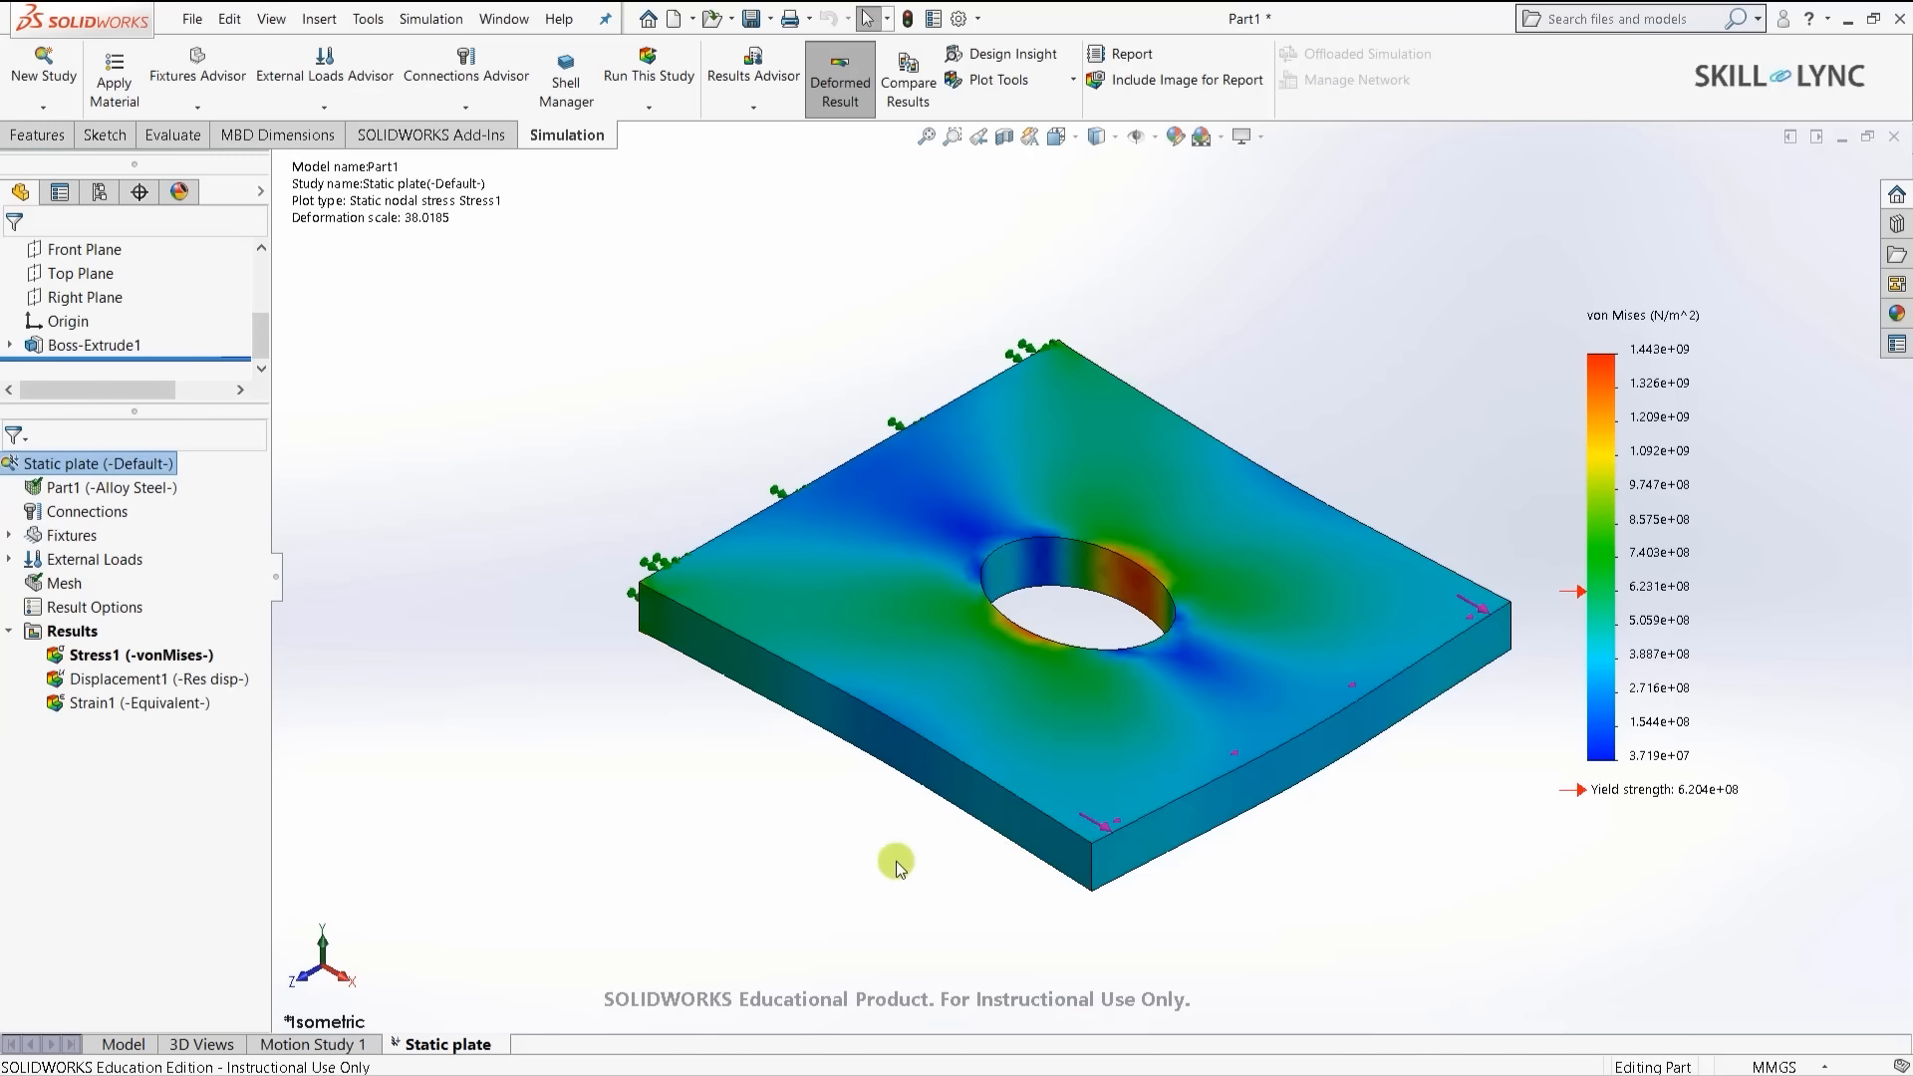
{"action": "right_click", "coordinate": [93, 463]}
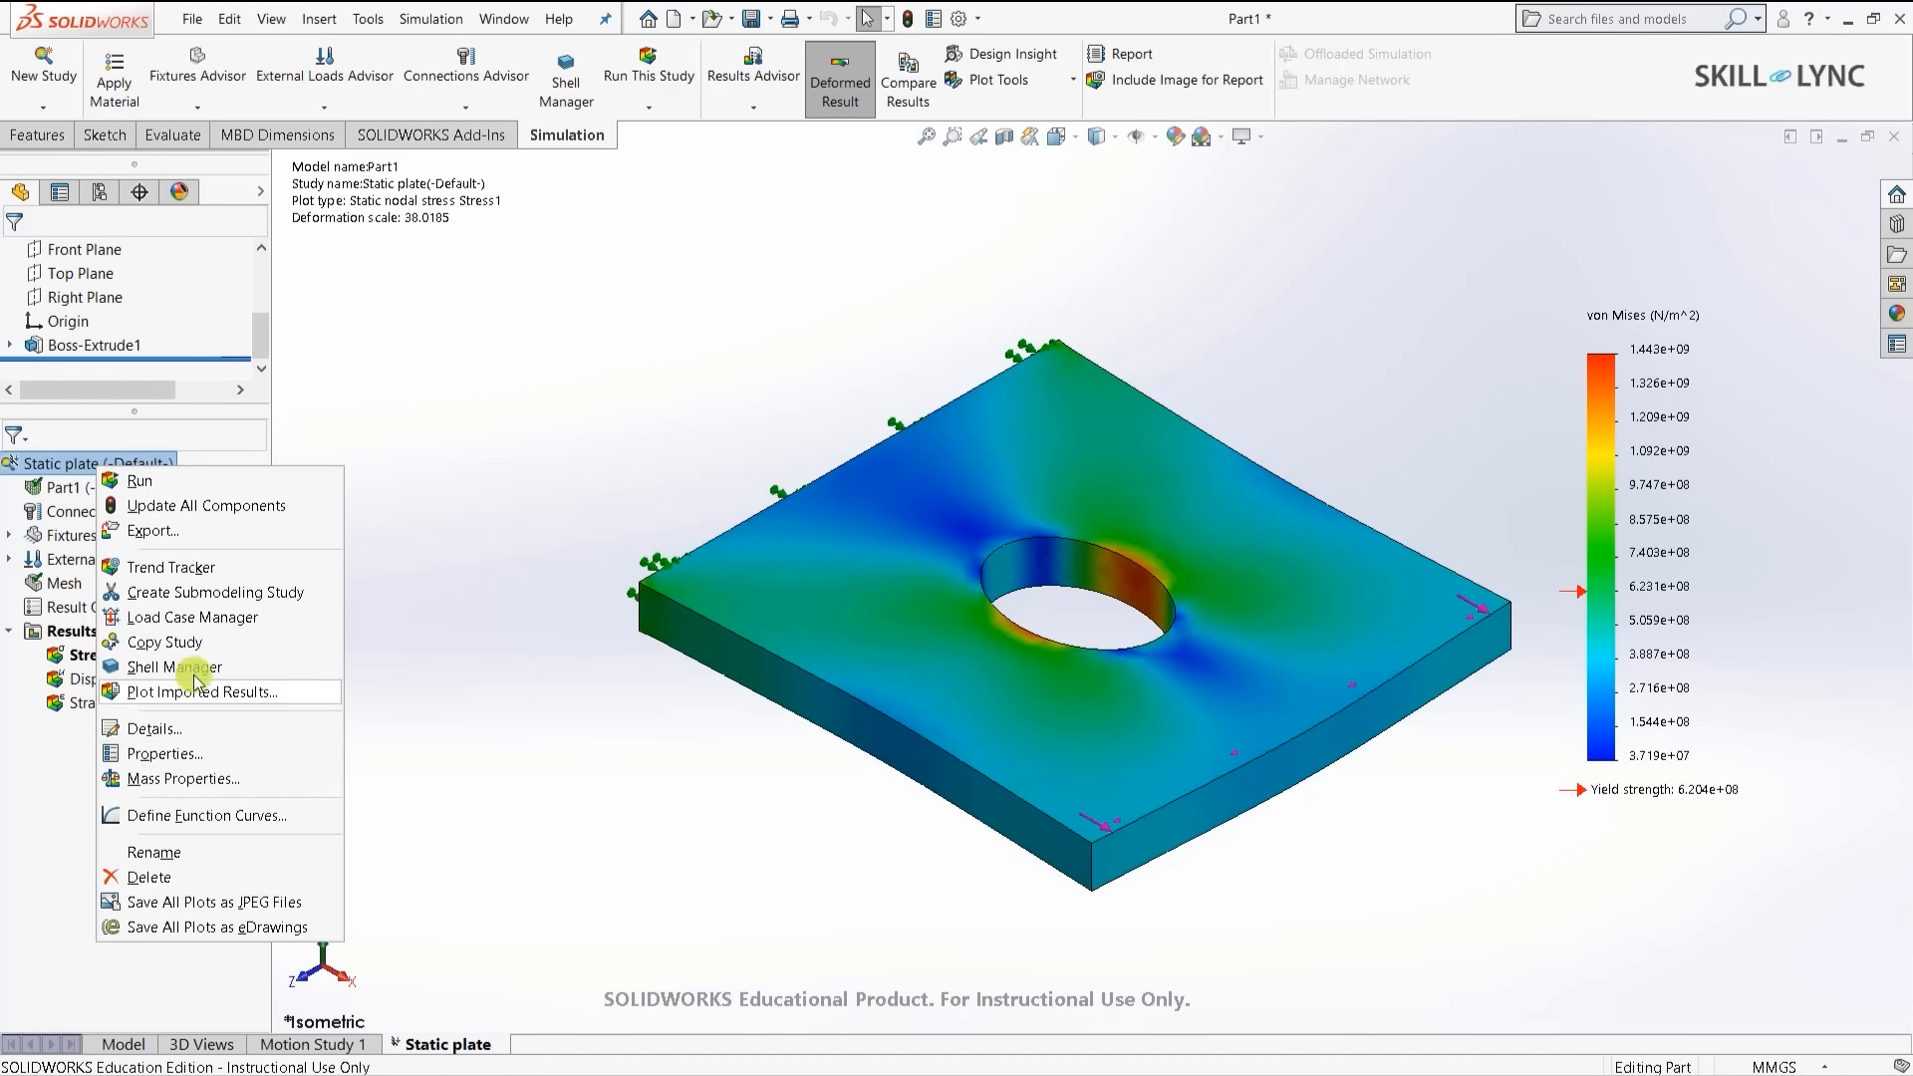
{"action": "left_click", "coordinate": [169, 648]}
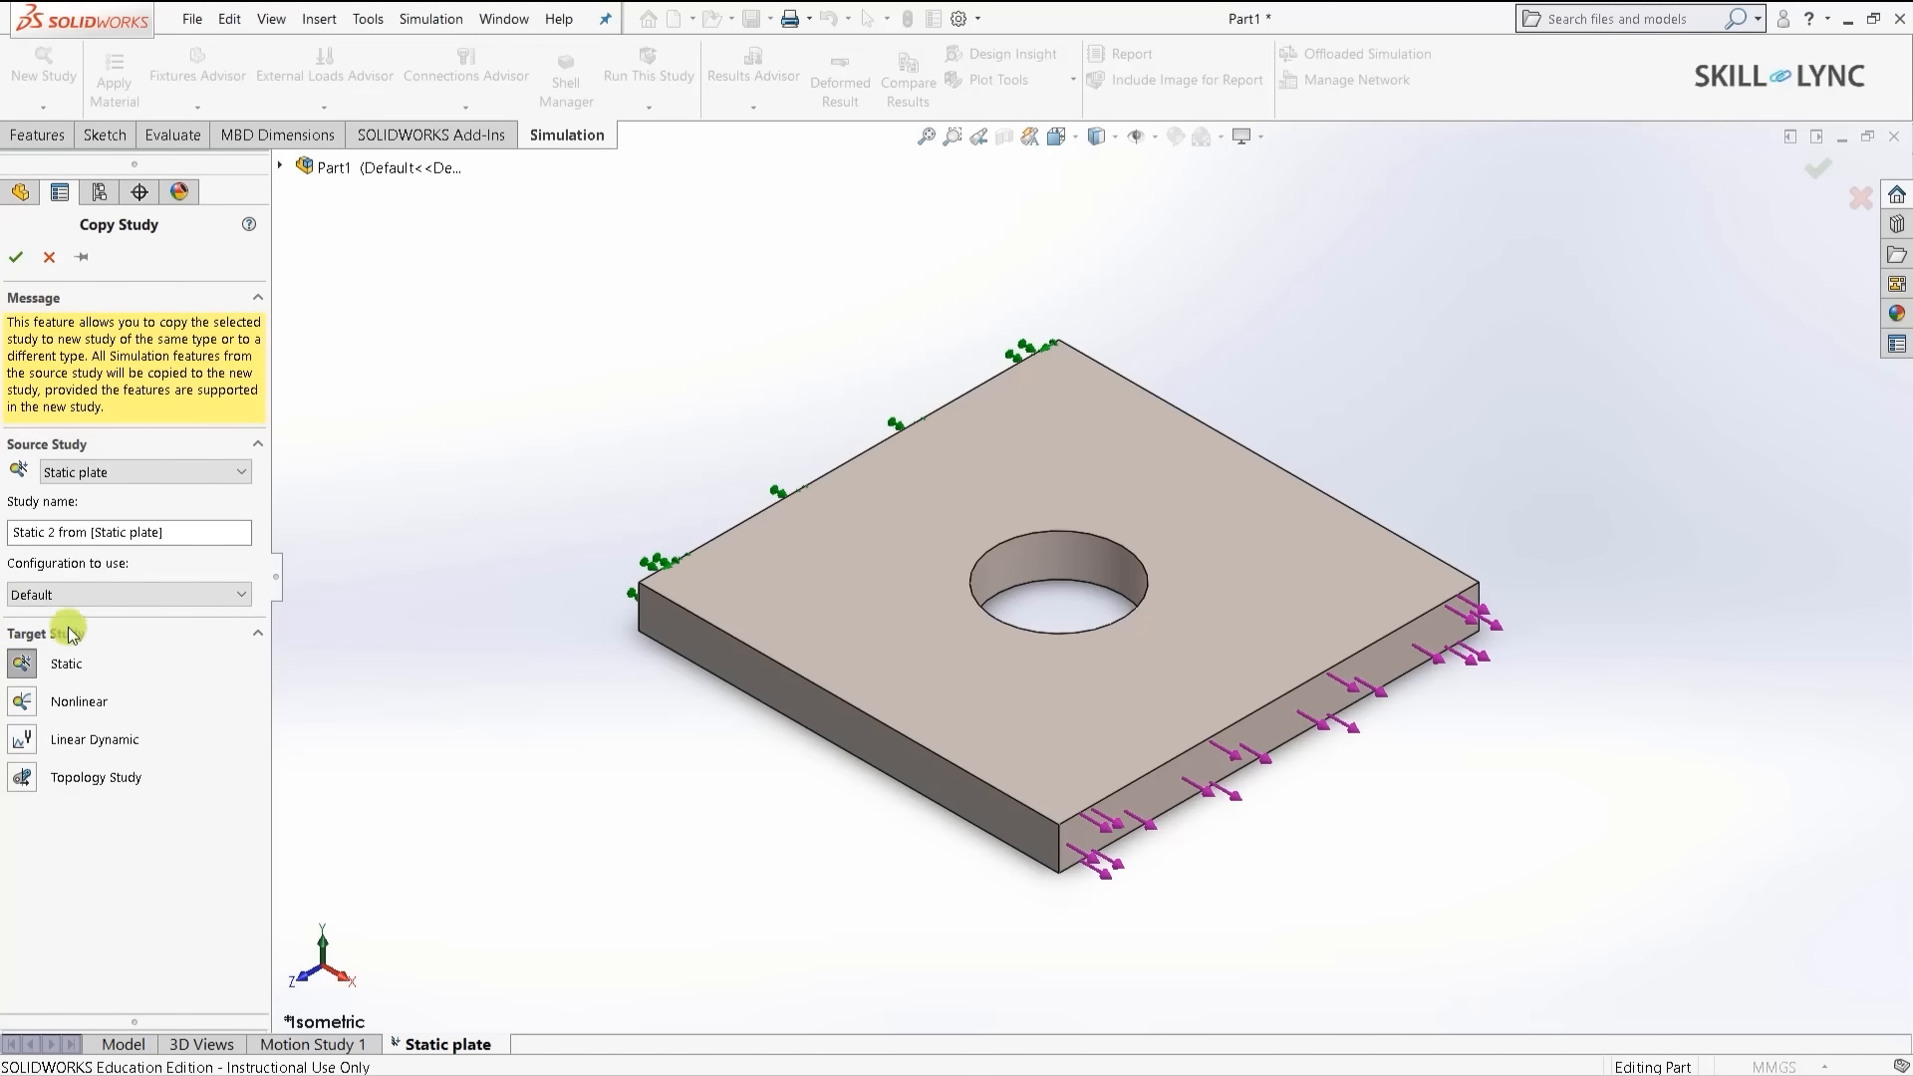
{"action": "left_click", "coordinate": [23, 702]}
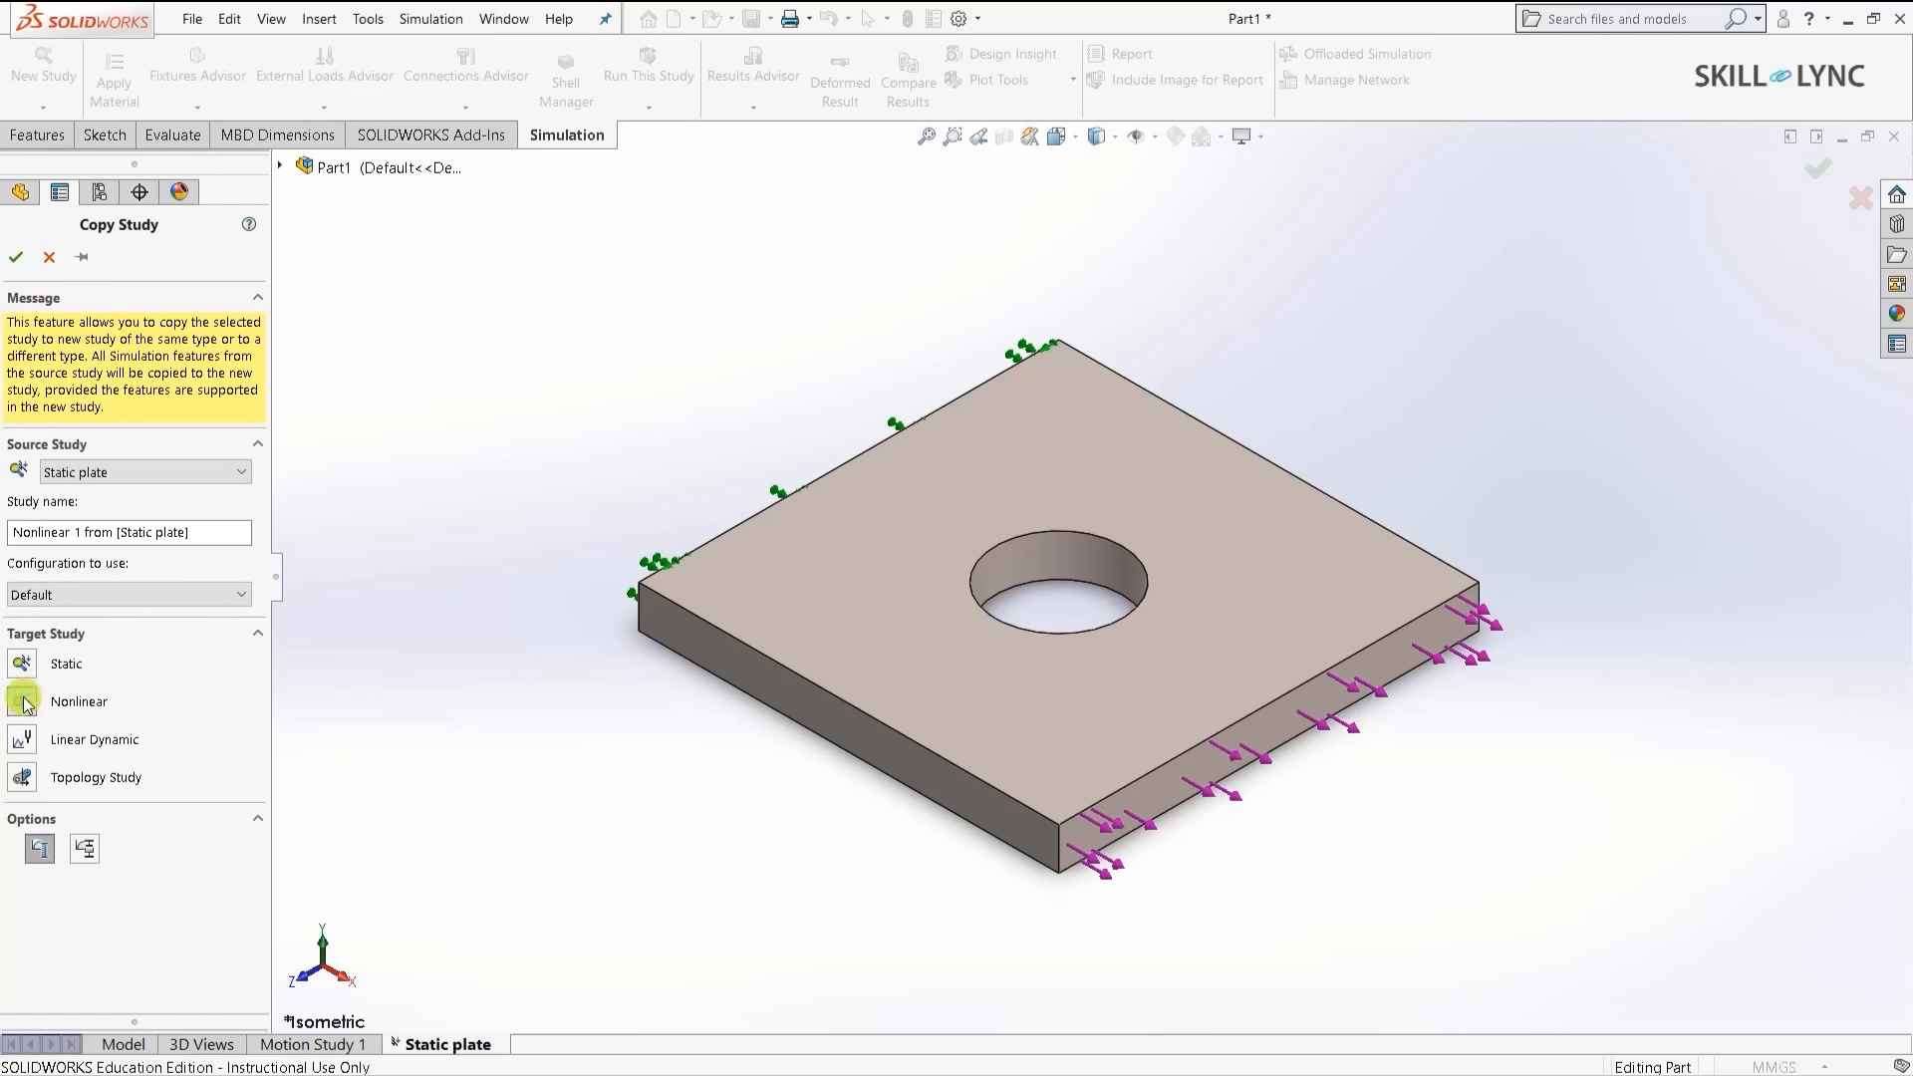
{"action": "left_click", "coordinate": [16, 258]}
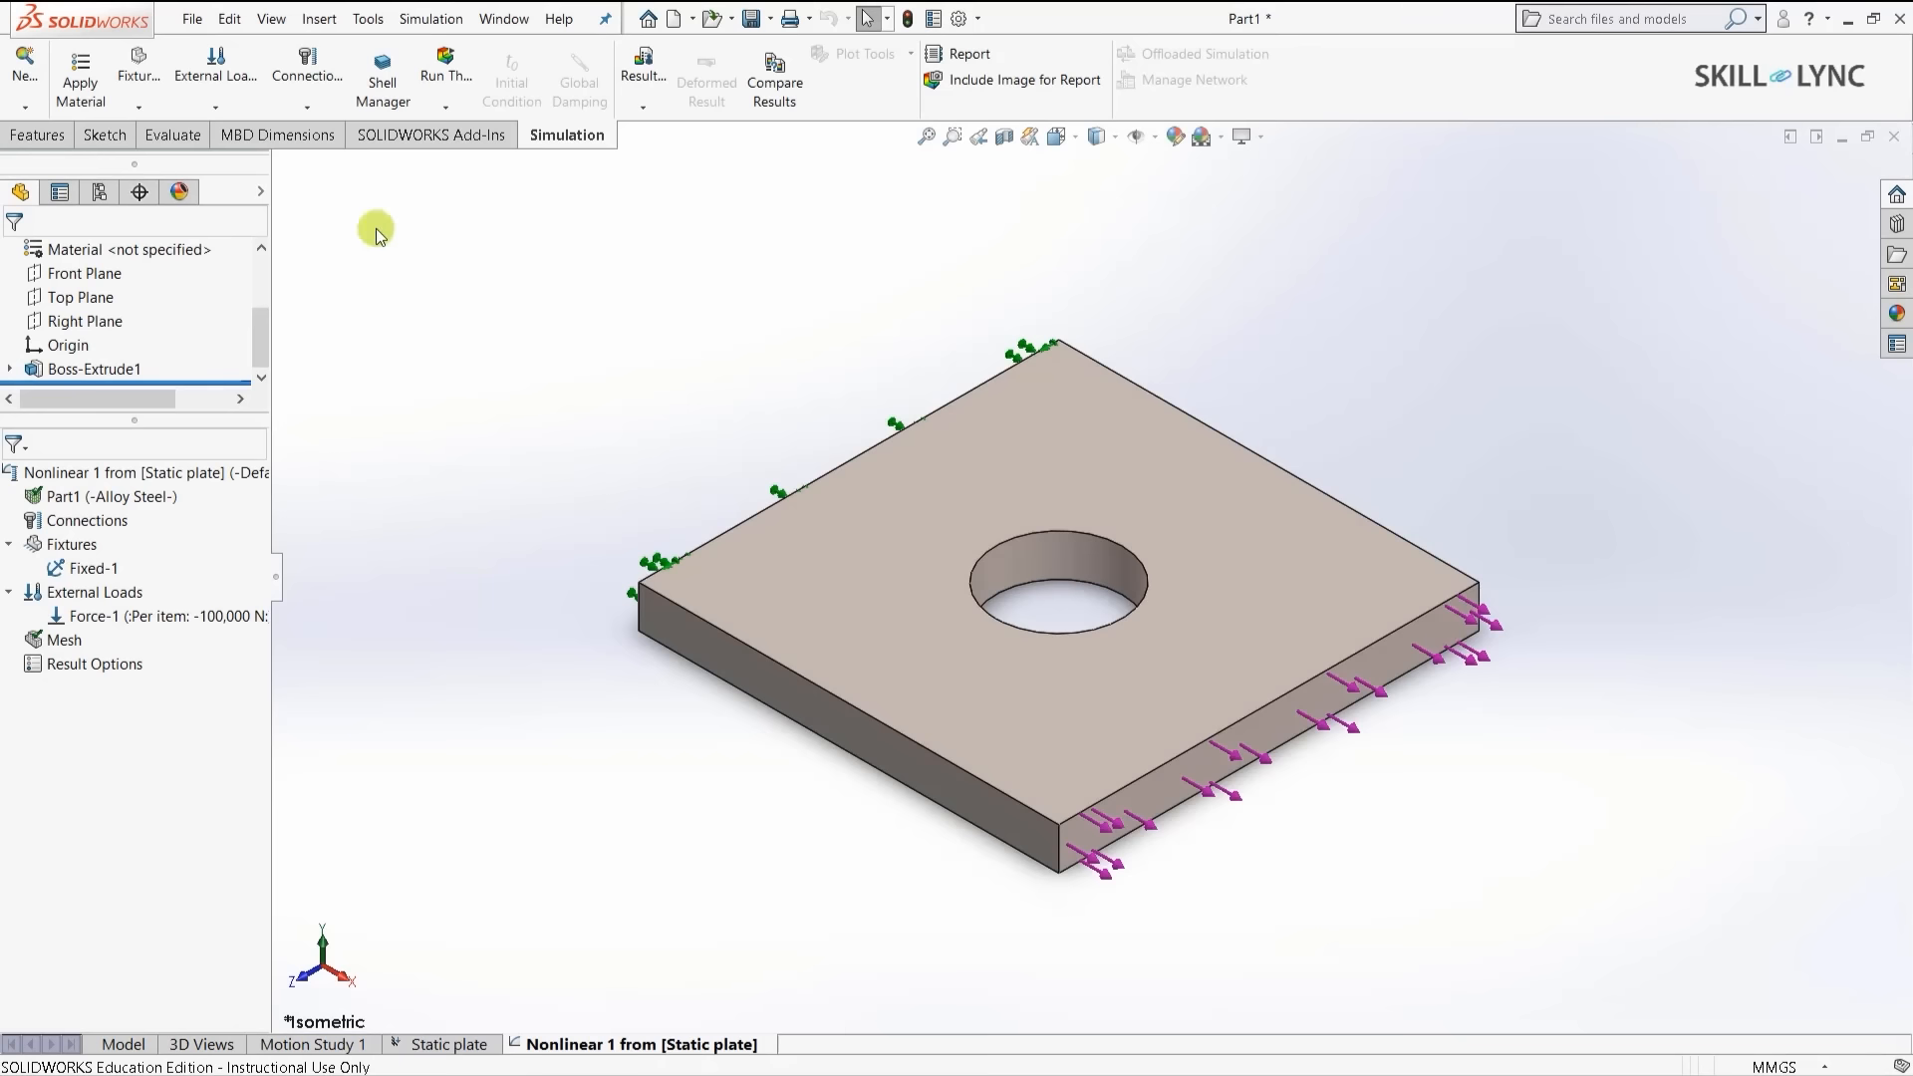
- Solve the Nonlinear 1 study (peak 1.434e+09 N/m^2) and bring up the sketch tools
{"action": "left_click", "coordinate": [445, 78]}
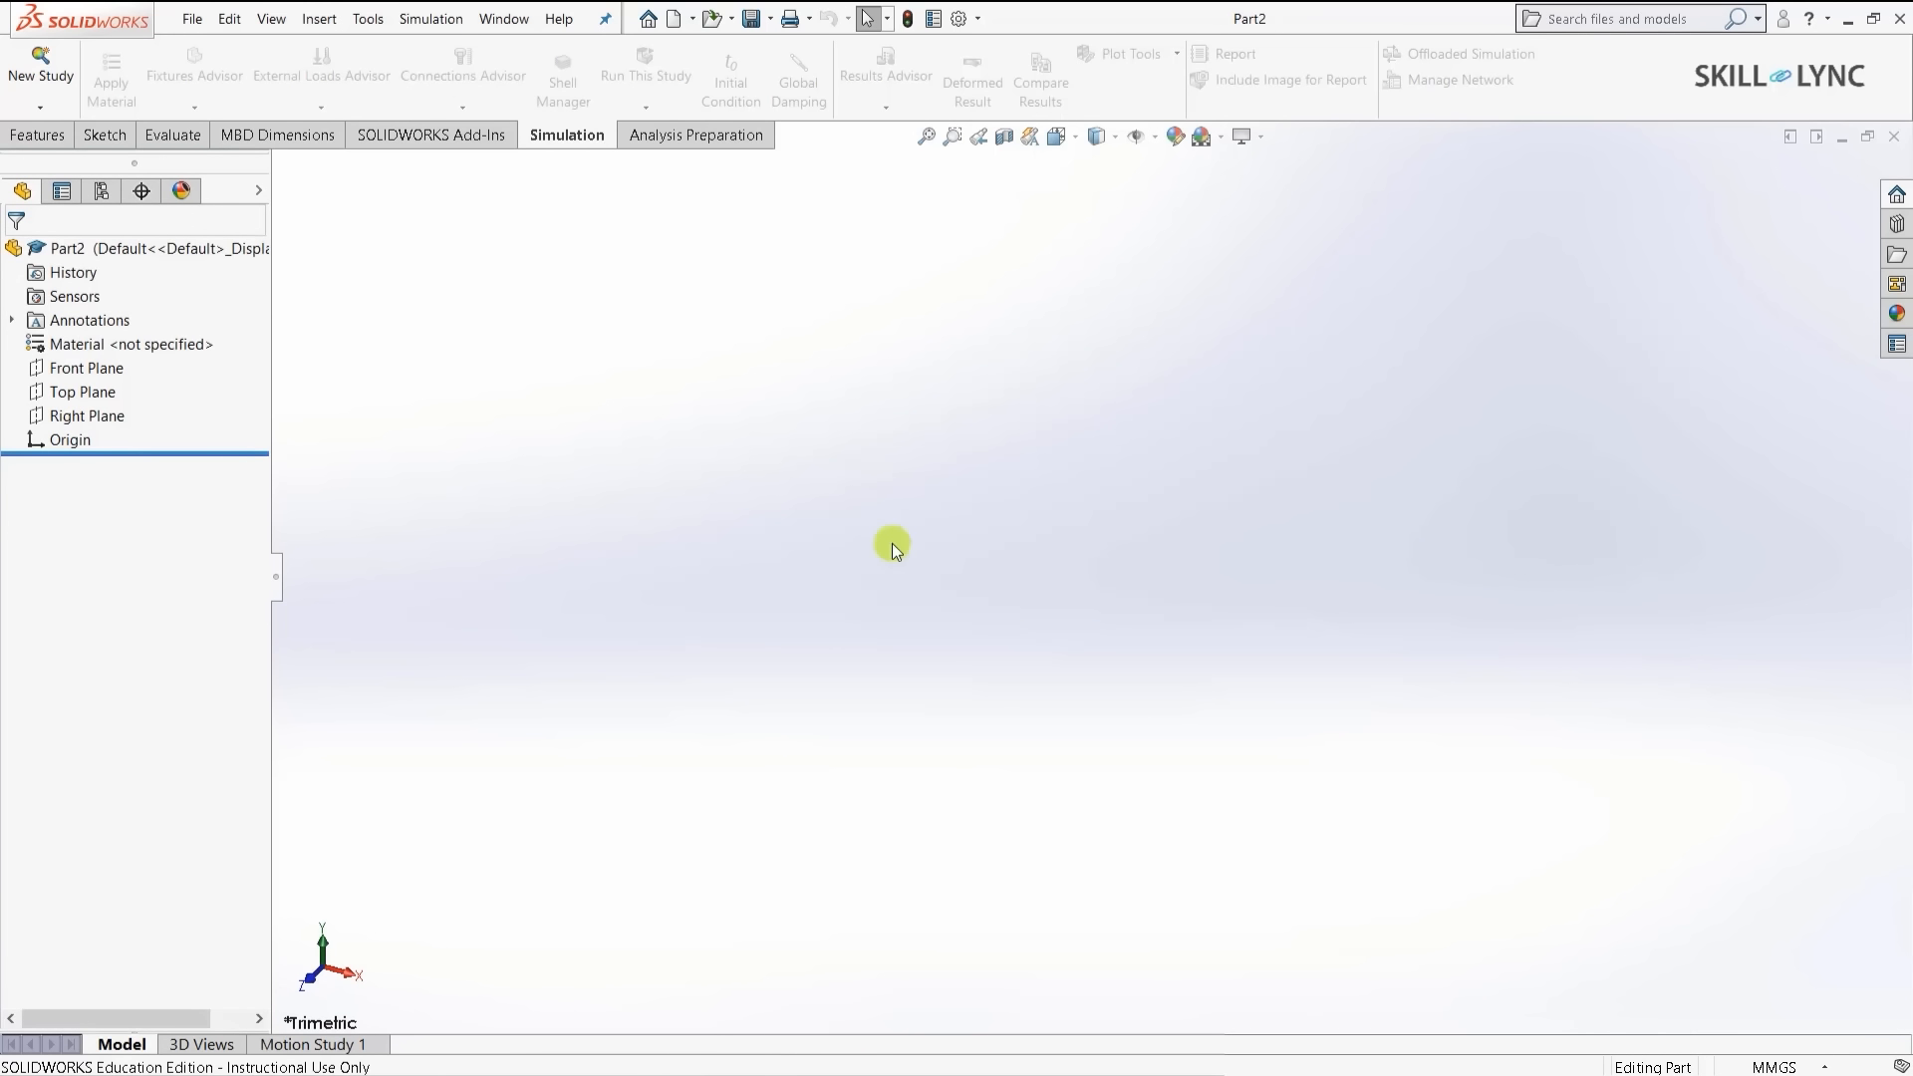
{"action": "left_click", "coordinate": [20, 141]}
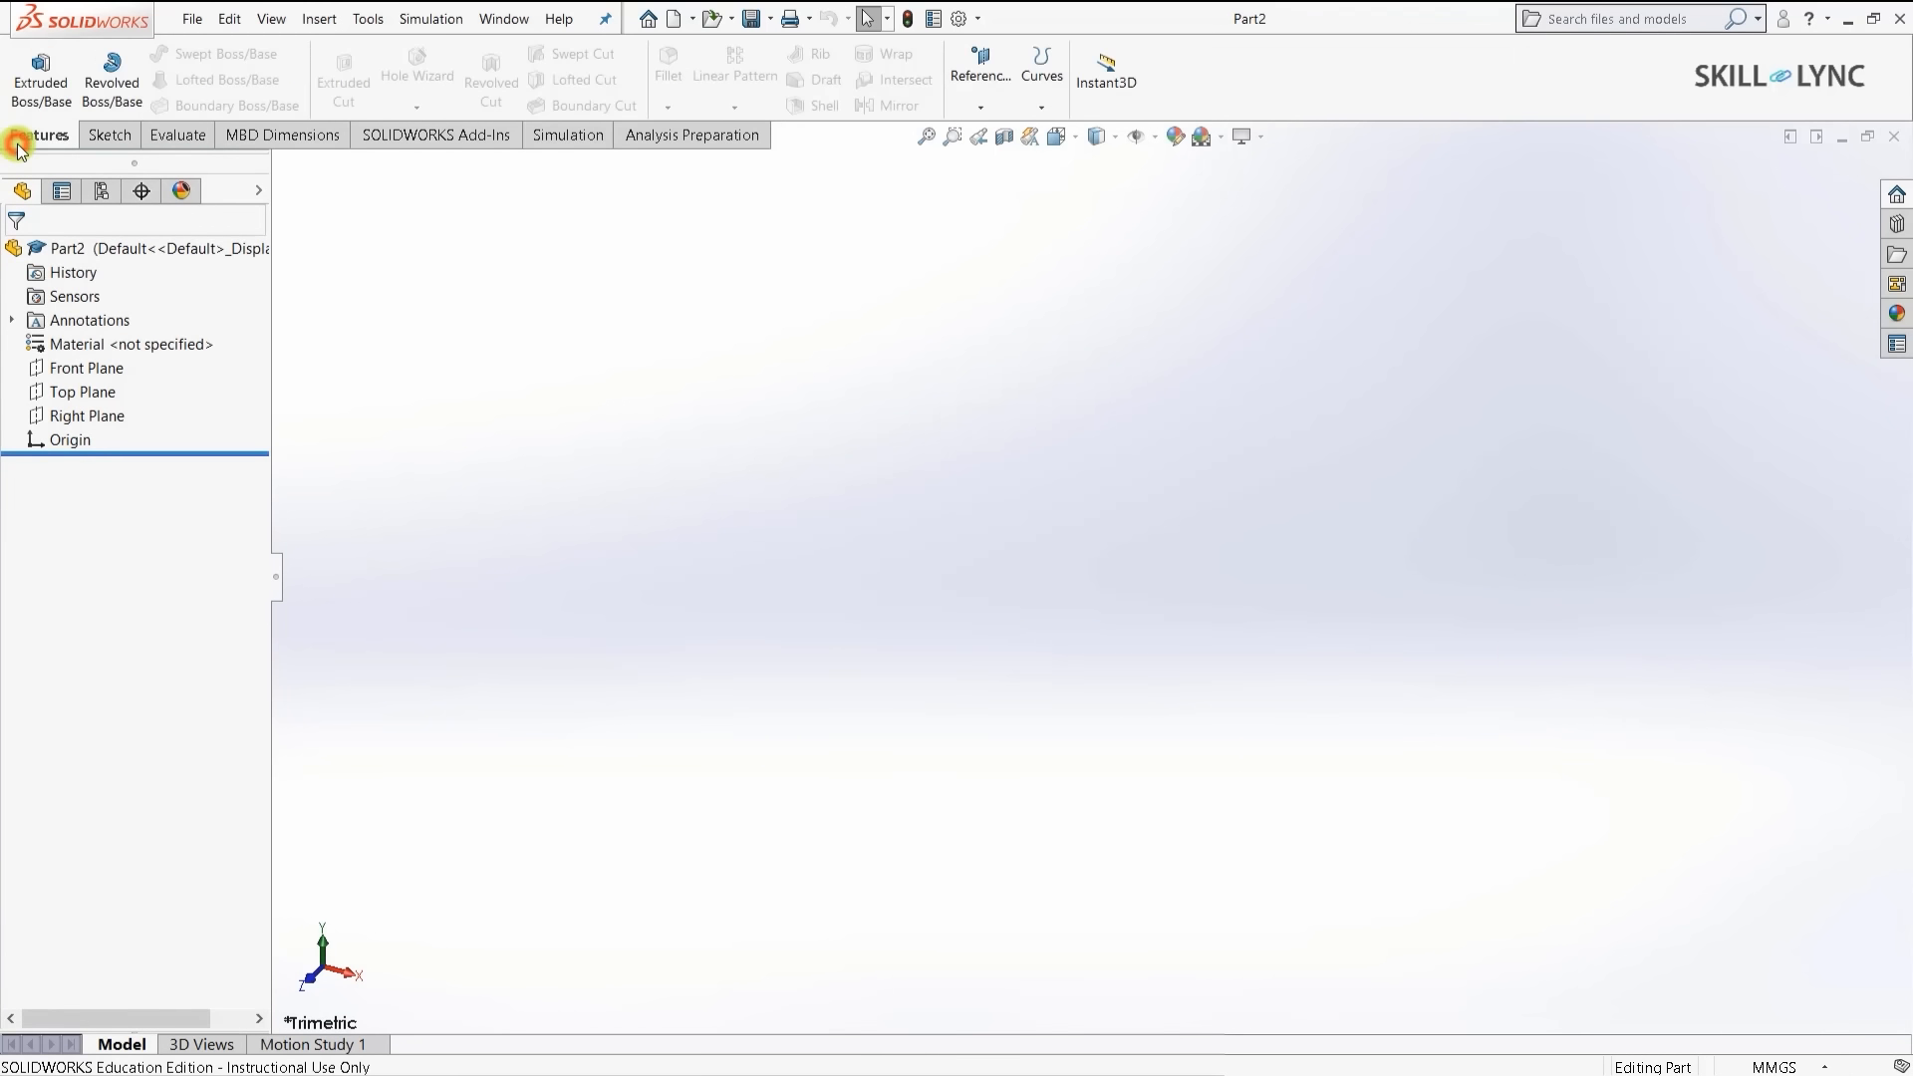
{"action": "left_click", "coordinate": [99, 138]}
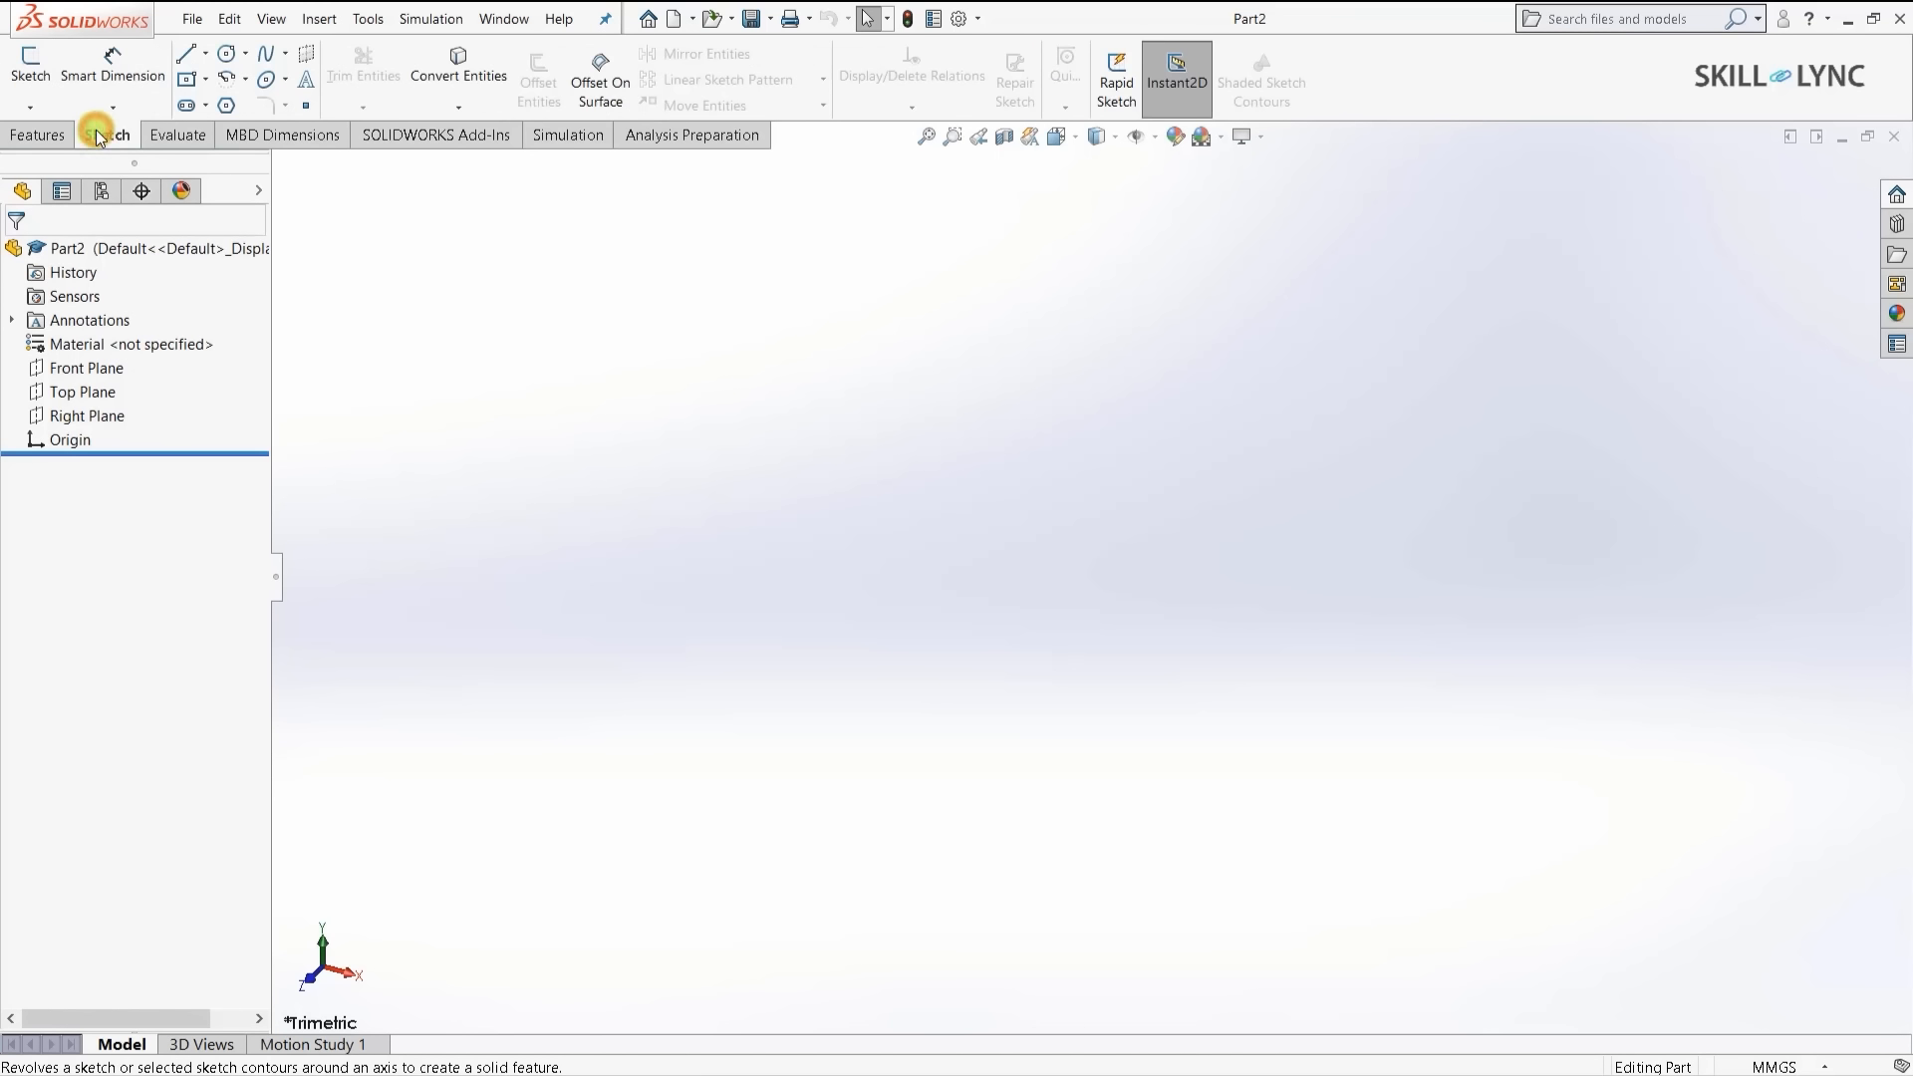
- Sketch a centre rectangle about the origin on the Right Plane
{"action": "left_click", "coordinate": [30, 68]}
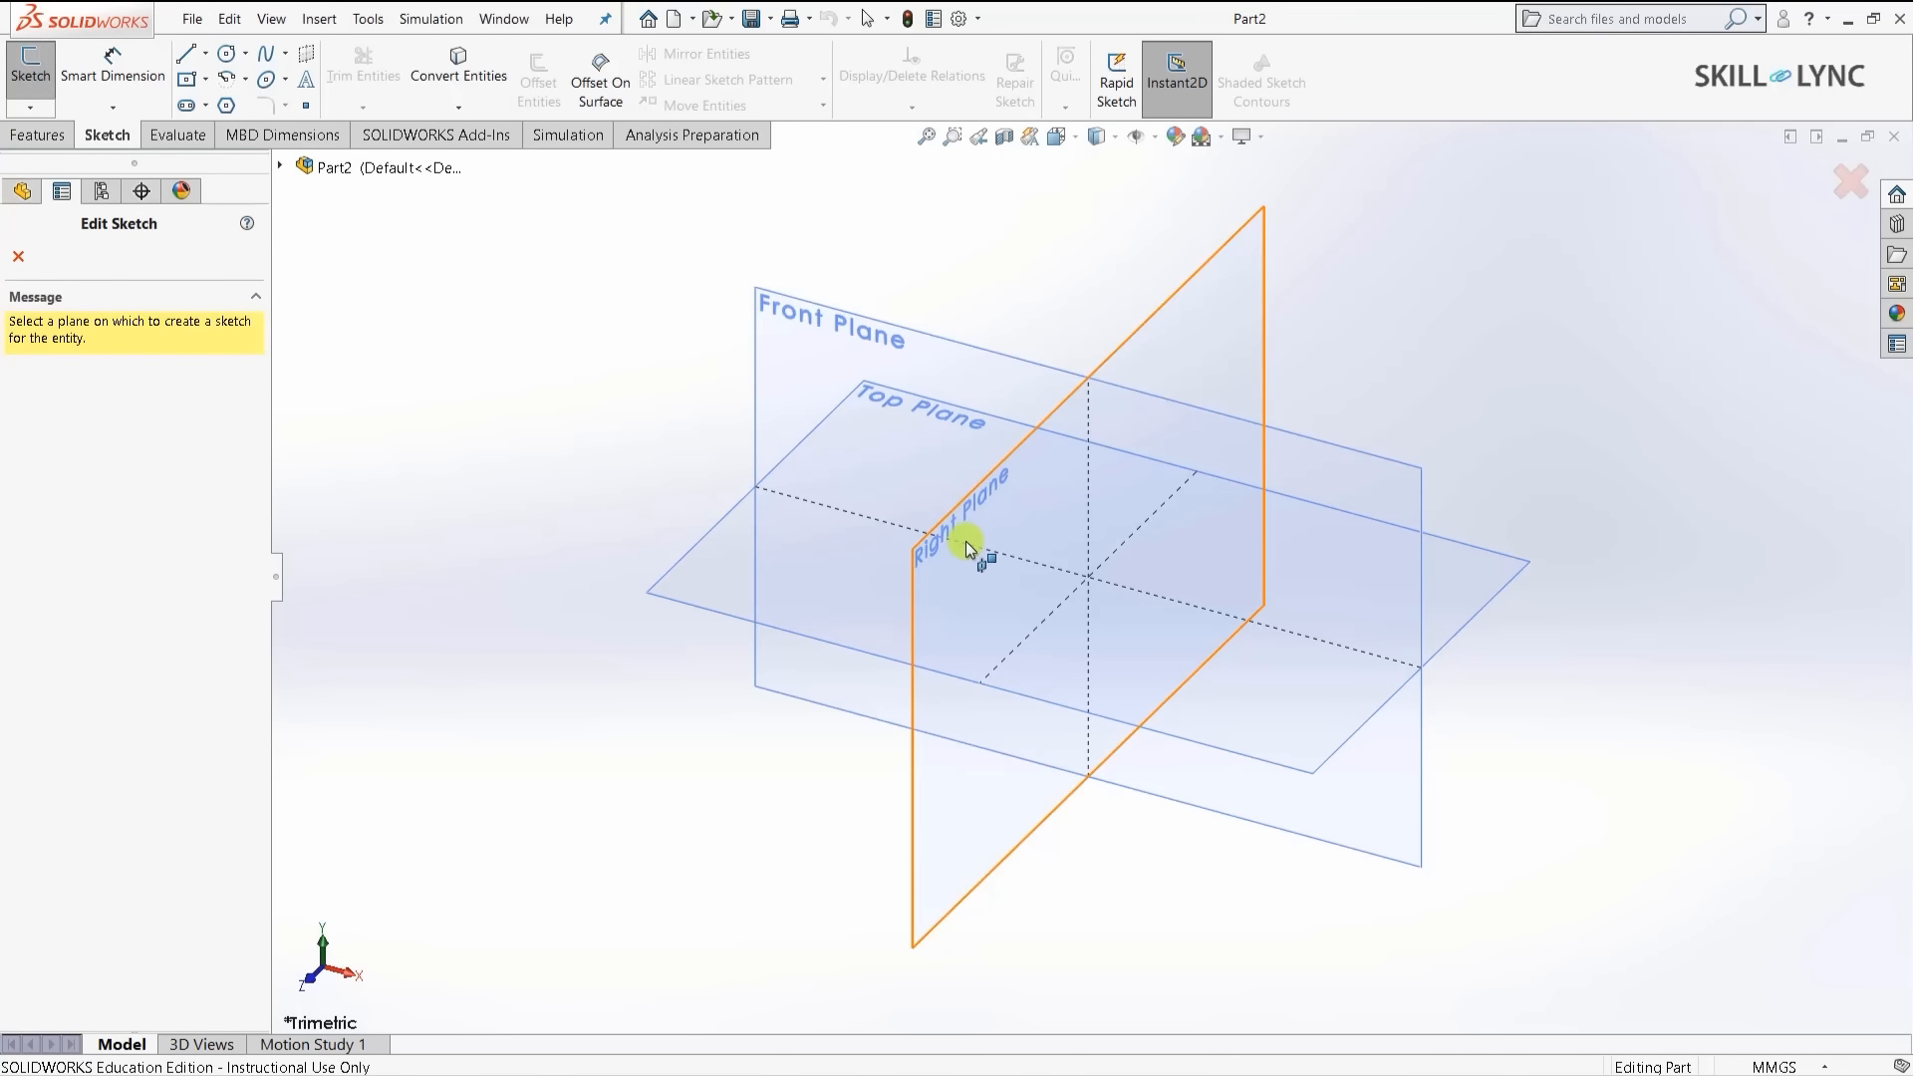
{"action": "left_click", "coordinate": [973, 576]}
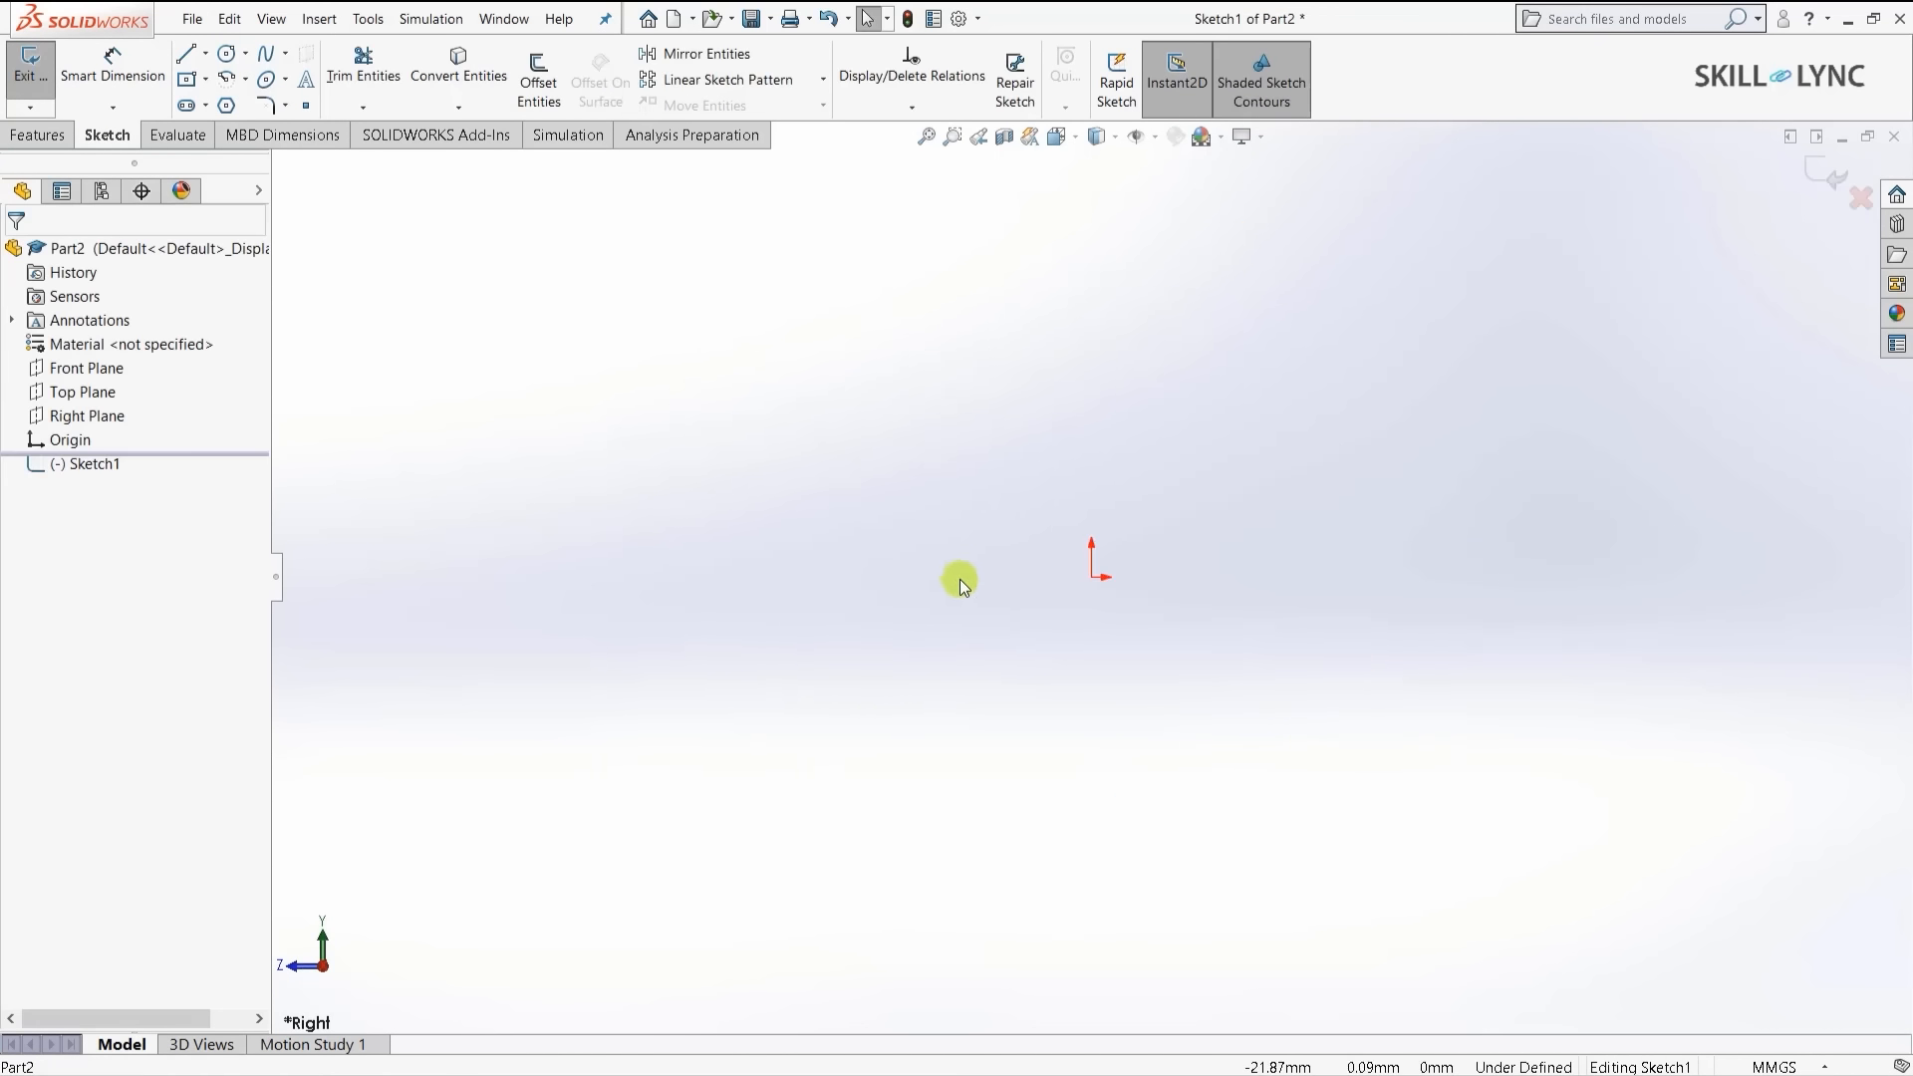
{"action": "left_click", "coordinate": [187, 79]}
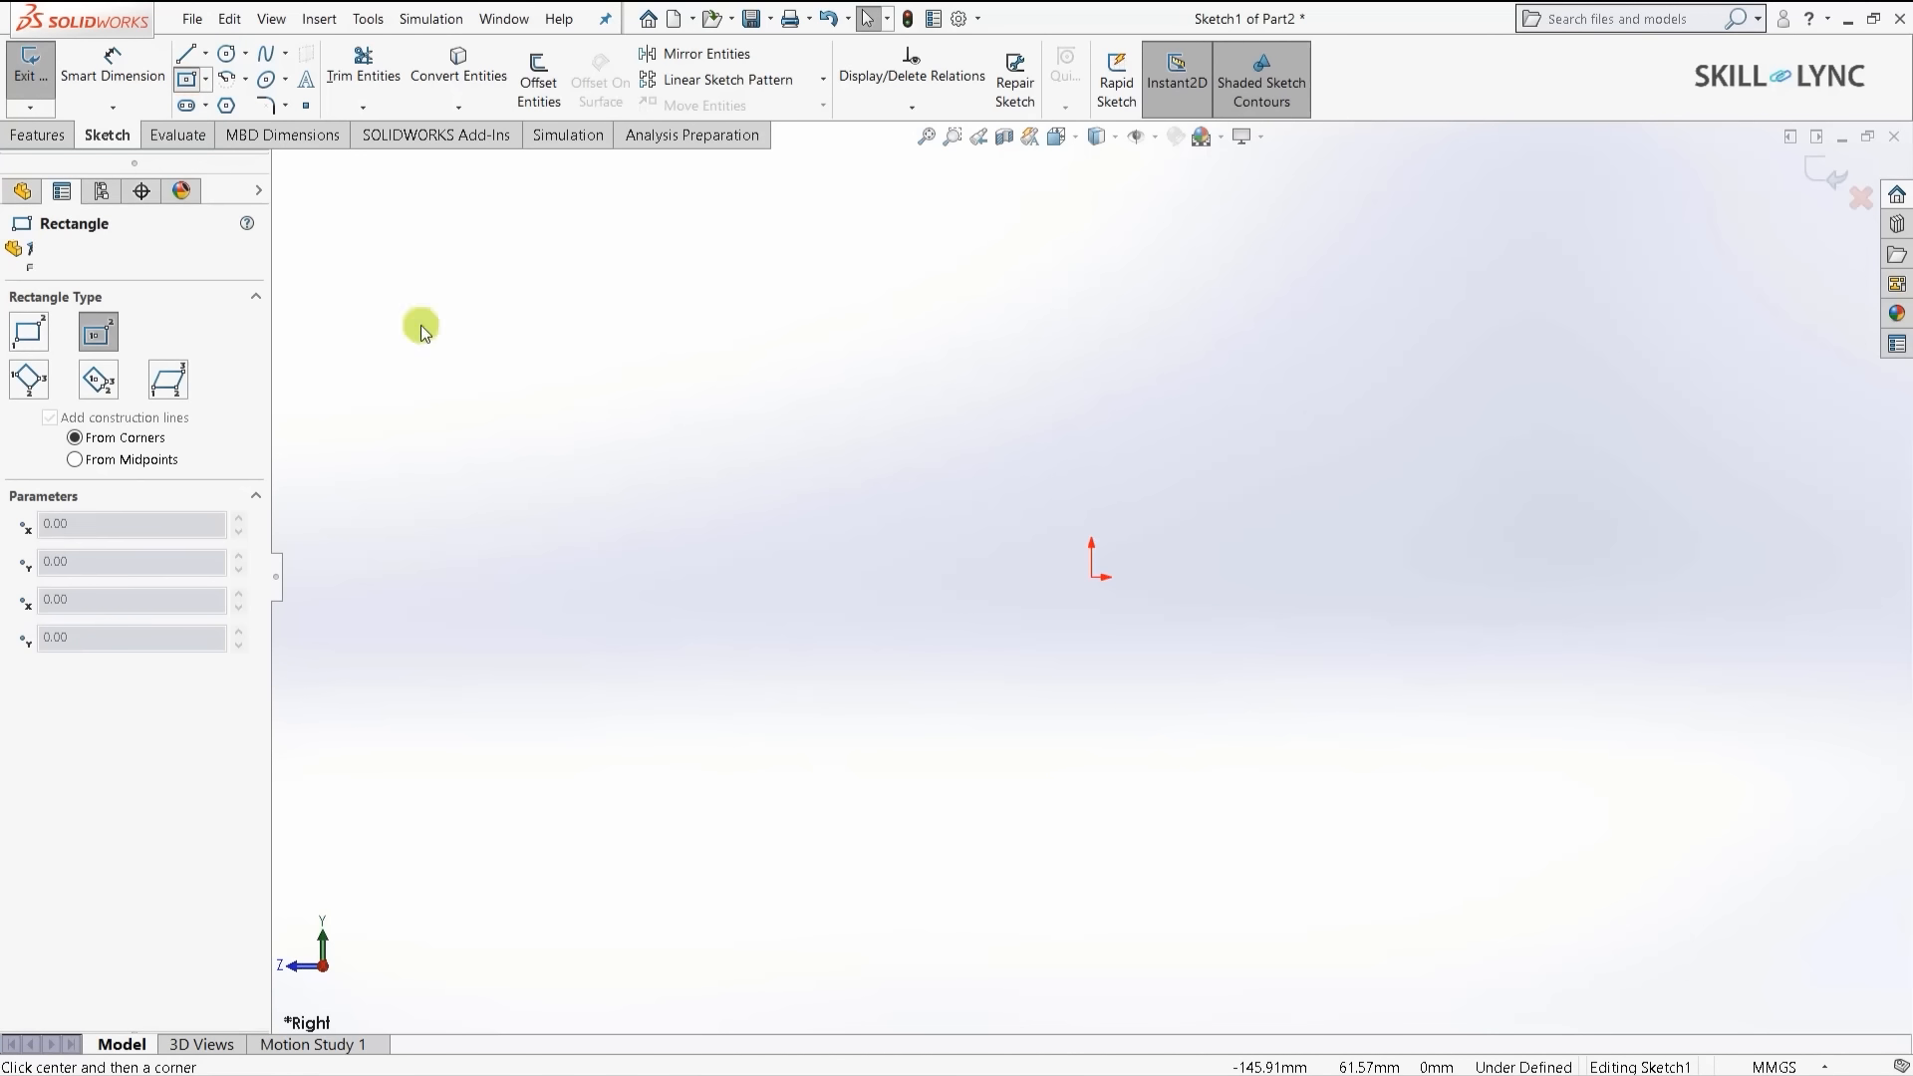
{"action": "left_click", "coordinate": [1092, 576]}
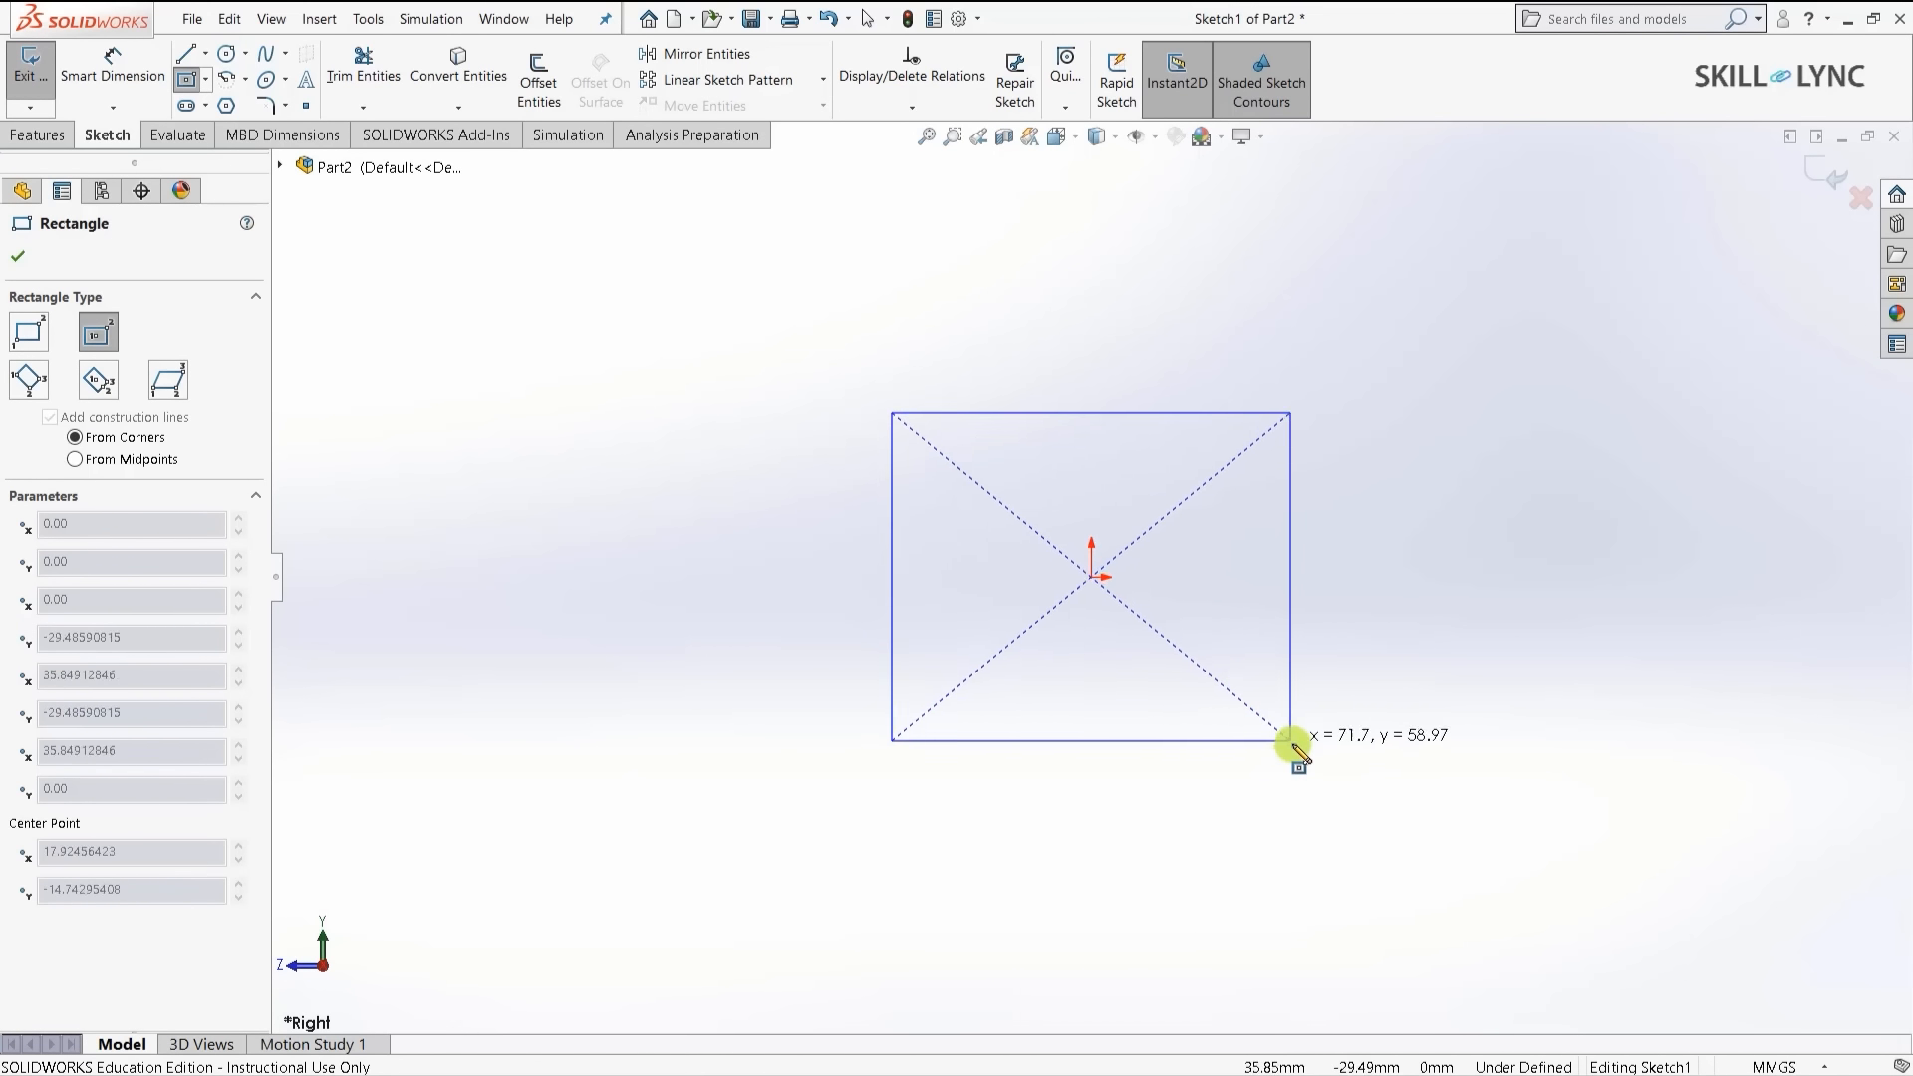
{"action": "left_click", "coordinate": [1291, 755]}
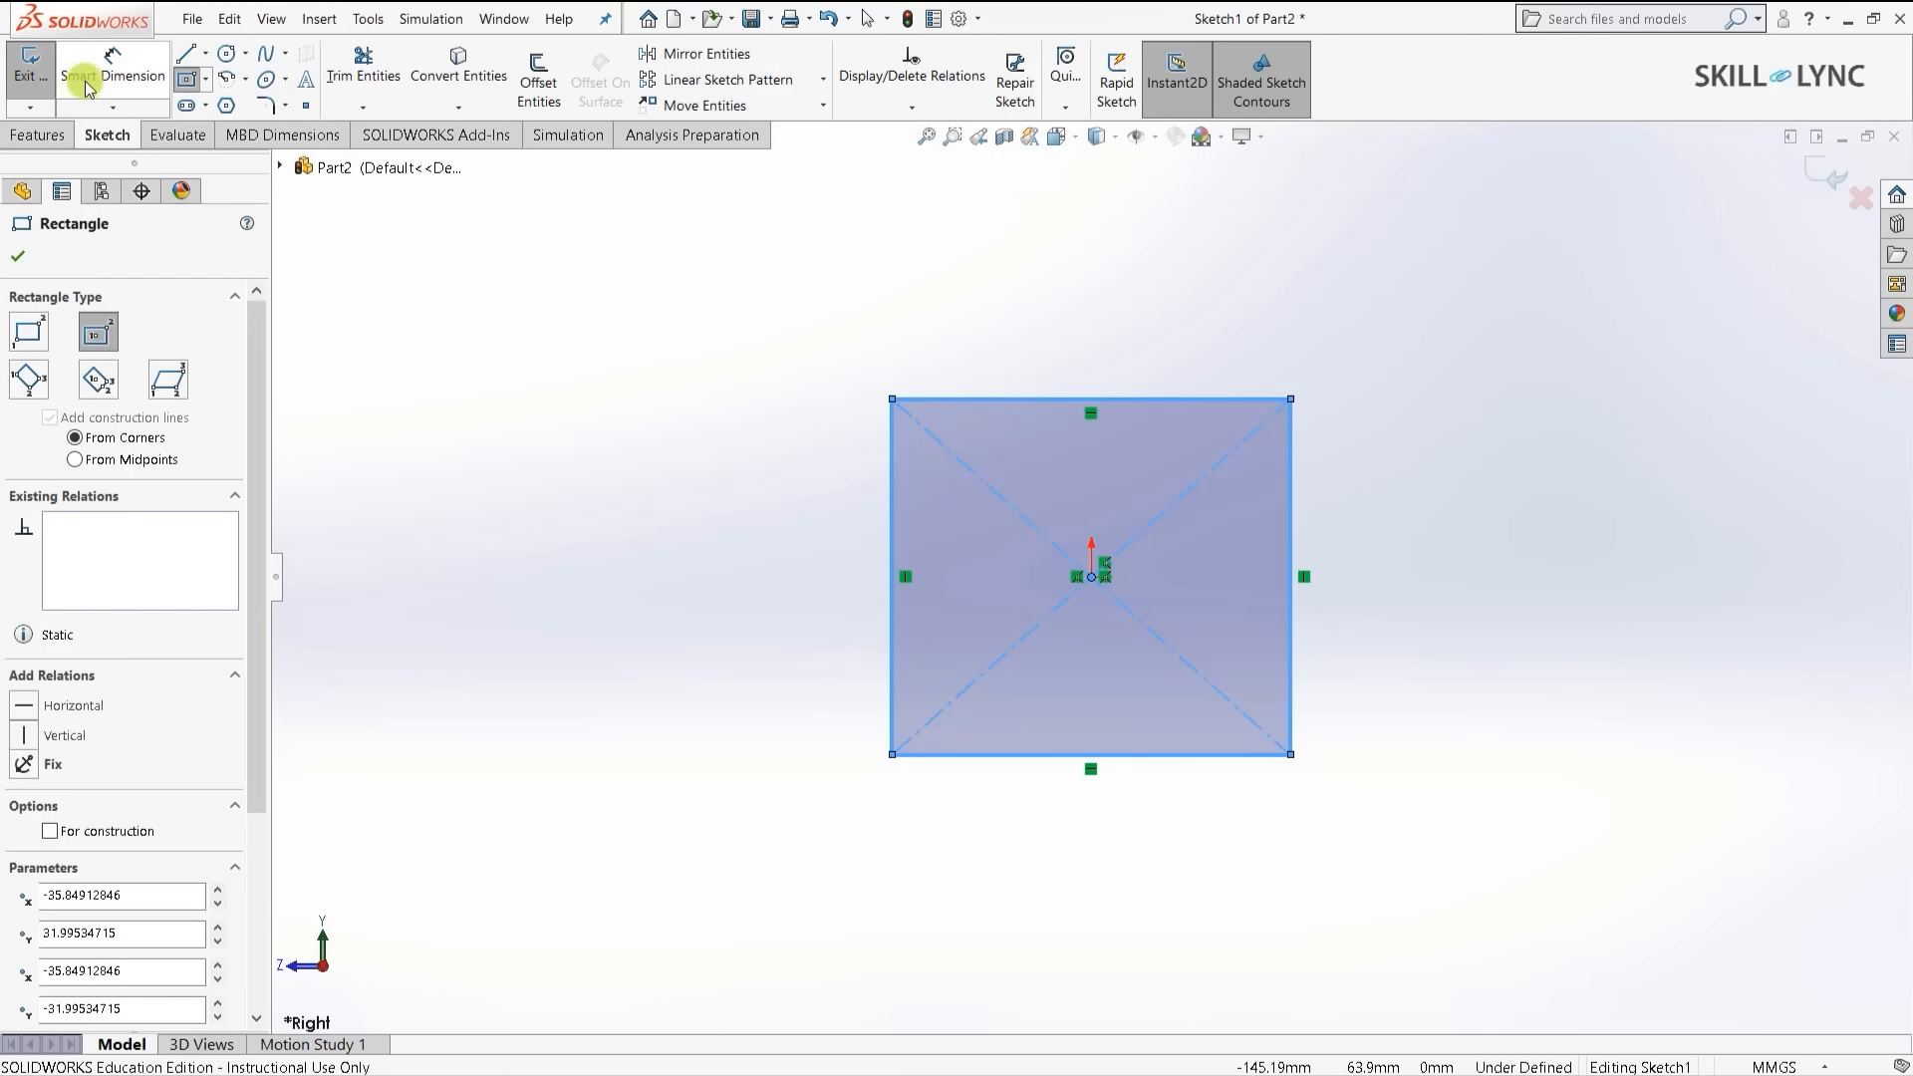
- Dimension the rectangle's left and top edges to 50 mm each
{"action": "left_click", "coordinate": [112, 70]}
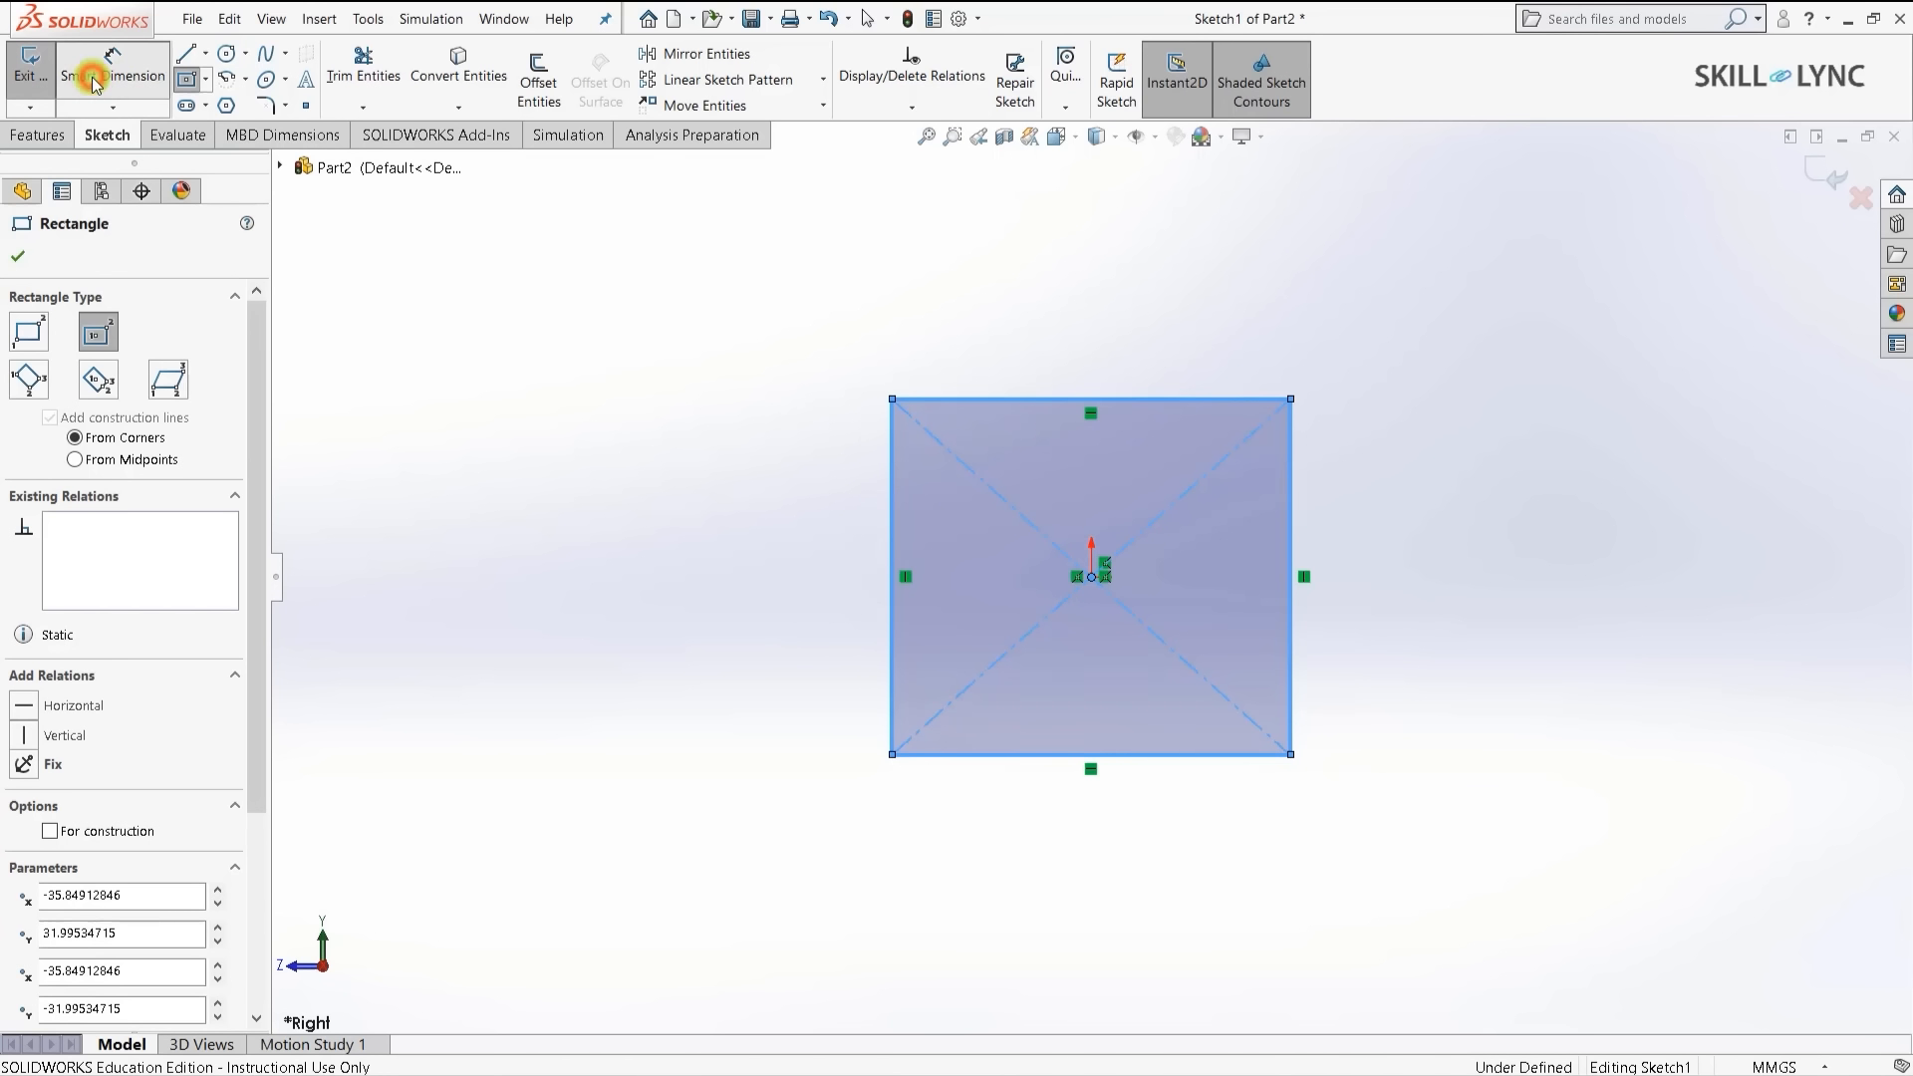
{"action": "left_click", "coordinate": [891, 518]}
{"action": "left_click", "coordinate": [730, 589]}
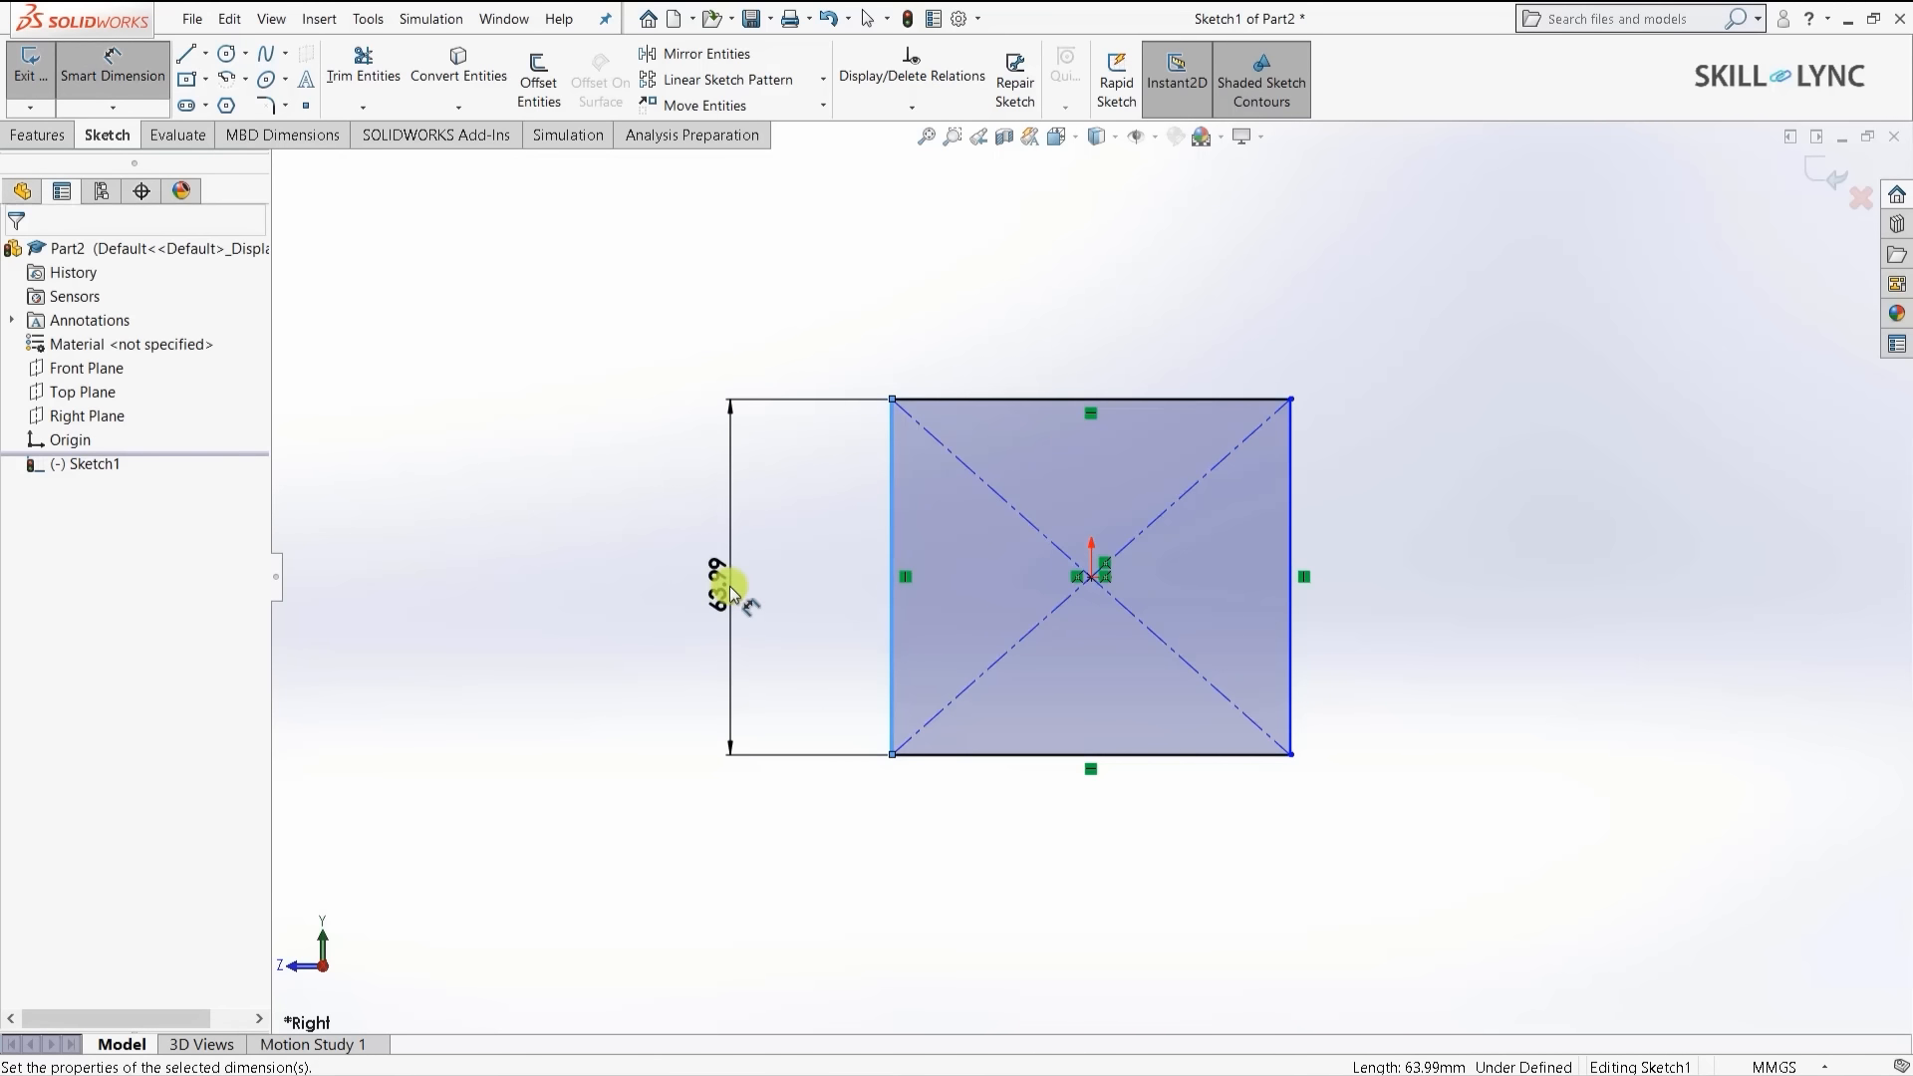
{"action": "type", "text": "50"}
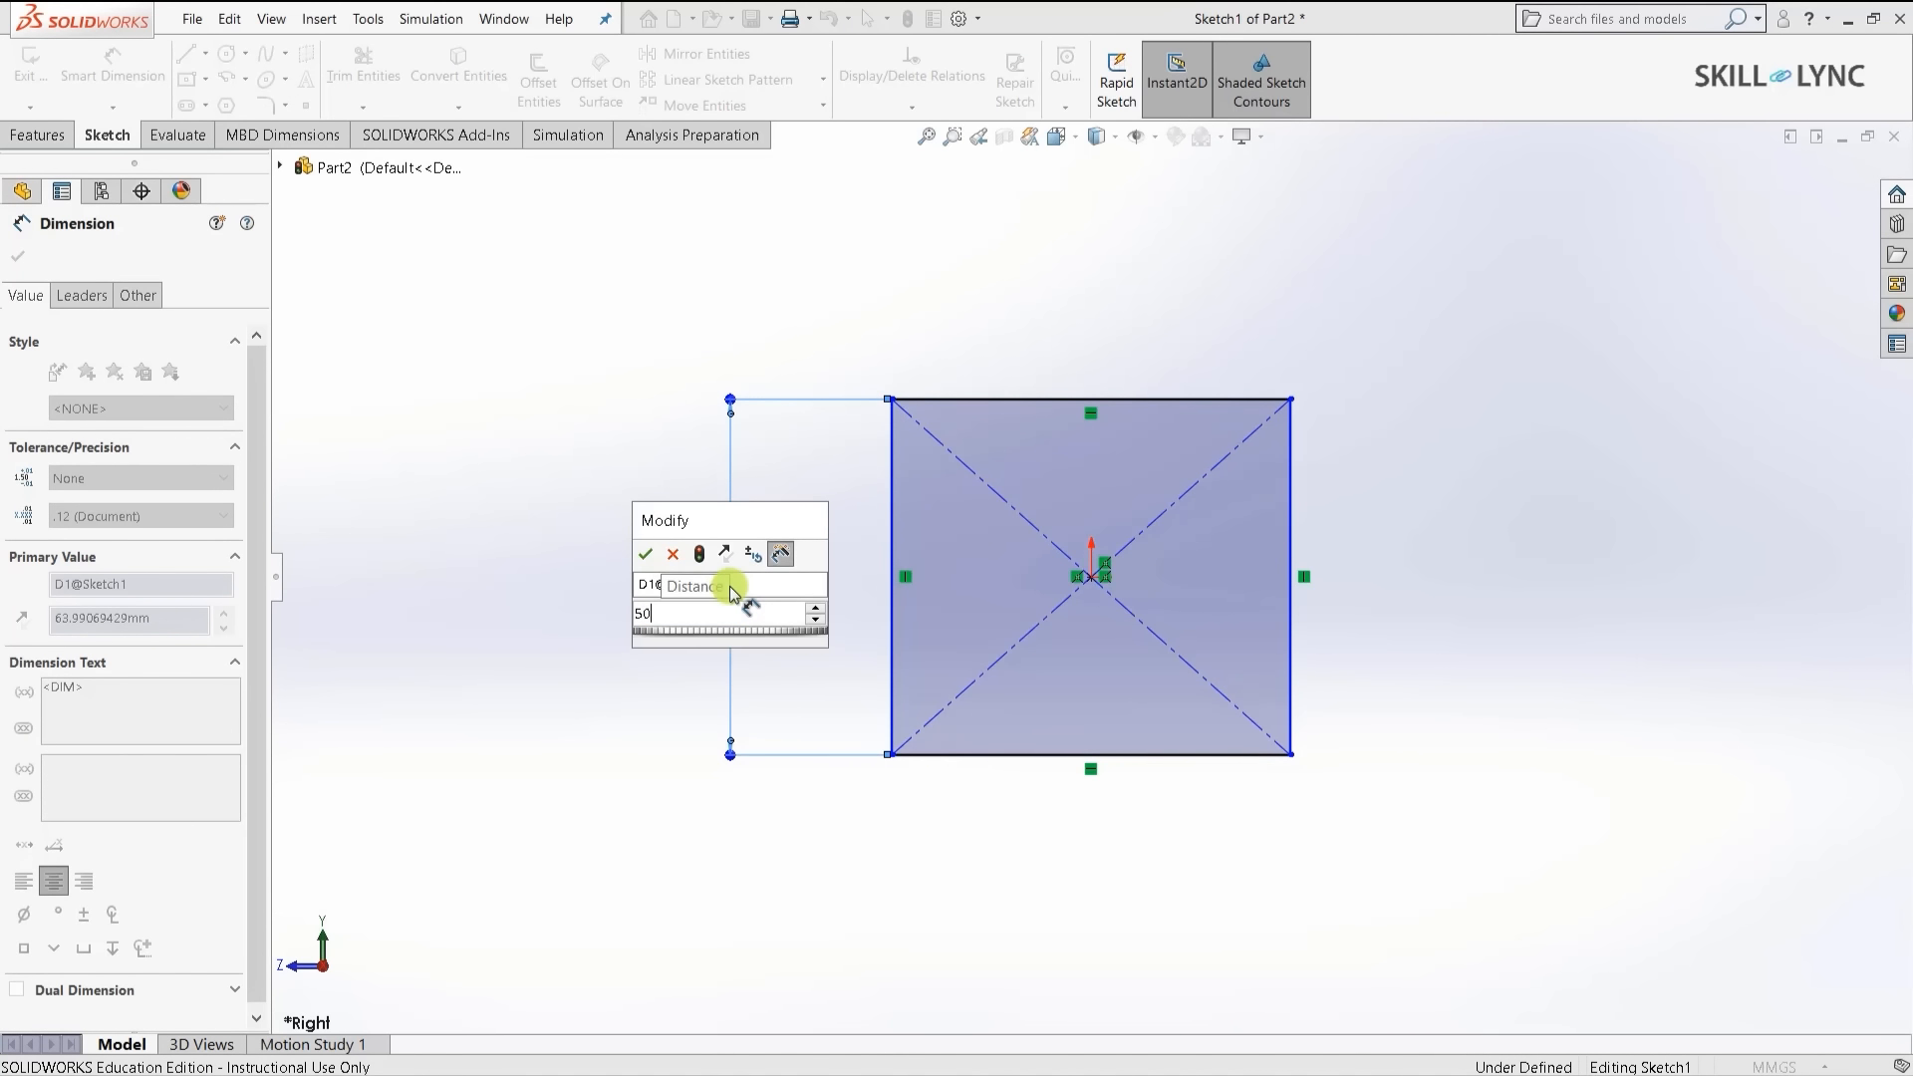
{"action": "key", "text": "Return"}
{"action": "left_click", "coordinate": [1055, 403]}
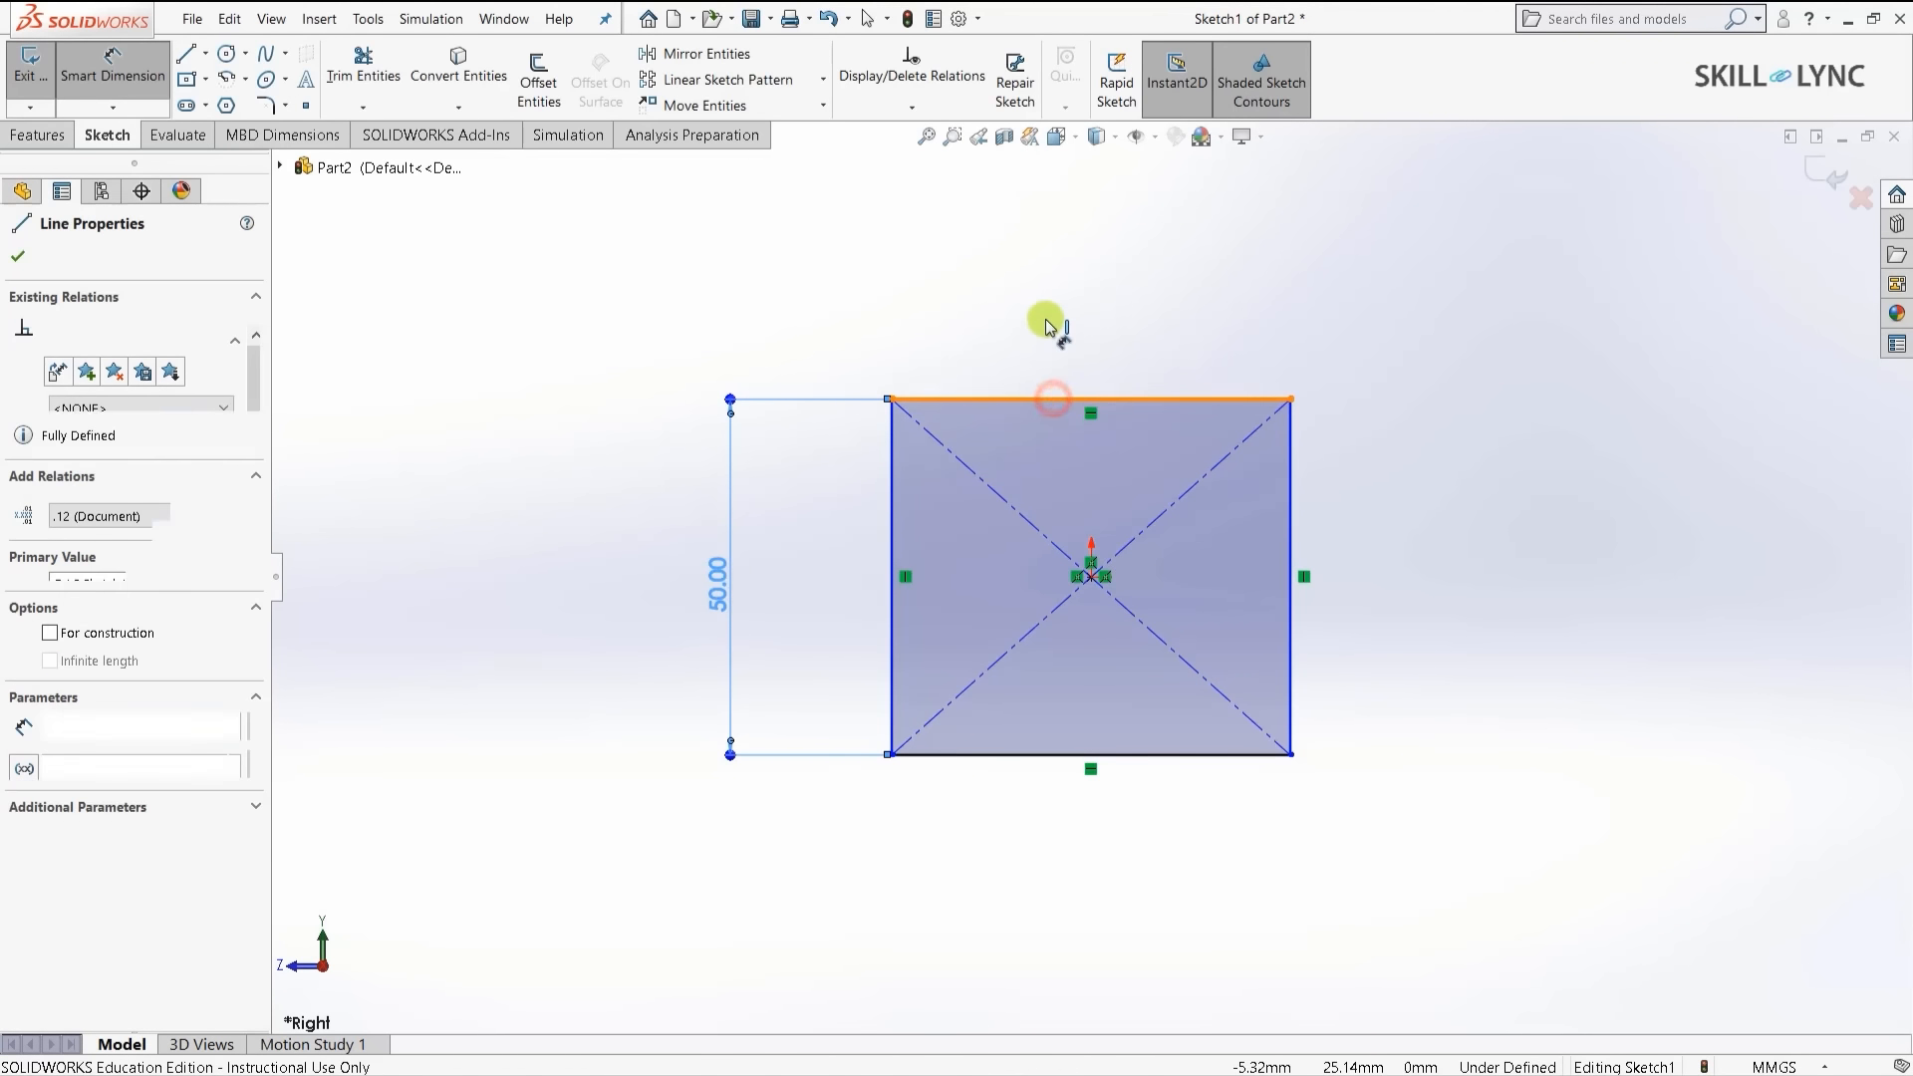
{"action": "left_click", "coordinate": [1047, 317]}
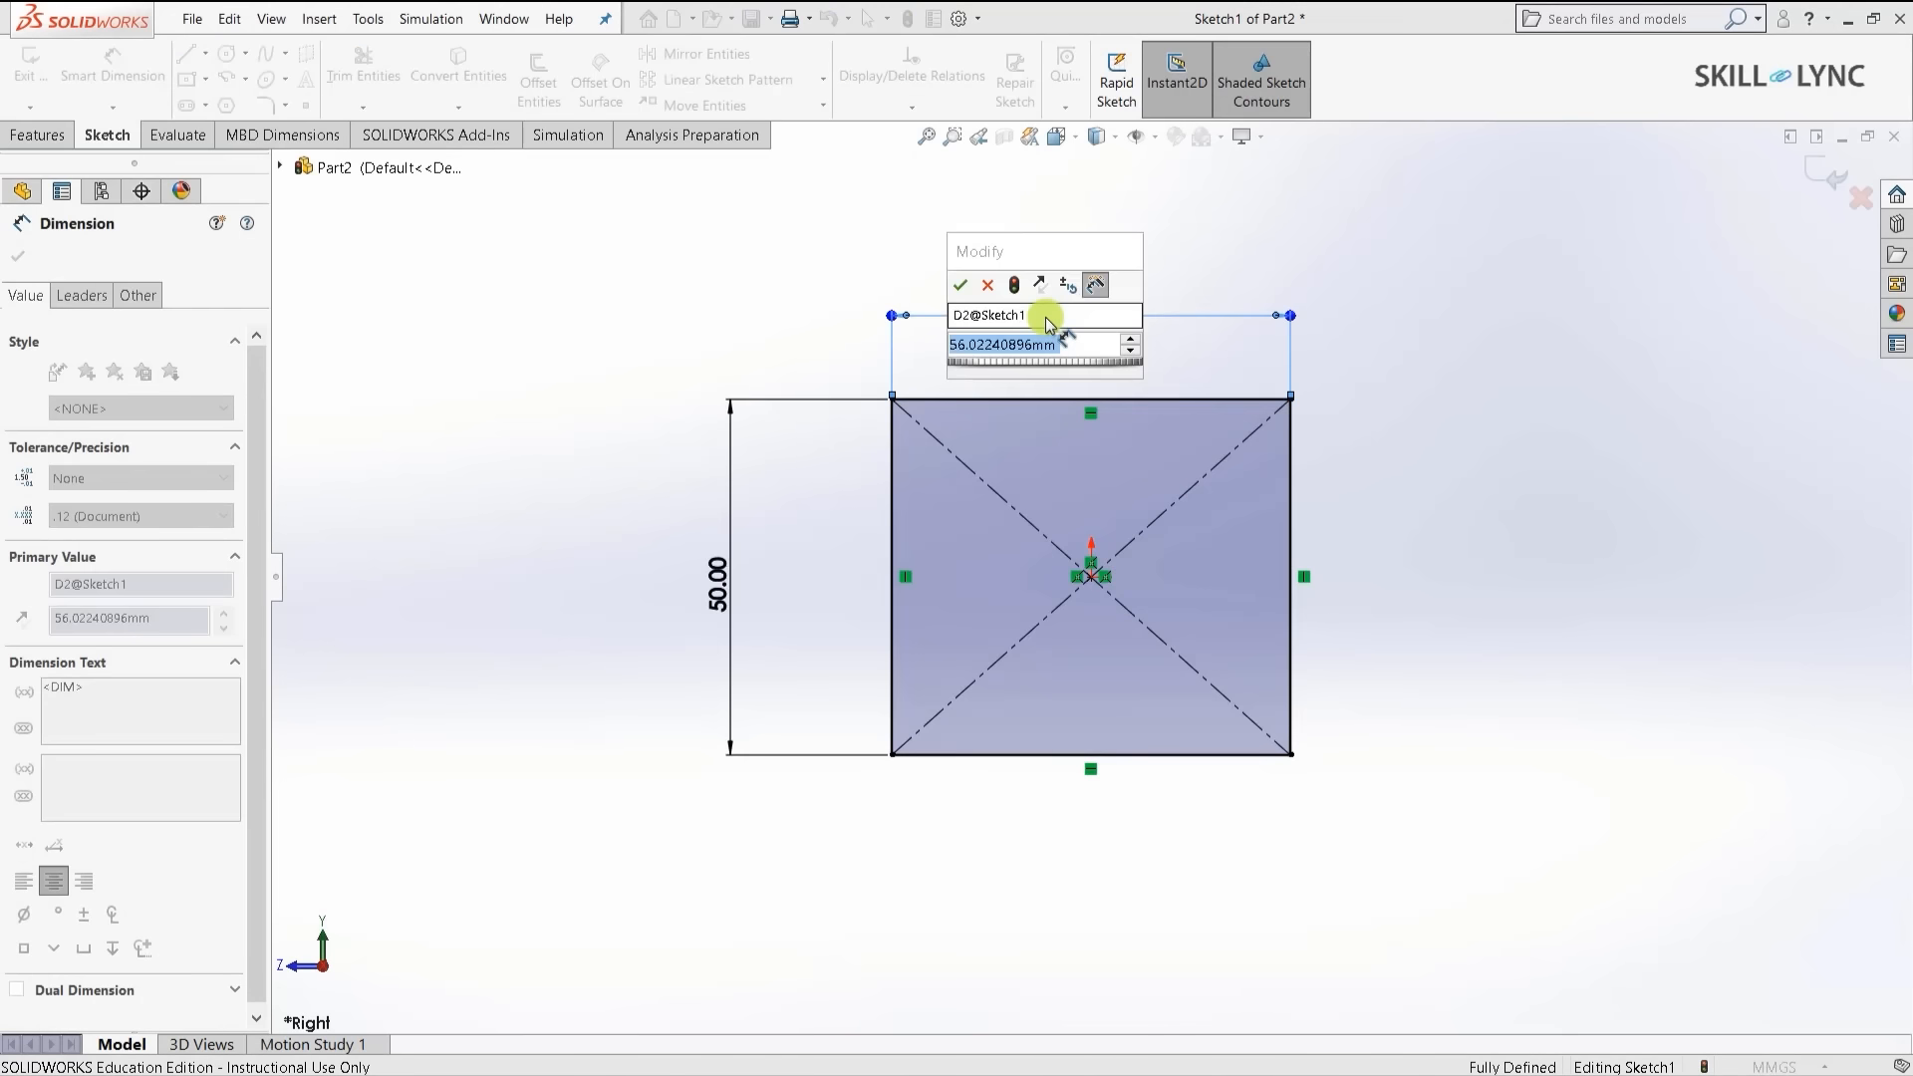
{"action": "type", "text": "50"}
{"action": "key", "text": "Return"}
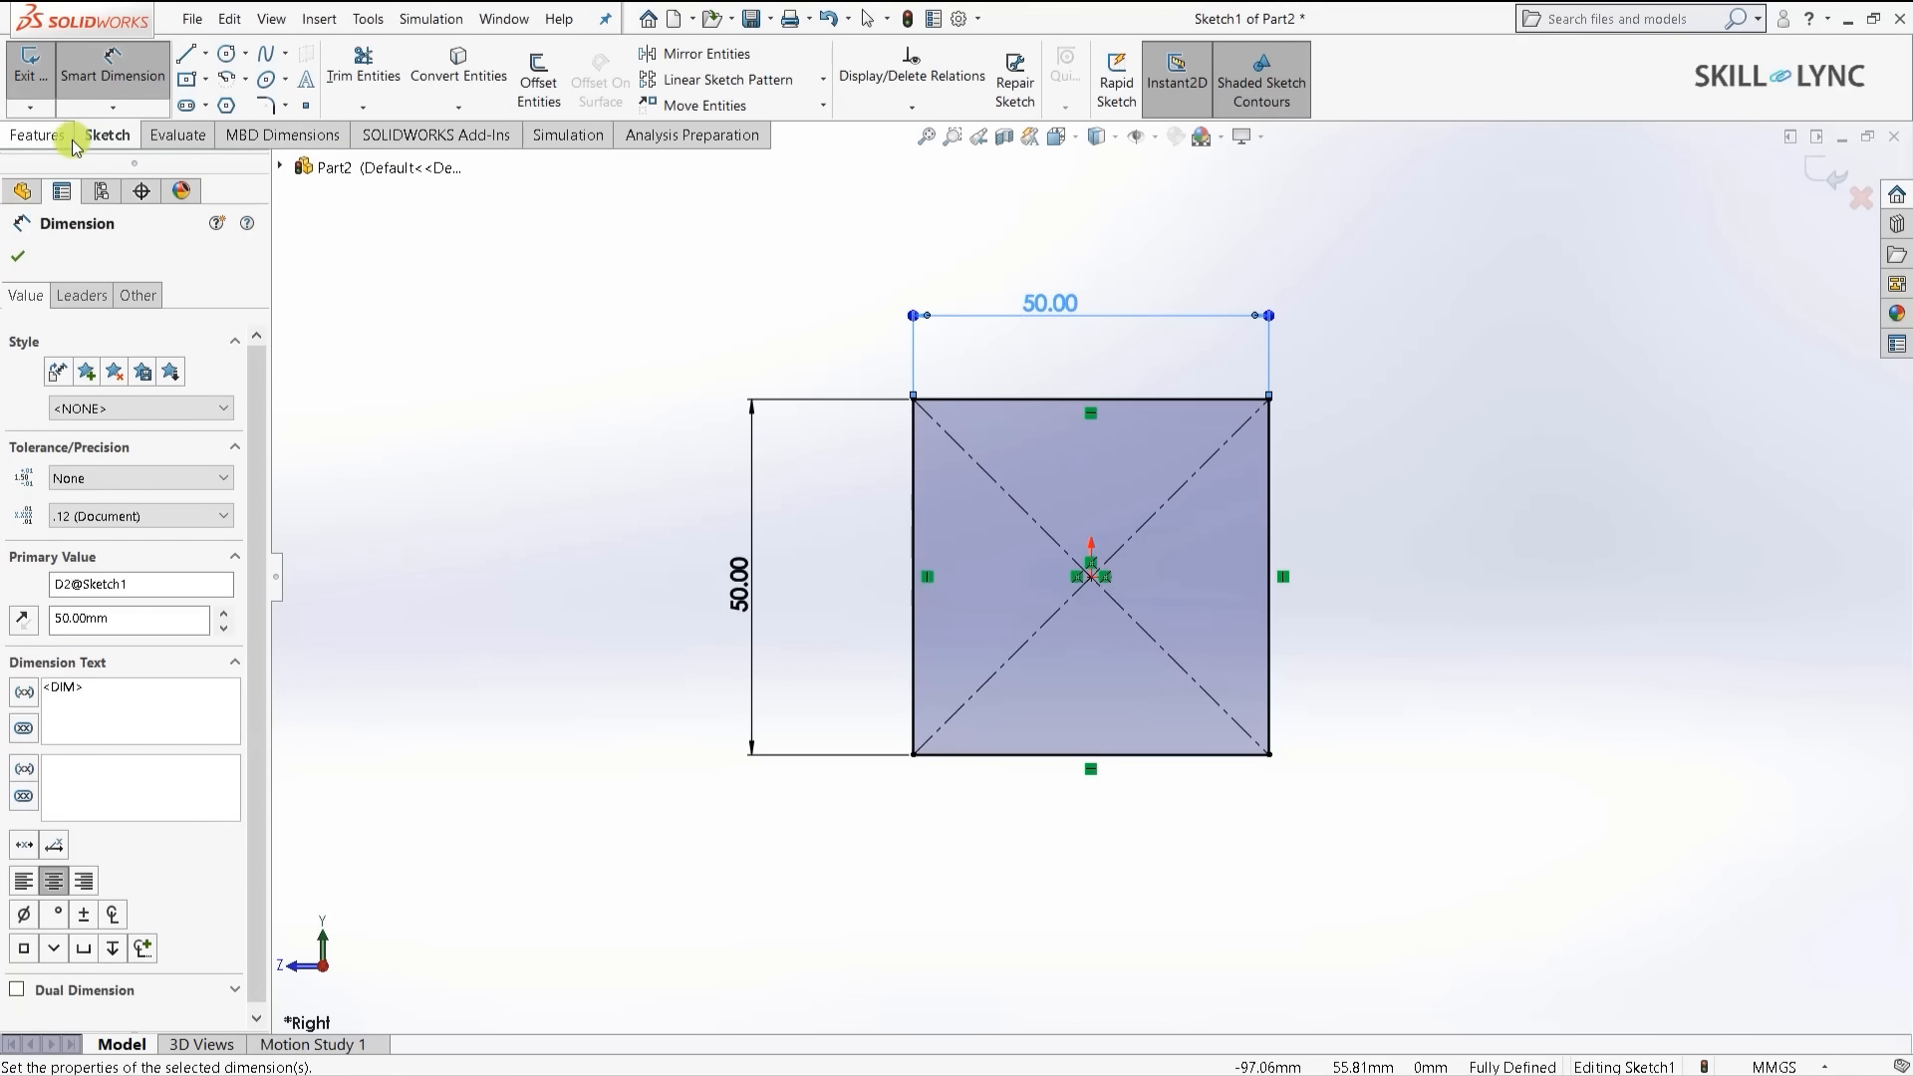
- Extrude the square sketch 1000 mm into Boss-Extrude1, shown in isometric view
{"action": "left_click", "coordinate": [38, 134]}
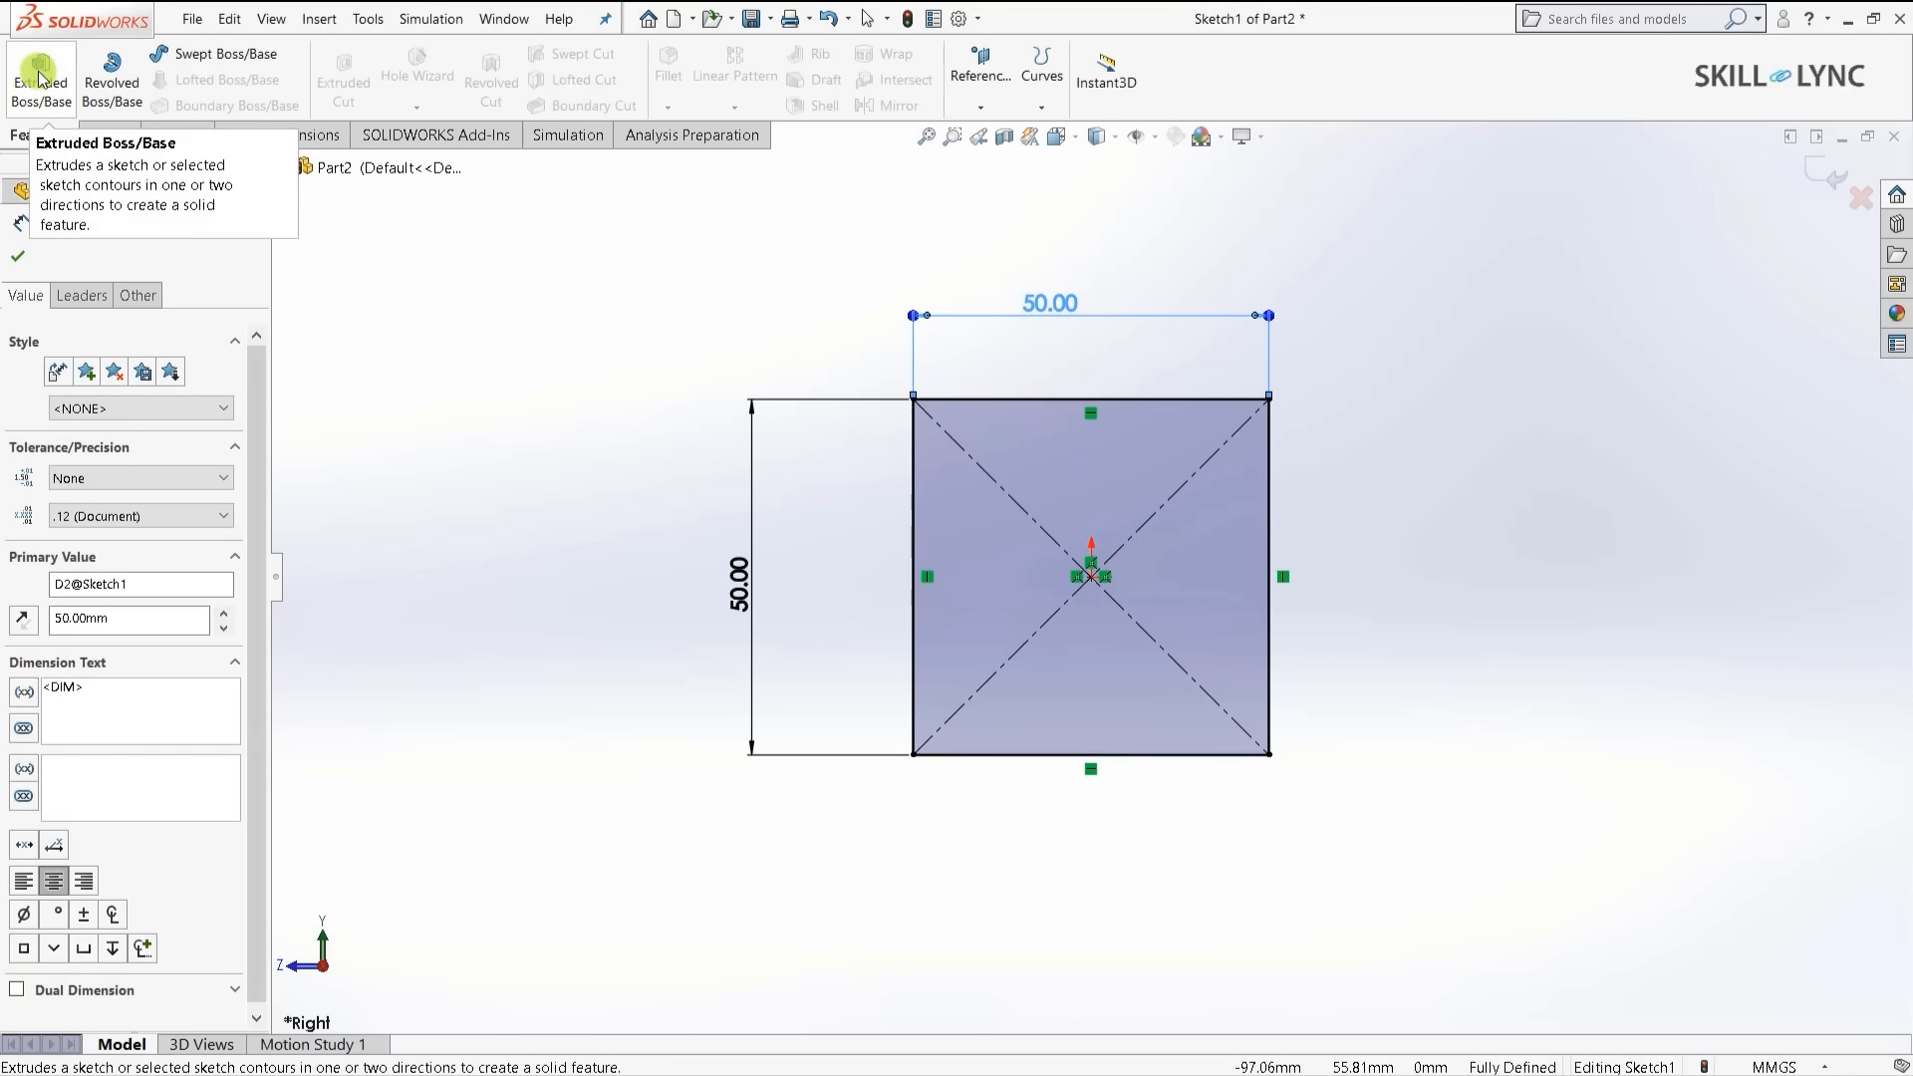
{"action": "left_click", "coordinate": [40, 80]}
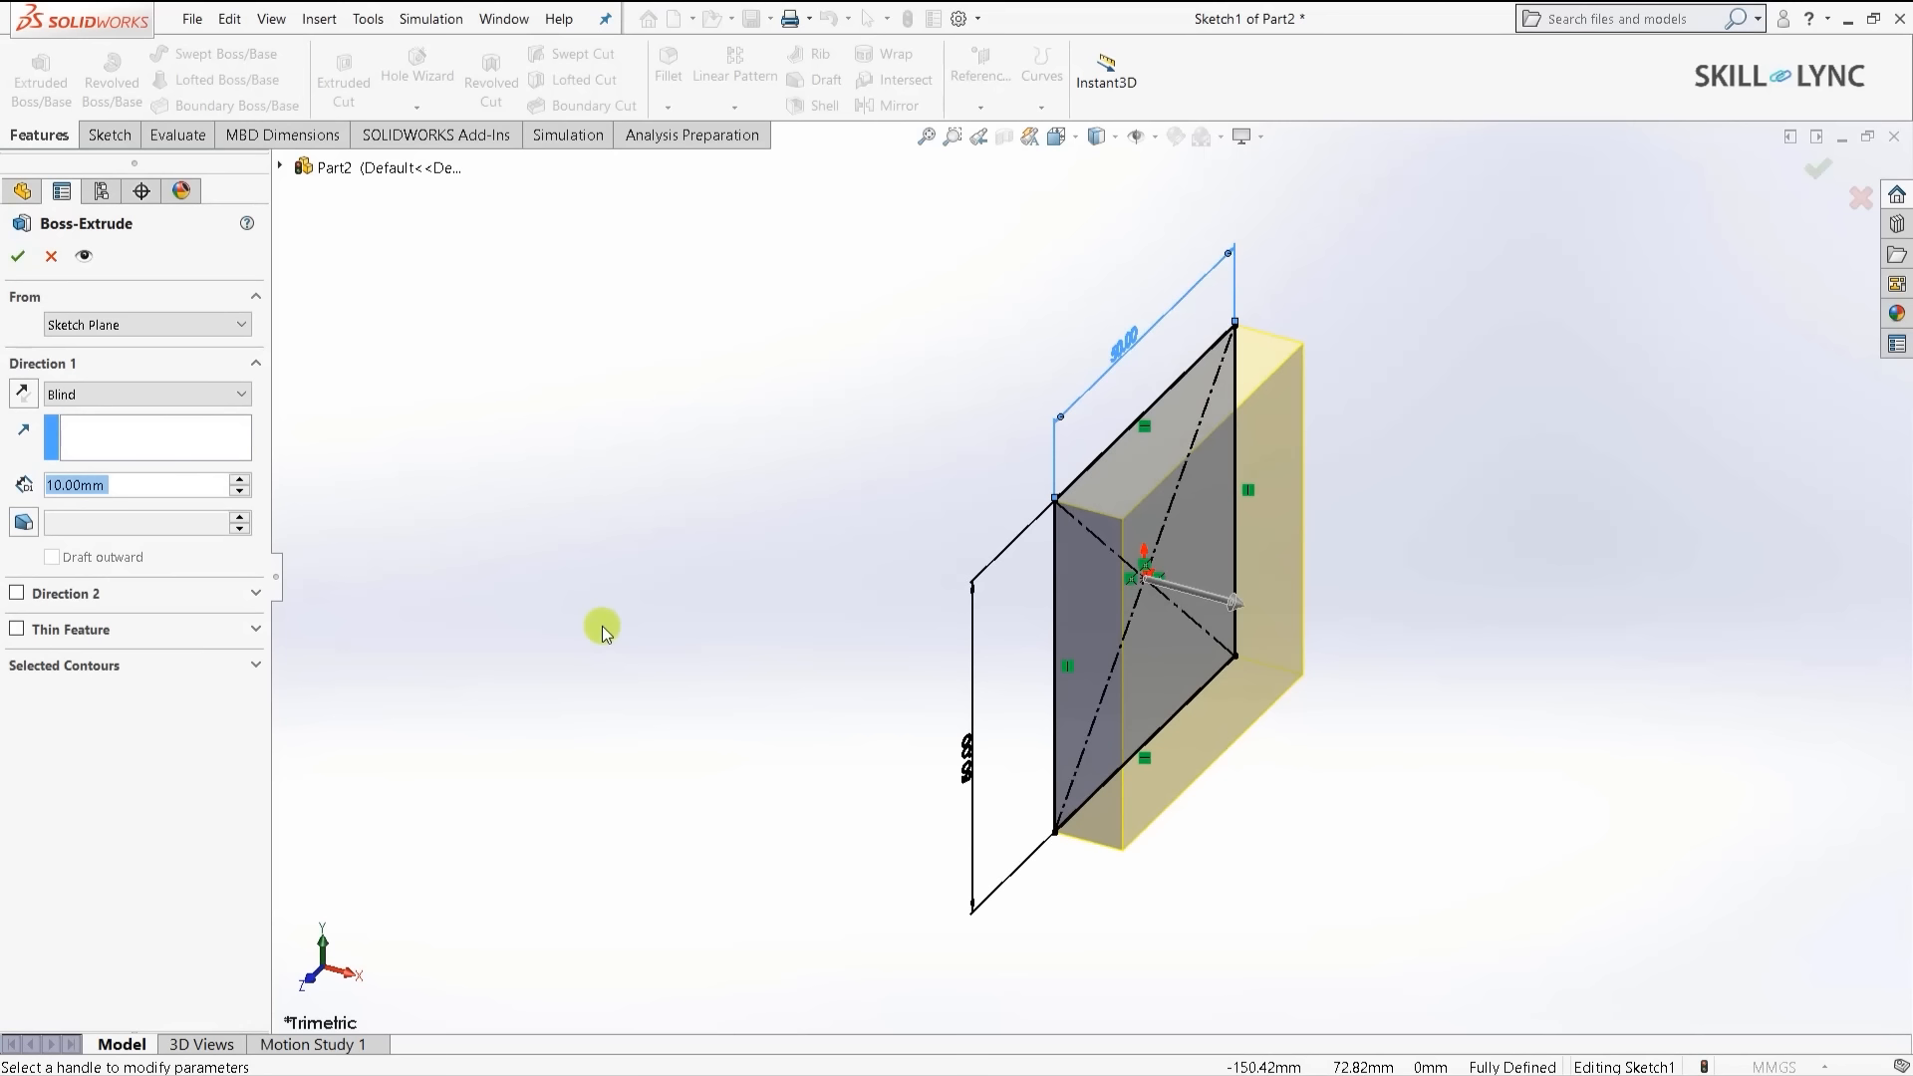
{"action": "type", "text": "1000"}
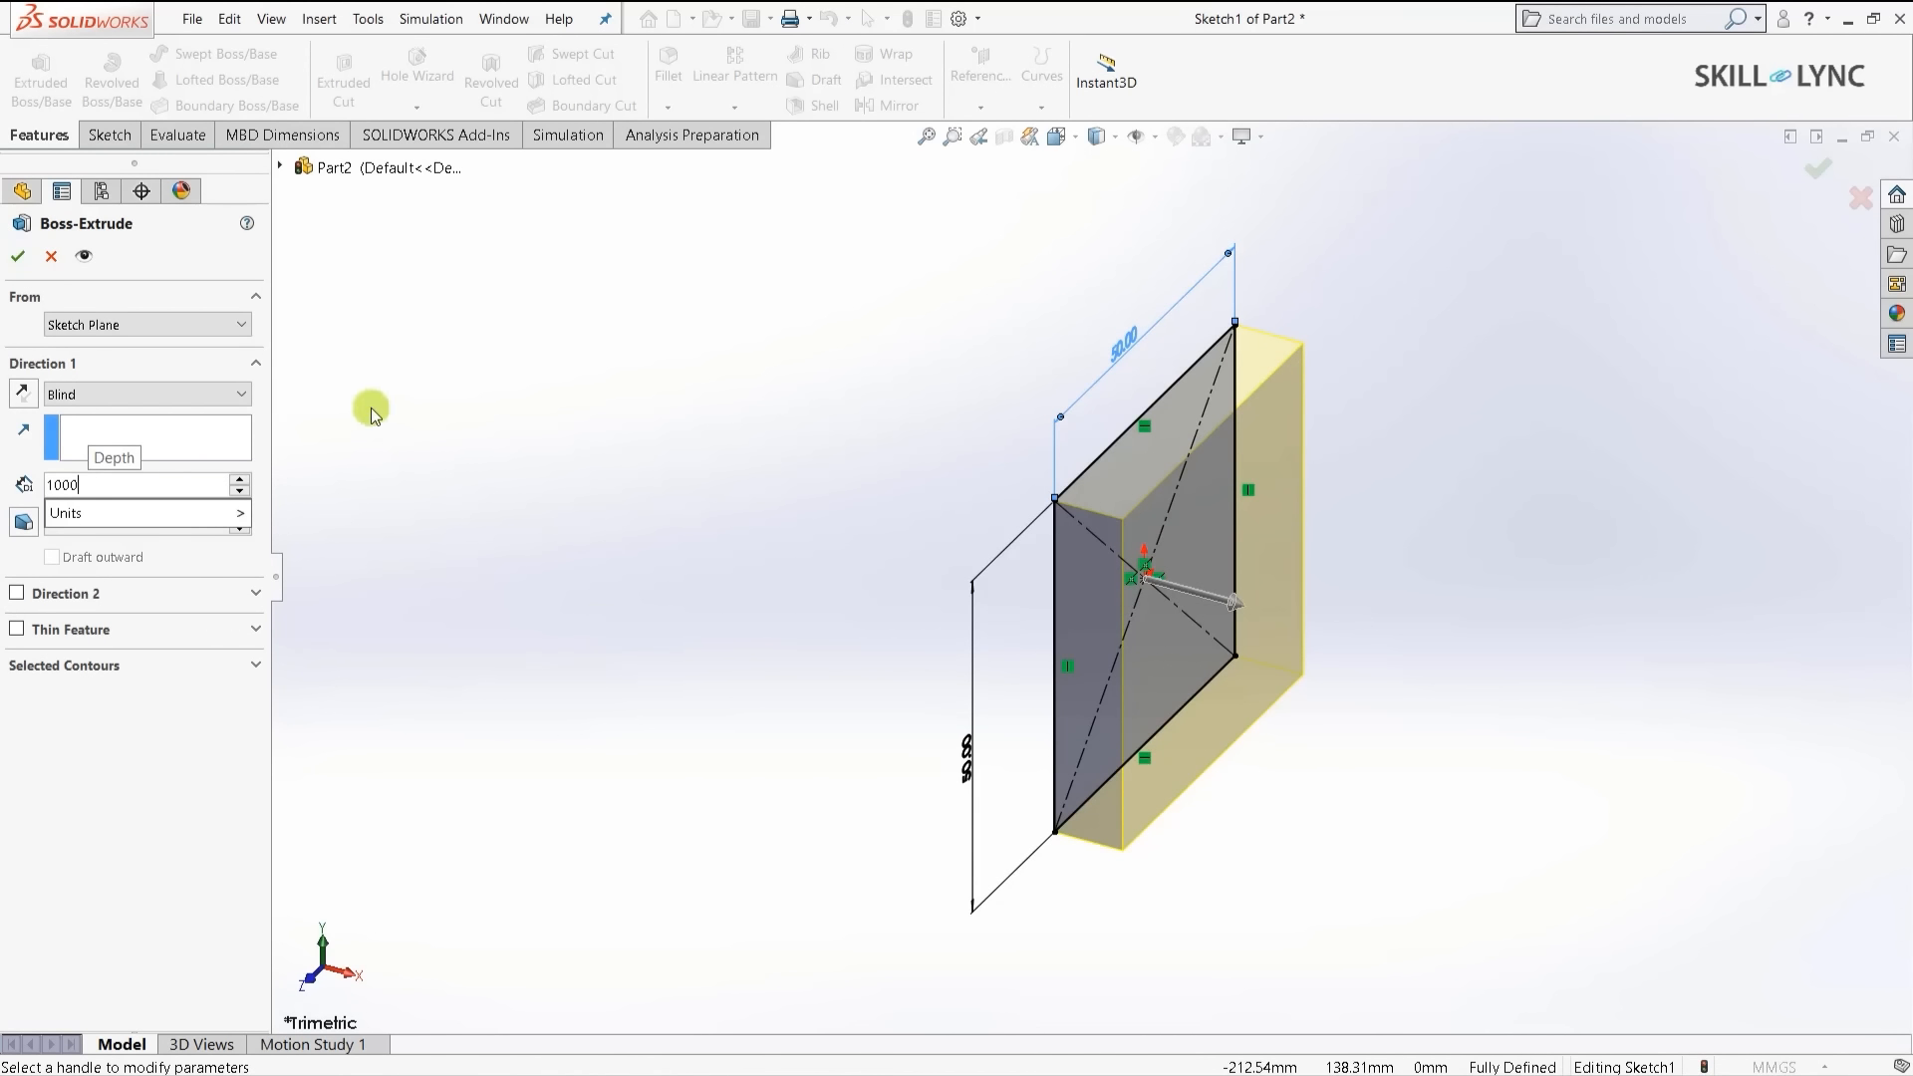
{"action": "left_click", "coordinate": [17, 257]}
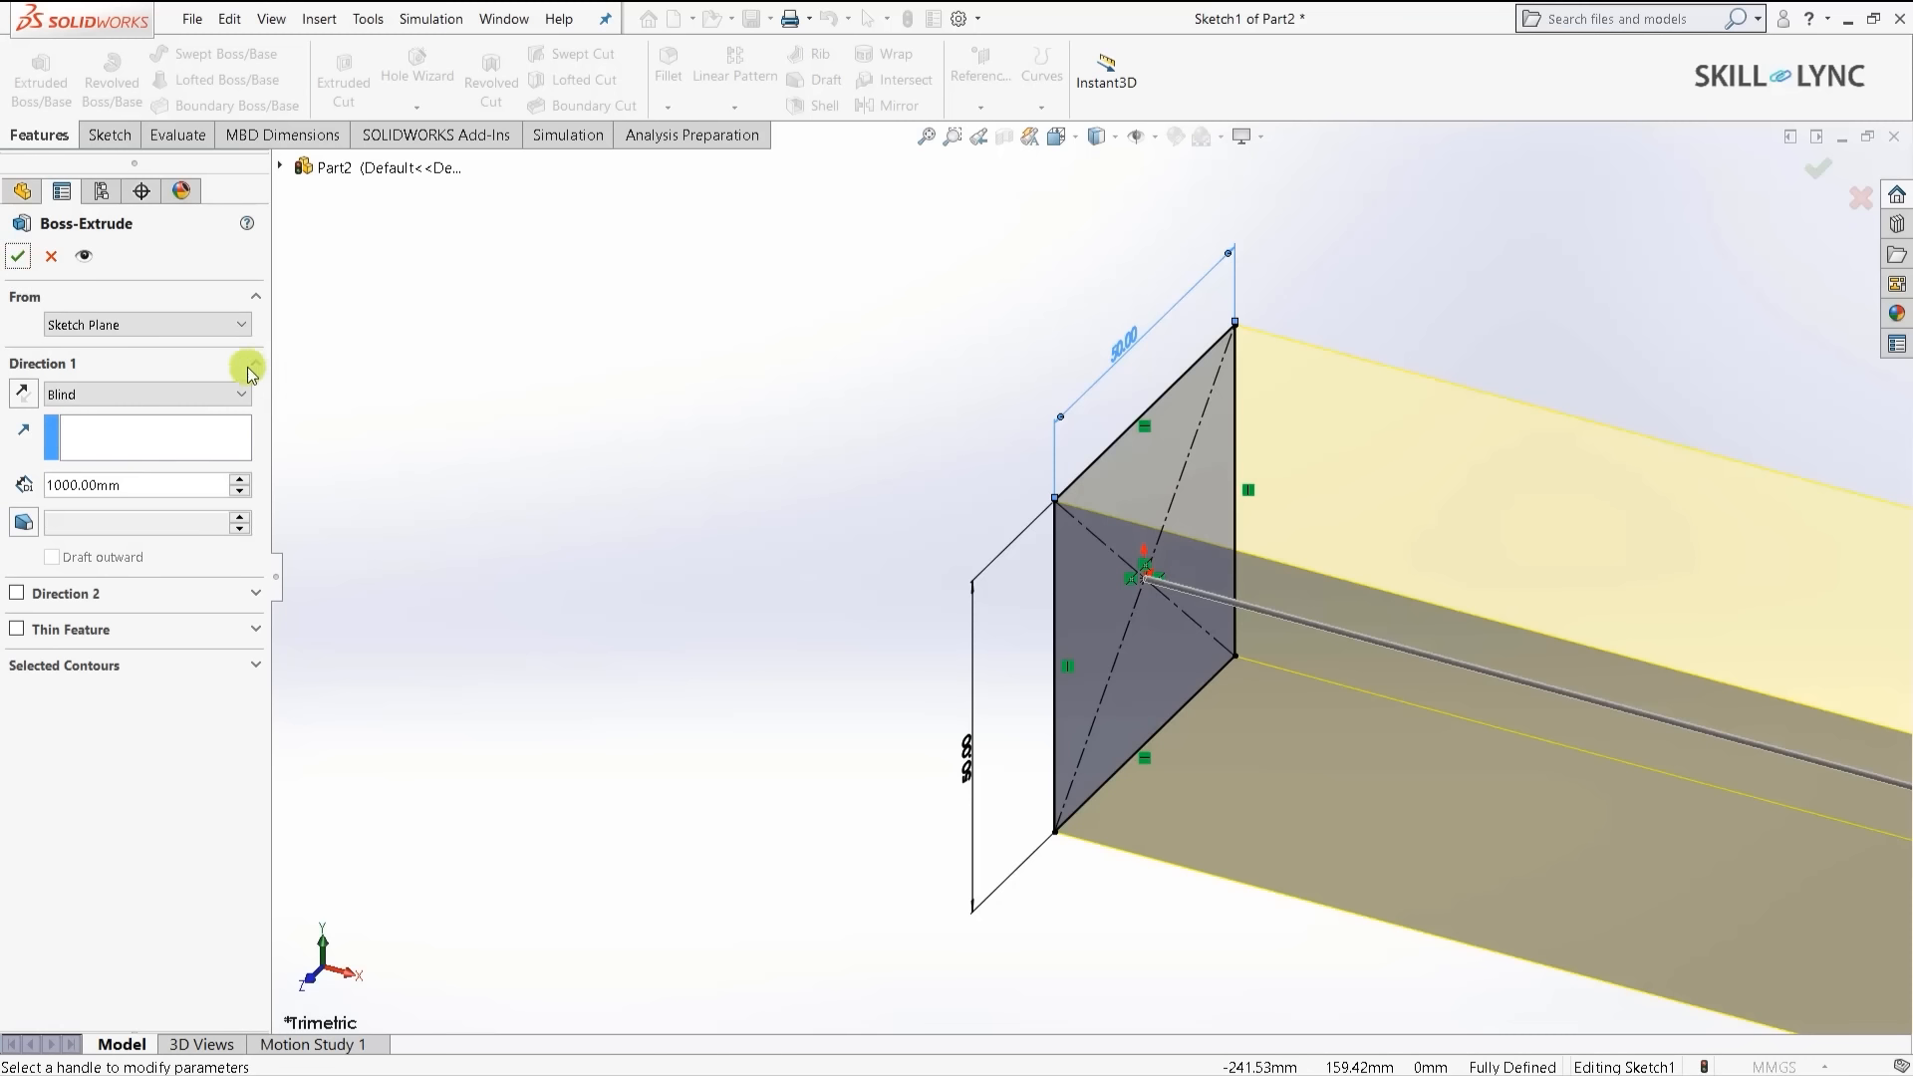
{"action": "left_click", "coordinate": [17, 257]}
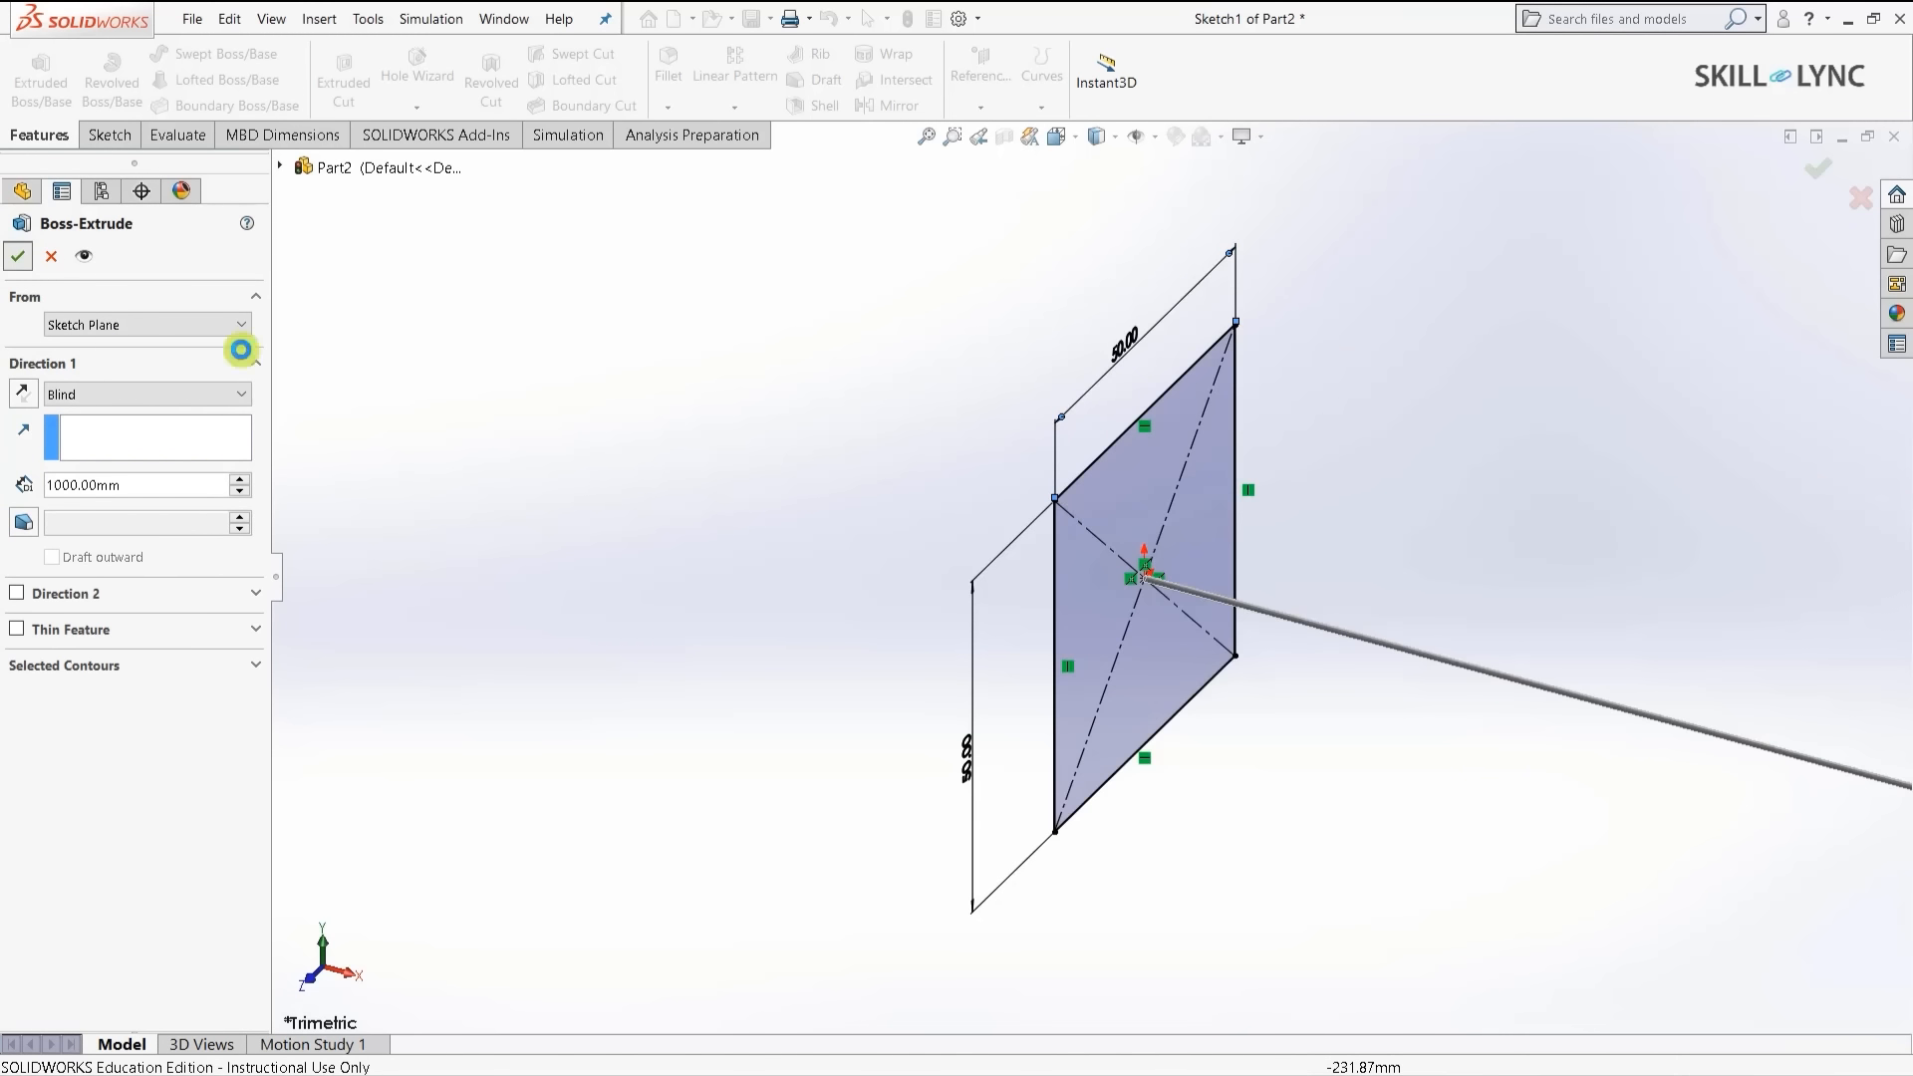
{"action": "left_click", "coordinate": [701, 436]}
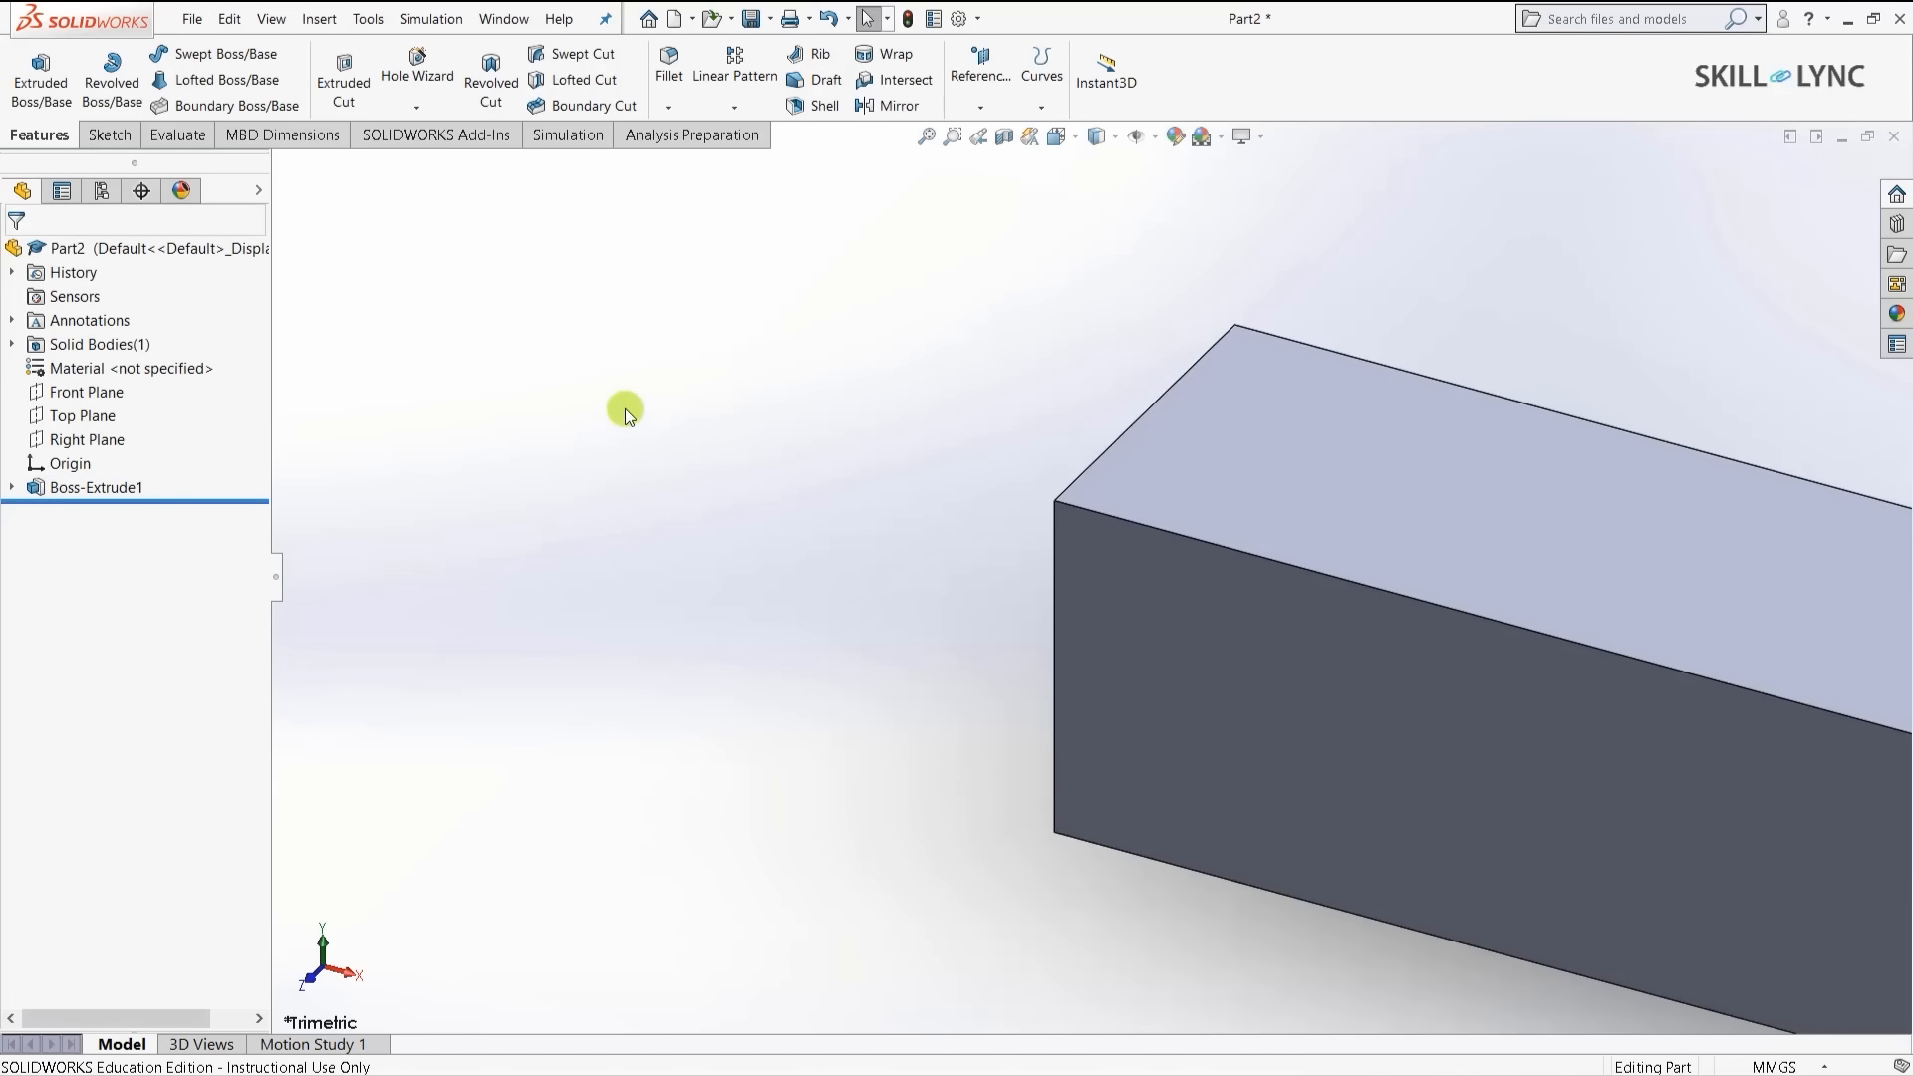
{"action": "key", "text": "ctrl+7"}
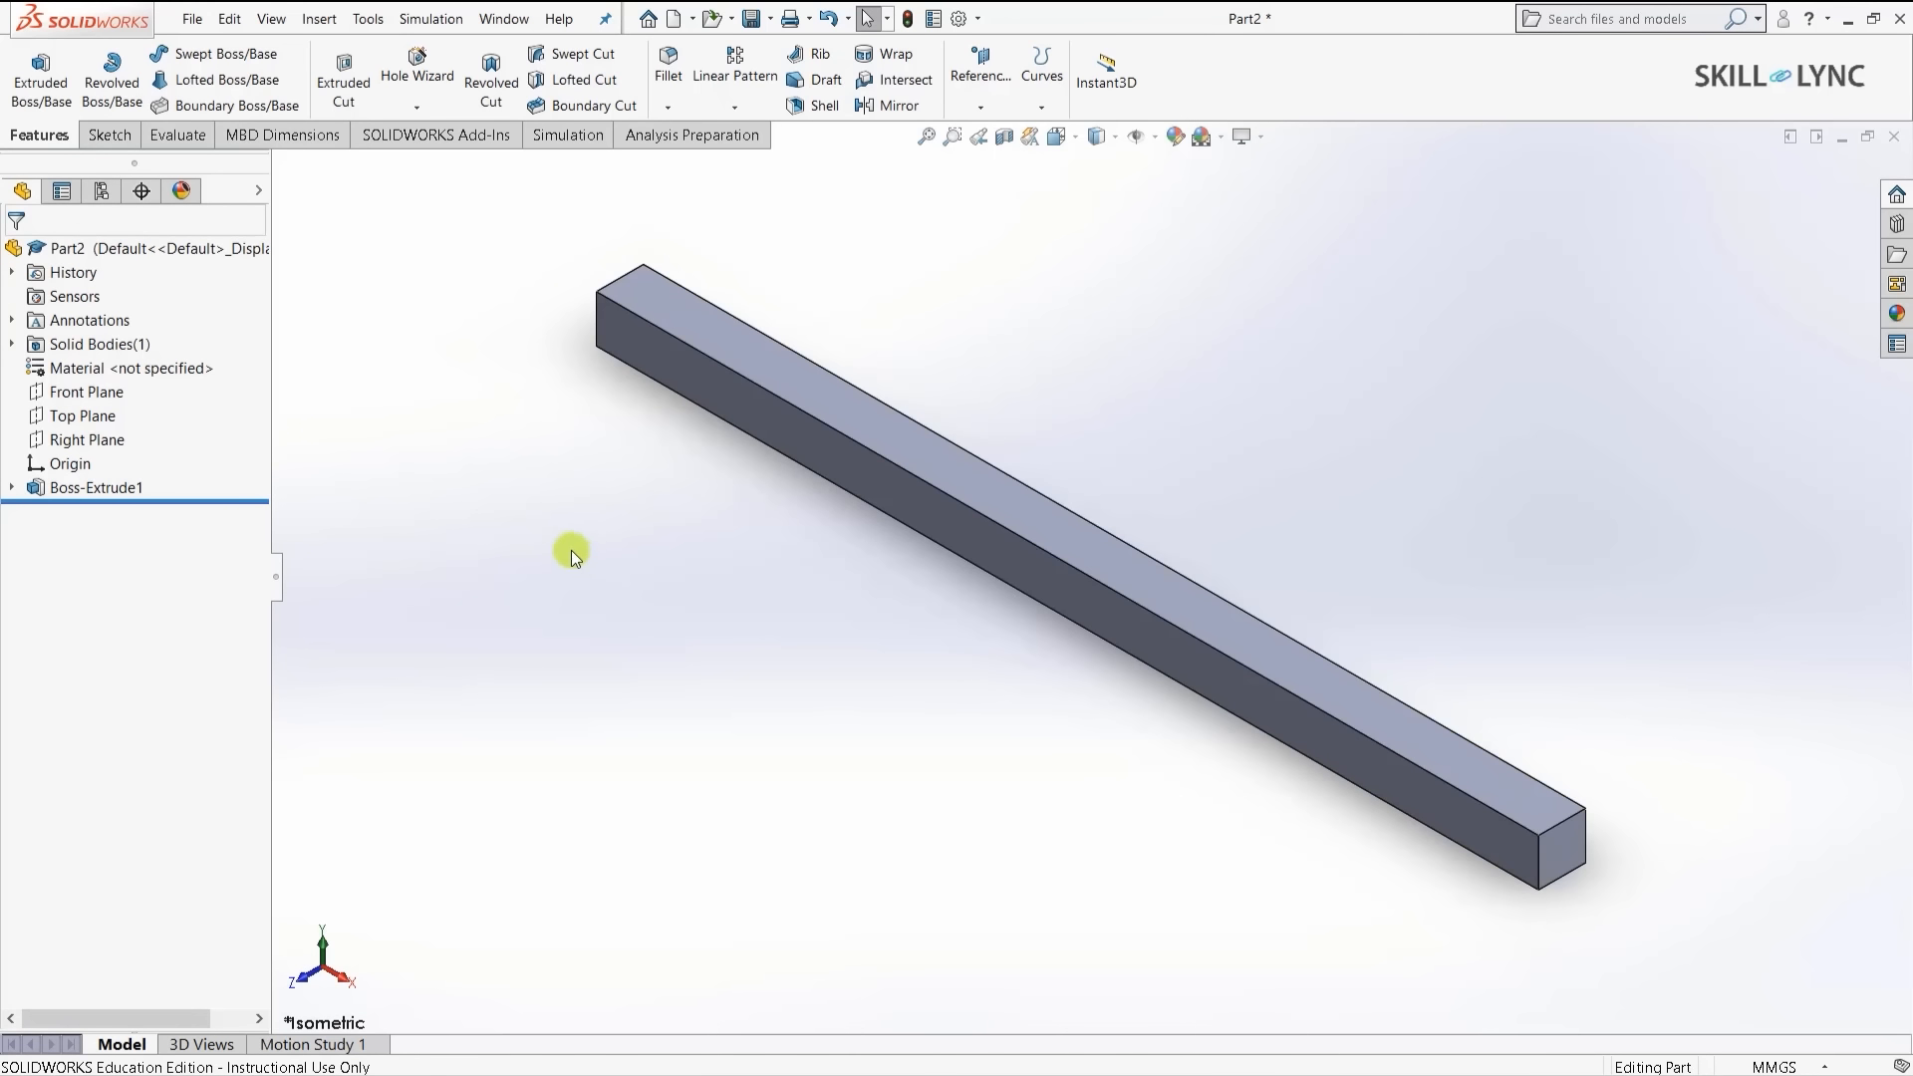
- Create a new Static simulation study named 'Static beam'
{"action": "left_click", "coordinate": [534, 145]}
{"action": "left_click", "coordinate": [34, 62]}
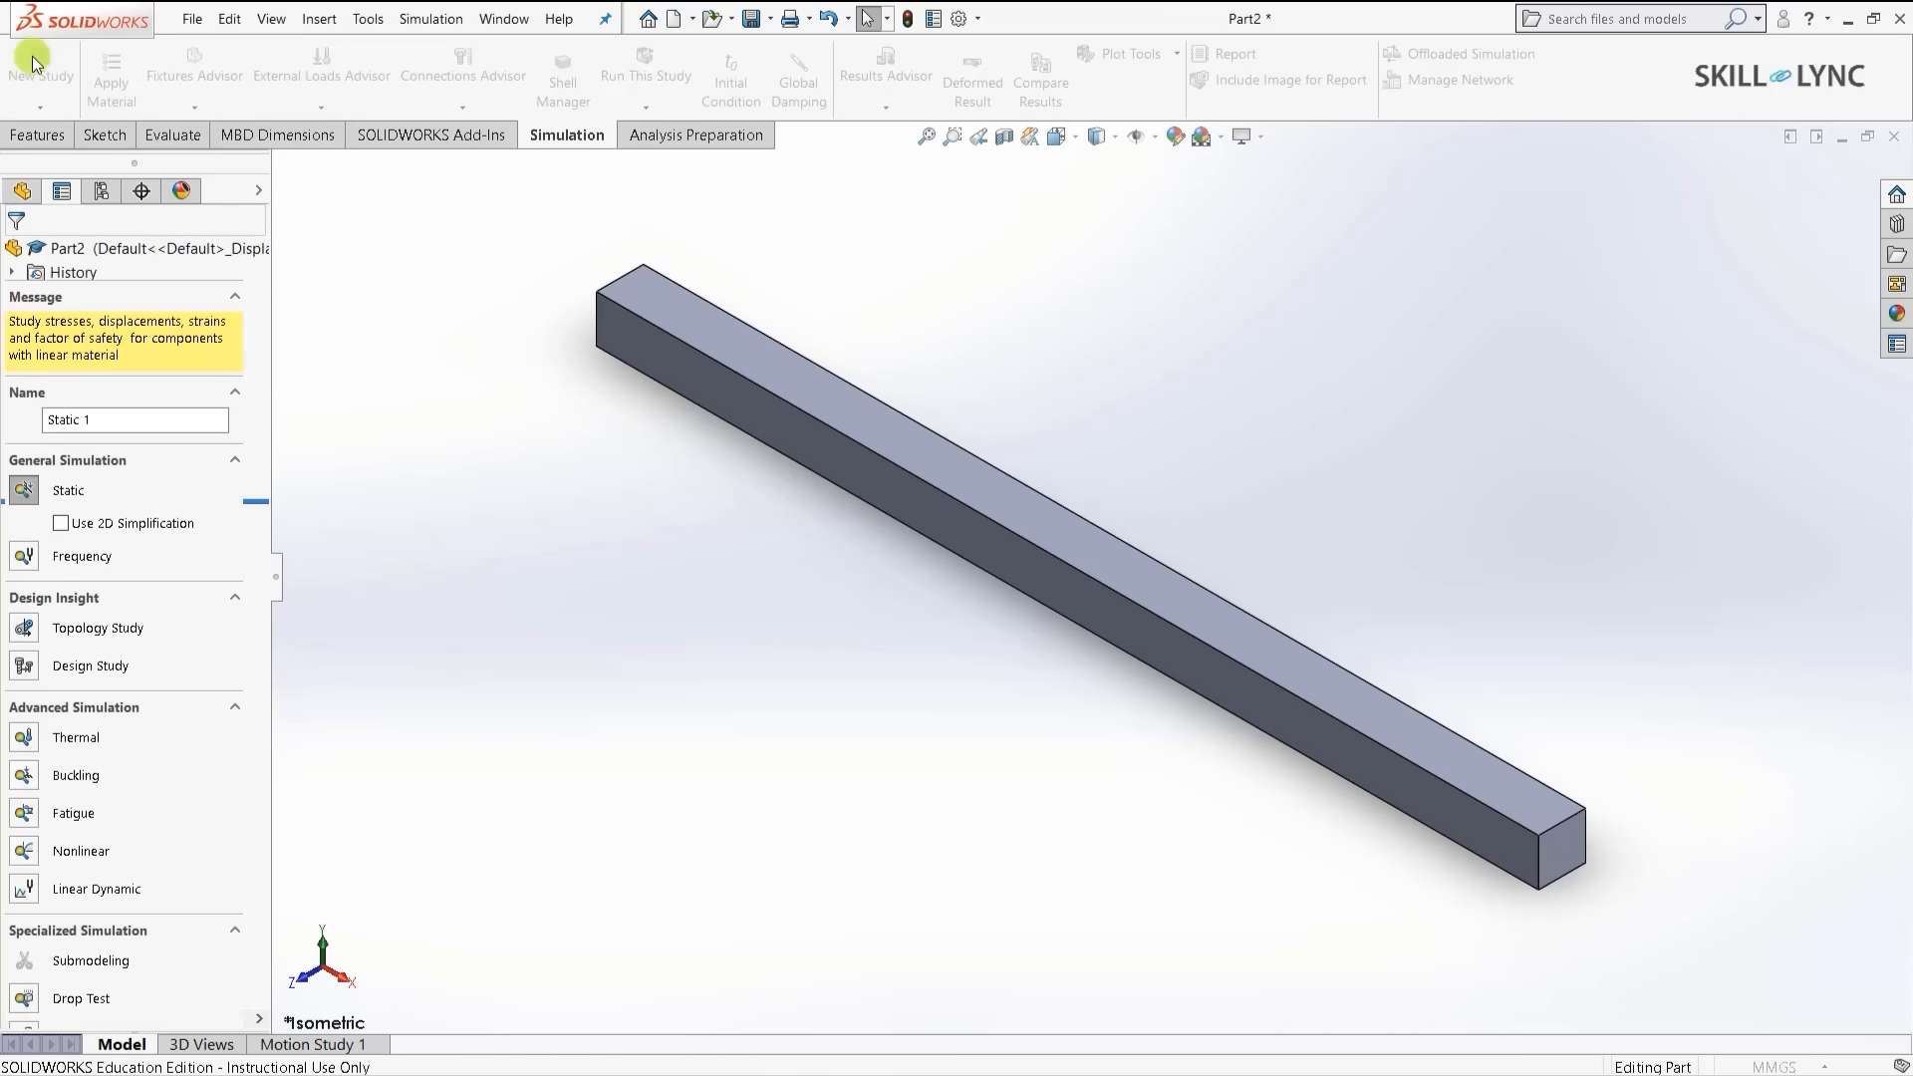
{"action": "left_click", "coordinate": [24, 492]}
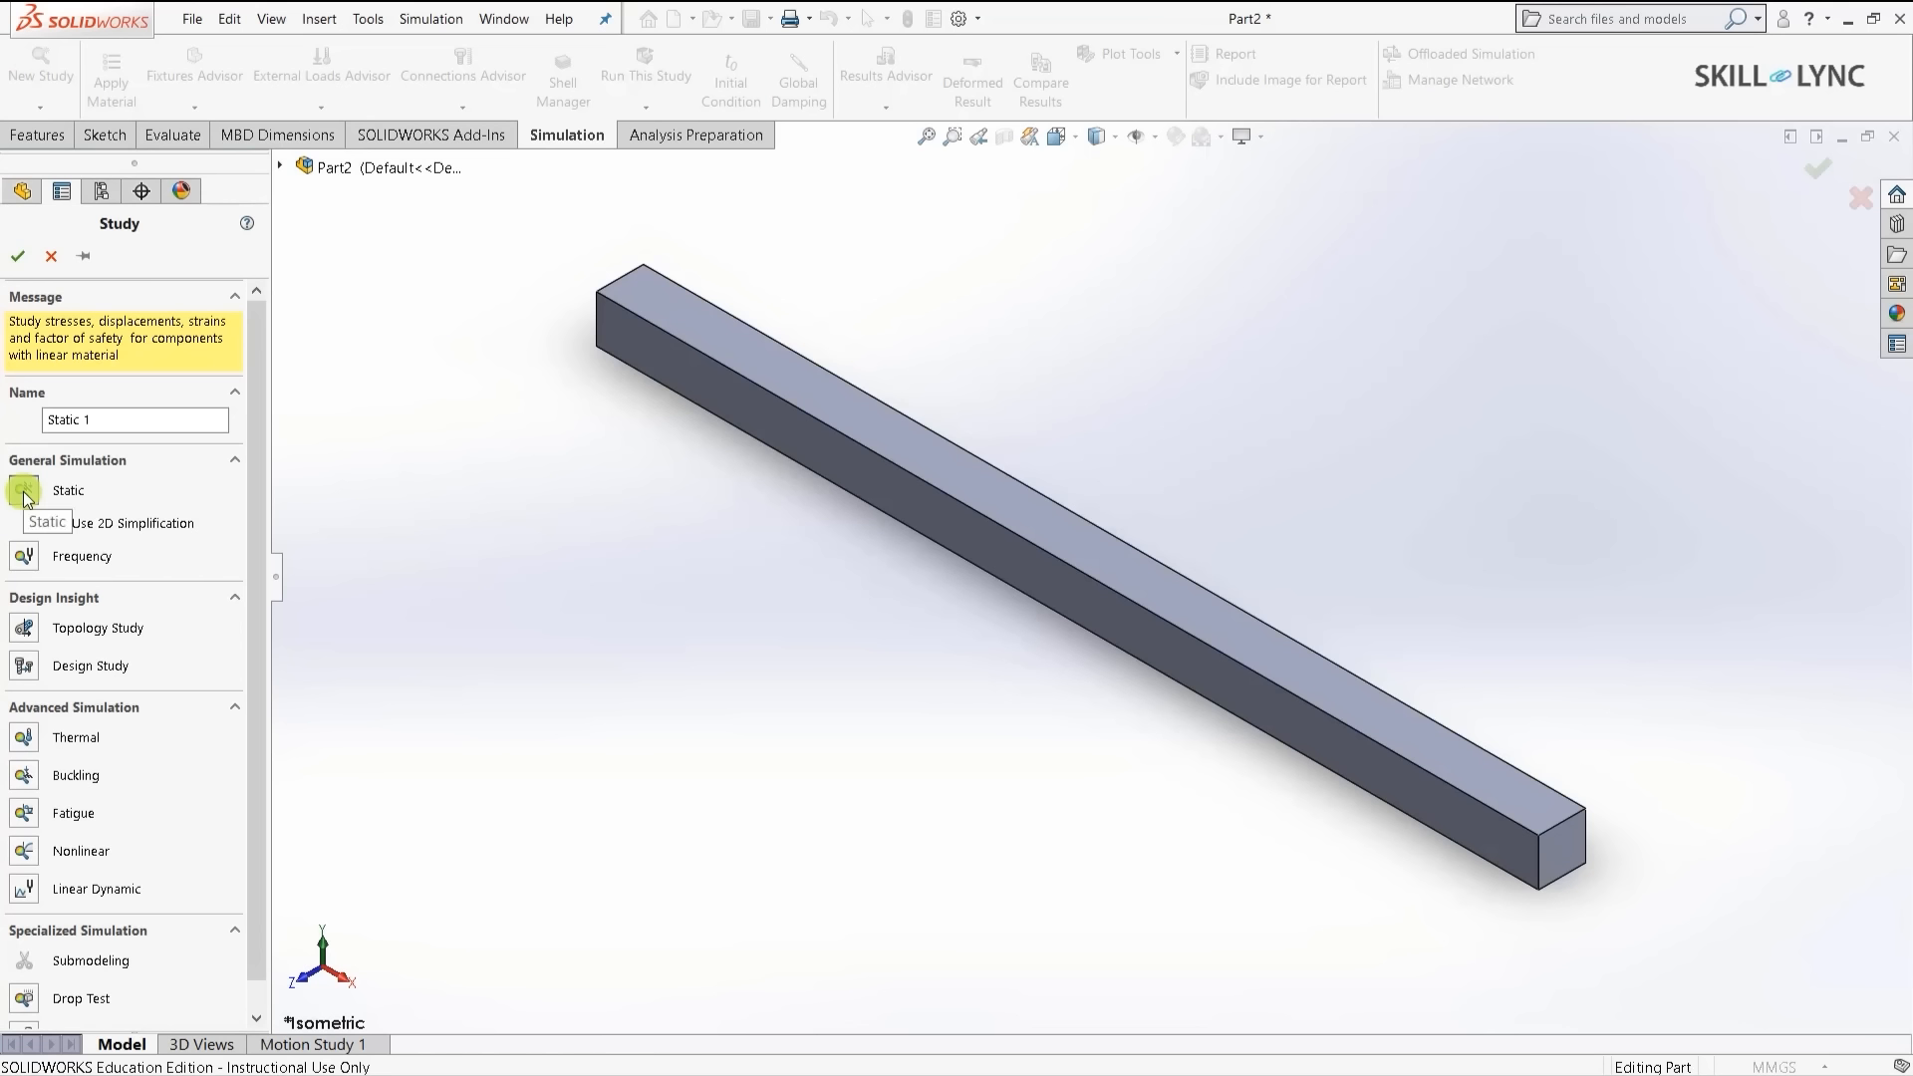
{"action": "left_click", "coordinate": [159, 419]}
{"action": "left_click", "coordinate": [159, 425]}
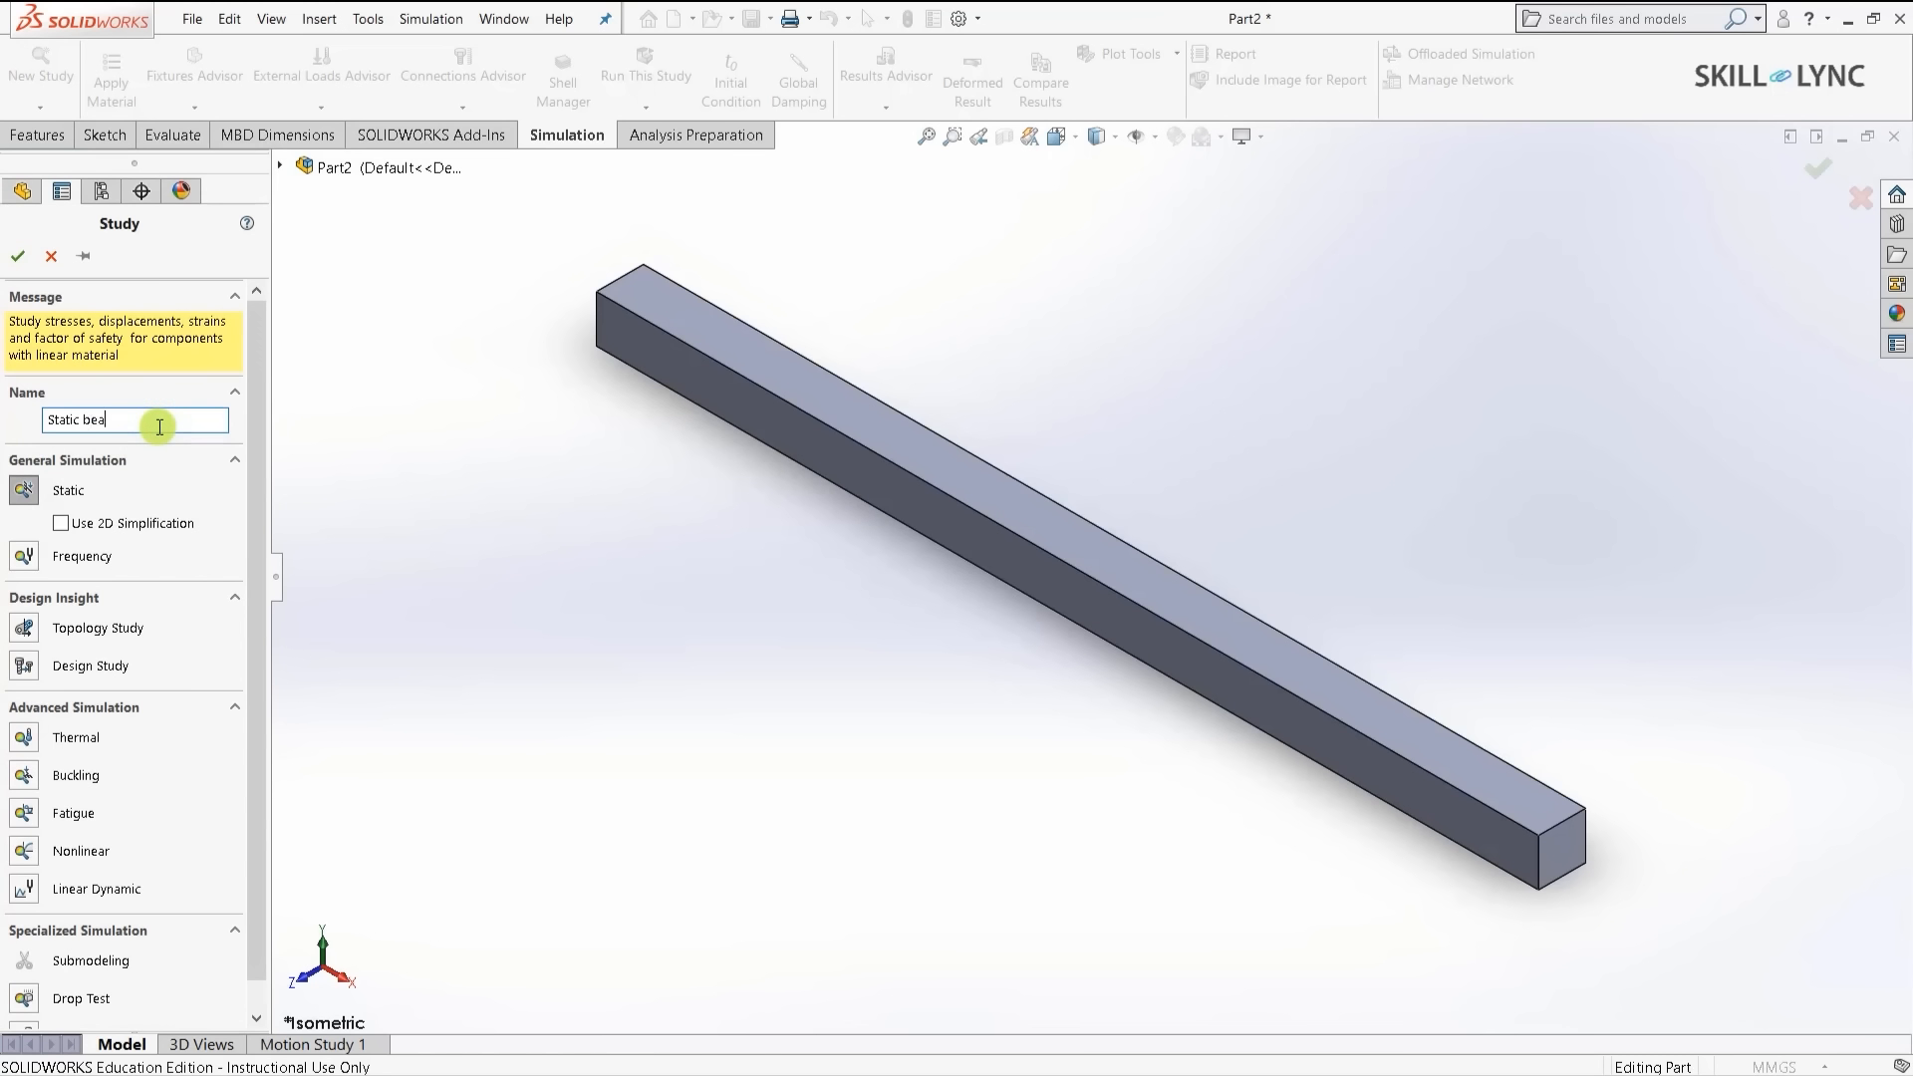
{"action": "left_click", "coordinate": [17, 256]}
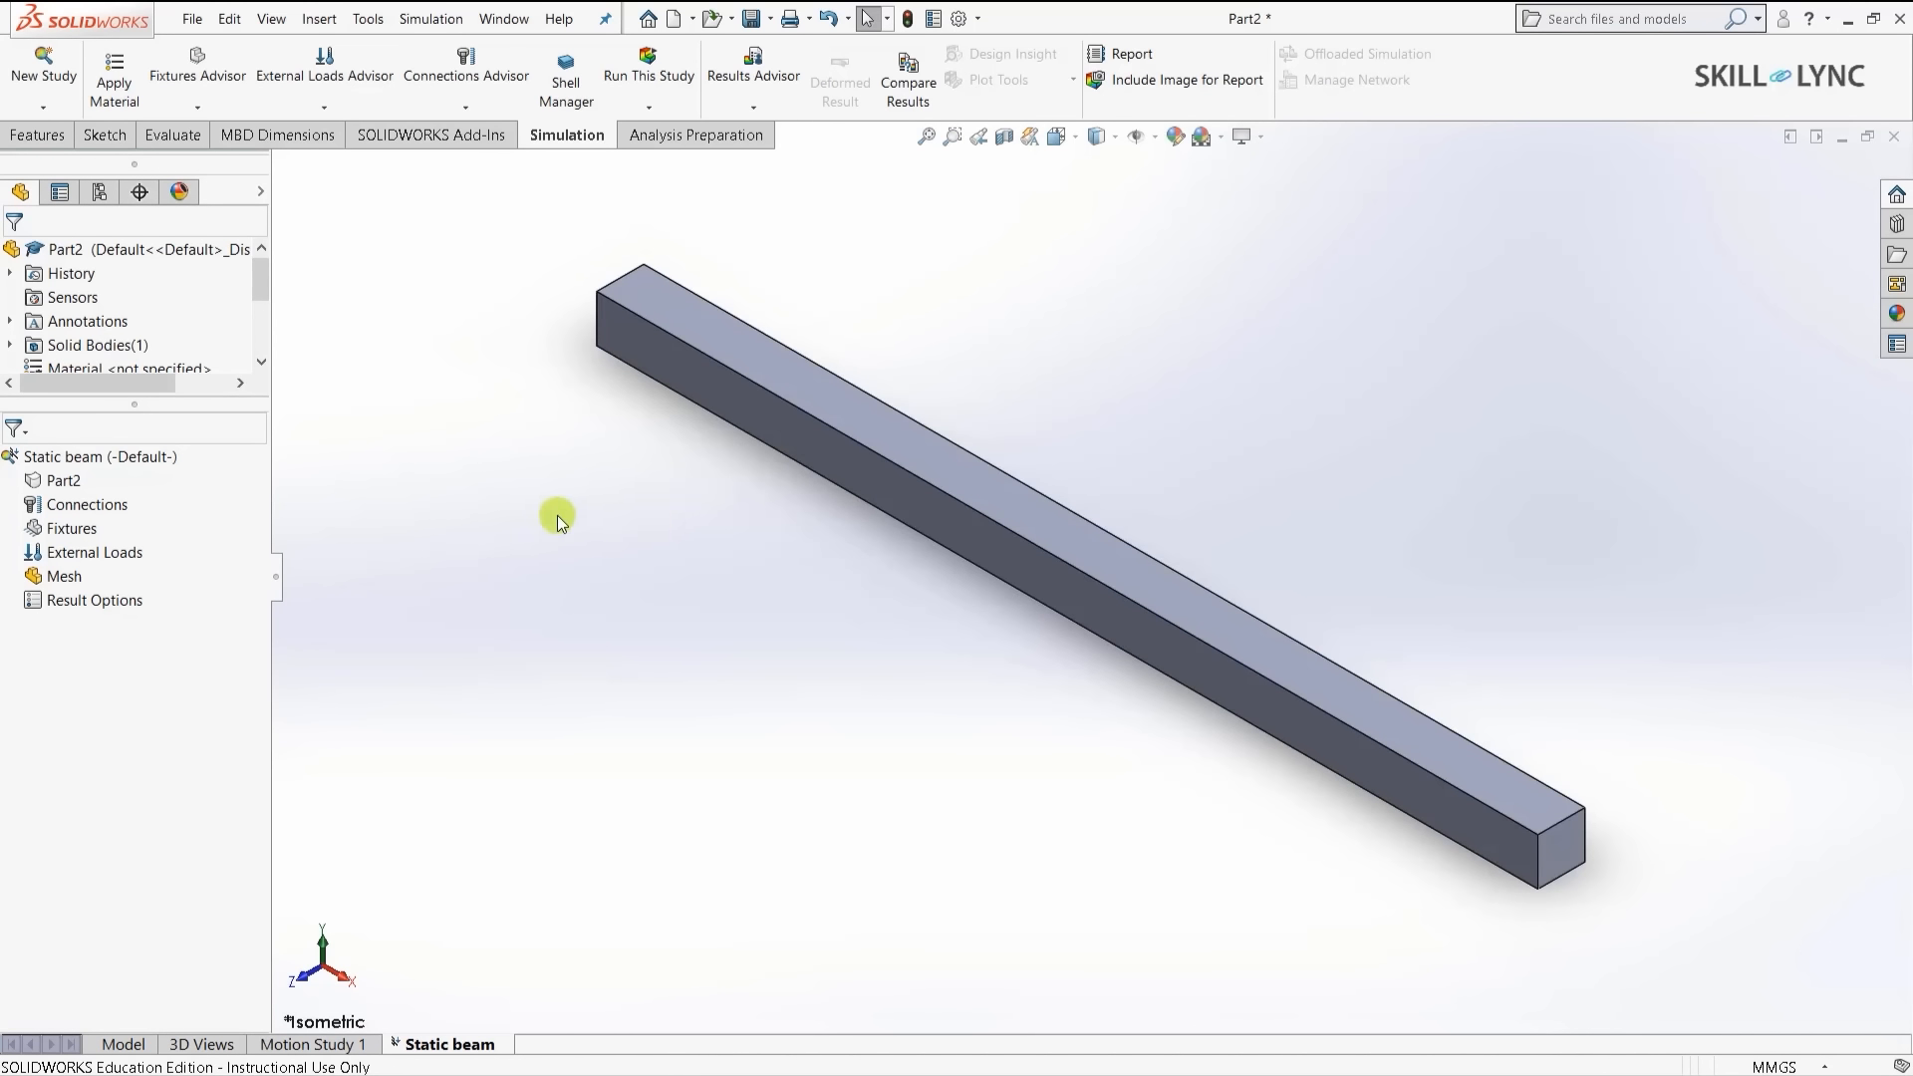
- Assign Alloy Steel as the beam part's material
{"action": "left_click", "coordinate": [52, 483]}
{"action": "right_click", "coordinate": [51, 482]}
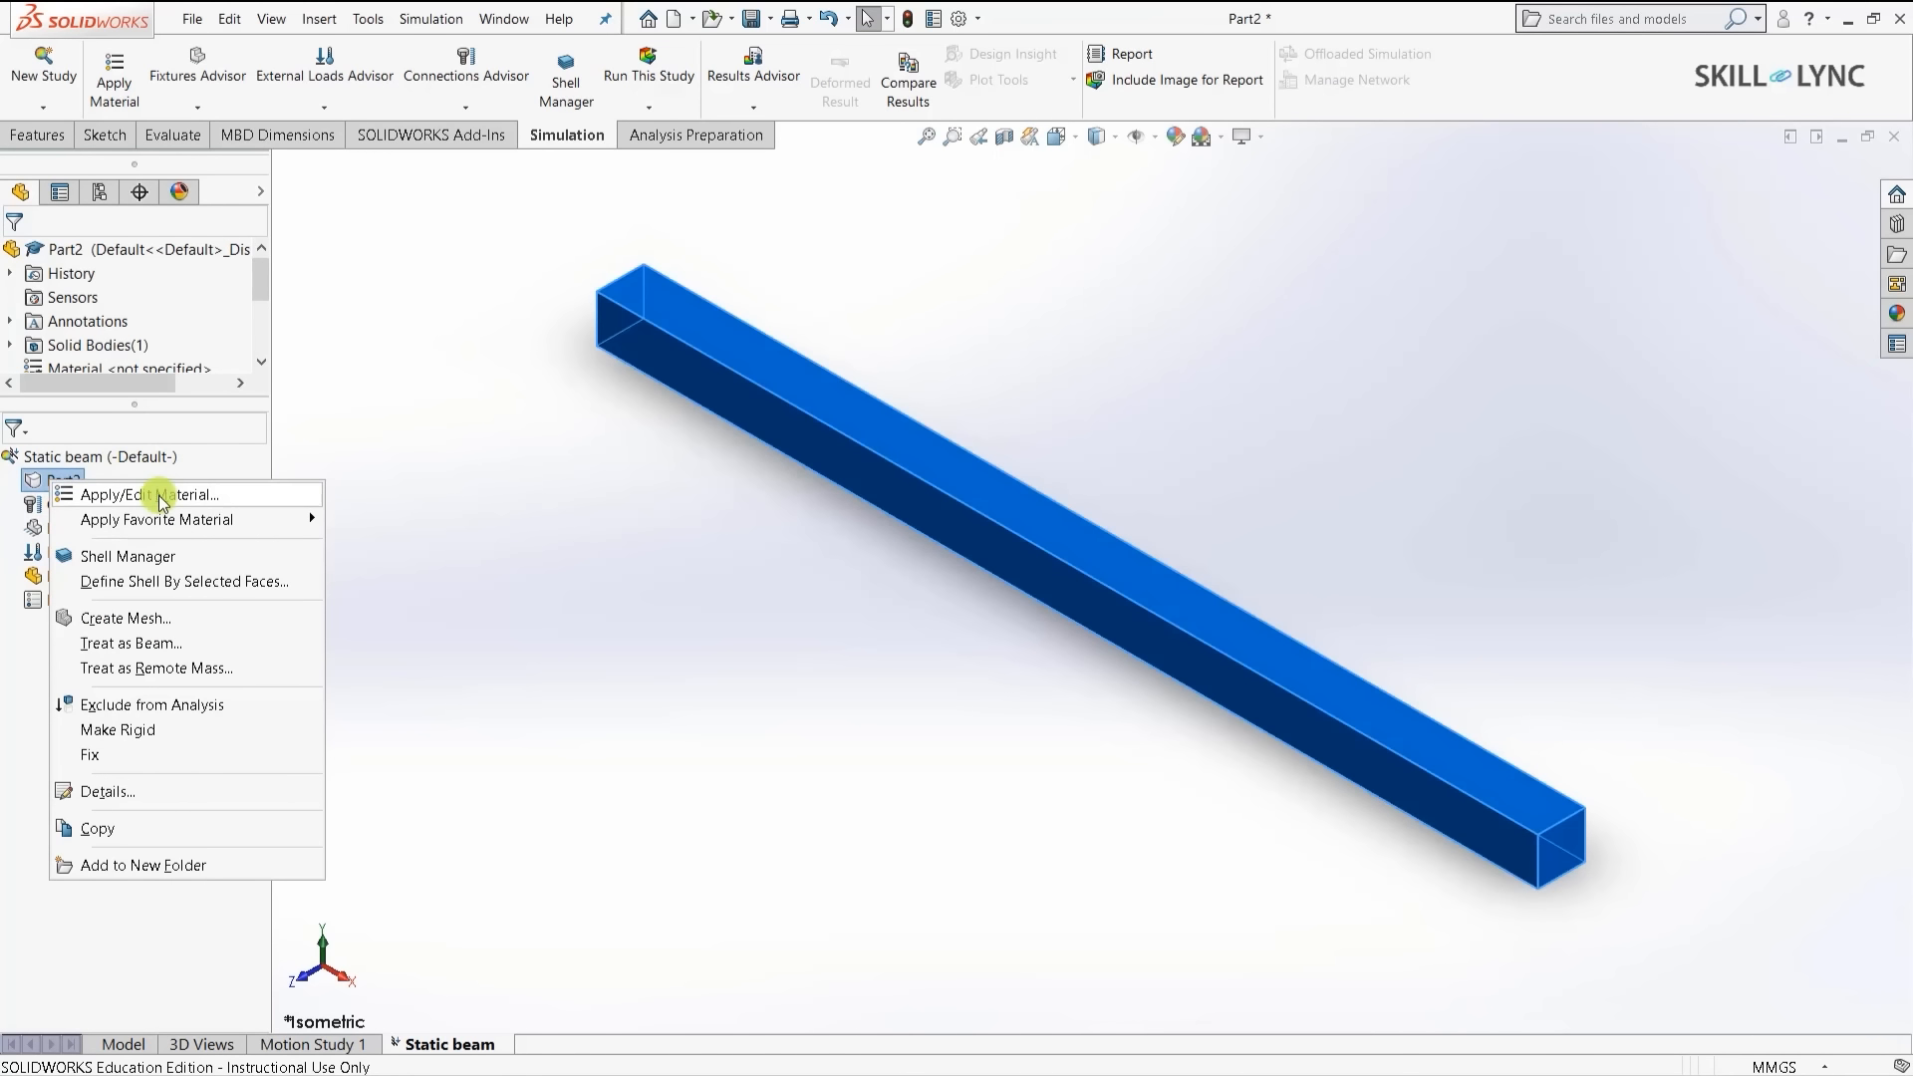
{"action": "left_click", "coordinate": [158, 495]}
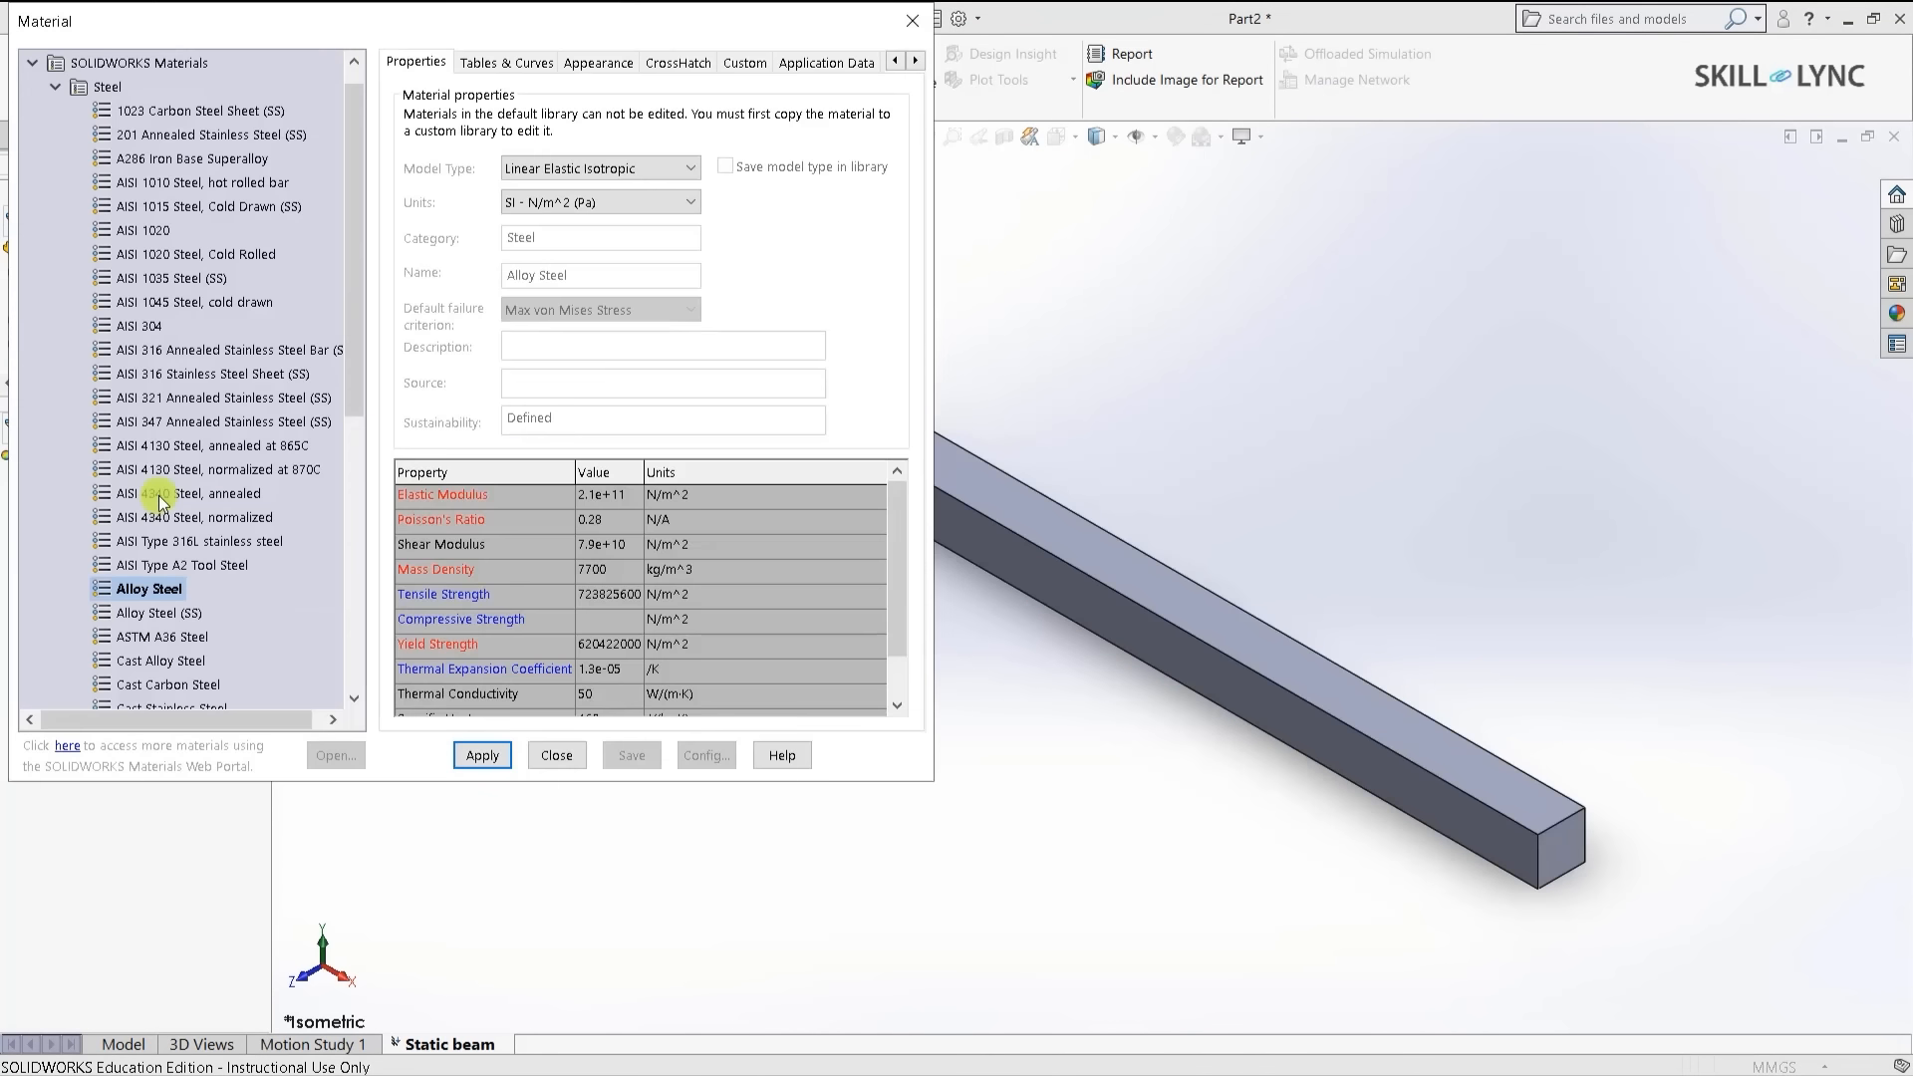
{"action": "left_click", "coordinate": [468, 754]}
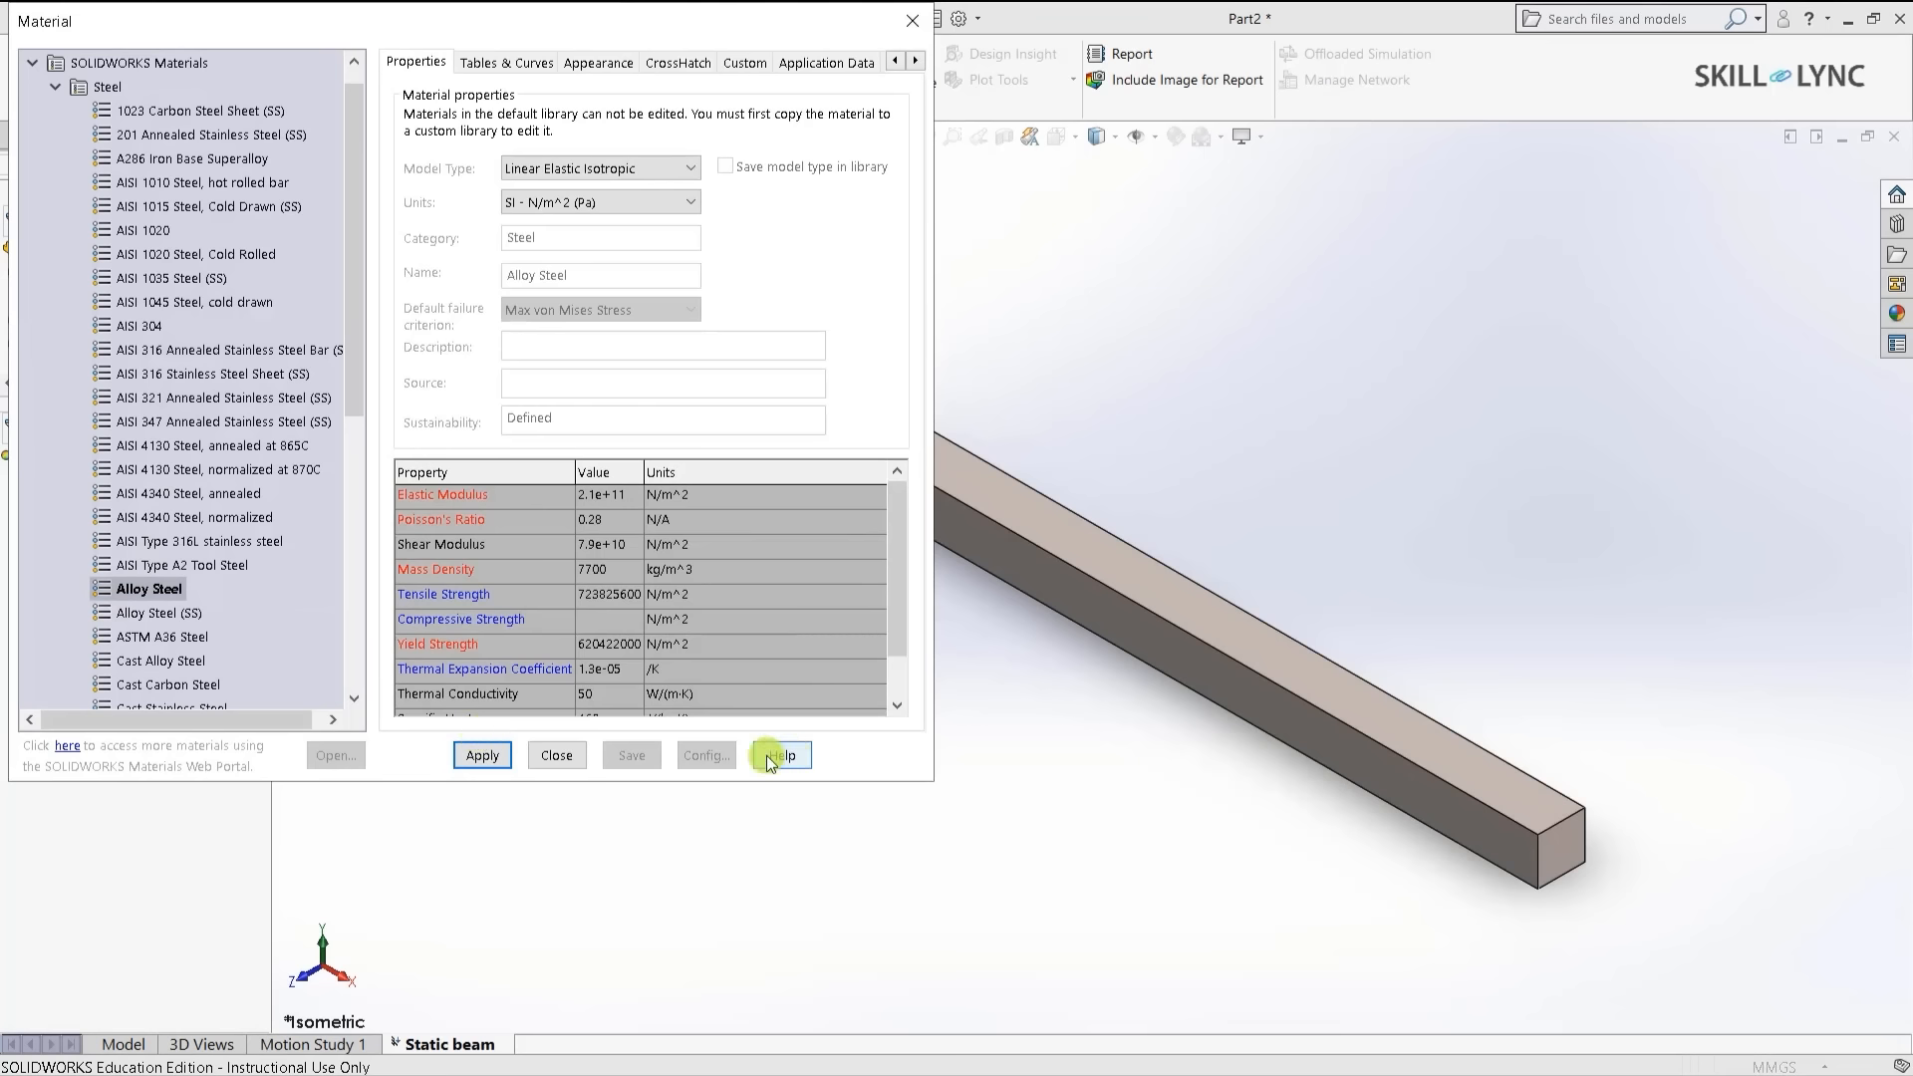
{"action": "left_click", "coordinate": [556, 755]}
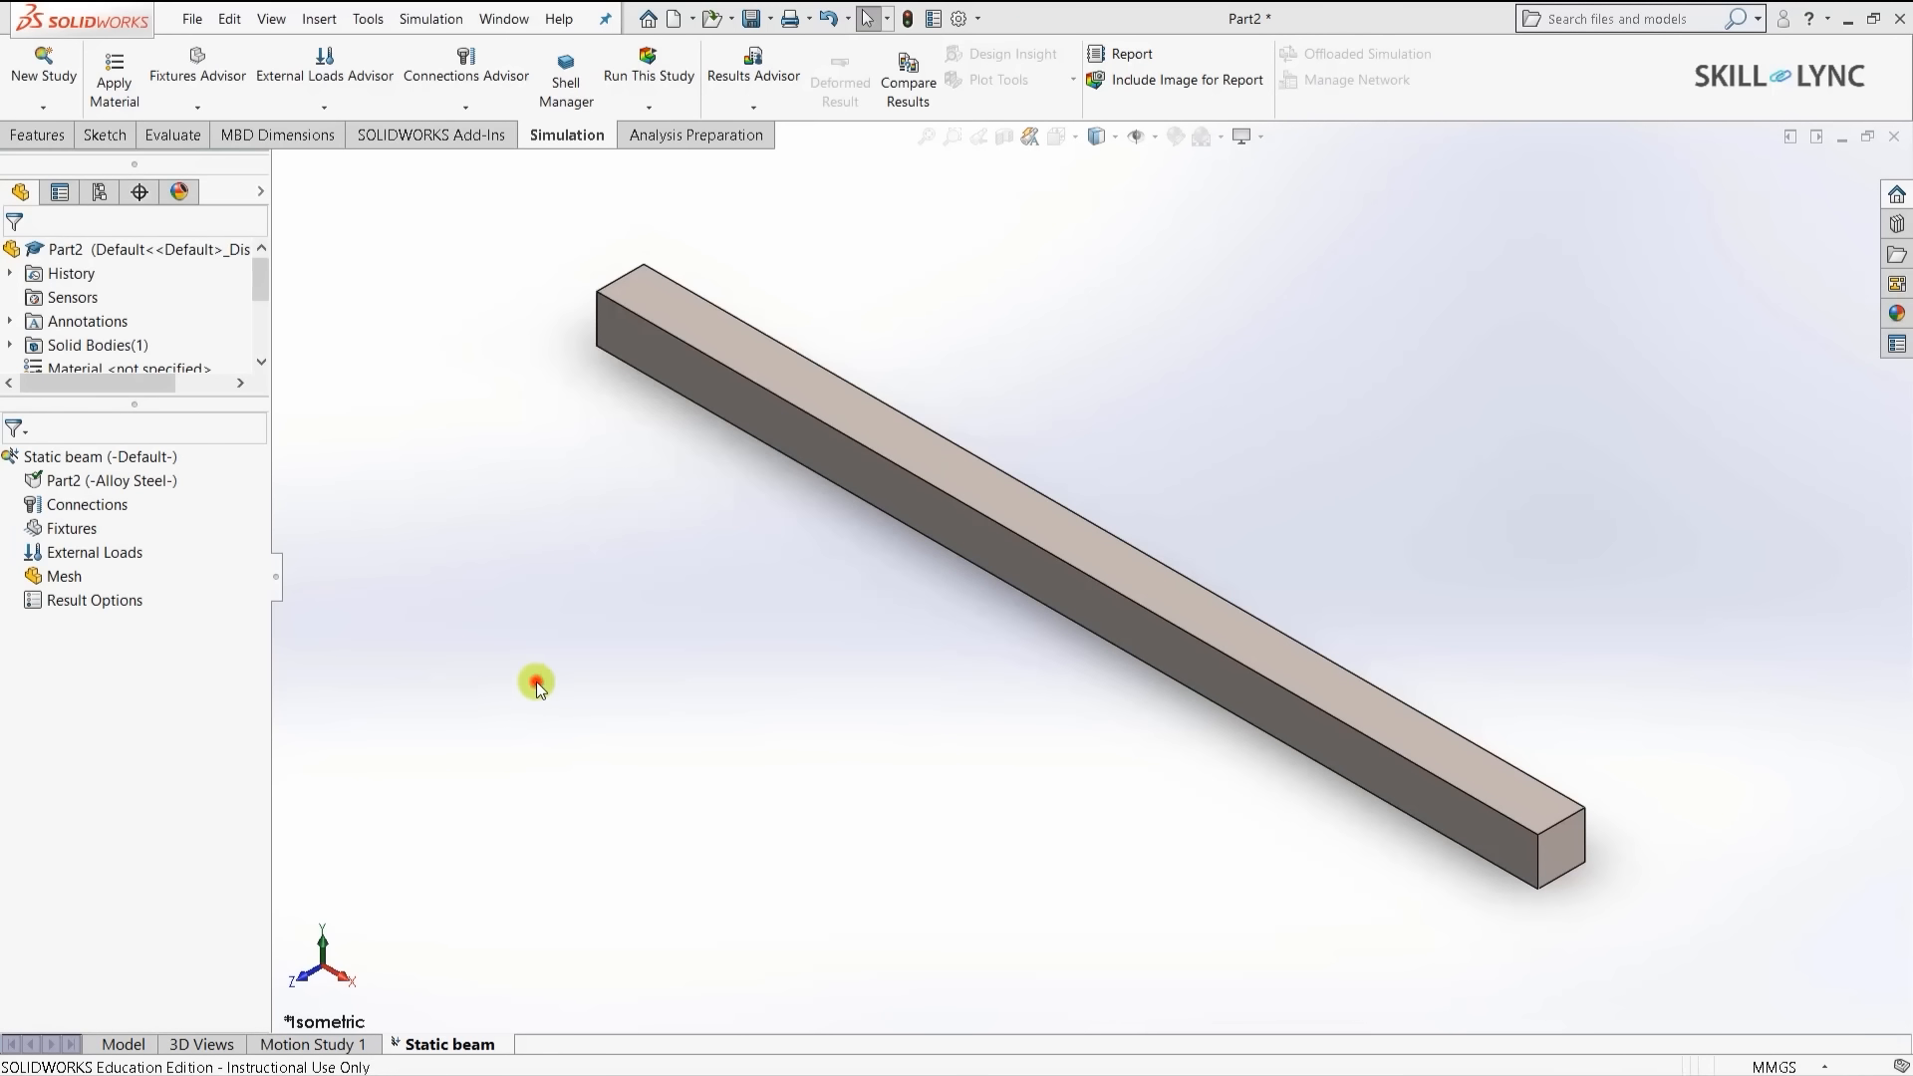
- Apply a Fixed Geometry restraint to one end face of the beam
{"action": "right_click", "coordinate": [64, 528]}
{"action": "left_click", "coordinate": [118, 578]}
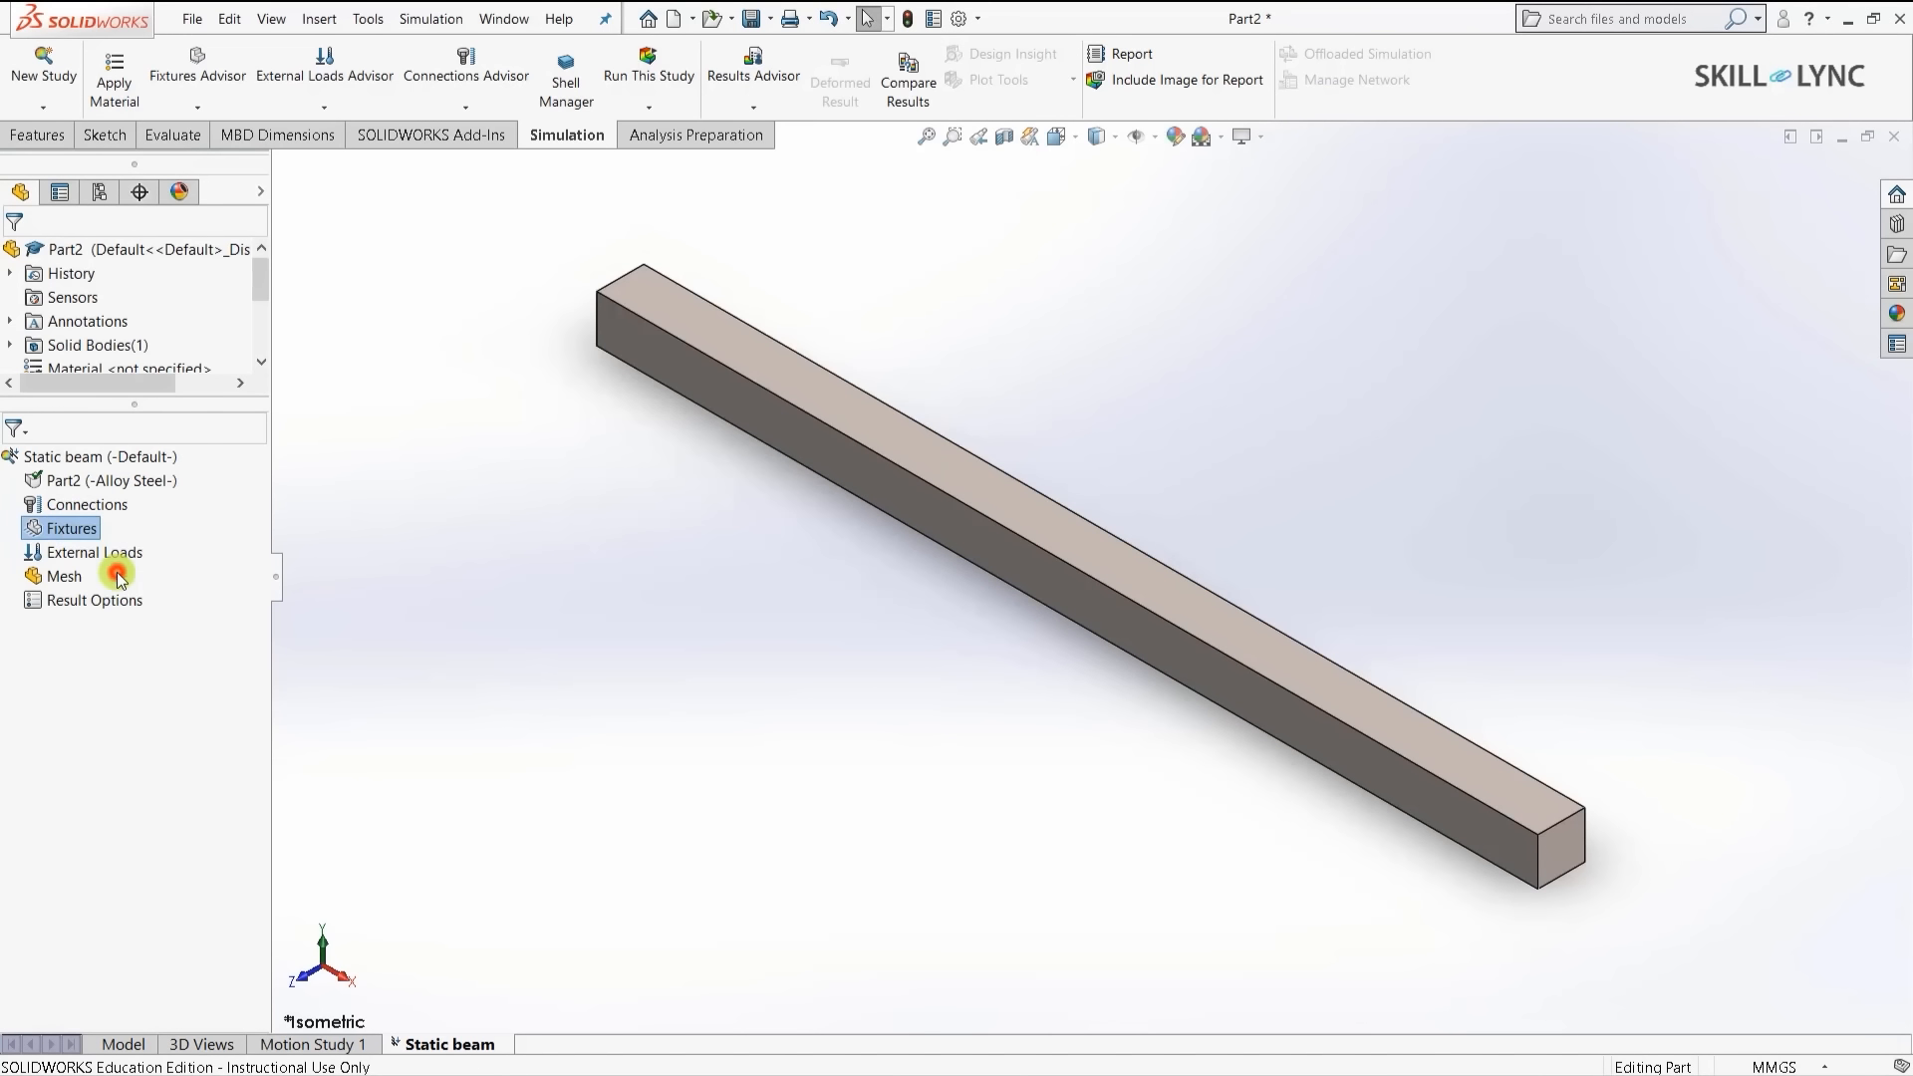
{"action": "middle_click_drag", "start_coordinate": [482, 382], "coordinate": [688, 472]}
{"action": "scroll", "coordinate": [540, 190], "scroll_direction": "down", "scroll_amount": 5}
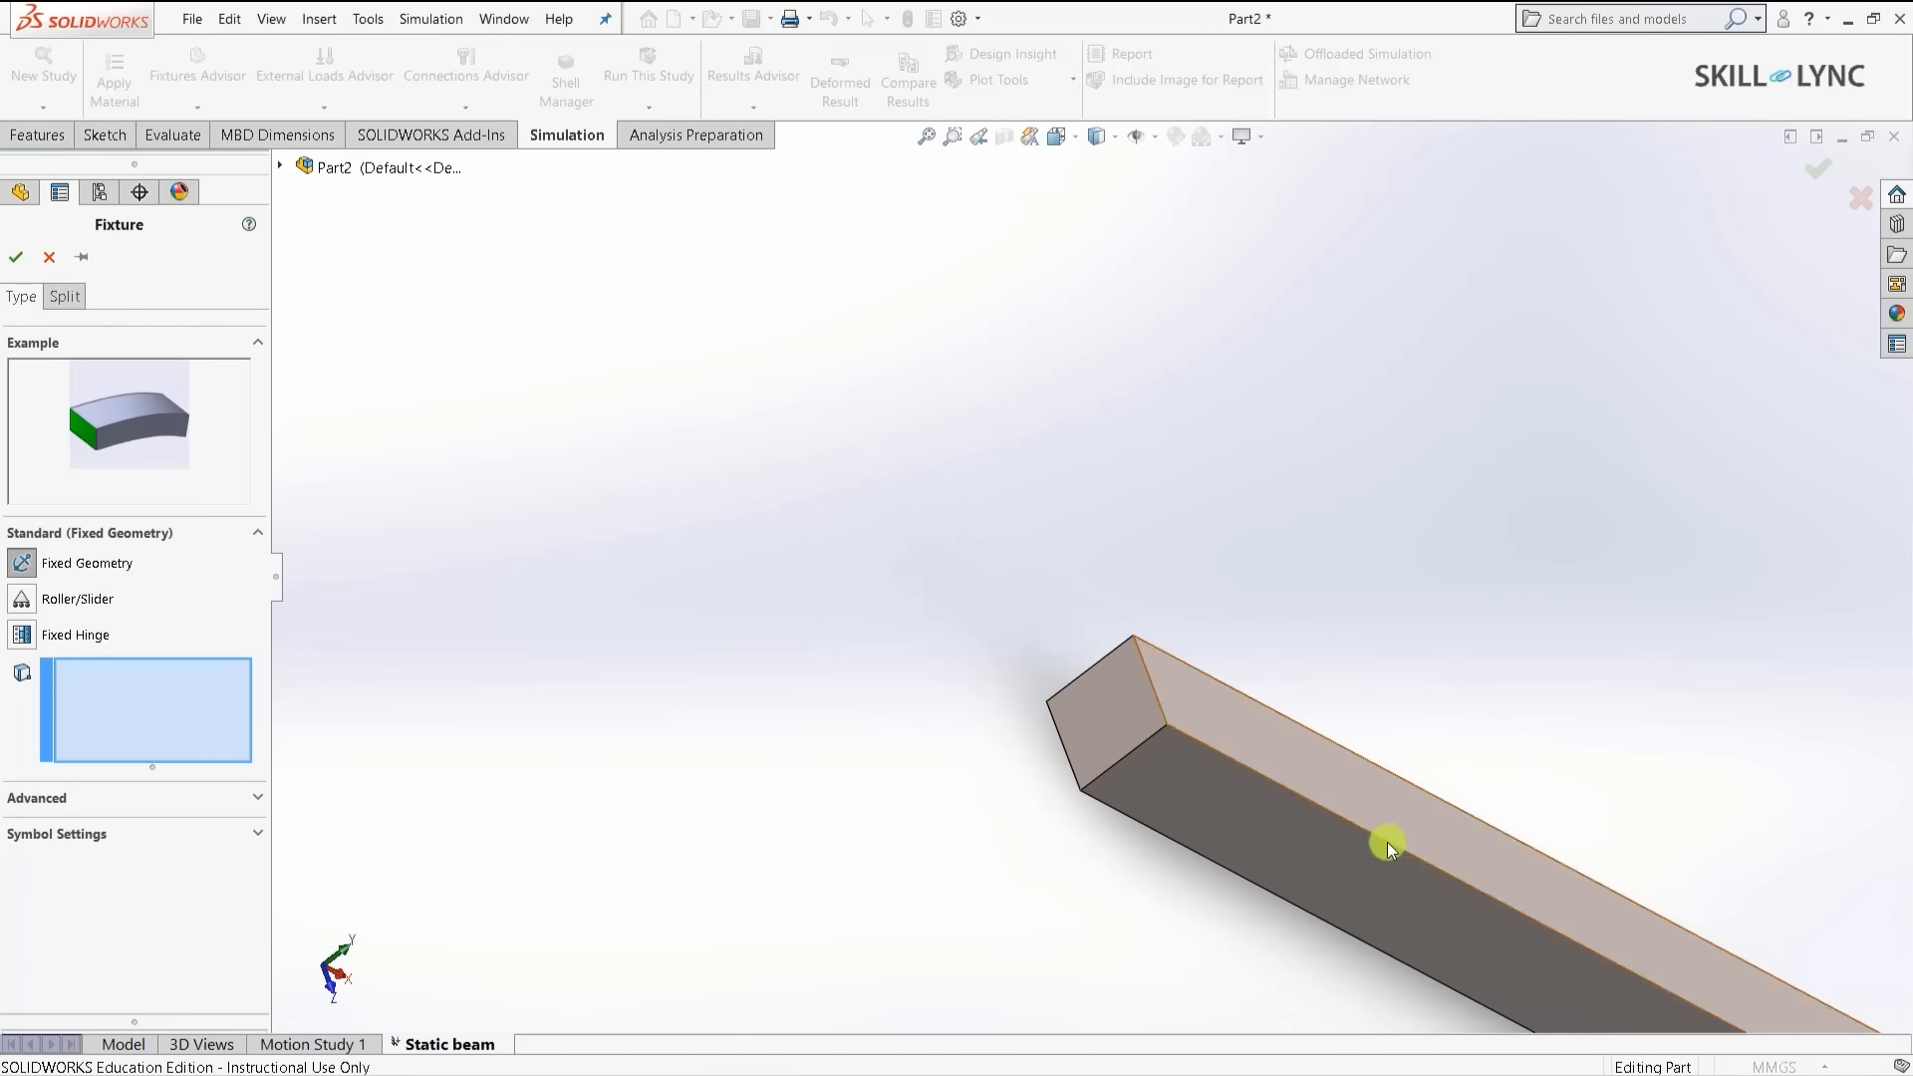
{"action": "left_click", "coordinate": [1387, 841]}
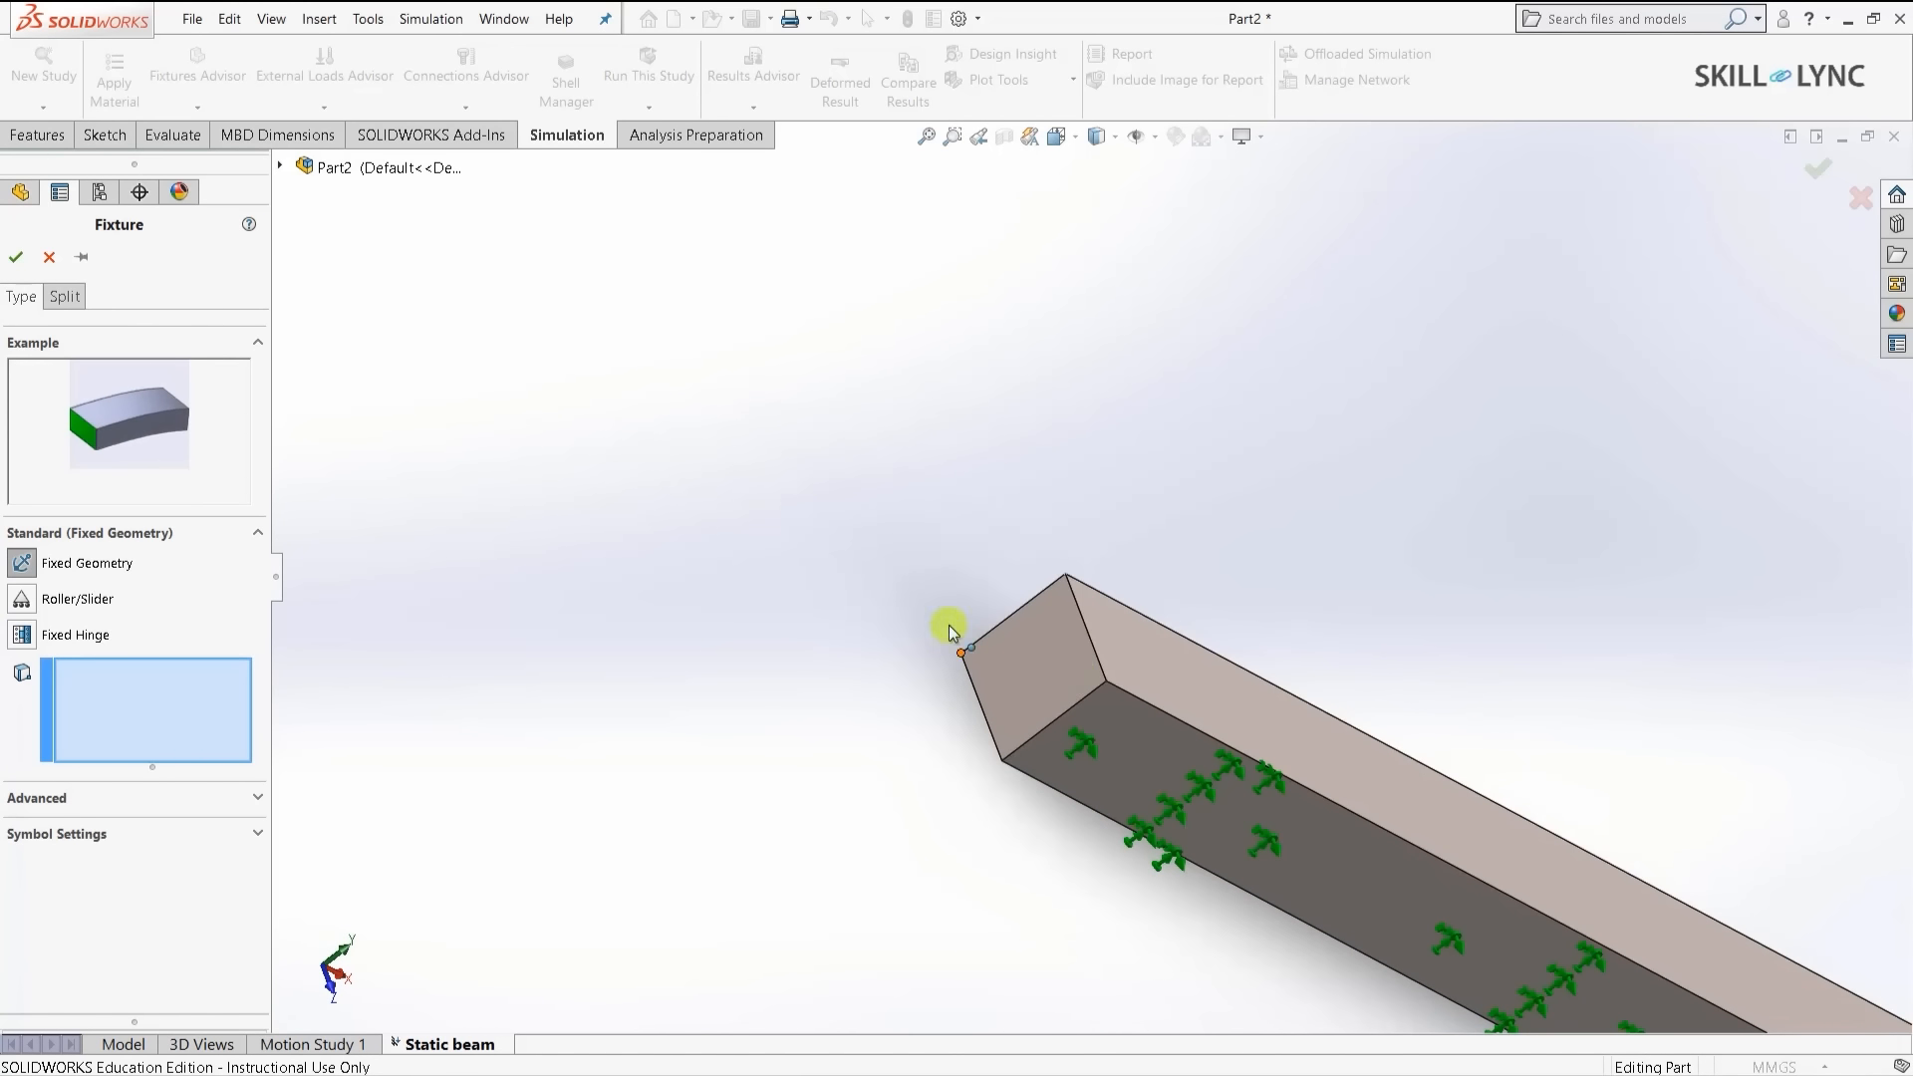
{"action": "left_click", "coordinate": [1029, 662]}
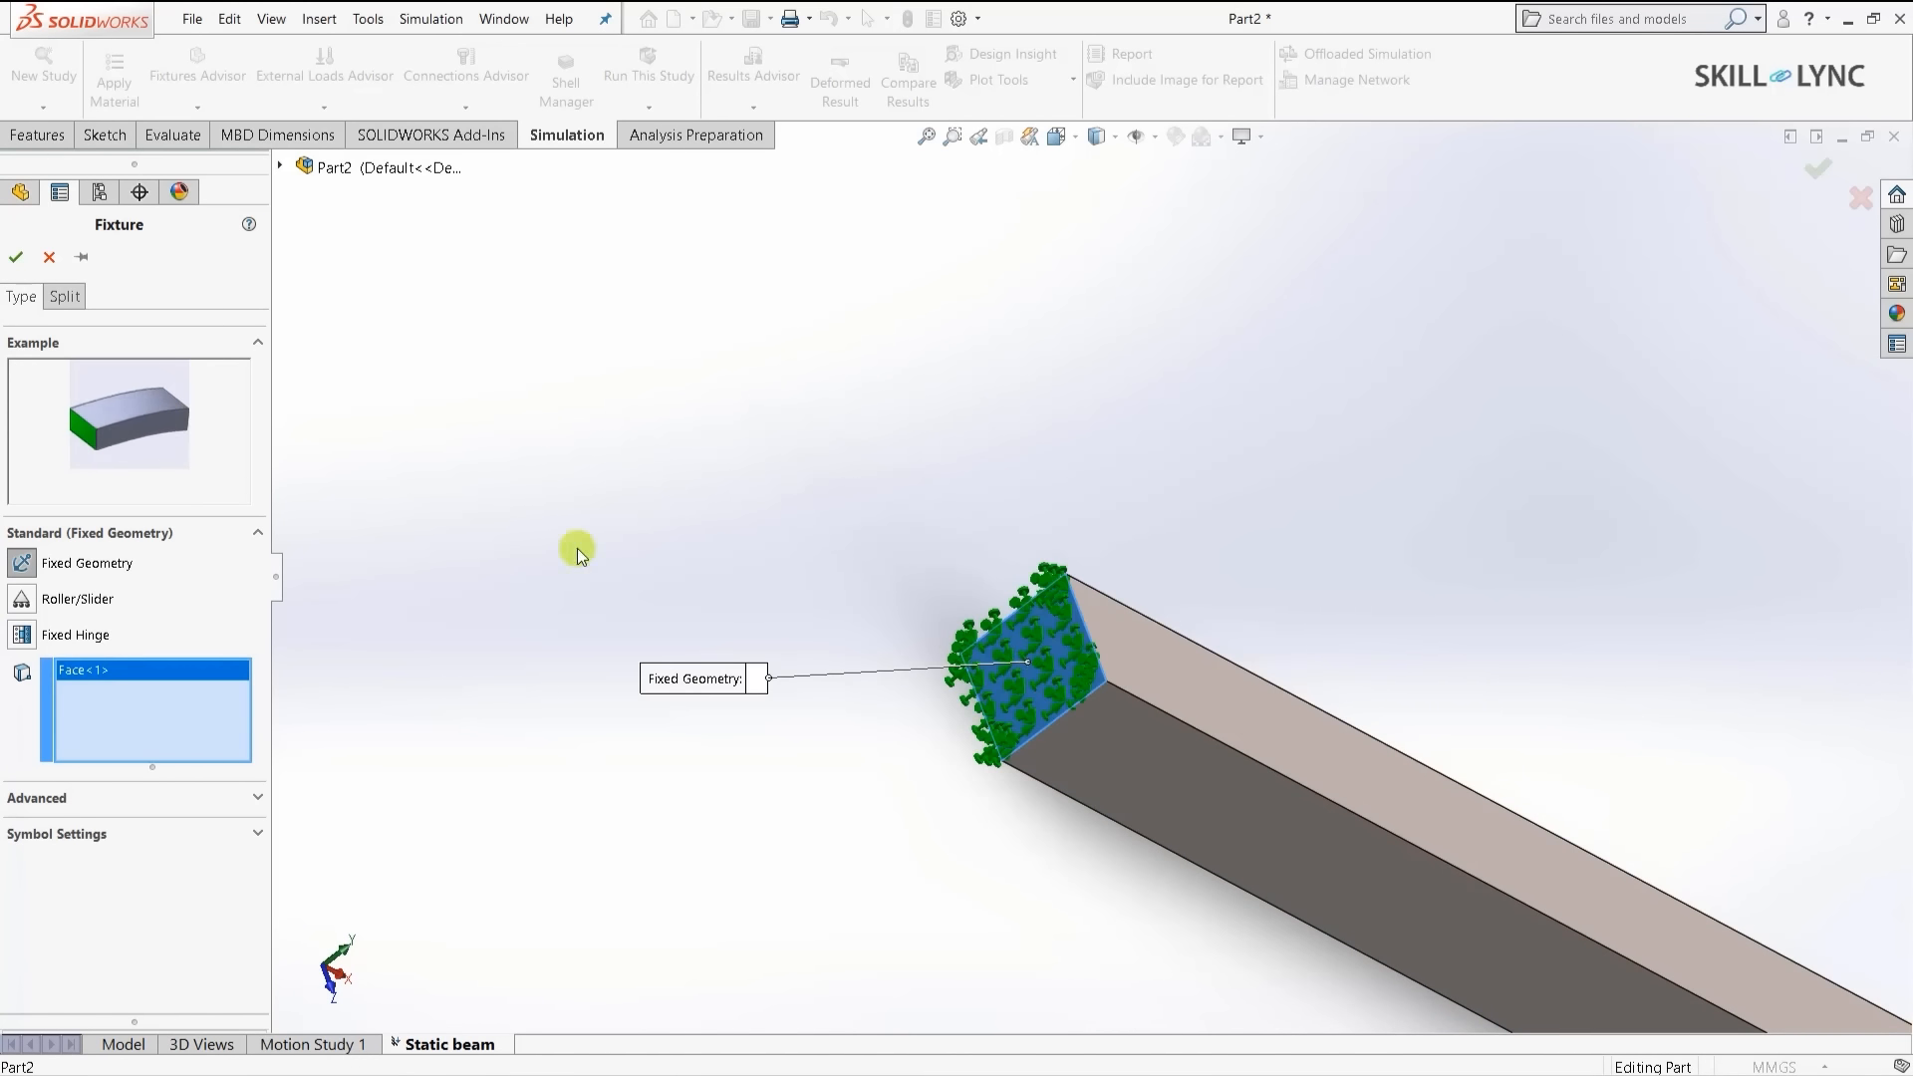
{"action": "left_click", "coordinate": [16, 257]}
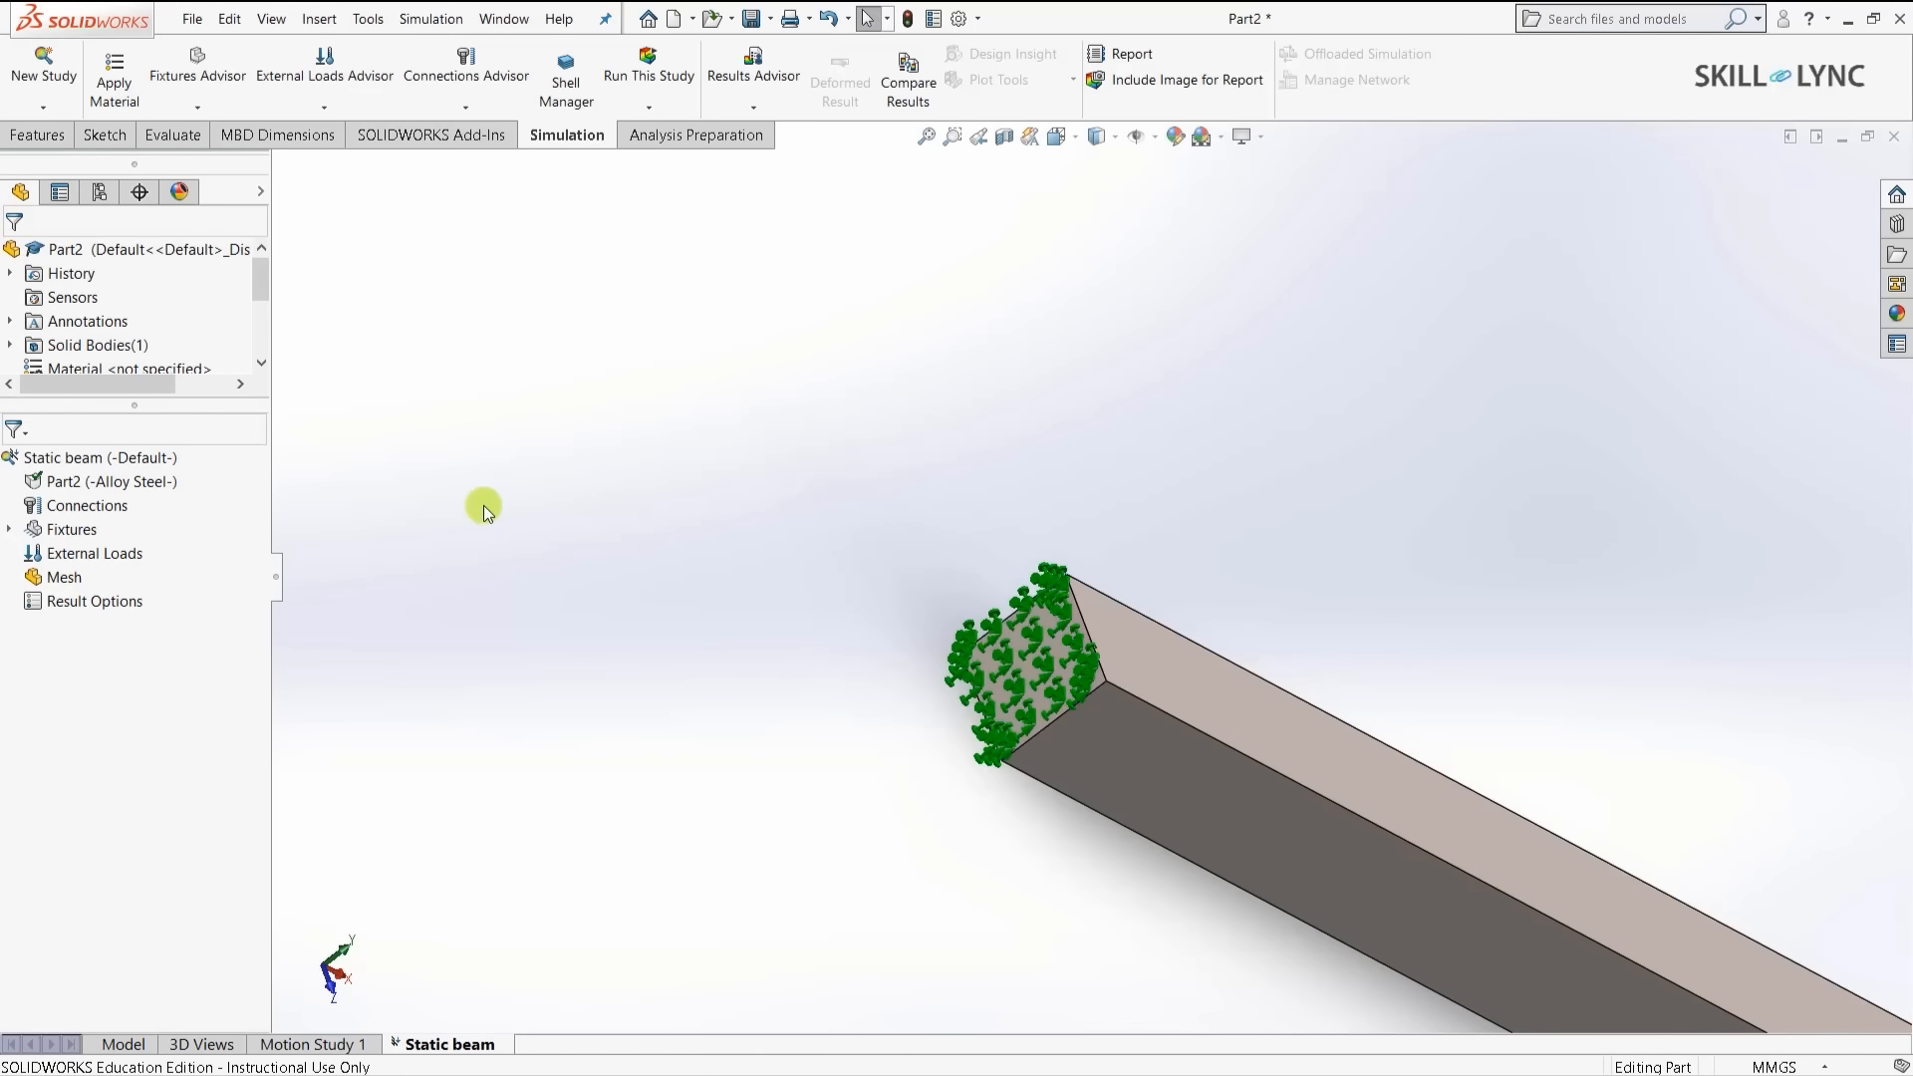
{"action": "key", "text": "ctrl+7"}
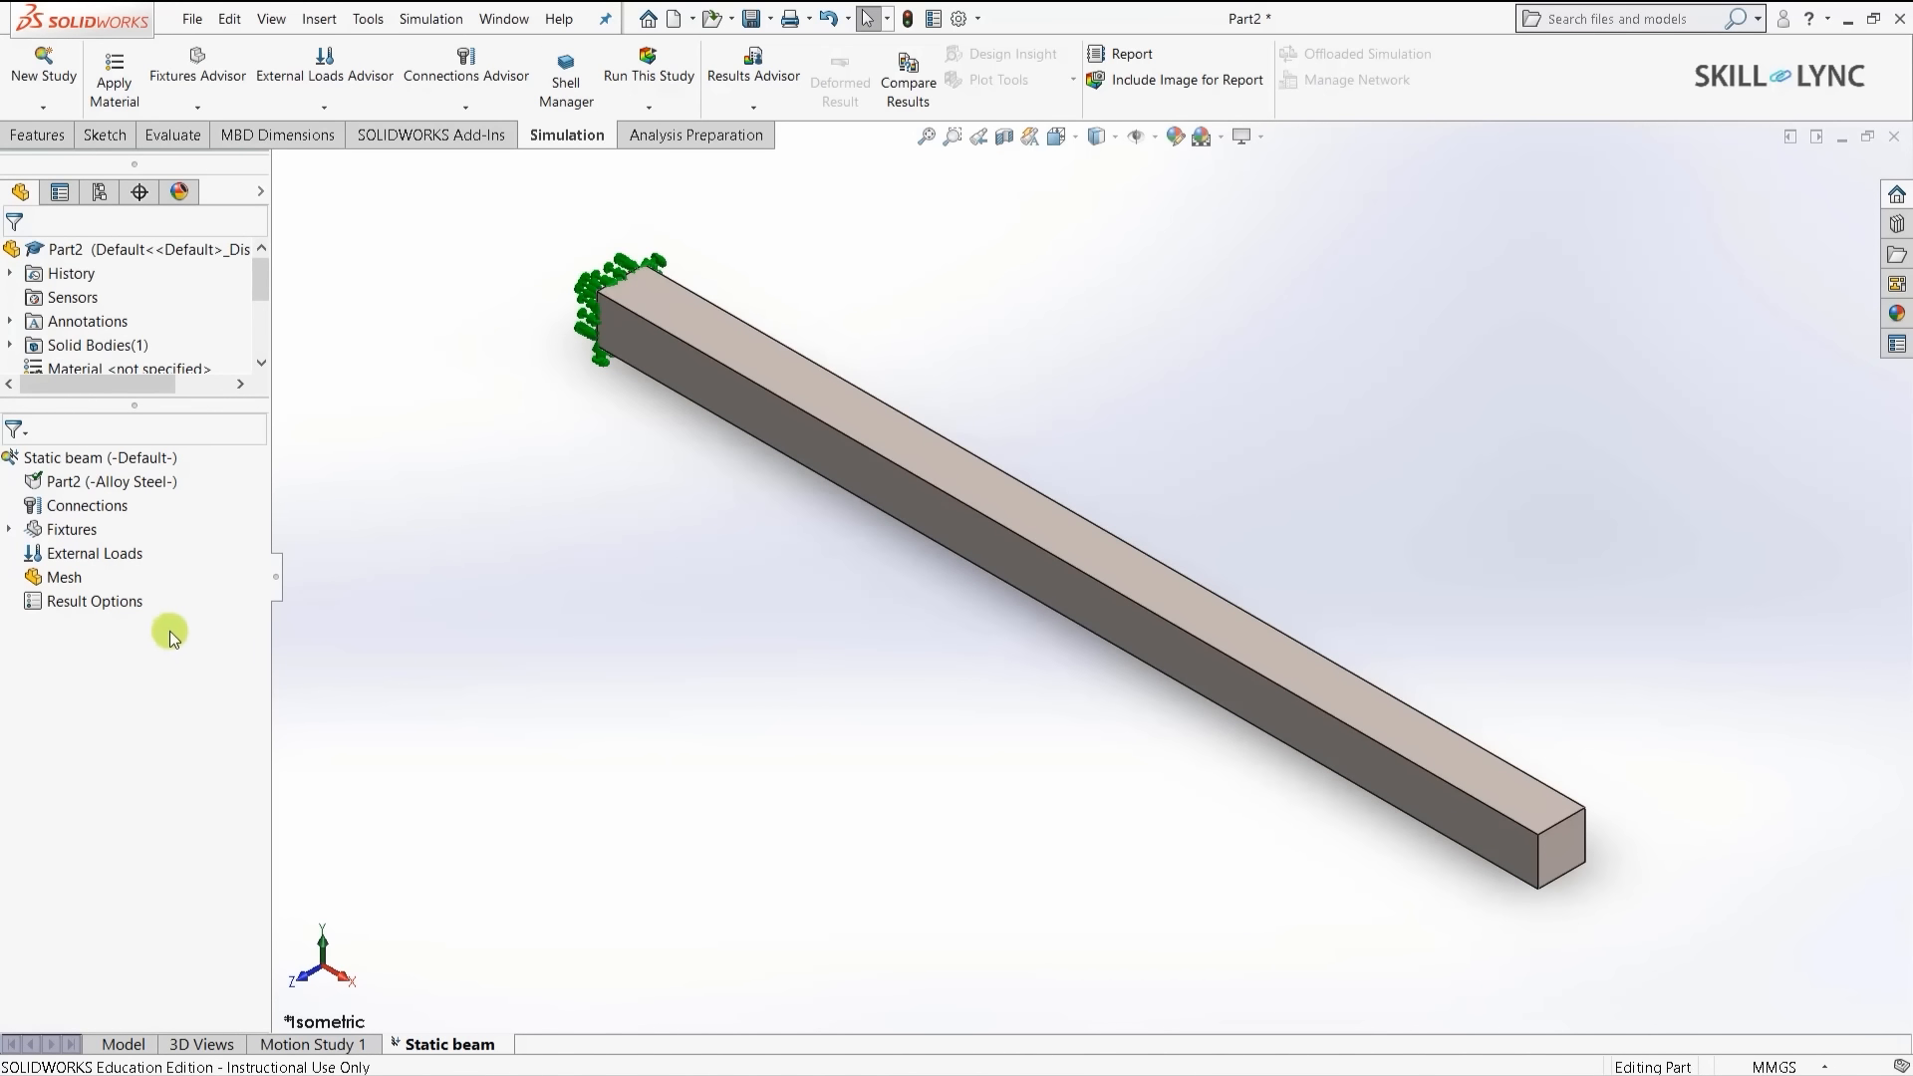
- Add a force load on the top edge at the beam's far end
{"action": "right_click", "coordinate": [95, 556]}
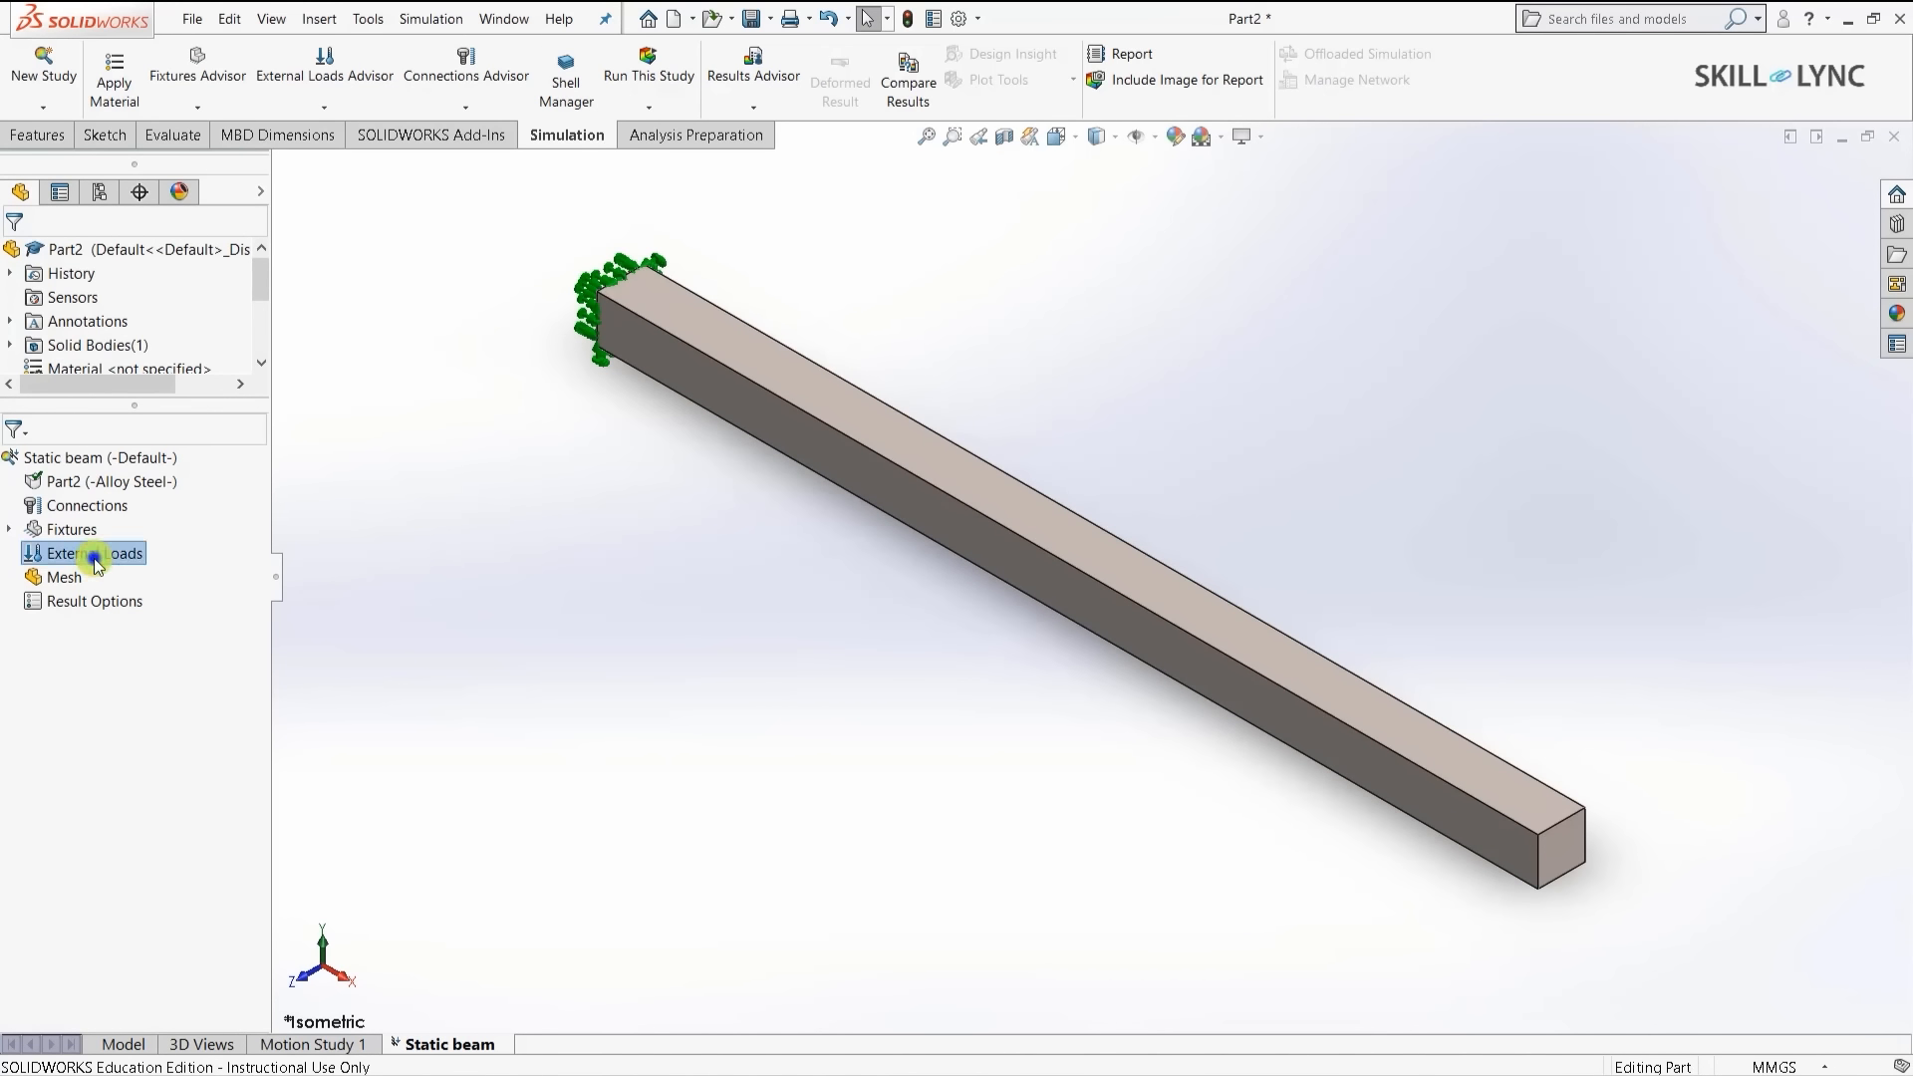
{"action": "left_click", "coordinate": [185, 616]}
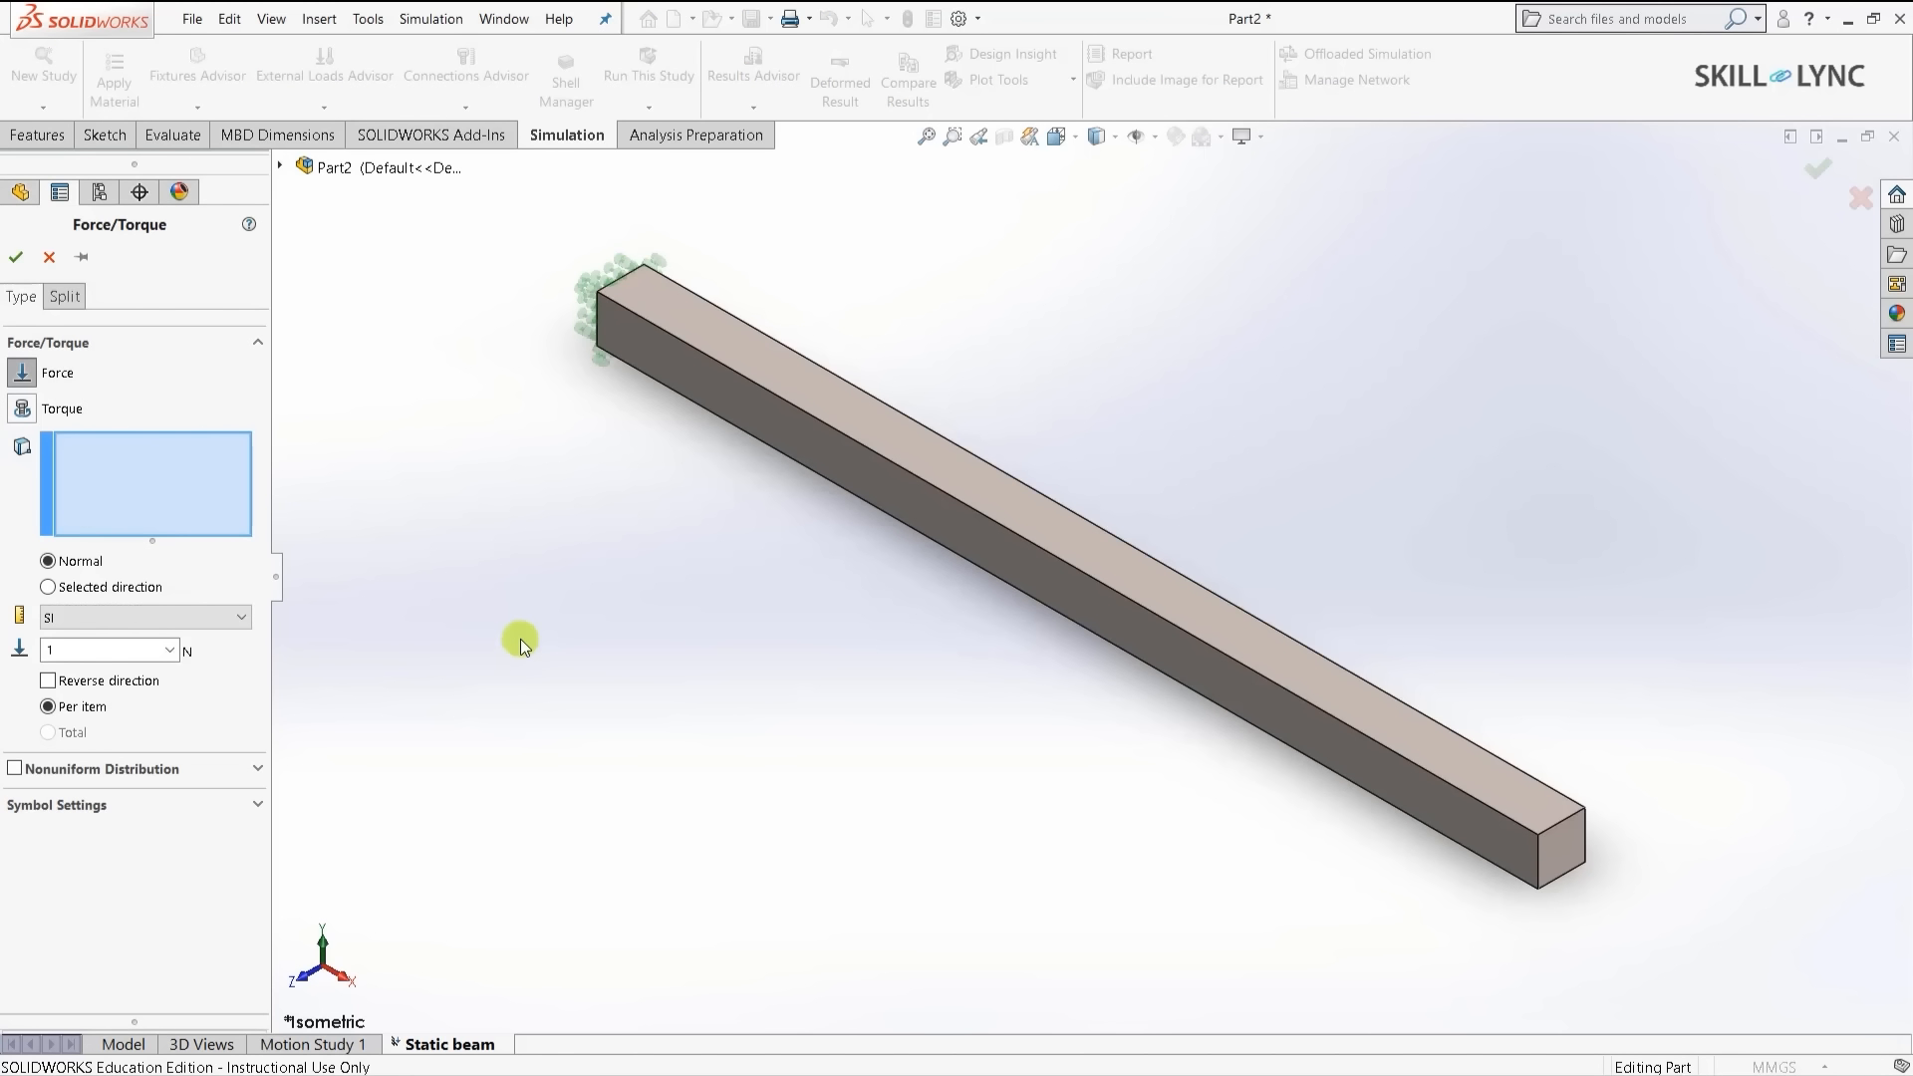
{"action": "scroll", "coordinate": [530, 556], "scroll_direction": "up", "scroll_amount": 2}
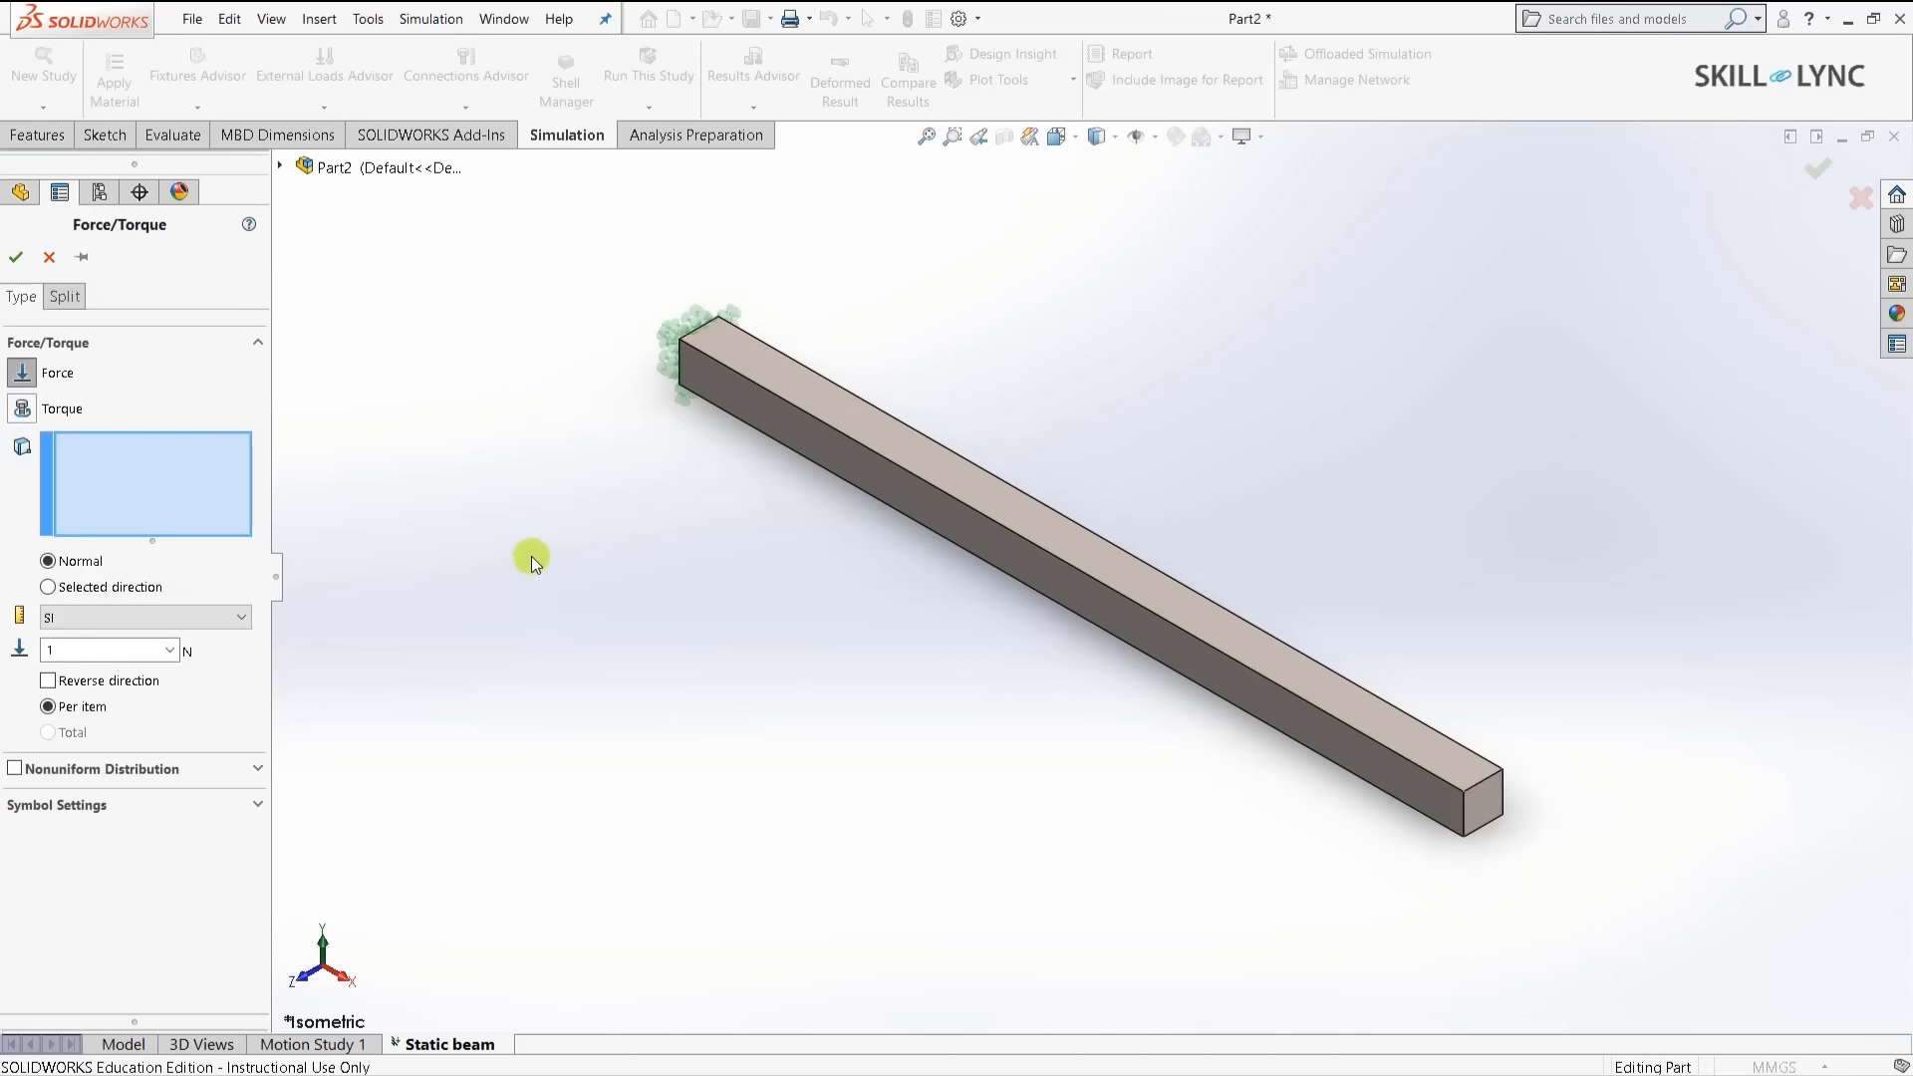
{"action": "scroll", "coordinate": [1754, 805], "scroll_direction": "down", "scroll_amount": 3}
{"action": "scroll", "coordinate": [1555, 793], "scroll_direction": "down", "scroll_amount": 2}
{"action": "scroll", "coordinate": [1282, 540], "scroll_direction": "down", "scroll_amount": 3}
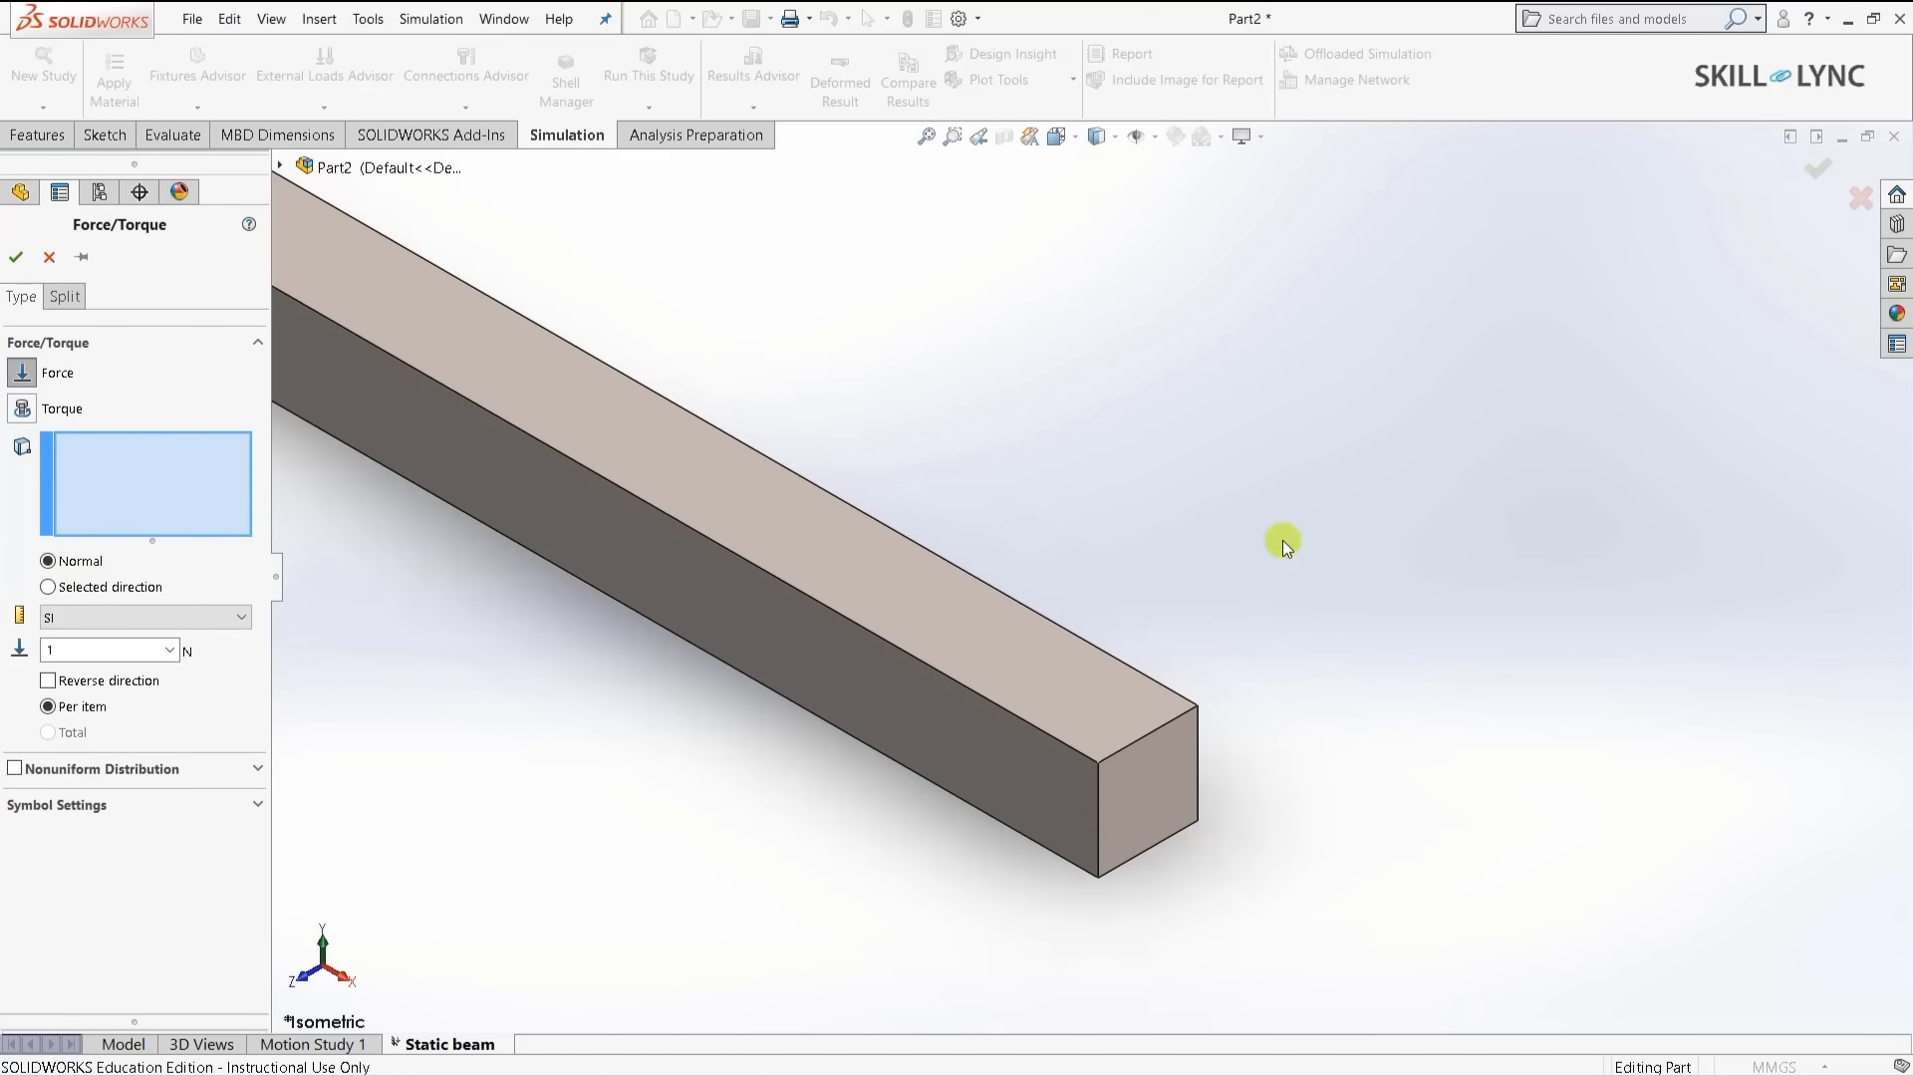
{"action": "scroll", "coordinate": [1188, 668], "scroll_direction": "up", "scroll_amount": 2}
{"action": "scroll", "coordinate": [1188, 667], "scroll_direction": "down", "scroll_amount": 2}
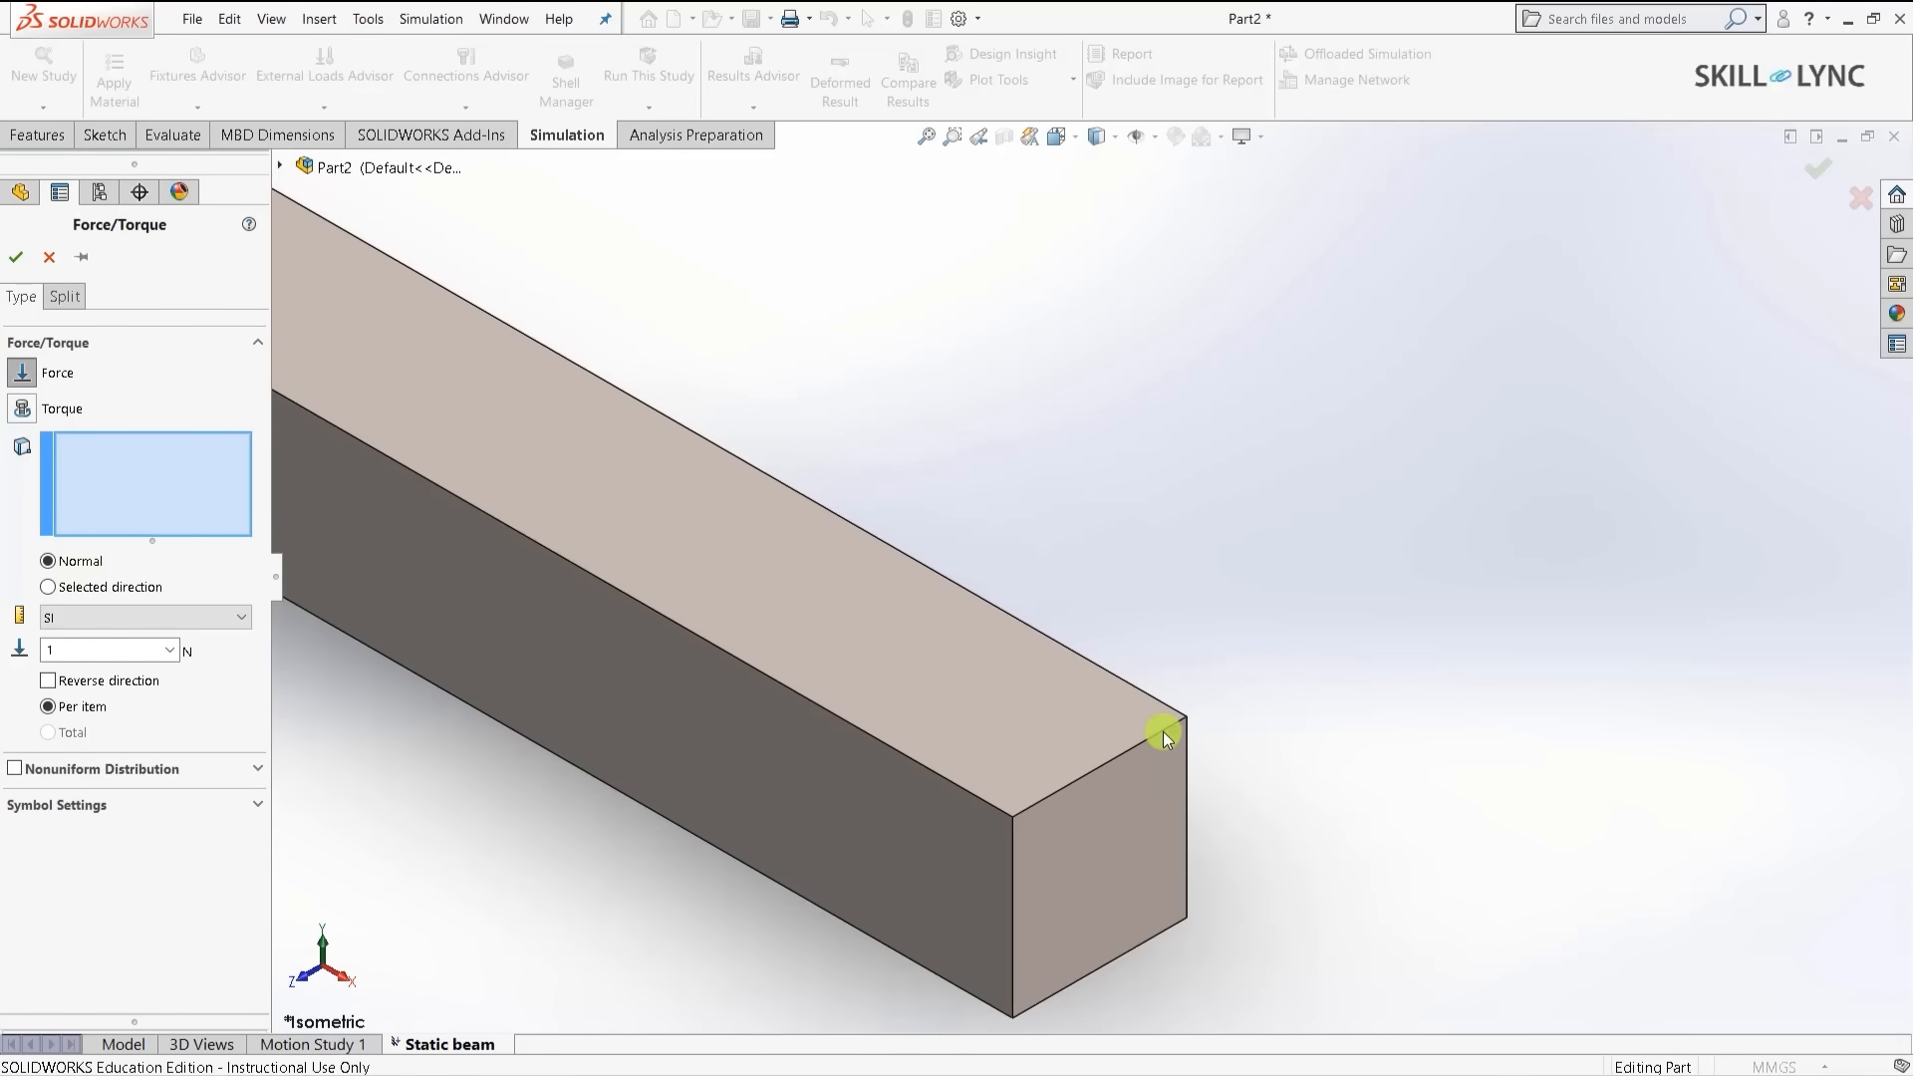
{"action": "left_click", "coordinate": [1097, 767]}
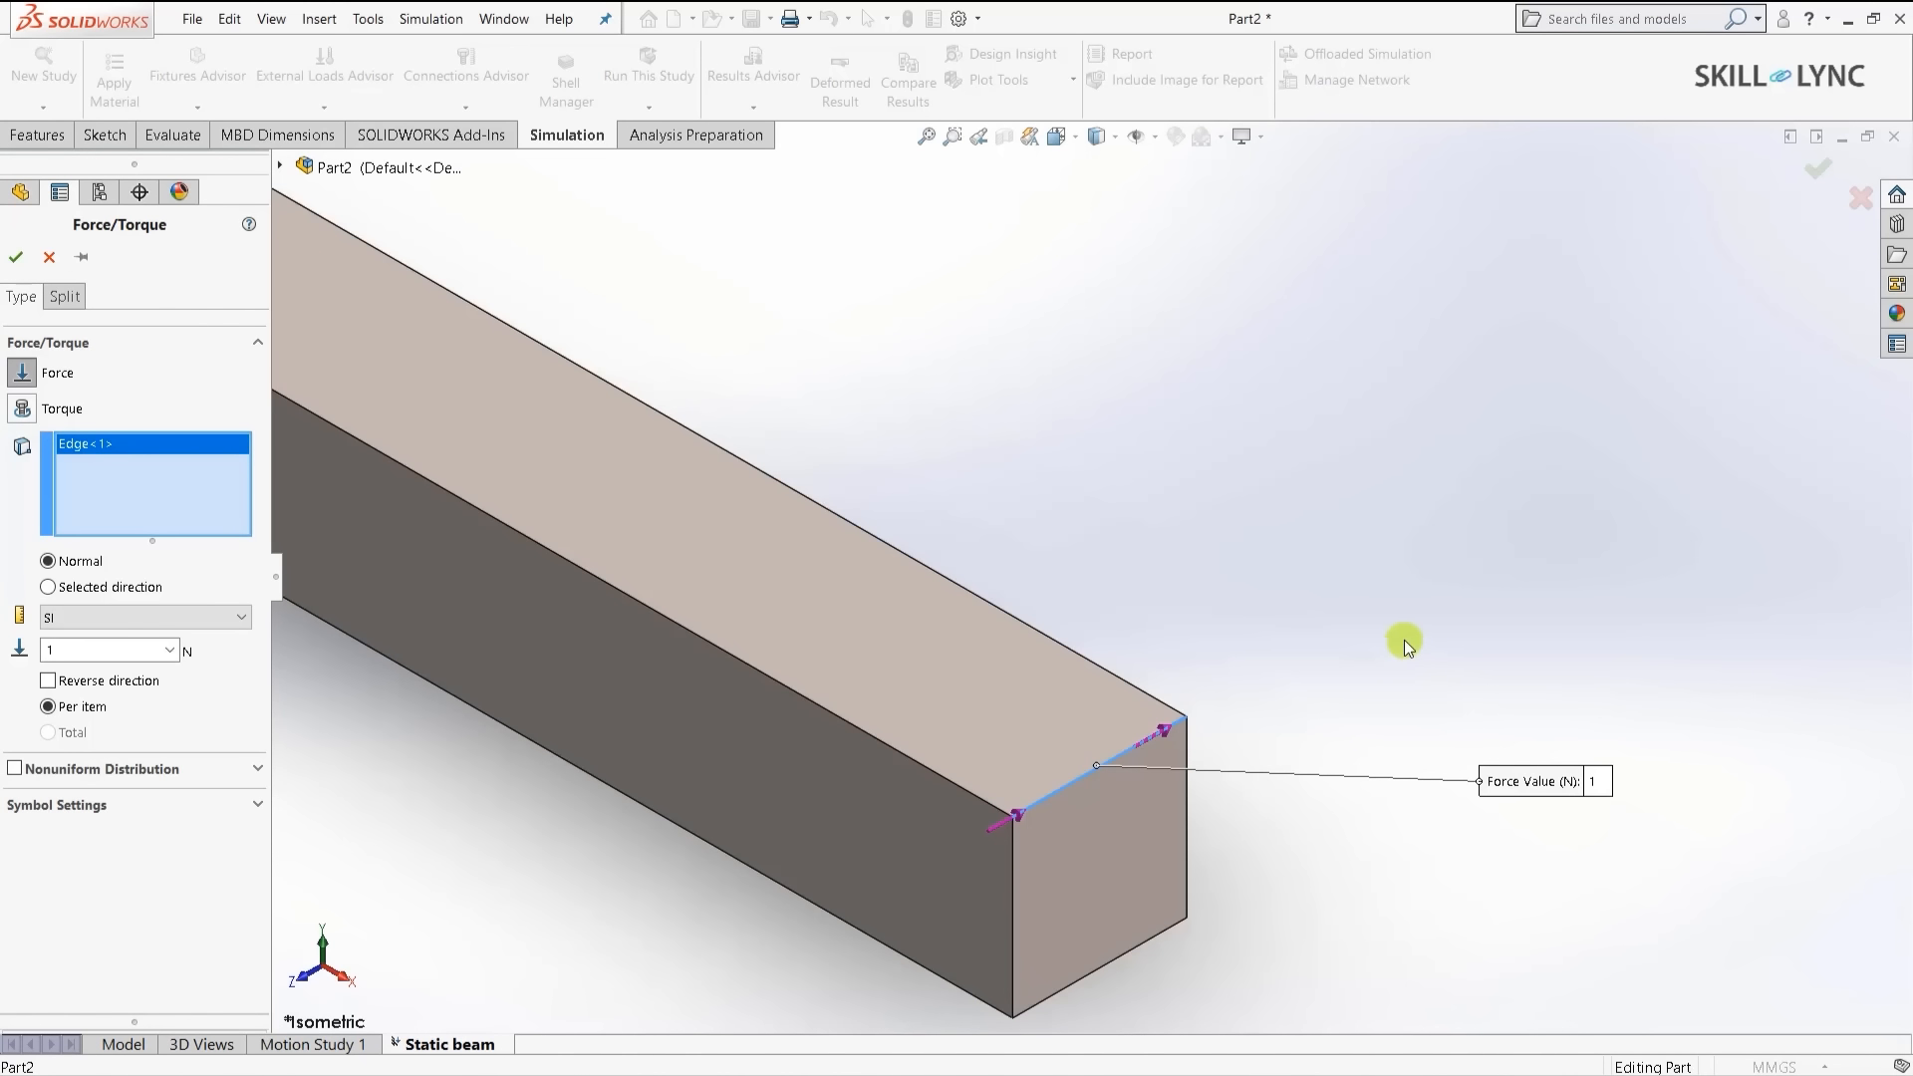
- Set the force to 500 N, directed downward along the vertical end edge
{"action": "left_click", "coordinate": [48, 587]}
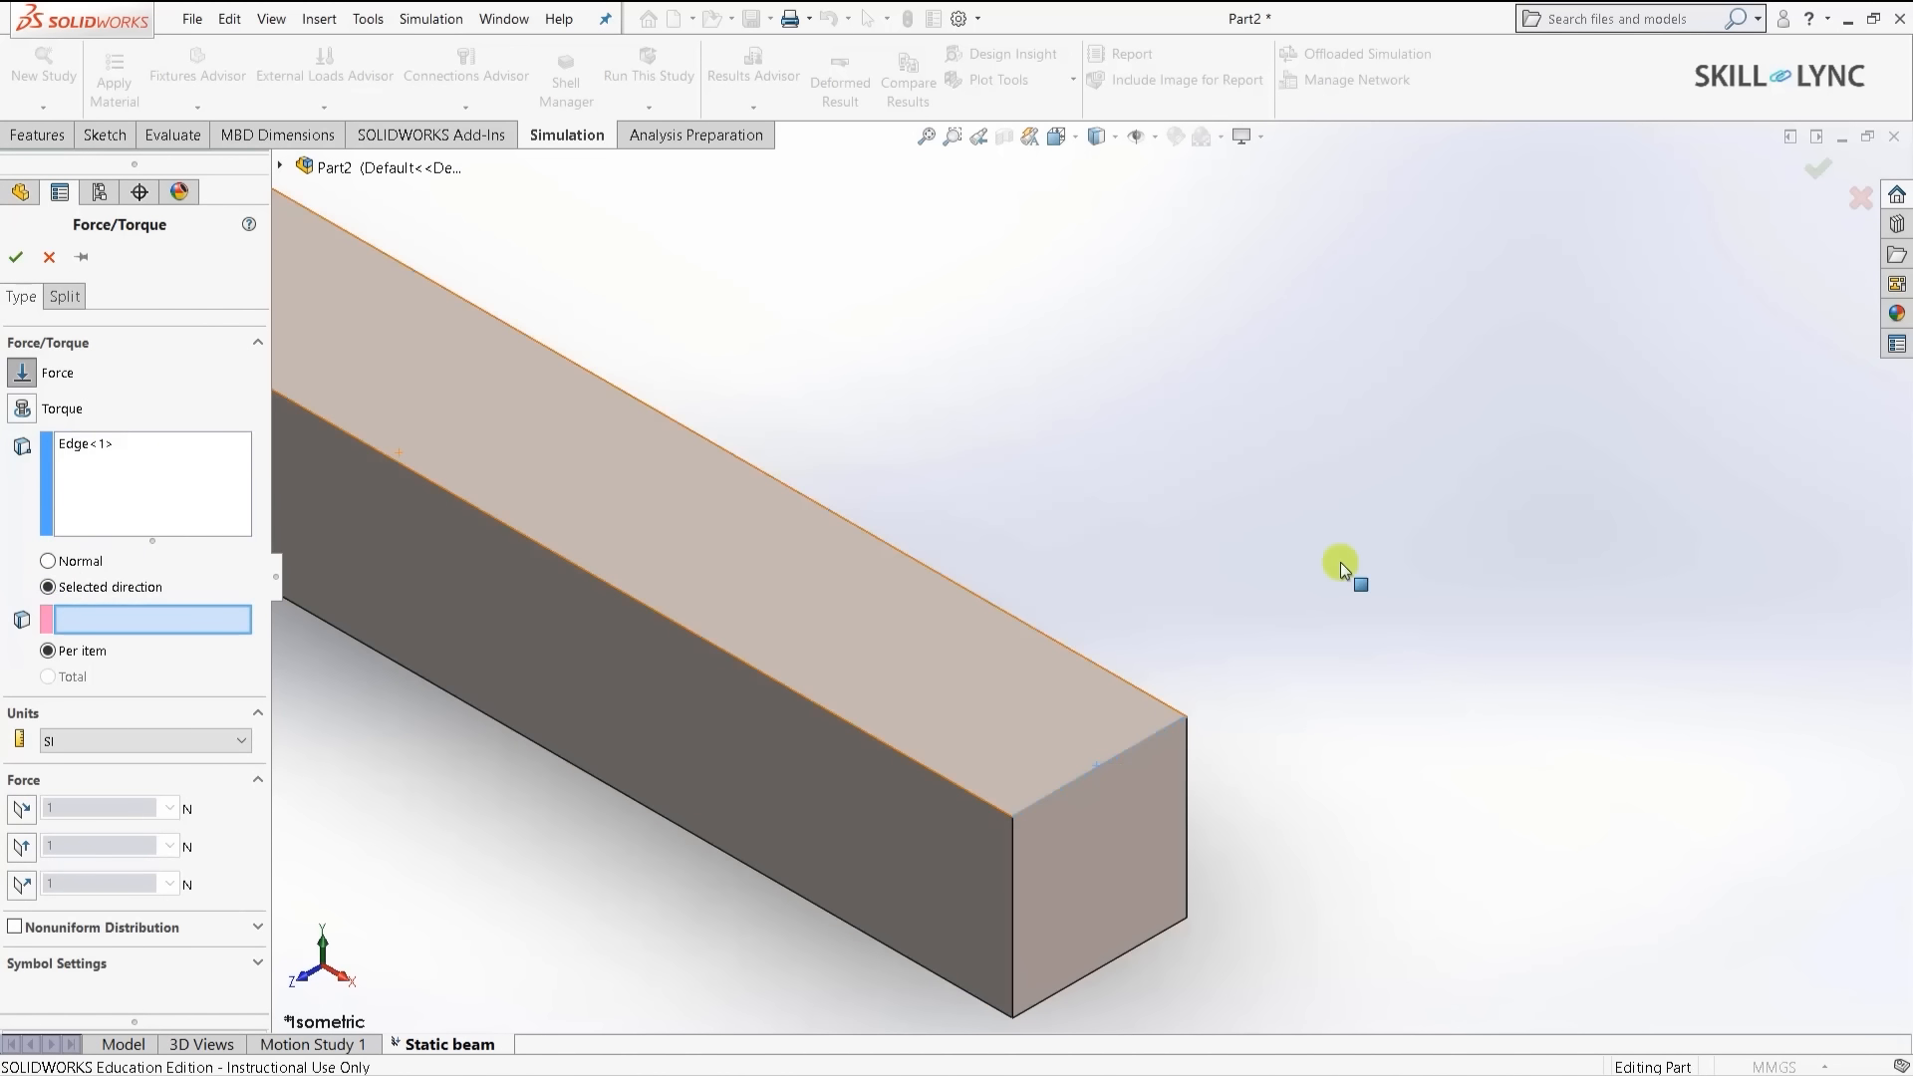
{"action": "left_click", "coordinate": [1186, 797]}
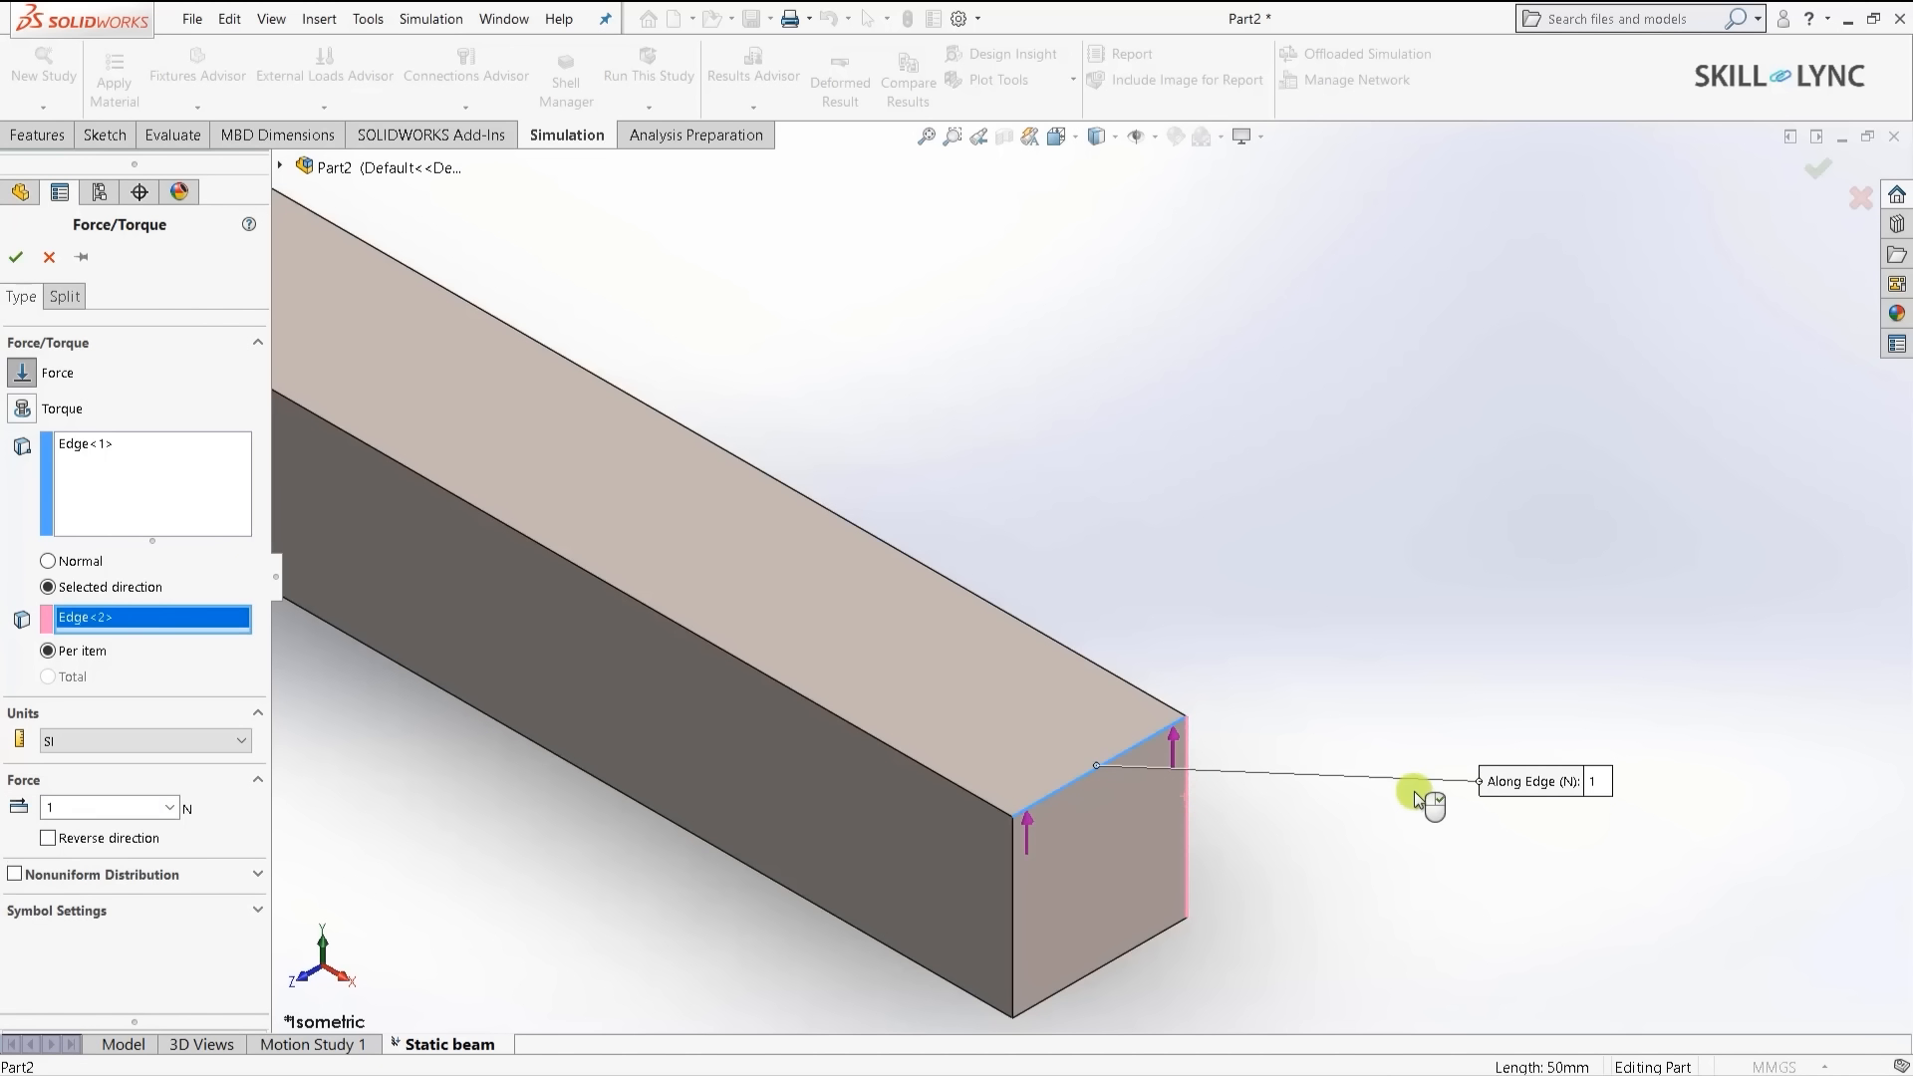
{"action": "left_click", "coordinate": [47, 838]}
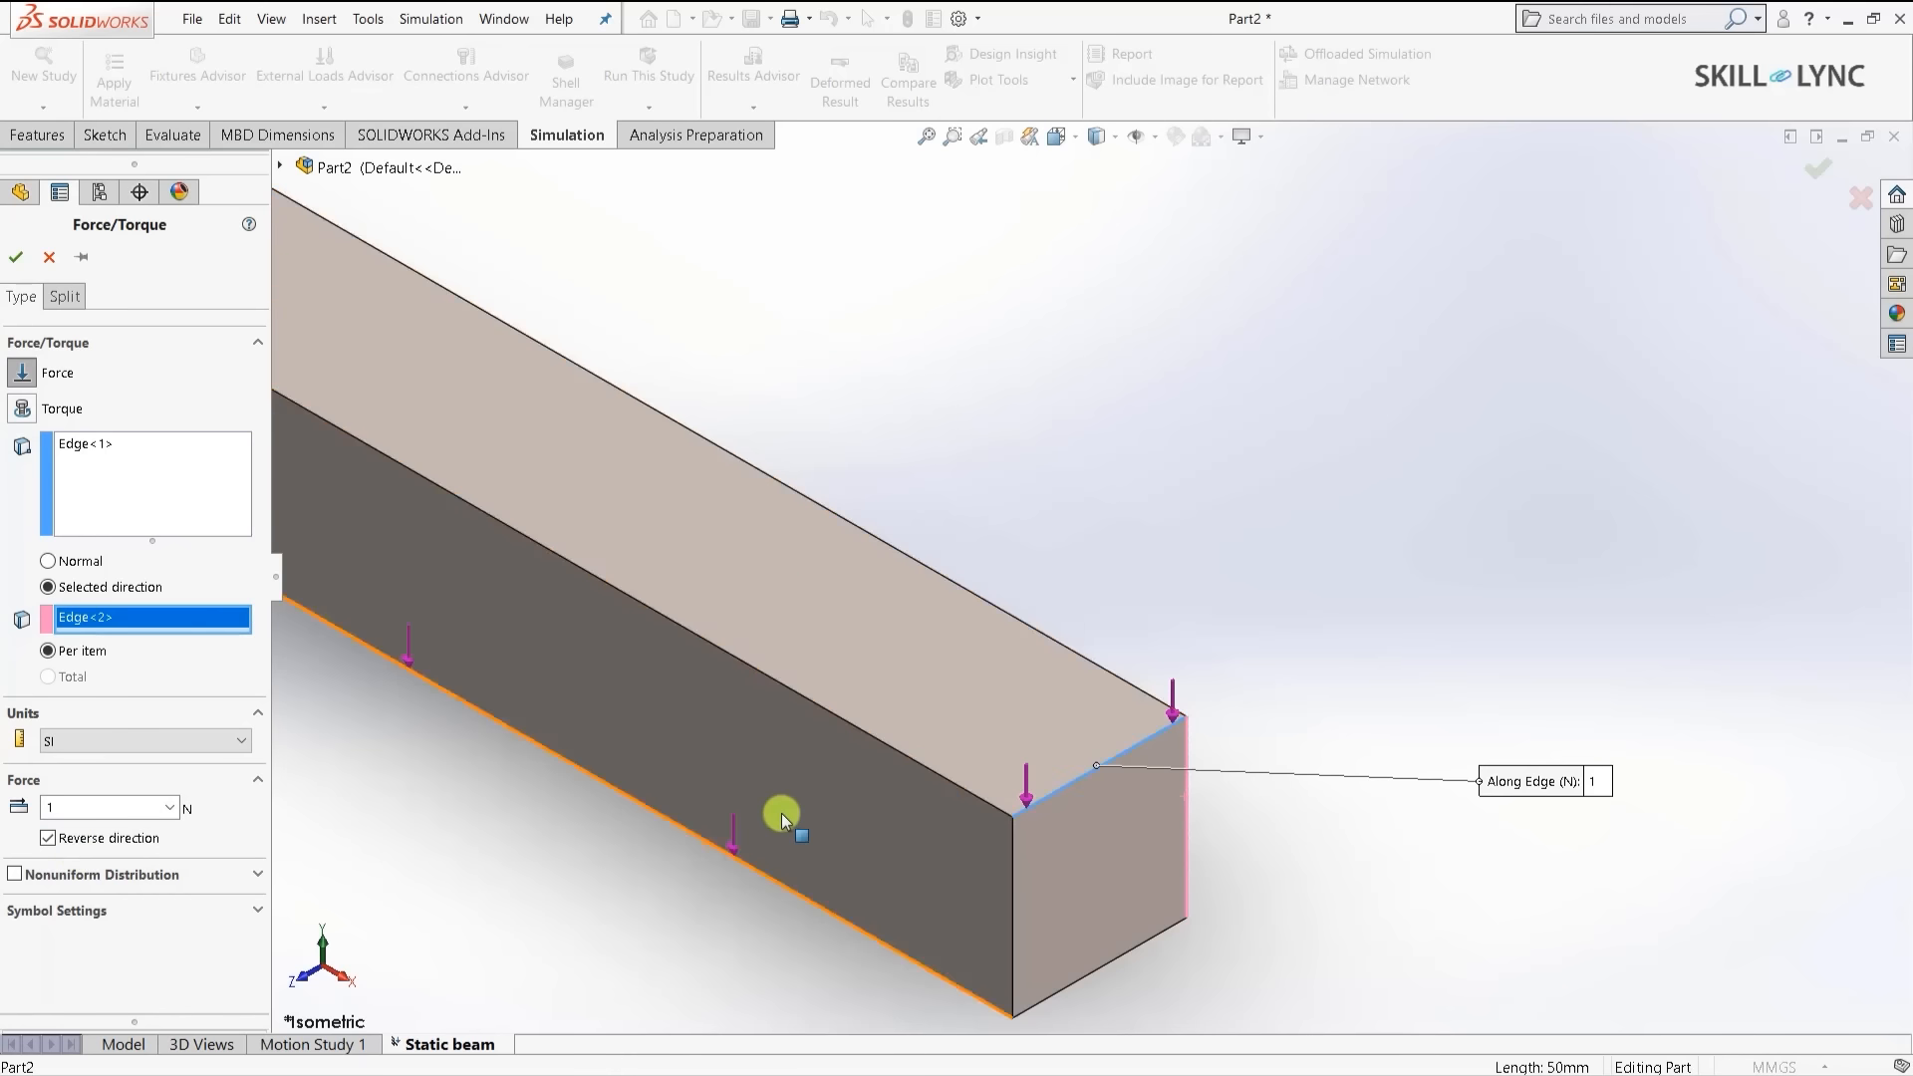
{"action": "left_click", "coordinate": [102, 809]}
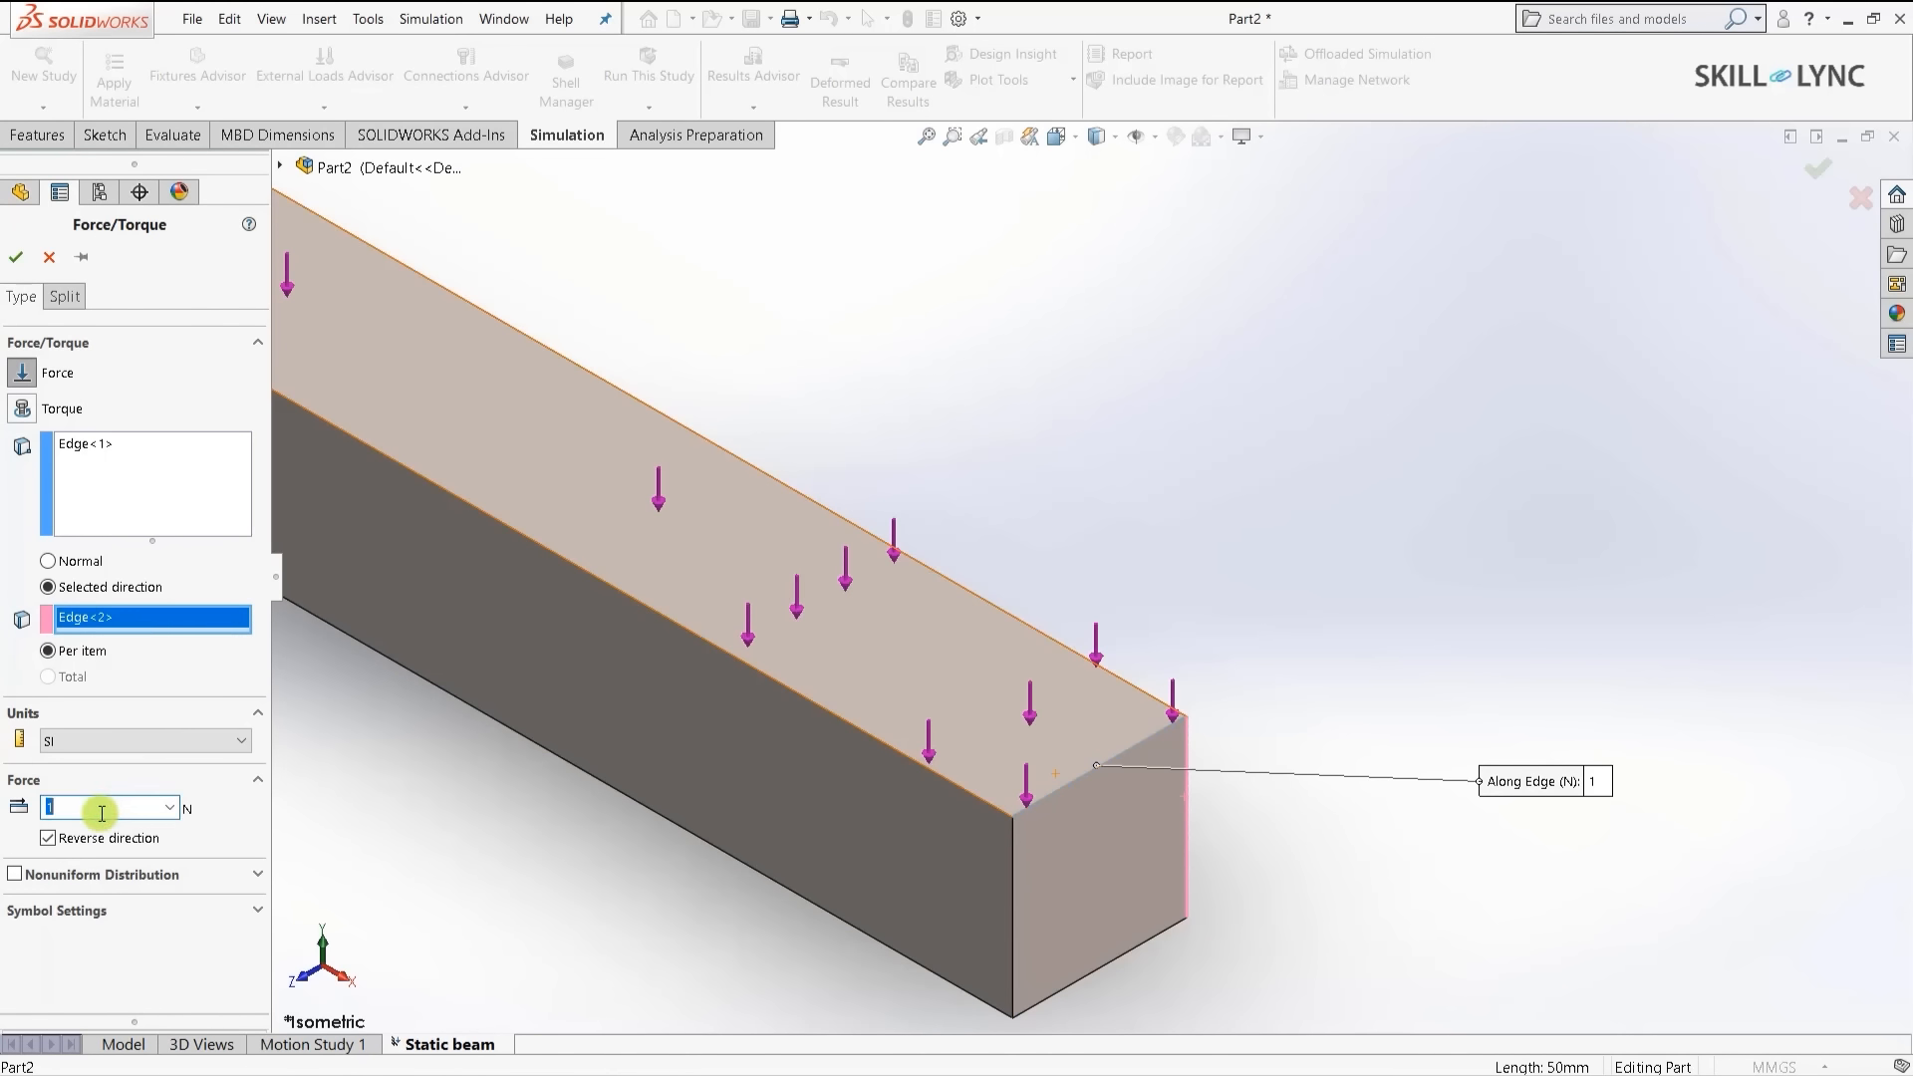
{"action": "type", "text": "500"}
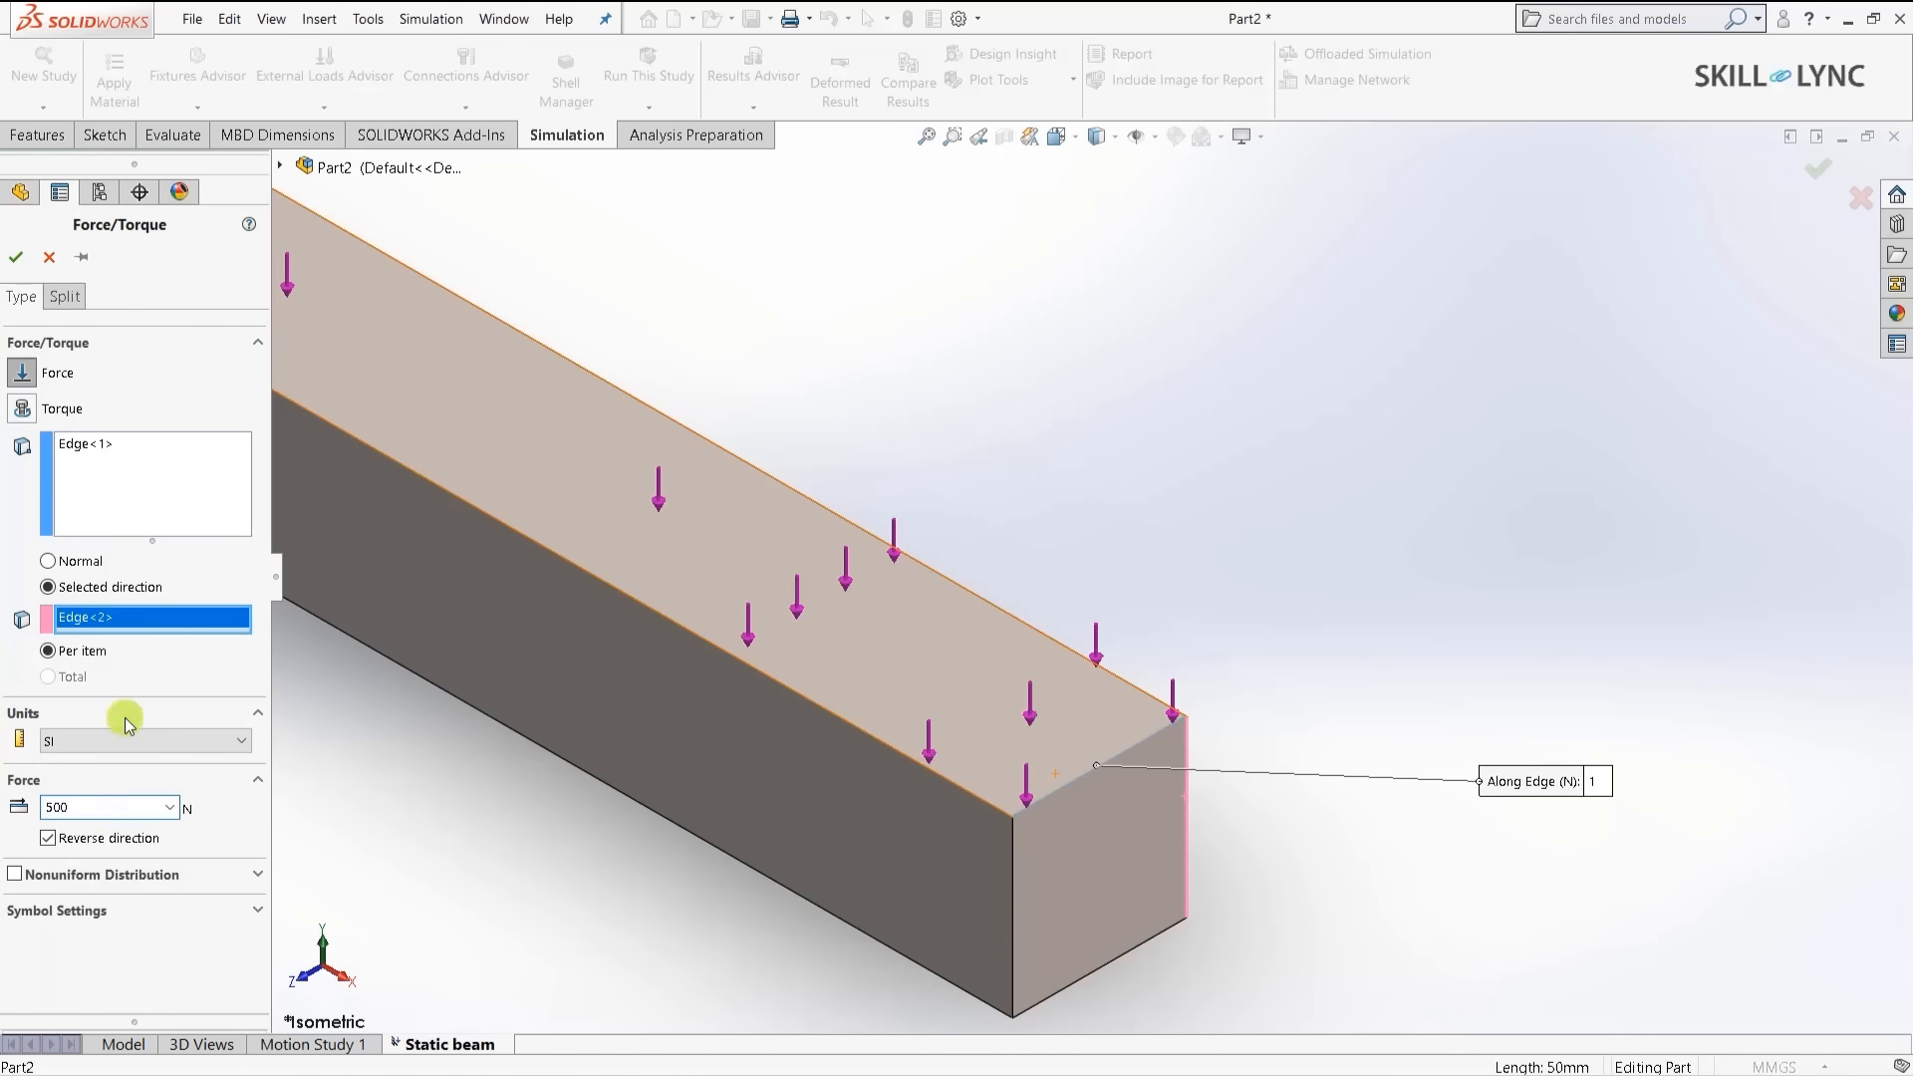
{"action": "left_click", "coordinate": [15, 257]}
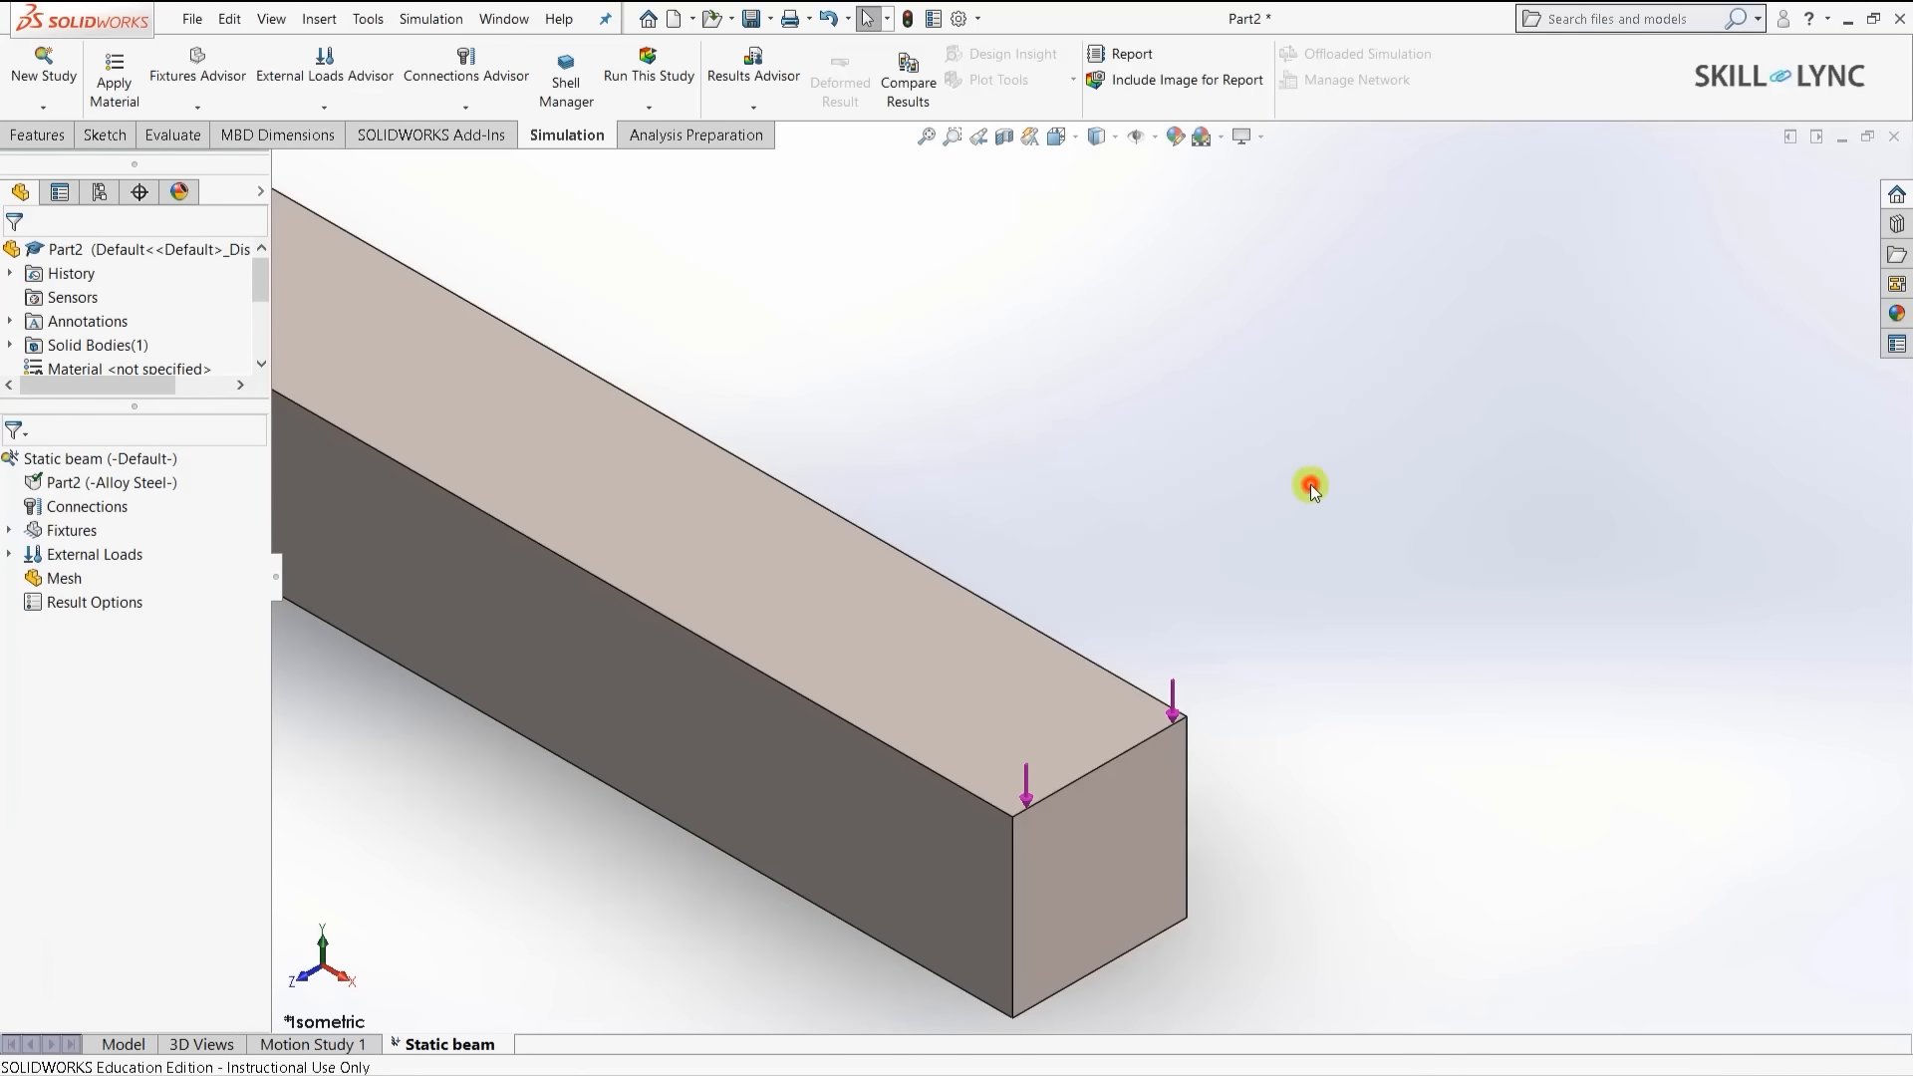
- Mesh and run the Static beam study, peaking at 2.357e+07 N/m^2 von Mises
{"action": "key", "text": "f"}
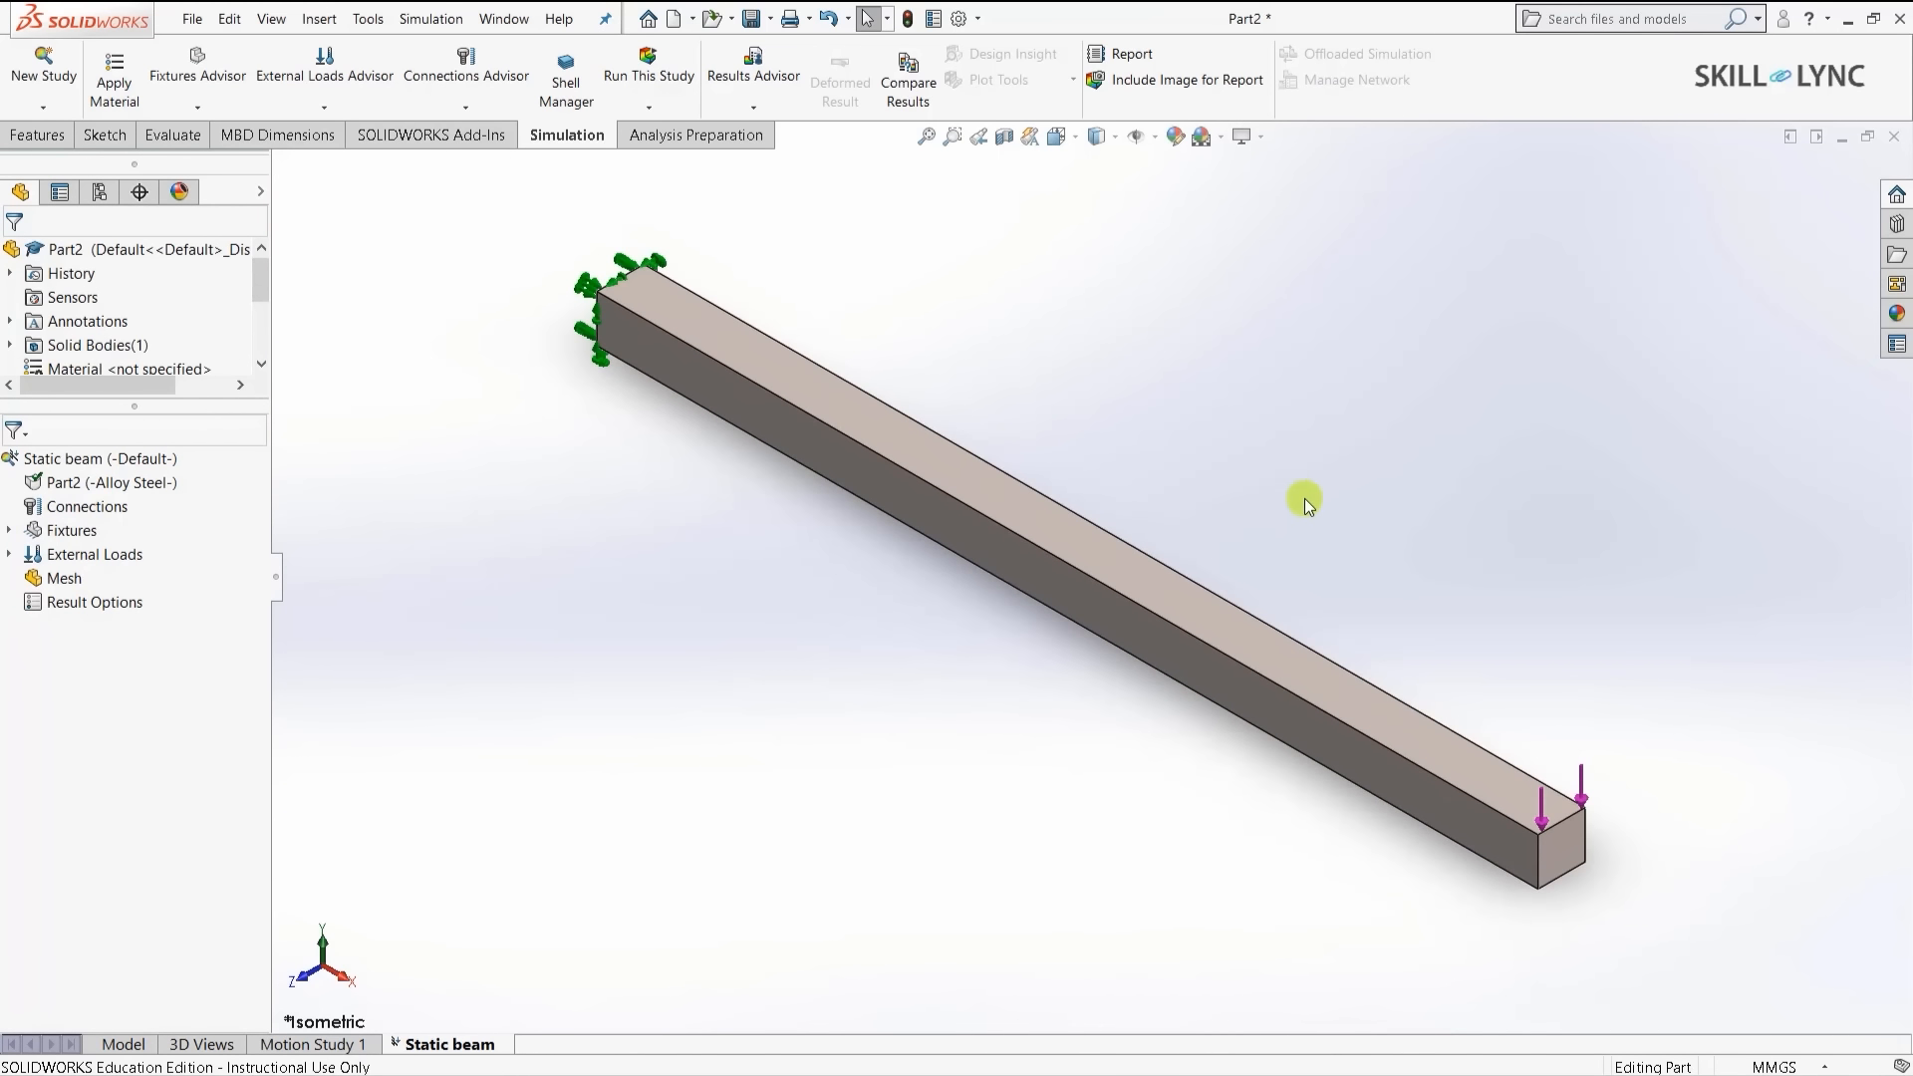
{"action": "right_click", "coordinate": [50, 580]}
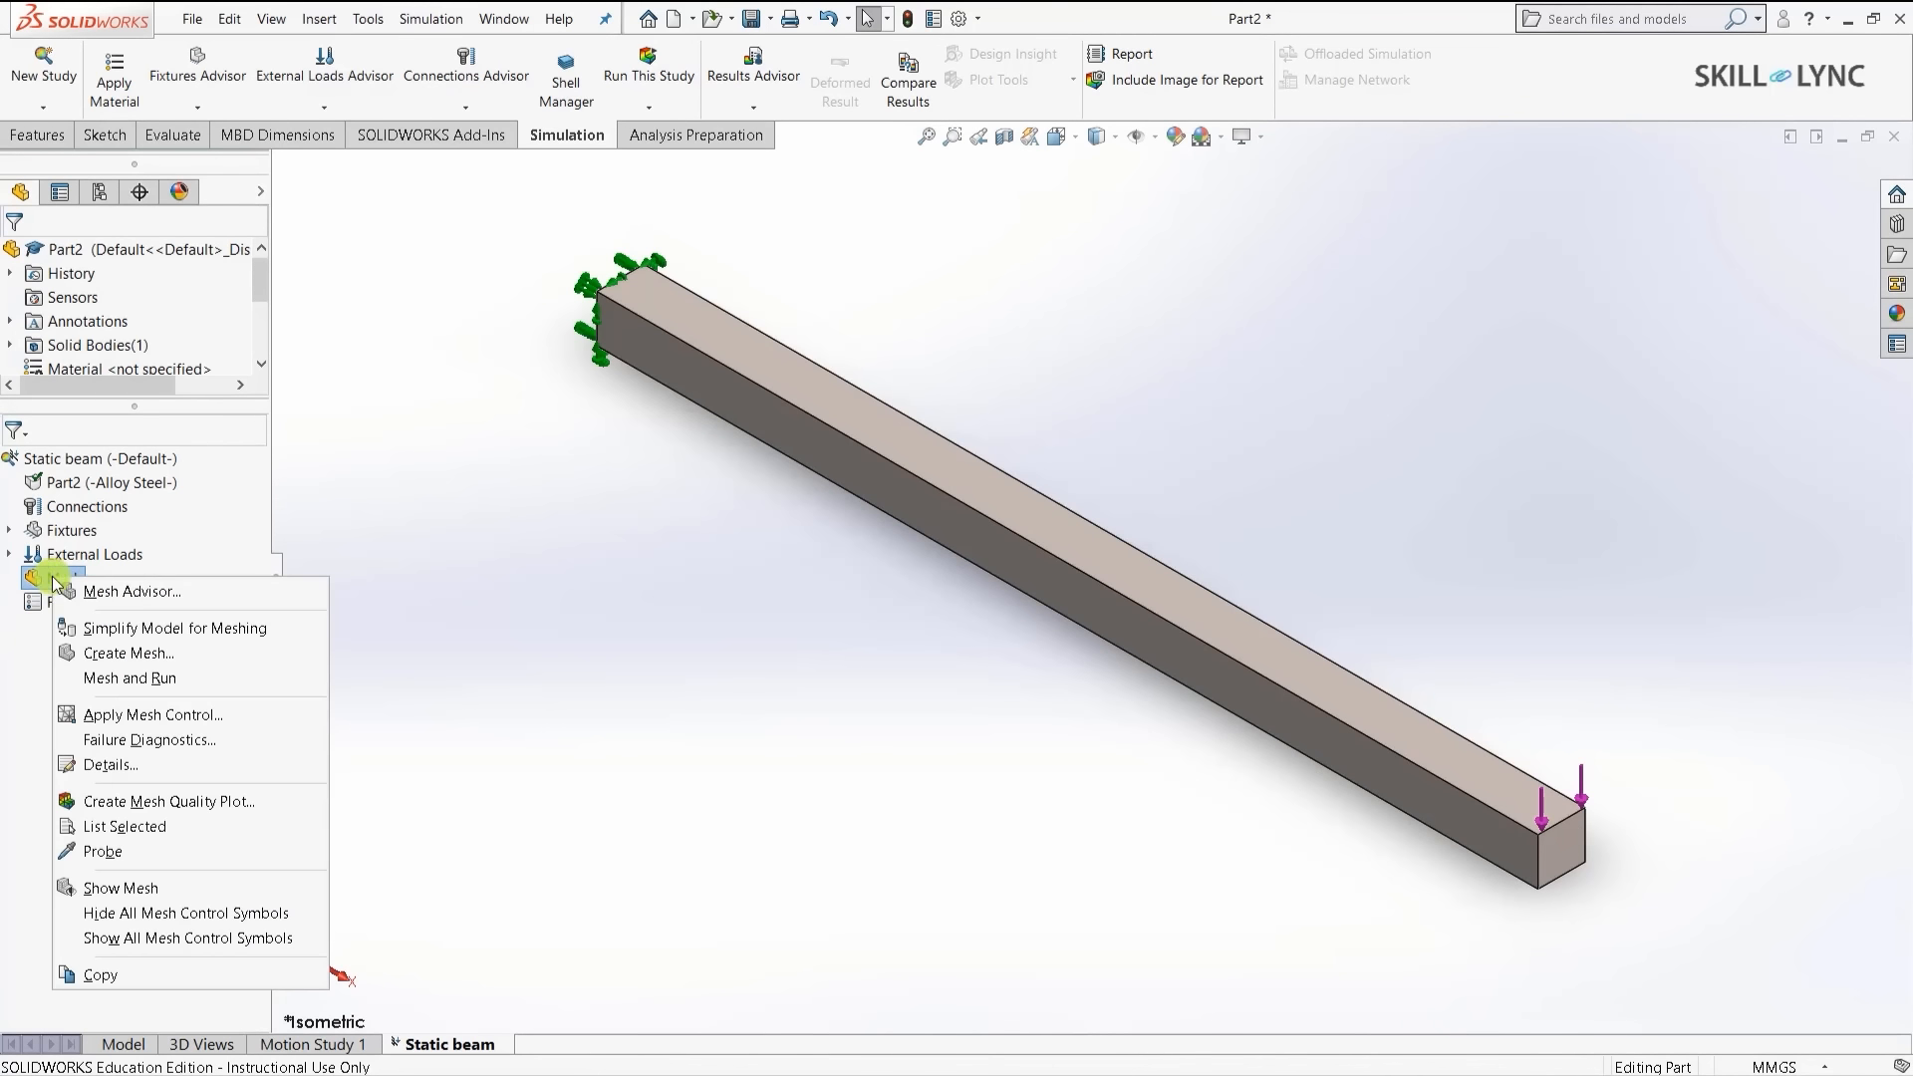
{"action": "left_click", "coordinate": [108, 683]}
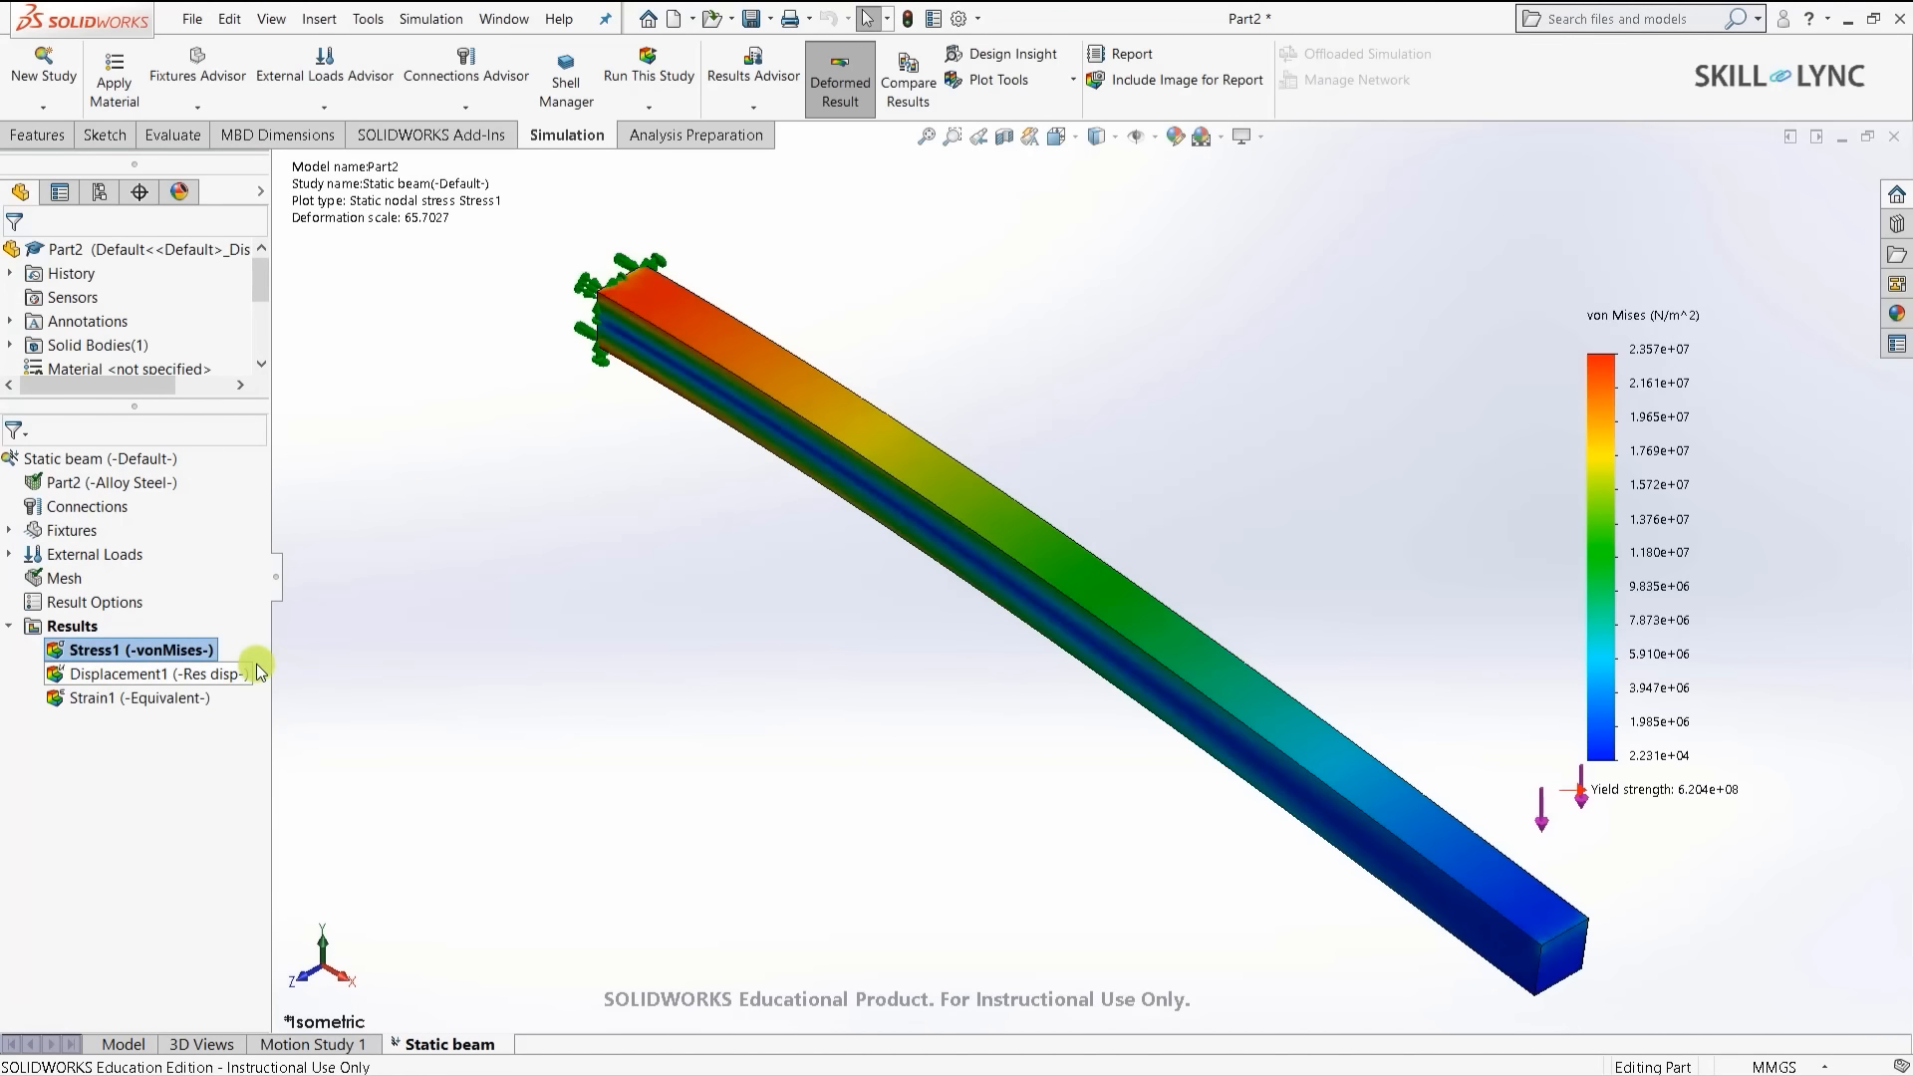
- Open Force-1's definition under External Loads for editing
{"action": "scroll", "coordinate": [504, 290], "scroll_direction": "up", "scroll_amount": 3}
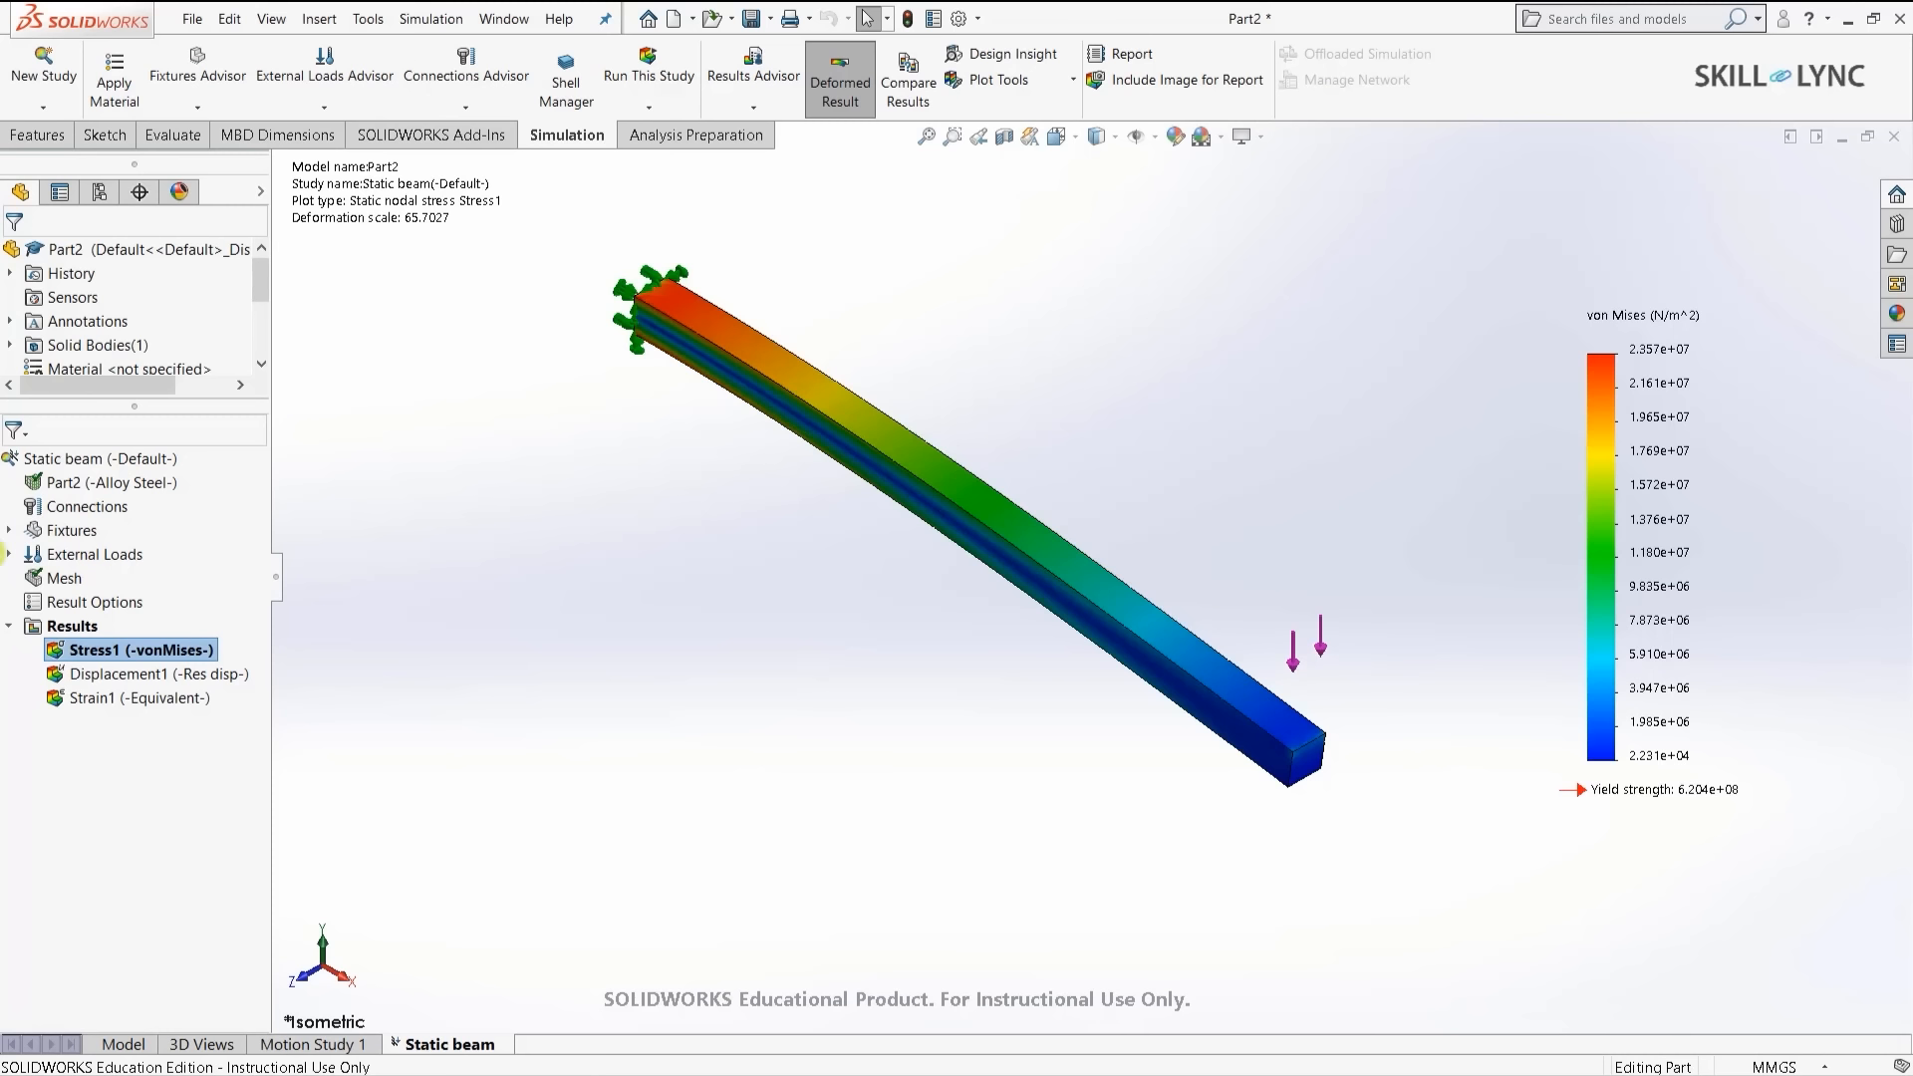
{"action": "left_click", "coordinate": [9, 555]}
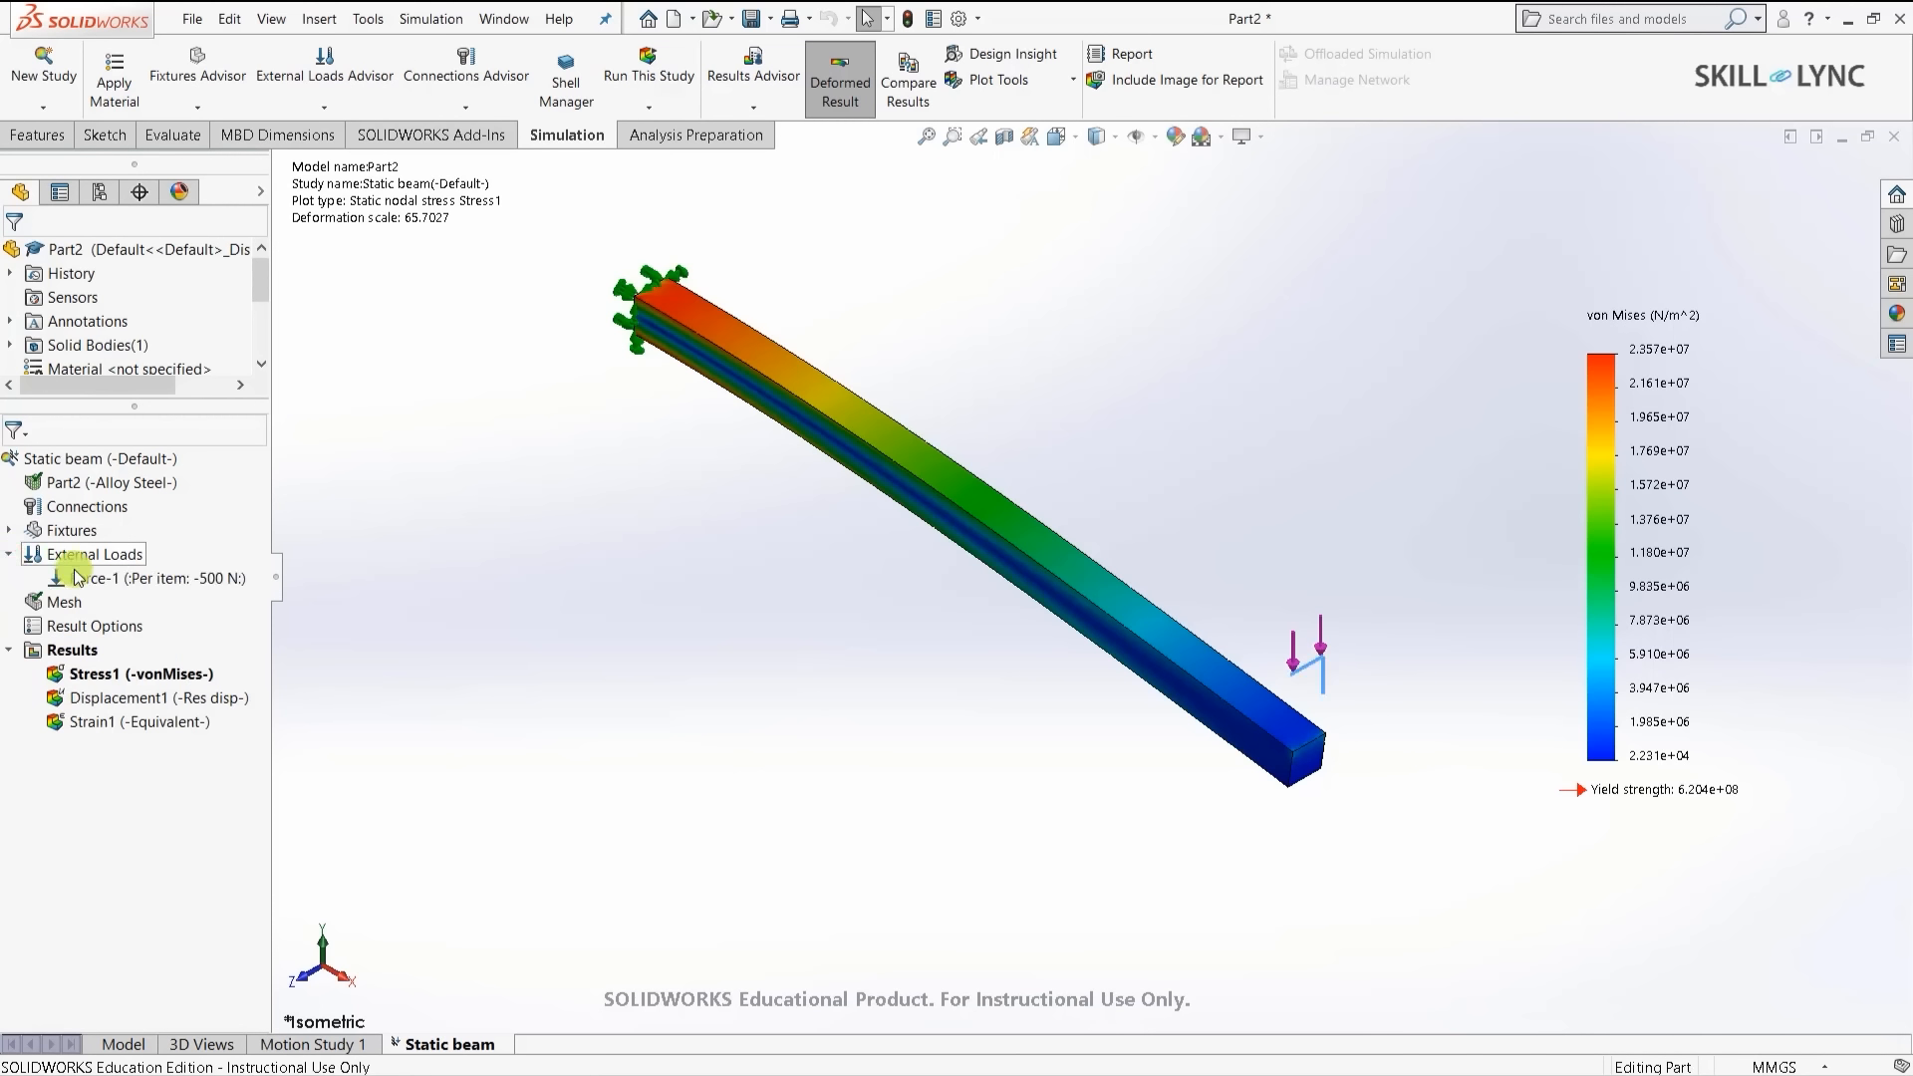
{"action": "left_click", "coordinate": [77, 579]}
{"action": "right_click", "coordinate": [76, 579]}
{"action": "left_click", "coordinate": [135, 580]}
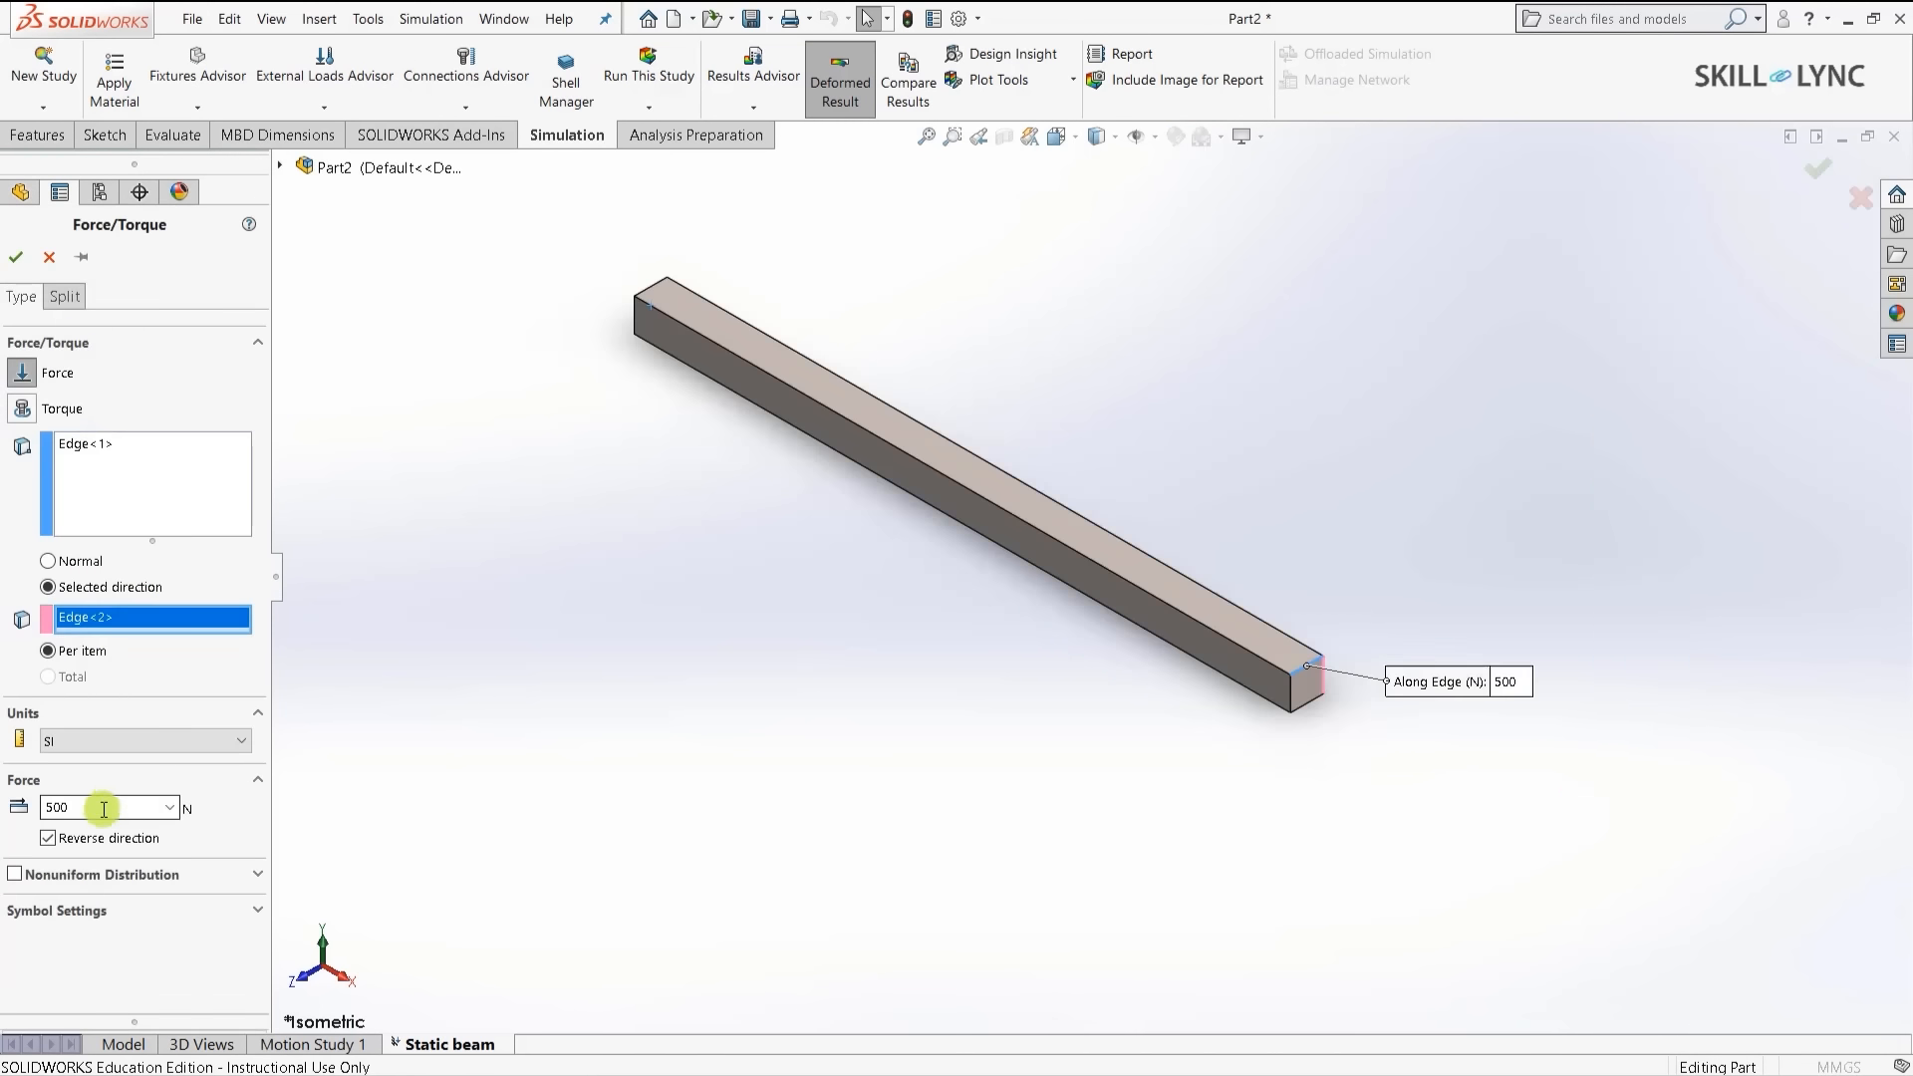
- Raise Force-1 to 50,000 N and re-run the Static beam study
{"action": "left_click", "coordinate": [100, 807]}
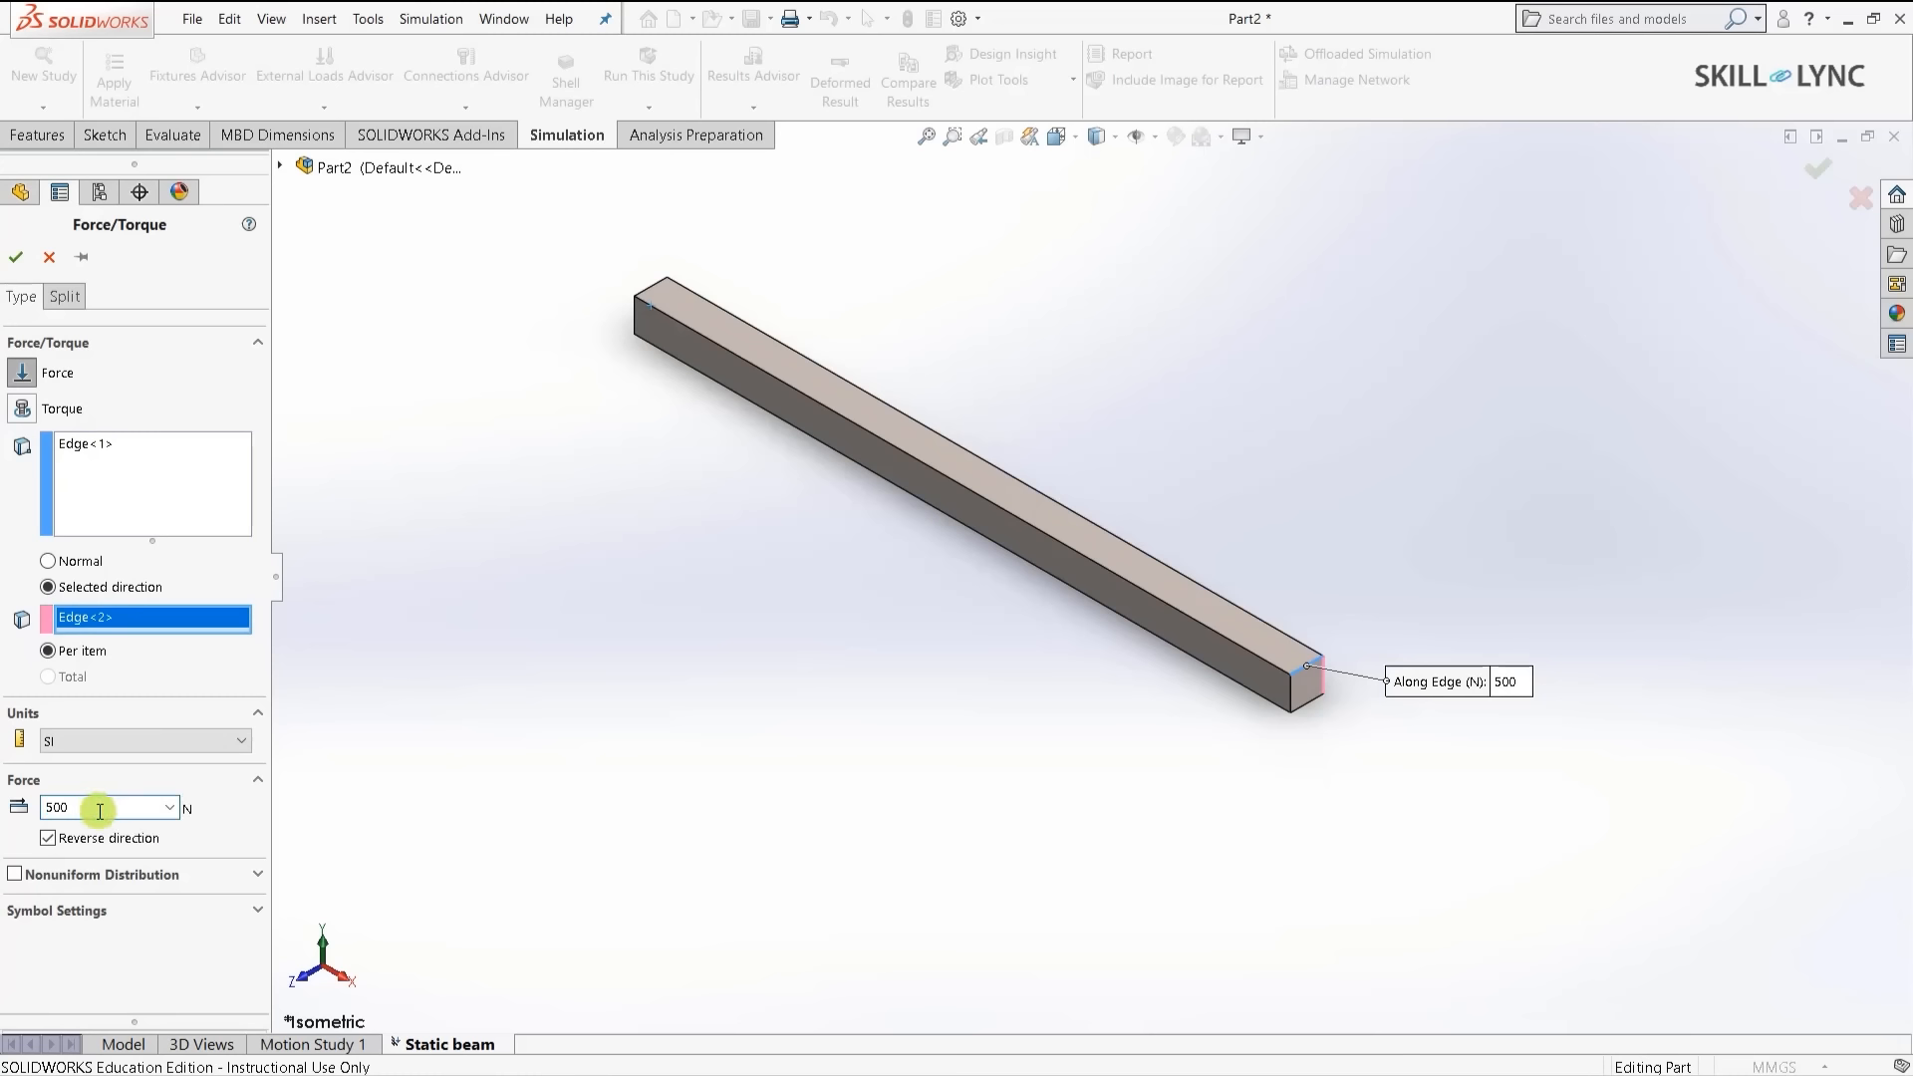
{"action": "type", "text": "00"}
{"action": "left_click", "coordinate": [14, 259]}
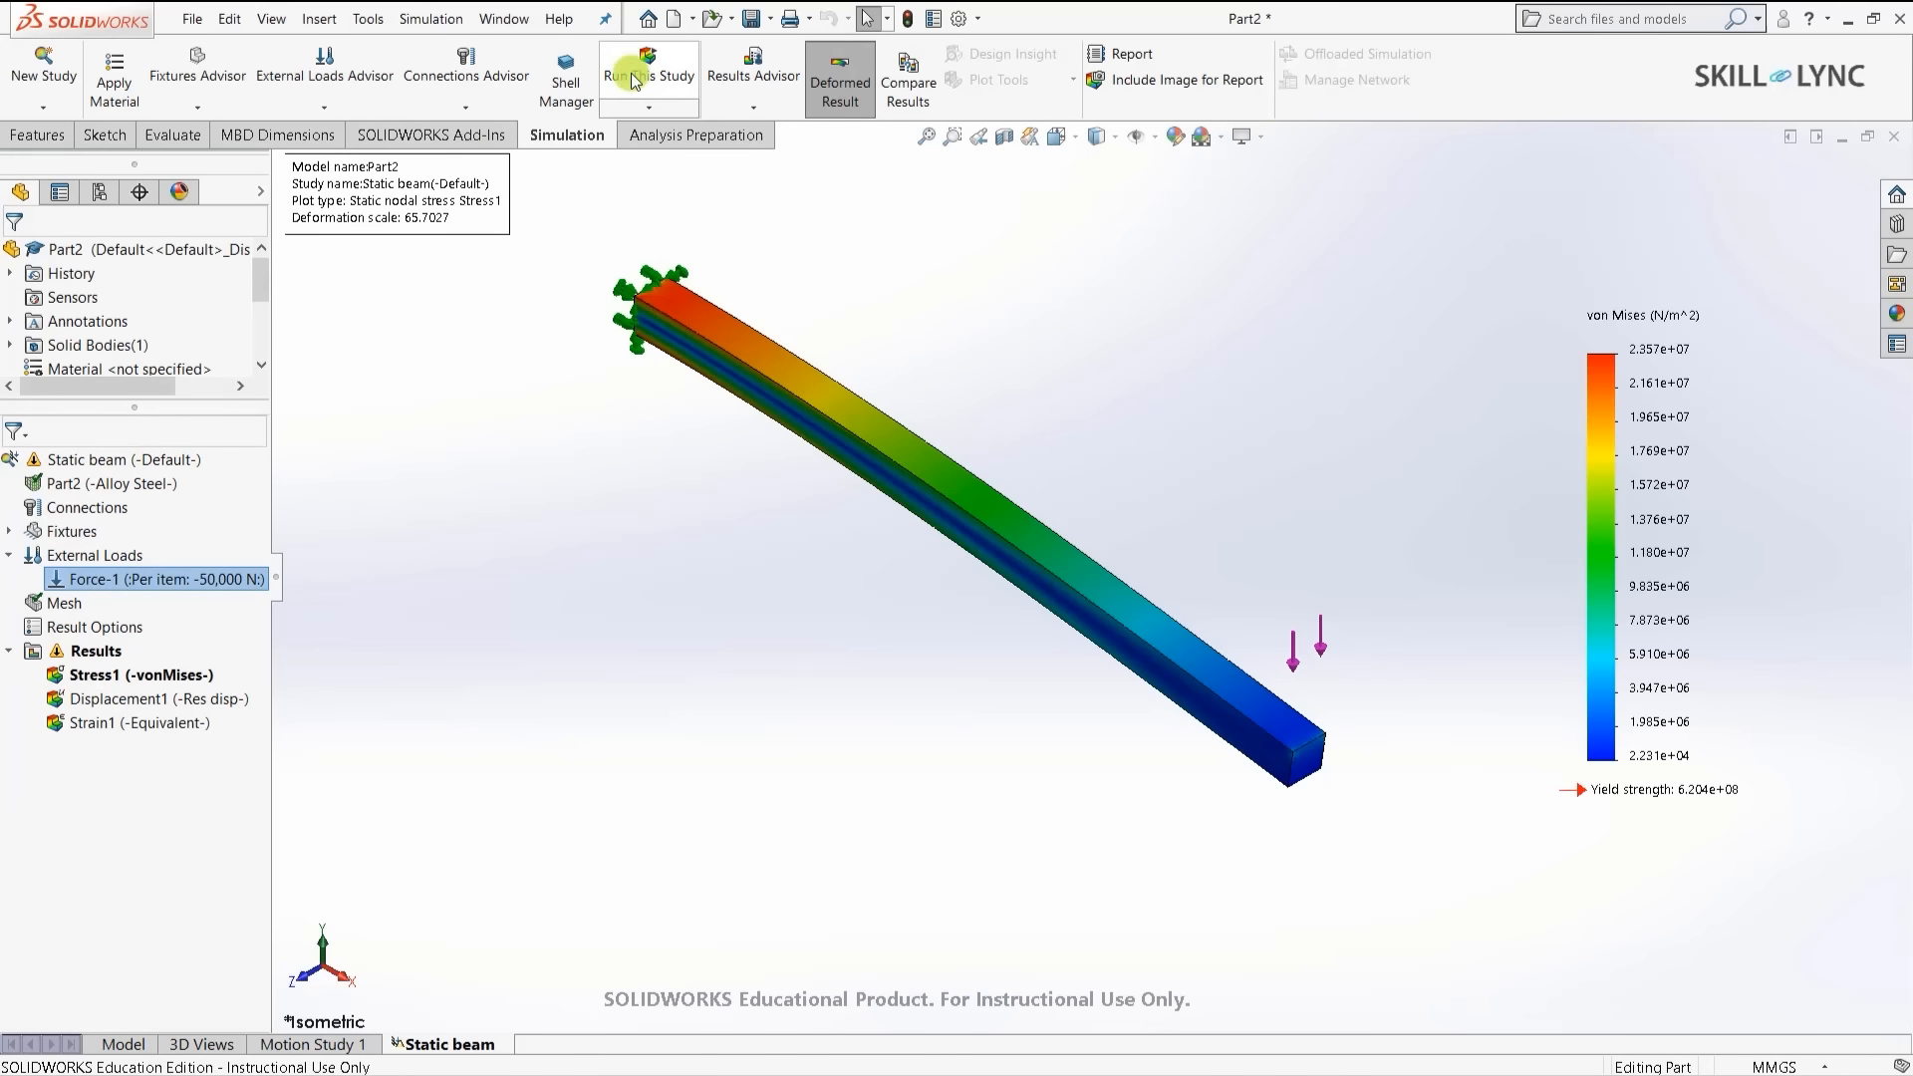
{"action": "left_click", "coordinate": [647, 72]}
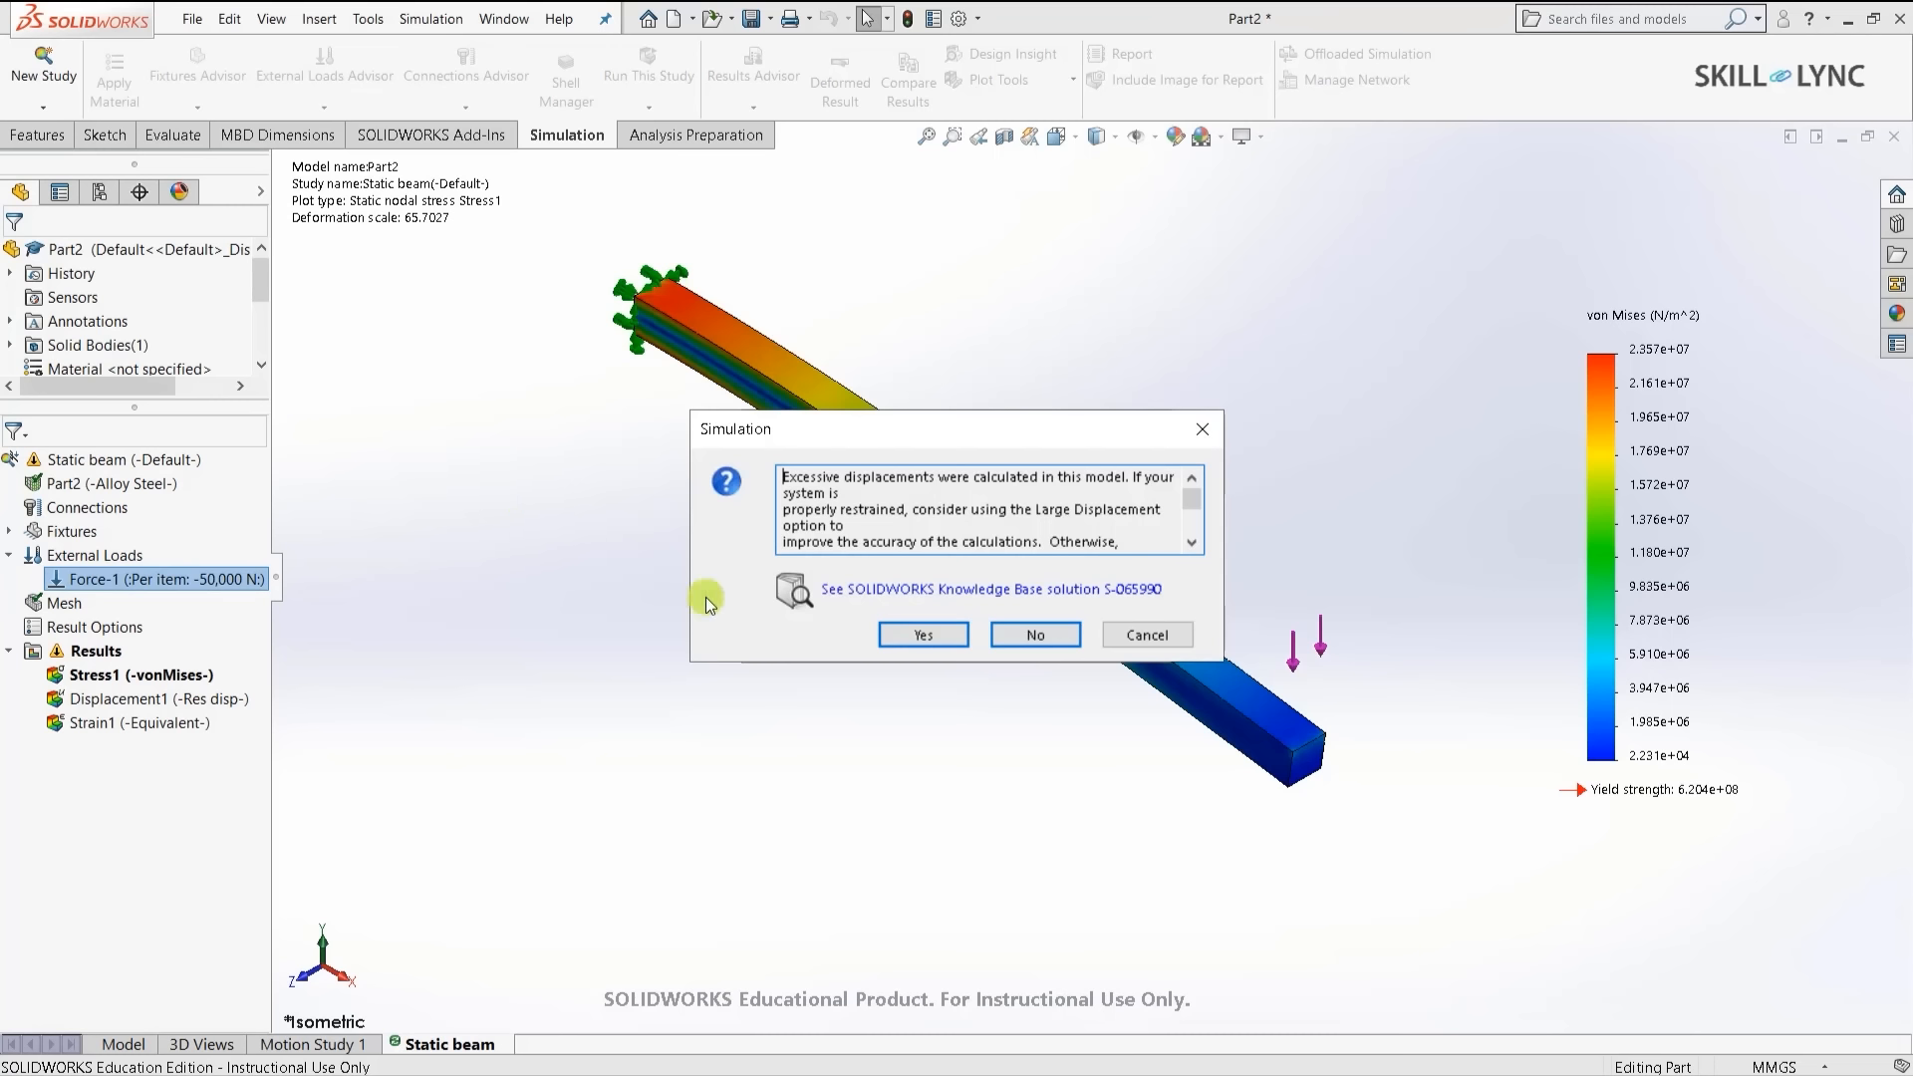
- Accept re-solving the beam with Large Displacement in the excessive-displacement warning
{"action": "left_click", "coordinate": [905, 635]}
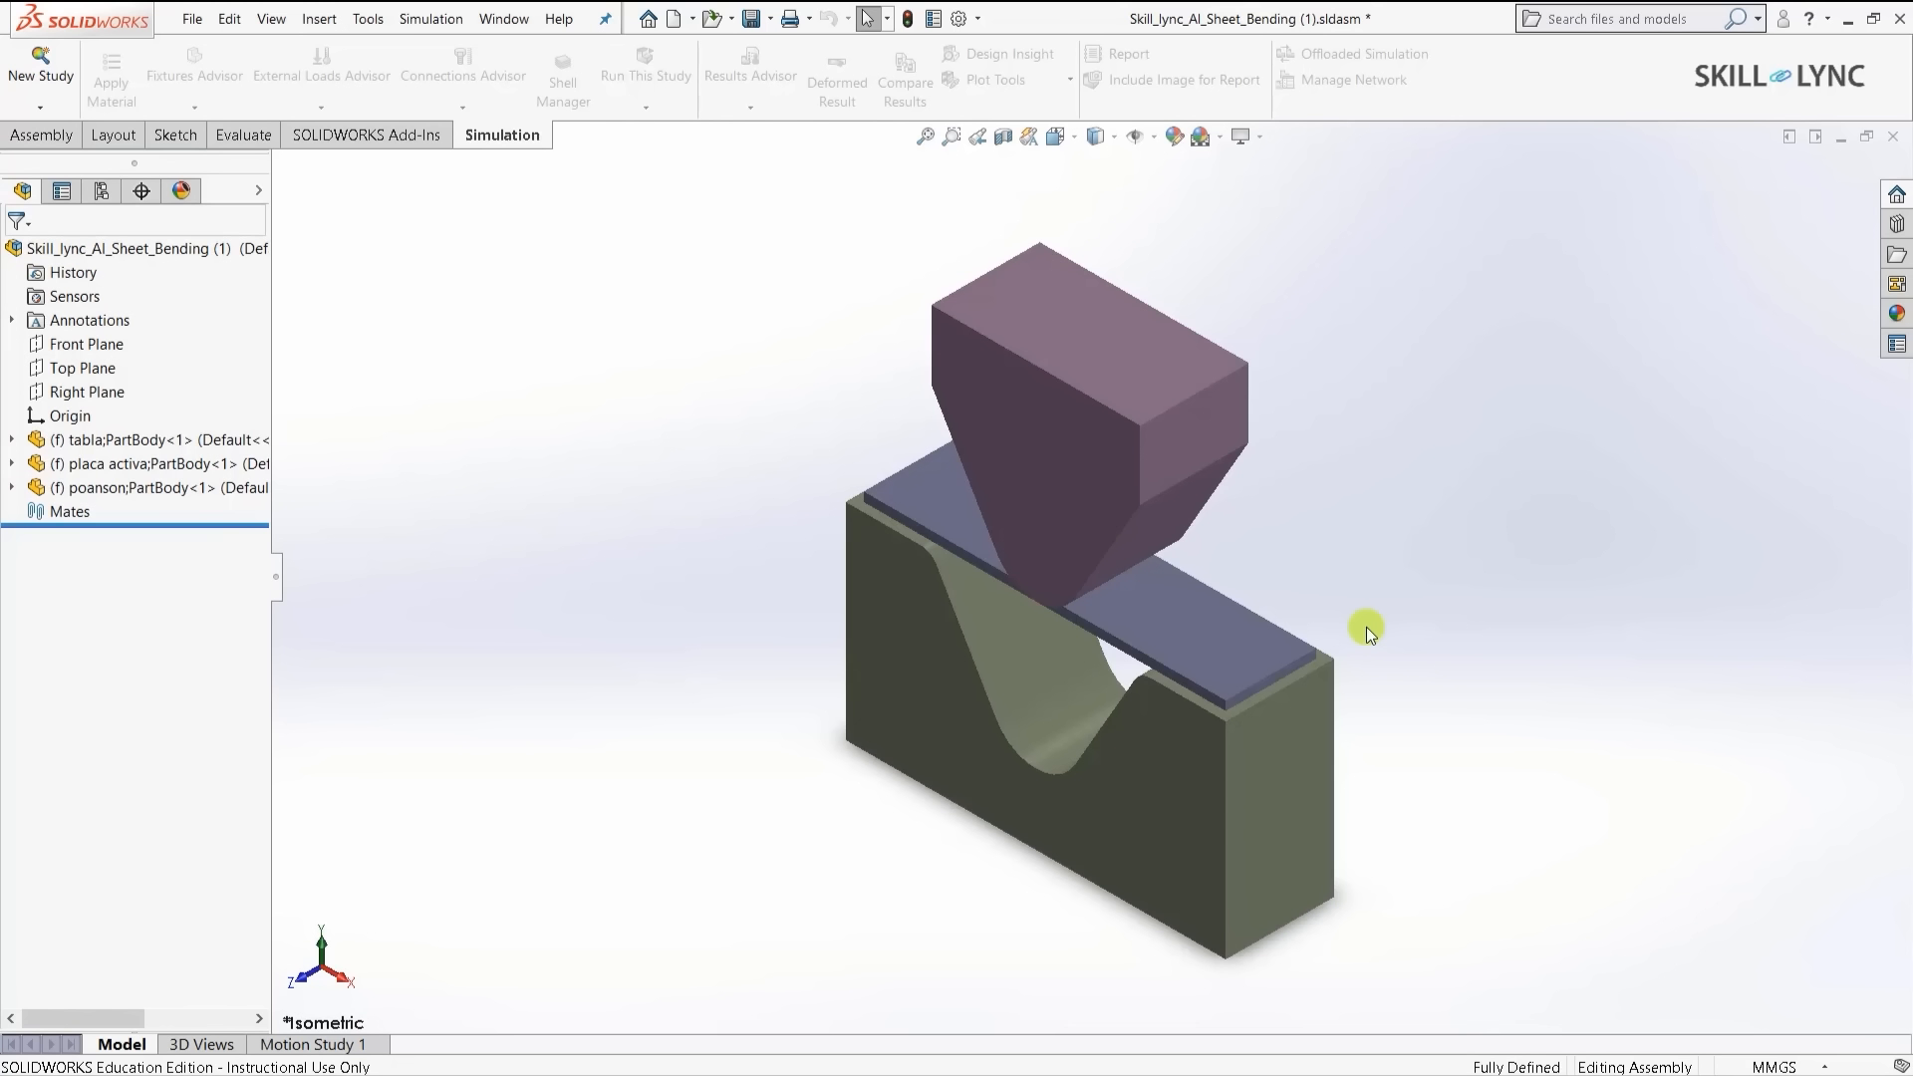
- Create a Nonlinear Dynamic study named 'Nonlinear punch' with Use 2D Simplification enabled
{"action": "left_click", "coordinate": [27, 69]}
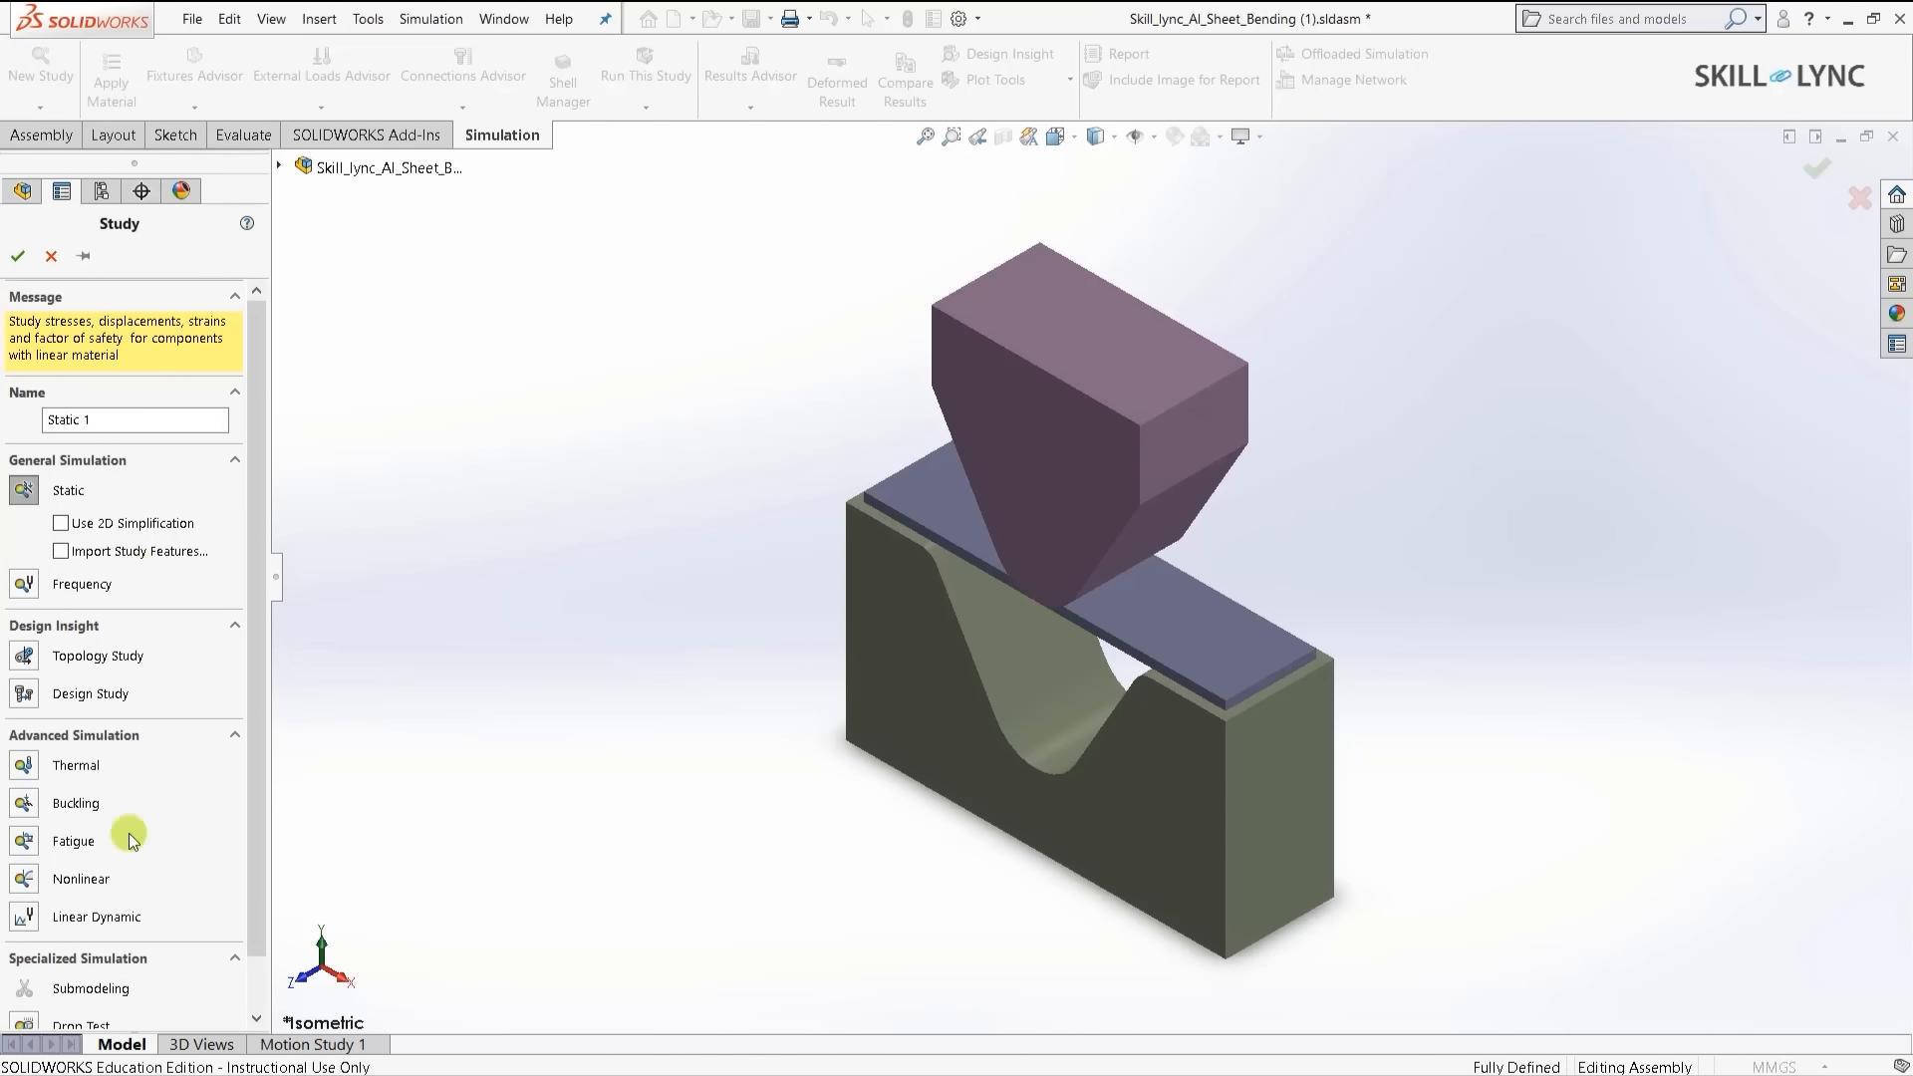
{"action": "left_click", "coordinate": [26, 880]}
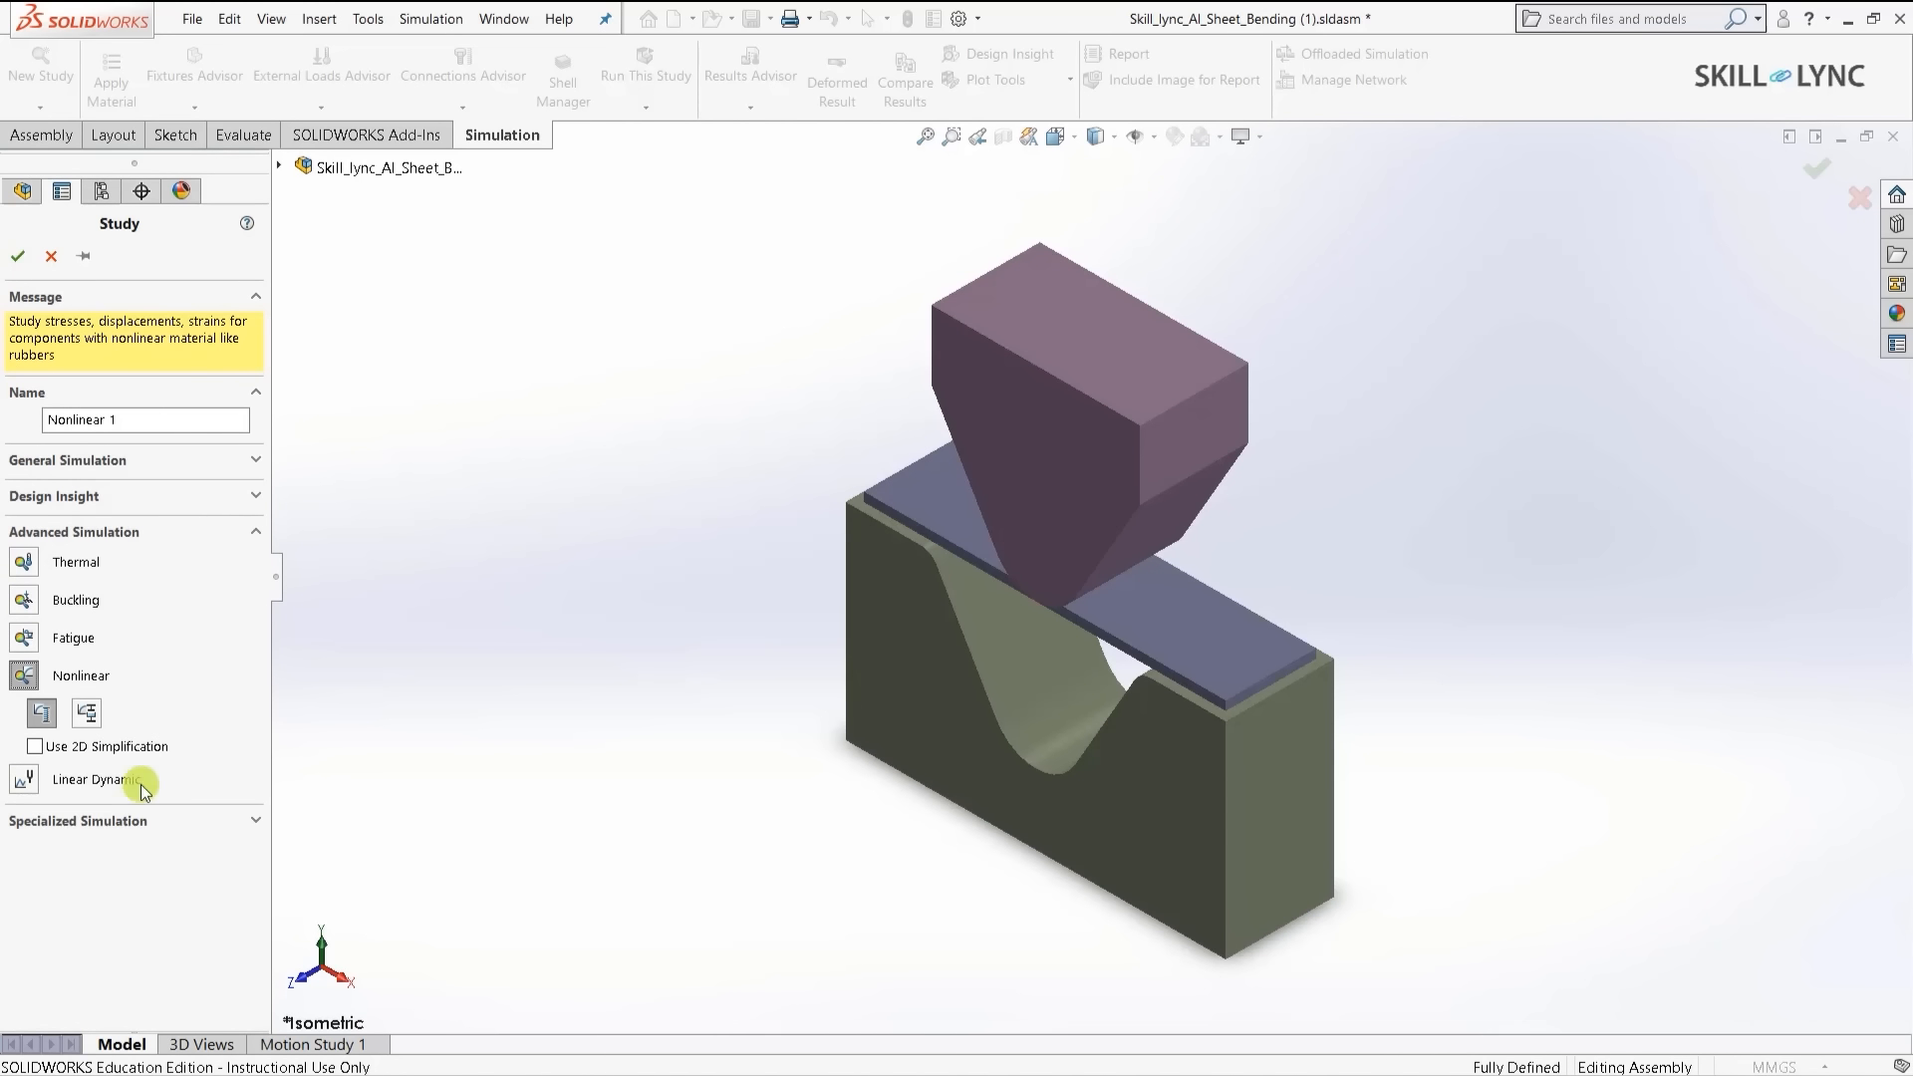
{"action": "left_click", "coordinate": [86, 714]}
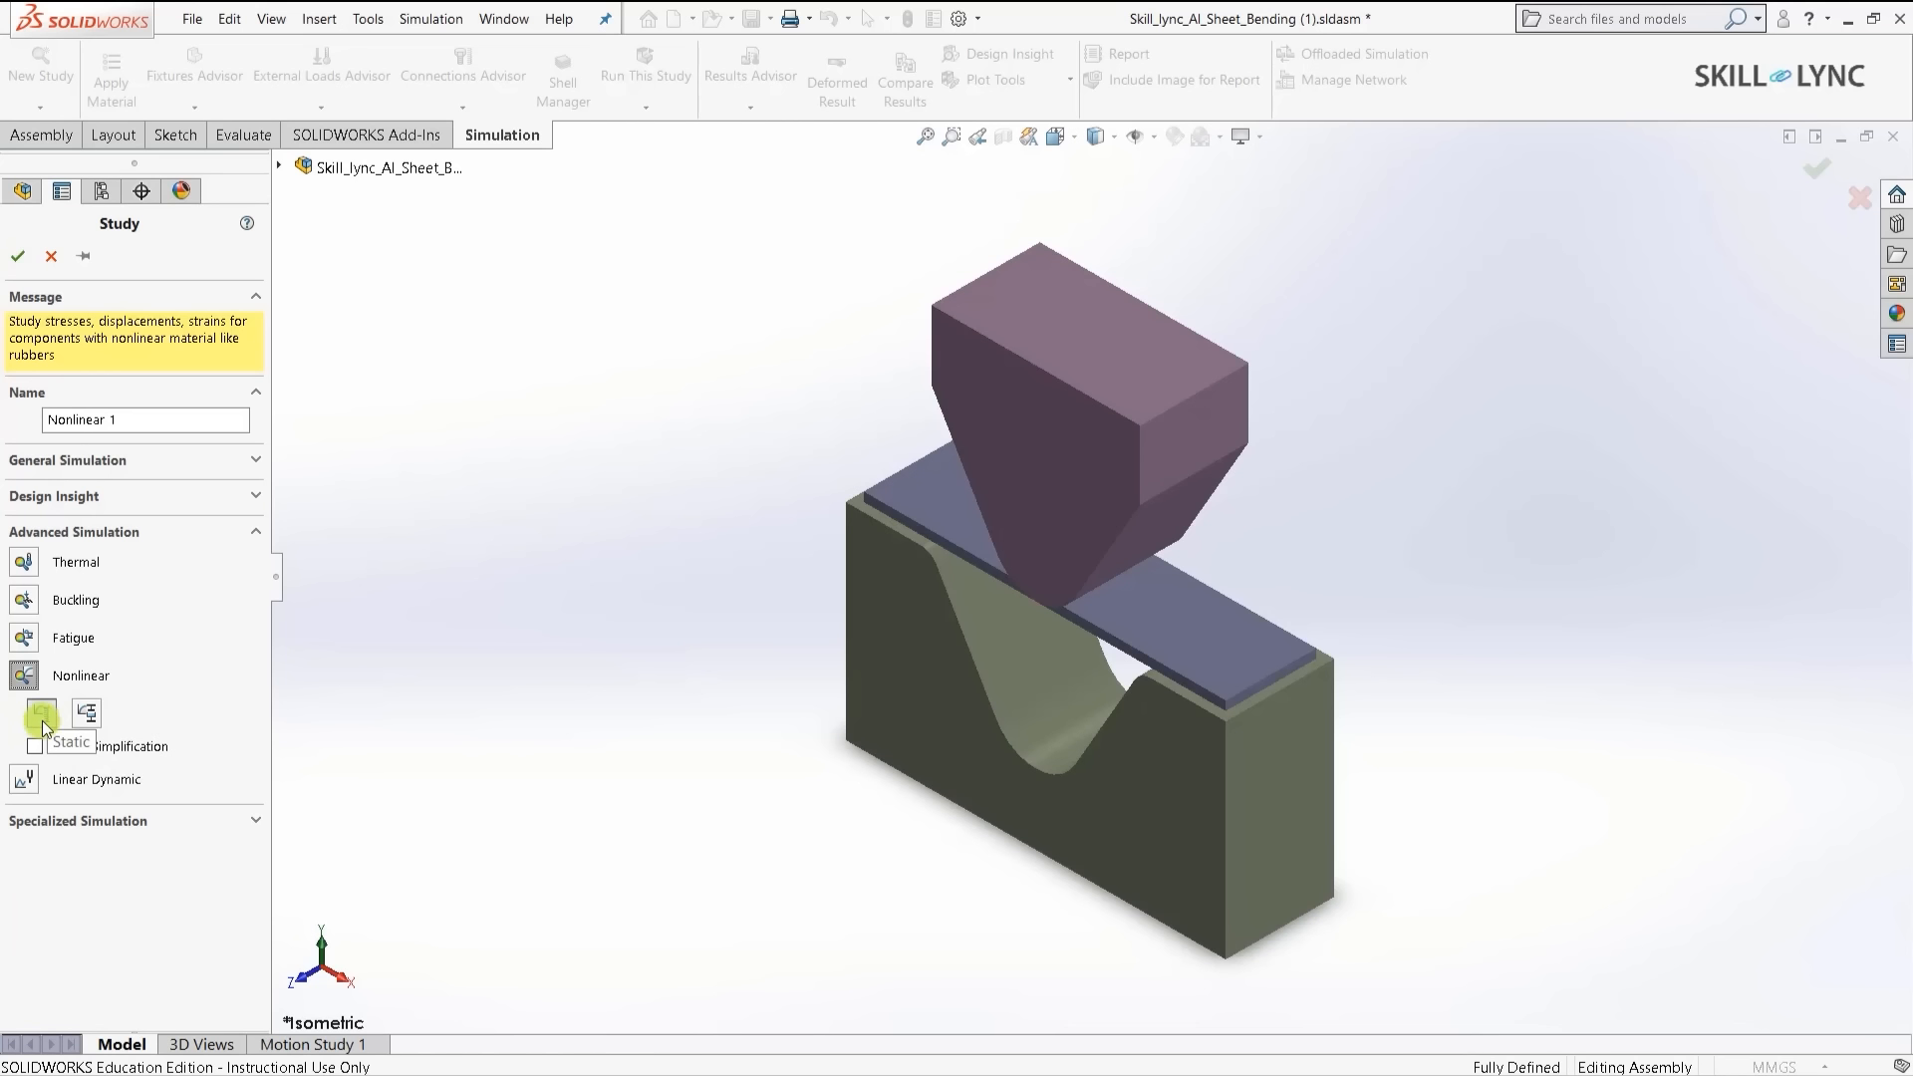
{"action": "left_click", "coordinate": [88, 714]}
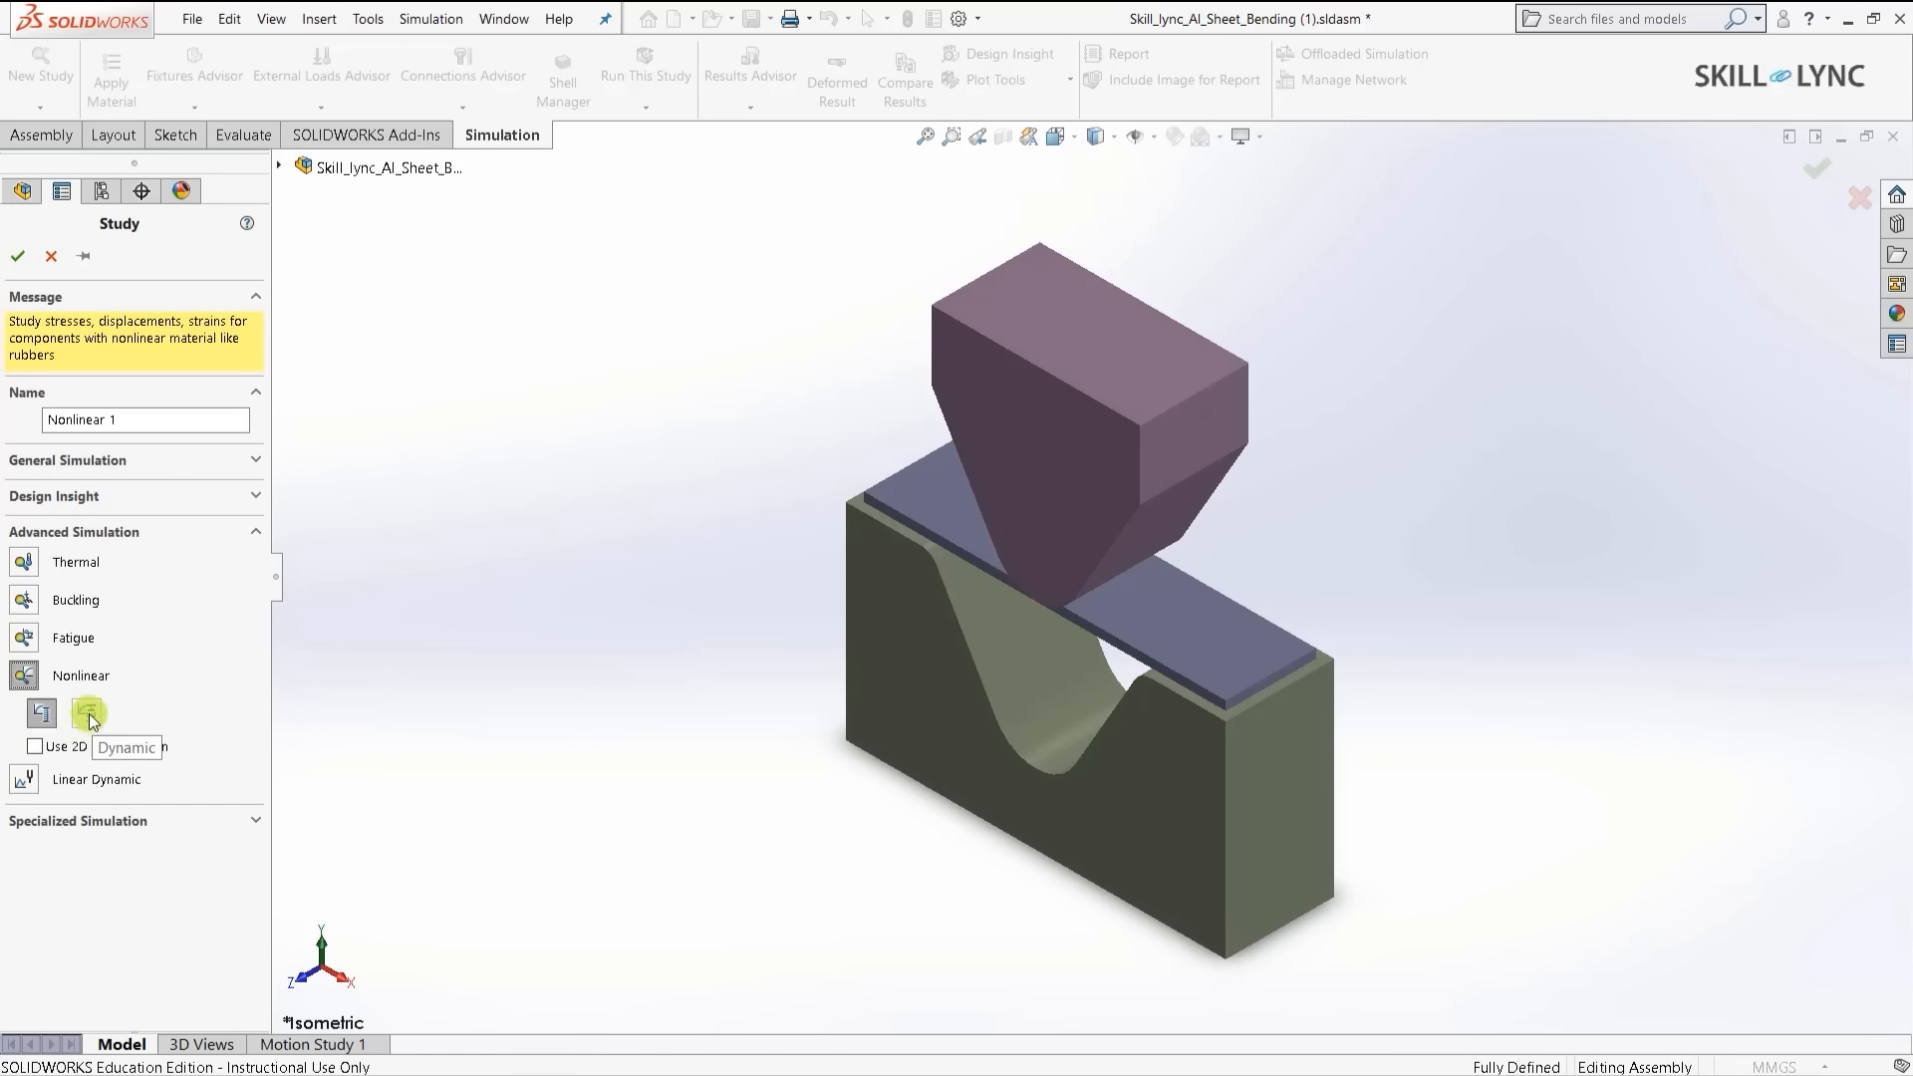
{"action": "left_click", "coordinate": [40, 749]}
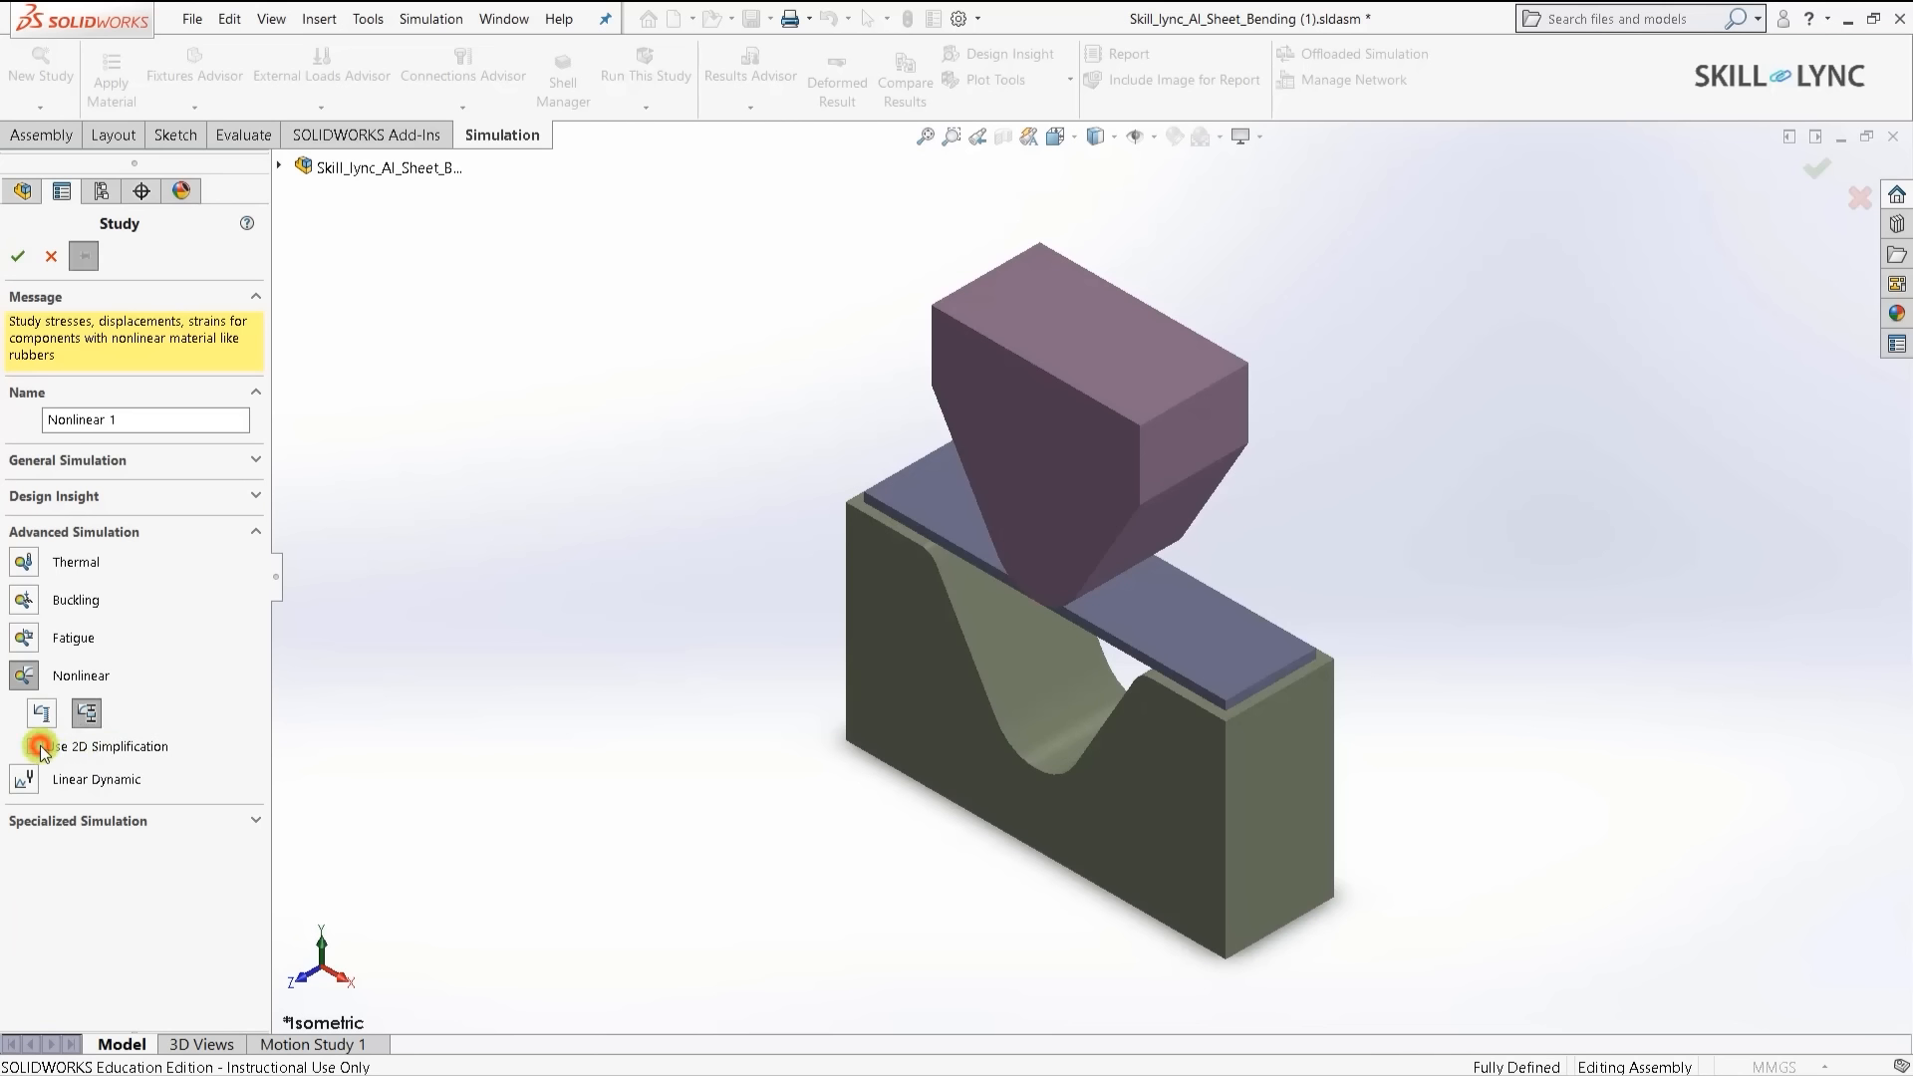
{"action": "left_click", "coordinate": [40, 748]}
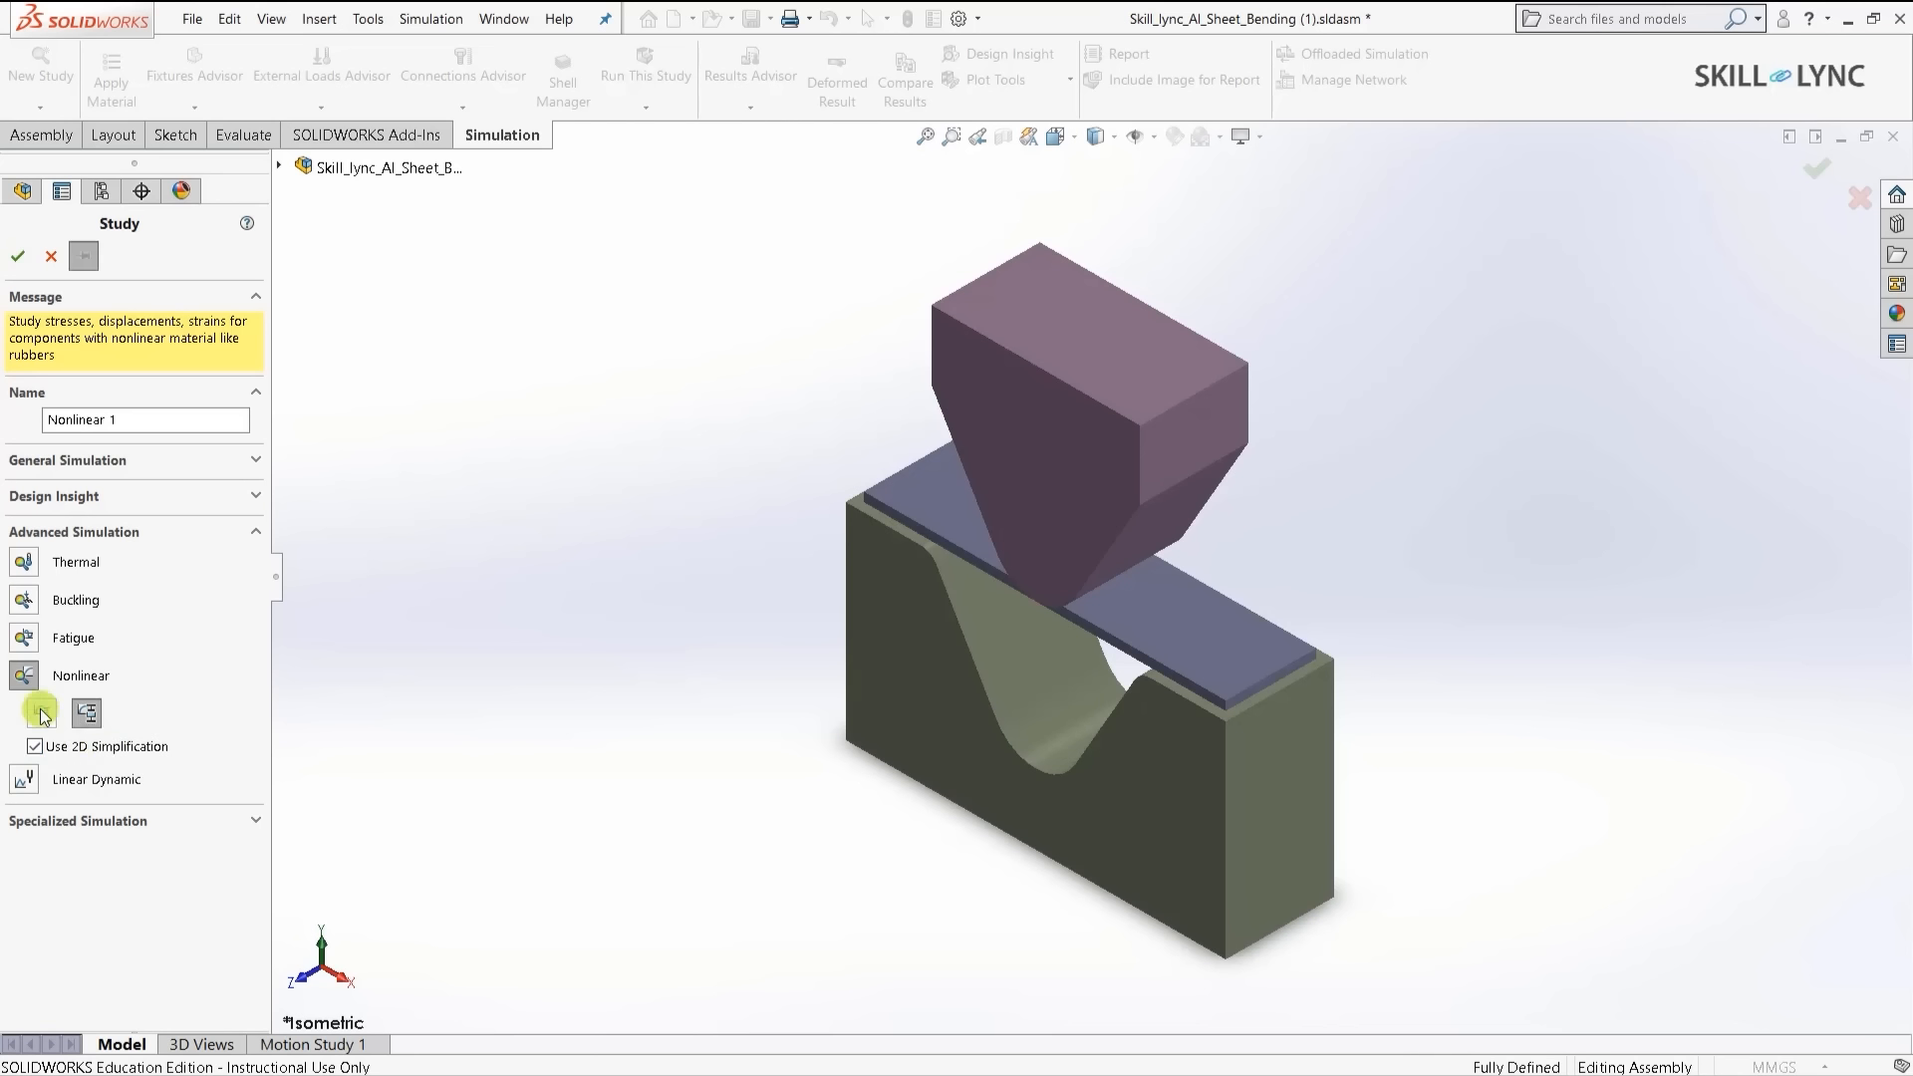
{"action": "left_click", "coordinate": [158, 423]}
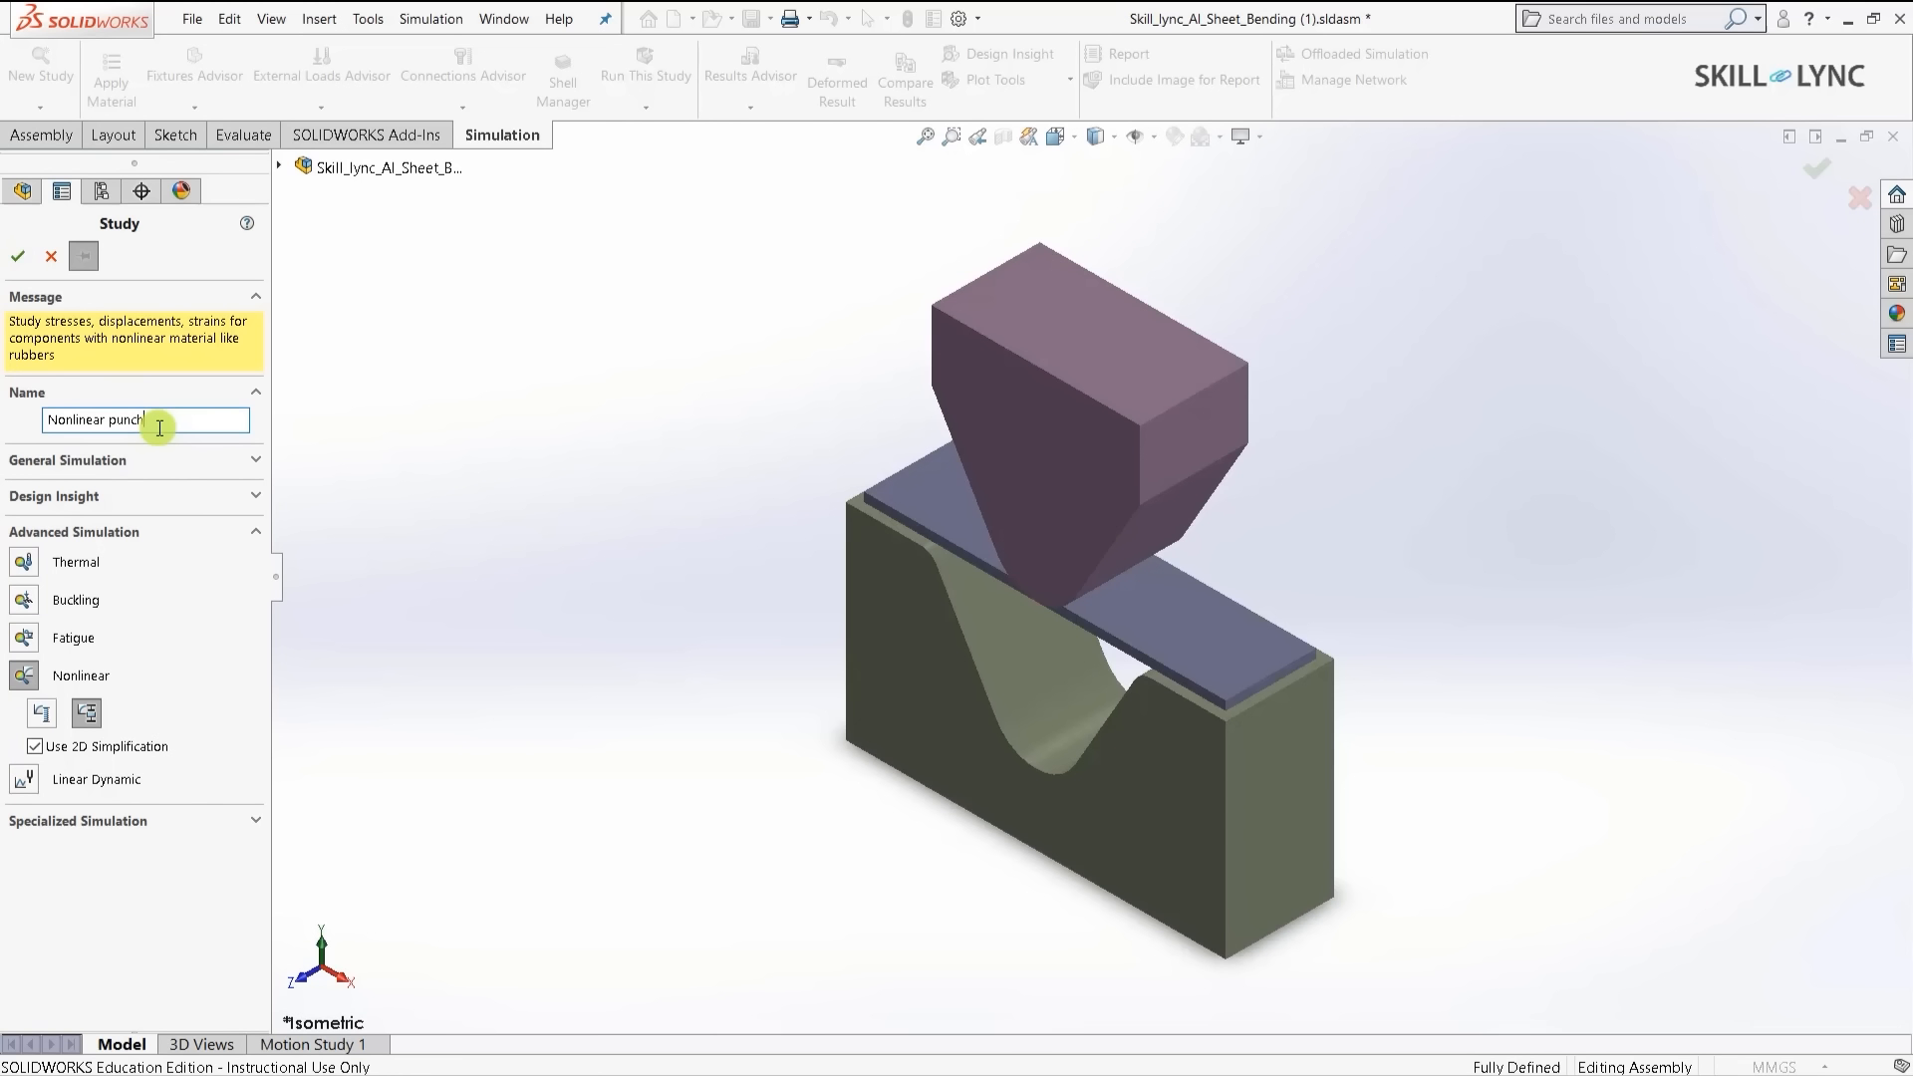
{"action": "type", "text": "Nonlinear punch"}
{"action": "key", "text": "Return"}
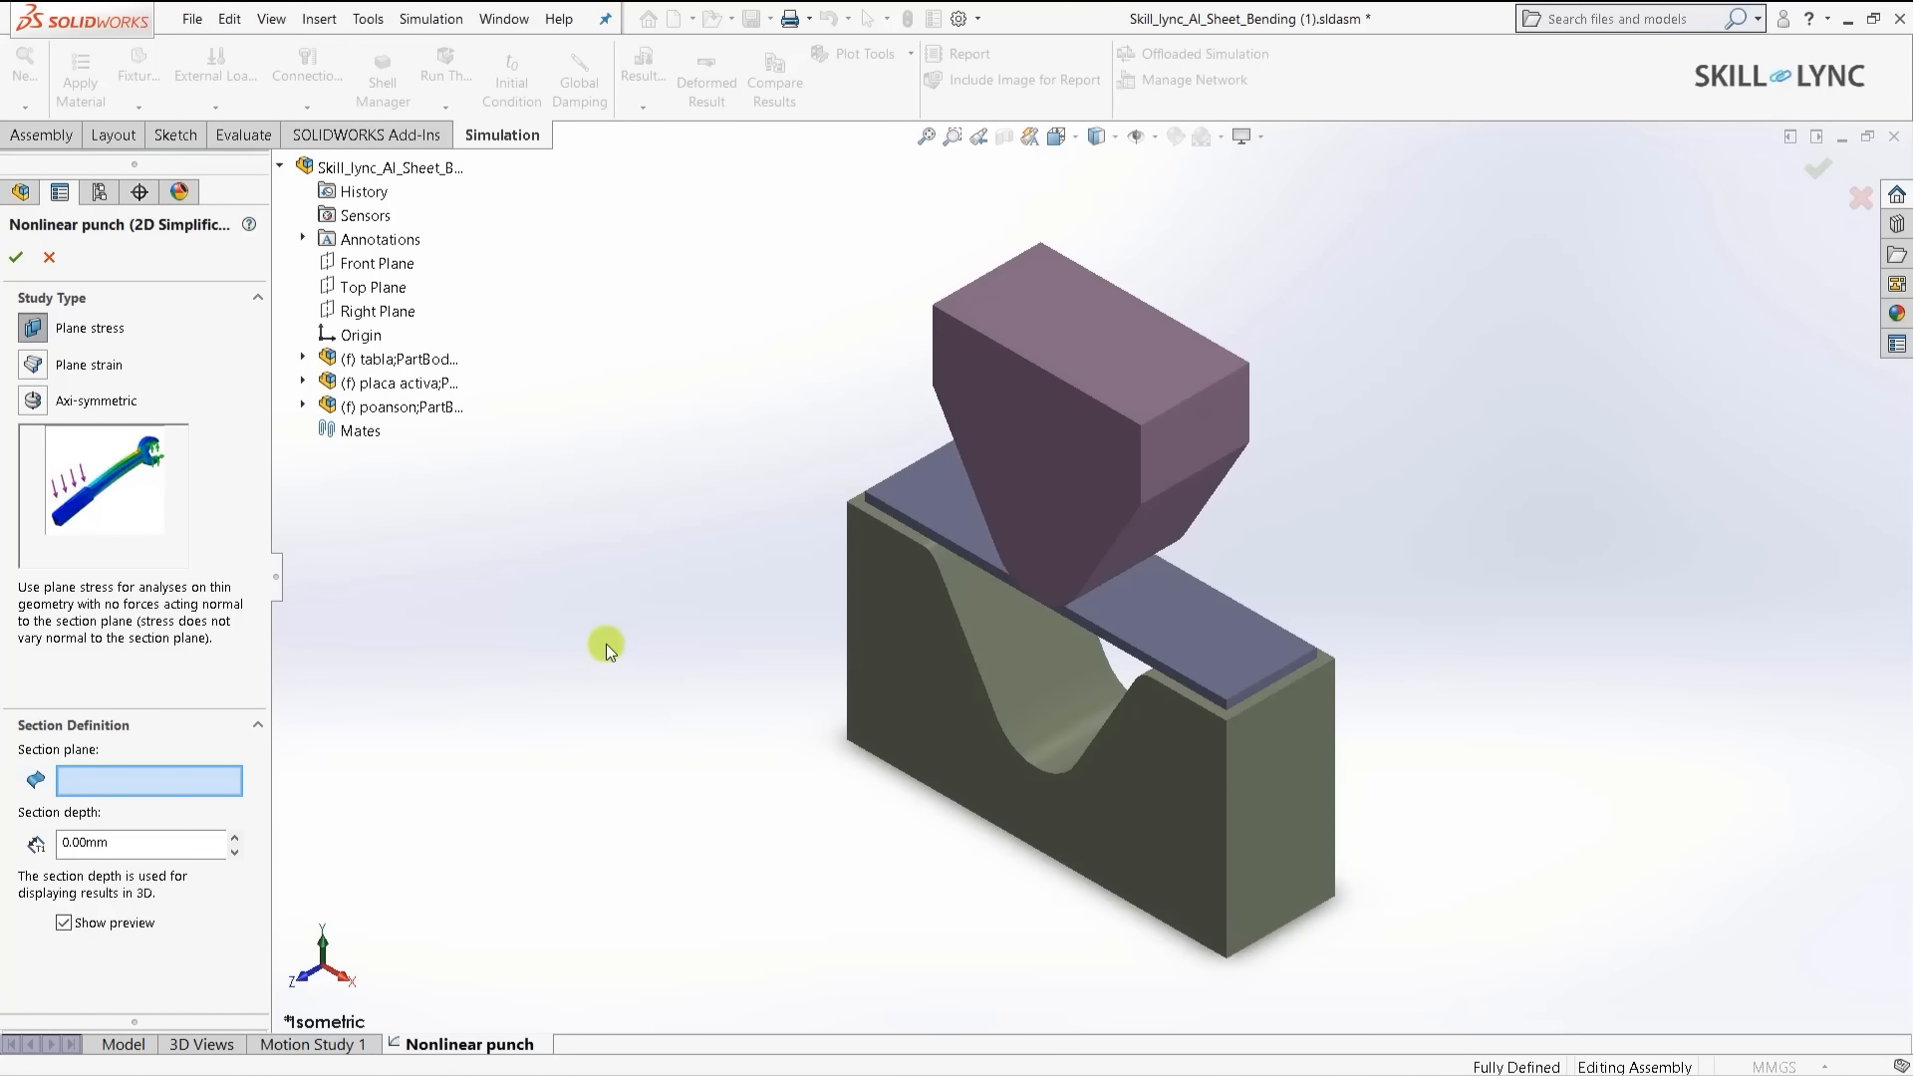
- Define the plane-stress section on the Front Plane with a 0.015 section depth
{"action": "middle_click_drag", "start_coordinate": [1050, 355], "coordinate": [989, 751]}
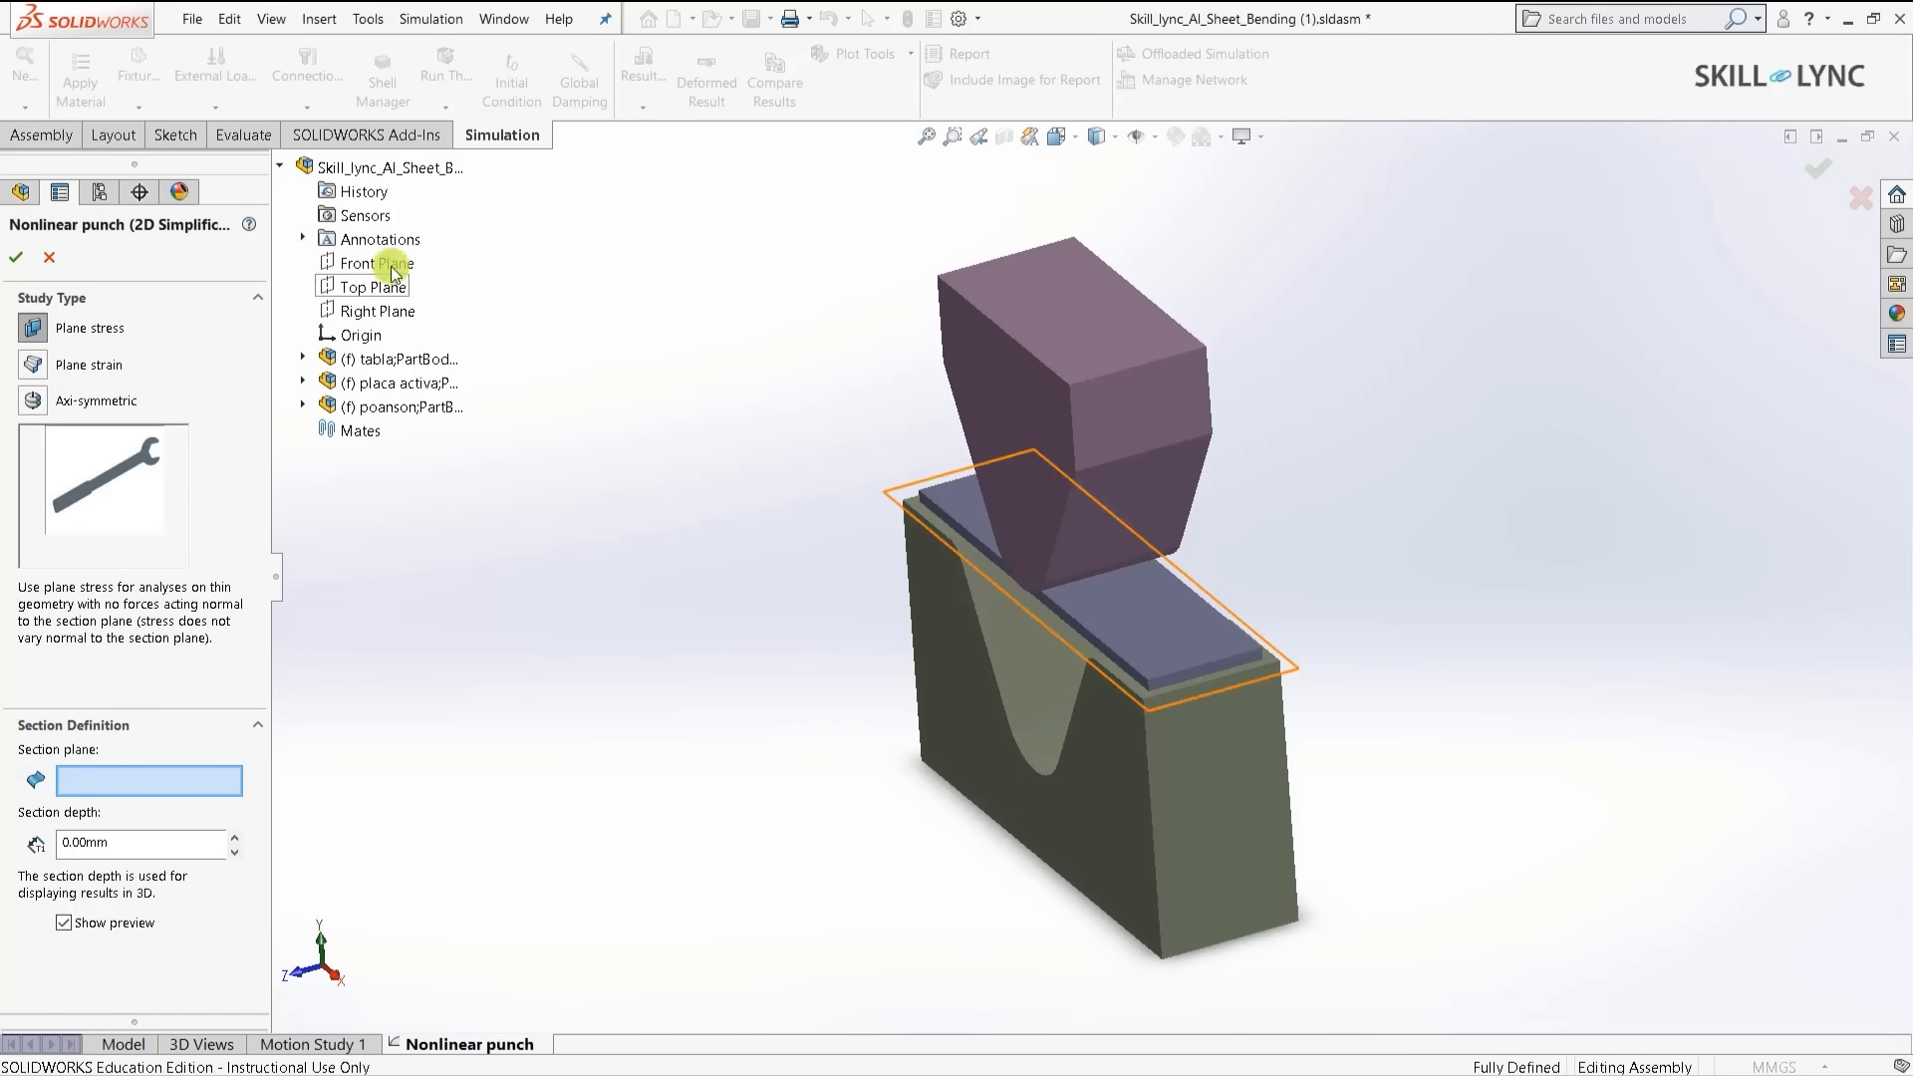
{"action": "left_click", "coordinate": [375, 262]}
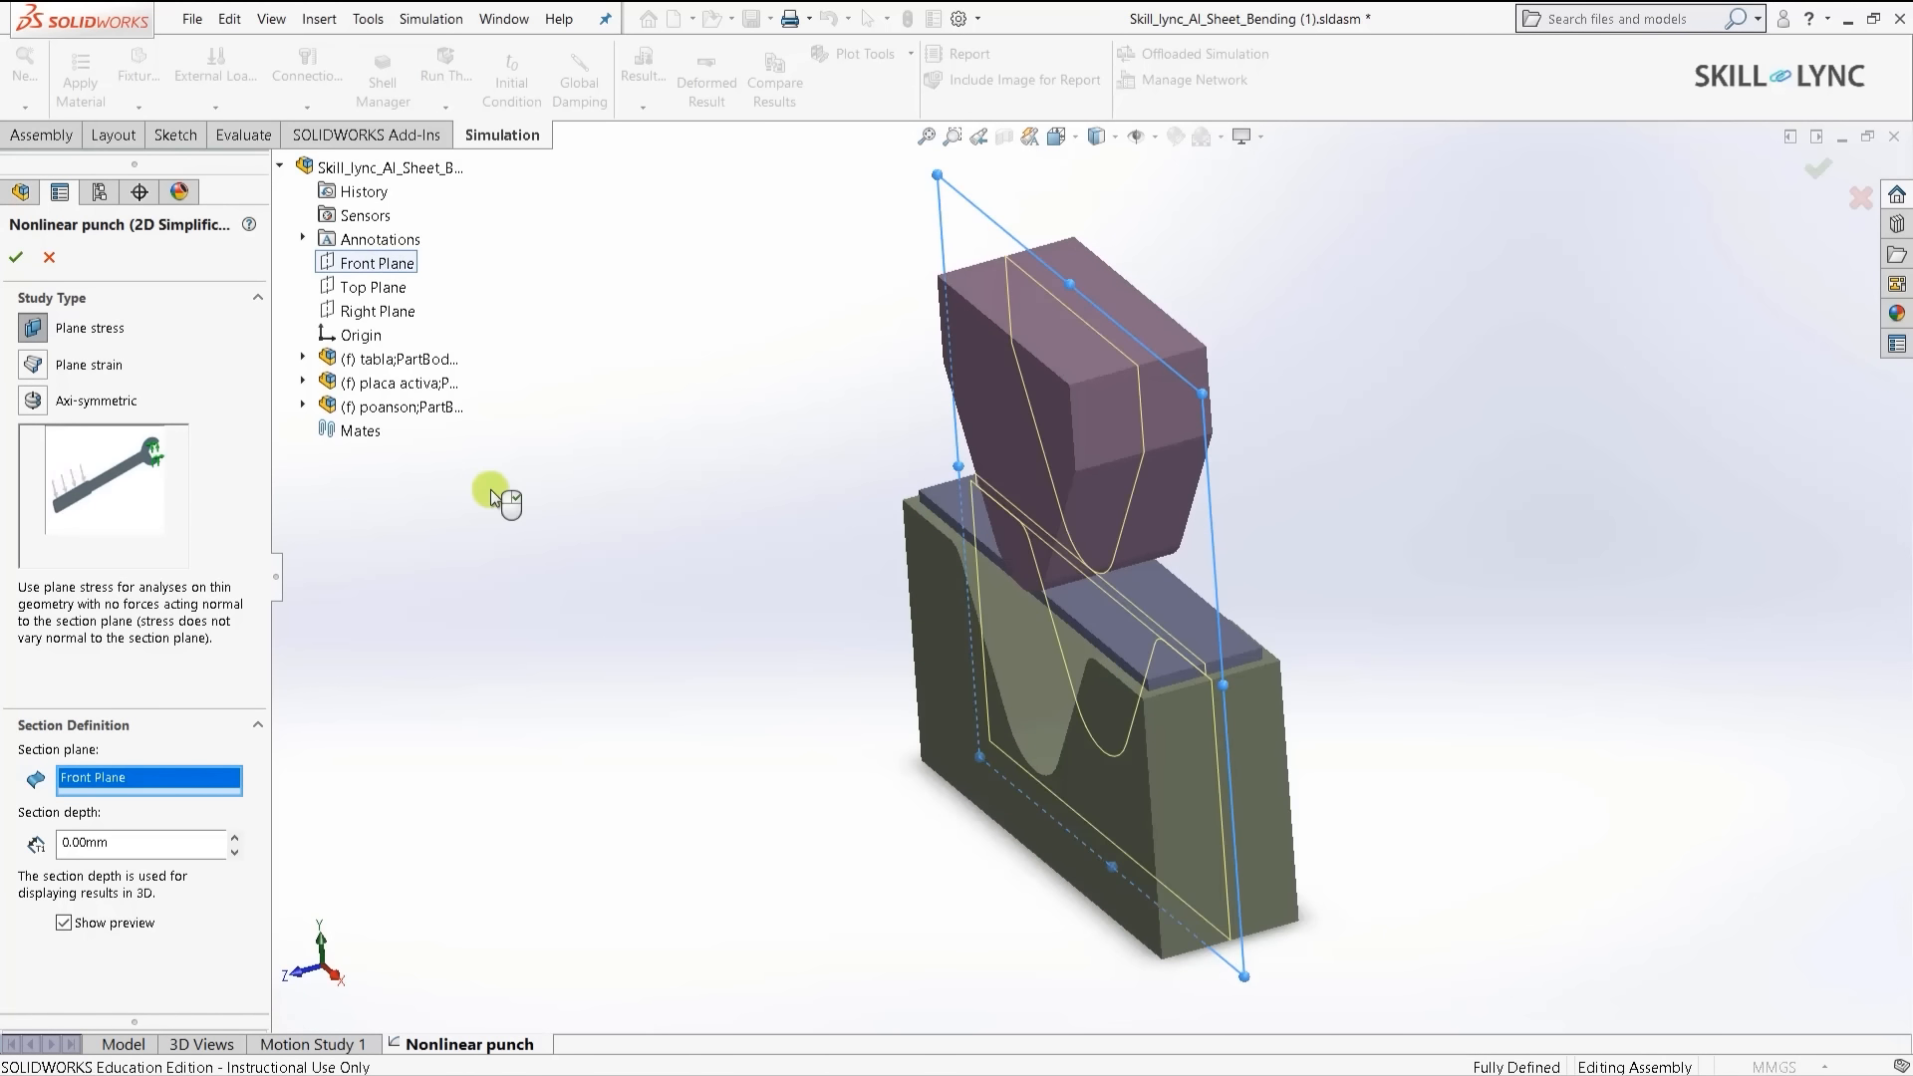
{"action": "left_click", "coordinate": [155, 842]}
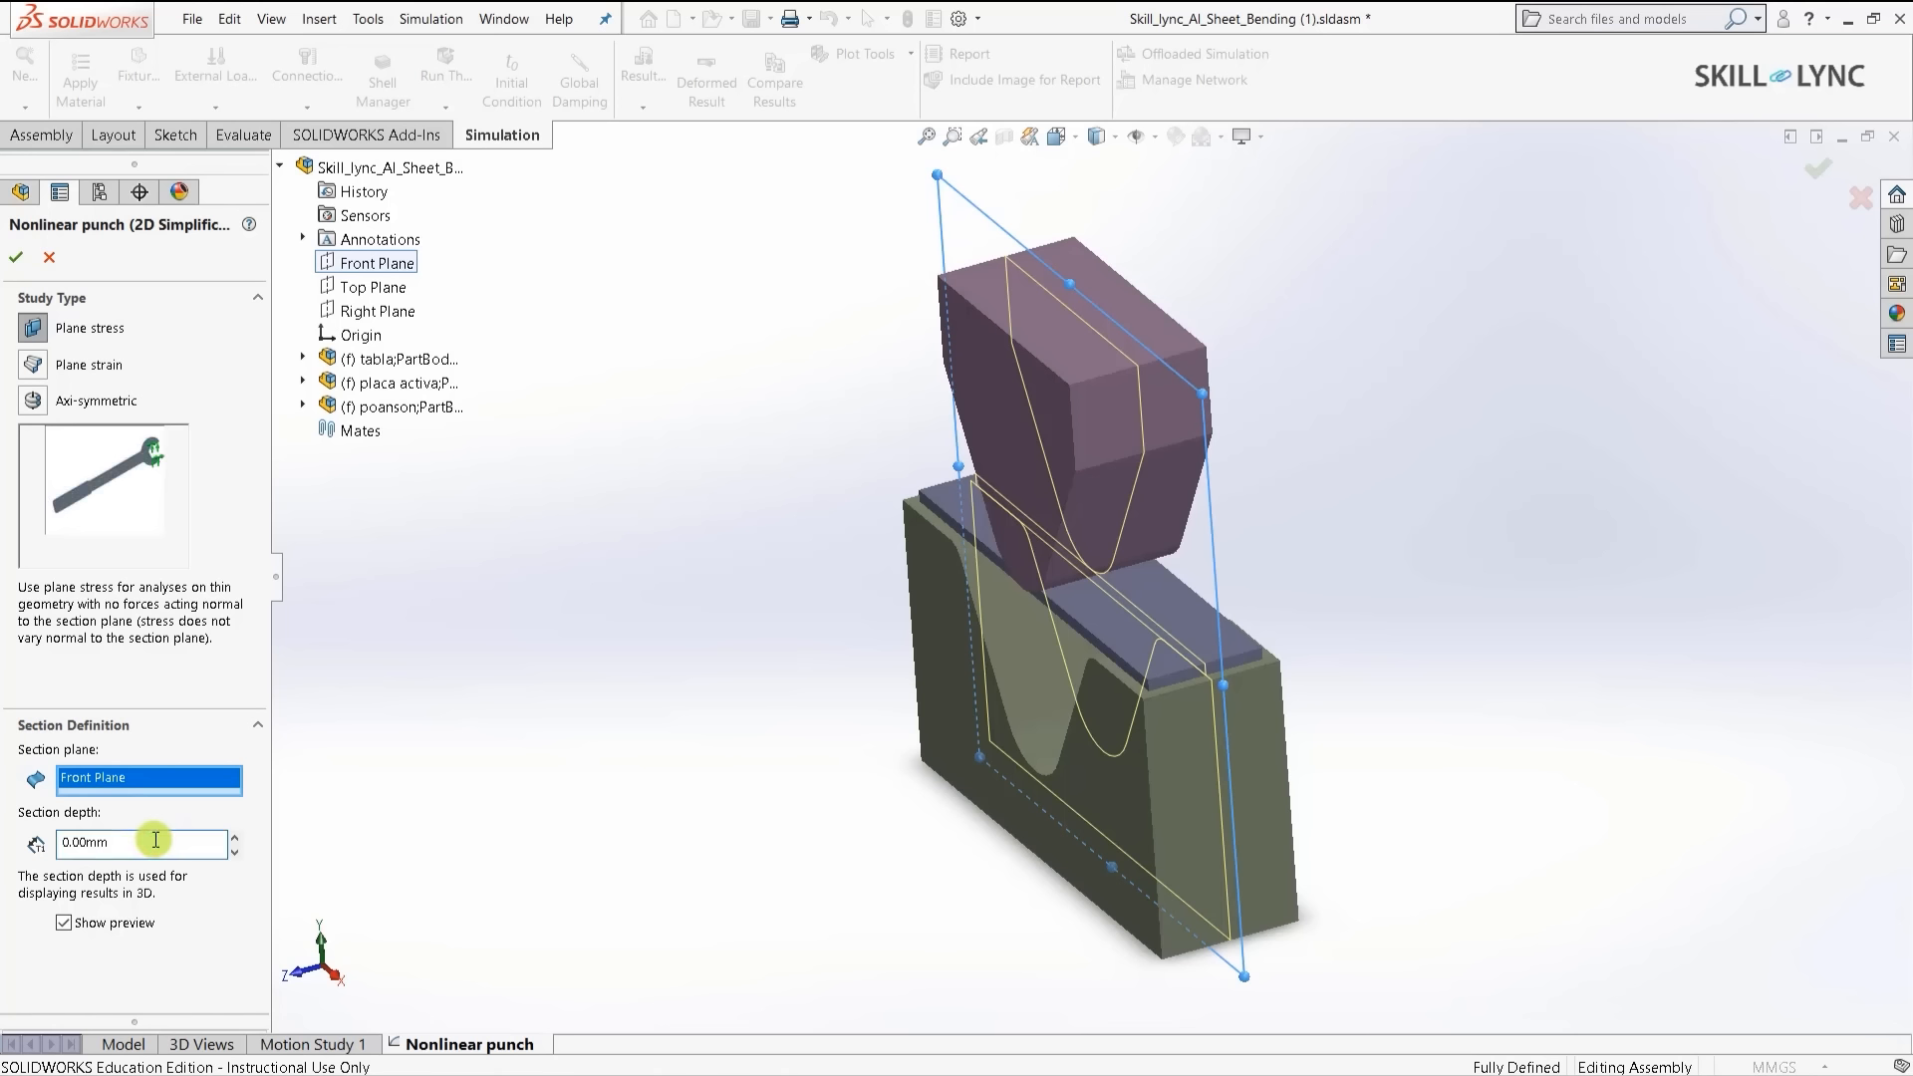
{"action": "double_click", "coordinate": [156, 842]}
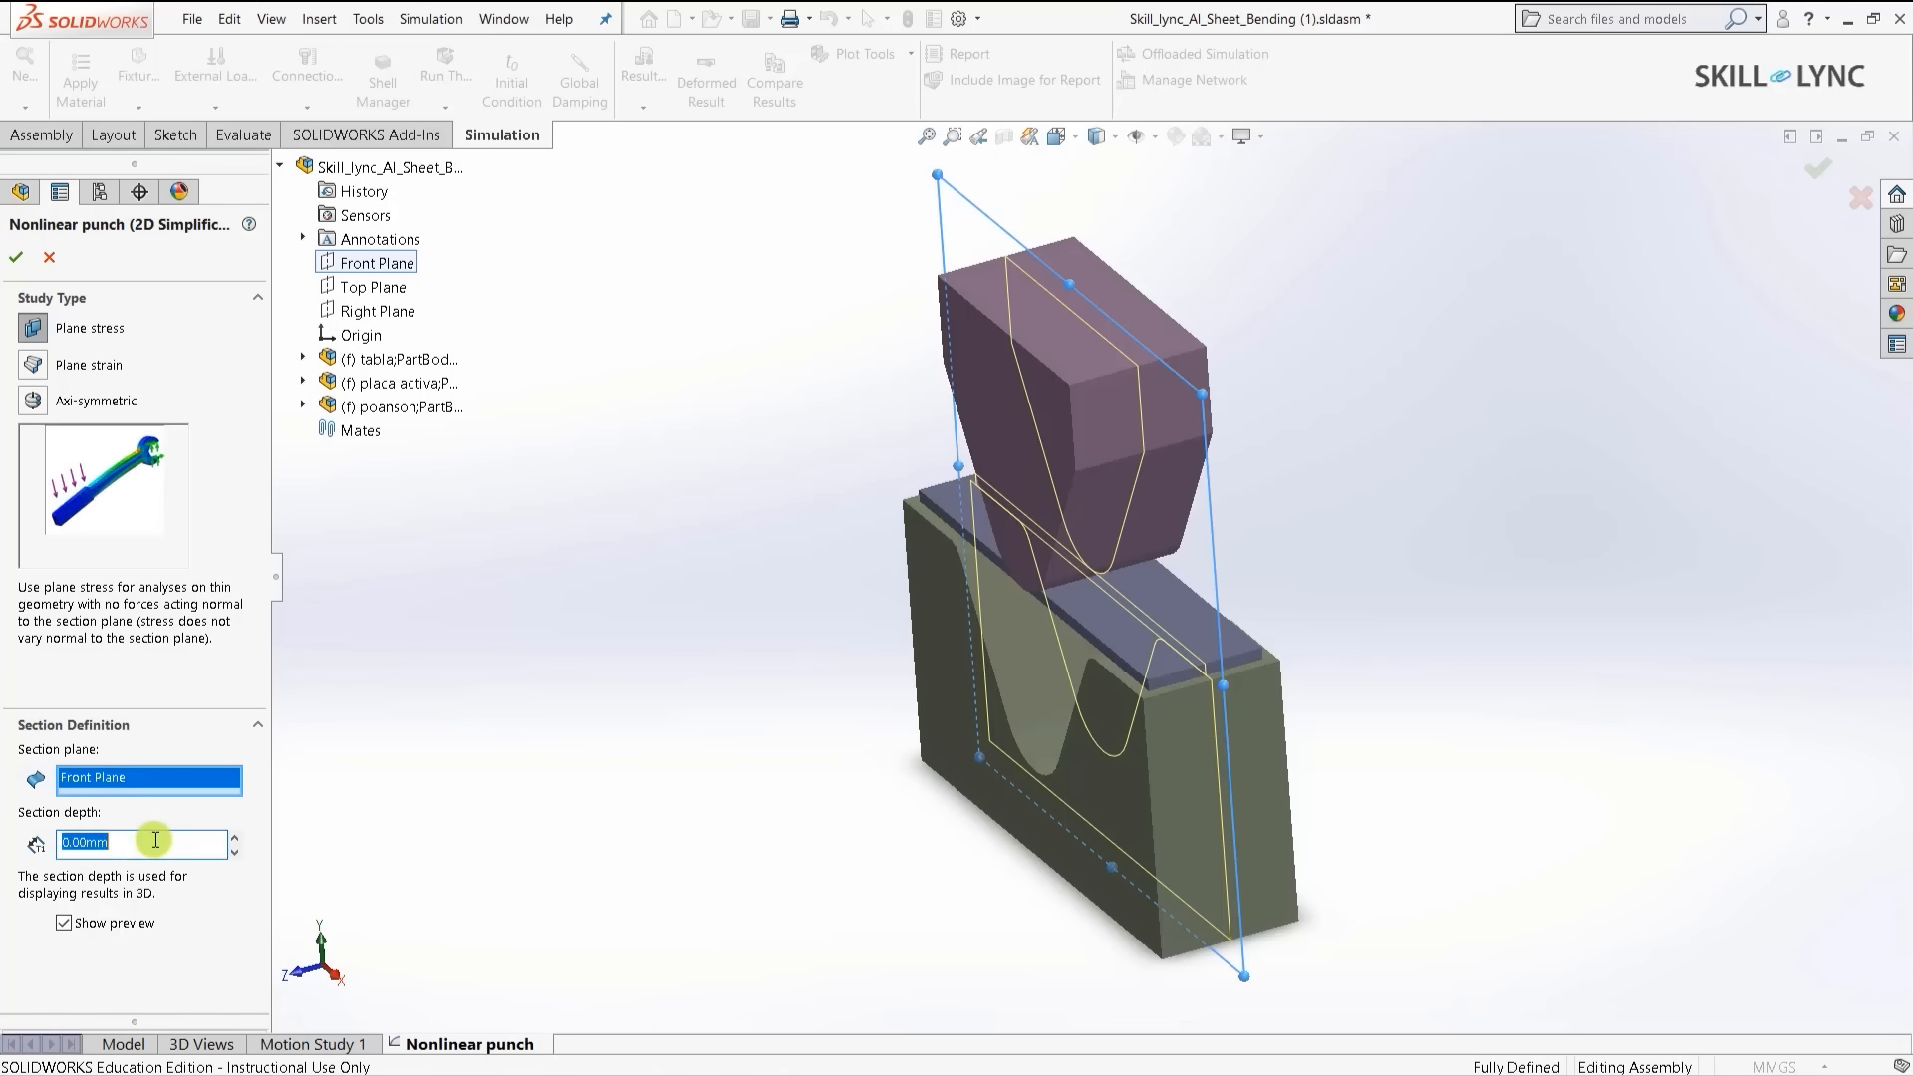
{"action": "type", "text": "0"}
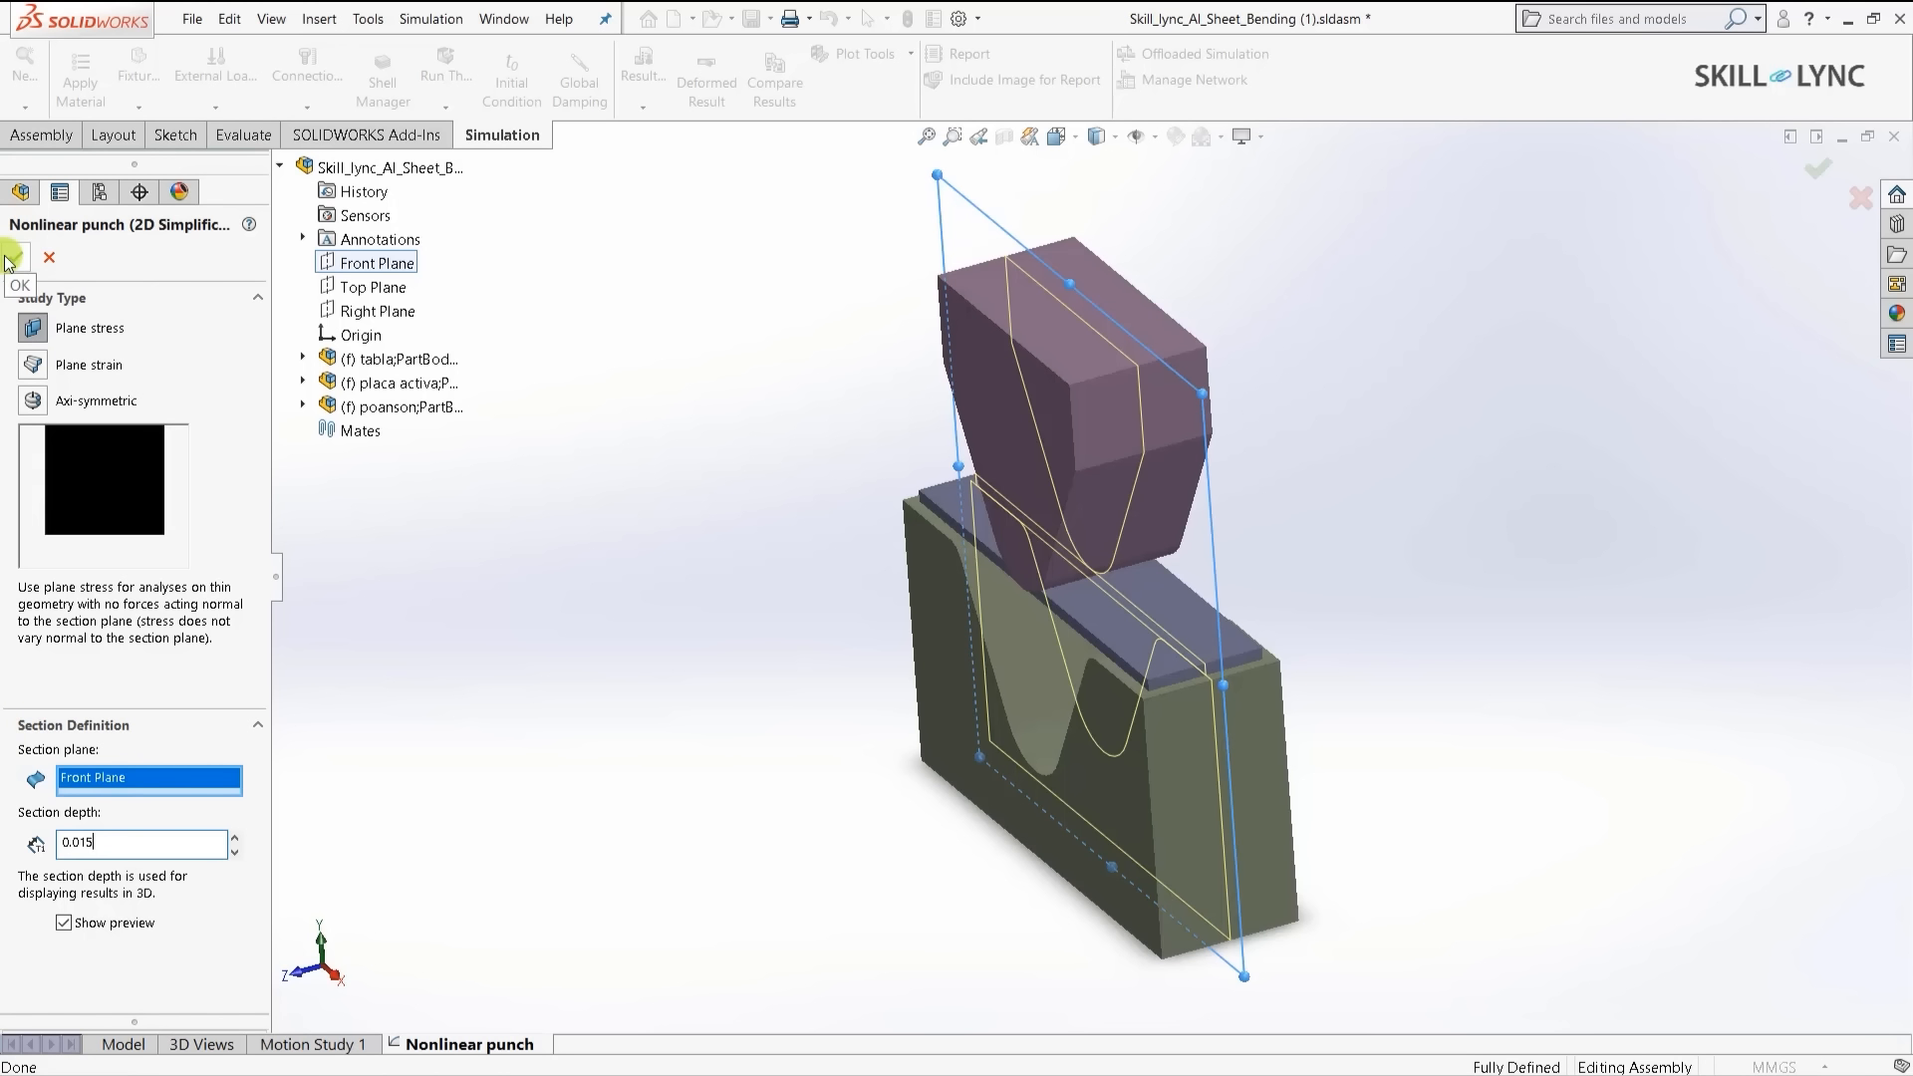
{"action": "left_click", "coordinate": [10, 261]}
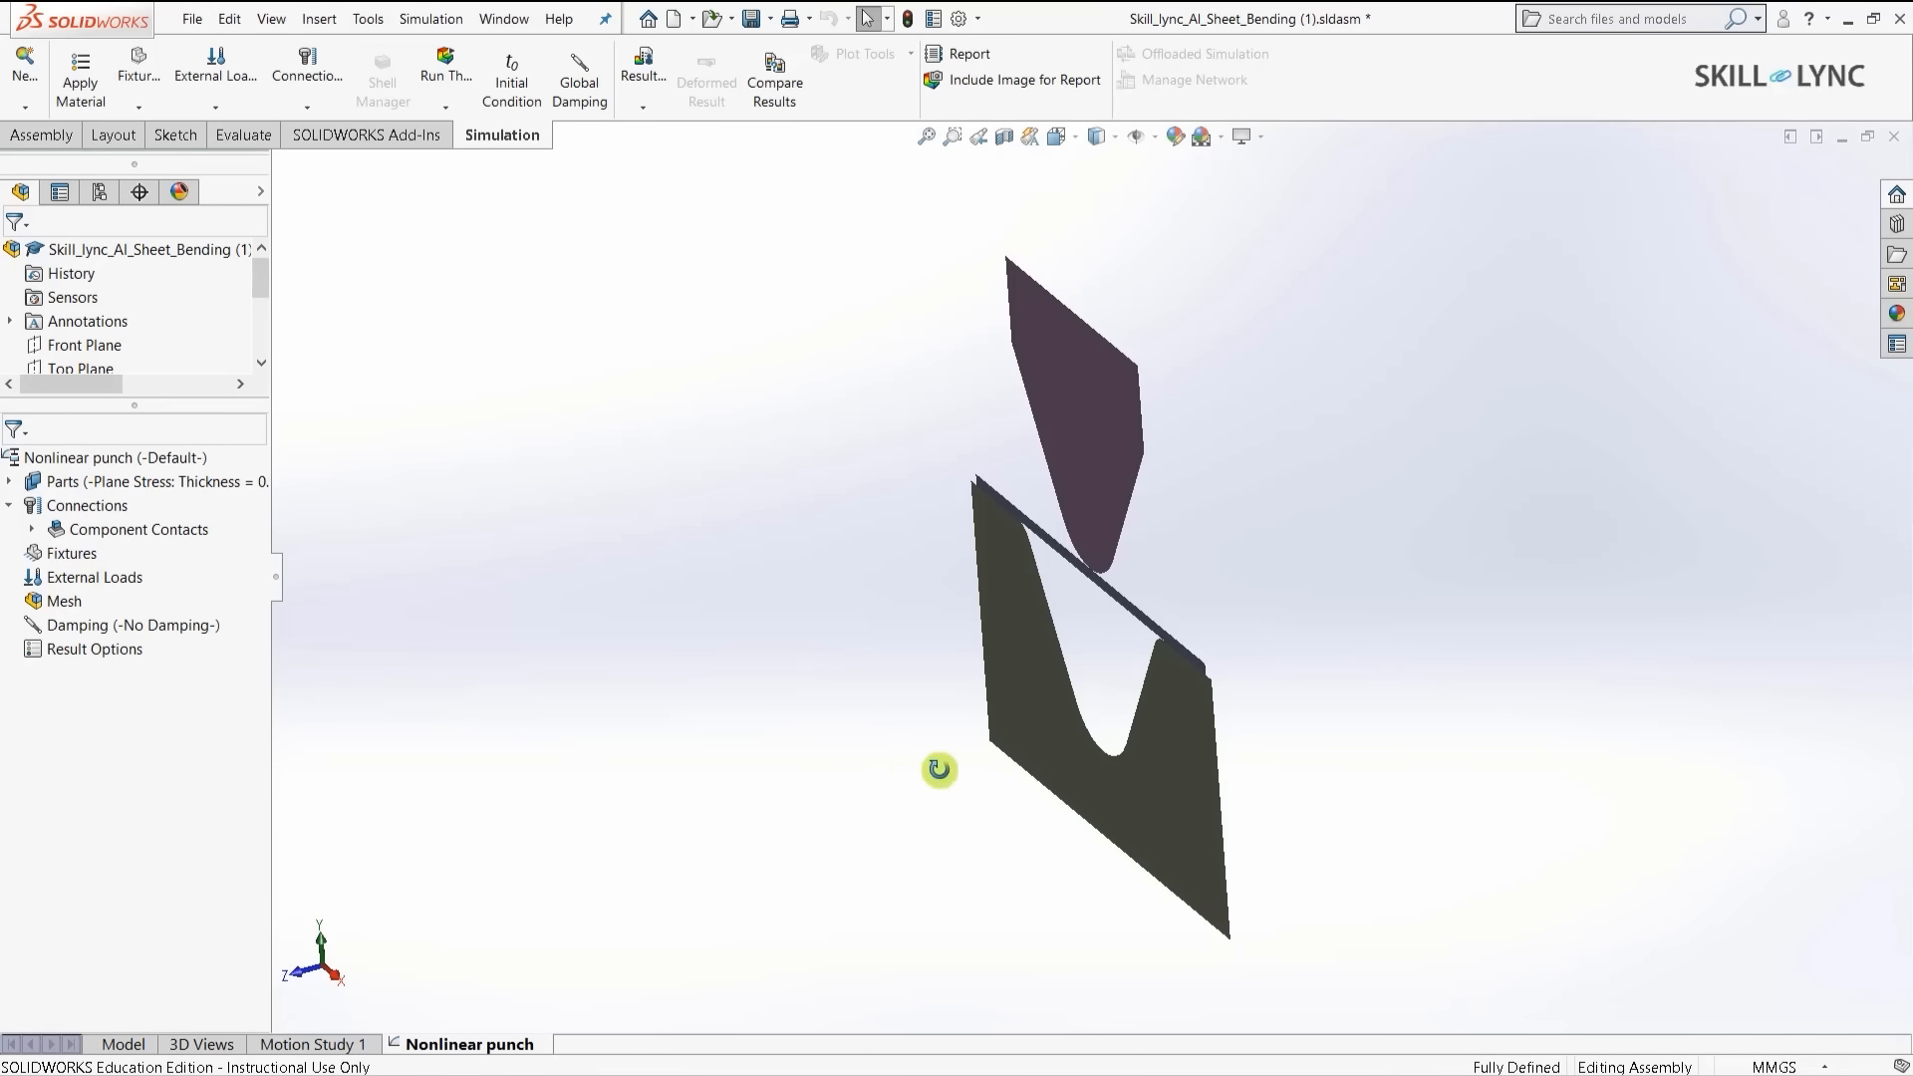
- Return the punch, sheet and die model to the isometric view and adjust the zoom
{"action": "middle_click_drag", "start_coordinate": [935, 768], "coordinate": [1259, 825]}
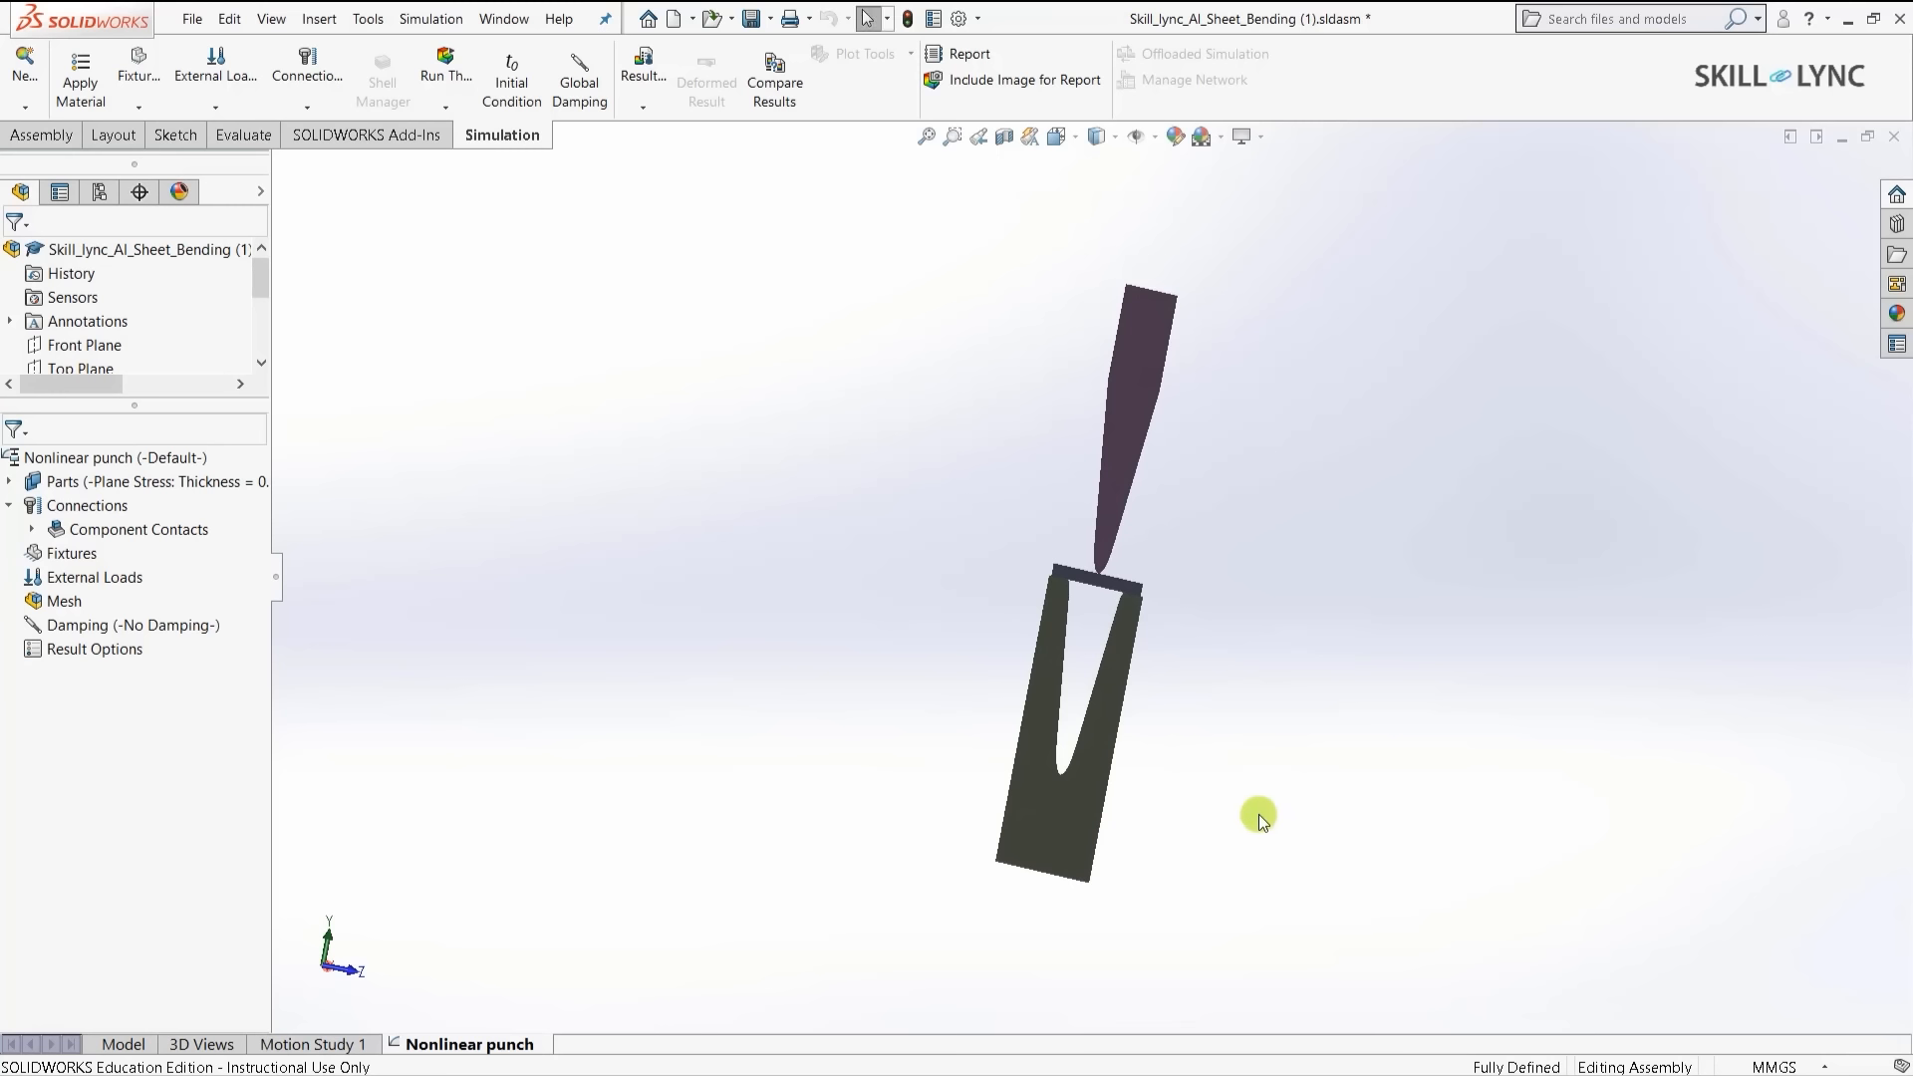
{"action": "key", "text": "ctrl+7"}
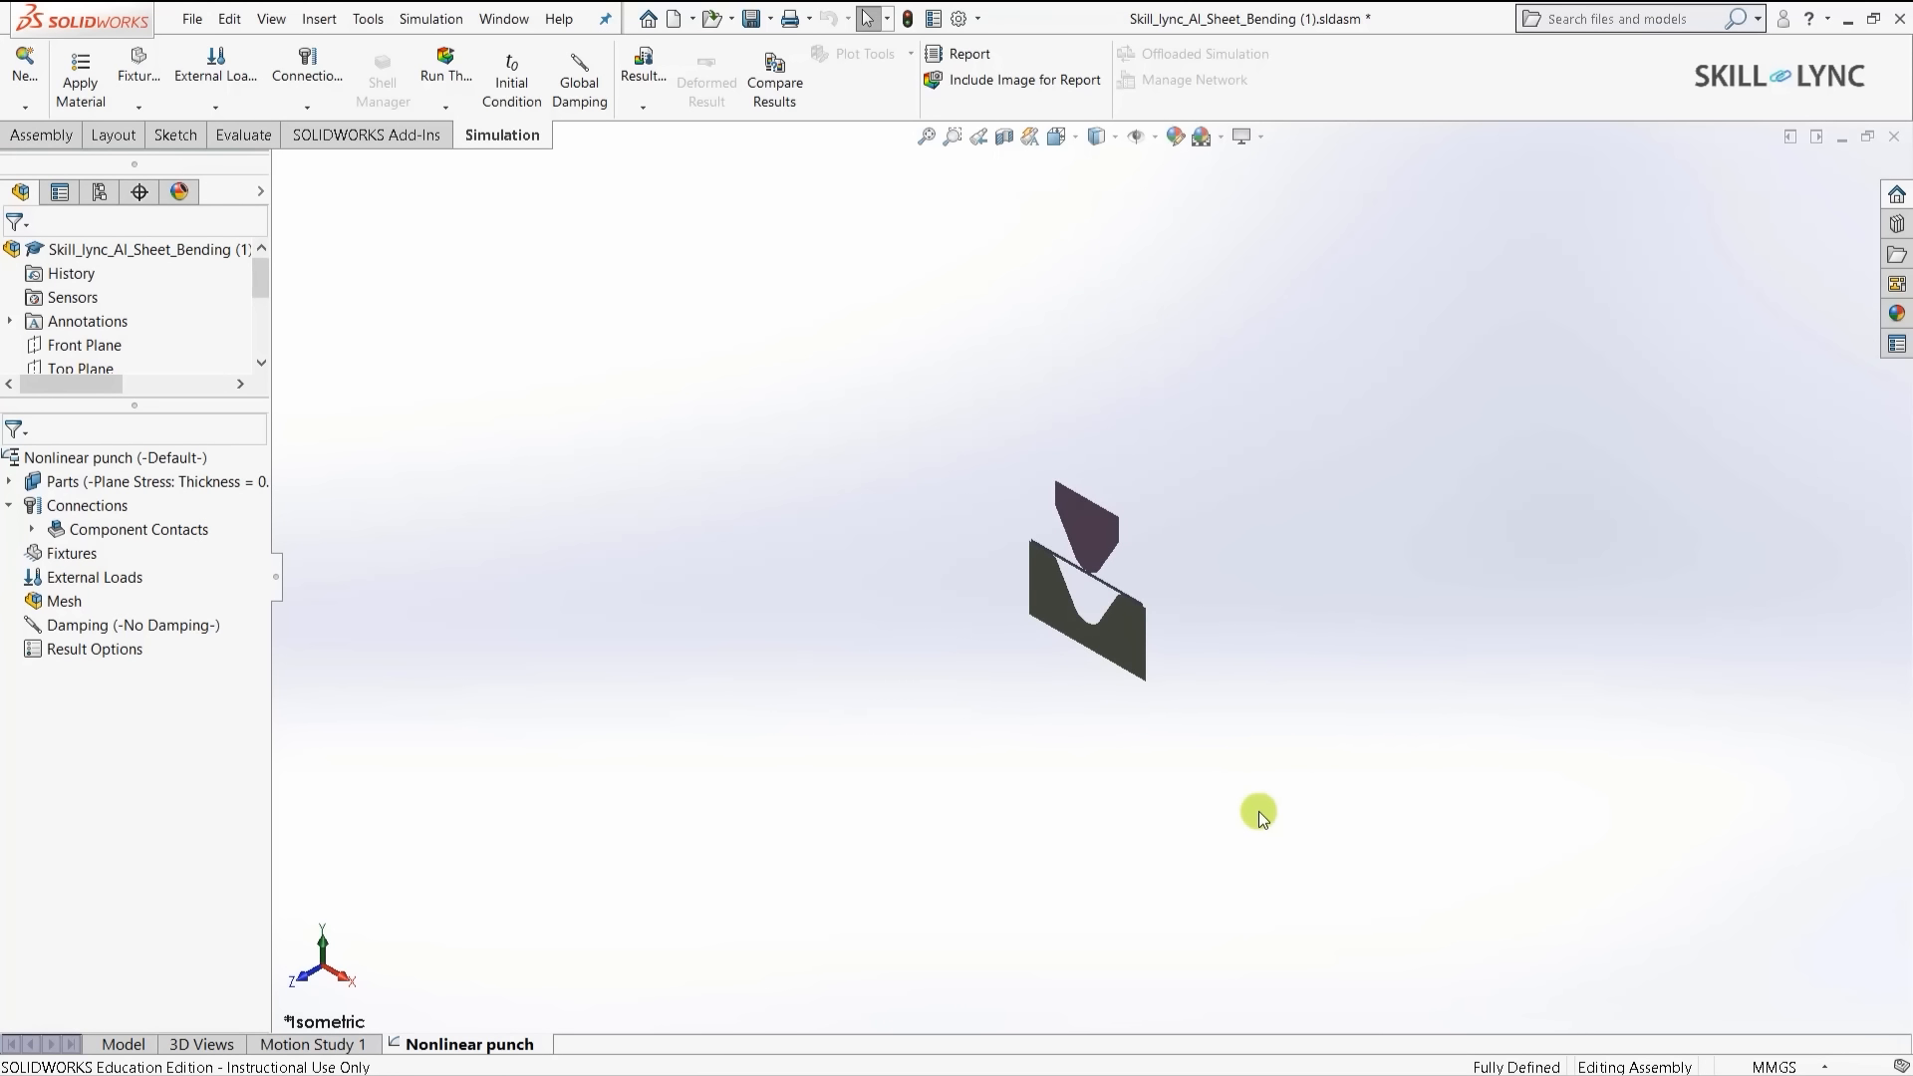
{"action": "scroll", "coordinate": [1128, 496], "scroll_direction": "down", "scroll_amount": 3}
{"action": "scroll", "coordinate": [1134, 673], "scroll_direction": "up", "scroll_amount": 1}
{"action": "scroll", "coordinate": [1001, 831], "scroll_direction": "down", "scroll_amount": 3}
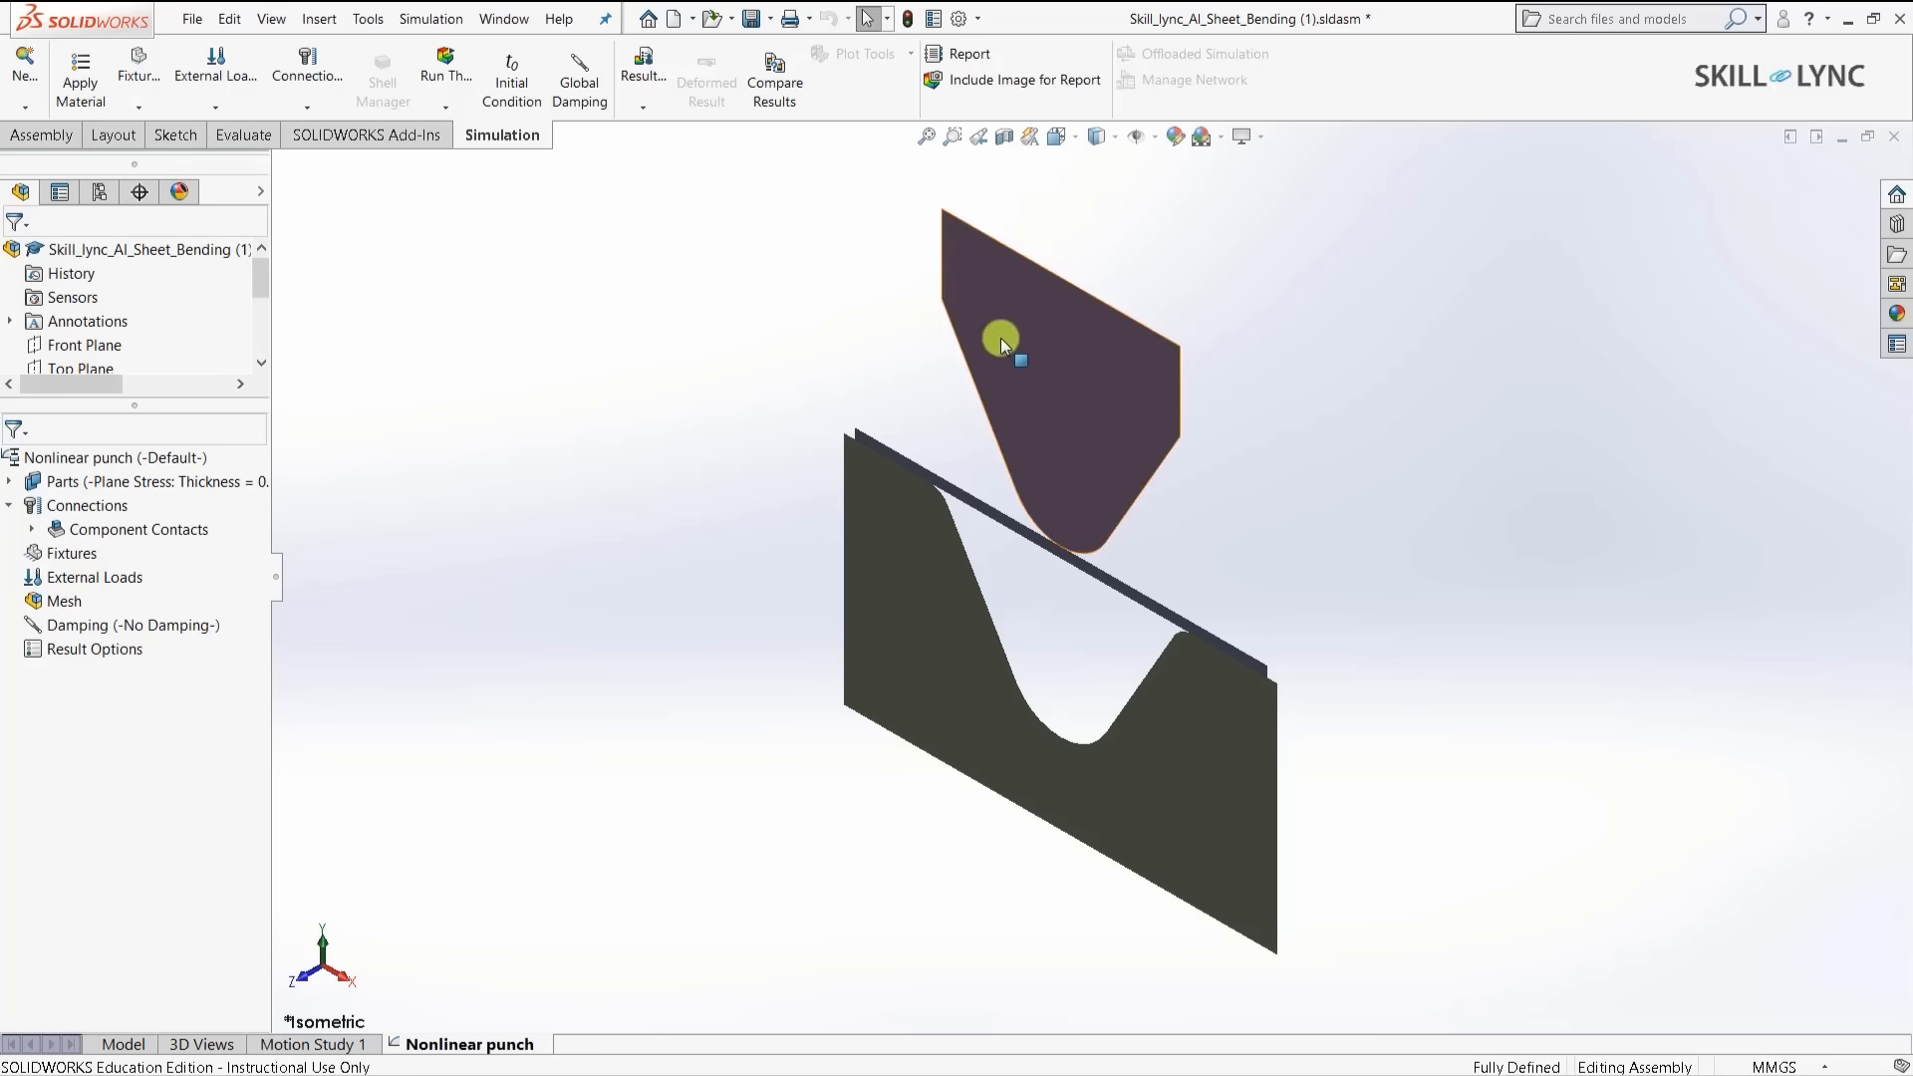
- Apply Alloy Steel to all parts of the Nonlinear punch study
{"action": "right_click", "coordinate": [101, 483]}
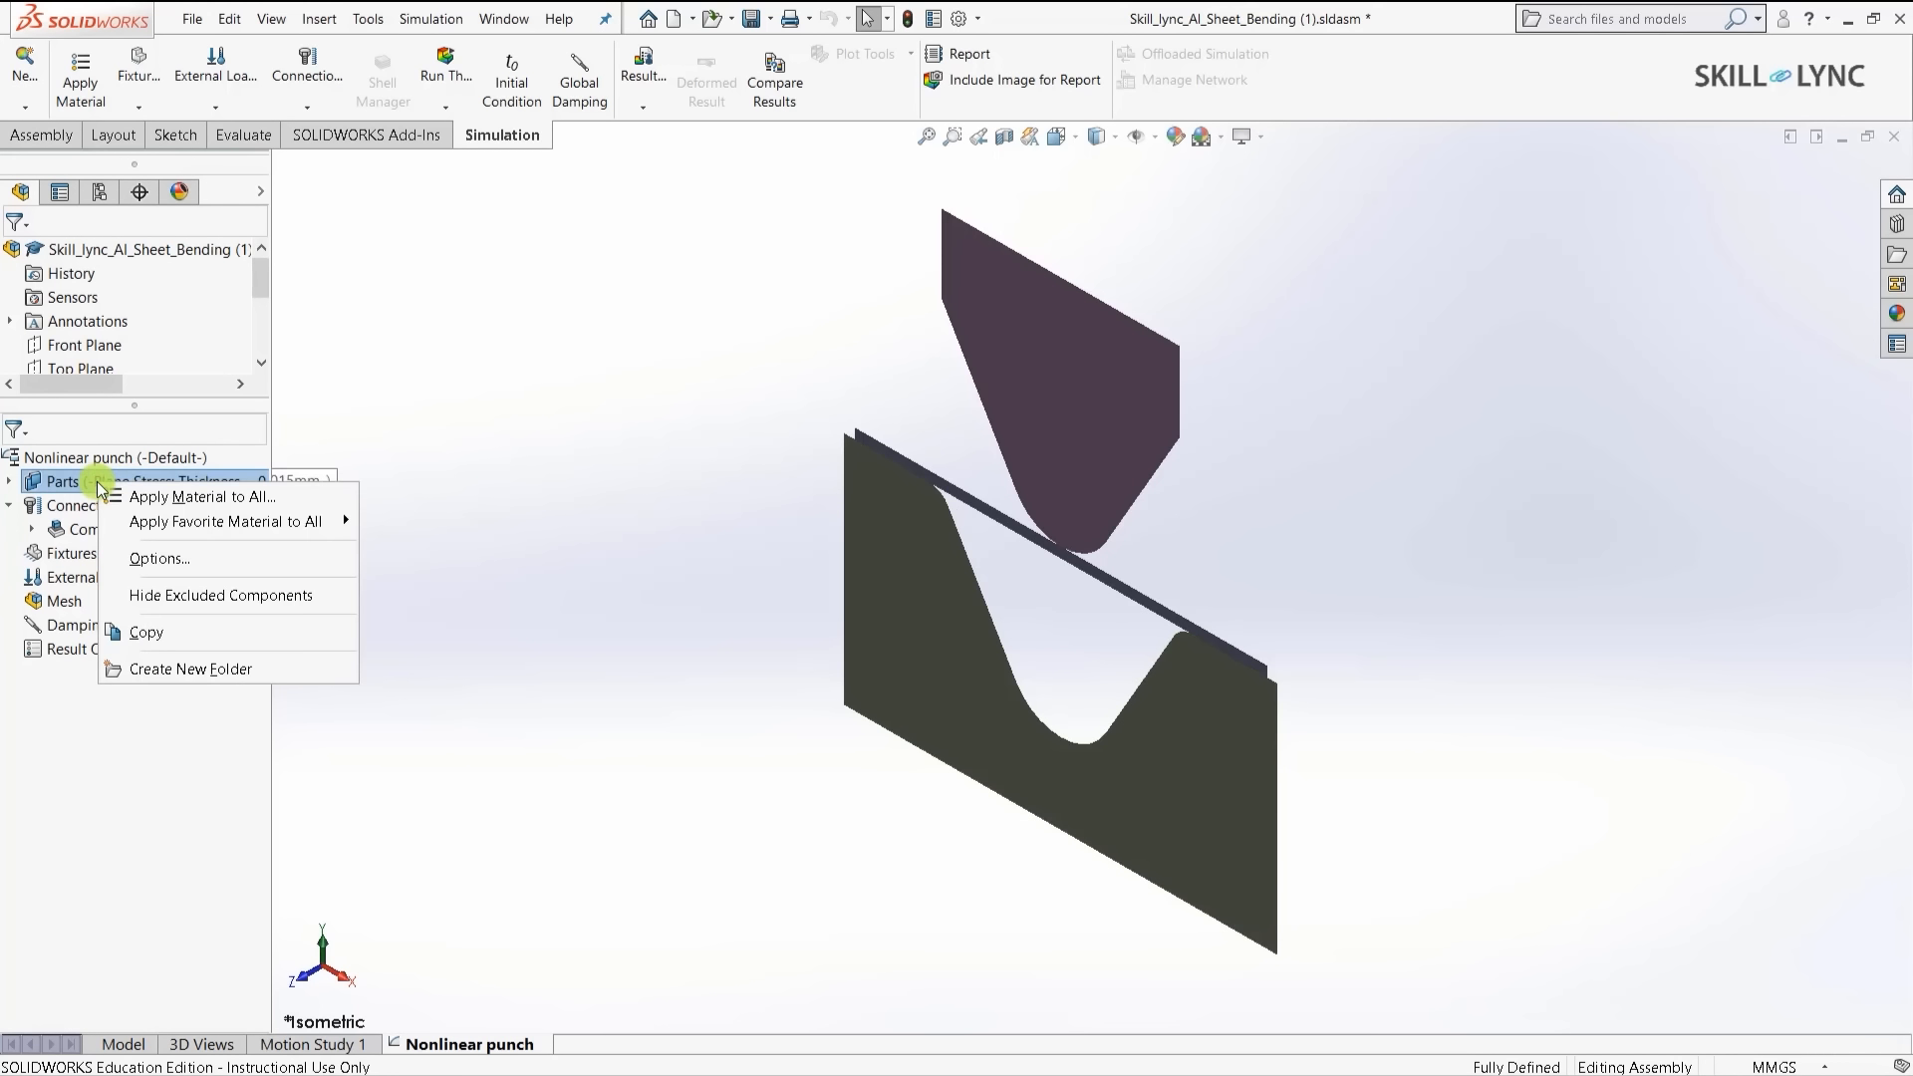
{"action": "left_click", "coordinate": [200, 497]}
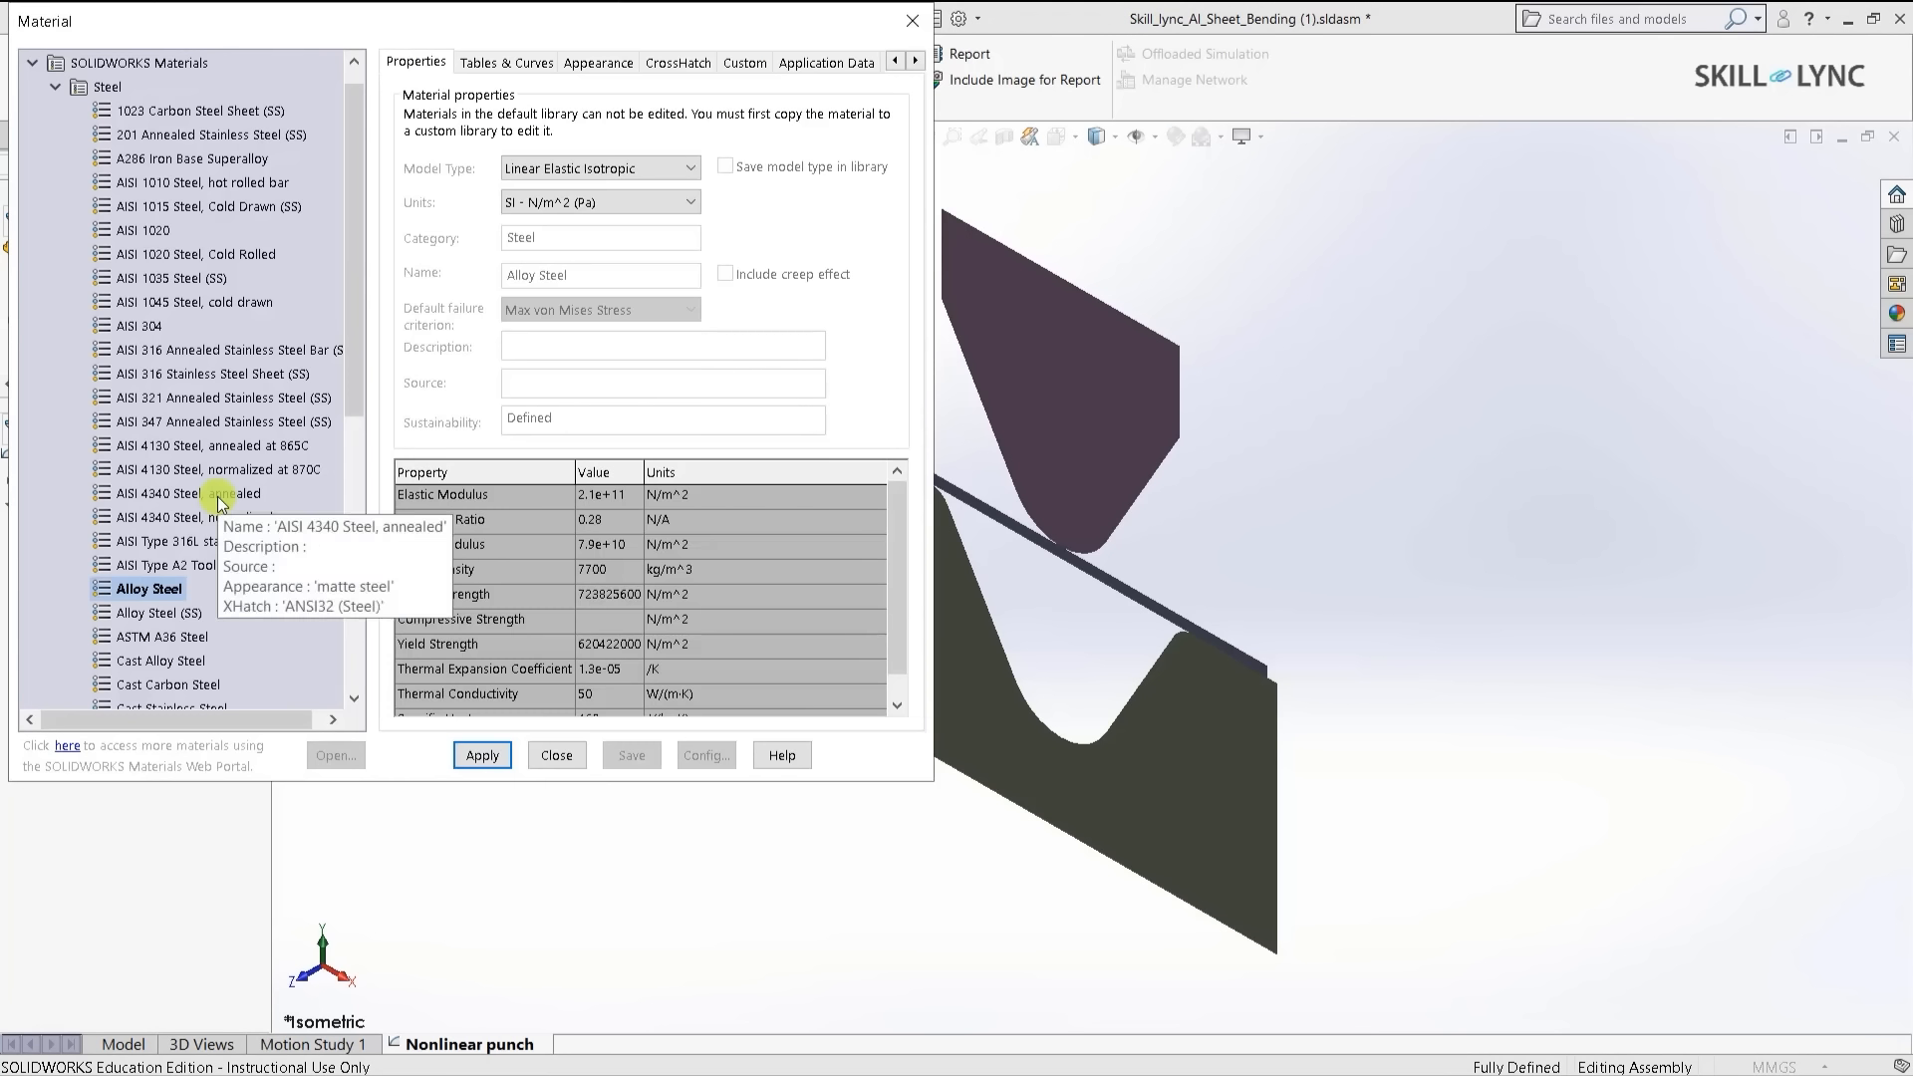
{"action": "left_click", "coordinate": [479, 759]}
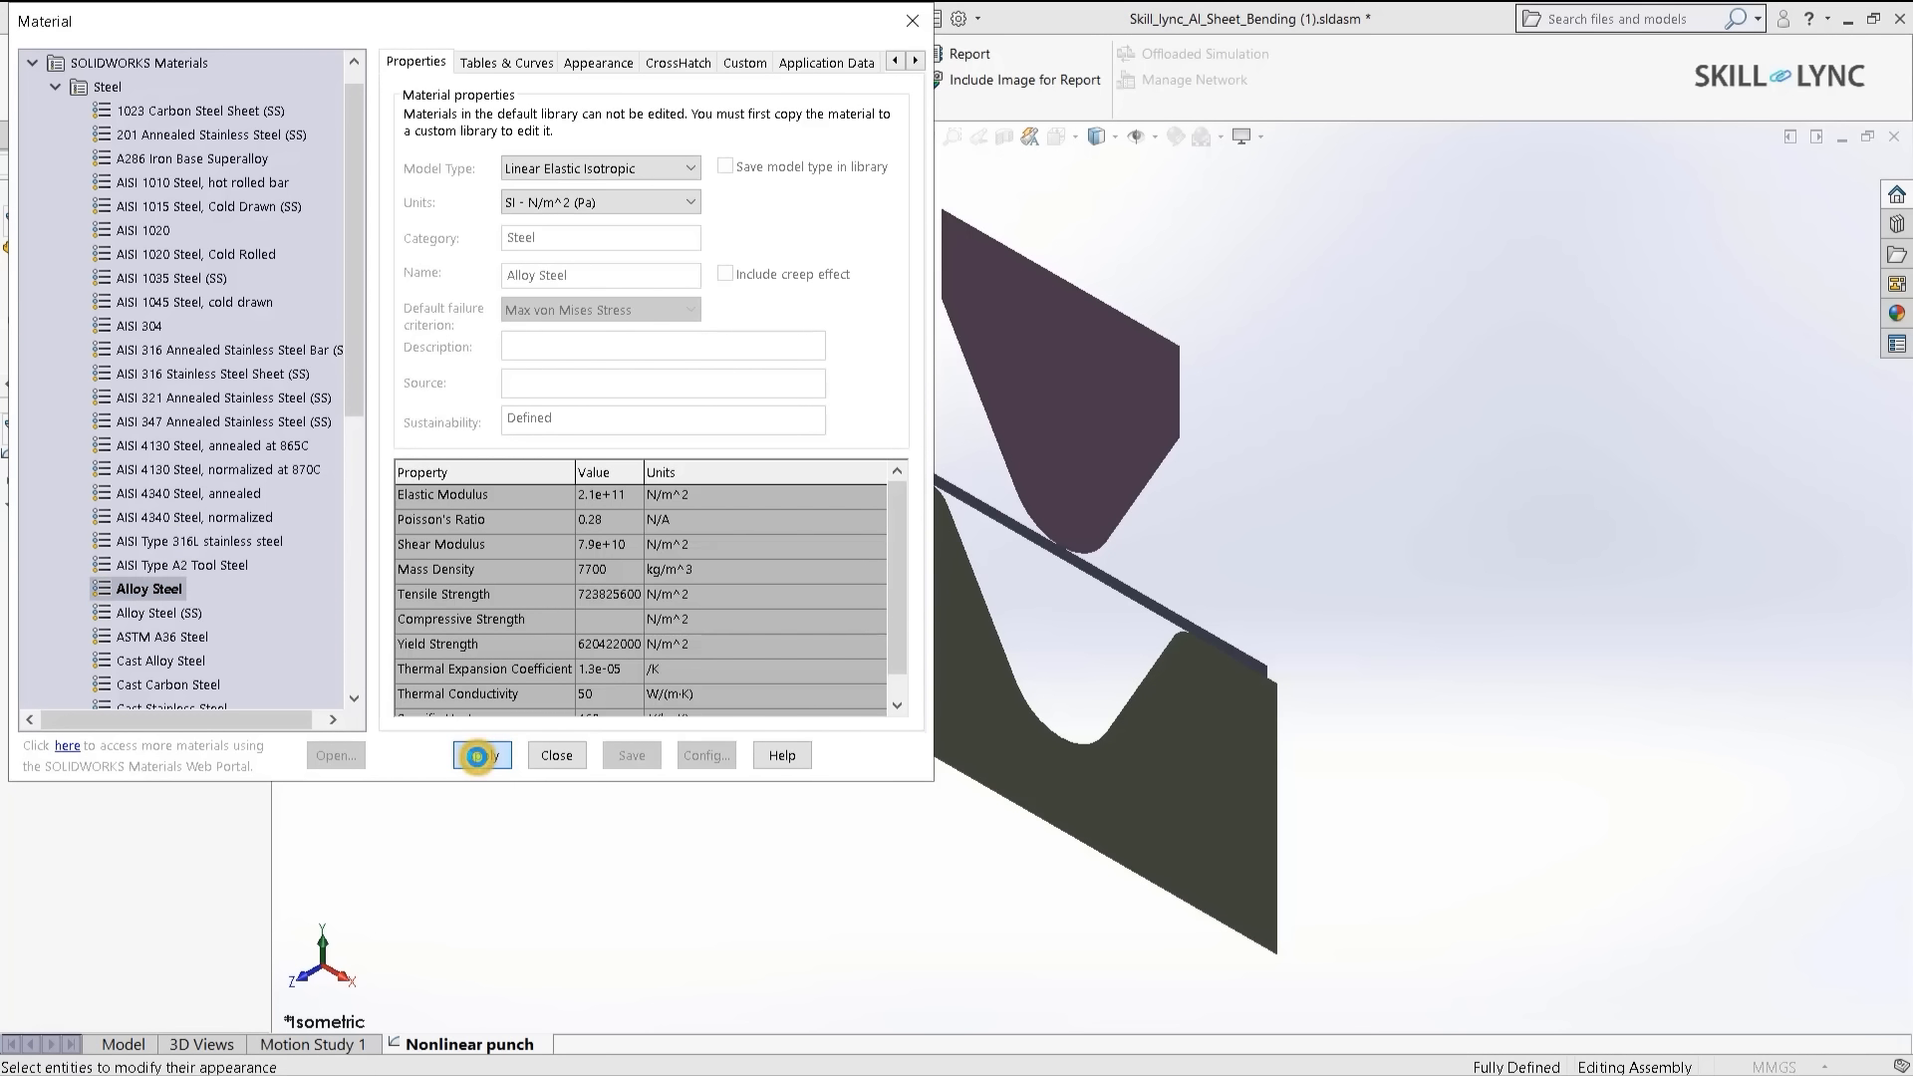
{"action": "left_click", "coordinate": [539, 759]}
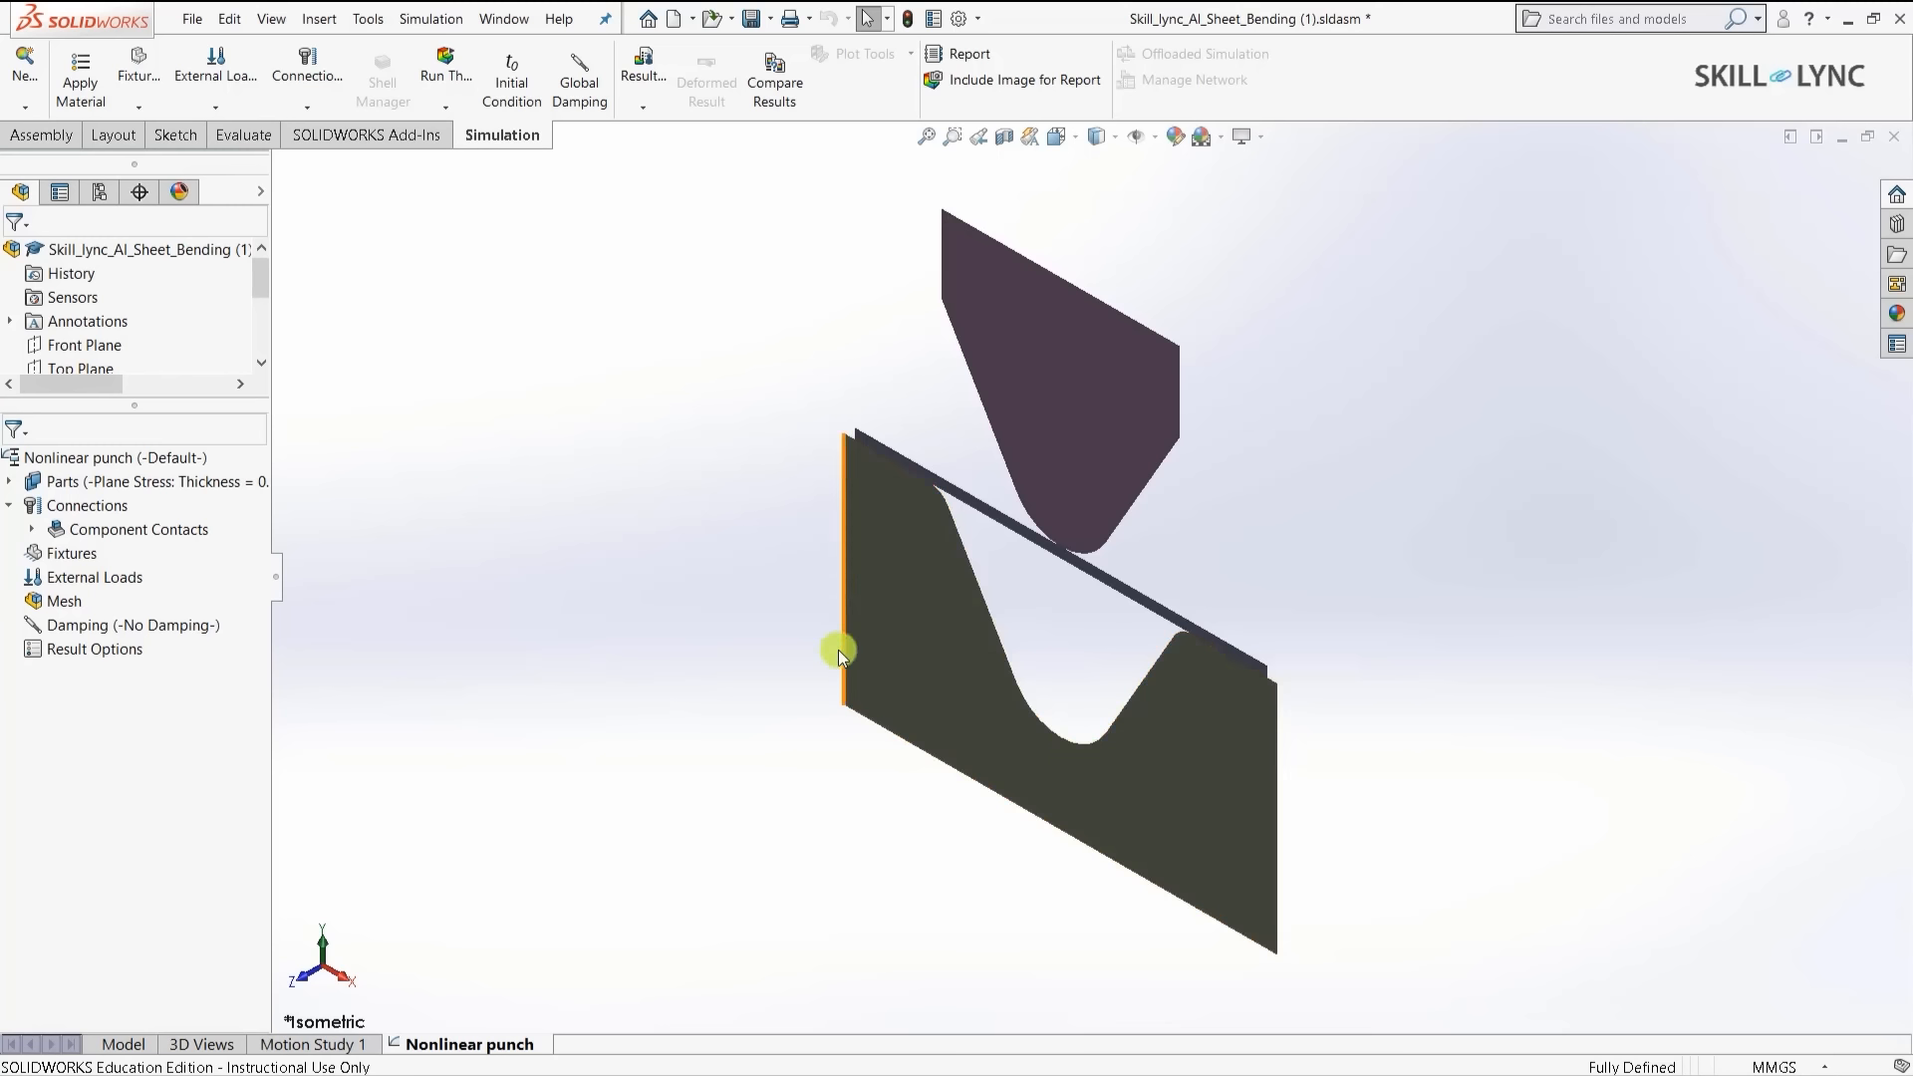
- Start a Fixed Geometry fixture on the die's right, bottom and left edges
{"action": "right_click", "coordinate": [70, 561]}
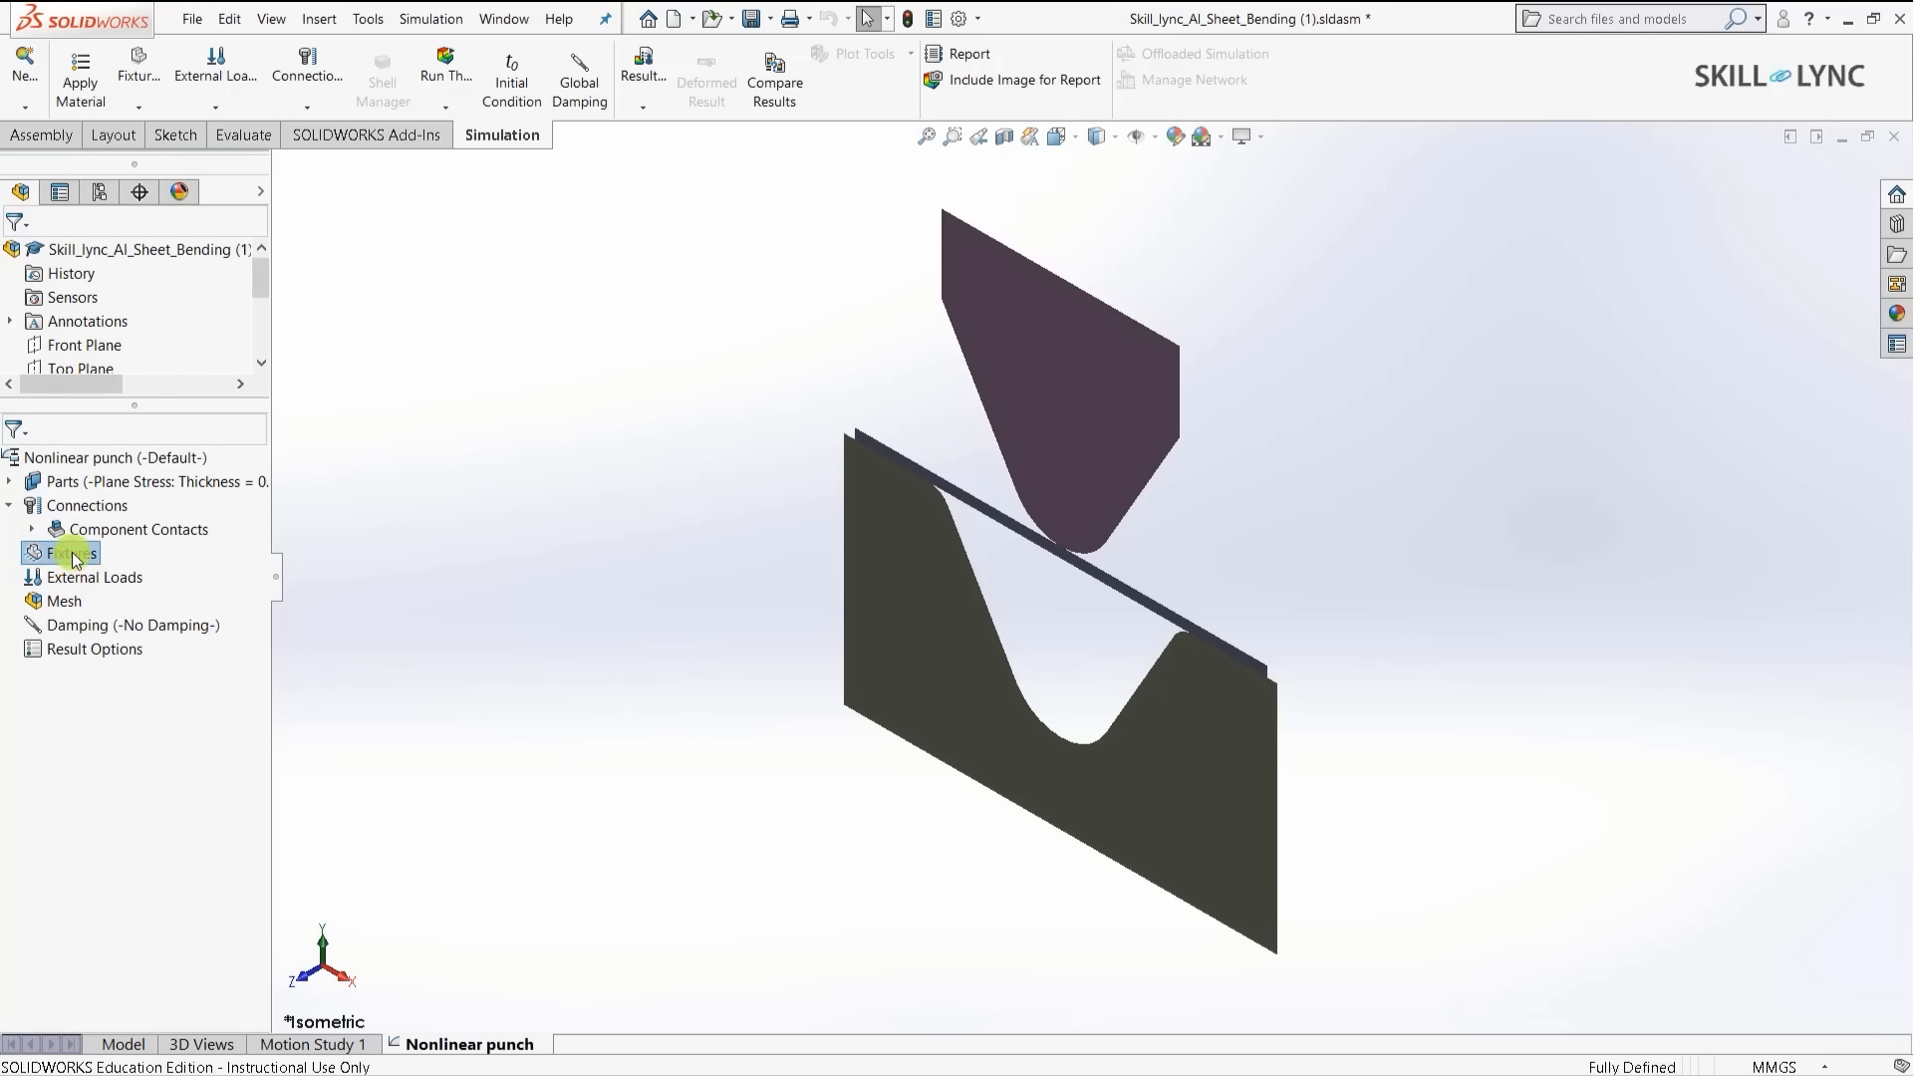
{"action": "left_click", "coordinate": [734, 733]}
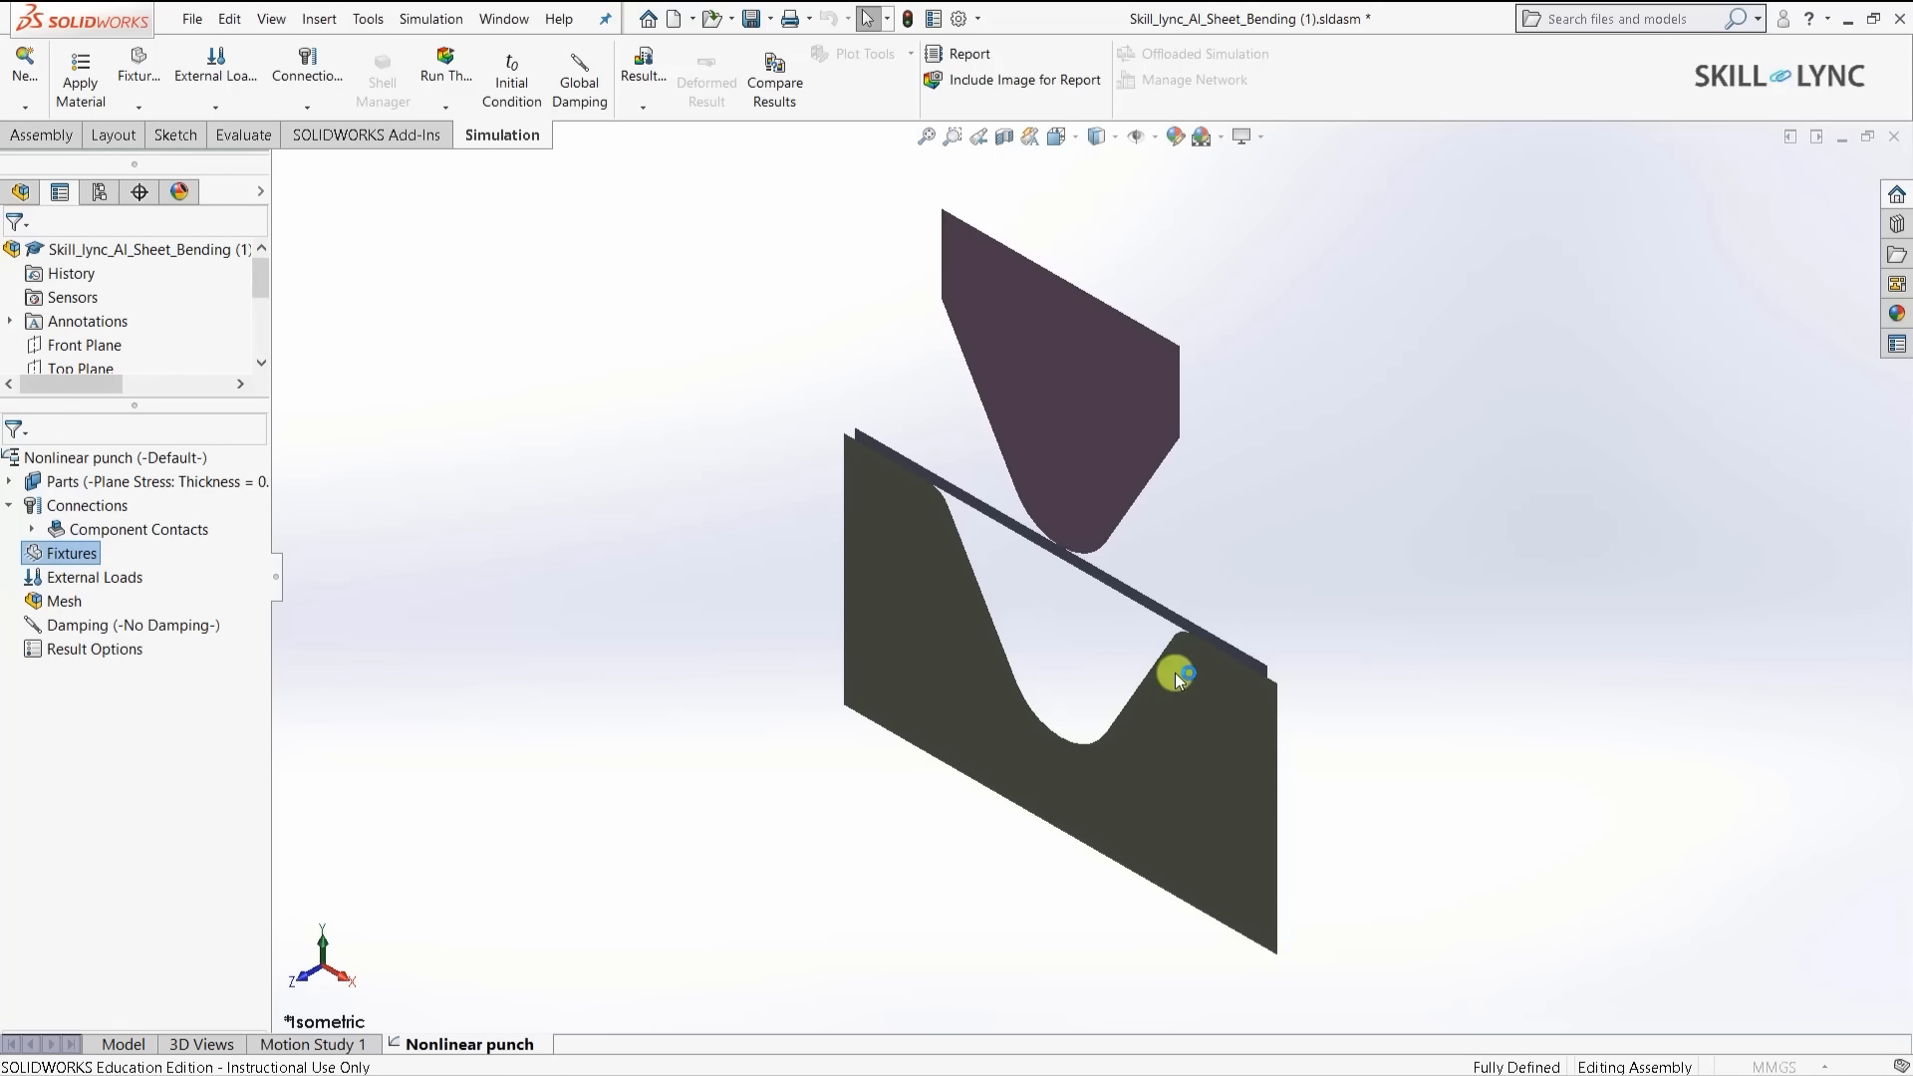
{"action": "scroll", "coordinate": [1423, 691], "scroll_direction": "down", "scroll_amount": 3}
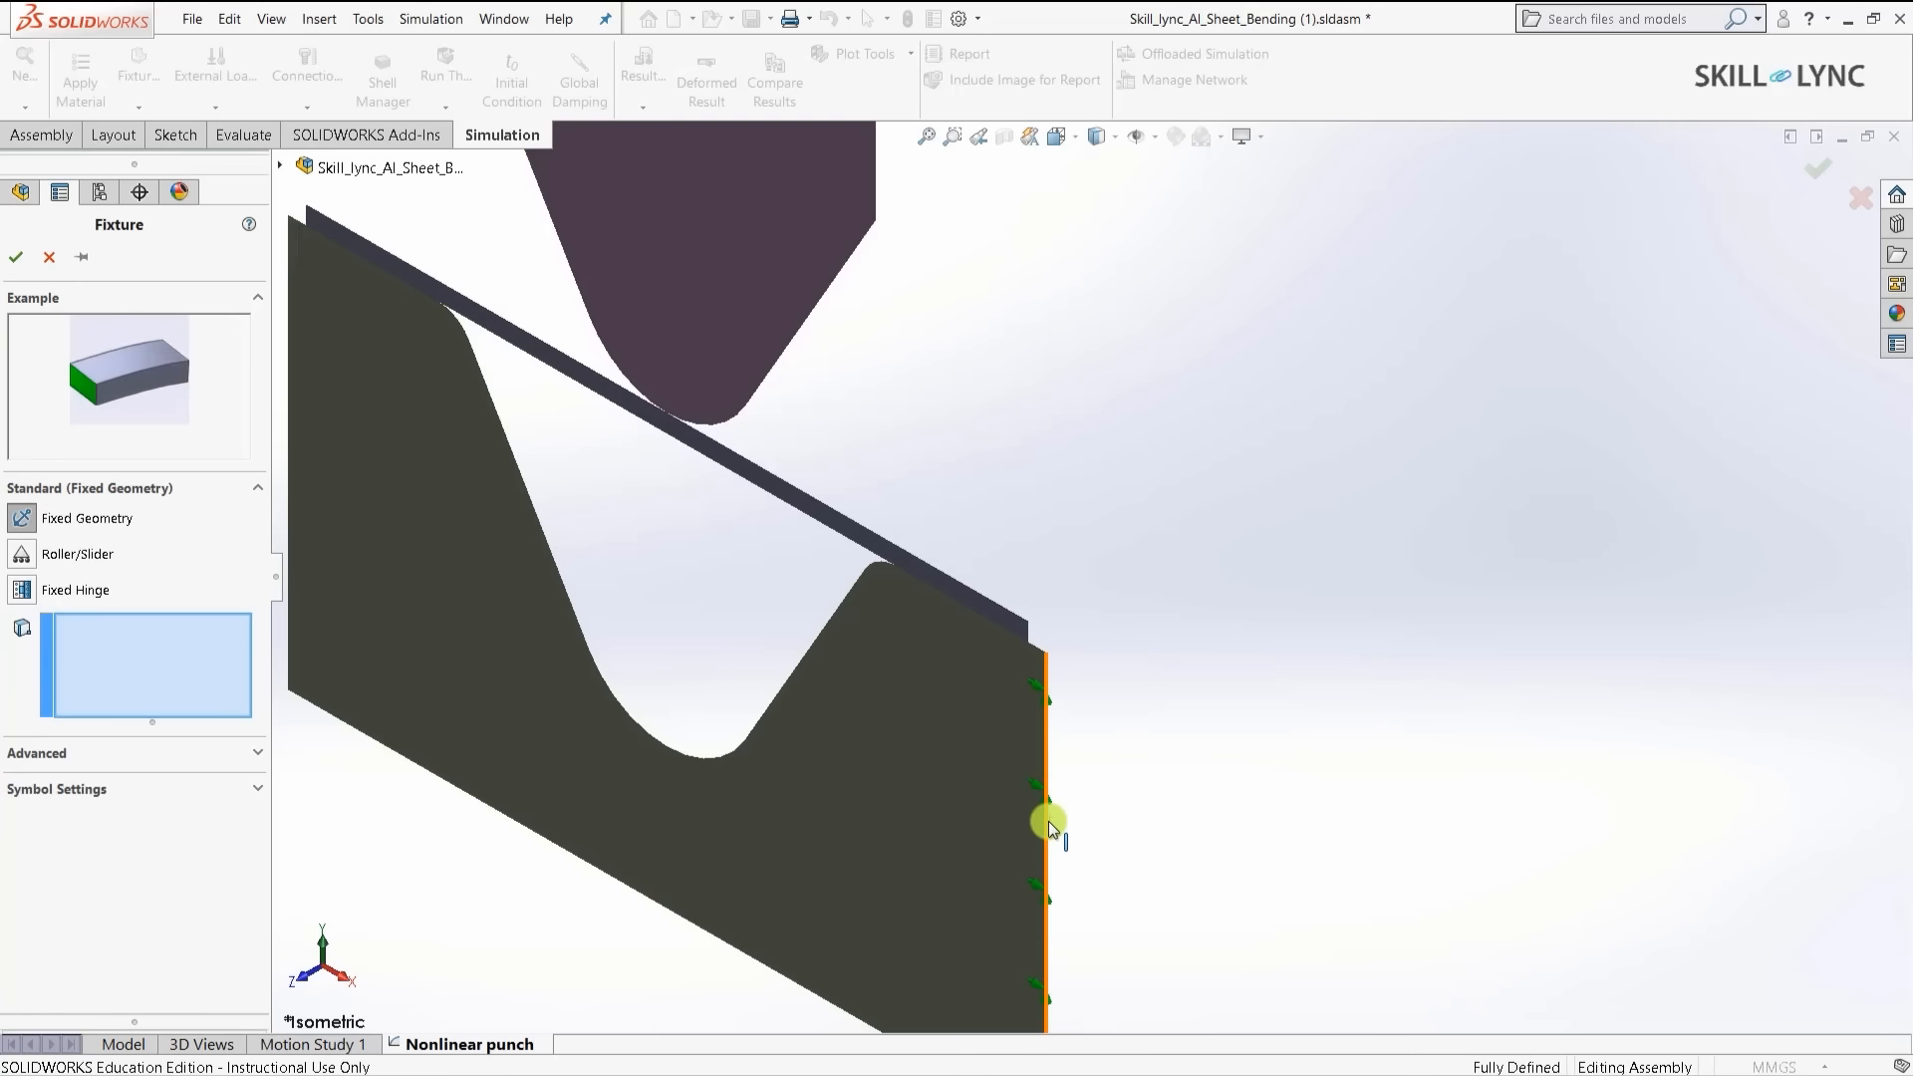
{"action": "left_click", "coordinate": [1048, 822]}
{"action": "scroll", "coordinate": [1091, 638], "scroll_direction": "up", "scroll_amount": 3}
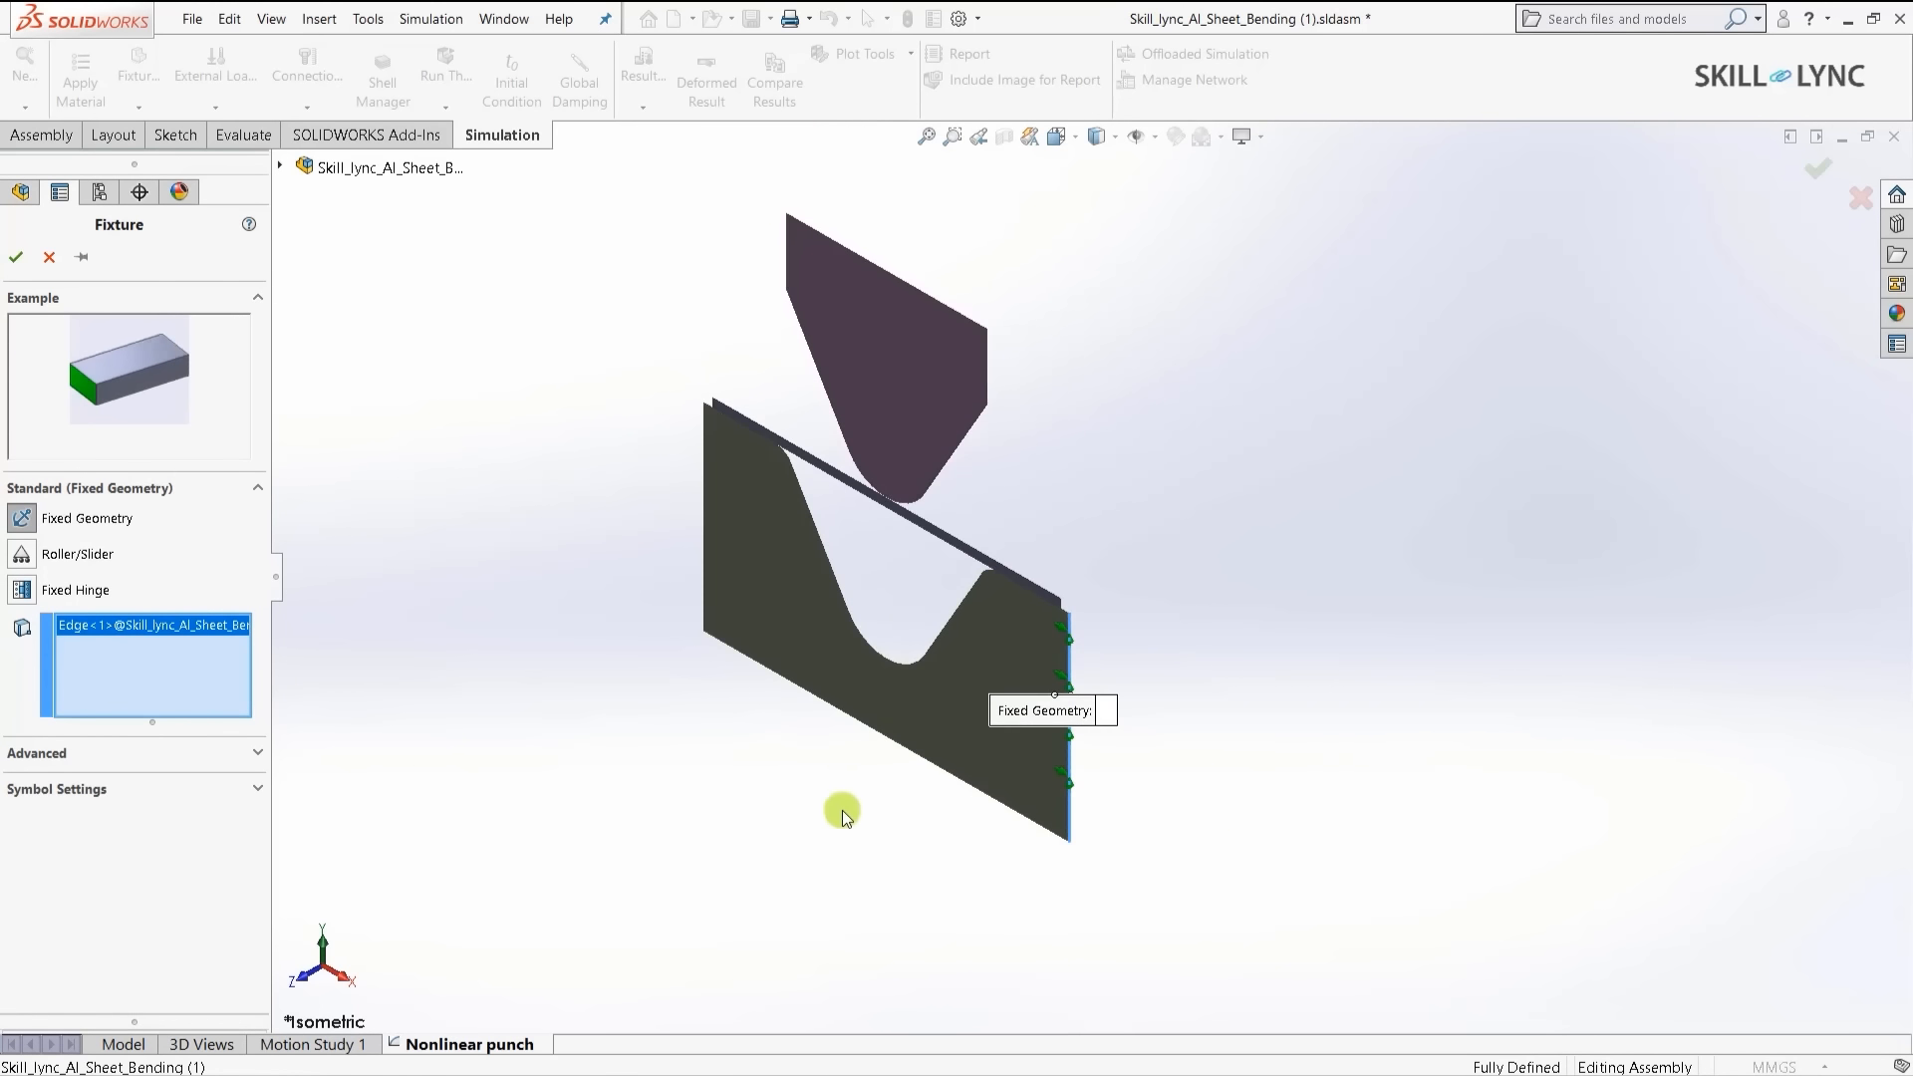
{"action": "scroll", "coordinate": [842, 812], "scroll_direction": "down", "scroll_amount": 3}
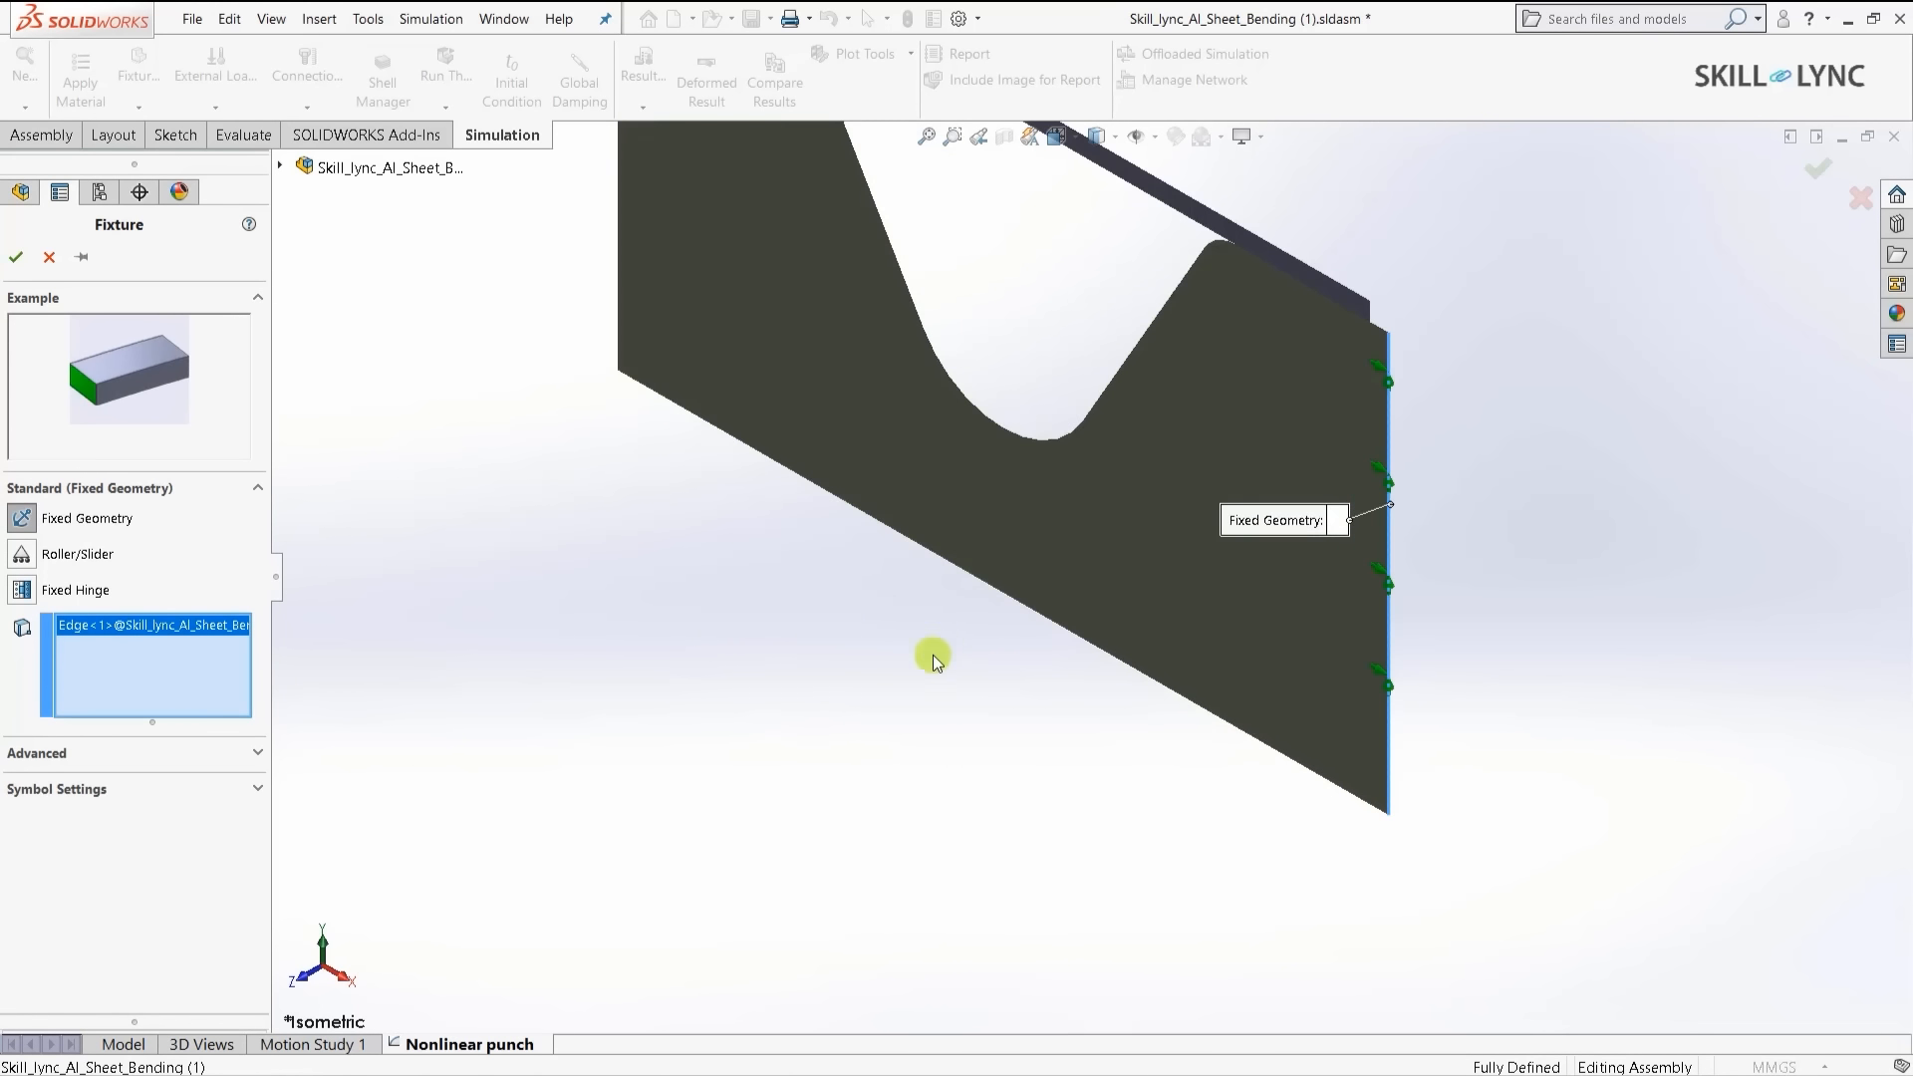
{"action": "left_click", "coordinate": [995, 599]}
{"action": "scroll", "coordinate": [1012, 747], "scroll_direction": "up", "scroll_amount": 2}
{"action": "scroll", "coordinate": [862, 402], "scroll_direction": "up", "scroll_amount": 2}
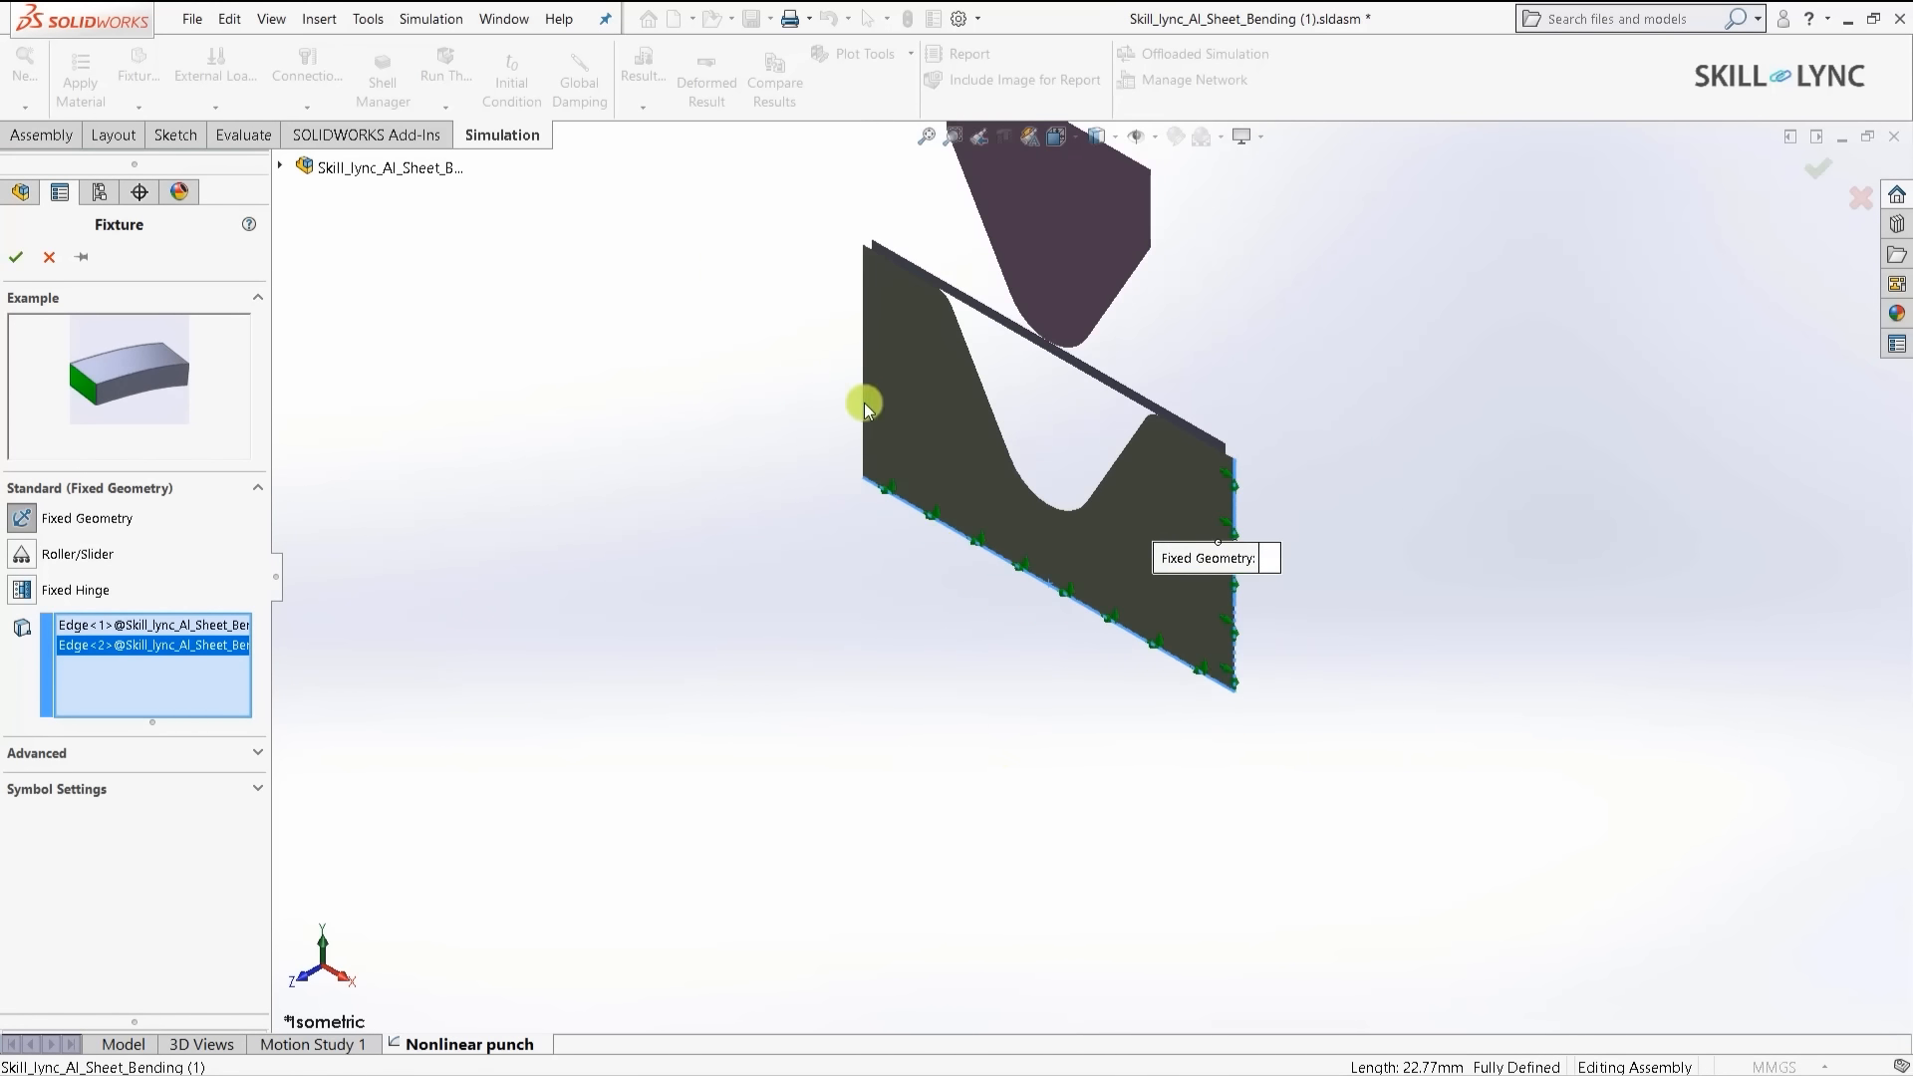
{"action": "scroll", "coordinate": [863, 402], "scroll_direction": "down", "scroll_amount": 5}
{"action": "left_click", "coordinate": [855, 403]}
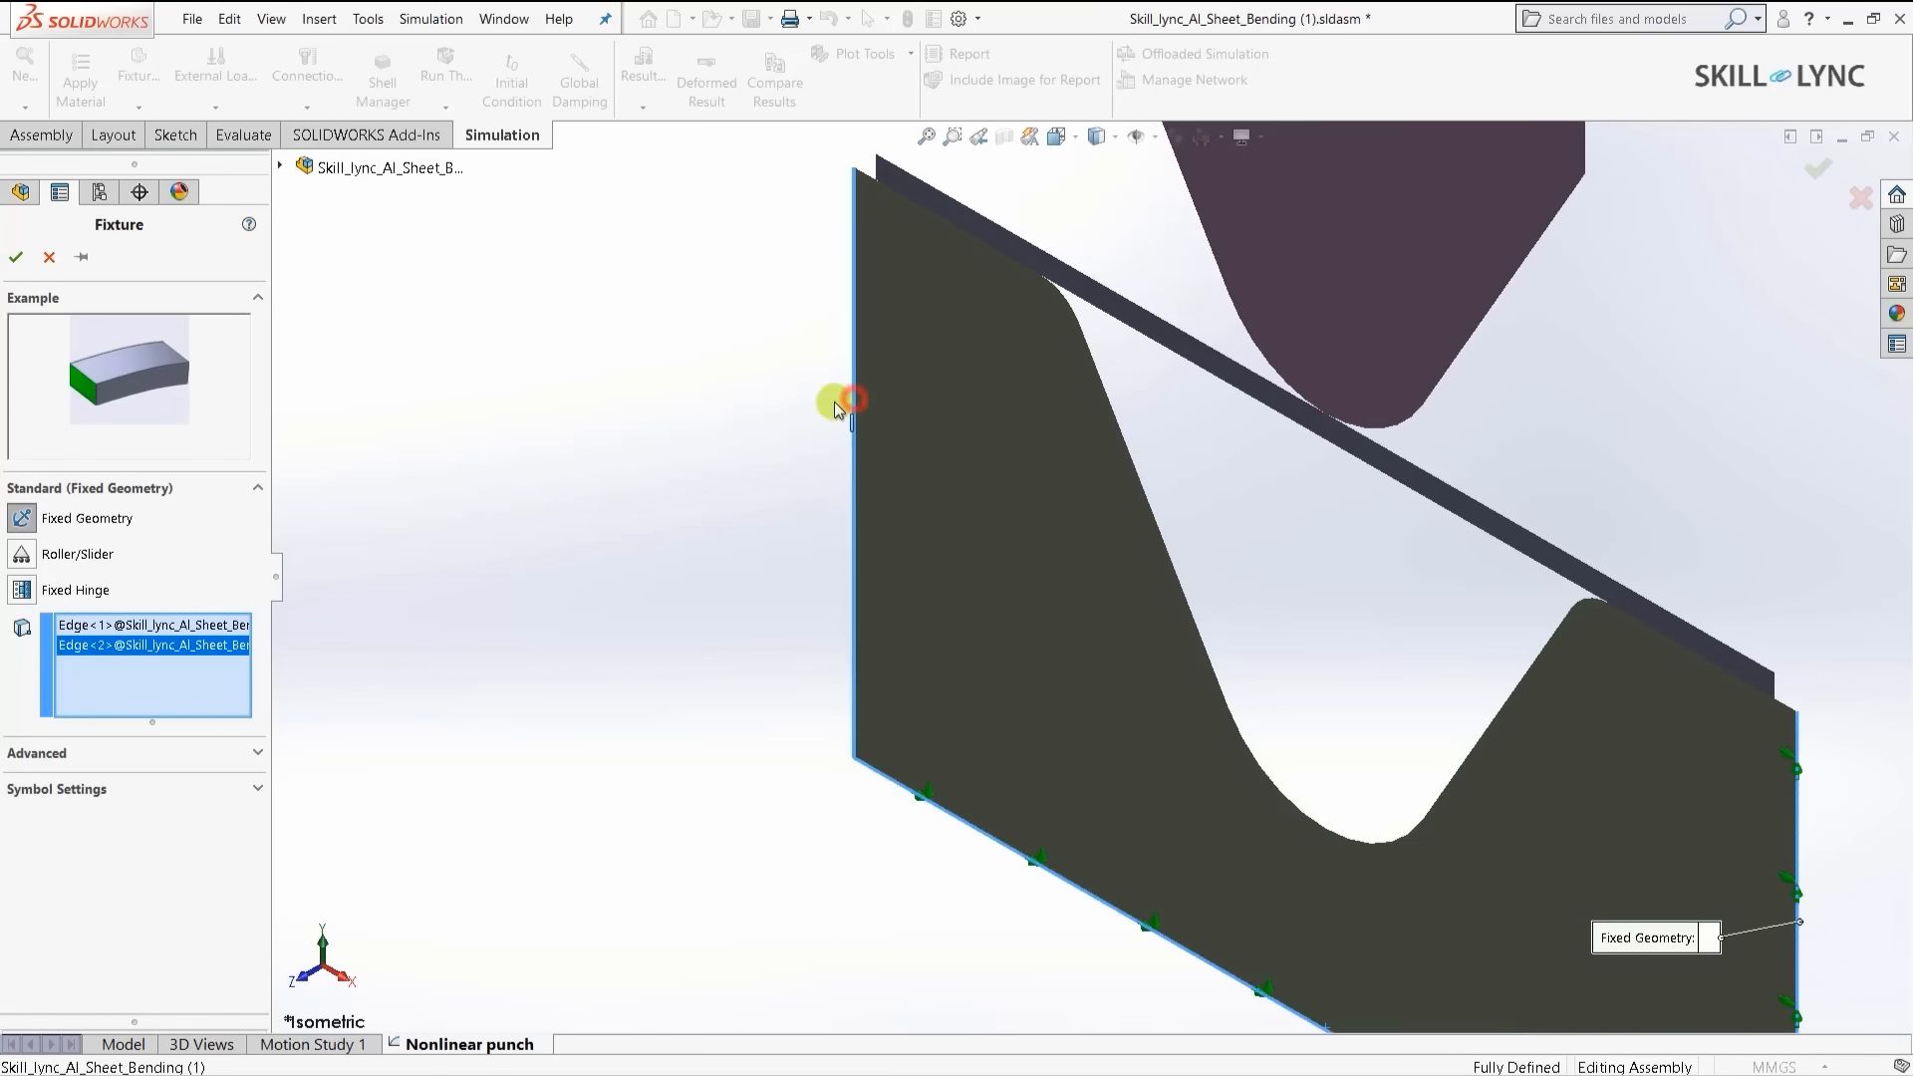
- Add the sheet's two short end edges to the fixed fixture and confirm it
{"action": "scroll", "coordinate": [1452, 504], "scroll_direction": "up", "scroll_amount": 2}
{"action": "scroll", "coordinate": [1450, 506], "scroll_direction": "down", "scroll_amount": 5}
{"action": "scroll", "coordinate": [1372, 764], "scroll_direction": "up", "scroll_amount": 3}
{"action": "scroll", "coordinate": [1372, 764], "scroll_direction": "down", "scroll_amount": 5}
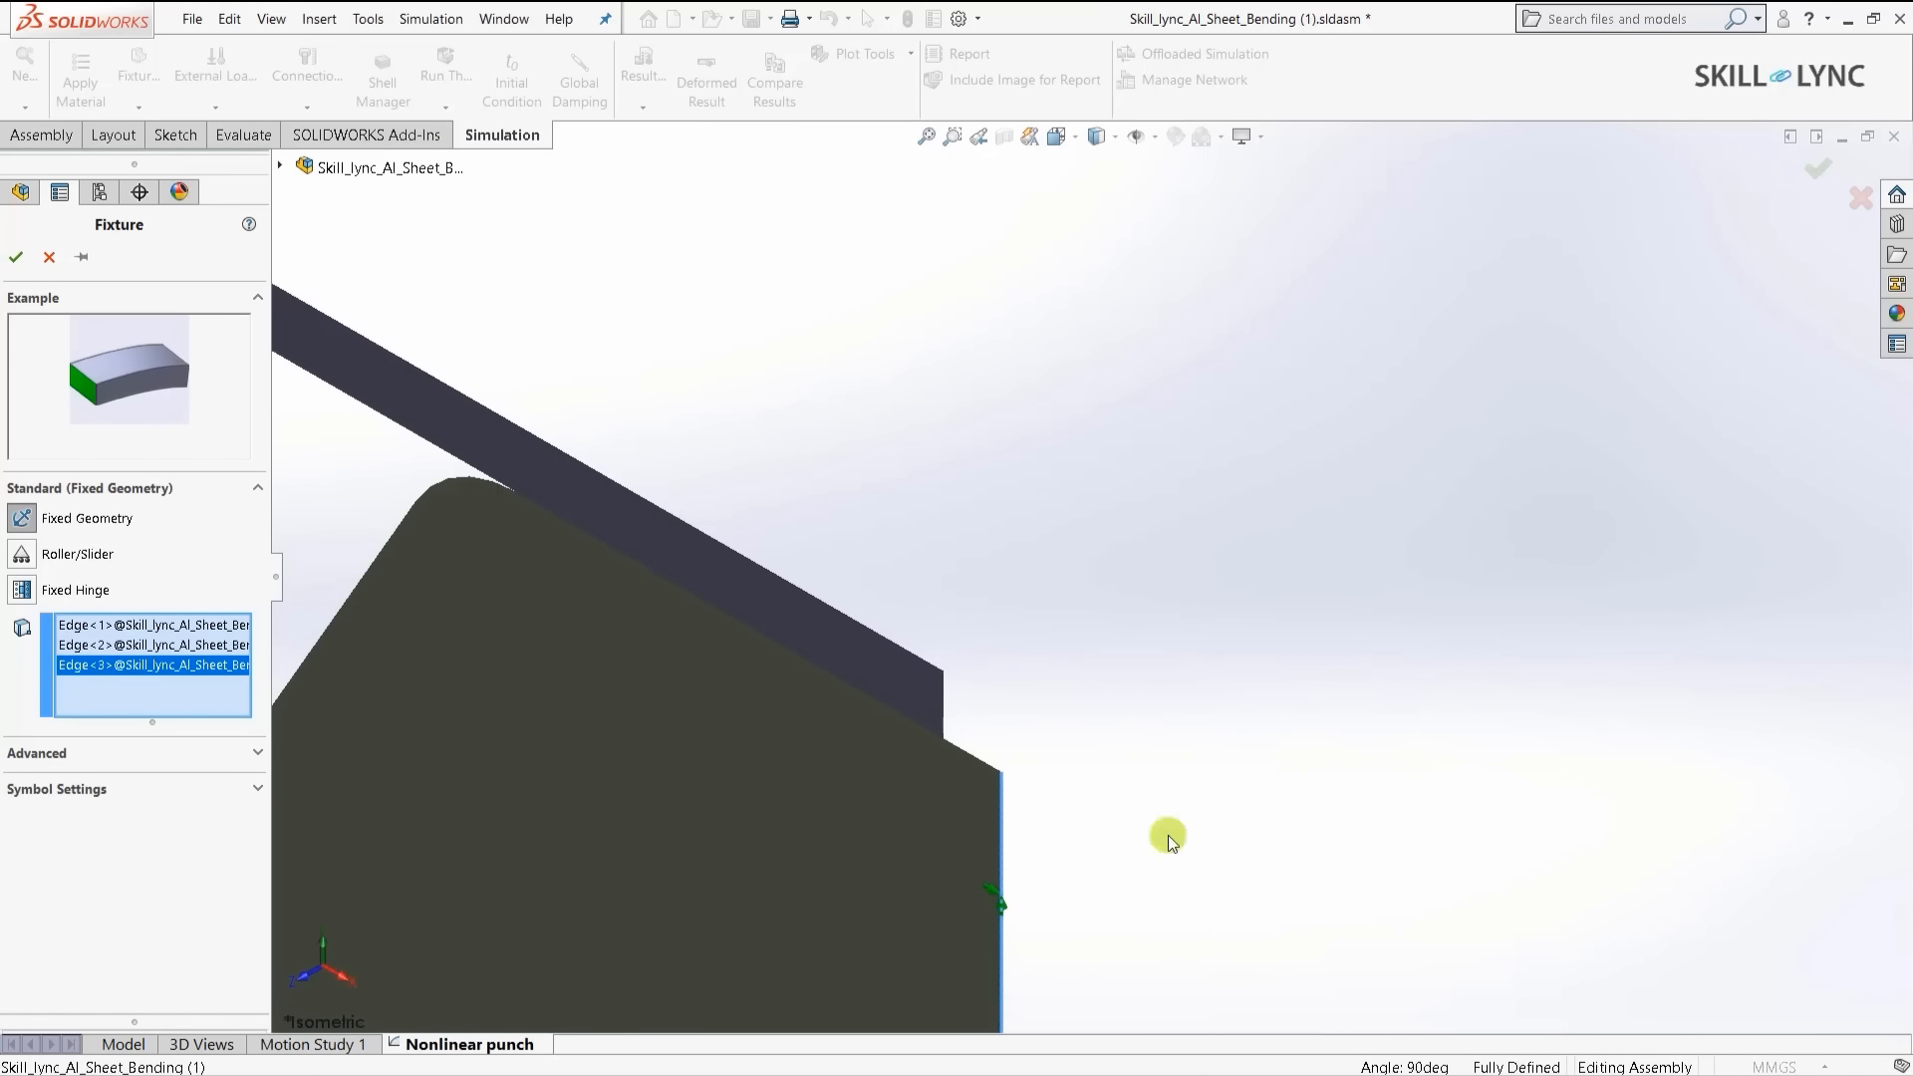
{"action": "left_click", "coordinate": [939, 721]}
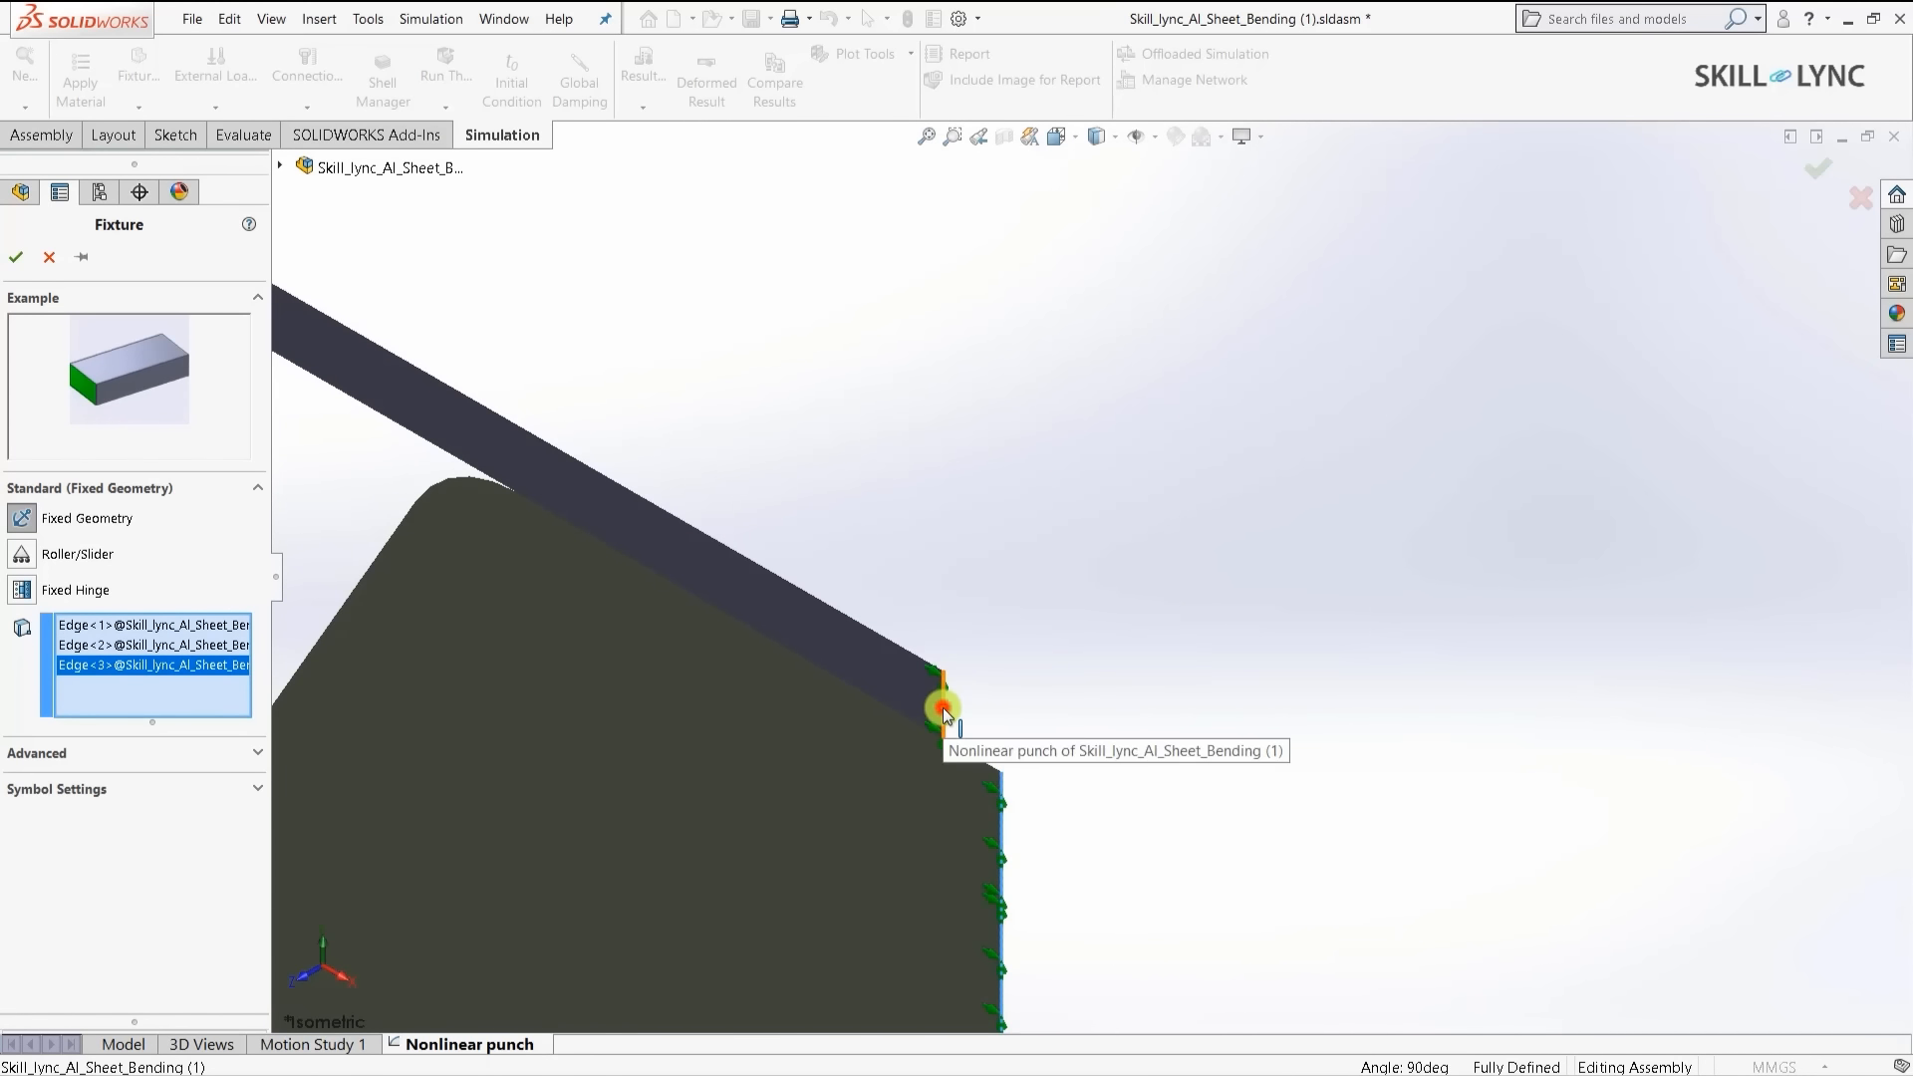
{"action": "left_click", "coordinate": [943, 707]}
{"action": "scroll", "coordinate": [1214, 752], "scroll_direction": "up", "scroll_amount": 4}
{"action": "scroll", "coordinate": [743, 324], "scroll_direction": "down", "scroll_amount": 5}
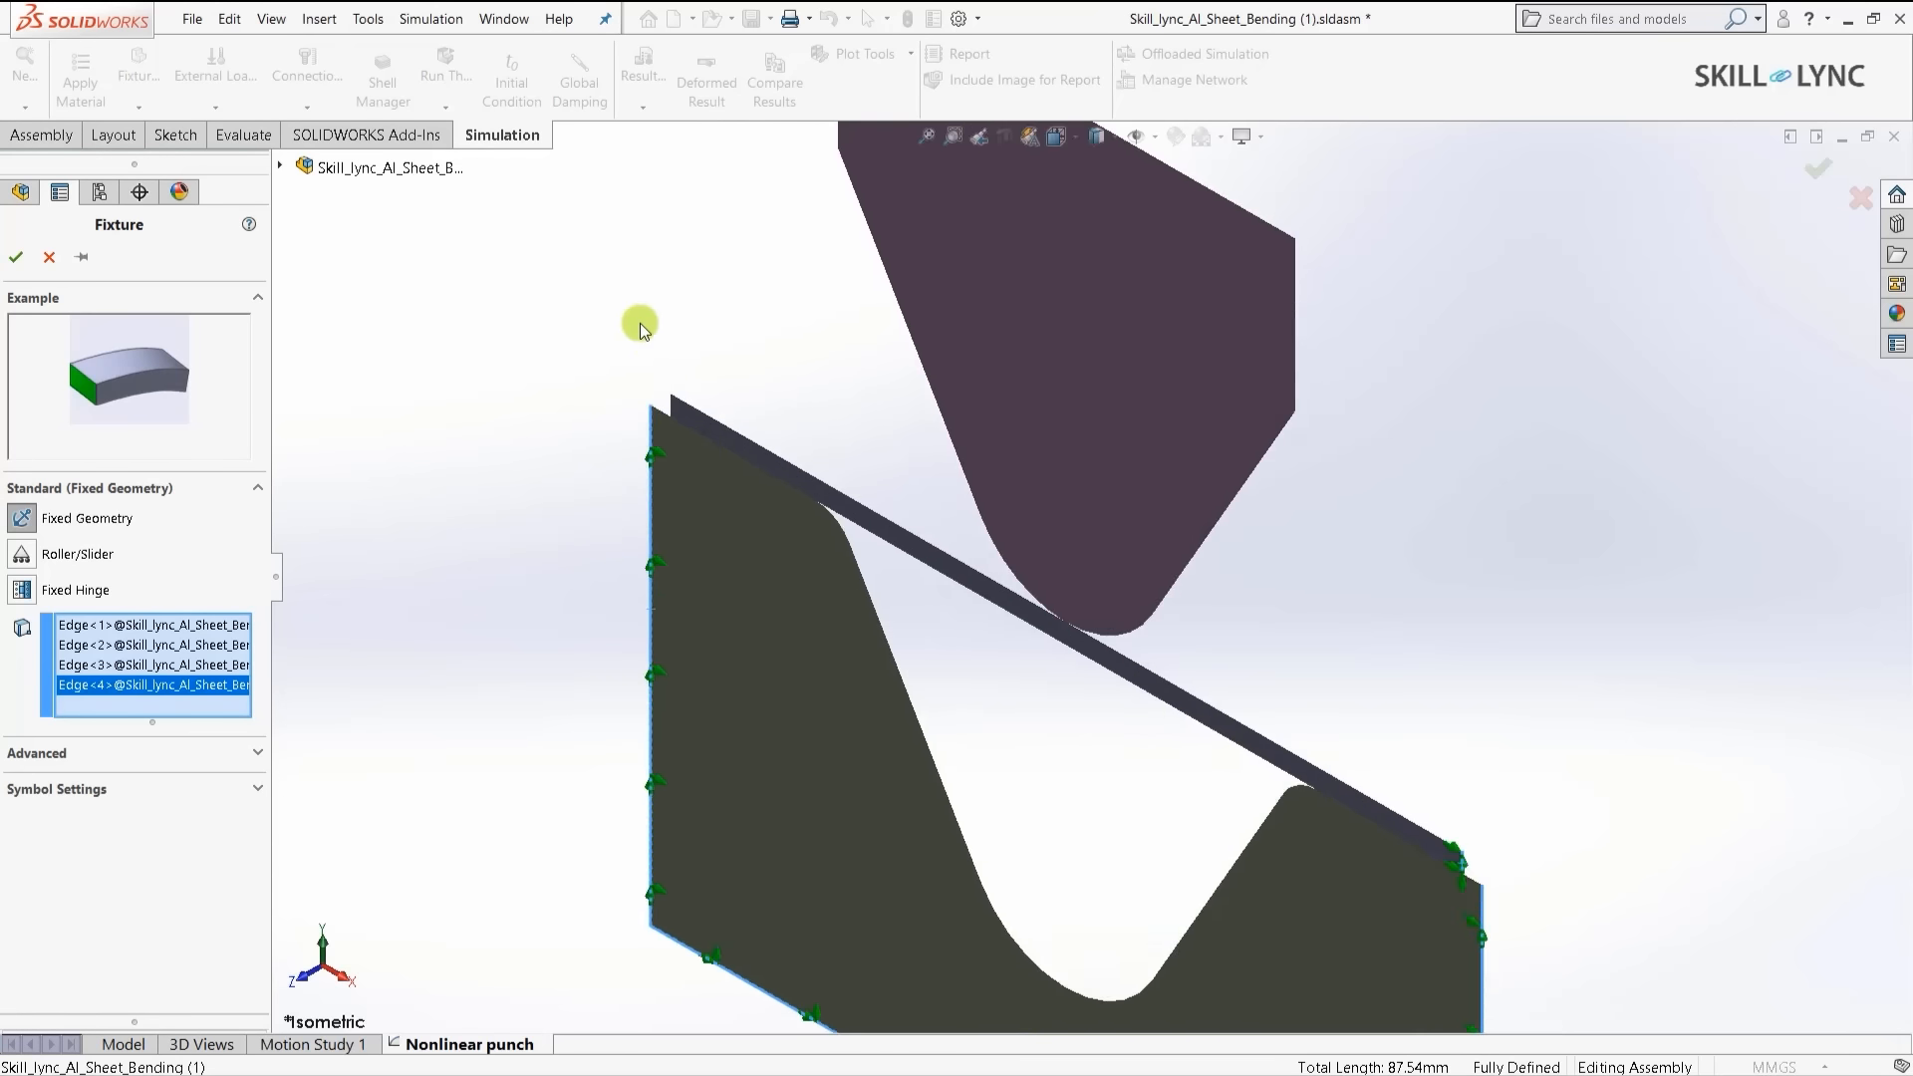
{"action": "scroll", "coordinate": [816, 473], "scroll_direction": "down", "scroll_amount": 2}
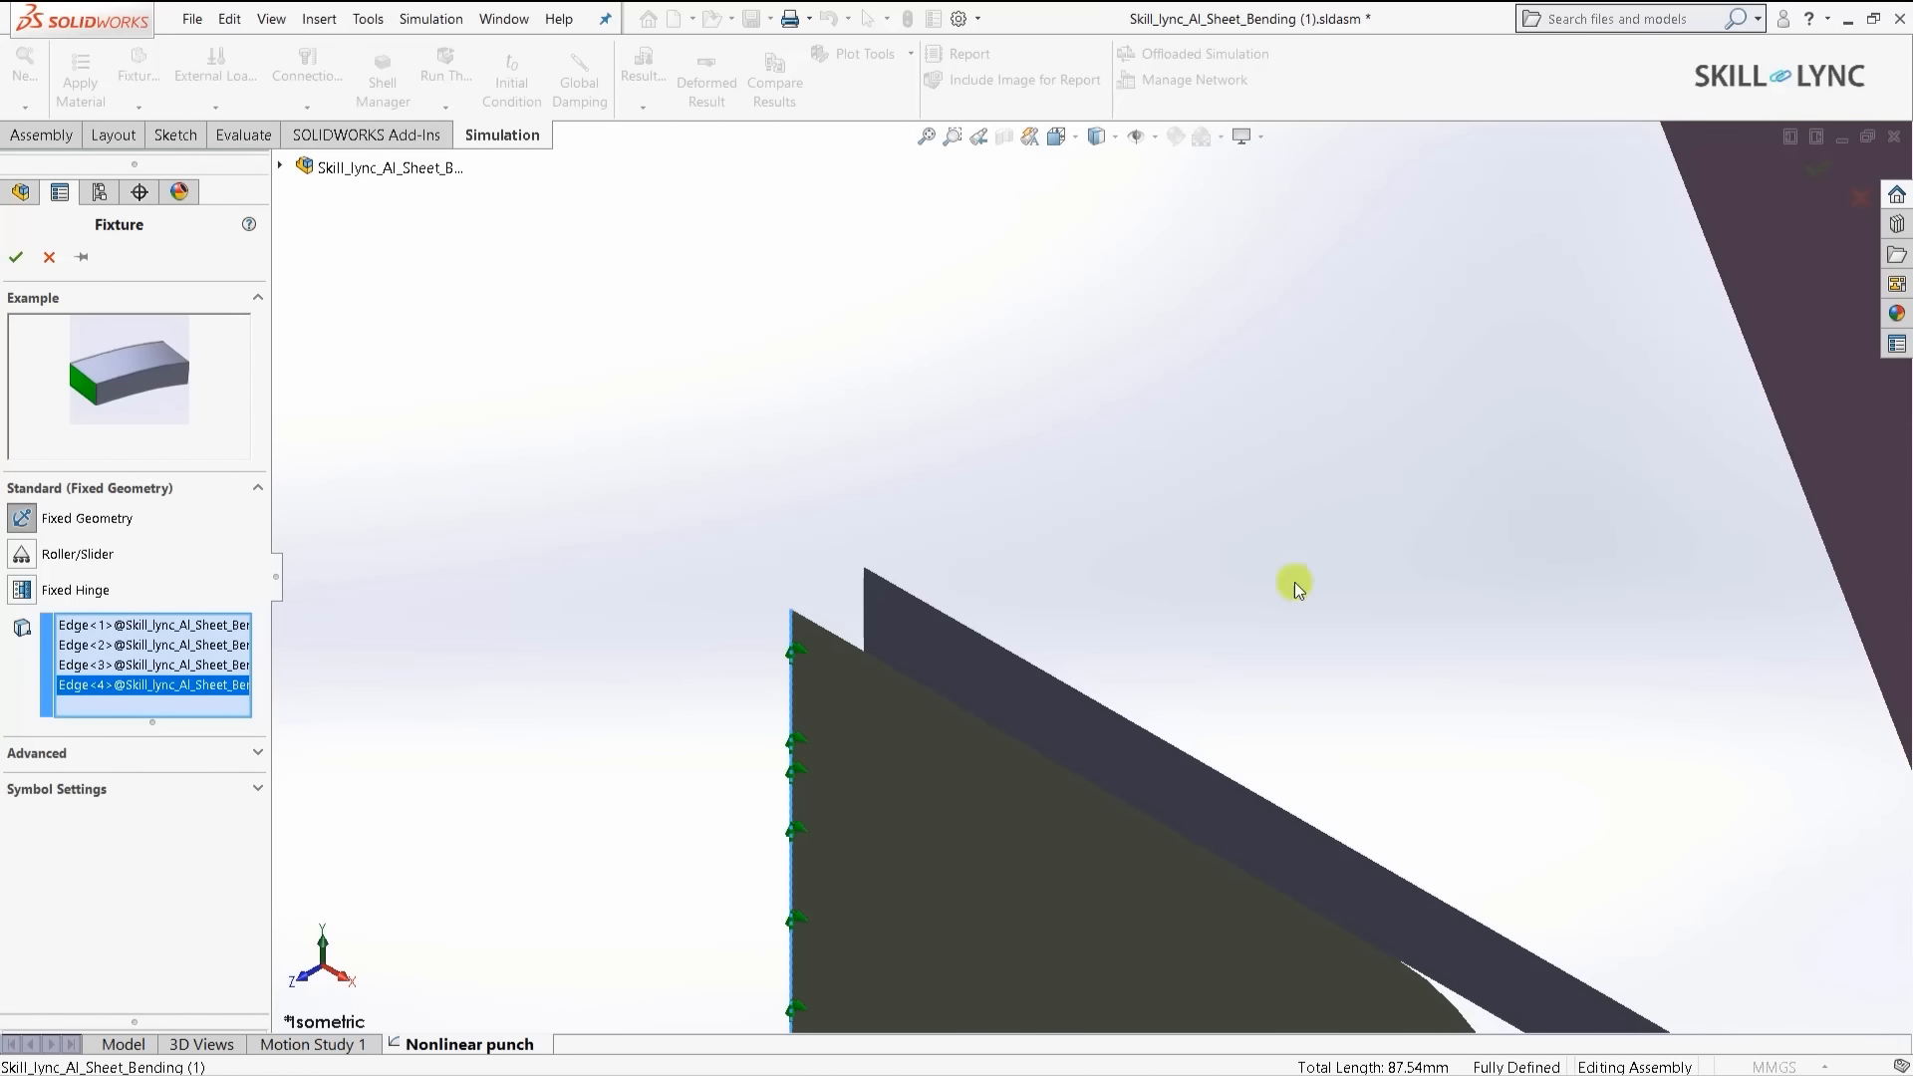
{"action": "left_click", "coordinate": [865, 619]}
{"action": "key", "text": "z"}
{"action": "key", "text": "z"}
{"action": "key", "text": "z"}
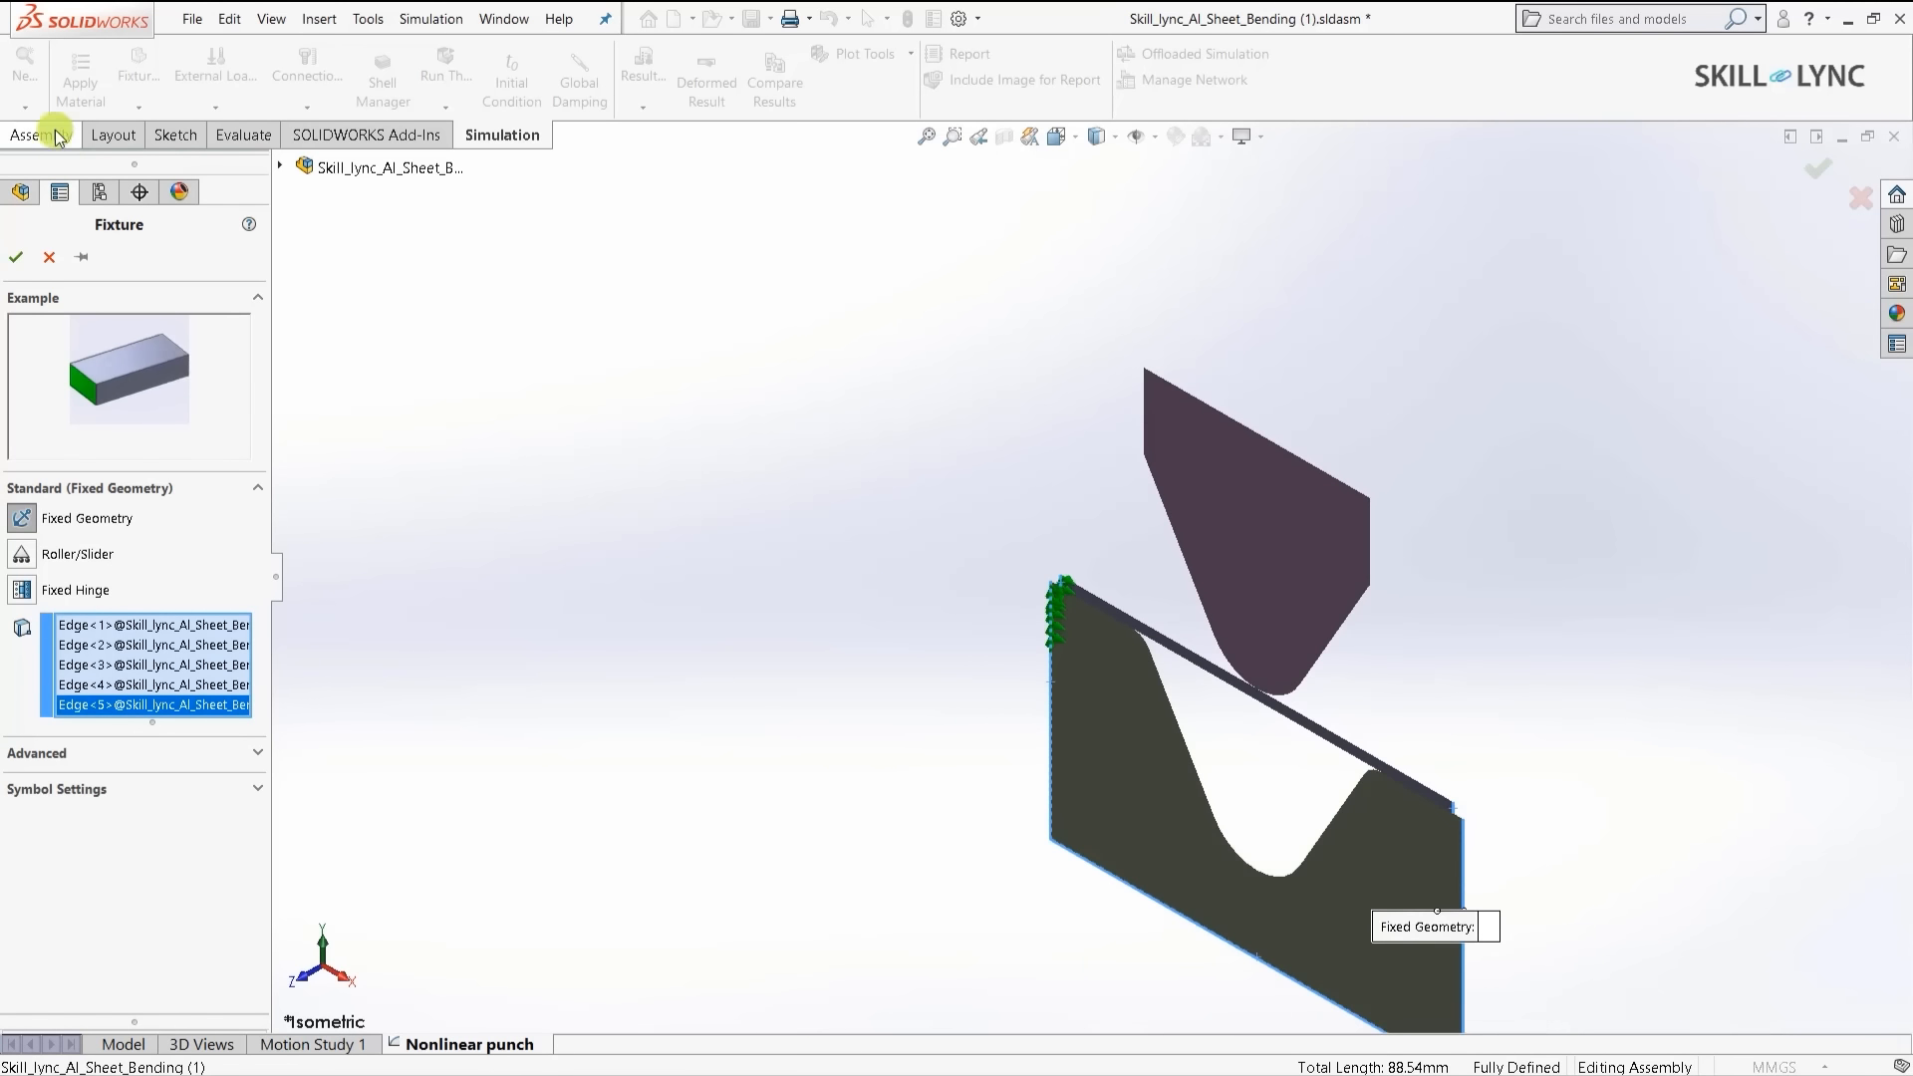
{"action": "left_click", "coordinate": [15, 259]}
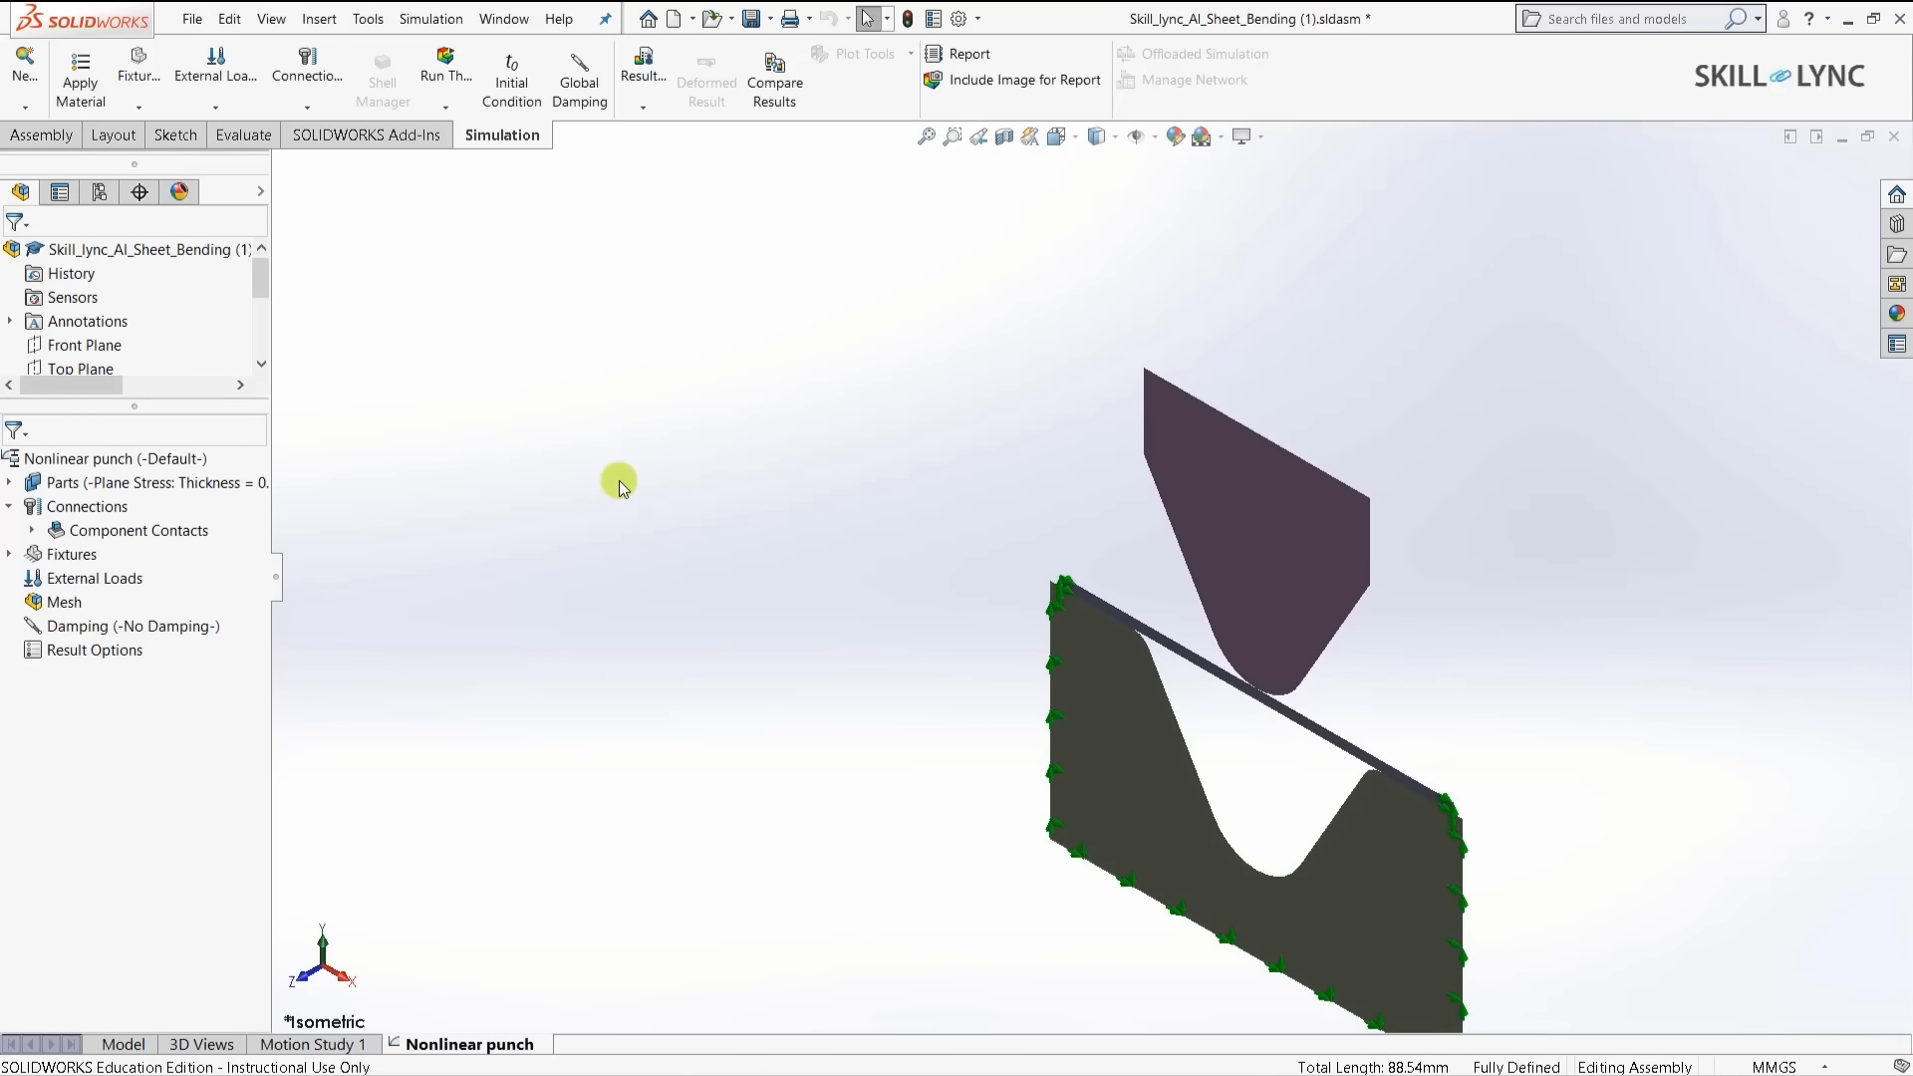
- Begin a second fixture in Use Reference Geometry mode, referenced to the Front Plane
{"action": "left_click", "coordinate": [618, 481]}
{"action": "scroll", "coordinate": [775, 486], "scroll_direction": "up", "scroll_amount": 2}
{"action": "scroll", "coordinate": [1283, 722], "scroll_direction": "down", "scroll_amount": 2}
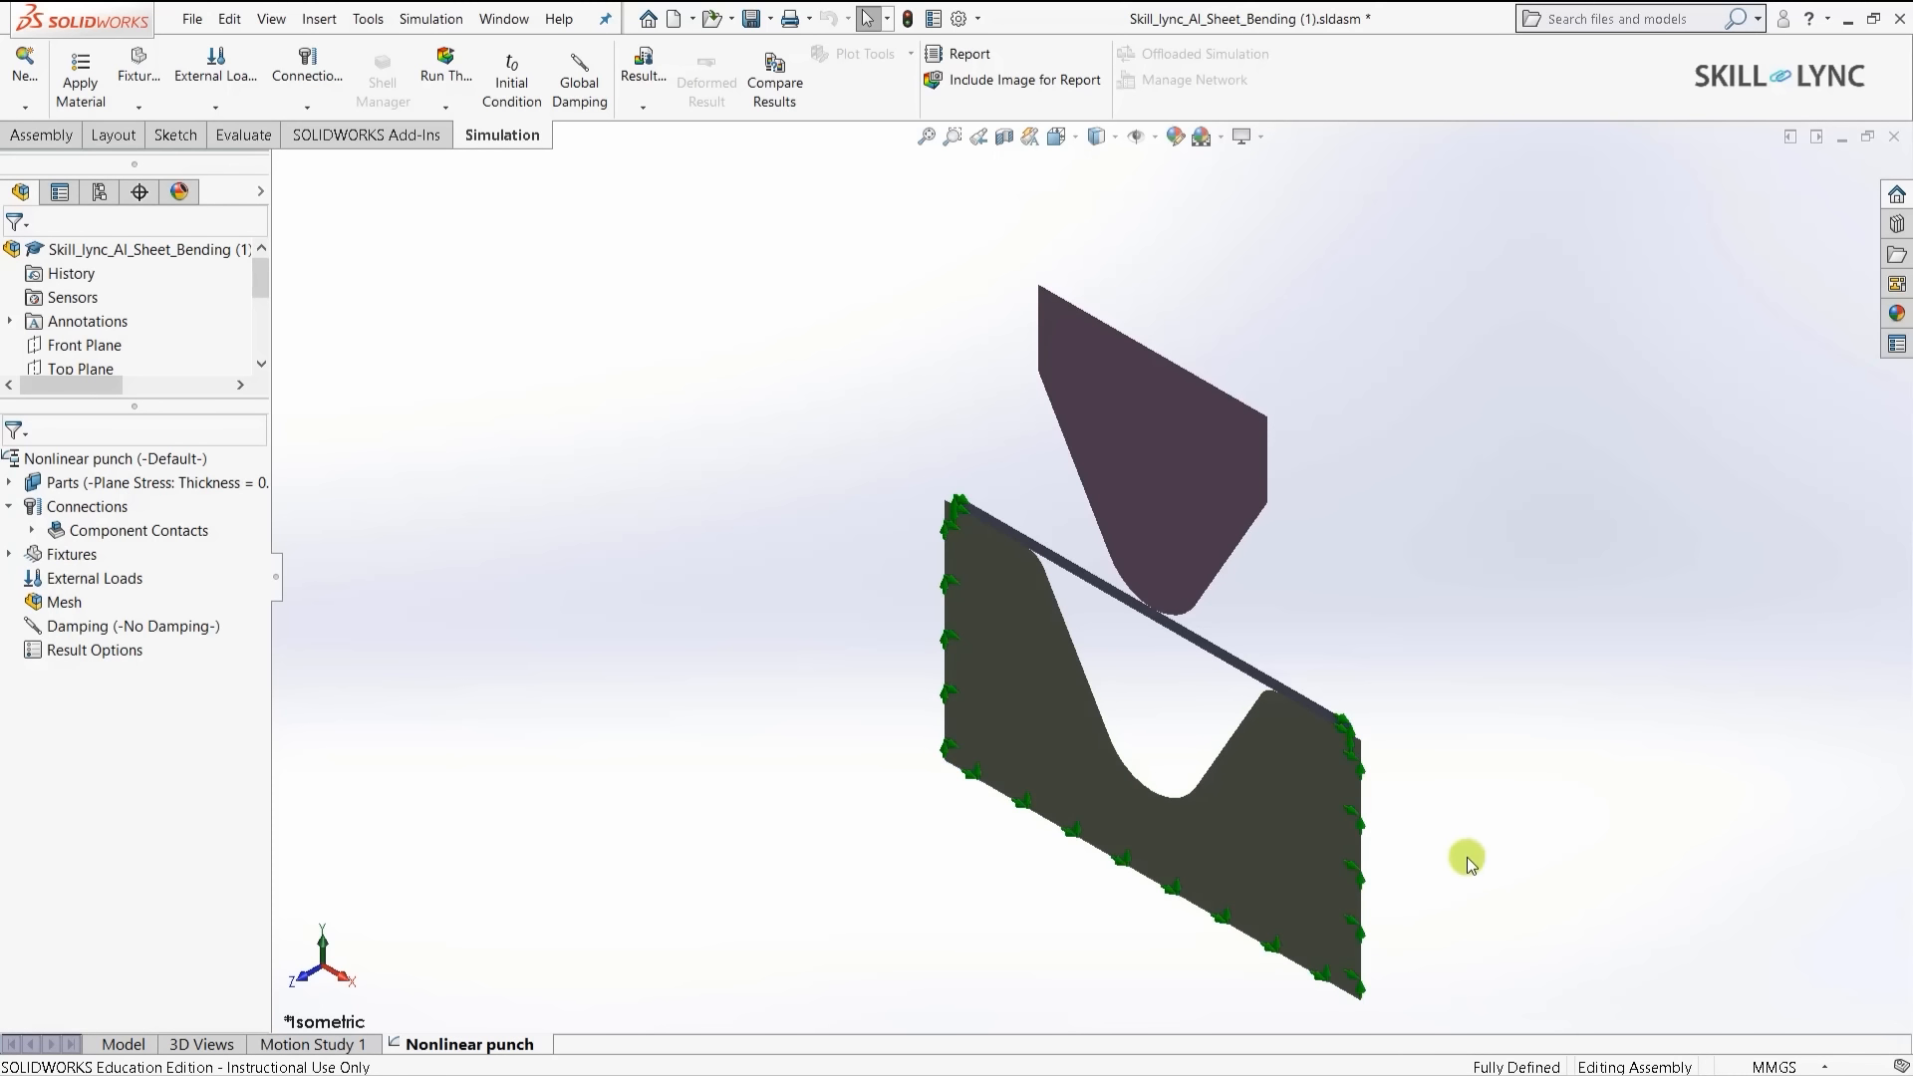
{"action": "scroll", "coordinate": [948, 457], "scroll_direction": "up", "scroll_amount": 1}
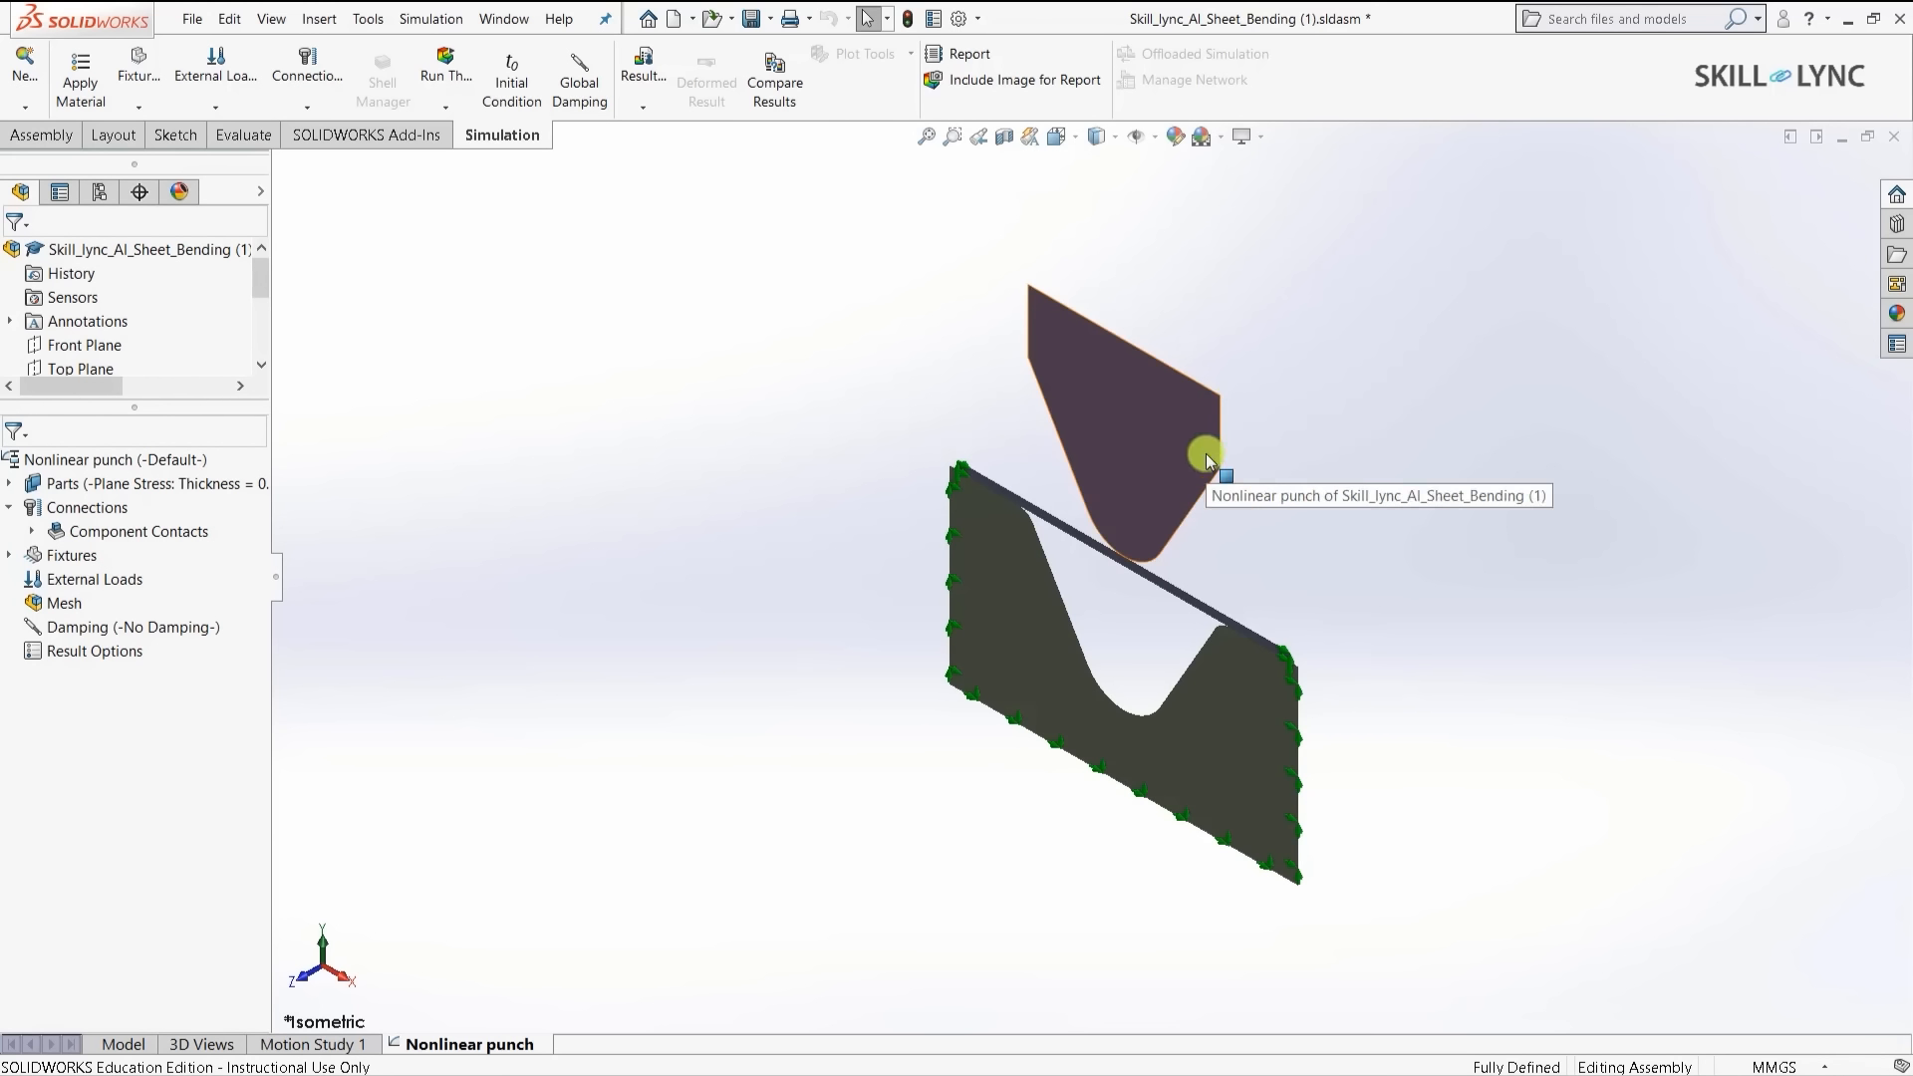
{"action": "right_click", "coordinate": [35, 558]}
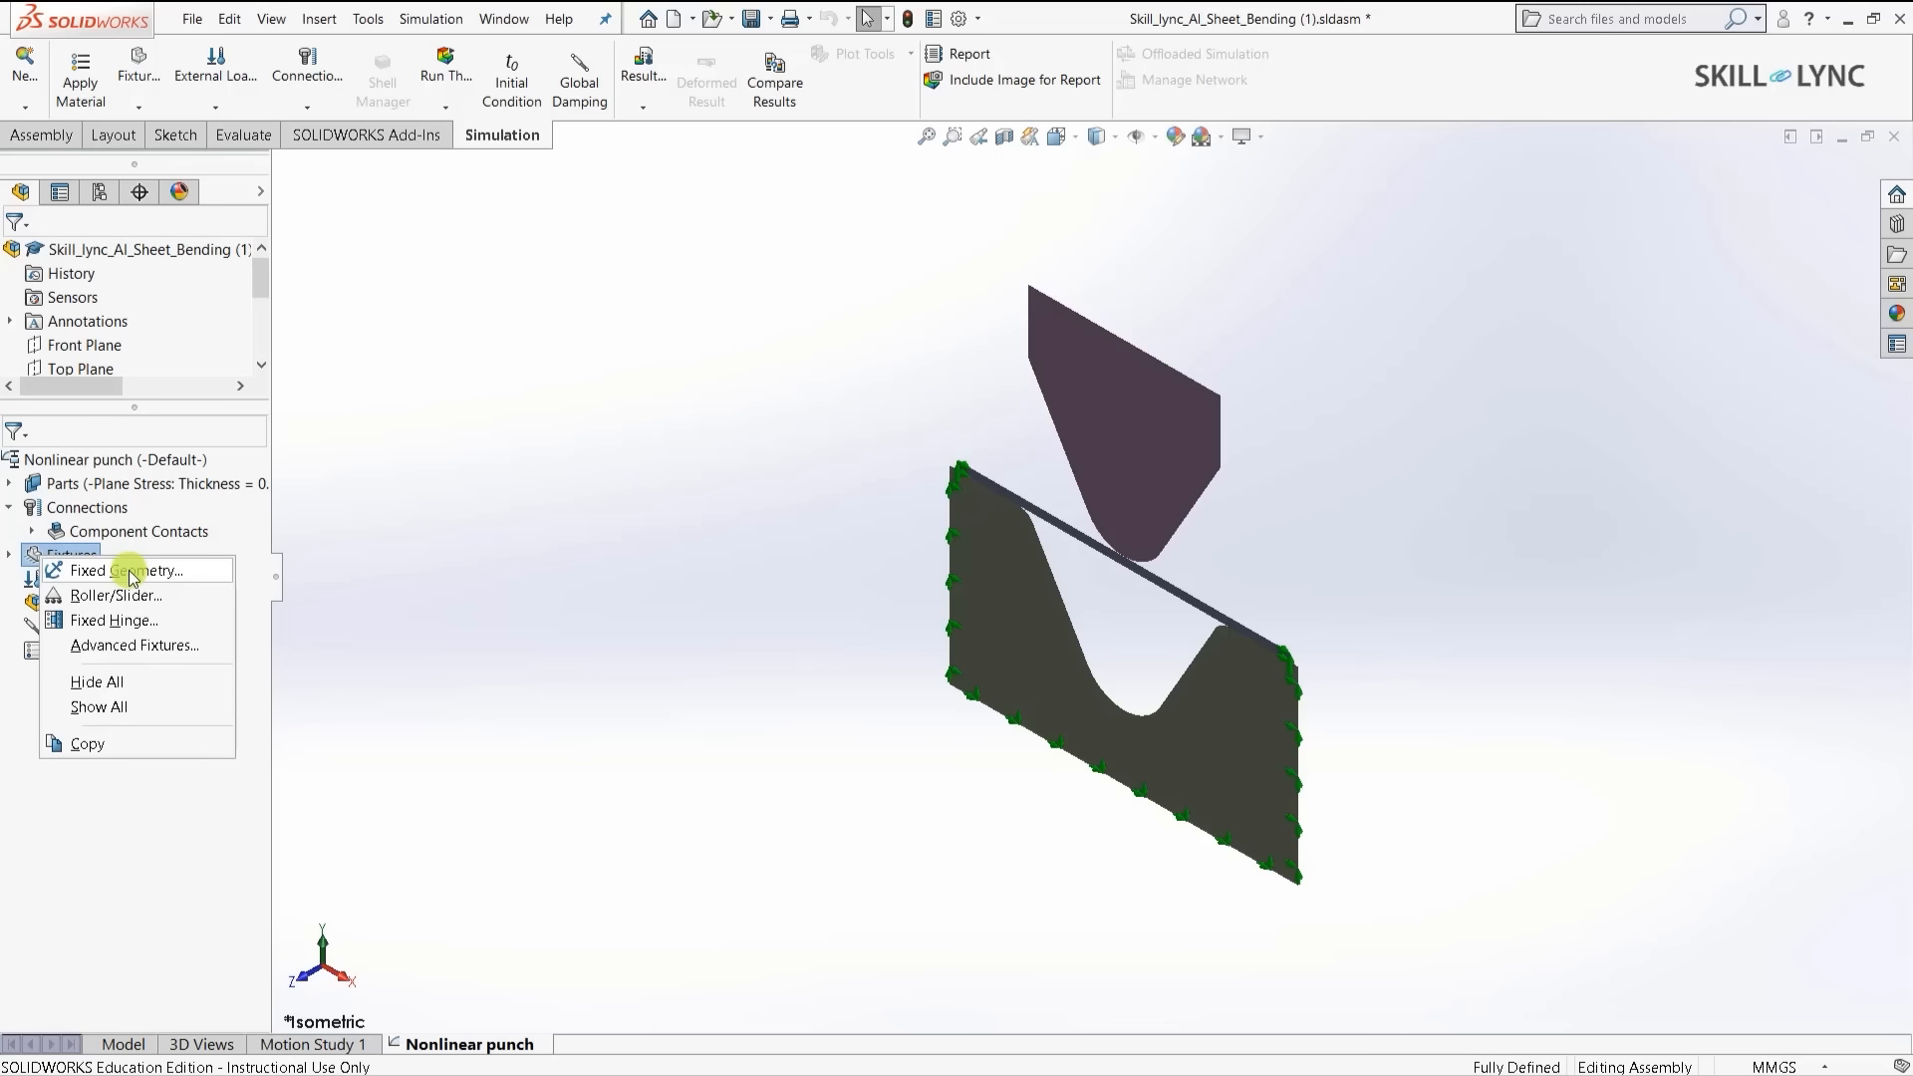
{"action": "left_click", "coordinate": [129, 572]}
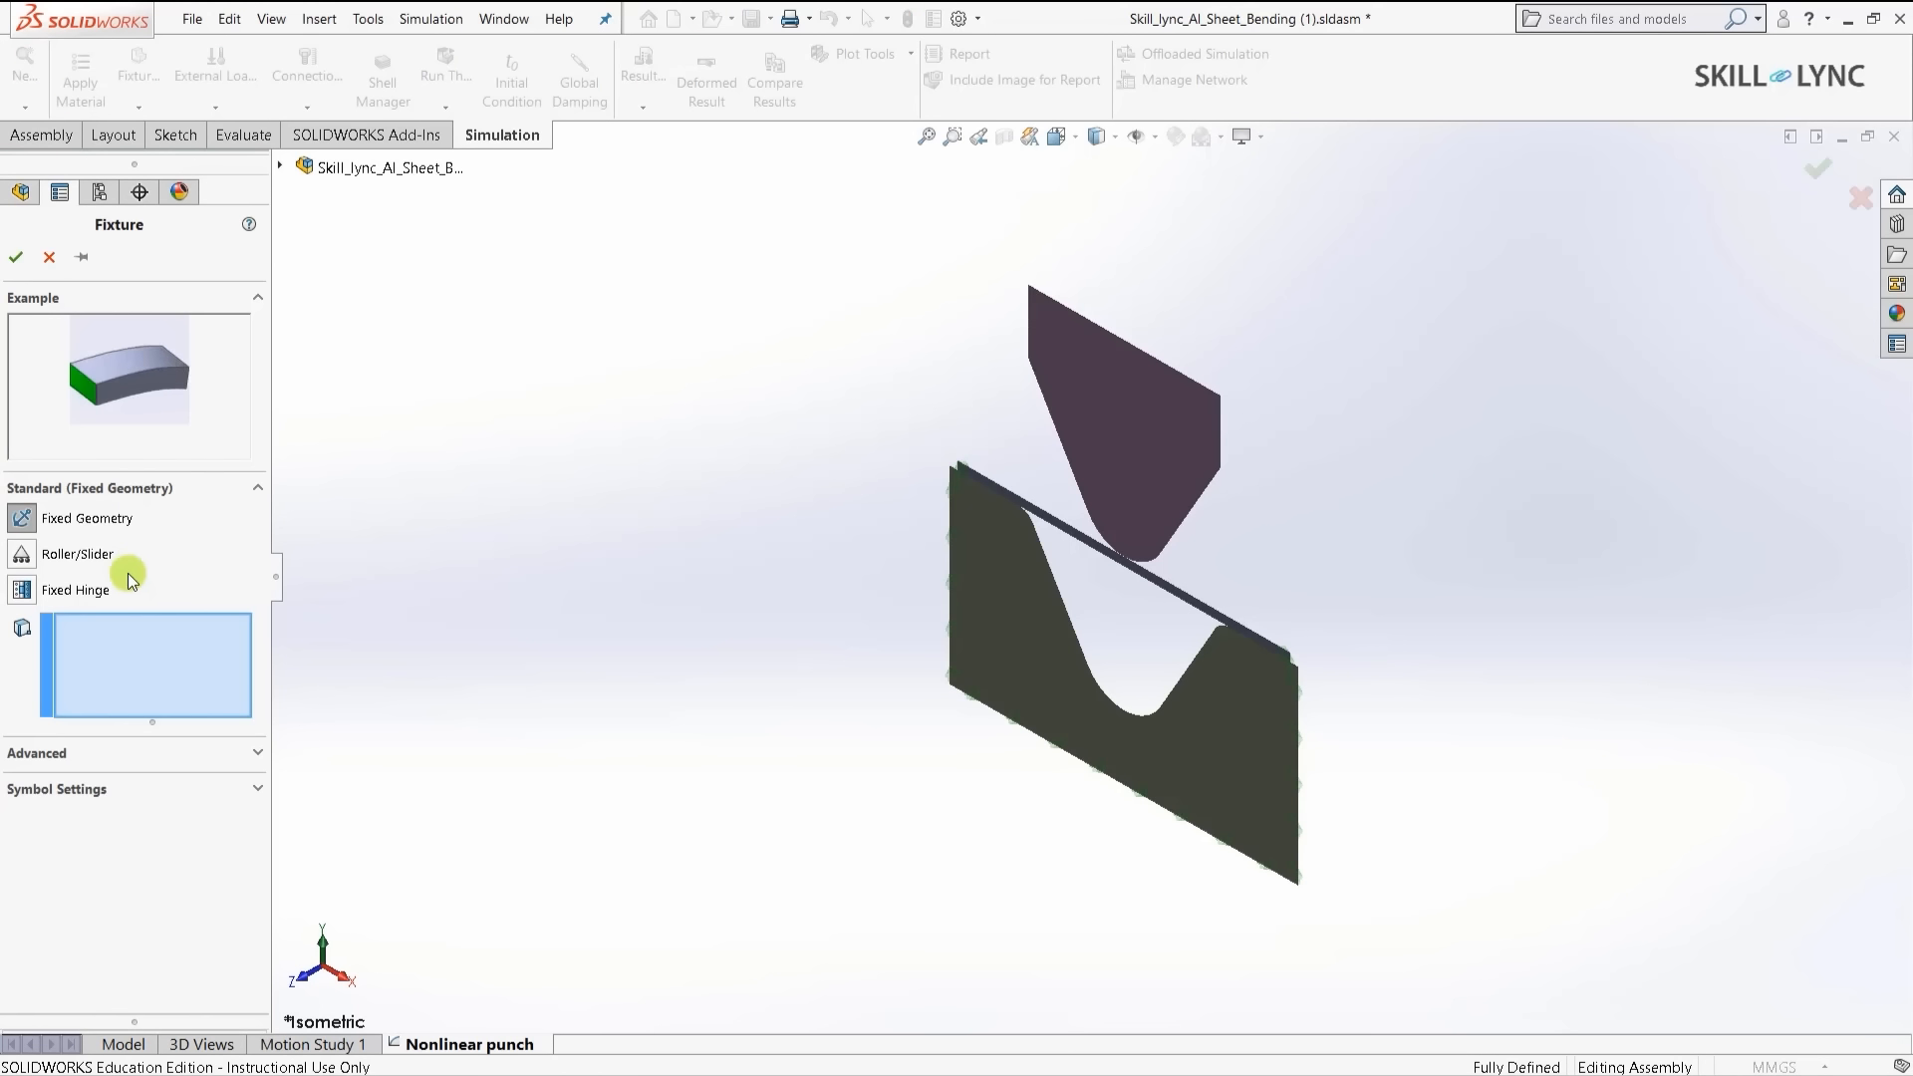
{"action": "left_click", "coordinate": [163, 760]}
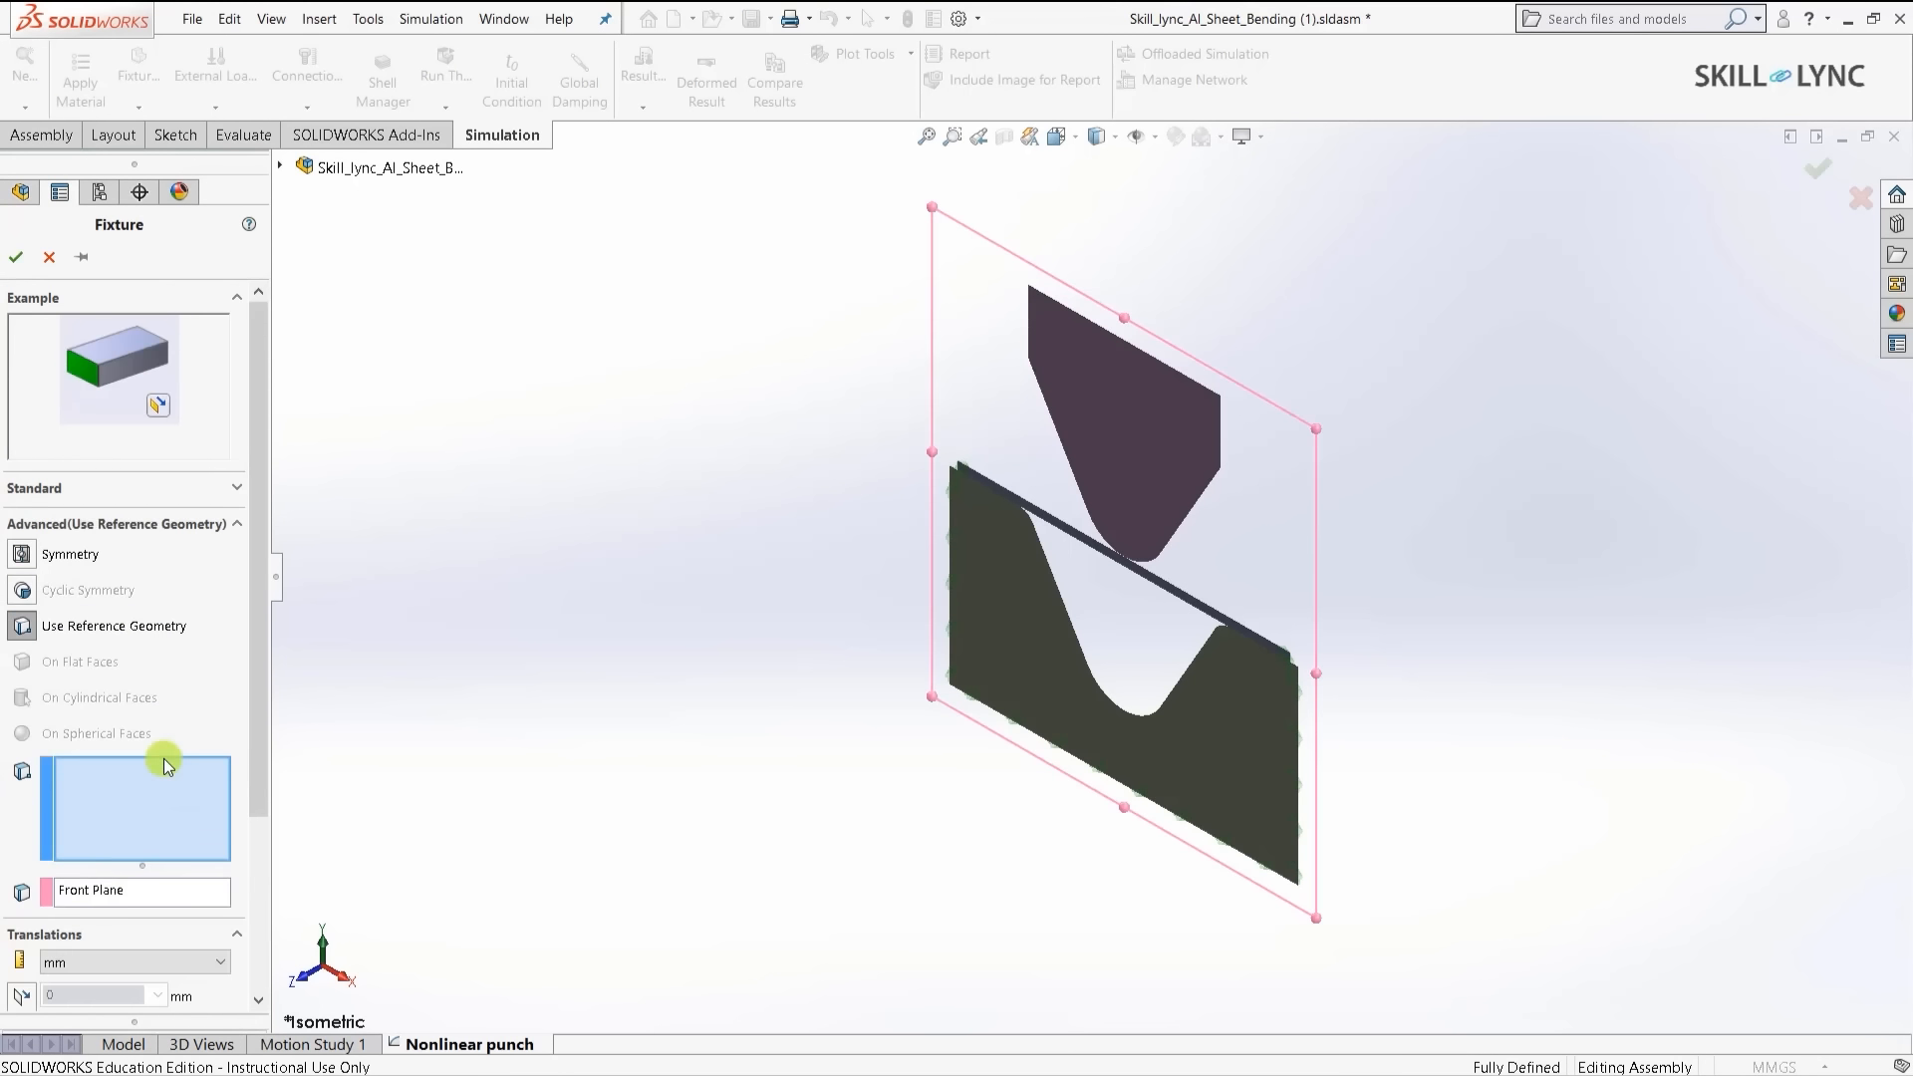
- Give the punch's top edge a reversed 10 cm Plane Dir 2 translation varying by time curve
{"action": "left_click", "coordinate": [1113, 341]}
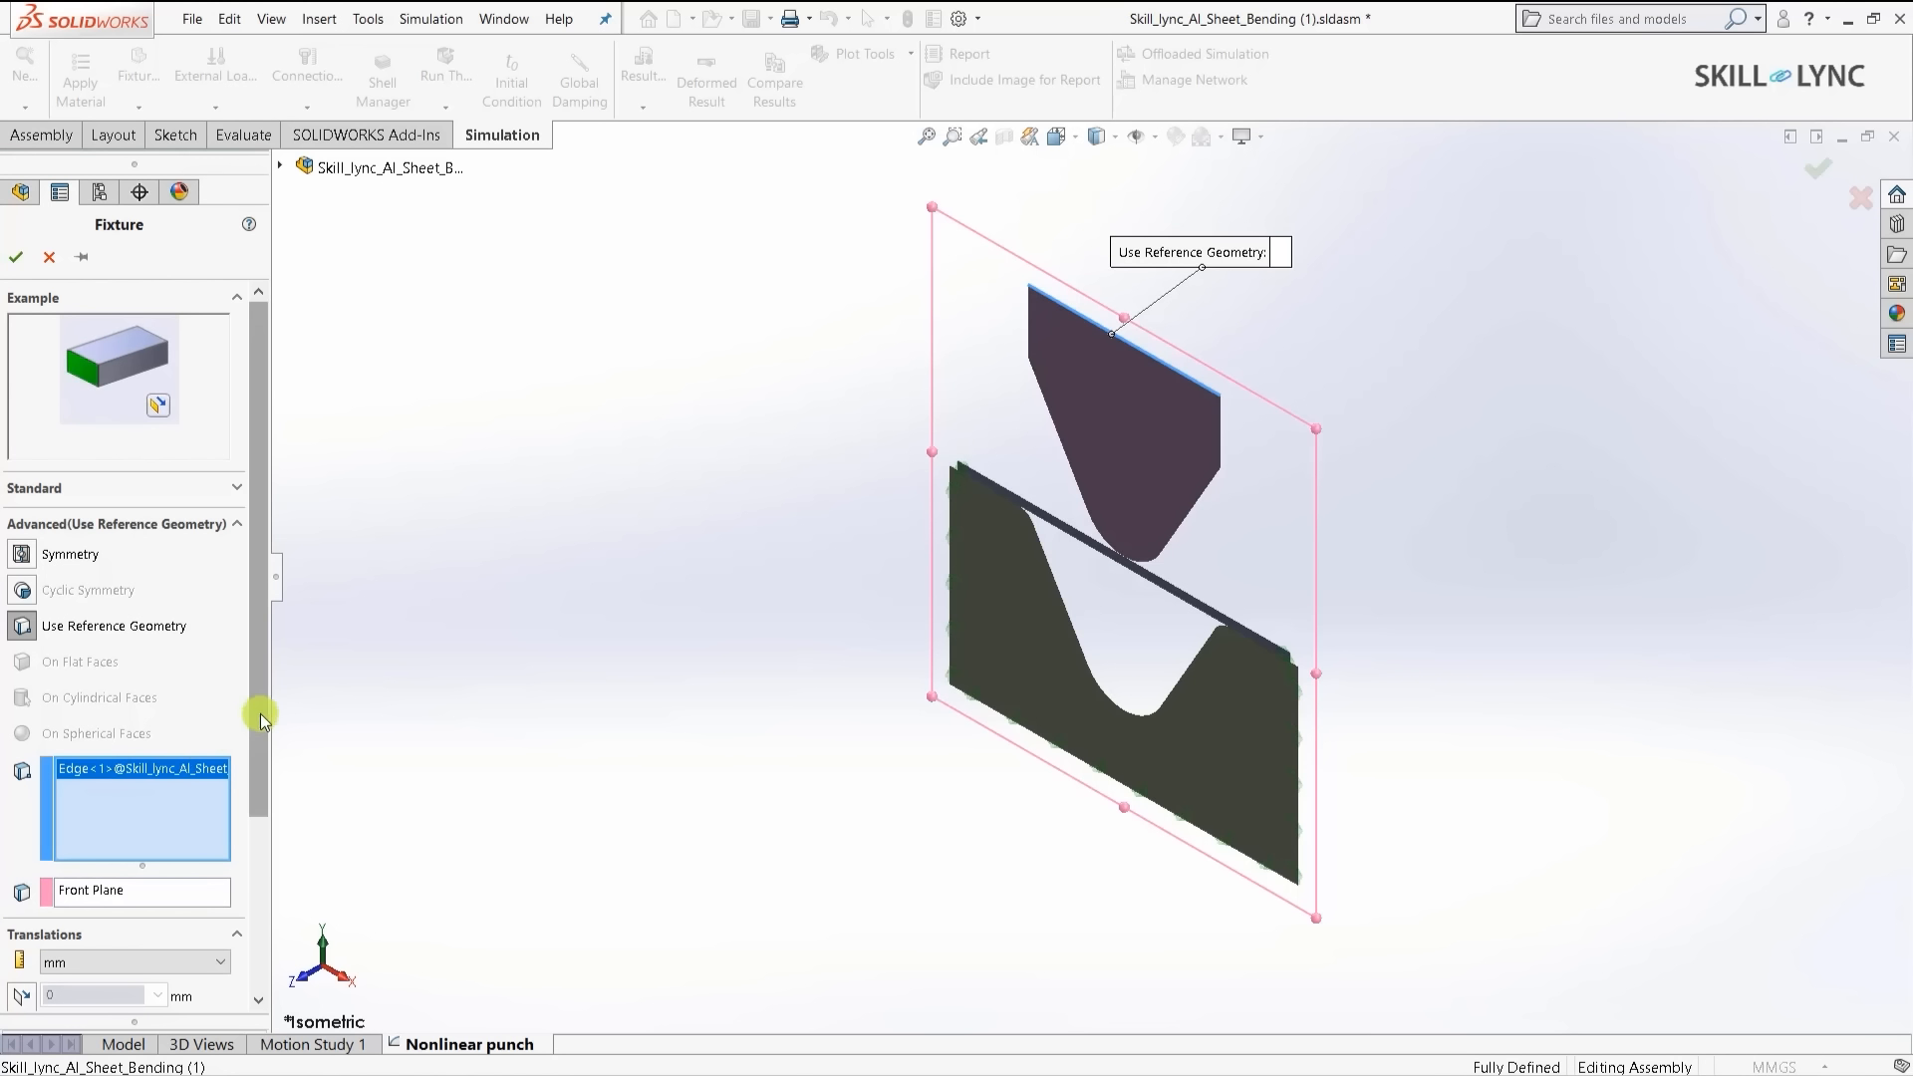
{"action": "scroll", "coordinate": [256, 717], "scroll_direction": "down", "scroll_amount": 2}
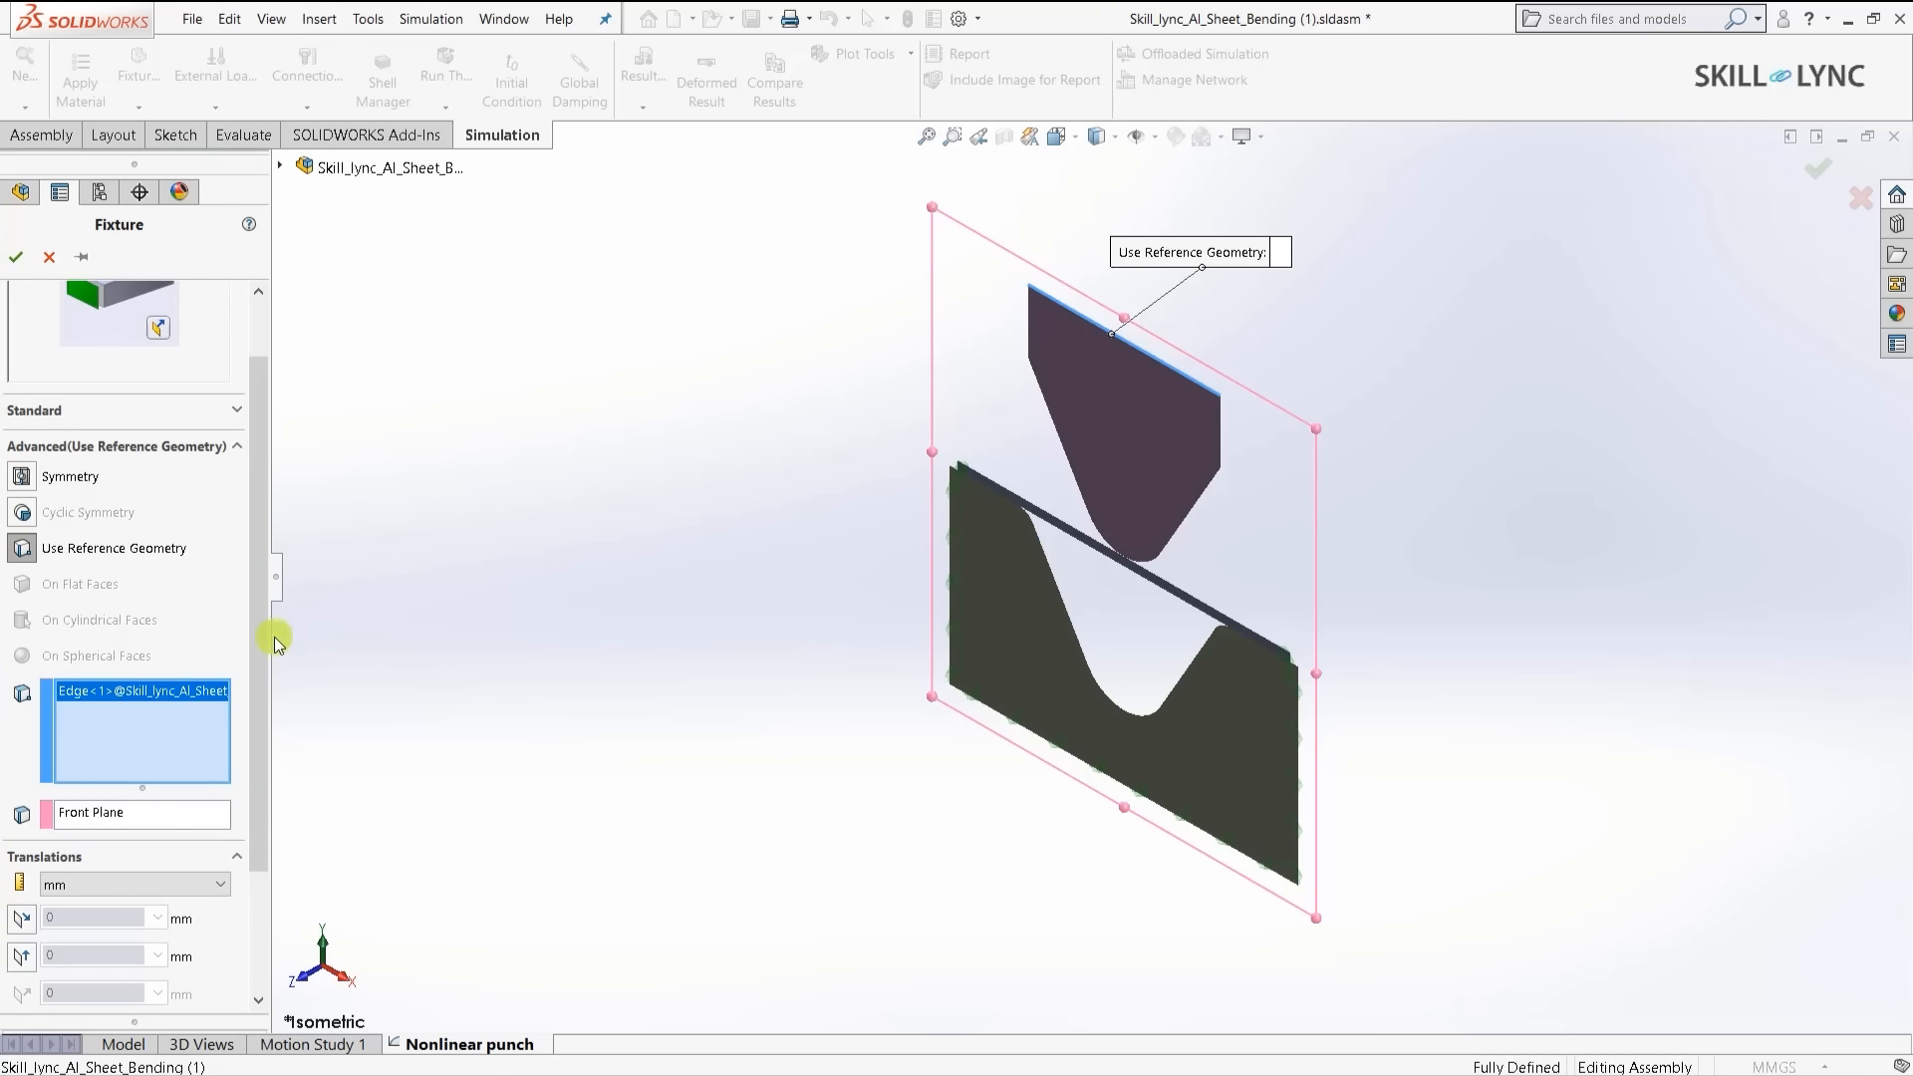
{"action": "left_click_drag", "start_coordinate": [259, 638], "coordinate": [265, 768]}
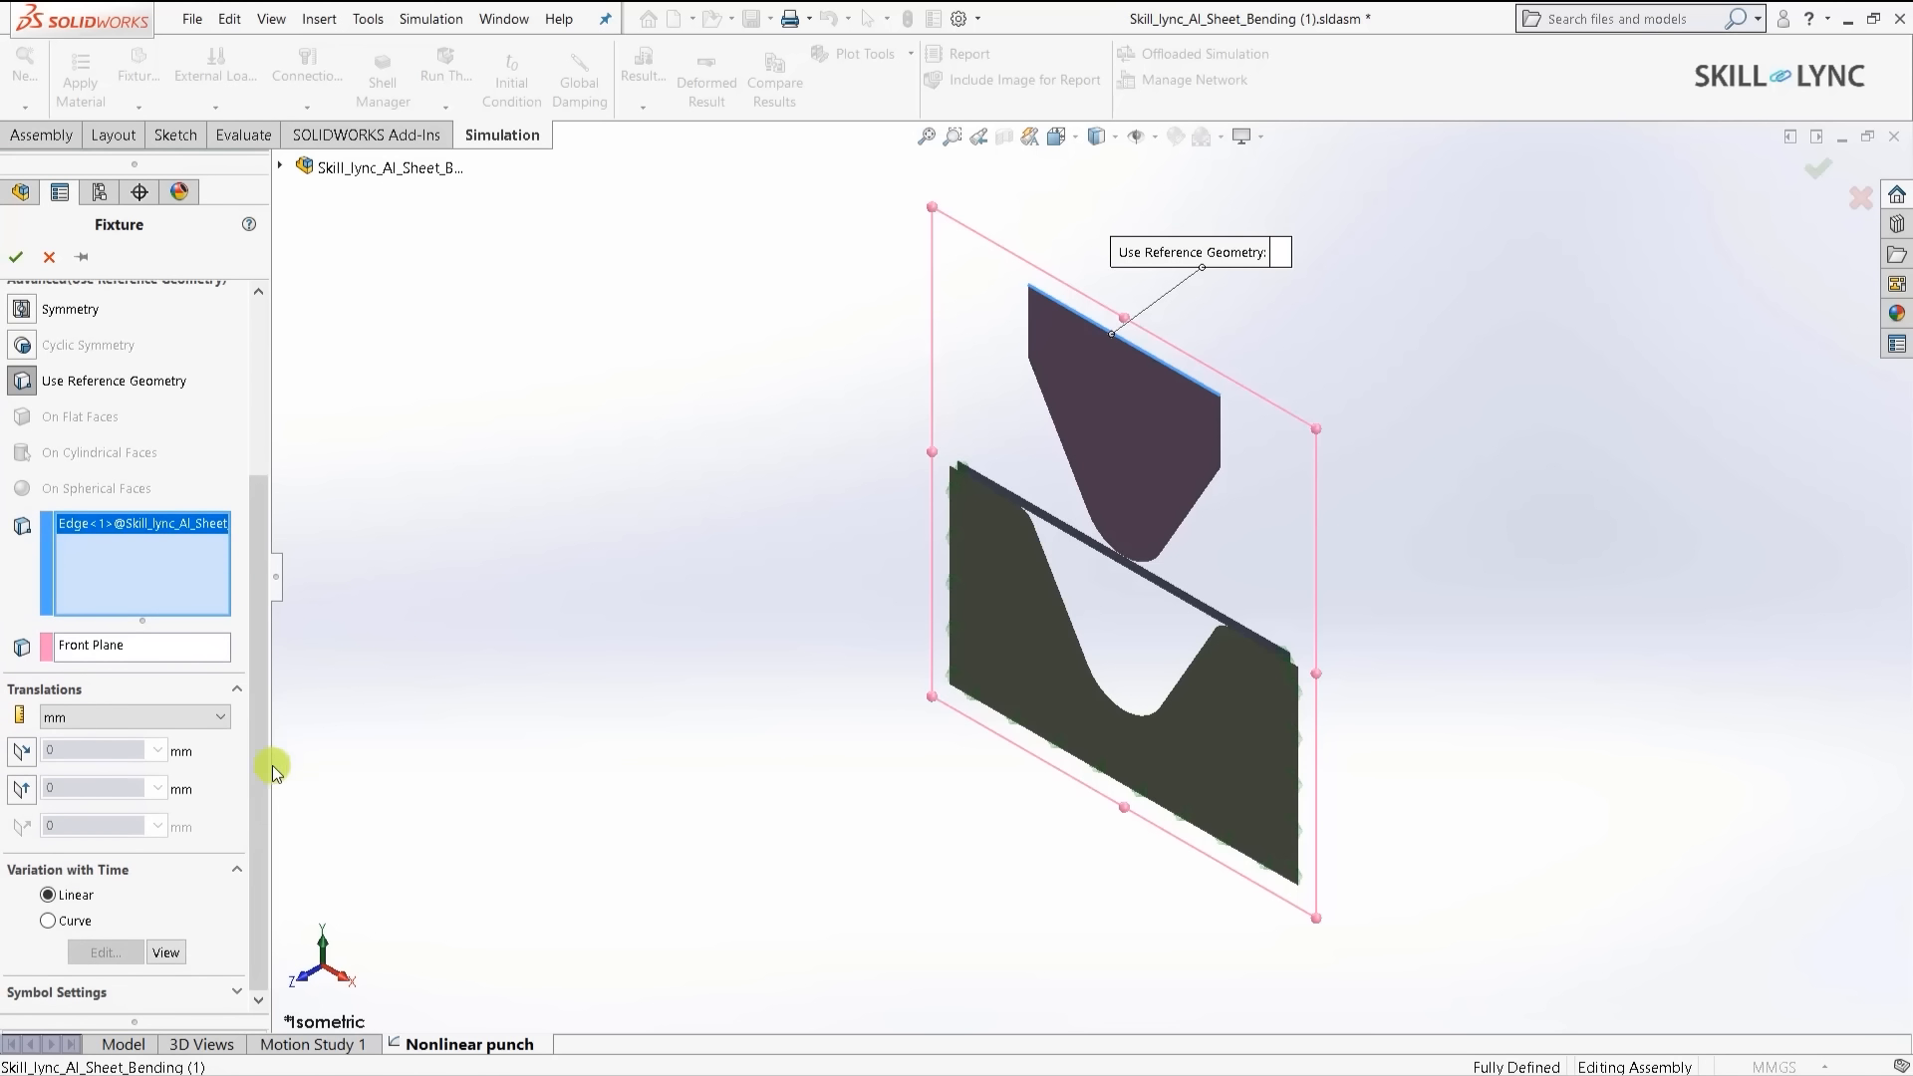
{"action": "left_click", "coordinate": [15, 794]}
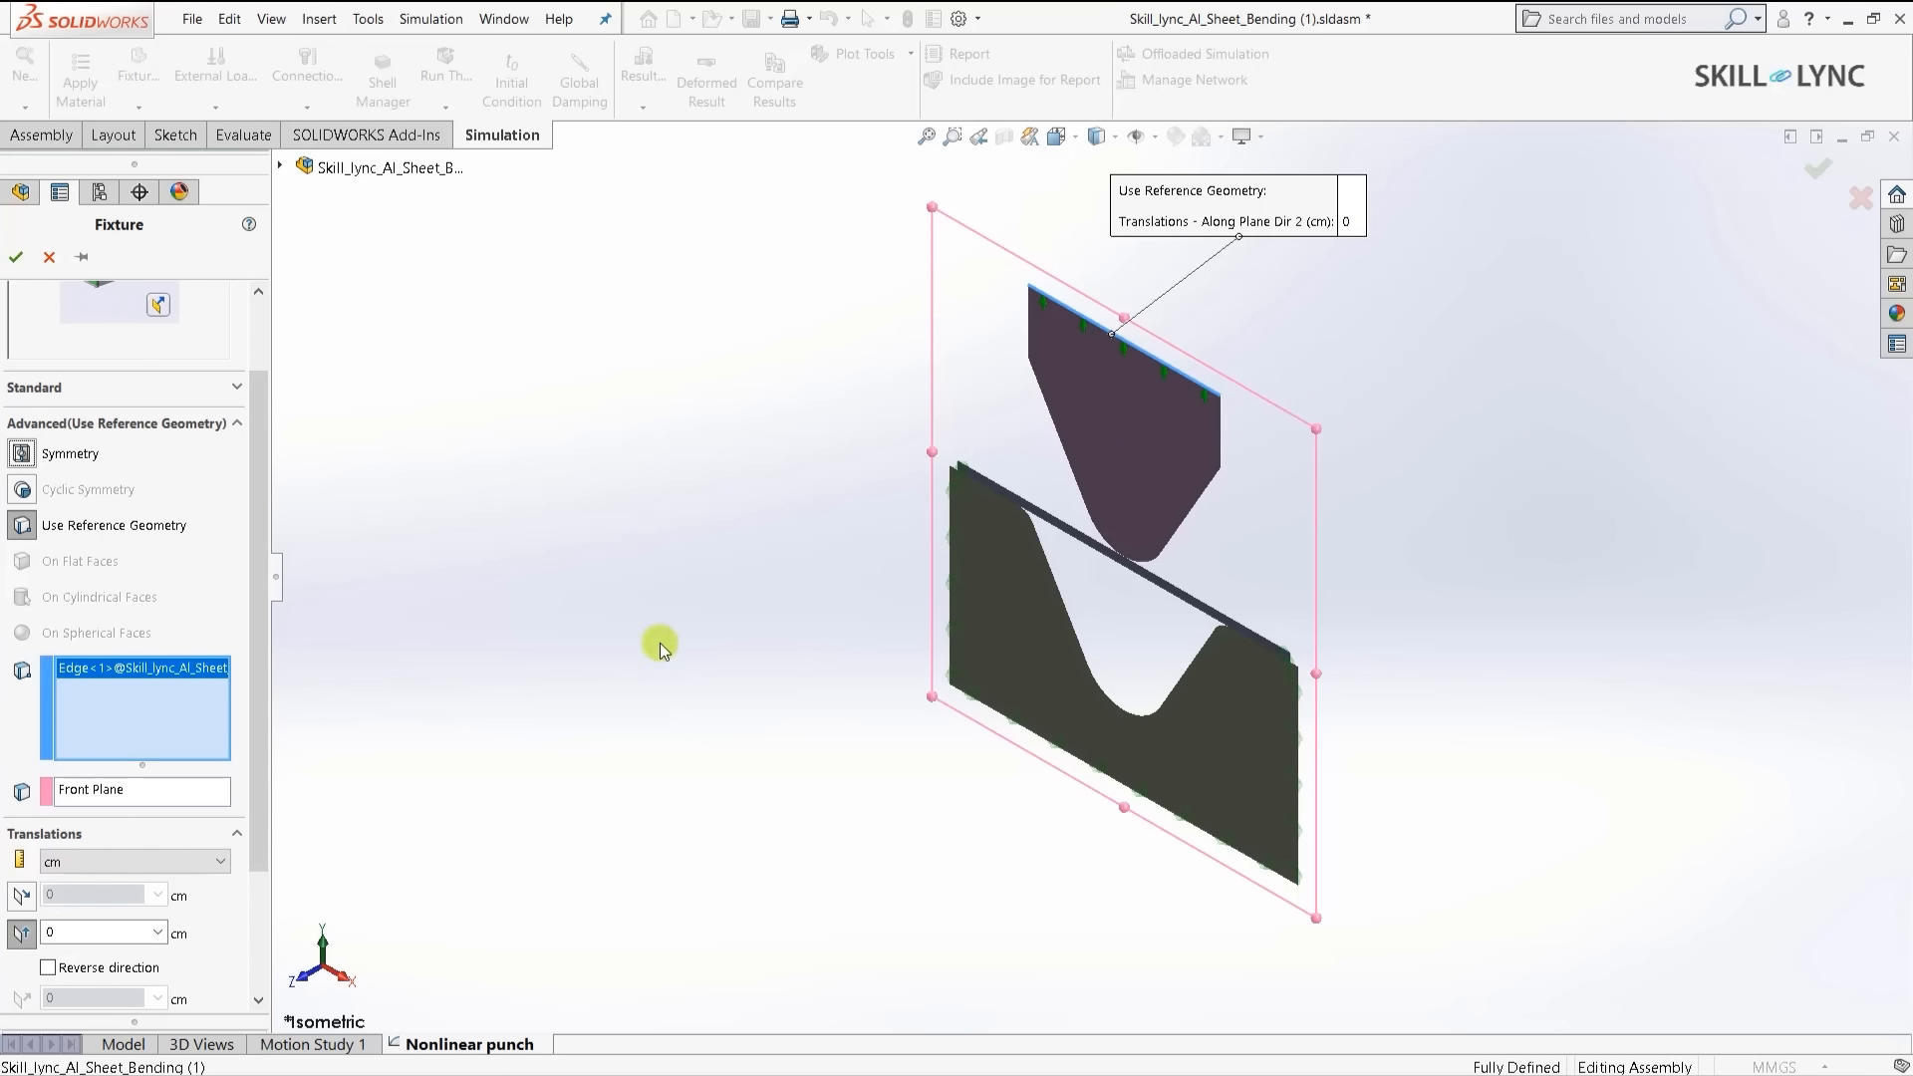
{"action": "left_click", "coordinate": [55, 968]}
{"action": "left_click", "coordinate": [94, 933]}
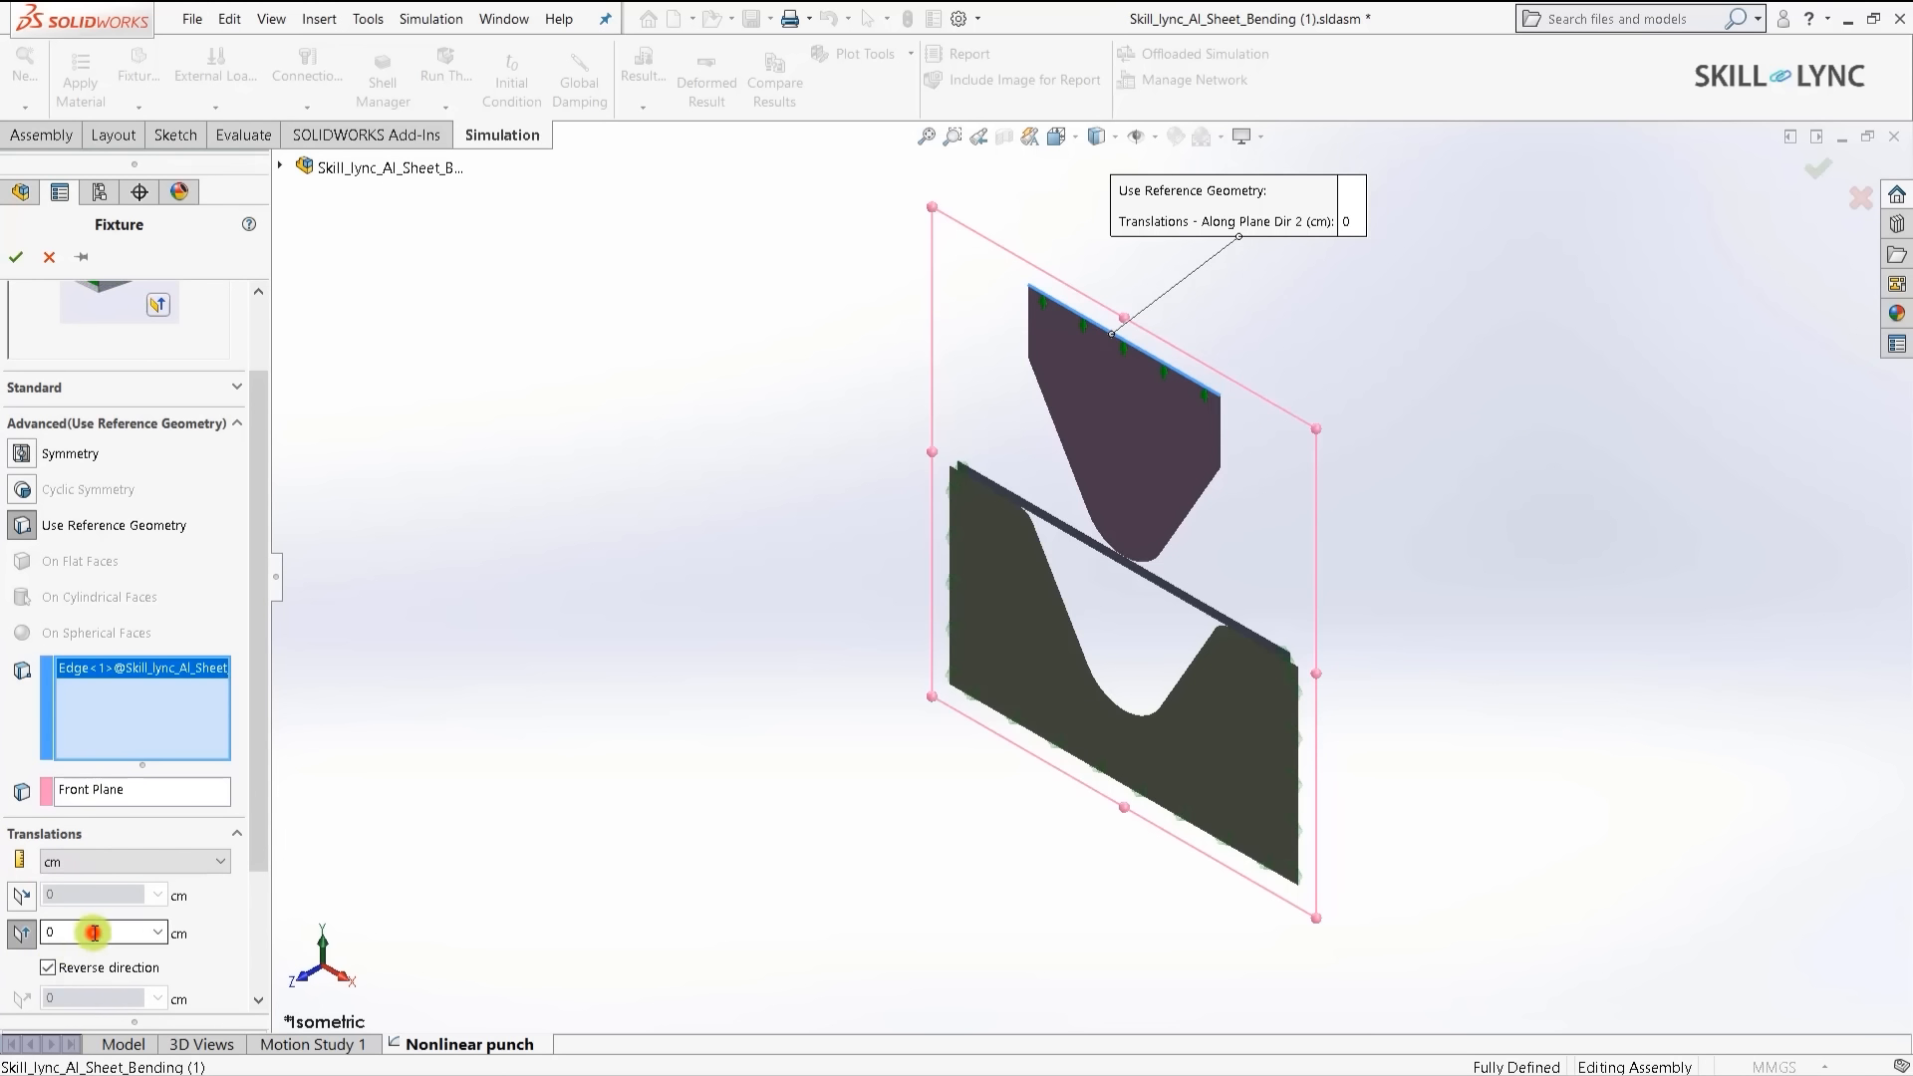
{"action": "double_click", "coordinate": [93, 933]}
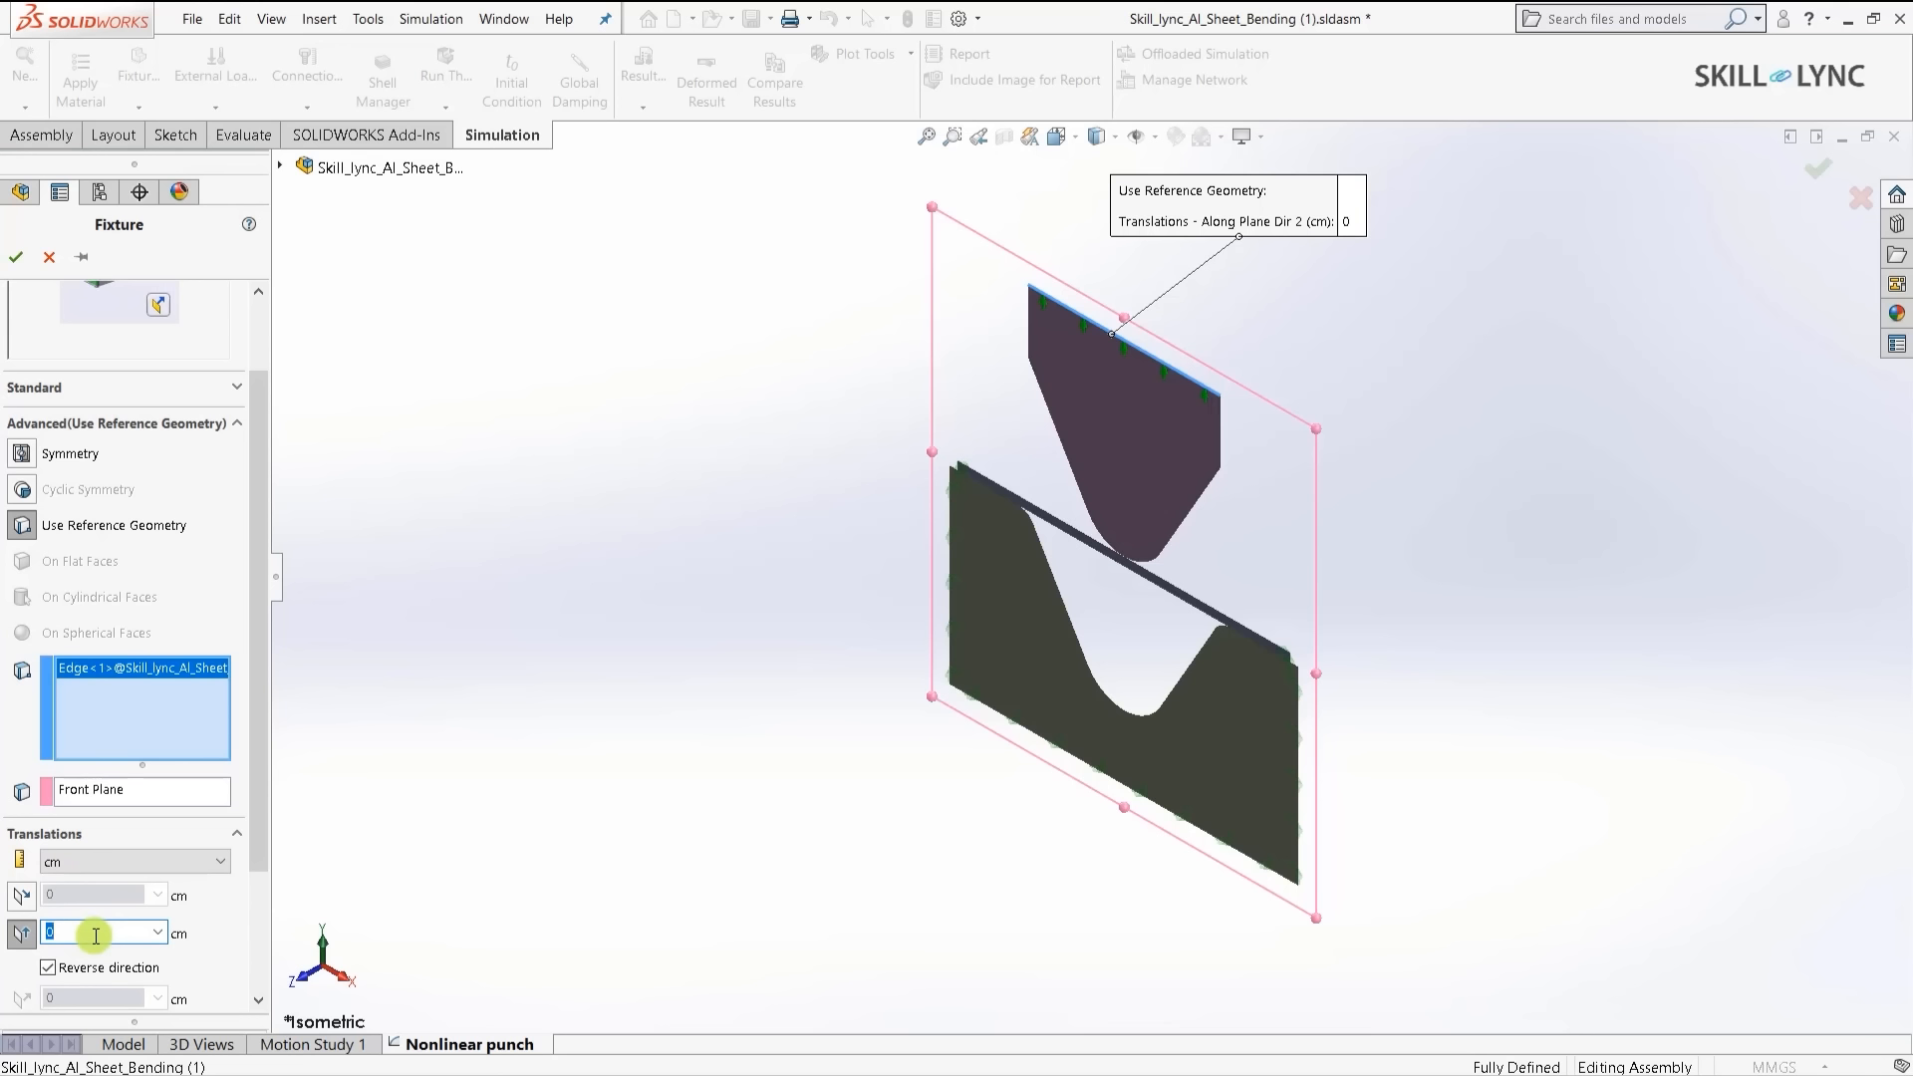
{"action": "type", "text": "10"}
{"action": "left_click", "coordinate": [46, 968]}
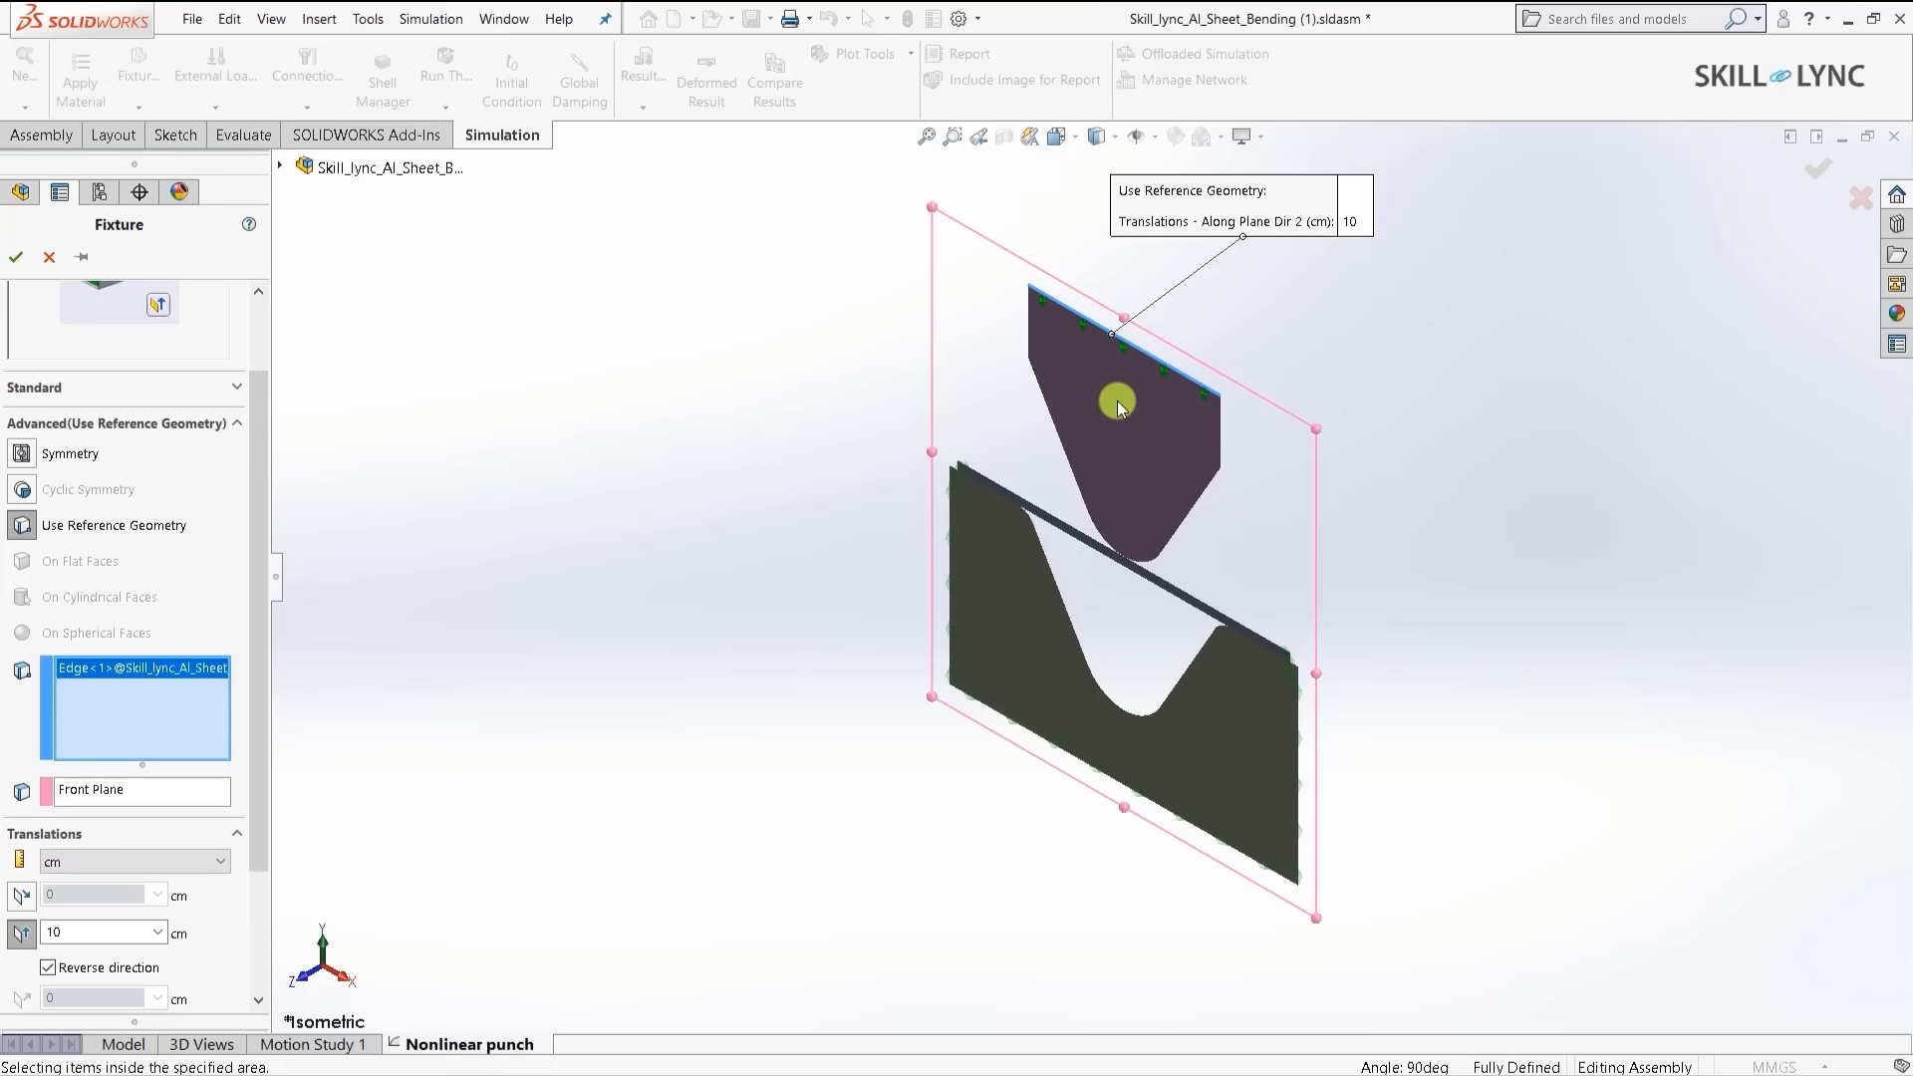
{"action": "scroll", "coordinate": [108, 674], "scroll_direction": "down", "scroll_amount": 3}
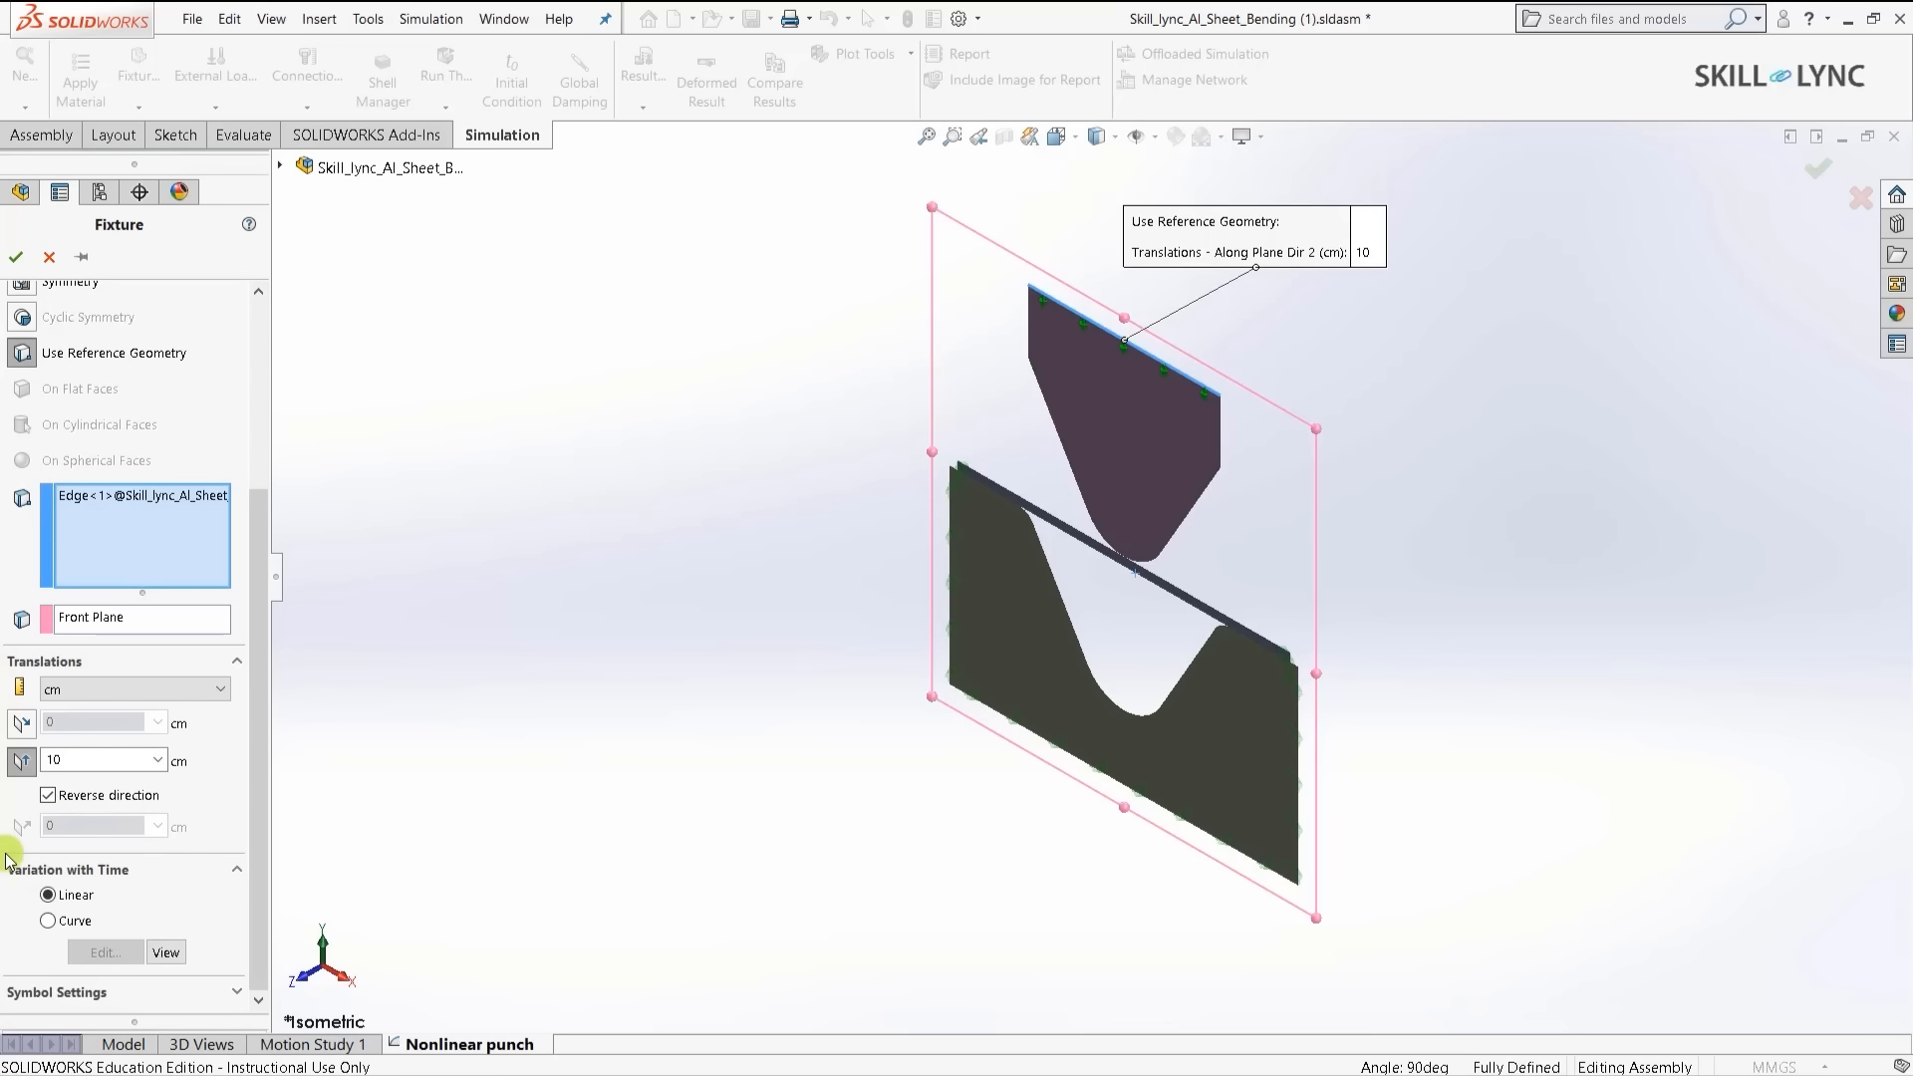
{"action": "left_click", "coordinate": [47, 922]}
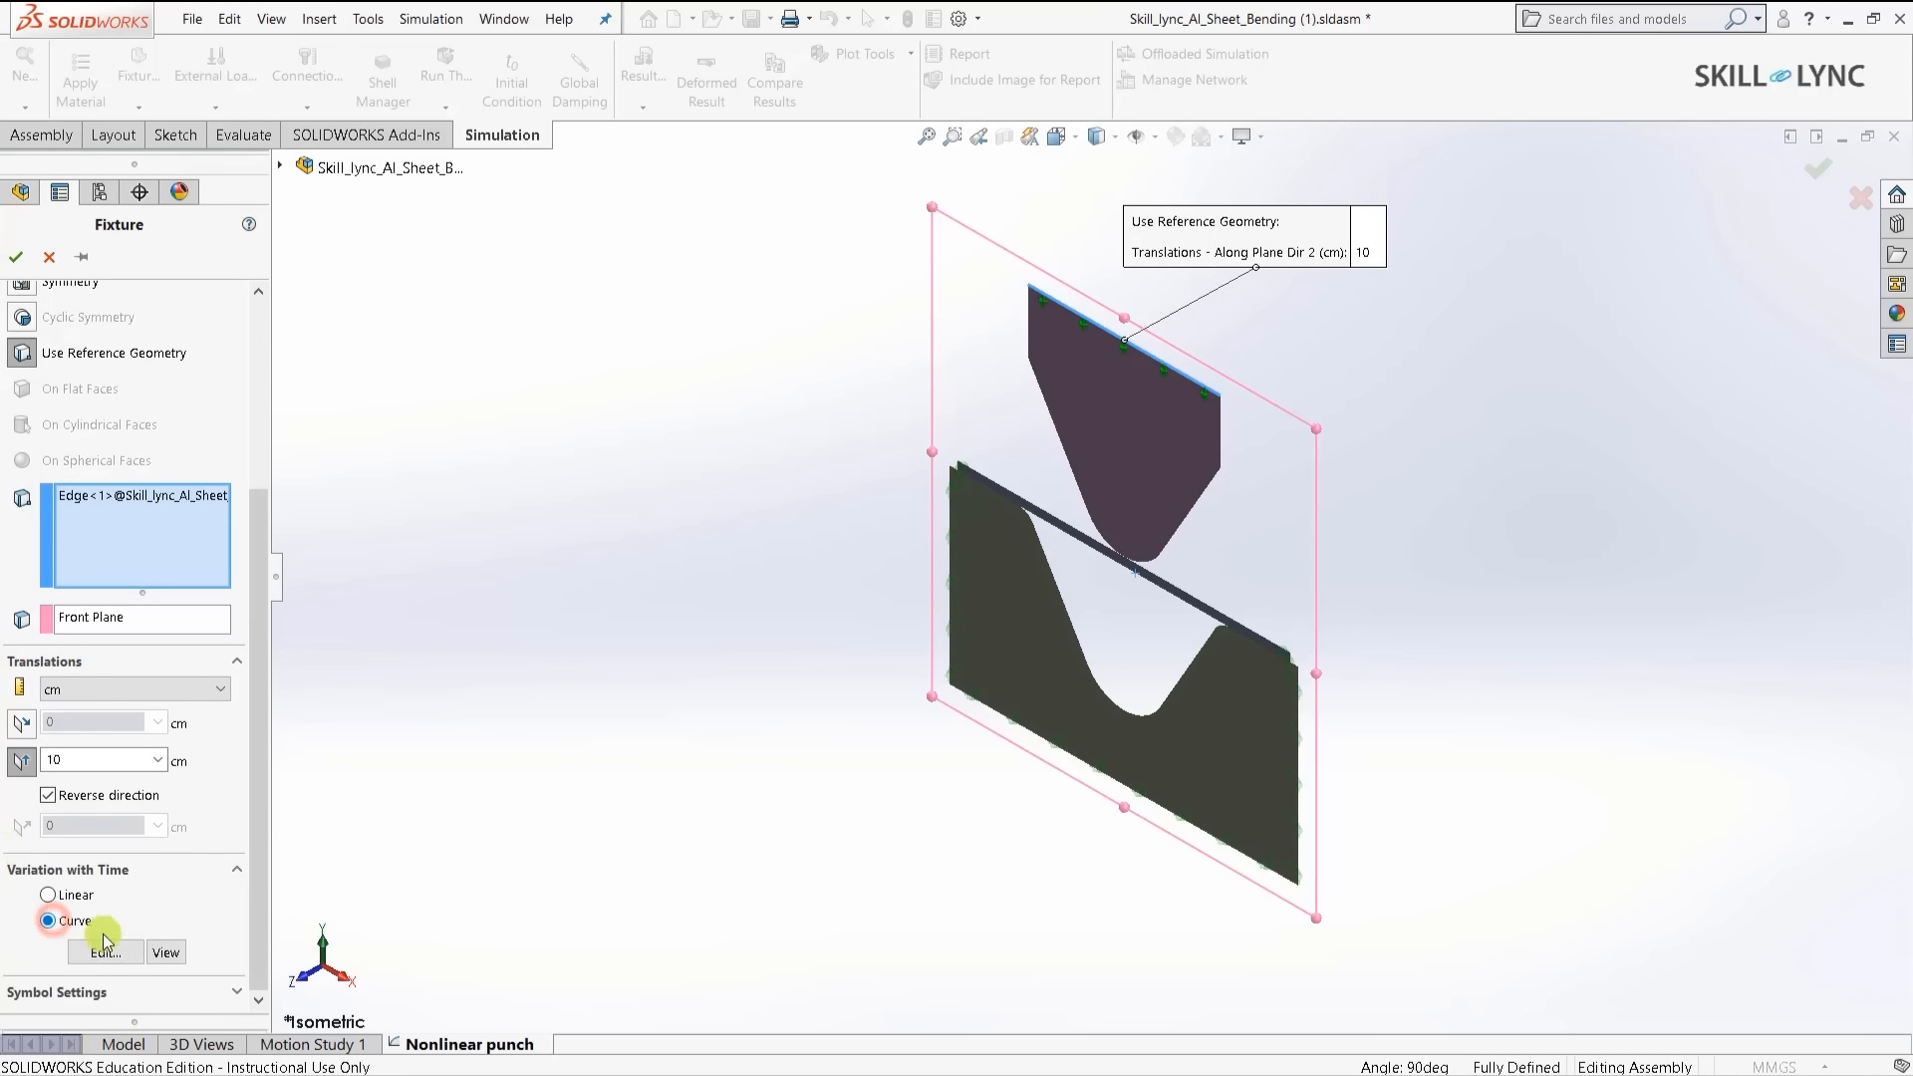
- Preview the linear displacement-versus-time curve, then bring up the Time curve editor
{"action": "left_click", "coordinate": [162, 954]}
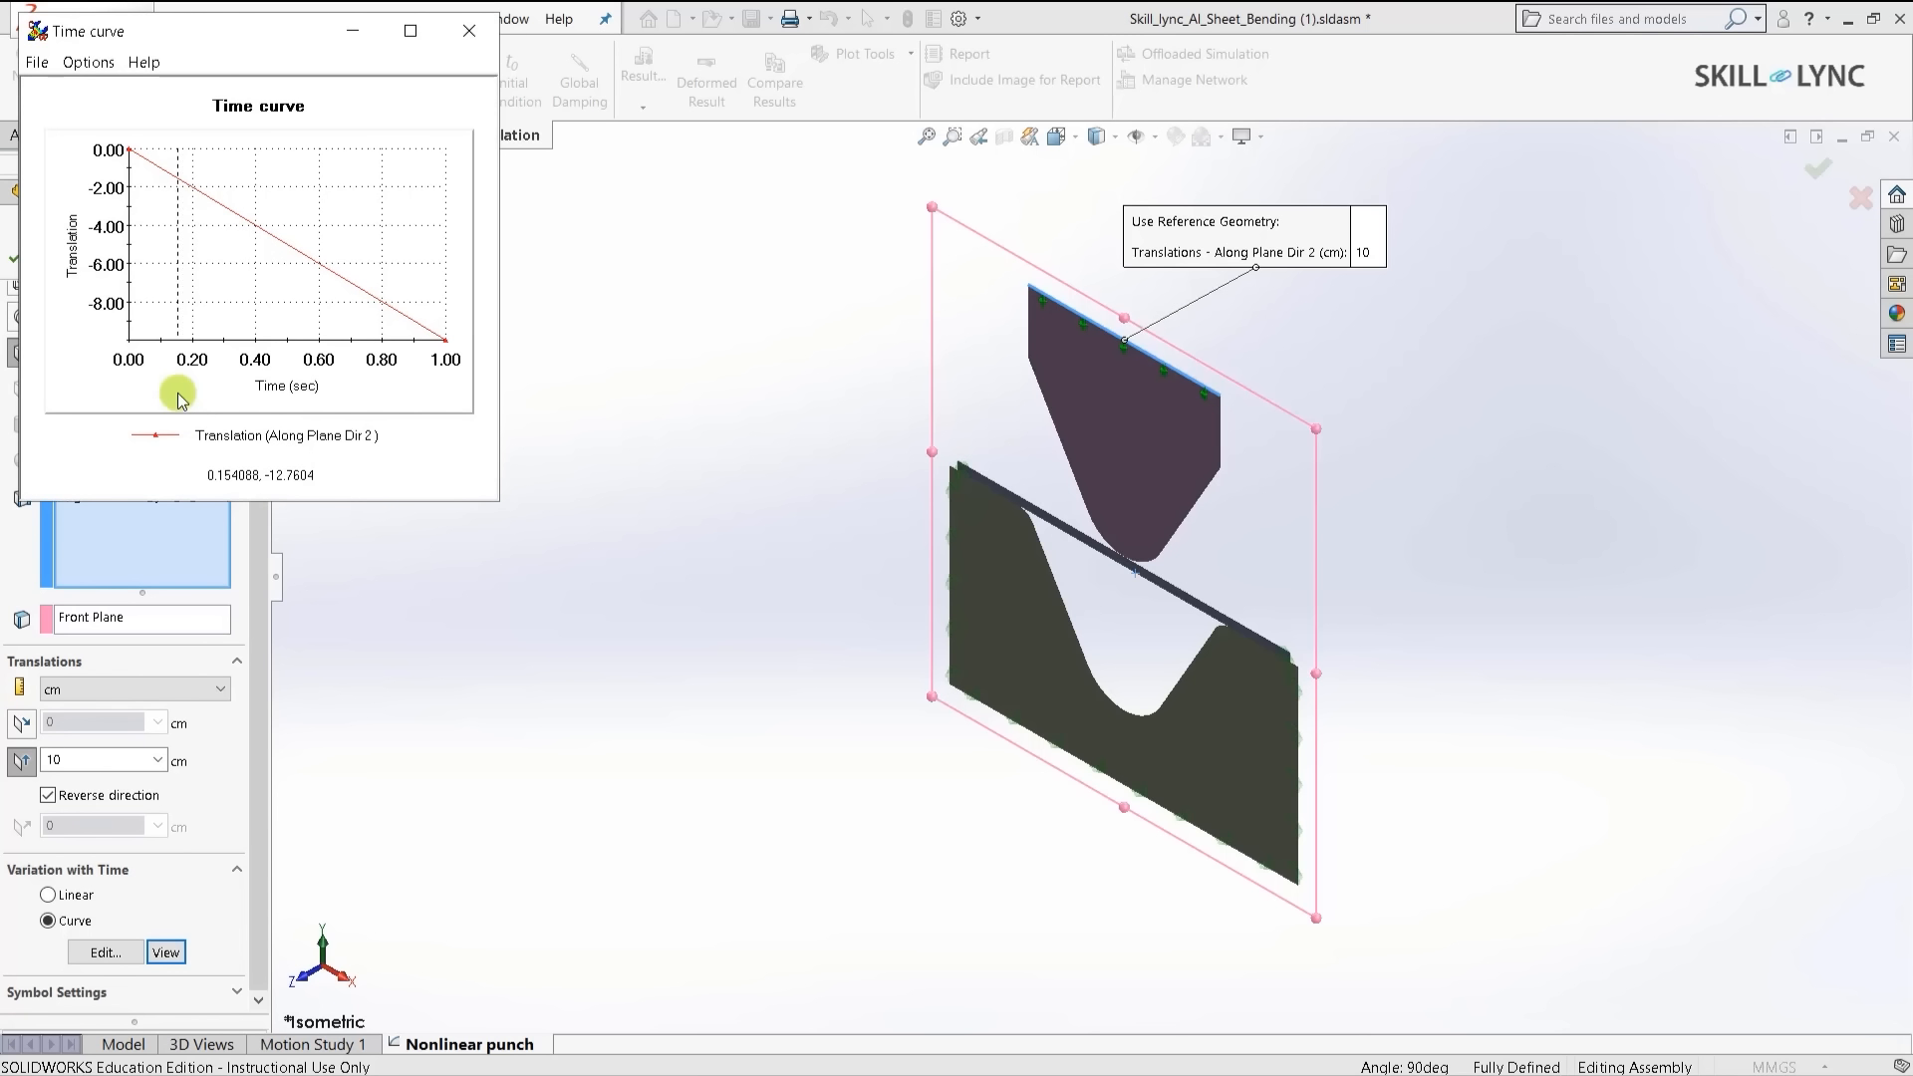
{"action": "left_click", "coordinate": [106, 953]}
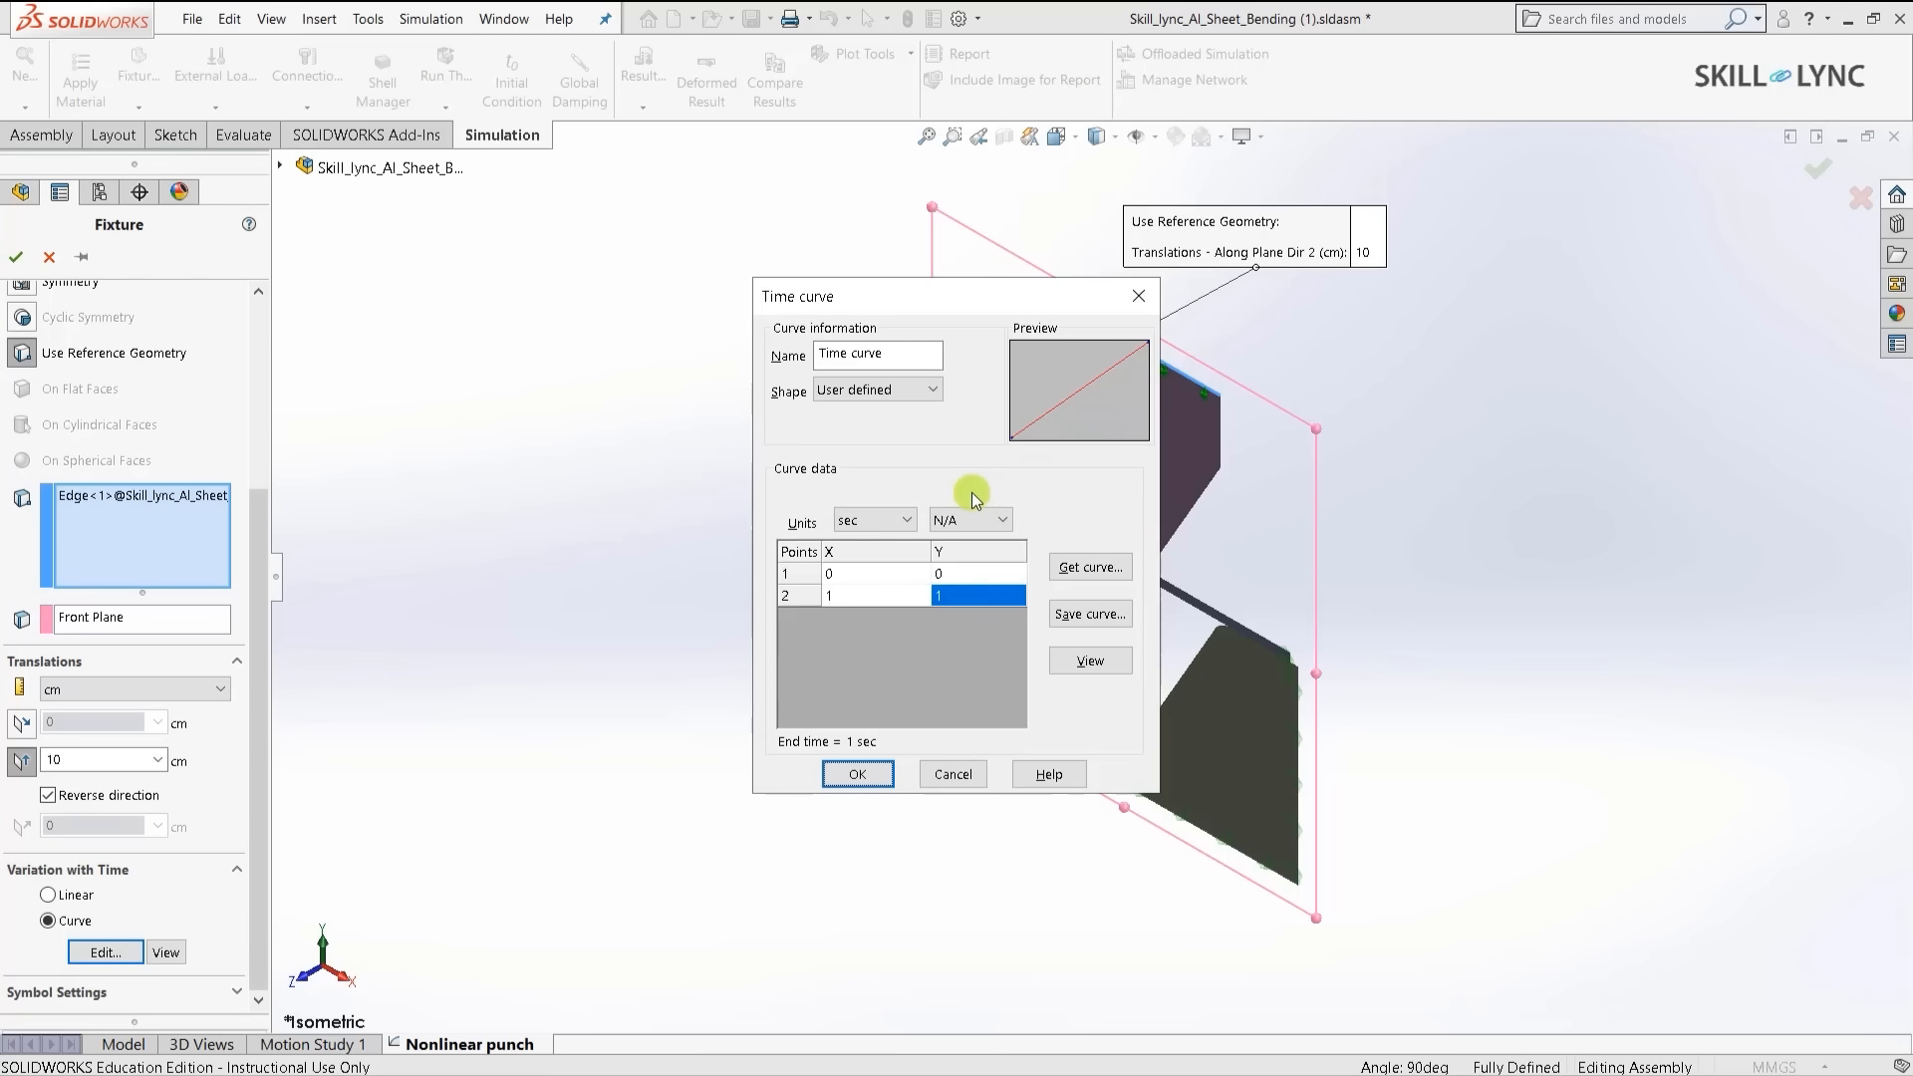
- Preview the Unloading and Loading-Unloading preset time curve shapes, plotting the Loading-Unloading curve
{"action": "left_click", "coordinate": [972, 518]}
{"action": "left_click", "coordinate": [912, 386]}
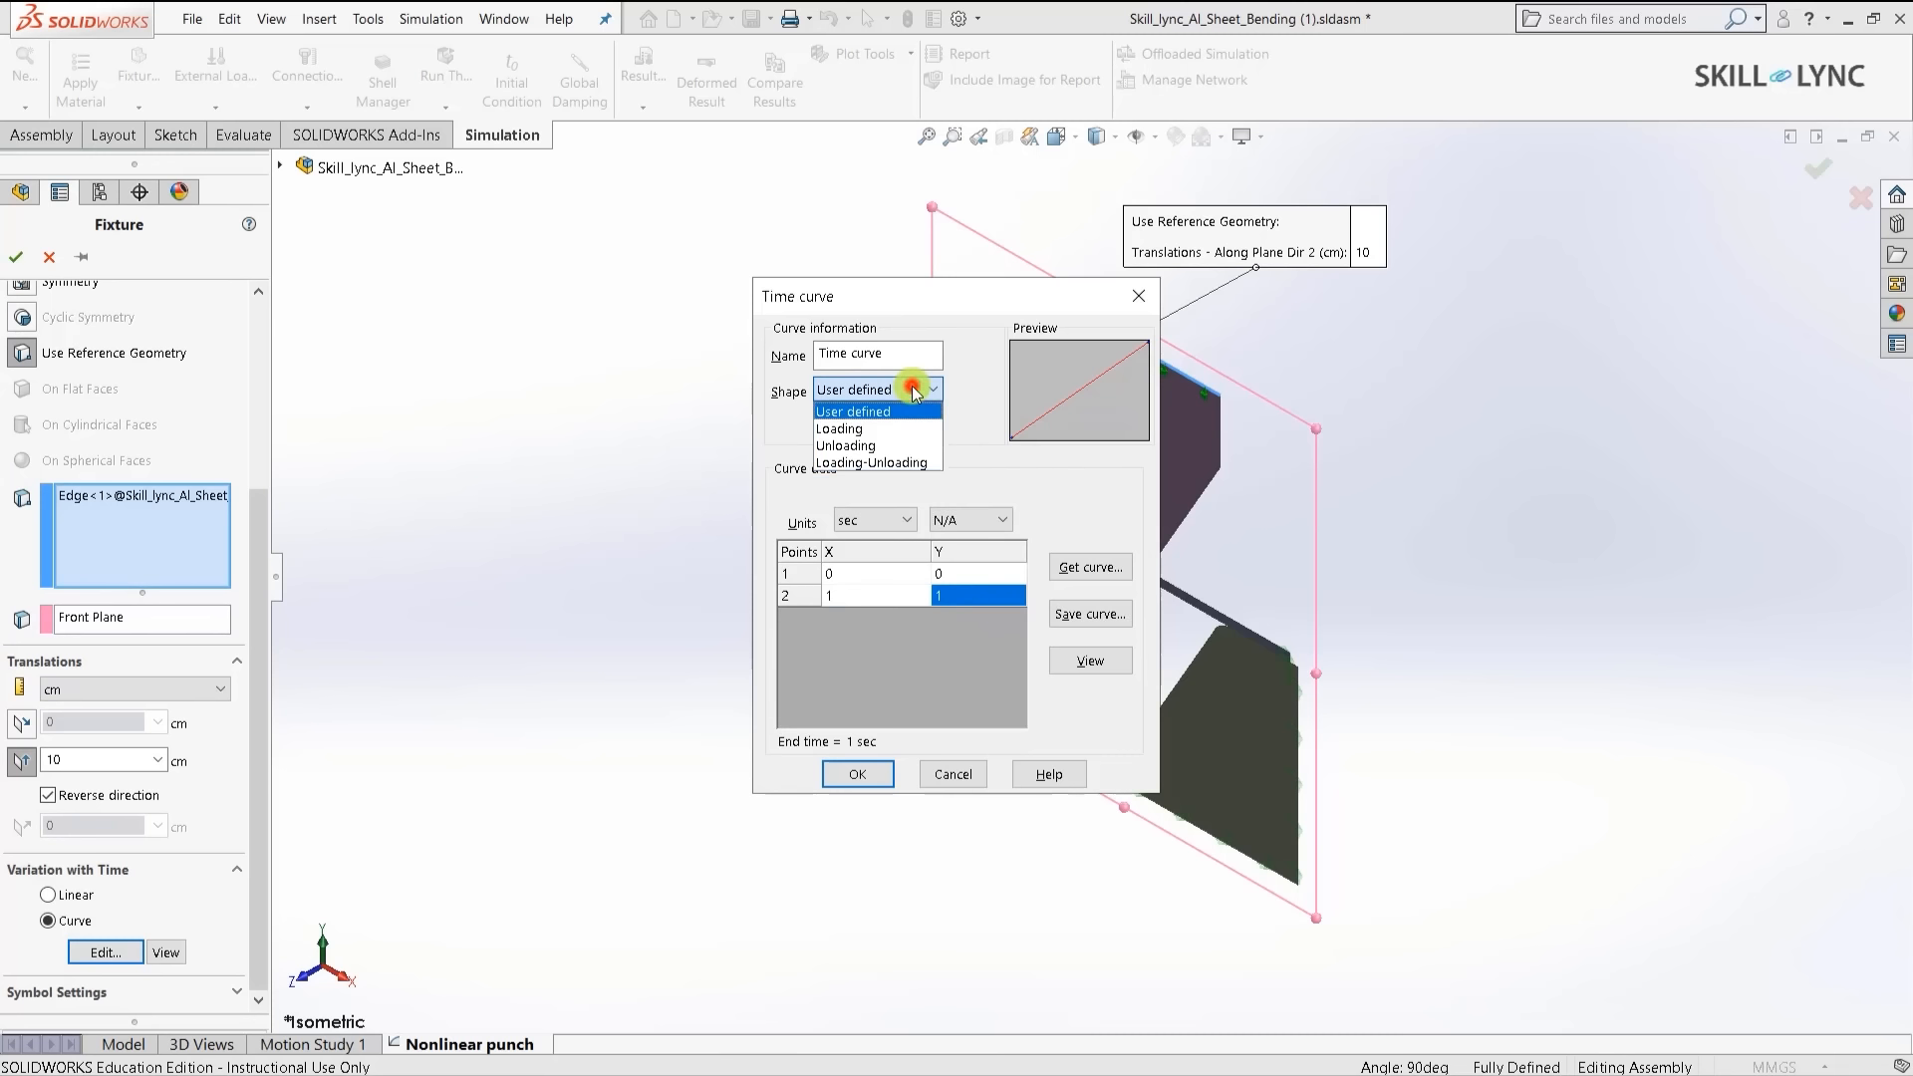
{"action": "left_click", "coordinate": [888, 444]}
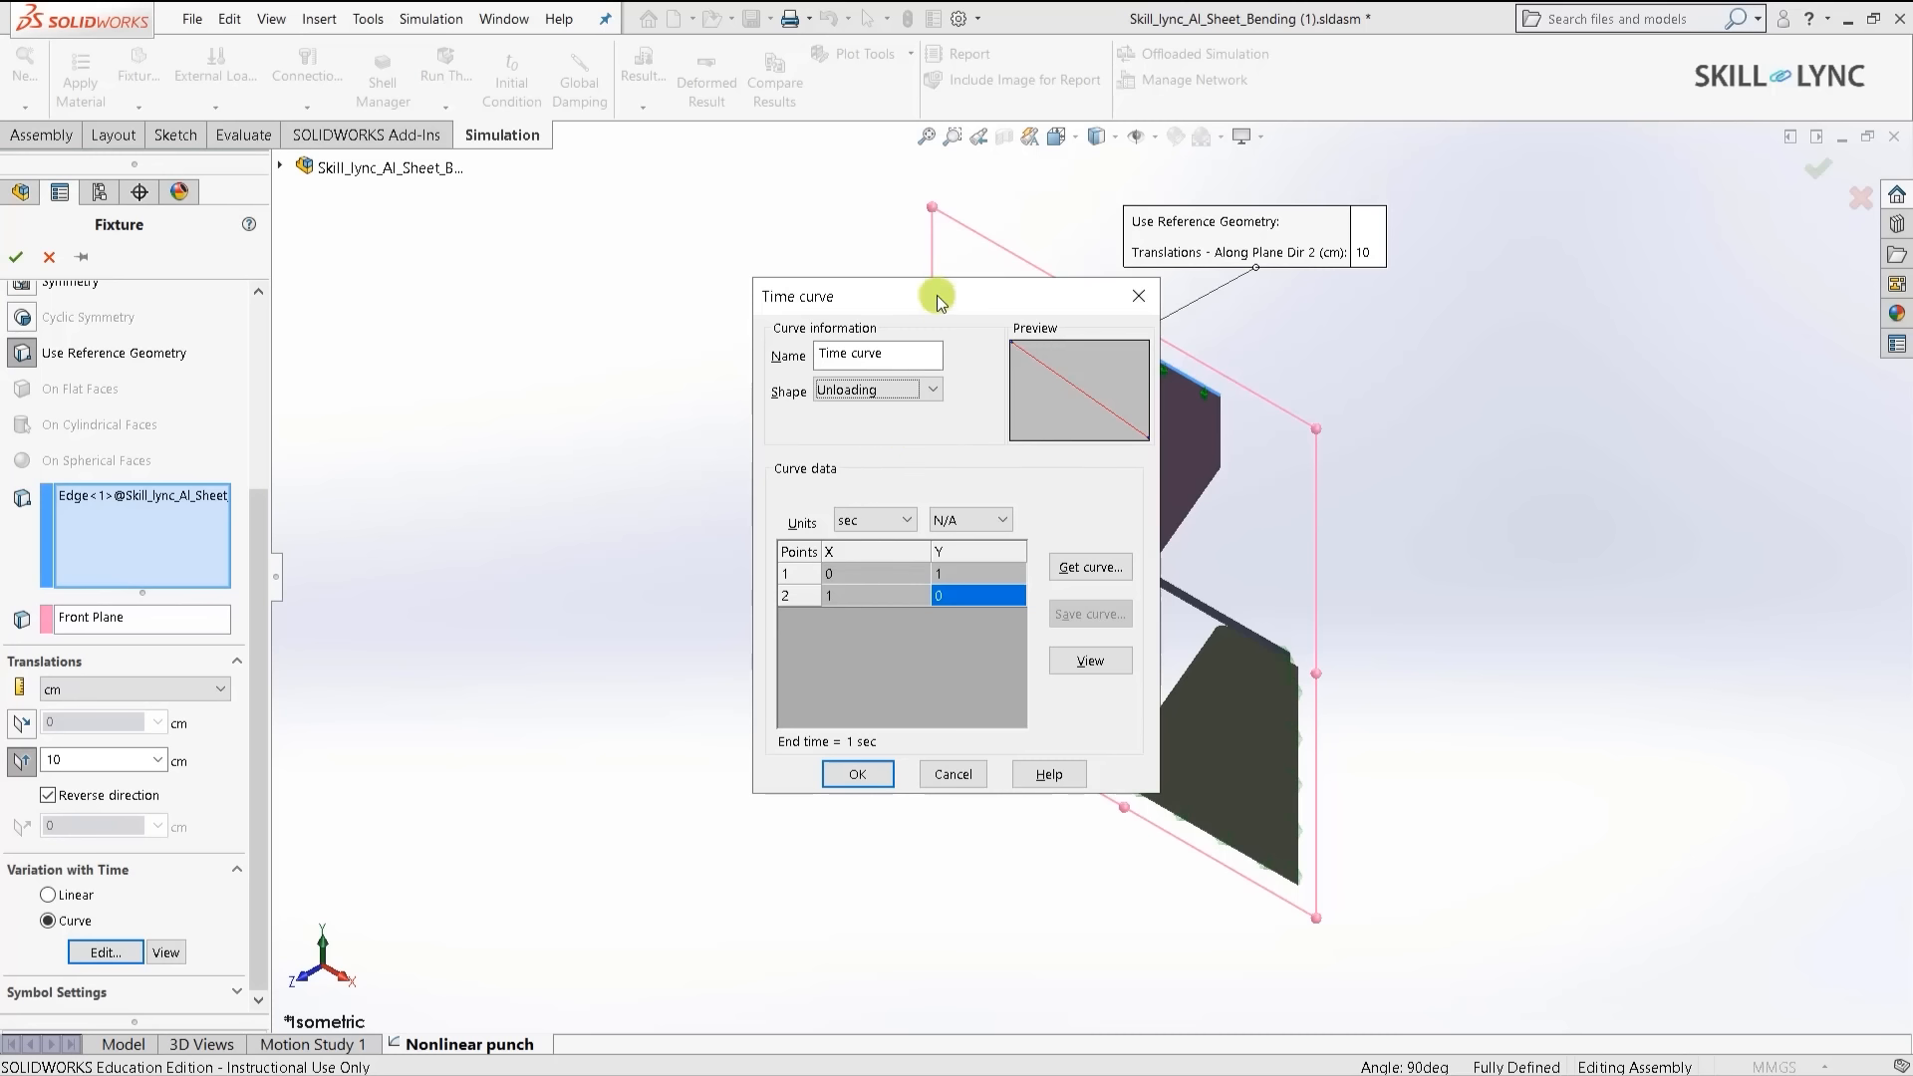
{"action": "left_click_drag", "start_coordinate": [937, 295], "coordinate": [898, 320]}
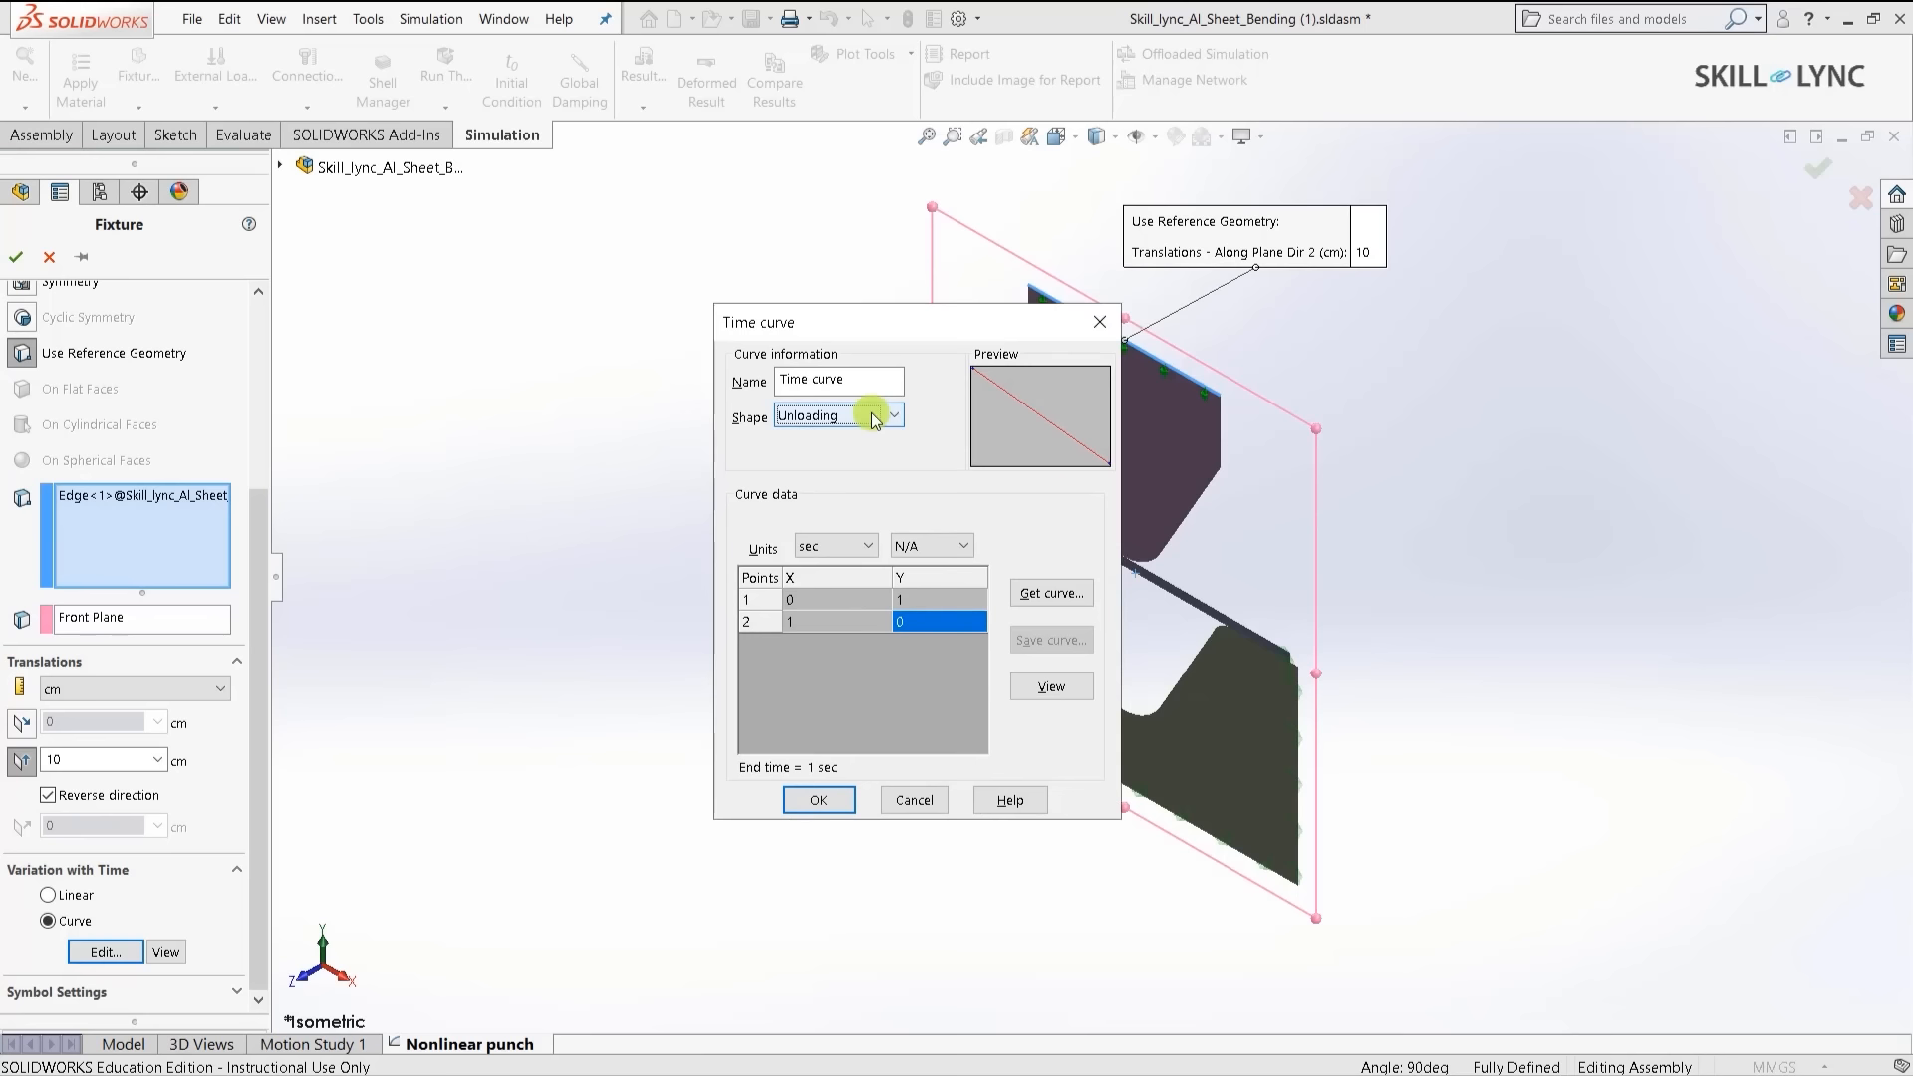
{"action": "left_click", "coordinate": [873, 416]}
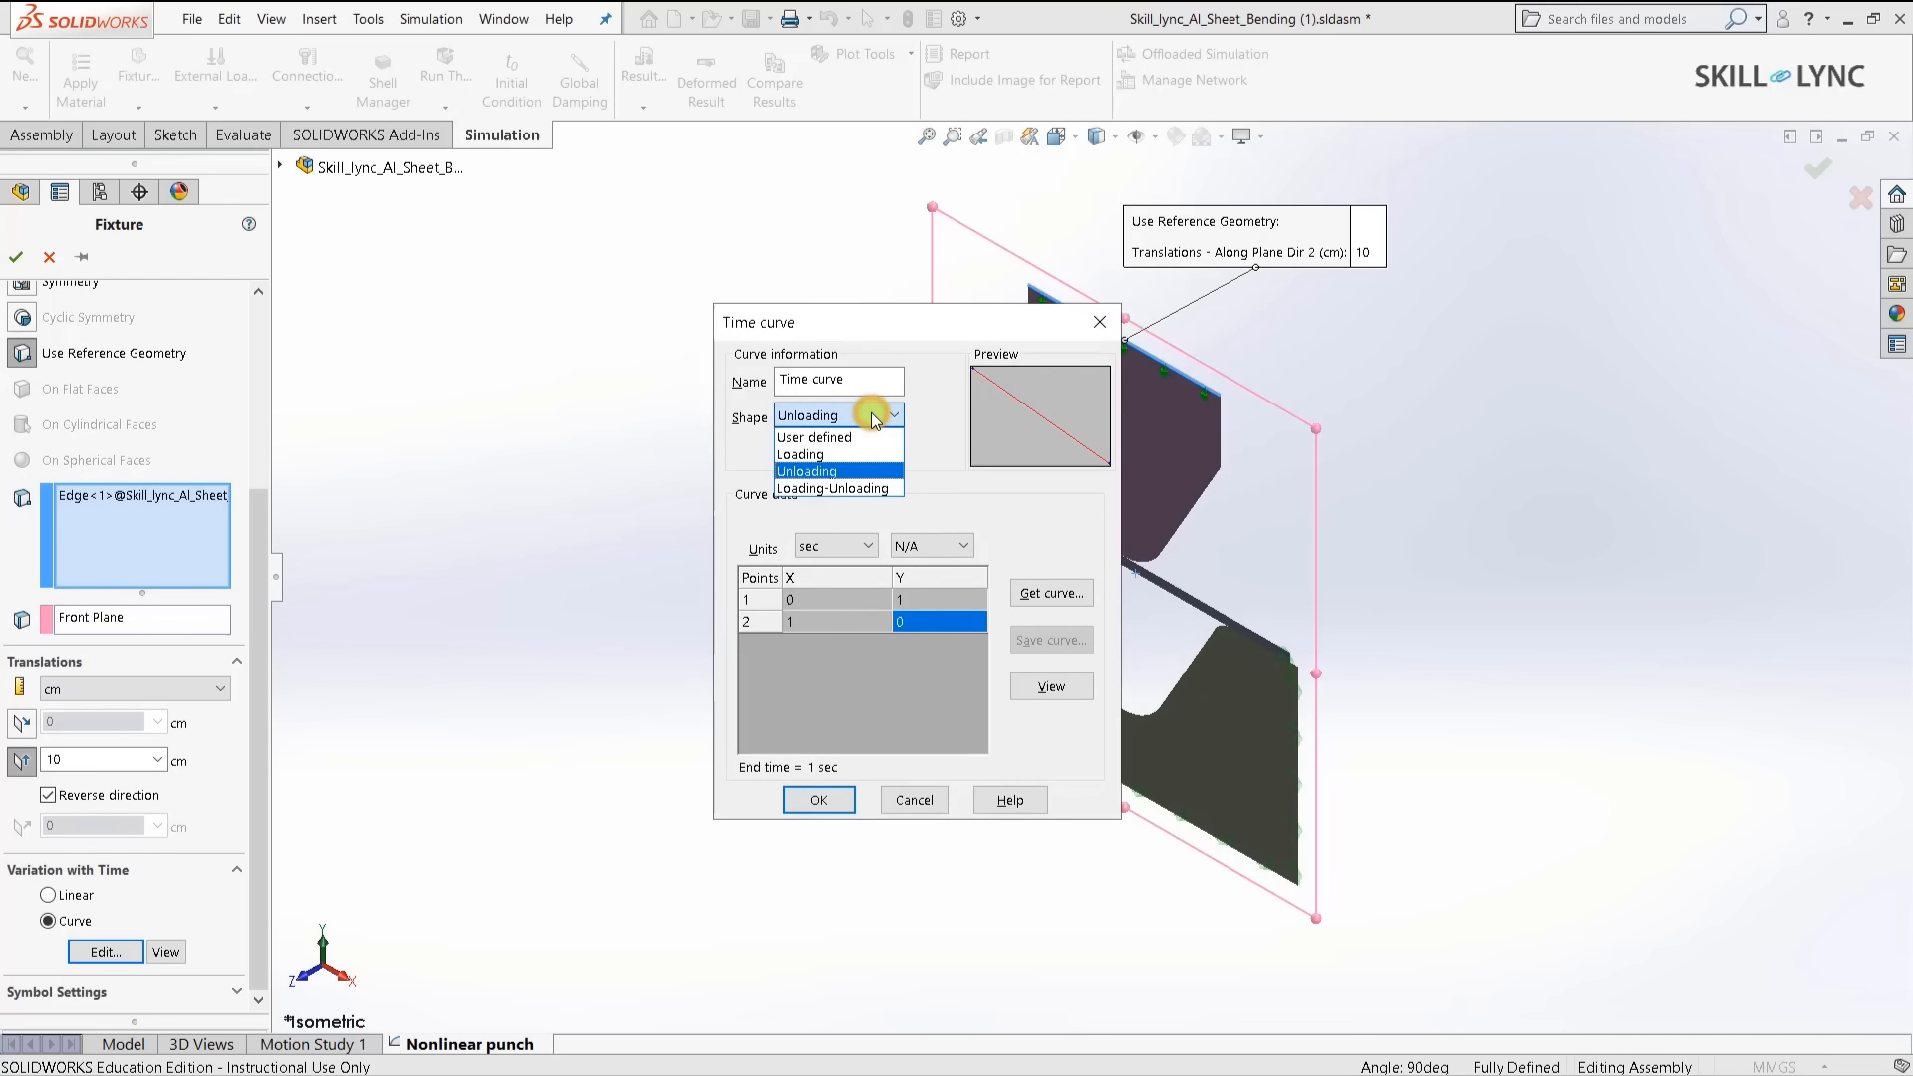
{"action": "left_click", "coordinate": [854, 490]}
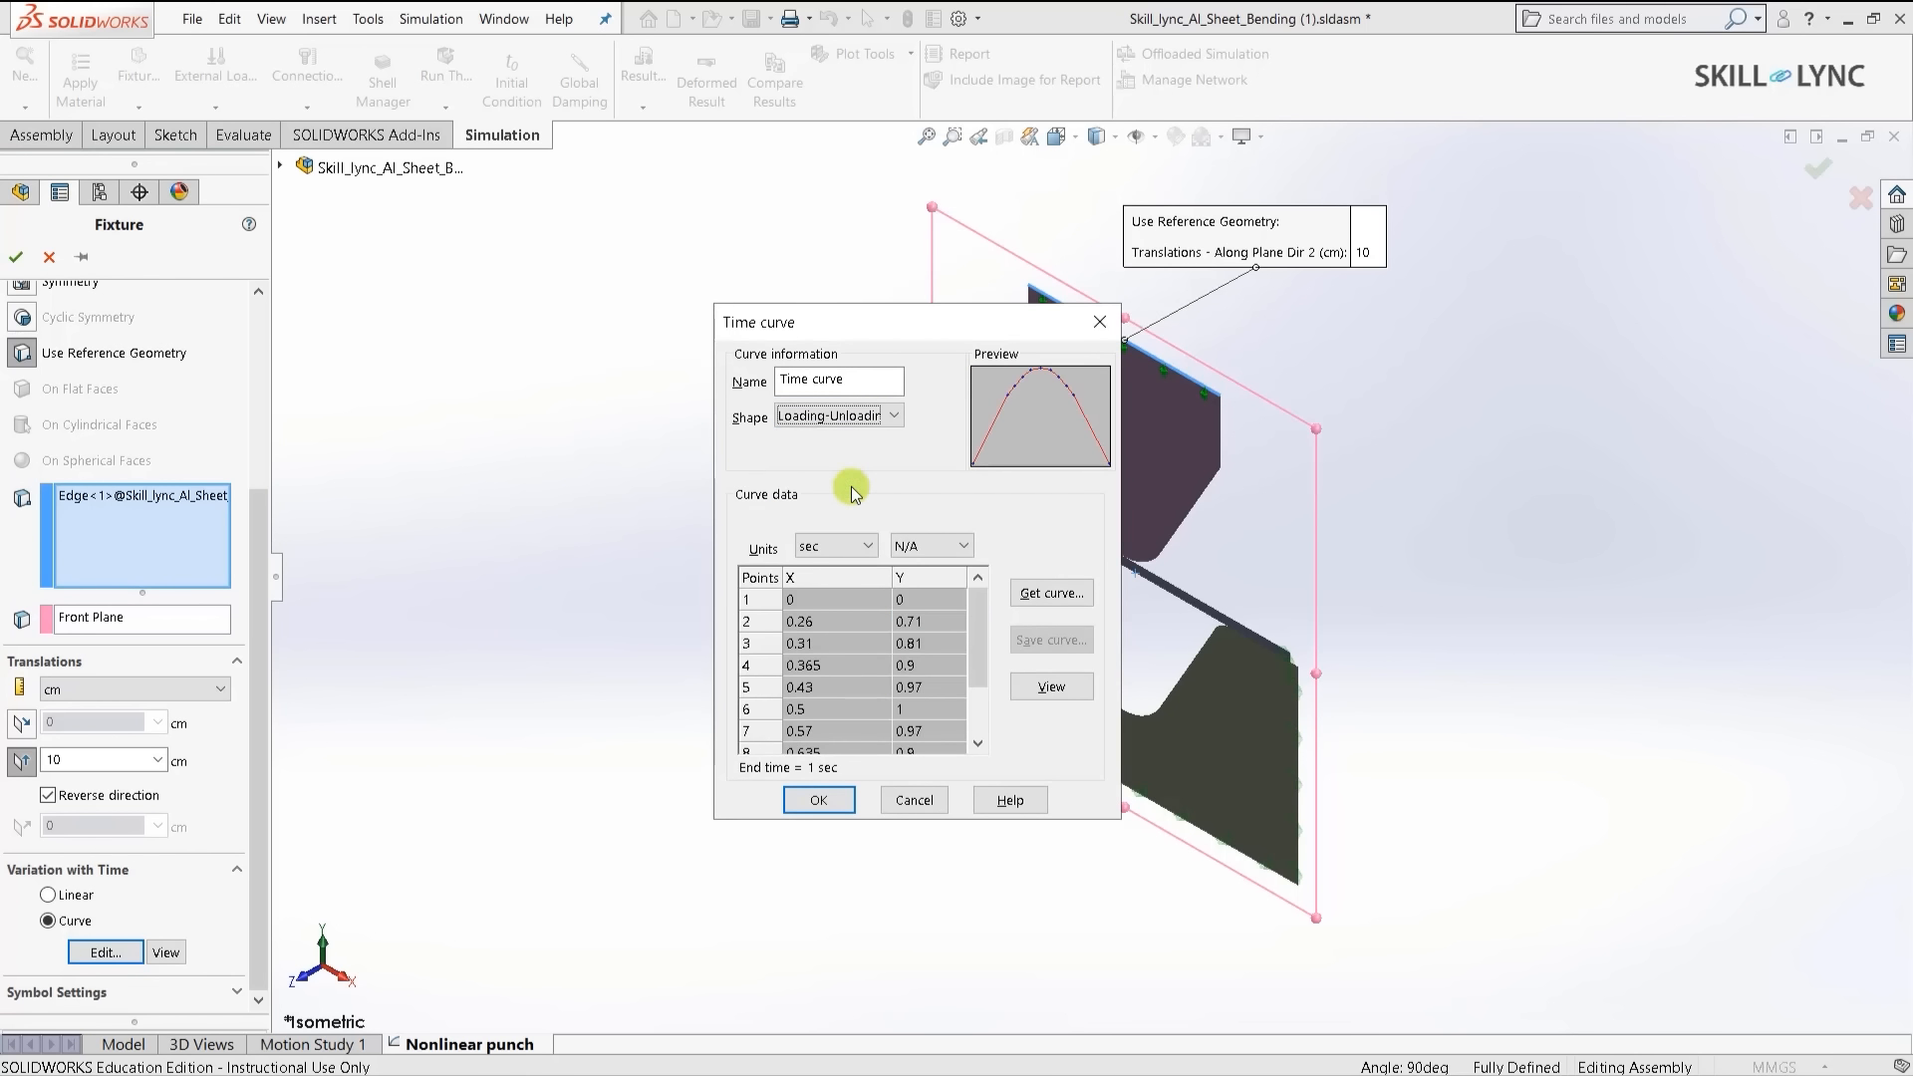
{"action": "left_click", "coordinate": [162, 957]}
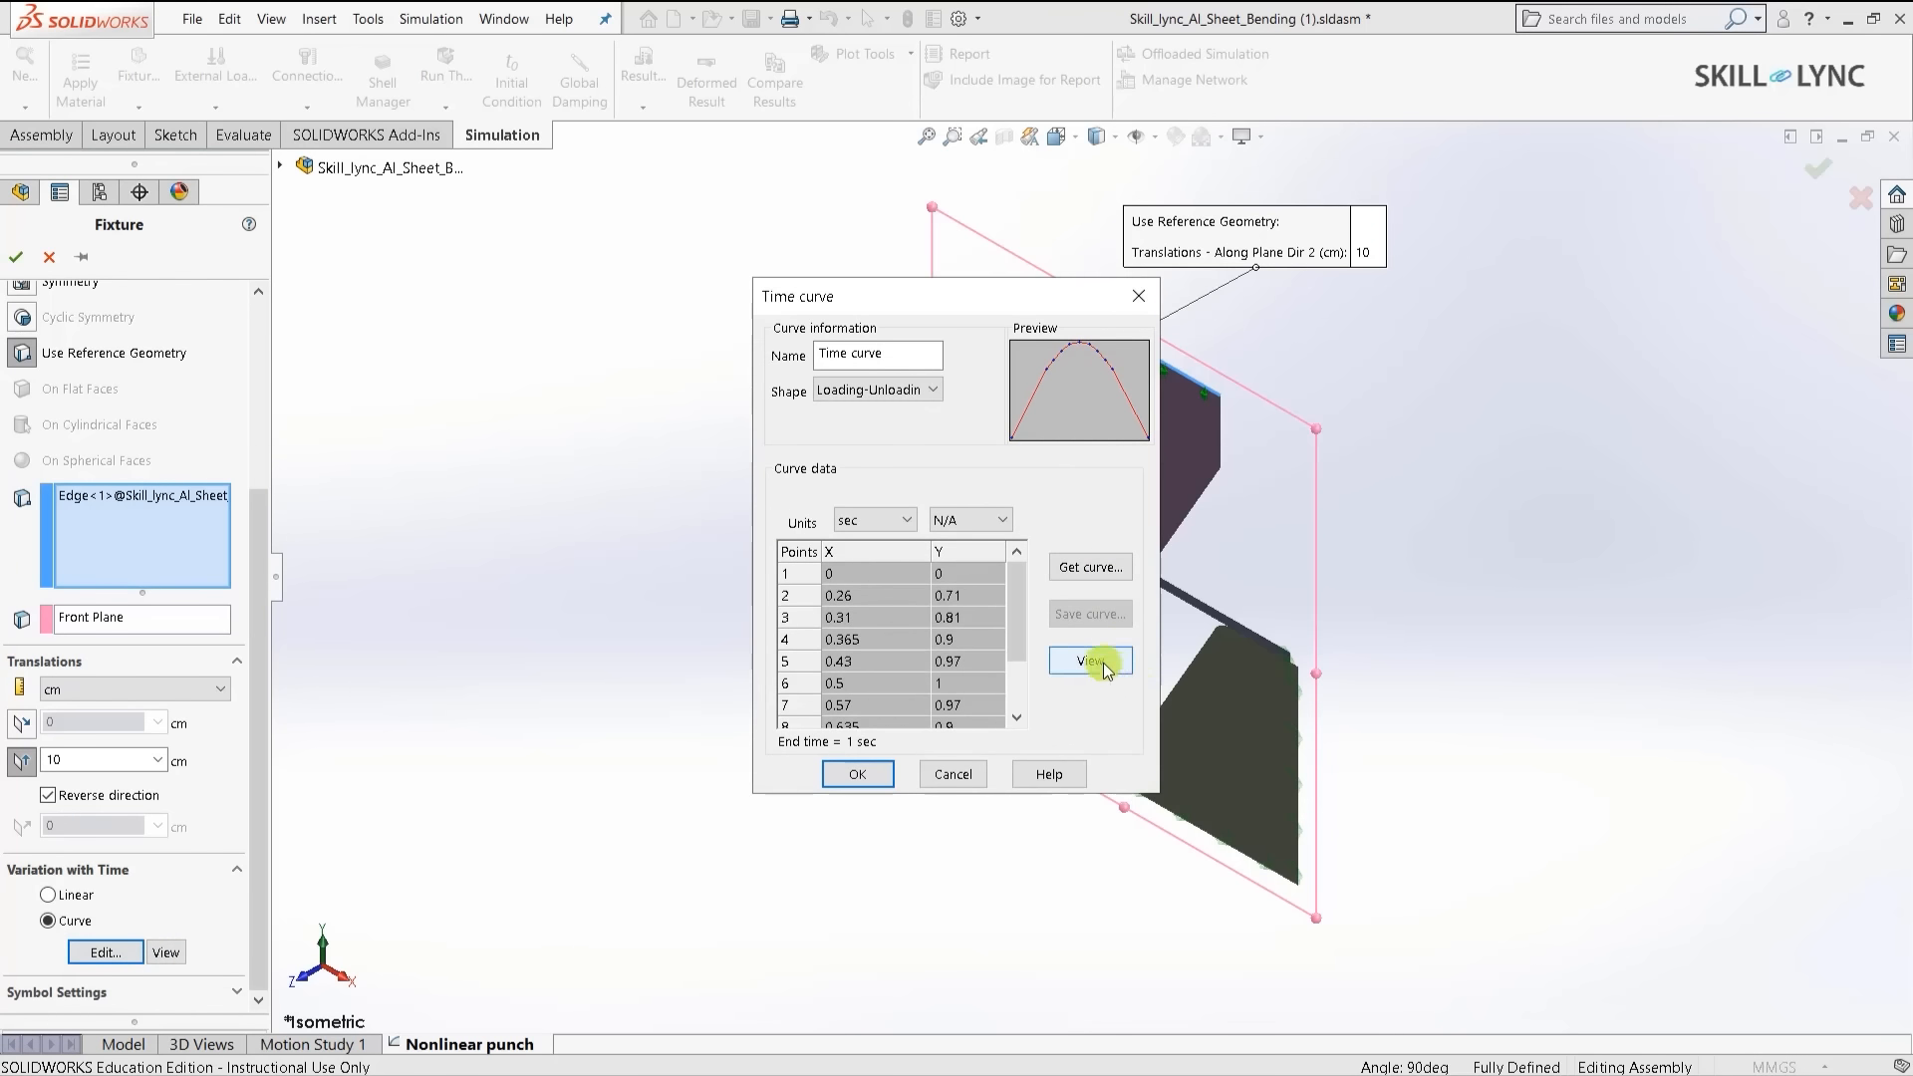
{"action": "left_click", "coordinate": [1092, 661]}
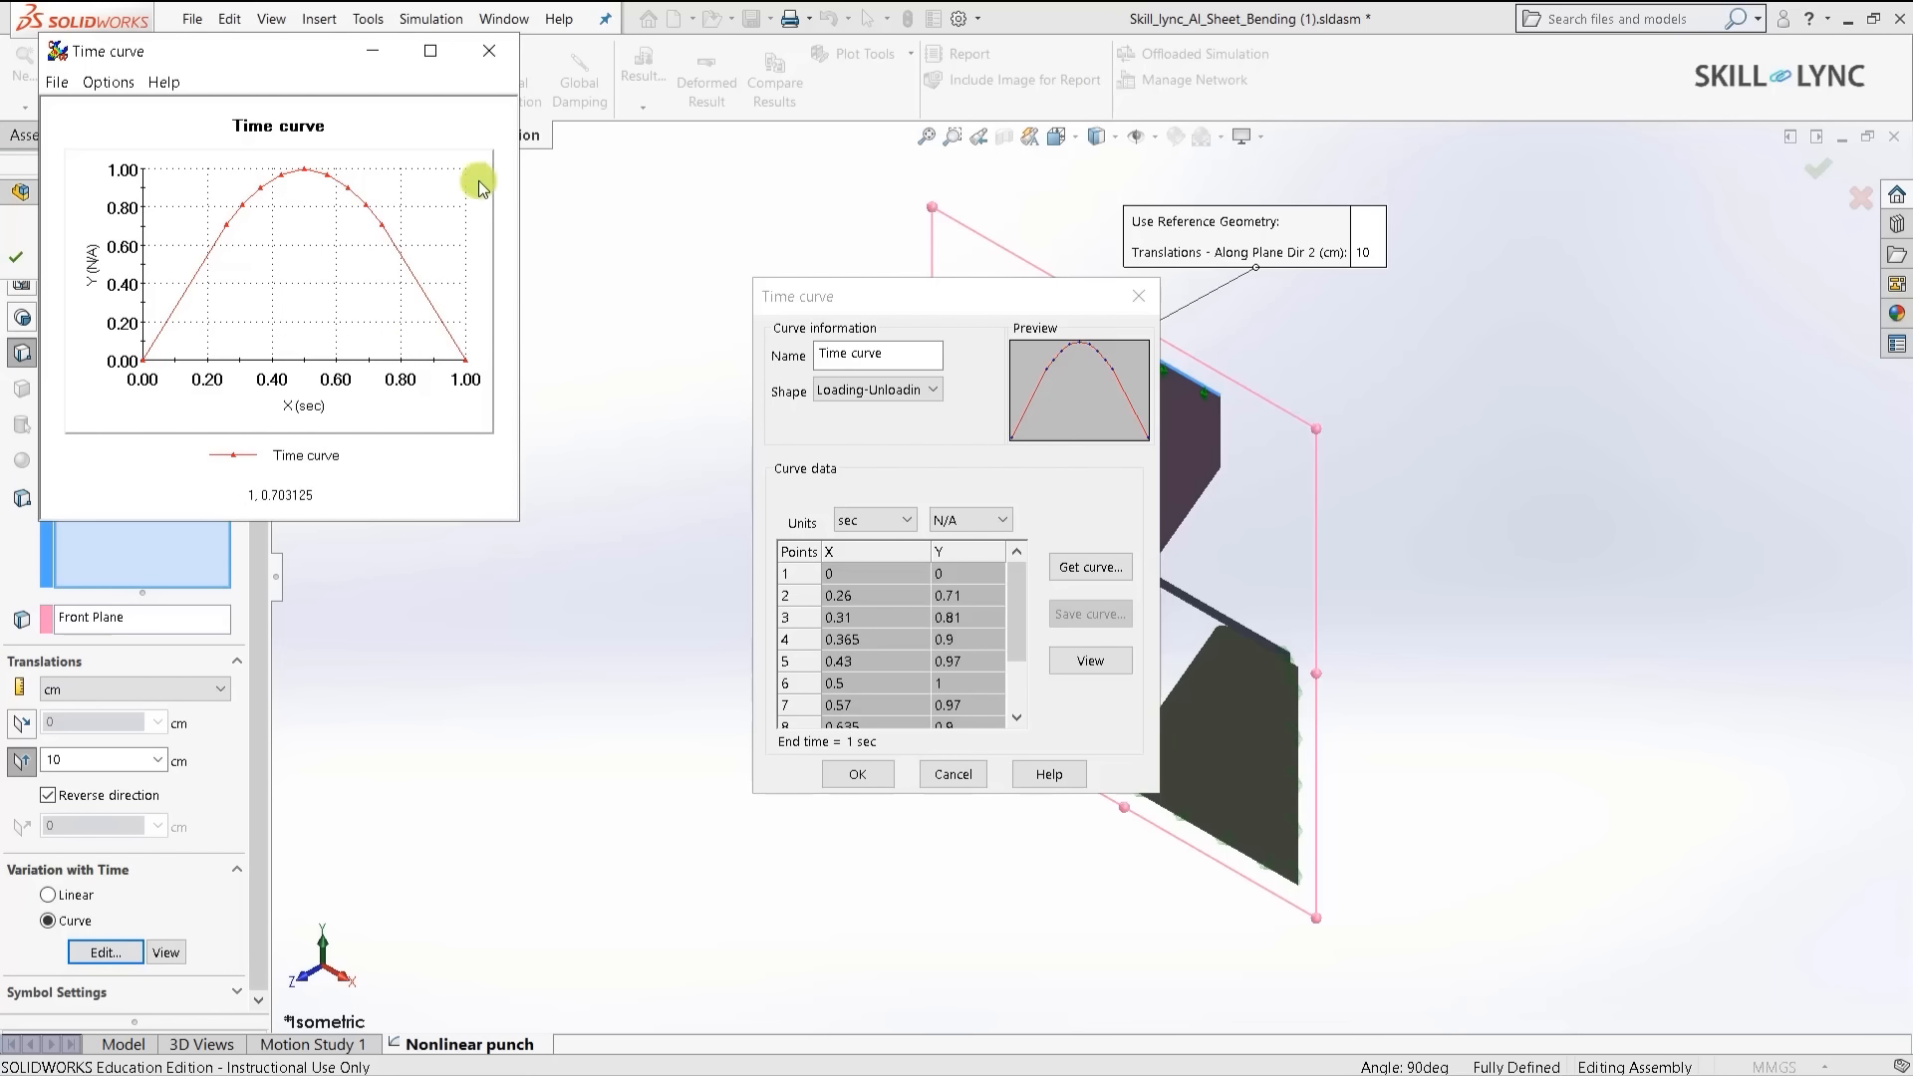
{"action": "left_click", "coordinate": [488, 52]}
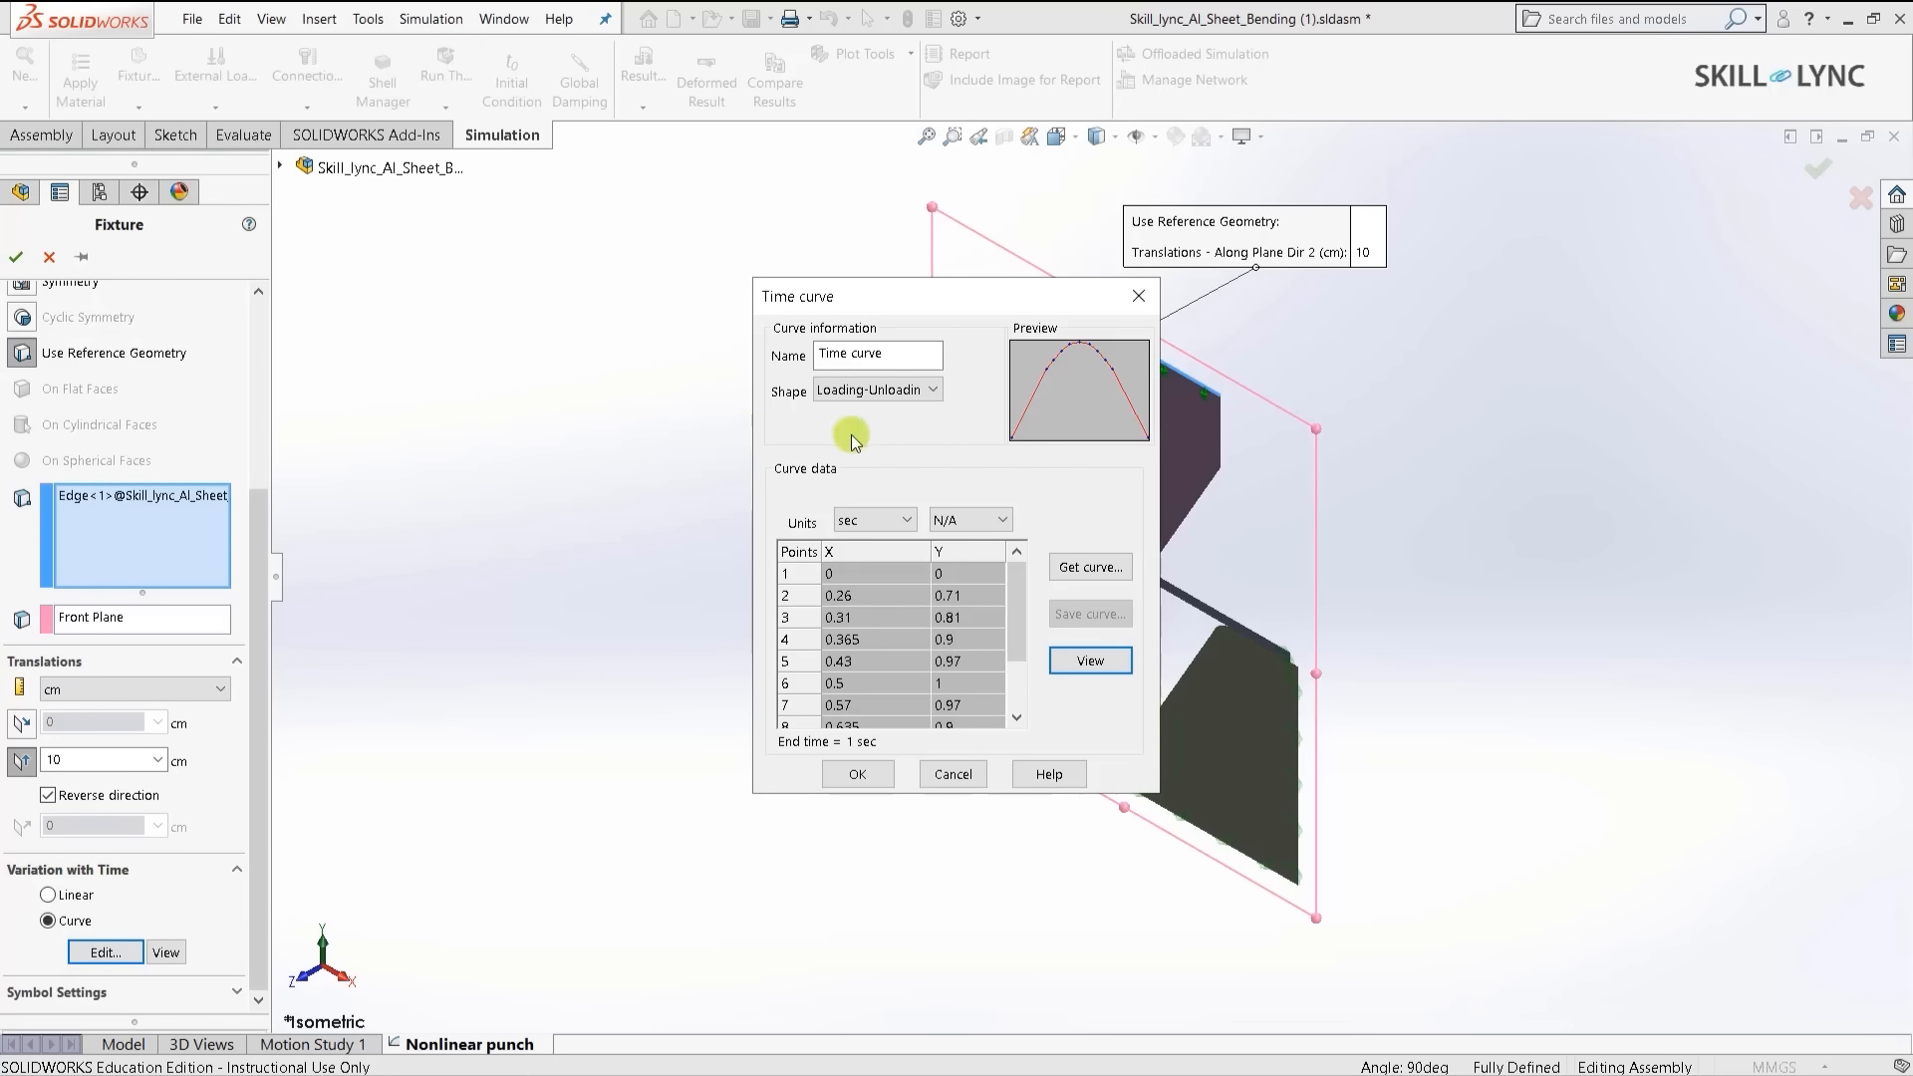
- Restore the User defined linear 0-to-1 ramp over 1 second and accept the time curve
{"action": "left_click", "coordinate": [867, 391]}
{"action": "left_click", "coordinate": [870, 417]}
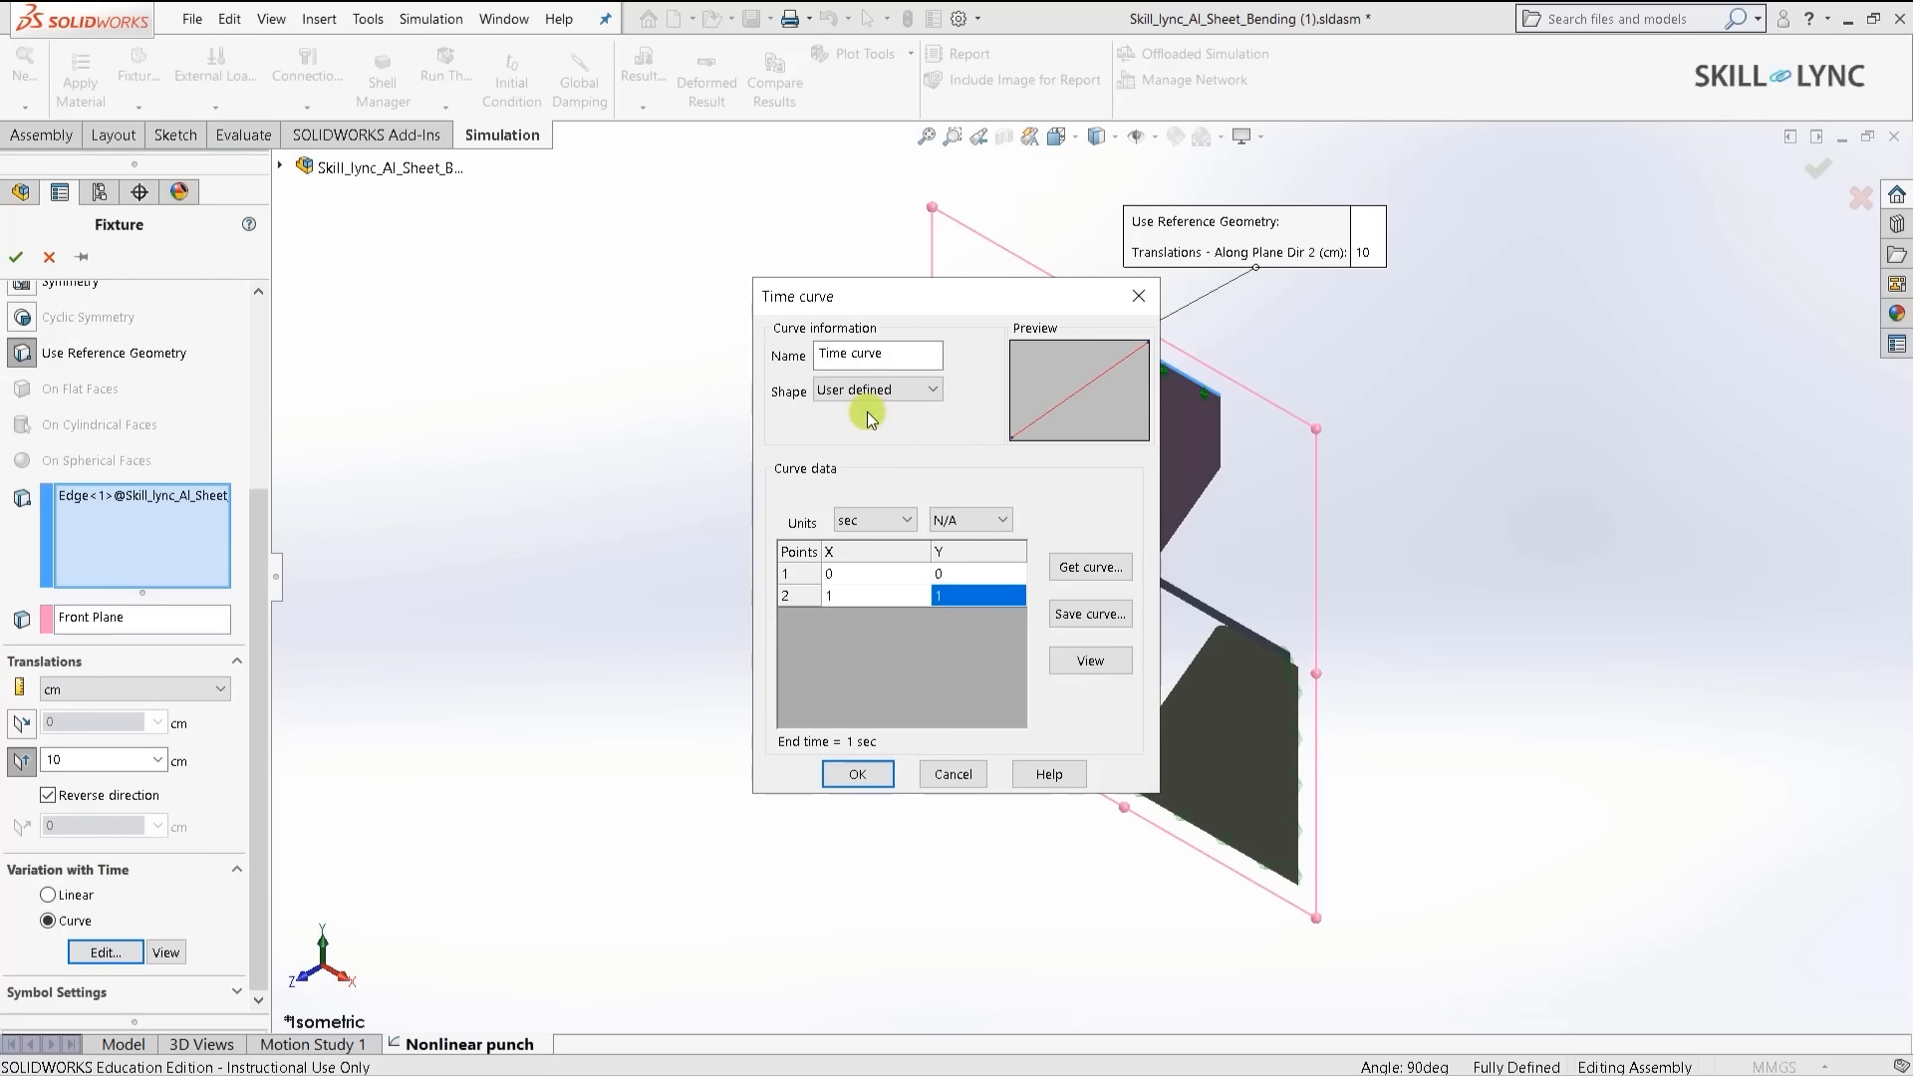
{"action": "left_click", "coordinate": [855, 774]}
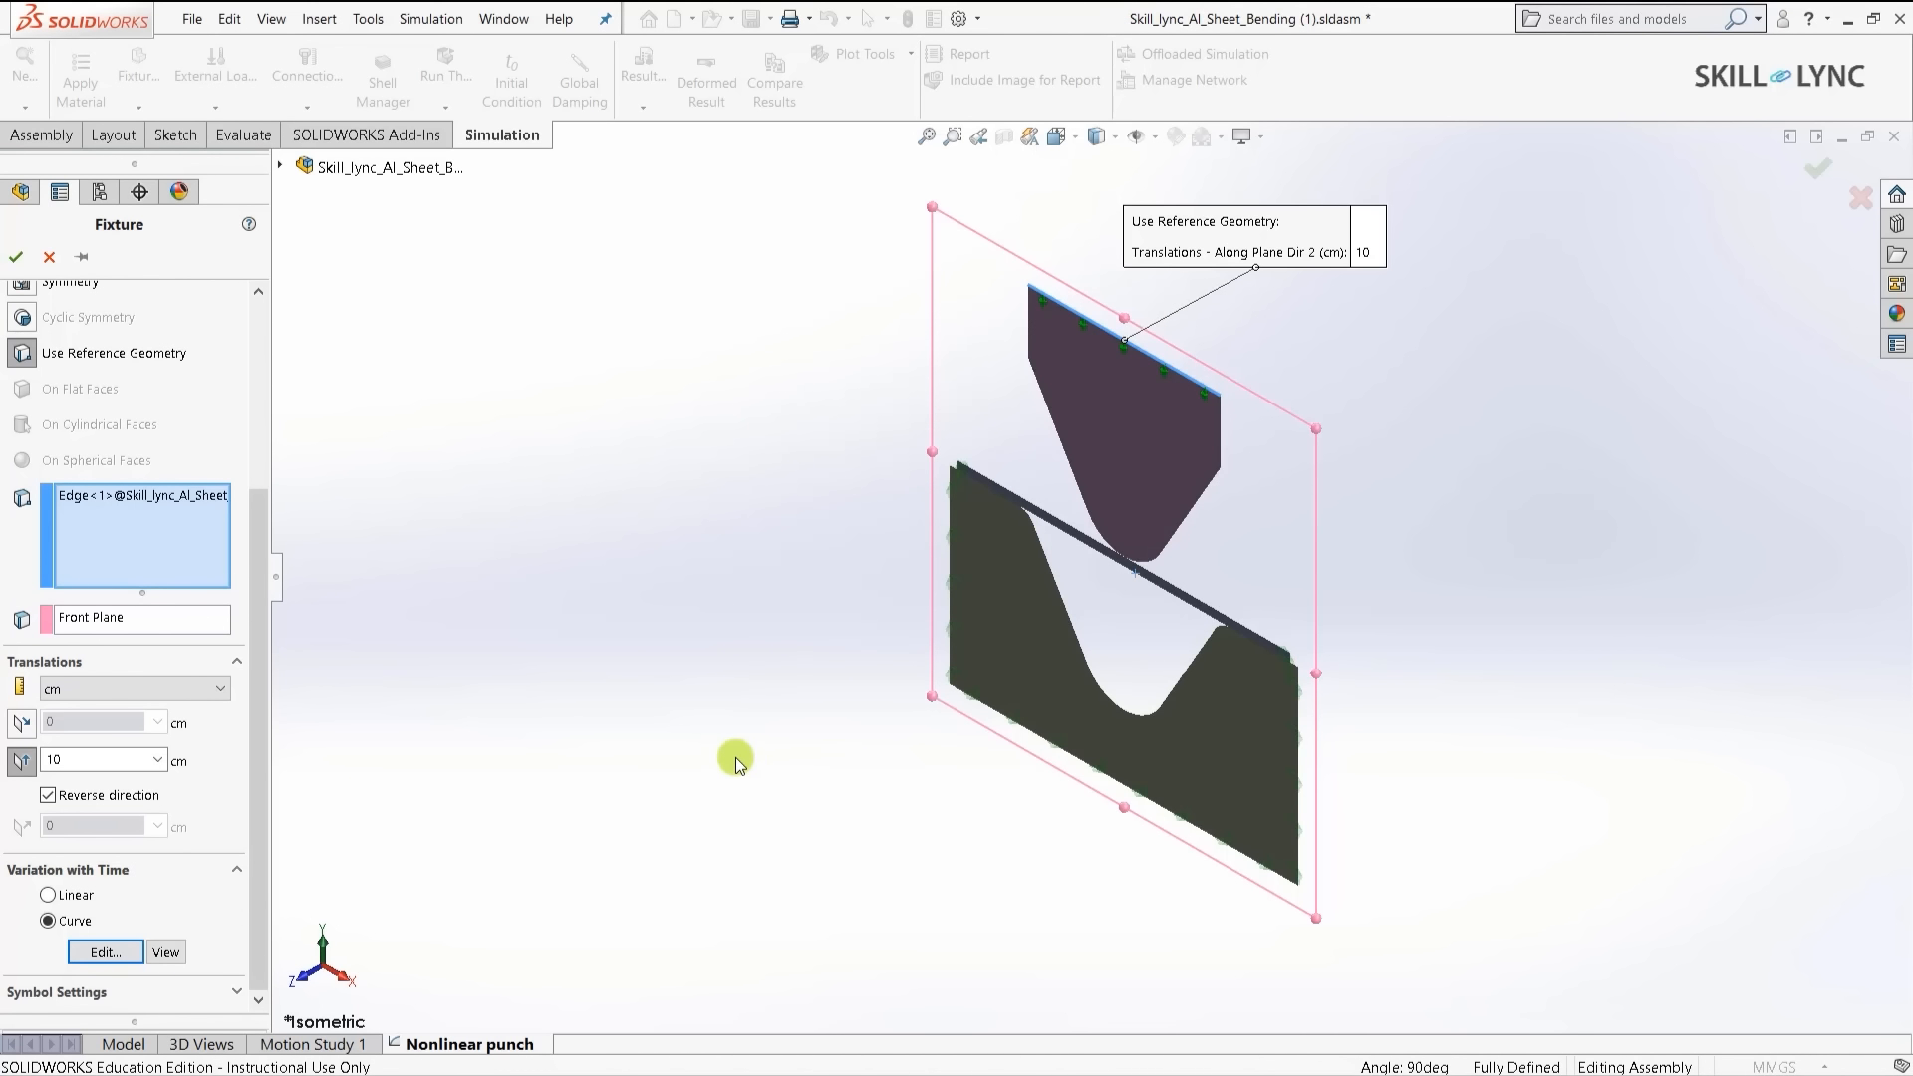
- Apply the punch fixture and run the nonlinear study until it fails at about 22%
{"action": "left_click", "coordinate": [18, 258]}
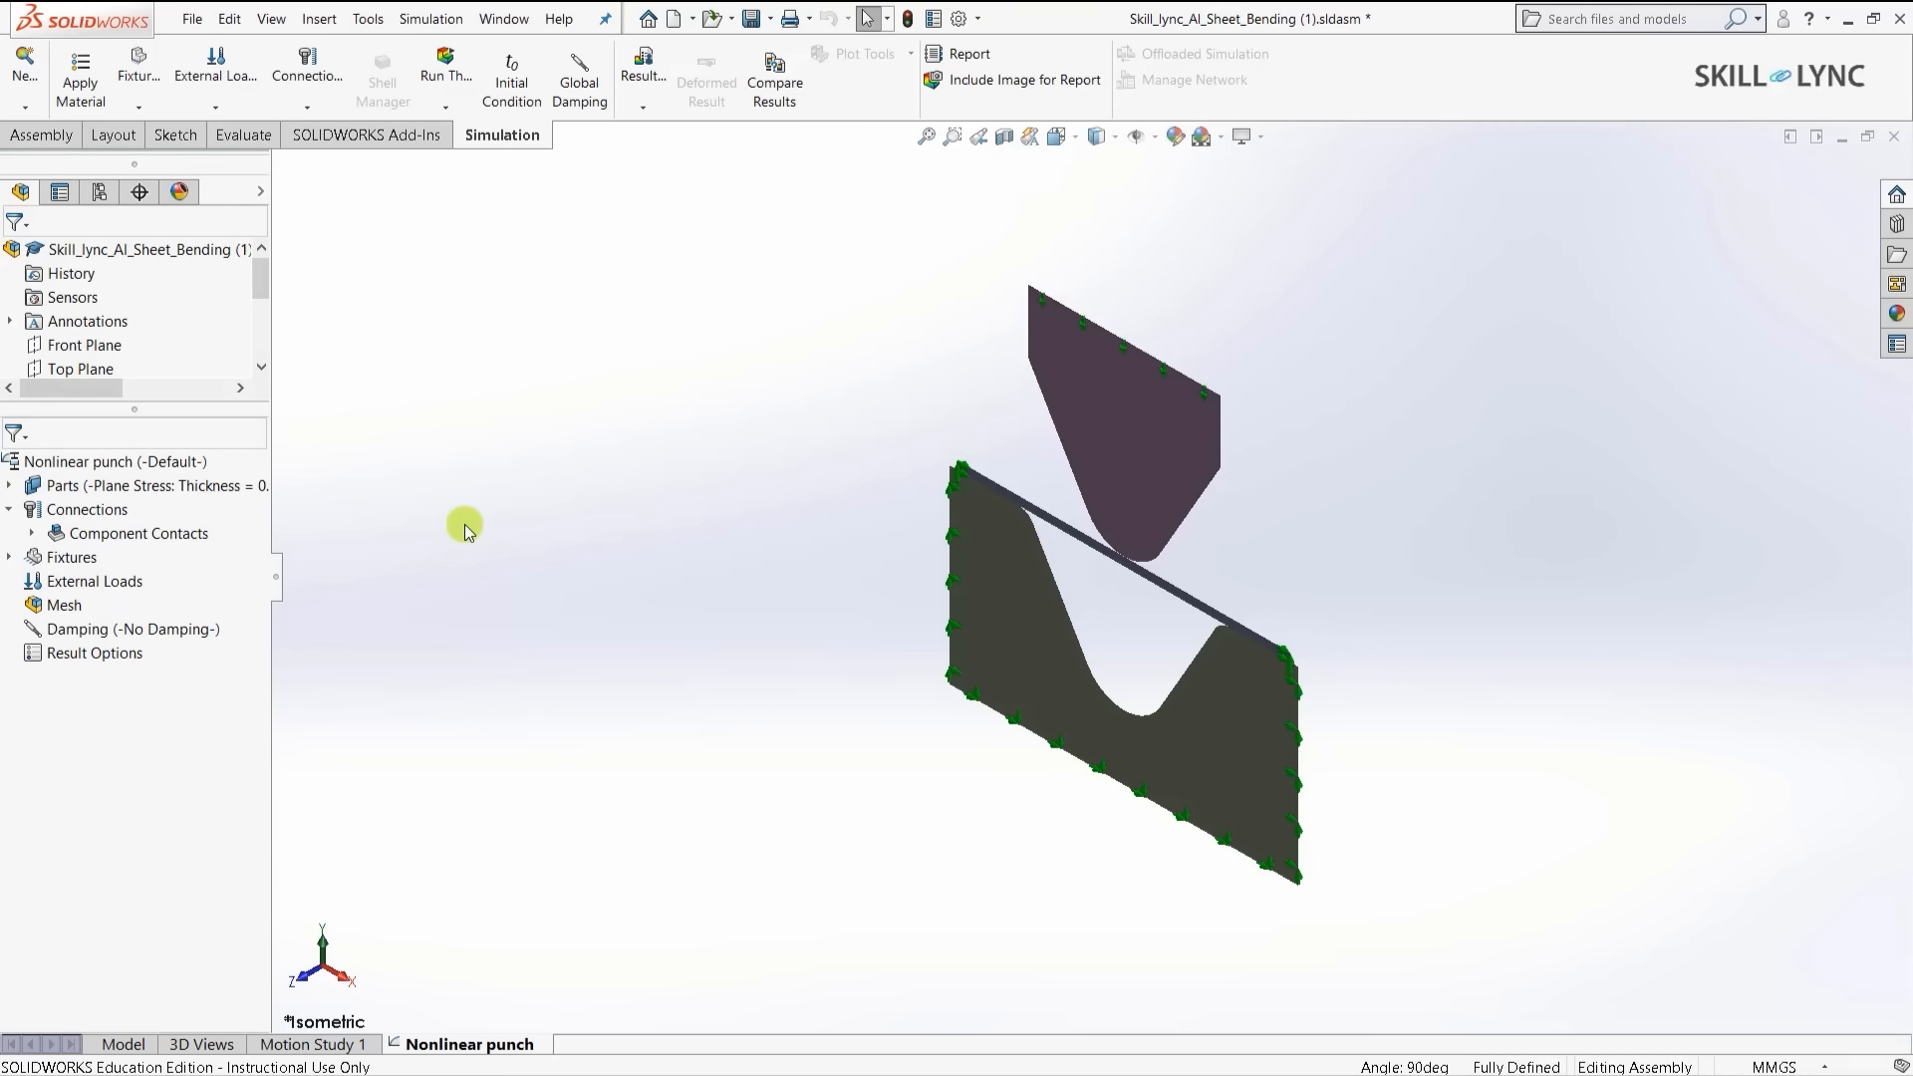
{"action": "left_click", "coordinate": [443, 76]}
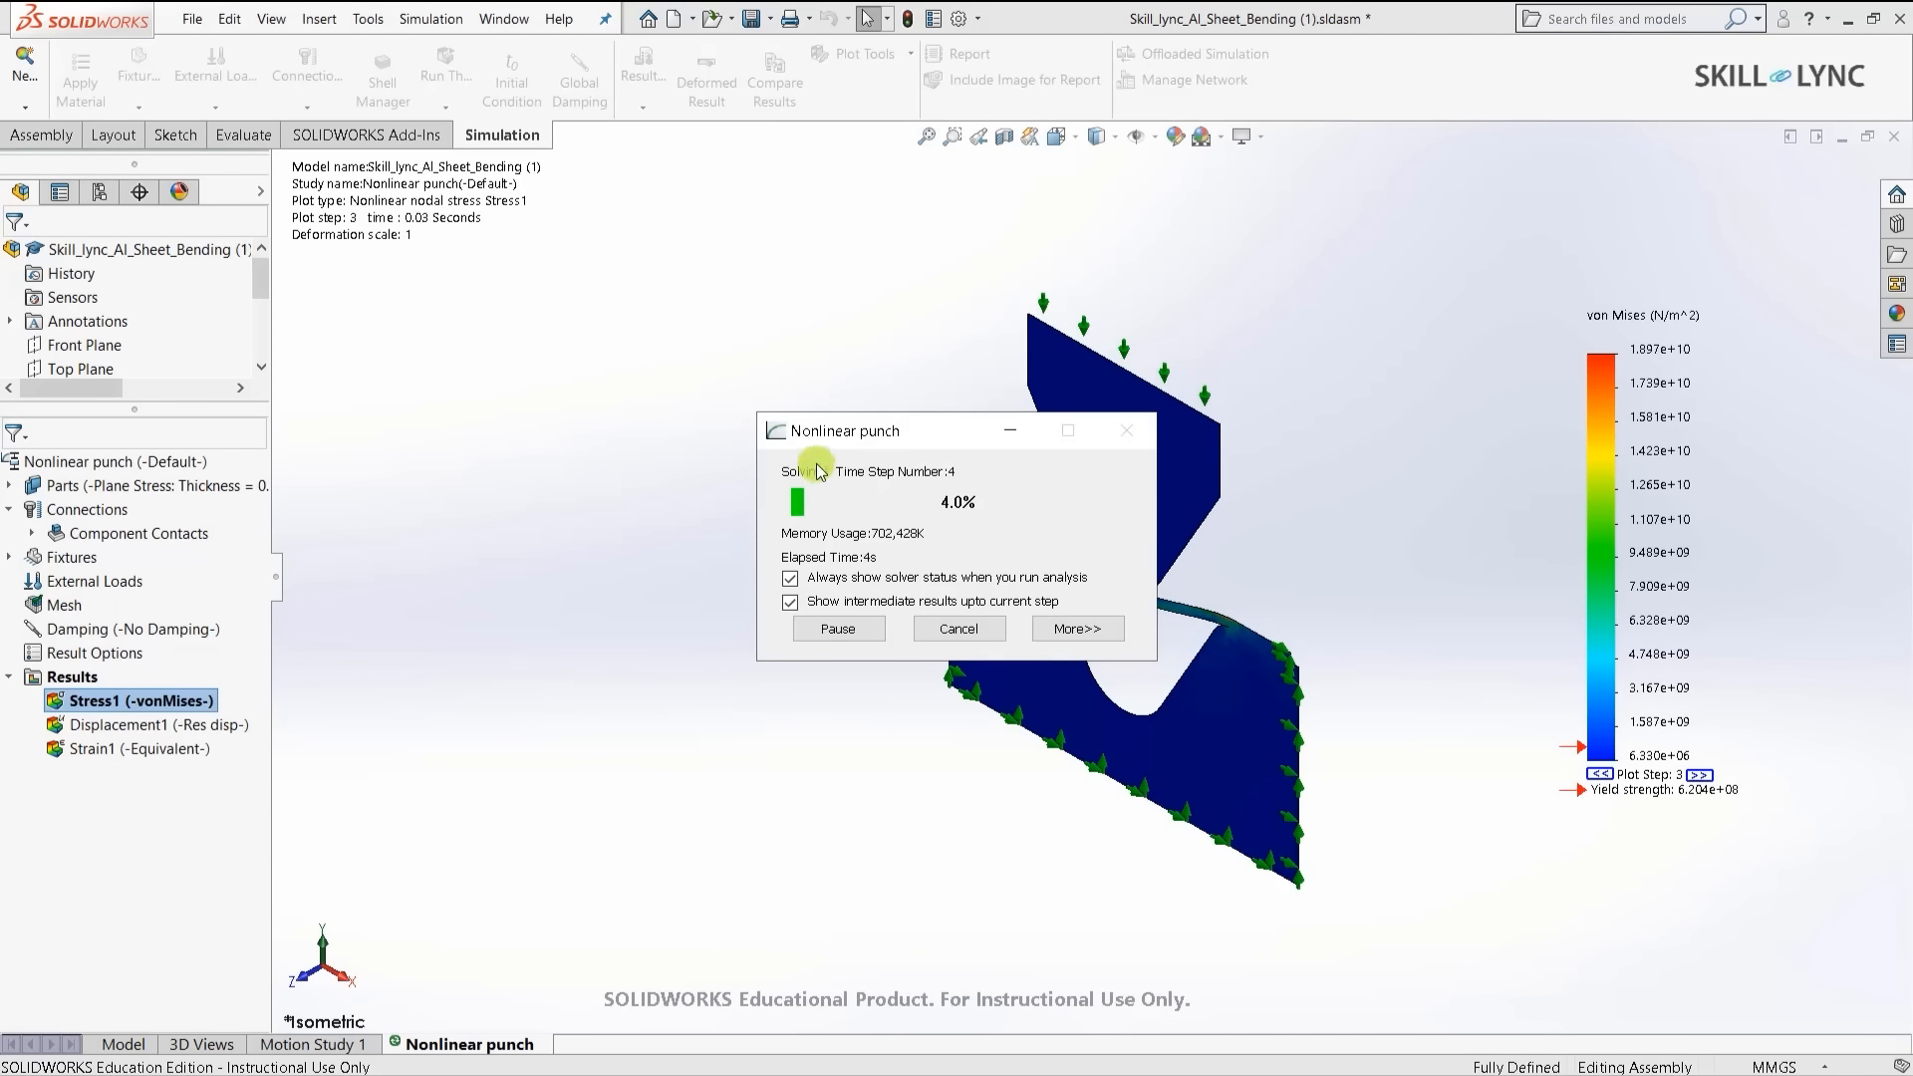
{"action": "left_click_drag", "start_coordinate": [877, 430], "coordinate": [553, 318]}
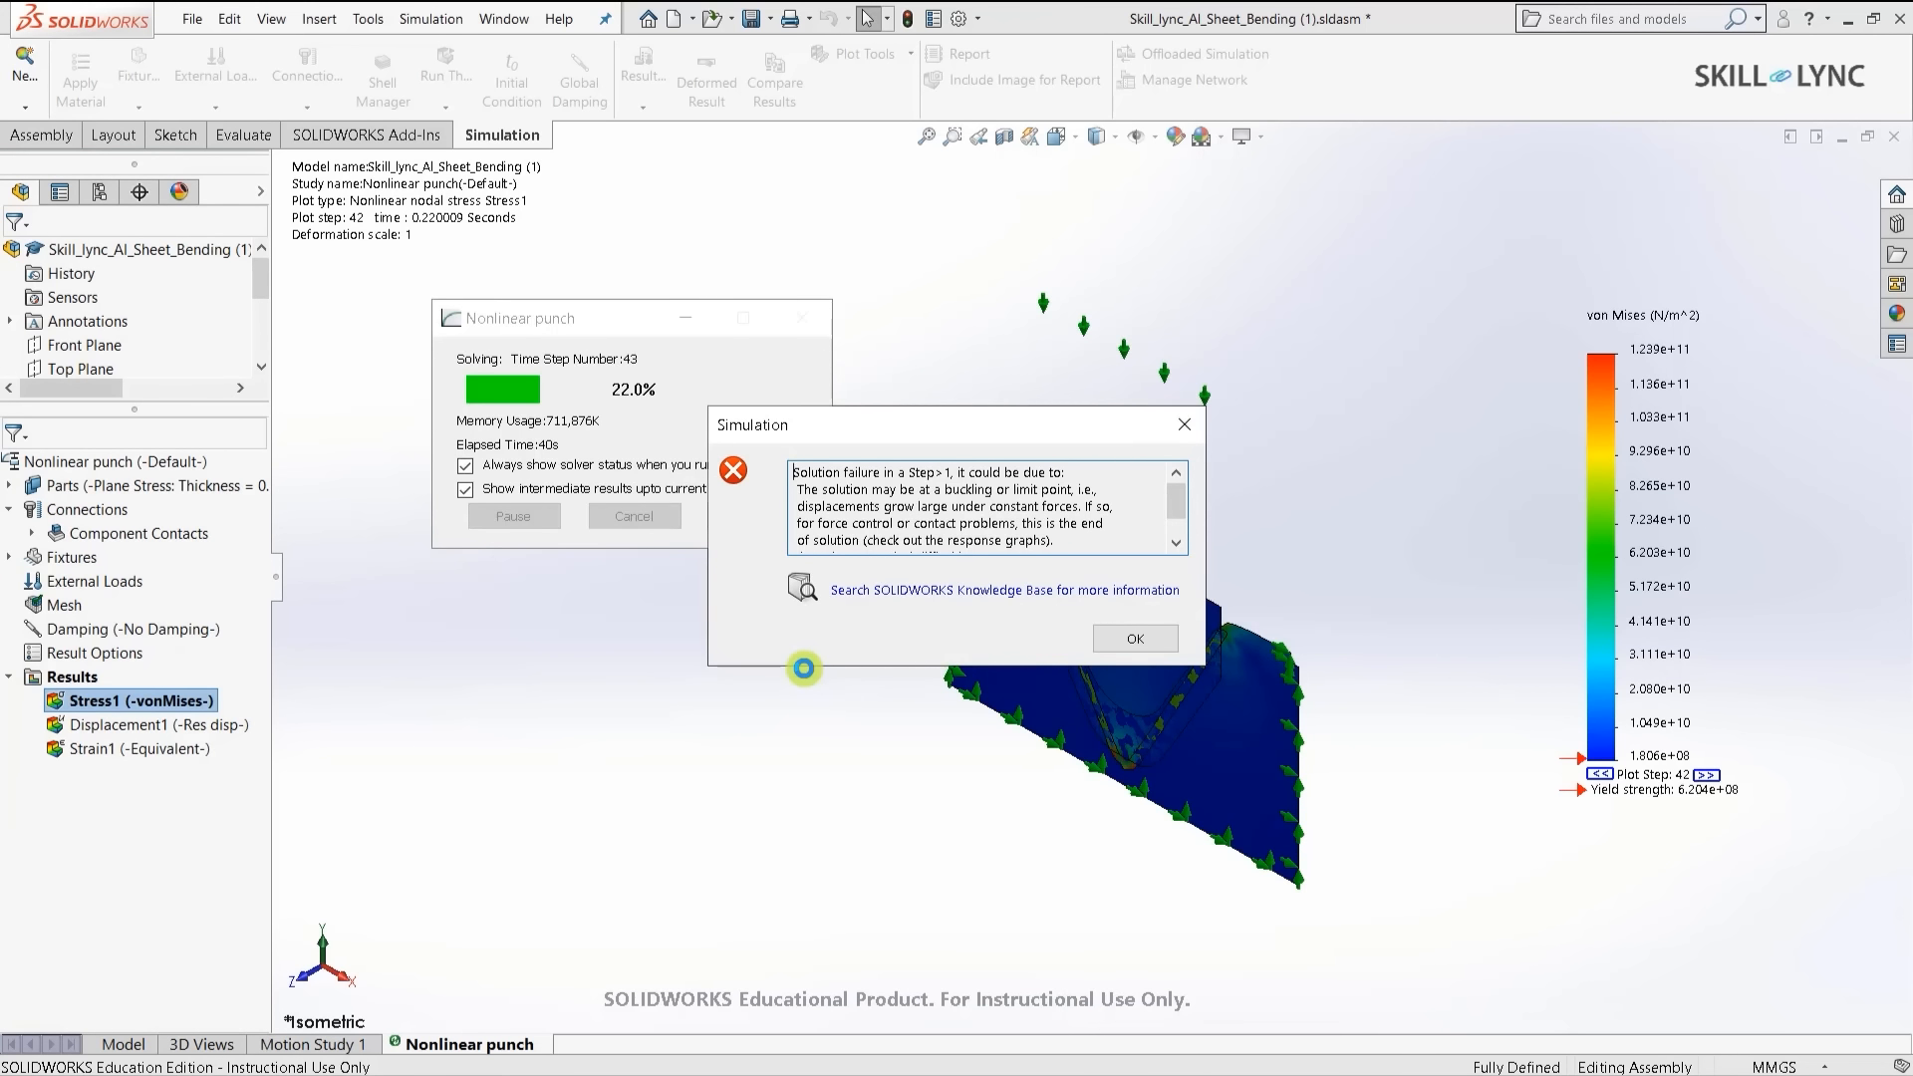
- Acknowledge the solution-failure message and close the solver window
{"action": "key", "text": "Return"}
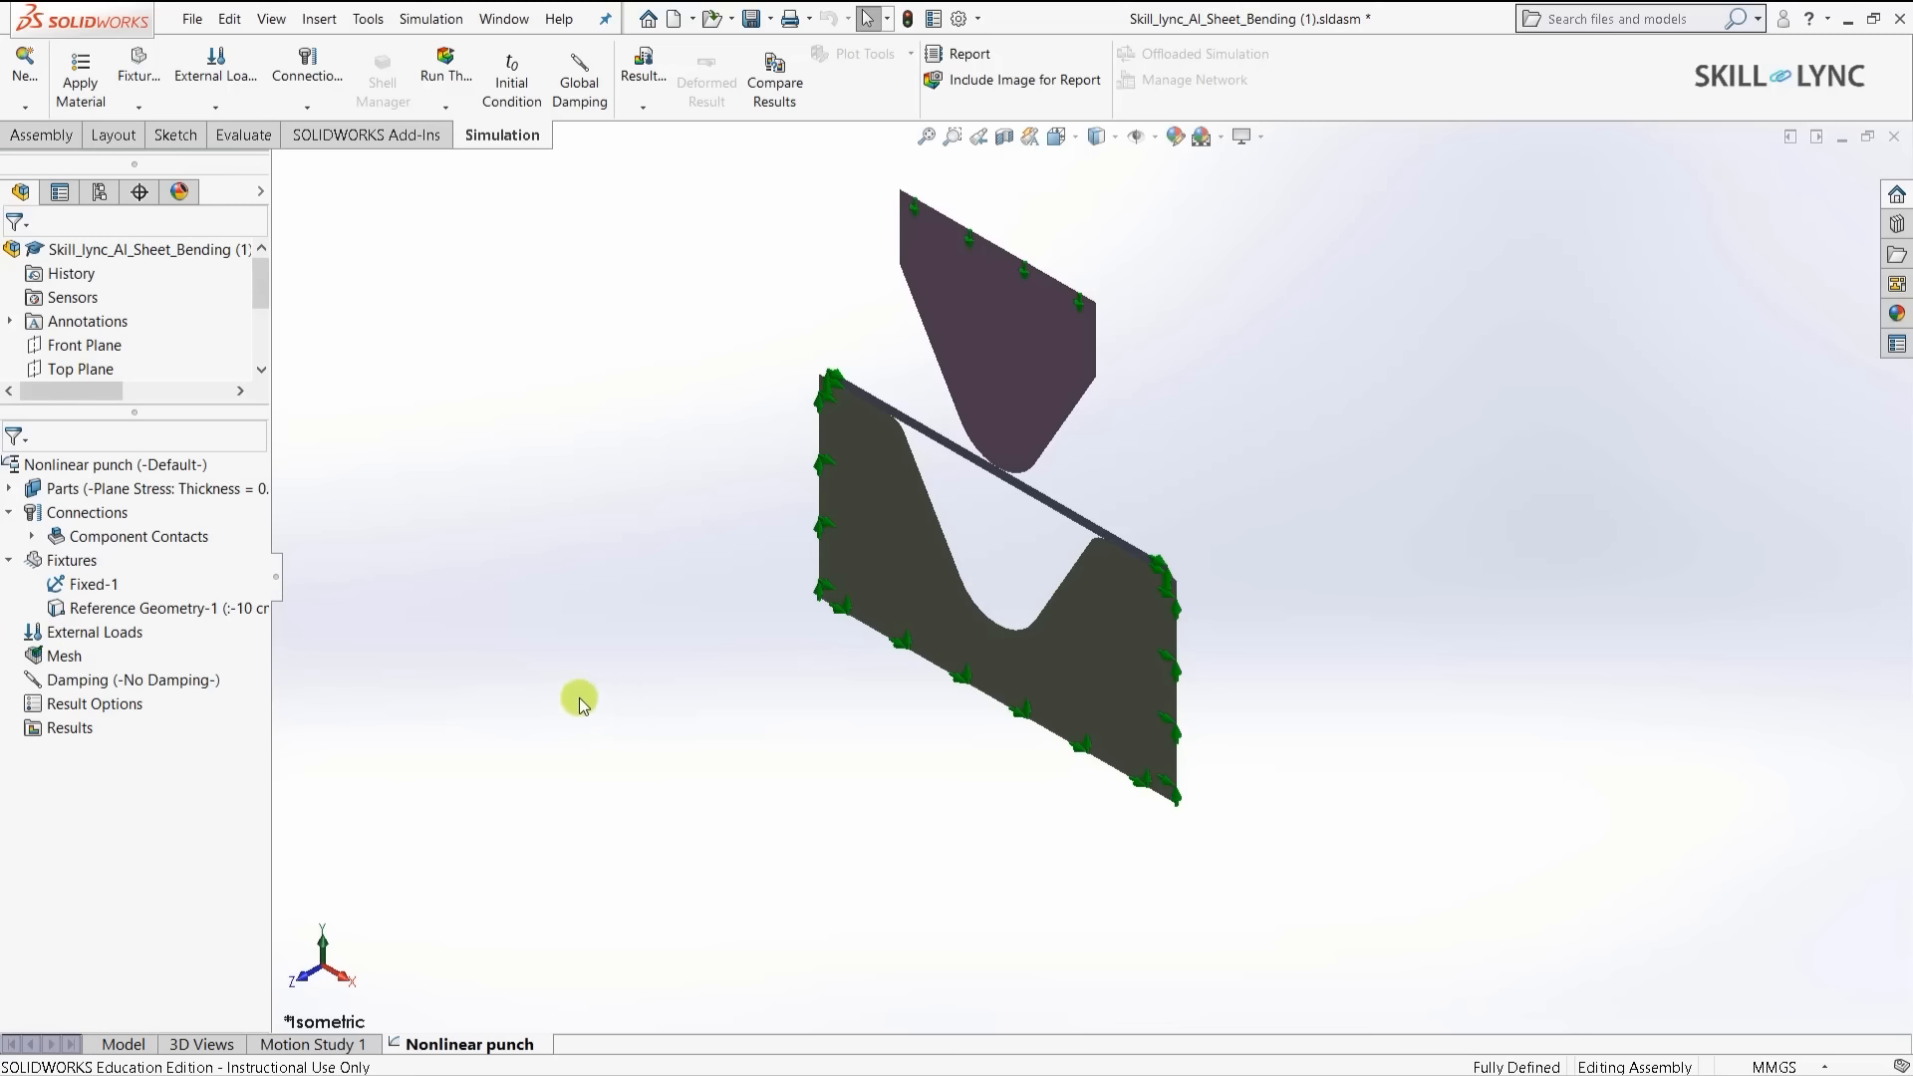
- Edit Reference Geometry-1 so its reversed Plane Dir 2 translation is 10 mm
{"action": "right_click", "coordinate": [105, 607]}
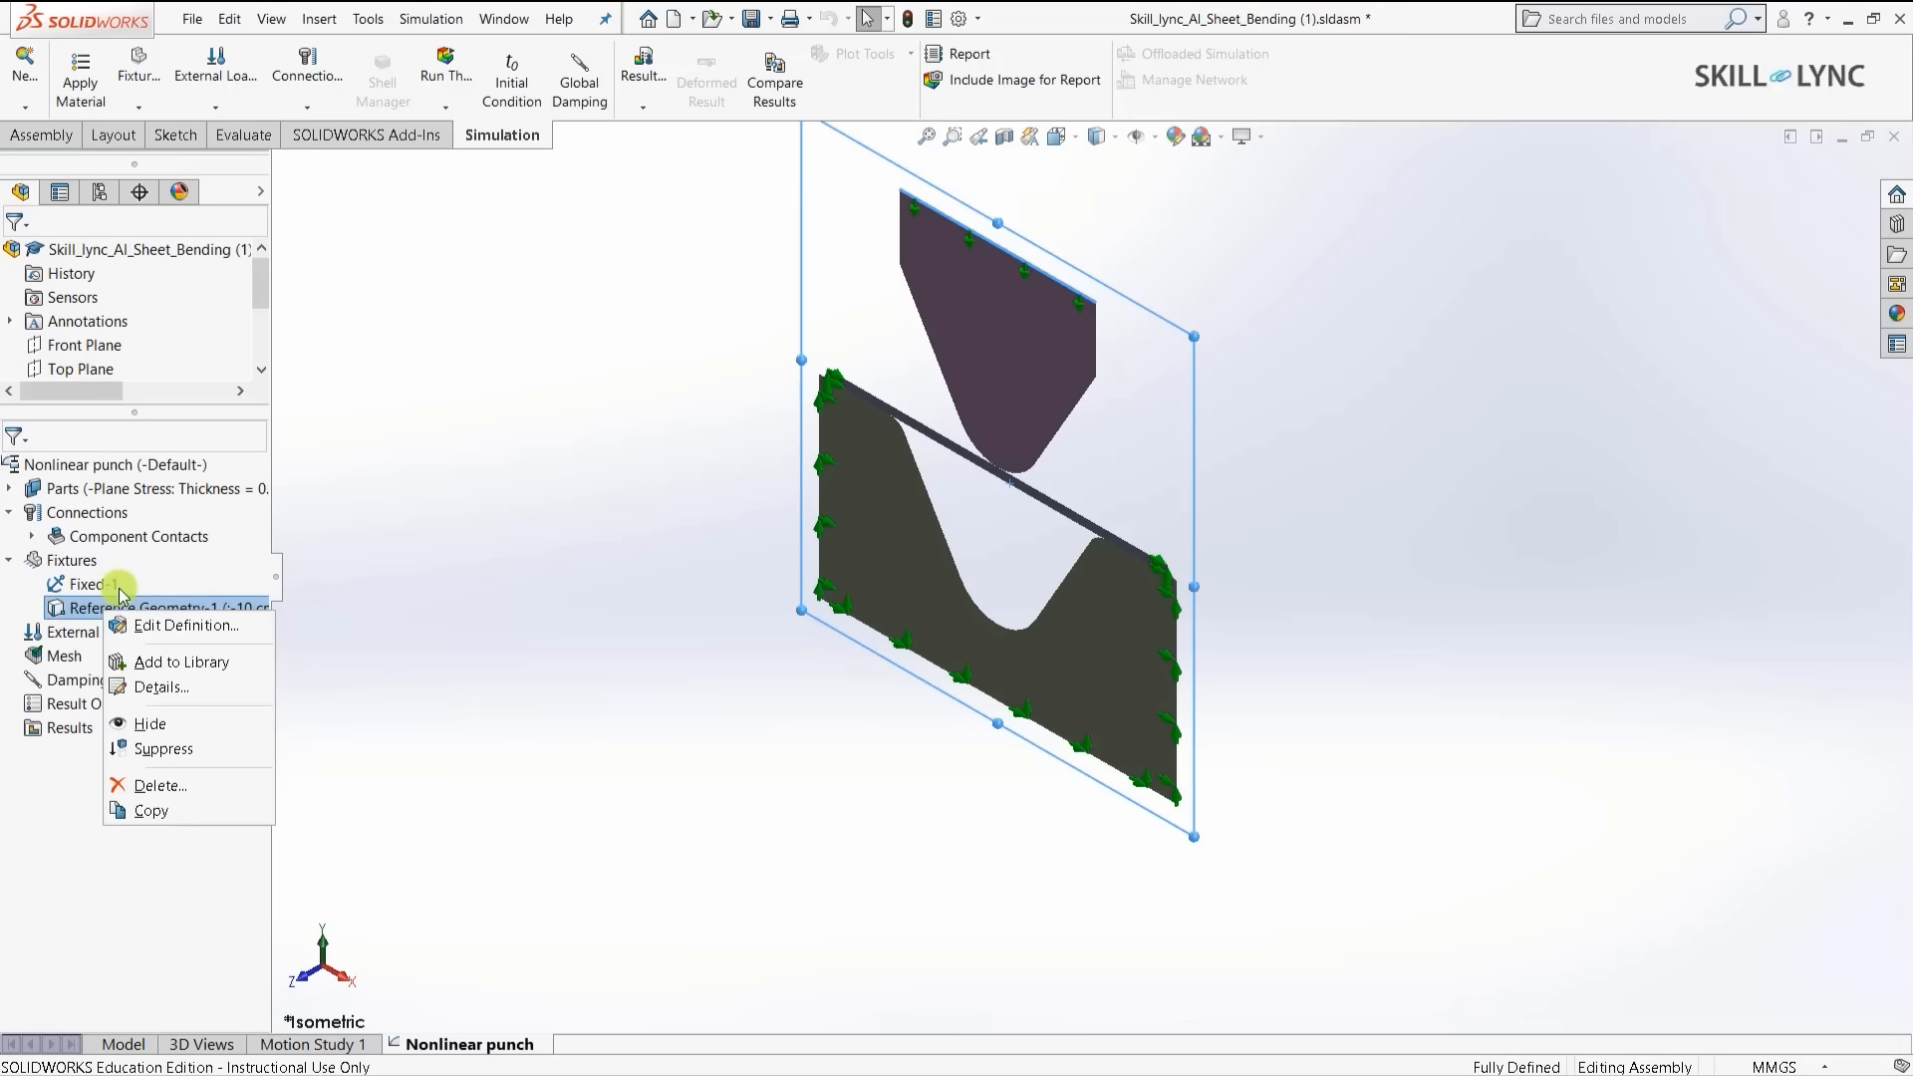
{"action": "left_click", "coordinate": [185, 626]}
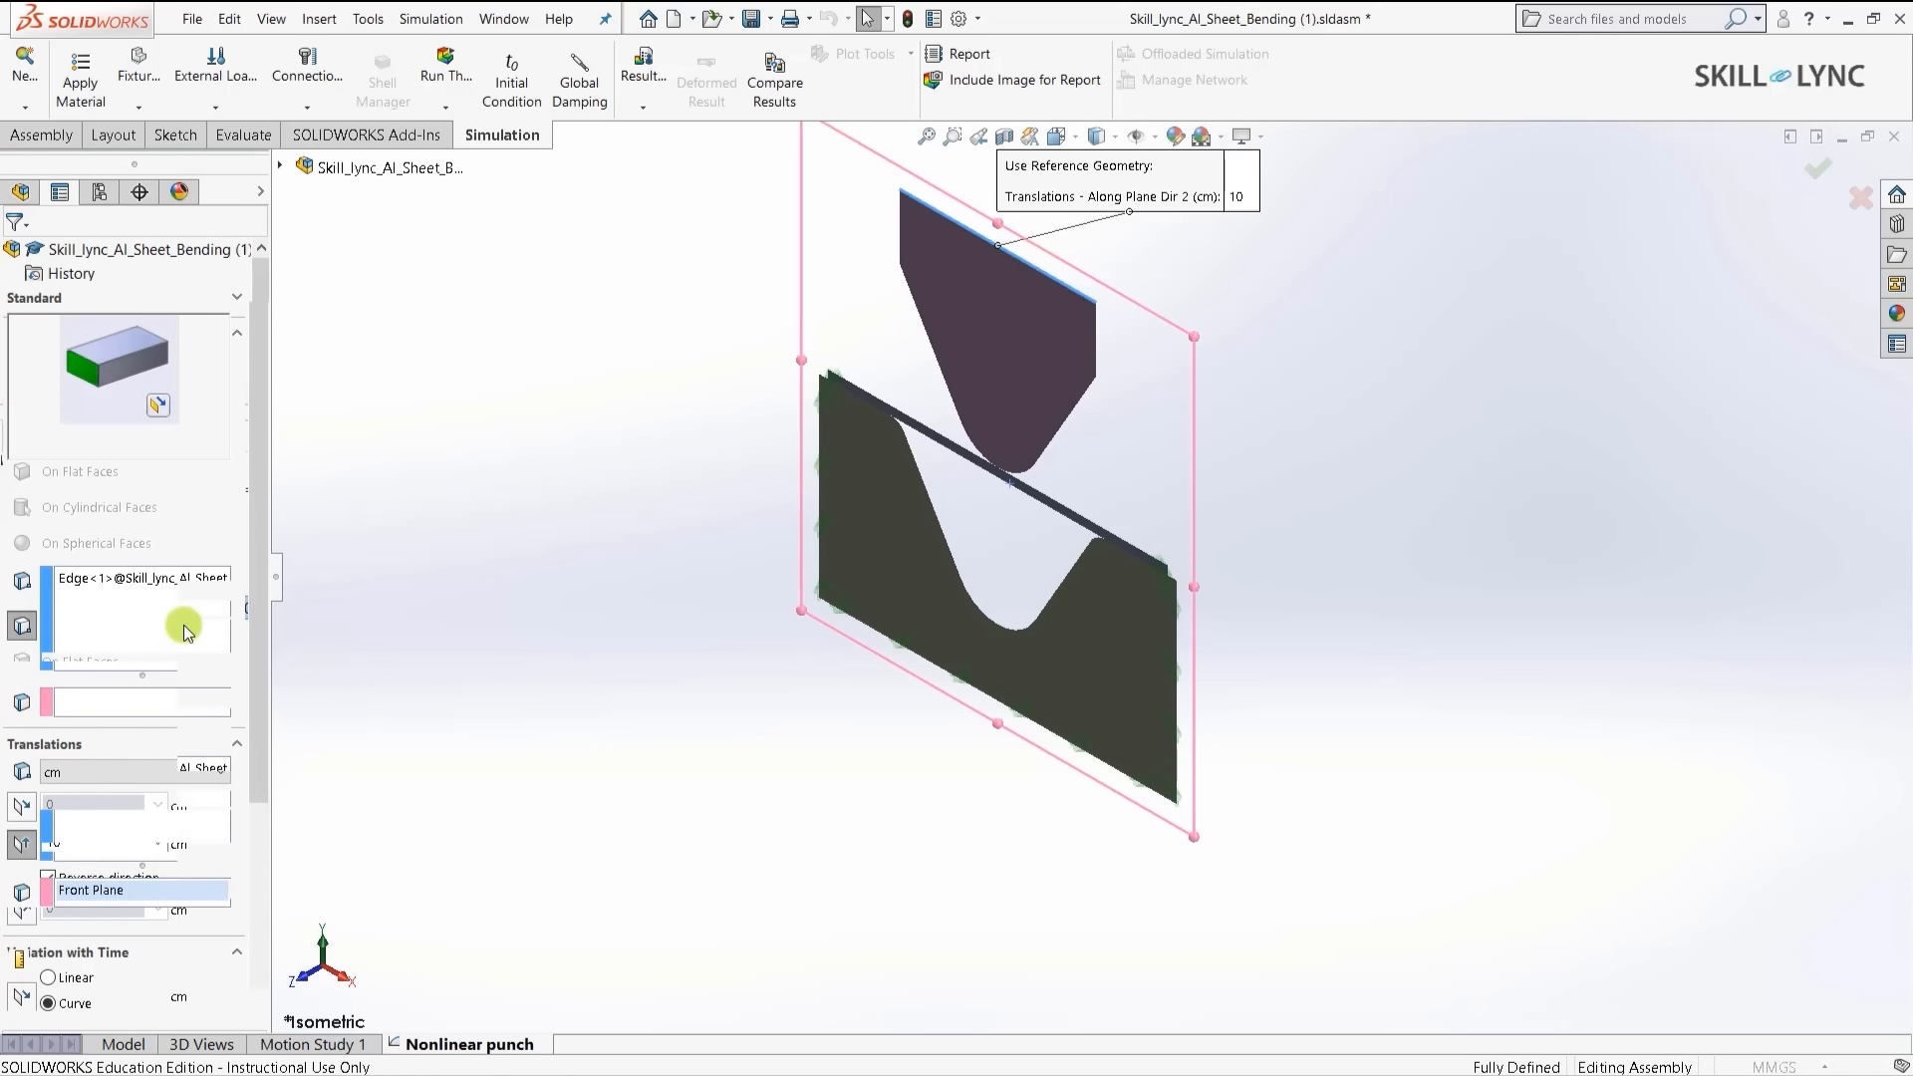
{"action": "left_click_drag", "start_coordinate": [262, 576], "coordinate": [279, 767]}
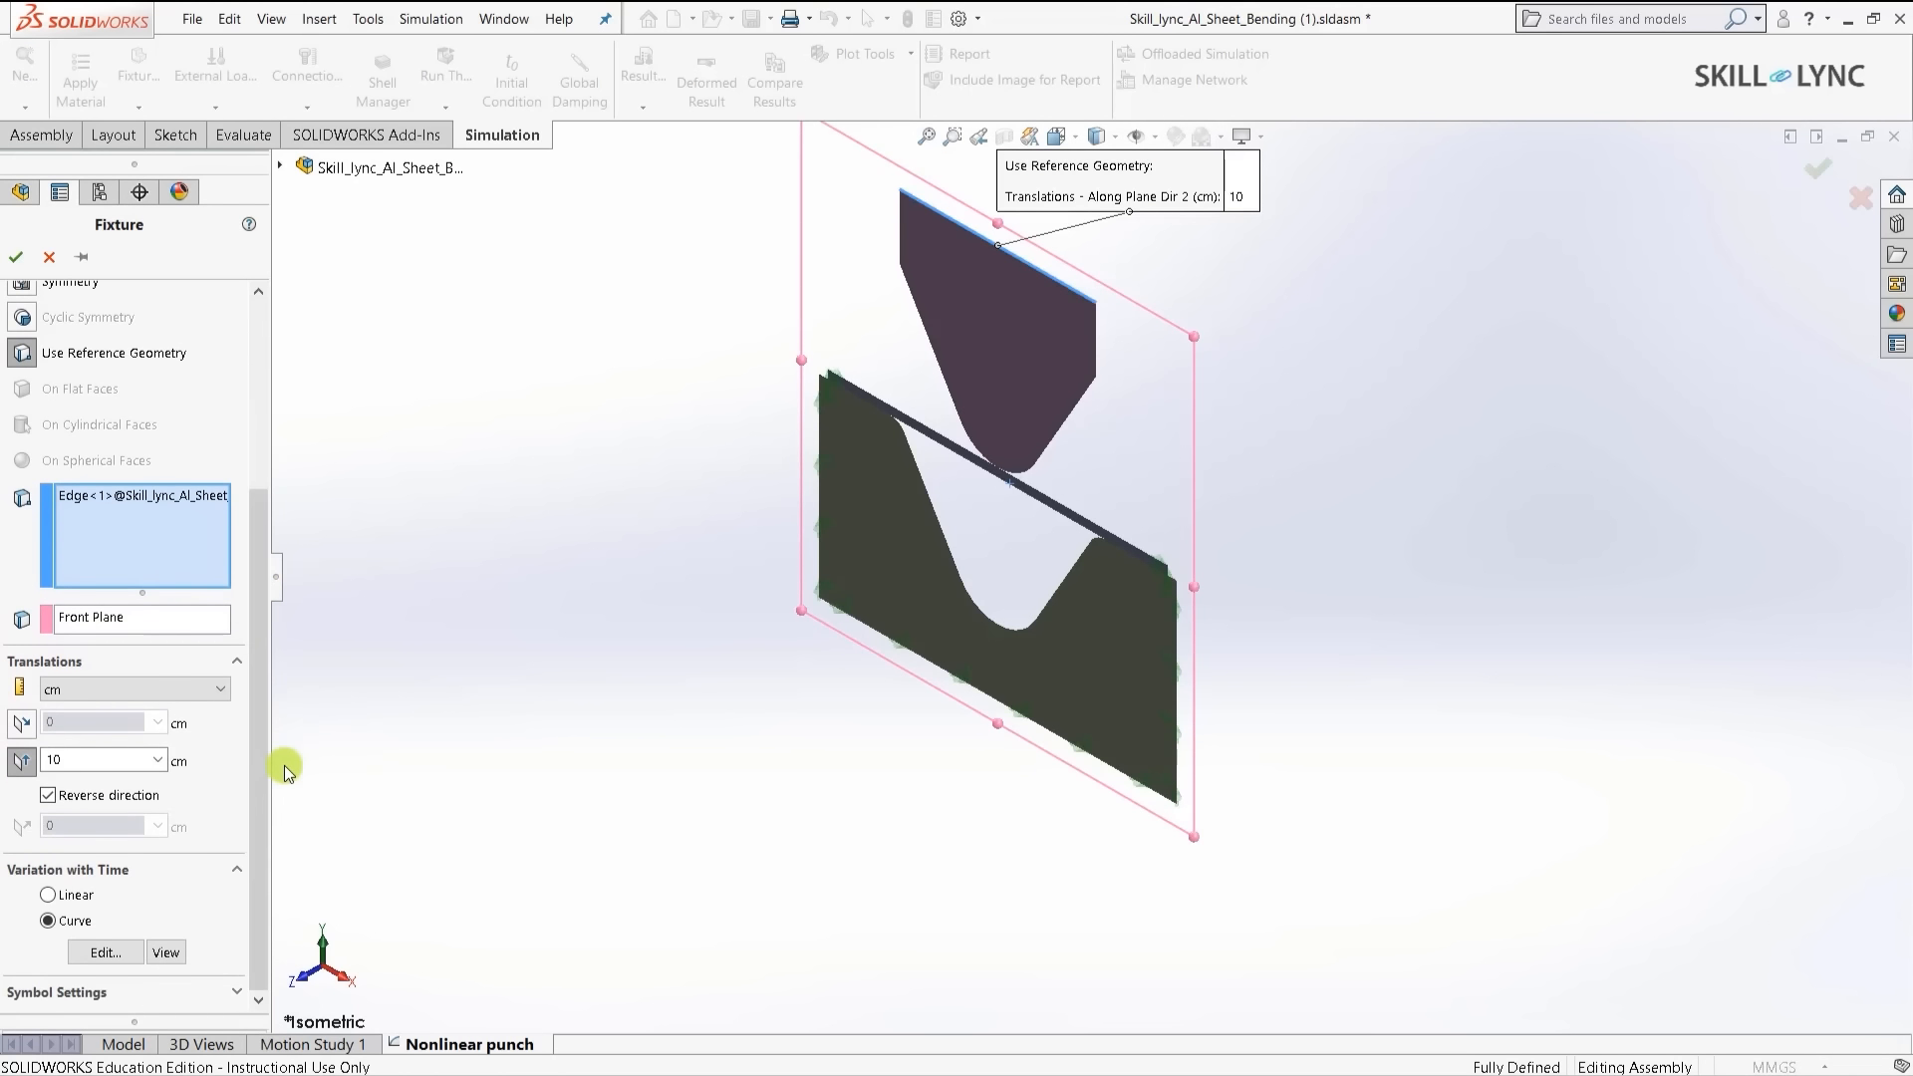
{"action": "left_click", "coordinate": [48, 793]}
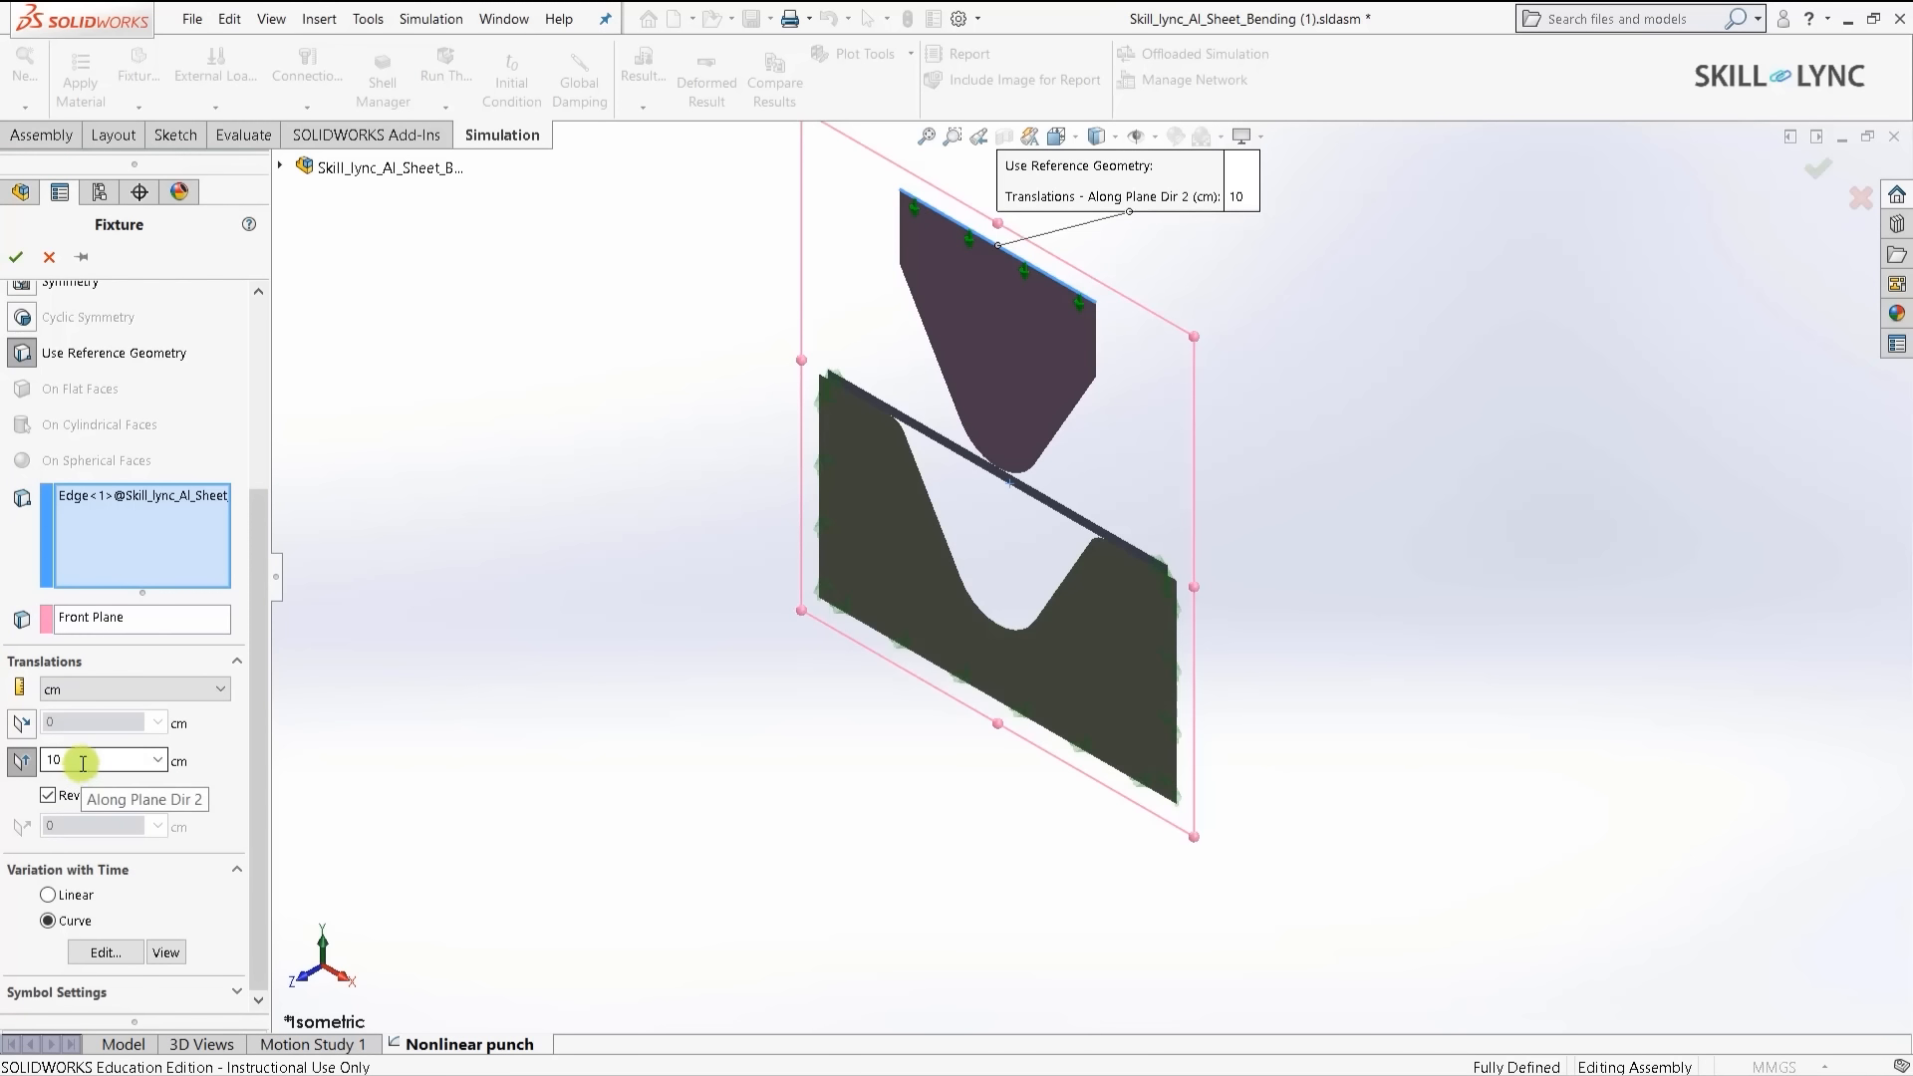
{"action": "left_click", "coordinate": [193, 690]}
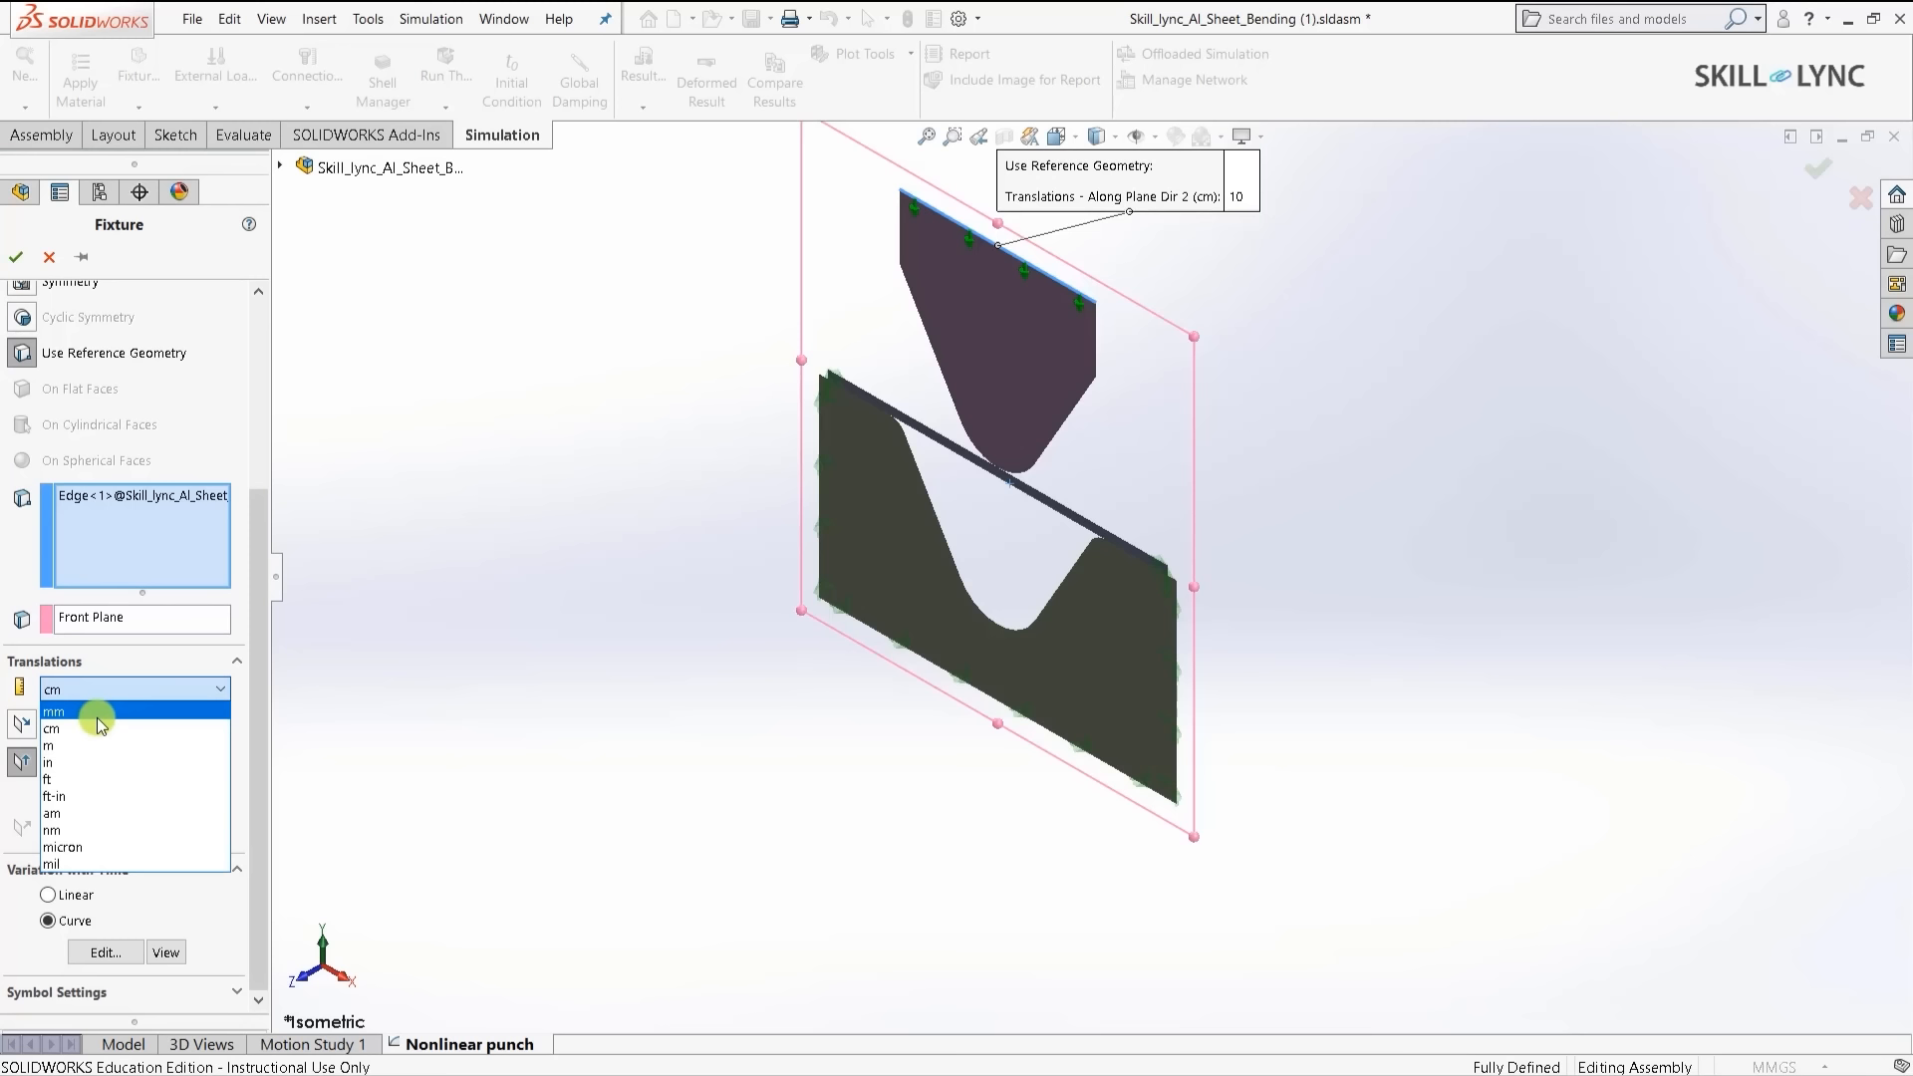
{"action": "left_click", "coordinate": [97, 714]}
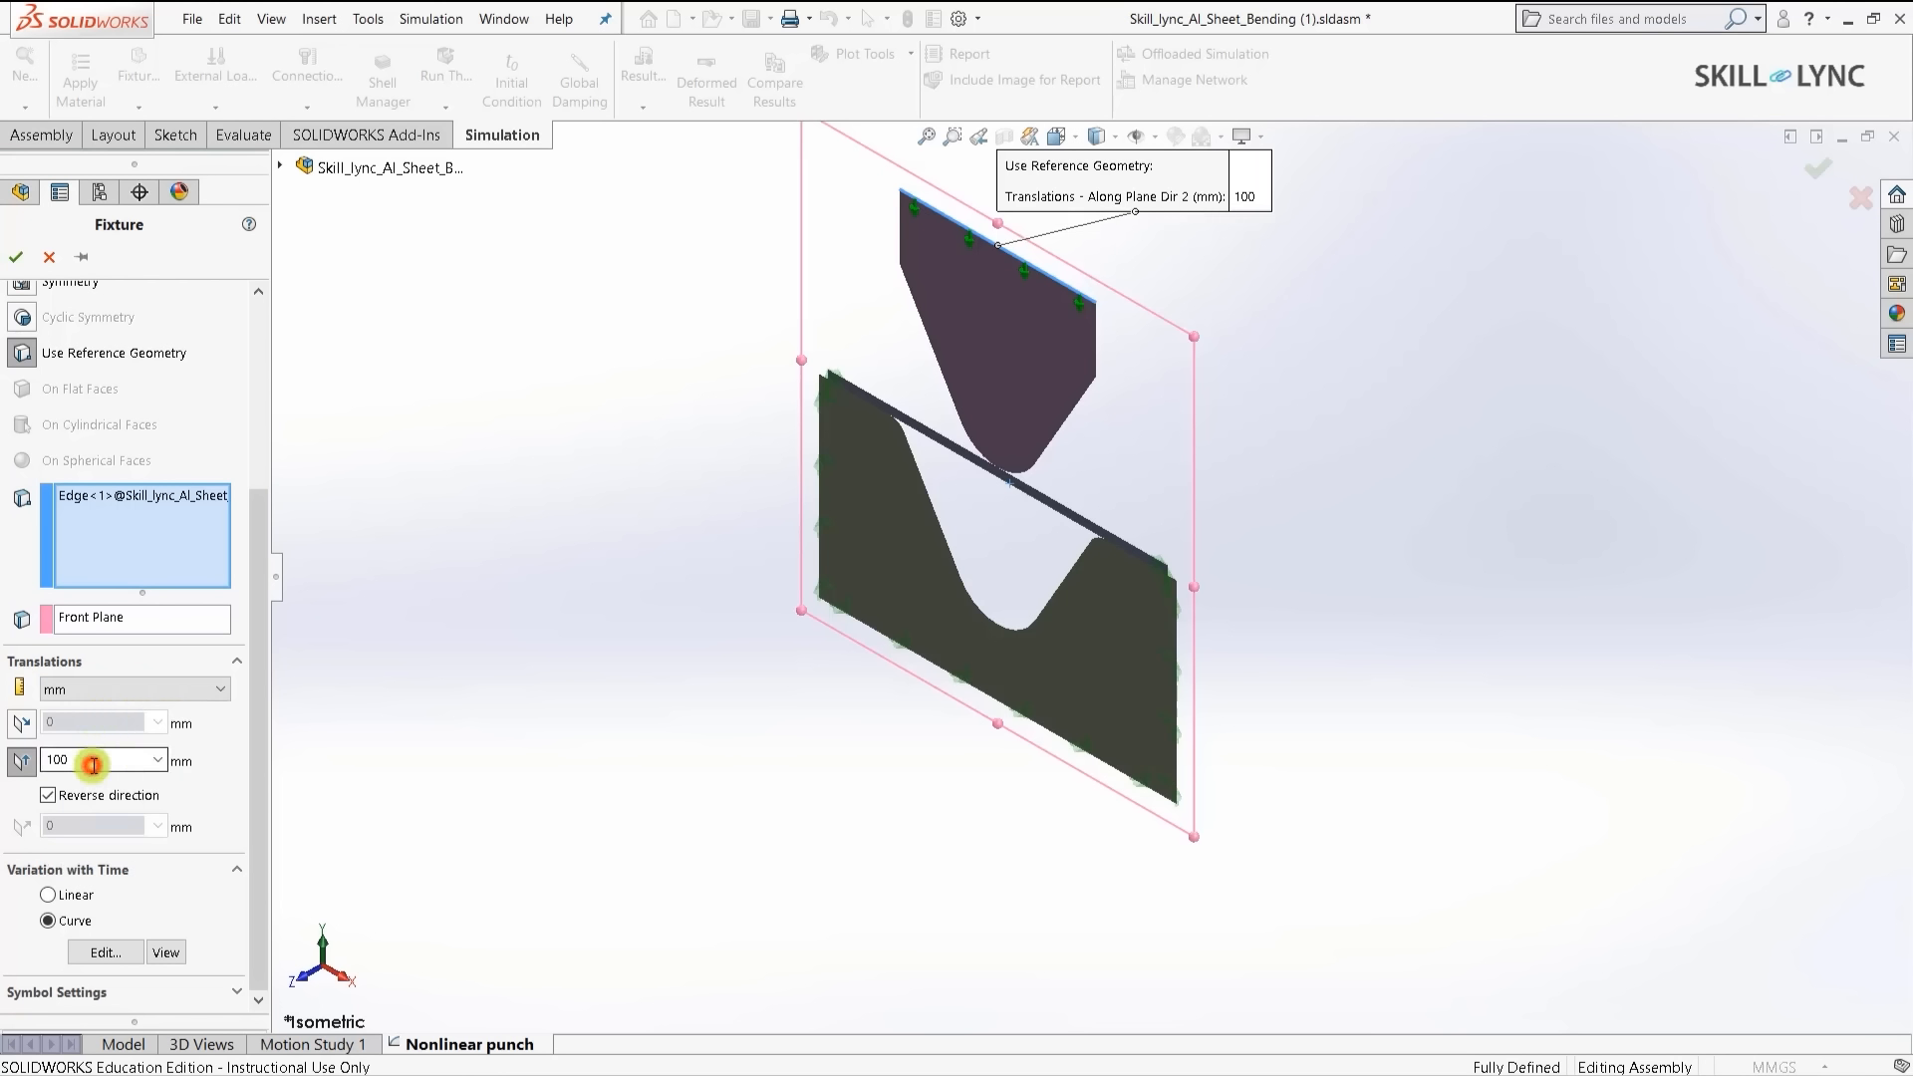
{"action": "double_click", "coordinate": [93, 764]}
{"action": "type", "text": "10"}
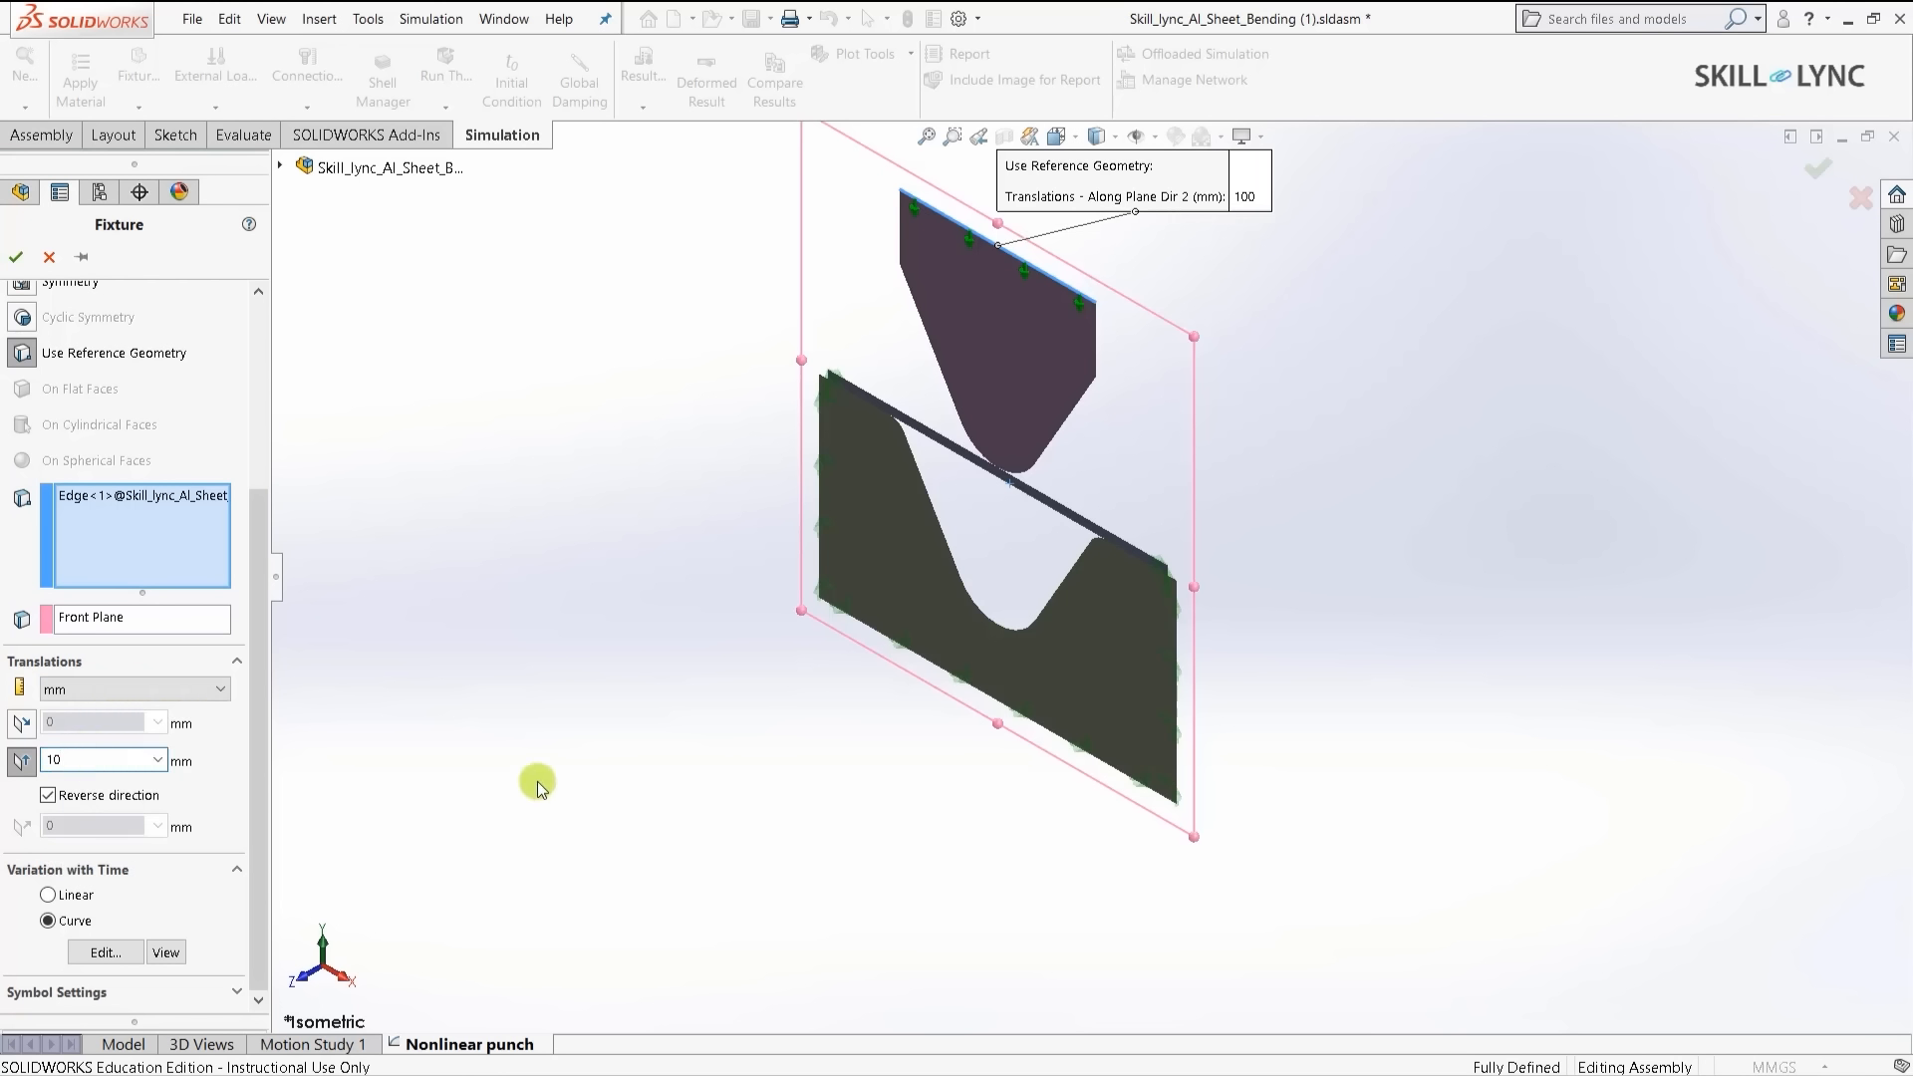
{"action": "left_click", "coordinate": [16, 256]}
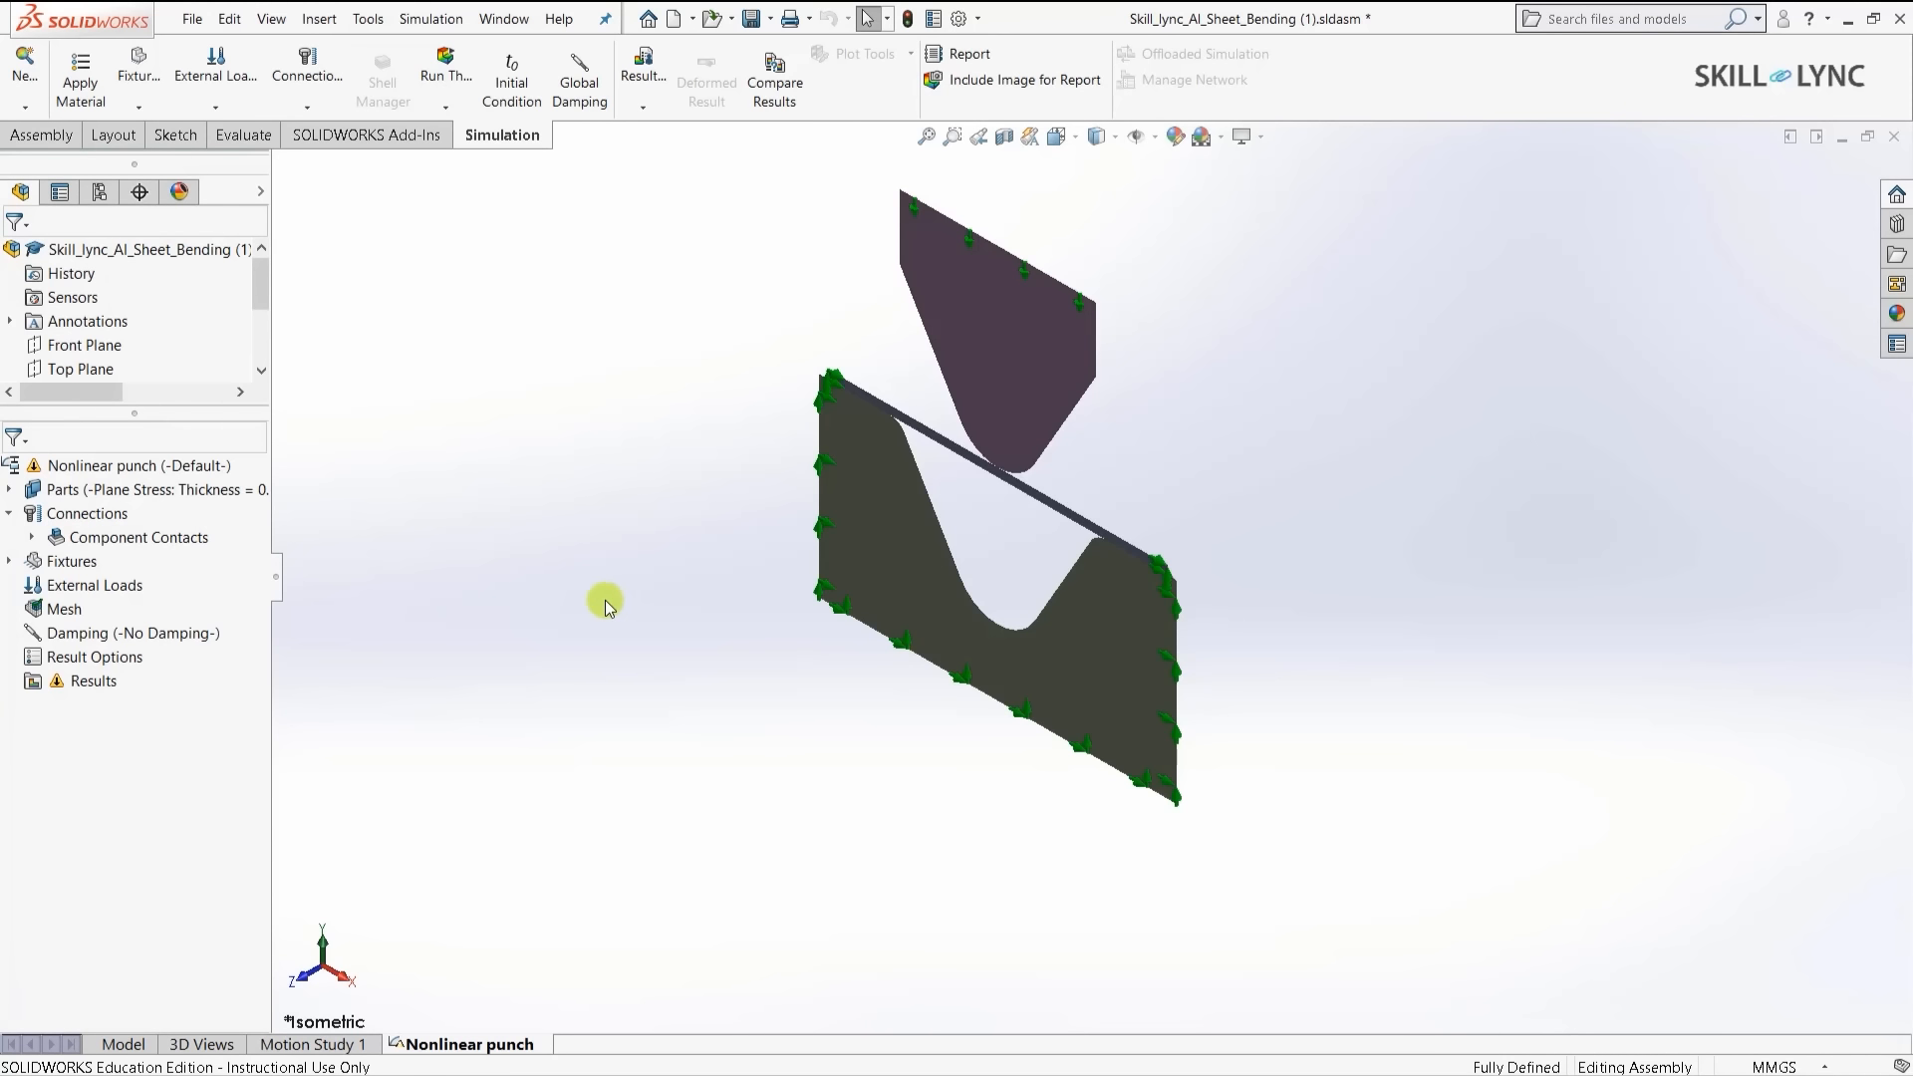
- Run the Nonlinear punch study again so it completes all 100 steps
{"action": "left_click", "coordinate": [459, 85]}
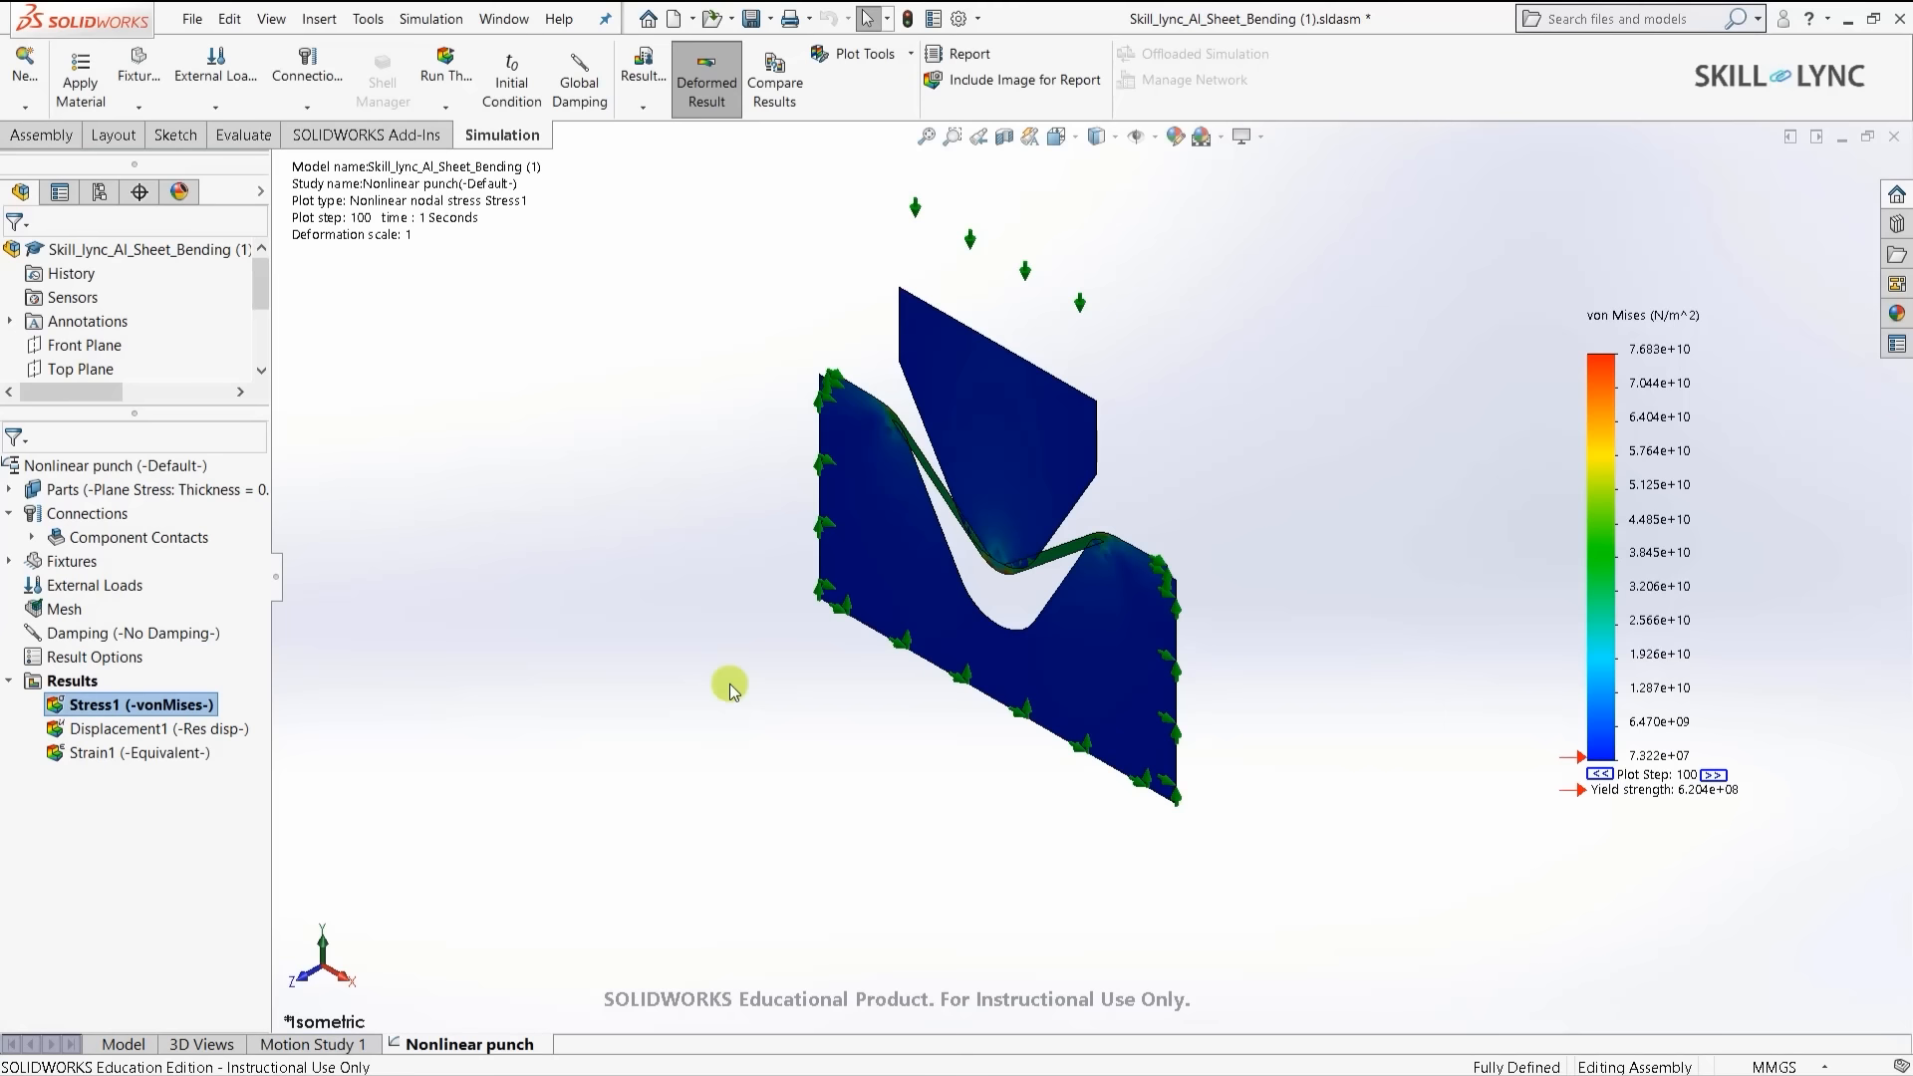
- Zoom into the sheet's bend region to inspect the von Mises stress, then select Component Contacts
{"action": "left_click", "coordinate": [729, 686]}
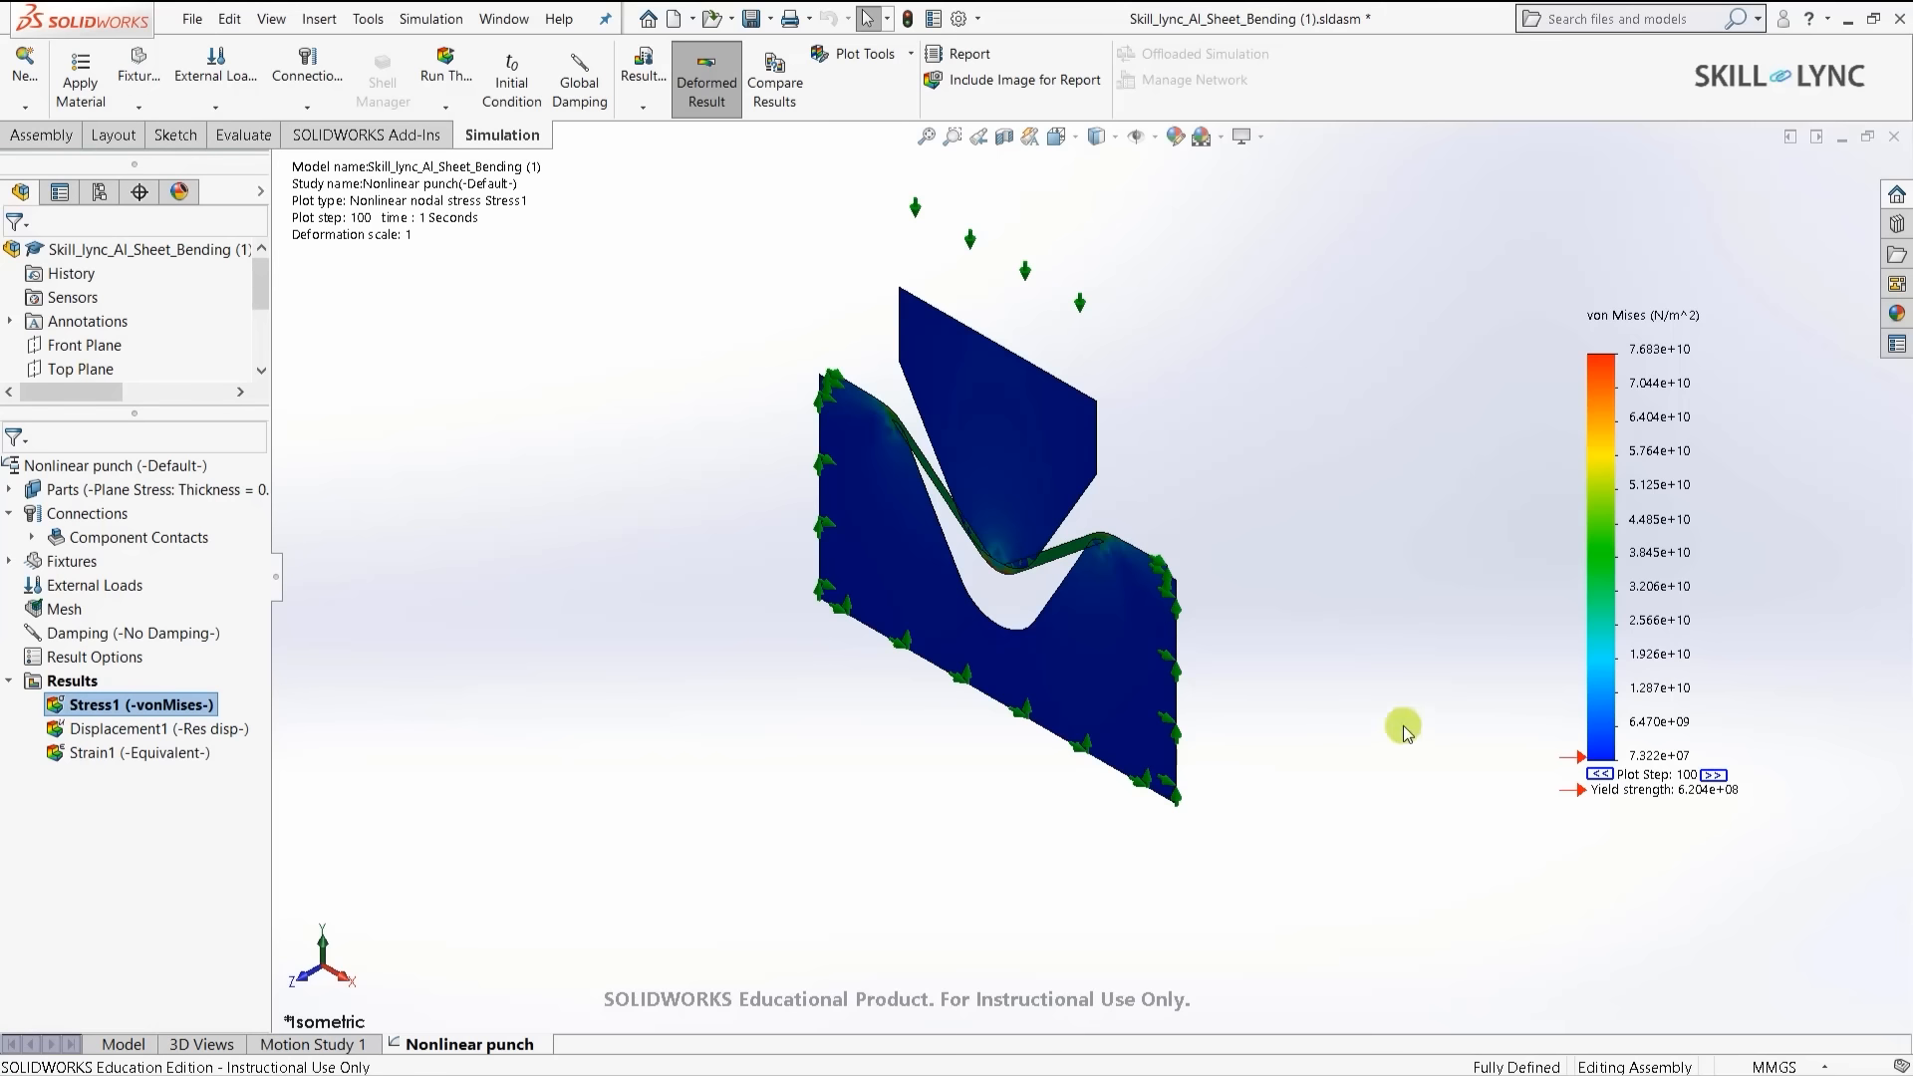
{"action": "scroll", "coordinate": [969, 488], "scroll_direction": "down", "scroll_amount": 2}
{"action": "scroll", "coordinate": [969, 488], "scroll_direction": "down", "scroll_amount": 2}
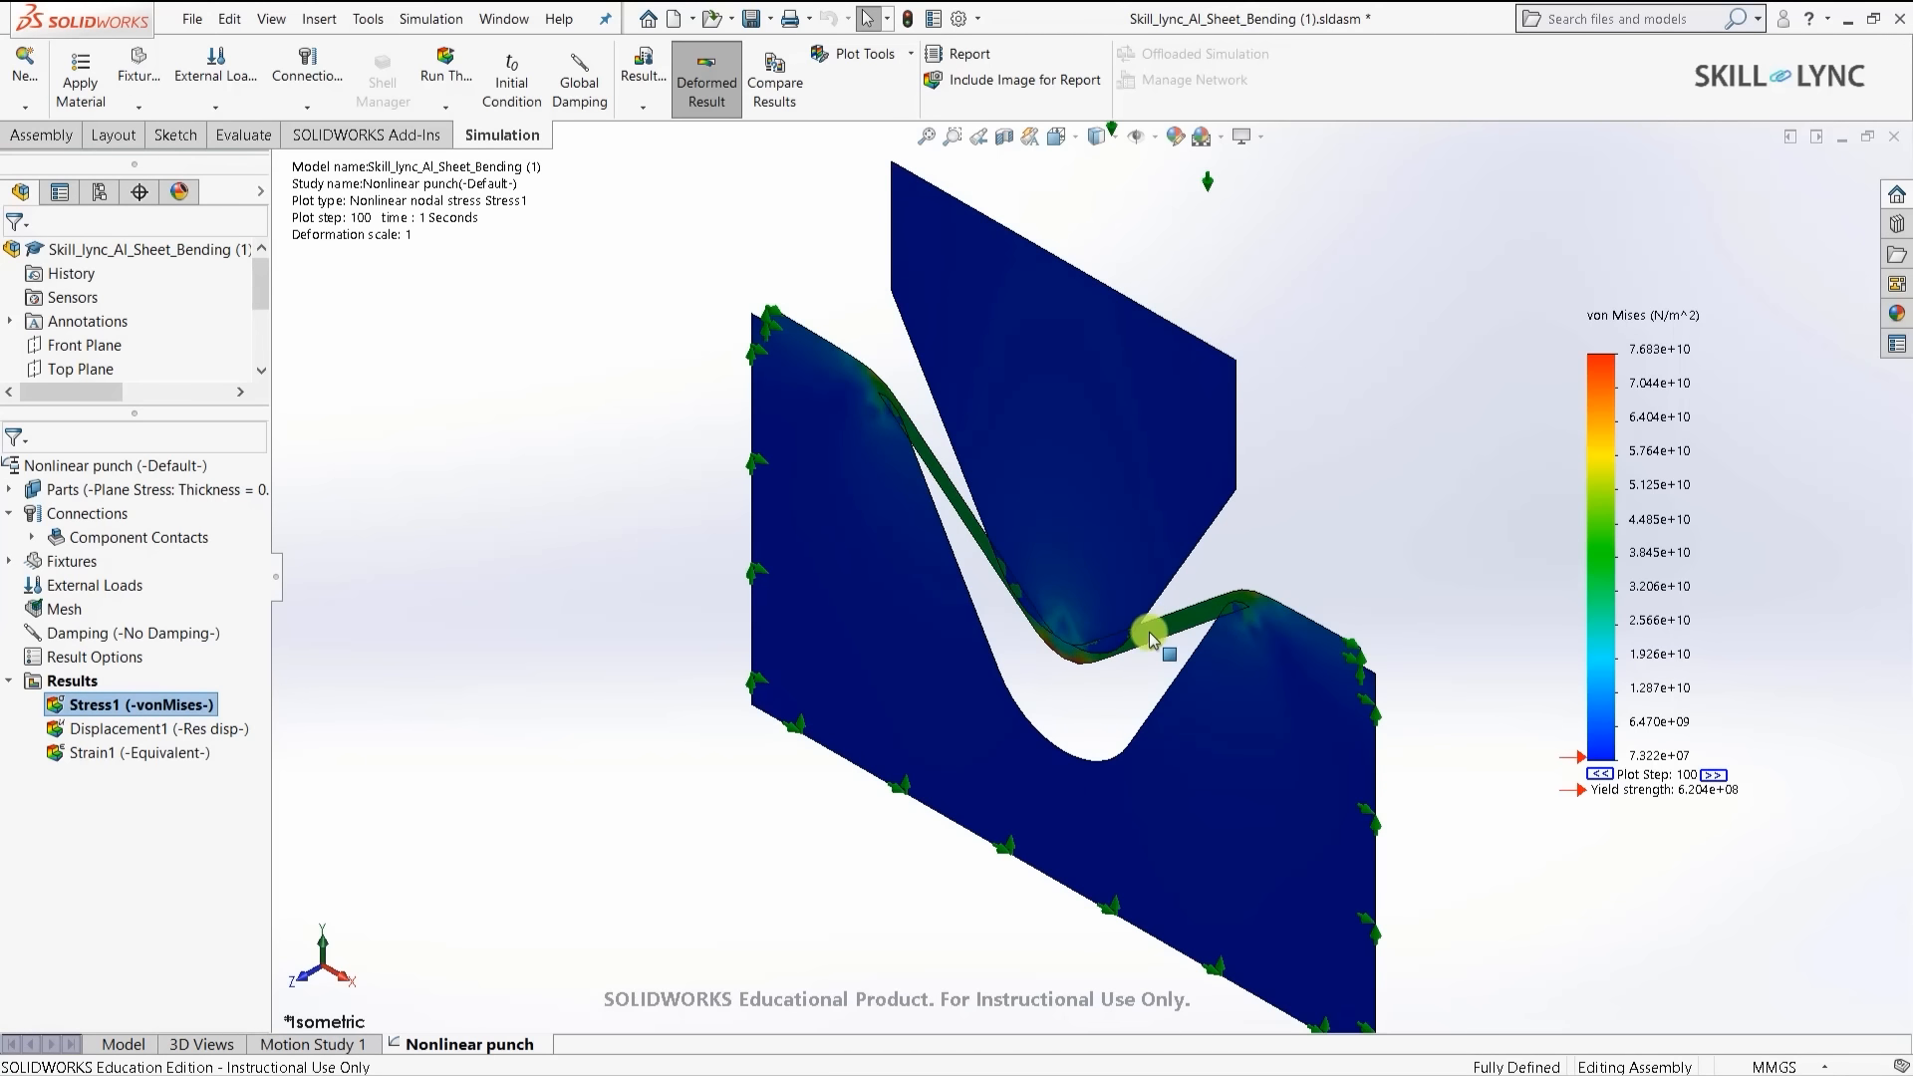
{"action": "scroll", "coordinate": [1151, 638], "scroll_direction": "down", "scroll_amount": 4}
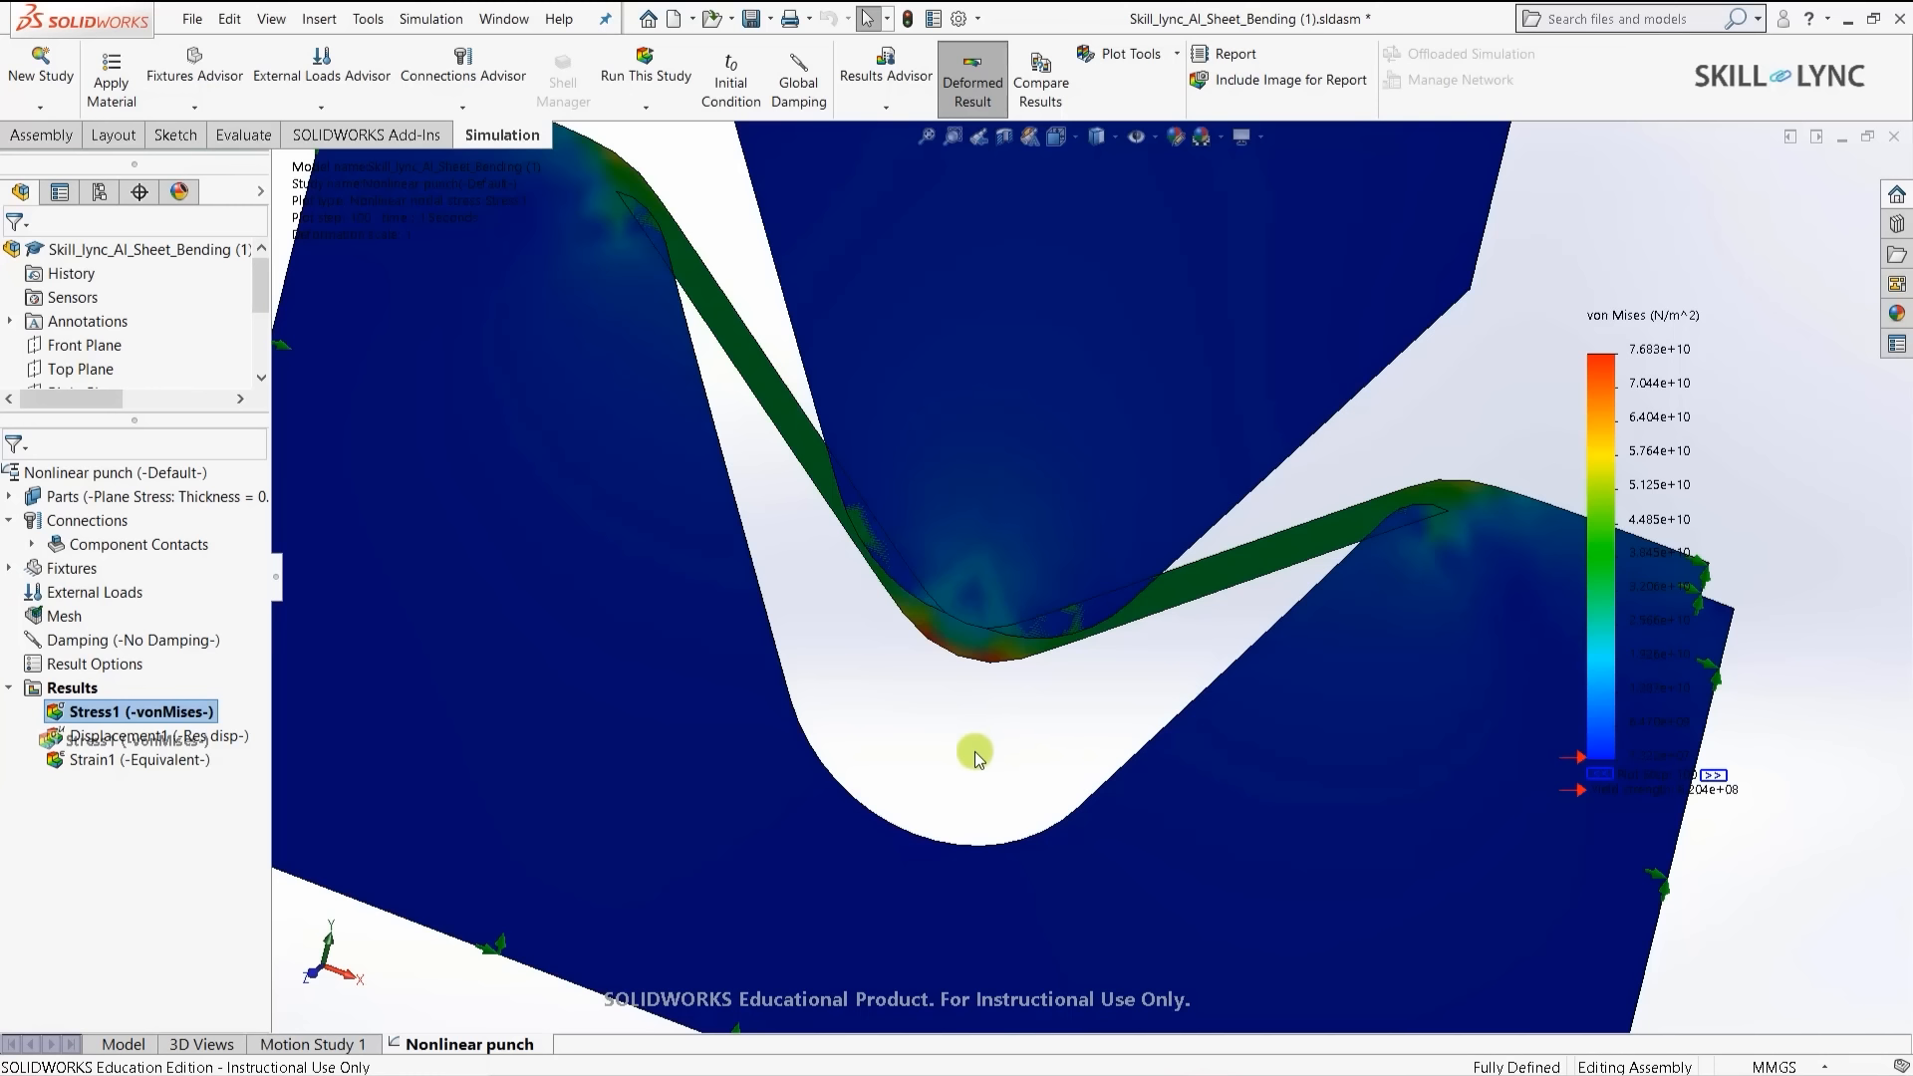
{"action": "left_click", "coordinate": [87, 553]}
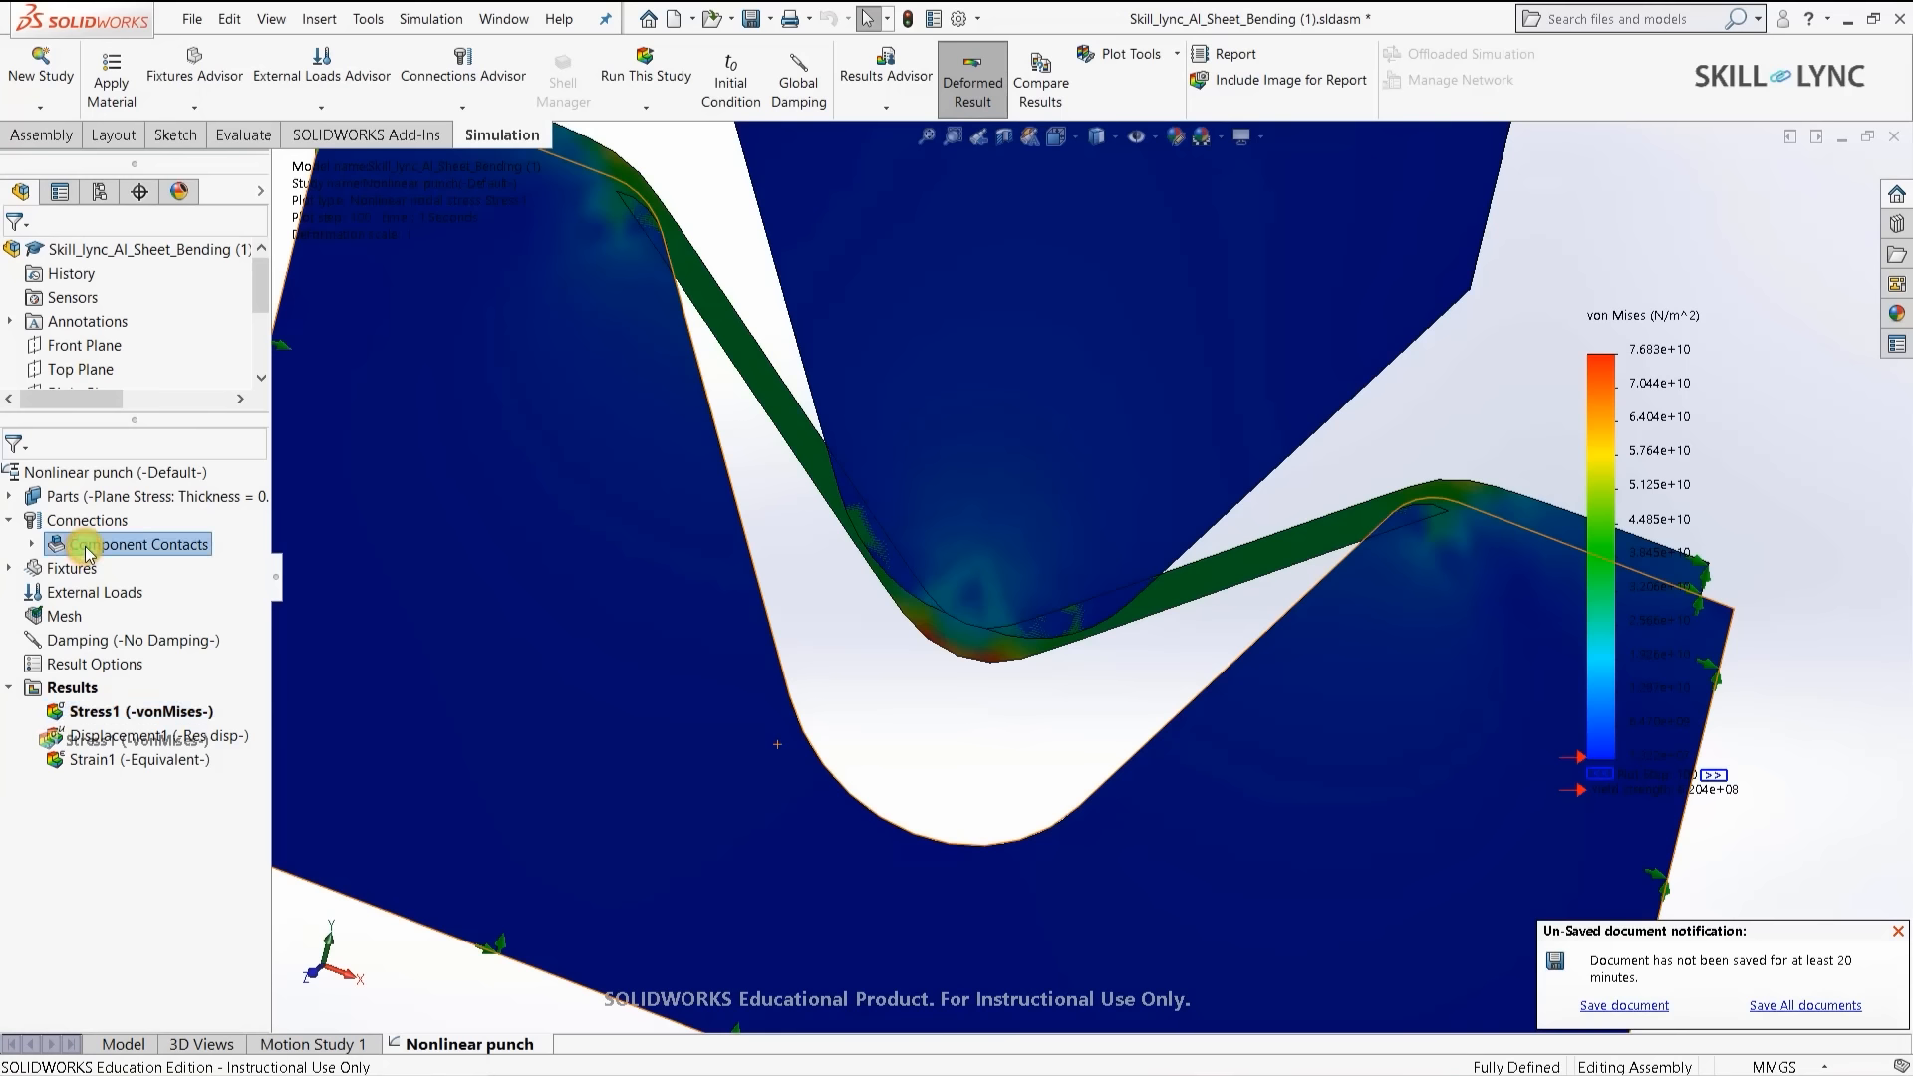
- Start a new contact set with the punch's right, rounded tip and left edges as Set 1
{"action": "right_click", "coordinate": [86, 551]}
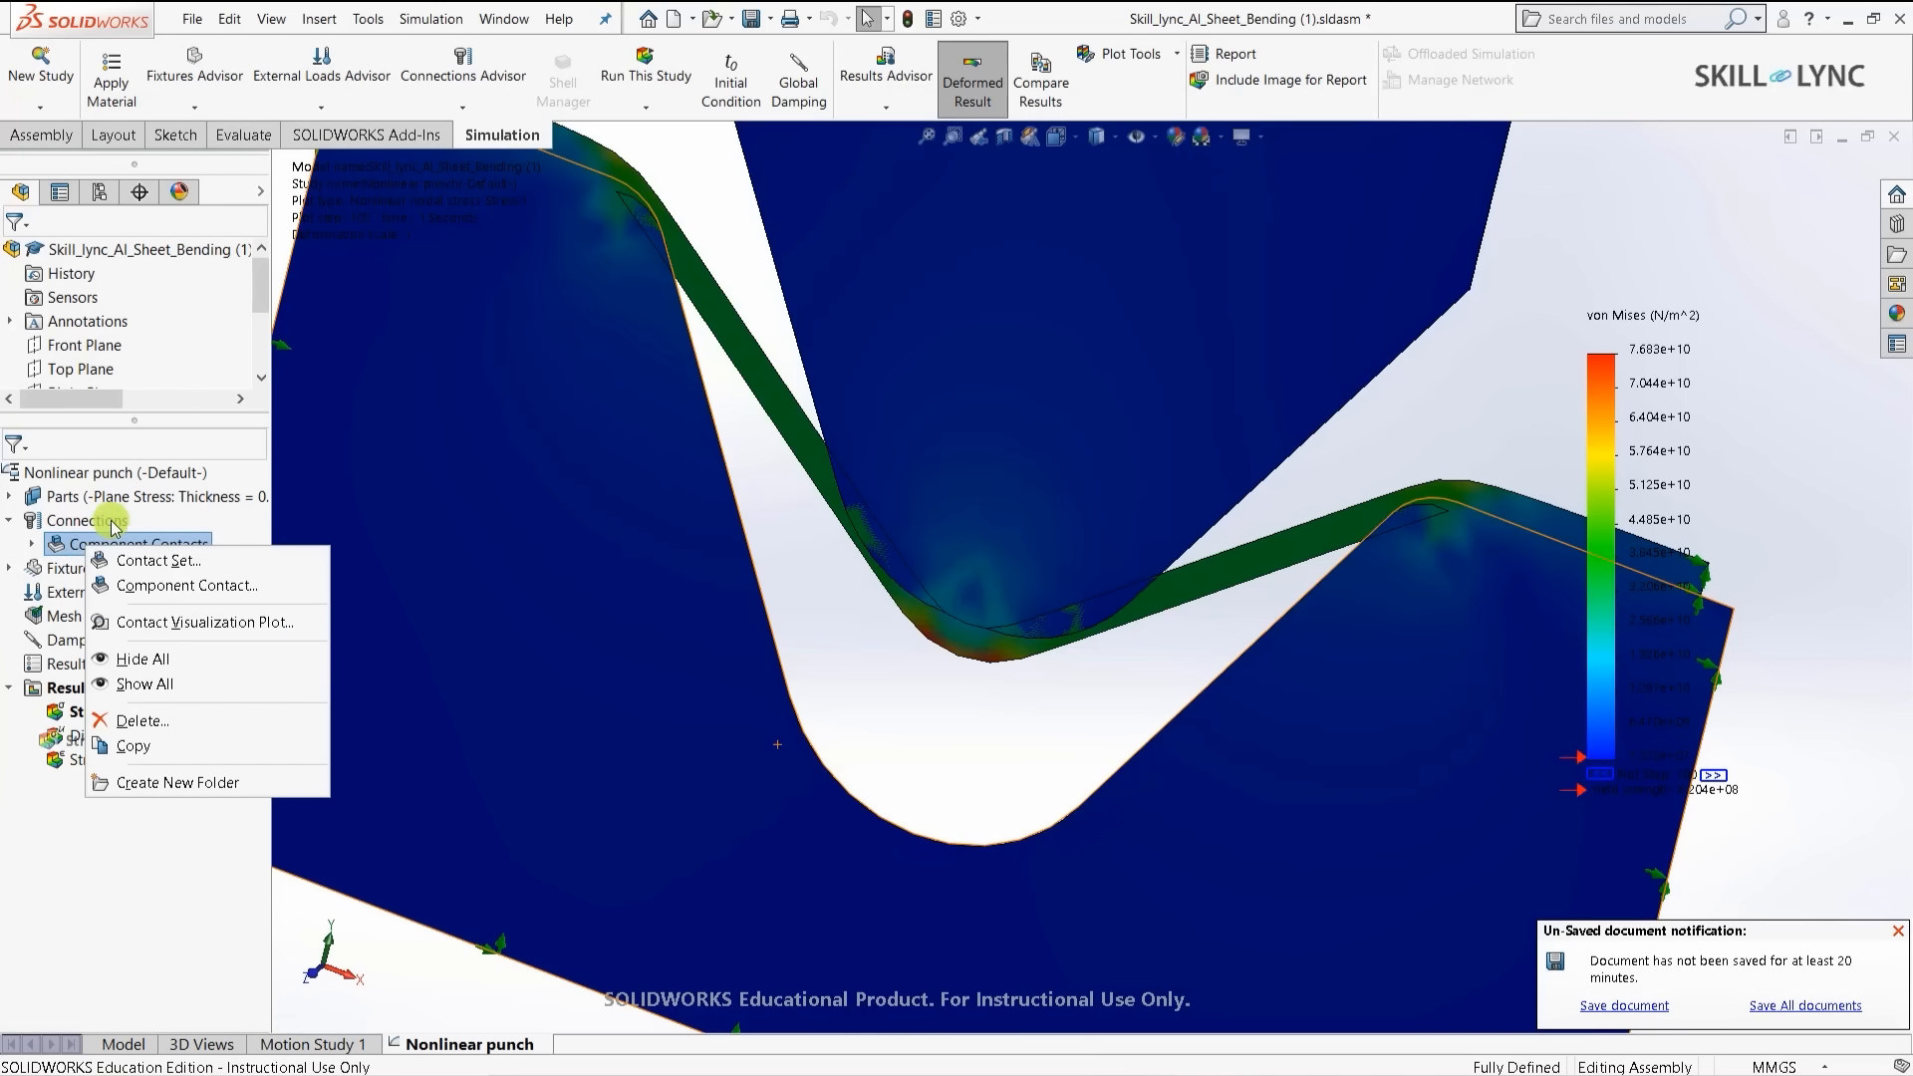
{"action": "left_click", "coordinate": [145, 564]}
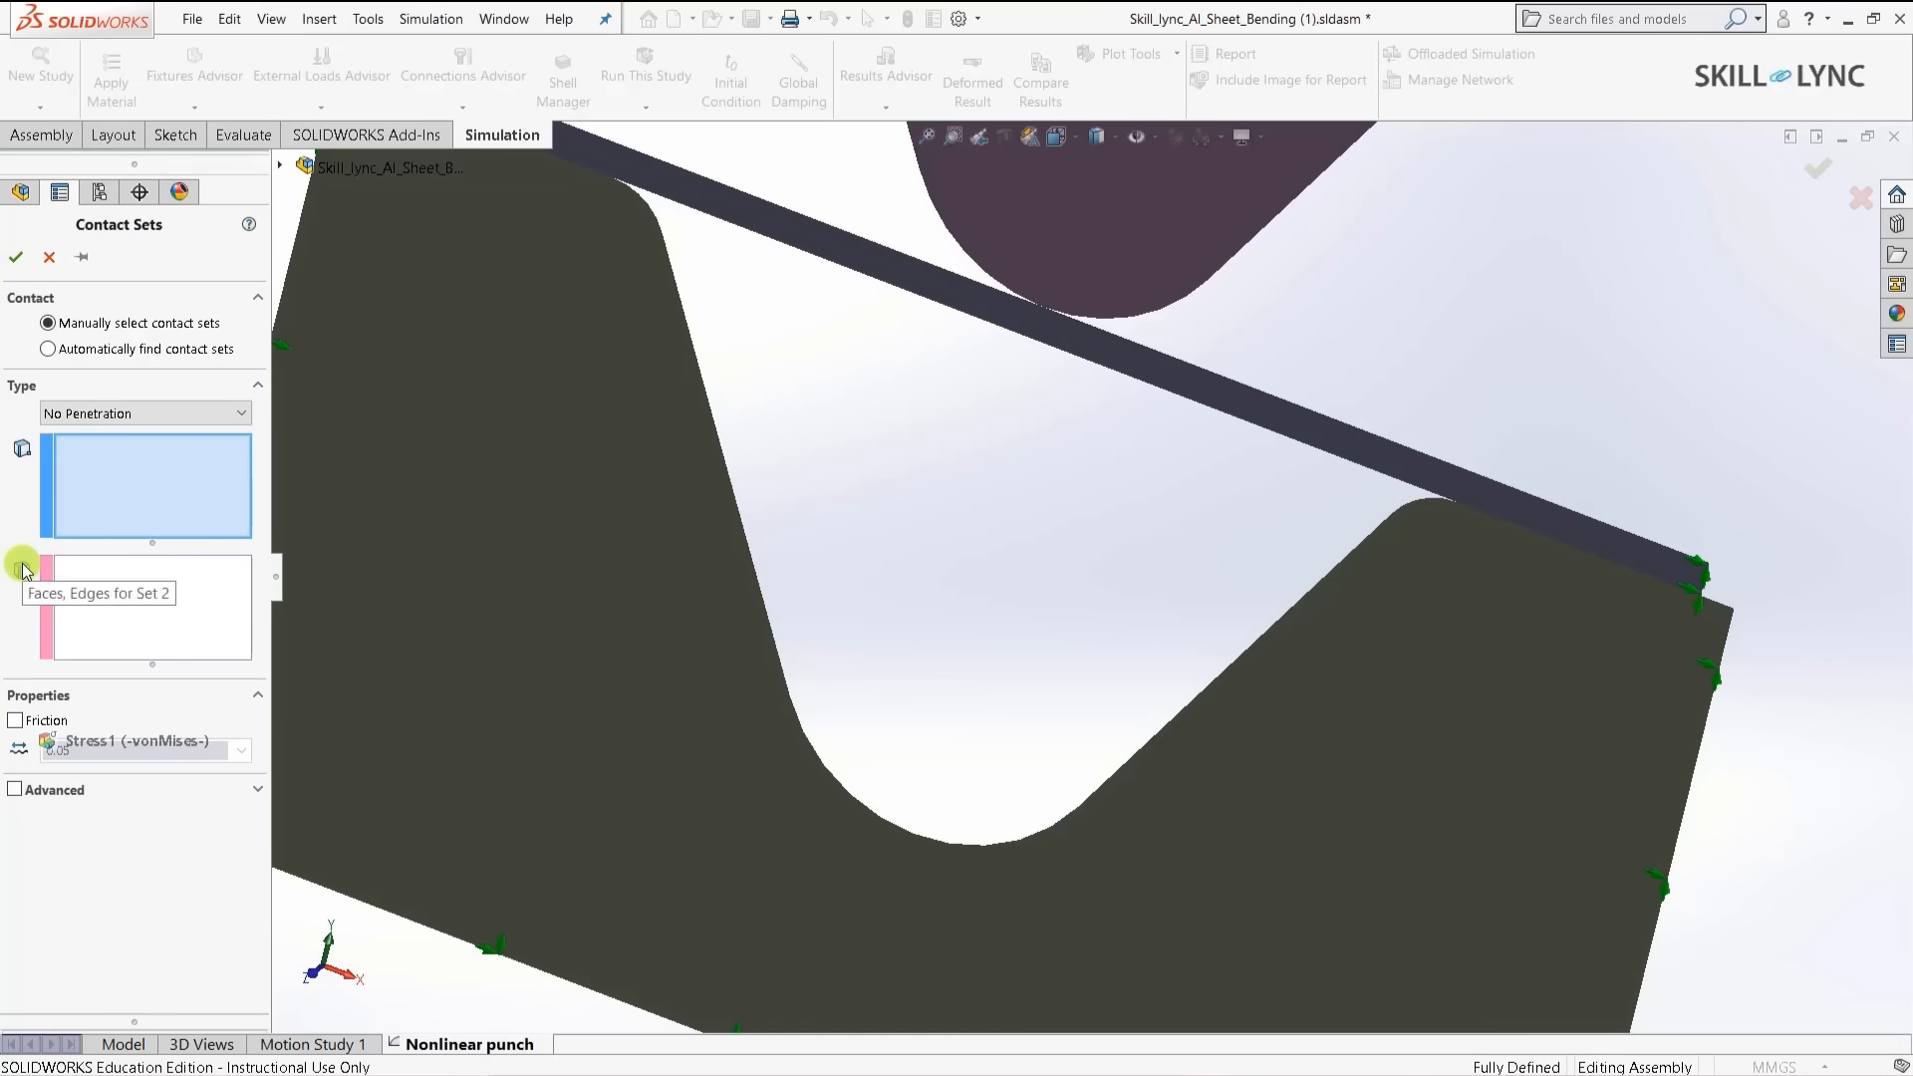
{"action": "scroll", "coordinate": [671, 825], "scroll_direction": "up", "scroll_amount": 5}
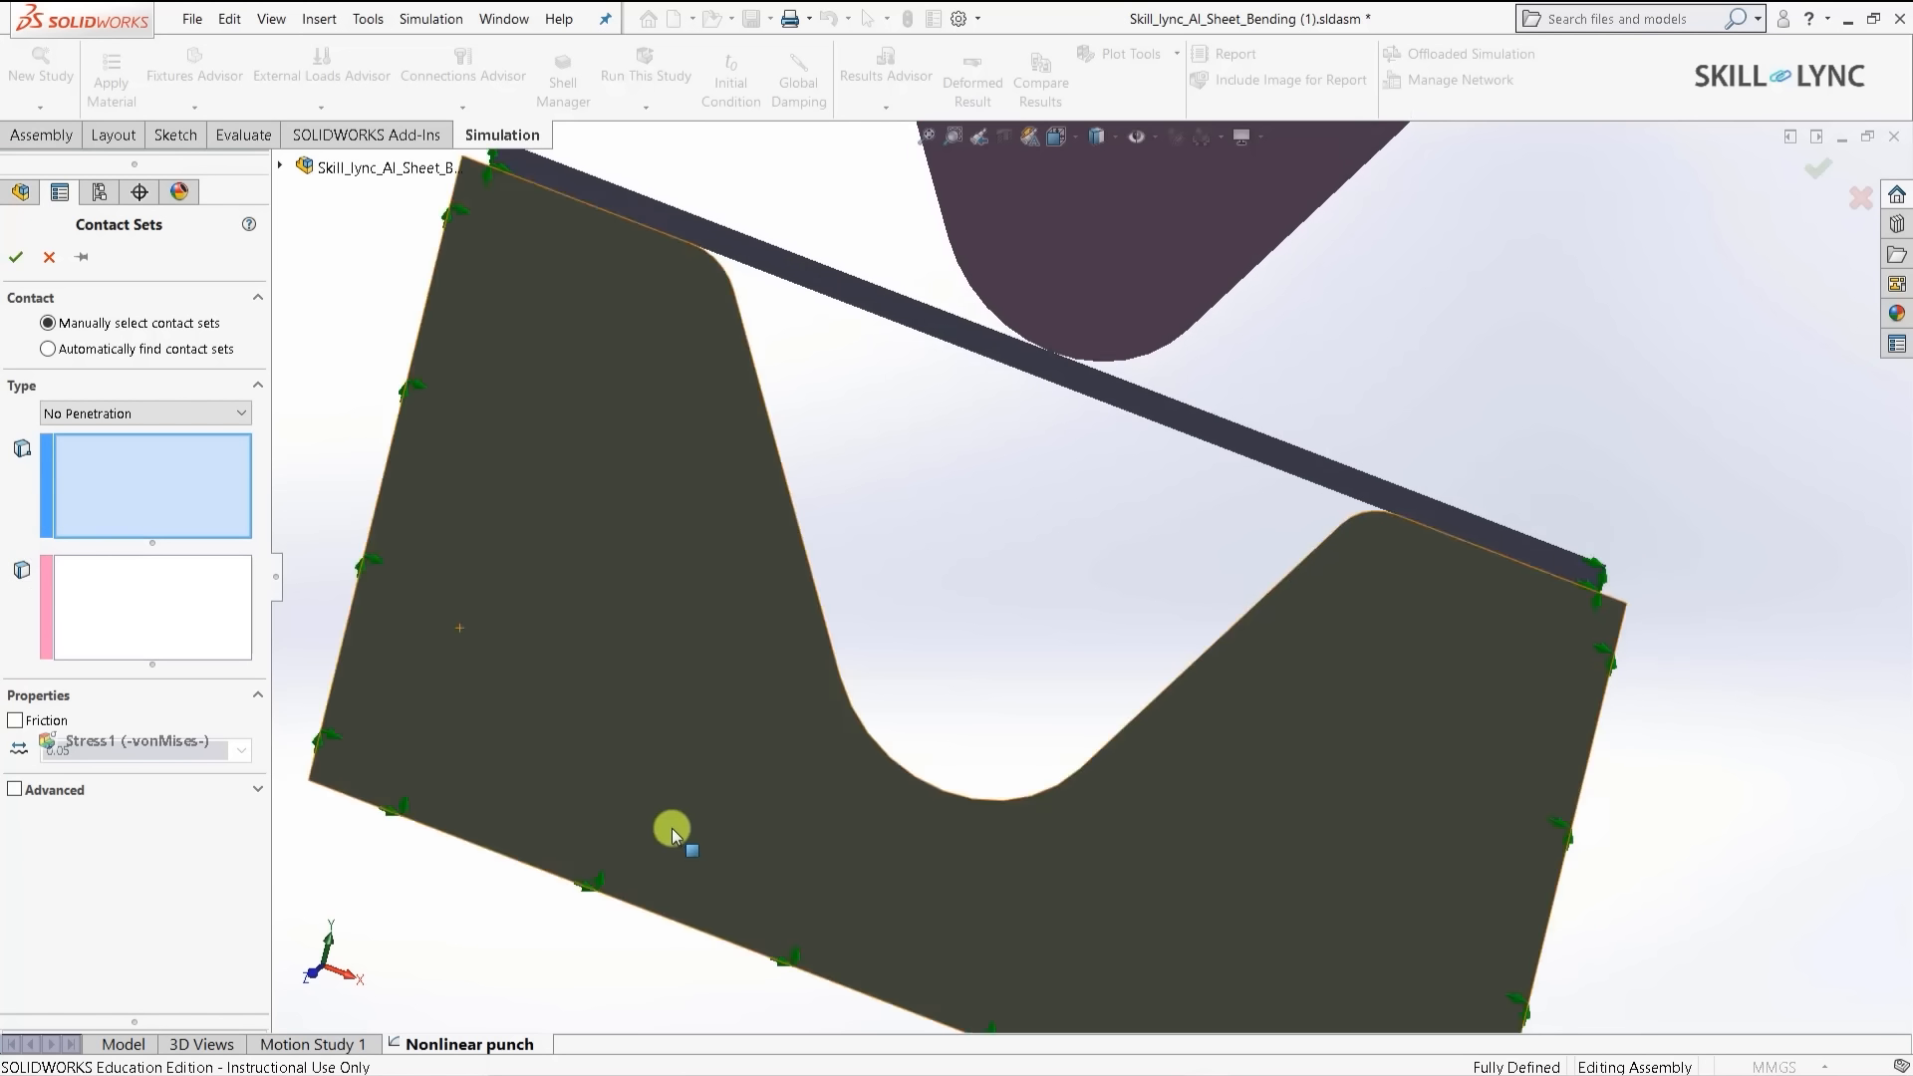
{"action": "scroll", "coordinate": [987, 588], "scroll_direction": "down", "scroll_amount": 5}
{"action": "scroll", "coordinate": [1026, 541], "scroll_direction": "up", "scroll_amount": 5}
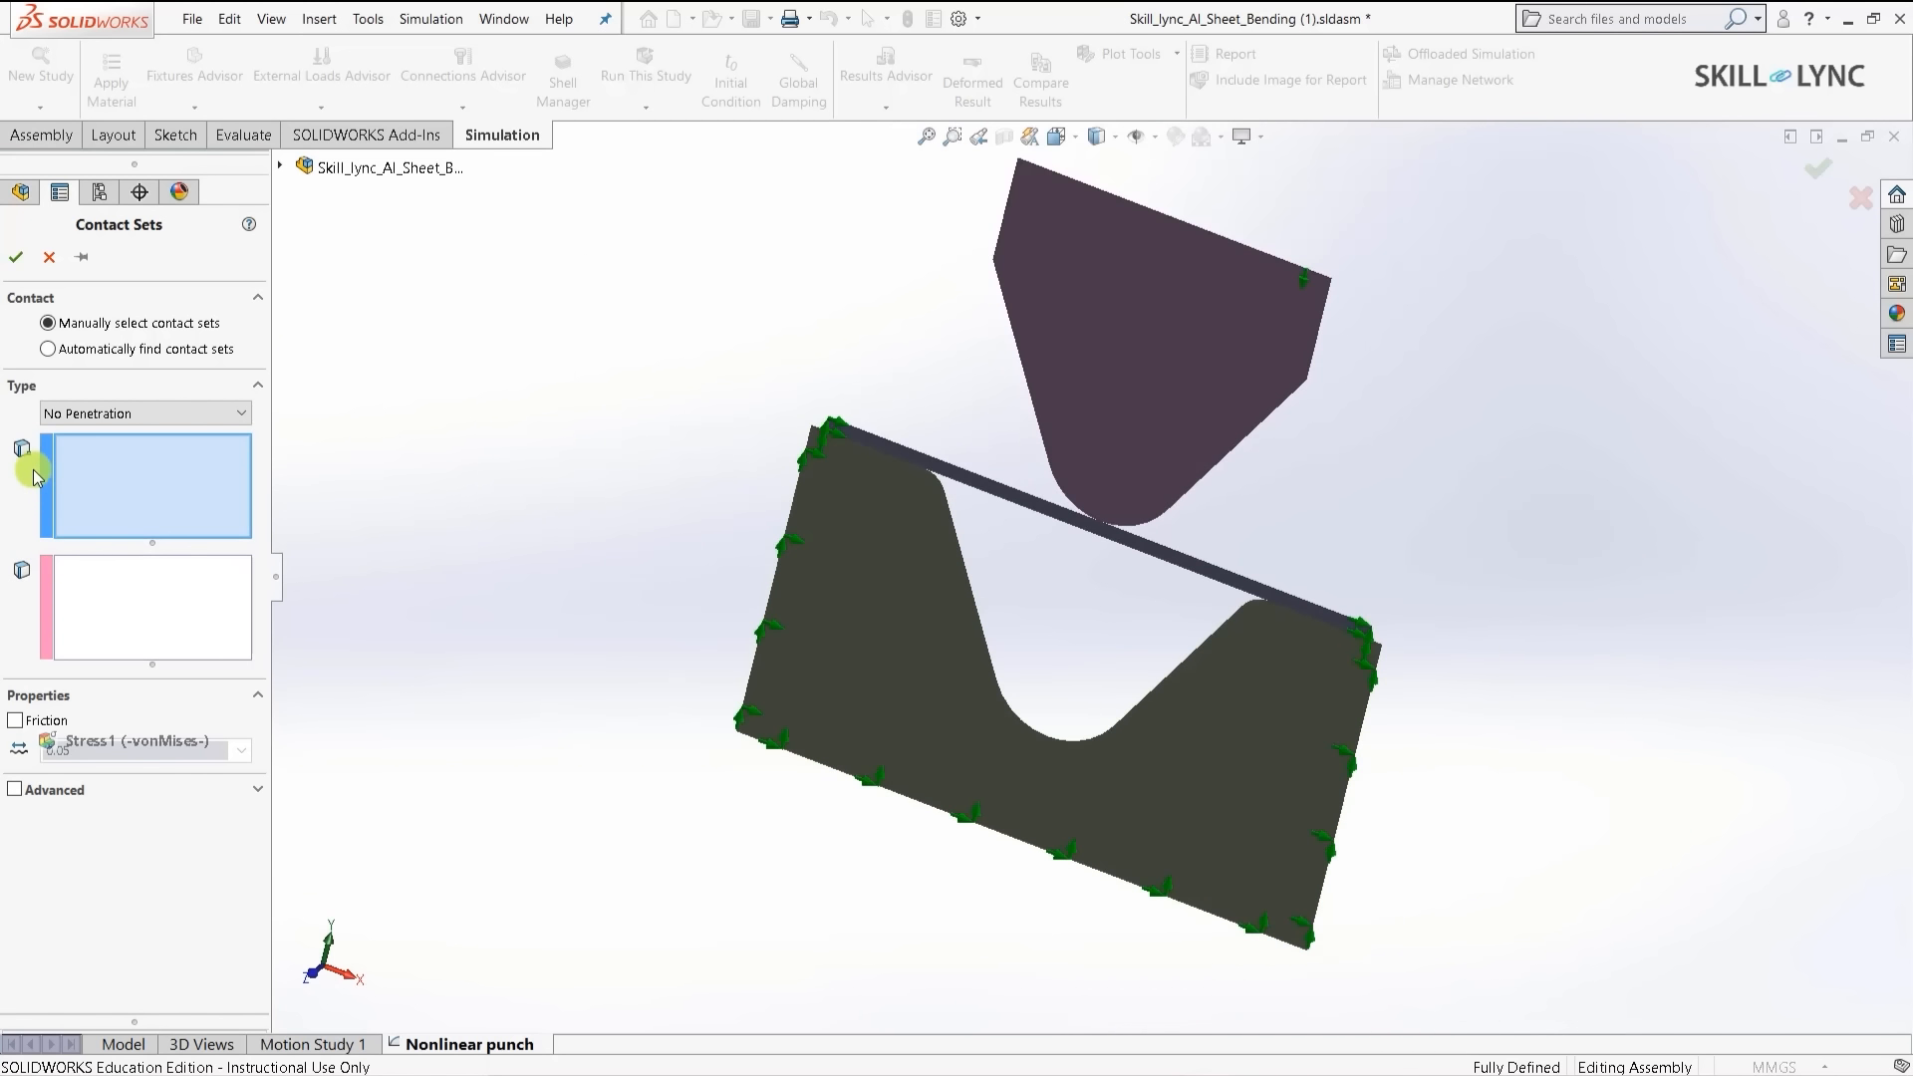
{"action": "left_click", "coordinate": [105, 469]}
{"action": "scroll", "coordinate": [1162, 398], "scroll_direction": "down", "scroll_amount": 5}
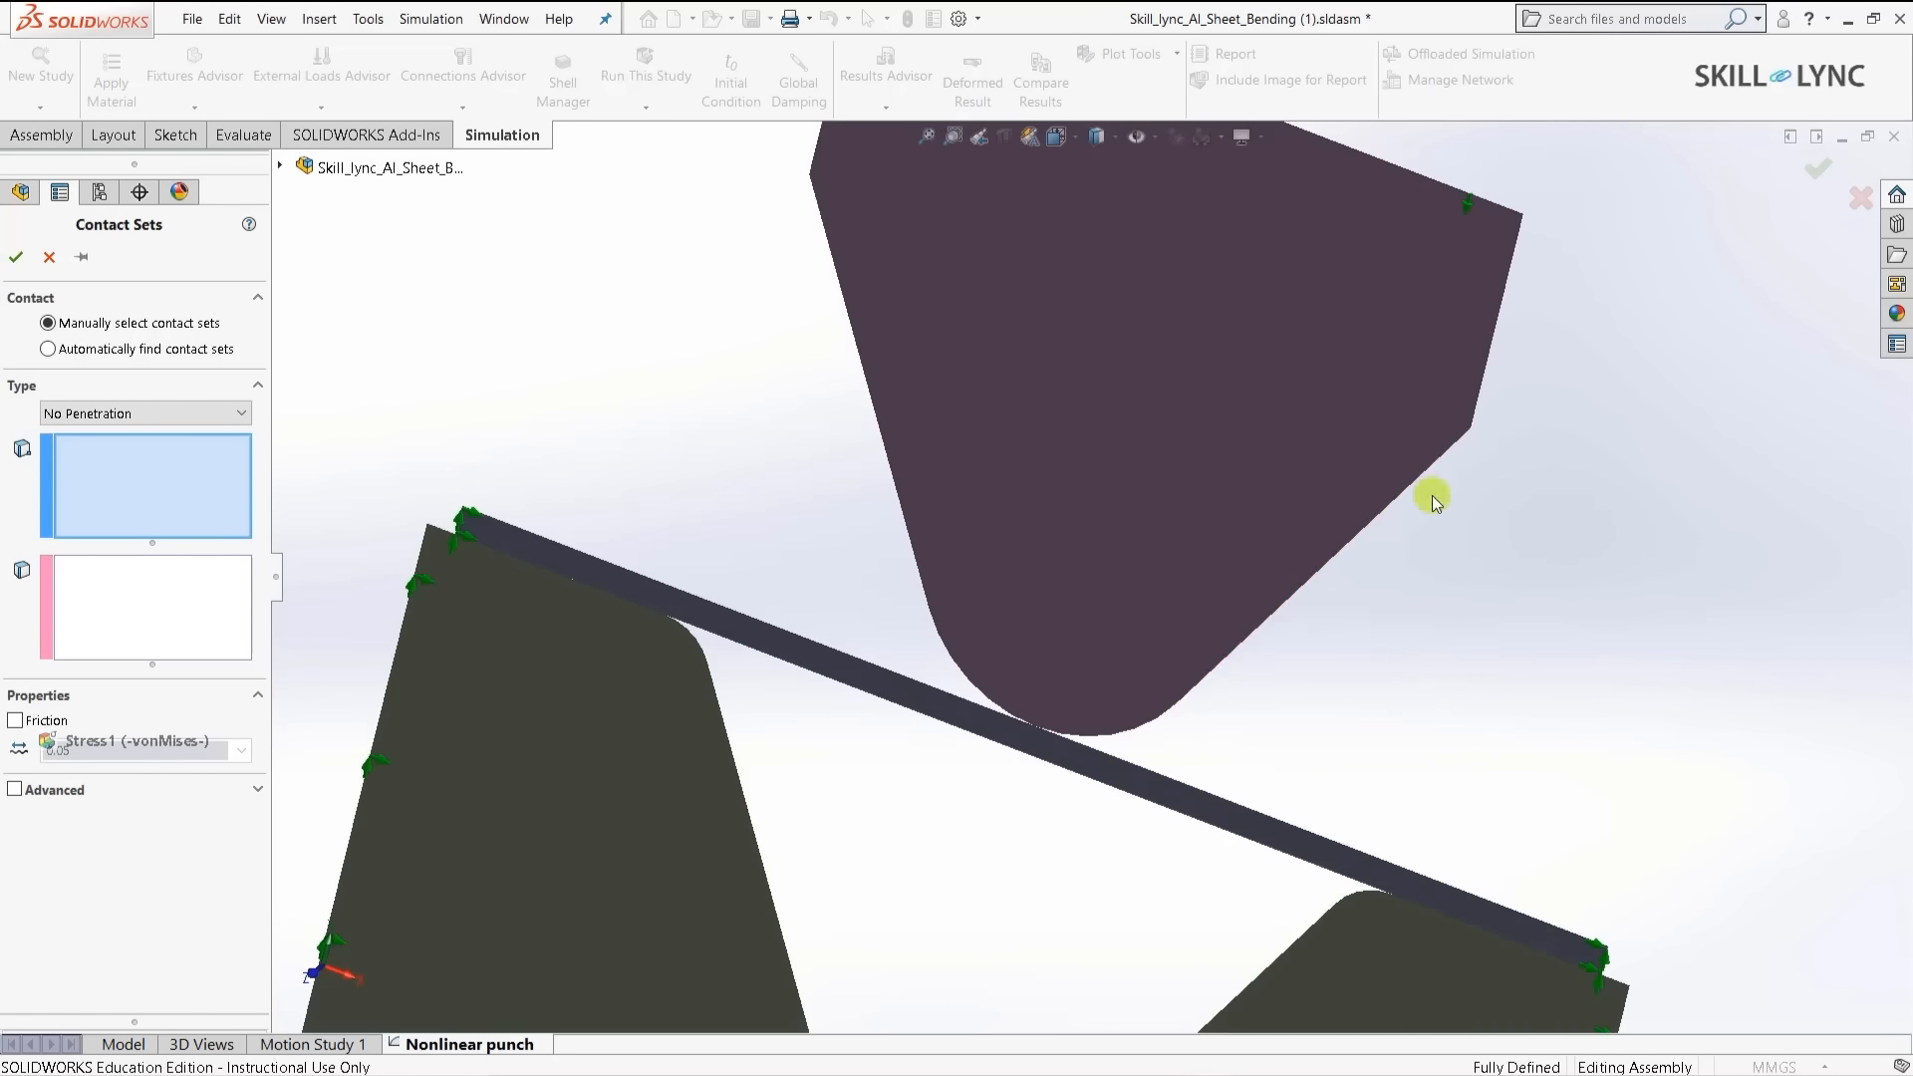
{"action": "left_click", "coordinate": [1367, 521]}
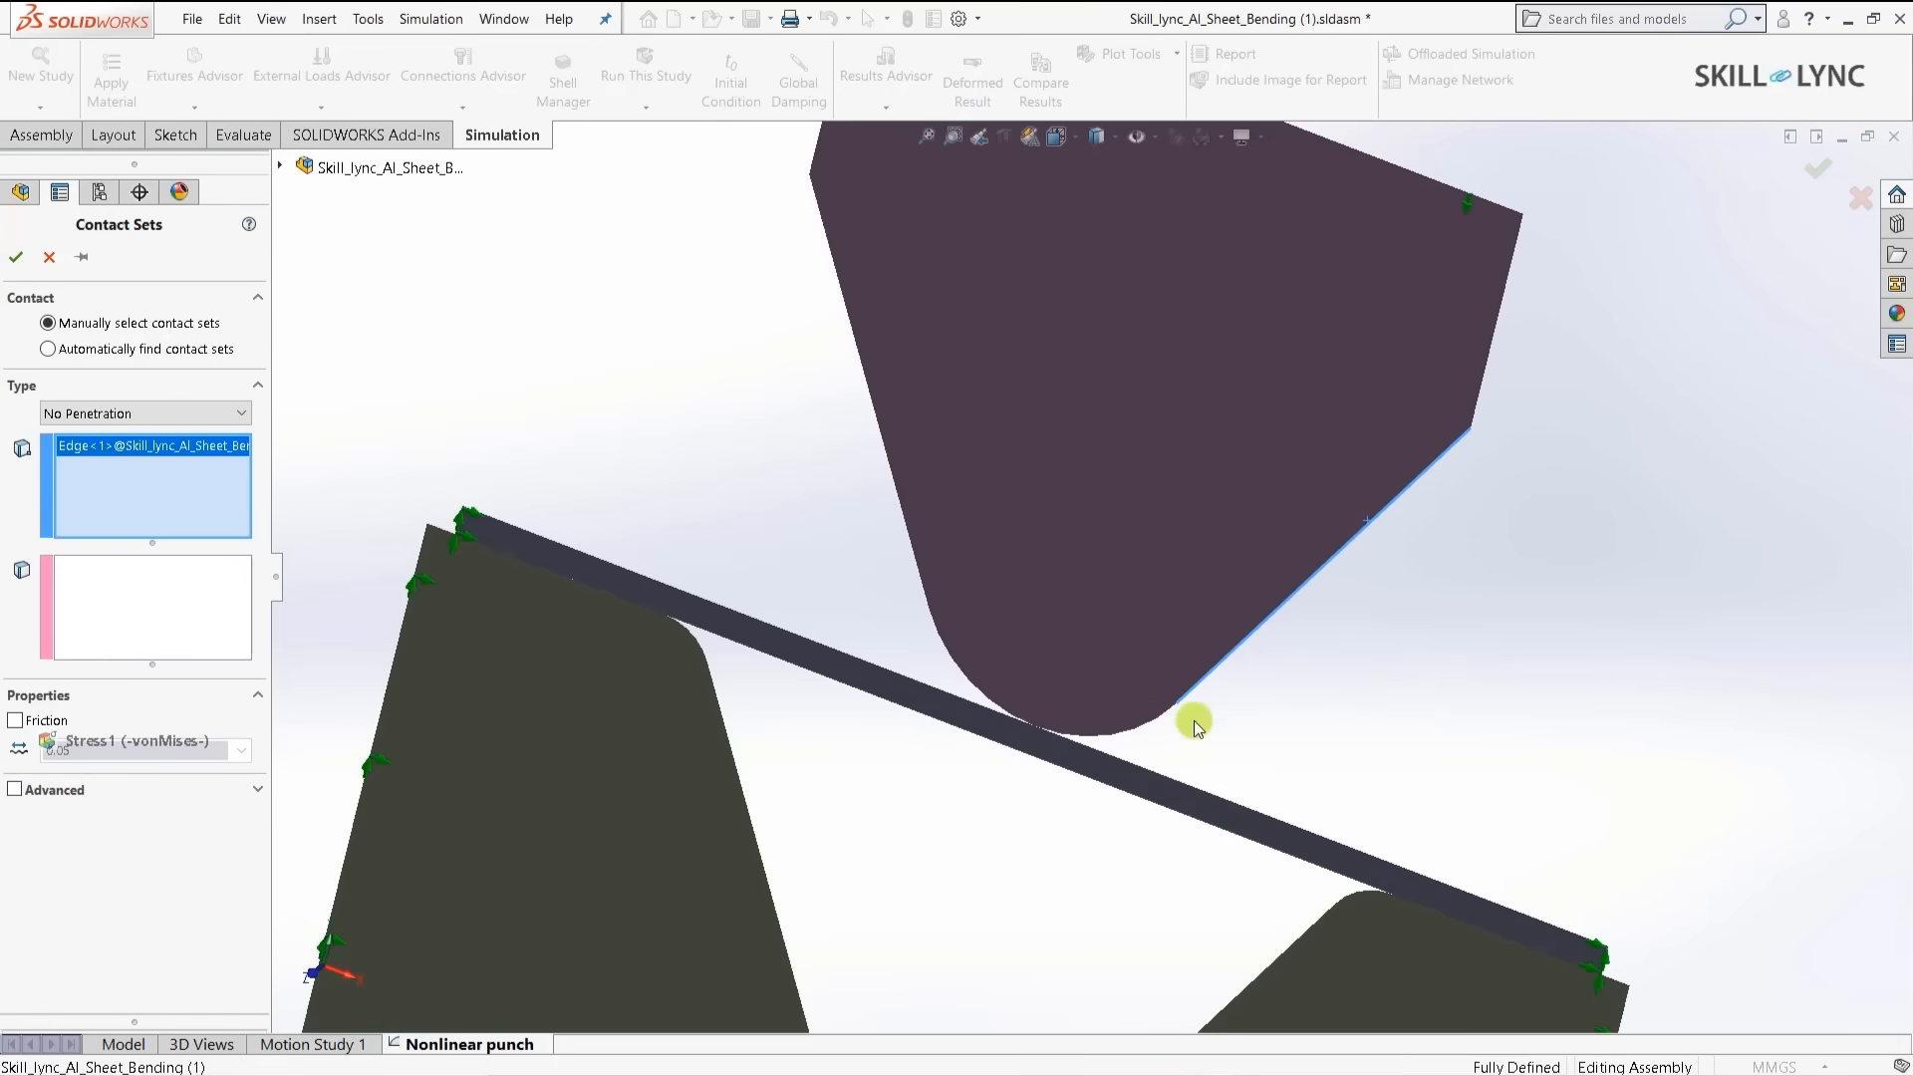
{"action": "left_click", "coordinate": [1136, 725]}
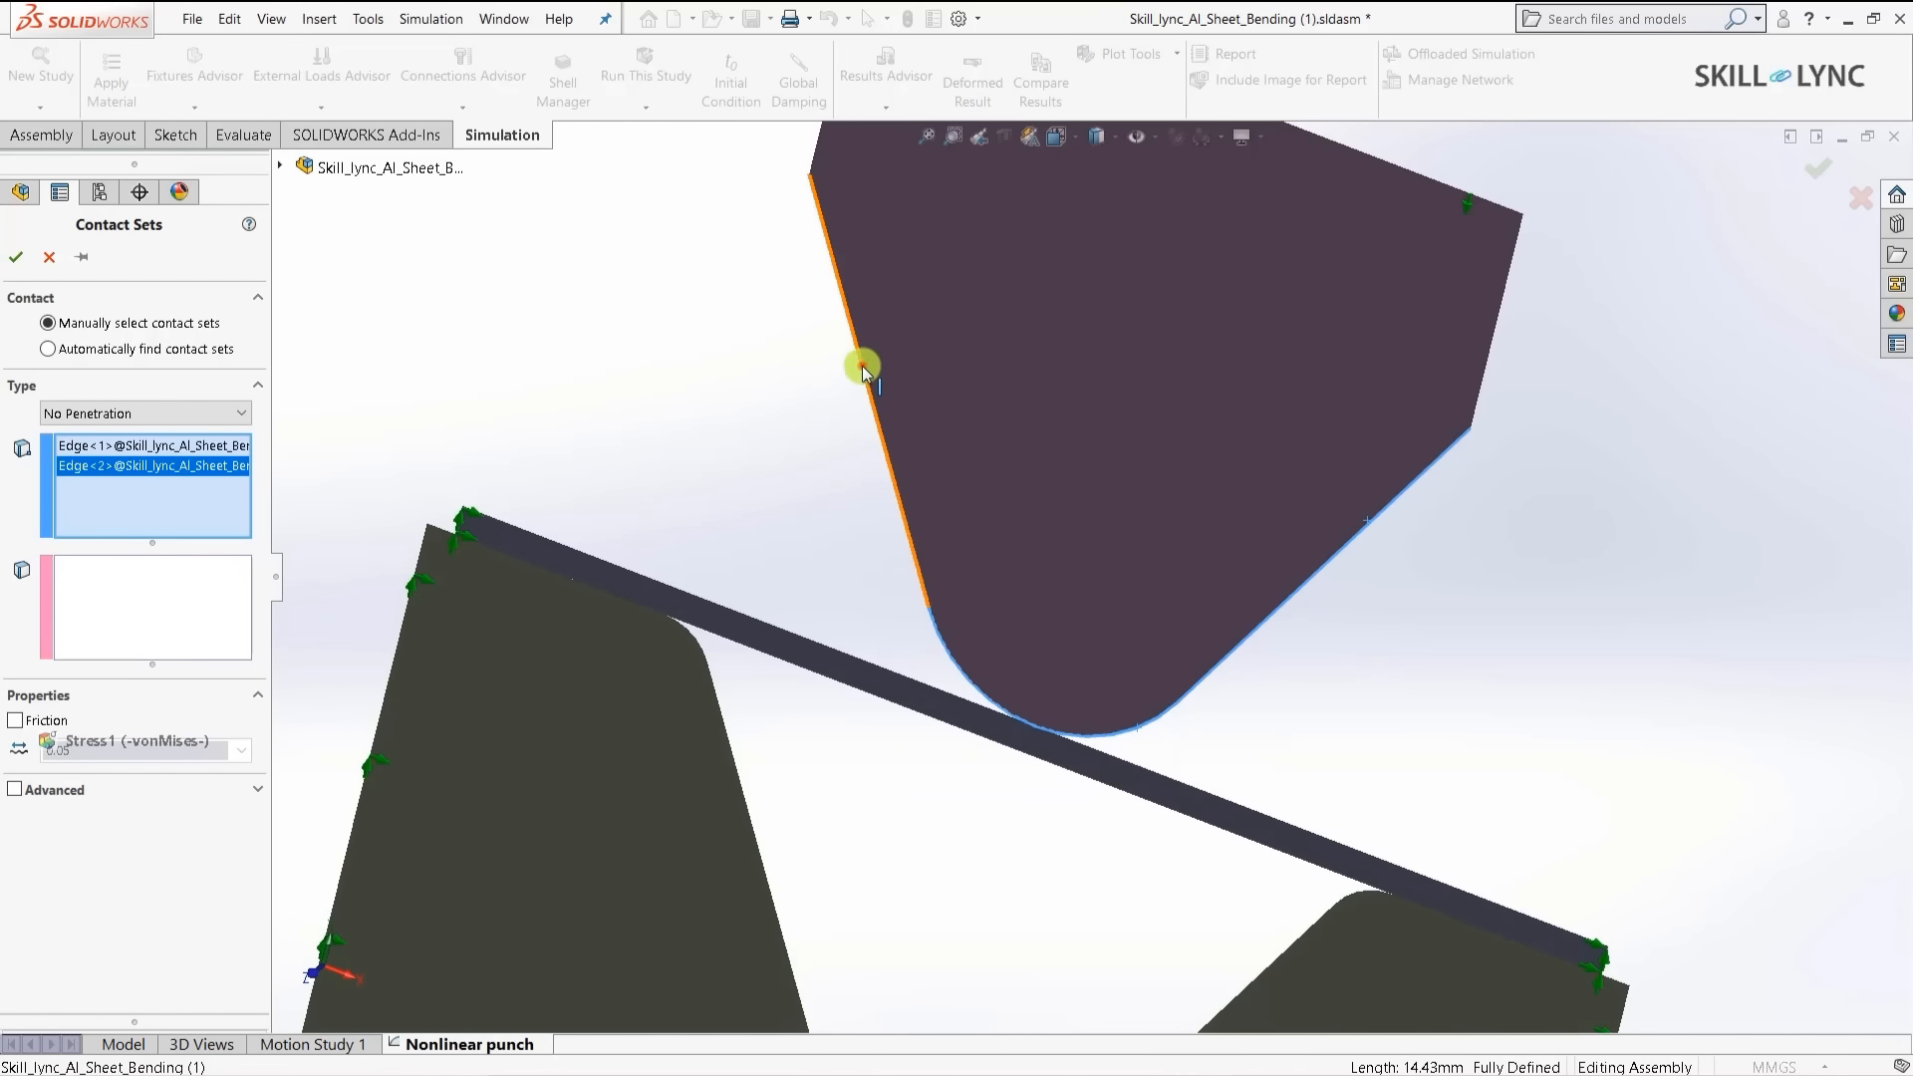
{"action": "left_click", "coordinate": [861, 365]}
- Add the sheet's top edge as Set 2 and confirm the No Penetration contact set
{"action": "left_click", "coordinate": [139, 625]}
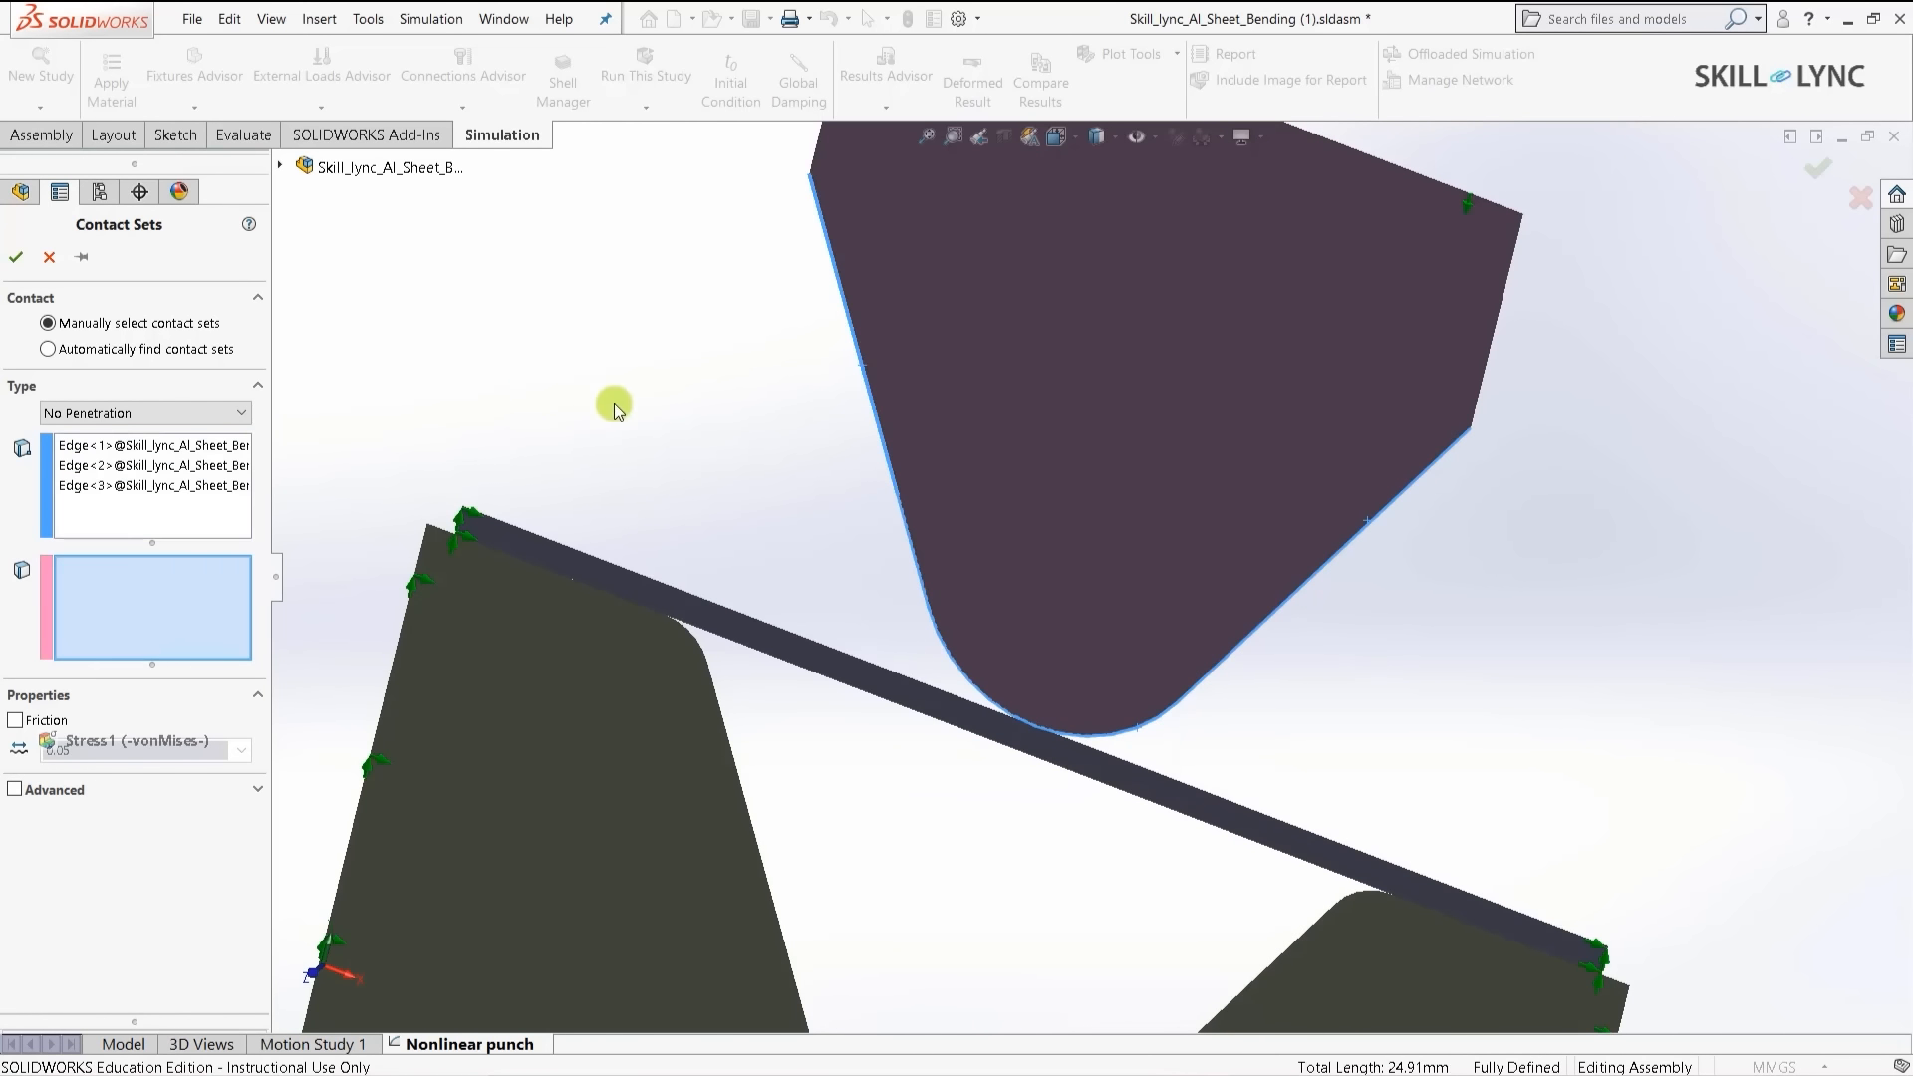
{"action": "left_click", "coordinate": [763, 628]}
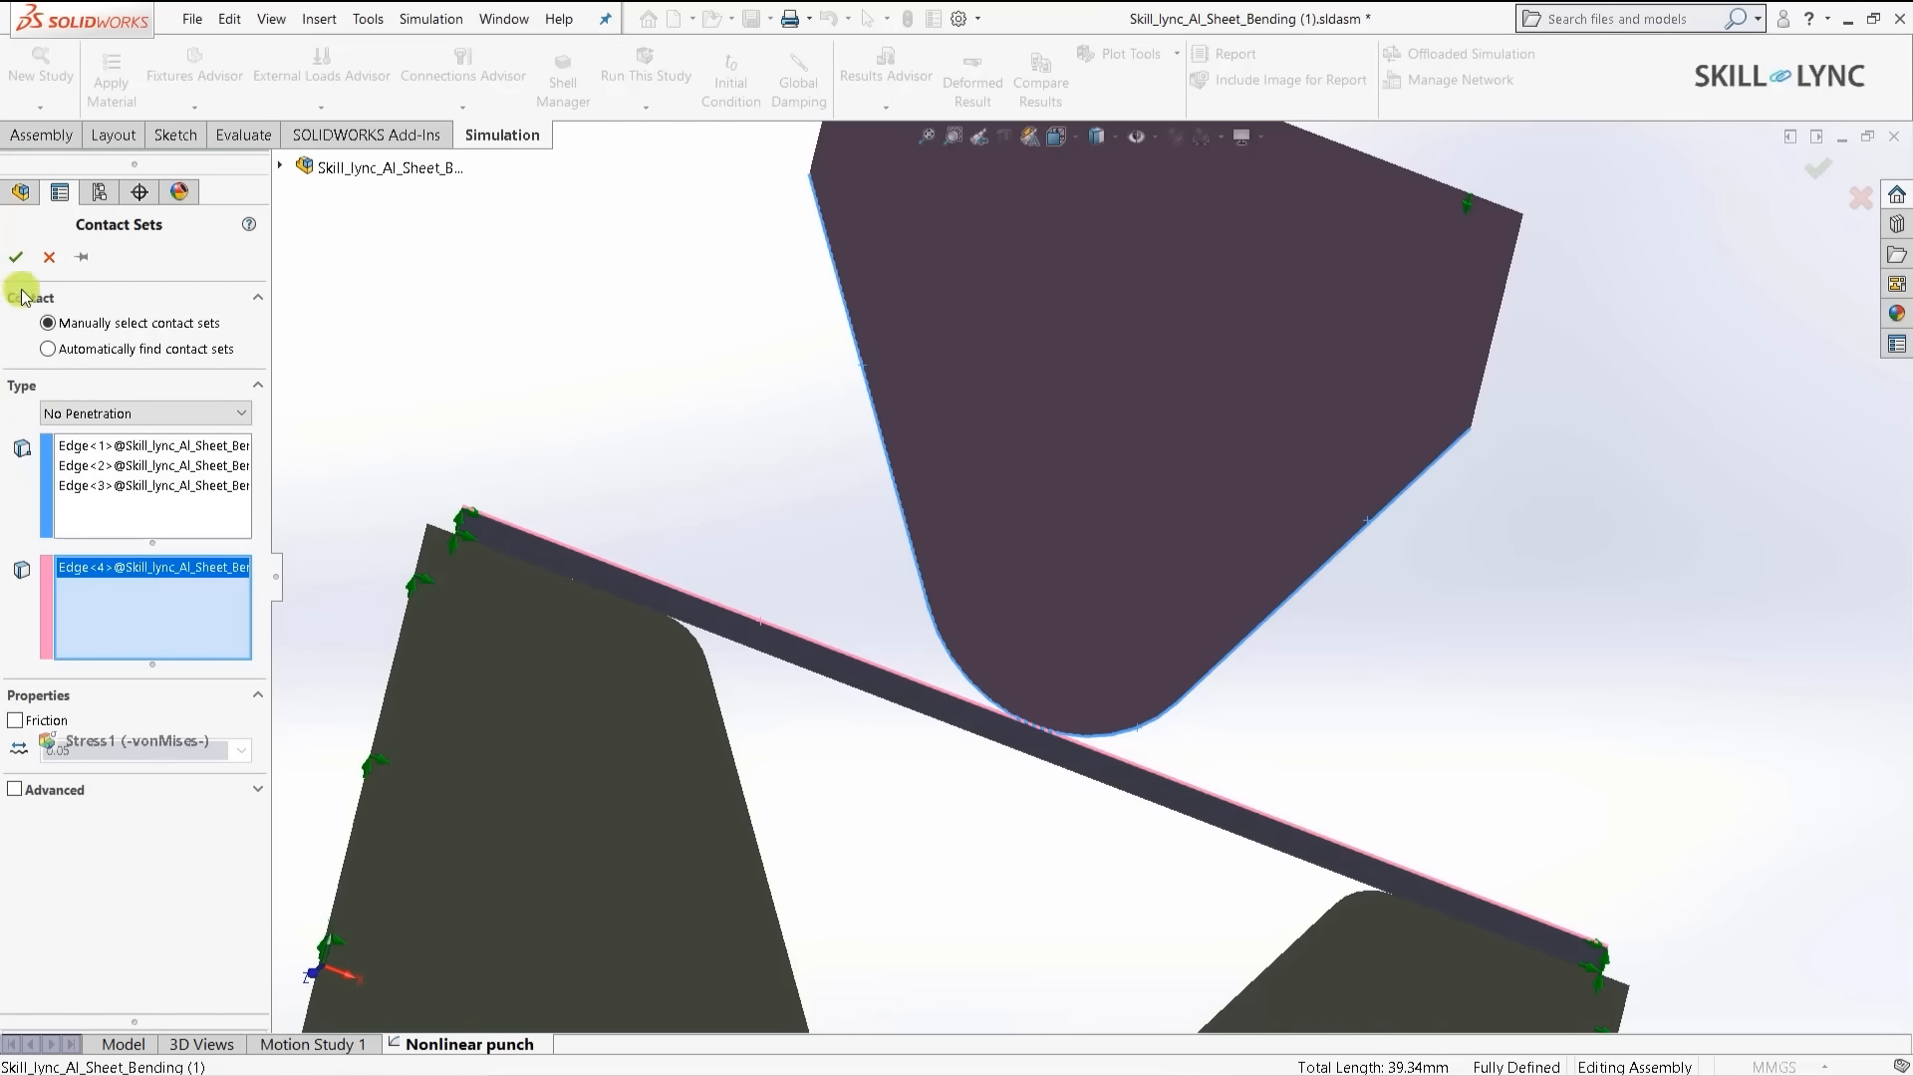
{"action": "left_click", "coordinate": [14, 259]}
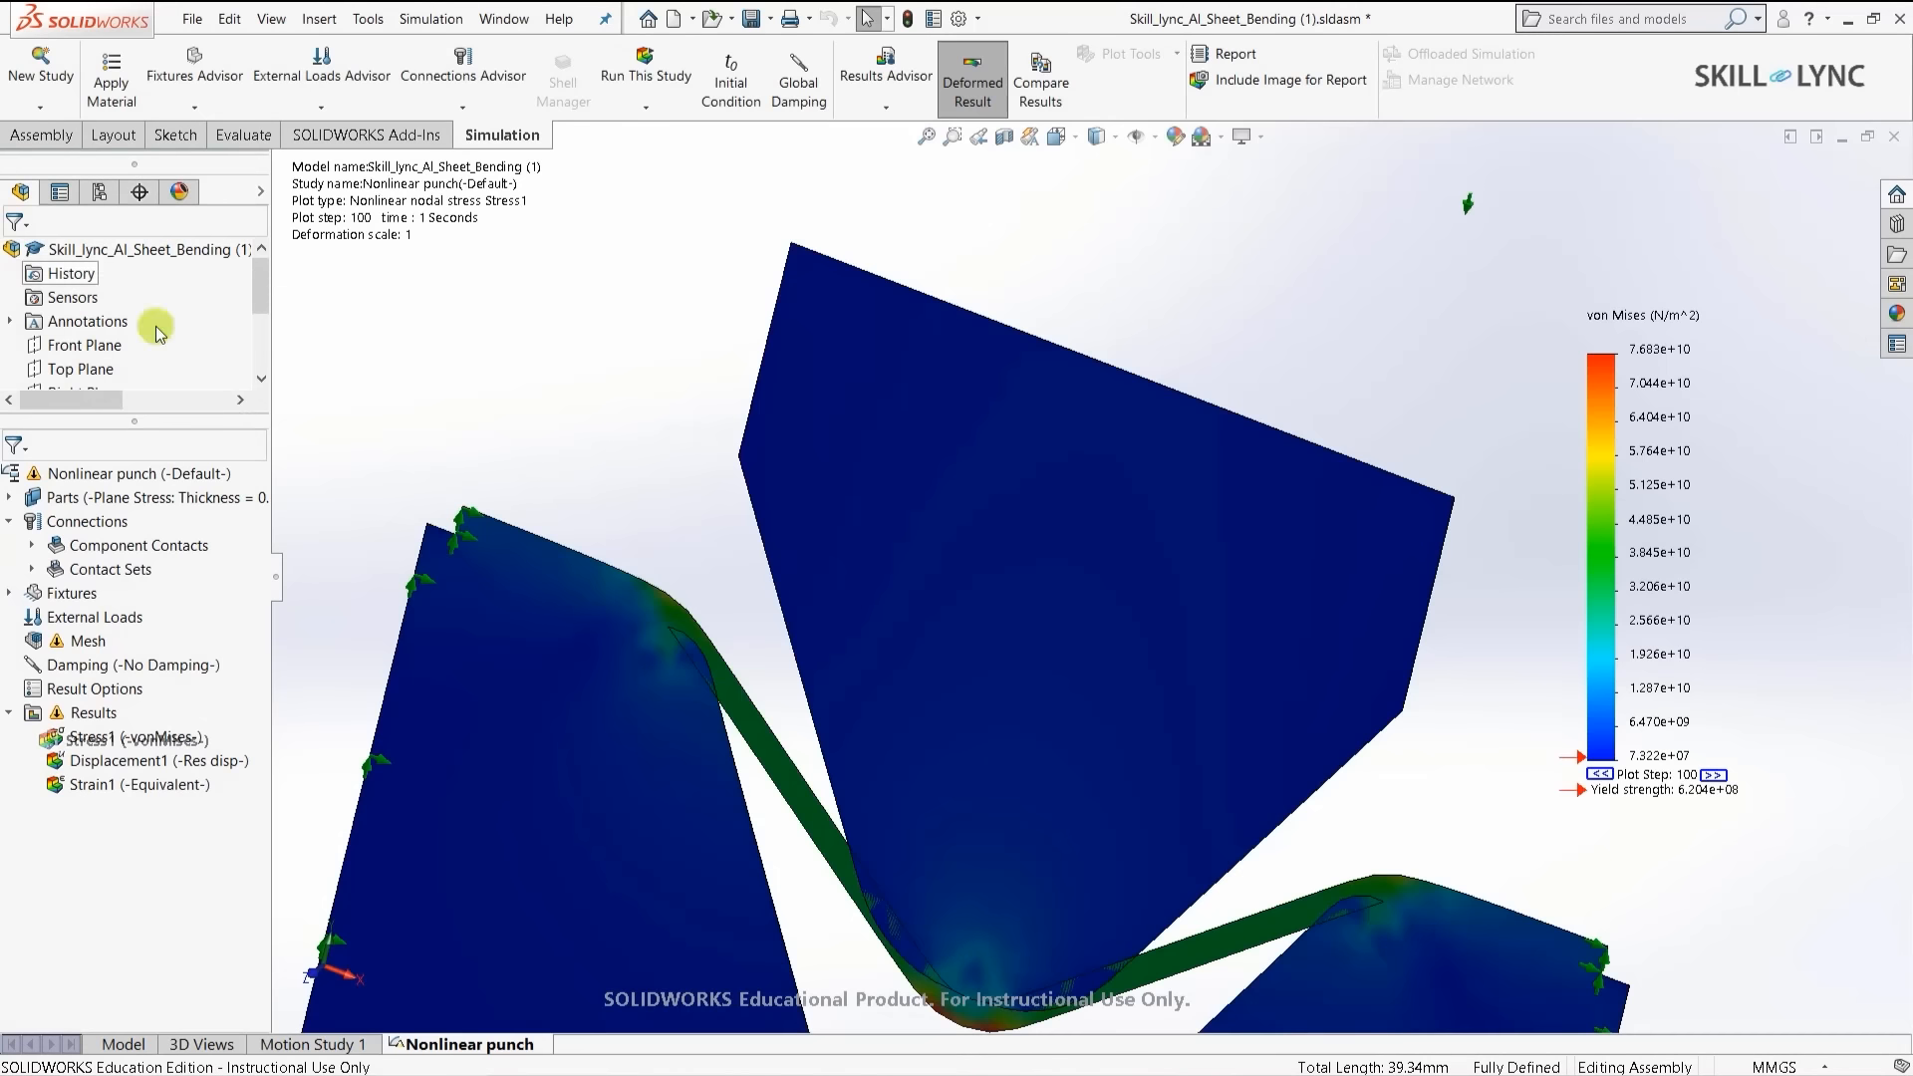
- Start another contact set with the sheet's bottom edge as Set 1
{"action": "scroll", "coordinate": [558, 428], "scroll_direction": "up", "scroll_amount": 2}
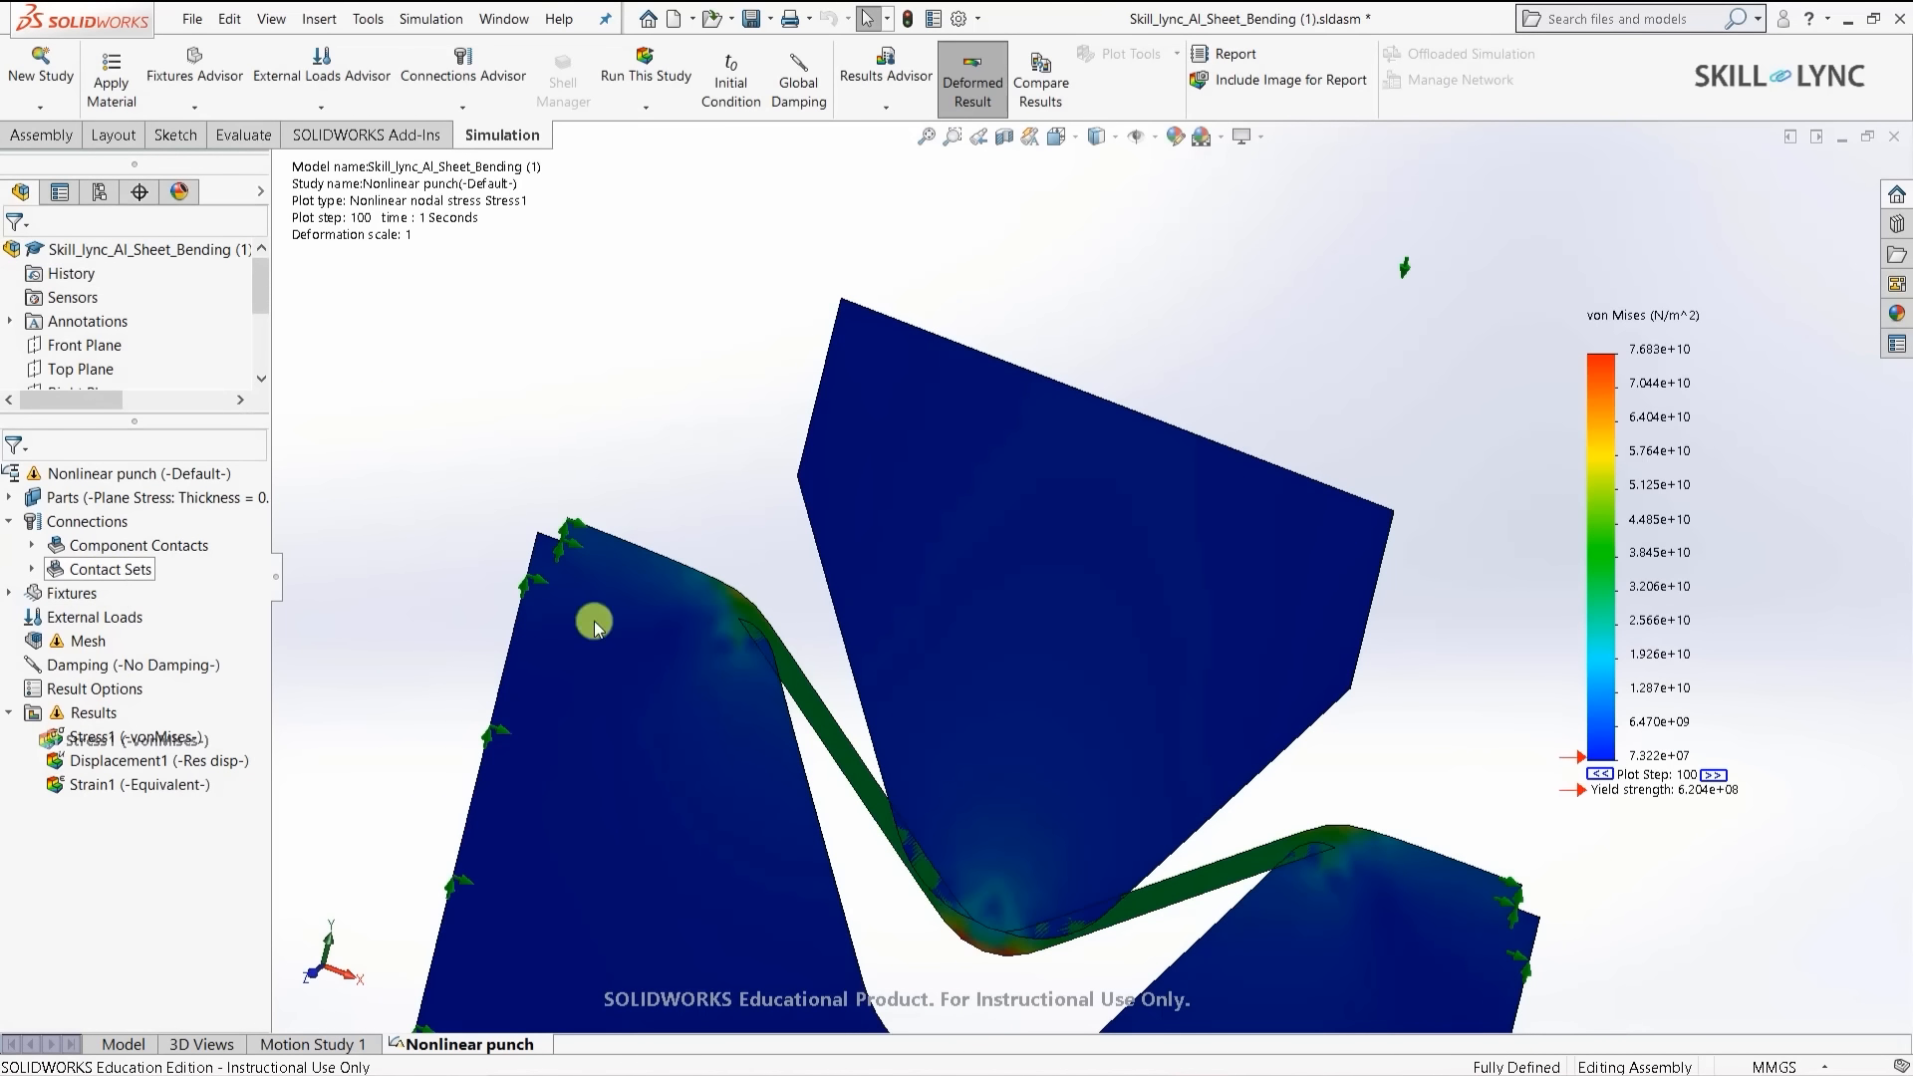
{"action": "scroll", "coordinate": [957, 632], "scroll_direction": "up", "scroll_amount": 2}
{"action": "scroll", "coordinate": [889, 620], "scroll_direction": "down", "scroll_amount": 1}
{"action": "scroll", "coordinate": [894, 618], "scroll_direction": "down", "scroll_amount": 1}
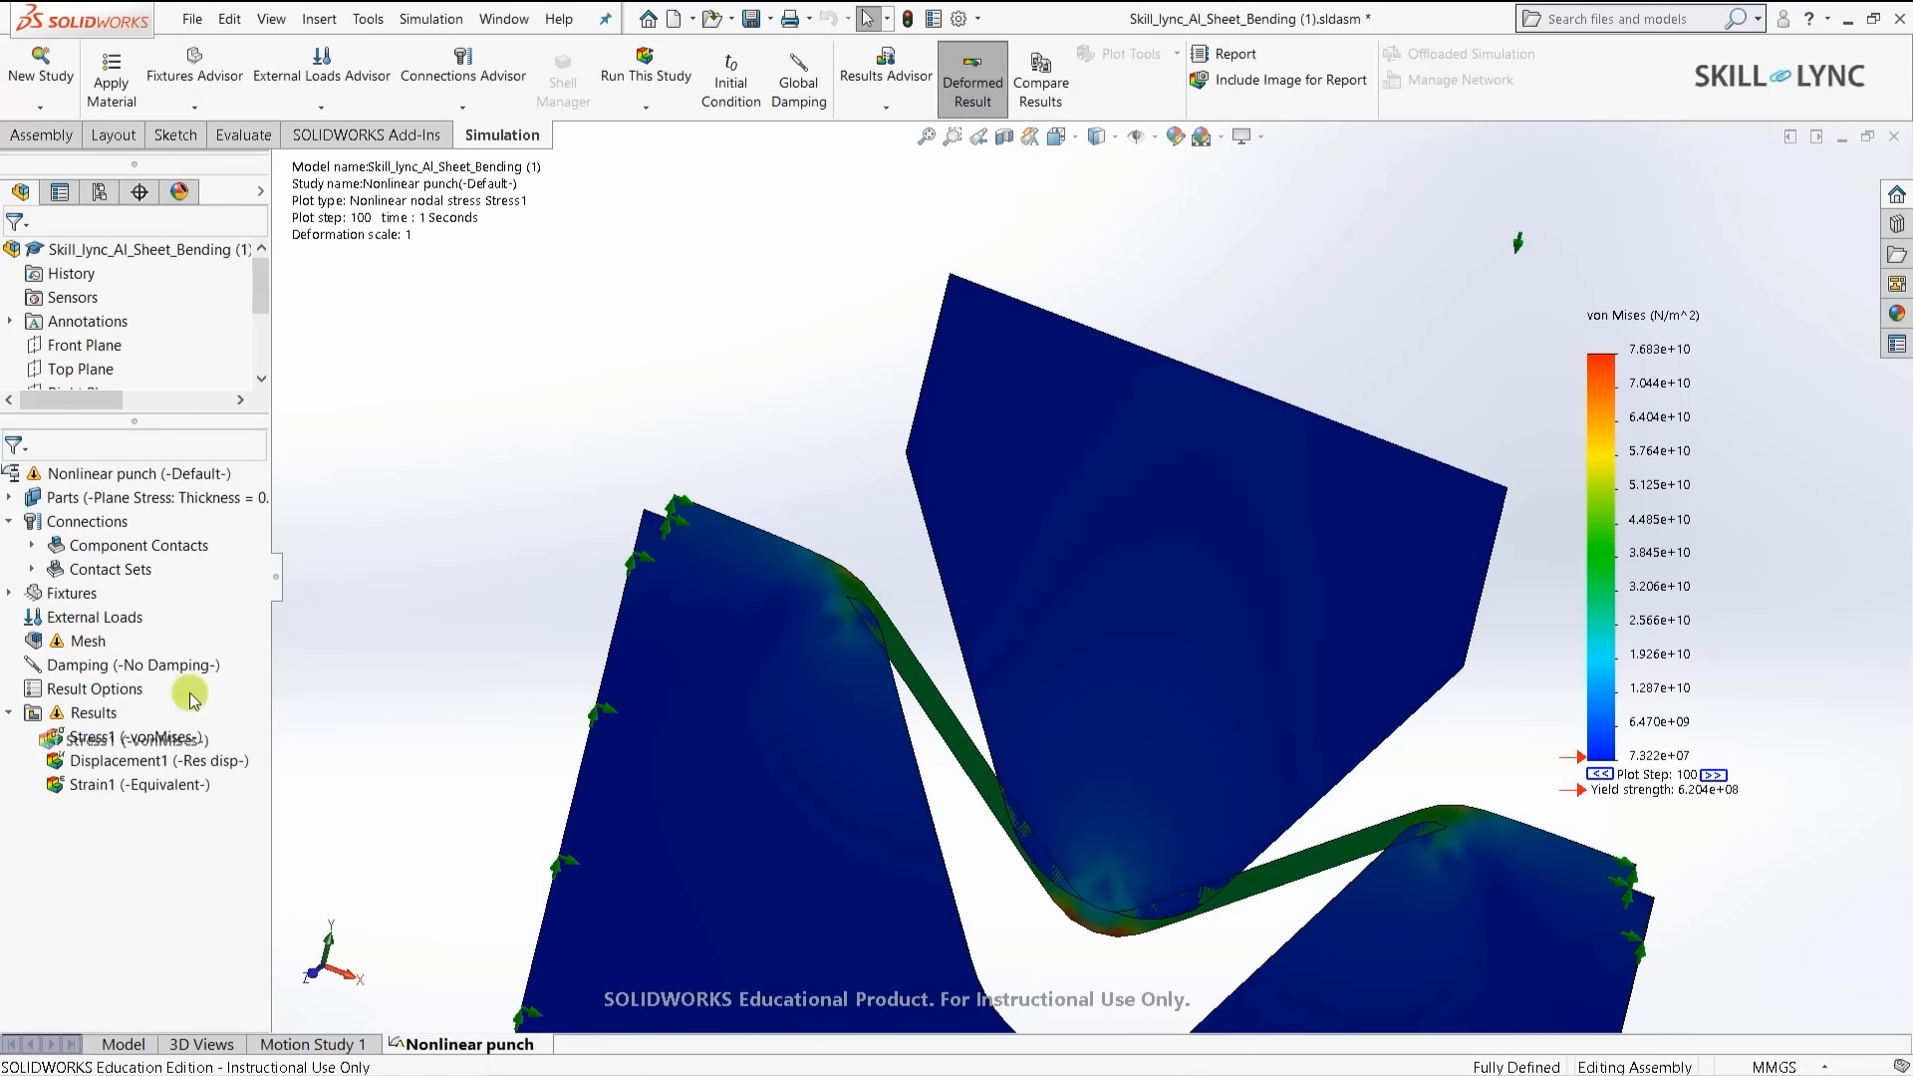
{"action": "right_click", "coordinate": [104, 550]}
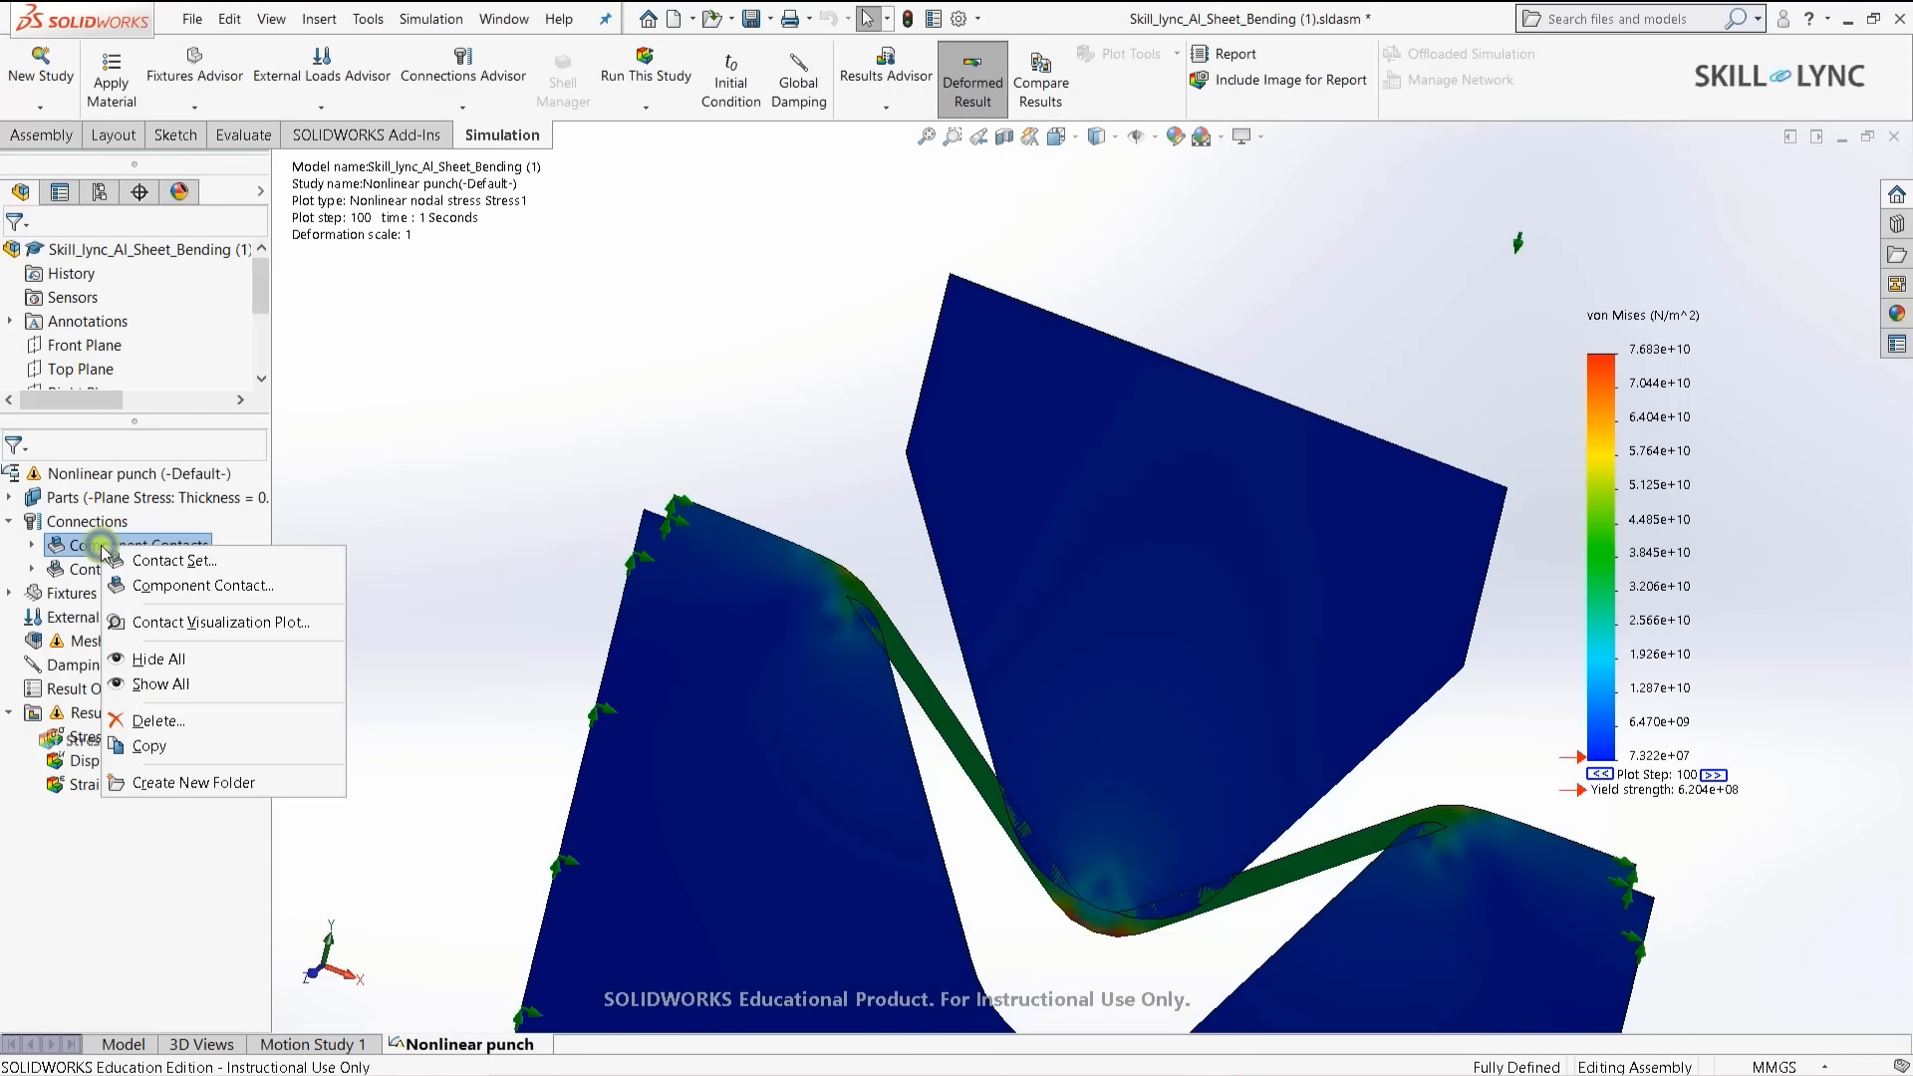
{"action": "left_click", "coordinate": [210, 556]}
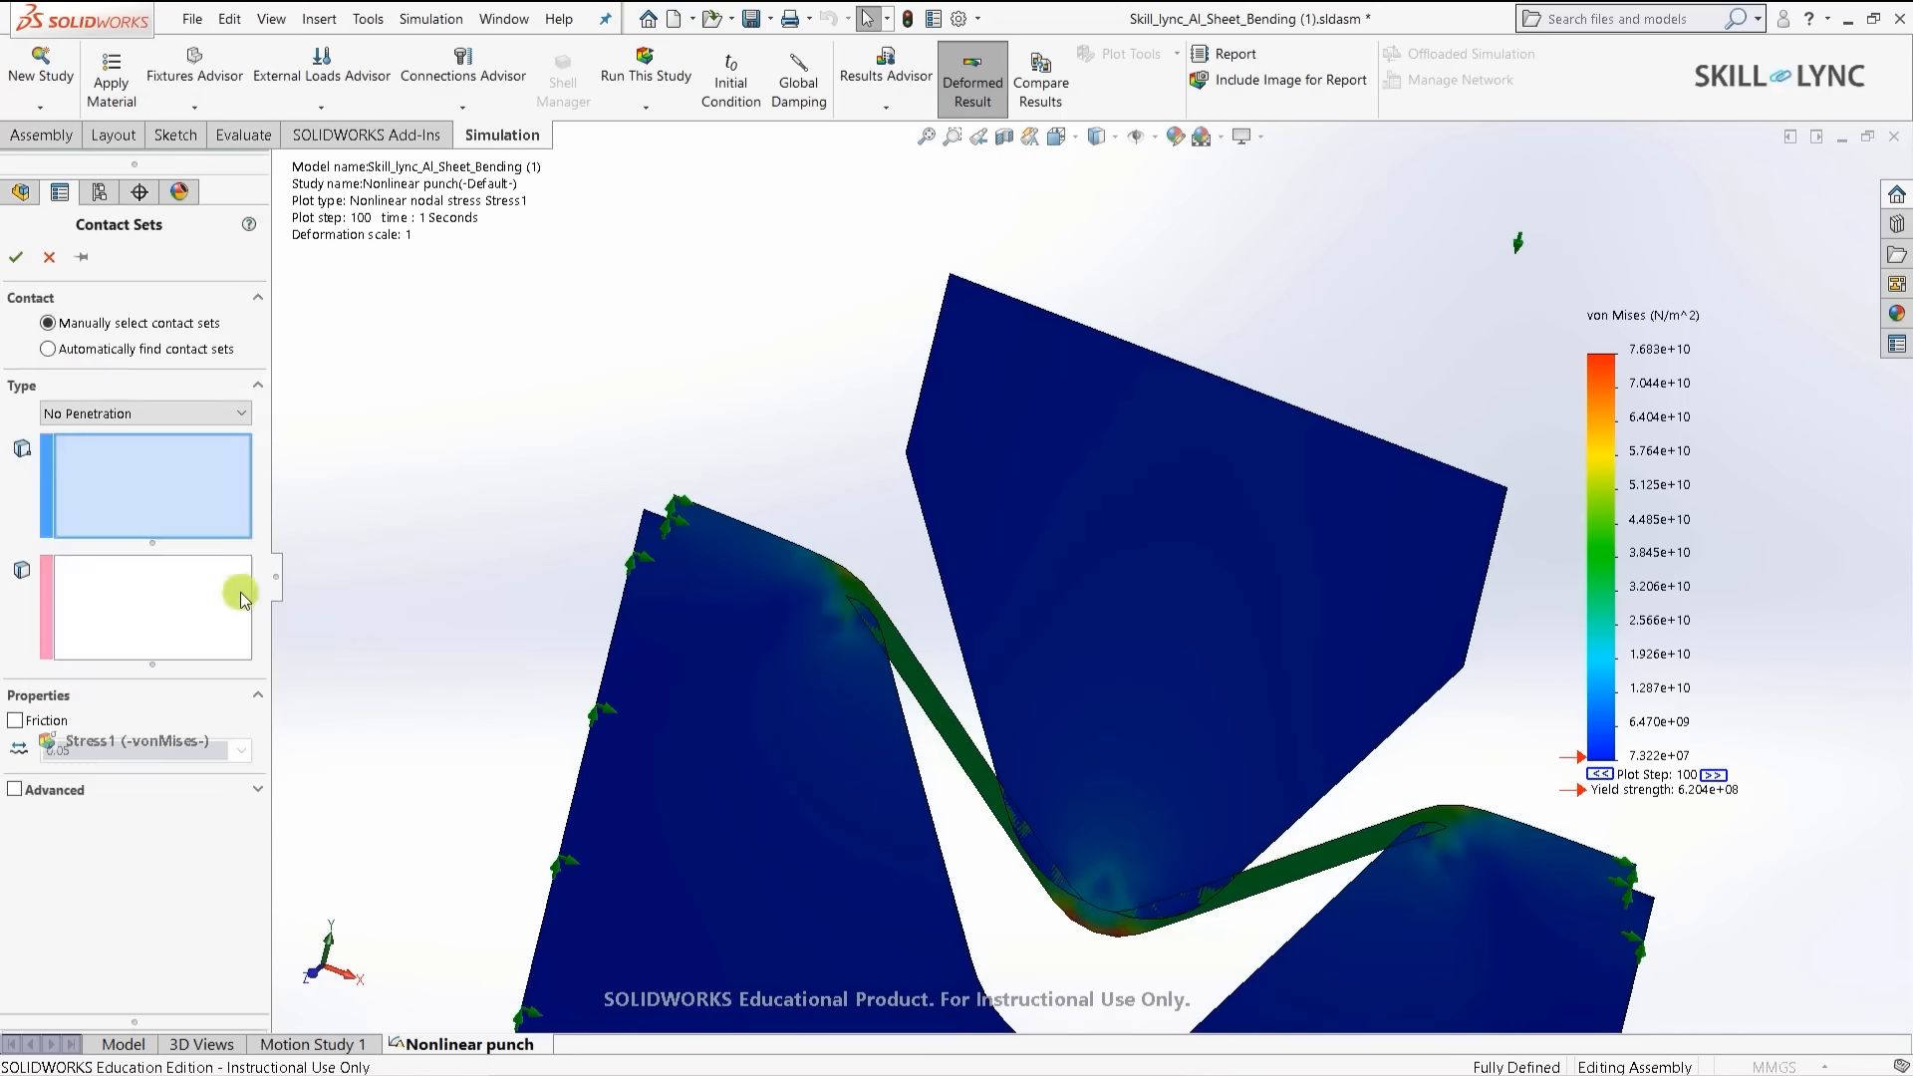
{"action": "scroll", "coordinate": [697, 514], "scroll_direction": "up", "scroll_amount": 5}
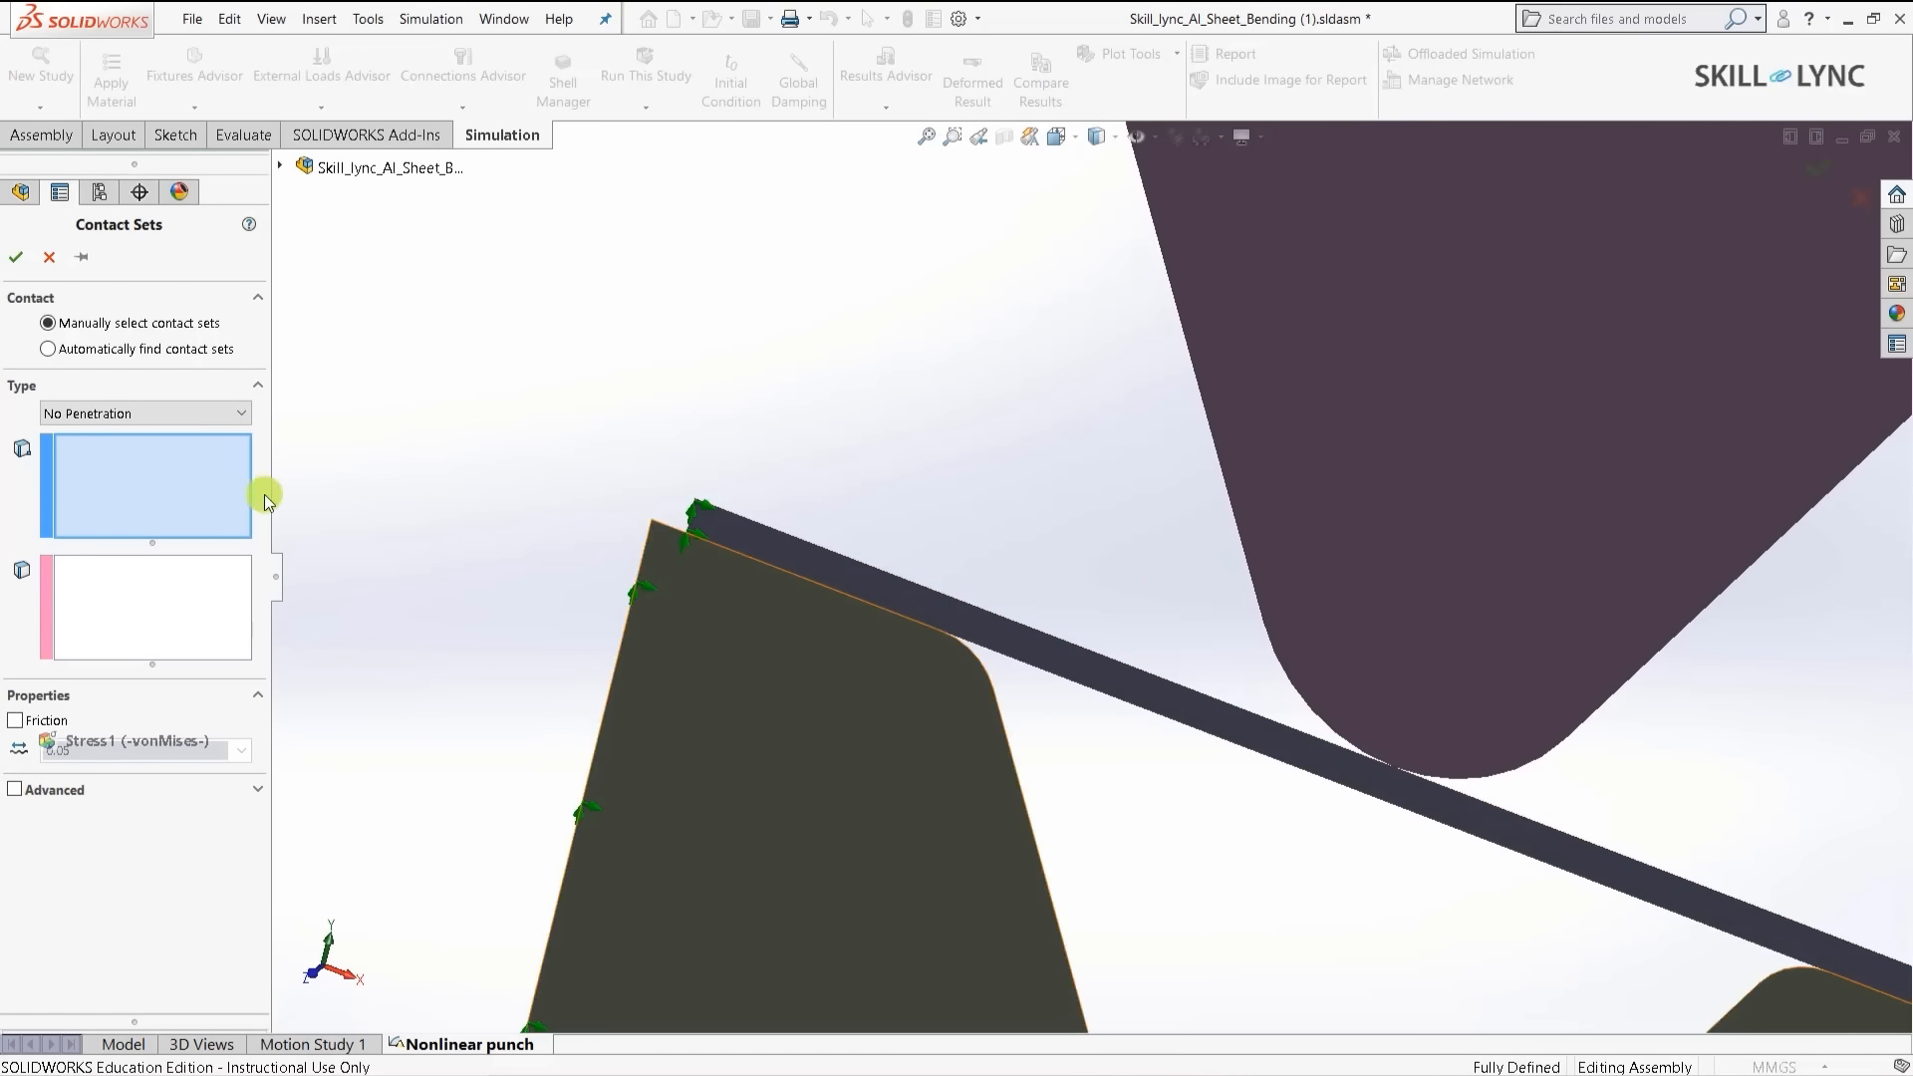
{"action": "left_click", "coordinate": [1249, 759]}
- Add six die top and groove edges as Set 2 and confirm the No Penetration set
{"action": "left_click", "coordinate": [184, 603]}
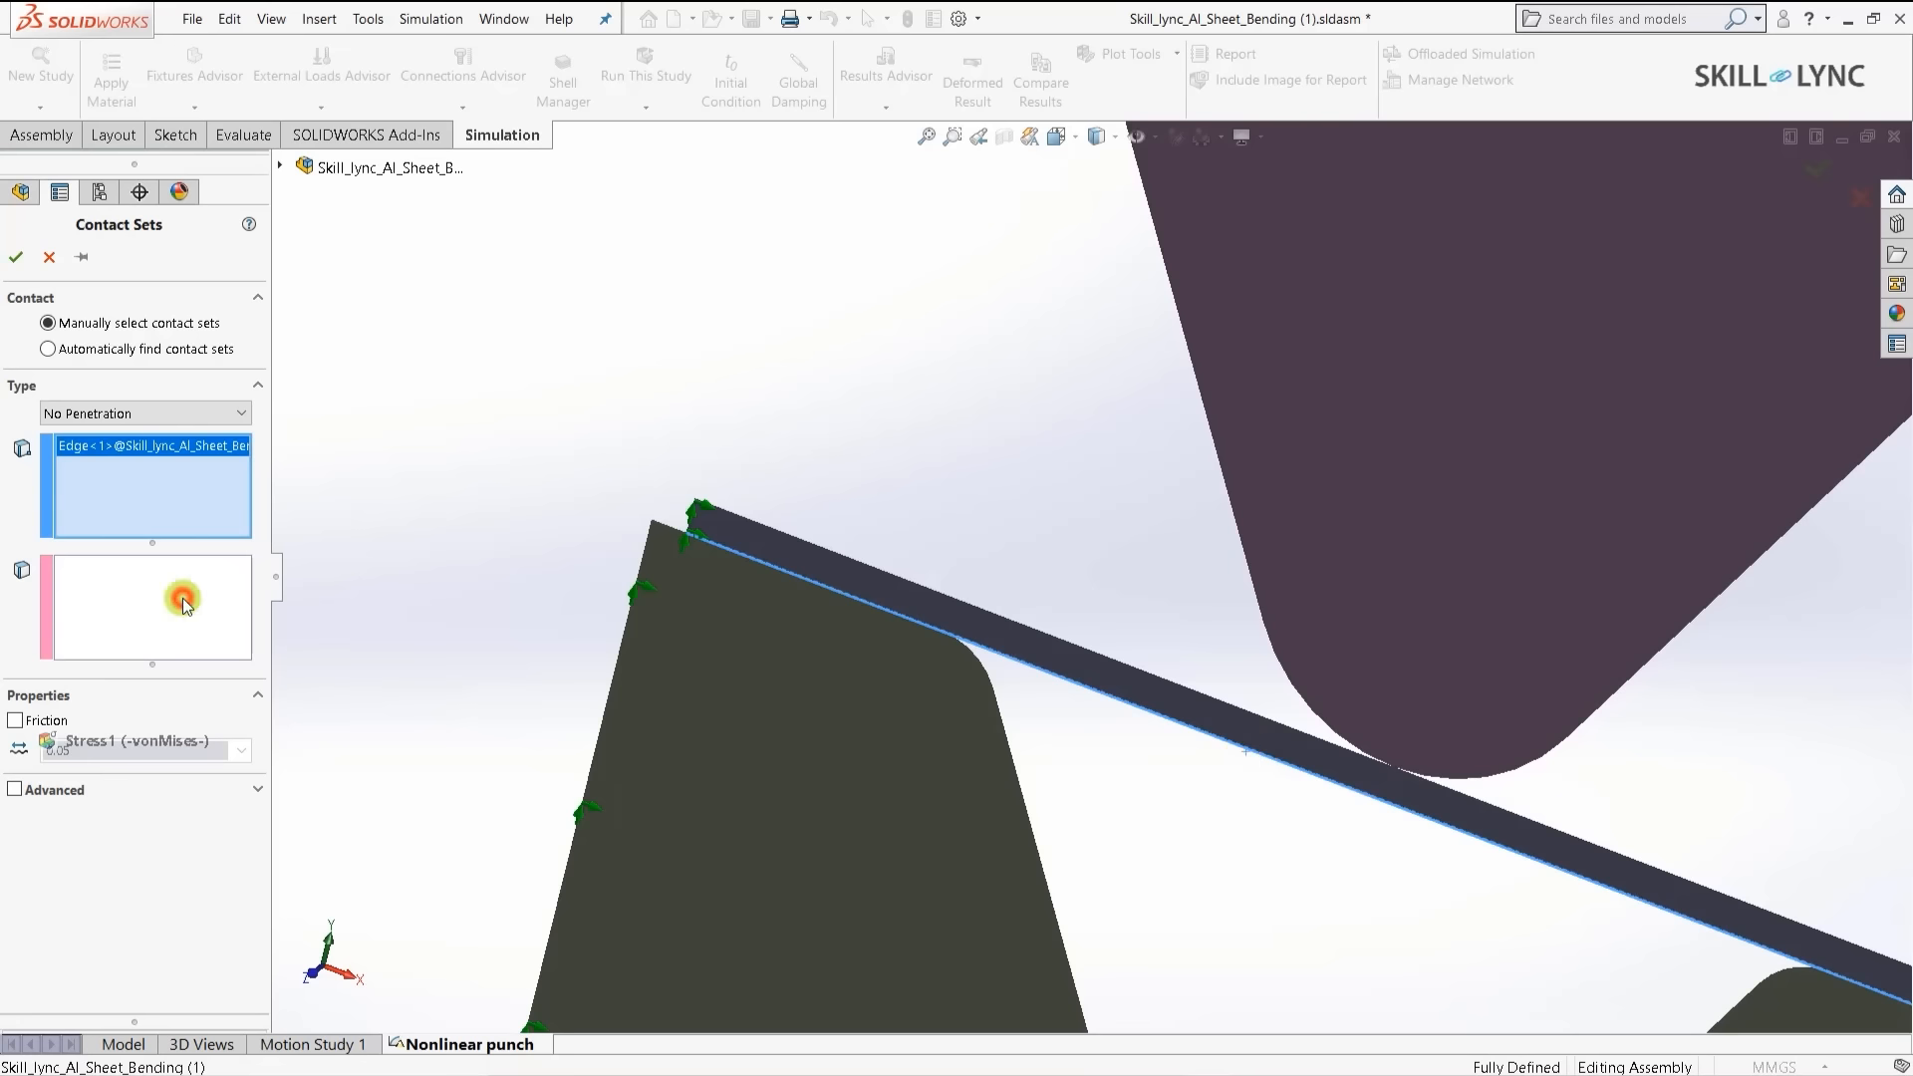
{"action": "left_click", "coordinate": [670, 530]}
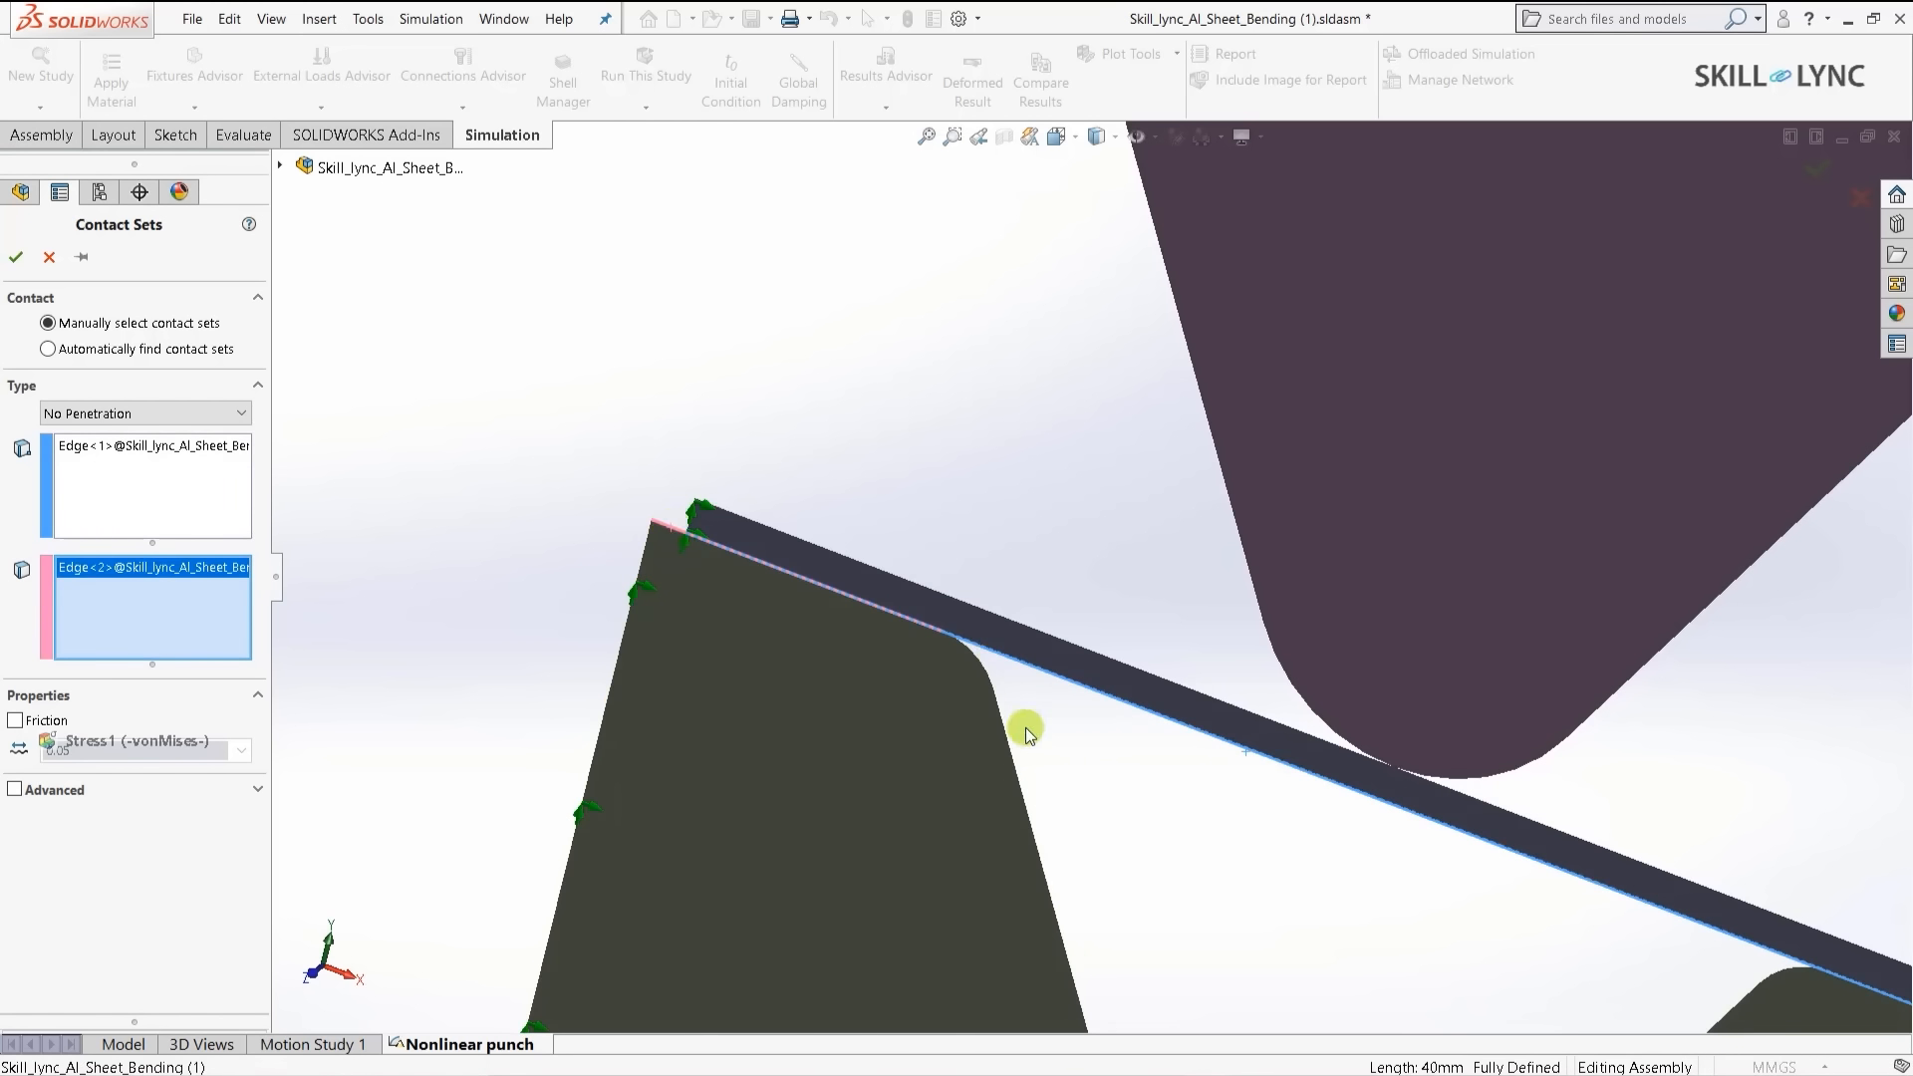
{"action": "left_click", "coordinate": [986, 673]}
{"action": "scroll", "coordinate": [935, 630], "scroll_direction": "up", "scroll_amount": 4}
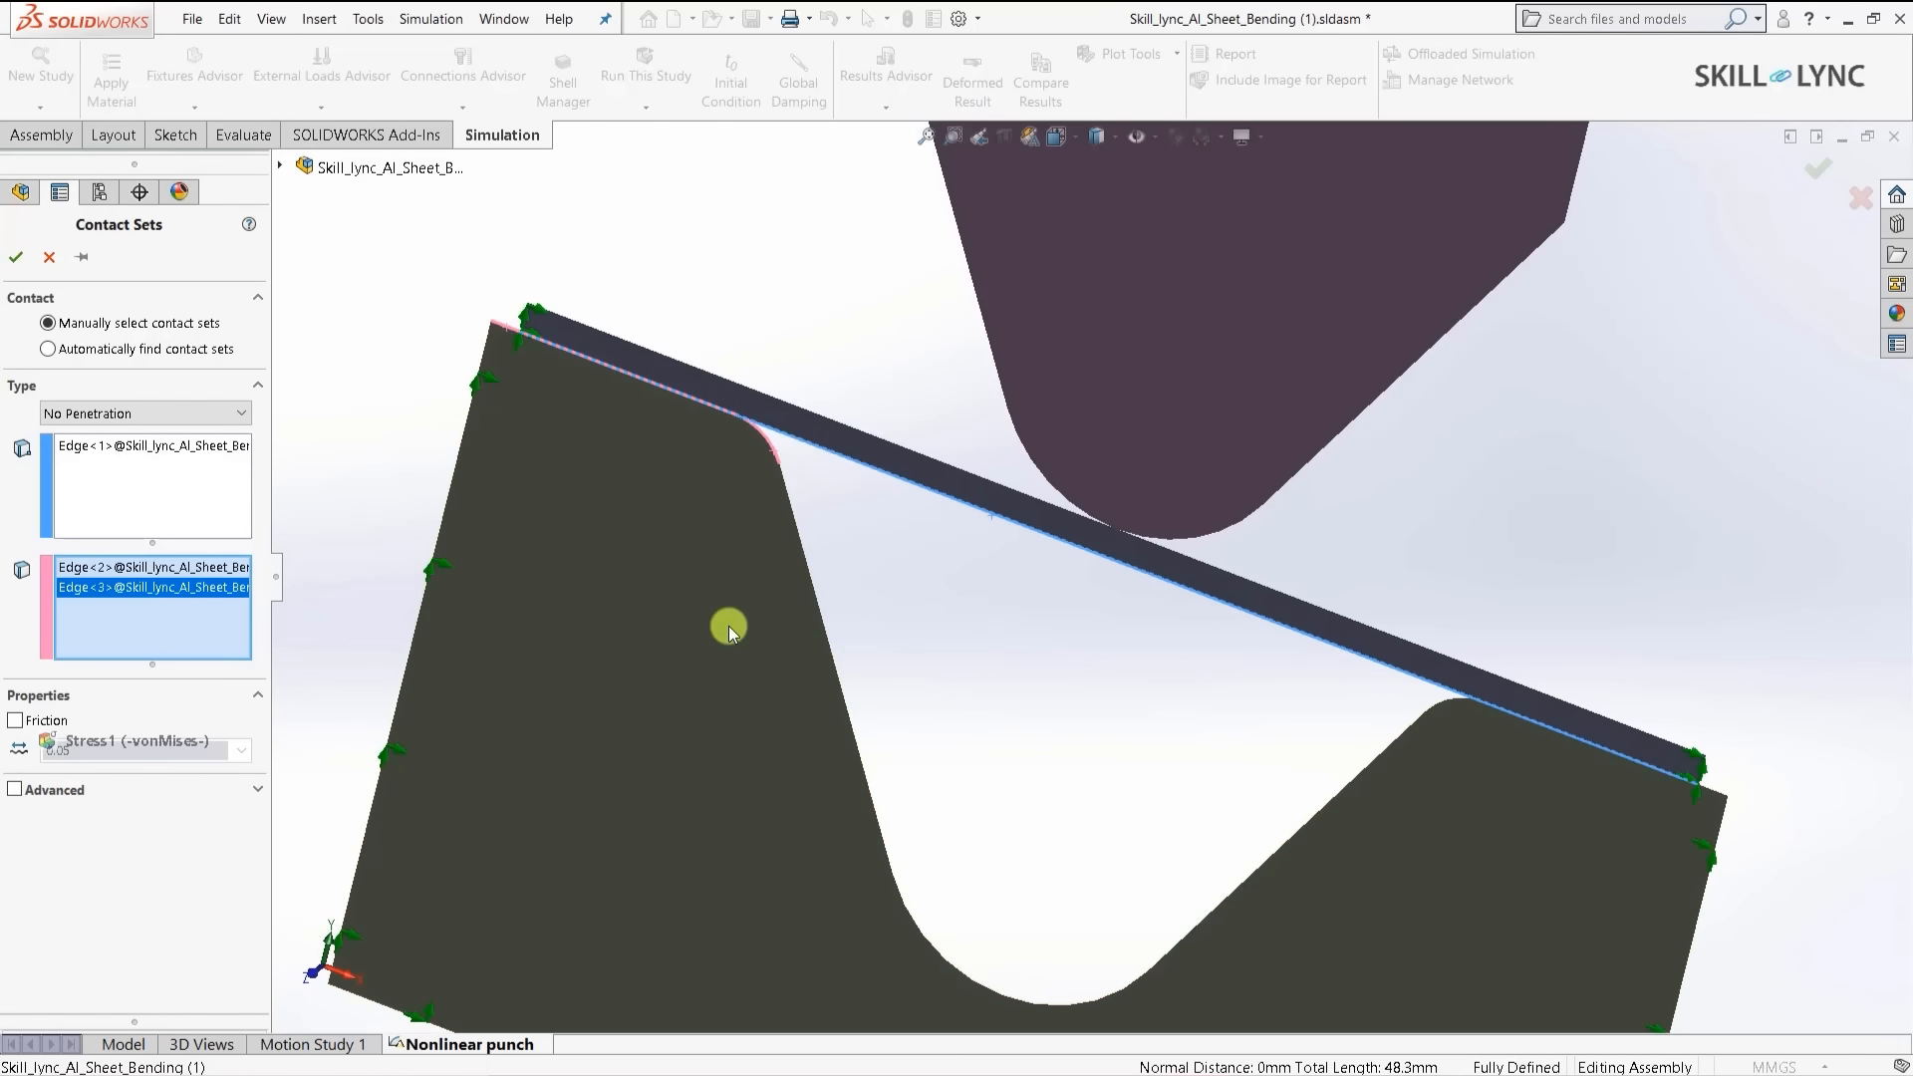
{"action": "left_click", "coordinate": [817, 599]}
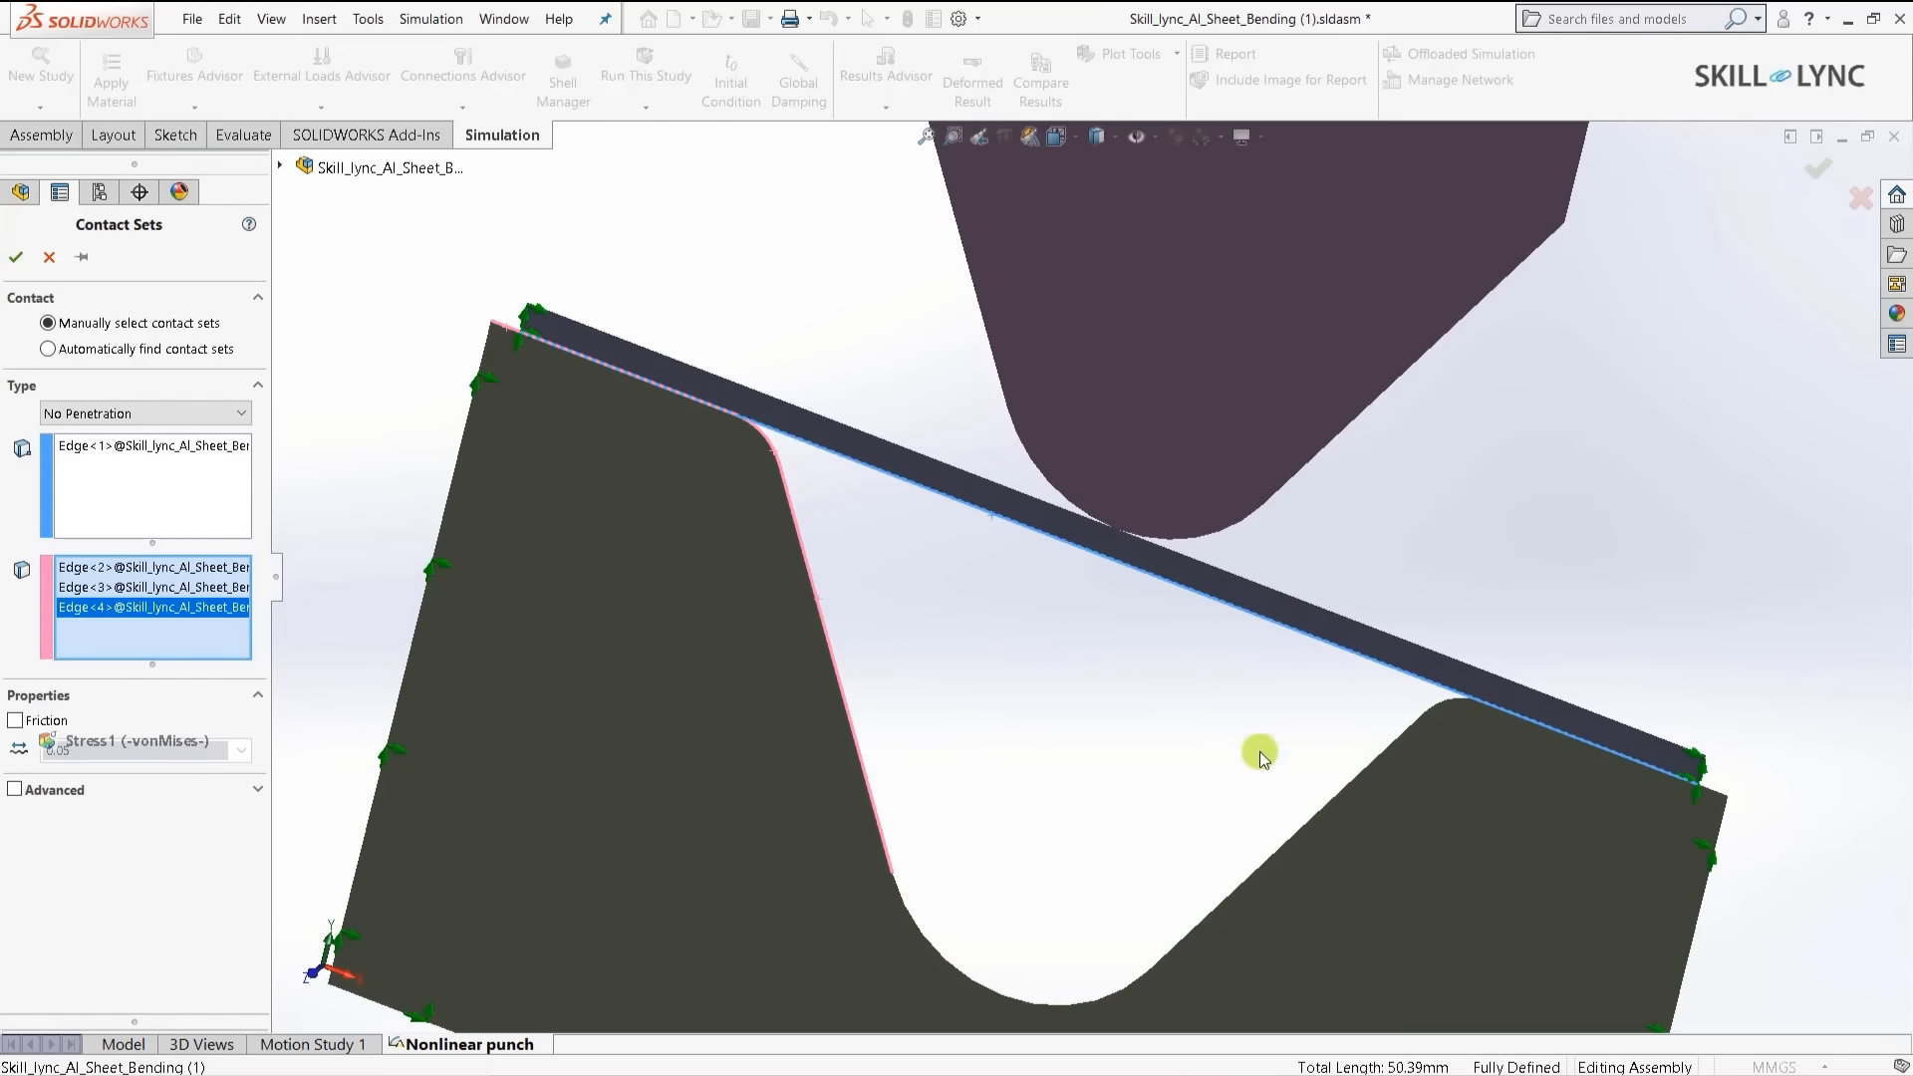
{"action": "left_click", "coordinate": [1350, 778]}
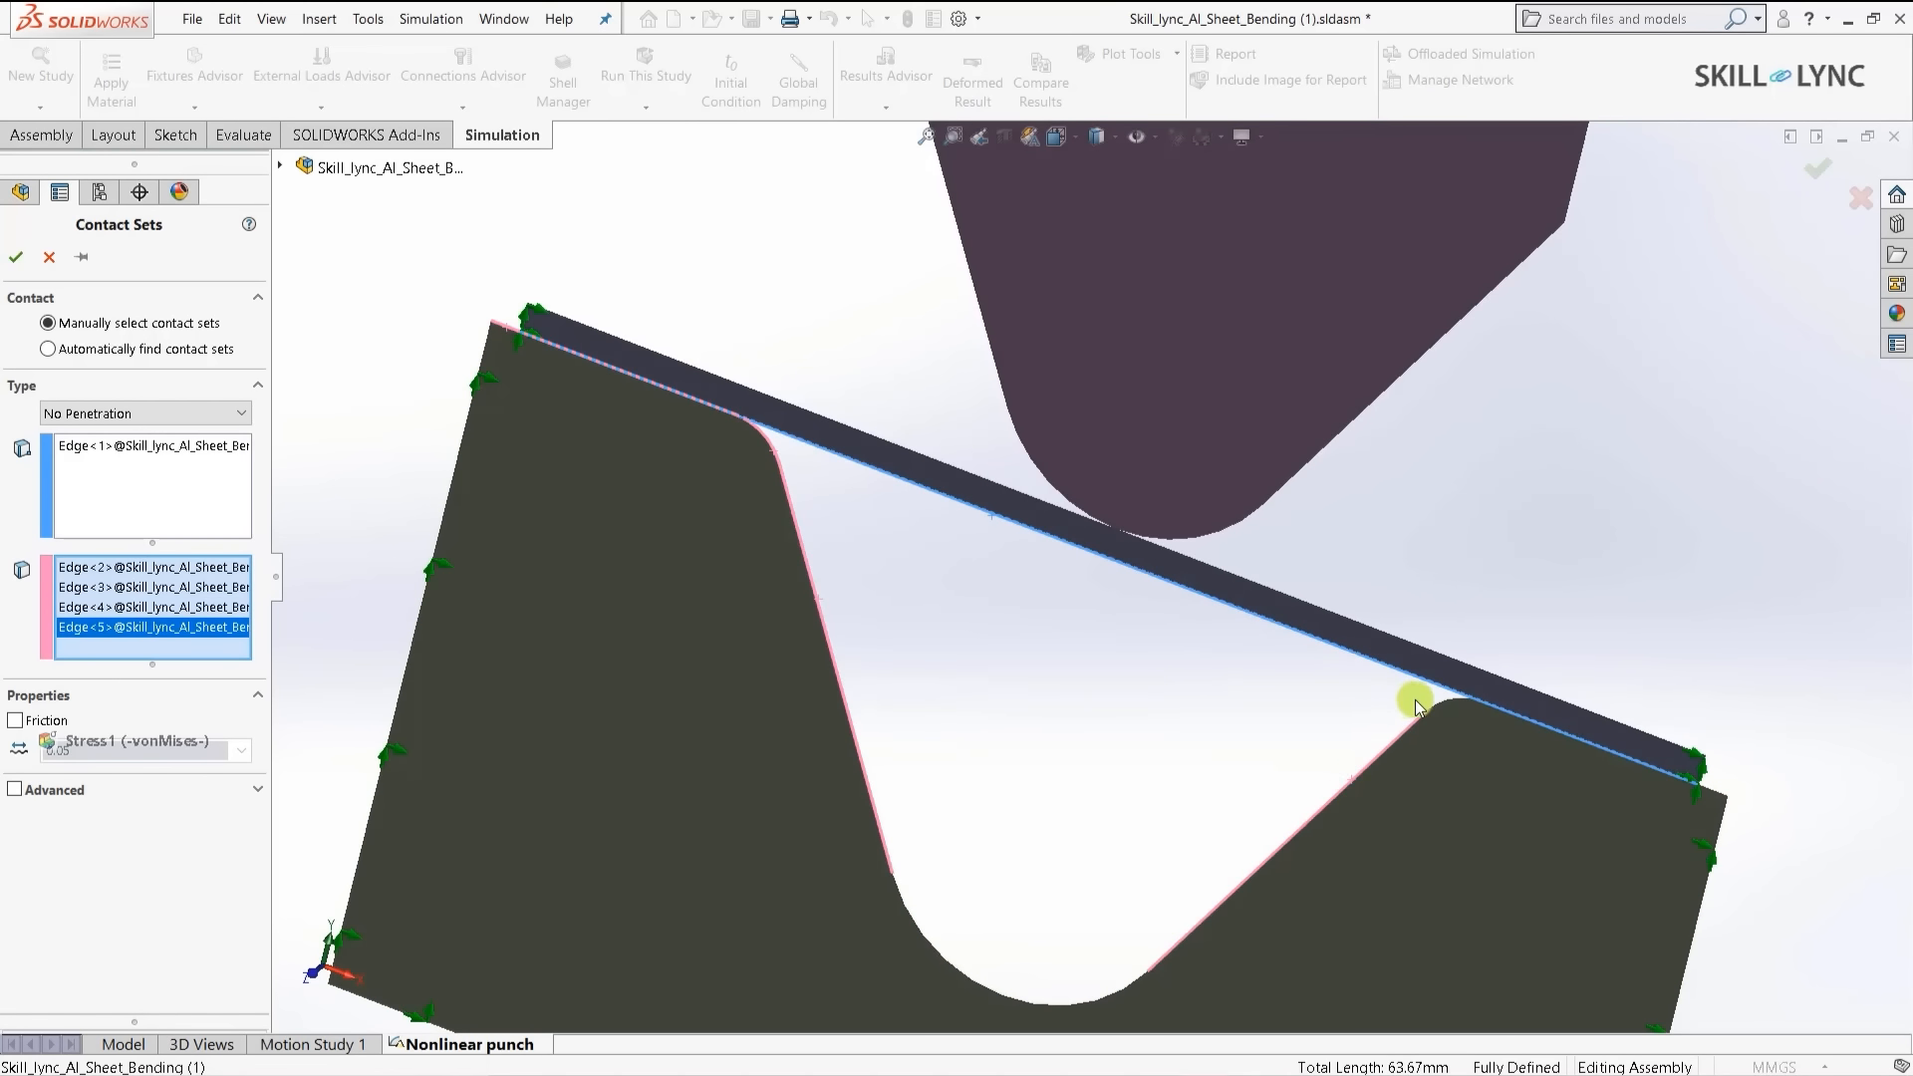
{"action": "left_click", "coordinate": [1455, 700]}
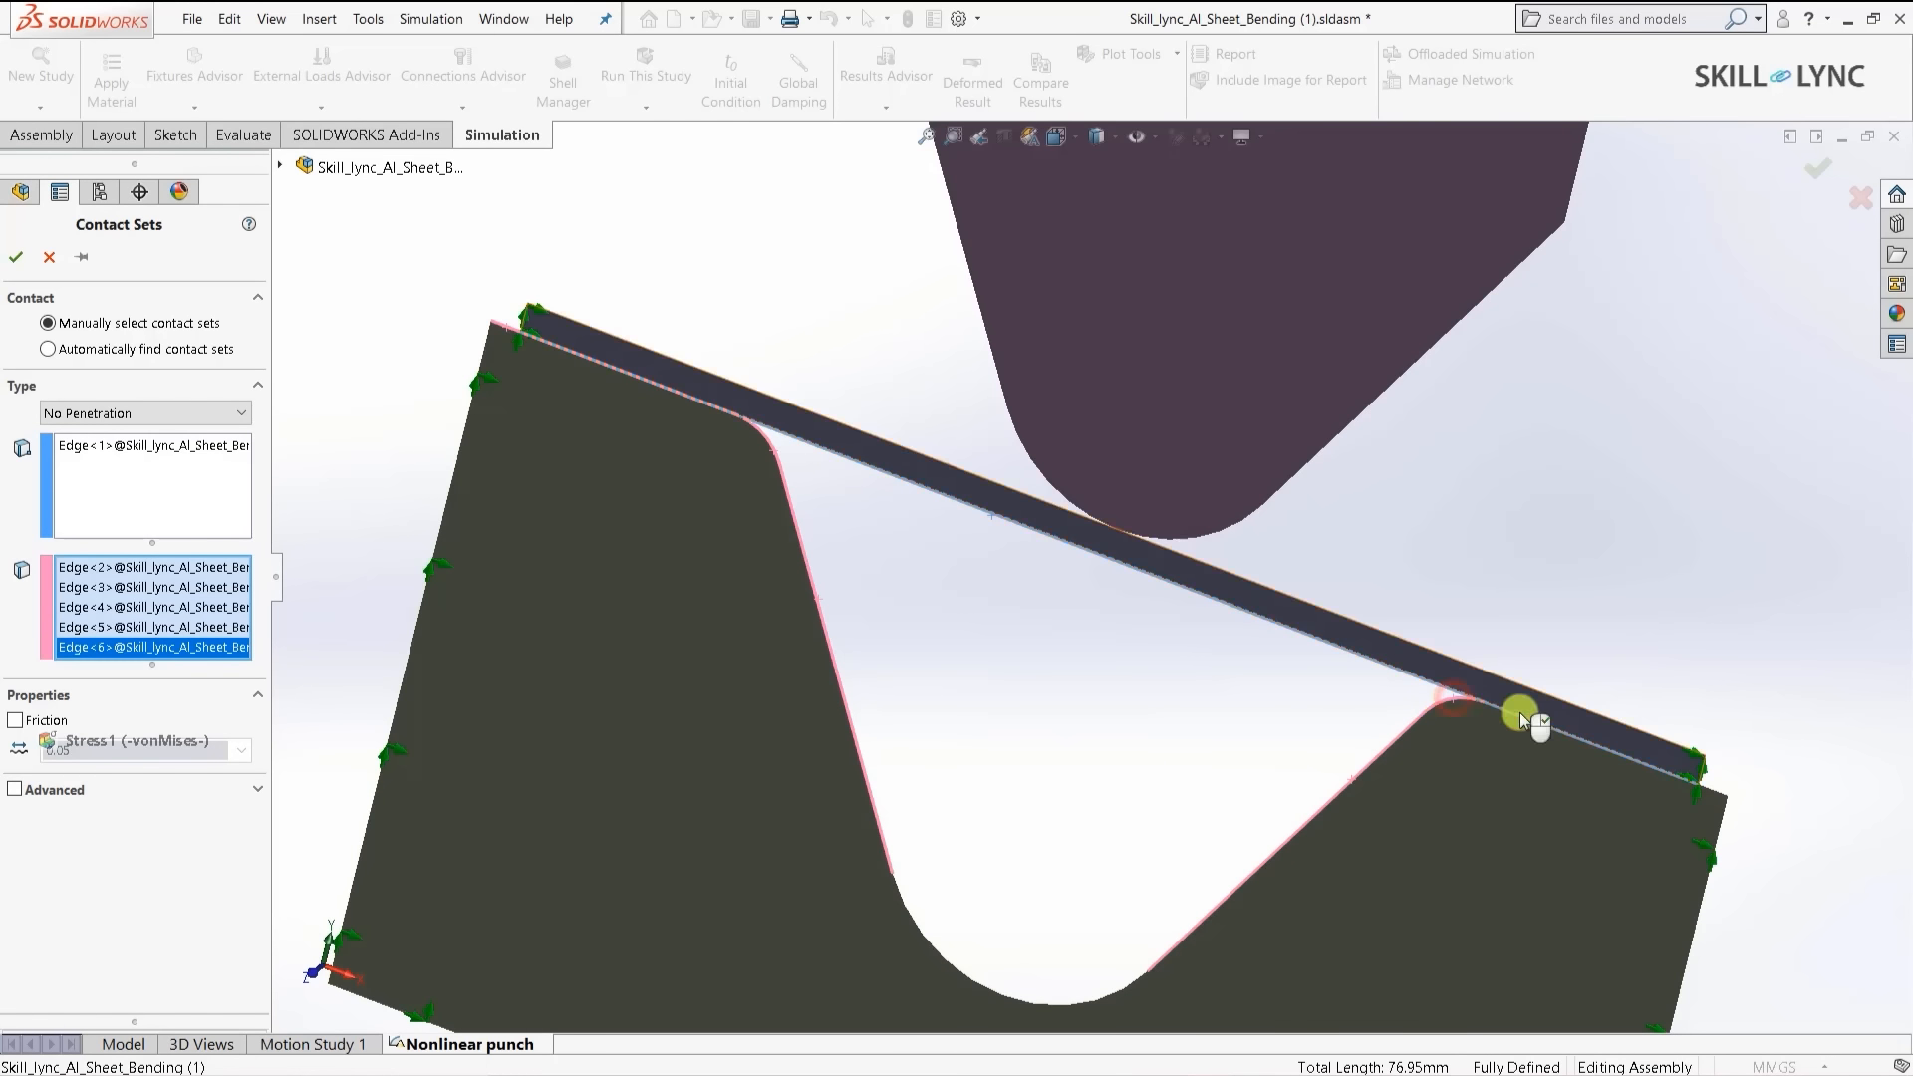
{"action": "left_click", "coordinate": [1712, 798]}
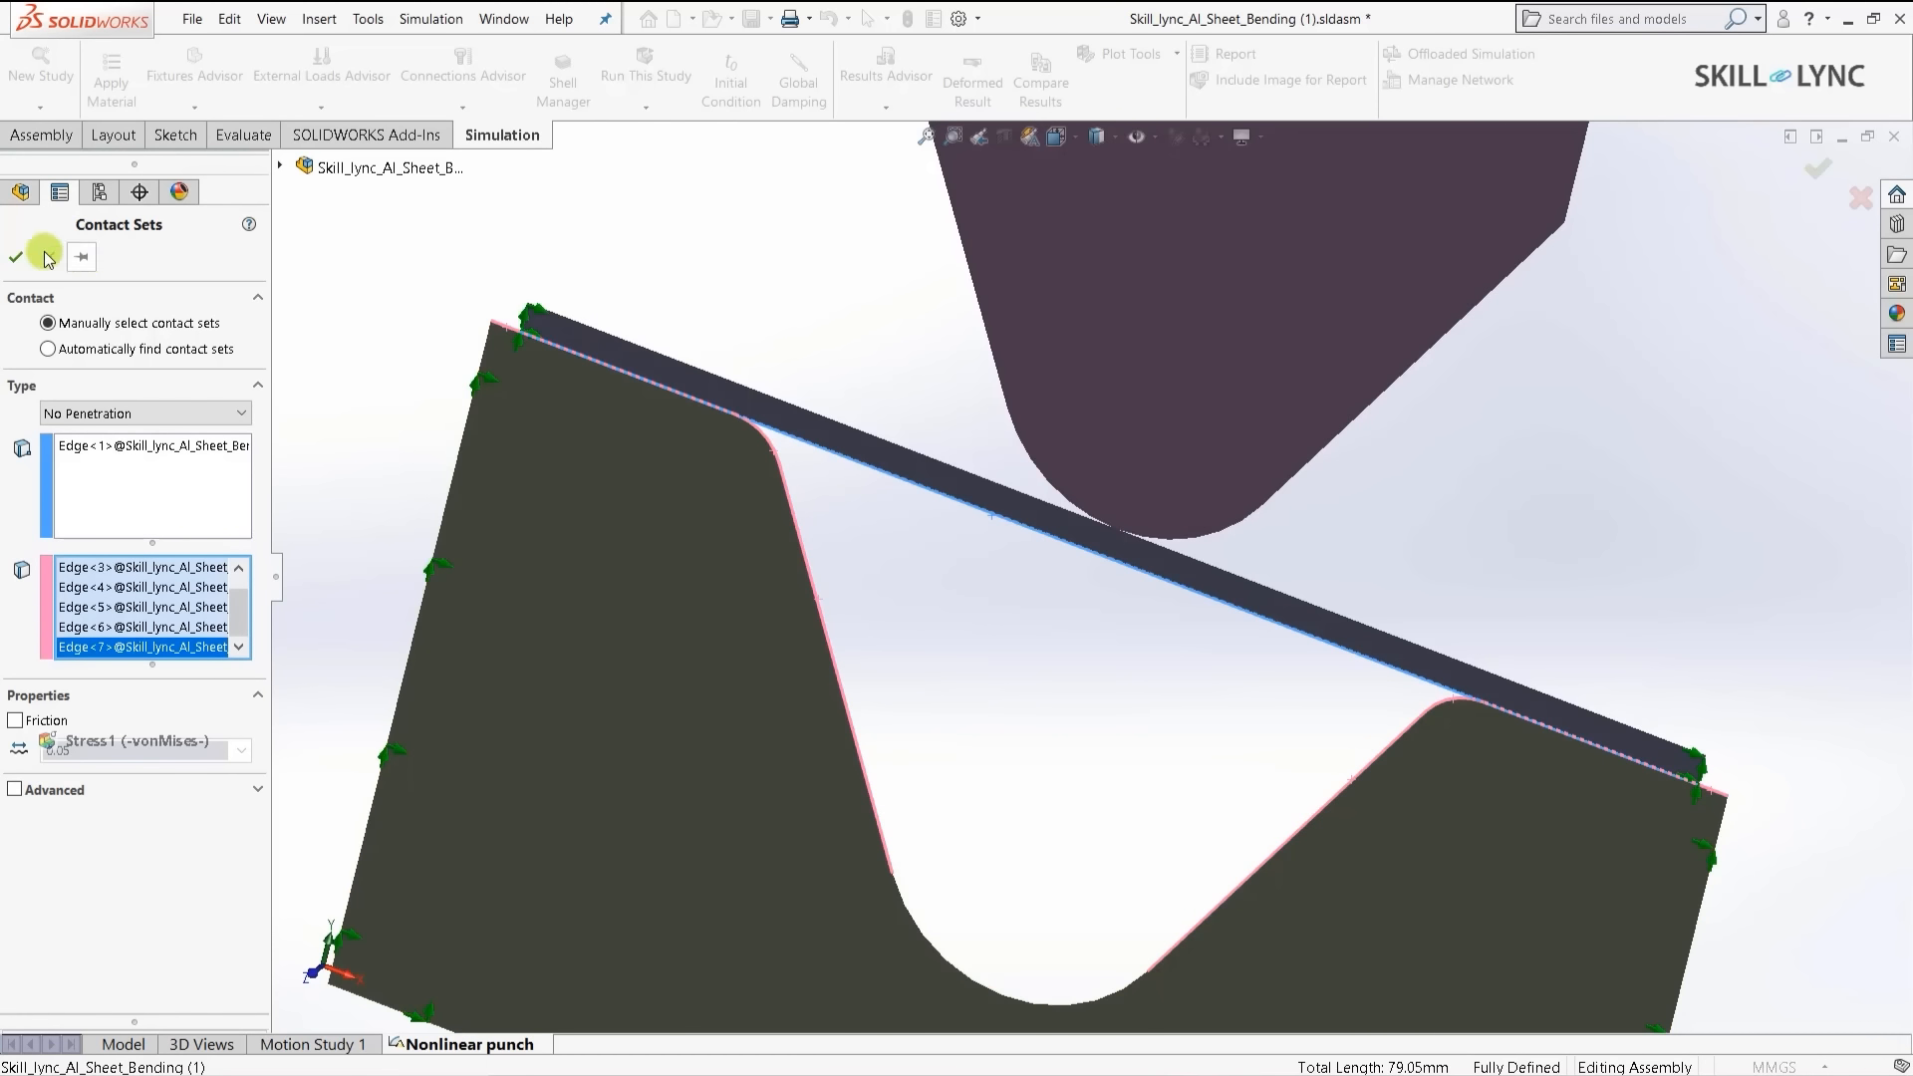
{"action": "left_click", "coordinate": [14, 261]}
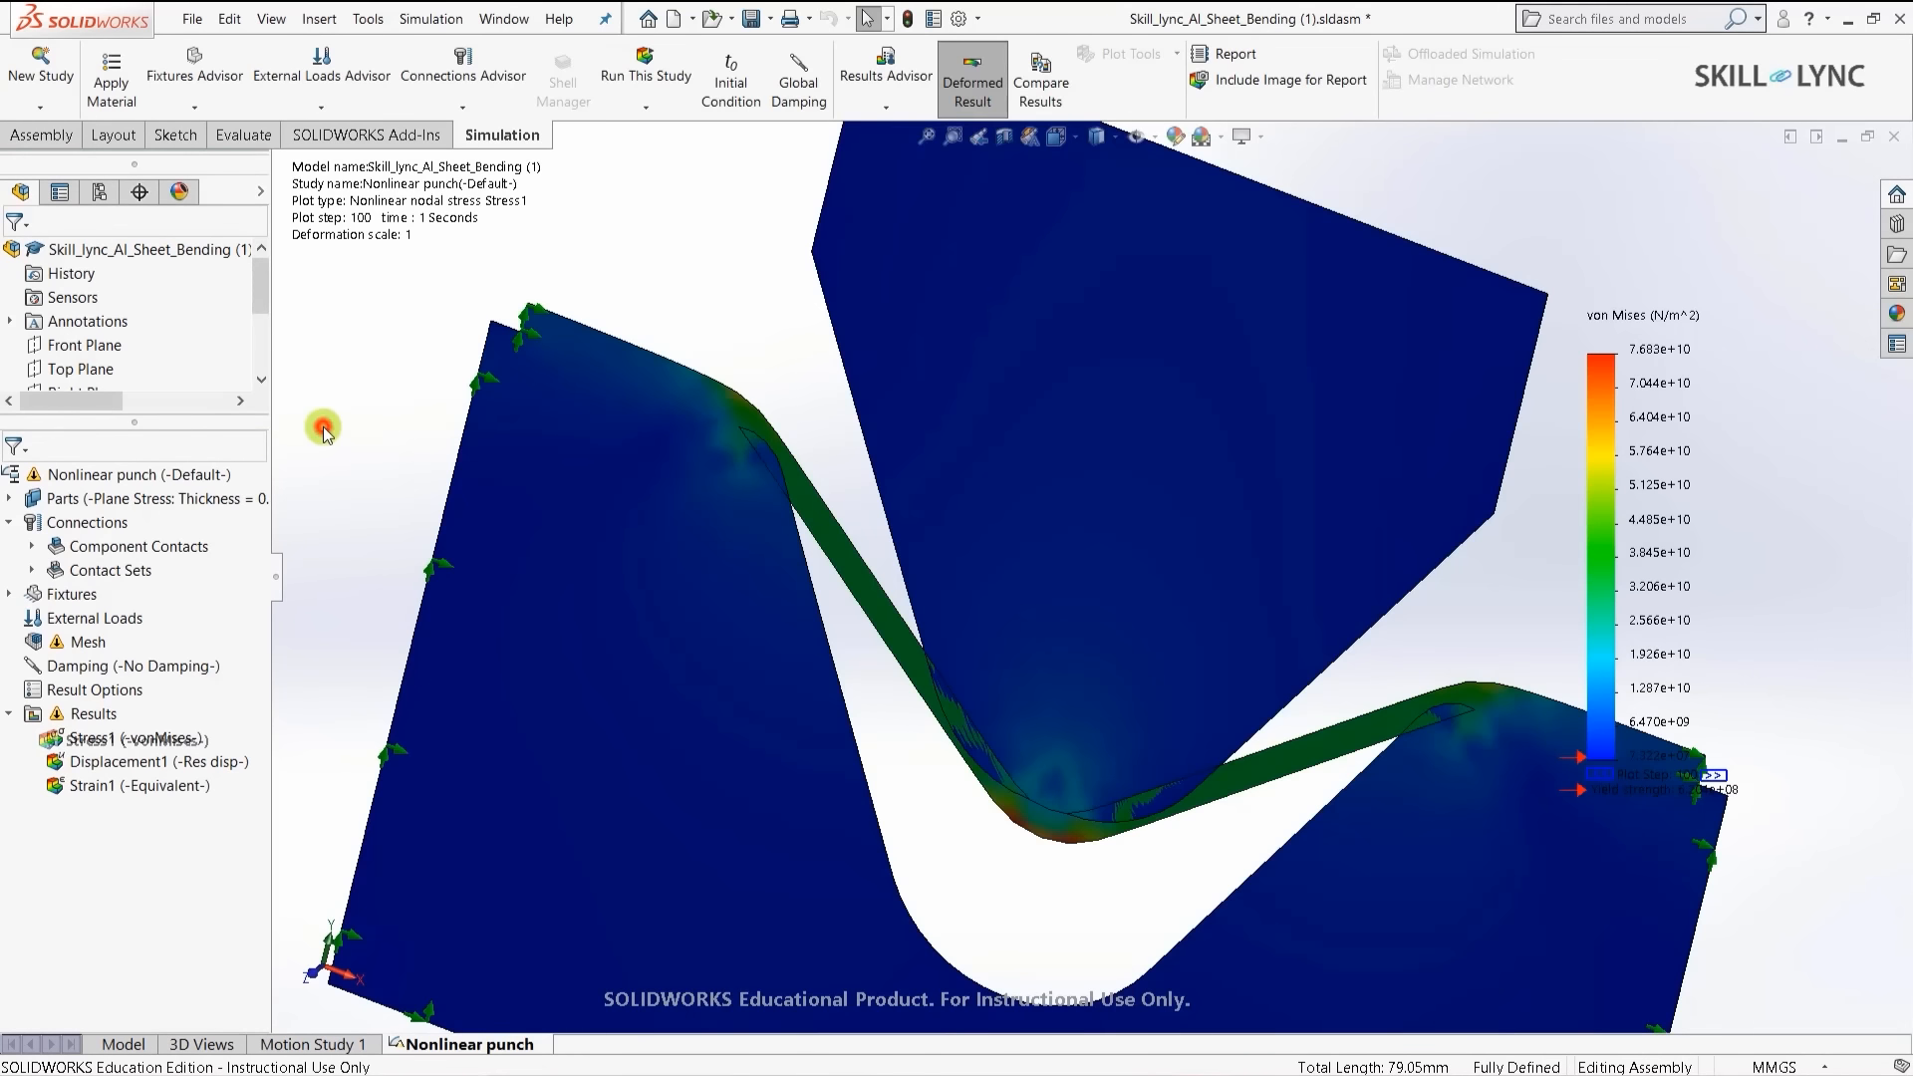
- Switch to isometric view and re-solve the Nonlinear punch study with the contact sets
{"action": "key", "text": "ctrl+7"}
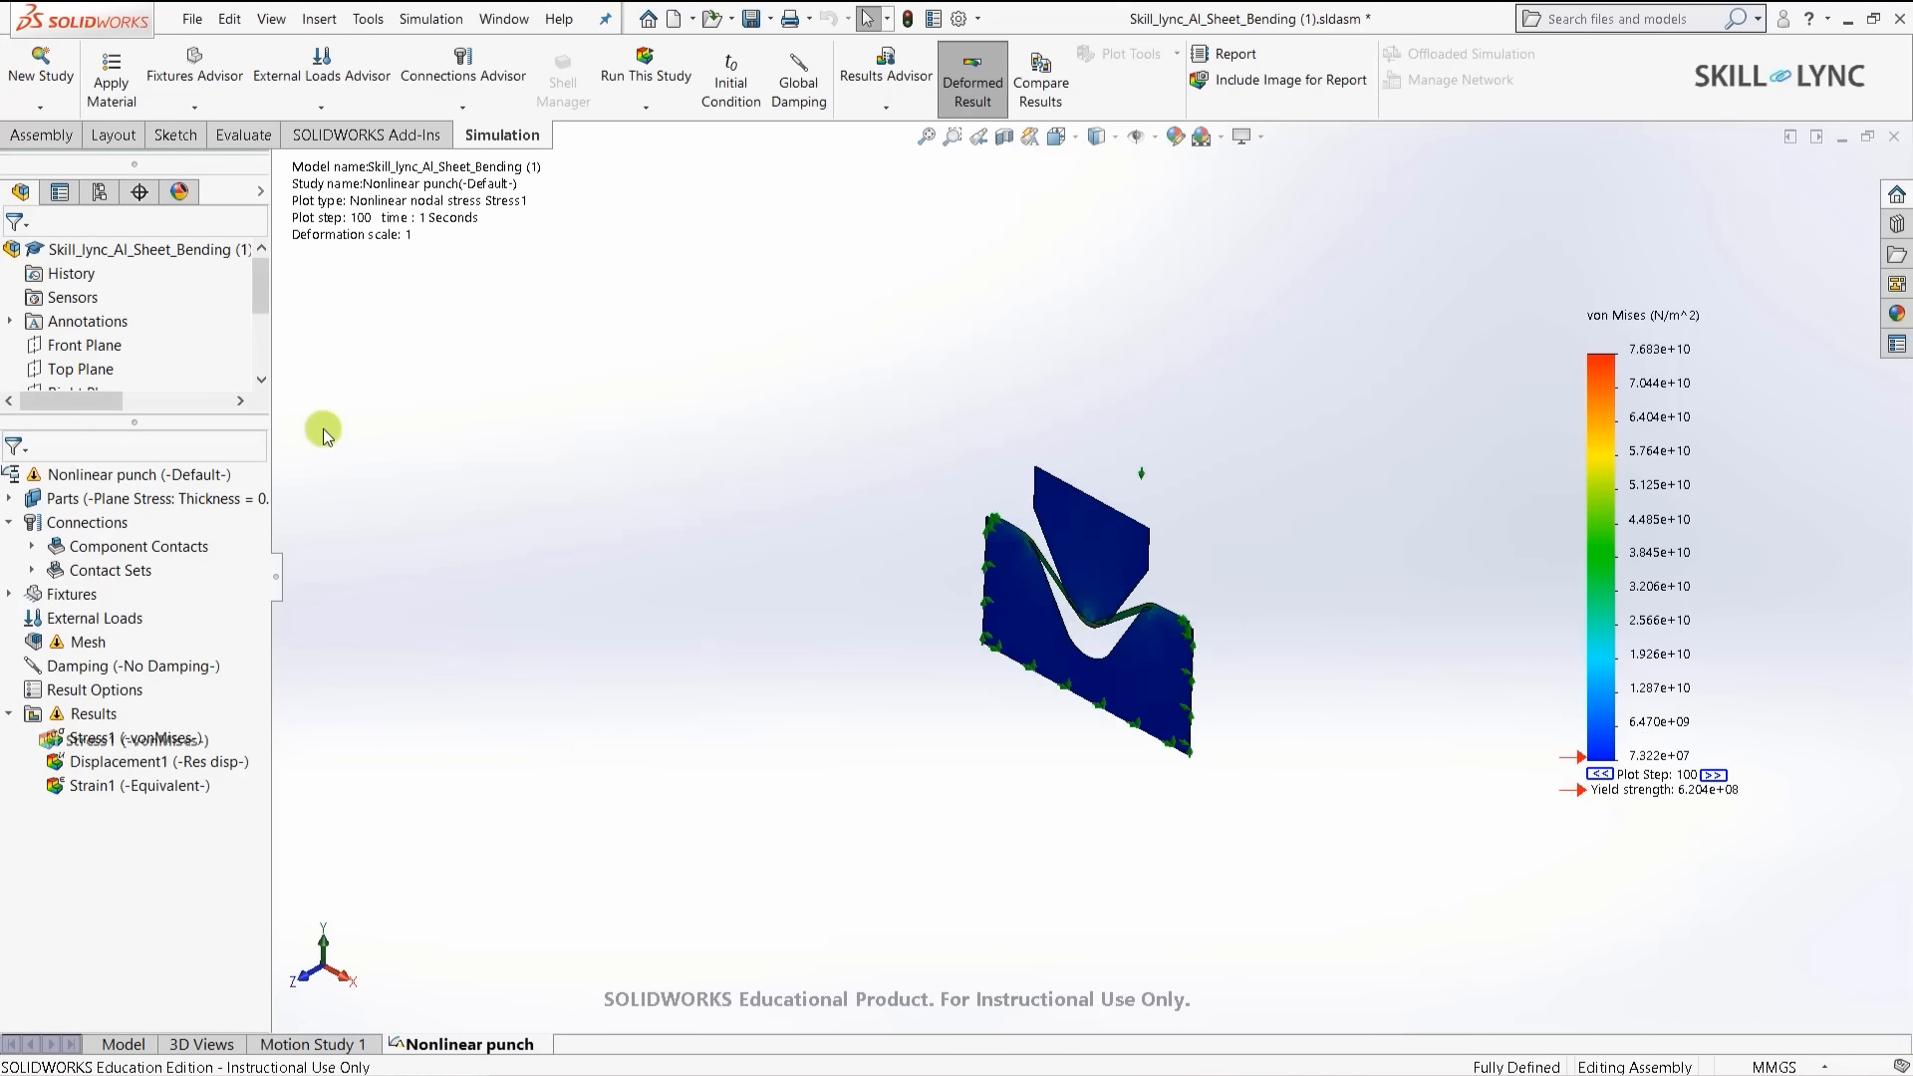
{"action": "scroll", "coordinate": [1196, 594], "scroll_direction": "down", "scroll_amount": 5}
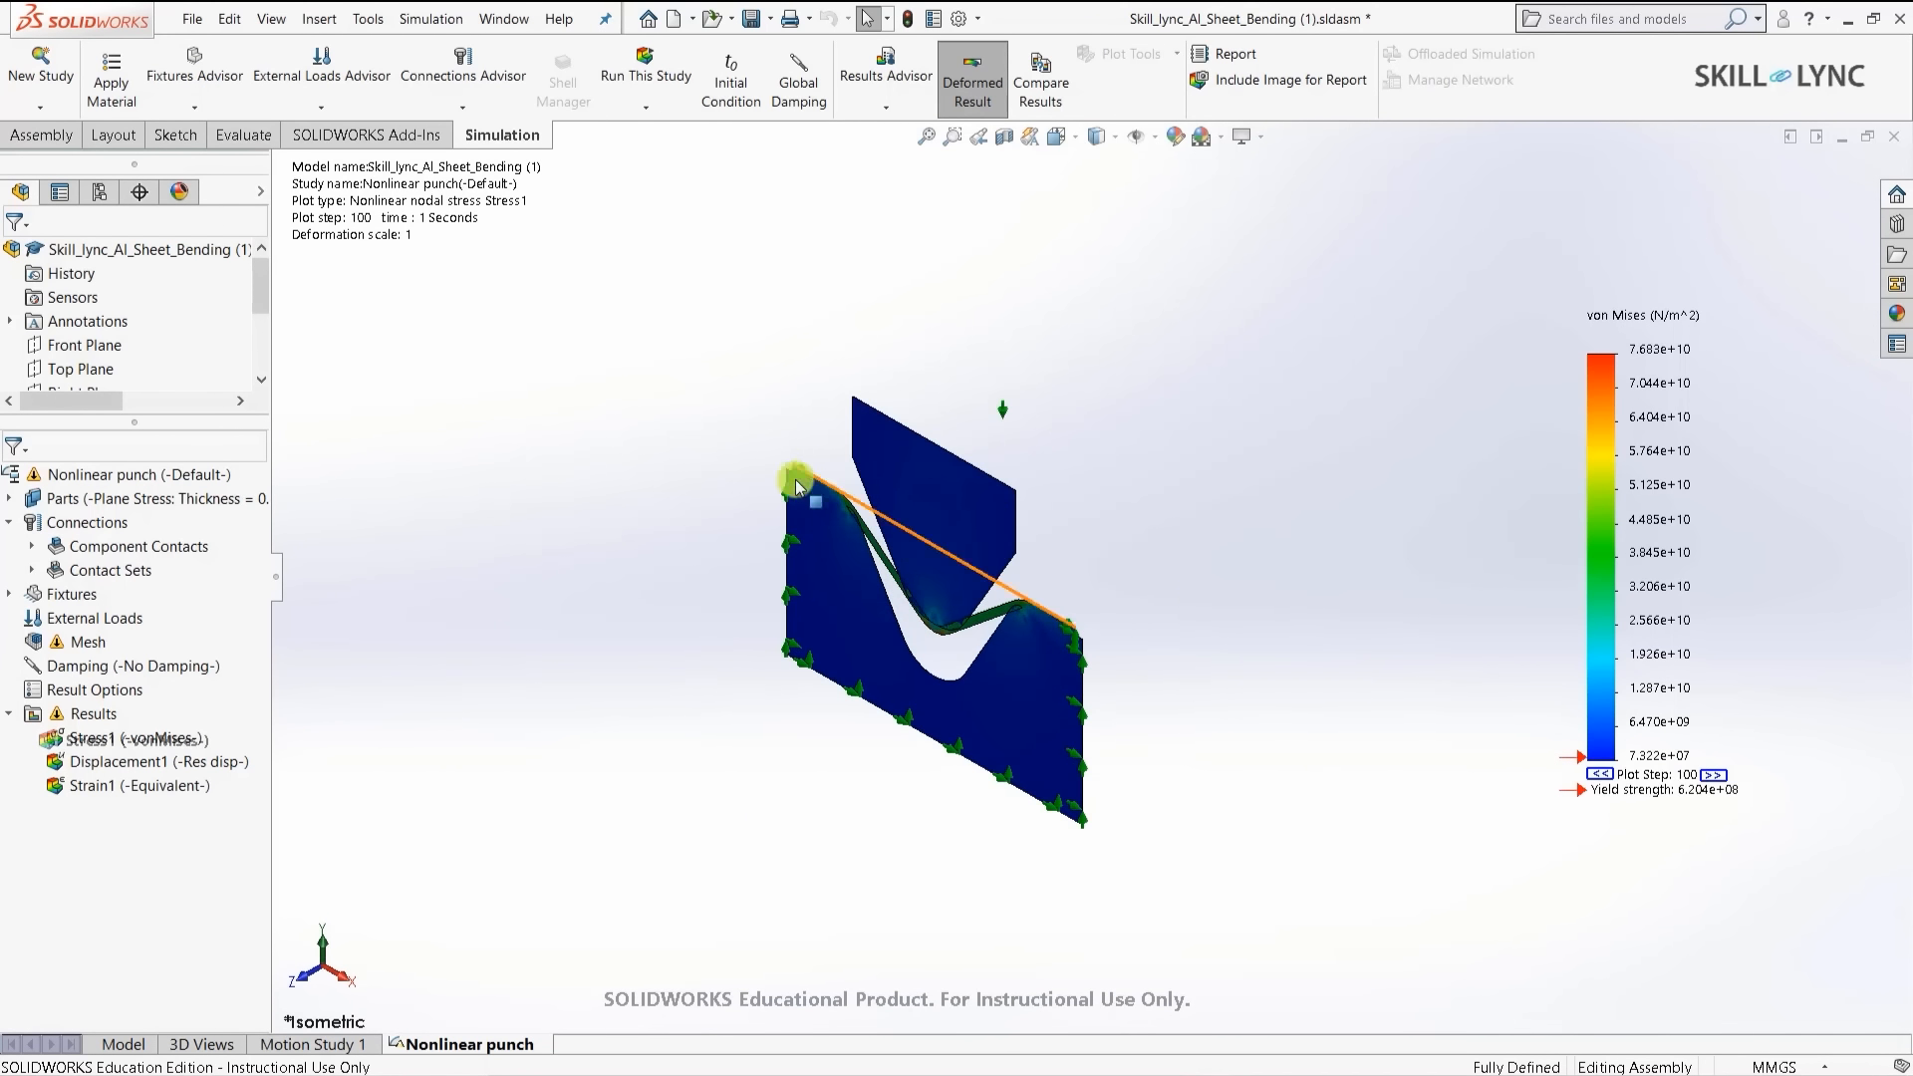
{"action": "left_click", "coordinate": [630, 80]}
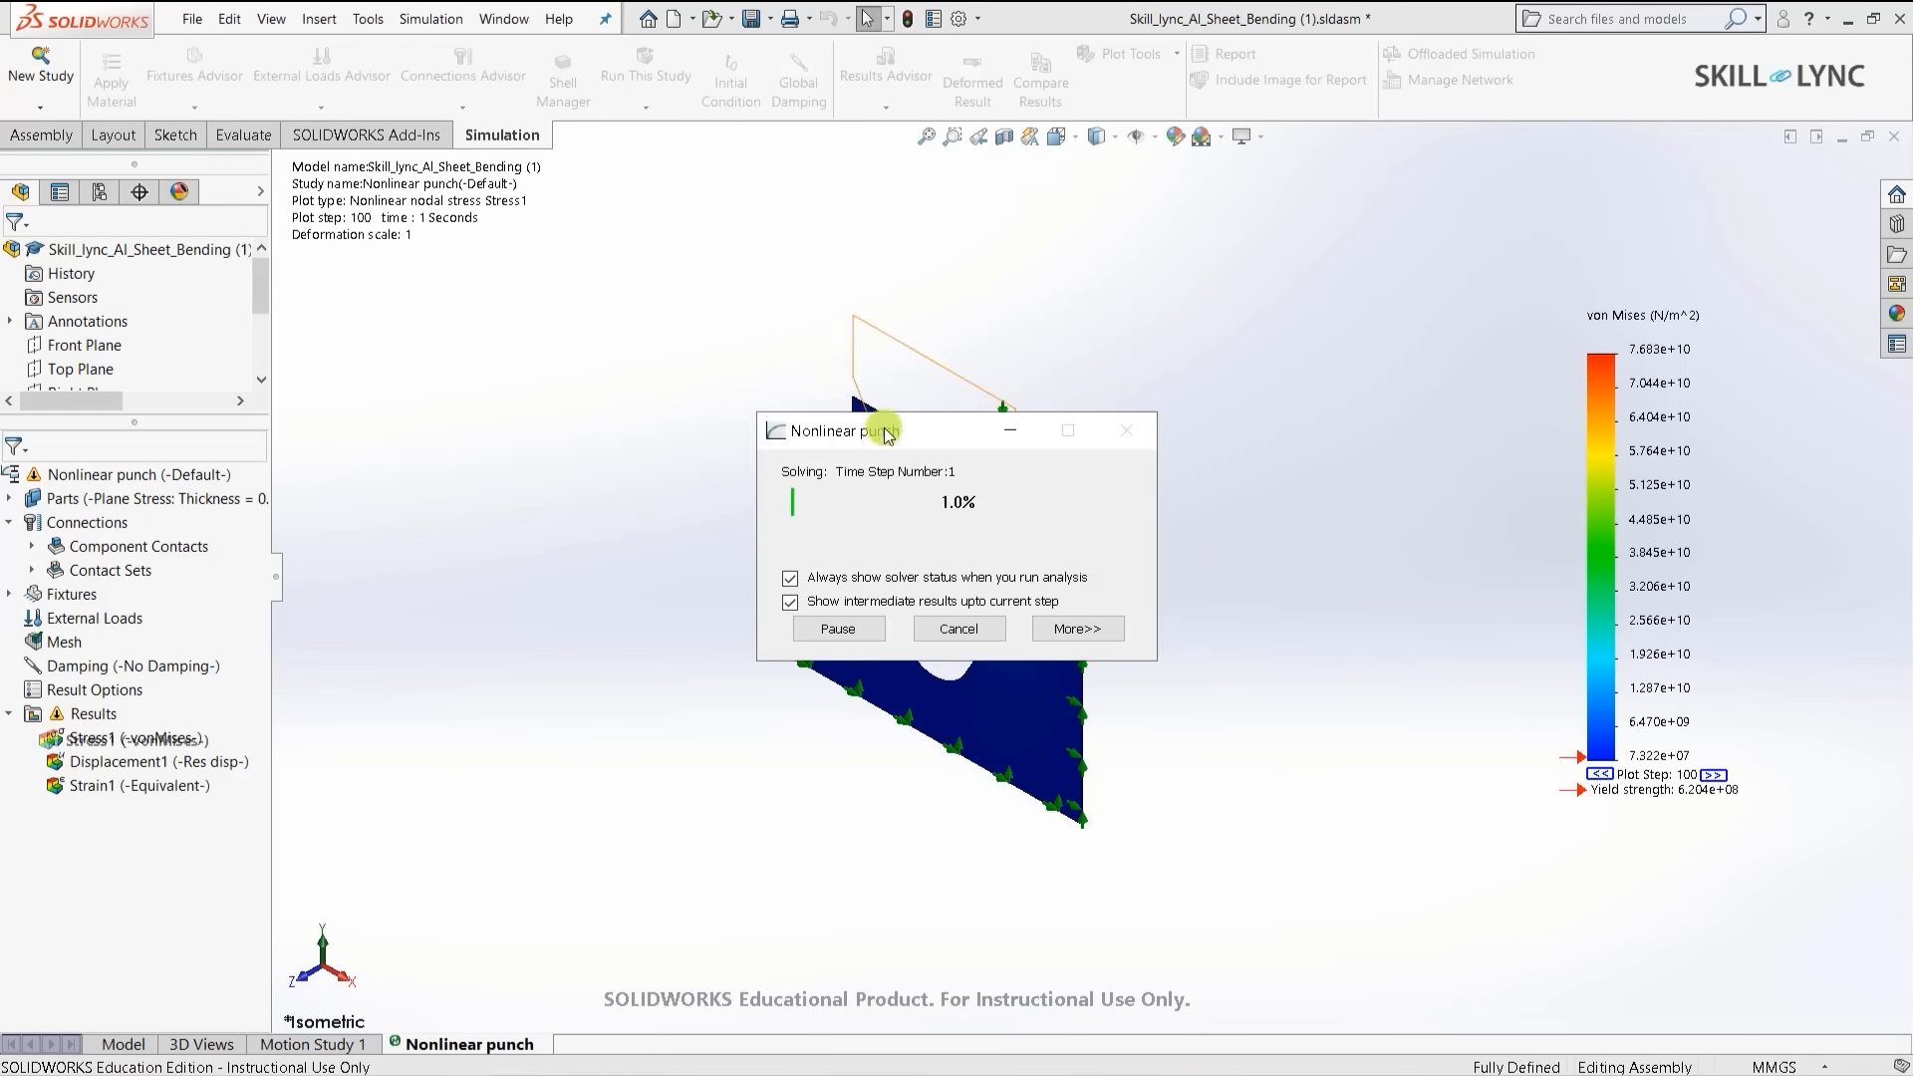
{"action": "left_click_drag", "start_coordinate": [910, 428], "coordinate": [475, 309]}
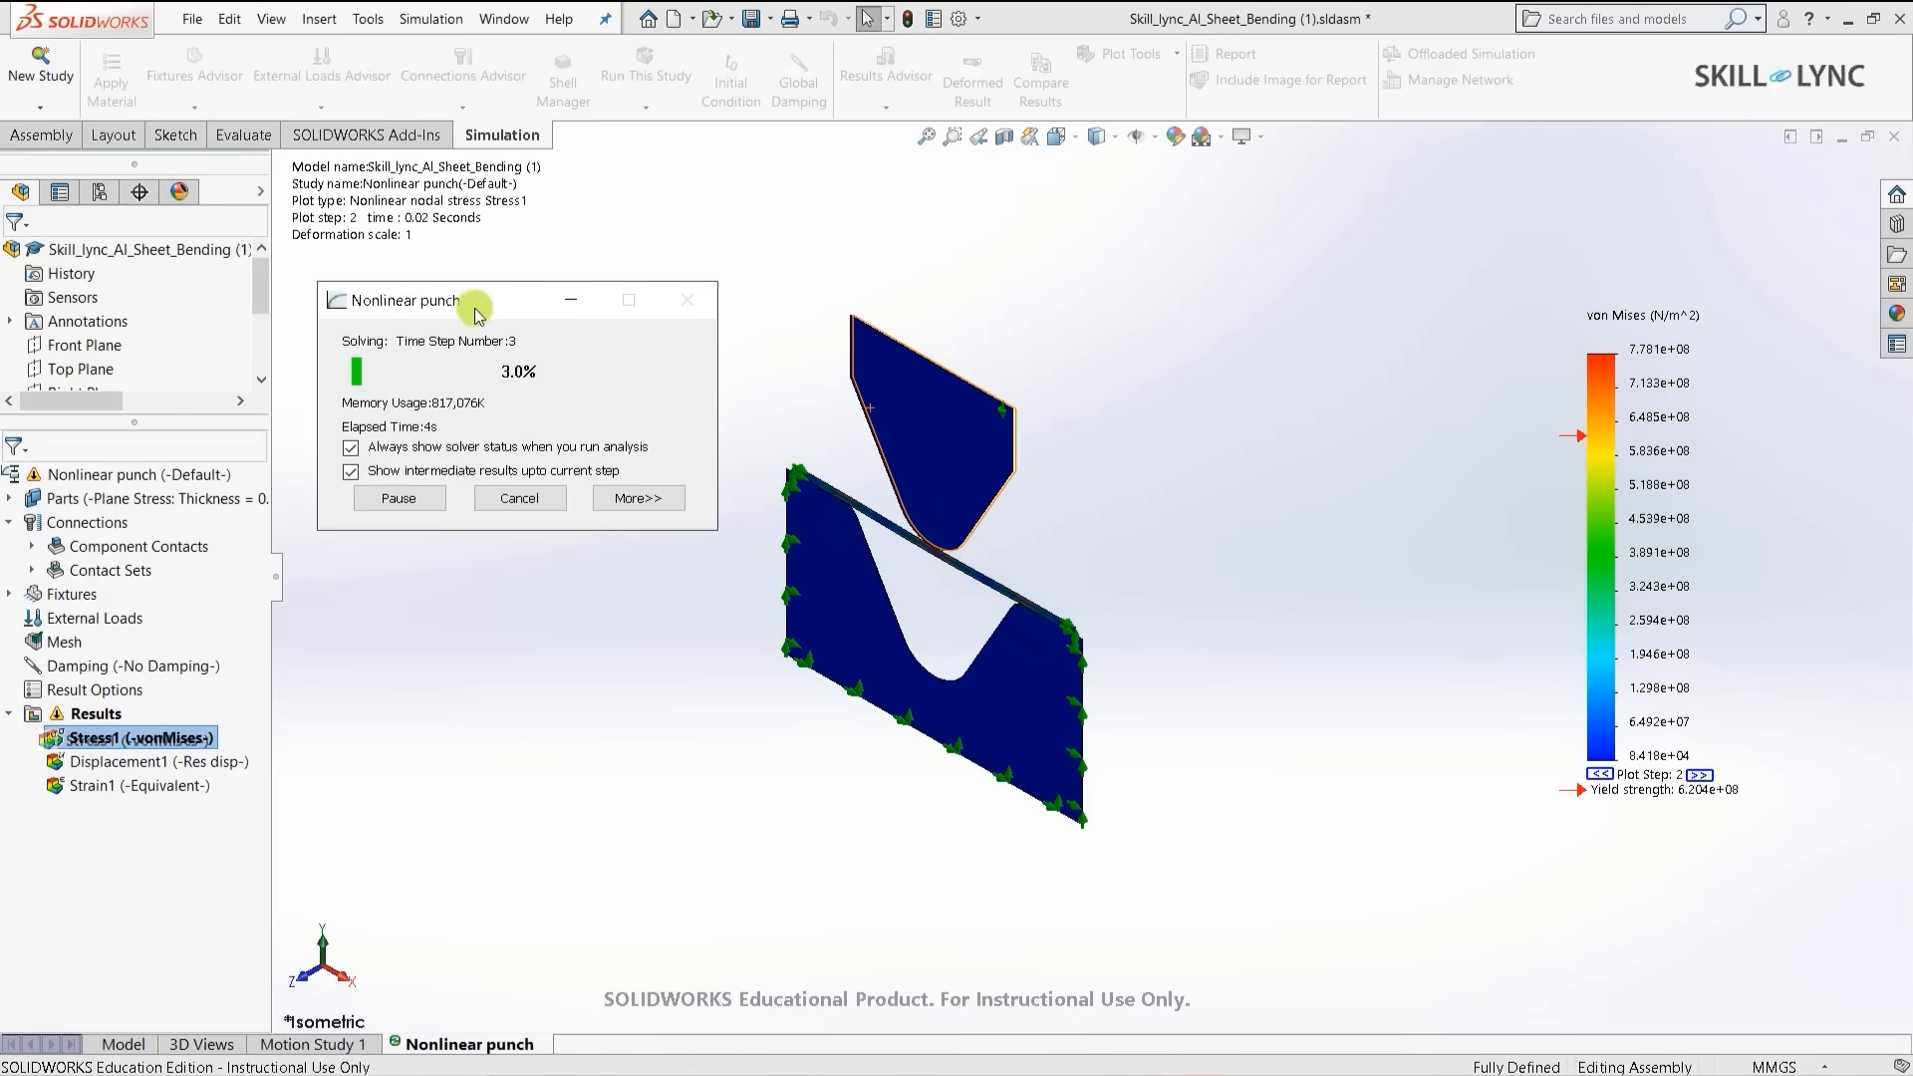
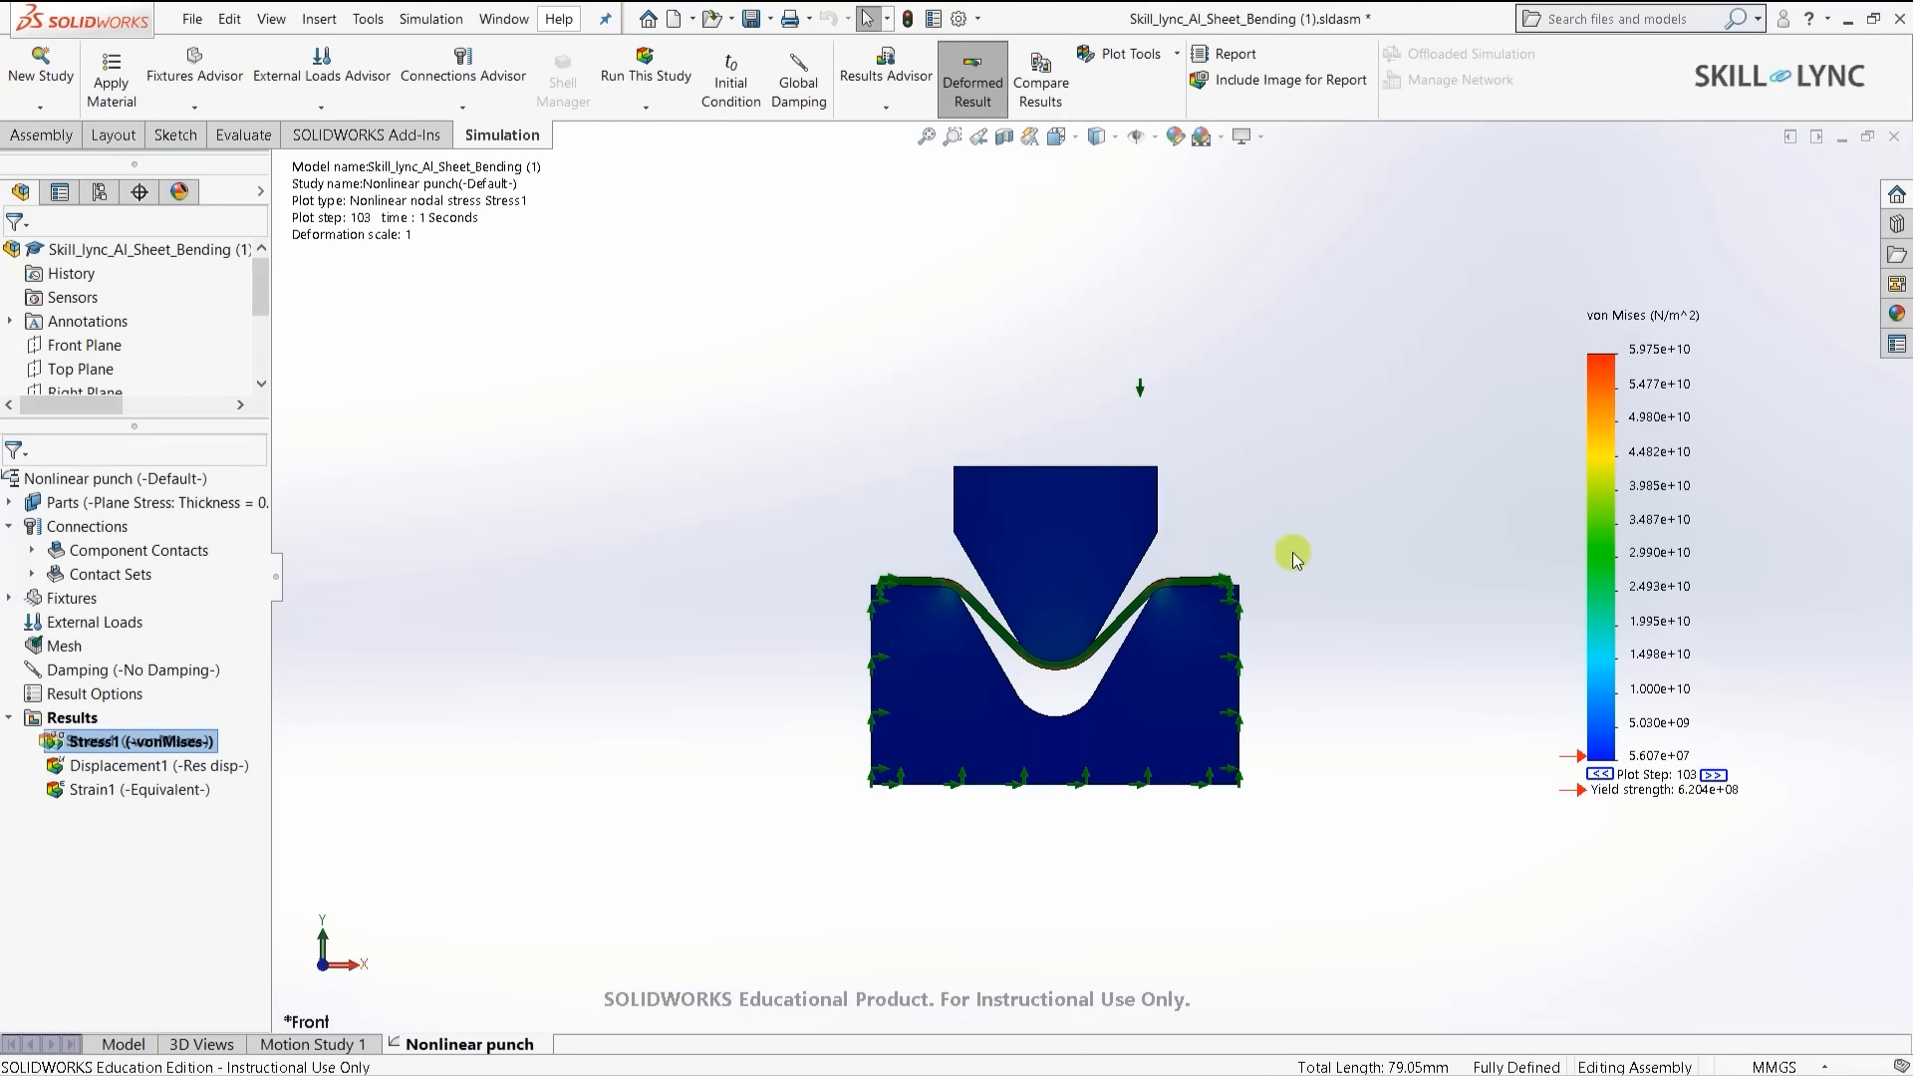
- Cycle through the strain, stress and displacement results, ending on the URES displacement plot (10 mm peak)
{"action": "scroll", "coordinate": [1086, 639], "scroll_direction": "down", "scroll_amount": 6}
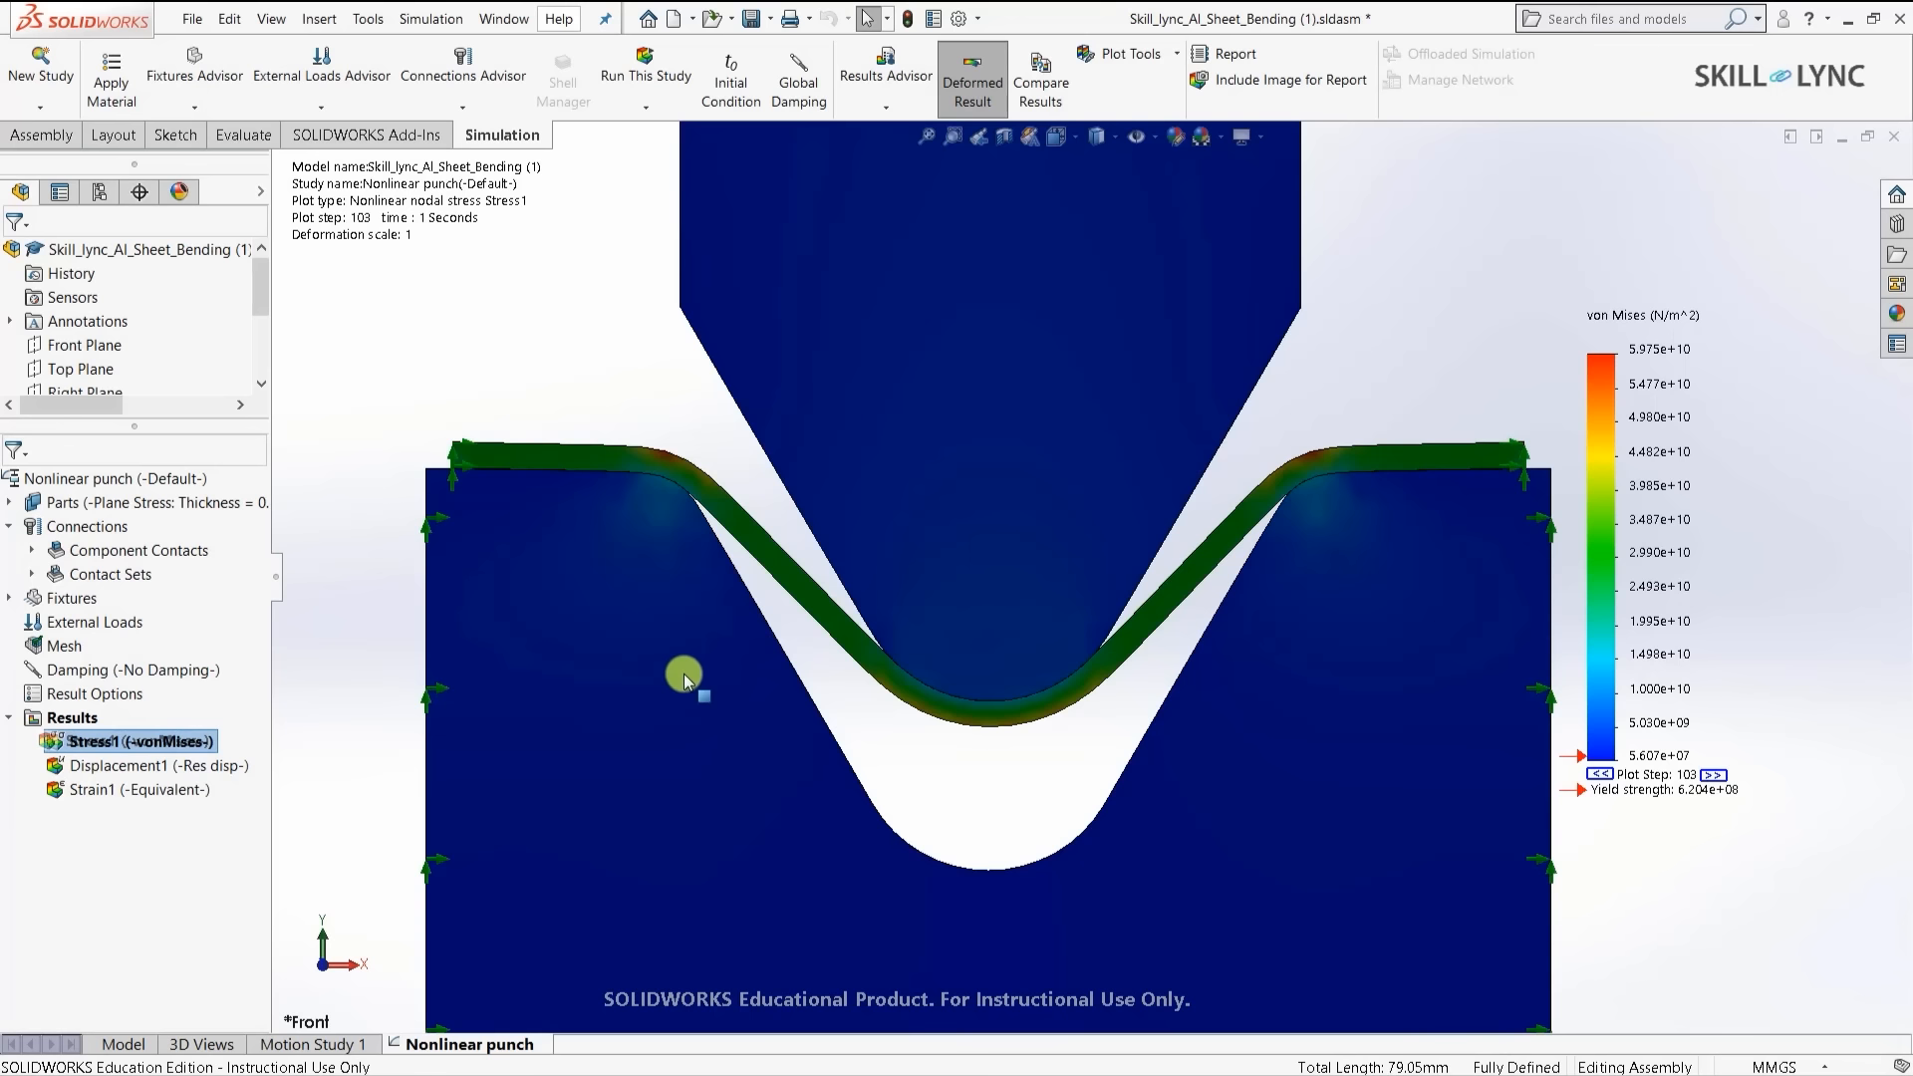
{"action": "left_click", "coordinate": [161, 768]}
{"action": "double_click", "coordinate": [159, 768]}
{"action": "scroll", "coordinate": [999, 796], "scroll_direction": "up", "scroll_amount": 3}
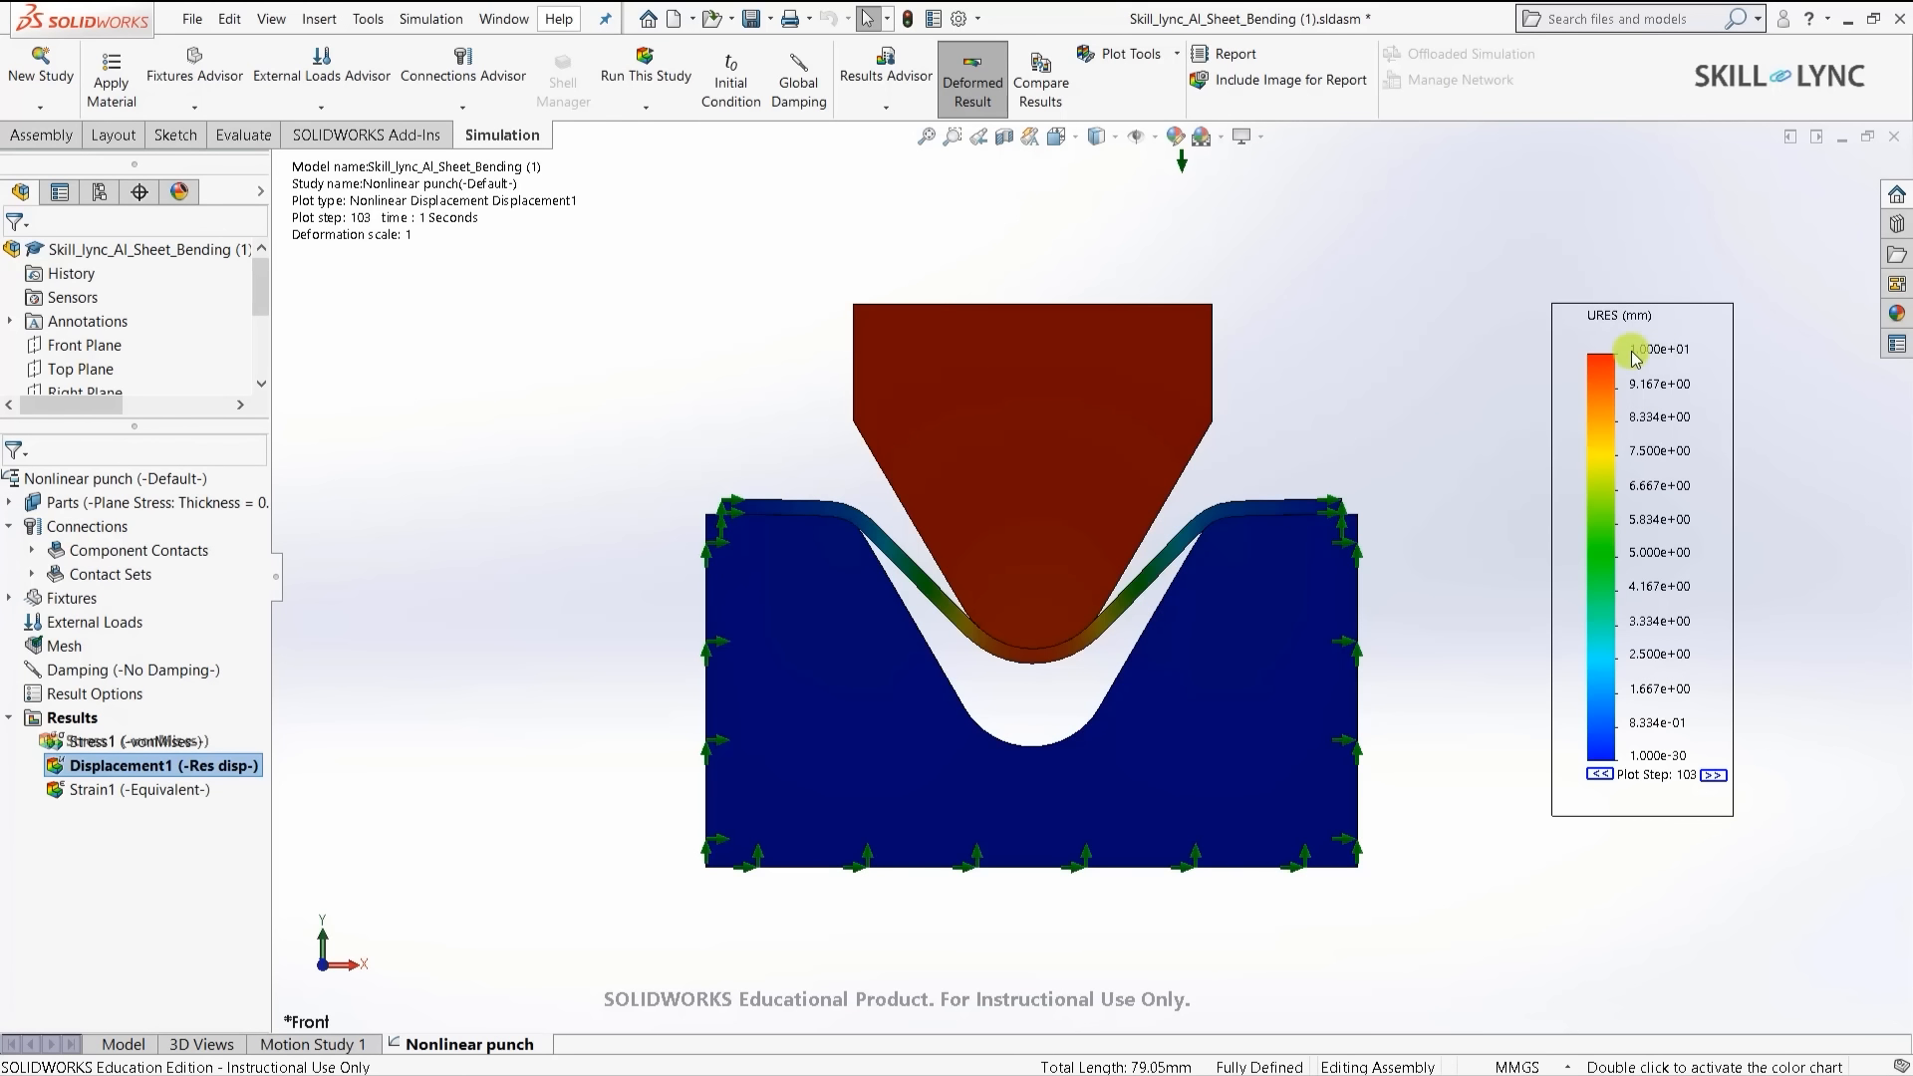
{"action": "double_click", "coordinate": [80, 789]}
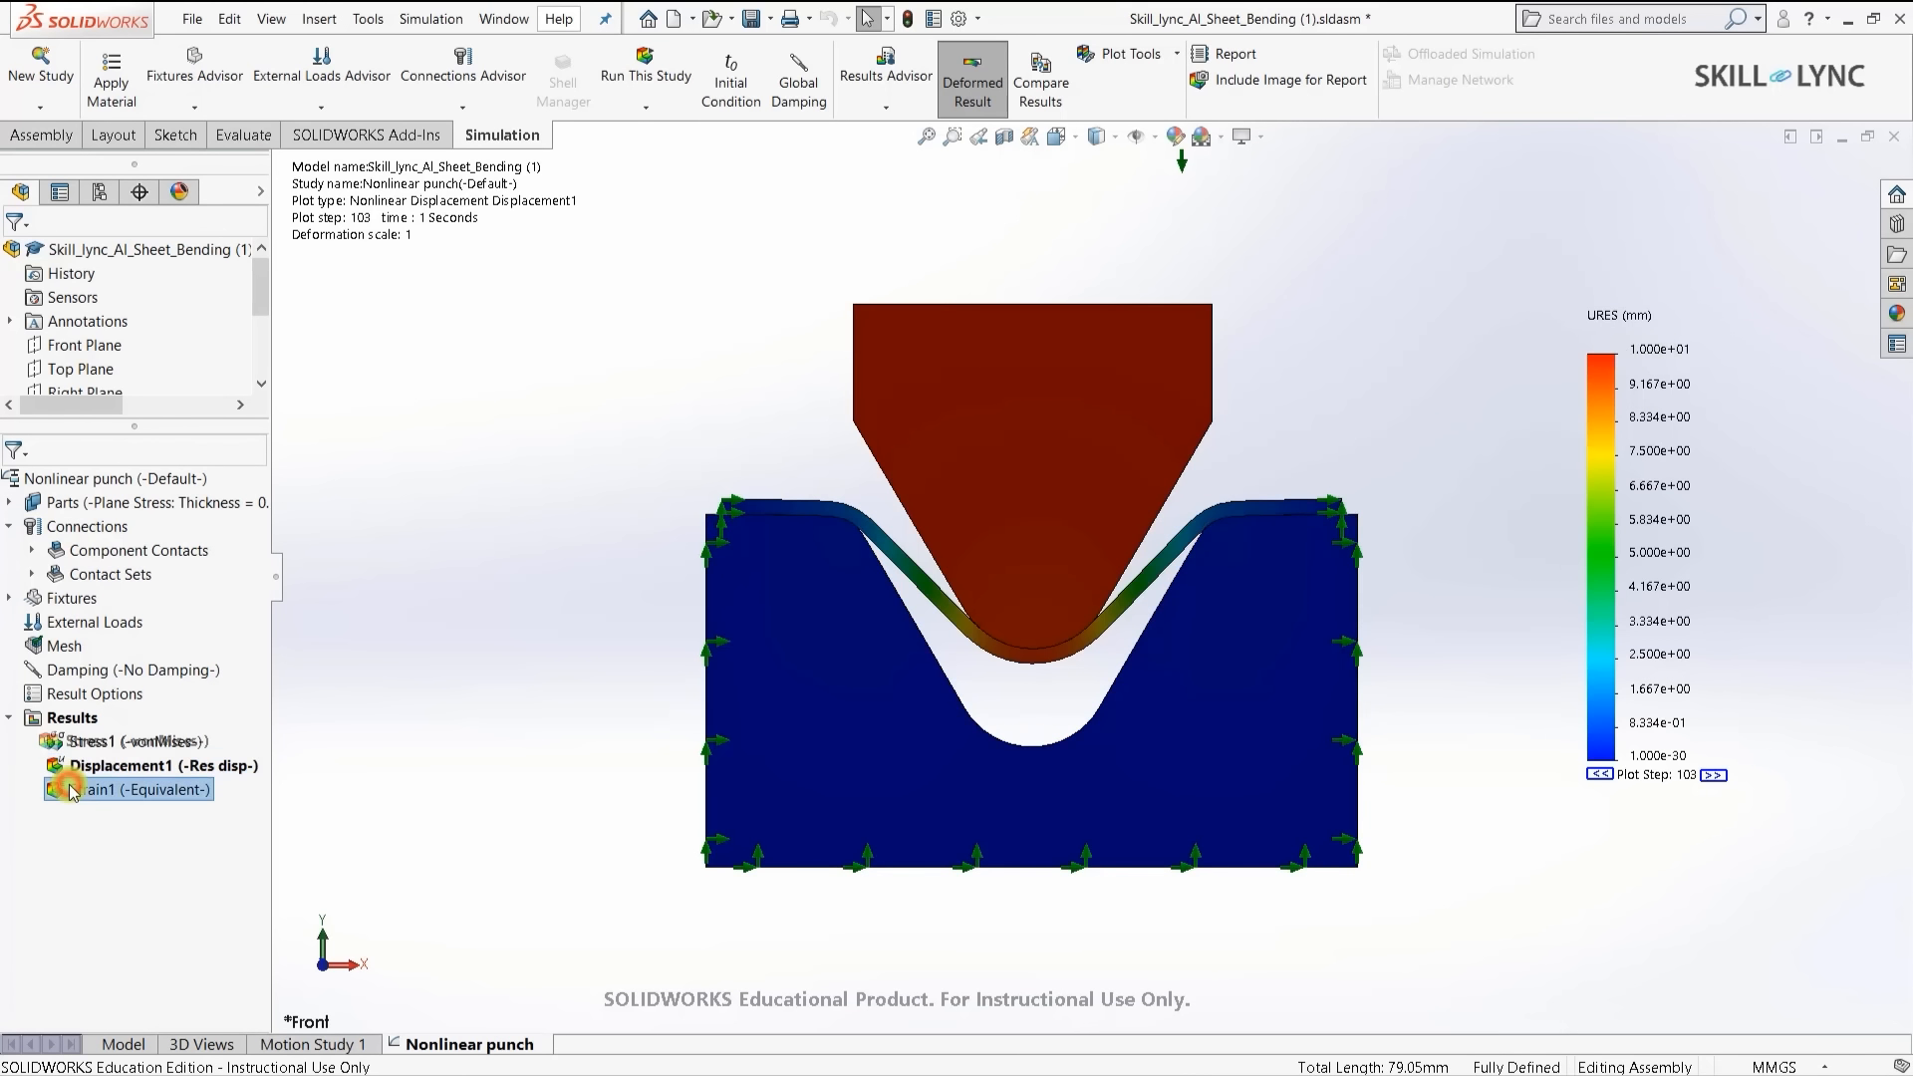
{"action": "double_click", "coordinate": [159, 741]}
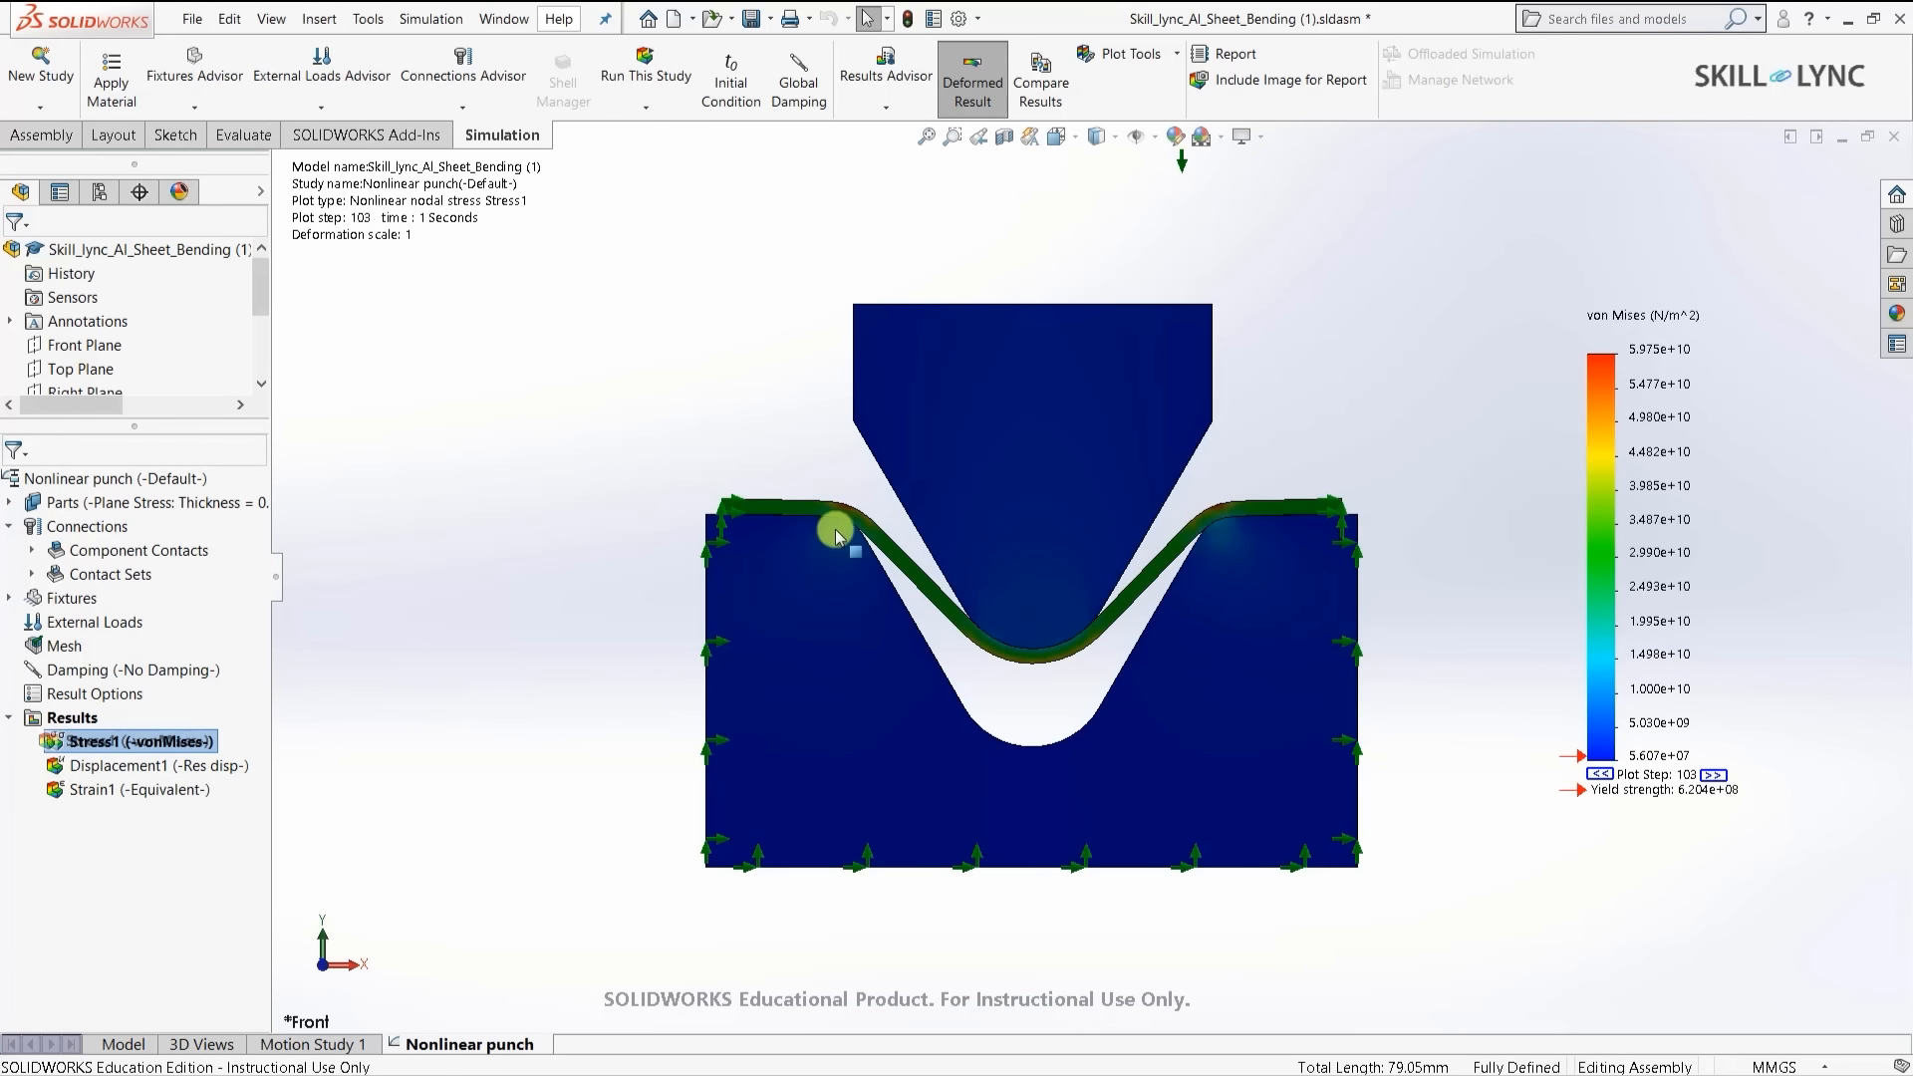
{"action": "double_click", "coordinate": [120, 766]}
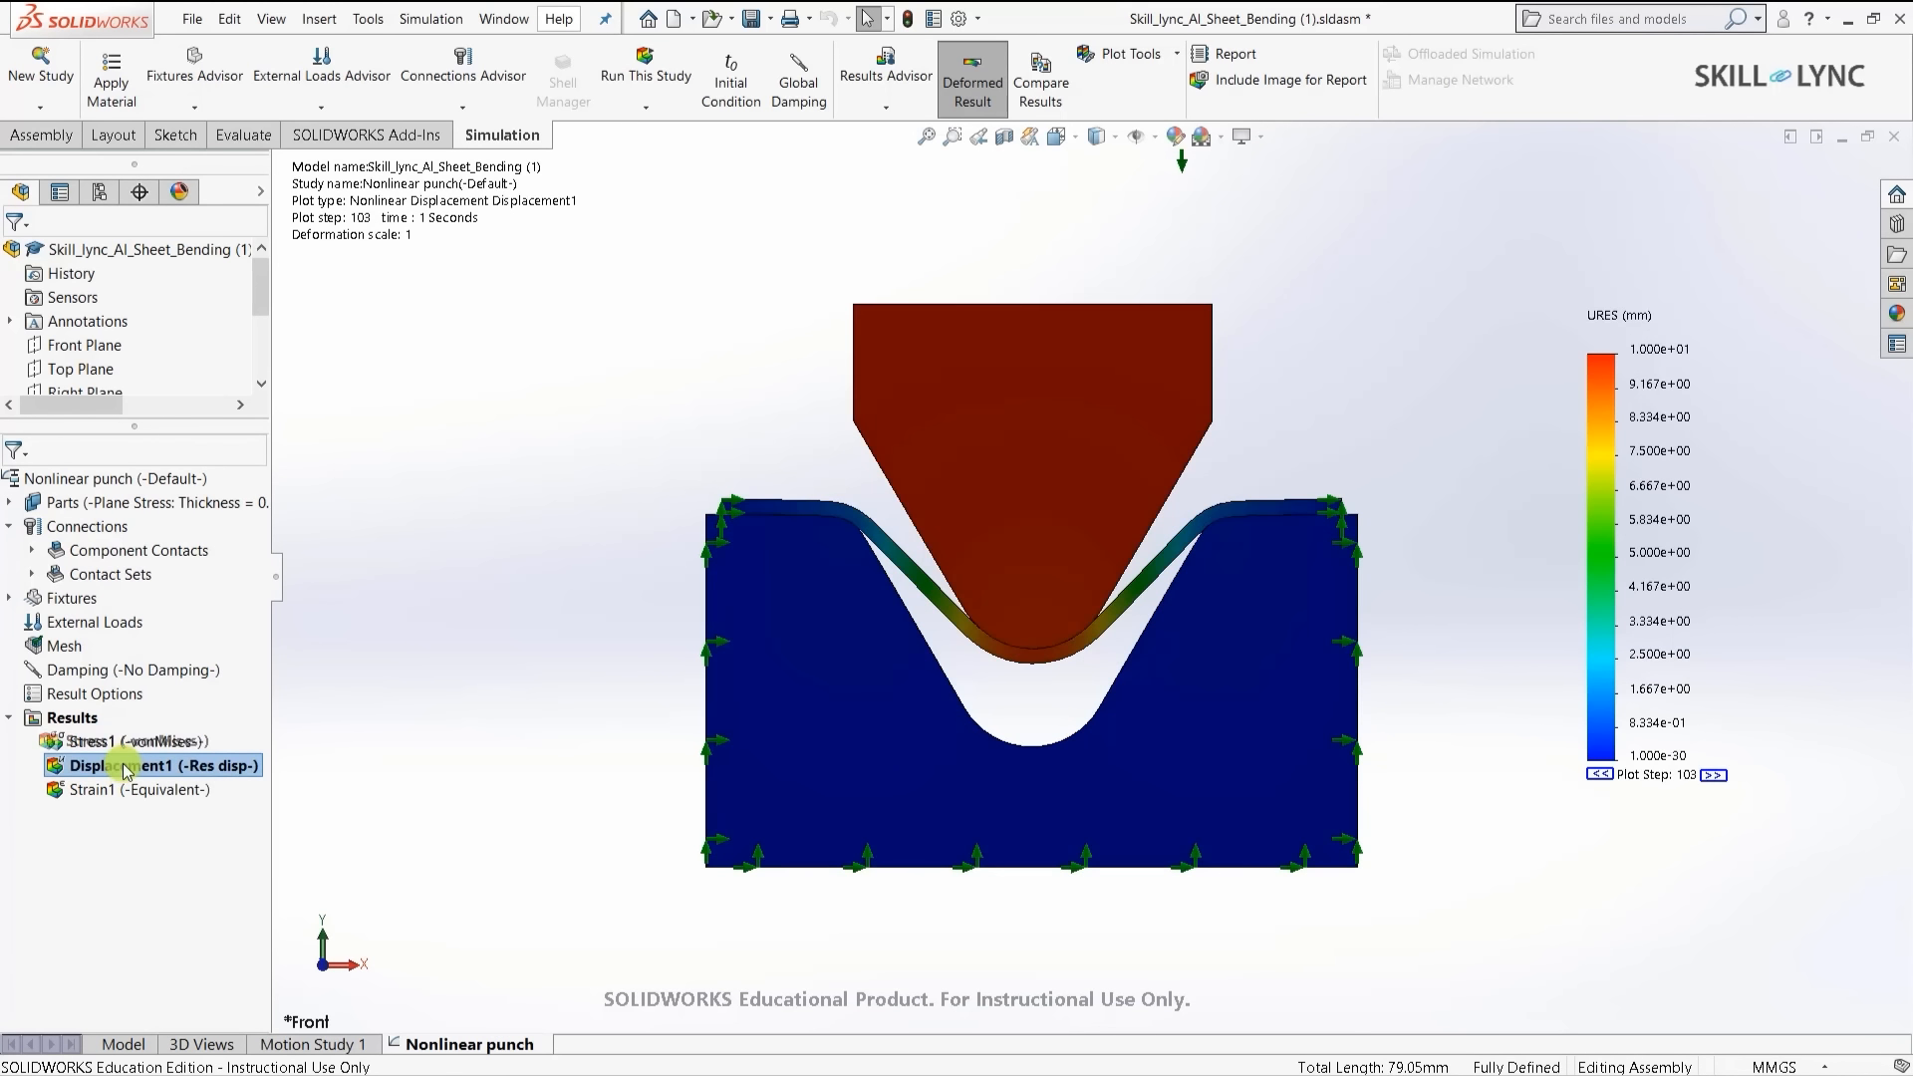
{"action": "right_click", "coordinate": [120, 767]}
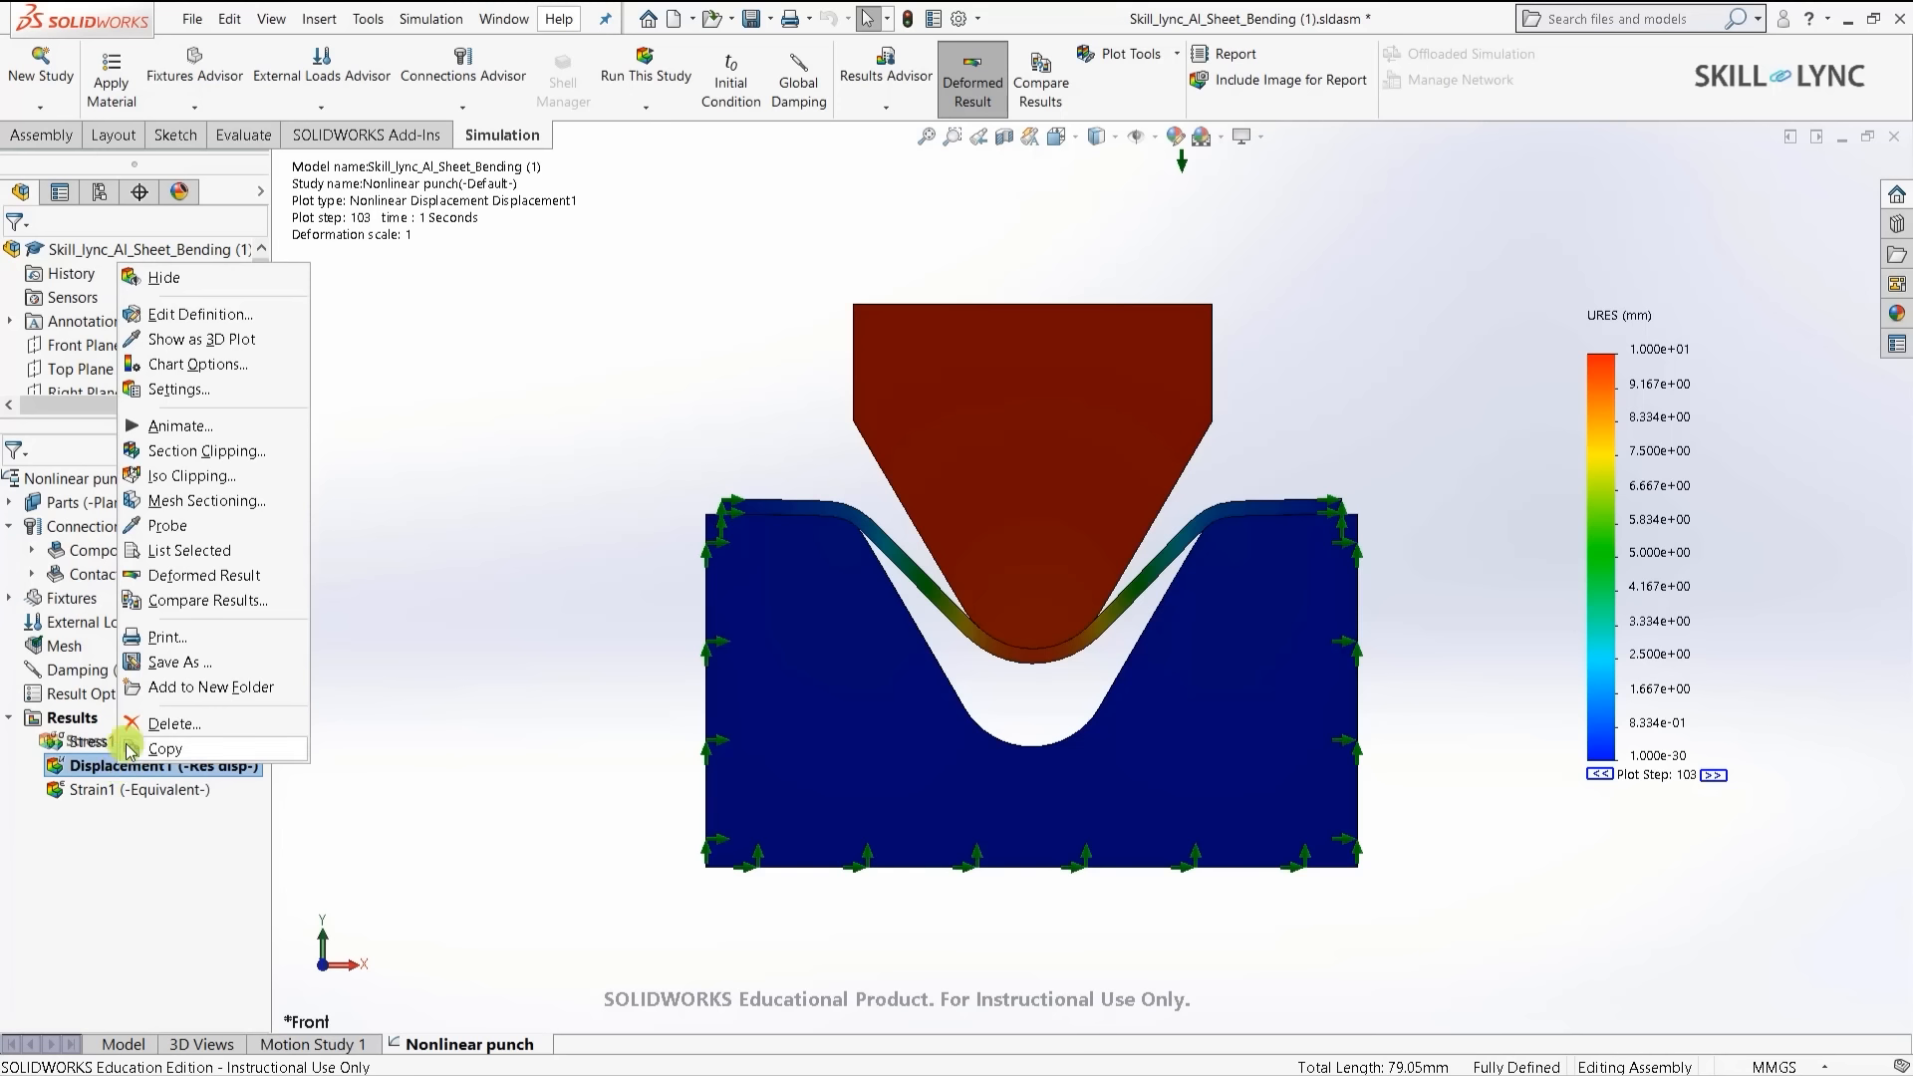
{"action": "left_click", "coordinate": [159, 427]}
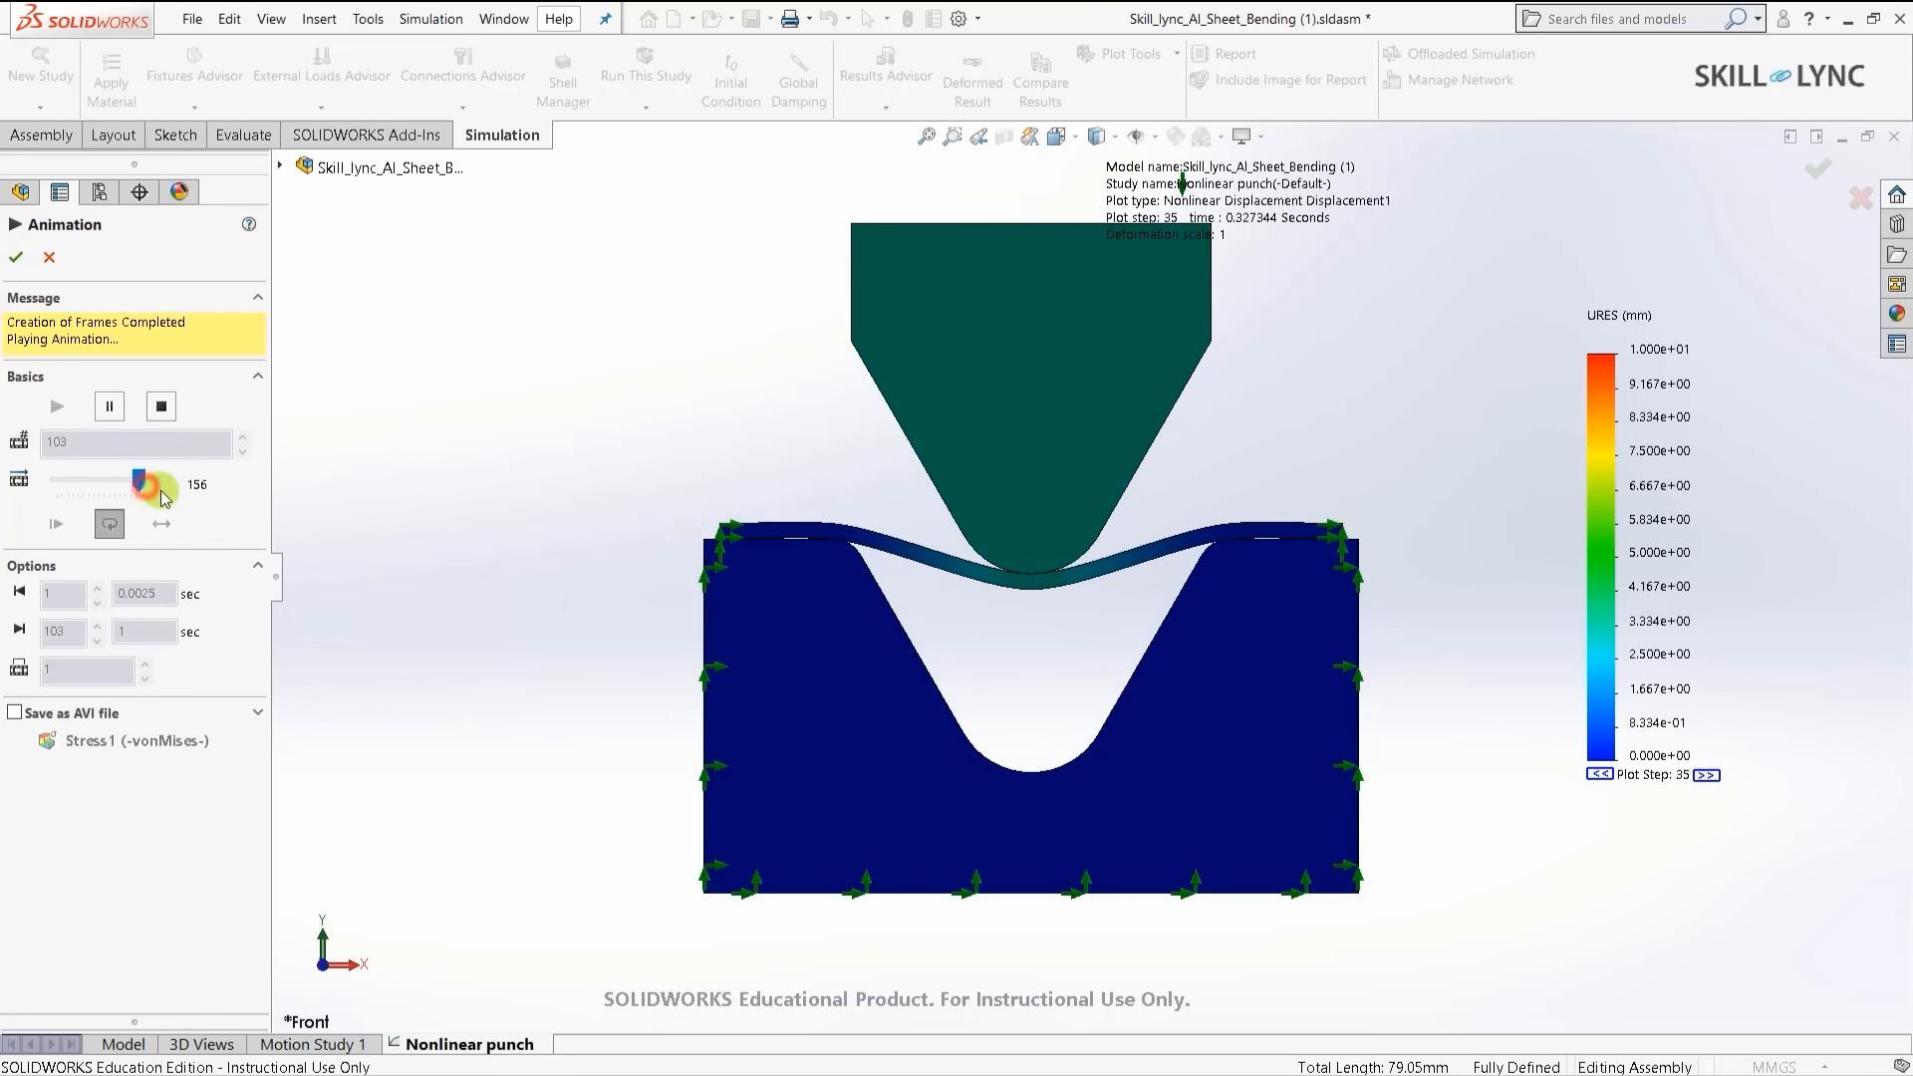
{"action": "mouse_move", "coordinate": [143, 480]}
{"action": "left_mouse_down"}
{"action": "mouse_move", "coordinate": [66, 490]}
{"action": "mouse_move", "coordinate": [163, 485]}
{"action": "left_mouse_up"}
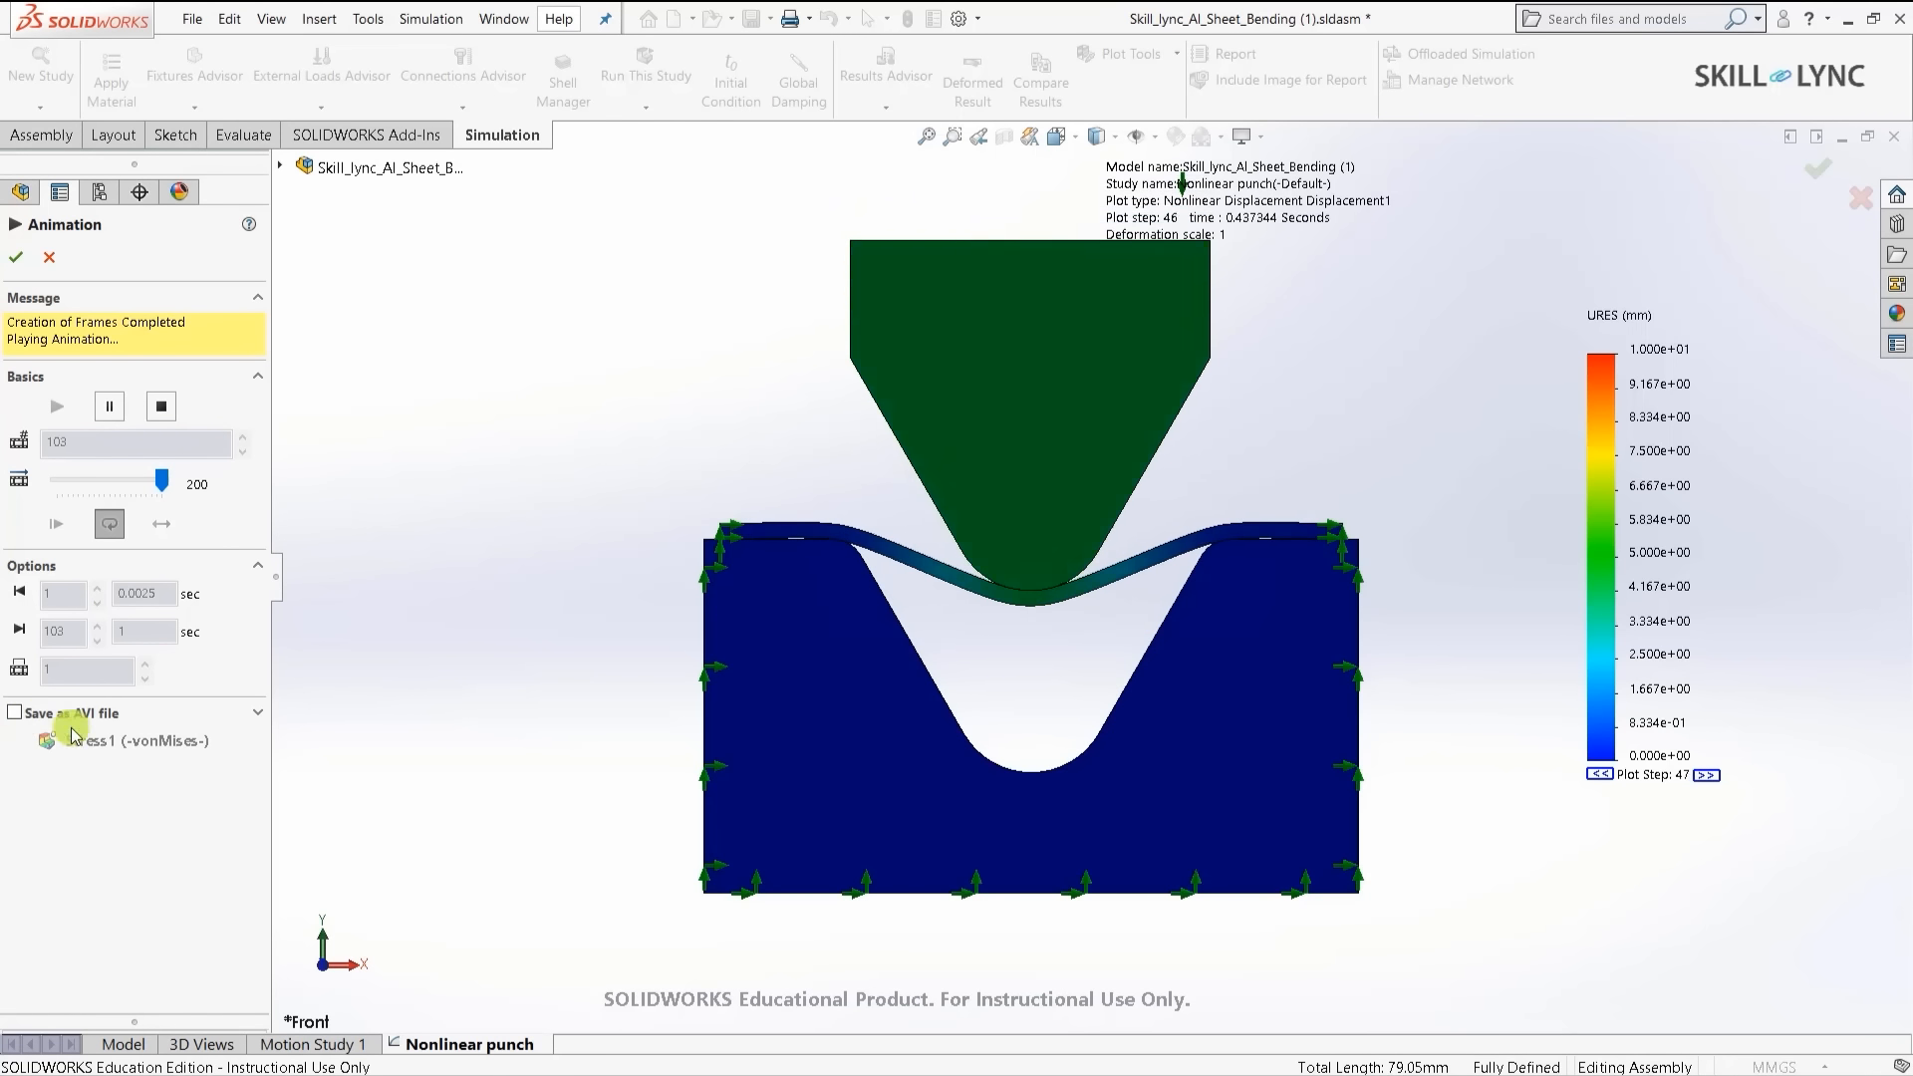
{"action": "left_click", "coordinate": [161, 405]}
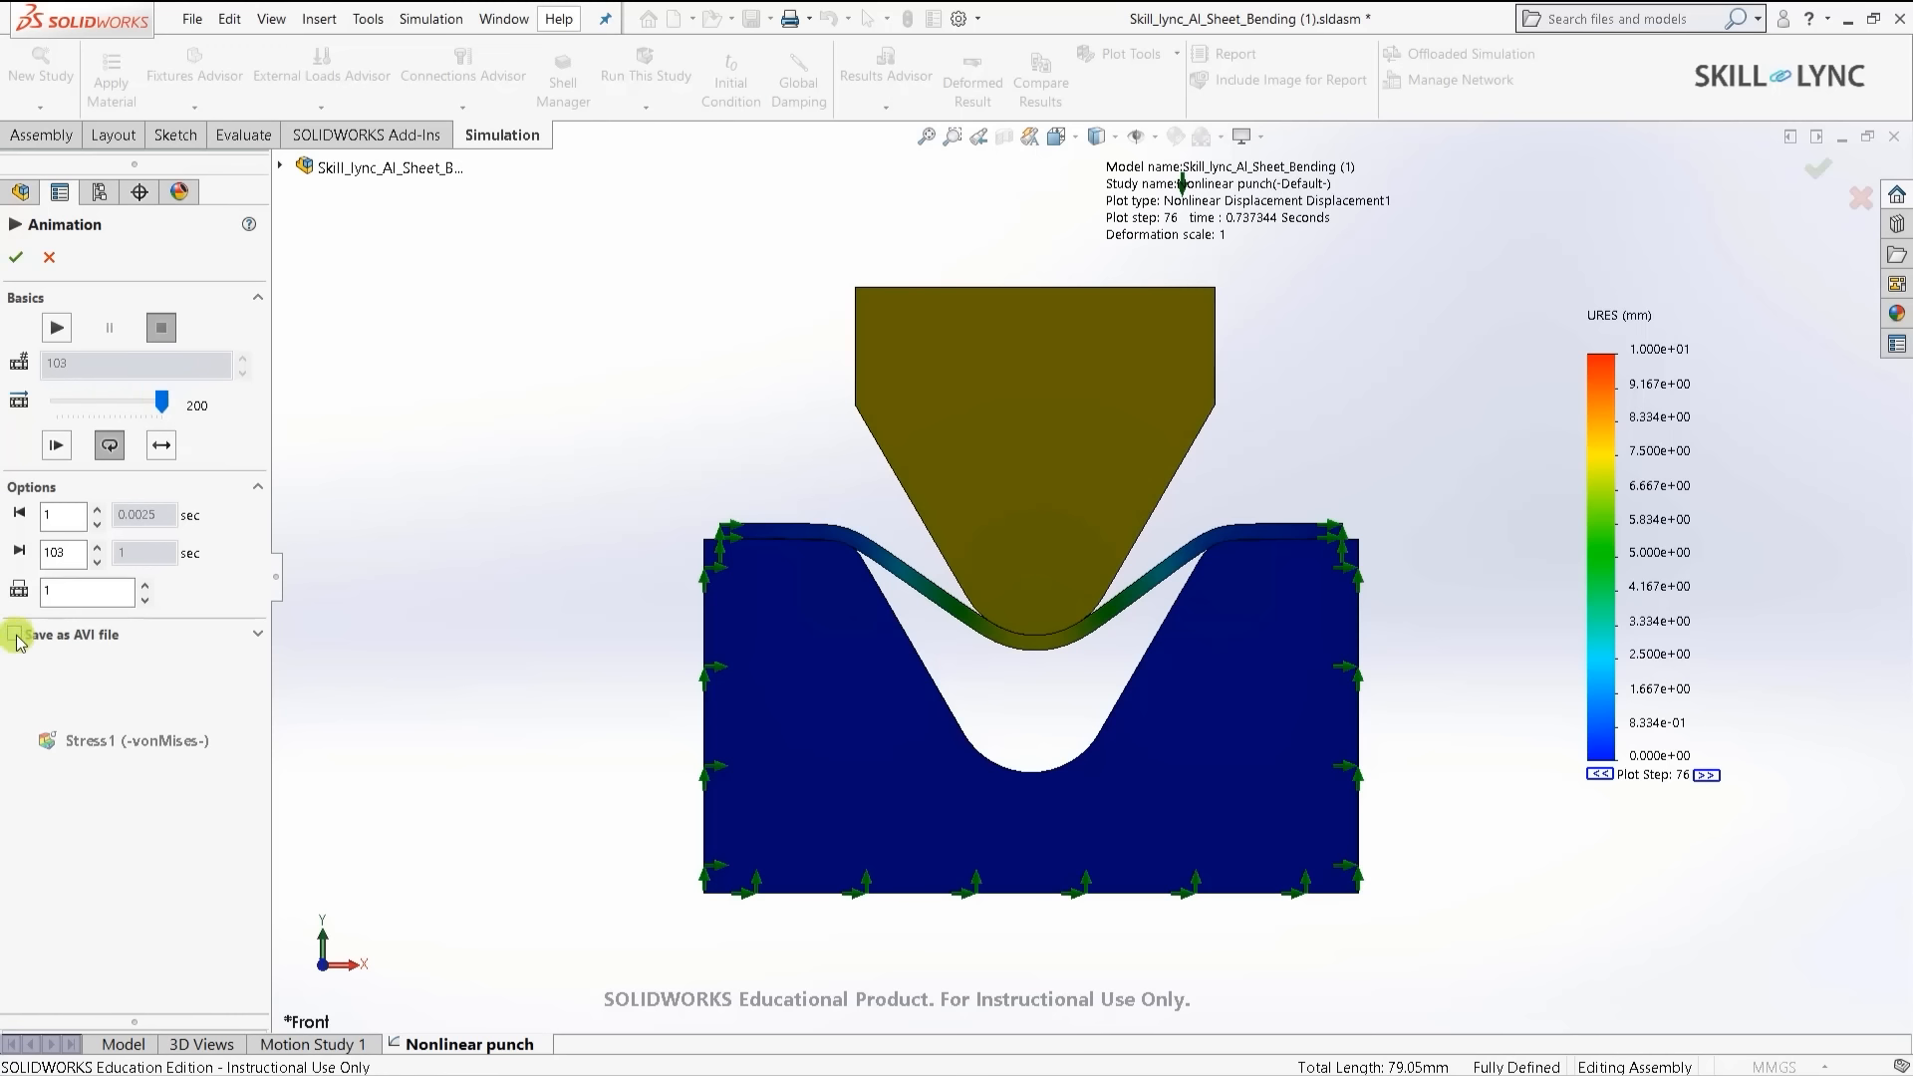
{"action": "left_click", "coordinate": [13, 636]}
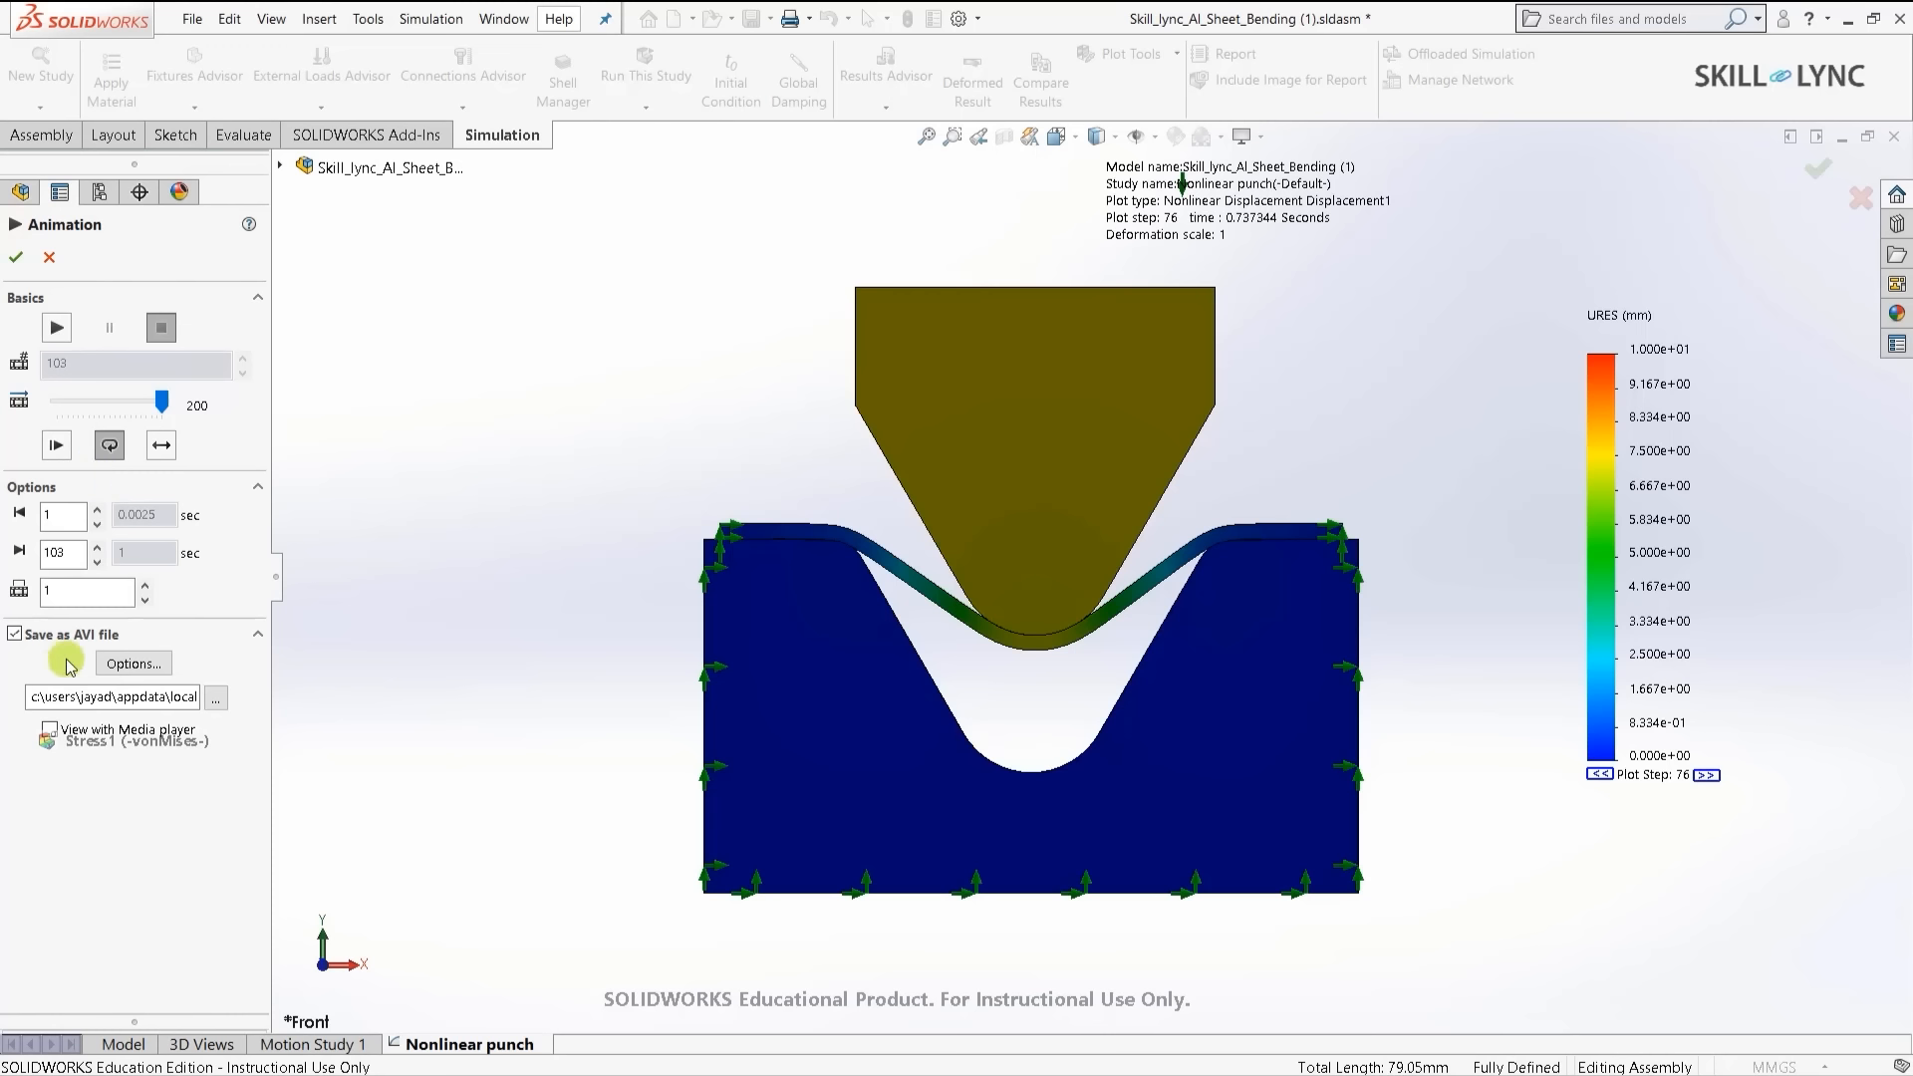
{"action": "left_click", "coordinate": [47, 259]}
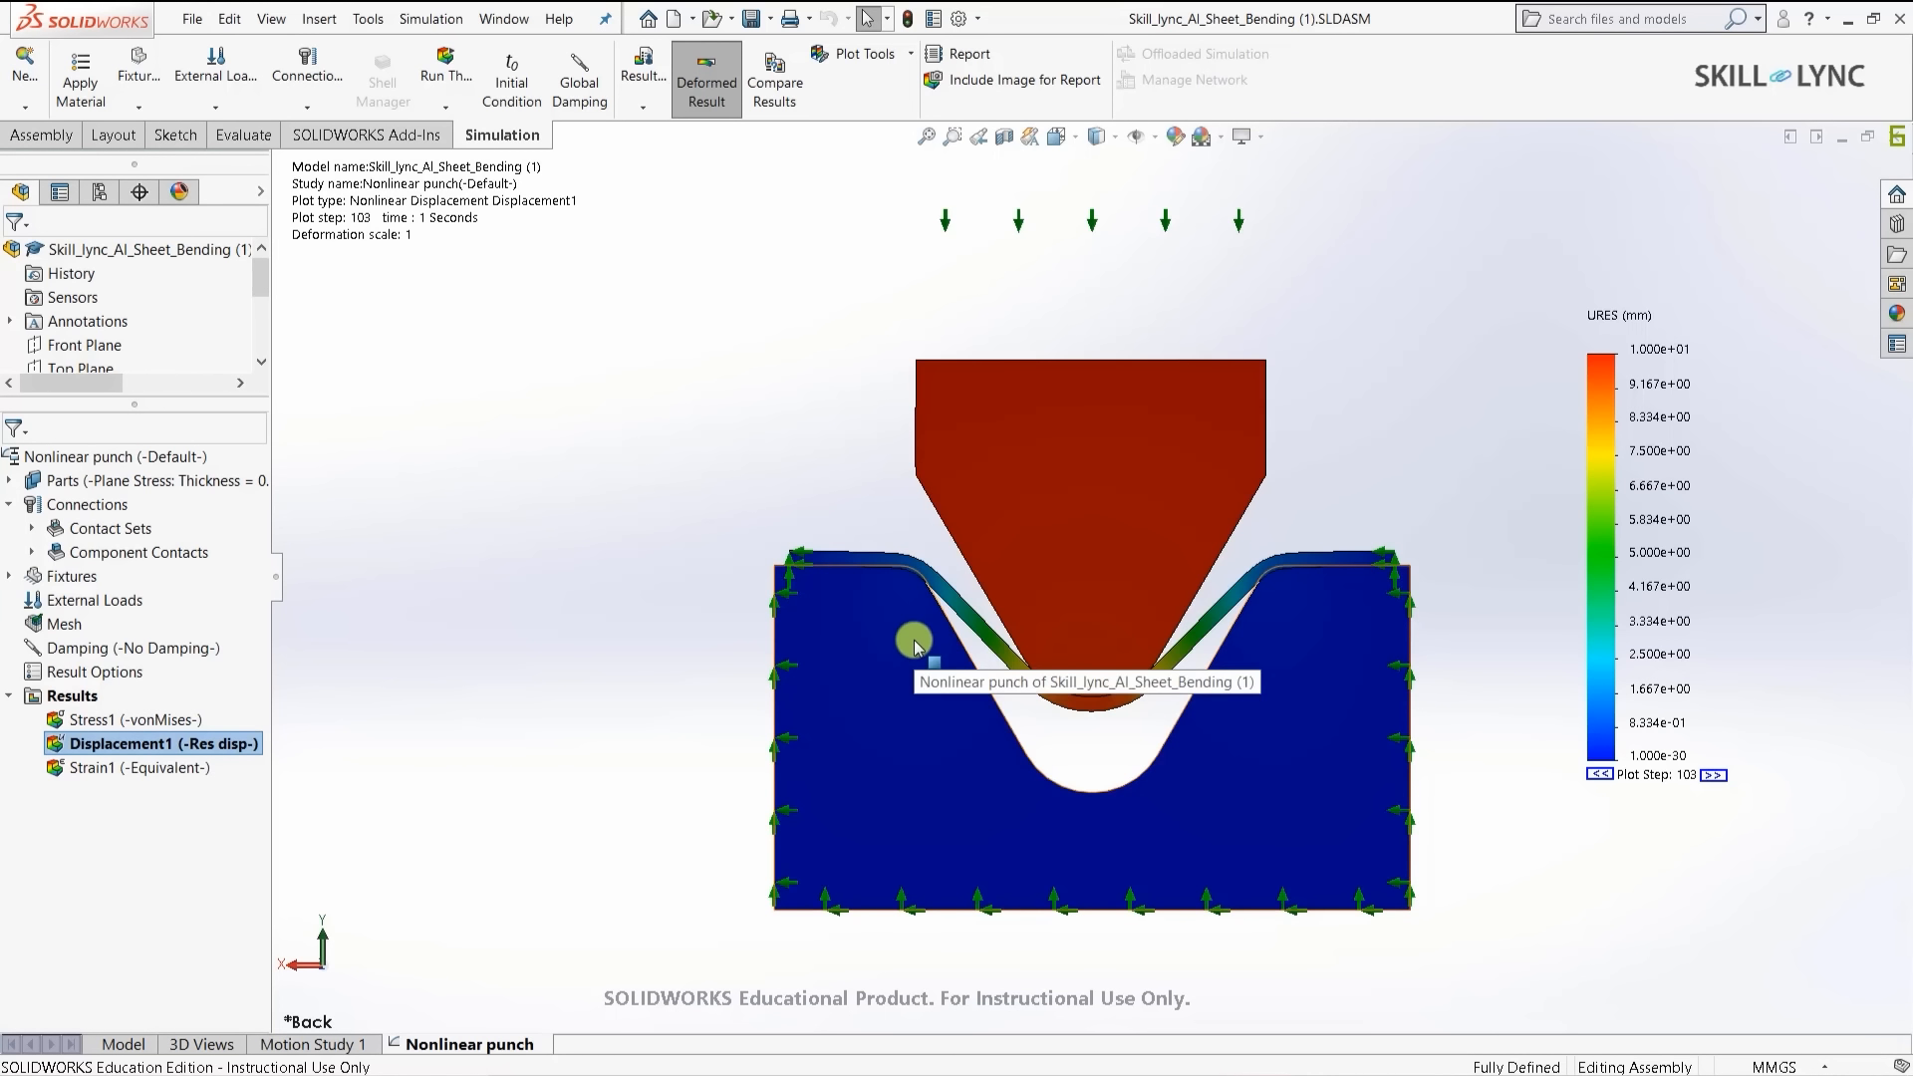
- Show Displacement1 as a 3D plot in isometric view, zoomed in on the punch and sheet
{"action": "right_click", "coordinate": [108, 748]}
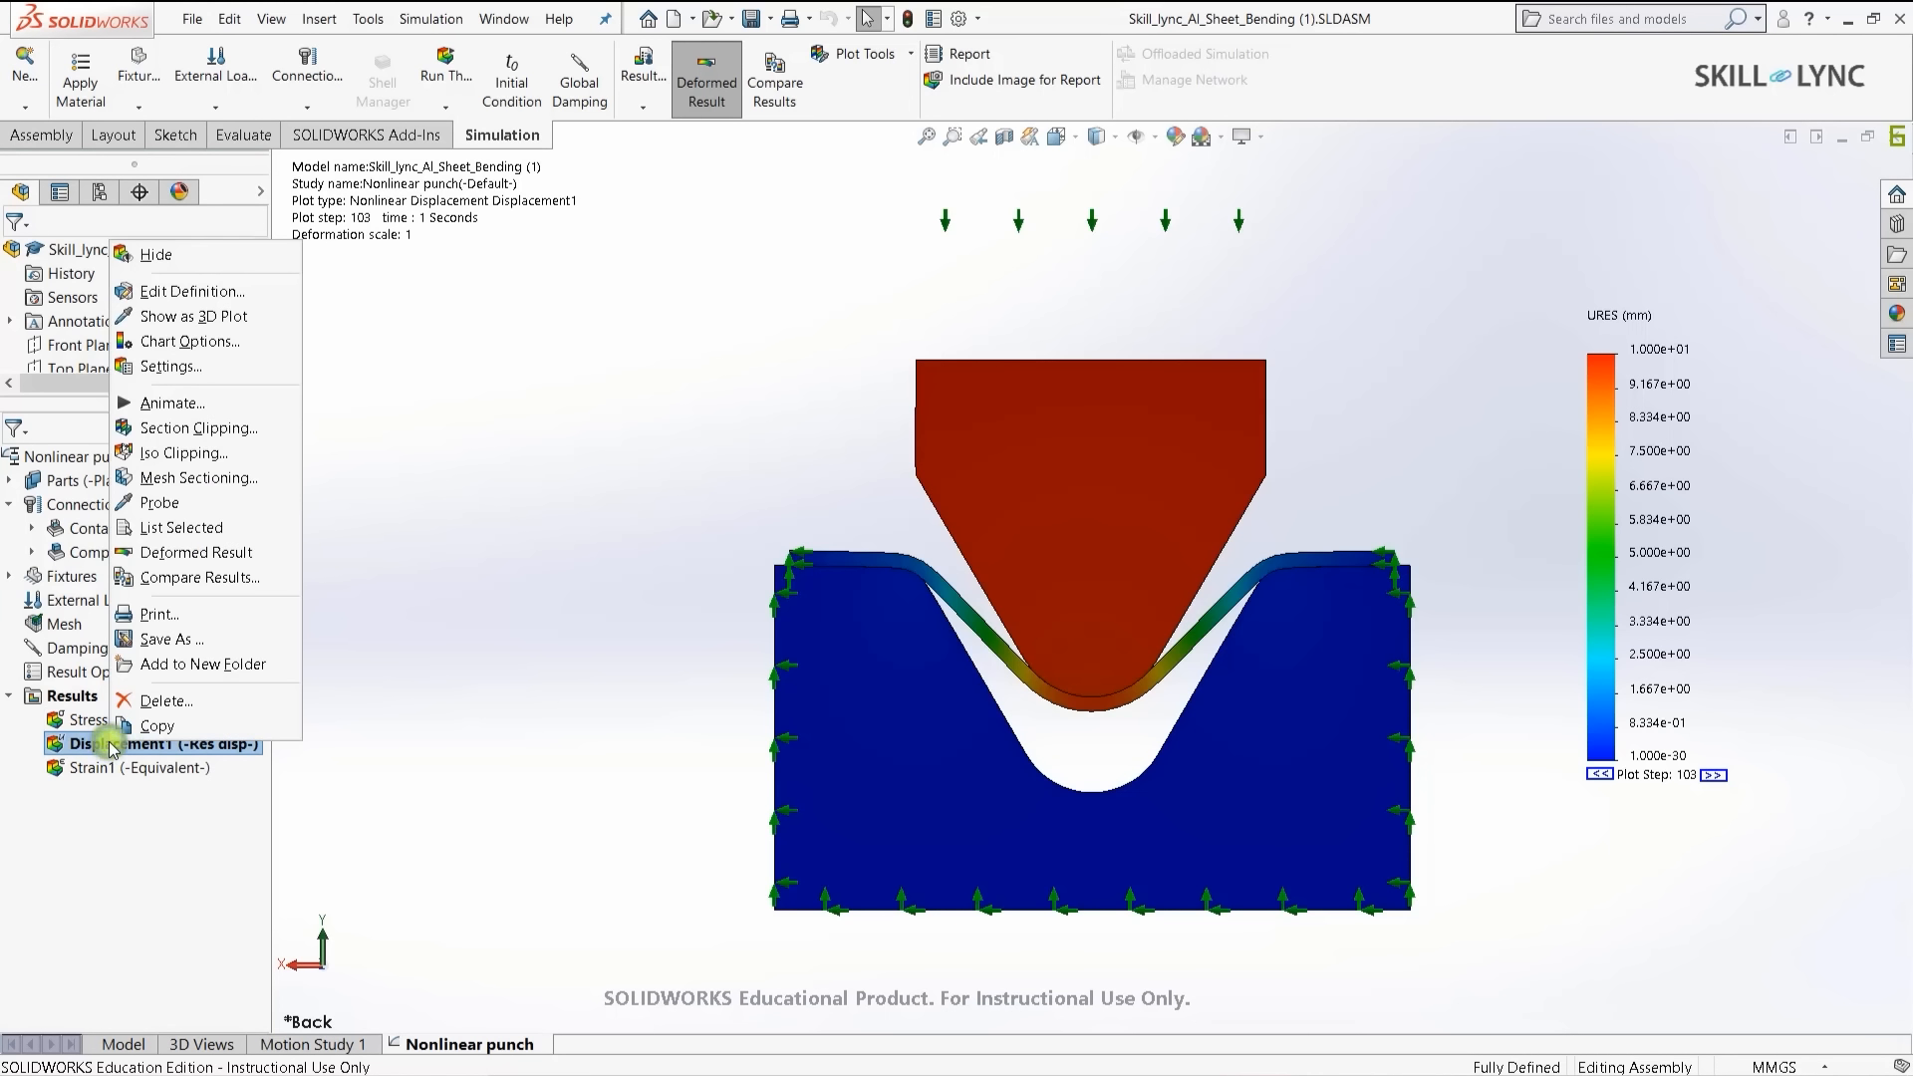
{"action": "left_click", "coordinate": [167, 317]}
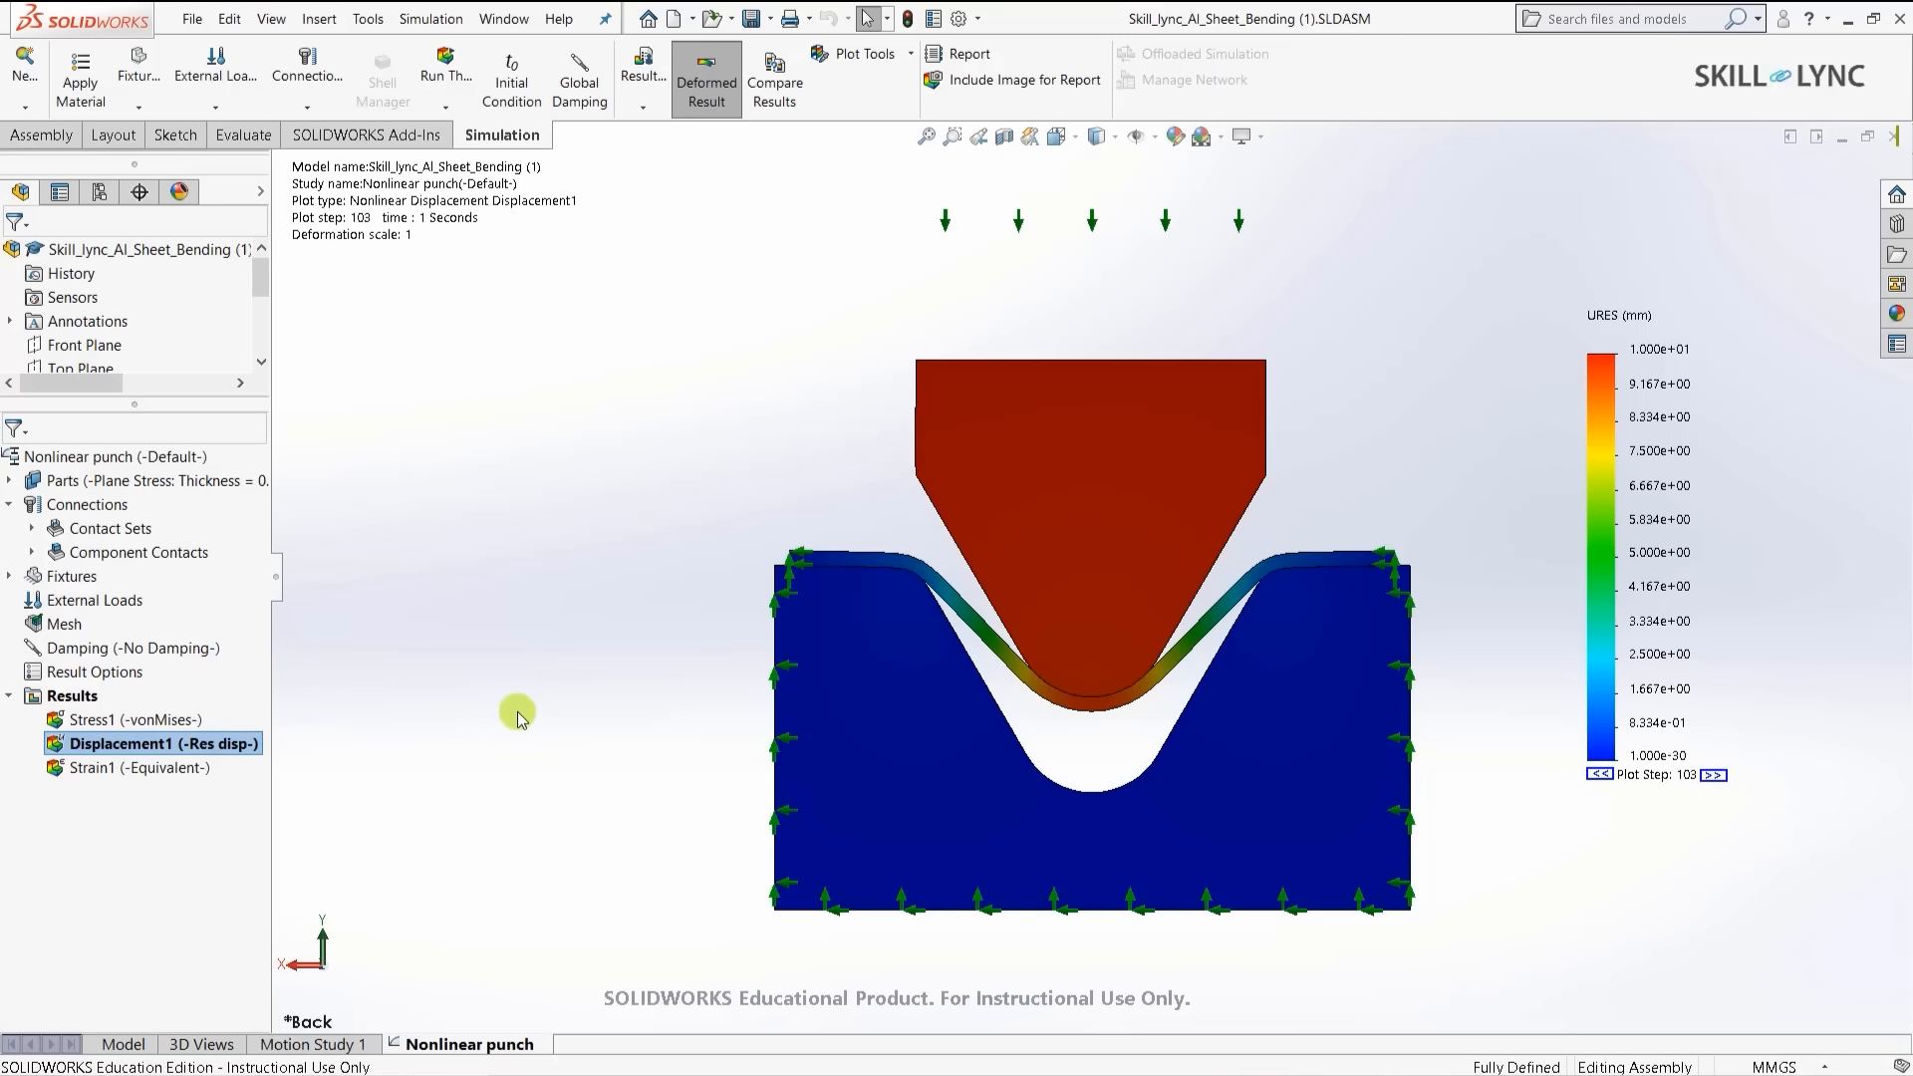
{"action": "key", "text": "ctrl+7"}
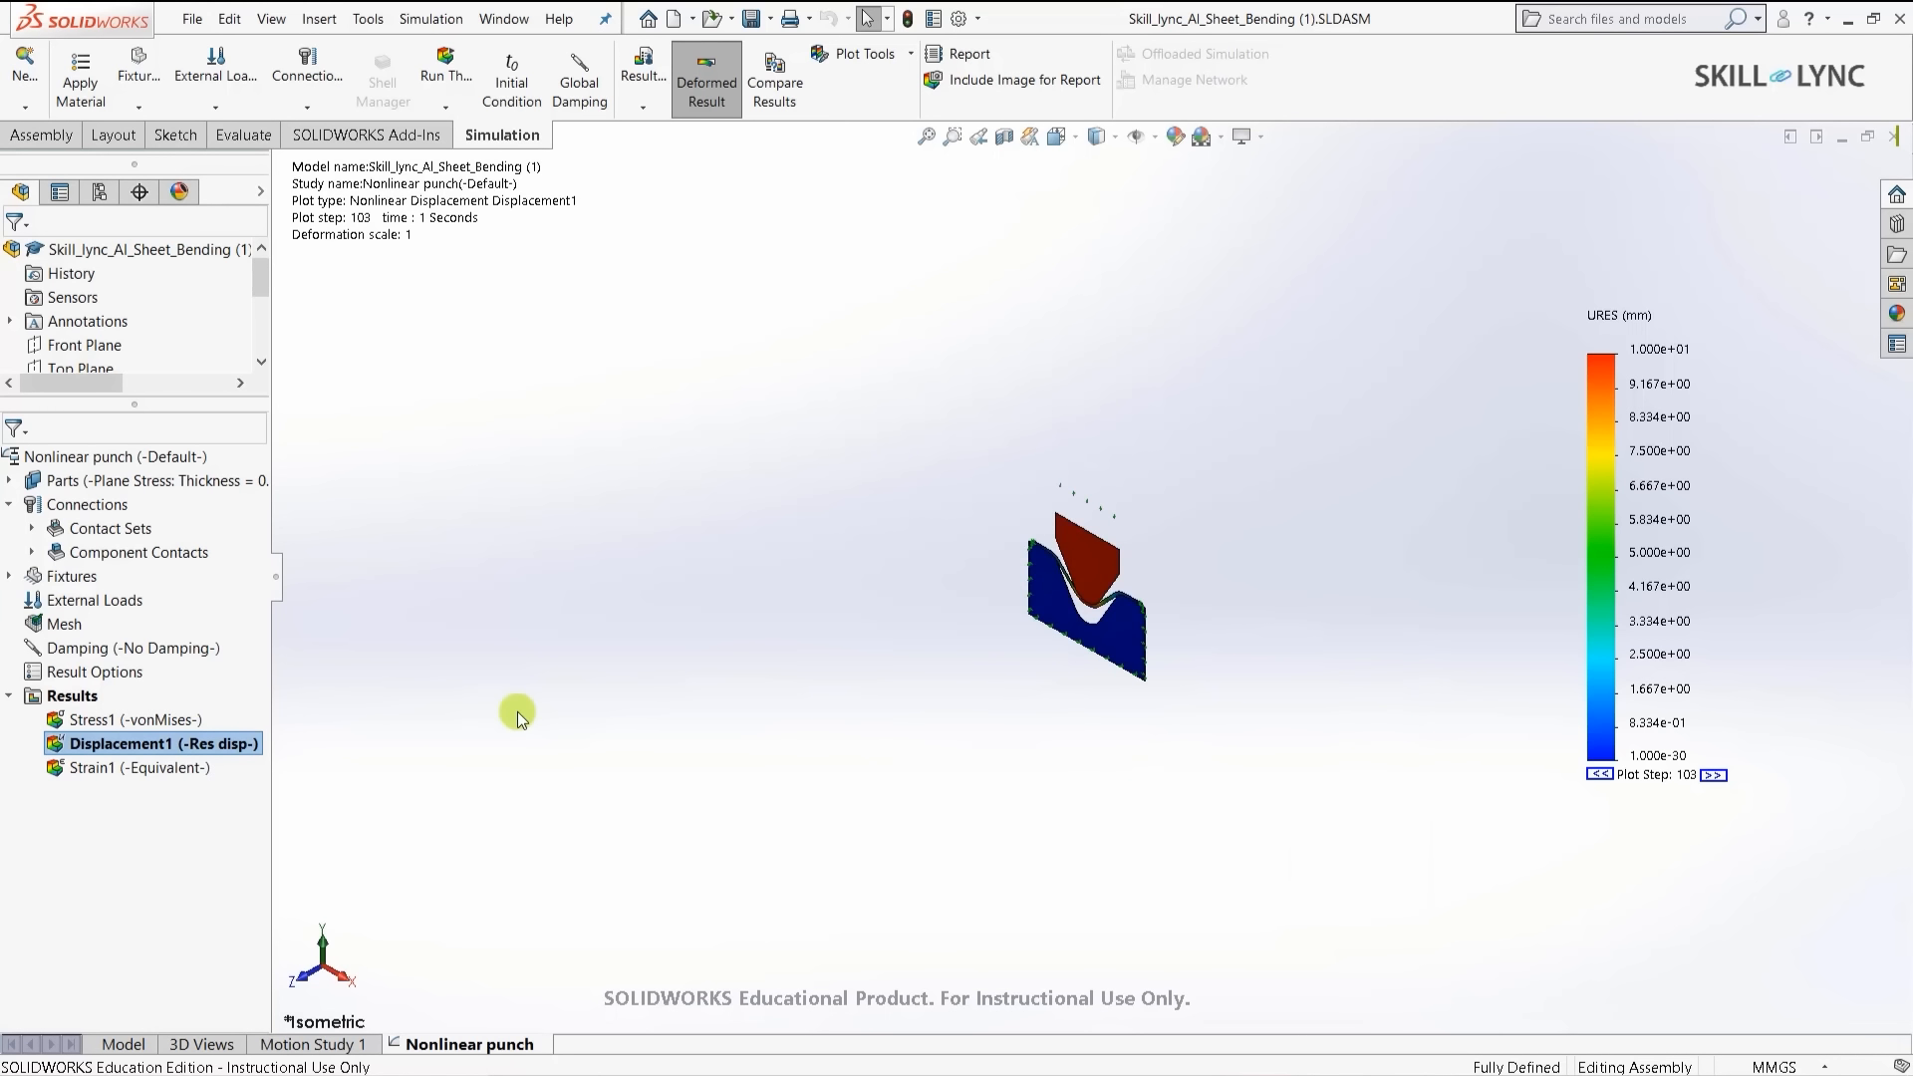
{"action": "scroll", "coordinate": [1187, 553], "scroll_direction": "down", "scroll_amount": 3}
{"action": "scroll", "coordinate": [1187, 553], "scroll_direction": "down", "scroll_amount": 2}
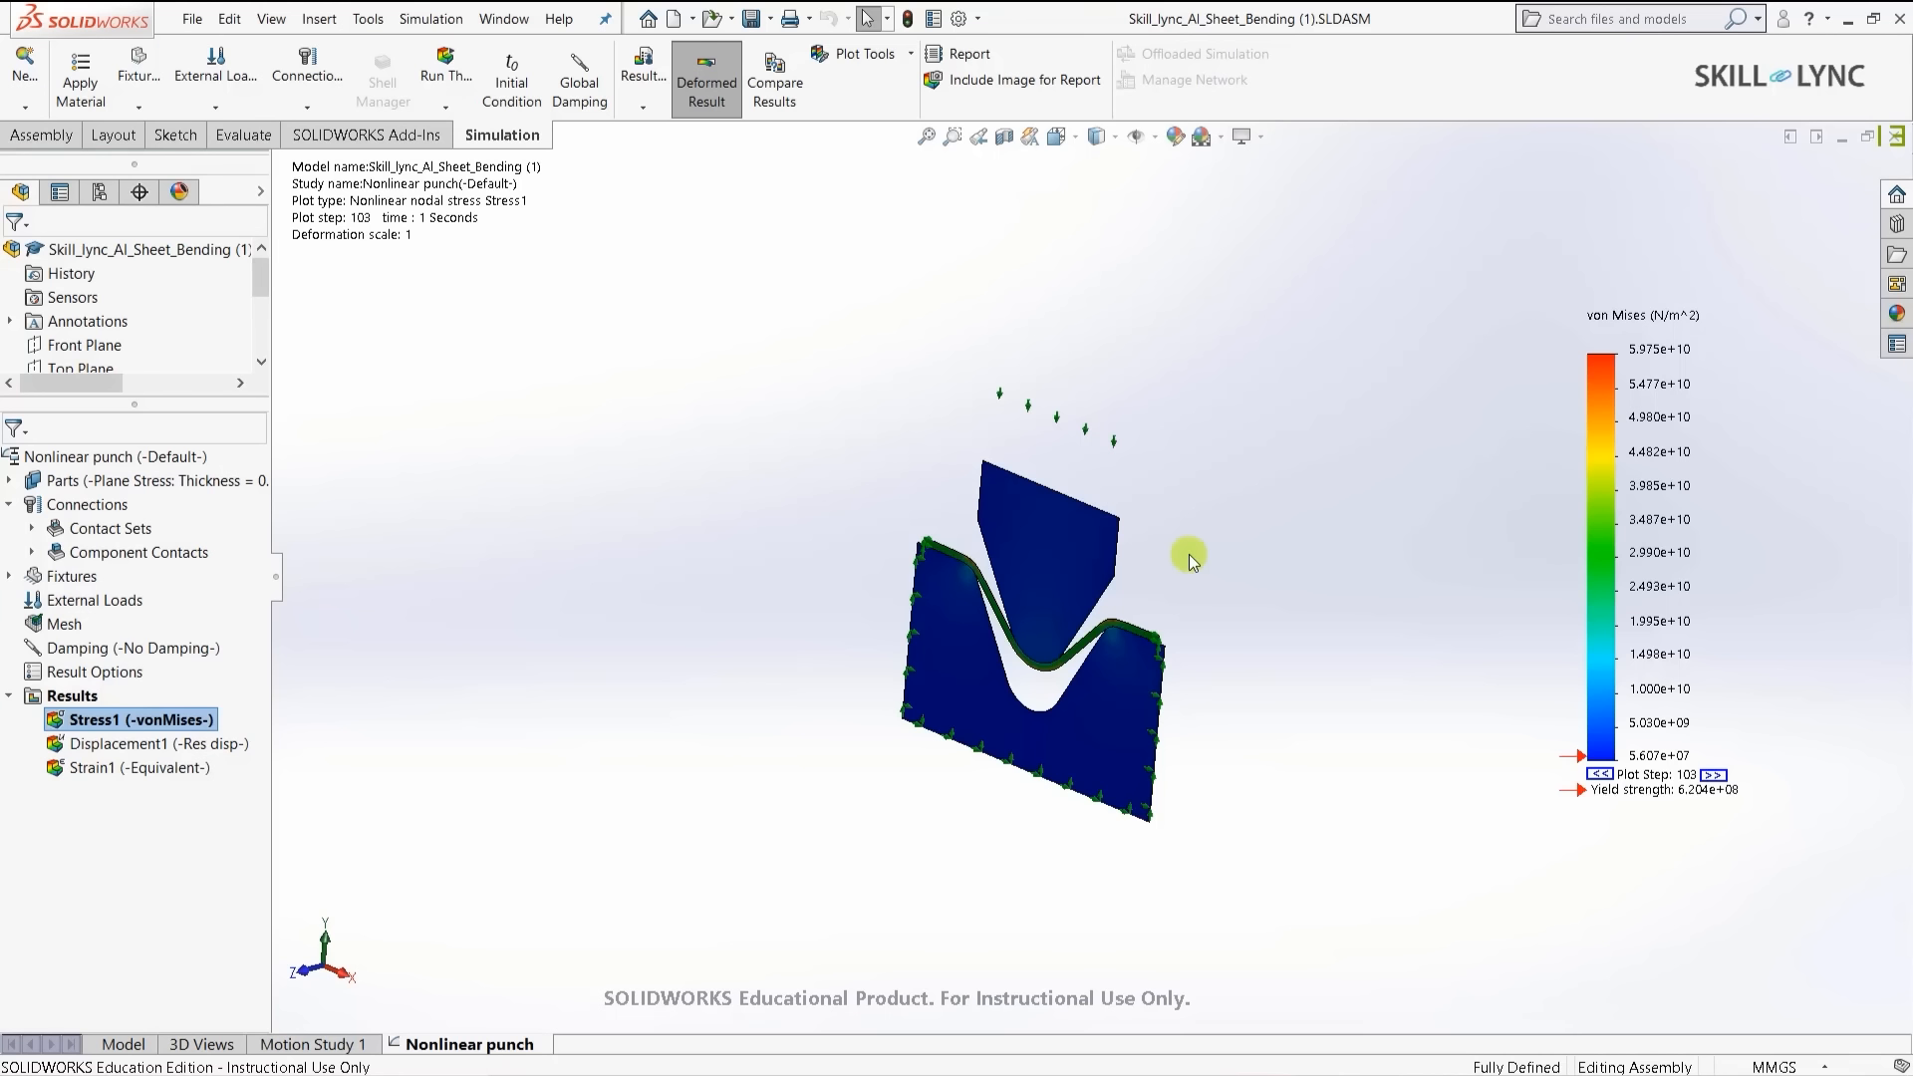
- Minimize the assembly, maximize the Part1 document and switch to the Static 1 study
{"action": "left_click", "coordinate": [1842, 138]}
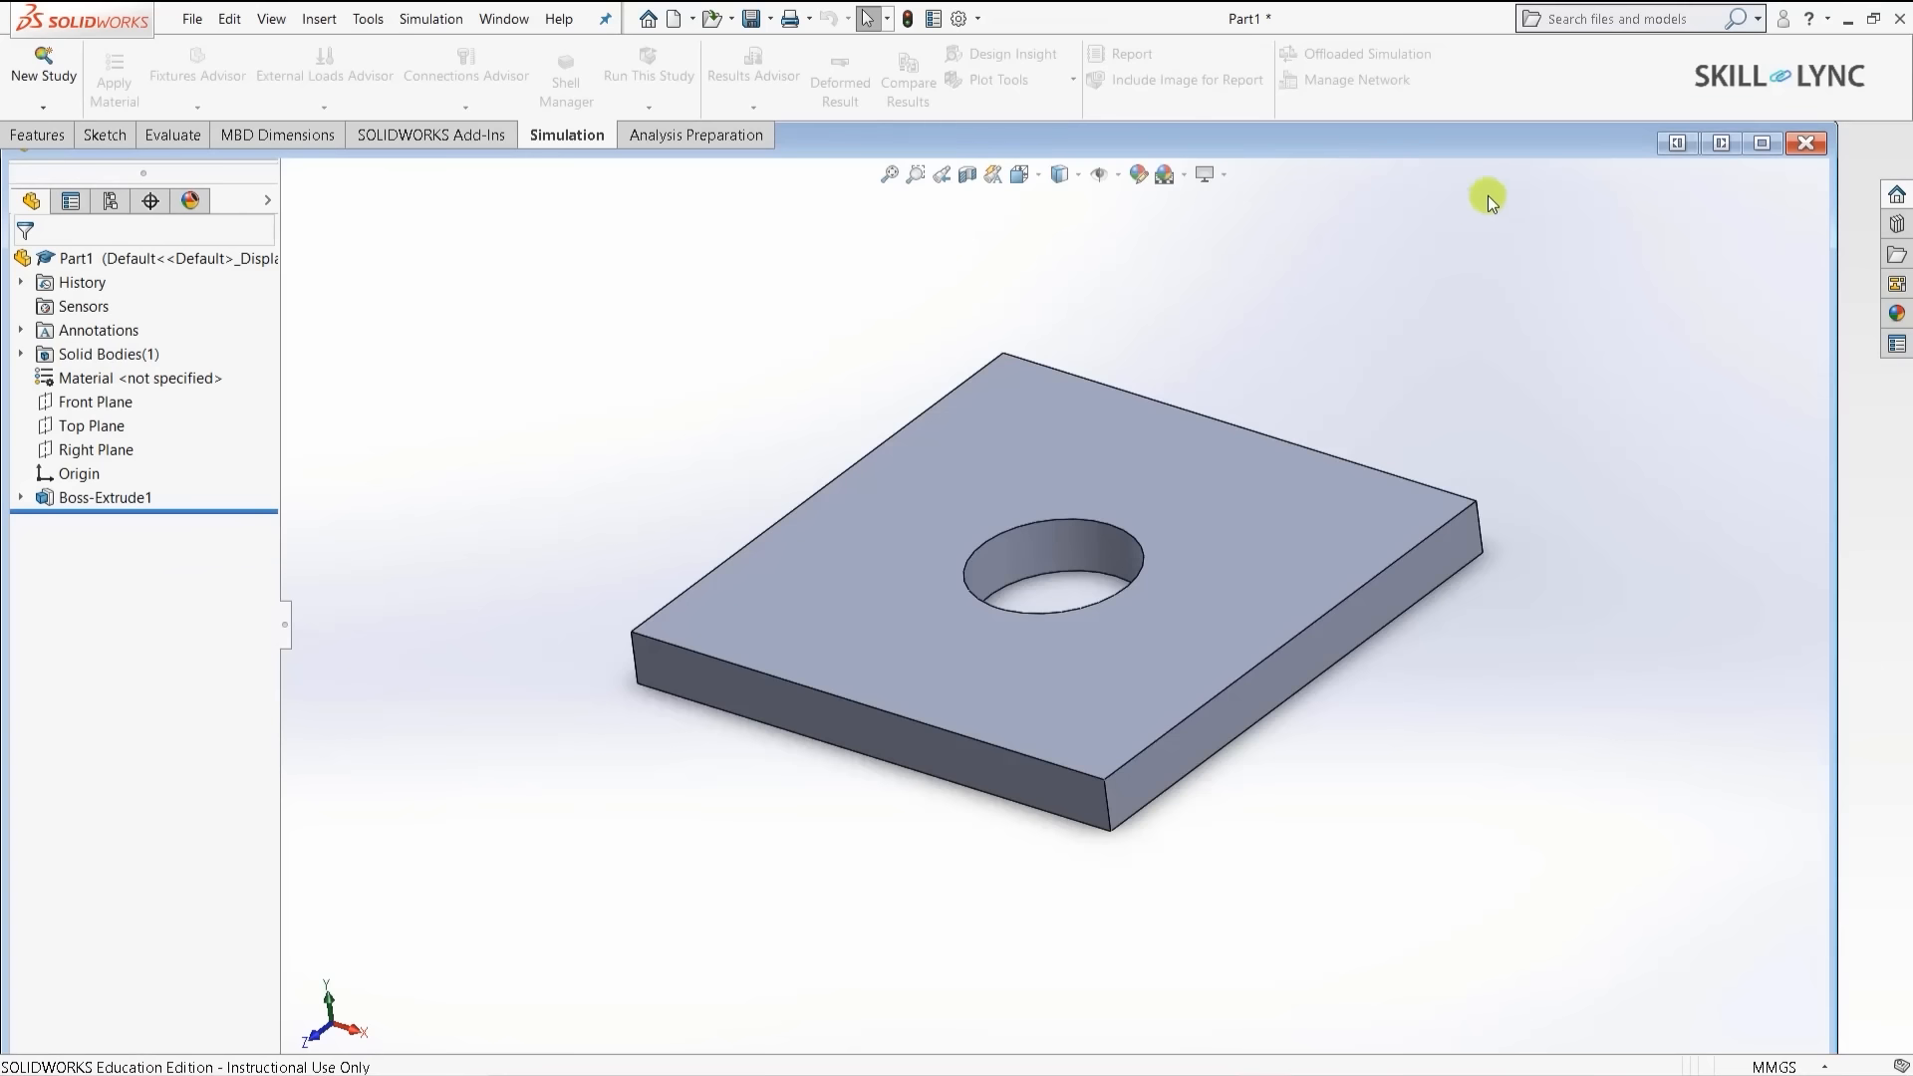
{"action": "left_click", "coordinate": [1762, 143]}
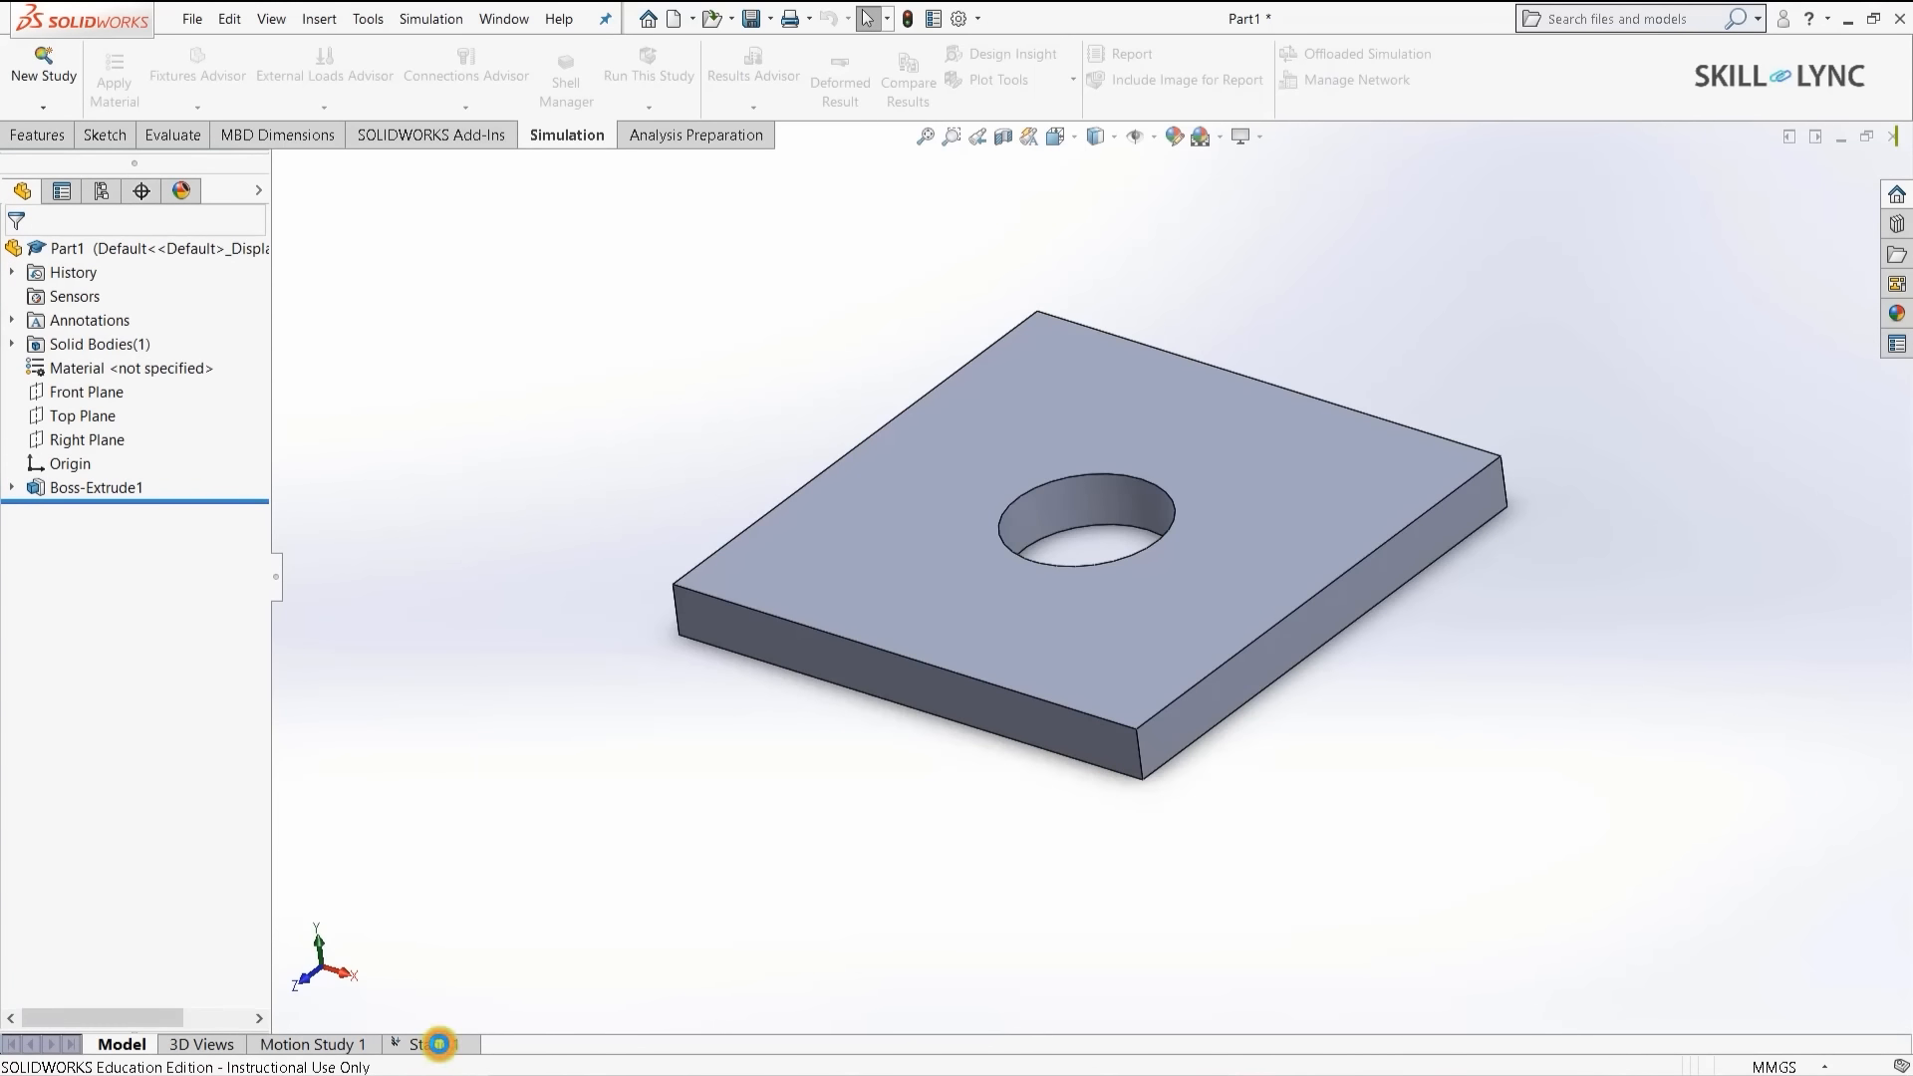
{"action": "left_click", "coordinate": [430, 1044]}
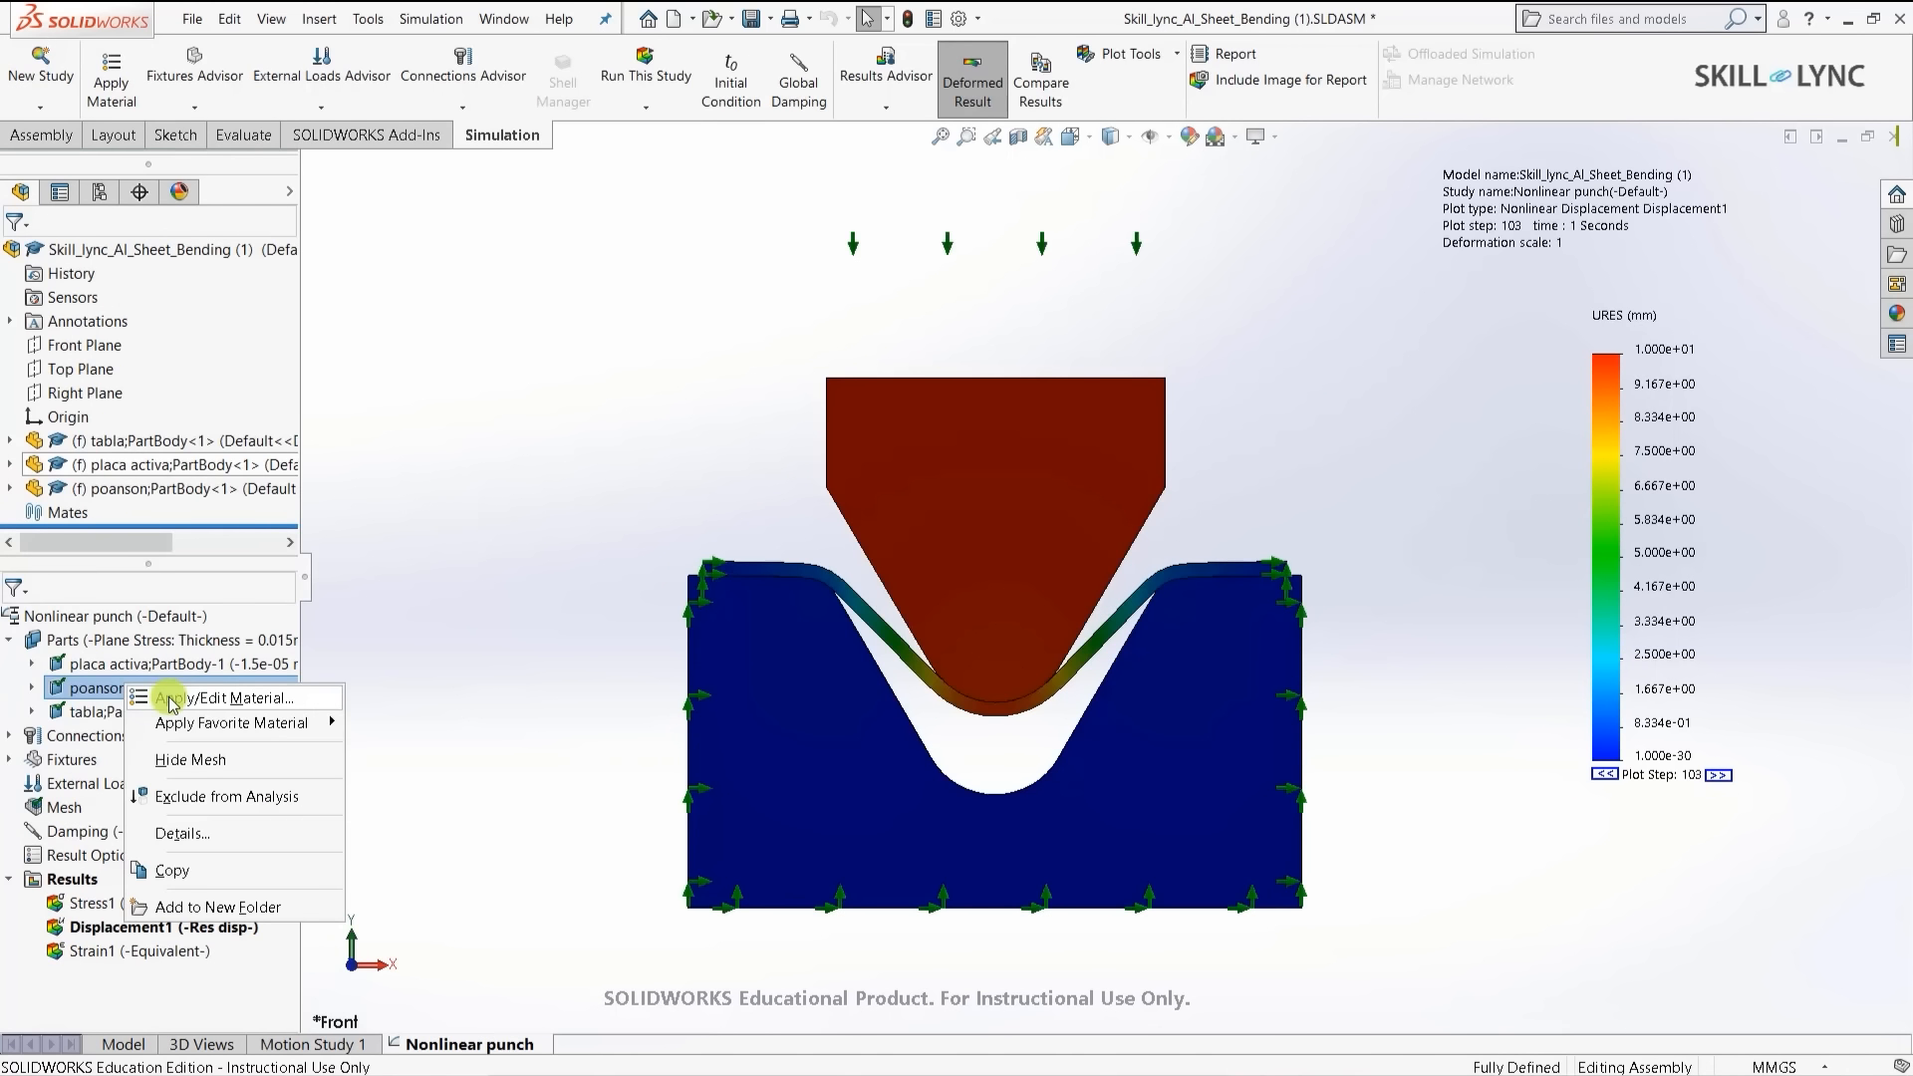
- Open Apply/Edit Material for the poanson punch, showing Alloy Steel with 2.1e+11 N/m^2 modulus
{"action": "left_click", "coordinate": [546, 529]}
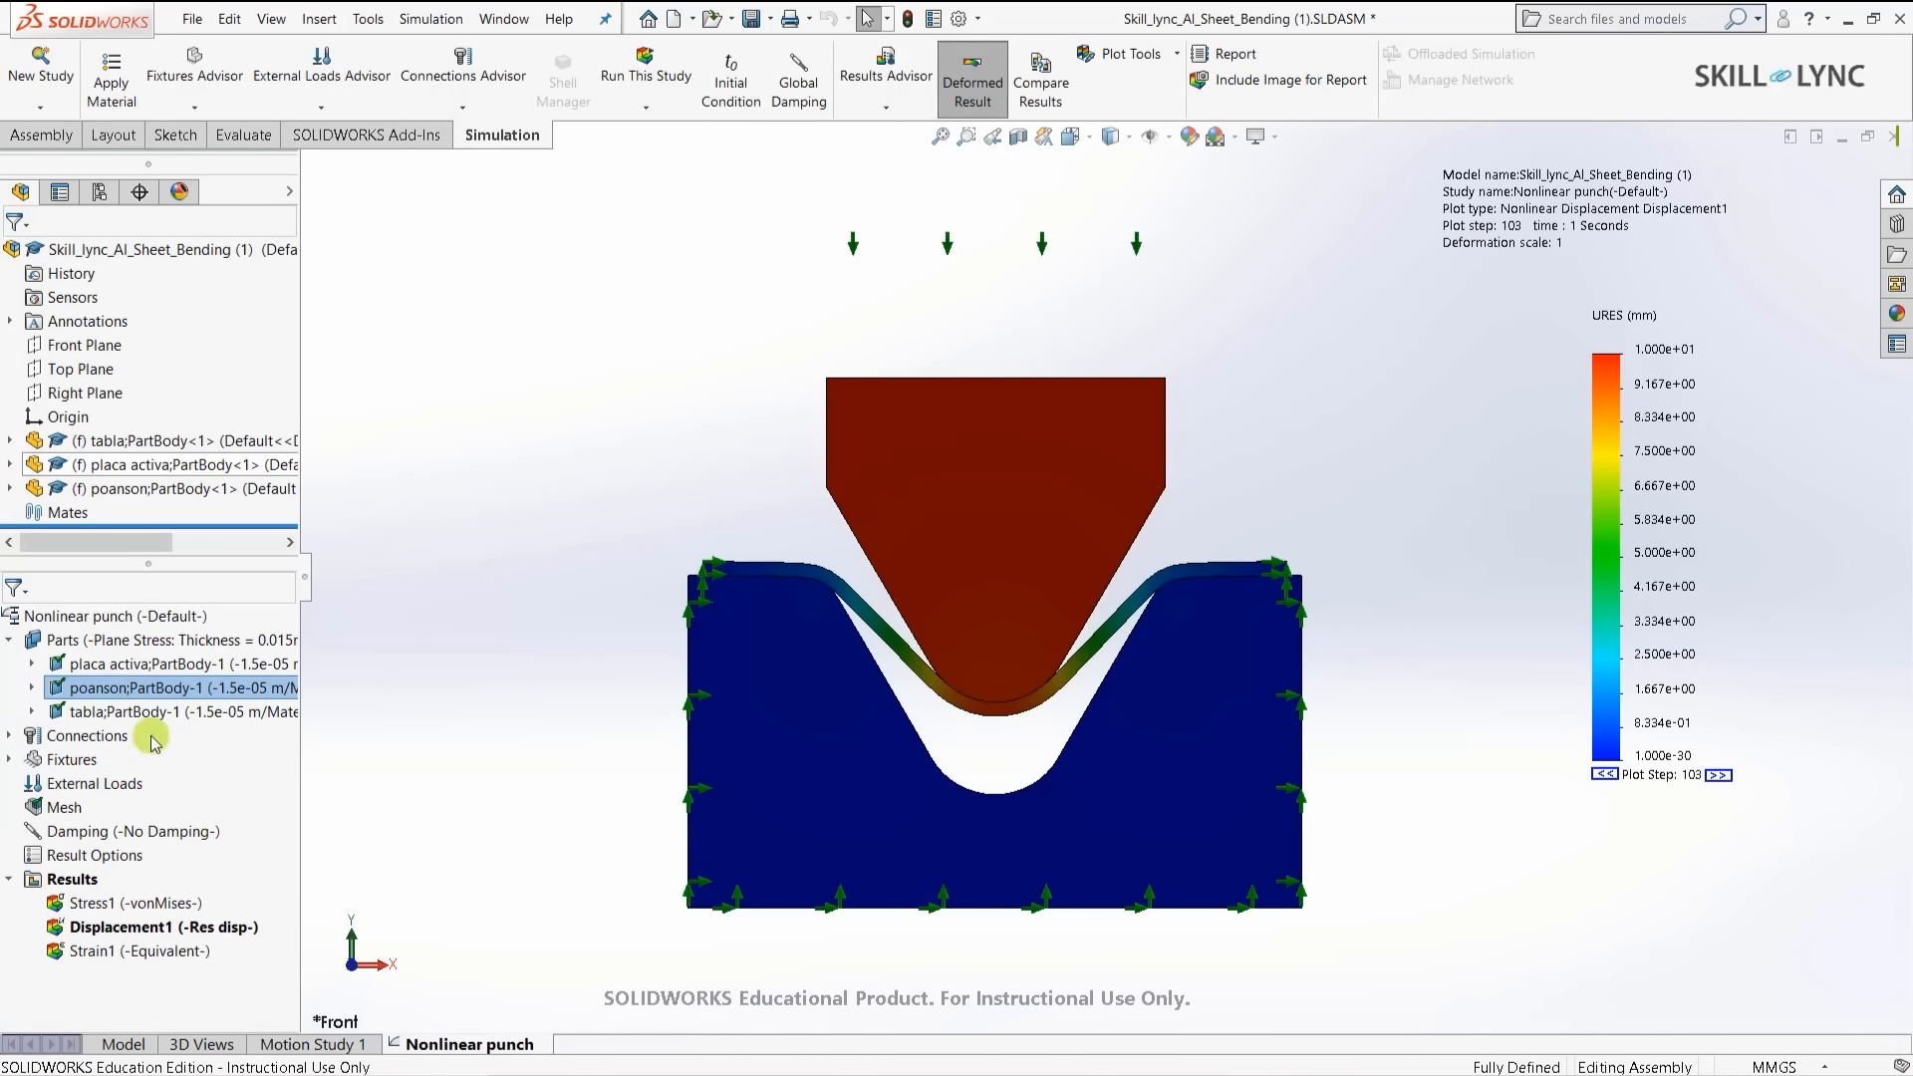
{"action": "right_click", "coordinate": [110, 692]}
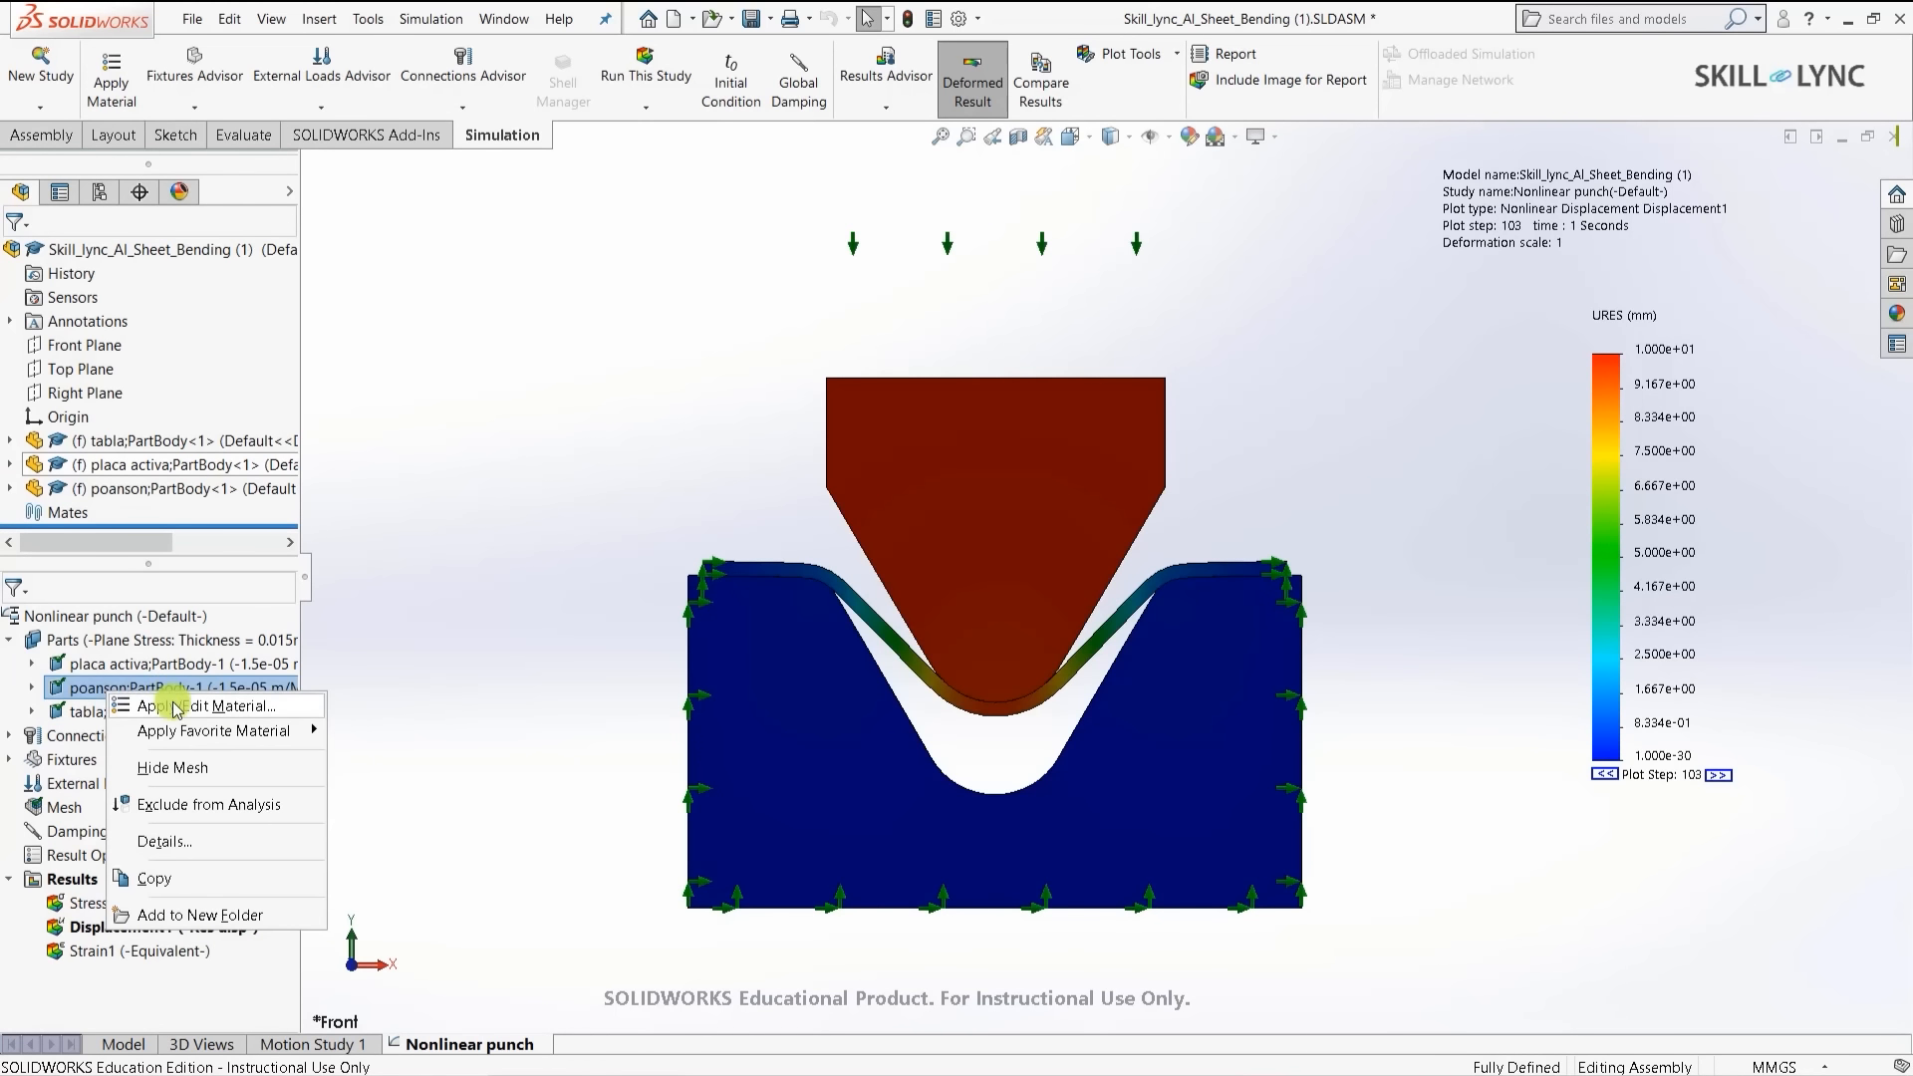
{"action": "left_click", "coordinate": [174, 706]}
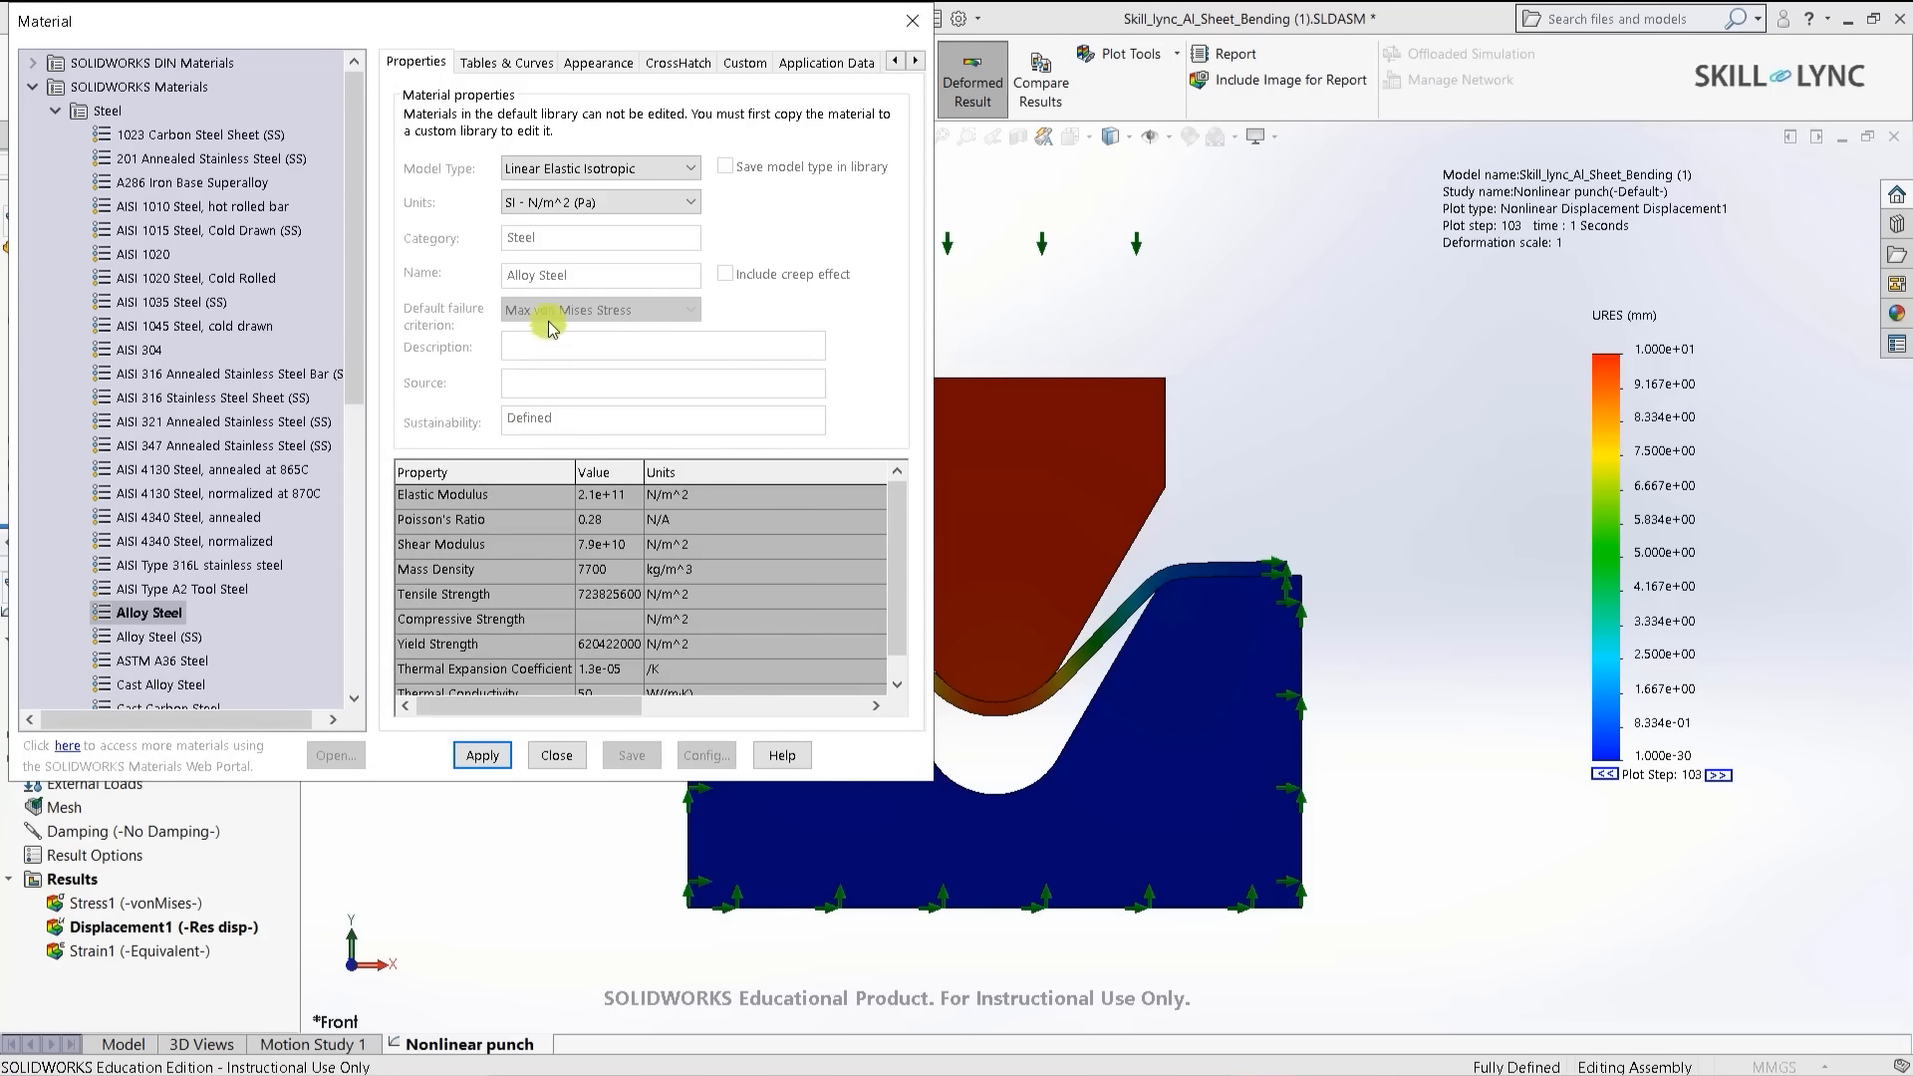
- Set the Alloy Steel model type to Linear Elastic Orthotropic, listing XY Poisson's ratio 0.28
{"action": "left_click", "coordinate": [580, 165]}
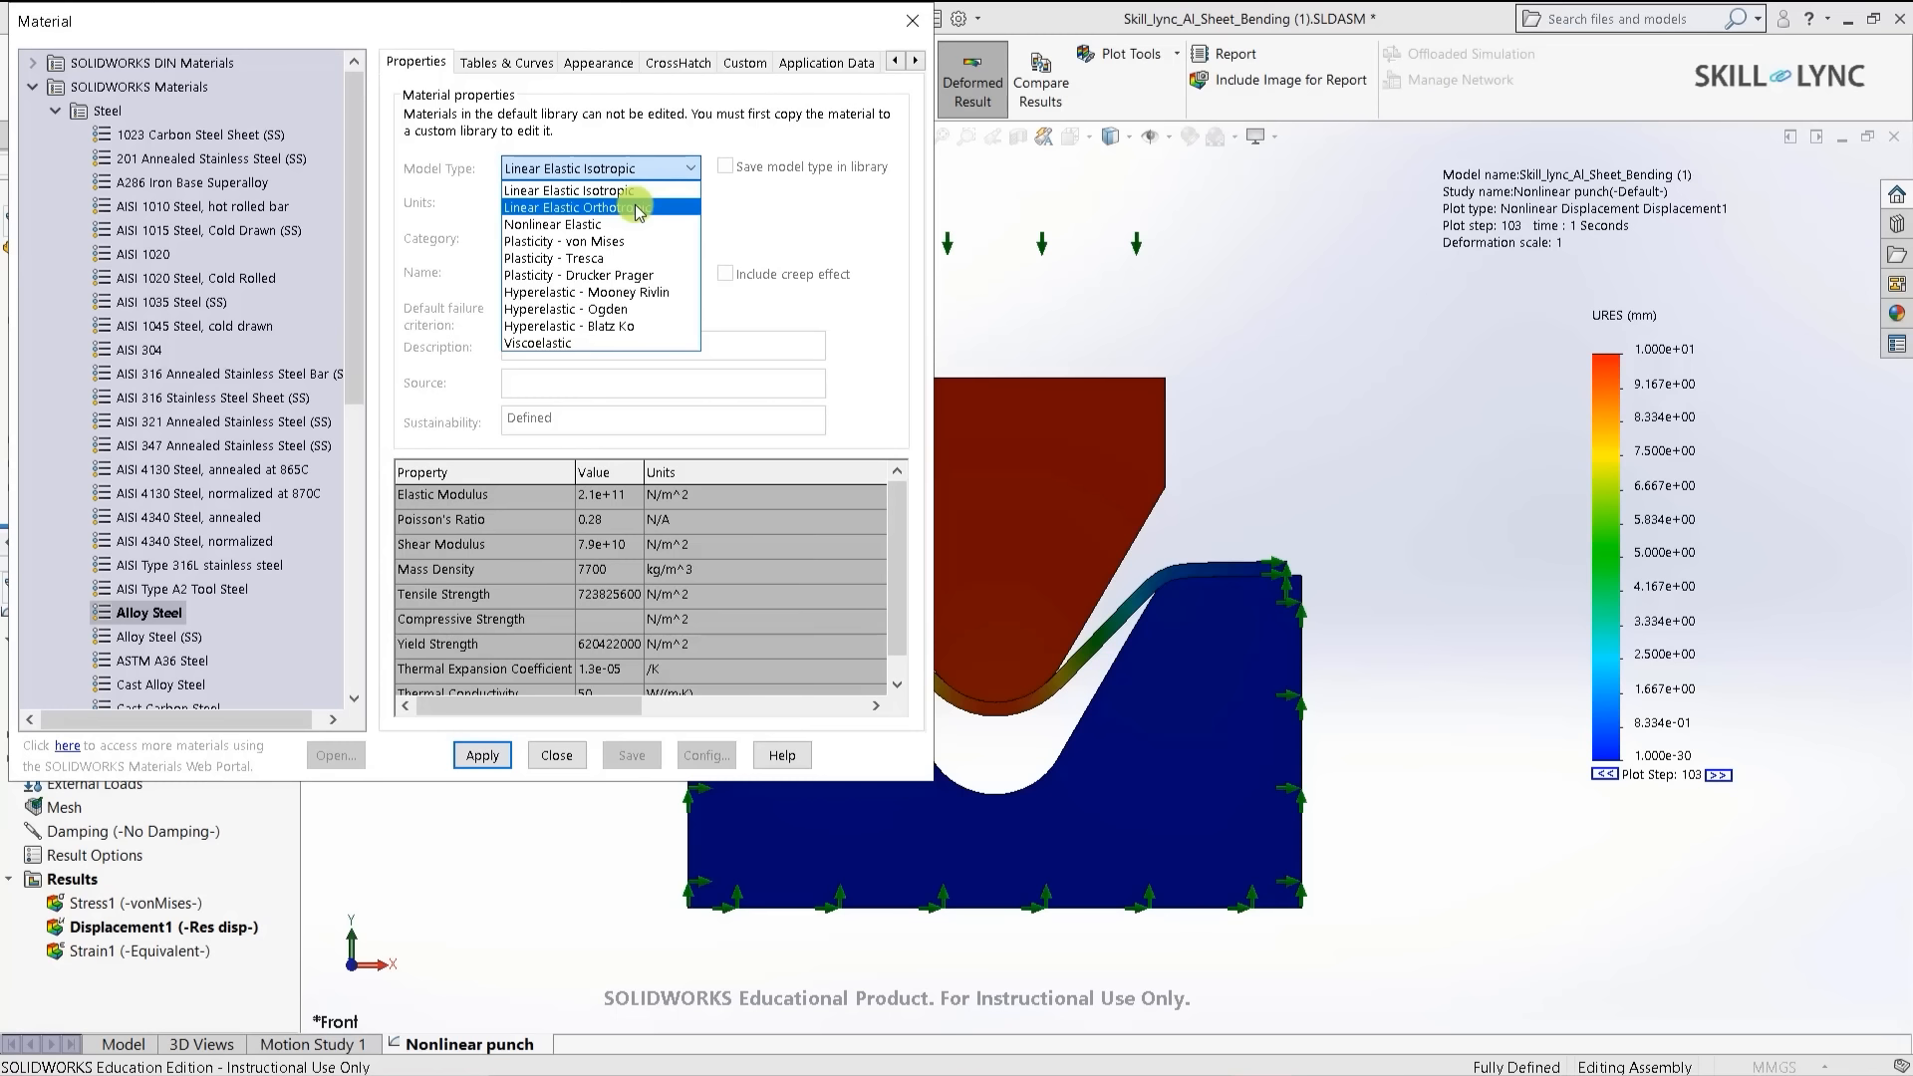
{"action": "left_click", "coordinate": [636, 207]}
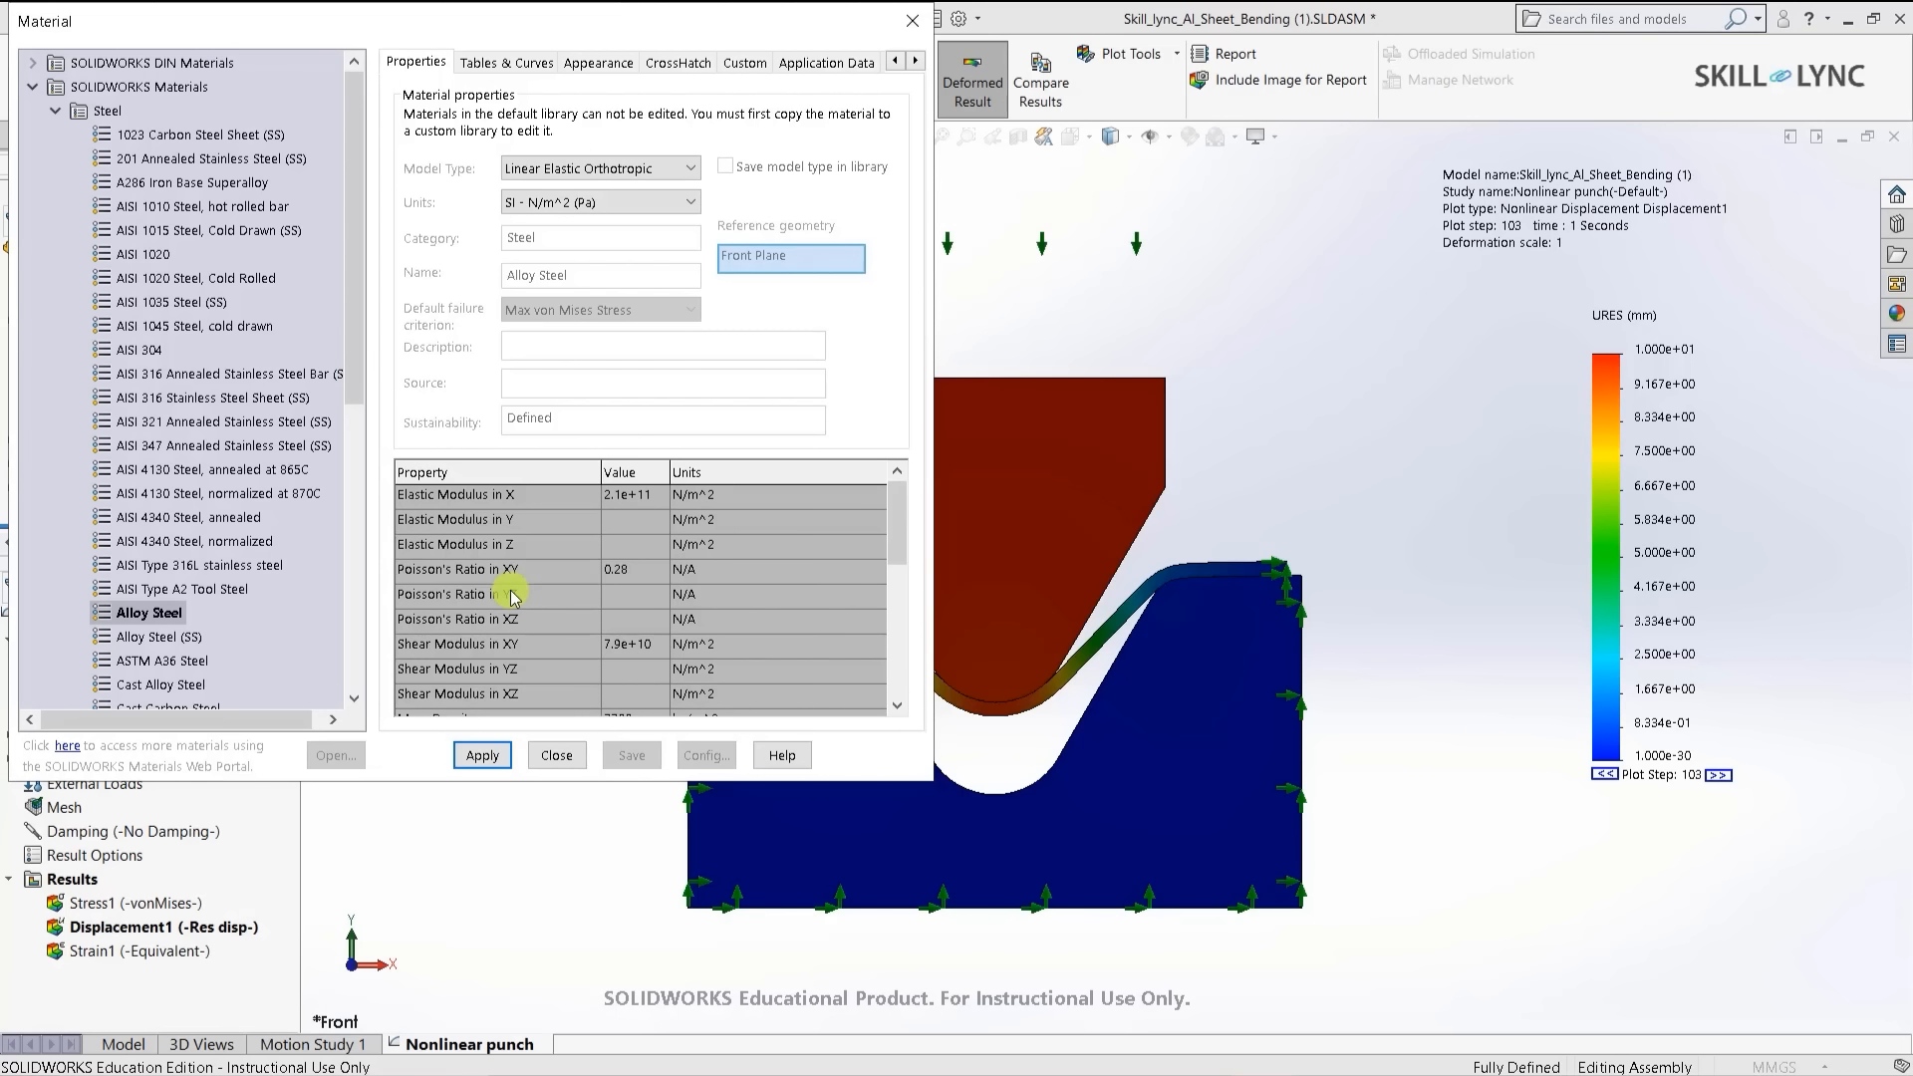
- Try Nonlinear Elastic, then settle on Plasticity - von Mises with yield strength 620422000 N/m^2
{"action": "left_click", "coordinate": [601, 169]}
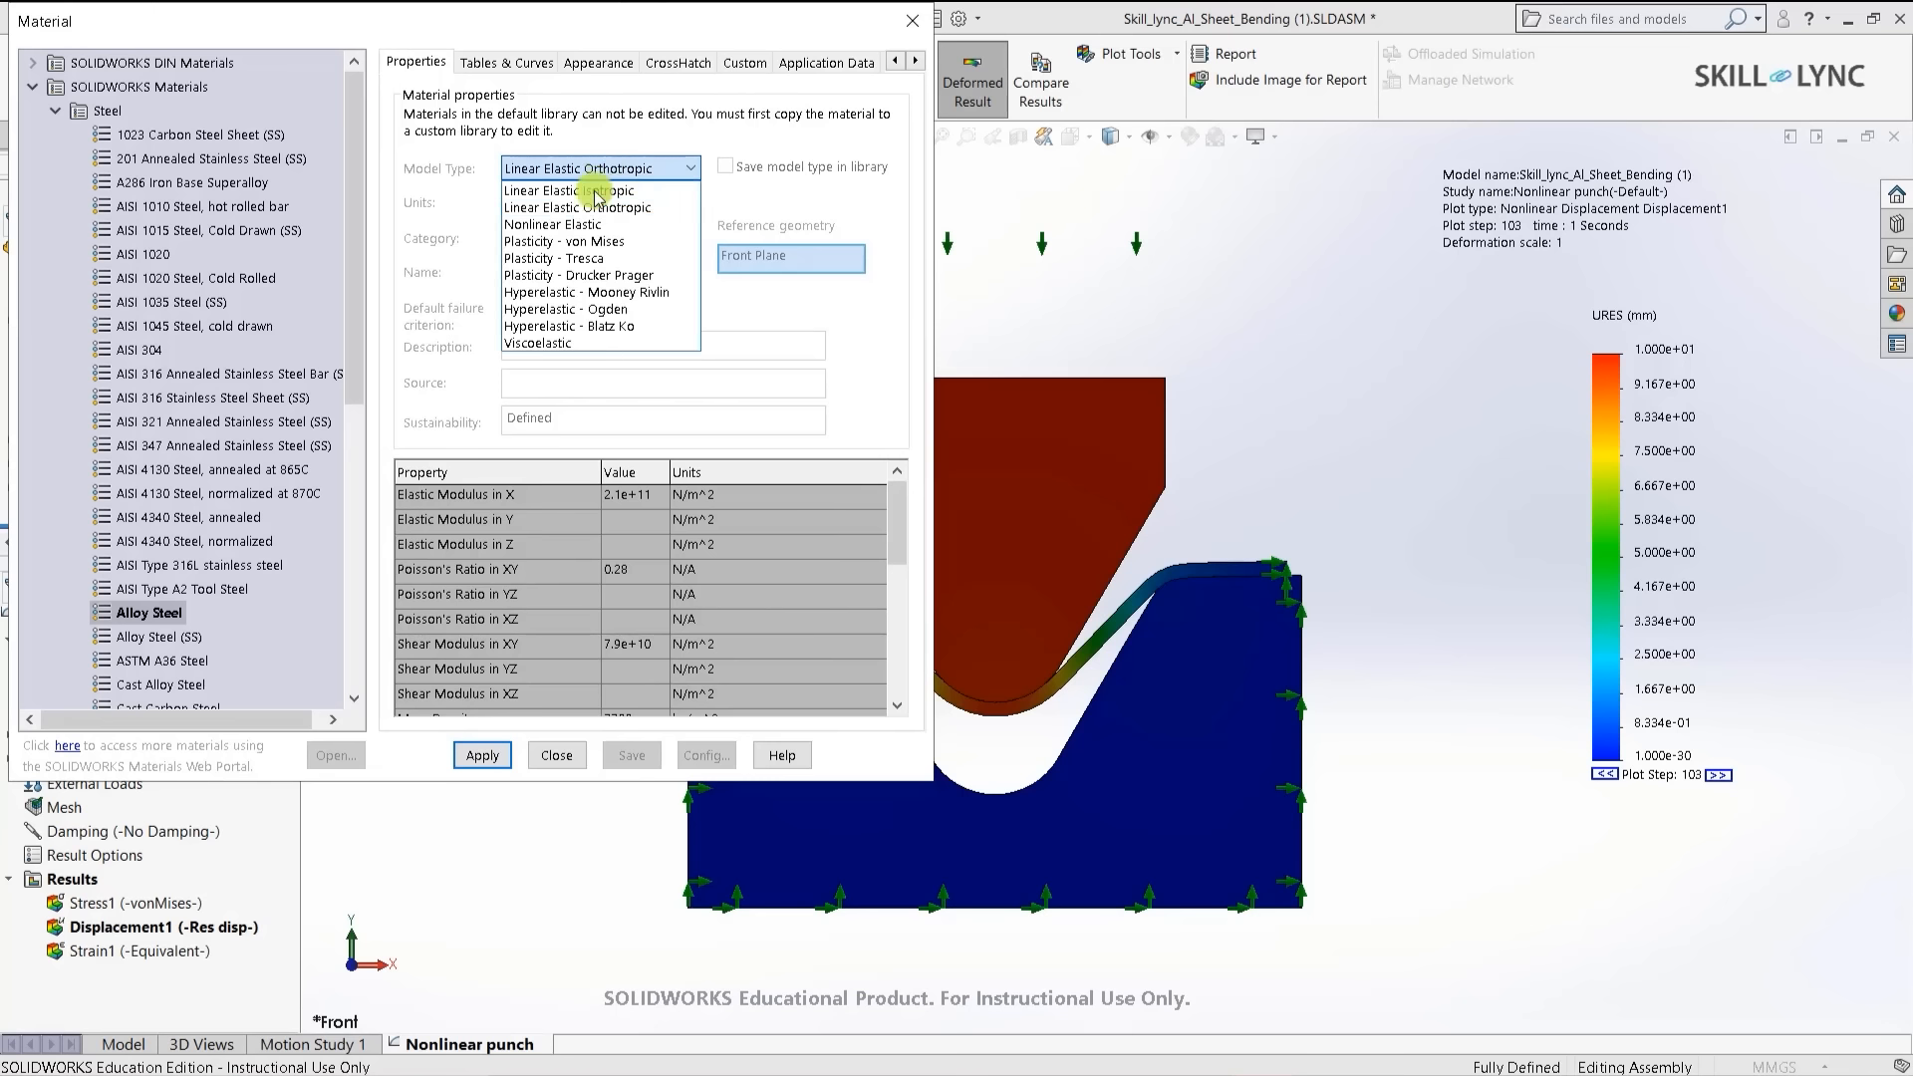
{"action": "left_click", "coordinate": [591, 224]}
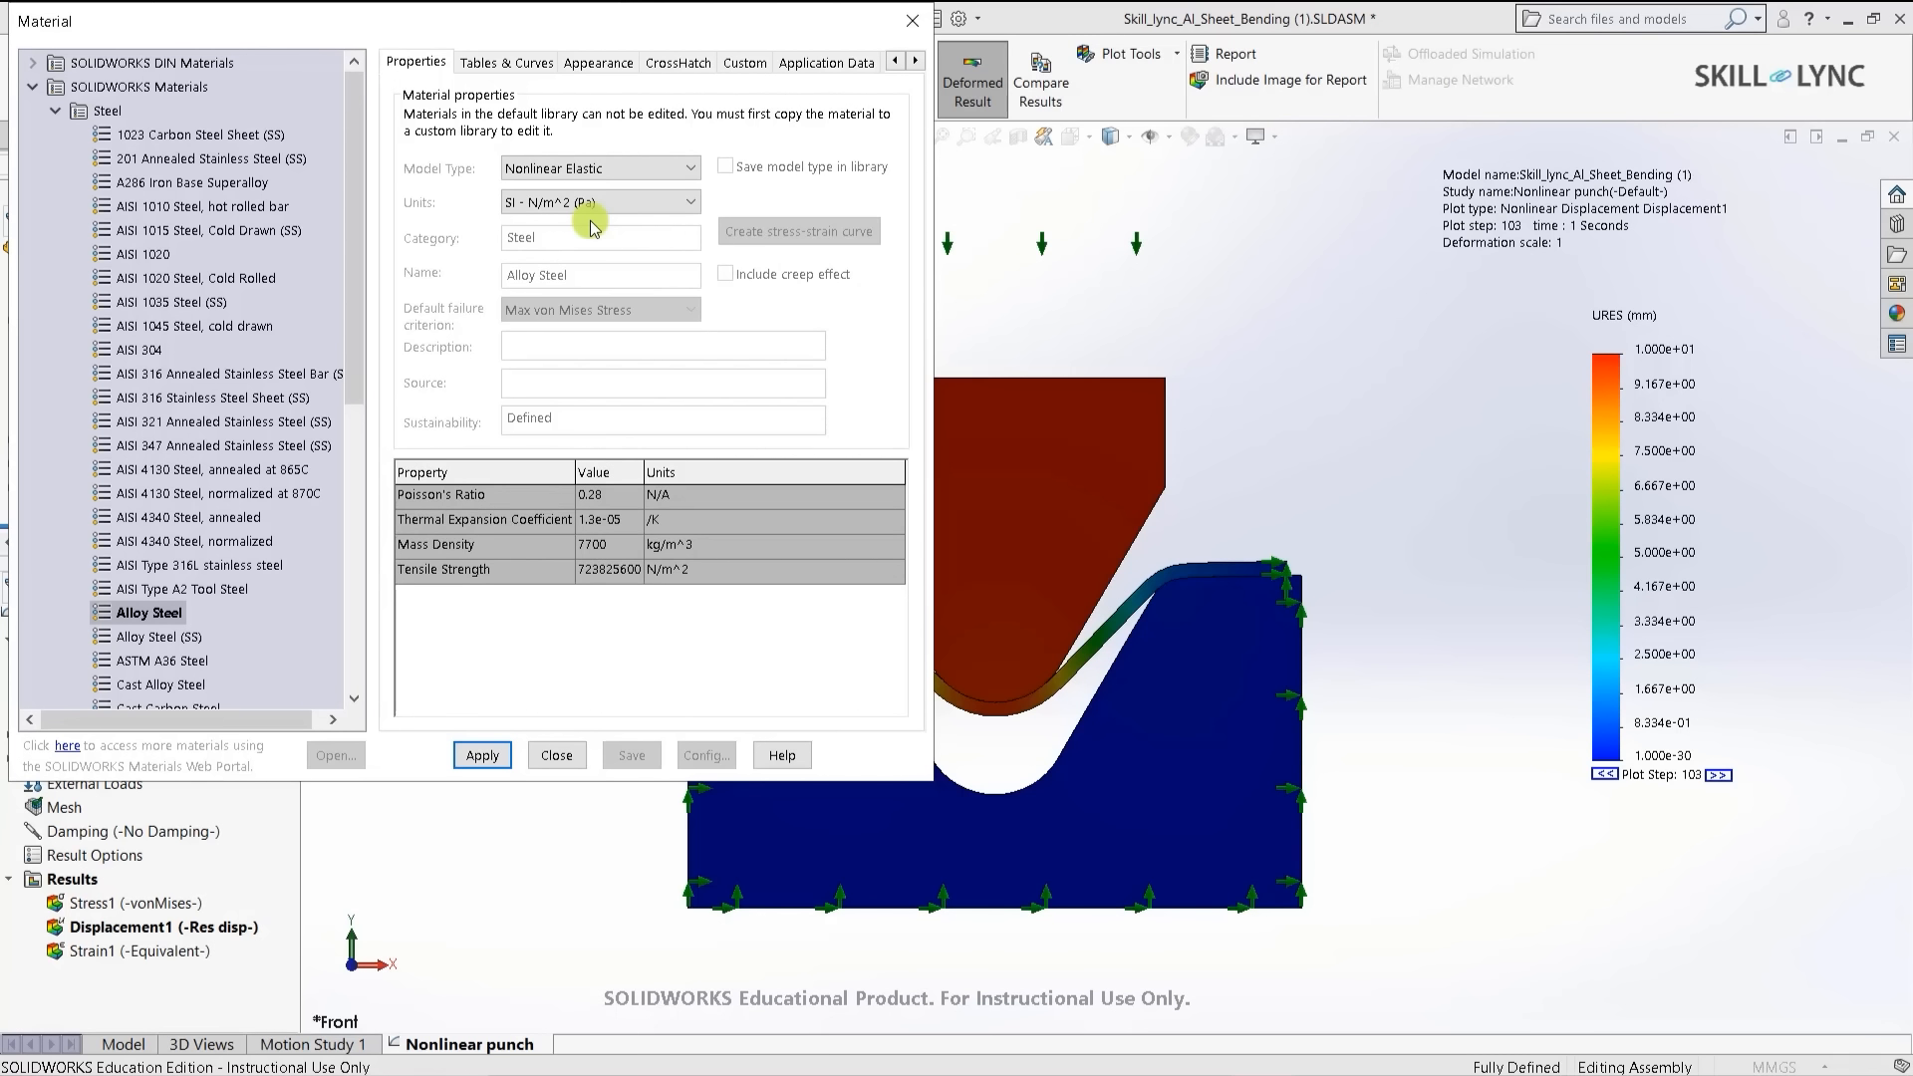
{"action": "left_click", "coordinate": [615, 171]}
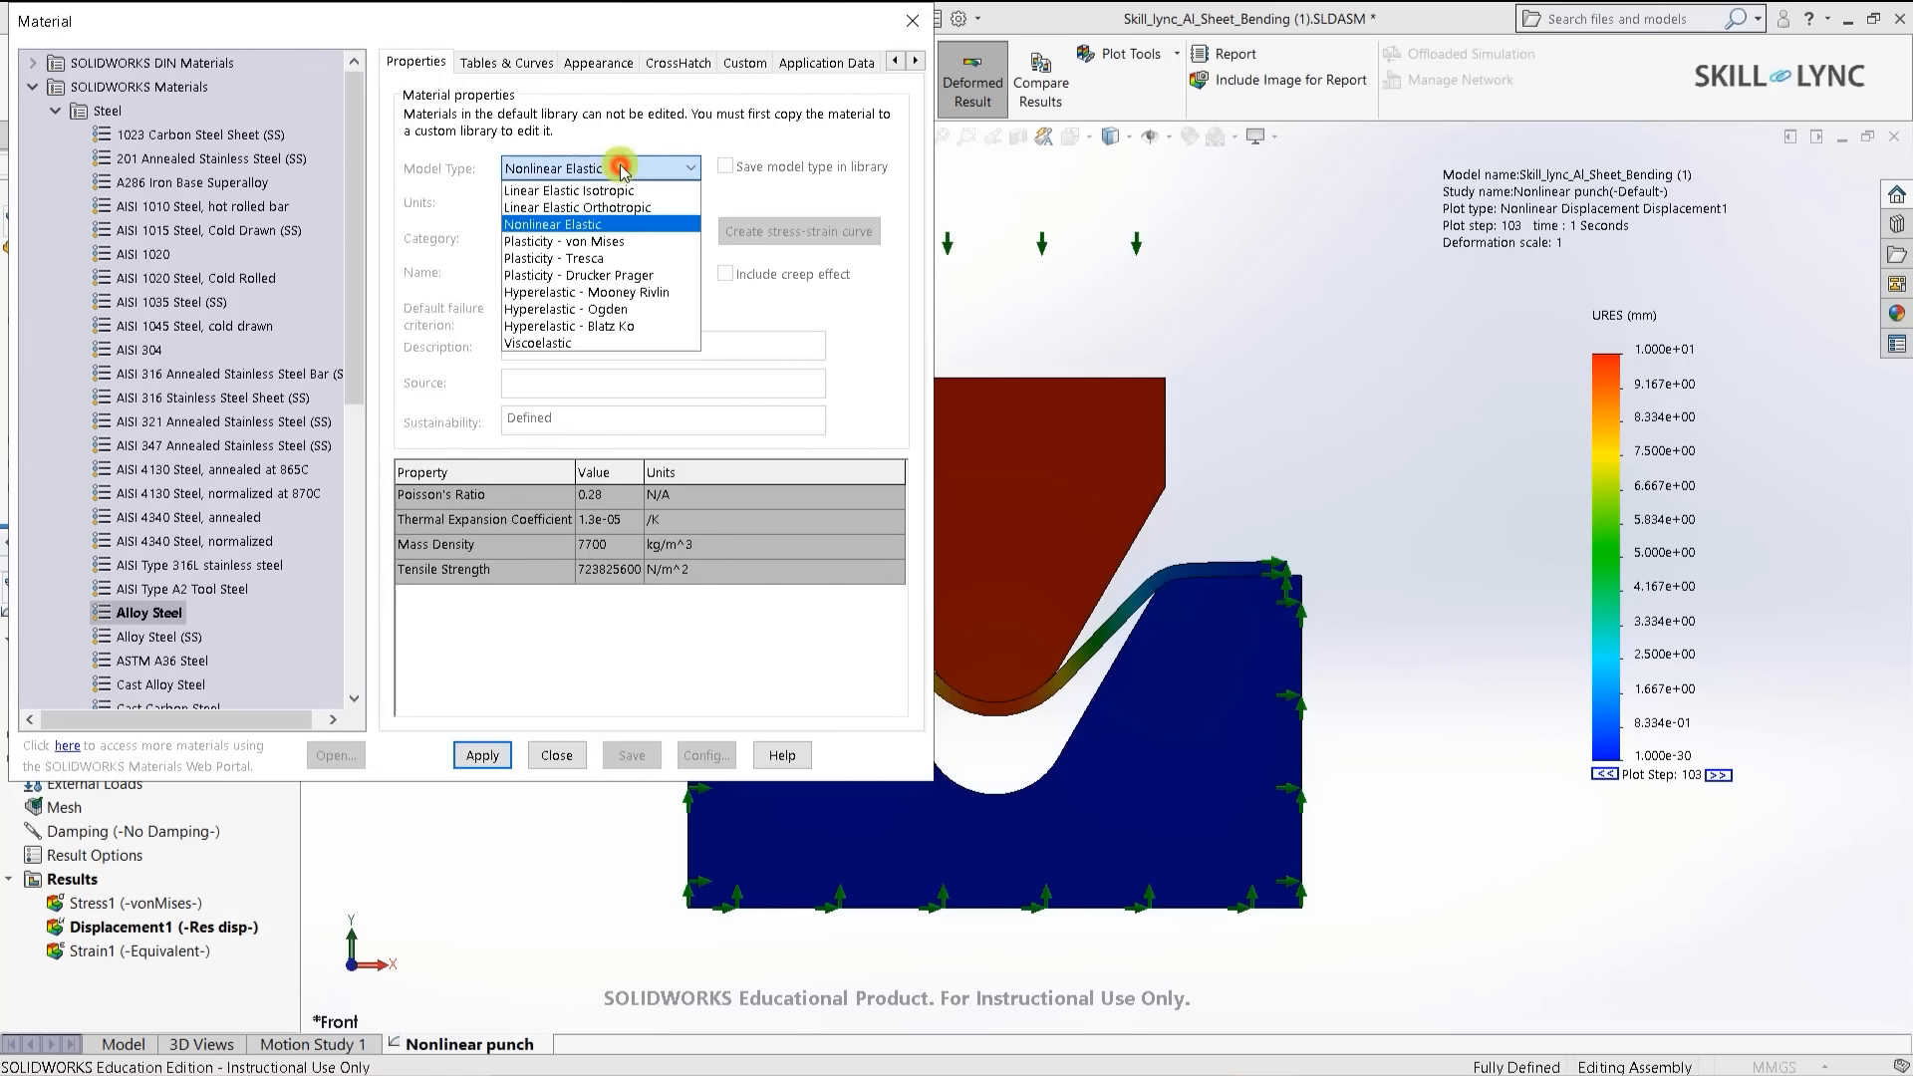
{"action": "left_click", "coordinate": [606, 242]}
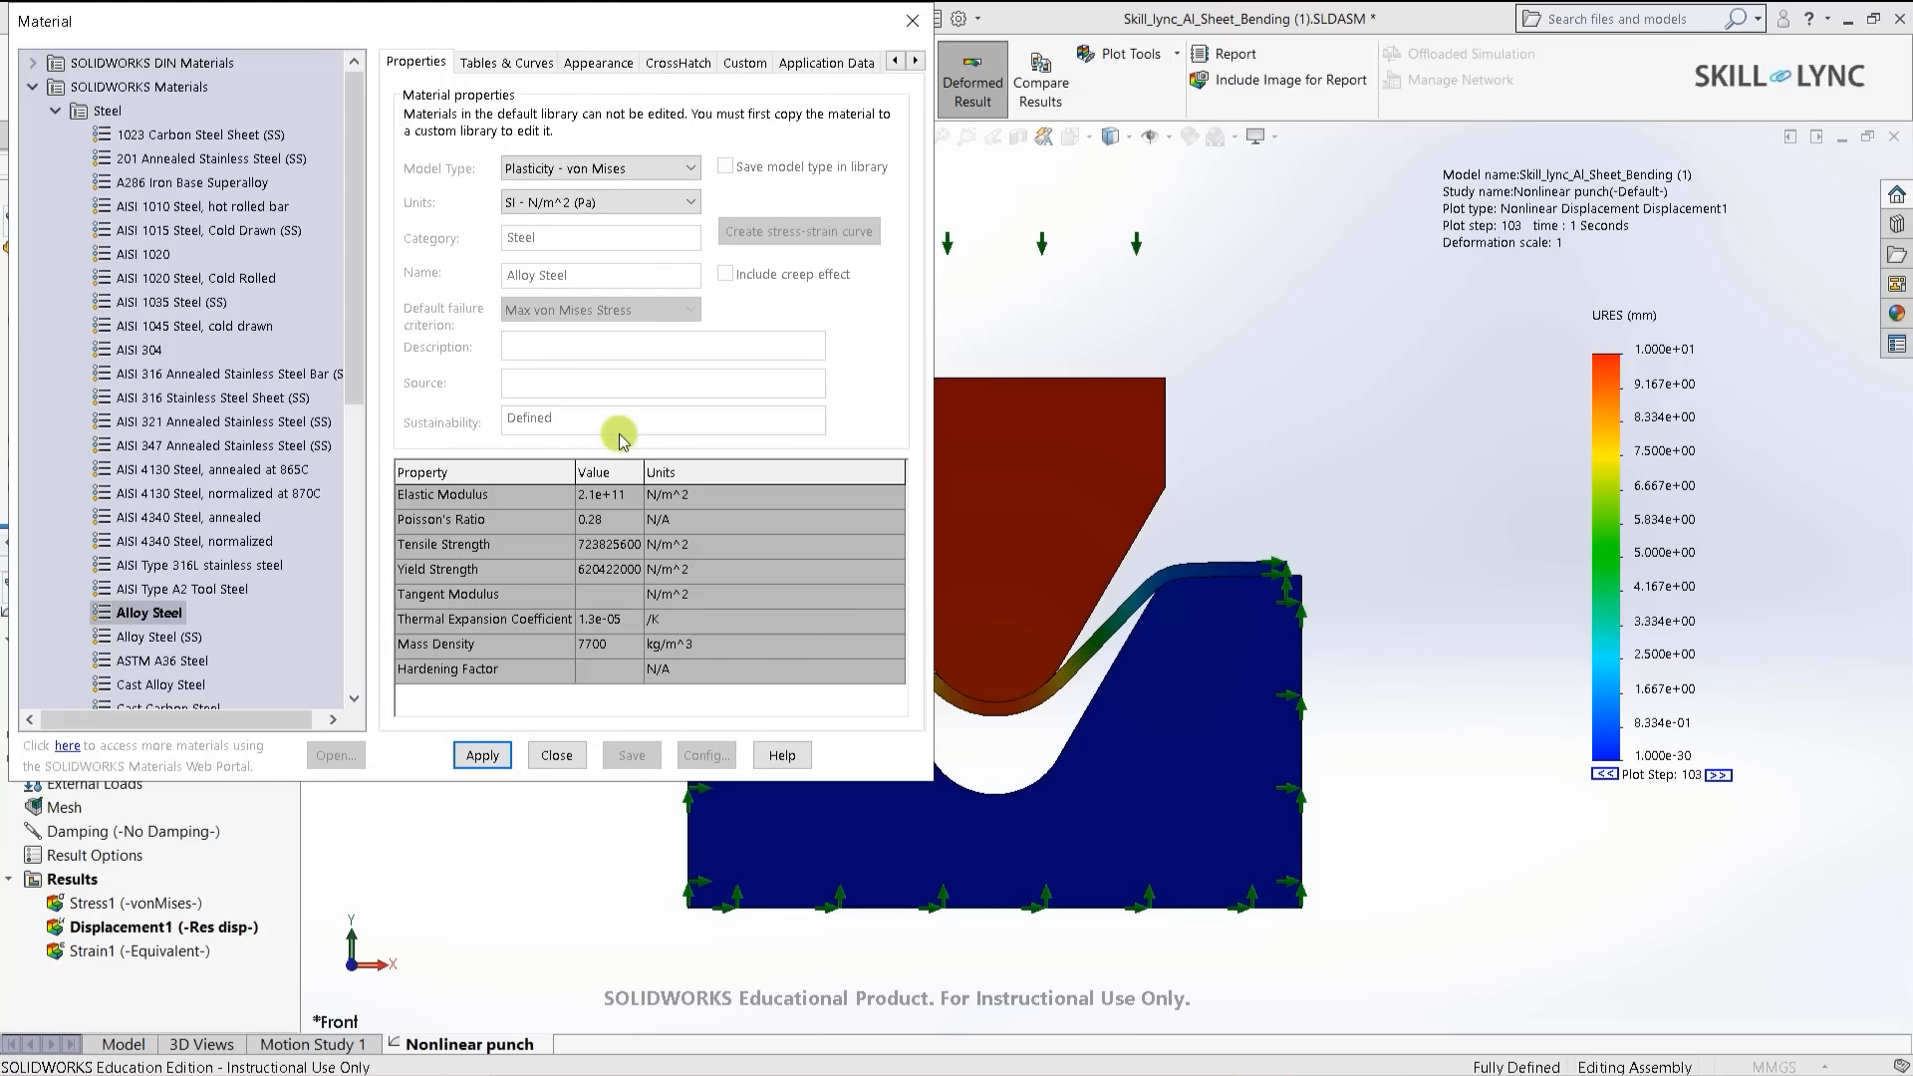
- Try Plasticity - Tresca, then switch to Plasticity - Drucker Prager with cohesion strength and friction angle
{"action": "left_click", "coordinate": [686, 167]}
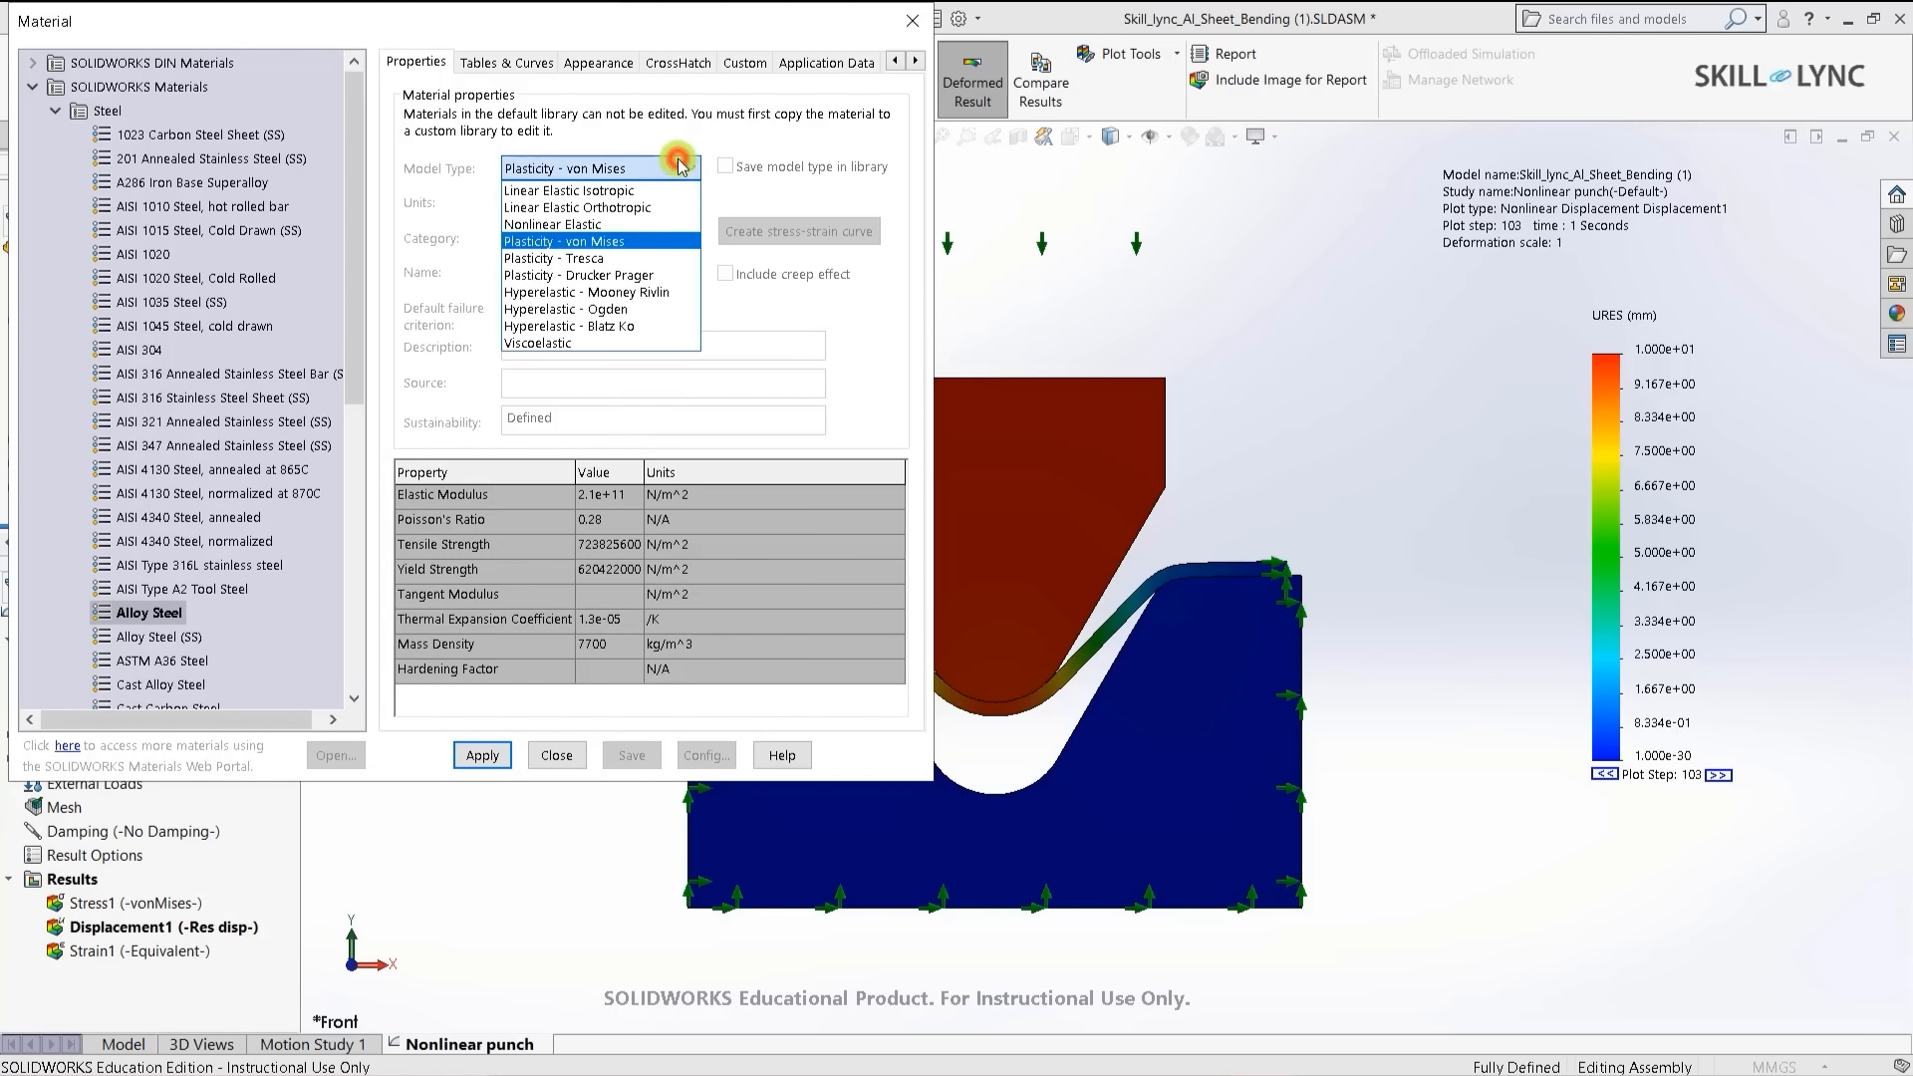
{"action": "left_click", "coordinate": [650, 259]}
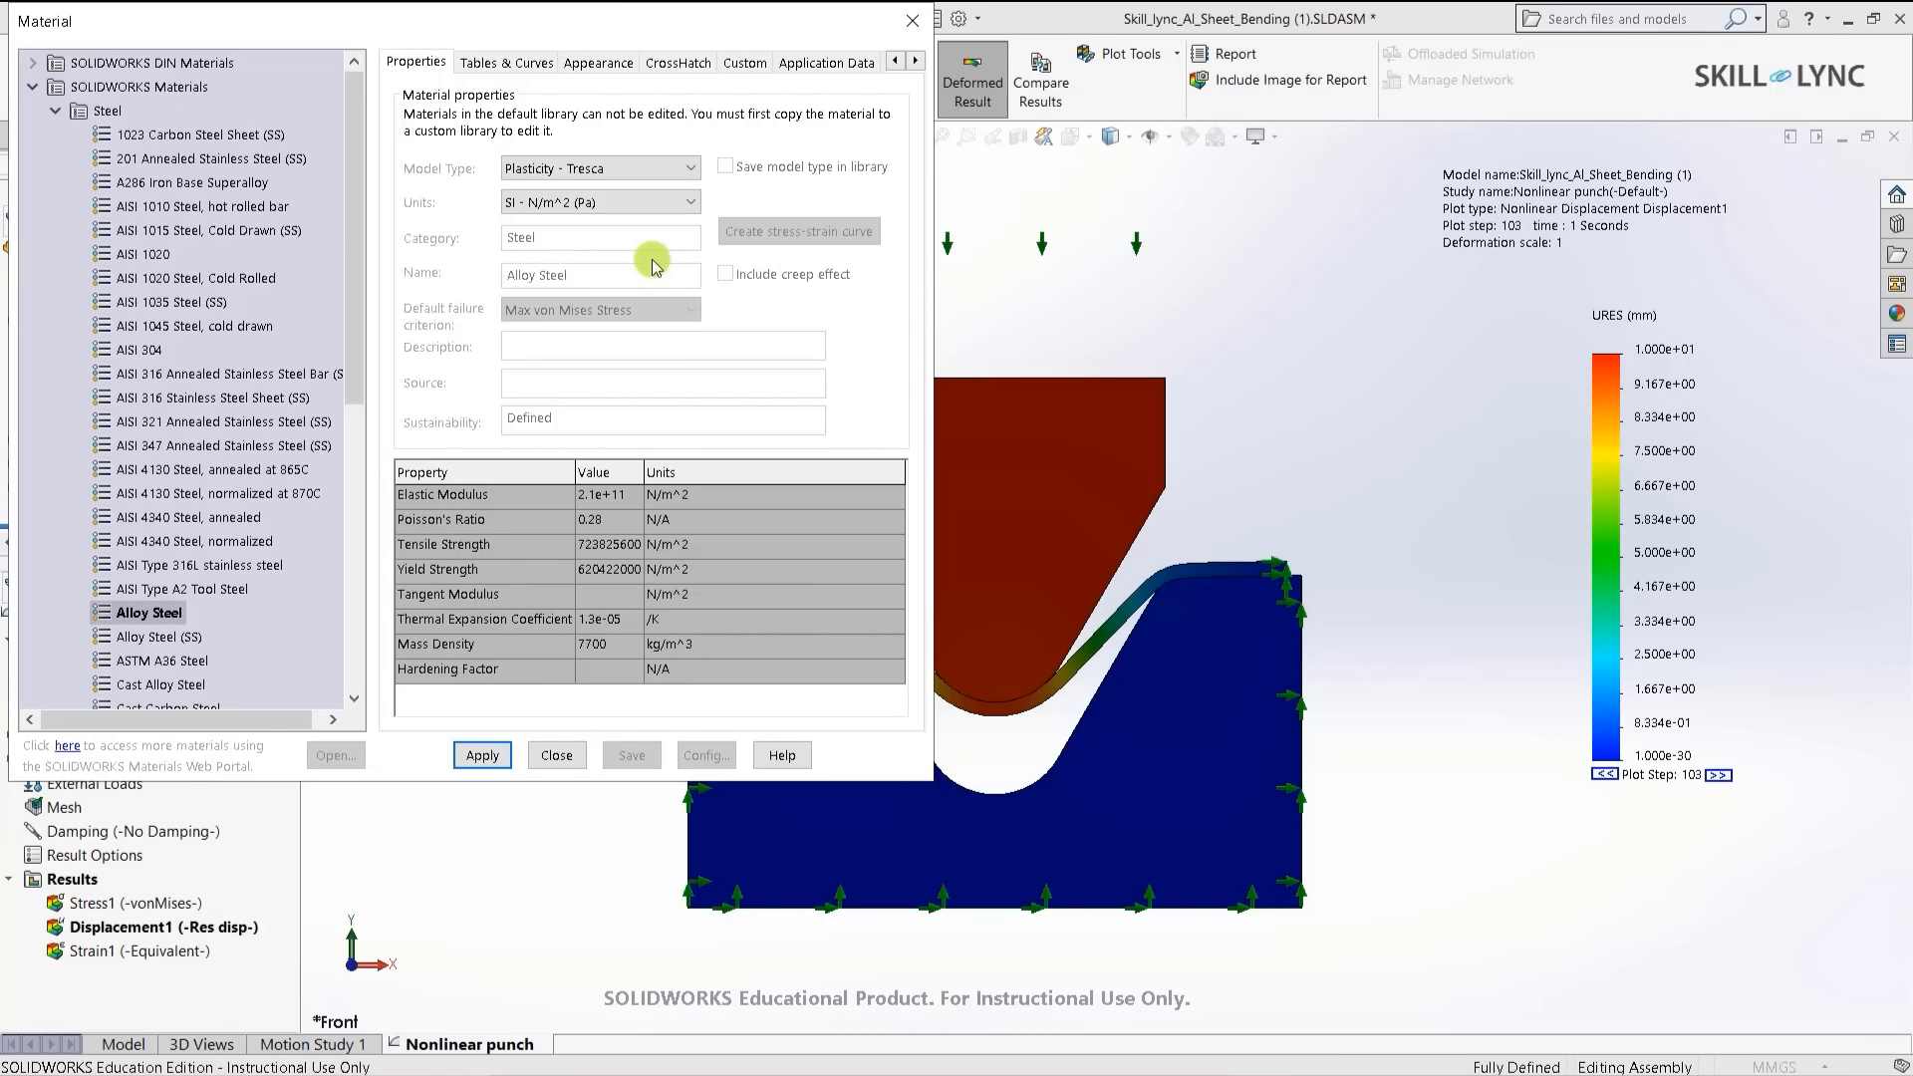
{"action": "scroll", "coordinate": [647, 171], "scroll_direction": "down", "scroll_amount": 1}
{"action": "left_click", "coordinate": [648, 169]}
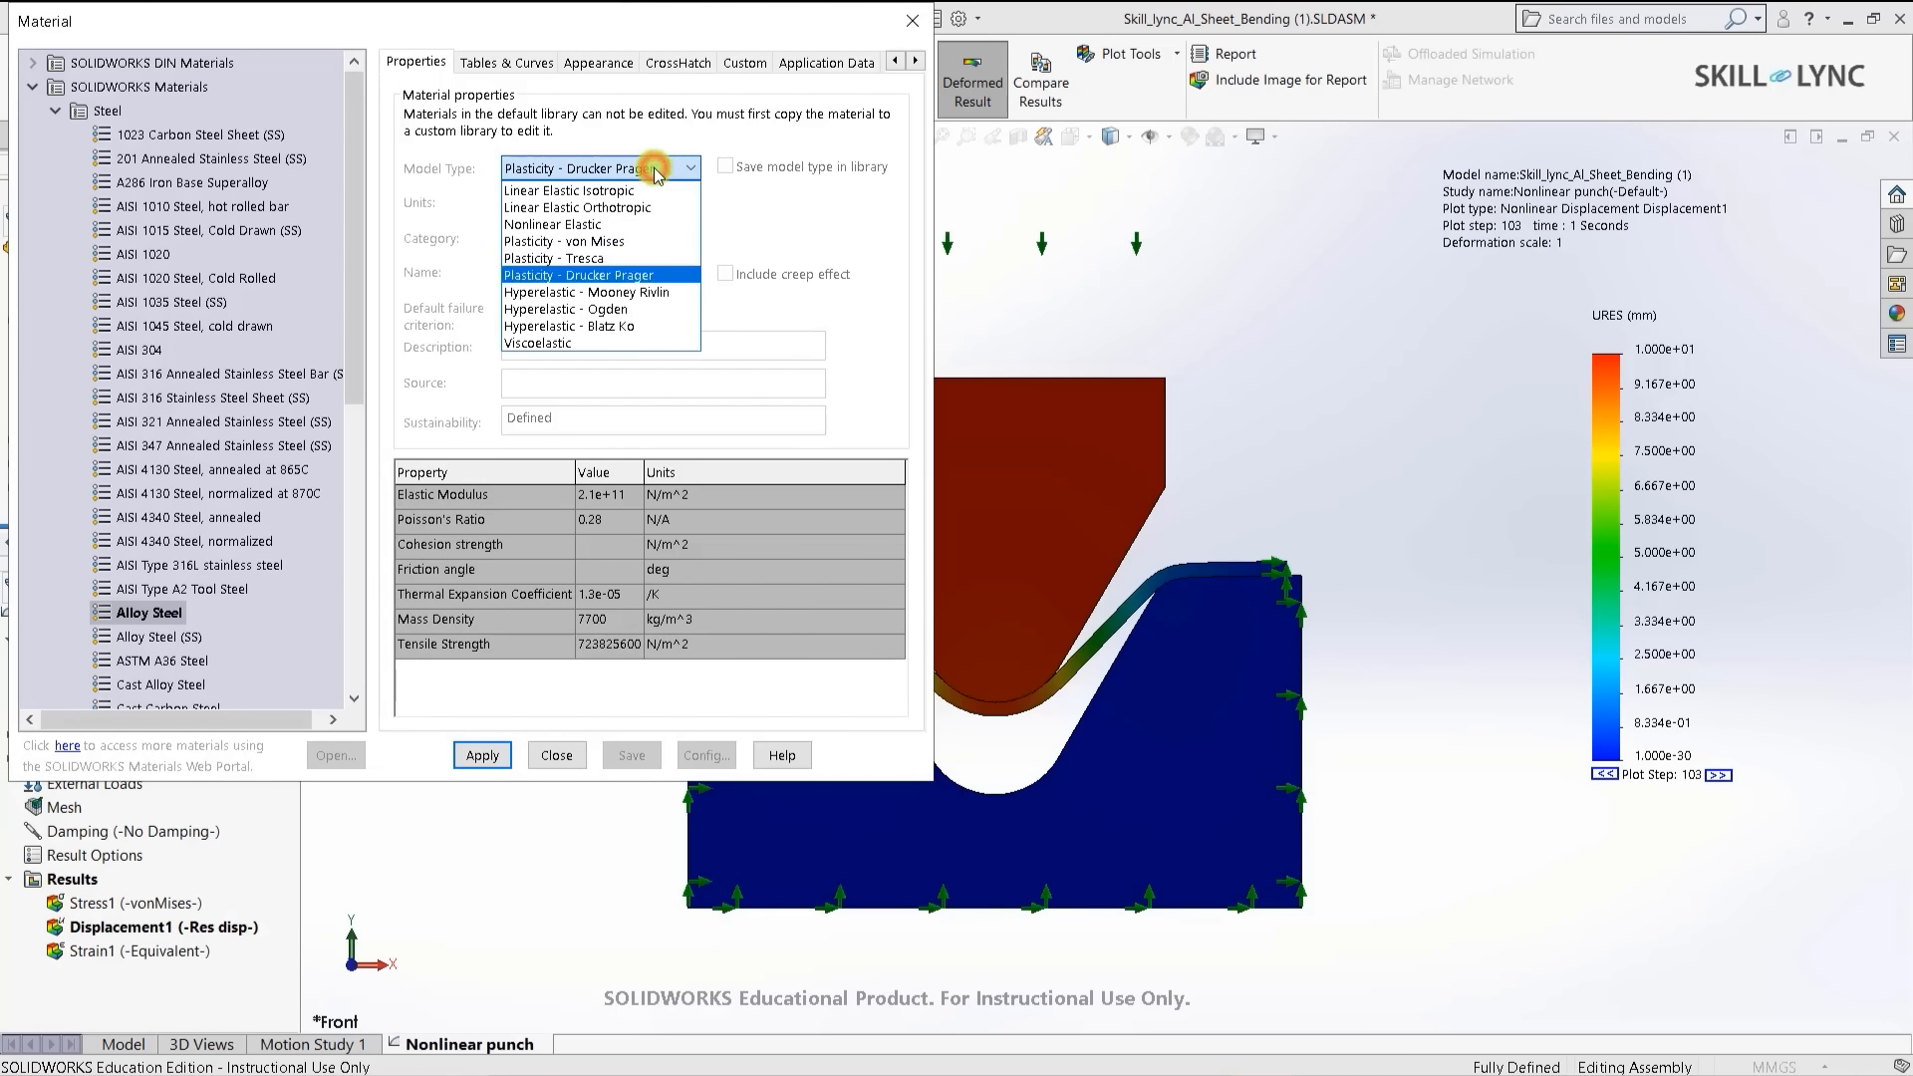
{"action": "left_click", "coordinate": [635, 277]}
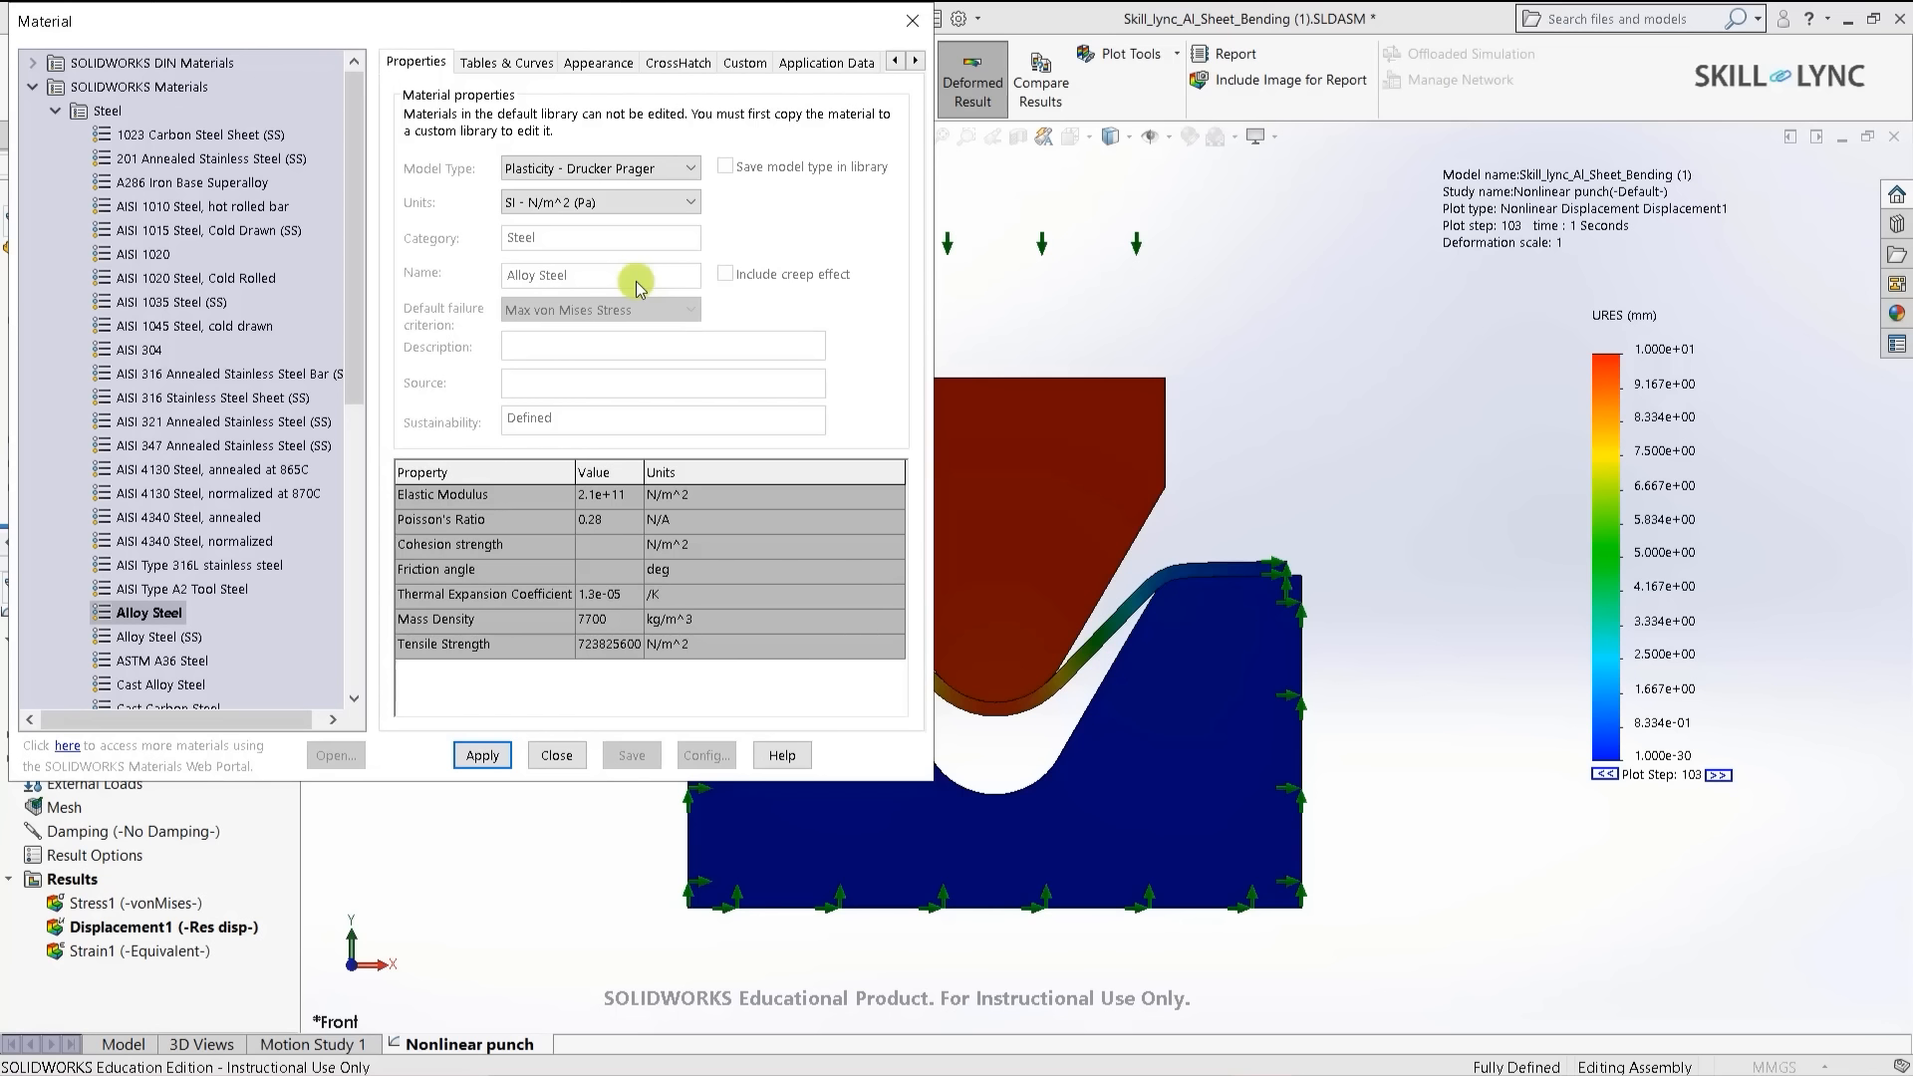
- Review the remaining model types, then close the Material dialog to return to the displacement plot
{"action": "left_click", "coordinate": [643, 167]}
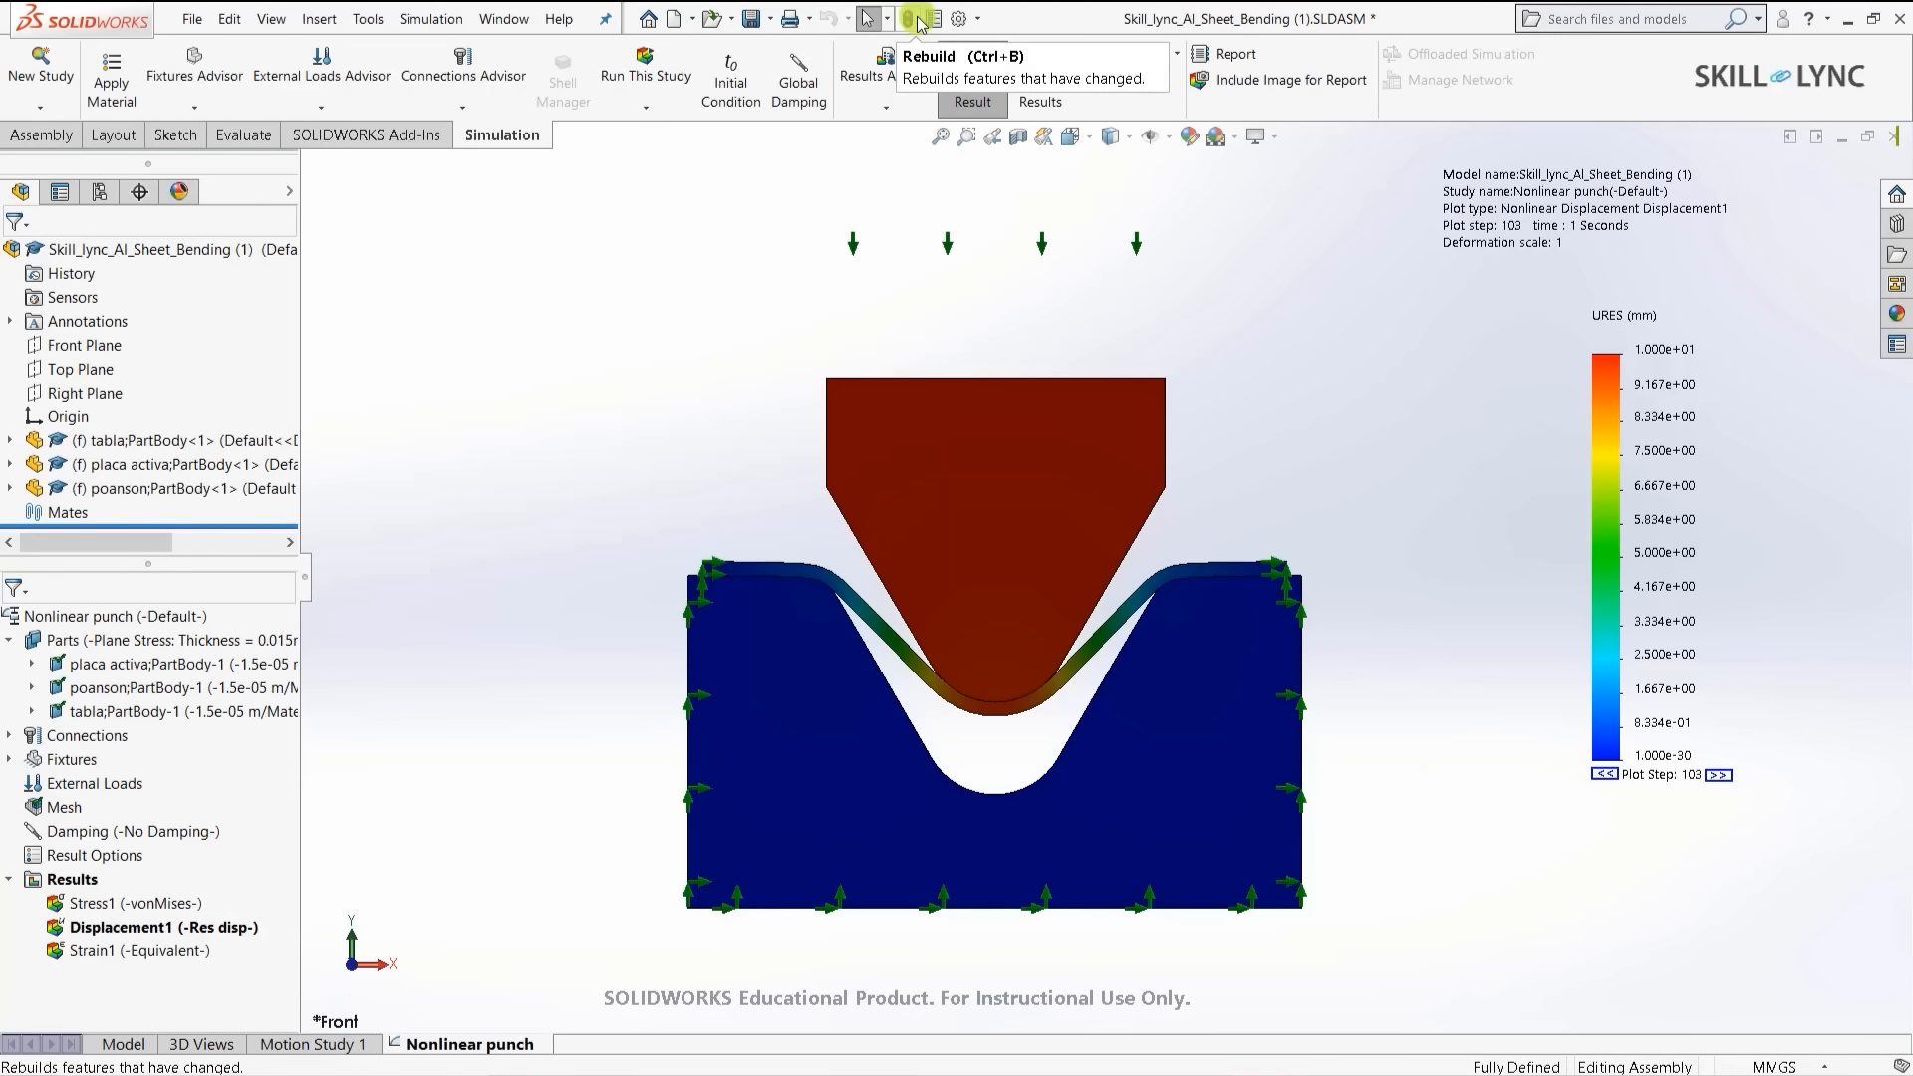
{"action": "left_click", "coordinate": [908, 18]}
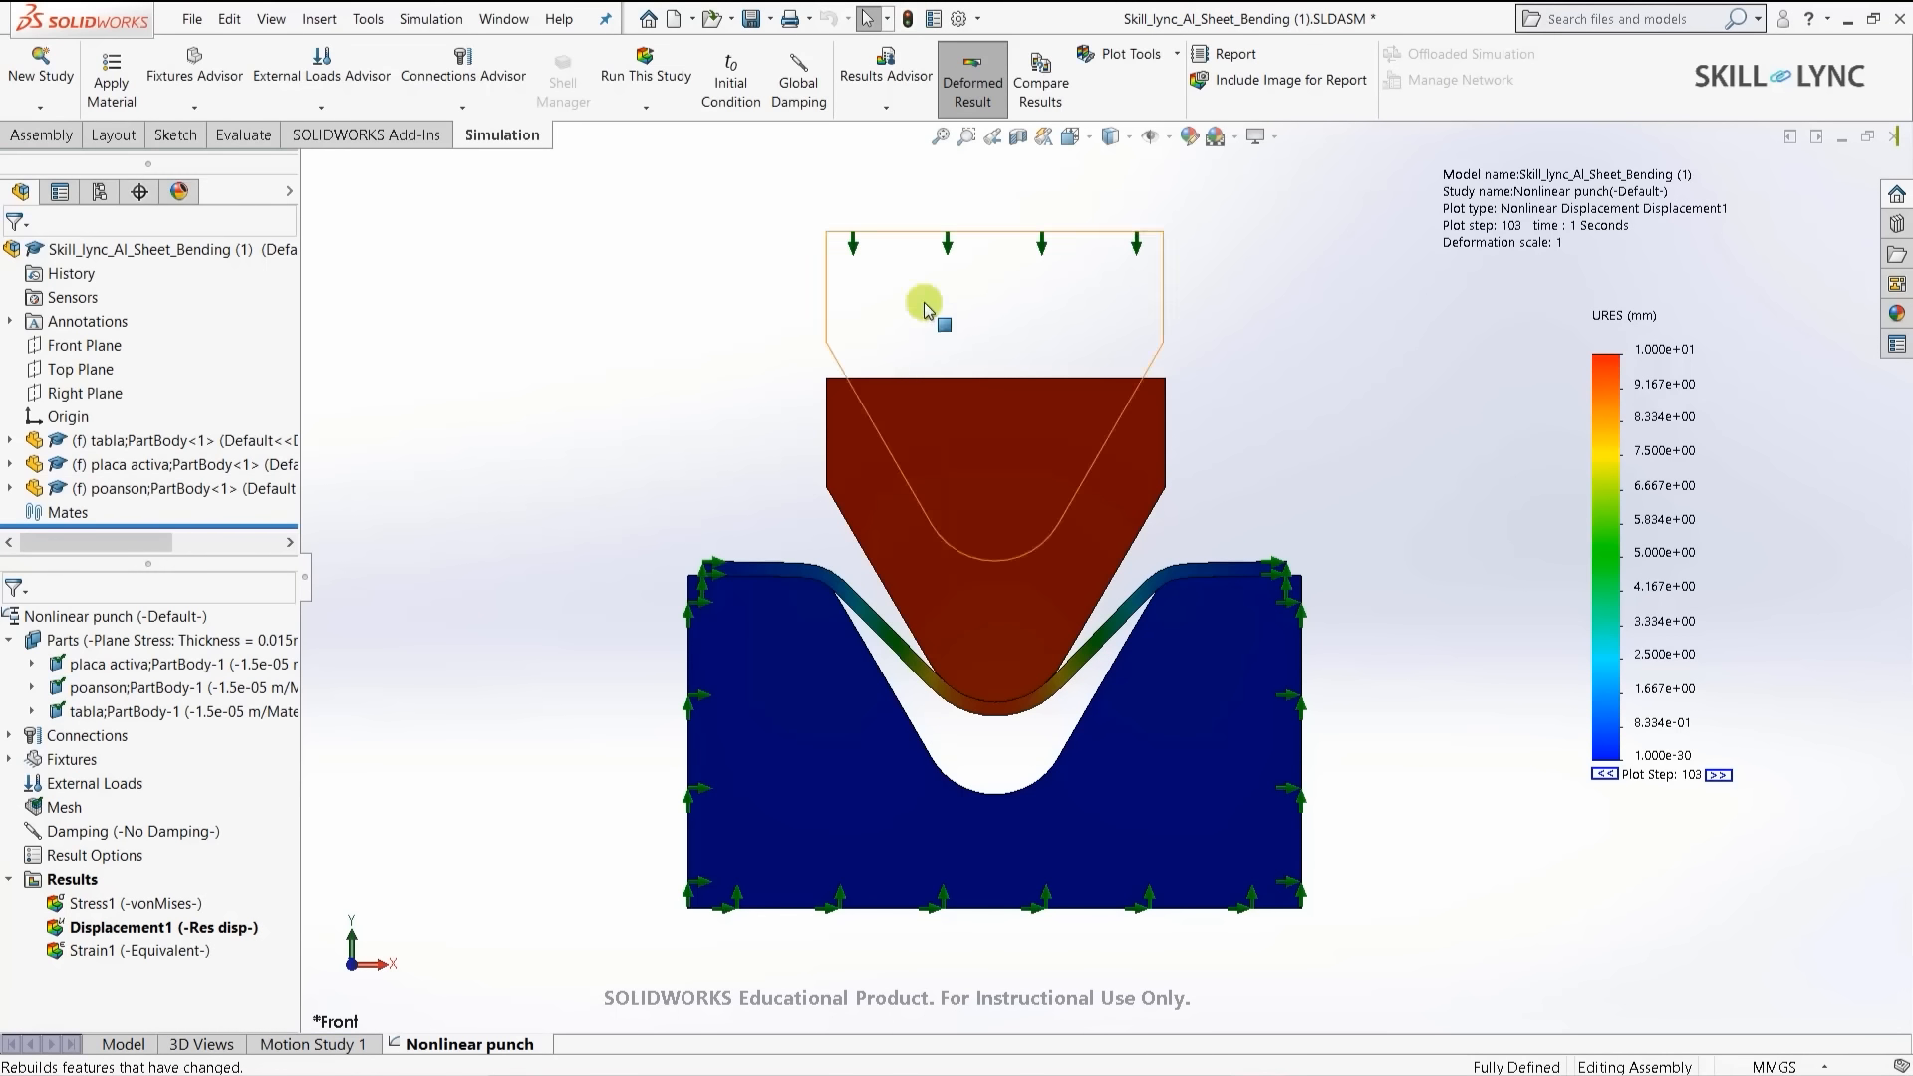
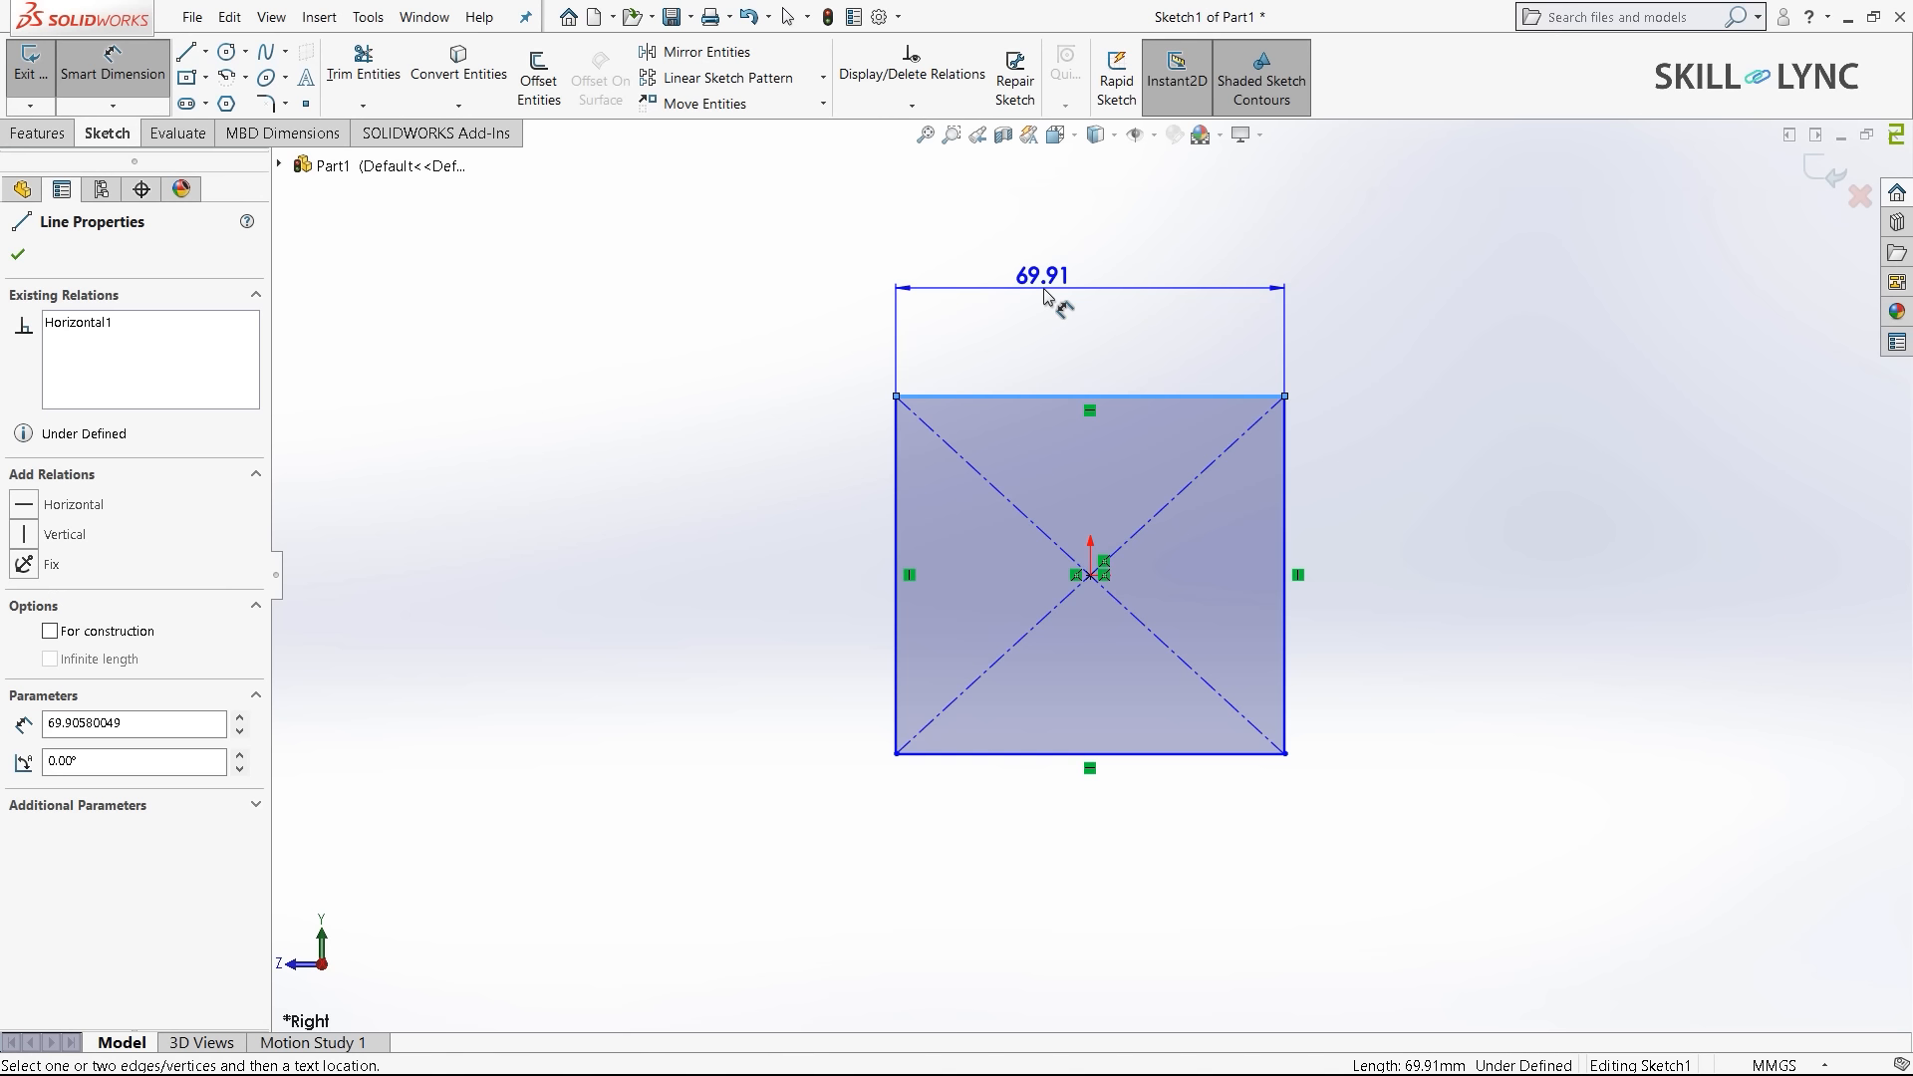
- Dimension the square's top edge and left edge to 30 mm each
{"action": "left_click", "coordinate": [1044, 294]}
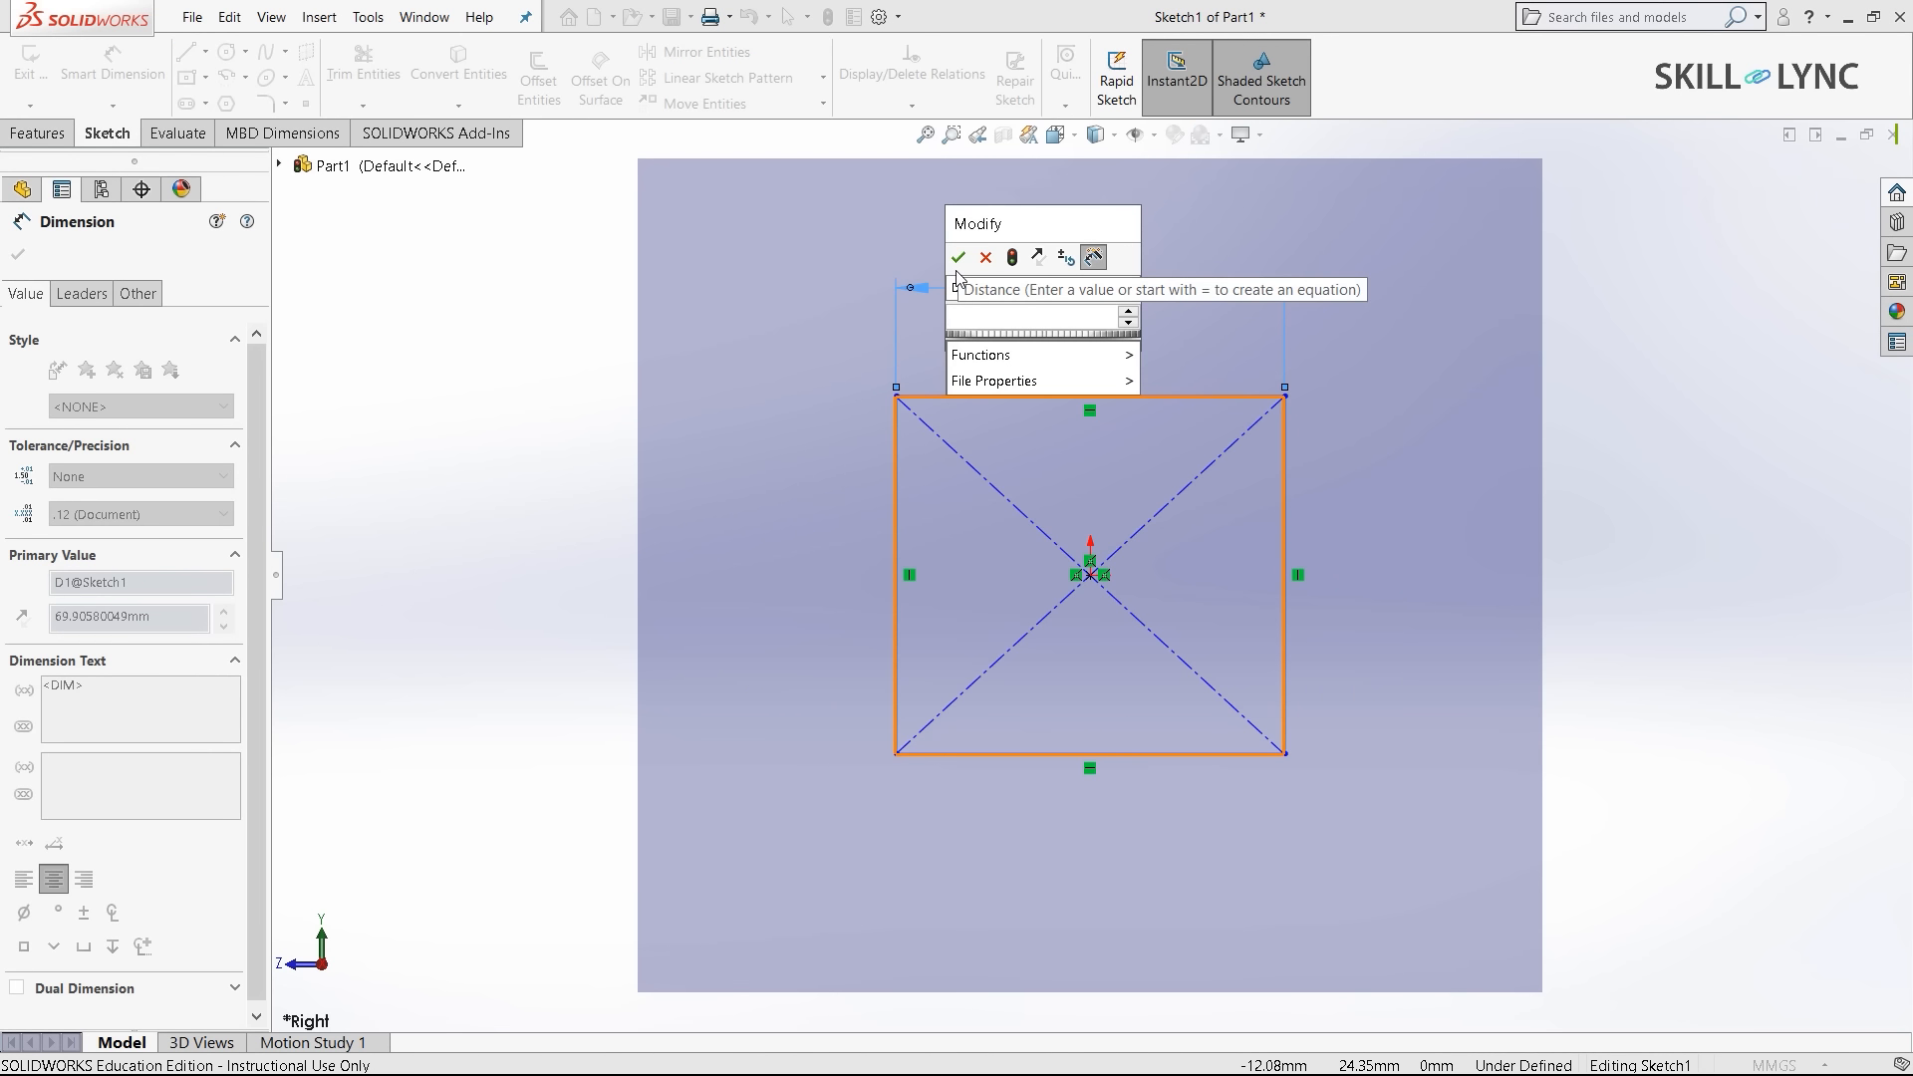
{"action": "type", "text": "30"}
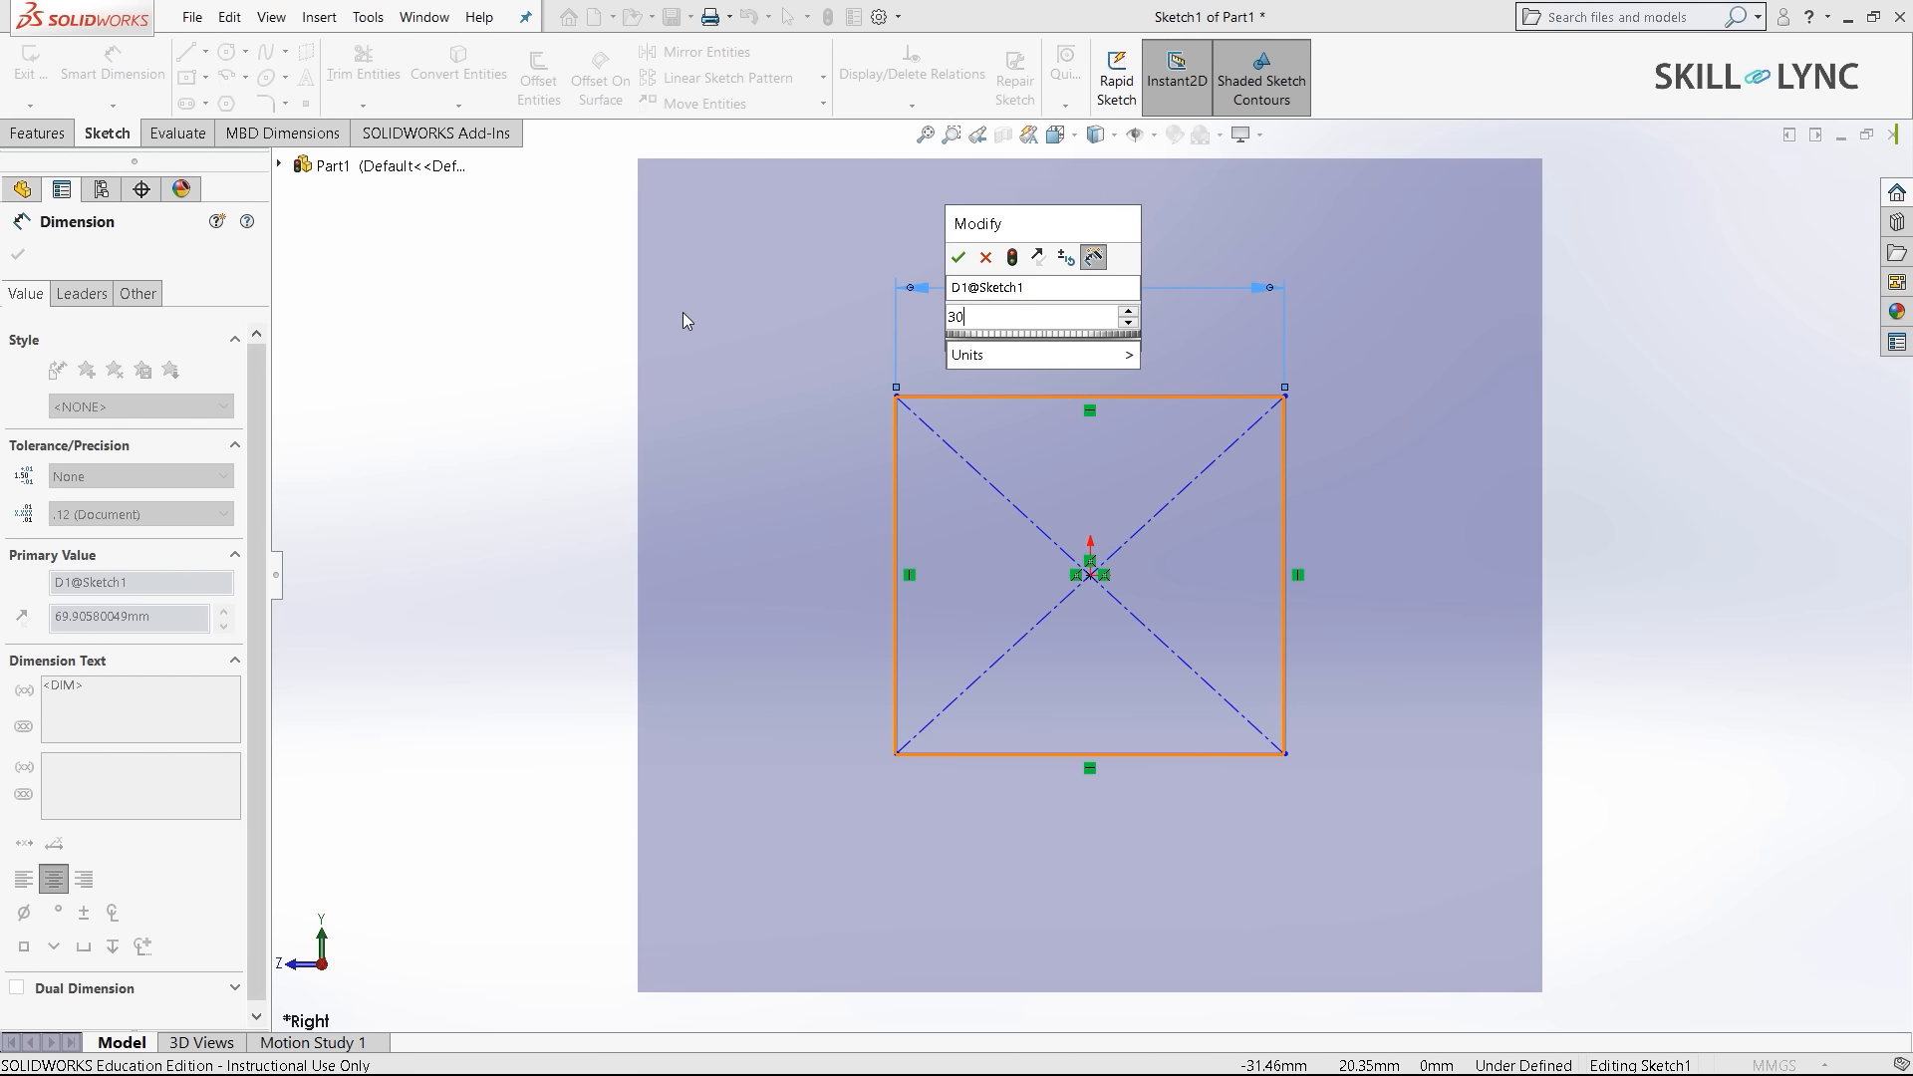
{"action": "left_click", "coordinate": [960, 258]}
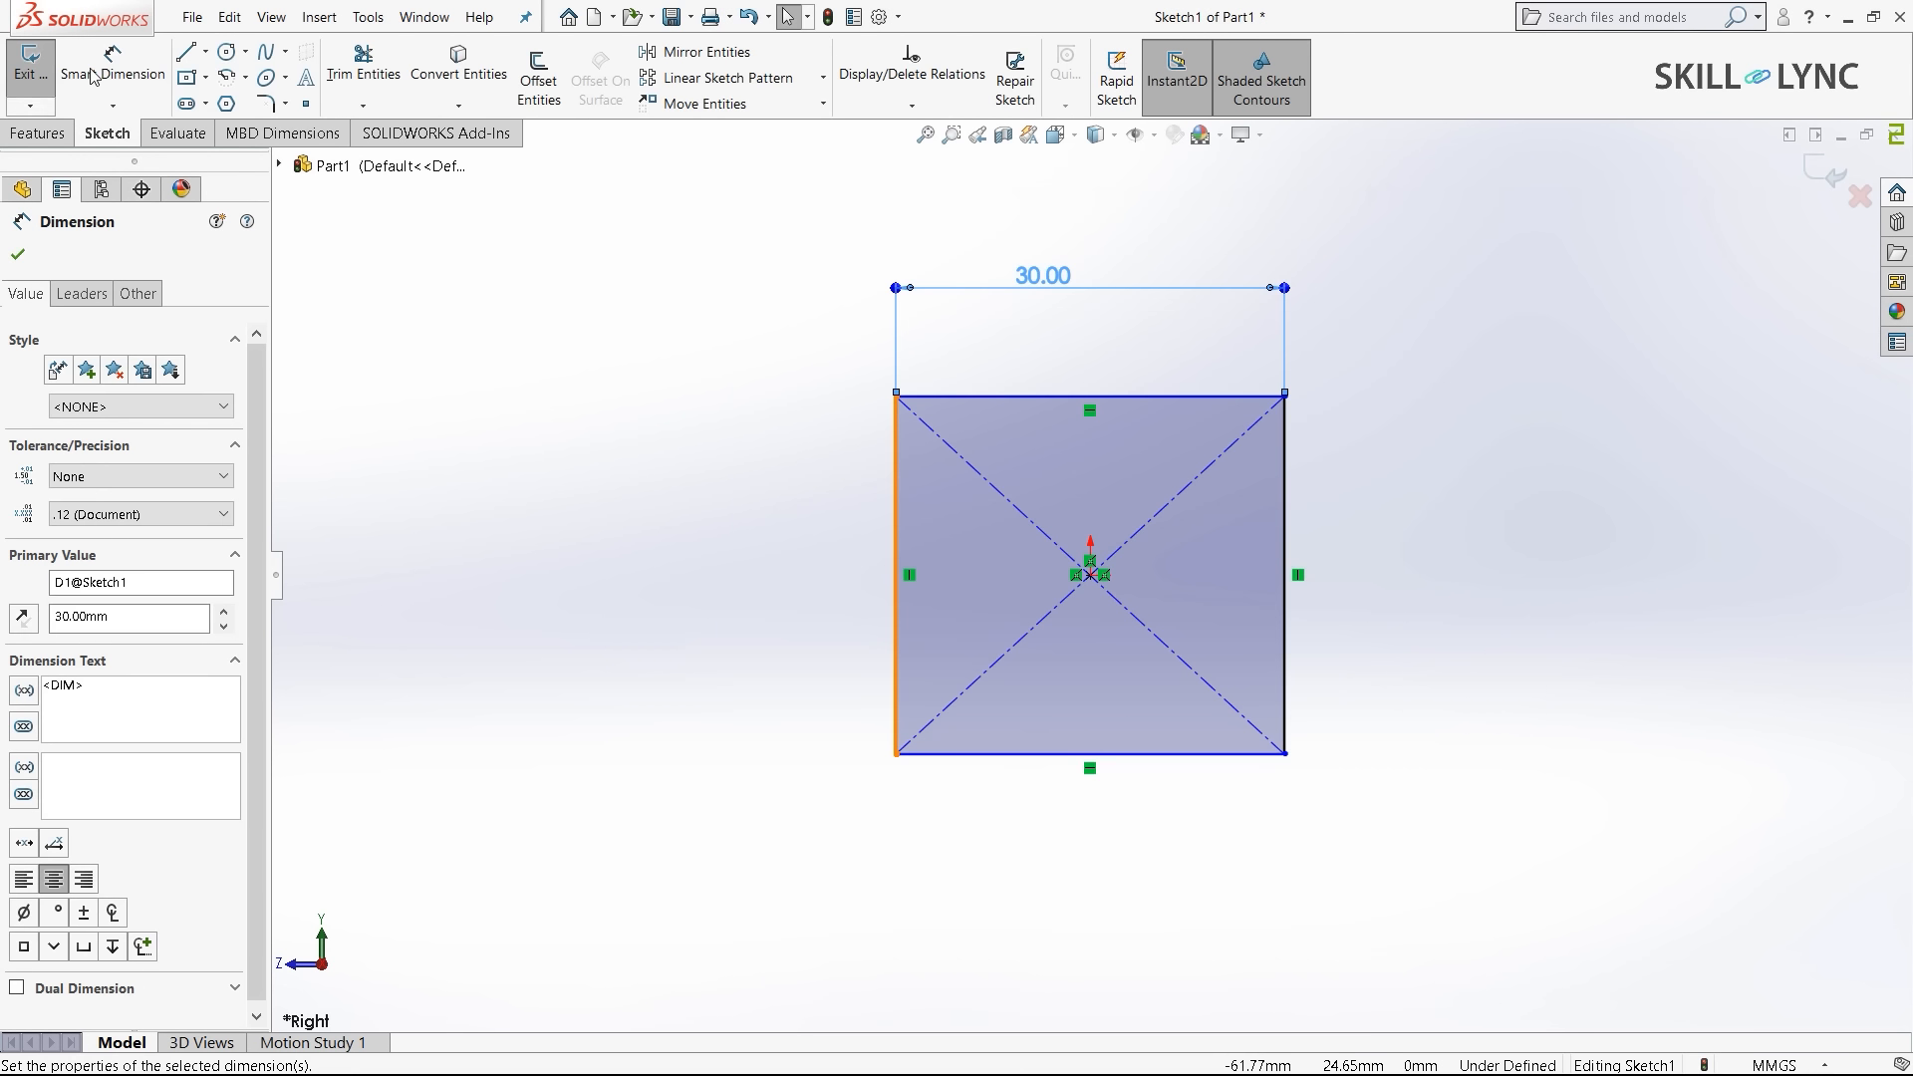
{"action": "left_click", "coordinate": [895, 506]}
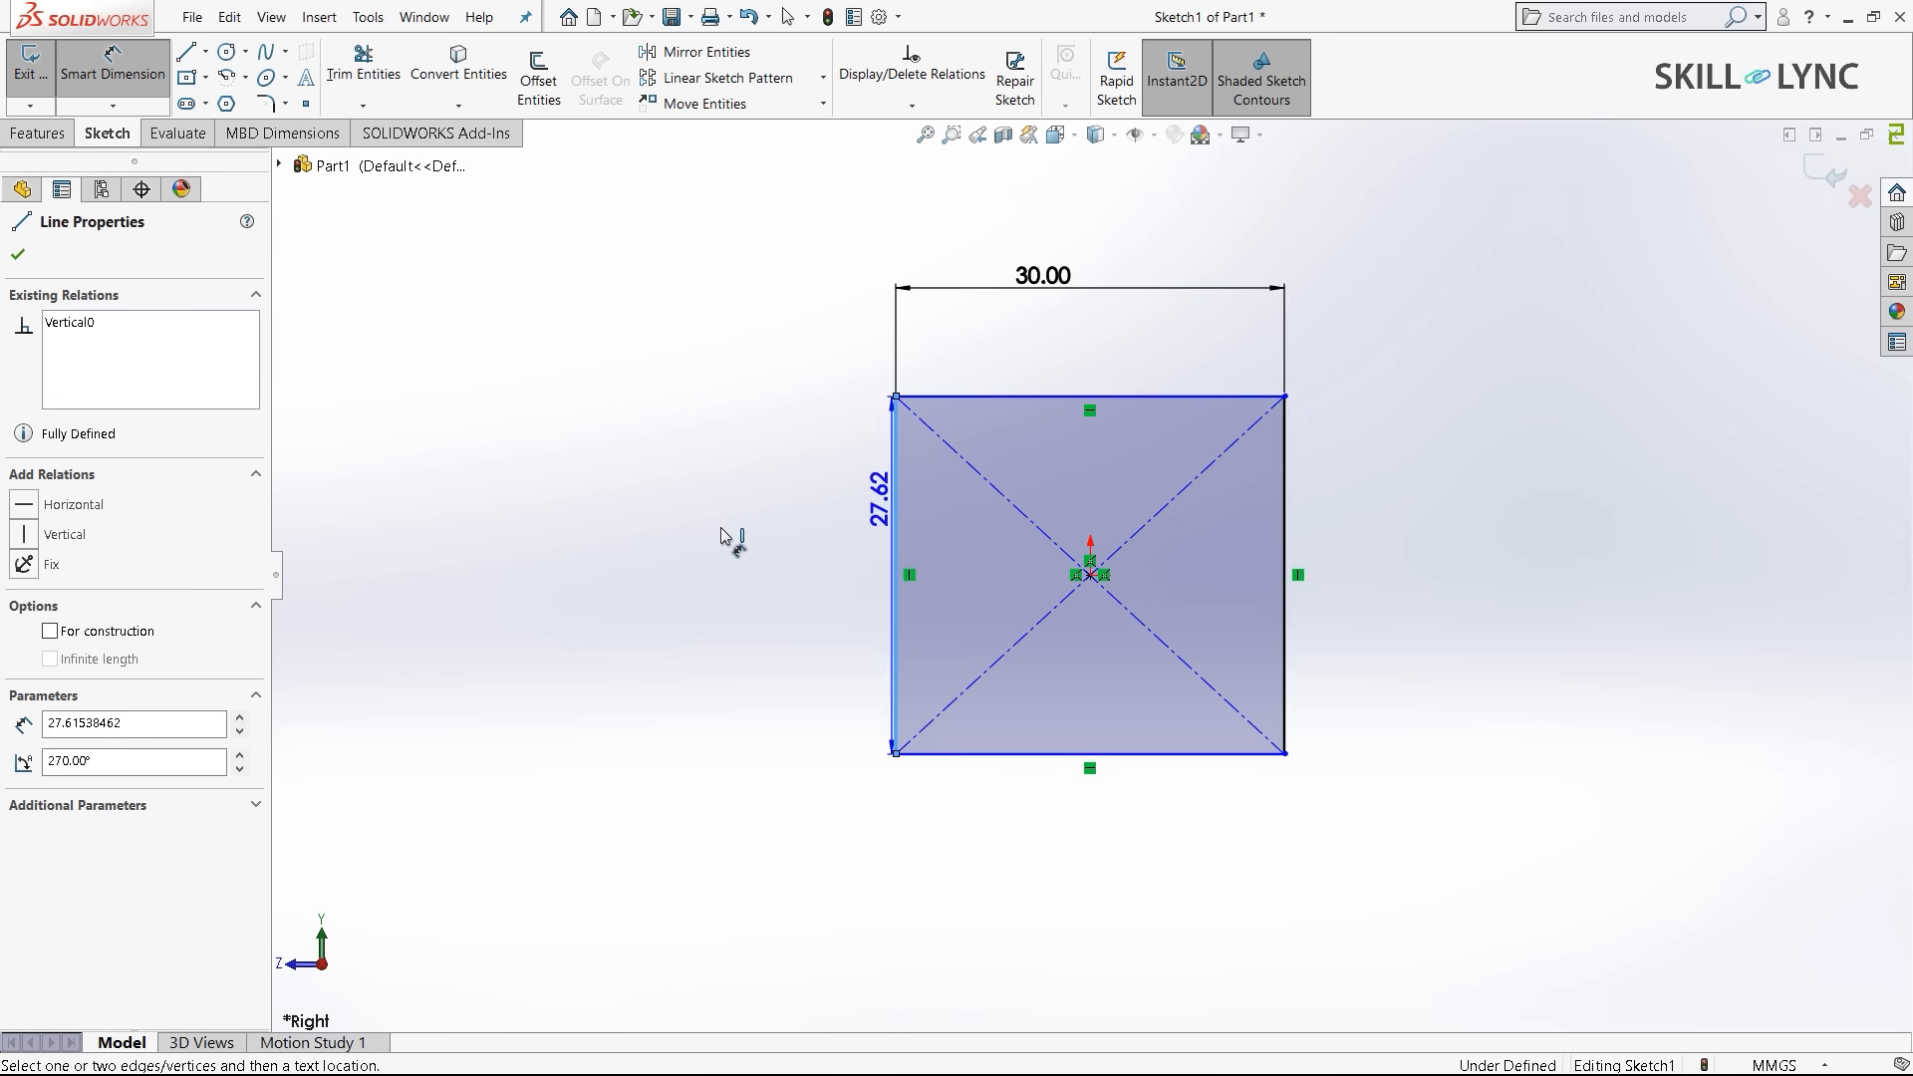
{"action": "left_click", "coordinate": [723, 533]}
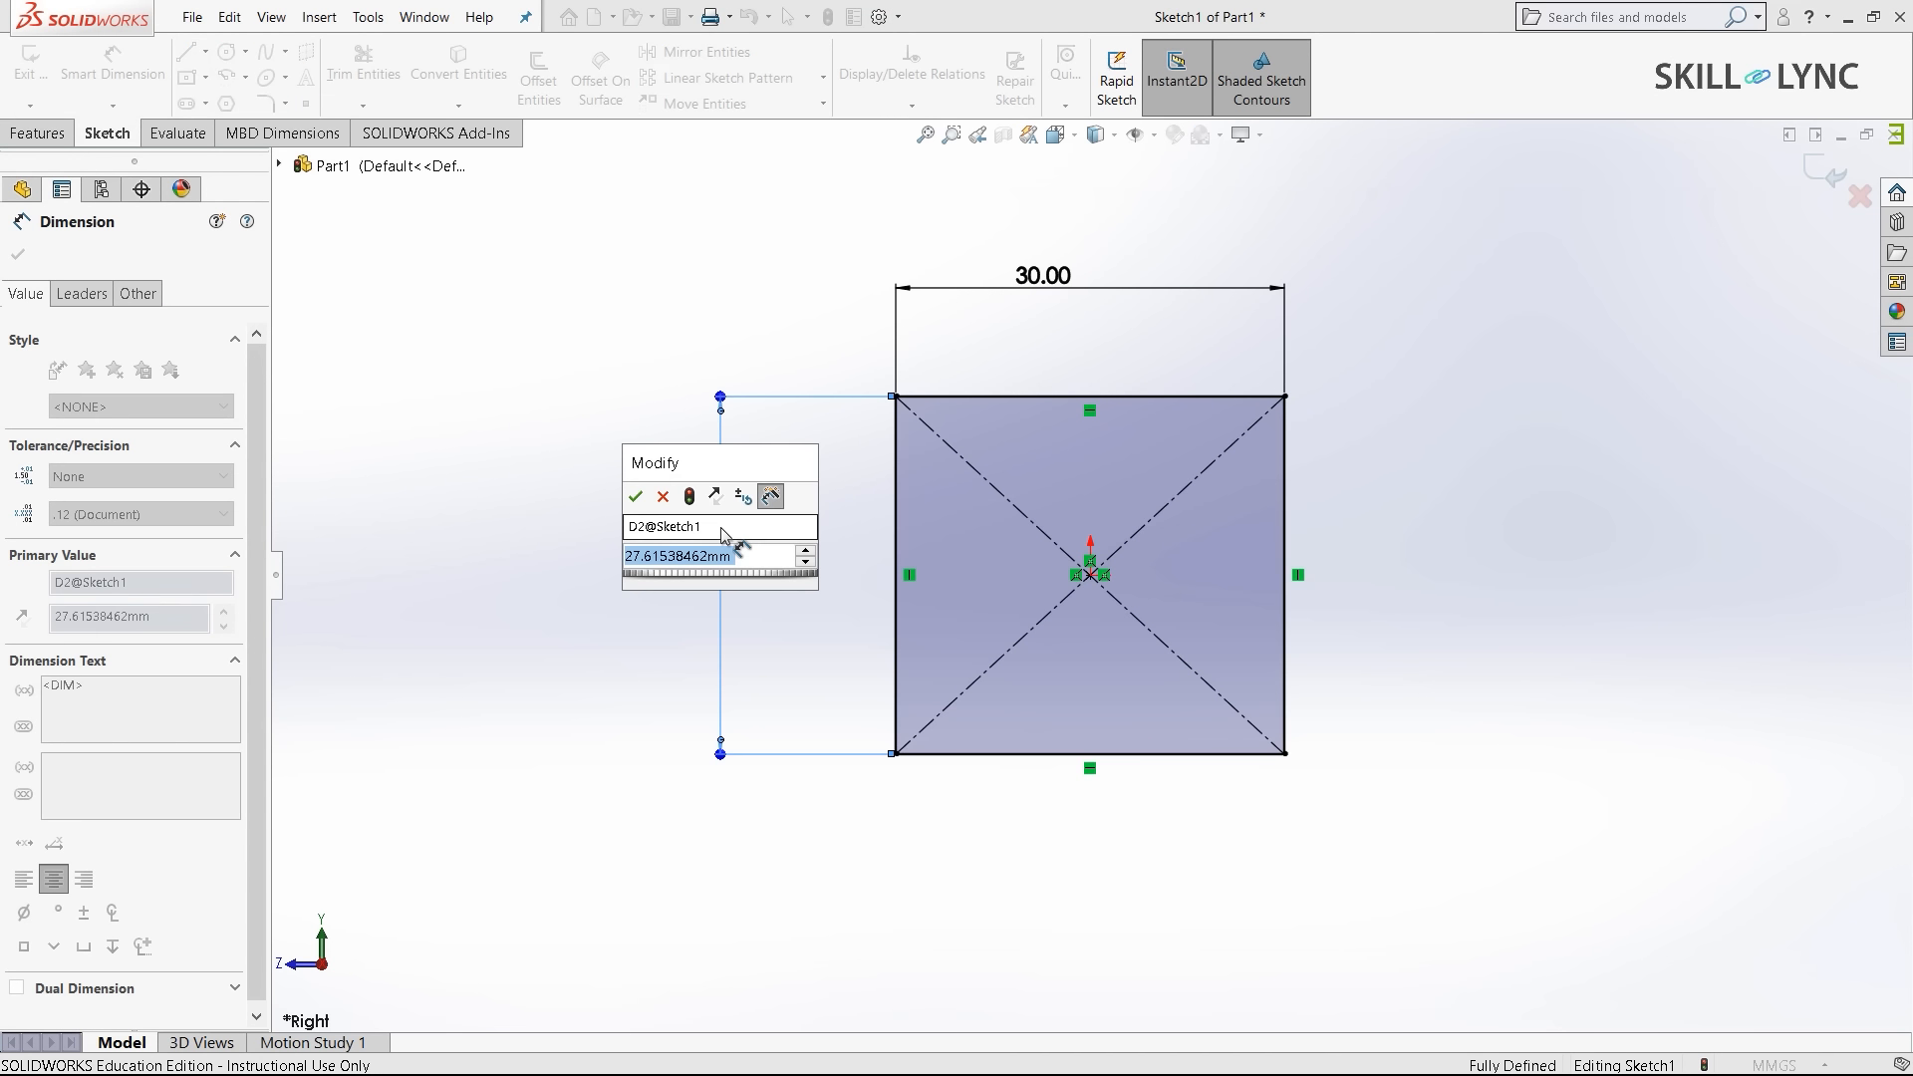
{"action": "type", "text": "30"}
{"action": "key", "text": "Return"}
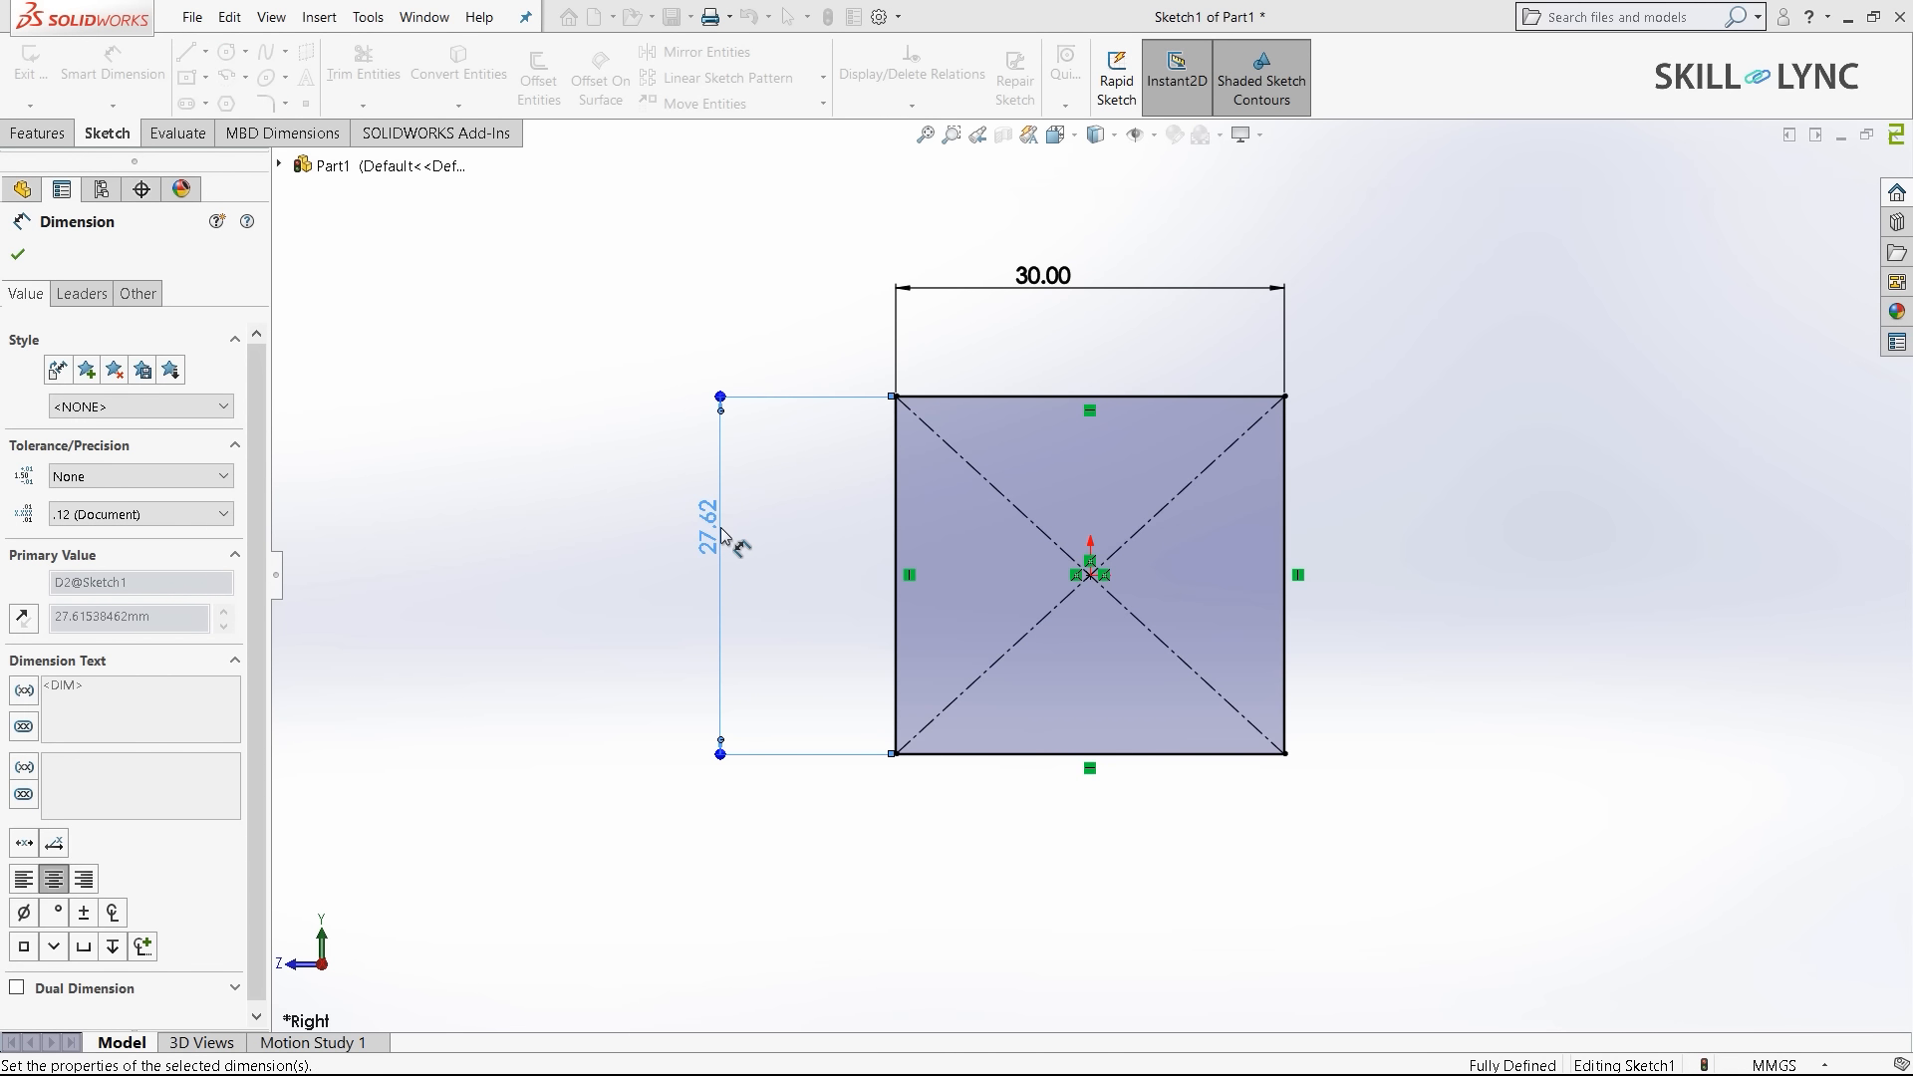
- Extrude the 30 mm square sketch 500 mm as Boss-Extrude1
{"action": "left_click", "coordinate": [38, 134]}
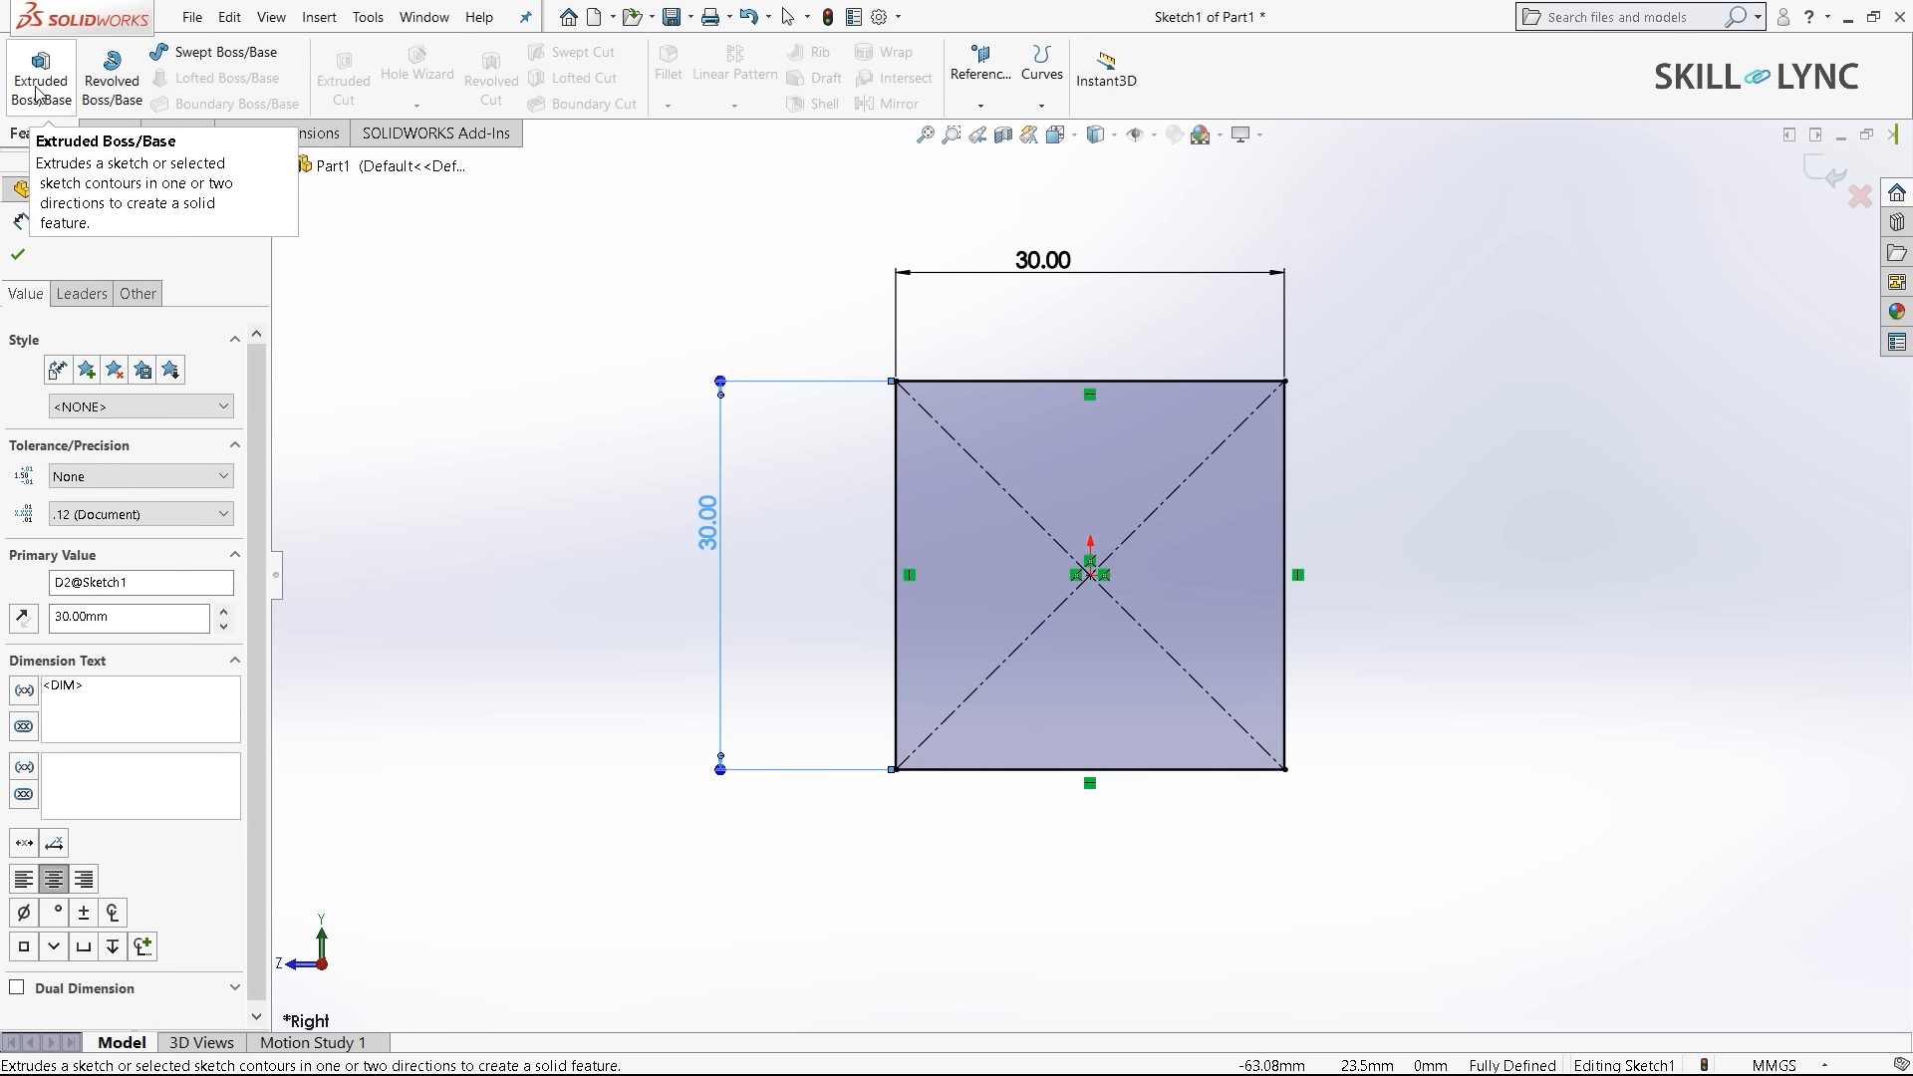
{"action": "left_click", "coordinate": [38, 87]}
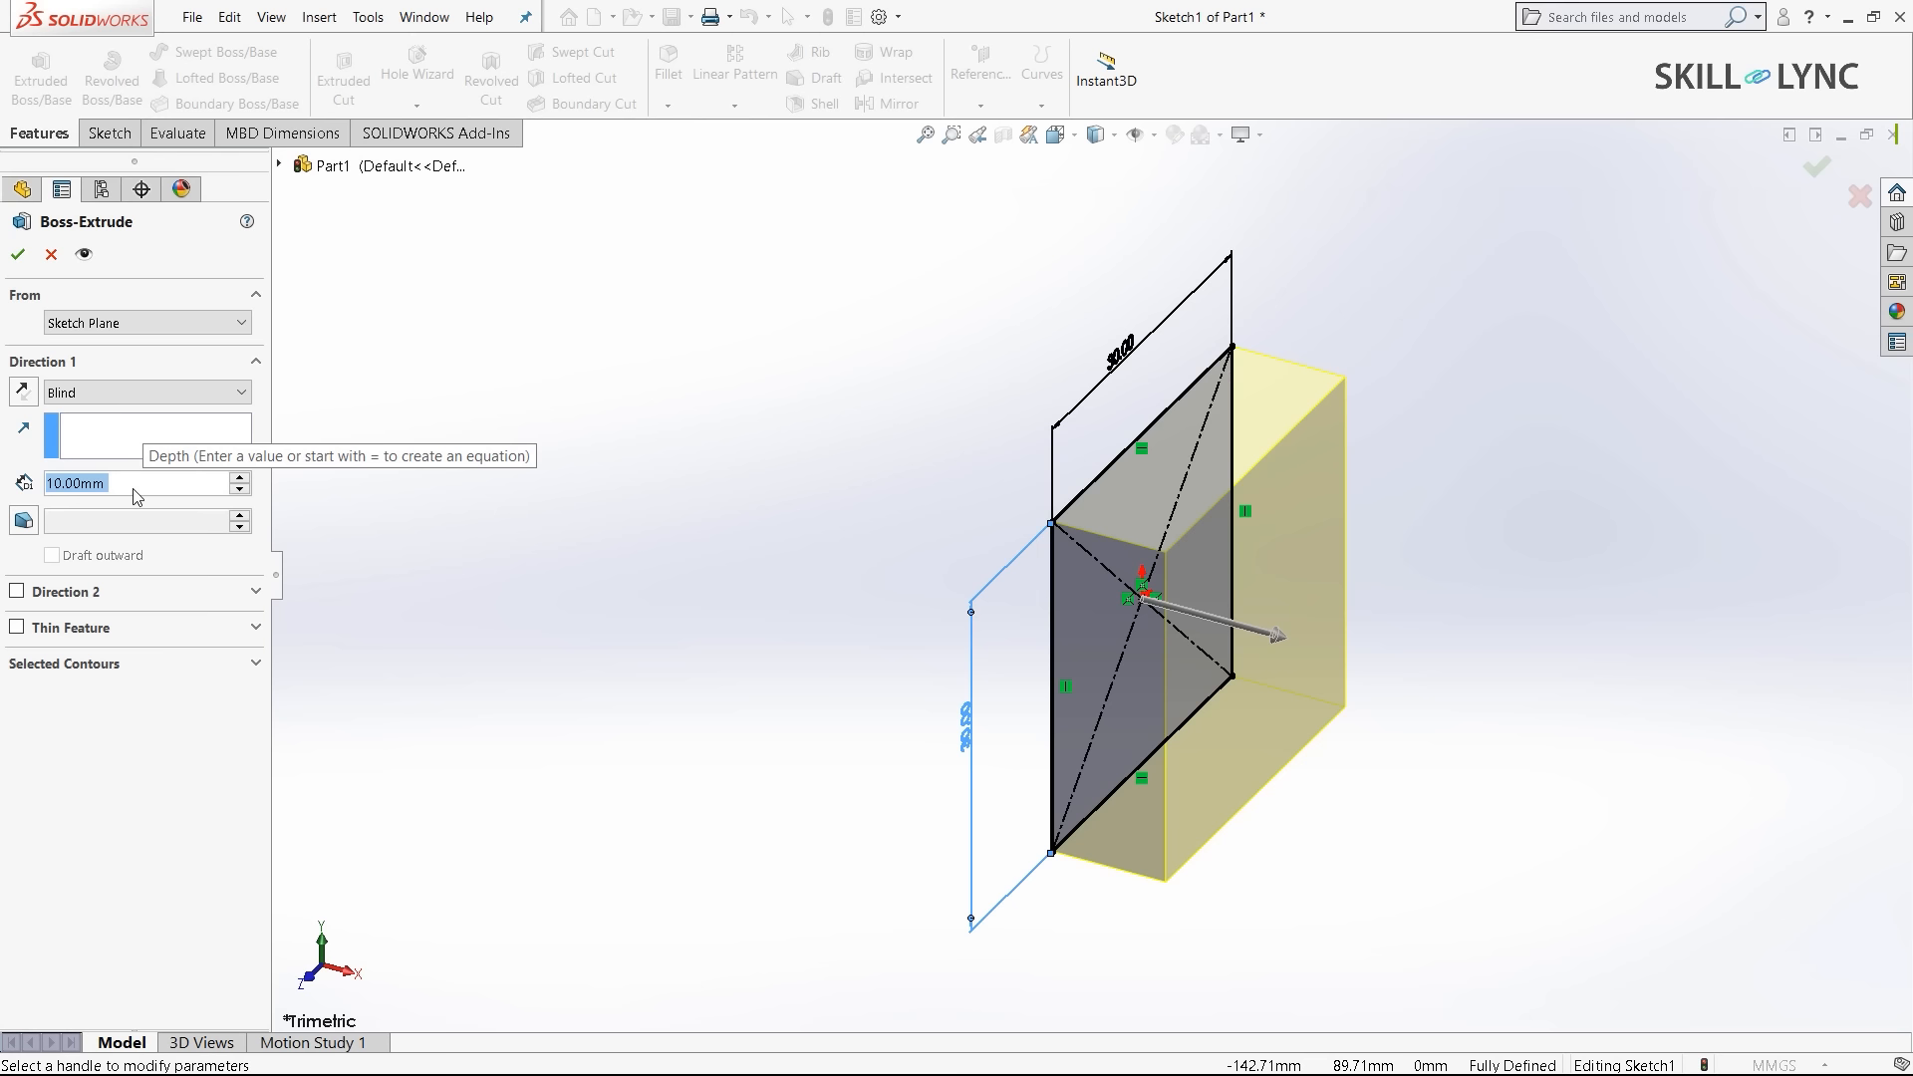
{"action": "type", "text": "500"}
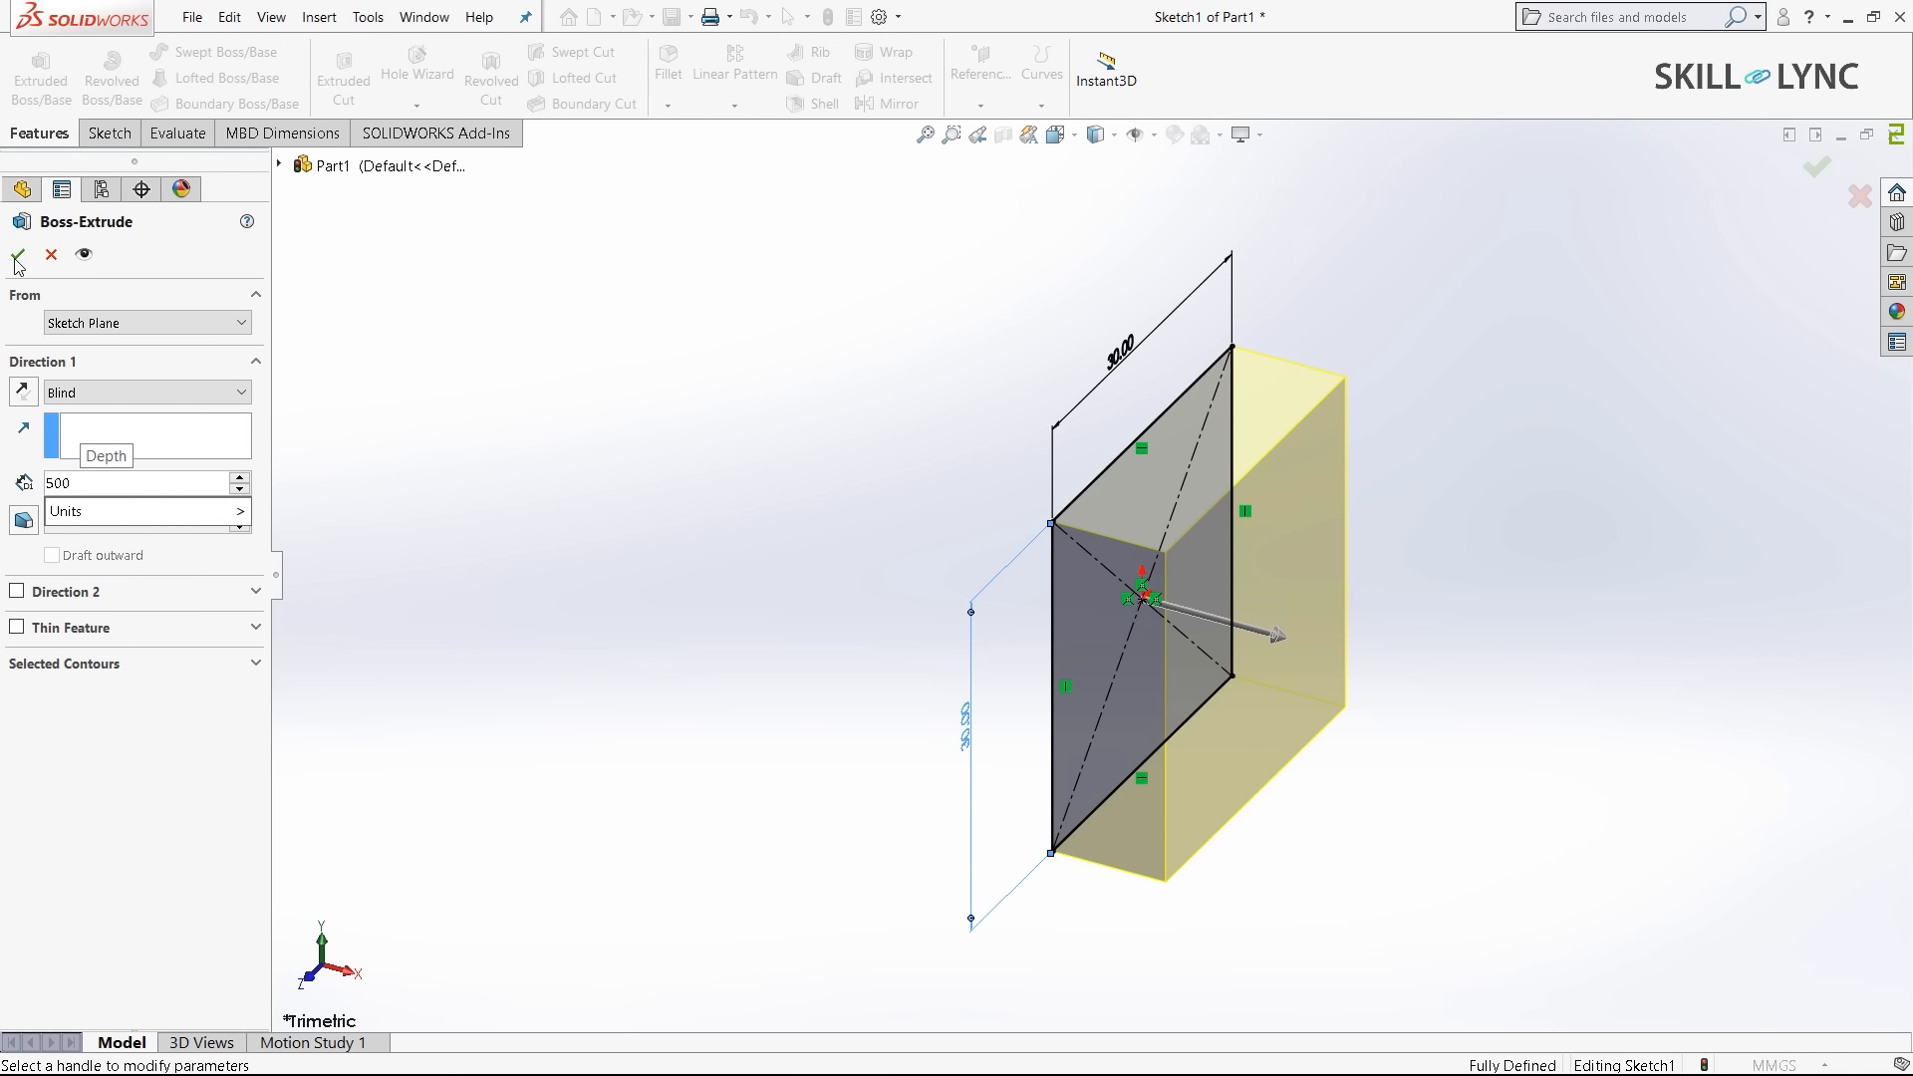
{"action": "left_click", "coordinate": [18, 256]}
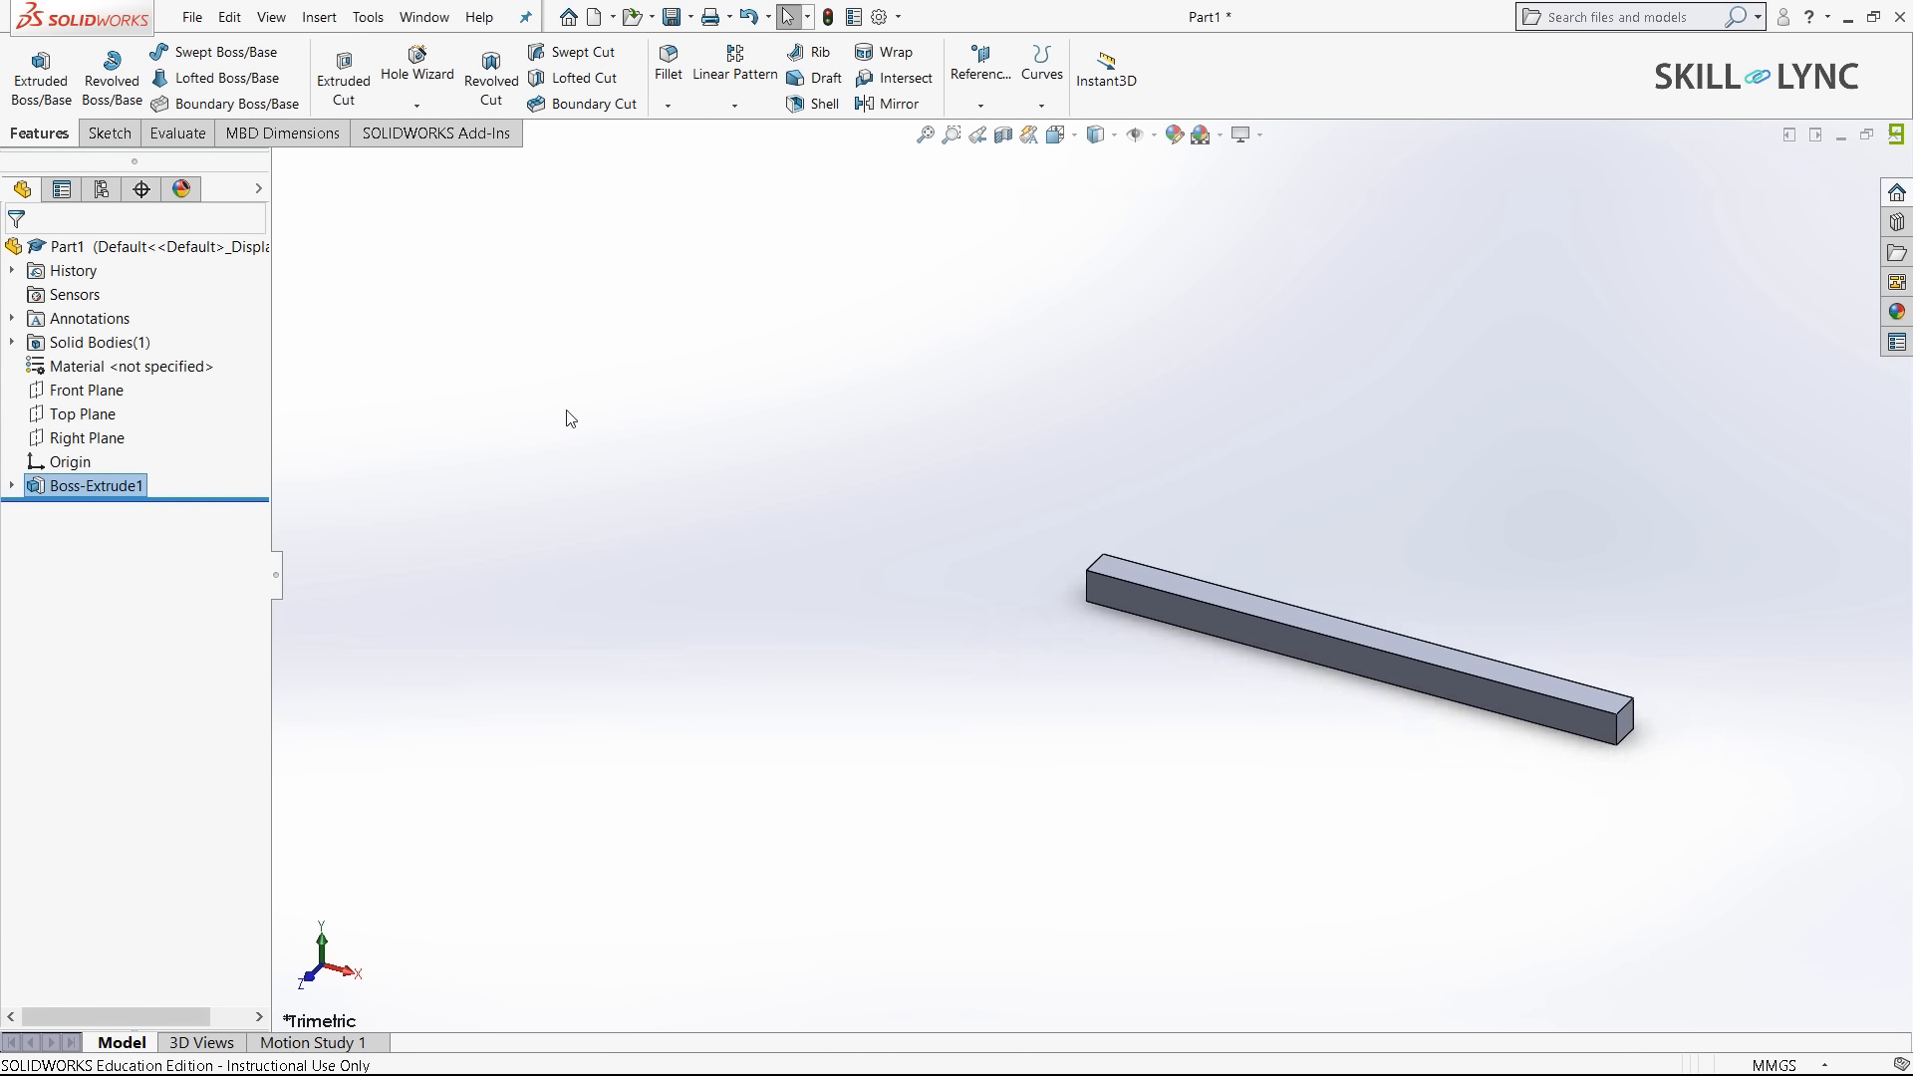
{"action": "scroll", "coordinate": [1719, 747], "scroll_direction": "down", "scroll_amount": 4}
{"action": "scroll", "coordinate": [1345, 705], "scroll_direction": "up", "scroll_amount": 3}
{"action": "scroll", "coordinate": [802, 361], "scroll_direction": "down", "scroll_amount": 2}
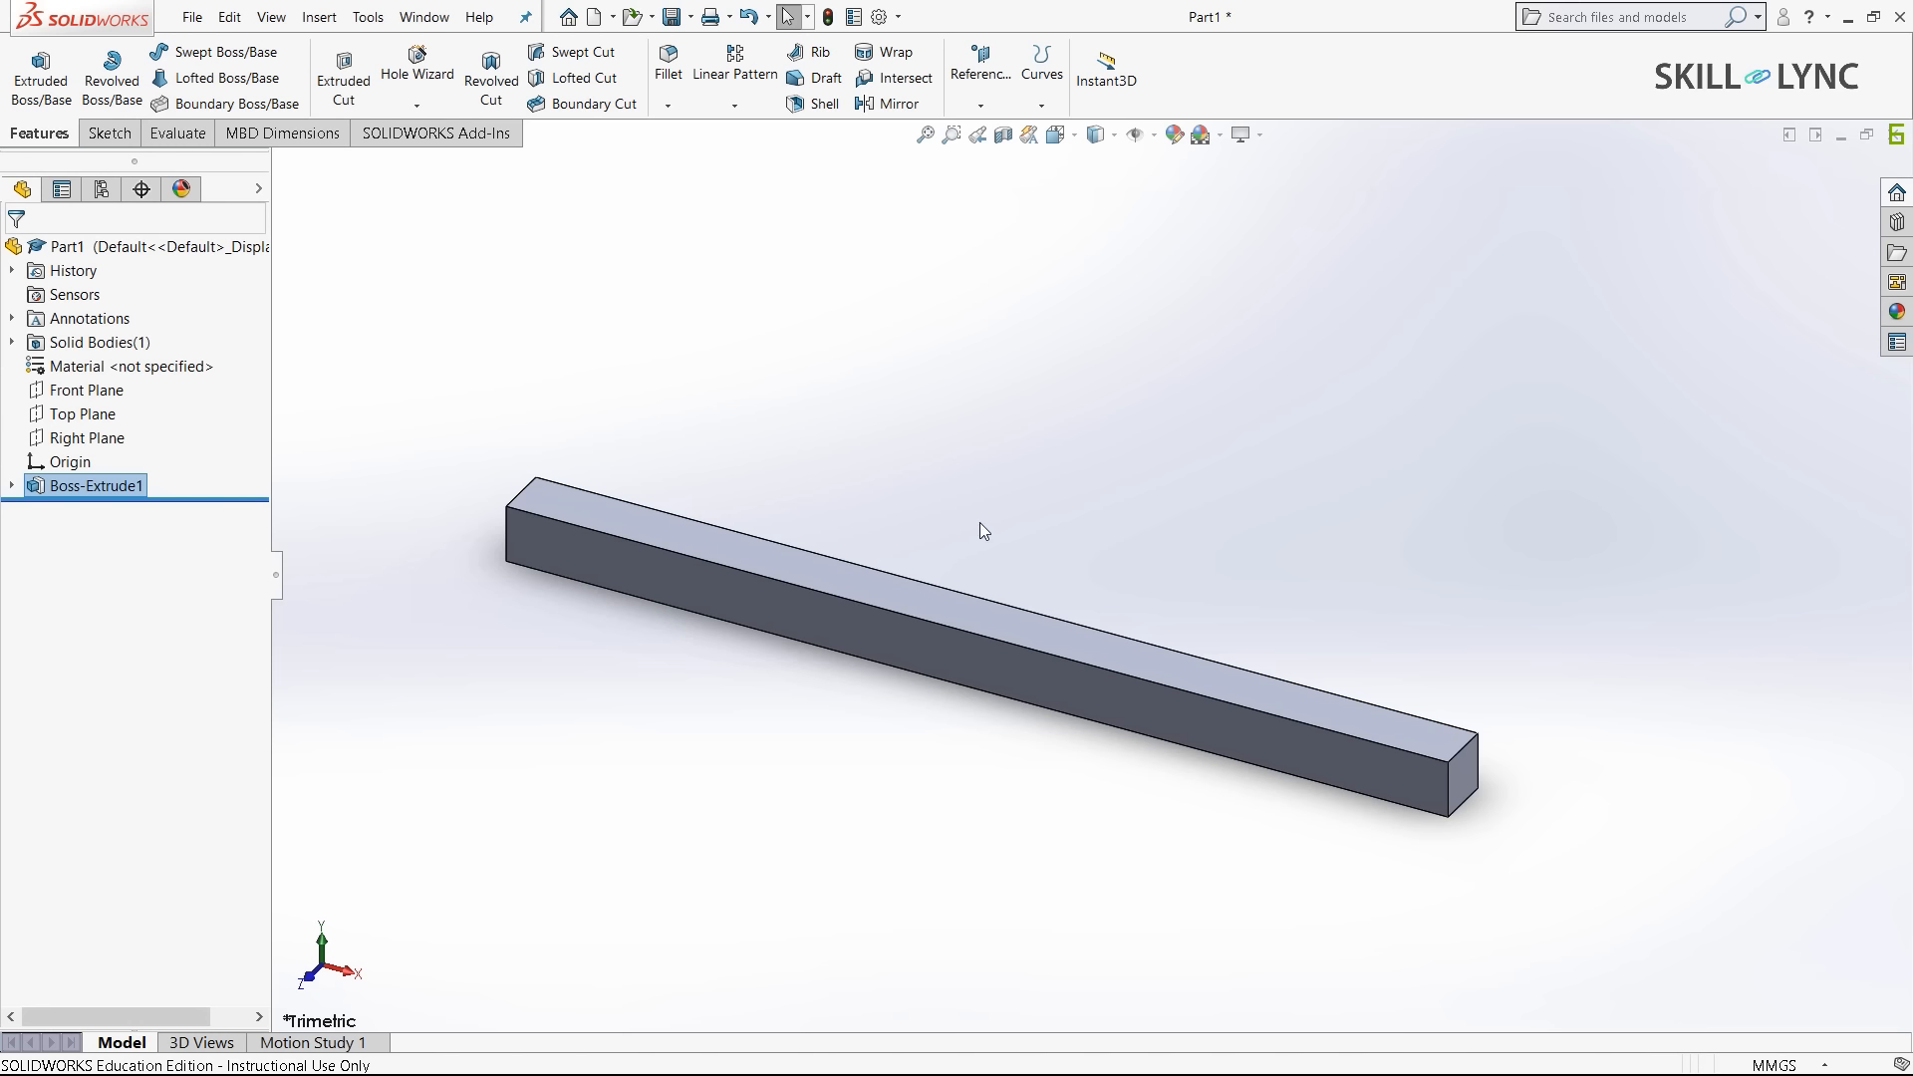
- Enable the Simulation add-in and create a static study named Static 3d
{"action": "left_click", "coordinate": [476, 137]}
{"action": "left_click", "coordinate": [558, 89]}
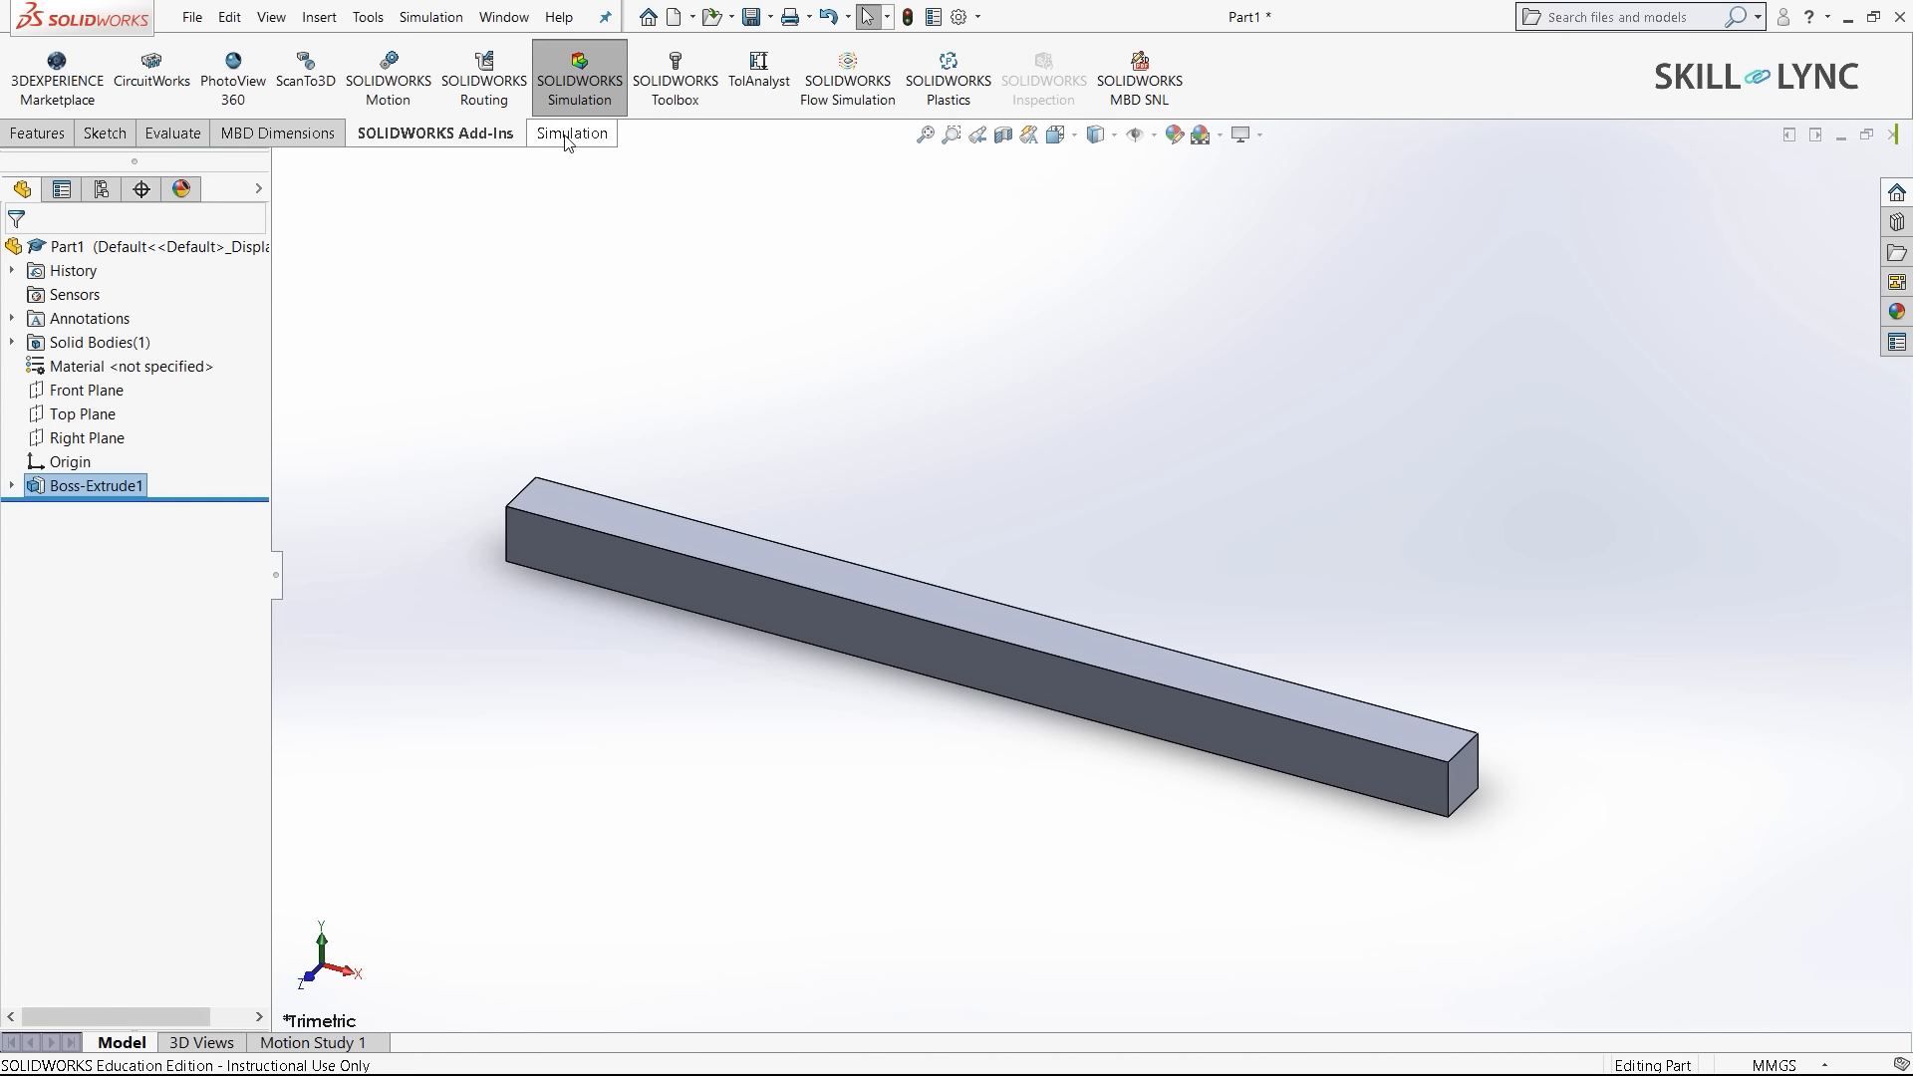
{"action": "left_click", "coordinate": [570, 133]}
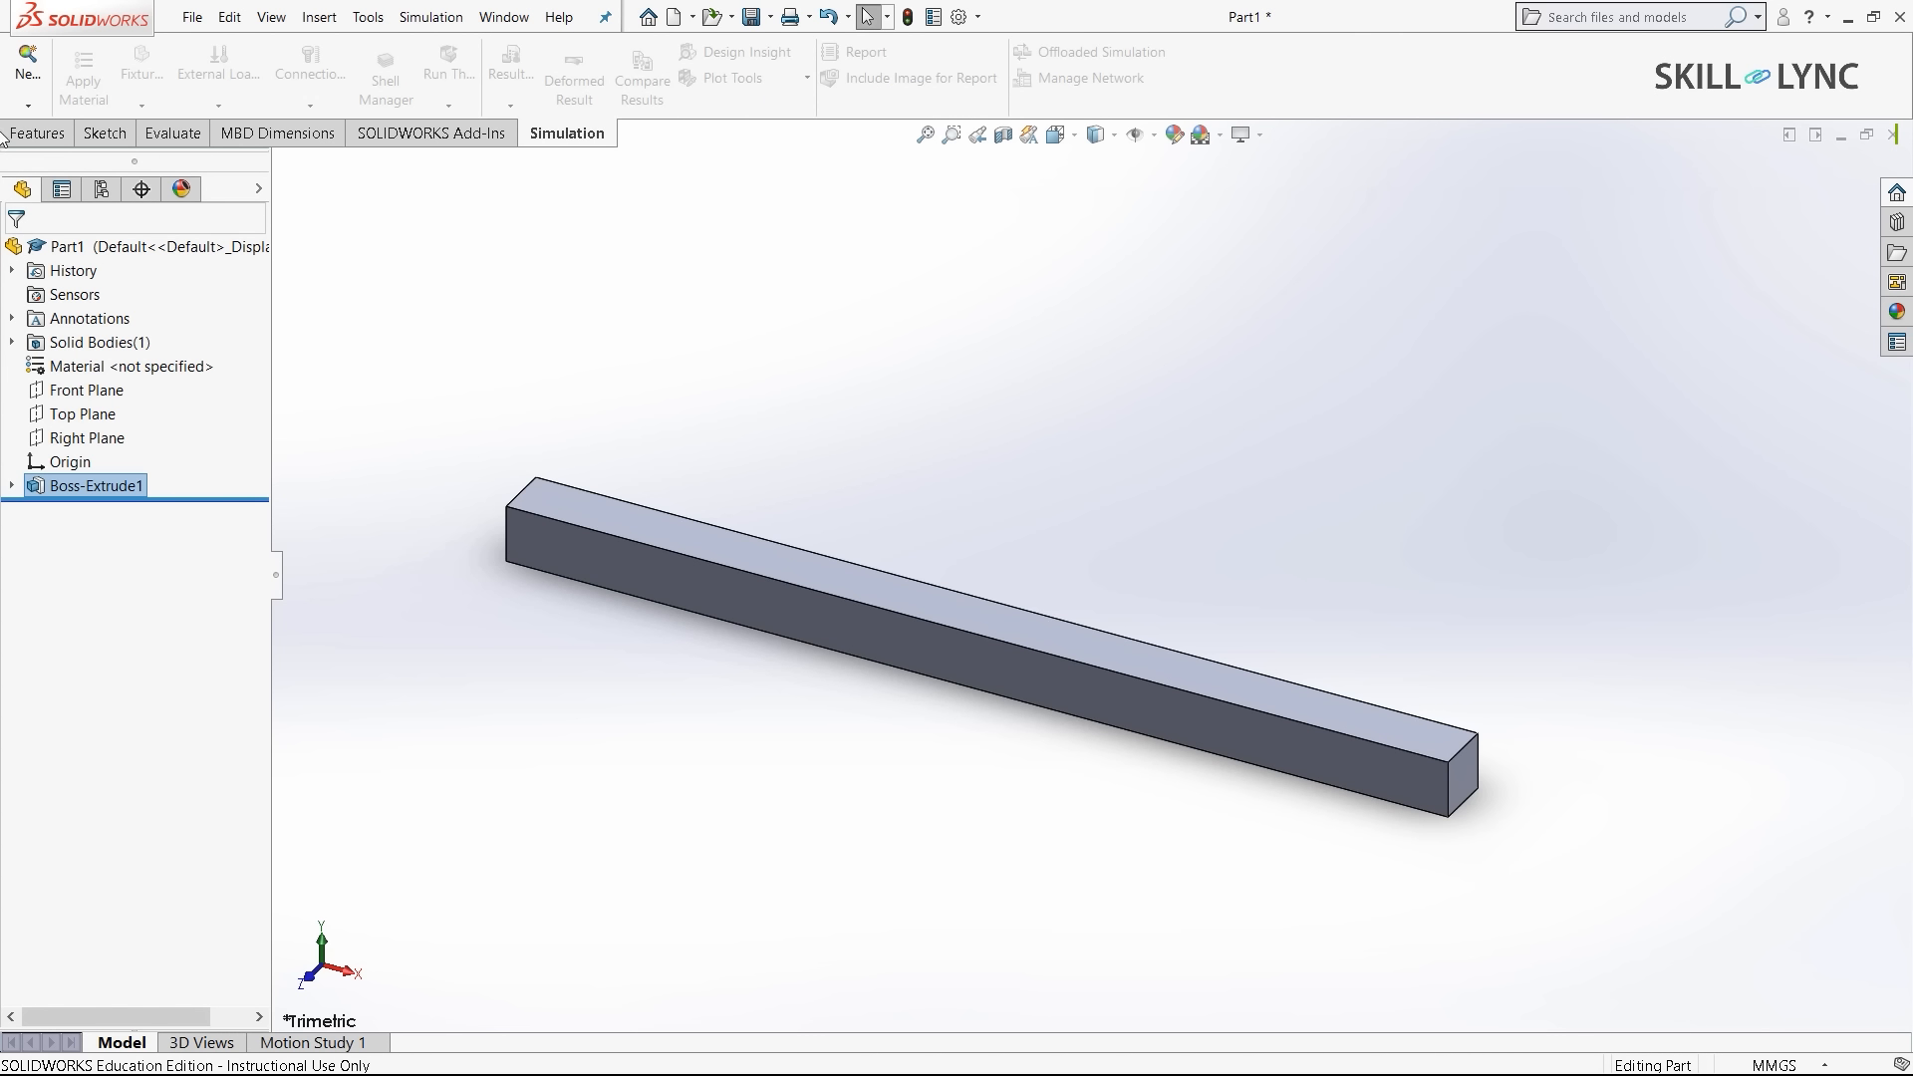
{"action": "left_click", "coordinate": [30, 70]}
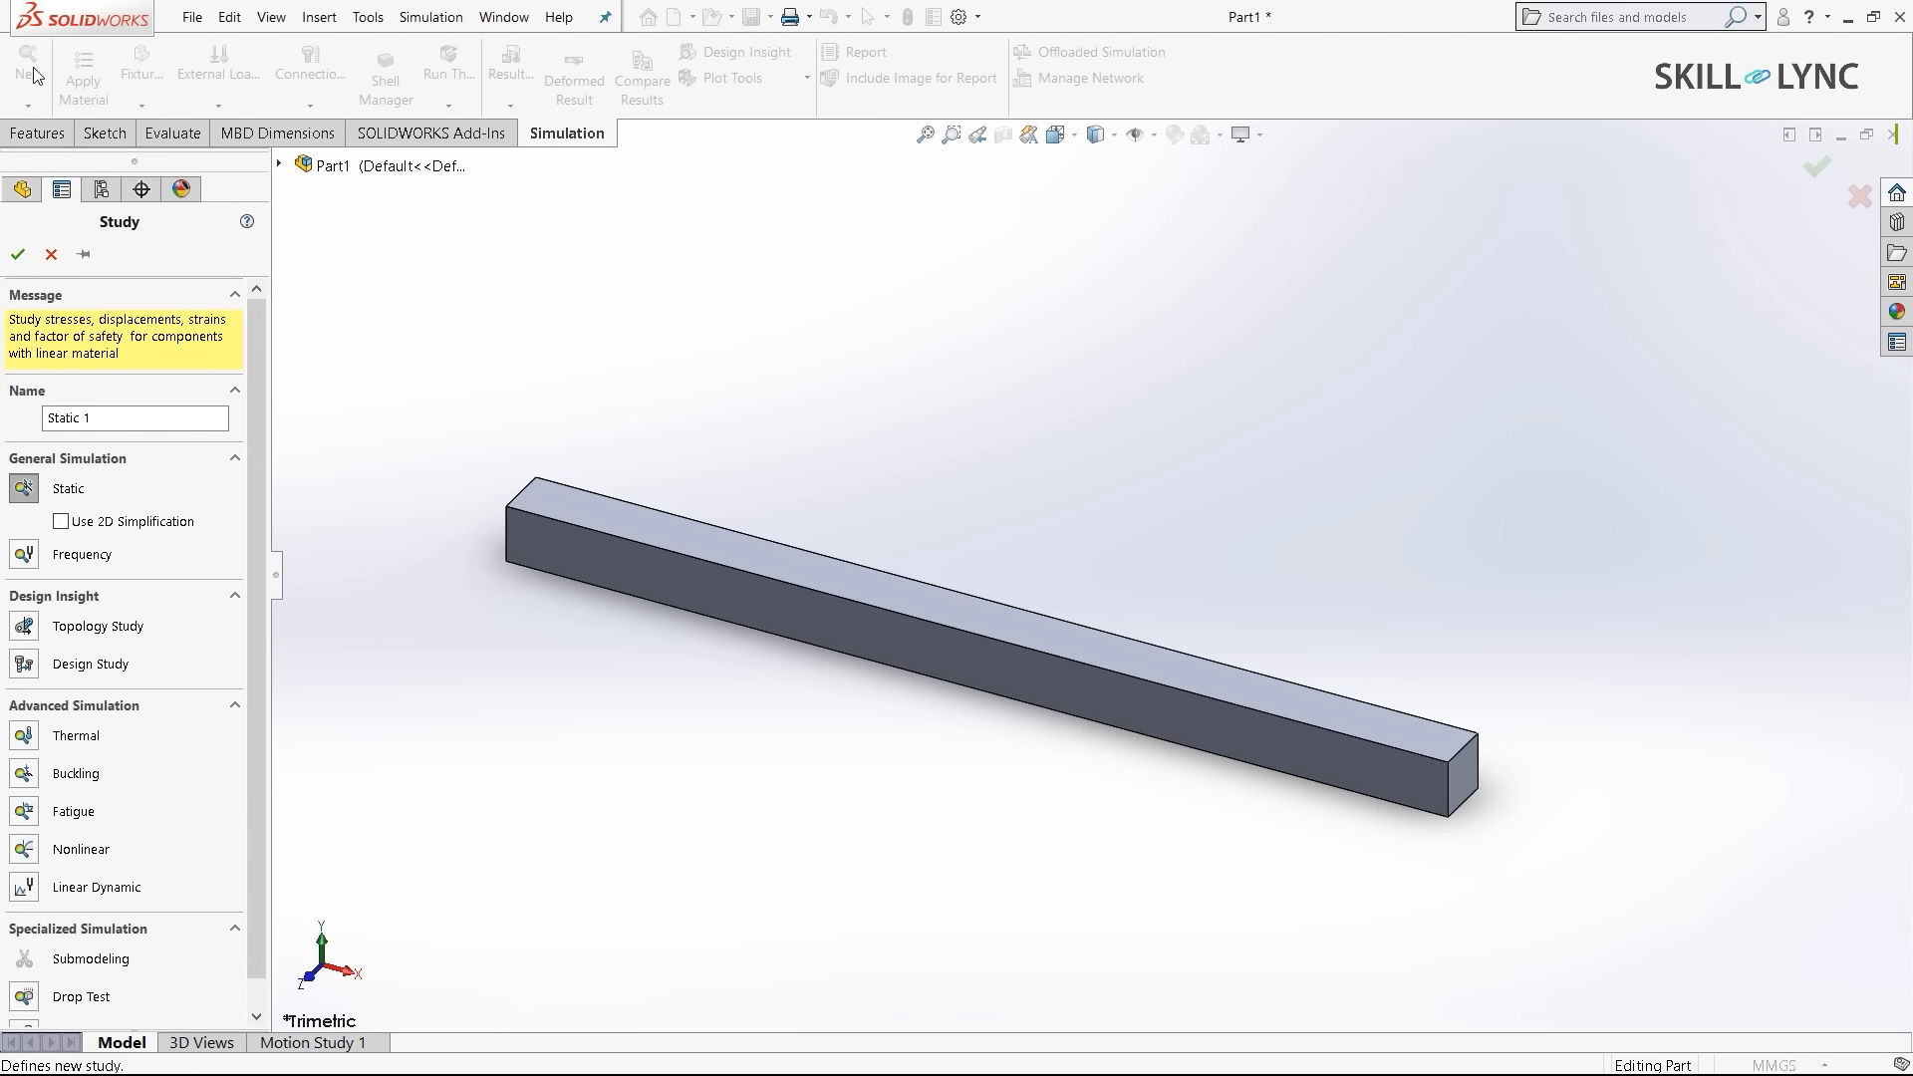
{"action": "left_click", "coordinate": [25, 488]}
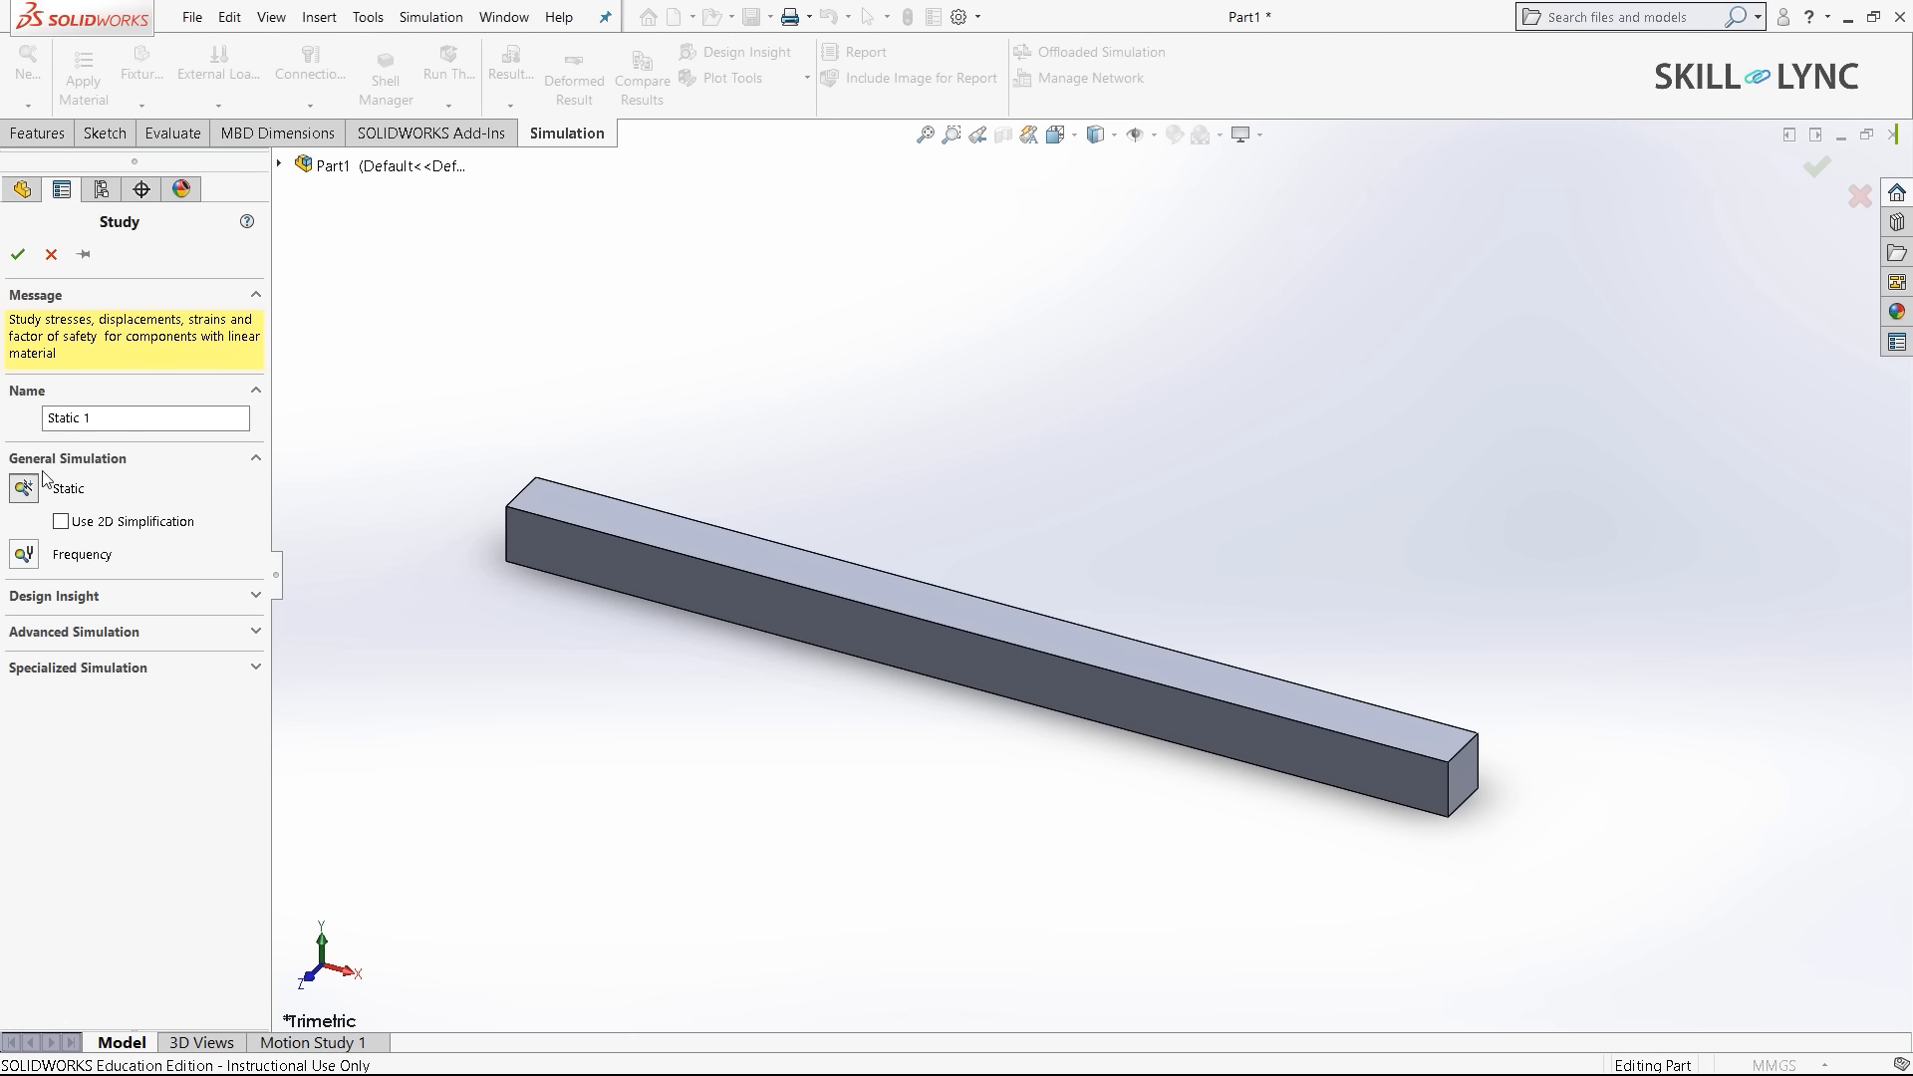
{"action": "left_click", "coordinate": [132, 416]}
{"action": "left_click", "coordinate": [18, 254]}
- Apply Alloy Steel as the bar's material
{"action": "left_click", "coordinate": [74, 488]}
{"action": "right_click", "coordinate": [73, 483]}
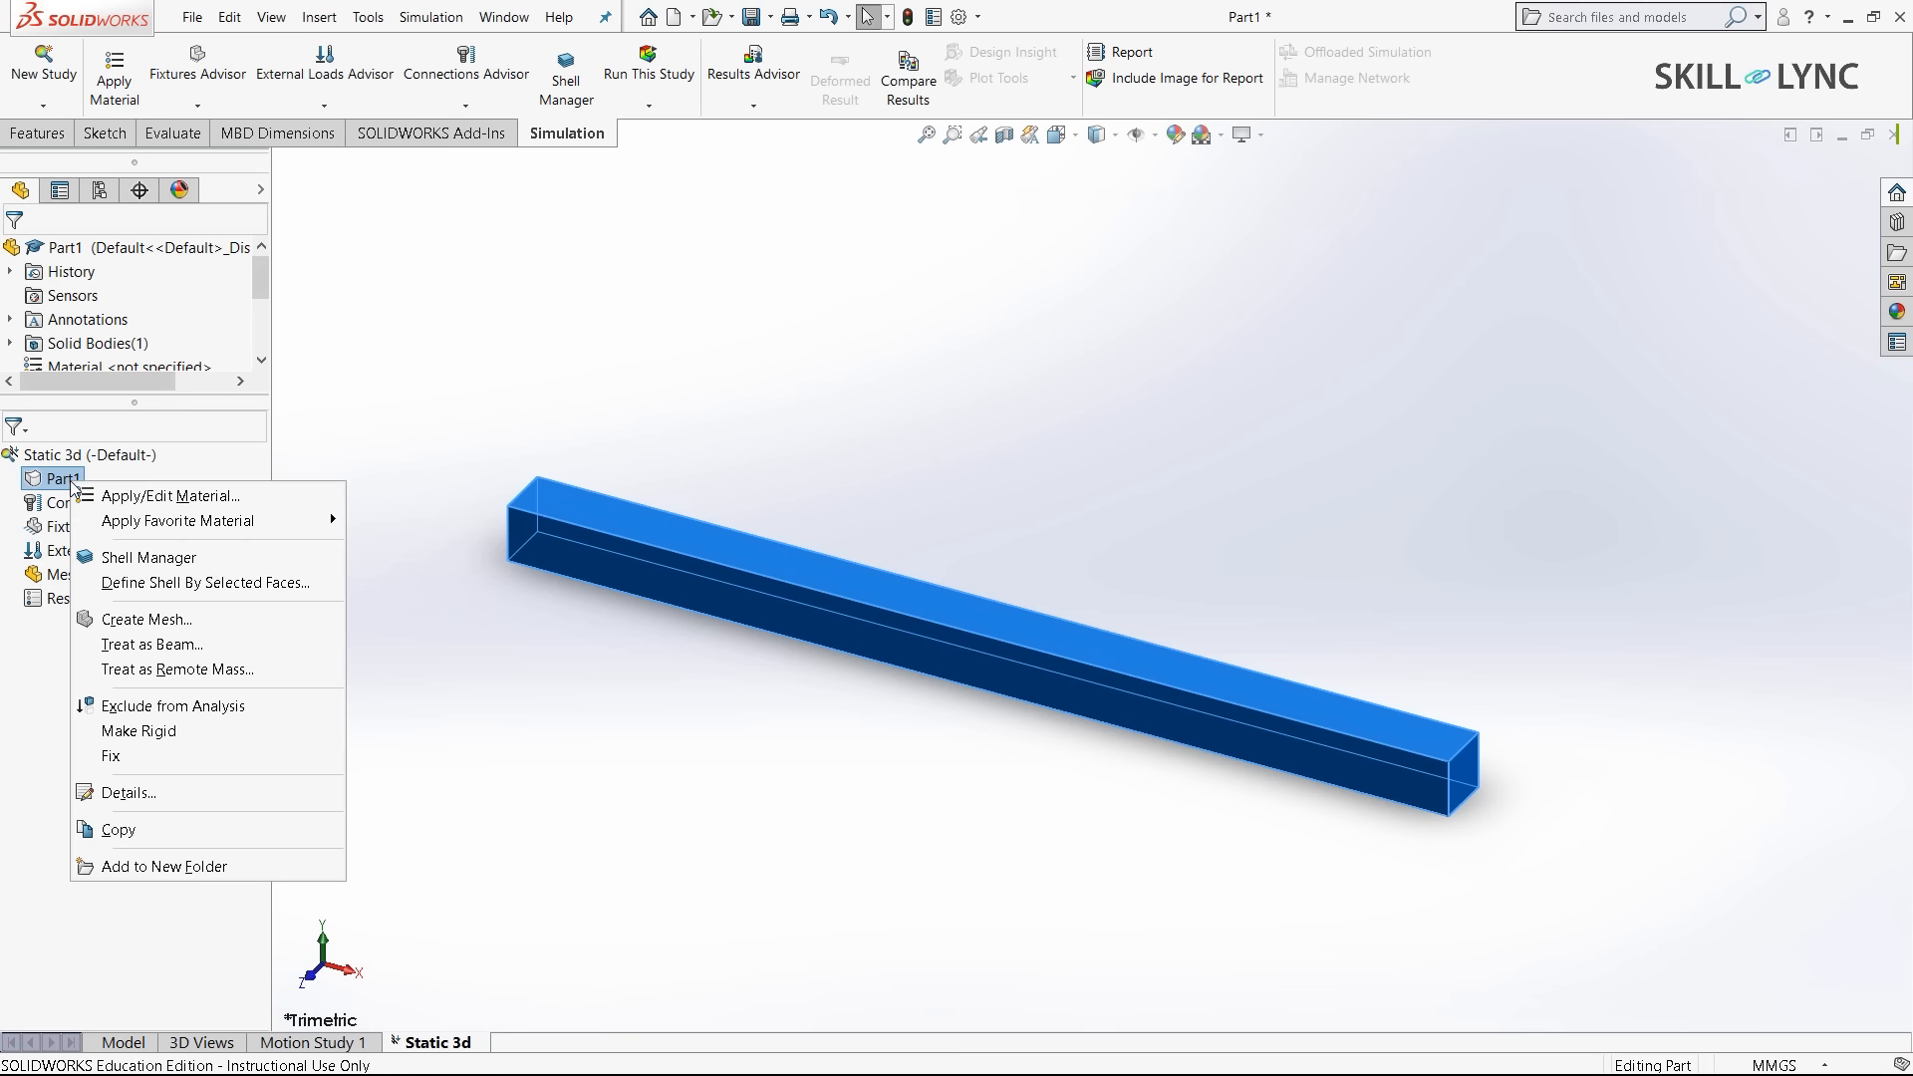
{"action": "mouse_move", "coordinate": [271, 520]}
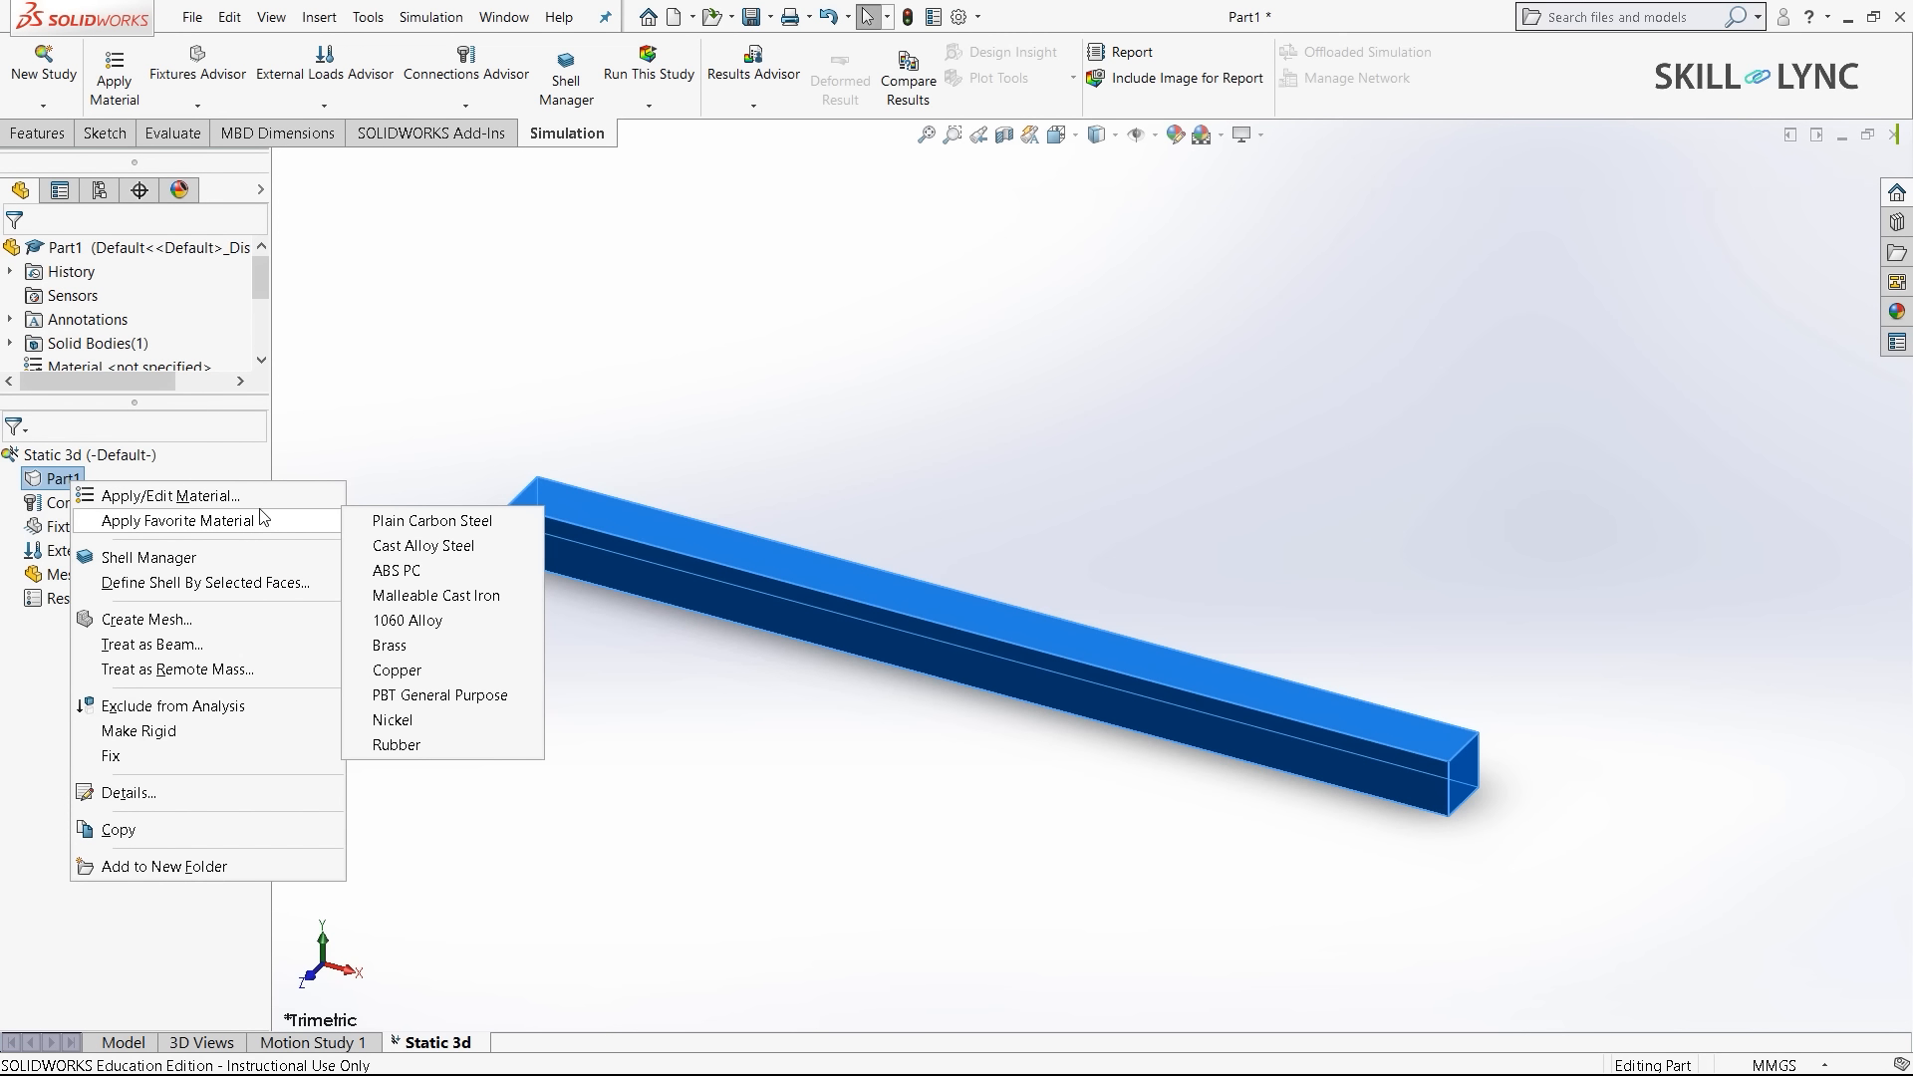
{"action": "left_click", "coordinate": [247, 500]}
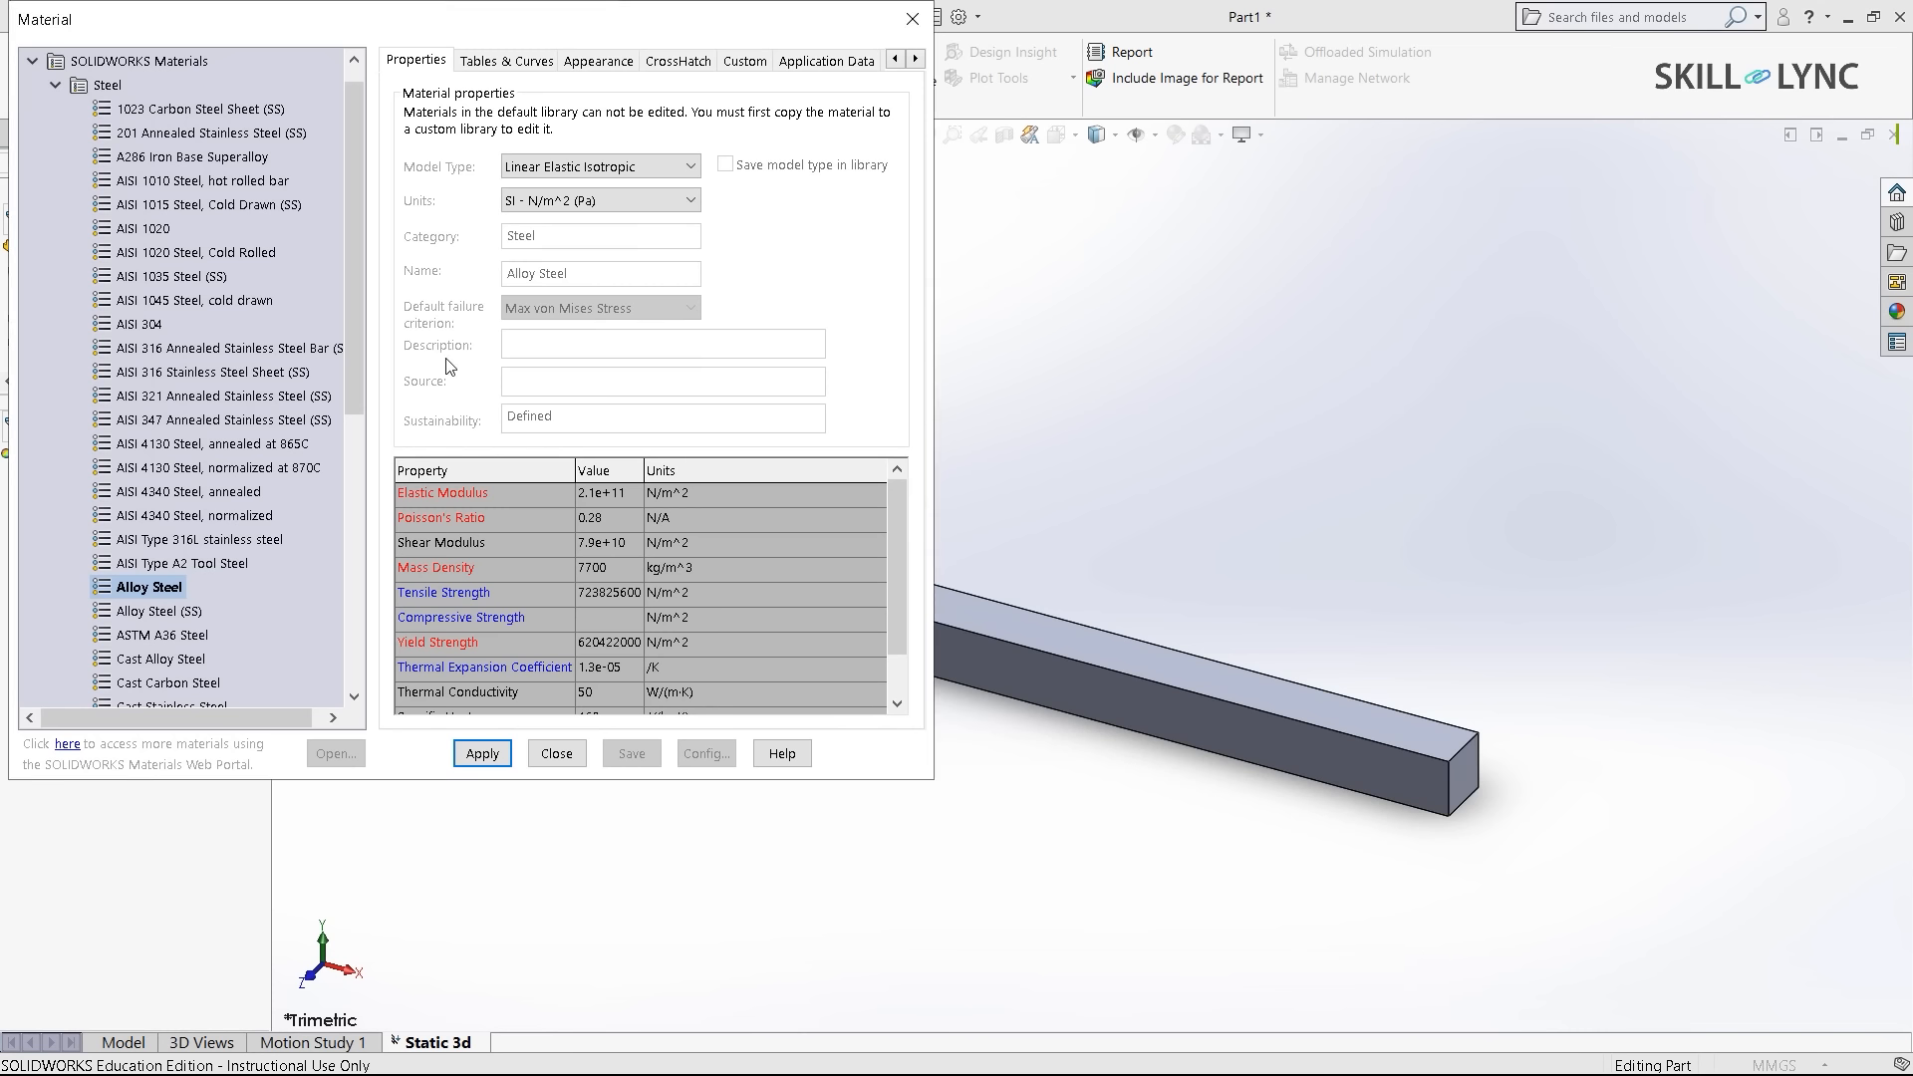
{"action": "left_click", "coordinate": [169, 586]}
{"action": "left_click", "coordinate": [475, 758]}
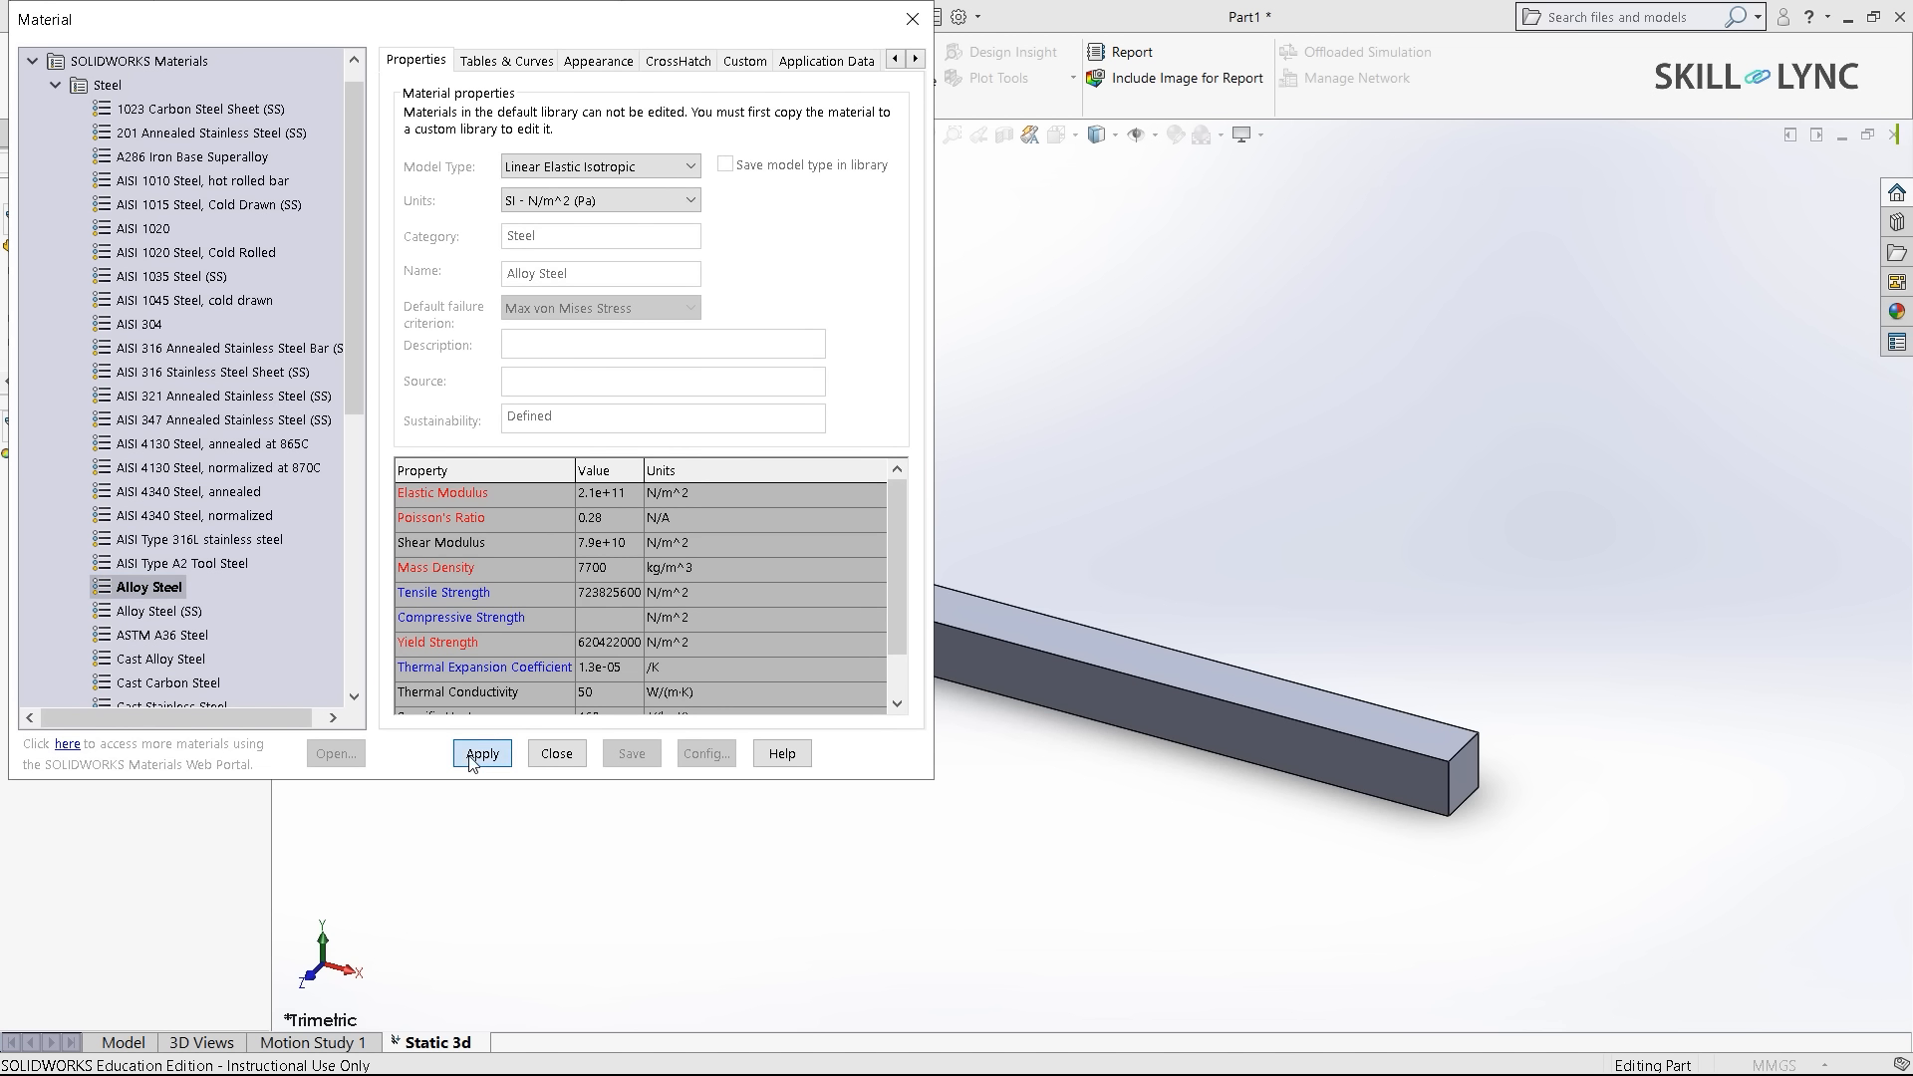
{"action": "left_click", "coordinate": [580, 760]}
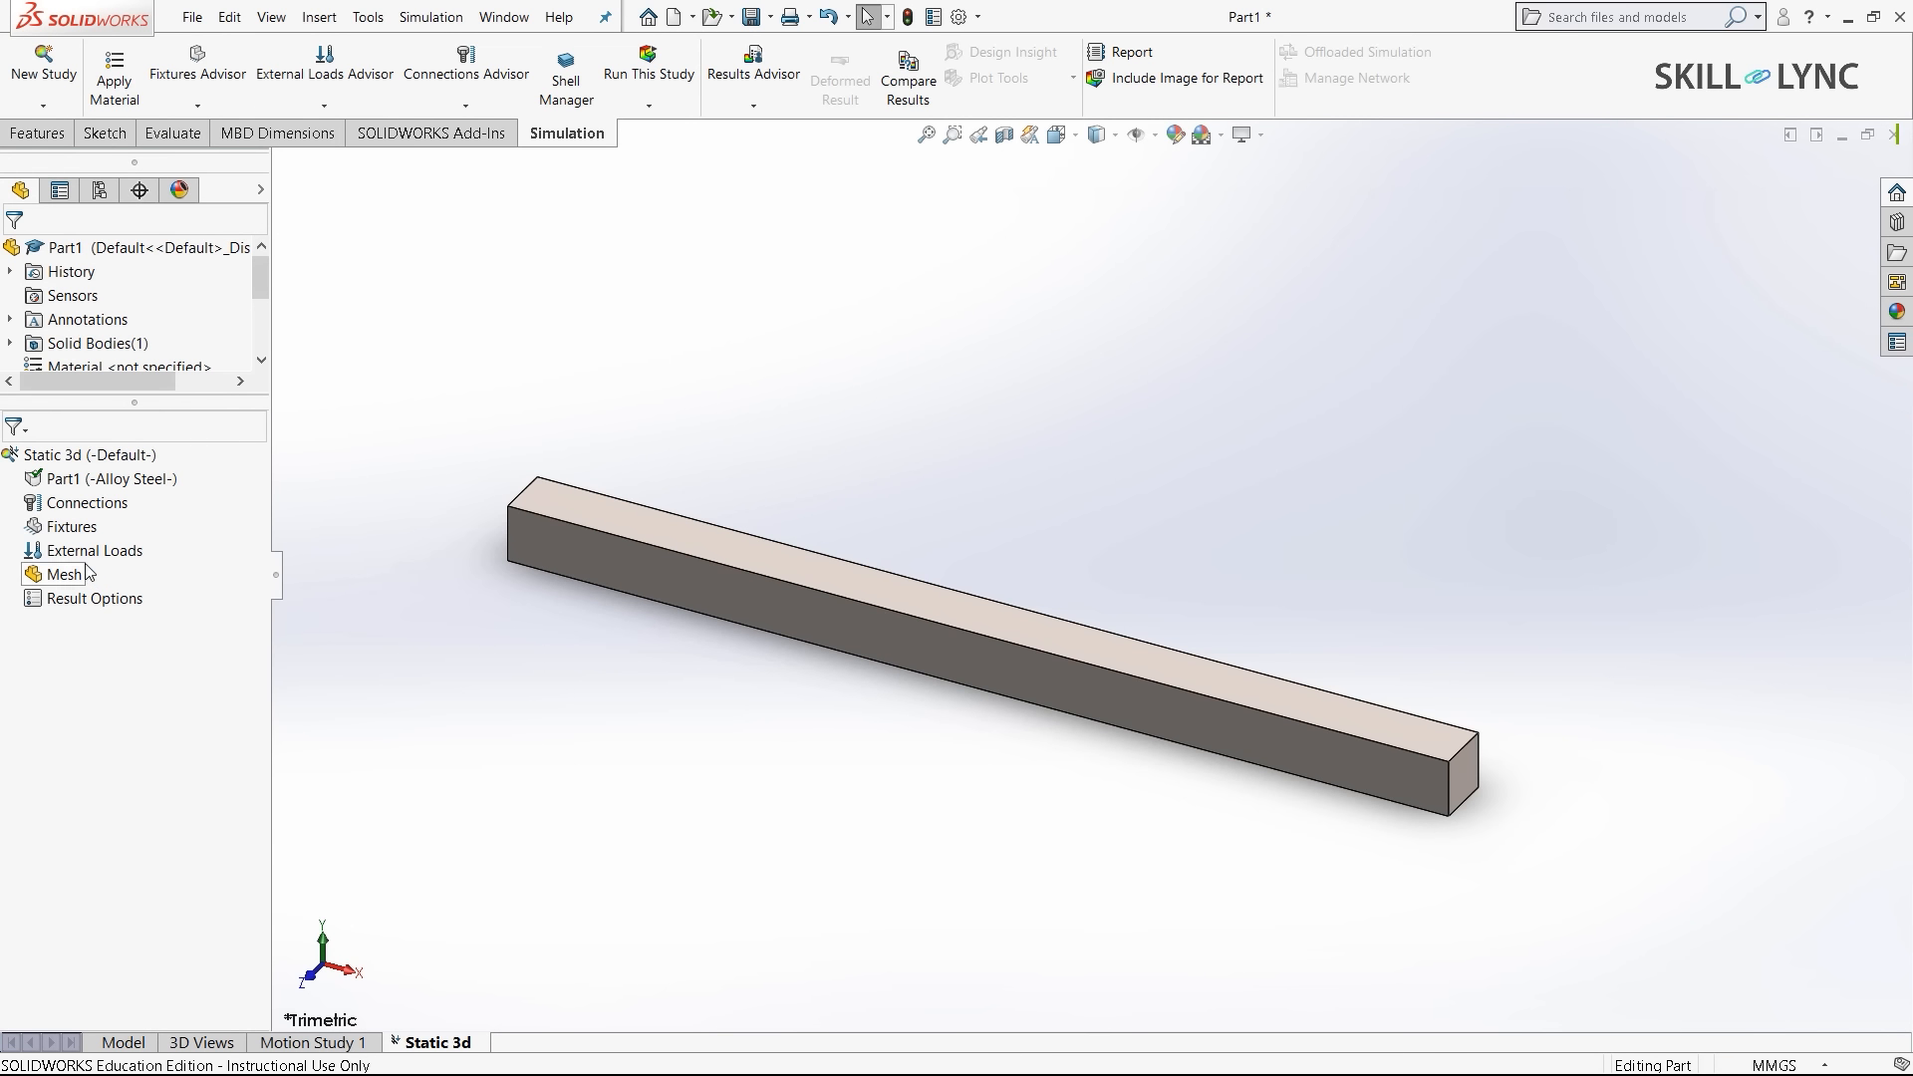
- Add a Fixed Geometry restraint on one end face of the bar, then view it isometrically
{"action": "right_click", "coordinate": [79, 533]}
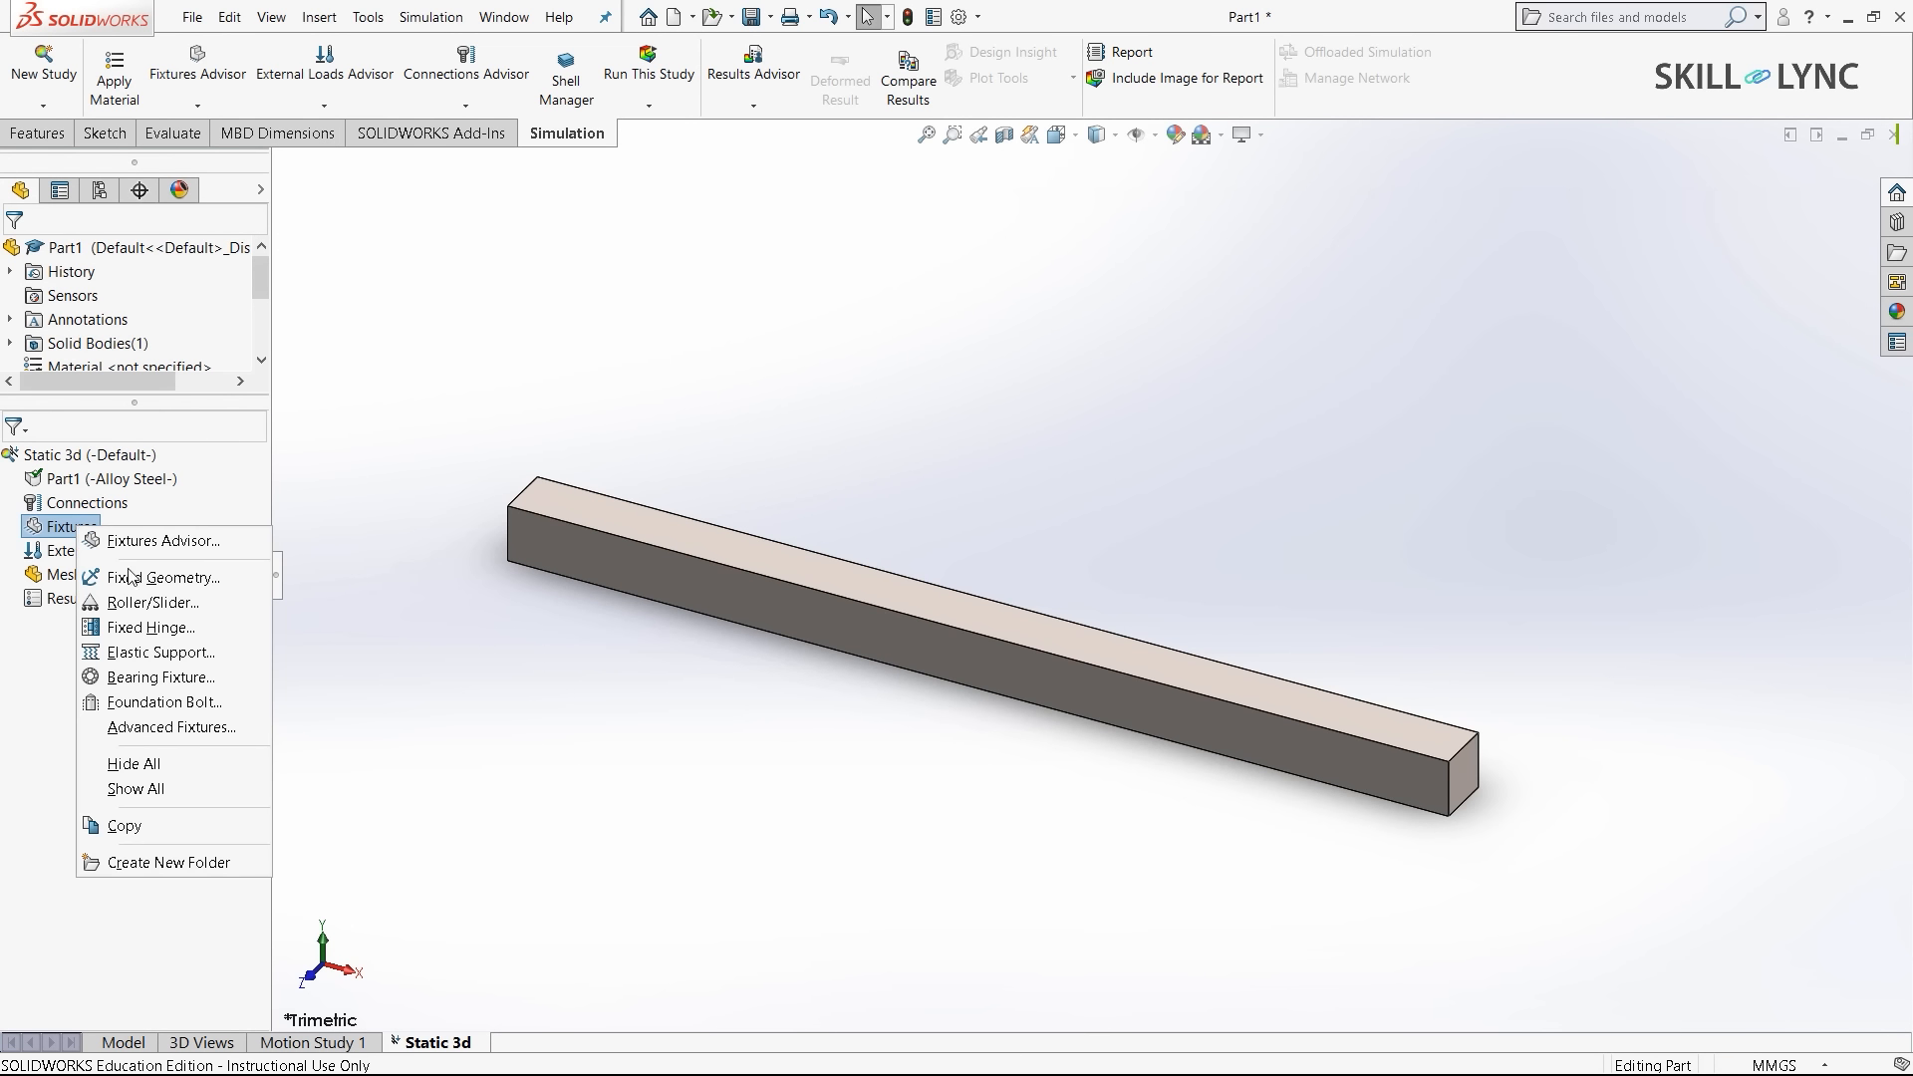
{"action": "left_click", "coordinate": [299, 640]}
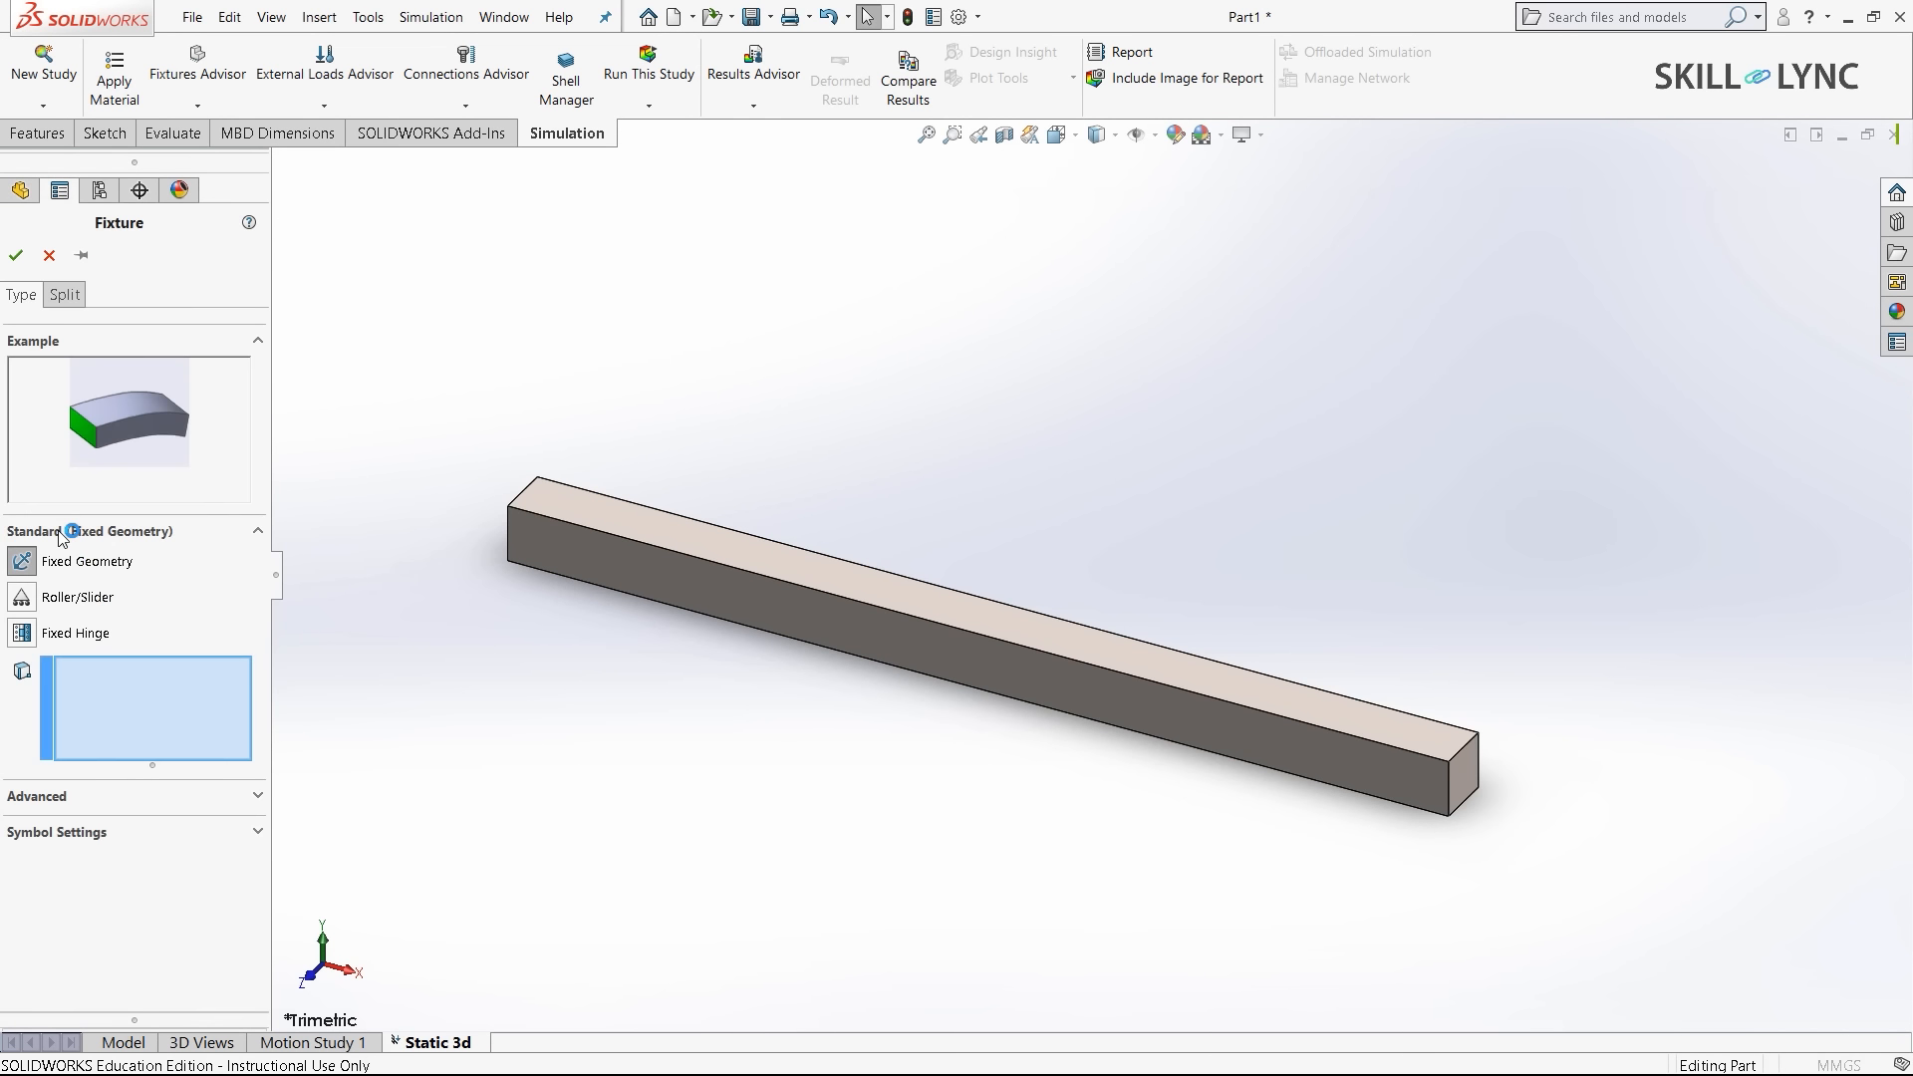
{"action": "middle_click_drag", "start_coordinate": [490, 654], "coordinate": [654, 691]}
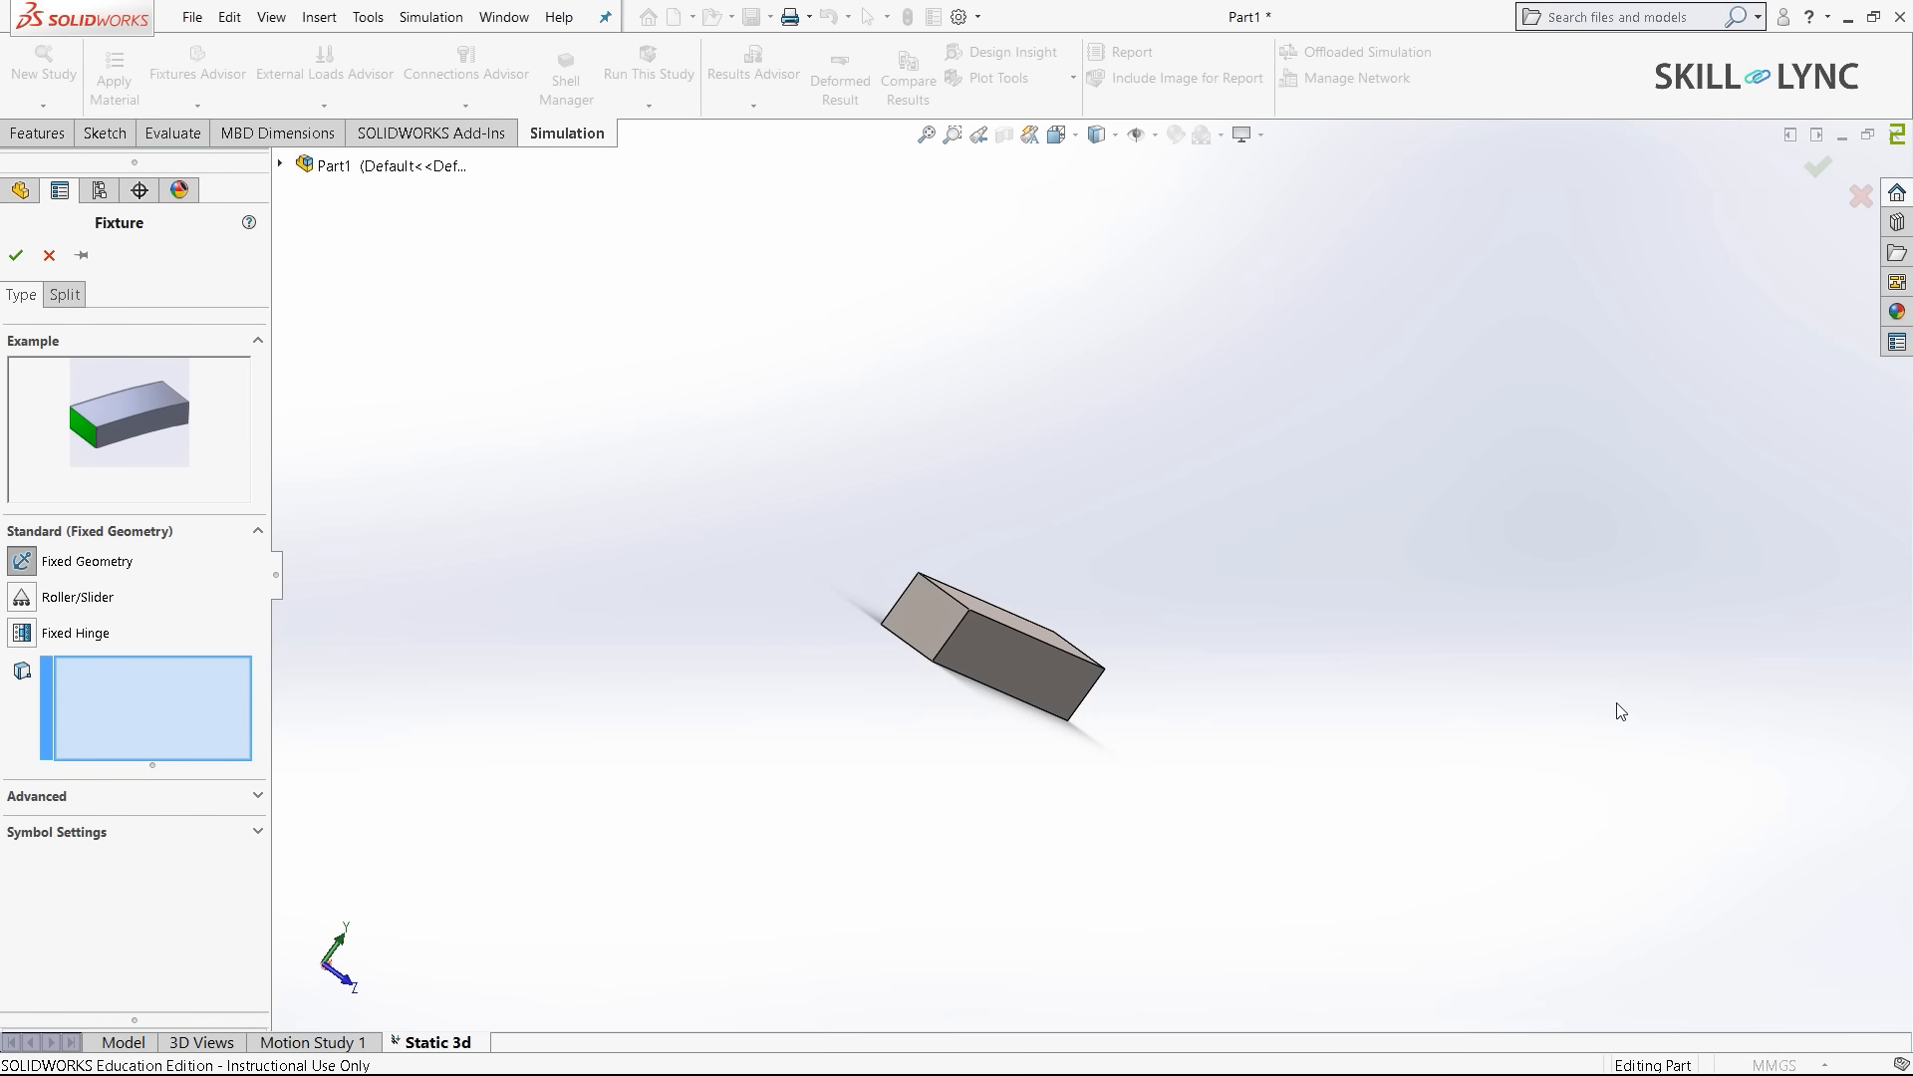
{"action": "scroll", "coordinate": [1174, 628], "scroll_direction": "down", "scroll_amount": 3}
{"action": "left_click", "coordinate": [716, 624]}
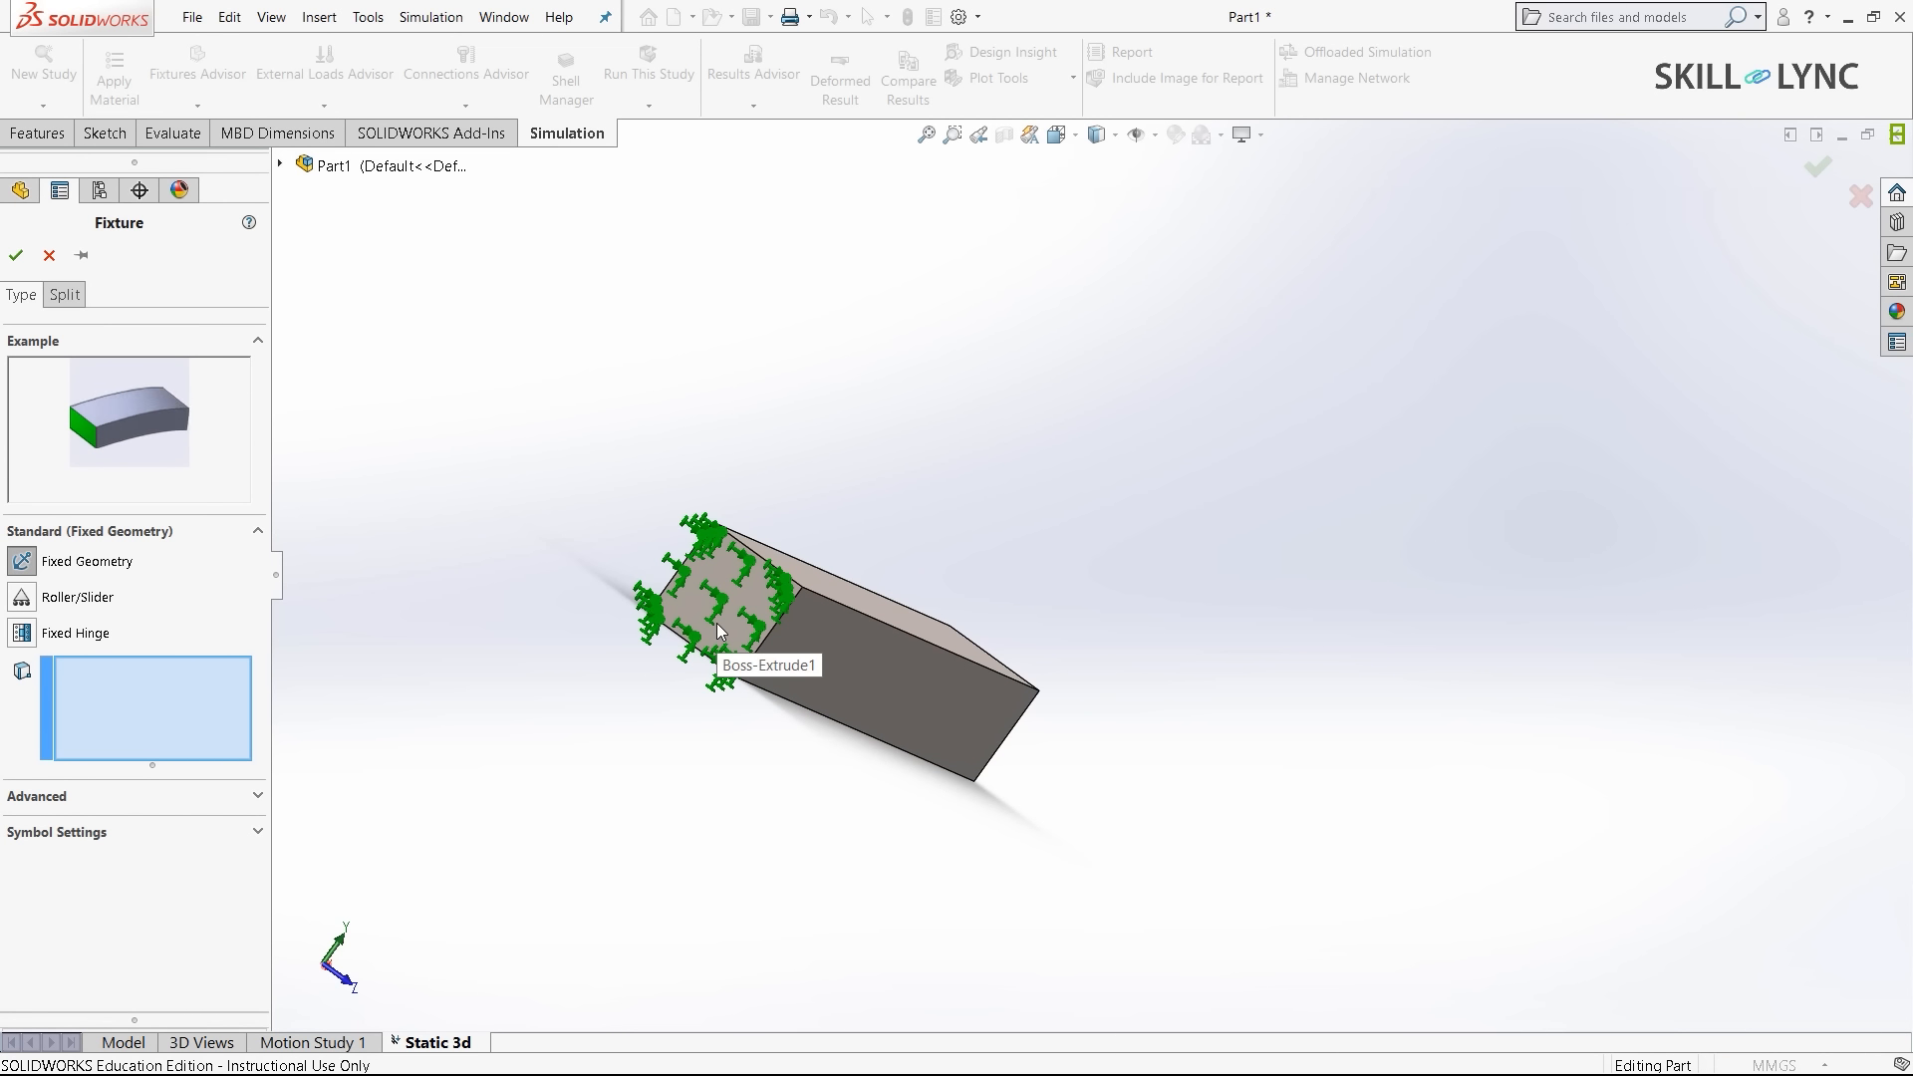
{"action": "left_click", "coordinate": [717, 626]}
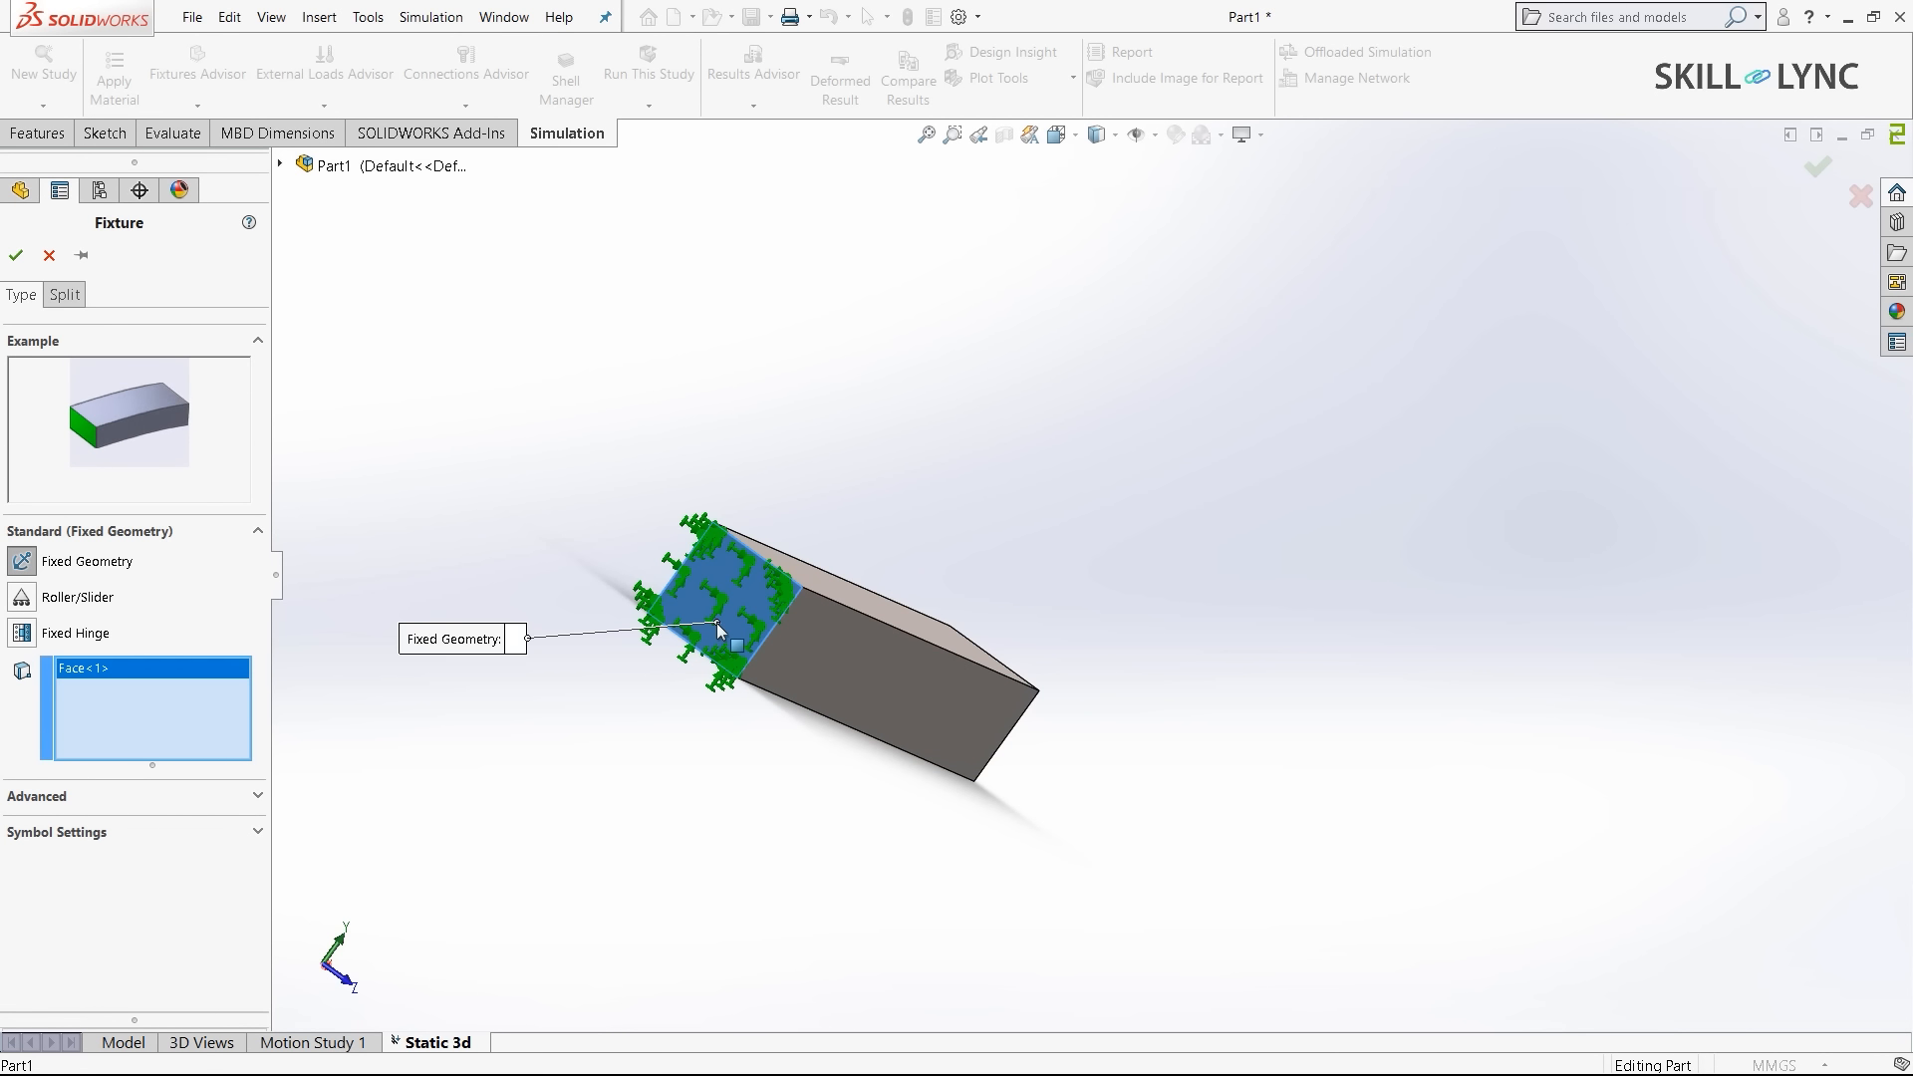
{"action": "left_click", "coordinate": [15, 255]}
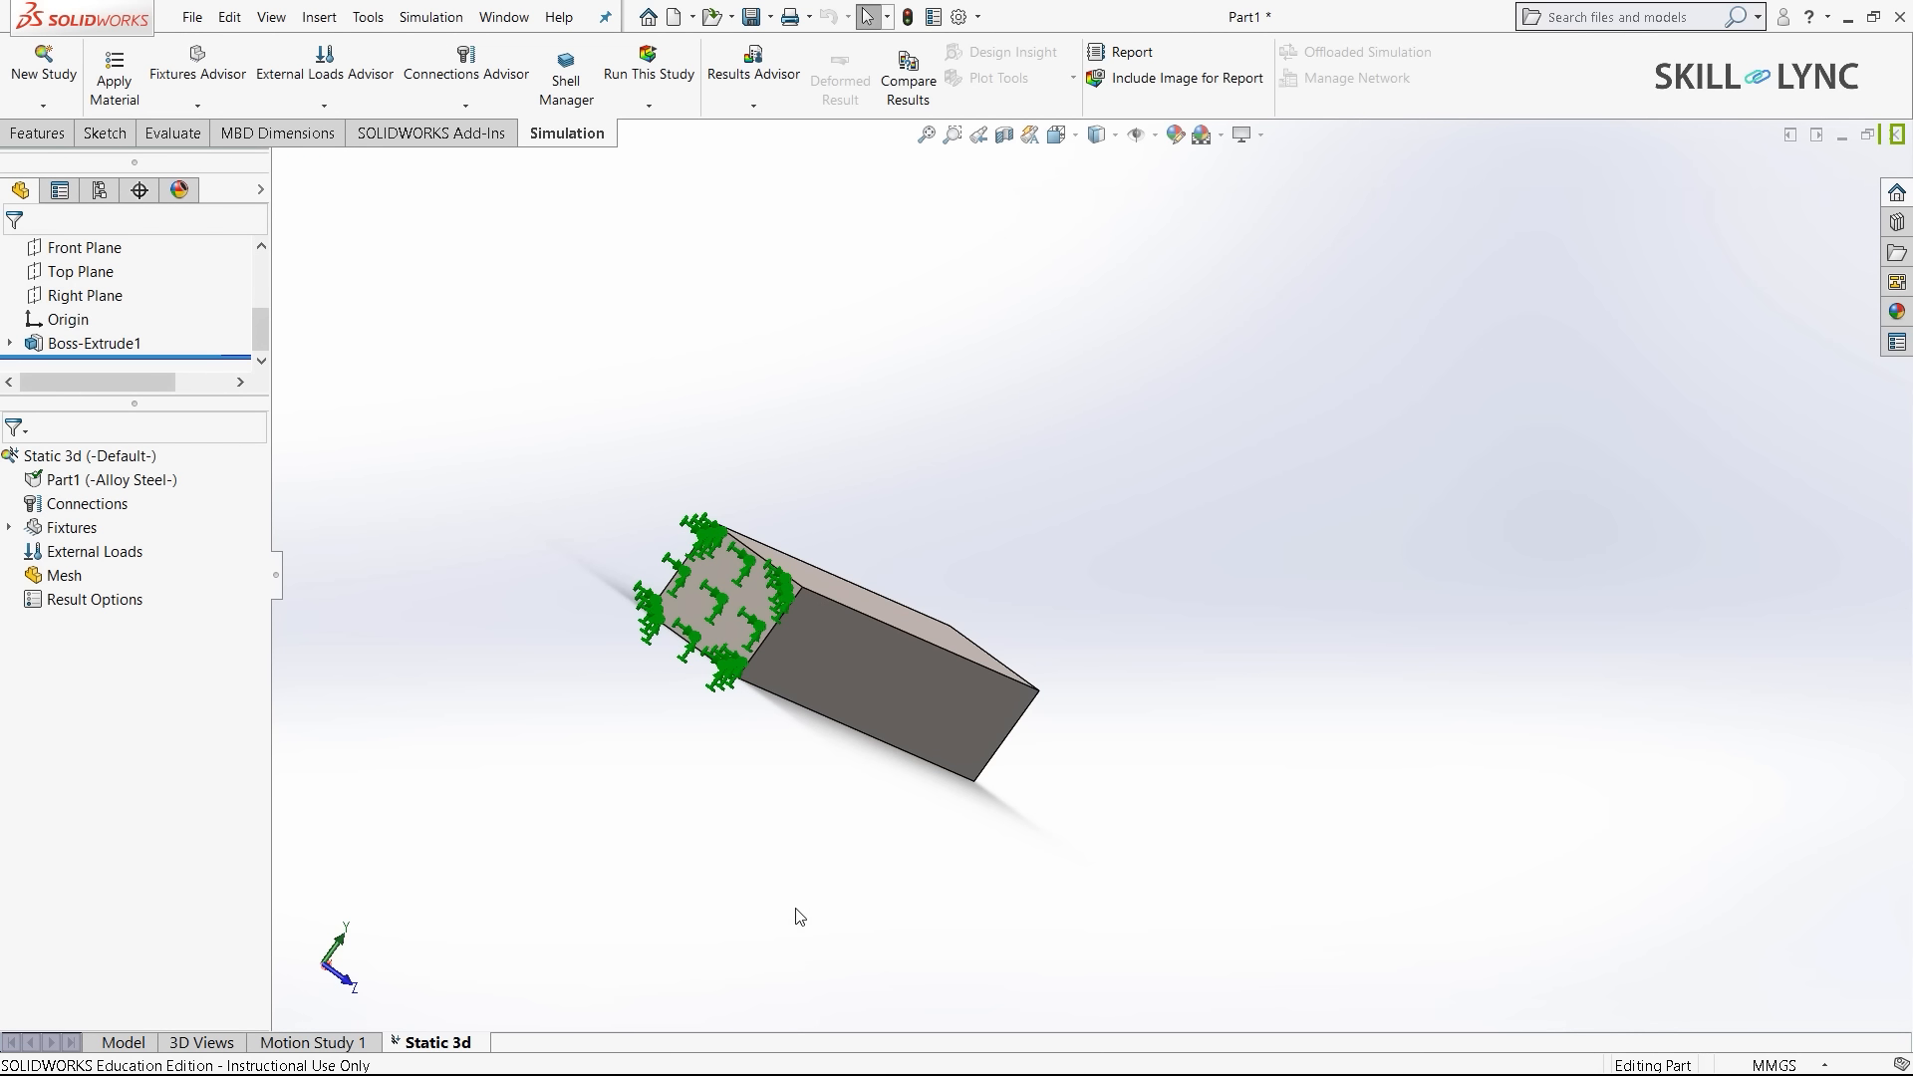
{"action": "key", "text": "ctrl+7"}
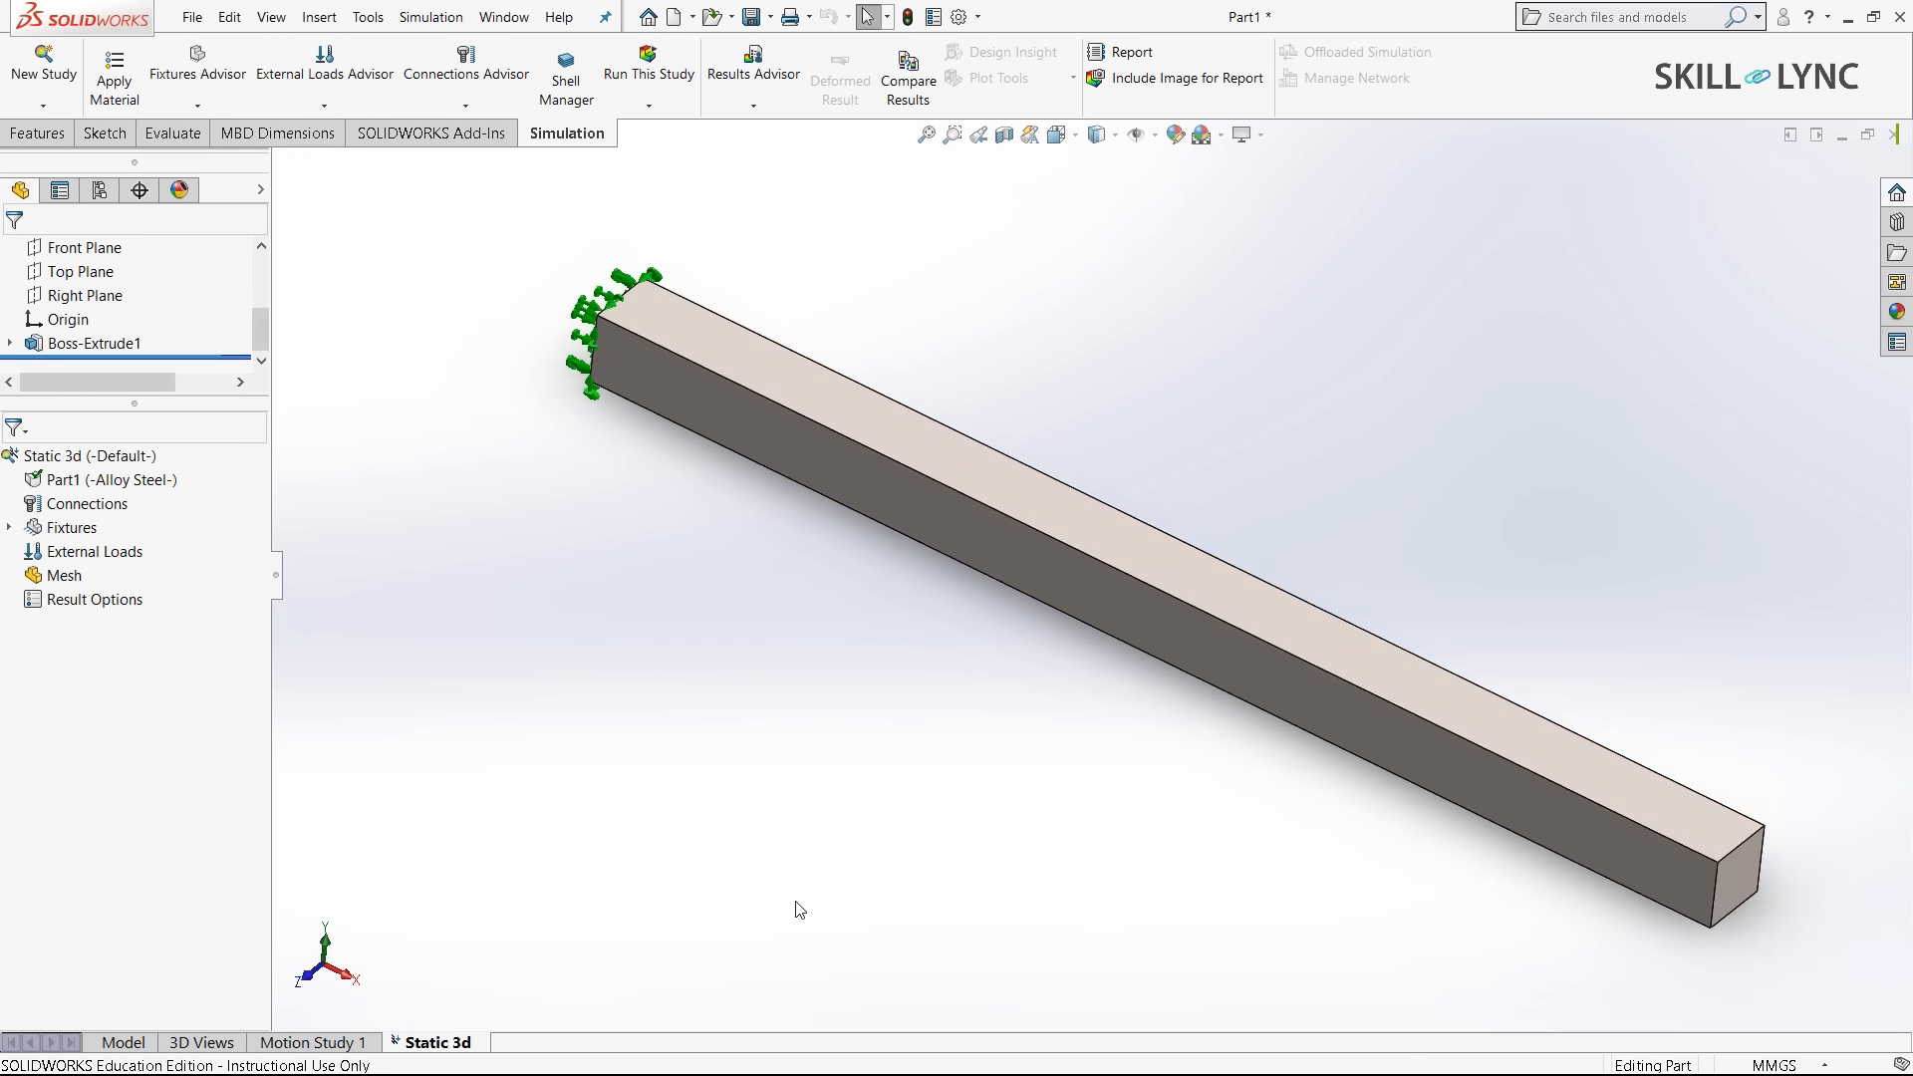
- Apply a 1000 N force normal to the bar's top face
{"action": "right_click", "coordinate": [79, 553]}
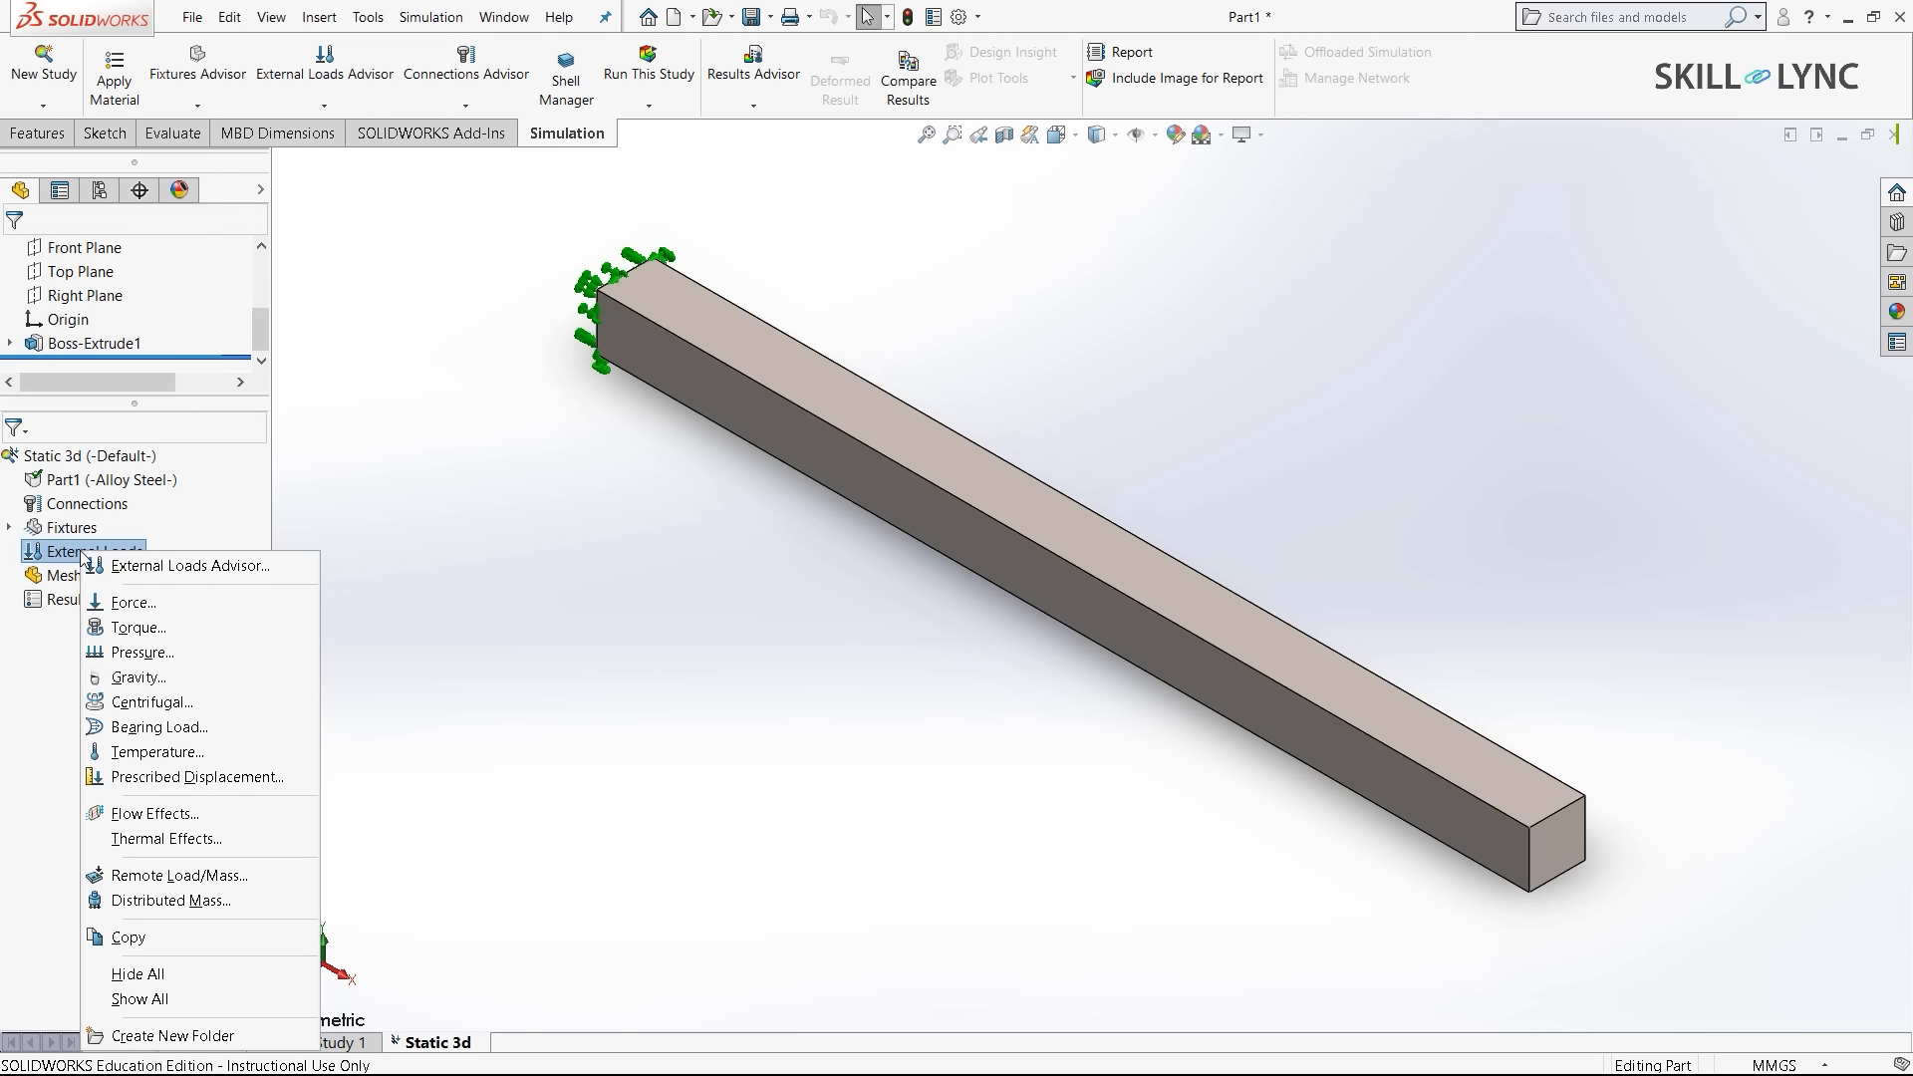
{"action": "left_click", "coordinate": [178, 616]}
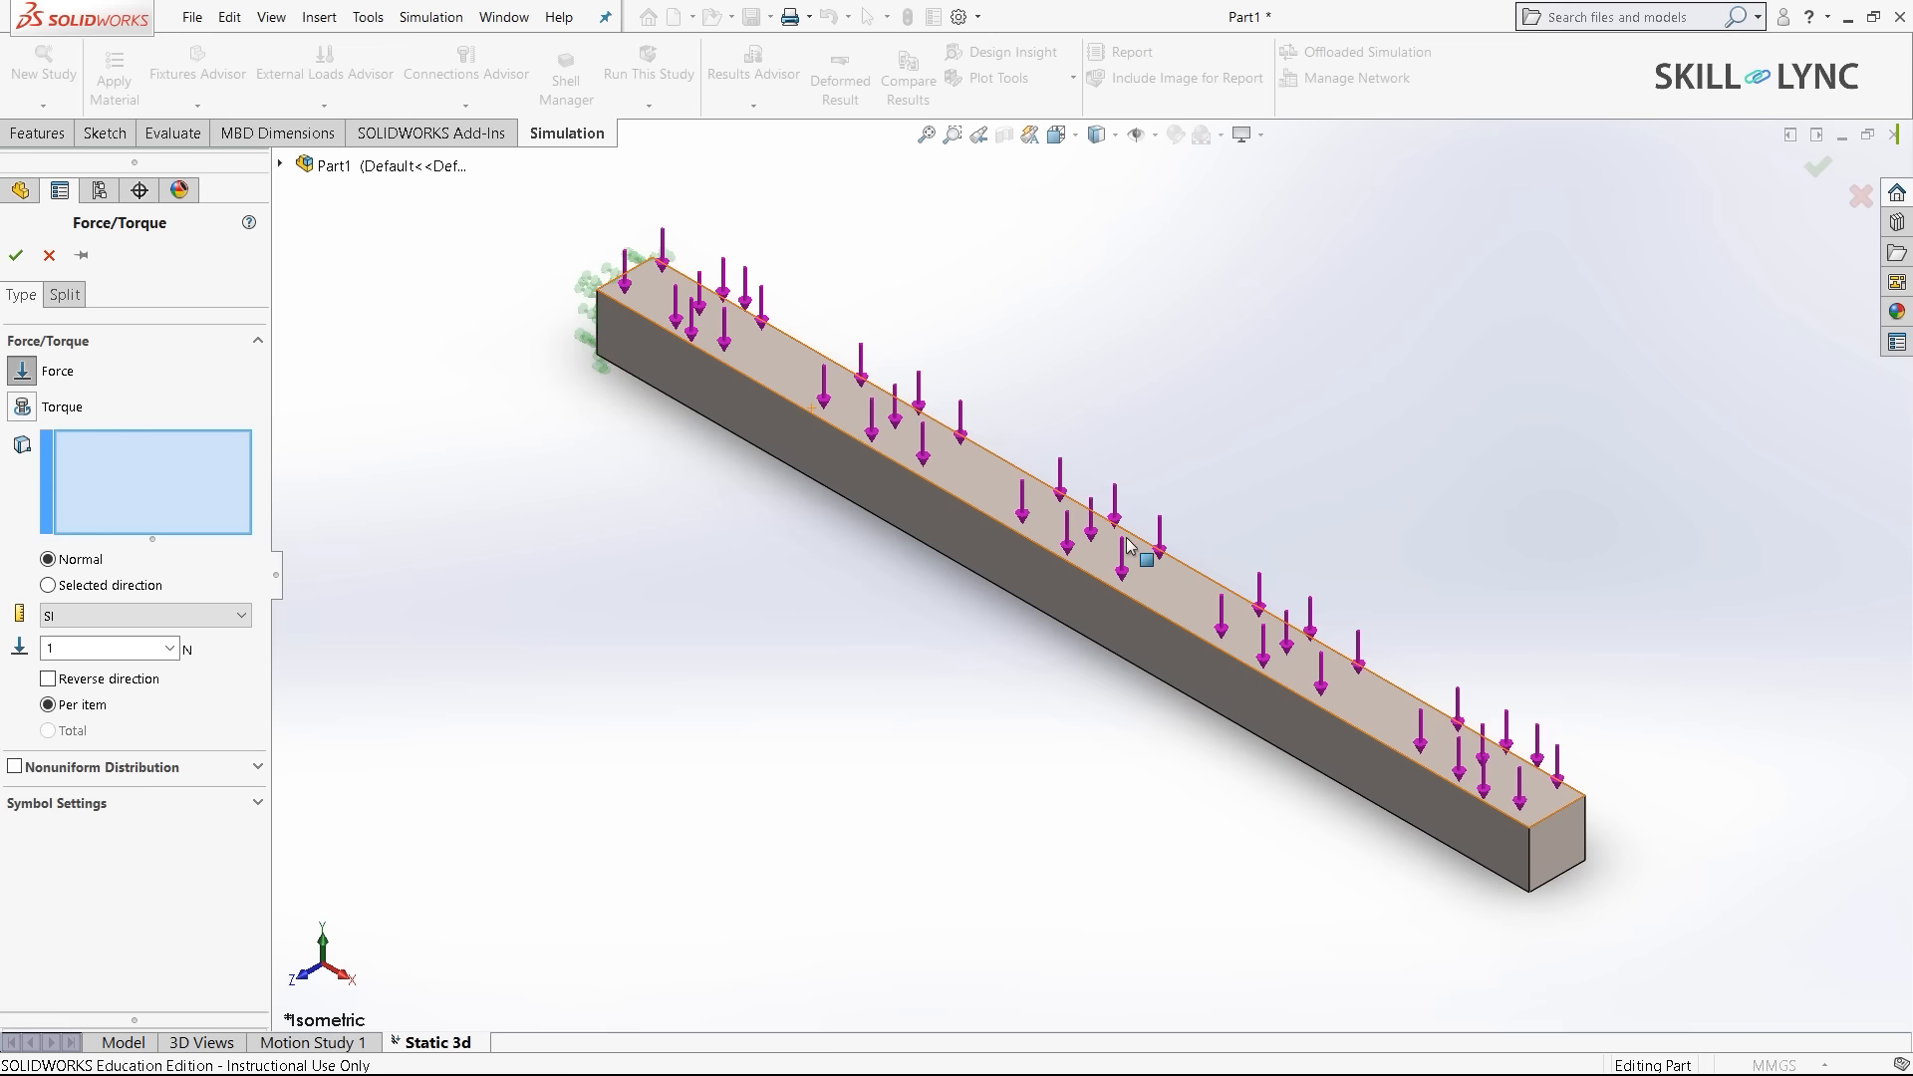
{"action": "left_click", "coordinate": [1268, 641]}
{"action": "left_click", "coordinate": [74, 642]}
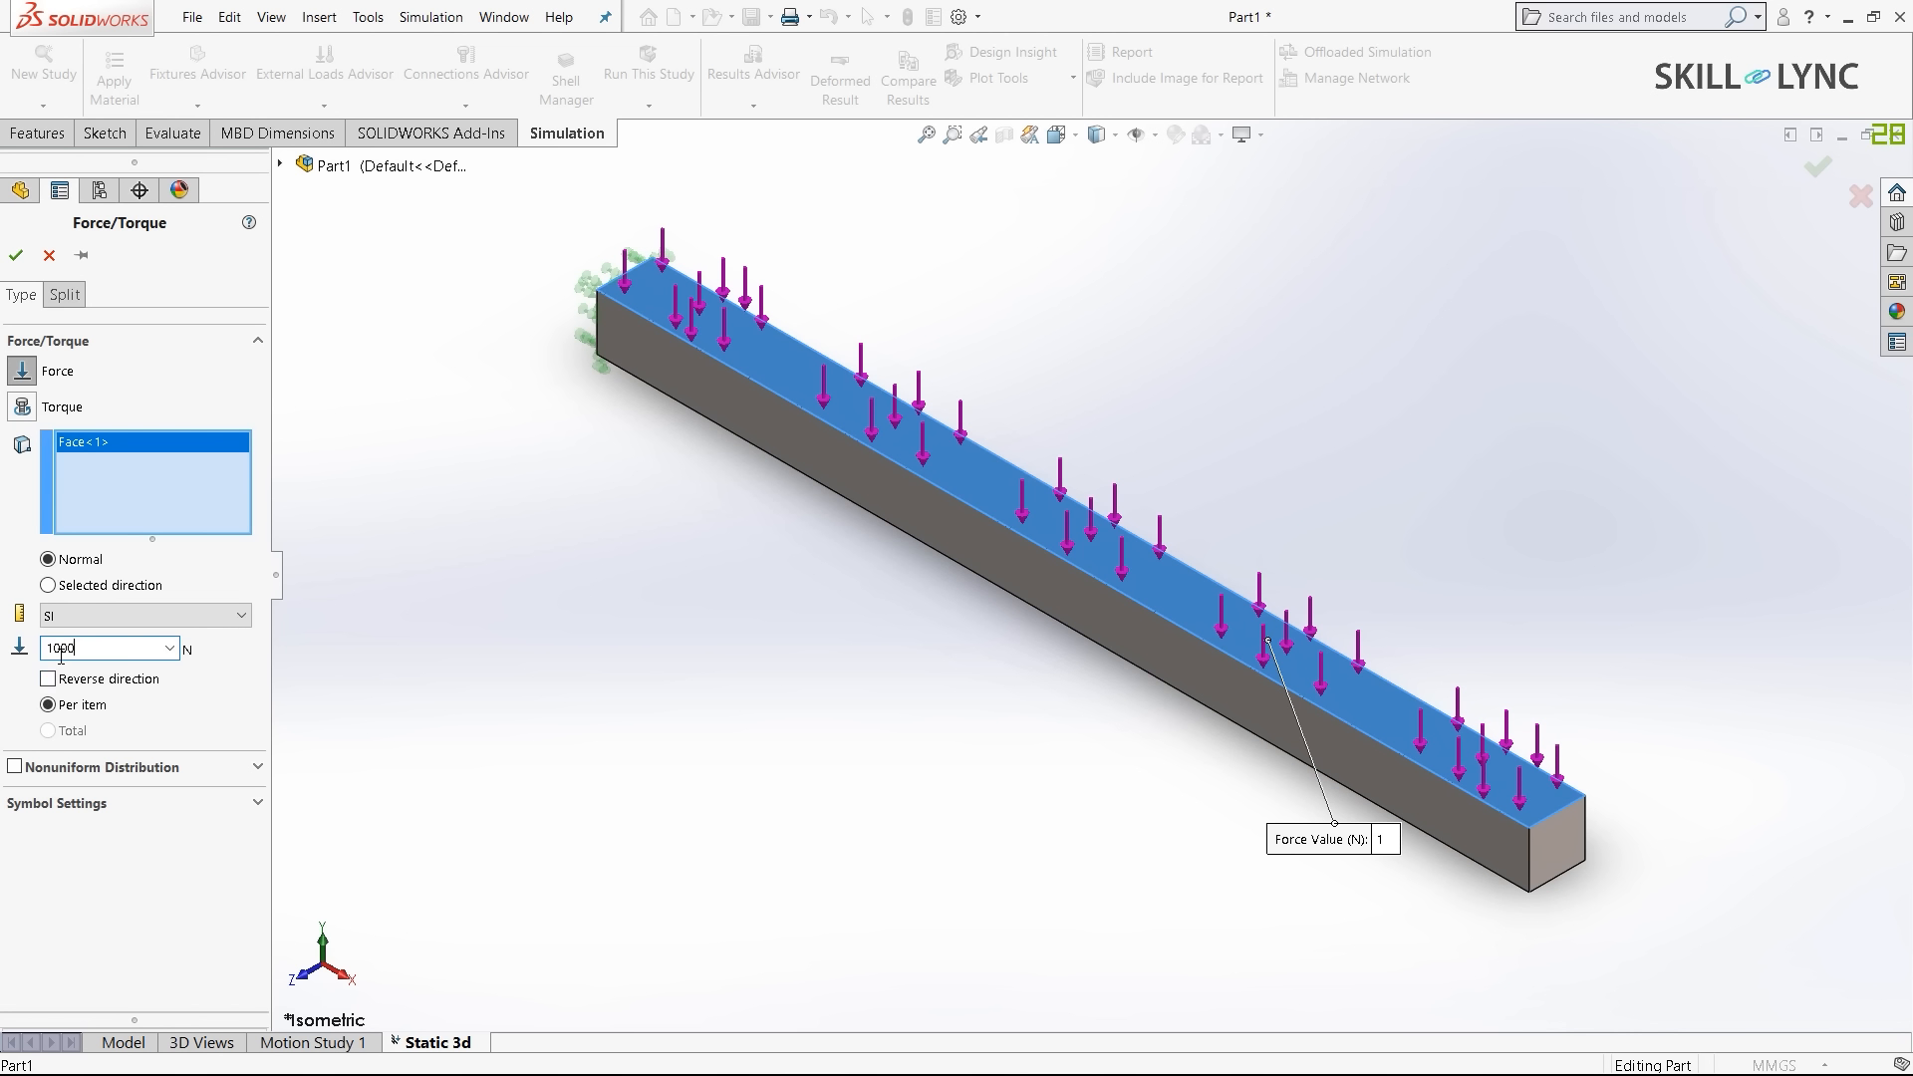
{"action": "left_click", "coordinate": [16, 255]}
{"action": "right_click", "coordinate": [57, 600]}
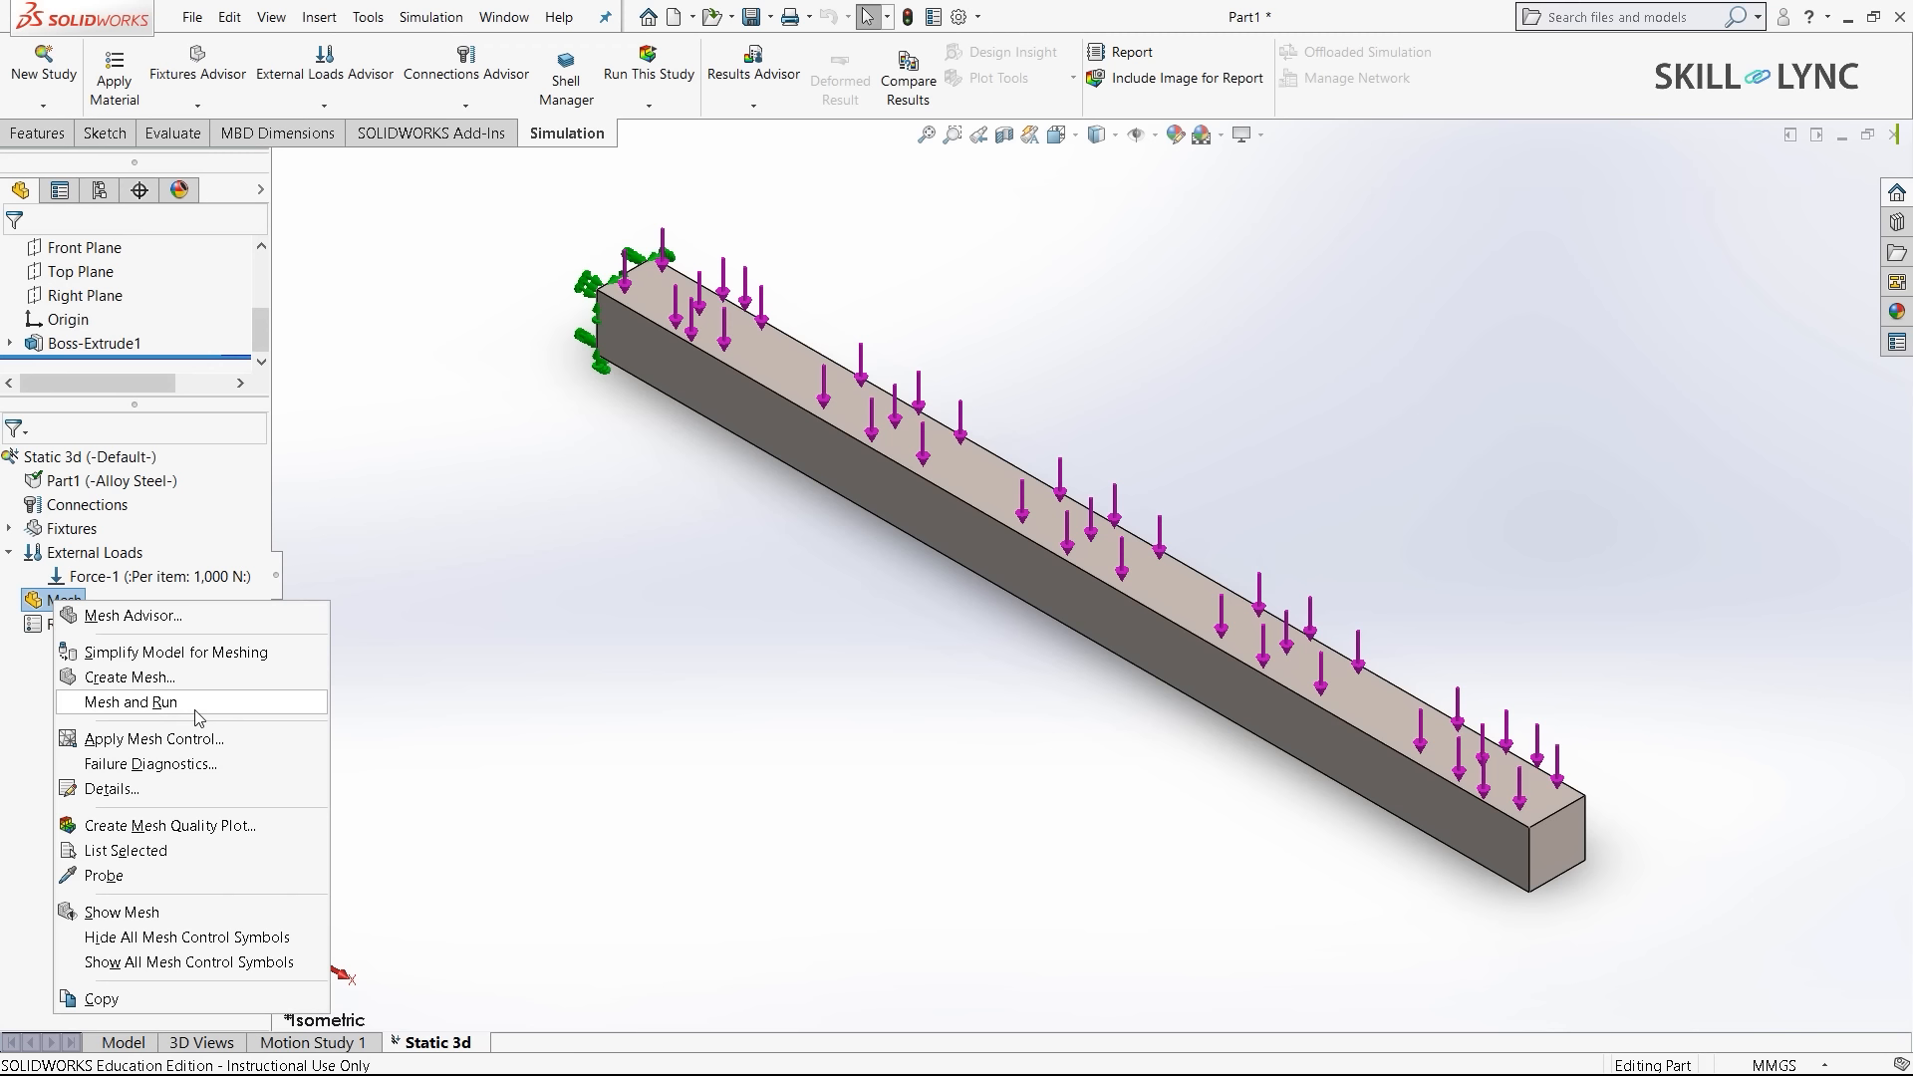
- Mesh and run Static 3d, peaking at 5.459e+07 N/m^2 von Mises, then start a new study
{"action": "left_click", "coordinate": [198, 711]}
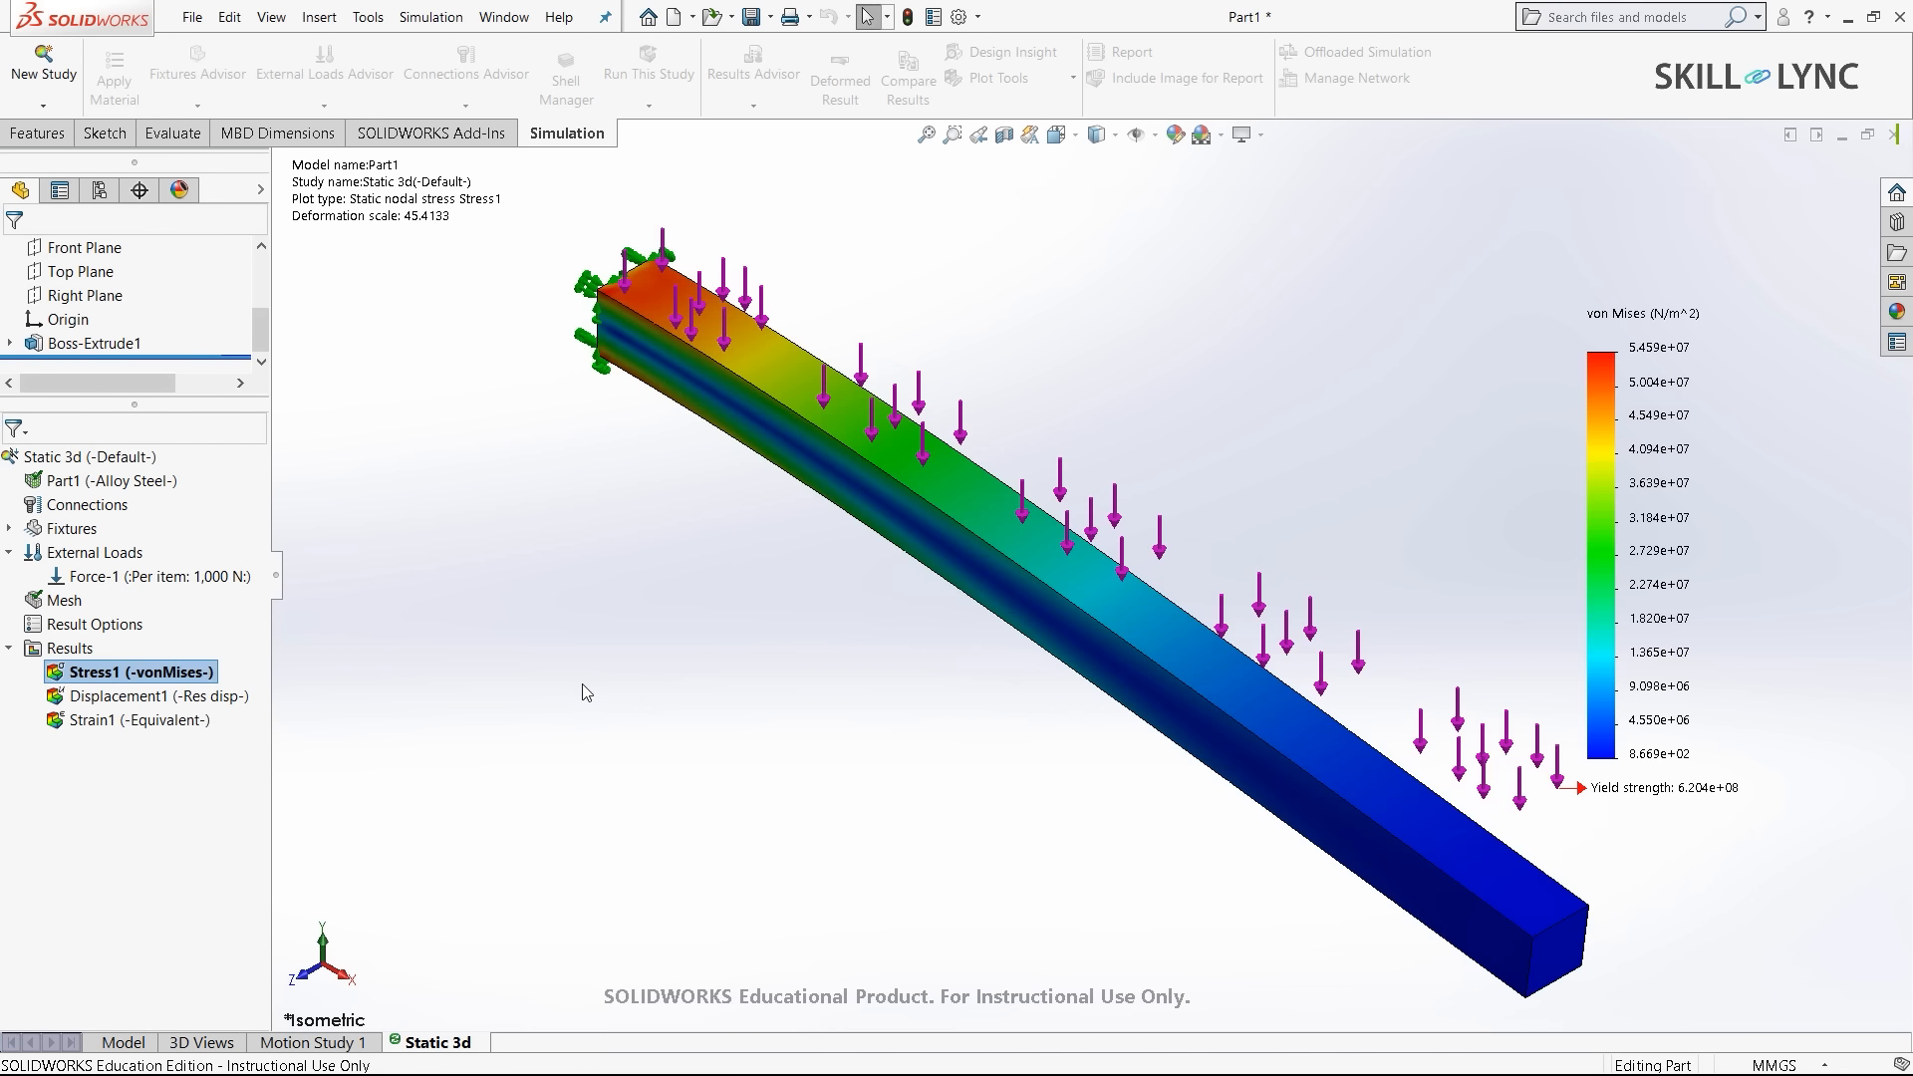
{"action": "scroll", "coordinate": [1475, 540], "scroll_direction": "up", "scroll_amount": 2}
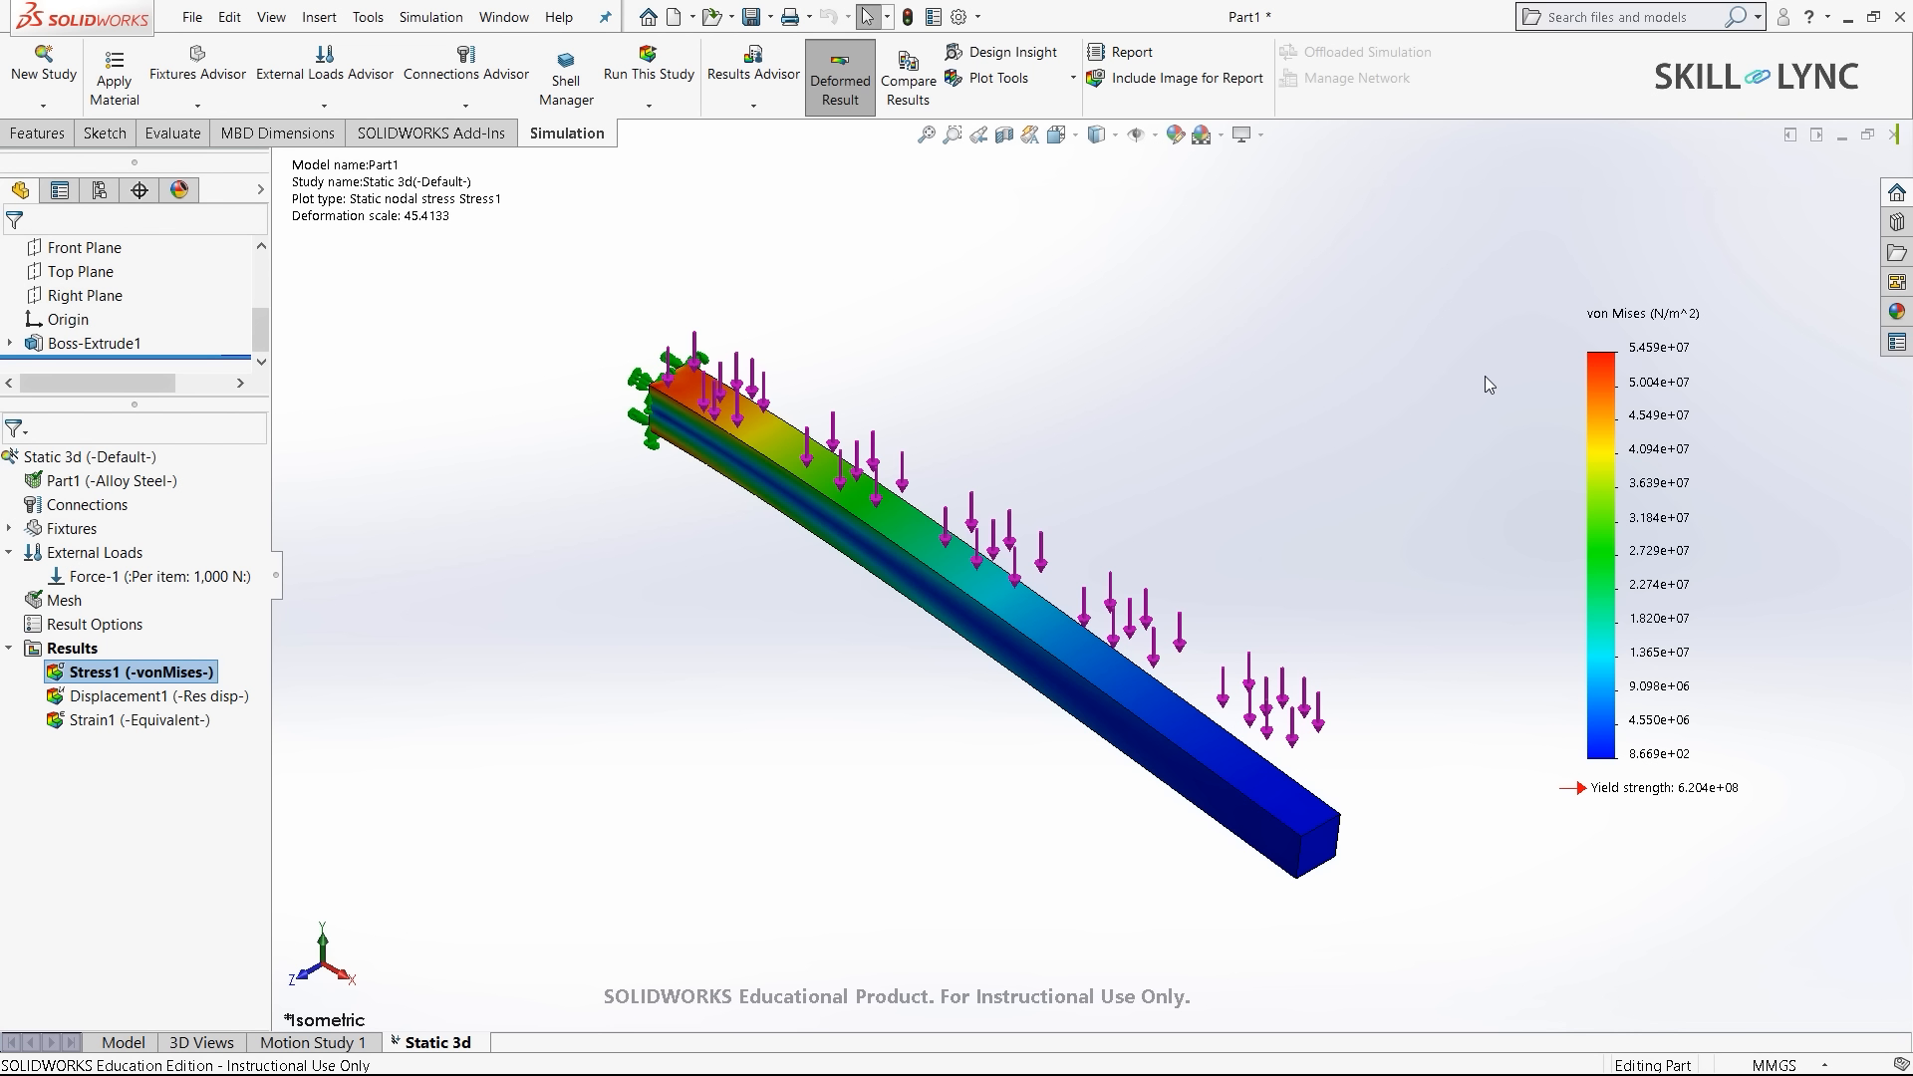
{"action": "key", "text": "f"}
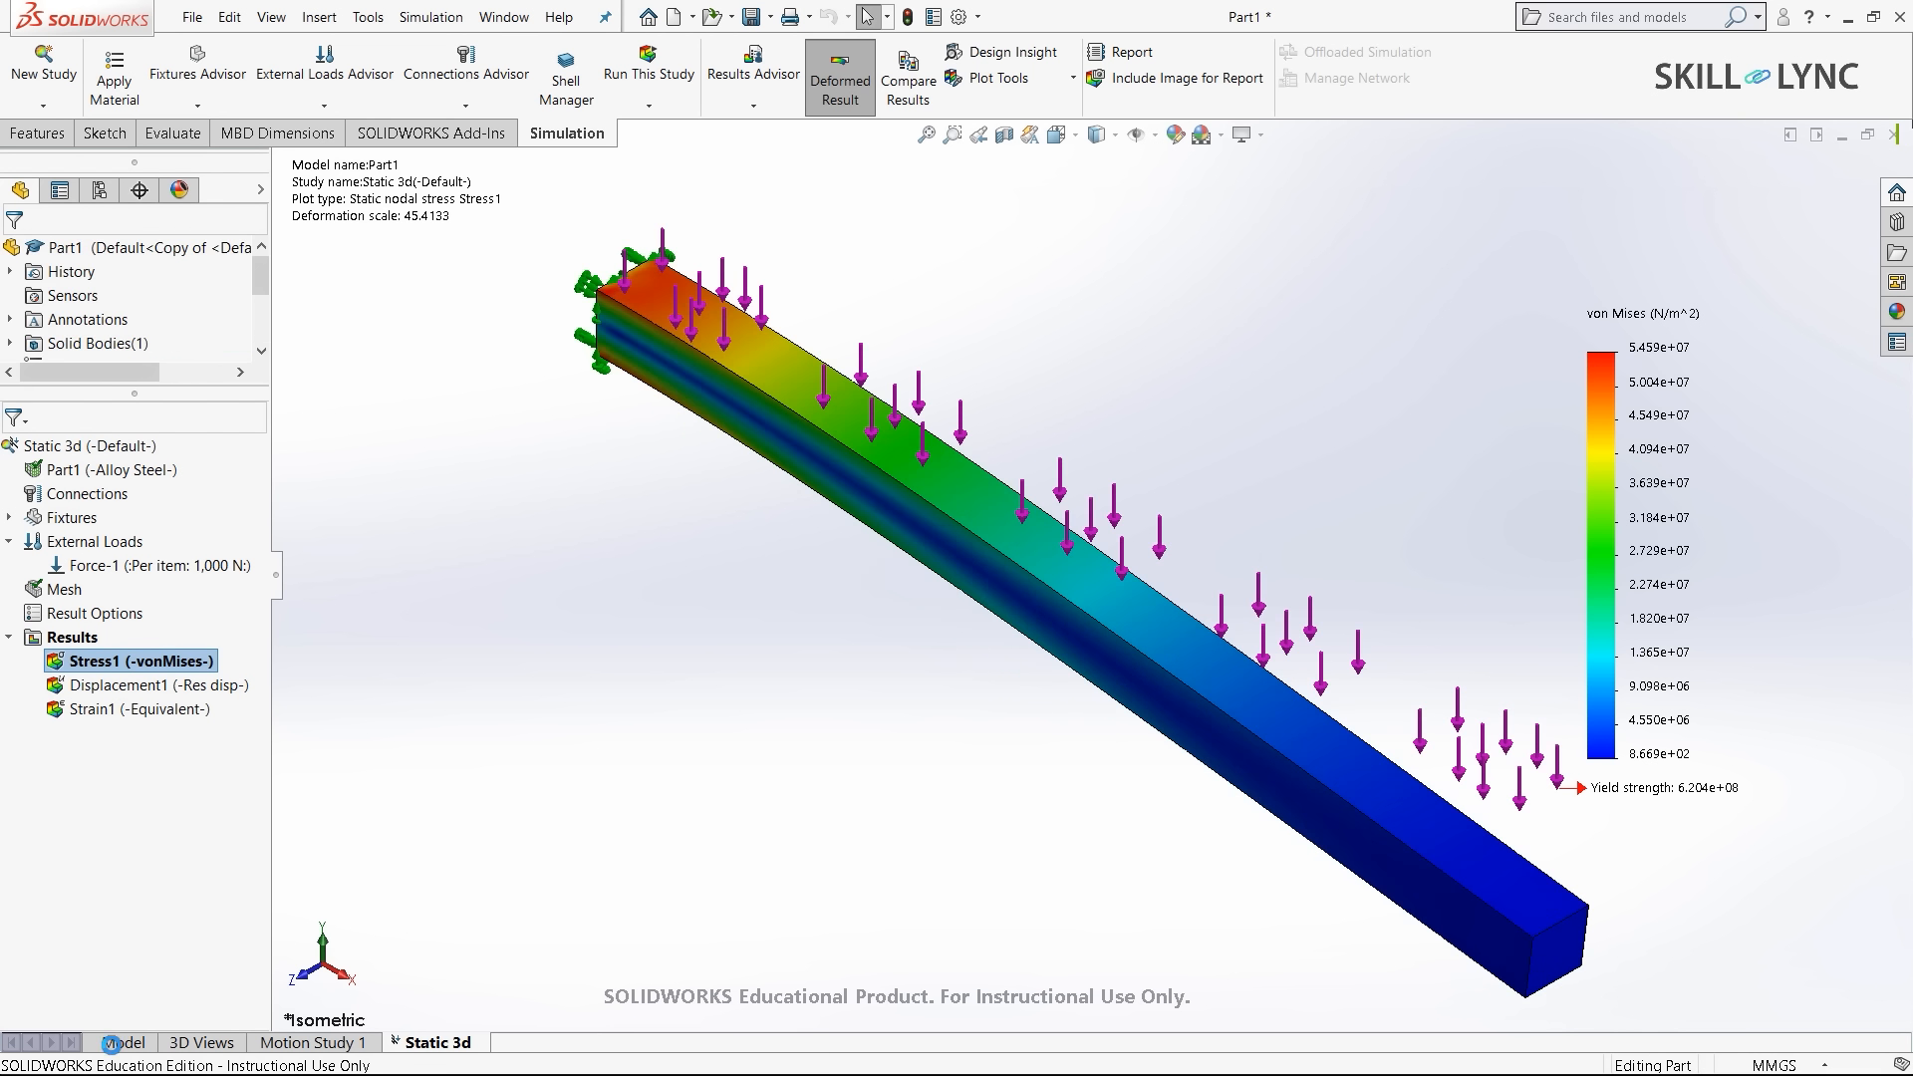
{"action": "left_click", "coordinate": [114, 1043]}
{"action": "left_click", "coordinate": [48, 69]}
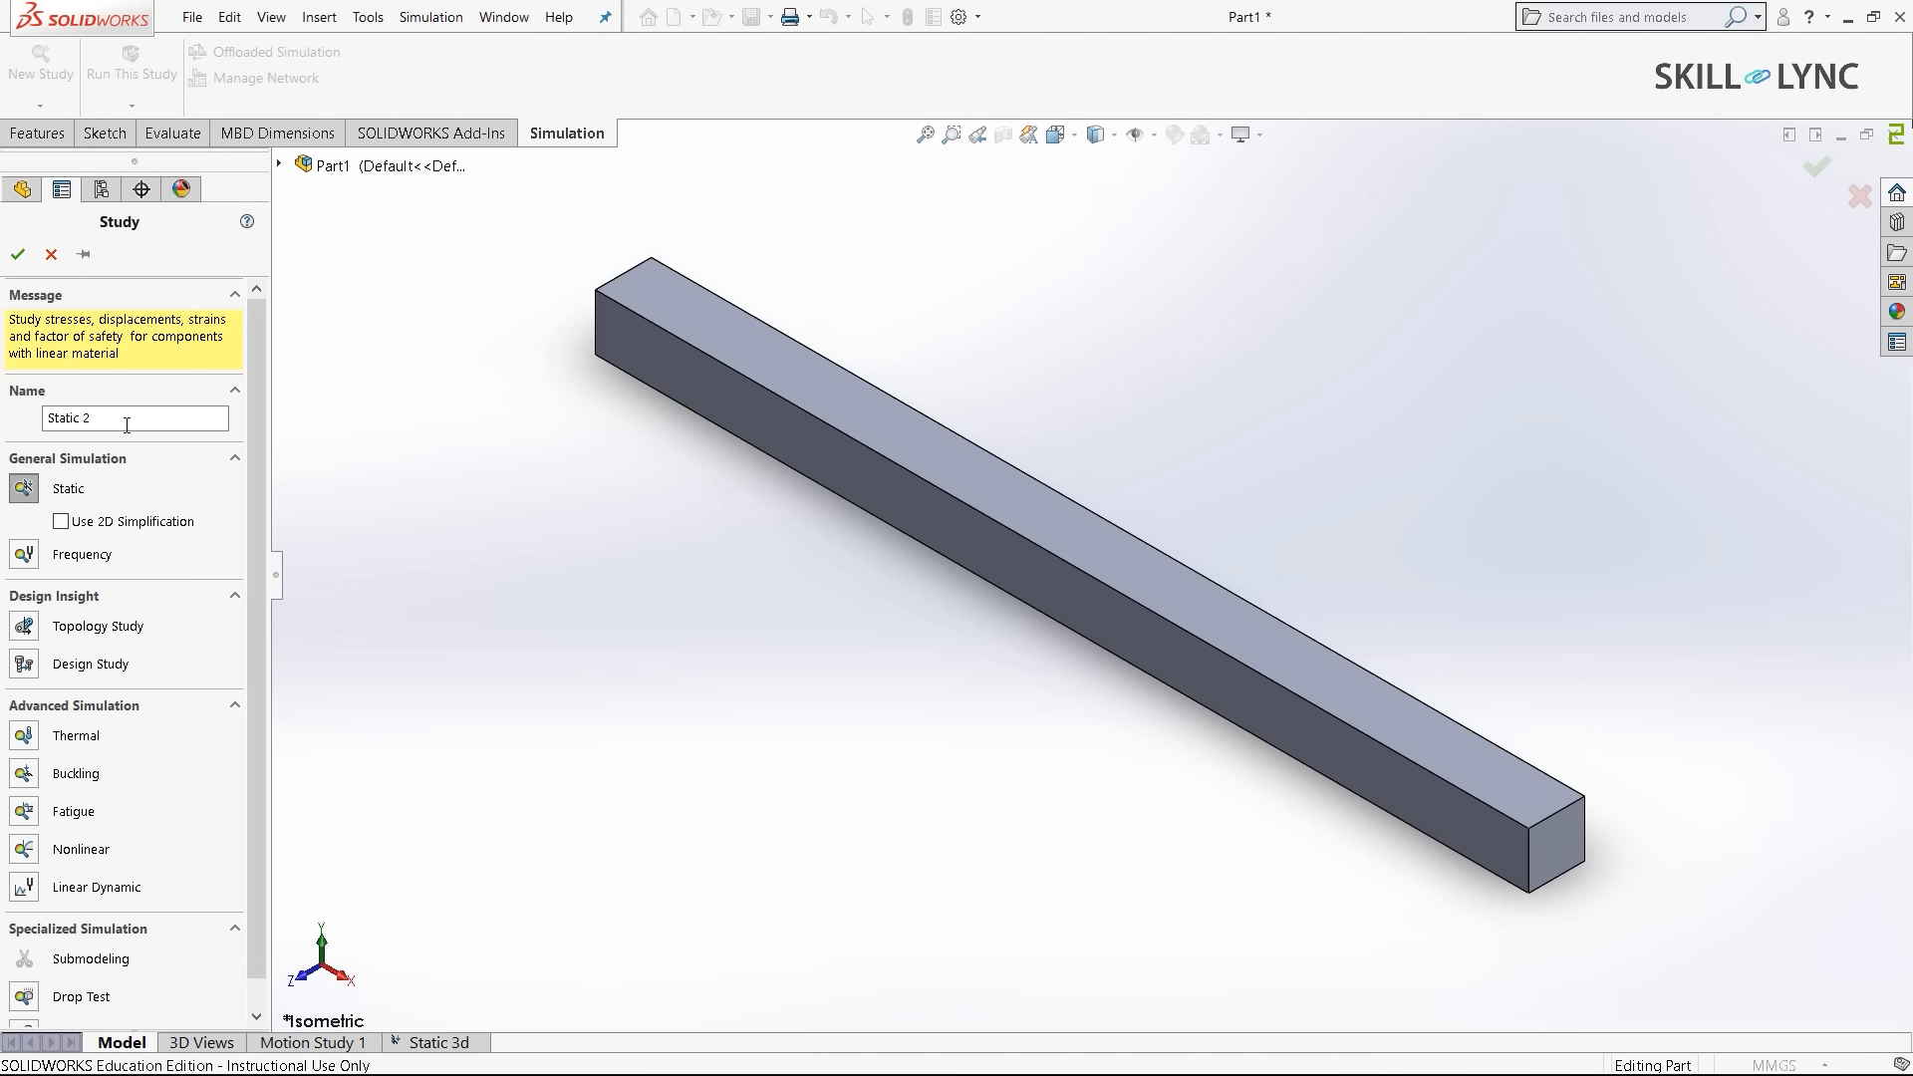
- Create the Static 1d study and apply Alloy Steel to the bar
{"action": "left_click", "coordinate": [127, 424]}
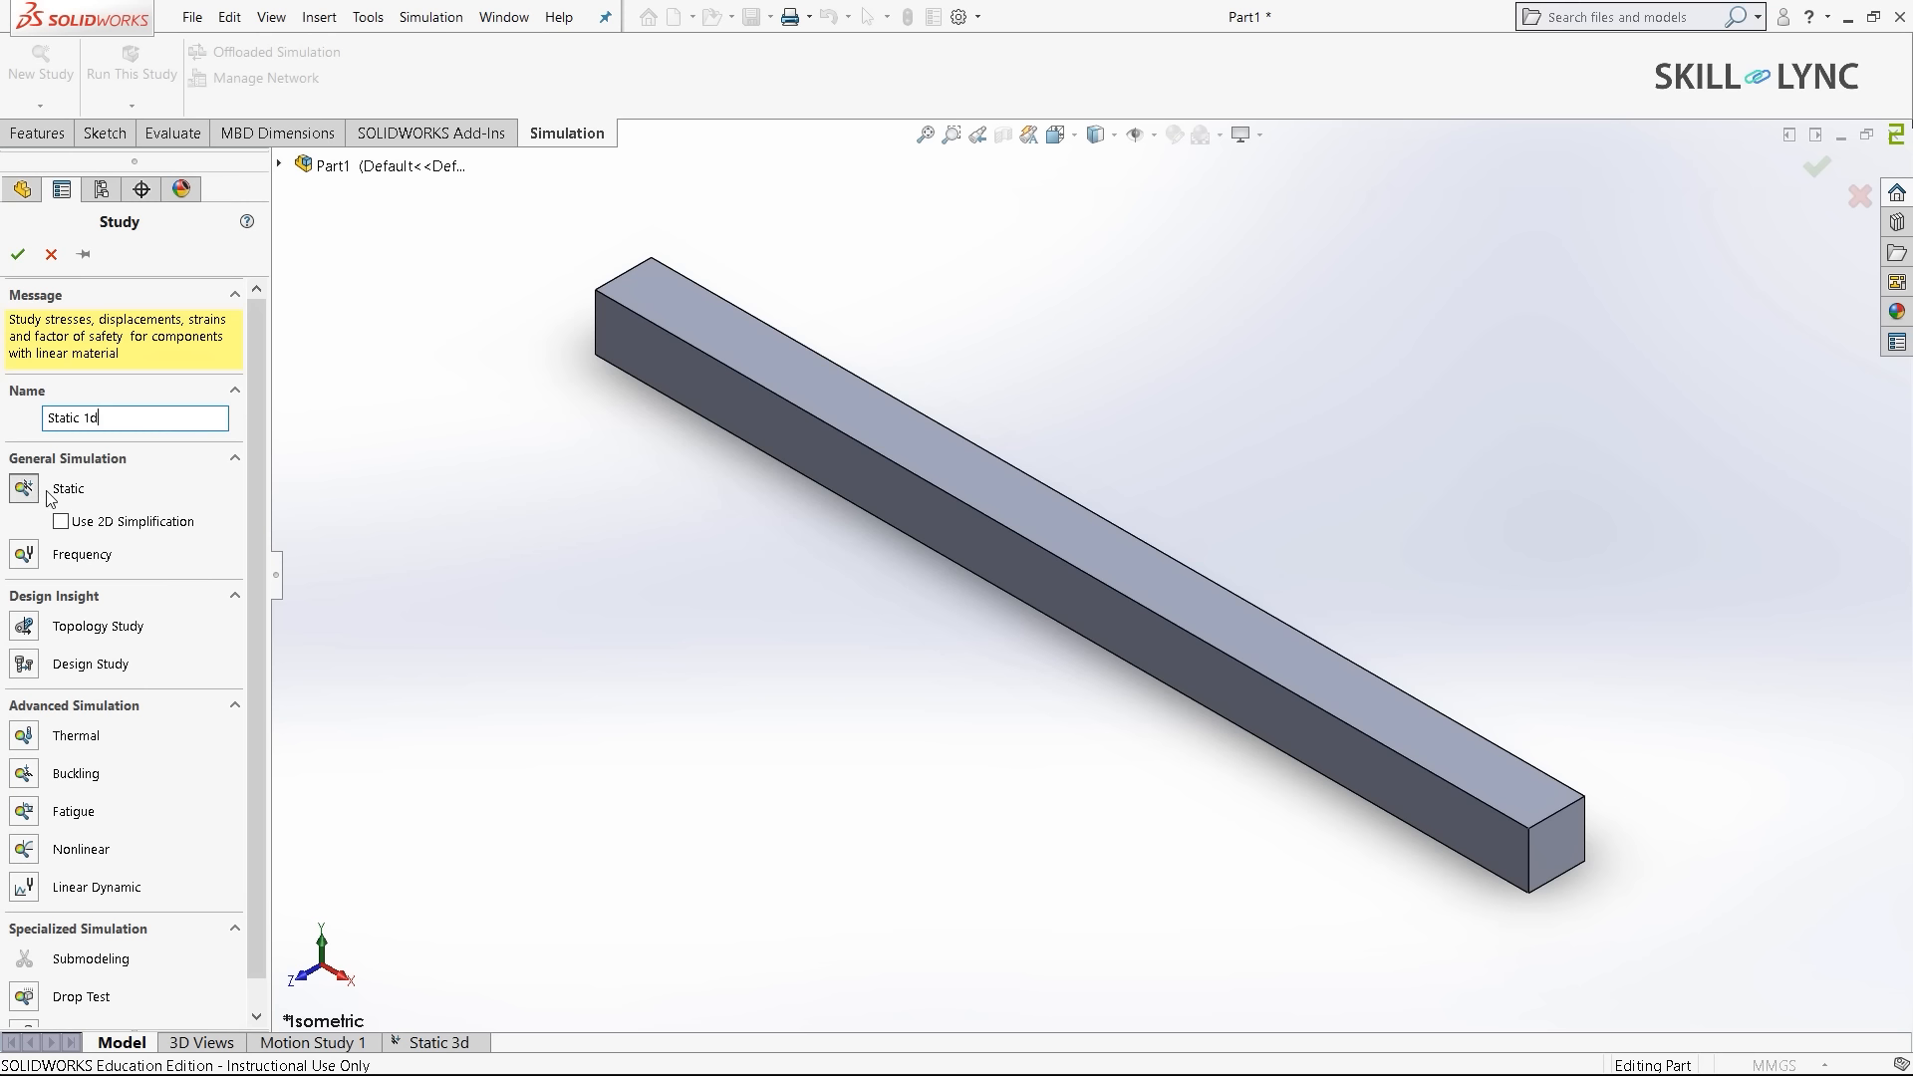
{"action": "left_click", "coordinate": [18, 254]}
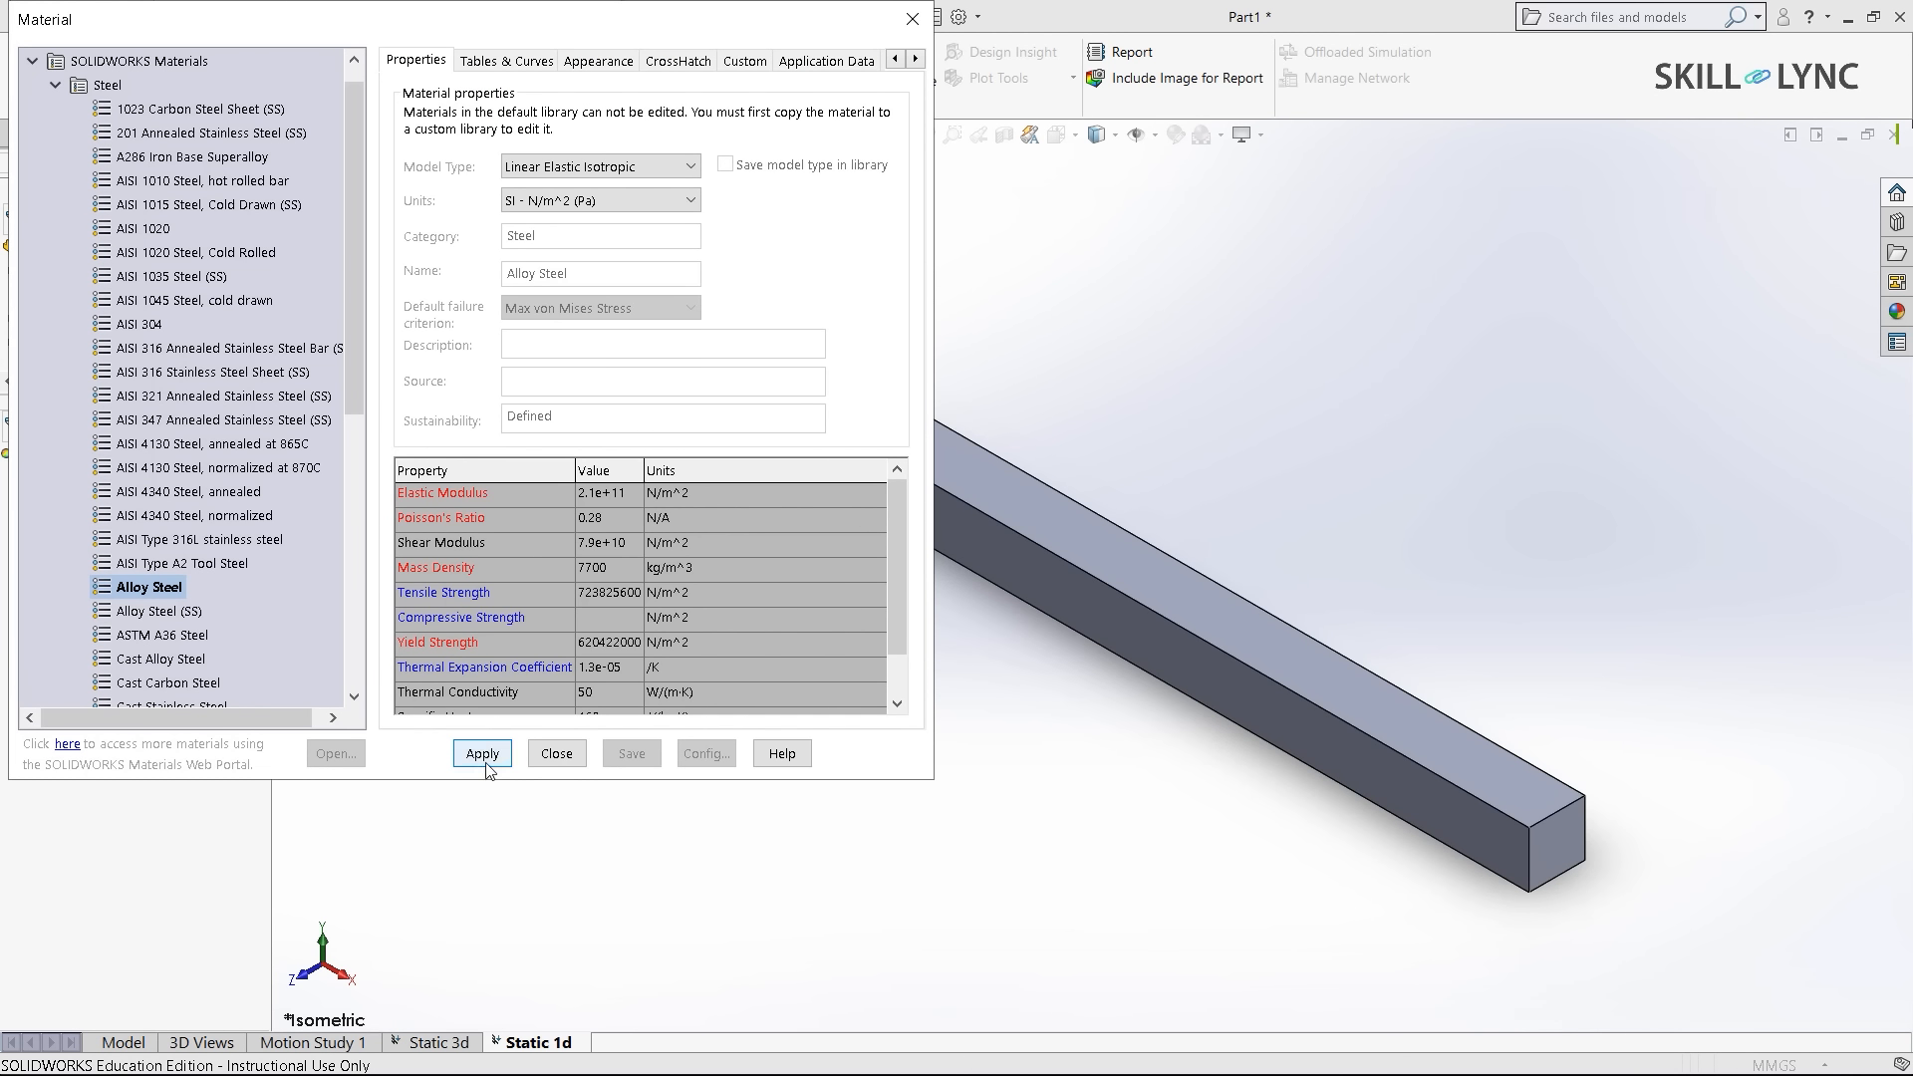
{"action": "left_click", "coordinate": [483, 759]}
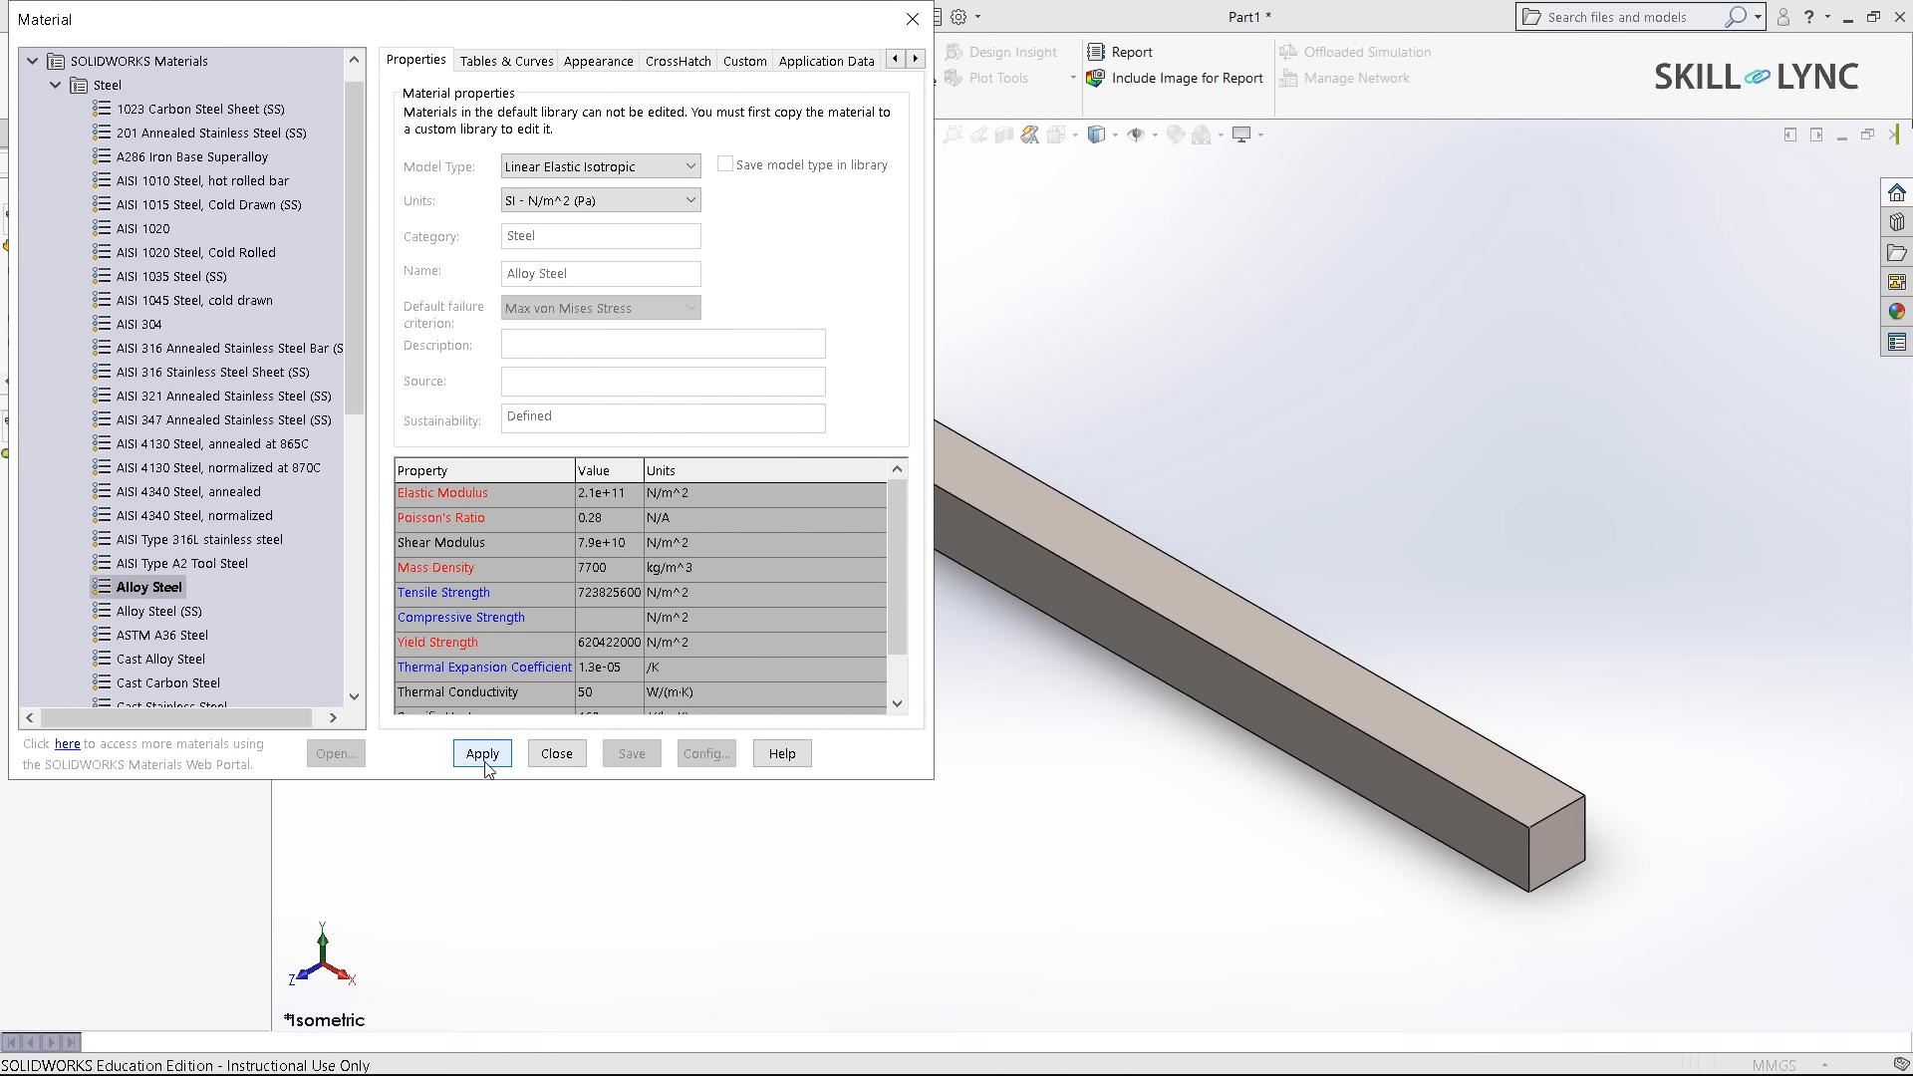
{"action": "left_click", "coordinate": [555, 756]}
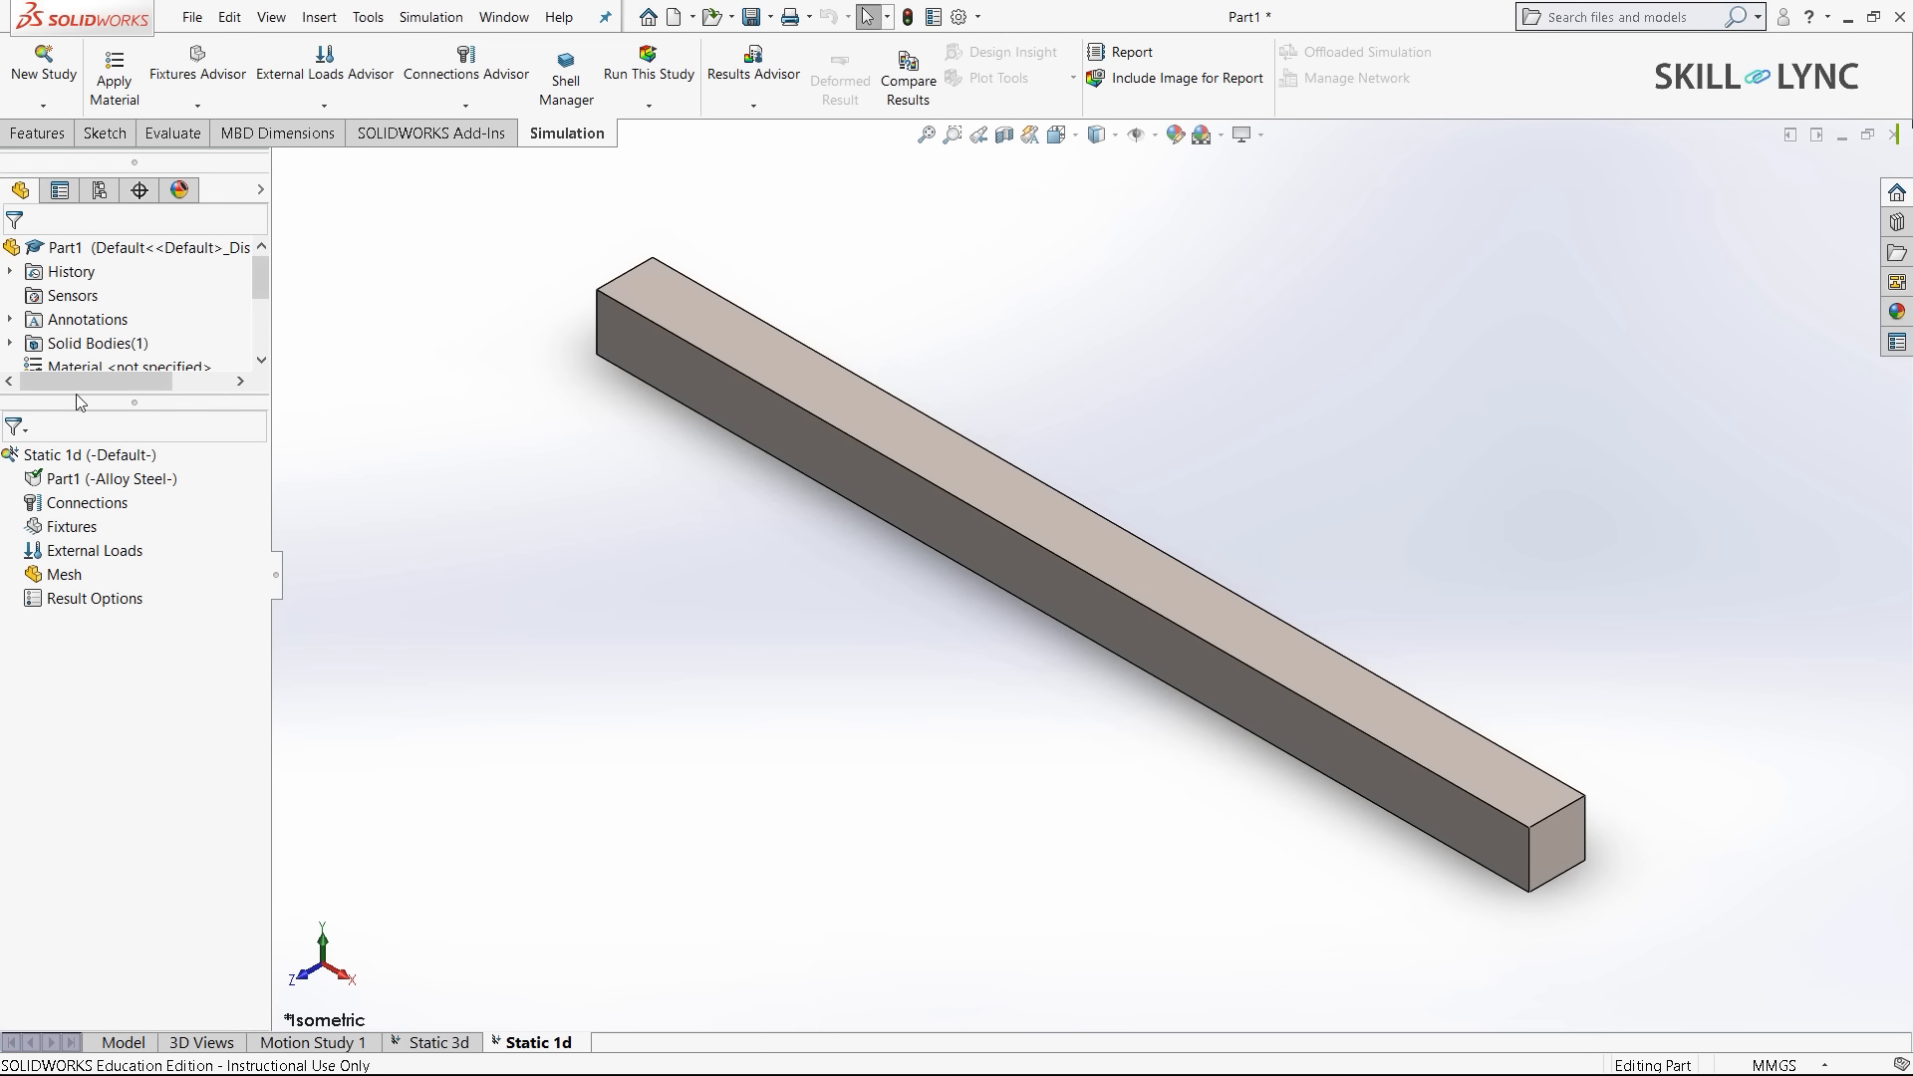
- Treat the bar as a beam with joints at both ends
{"action": "right_click", "coordinate": [64, 483]}
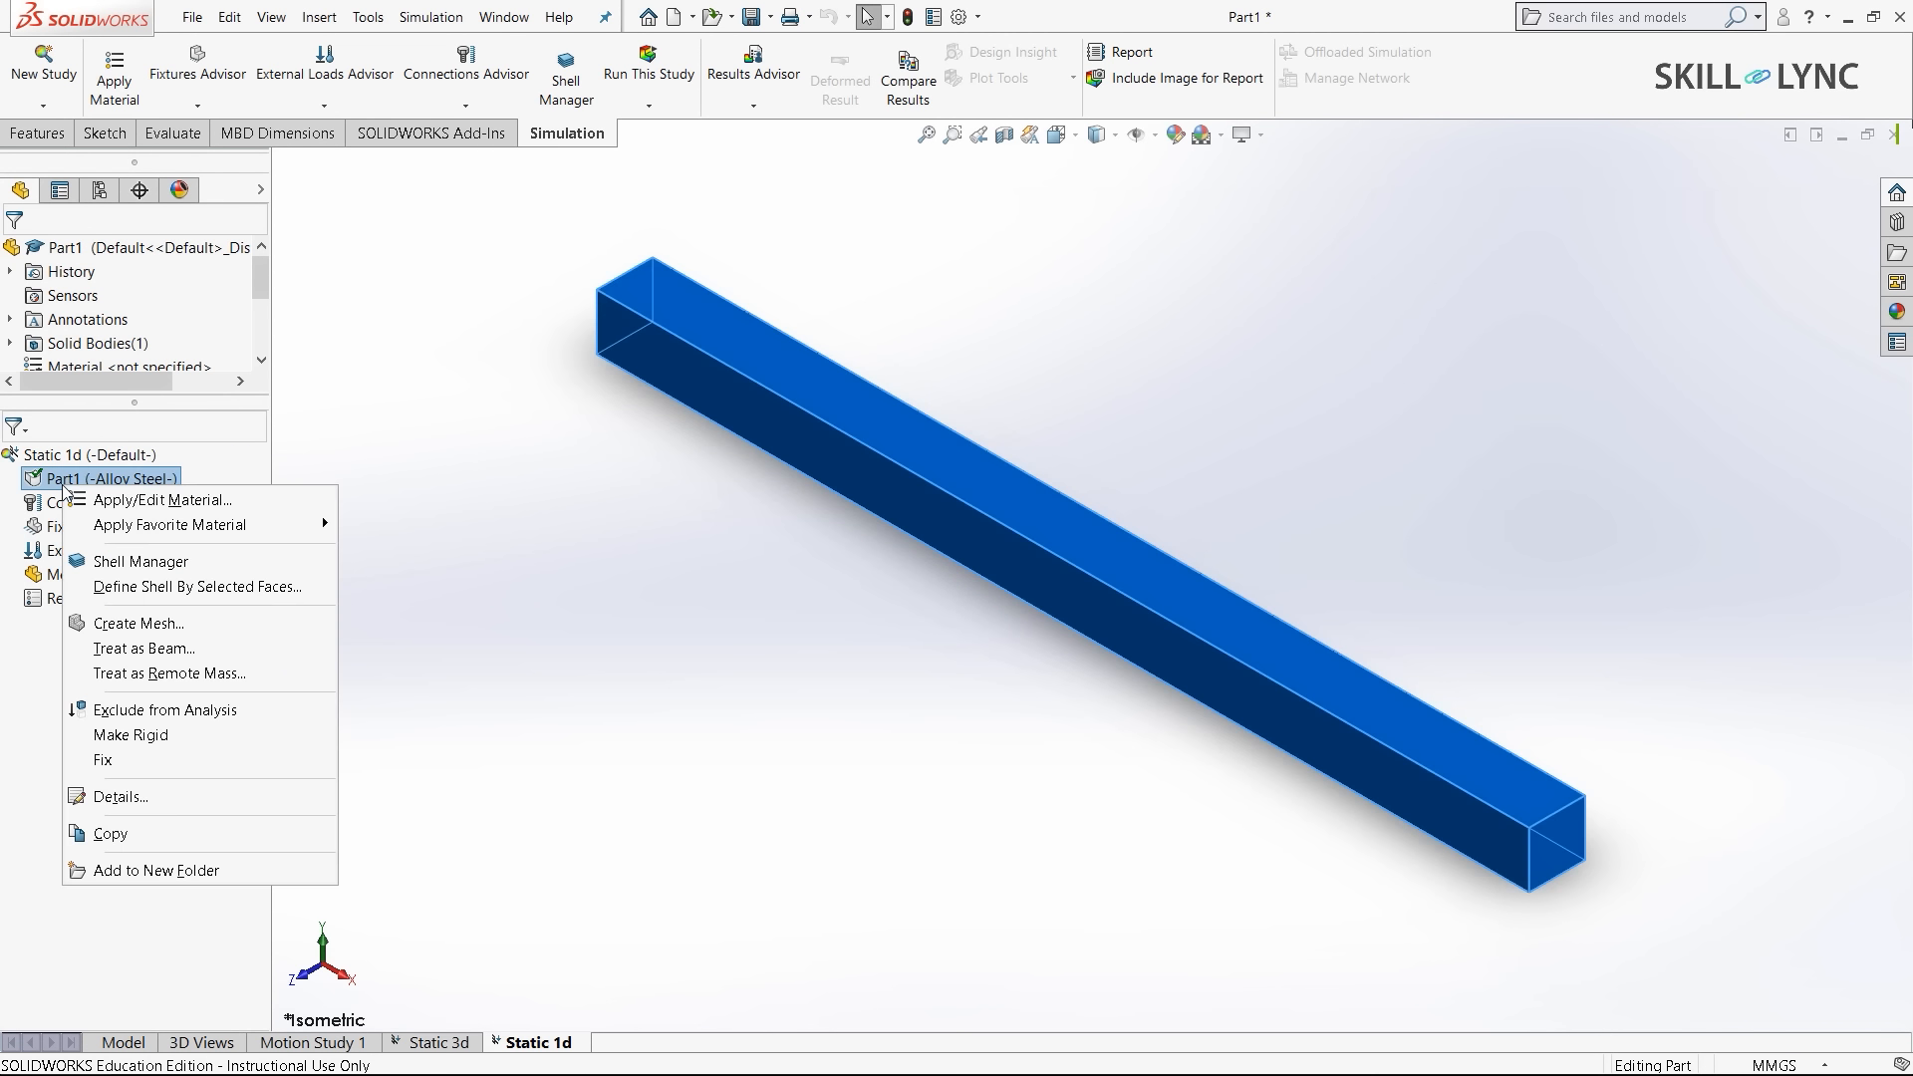
{"action": "left_click", "coordinate": [196, 648]}
{"action": "left_click", "coordinate": [513, 629]}
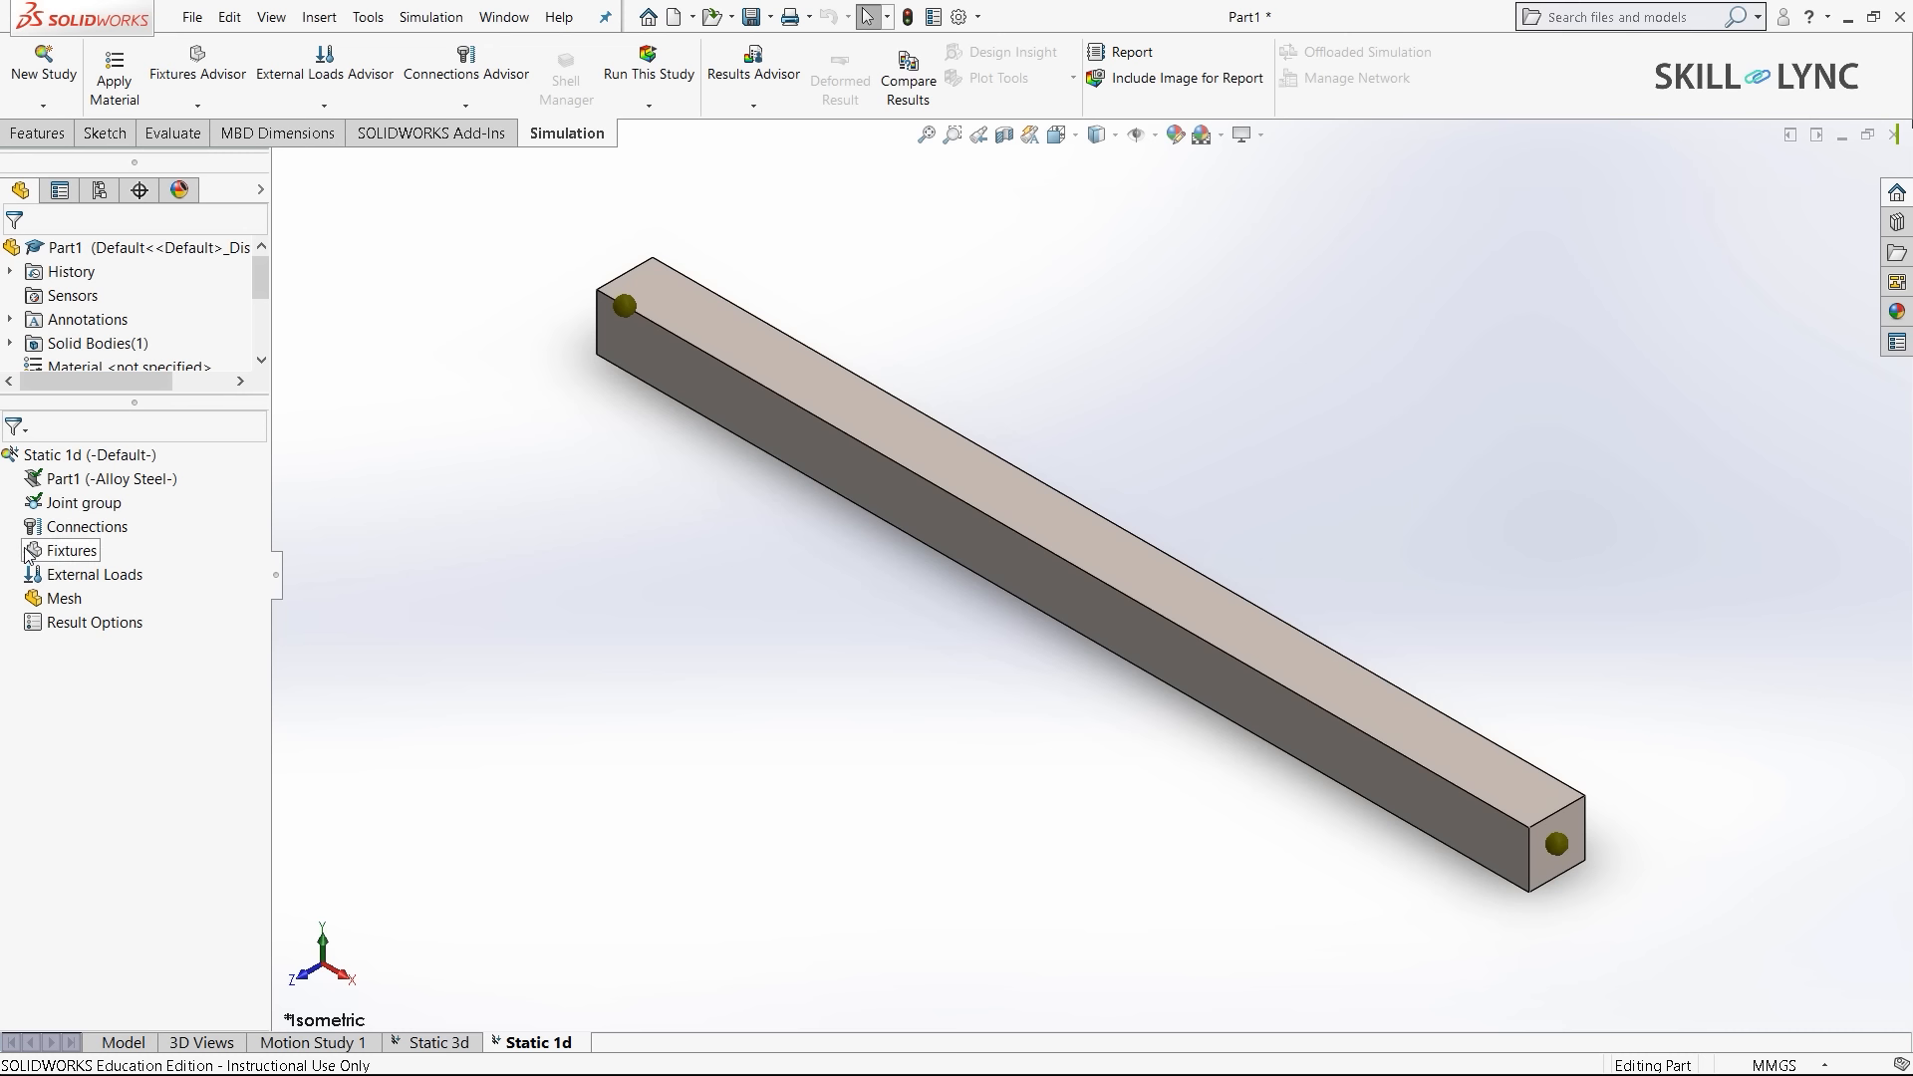
- Add a Fixed Geometry restraint on the joint at the beam's left end
{"action": "right_click", "coordinate": [74, 551]}
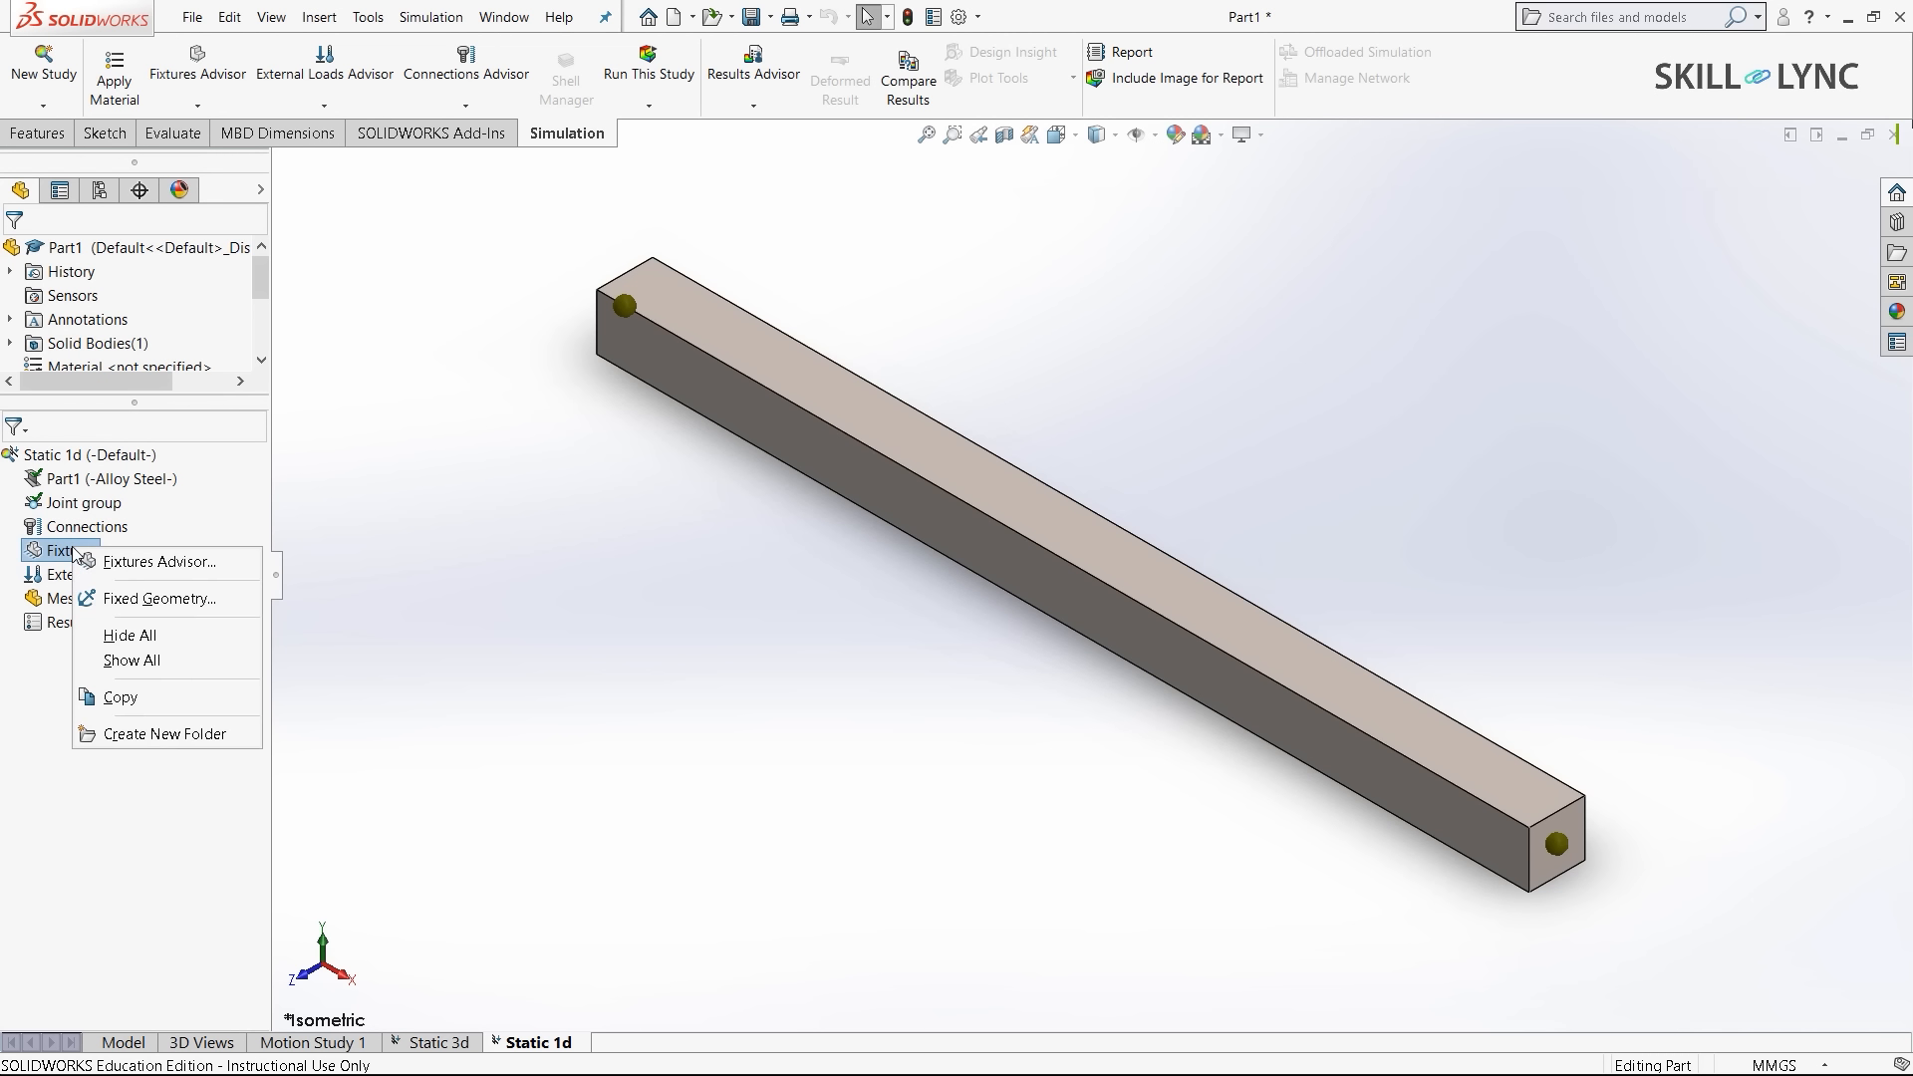
{"action": "left_click", "coordinate": [157, 599]}
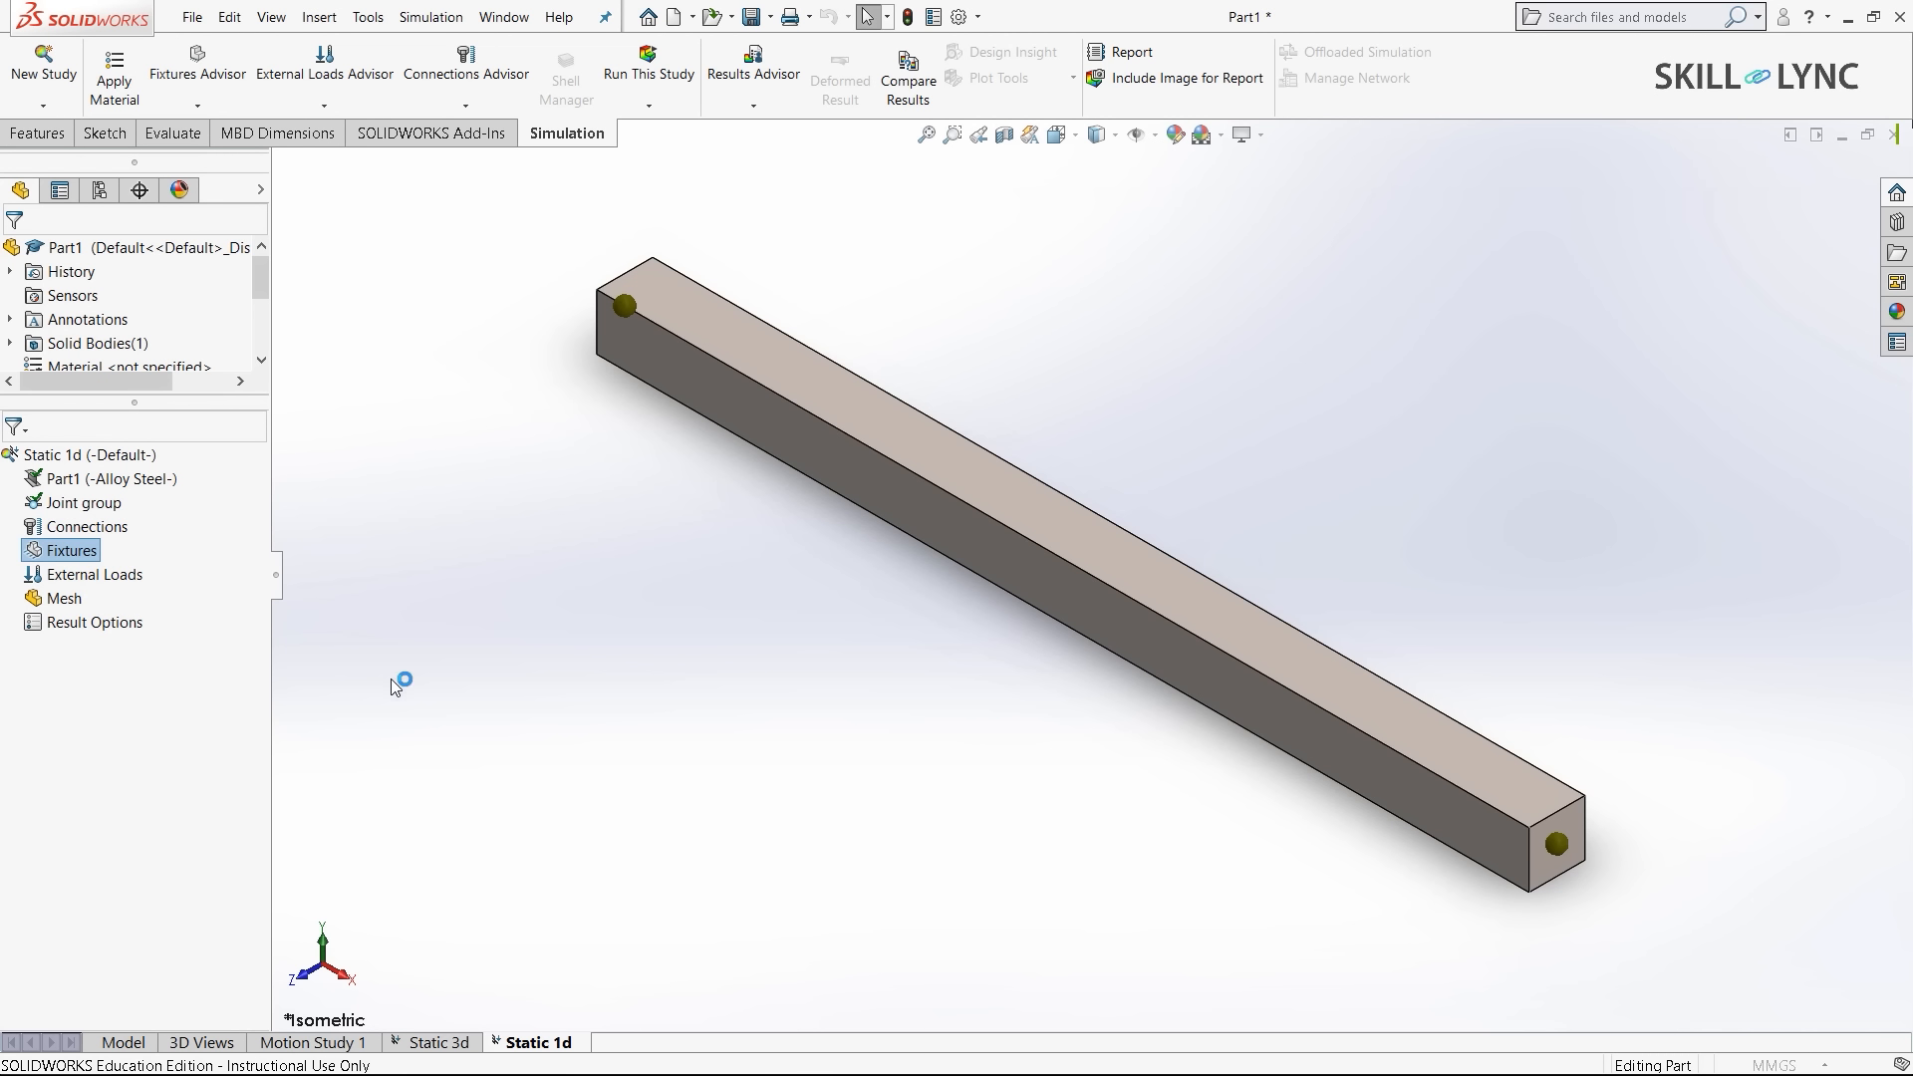
{"action": "middle_click_drag", "start_coordinate": [521, 542], "coordinate": [755, 652]}
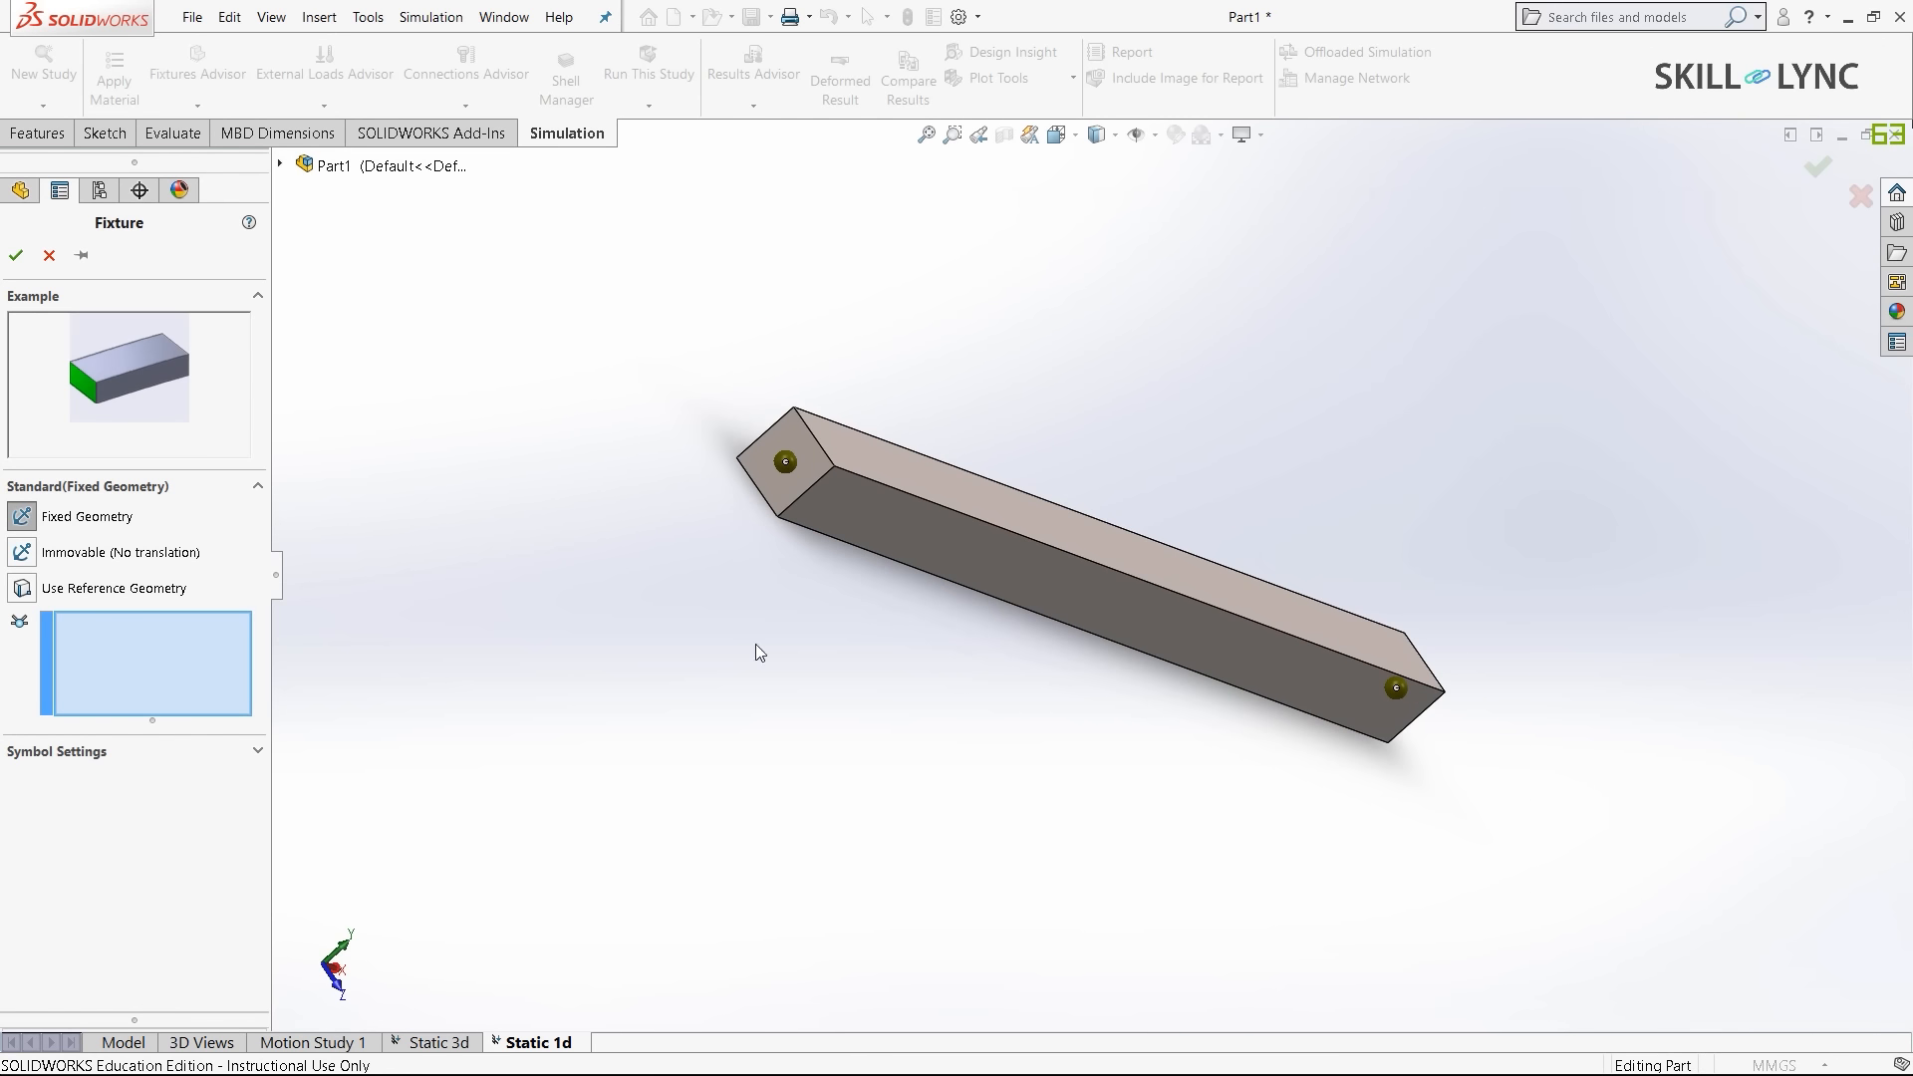
{"action": "left_click", "coordinate": [787, 462]}
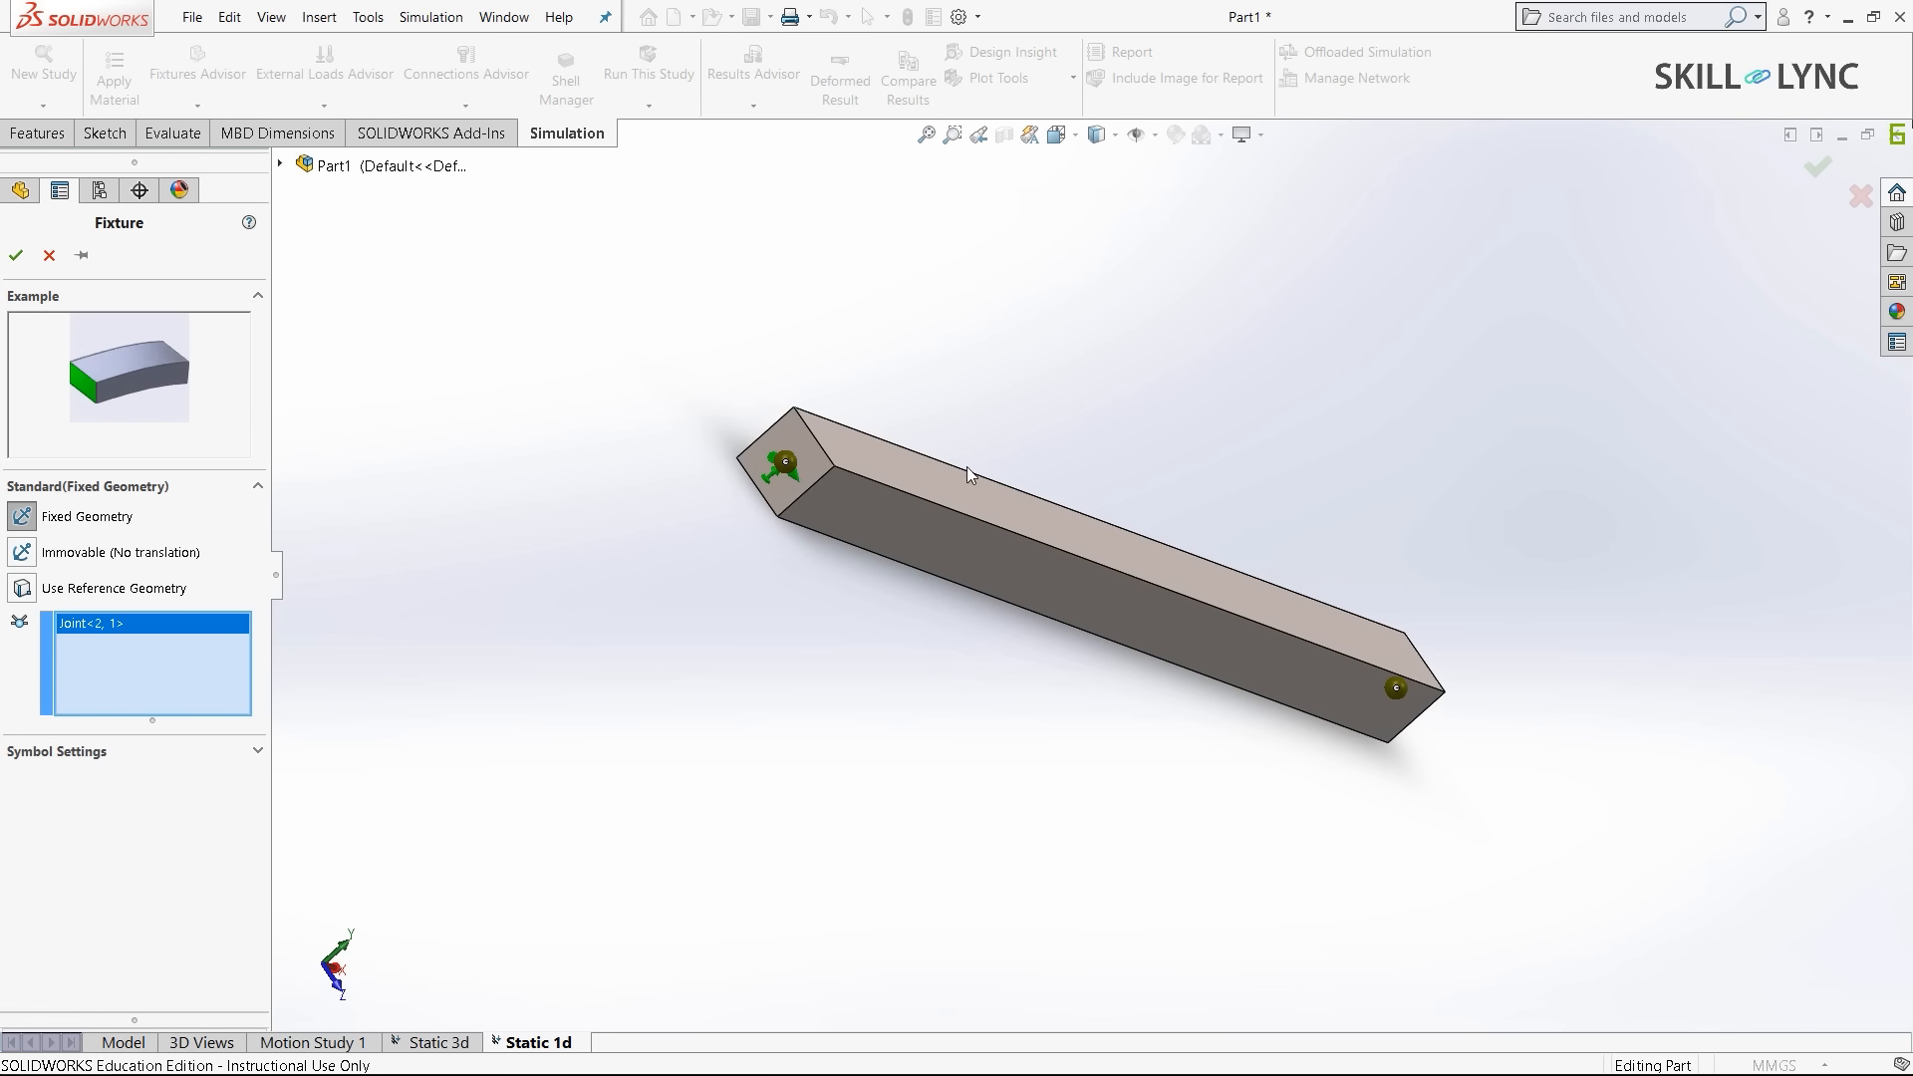
{"action": "left_click", "coordinate": [16, 255]}
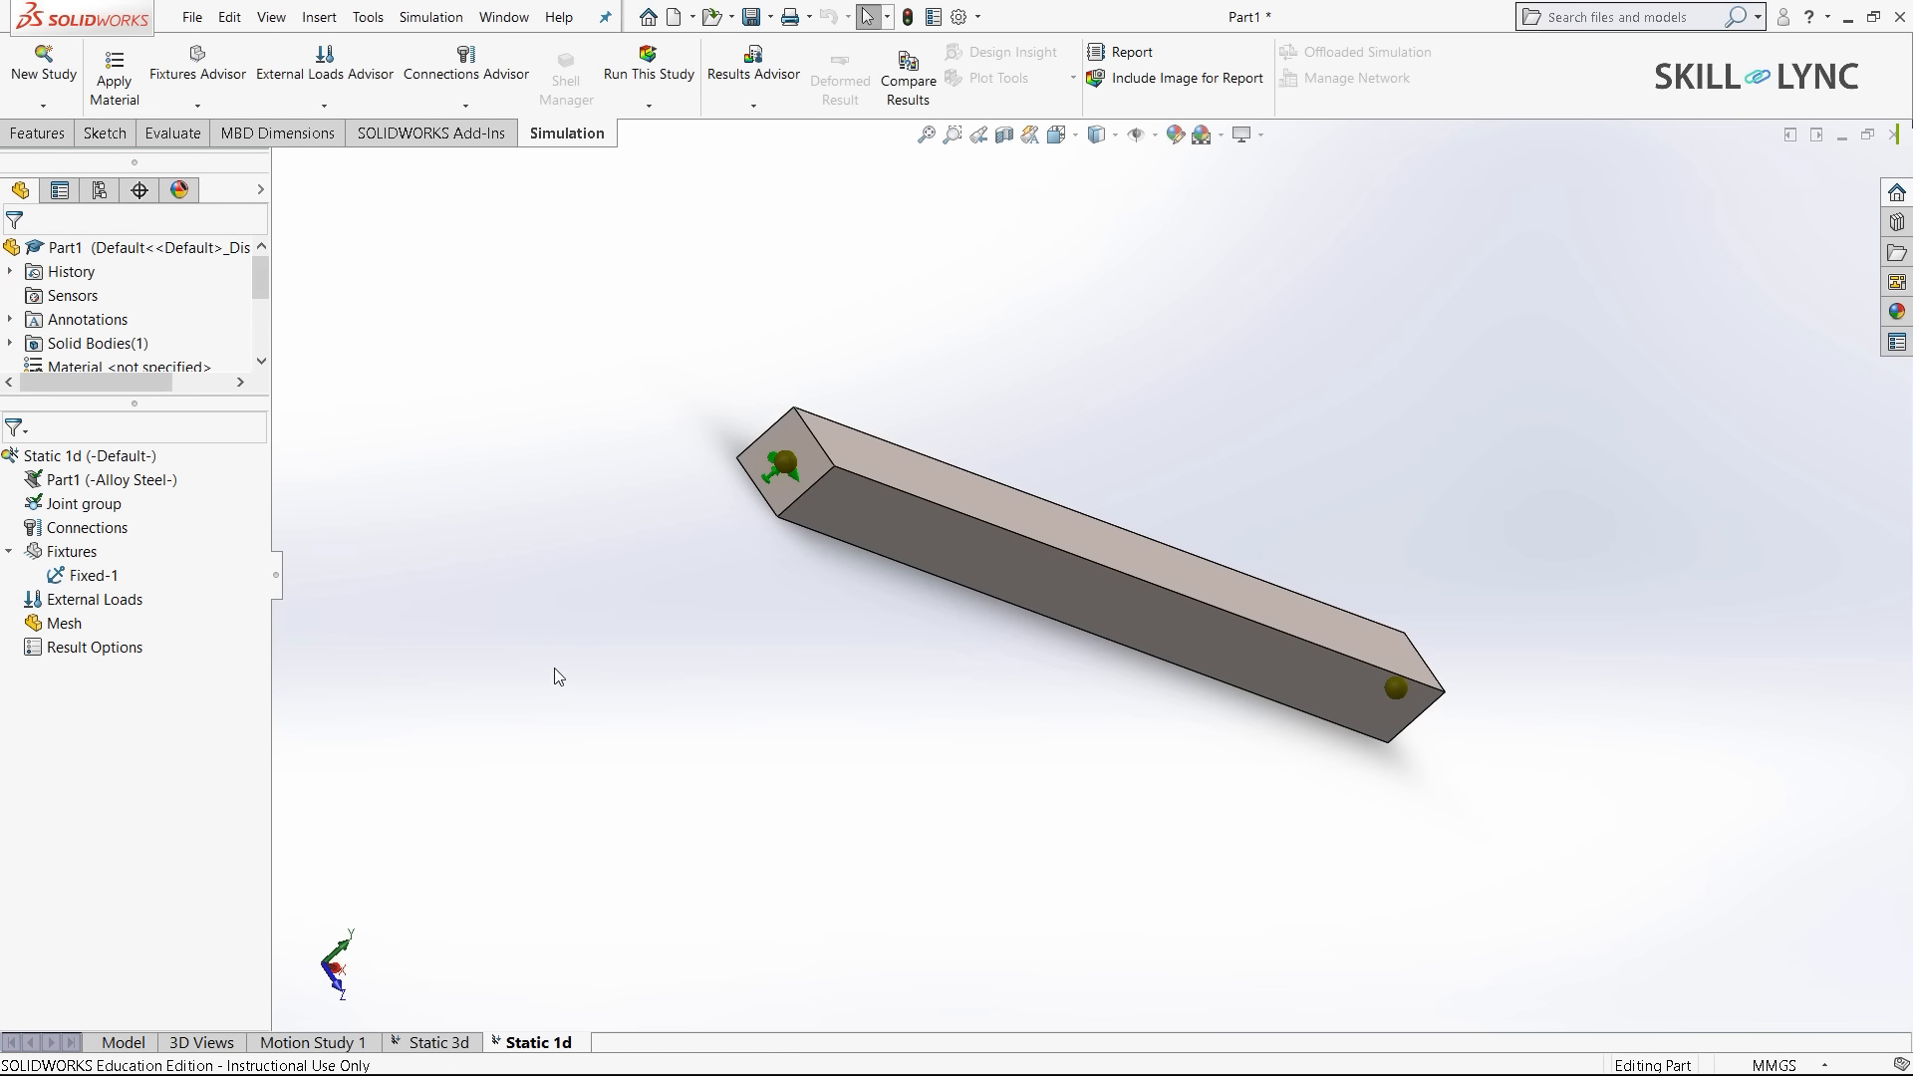
{"action": "right_click", "coordinate": [89, 603]}
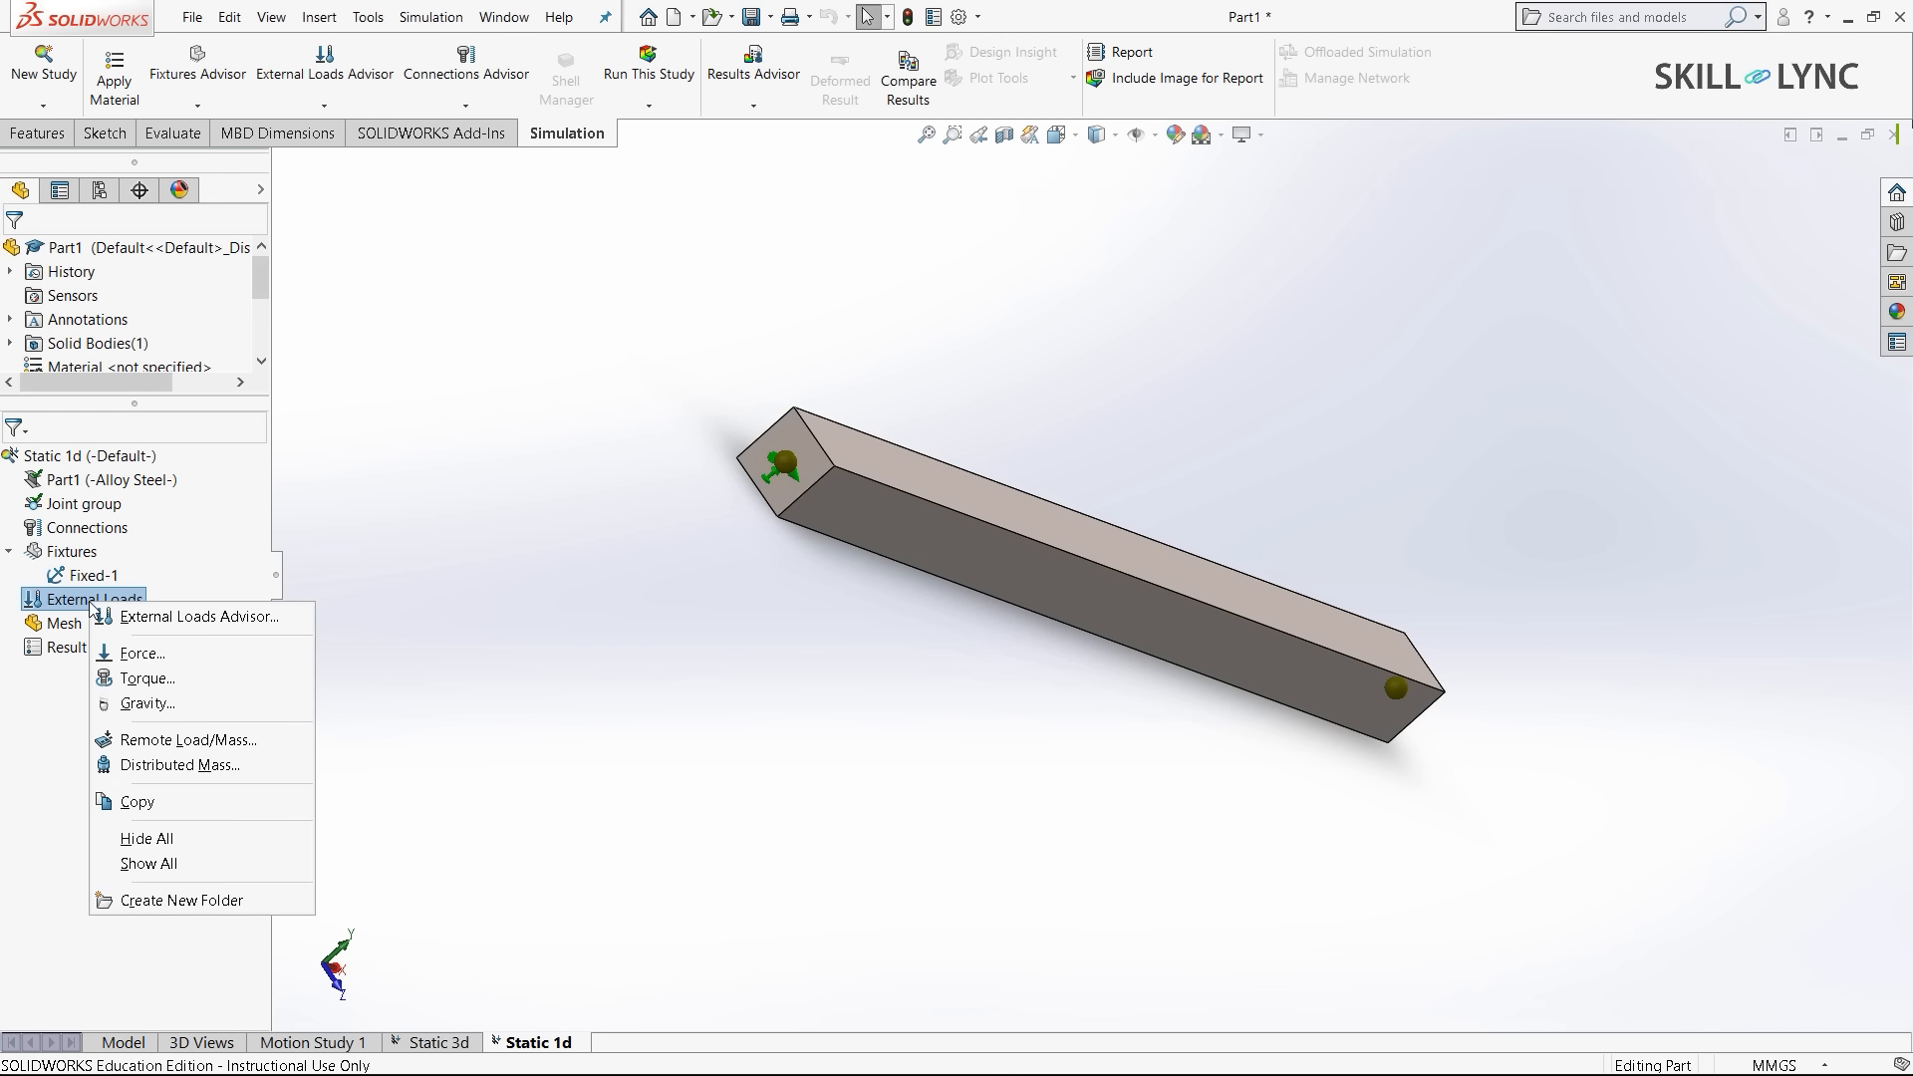
- Start a beam force on the bar, using its end edge as the direction reference
{"action": "left_click", "coordinate": [165, 653]}
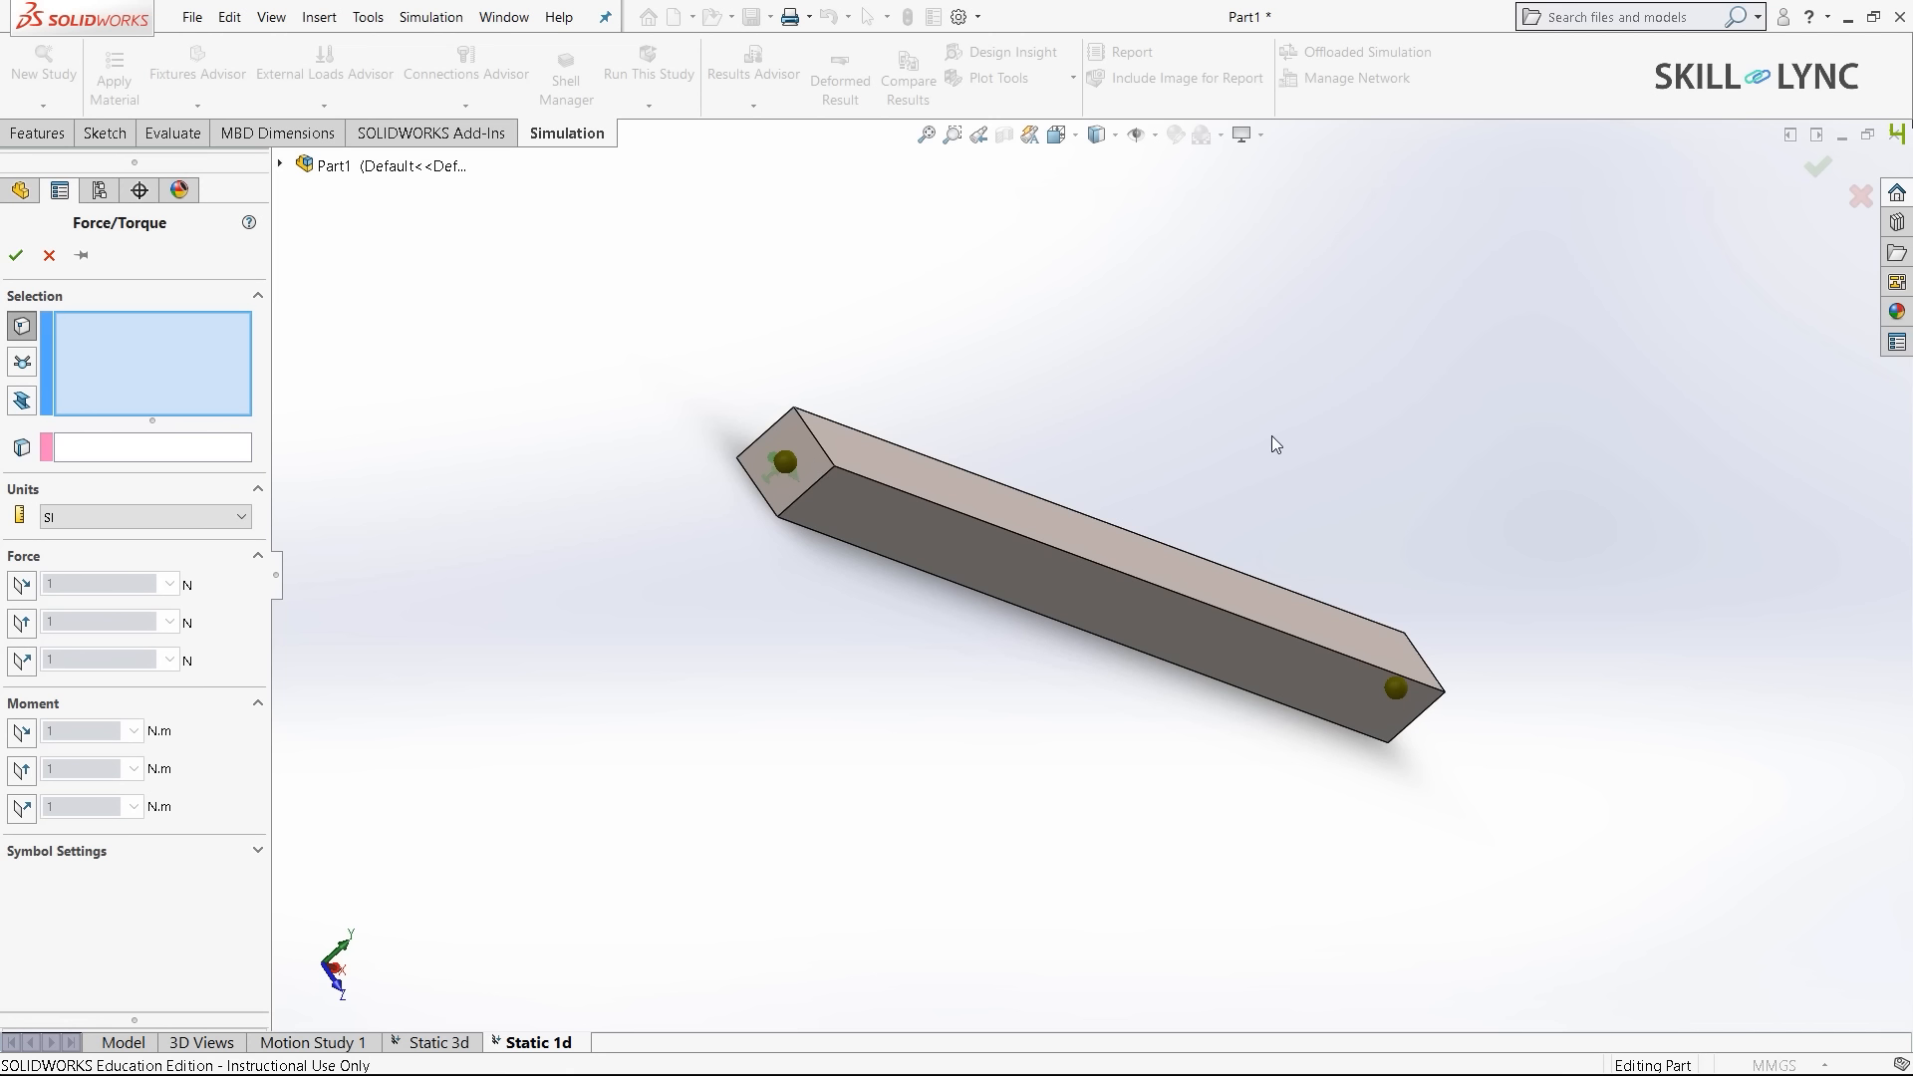
{"action": "left_click", "coordinate": [22, 399]}
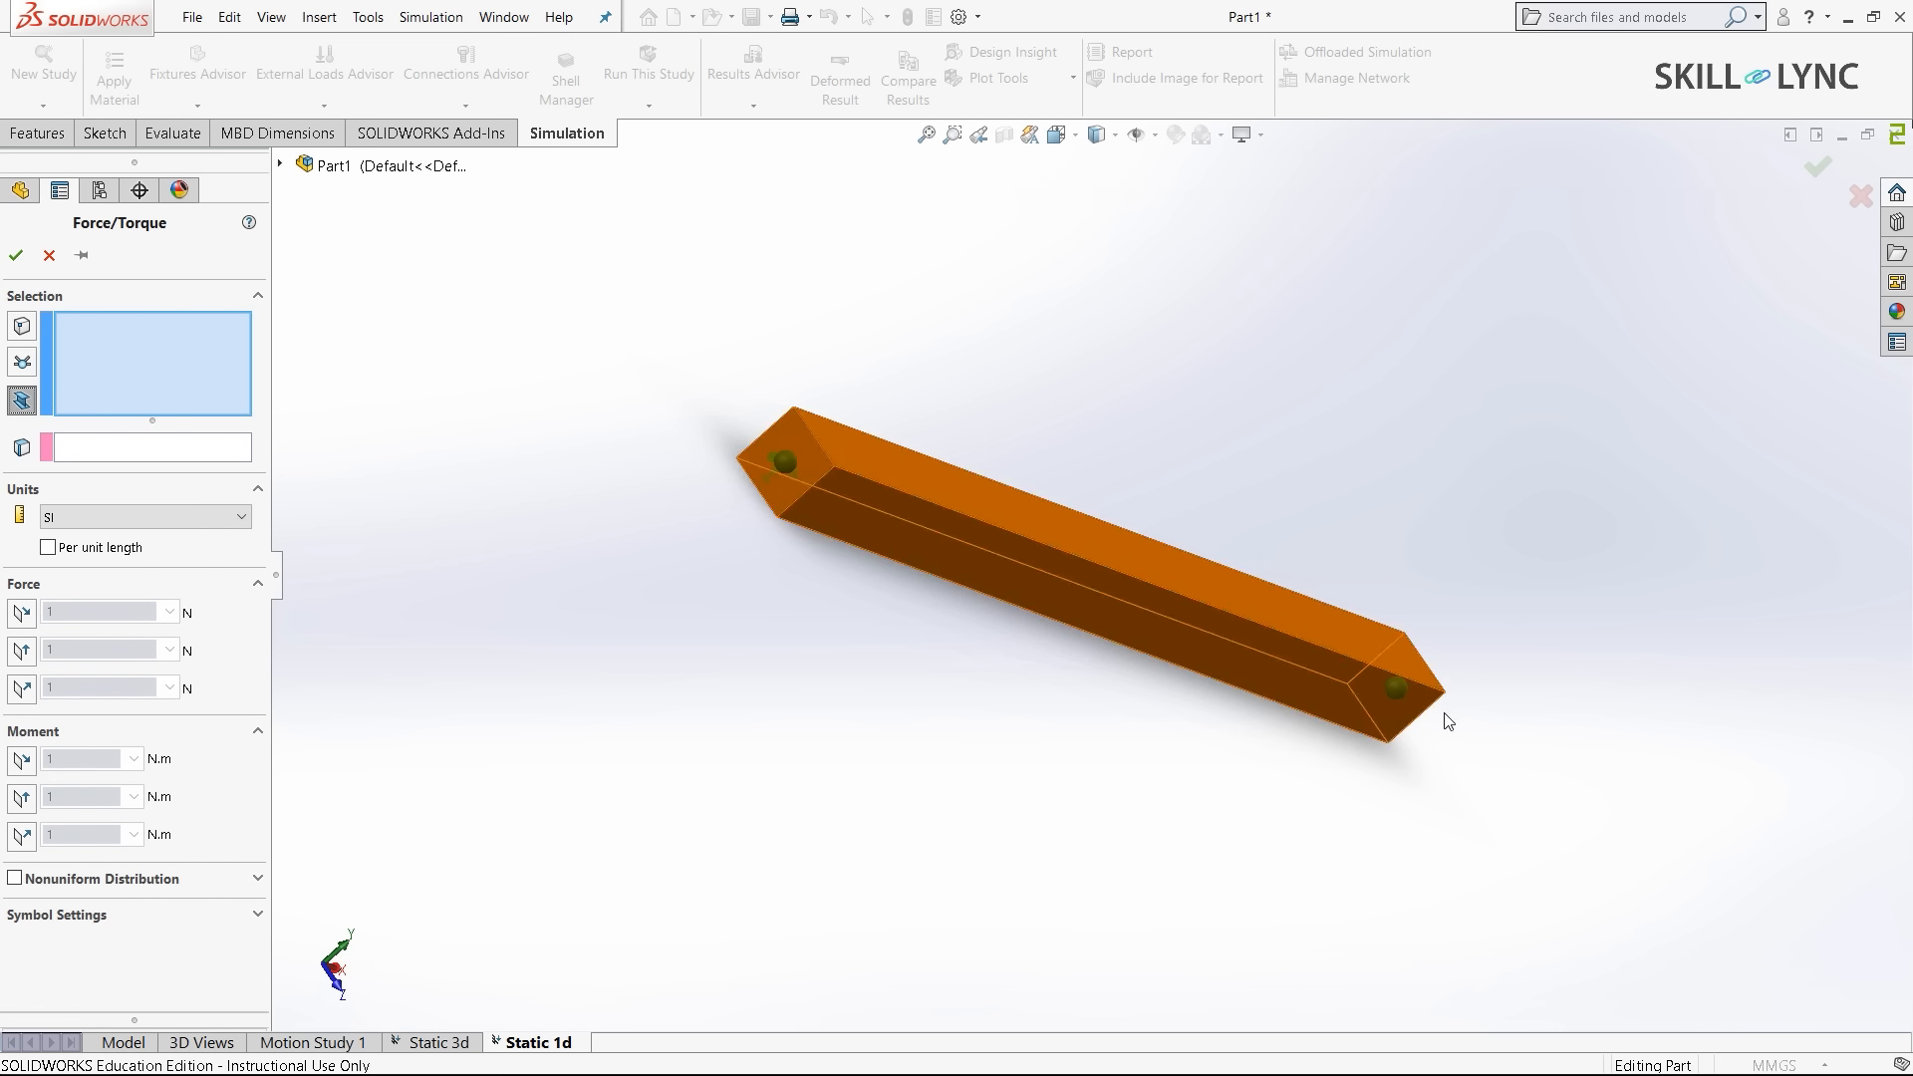
{"action": "middle_click_drag", "start_coordinate": [1259, 727], "coordinate": [1192, 696]}
{"action": "left_click", "coordinate": [1162, 603]}
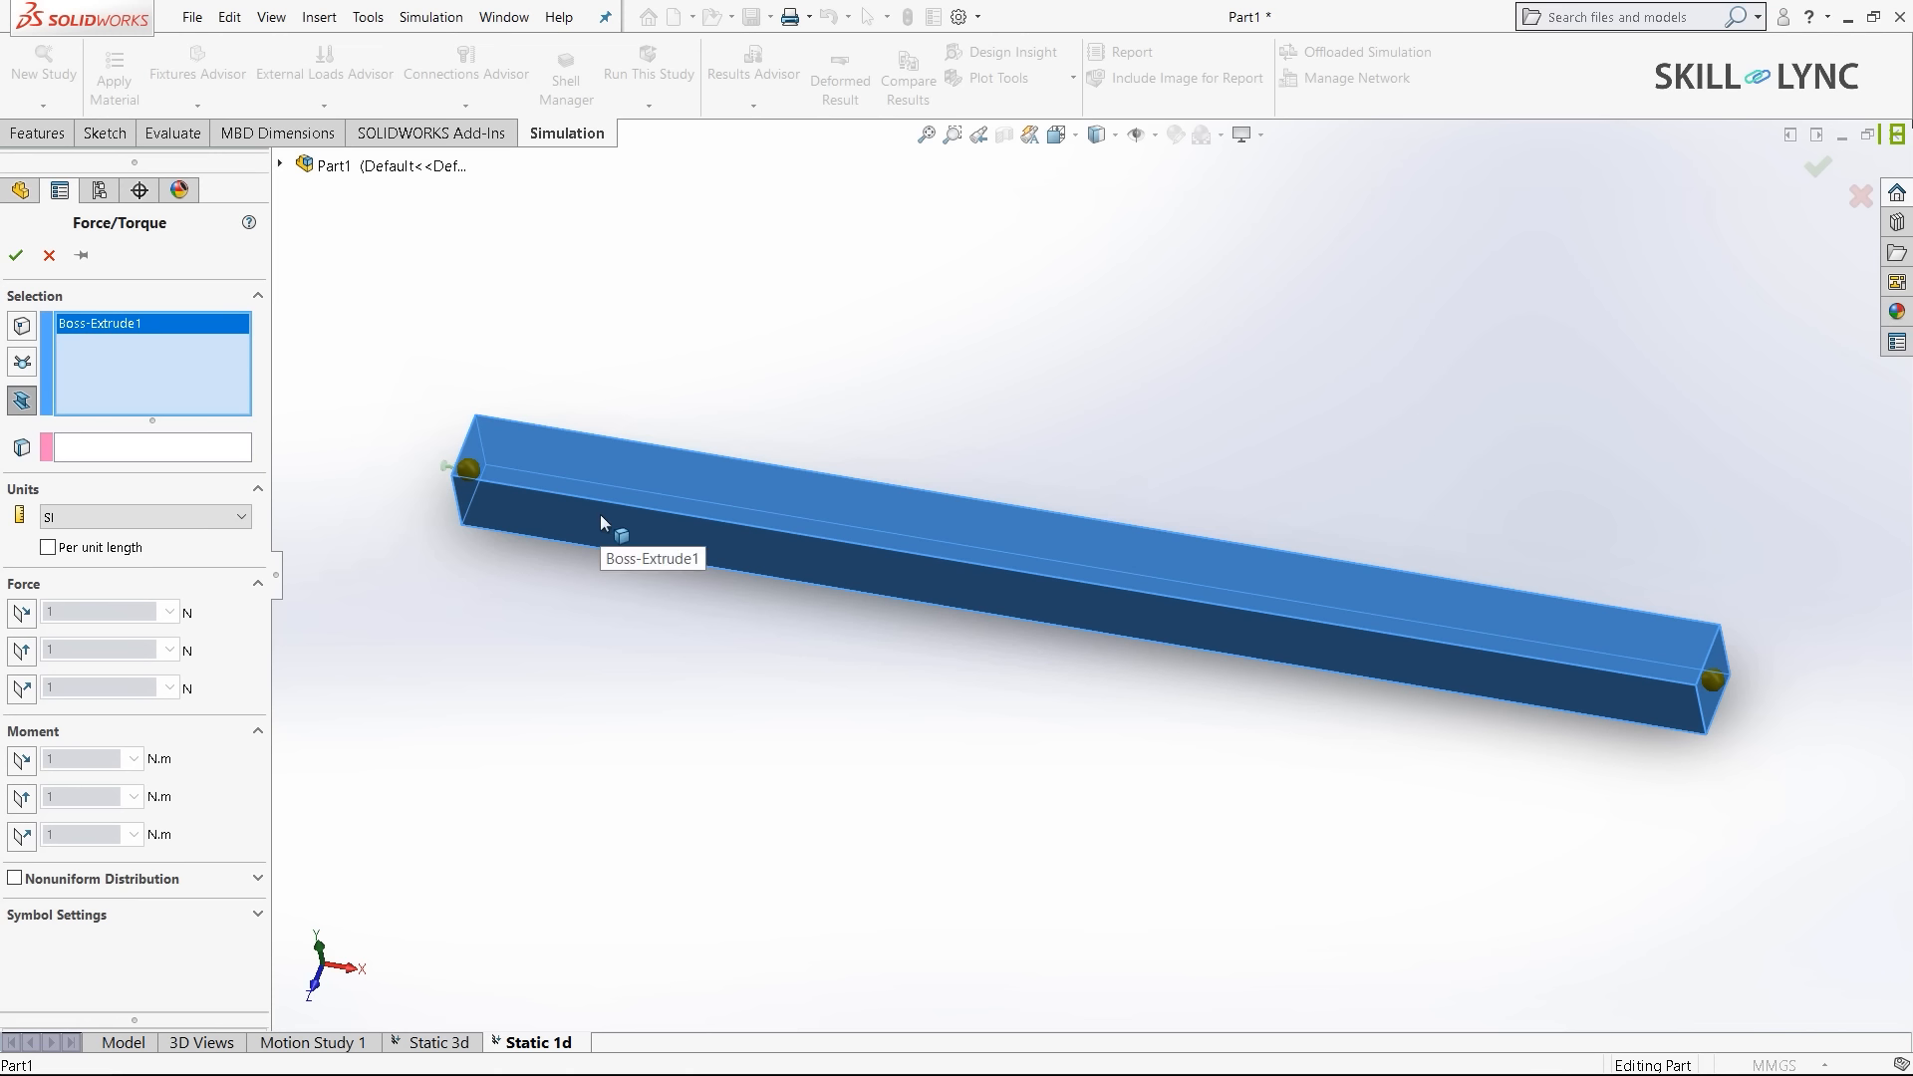
{"action": "left_click", "coordinate": [97, 447]}
{"action": "middle_click_drag", "start_coordinate": [915, 812], "coordinate": [928, 756]}
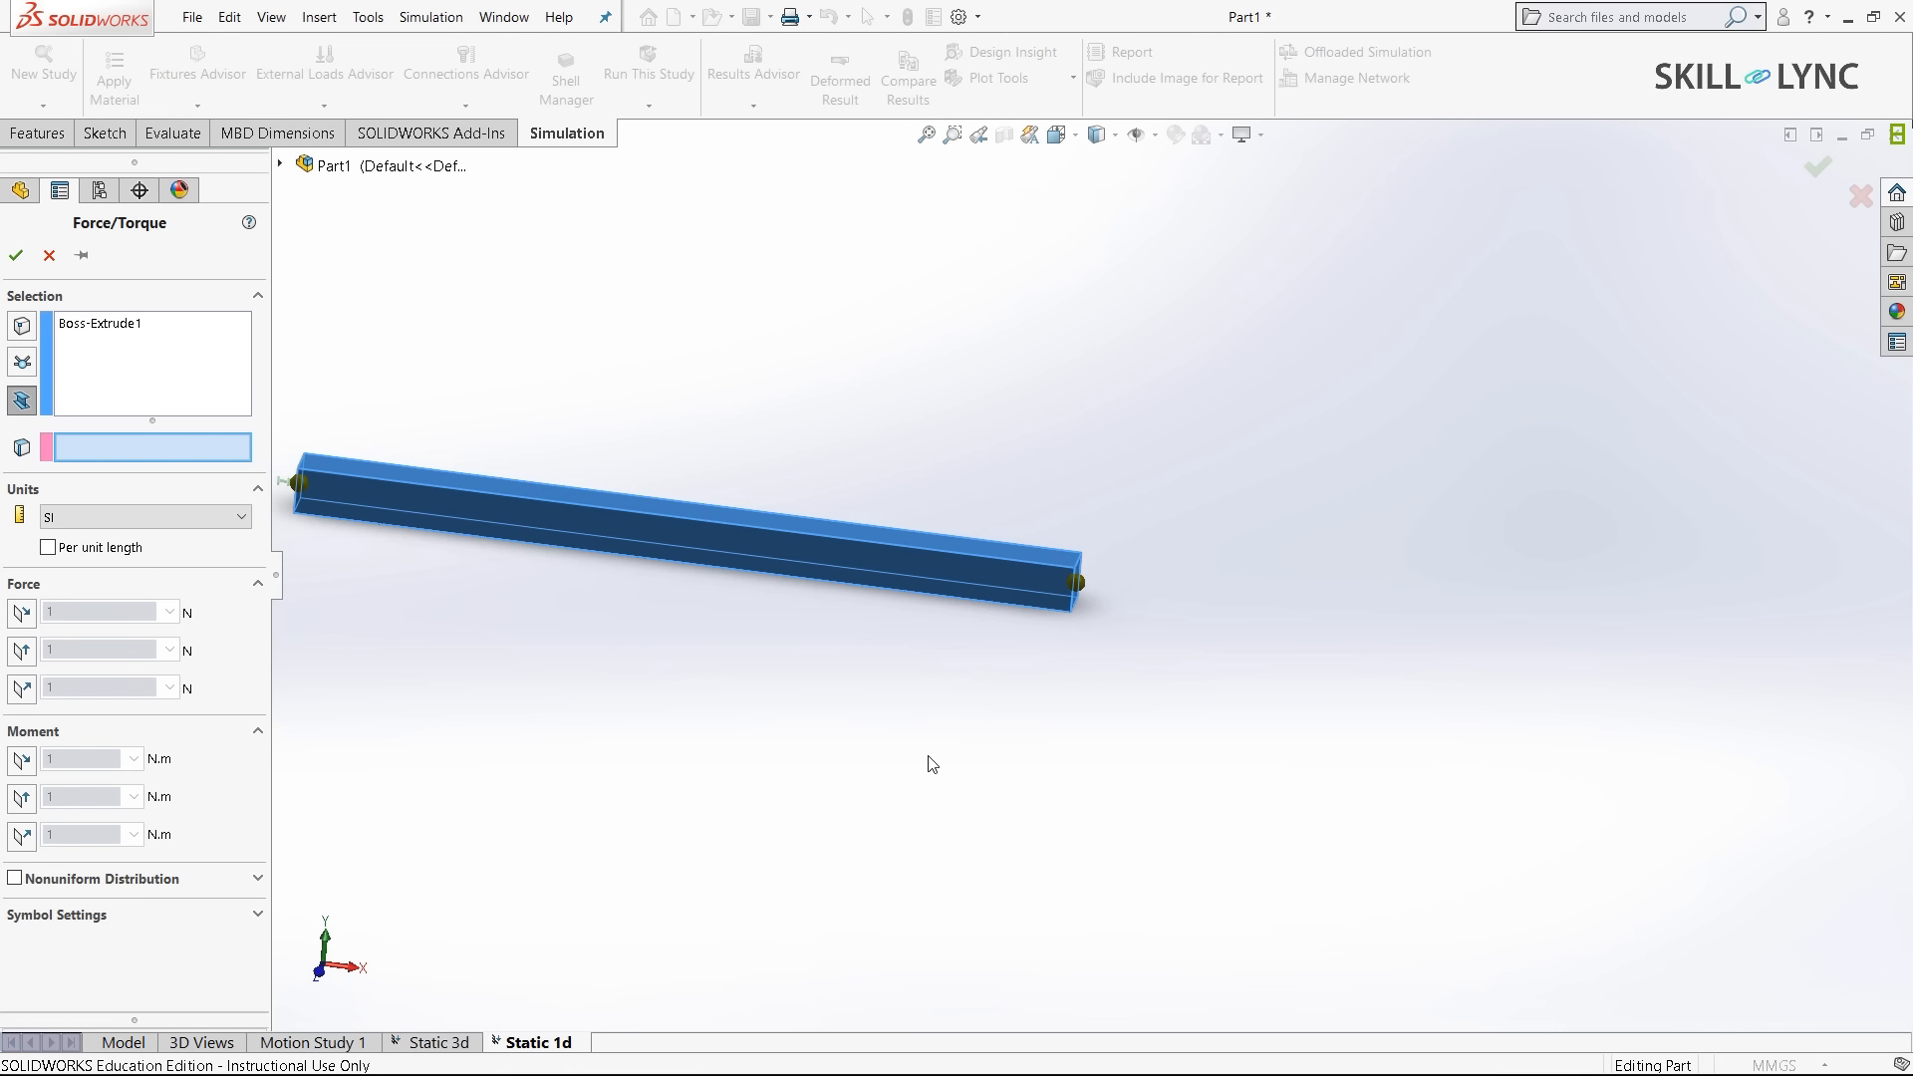
{"action": "key", "text": "f"}
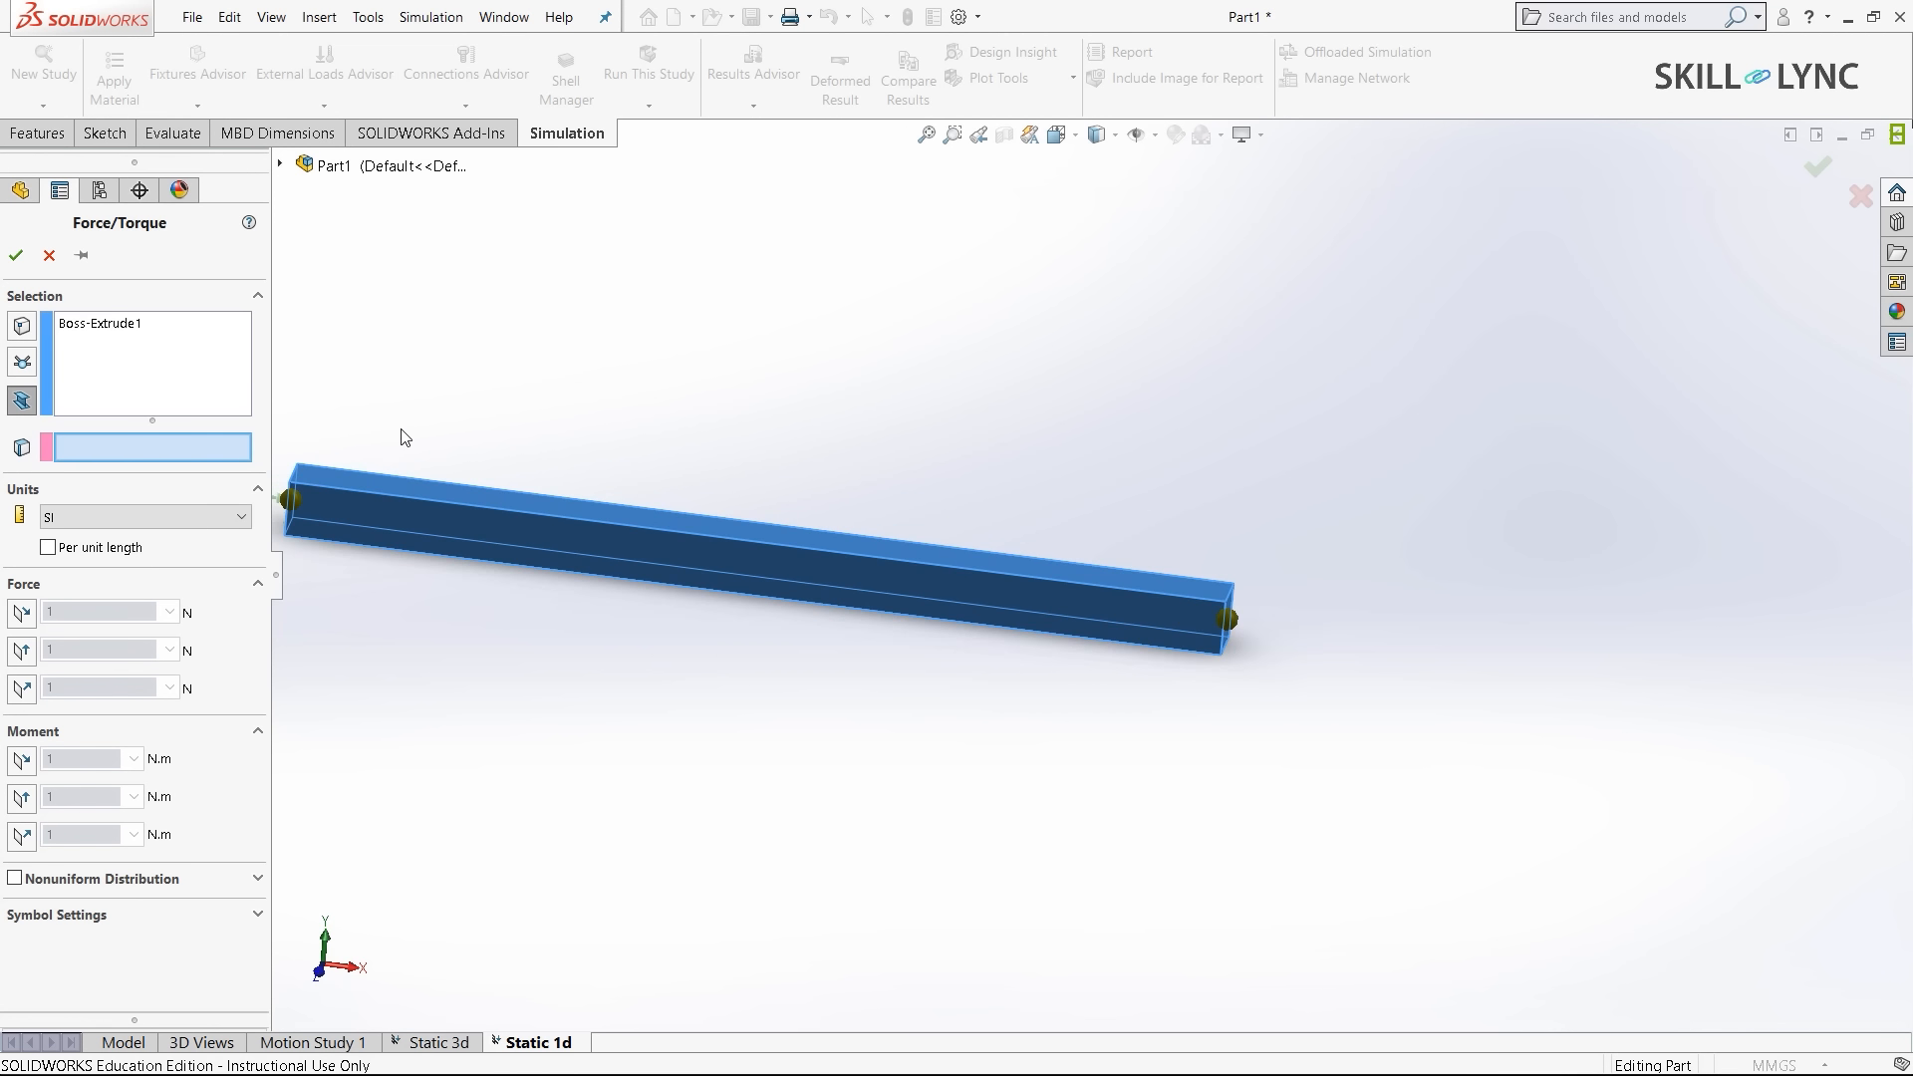
{"action": "middle_click_drag", "start_coordinate": [794, 778], "coordinate": [756, 824]}
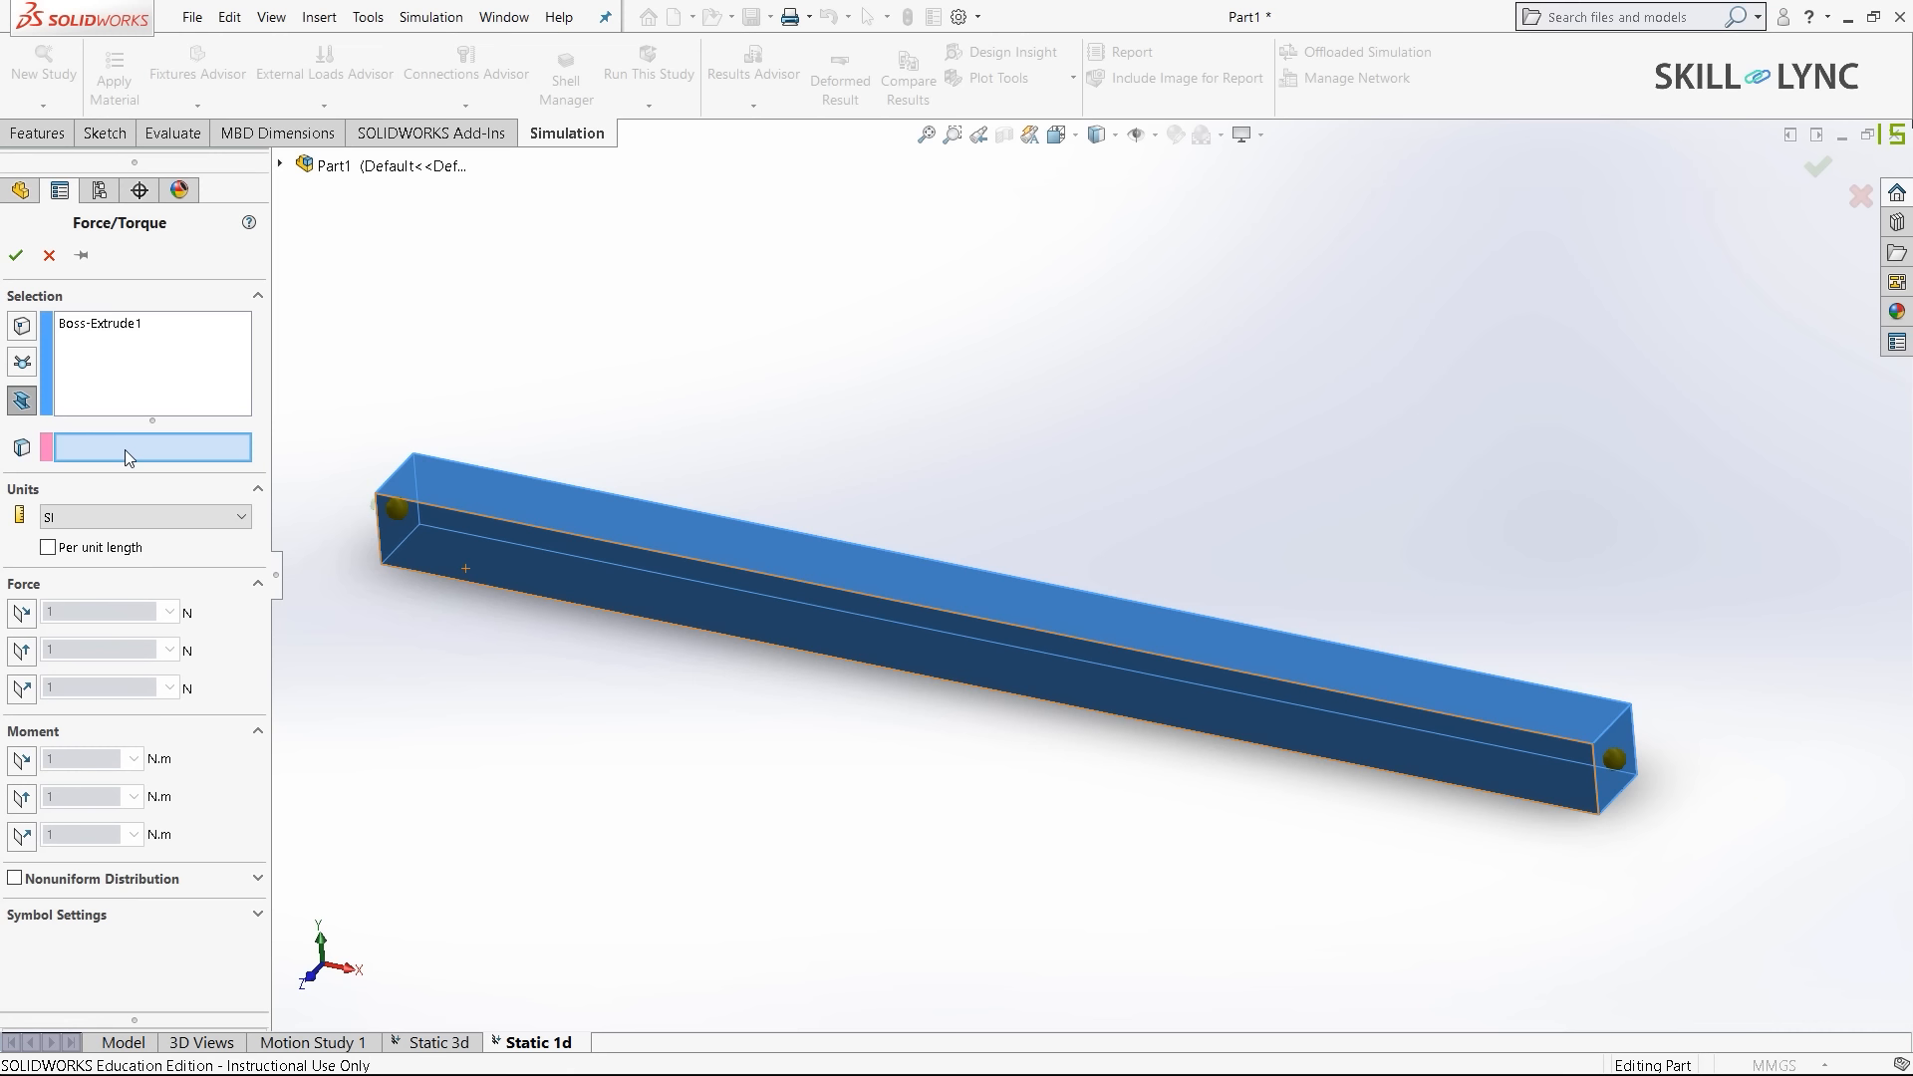
{"action": "left_click", "coordinate": [1594, 775]}
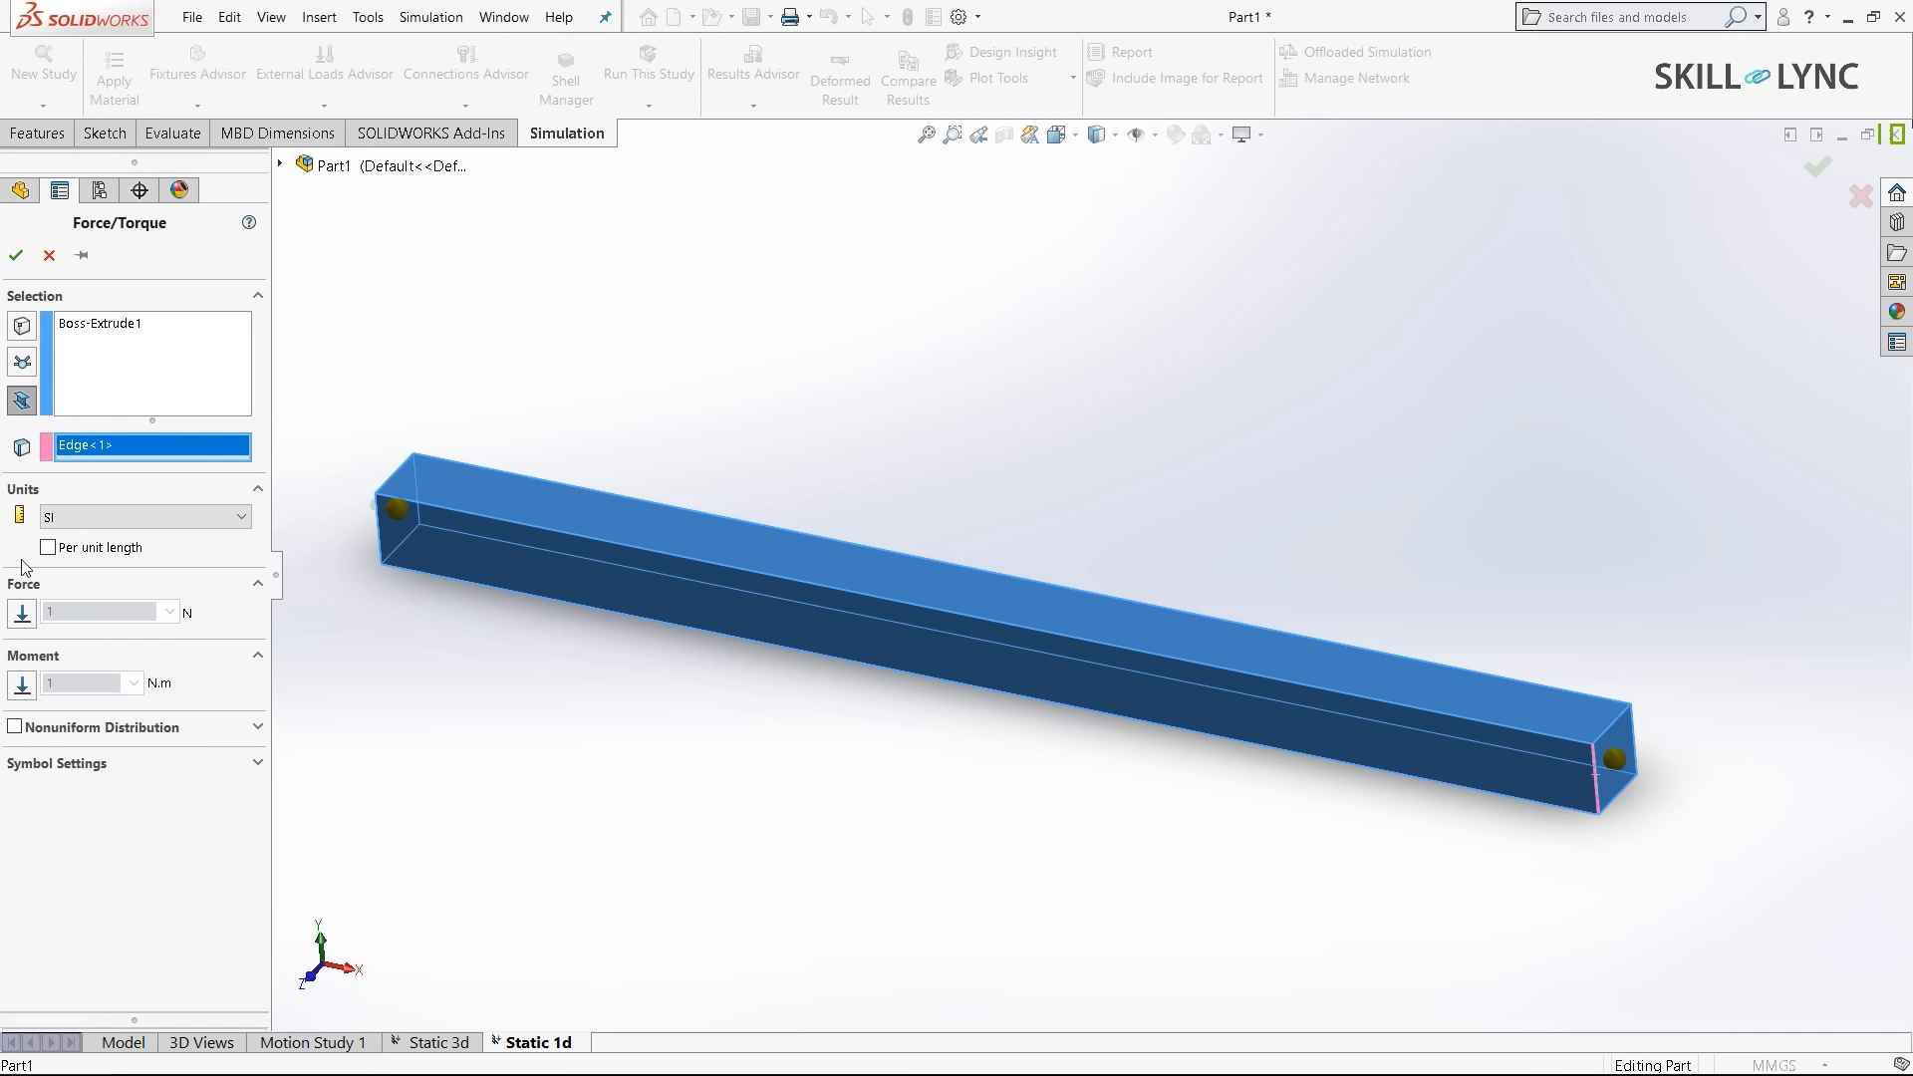
- Set the force along the edge to 1000 N, keeping the original direction
{"action": "left_click", "coordinate": [22, 613]}
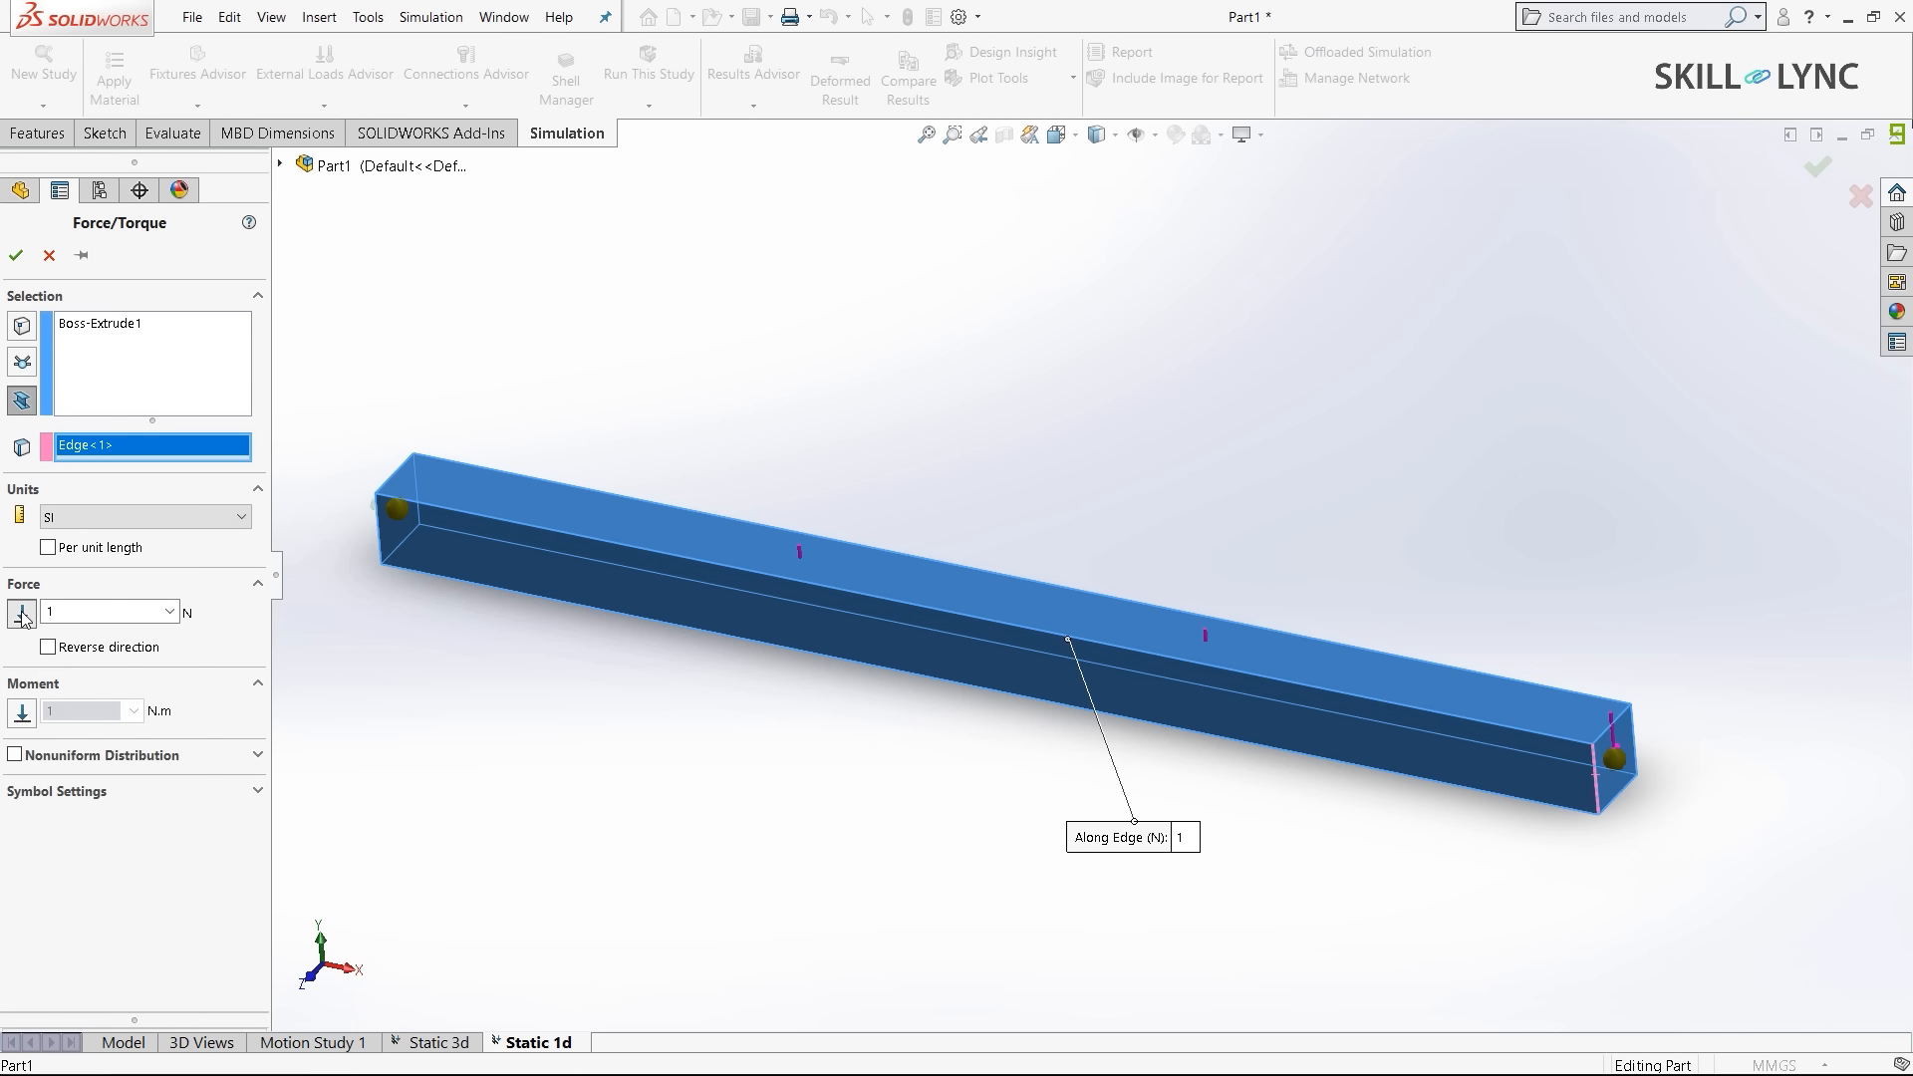
{"action": "double_click", "coordinate": [87, 617]}
{"action": "type", "text": "000"}
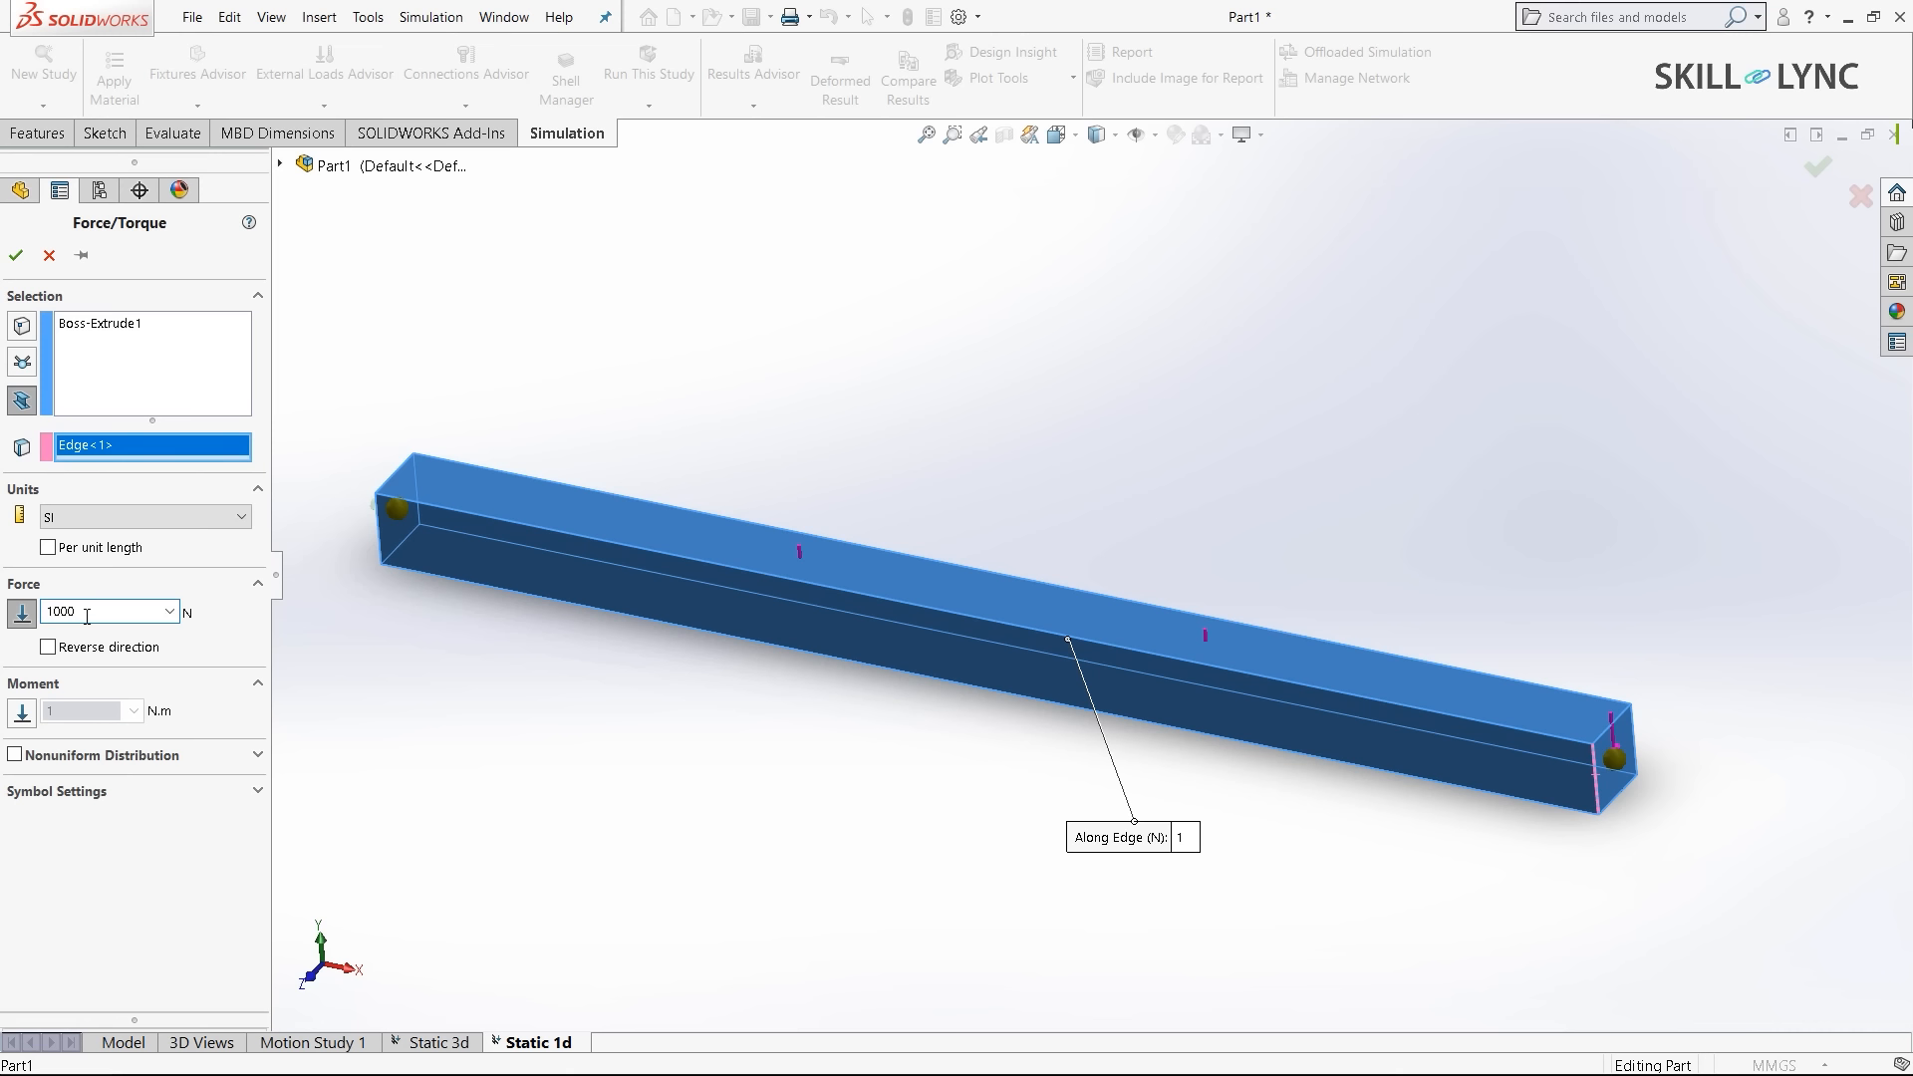
{"action": "left_click", "coordinate": [459, 697]}
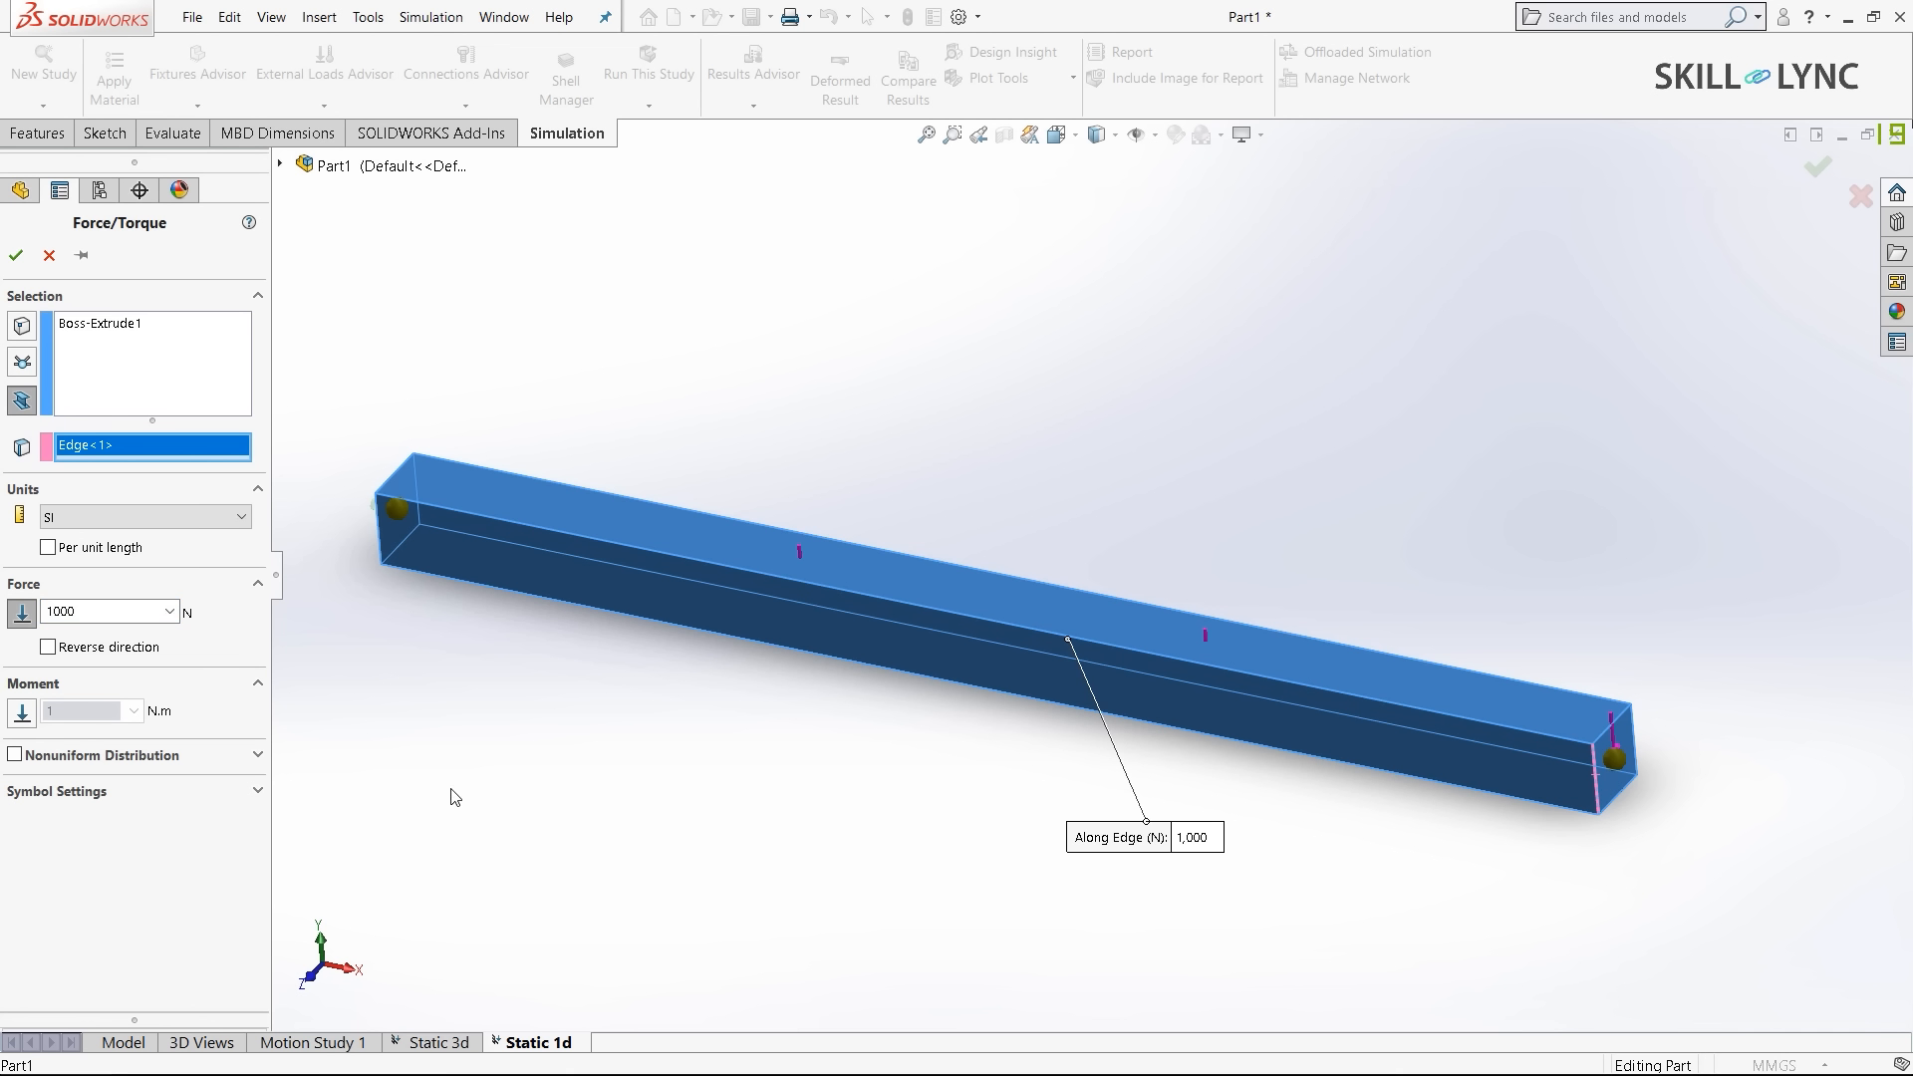
{"action": "scroll", "coordinate": [1572, 726], "scroll_direction": "down", "scroll_amount": 4}
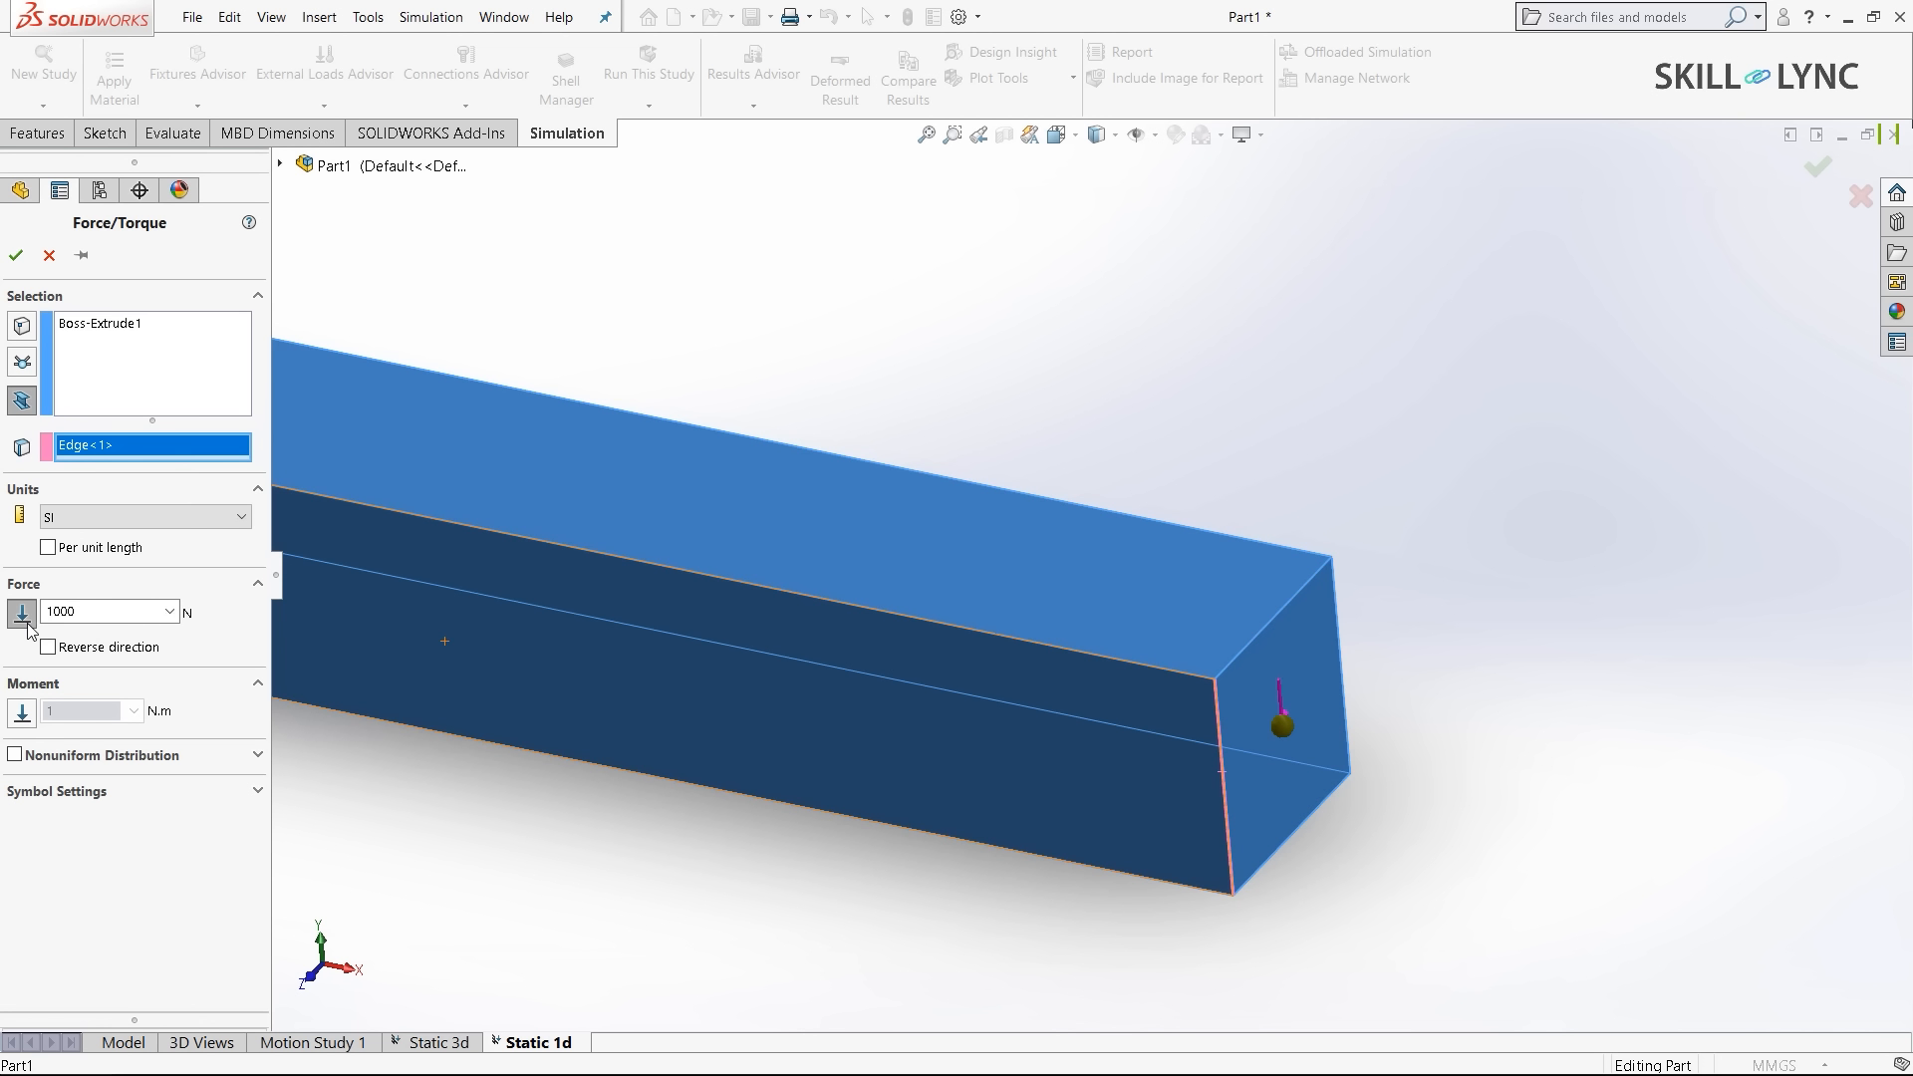
{"action": "left_click", "coordinate": [49, 646]}
{"action": "left_click", "coordinate": [48, 646]}
{"action": "scroll", "coordinate": [1303, 807], "scroll_direction": "up", "scroll_amount": 4}
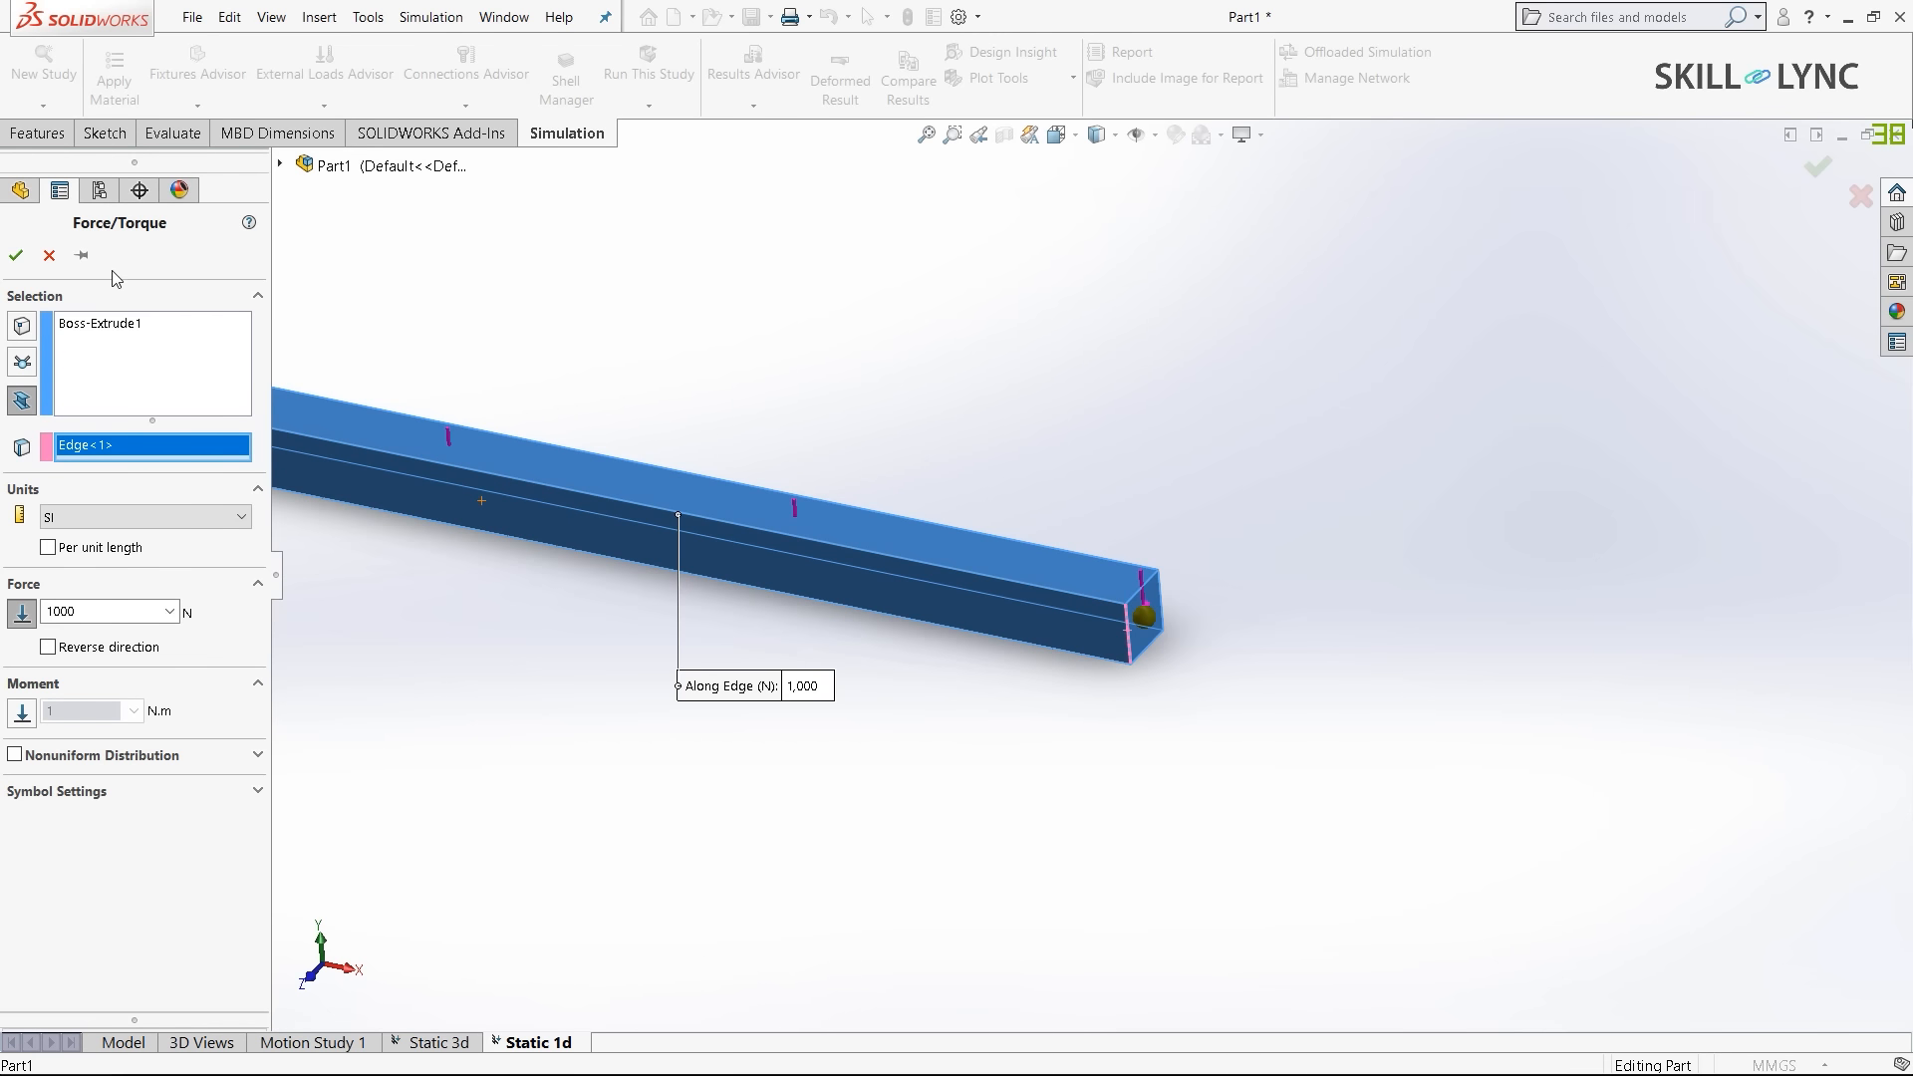
{"action": "key", "text": "Return"}
{"action": "scroll", "coordinate": [1001, 823], "scroll_direction": "down", "scroll_amount": 3}
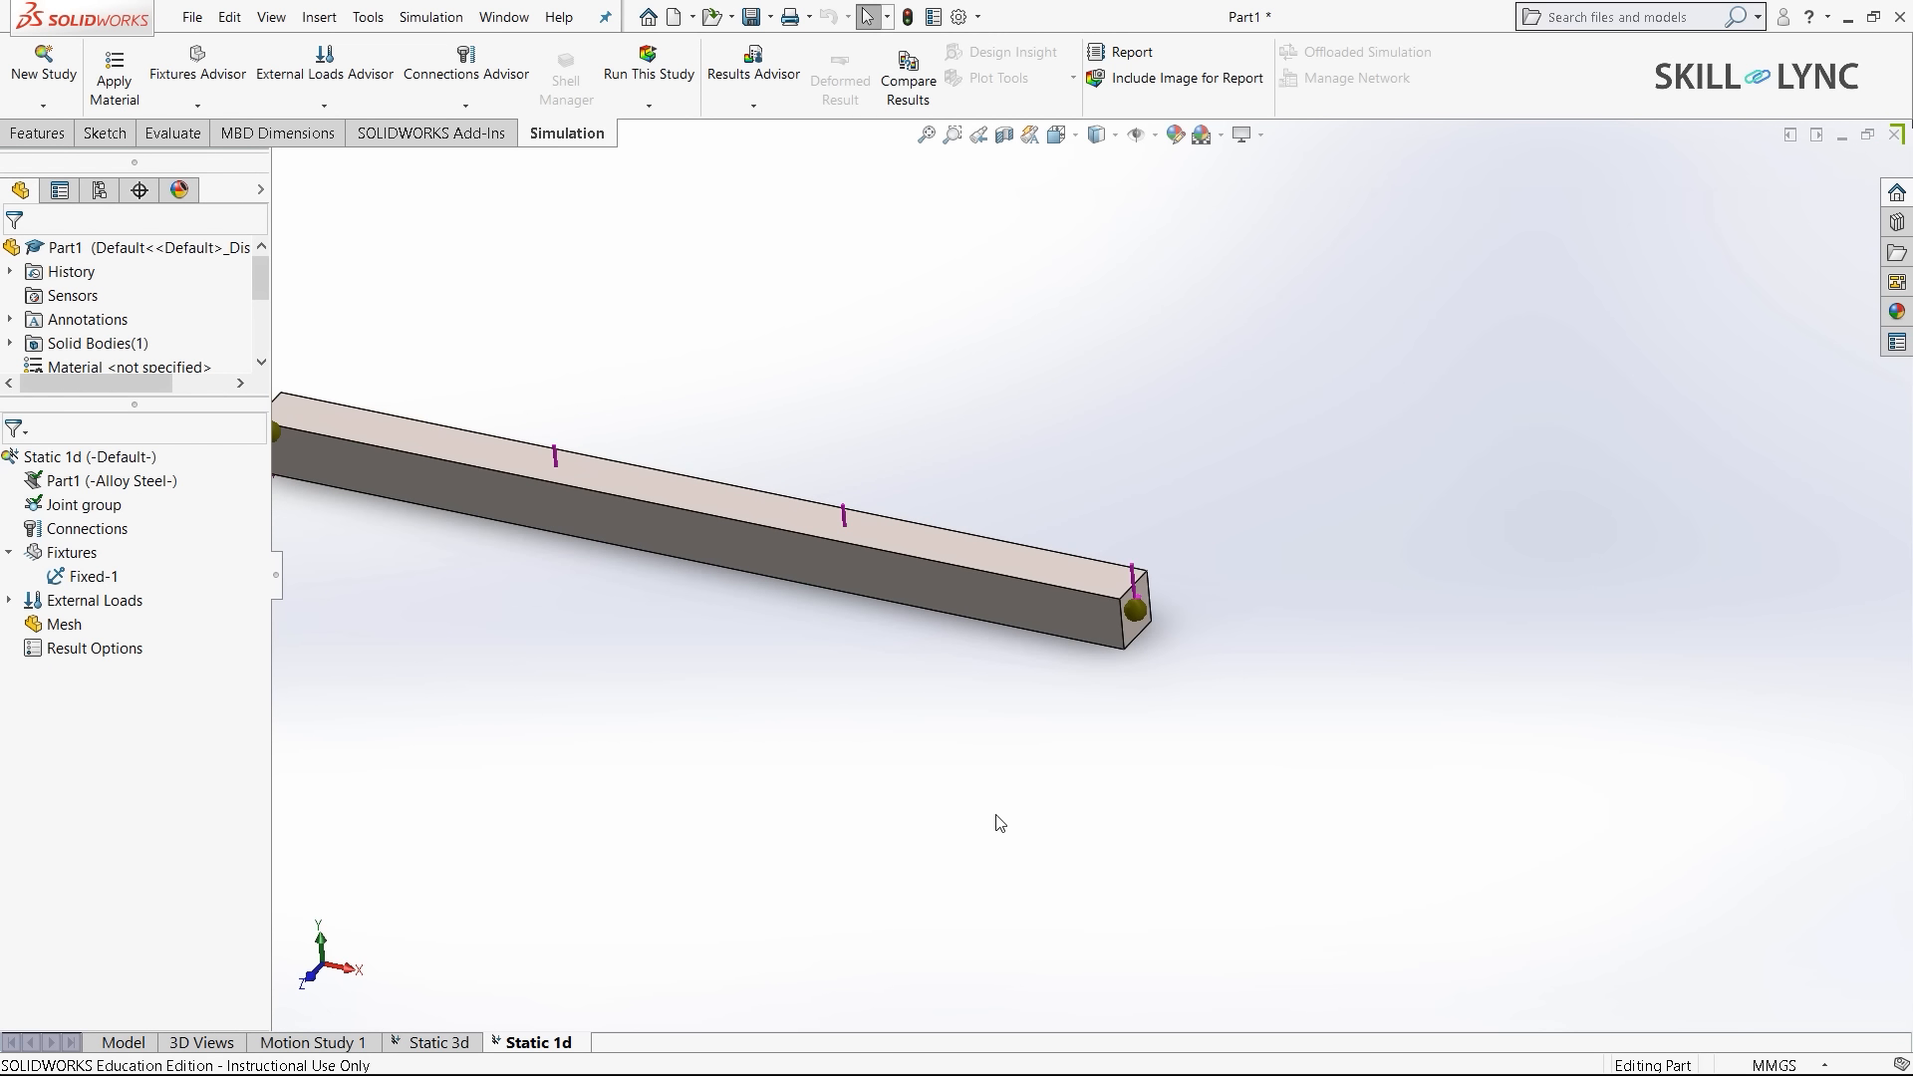
{"action": "right_click", "coordinate": [53, 625]}
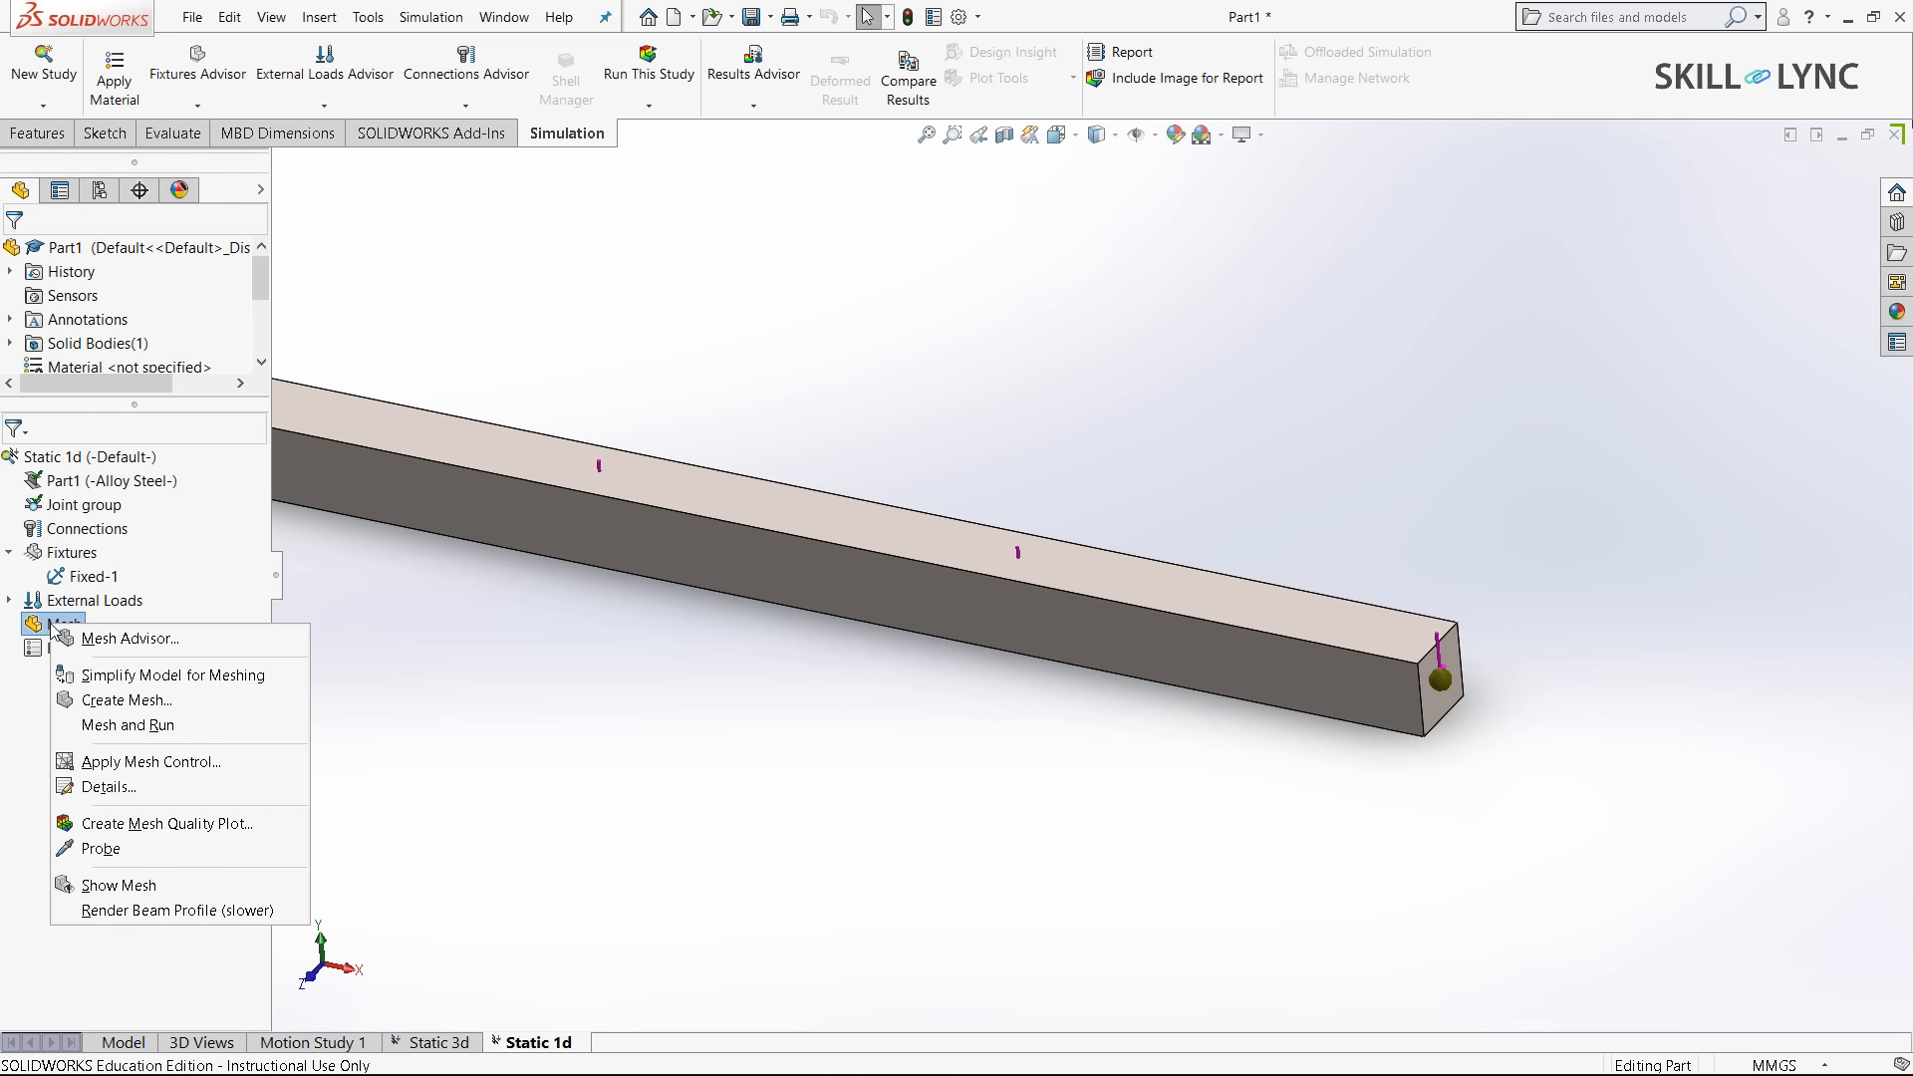
- Run Static 1d, review the 5.556e+07 N/m^2 stress plot, then go back to the Model tab
{"action": "left_click", "coordinate": [127, 724]}
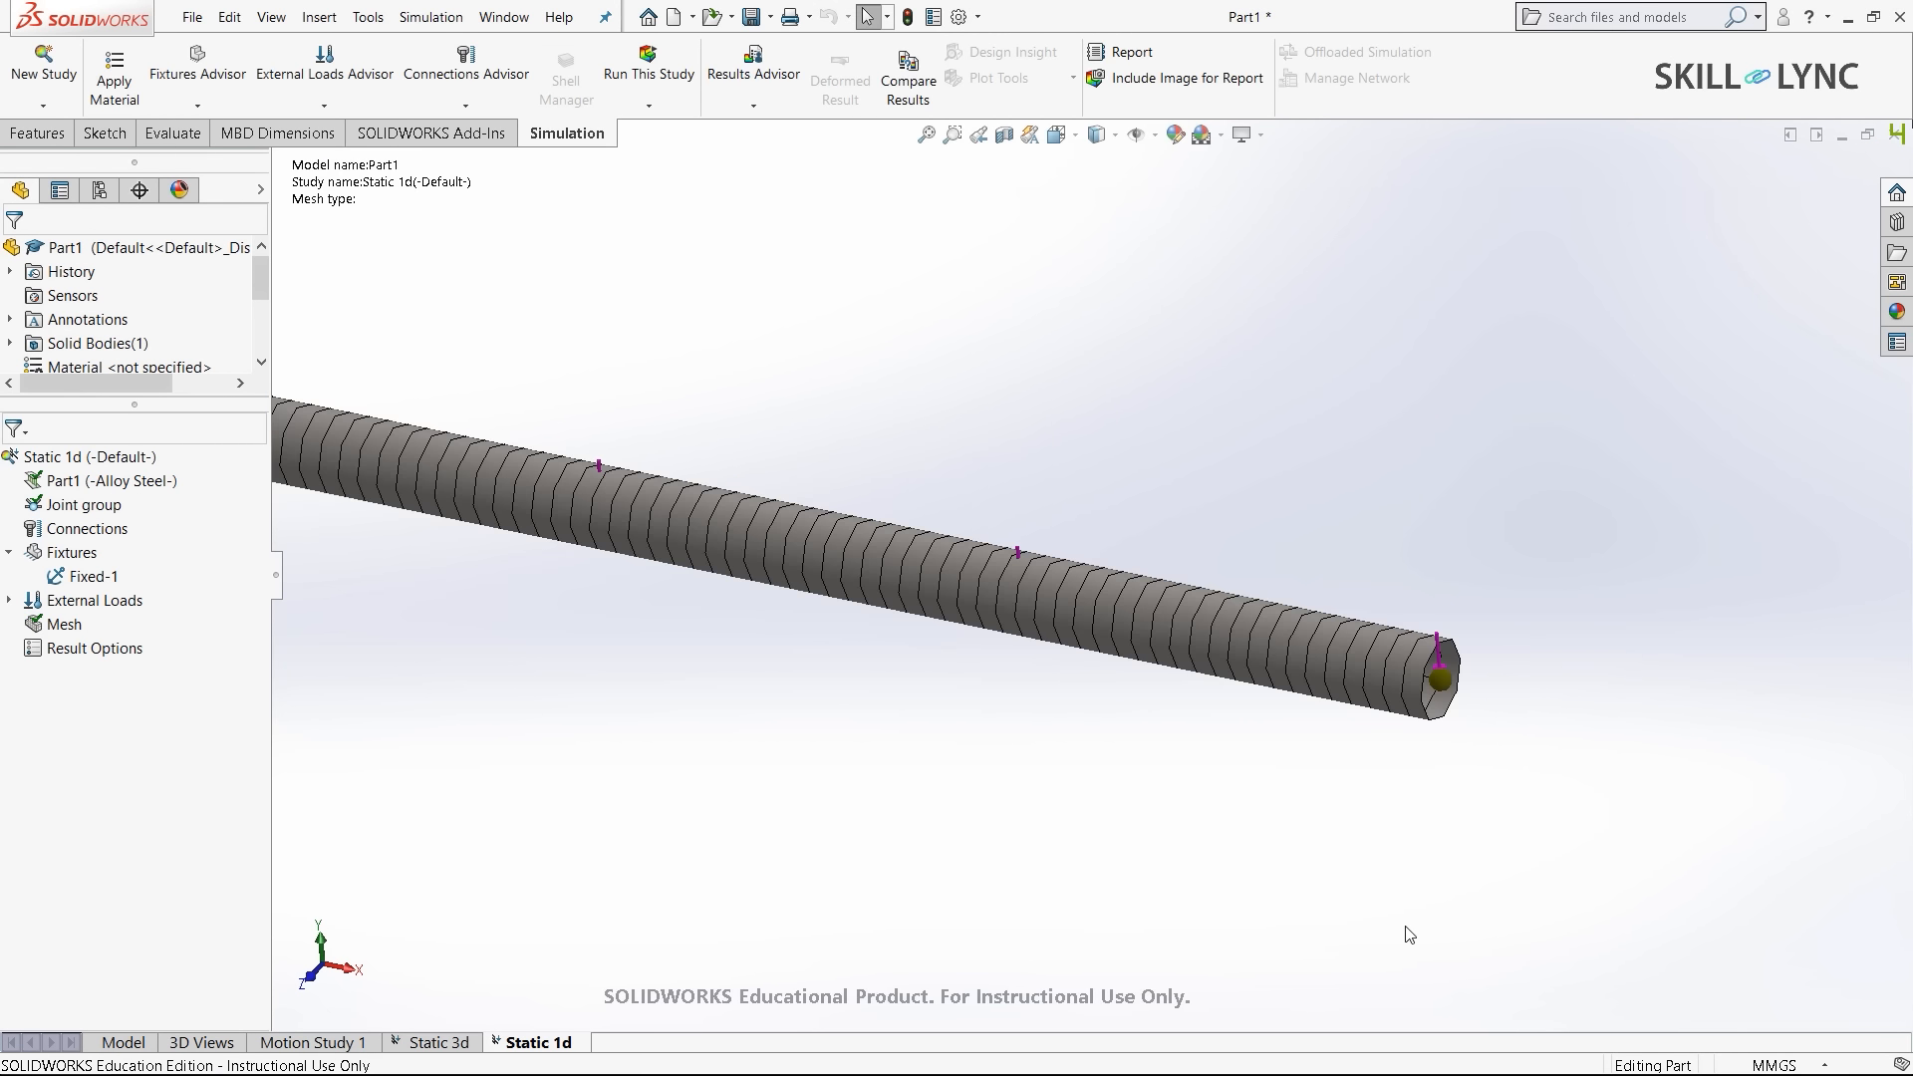
{"action": "scroll", "coordinate": [1076, 529], "scroll_direction": "up", "scroll_amount": 2}
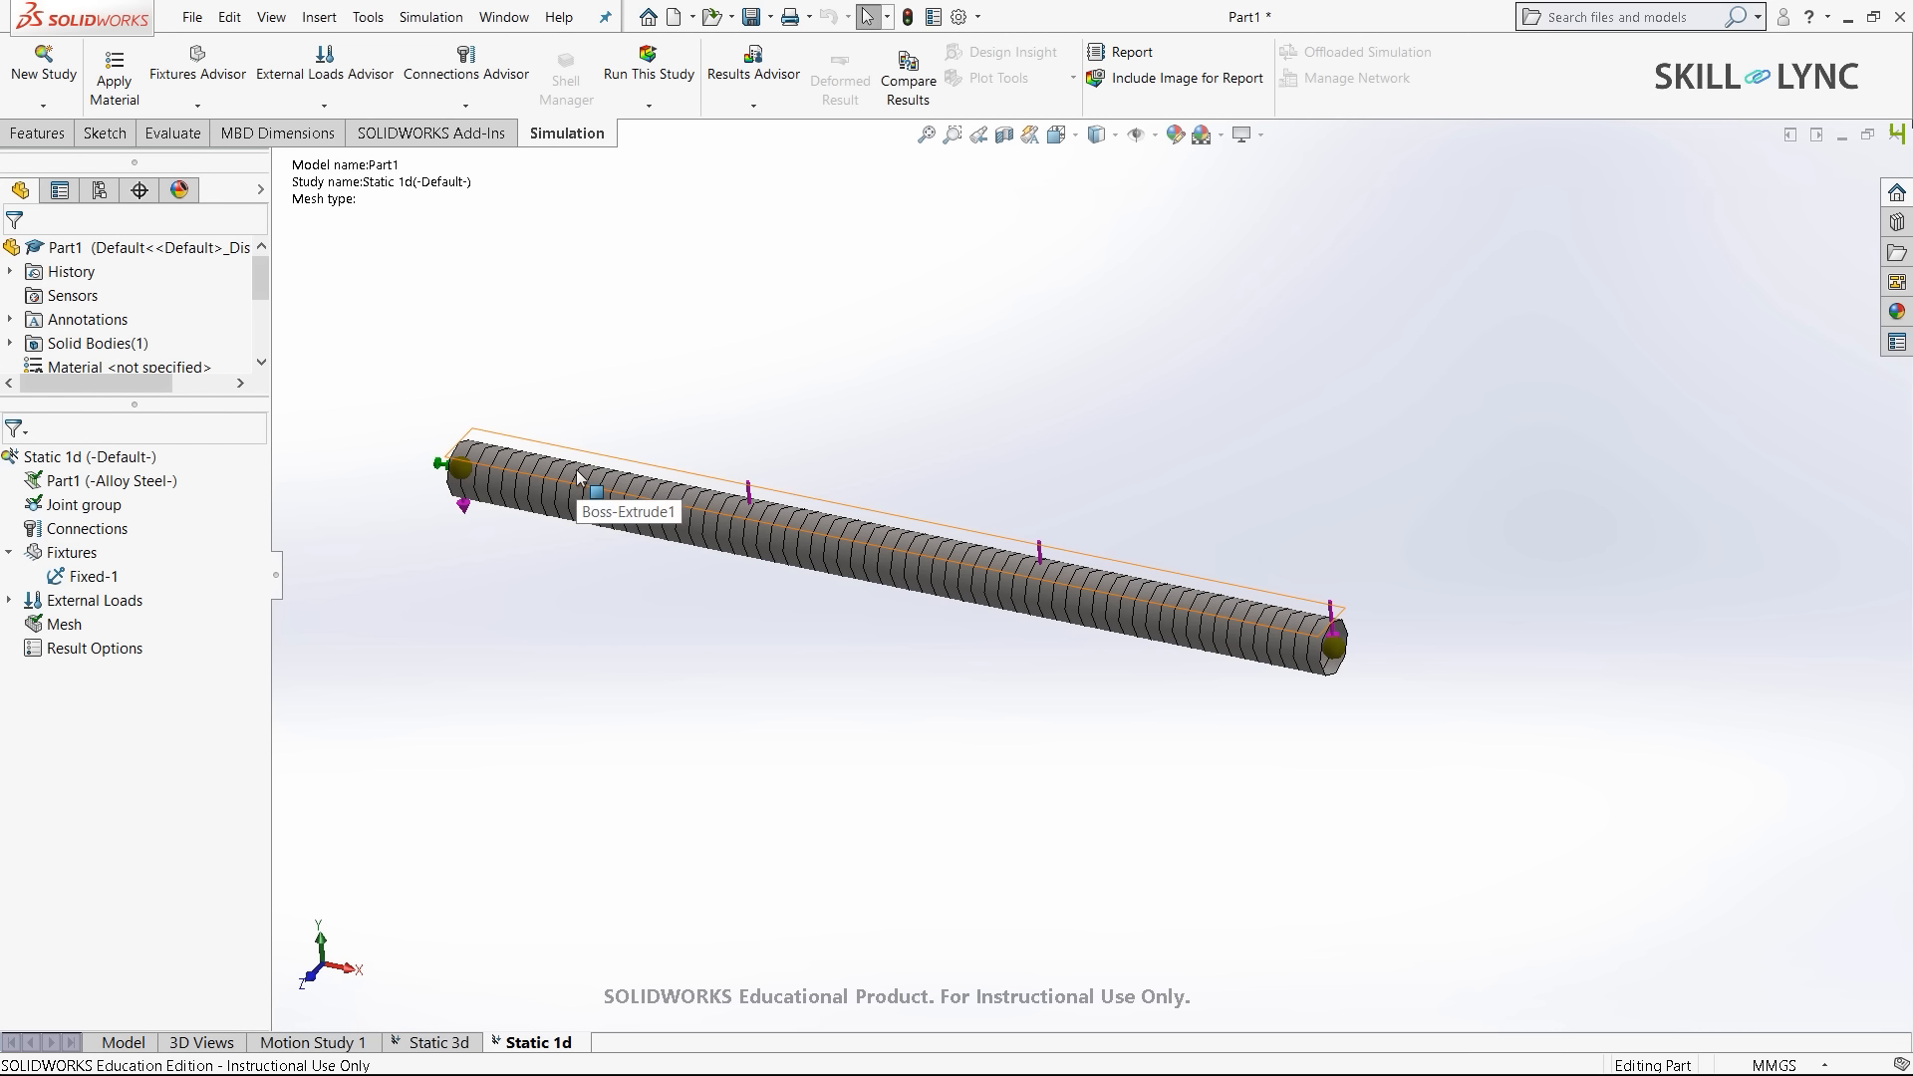
{"action": "scroll", "coordinate": [1366, 576], "scroll_direction": "down", "scroll_amount": 3}
{"action": "scroll", "coordinate": [1211, 688], "scroll_direction": "up", "scroll_amount": 5}
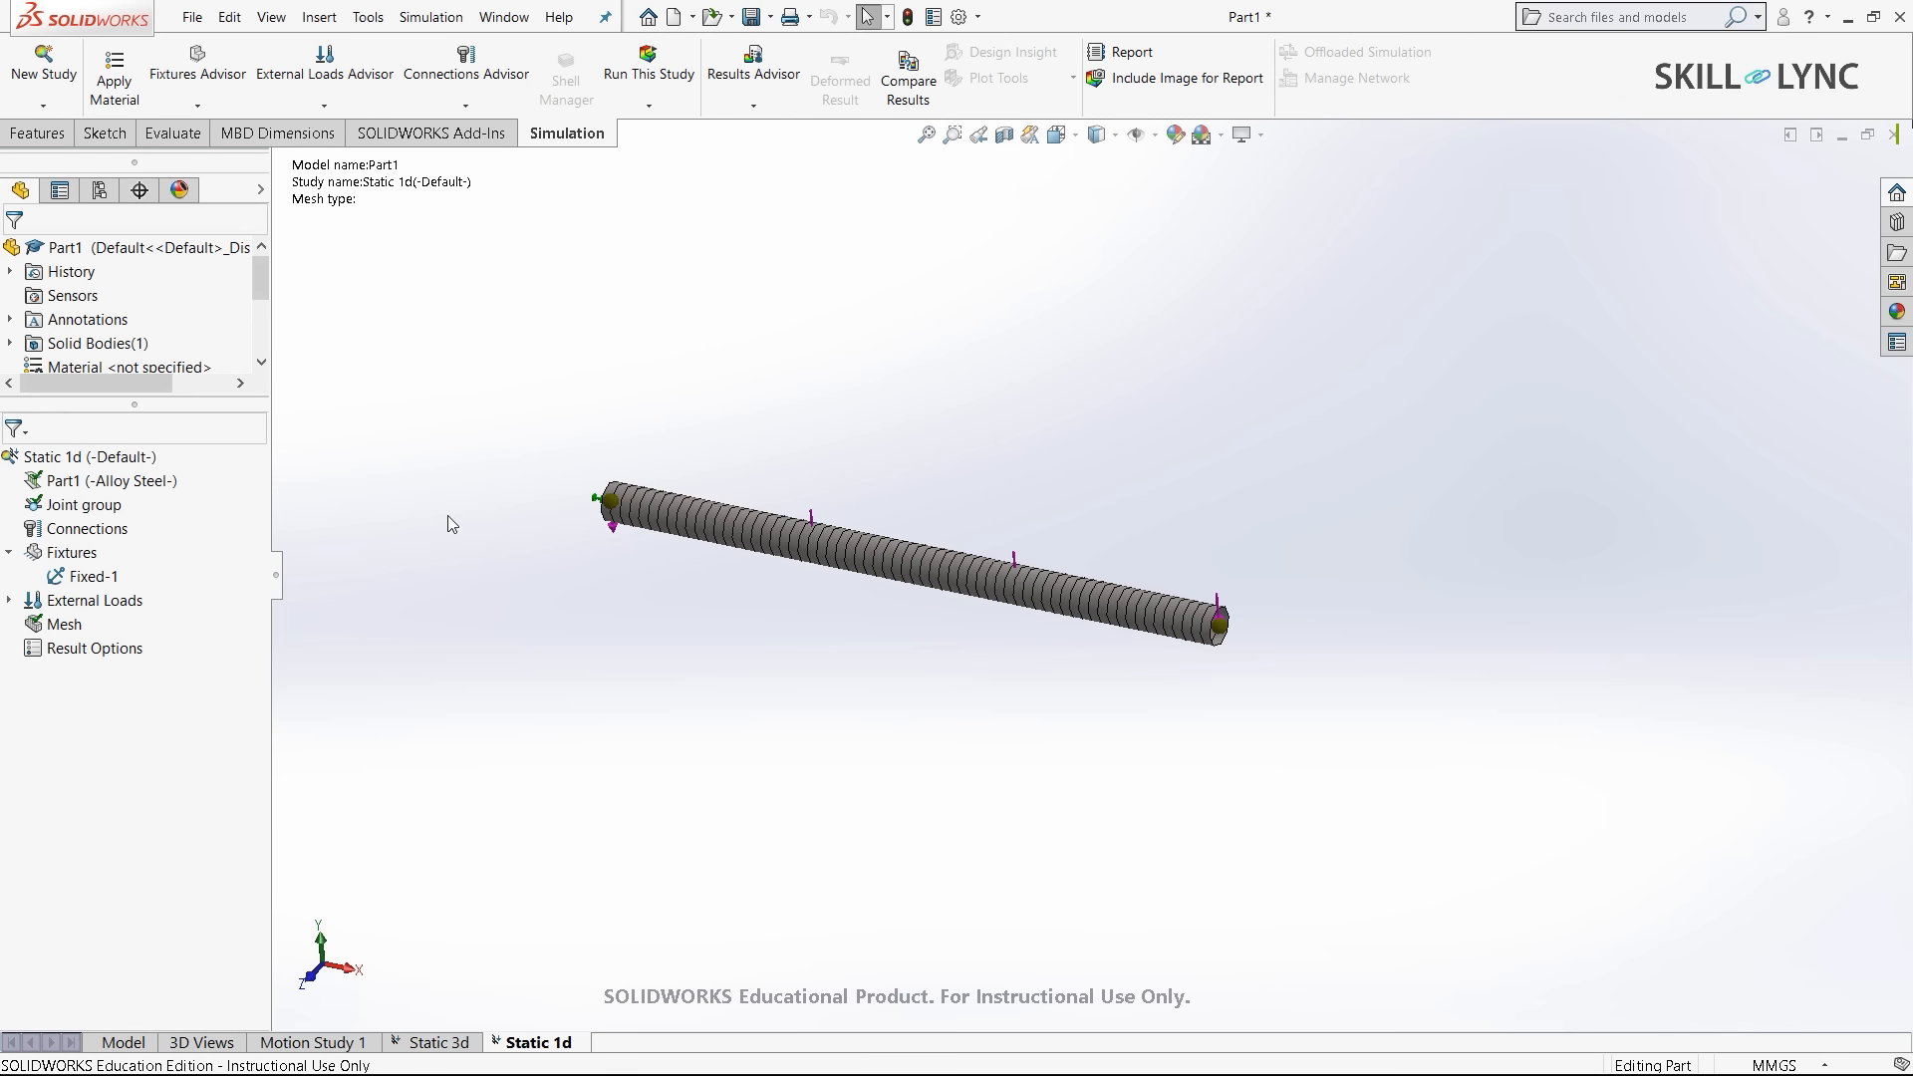
{"action": "scroll", "coordinate": [529, 473], "scroll_direction": "down", "scroll_amount": 2}
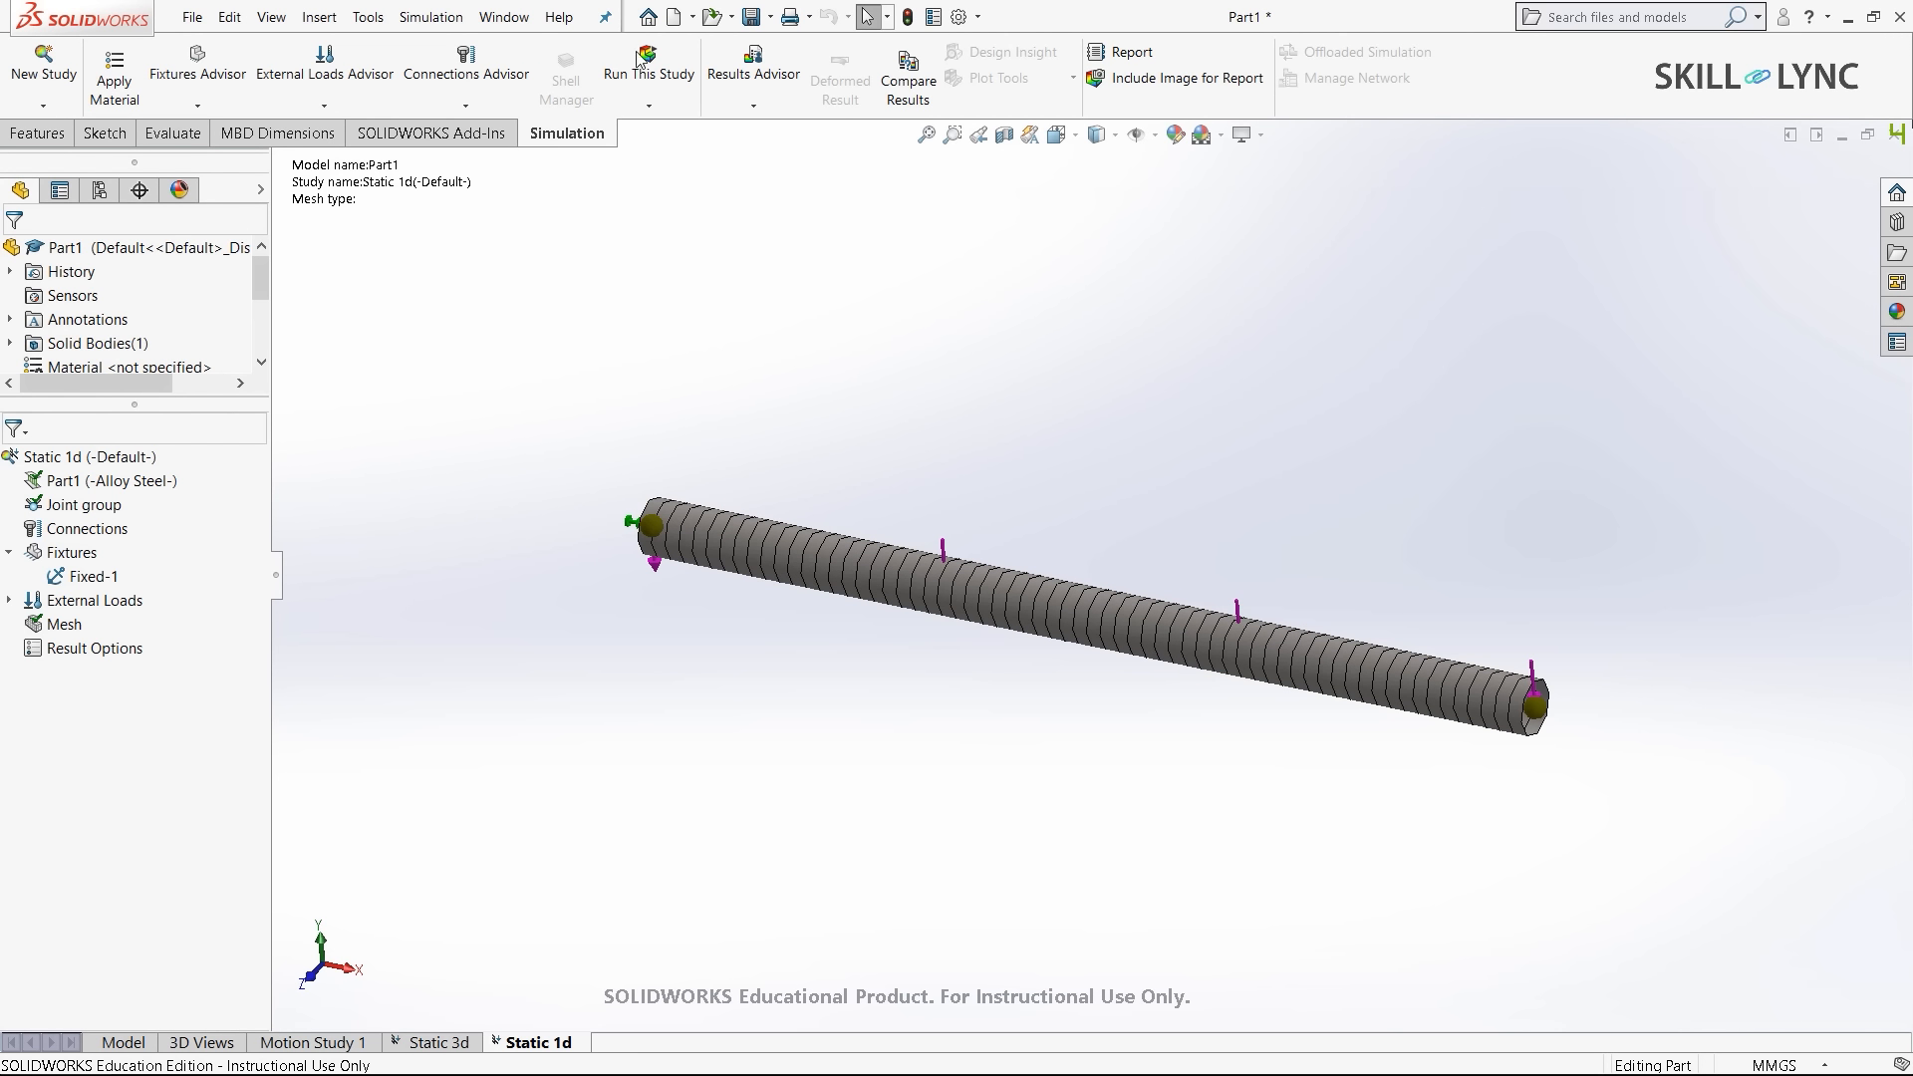
{"action": "left_click", "coordinate": [647, 95]}
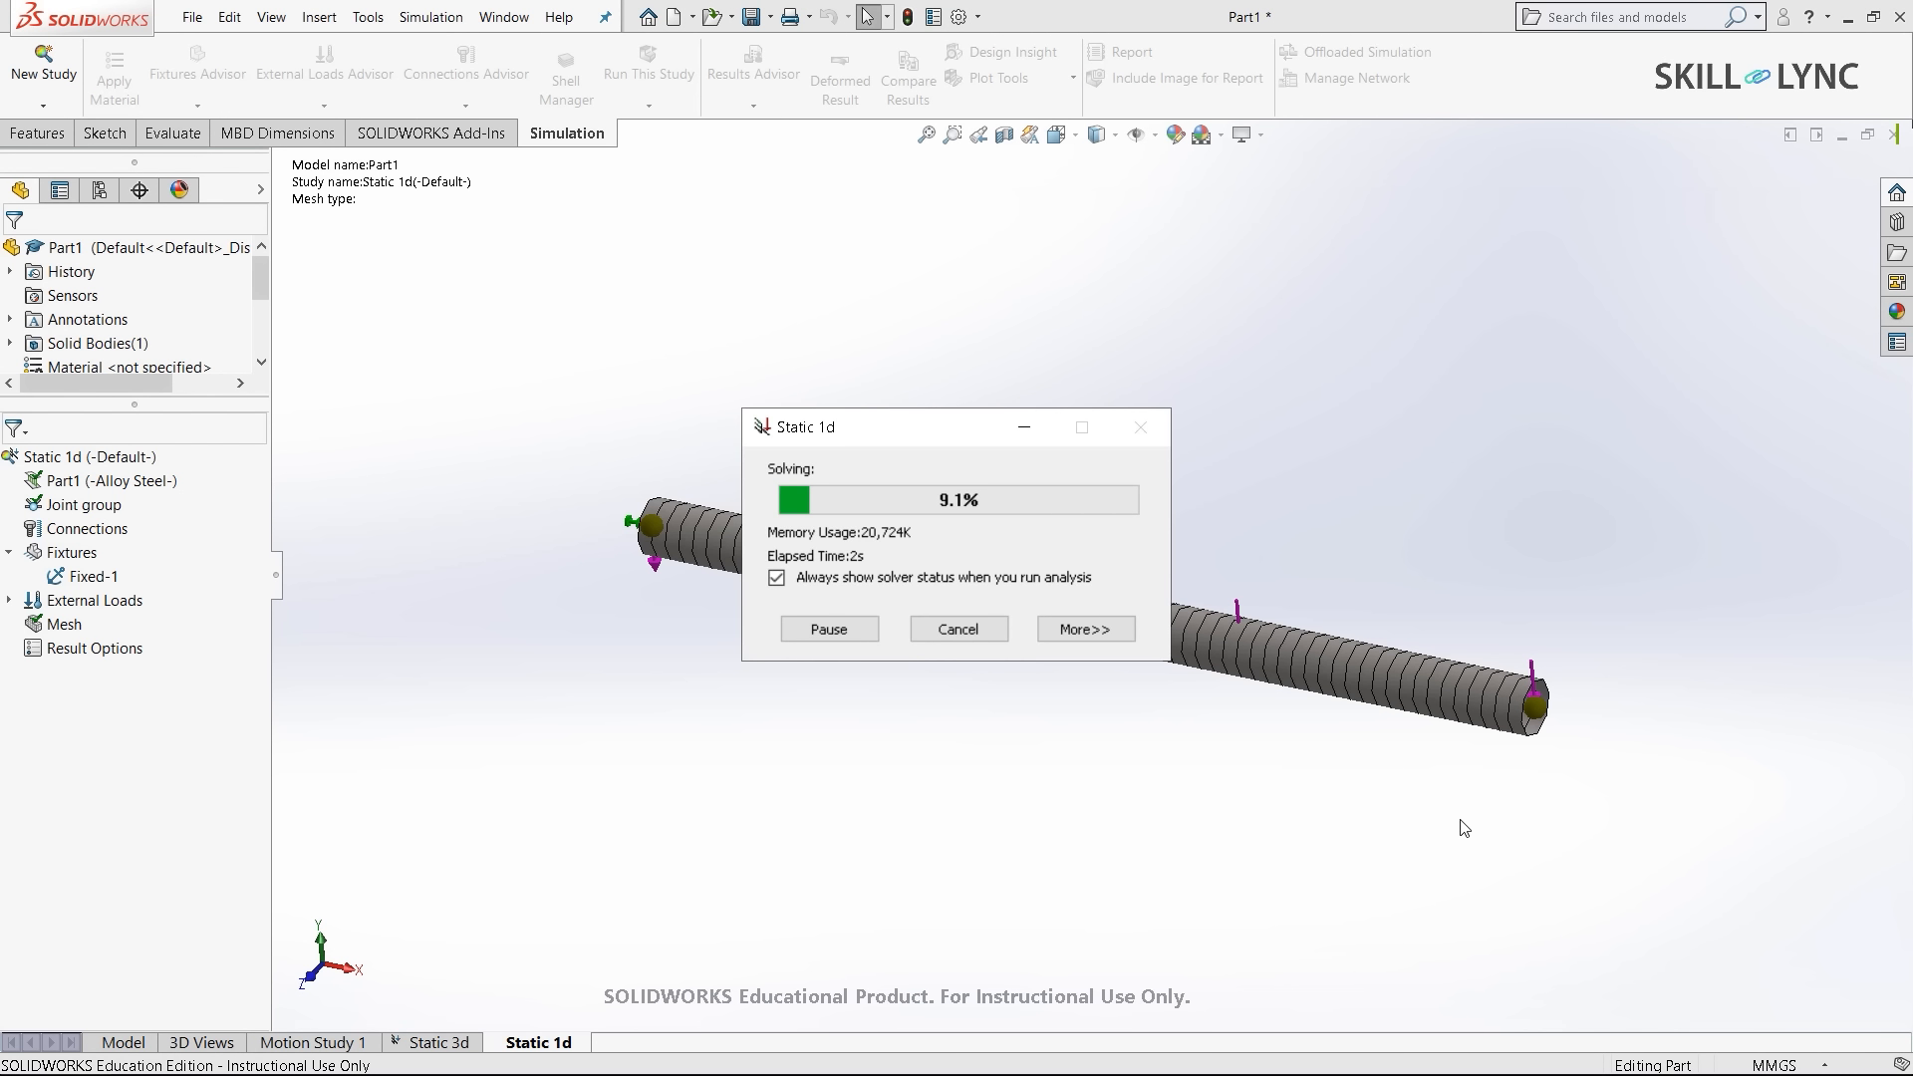
{"action": "scroll", "coordinate": [1371, 570], "scroll_direction": "up", "scroll_amount": 2}
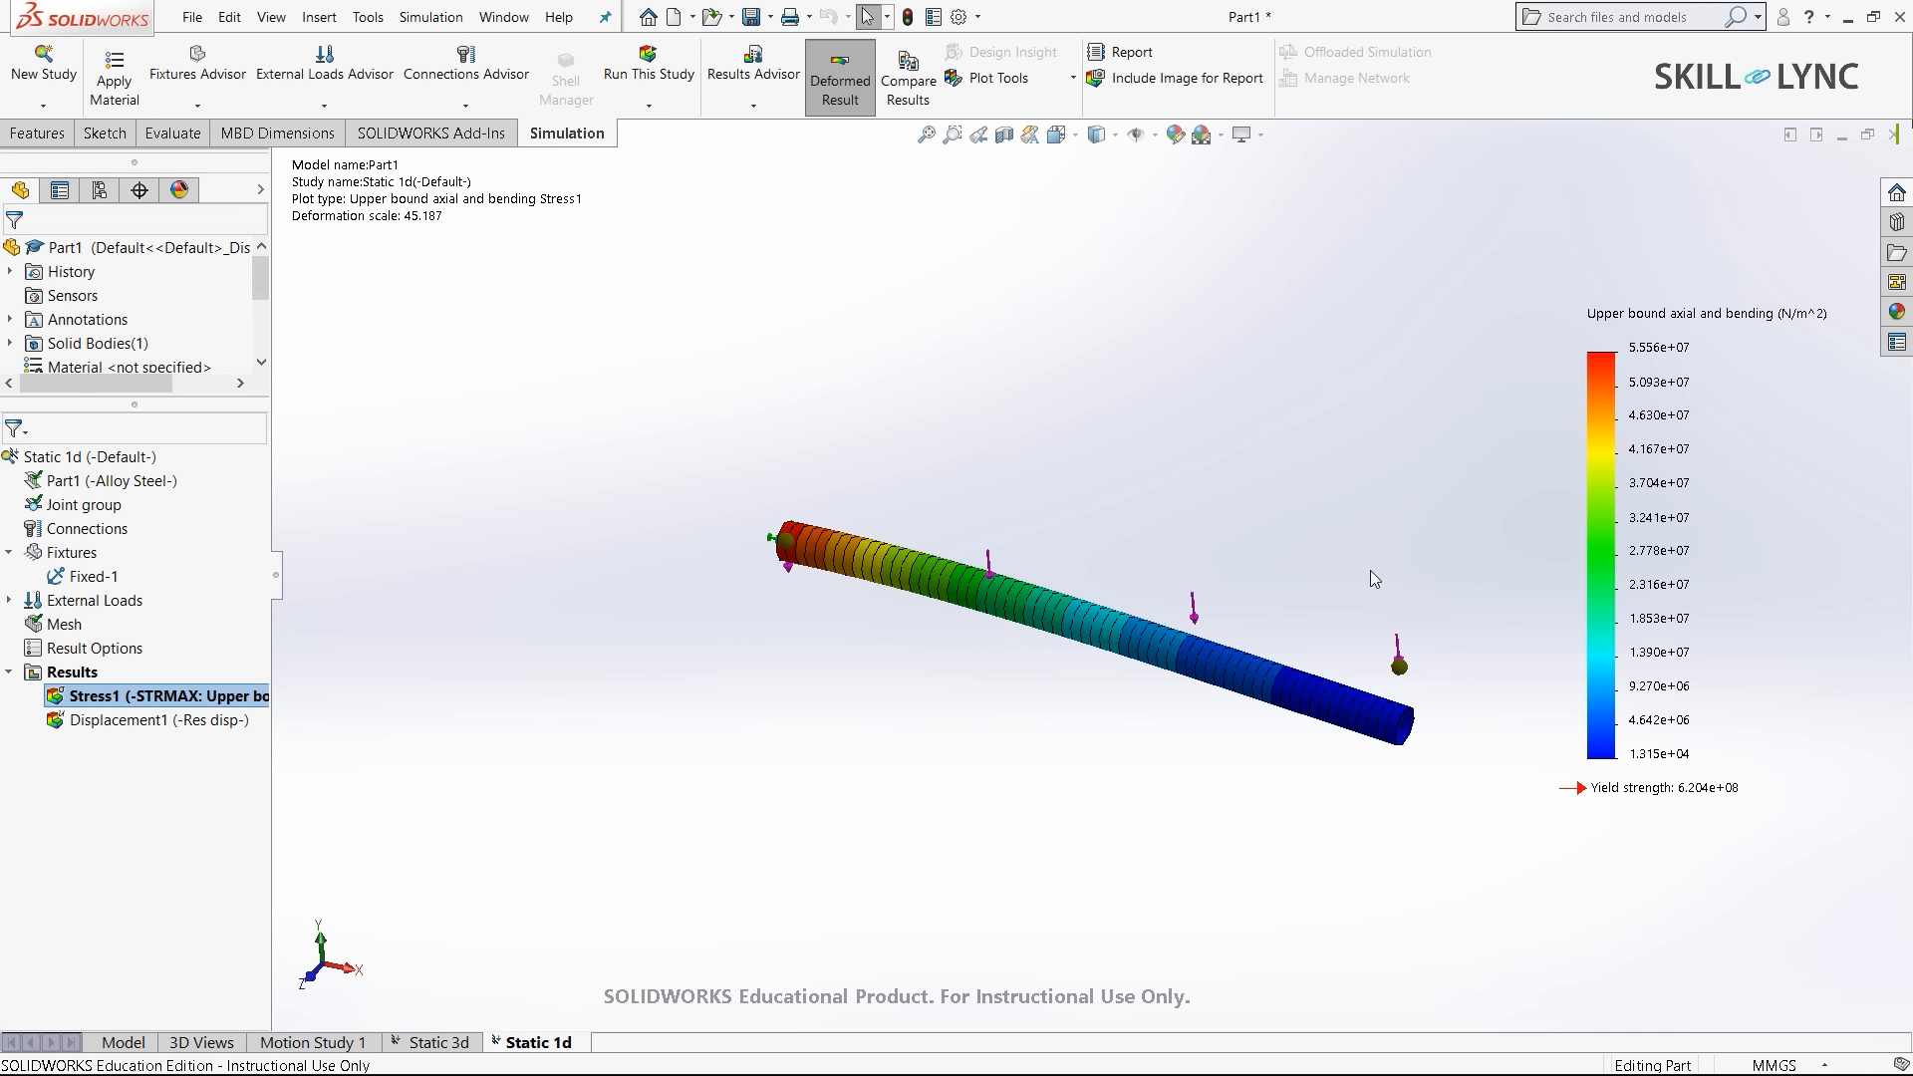
{"action": "scroll", "coordinate": [1445, 614], "scroll_direction": "down", "scroll_amount": 1}
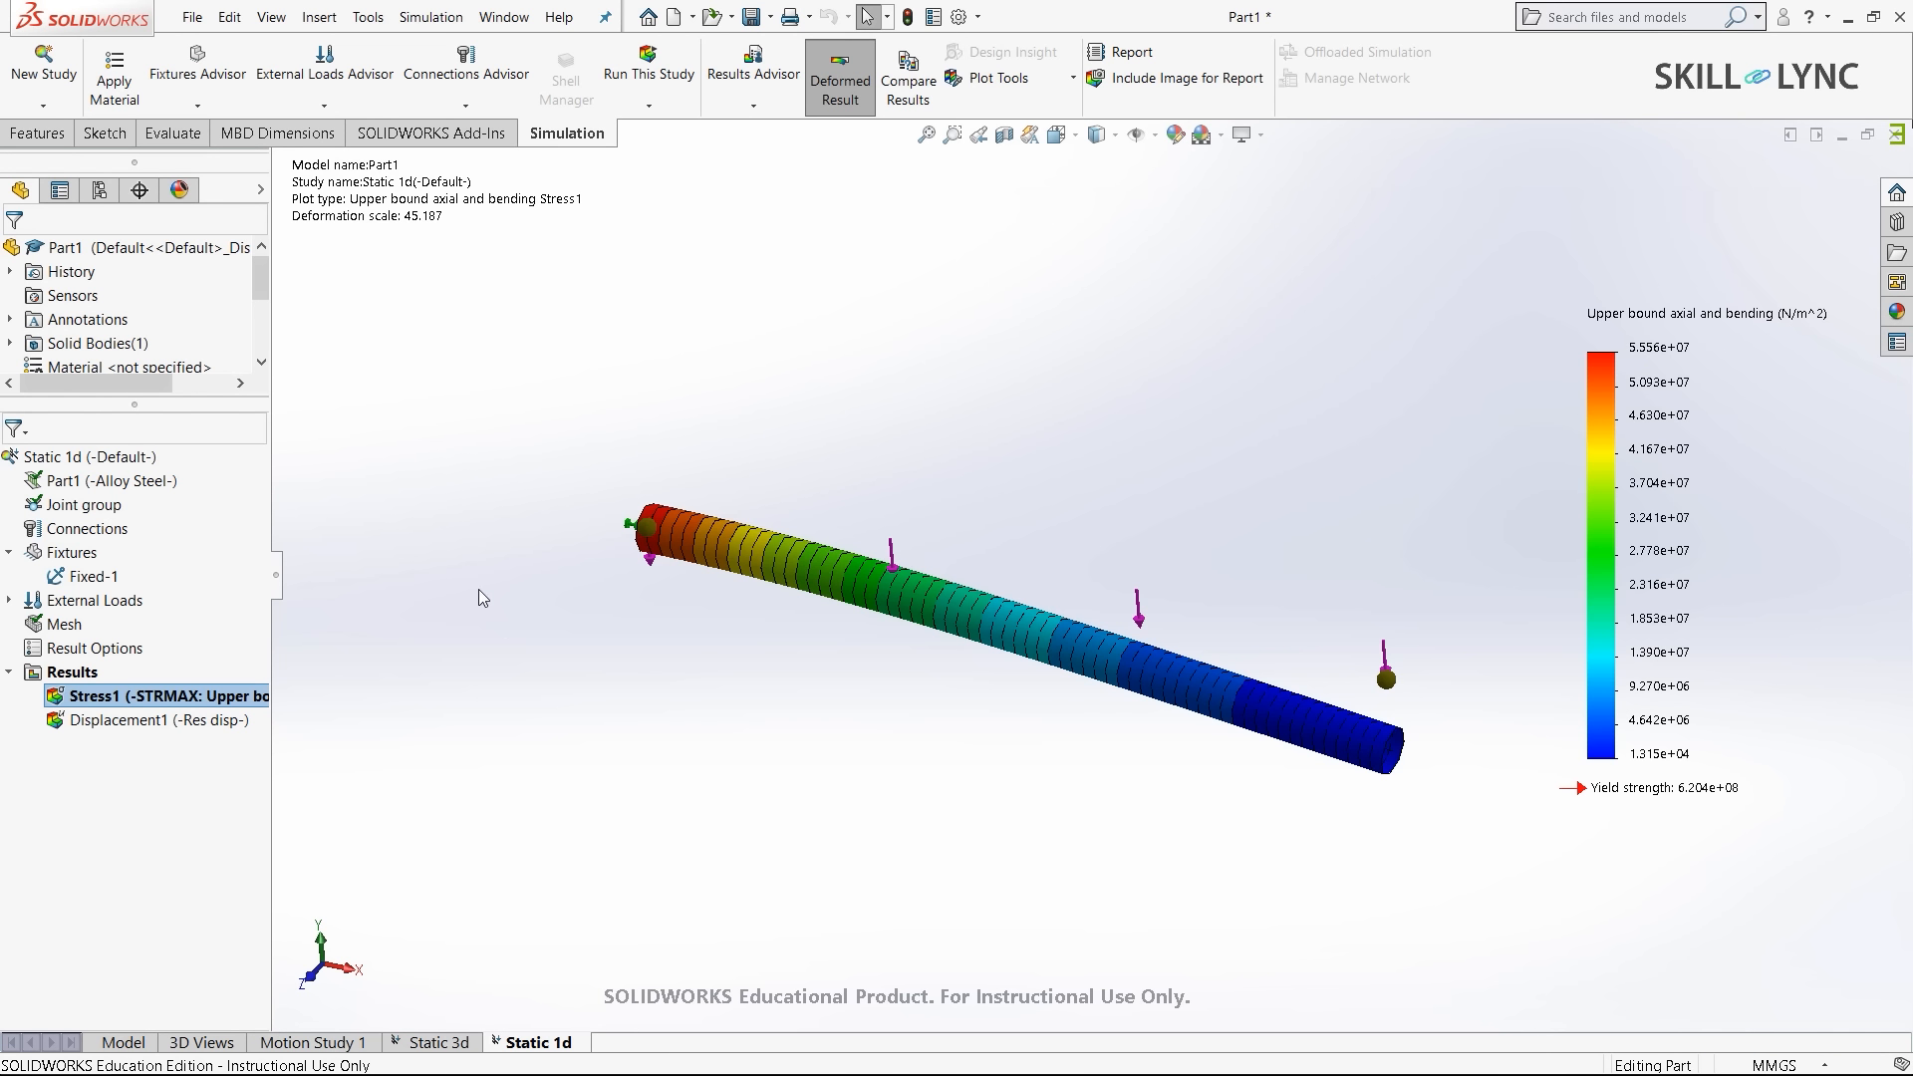
{"action": "left_click", "coordinate": [117, 1042]}
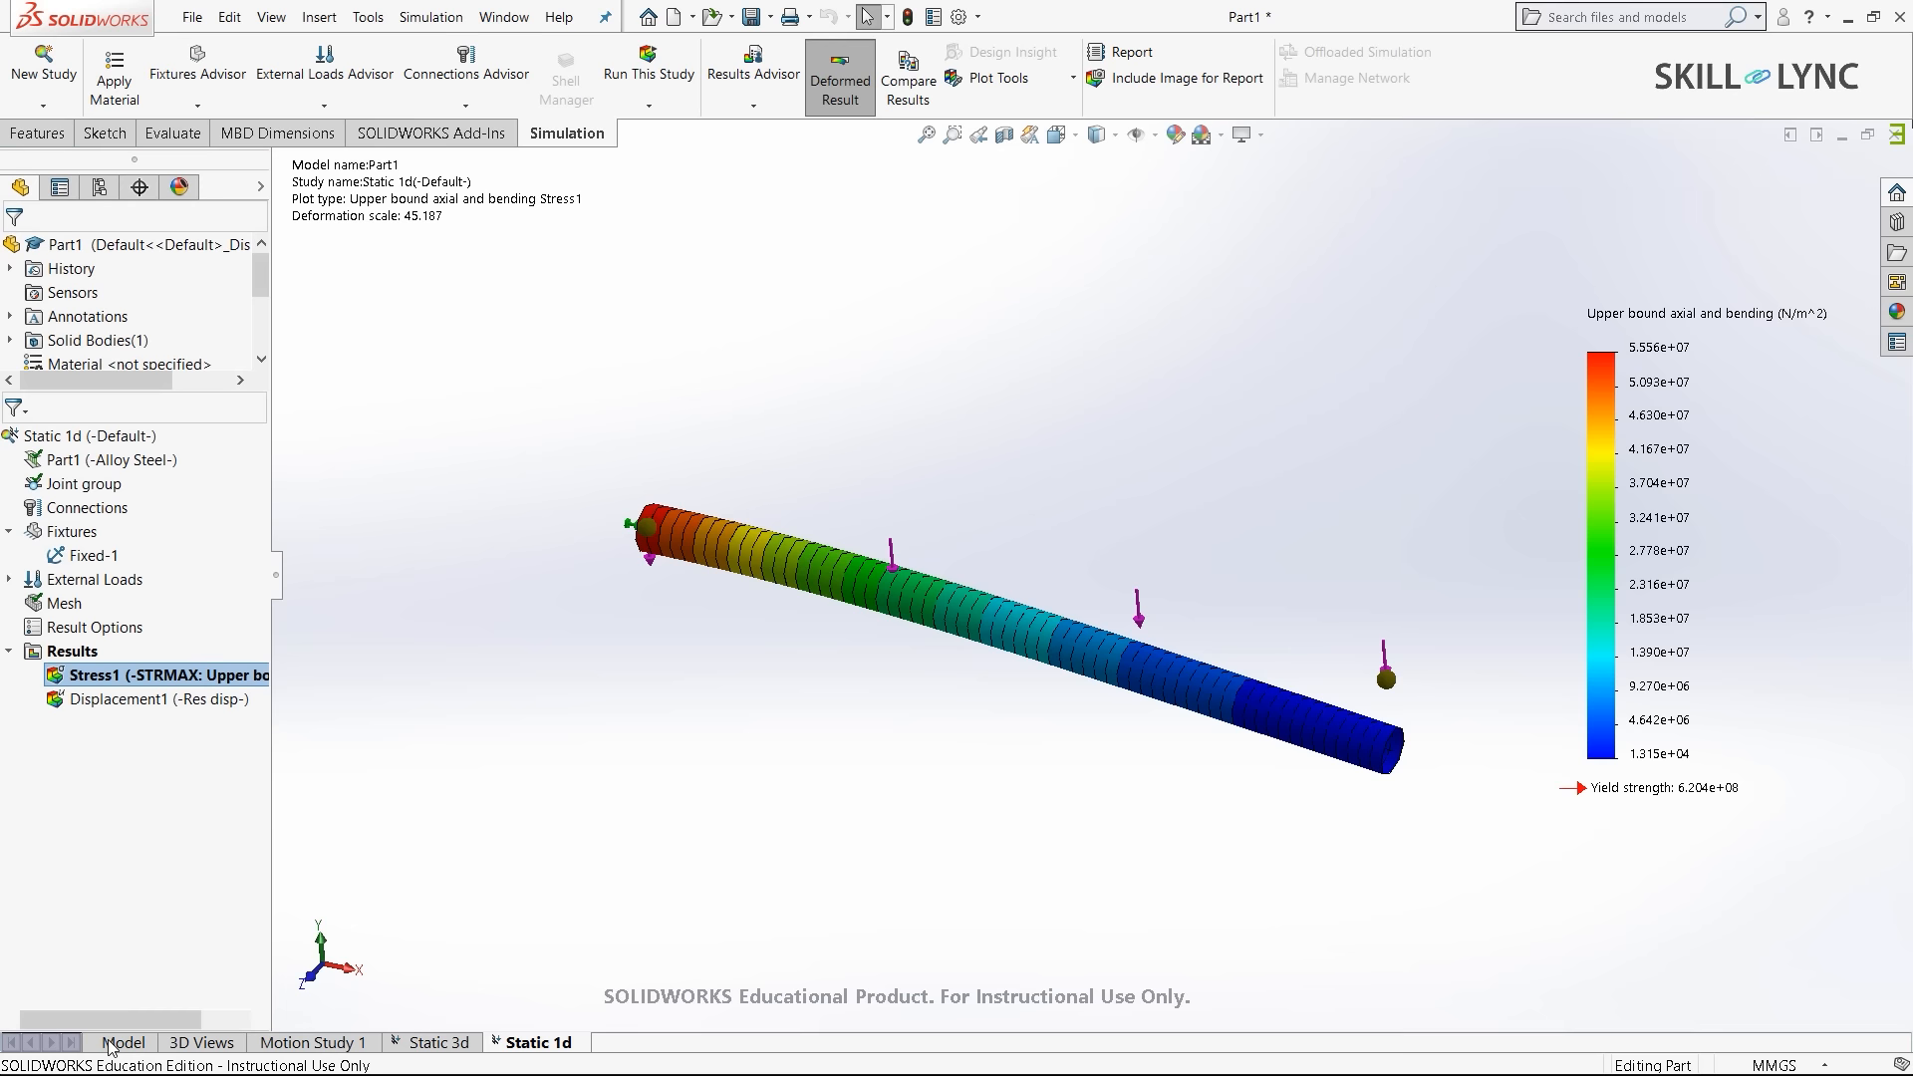
- Create a new static study named Static 2d
{"action": "left_click", "coordinate": [41, 60]}
{"action": "left_click", "coordinate": [136, 417]}
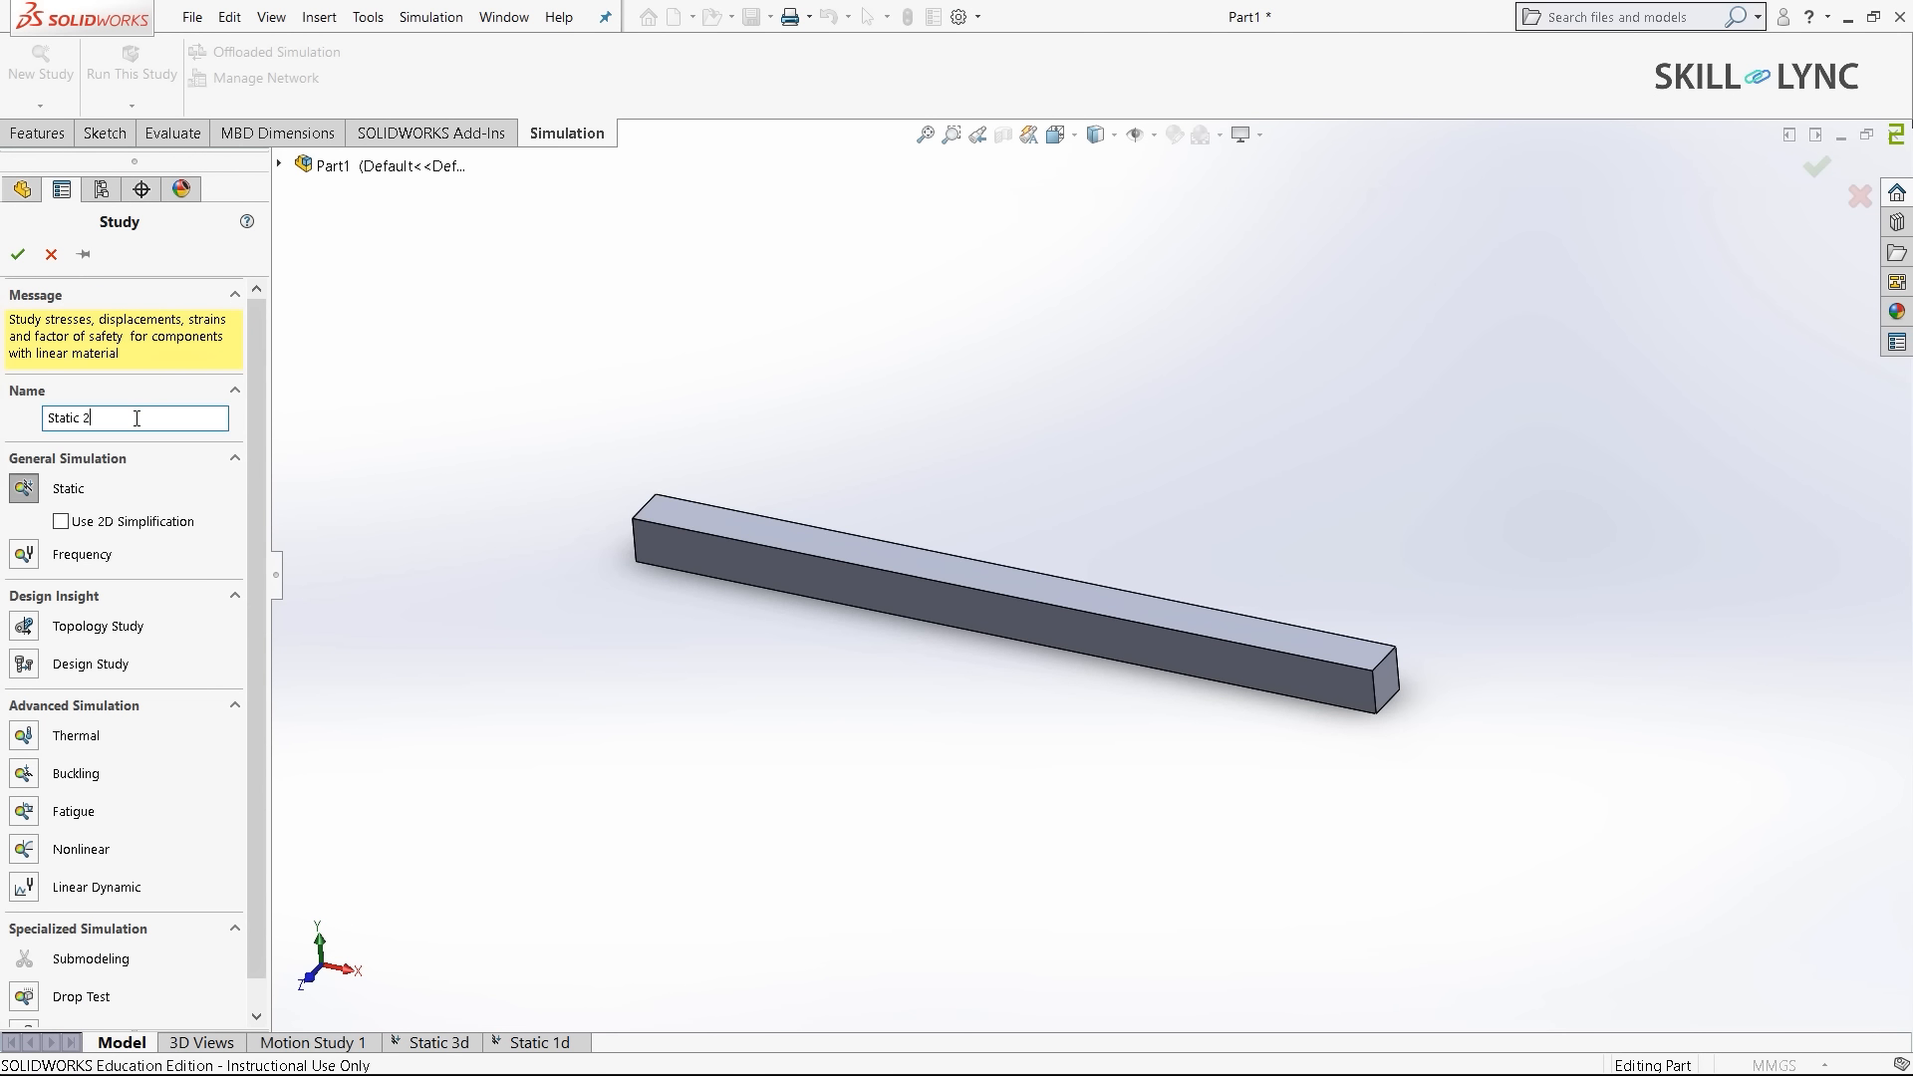
{"action": "type", "text": "2d"}
{"action": "left_click", "coordinate": [18, 254]}
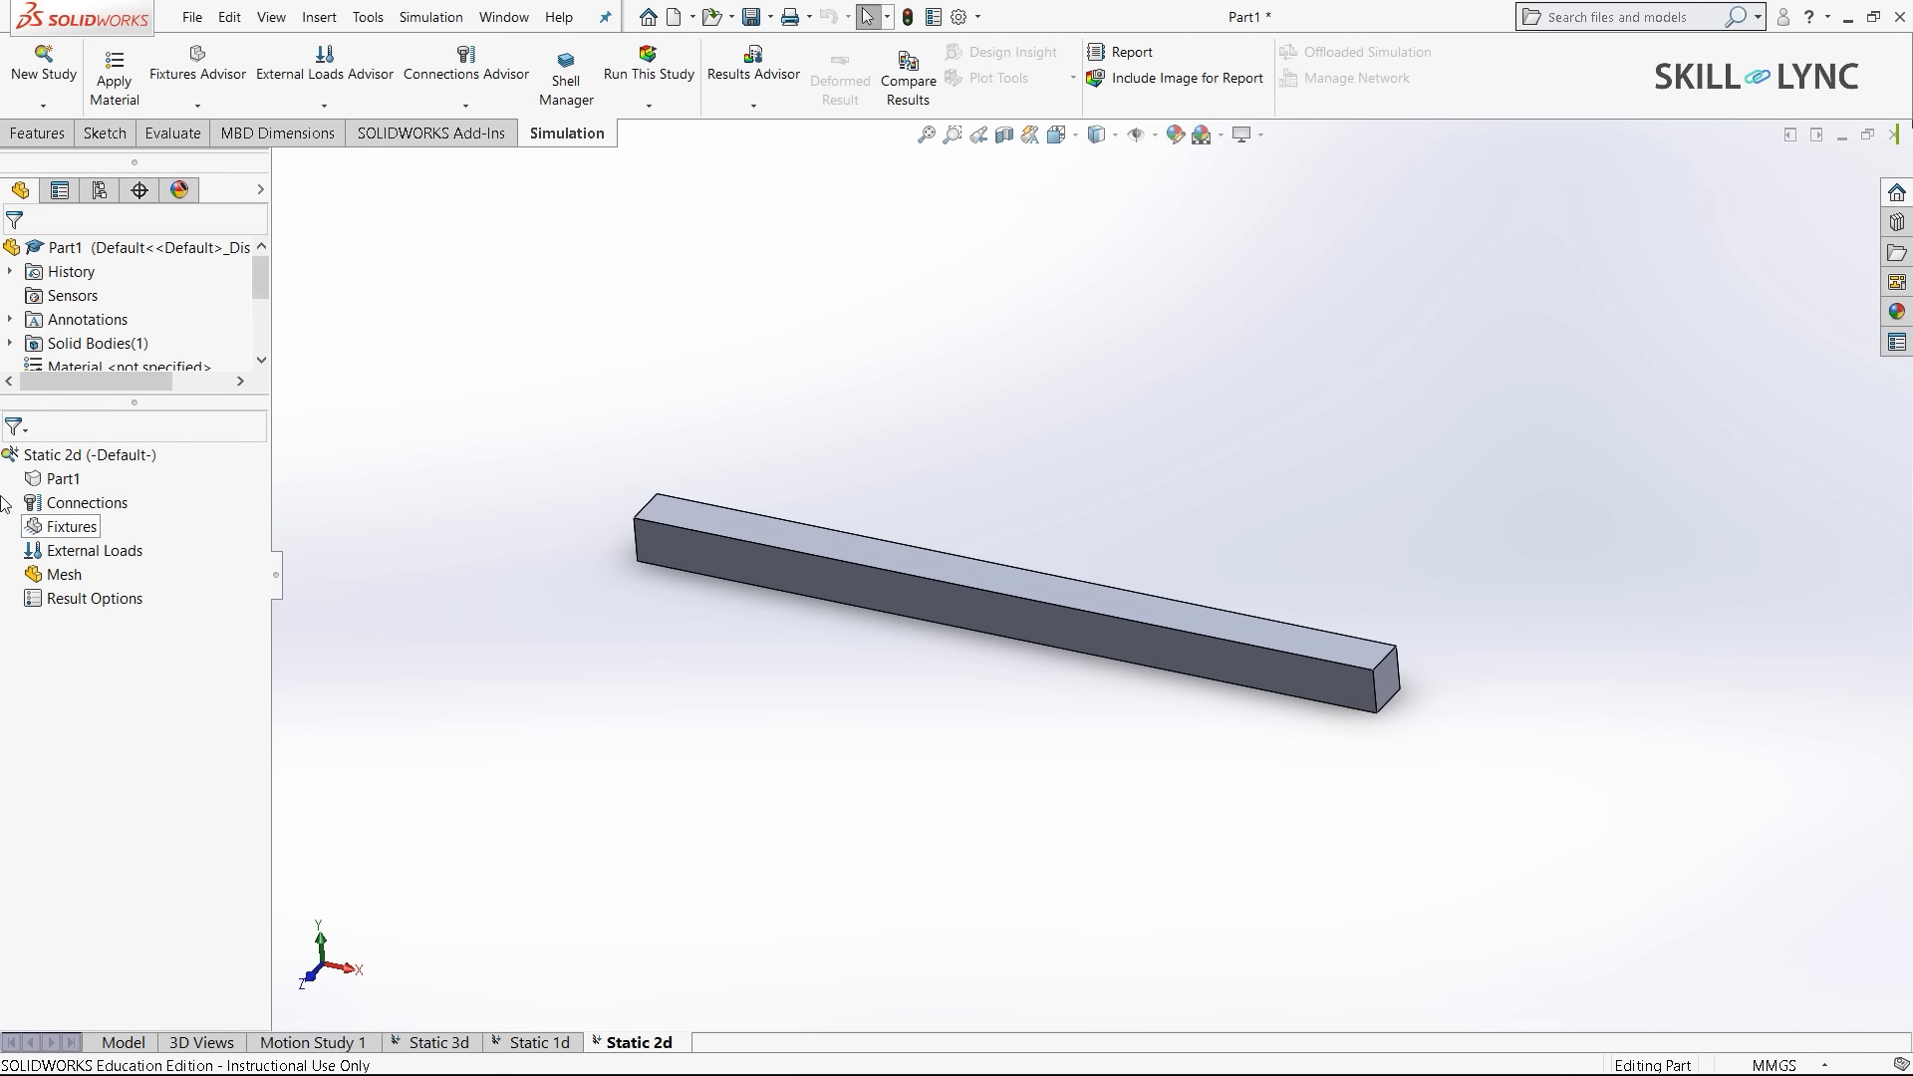
- Assign Alloy Steel as the material of Part1 in the Static 2d study
{"action": "right_click", "coordinate": [50, 487]}
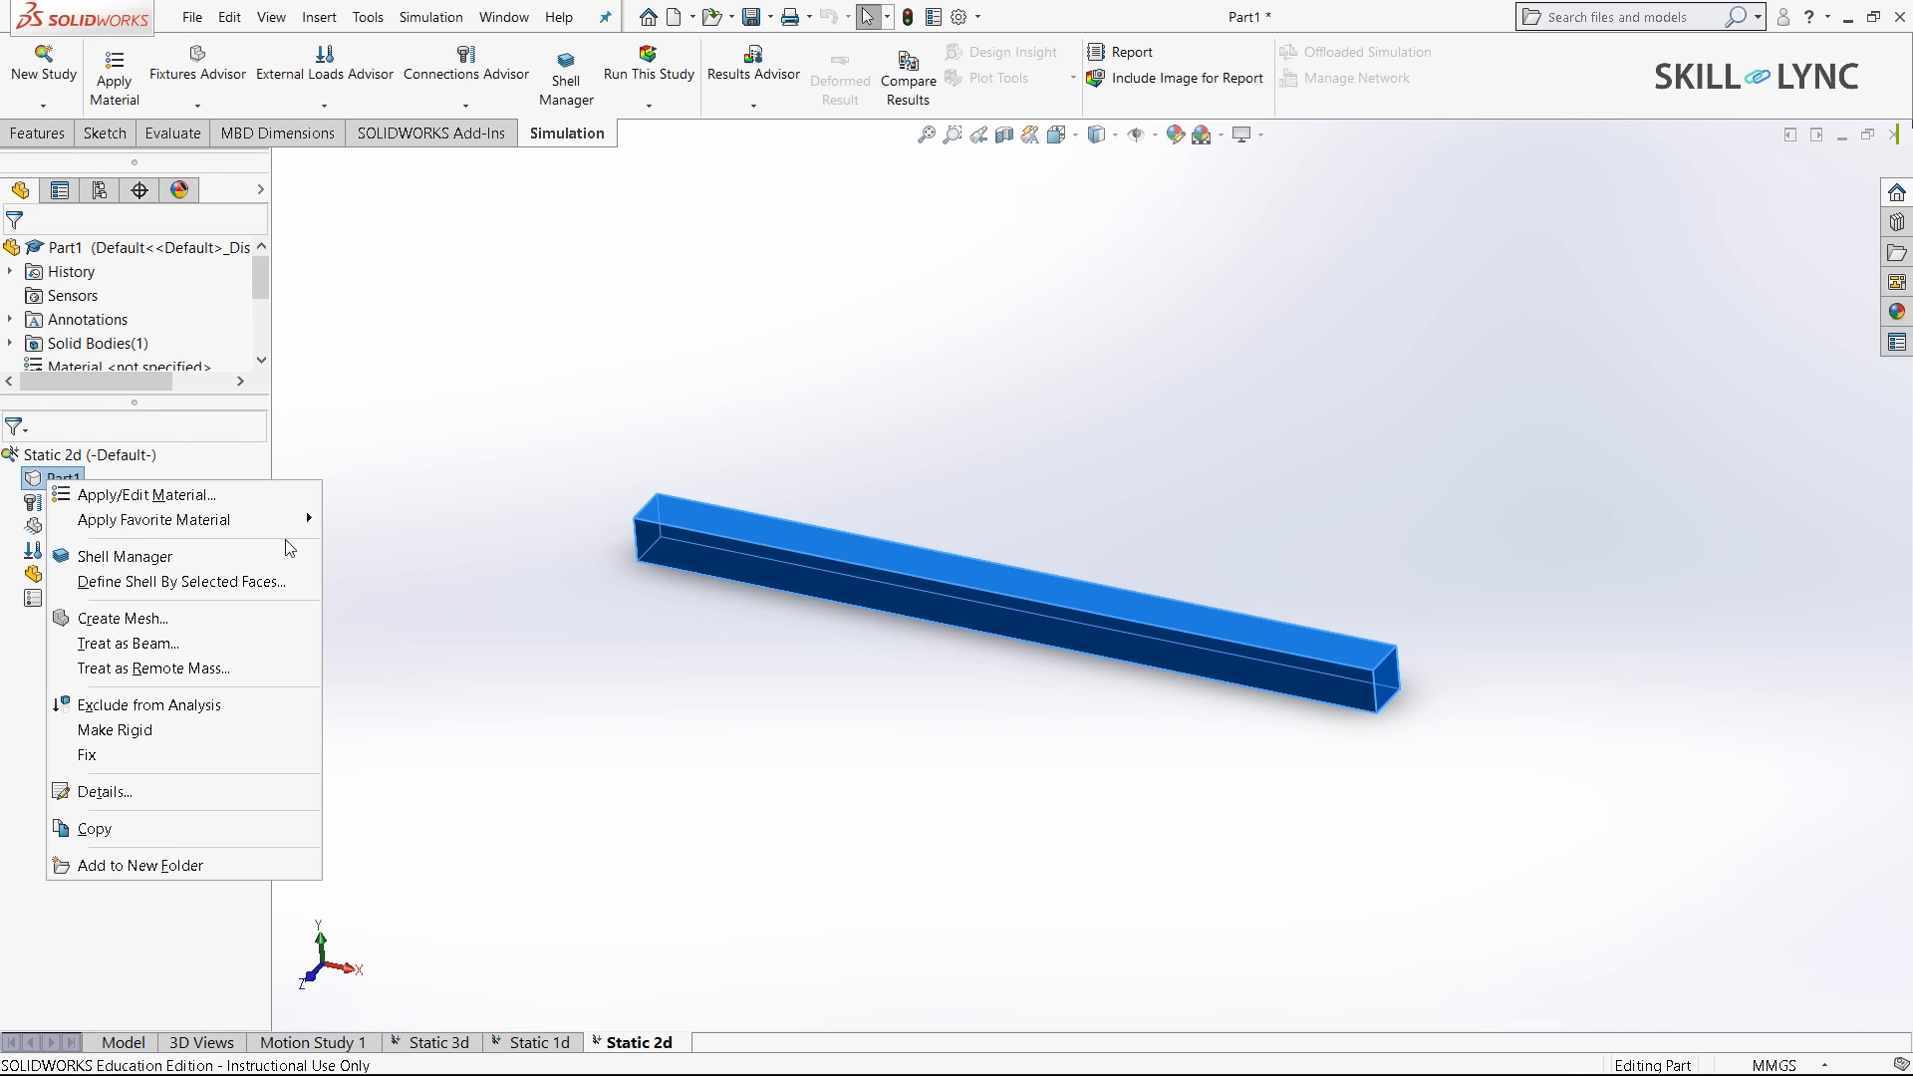
{"action": "left_click", "coordinate": [247, 495]}
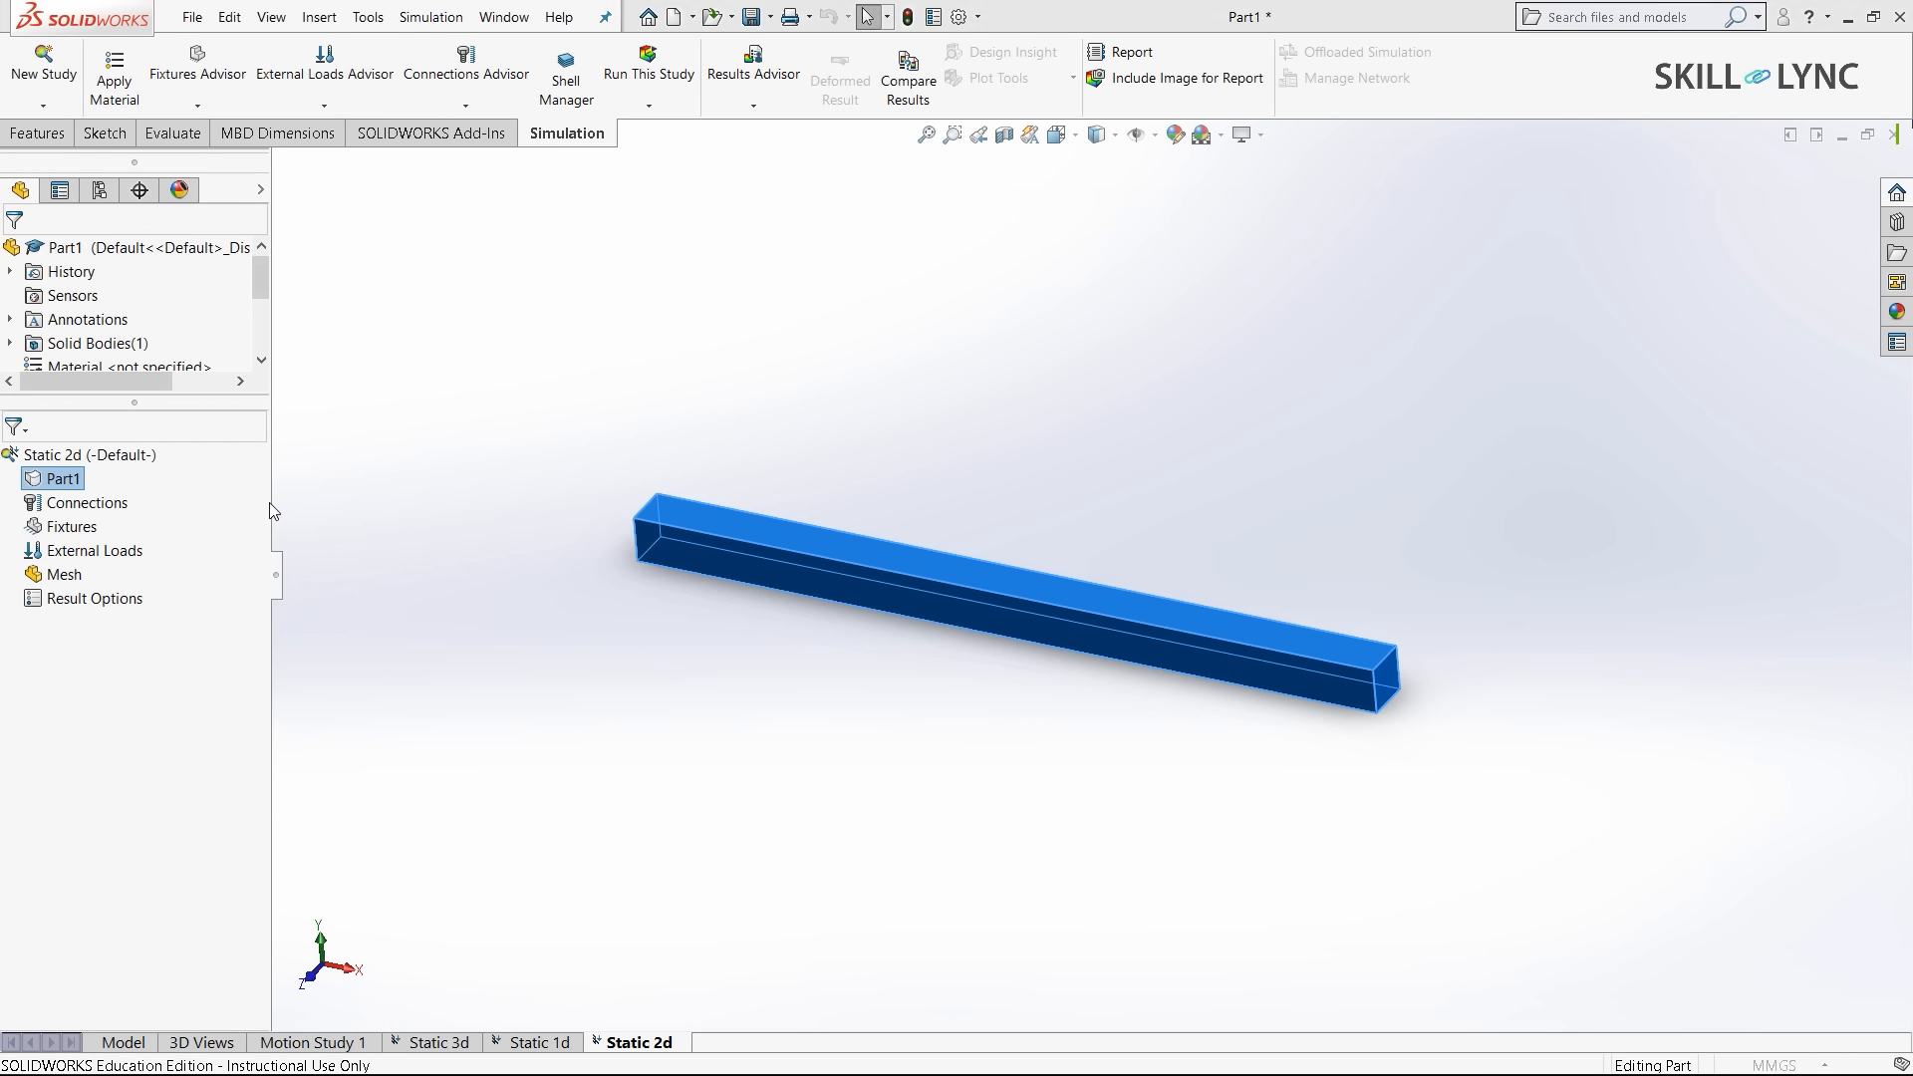
{"action": "left_click", "coordinate": [458, 753]}
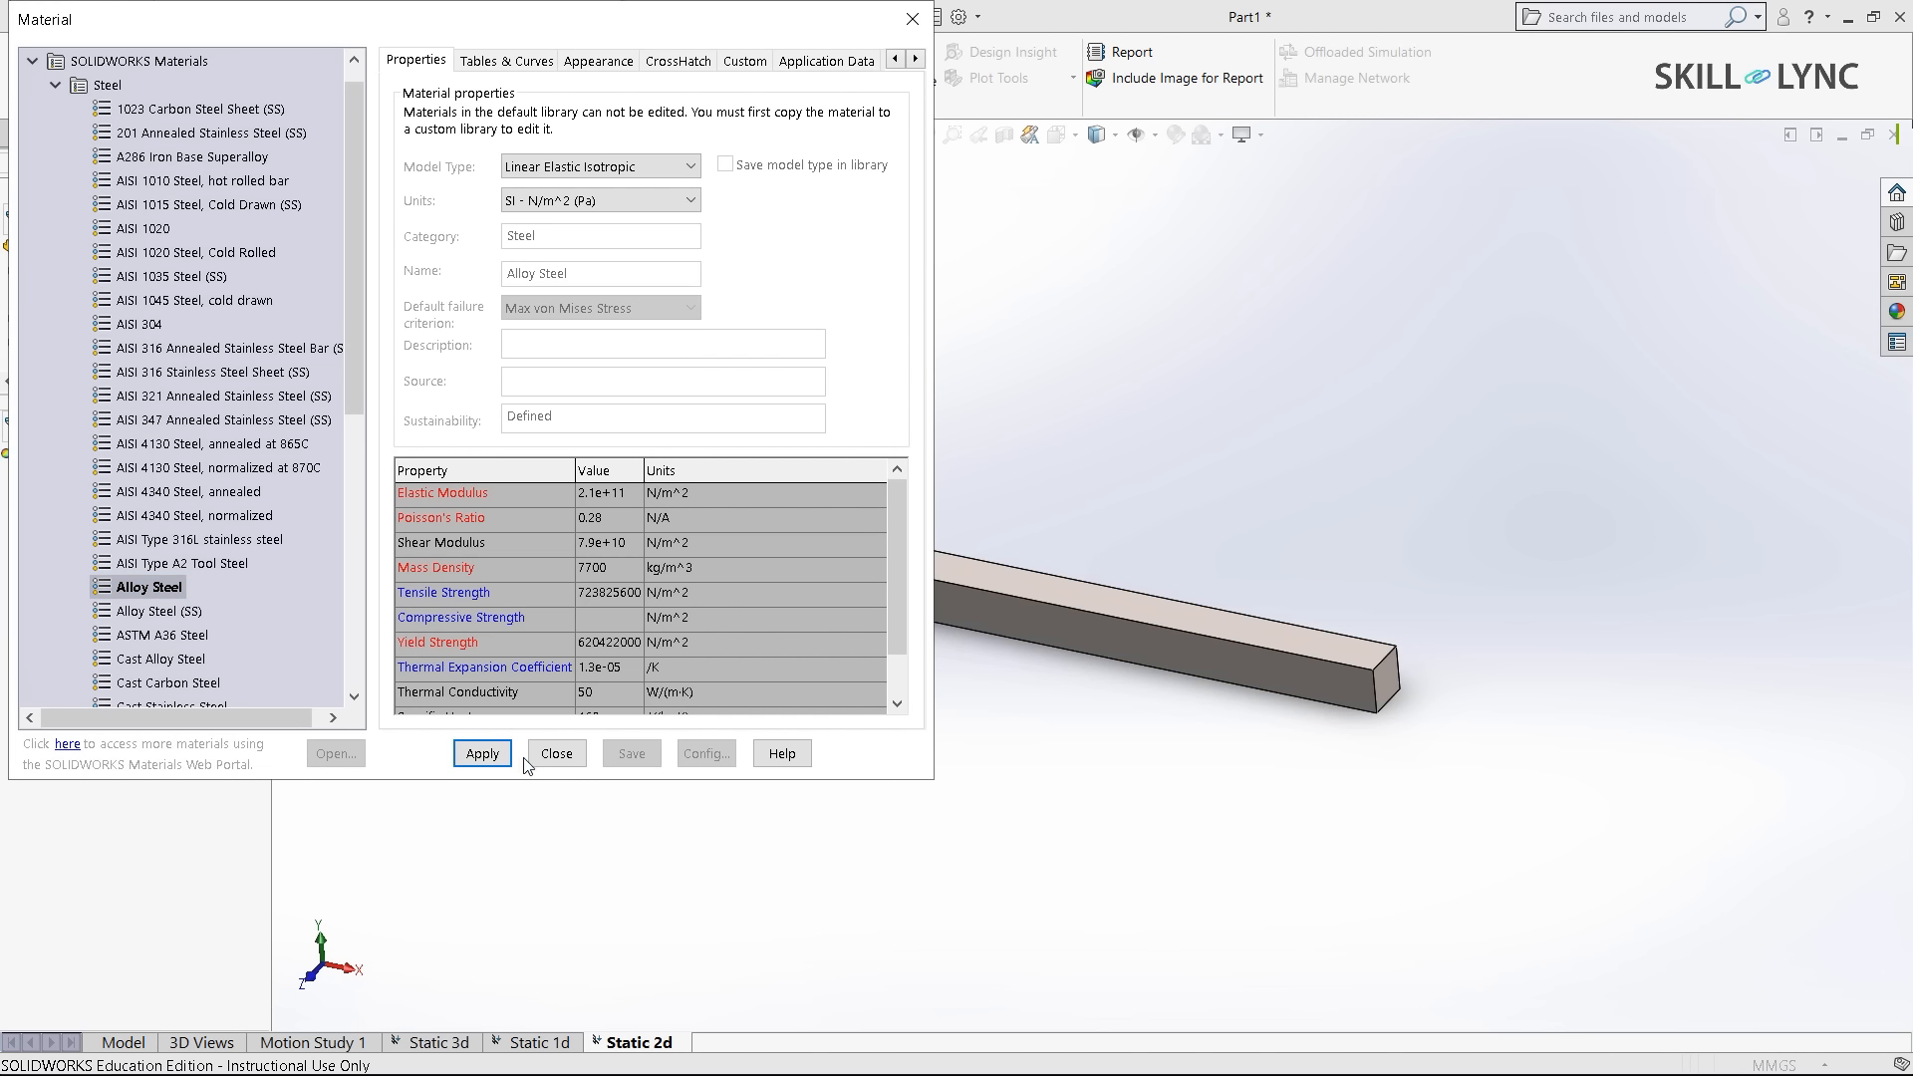
{"action": "left_click", "coordinate": [556, 754]}
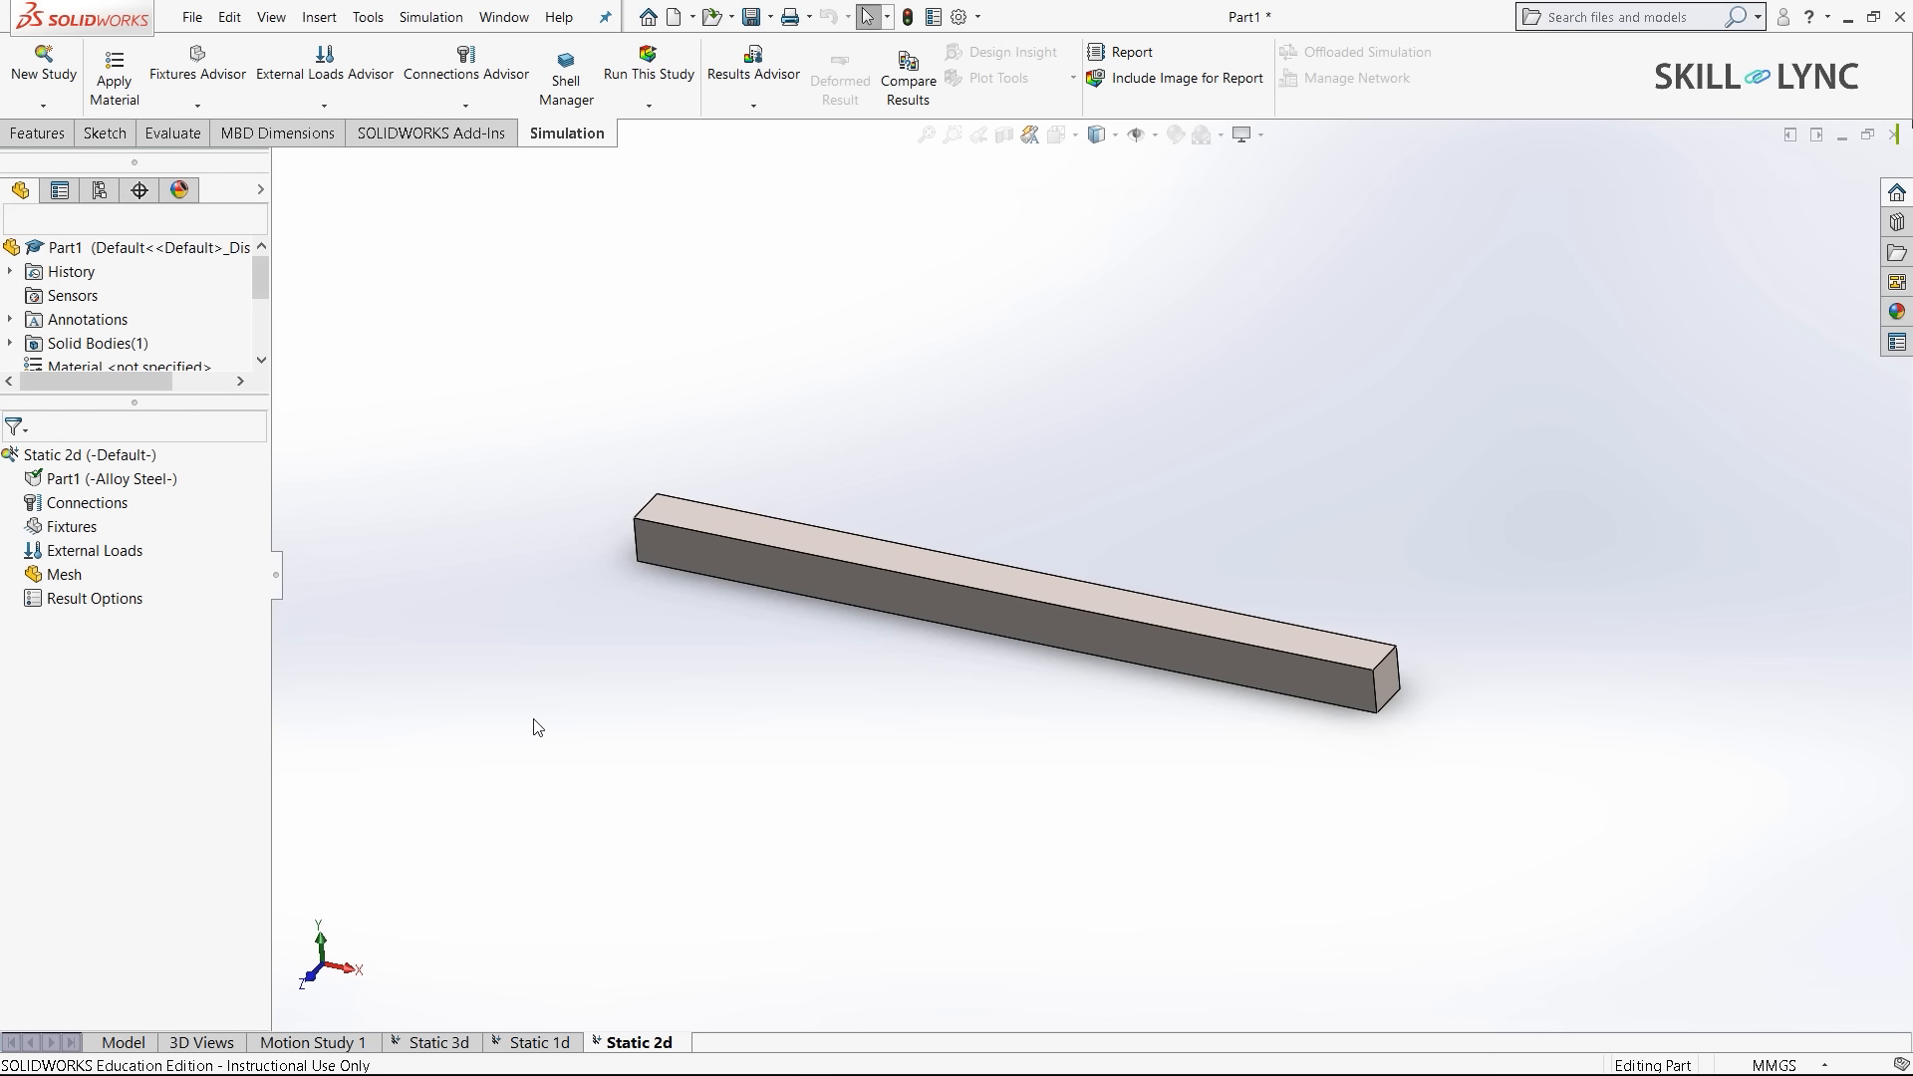
{"action": "right_click", "coordinate": [117, 482]}
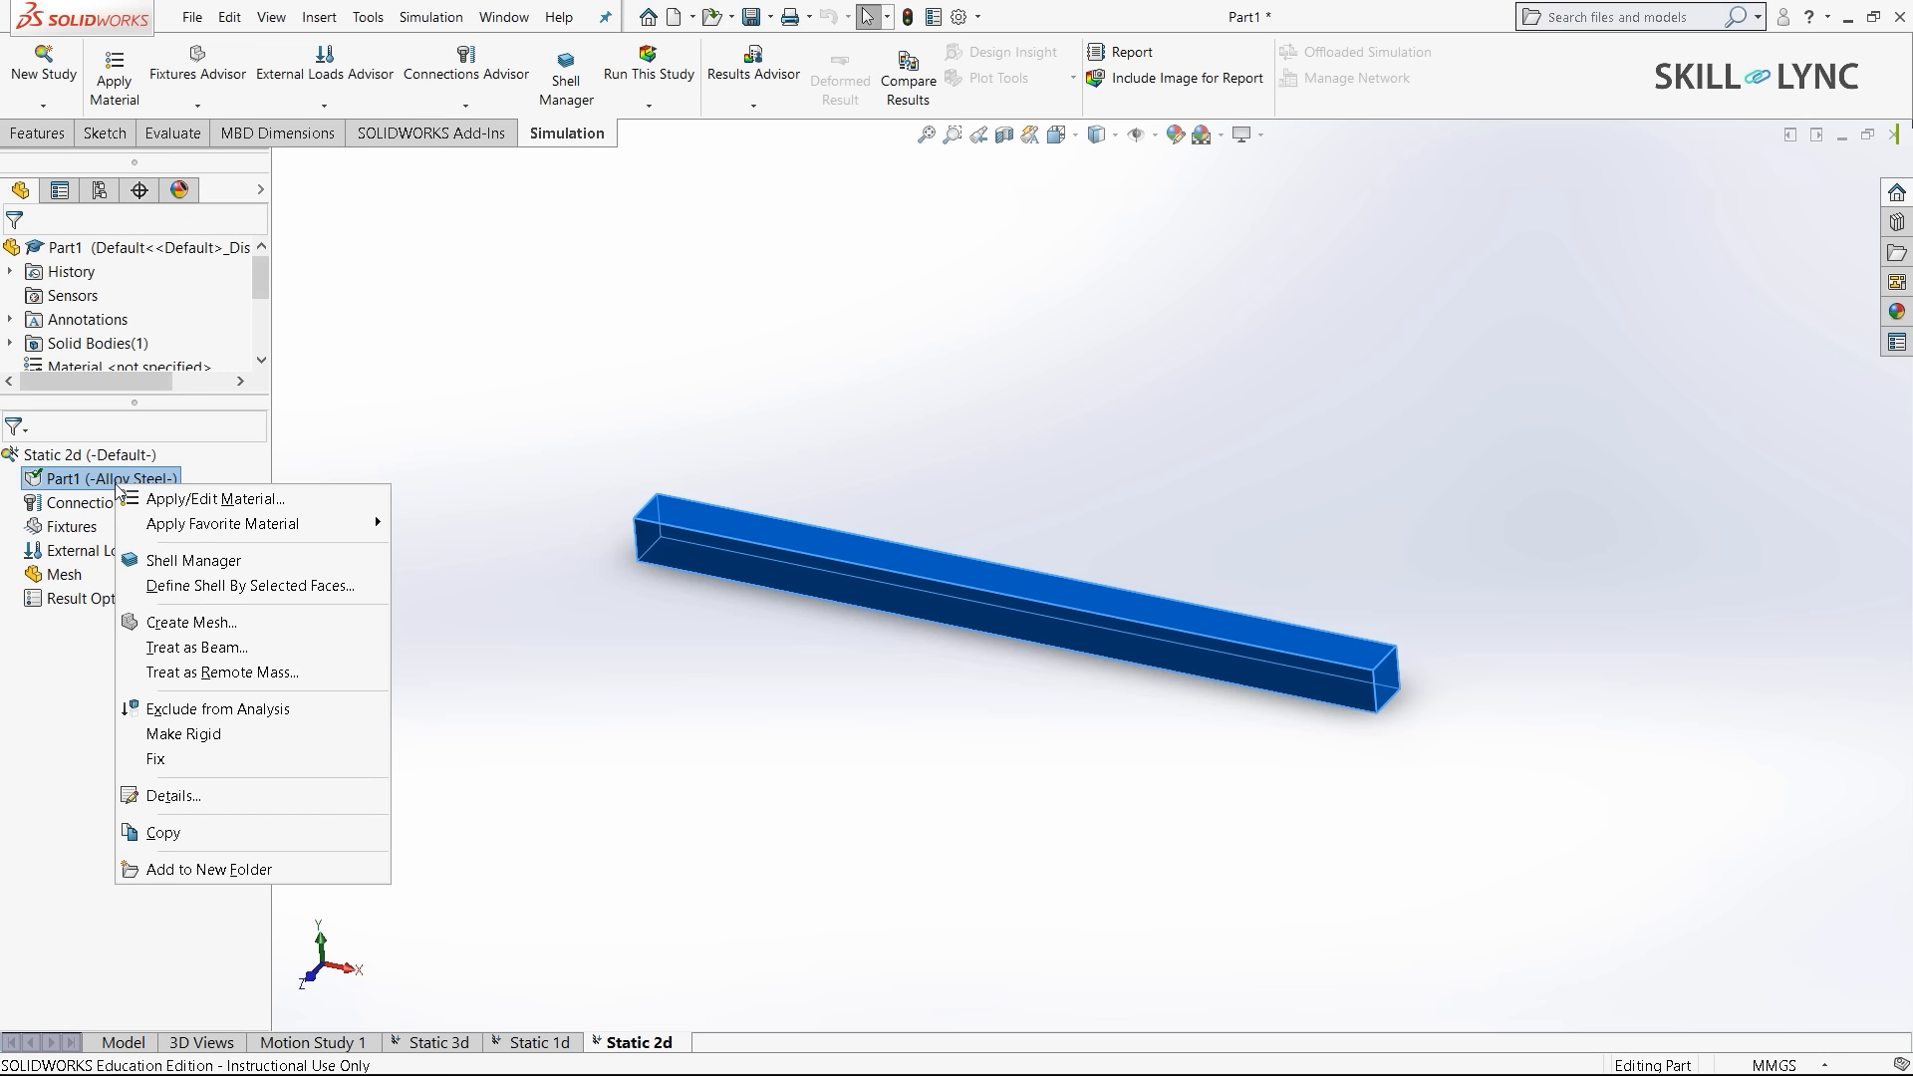
{"action": "left_click", "coordinate": [384, 465]}
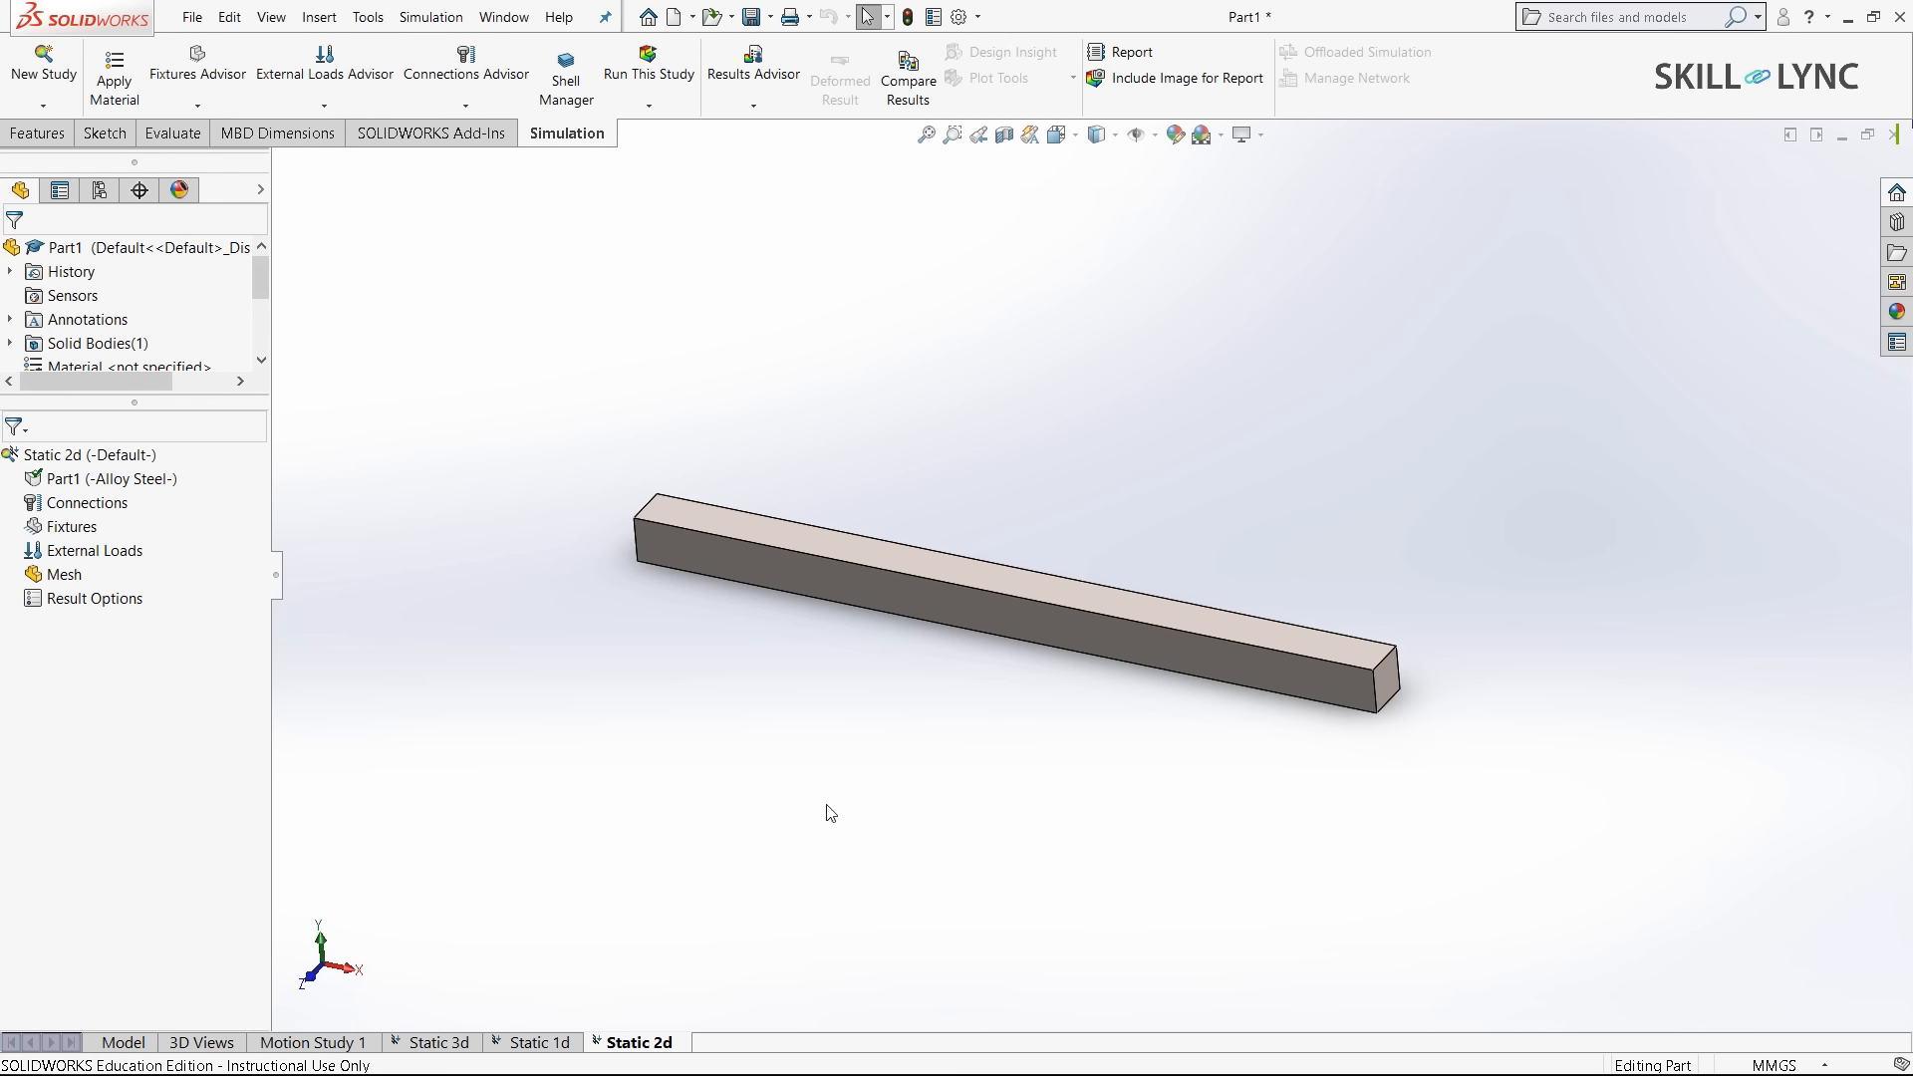
- Define a 30 mm thick shell on the bar's front side face
{"action": "right_click", "coordinate": [59, 485]}
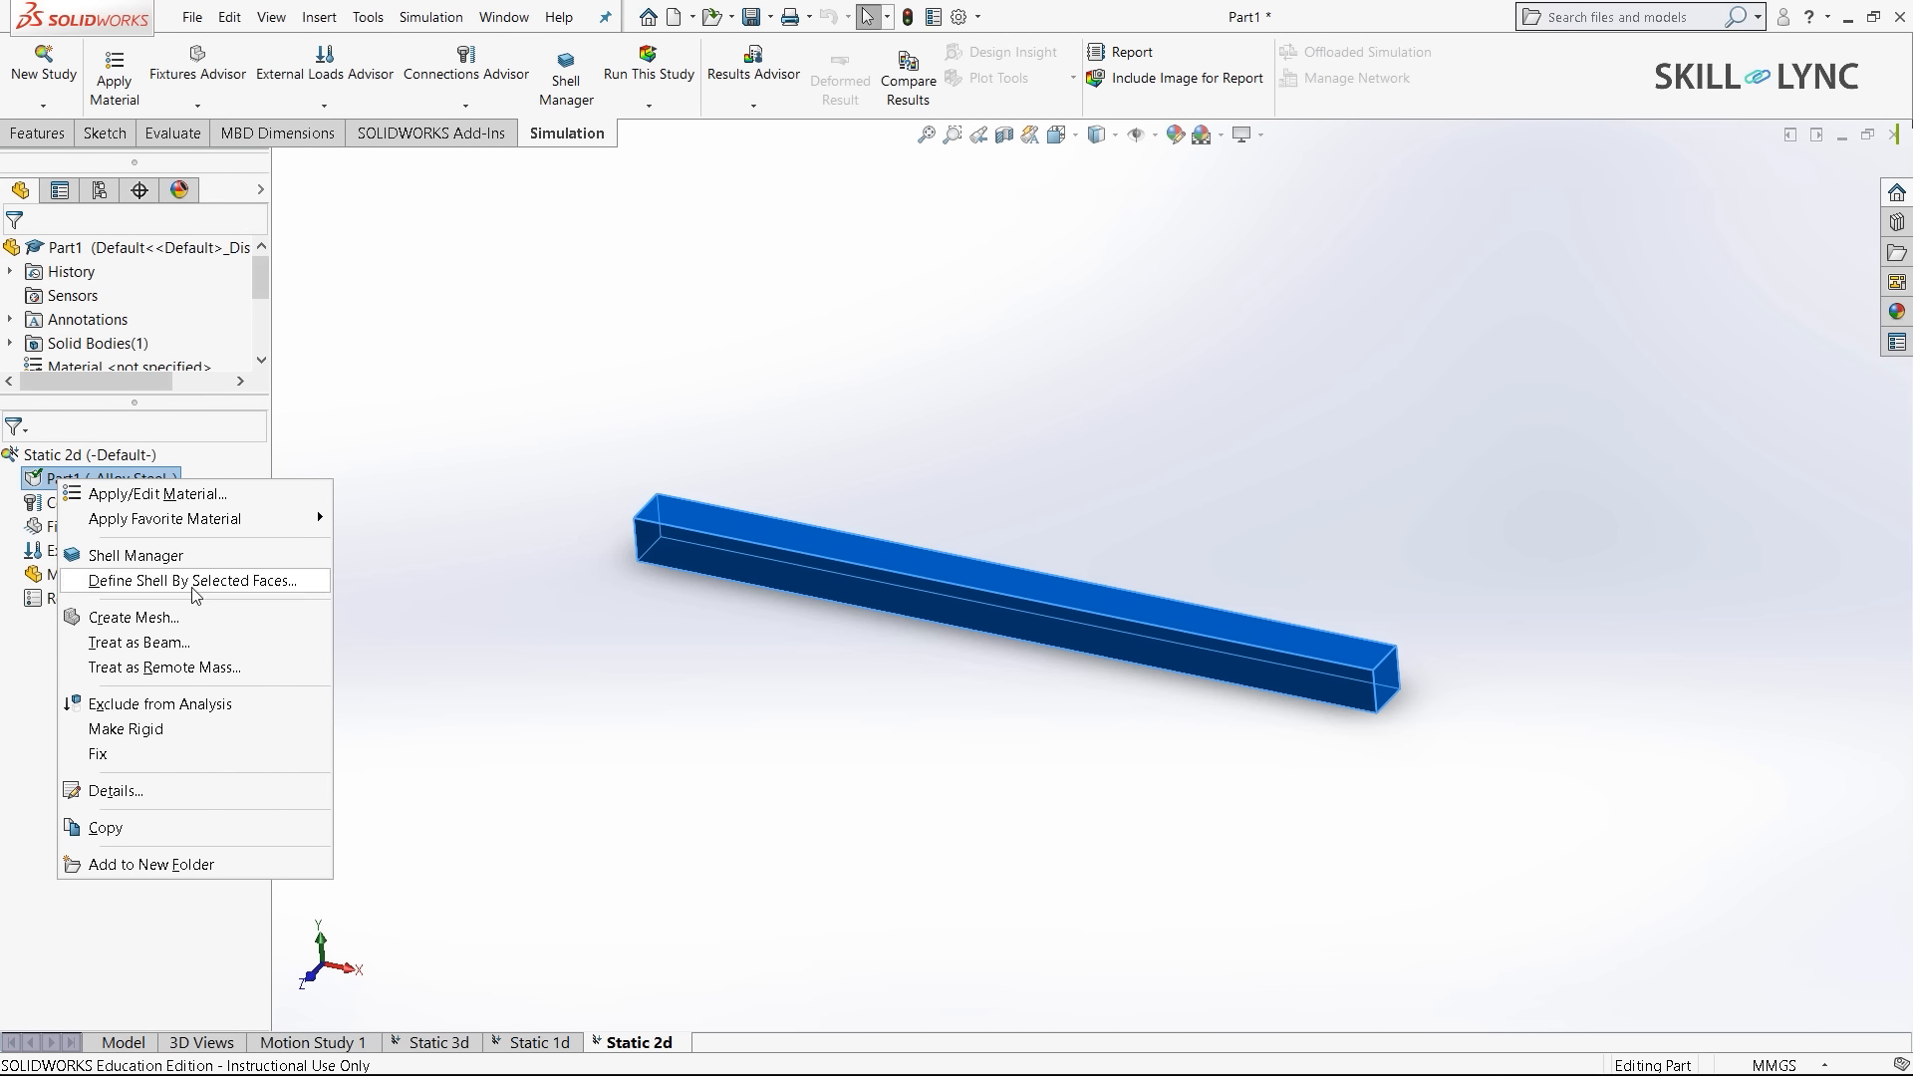
{"action": "left_click", "coordinate": [282, 583]}
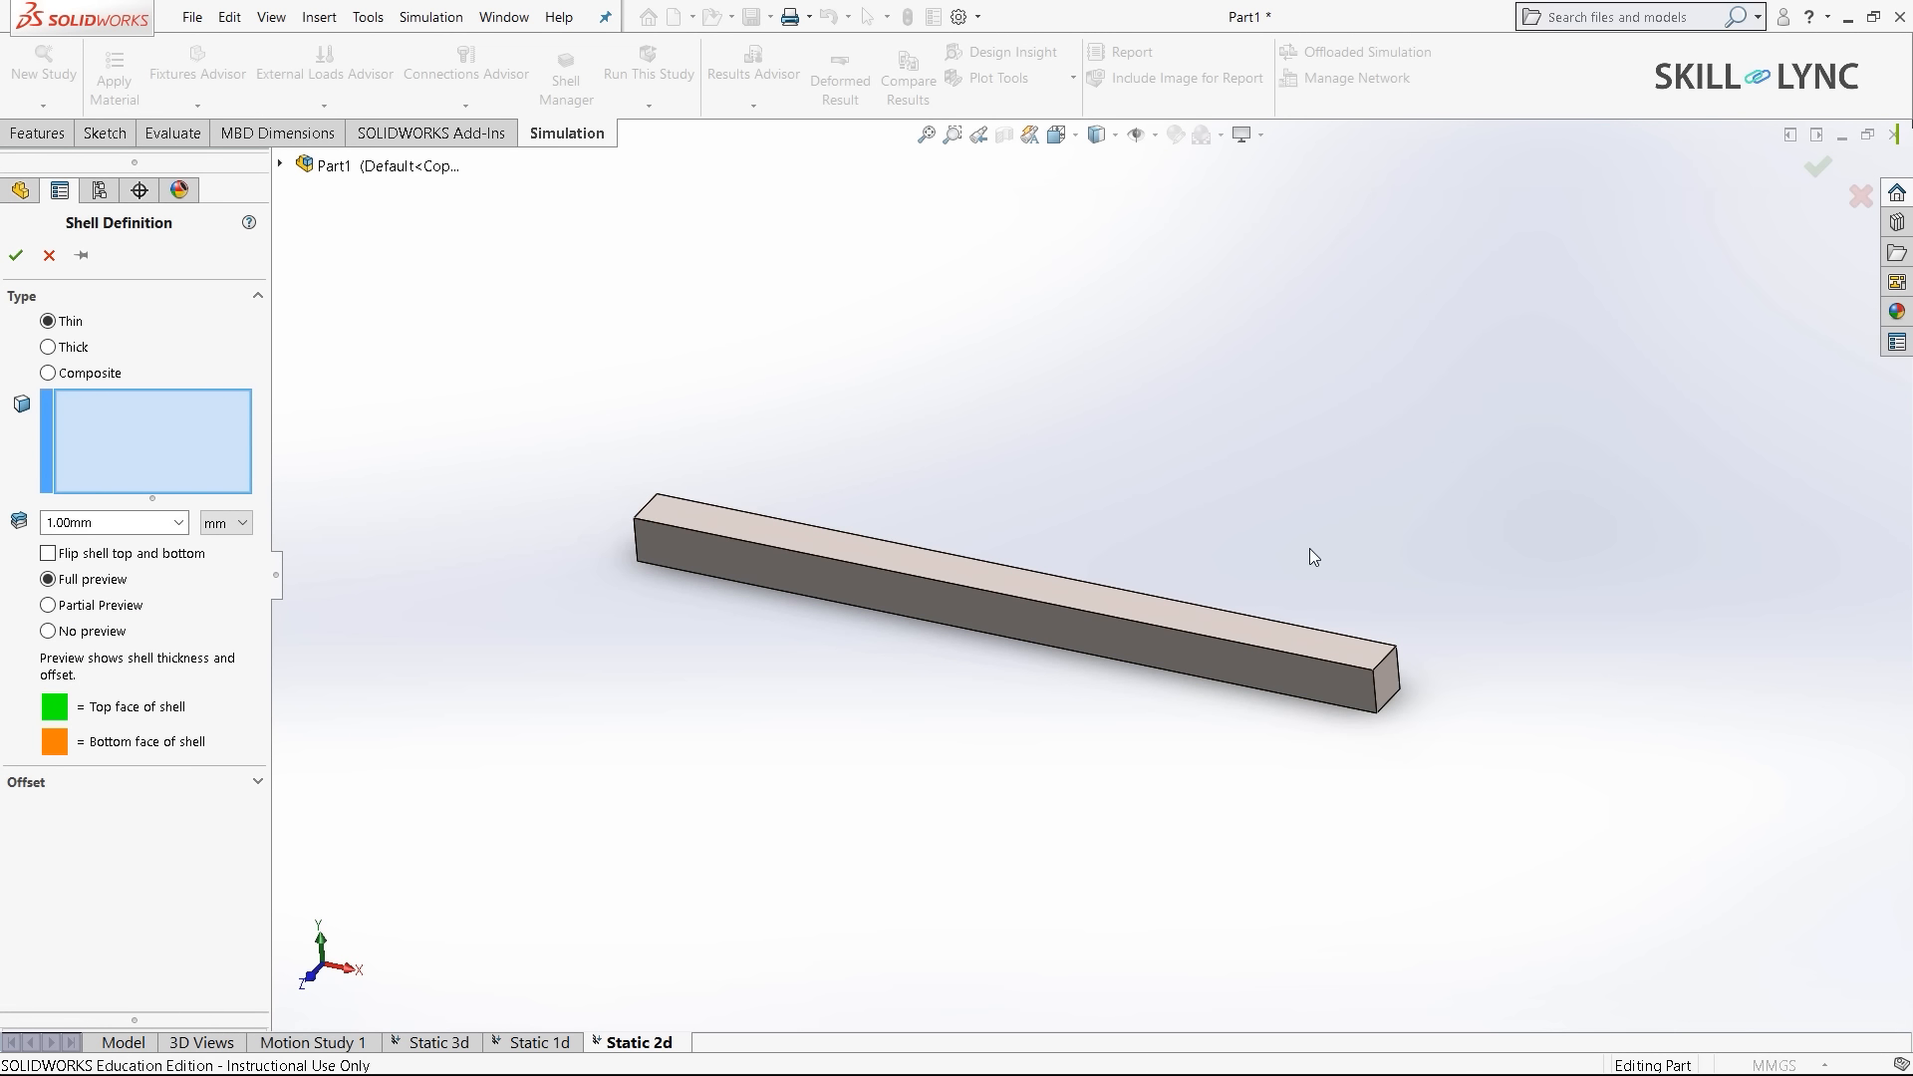
{"action": "scroll", "coordinate": [1309, 548], "scroll_direction": "down", "scroll_amount": 3}
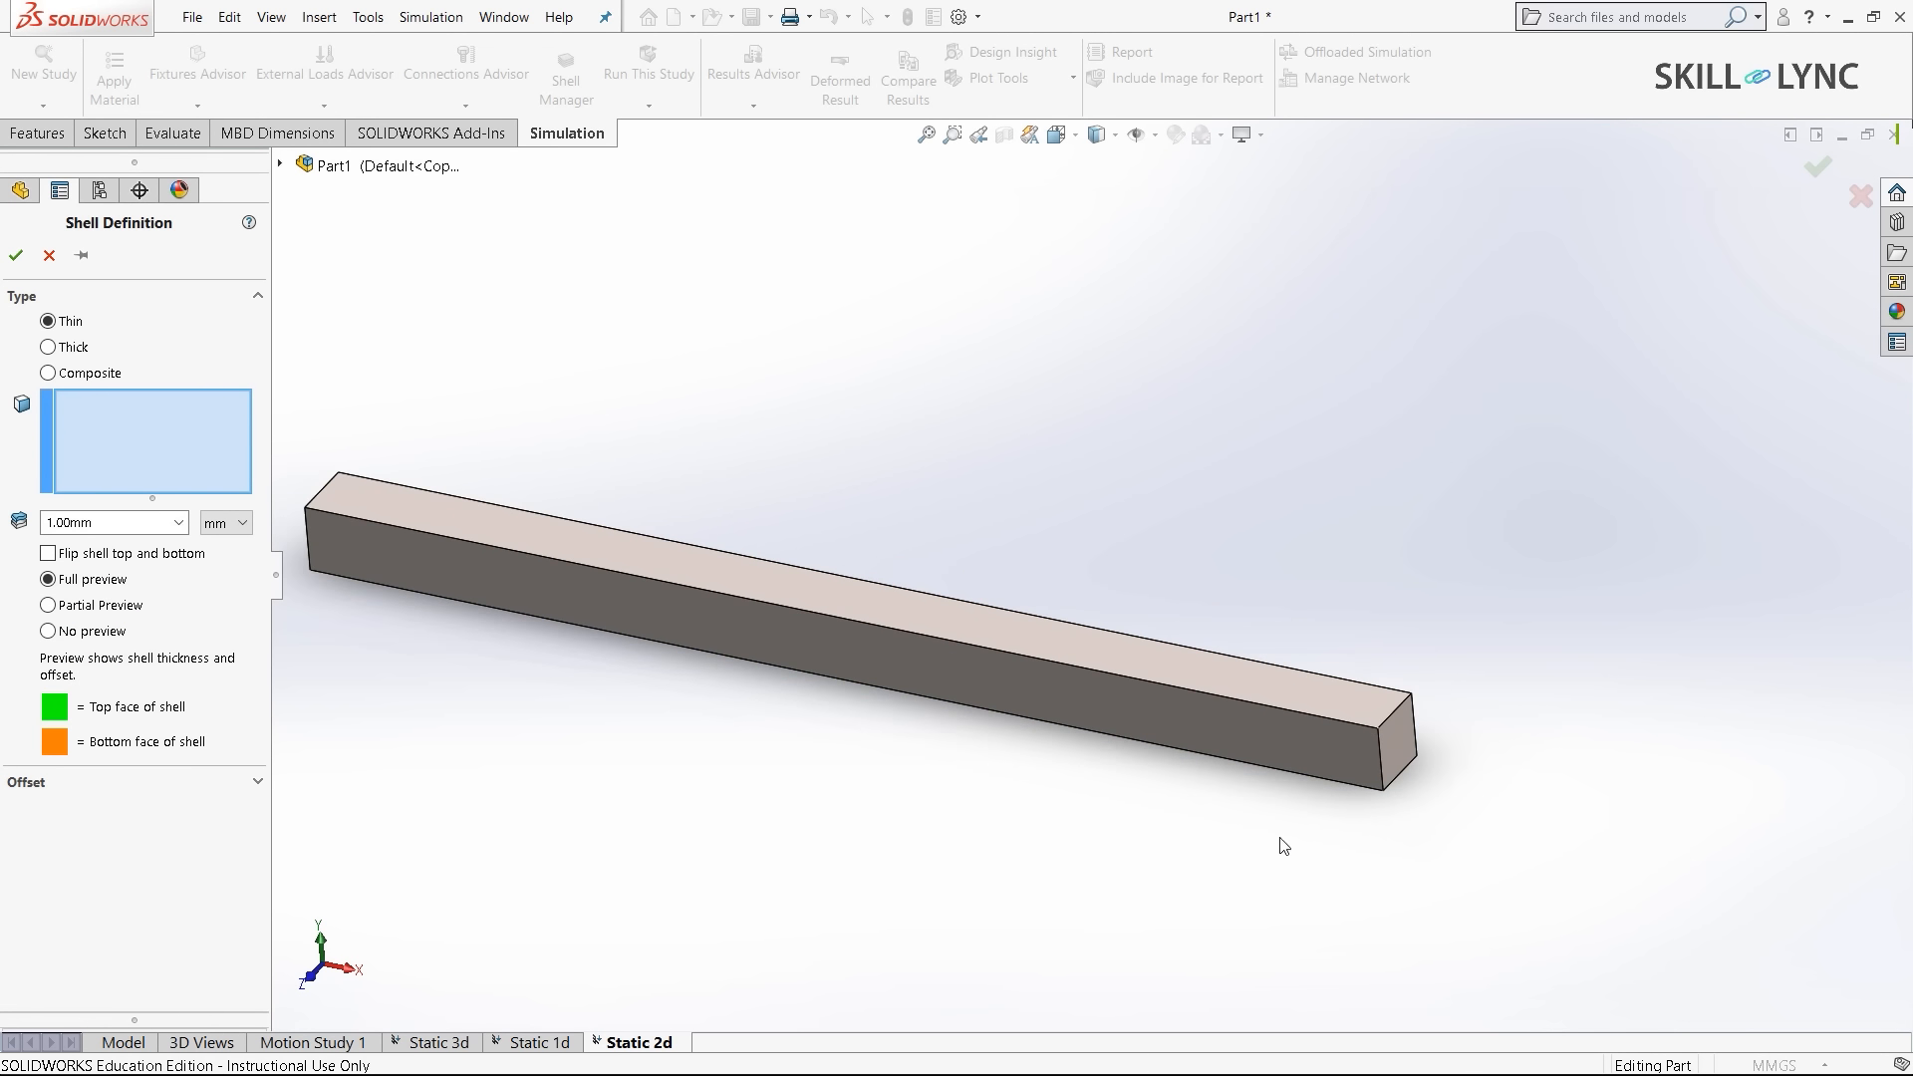
{"action": "left_click", "coordinate": [1274, 754]}
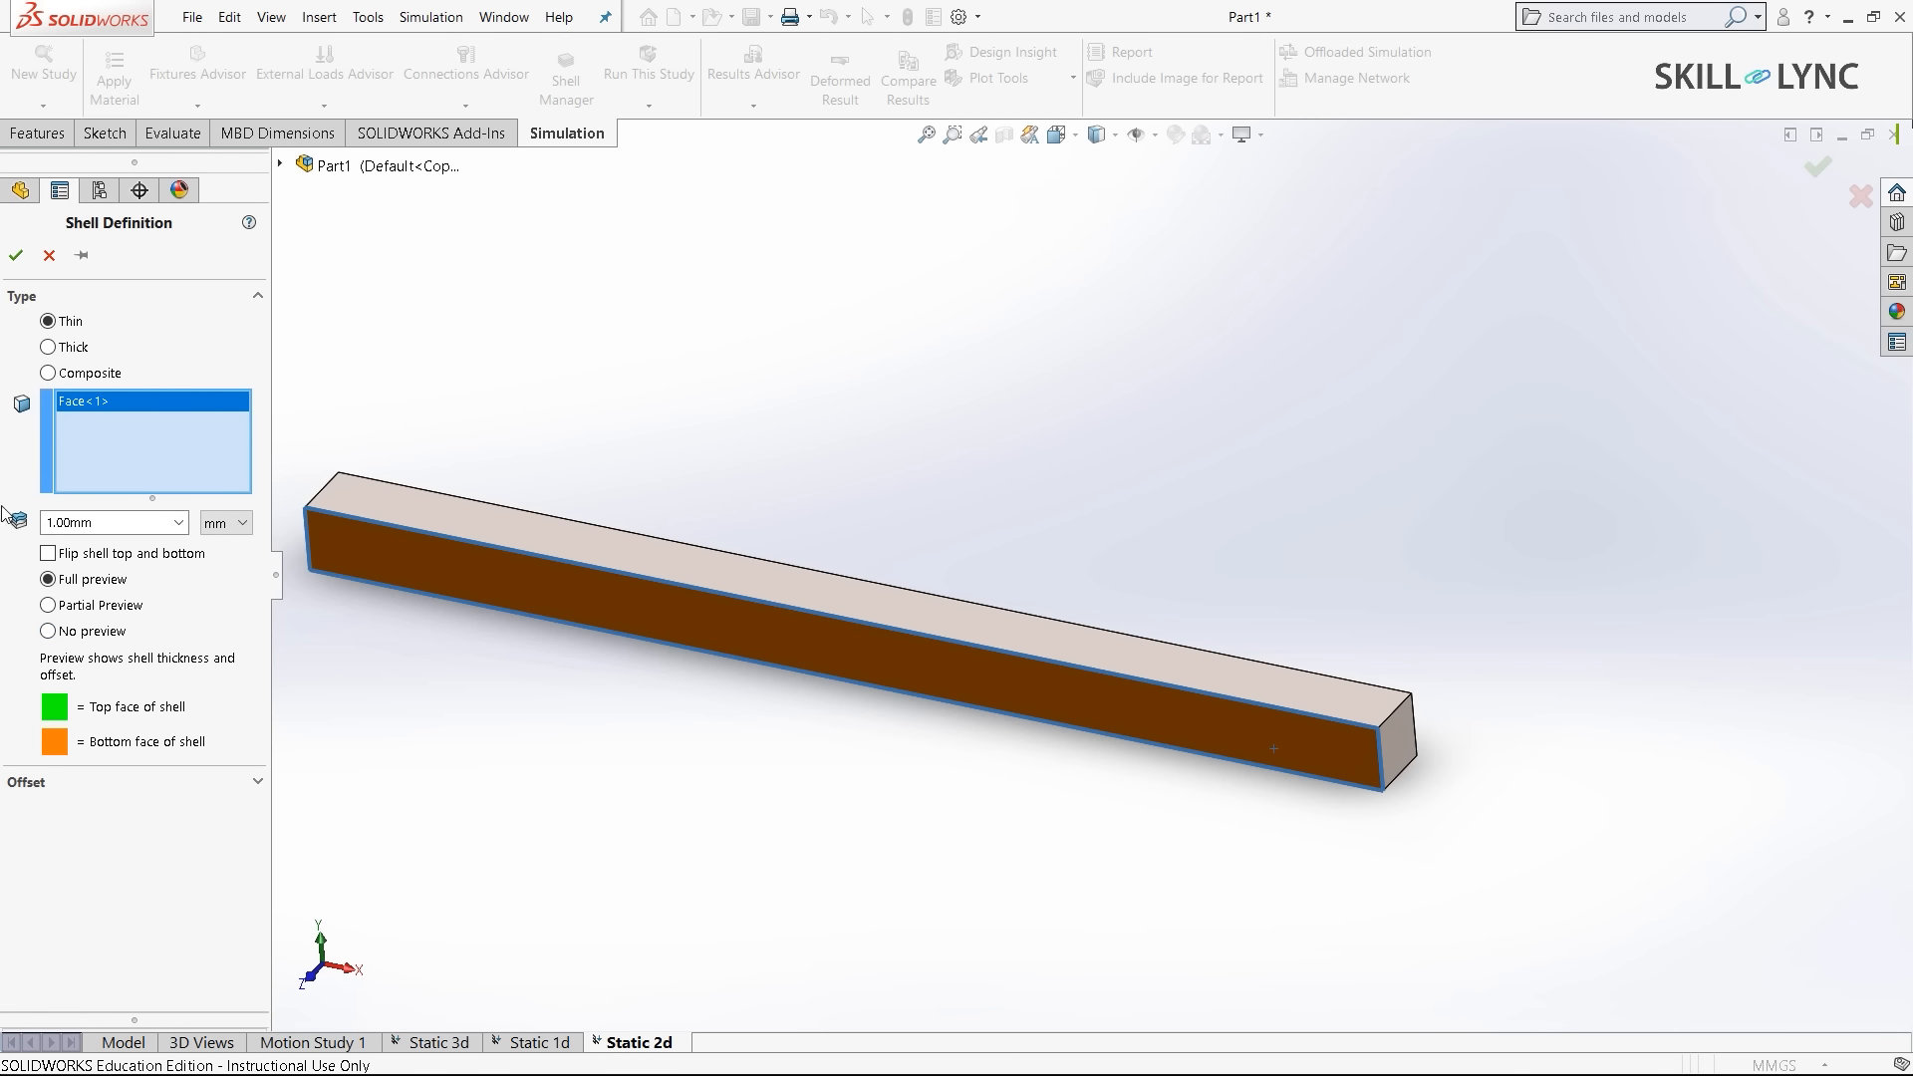
{"action": "double_click", "coordinate": [98, 523]}
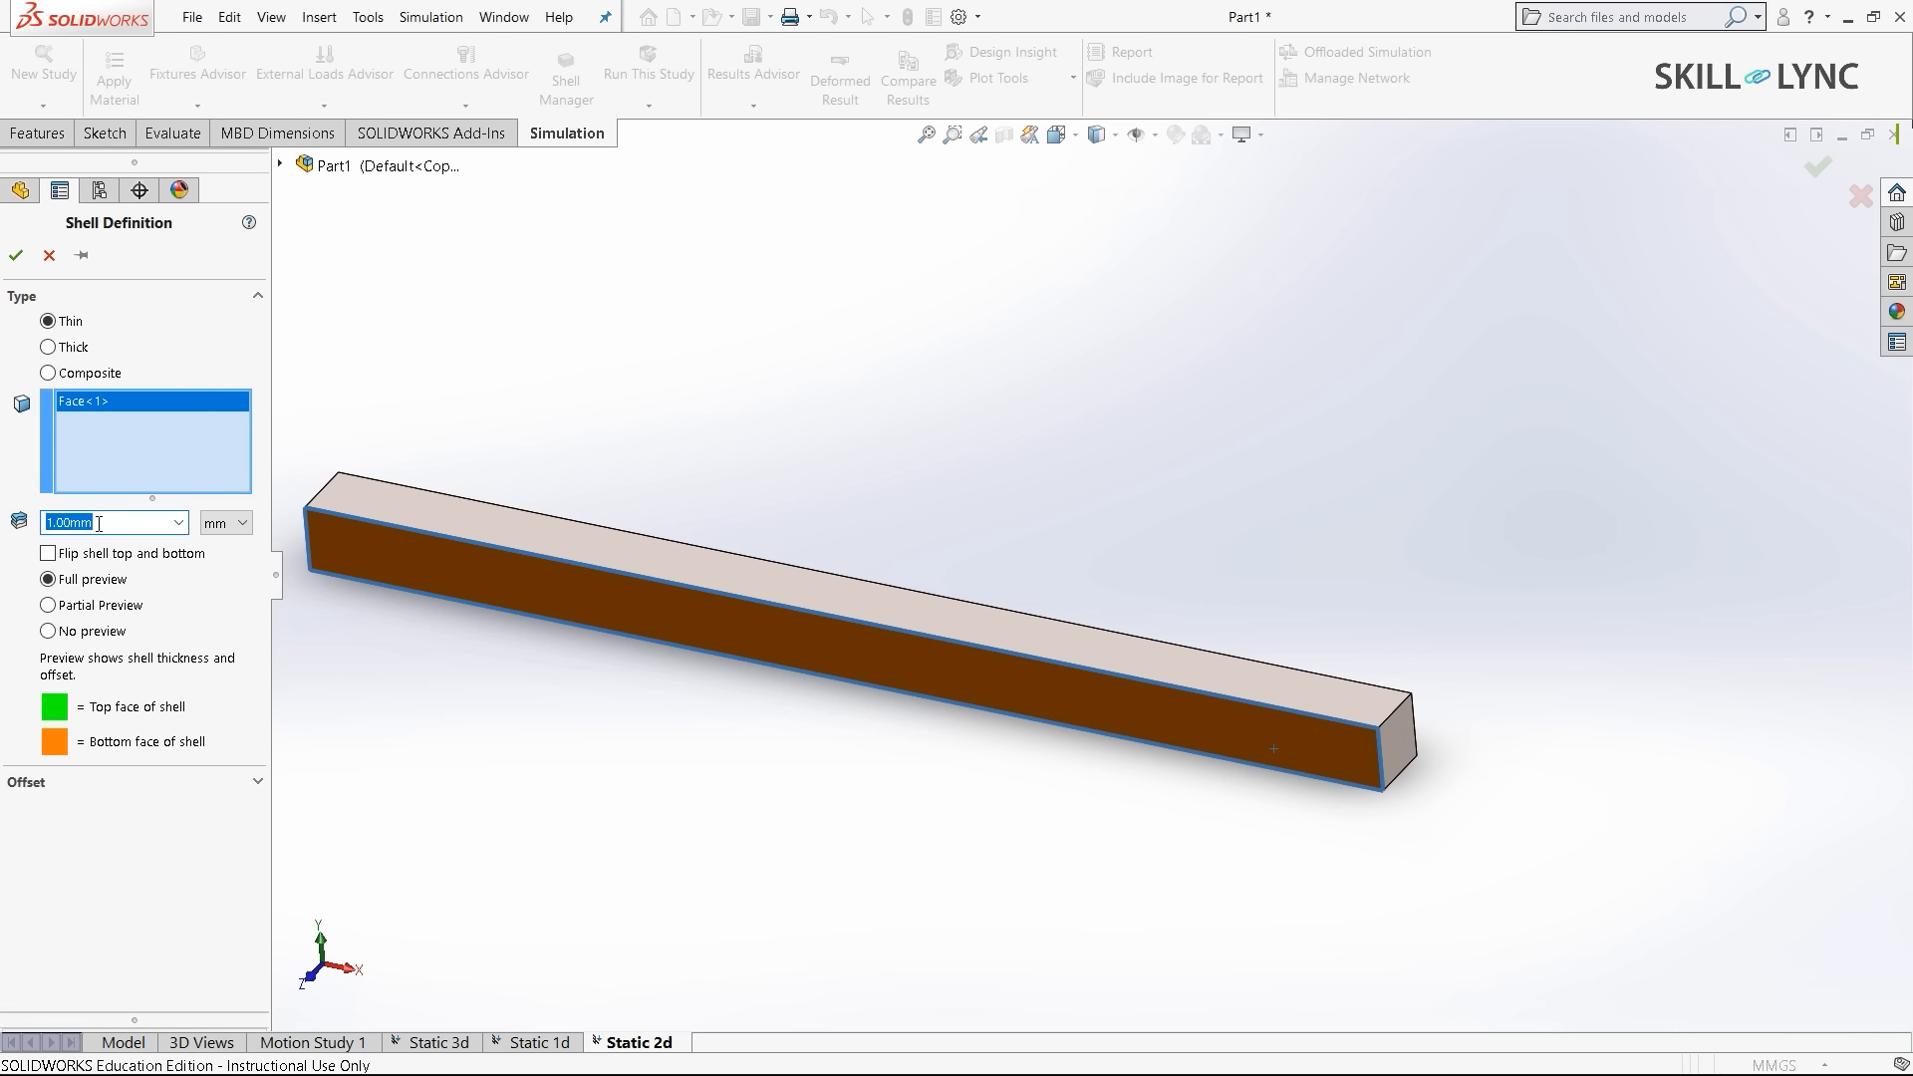
{"action": "type", "text": "30"}
{"action": "key", "text": "Return"}
{"action": "middle_click_drag", "start_coordinate": [1269, 862], "coordinate": [995, 798]}
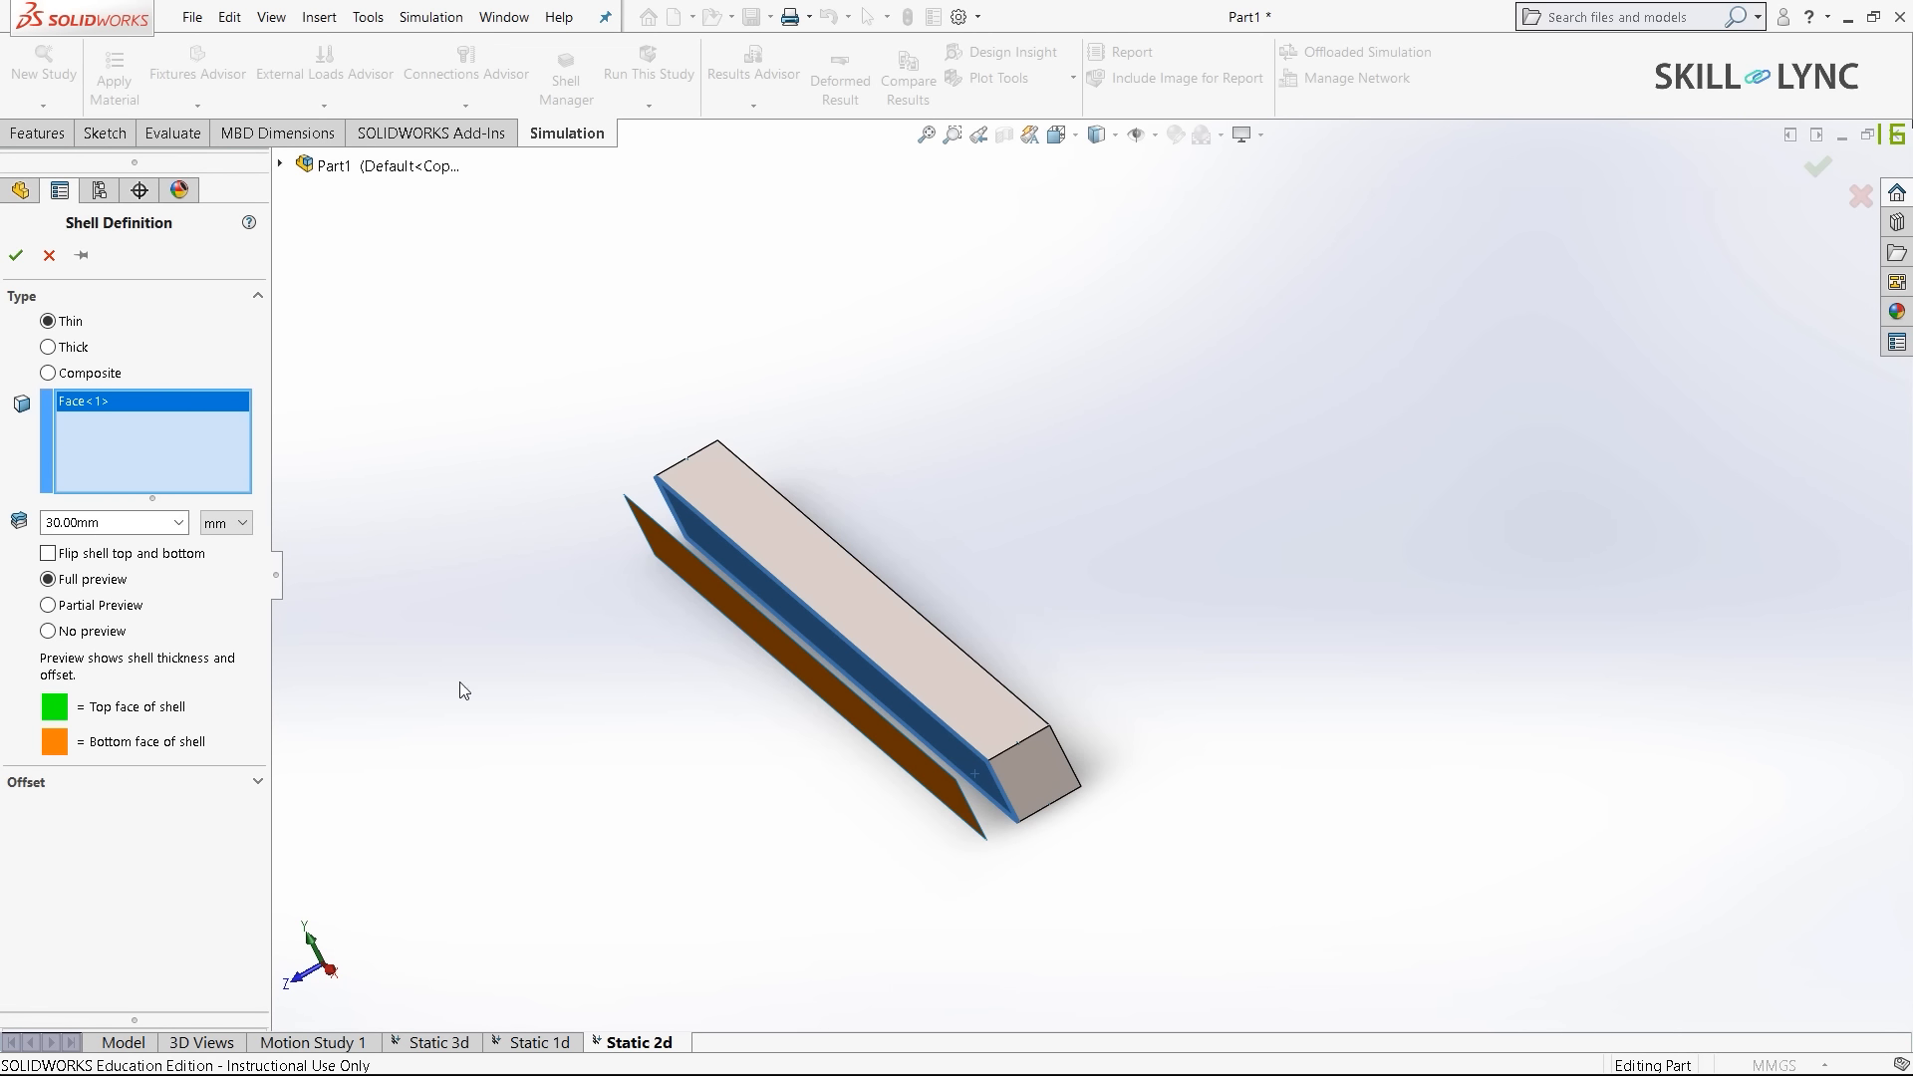
{"action": "left_click", "coordinate": [15, 257]}
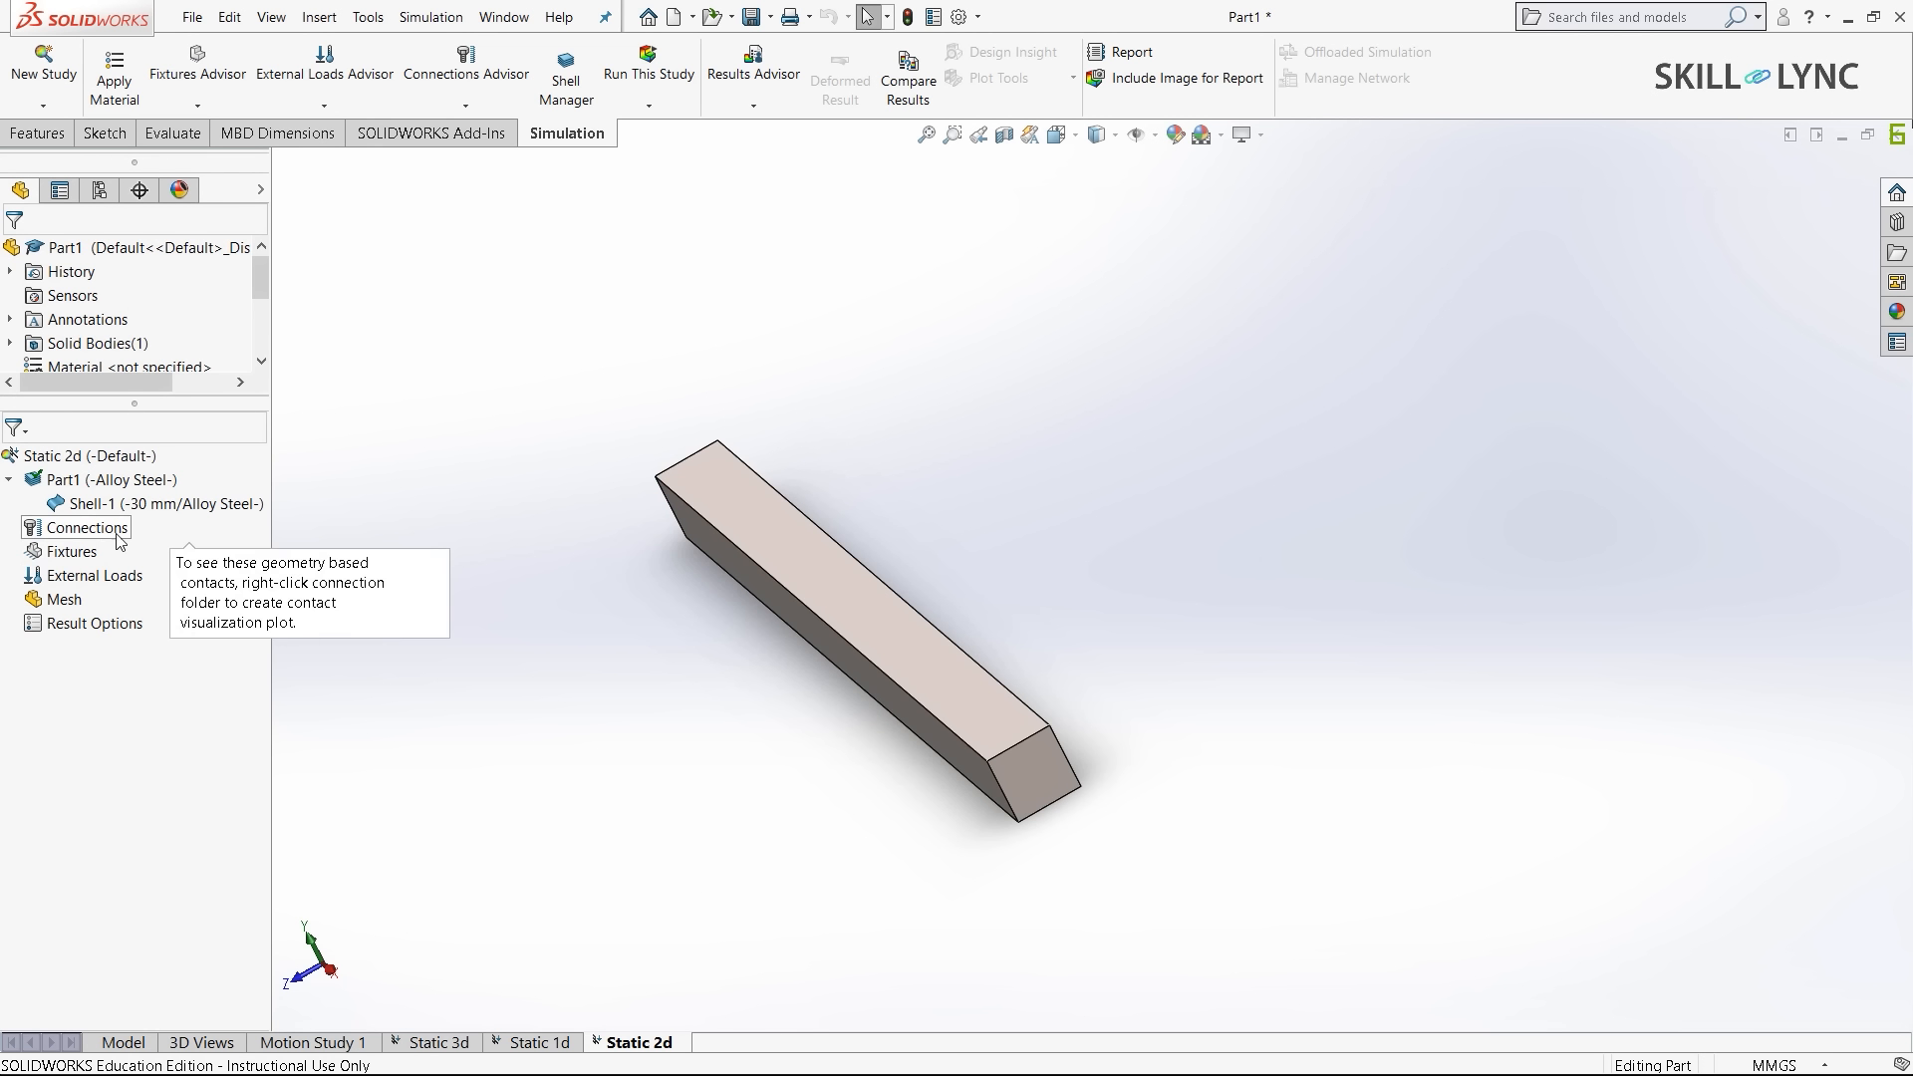
{"action": "right_click", "coordinate": [57, 553]}
- Add a Fixed Geometry restraint on the vertical edge at one end of the bar
{"action": "left_click", "coordinate": [112, 605]}
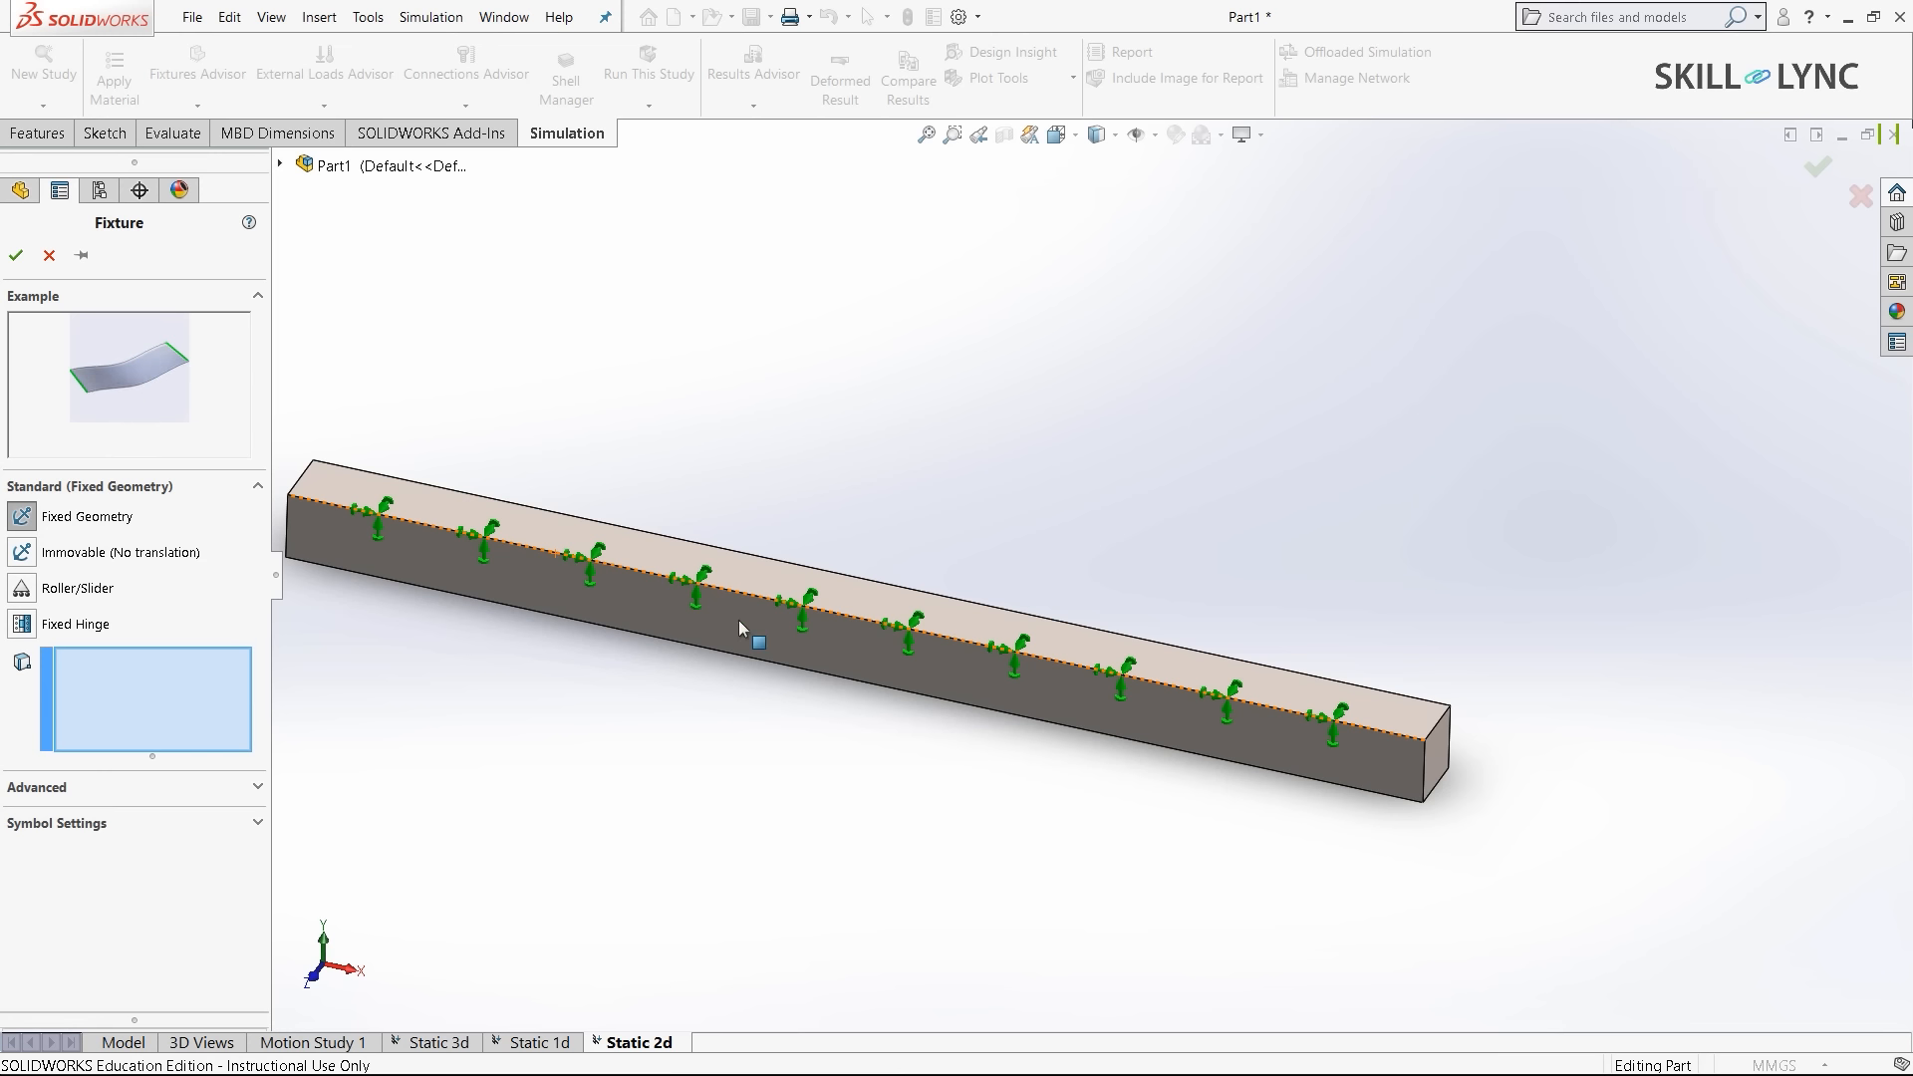
{"action": "scroll", "coordinate": [552, 495], "scroll_direction": "down", "scroll_amount": 3}
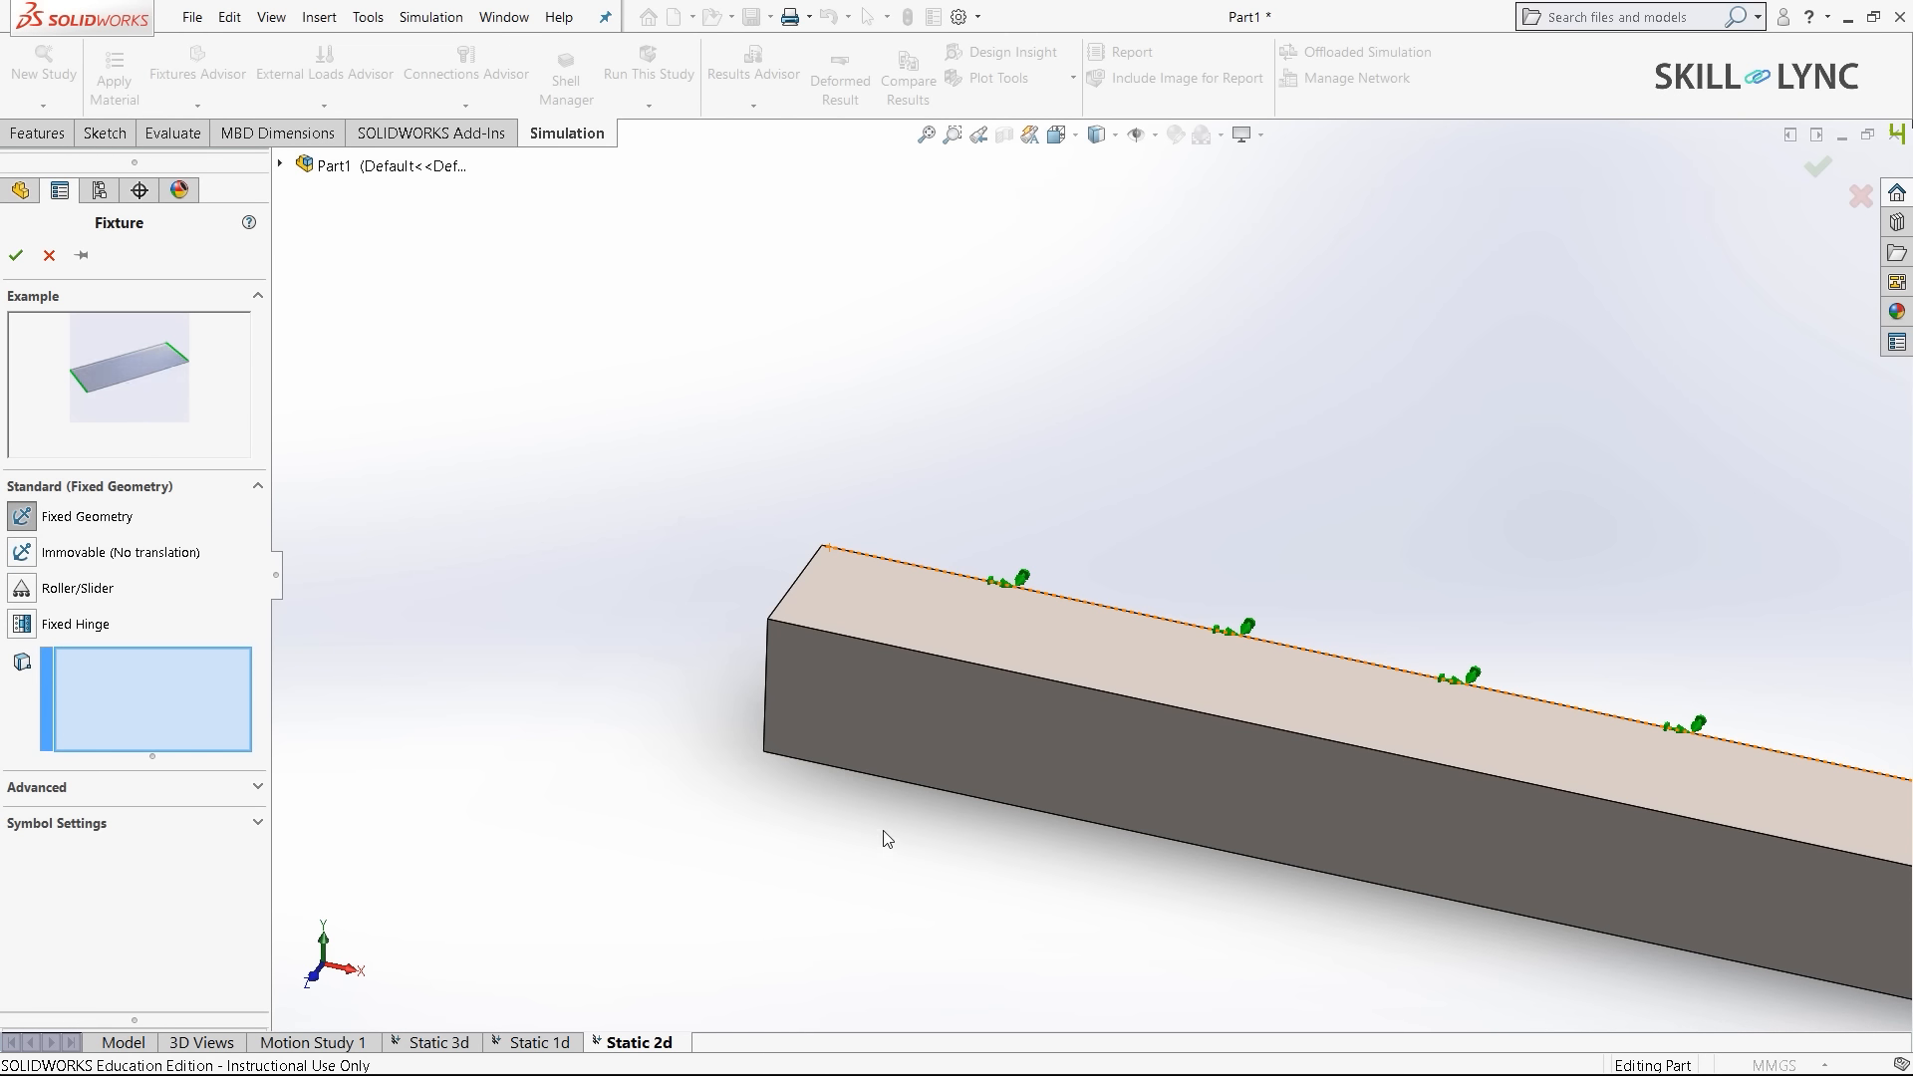
{"action": "middle_click_drag", "start_coordinate": [884, 833], "coordinate": [893, 618]}
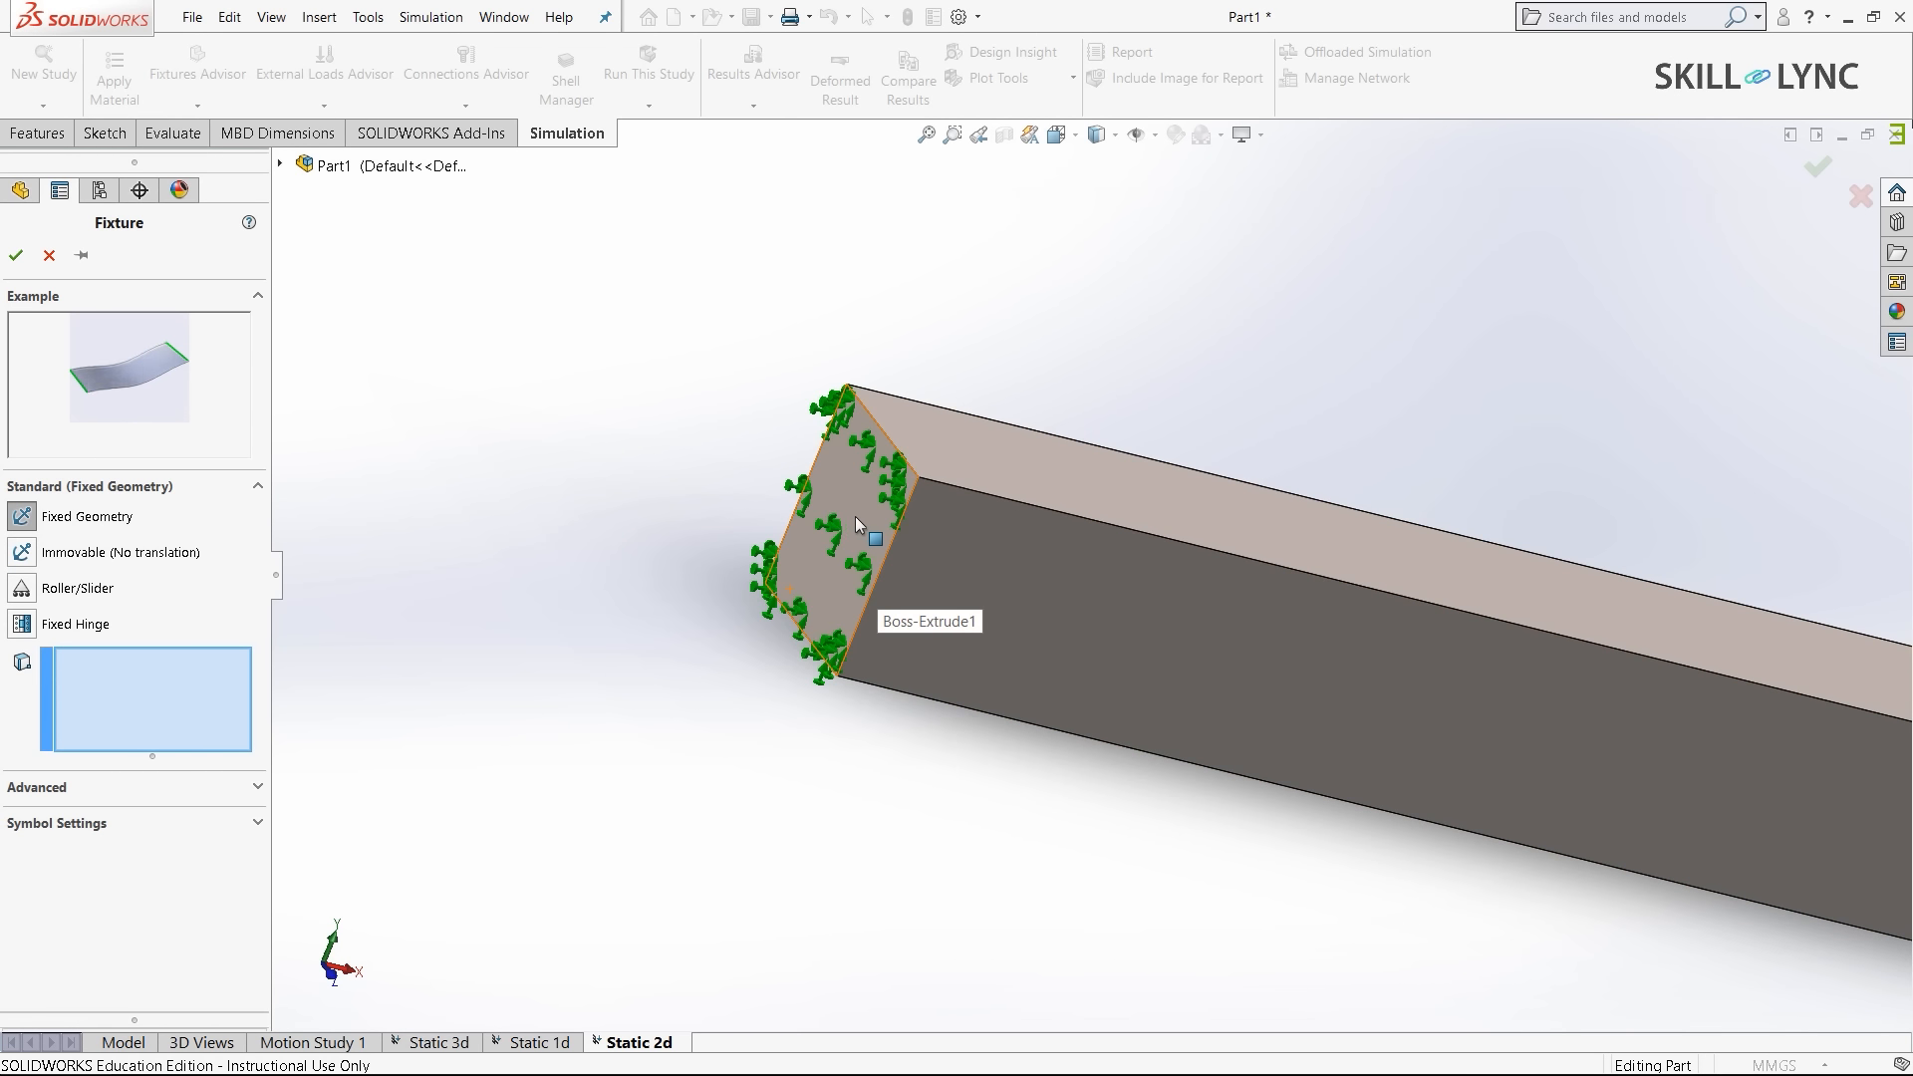
{"action": "left_click", "coordinate": [881, 569]}
{"action": "scroll", "coordinate": [1090, 574], "scroll_direction": "up", "scroll_amount": 3}
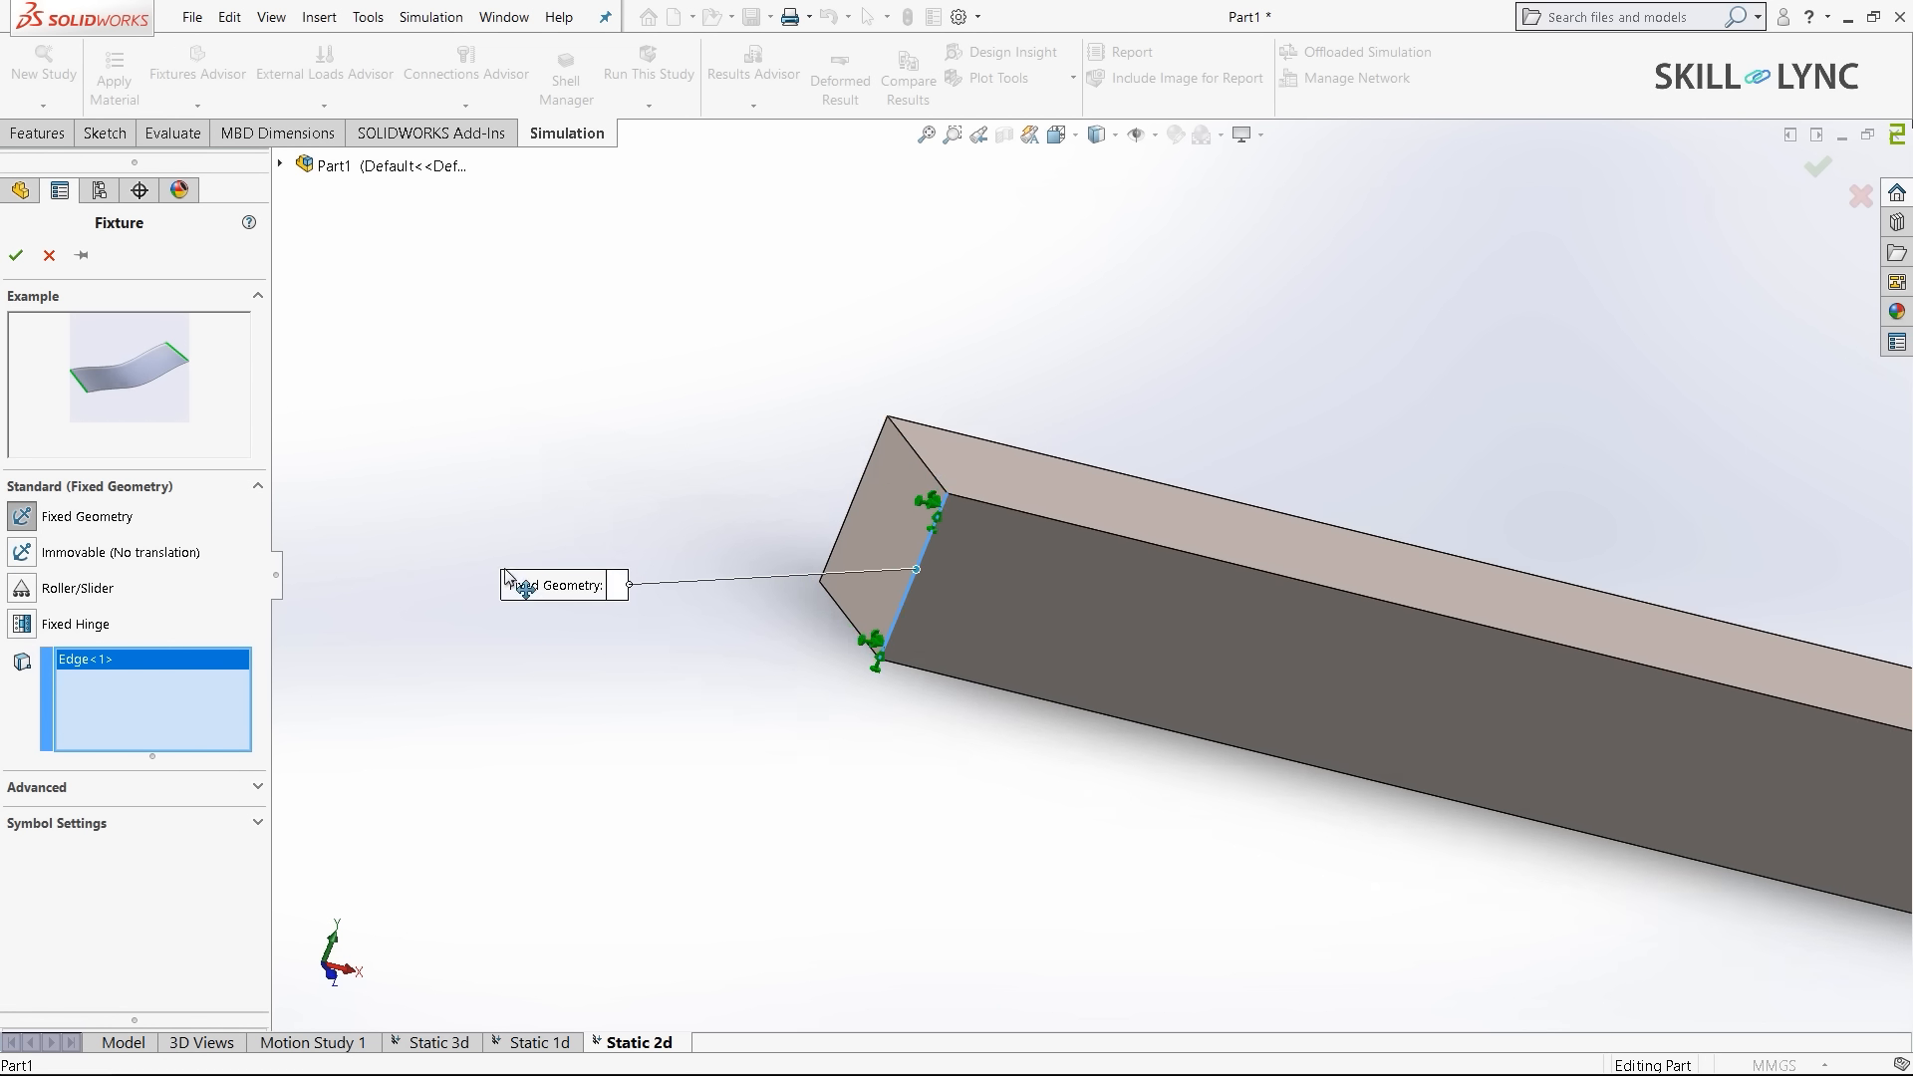
{"action": "scroll", "coordinate": [1057, 578], "scroll_direction": "up", "scroll_amount": 5}
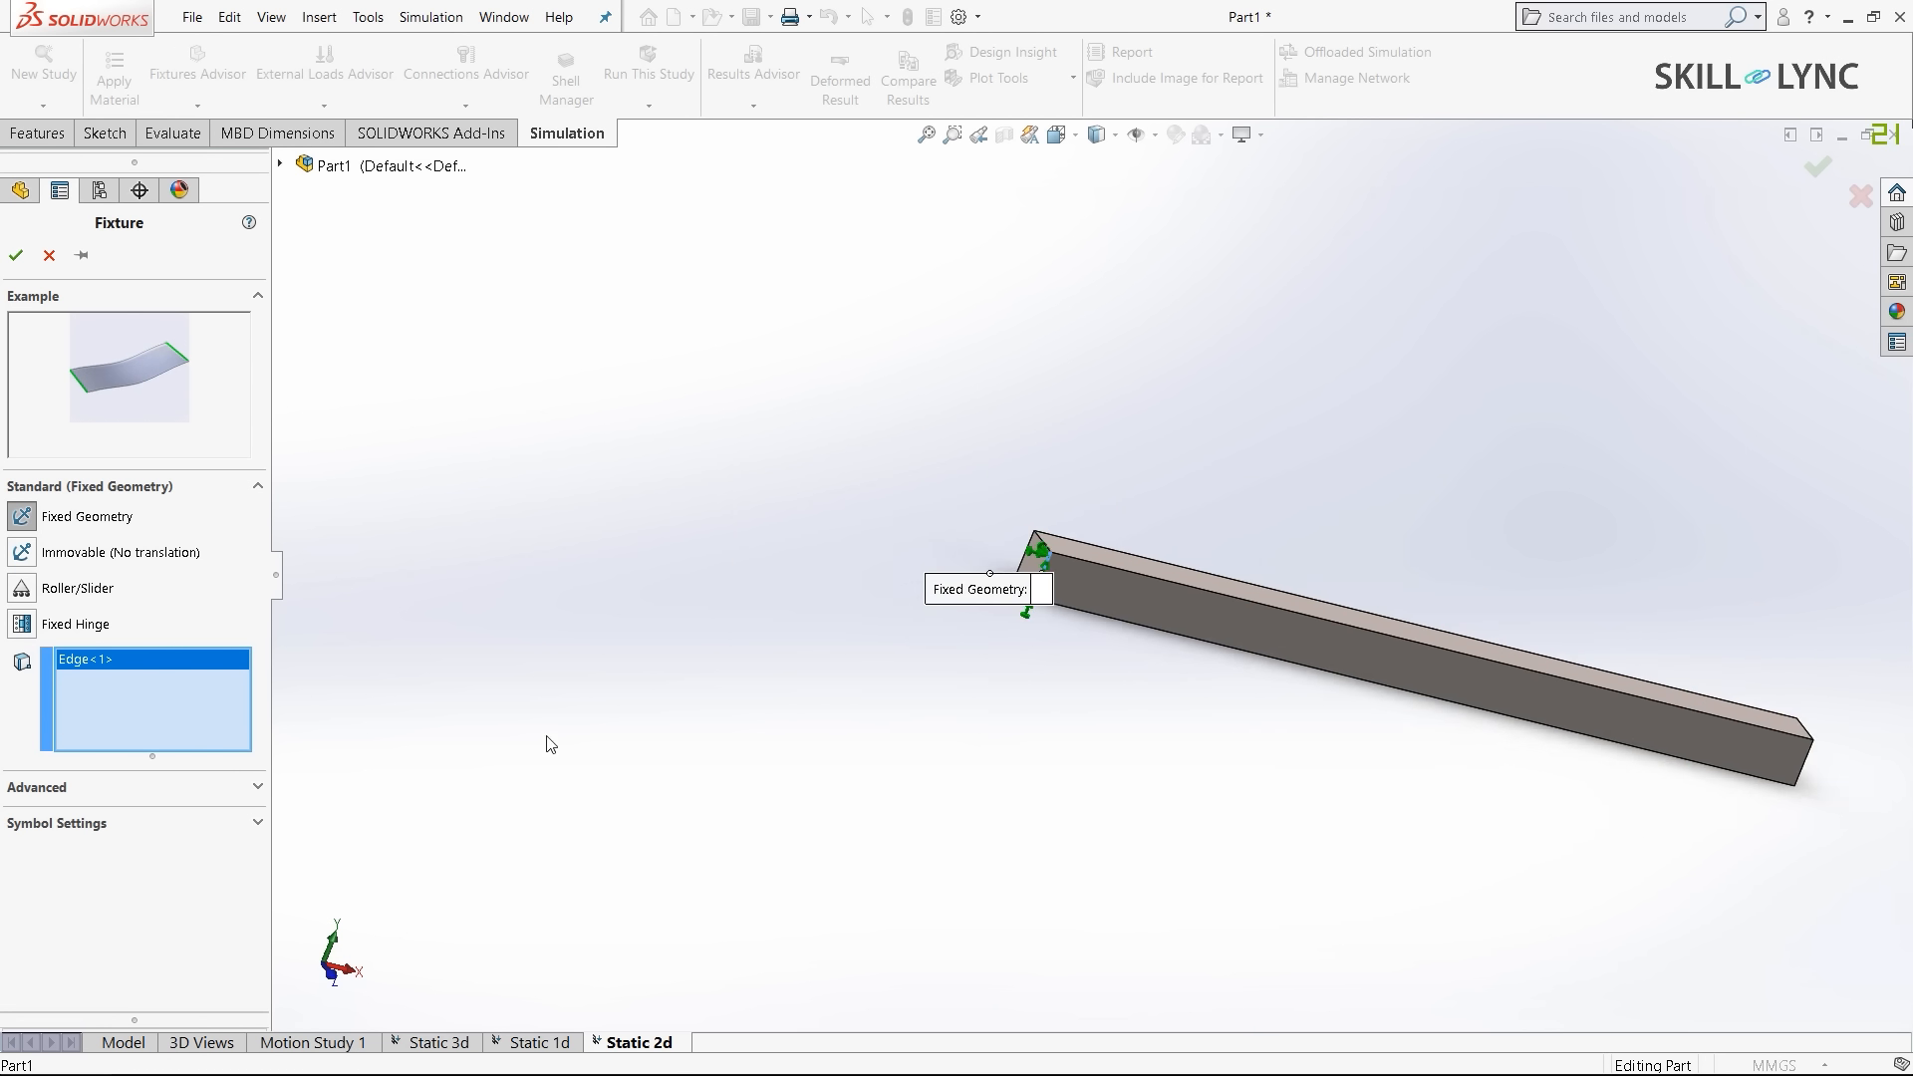
{"action": "scroll", "coordinate": [1623, 777], "scroll_direction": "down", "scroll_amount": 3}
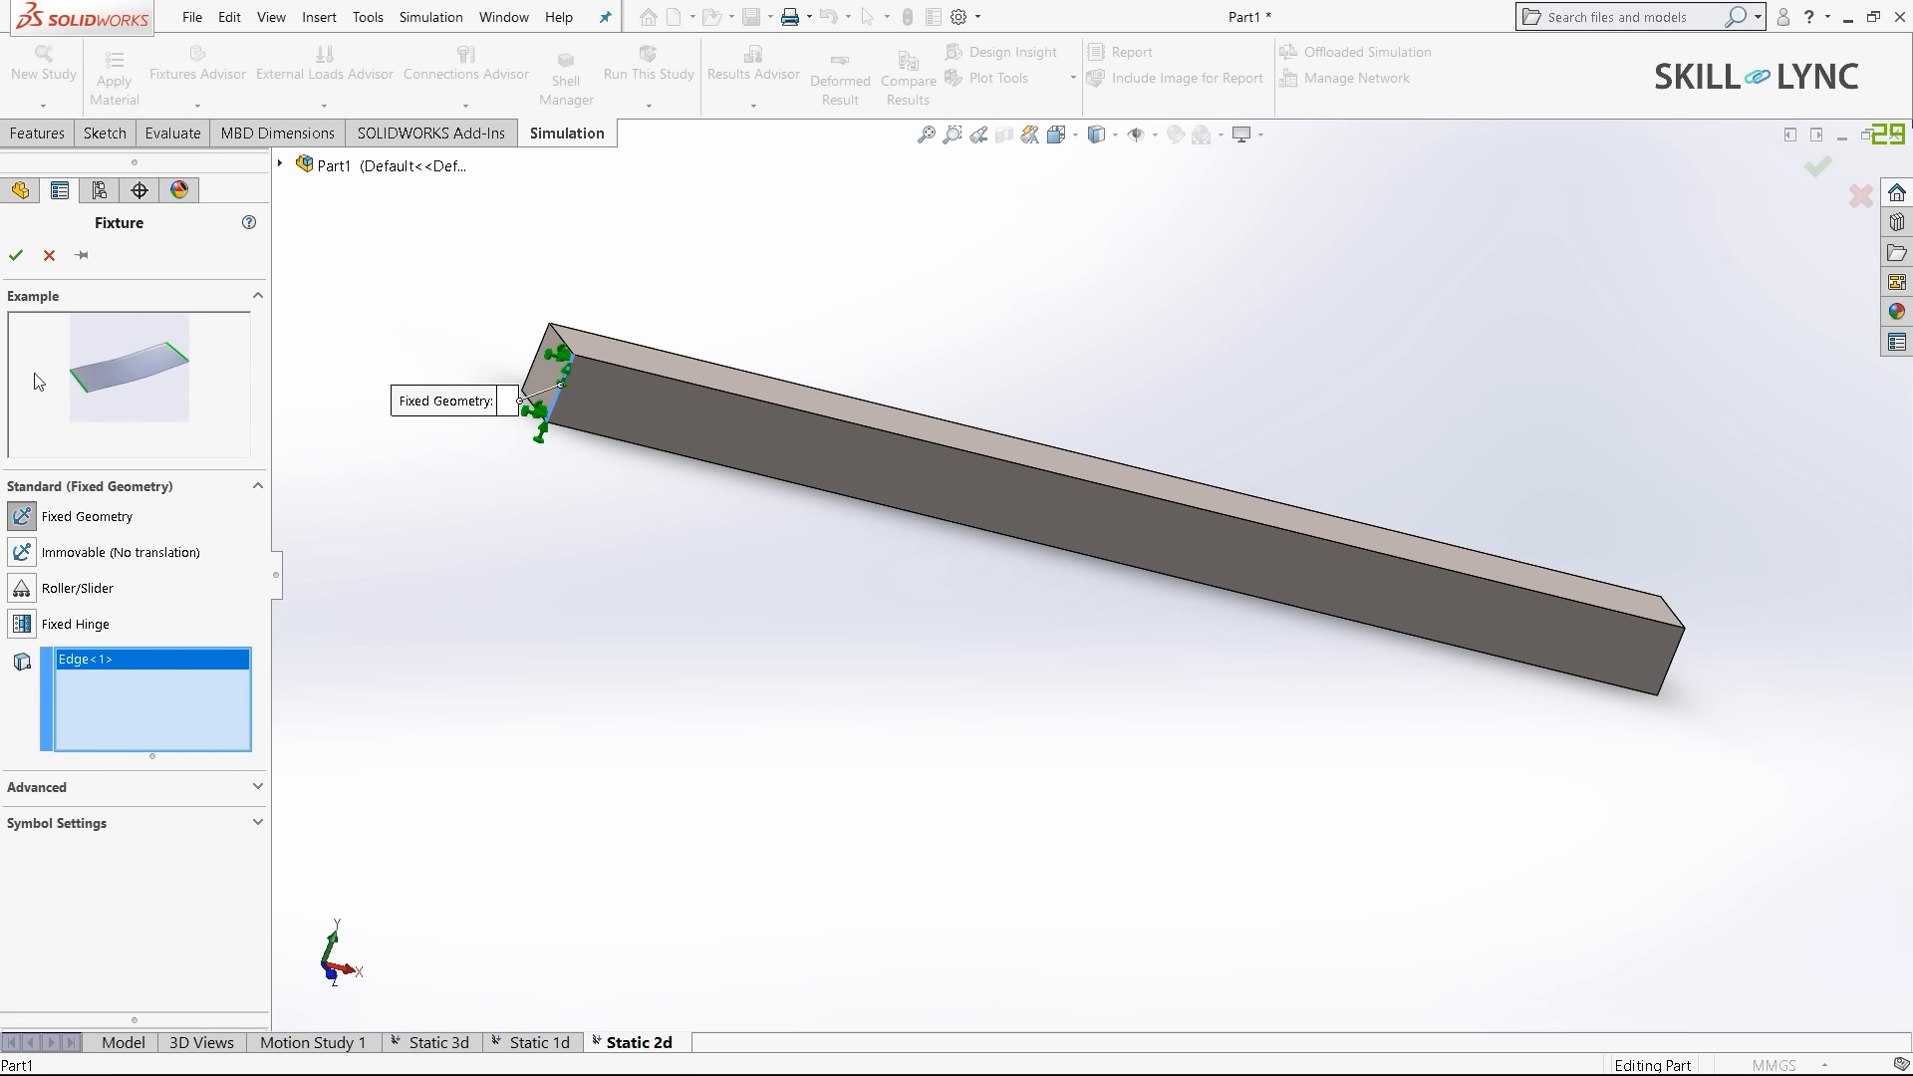
{"action": "left_click", "coordinate": [16, 255]}
{"action": "left_click", "coordinate": [138, 561]}
{"action": "right_click", "coordinate": [137, 561]}
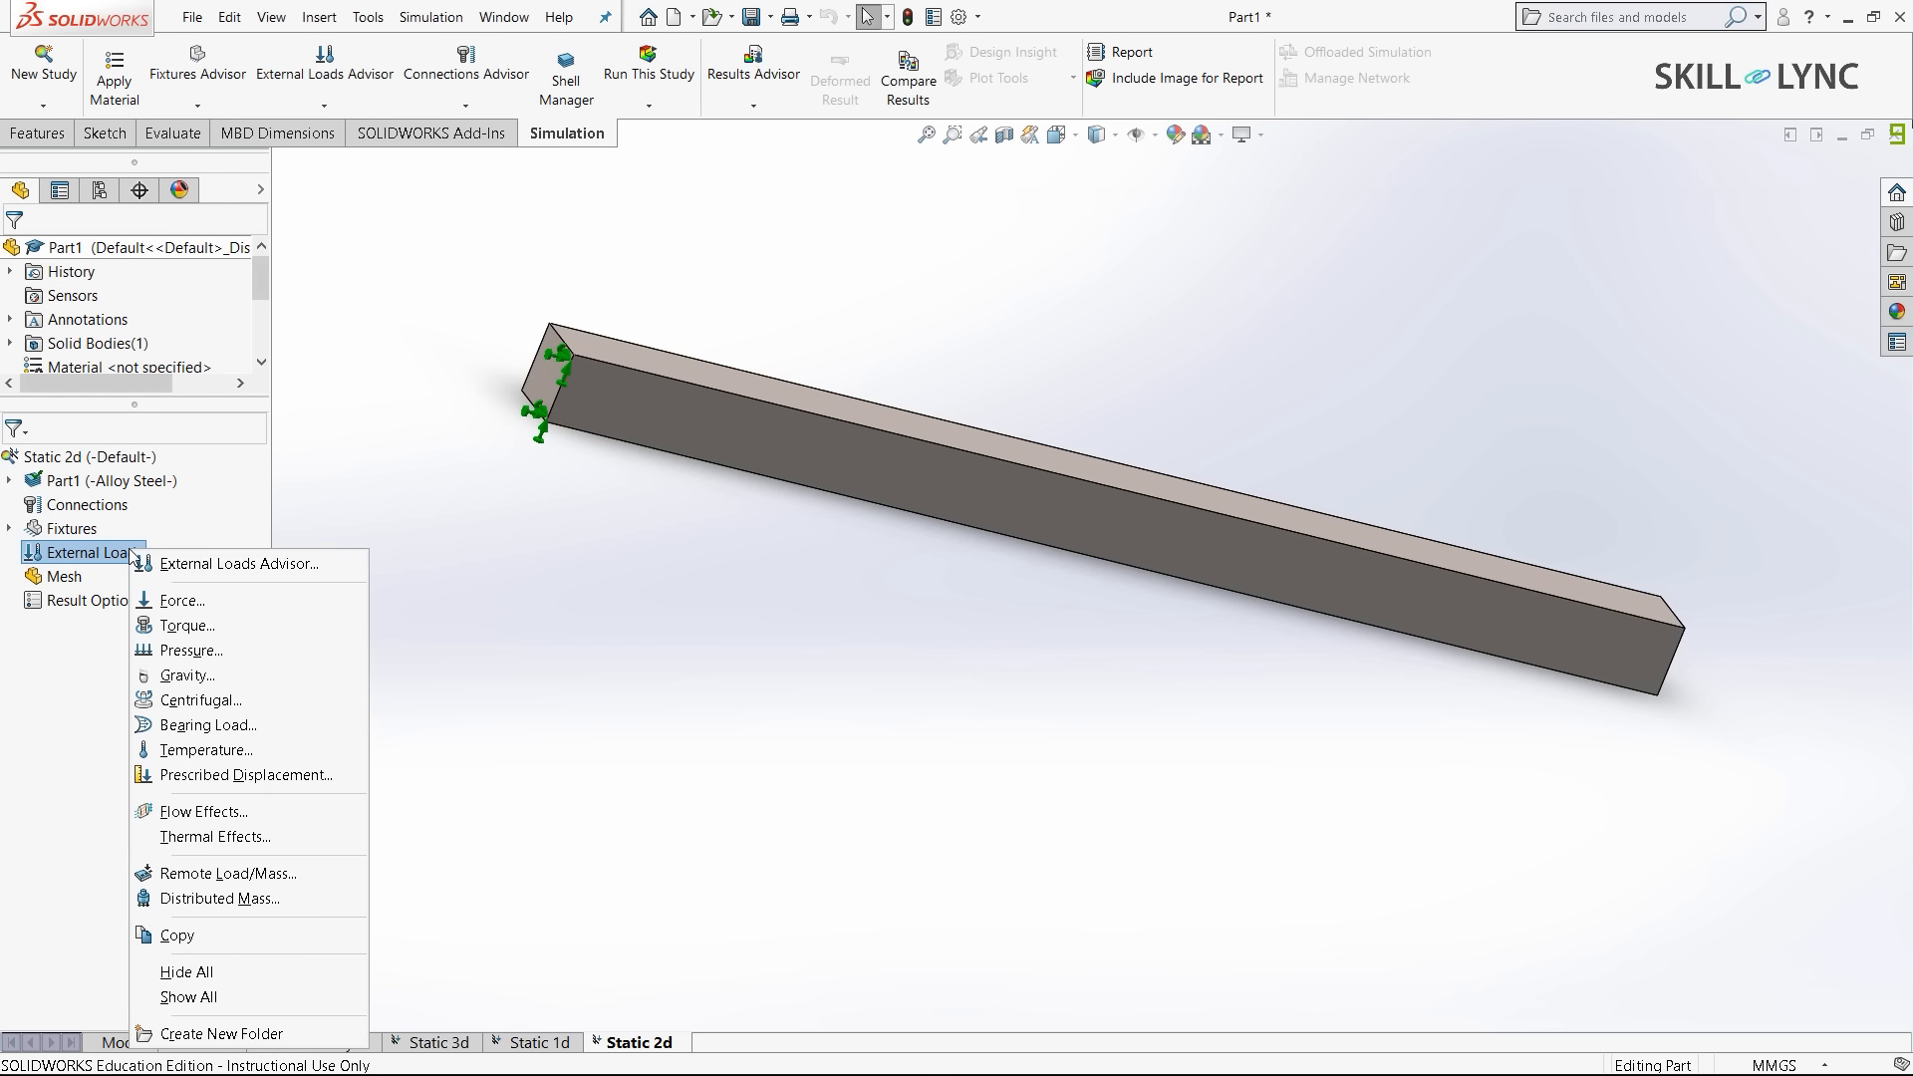
- Start a Force load on the top edge of the bar's side face
{"action": "left_click", "coordinate": [176, 606]}
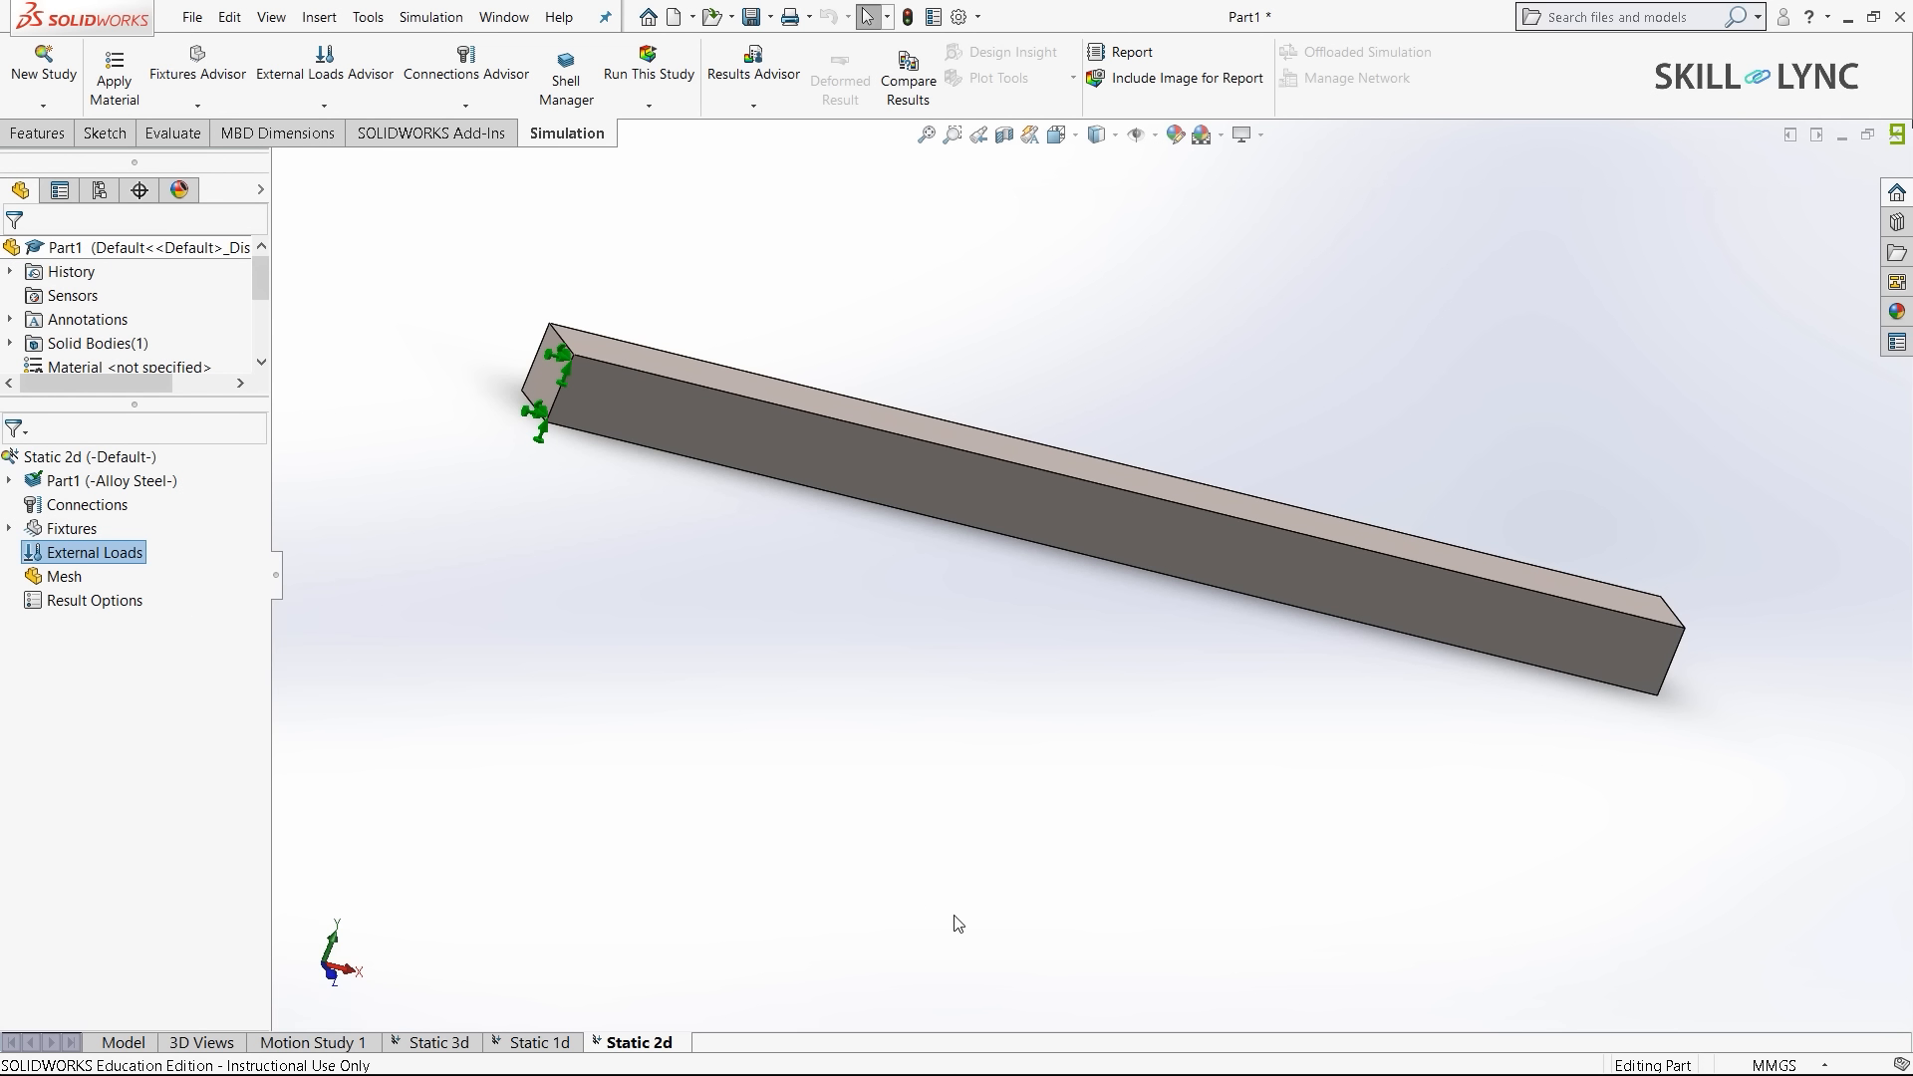
{"action": "scroll", "coordinate": [1115, 409], "scroll_direction": "down", "scroll_amount": 3}
{"action": "middle_click_drag", "start_coordinate": [1115, 408], "coordinate": [1000, 586]}
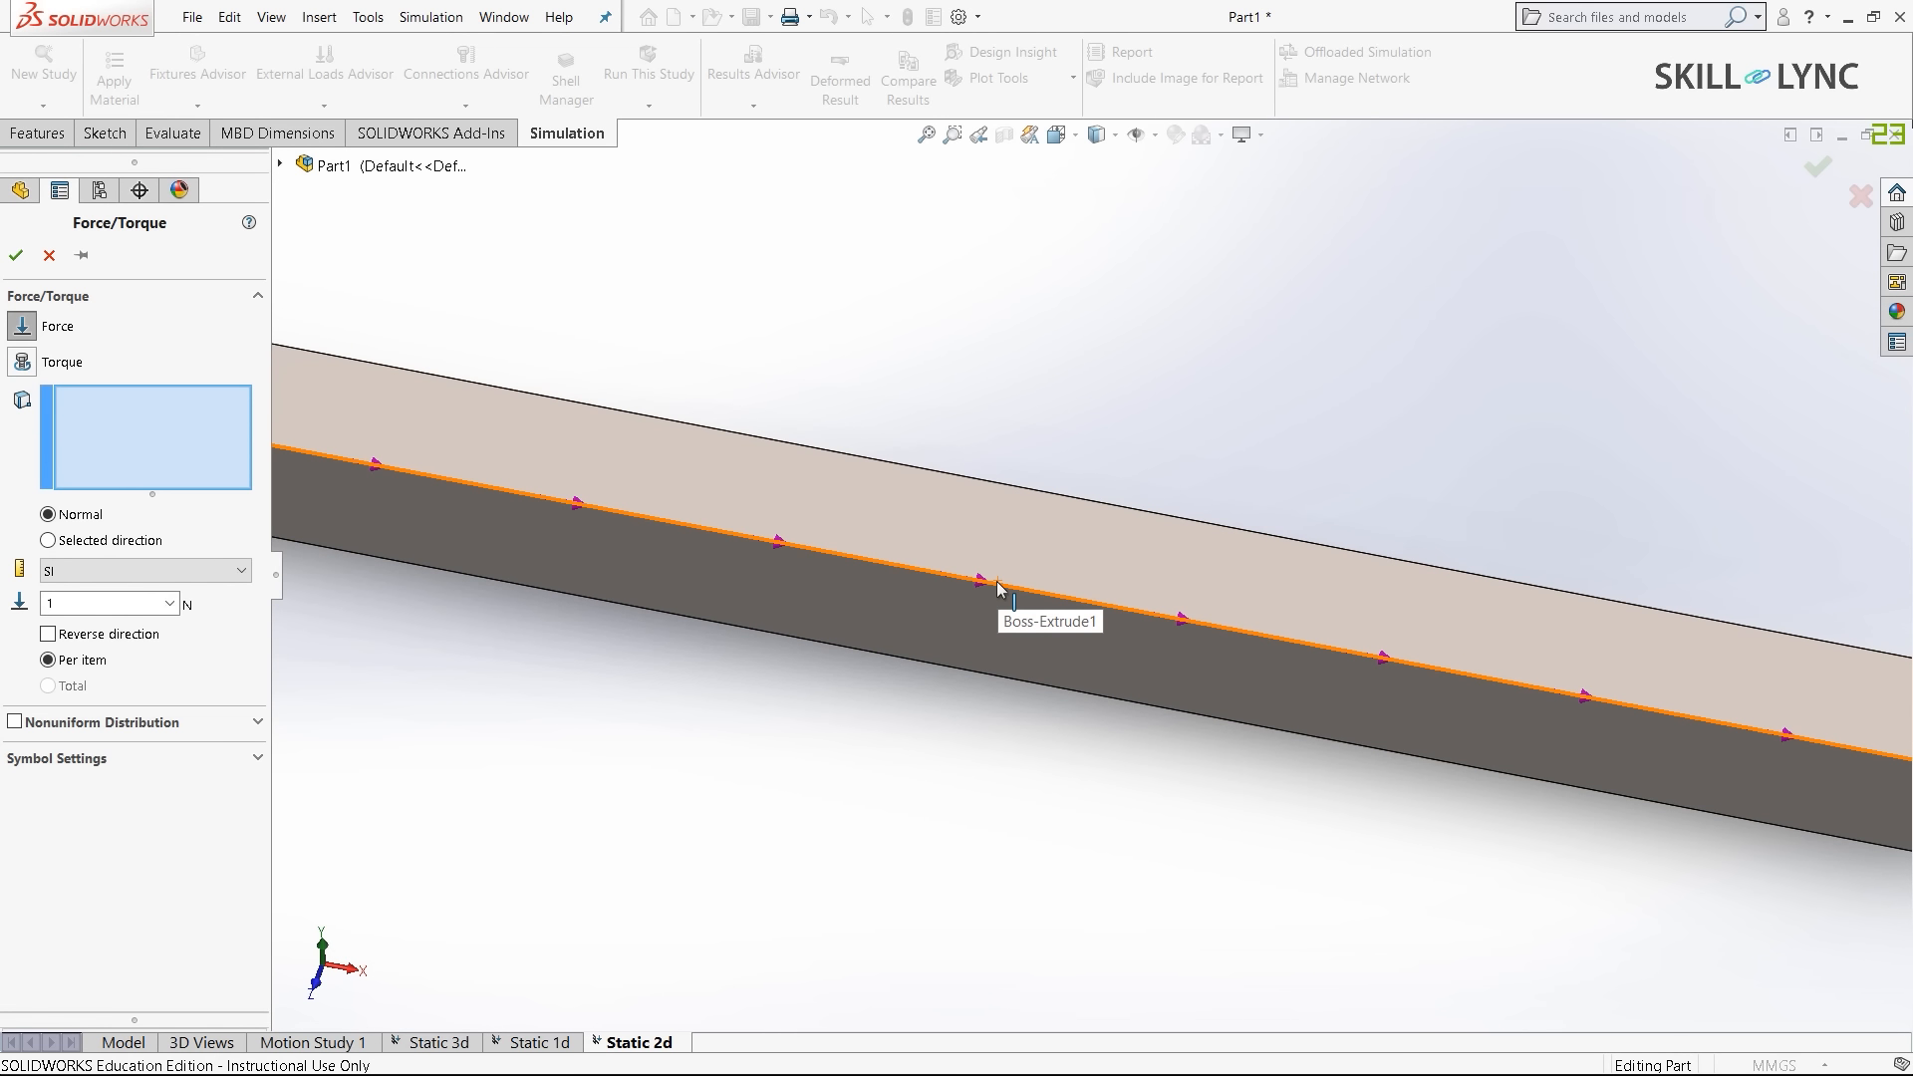
{"action": "left_click", "coordinate": [998, 583]}
{"action": "scroll", "coordinate": [606, 593], "scroll_direction": "up", "scroll_amount": 3}
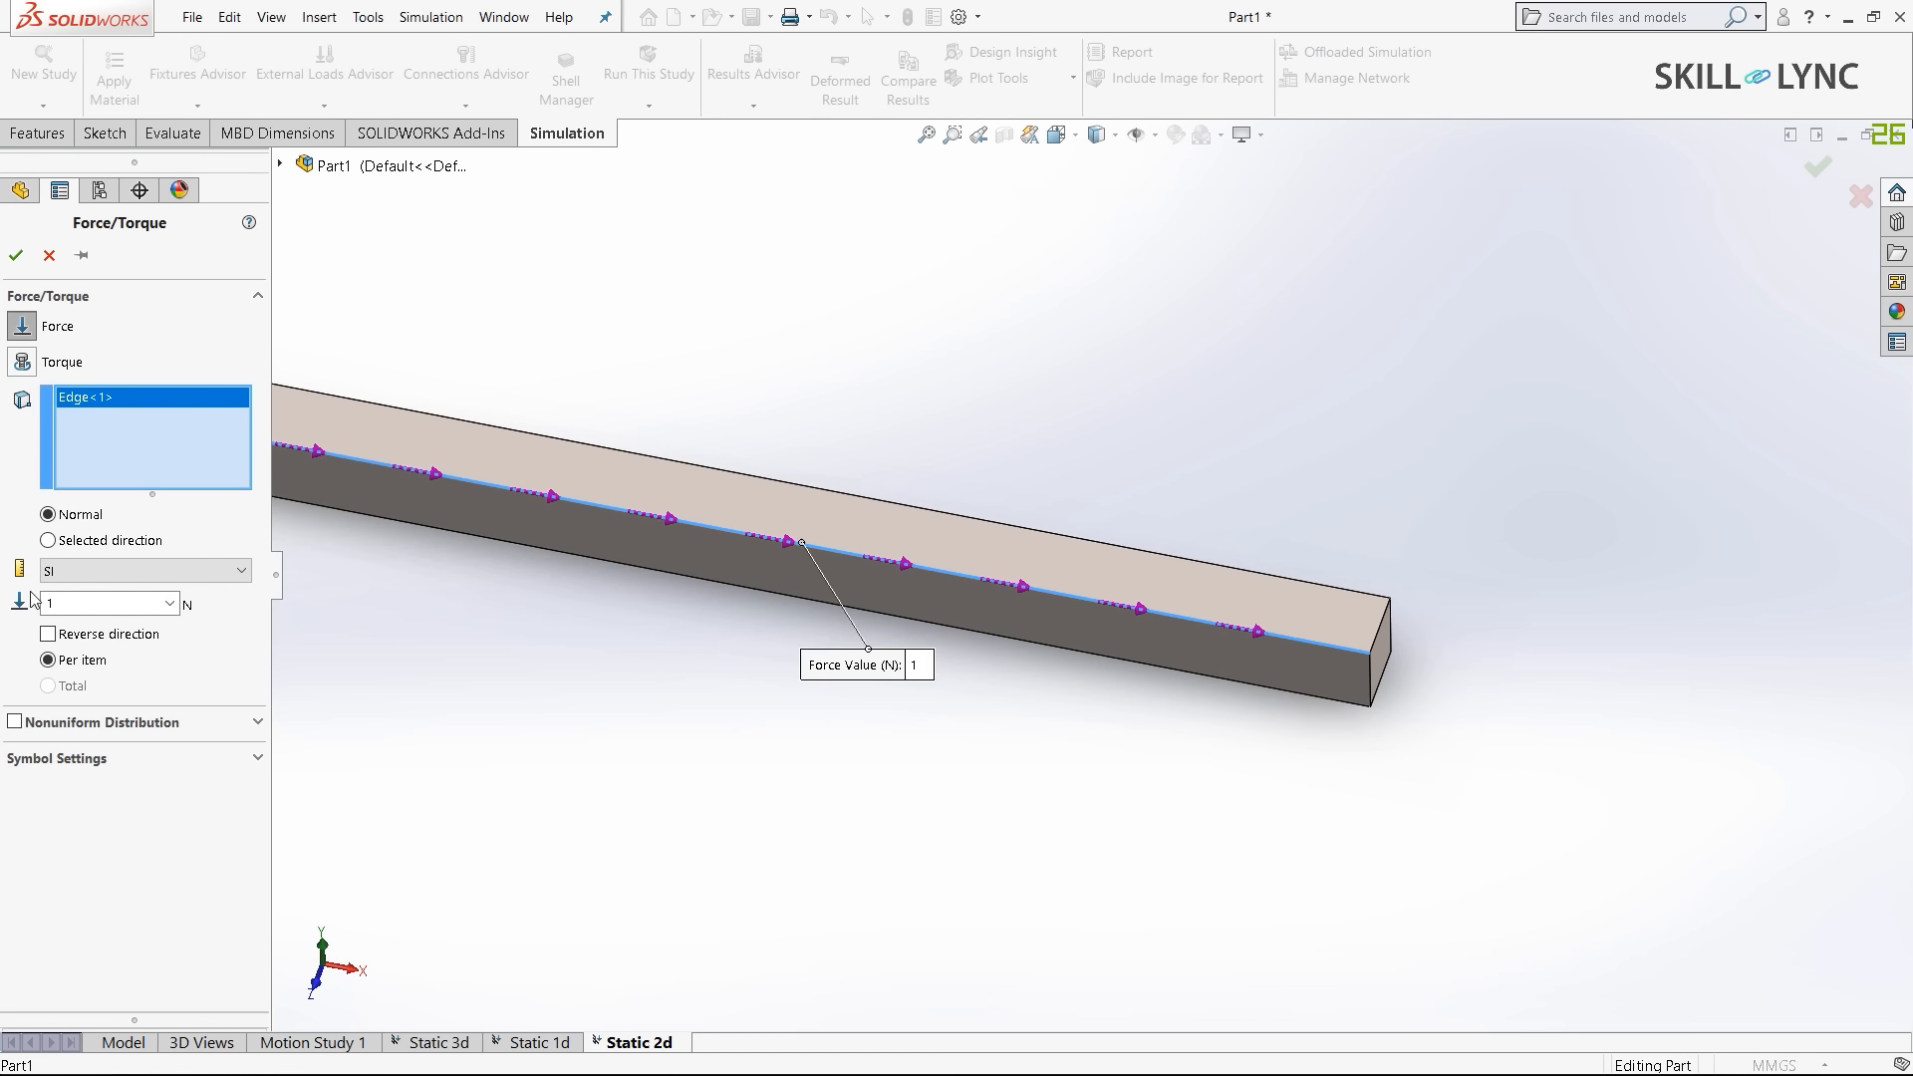
- Direct the force along the vertical end edge and set it to 1000 N
{"action": "left_click", "coordinate": [48, 540]}
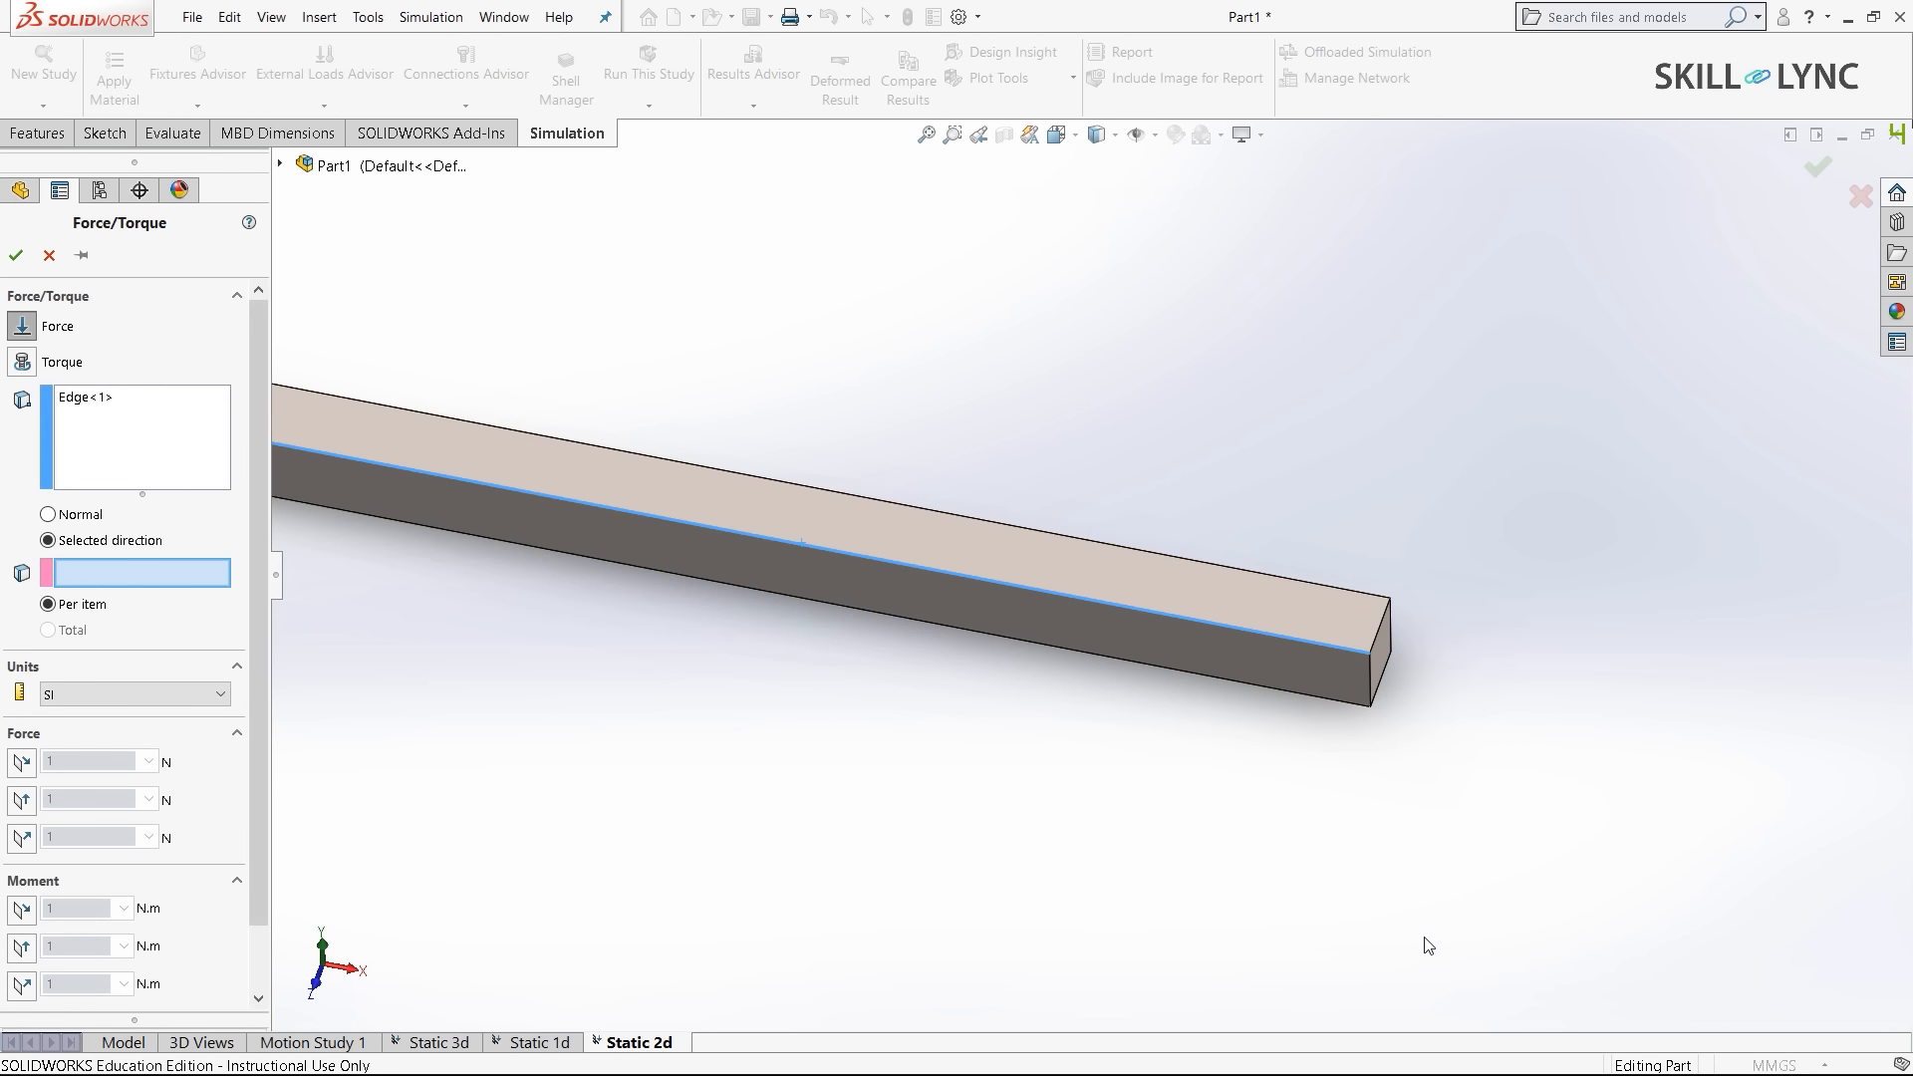
{"action": "scroll", "coordinate": [1448, 658], "scroll_direction": "down", "scroll_amount": 3}
{"action": "middle_click_drag", "start_coordinate": [688, 739], "coordinate": [689, 663]}
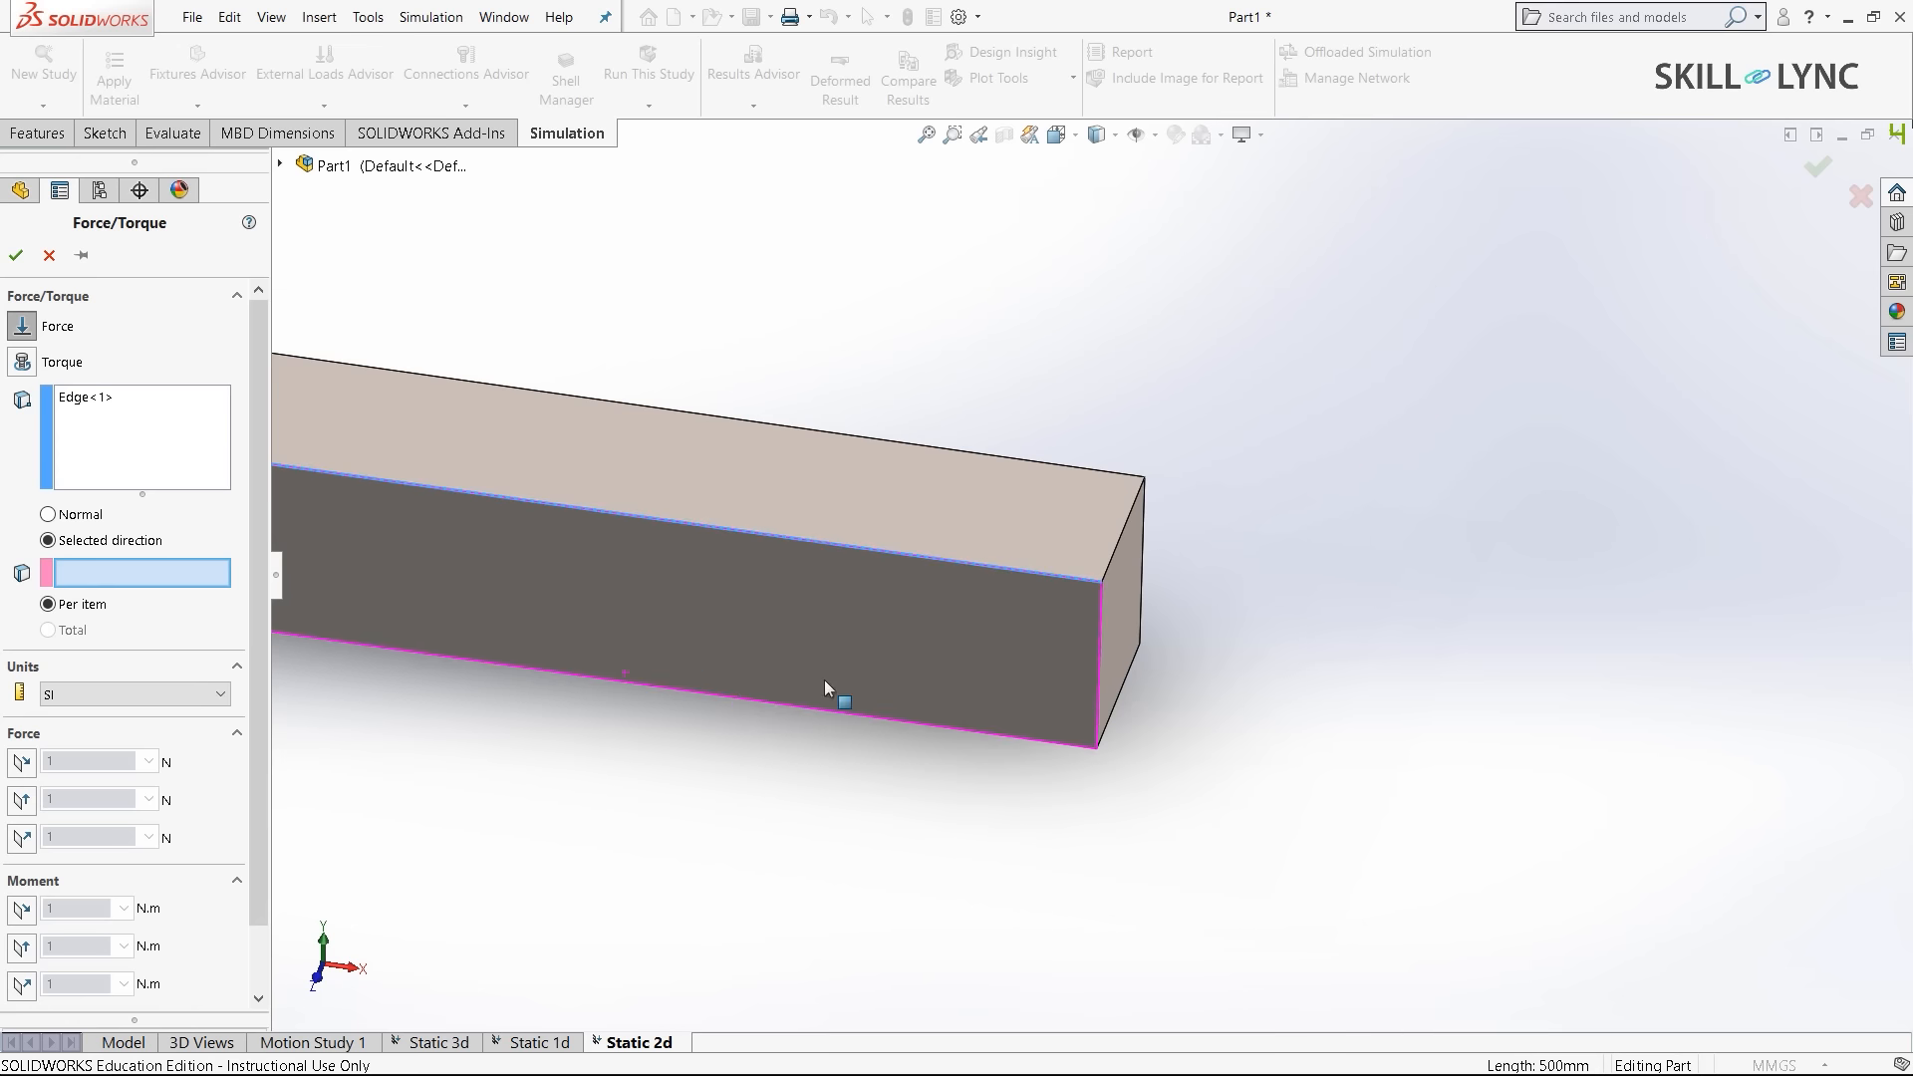
{"action": "left_click", "coordinate": [1099, 633]}
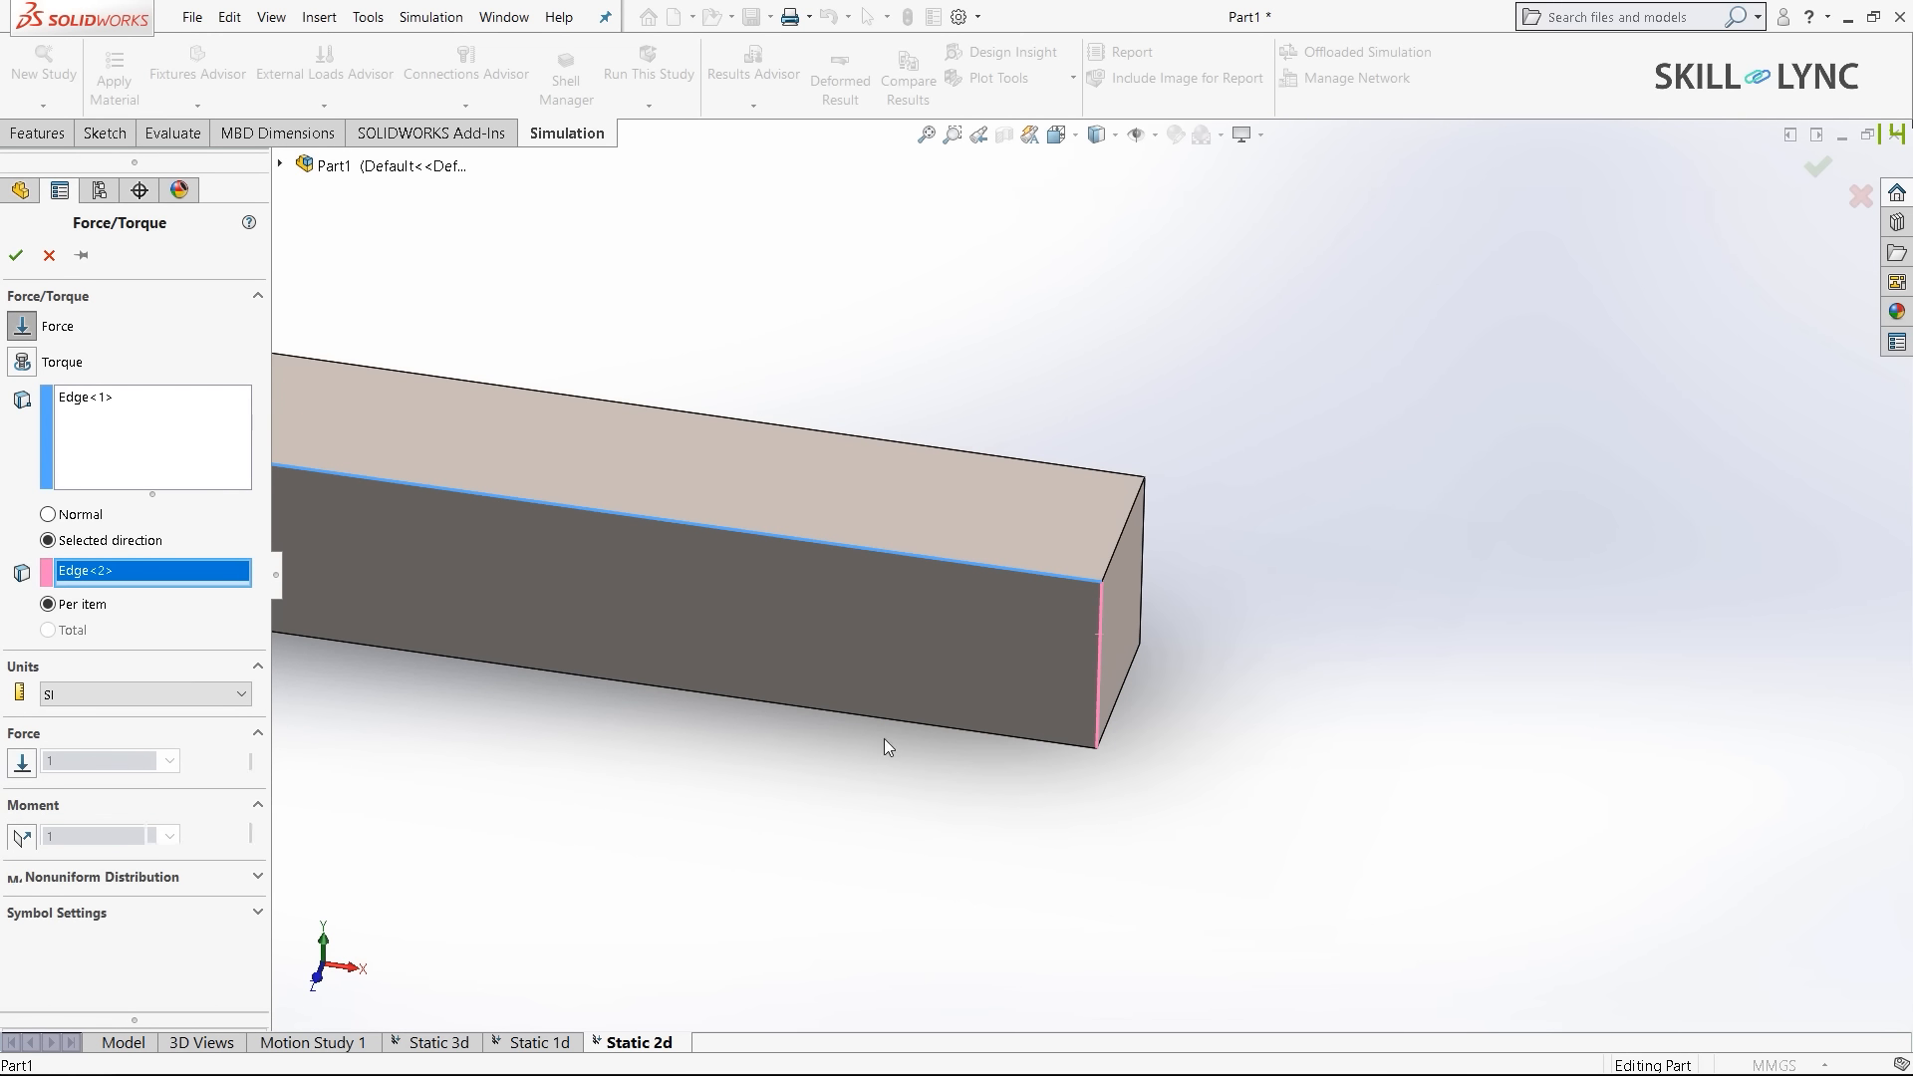
{"action": "left_click", "coordinate": [22, 764]}
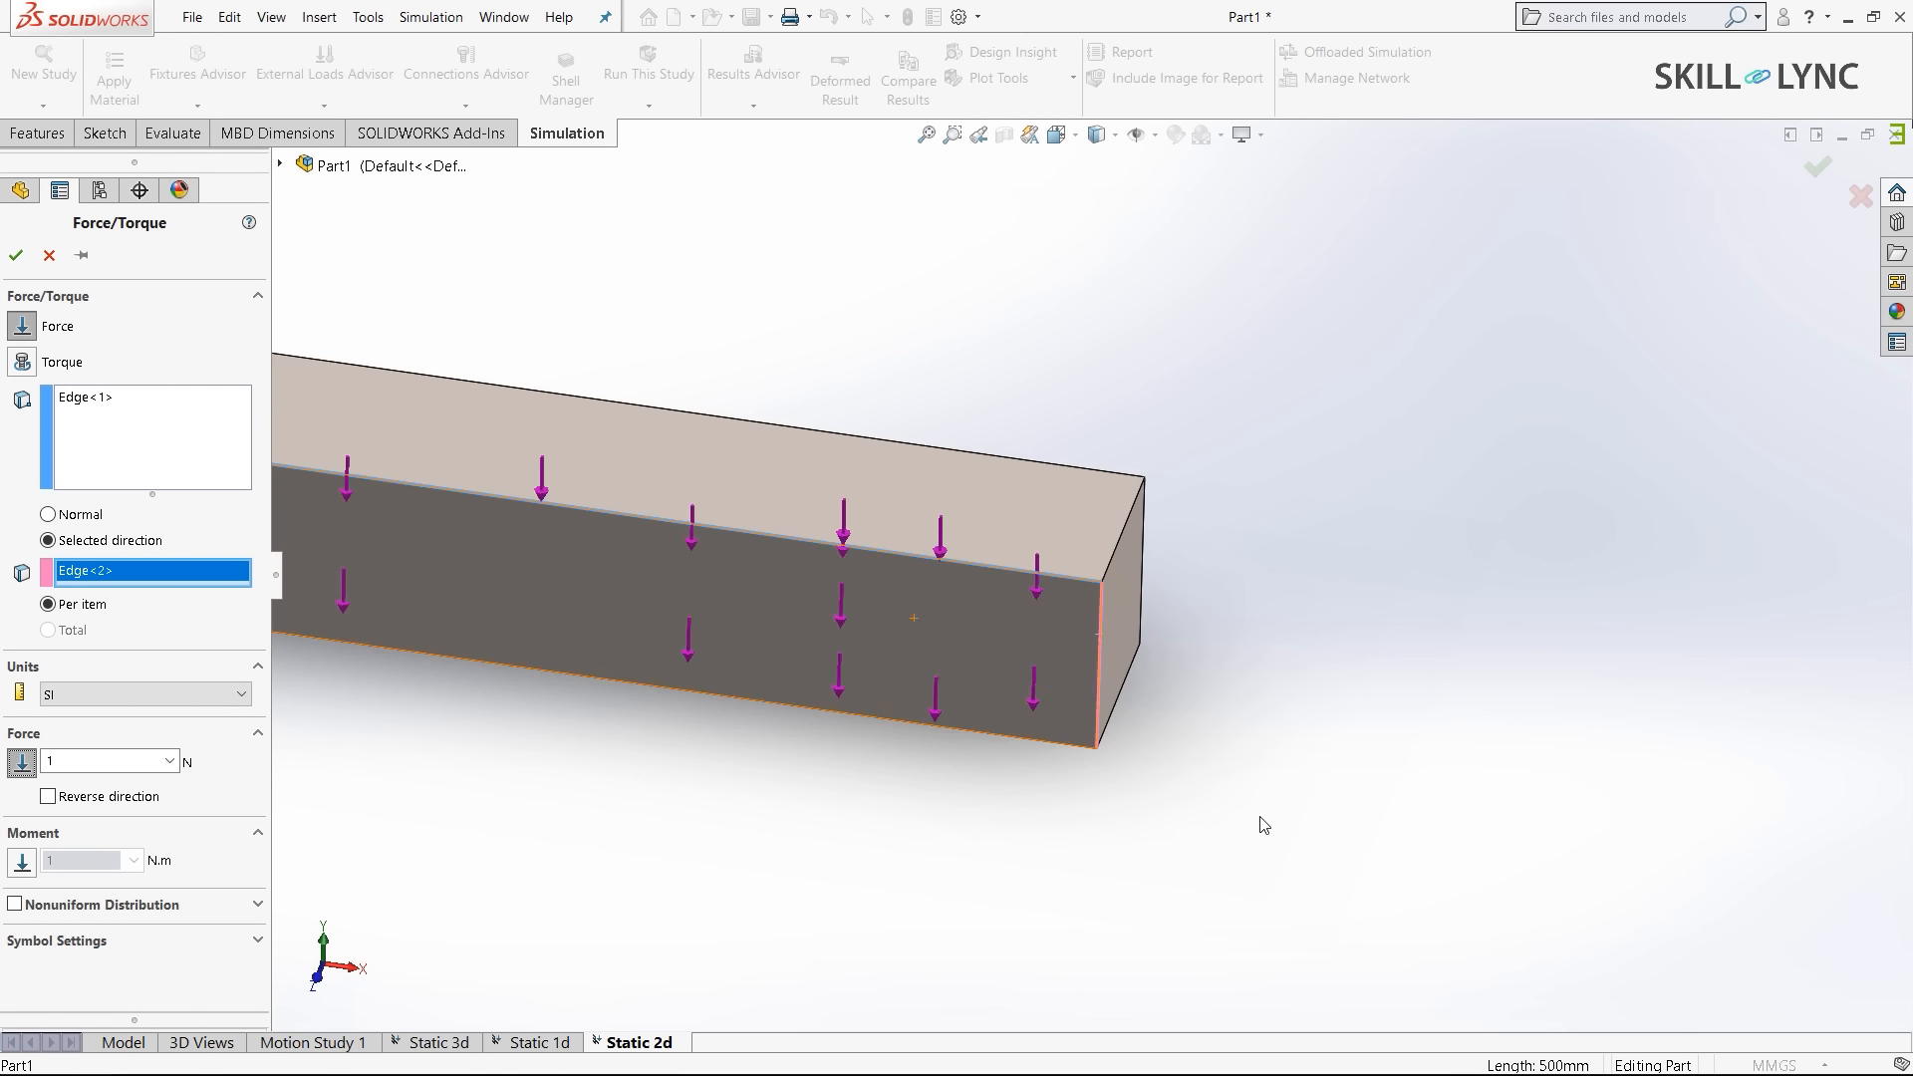
{"action": "scroll", "coordinate": [1260, 817], "scroll_direction": "up", "scroll_amount": 3}
{"action": "scroll", "coordinate": [1120, 556], "scroll_direction": "down", "scroll_amount": 2}
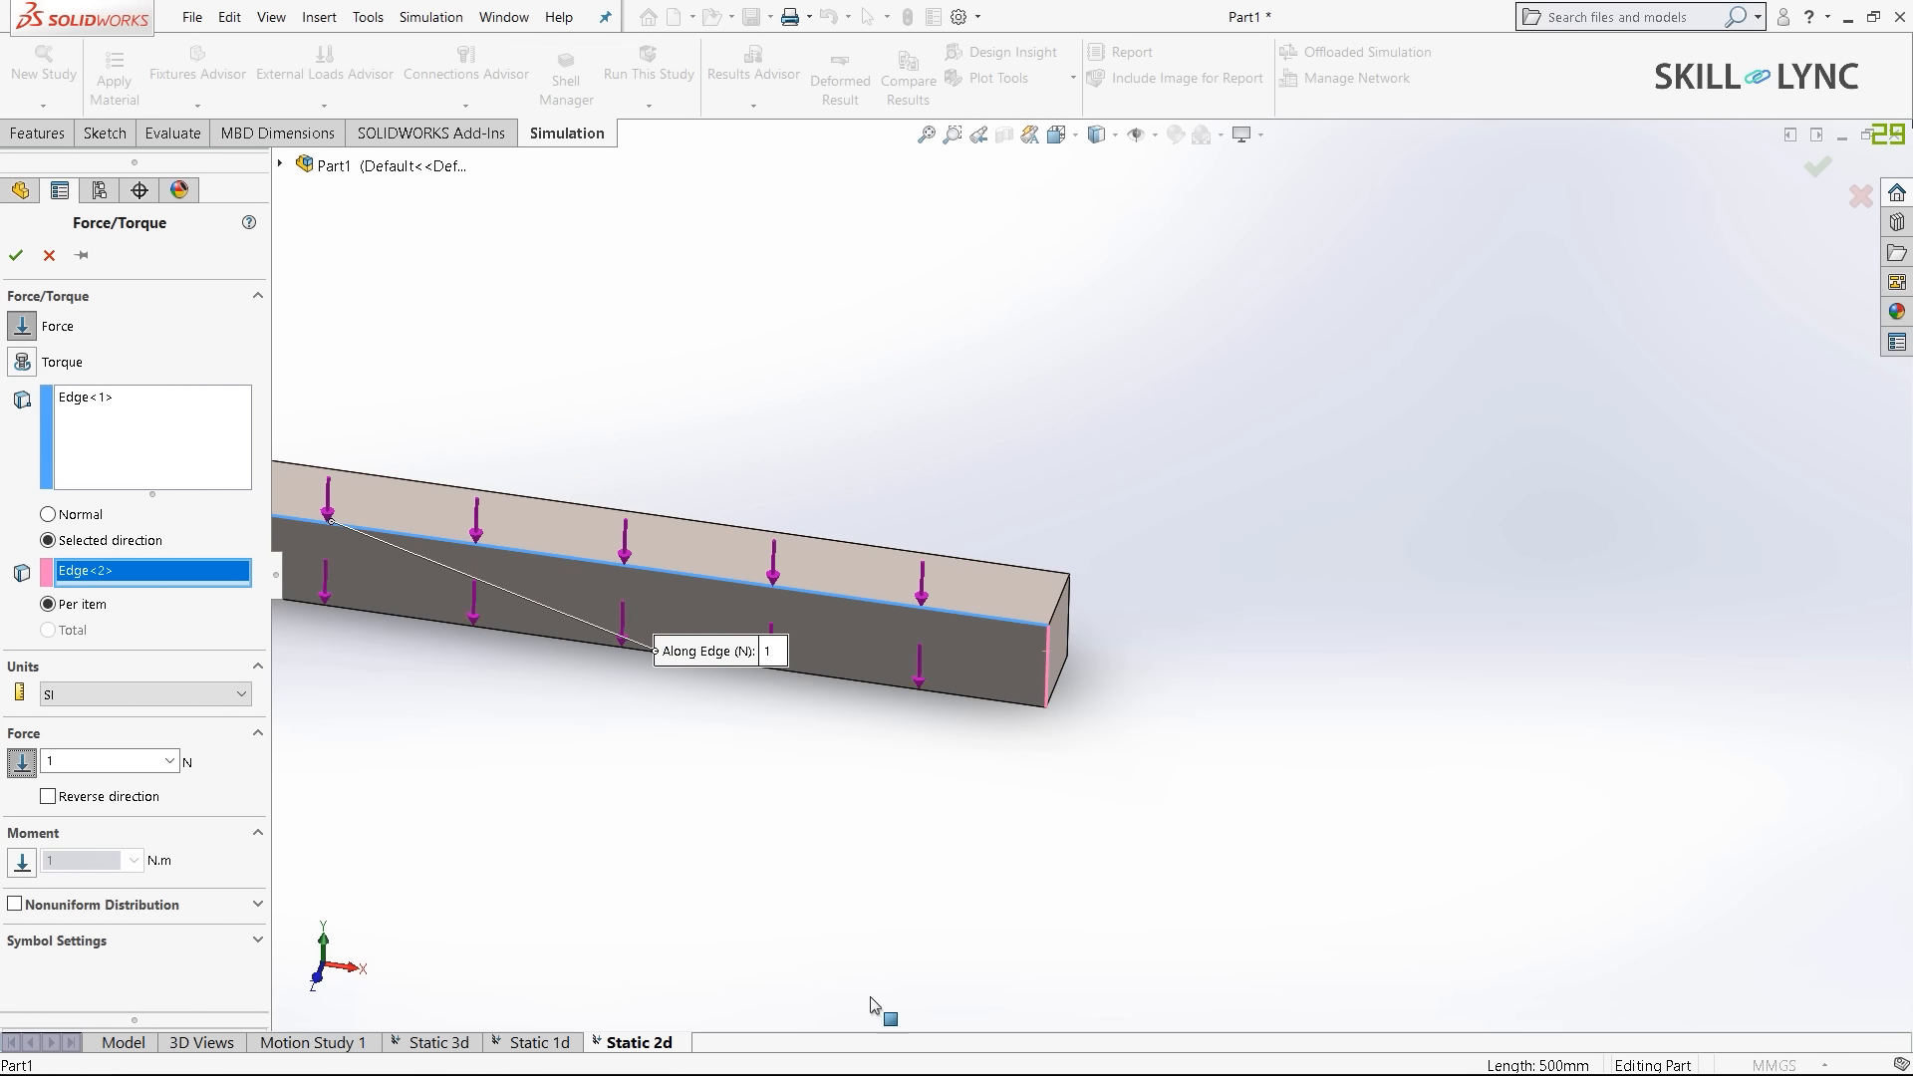
{"action": "double_click", "coordinate": [100, 763]}
{"action": "type", "text": "000"}
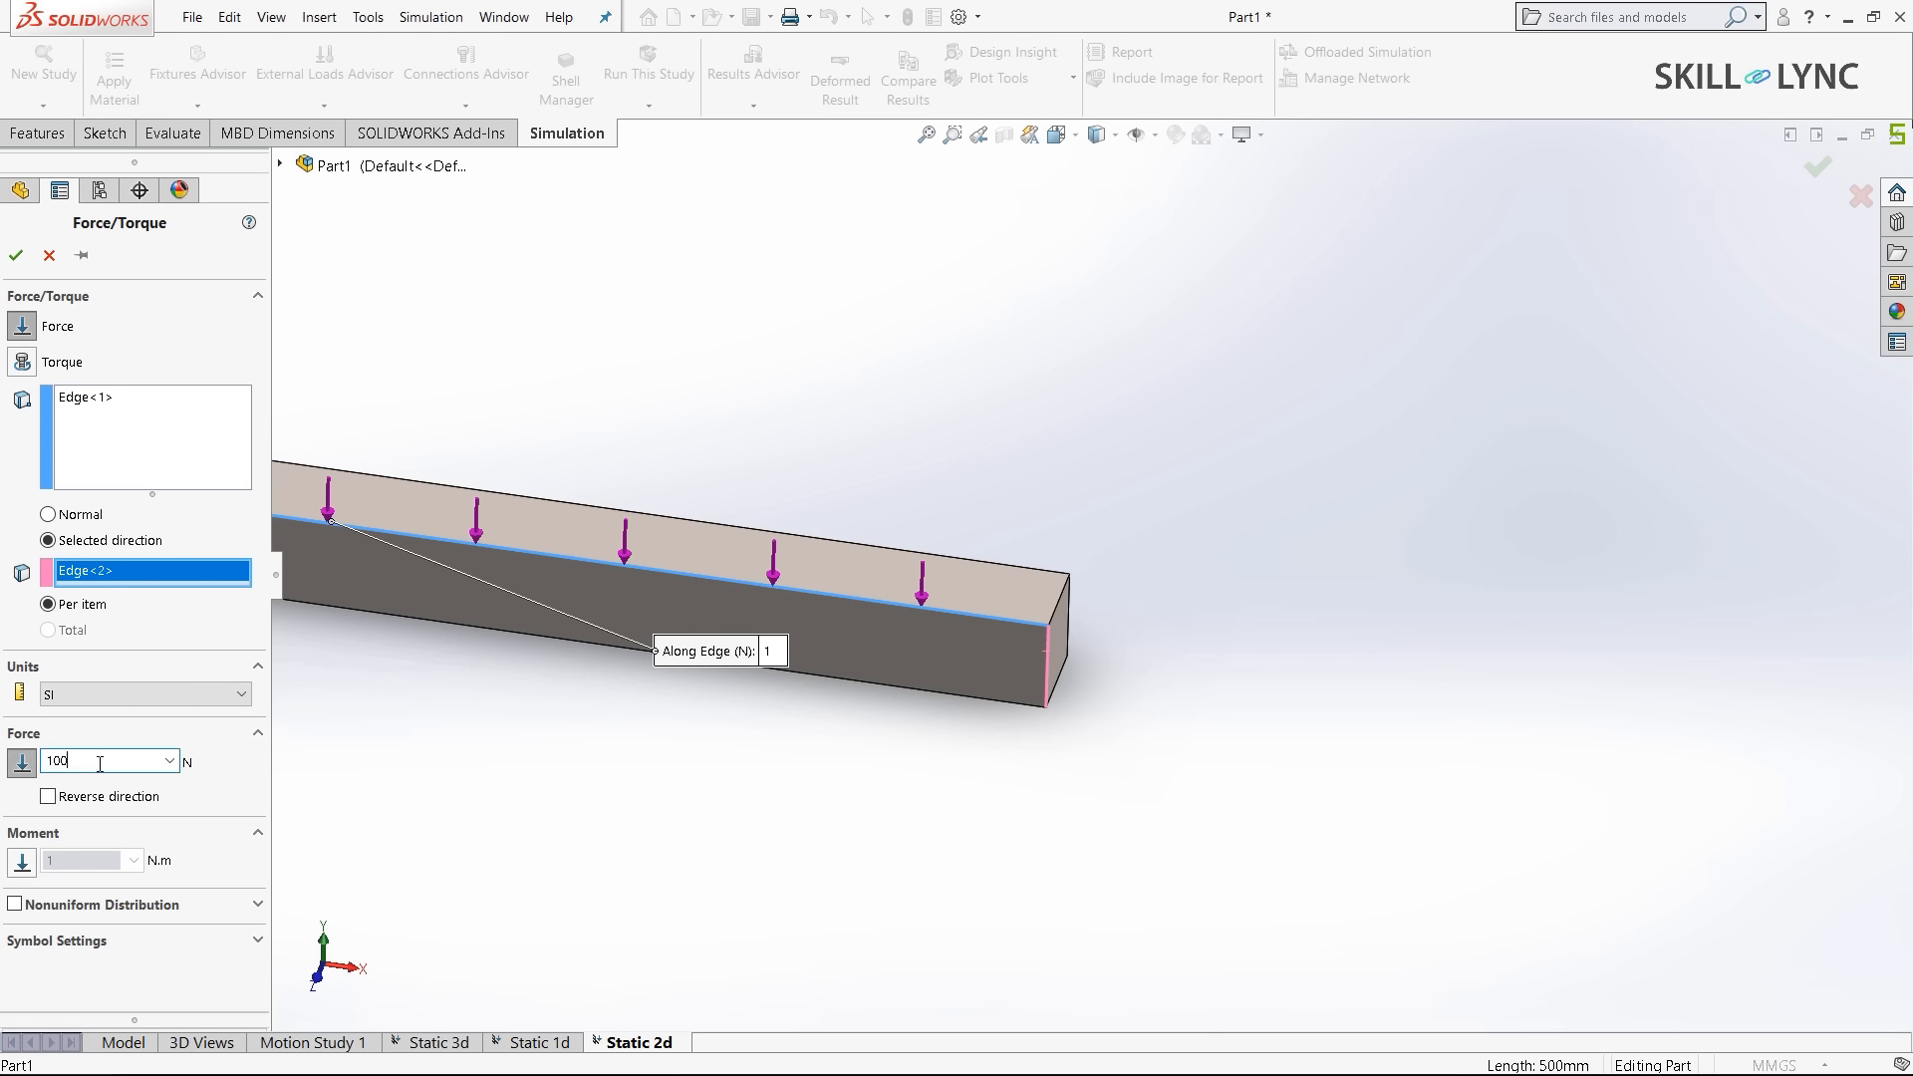
{"action": "left_click", "coordinate": [16, 256]}
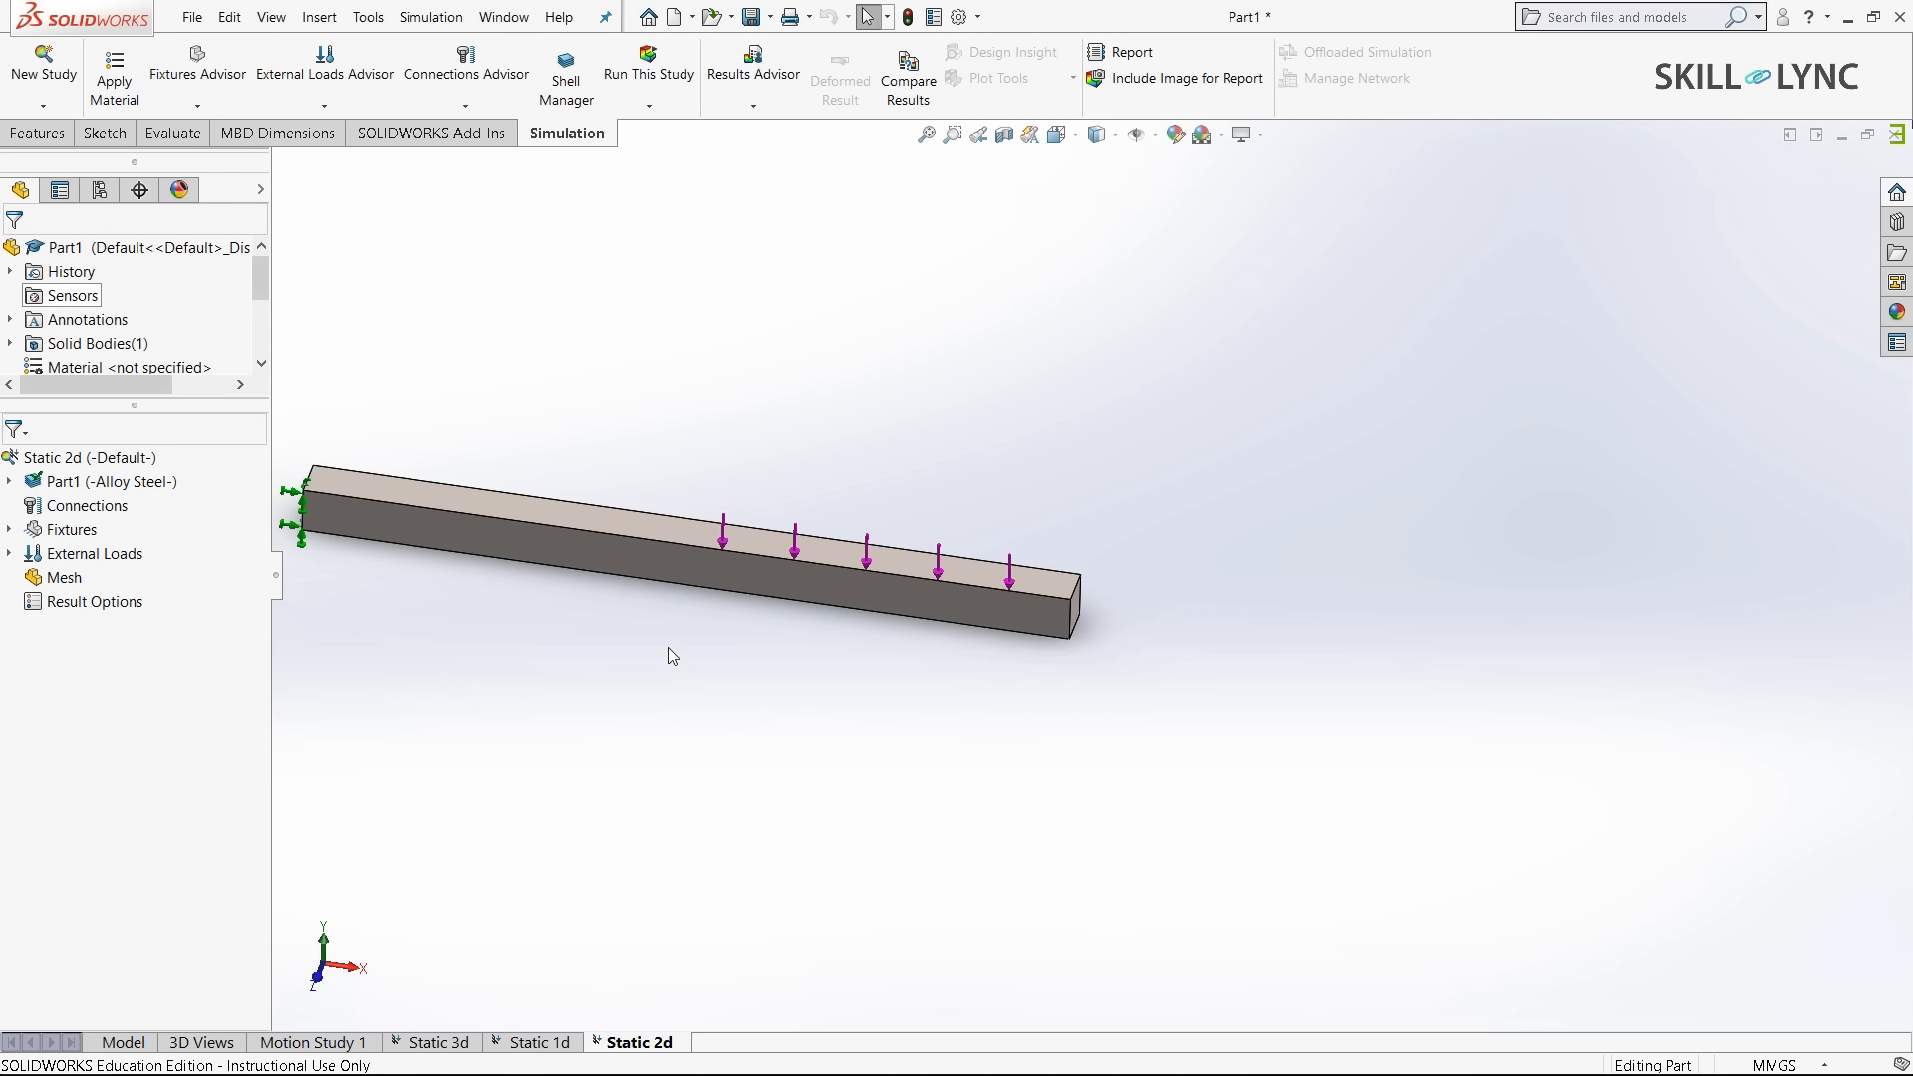
- Mesh the shell bar at default density and run Static 2d, peaking at 5.867e+07 N/m^2
{"action": "right_click", "coordinate": [65, 588]}
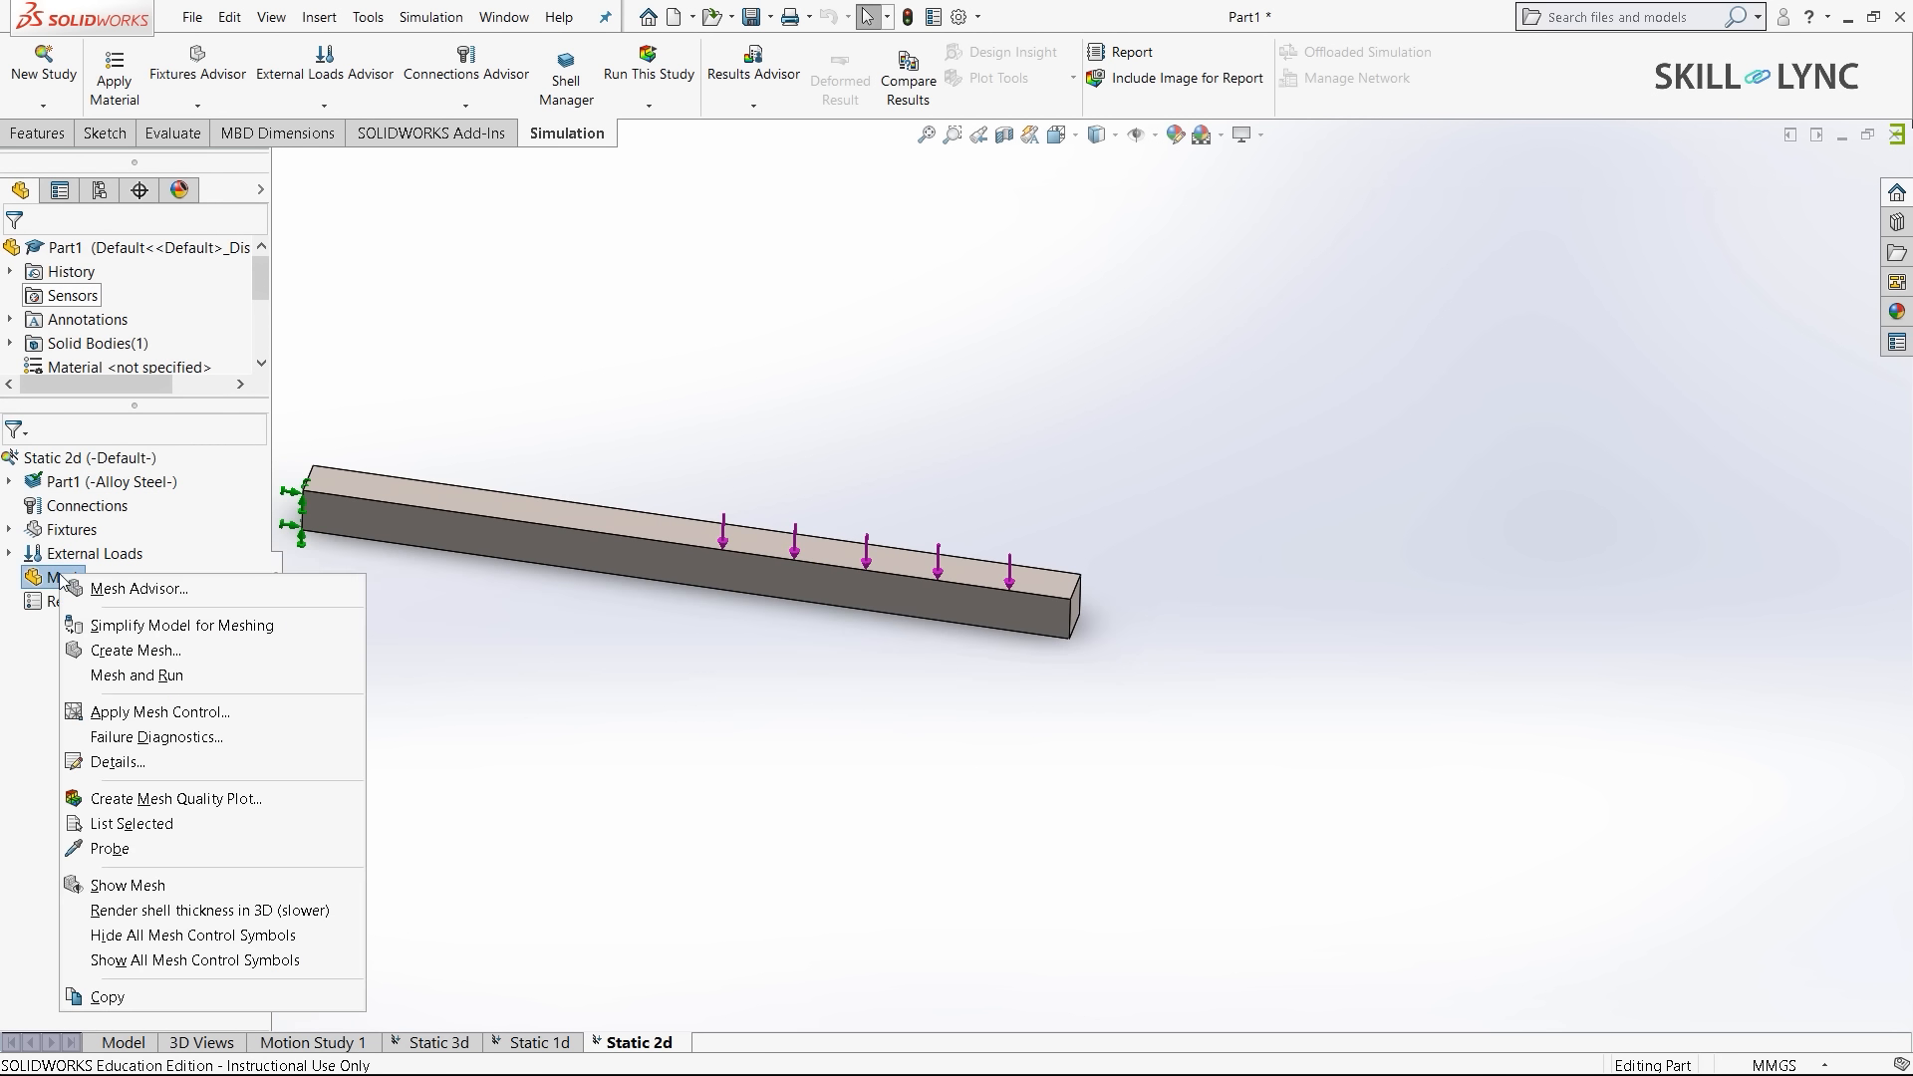
{"action": "left_click", "coordinate": [138, 649]}
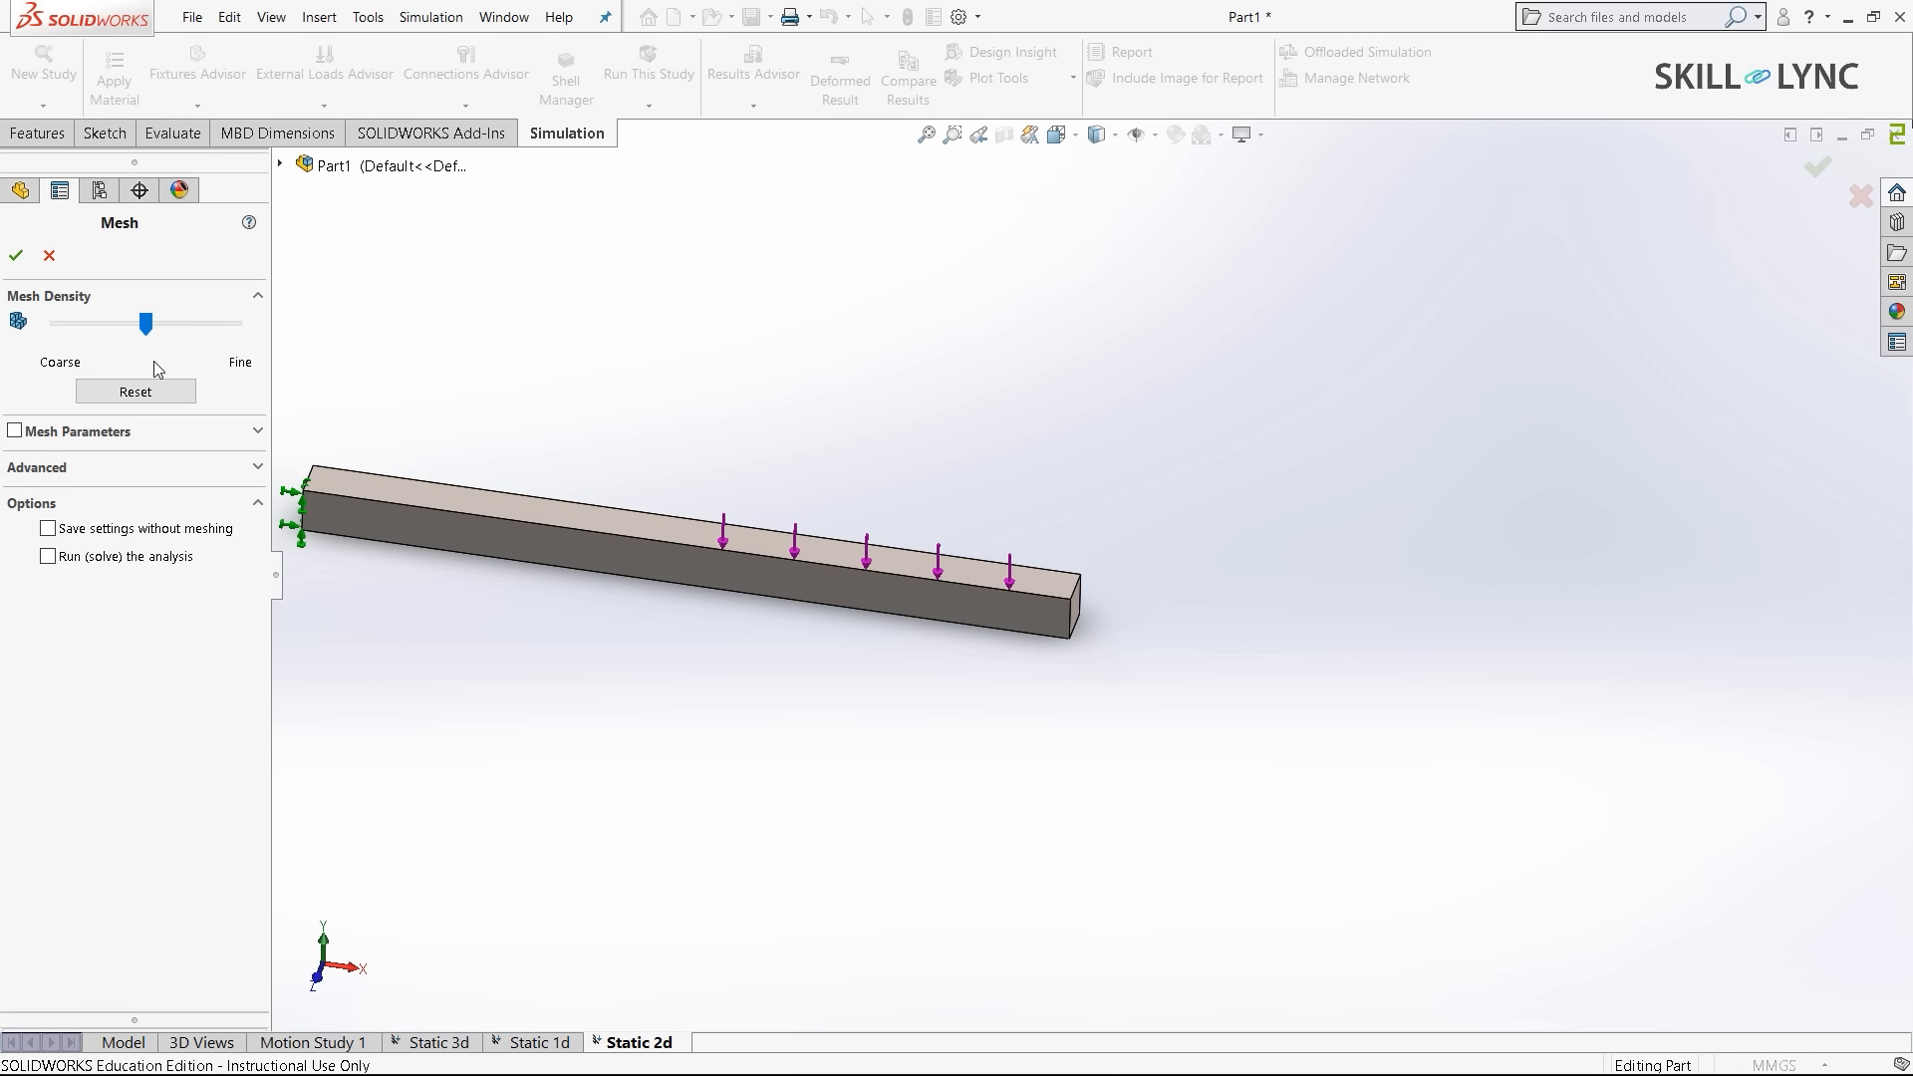
{"action": "left_click", "coordinate": [14, 257]}
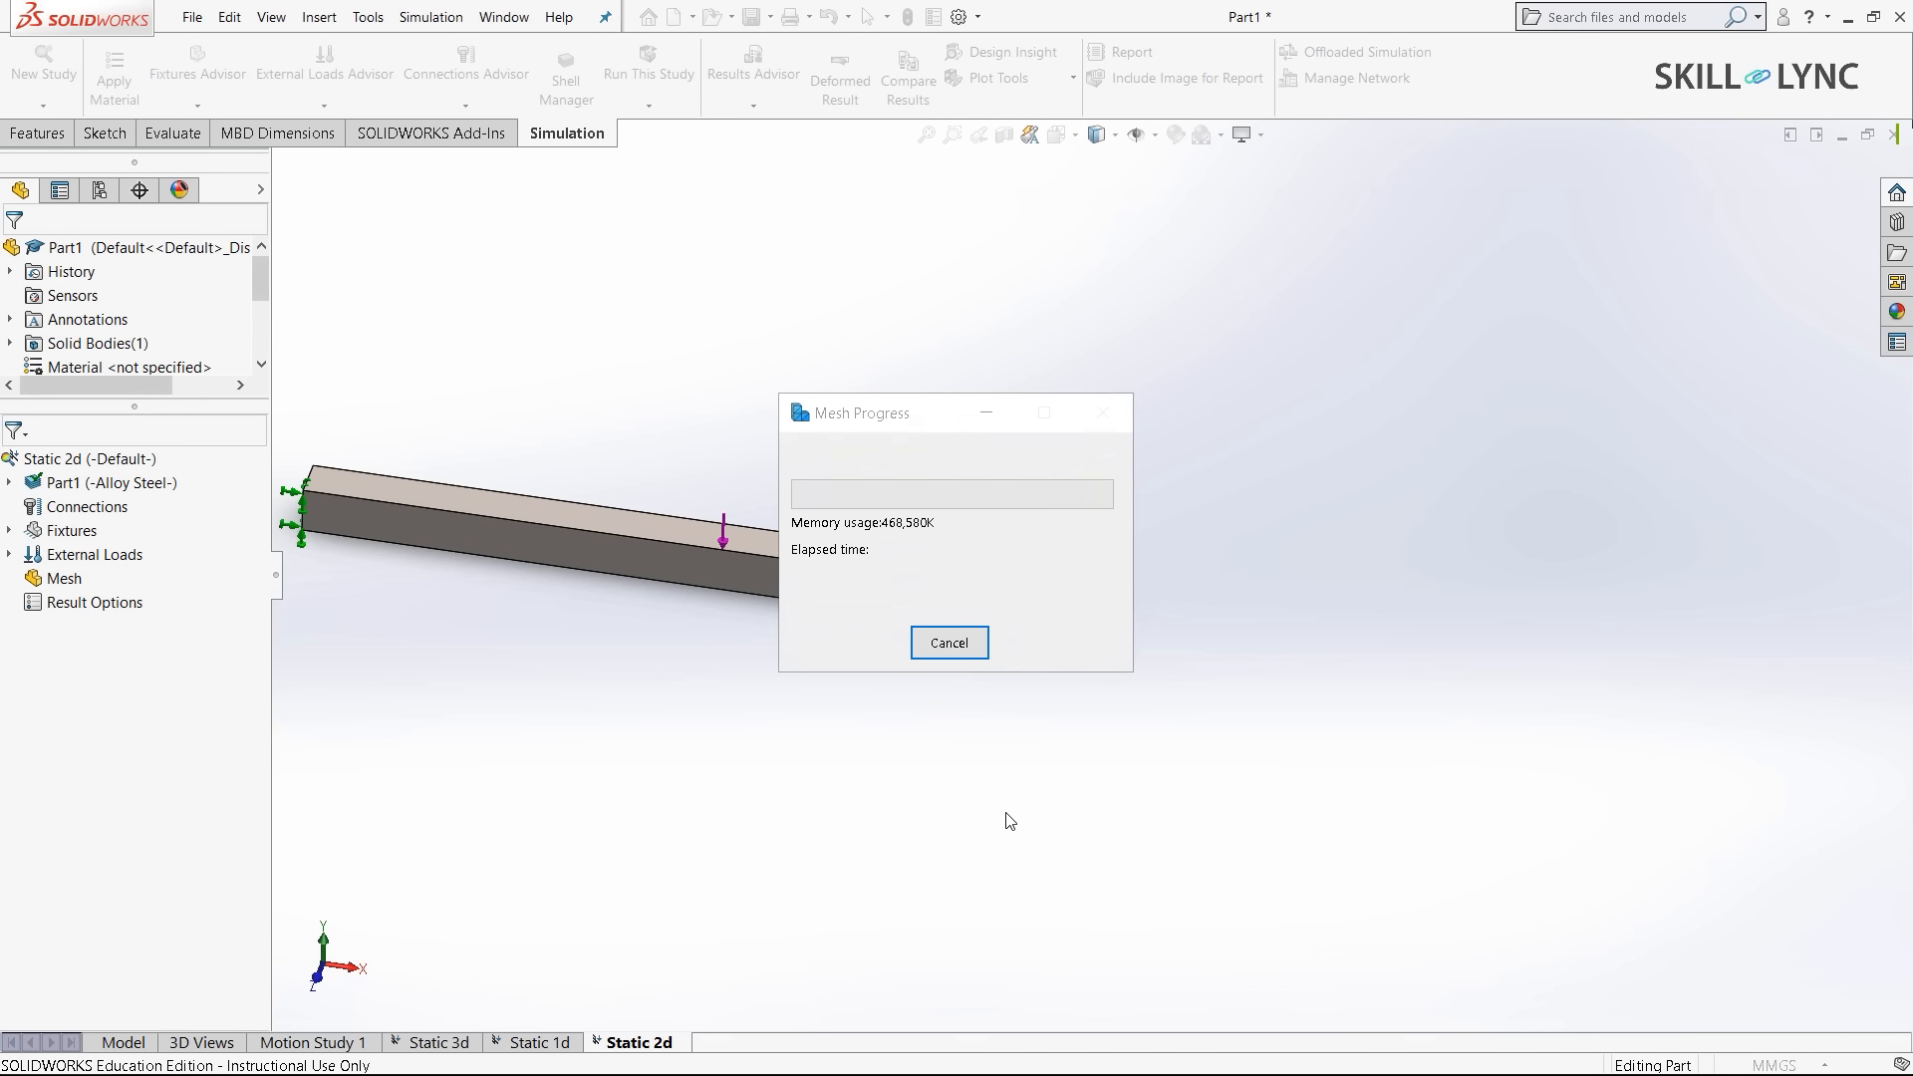
{"action": "middle_click_drag", "start_coordinate": [1249, 852], "coordinate": [1017, 837]}
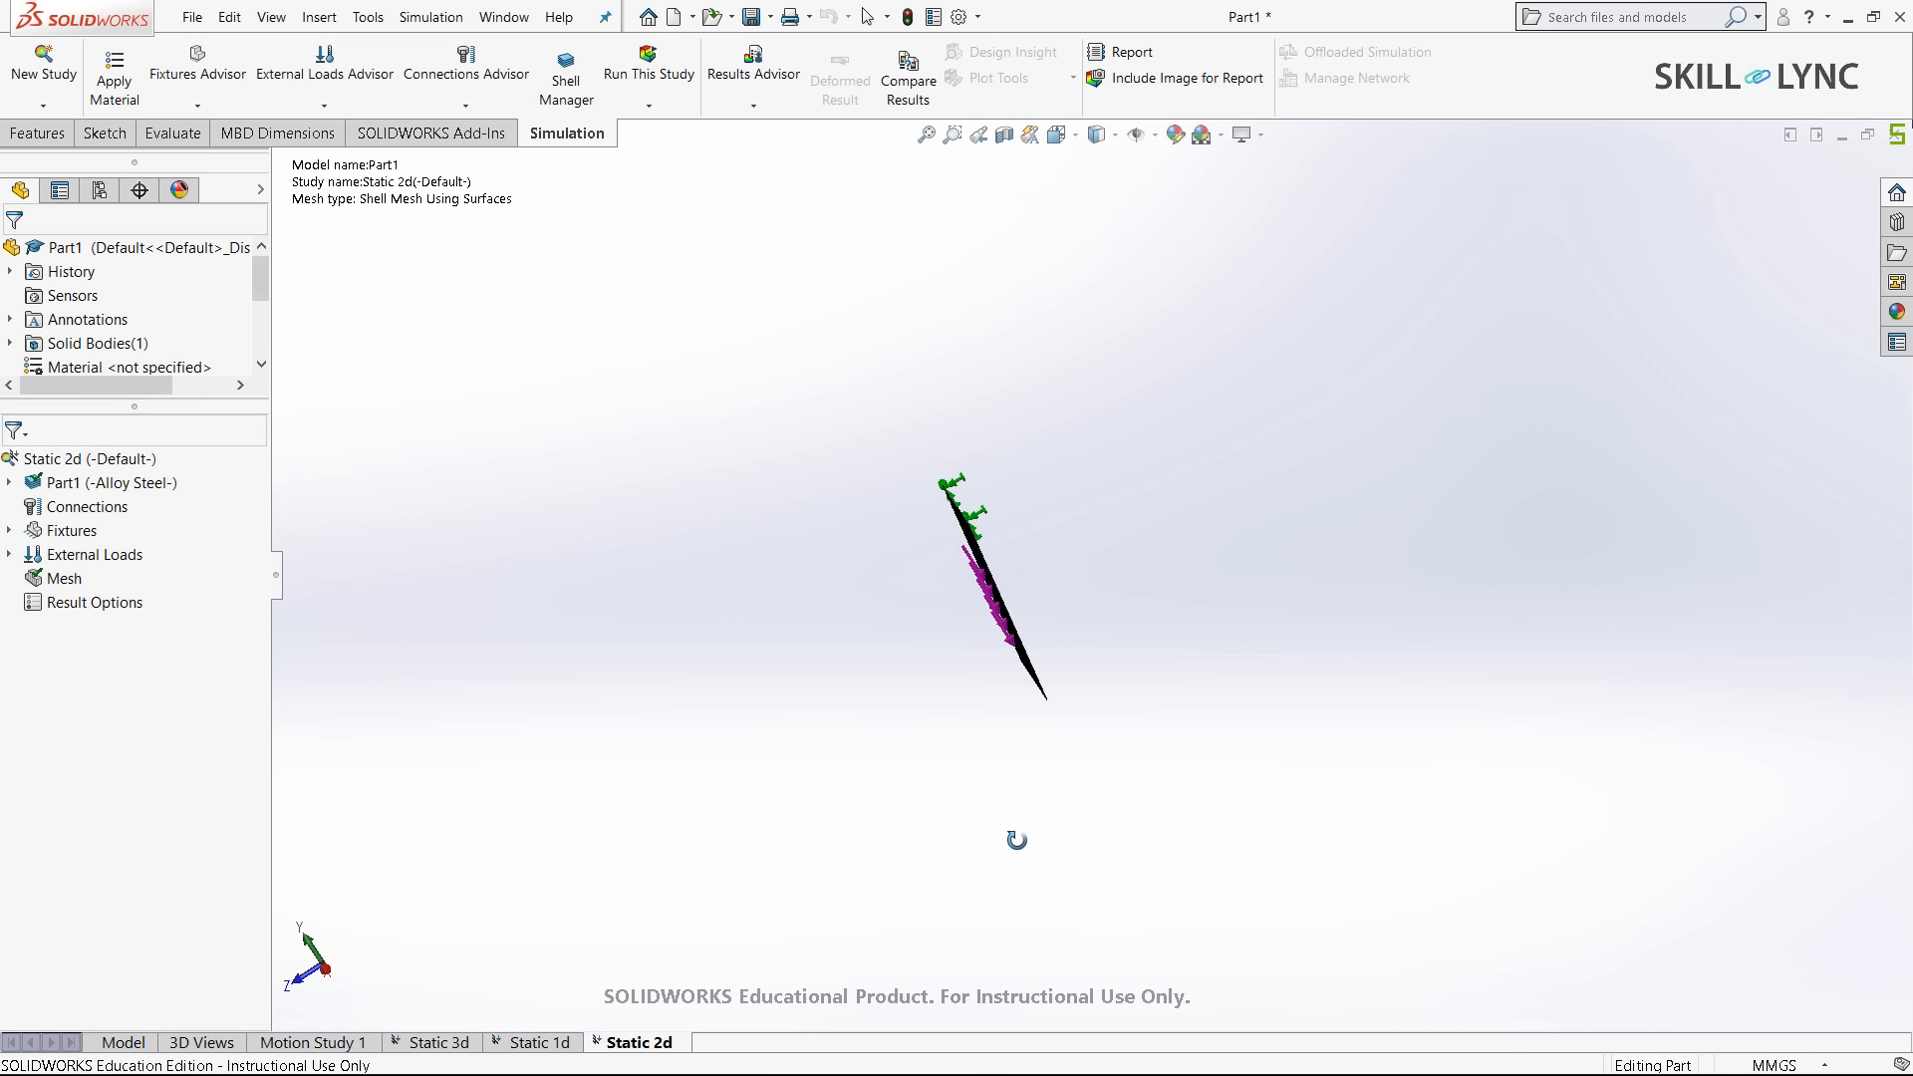
{"action": "middle_click_drag", "start_coordinate": [1089, 611], "coordinate": [996, 558]}
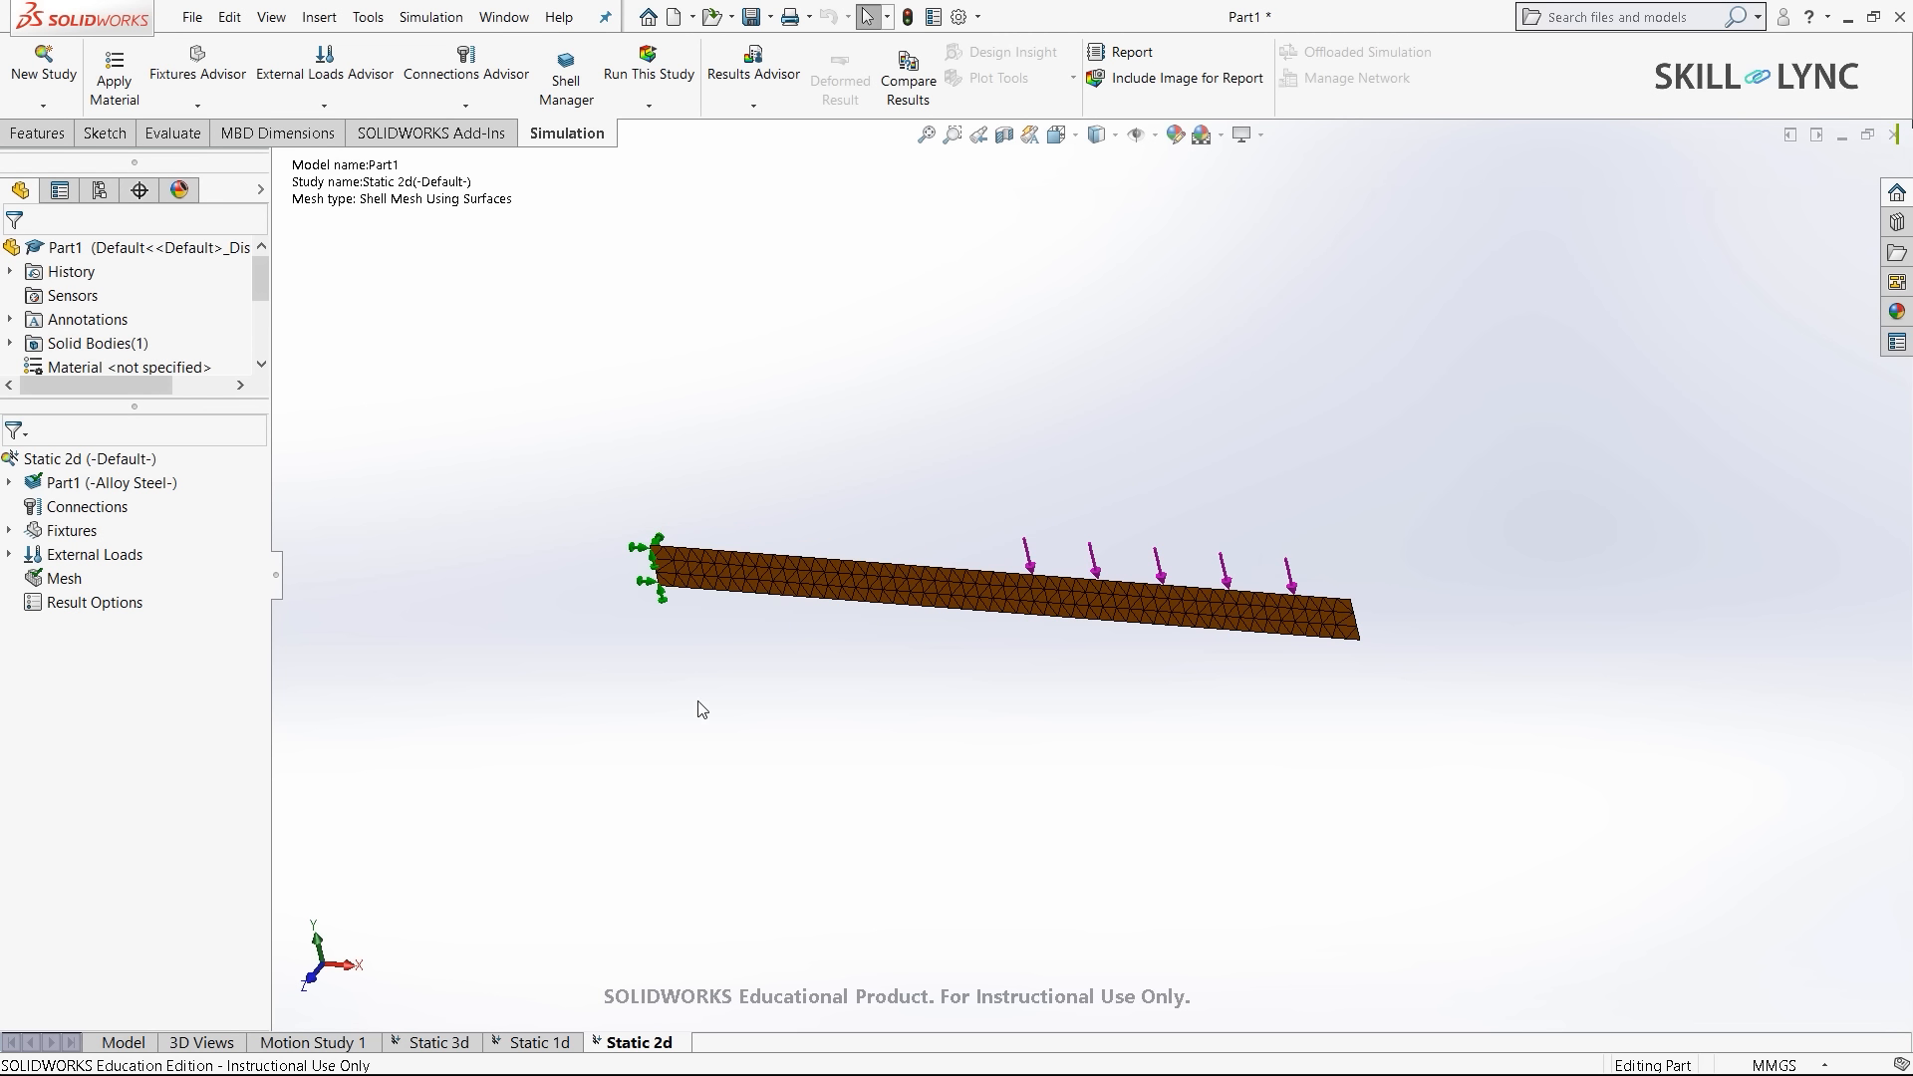
{"action": "left_click", "coordinate": [648, 82]}
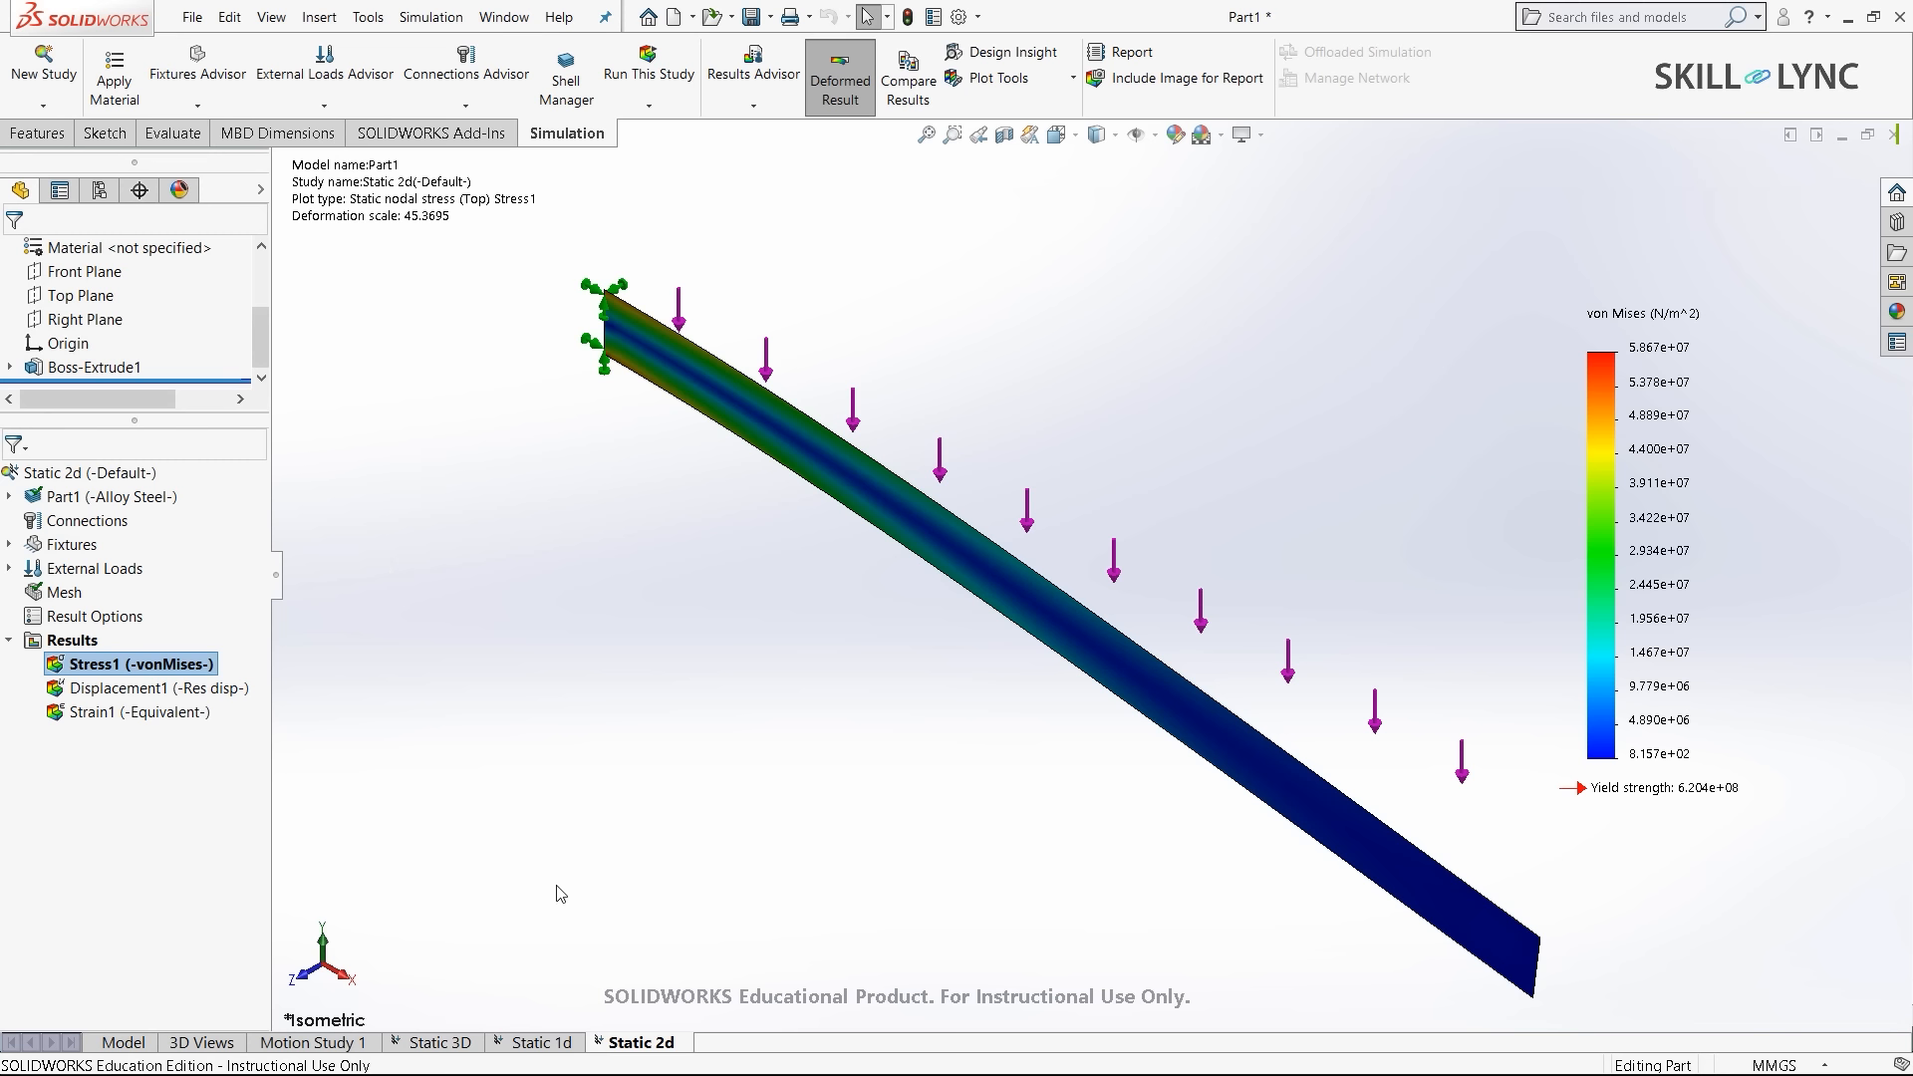
- Start Compare Results including plots from all studies in this configuration
{"action": "right_click", "coordinate": [64, 639]}
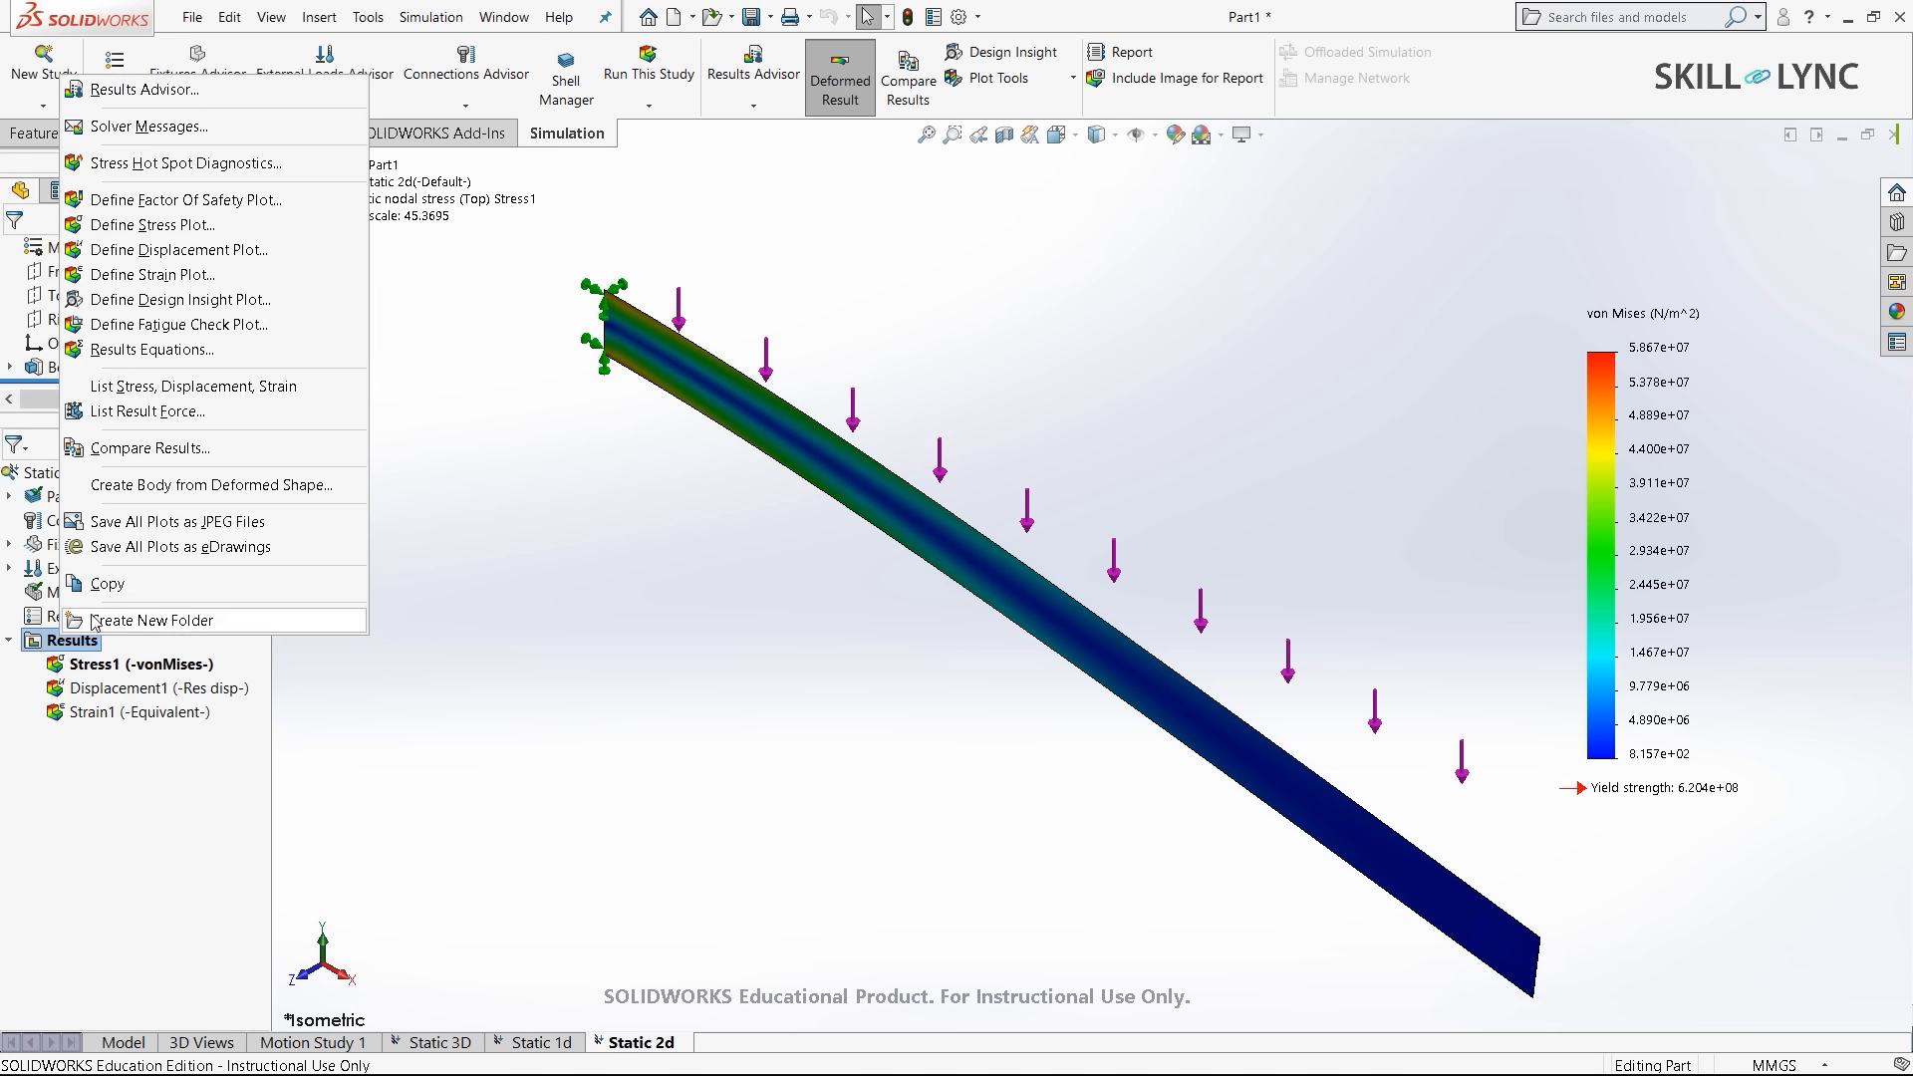
{"action": "left_click", "coordinate": [171, 451]}
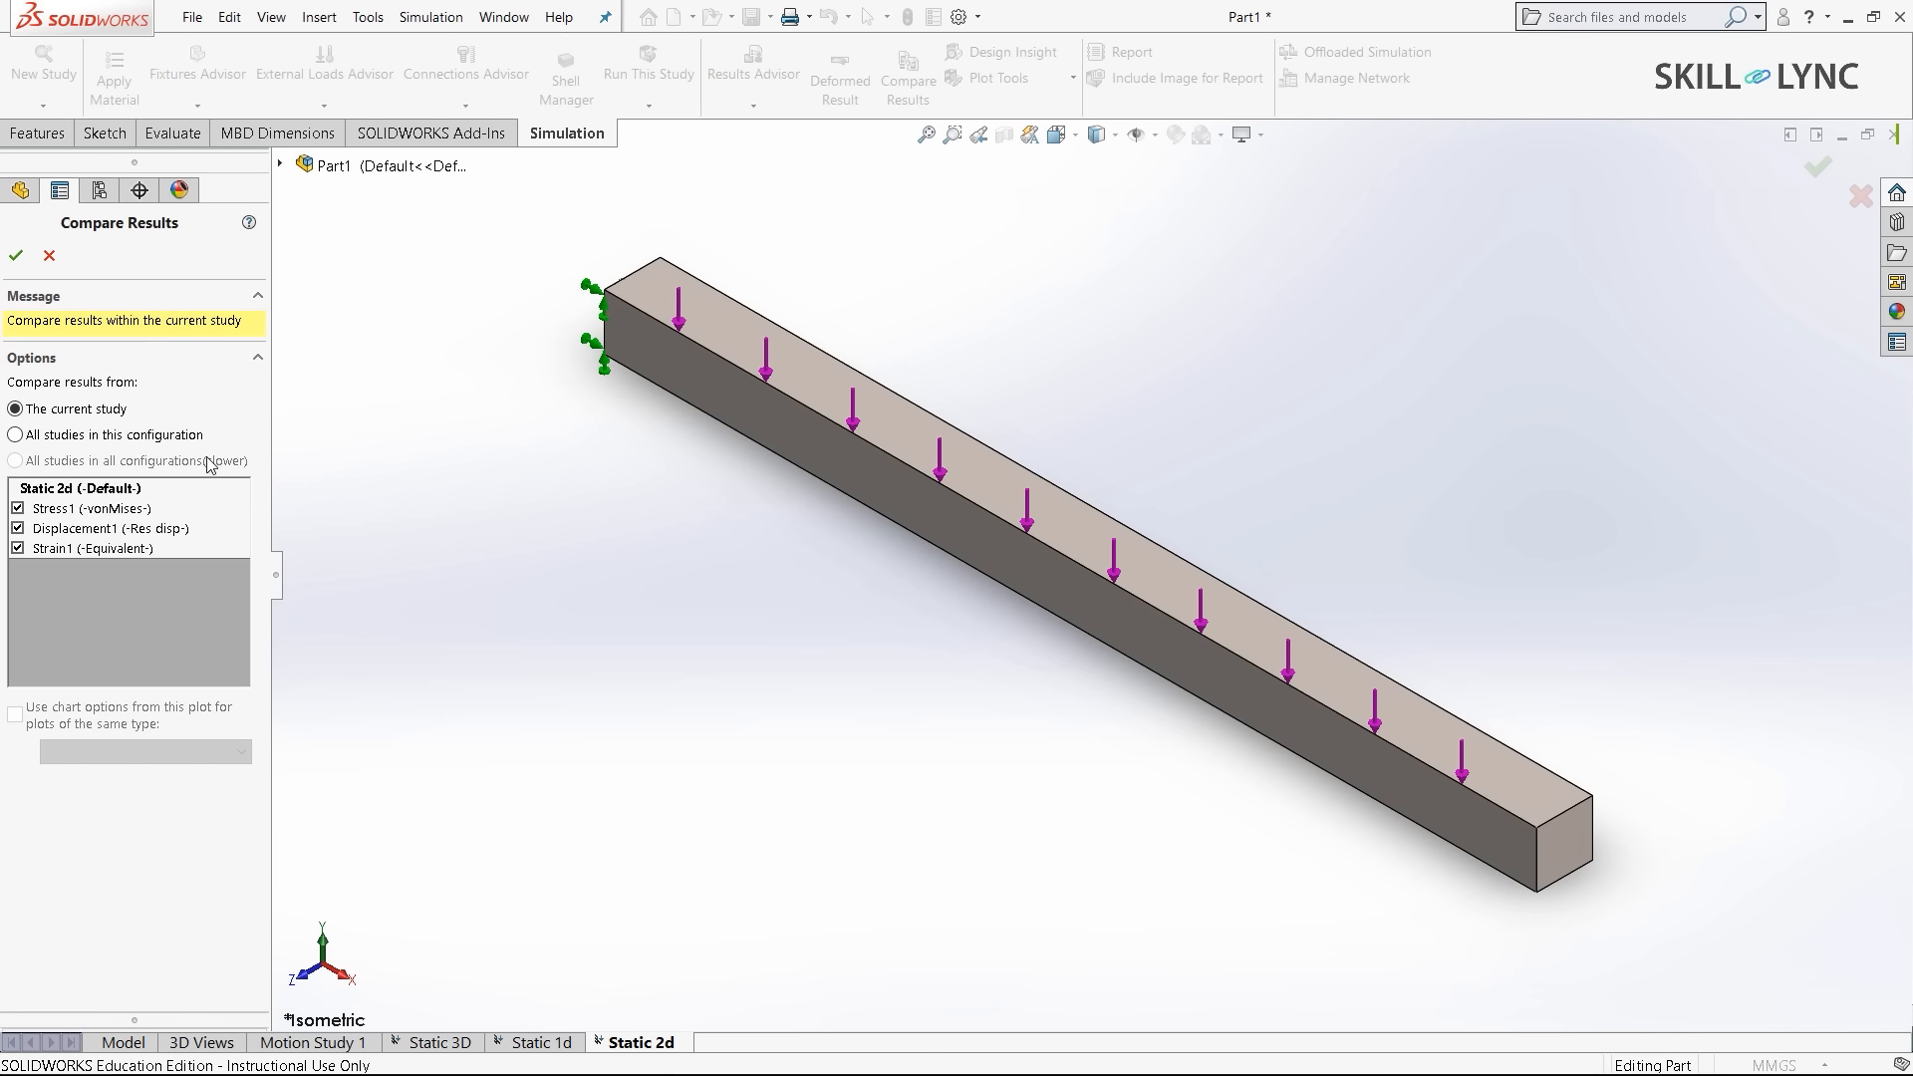
{"action": "left_click", "coordinate": [16, 435]}
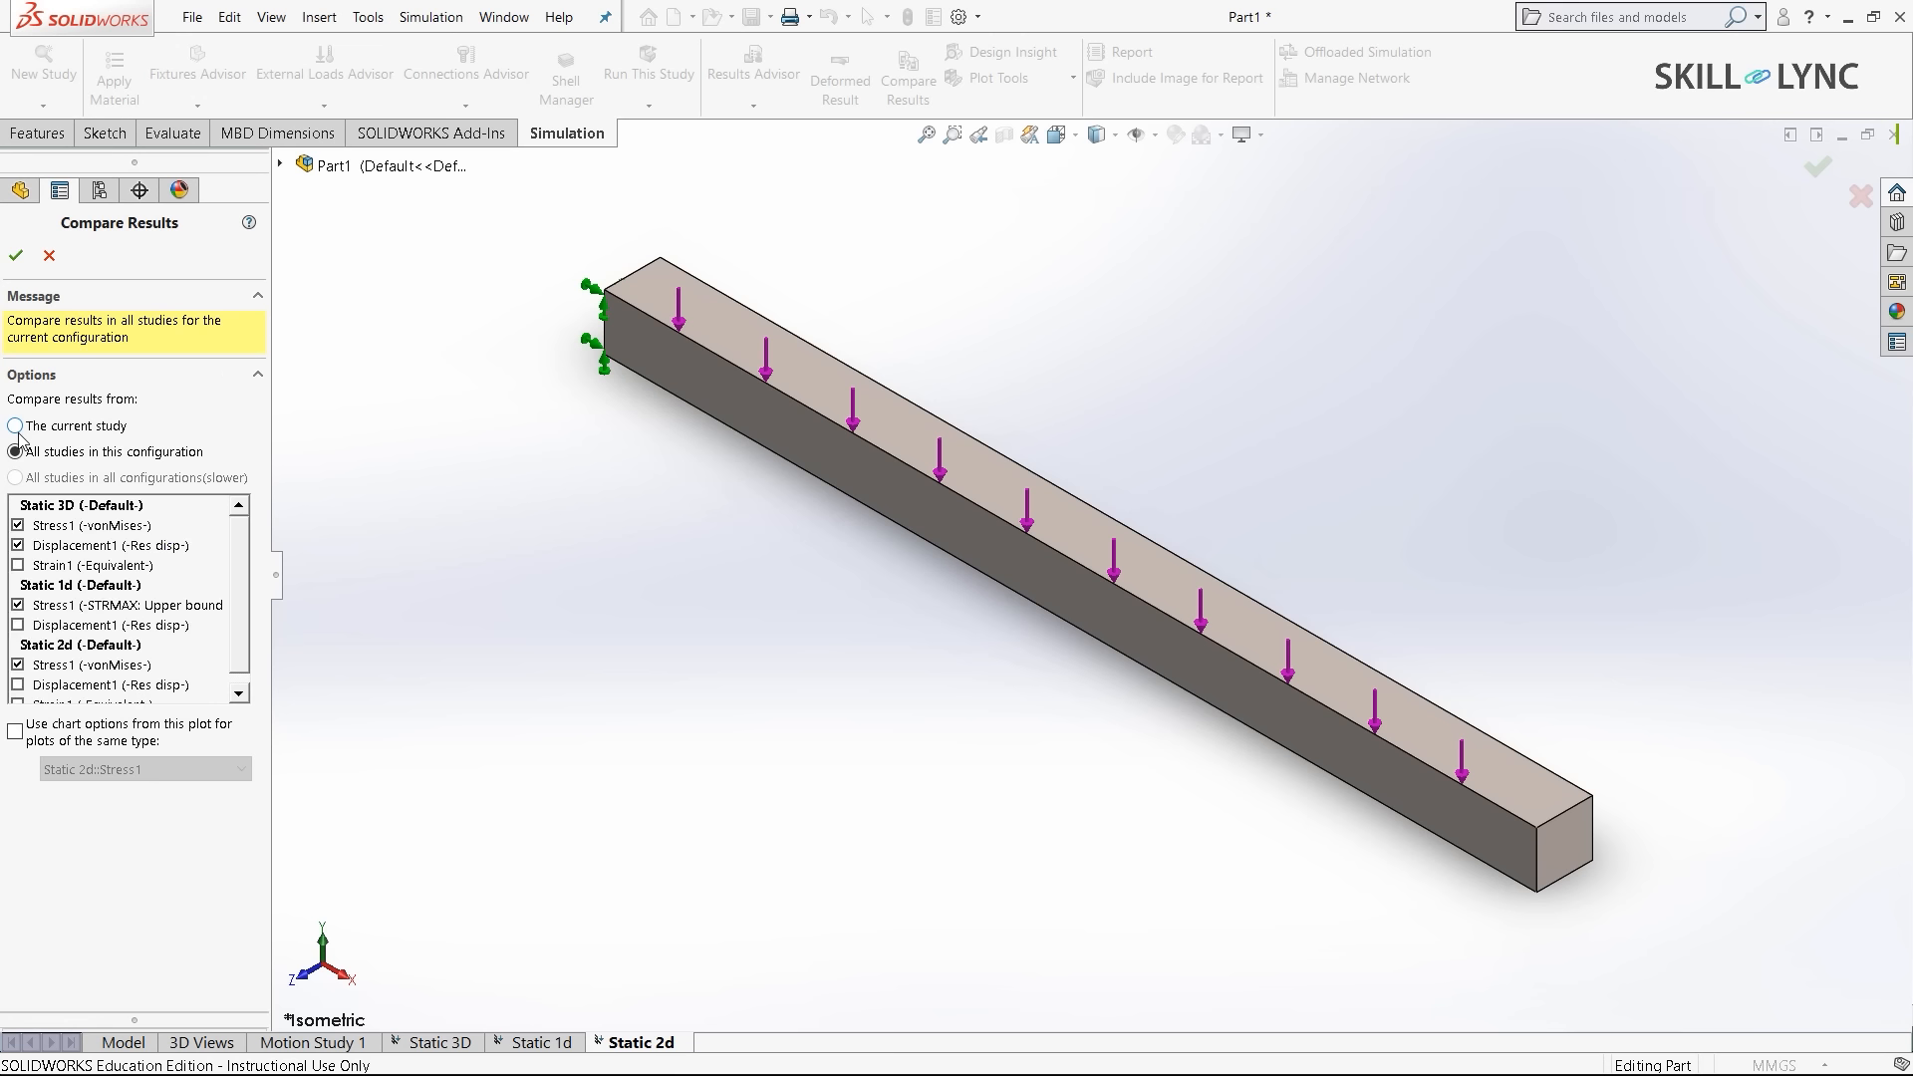
{"action": "scroll", "coordinate": [108, 608], "scroll_direction": "down", "scroll_amount": 1}
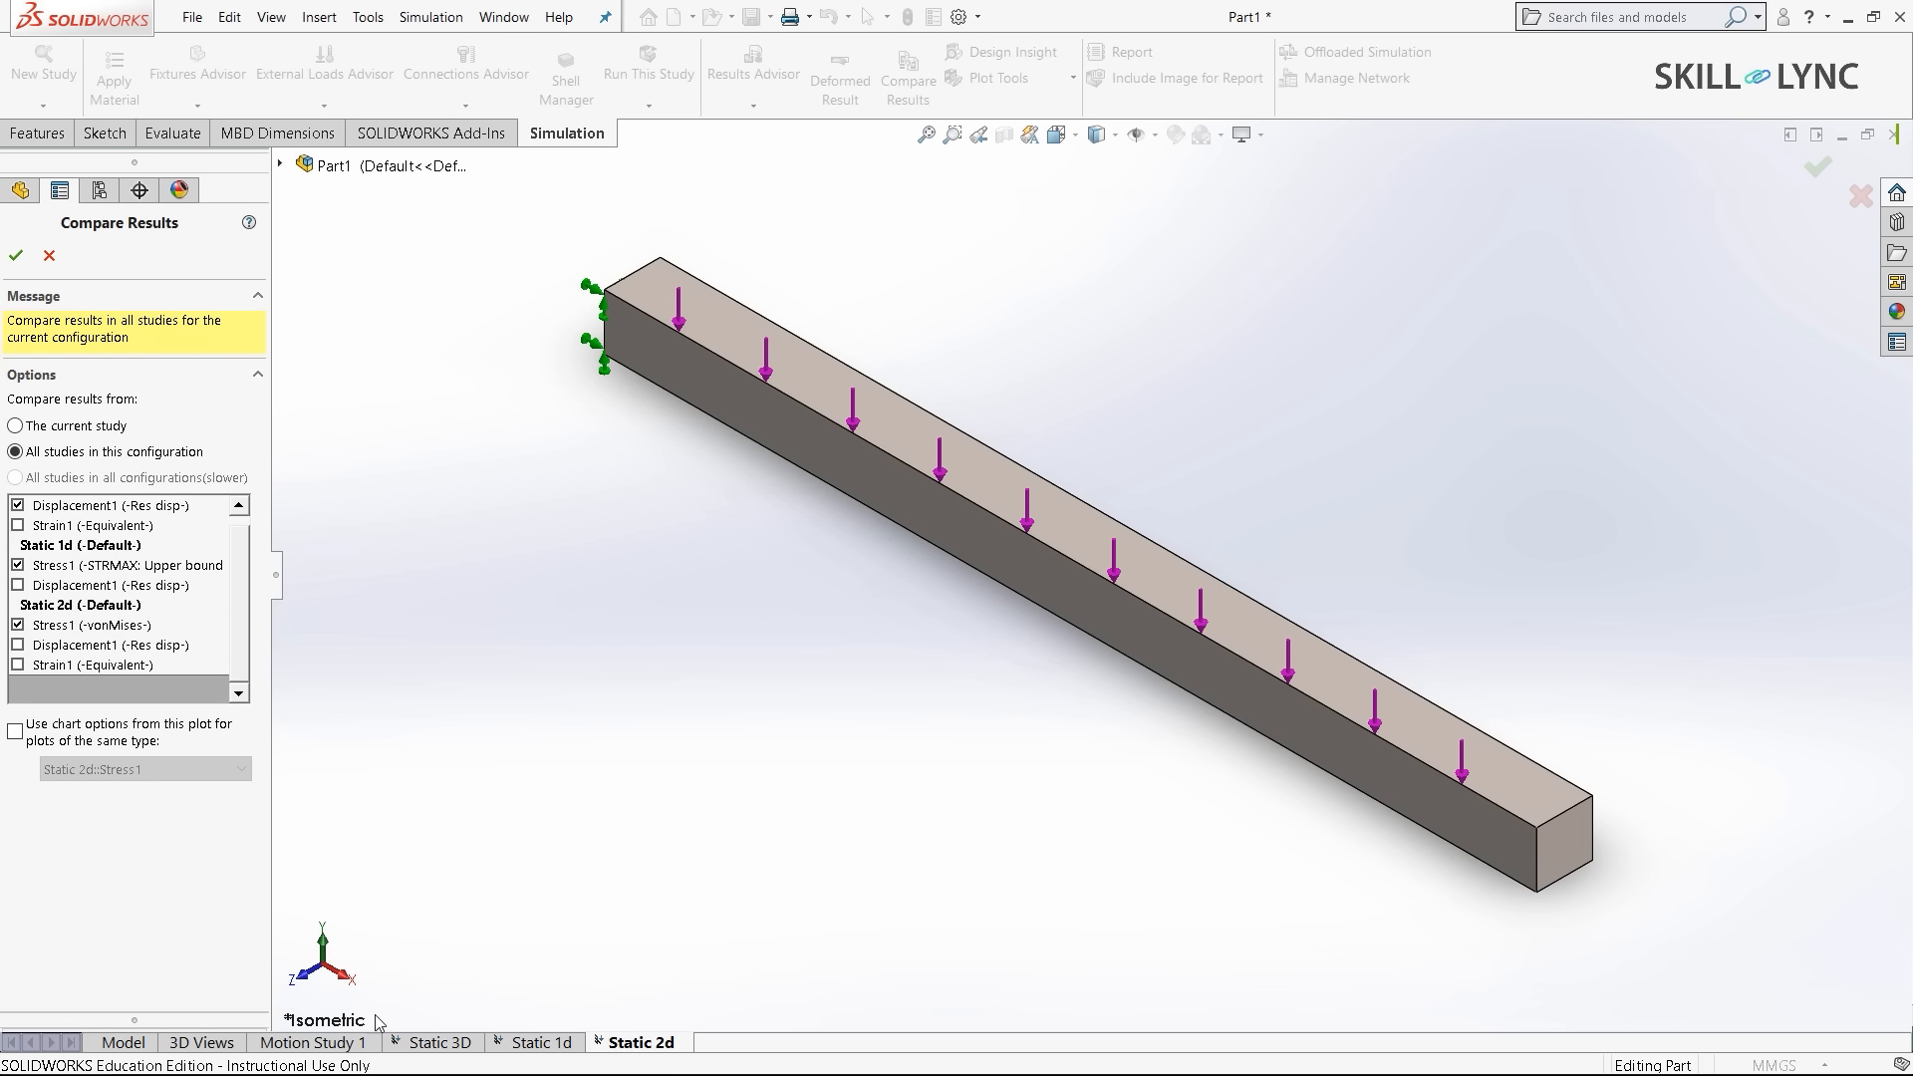
{"action": "scroll", "coordinate": [52, 615], "scroll_direction": "up", "scroll_amount": 1}
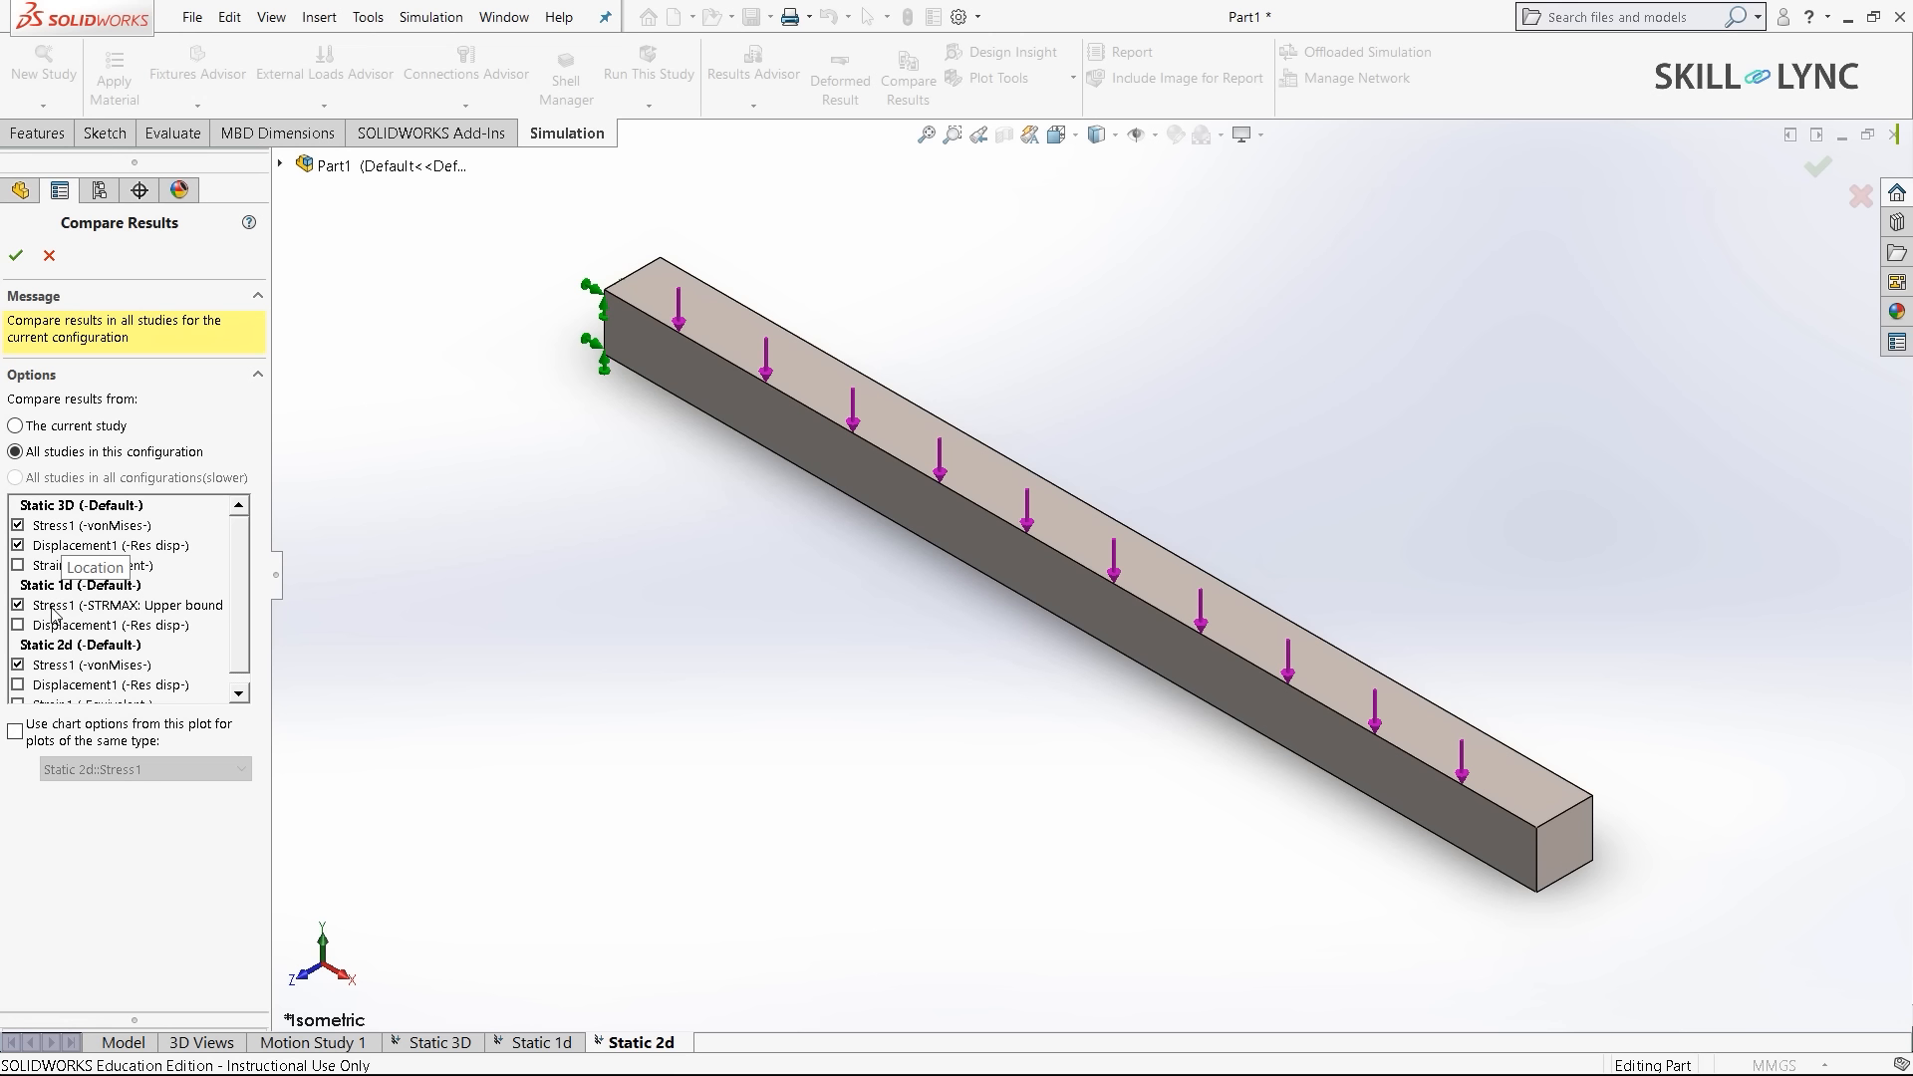
- Compare only the Displacement1 plots of Static 3d, Static 1d and Static 2d
{"action": "left_click", "coordinate": [17, 527]}
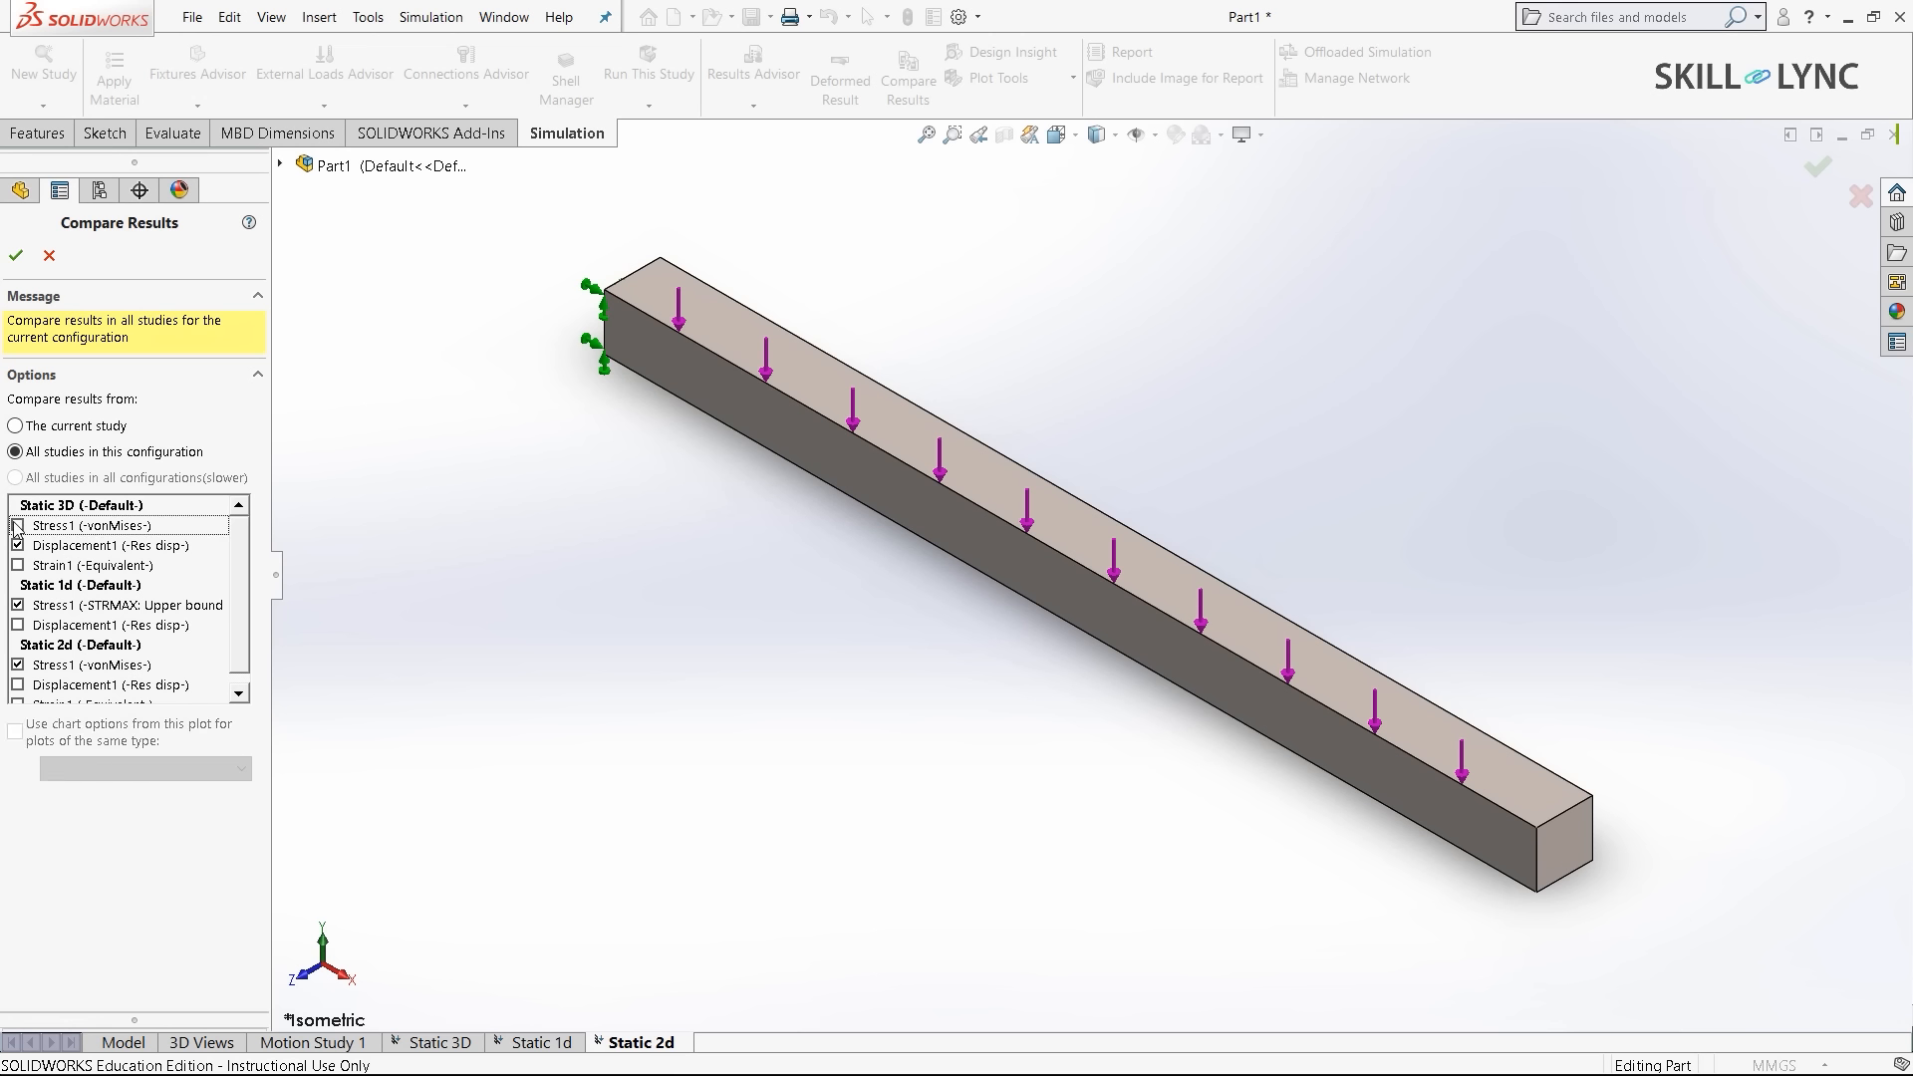
{"action": "left_click", "coordinate": [18, 626]}
{"action": "left_click", "coordinate": [18, 605]}
{"action": "scroll", "coordinate": [18, 608], "scroll_direction": "down", "scroll_amount": 1}
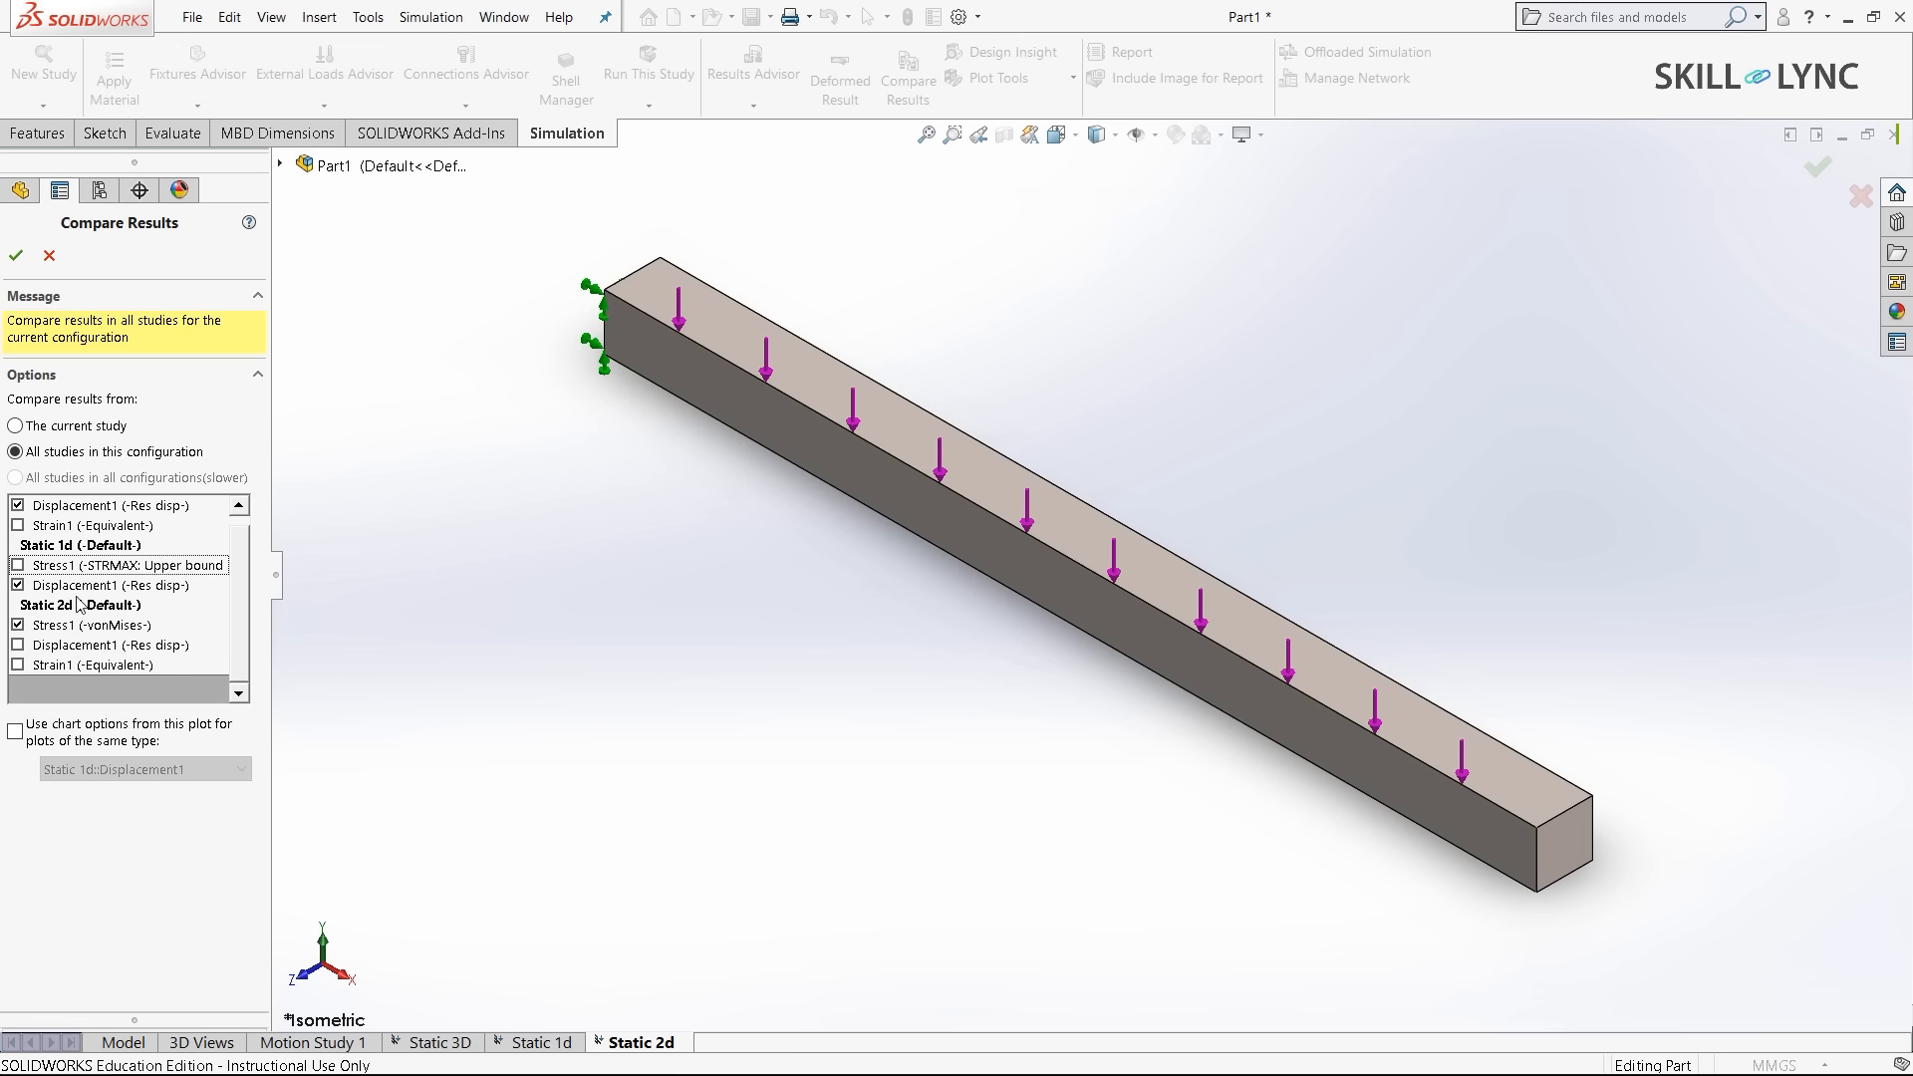
{"action": "left_click", "coordinate": [18, 646]}
{"action": "left_click", "coordinate": [18, 626]}
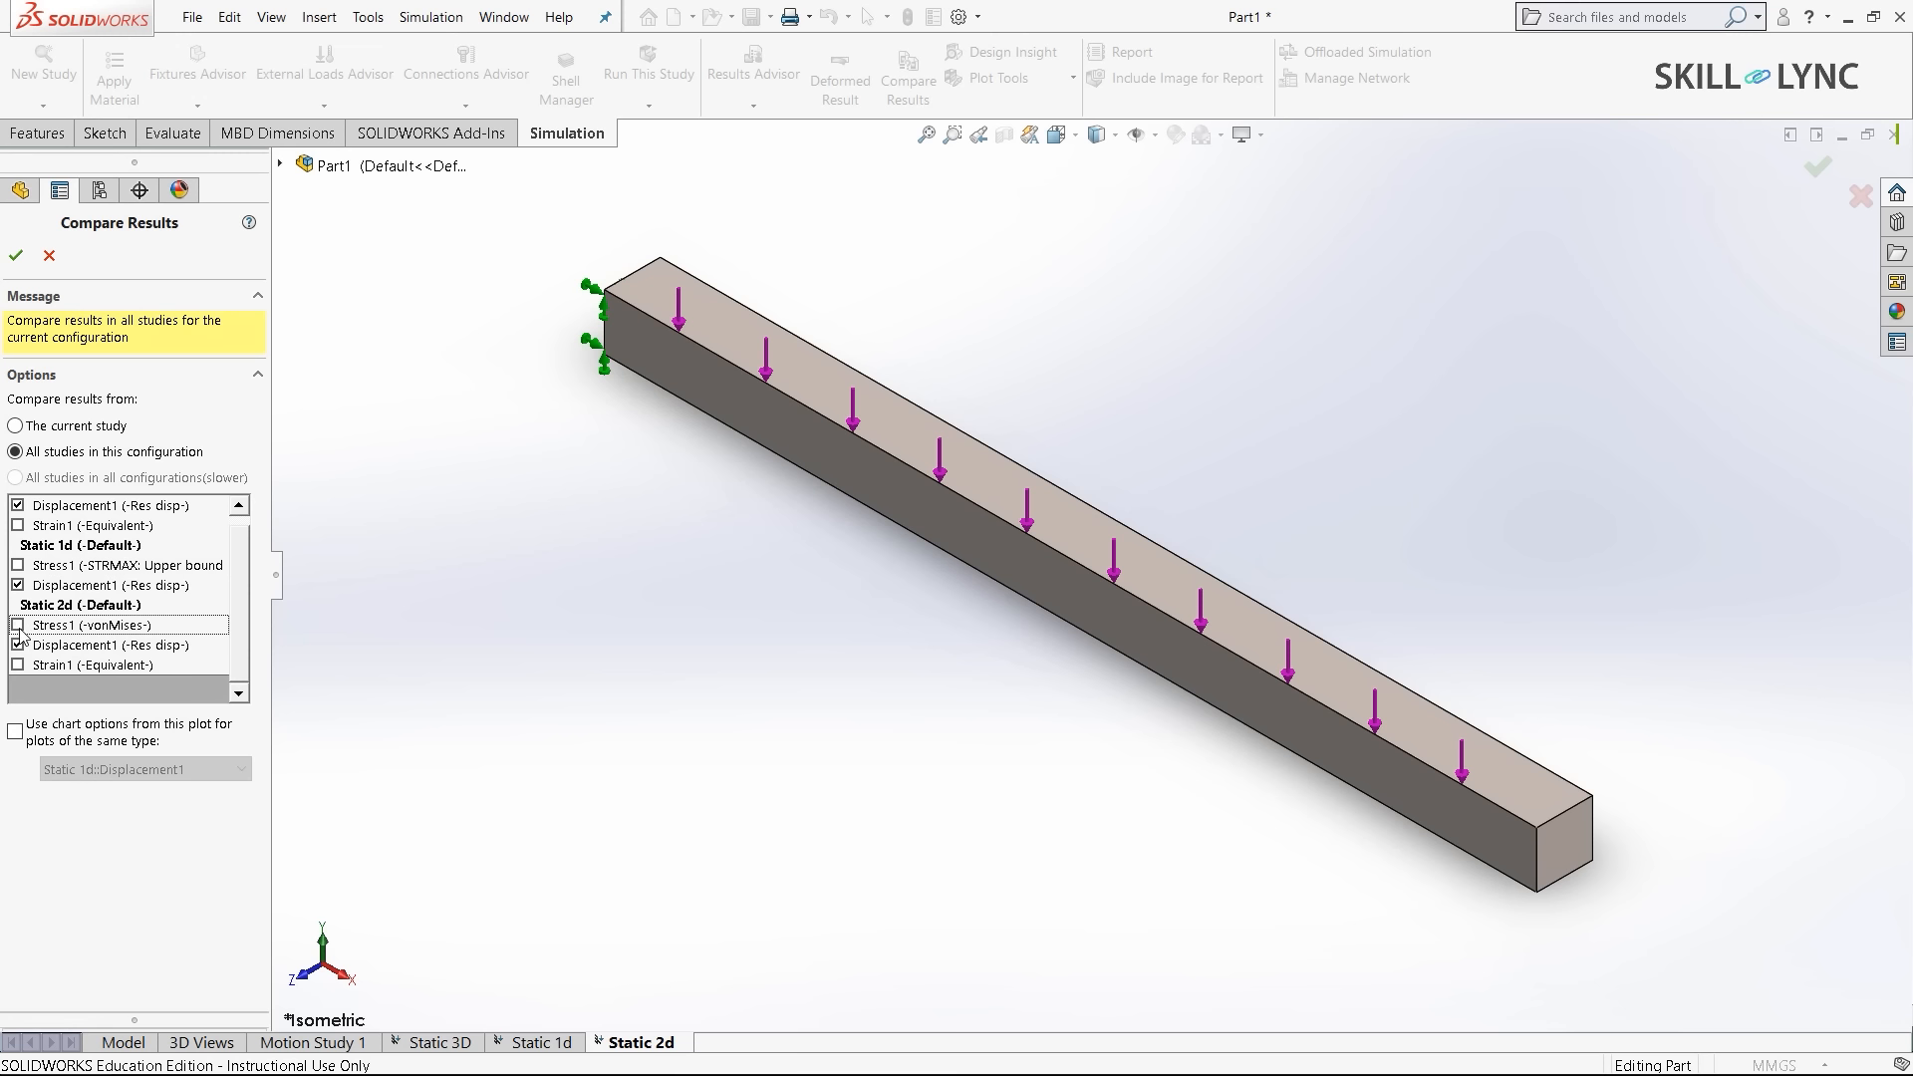
{"action": "scroll", "coordinate": [20, 633], "scroll_direction": "up", "scroll_amount": 1}
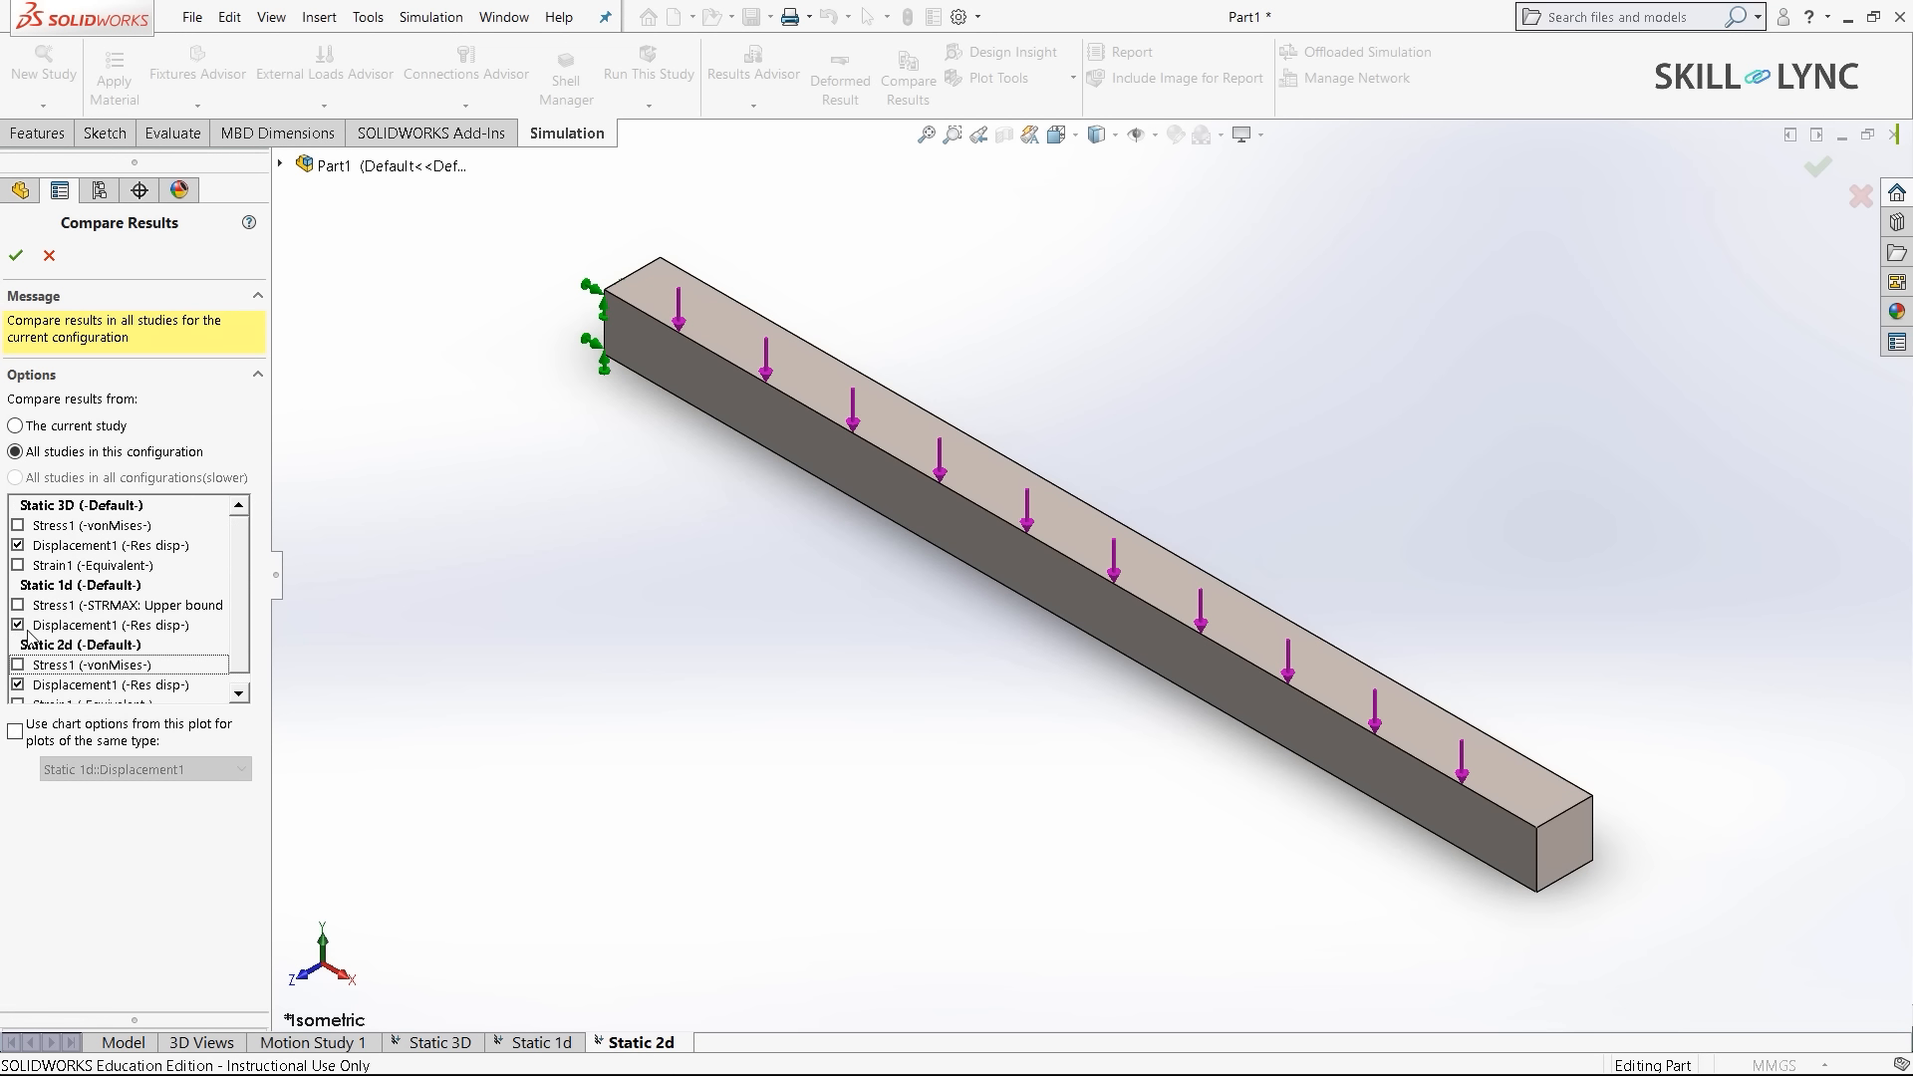
{"action": "left_click", "coordinate": [16, 255]}
- Move the Compare Results box aside, then exit comparison back to Static 3d displacement
{"action": "left_click_drag", "start_coordinate": [393, 253], "coordinate": [193, 329]}
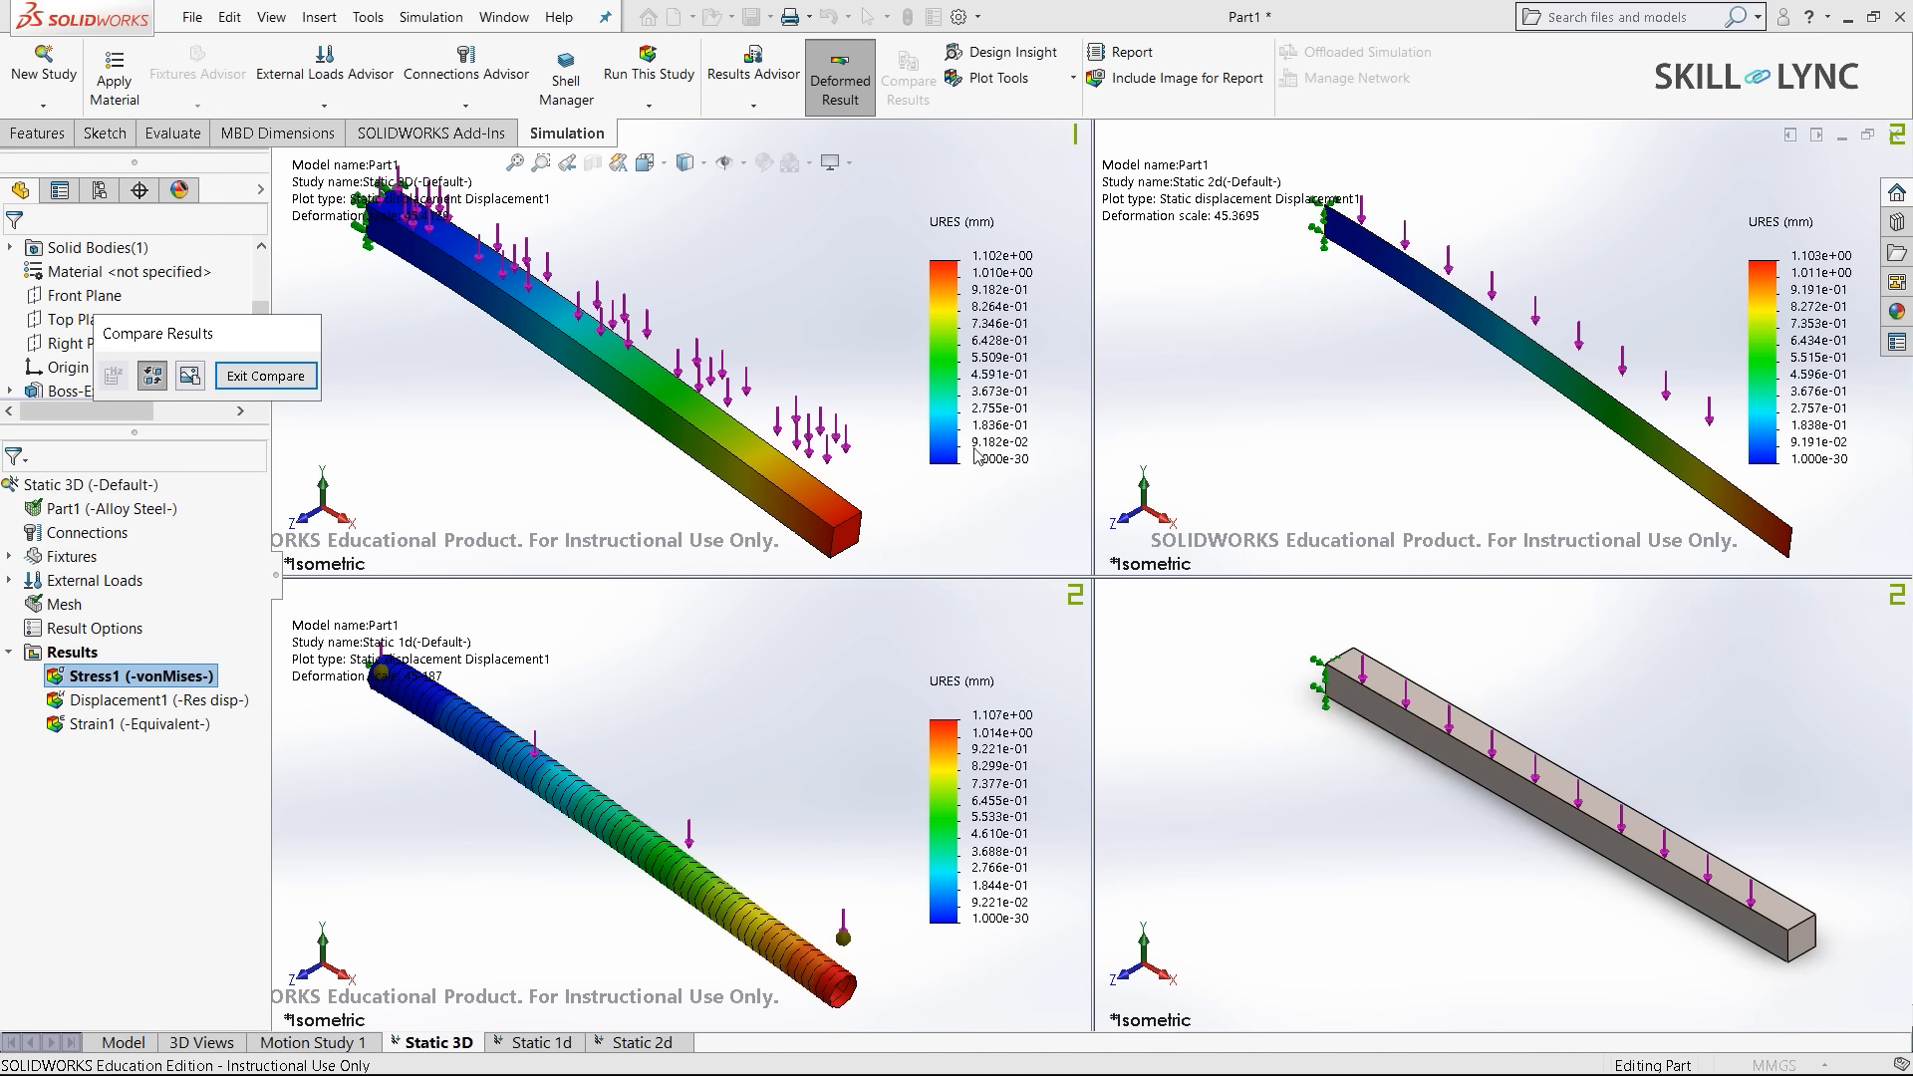
{"action": "left_click", "coordinate": [678, 465]}
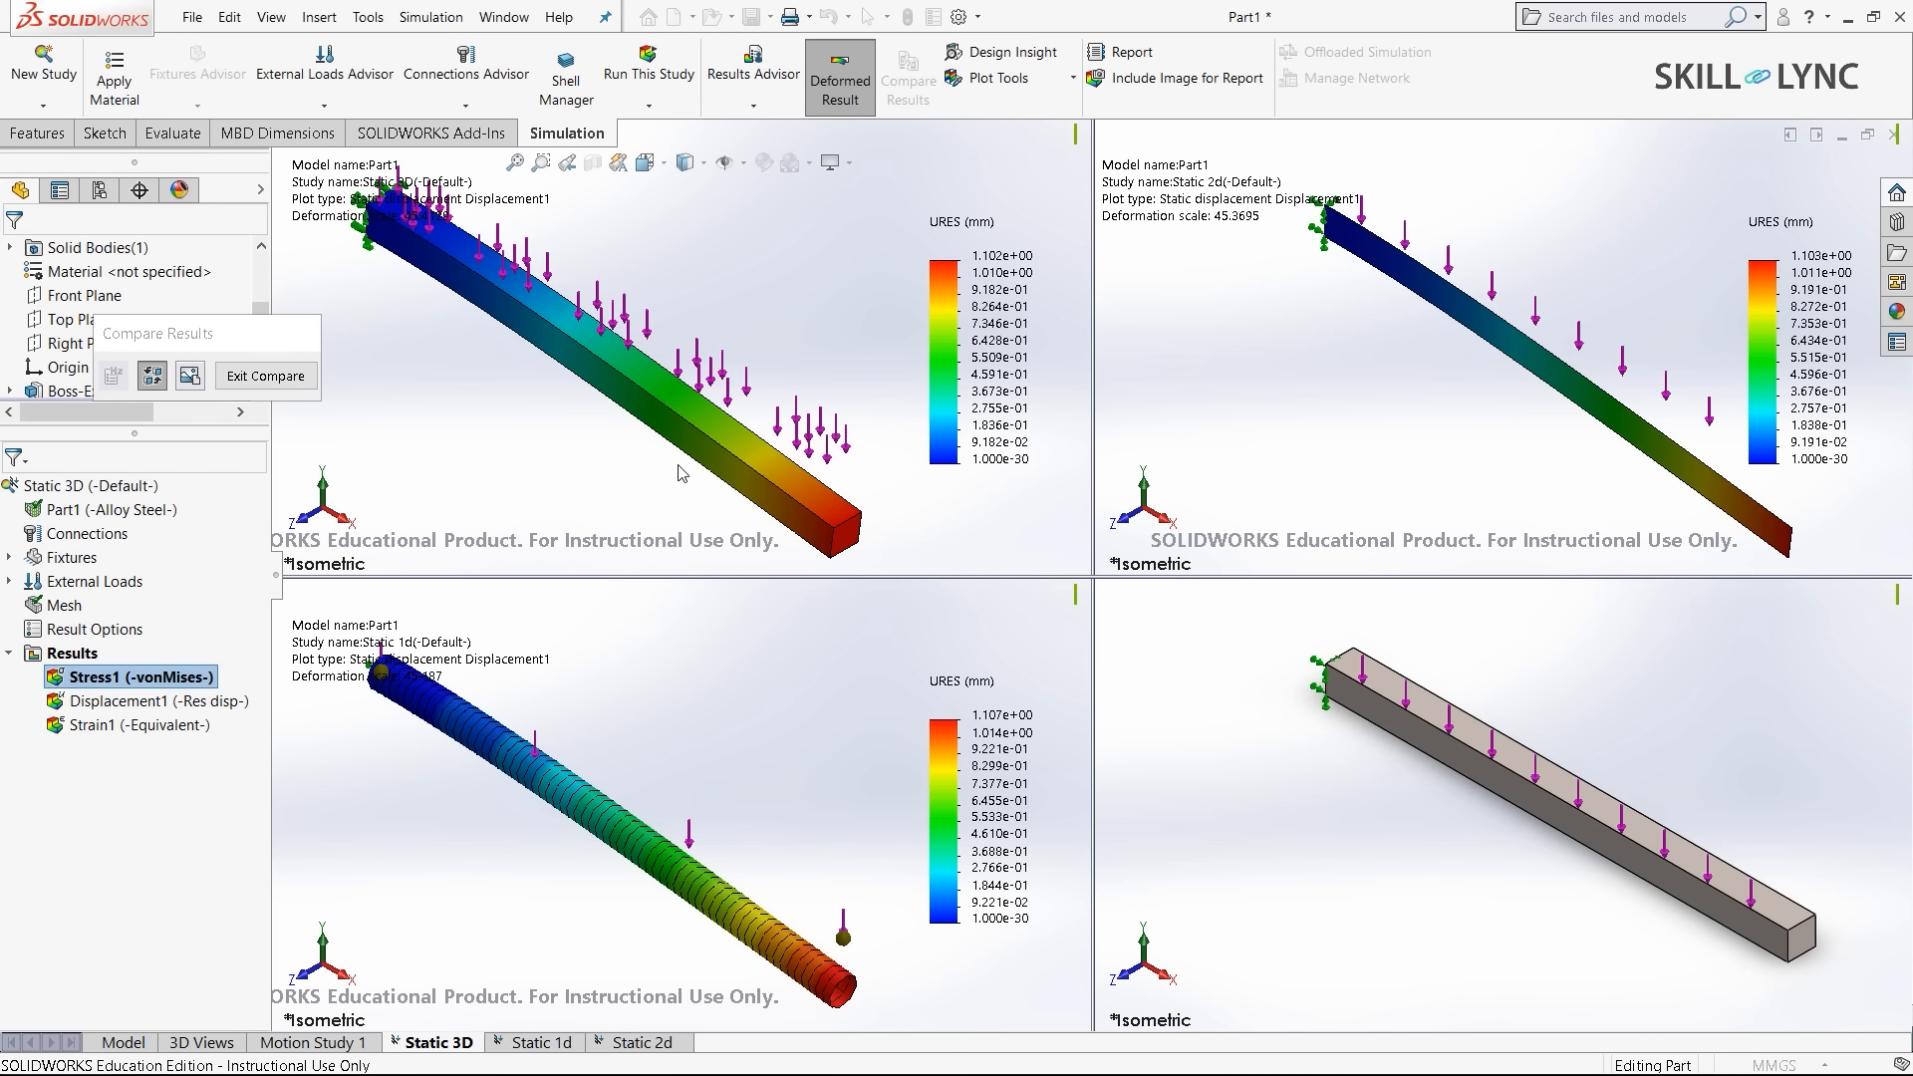
{"action": "left_click", "coordinate": [295, 383]}
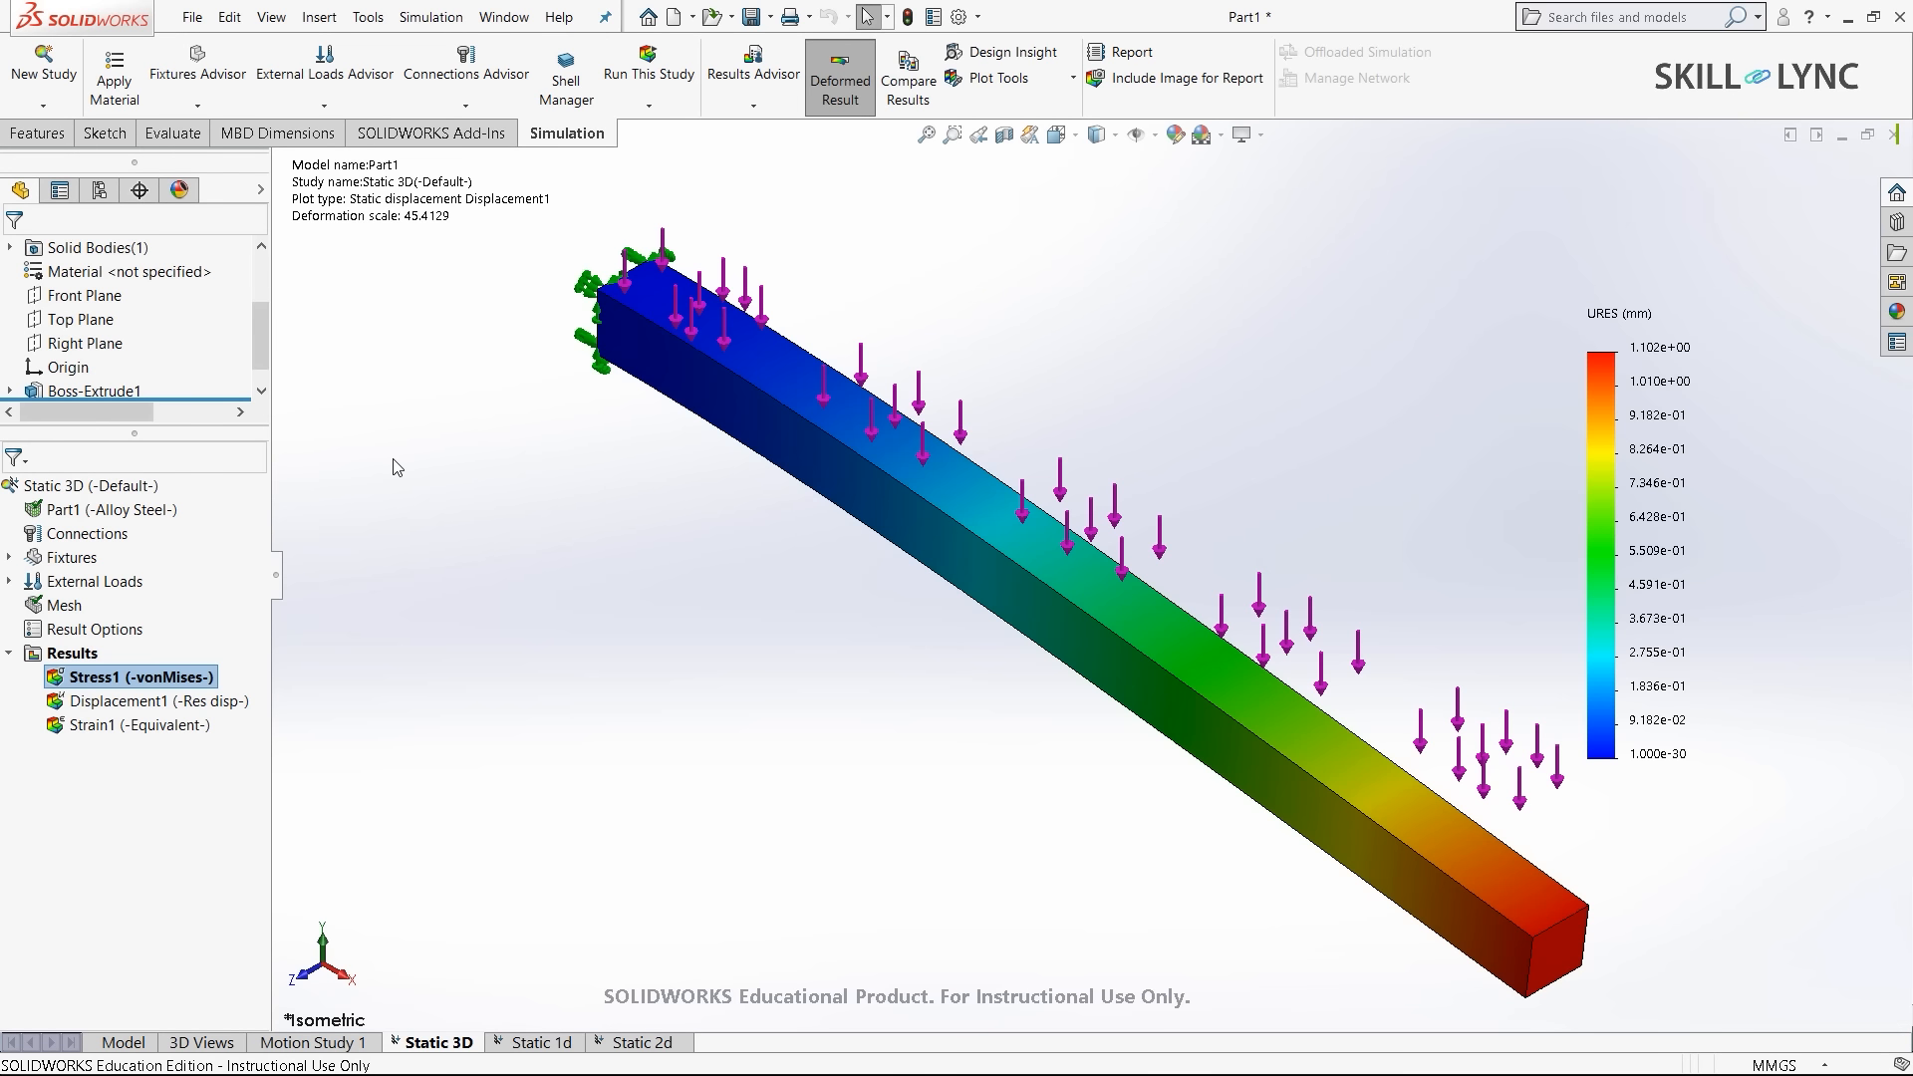
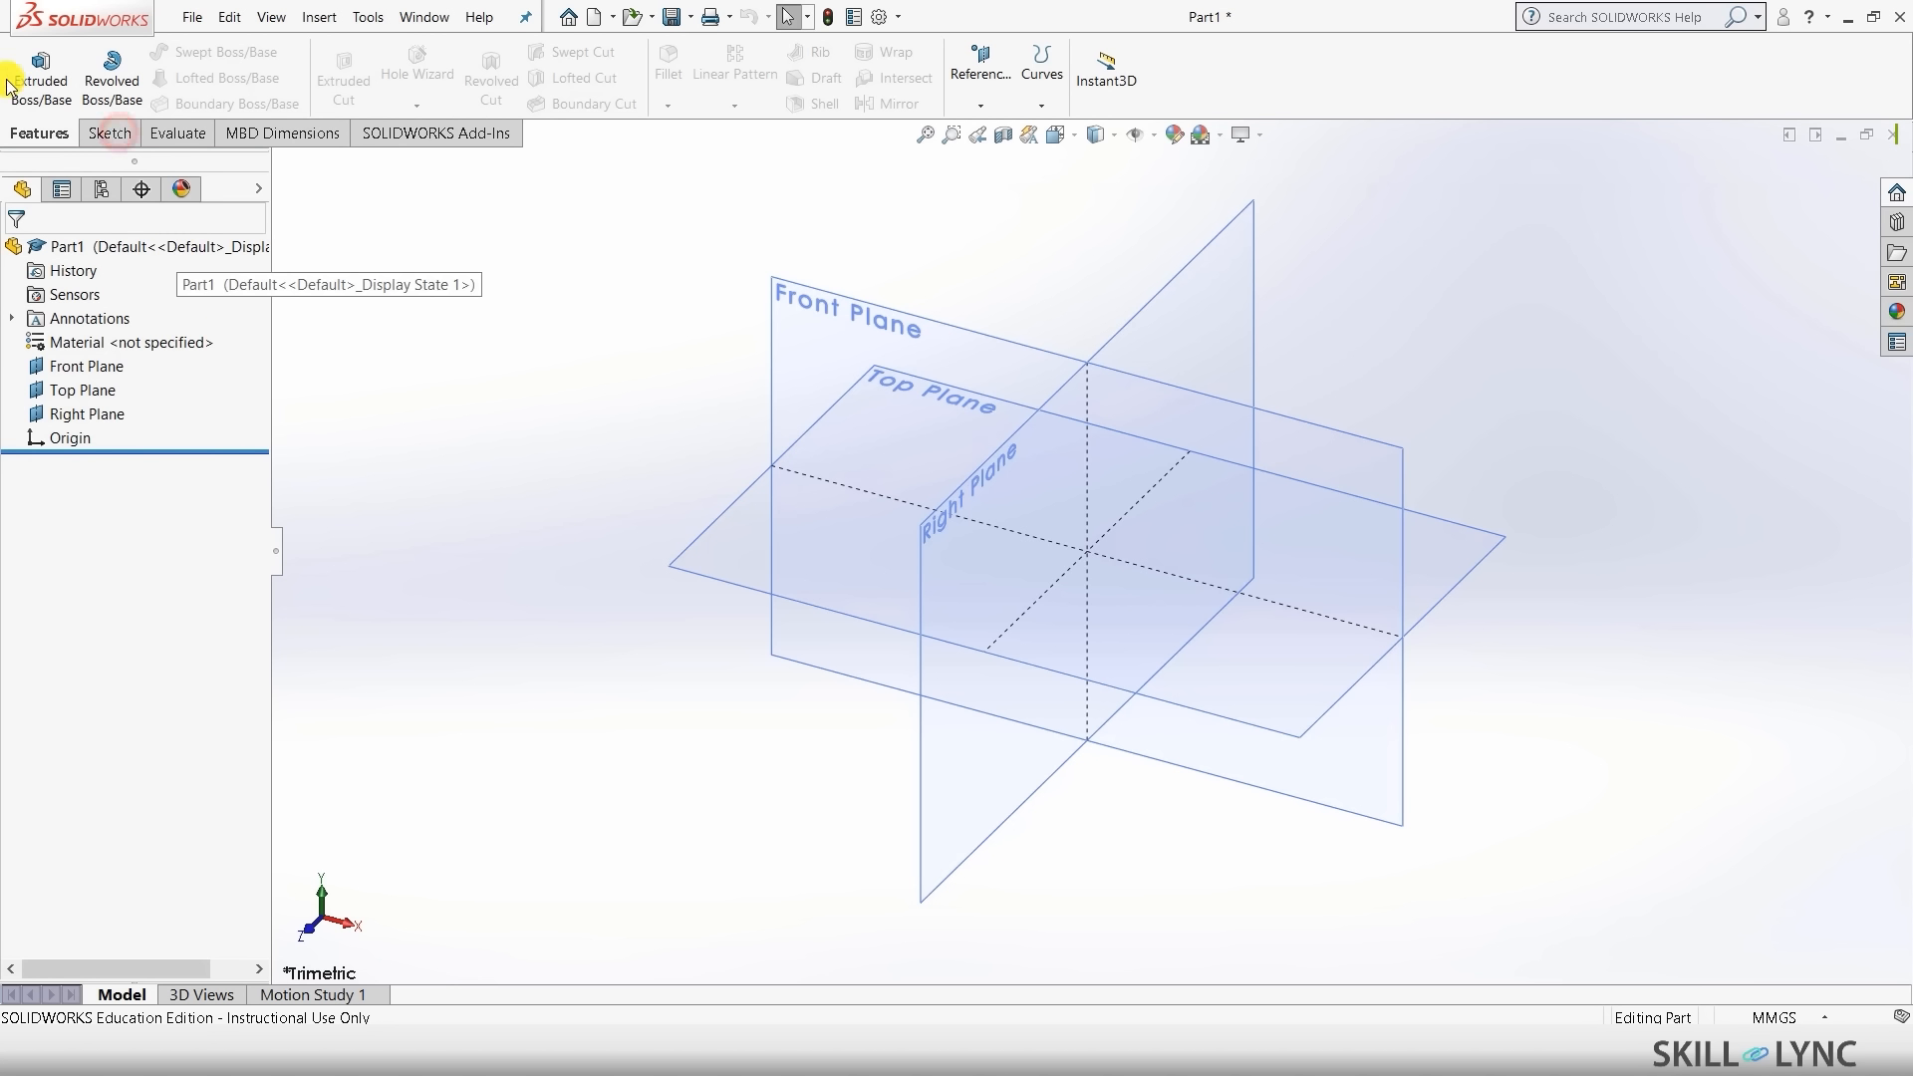
- Draw a radius-50 circle centred on the origin in a new Top Plane sketch
{"action": "left_click", "coordinate": [110, 133]}
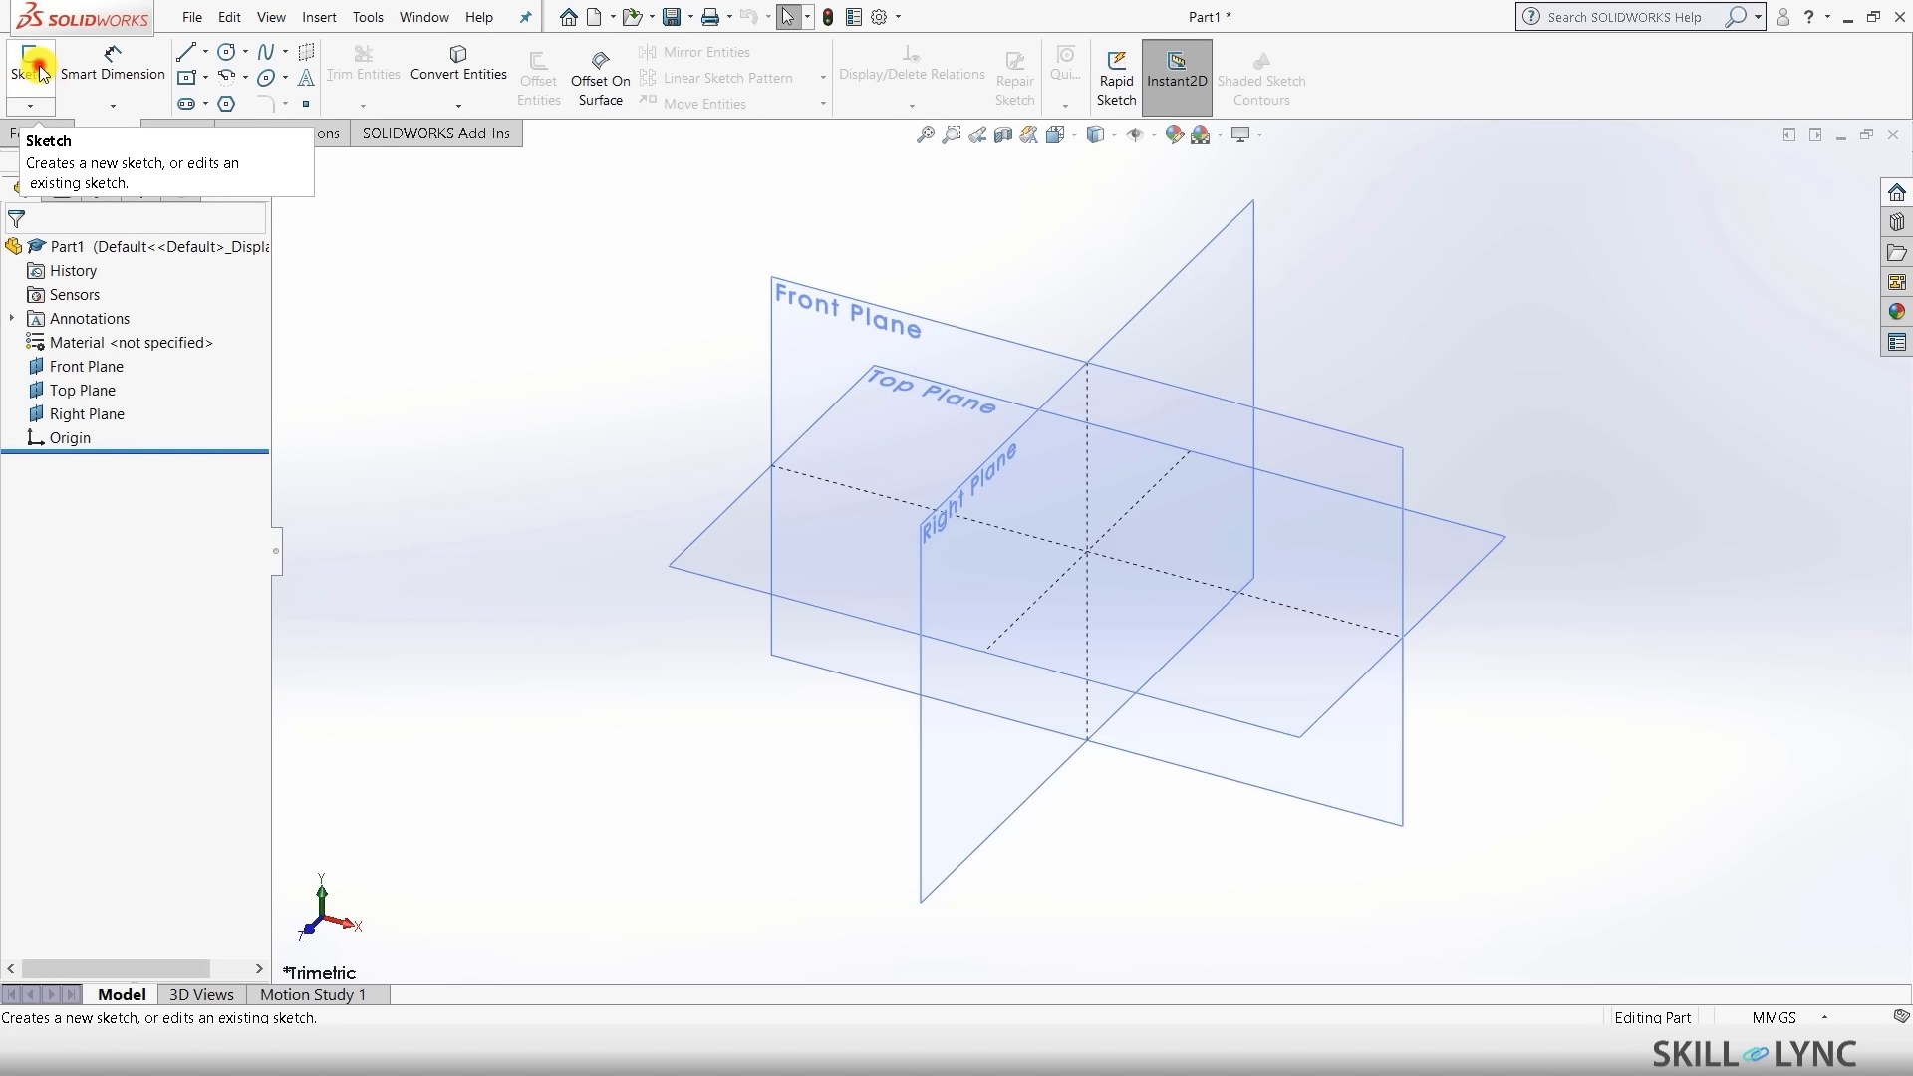
{"action": "left_click", "coordinate": [40, 72]}
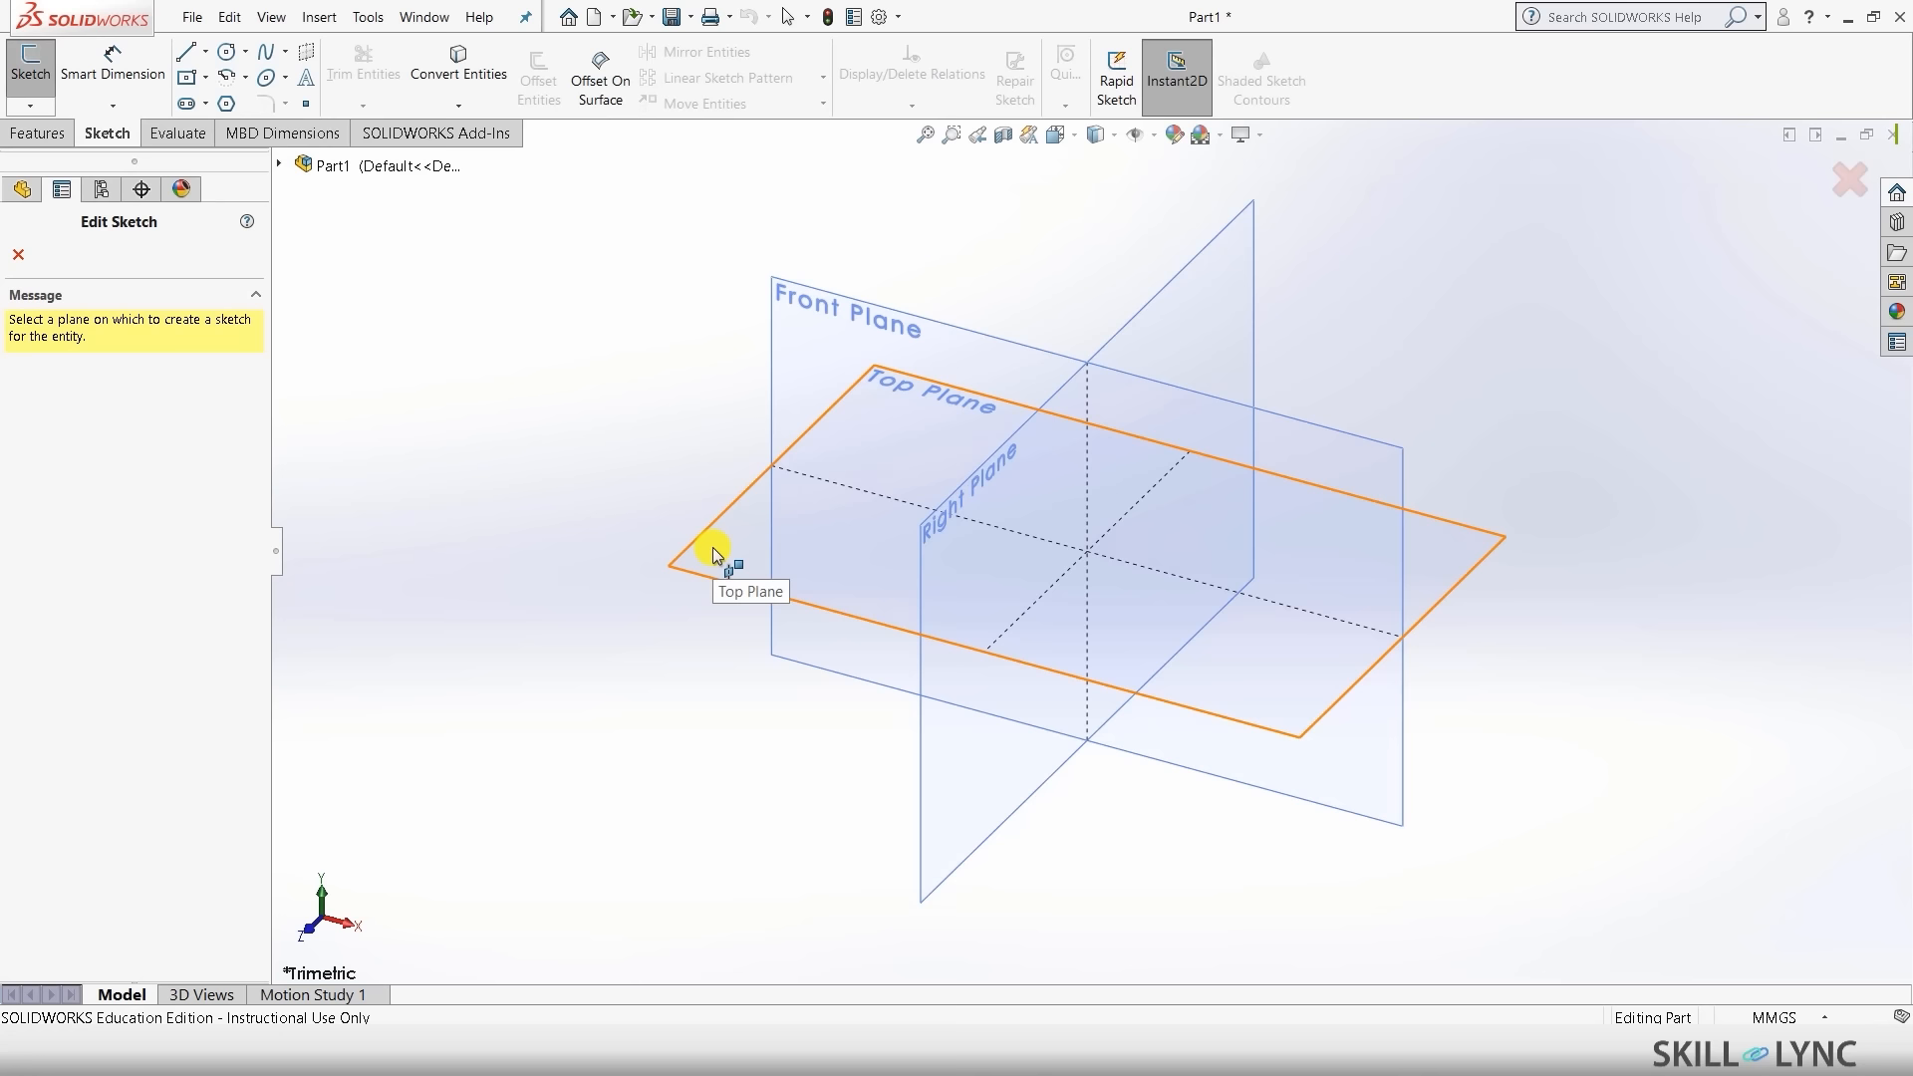
{"action": "left_click", "coordinate": [713, 549]}
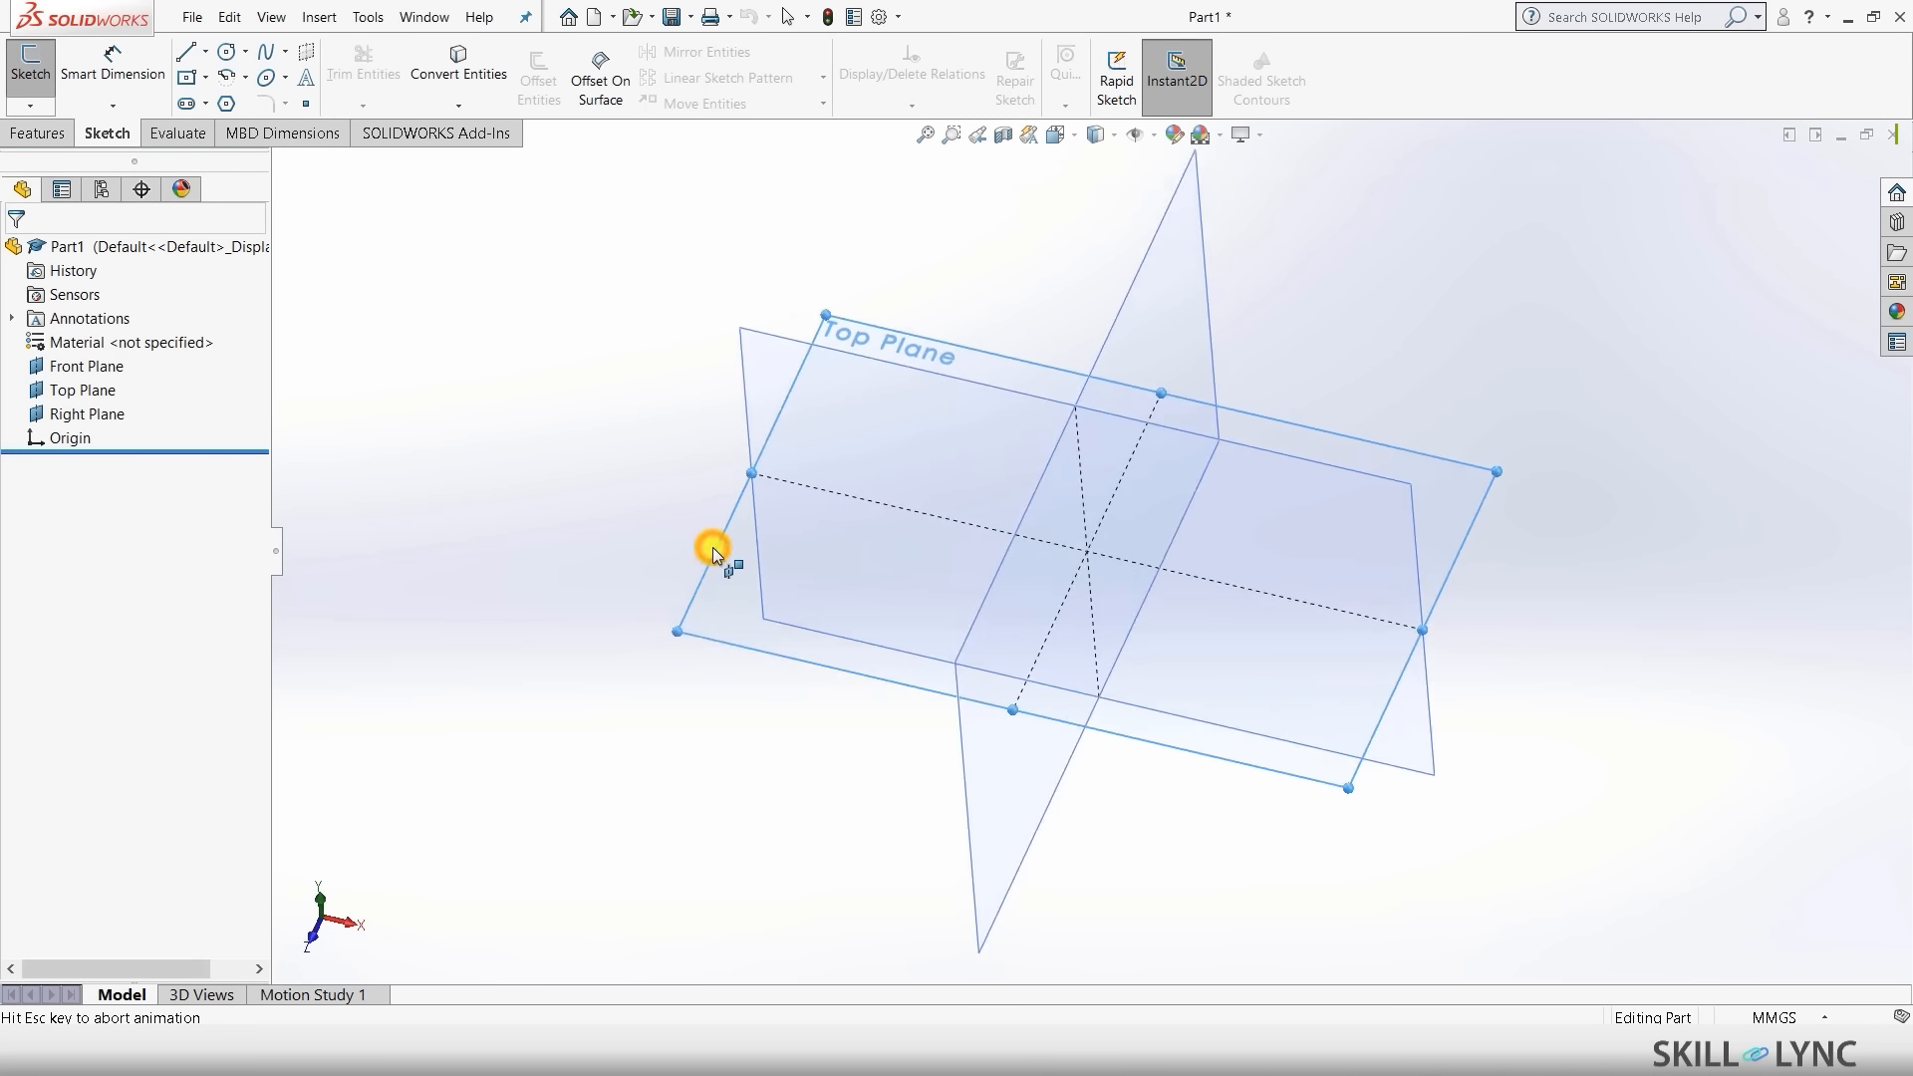
{"action": "left_click", "coordinate": [228, 53]}
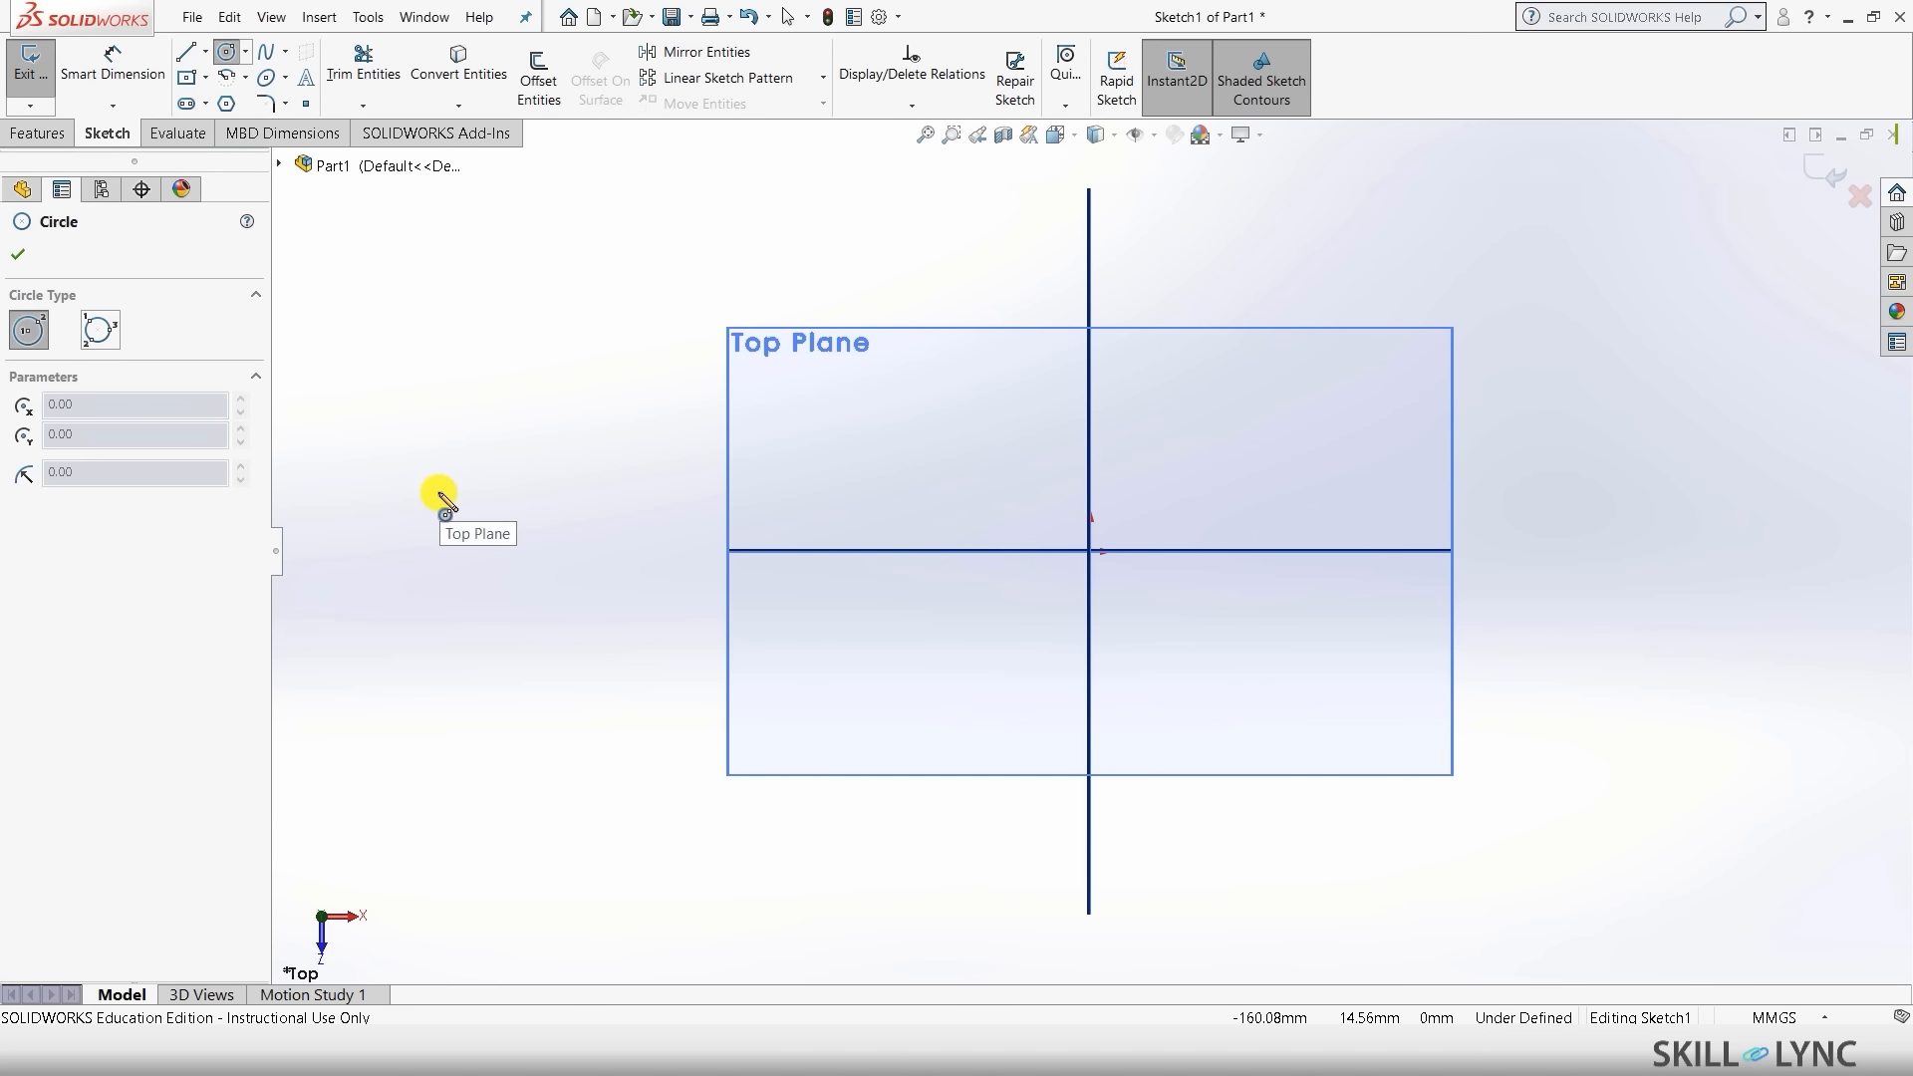
{"action": "left_click", "coordinate": [1091, 551]}
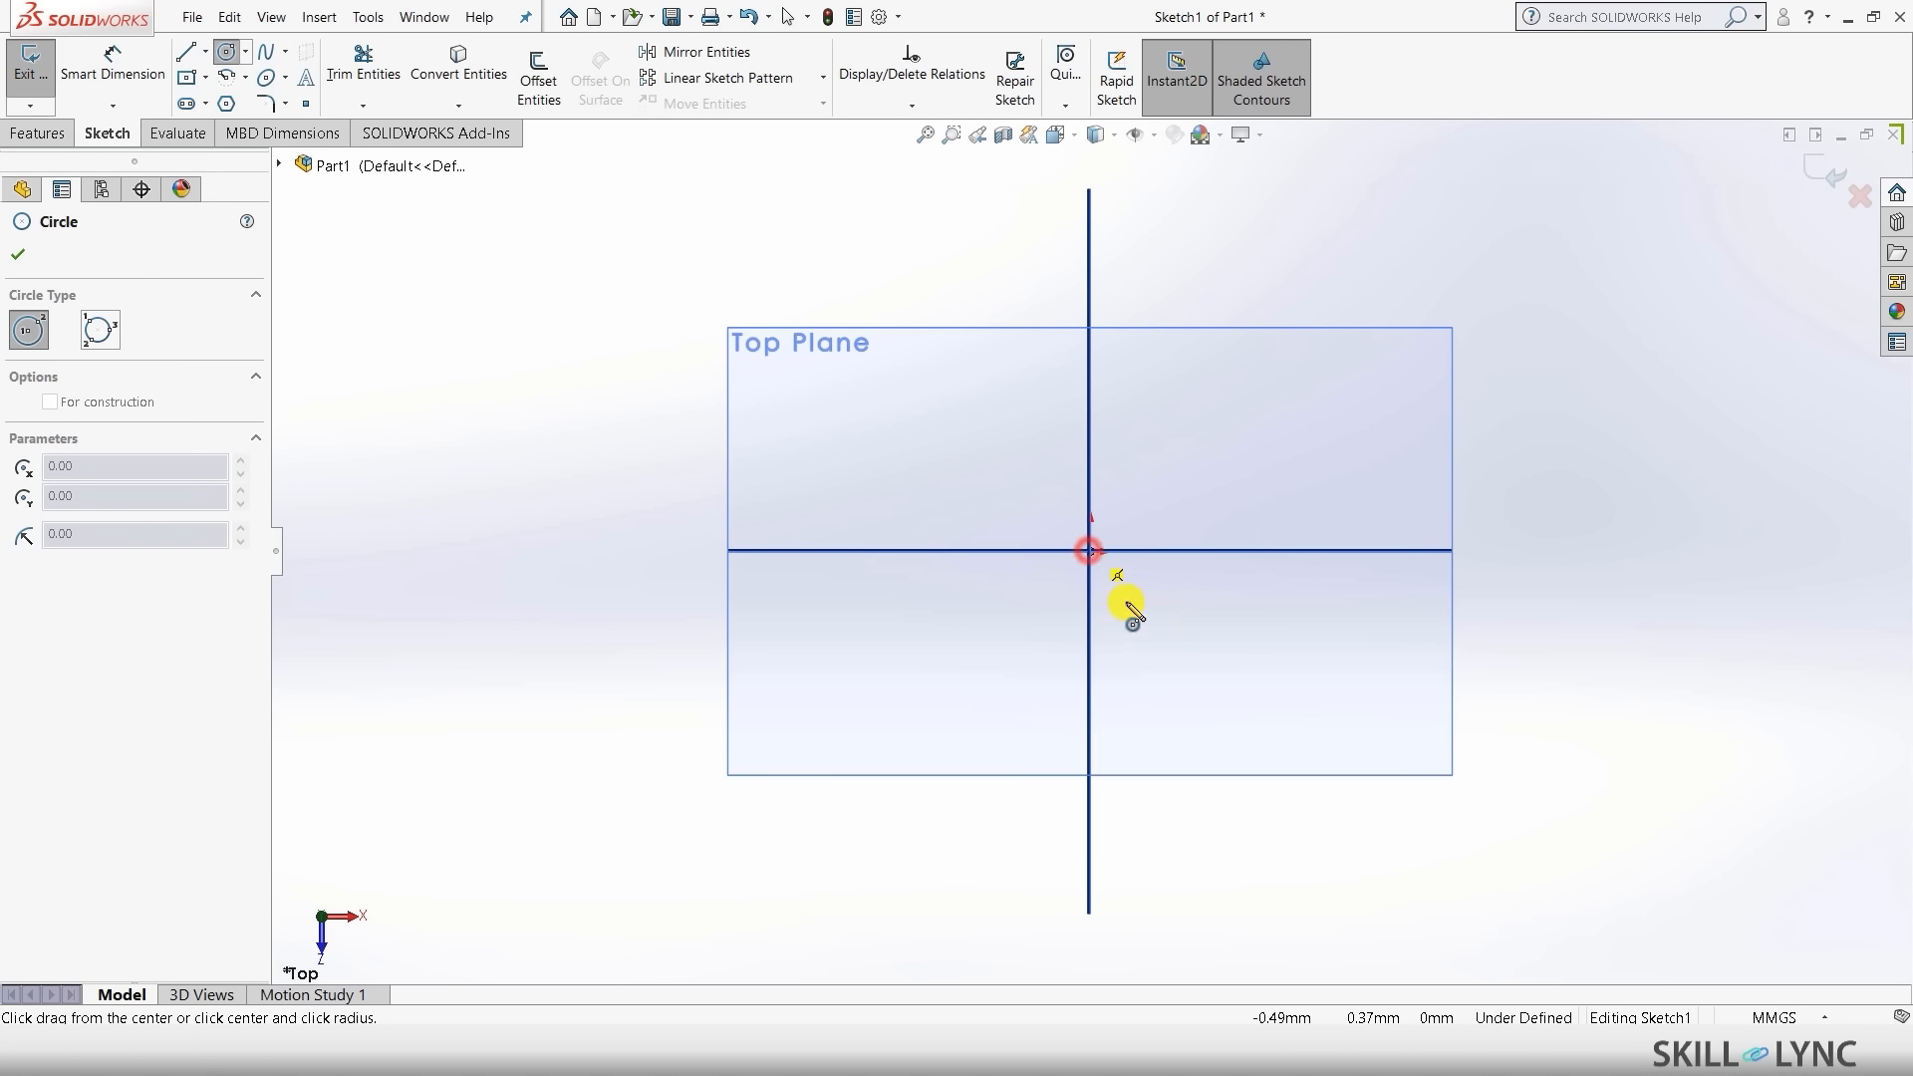
{"action": "left_click", "coordinate": [1180, 658]}
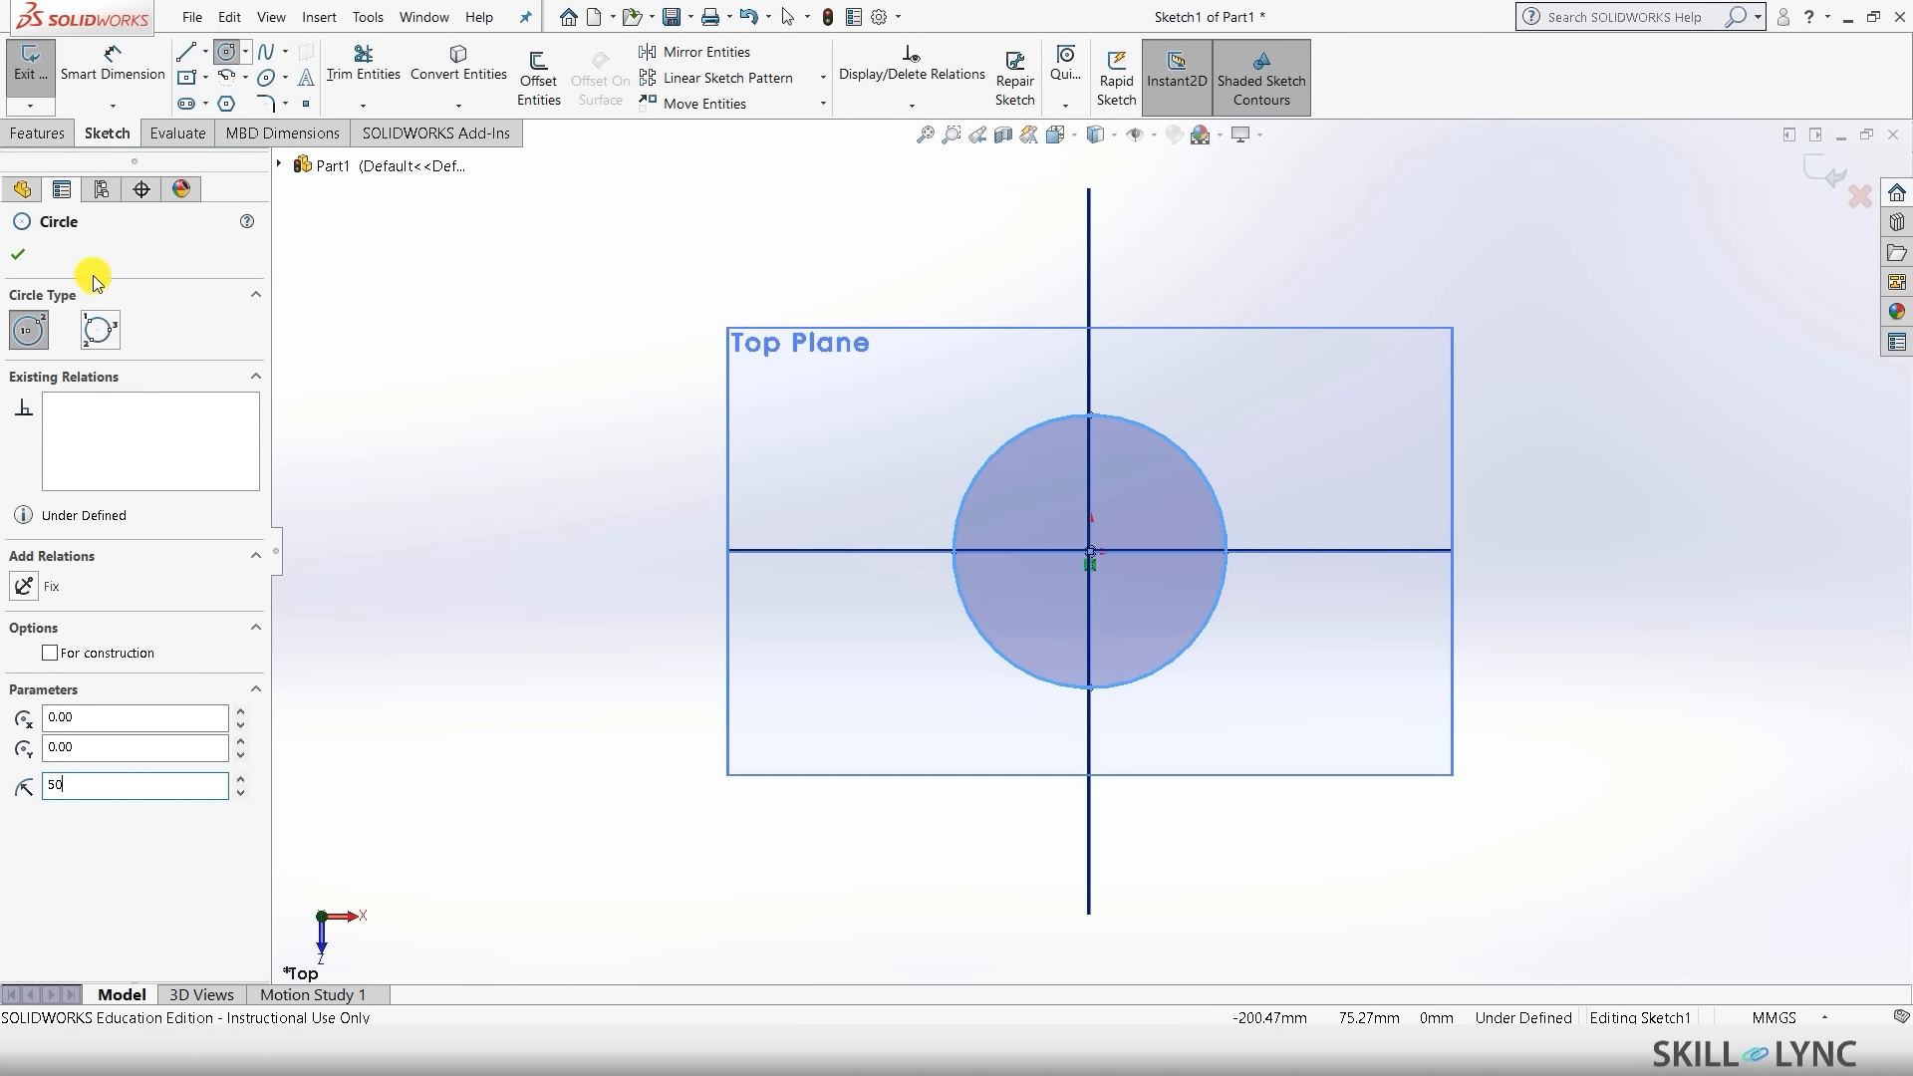
{"action": "left_click", "coordinate": [17, 254]}
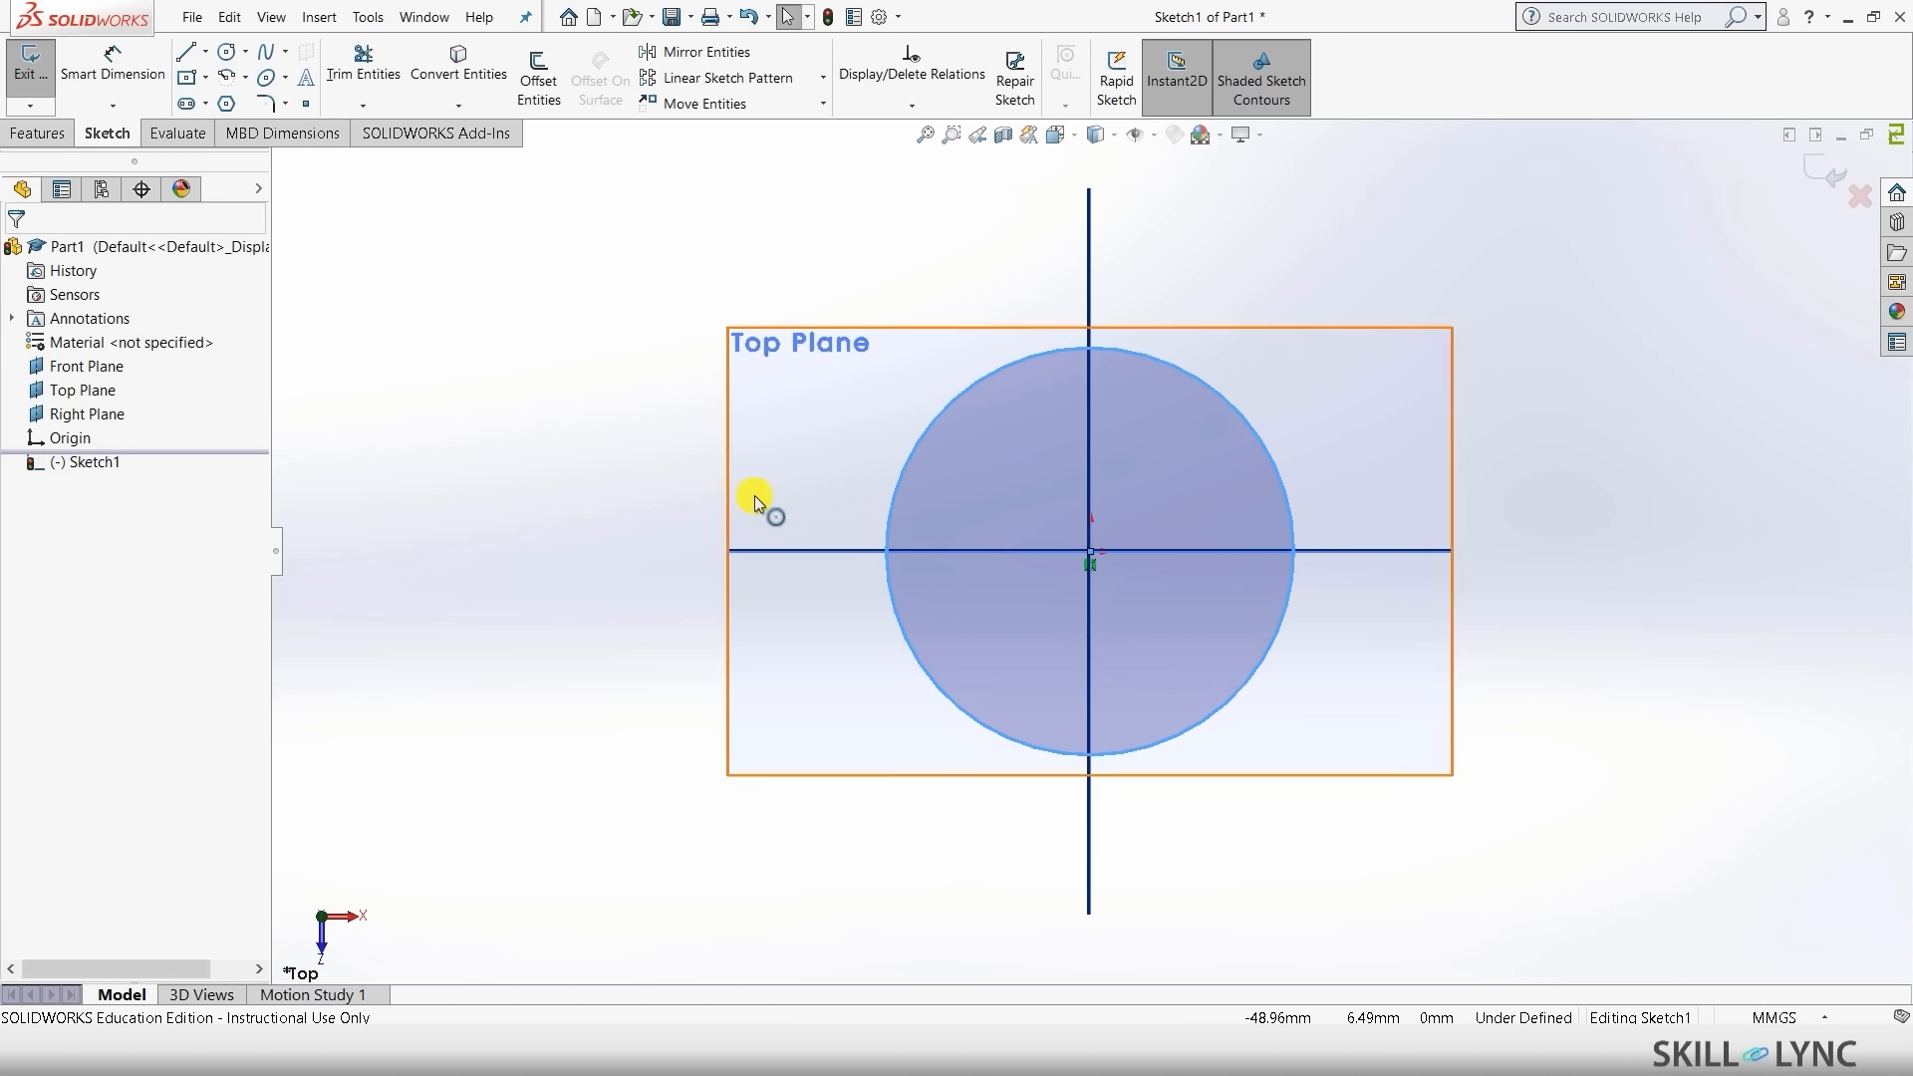
- Extrude the circle 100 mm with a Mid Plane end condition into Boss-Extrude1
{"action": "left_click", "coordinate": [44, 134]}
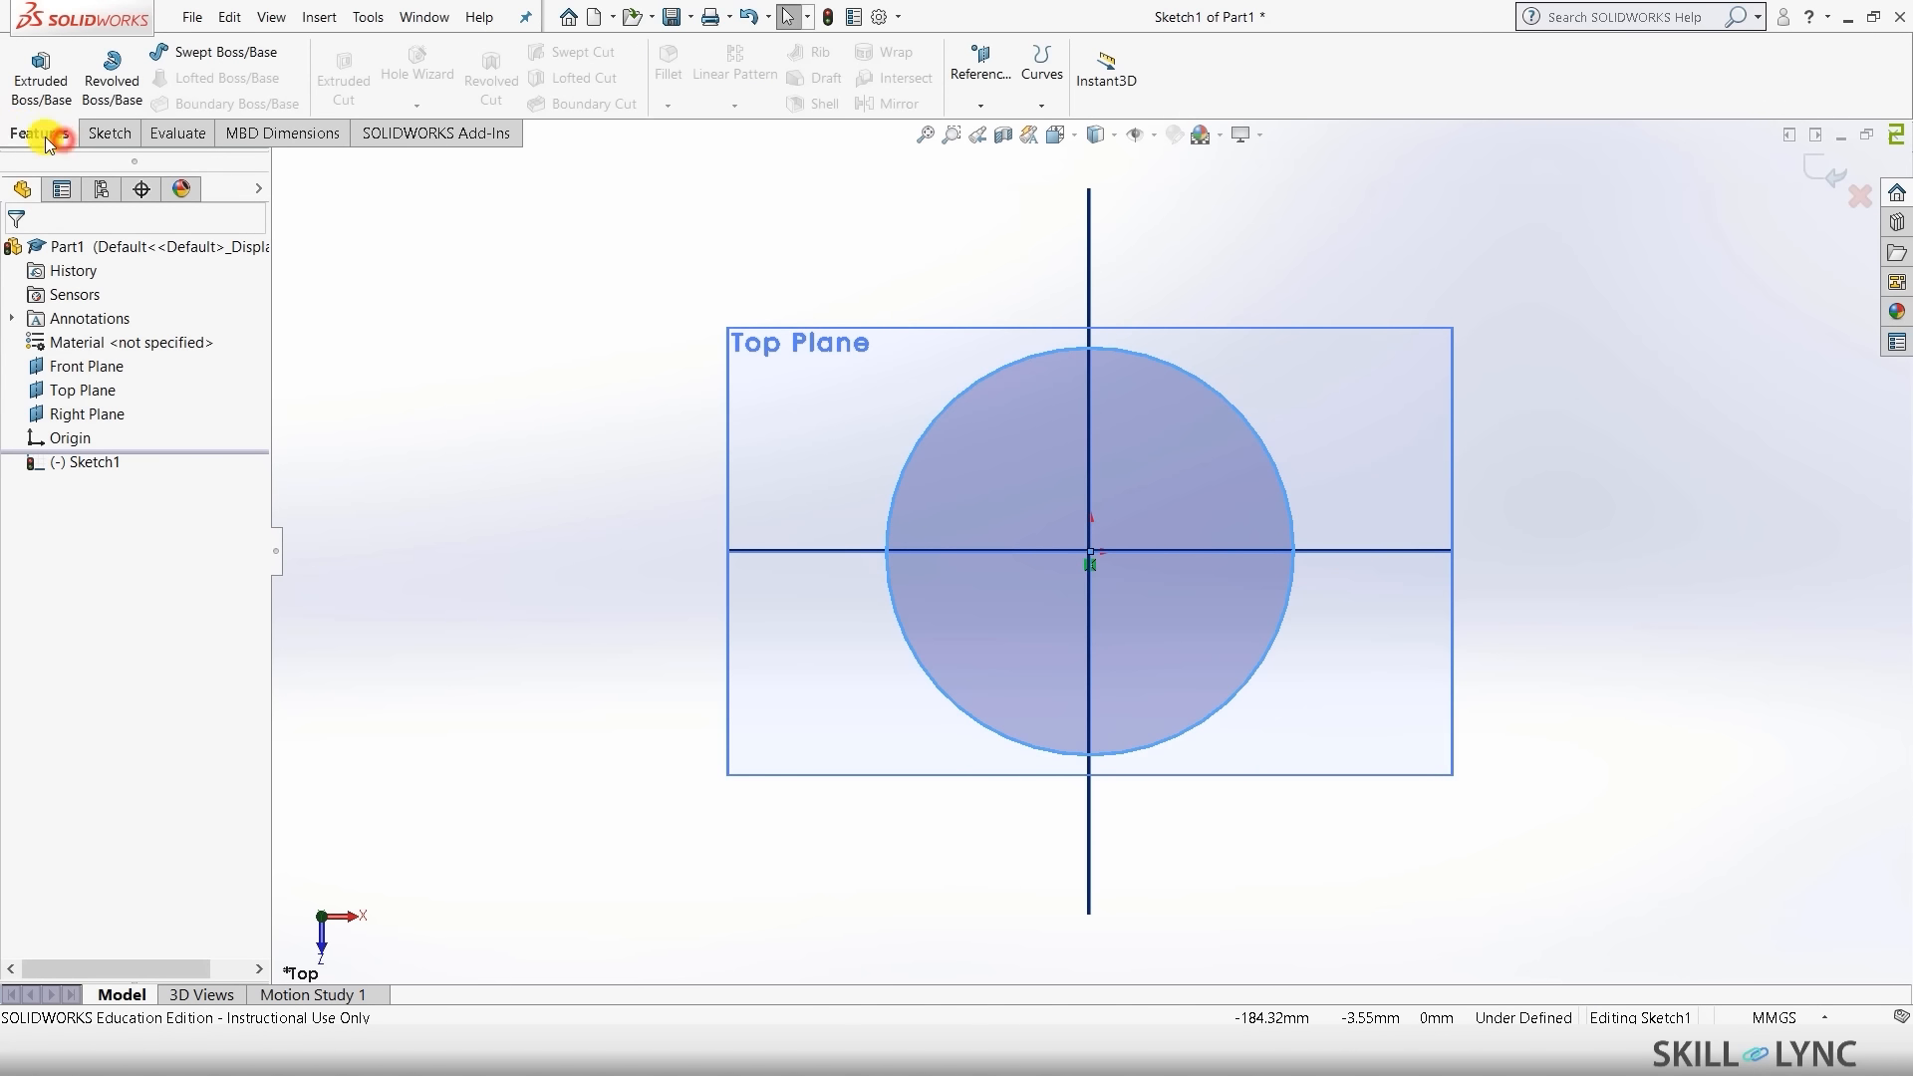
{"action": "left_click", "coordinate": [45, 75]}
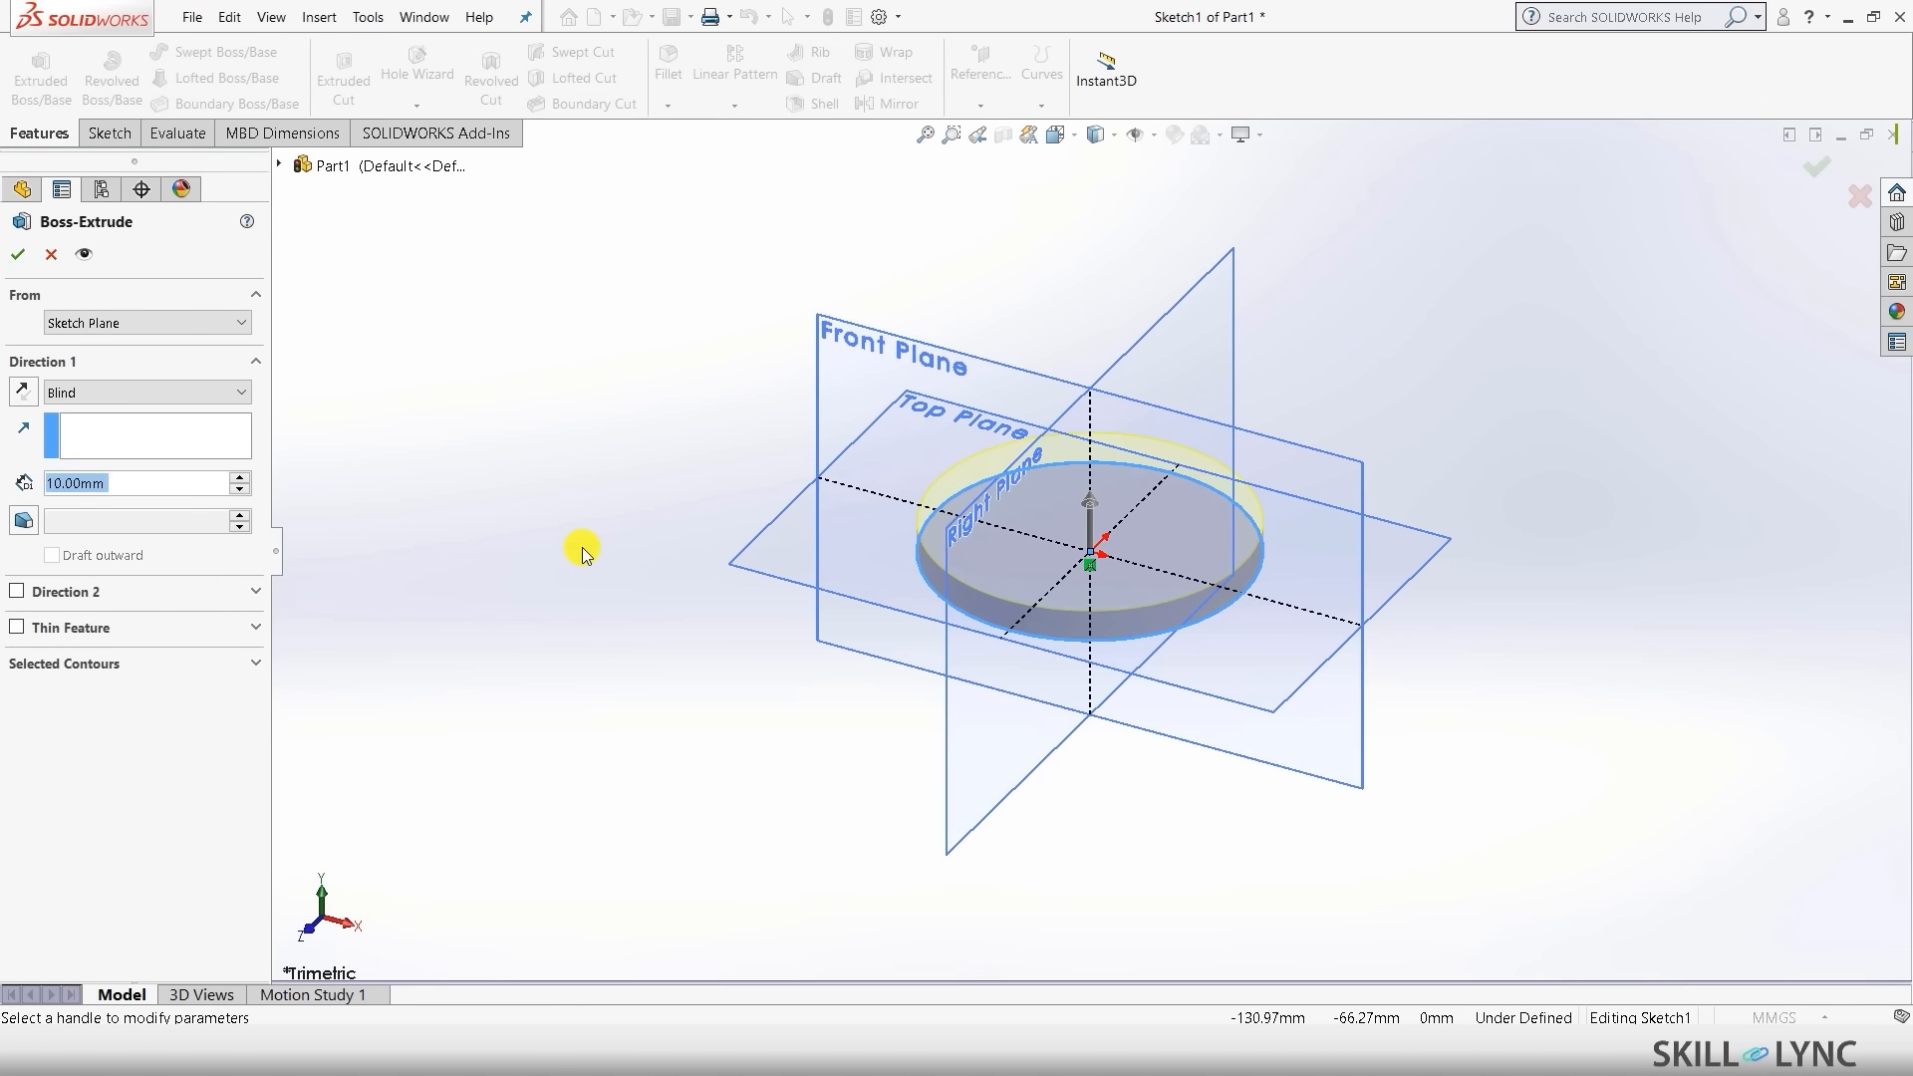
{"action": "type", "text": "100"}
{"action": "key", "text": "Return"}
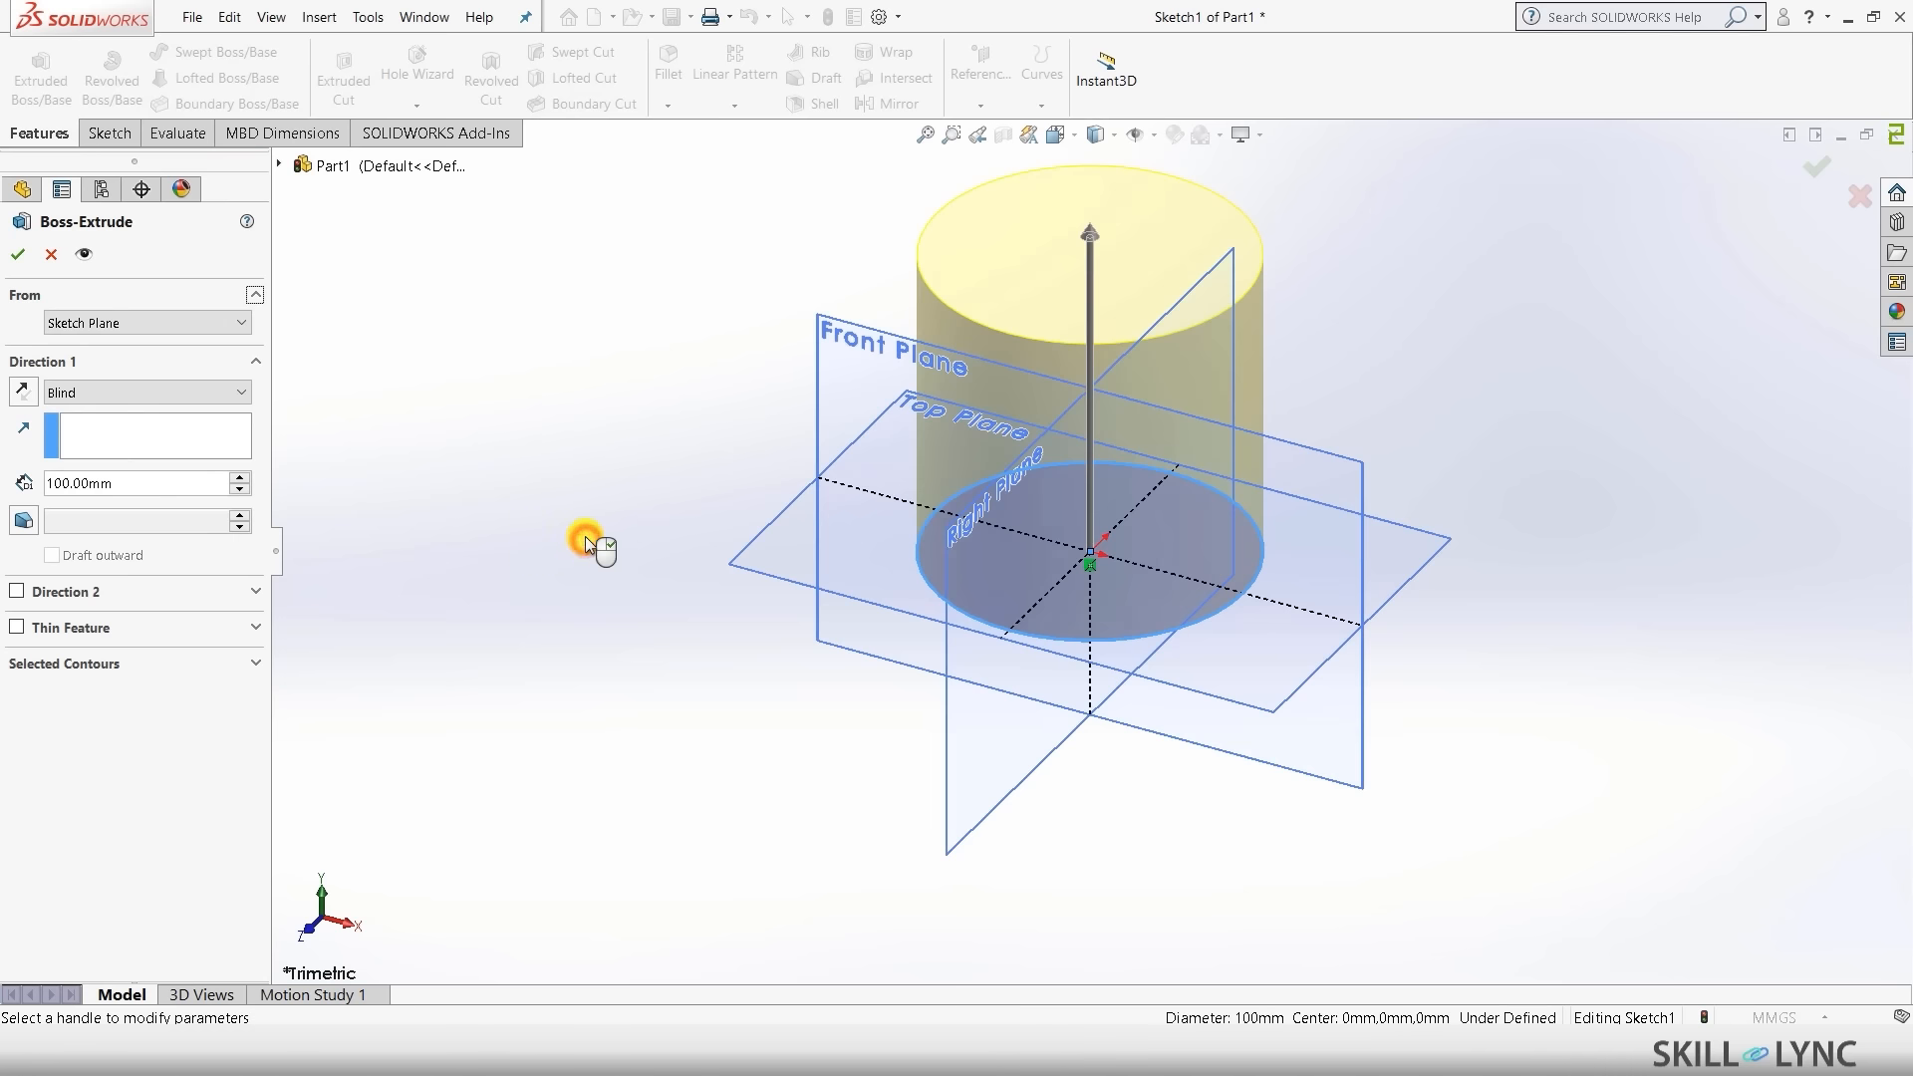
{"action": "left_click", "coordinate": [138, 324]}
{"action": "left_click", "coordinate": [457, 420]}
{"action": "left_click", "coordinate": [162, 397]}
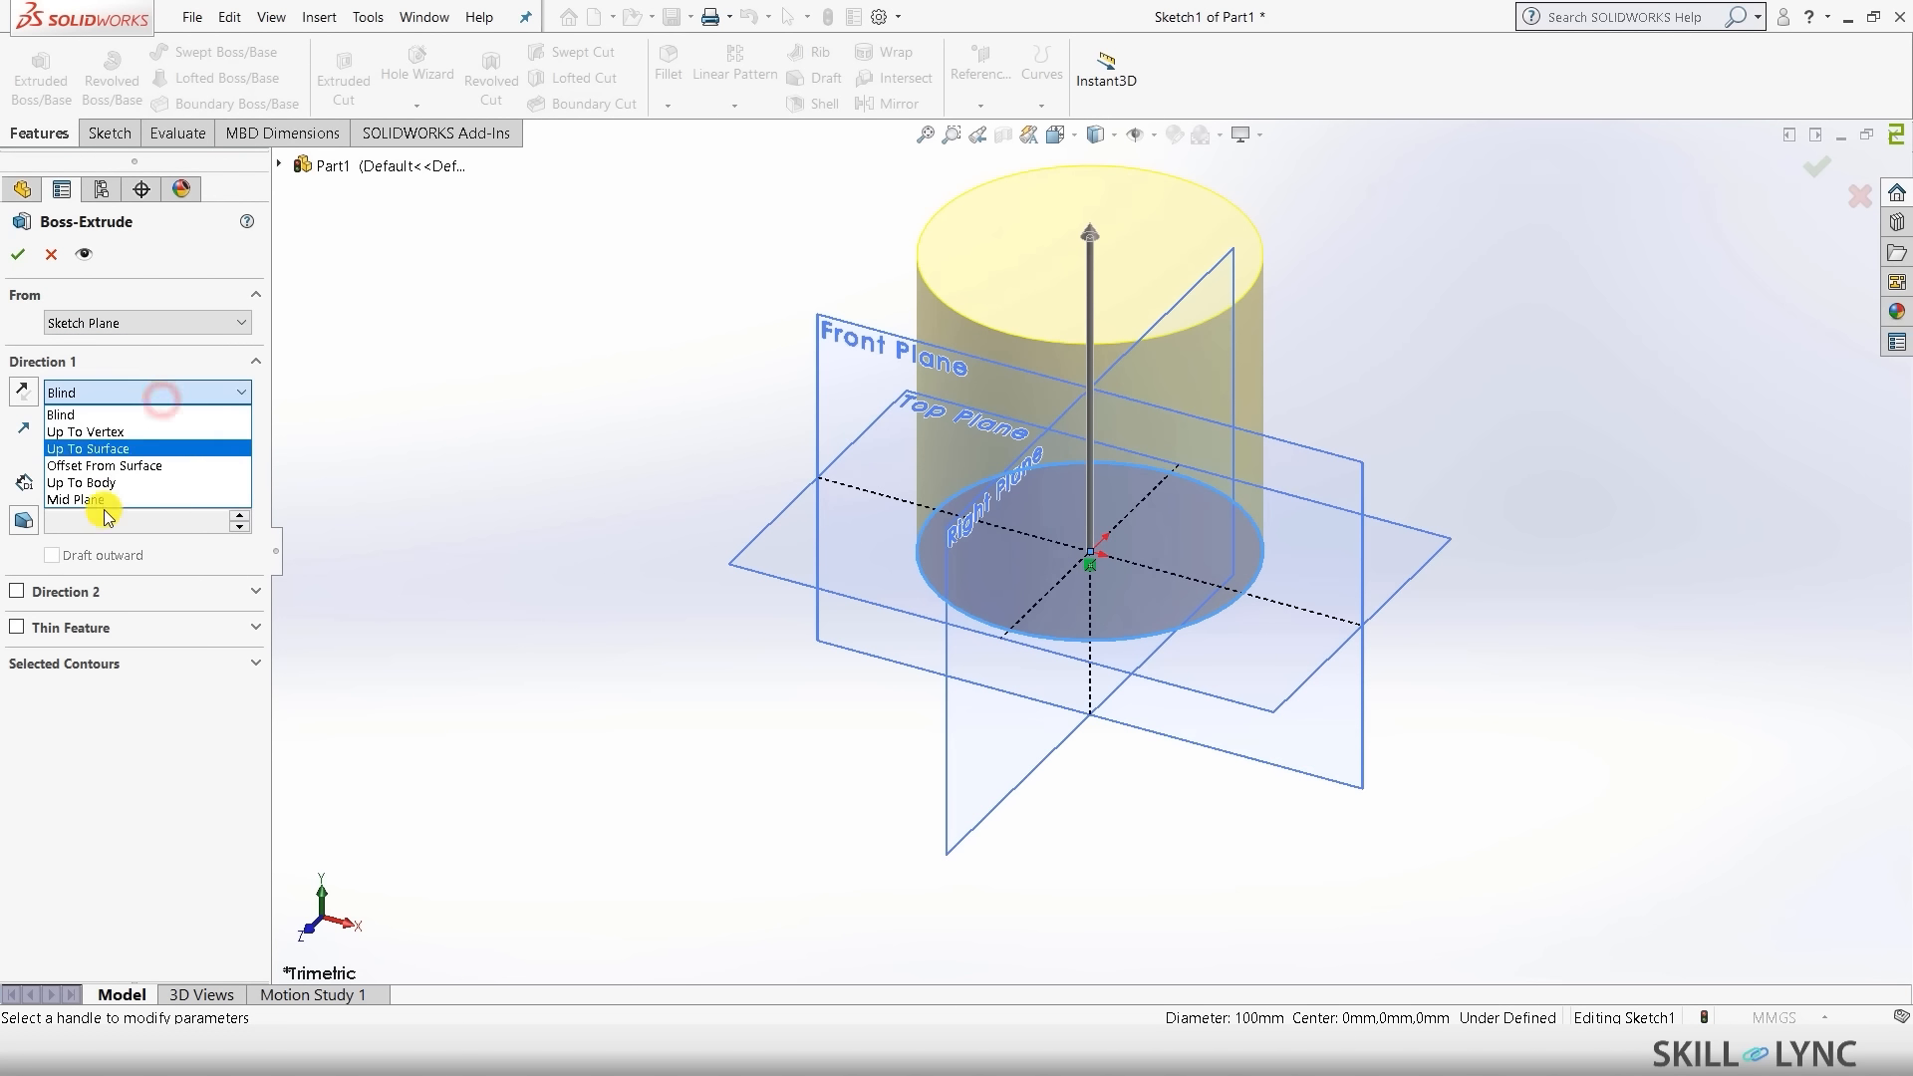
{"action": "left_click", "coordinate": [105, 501]}
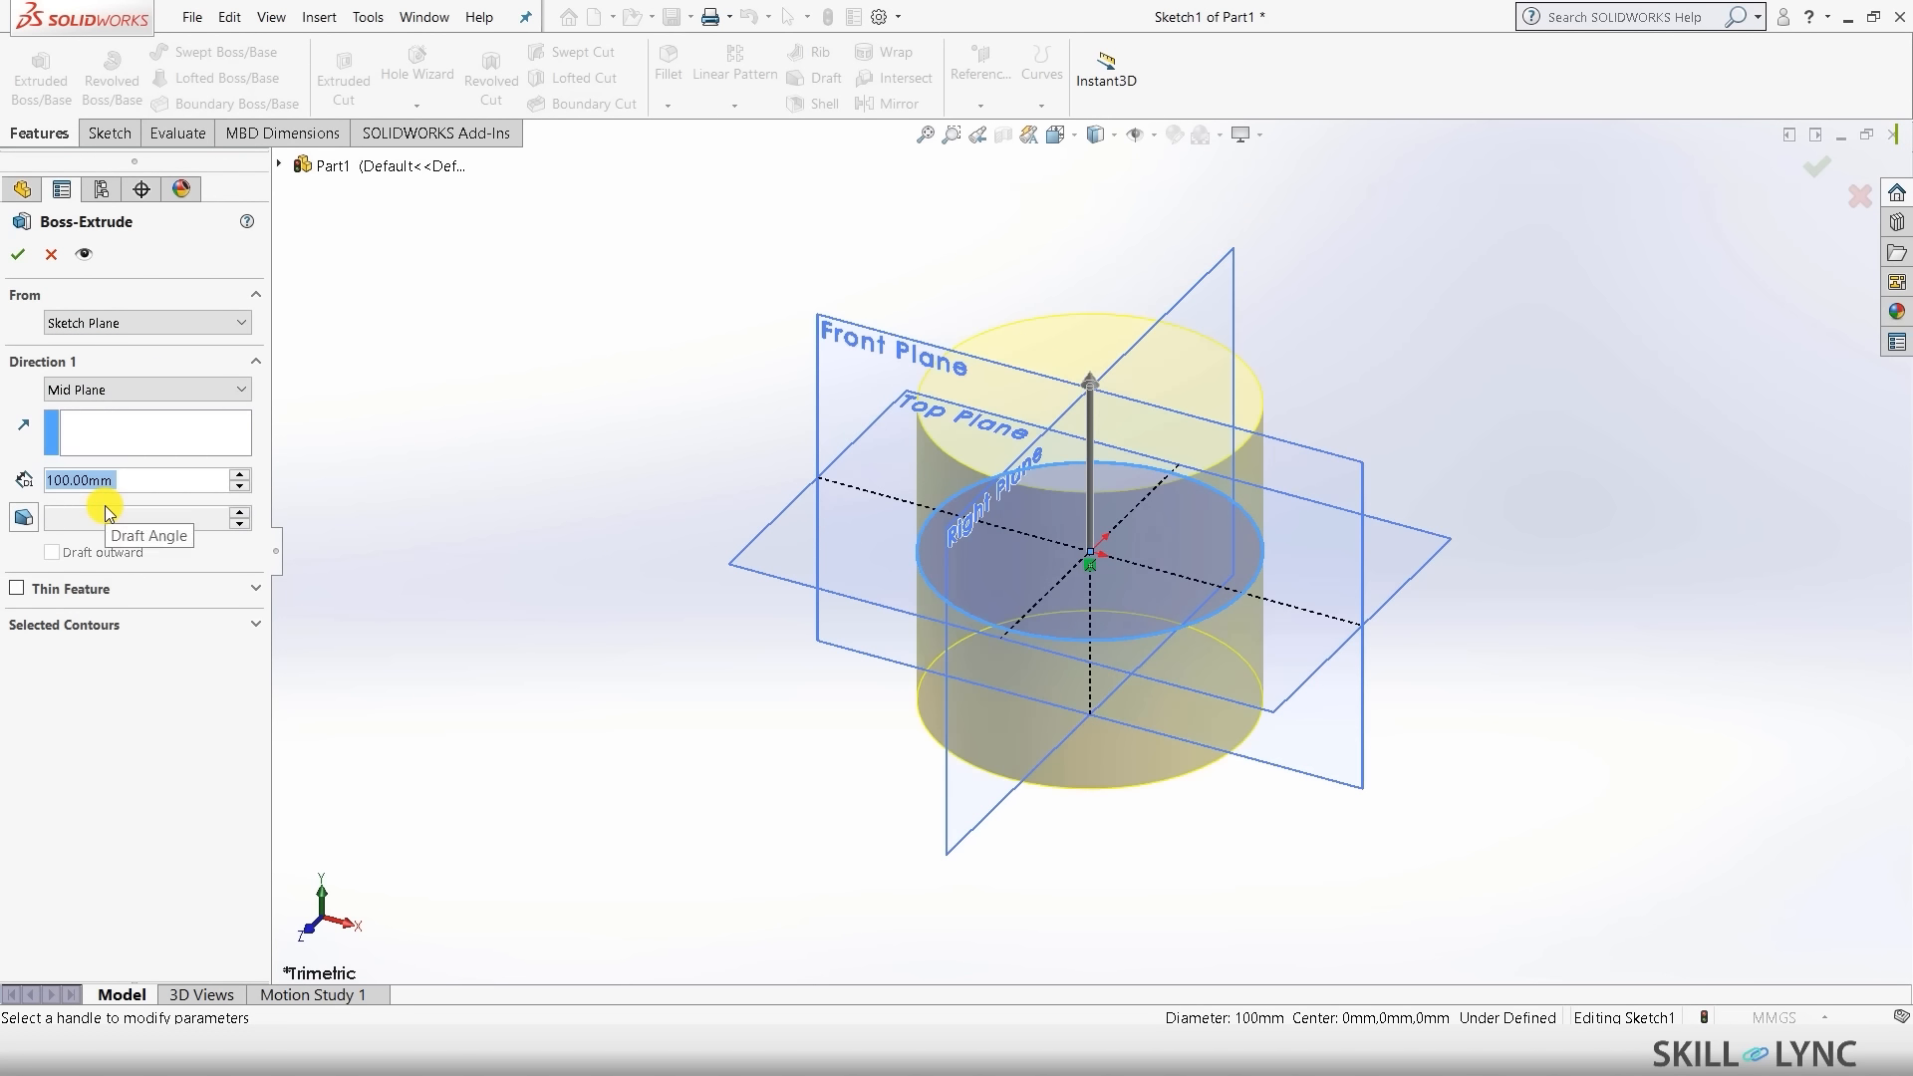
{"action": "left_click", "coordinate": [13, 253]}
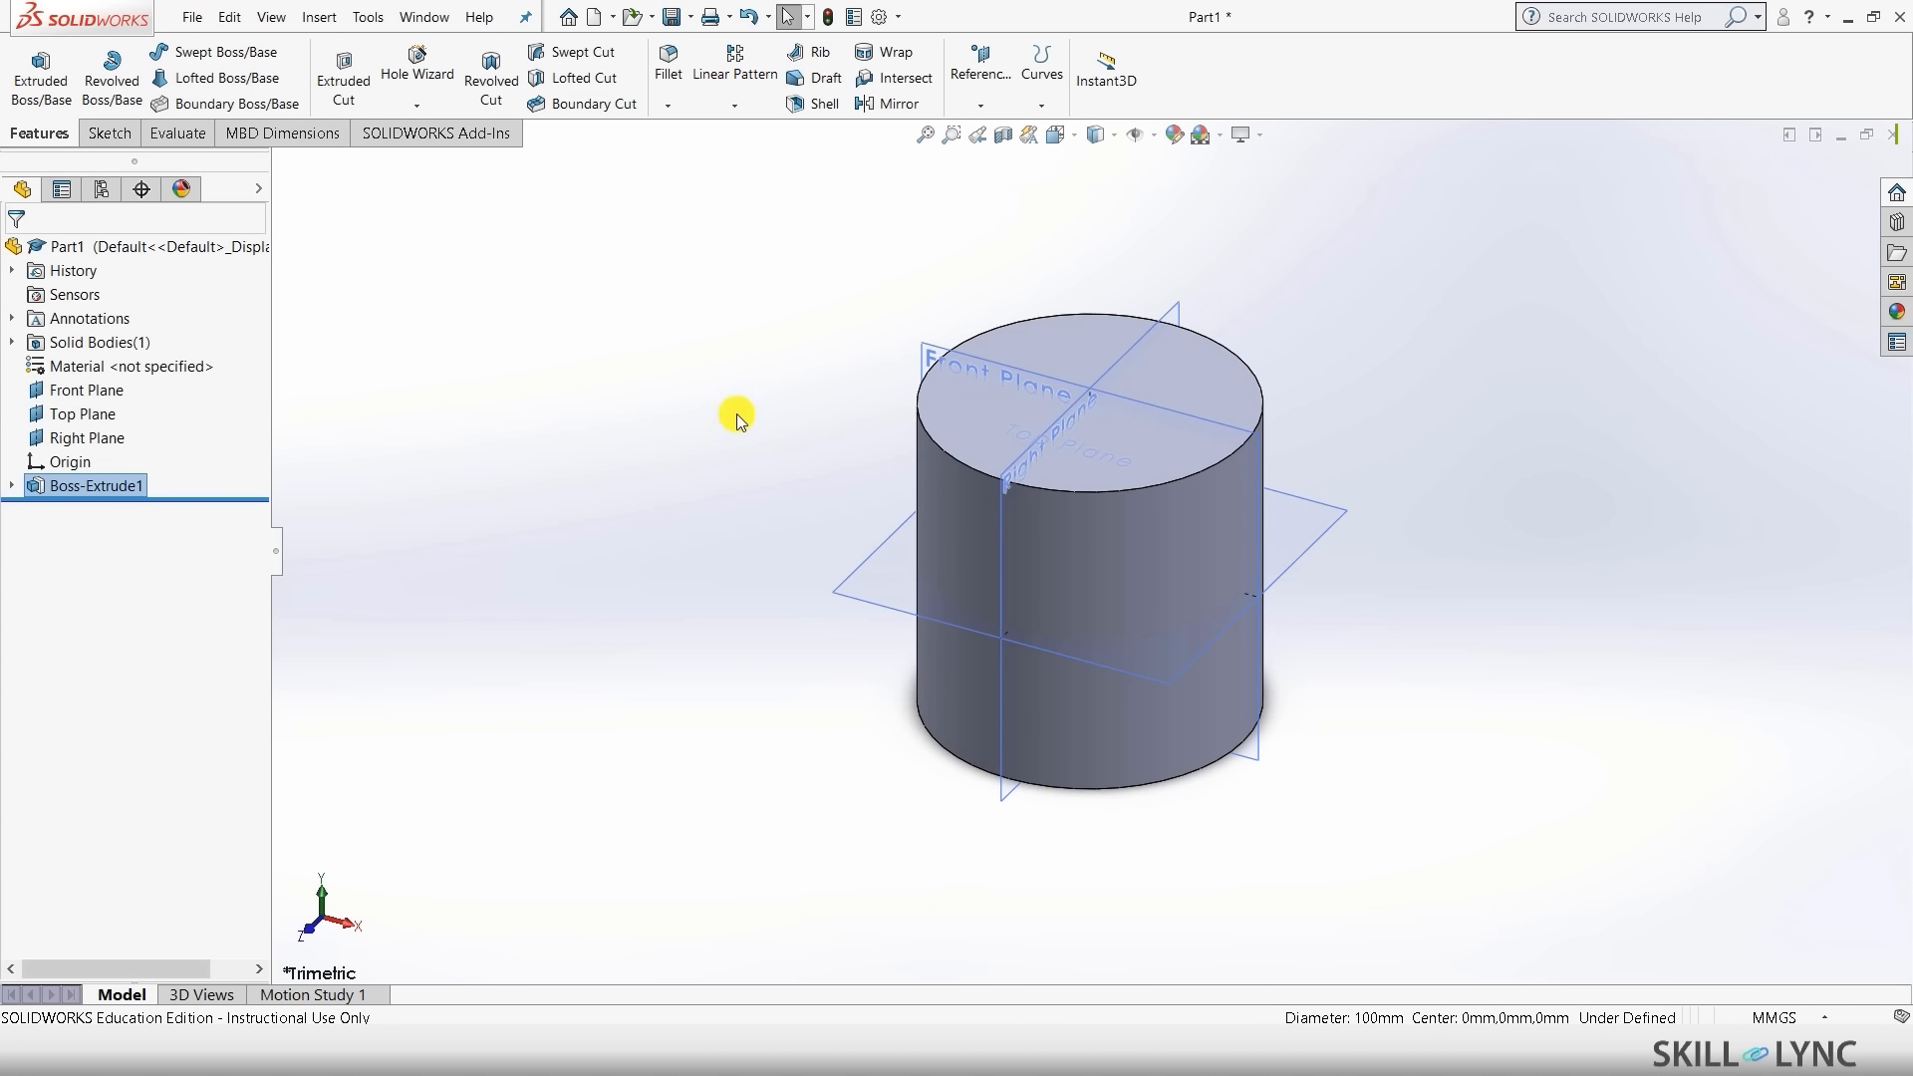
{"action": "left_click", "coordinate": [662, 392]}
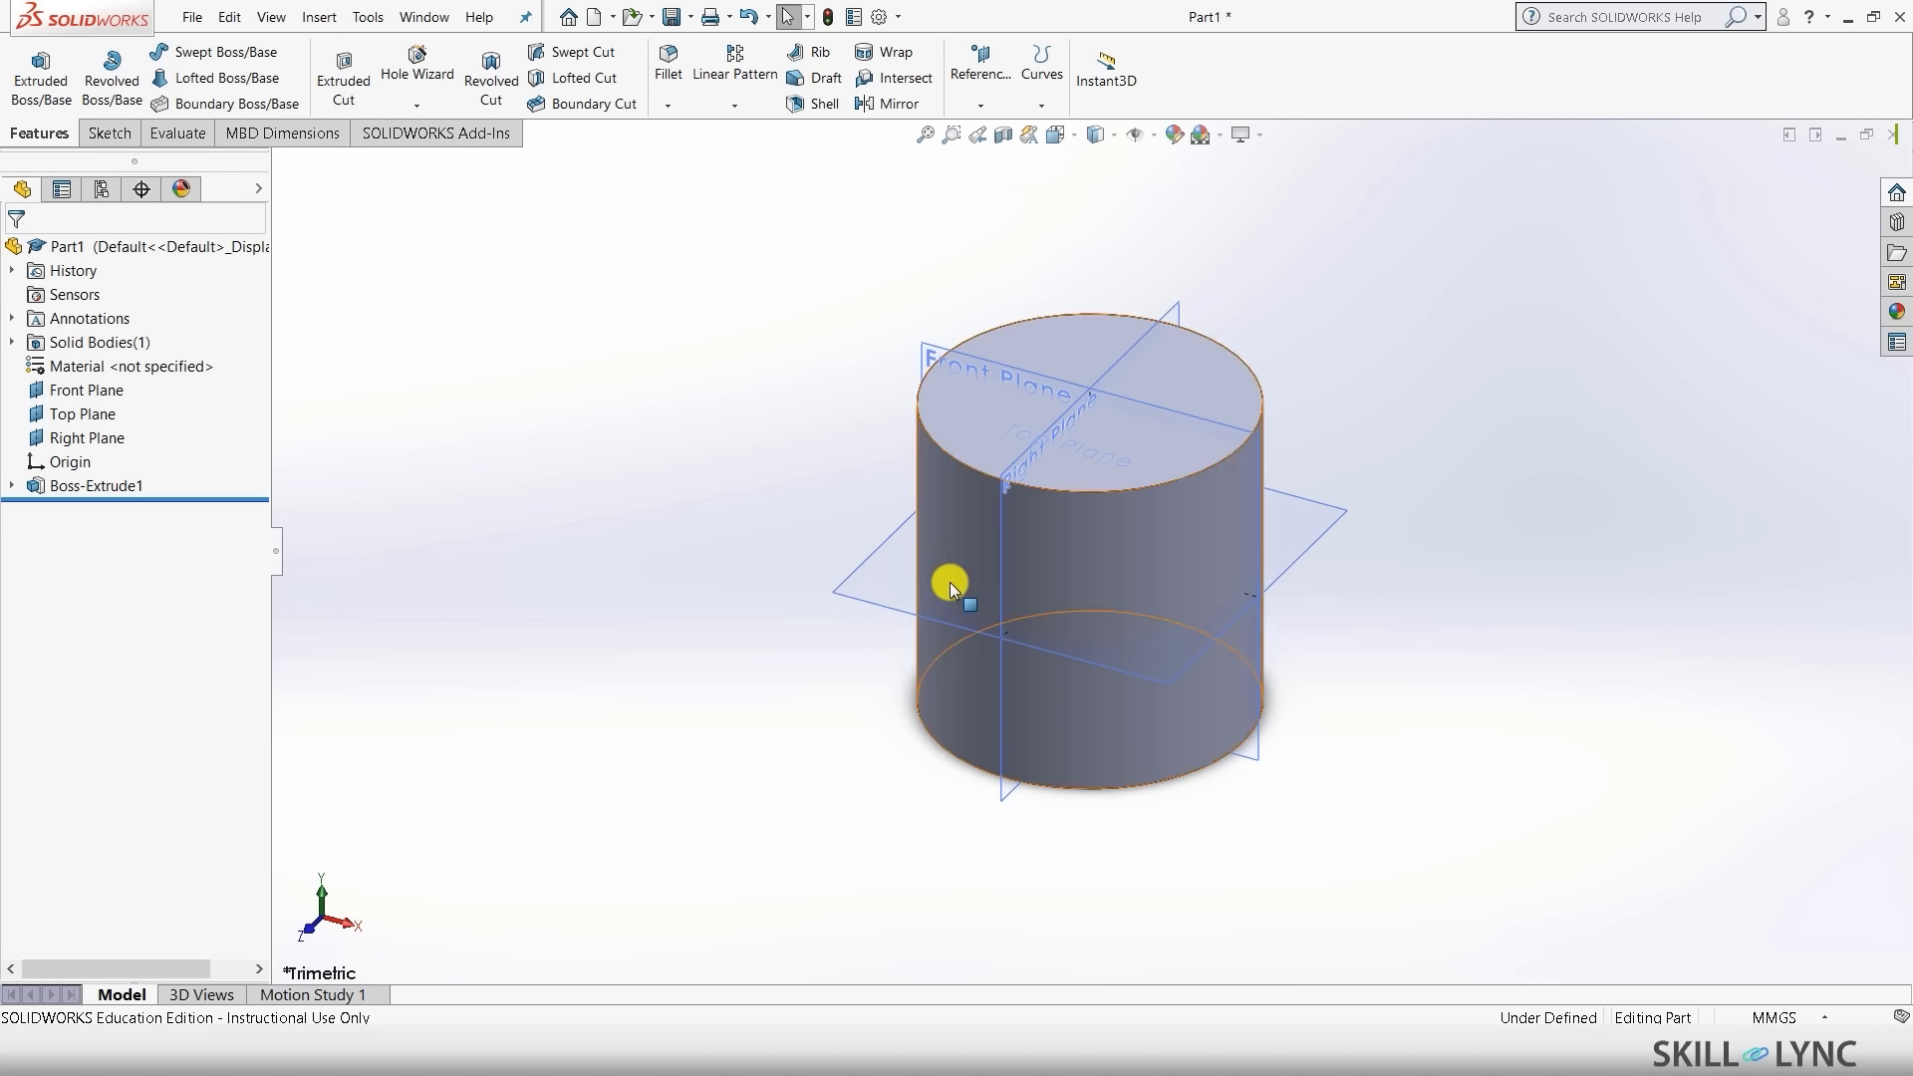
- Enable the Simulation add-in and create a new static study named Cylinder Static
{"action": "left_click", "coordinate": [468, 133]}
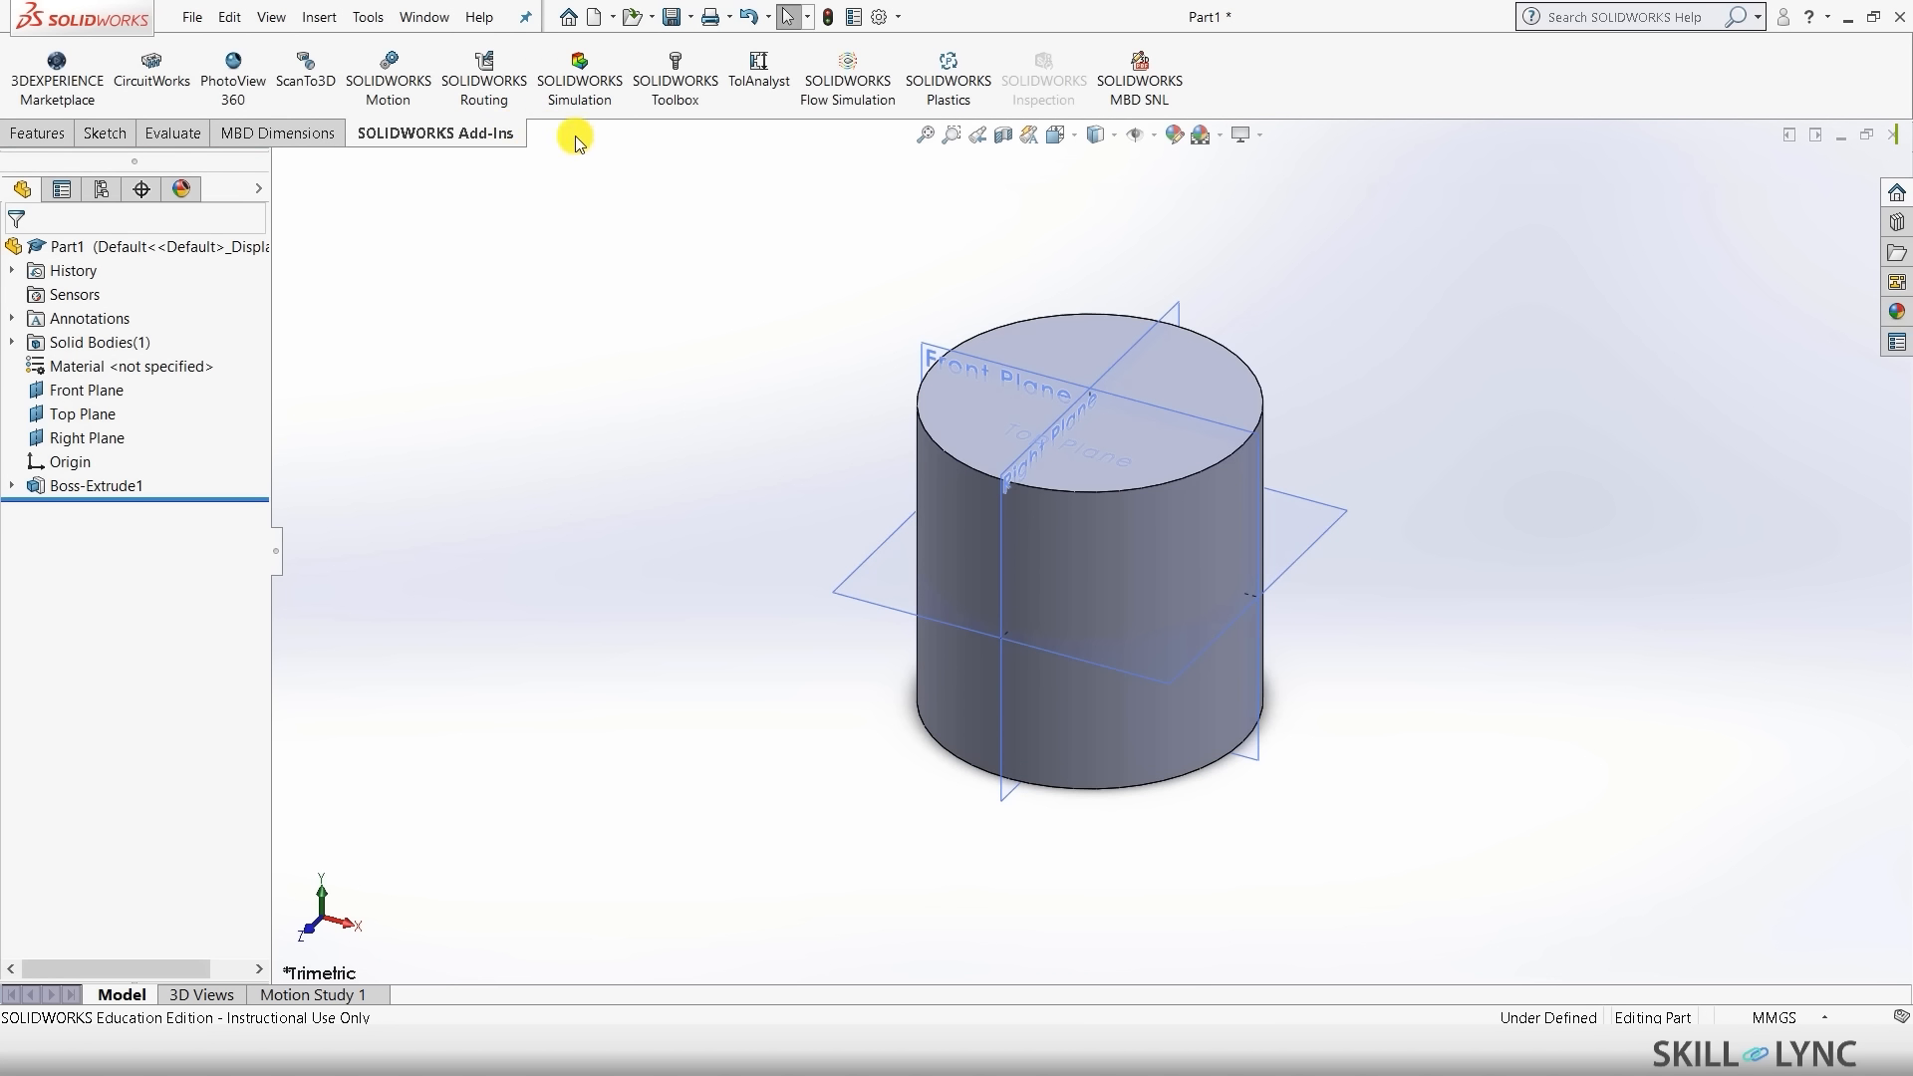
{"action": "left_click", "coordinate": [576, 82]}
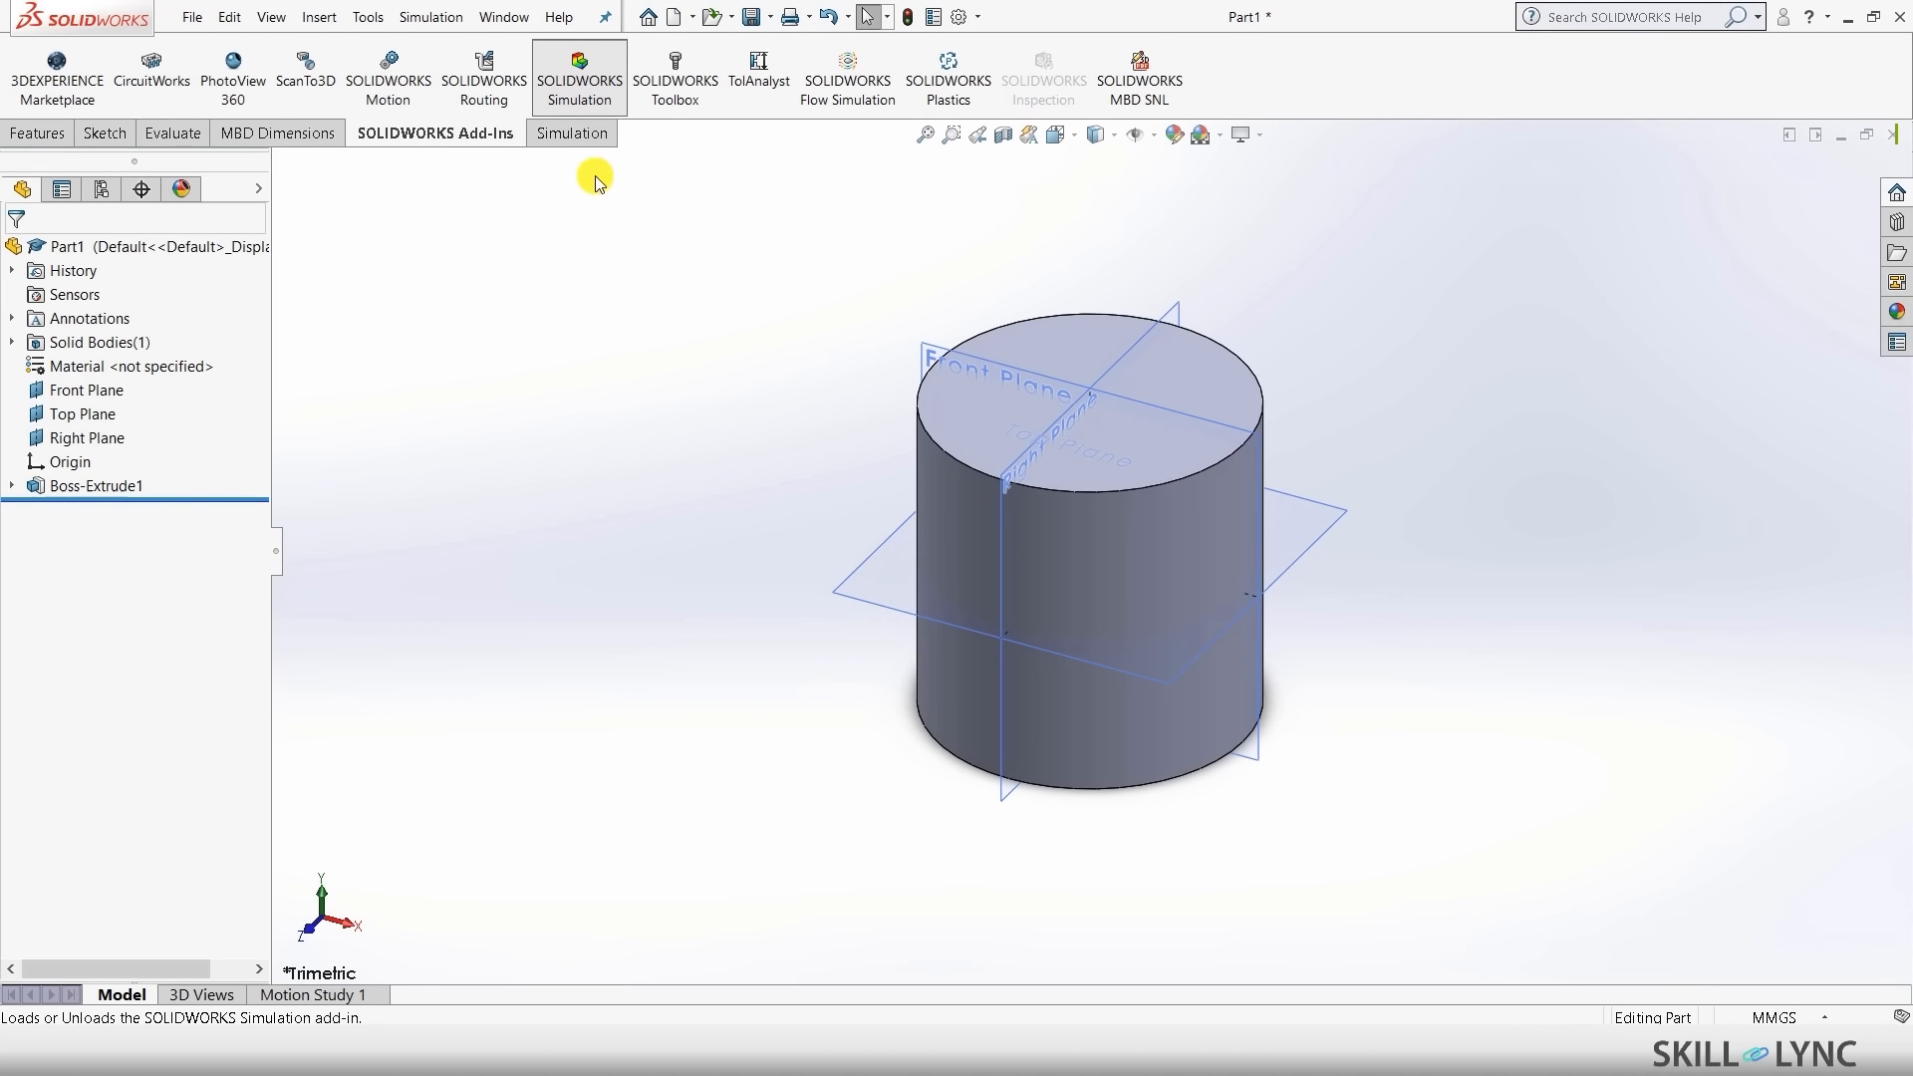
{"action": "left_click", "coordinate": [583, 137]}
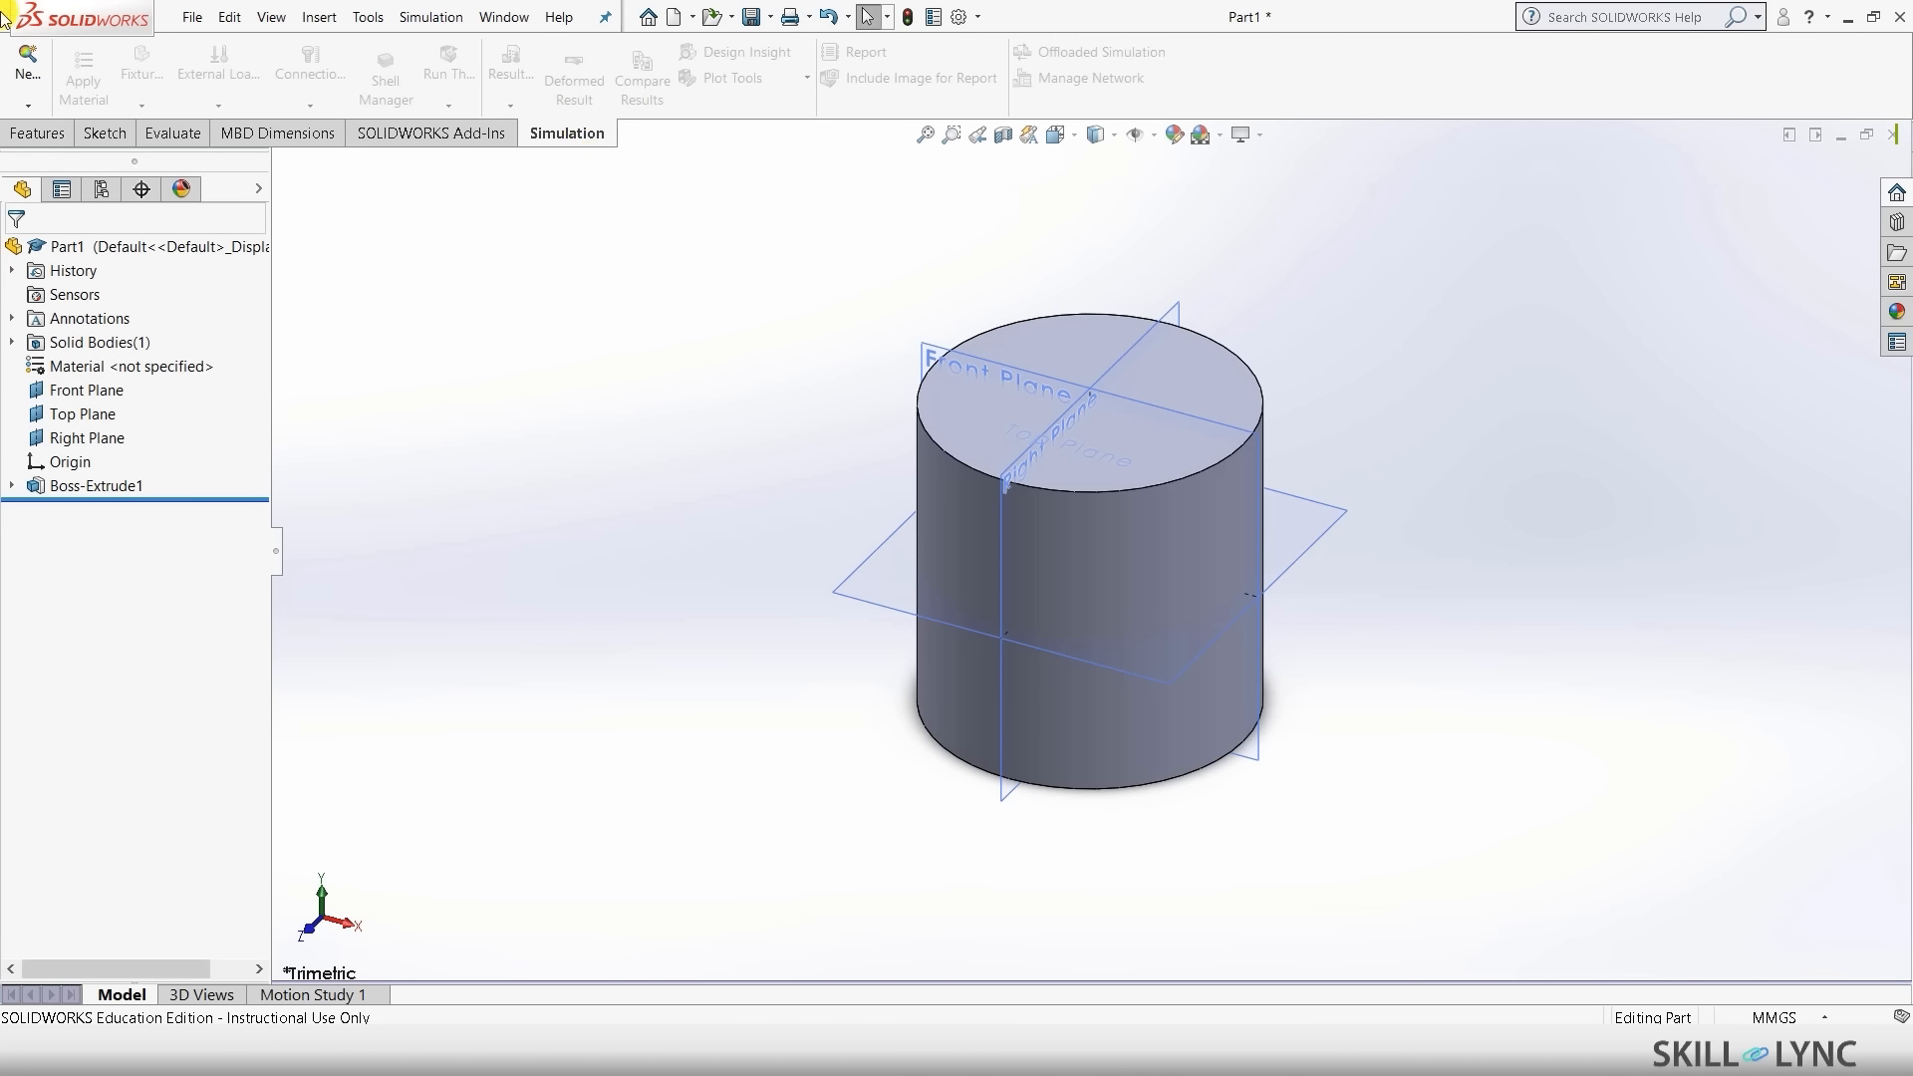
{"action": "left_click", "coordinate": [21, 65]}
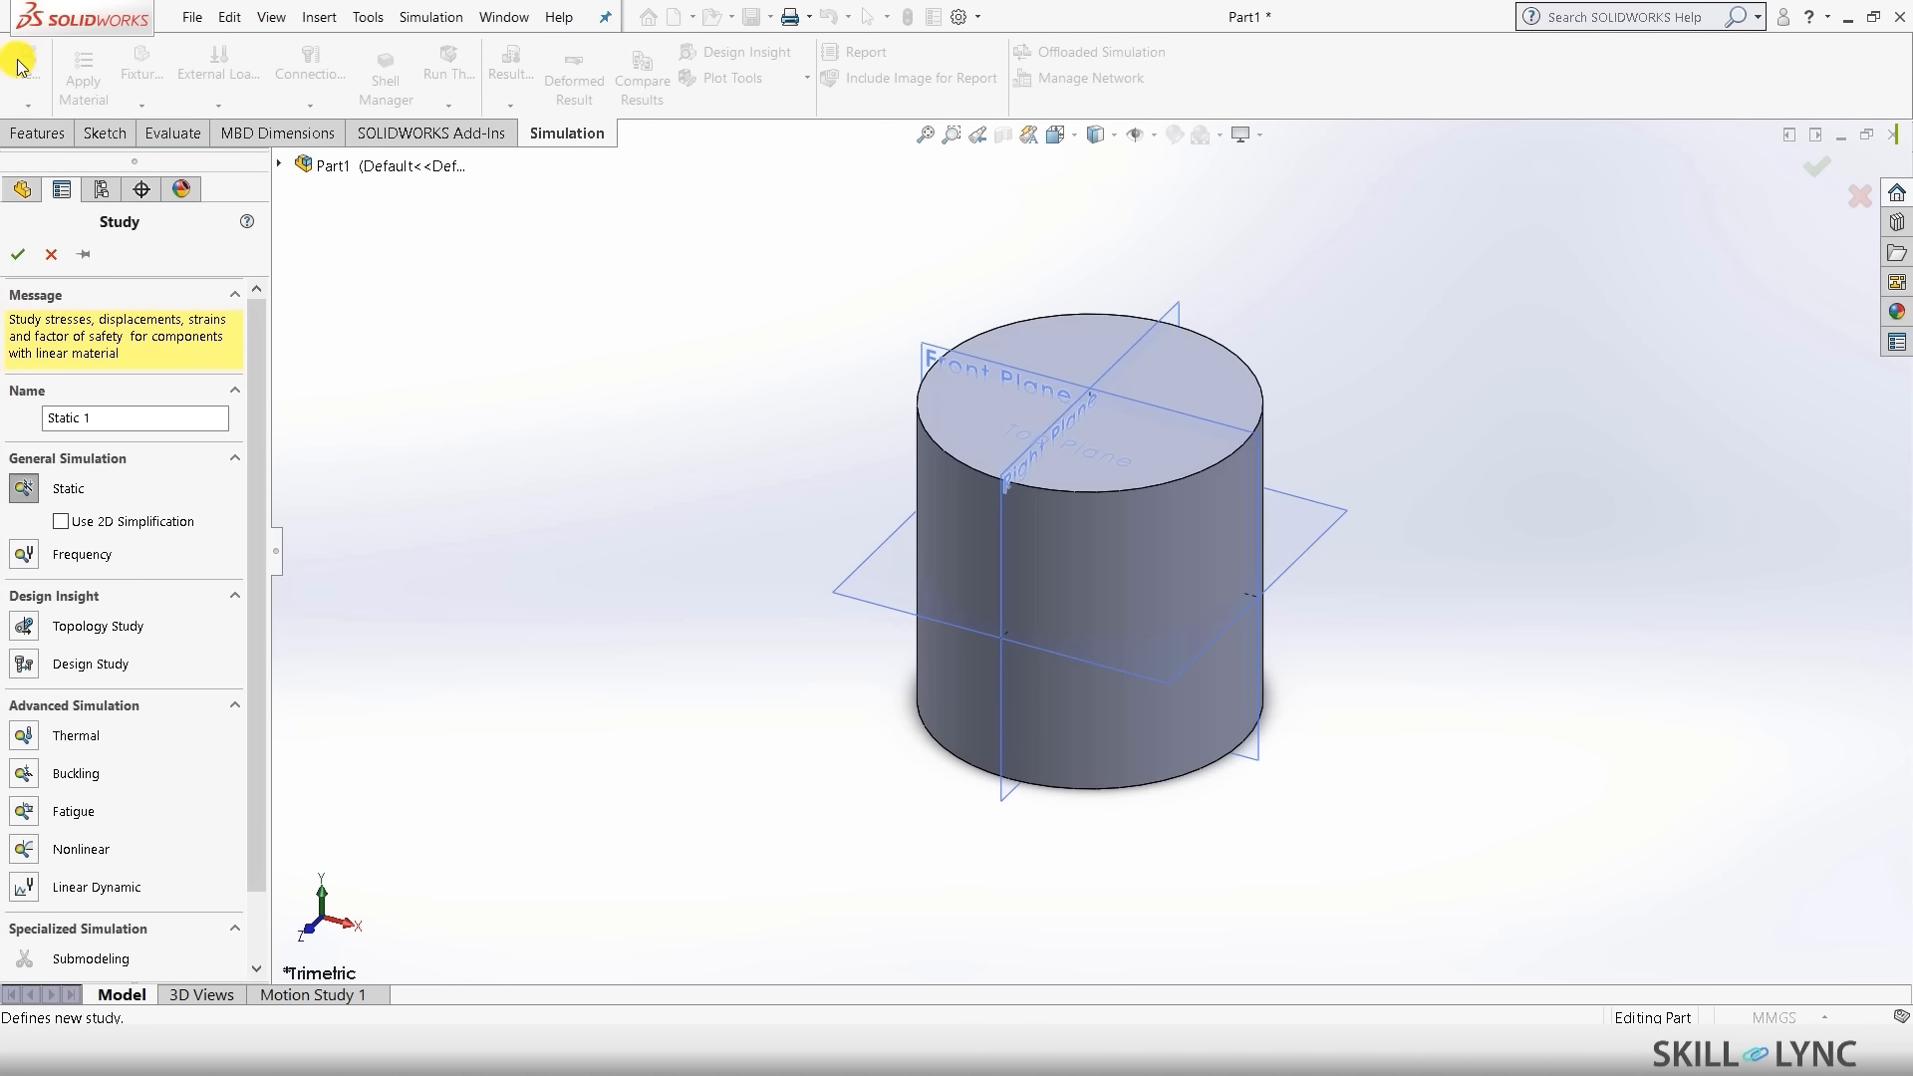
{"action": "left_click", "coordinate": [163, 427]}
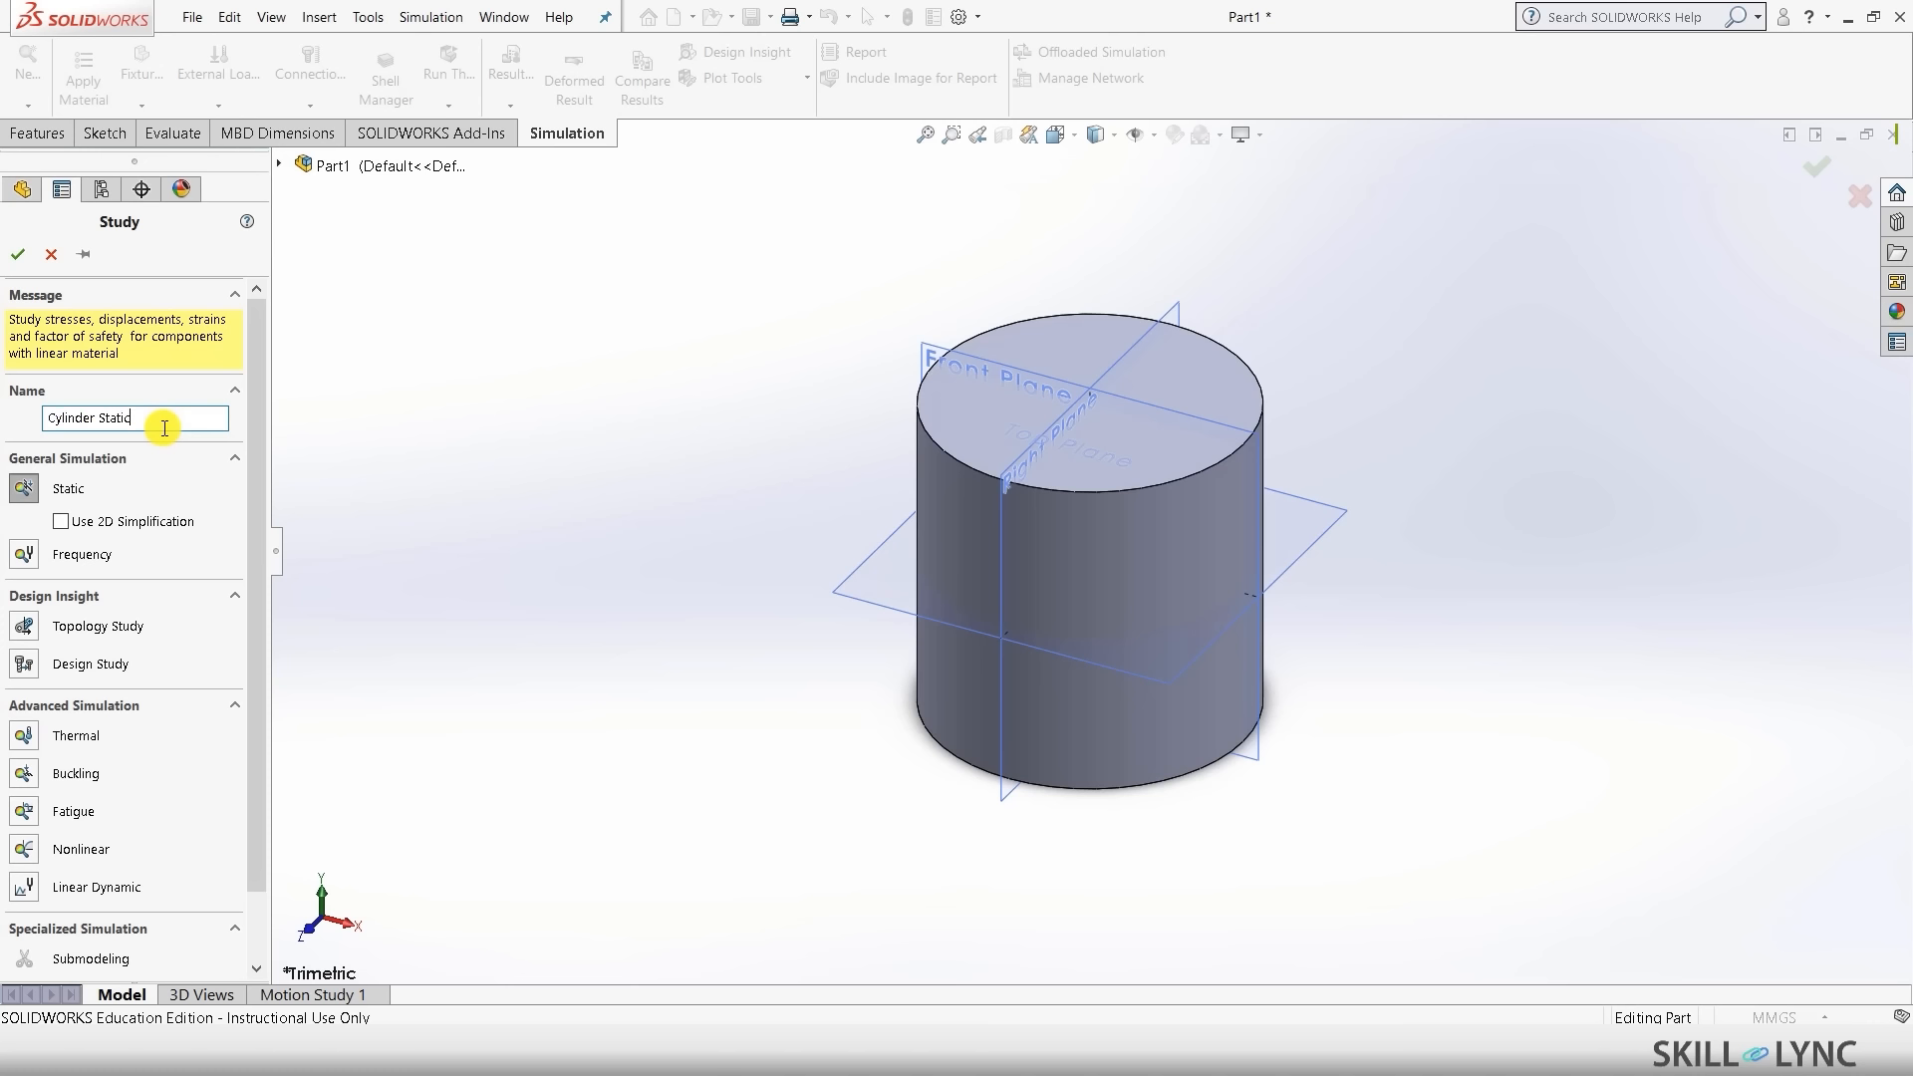
{"action": "key", "text": "Return"}
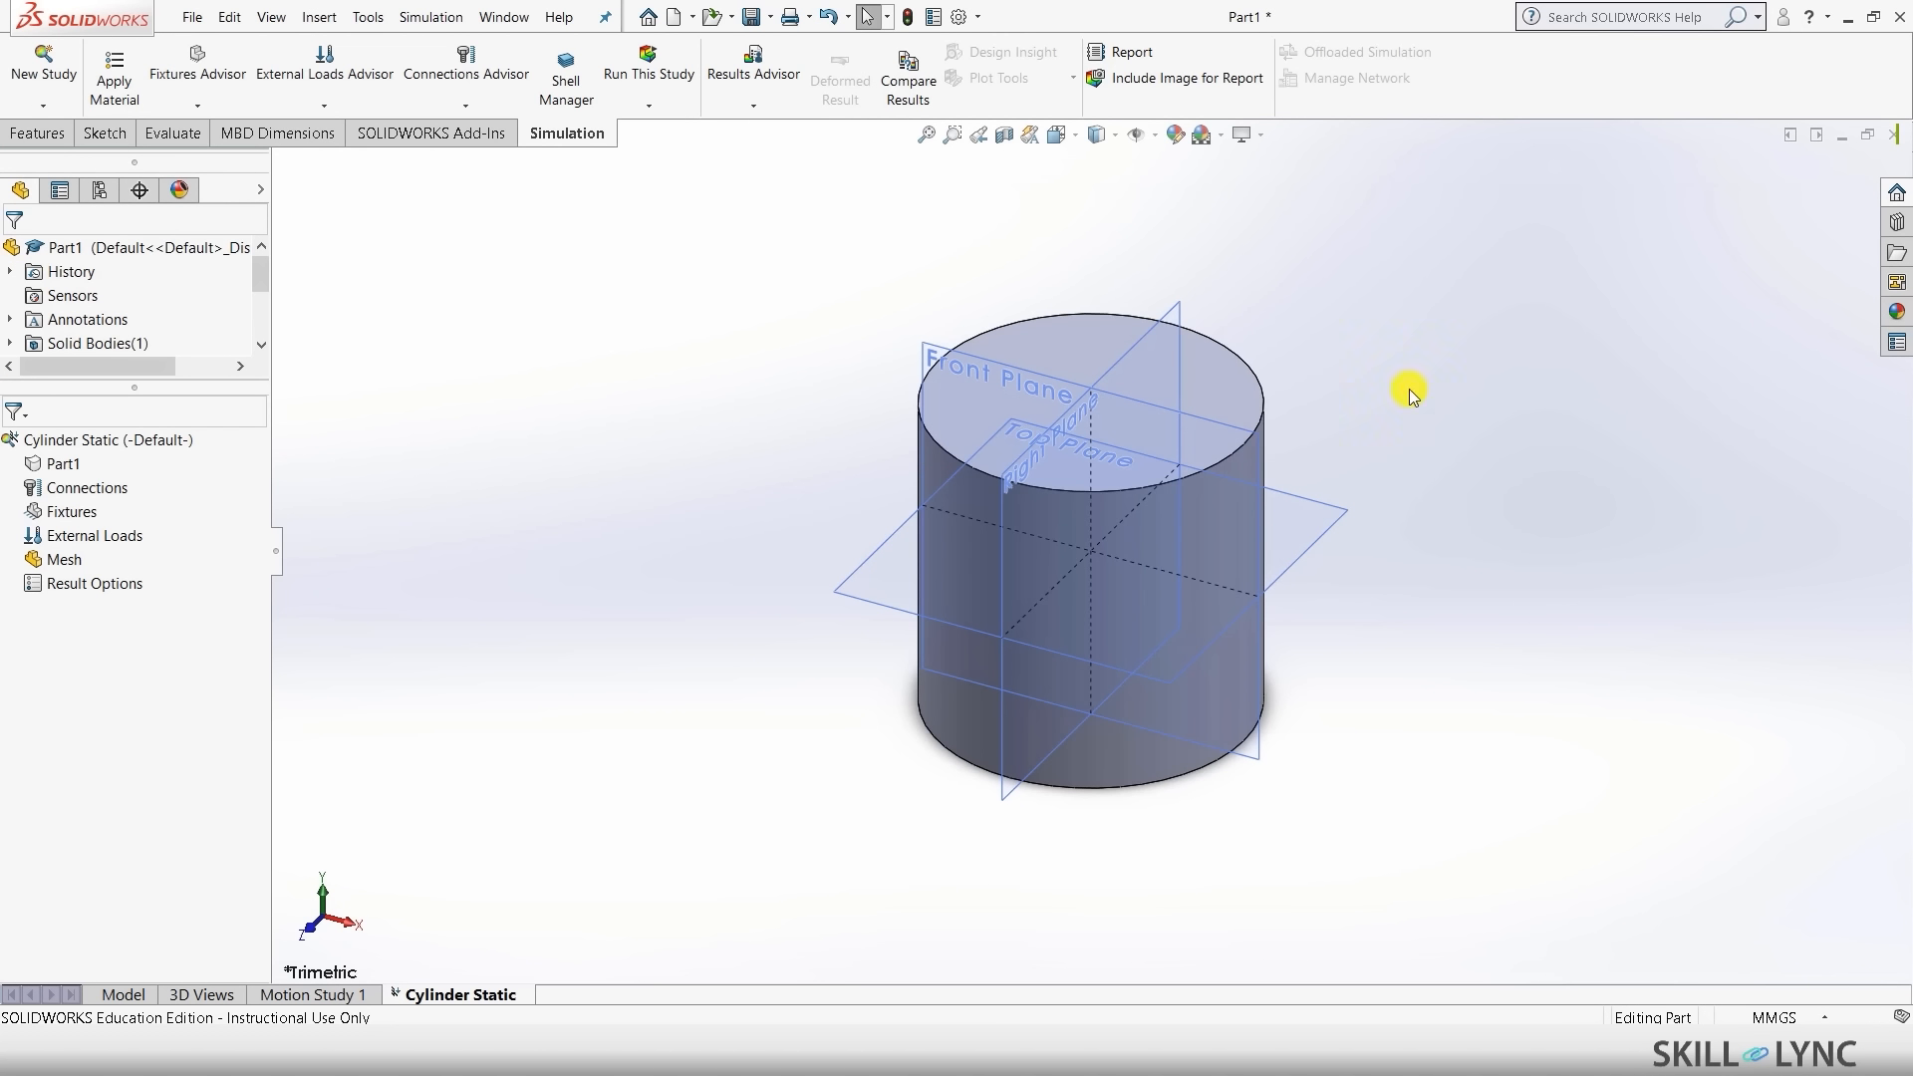
- Assign brass as the cylinder's material in the study
{"action": "left_click", "coordinate": [64, 466]}
{"action": "right_click", "coordinate": [64, 465]}
{"action": "mouse_move", "coordinate": [175, 504]}
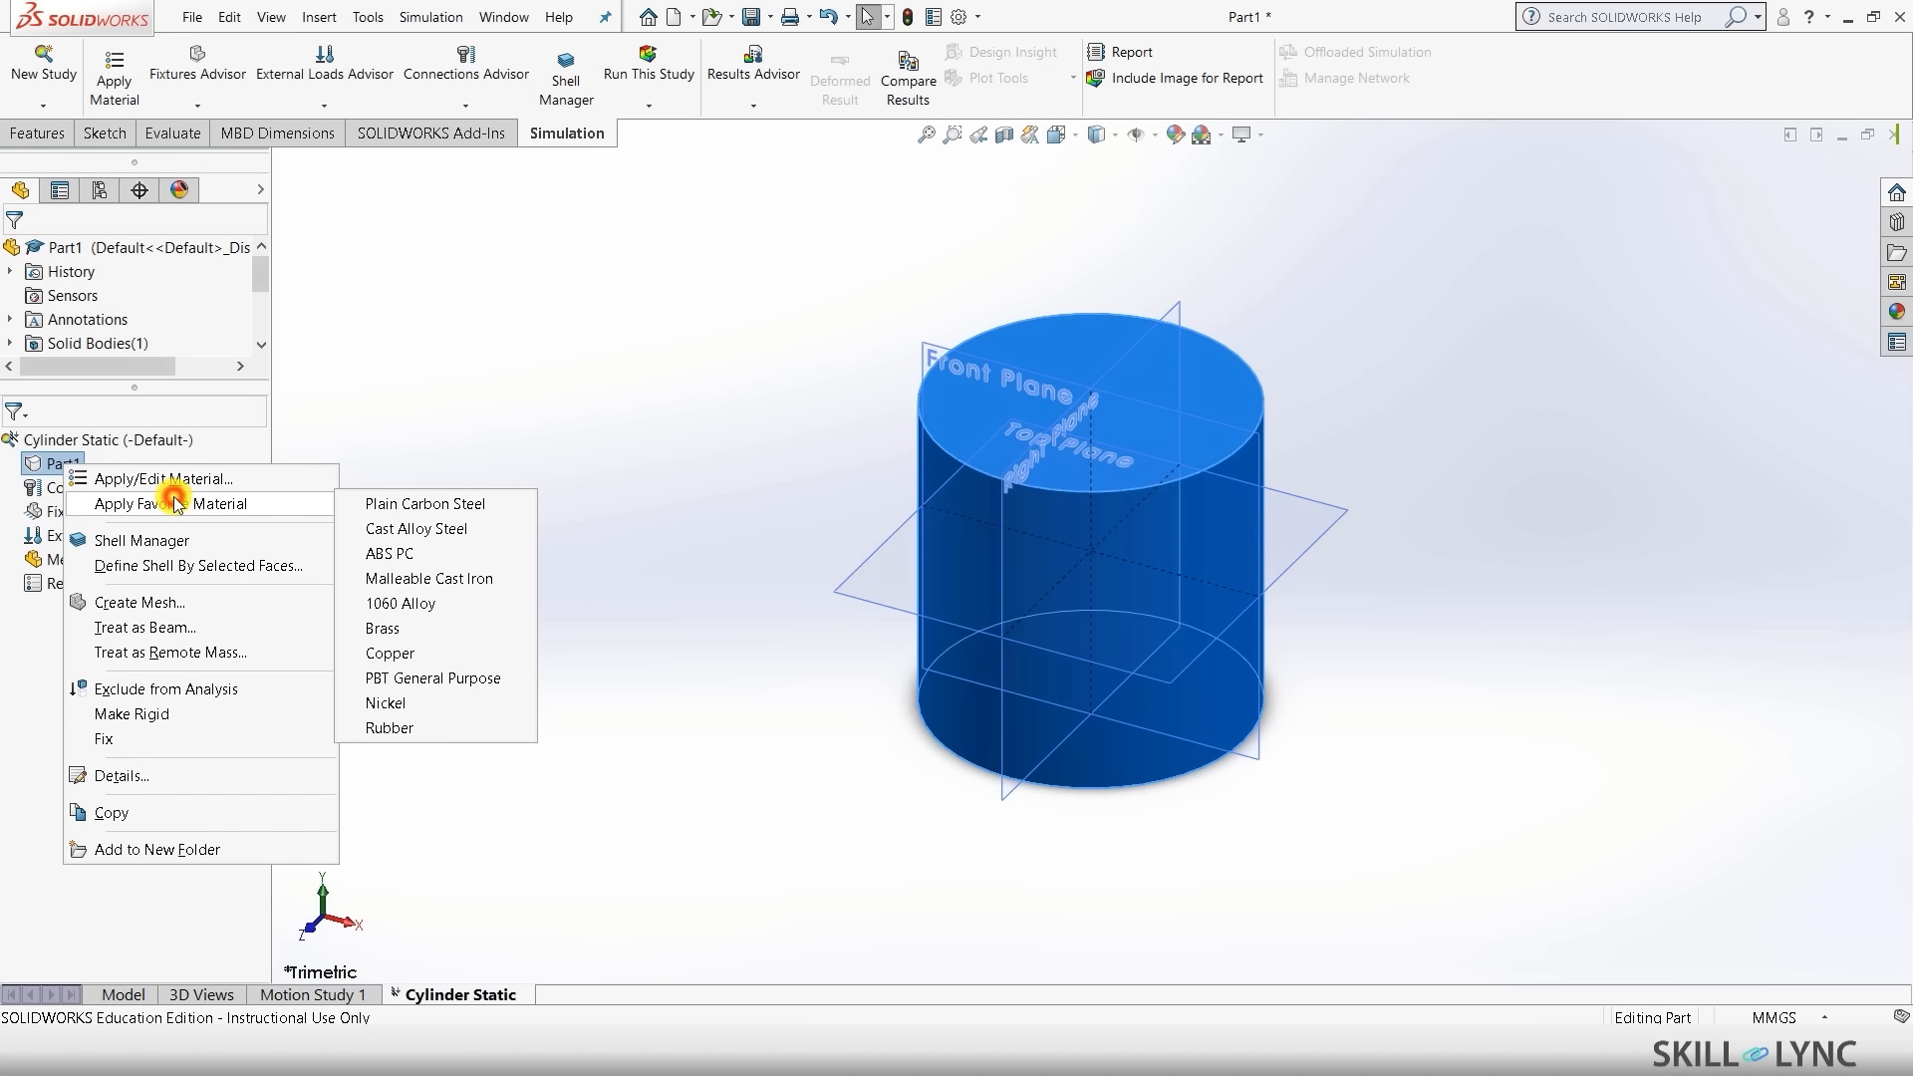
{"action": "left_click", "coordinate": [418, 633]}
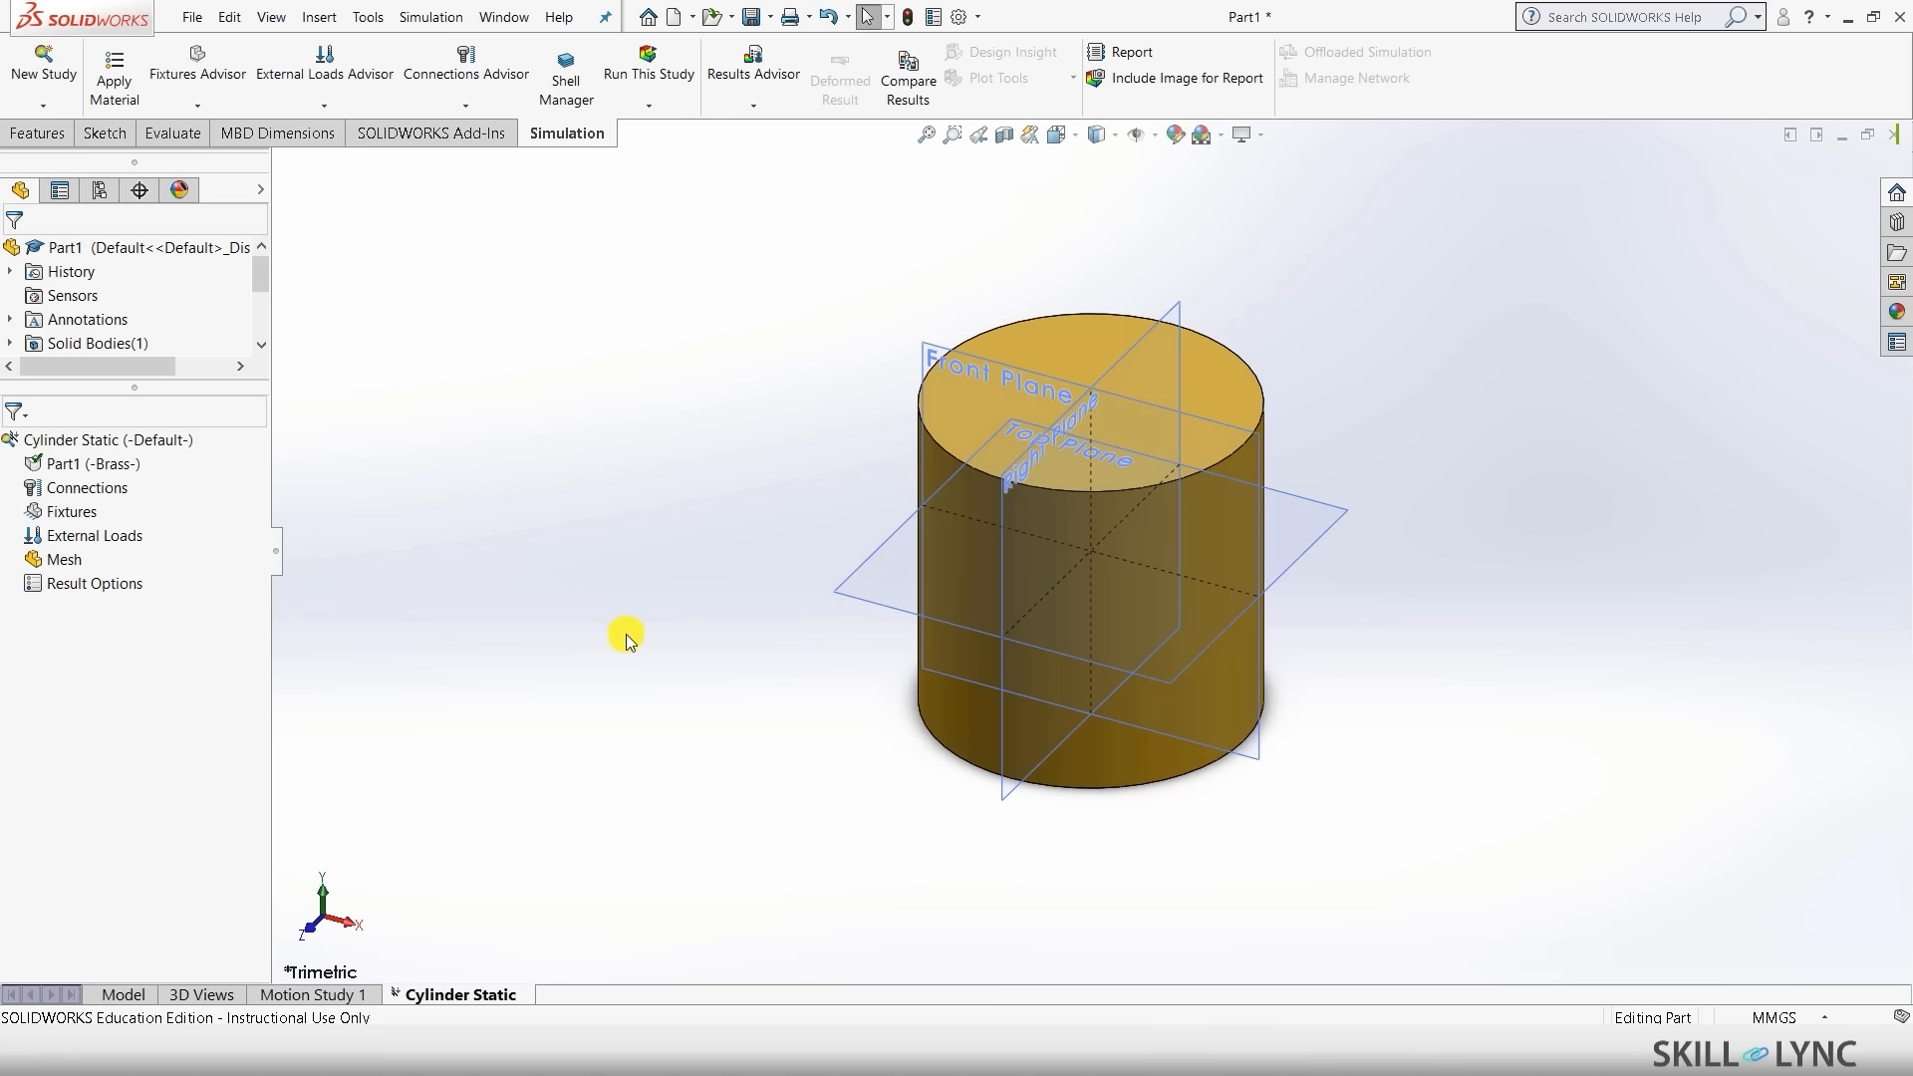
- Add a Fixed Geometry restraint on the cylinder's bottom face
{"action": "right_click", "coordinate": [64, 515]}
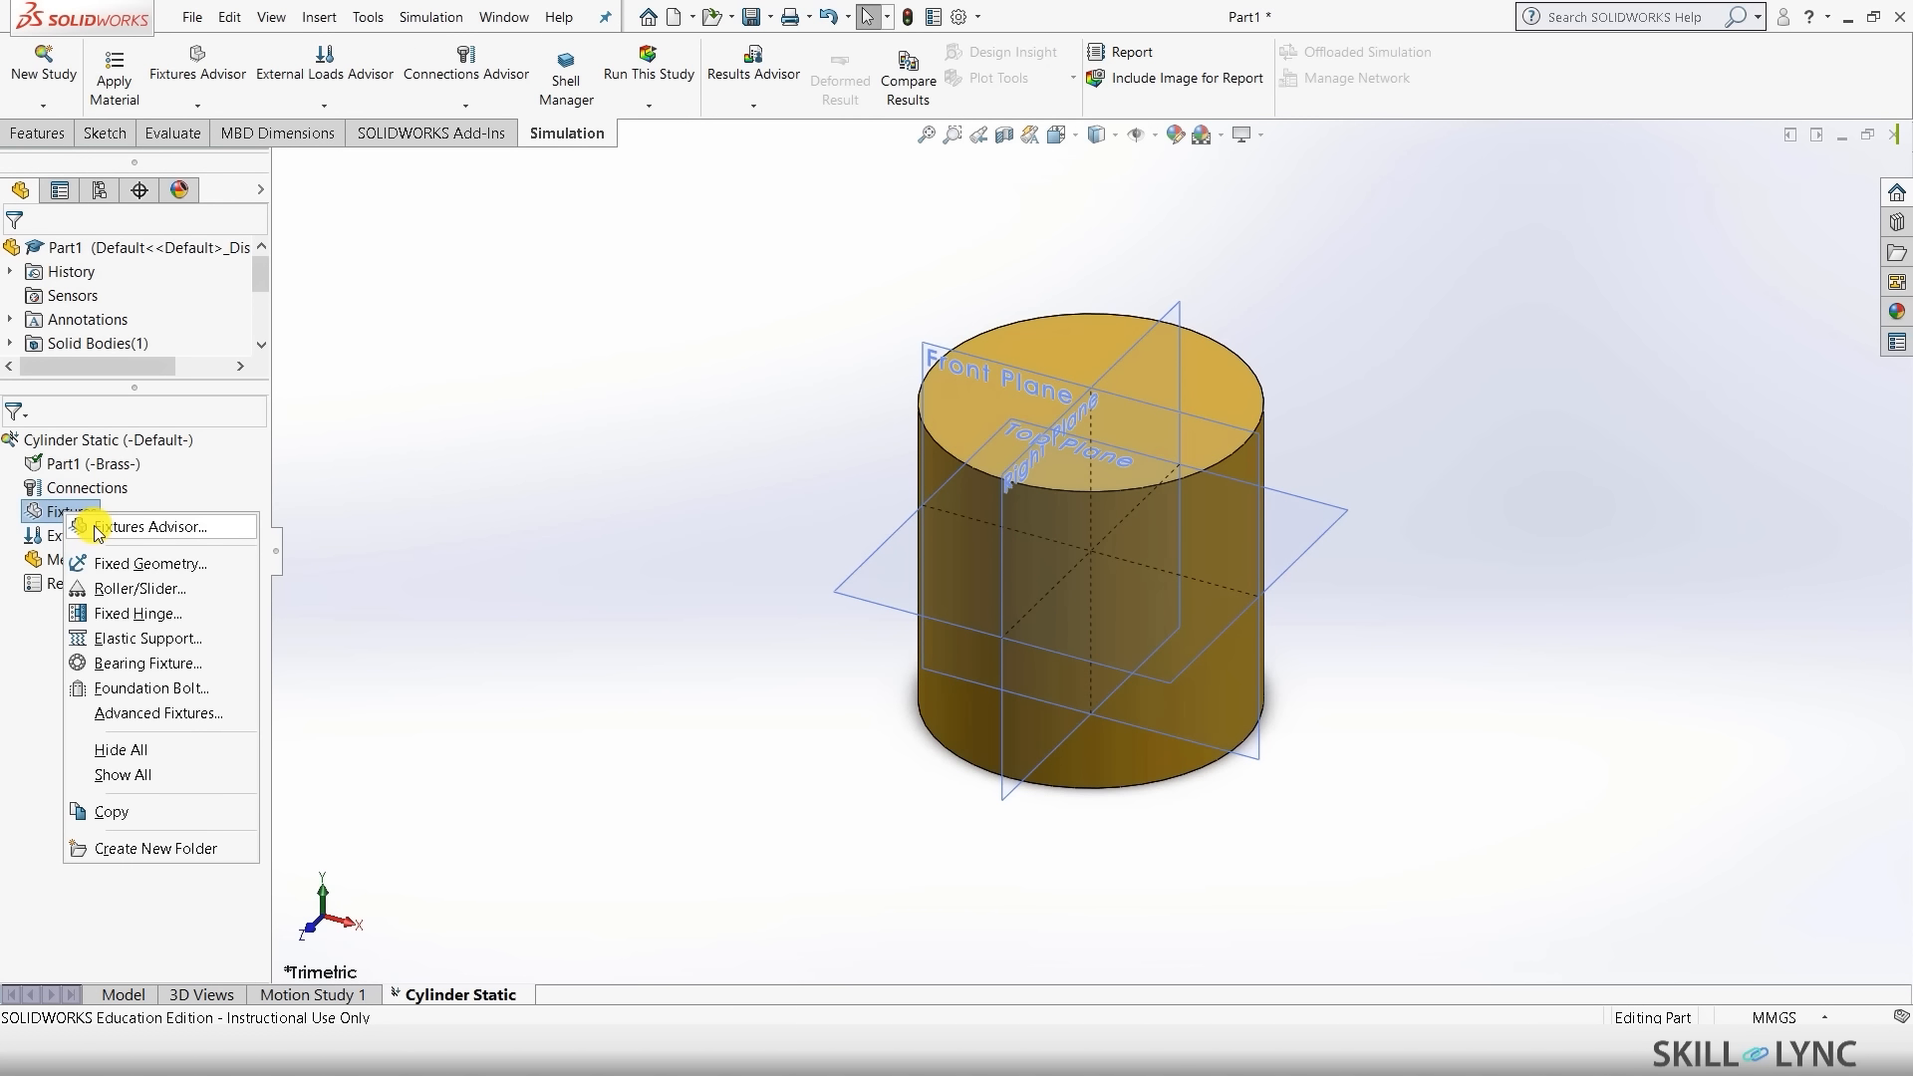
{"action": "left_click", "coordinate": [118, 563]}
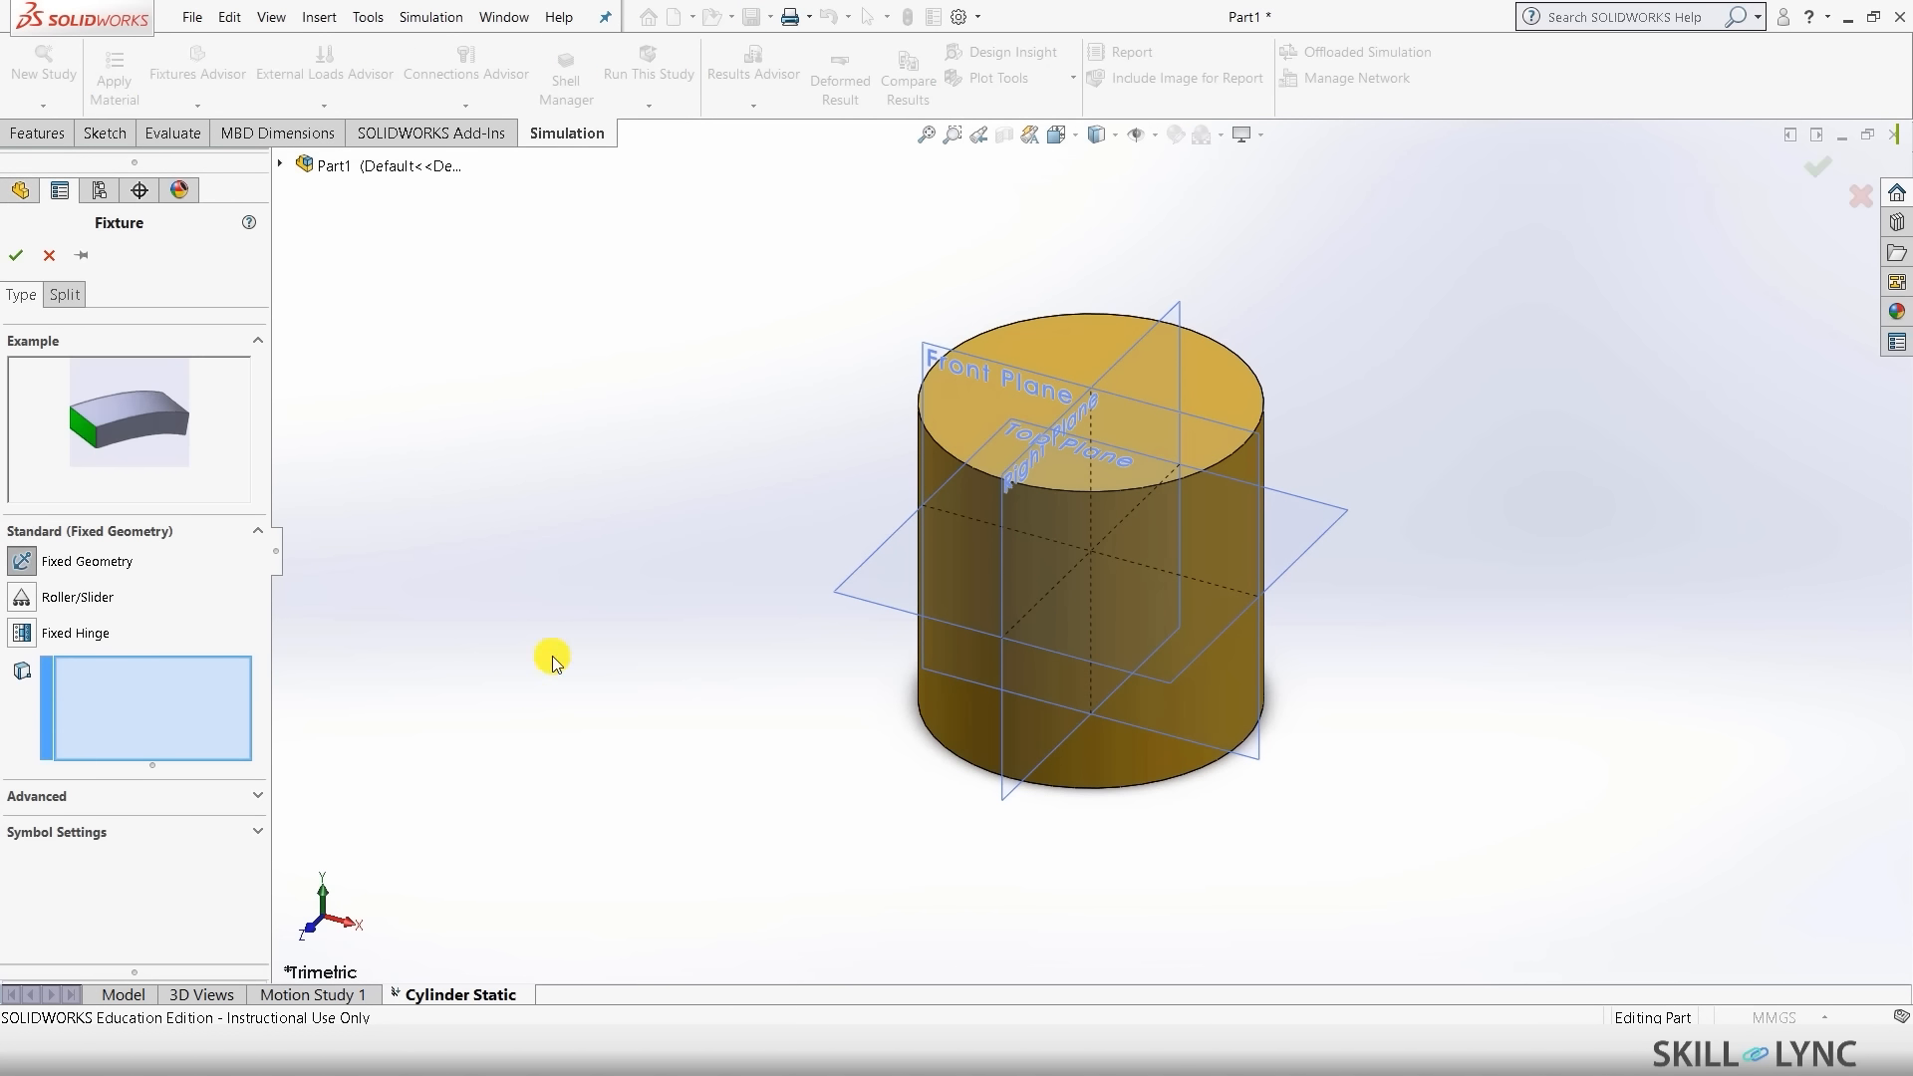
{"action": "middle_click_drag", "start_coordinate": [552, 660], "coordinate": [977, 656]}
{"action": "left_click", "coordinate": [978, 656]}
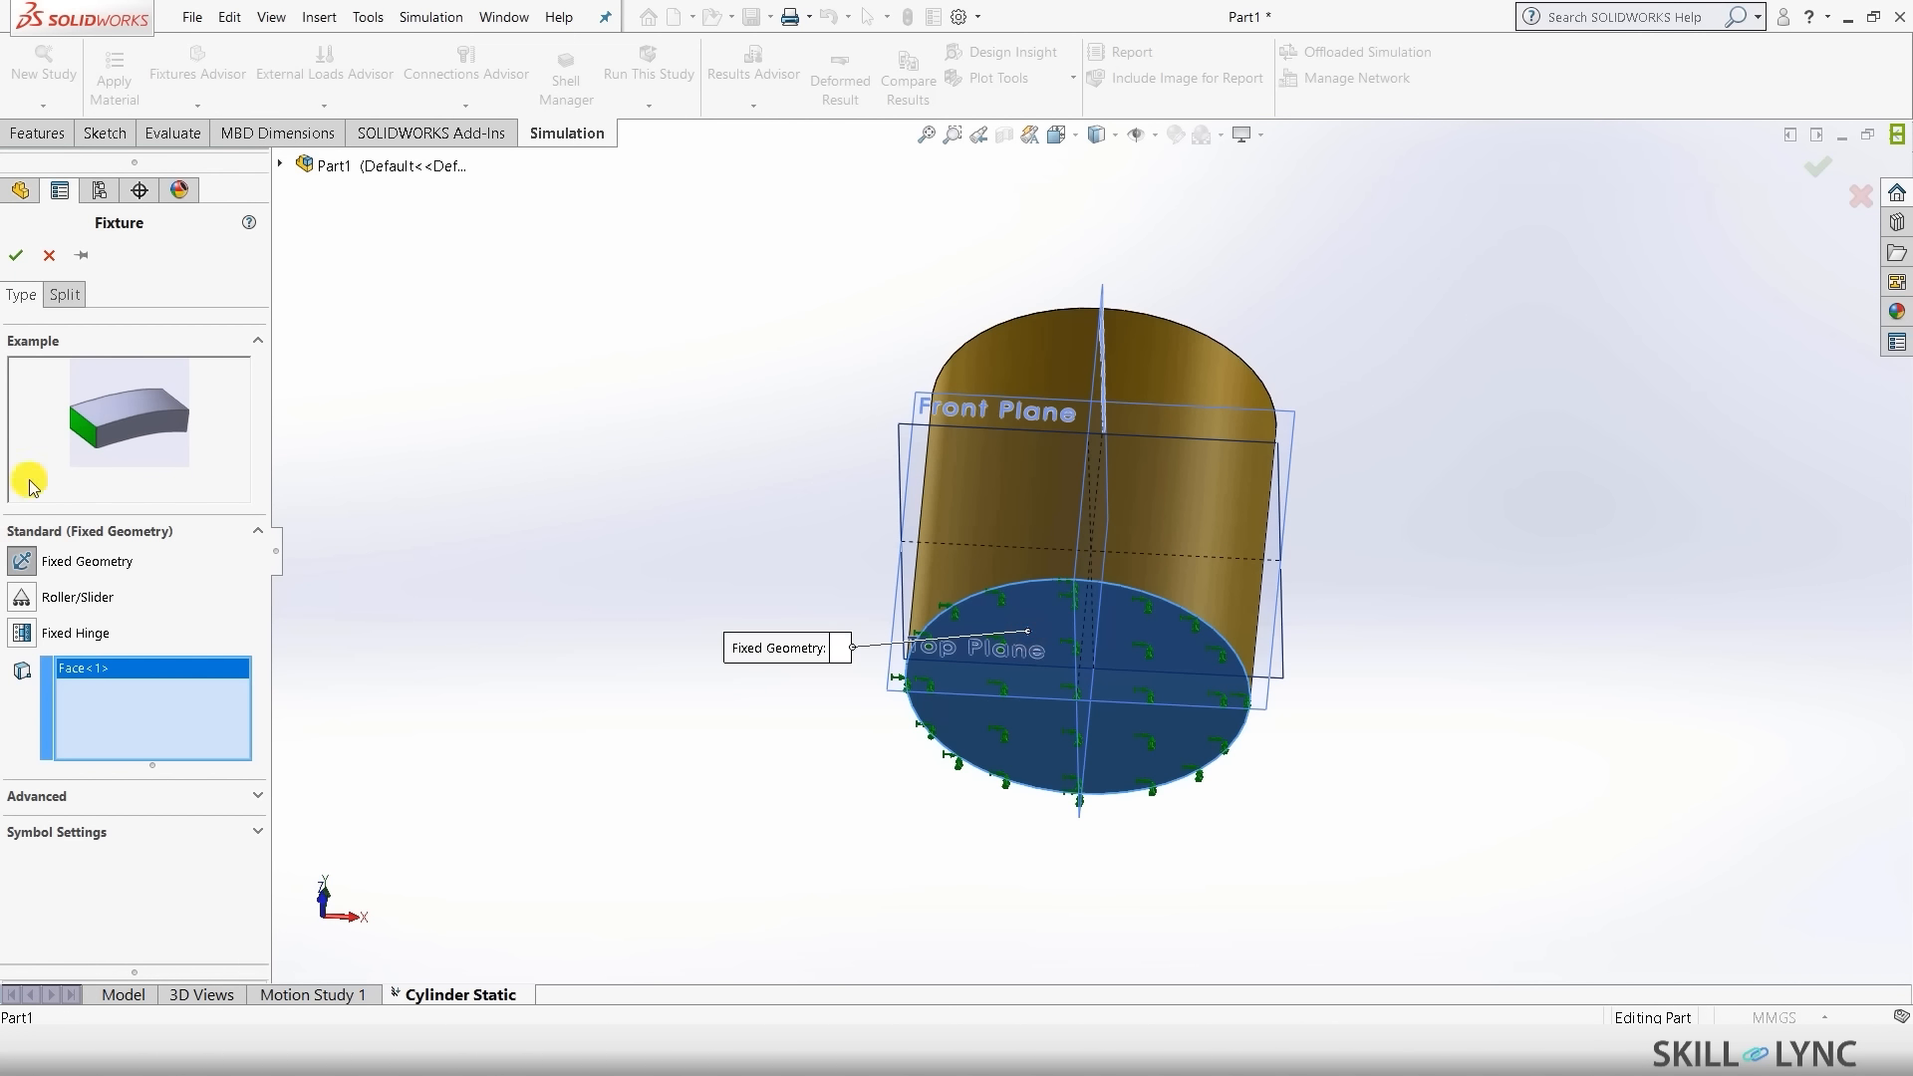
{"action": "left_click", "coordinate": [15, 255]}
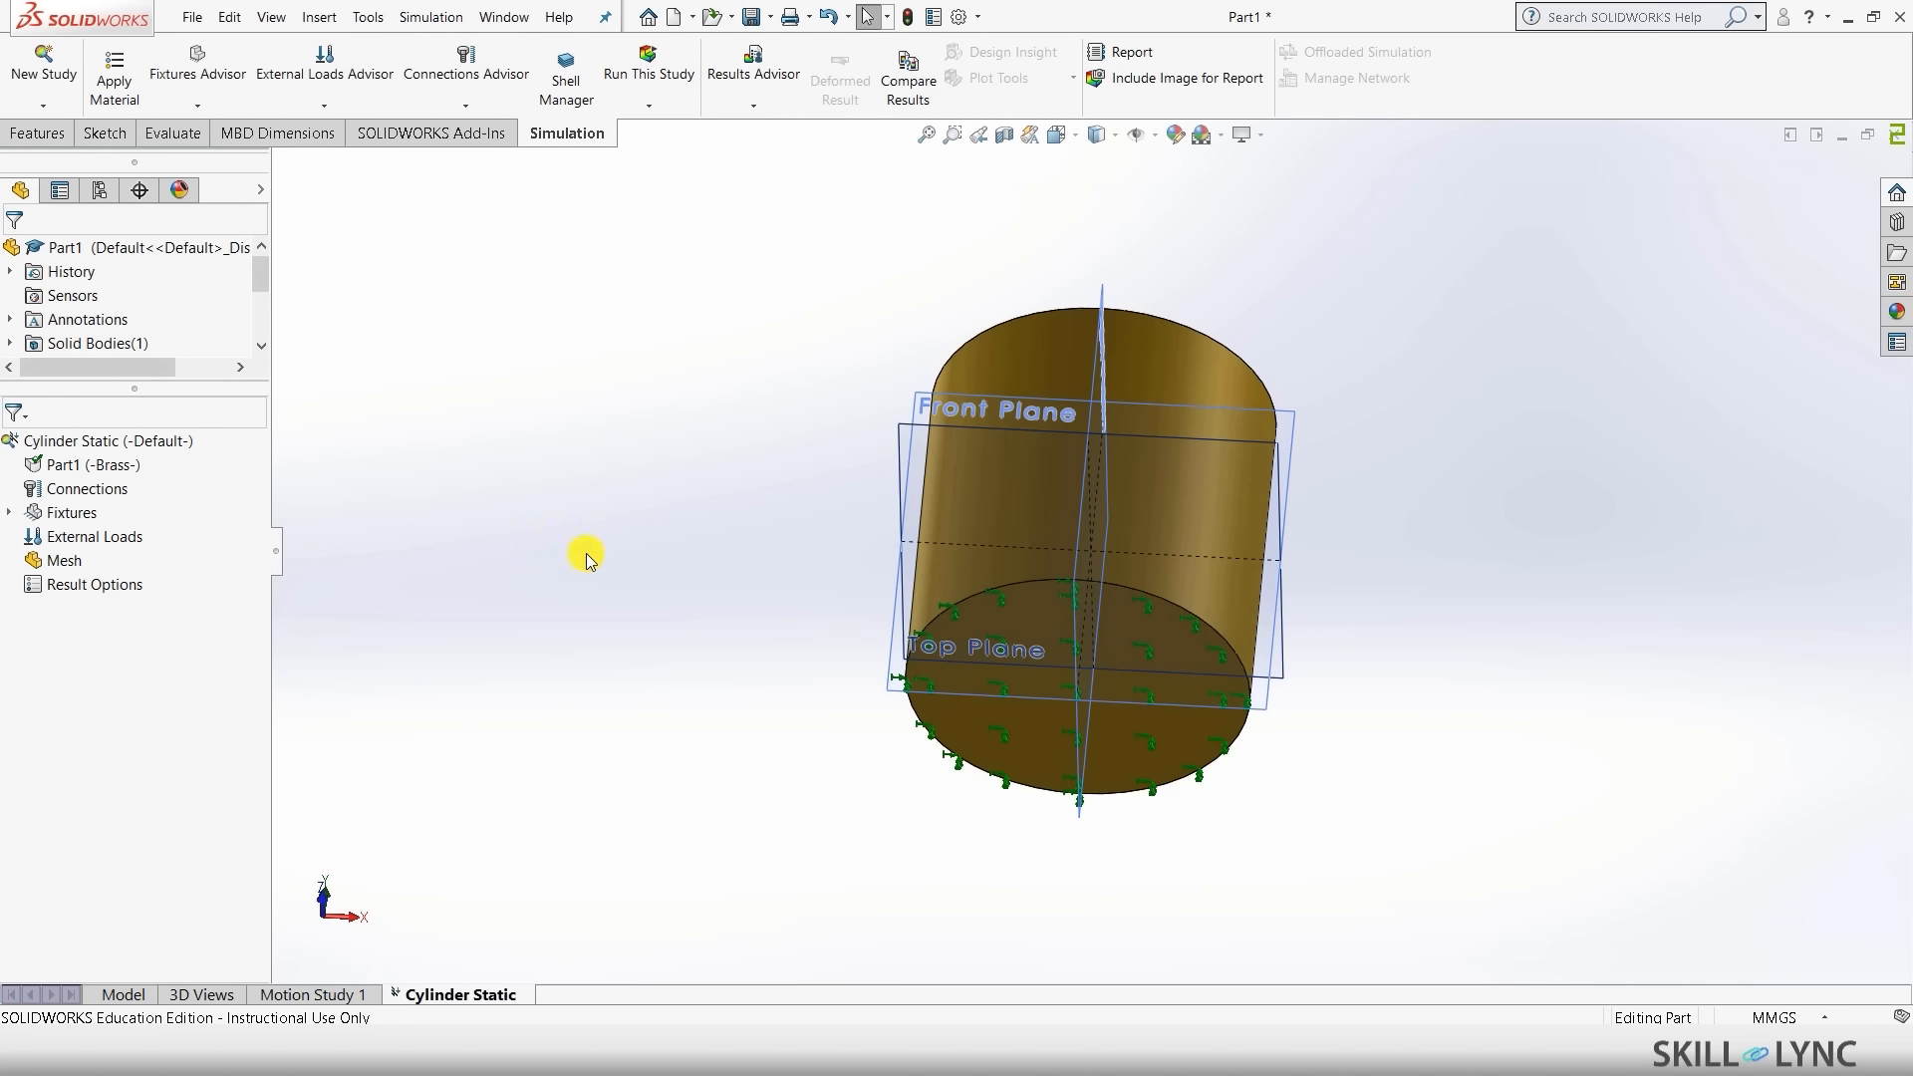
{"action": "key", "text": "ctrl+7"}
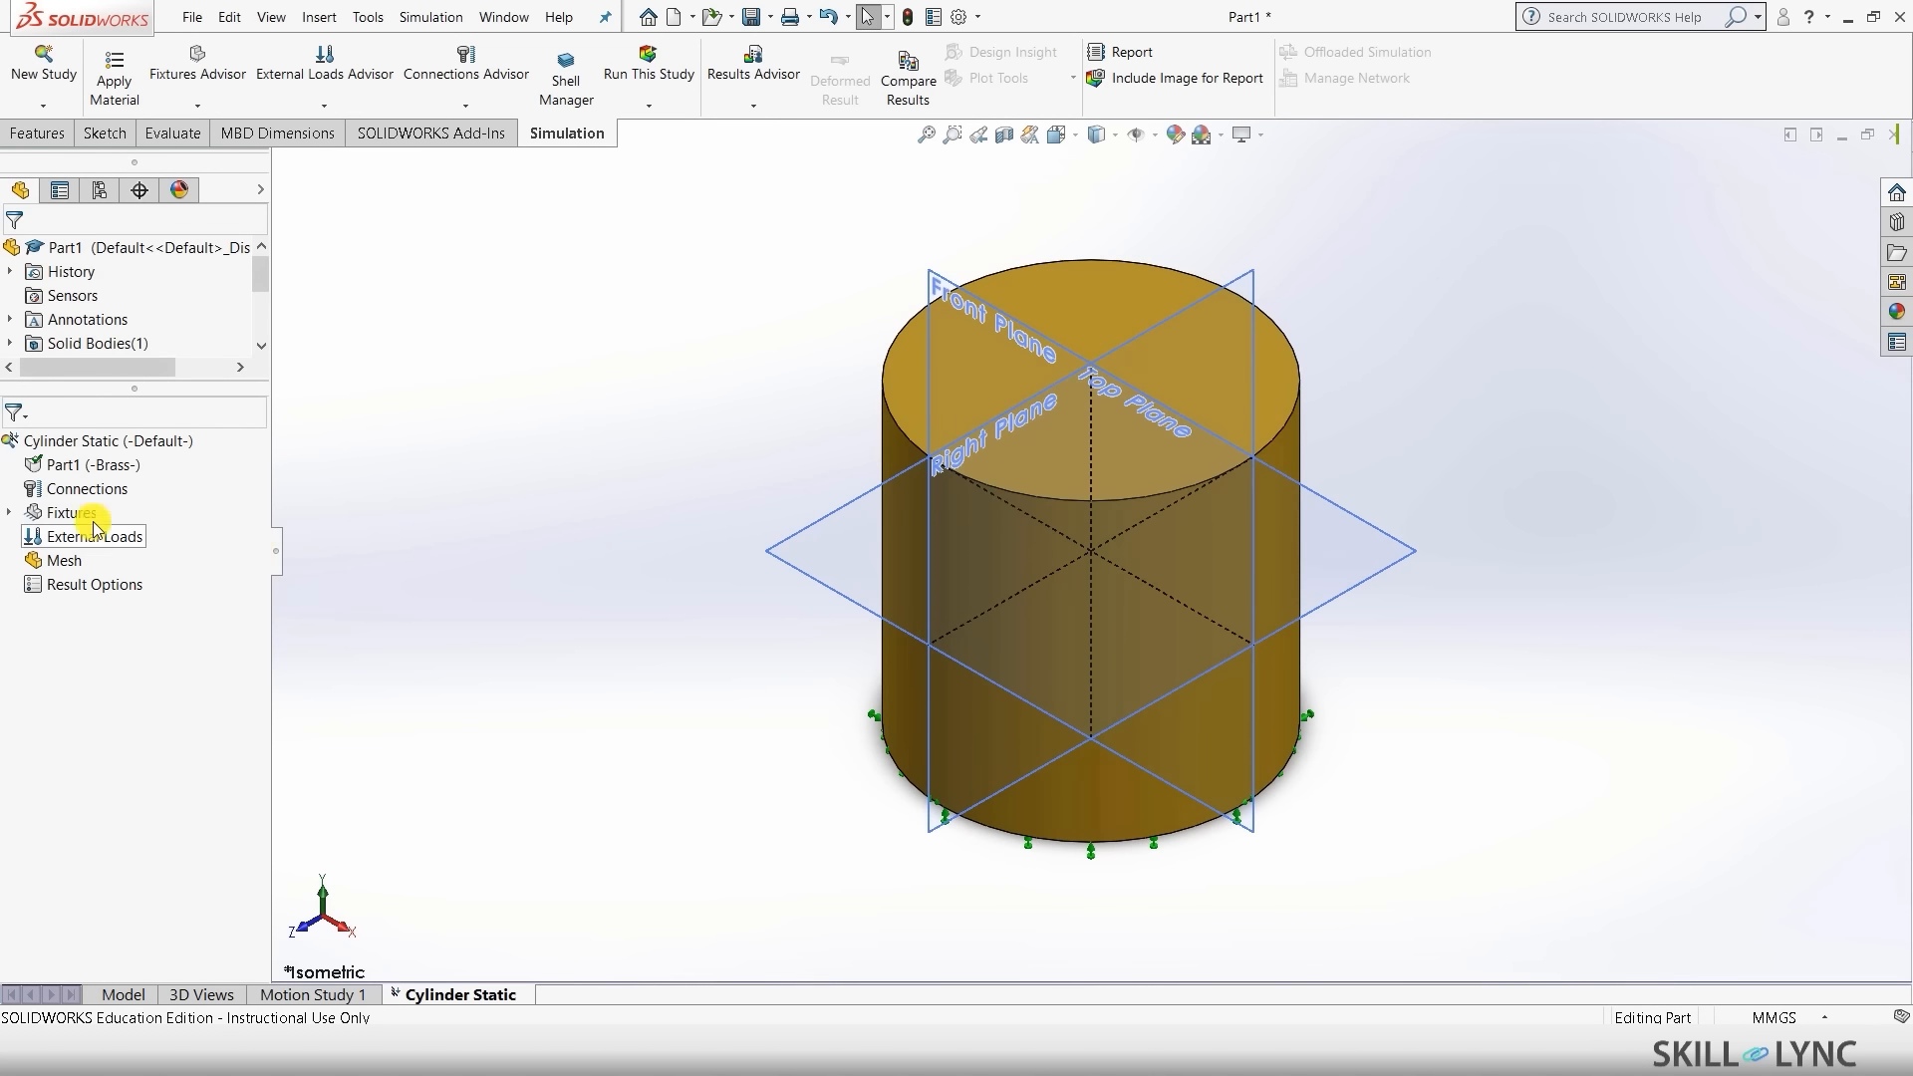
- Apply a 50000 N normal force to the cylinder's top face
{"action": "right_click", "coordinate": [35, 536]}
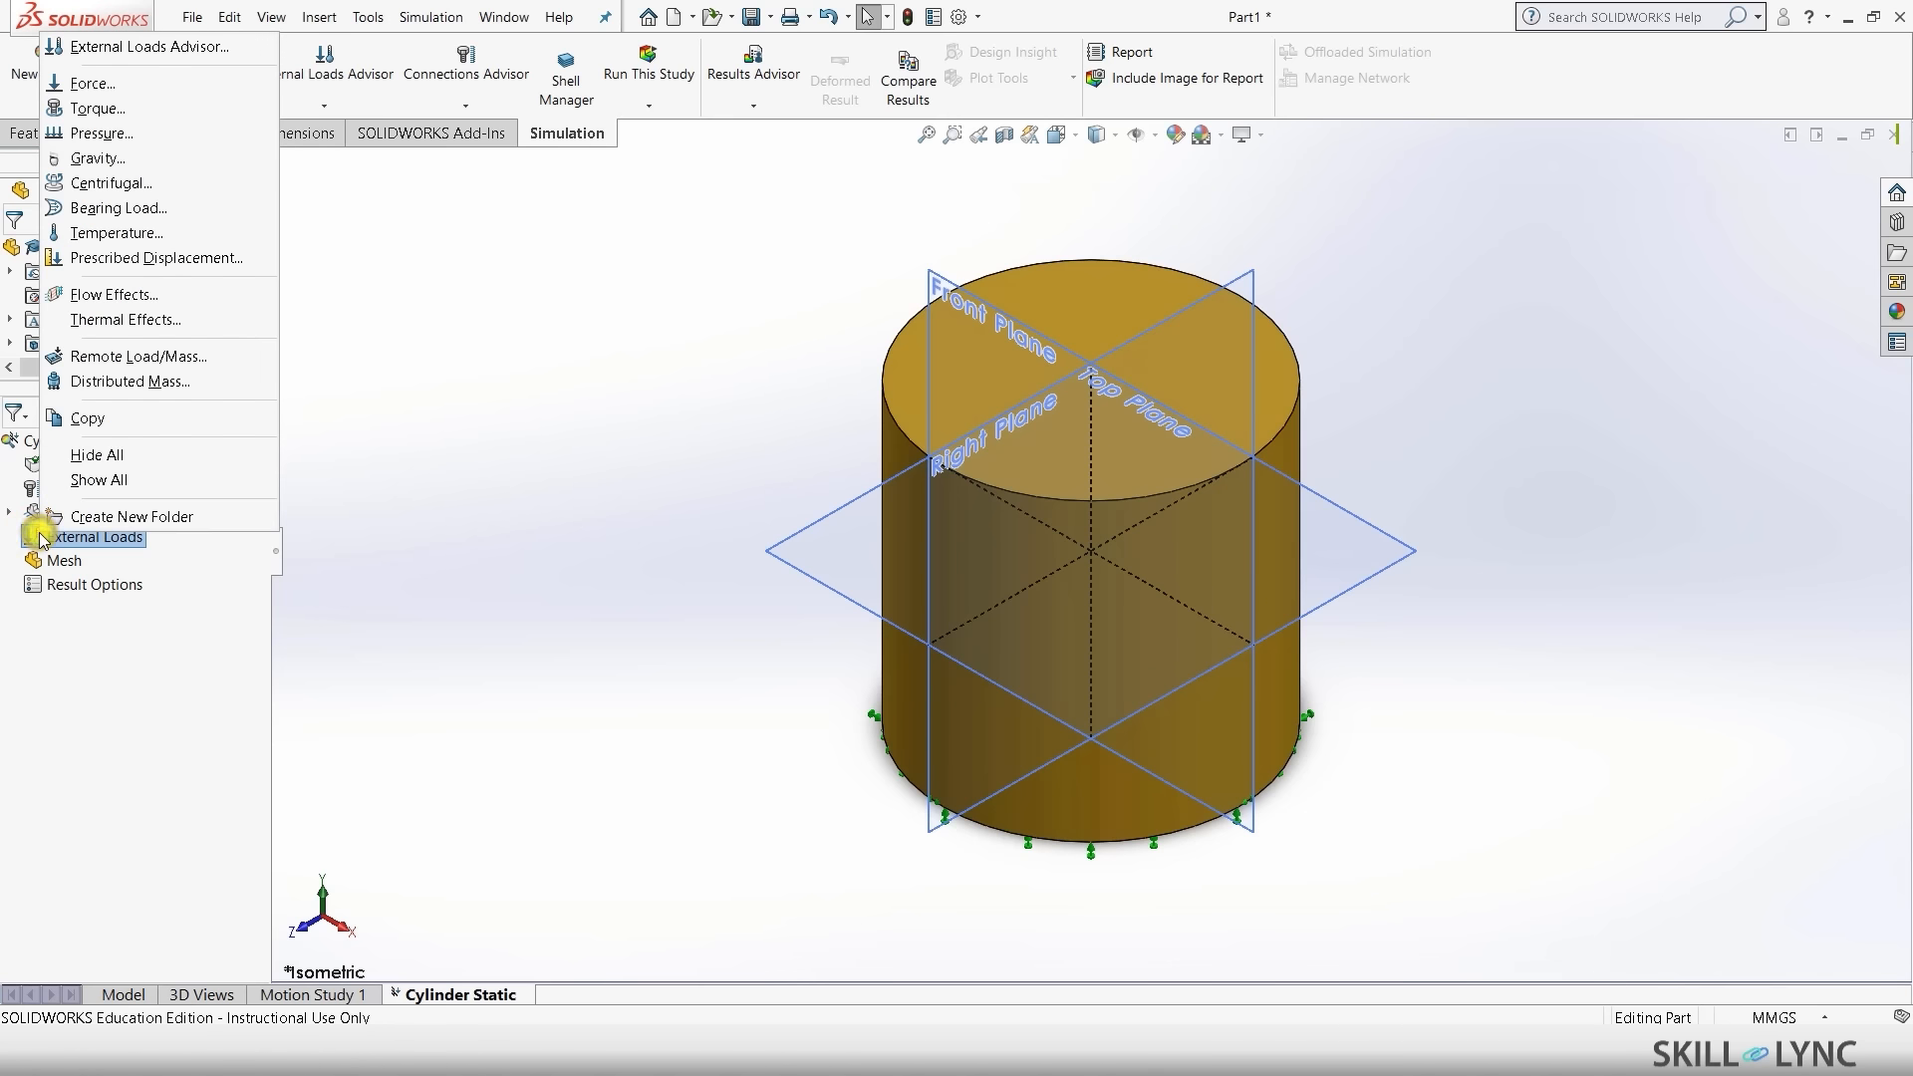
{"action": "left_click", "coordinate": [97, 89]}
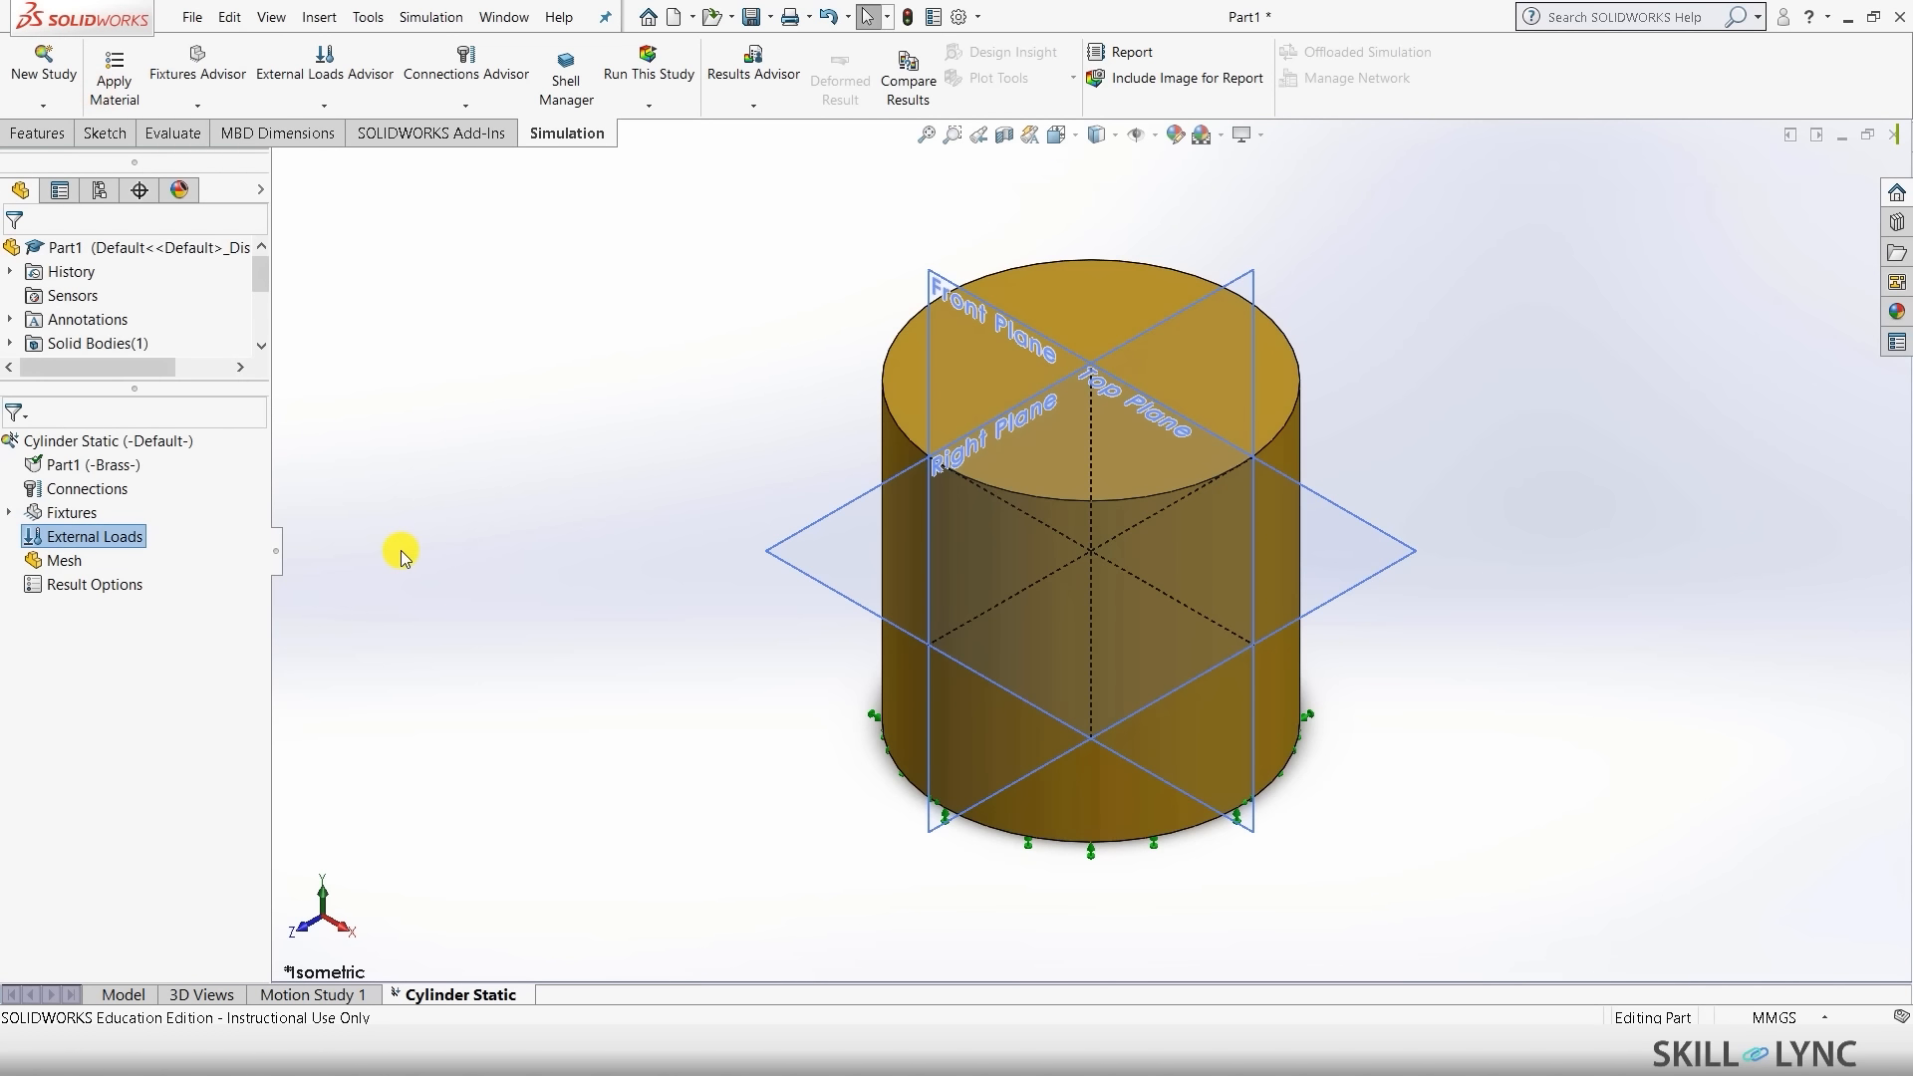
{"action": "left_click", "coordinate": [896, 375]}
{"action": "double_click", "coordinate": [143, 656]}
{"action": "type", "text": "50000"}
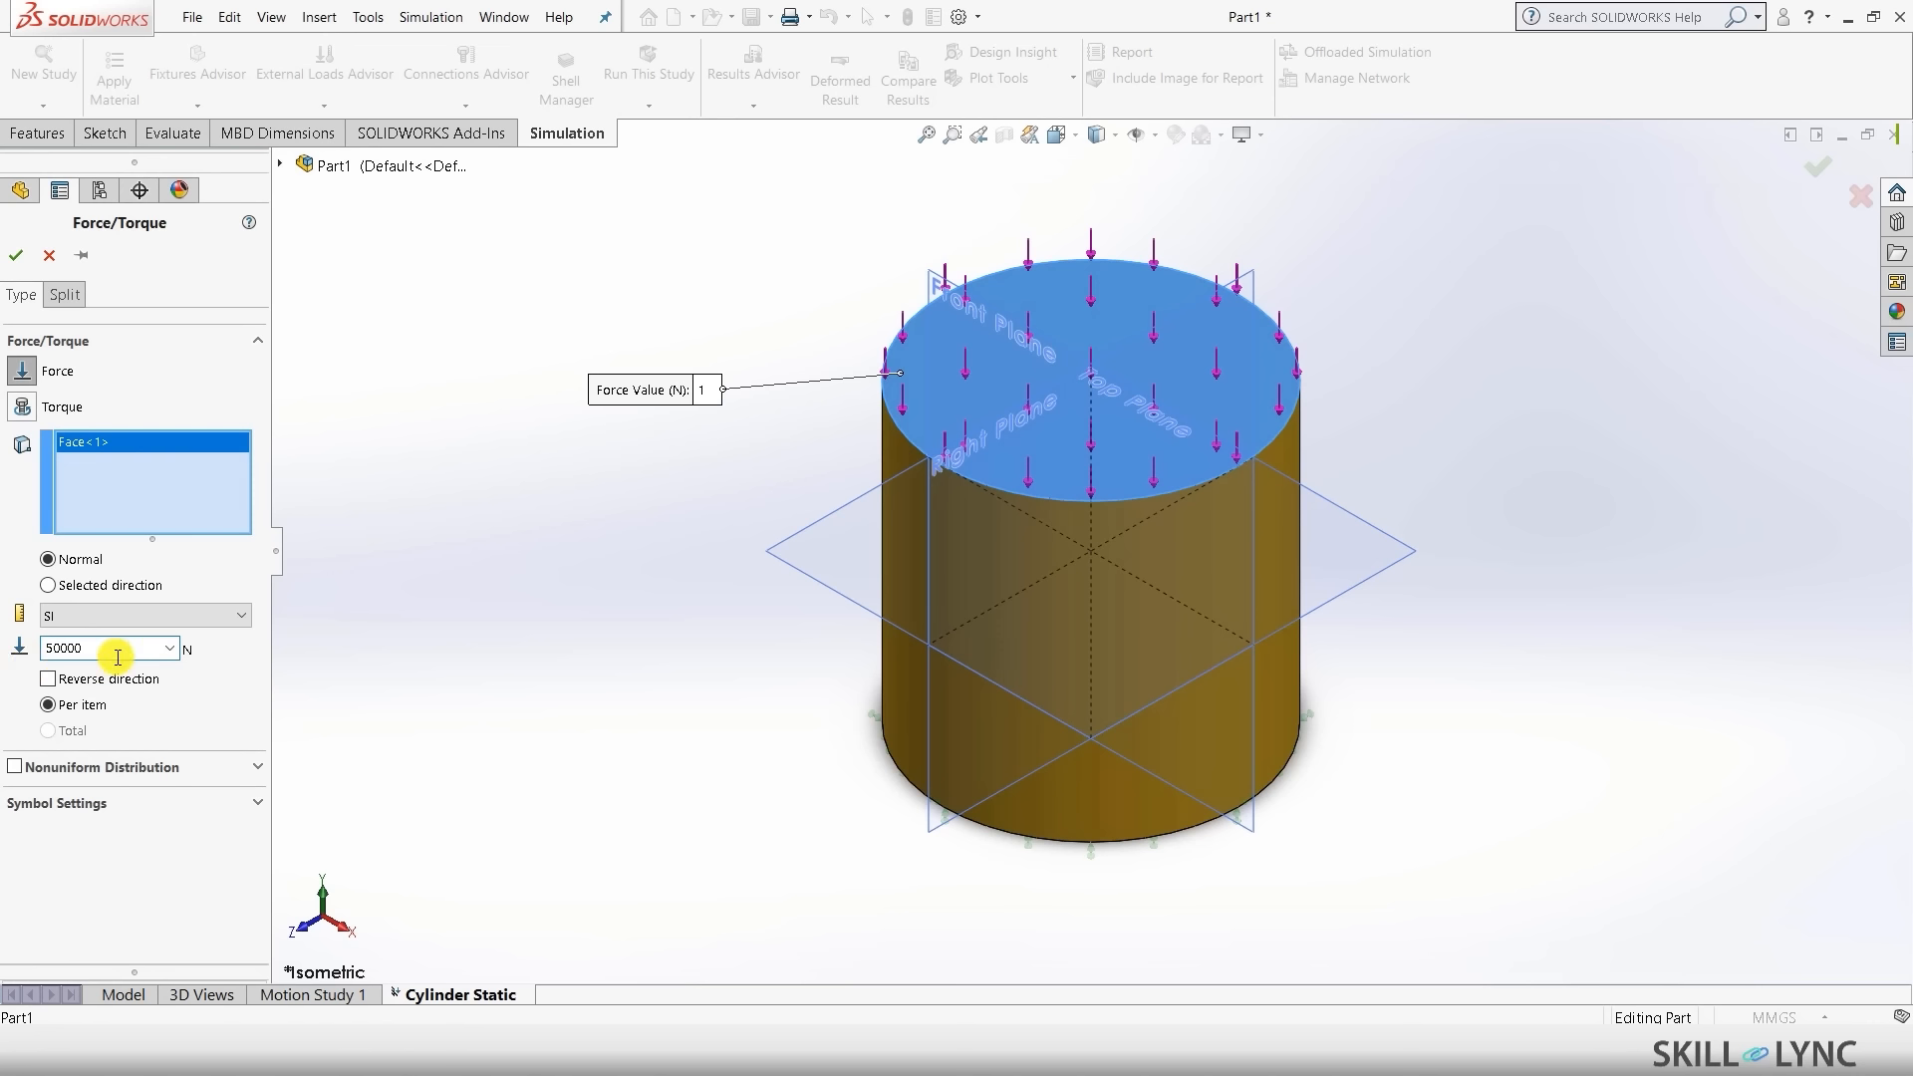
{"action": "left_click", "coordinate": [389, 705]}
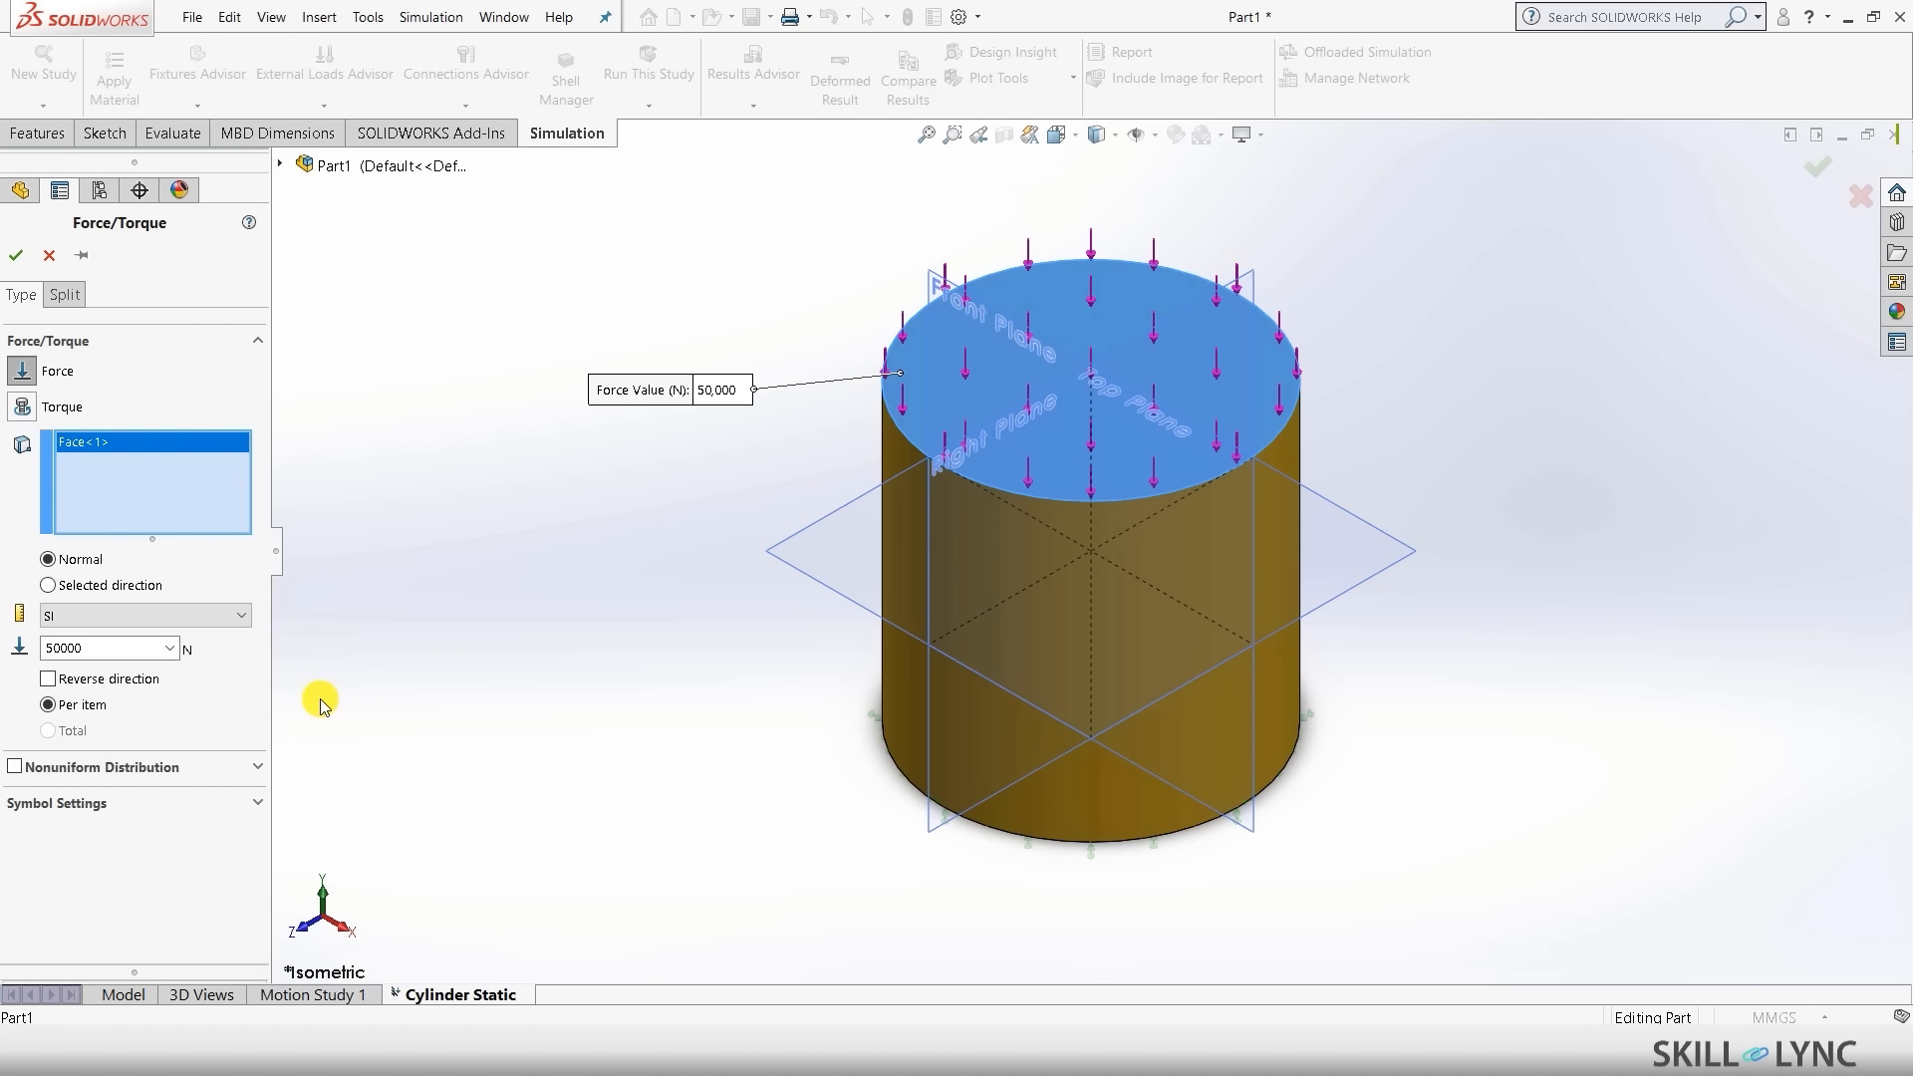
{"action": "left_click", "coordinate": [12, 261]}
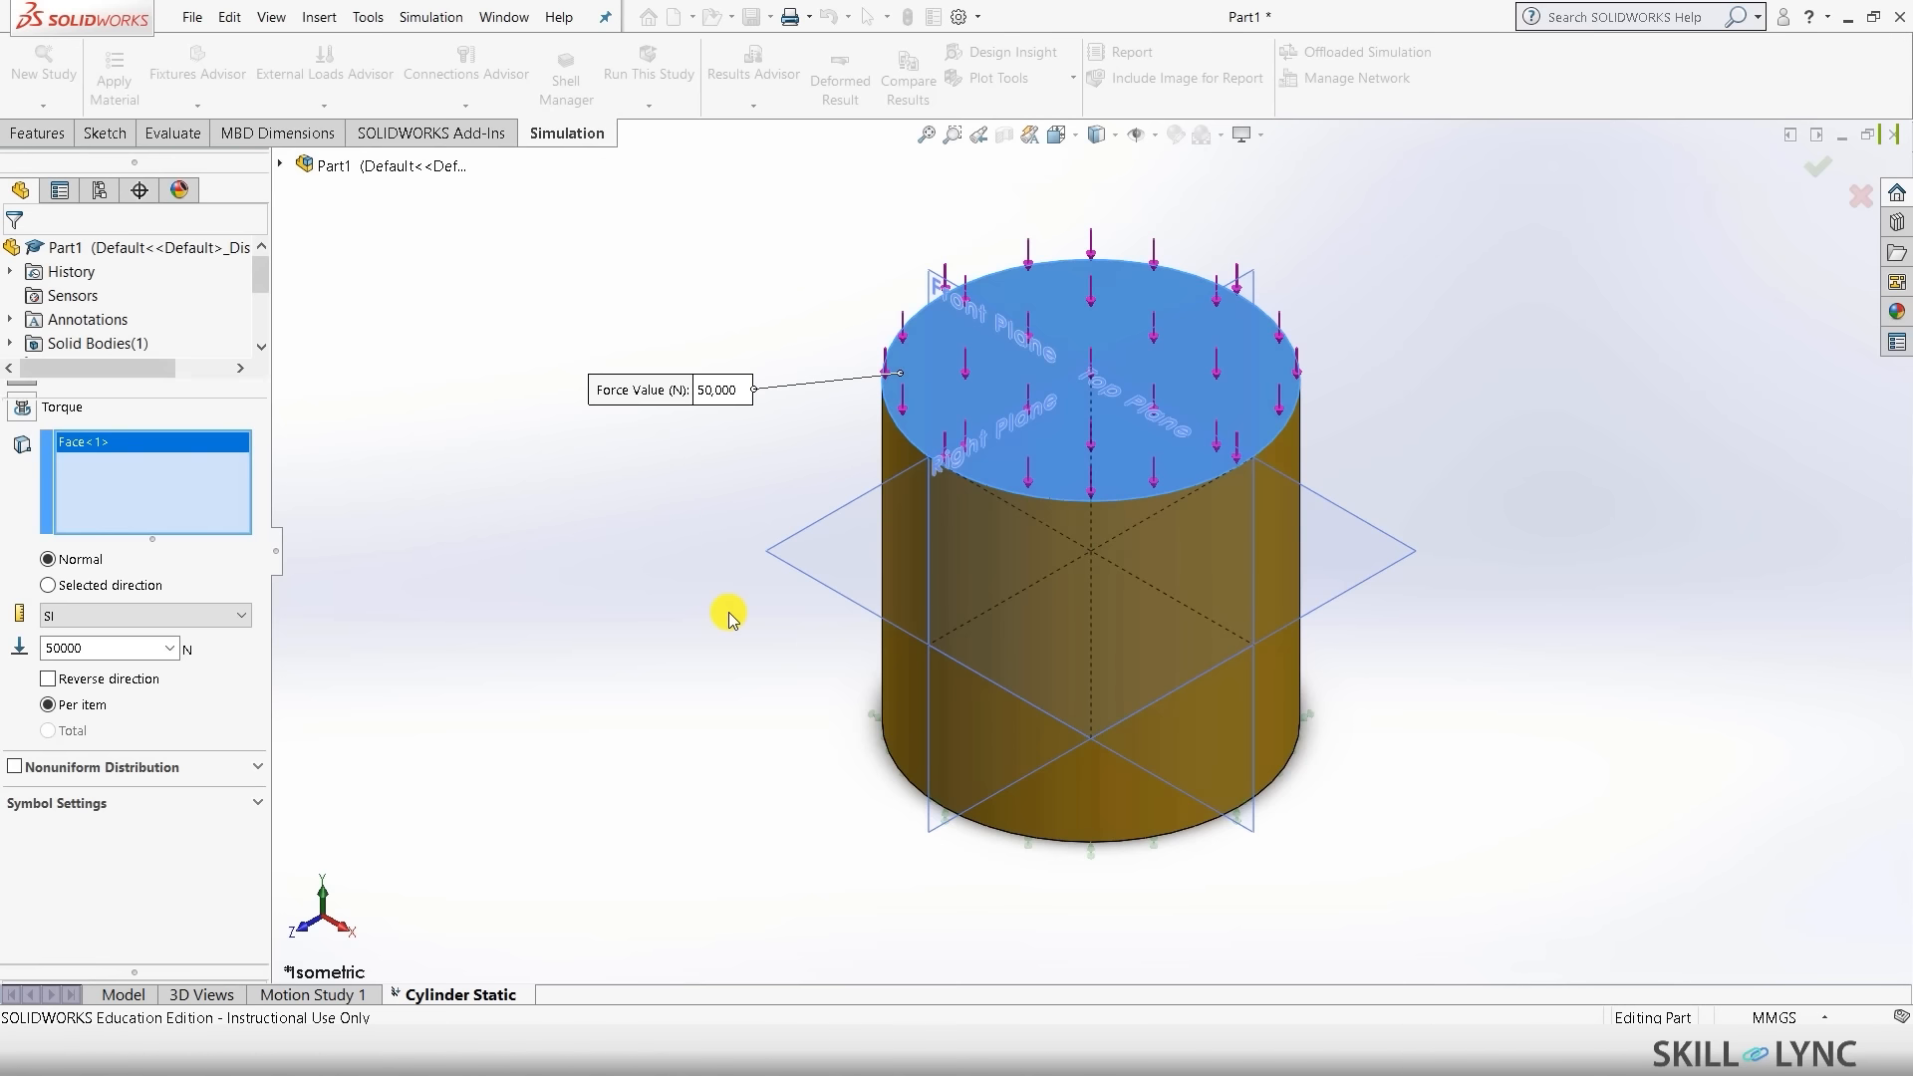
{"action": "left_click", "coordinate": [632, 654]}
{"action": "left_click", "coordinate": [576, 682]}
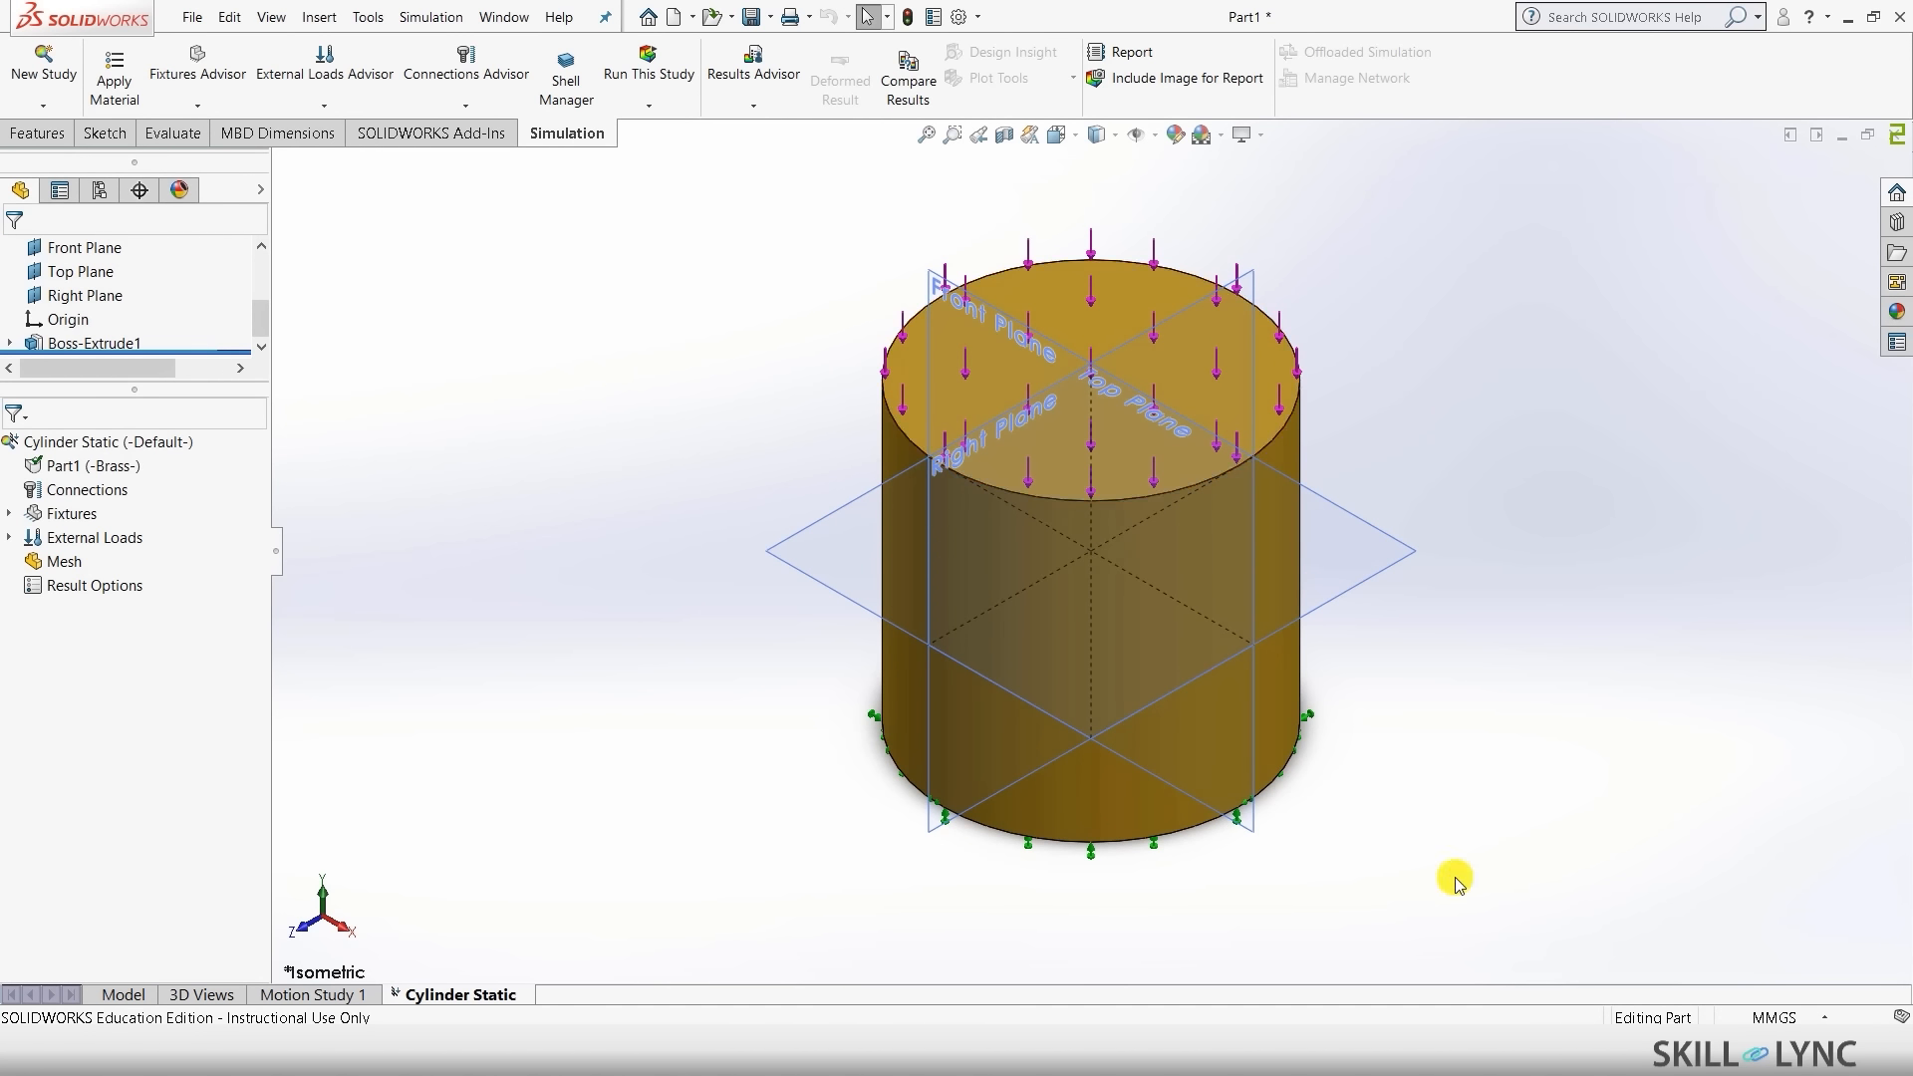
- Mesh the cylinder using Mesh Parameters with a 9 mm element size
{"action": "right_click", "coordinate": [55, 566]}
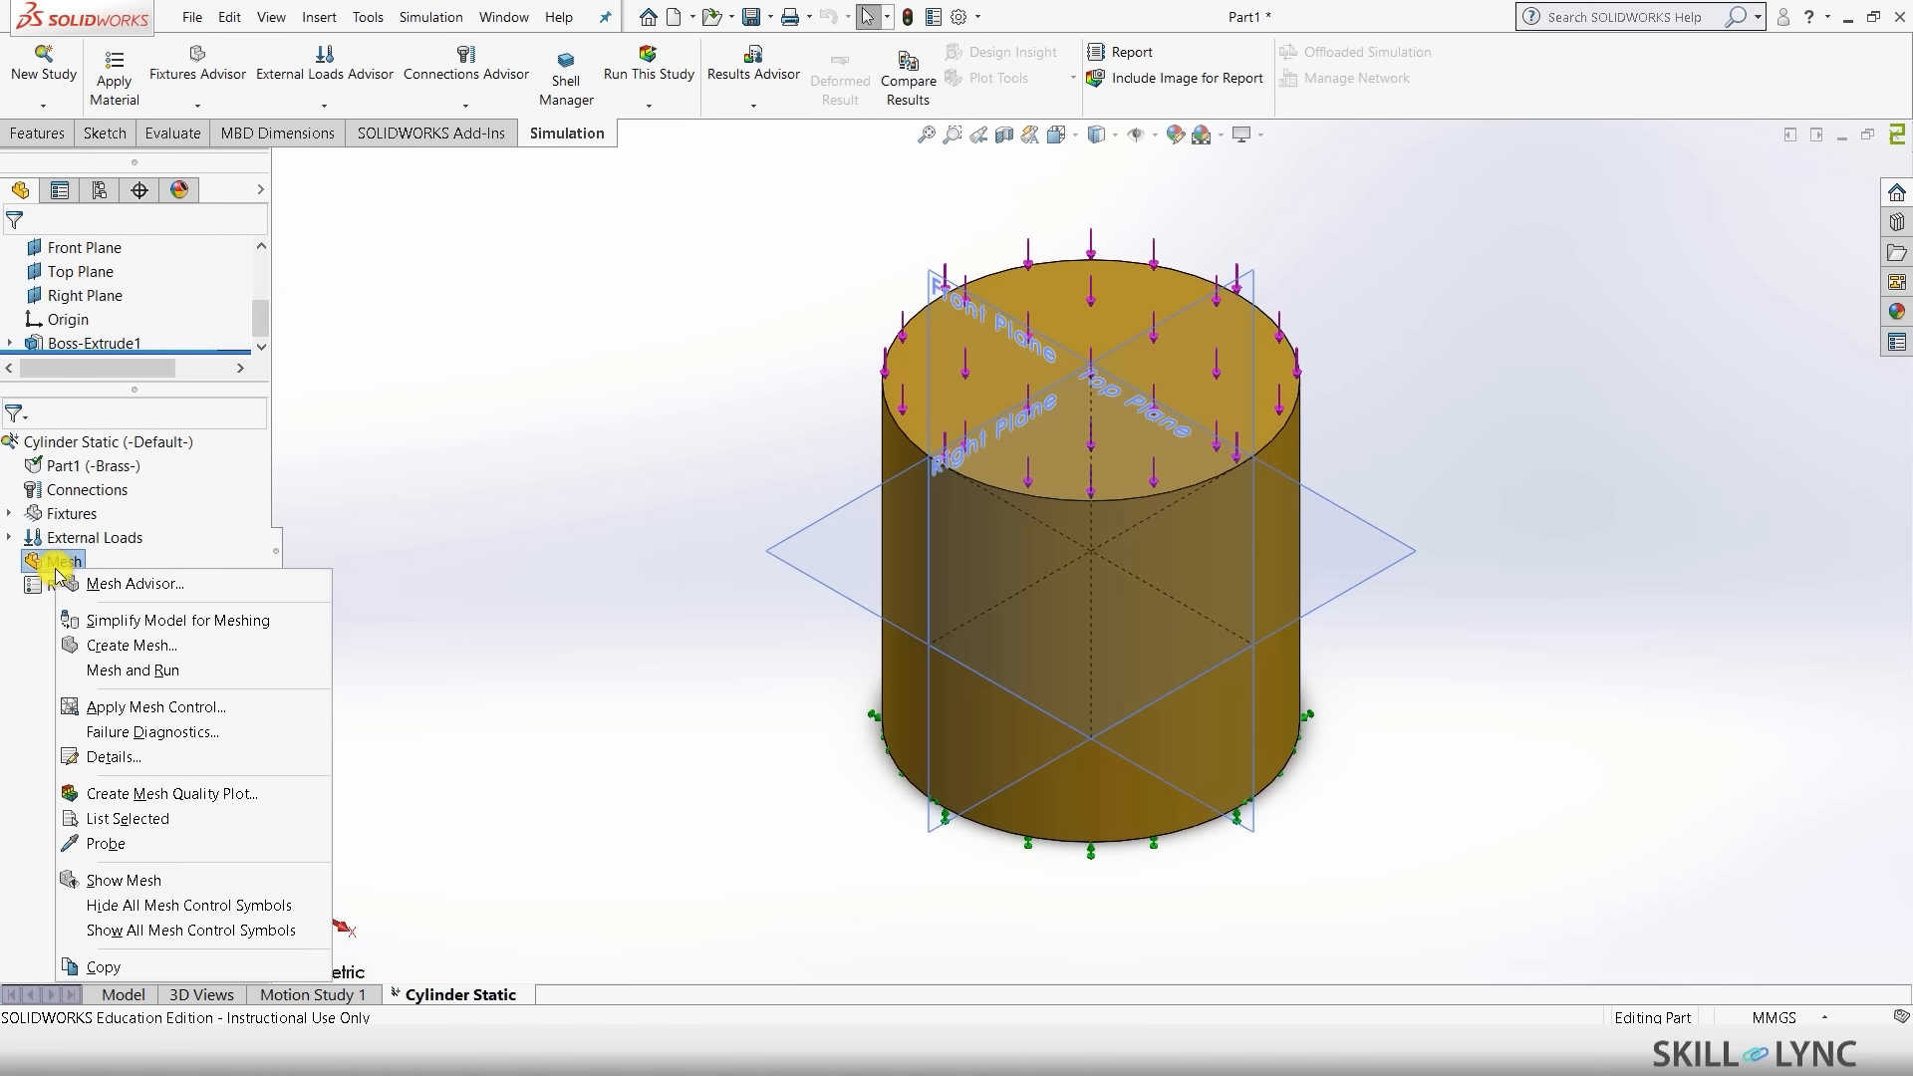
{"action": "left_click", "coordinate": [127, 650]}
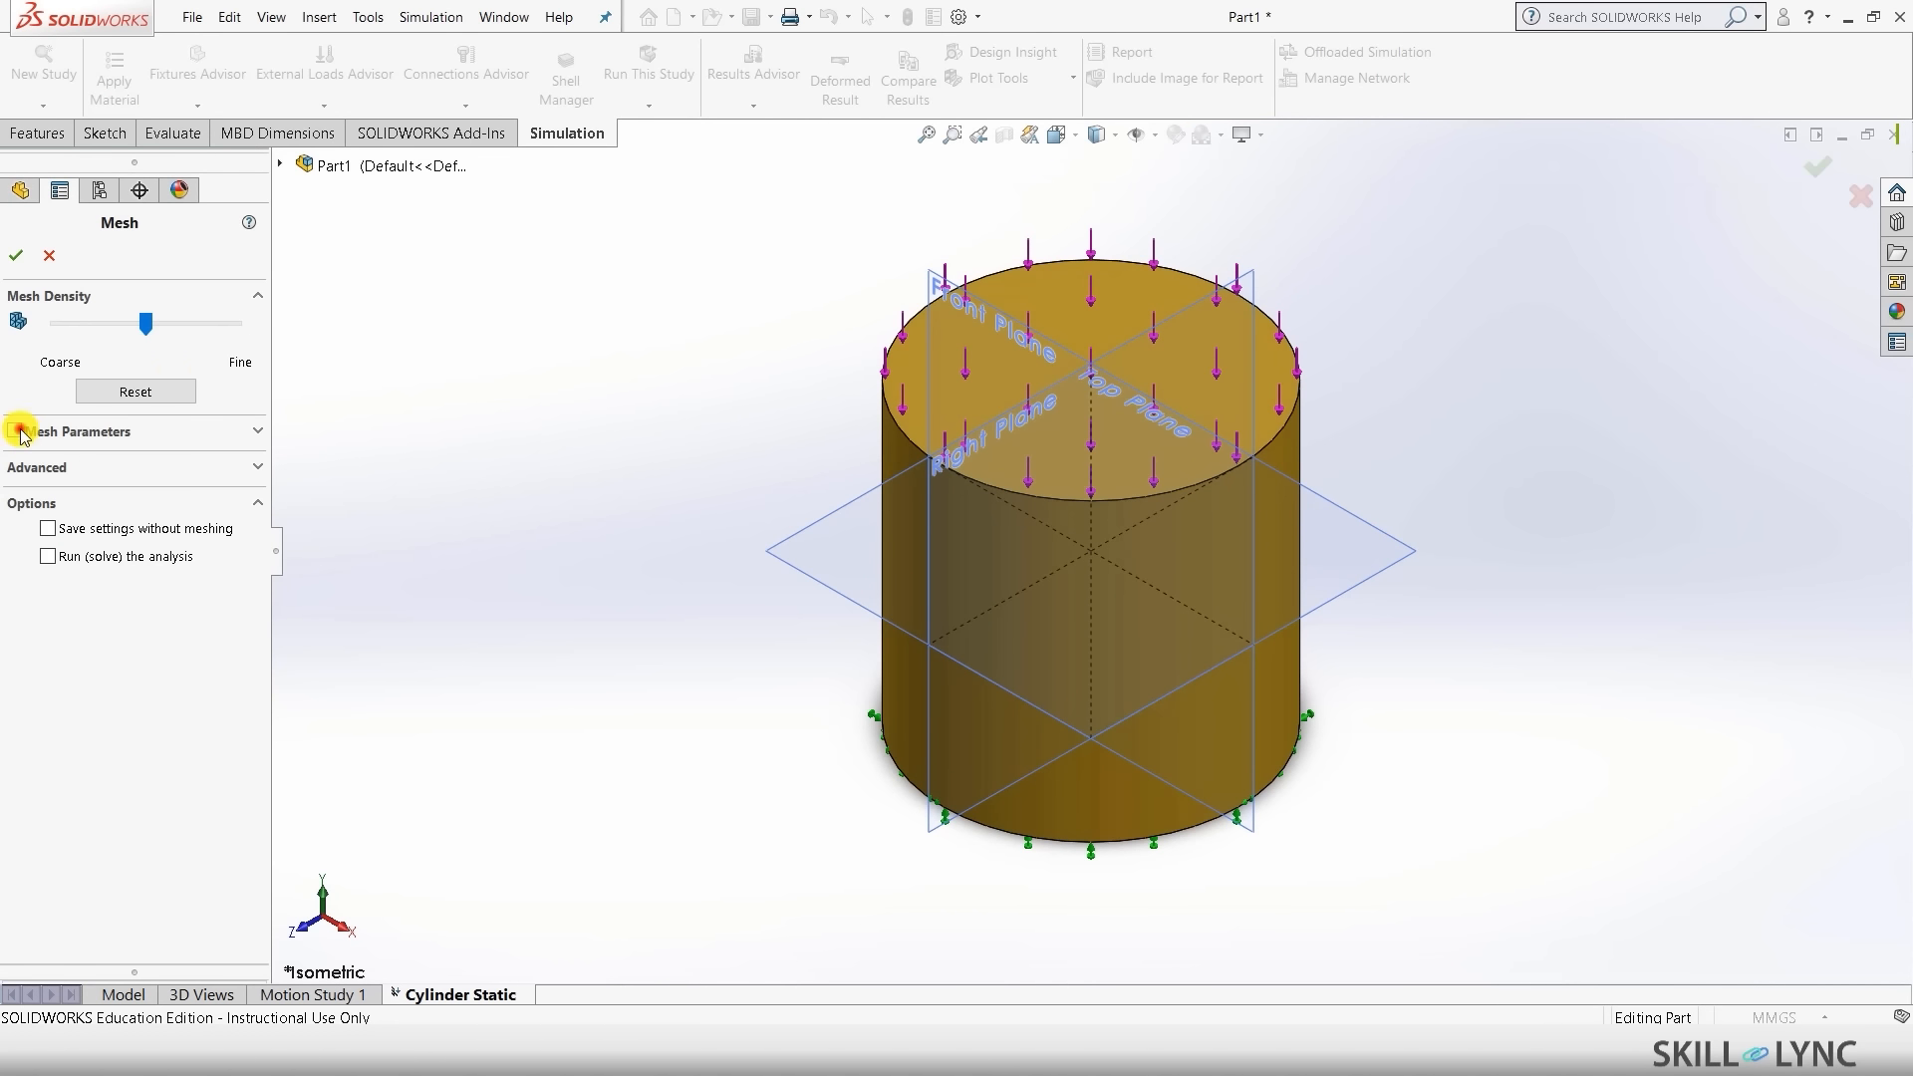
{"action": "left_click", "coordinate": [18, 433]}
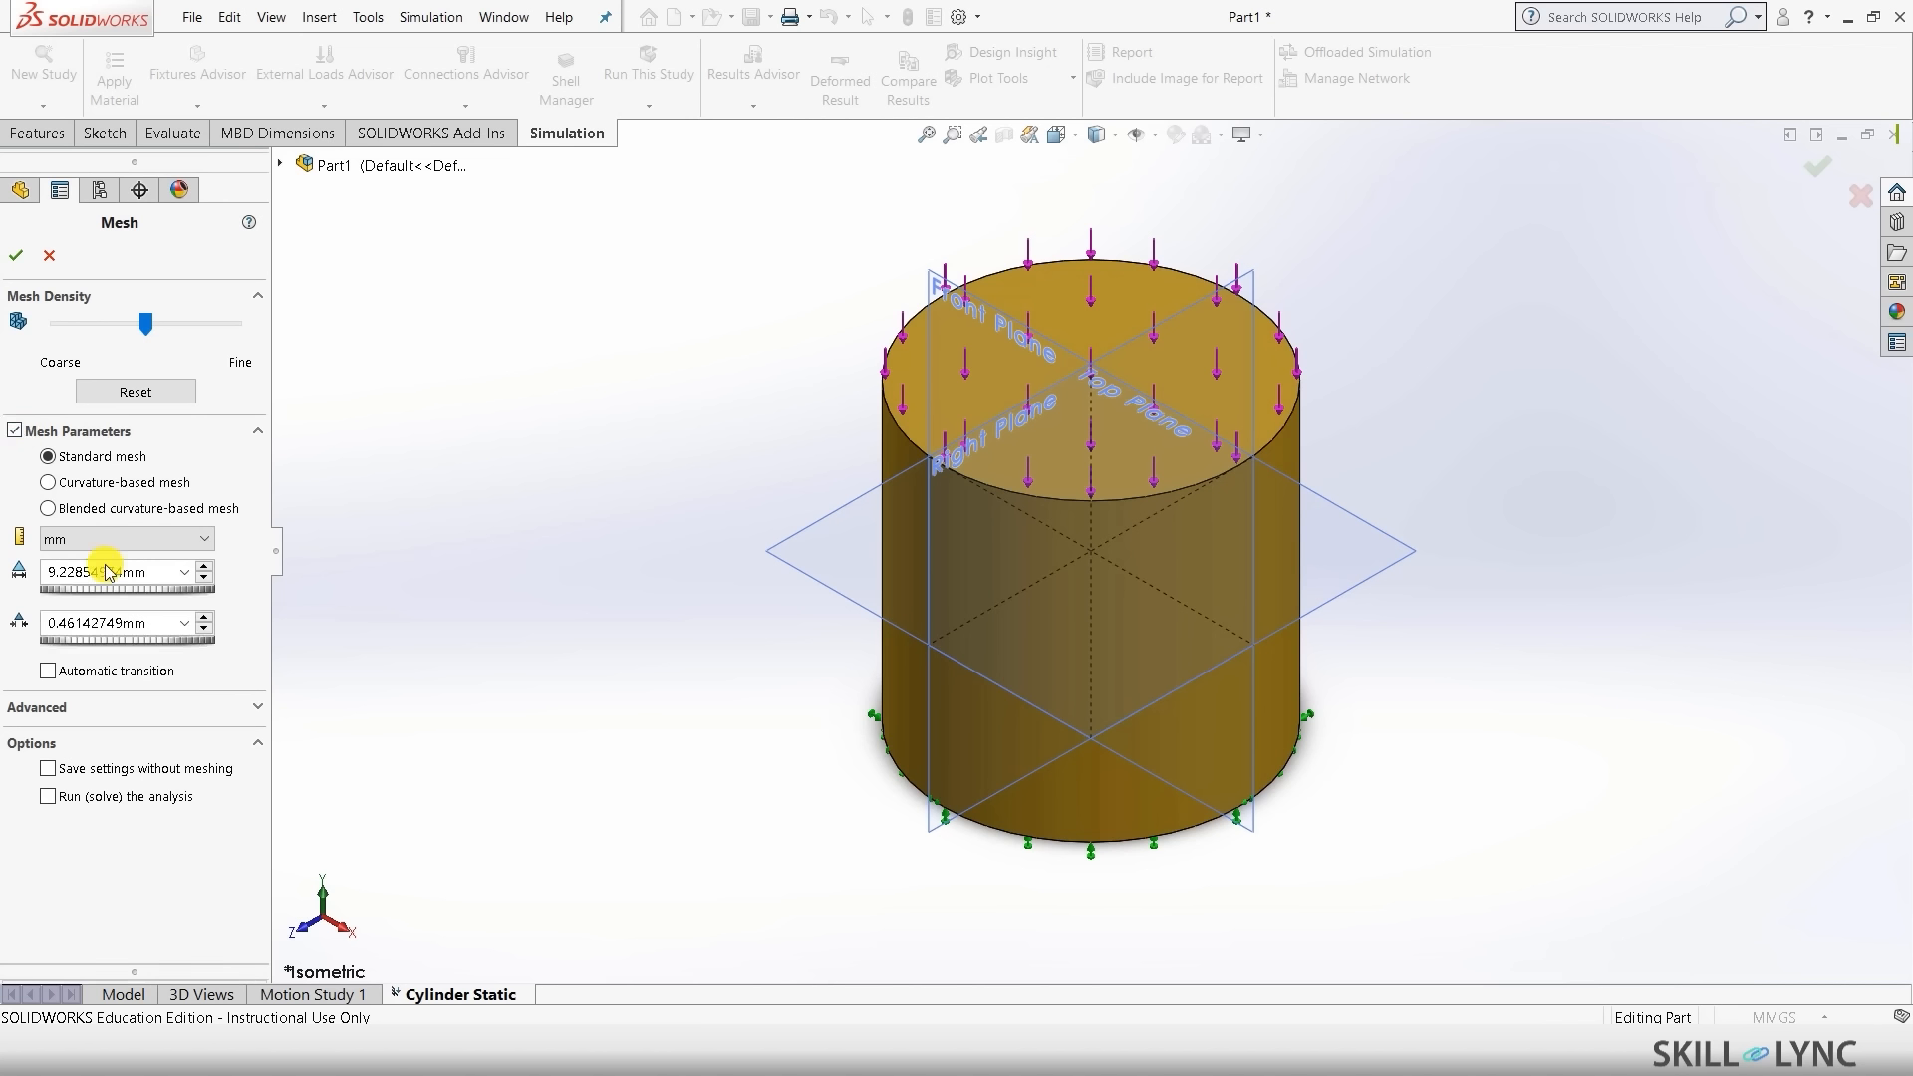
{"action": "double_click", "coordinate": [50, 573]}
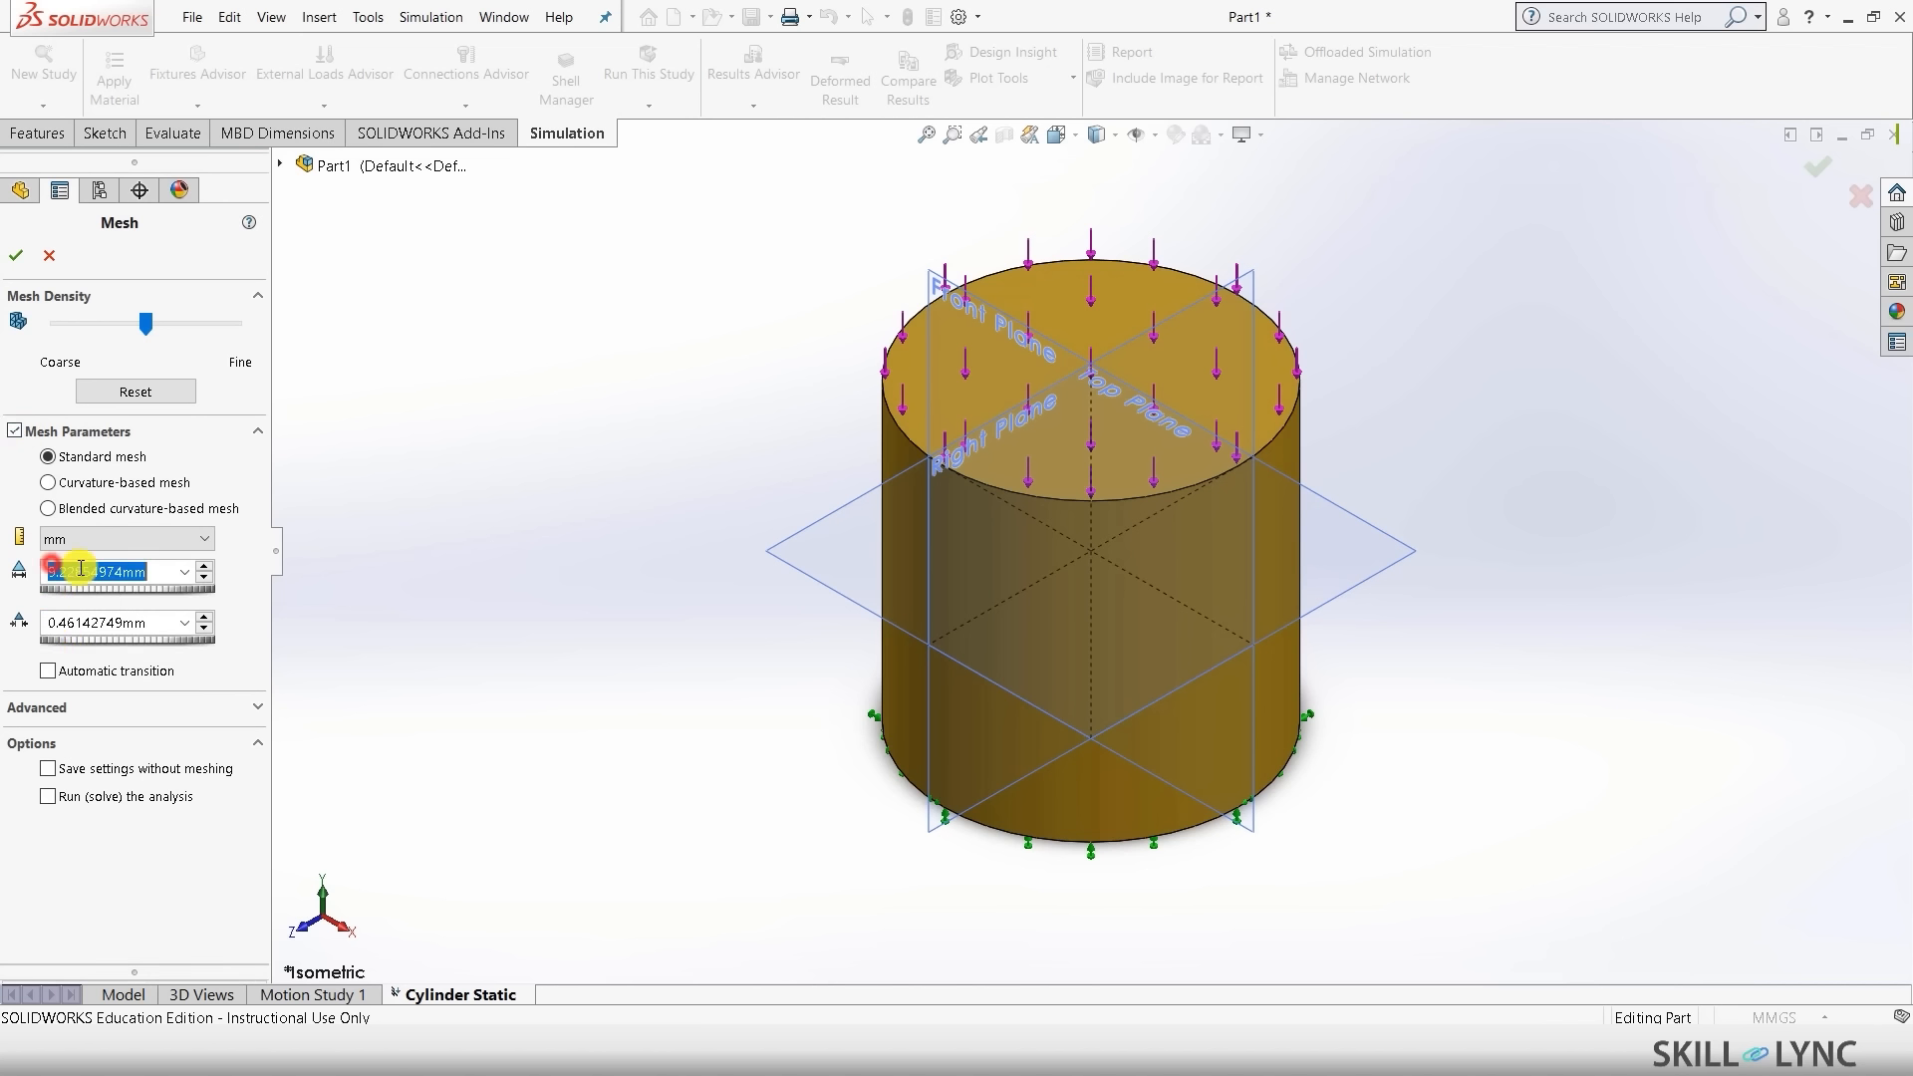
{"action": "type", "text": "9"}
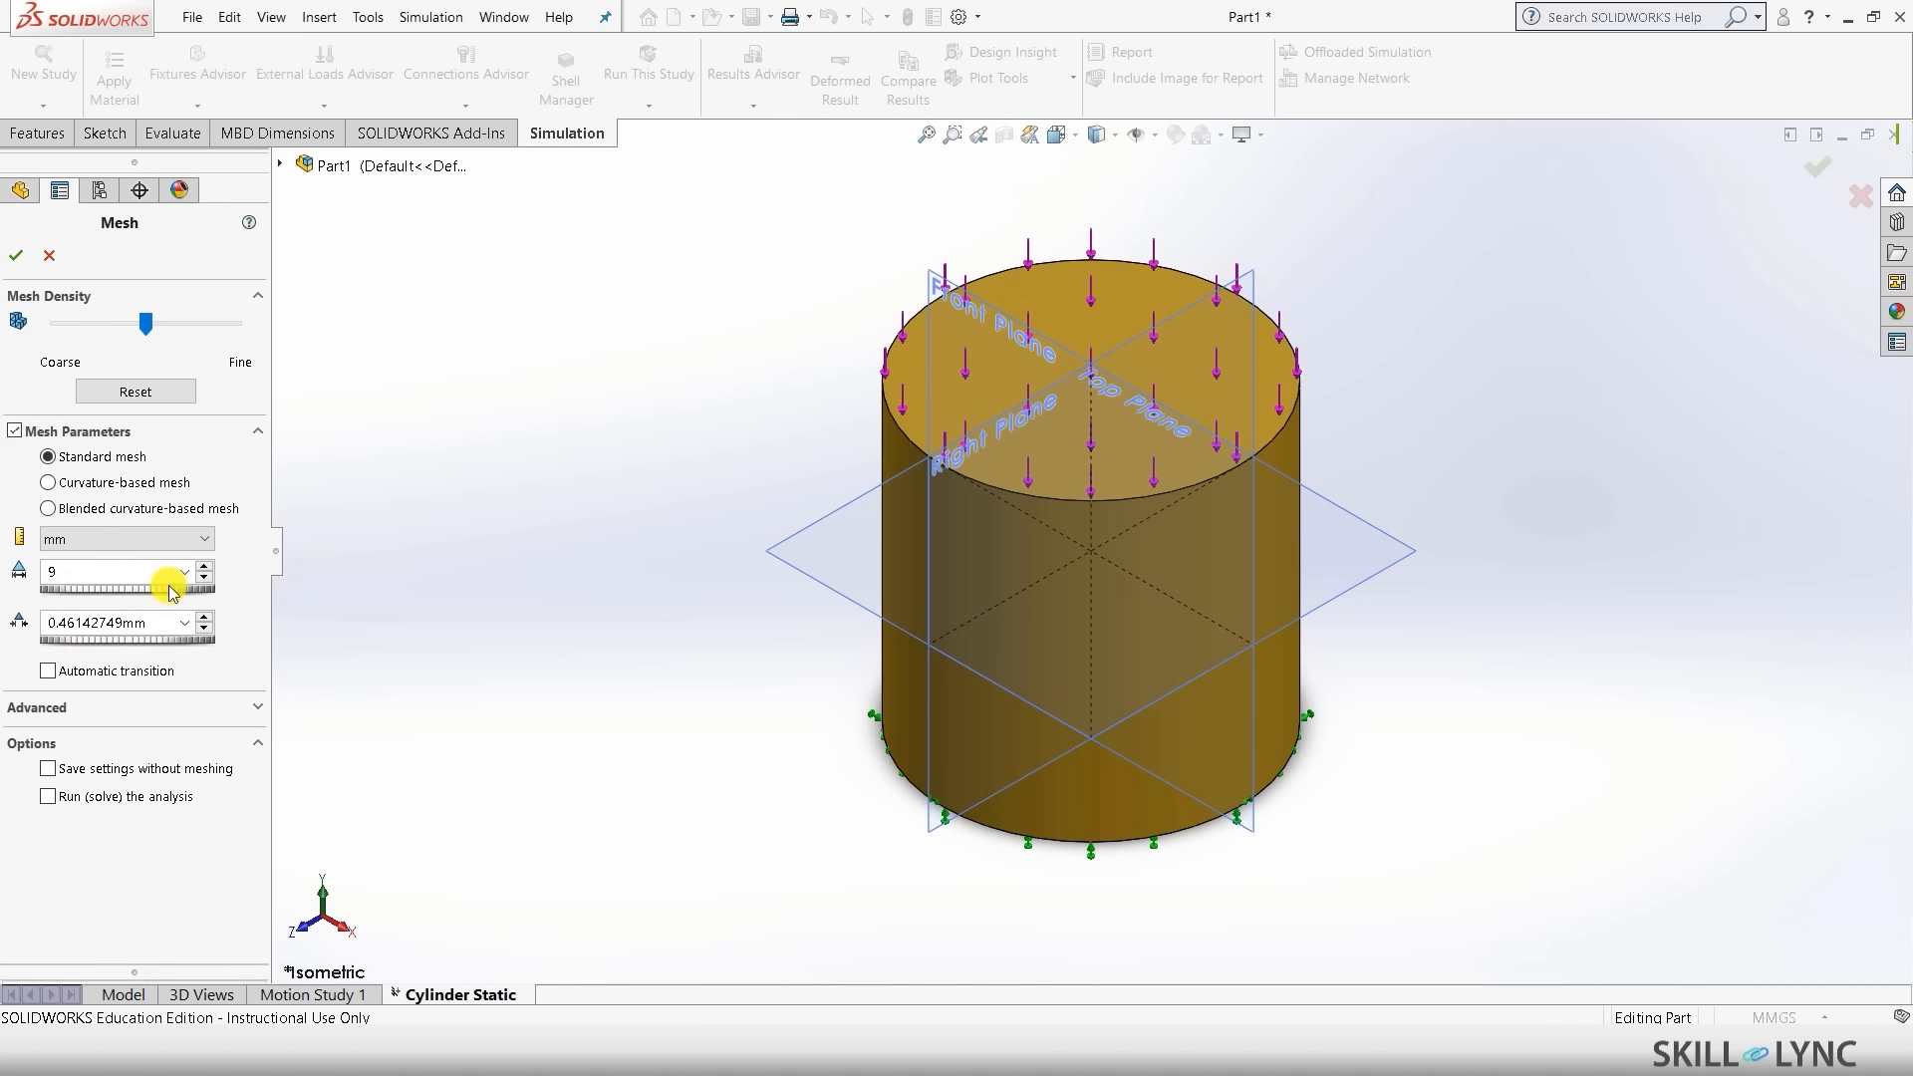
{"action": "left_click", "coordinate": [346, 581]}
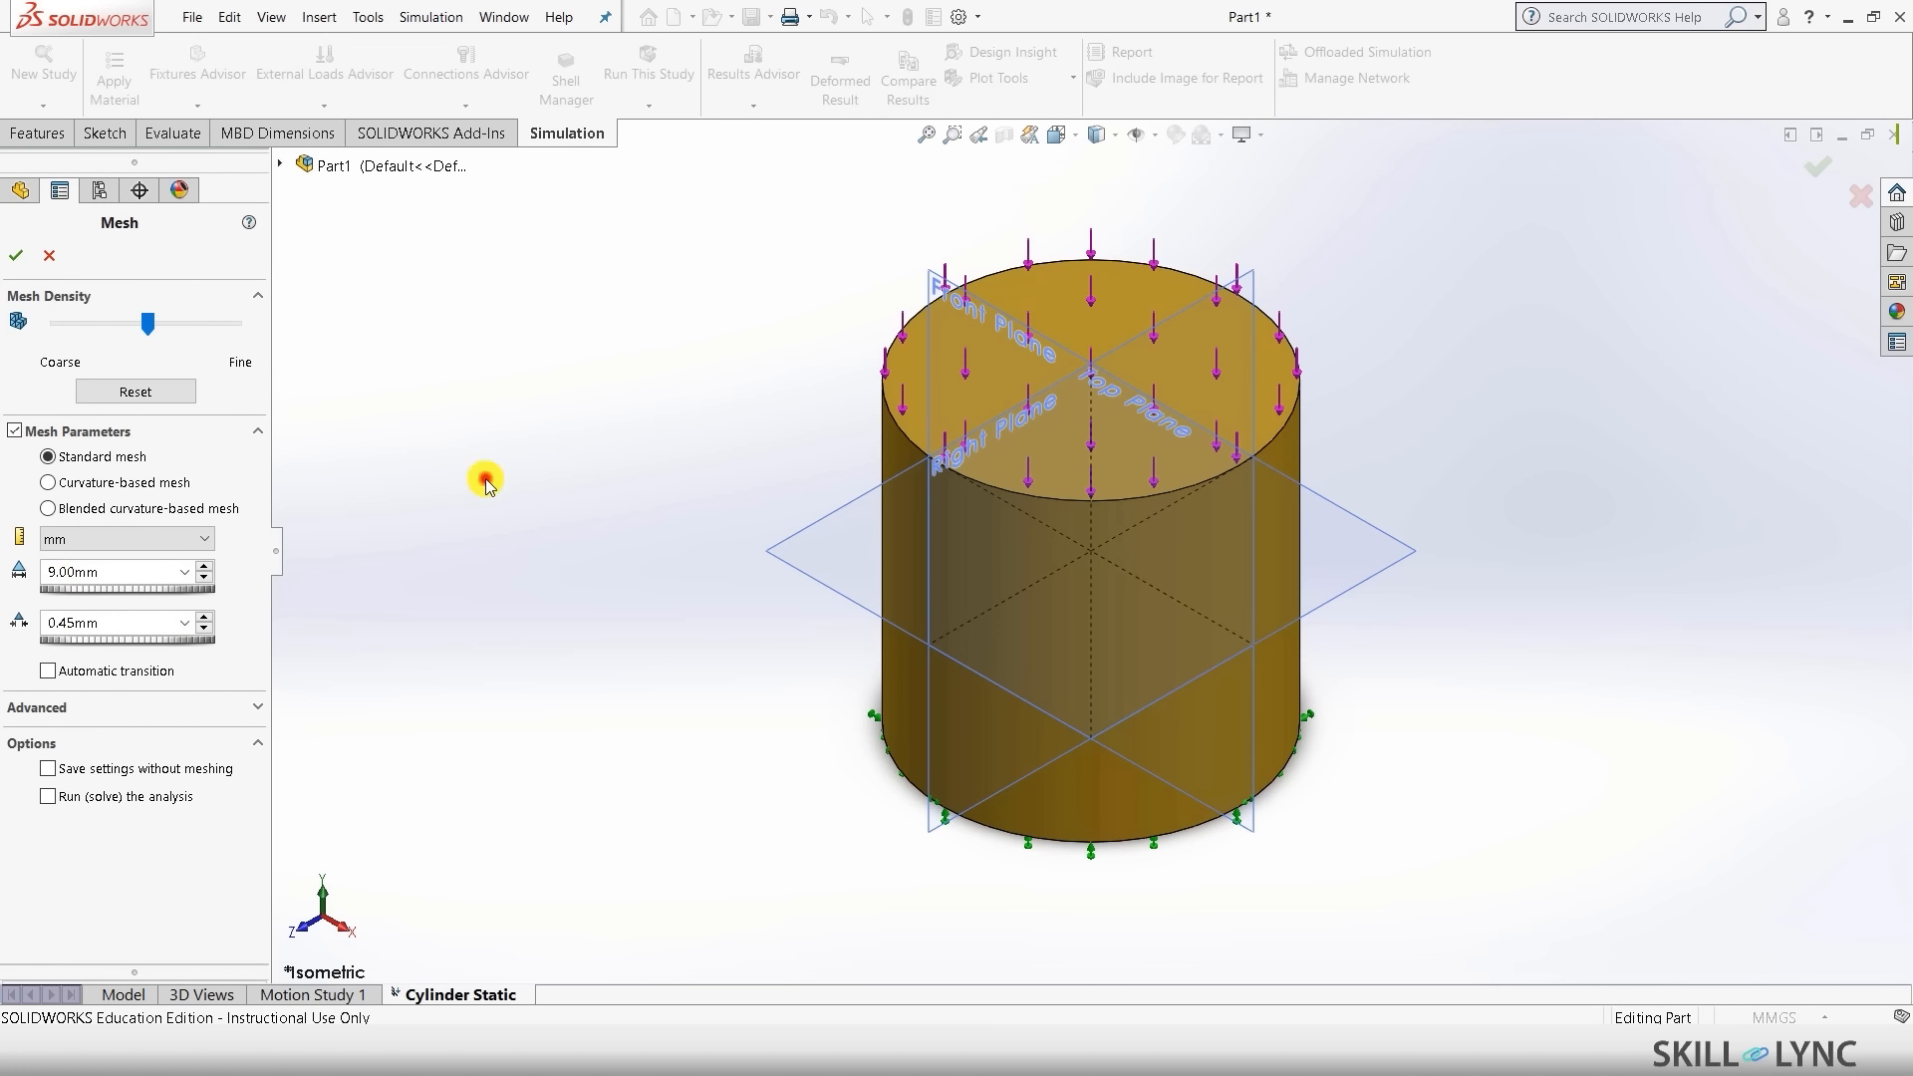
{"action": "left_click", "coordinate": [16, 255]}
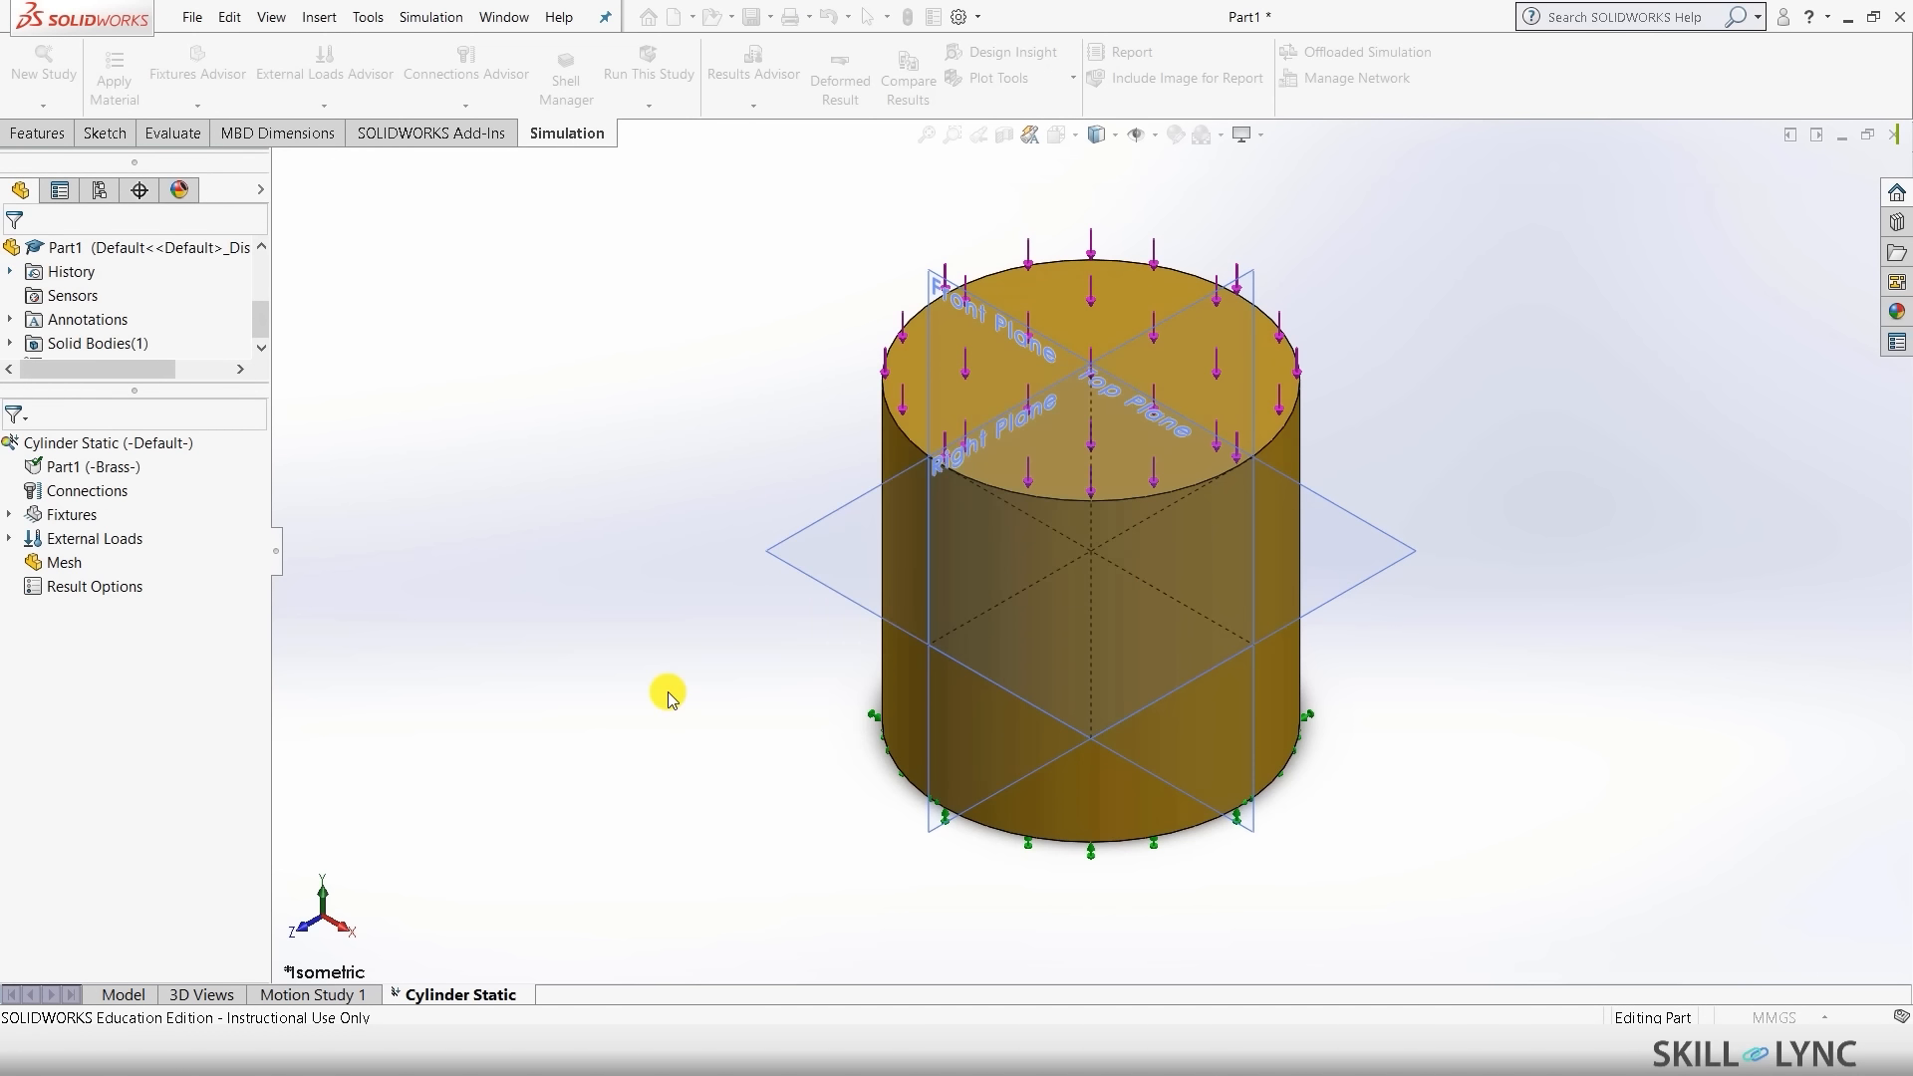
{"action": "middle_click_drag", "start_coordinate": [668, 692], "coordinate": [658, 552]}
{"action": "key", "text": "ctrl+7"}
- Run the study and orbit the von Mises plot peaking at 9.542e+06 N/m^2
{"action": "left_click", "coordinate": [714, 529]}
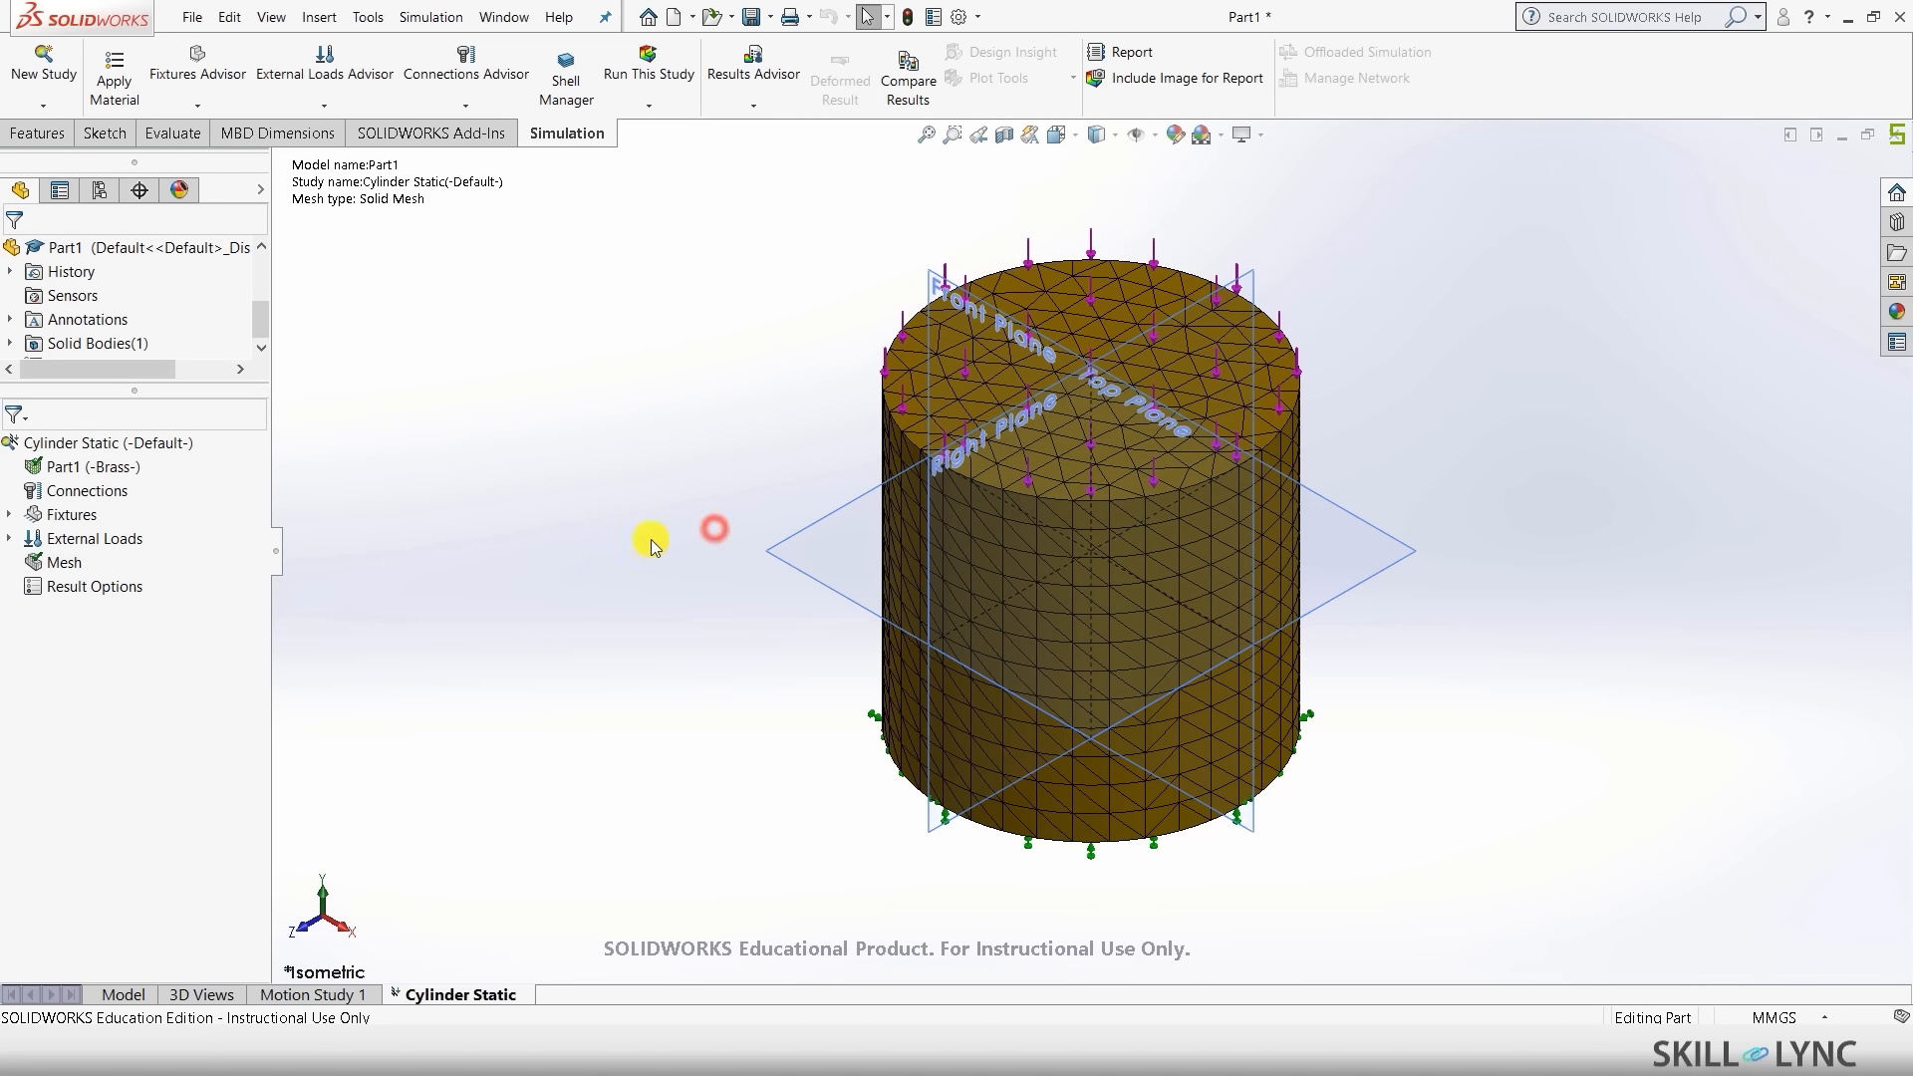
{"action": "left_click", "coordinate": [650, 58]}
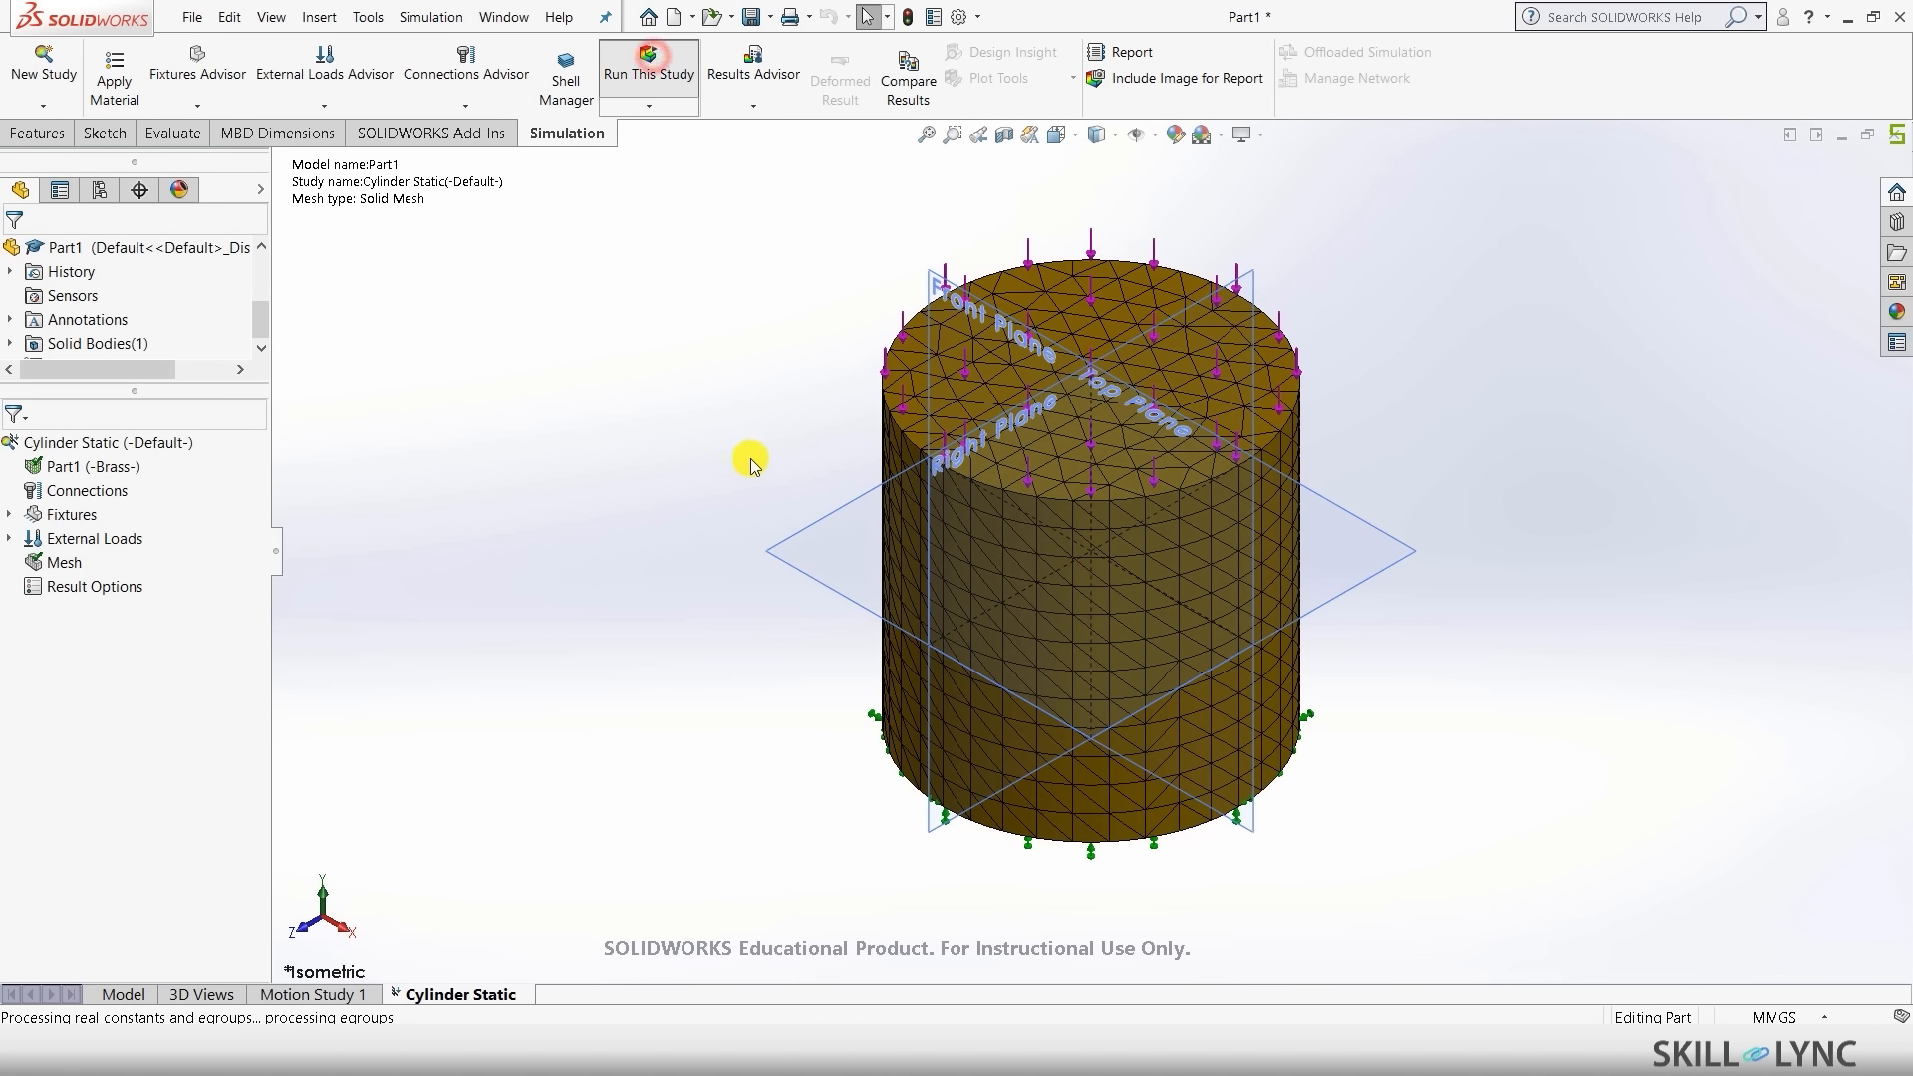
{"action": "left_click", "coordinate": [668, 531]}
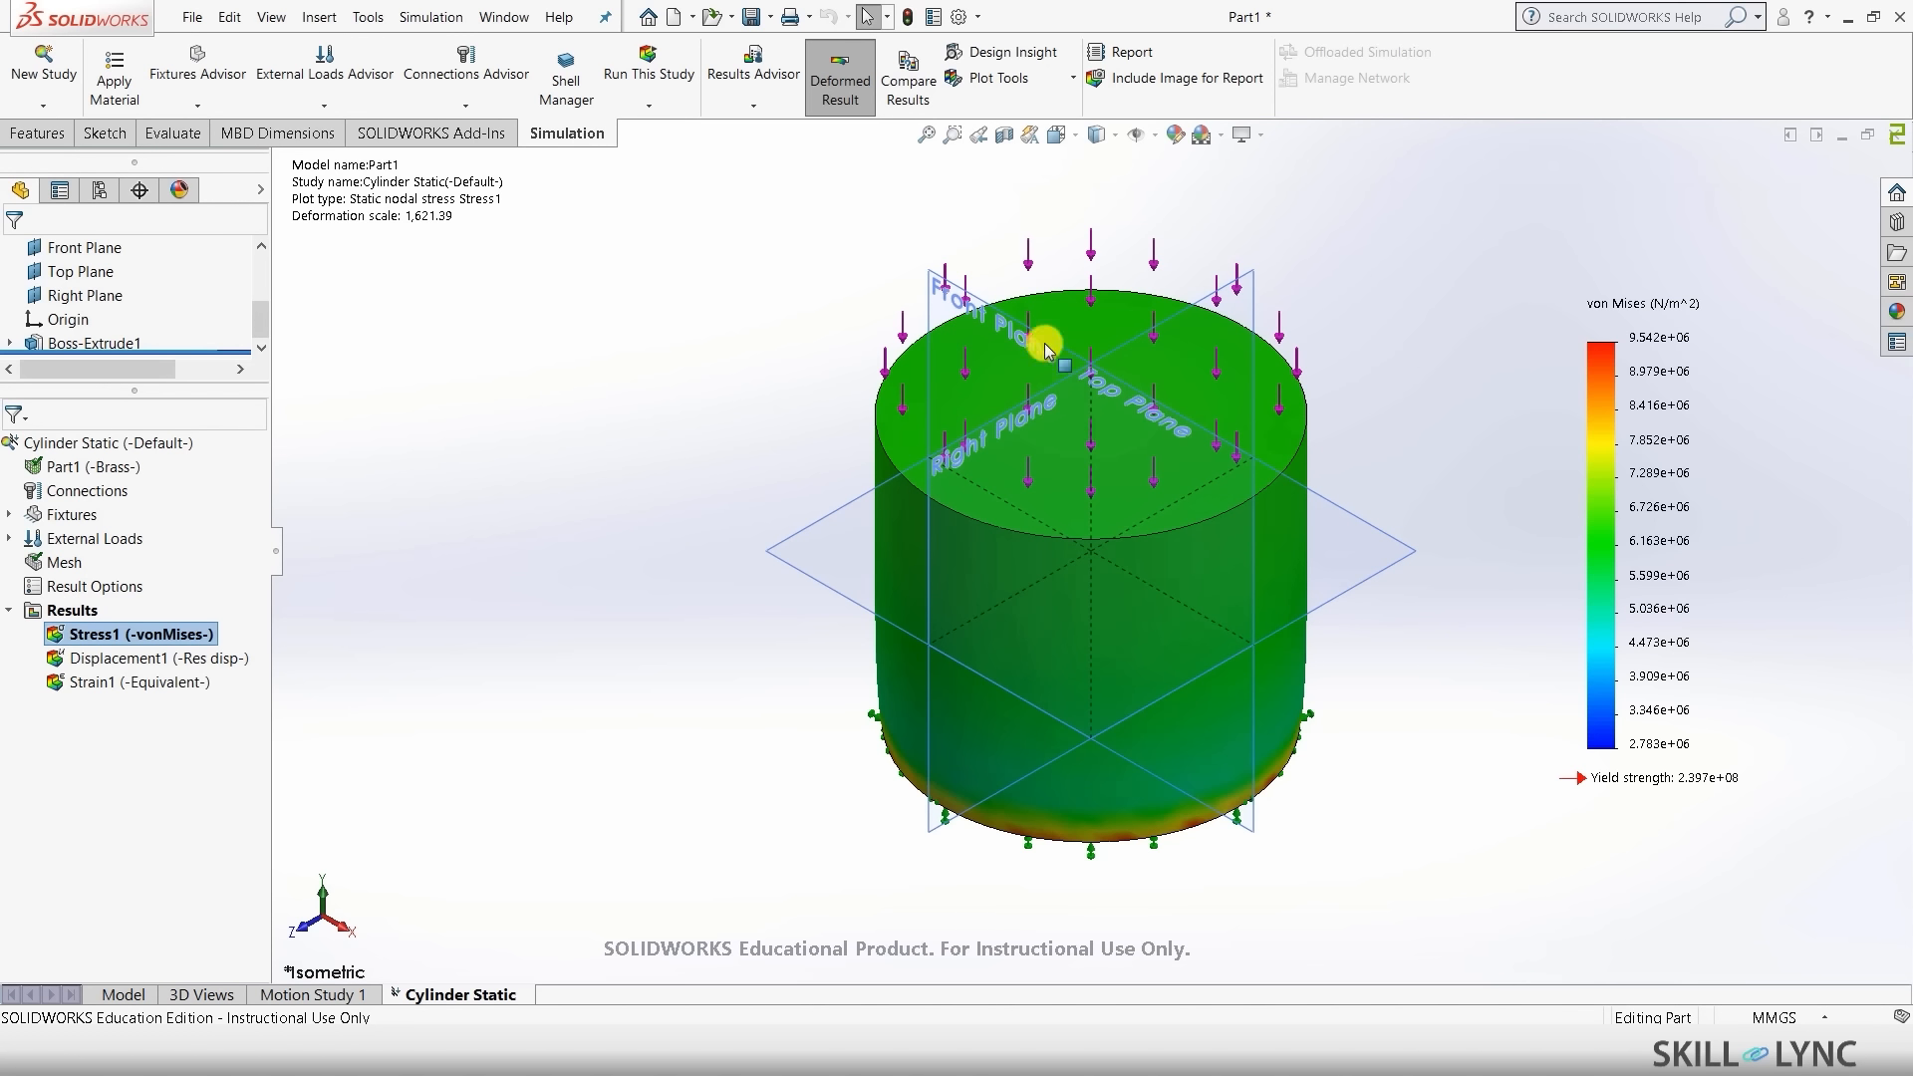
{"action": "middle_click_drag", "start_coordinate": [1101, 580], "coordinate": [904, 671]}
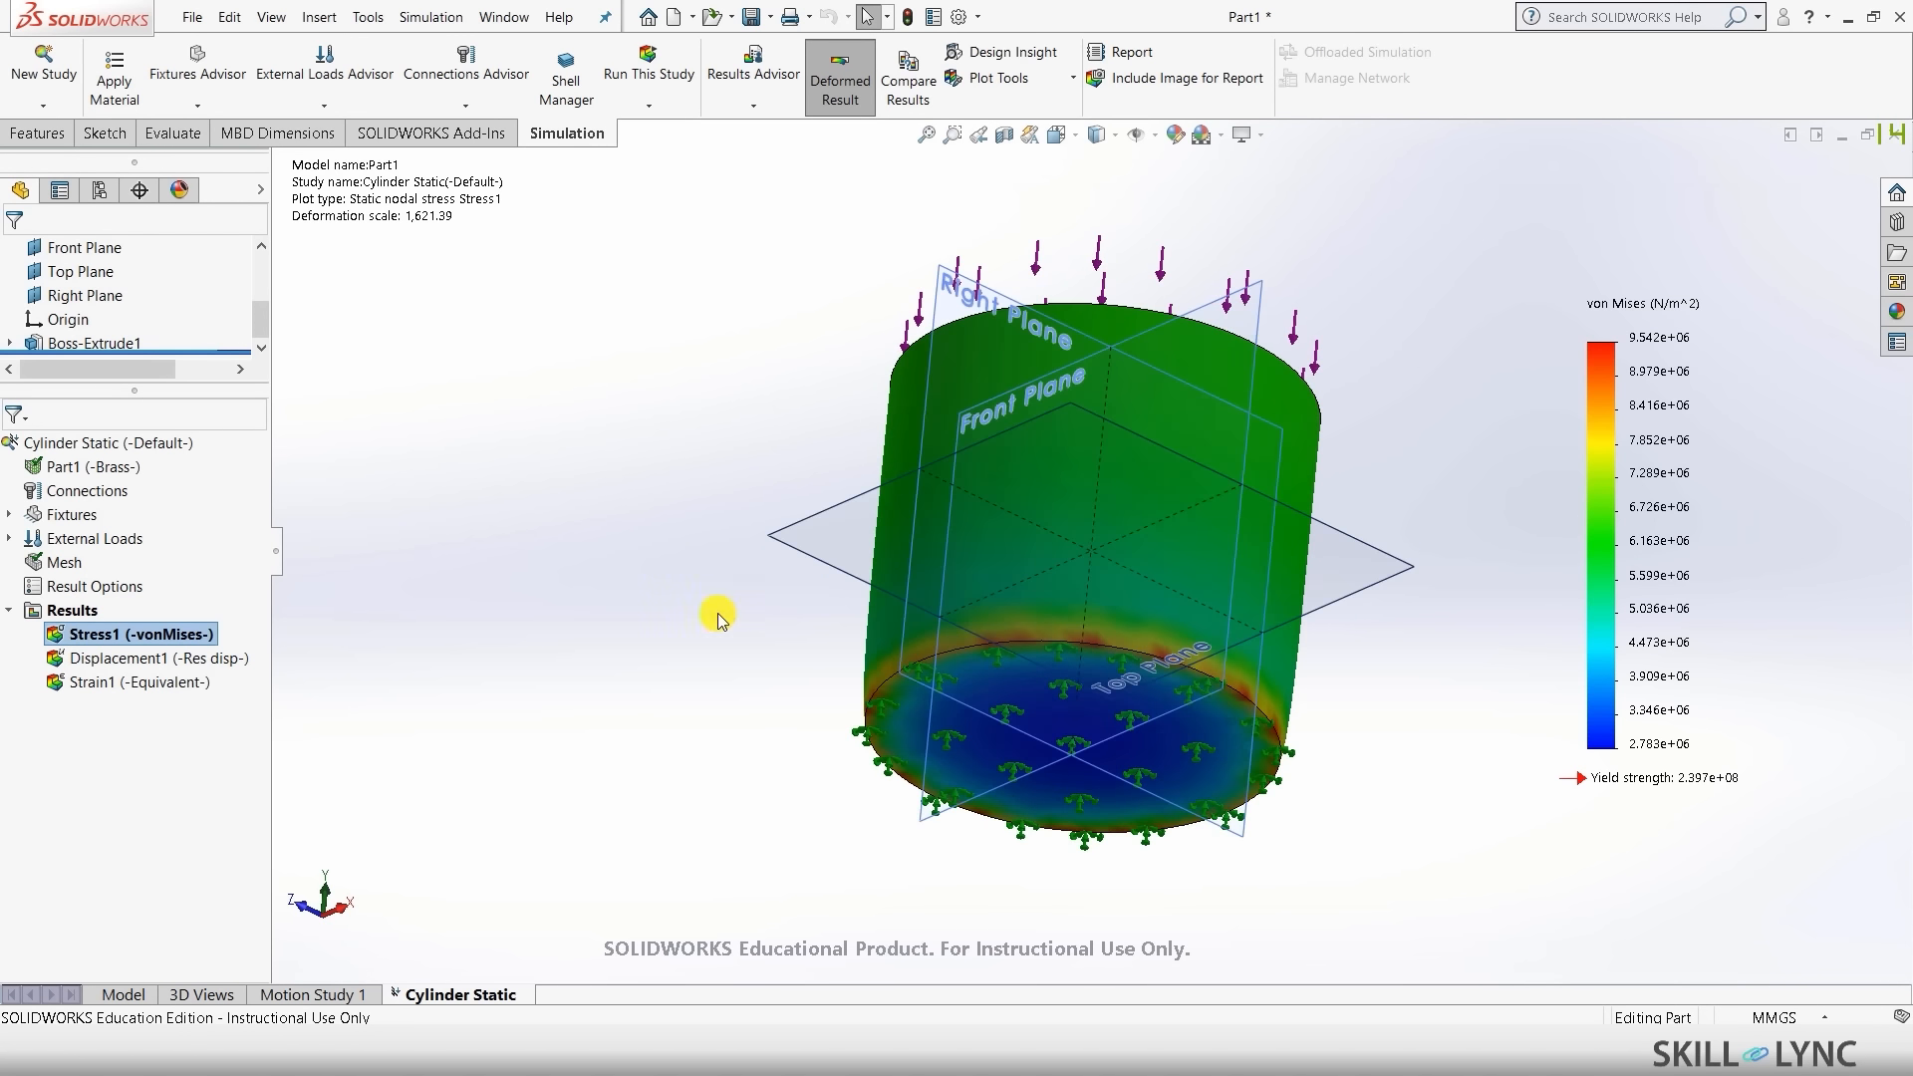
{"action": "middle_click_drag", "start_coordinate": [717, 611], "coordinate": [1084, 730]}
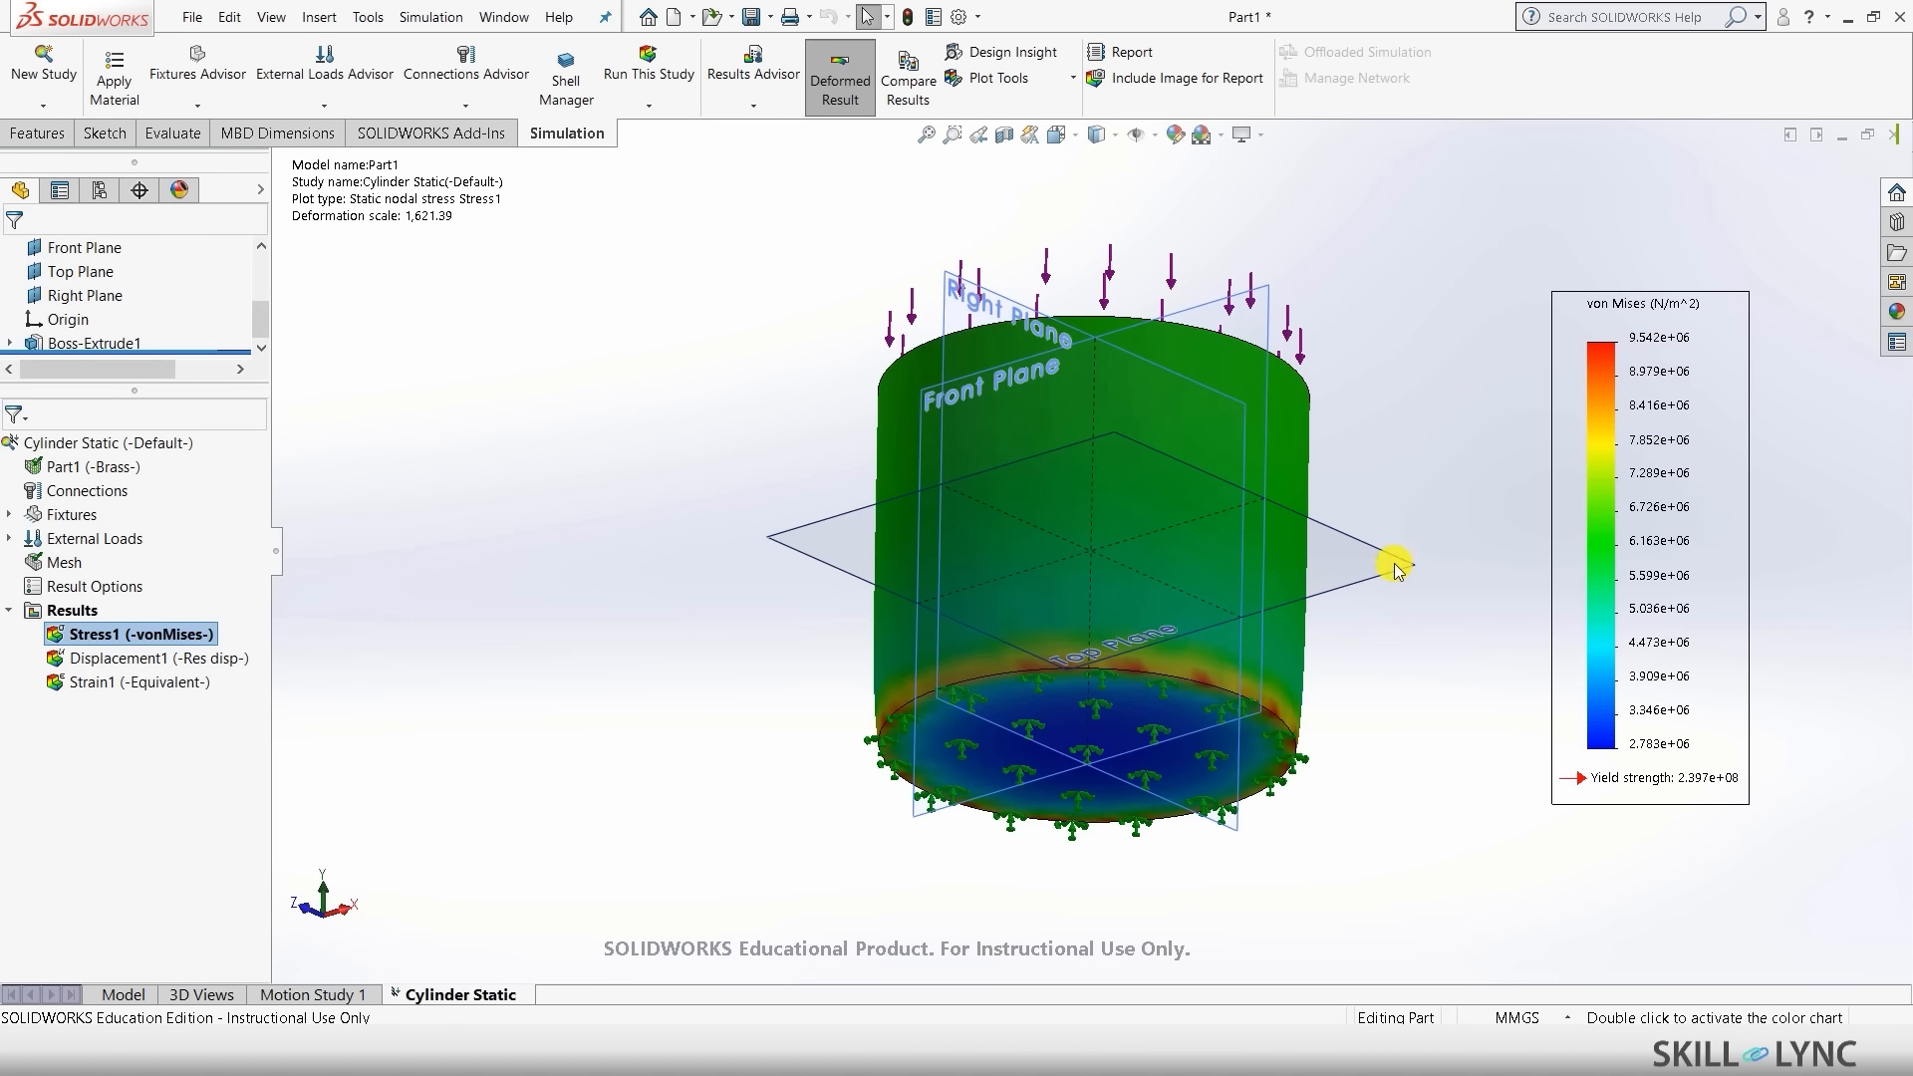
{"action": "middle_click_drag", "start_coordinate": [1110, 282], "coordinate": [1230, 574]}
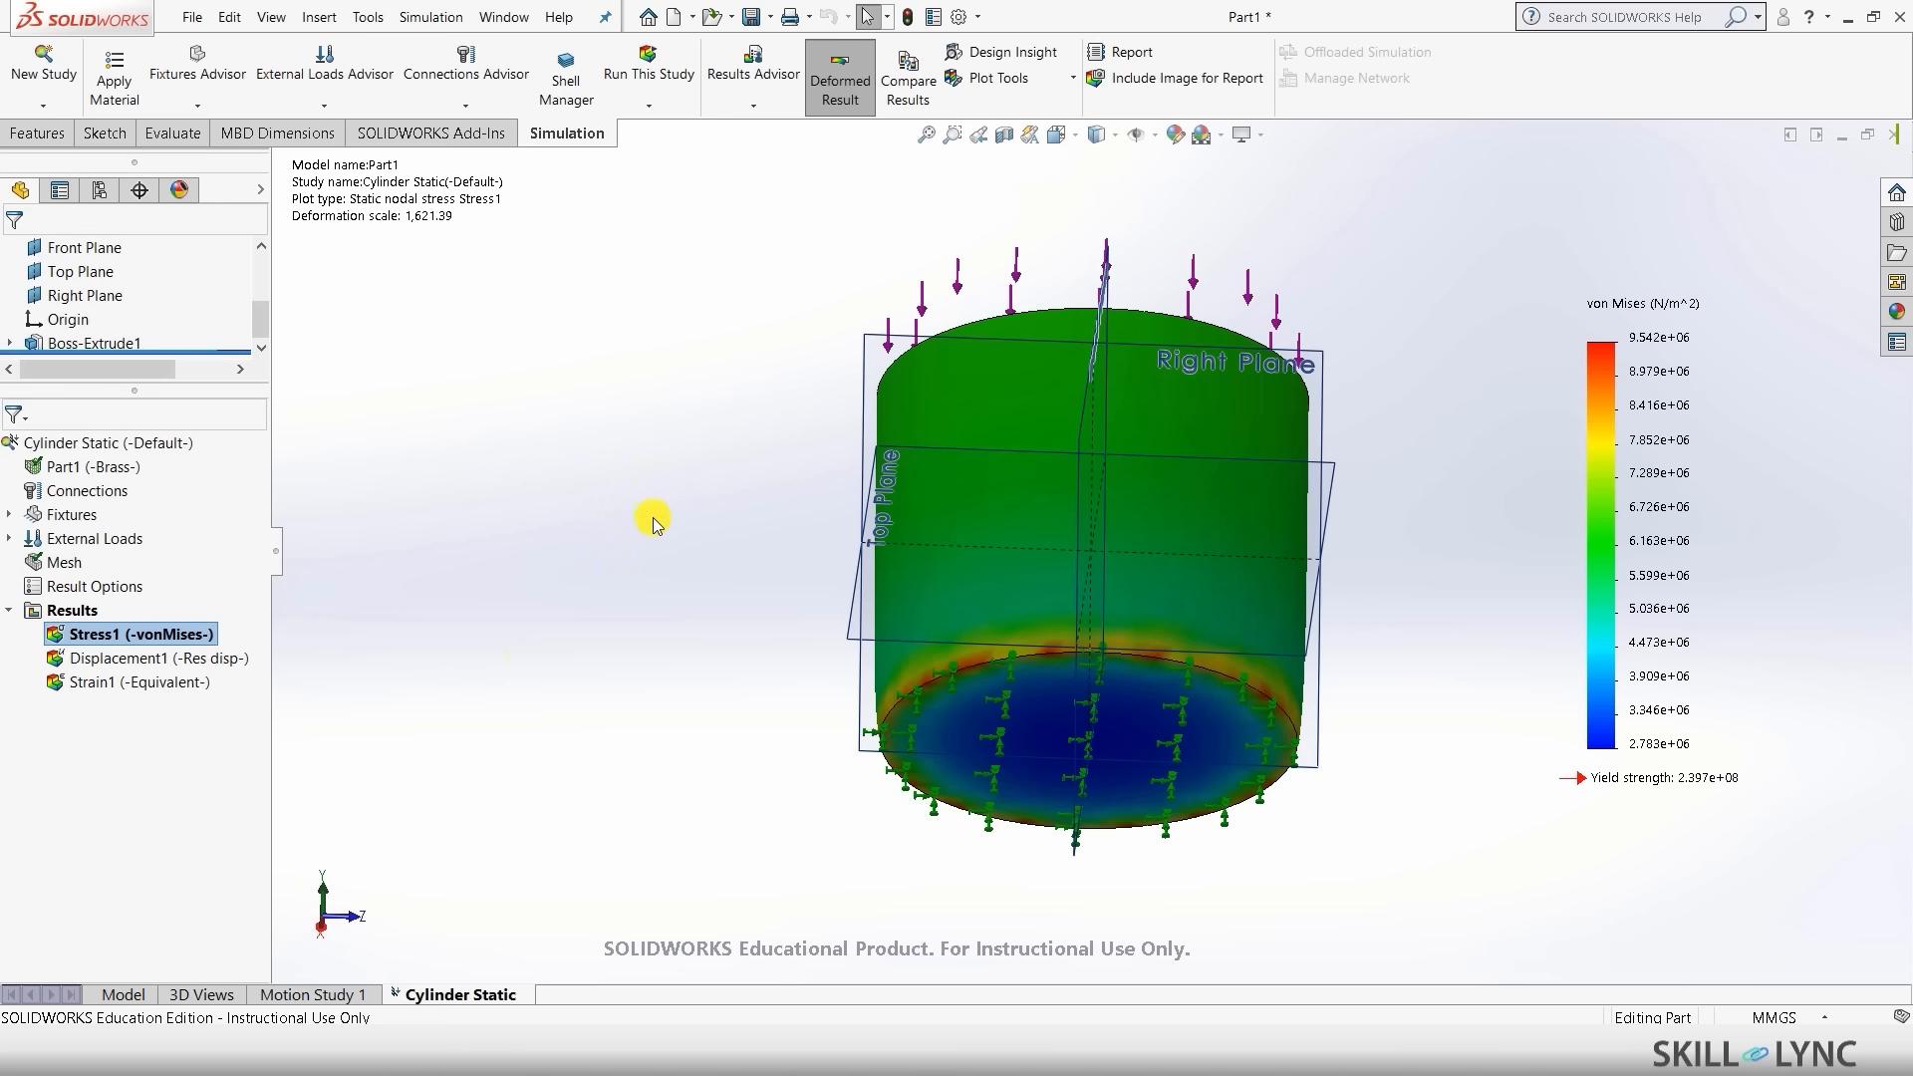
{"action": "key", "text": "ctrl+7"}
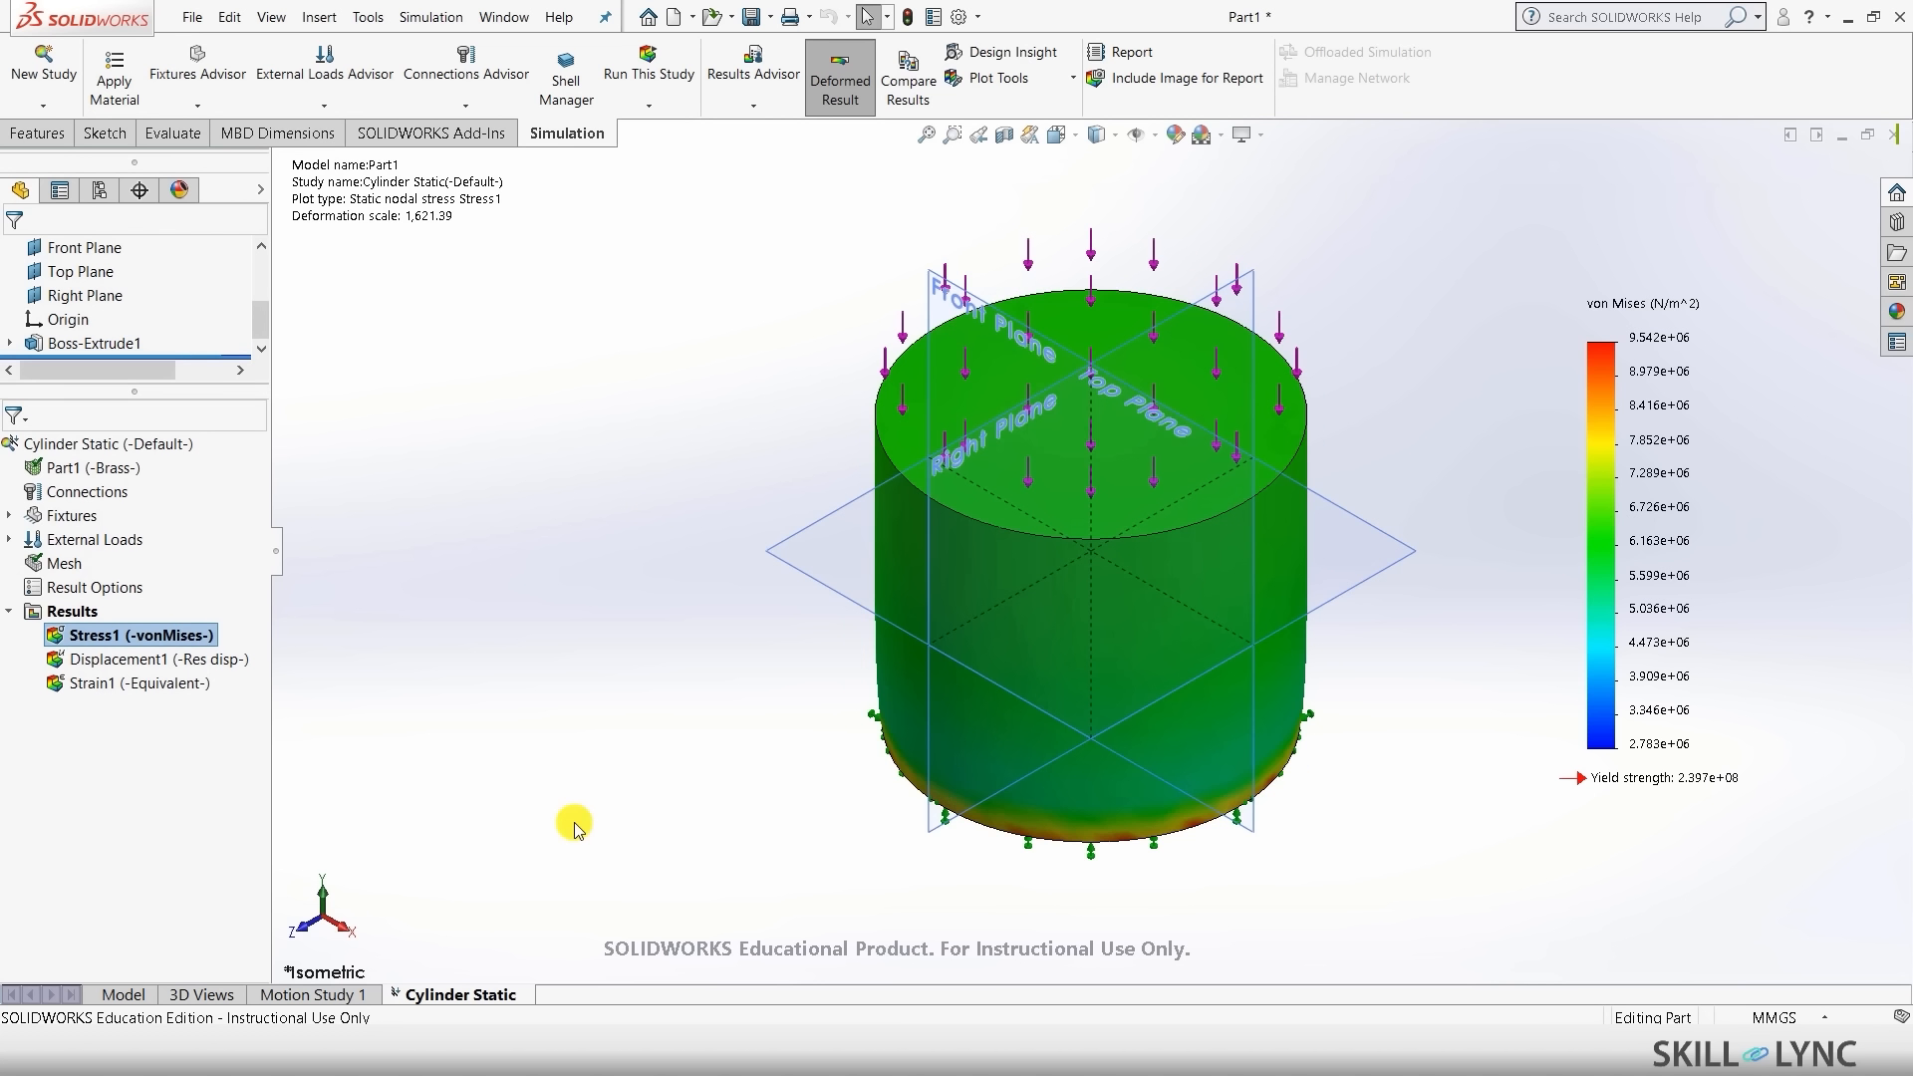
- Create Design Study 1 from the Cylinder Static tab and begin adding a variable
{"action": "right_click", "coordinate": [463, 996]}
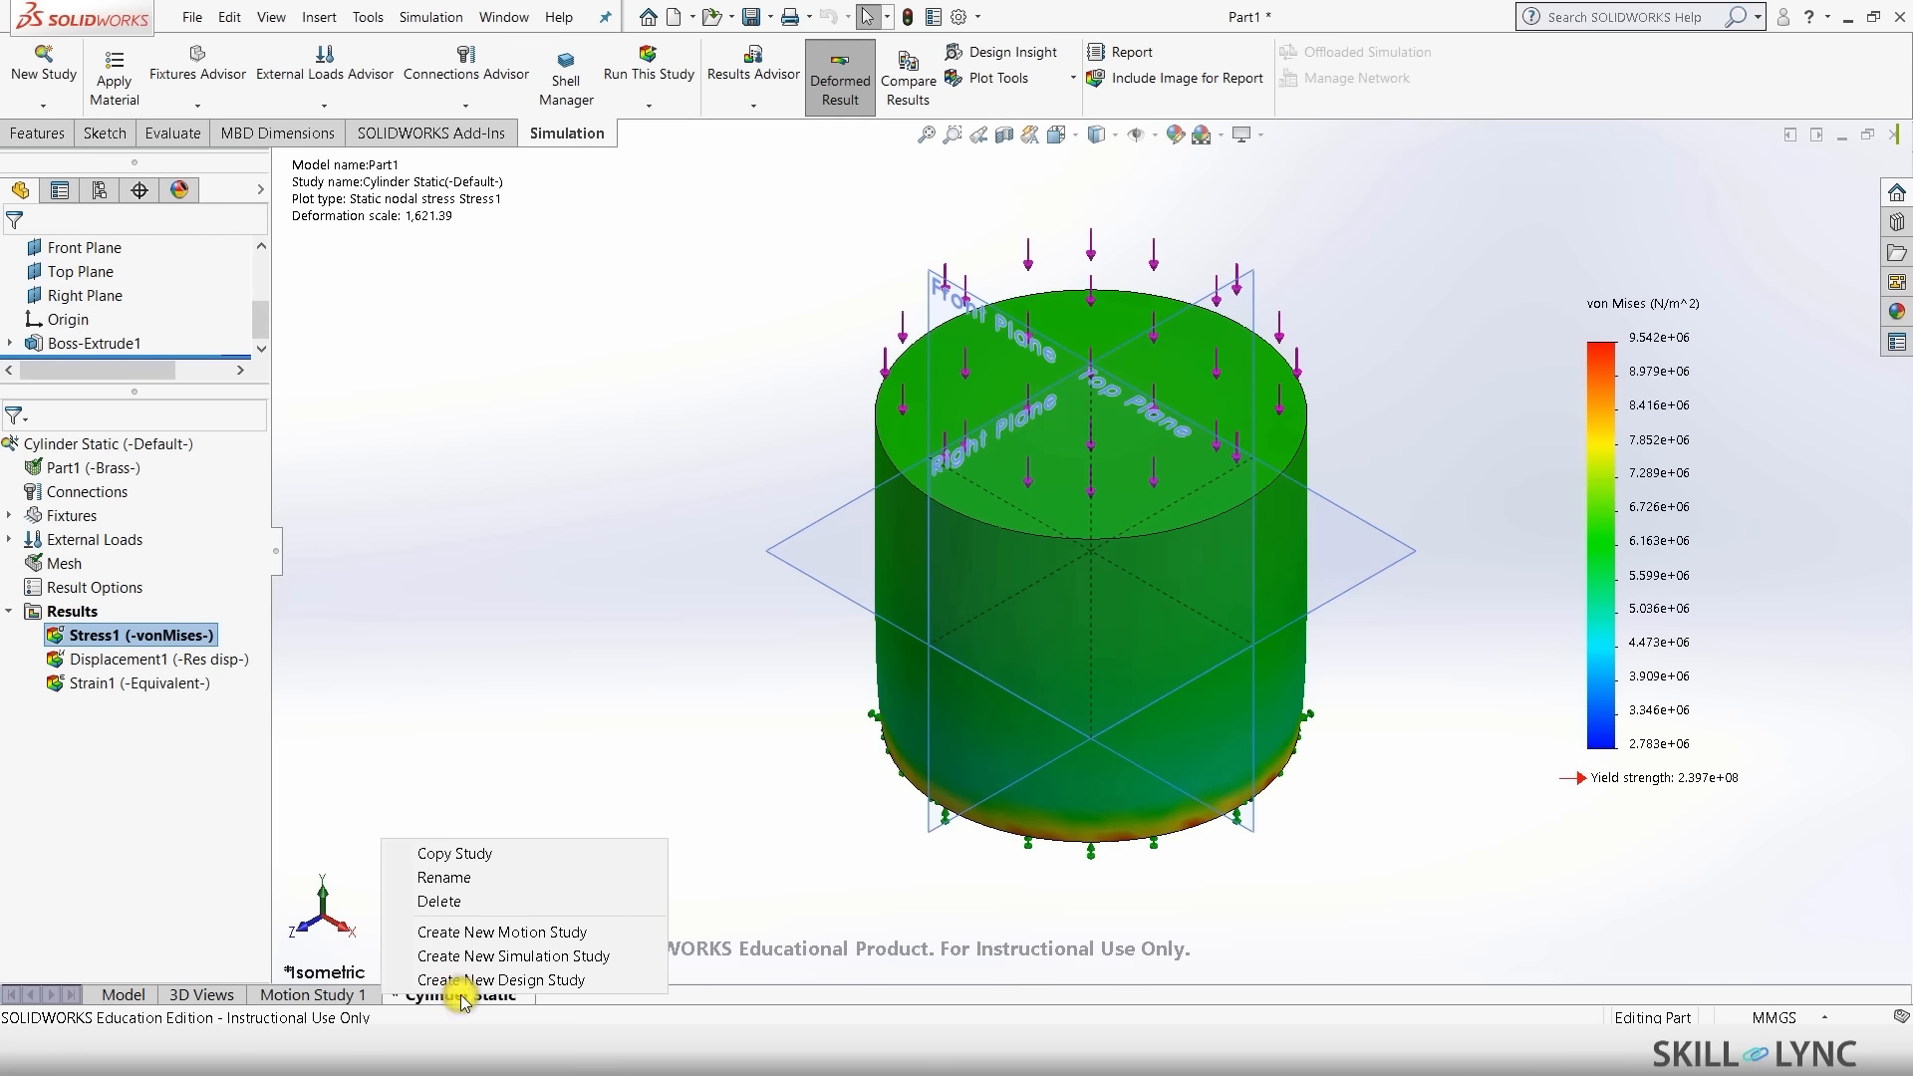
{"action": "left_click", "coordinate": [548, 654]}
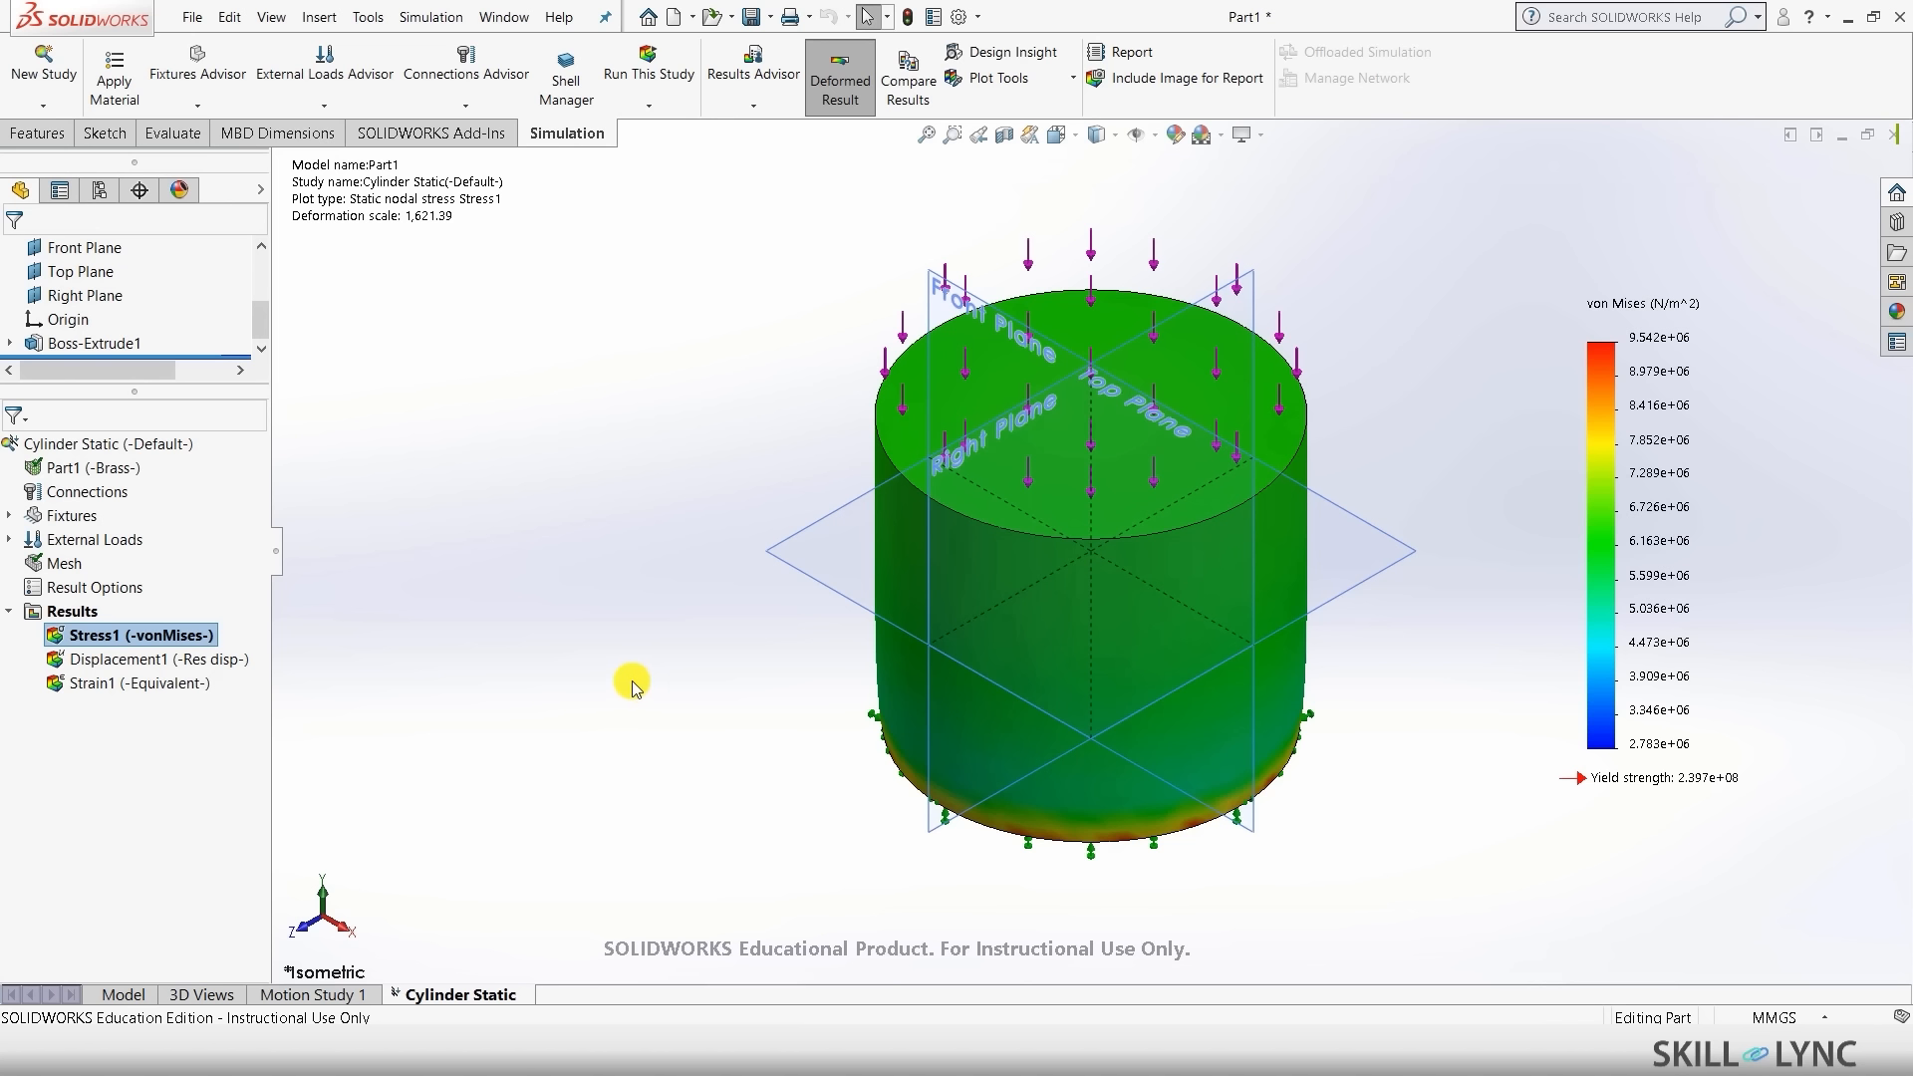
{"action": "right_click", "coordinate": [469, 998]}
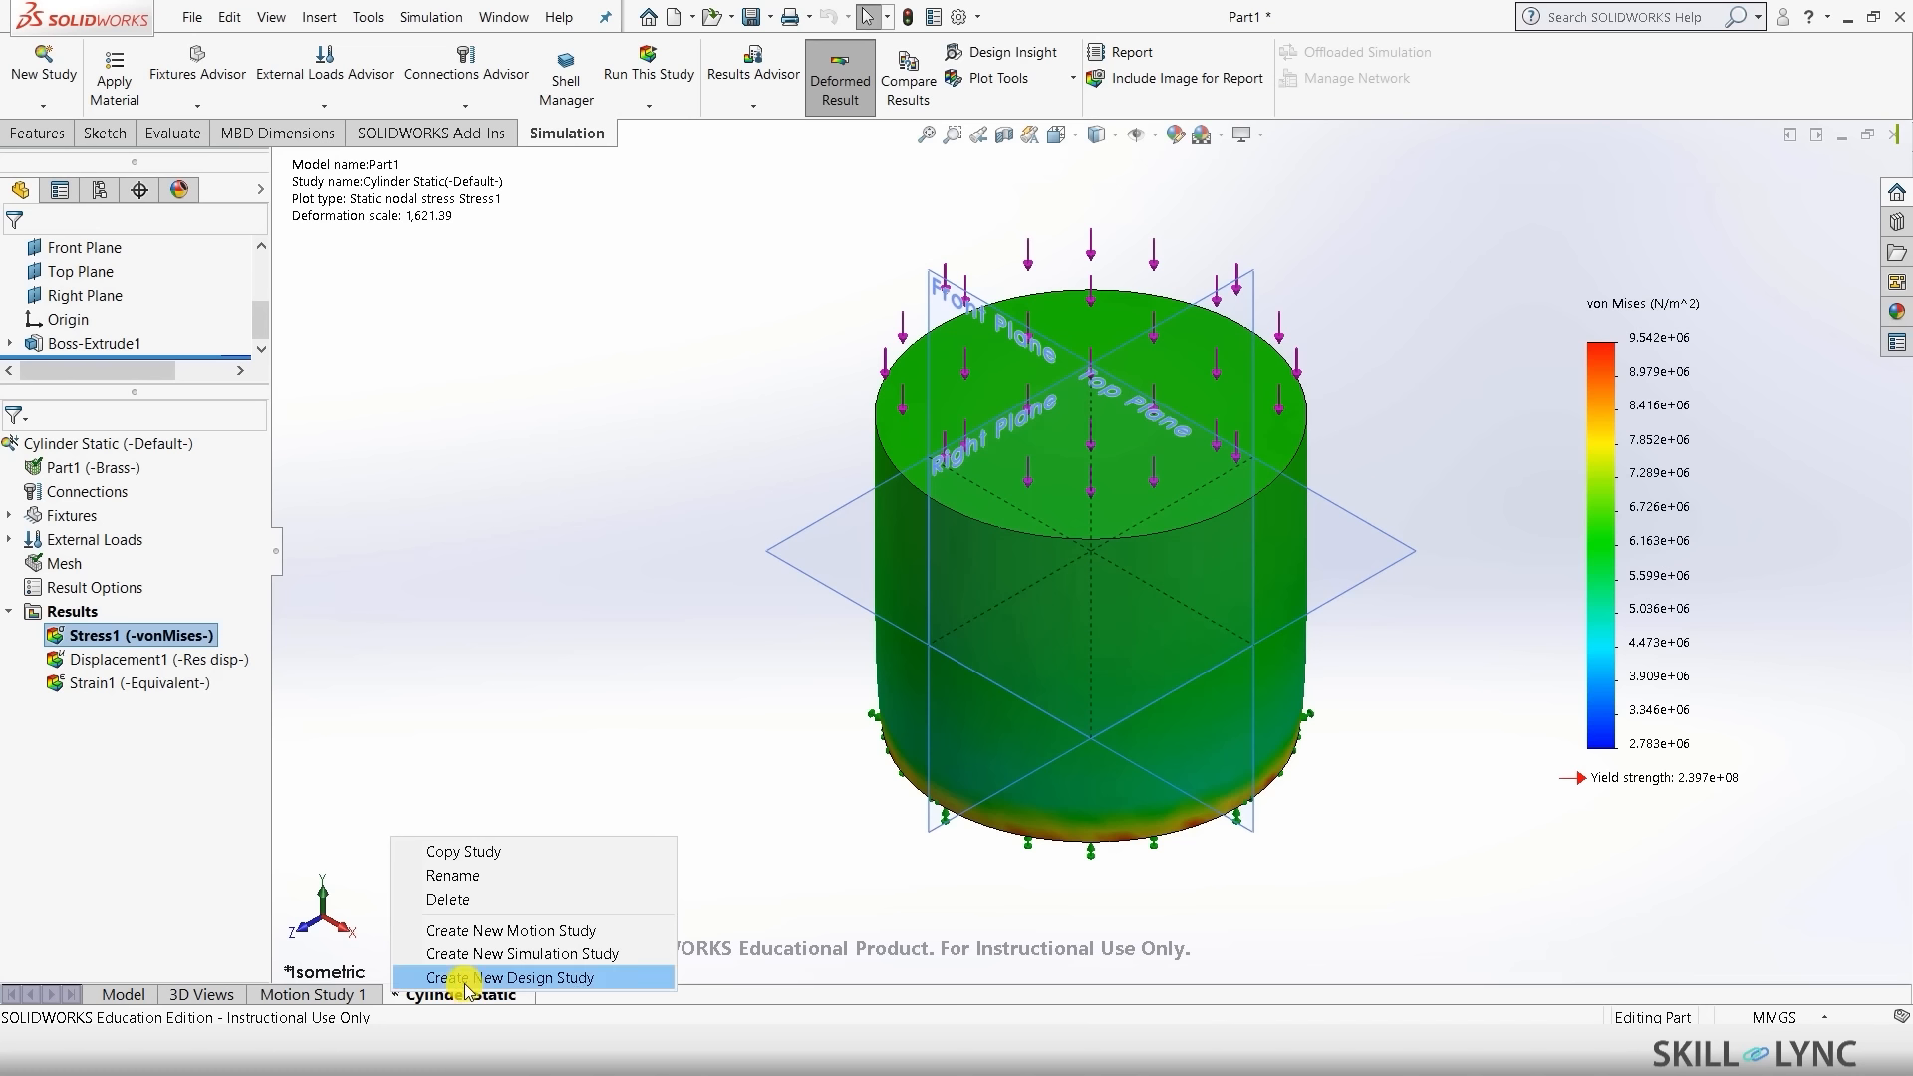
{"action": "key", "text": "Escape"}
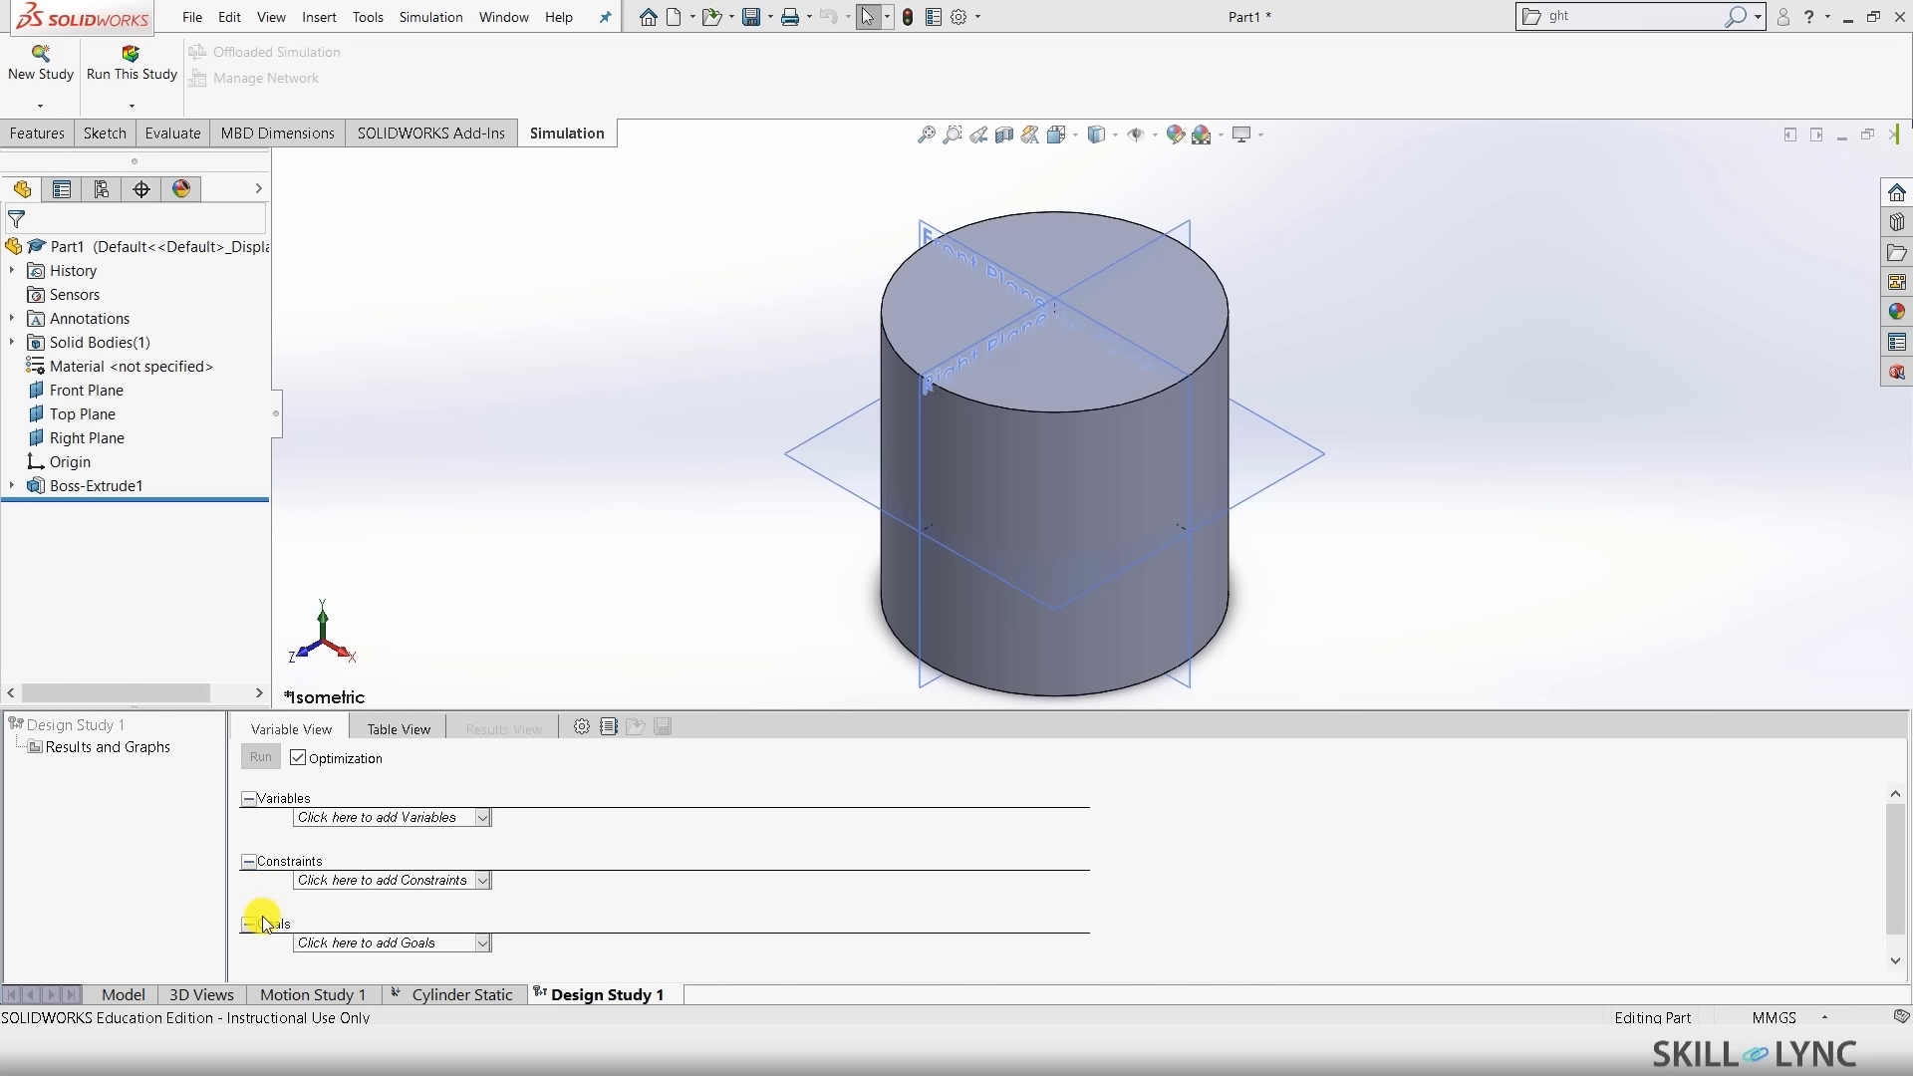
{"action": "left_click", "coordinate": [469, 817]}
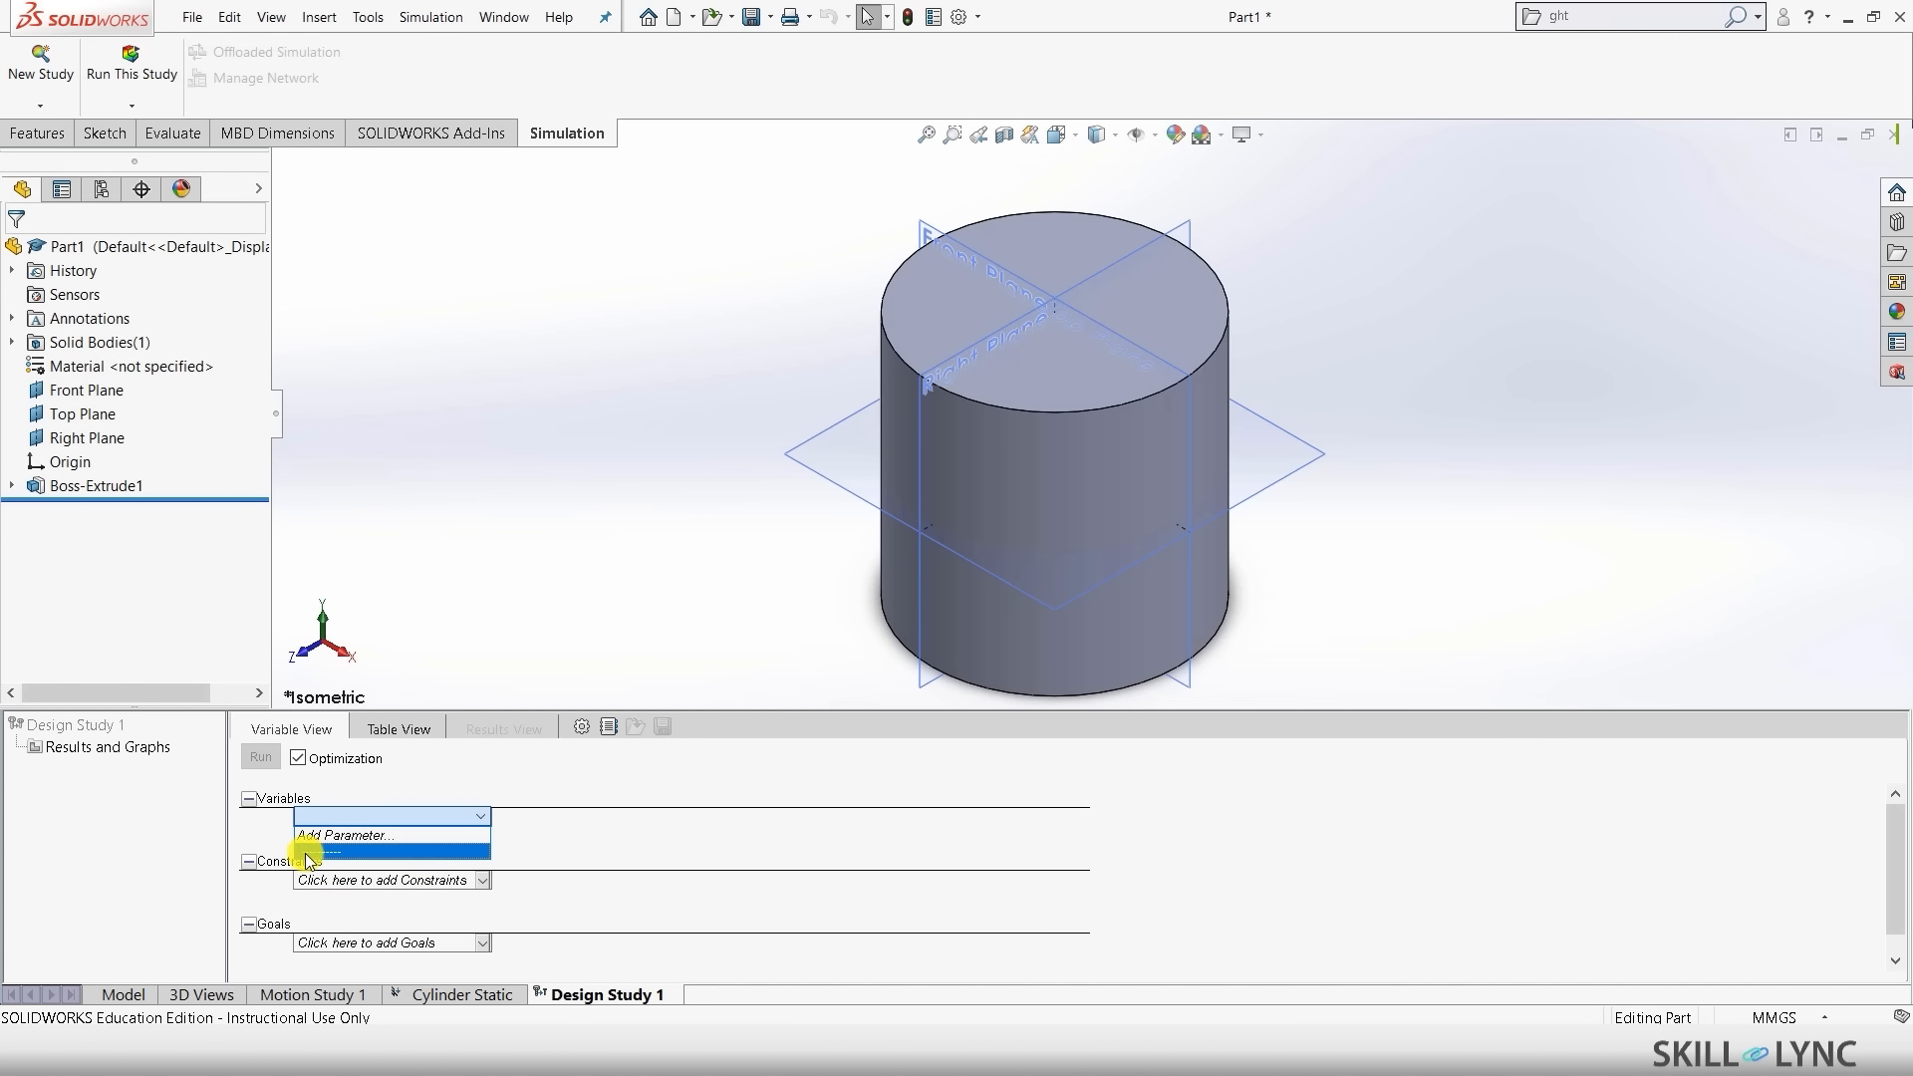
- Add a Model Dimension parameter named Height linked to the 100 mm extrude depth
{"action": "left_click", "coordinate": [372, 837]}
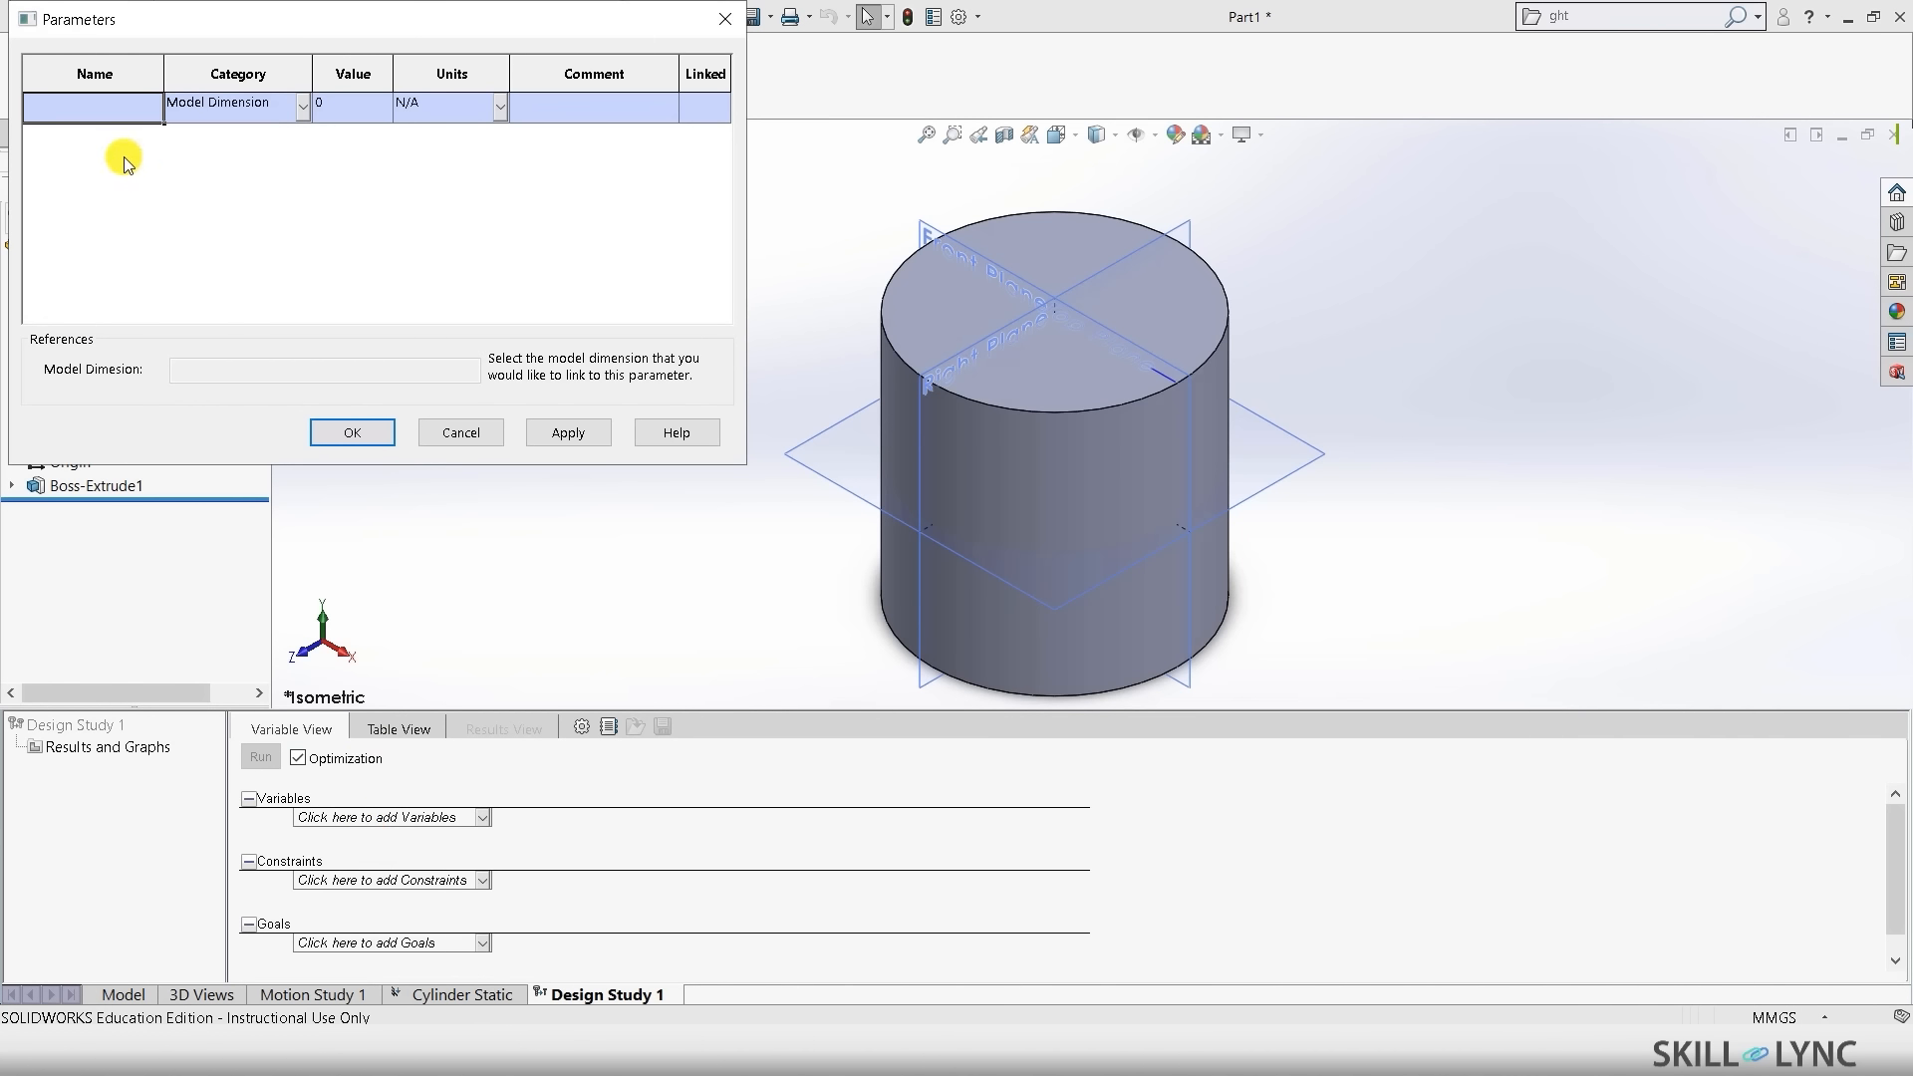
{"action": "left_click", "coordinate": [229, 112]}
{"action": "left_click", "coordinate": [230, 138]}
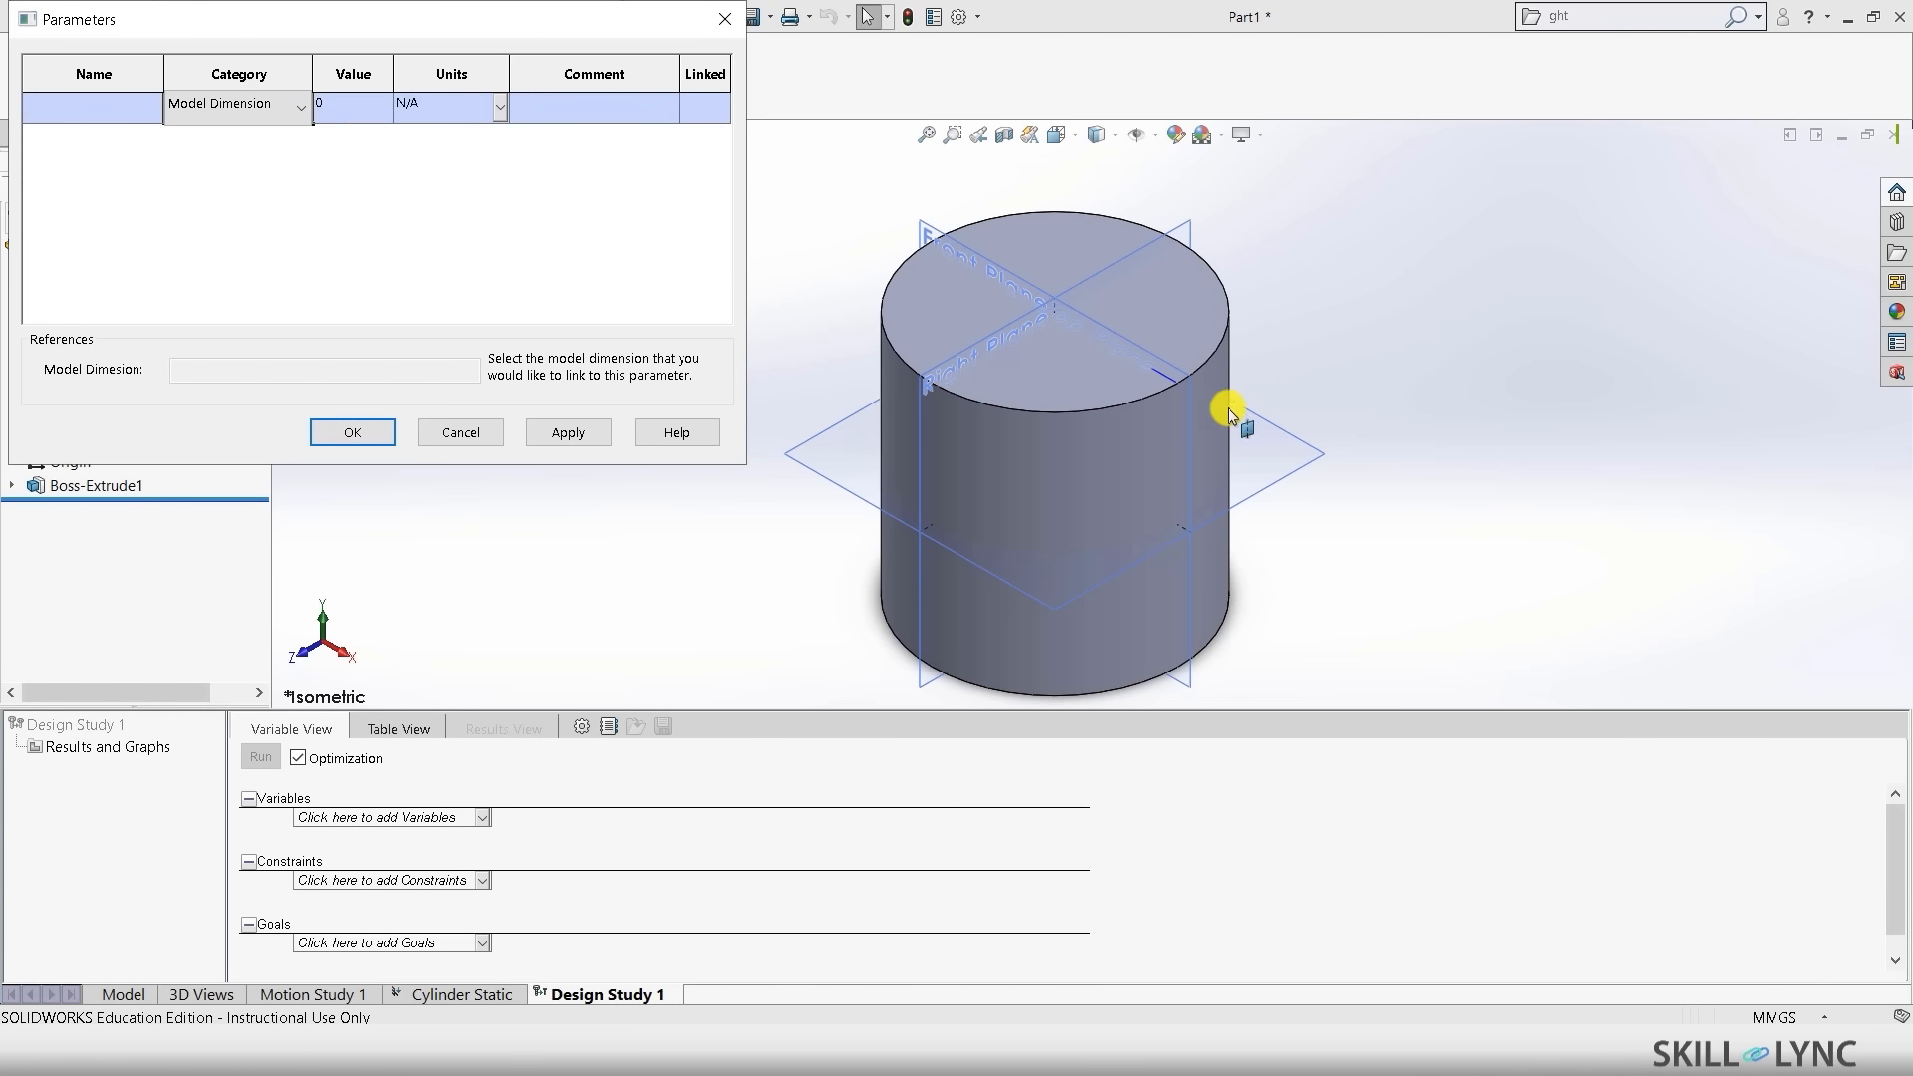
{"action": "left_click", "coordinate": [1152, 482]}
{"action": "left_click", "coordinate": [1148, 500]}
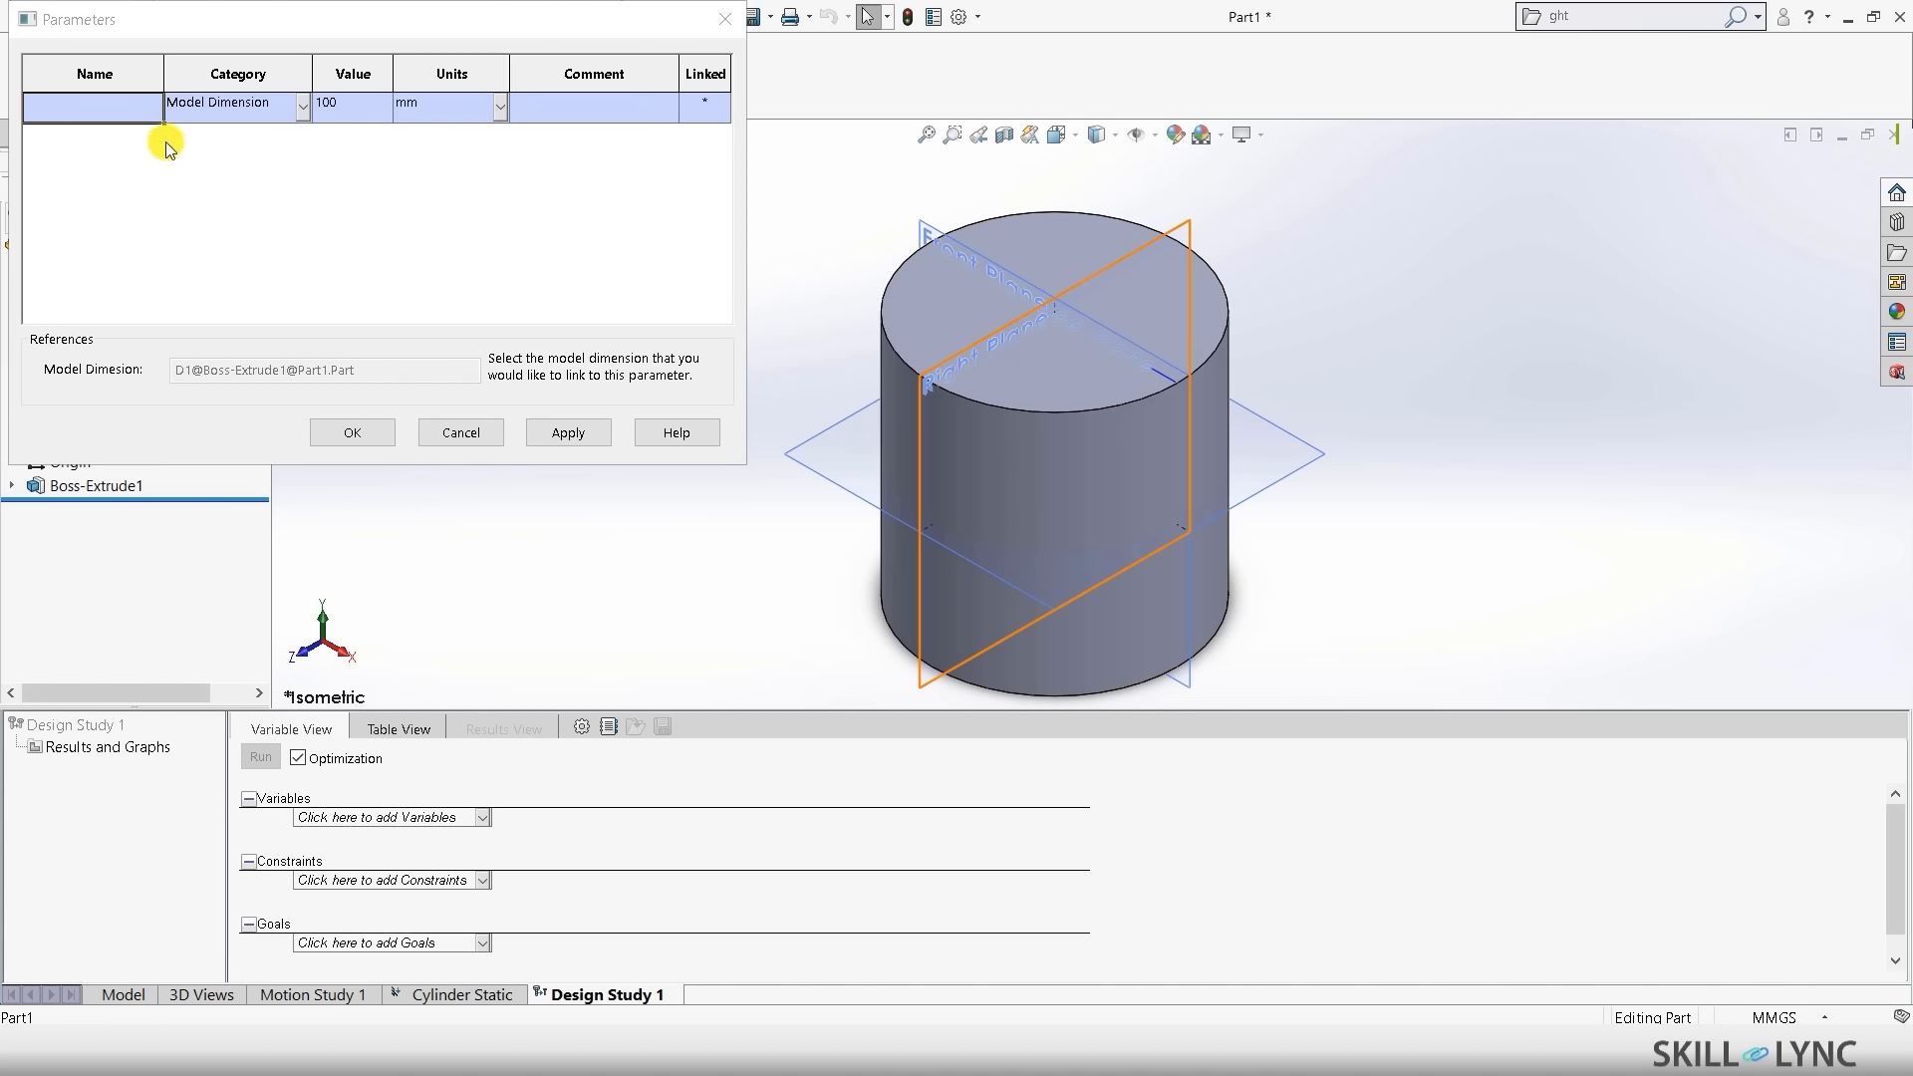
{"action": "left_click", "coordinate": [123, 117]}
{"action": "type", "text": "H"}
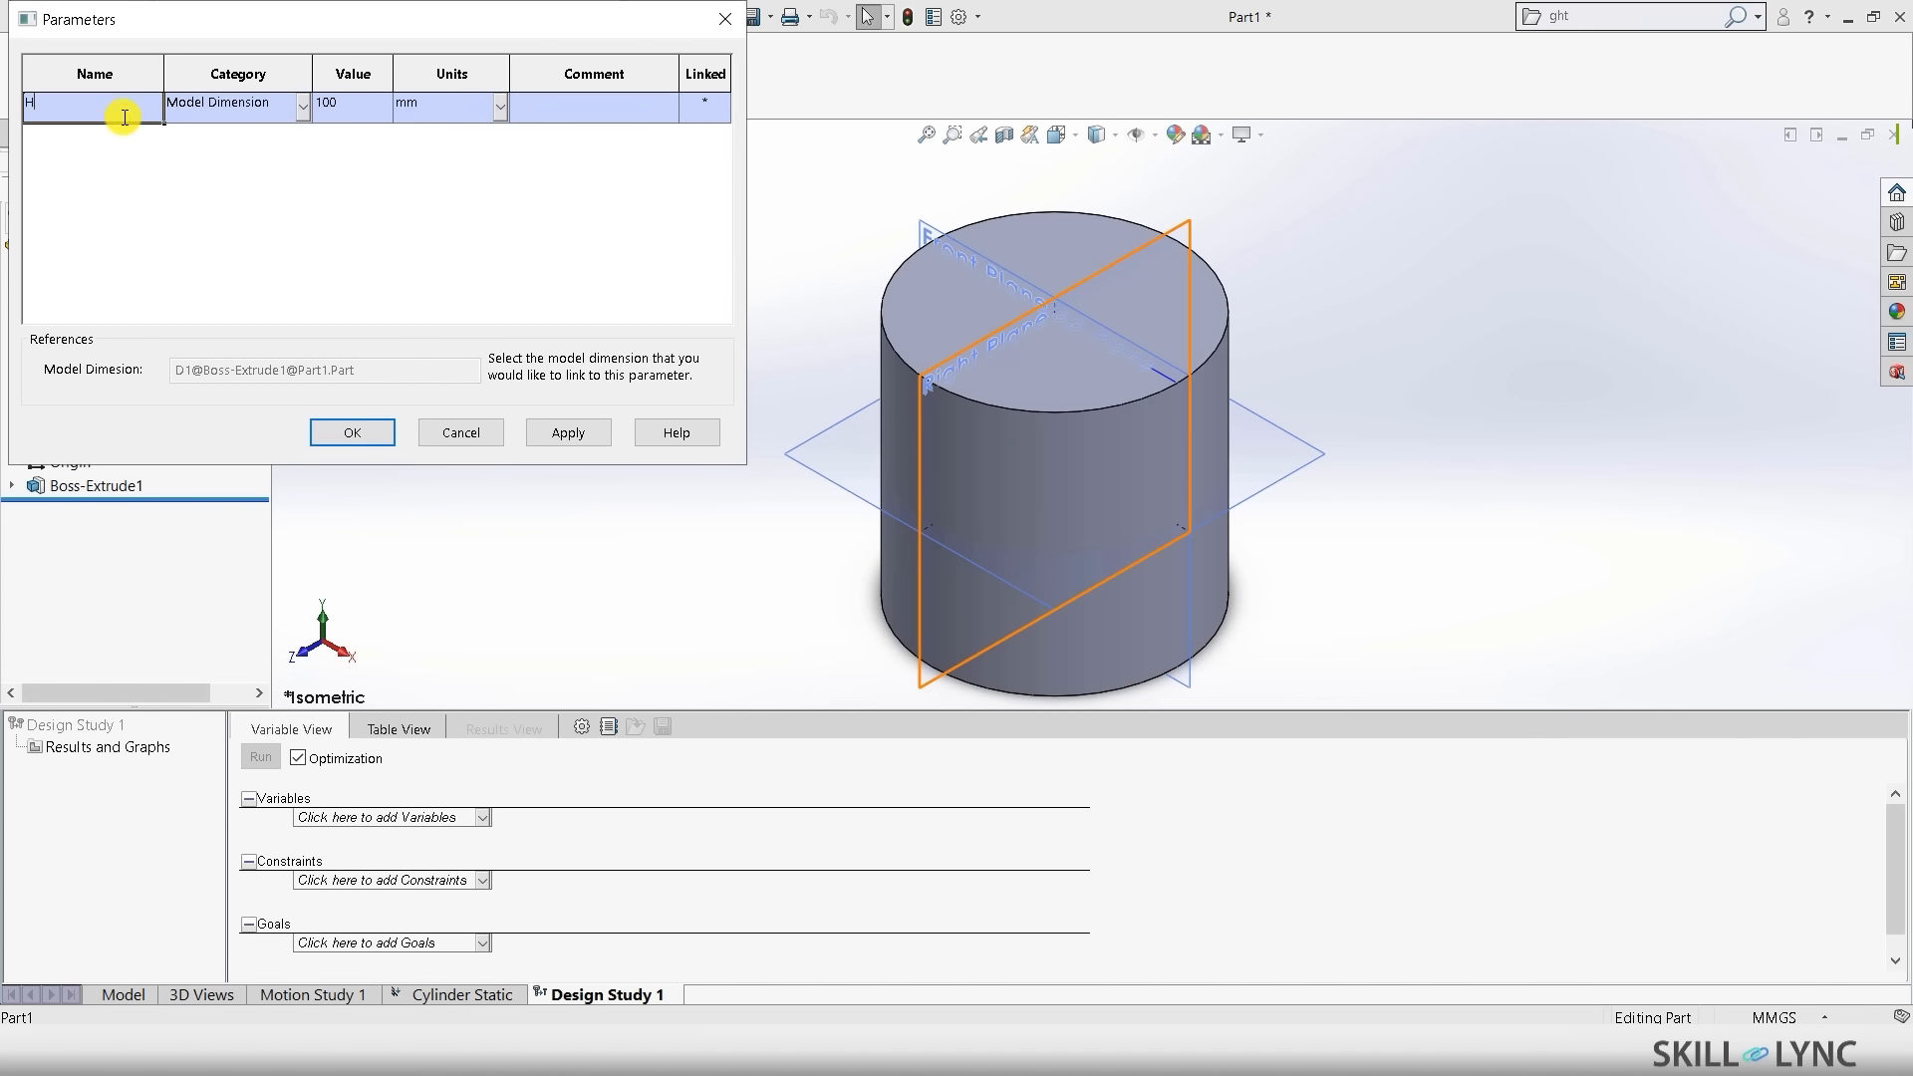
{"action": "type", "text": "eight"}
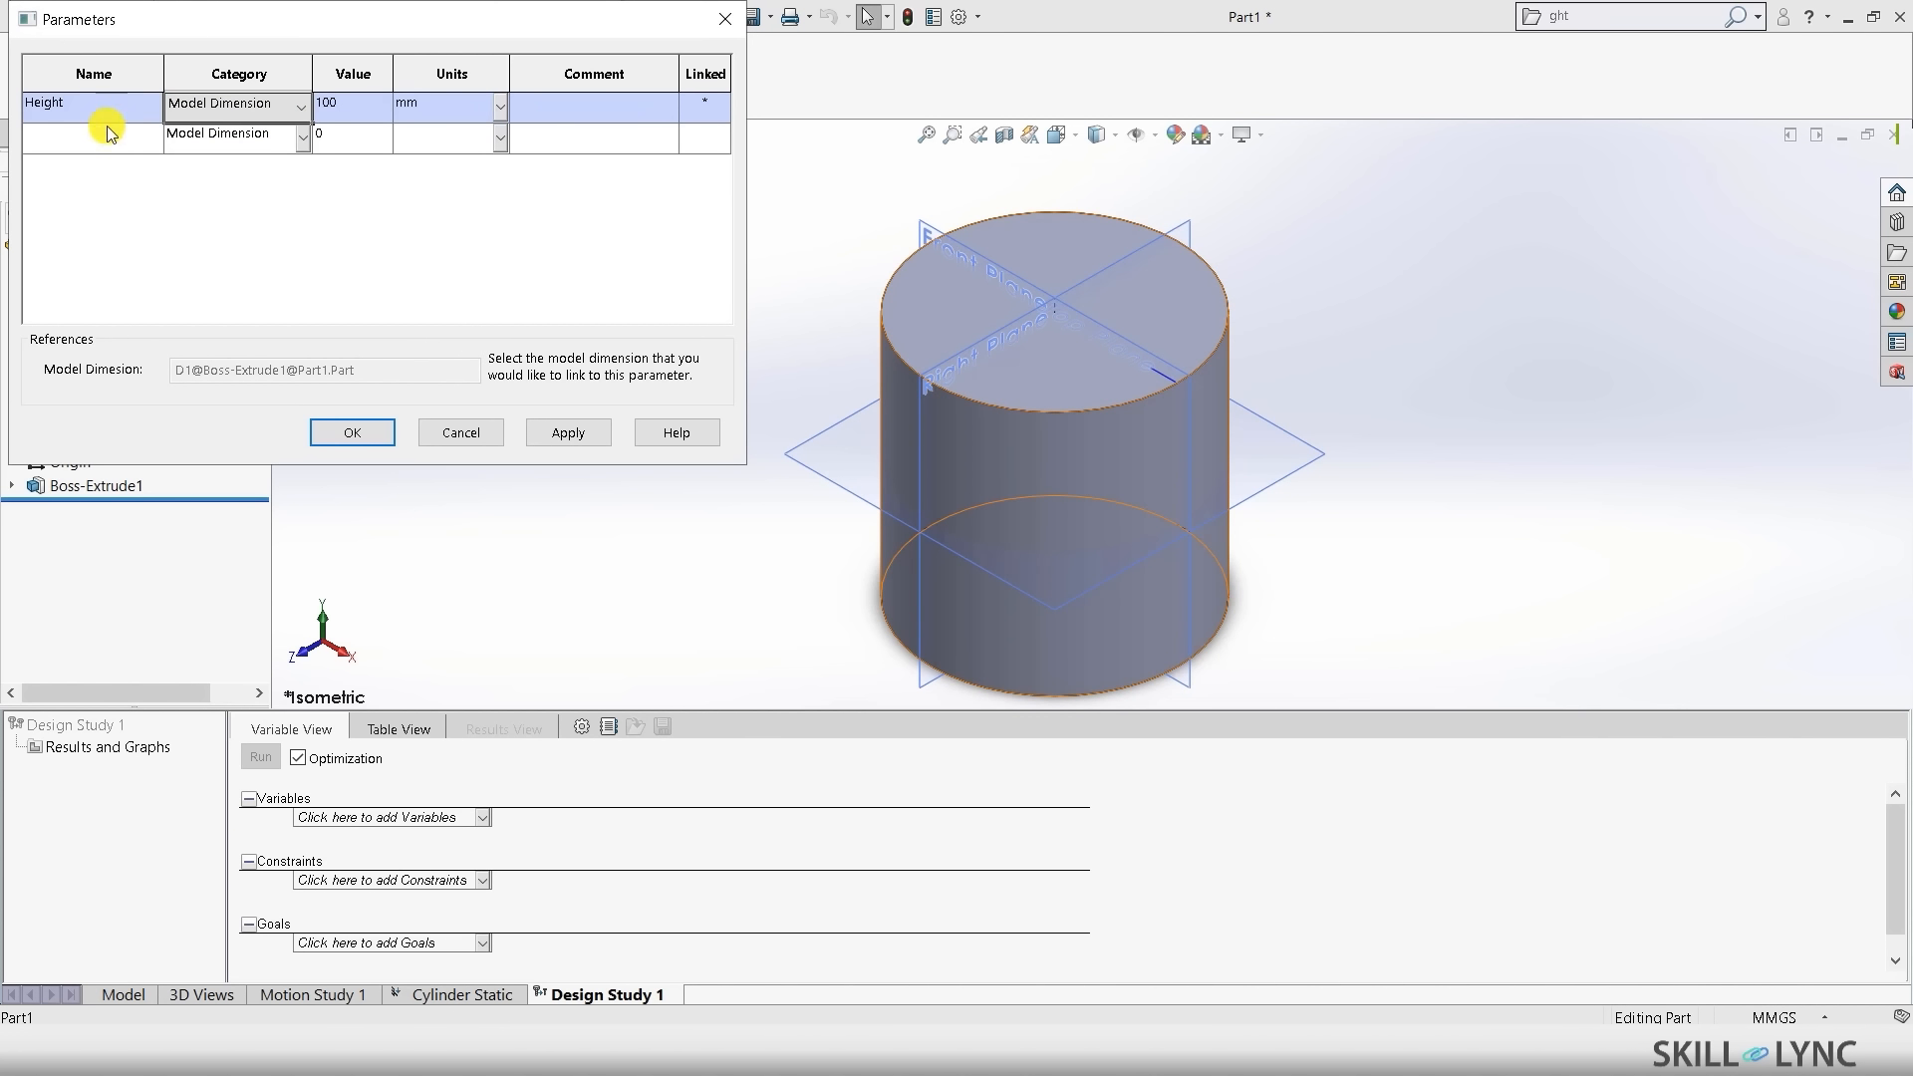
- Start a second parameter row and orbit the cylinder to face its circular end
{"action": "left_click", "coordinate": [100, 139]}
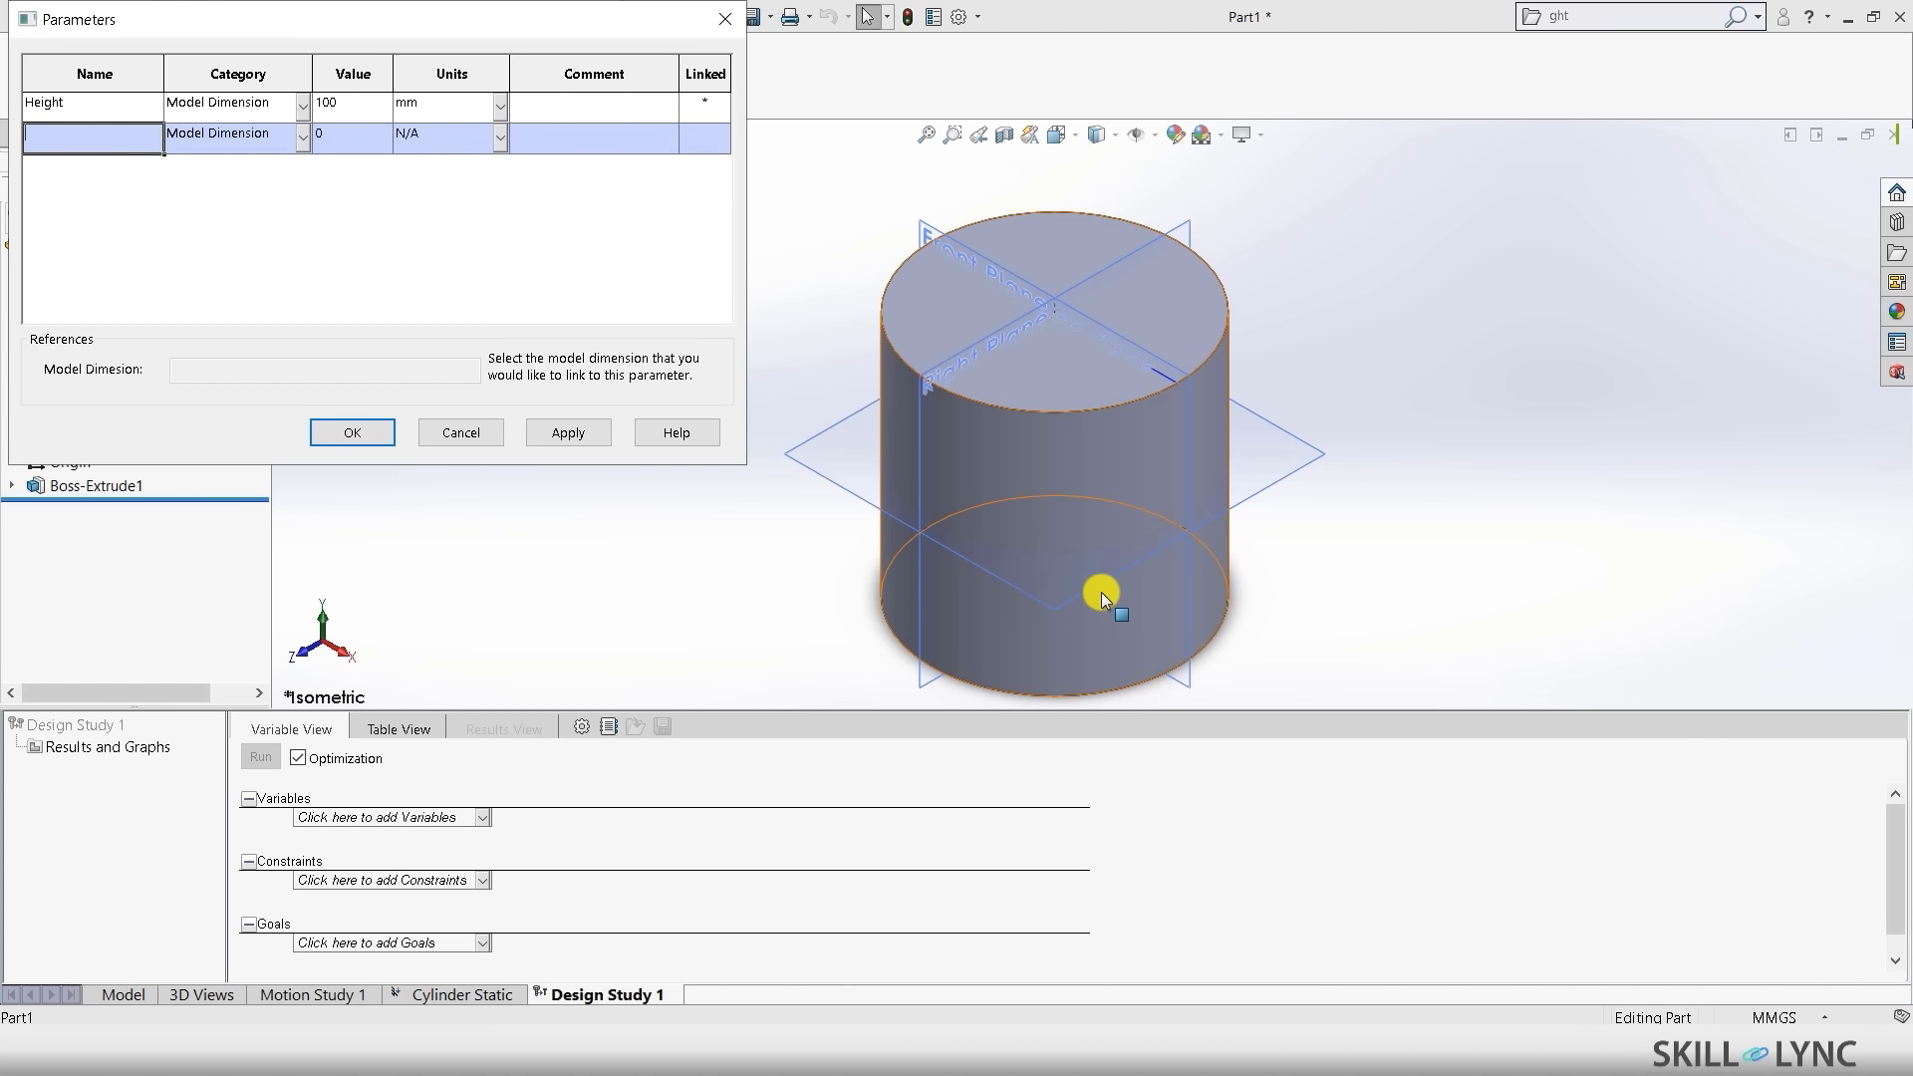
{"action": "middle_click_drag", "start_coordinate": [1110, 602], "coordinate": [1096, 186]}
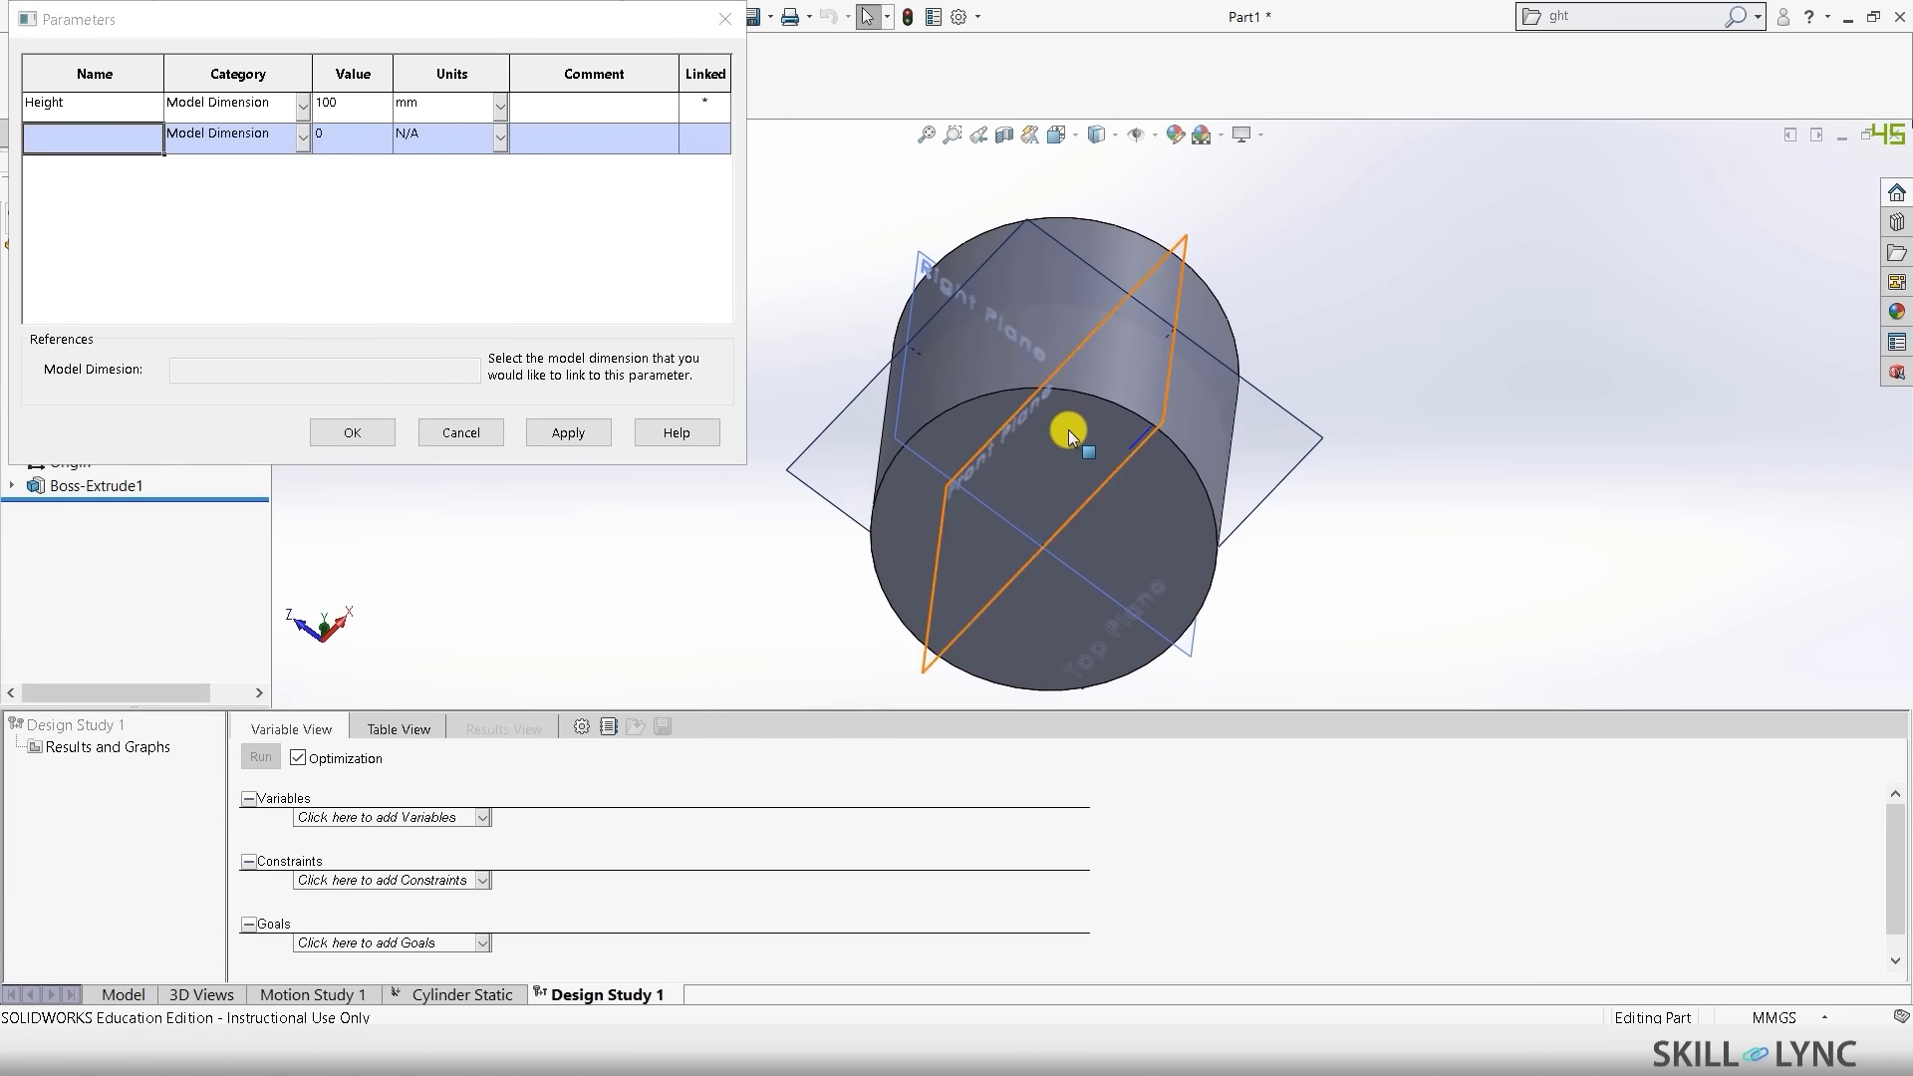
{"action": "scroll", "coordinate": [1064, 438], "scroll_direction": "down", "scroll_amount": 3}
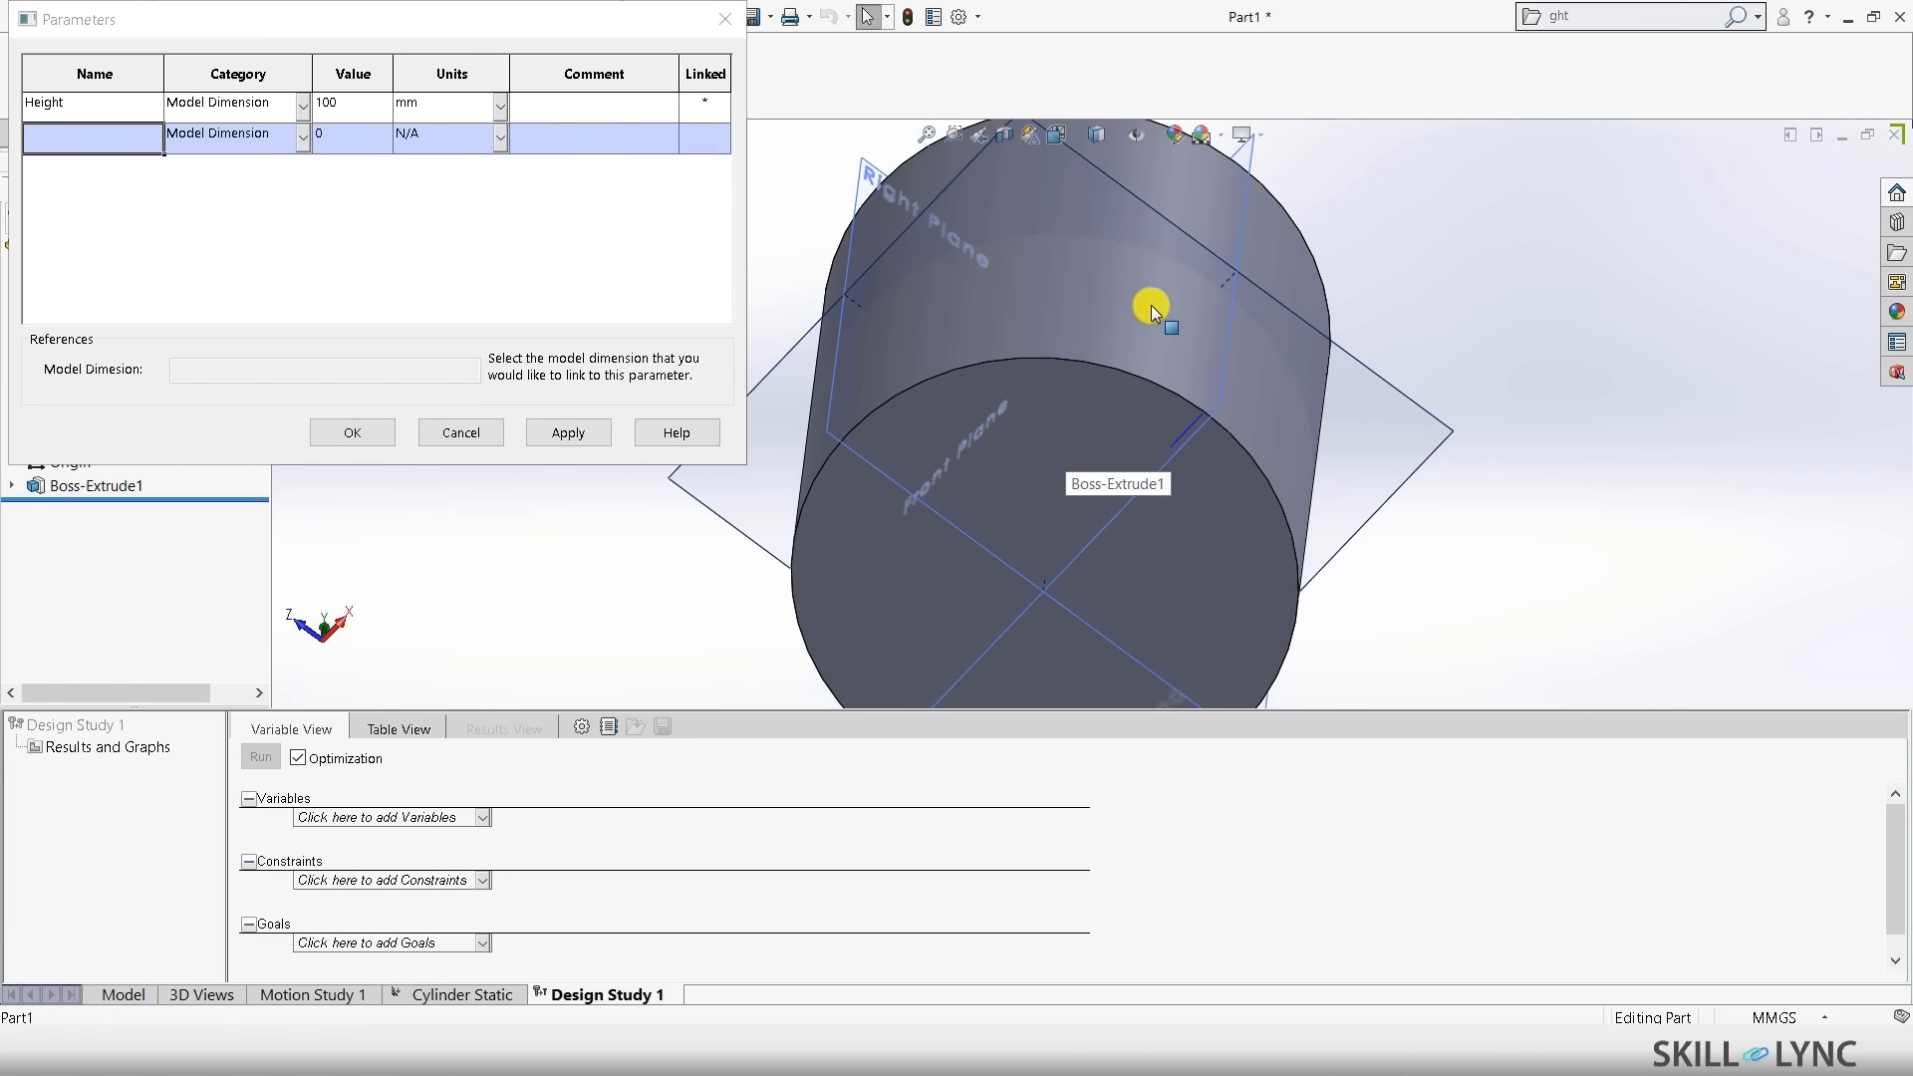
{"action": "middle_click_drag", "start_coordinate": [1337, 570], "coordinate": [899, 344]}
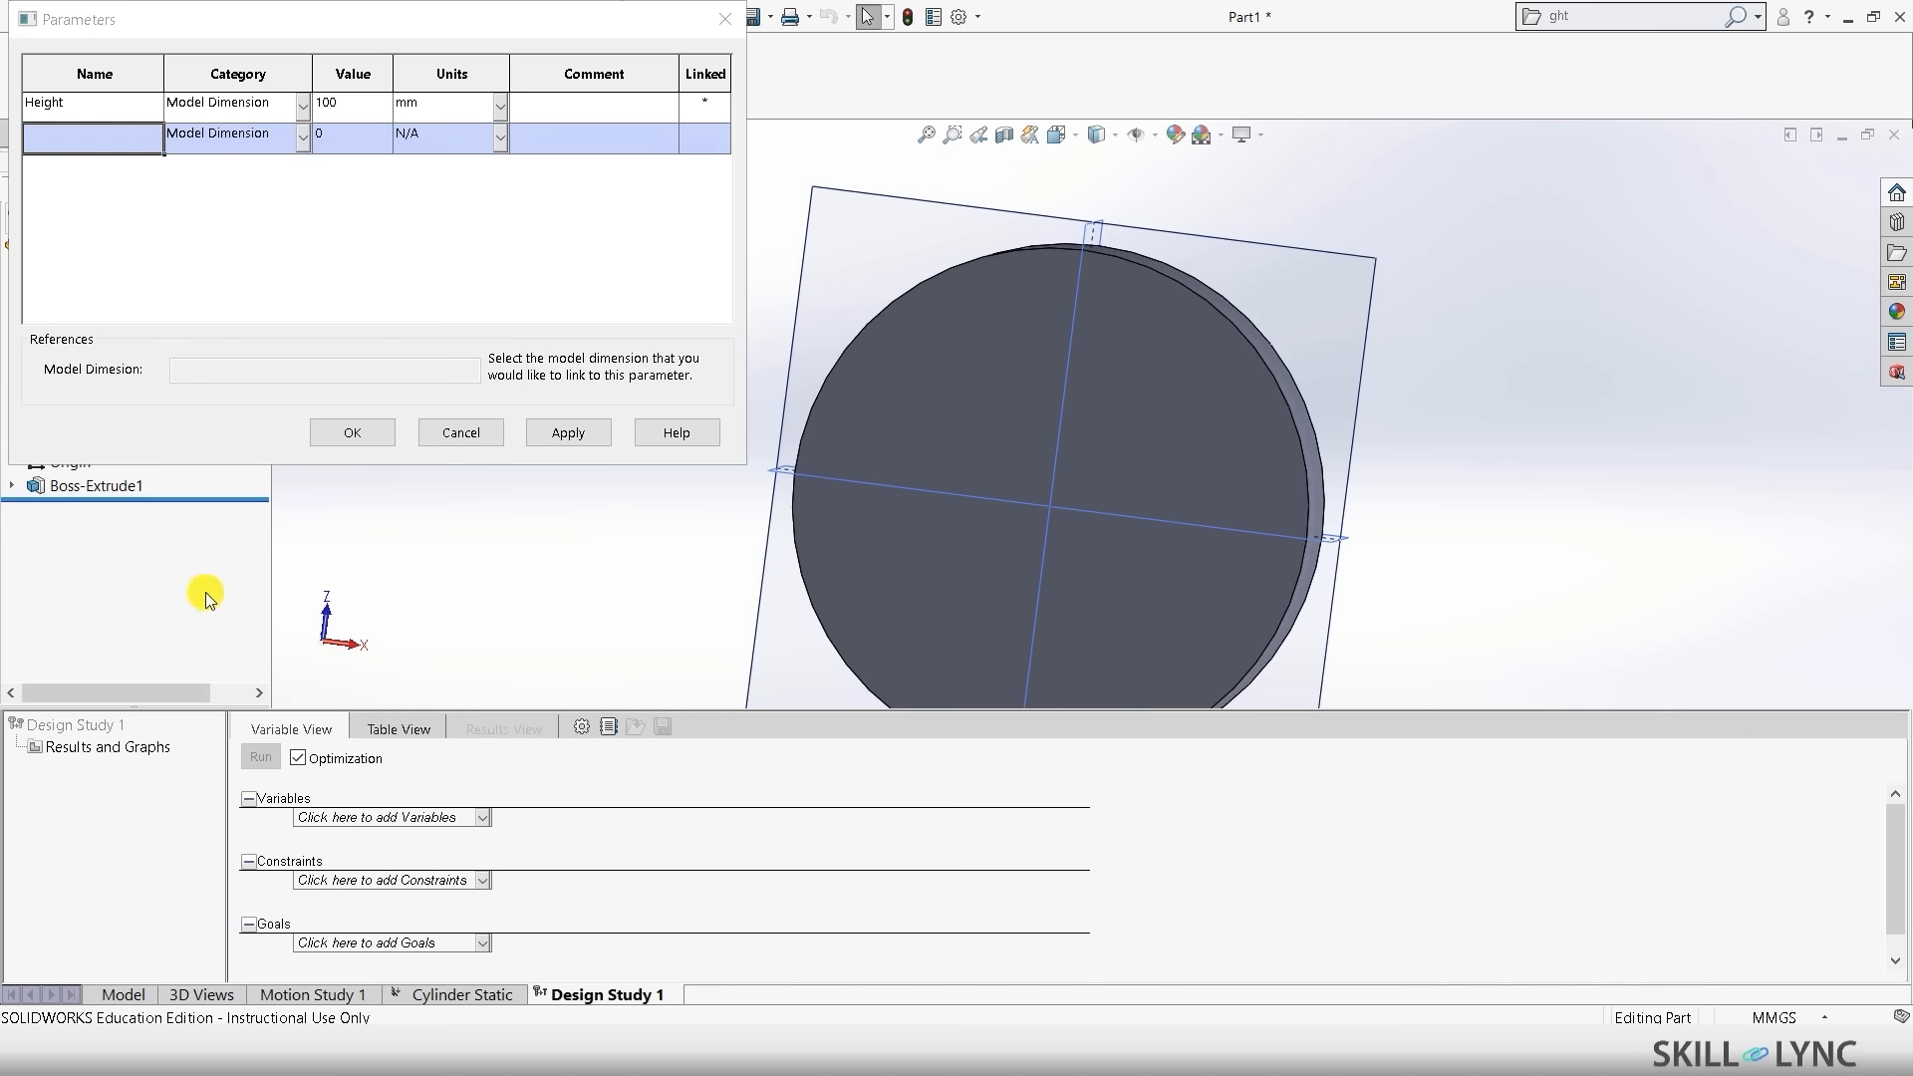
- Confirm the Height parameter and open Sketch1 of Boss-Extrude1 for editing
{"action": "left_click", "coordinate": [371, 430]}
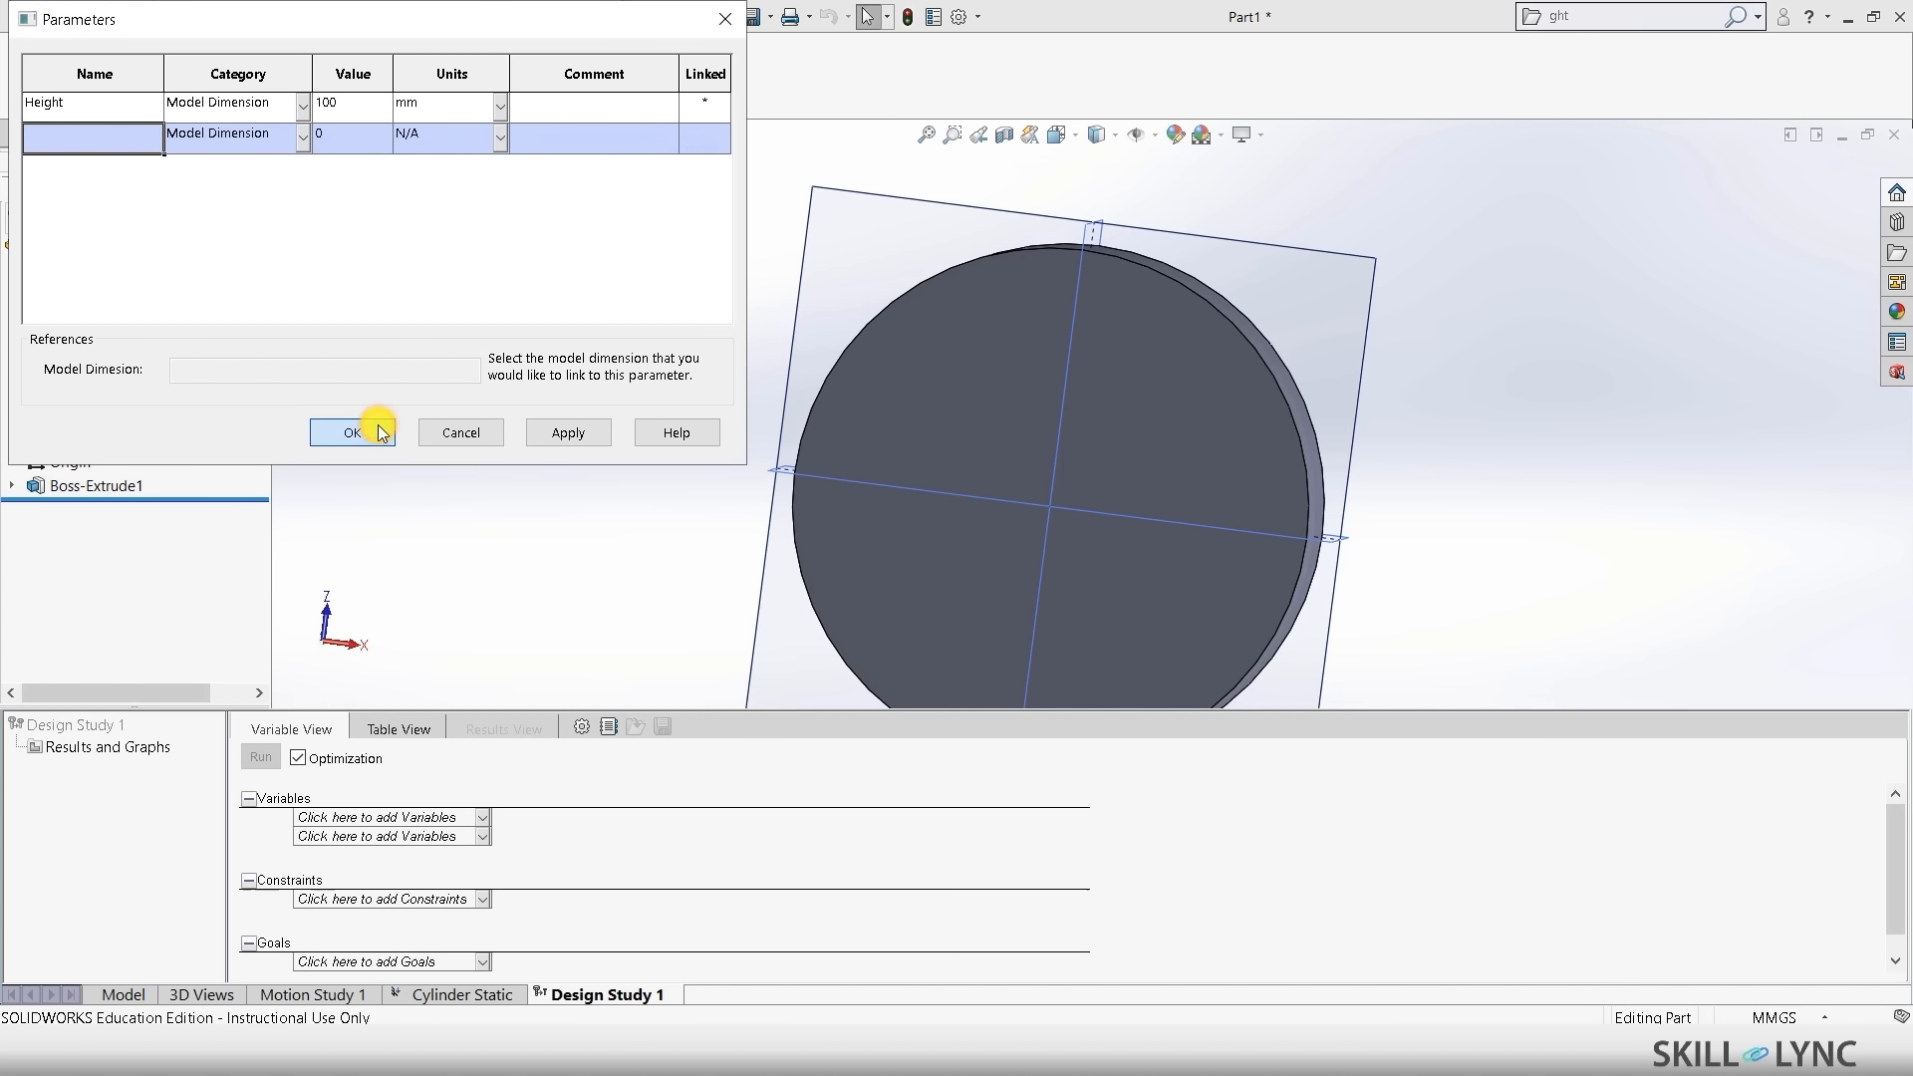
{"action": "left_click", "coordinate": [124, 996]}
{"action": "left_click", "coordinate": [11, 486]}
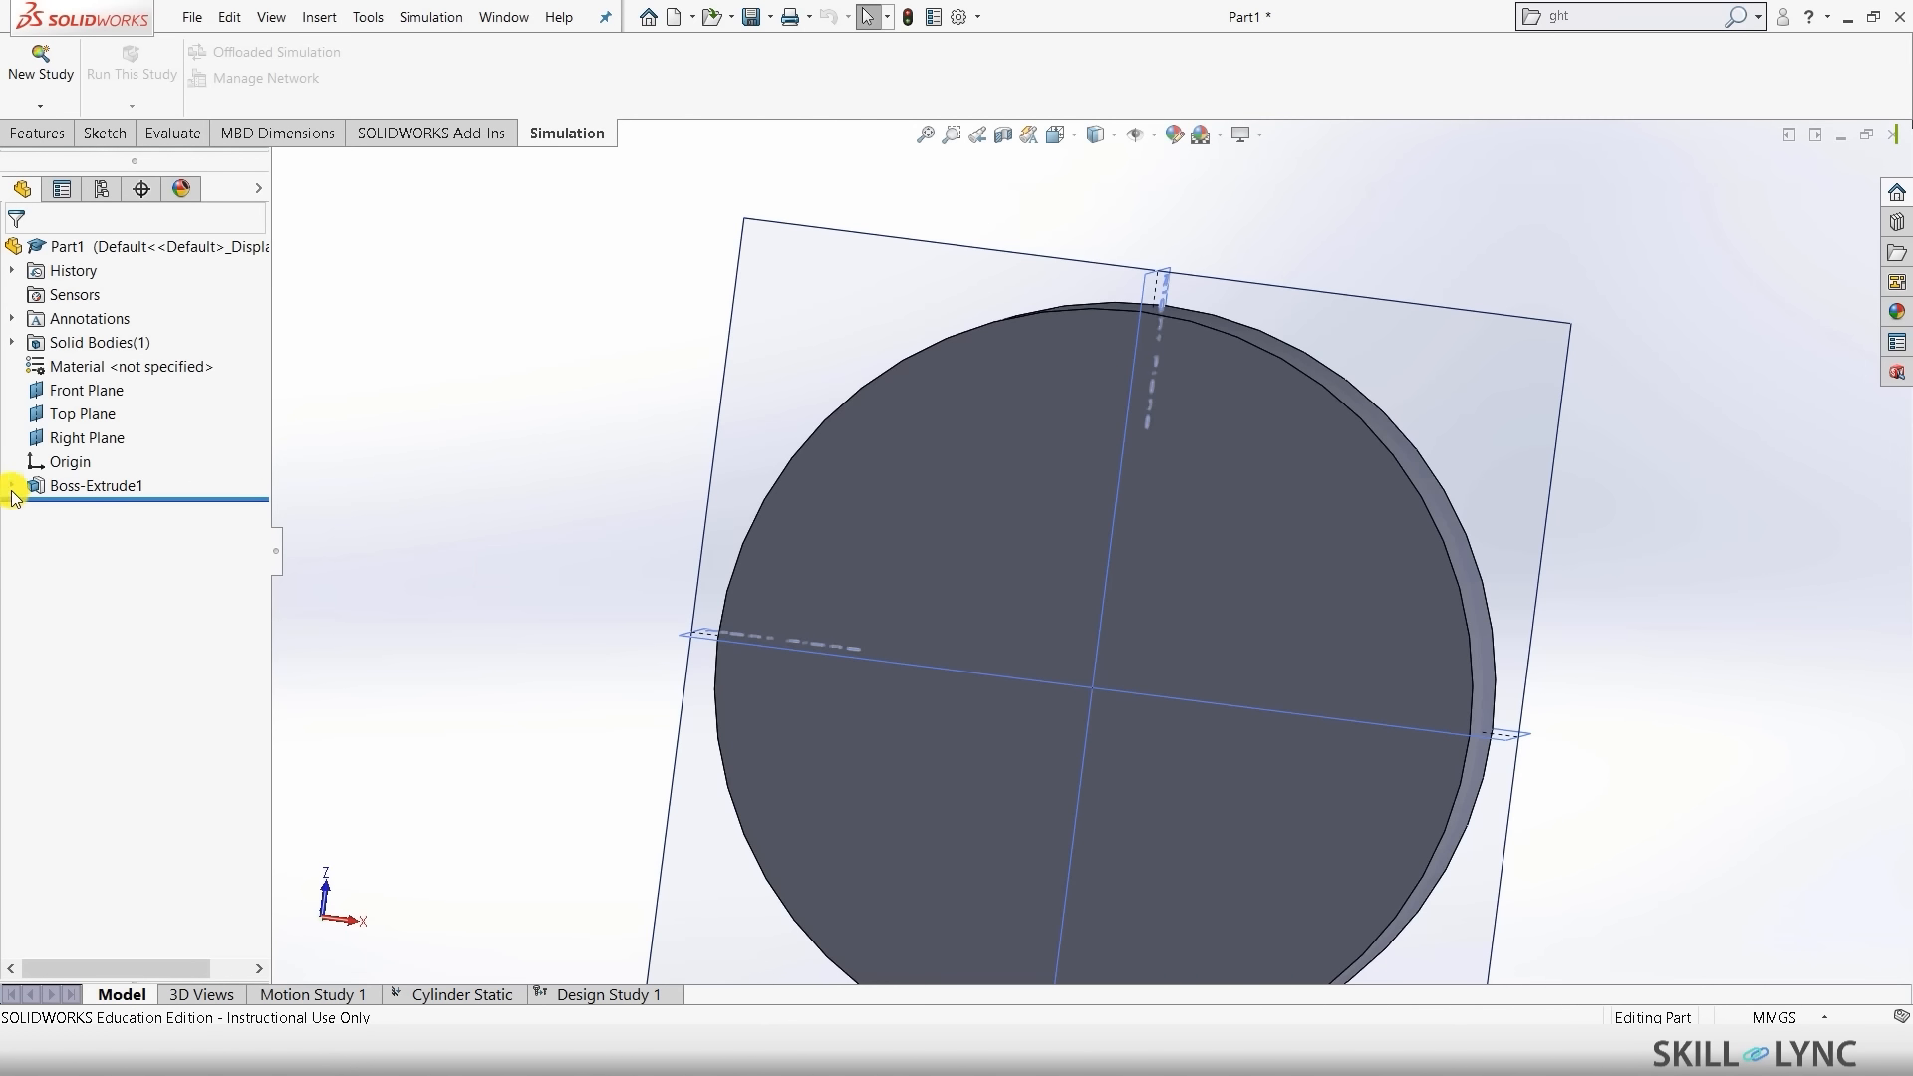
{"action": "right_click", "coordinate": [100, 510]}
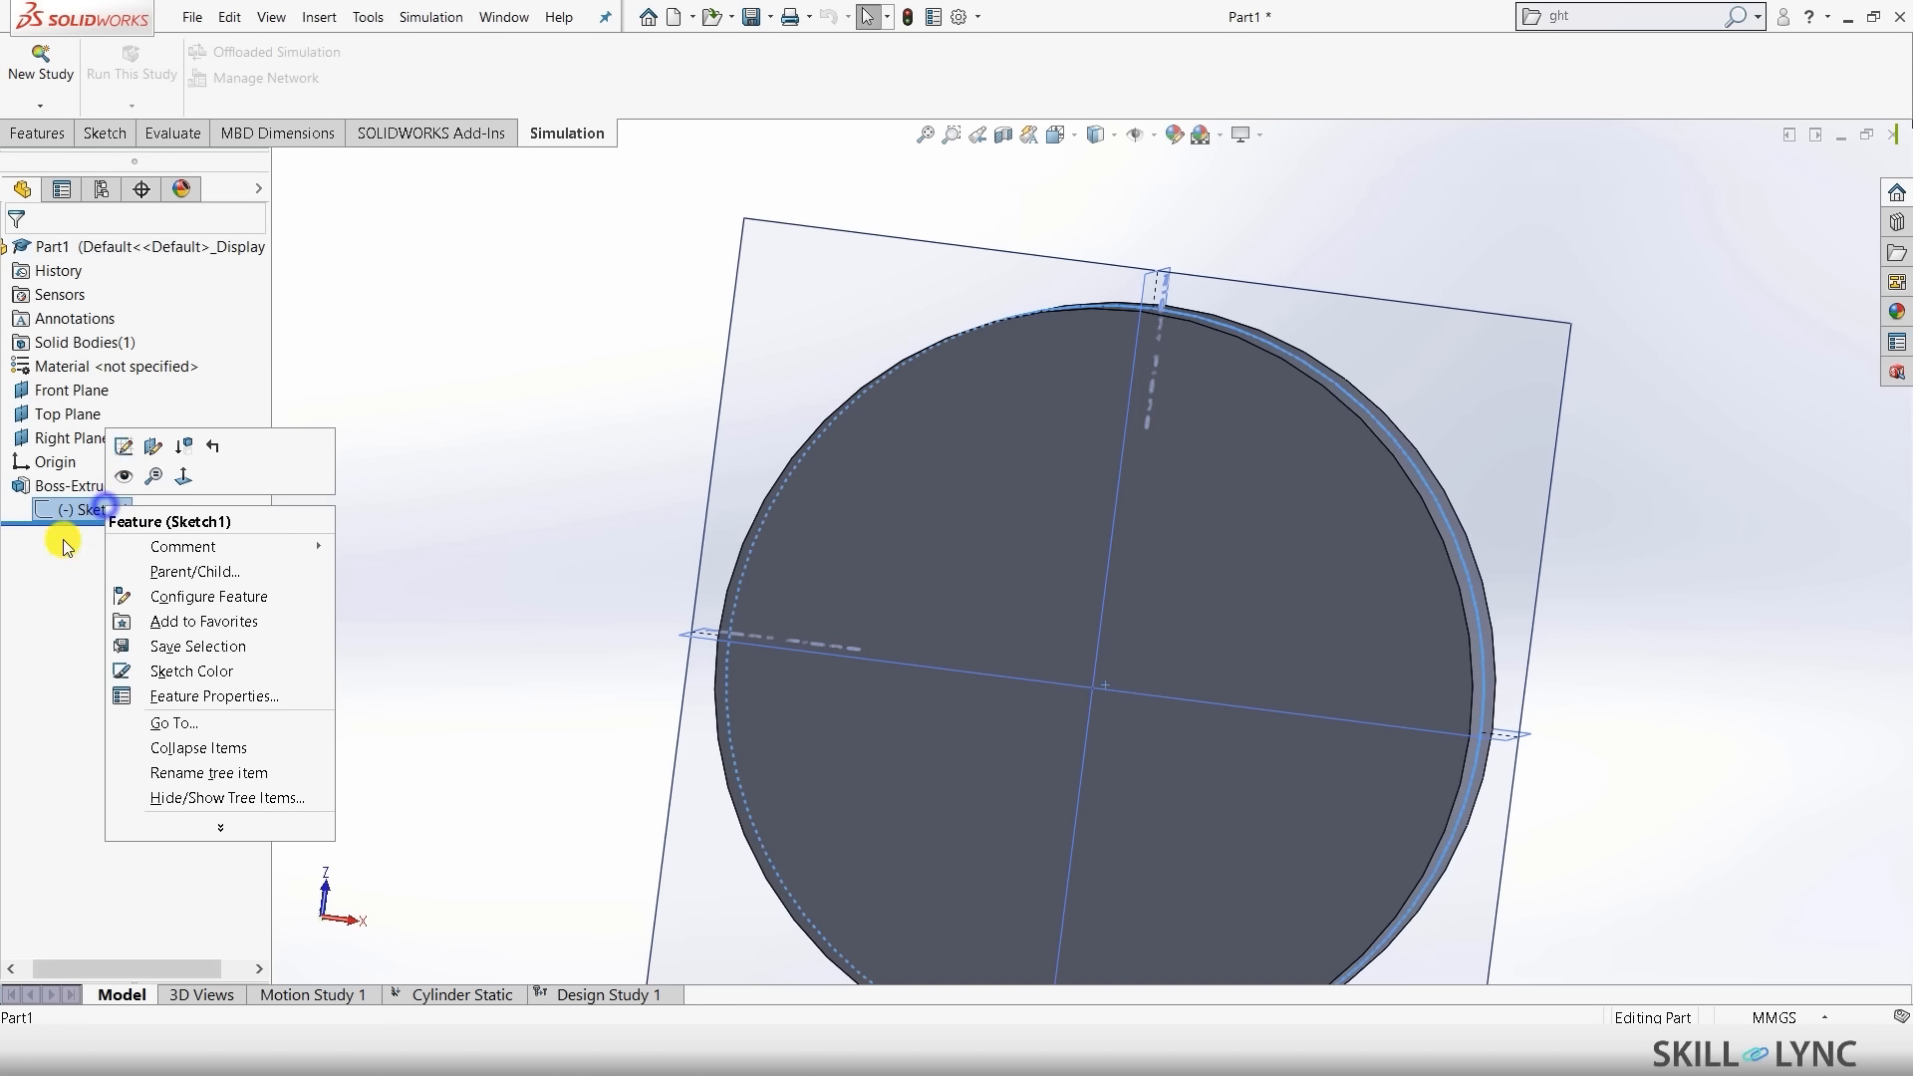
{"action": "left_click", "coordinate": [128, 444]}
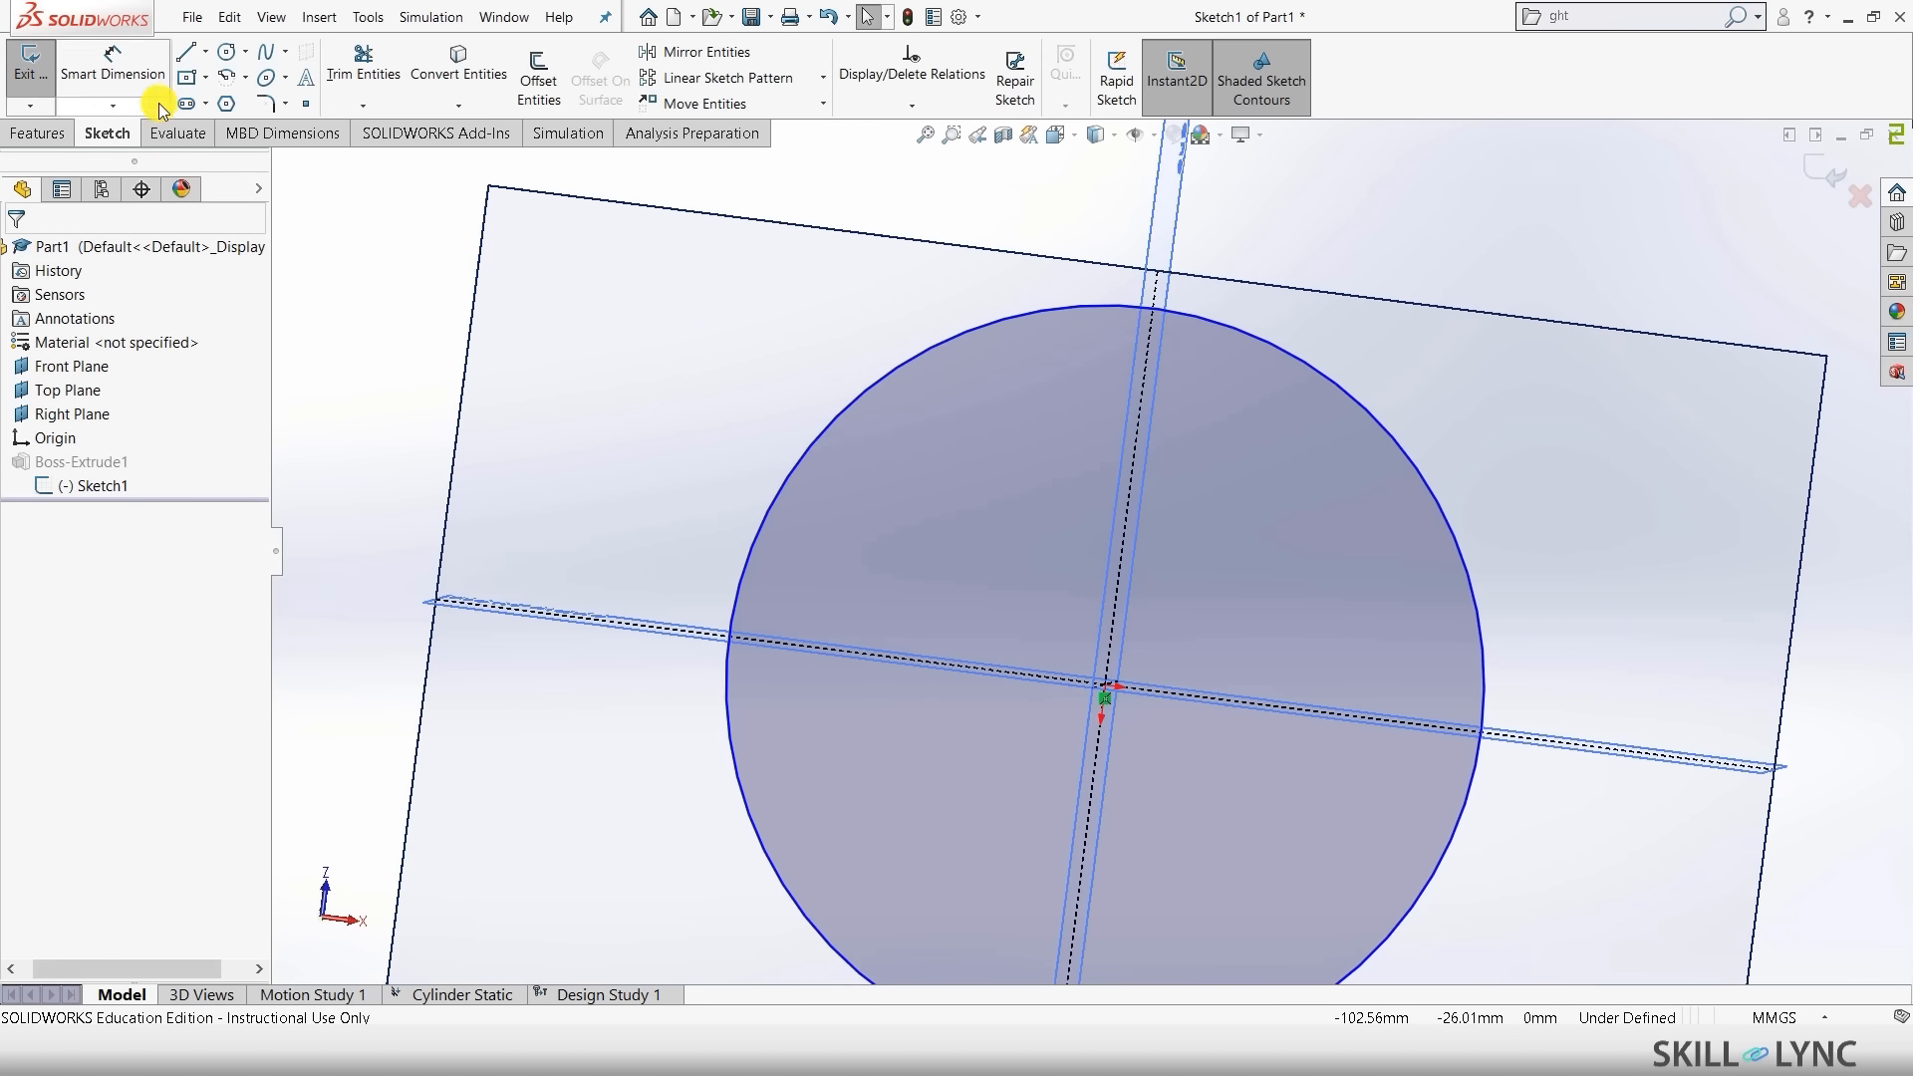
- Add a Ø100 diameter dimension to the circle, then return to Design Study 1
{"action": "left_click", "coordinate": [125, 68]}
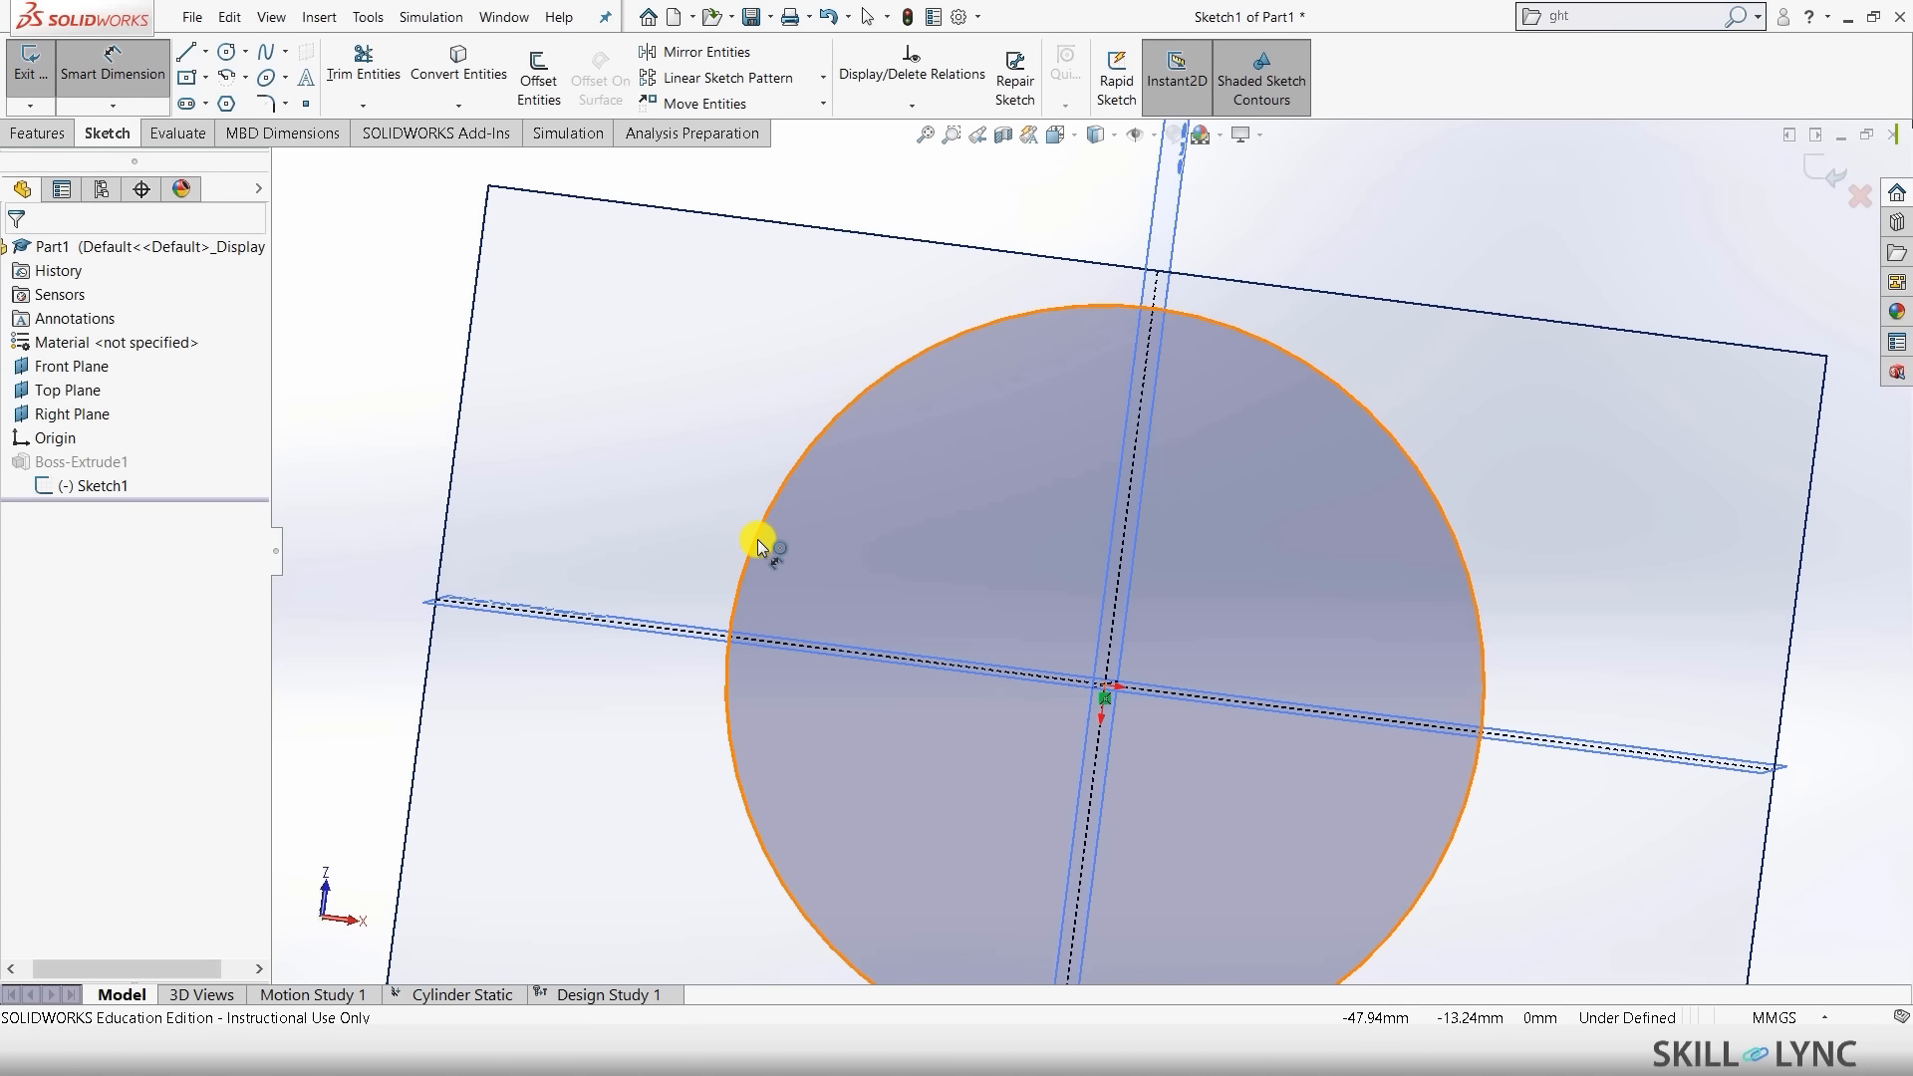
{"action": "left_click", "coordinate": [711, 446]}
{"action": "left_click", "coordinate": [718, 446]}
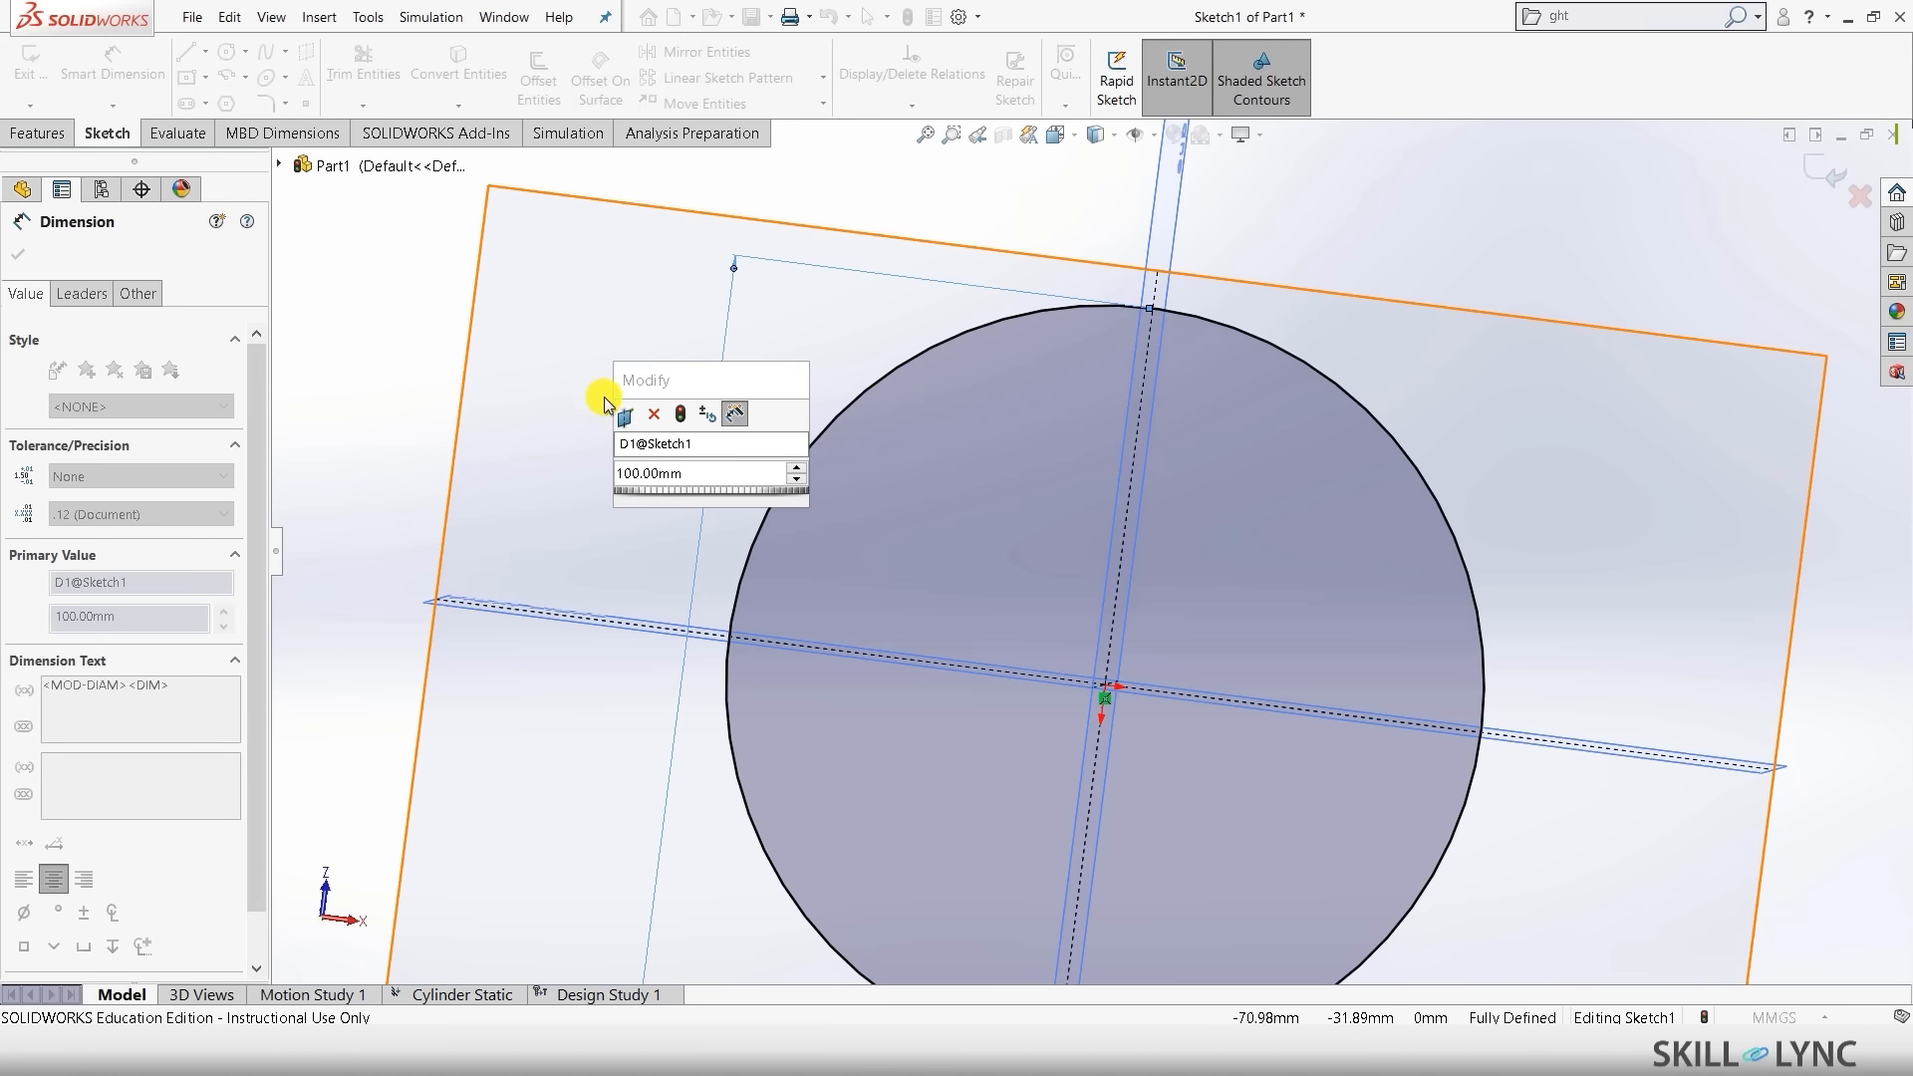
{"action": "left_click", "coordinate": [627, 414]}
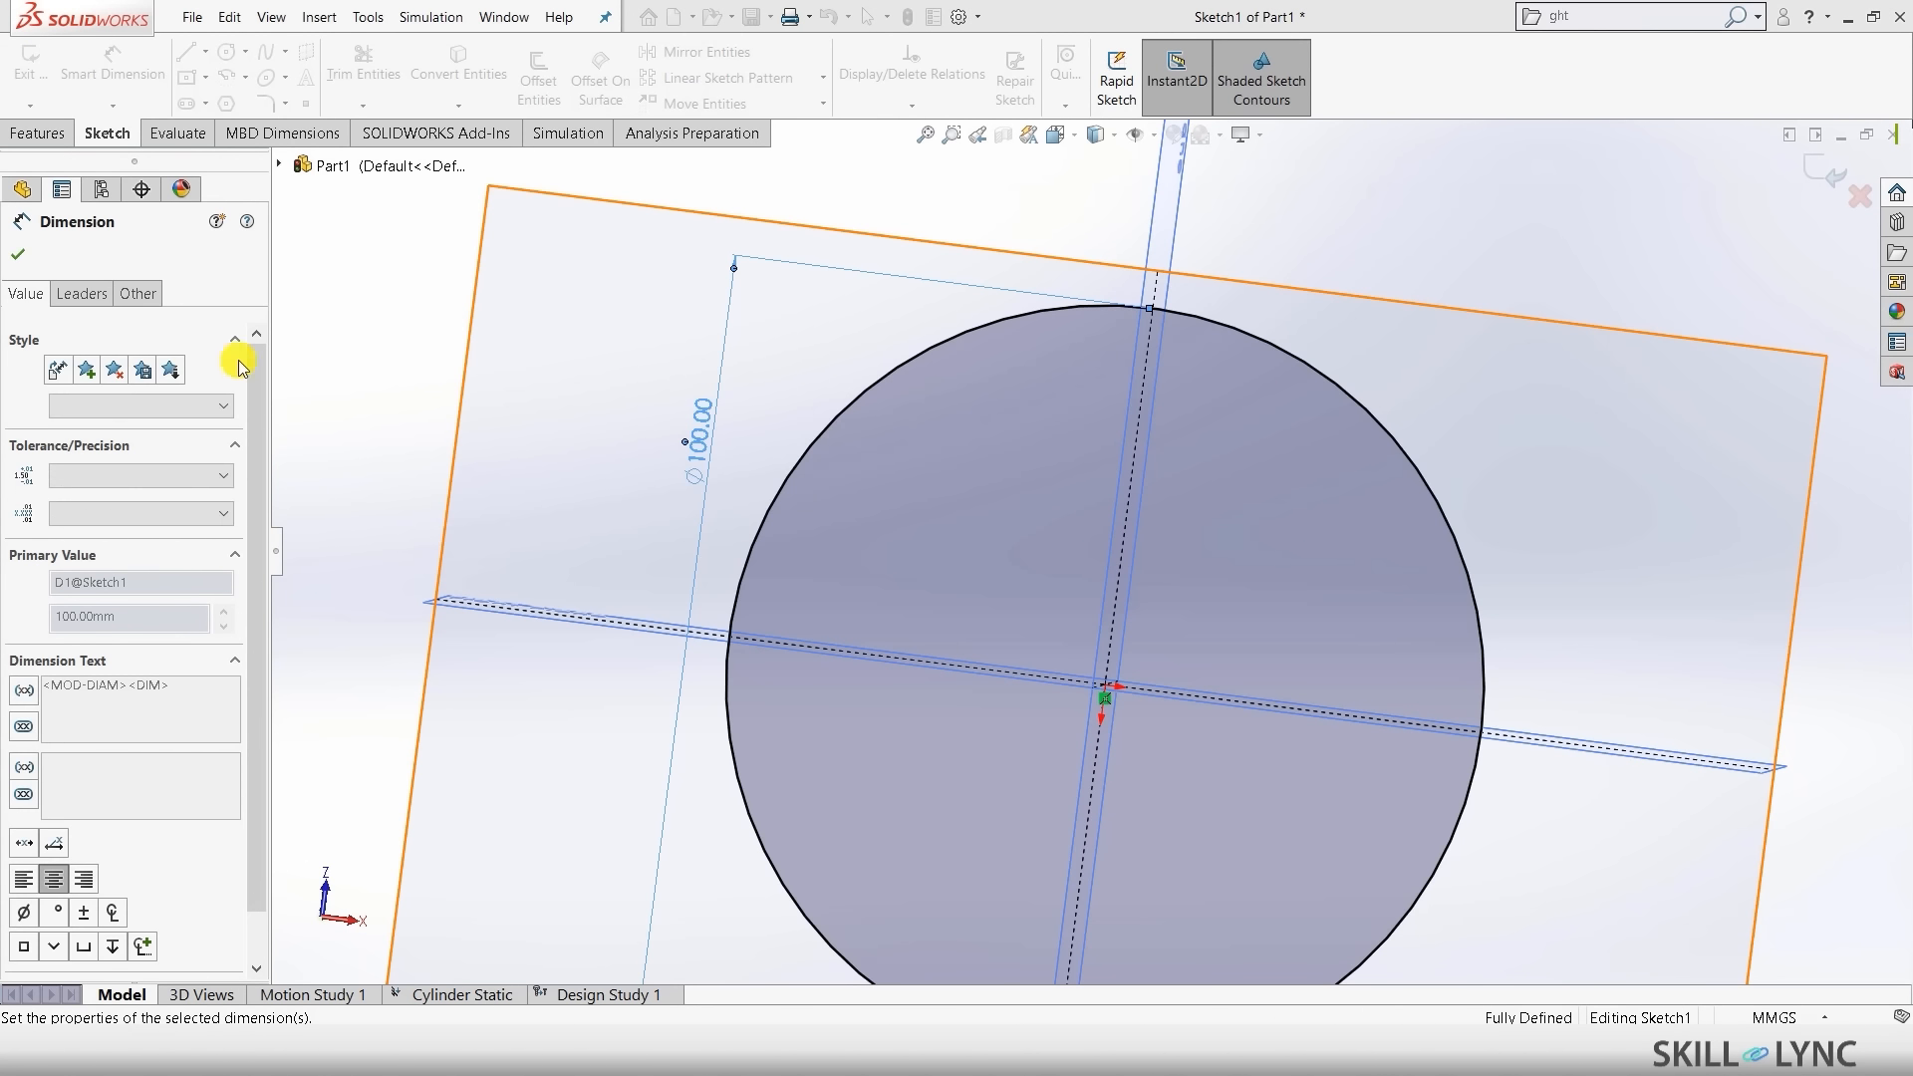
{"action": "left_click", "coordinate": [18, 88]}
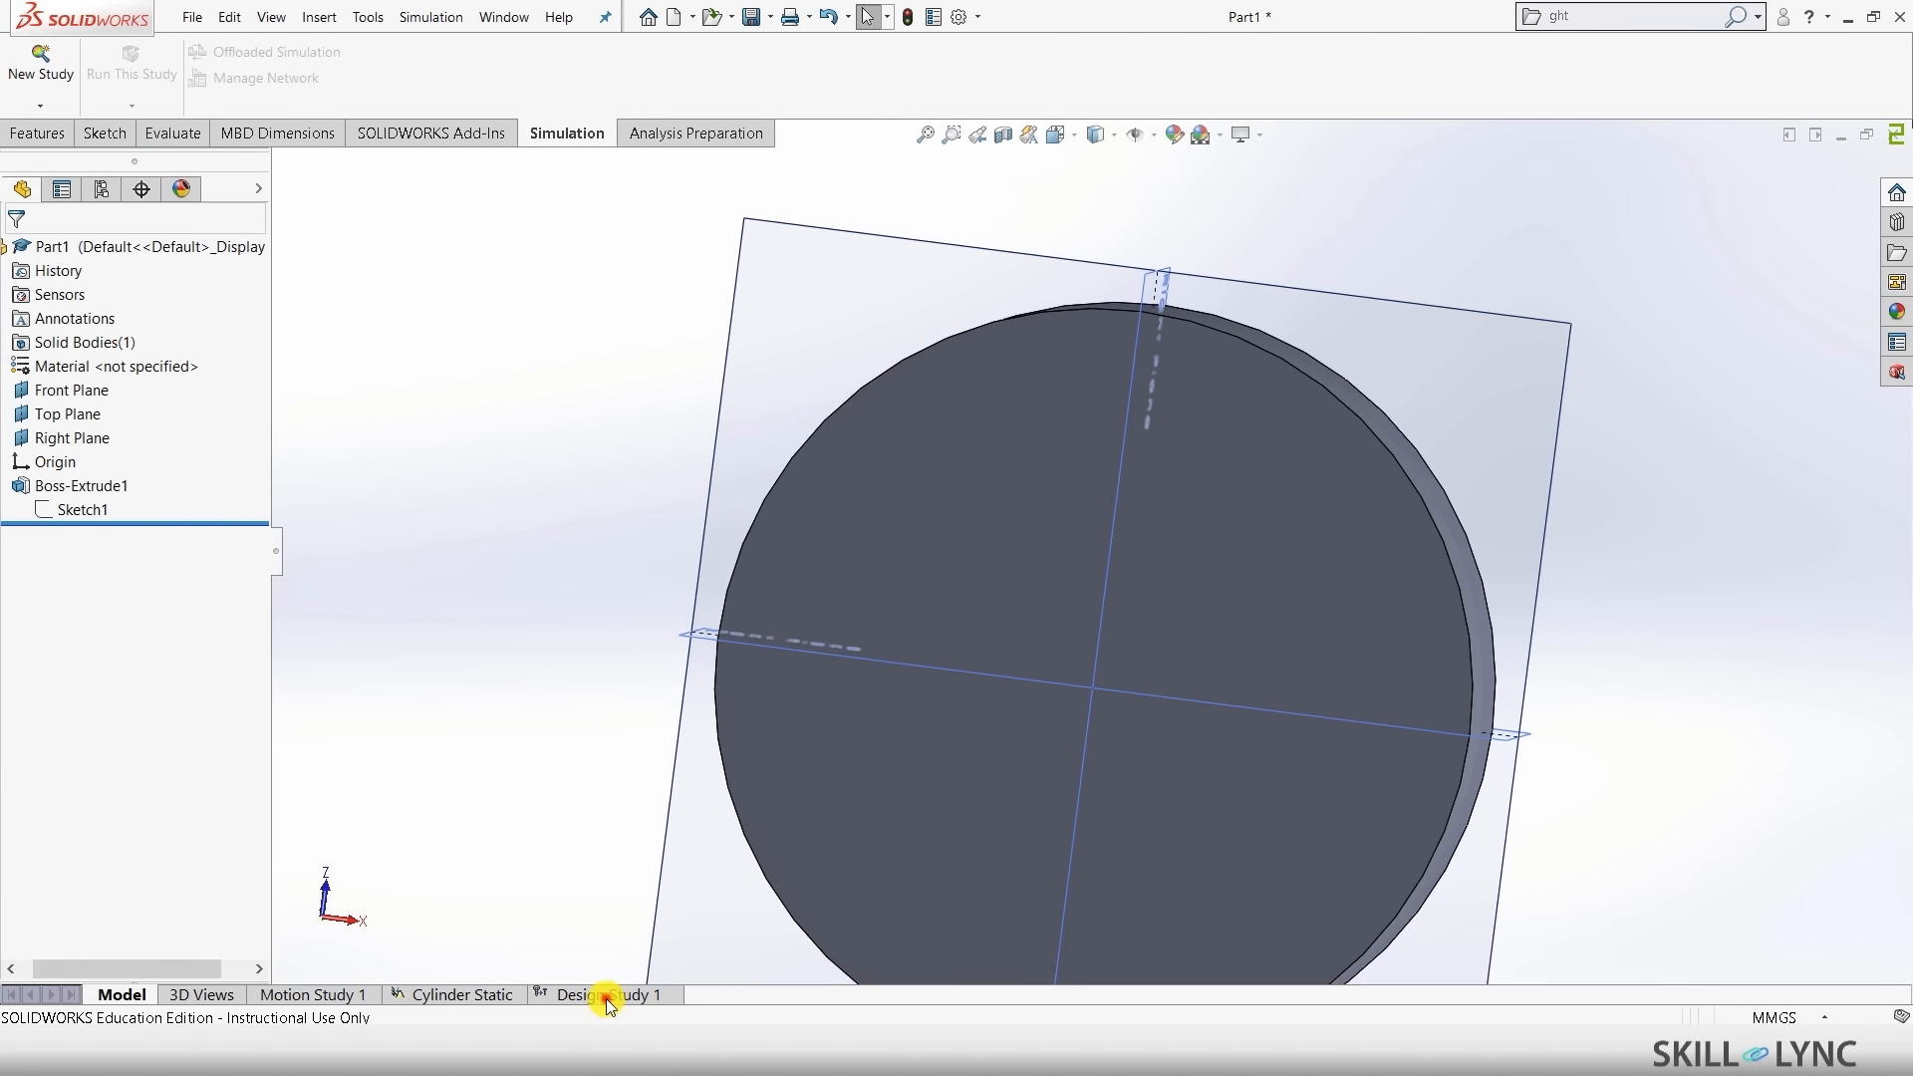
{"action": "left_click", "coordinate": [606, 997]}
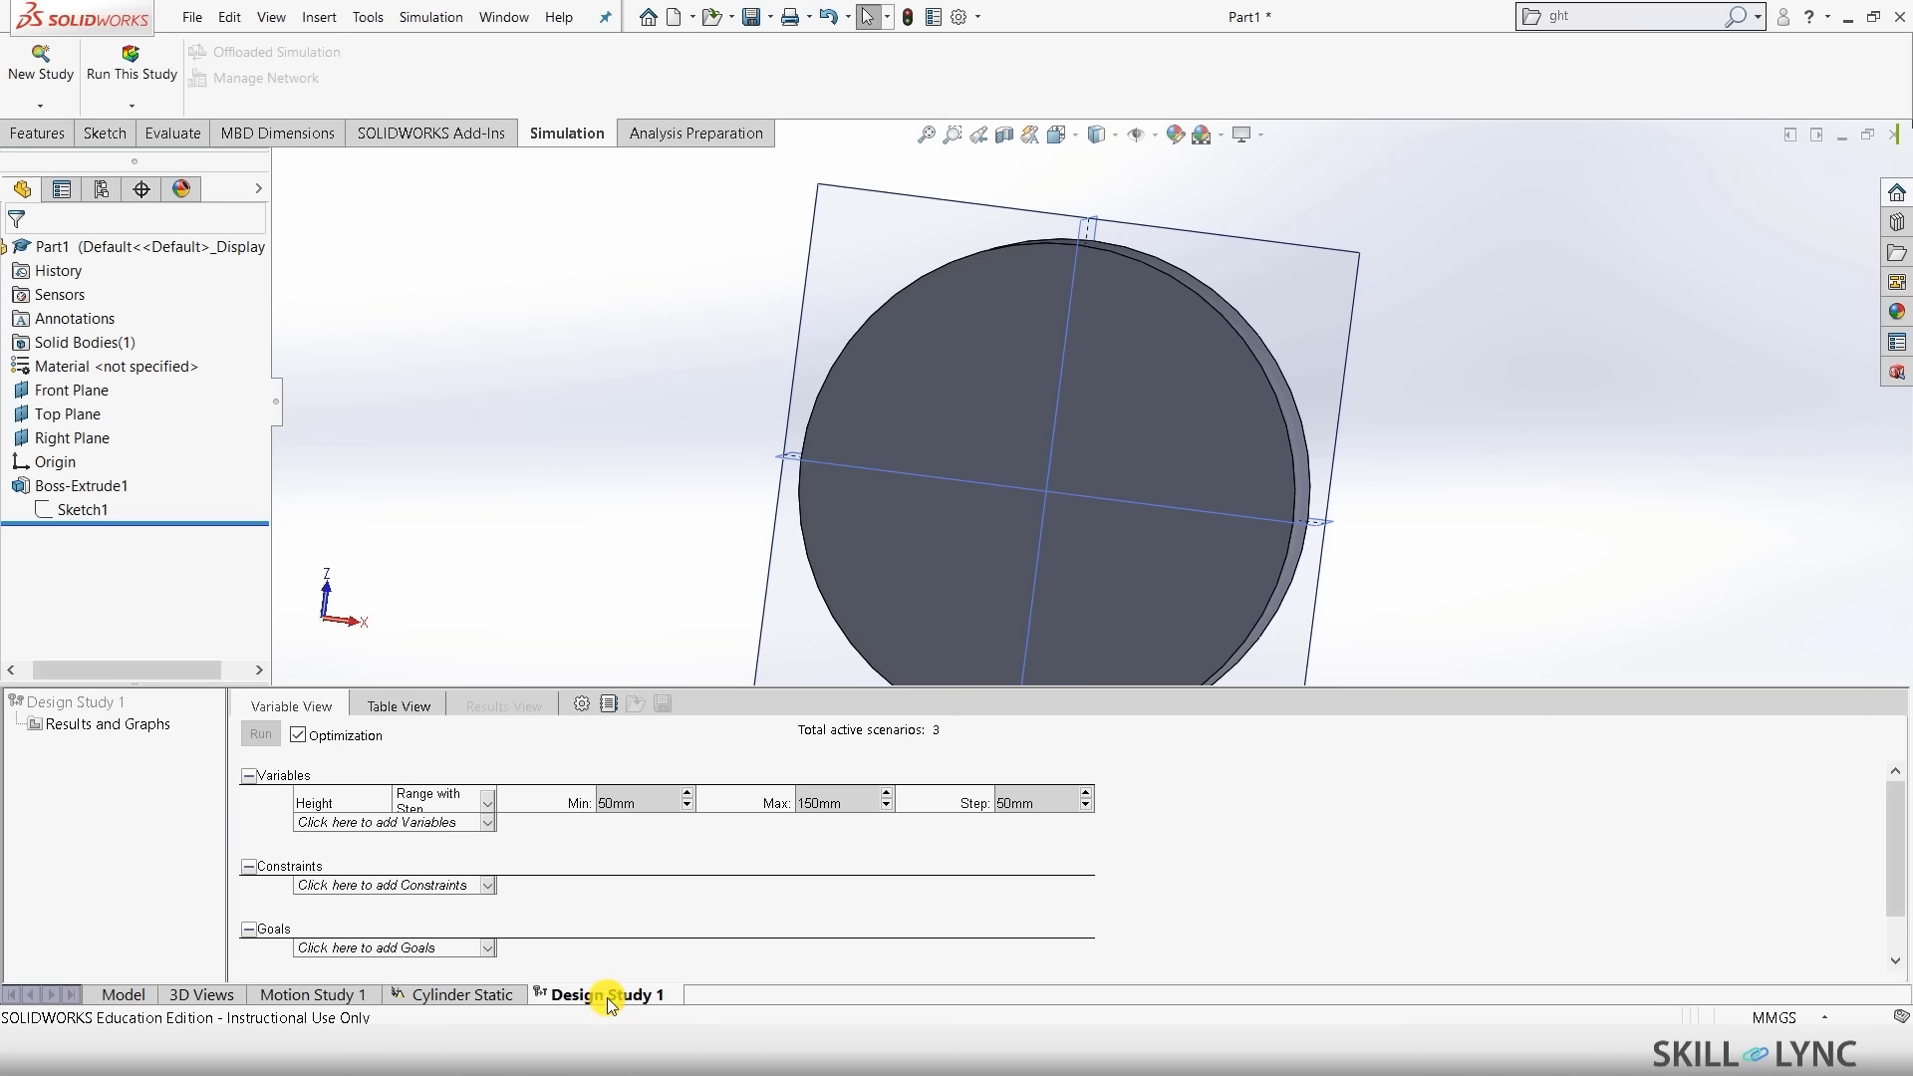
{"action": "left_click", "coordinate": [375, 822]}
- Add a parameter named Diameter linked to the sketch's Ø100 dimension
{"action": "left_click", "coordinate": [366, 842]}
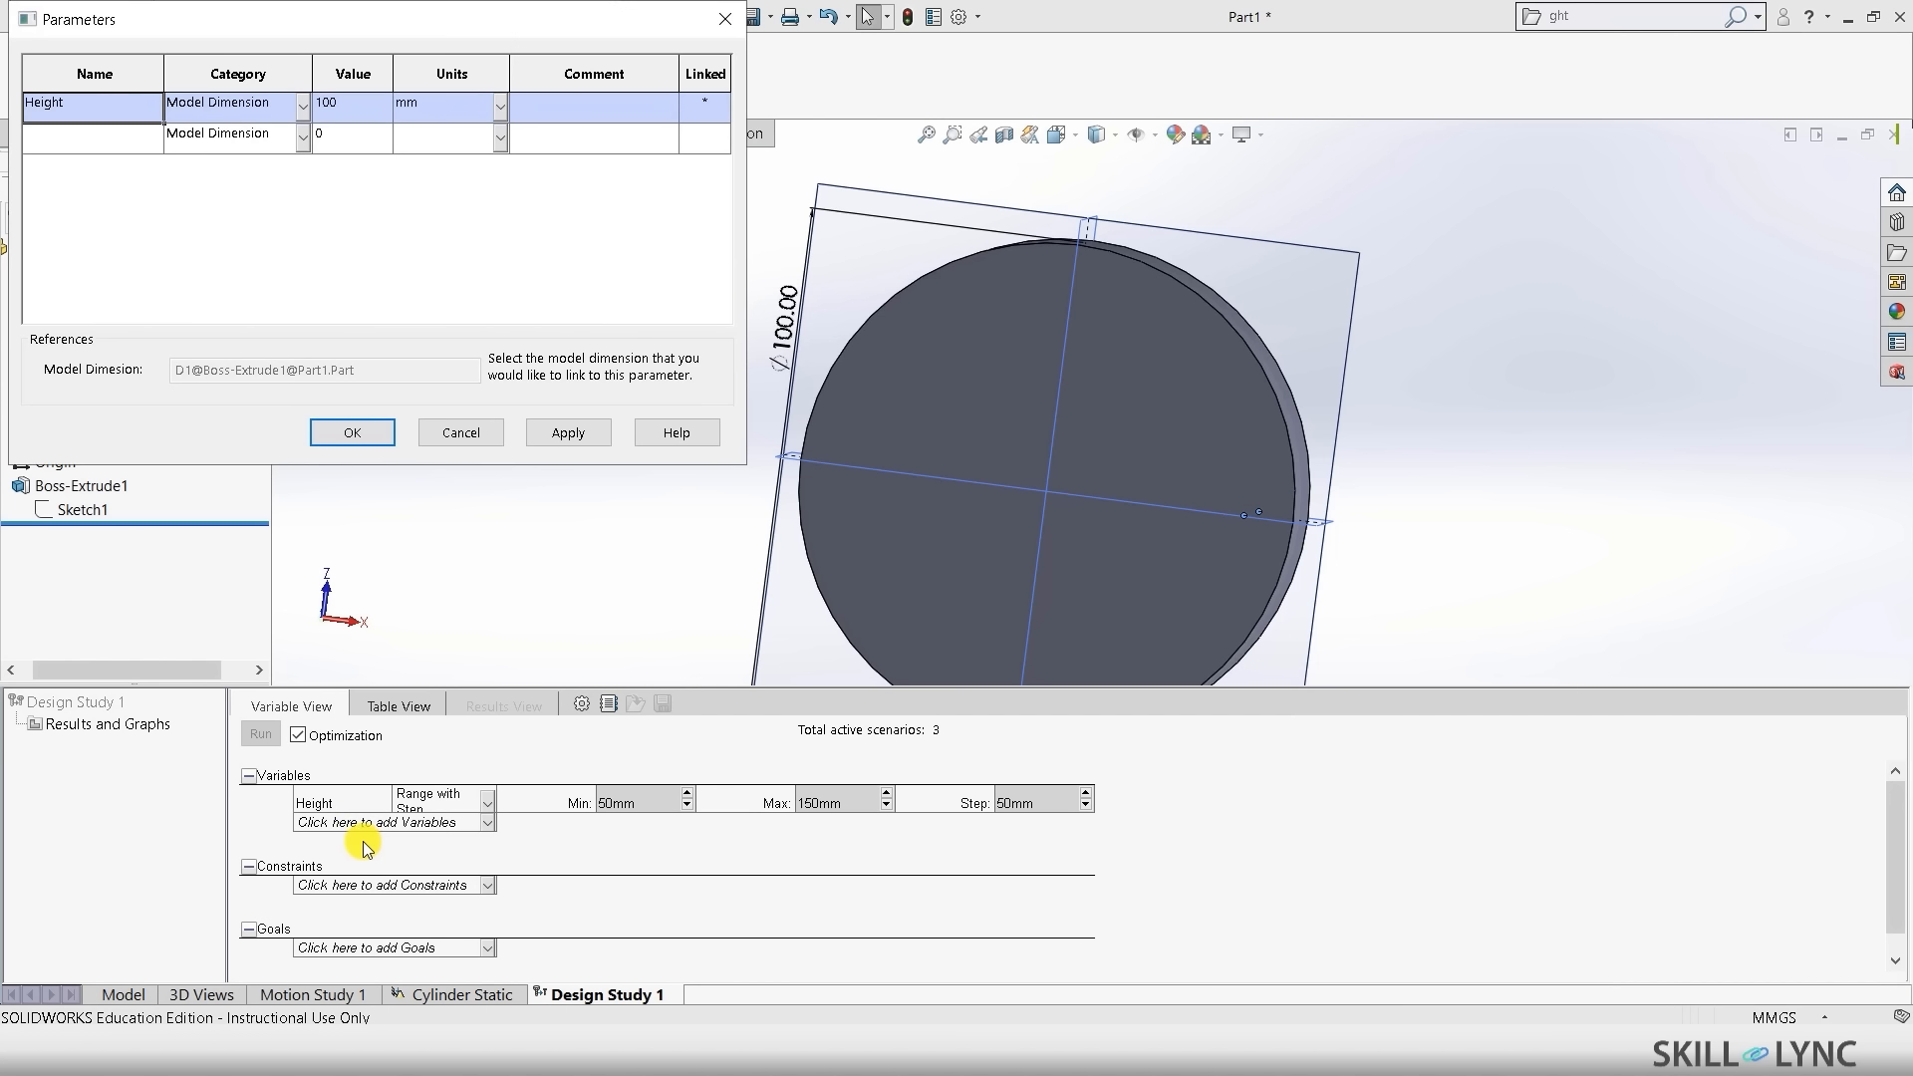
{"action": "left_click", "coordinate": [82, 141]}
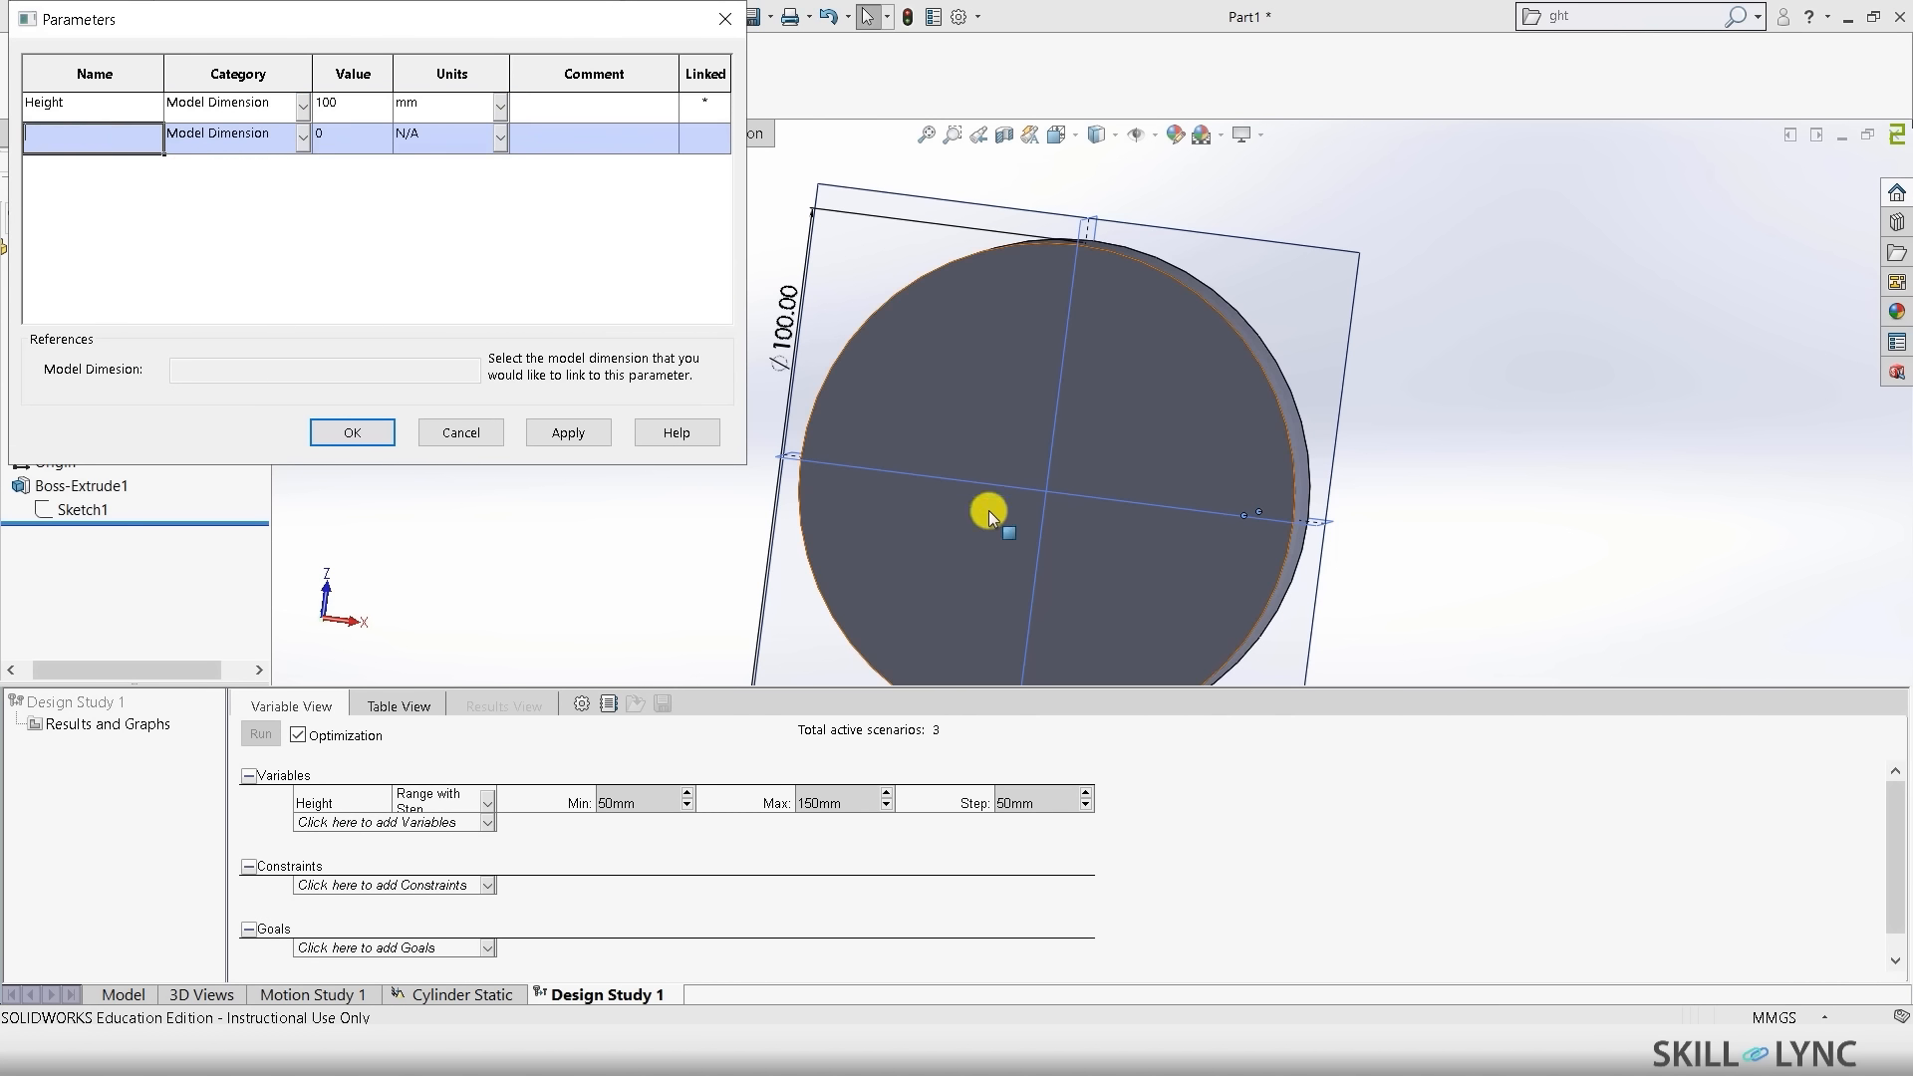
{"action": "scroll", "coordinate": [1390, 496], "scroll_direction": "up", "scroll_amount": 4}
{"action": "scroll", "coordinate": [948, 433], "scroll_direction": "down", "scroll_amount": 4}
{"action": "scroll", "coordinate": [949, 433], "scroll_direction": "down", "scroll_amount": 4}
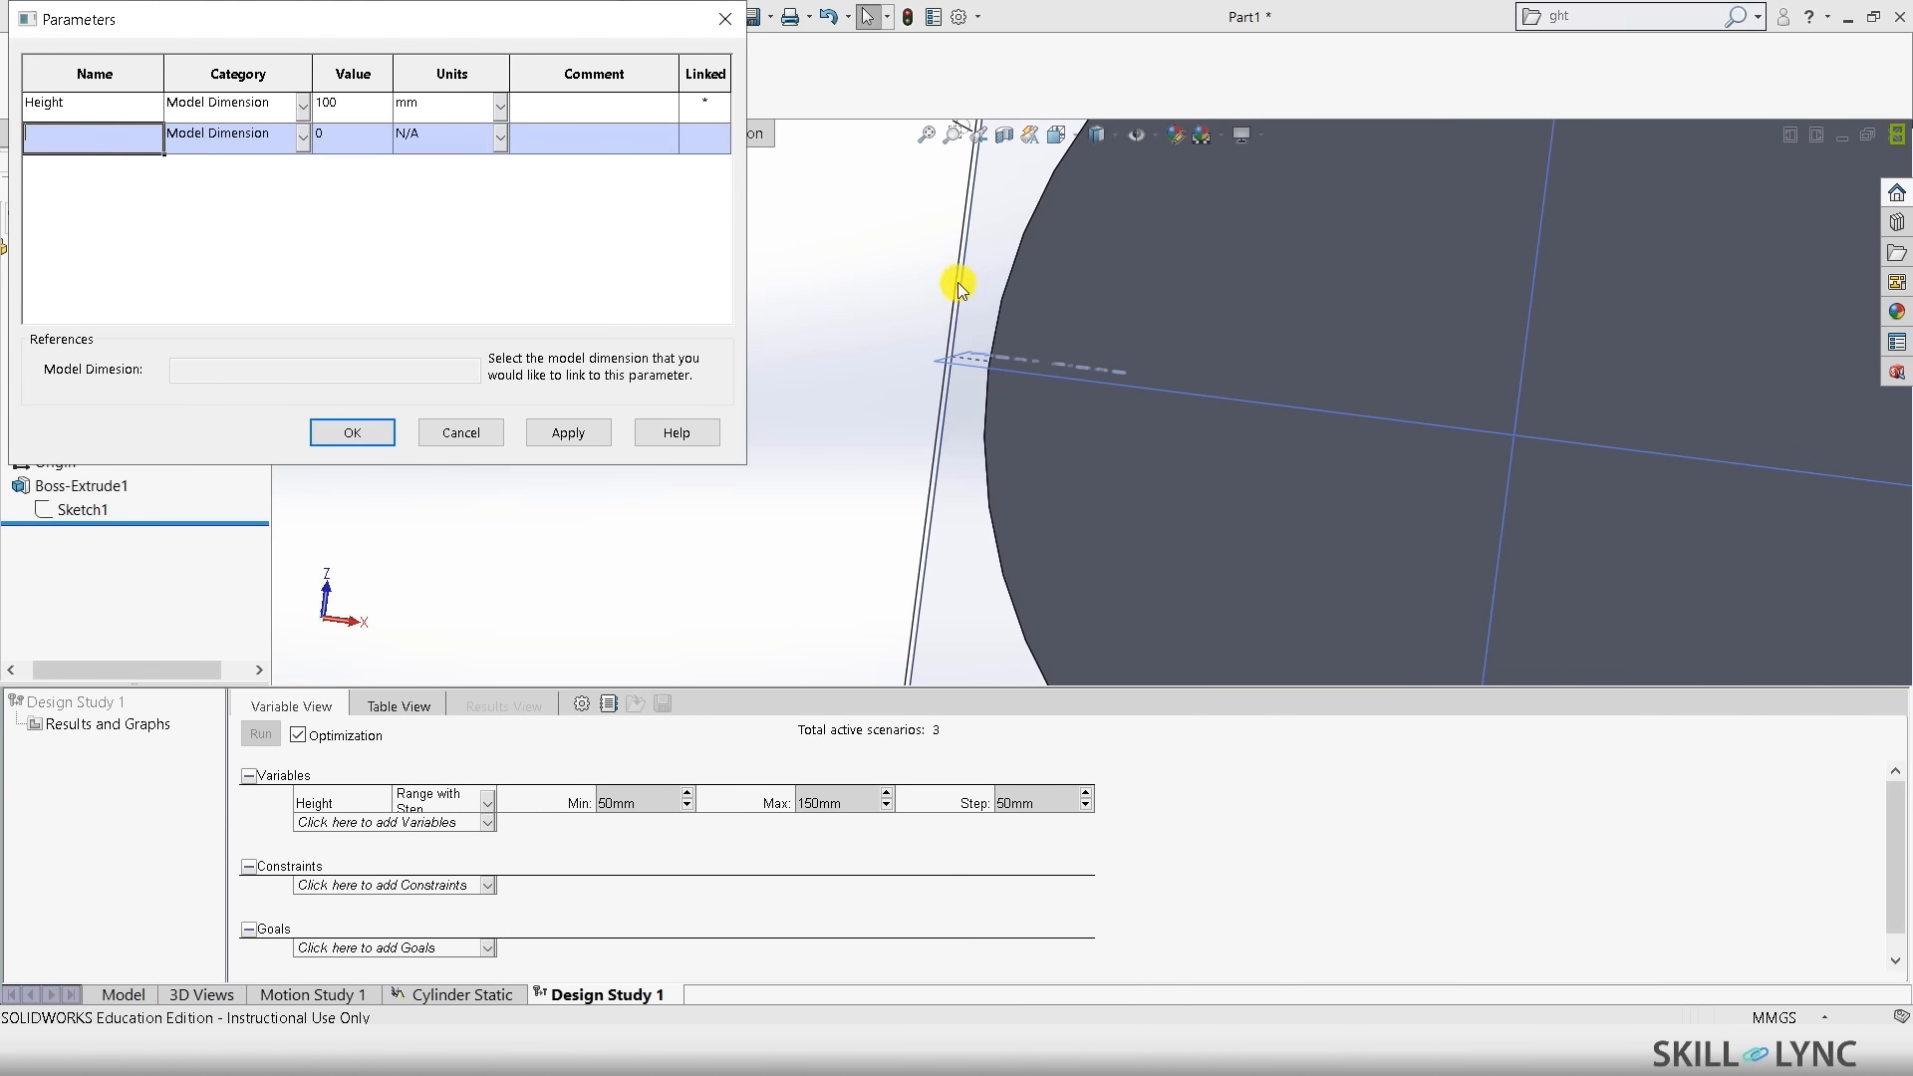
{"action": "scroll", "coordinate": [937, 215], "scroll_direction": "up", "scroll_amount": 4}
{"action": "scroll", "coordinate": [935, 217], "scroll_direction": "down", "scroll_amount": 4}
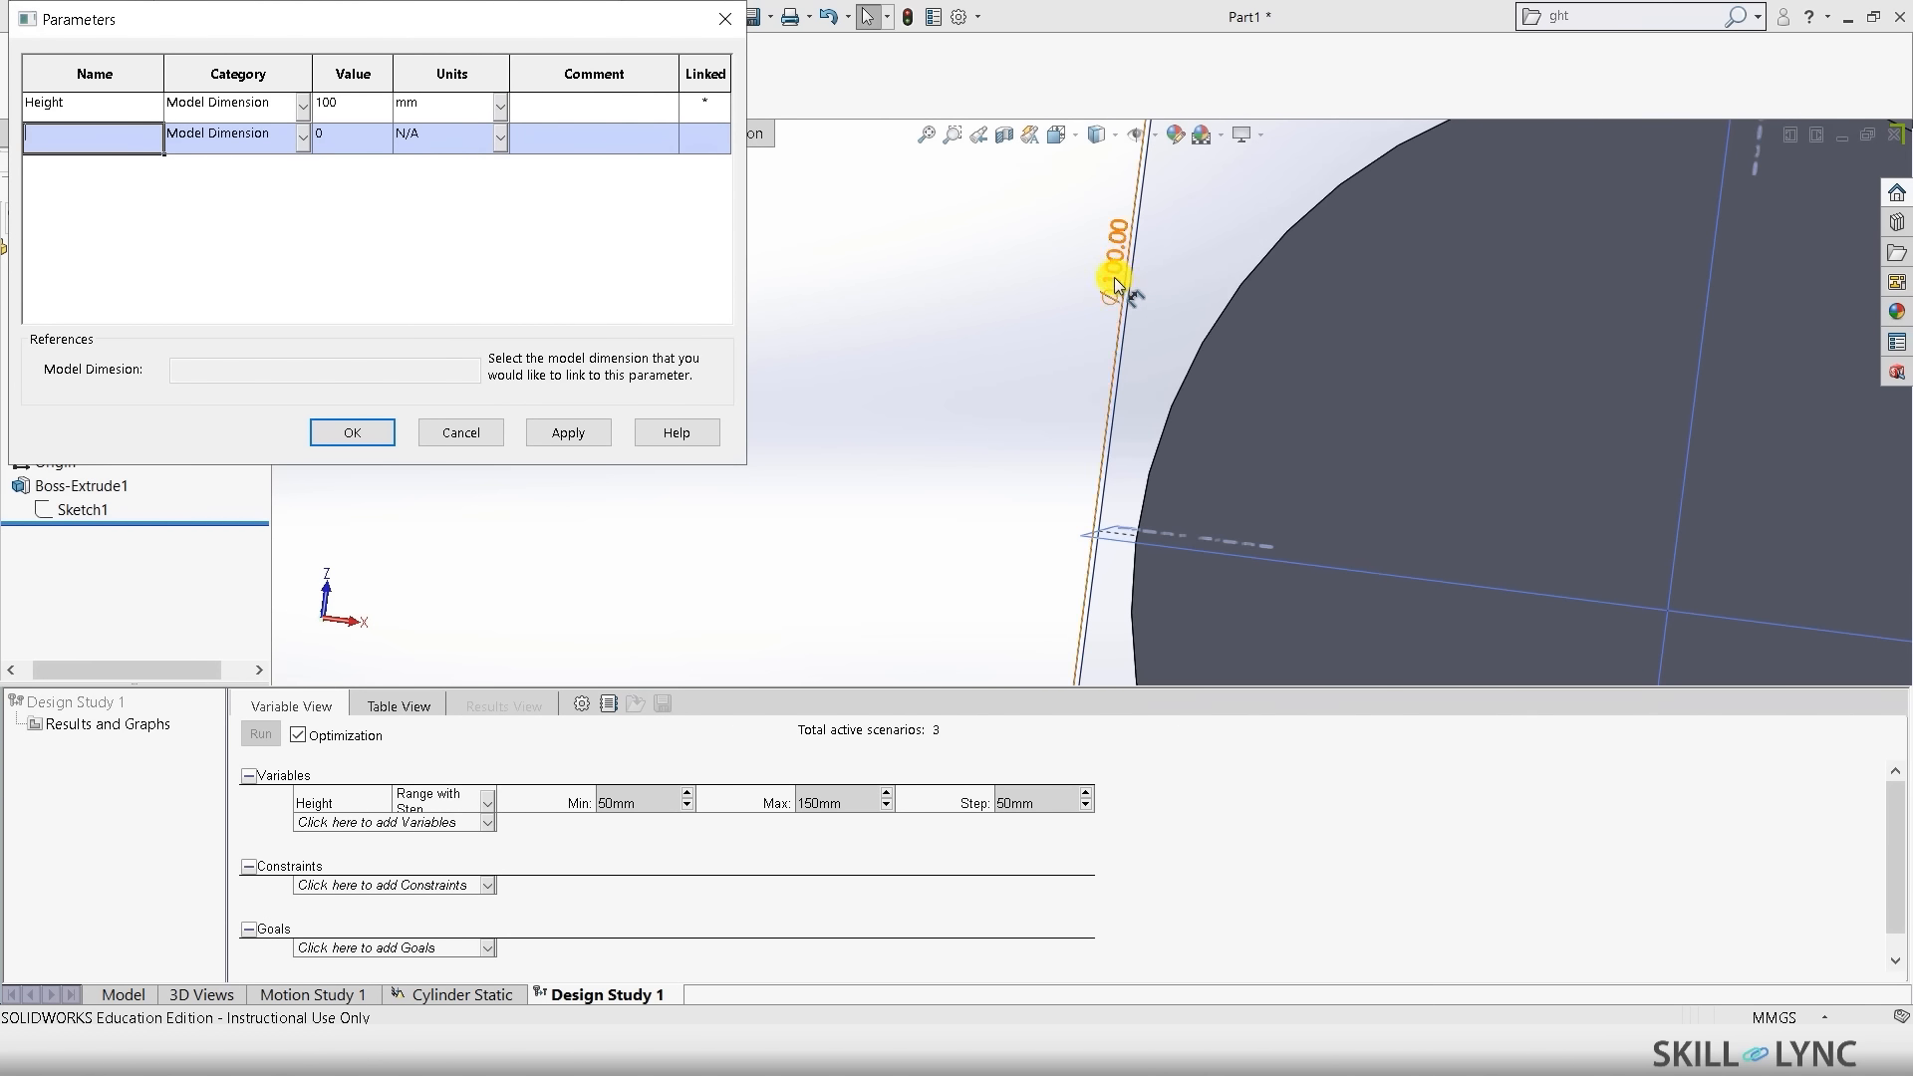
{"action": "scroll", "coordinate": [1102, 301], "scroll_direction": "up", "scroll_amount": 3}
{"action": "left_click", "coordinate": [984, 397]}
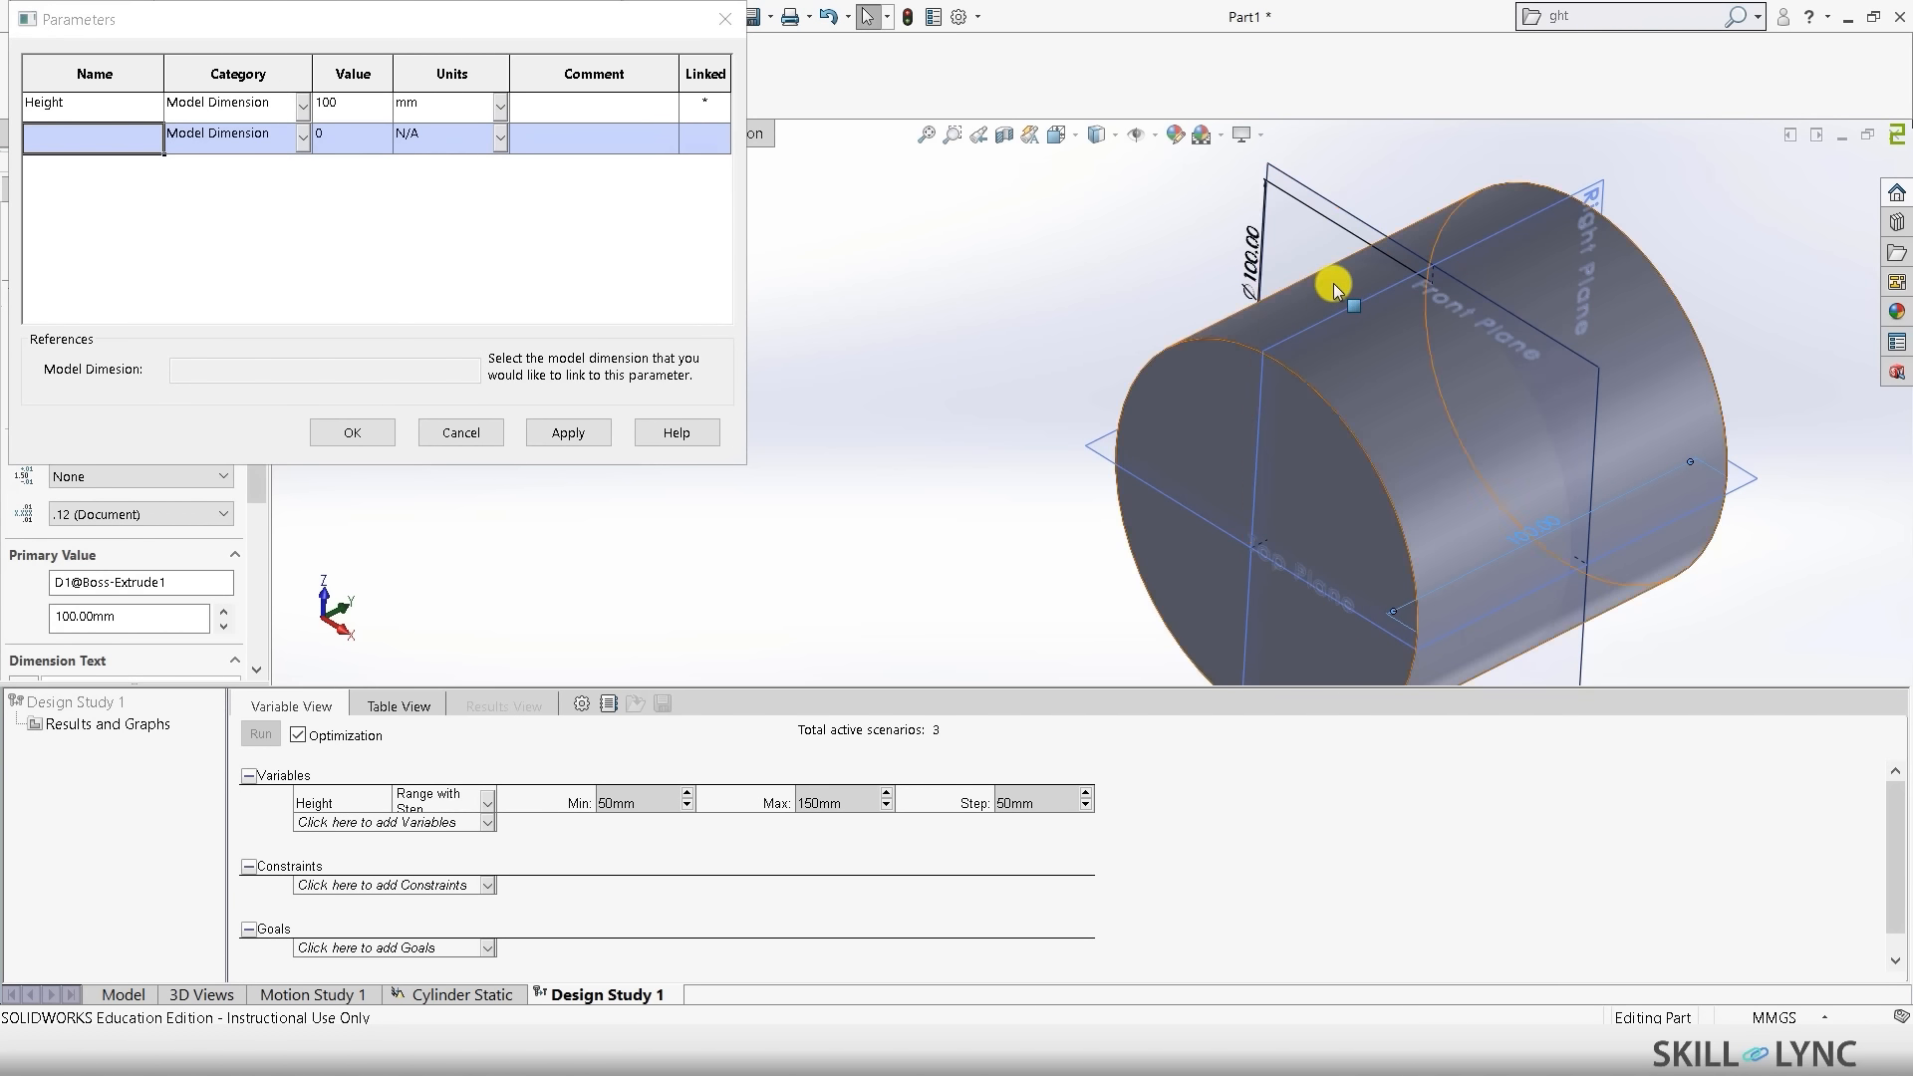
{"action": "left_click", "coordinate": [1252, 257]}
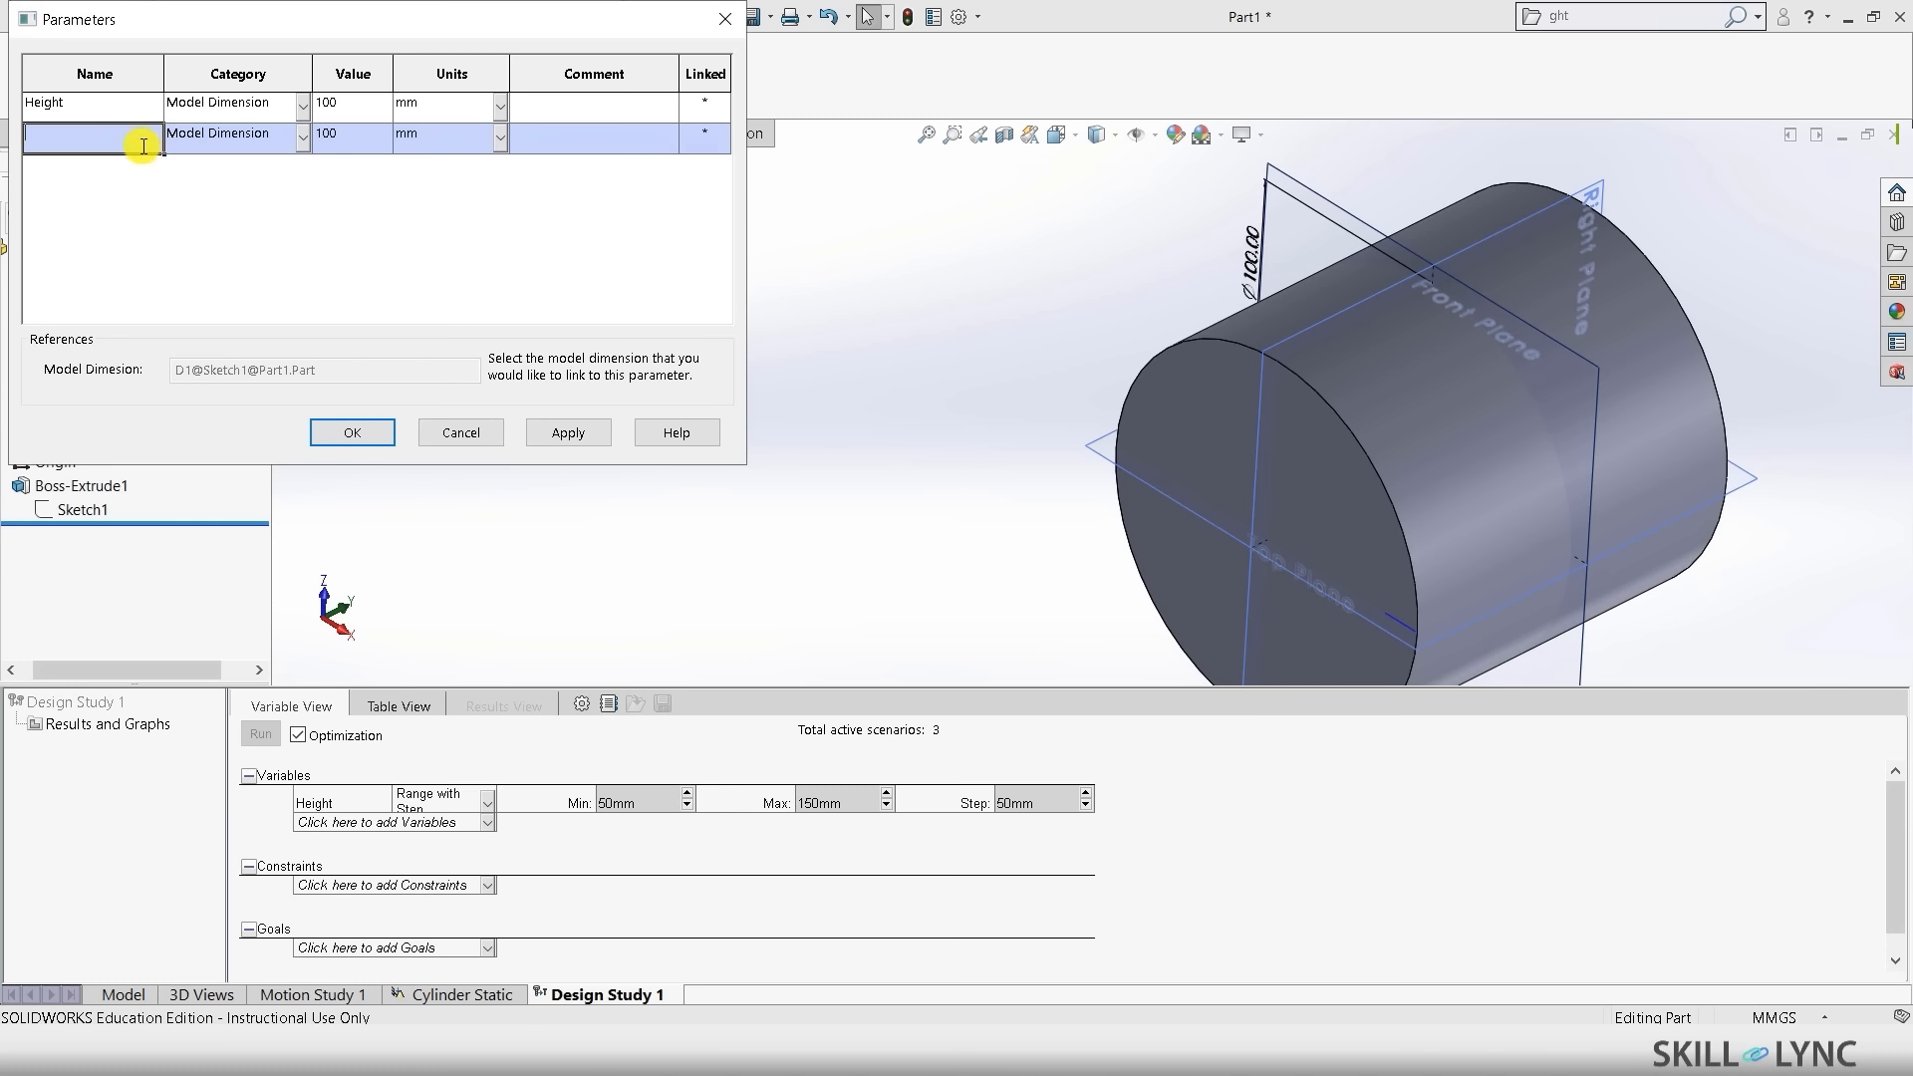
{"action": "type", "text": "f"}
{"action": "key", "text": "BackSpace"}
{"action": "type", "text": "Diameter"}
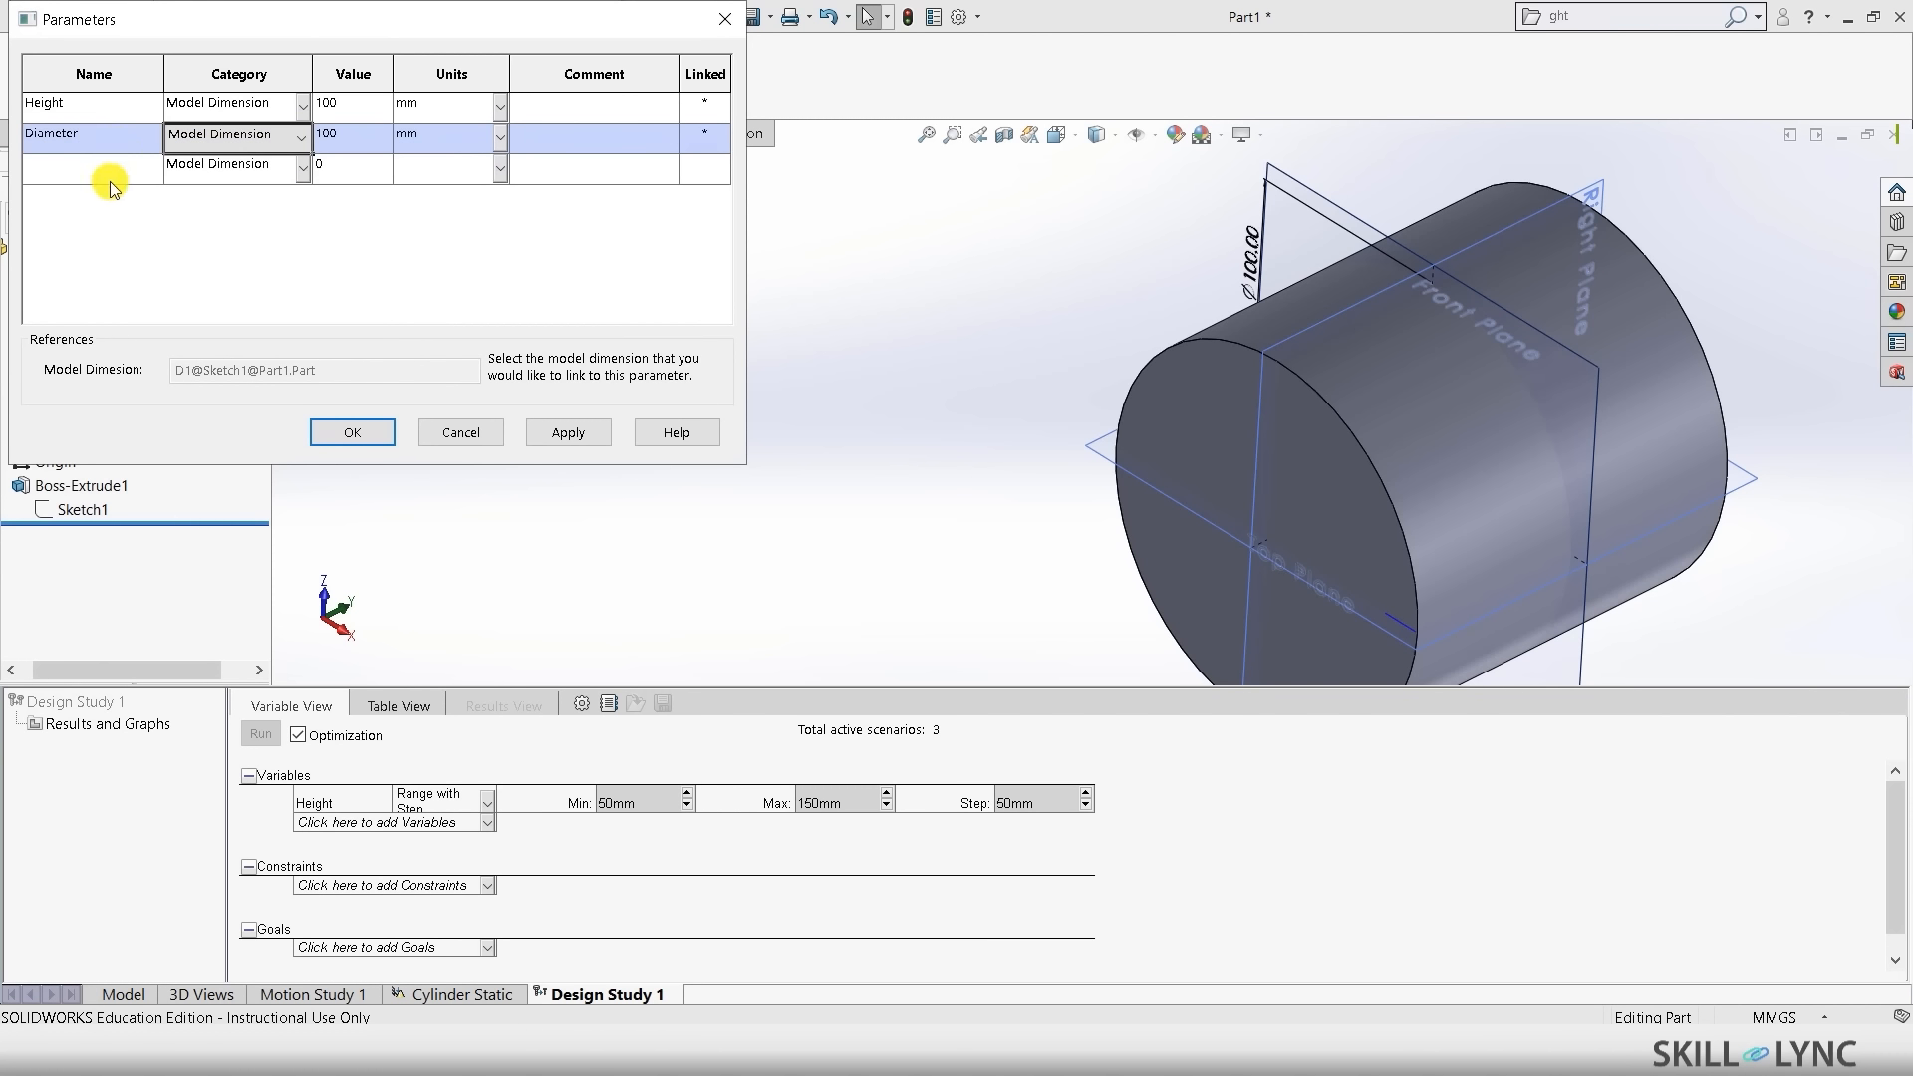
- Add a third parameter row with Category set to Simulation
{"action": "left_click", "coordinate": [114, 171]}
{"action": "left_click", "coordinate": [301, 170]}
{"action": "left_click", "coordinate": [219, 231]}
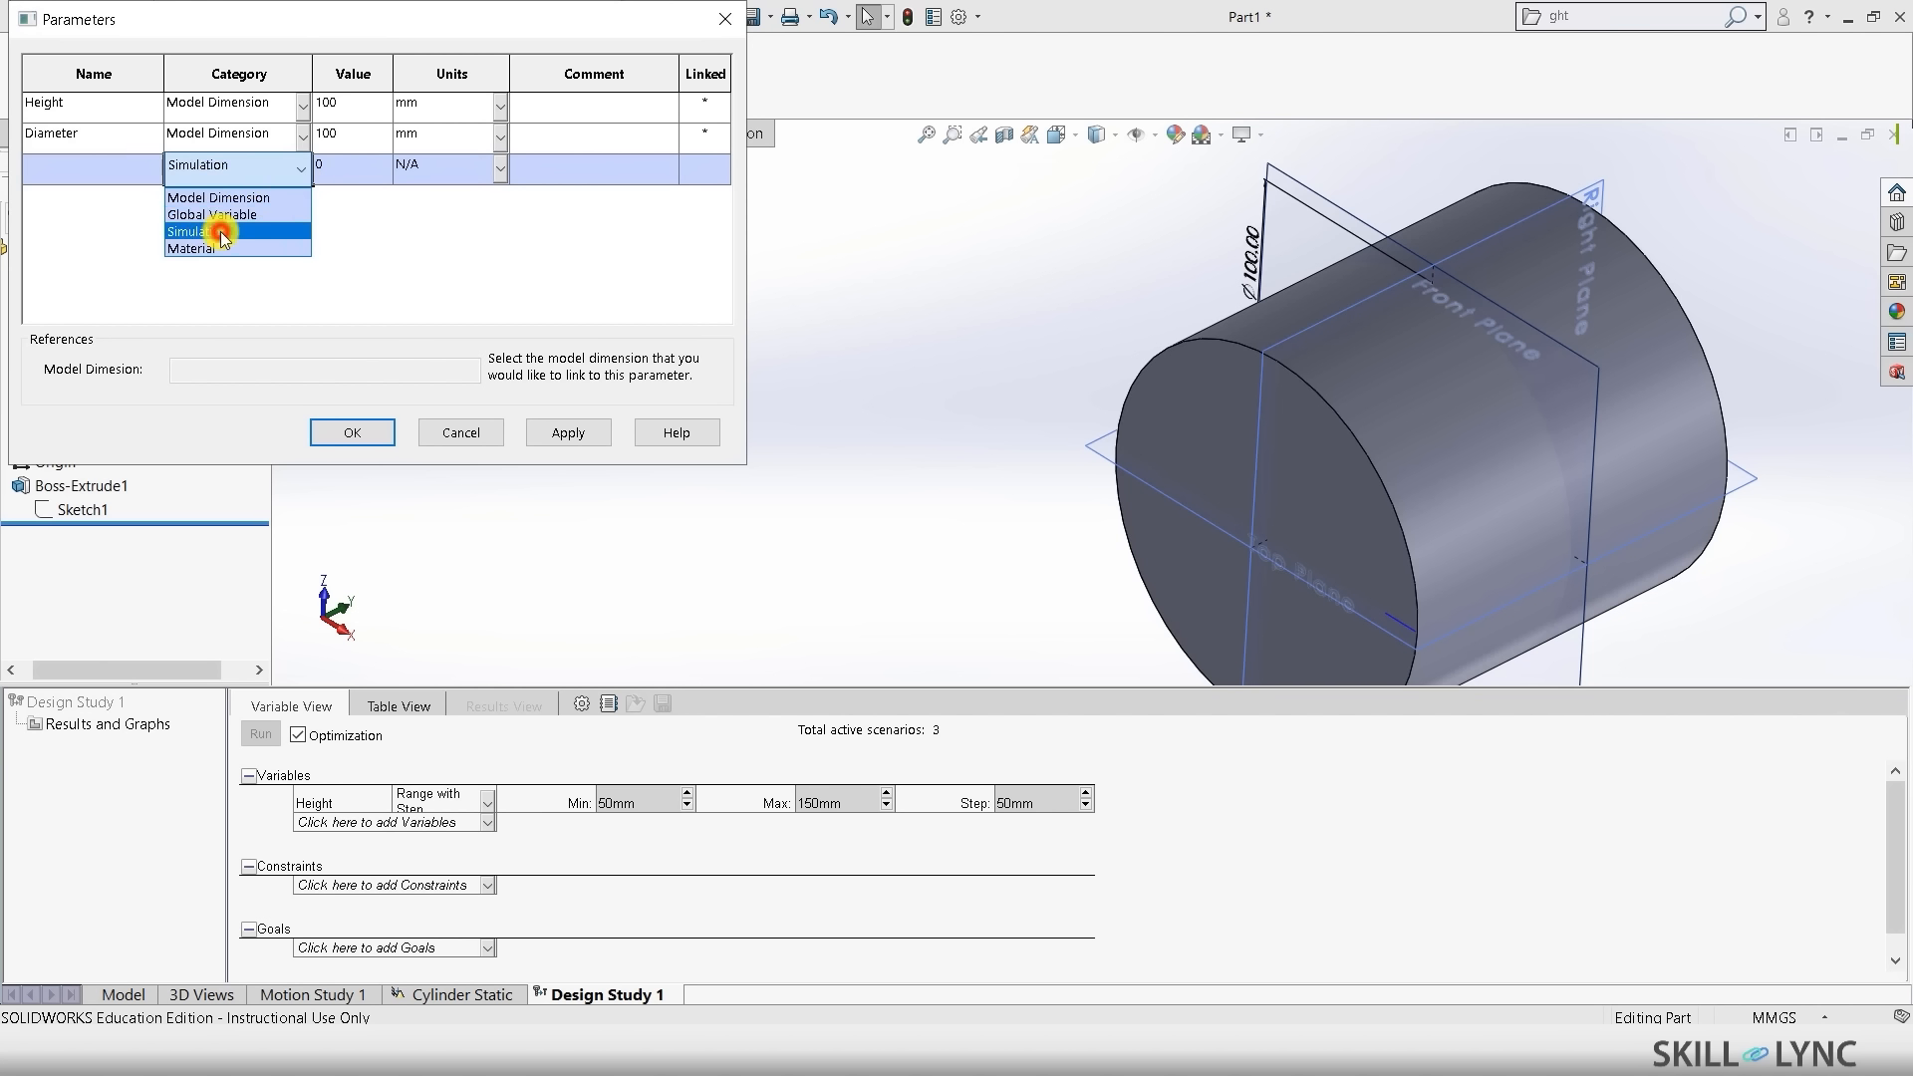
{"action": "left_click_drag", "start_coordinate": [490, 16], "coordinate": [1108, 120]}
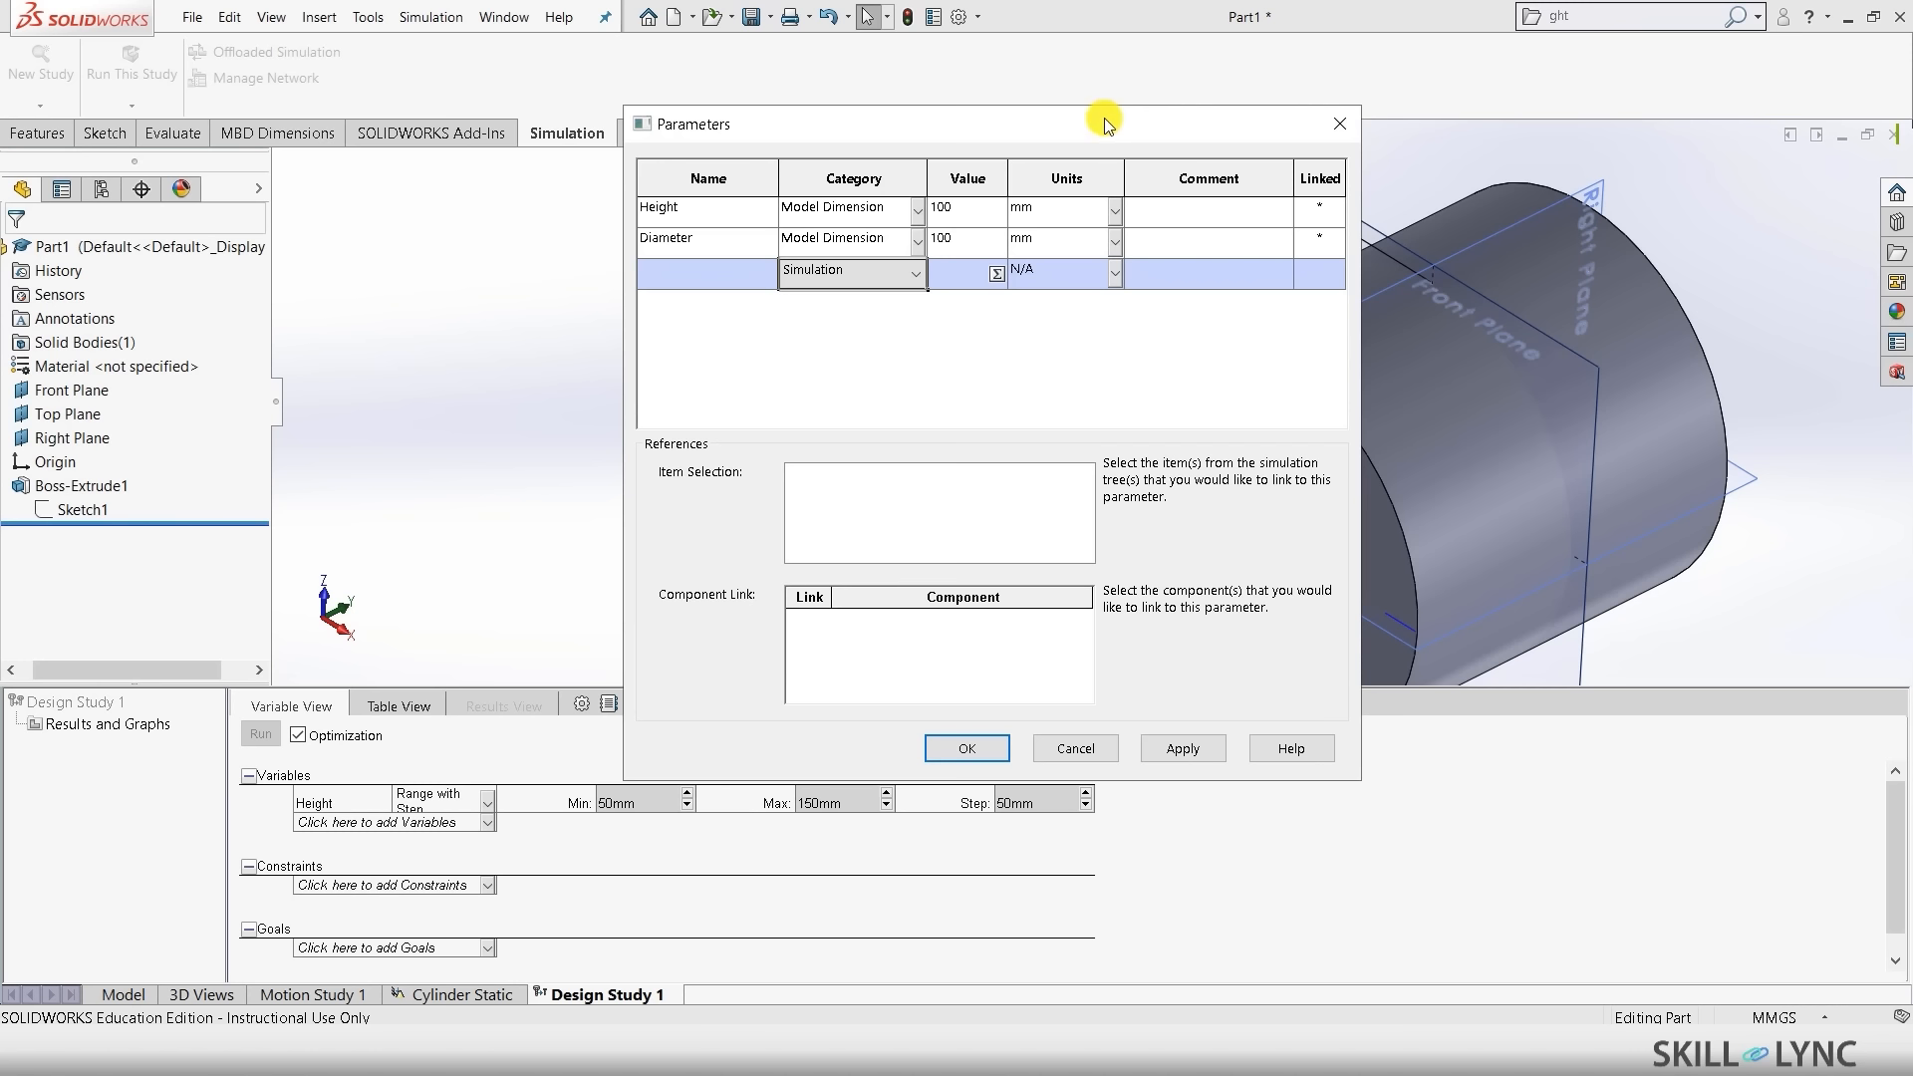
- Add a Mesh parameter linked to the mesh Global Size with value 9
{"action": "left_click", "coordinate": [469, 993]}
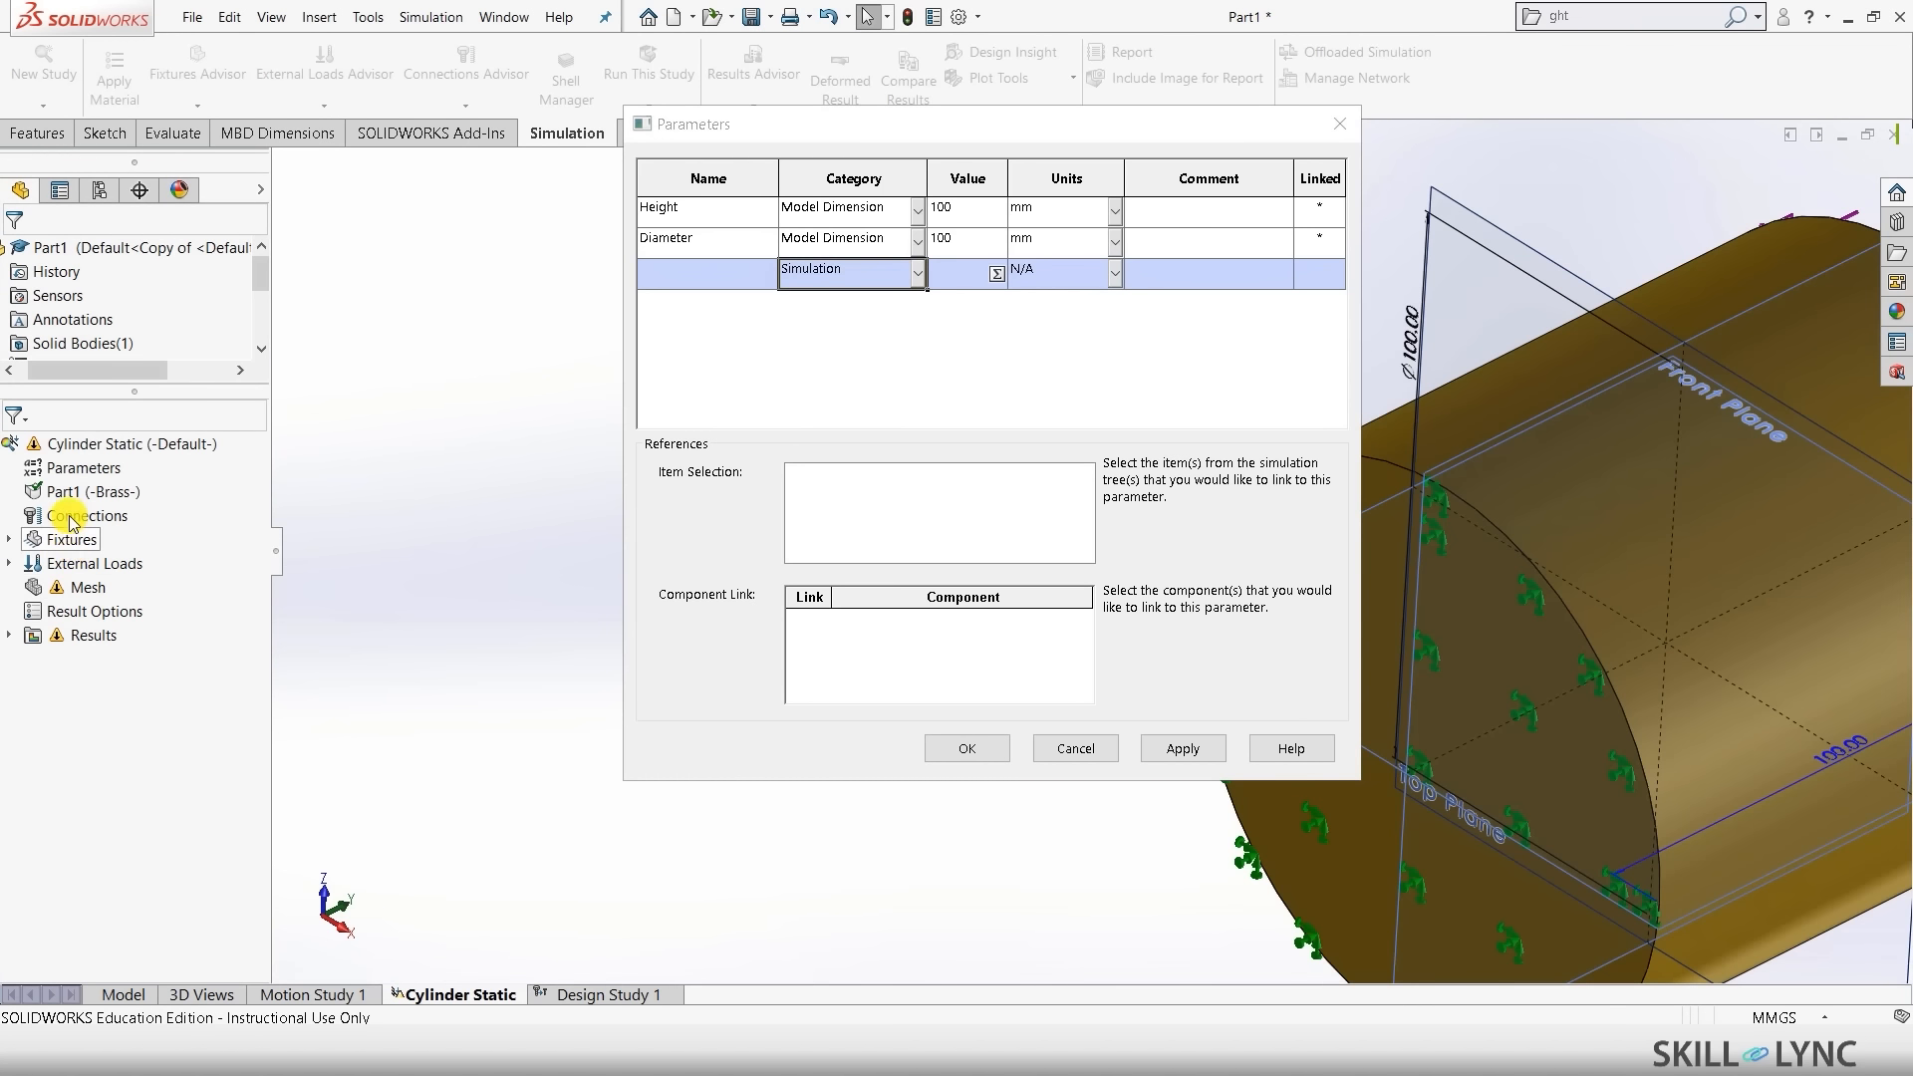
{"action": "left_click", "coordinate": [84, 587]}
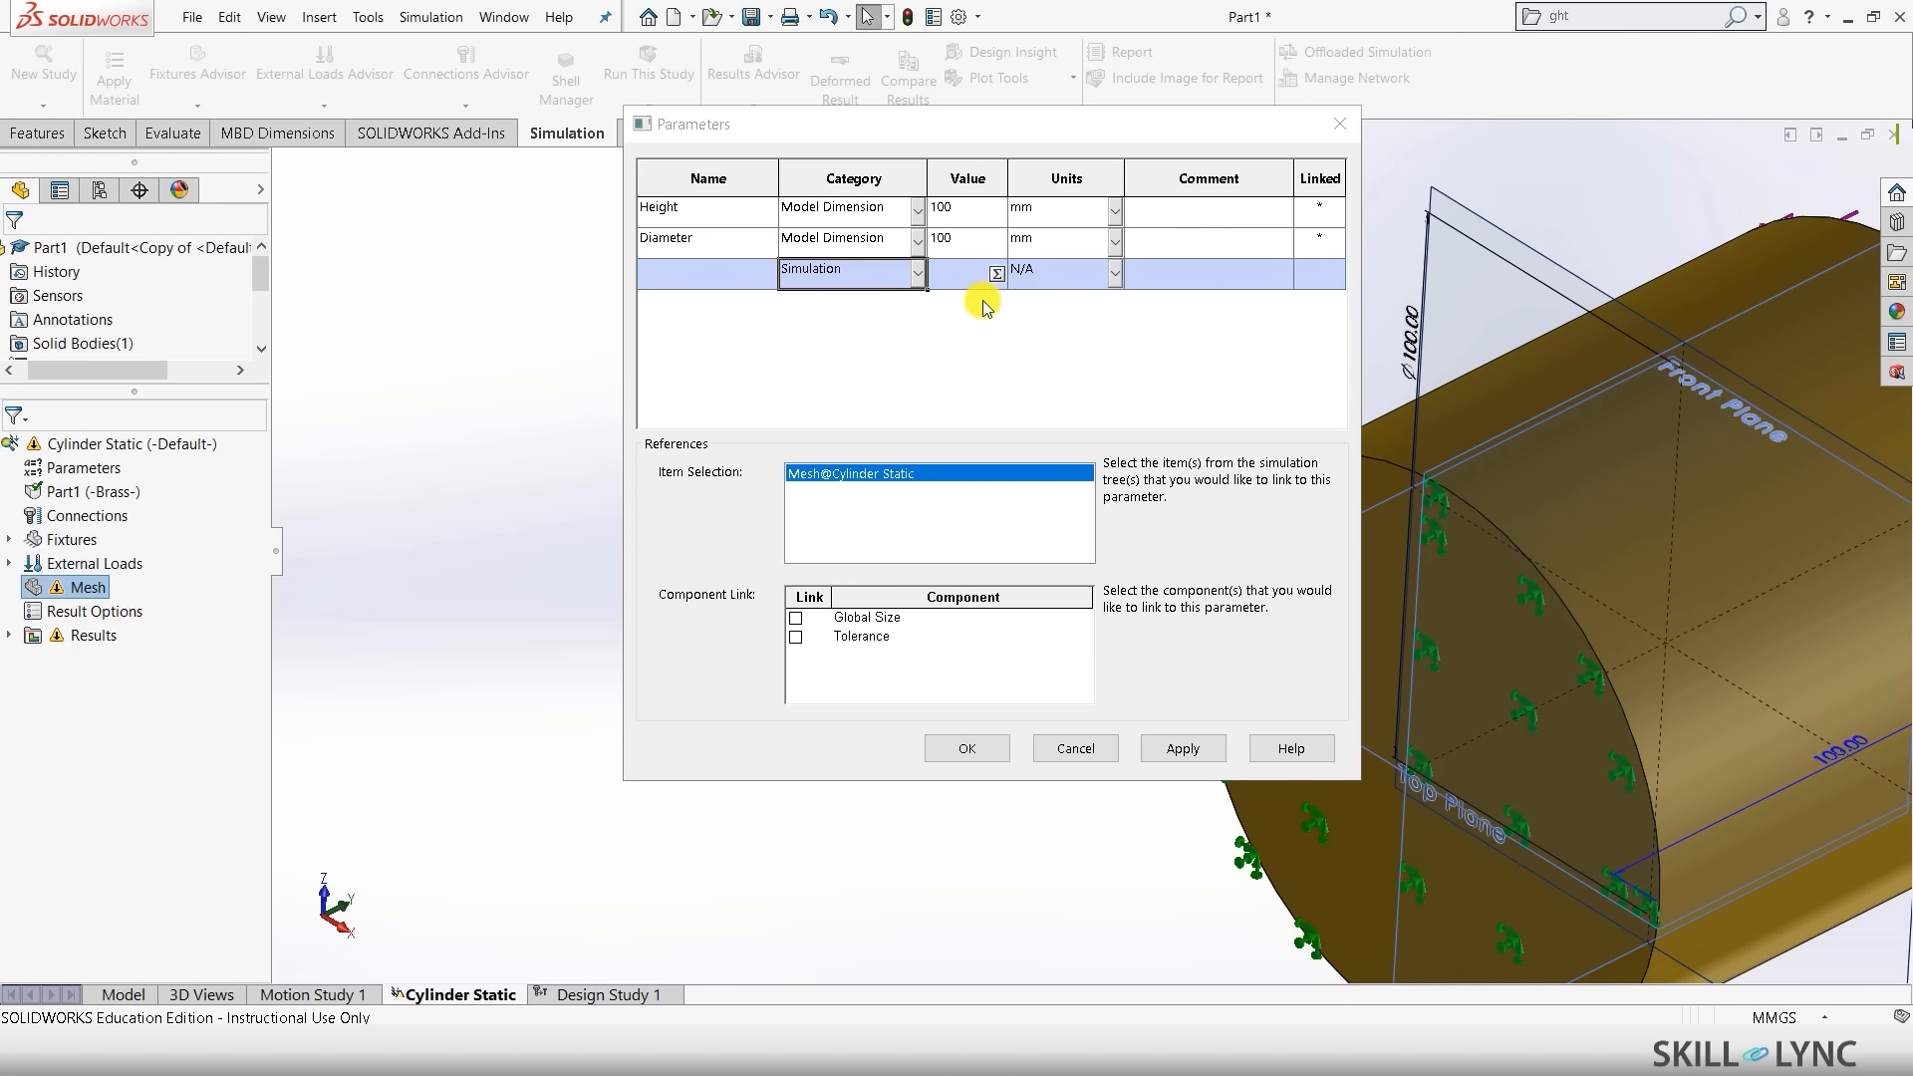
{"action": "left_click", "coordinate": [796, 619]}
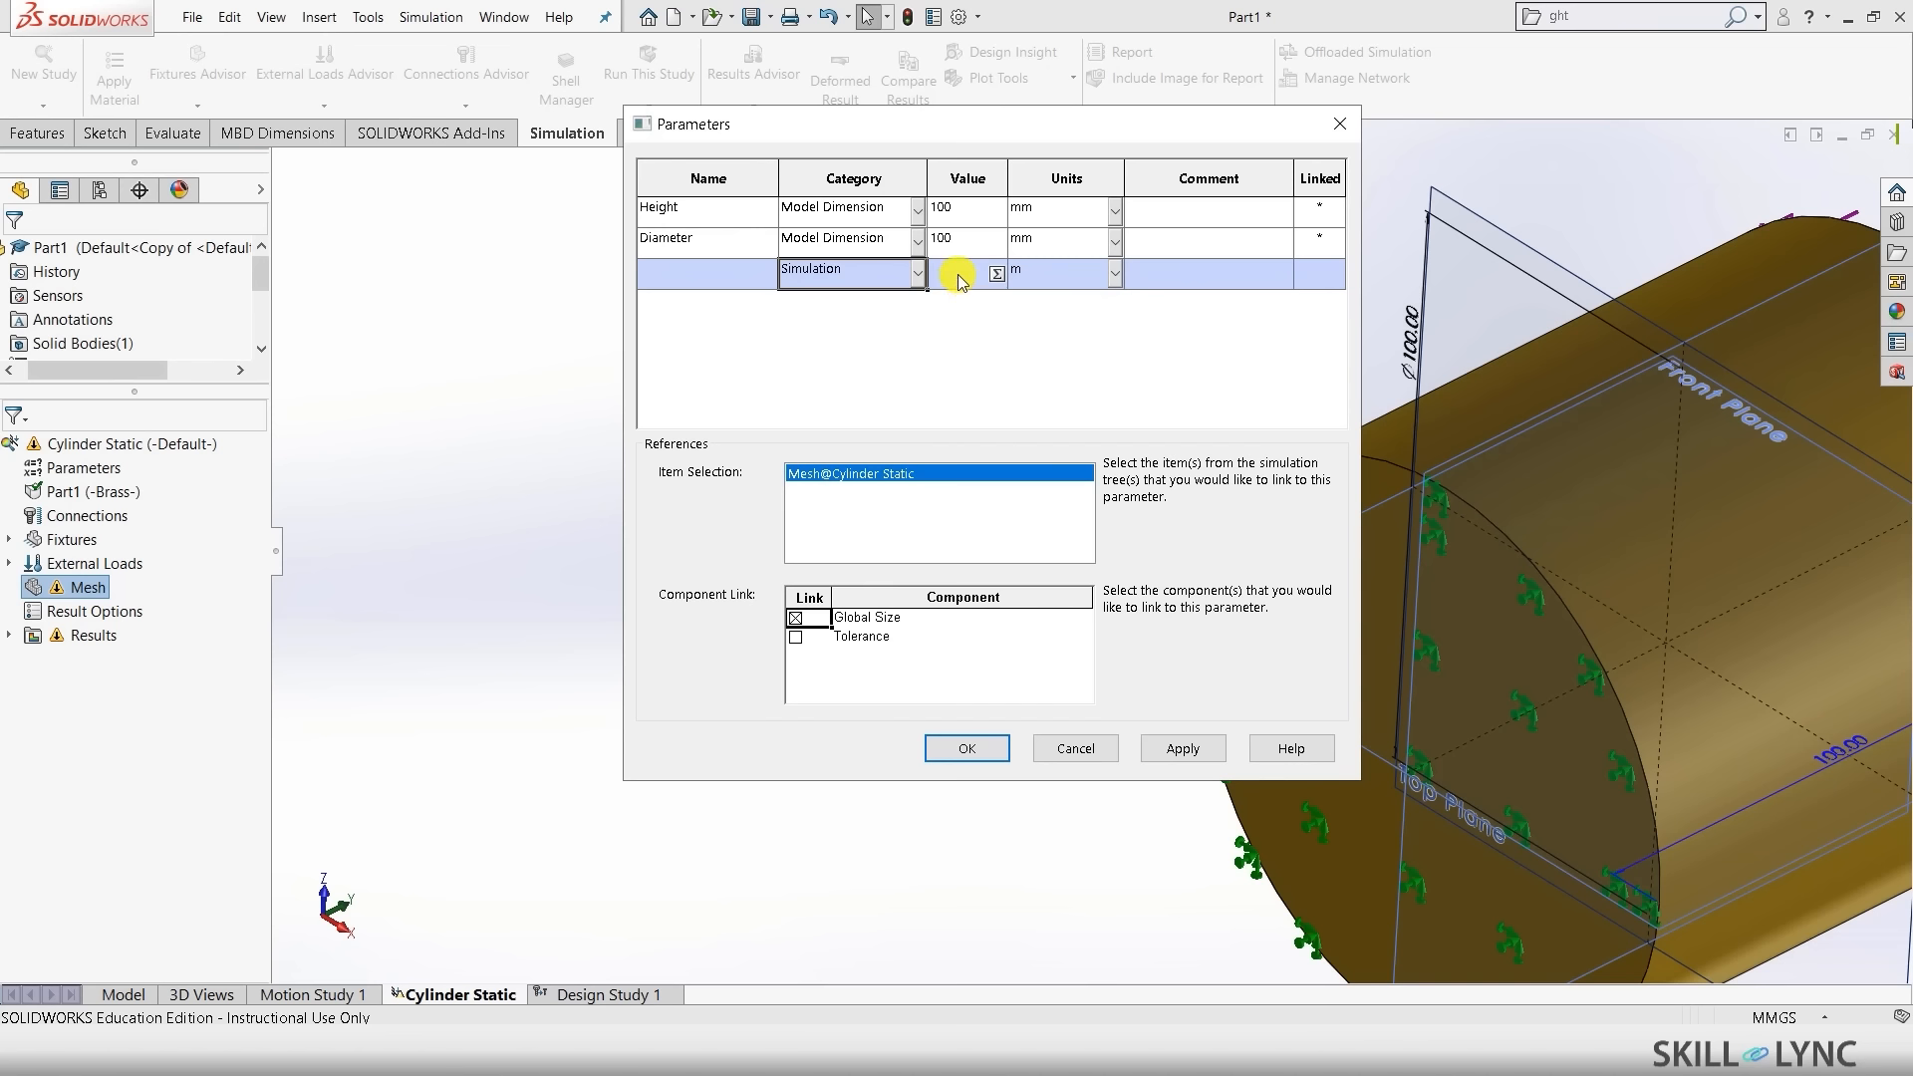
{"action": "left_click", "coordinate": [703, 276]}
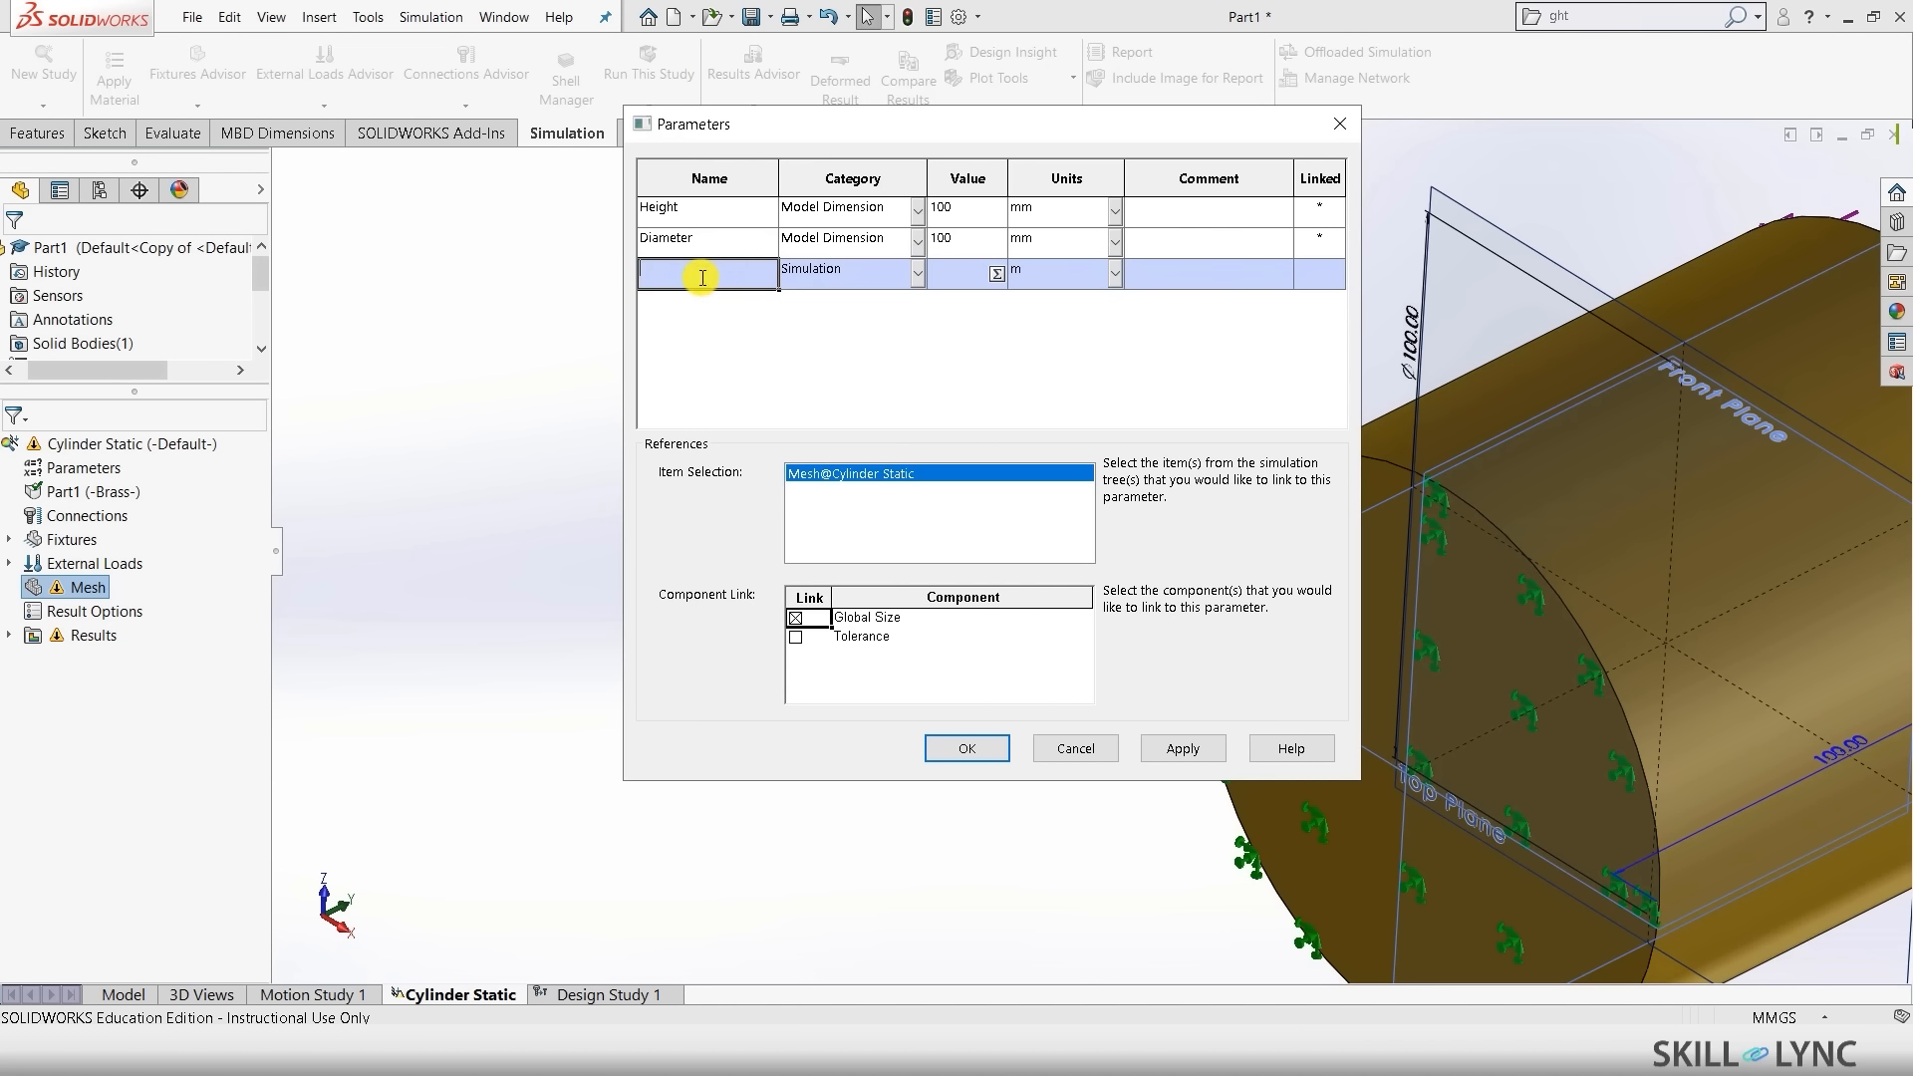
{"action": "type", "text": "Mesh"}
{"action": "left_click", "coordinate": [960, 277]}
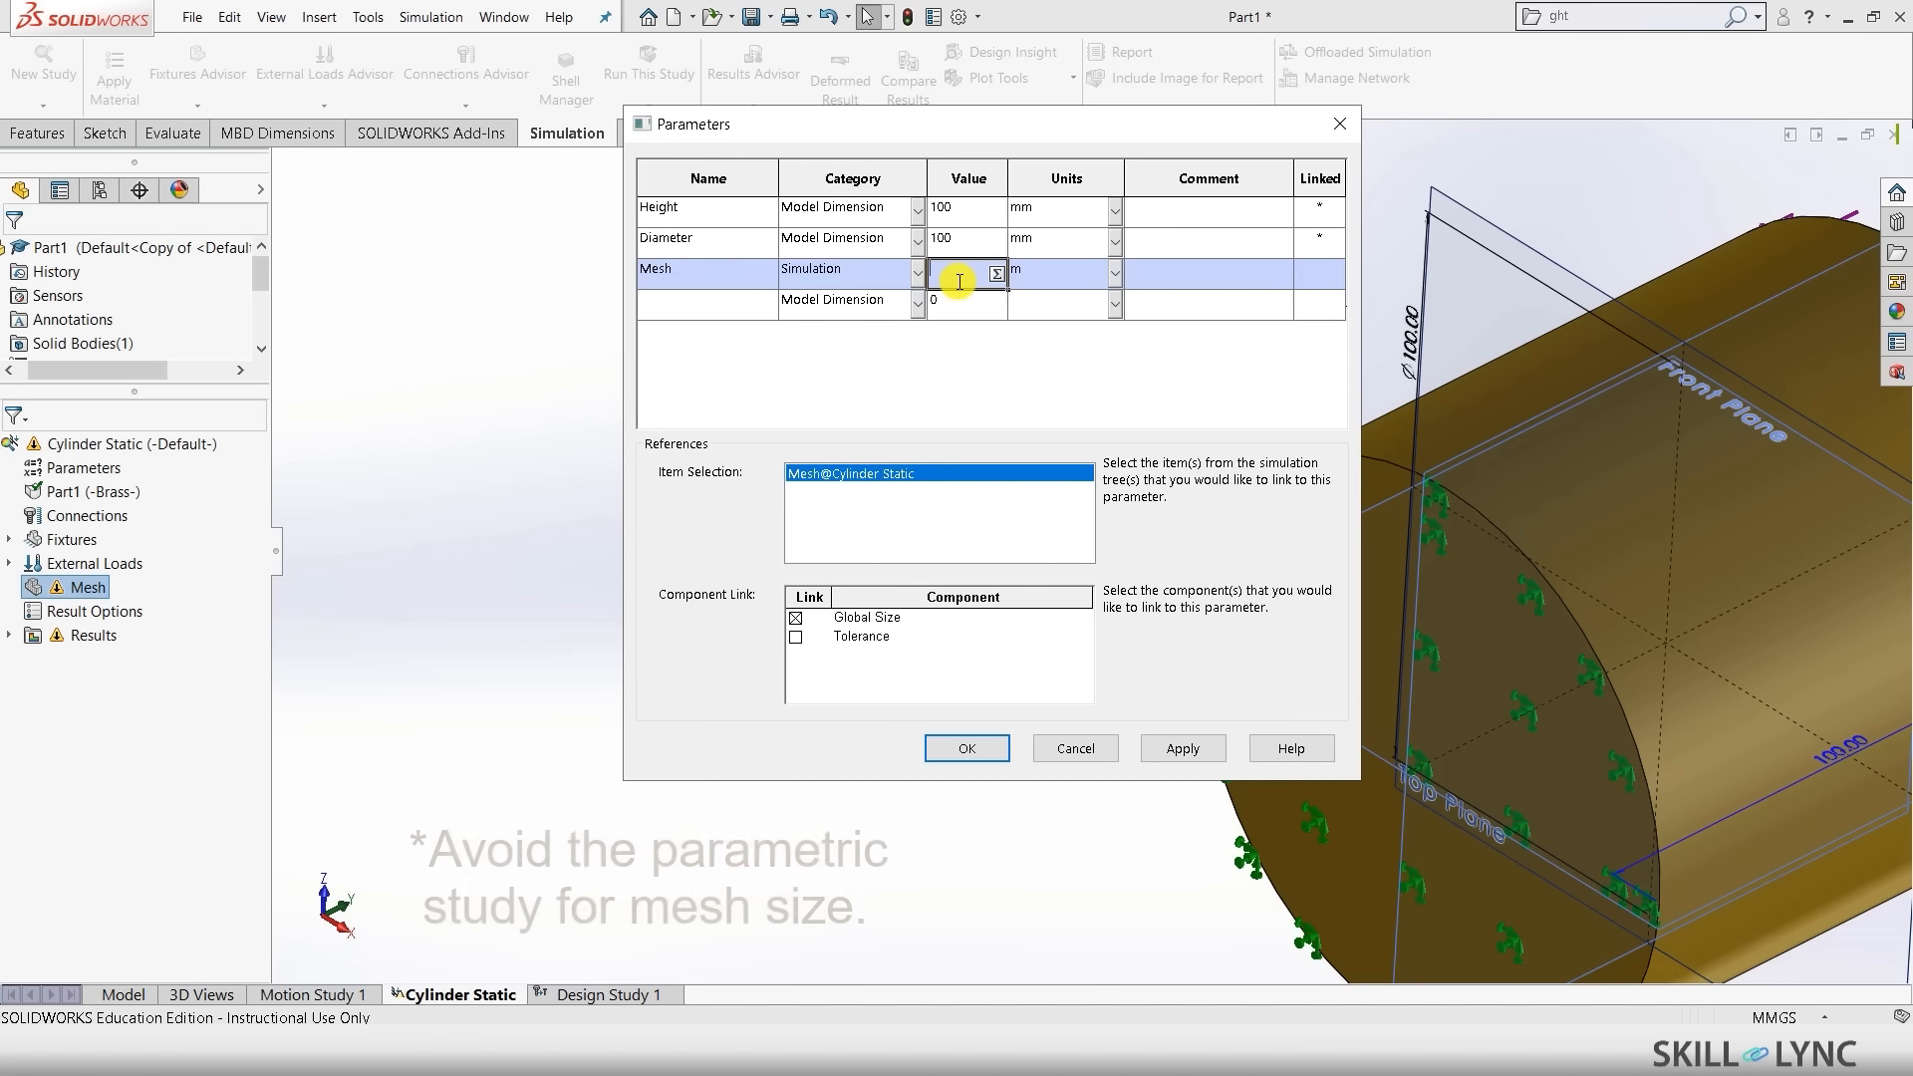
{"action": "type", "text": "9"}
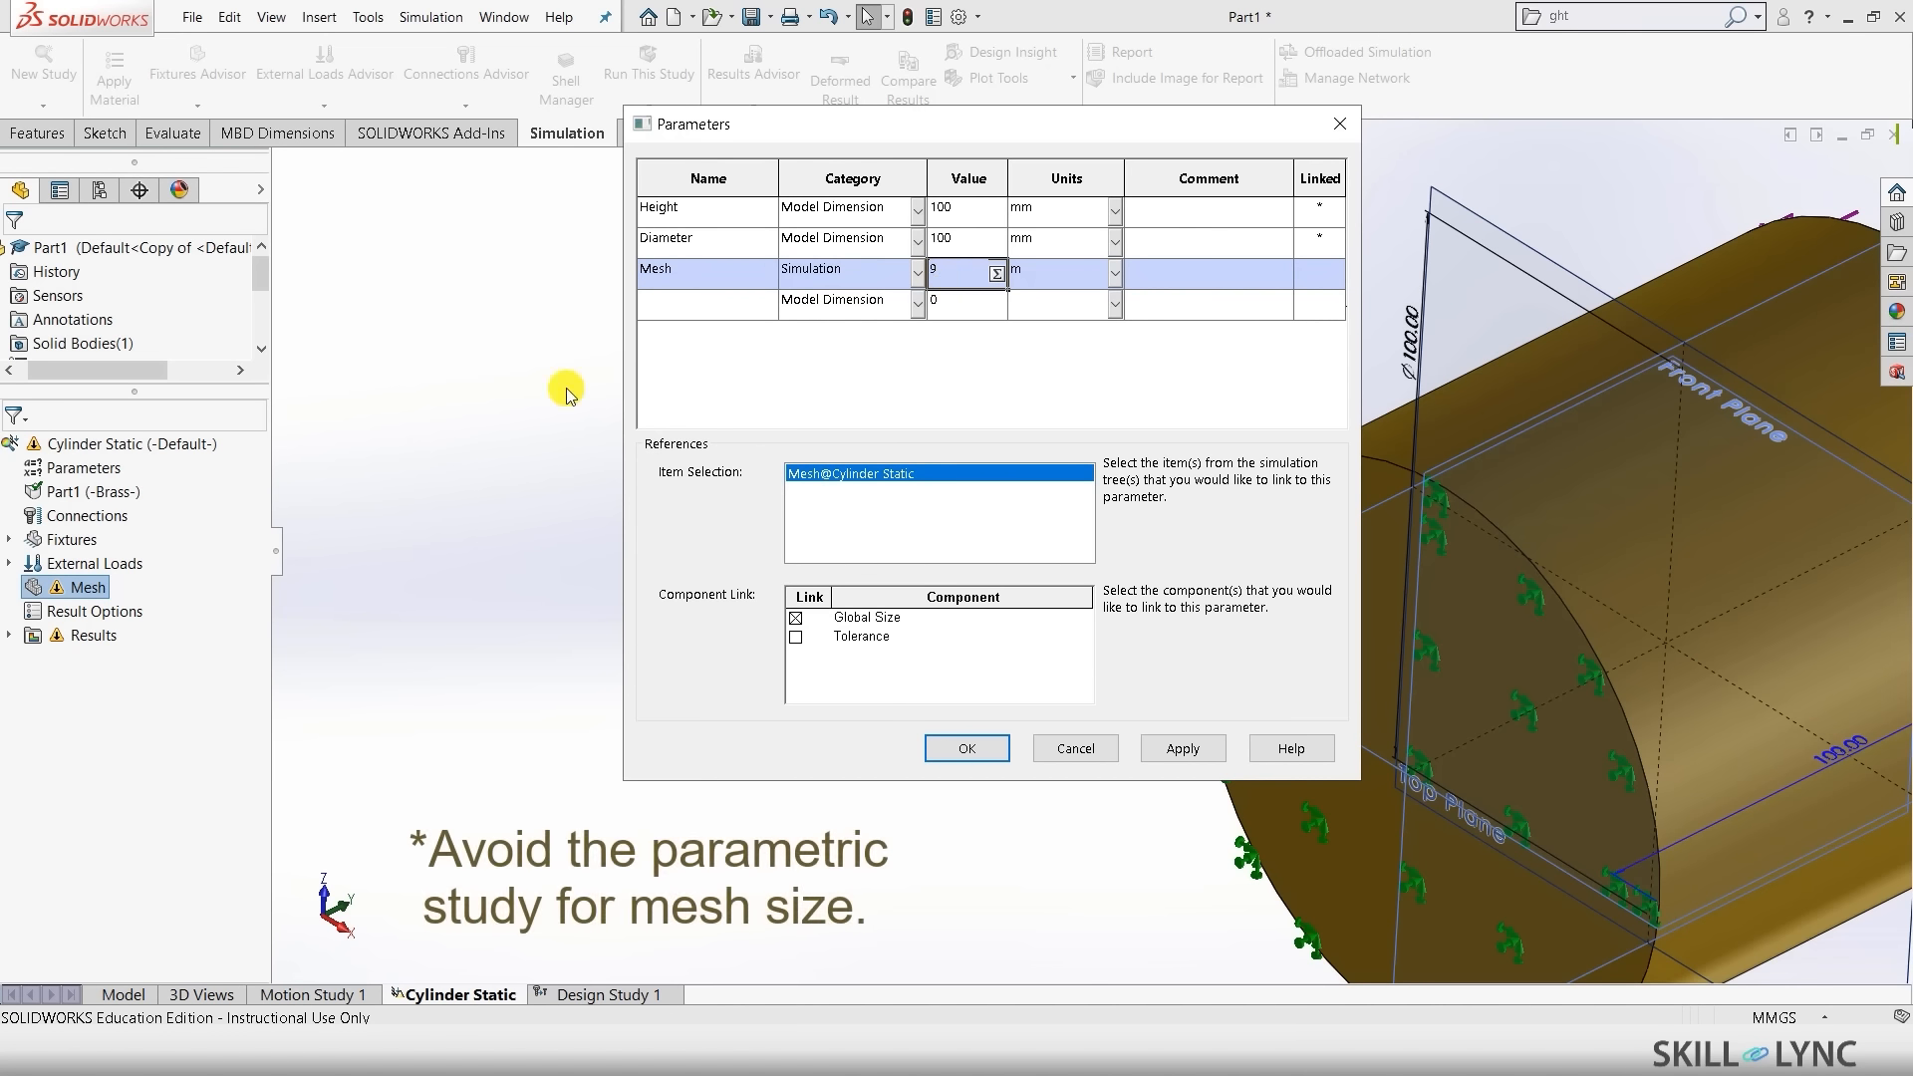
{"action": "left_click", "coordinate": [681, 309]}
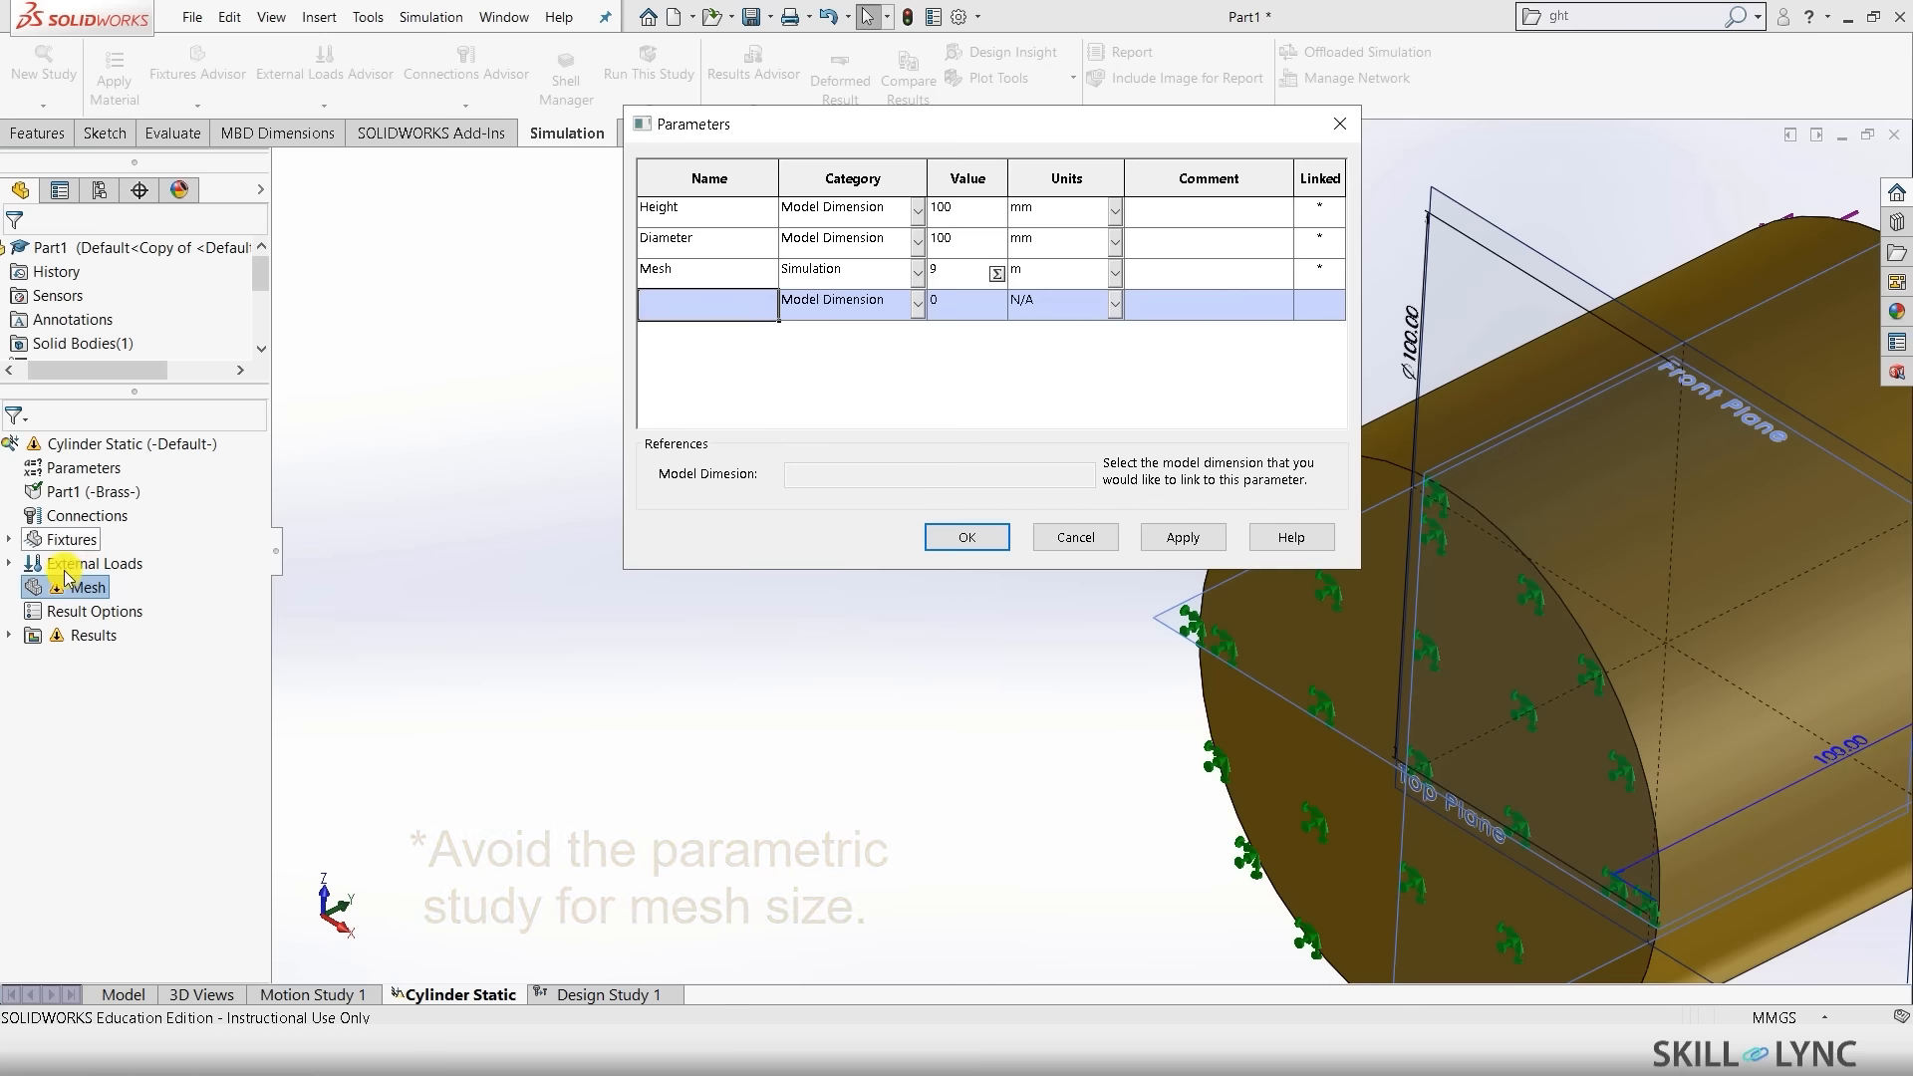
- Add a Simulation parameter named Force linked to Force-1 with value 50000
{"action": "left_click", "coordinate": [10, 564]}
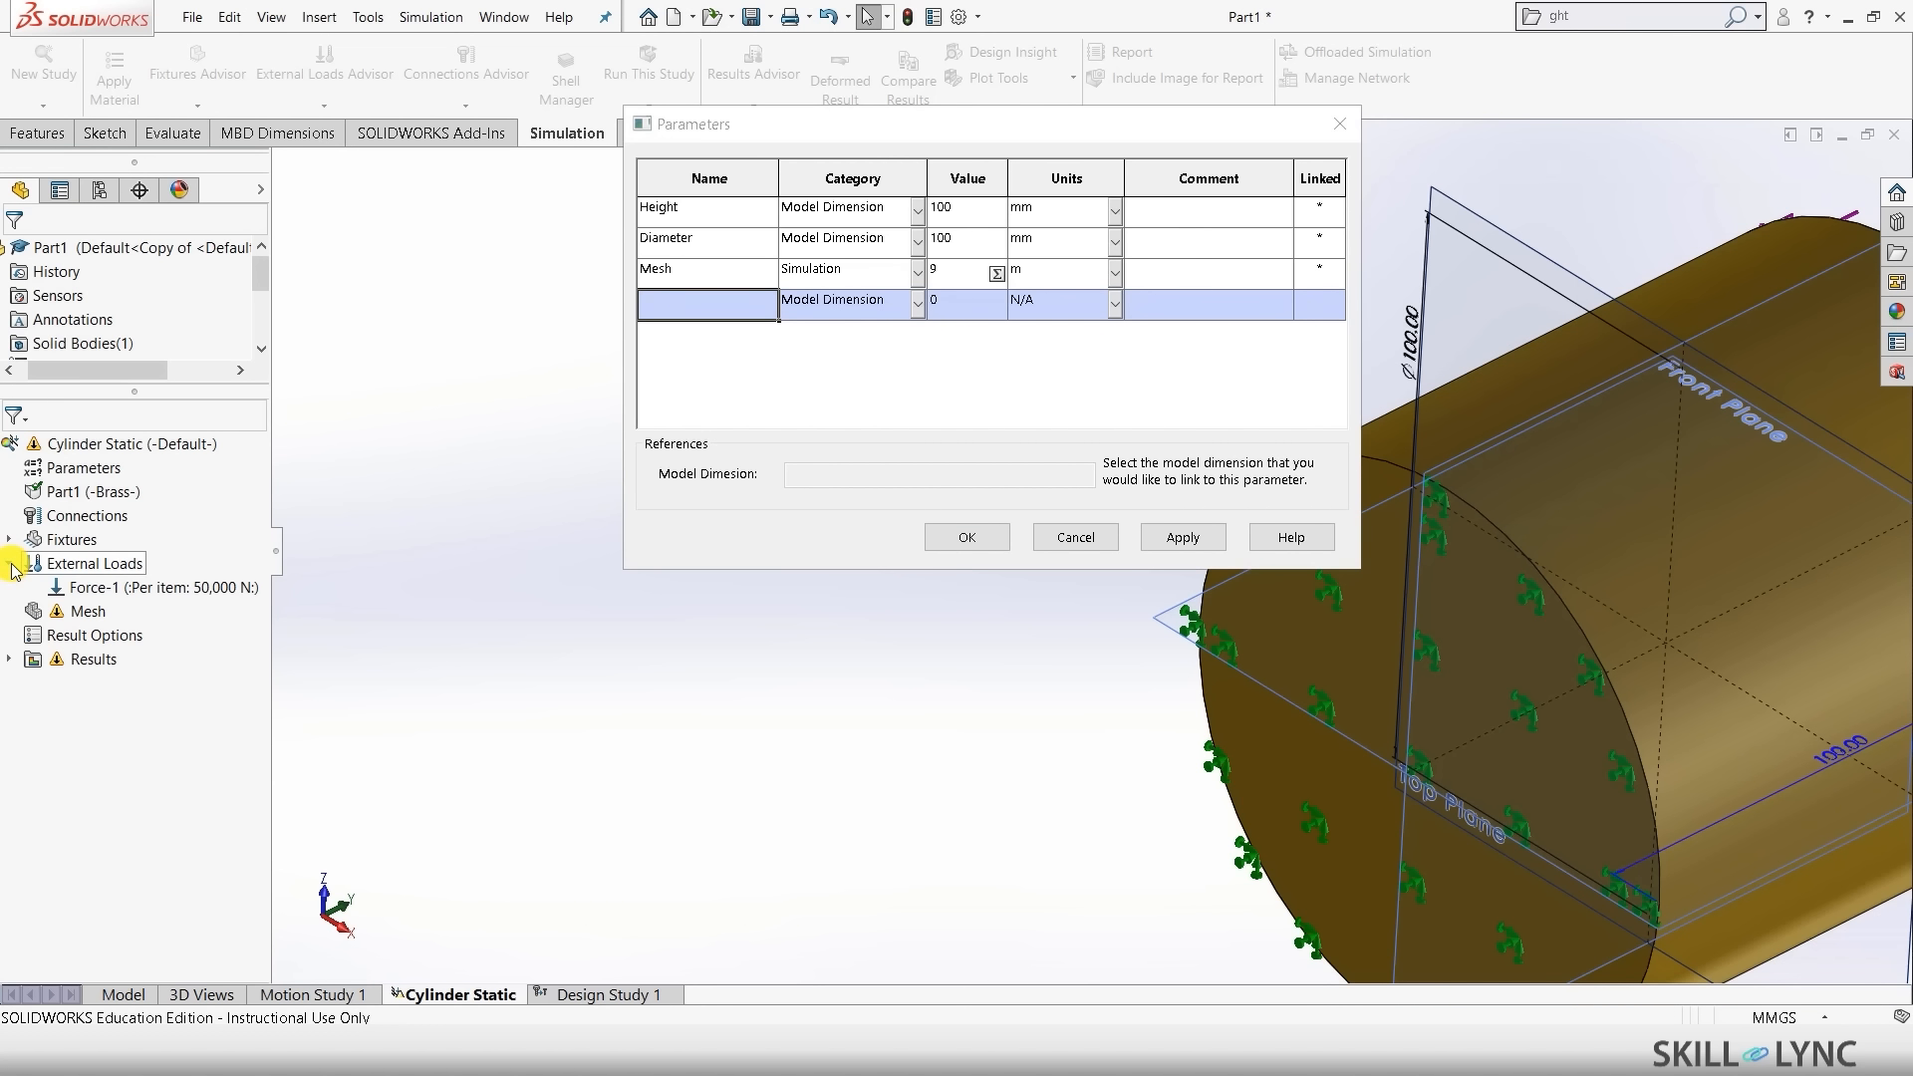
{"action": "left_click", "coordinate": [72, 580]}
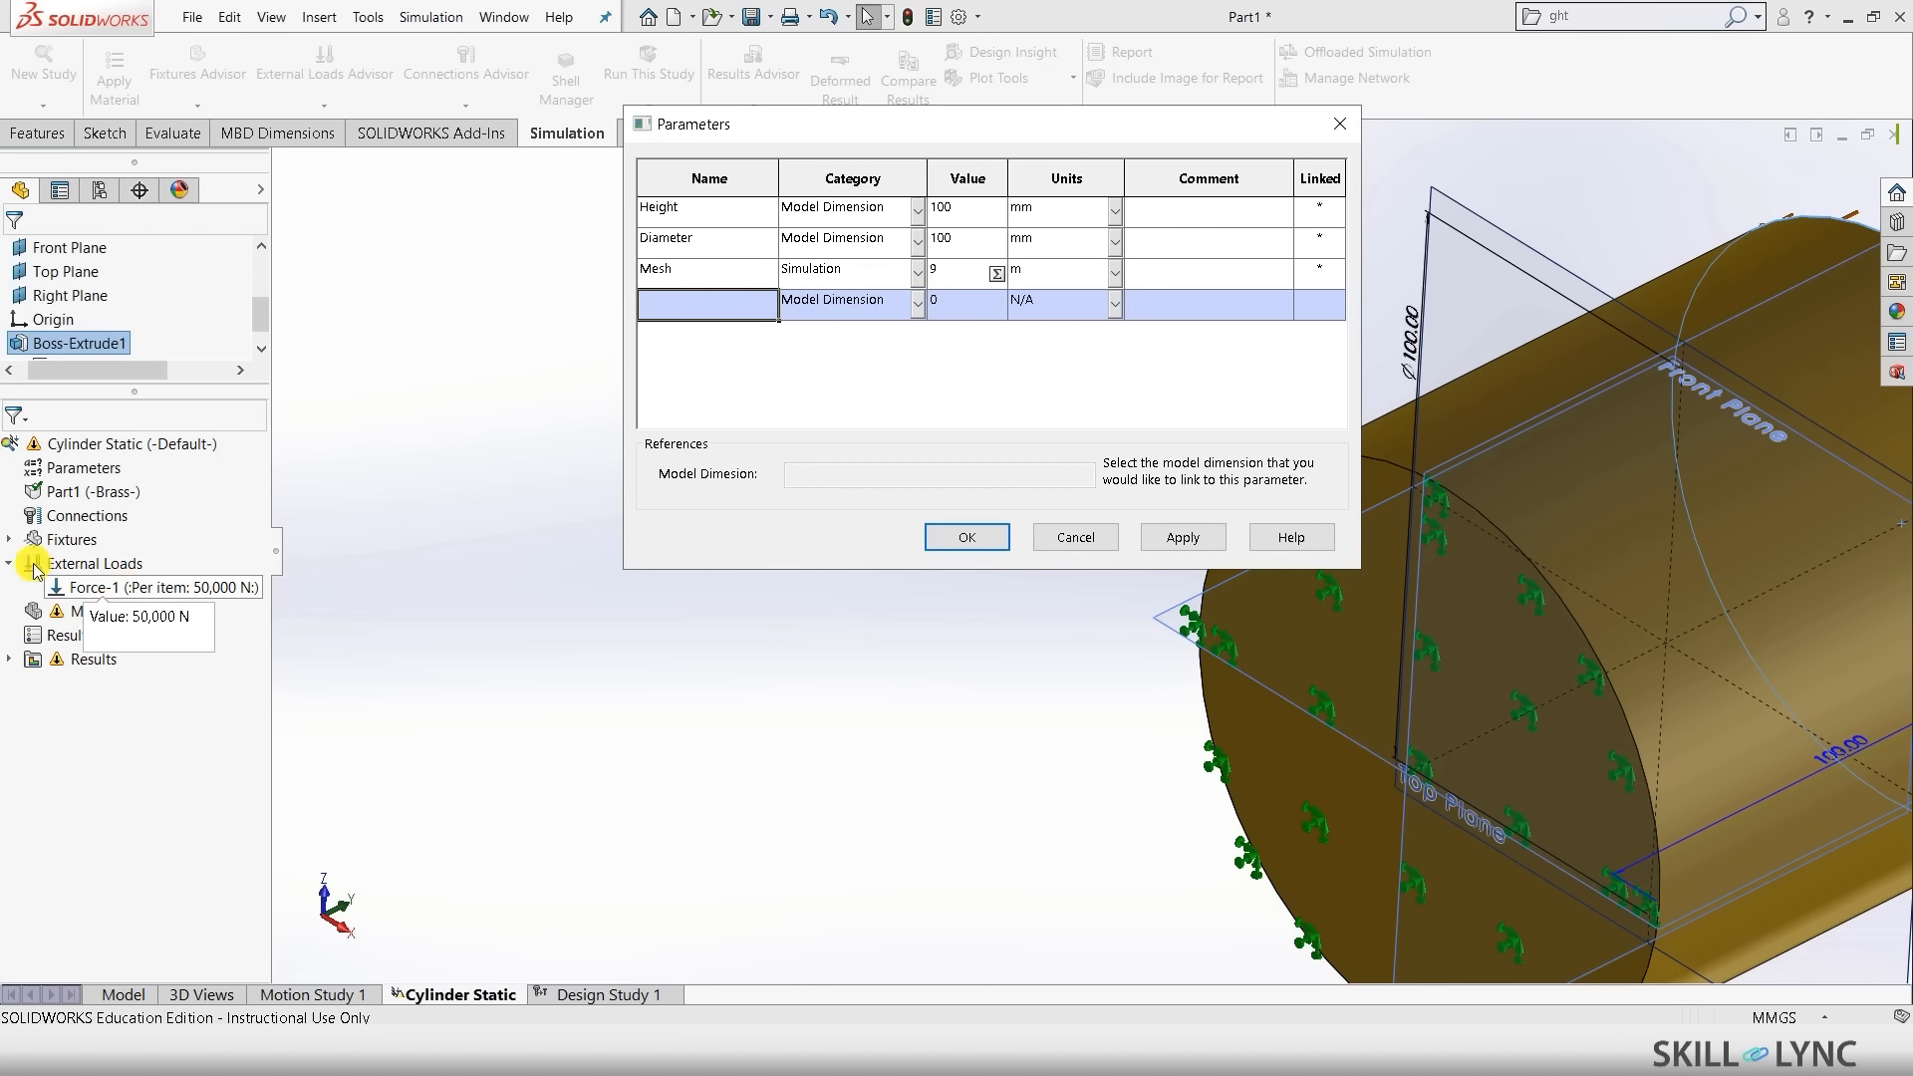
{"action": "left_click", "coordinate": [195, 589]}
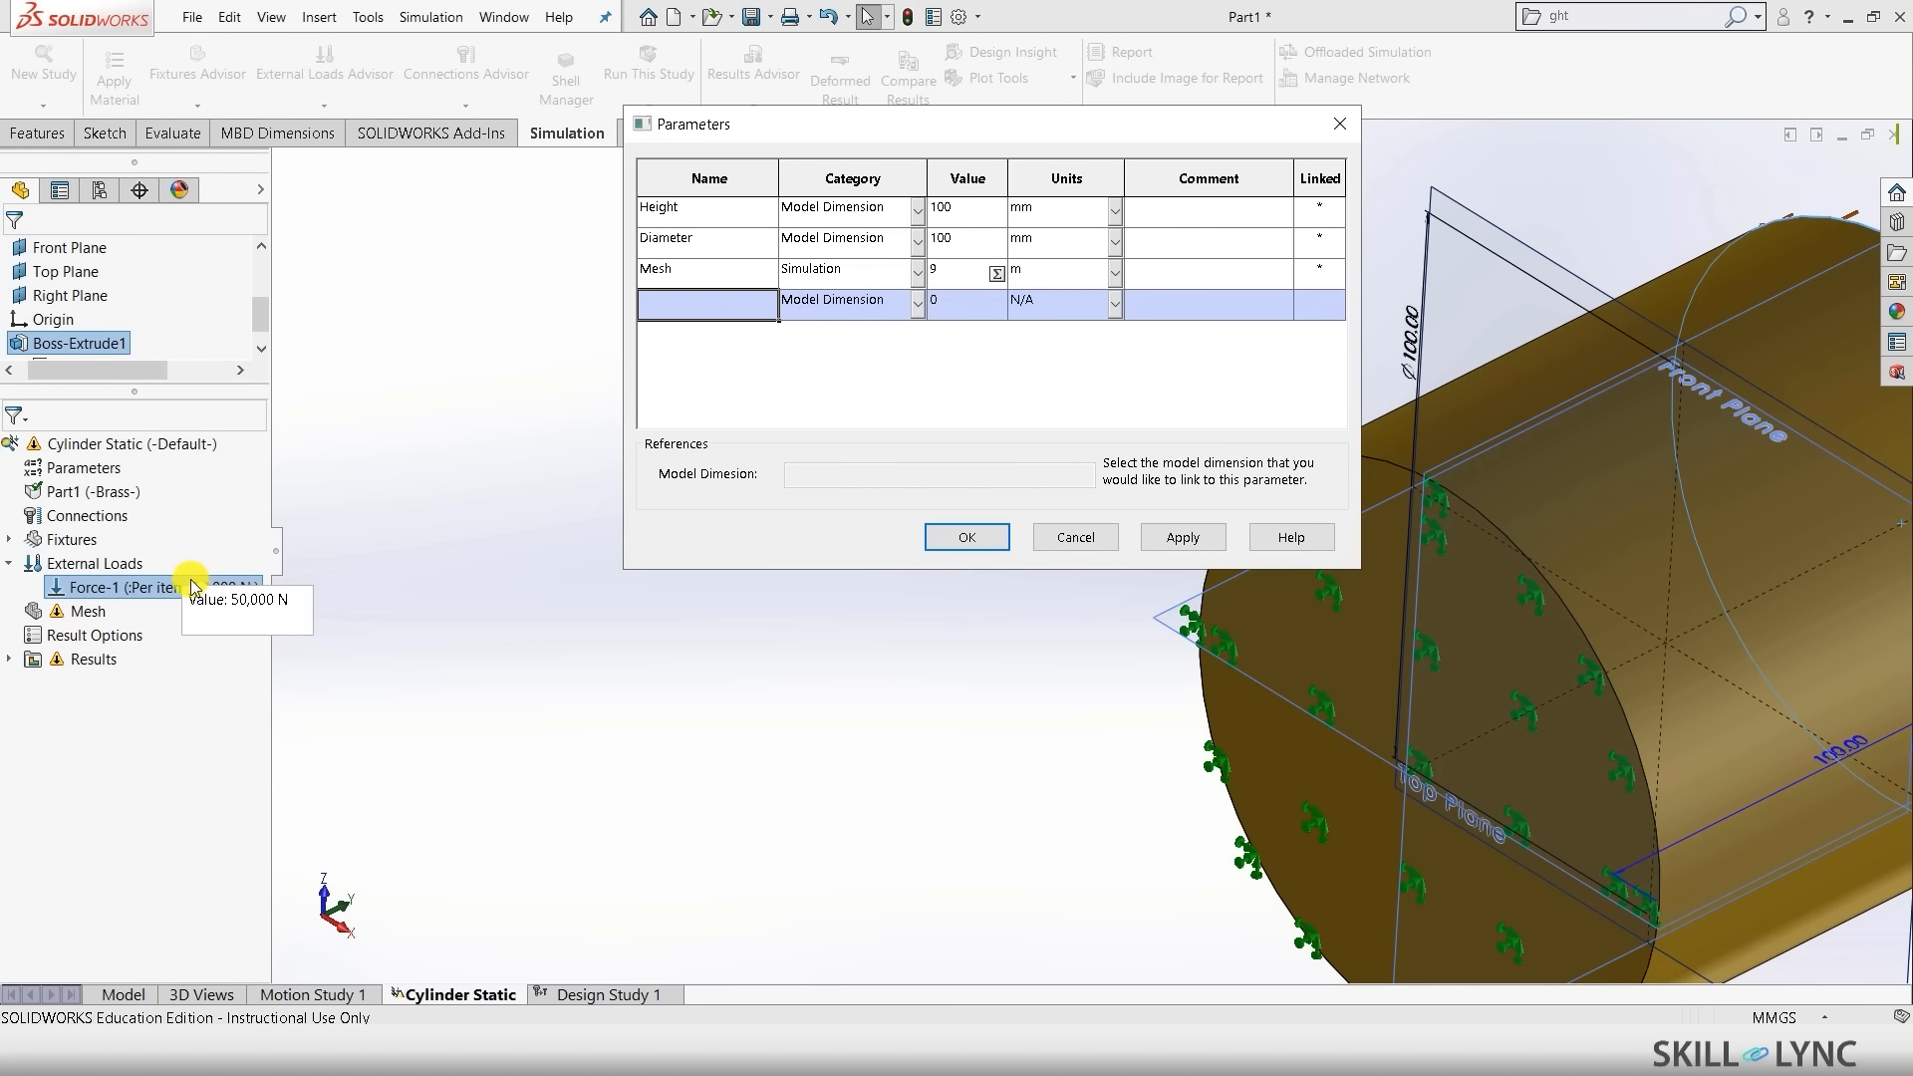
{"action": "left_click", "coordinate": [848, 317]}
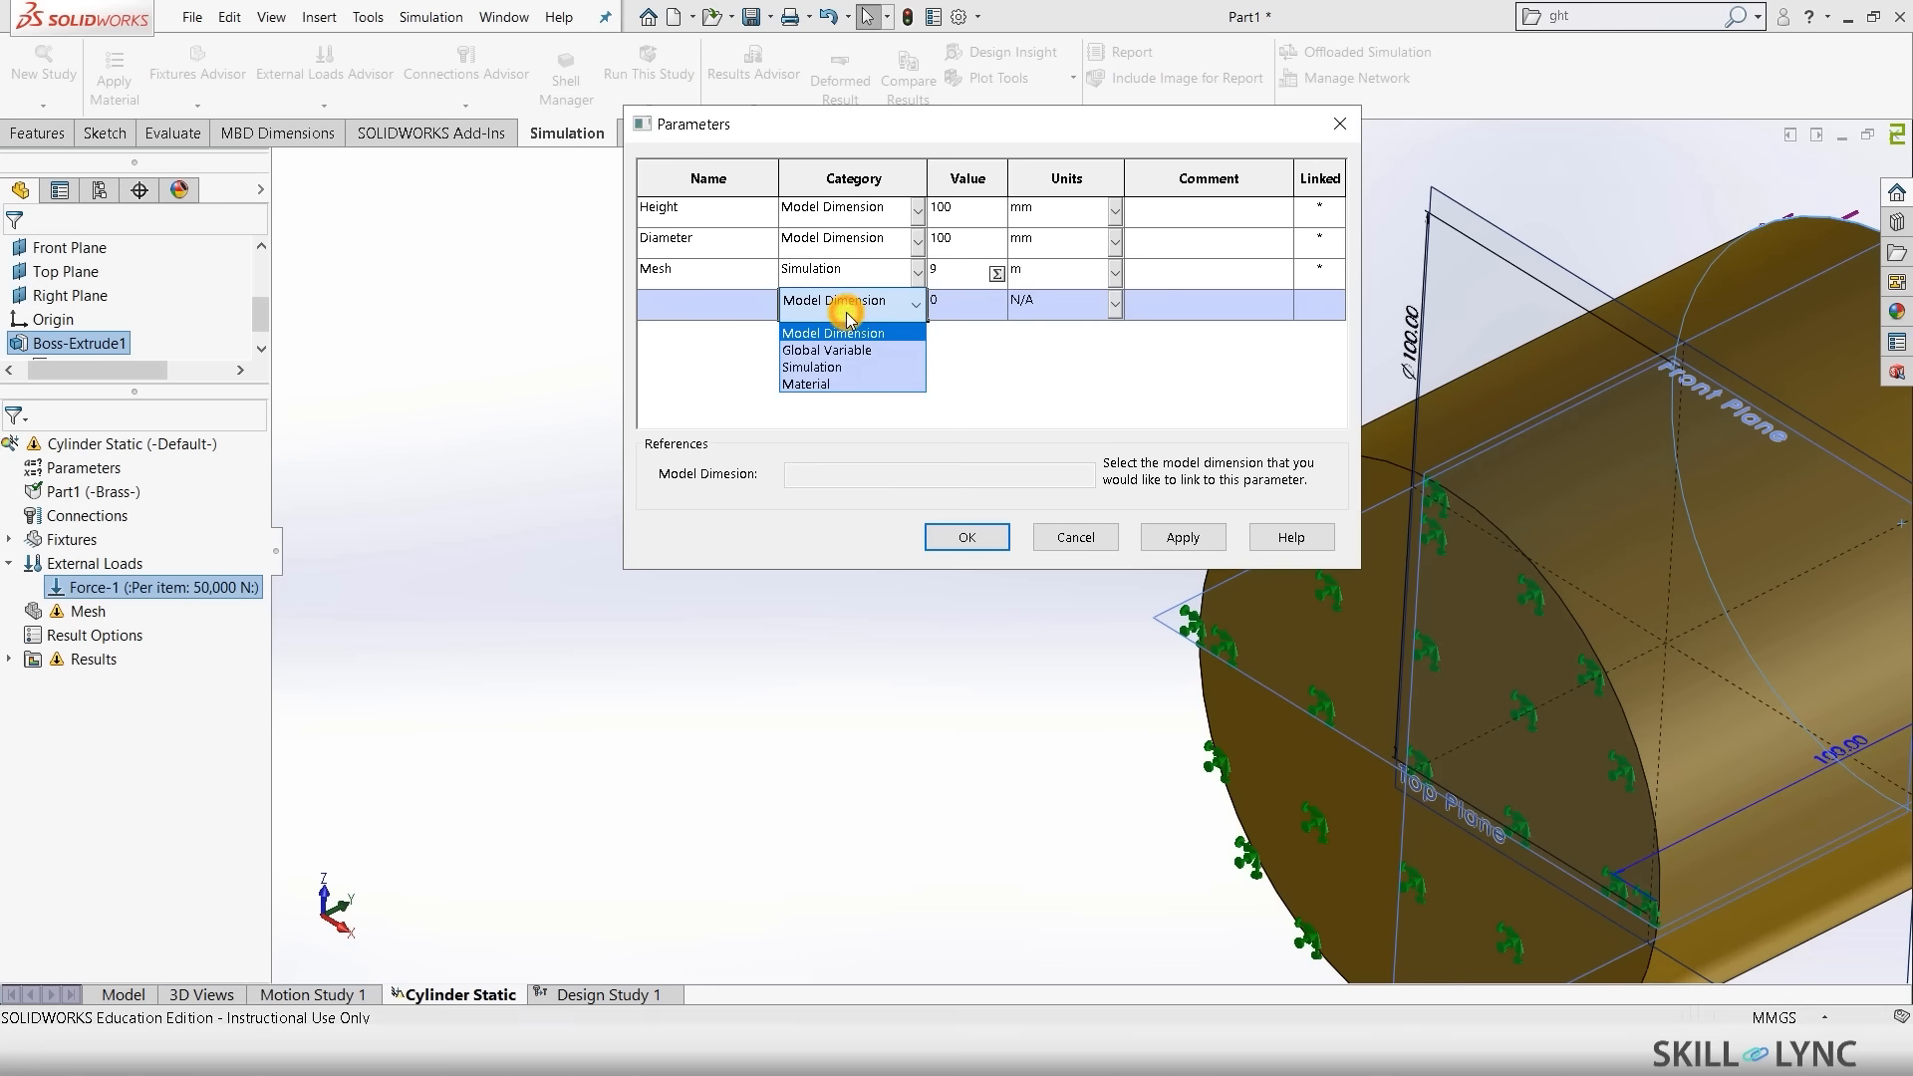
{"action": "left_click", "coordinate": [845, 366]}
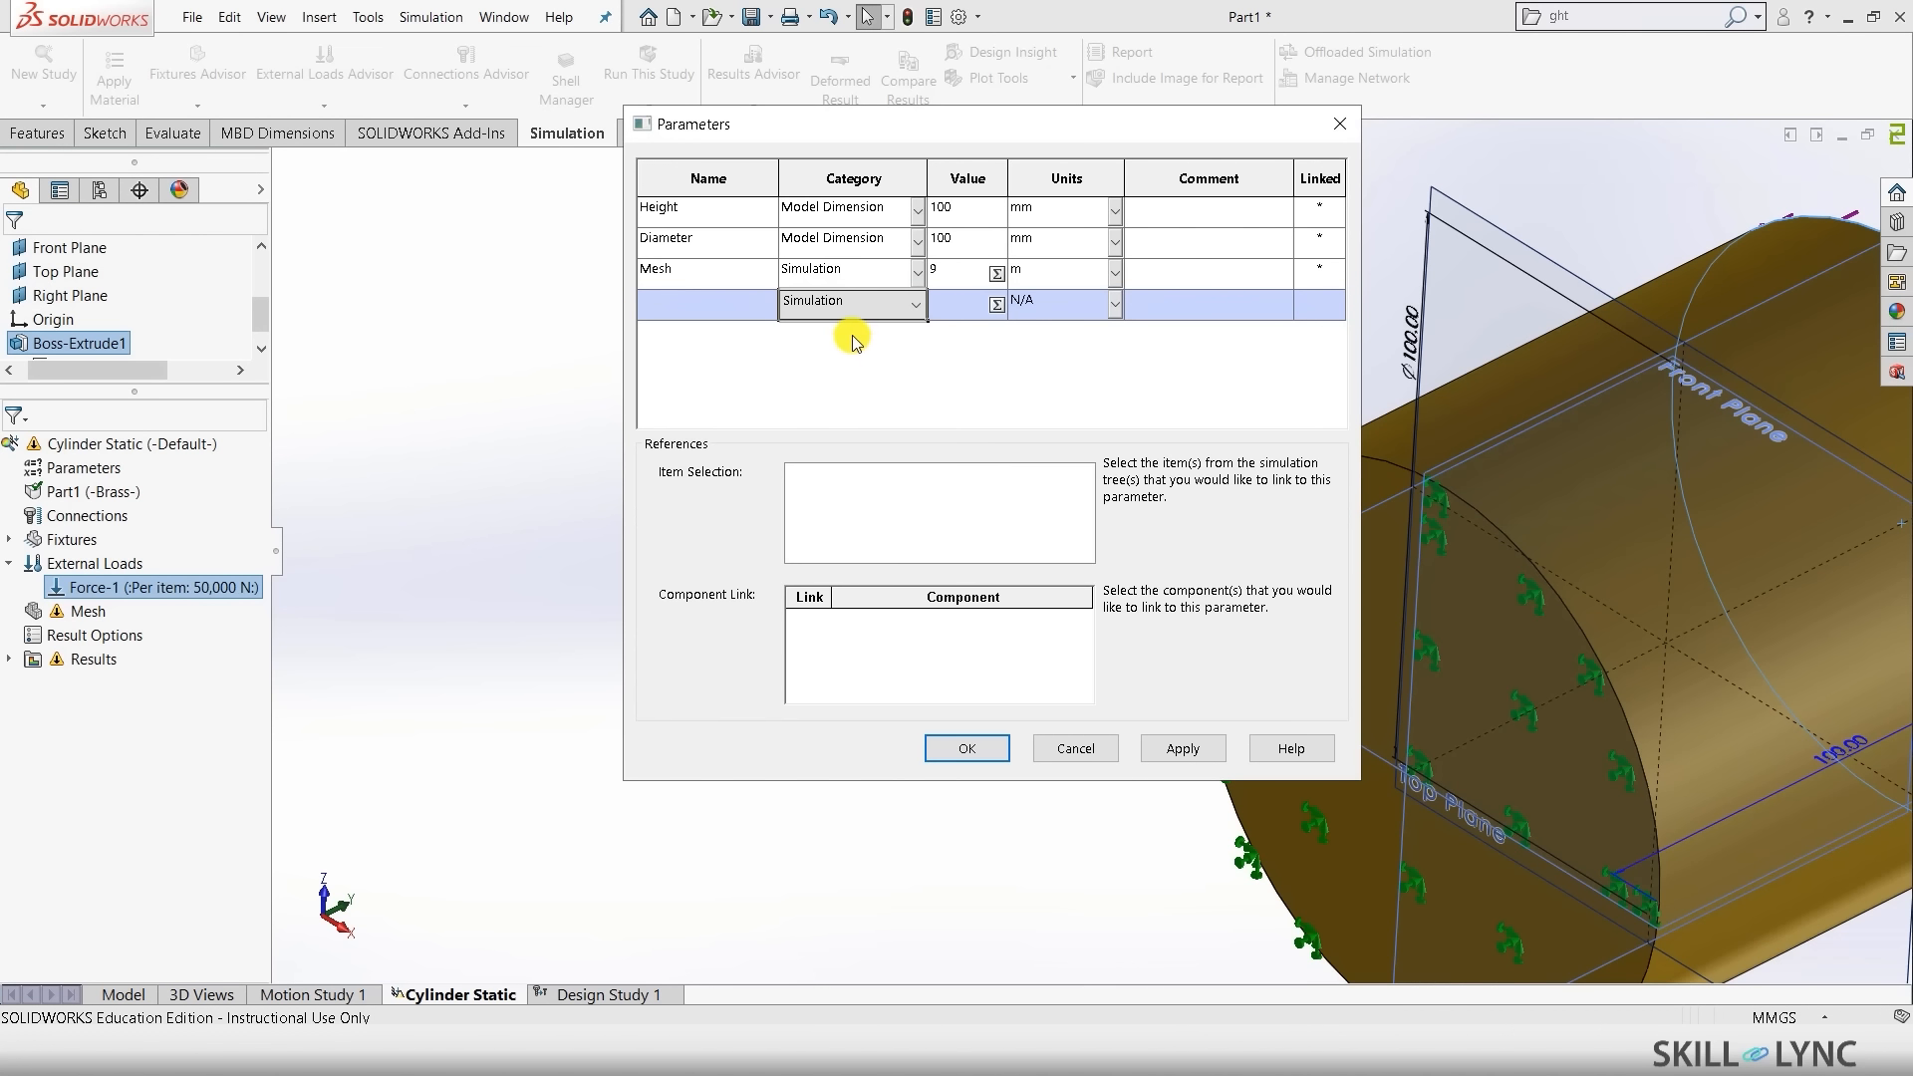
{"action": "left_click", "coordinate": [94, 587]}
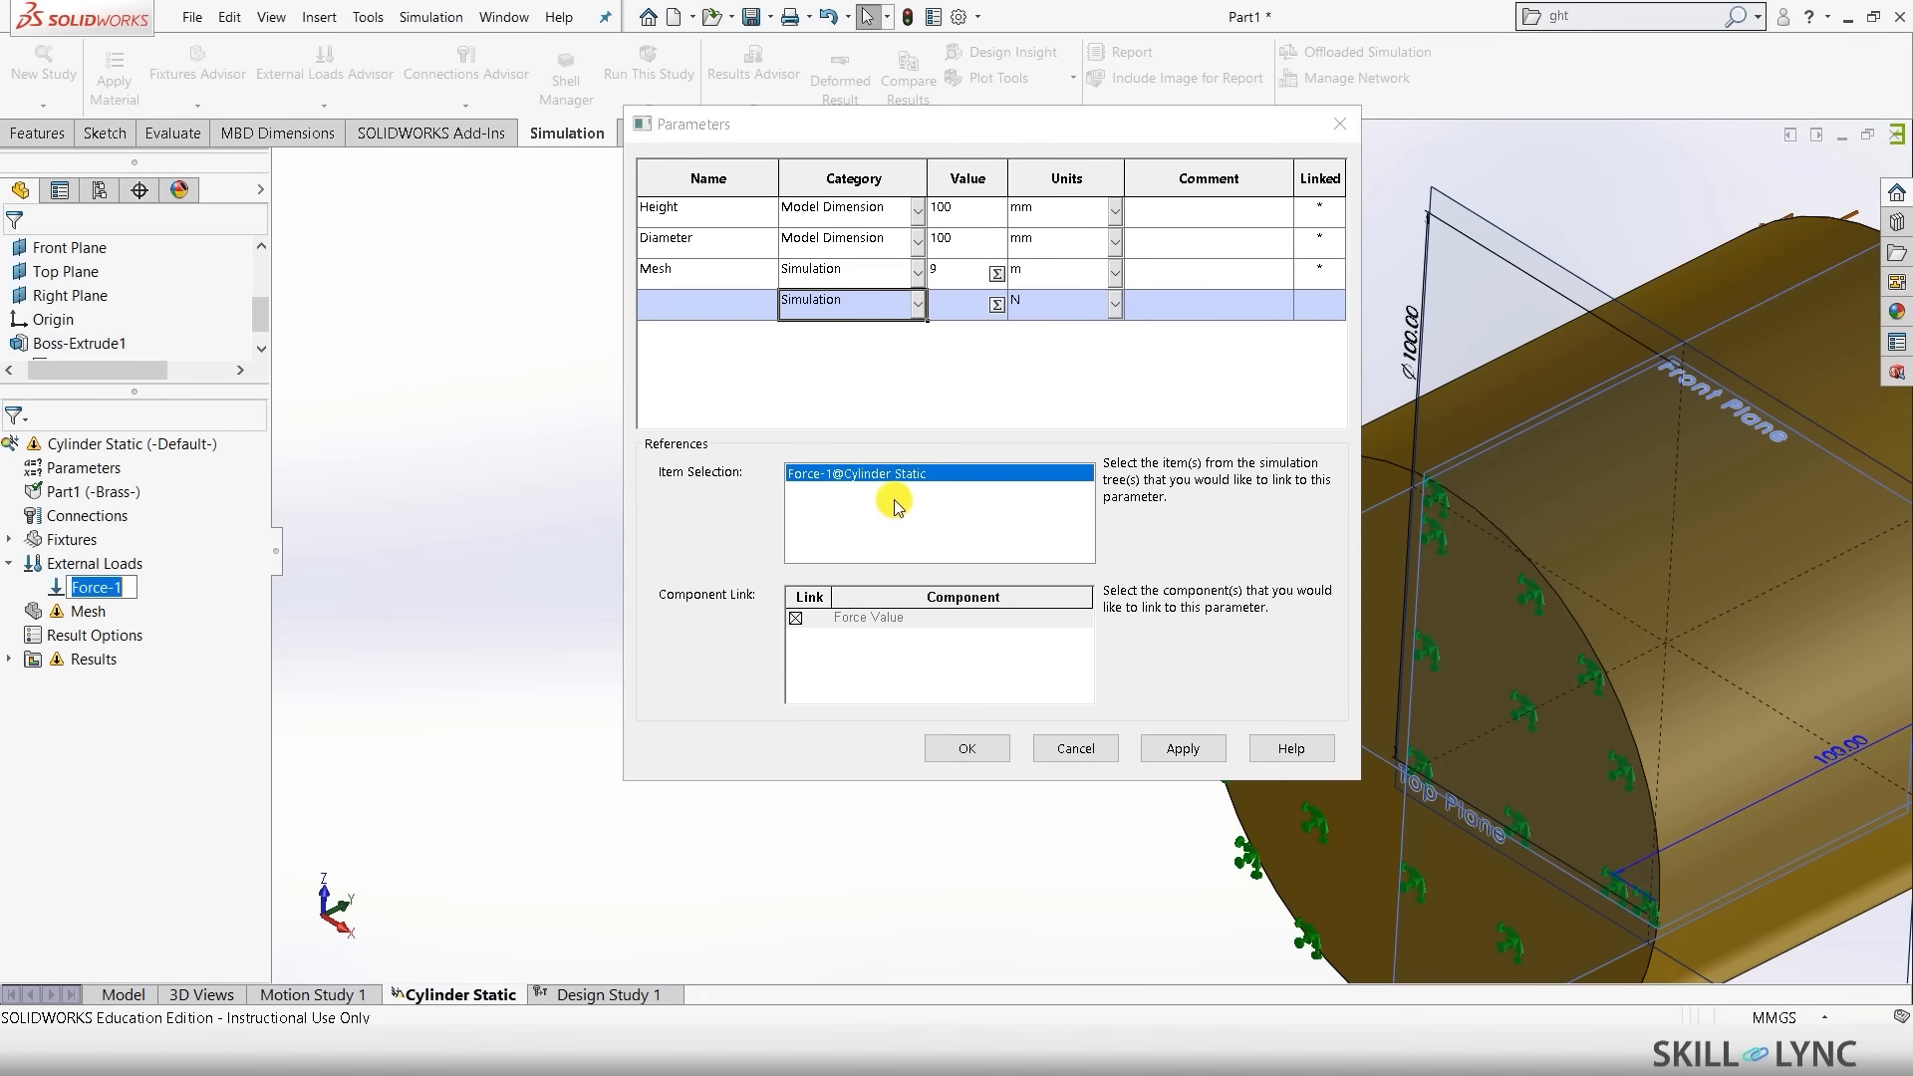
{"action": "left_click", "coordinate": [854, 611]}
{"action": "left_click", "coordinate": [940, 297]}
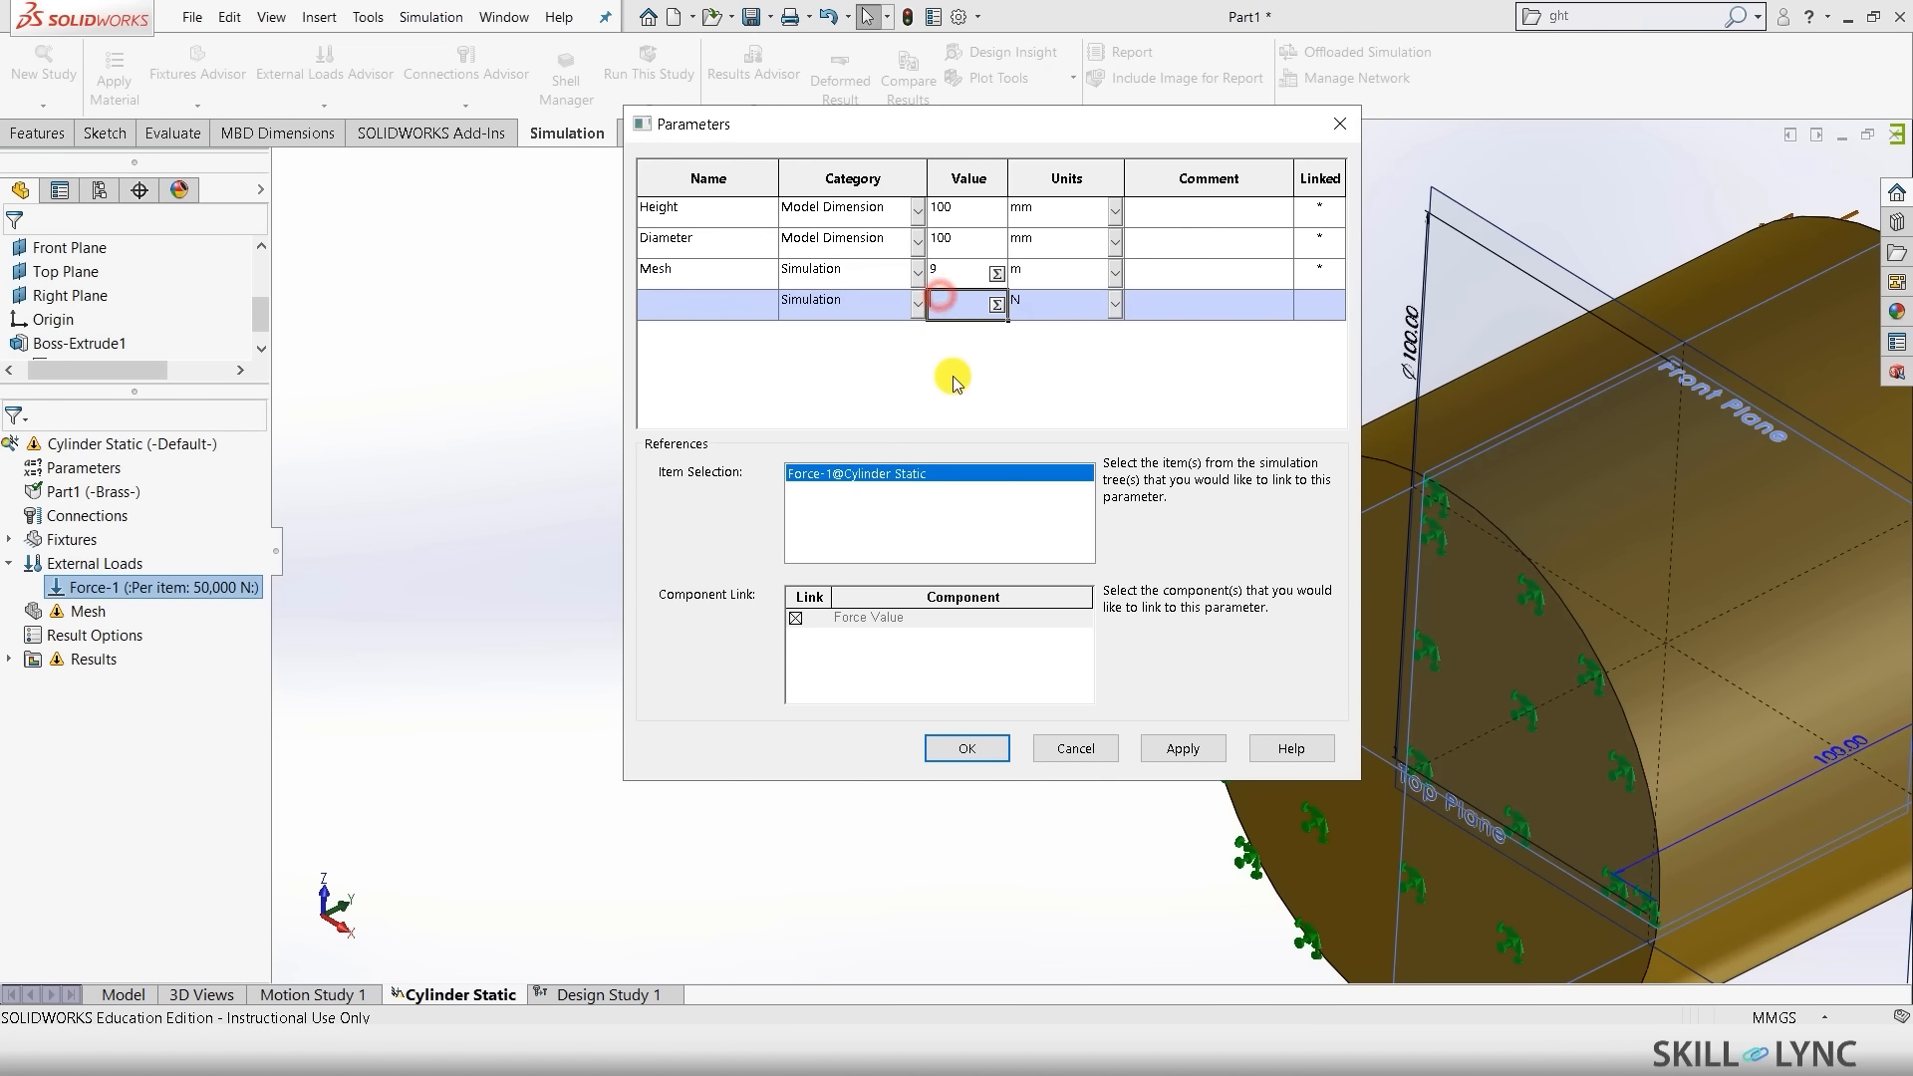
{"action": "type", "text": "50000"}
{"action": "left_click", "coordinate": [714, 305]}
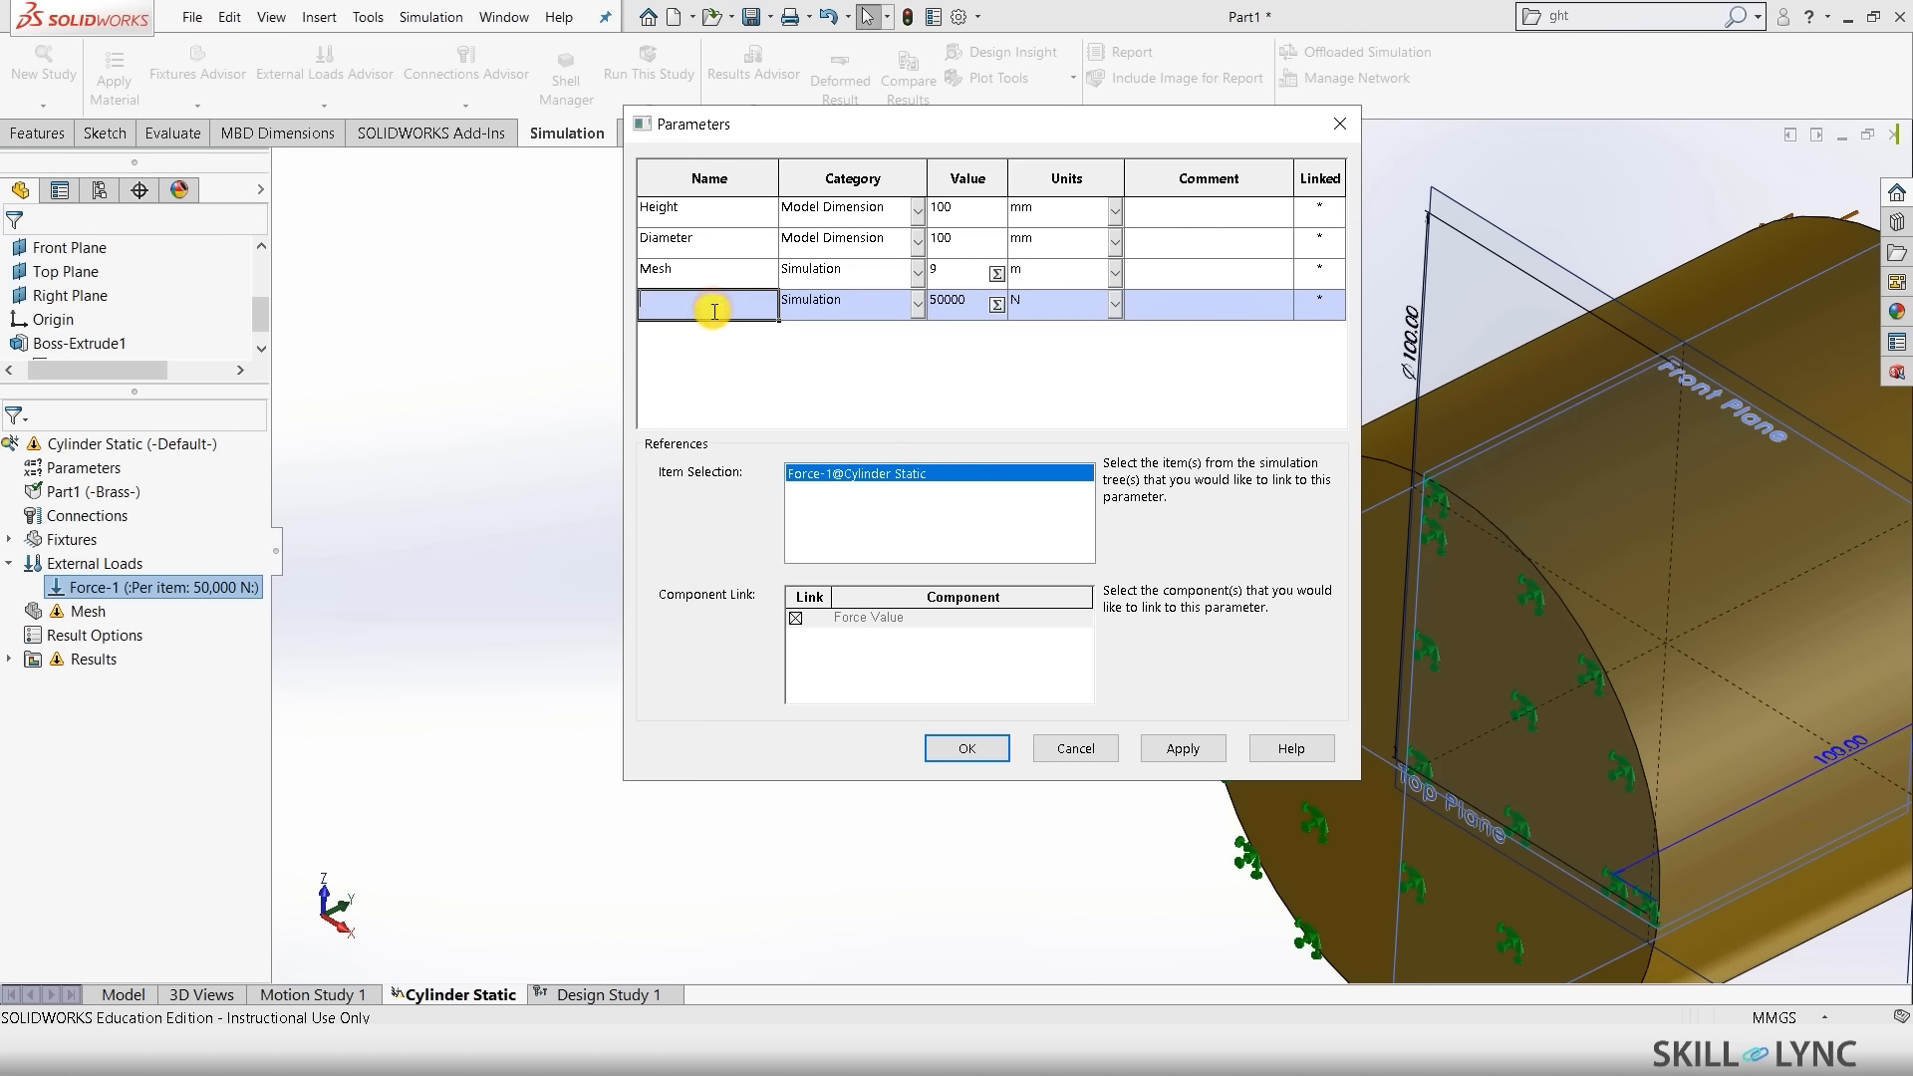
{"action": "type", "text": "Force"}
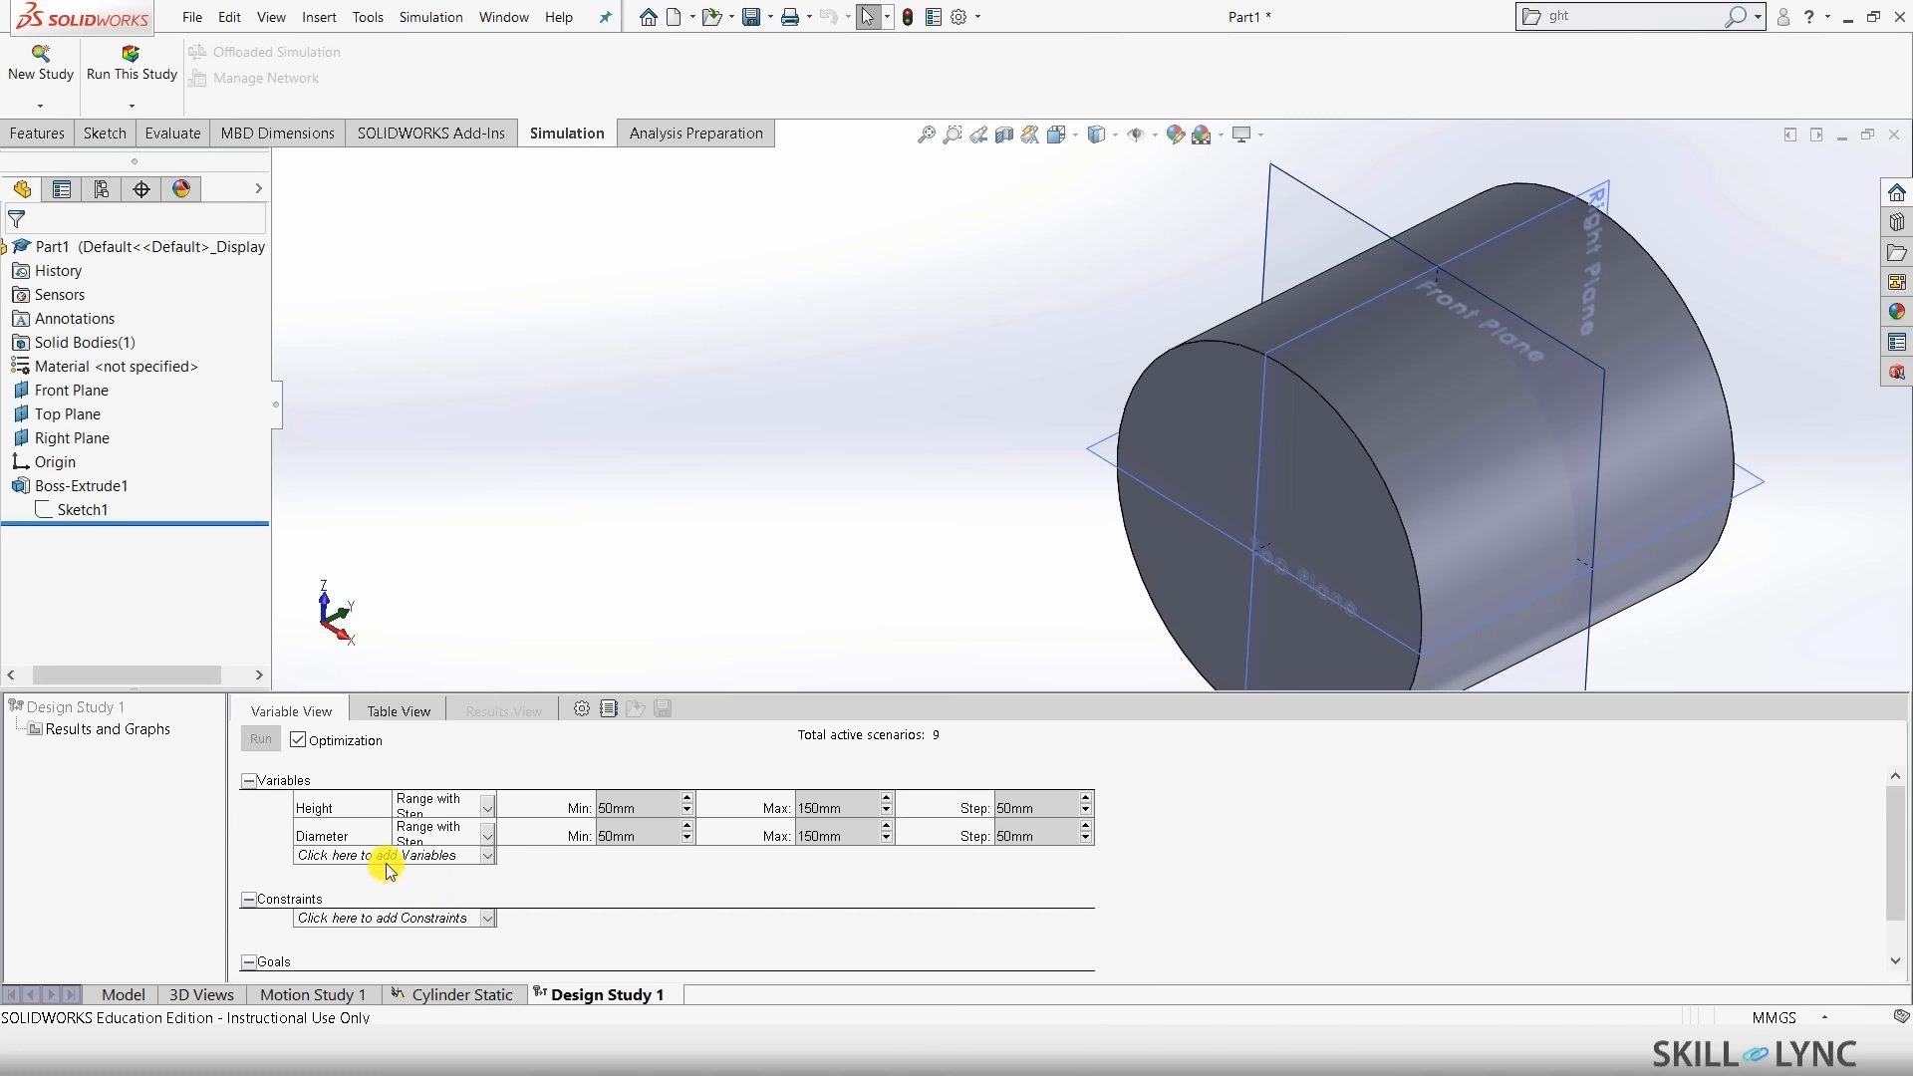
- Add Force and Mesh as design study variables
{"action": "left_click", "coordinate": [389, 857]}
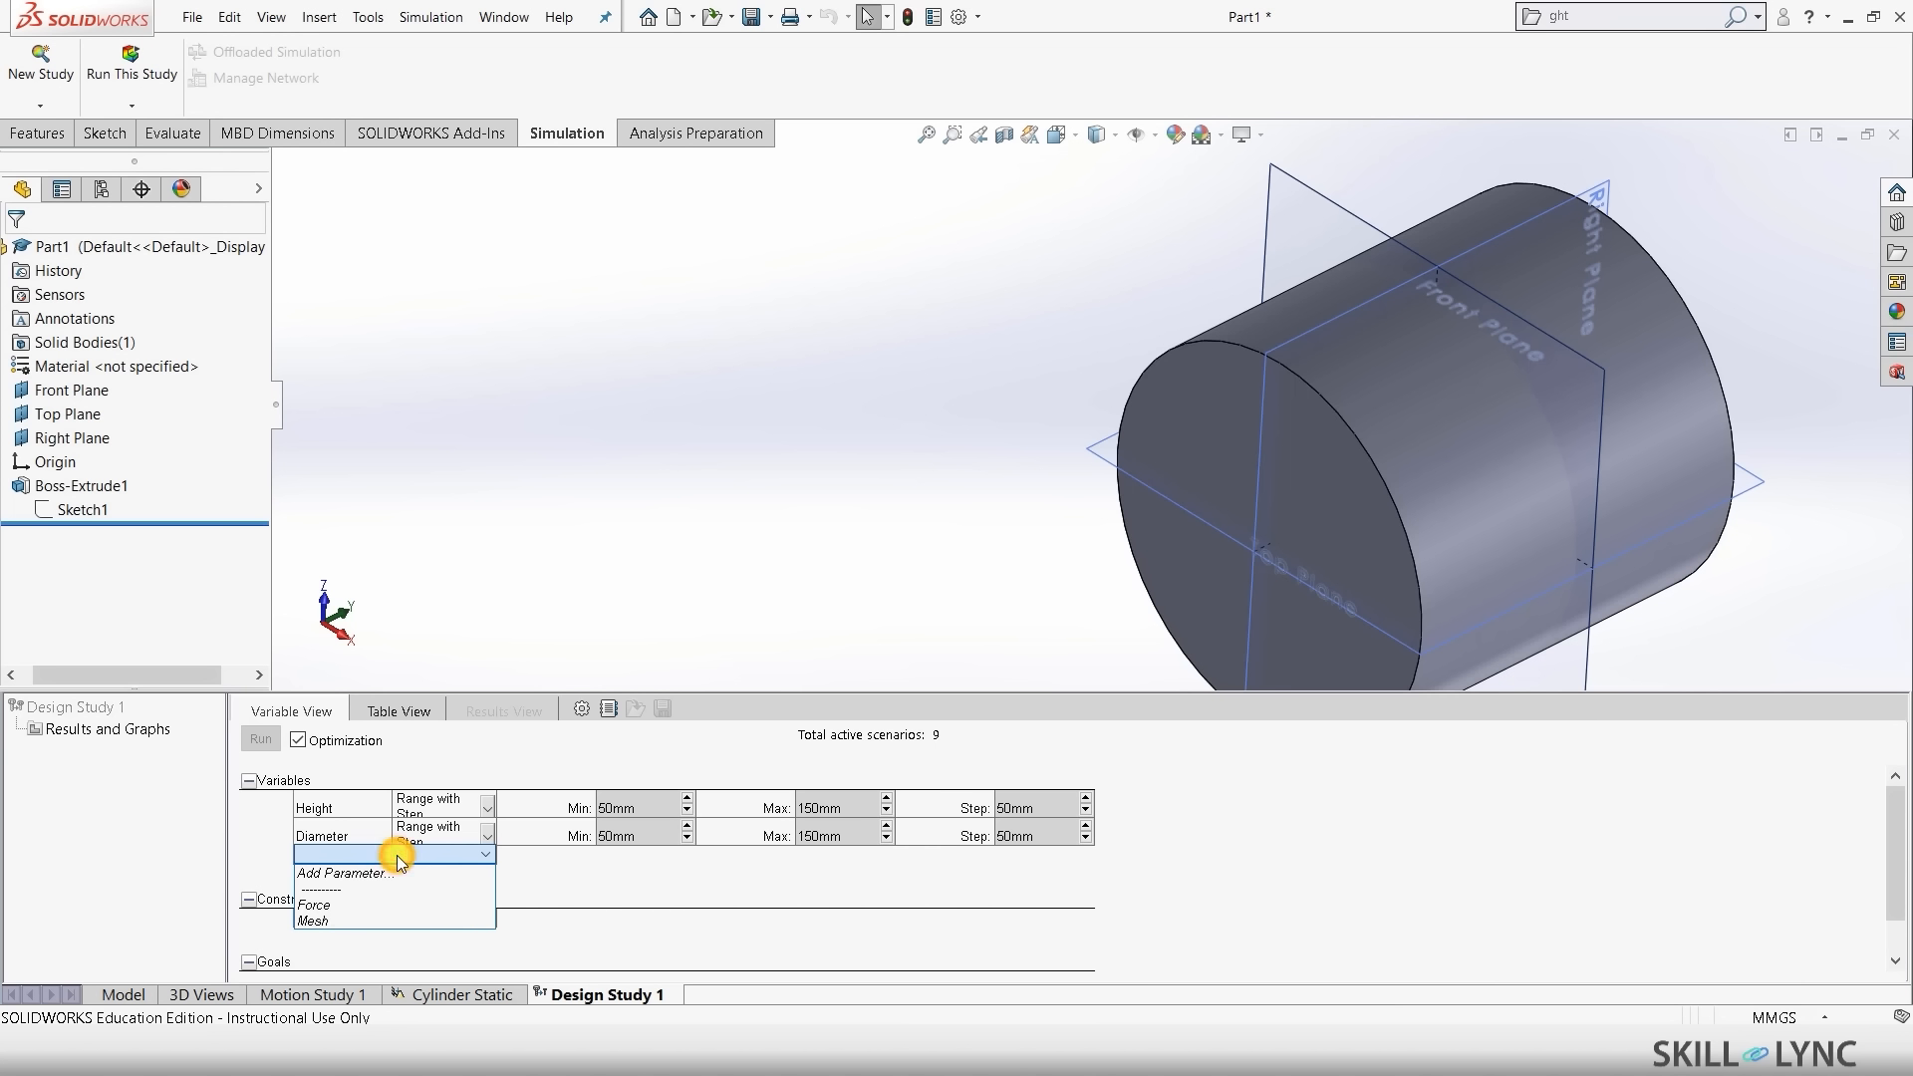
{"action": "left_click", "coordinate": [332, 907]}
{"action": "left_click", "coordinate": [342, 882]}
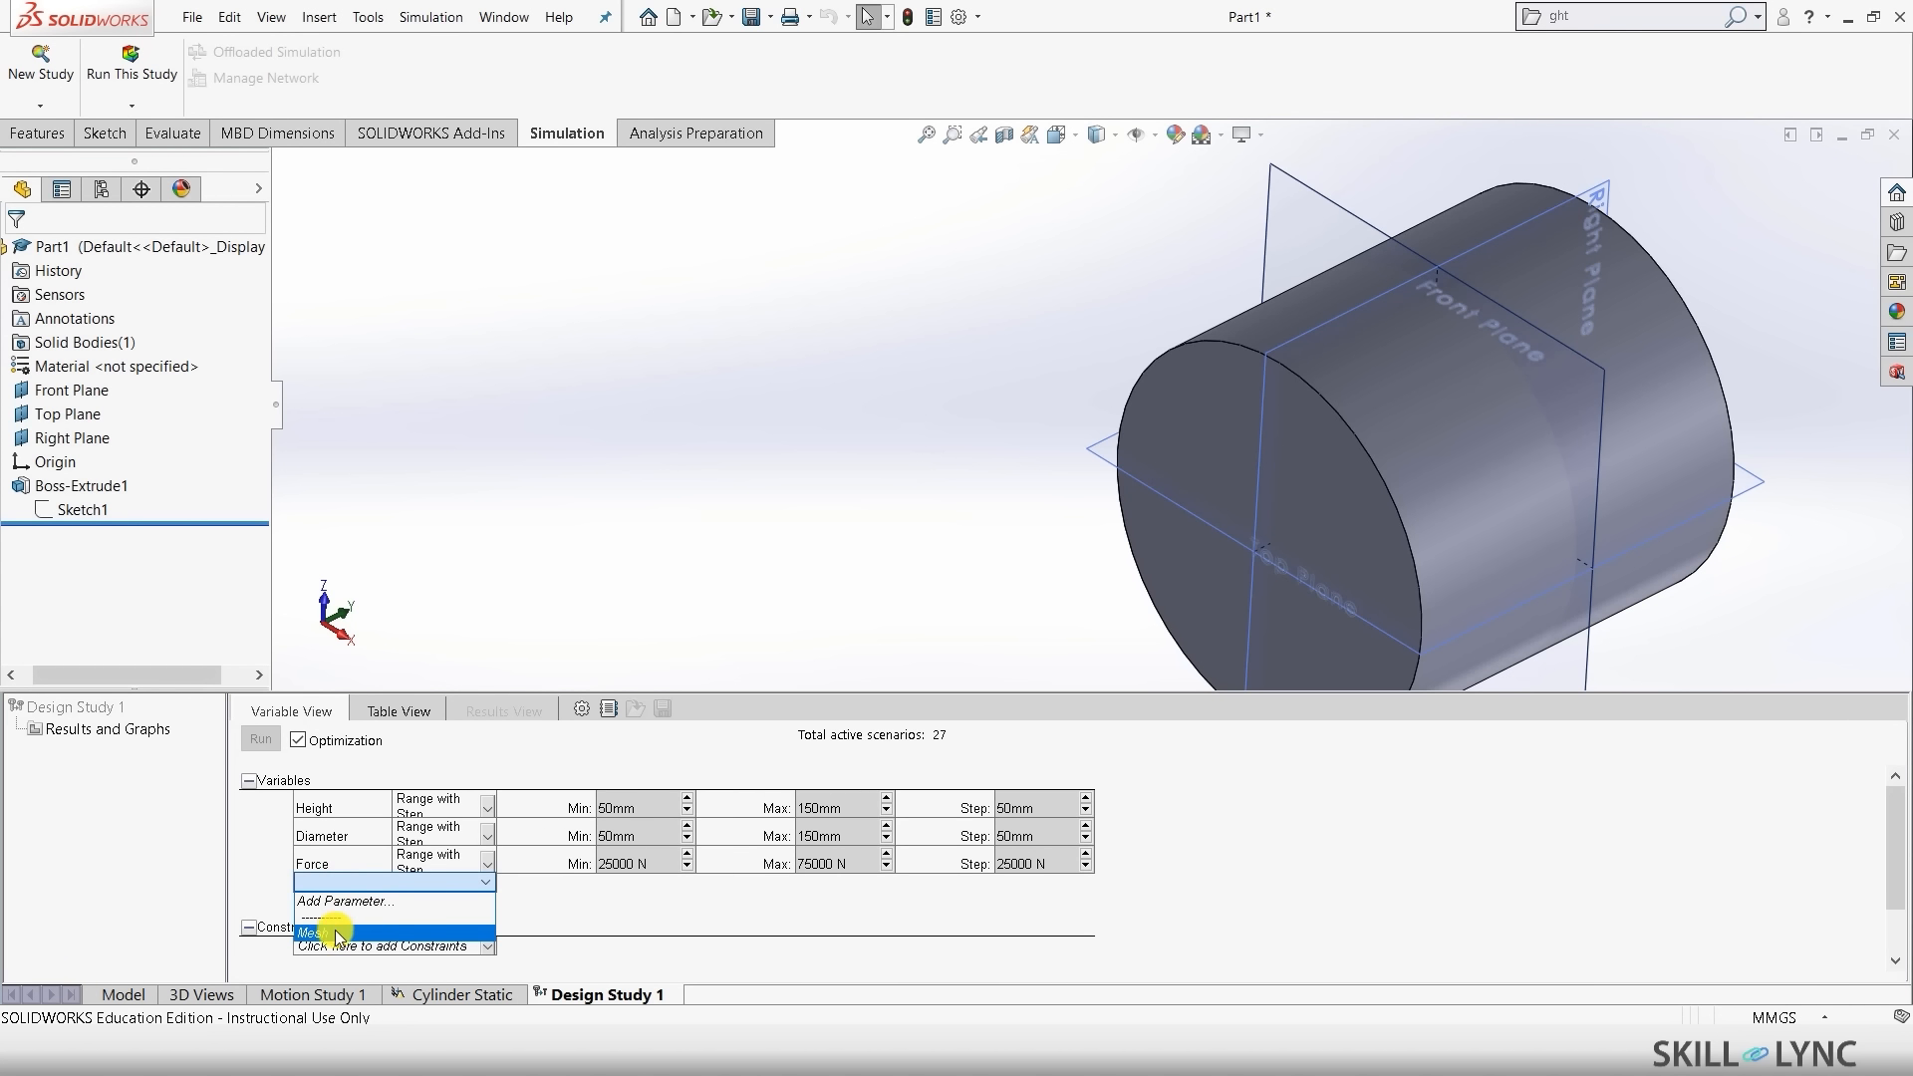
{"action": "left_click", "coordinate": [337, 934]}
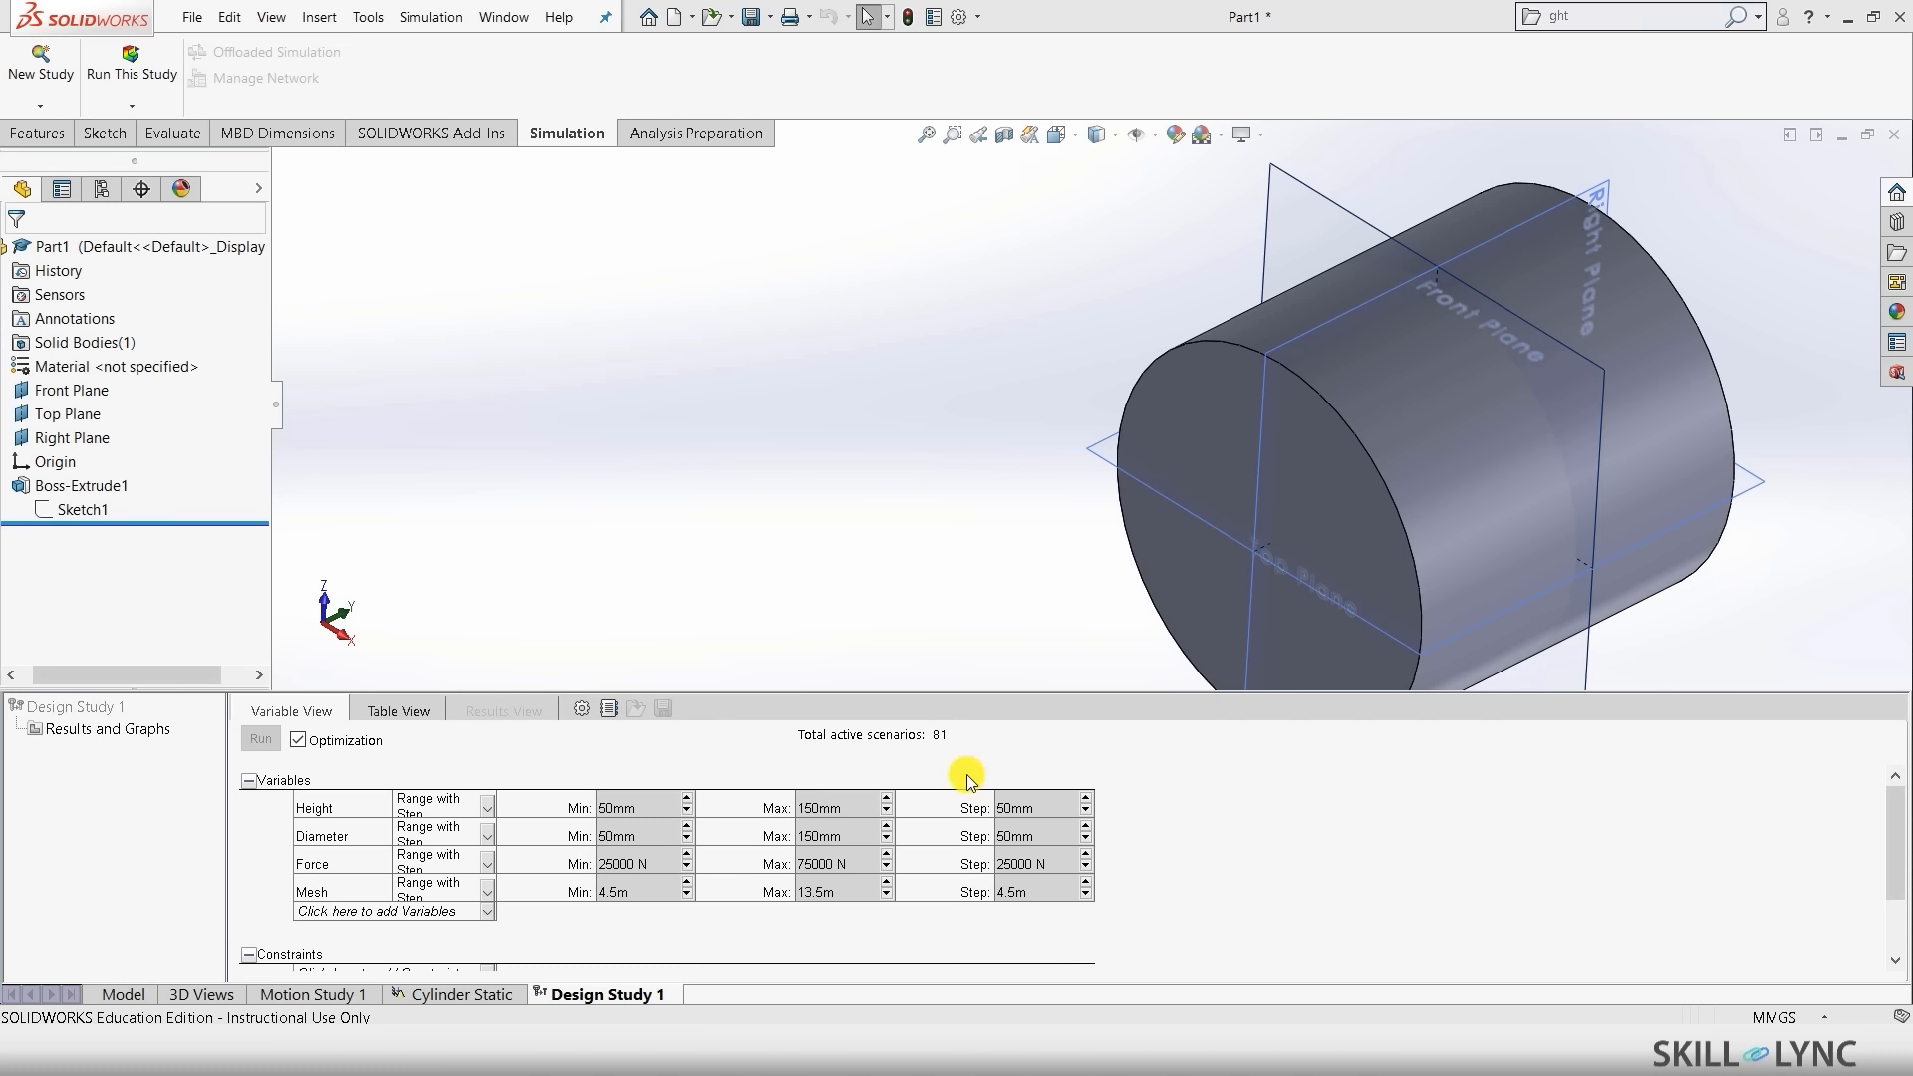
- Set the Height and Diameter step values to 20 mm
{"action": "double_click", "coordinate": [1036, 812]}
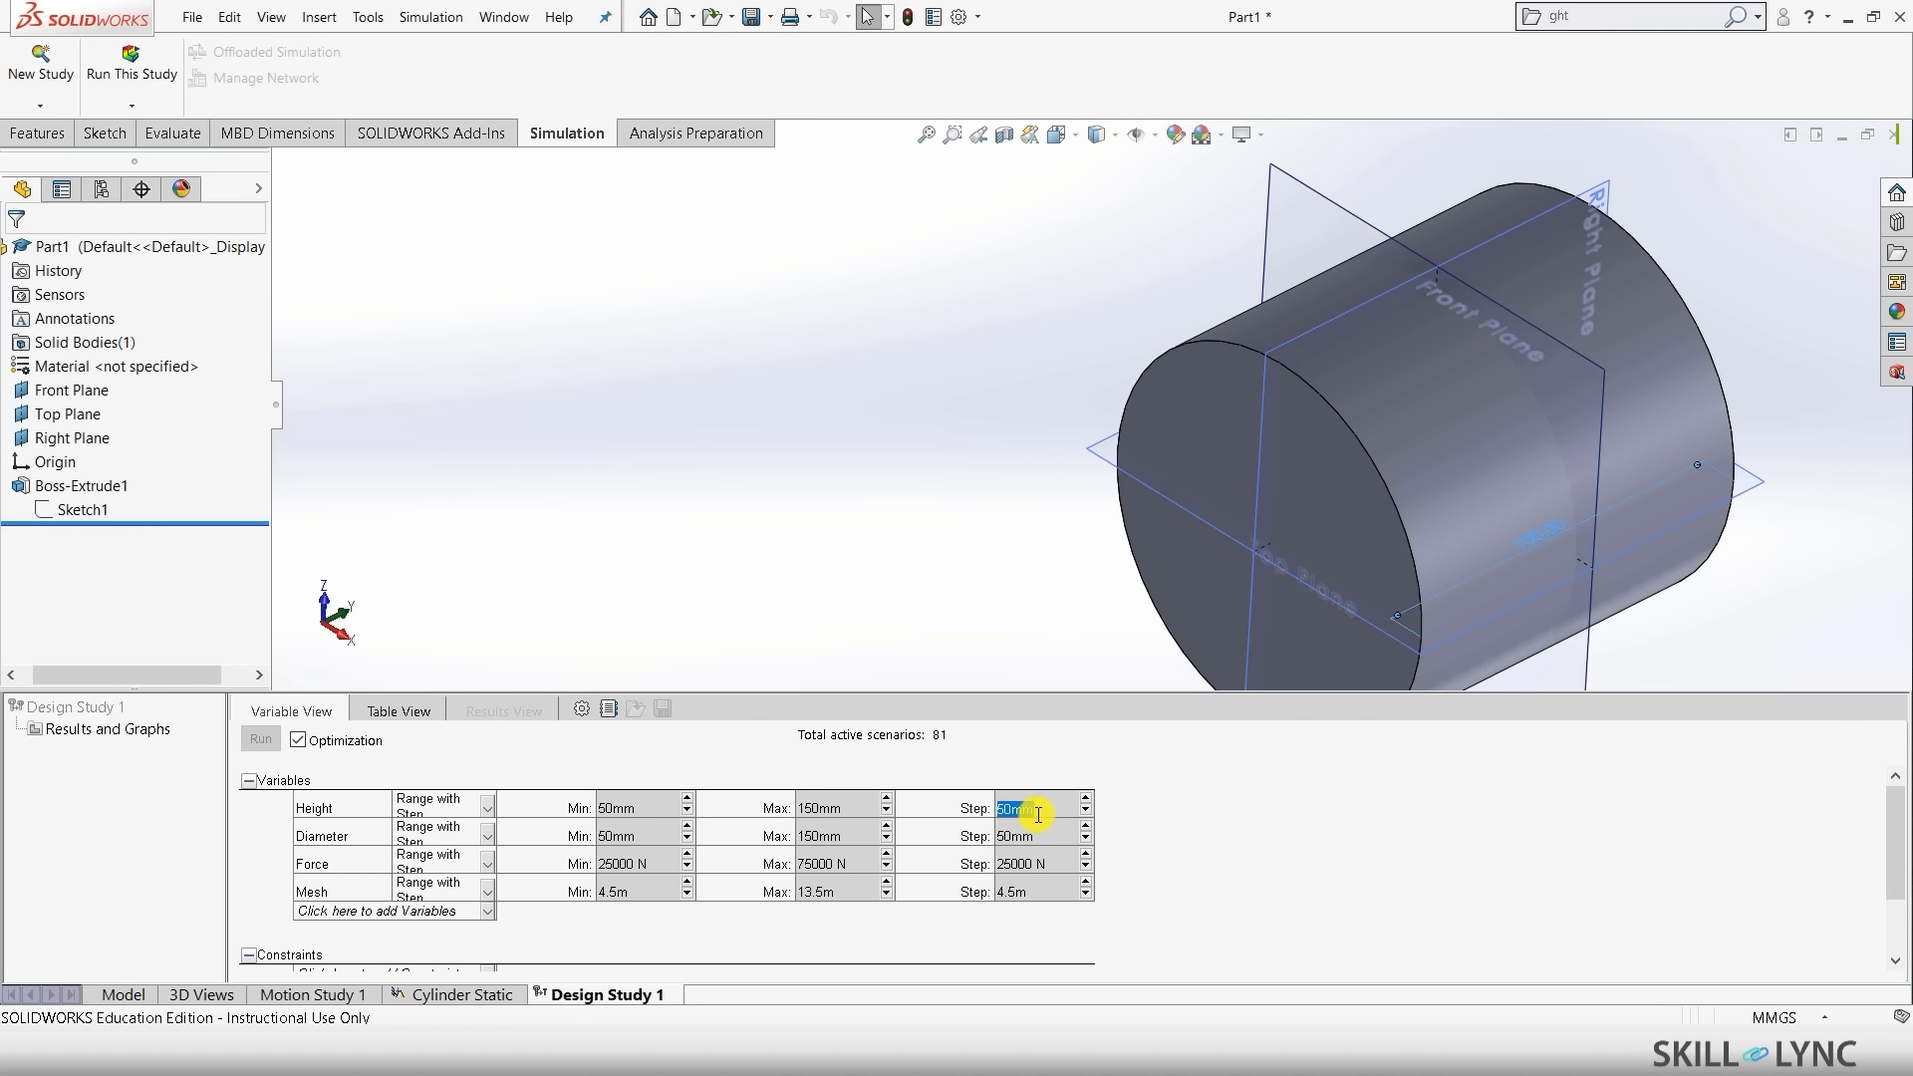
{"action": "type", "text": "10"}
{"action": "left_click", "coordinate": [1252, 860]}
{"action": "left_click", "coordinate": [1087, 799]}
{"action": "type", "text": "20"}
{"action": "left_click", "coordinate": [1210, 823]}
{"action": "left_click", "coordinate": [1053, 840]}
{"action": "key", "text": "BackSpace"}
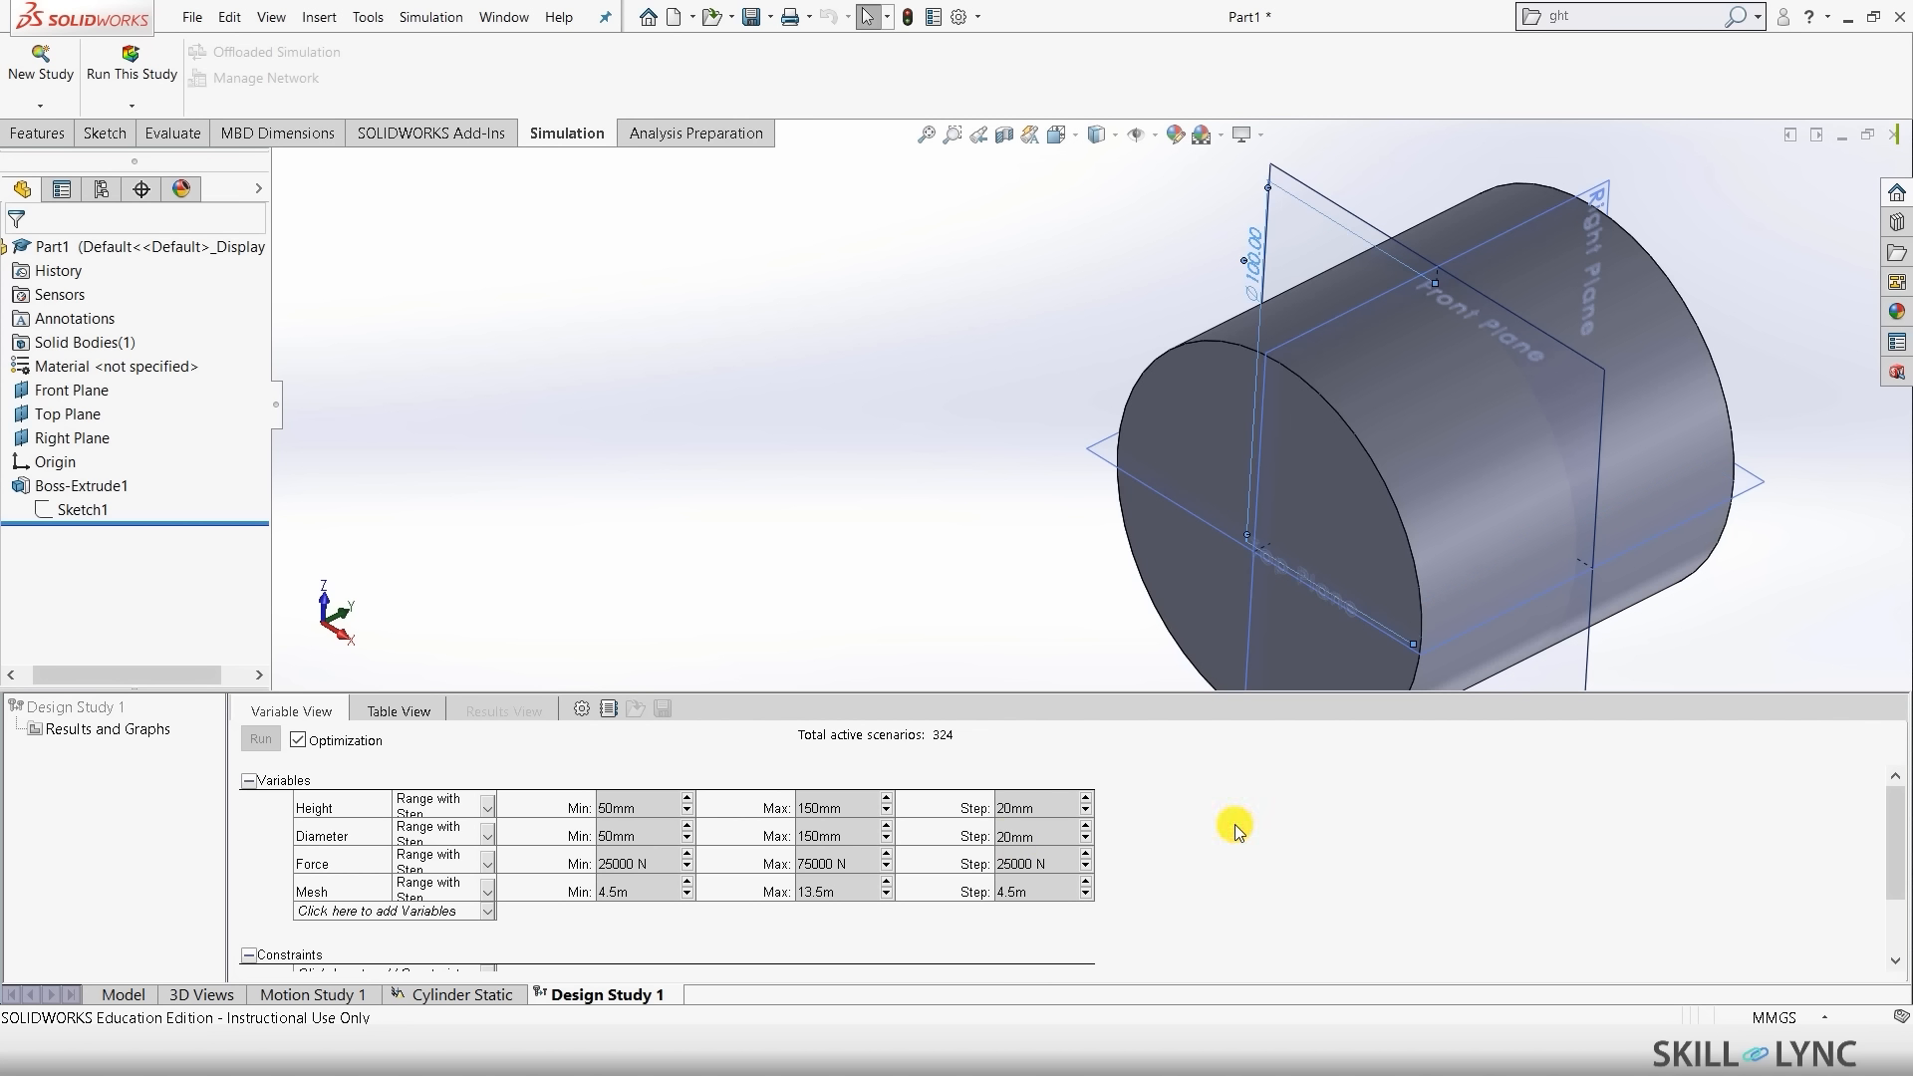
{"action": "key", "text": "Tab"}
- Change the Force variable to a plain Range of 25000–75000 N
{"action": "left_click", "coordinate": [487, 864]}
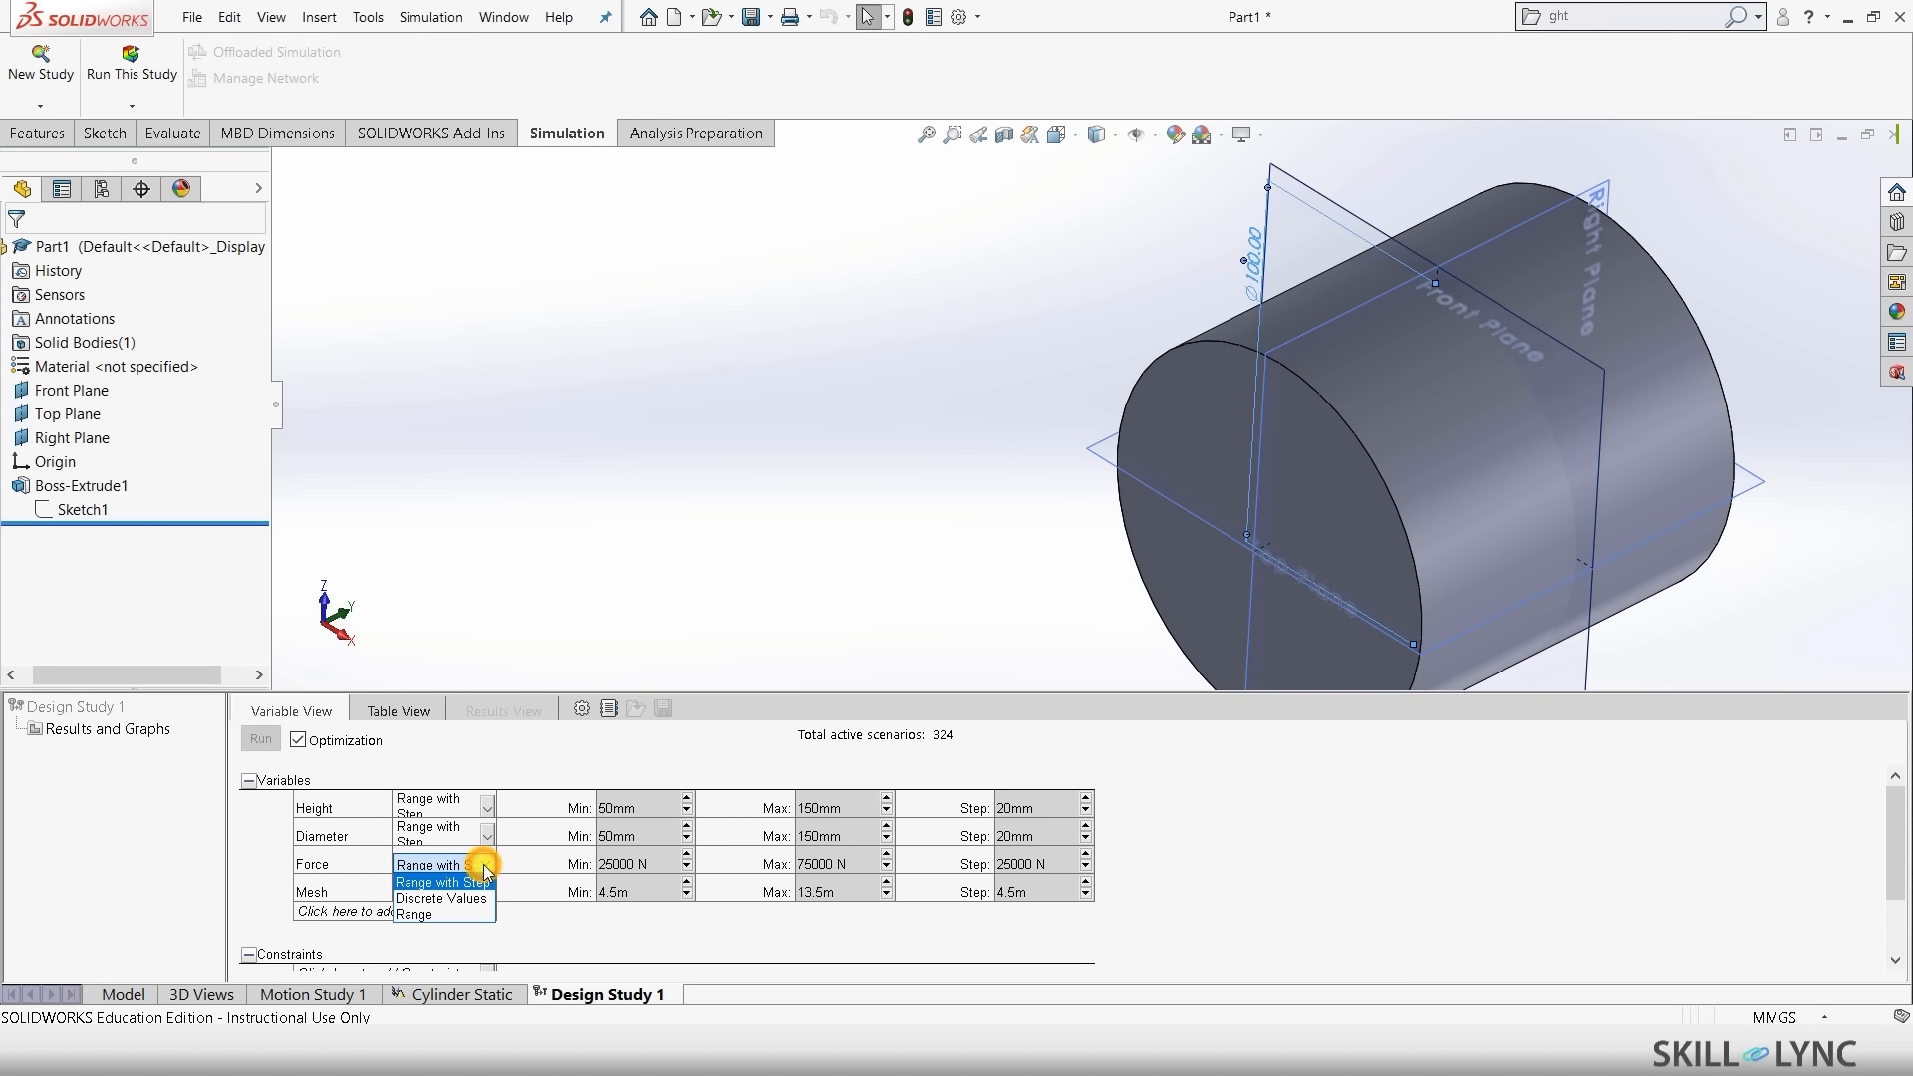
{"action": "left_click", "coordinate": [472, 899]}
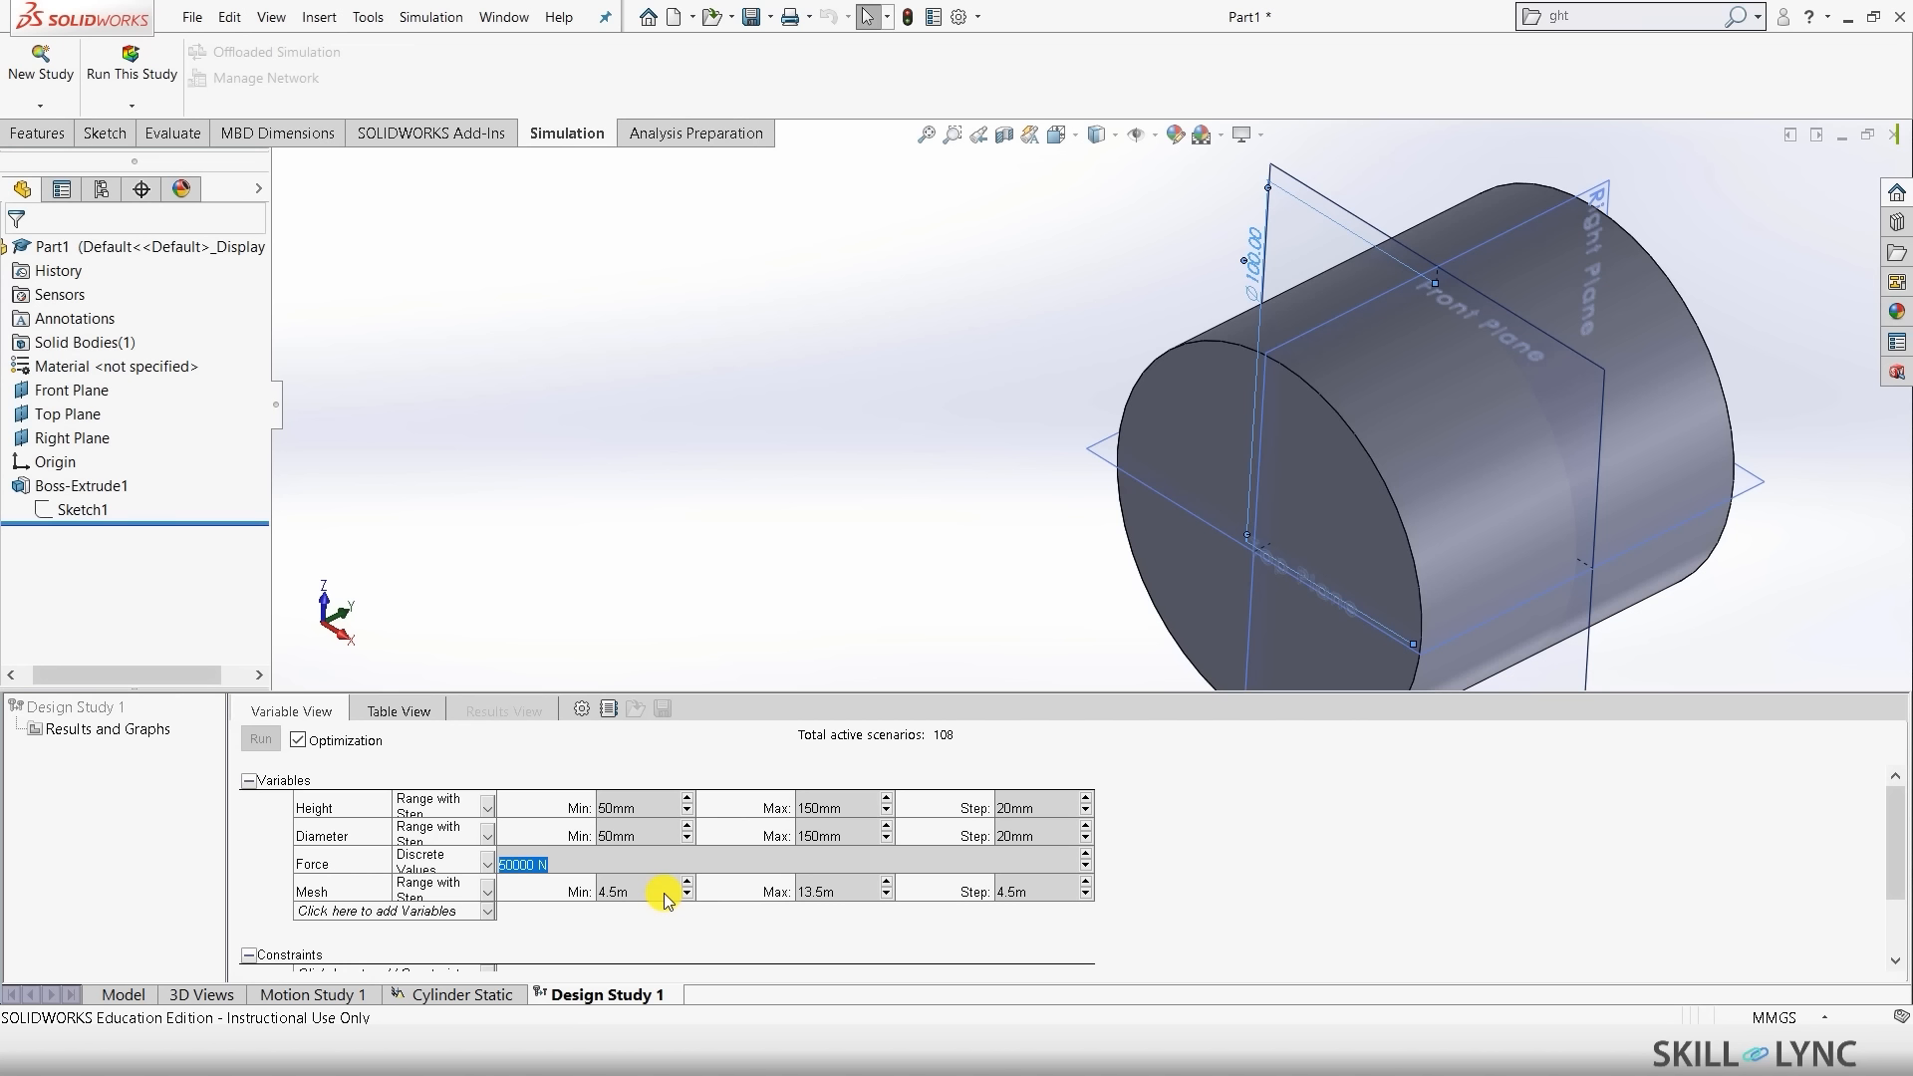
{"action": "left_click", "coordinate": [486, 863]}
{"action": "left_click", "coordinate": [486, 863]}
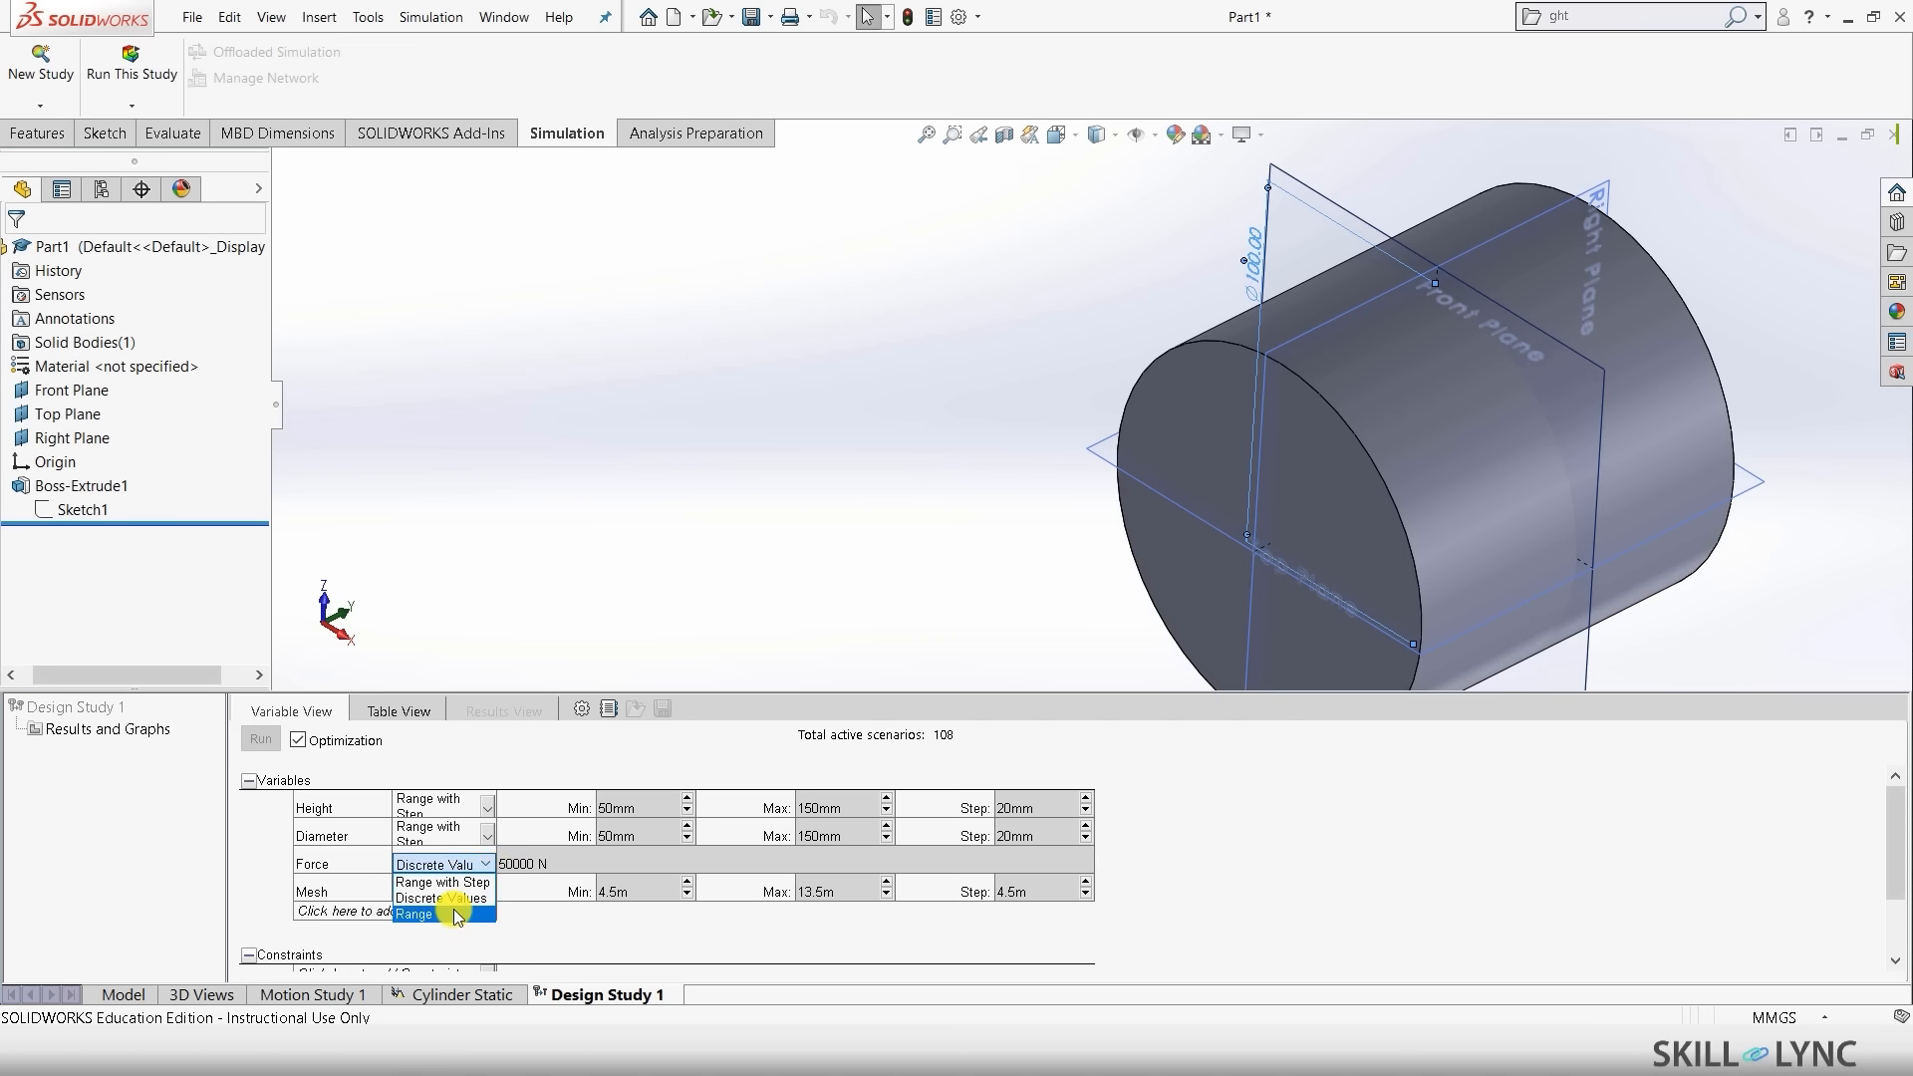
{"action": "left_click", "coordinate": [450, 913]}
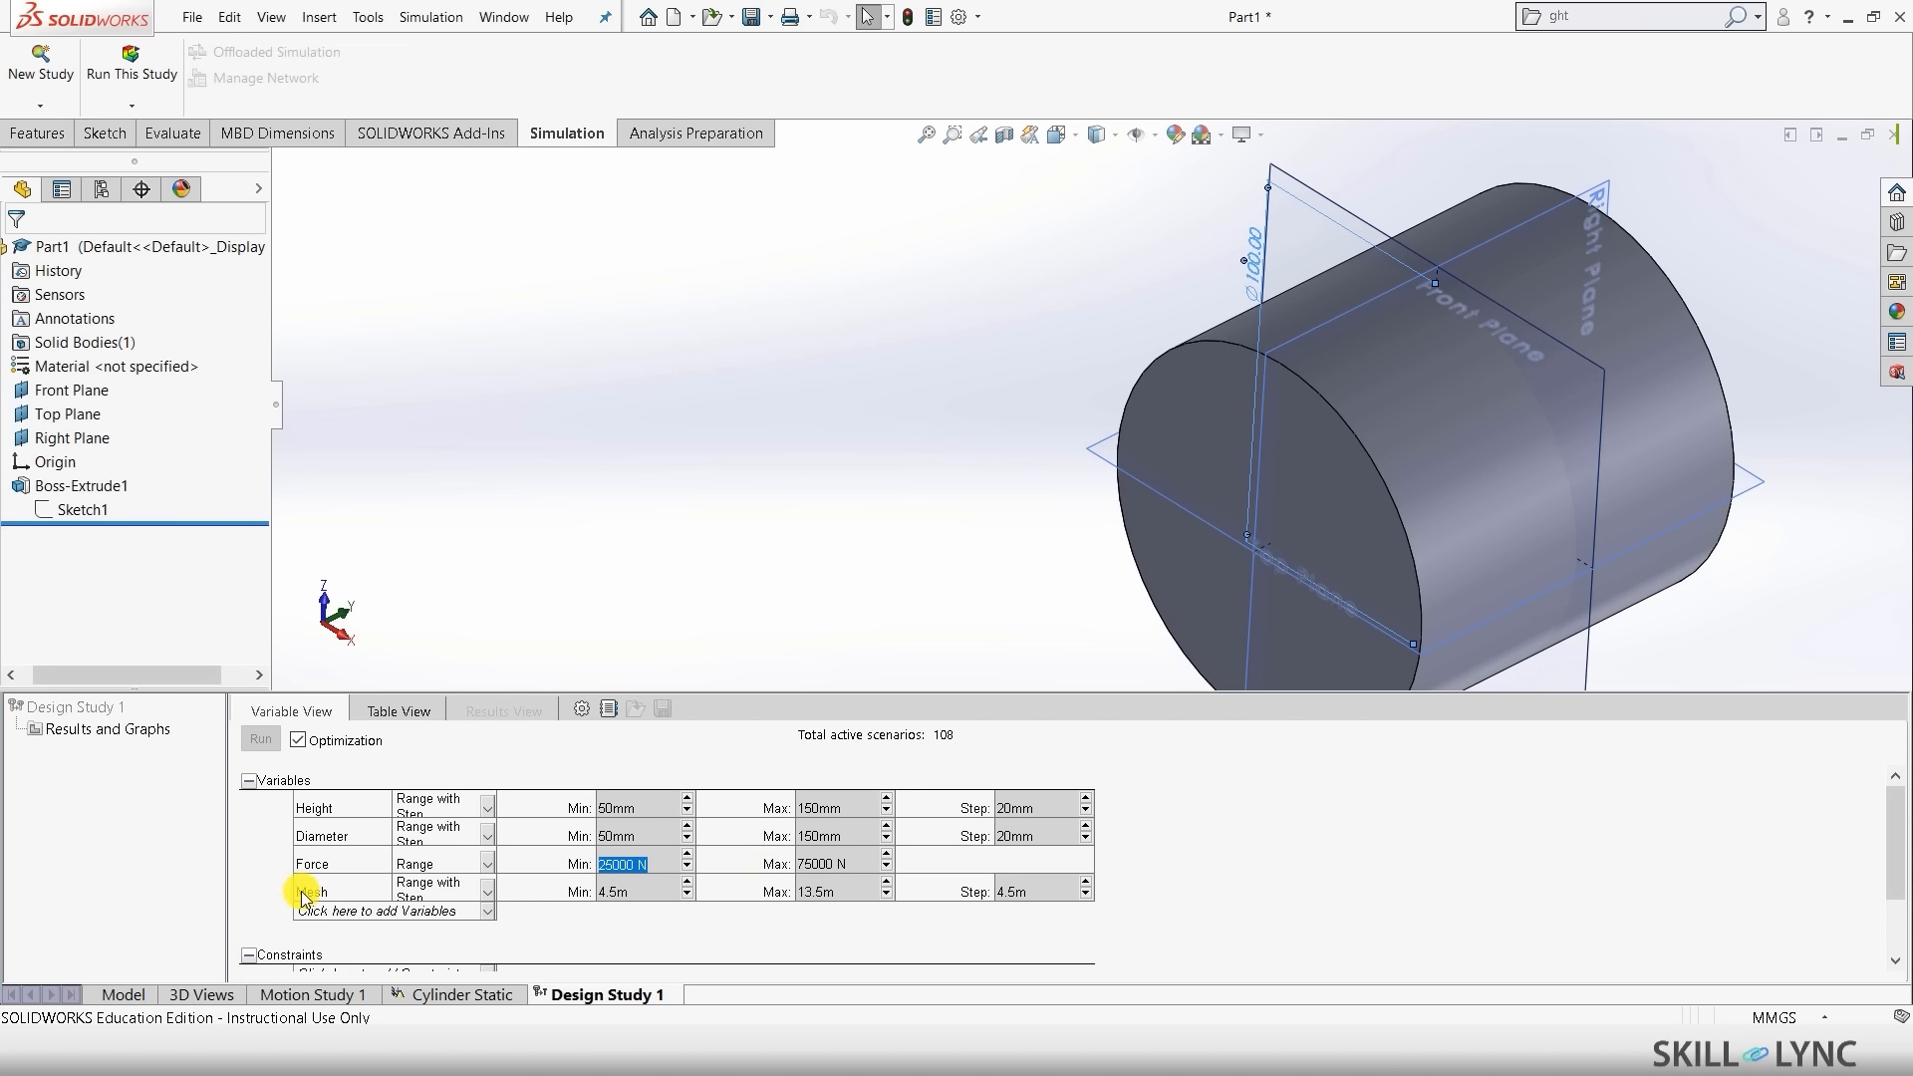
- Set Mesh to run from 4m to 10m in 2m steps
{"action": "left_click", "coordinate": [686, 883]}
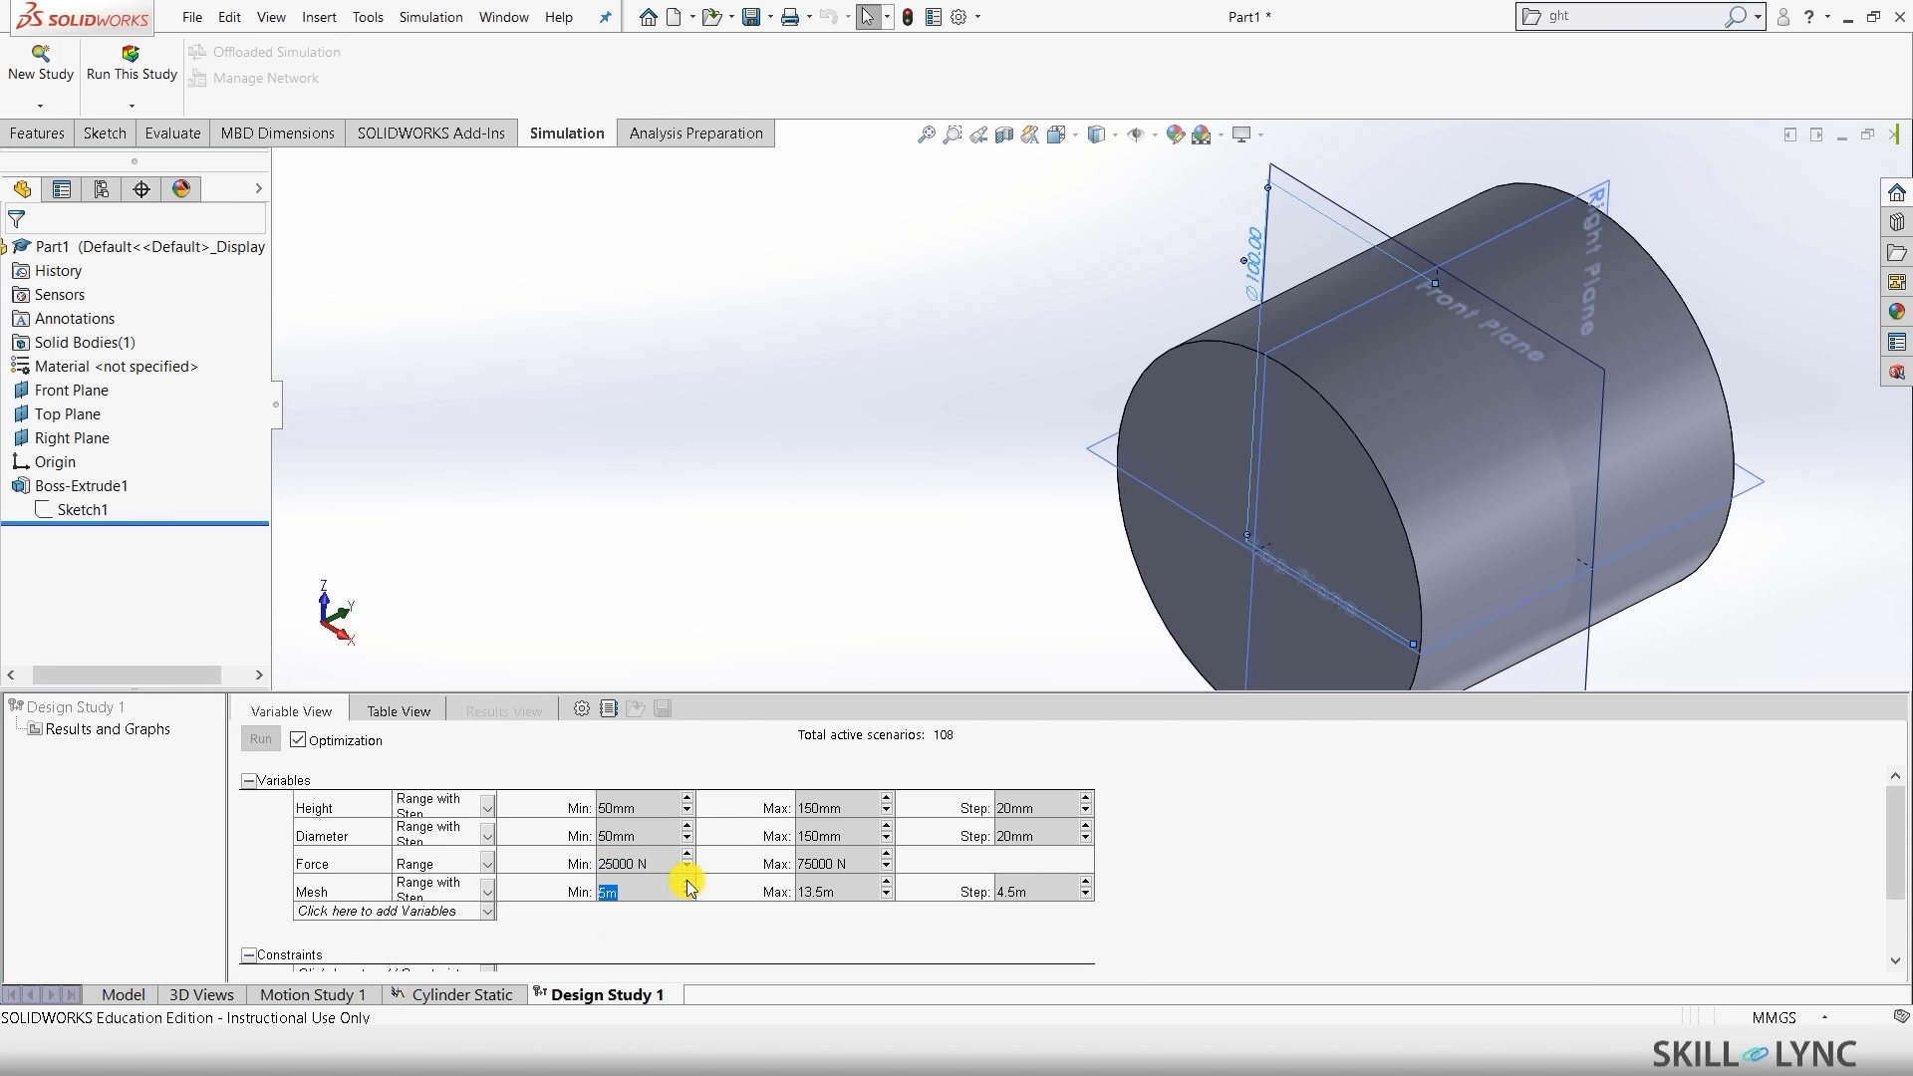
{"action": "left_click", "coordinate": [886, 895]}
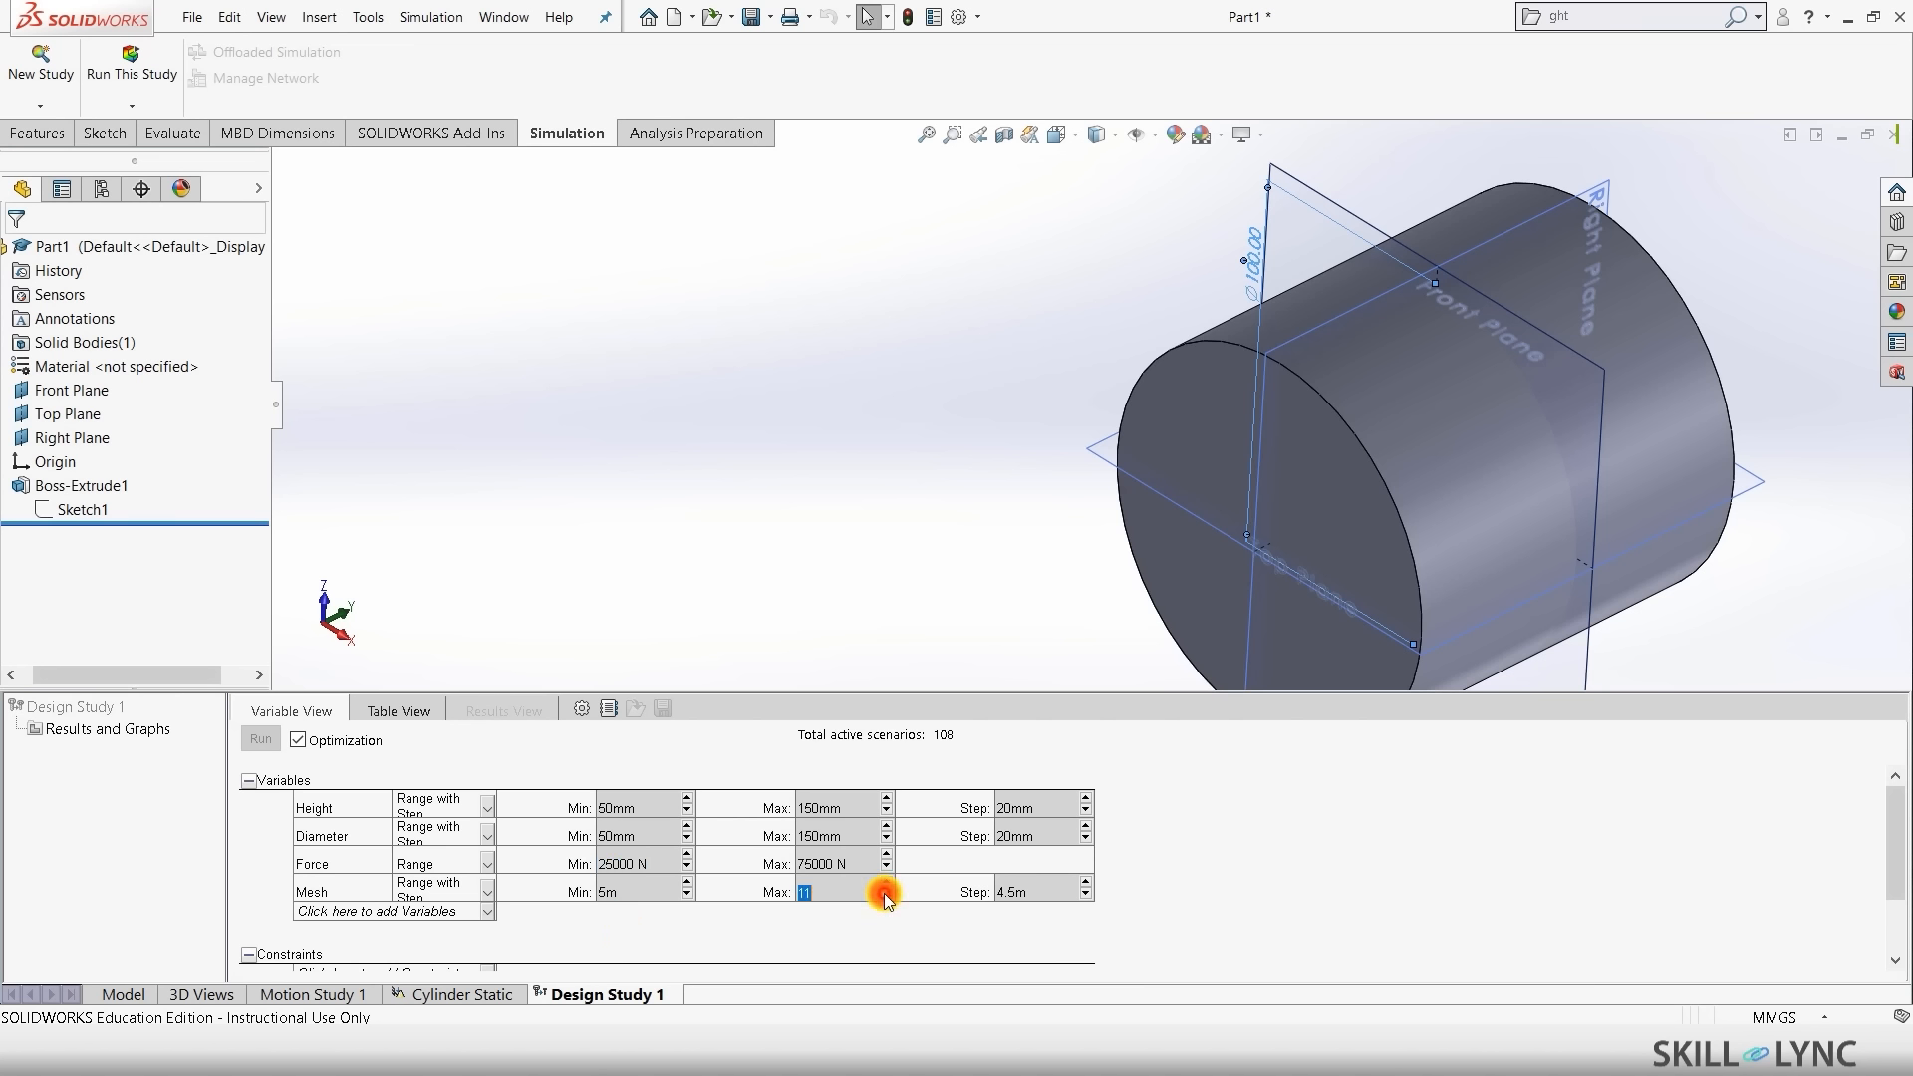
{"action": "left_click", "coordinate": [886, 895]}
{"action": "left_click", "coordinate": [886, 895]}
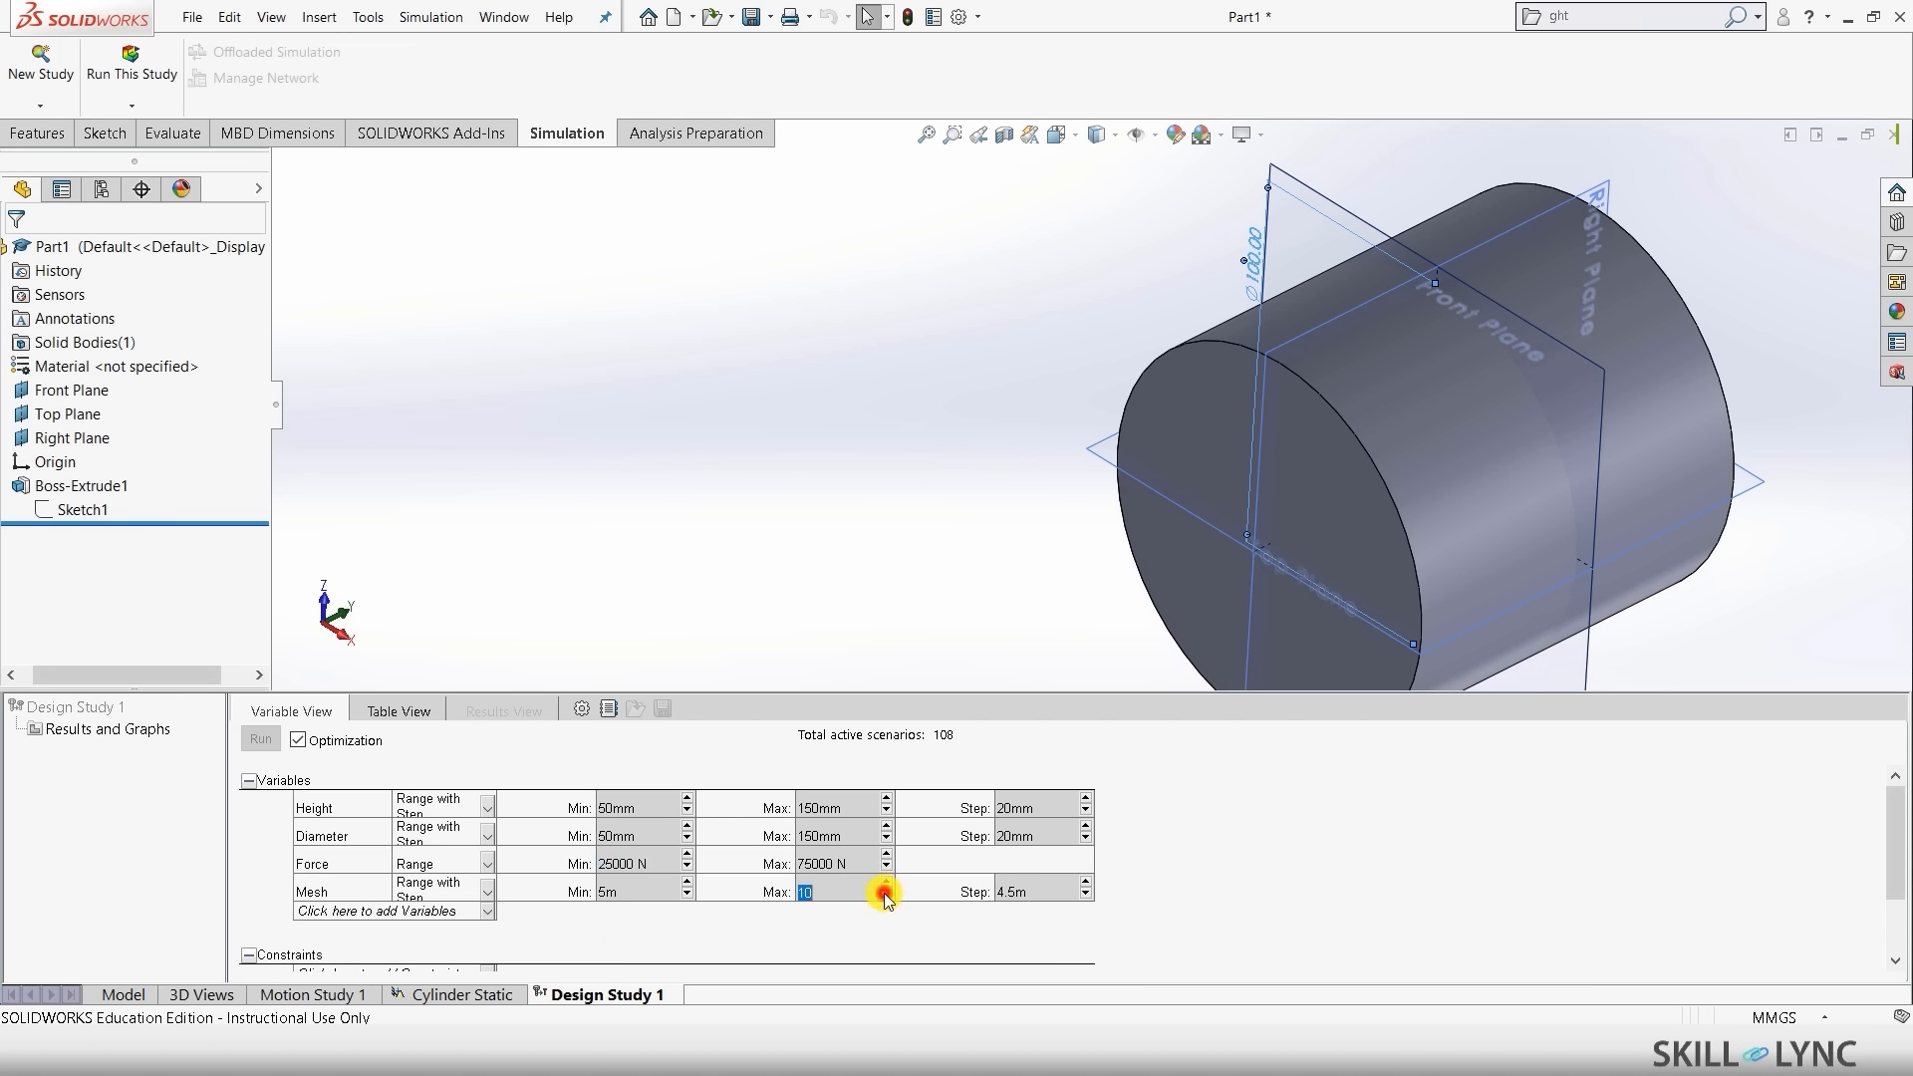
{"action": "left_click", "coordinate": [1027, 890]}
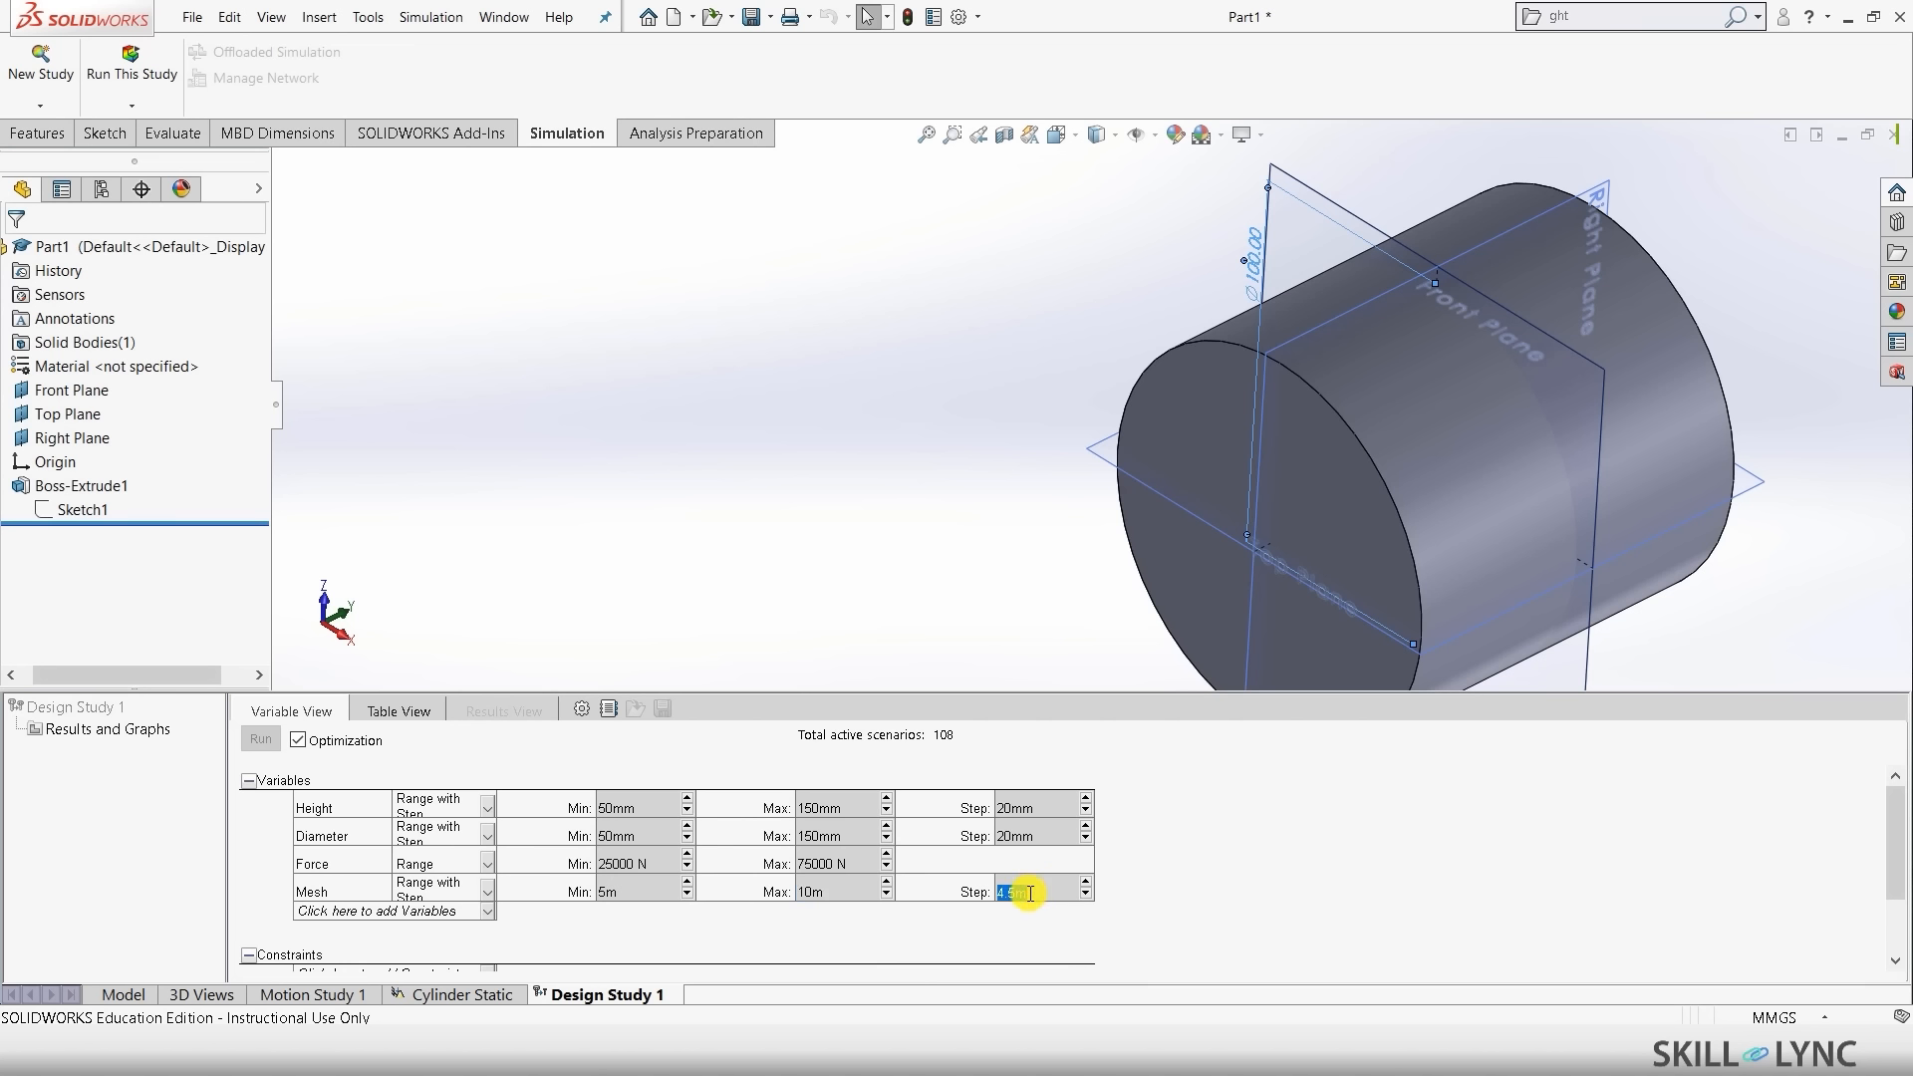
{"action": "type", "text": "2"}
{"action": "left_click", "coordinate": [686, 896]}
{"action": "left_click", "coordinate": [1224, 877]}
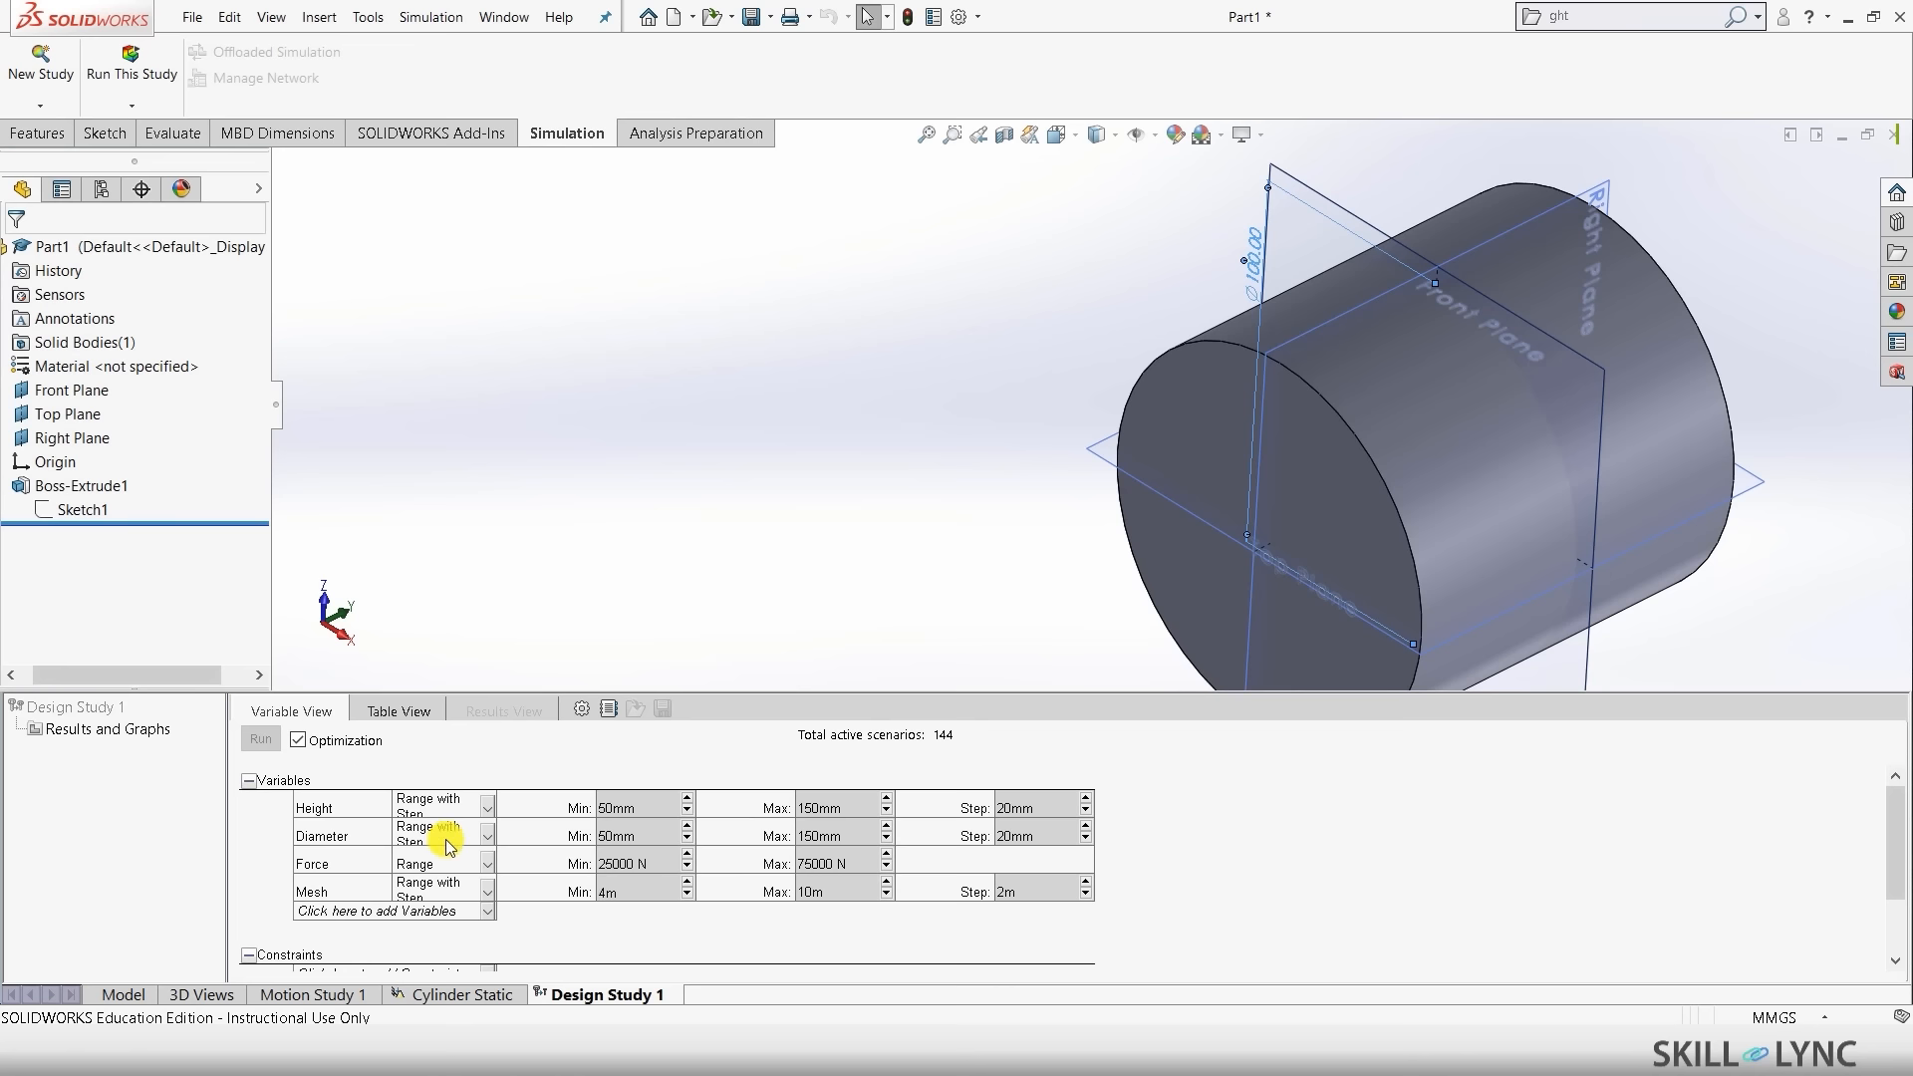
{"action": "scroll", "coordinate": [1156, 851], "scroll_direction": "down", "scroll_amount": 2}
{"action": "left_click", "coordinate": [431, 867]}
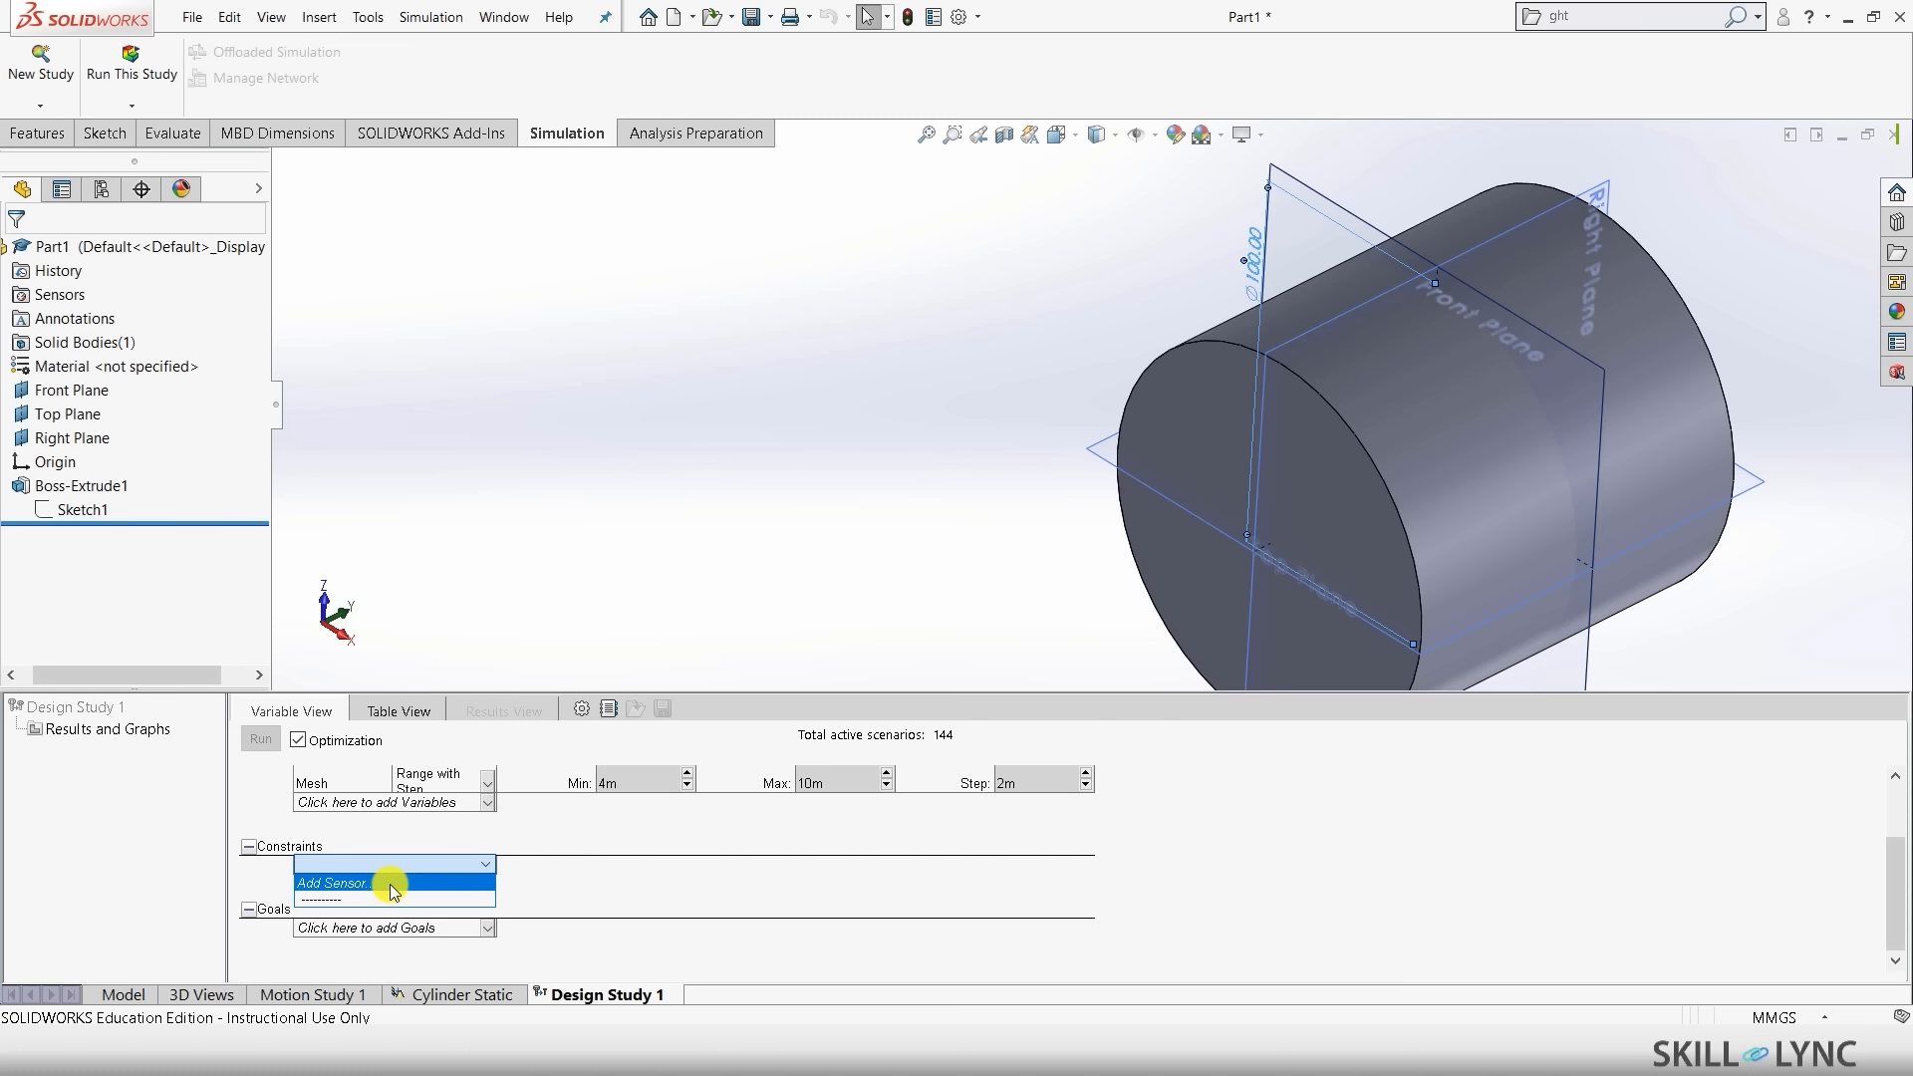
- Create a Simulation Data sensor measuring Factor of Safety as the study constraint
{"action": "left_click", "coordinate": [389, 882]}
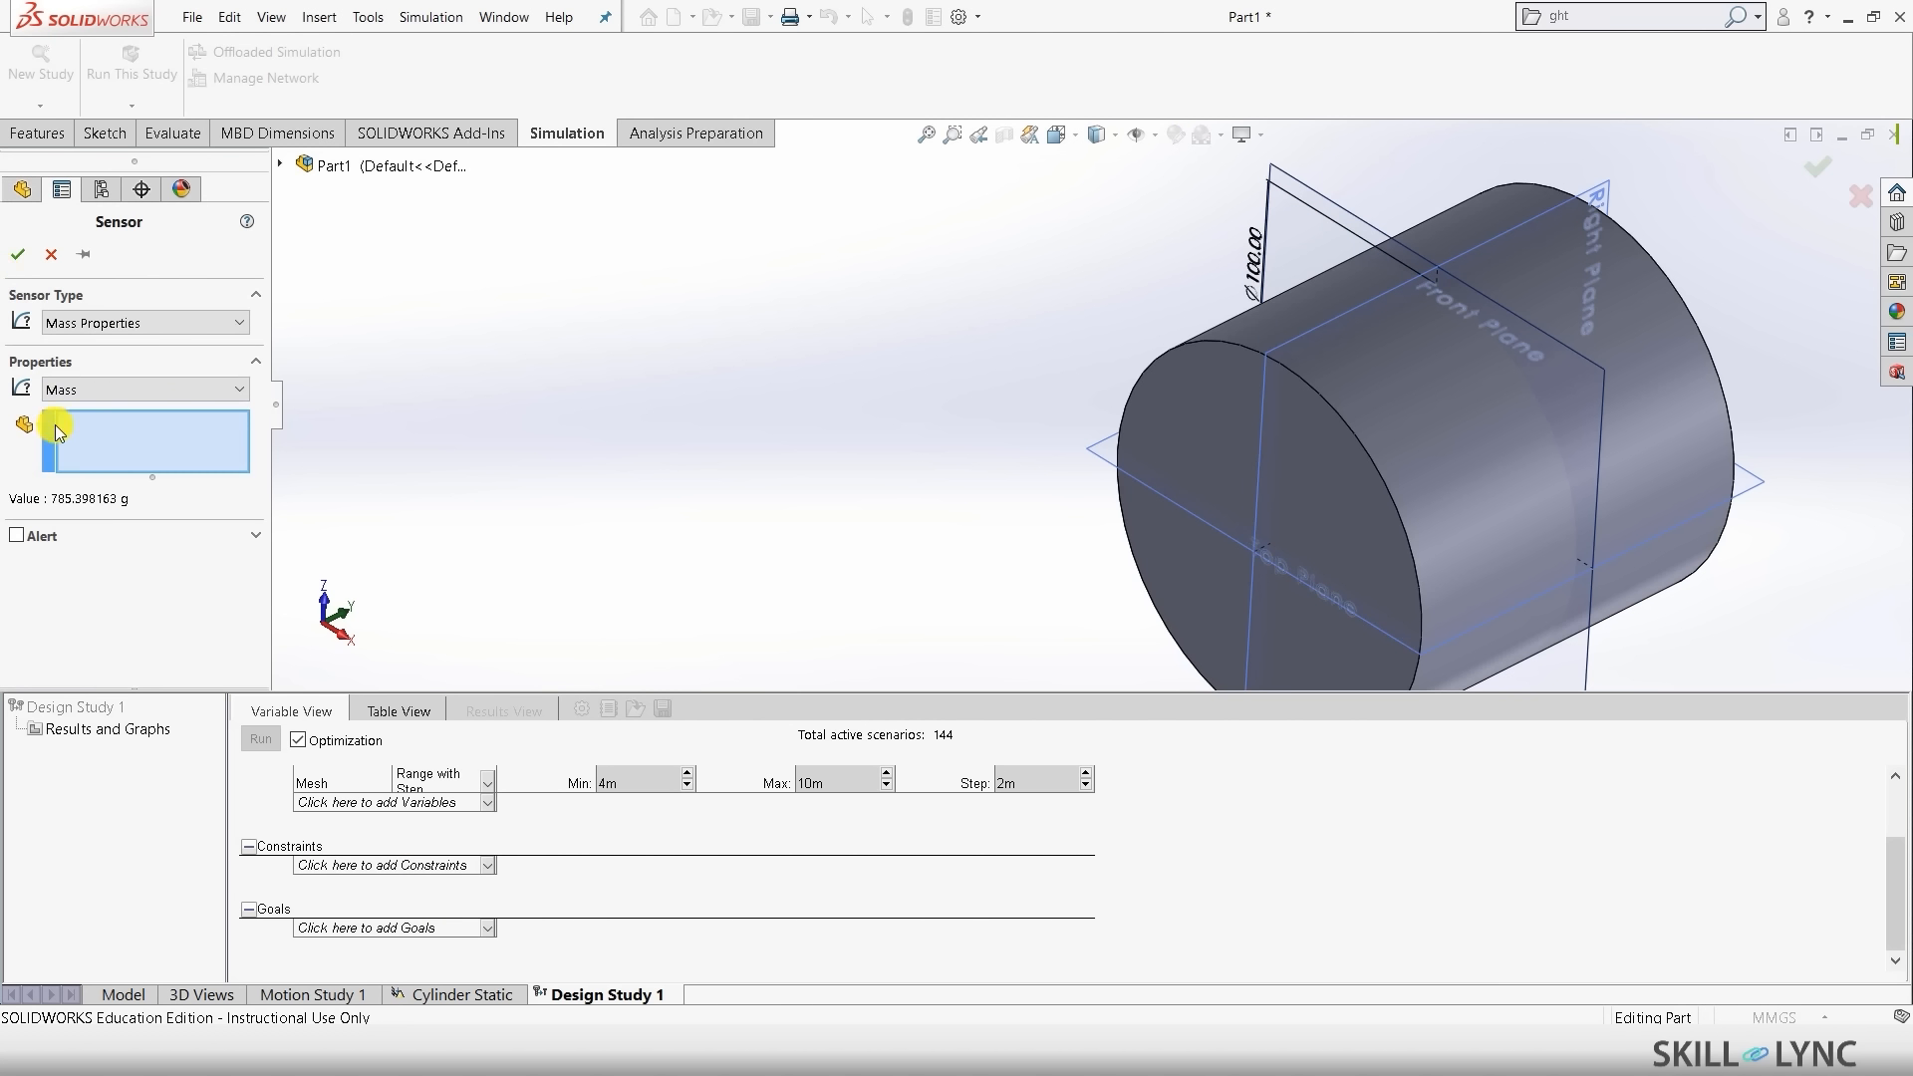
{"action": "left_click", "coordinate": [117, 323]}
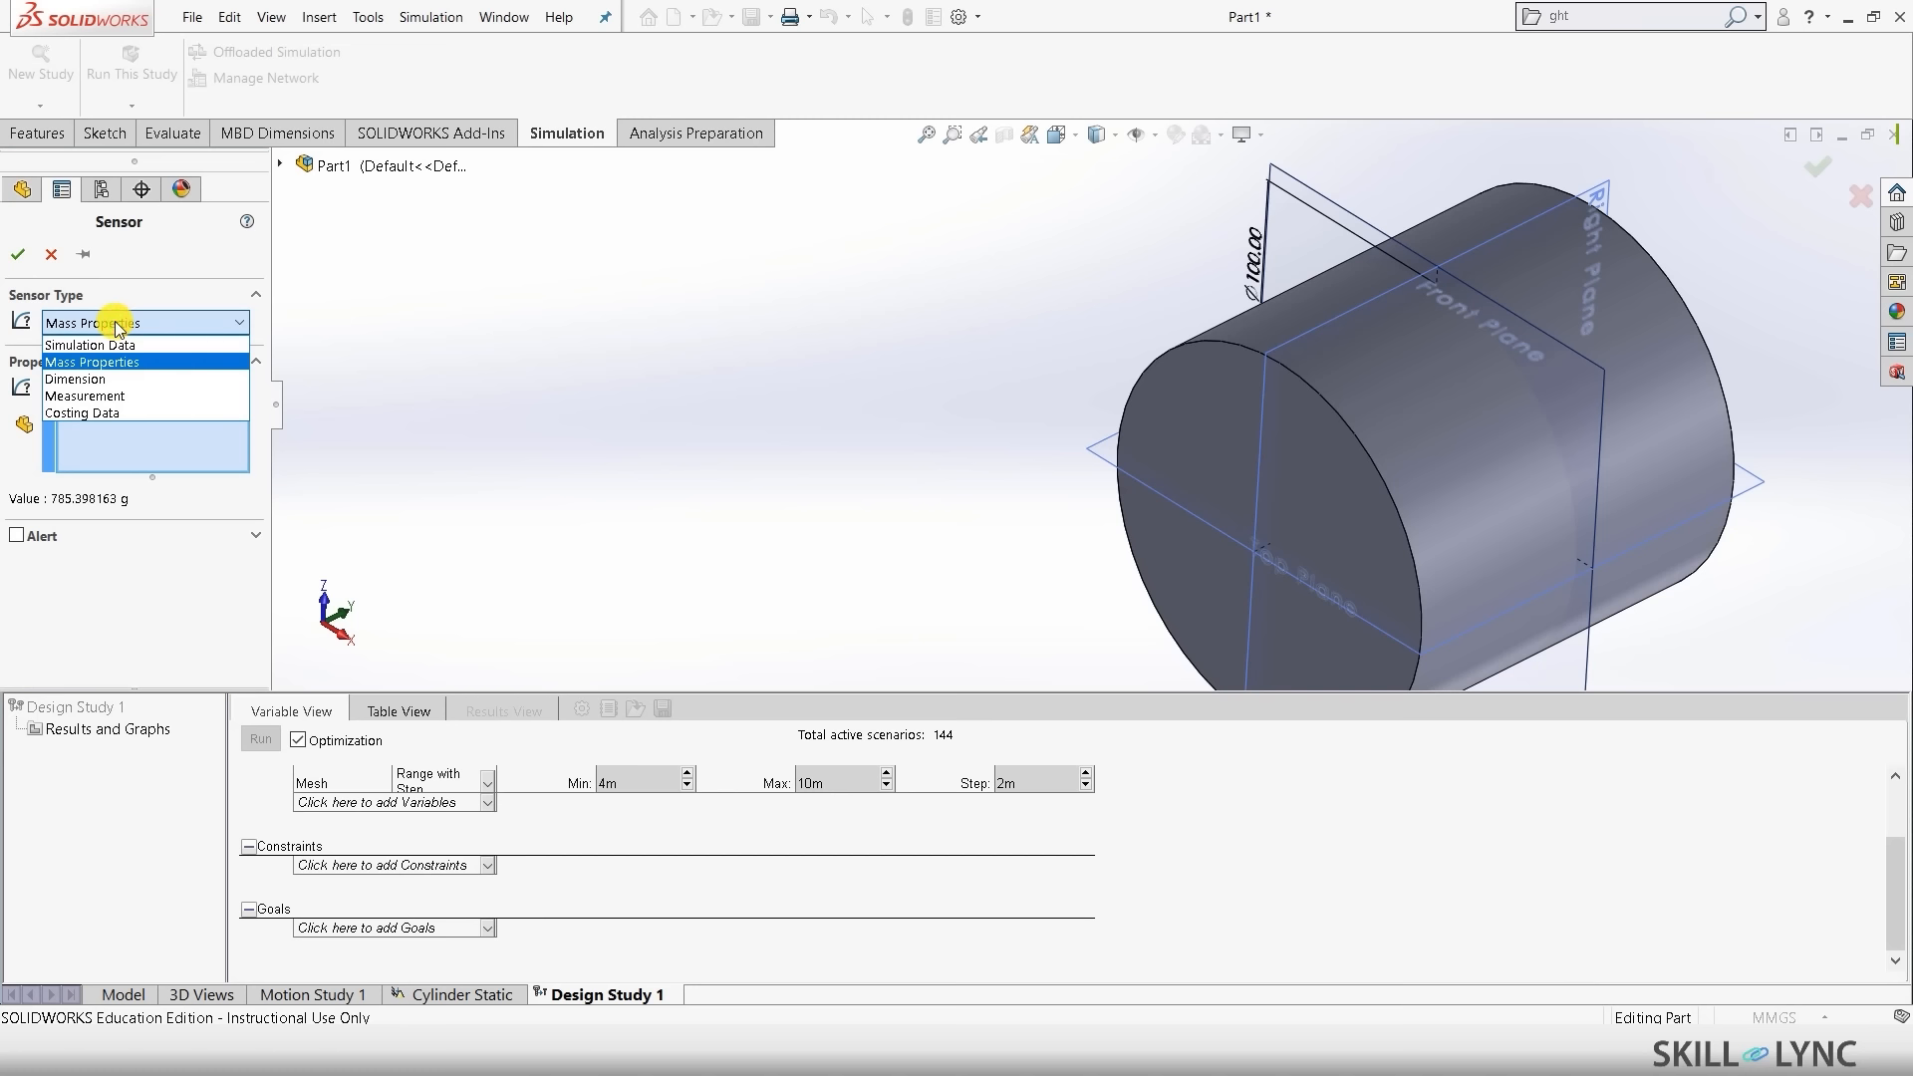
{"action": "left_click", "coordinate": [109, 345]}
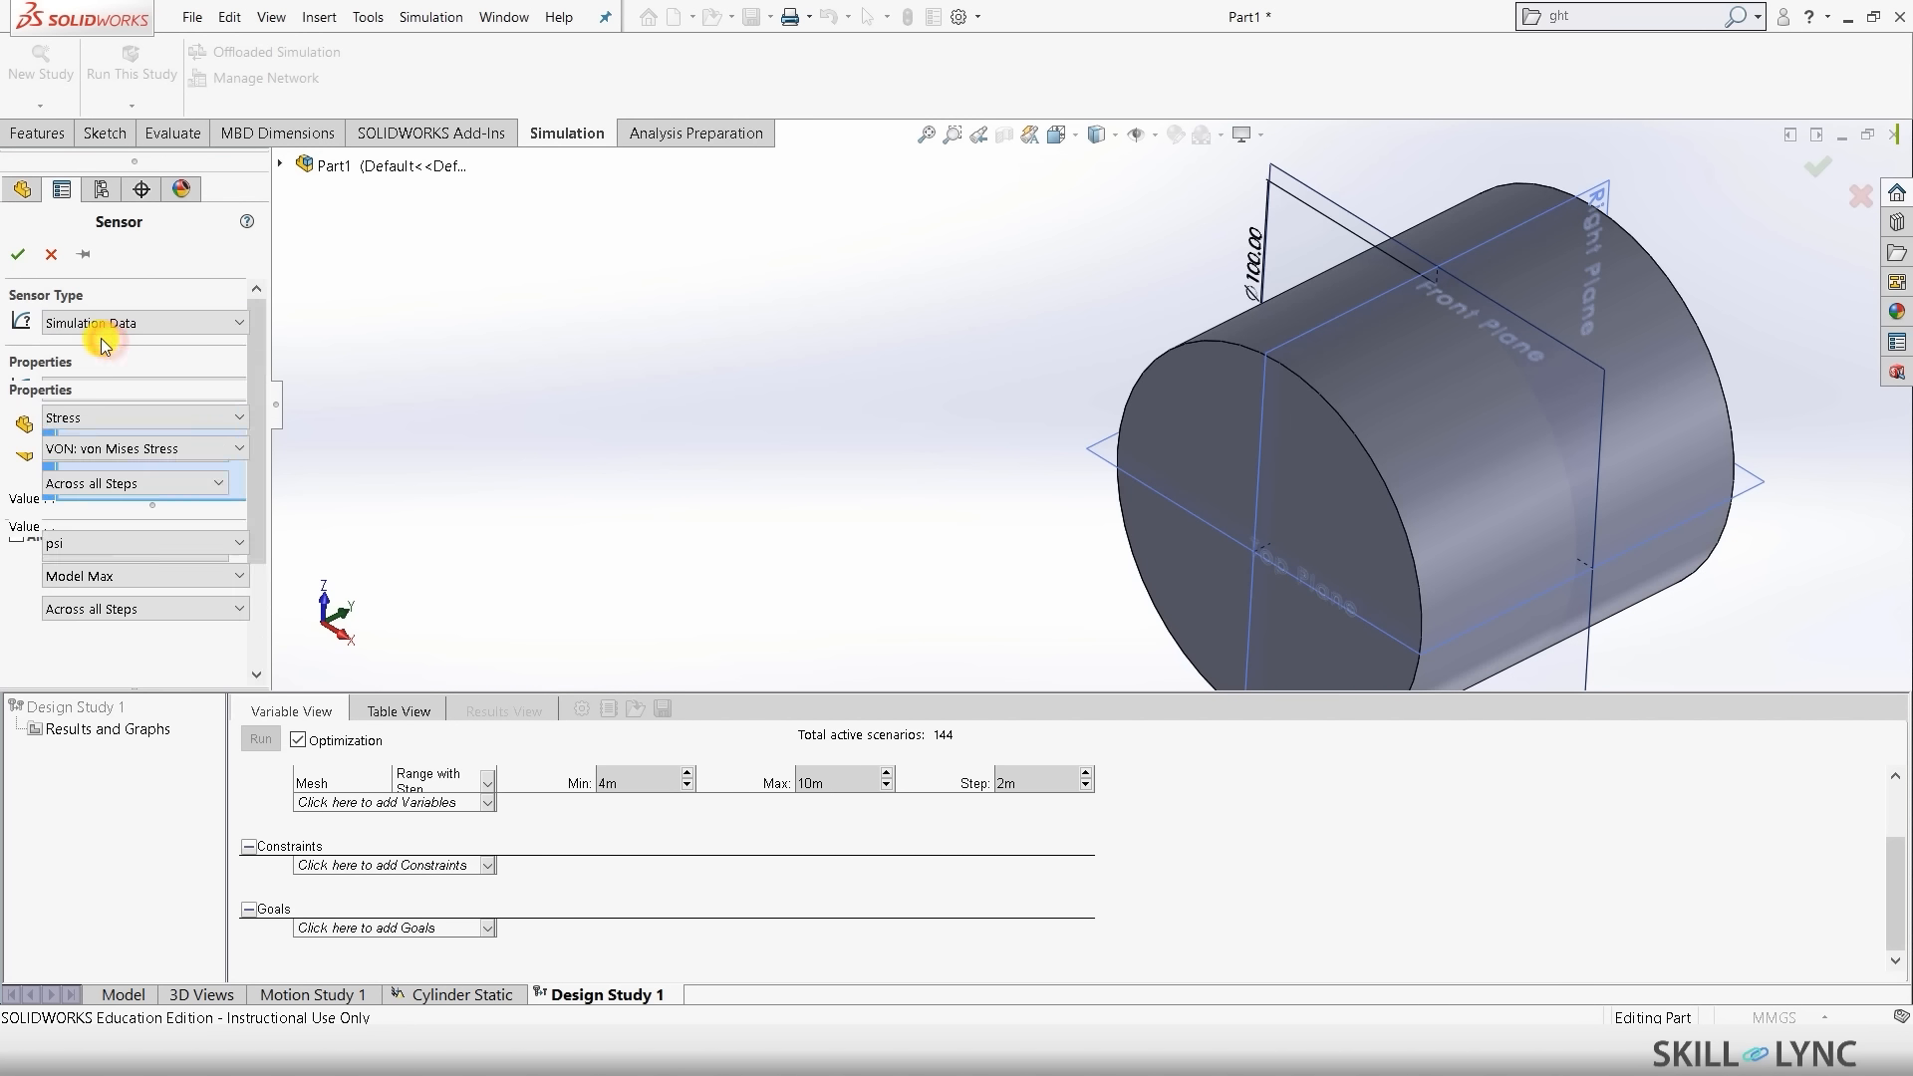
{"action": "left_click", "coordinate": [136, 416]}
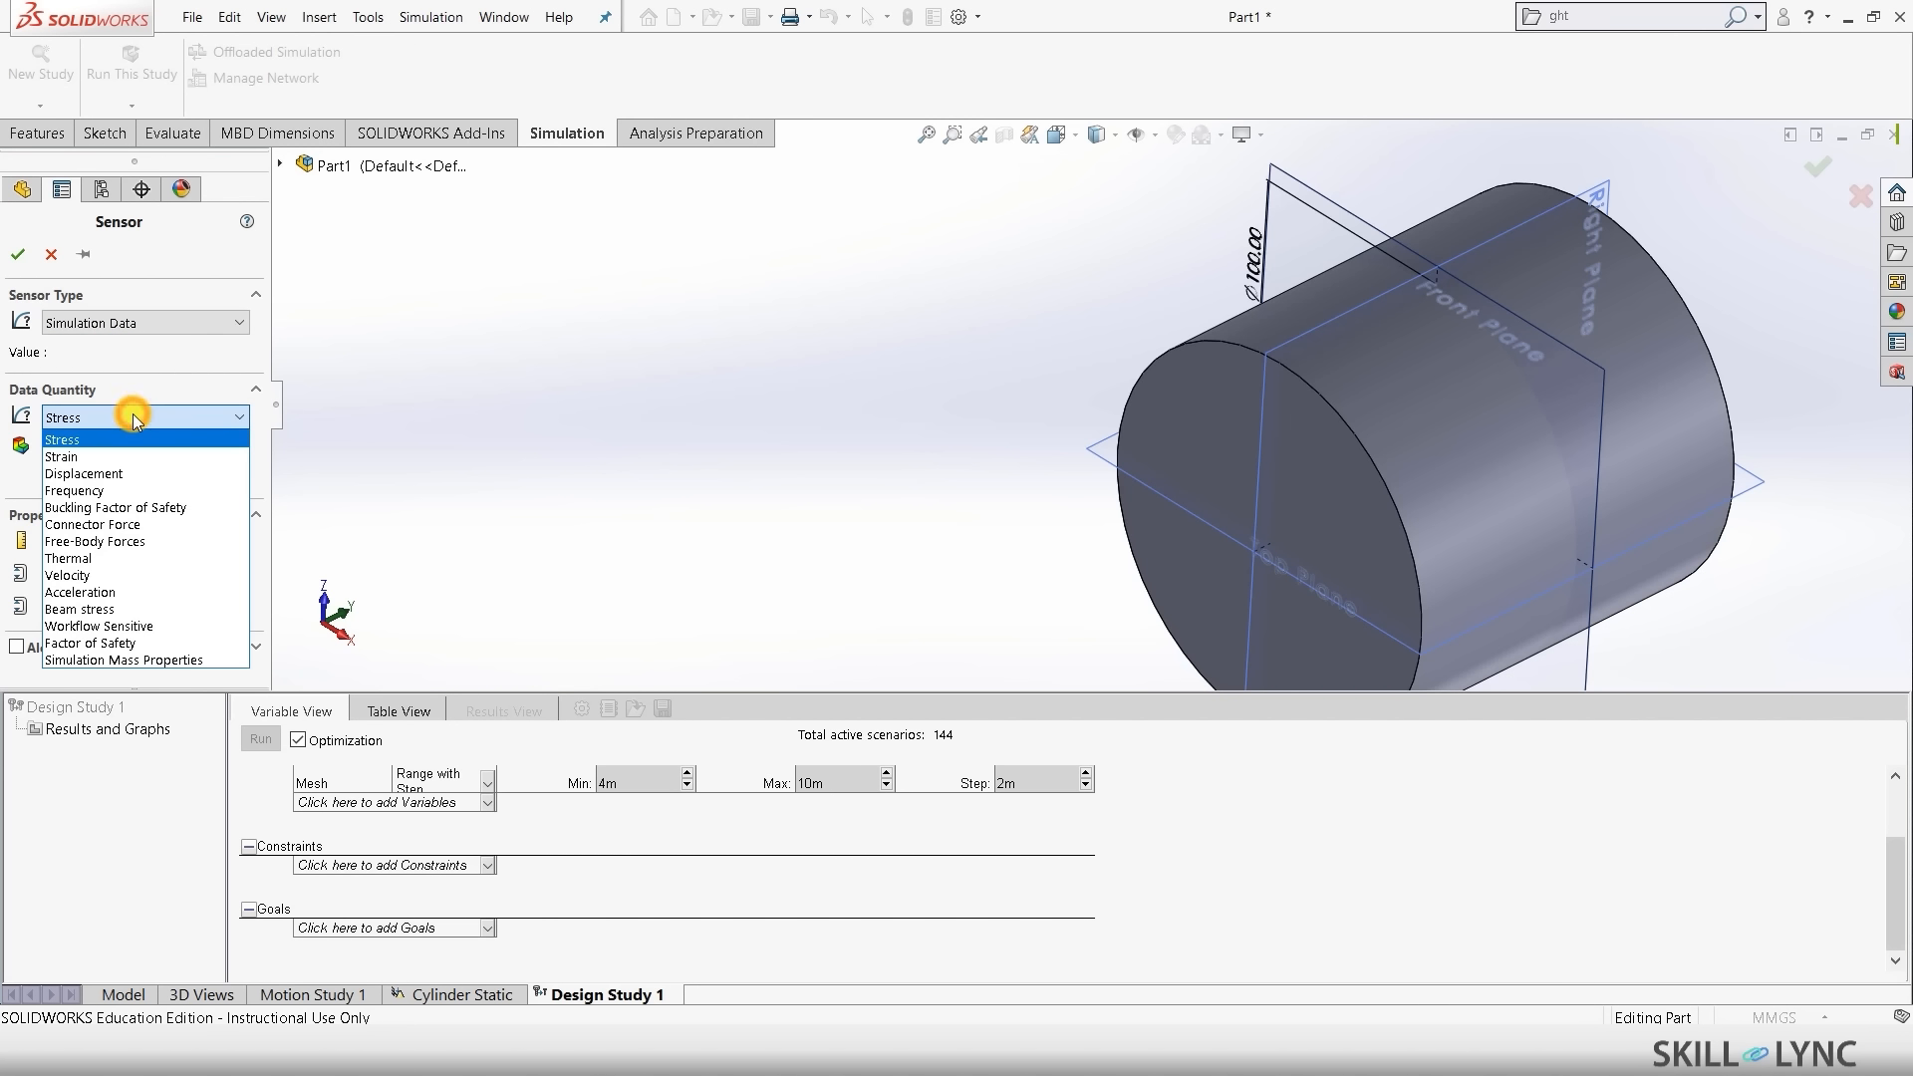
{"action": "left_click", "coordinate": [116, 640]}
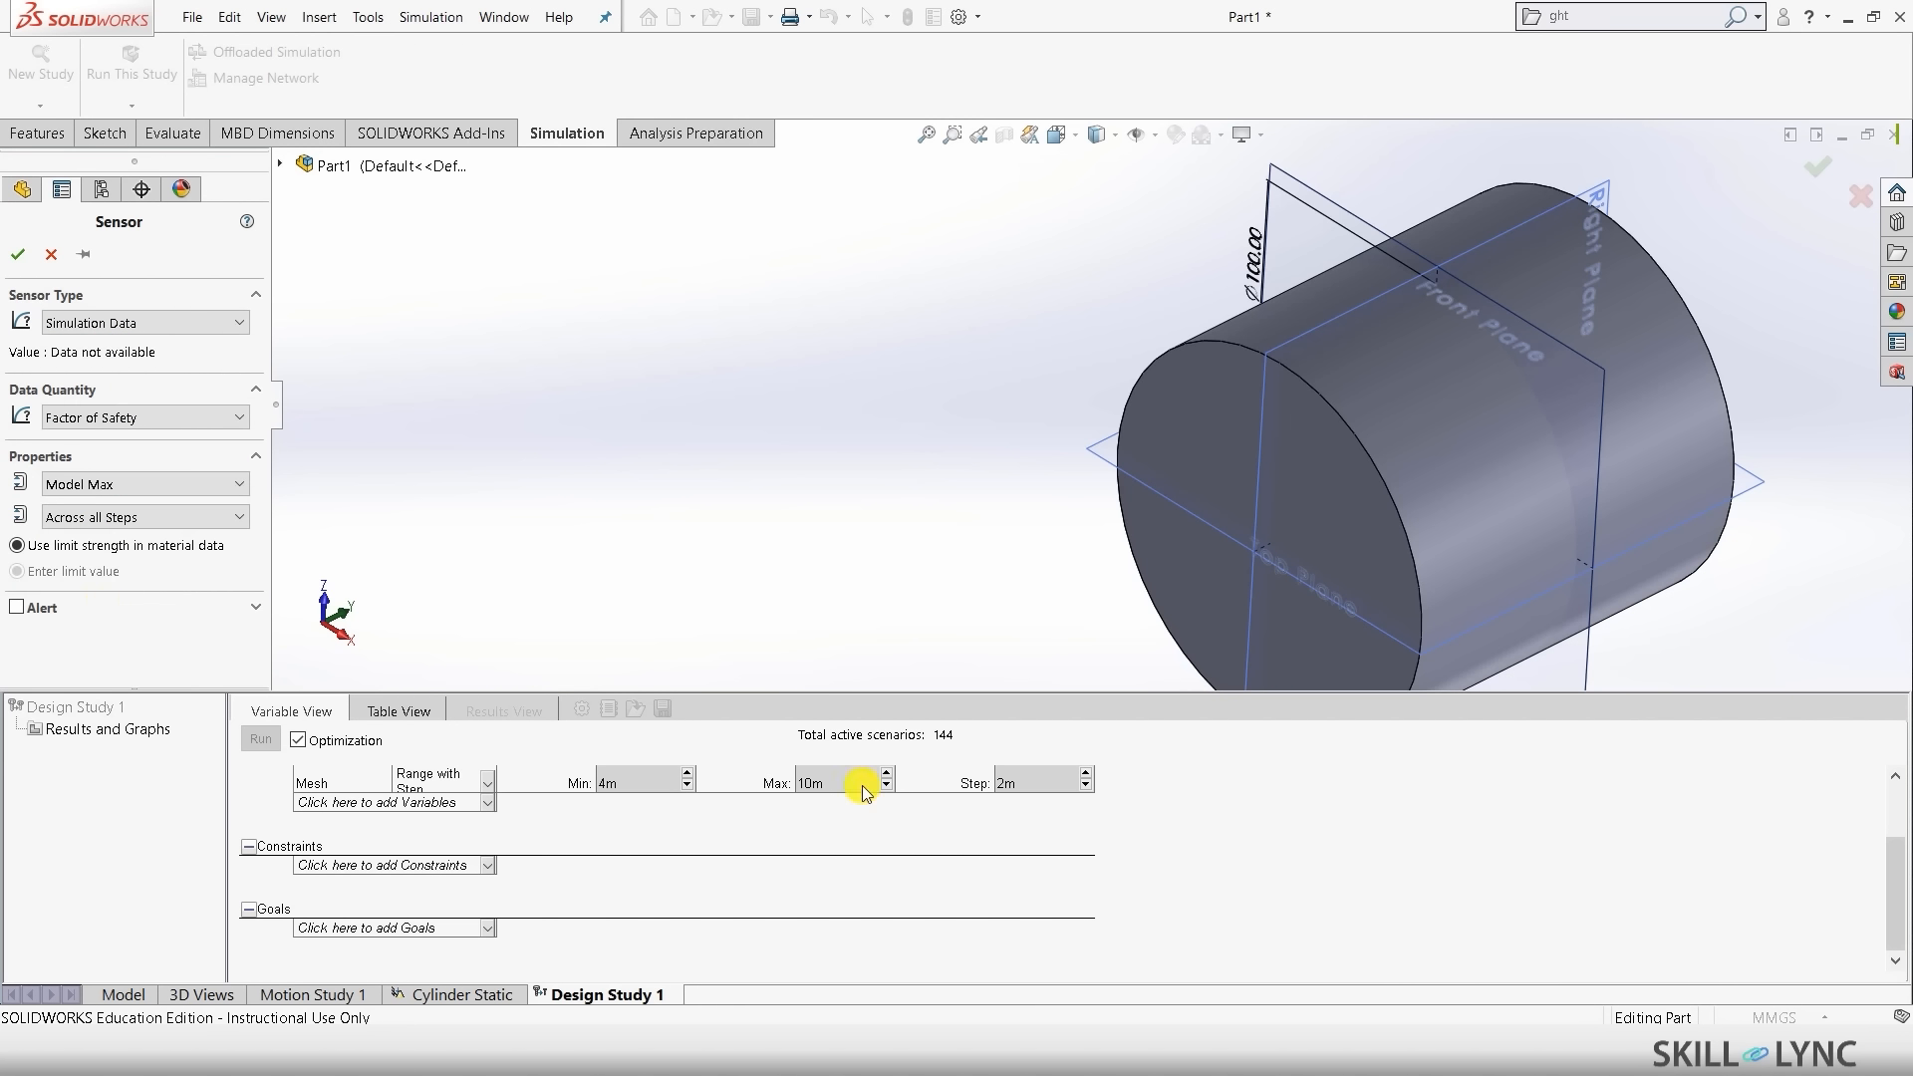
{"action": "left_click", "coordinate": [977, 437]}
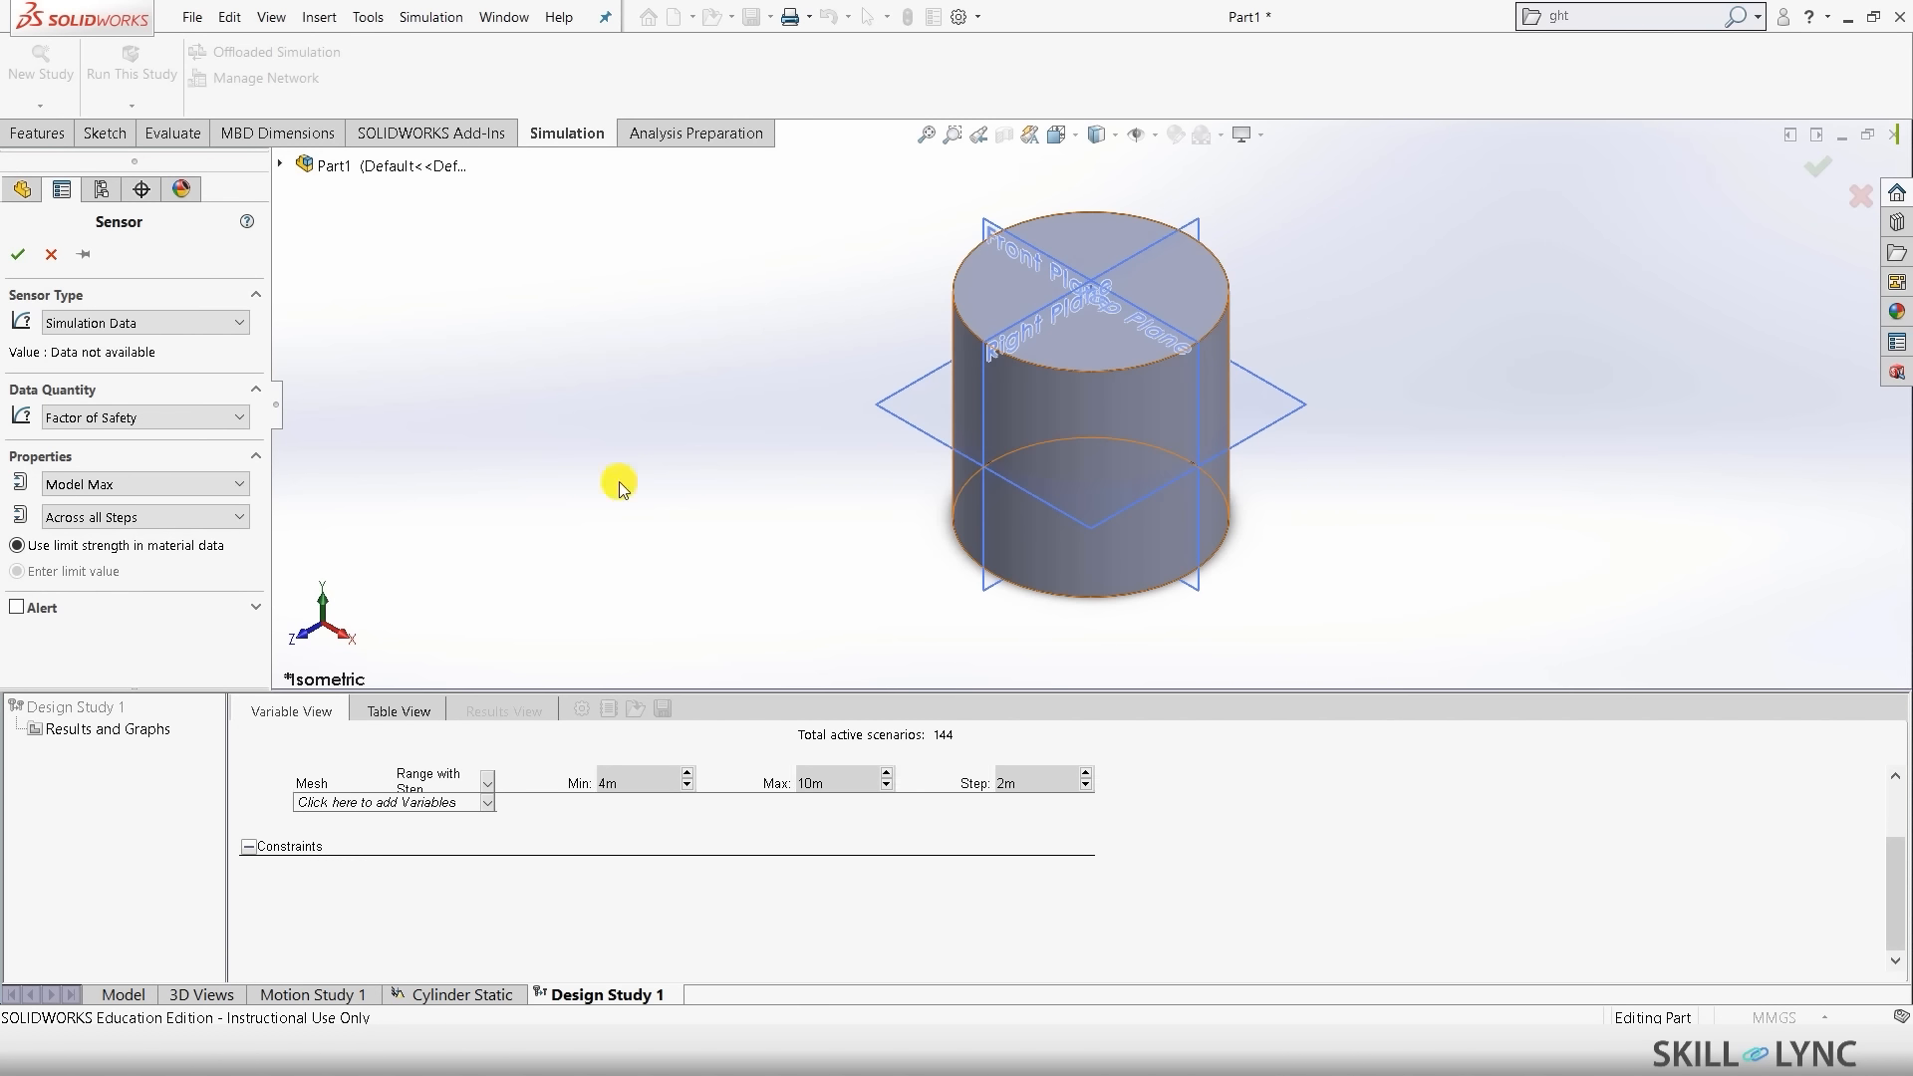
{"action": "scroll", "coordinate": [568, 863], "scroll_direction": "up", "scroll_amount": 3}
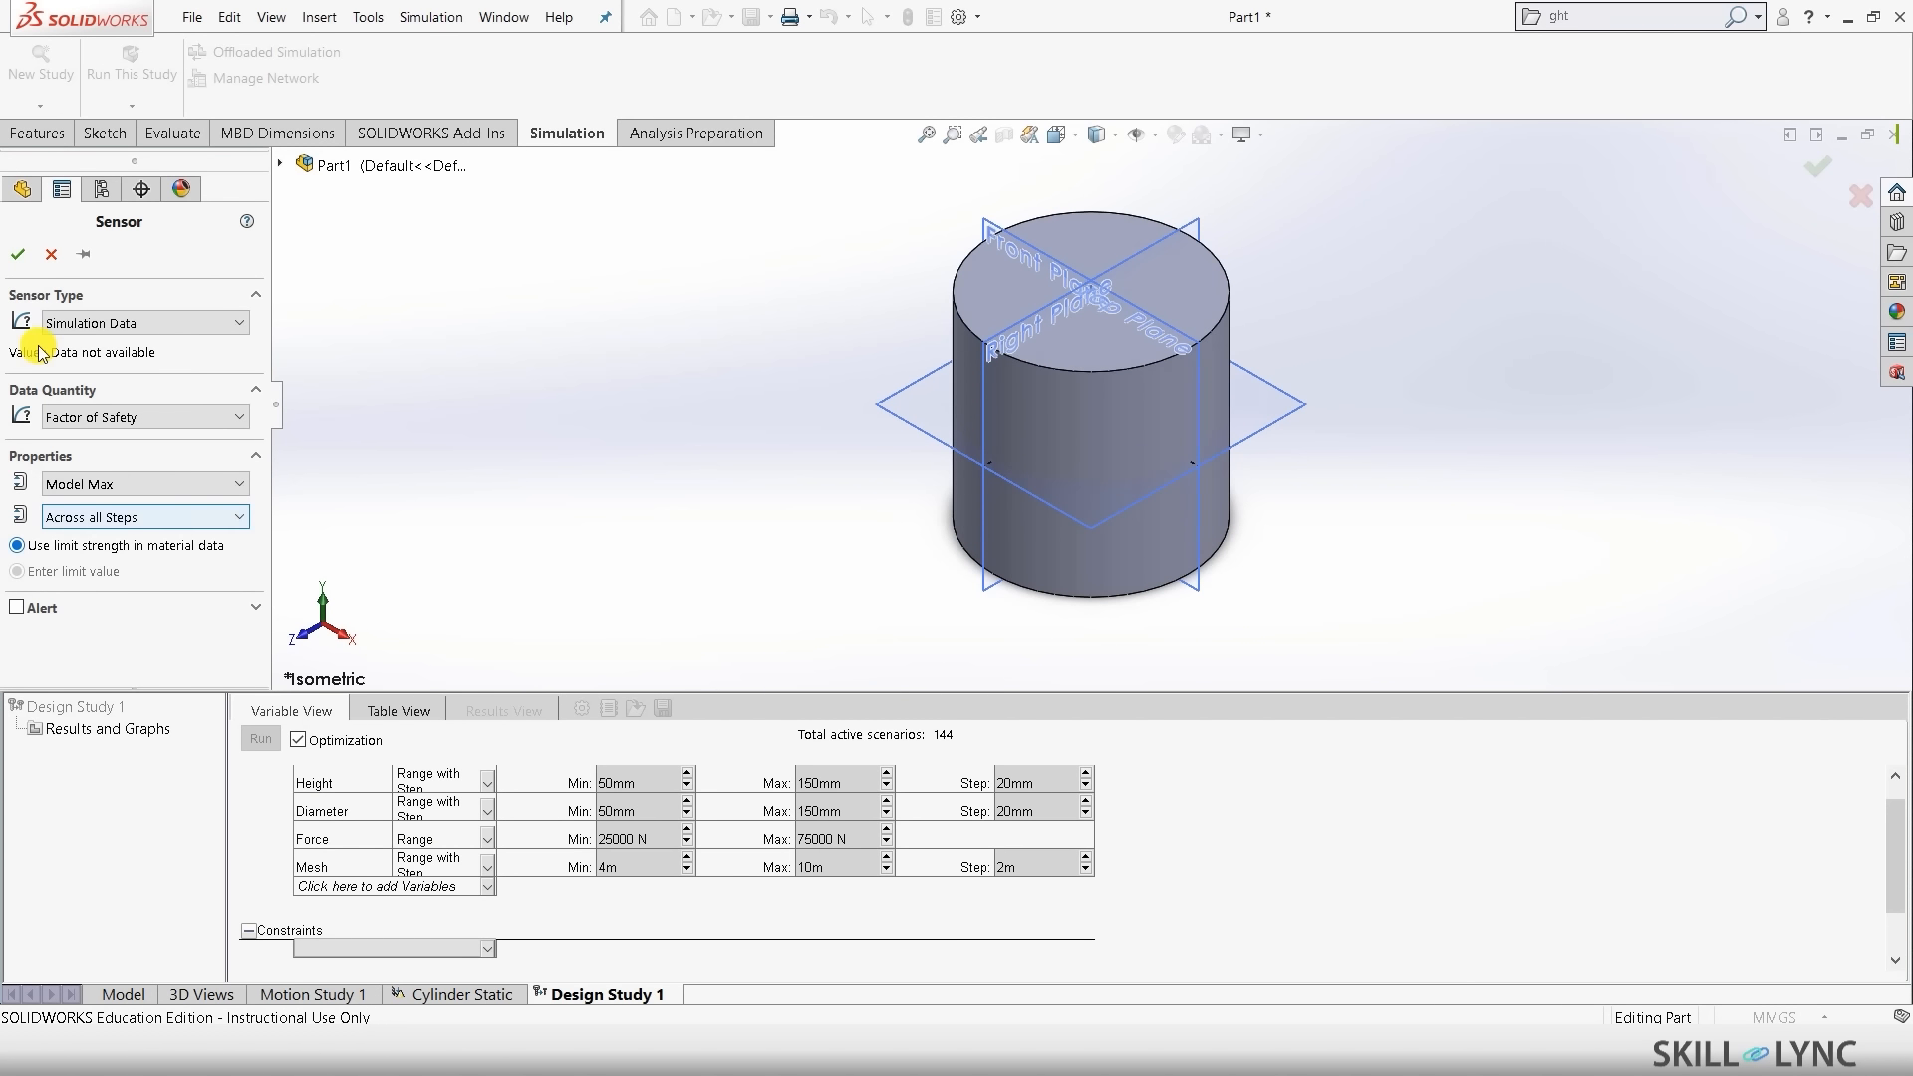
{"action": "left_click", "coordinate": [18, 254]}
{"action": "scroll", "coordinate": [1337, 842], "scroll_direction": "down", "scroll_amount": 2}
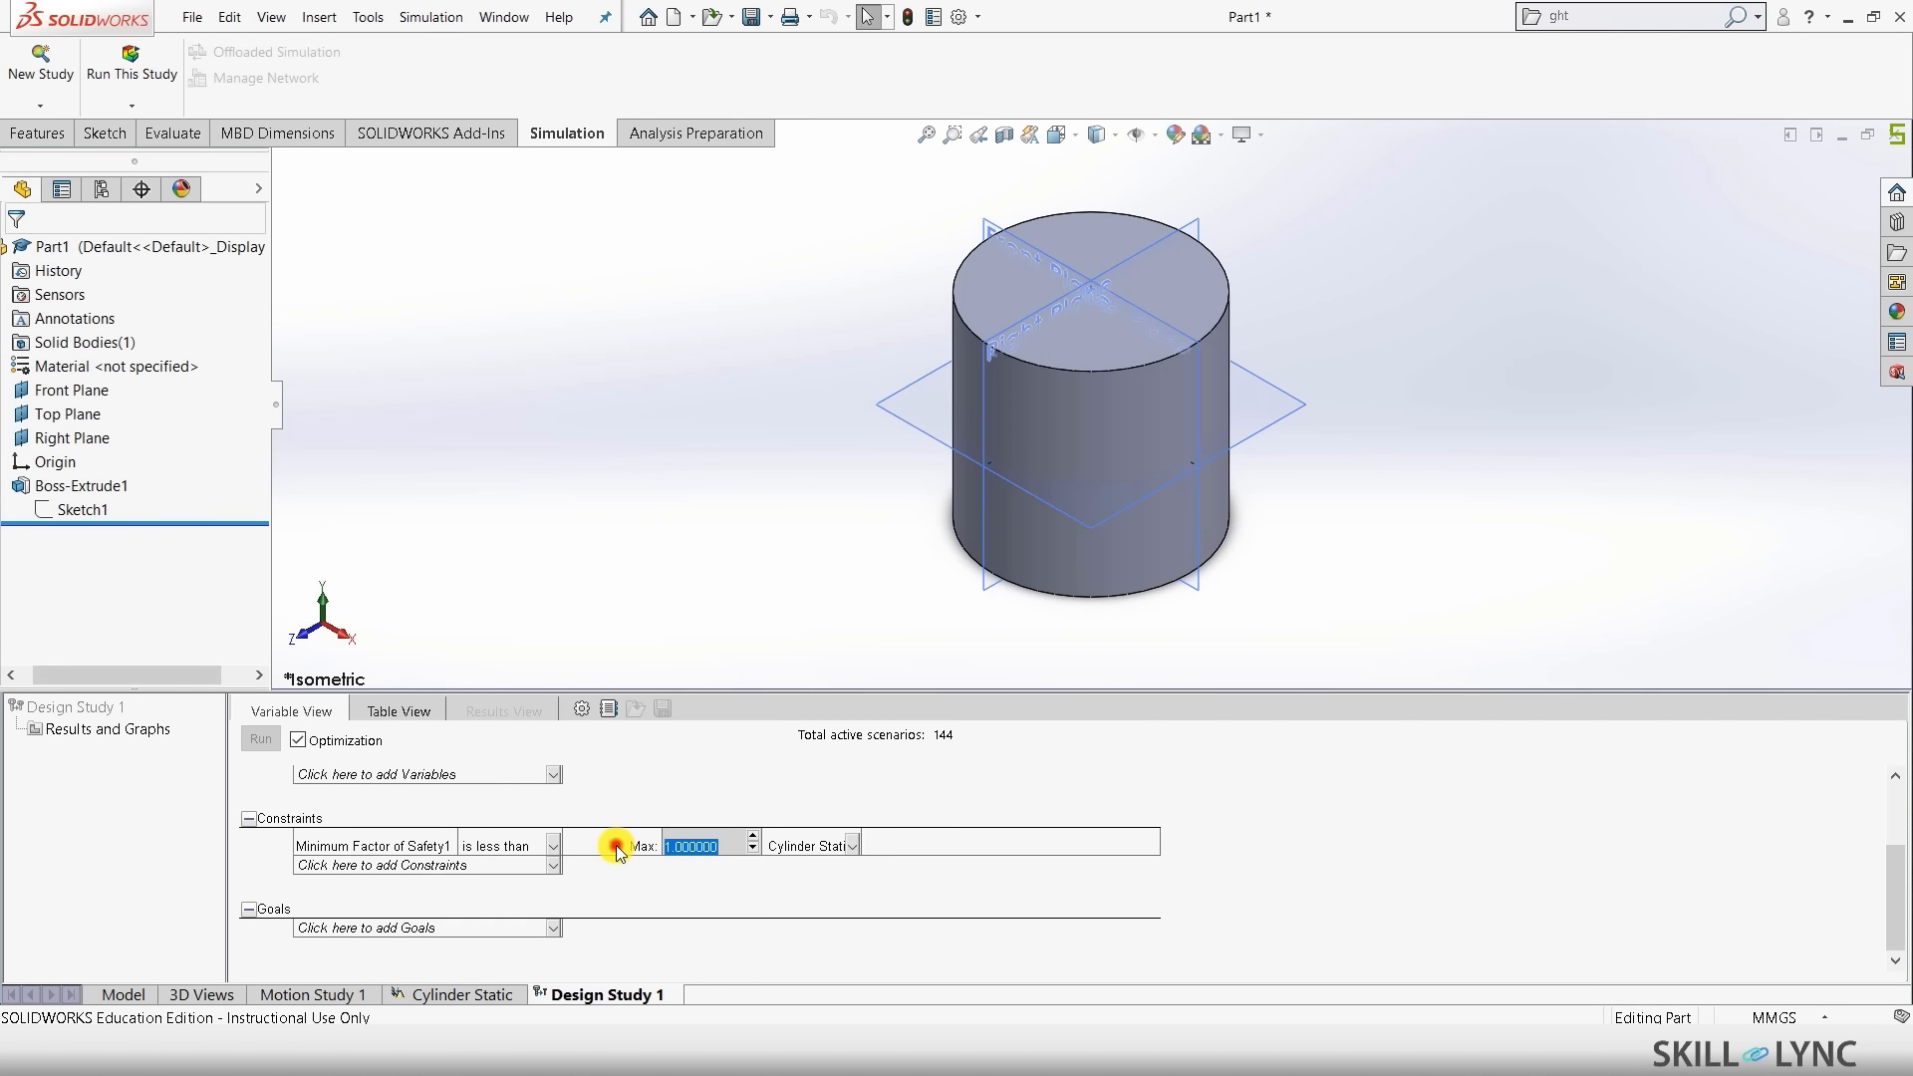
- Set the Minimum Factor of Safety1 constraint to 'Is greater than' 1.0
{"action": "left_click", "coordinate": [528, 846]}
{"action": "left_click", "coordinate": [531, 846]}
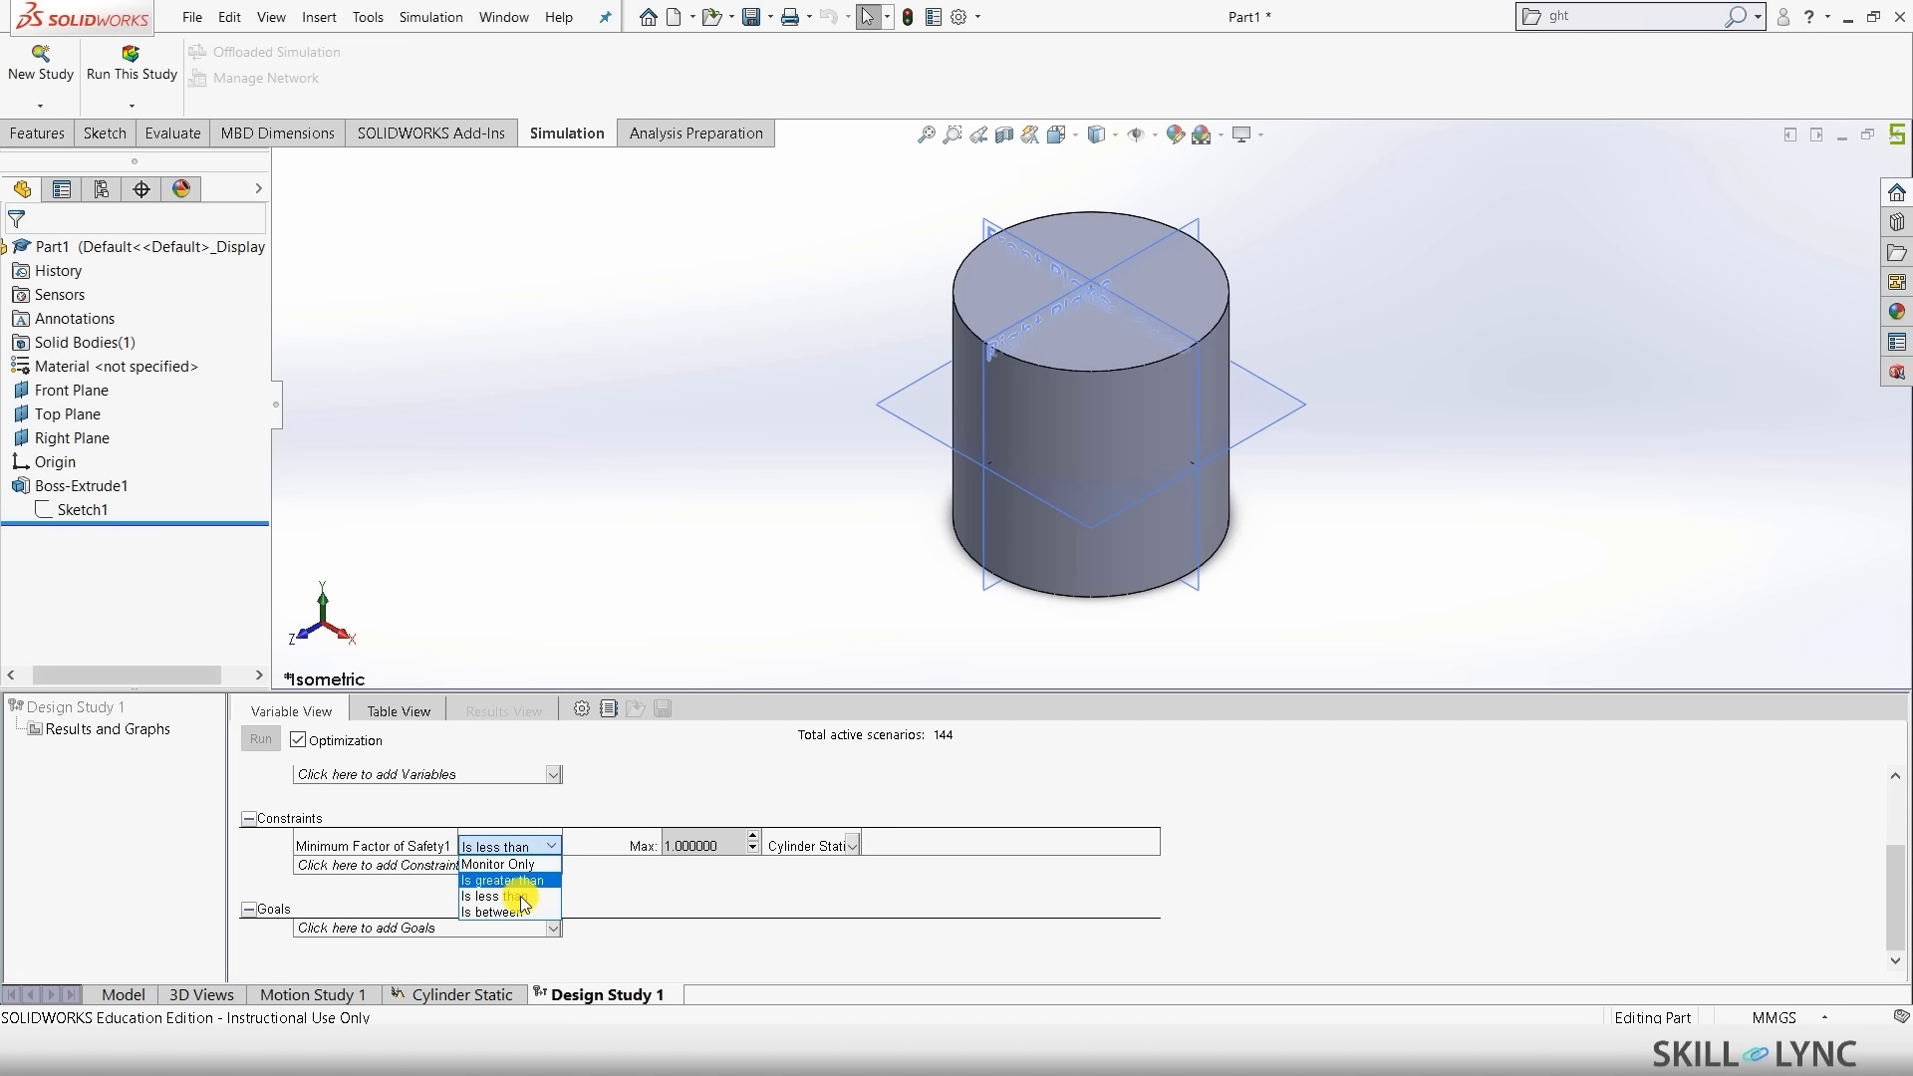
{"action": "left_click", "coordinate": [536, 881]}
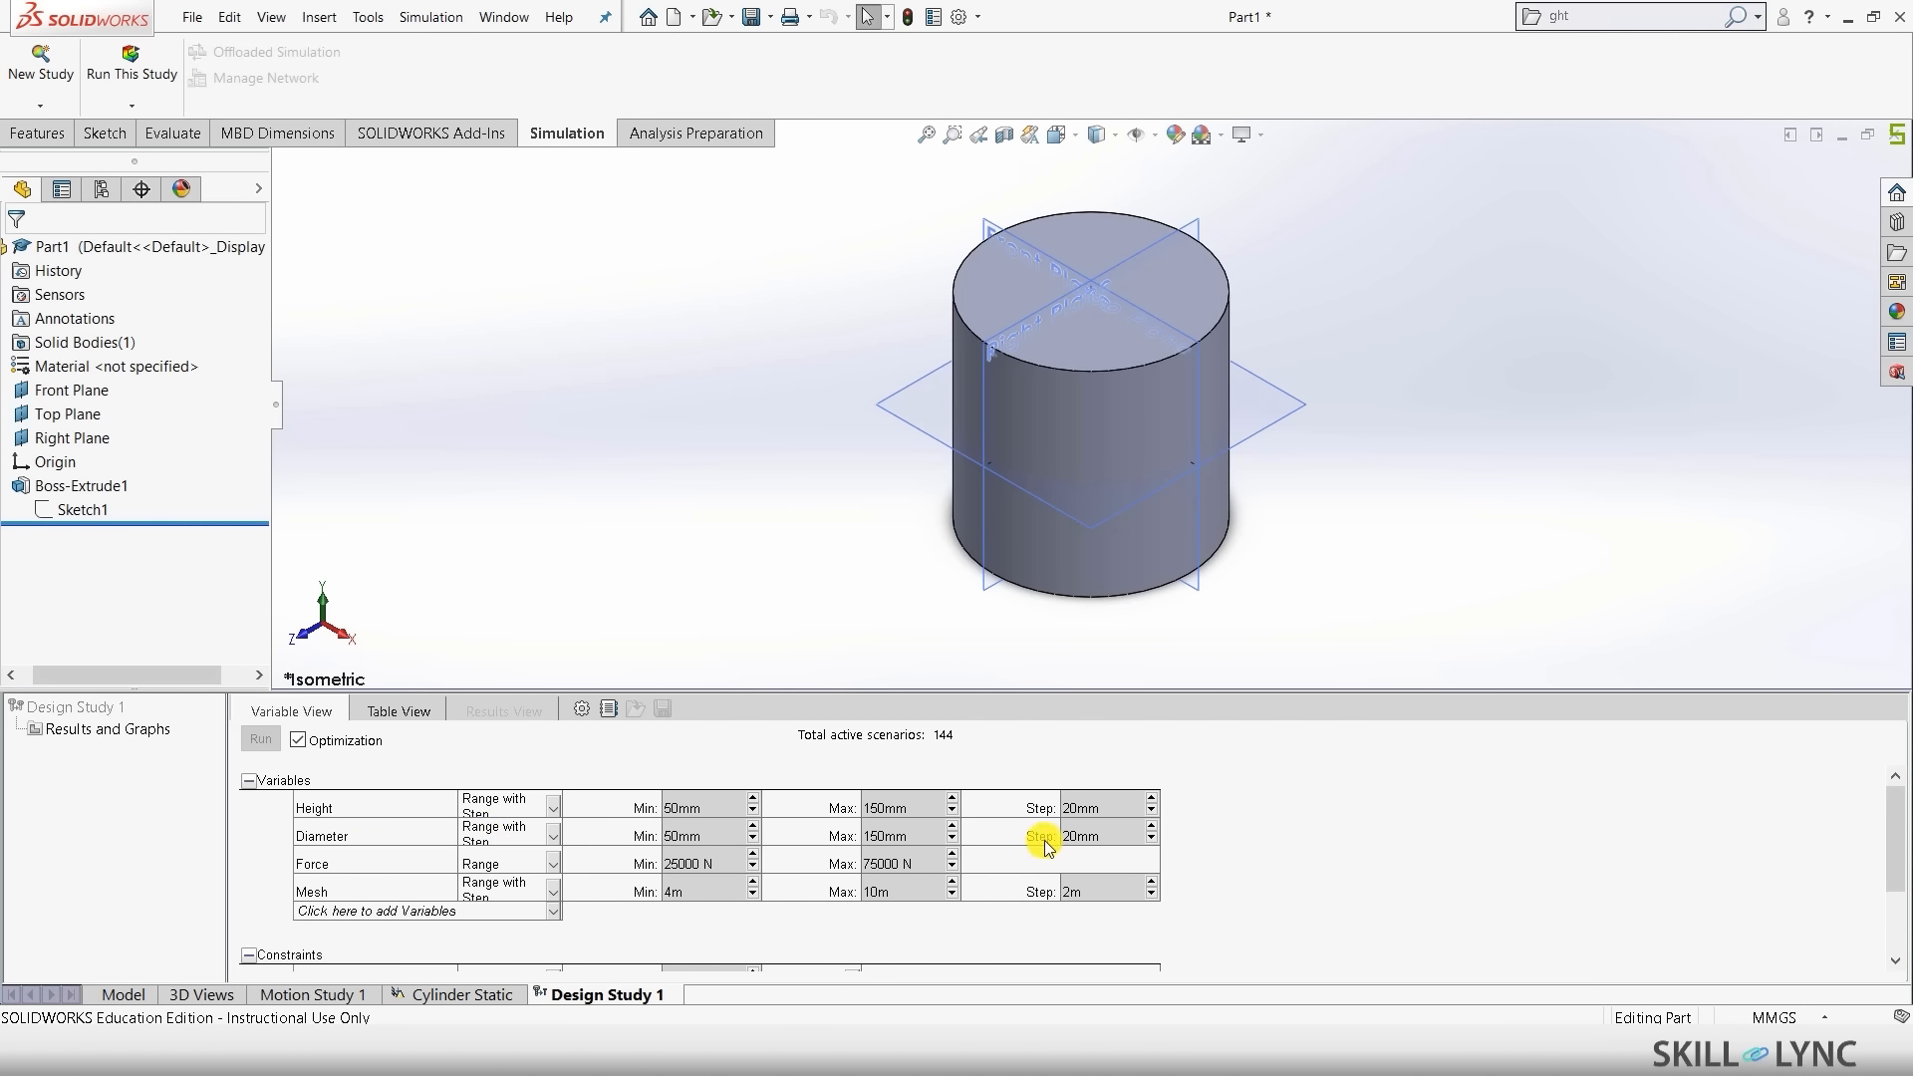
{"action": "scroll", "coordinate": [273, 921], "scroll_direction": "down", "scroll_amount": 3}
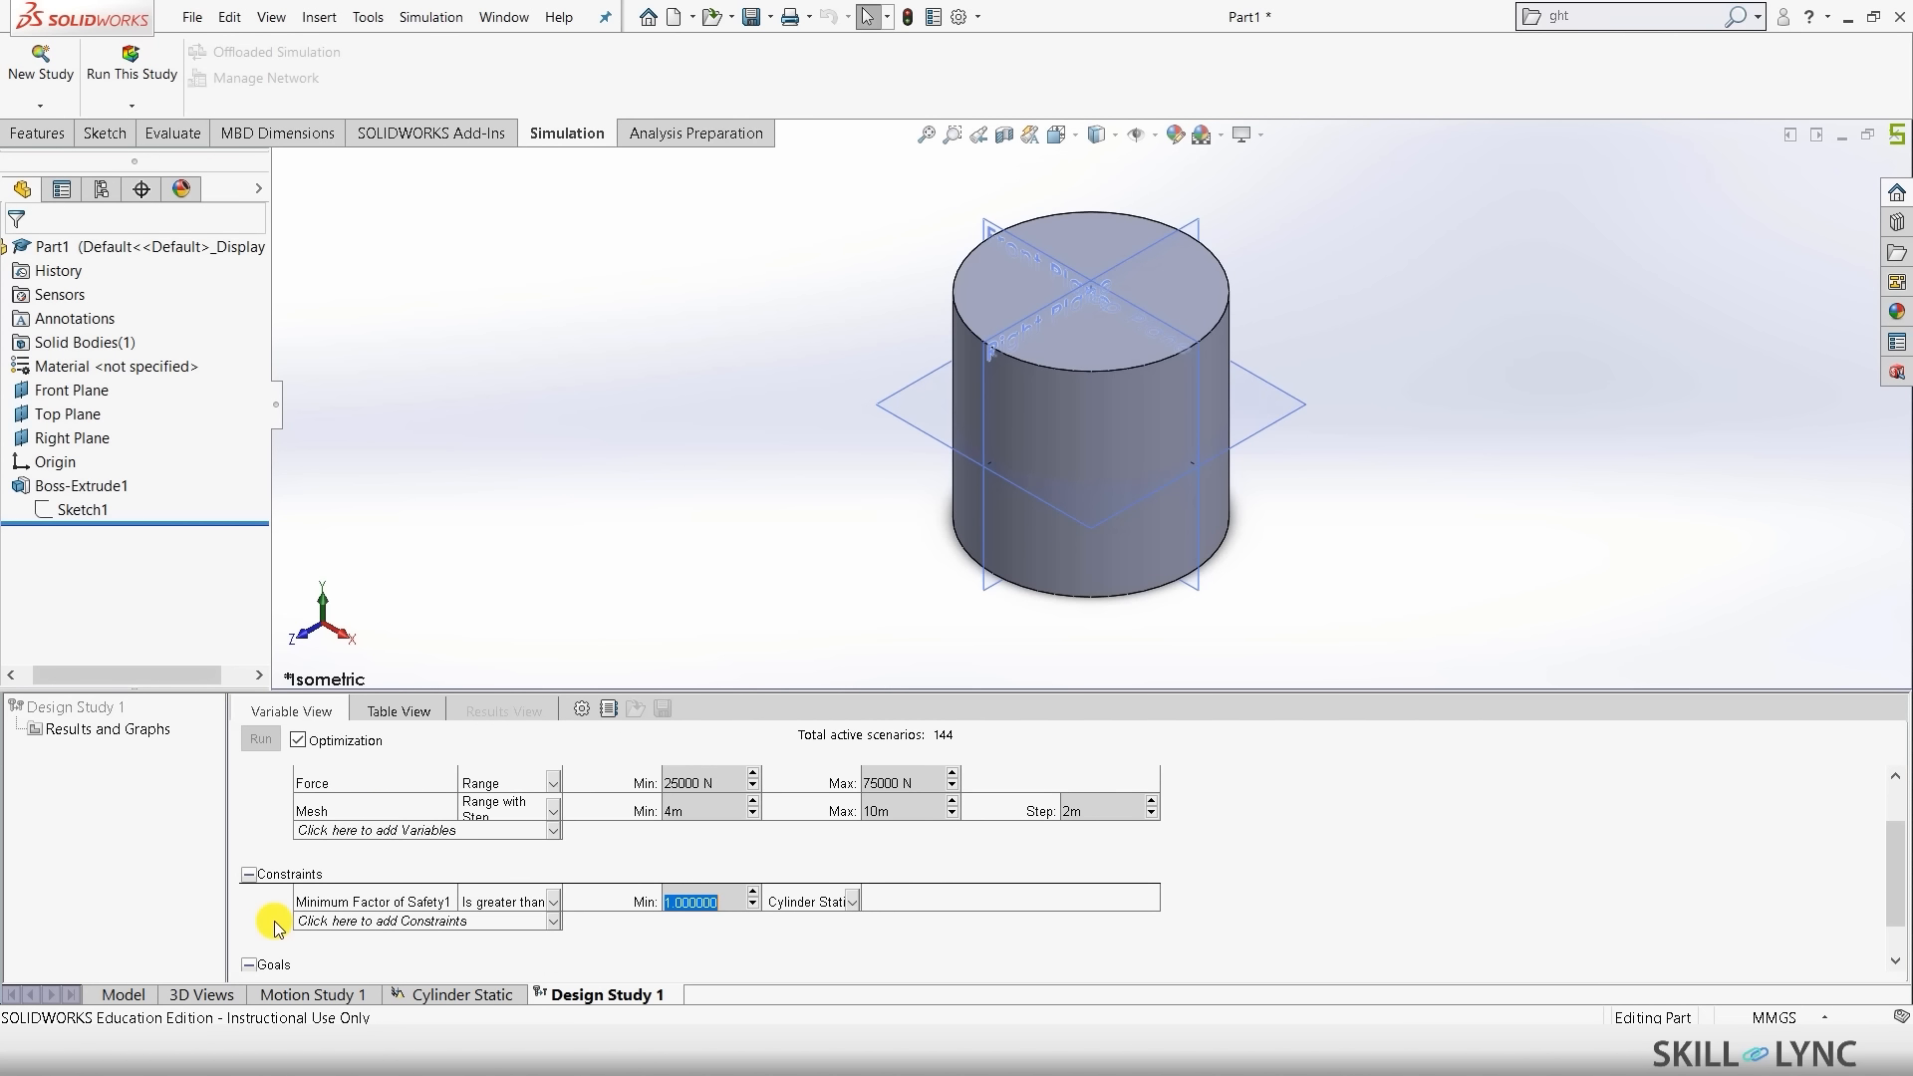
{"action": "left_click", "coordinate": [549, 903]}
{"action": "left_click", "coordinate": [523, 951]}
{"action": "left_click", "coordinate": [498, 902]}
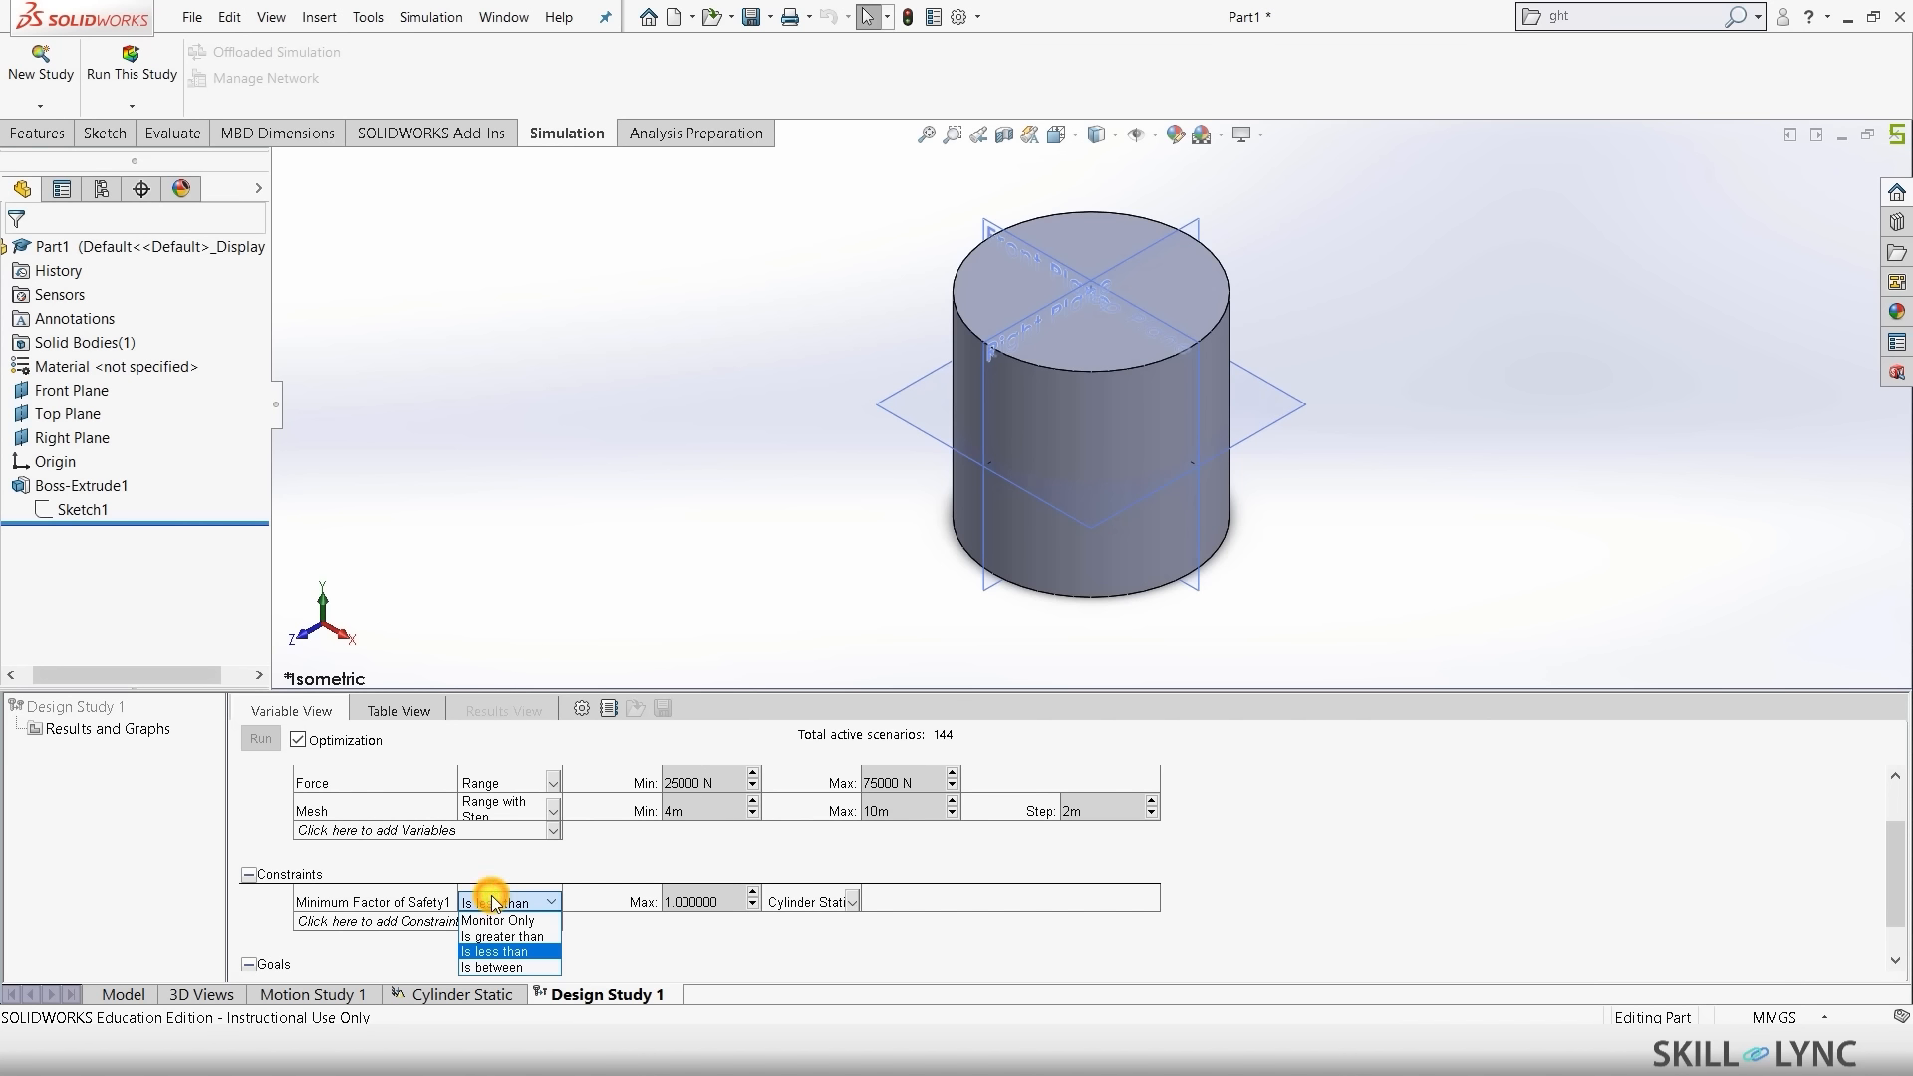
{"action": "left_click", "coordinate": [501, 935]}
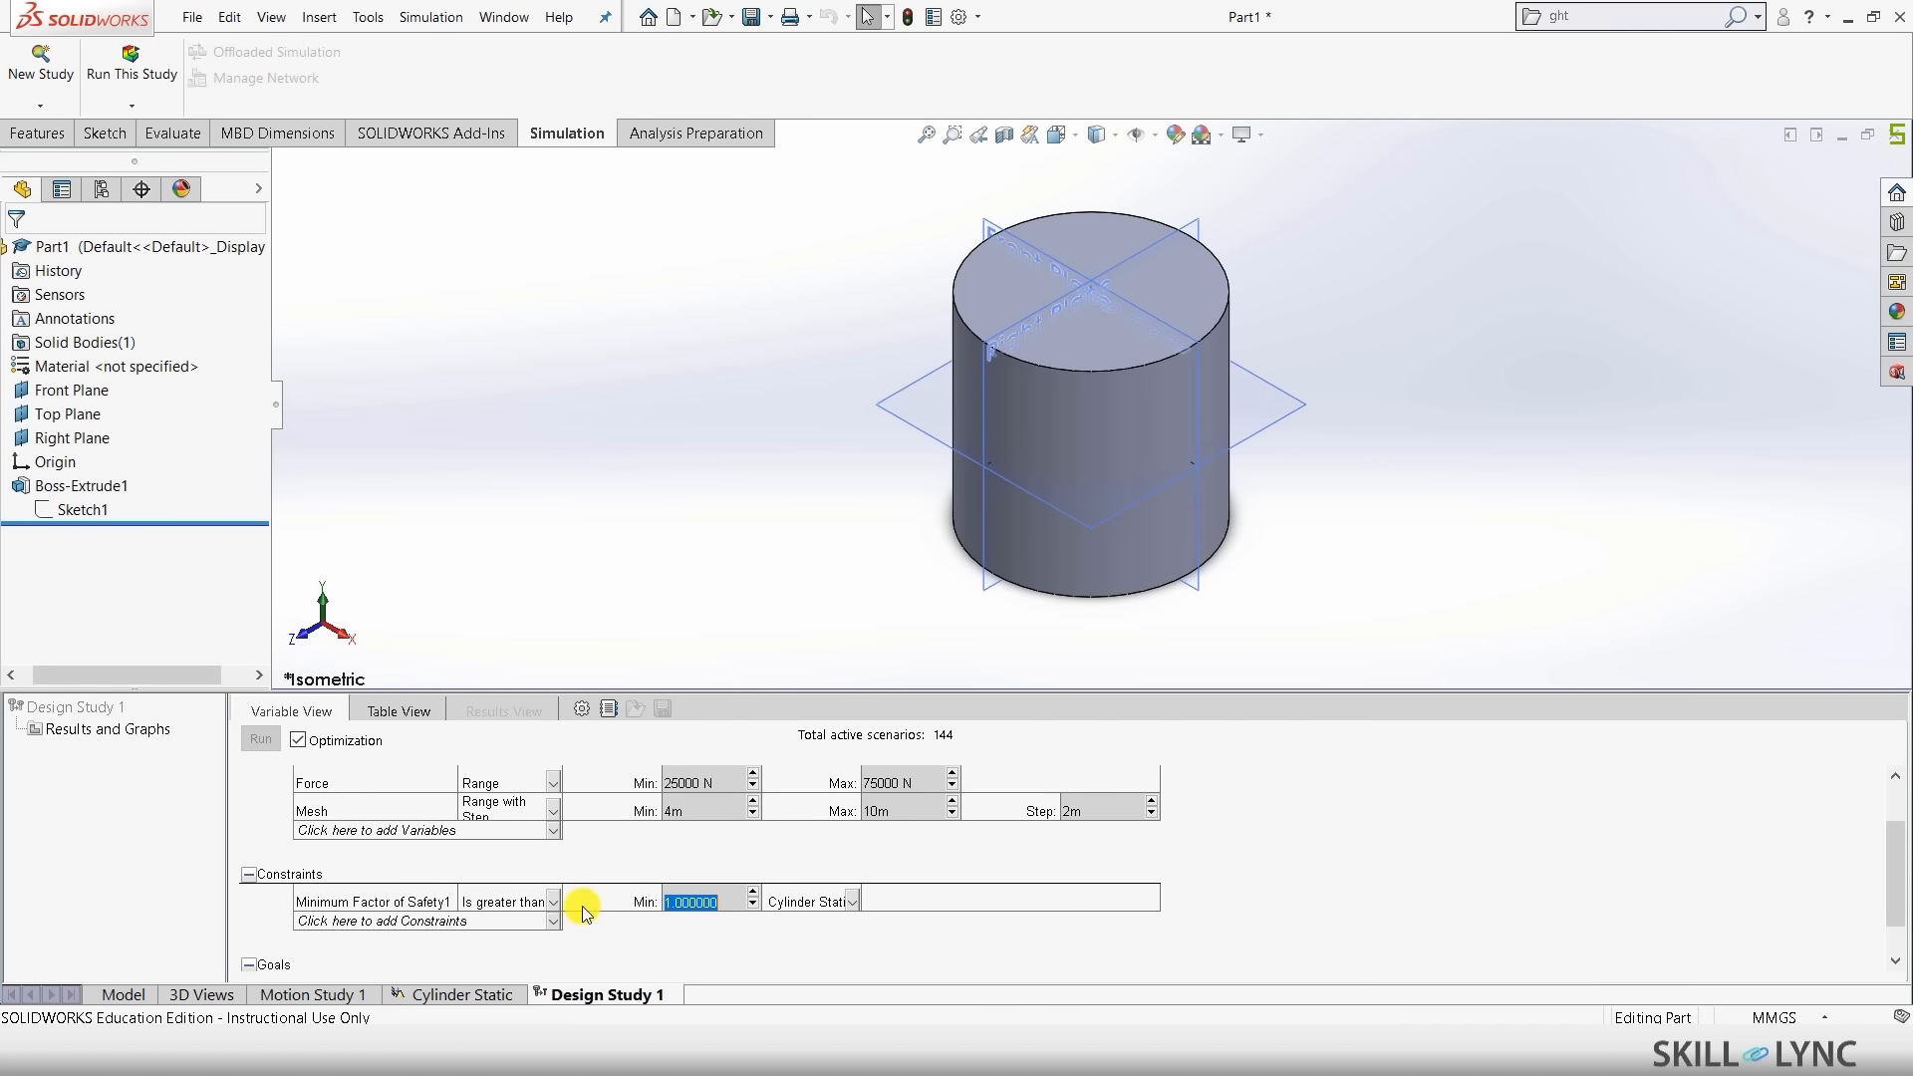
{"action": "scroll", "coordinate": [599, 941], "scroll_direction": "down", "scroll_amount": 2}
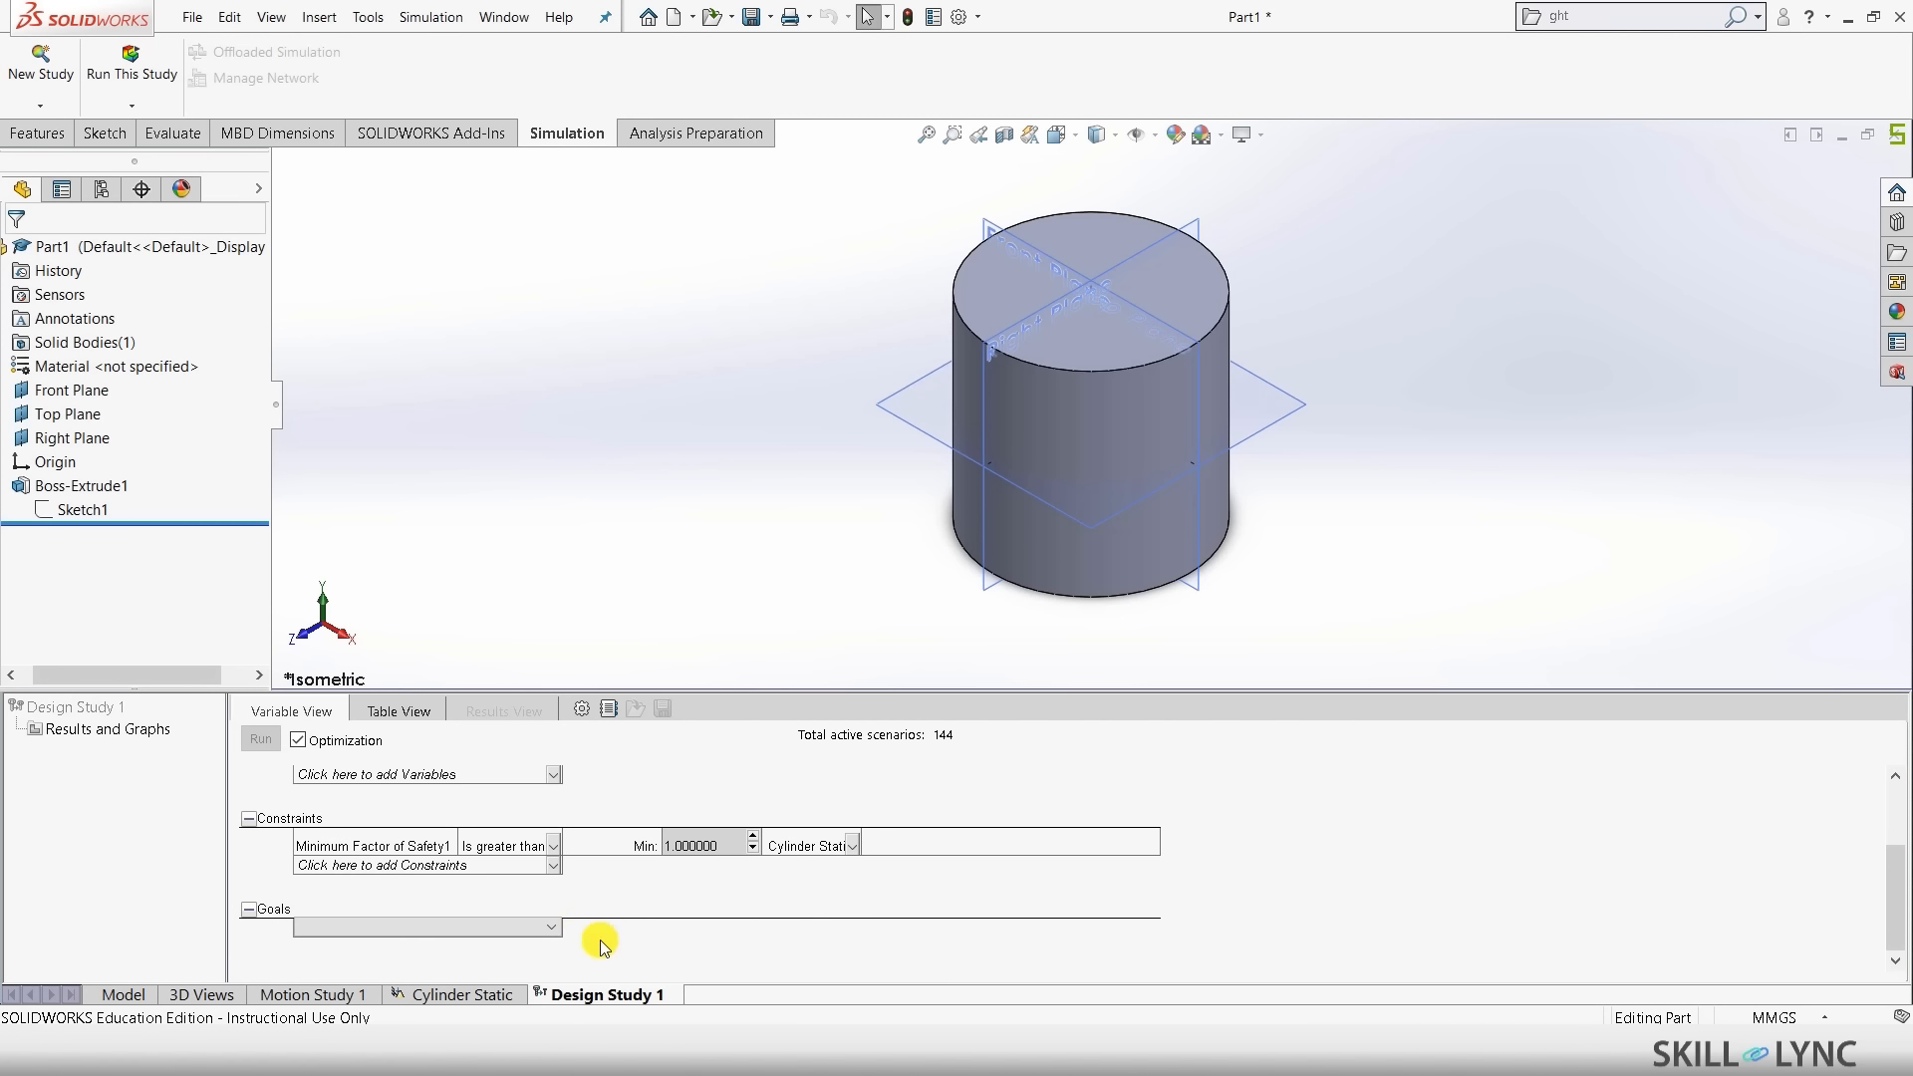
- Add a Mass Properties > Mass sensor as the Mass1 goal, set to Minimize
{"action": "left_click", "coordinate": [511, 930]}
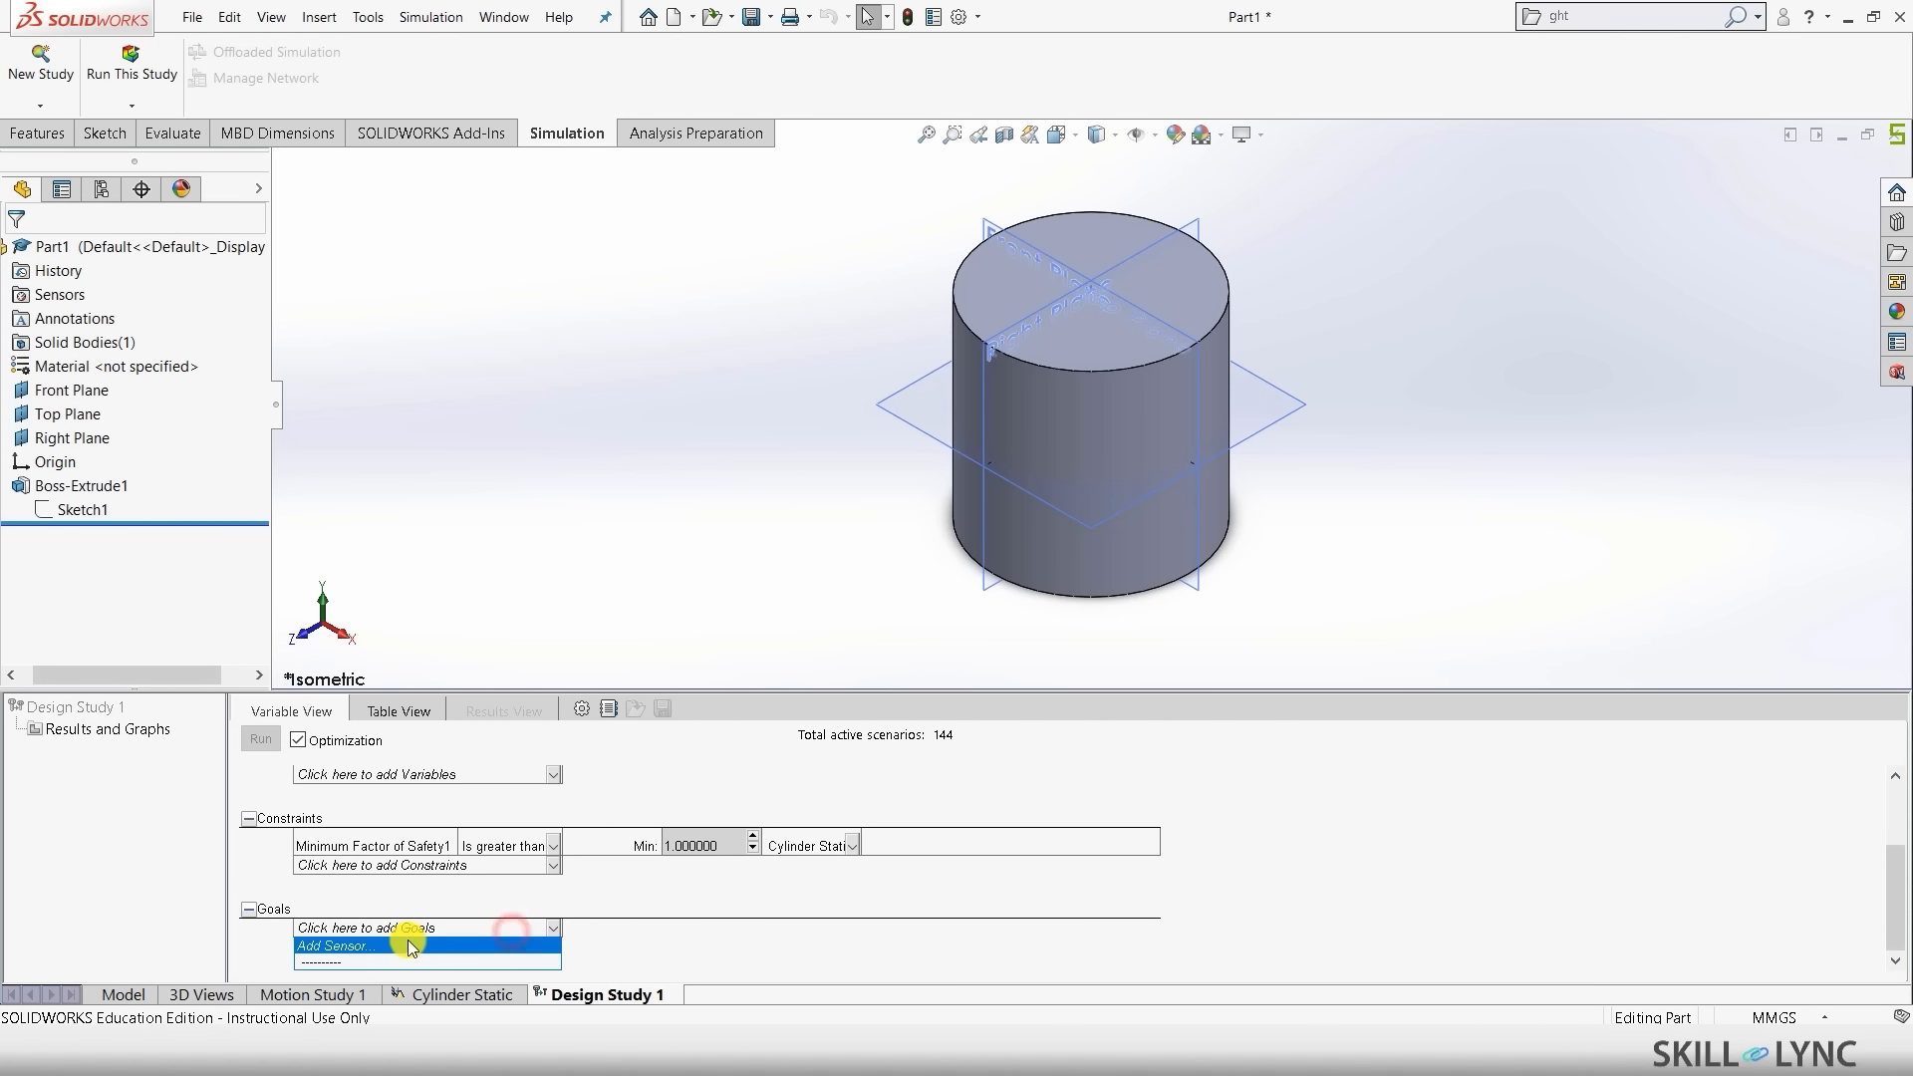
{"action": "left_click", "coordinate": [403, 941]}
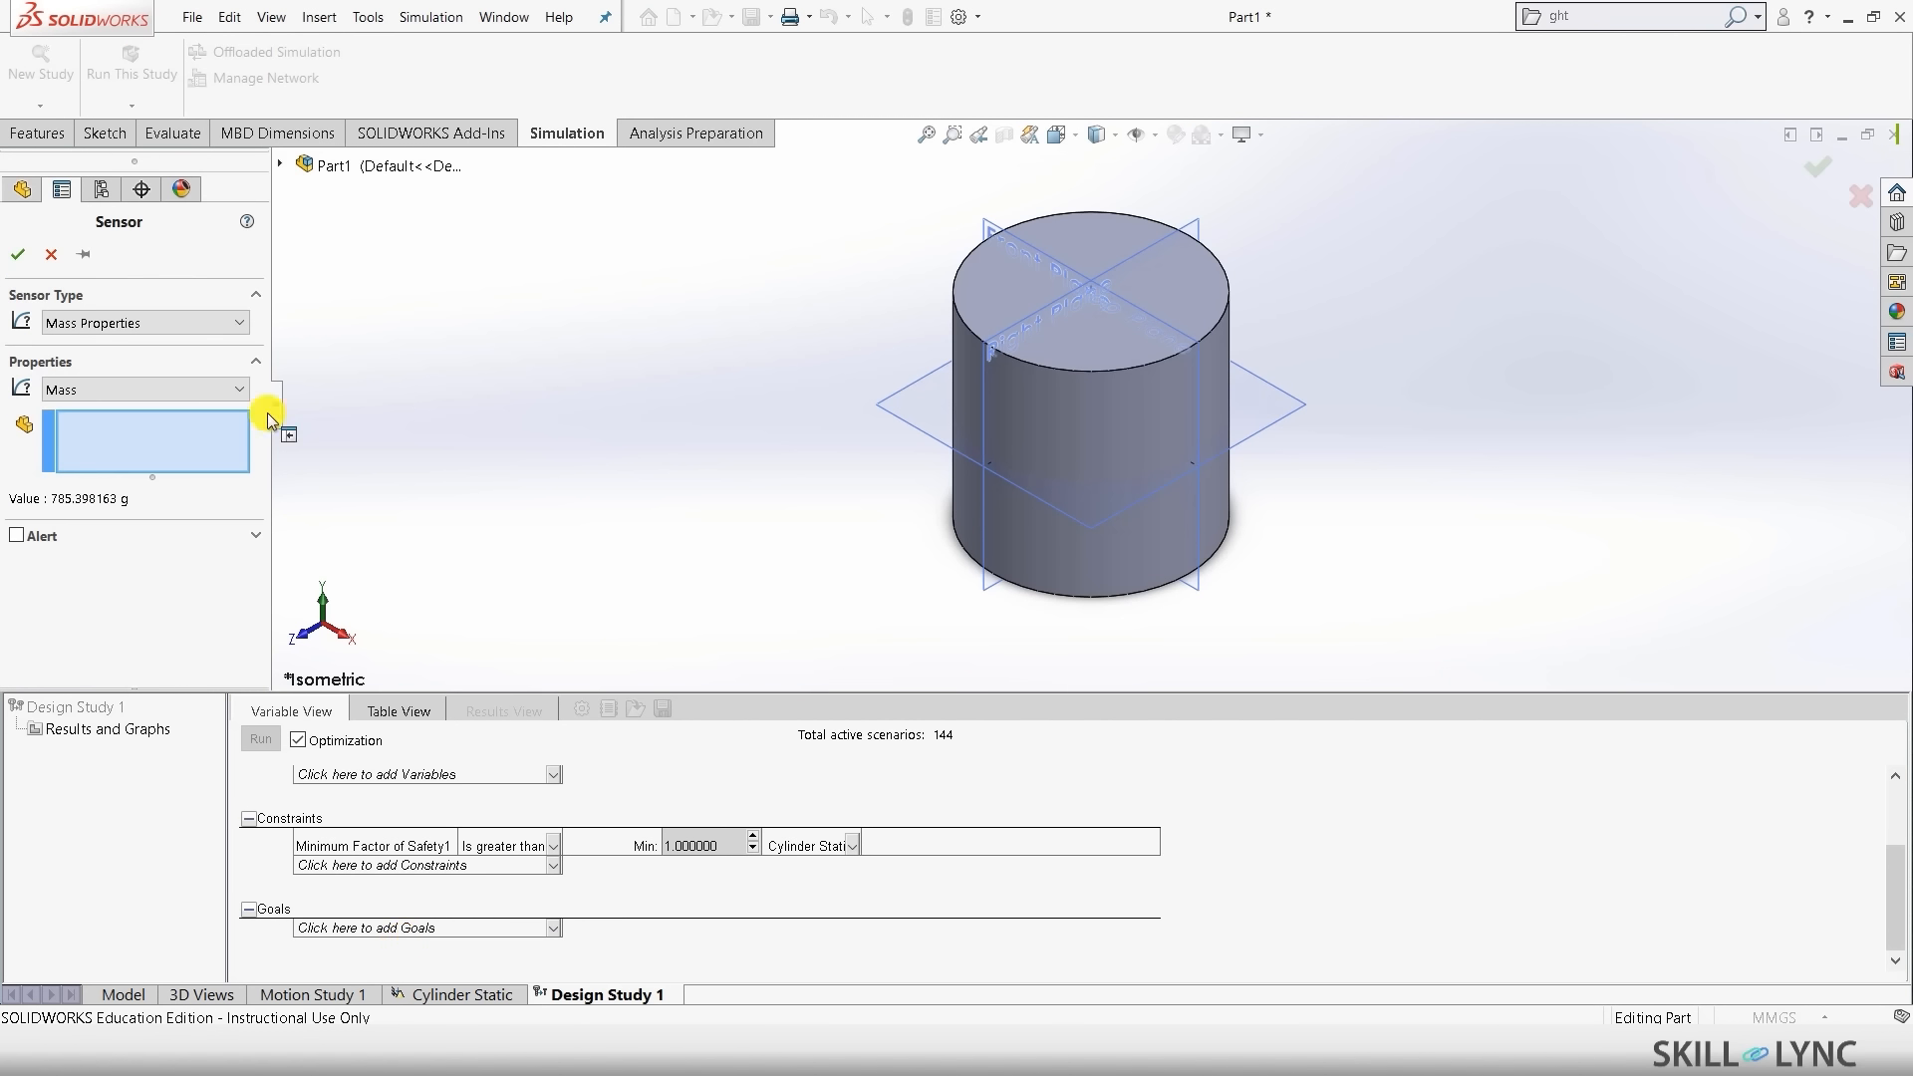
{"action": "left_click", "coordinate": [96, 322]}
{"action": "left_click", "coordinate": [94, 320]}
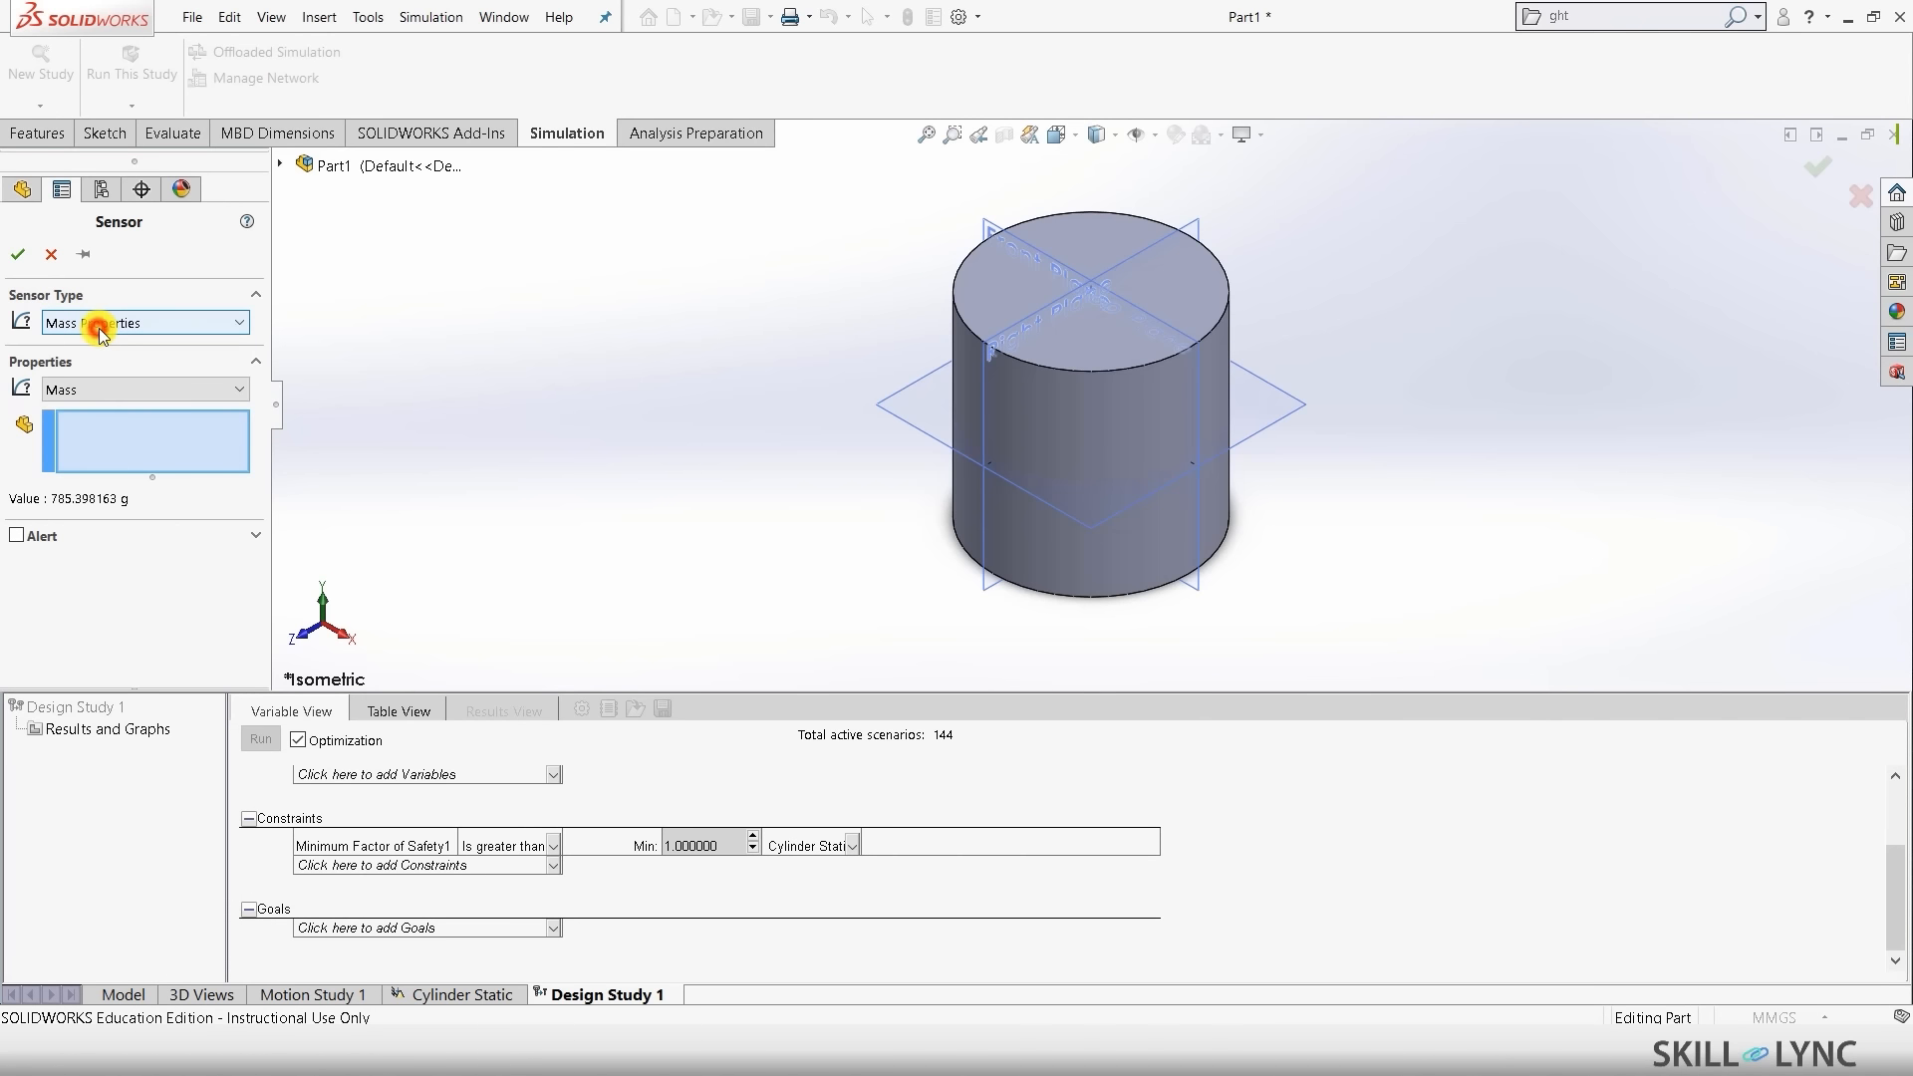
{"action": "left_click", "coordinate": [16, 256]}
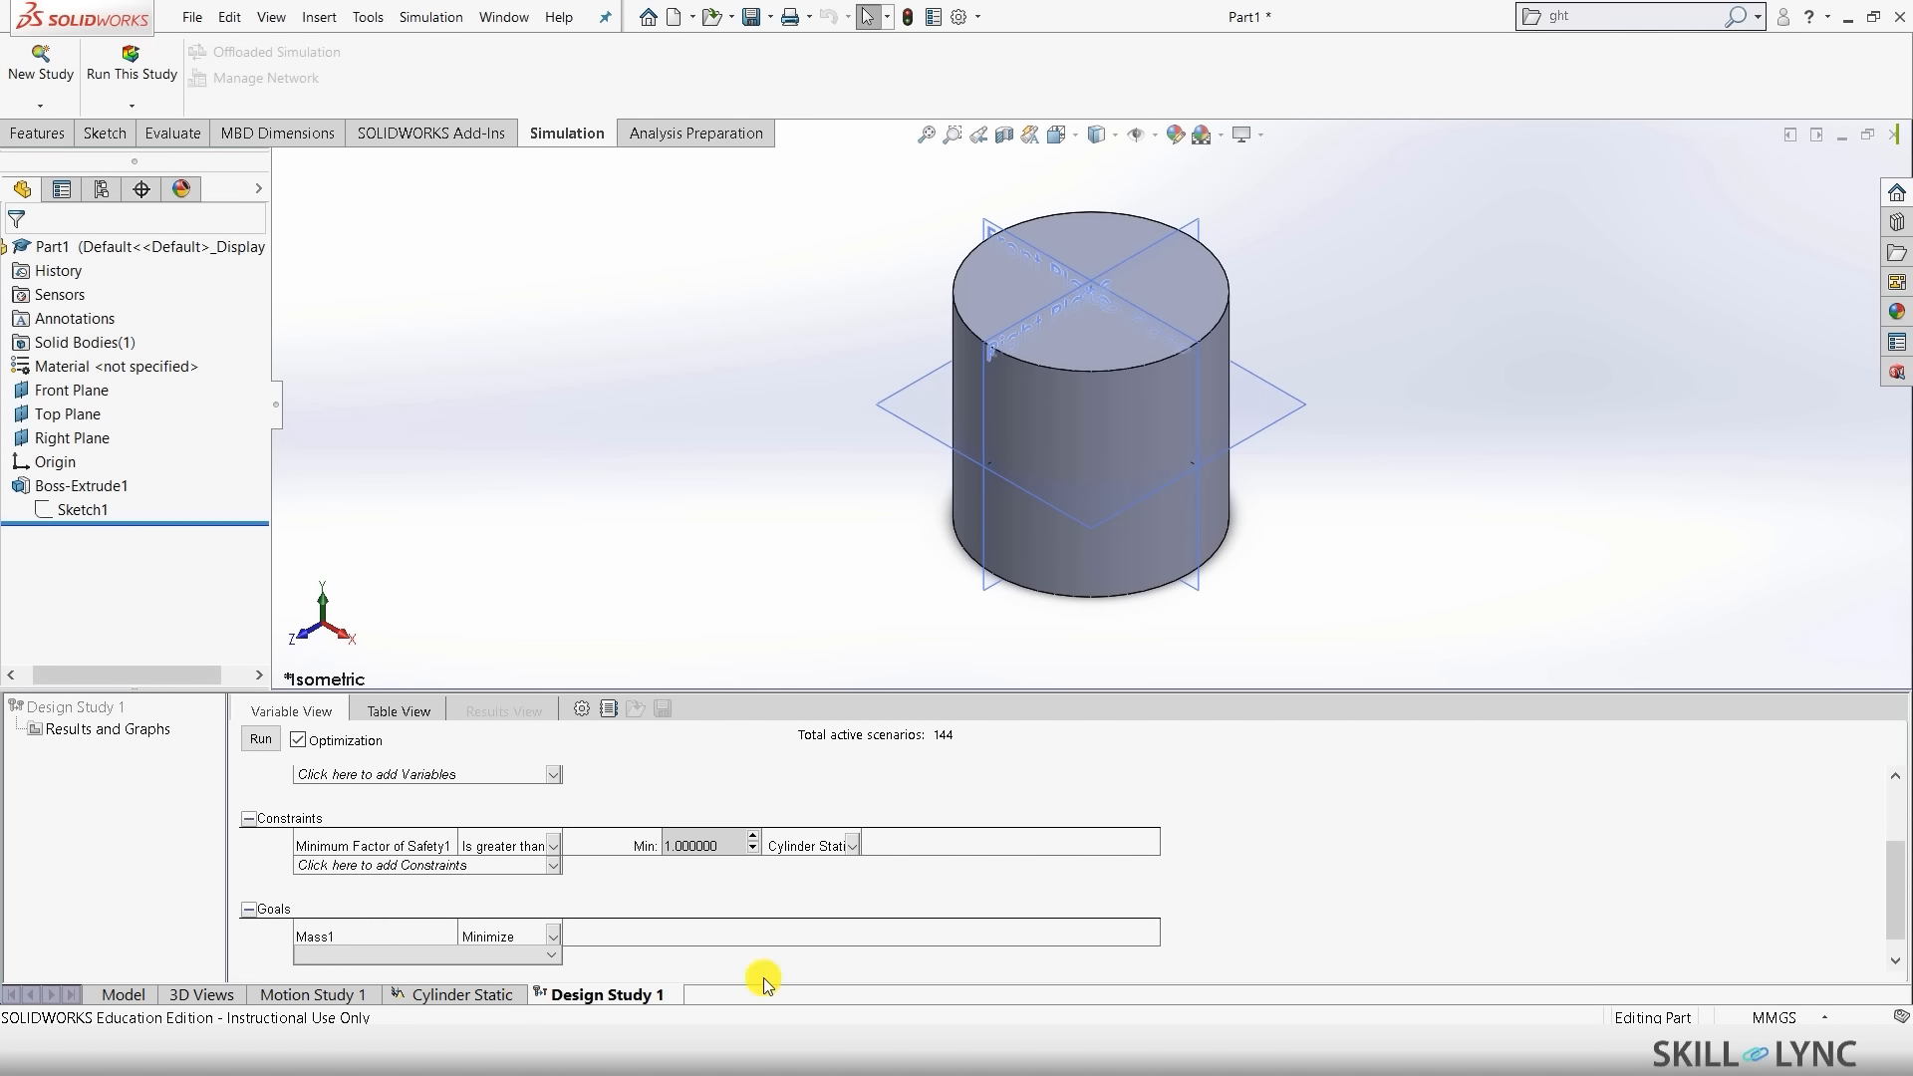
{"action": "scroll", "coordinate": [757, 887], "scroll_direction": "down", "scroll_amount": 1}
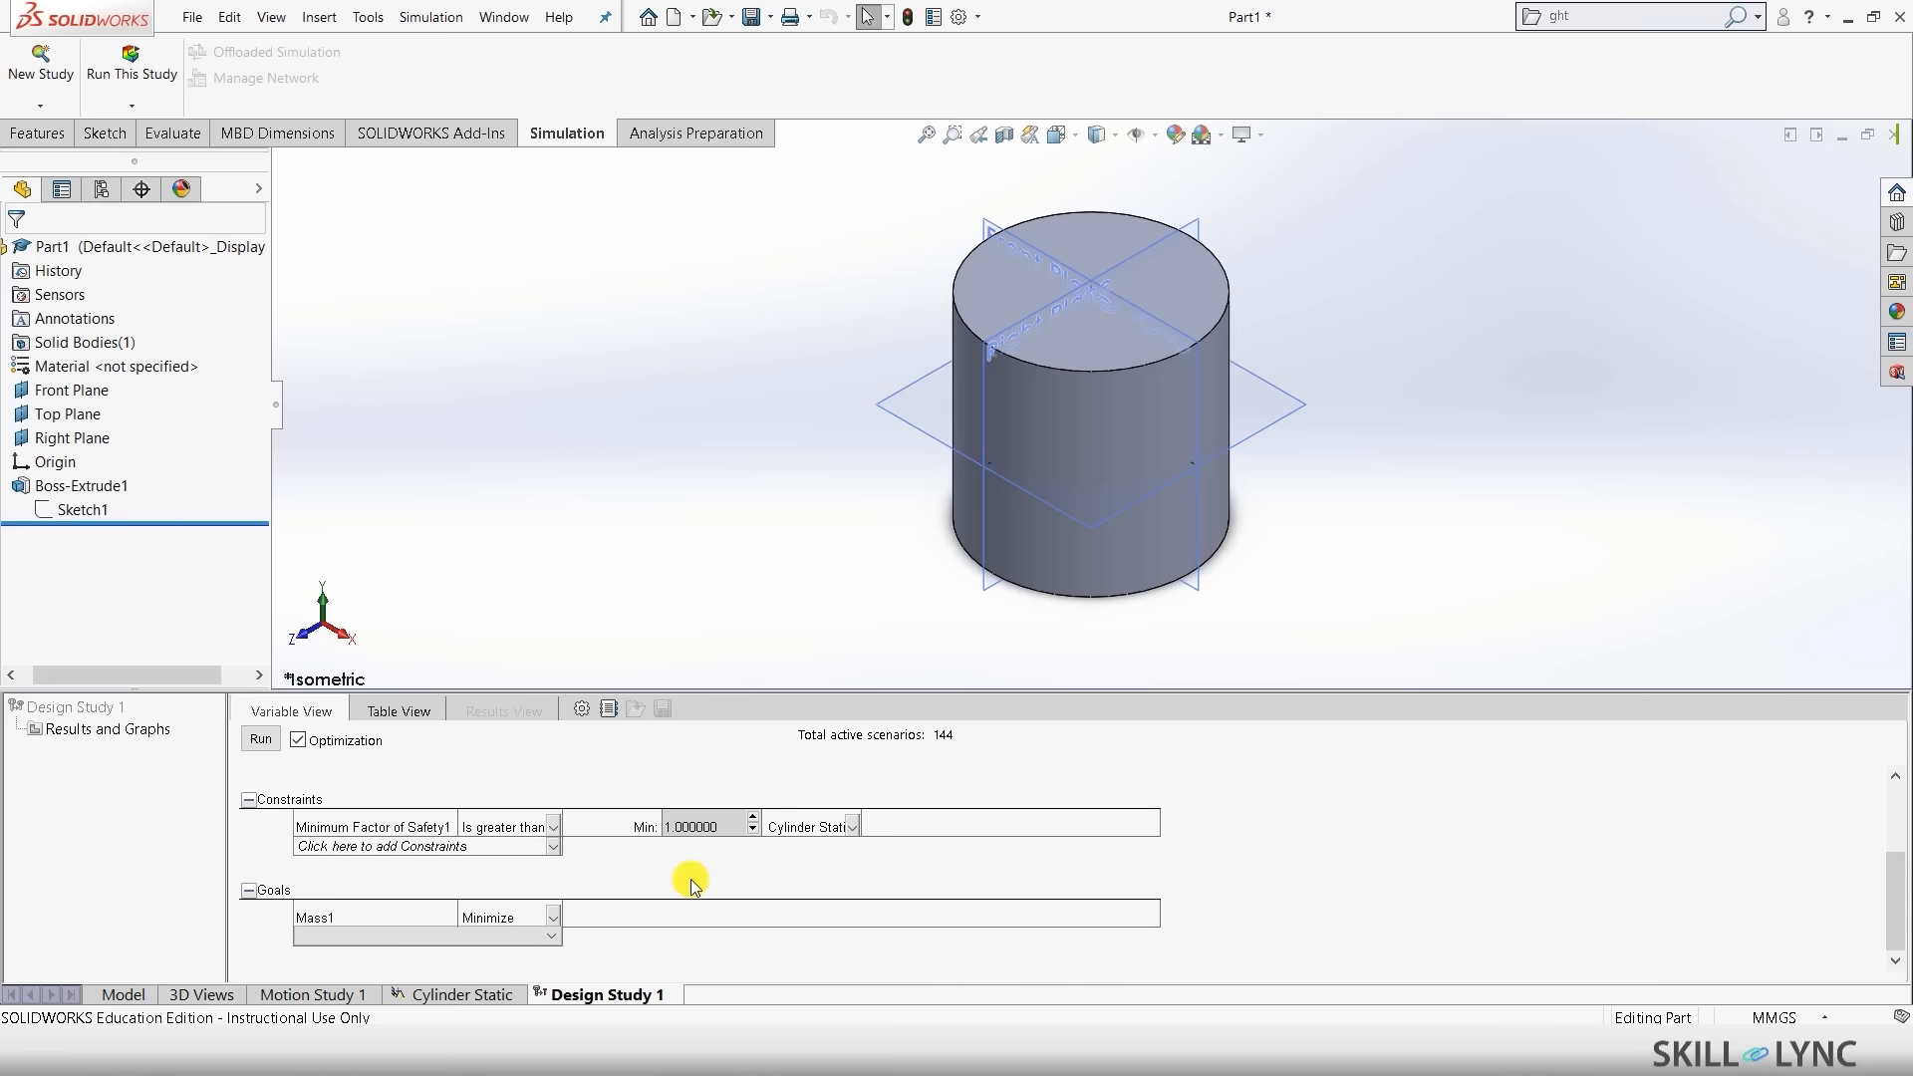
{"action": "scroll", "coordinate": [684, 747], "scroll_direction": "up", "scroll_amount": 5}
{"action": "scroll", "coordinate": [684, 764], "scroll_direction": "down", "scroll_amount": 5}
{"action": "left_click", "coordinate": [376, 936]}
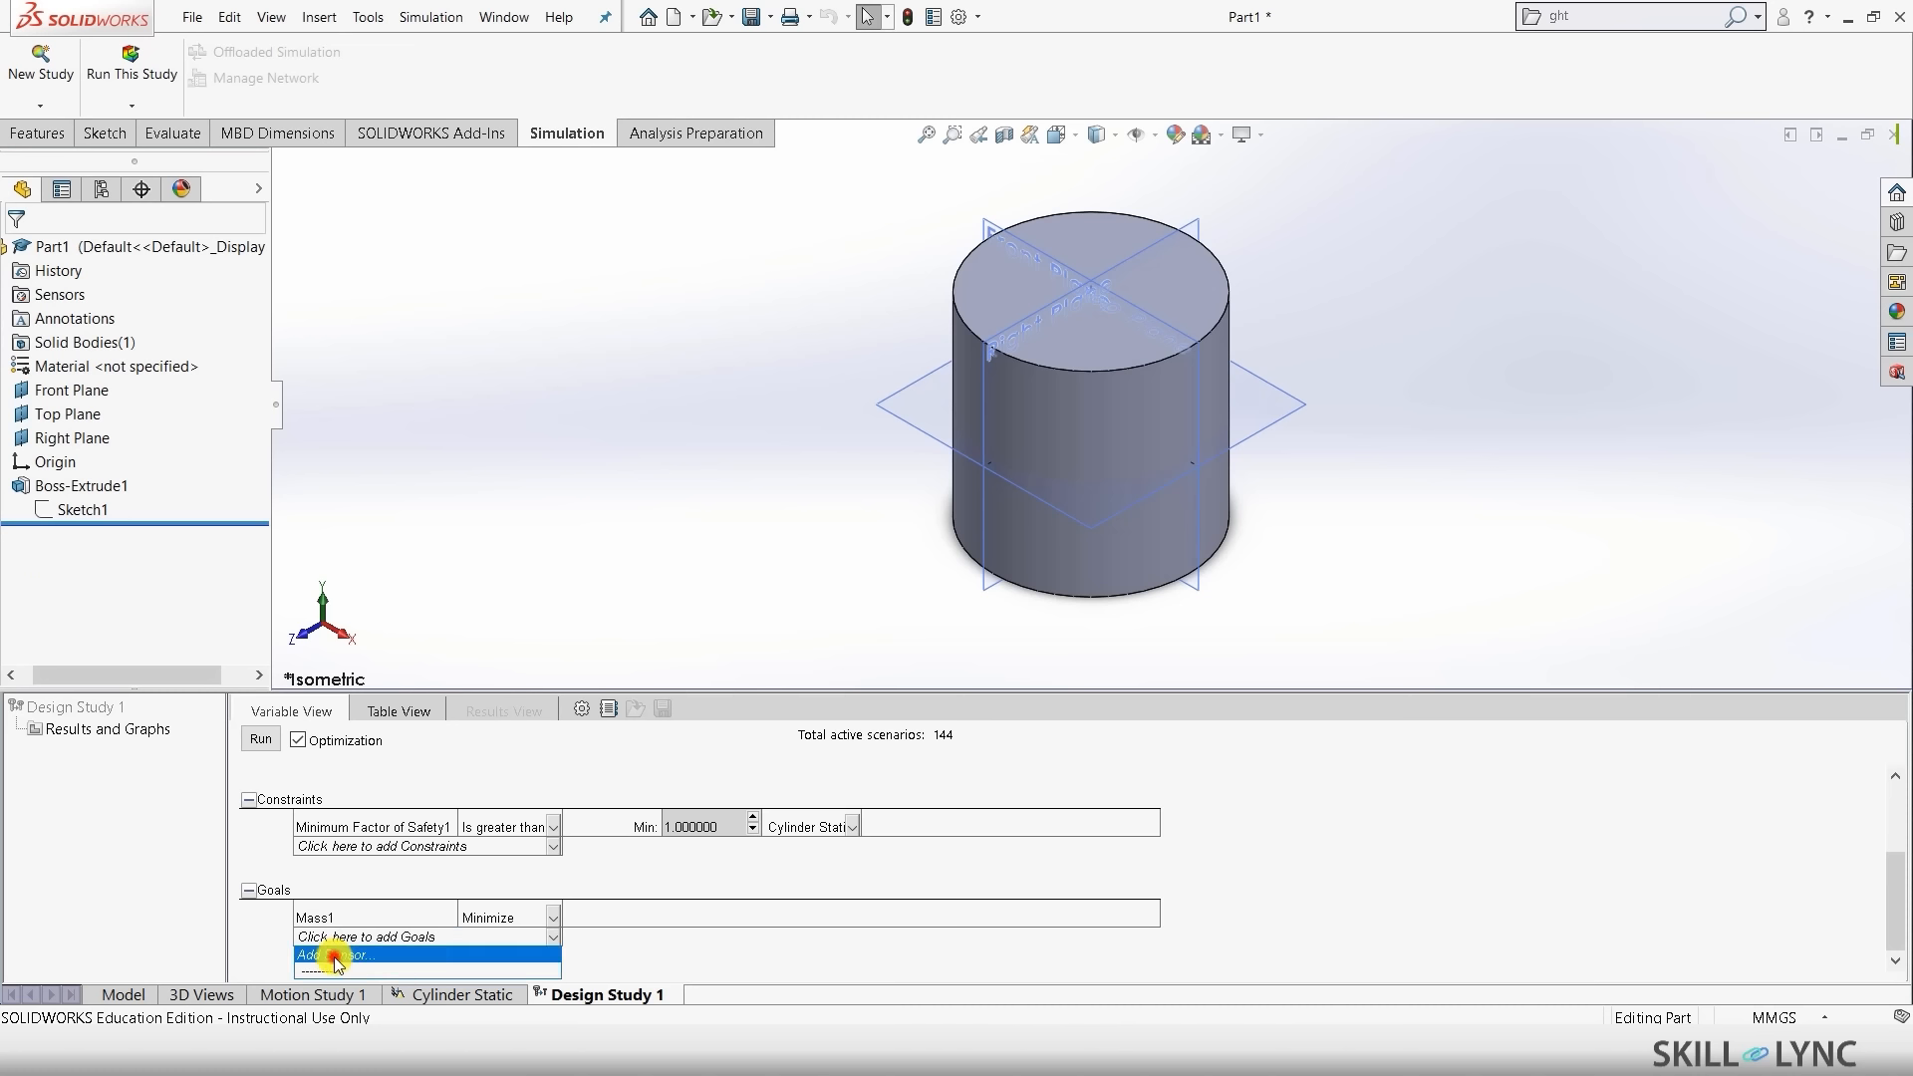
{"action": "left_click", "coordinate": [334, 957]}
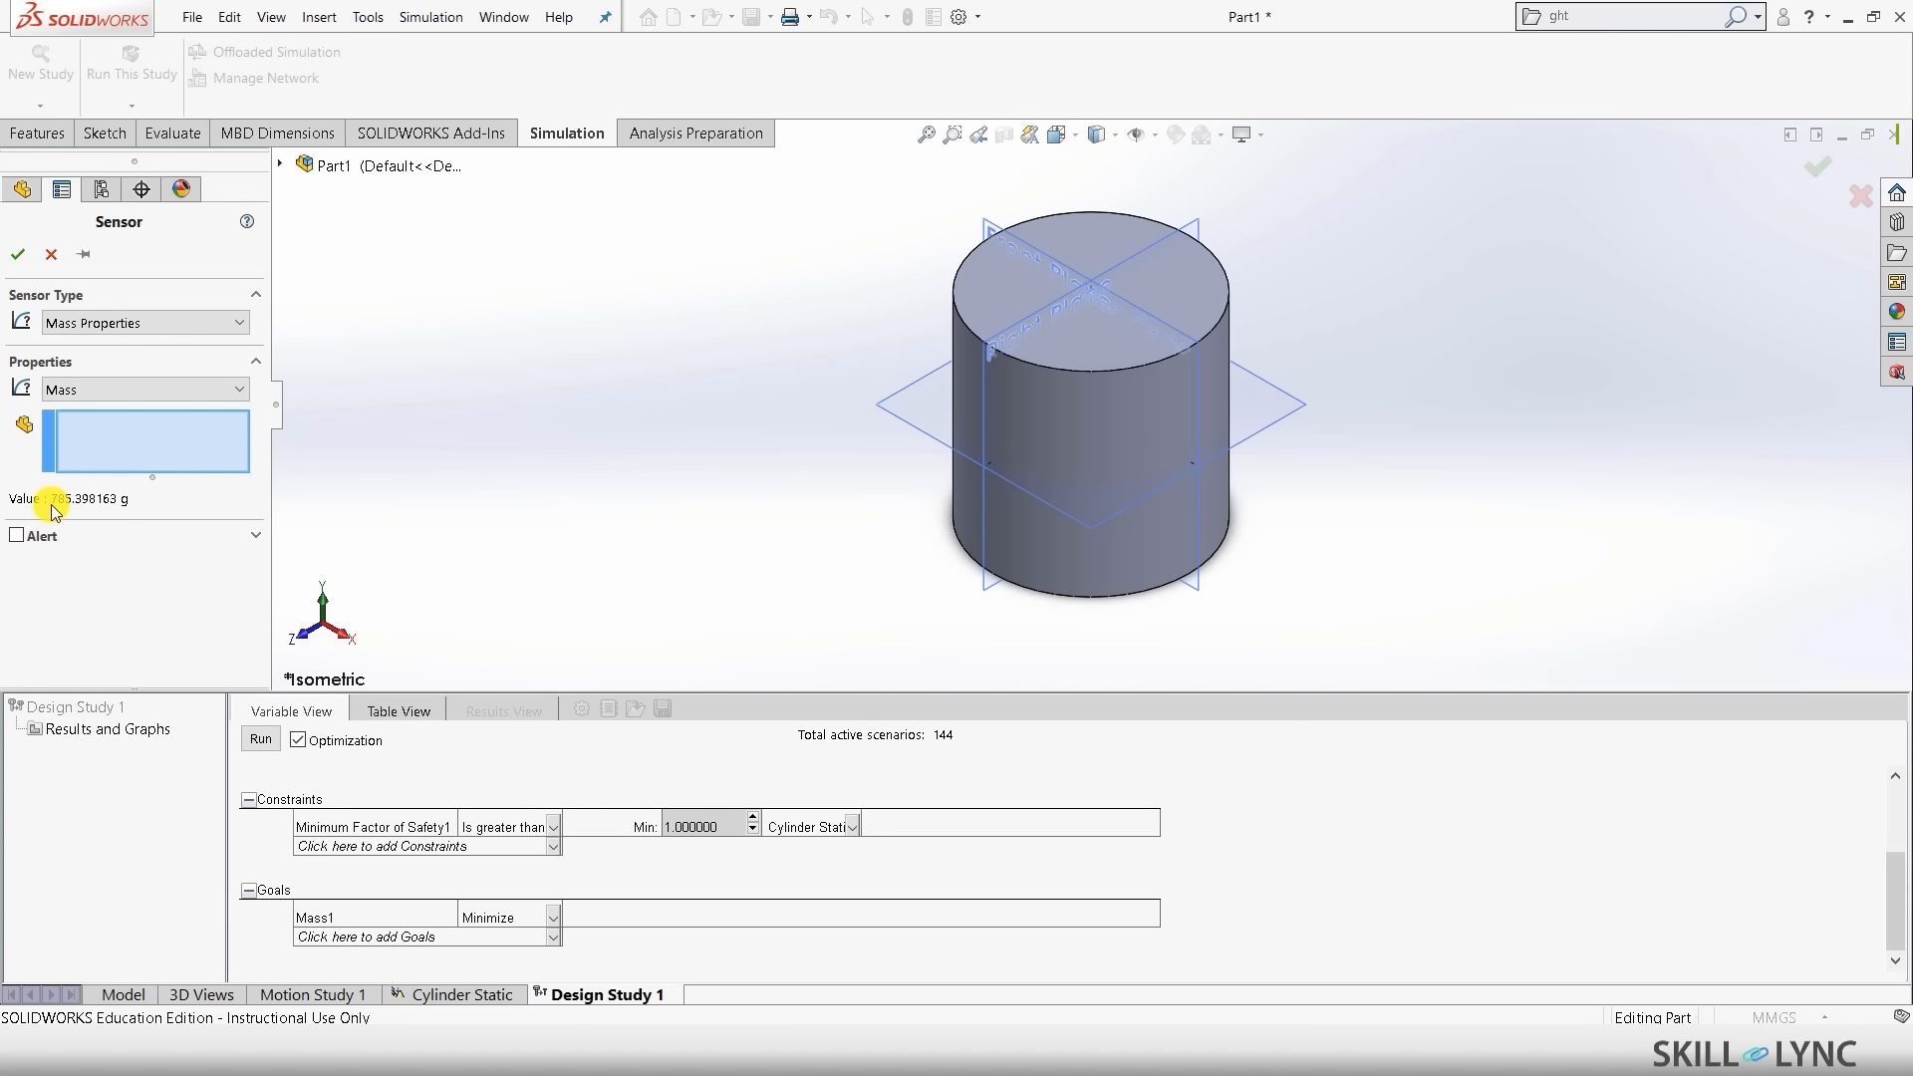
{"action": "left_click", "coordinate": [18, 254]}
{"action": "scroll", "coordinate": [685, 936], "scroll_direction": "up", "scroll_amount": 3}
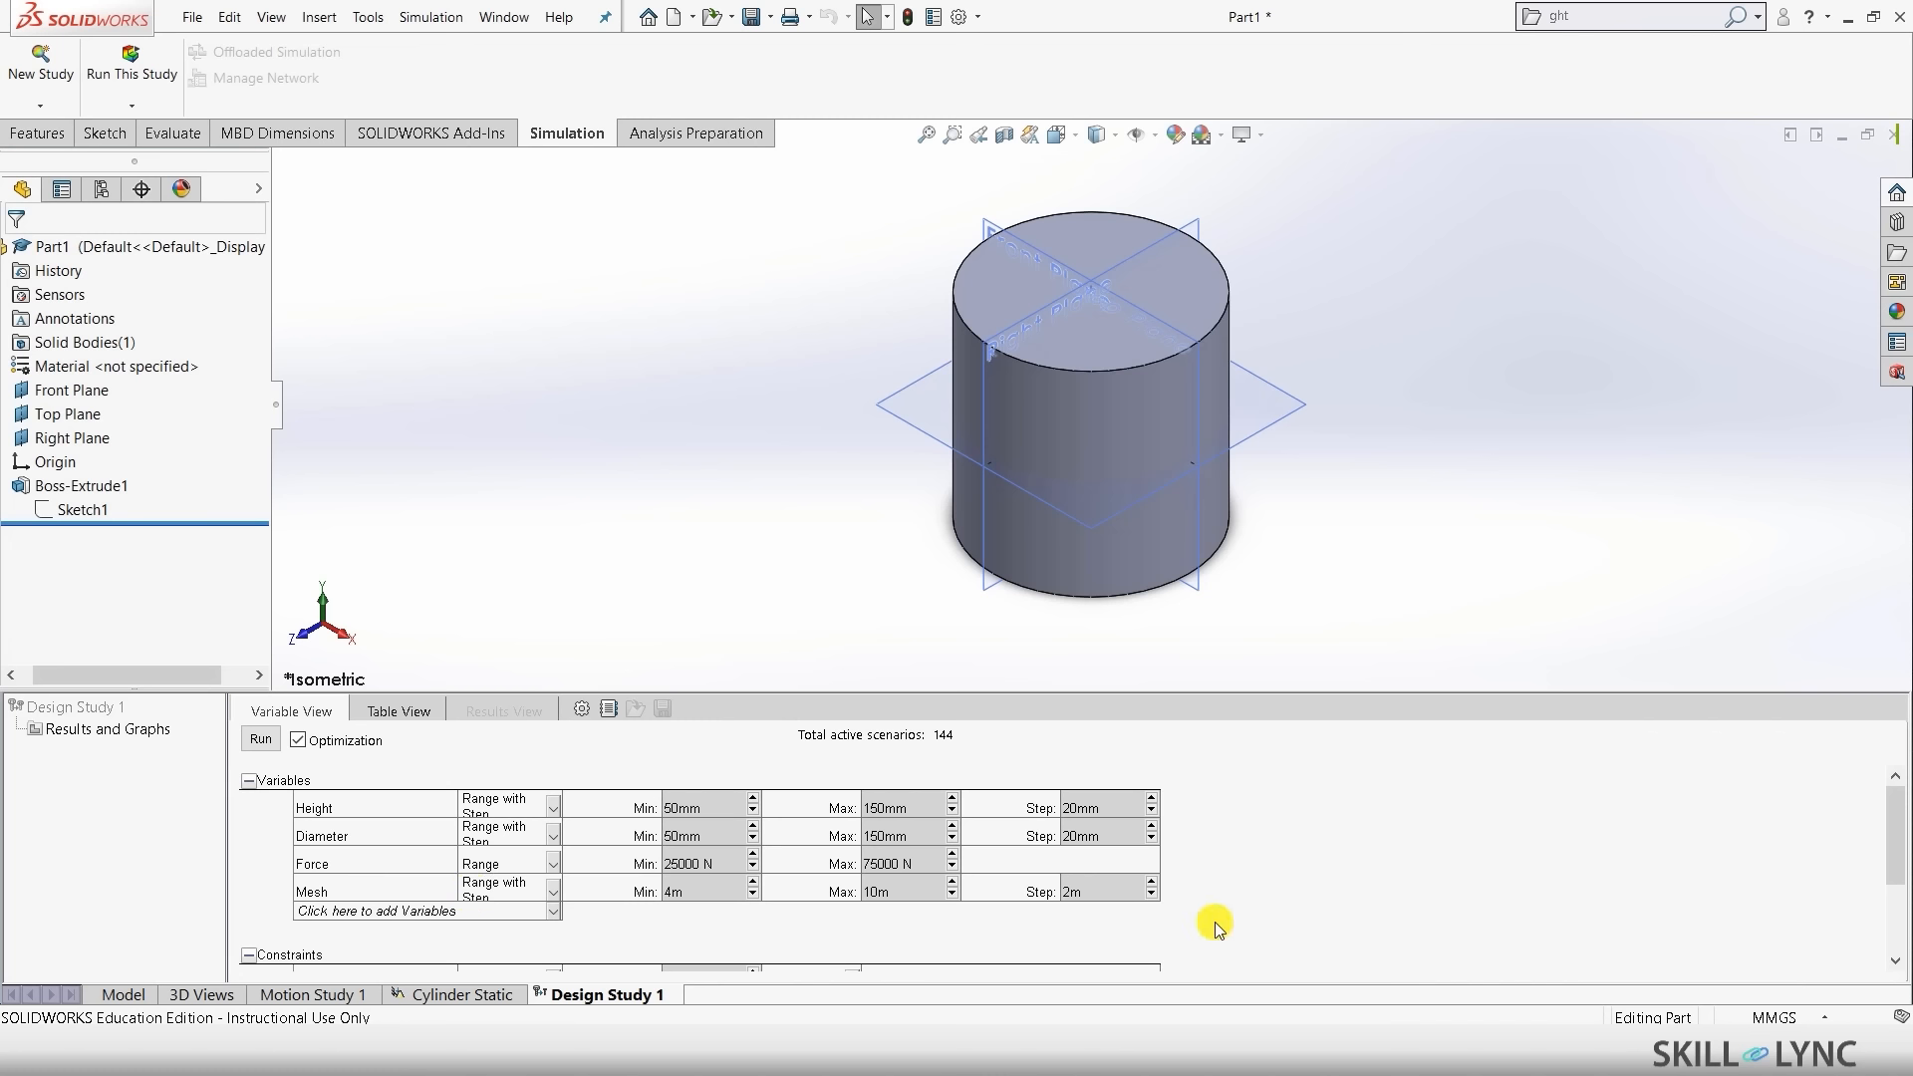
- Enable Optimization and run all 15 scenarios; optimum is 50 mm height and diameter at 25000 N
{"action": "left_click", "coordinate": [304, 740]}
{"action": "left_click", "coordinate": [256, 748]}
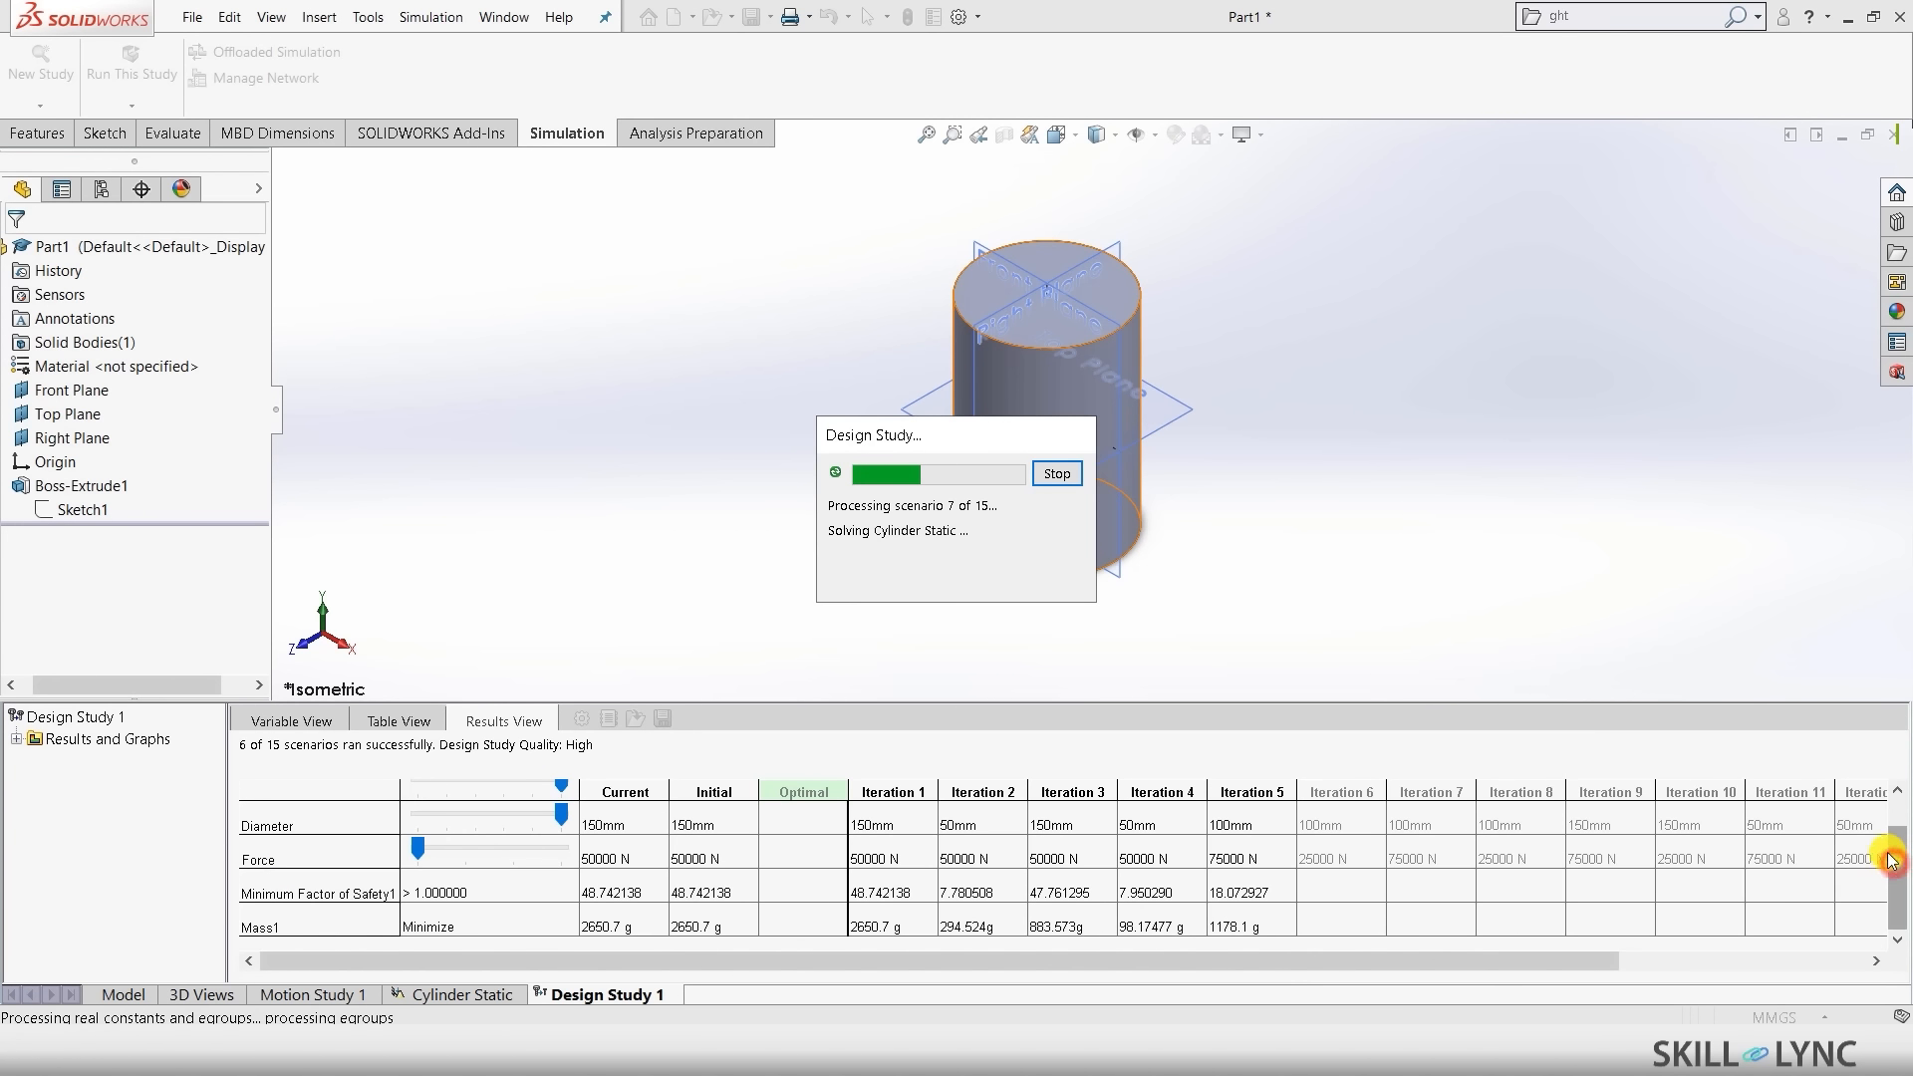
{"action": "left_click_drag", "start_coordinate": [1896, 853], "coordinate": [1896, 817]}
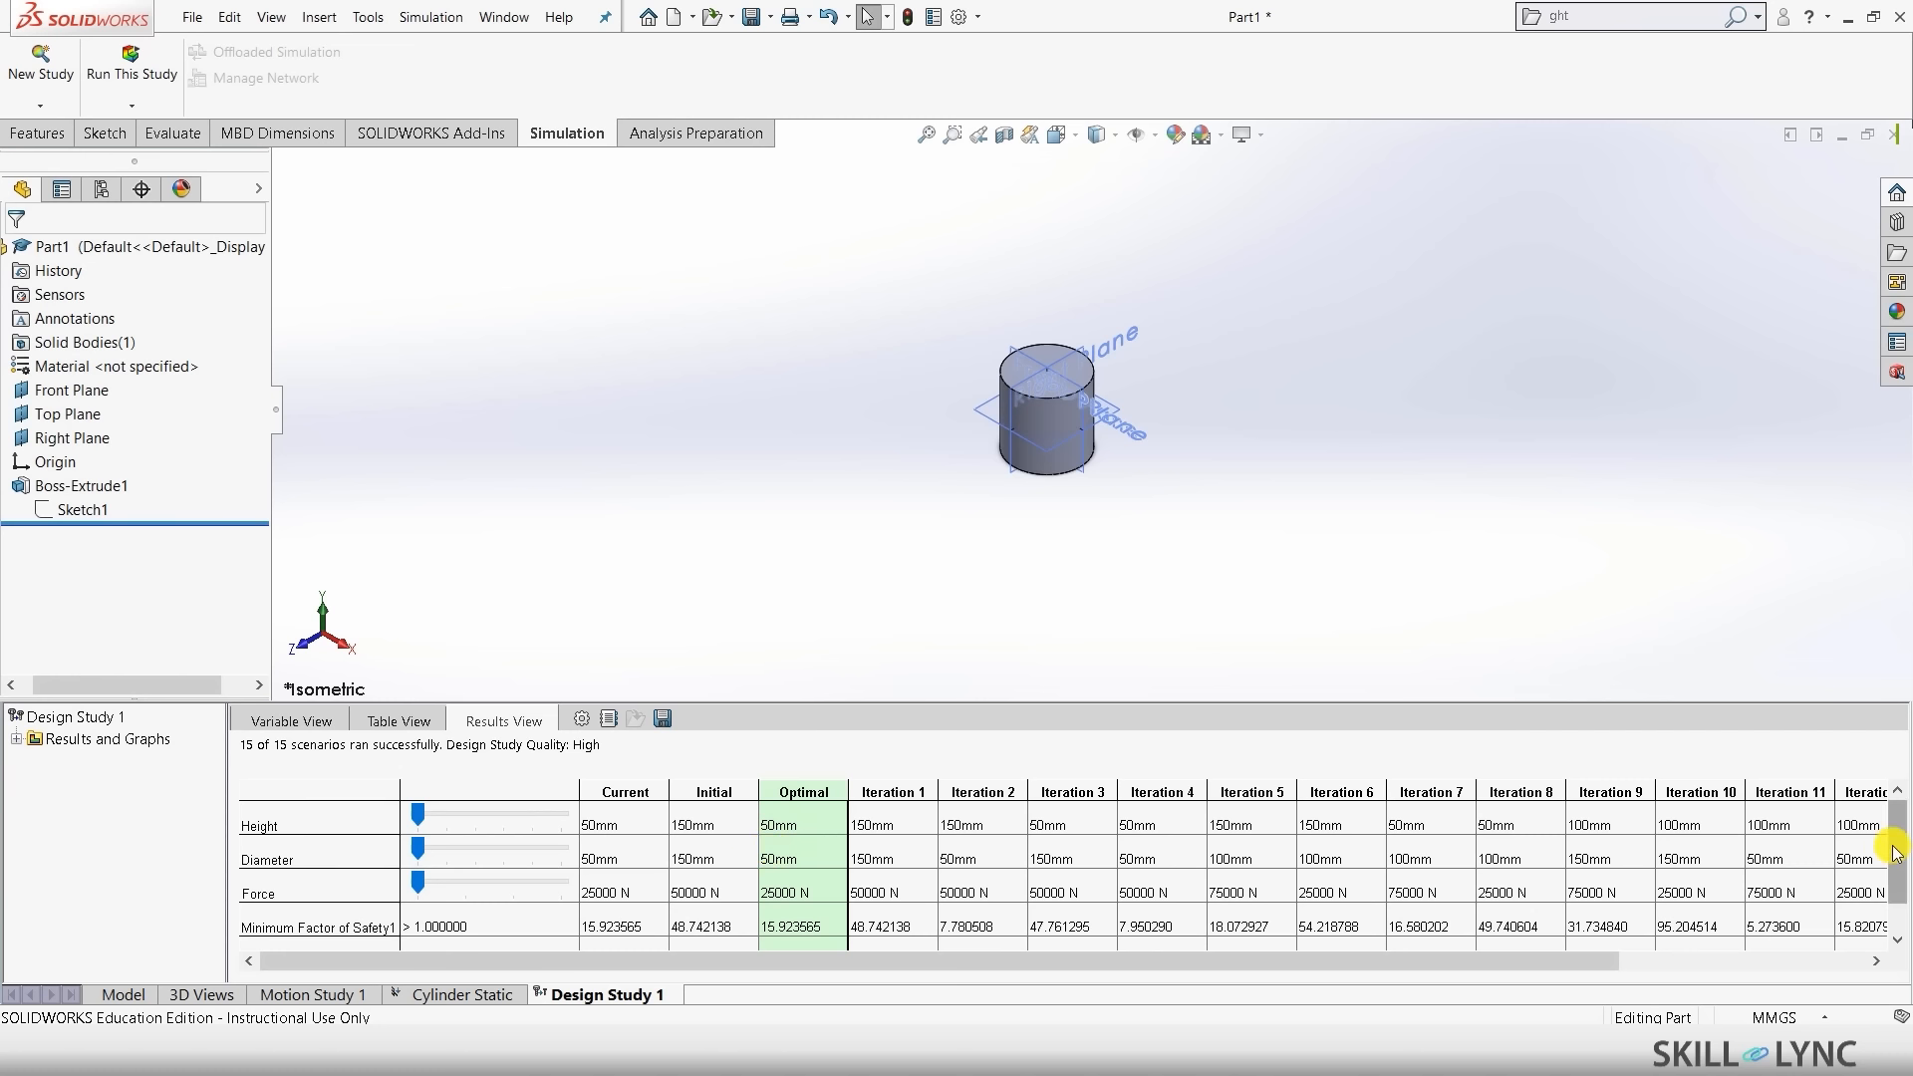
{"action": "left_click_drag", "start_coordinate": [1896, 852], "coordinate": [1895, 885]}
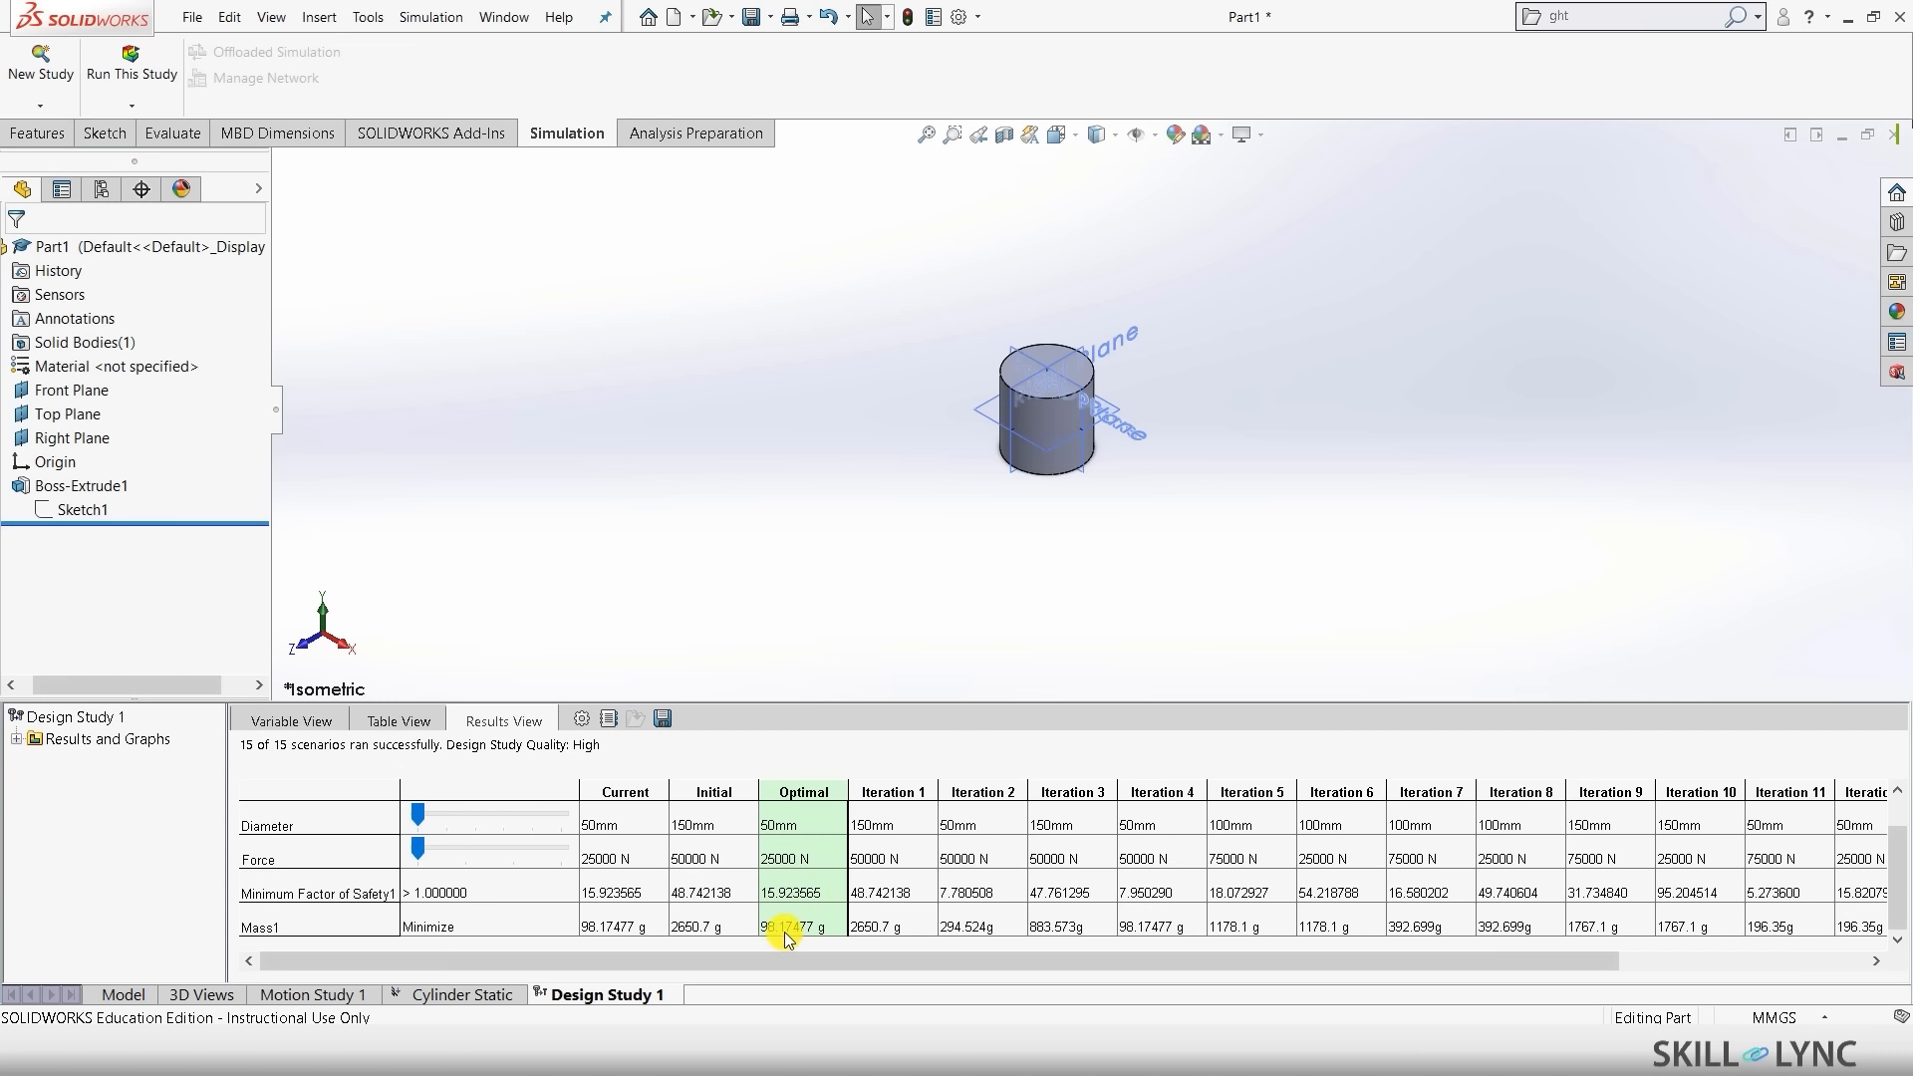
{"action": "mouse_move", "coordinate": [1894, 841]}
{"action": "left_mouse_down"}
{"action": "mouse_move", "coordinate": [1898, 815]}
{"action": "mouse_move", "coordinate": [1899, 846]}
{"action": "left_mouse_up"}
{"action": "scroll", "coordinate": [1903, 902], "scroll_direction": "up", "scroll_amount": 1}
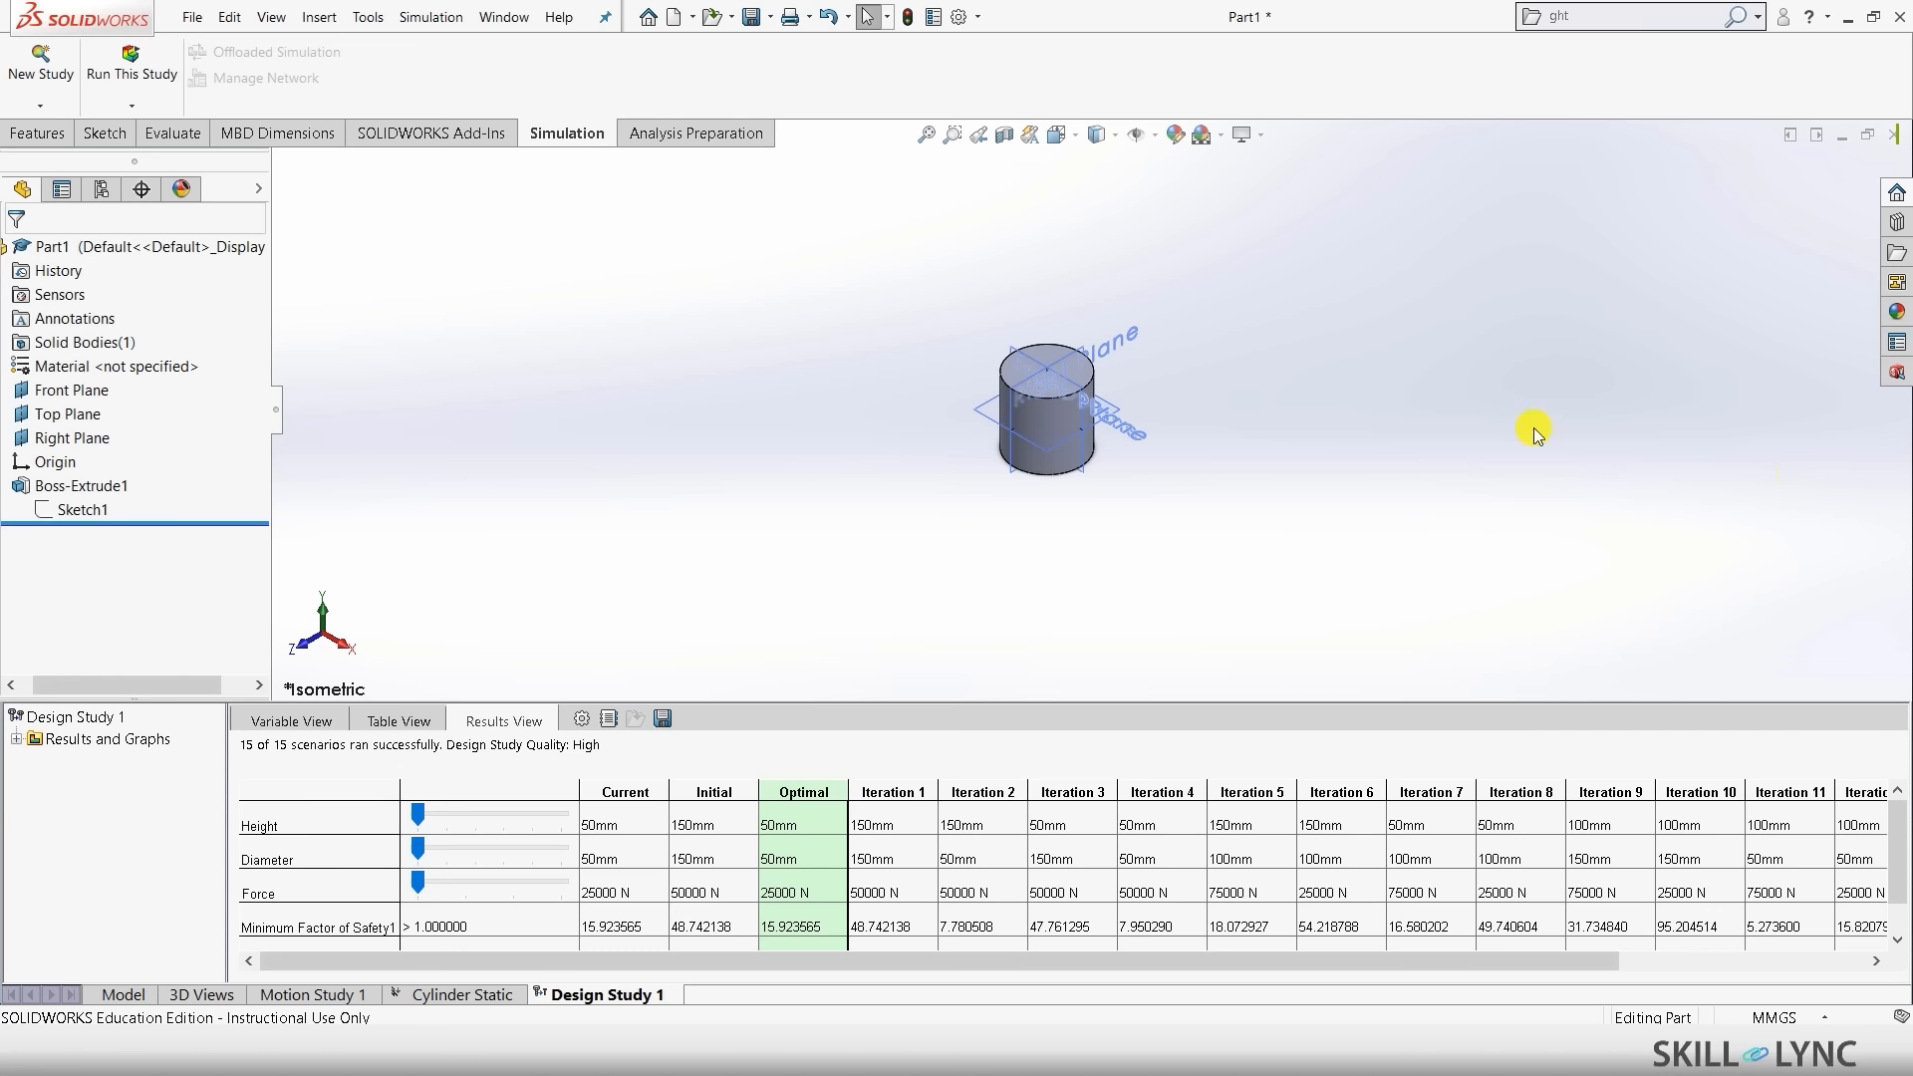
{"action": "left_click", "coordinate": [1842, 135]}
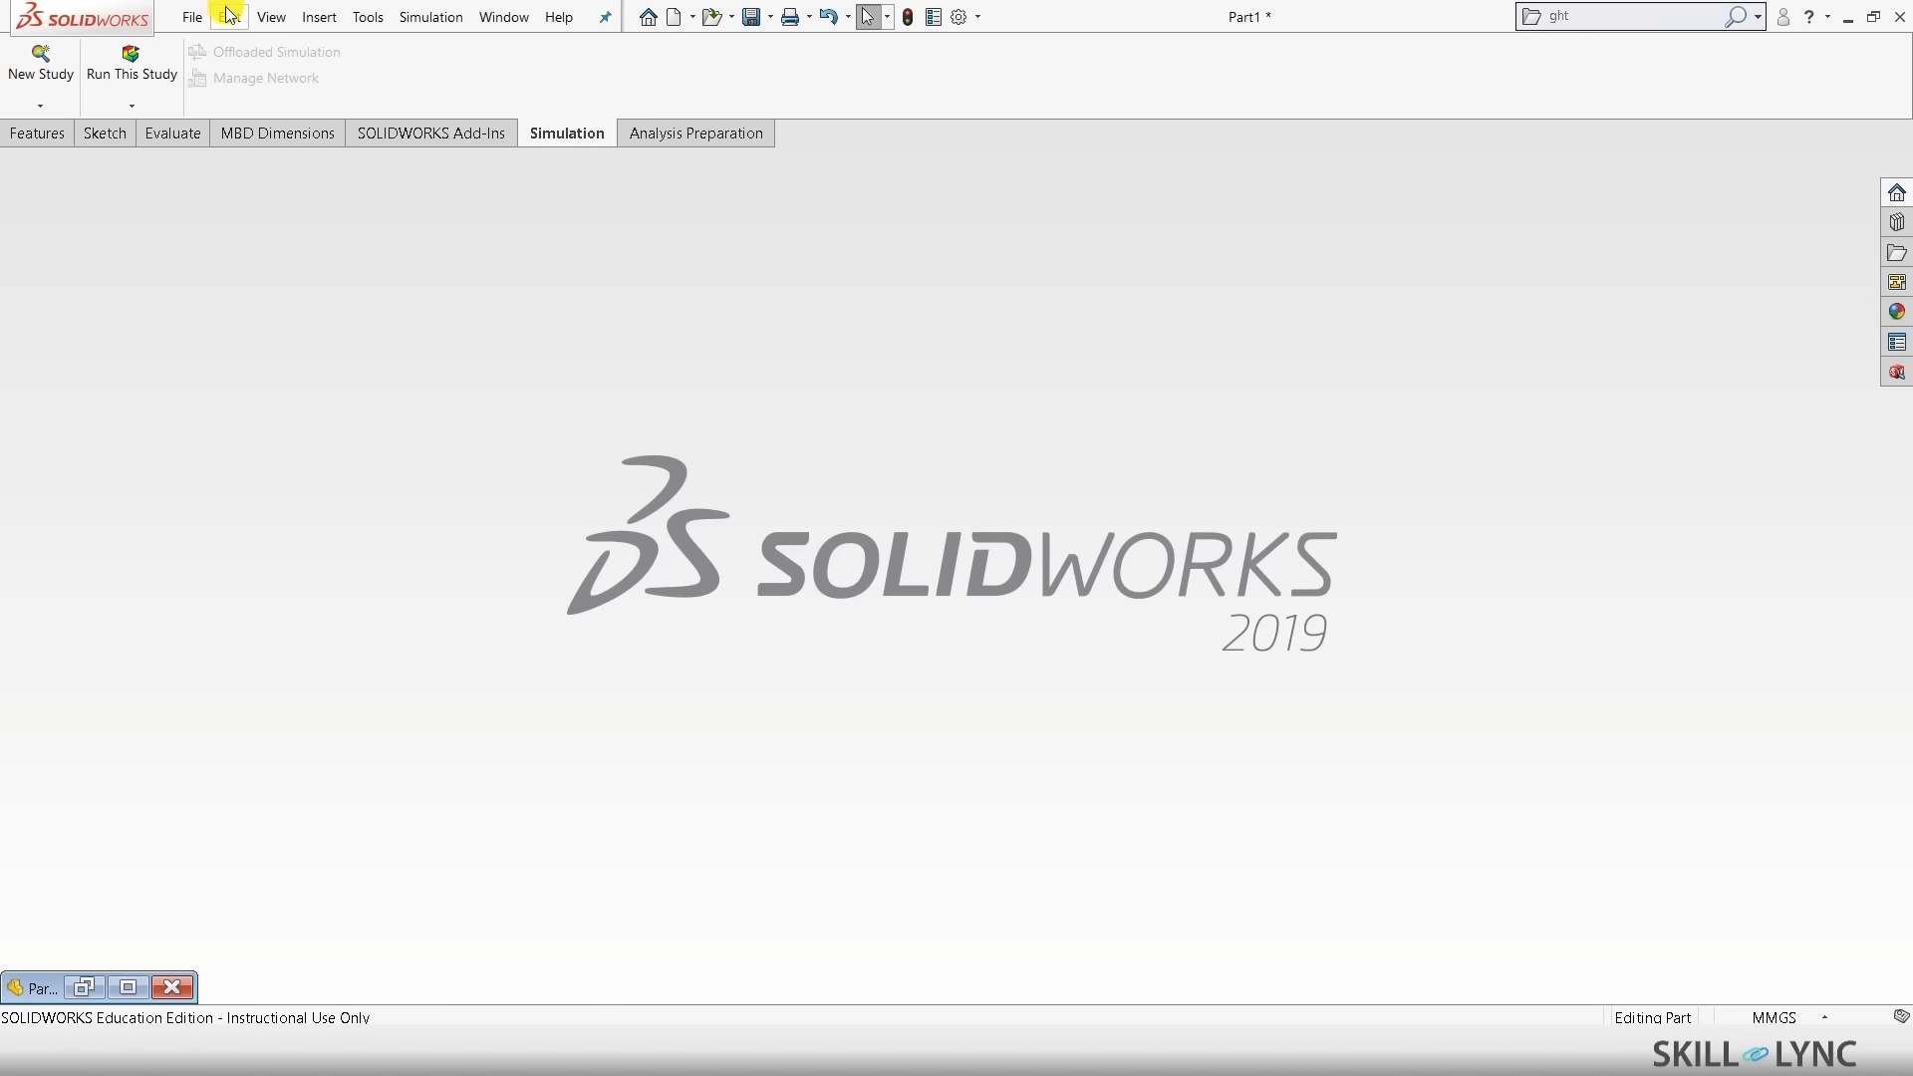
- Open Wine bottle.SLDPRT from recent files in isometric view
{"action": "left_click", "coordinate": [192, 17]}
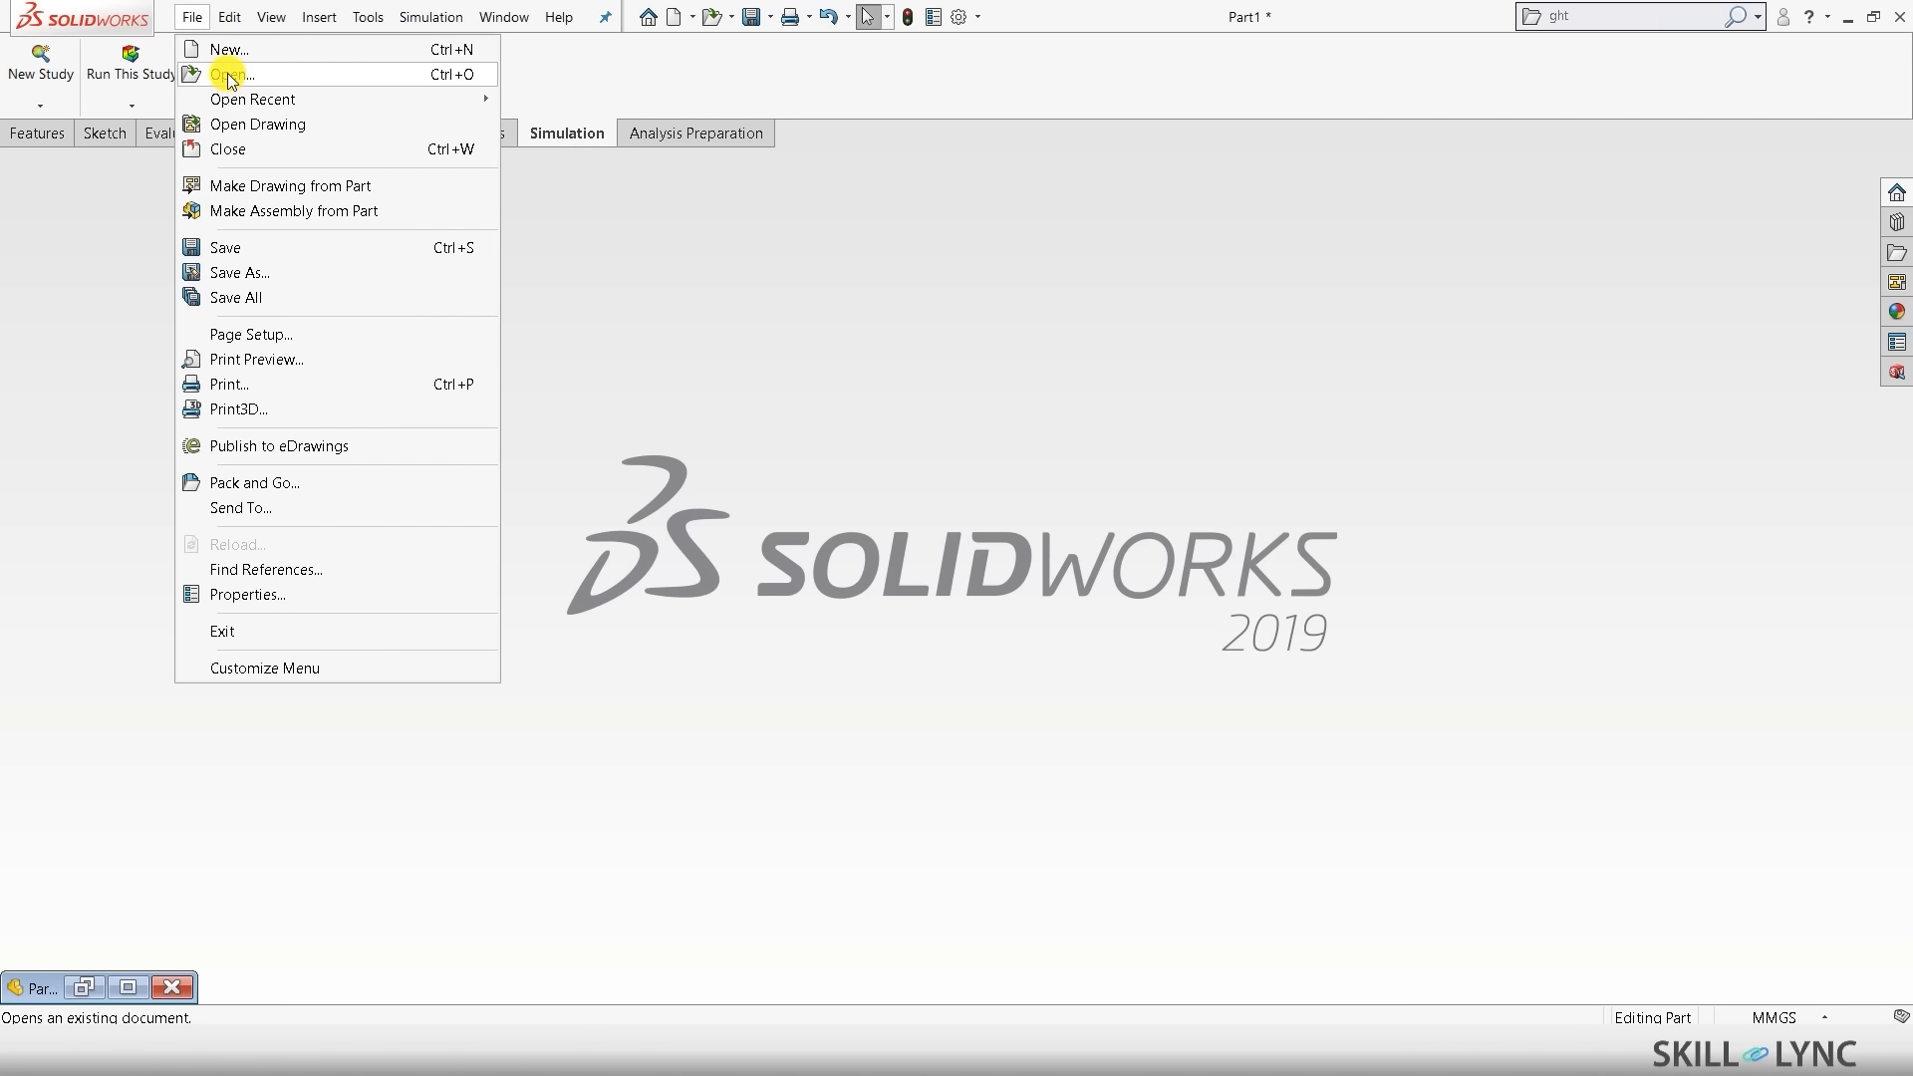
{"action": "mouse_move", "coordinate": [223, 99]}
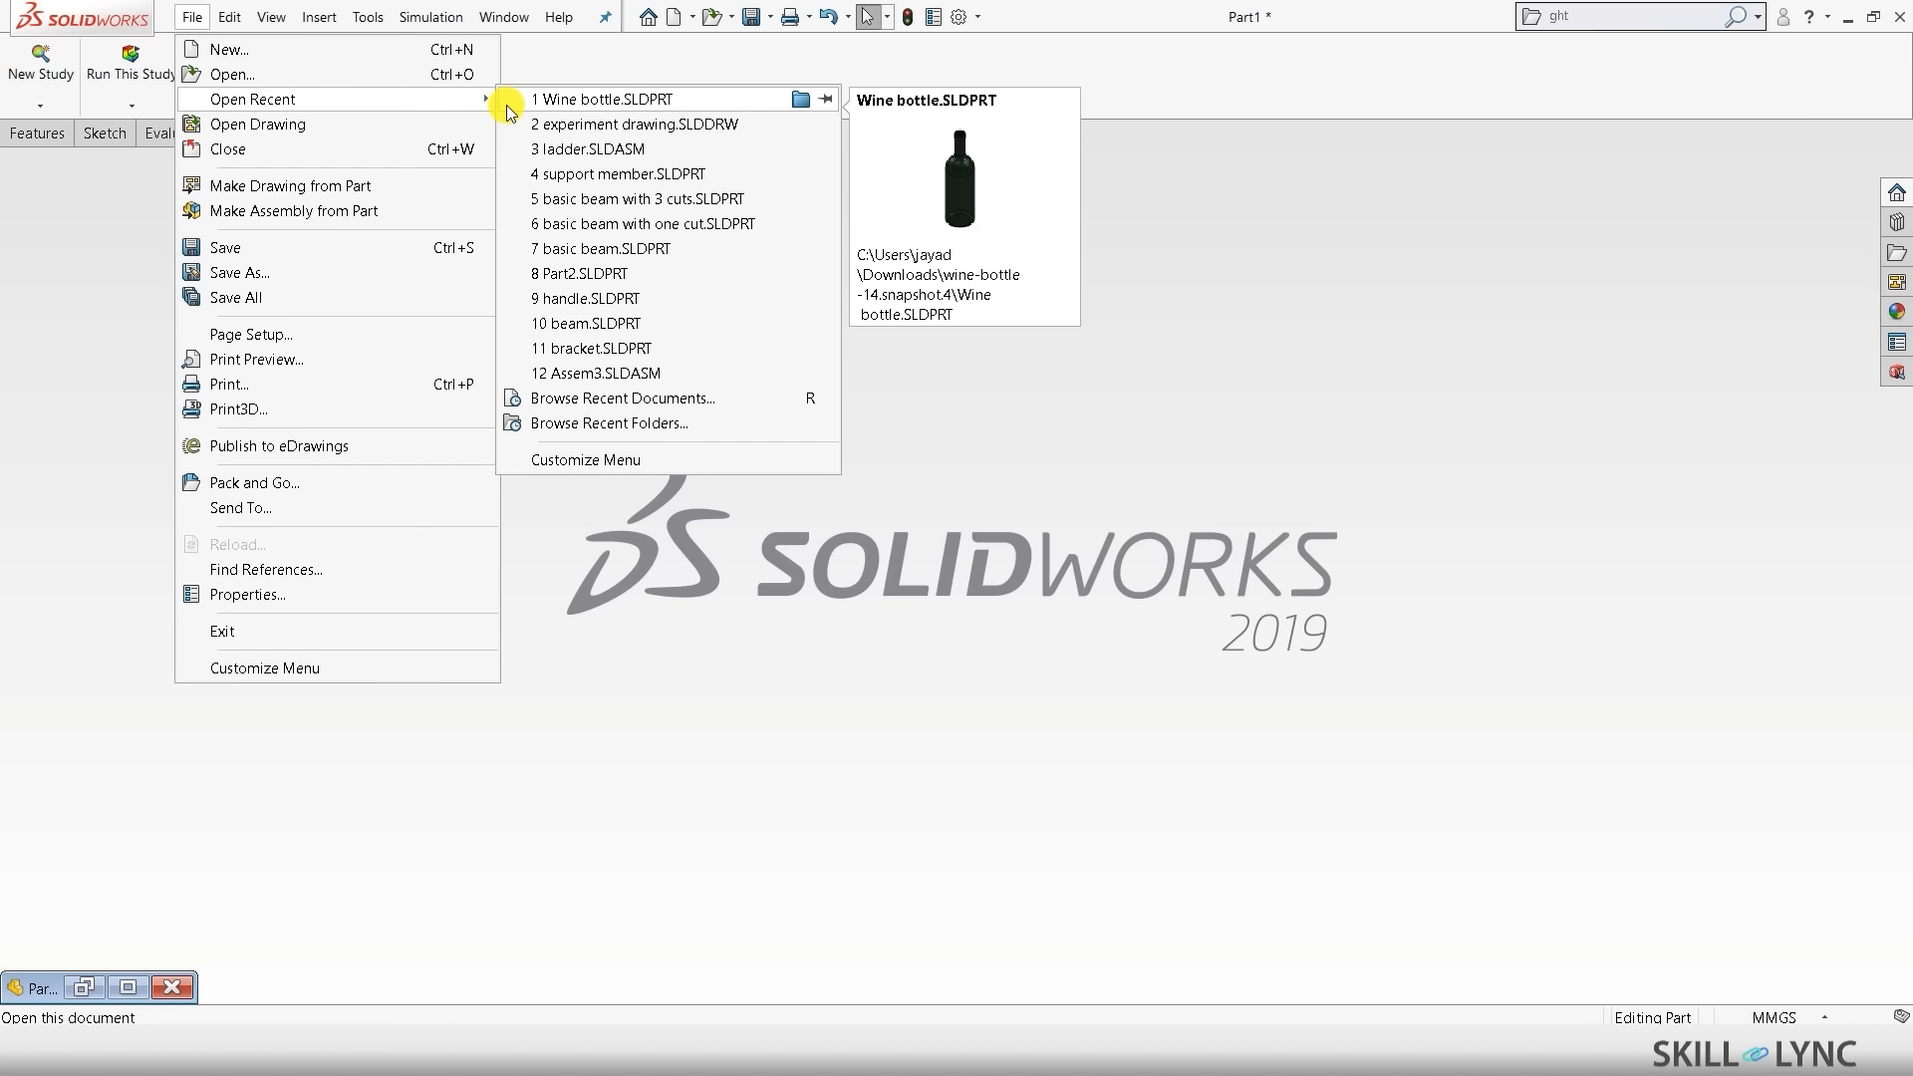
{"action": "left_click", "coordinate": [653, 98]}
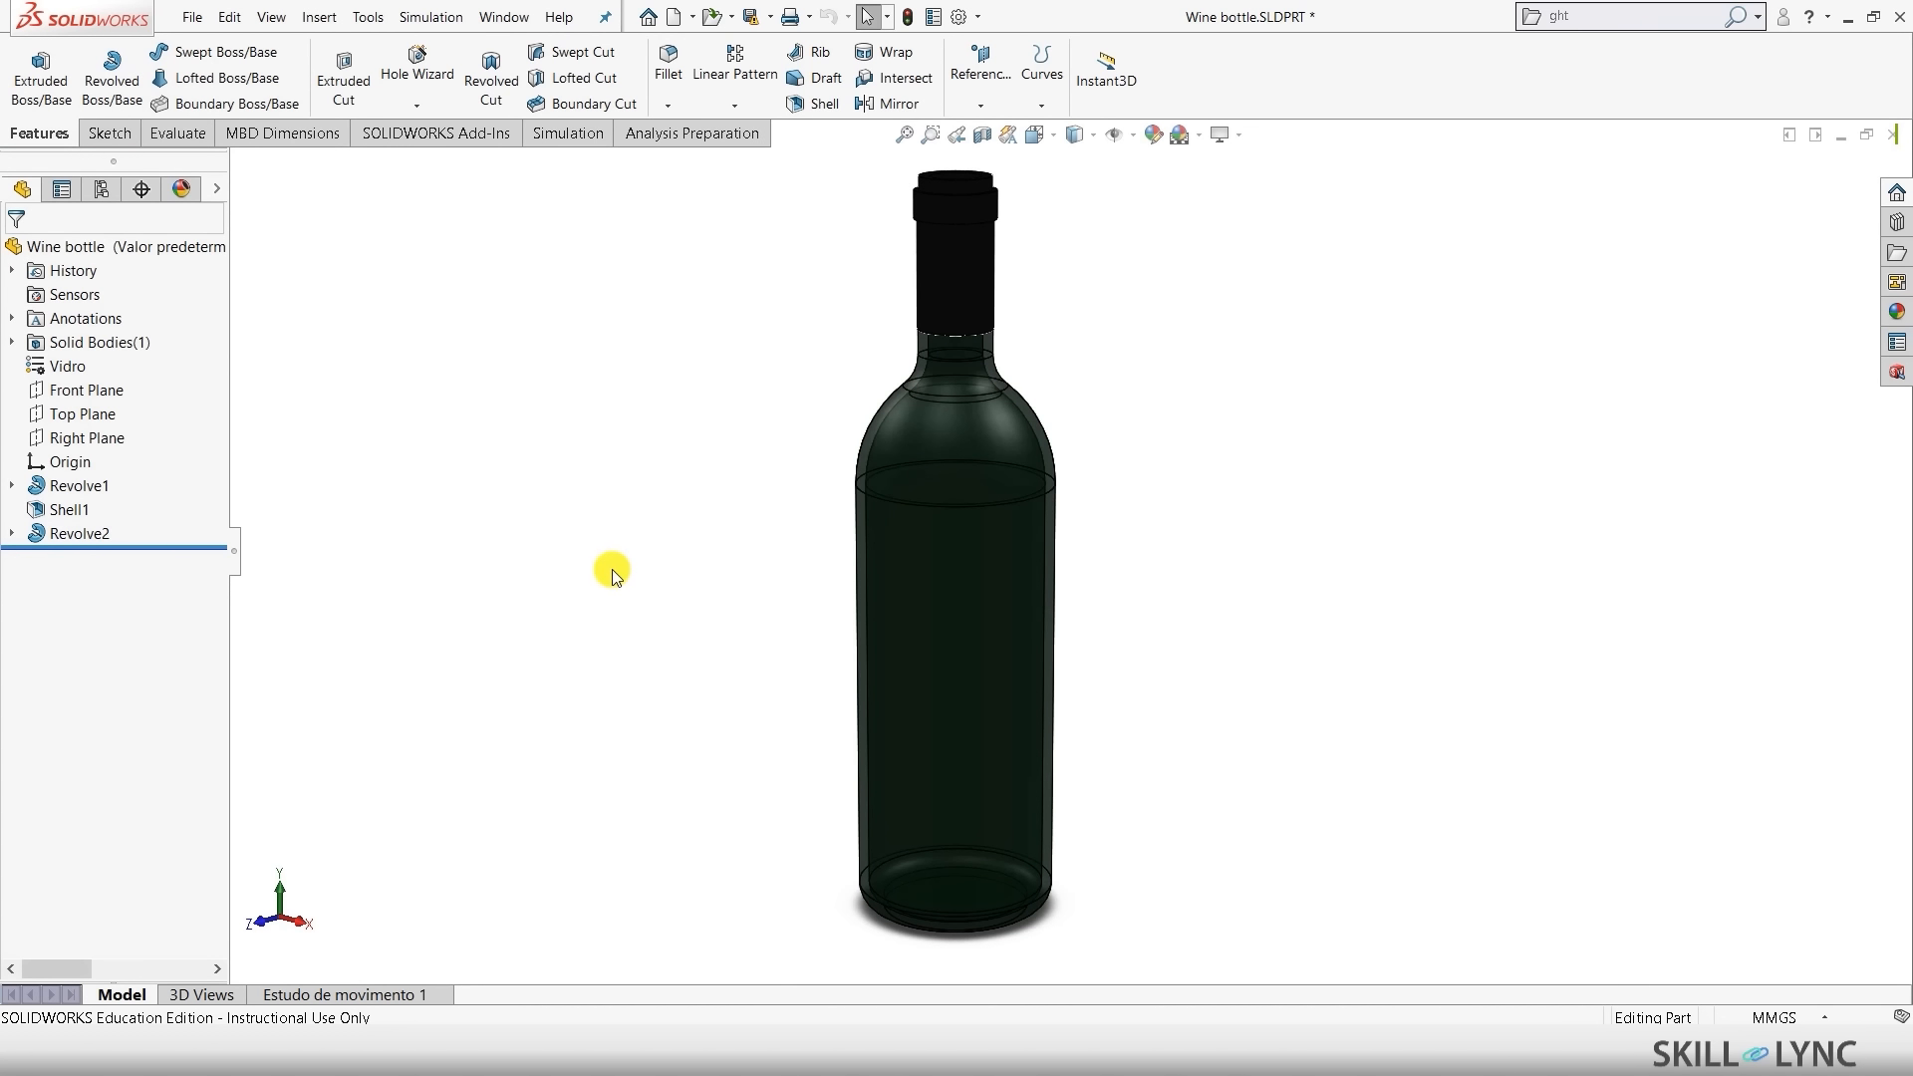
{"action": "key", "text": "ctrl+7"}
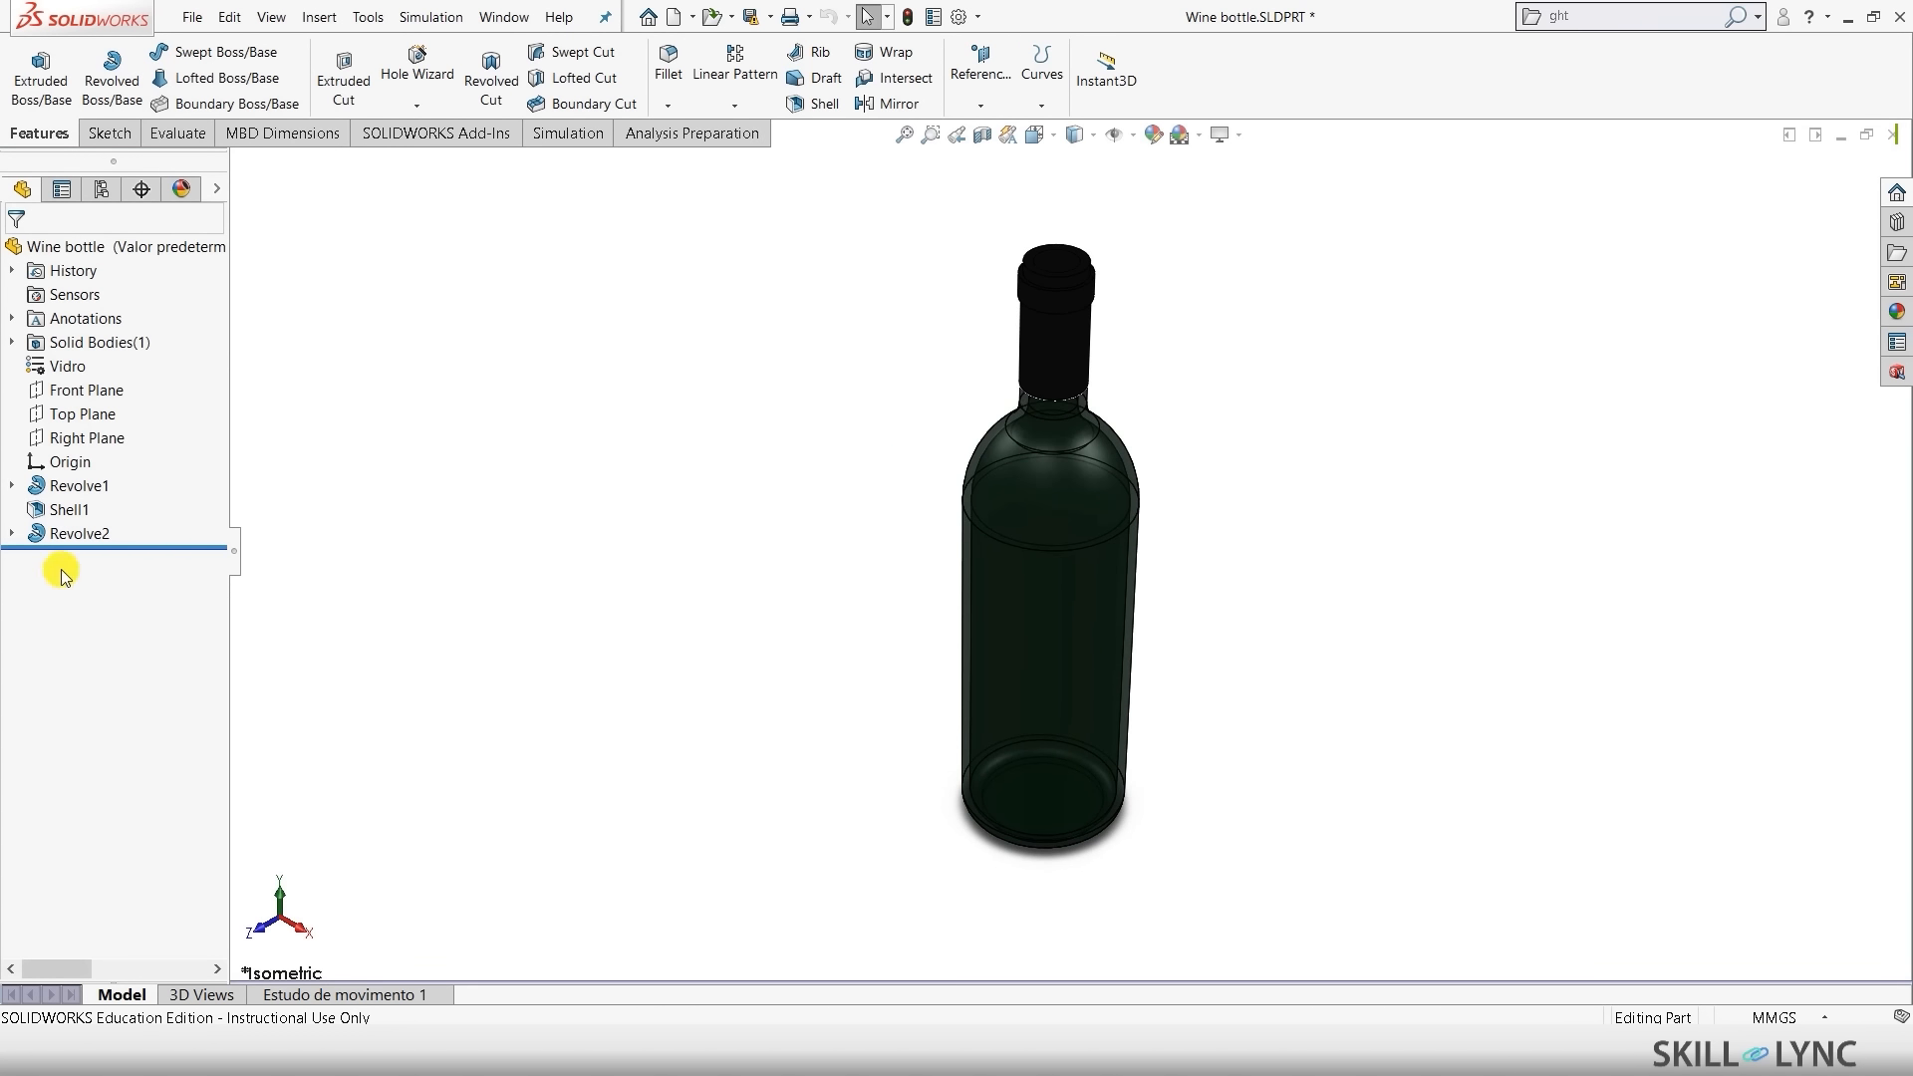
- Suppress the Revolve2 cap feature on the bottle's neck
{"action": "left_click", "coordinate": [78, 534]}
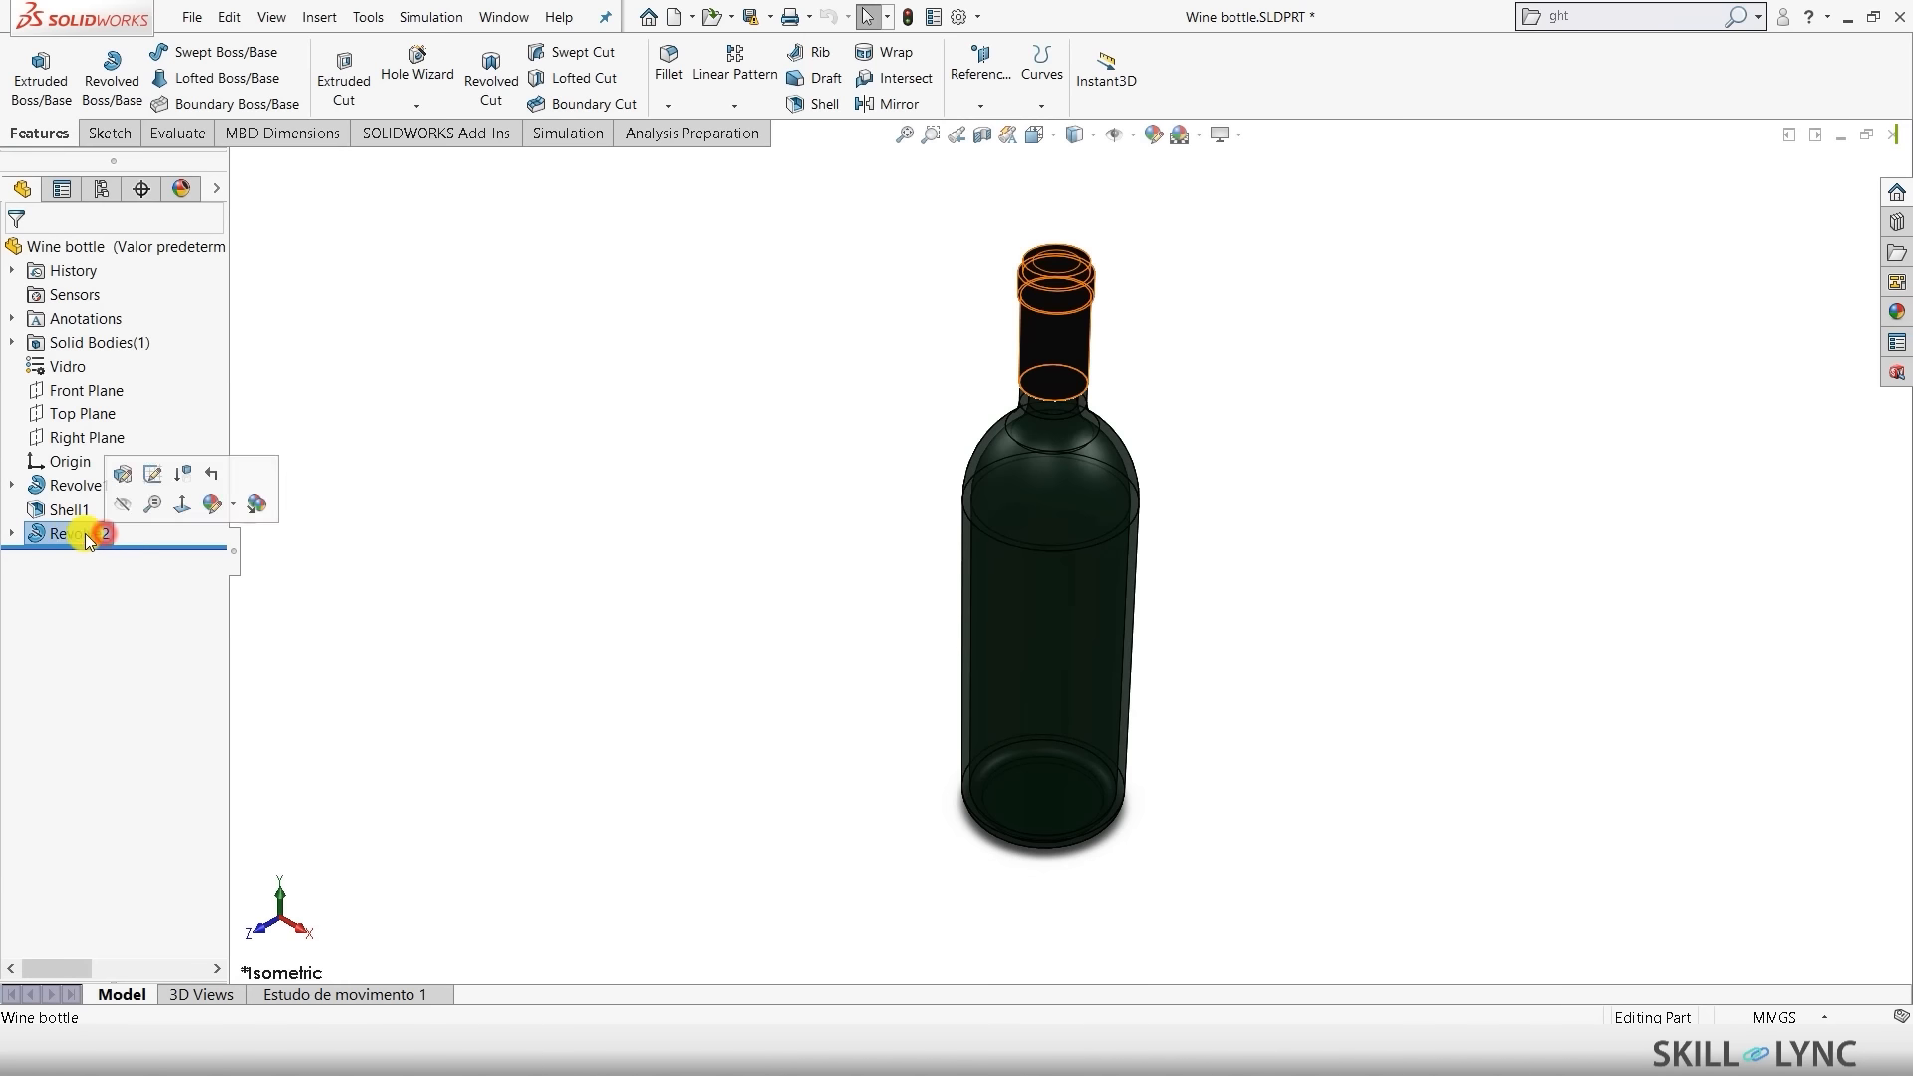
{"action": "right_click", "coordinate": [77, 537]}
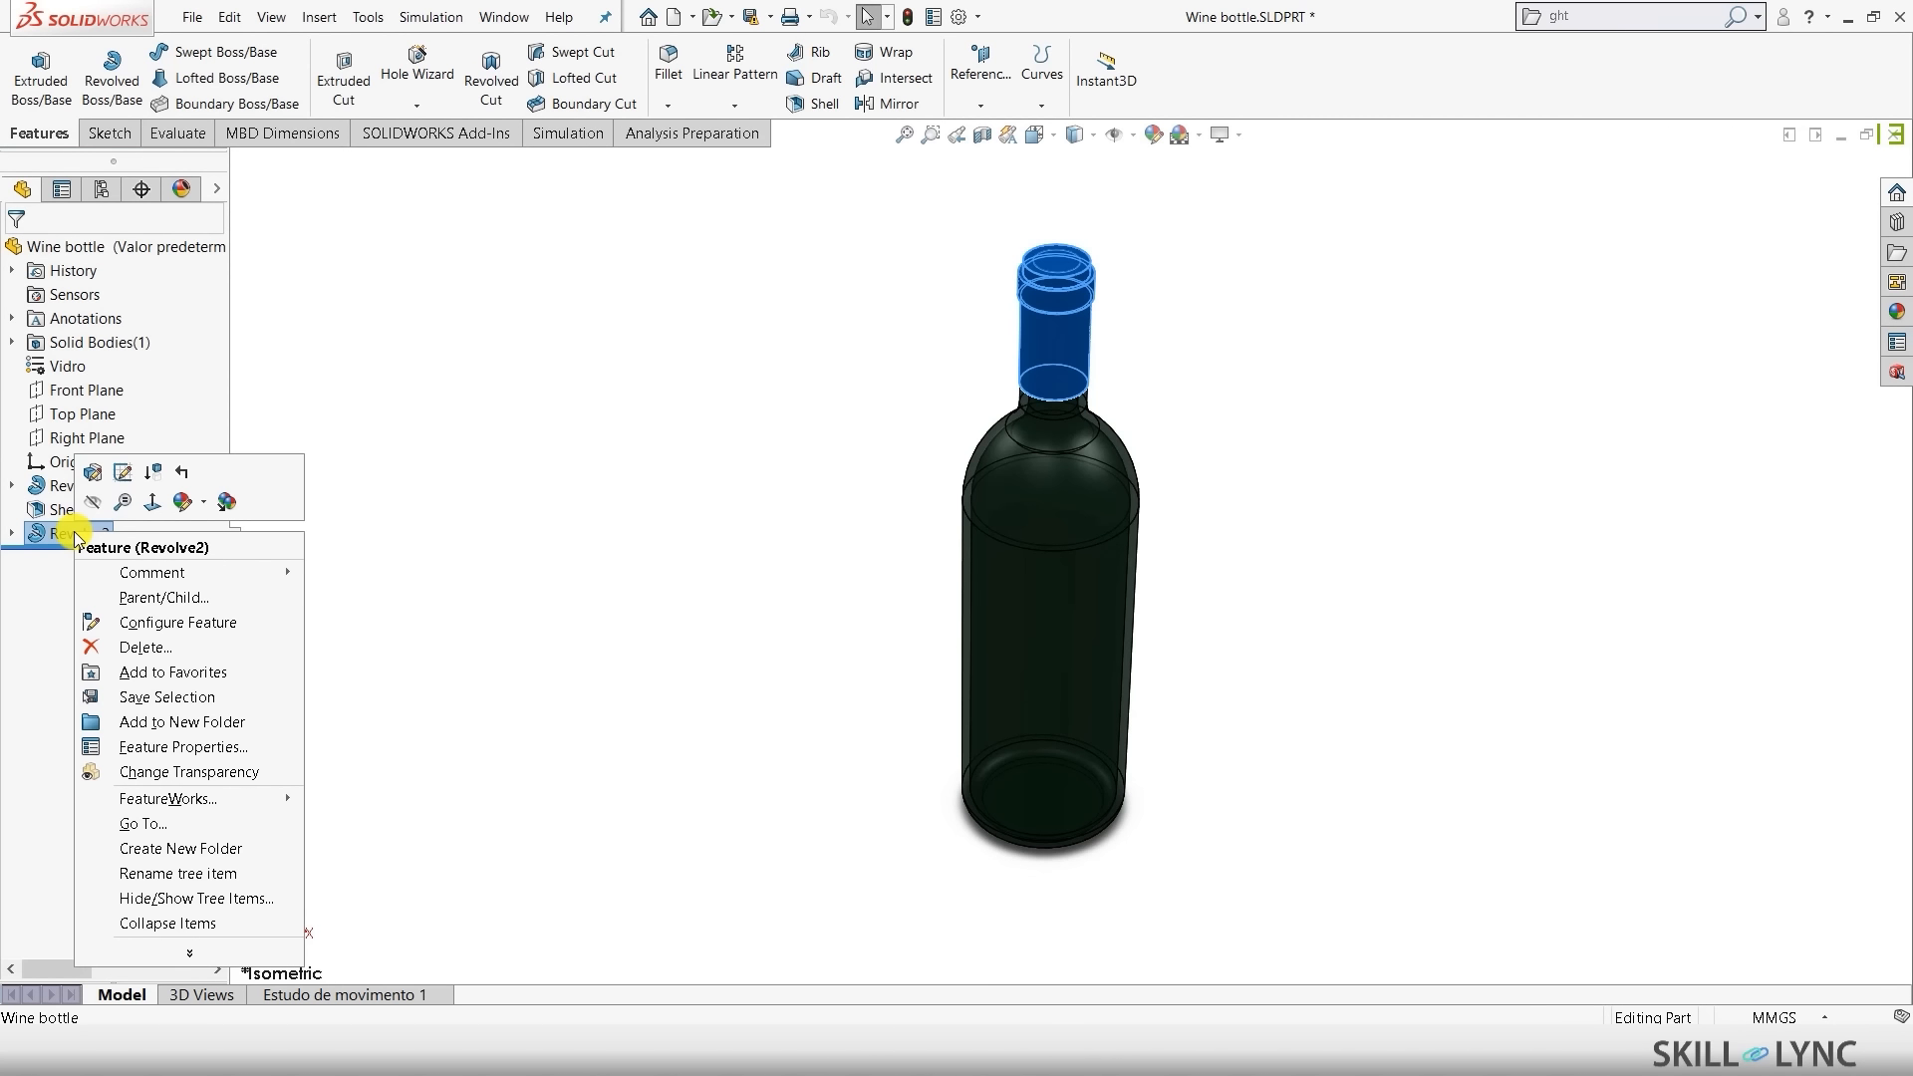
{"action": "left_click", "coordinate": [157, 470]}
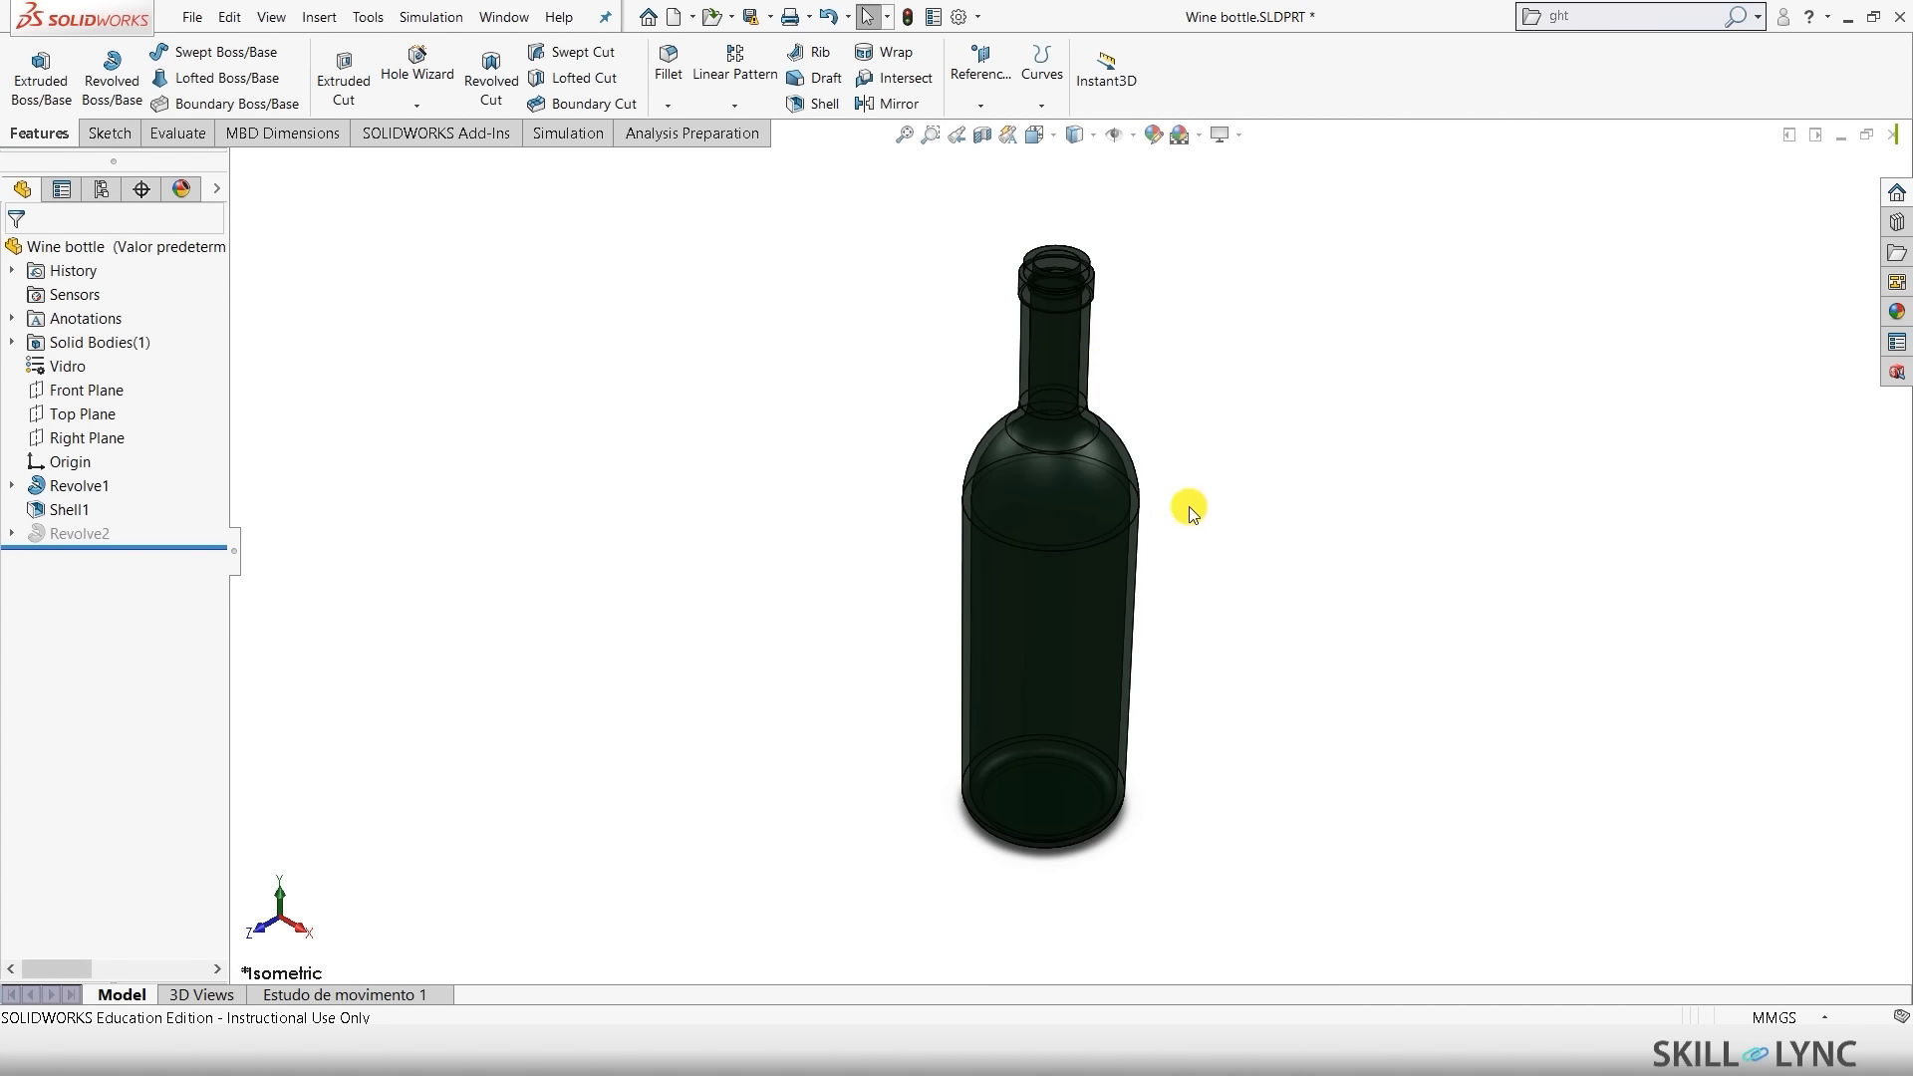
{"action": "middle_click_drag", "start_coordinate": [1187, 509], "coordinate": [1268, 568]}
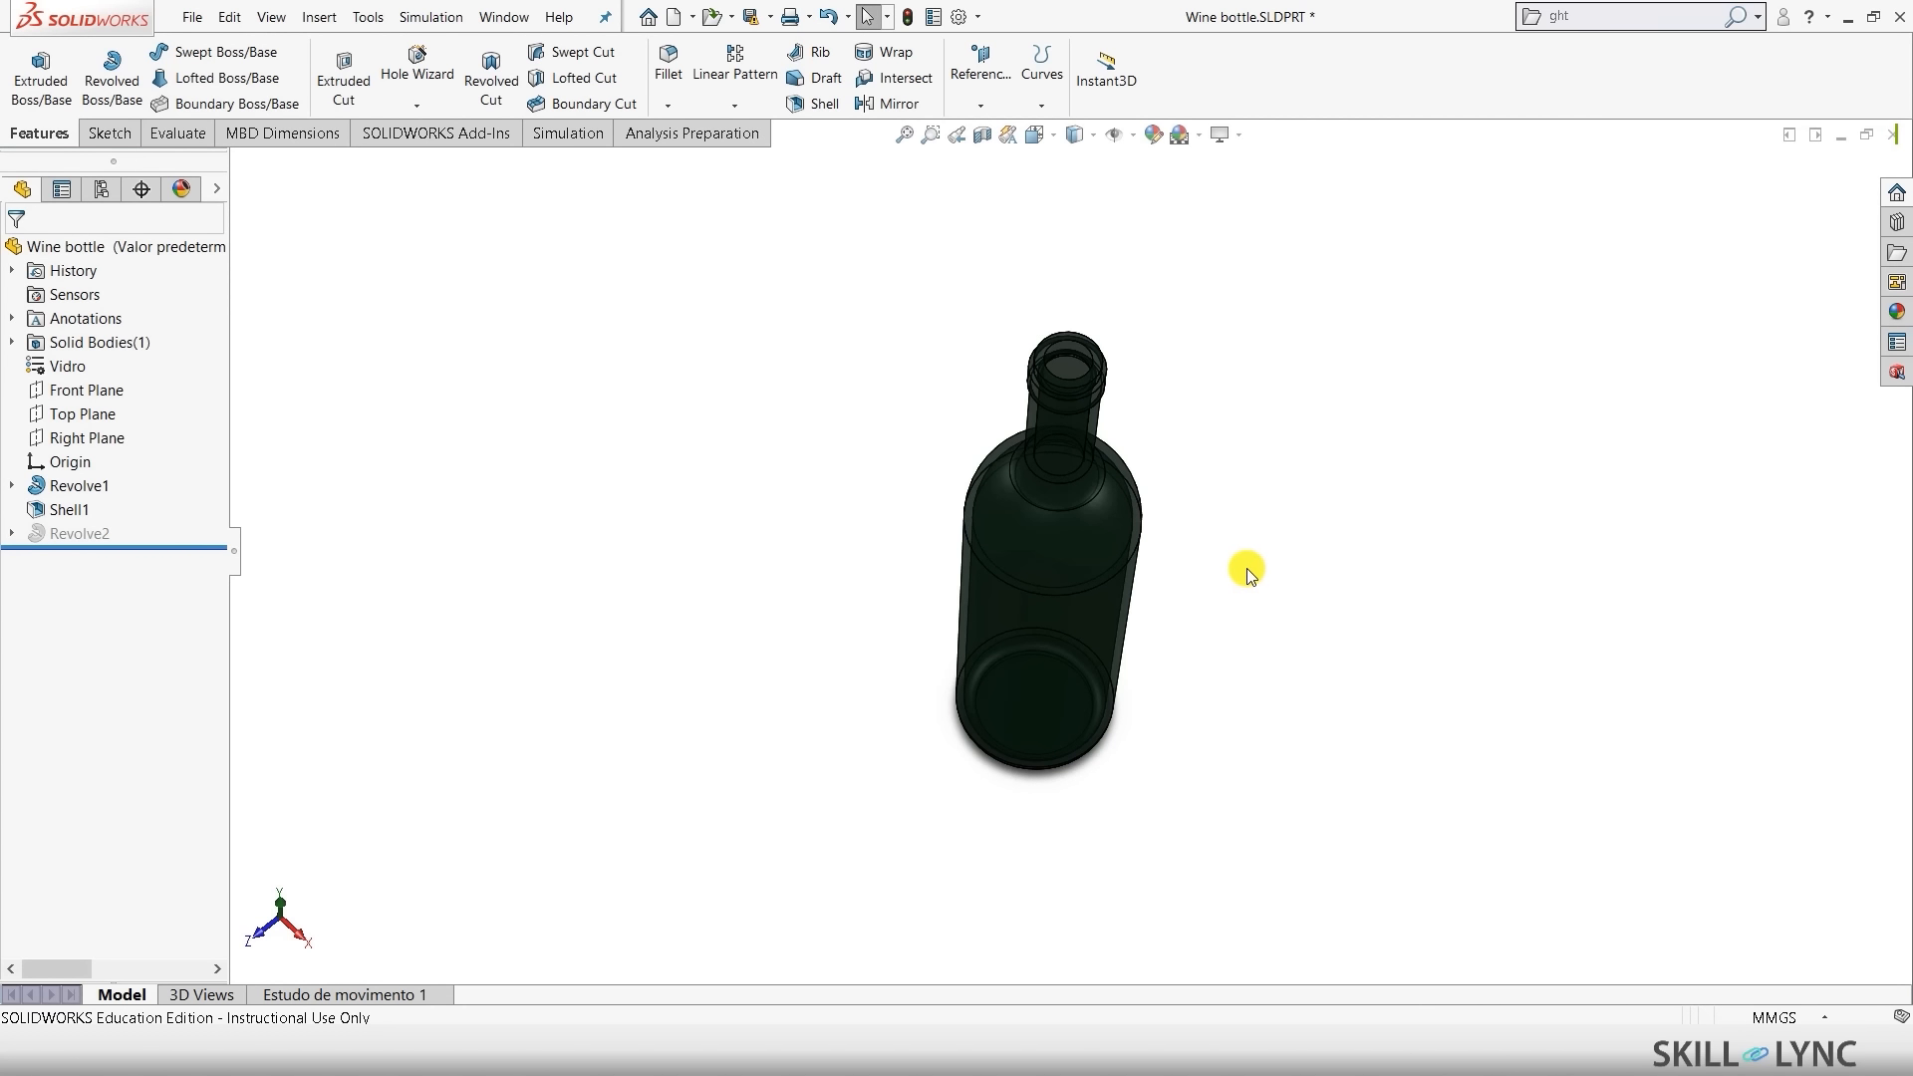
{"action": "key", "text": "ctrl+7"}
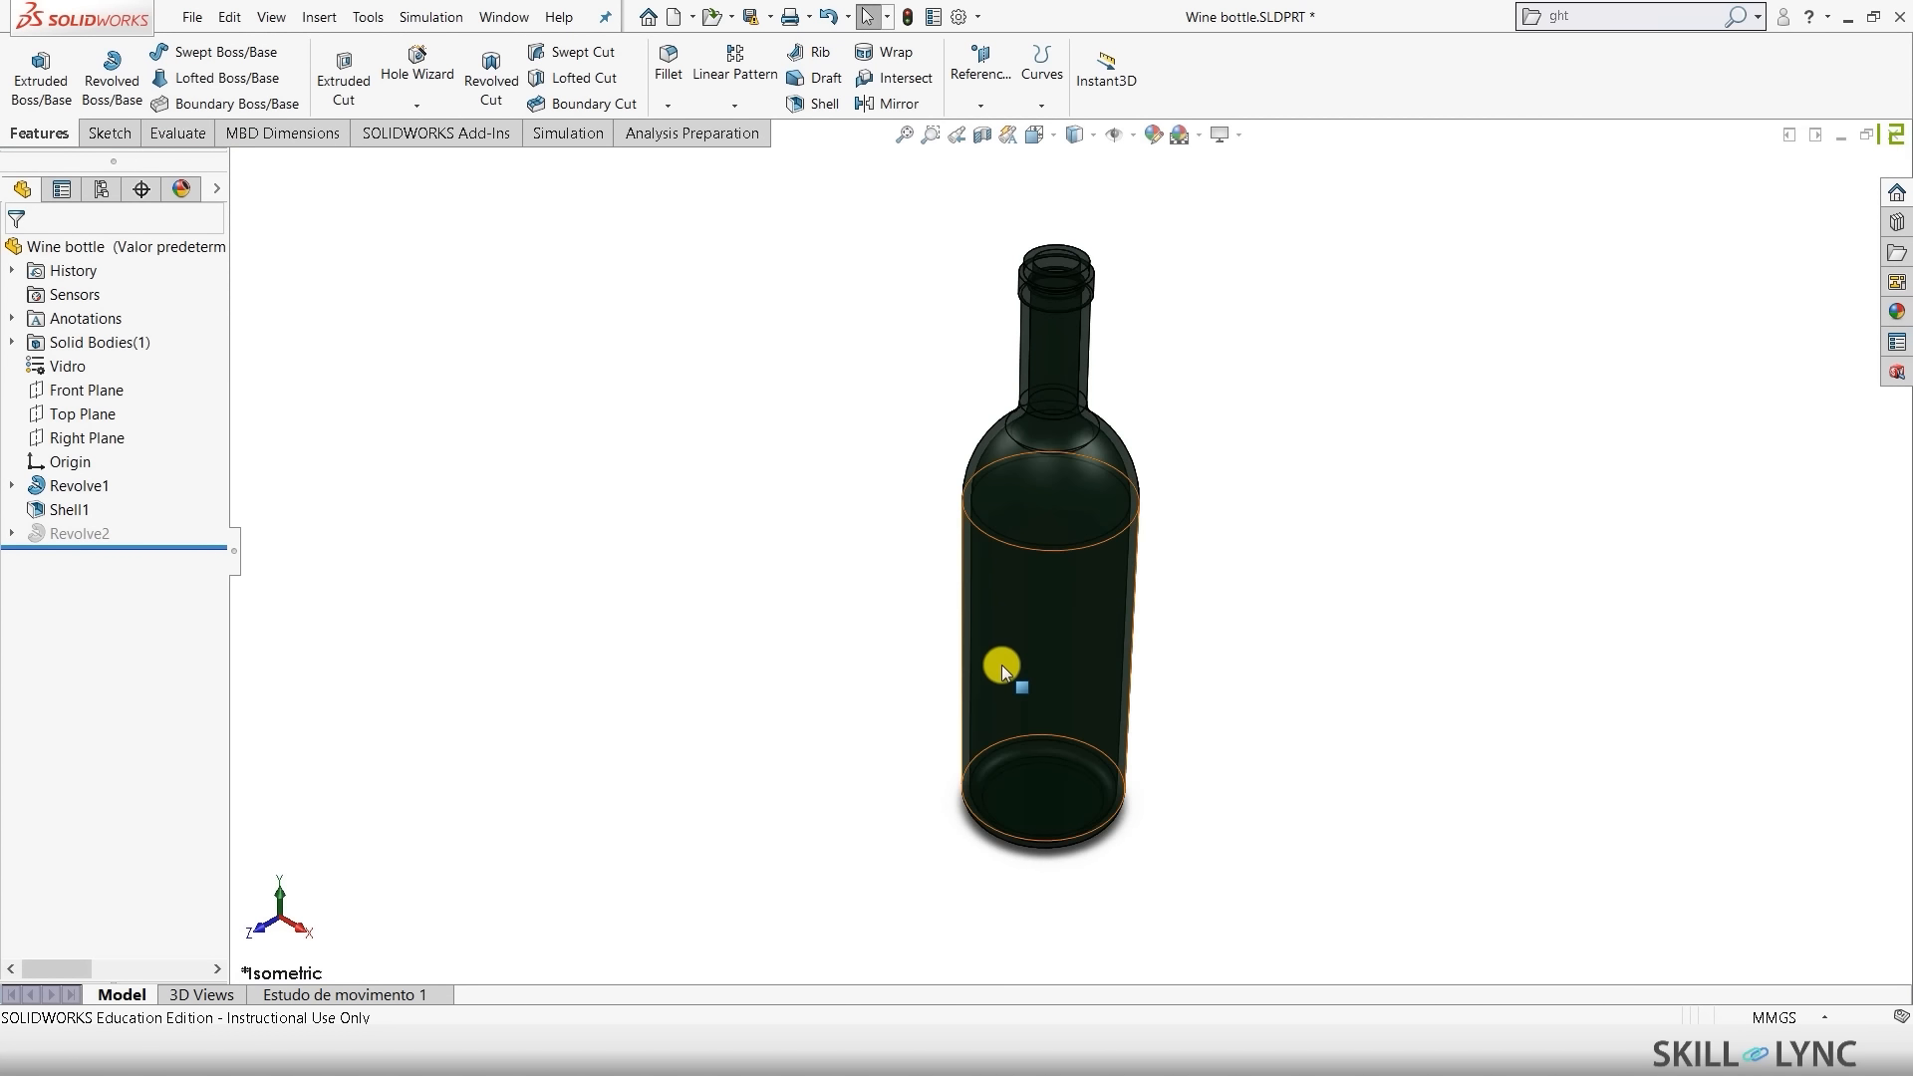
- Start a new design study and define a Height parameter linked to the 301 mm dimension
{"action": "left_click", "coordinate": [195, 143]}
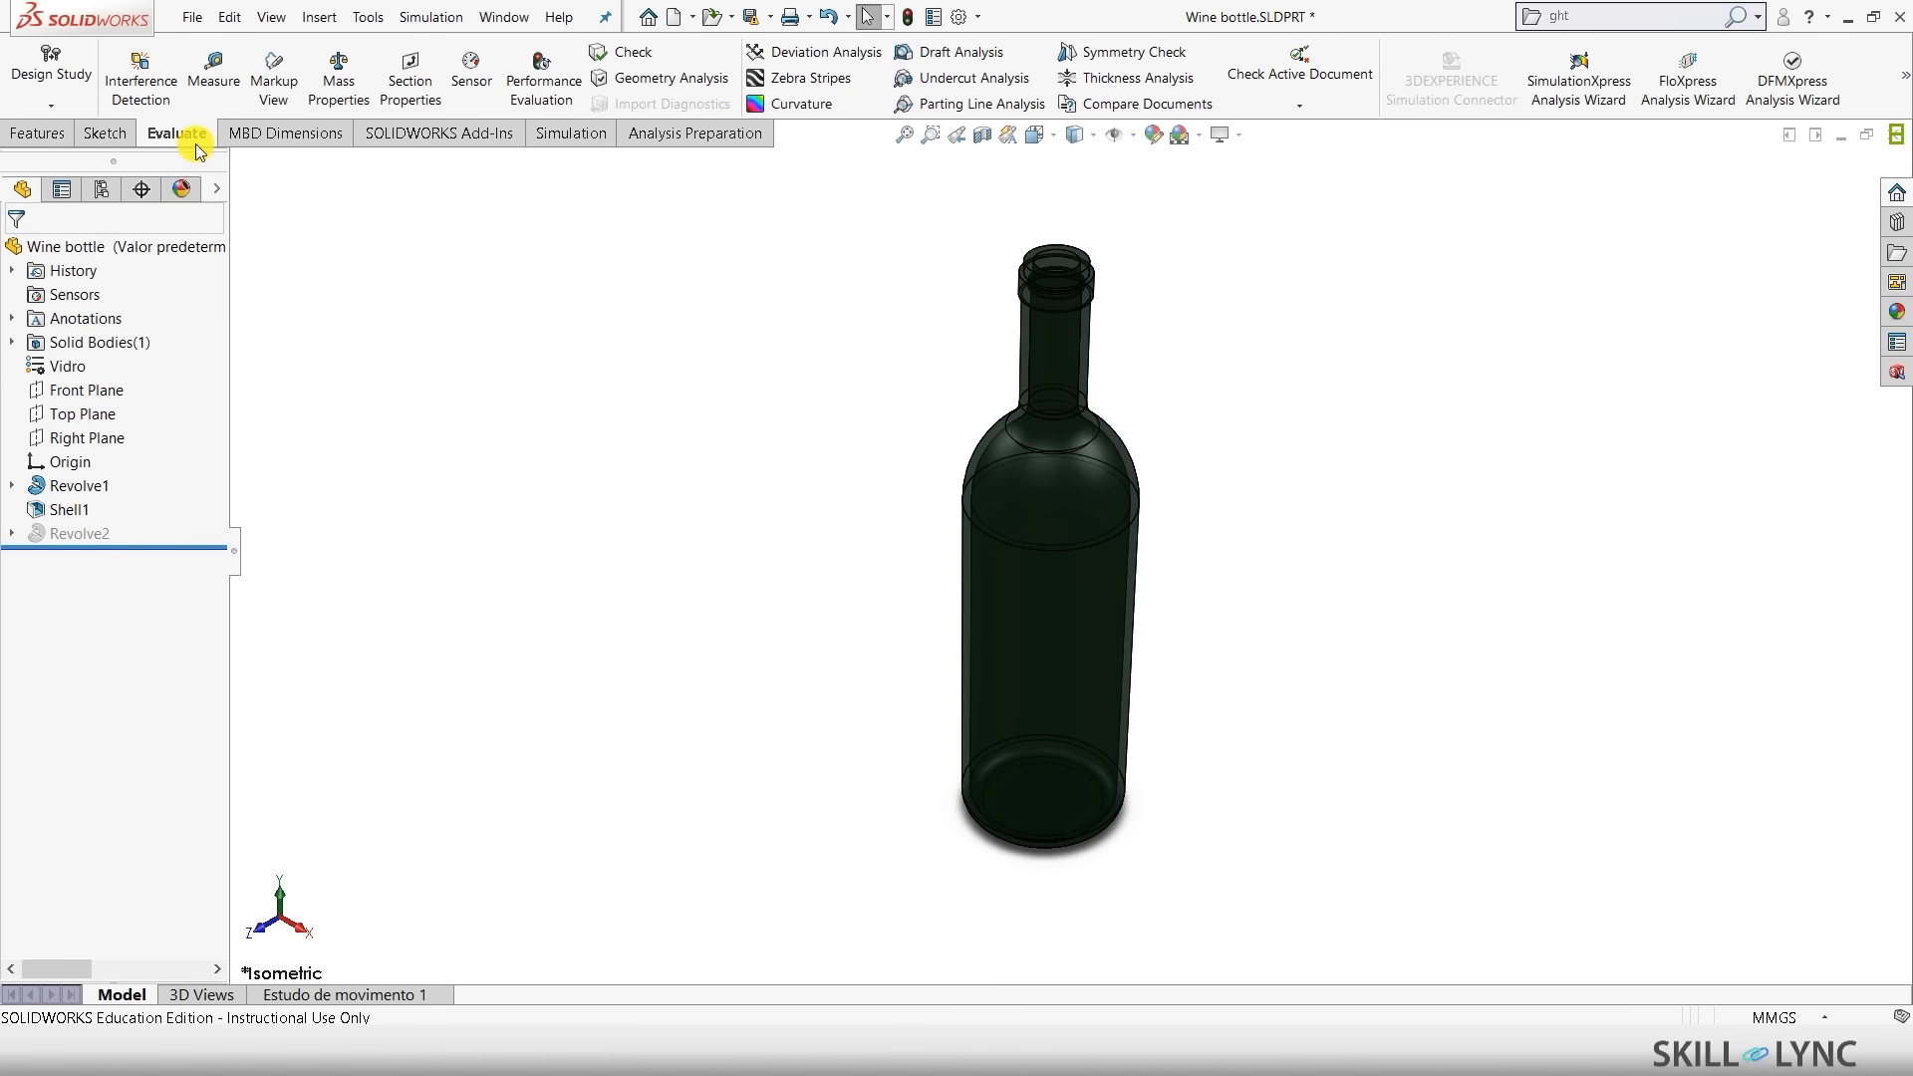
{"action": "left_click", "coordinate": [51, 61]}
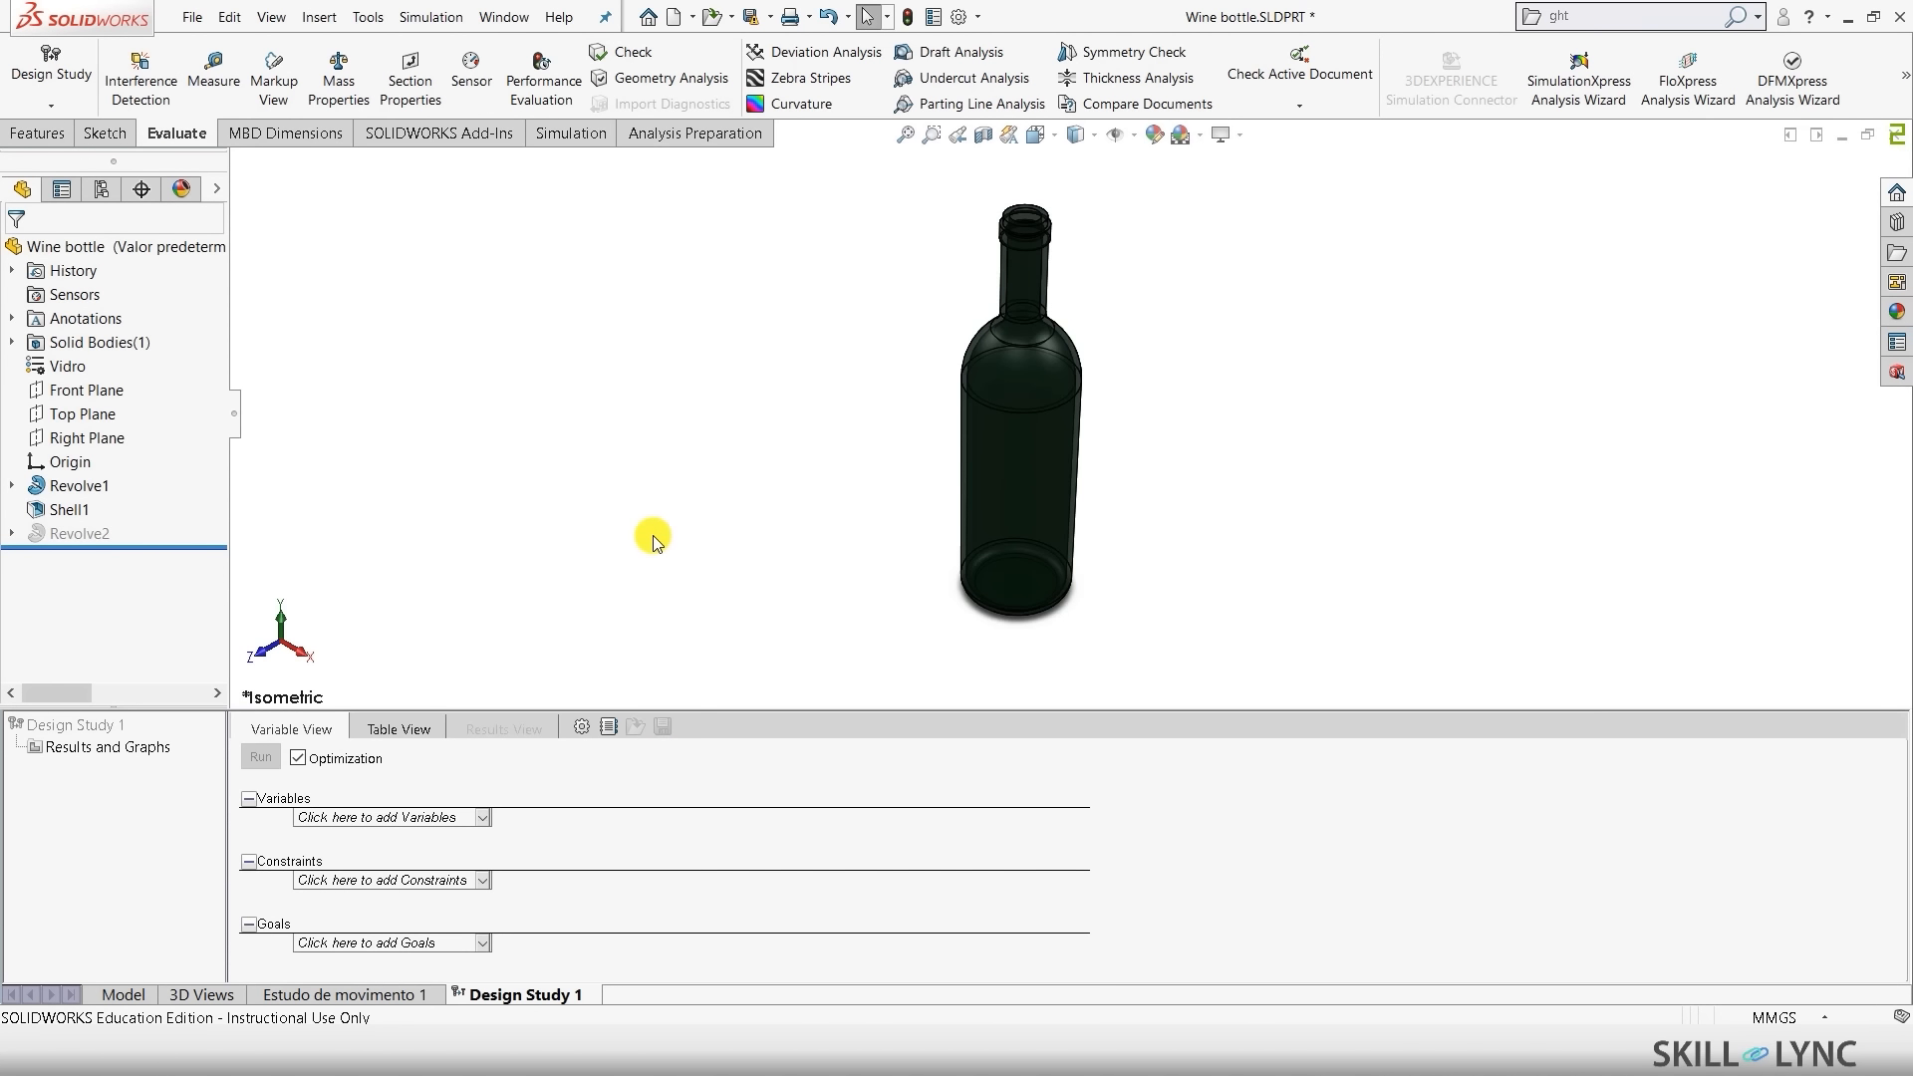
{"action": "left_click", "coordinate": [689, 520]}
{"action": "left_click", "coordinate": [458, 819]}
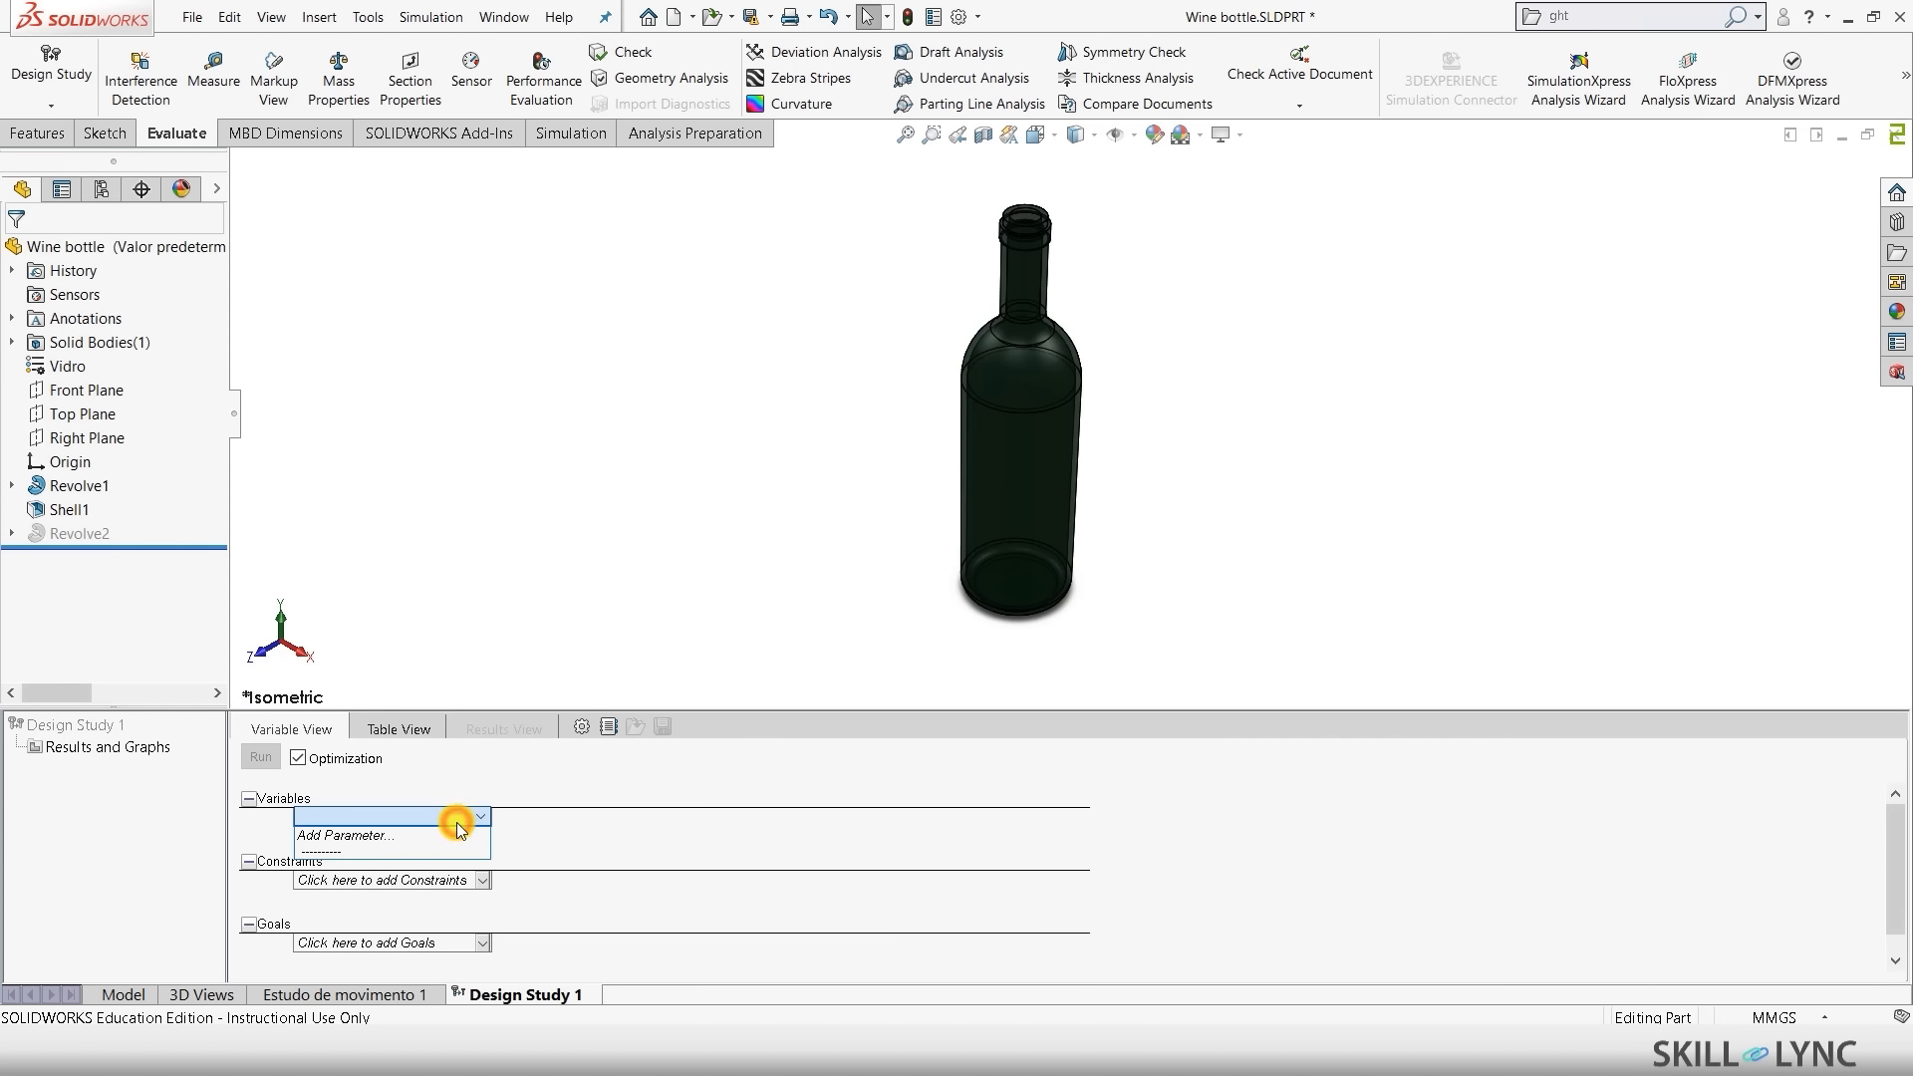
{"action": "left_click", "coordinate": [350, 832]}
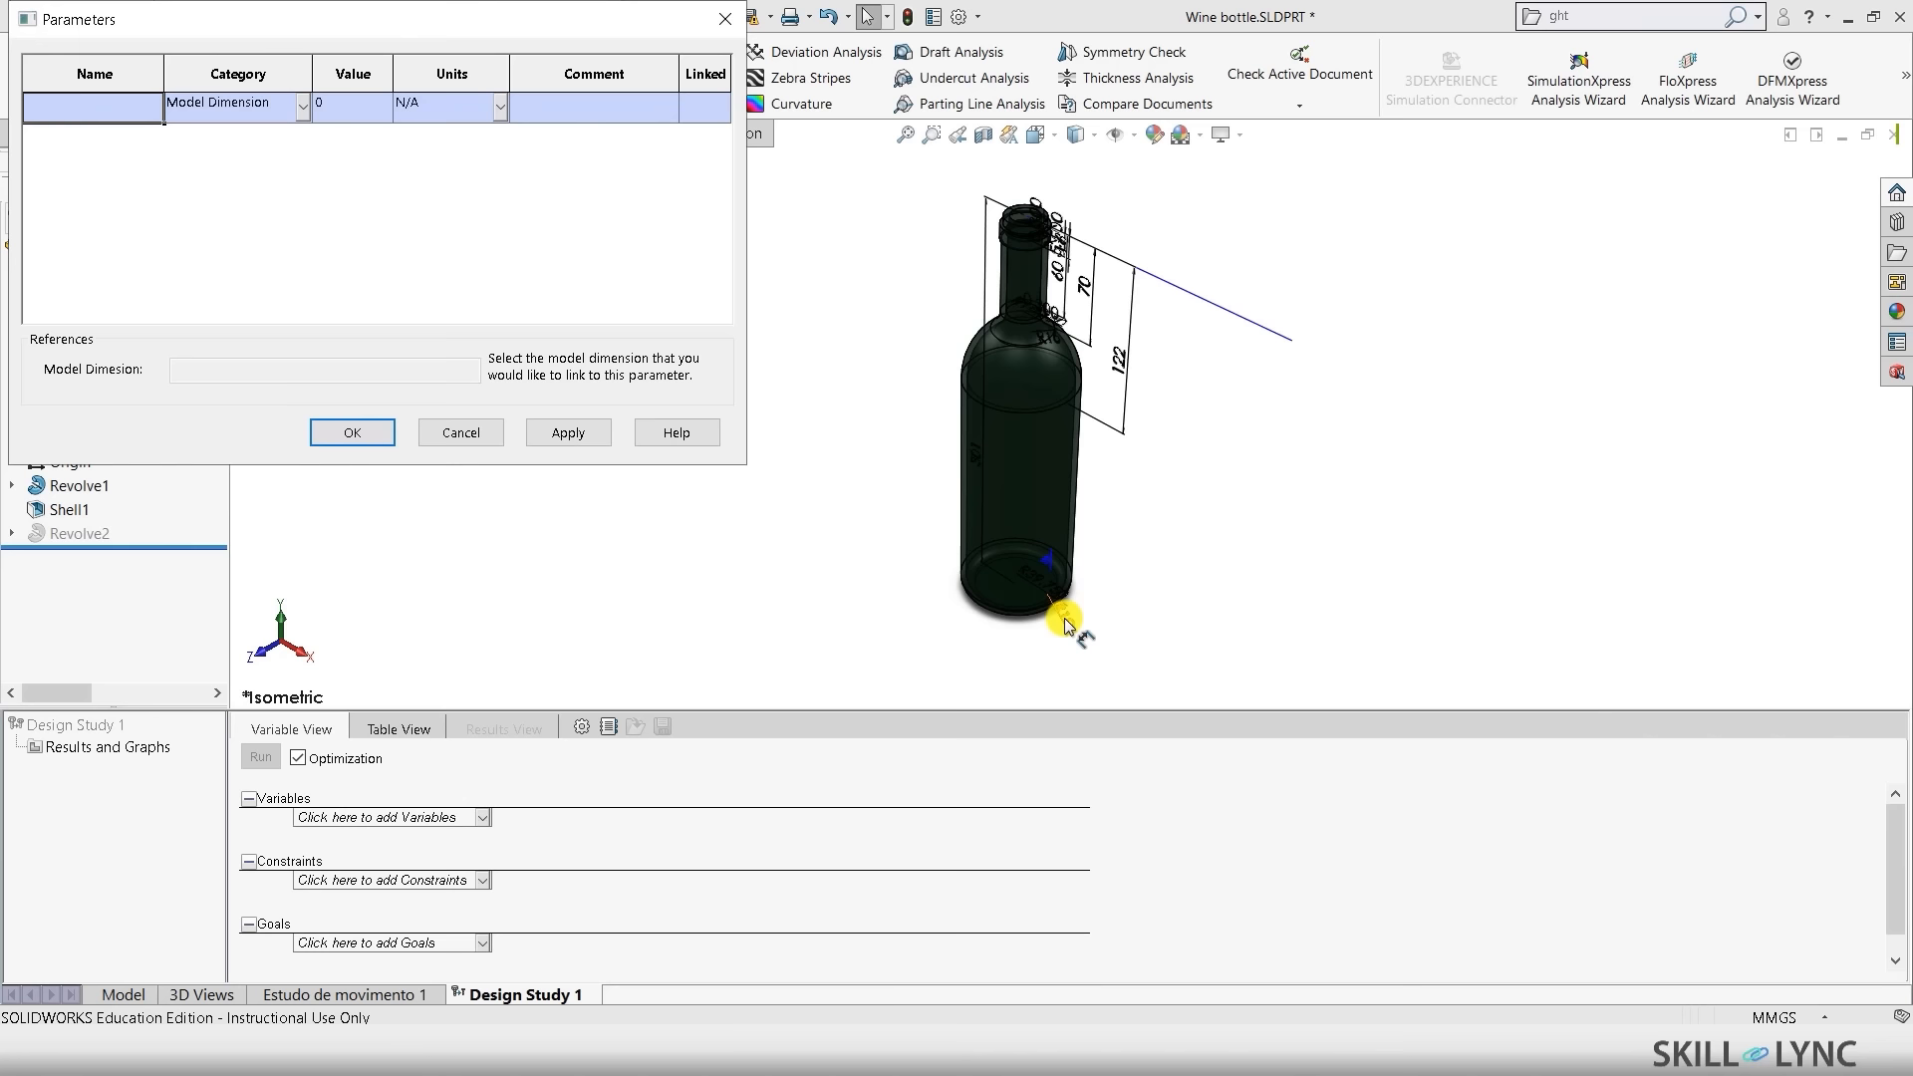
{"action": "middle_click_drag", "start_coordinate": [912, 594], "coordinate": [927, 461]}
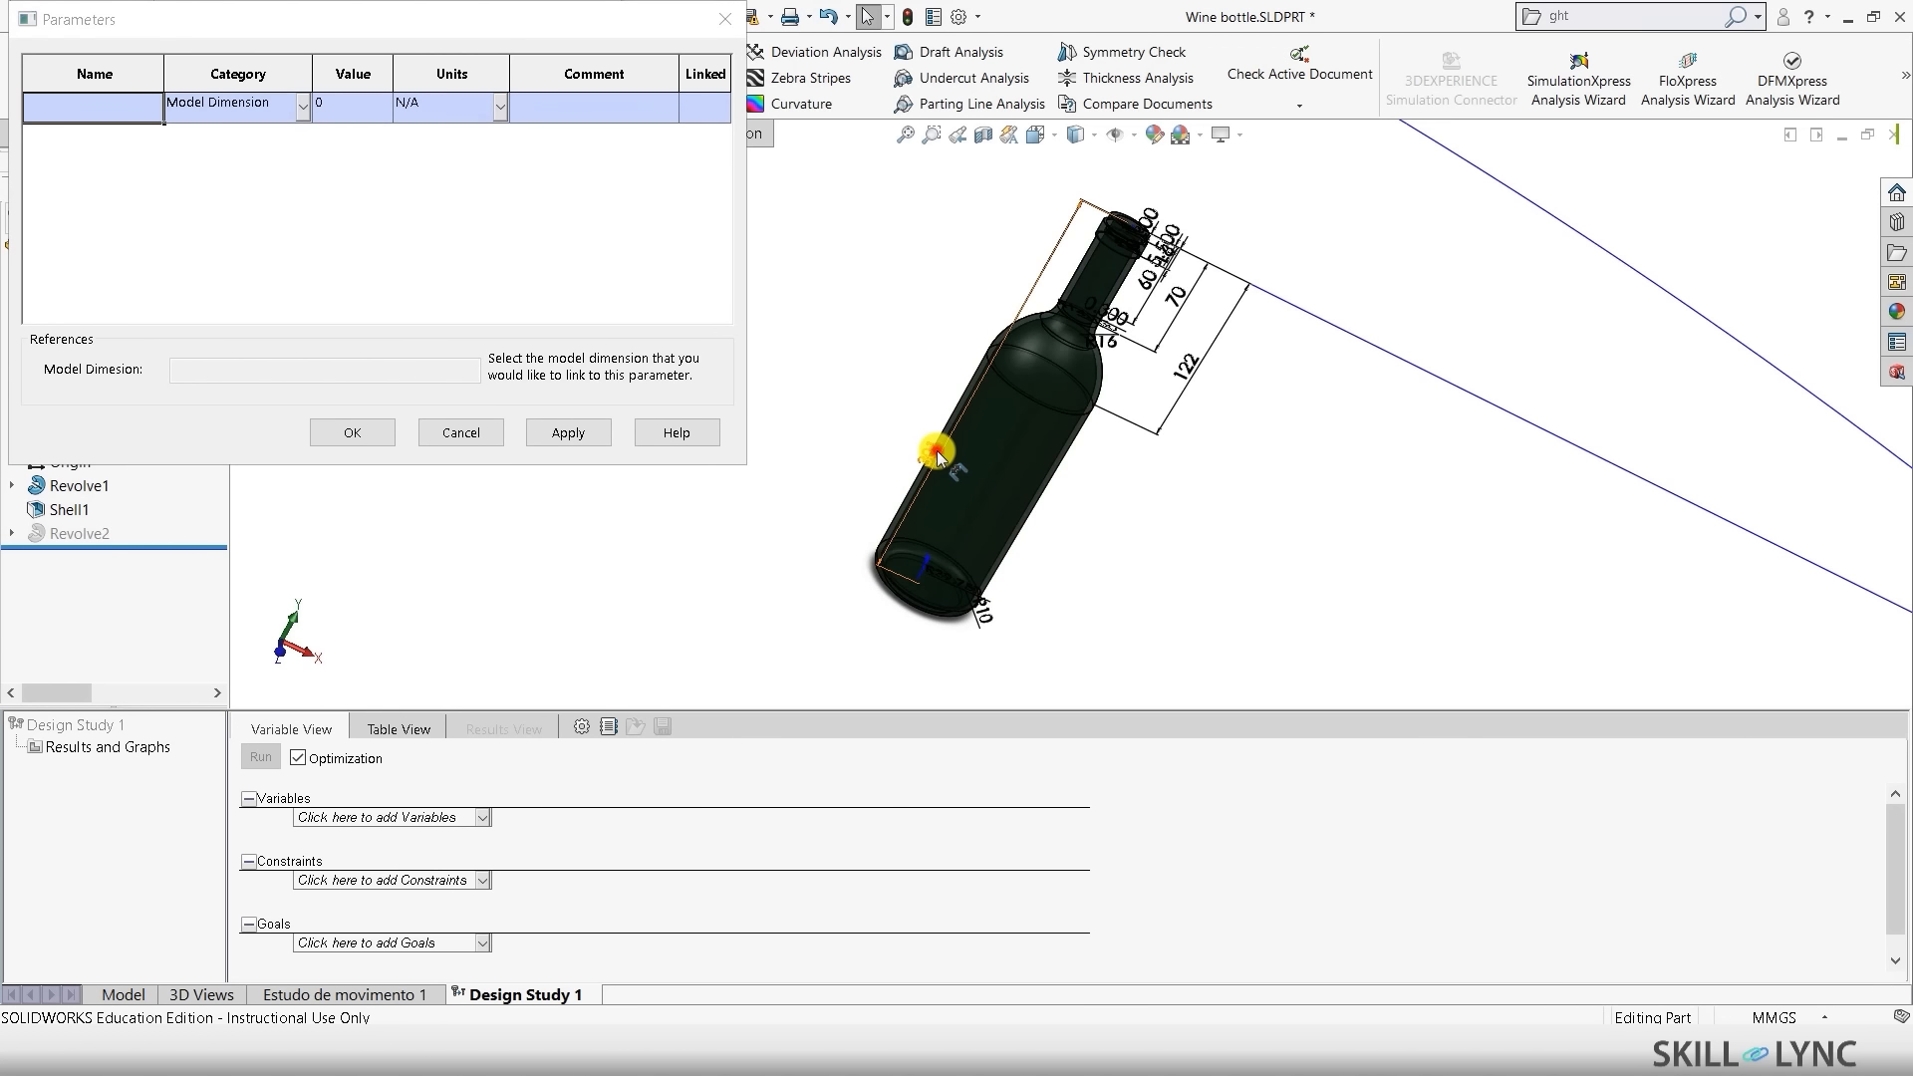
{"action": "left_click", "coordinate": [936, 450]}
{"action": "left_click", "coordinate": [66, 120]}
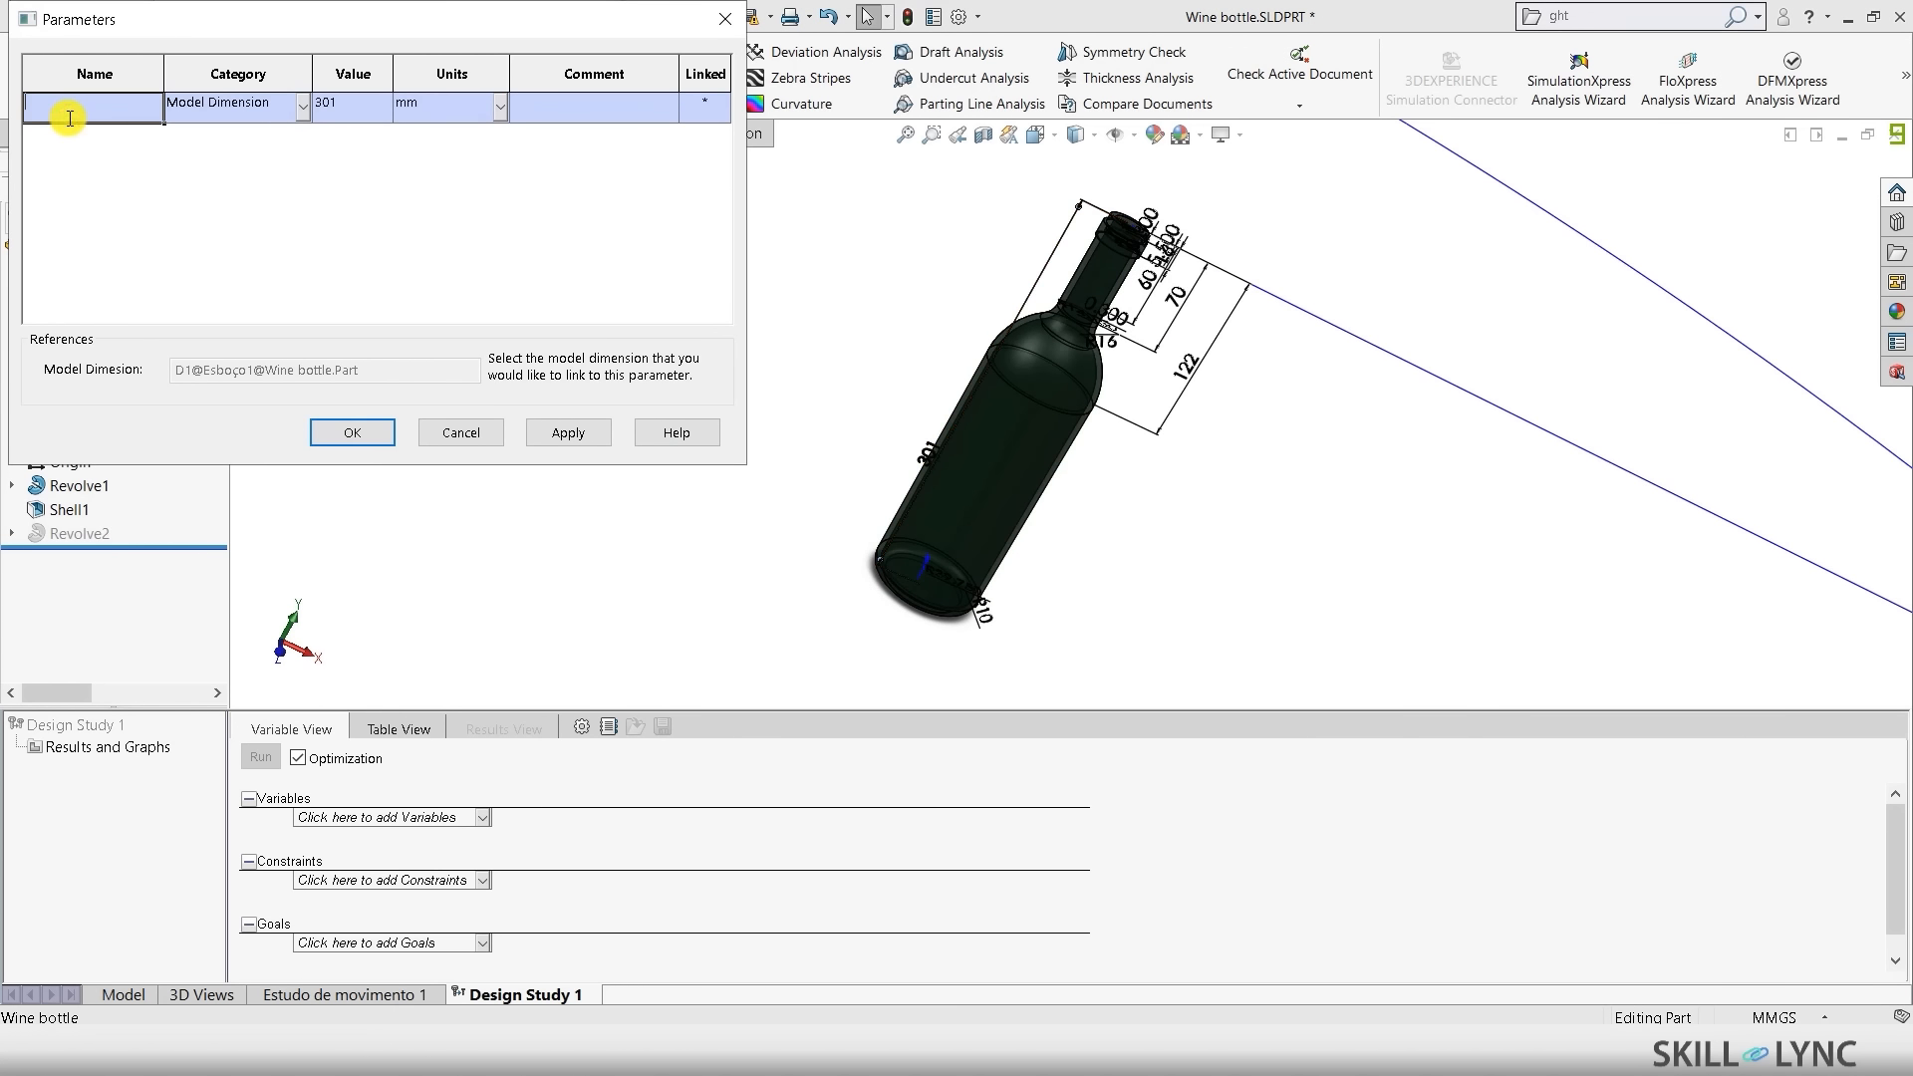
{"action": "type", "text": "Height"}
{"action": "key", "text": "Tab"}
- Add a Diameter parameter, fix its spelling, and confirm the parameter definitions
{"action": "left_click", "coordinate": [52, 138]}
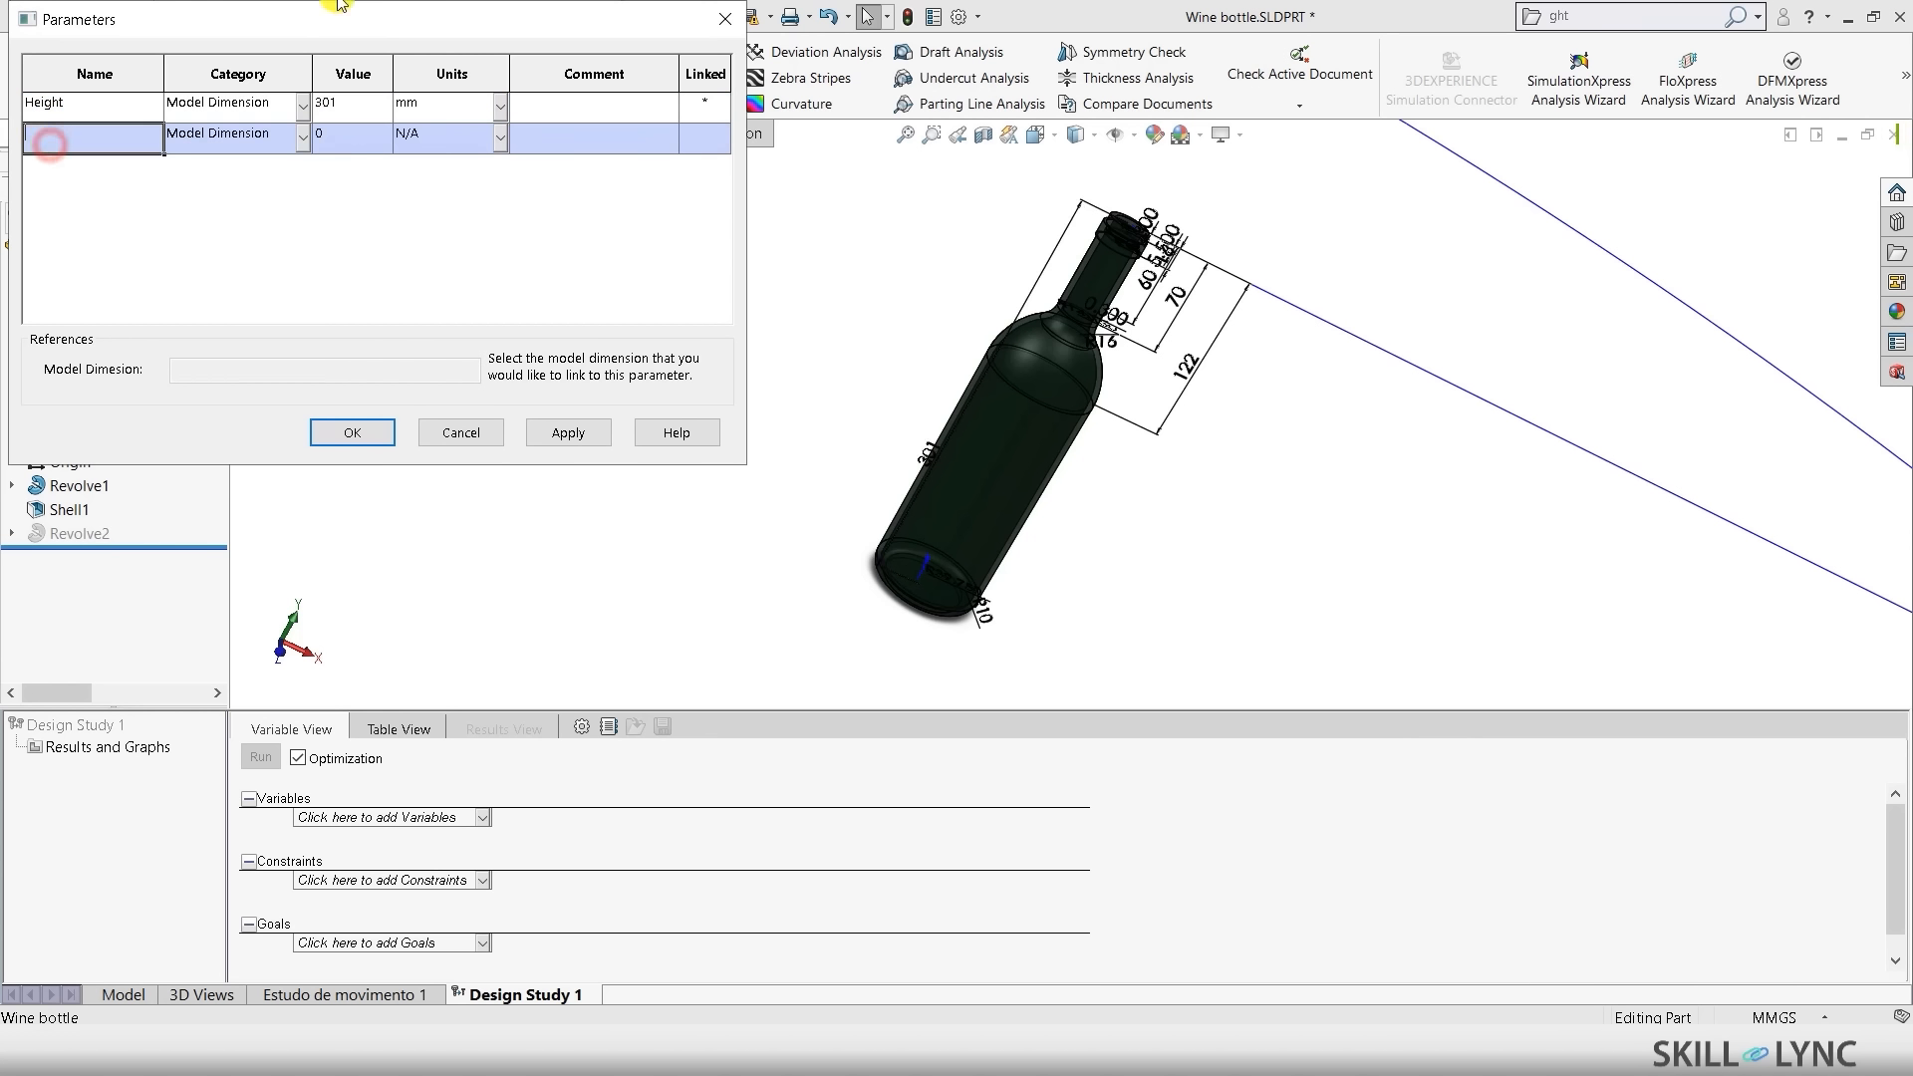
{"action": "middle_click_drag", "start_coordinate": [1154, 428], "coordinate": [1036, 464]}
{"action": "scroll", "coordinate": [956, 596], "scroll_direction": "down", "scroll_amount": 4}
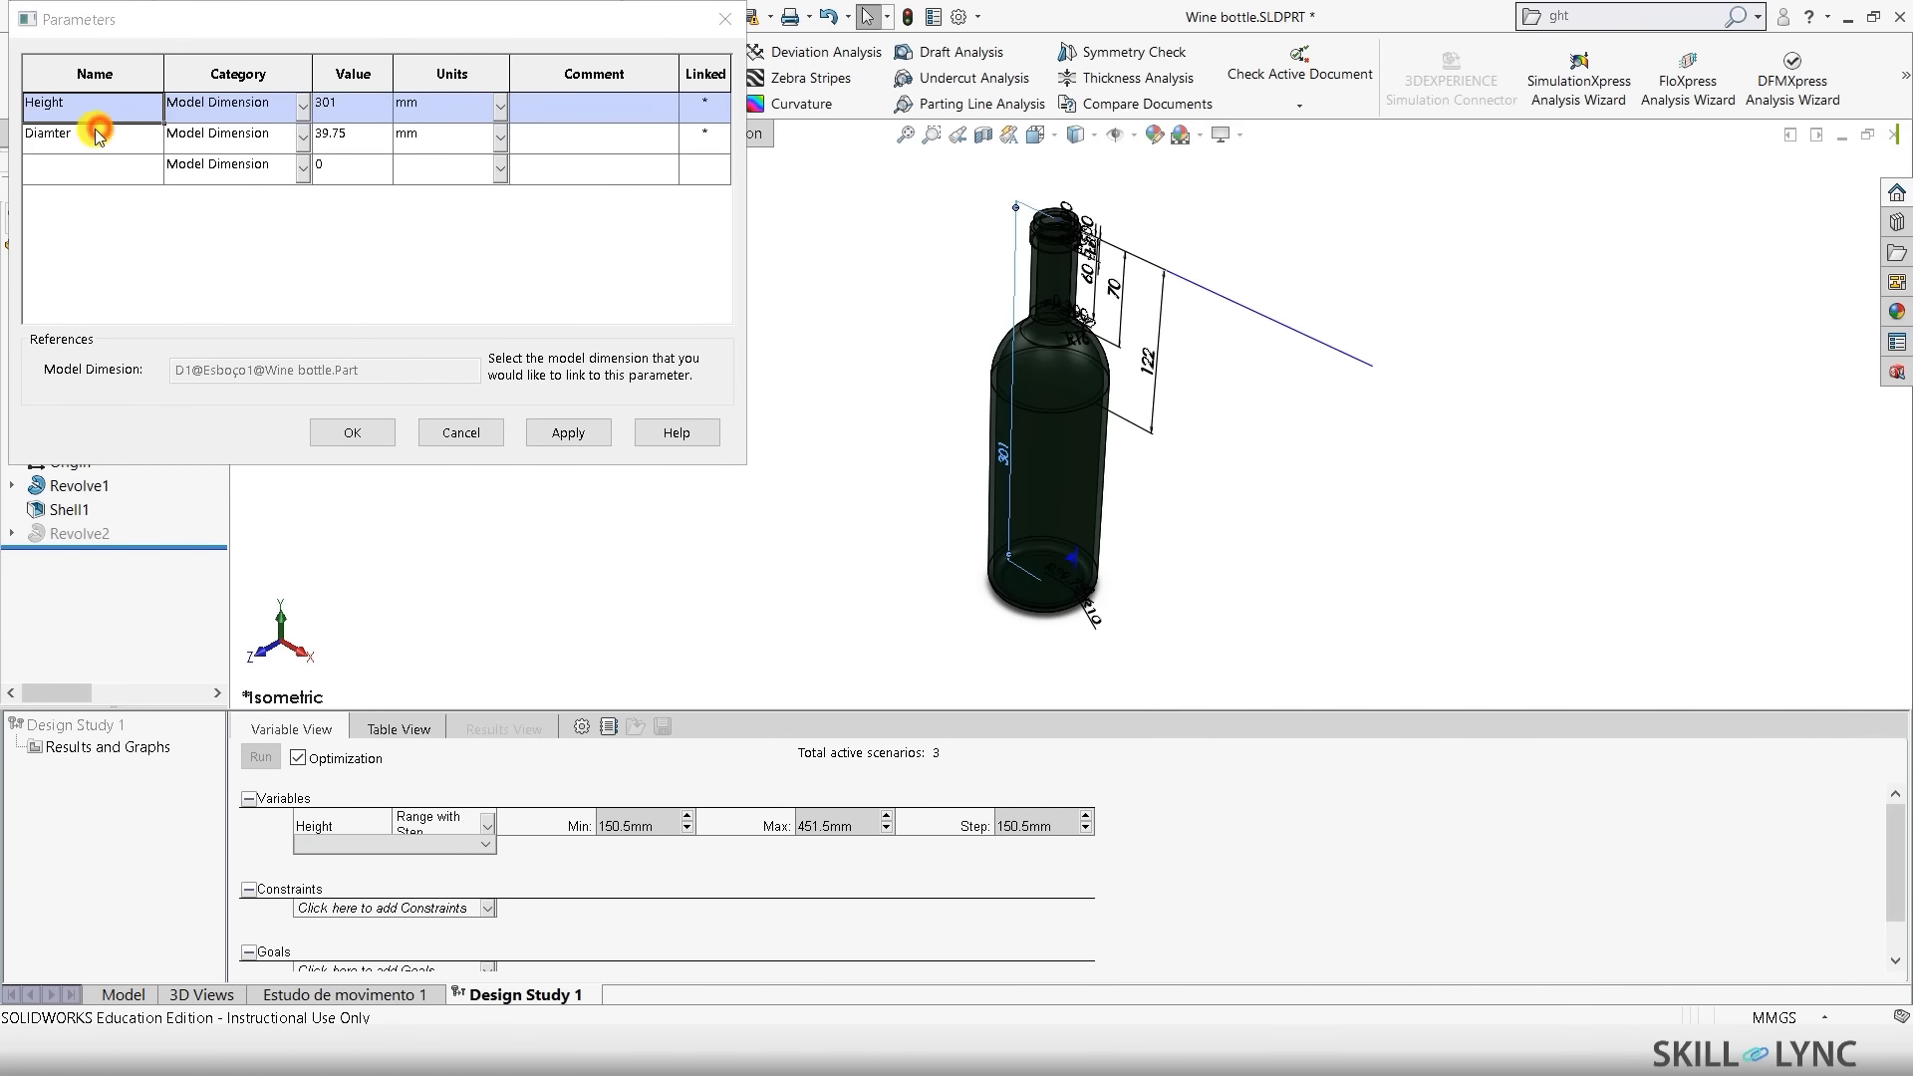
{"action": "left_click", "coordinate": [60, 134]}
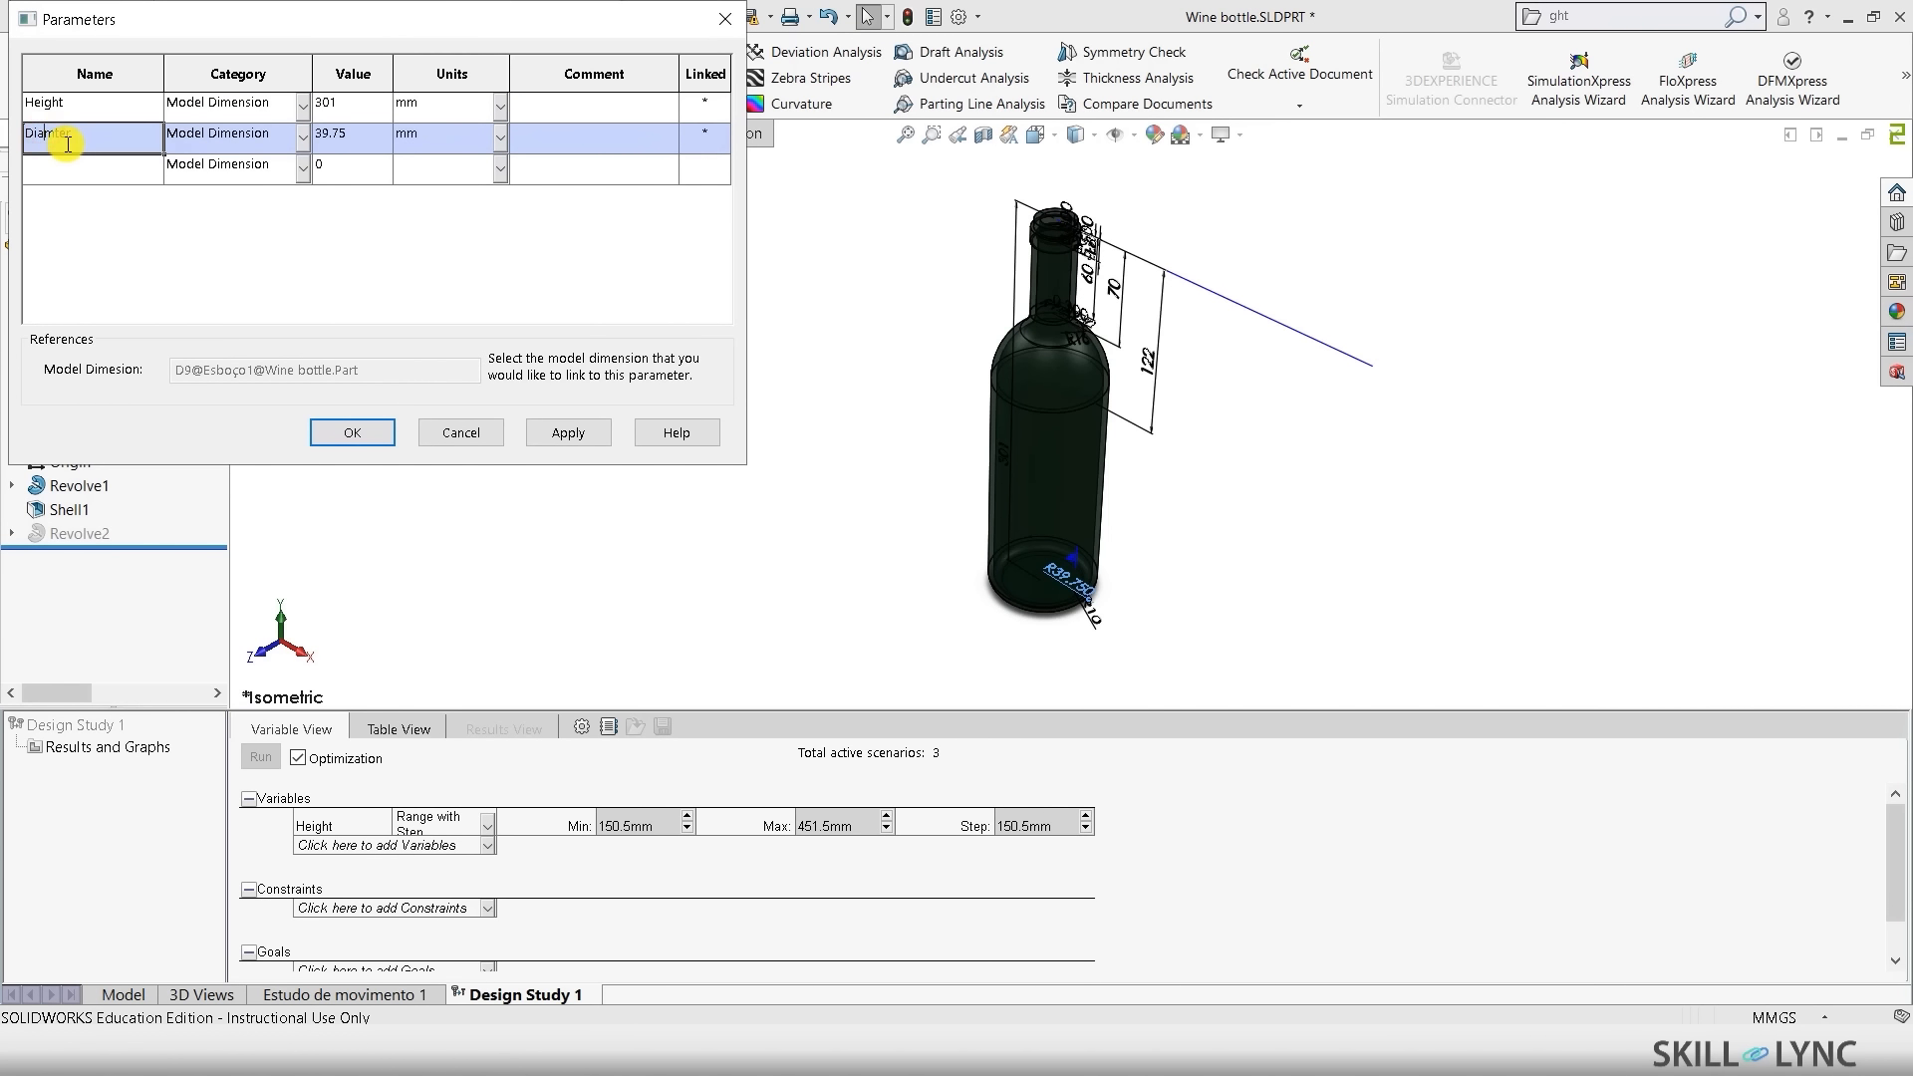
{"action": "type", "text": "e"}
{"action": "left_click", "coordinate": [367, 432]}
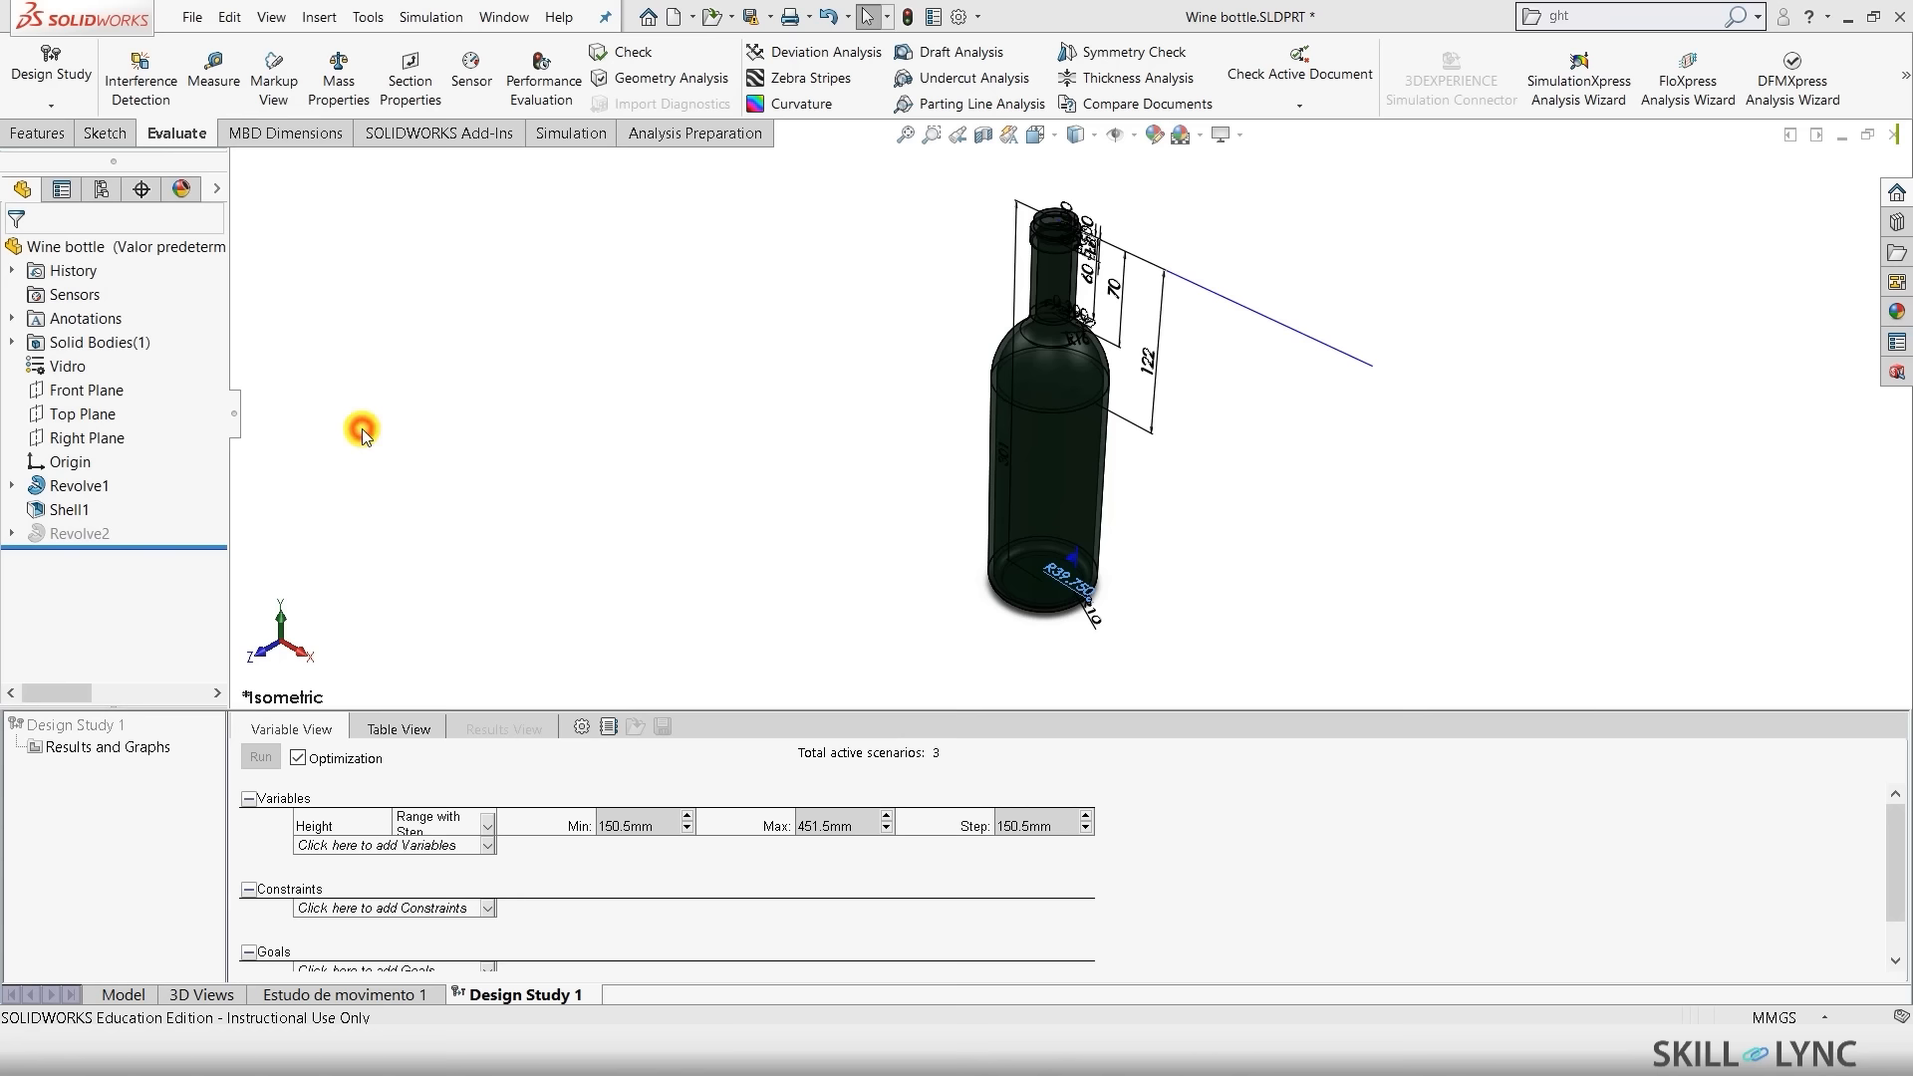
- Add Diameter as a study variable ranging from 18 to 60 mm
{"action": "left_click", "coordinate": [416, 845]}
{"action": "left_click", "coordinate": [308, 883]}
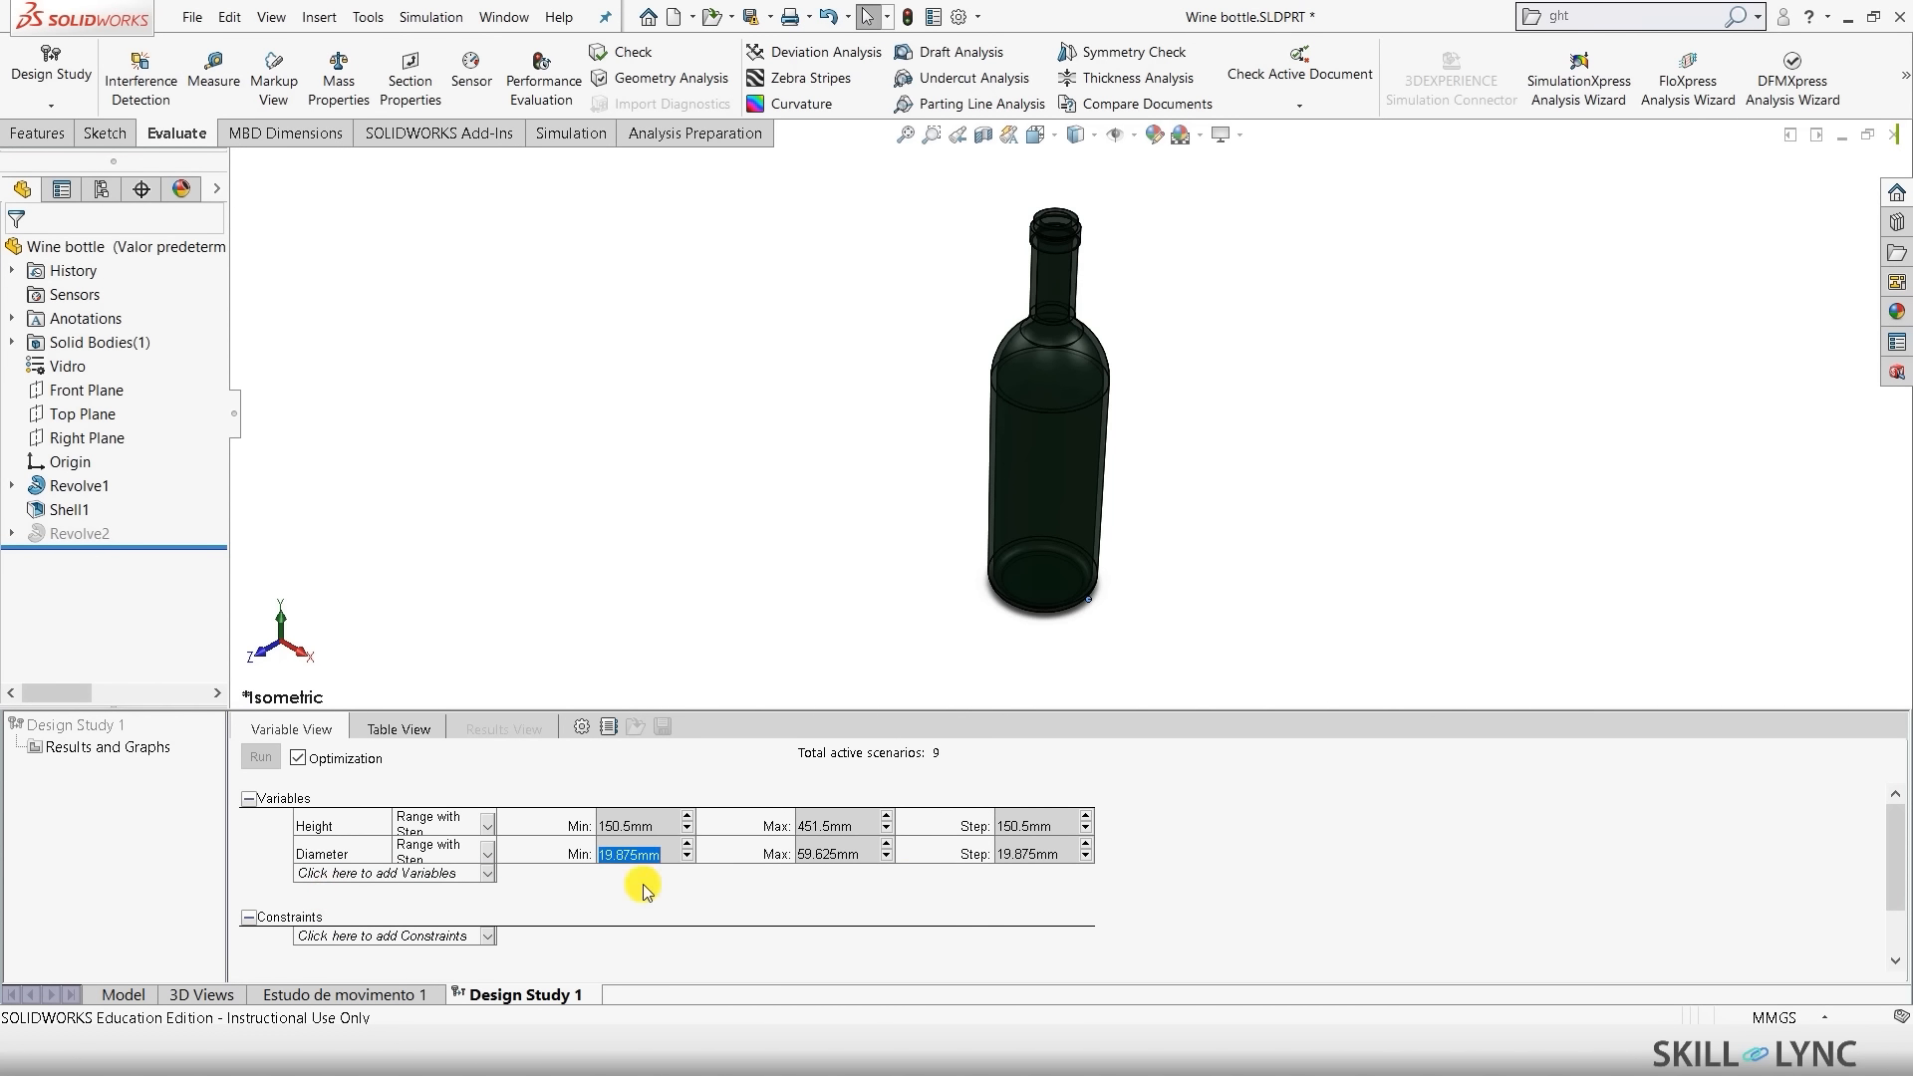
{"action": "type", "text": "18"}
{"action": "left_click", "coordinate": [852, 854]}
{"action": "type", "text": "60"}
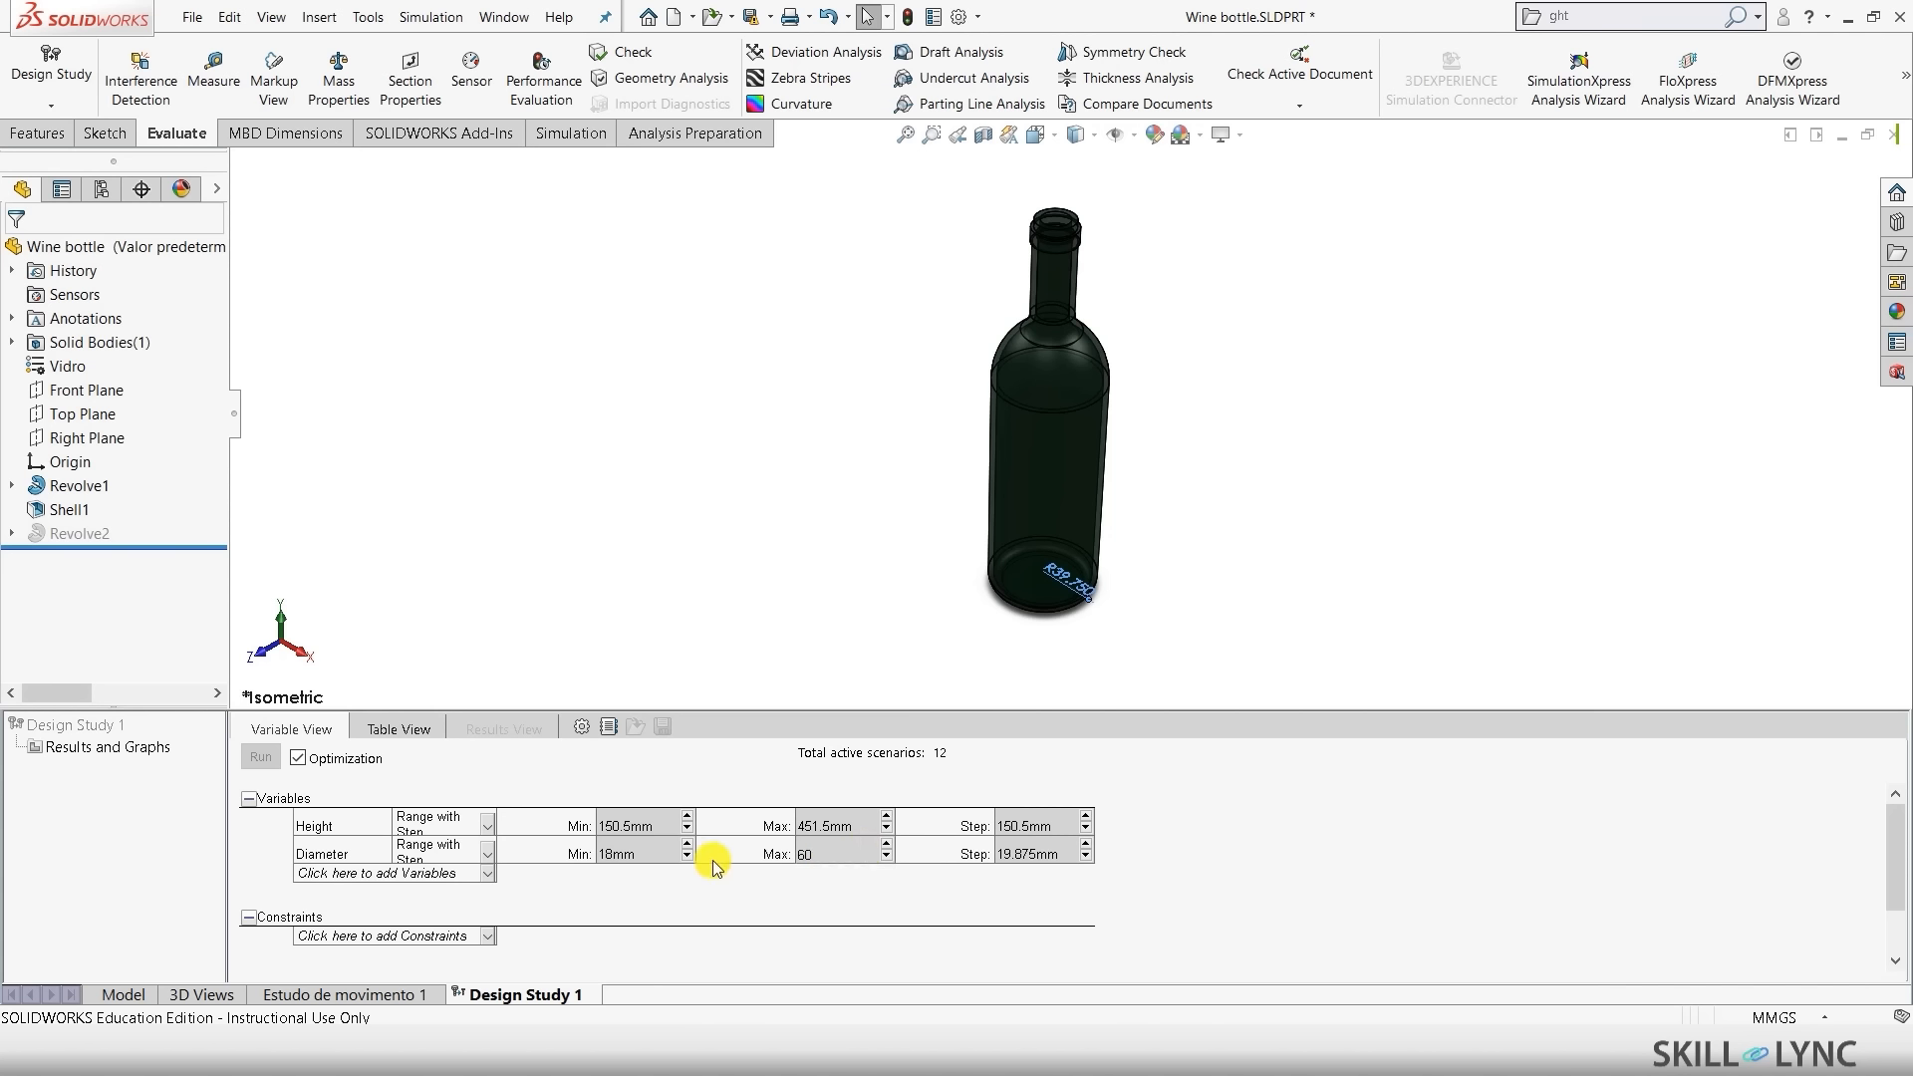
- Set Height to 150–460 mm in 50 mm steps and the Diameter step to 4 mm
{"action": "left_click", "coordinate": [619, 825]}
{"action": "type", "text": "150"}
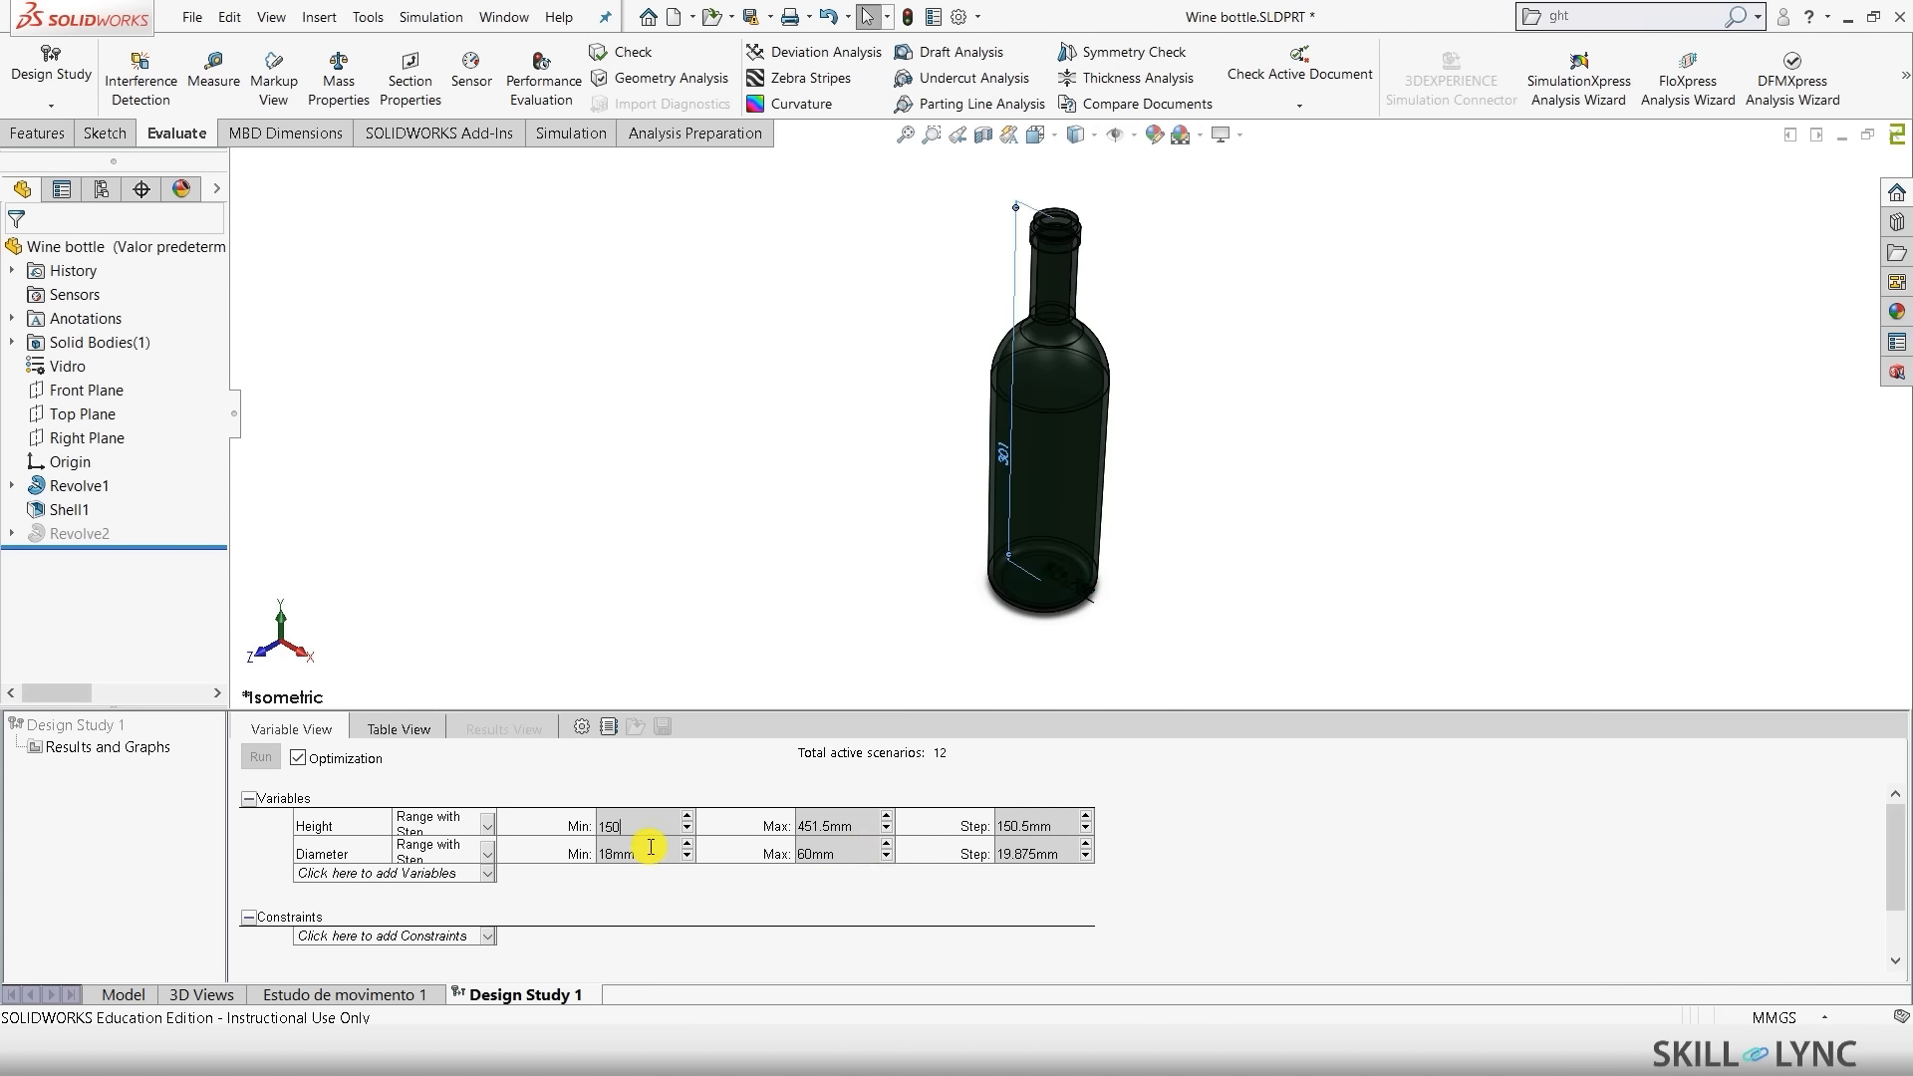
{"action": "left_click", "coordinate": [849, 832]}
{"action": "type", "text": "460"}
{"action": "left_click", "coordinate": [1047, 830]}
{"action": "type", "text": "50"}
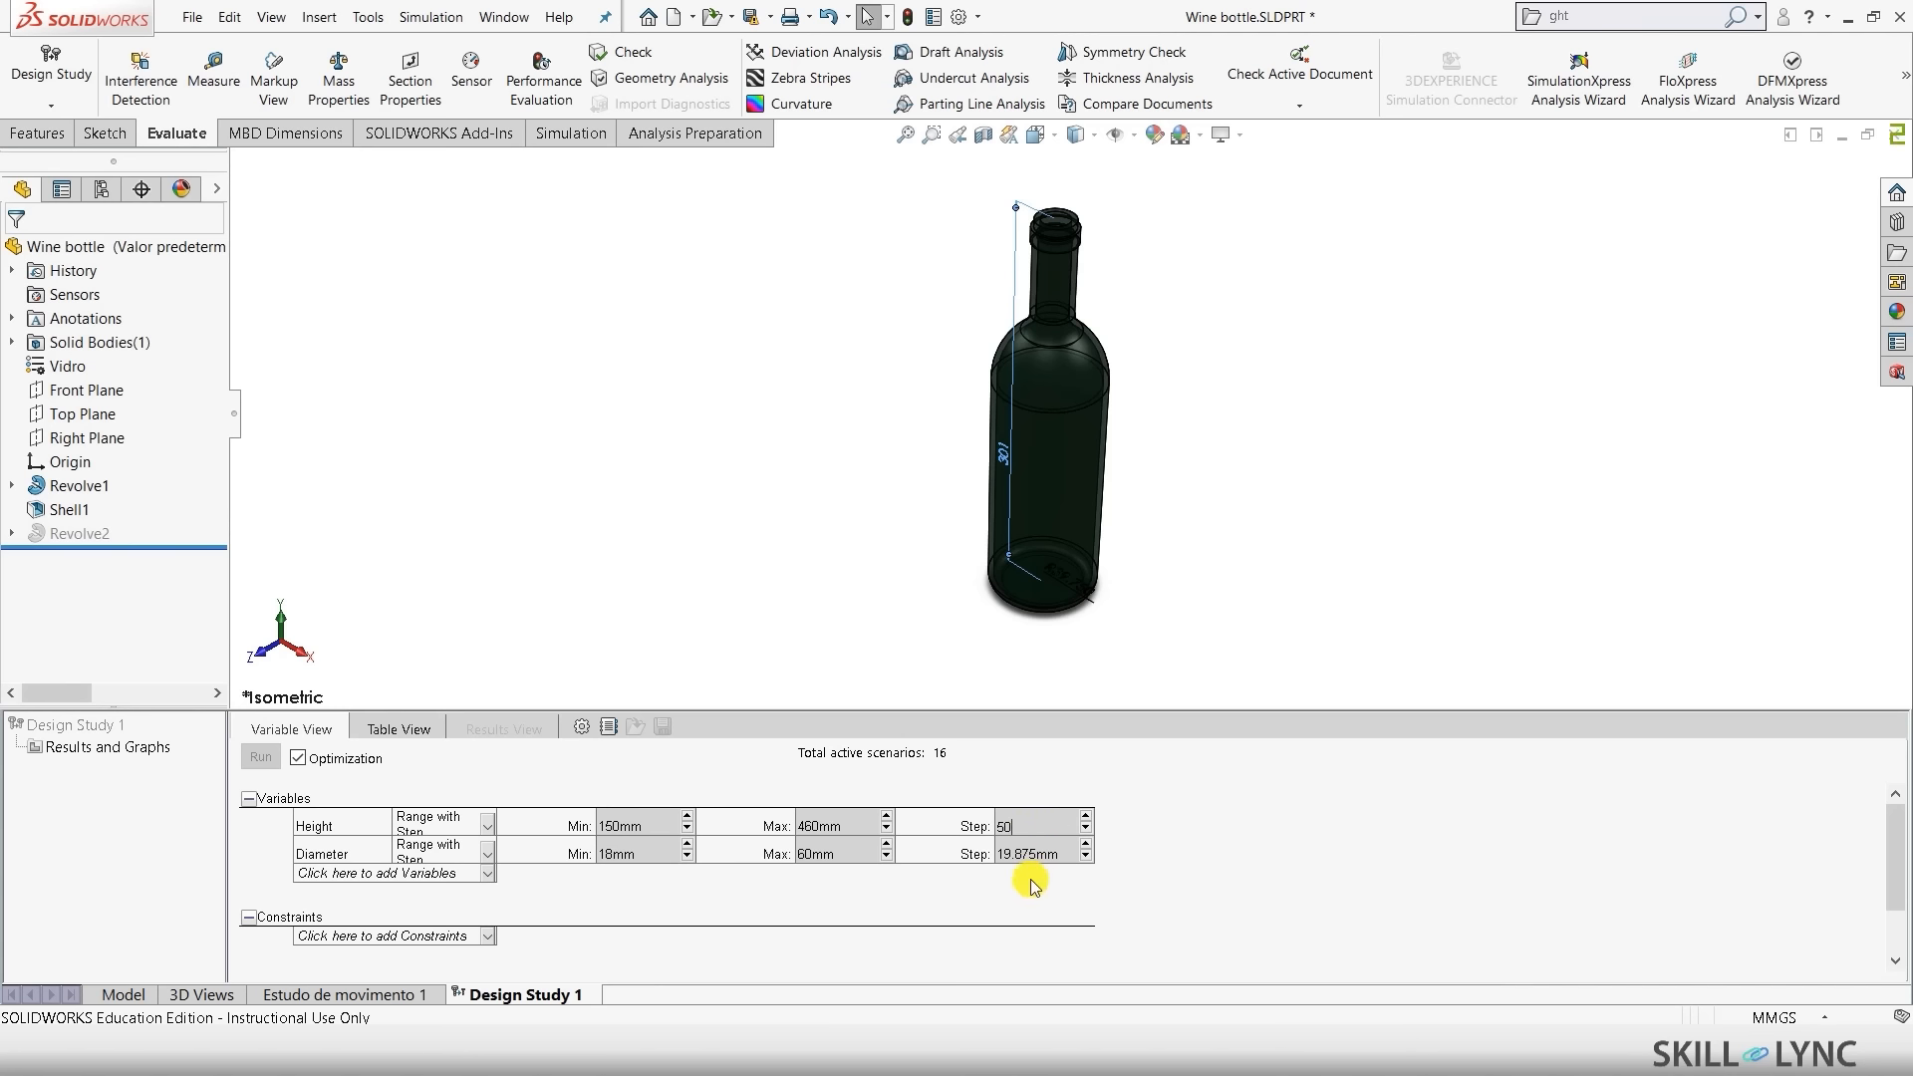
{"action": "left_click", "coordinate": [1036, 855]}
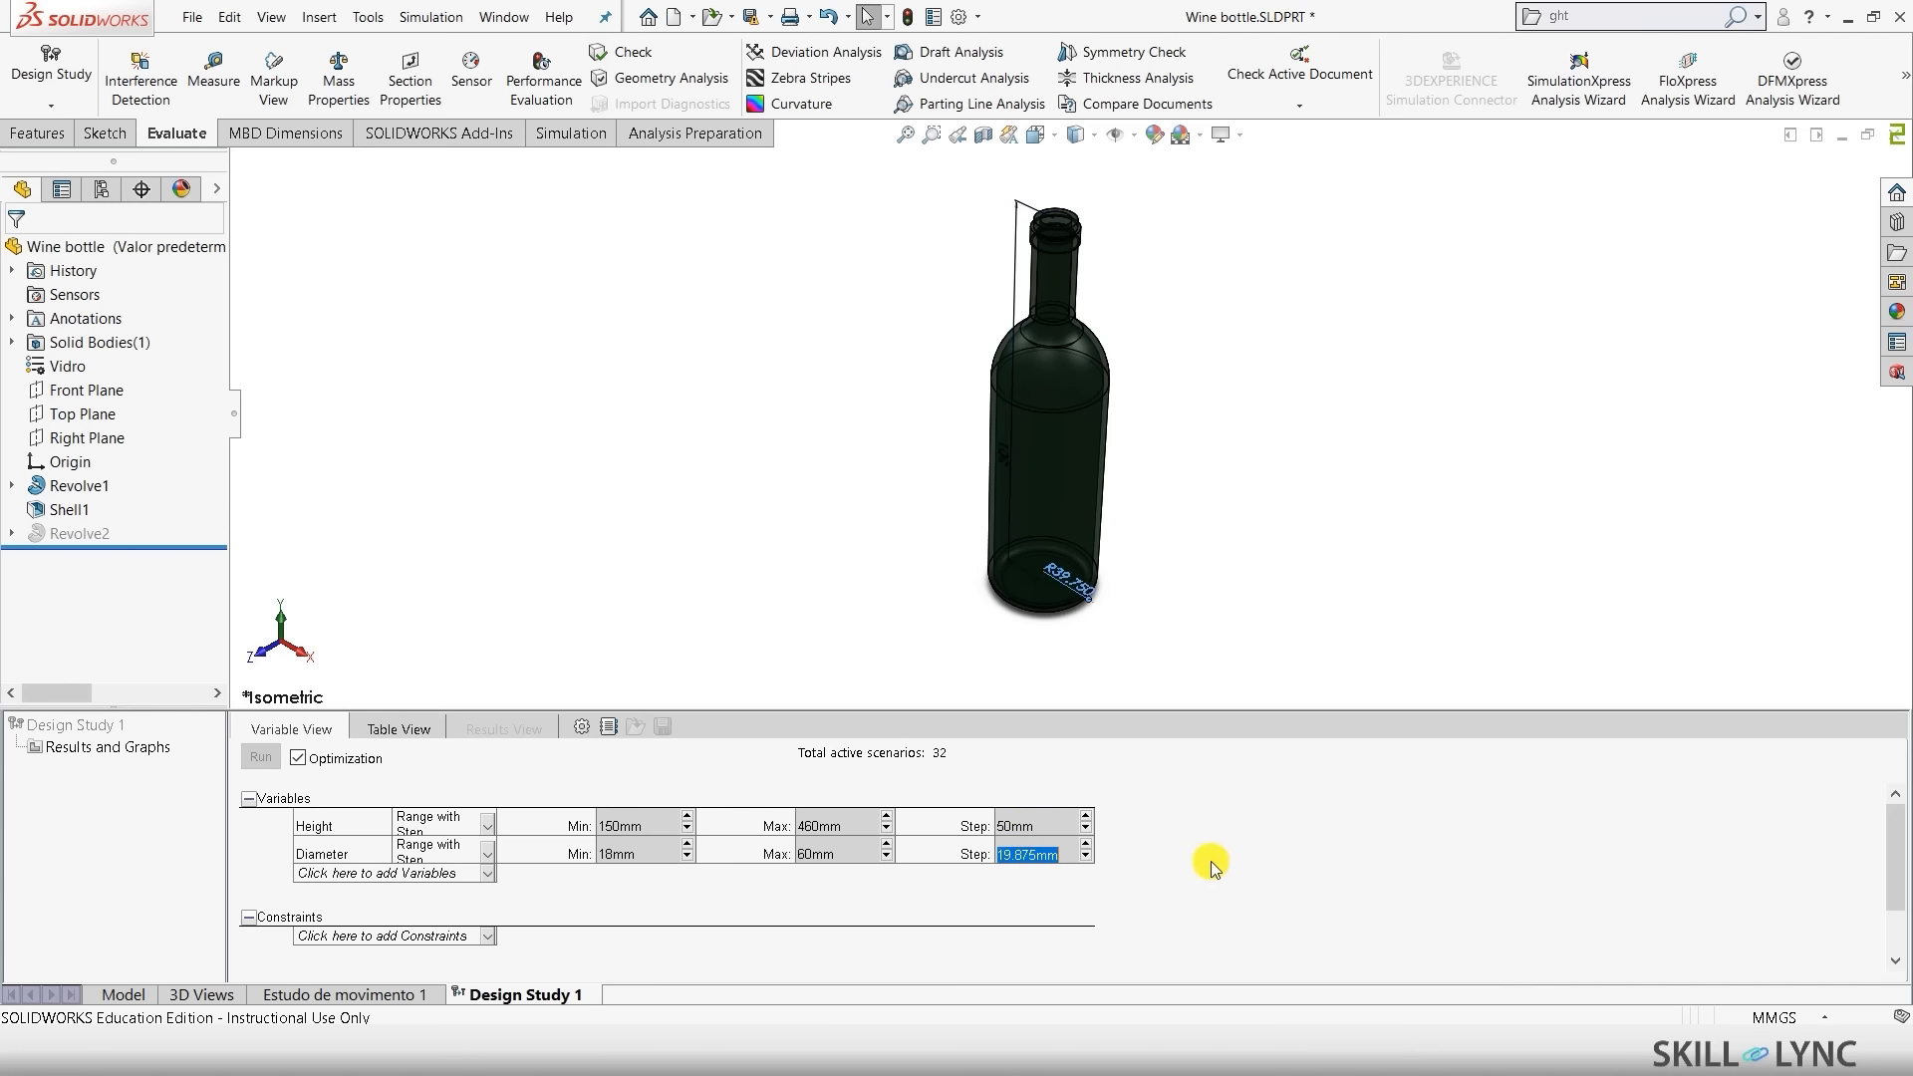
{"action": "type", "text": "4"}
{"action": "left_click", "coordinate": [555, 568]}
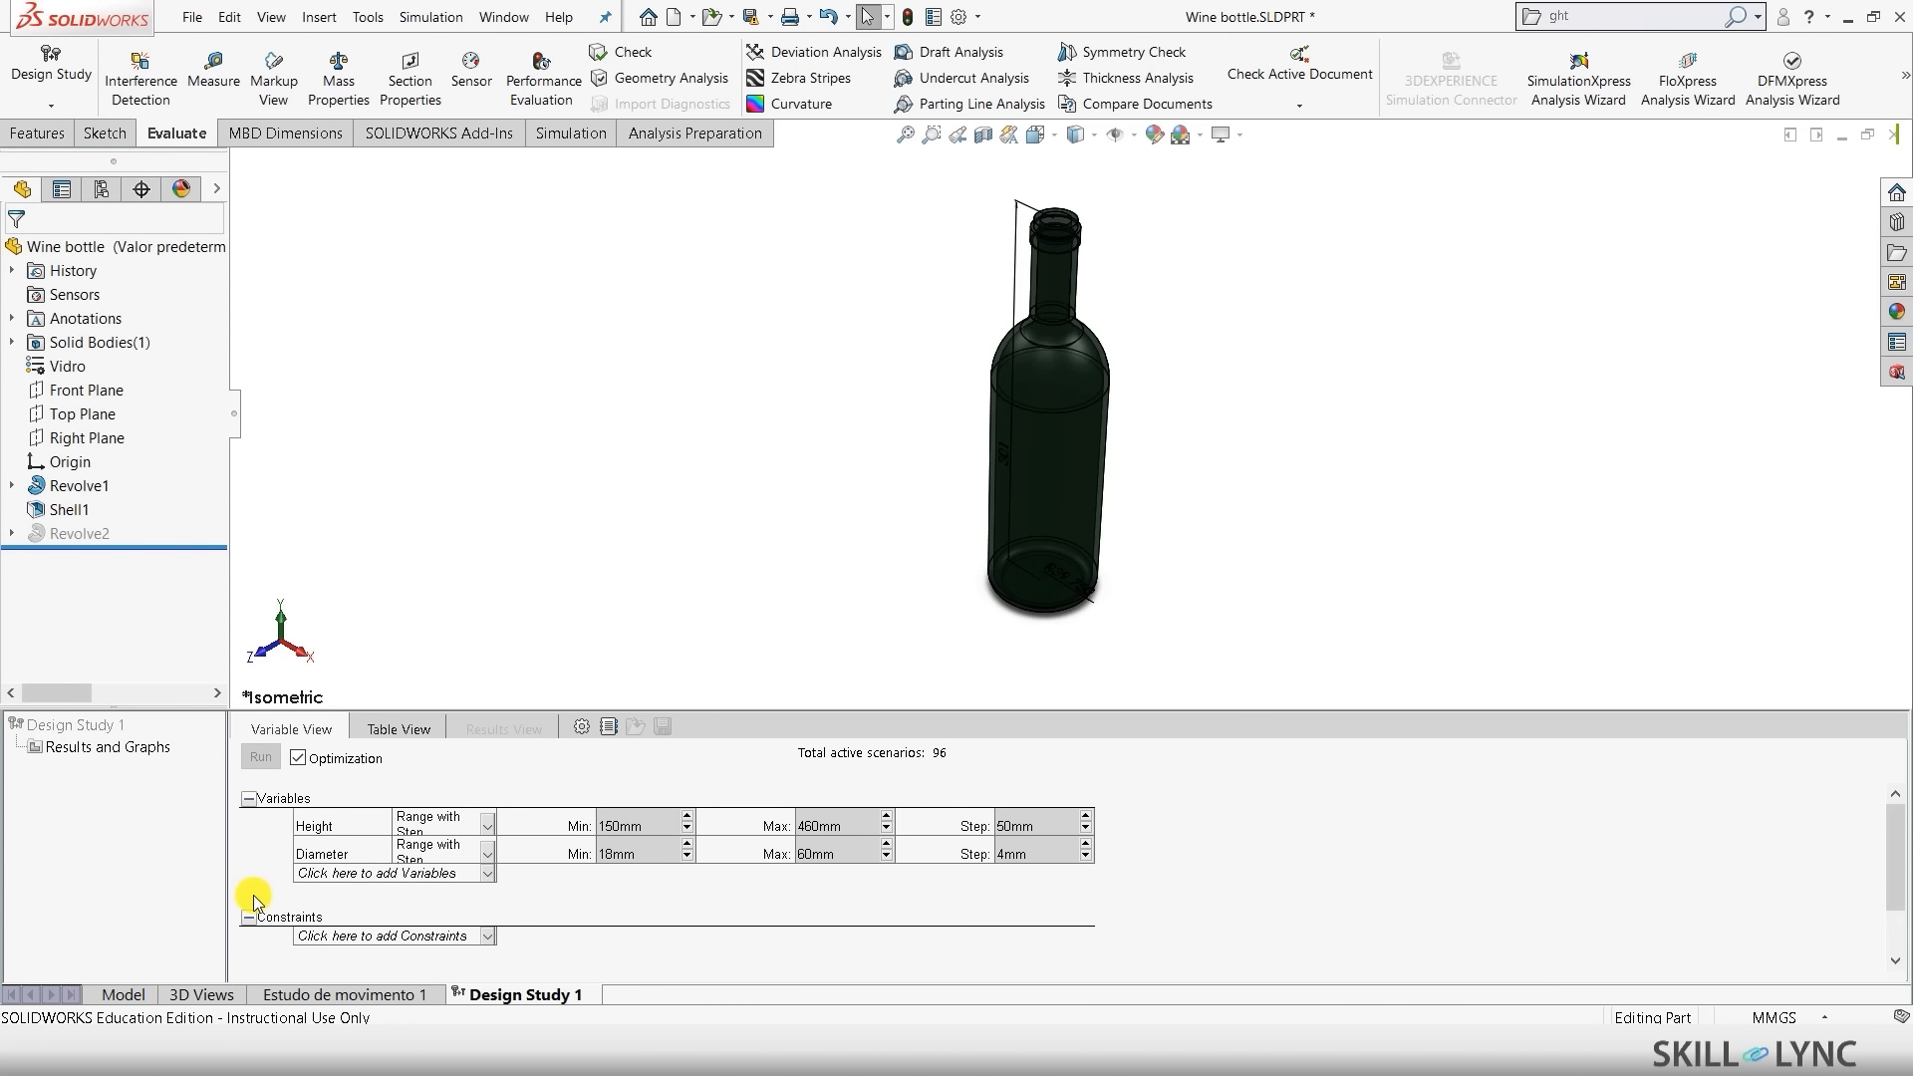
{"action": "scroll", "coordinate": [253, 895], "scroll_direction": "down", "scroll_amount": 1}
- Add a Mass Properties > Volume sensor as the study goal
{"action": "left_click", "coordinate": [306, 915]}
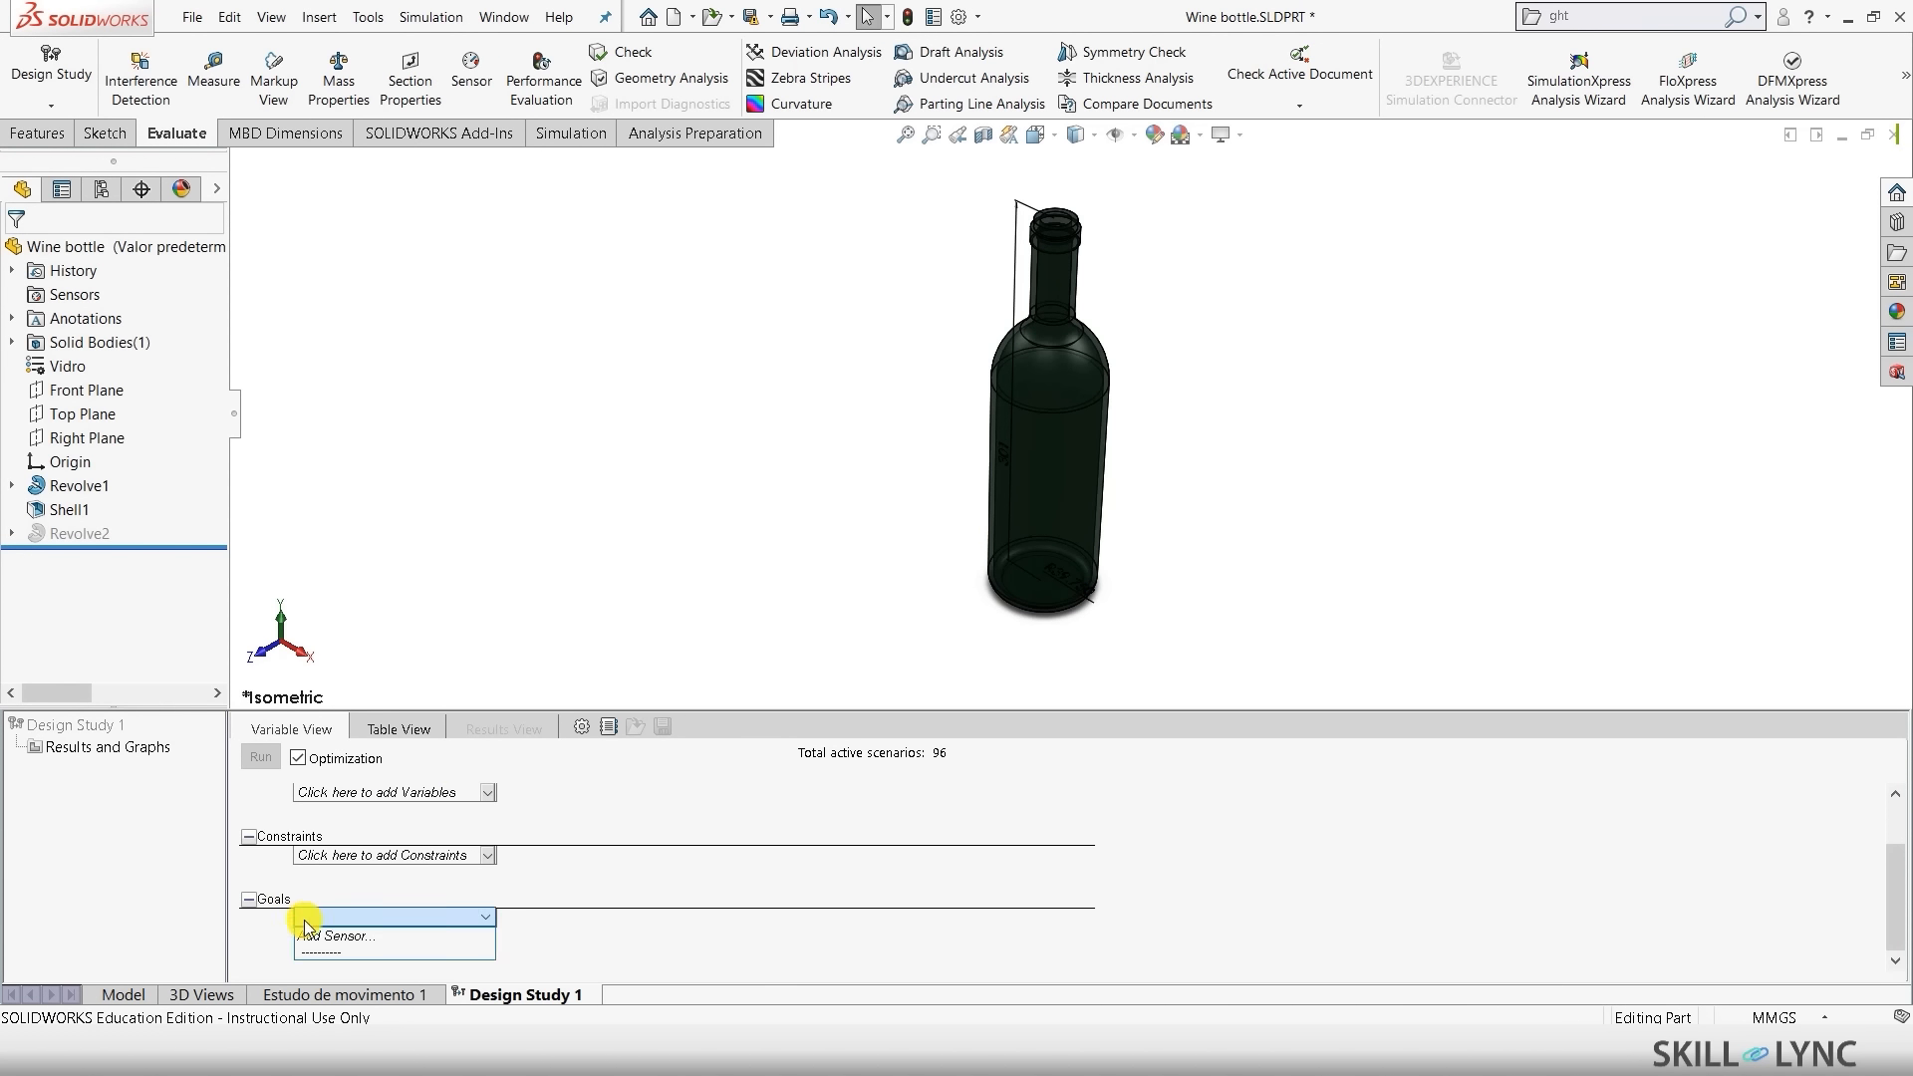
{"action": "left_click", "coordinate": [306, 937]}
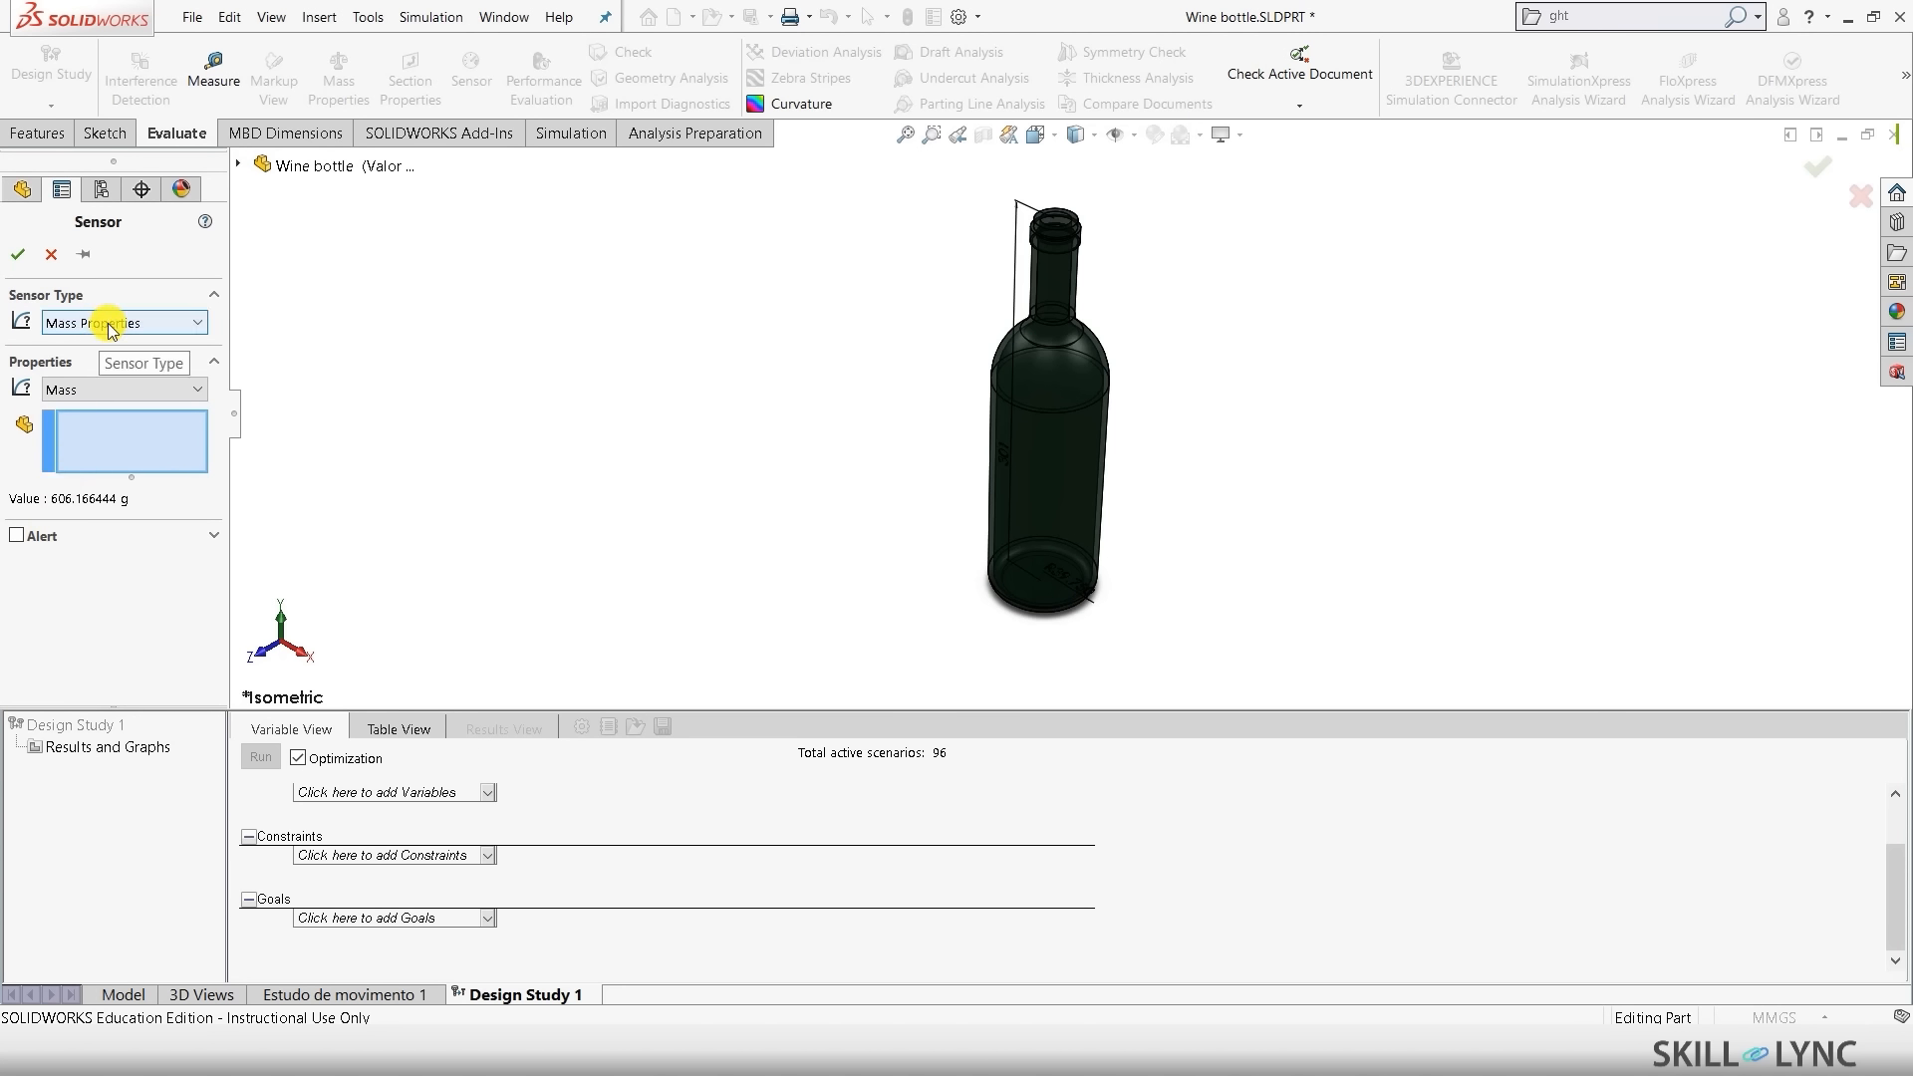
{"action": "left_click", "coordinate": [100, 389]}
{"action": "left_click", "coordinate": [92, 422]}
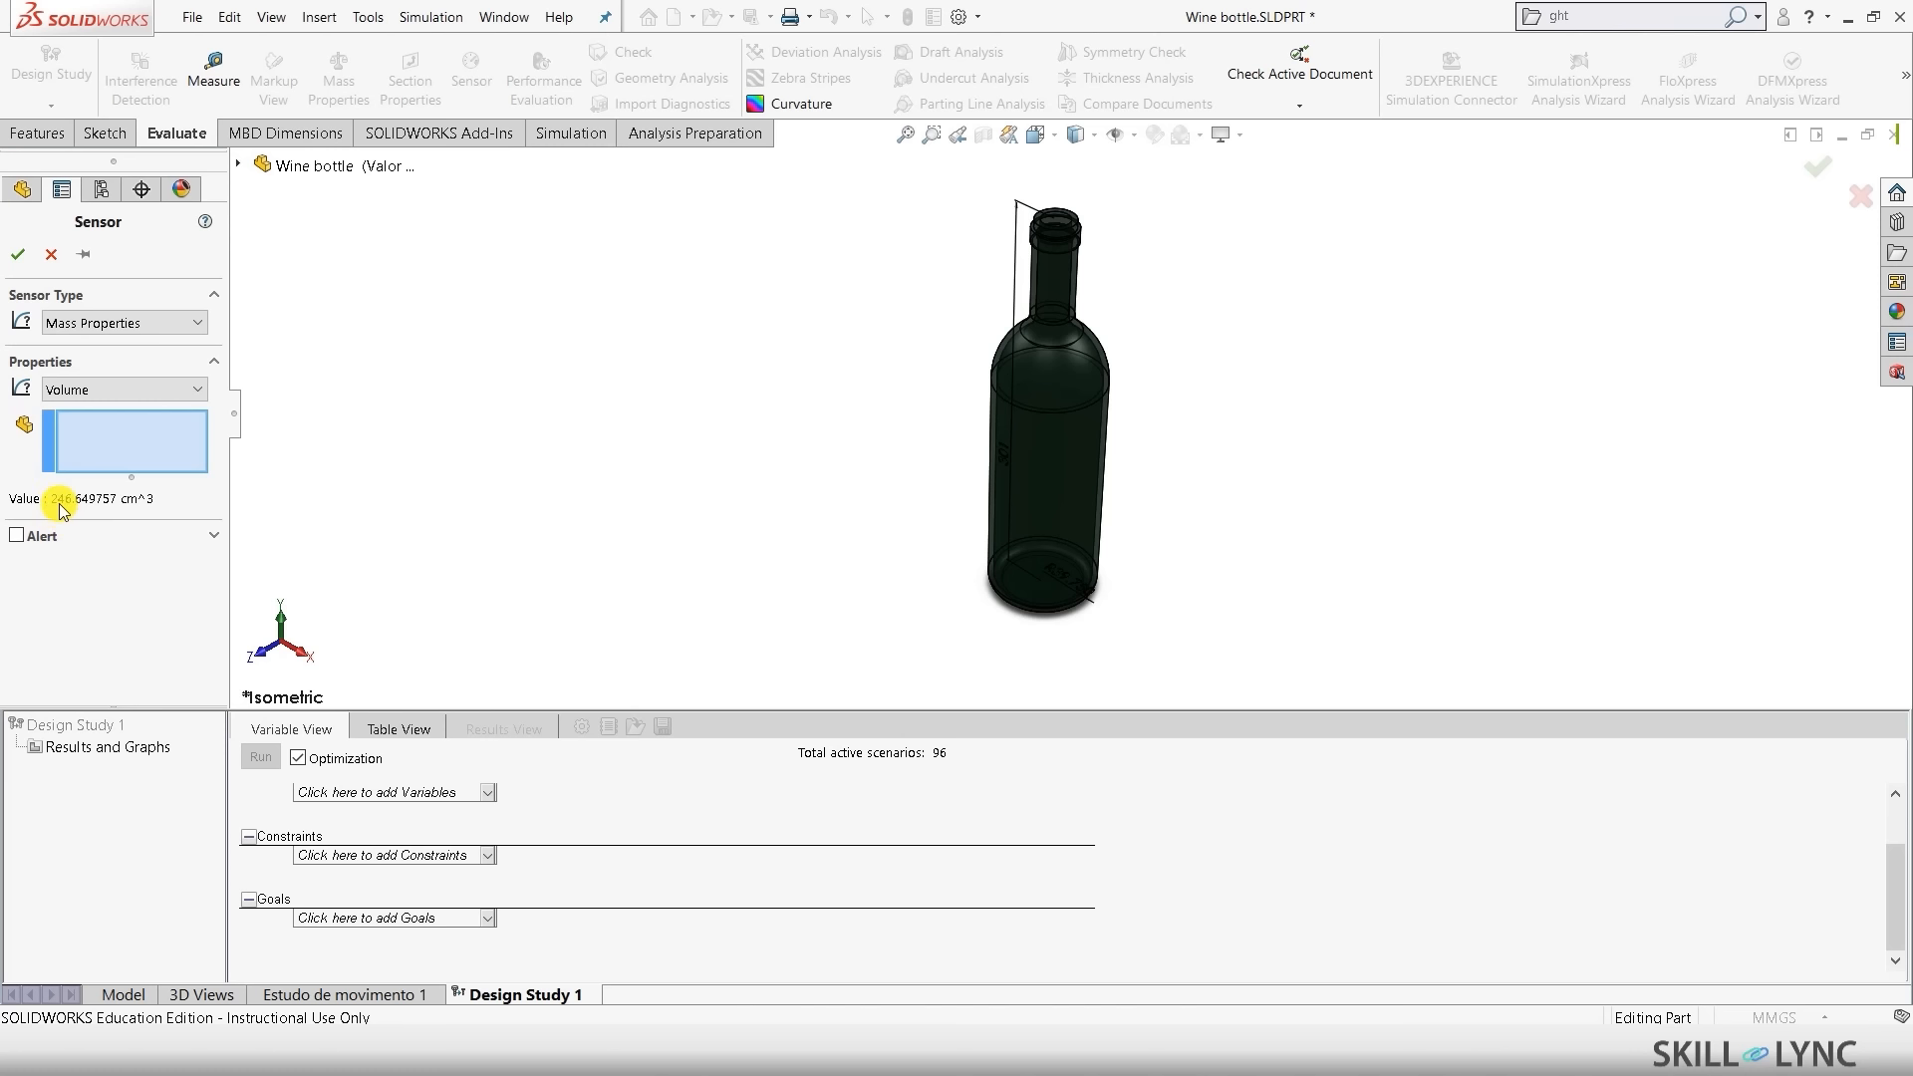
{"action": "key", "text": "Return"}
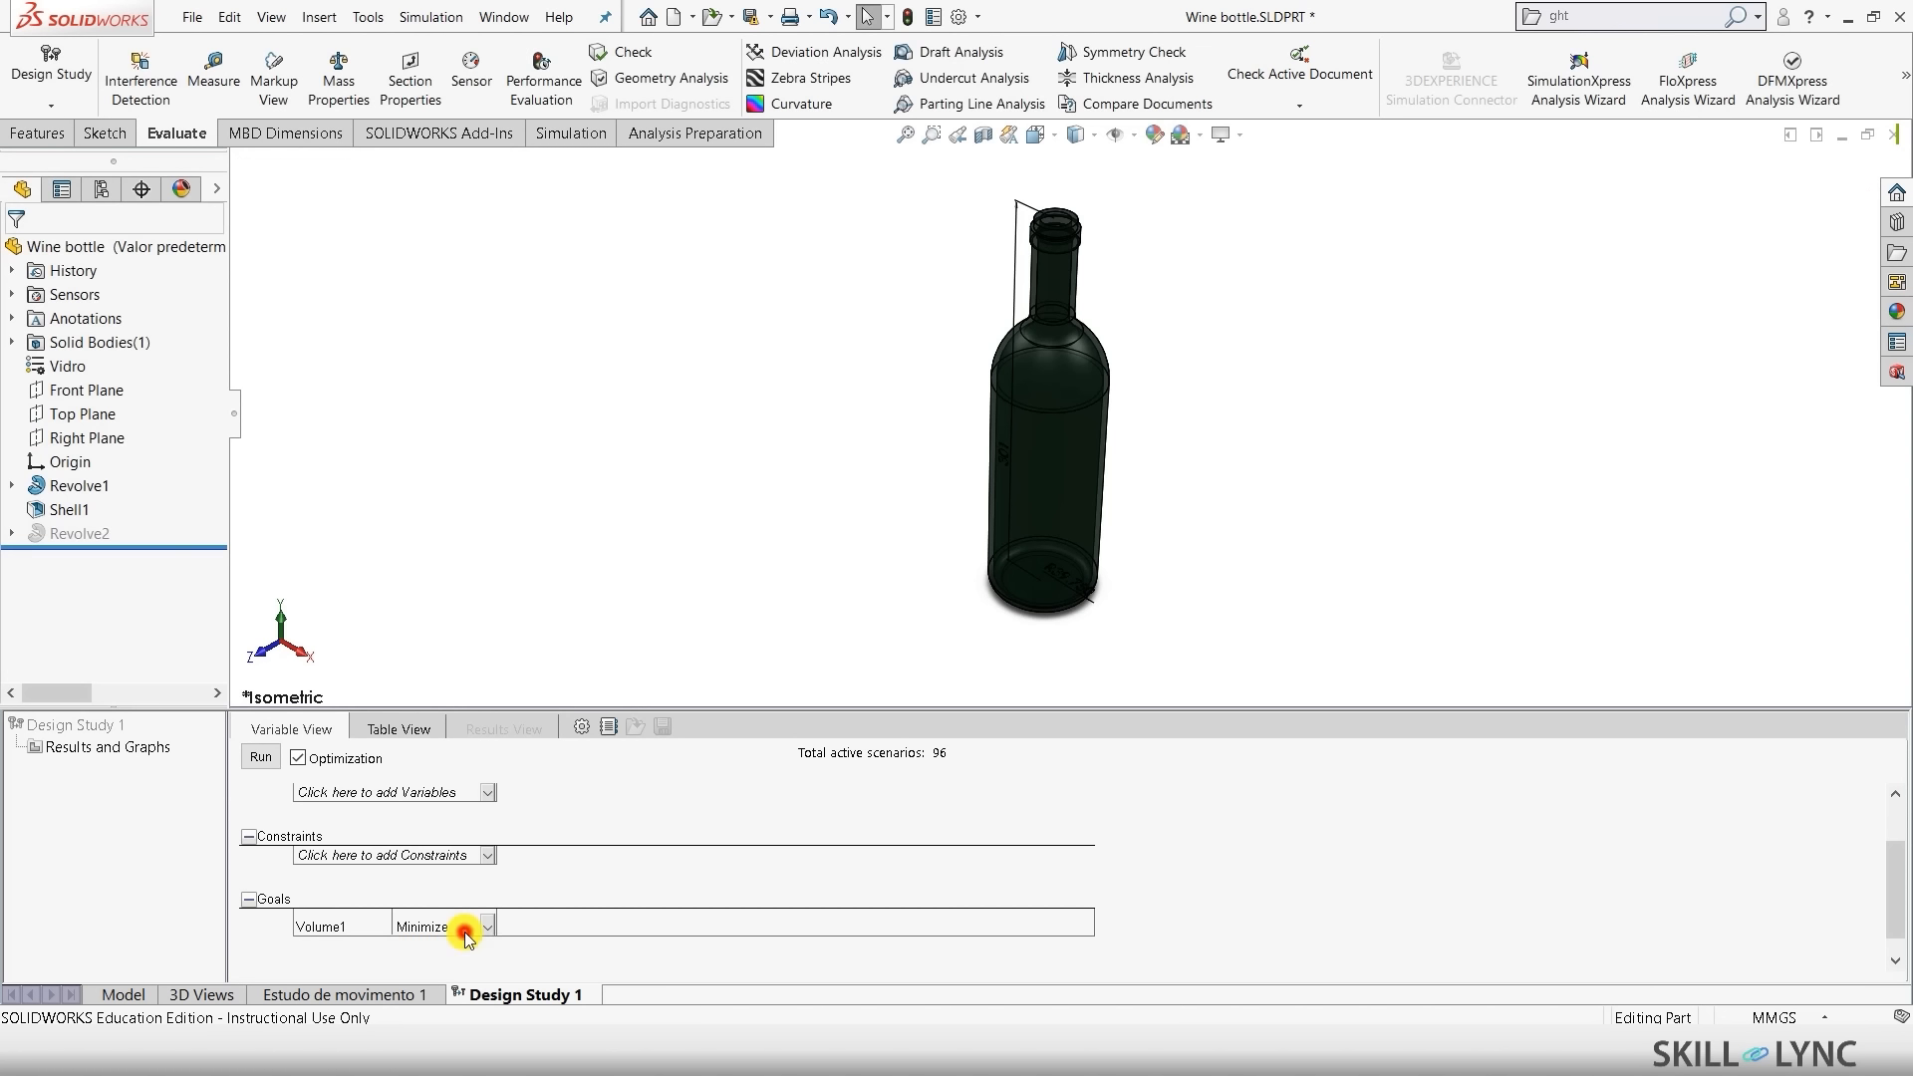
- Set the Volume1 goal to 'Is exactly' 350000 mm³
{"action": "left_click", "coordinate": [468, 926]}
{"action": "left_click", "coordinate": [445, 974]}
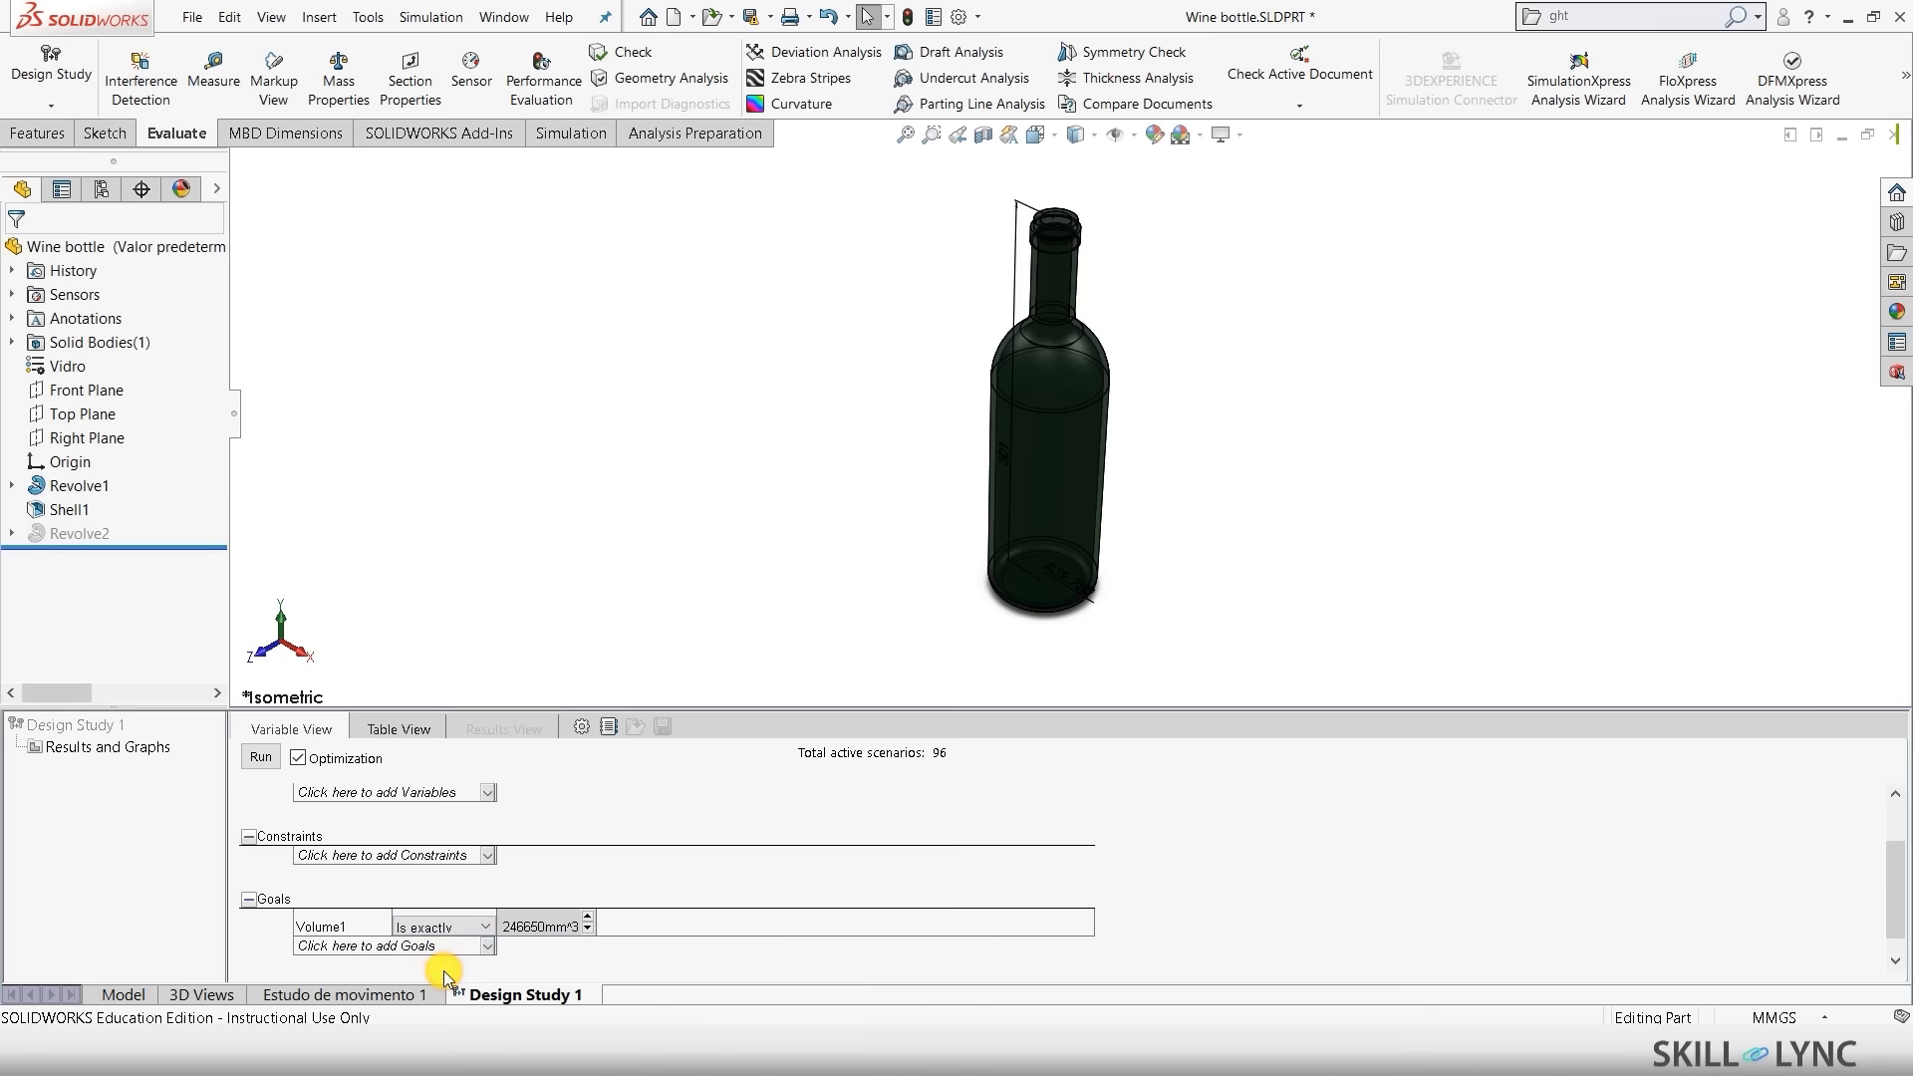
{"action": "left_click", "coordinate": [523, 925]}
{"action": "key", "text": "BackSpace"}
{"action": "key", "text": "BackSpace"}
{"action": "key", "text": "BackSpace"}
{"action": "type", "text": "35000"}
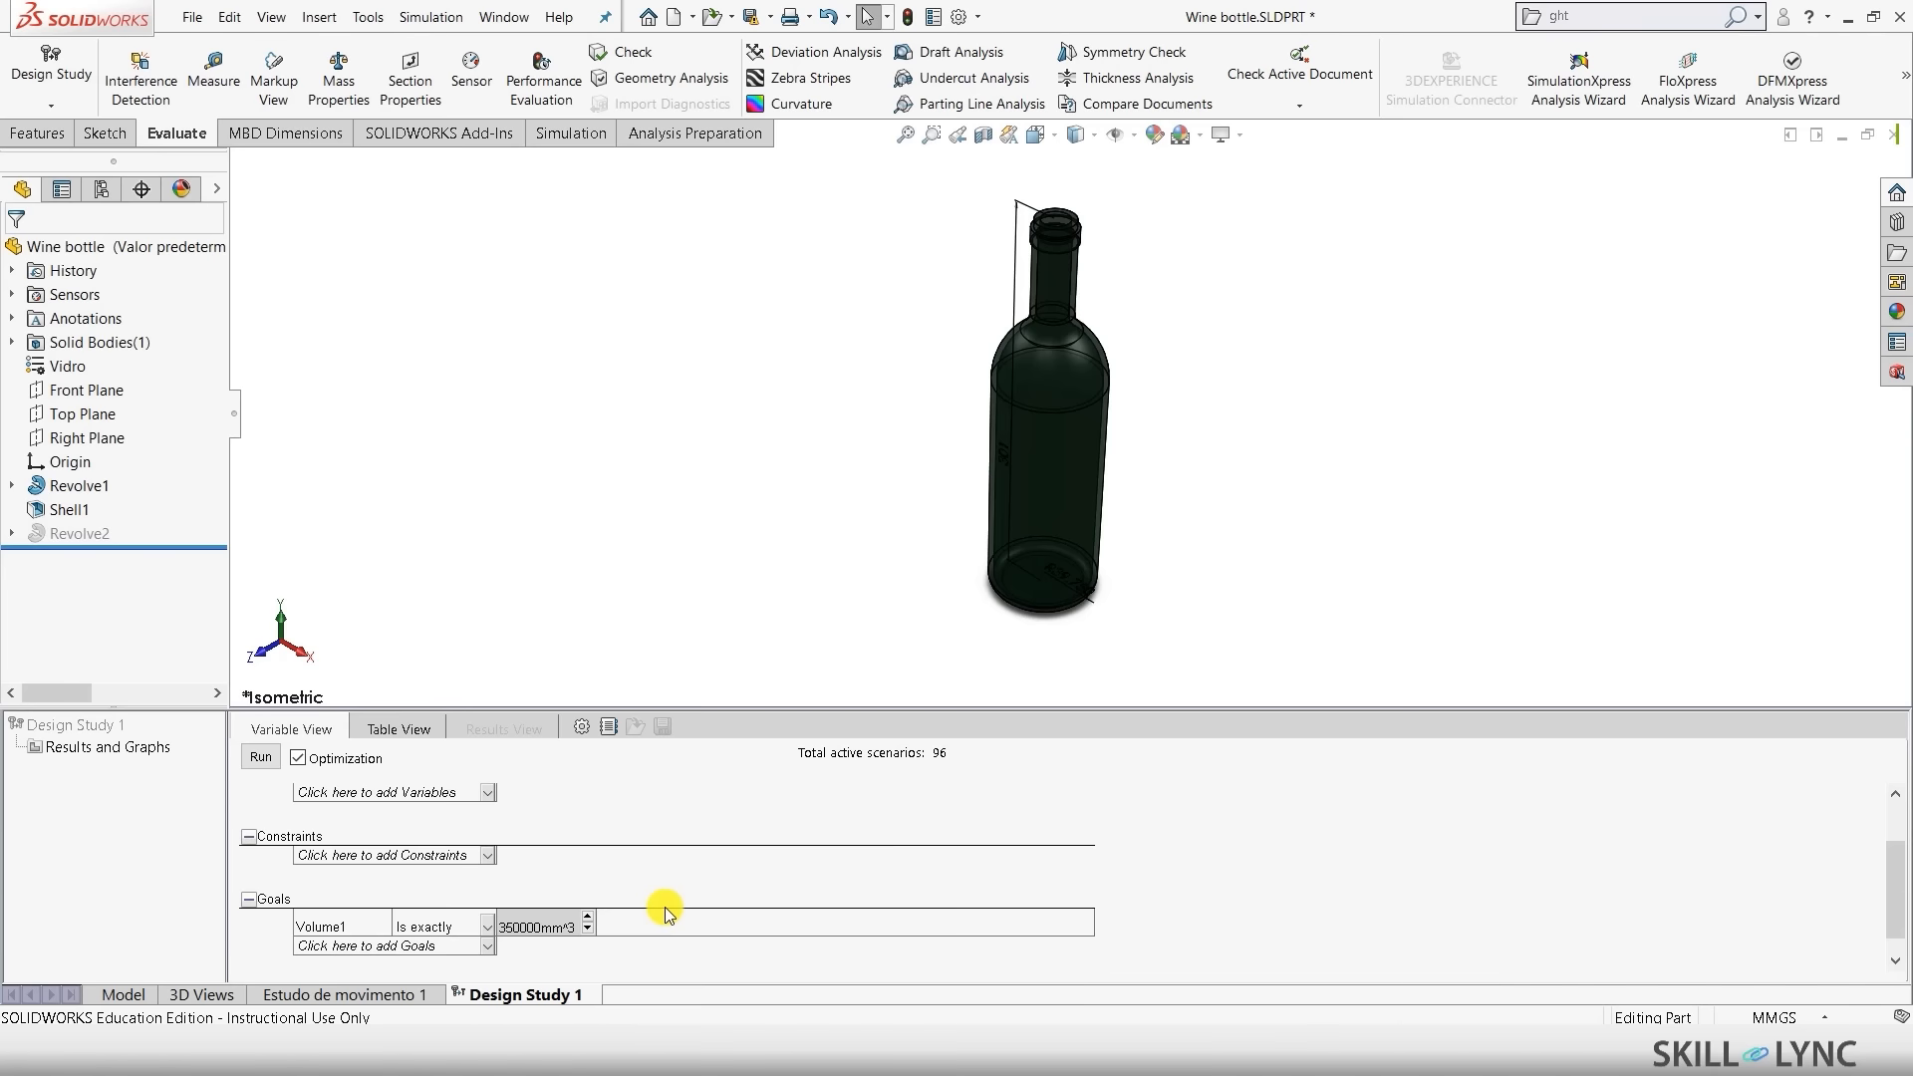
{"action": "scroll", "coordinate": [664, 909], "scroll_direction": "up", "scroll_amount": 2}
{"action": "scroll", "coordinate": [632, 905], "scroll_direction": "down", "scroll_amount": 2}
{"action": "scroll", "coordinate": [632, 905], "scroll_direction": "up", "scroll_amount": 2}
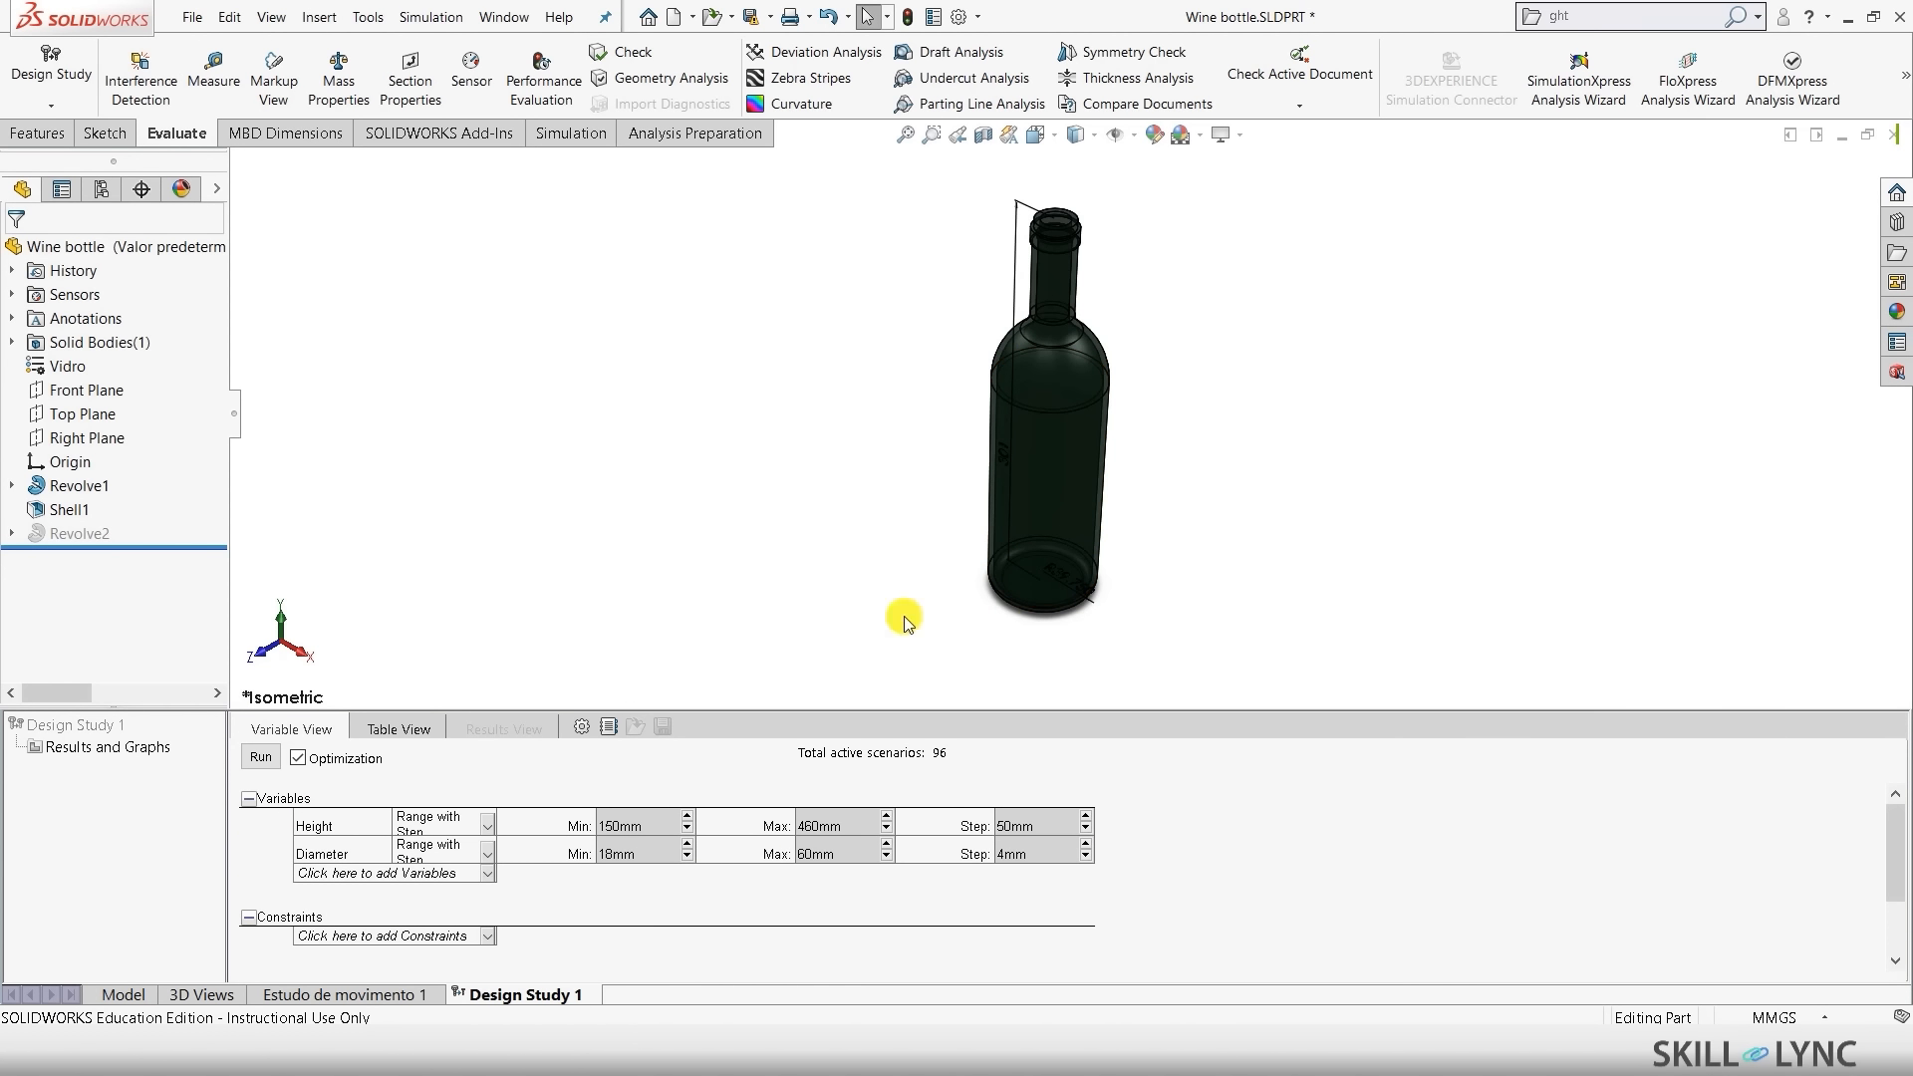
- Start the study run but decline the 96-scenario warning
{"action": "left_click", "coordinate": [258, 760]}
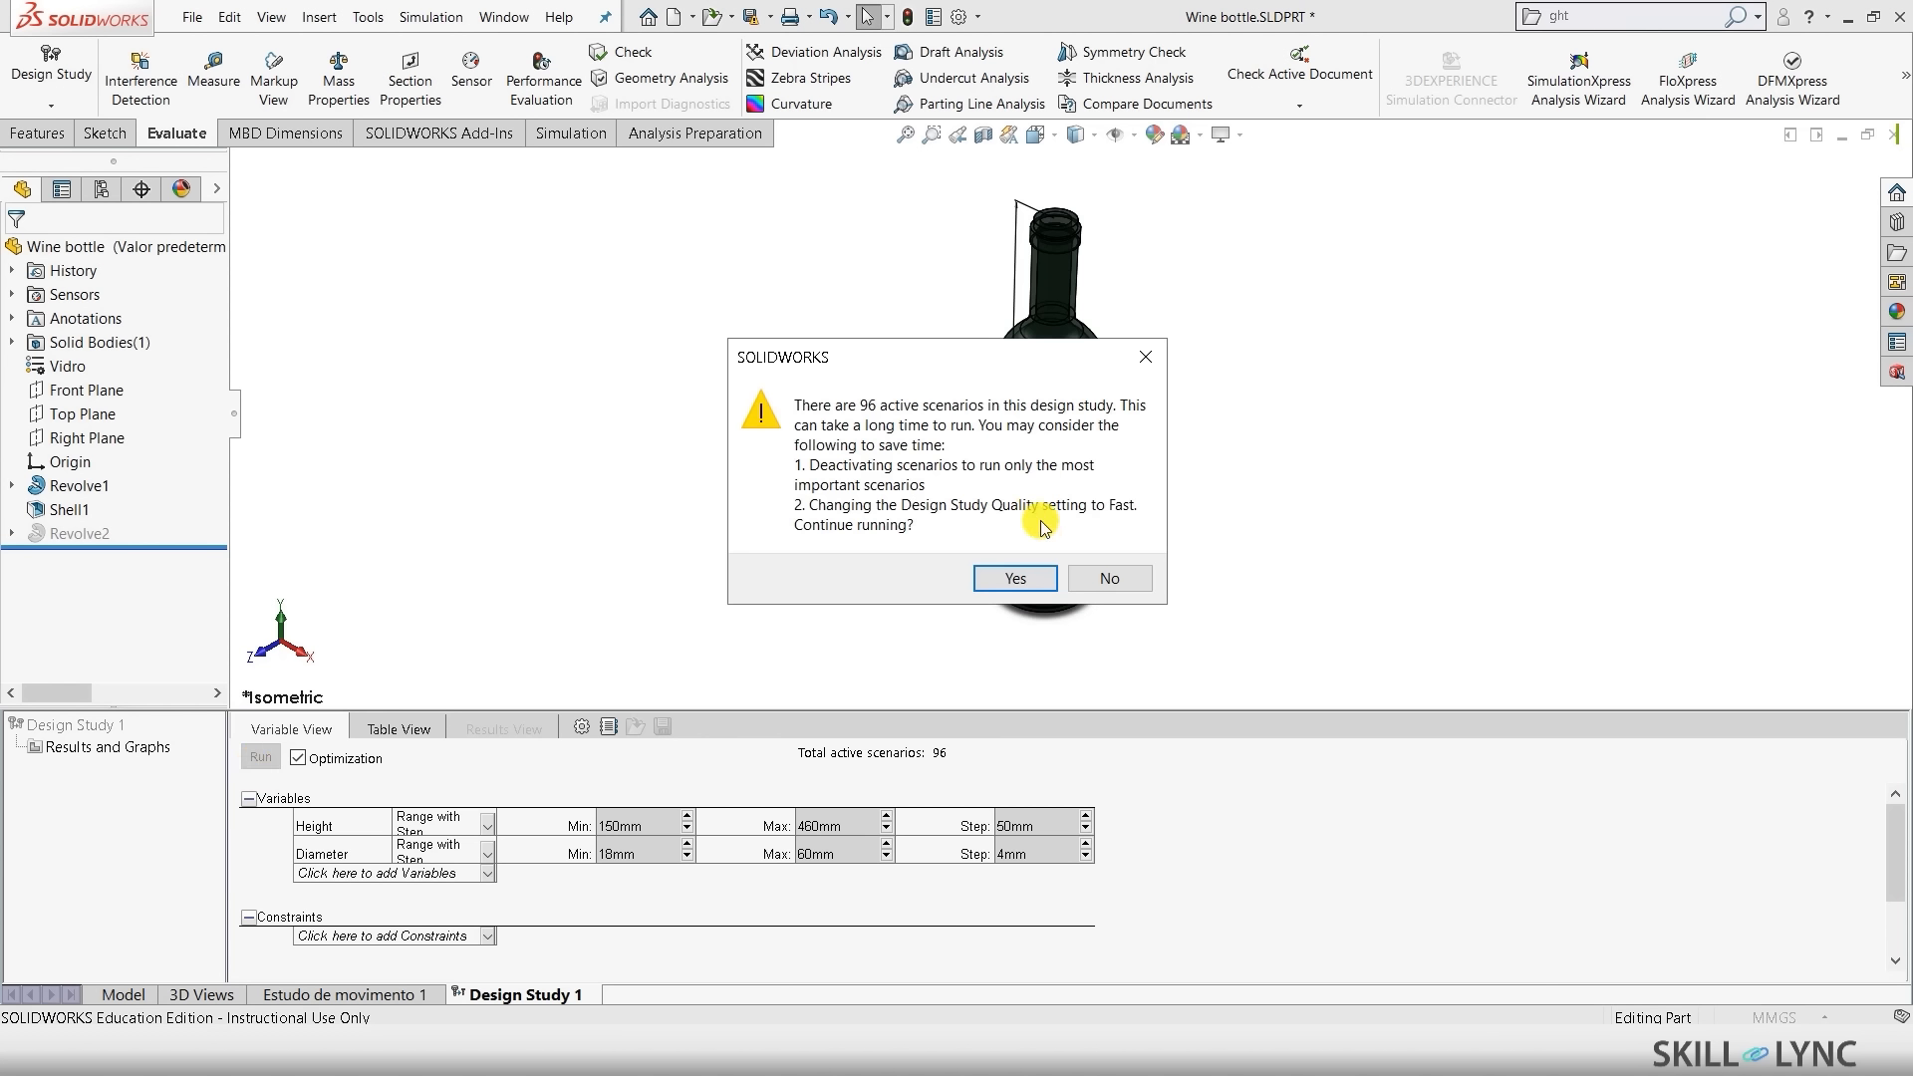
{"action": "left_click", "coordinate": [1101, 581]}
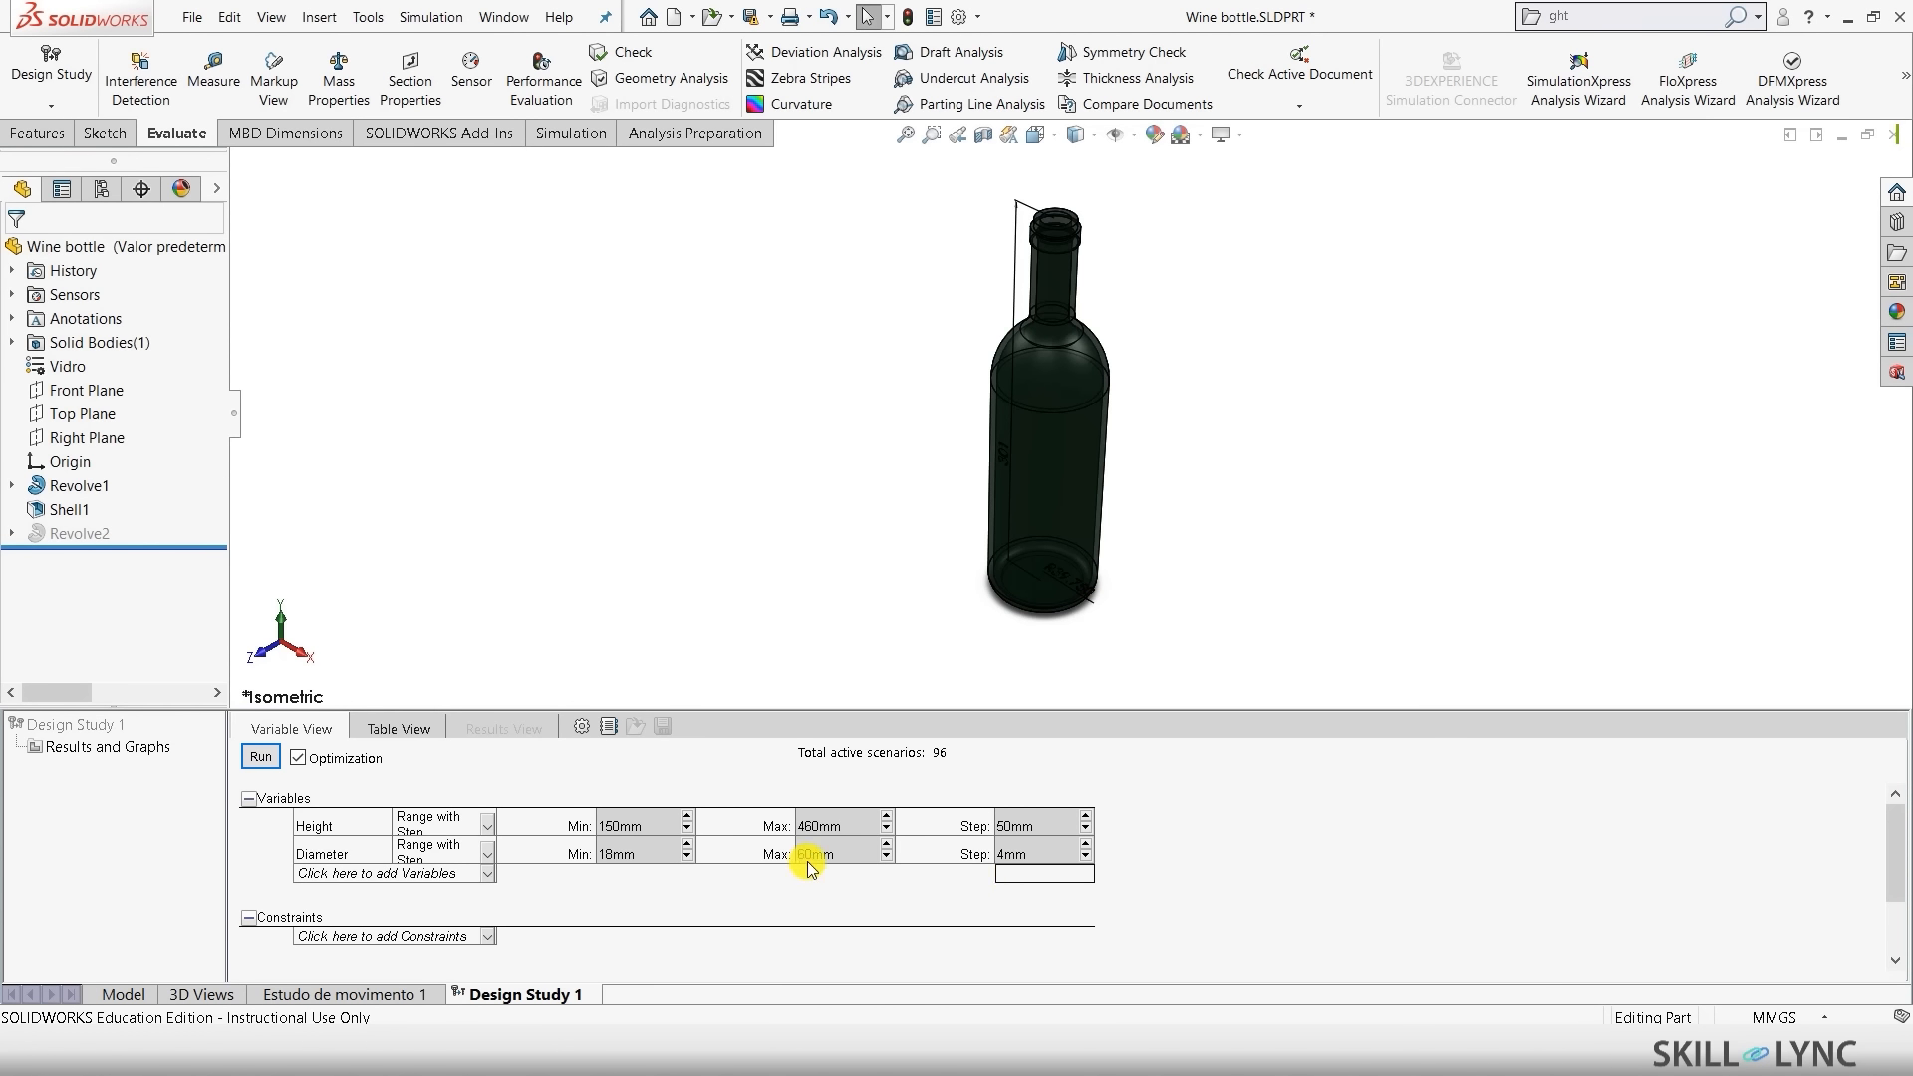
{"action": "left_click", "coordinate": [1262, 885]}
{"action": "scroll", "coordinate": [1260, 877], "scroll_direction": "down", "scroll_amount": 2}
{"action": "scroll", "coordinate": [1259, 877], "scroll_direction": "up", "scroll_amount": 2}
- Change the Diameter step to 10 mm and run the study again
{"action": "left_click", "coordinate": [1029, 852]}
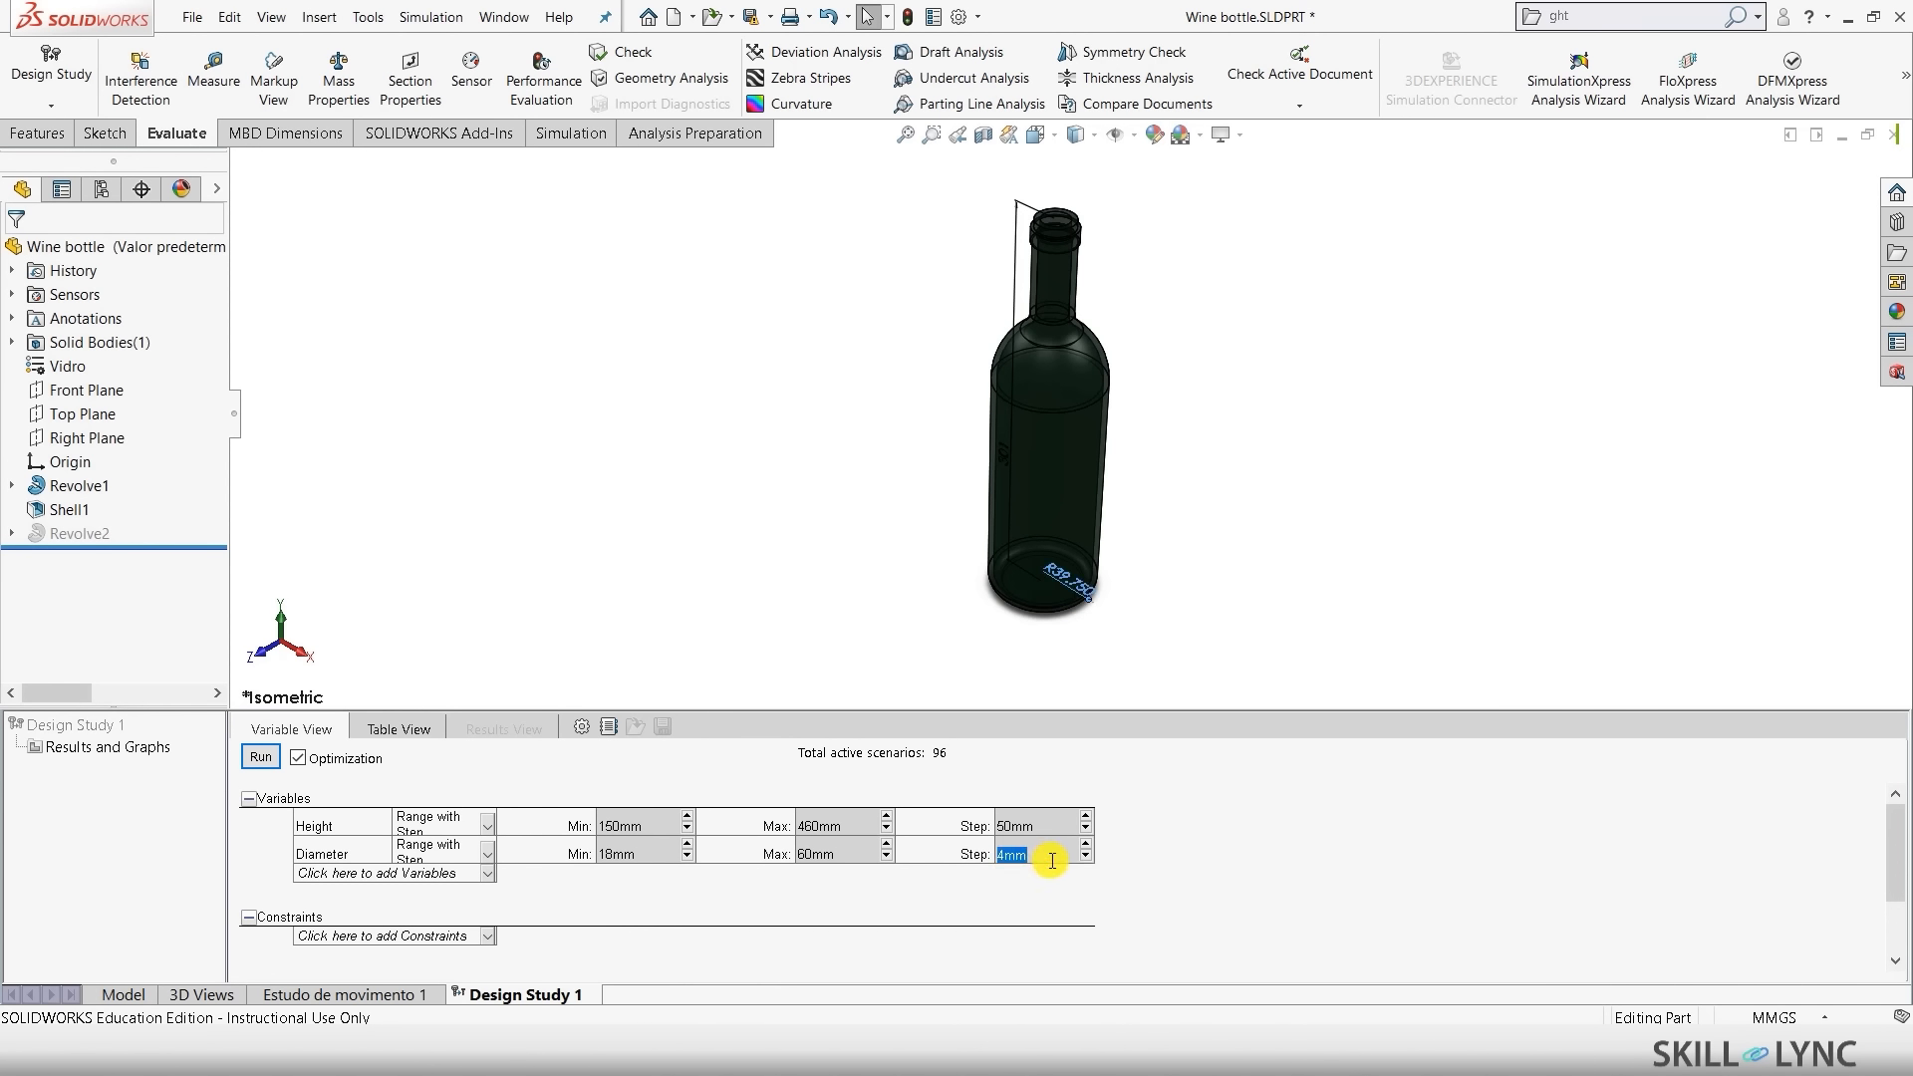
{"action": "type", "text": "10"}
{"action": "left_click", "coordinate": [1317, 855]}
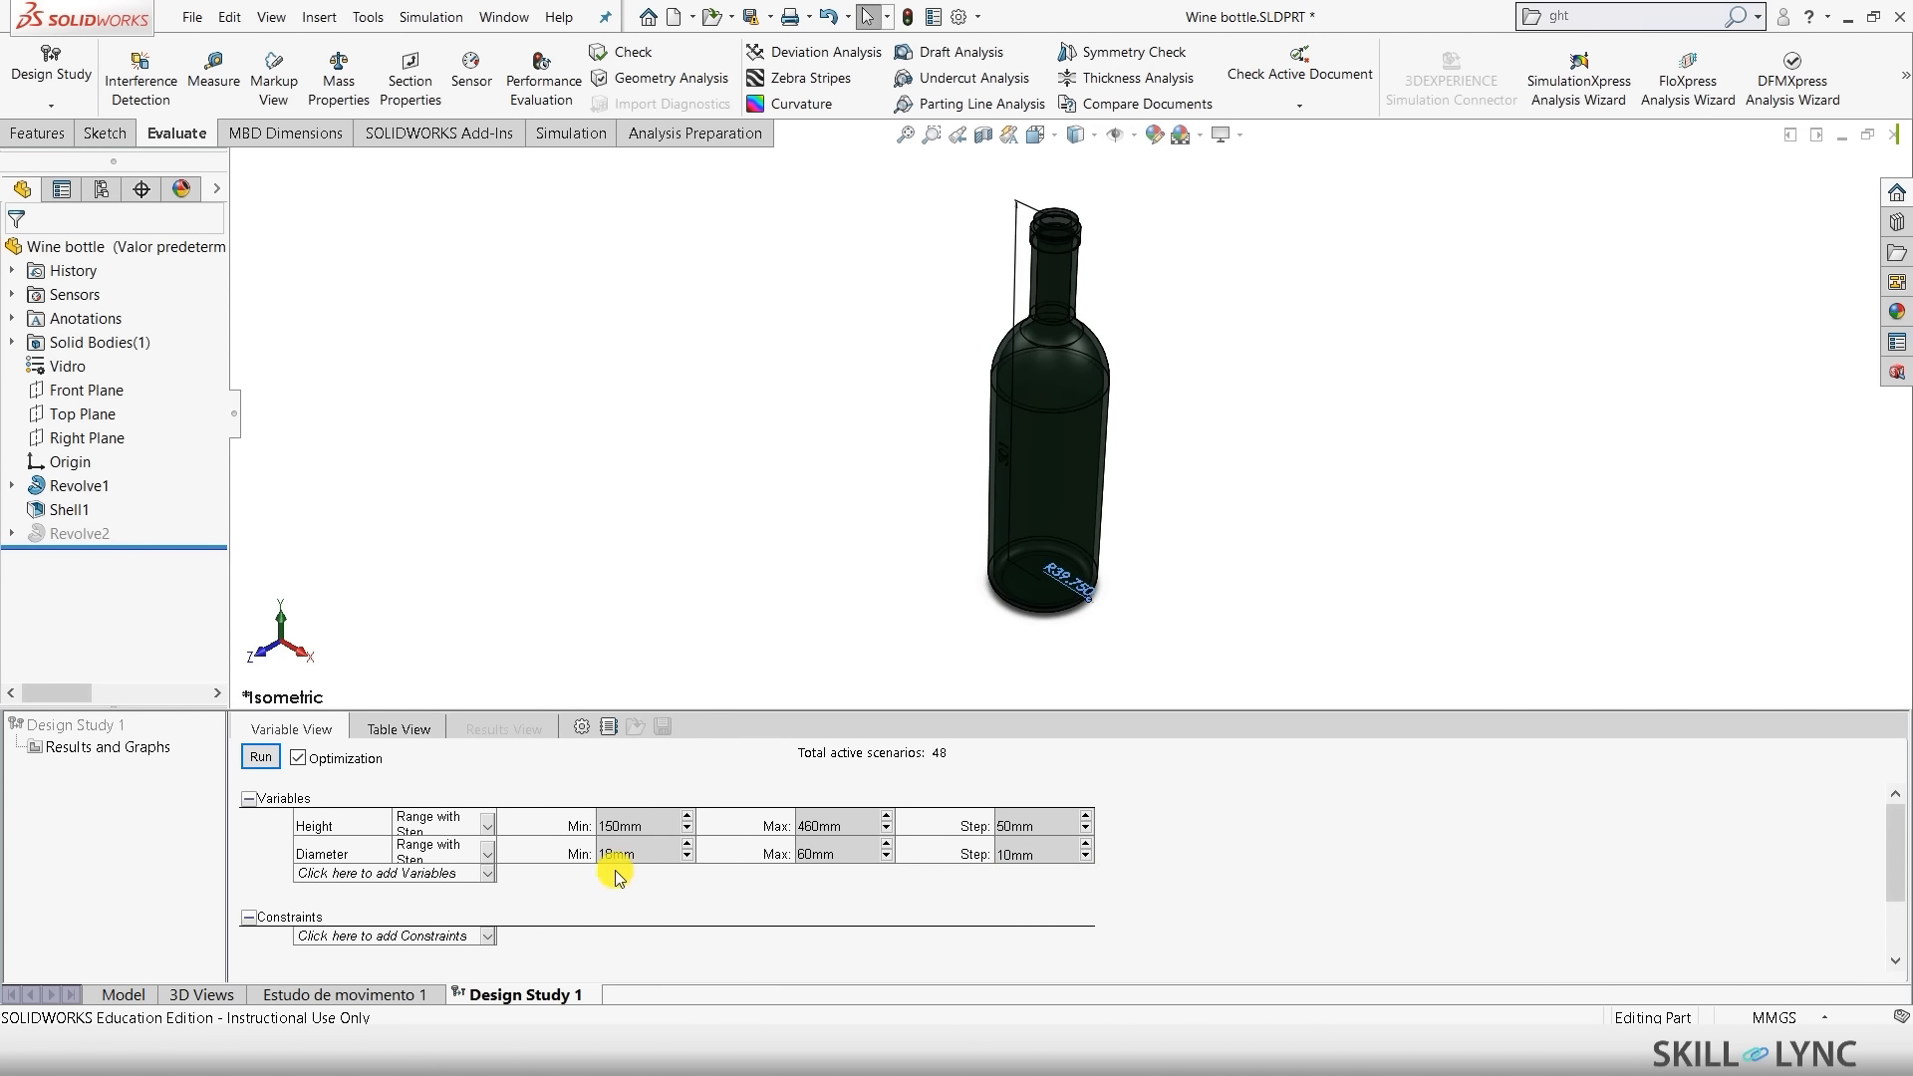
{"action": "left_click", "coordinate": [264, 765]}
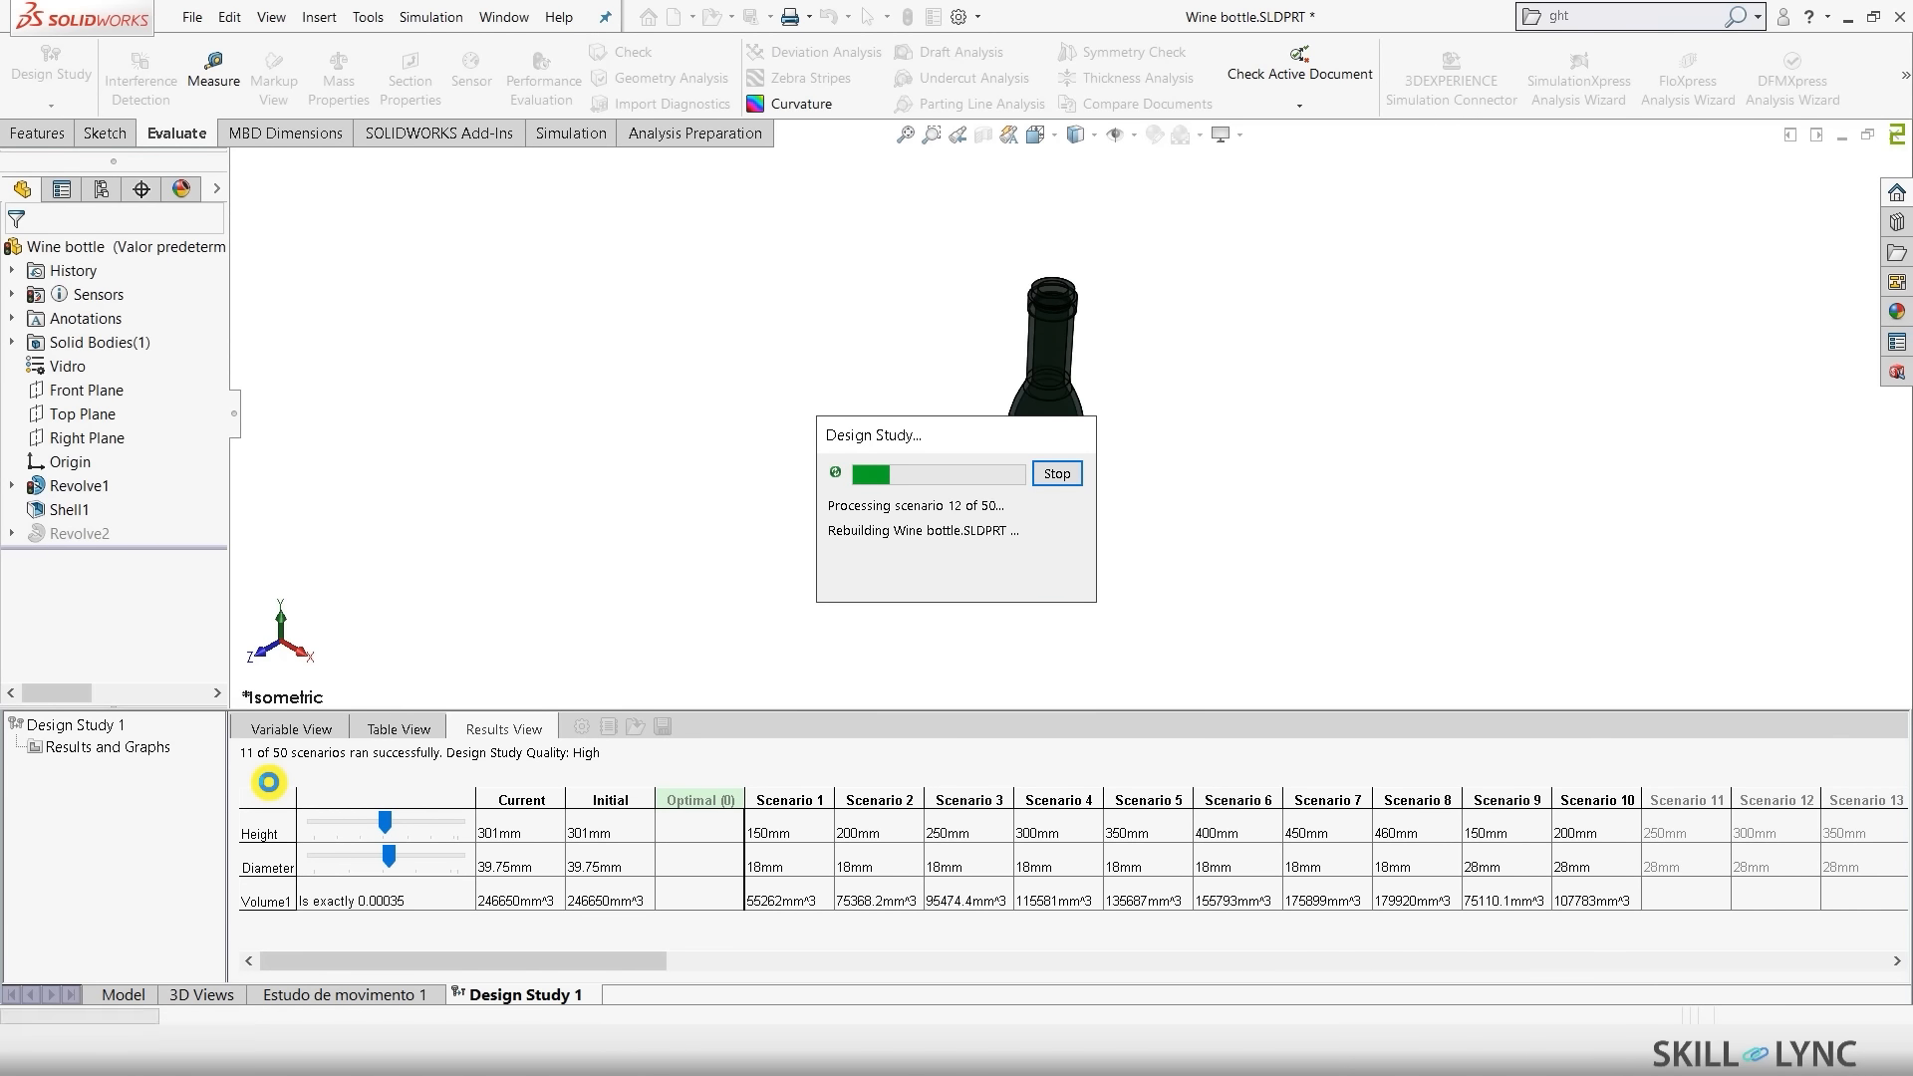
- Let all 50 scenarios finish and review optimal scenario 29: 350 mm height, 48 mm diameter, 368578 mm^3
{"action": "left_click_drag", "start_coordinate": [850, 435], "coordinate": [545, 300]}
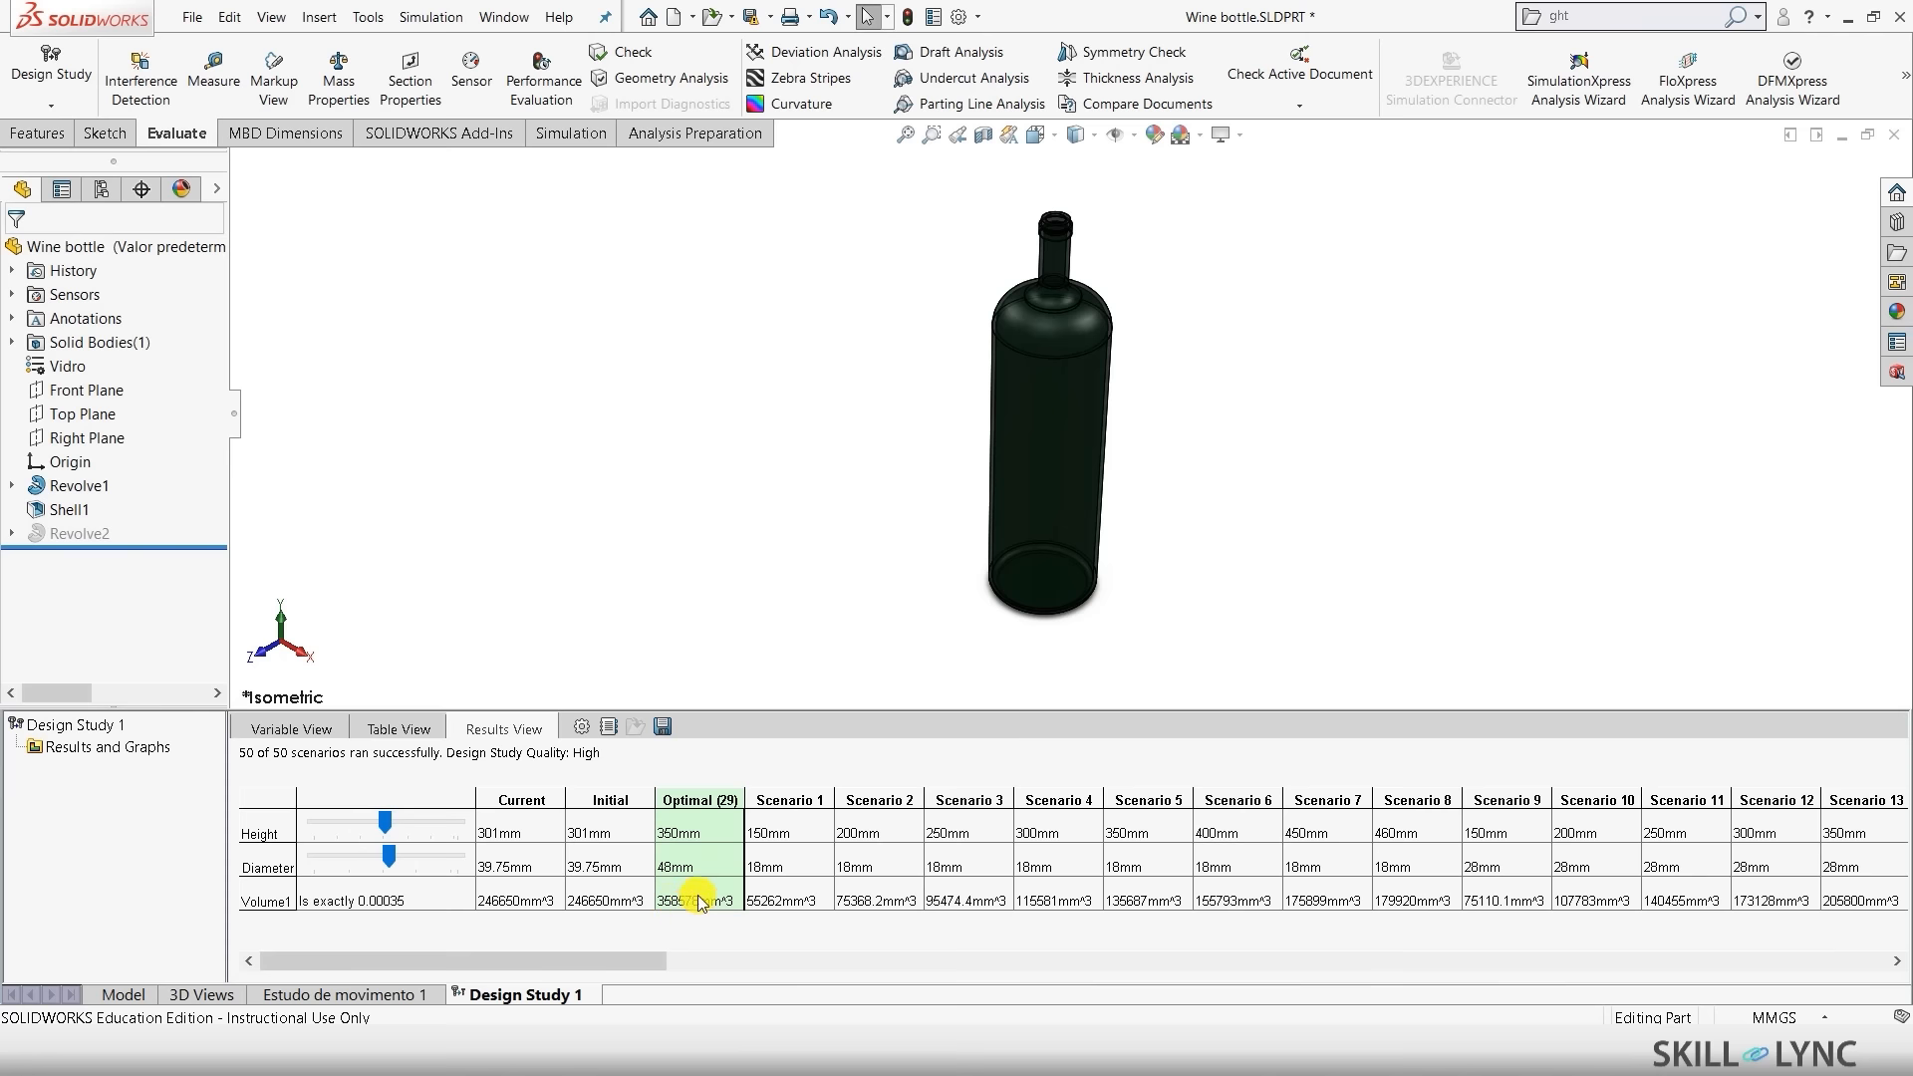
{"action": "mouse_move", "coordinate": [634, 953]}
{"action": "left_mouse_down"}
{"action": "mouse_move", "coordinate": [1176, 985]}
{"action": "mouse_move", "coordinate": [632, 991]}
{"action": "left_mouse_up"}
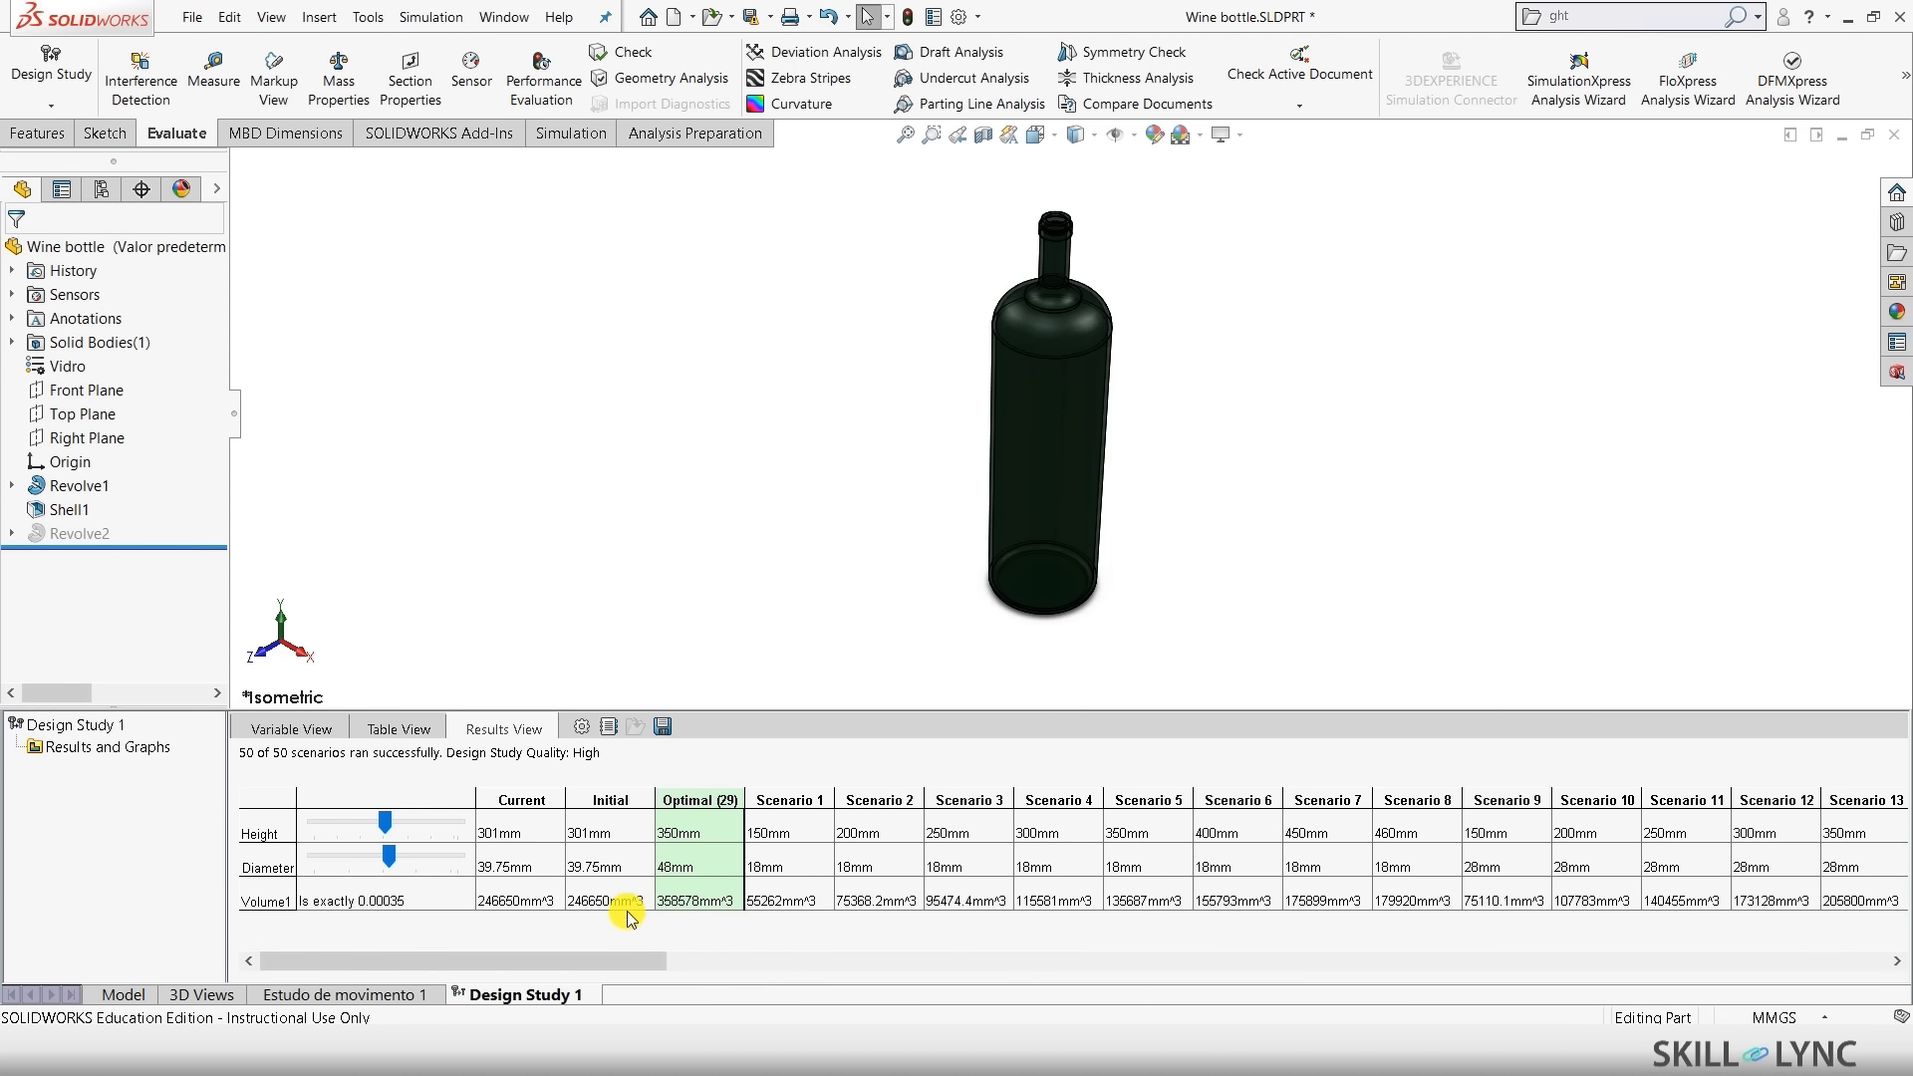
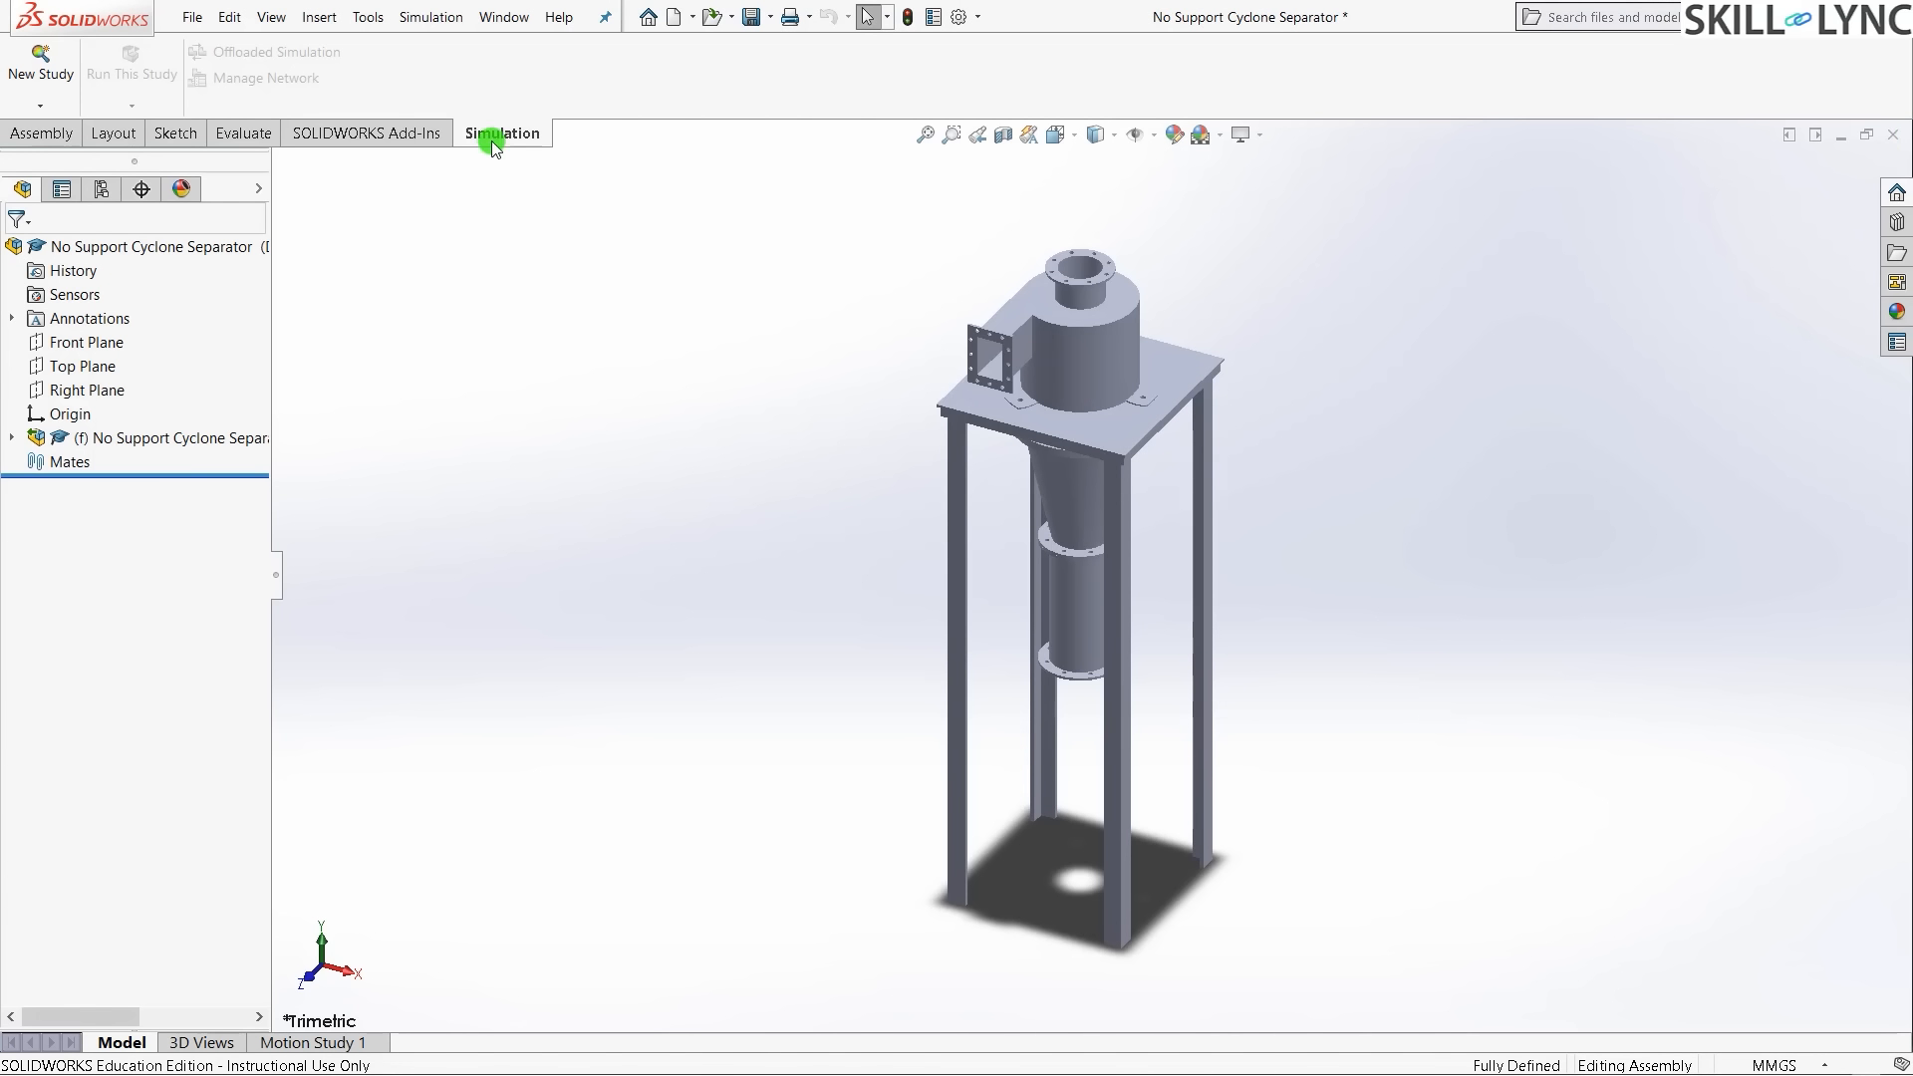
- Create a new Buckling study named Buckling 1 from the Simulation tab's New Study command
{"action": "left_click", "coordinate": [415, 132]}
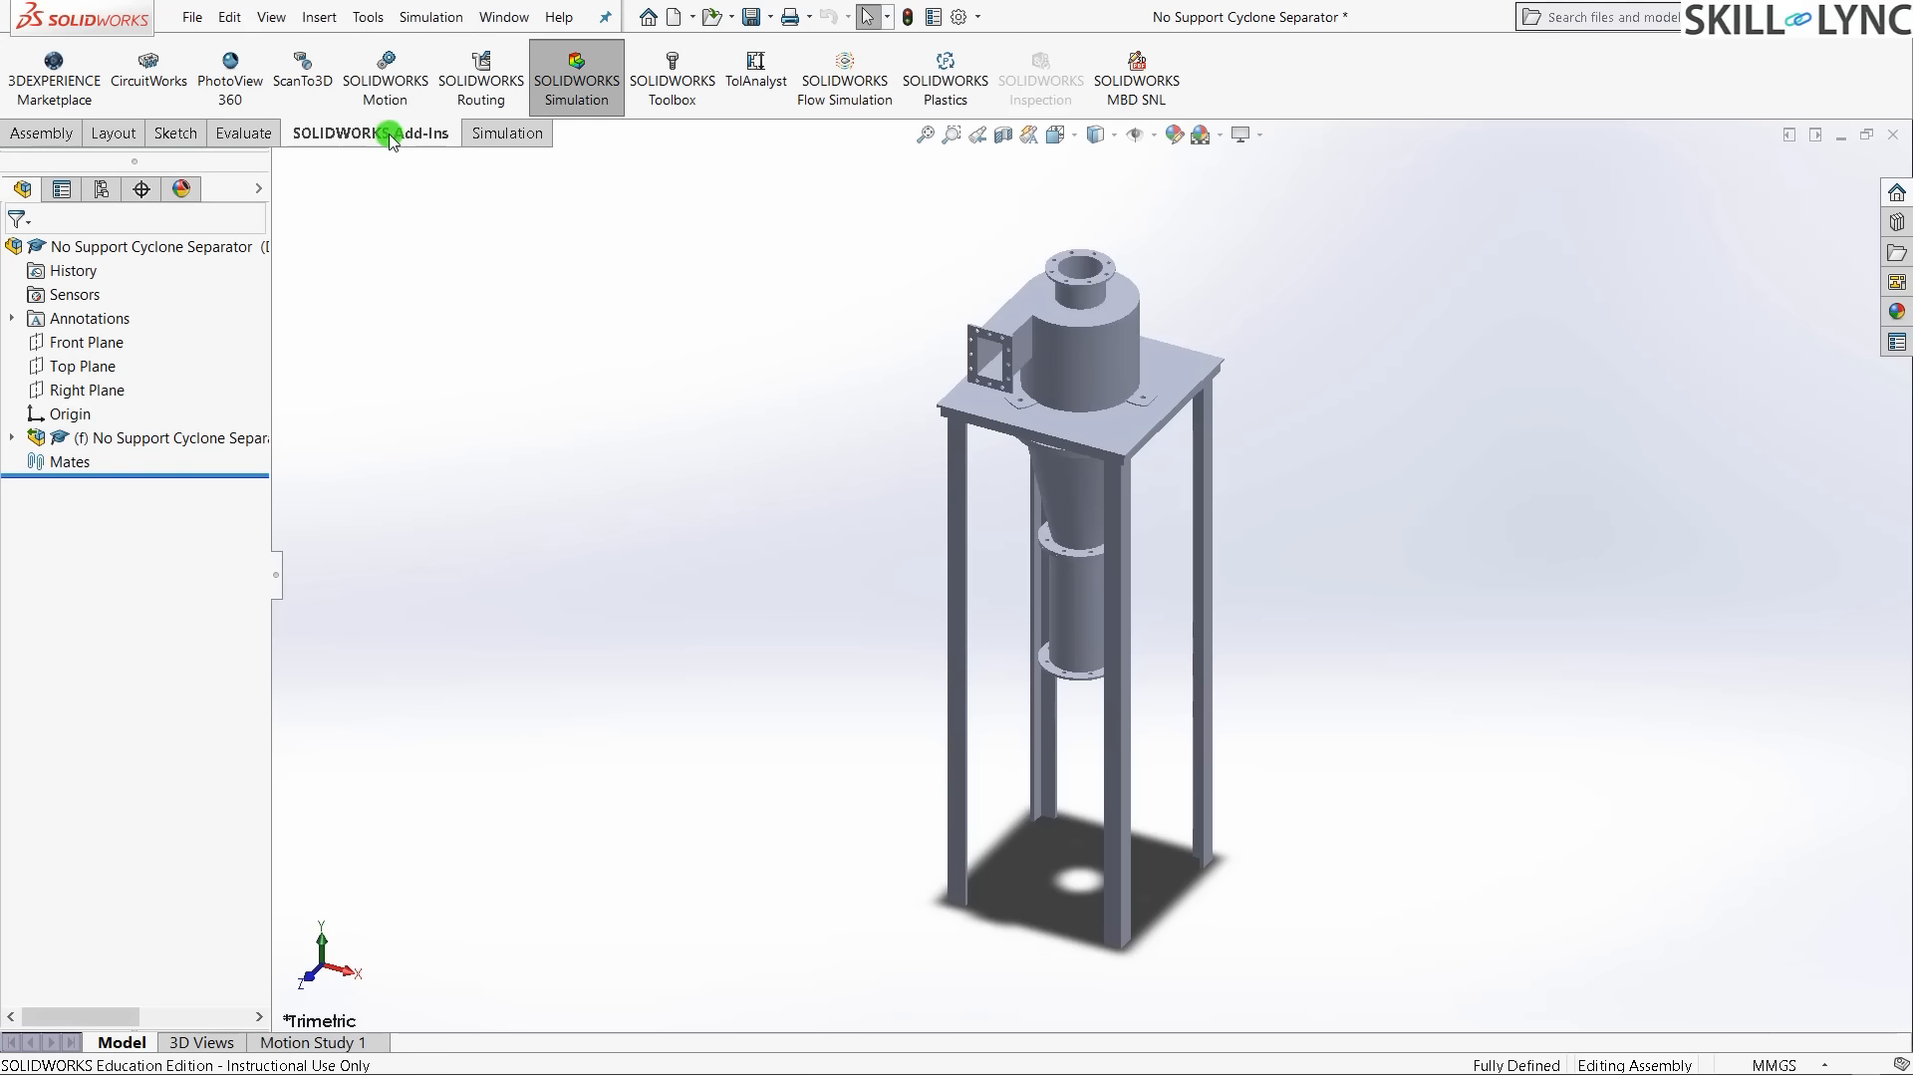
{"action": "left_click", "coordinate": [513, 126]}
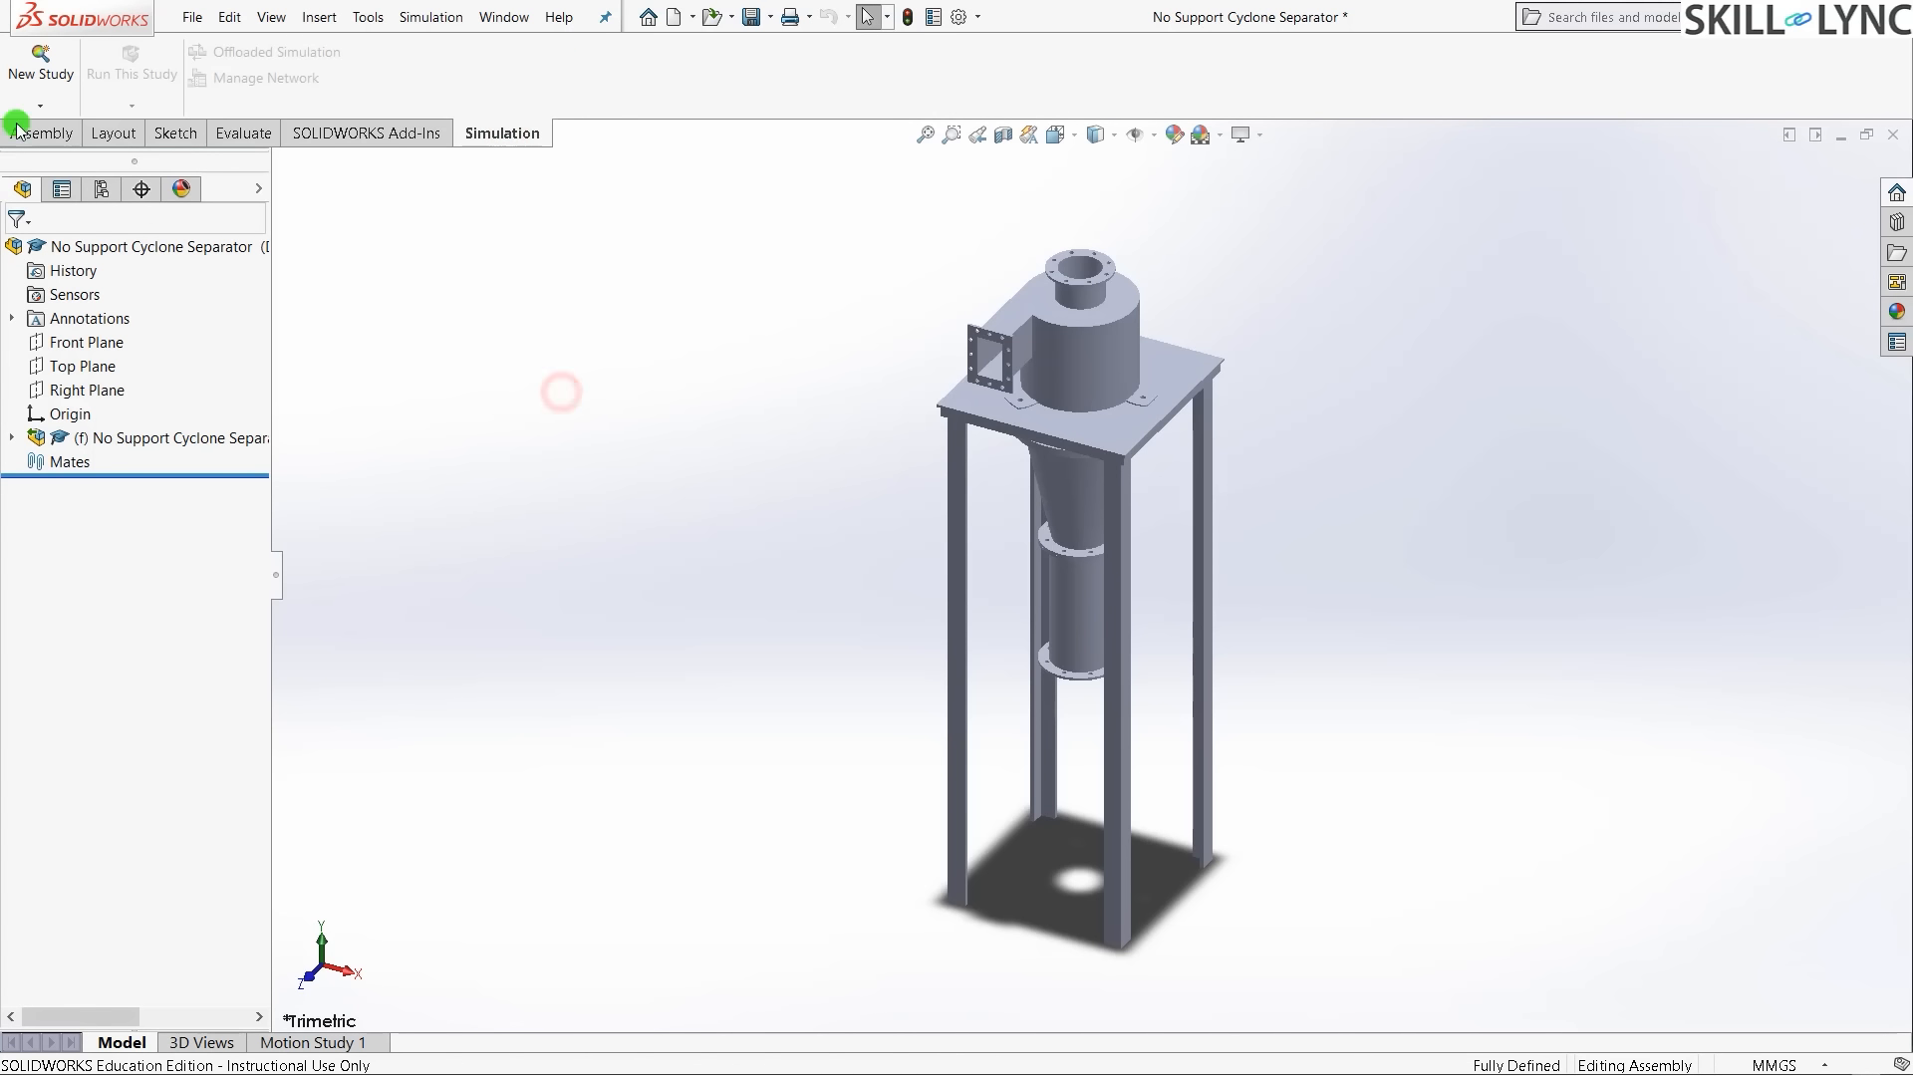
{"action": "left_click", "coordinate": [40, 78]}
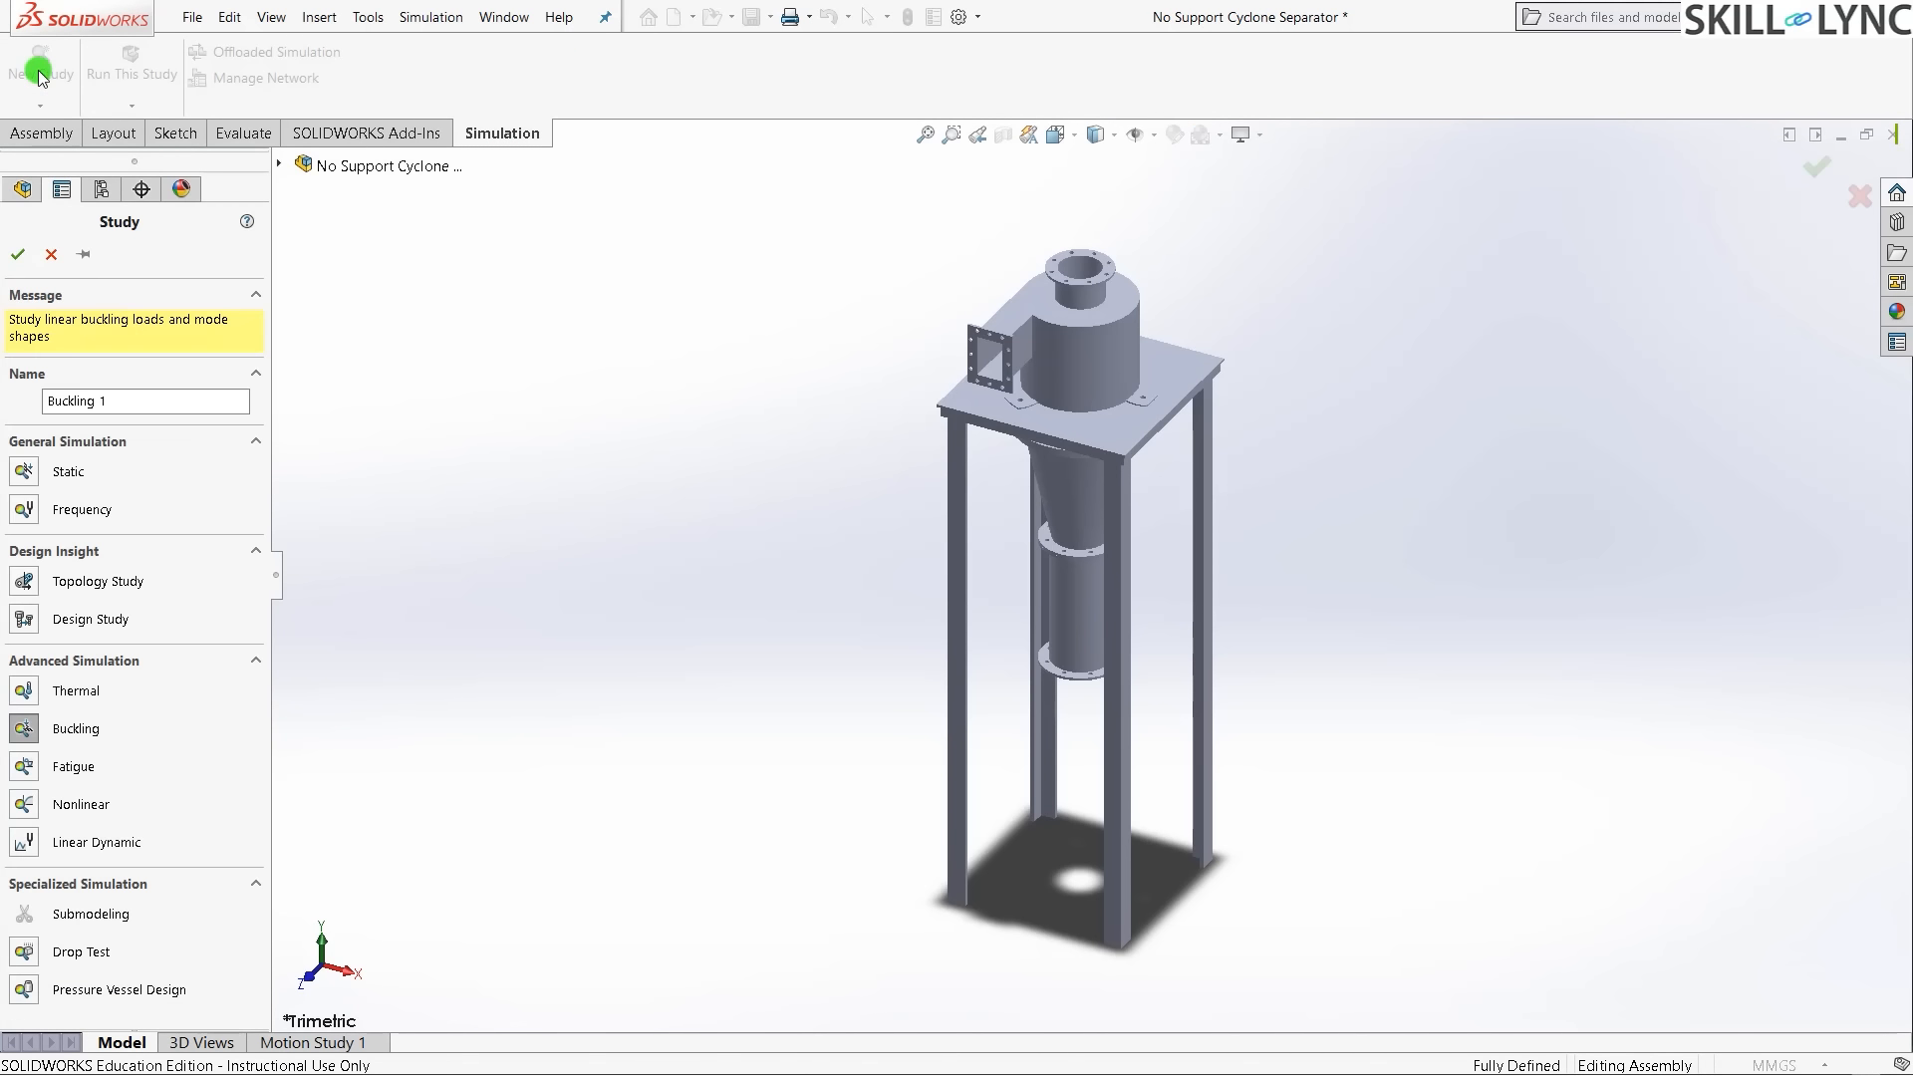
{"action": "left_click", "coordinate": [19, 746]}
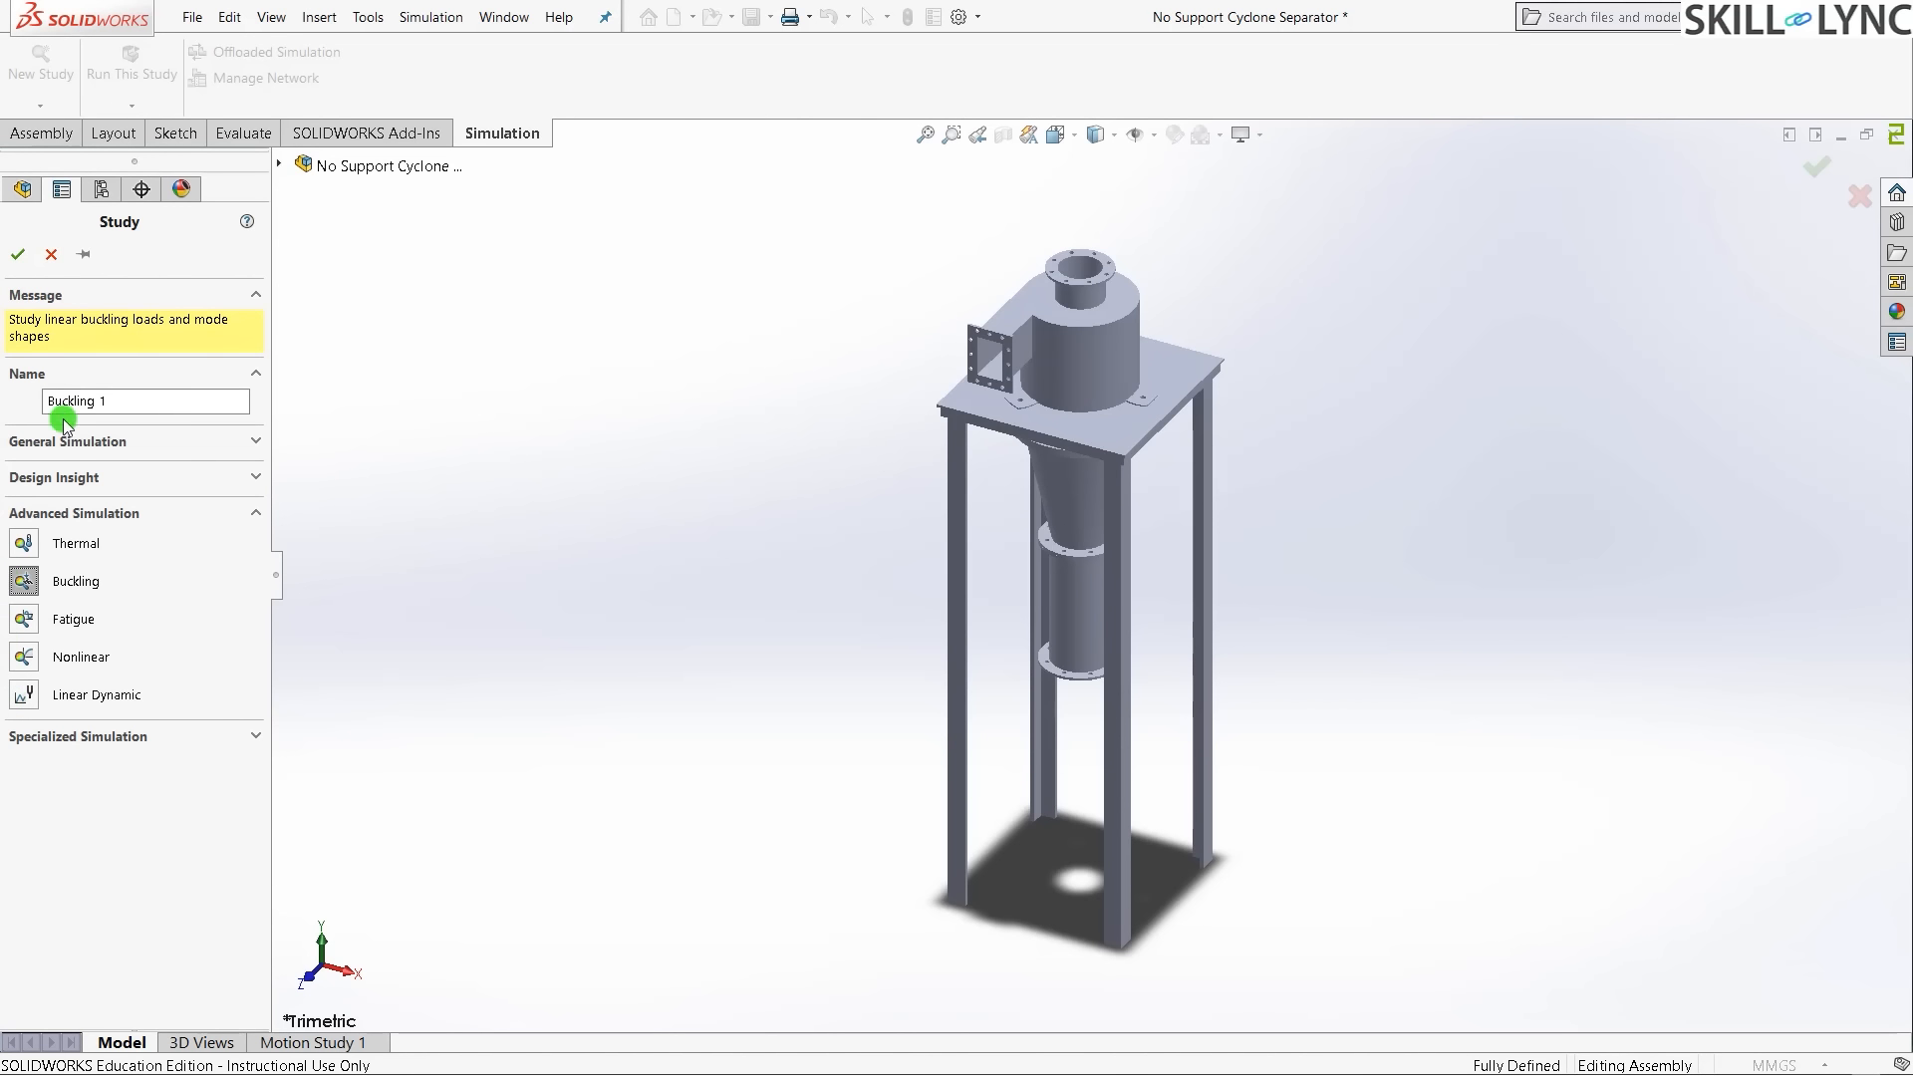
{"action": "left_click", "coordinate": [17, 254]}
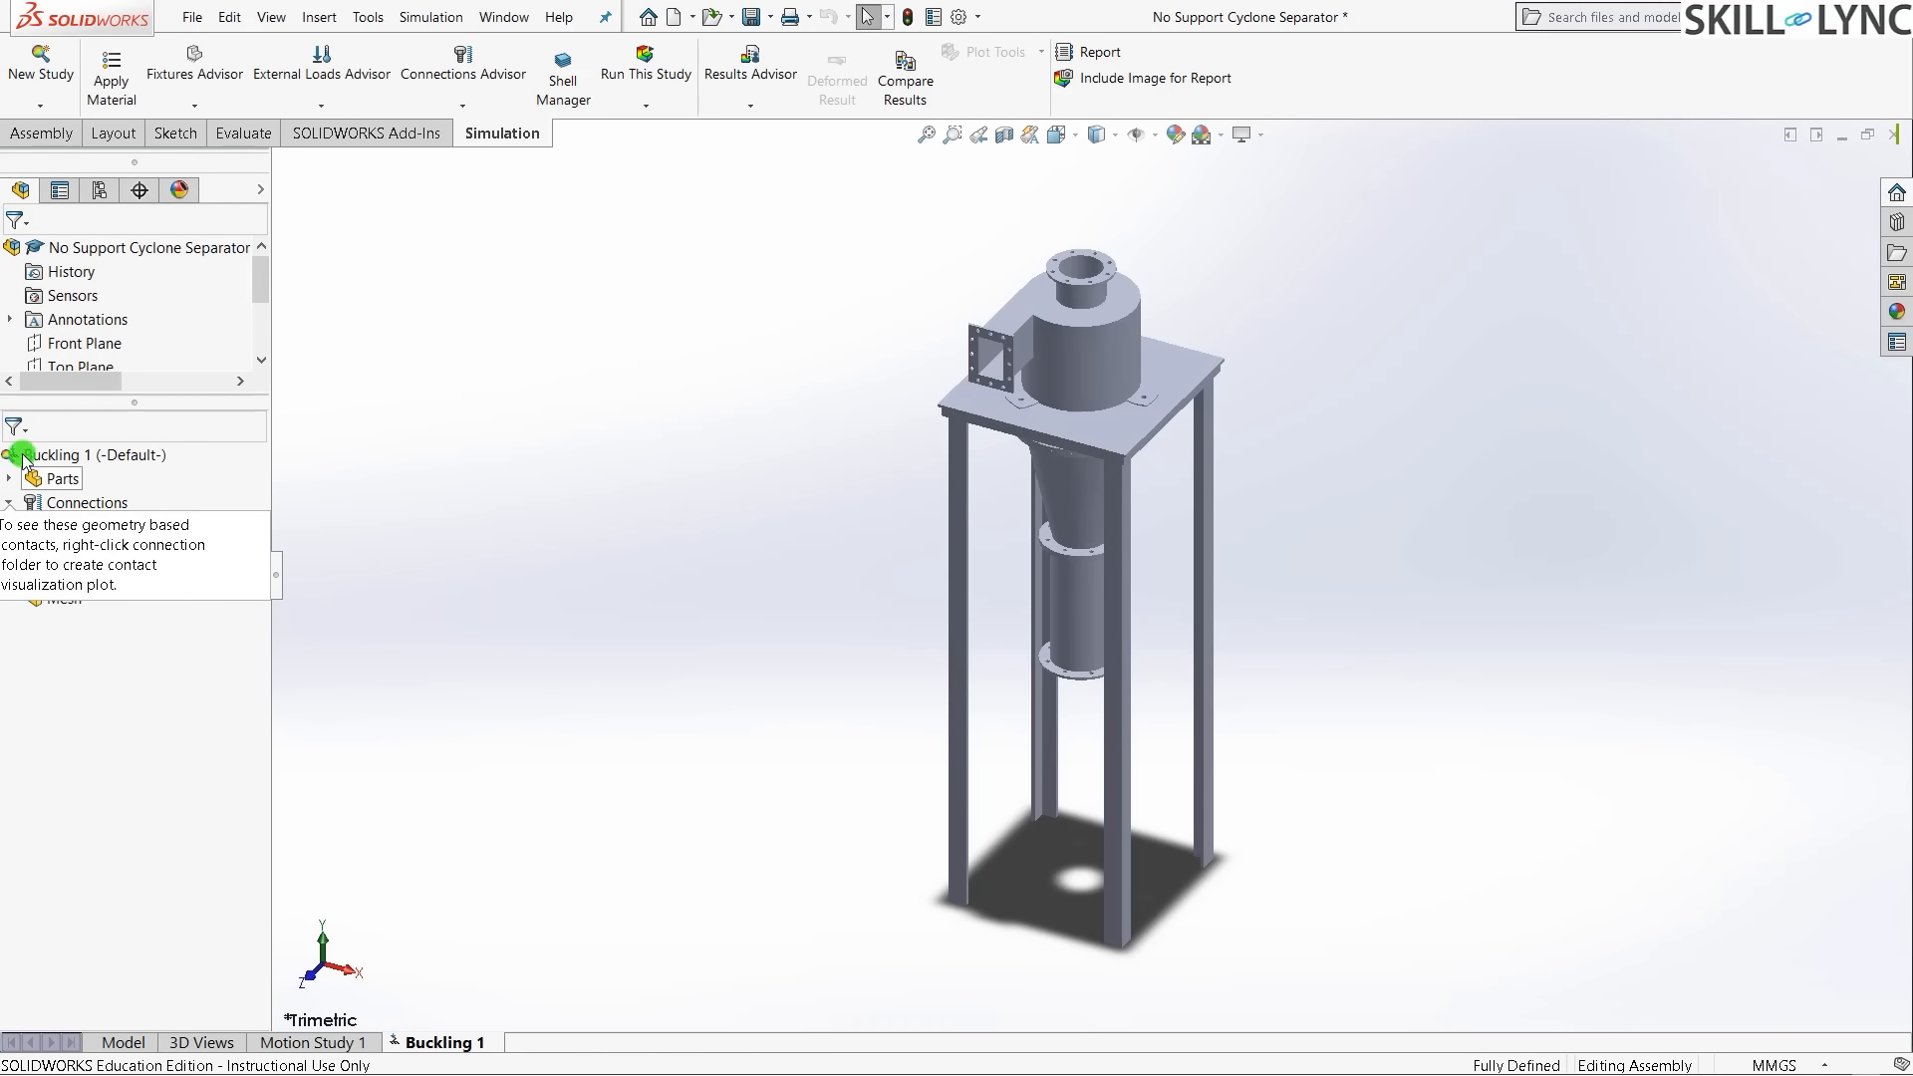
- Exclude the cyclone's middle cylinder, cone and top parts from the analysis, leaving only the stand
{"action": "left_click_drag", "start_coordinate": [130, 402], "coordinate": [197, 596]}
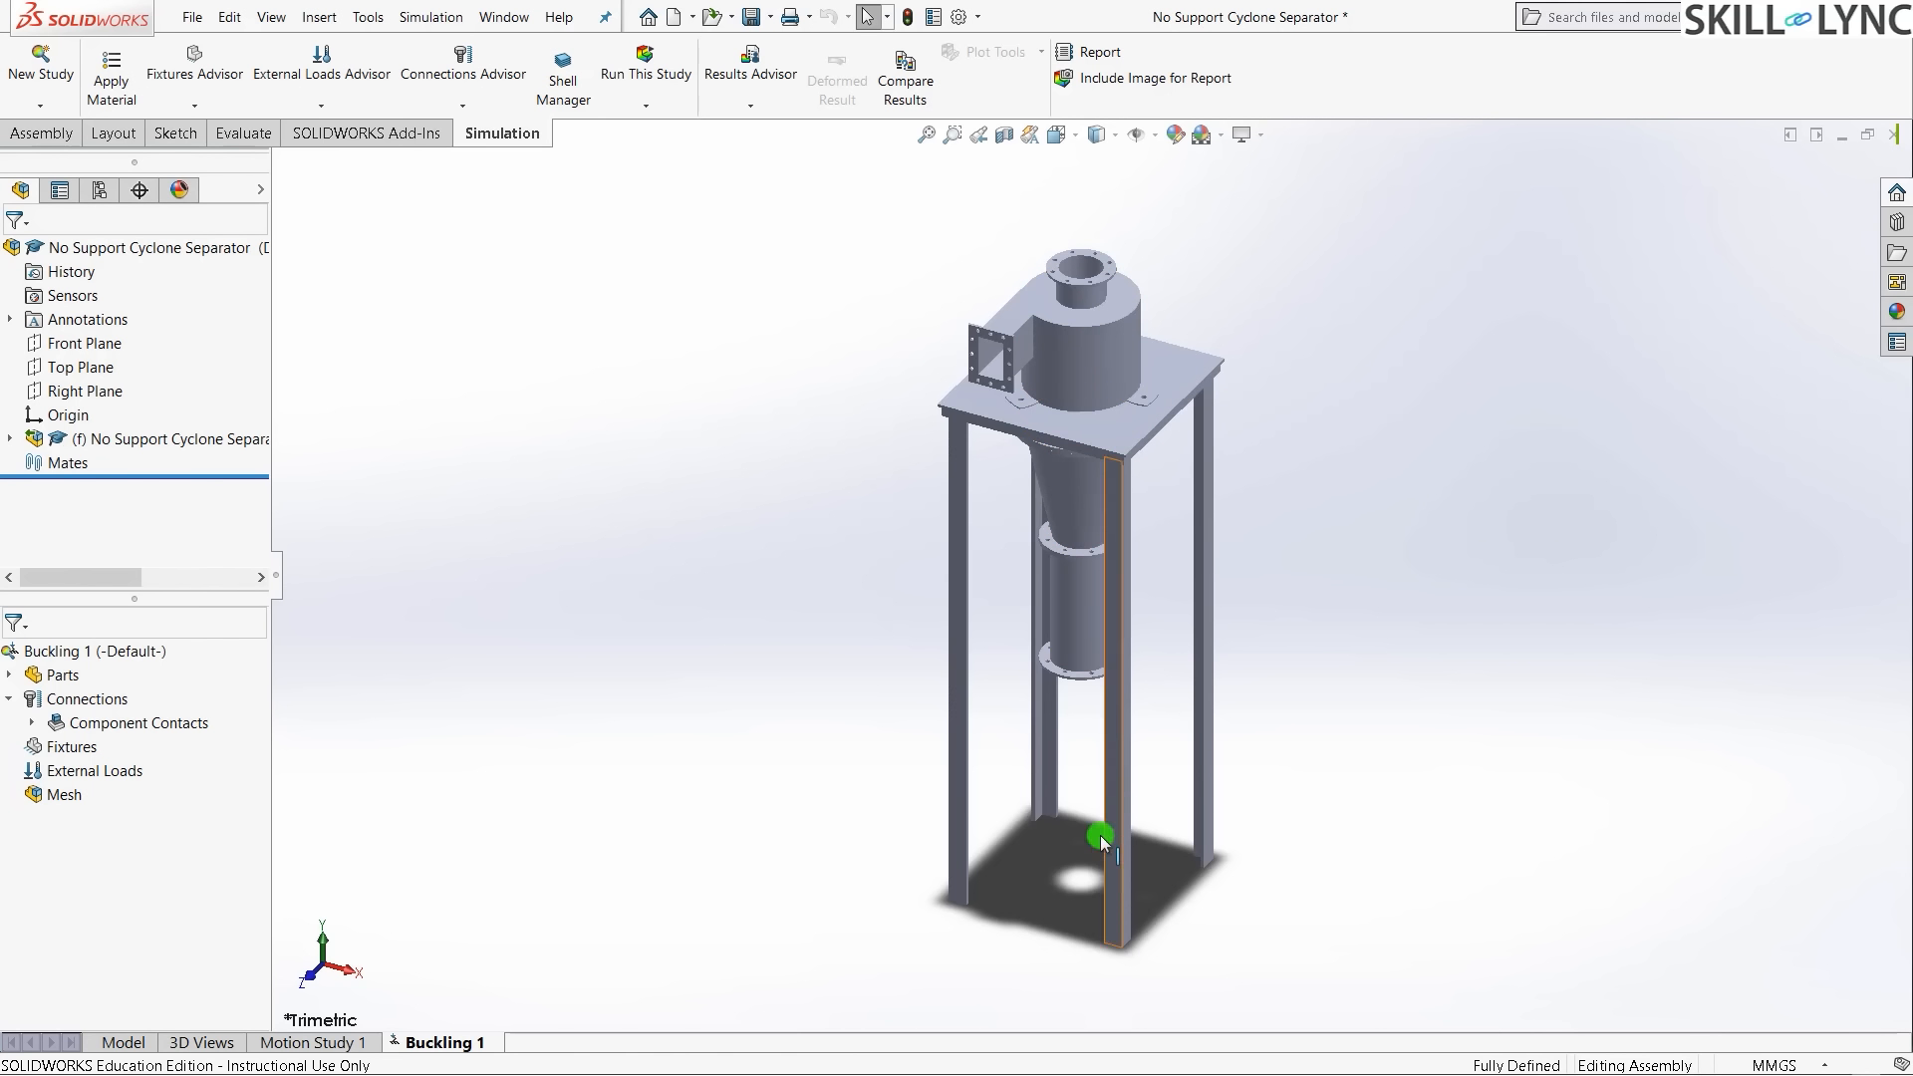
{"action": "left_click", "coordinate": [10, 675]}
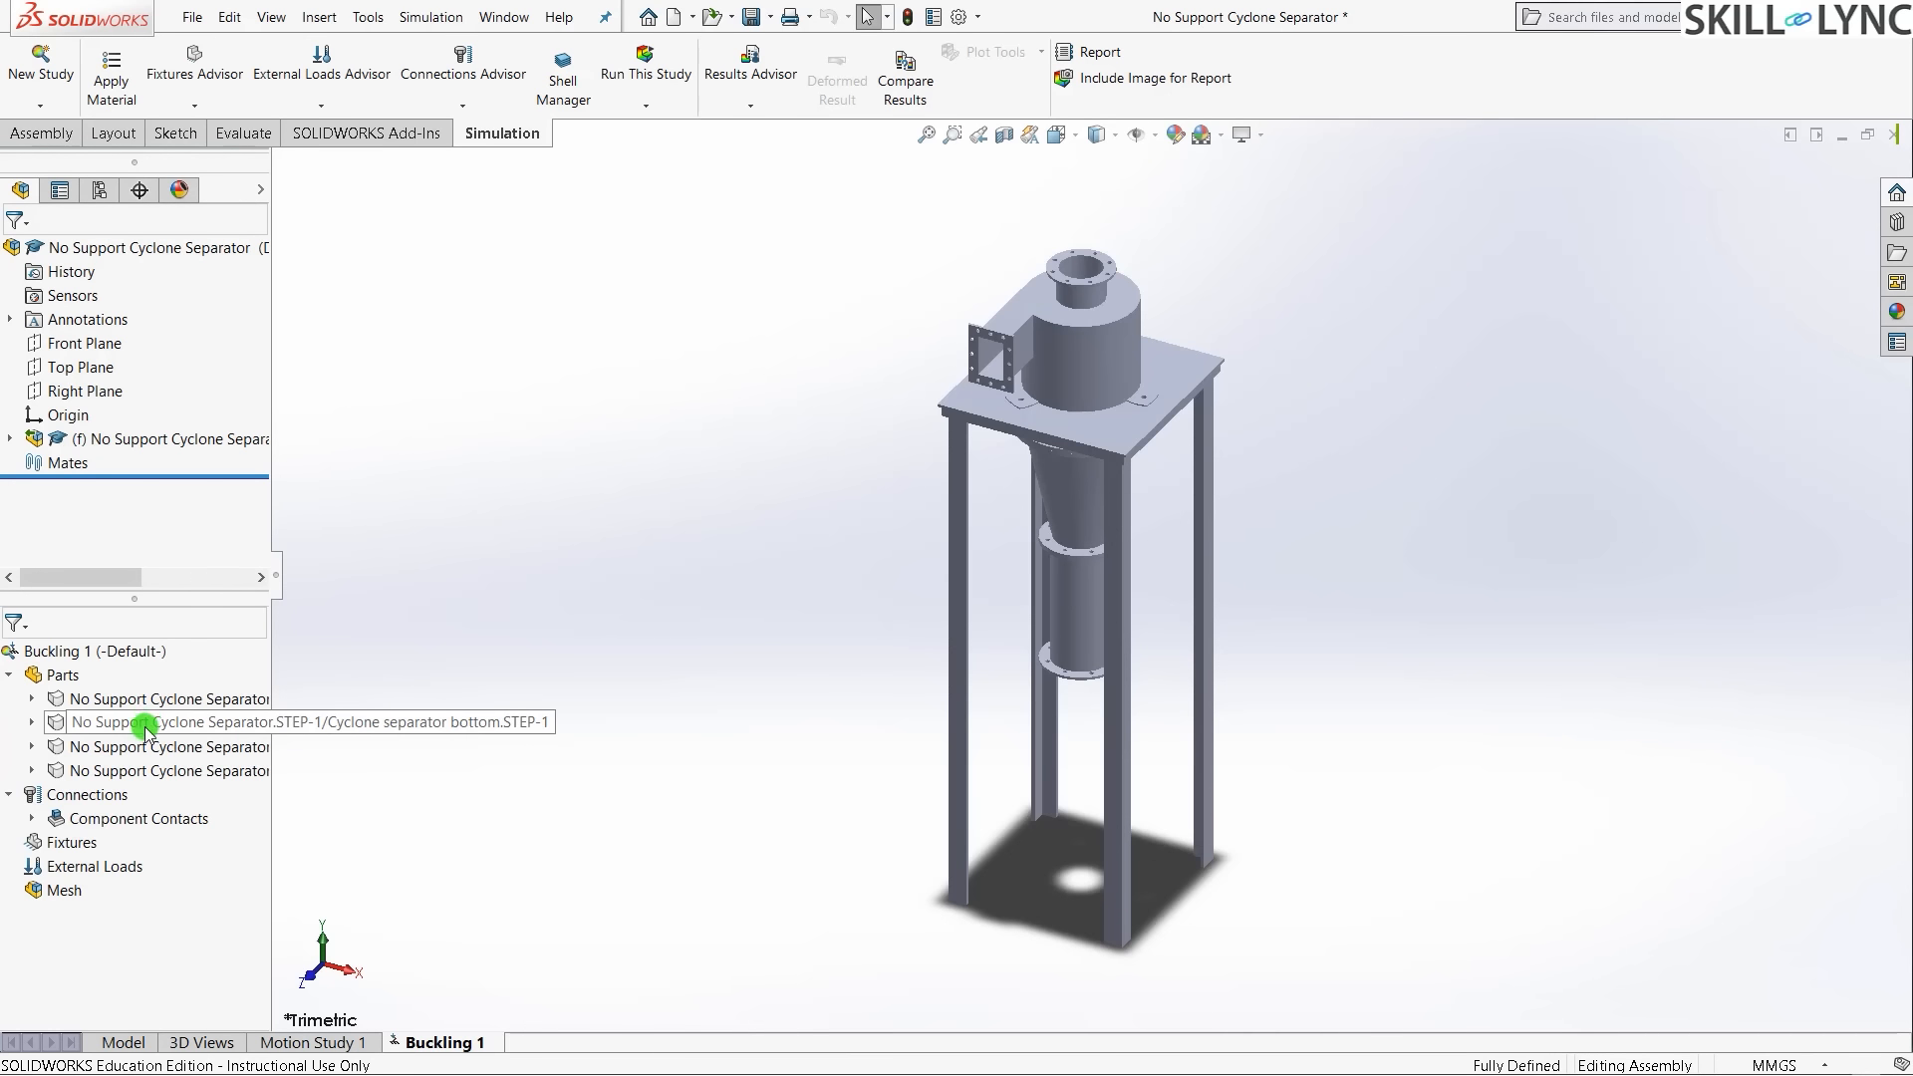
{"action": "left_click", "coordinate": [157, 725]}
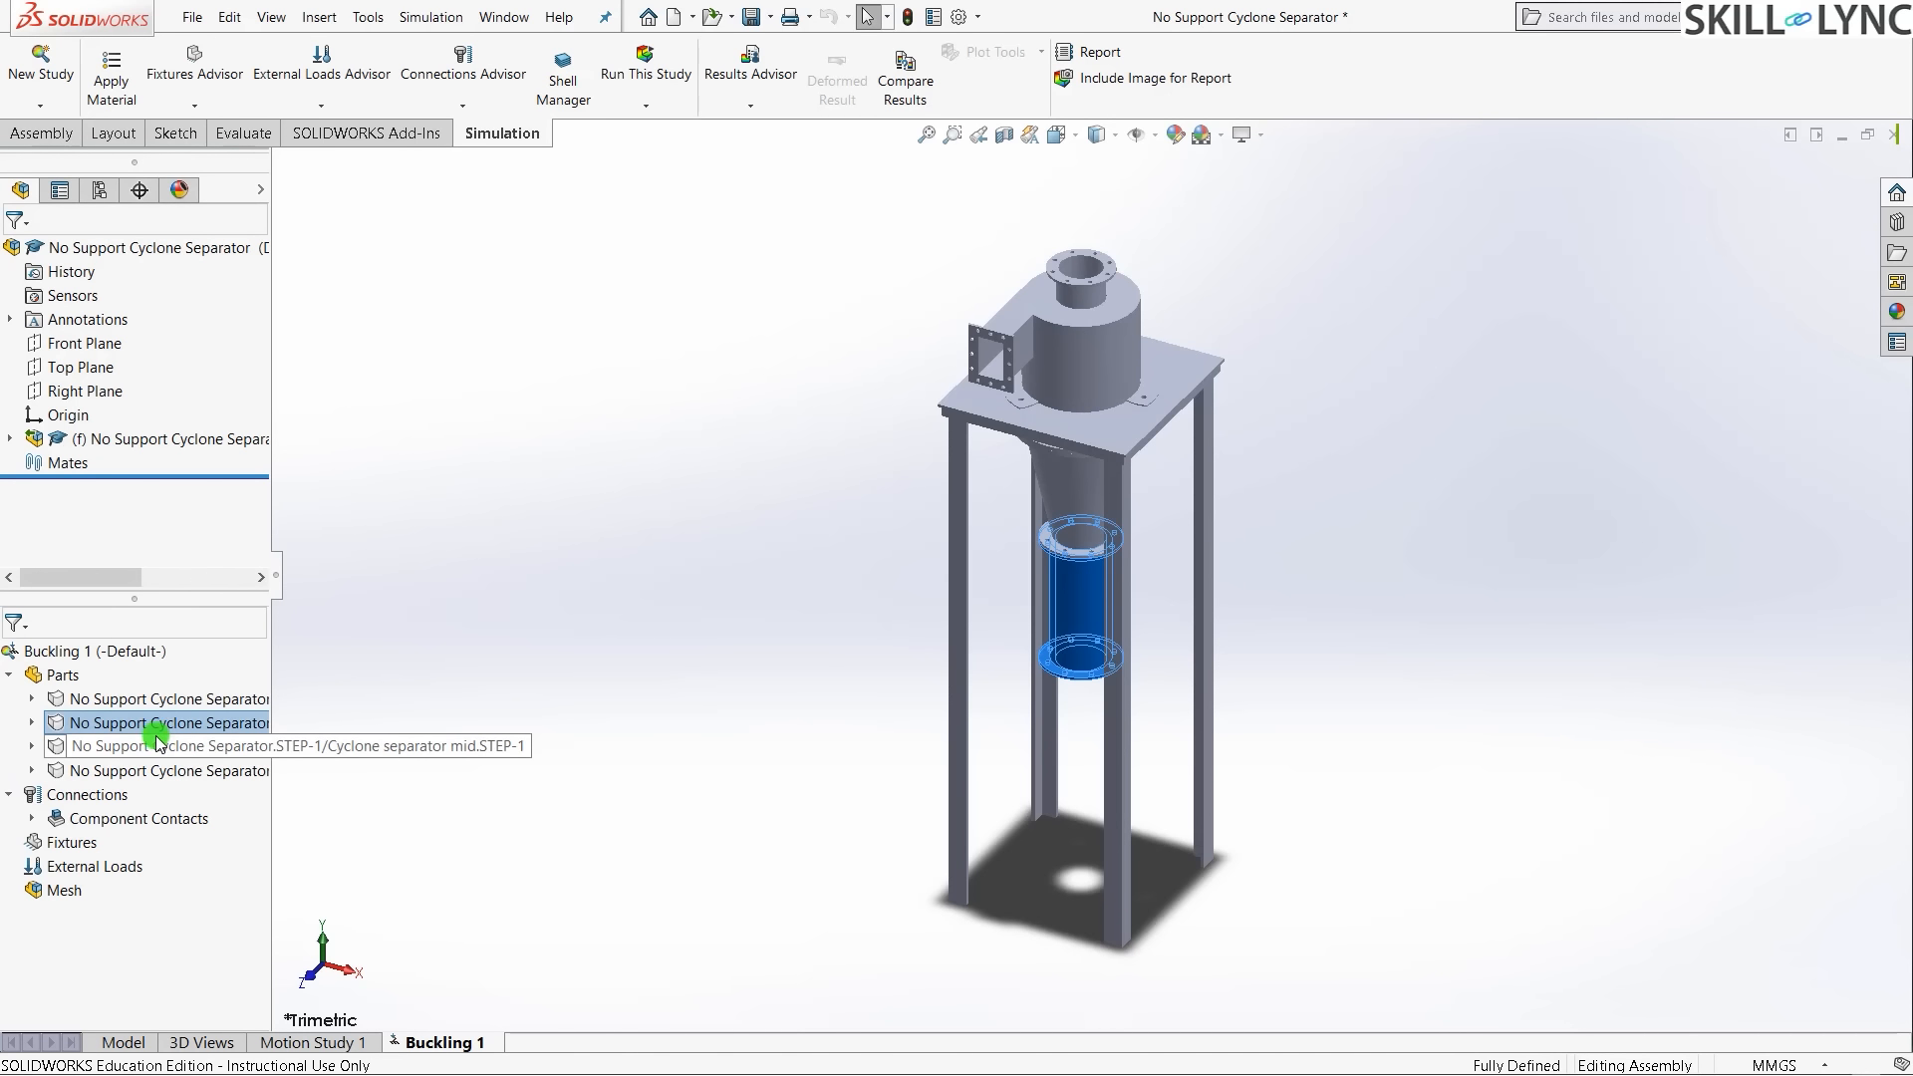
{"action": "left_click", "coordinate": [156, 742], "text": "ctrl"}
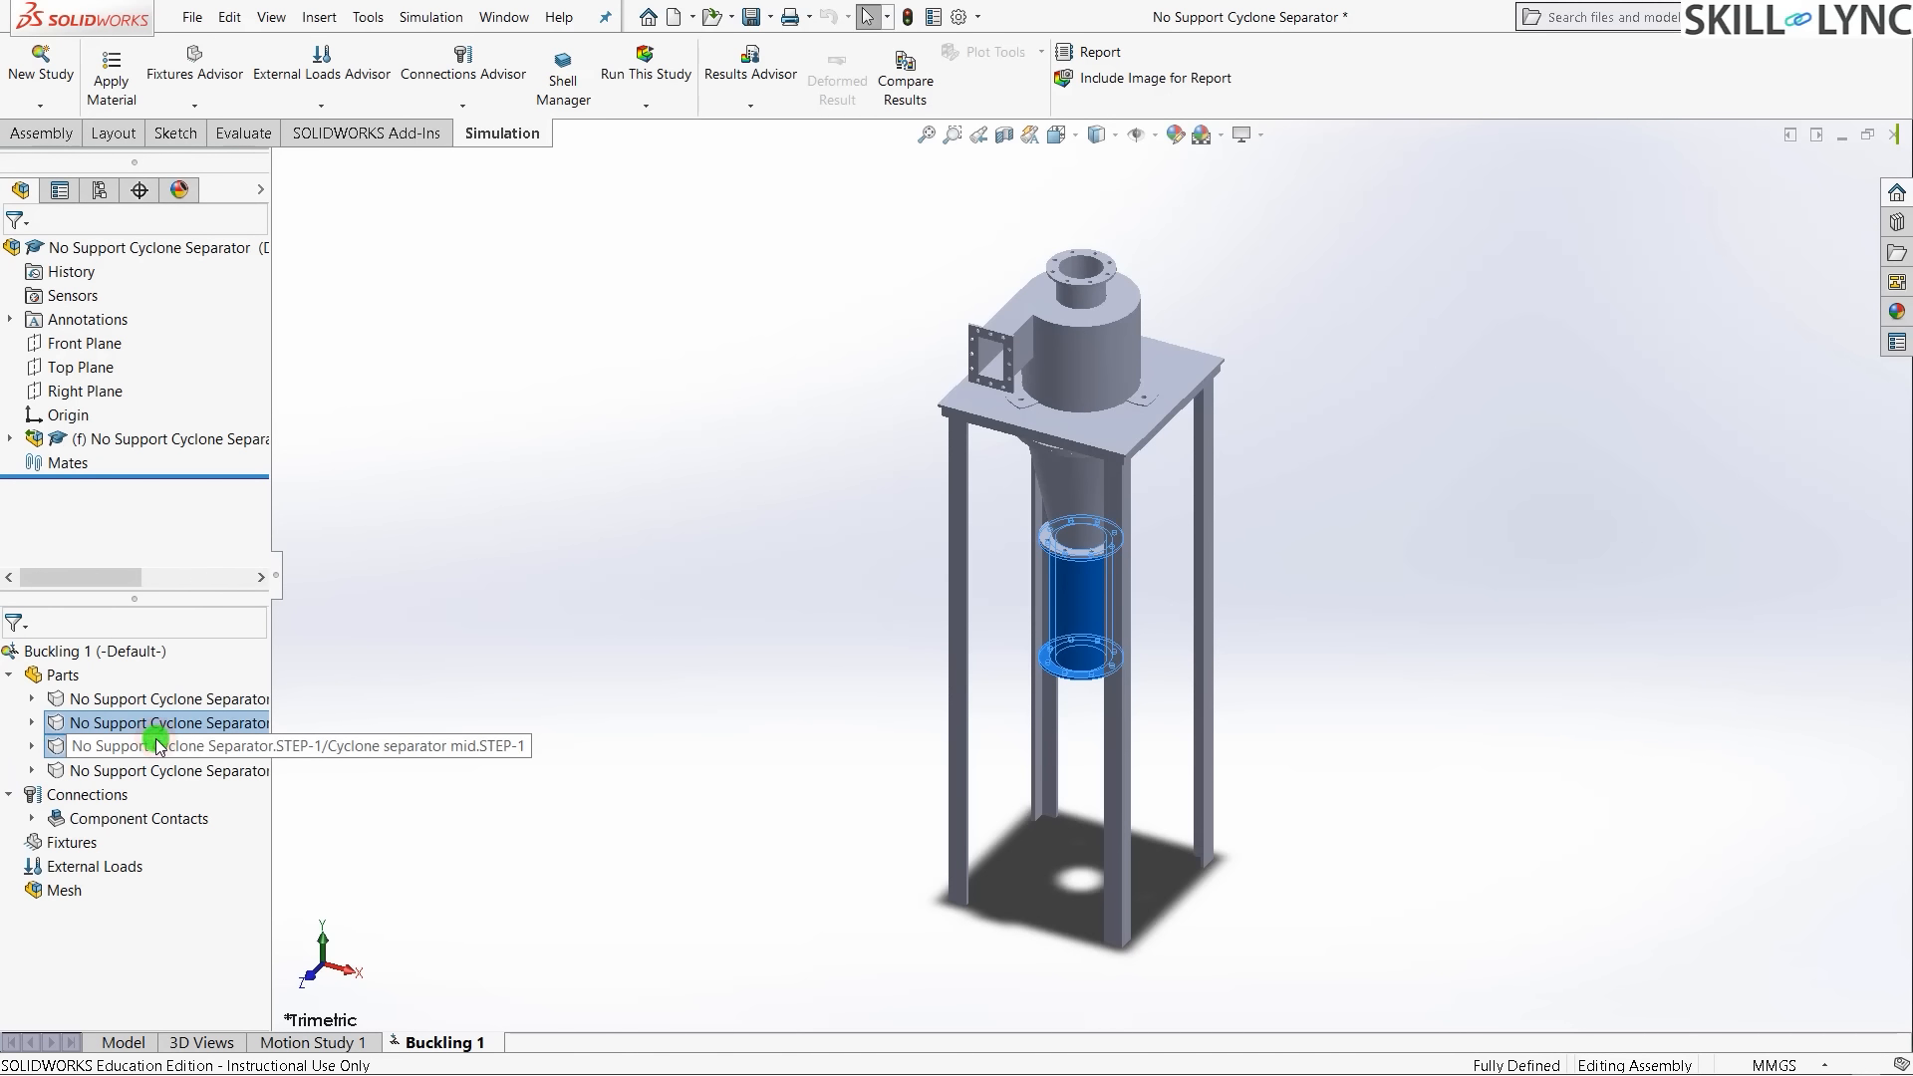
{"action": "left_click", "coordinate": [215, 769], "text": "ctrl"}
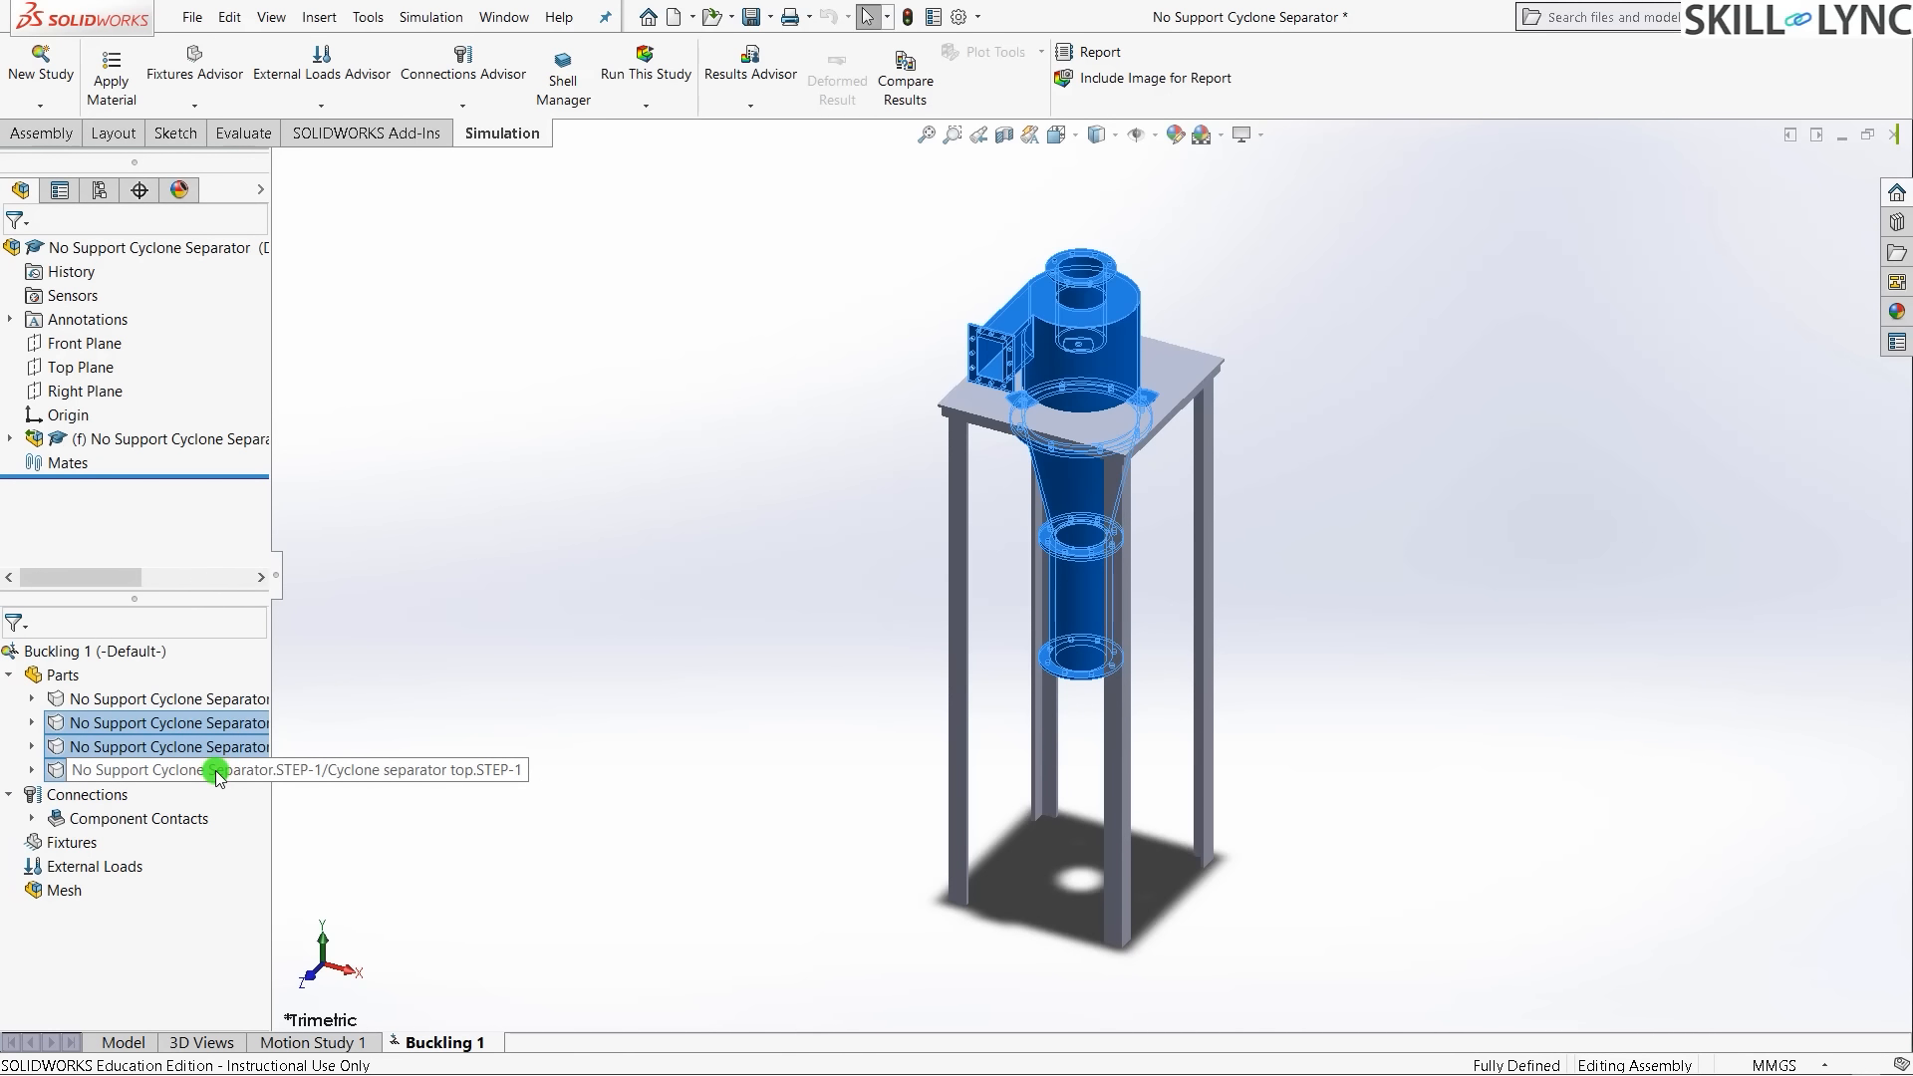
{"action": "right_click", "coordinate": [215, 769]}
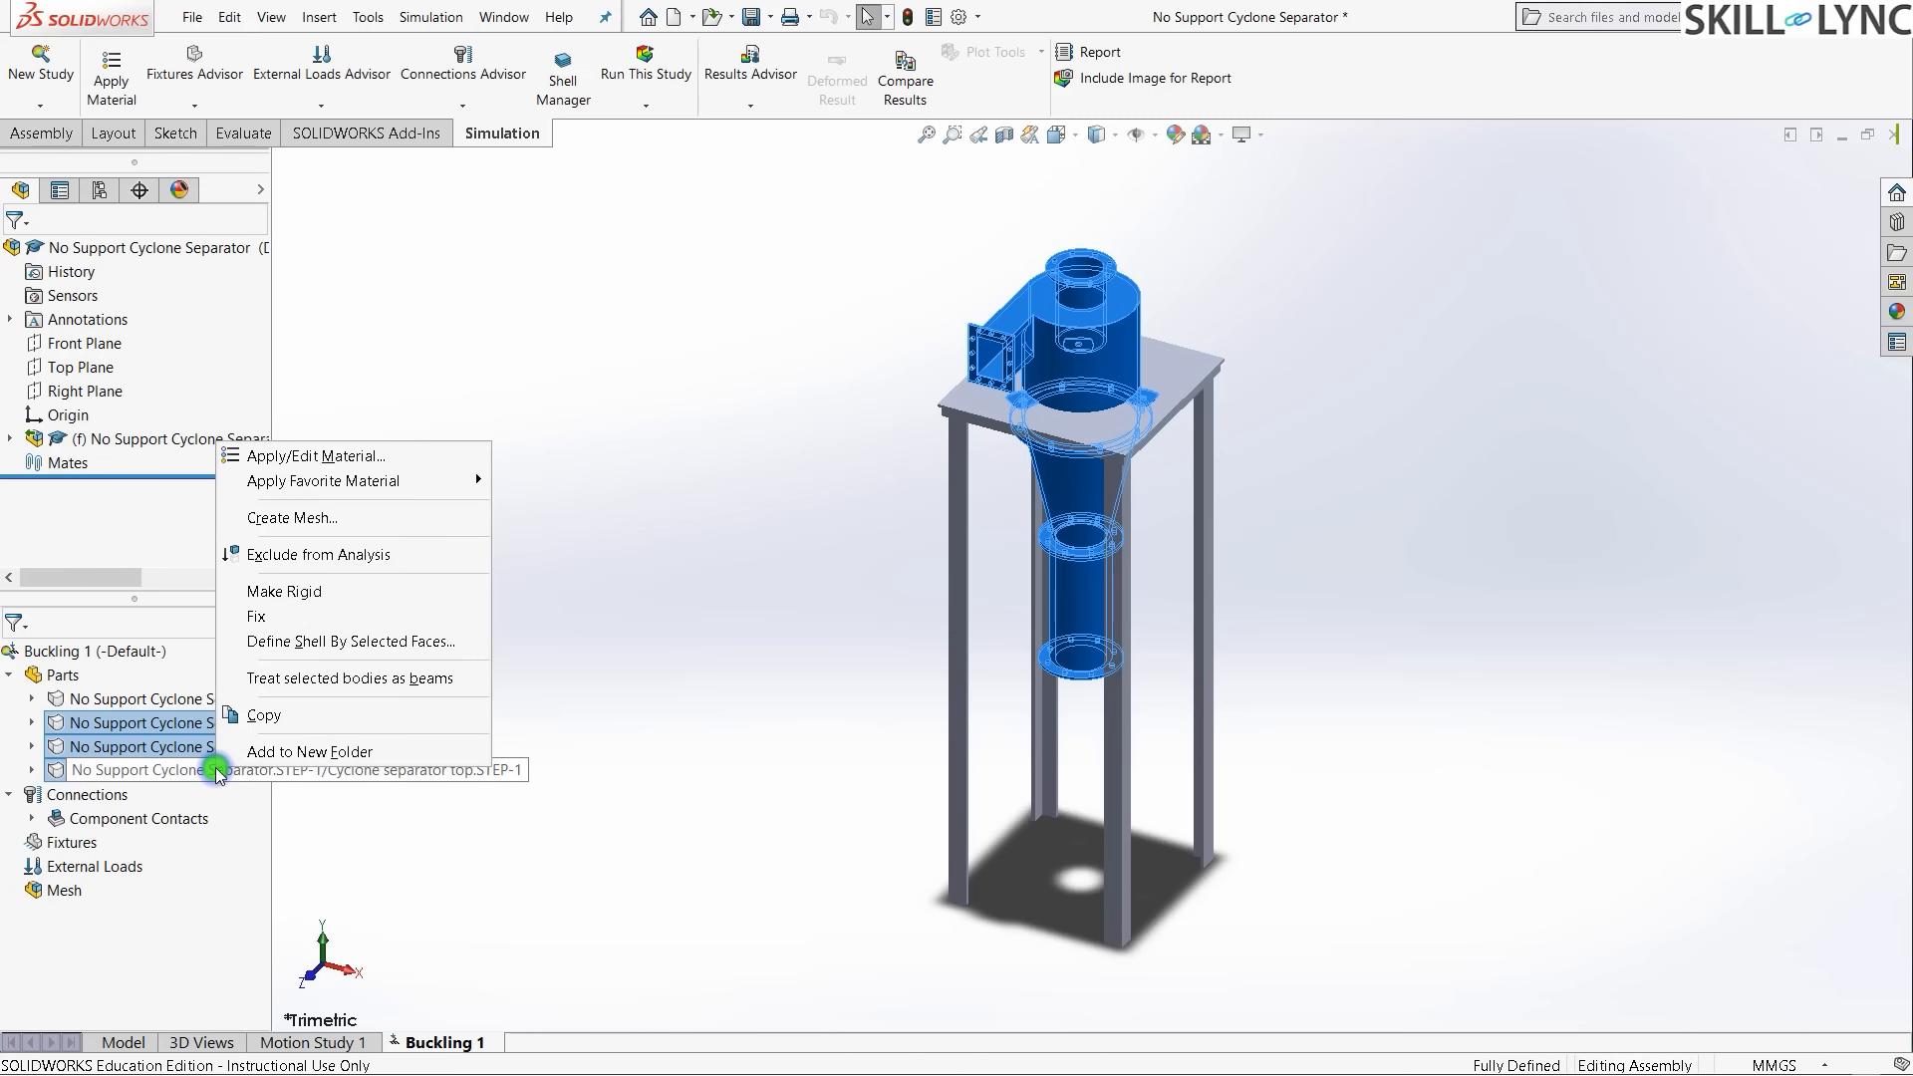
{"action": "left_click", "coordinate": [265, 563]}
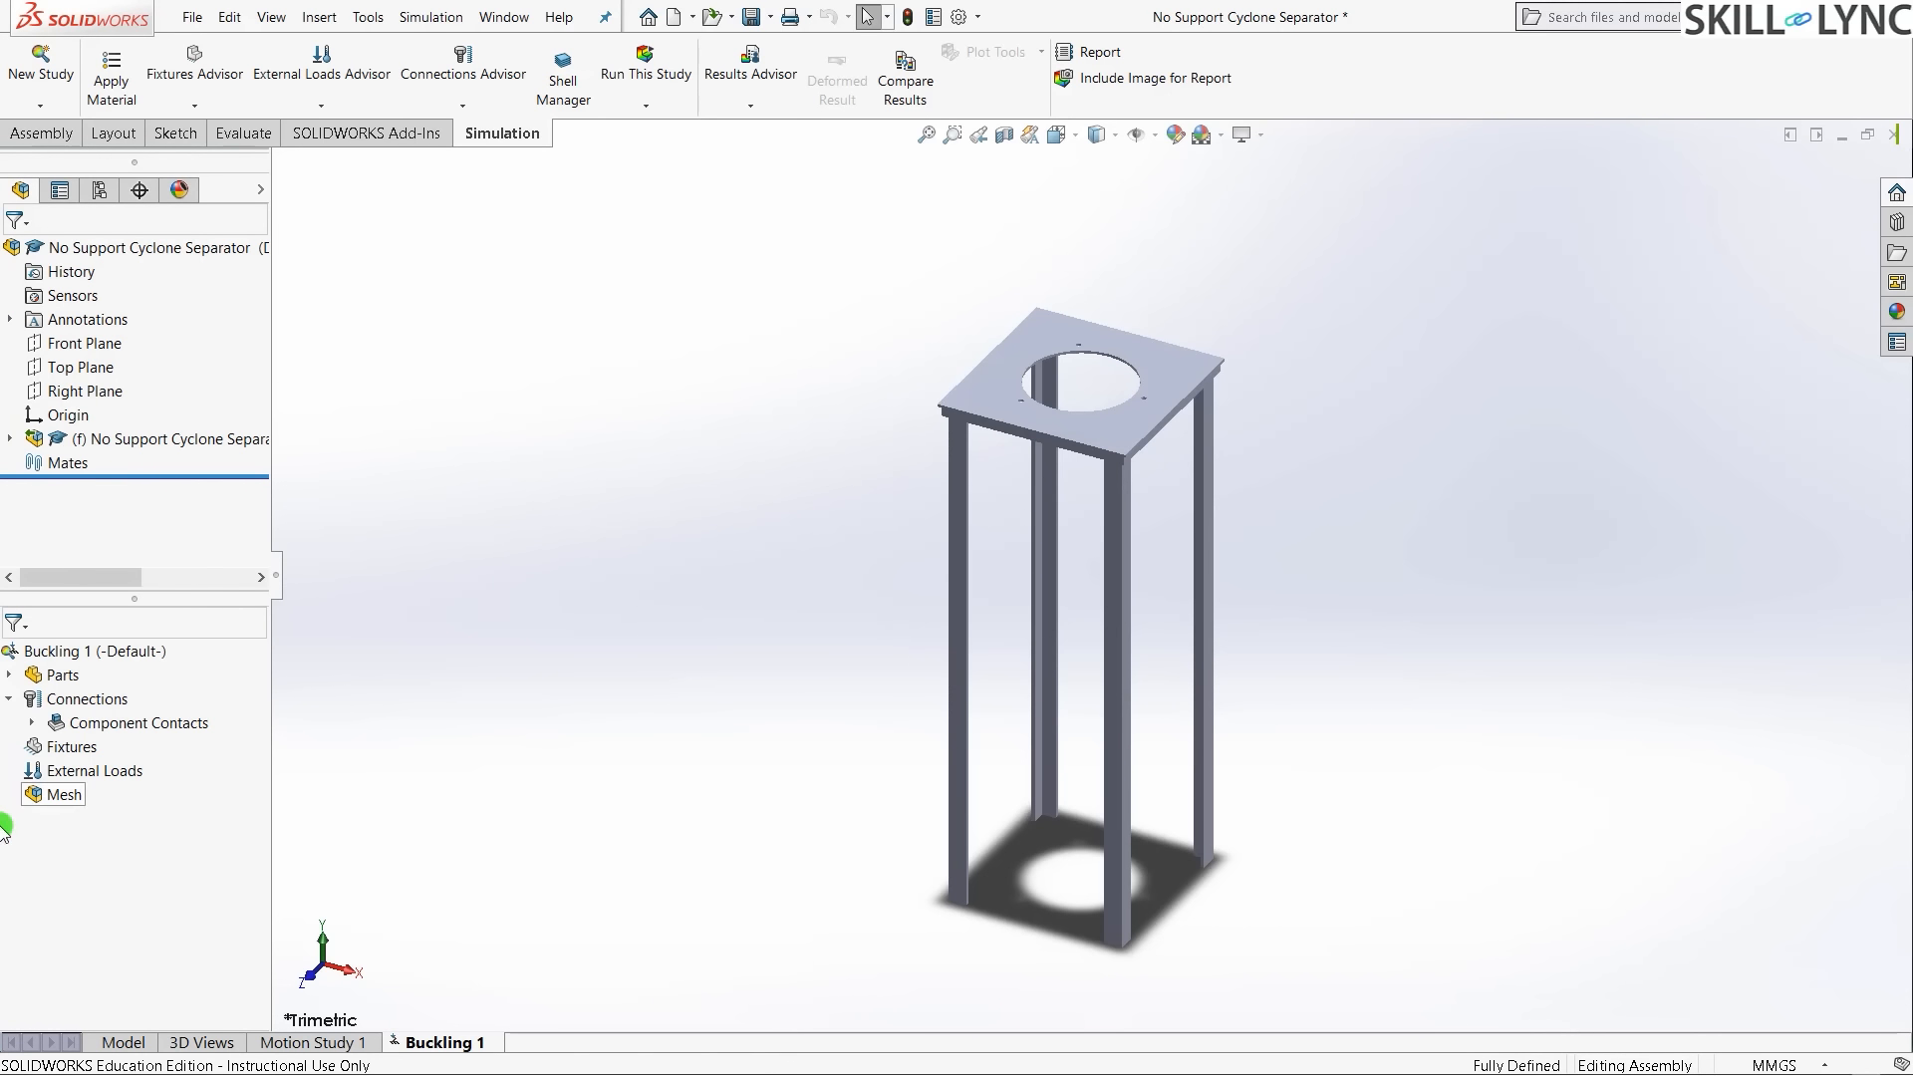
- Apply Alloy Steel (E 2.1e+11 N/m^2, yield 620422000 N/m^2) to the stand part
{"action": "left_click", "coordinate": [9, 675]}
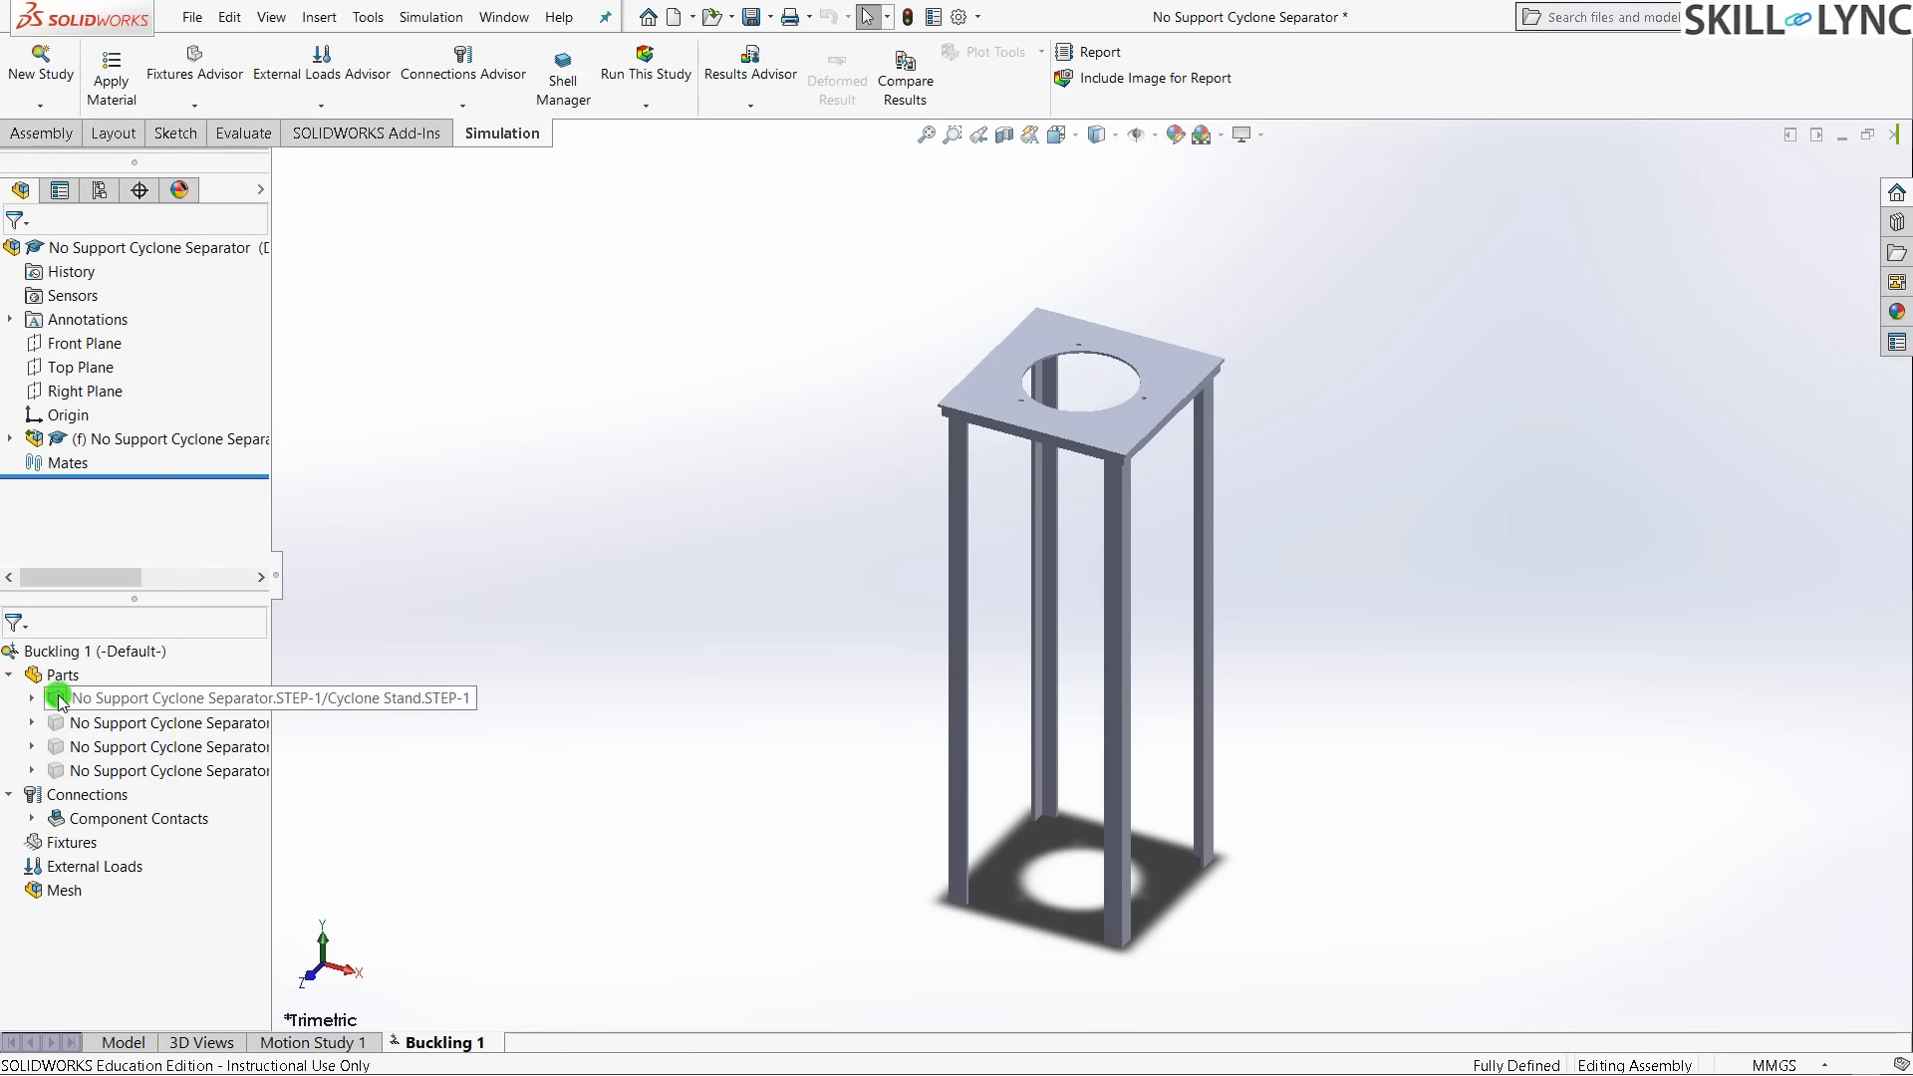
{"action": "left_click", "coordinate": [70, 701]}
{"action": "right_click", "coordinate": [114, 697]}
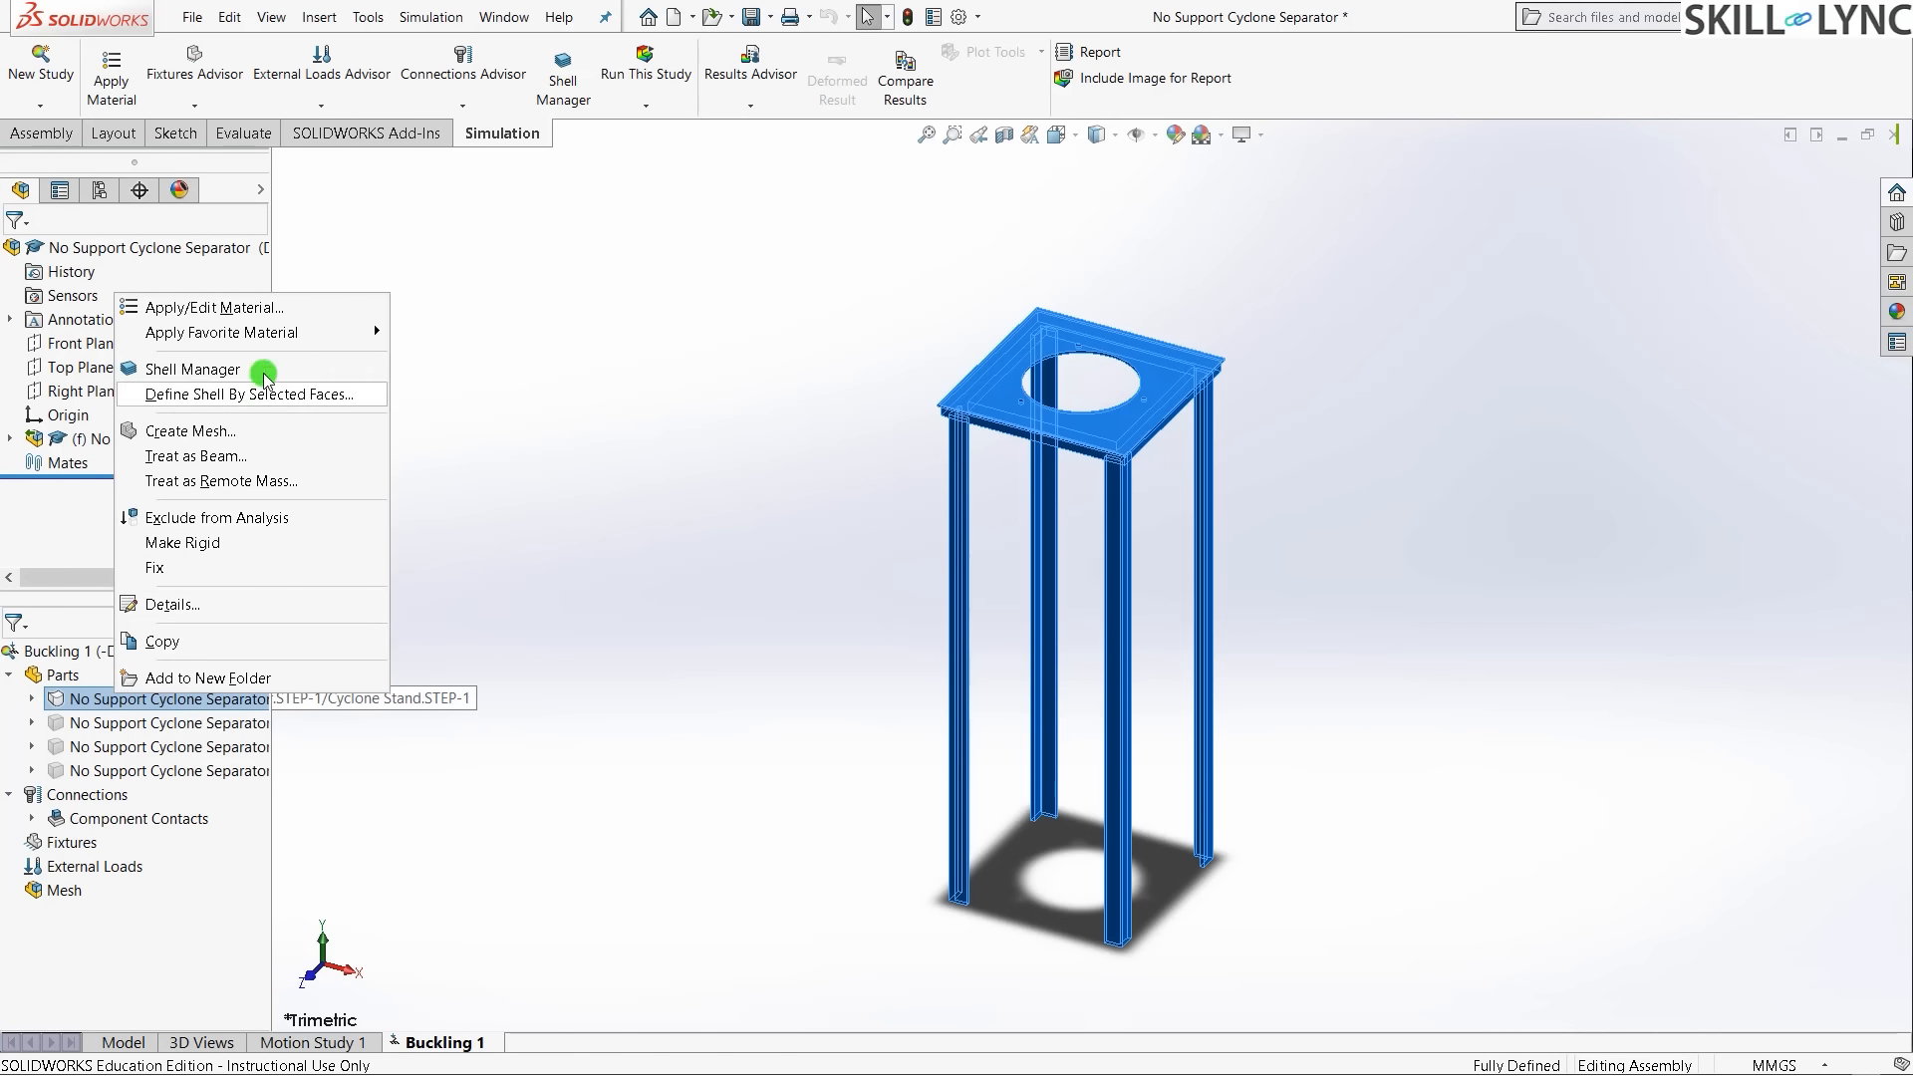
{"action": "left_click", "coordinate": [256, 307]}
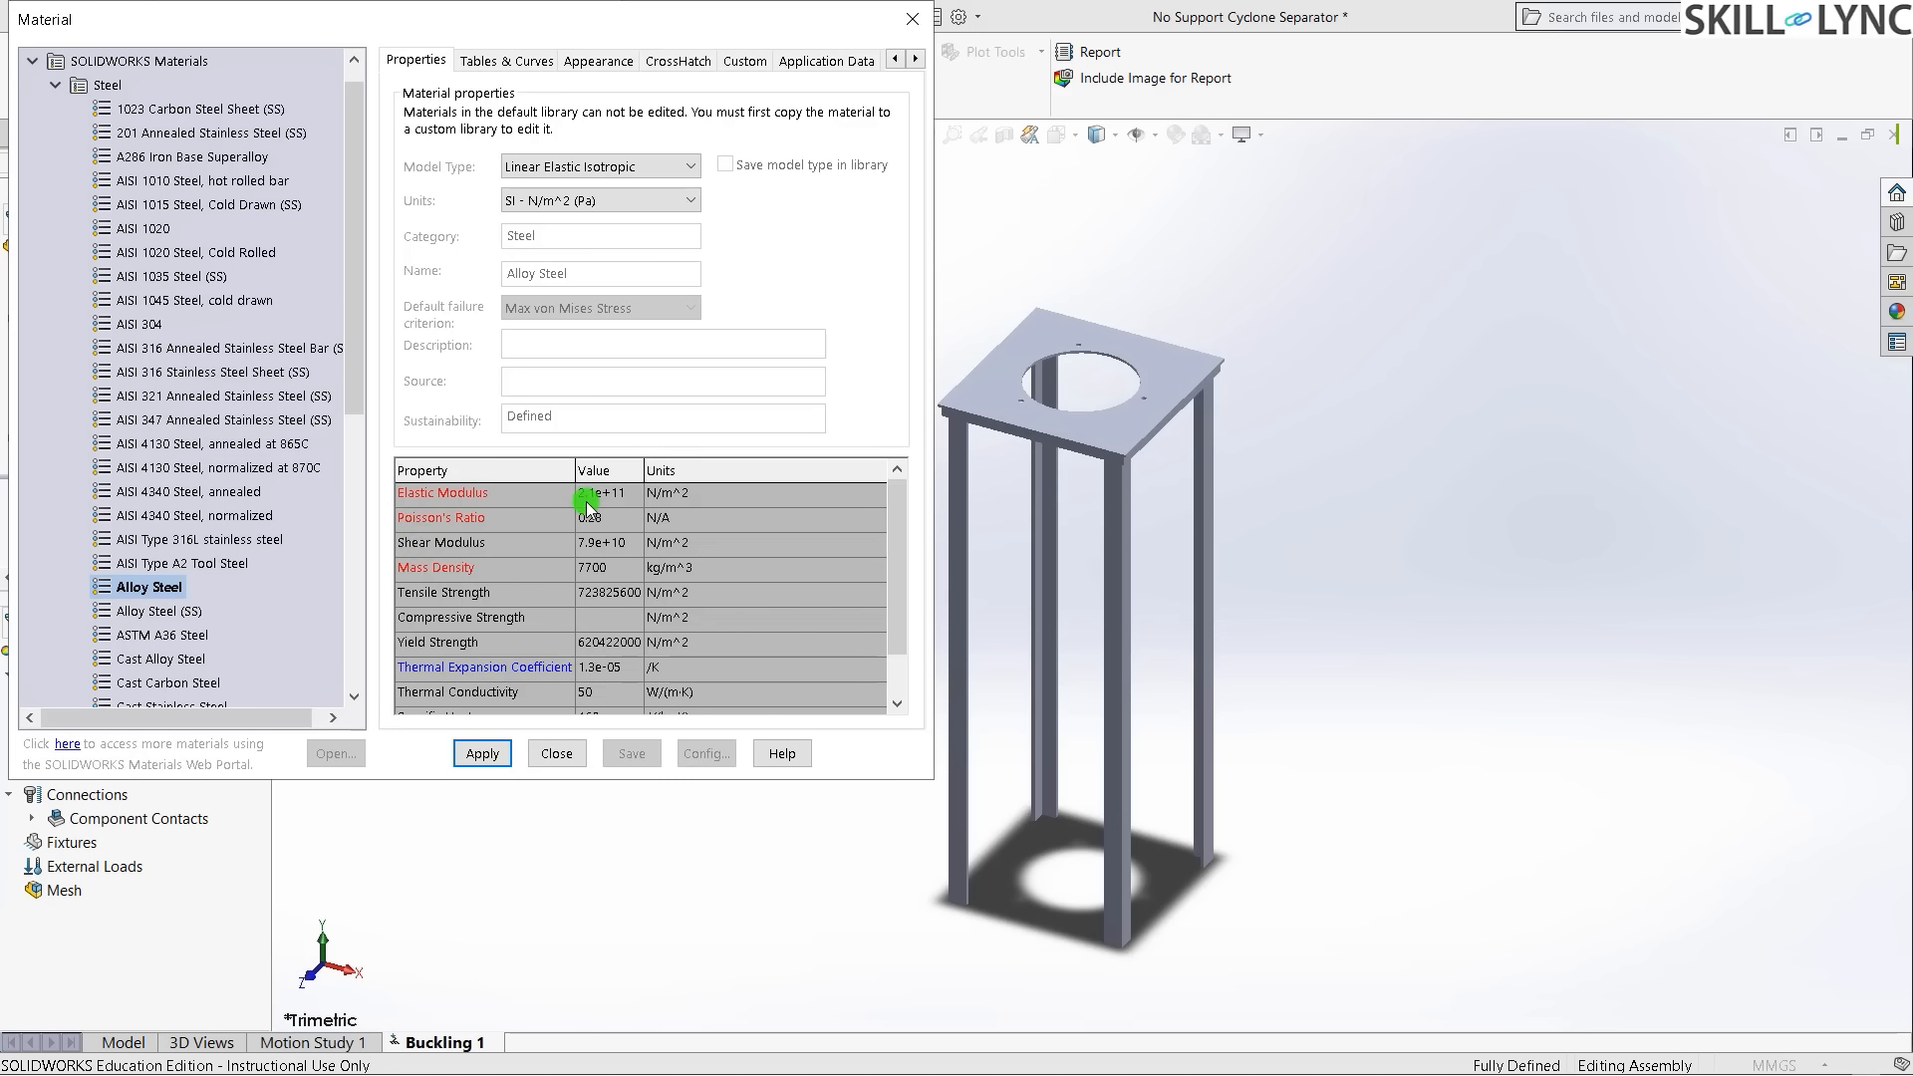
{"action": "left_click", "coordinate": [483, 754]}
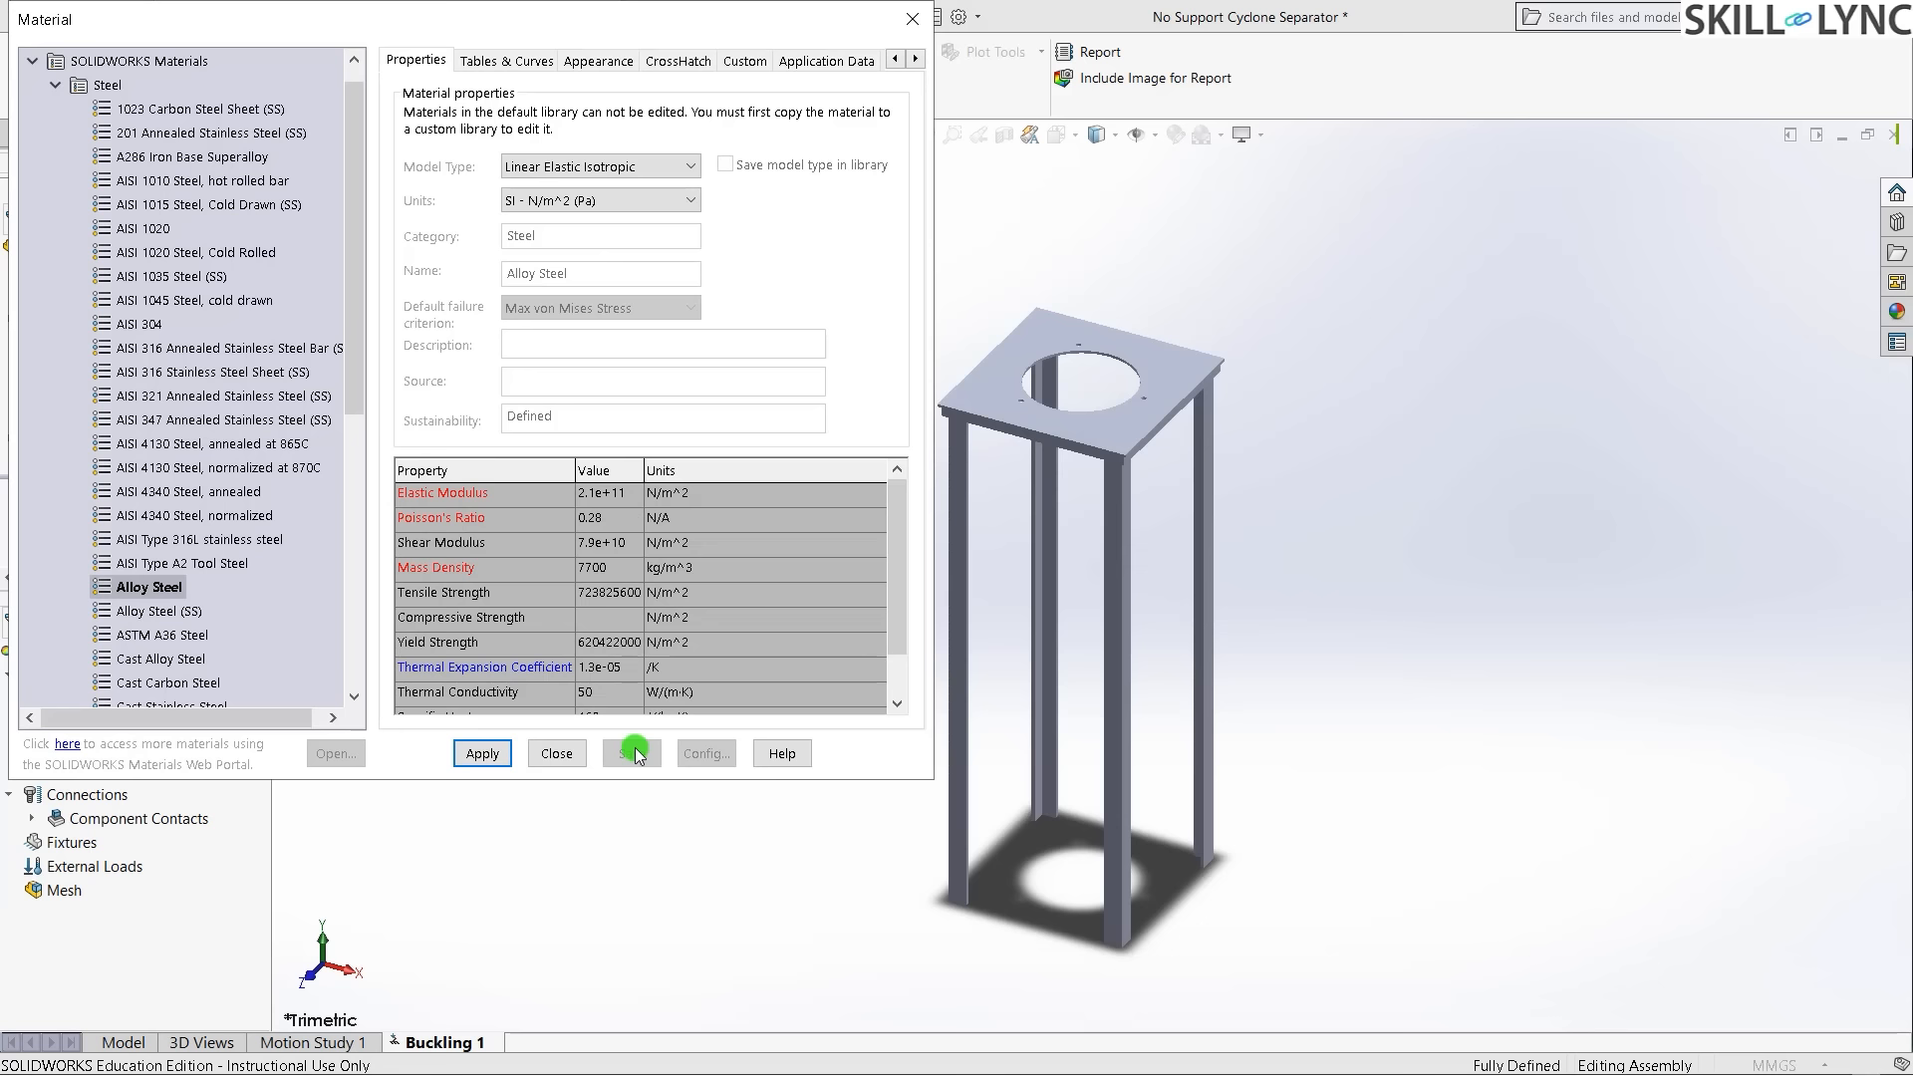
{"action": "left_click", "coordinate": [556, 753]}
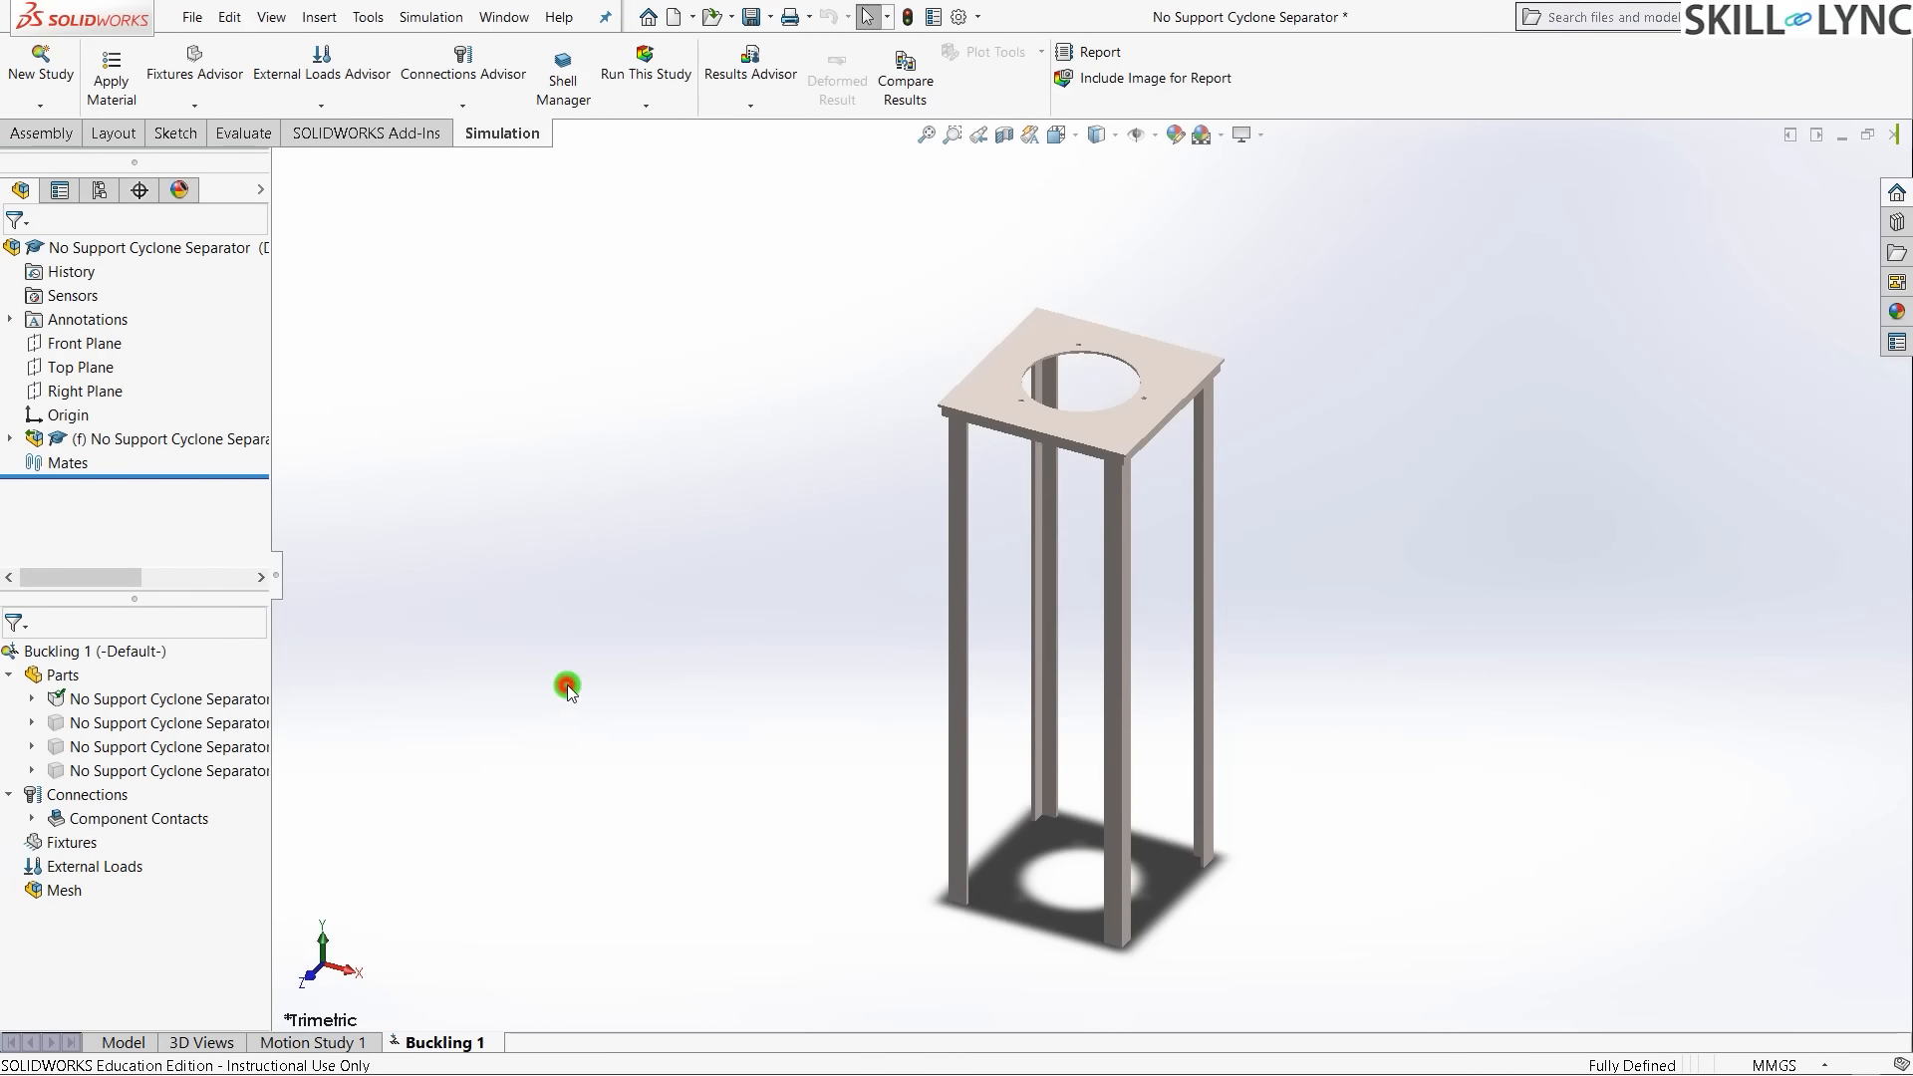
- Start a Fixed Geometry fixture and select the first two leg bottom end faces from below
{"action": "right_click", "coordinate": [52, 845]}
{"action": "left_click", "coordinate": [175, 568]}
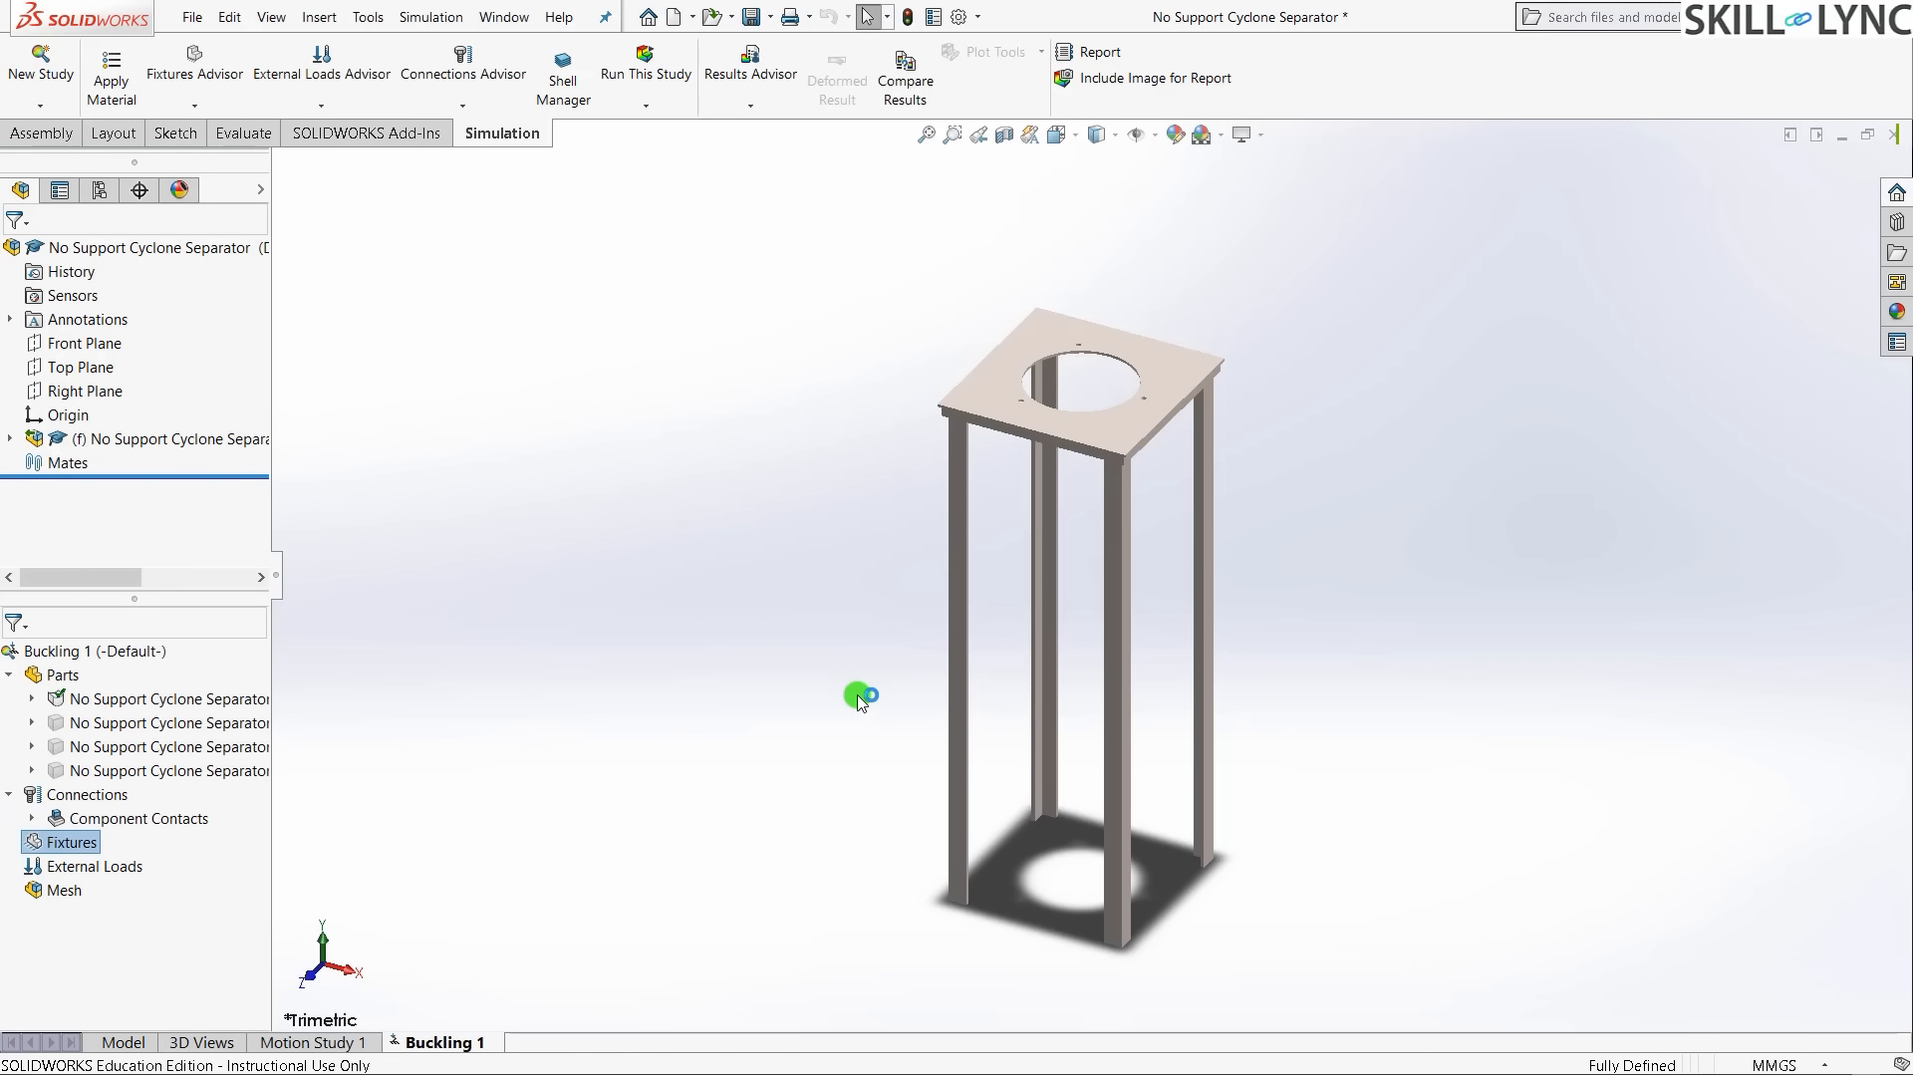
{"action": "middle_click_drag", "start_coordinate": [857, 895], "coordinate": [899, 420]}
{"action": "key", "text": "ctrl+6"}
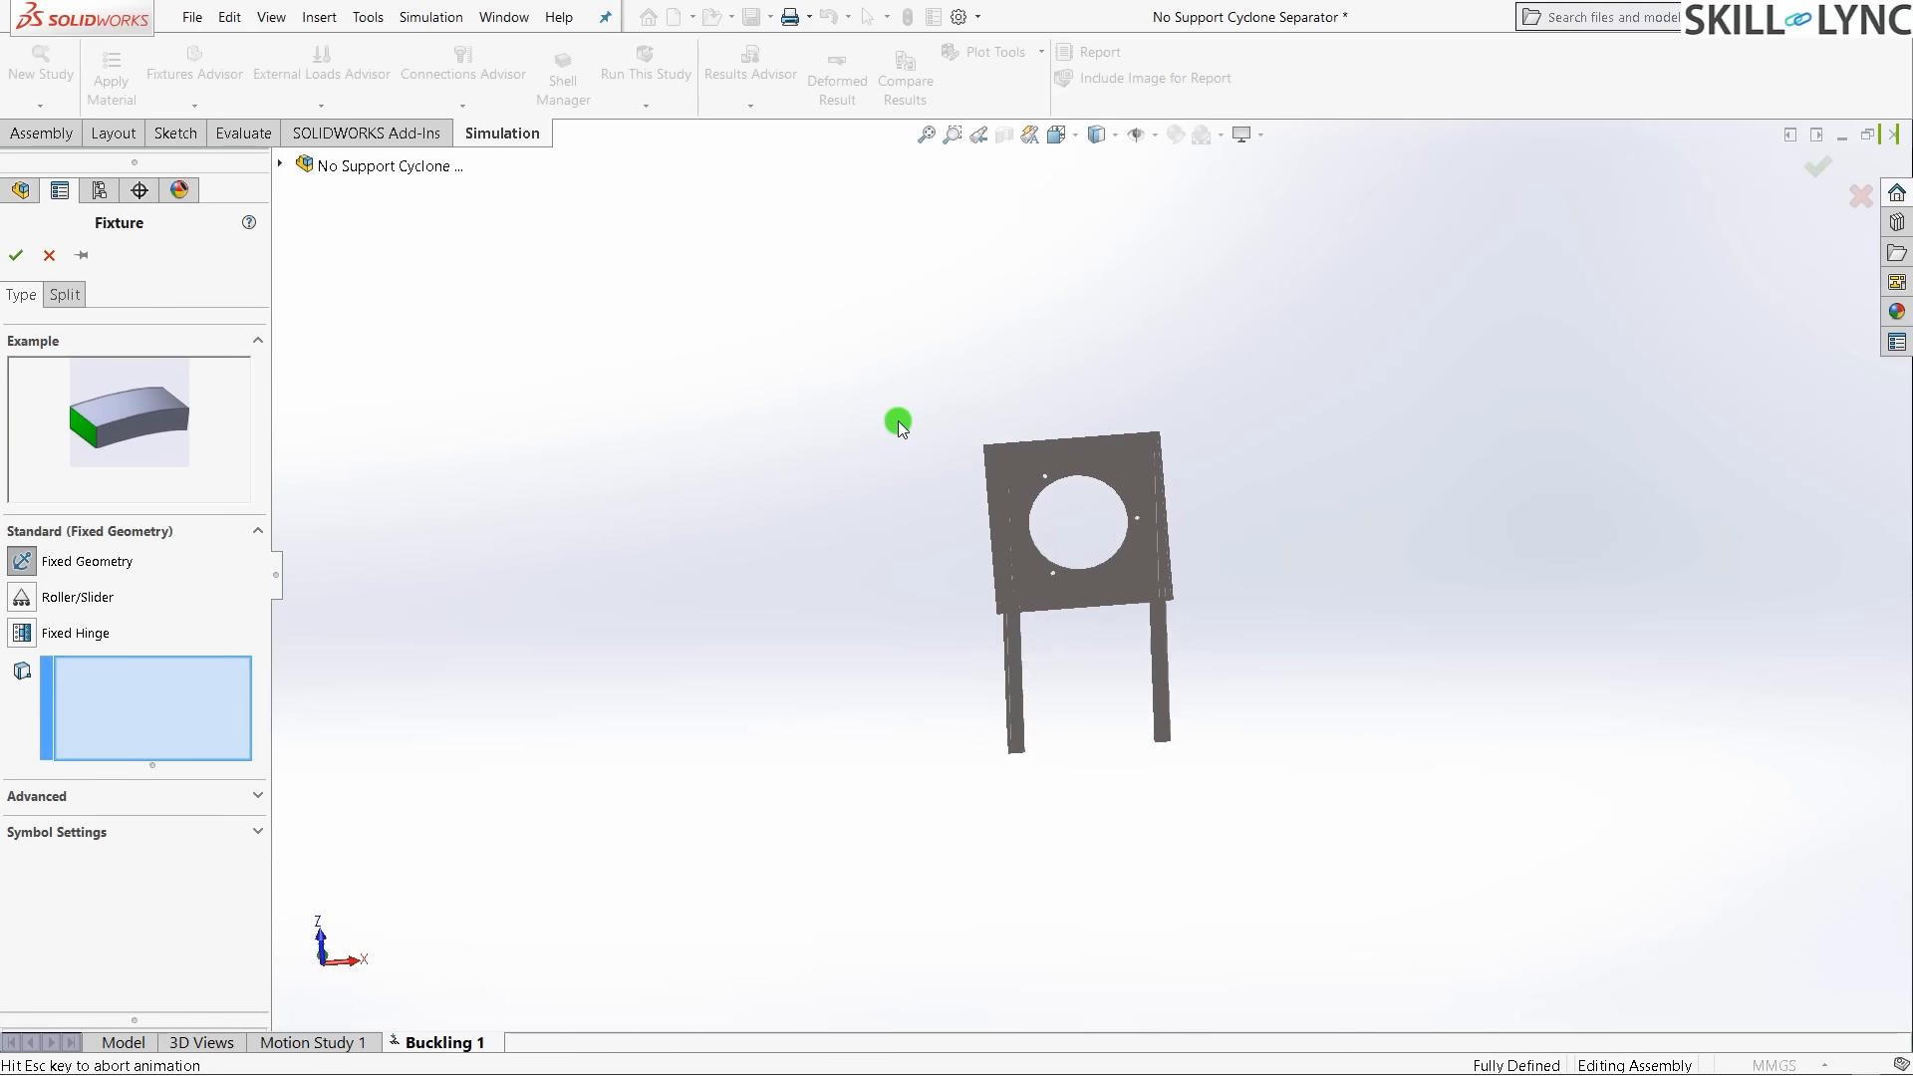
{"action": "scroll", "coordinate": [1106, 465], "scroll_direction": "down", "scroll_amount": 6}
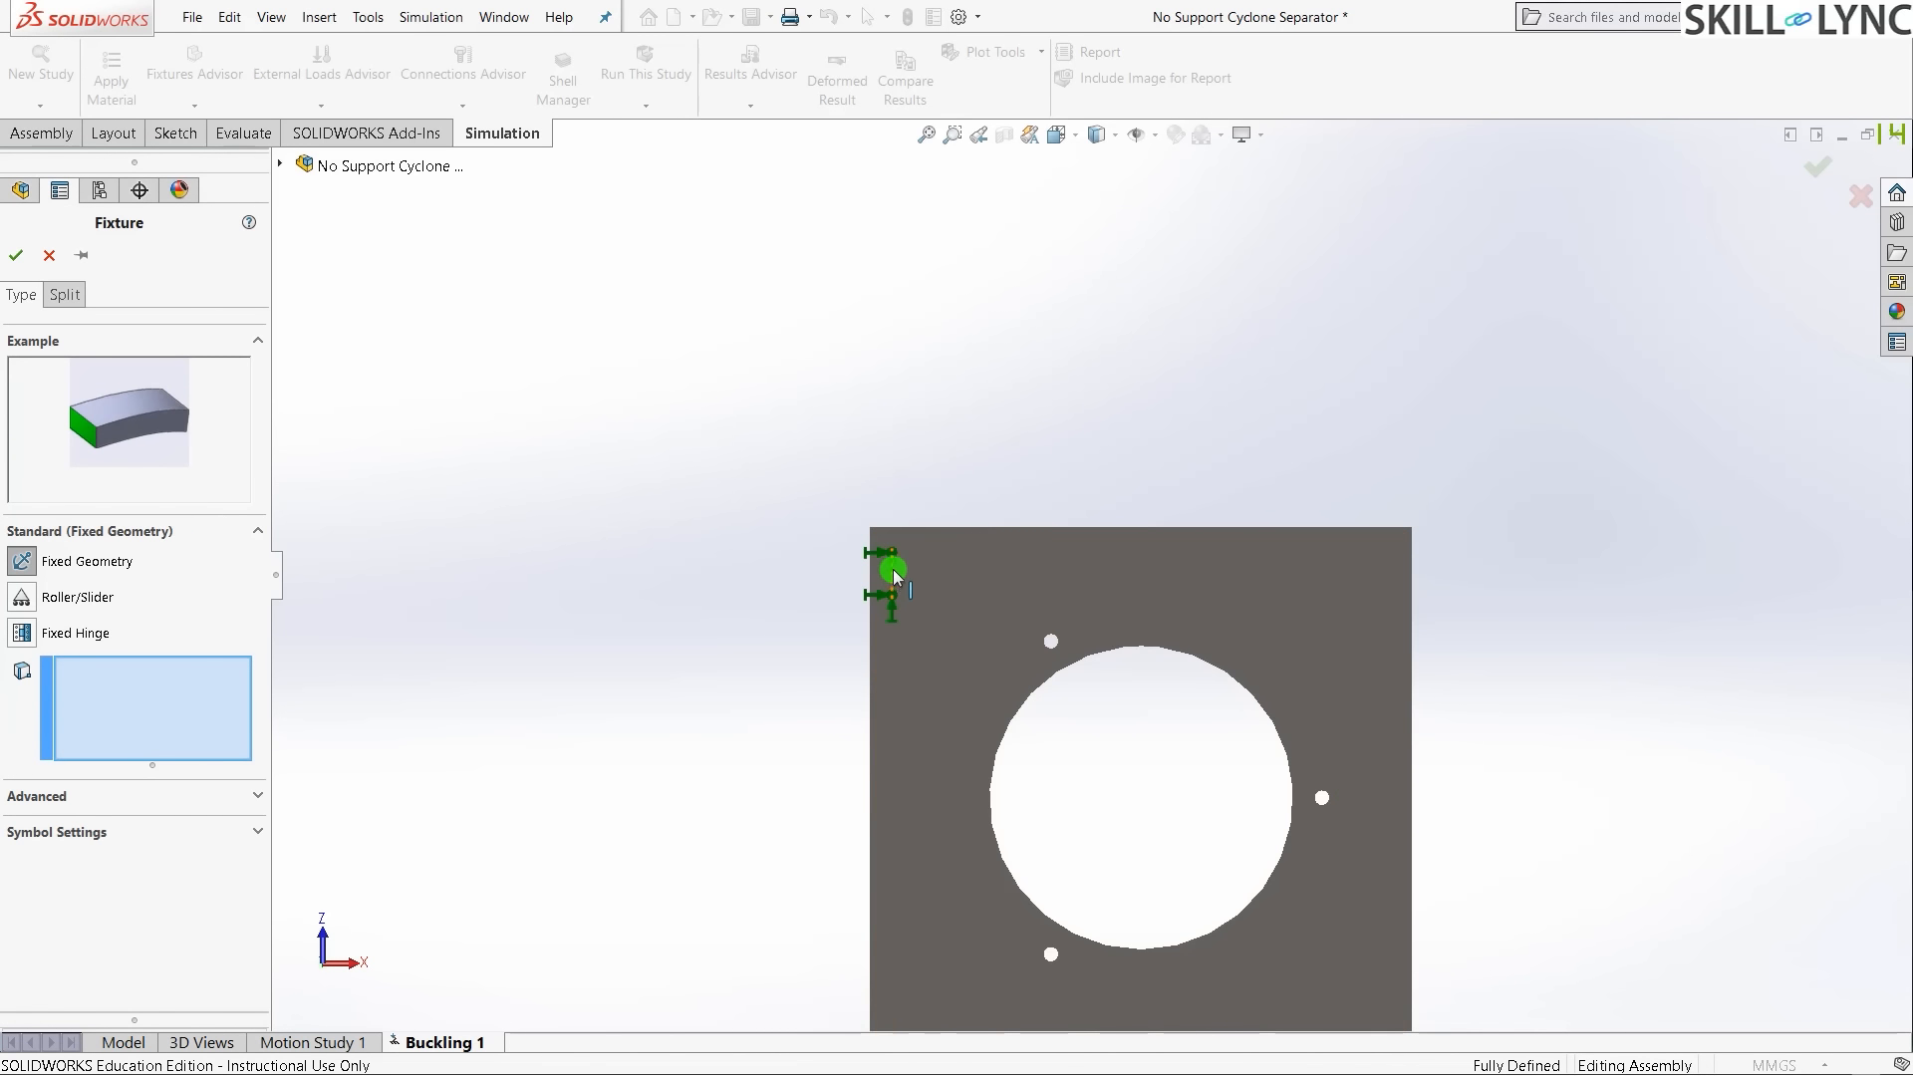
{"action": "middle_click_drag", "start_coordinate": [957, 457], "coordinate": [1119, 749]}
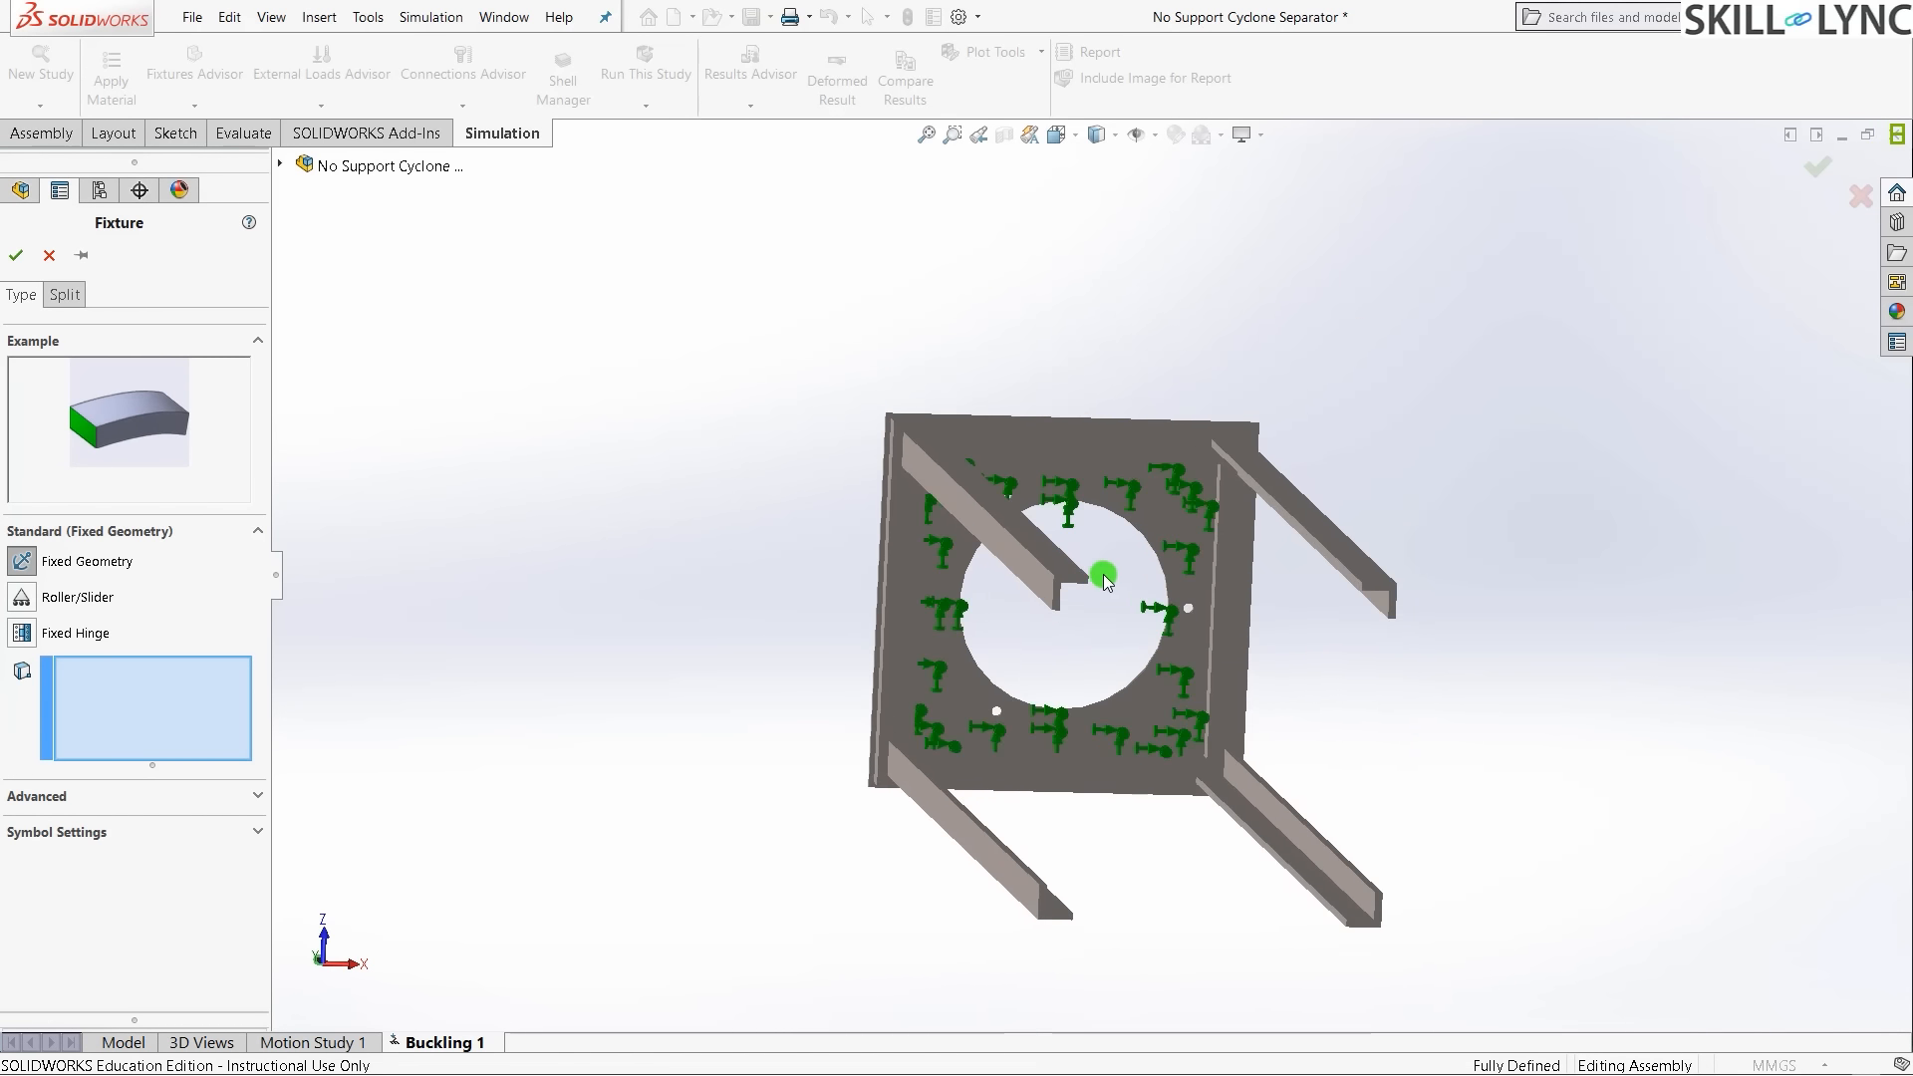
{"action": "scroll", "coordinate": [1076, 577], "scroll_direction": "down", "scroll_amount": 8}
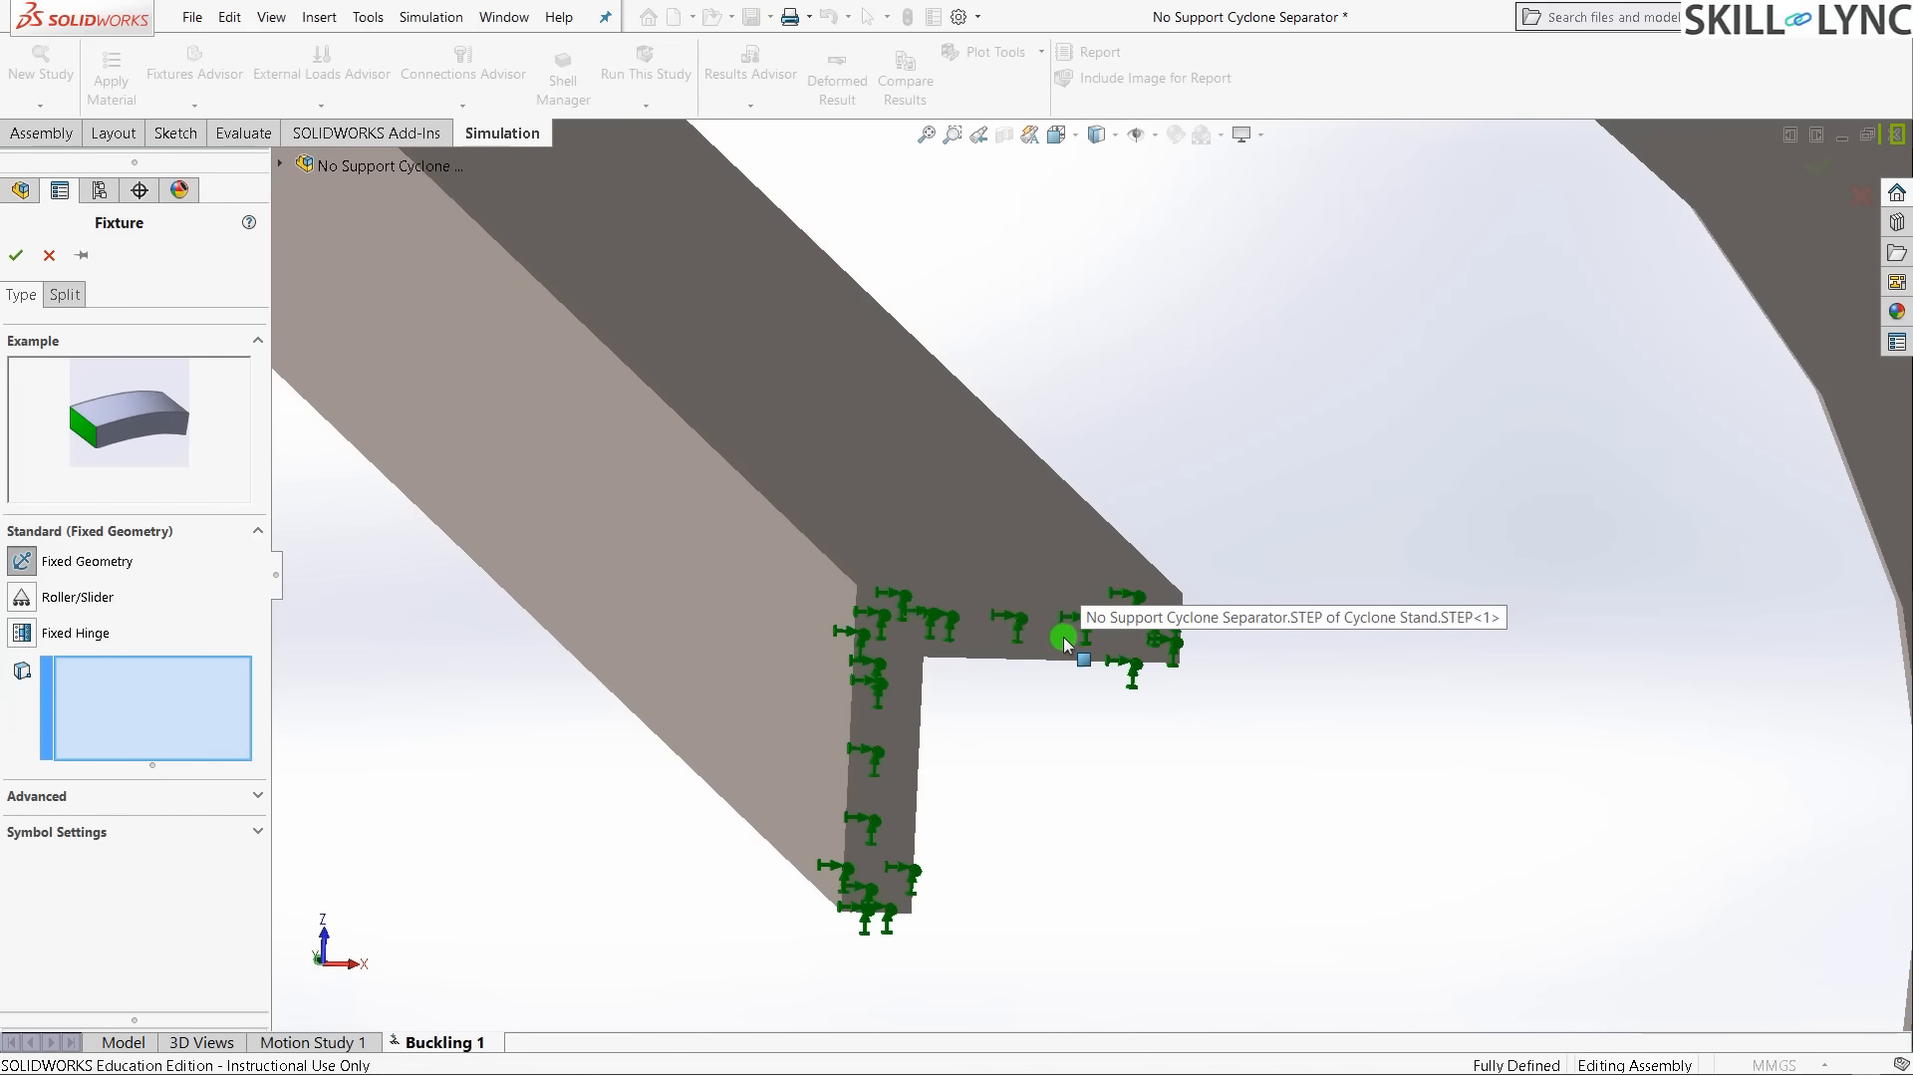
{"action": "left_click", "coordinate": [1056, 621]}
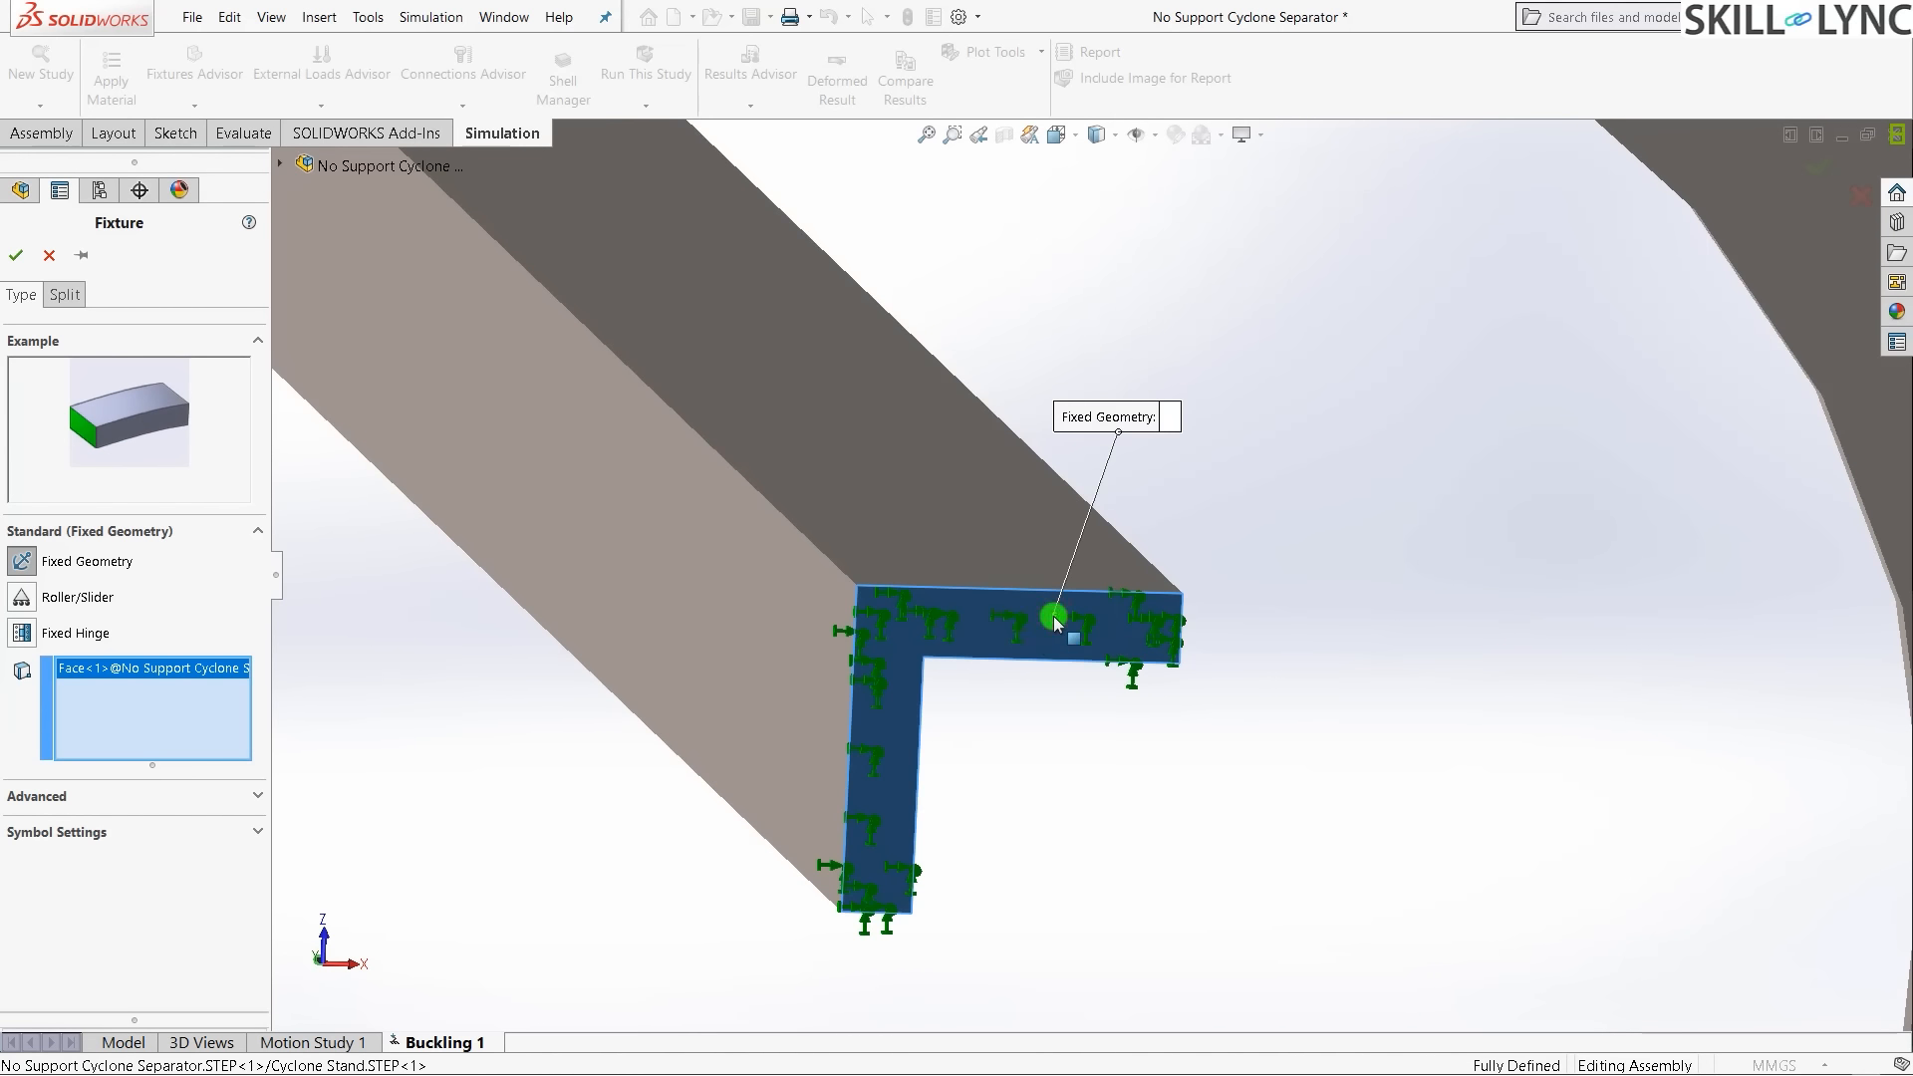
{"action": "scroll", "coordinate": [694, 726], "scroll_direction": "up", "scroll_amount": 10}
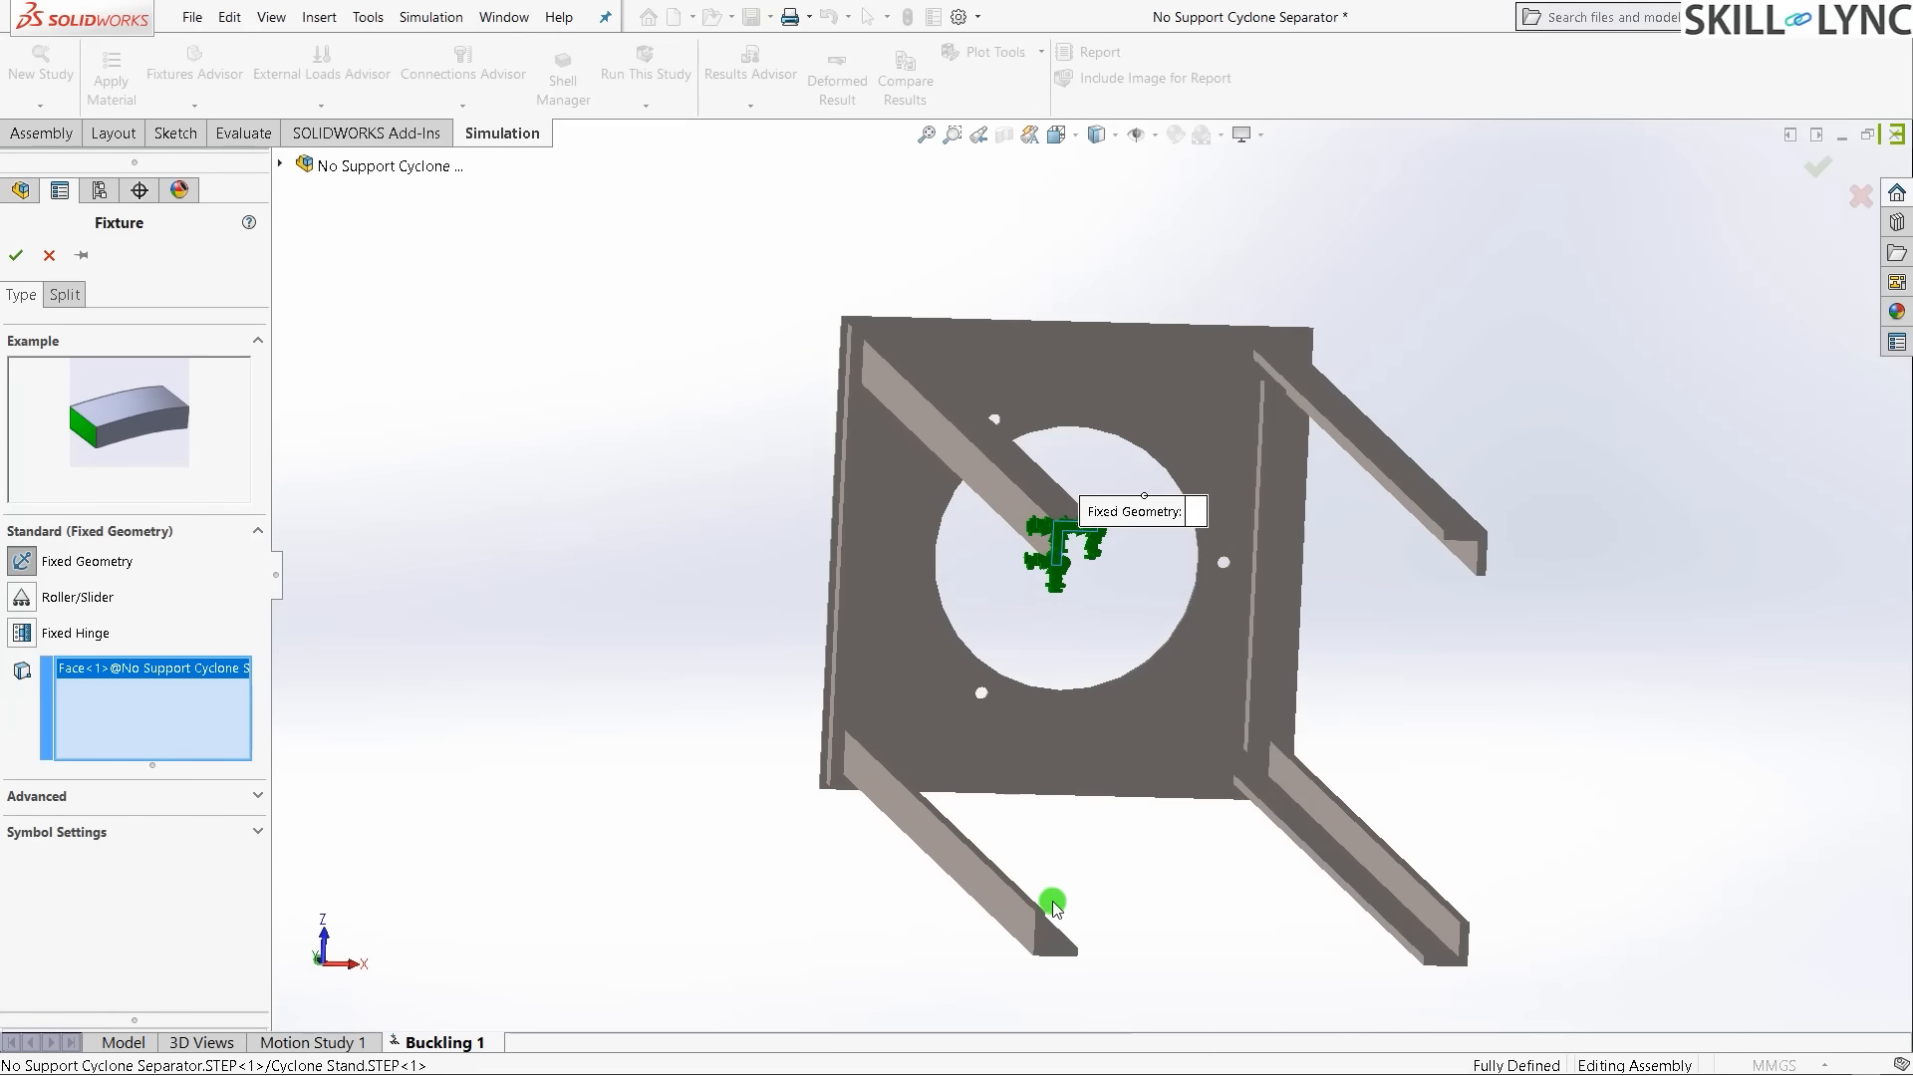
{"action": "scroll", "coordinate": [1081, 936], "scroll_direction": "down", "scroll_amount": 10}
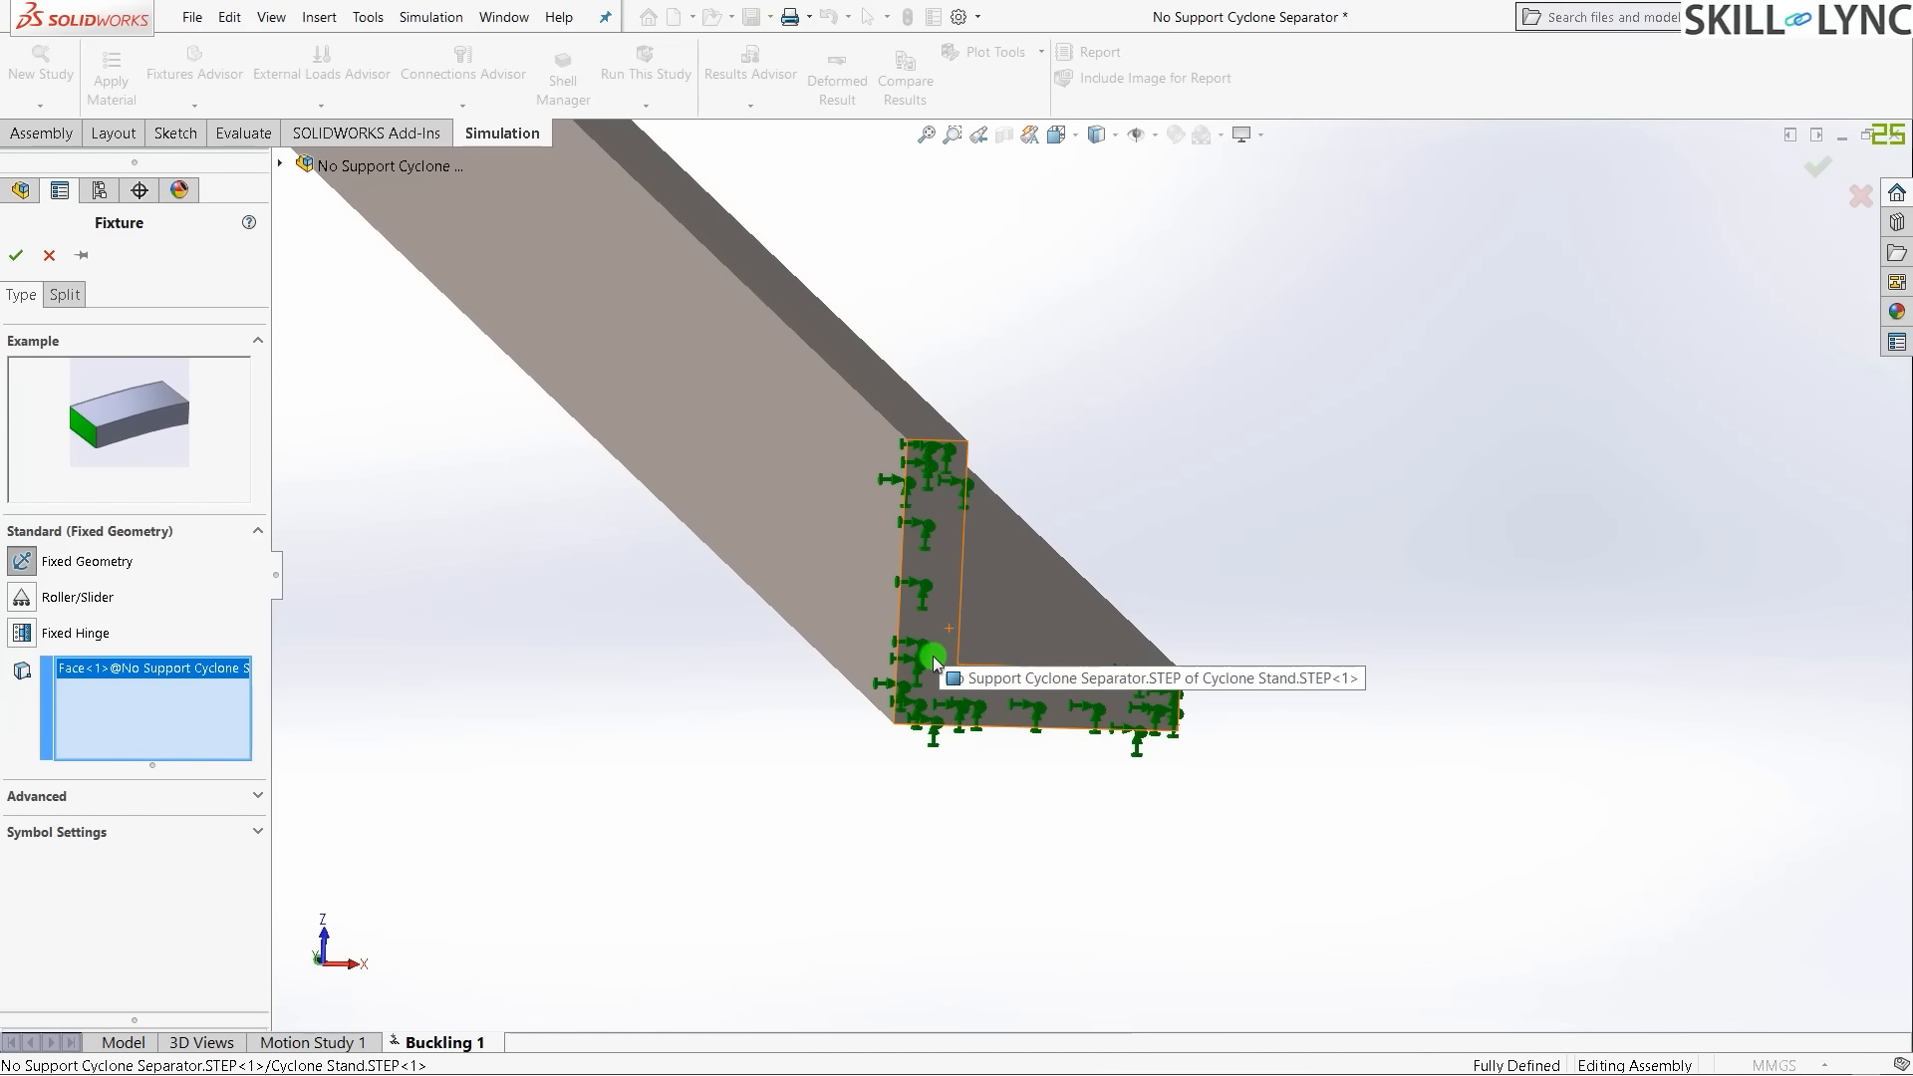
{"action": "left_click", "coordinate": [938, 635]}
- Add the third and fourth leg end faces and confirm the fixture on all four faces
{"action": "scroll", "coordinate": [594, 807], "scroll_direction": "up", "scroll_amount": 5}
{"action": "scroll", "coordinate": [1848, 560], "scroll_direction": "down", "scroll_amount": 5}
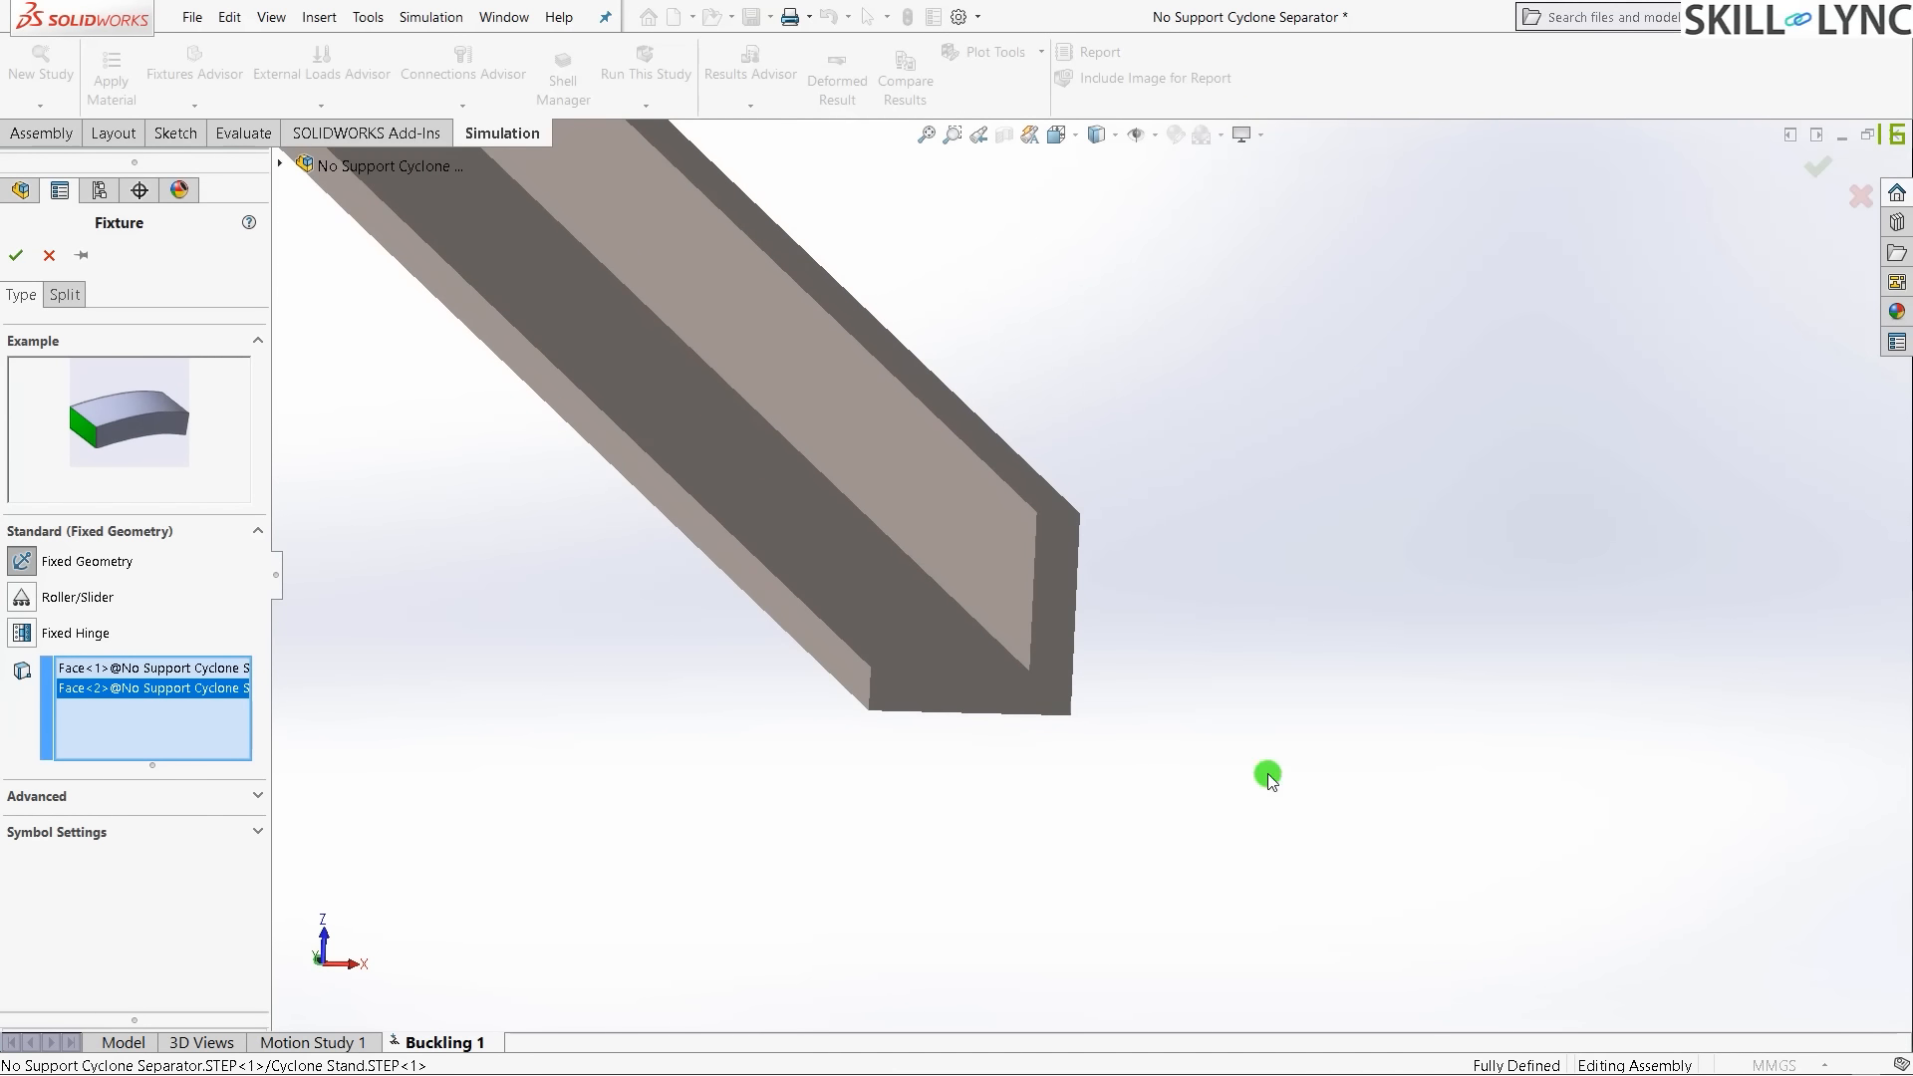
{"action": "left_click", "coordinate": [1011, 700]}
{"action": "scroll", "coordinate": [1031, 835], "scroll_direction": "up", "scroll_amount": 3}
{"action": "scroll", "coordinate": [1050, 298], "scroll_direction": "up", "scroll_amount": 3}
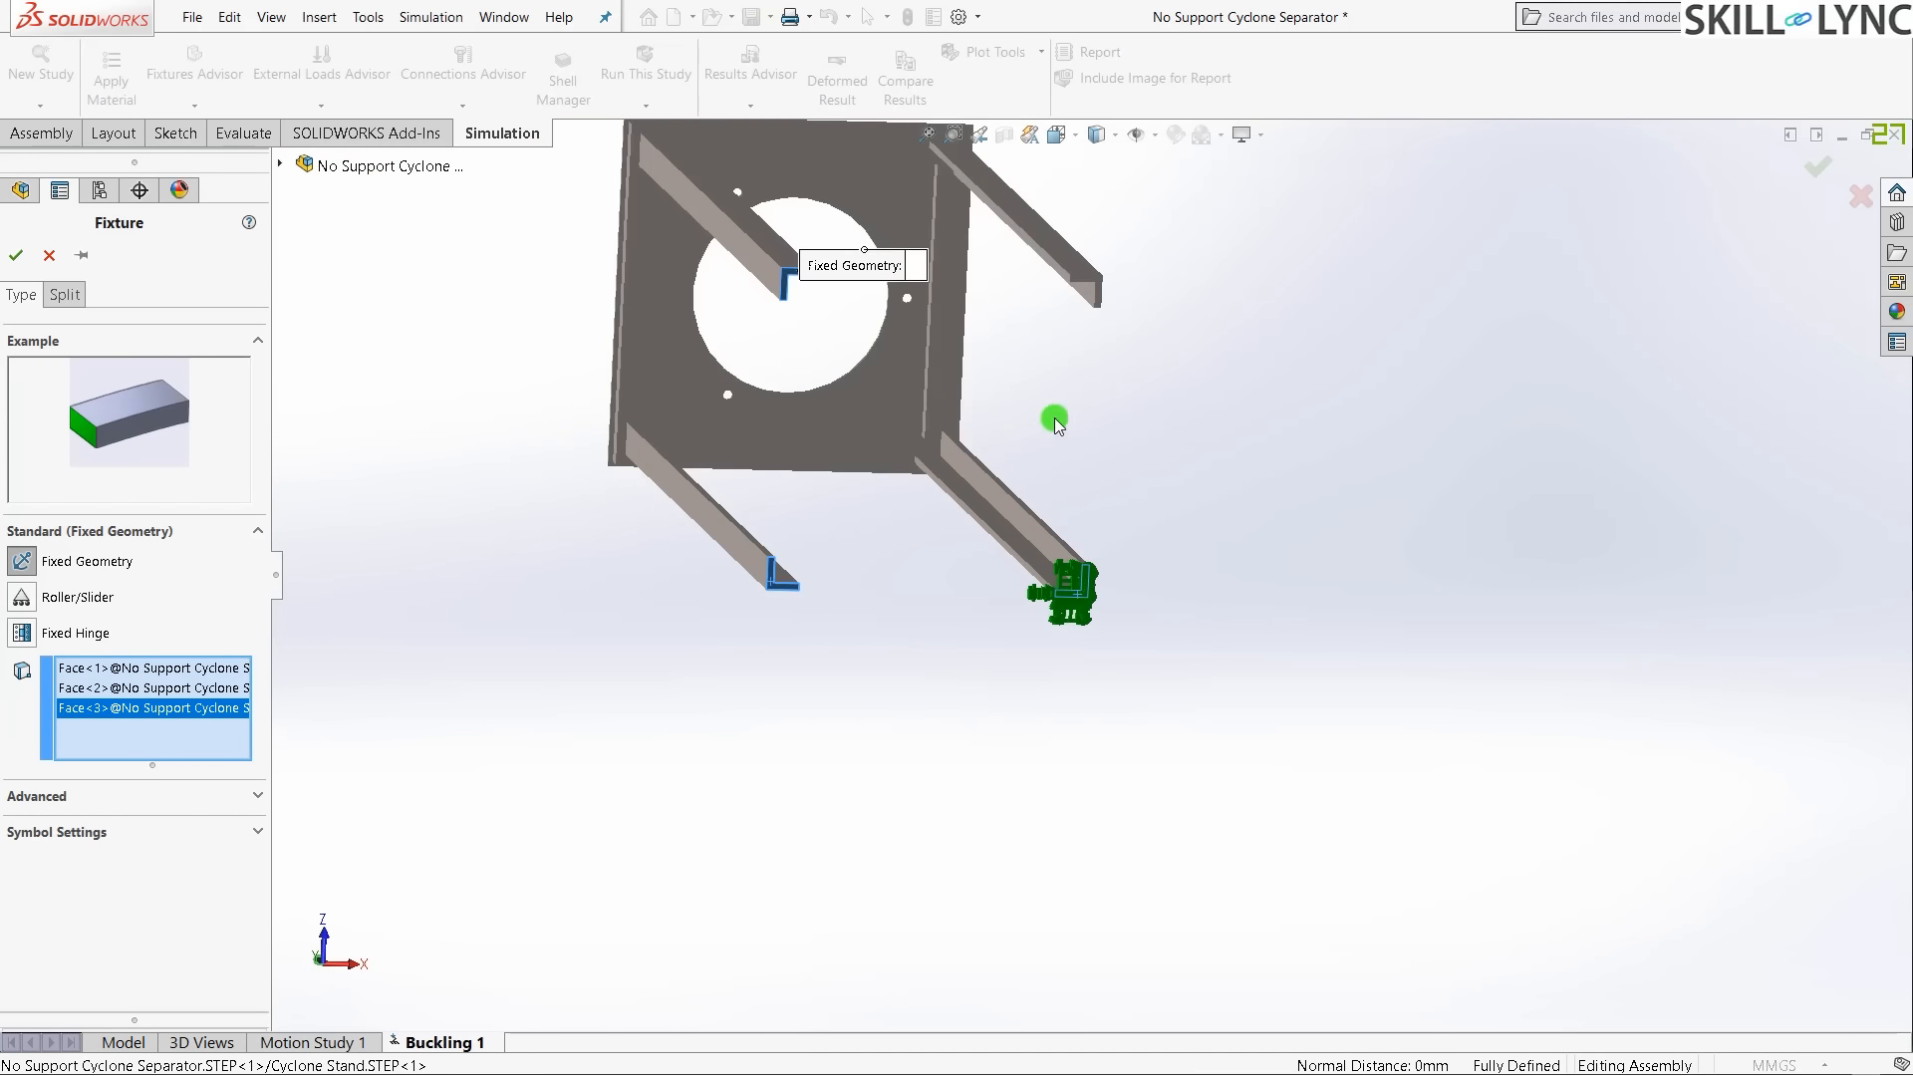
{"action": "scroll", "coordinate": [1093, 243], "scroll_direction": "down", "scroll_amount": 6}
{"action": "left_click", "coordinate": [1141, 911]}
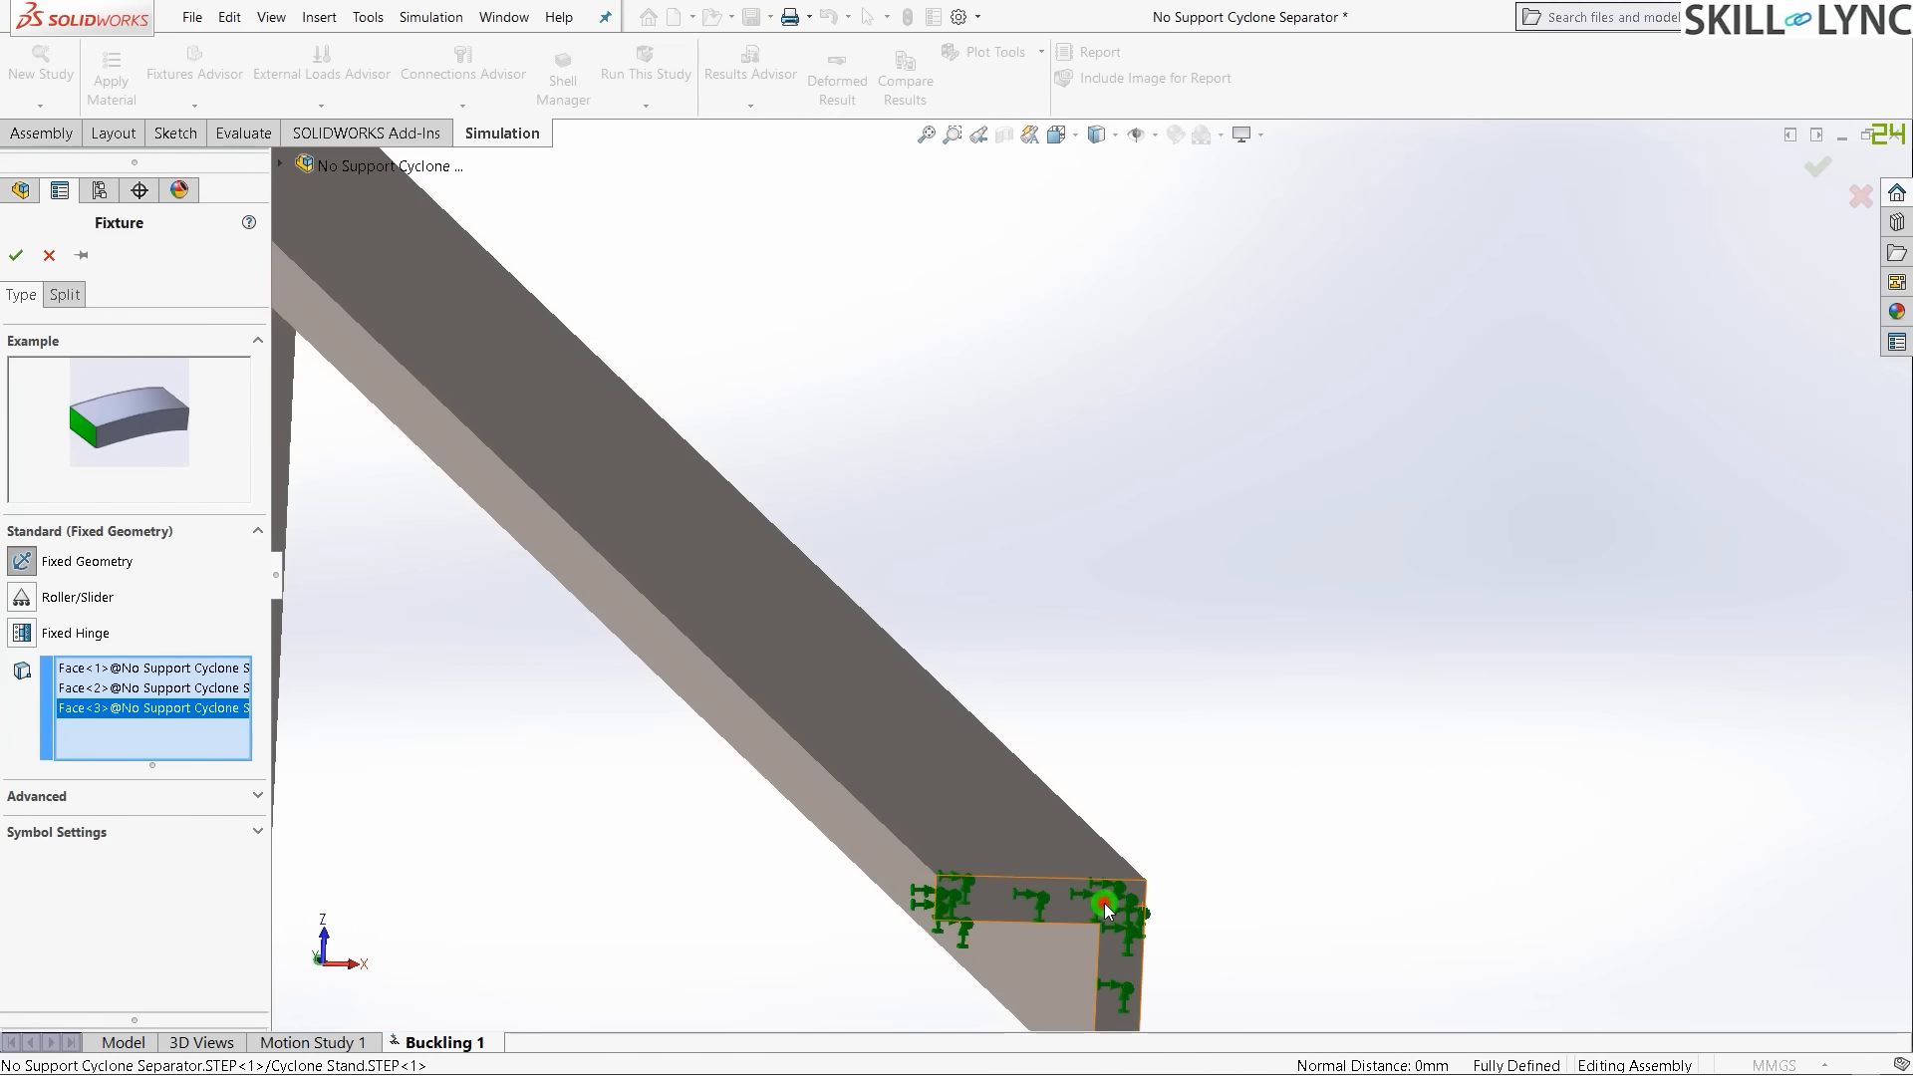
{"action": "scroll", "coordinate": [1518, 594], "scroll_direction": "up", "scroll_amount": 4}
{"action": "scroll", "coordinate": [1151, 648], "scroll_direction": "up", "scroll_amount": 4}
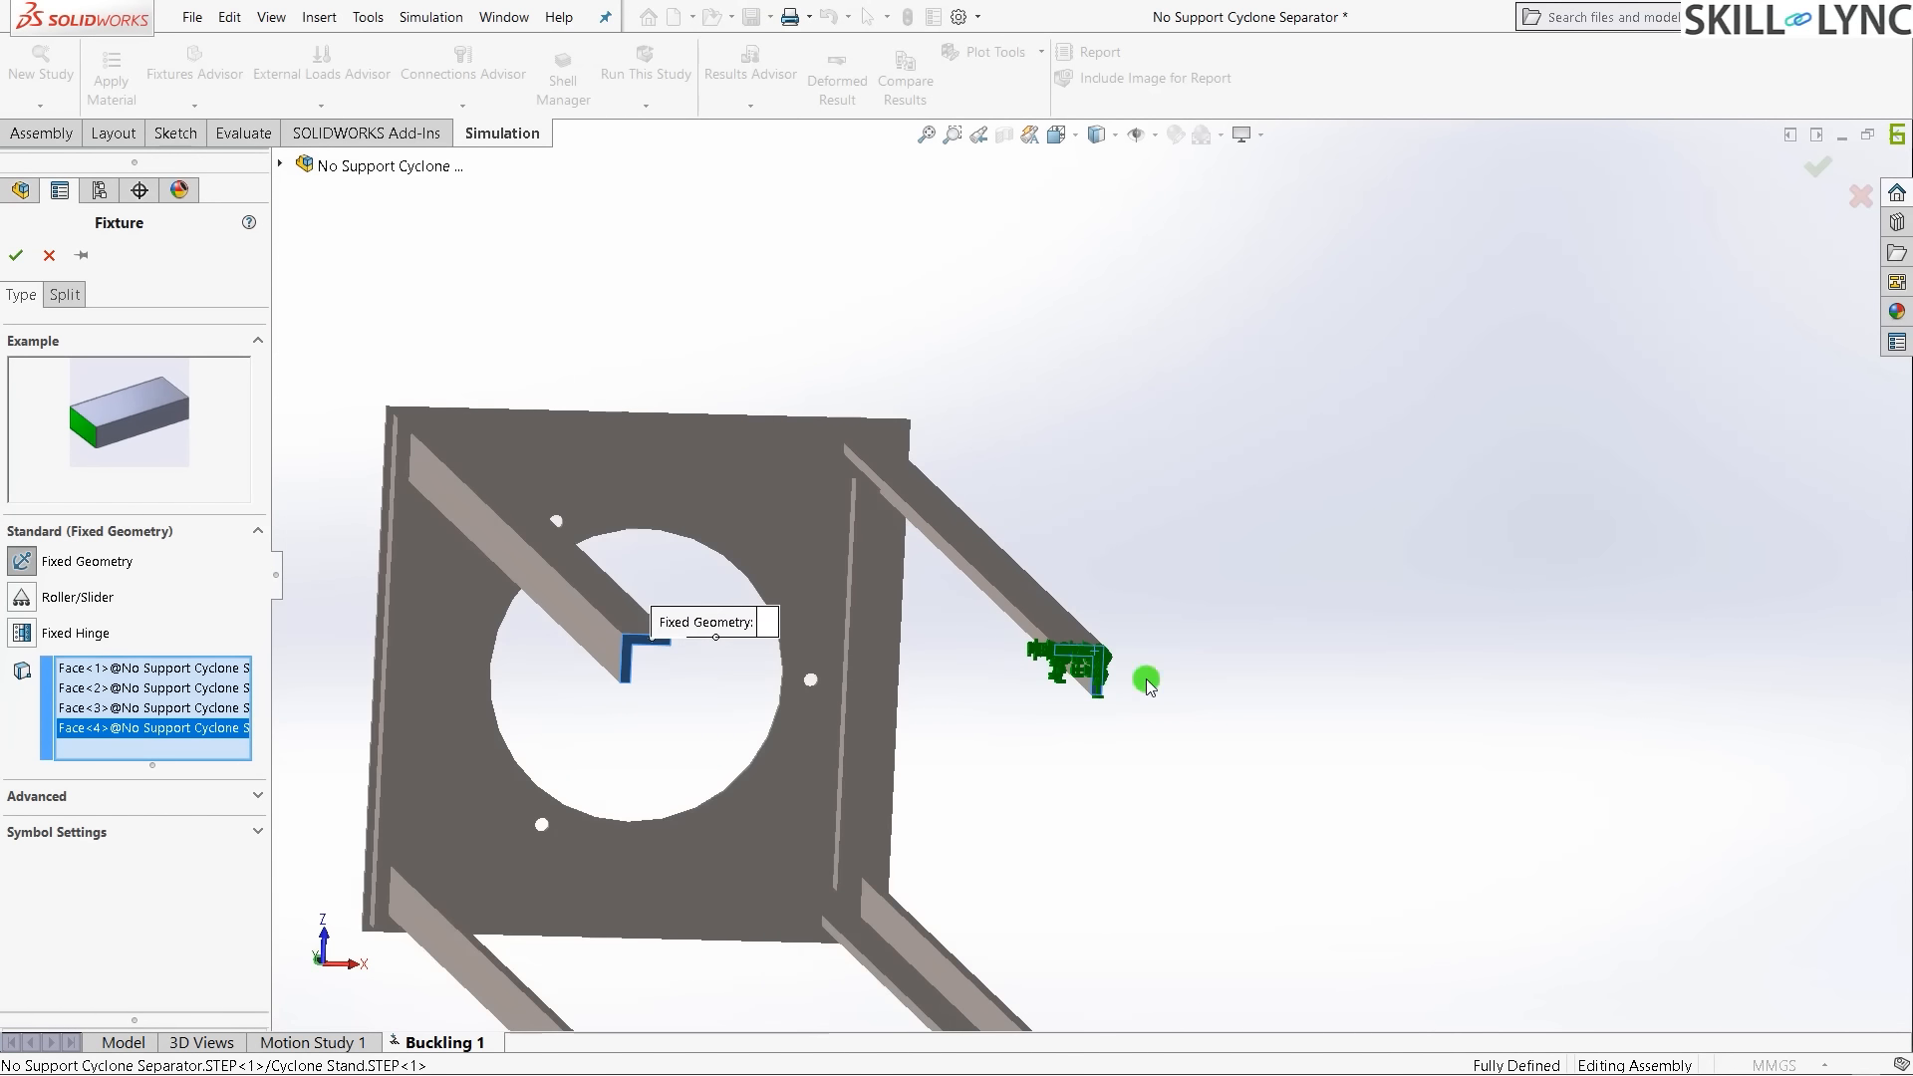
{"action": "scroll", "coordinate": [1086, 717], "scroll_direction": "down", "scroll_amount": 4}
{"action": "scroll", "coordinate": [1066, 658], "scroll_direction": "up", "scroll_amount": 4}
{"action": "scroll", "coordinate": [661, 473], "scroll_direction": "up", "scroll_amount": 1}
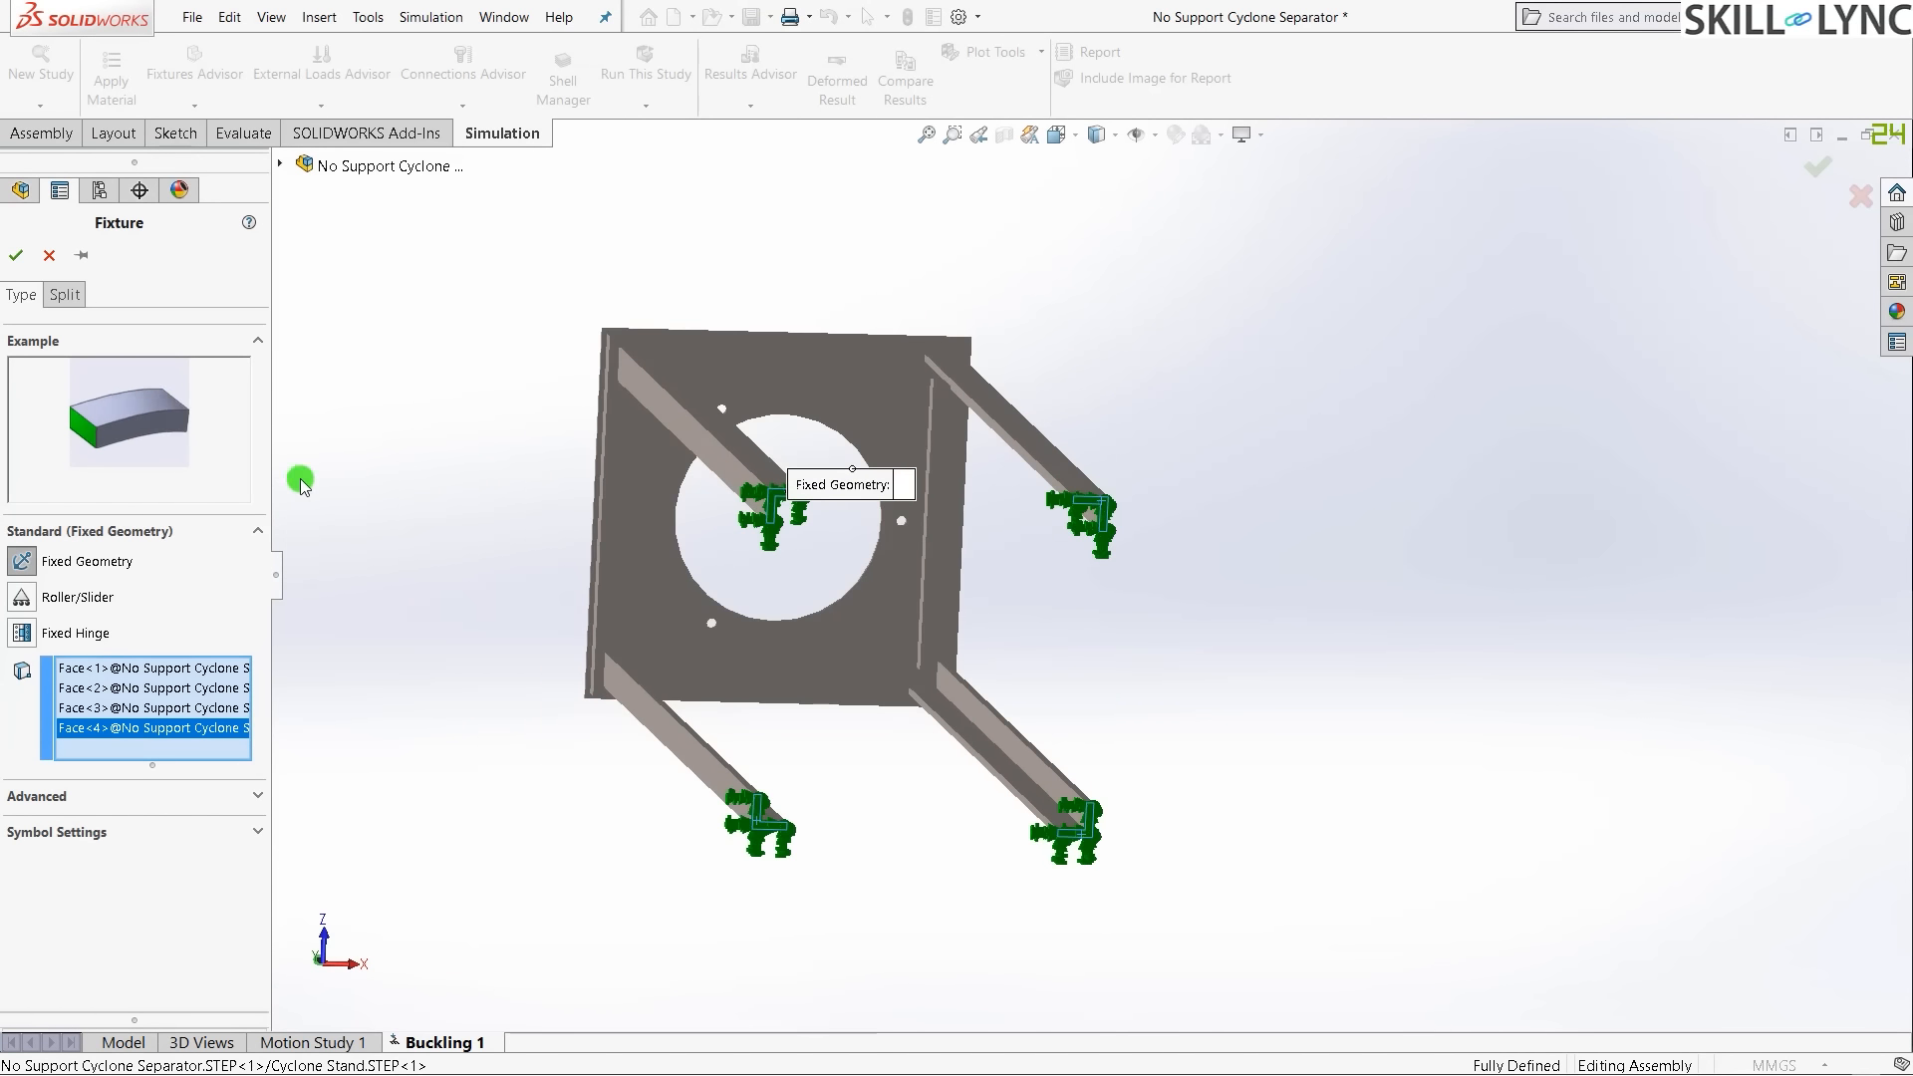
{"action": "left_click", "coordinate": [12, 255]}
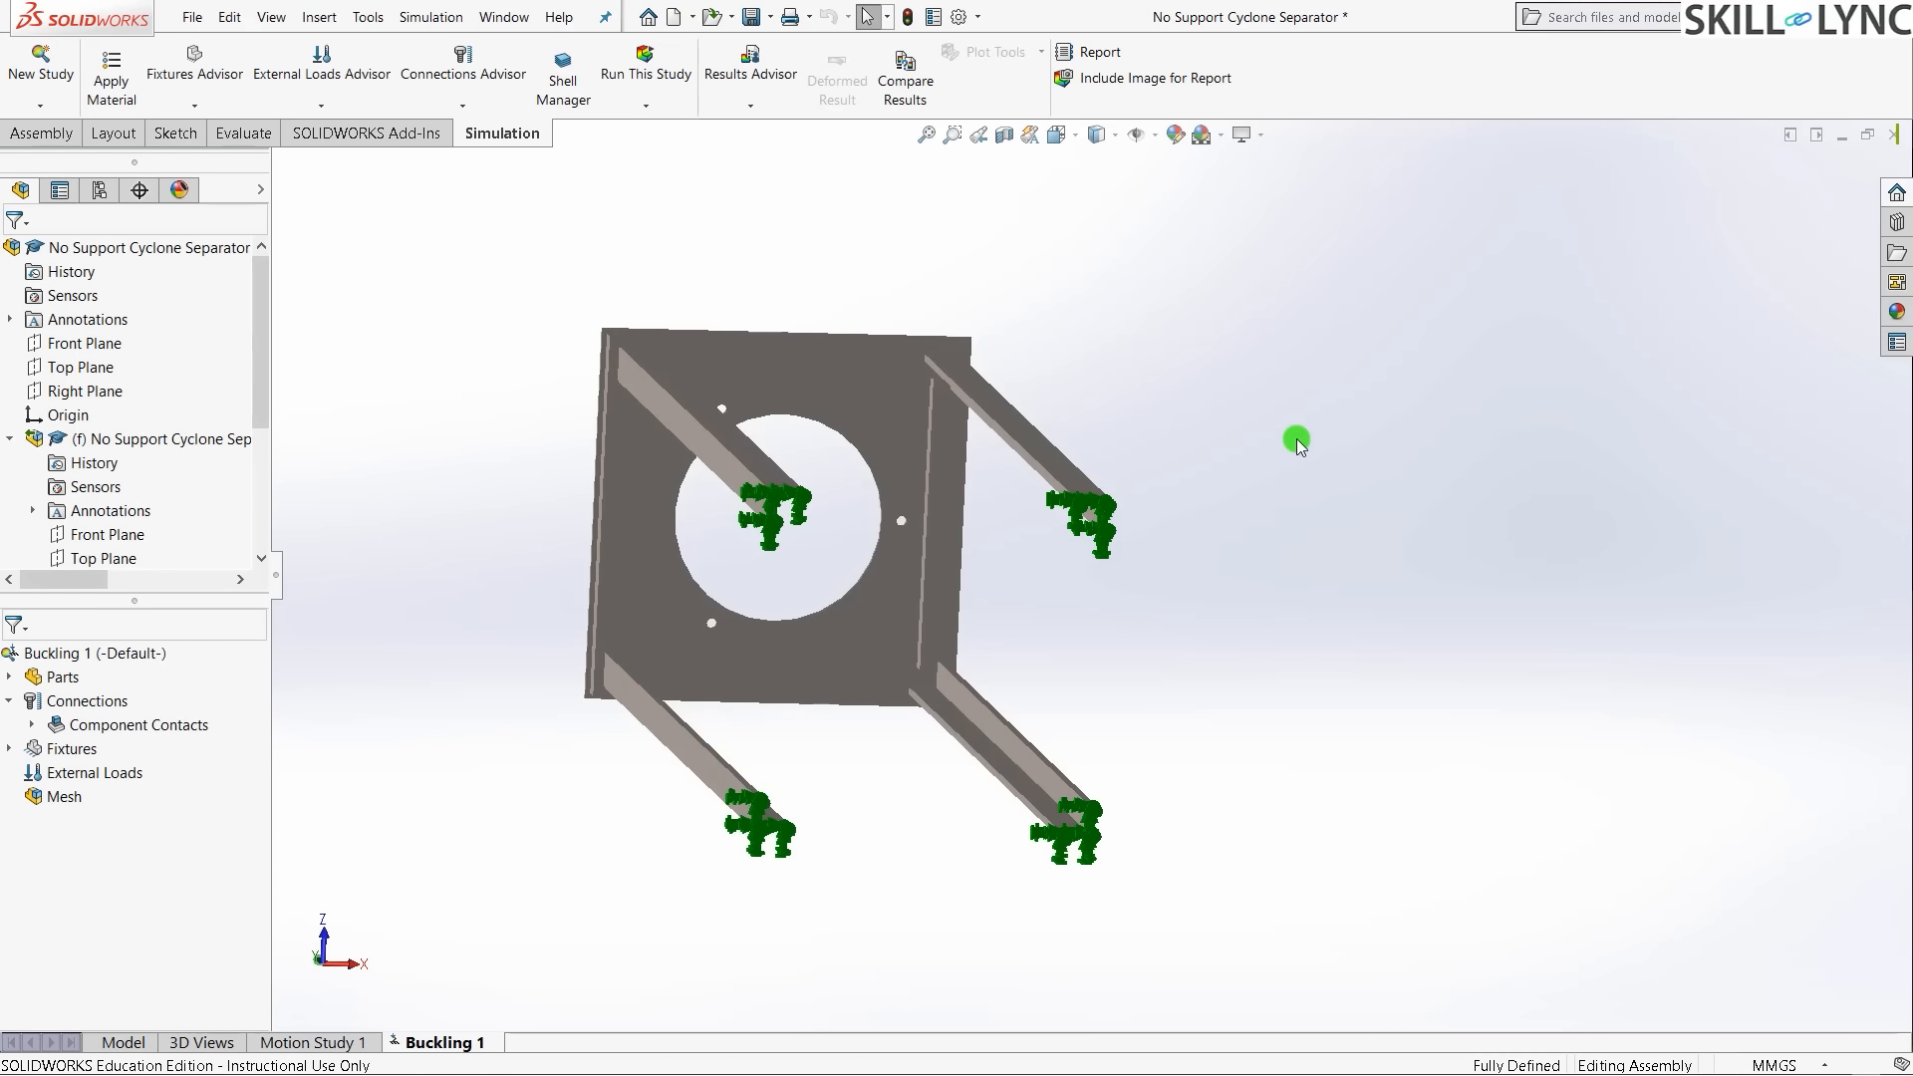
{"action": "key", "text": "ctrl+7"}
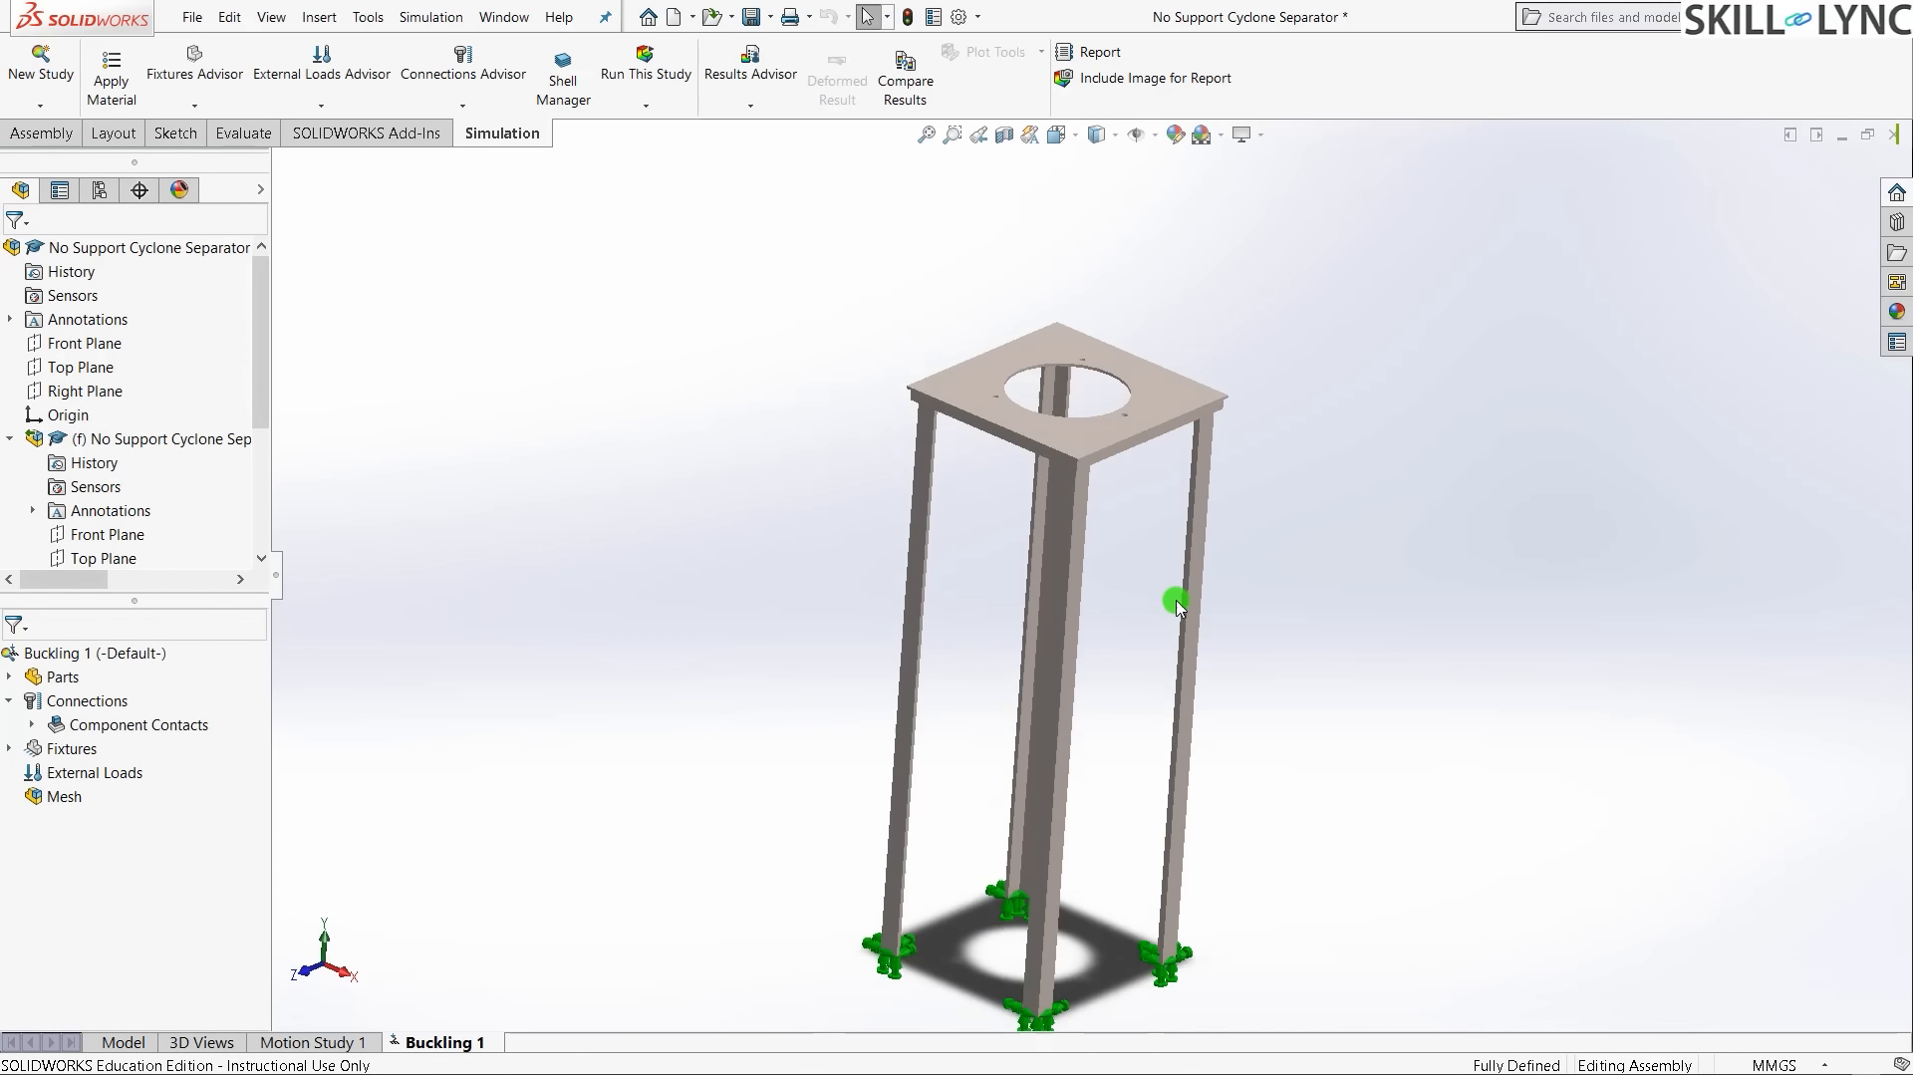
- Apply a 200000 N force normal to the stand's top plate face
{"action": "left_click", "coordinate": [817, 590]}
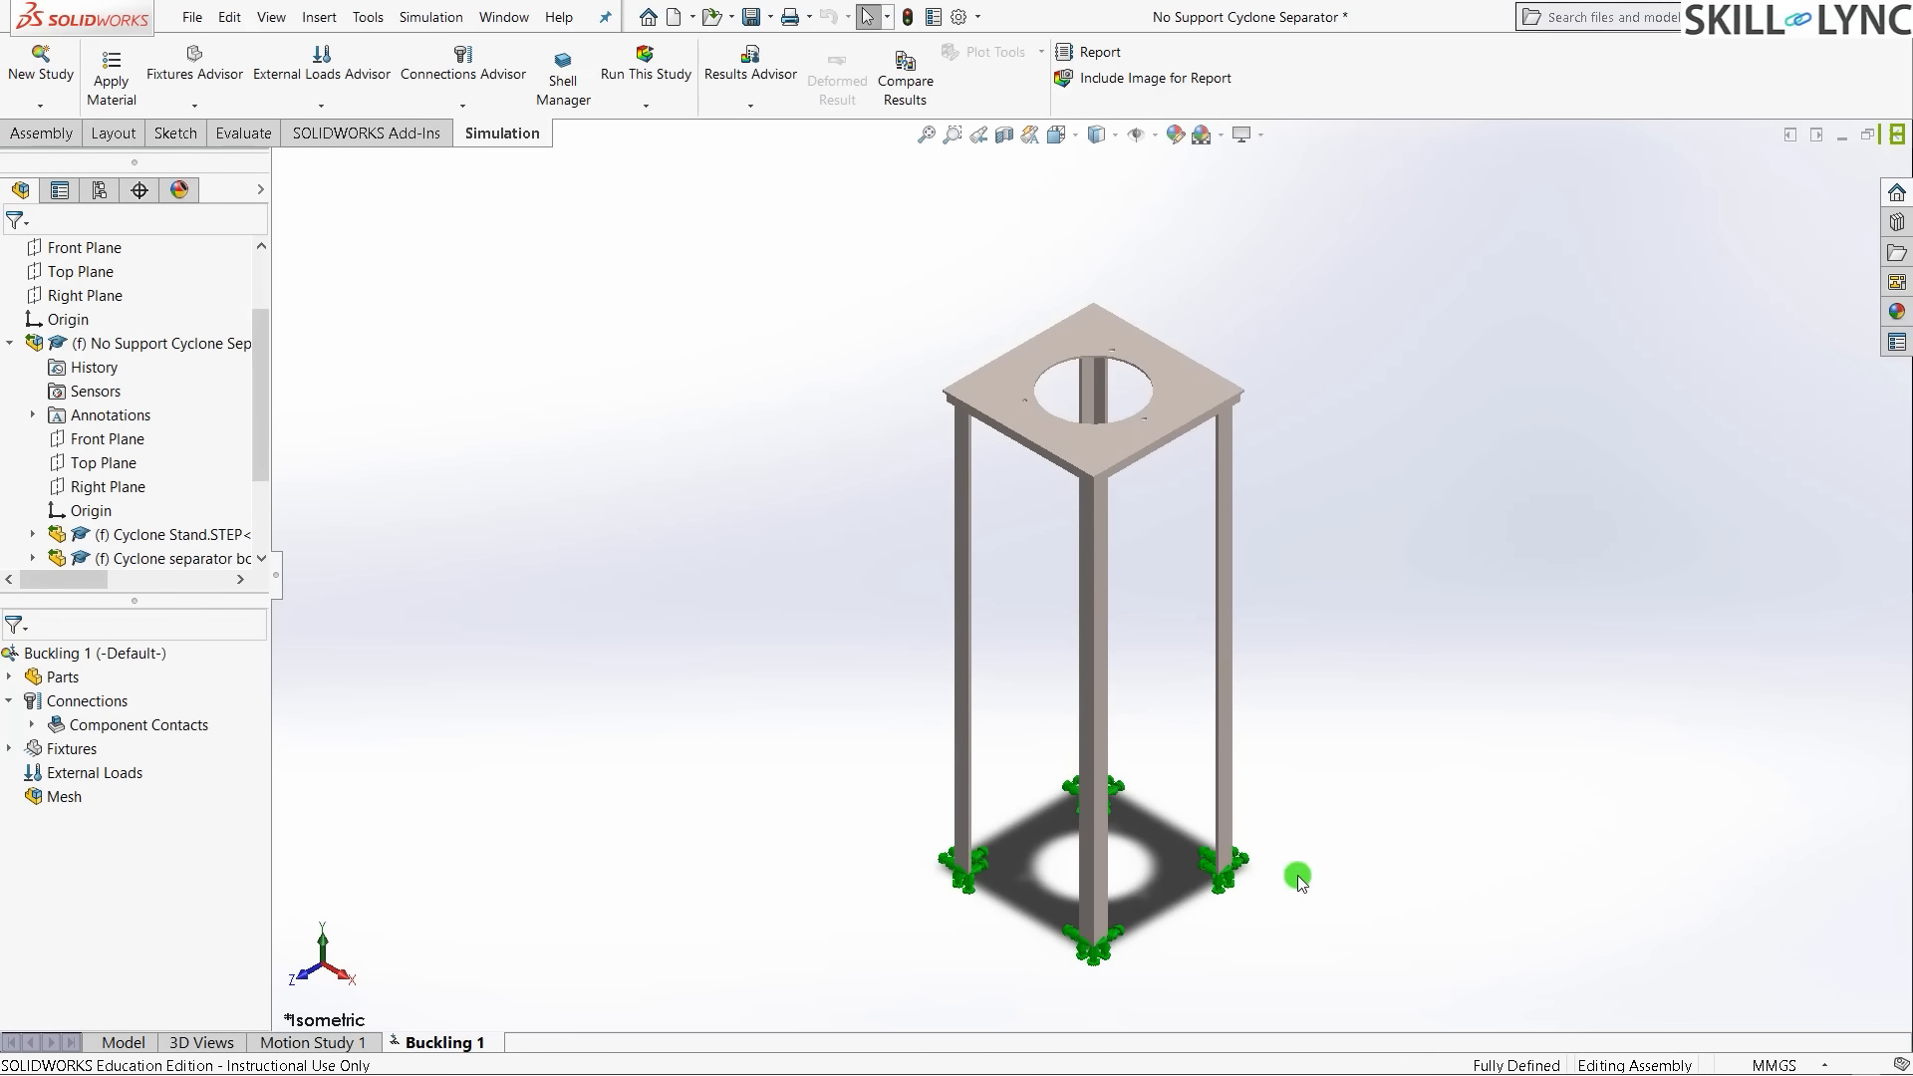
{"action": "mouse_move", "coordinate": [1298, 879]}
{"action": "middle_mouse_down"}
{"action": "mouse_move", "coordinate": [1269, 896]}
{"action": "mouse_move", "coordinate": [1305, 886]}
{"action": "middle_mouse_up"}
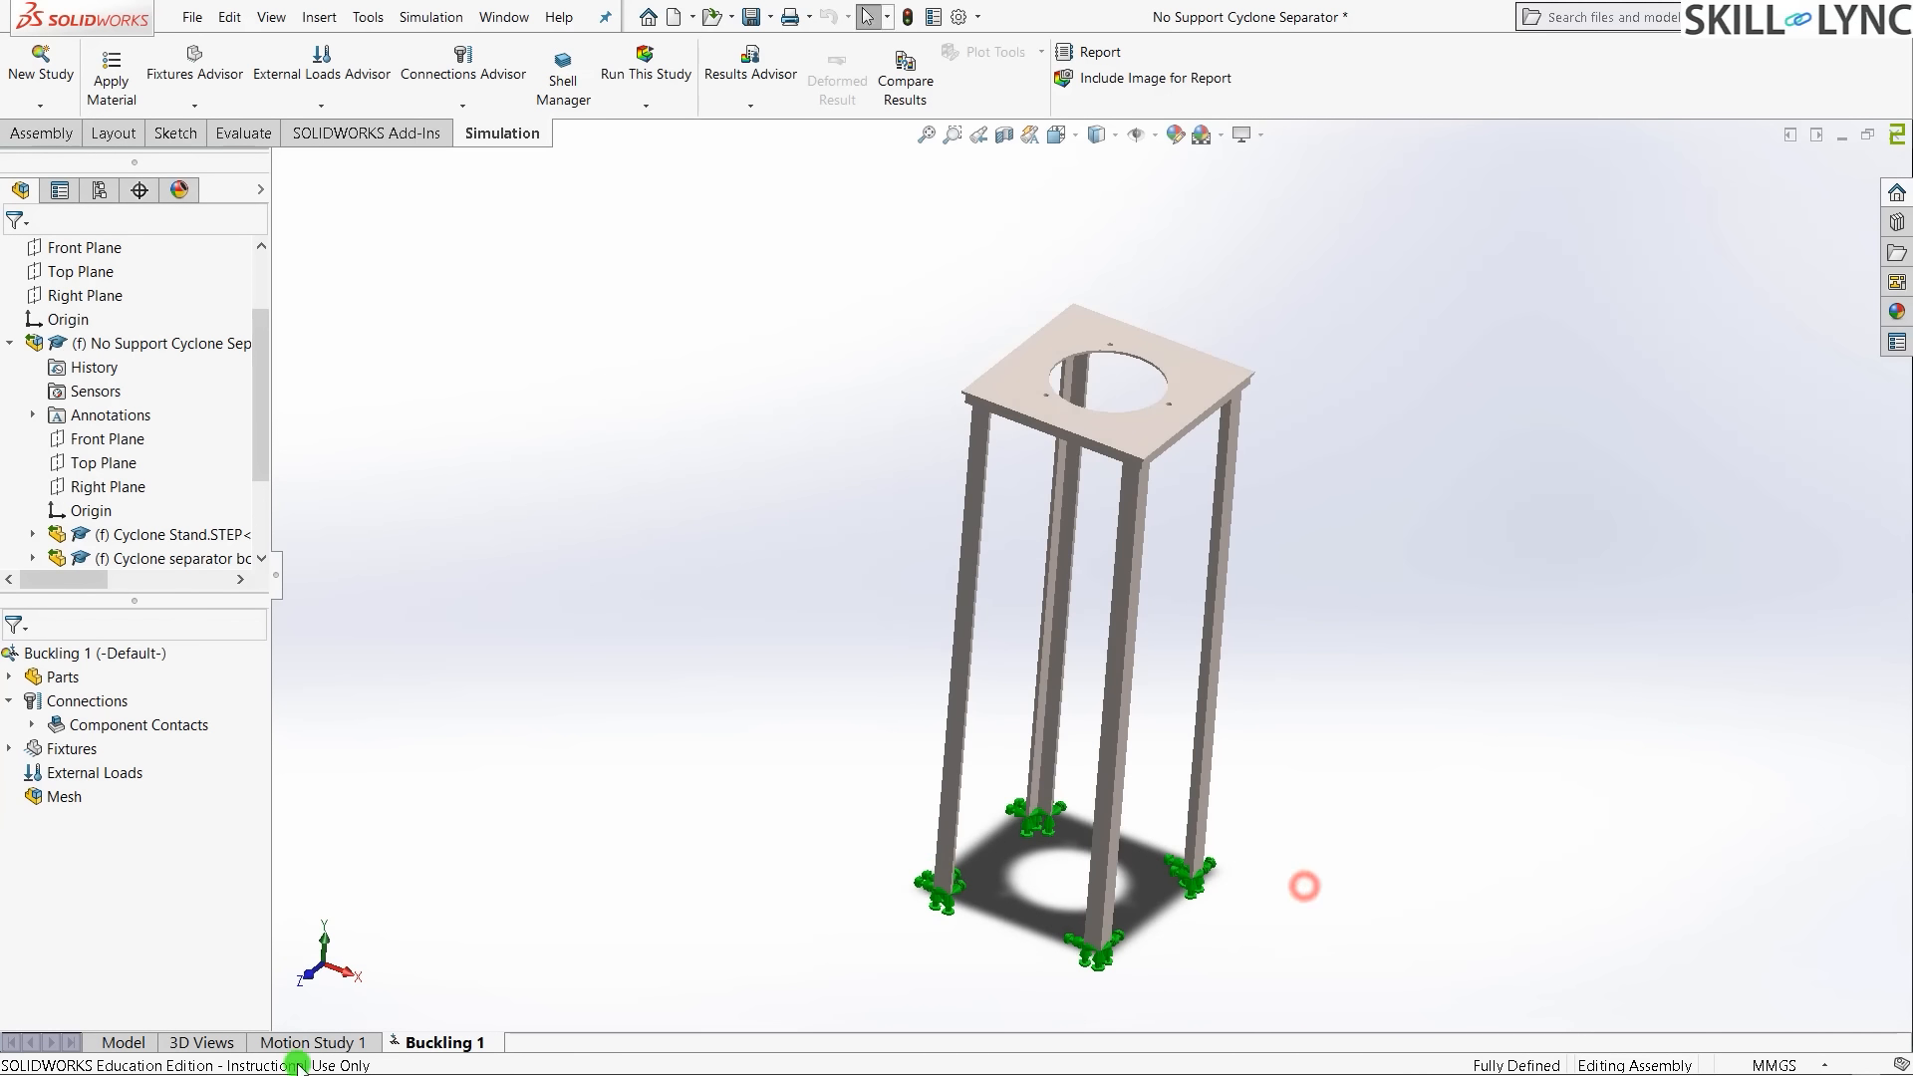
{"action": "right_click", "coordinate": [99, 772]}
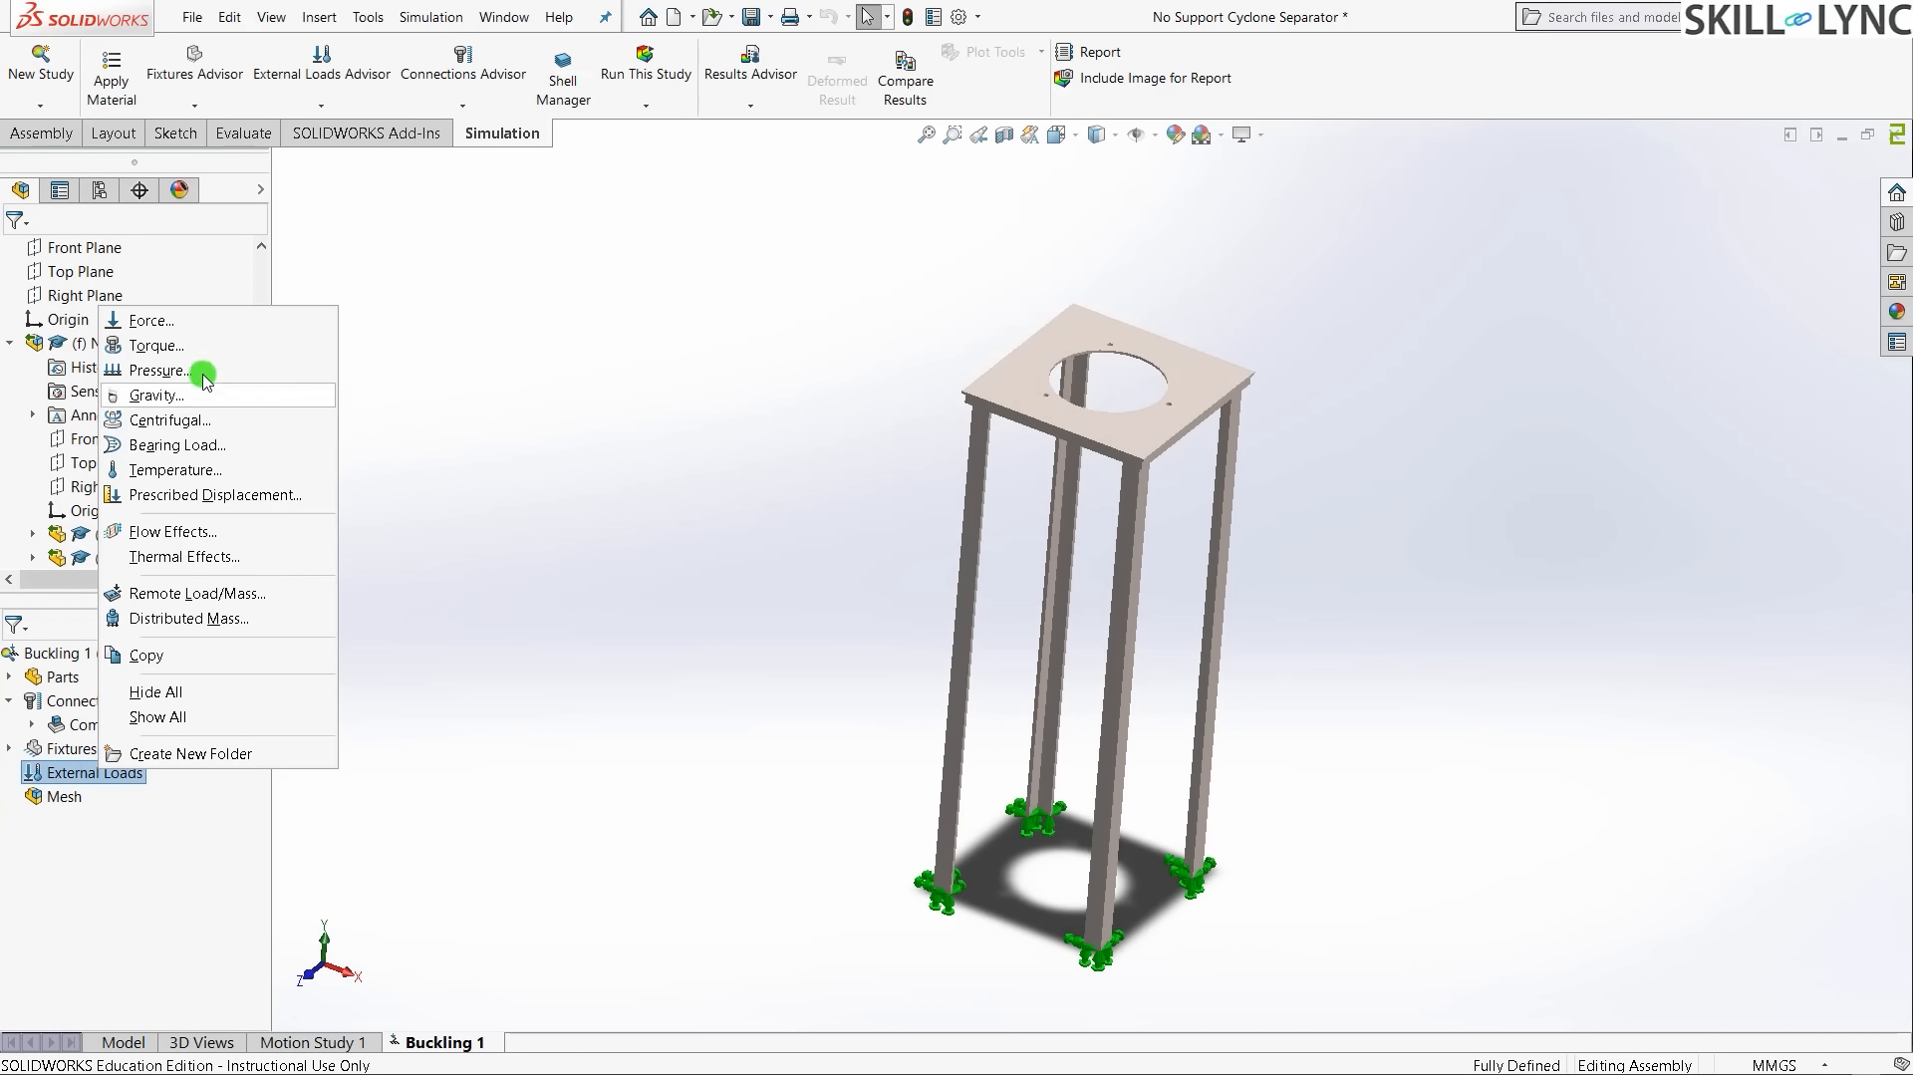
{"action": "left_click", "coordinate": [206, 329]}
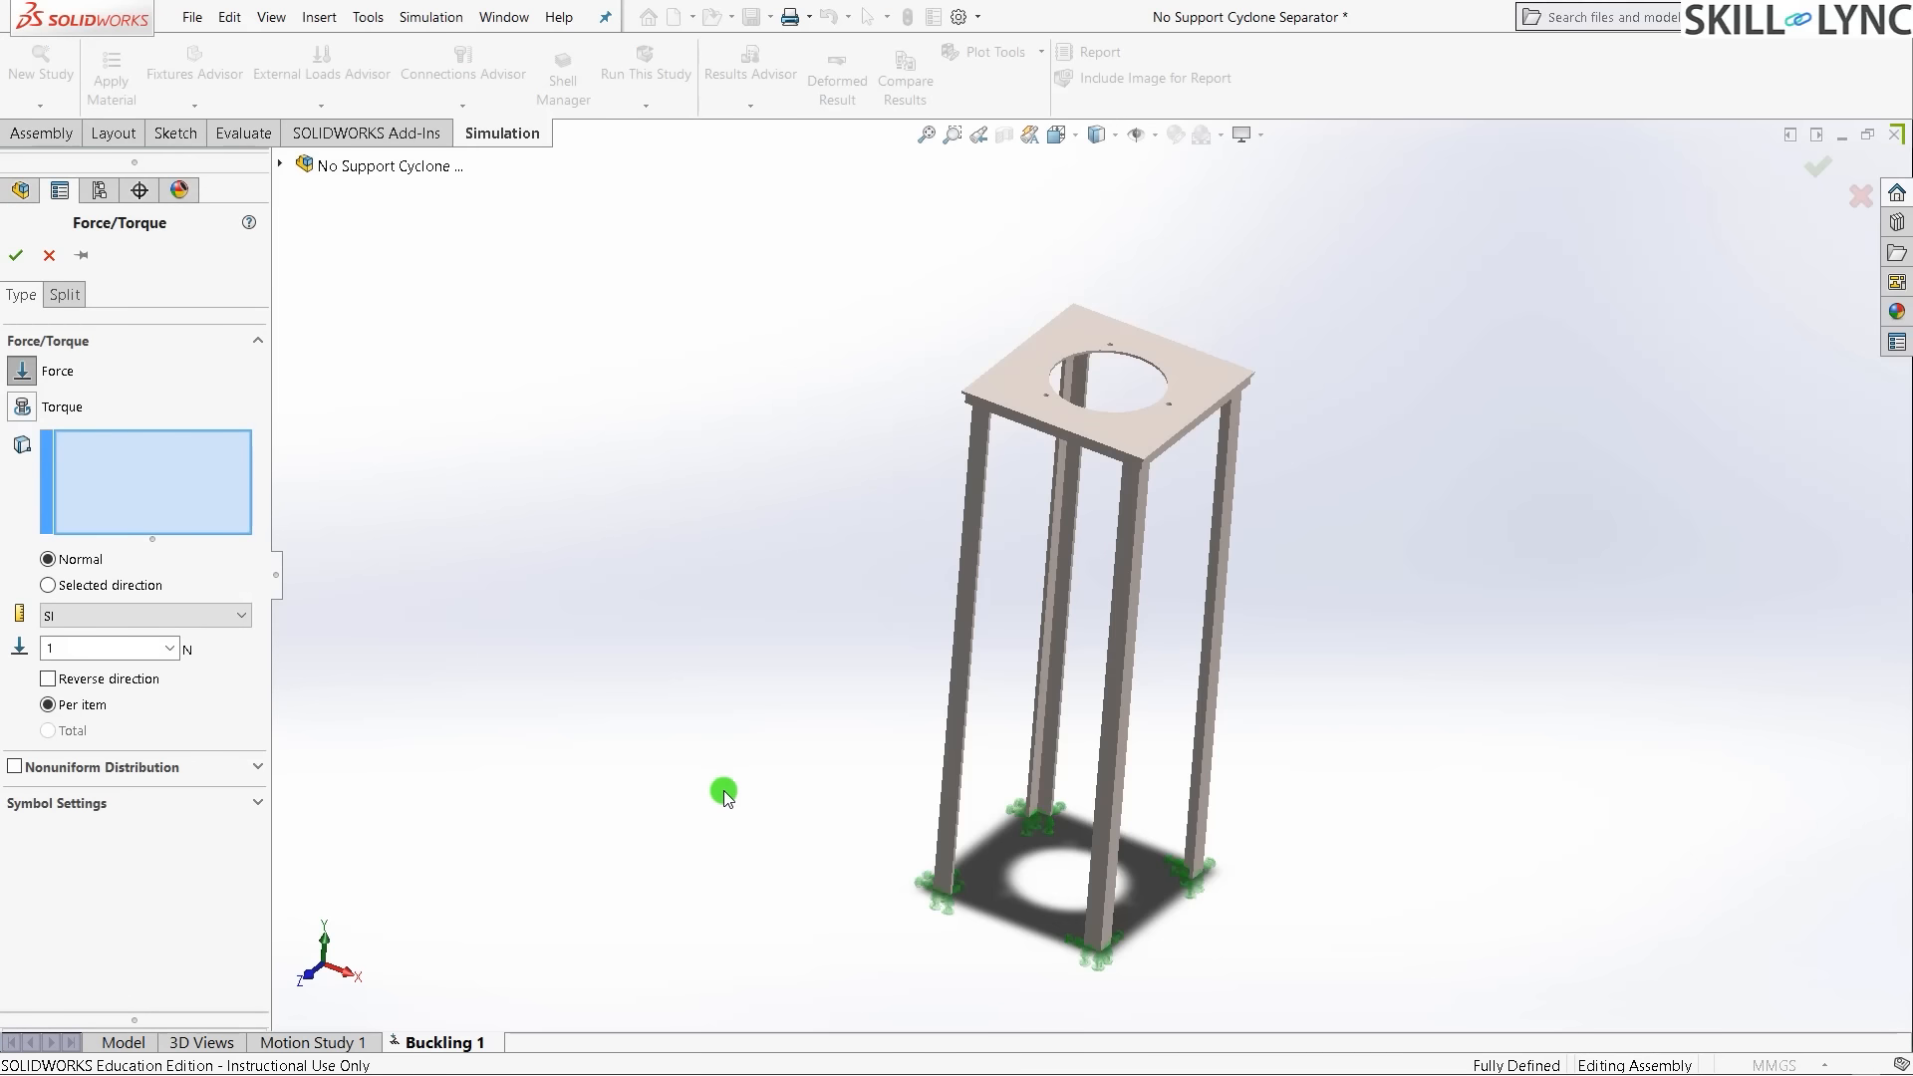
{"action": "scroll", "coordinate": [1196, 284], "scroll_direction": "down", "scroll_amount": 3}
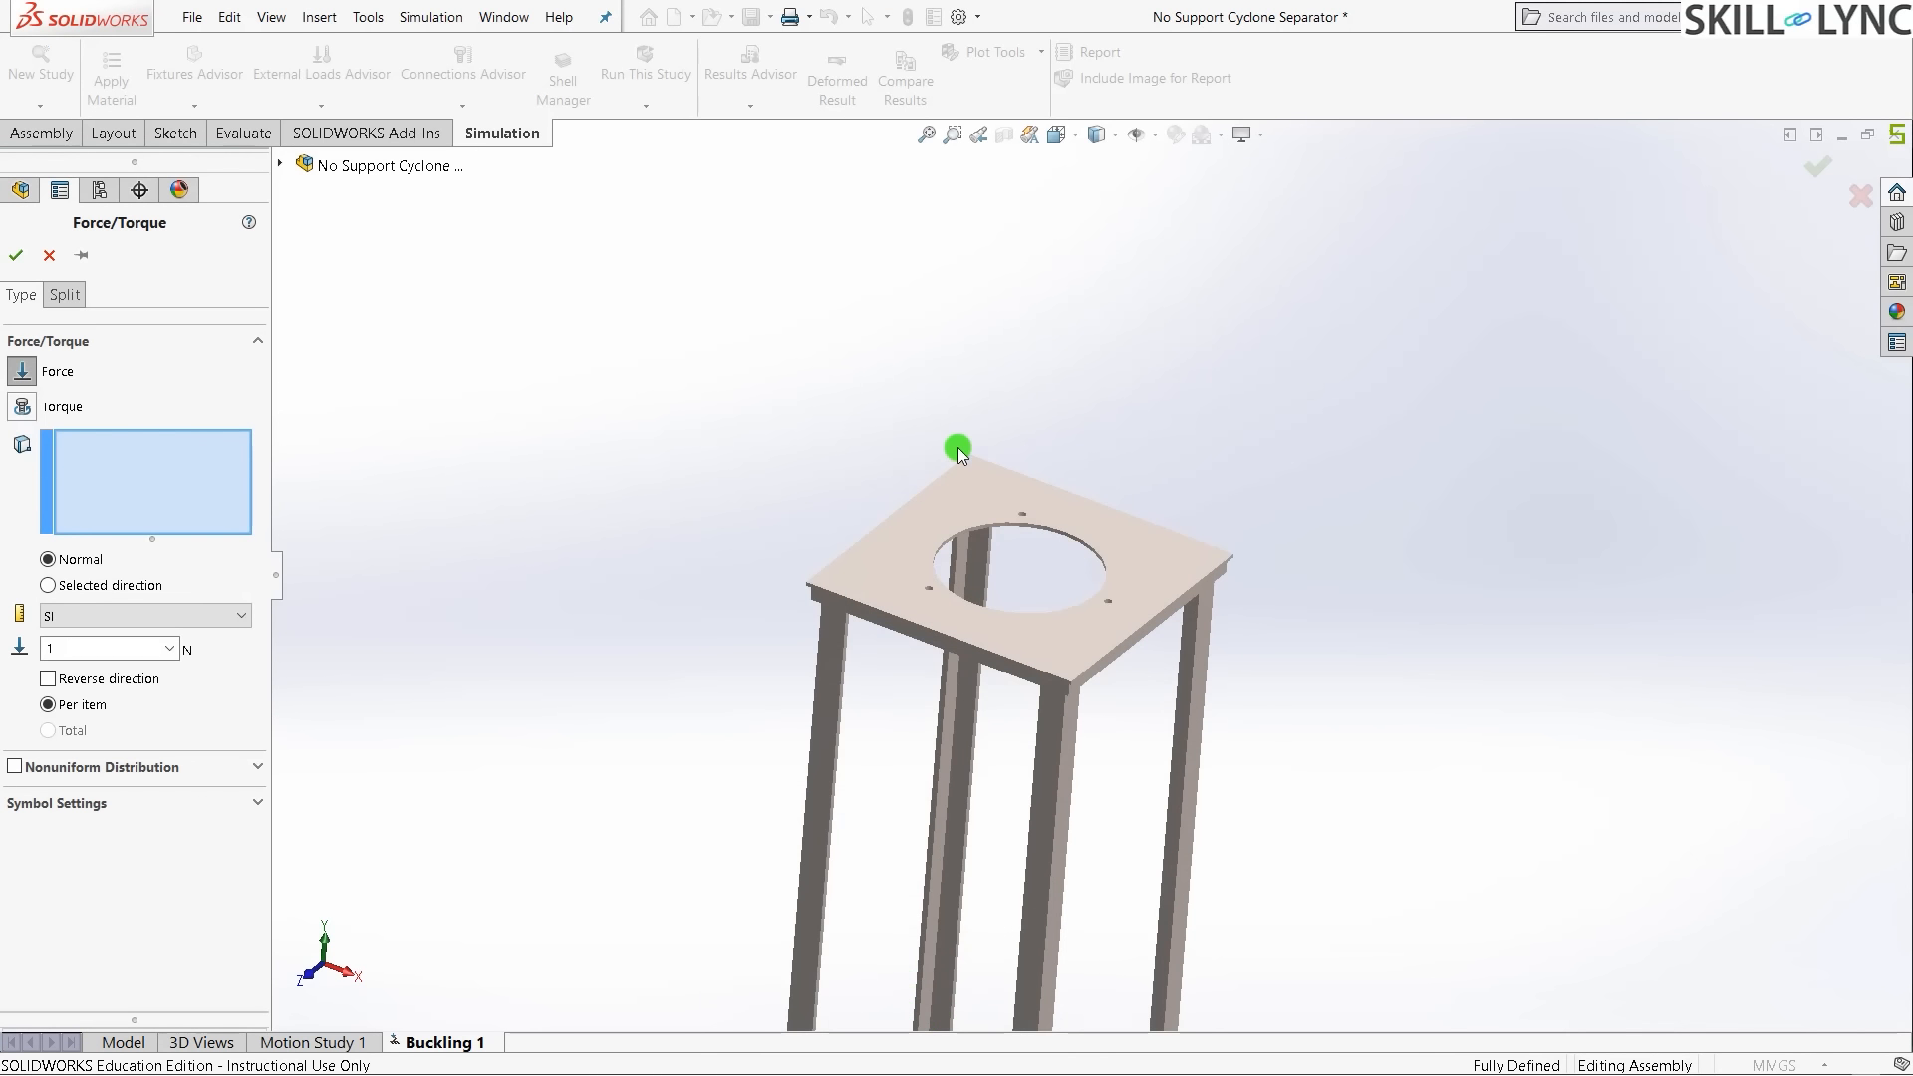
{"action": "left_click", "coordinate": [869, 577]}
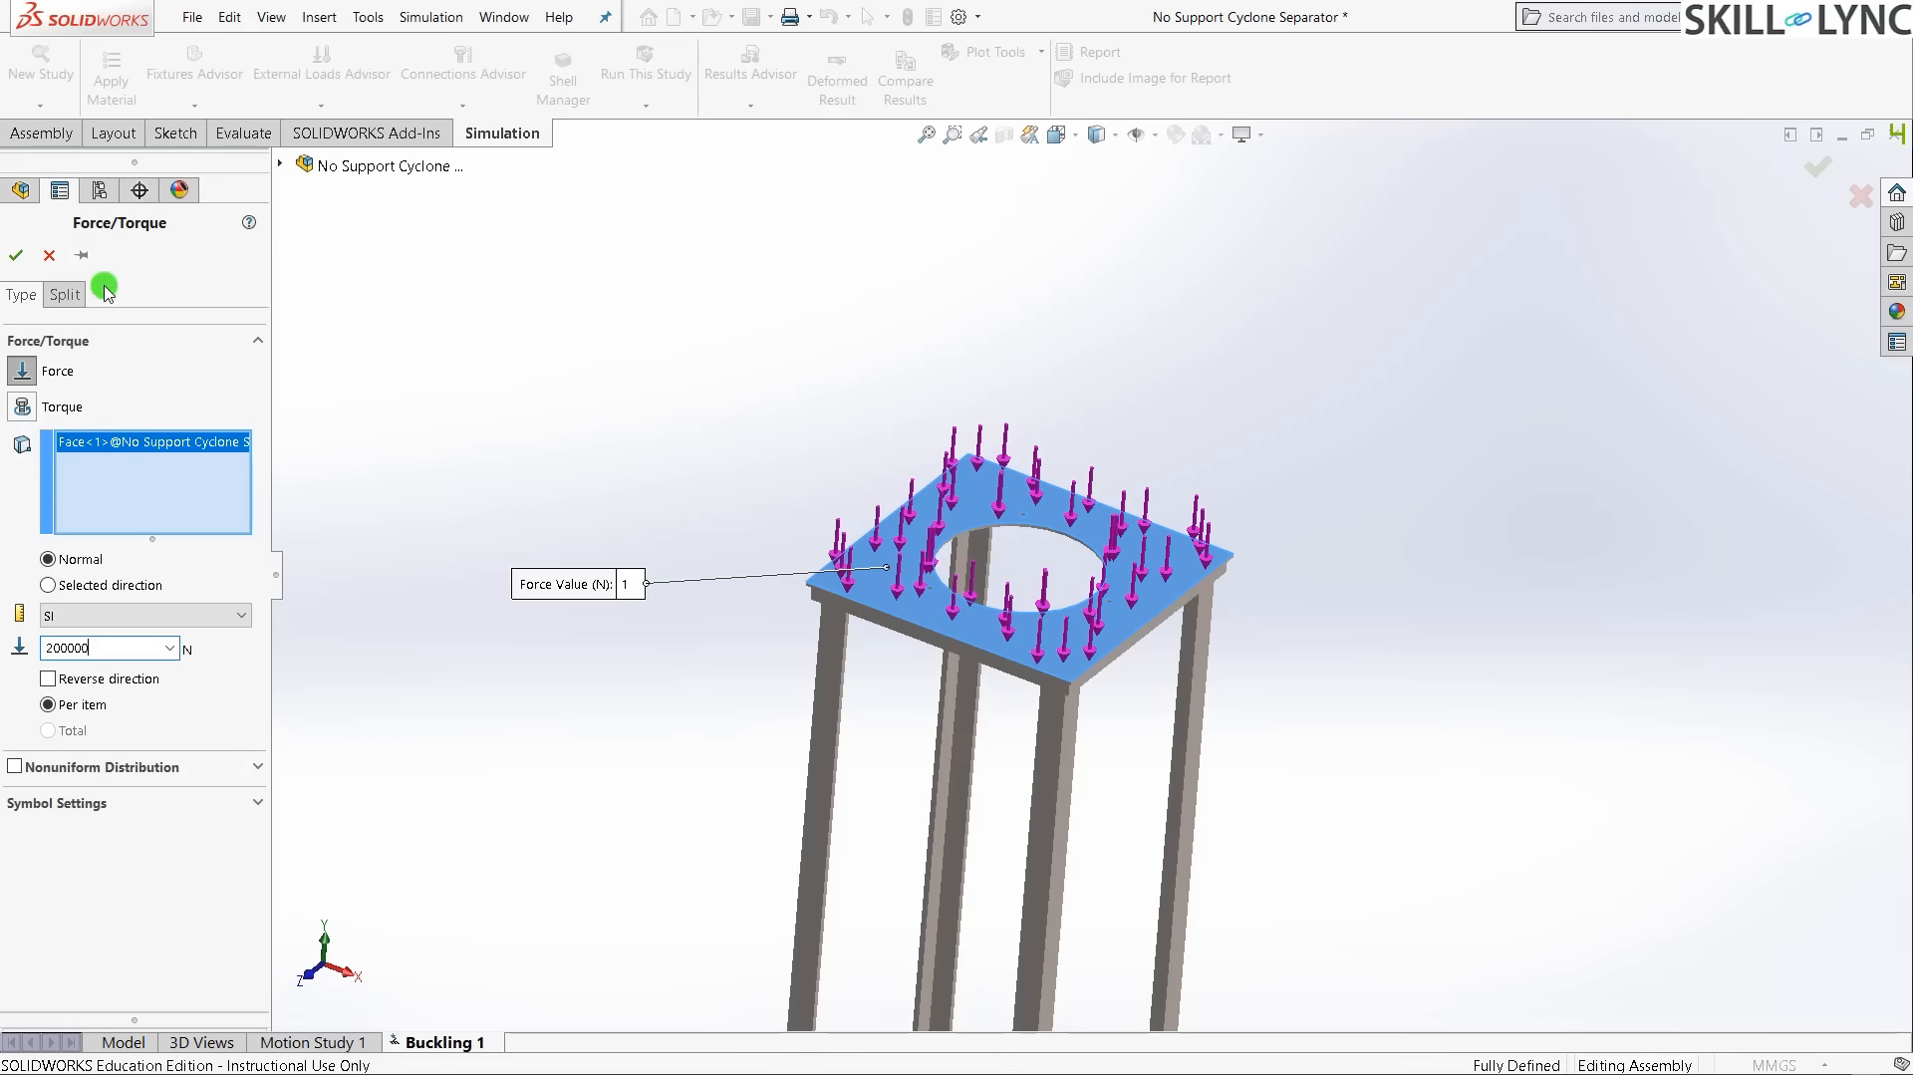
{"action": "left_click", "coordinate": [16, 255]}
{"action": "left_click", "coordinate": [530, 666]}
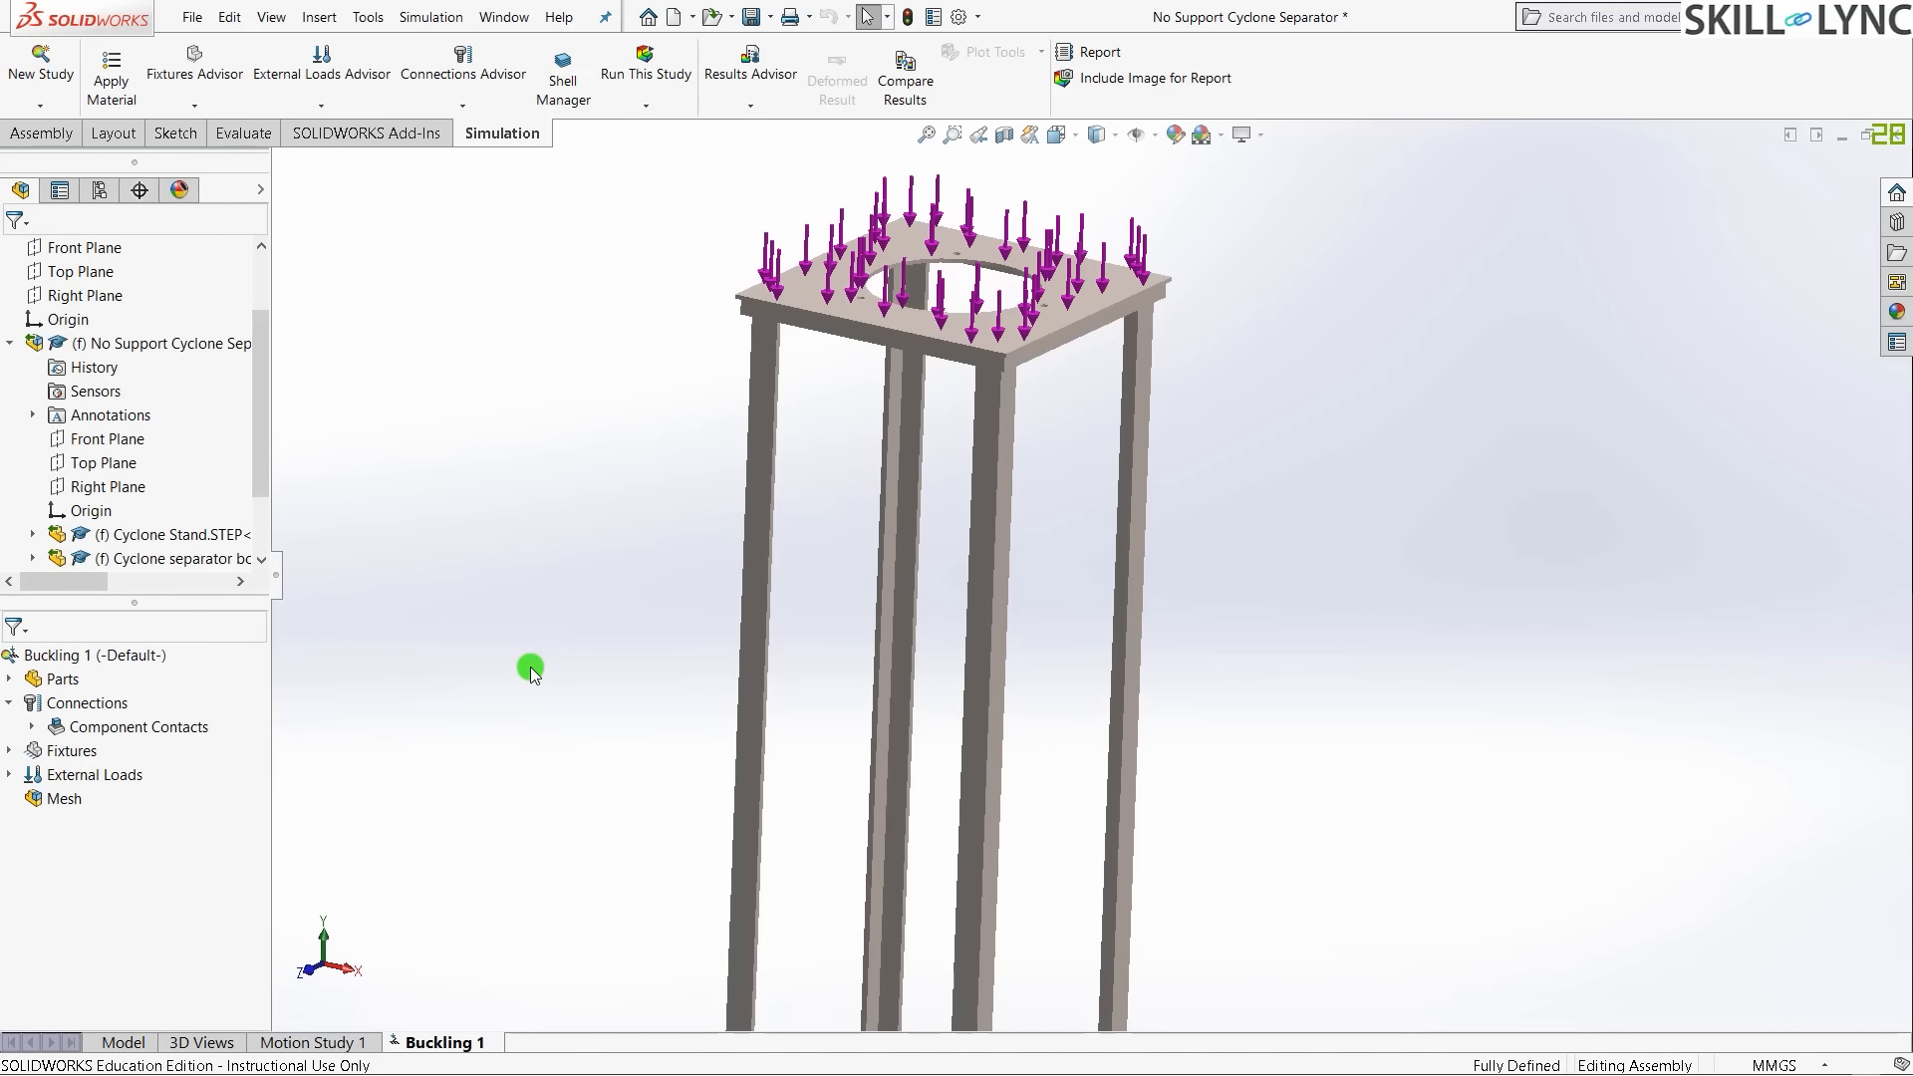
- Orbit around the loaded stand to inspect it, then bring up the Mesh options
{"action": "scroll", "coordinate": [538, 679], "scroll_direction": "up", "scroll_amount": 2}
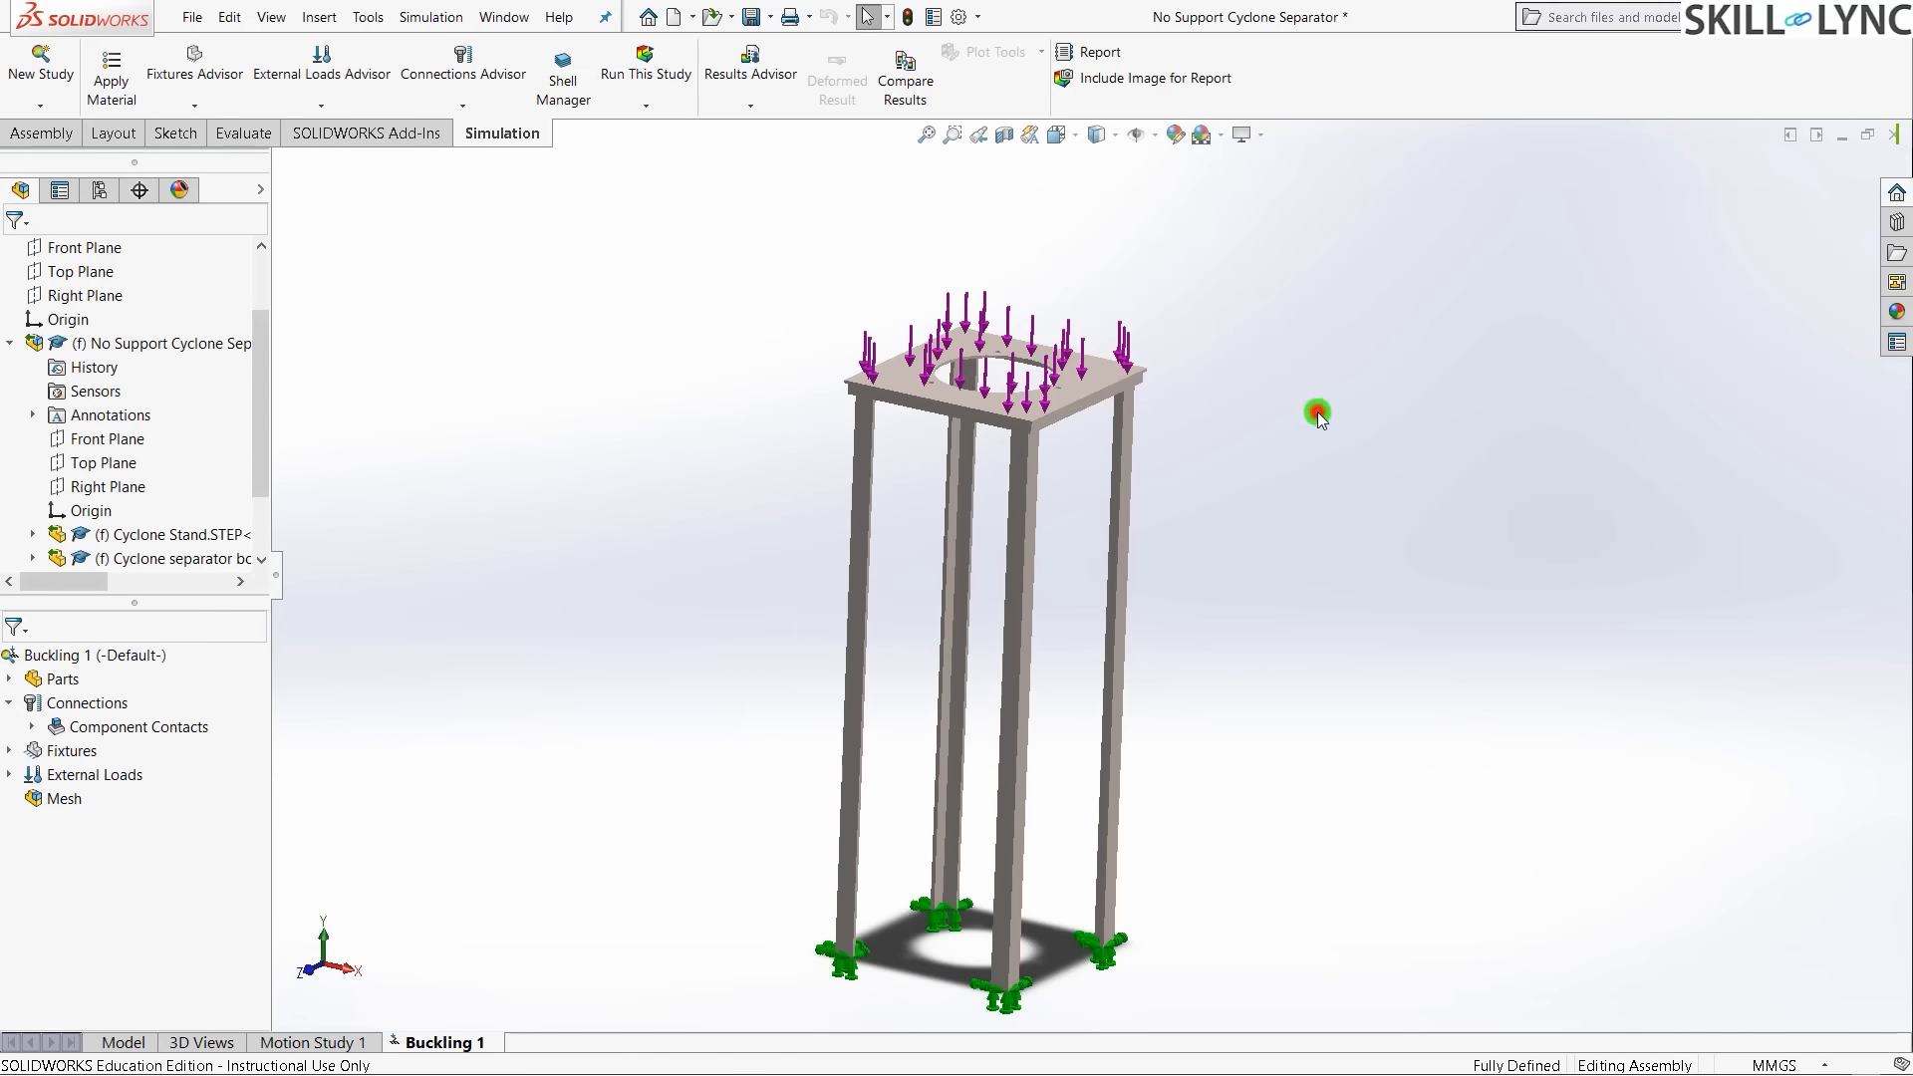
{"action": "middle_click_drag", "start_coordinate": [858, 858], "coordinate": [906, 717]}
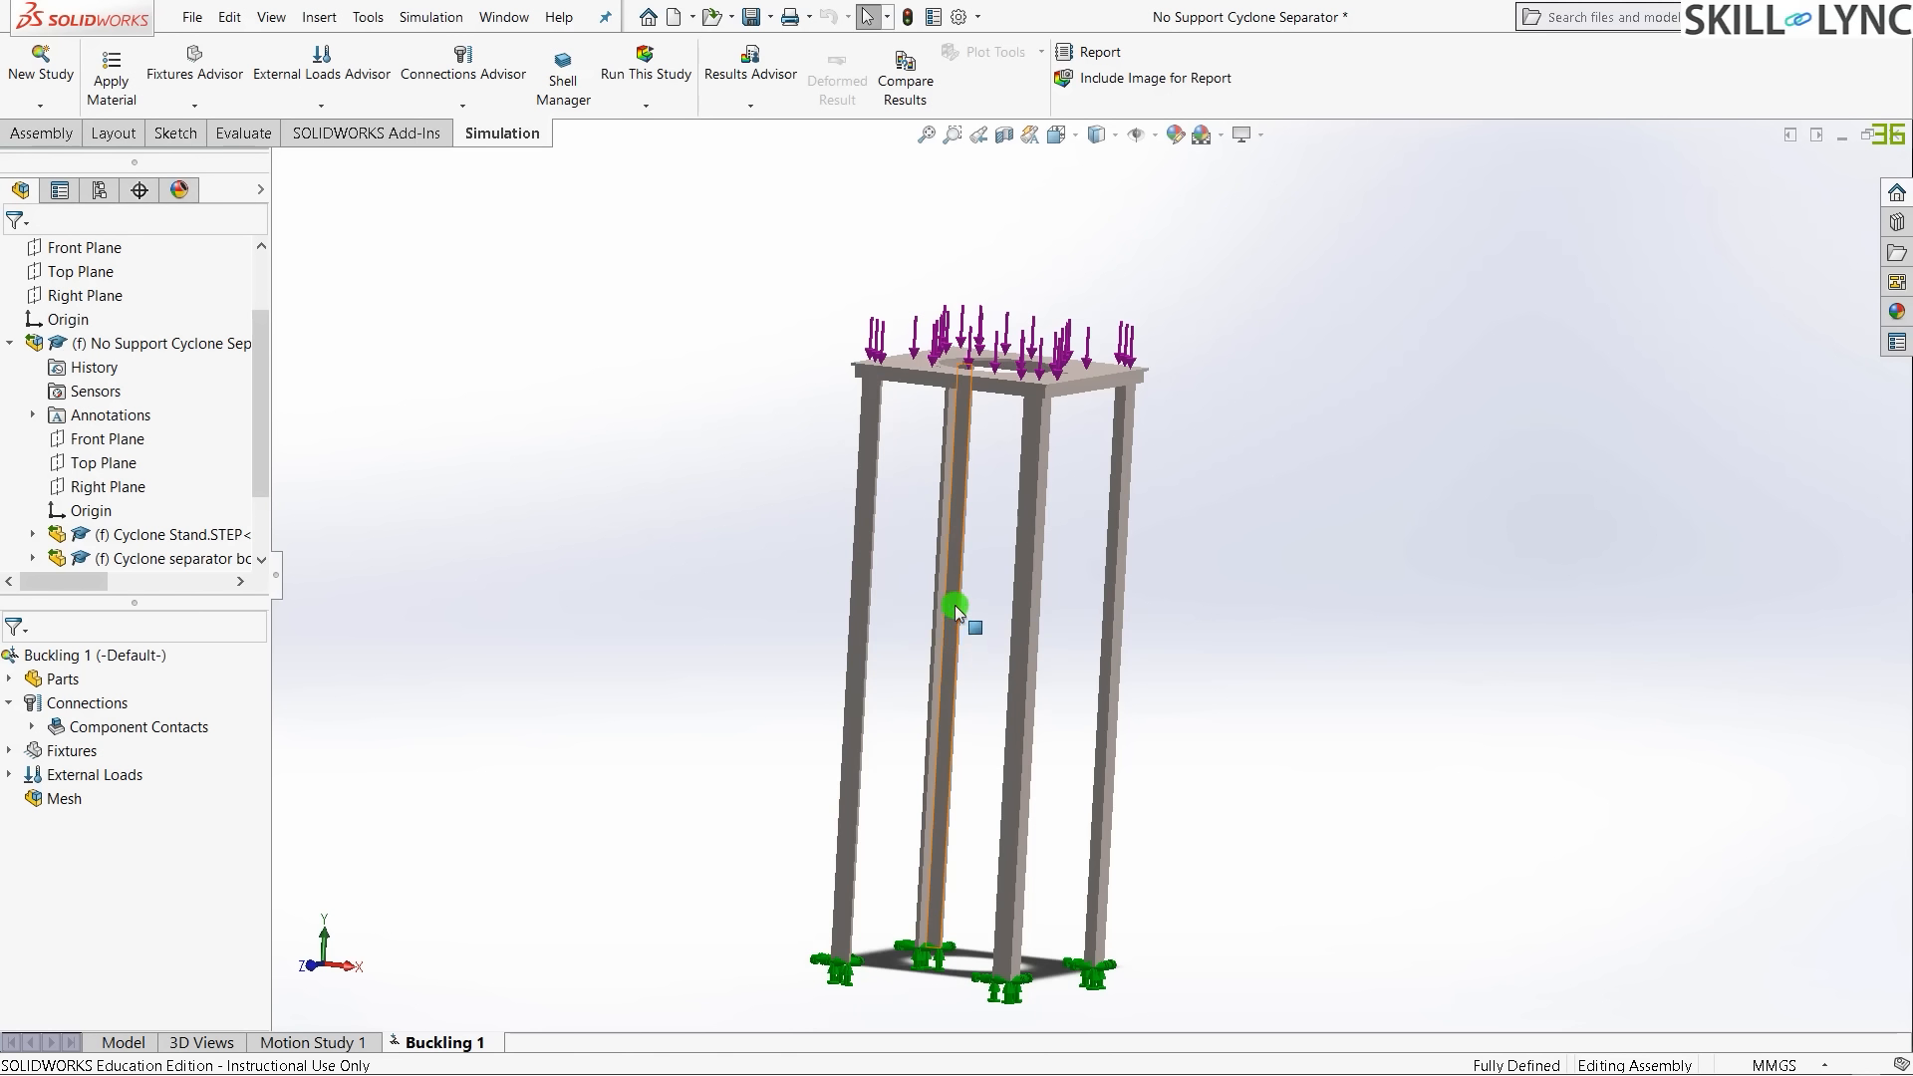
{"action": "middle_click_drag", "start_coordinate": [1175, 535], "coordinate": [1235, 630]}
{"action": "scroll", "coordinate": [1064, 344], "scroll_direction": "down", "scroll_amount": 1}
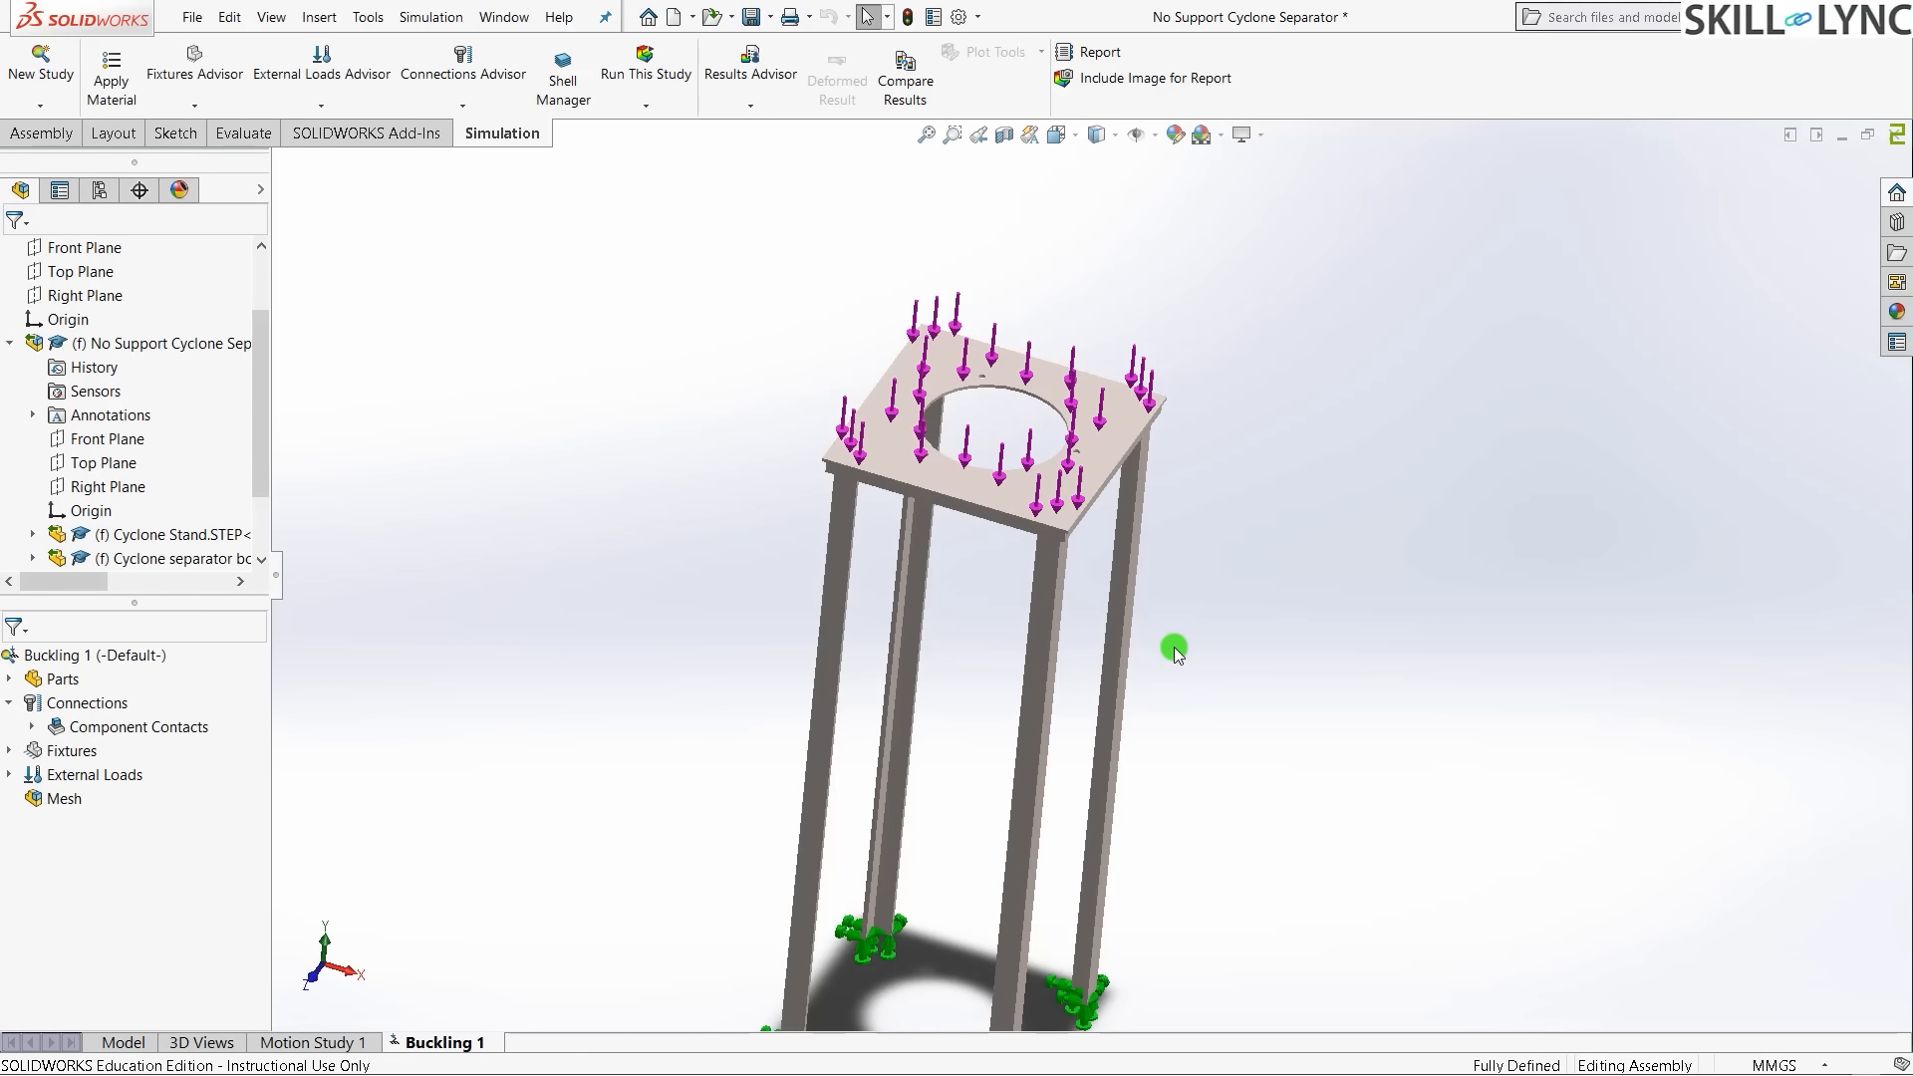
{"action": "mouse_move", "coordinate": [1177, 653]}
{"action": "middle_mouse_down"}
{"action": "mouse_move", "coordinate": [1132, 662]}
{"action": "mouse_move", "coordinate": [1157, 632]}
{"action": "middle_mouse_up"}
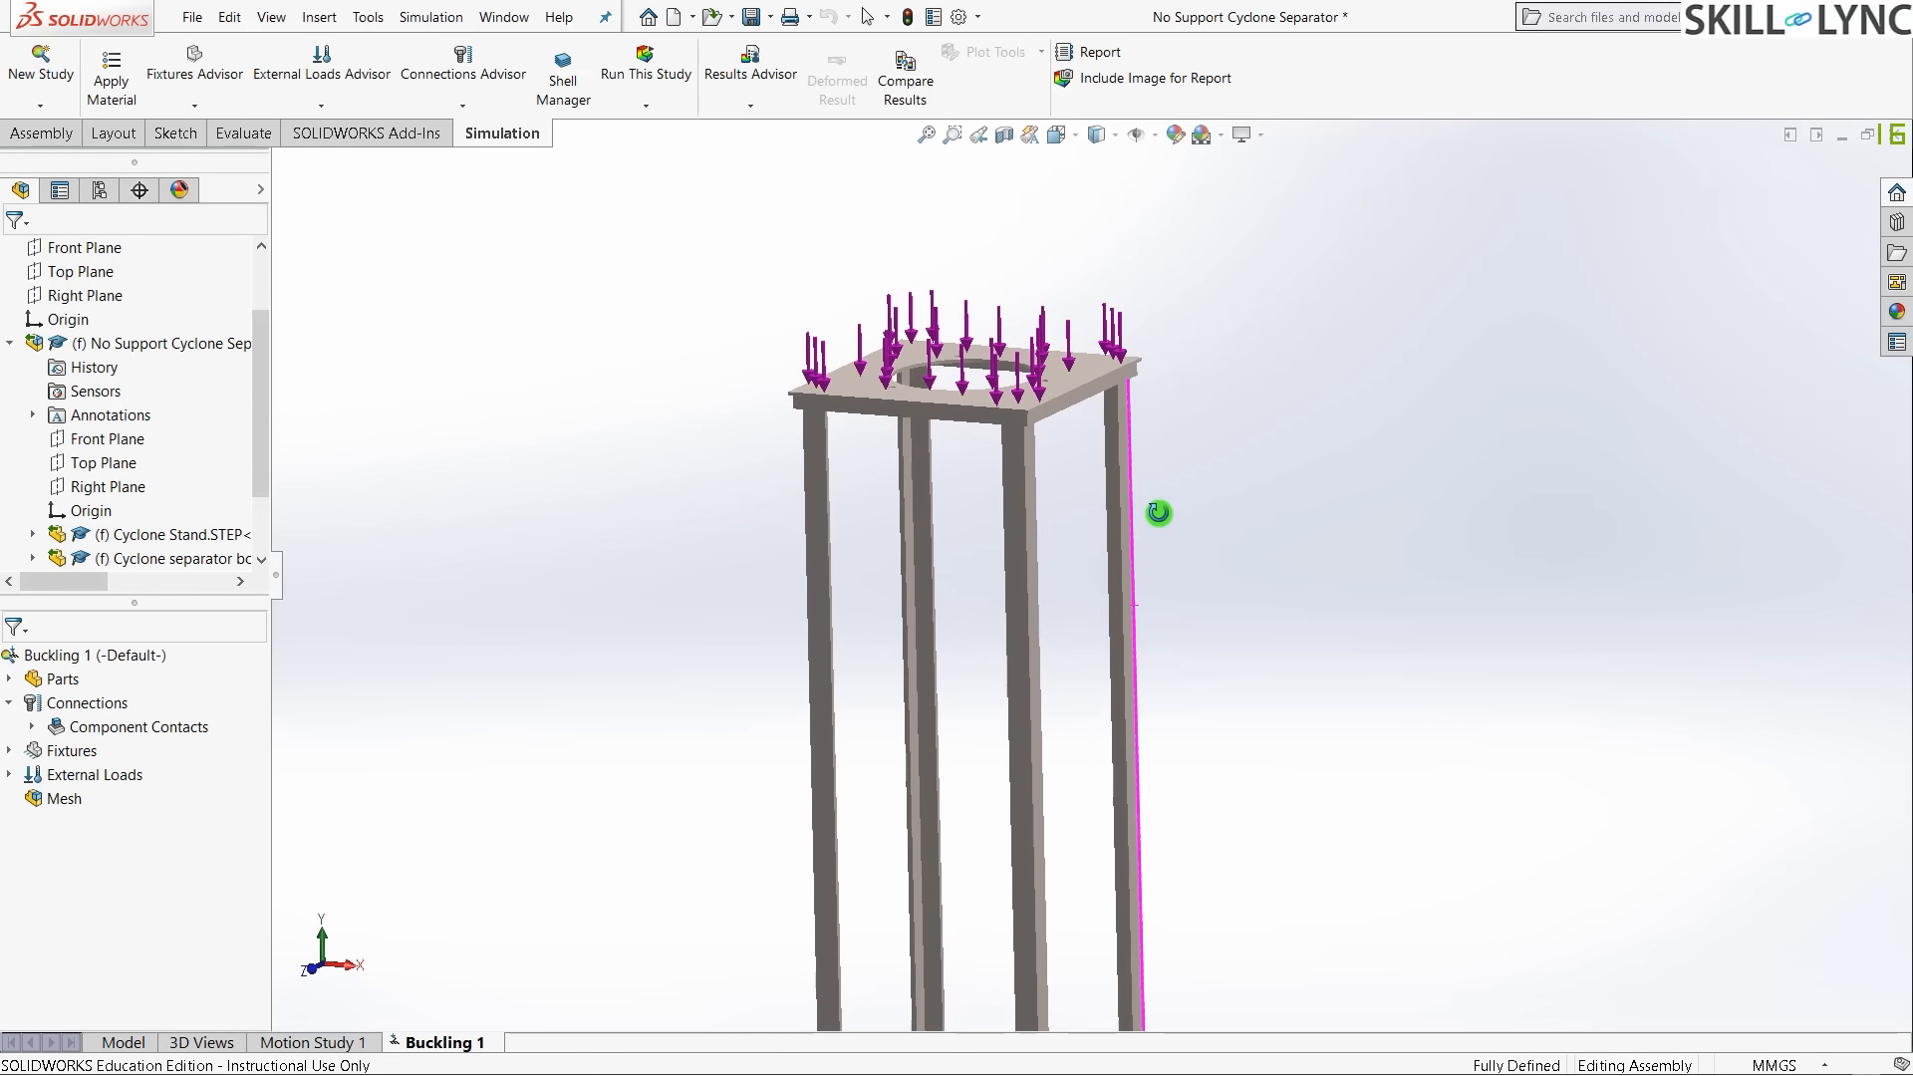
{"action": "right_click", "coordinate": [70, 804]}
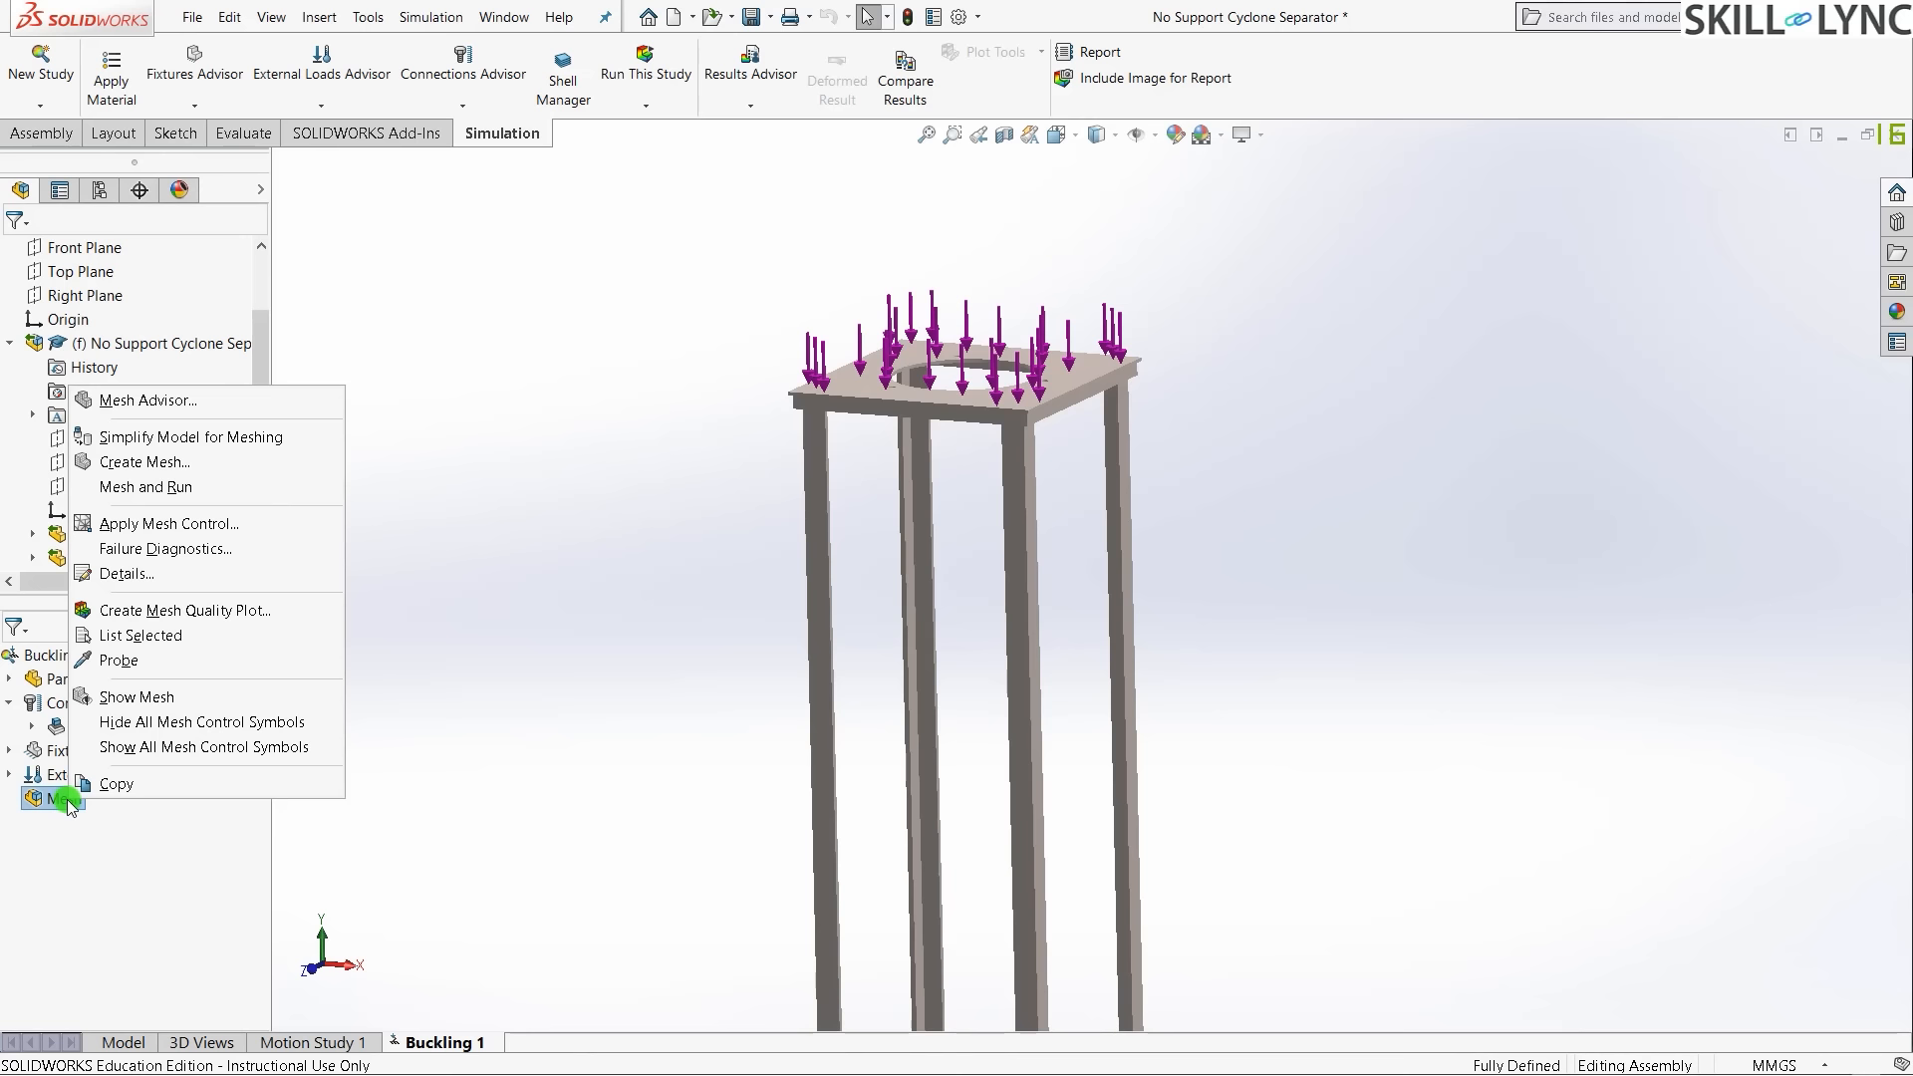
- Start a Mesh Control and select the first leg faces, deleting a stray Edge<1> selection
{"action": "left_click", "coordinate": [159, 523]}
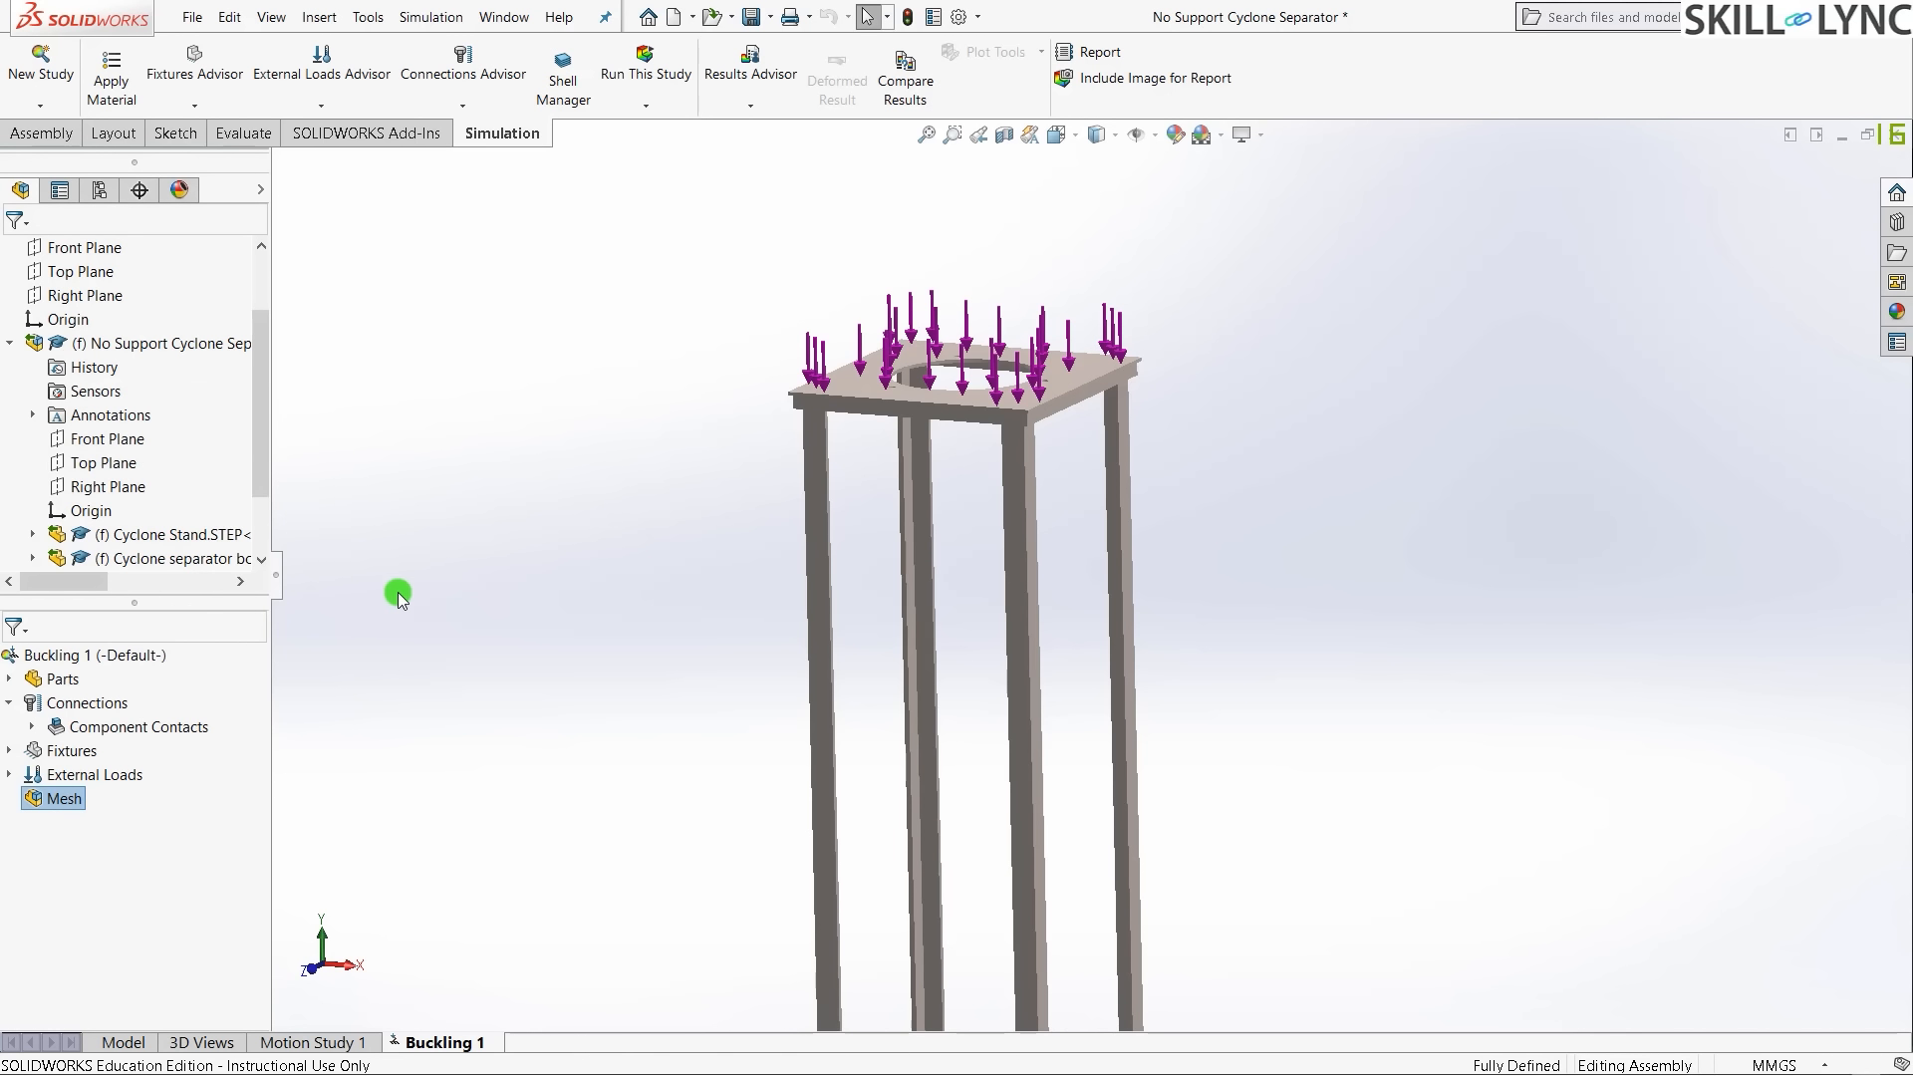
{"action": "scroll", "coordinate": [962, 543], "scroll_direction": "down", "scroll_amount": 3}
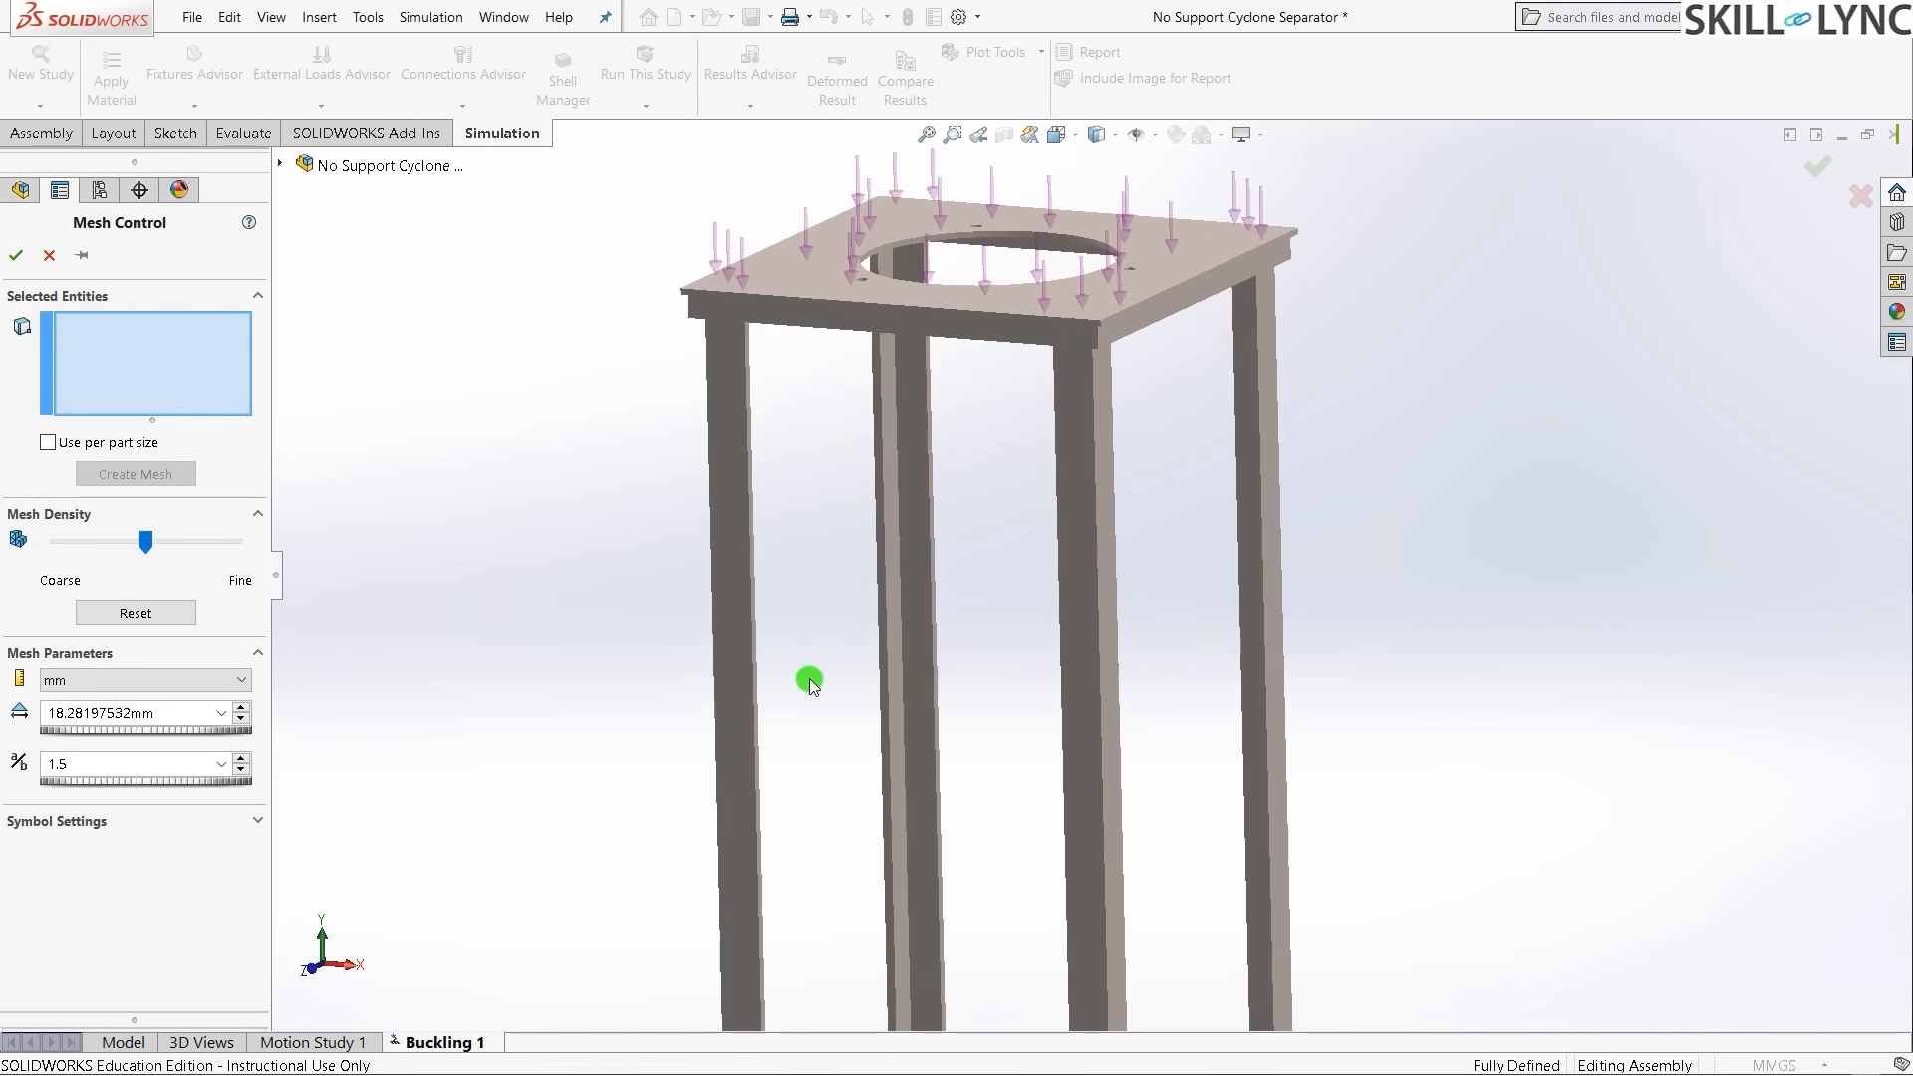
{"action": "left_click", "coordinate": [915, 643]}
{"action": "left_click", "coordinate": [891, 646]}
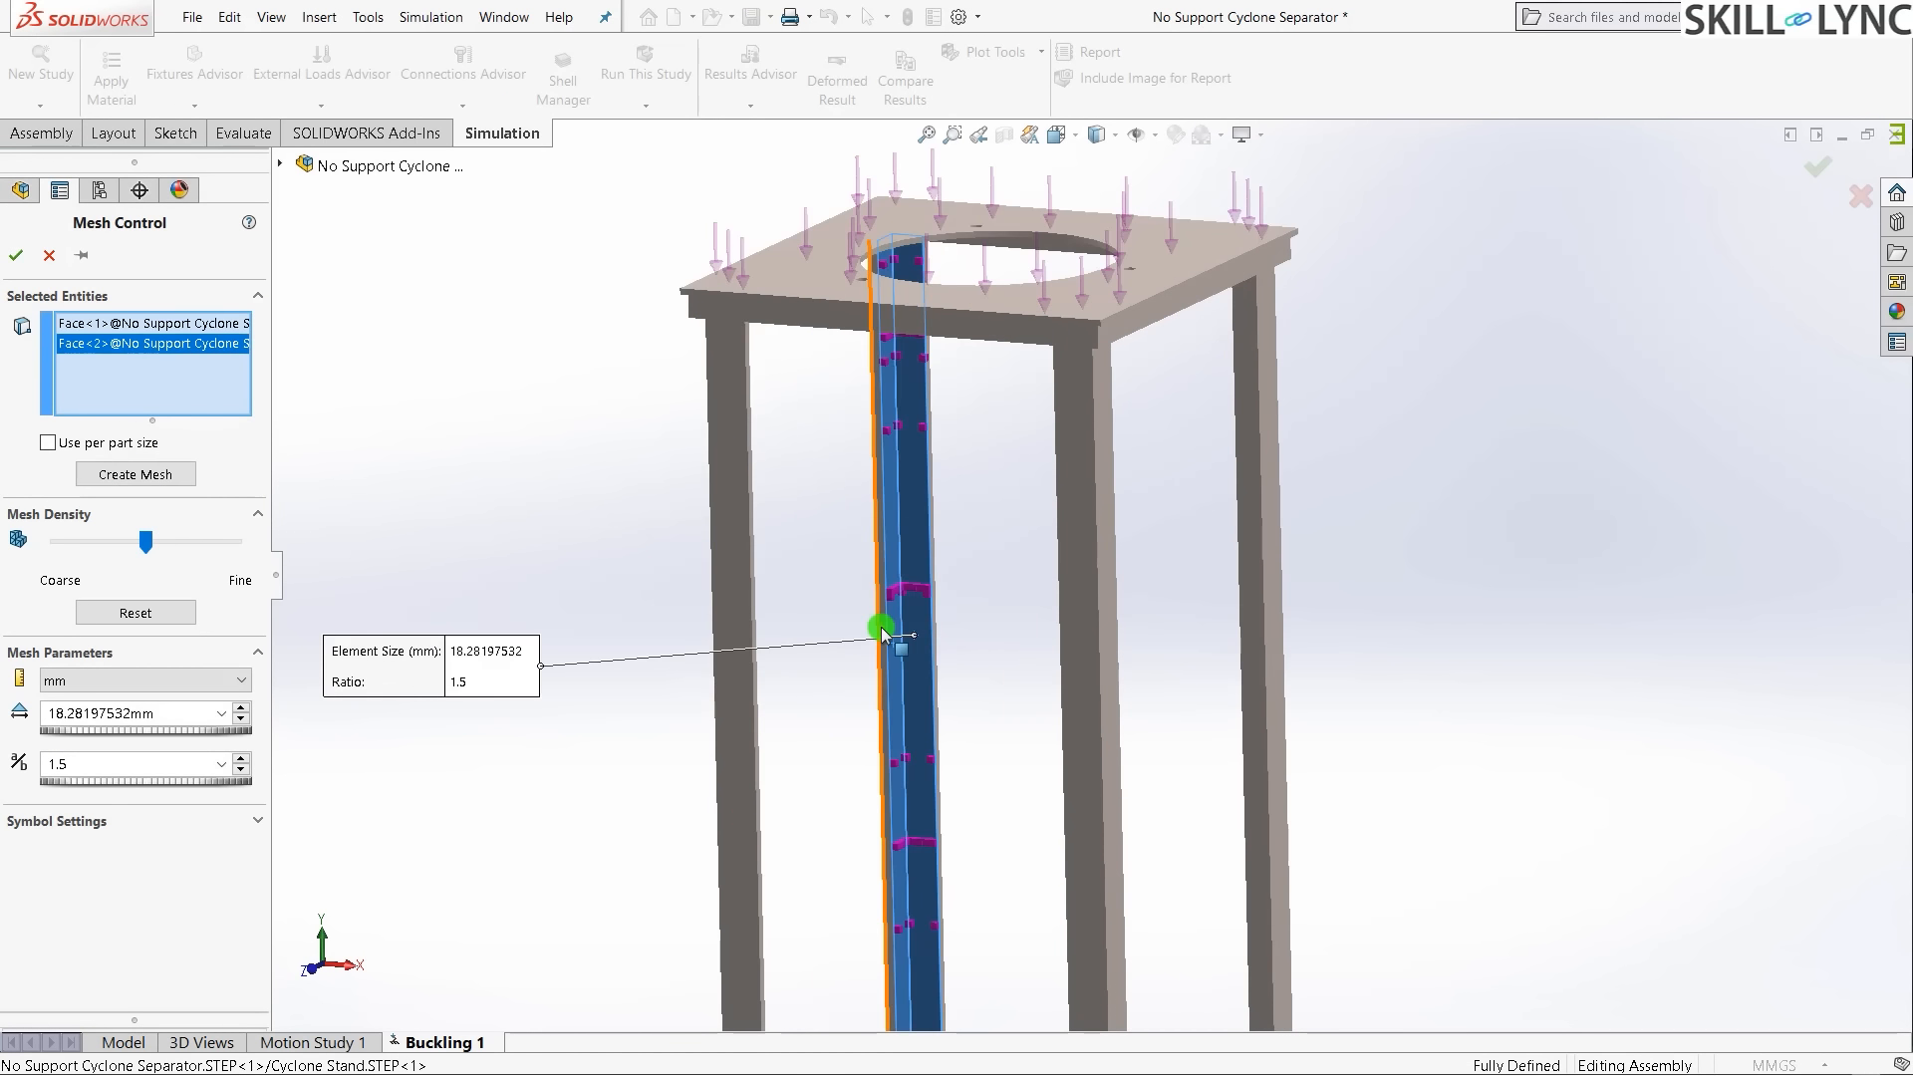
{"action": "scroll", "coordinate": [886, 634], "scroll_direction": "down", "scroll_amount": 5}
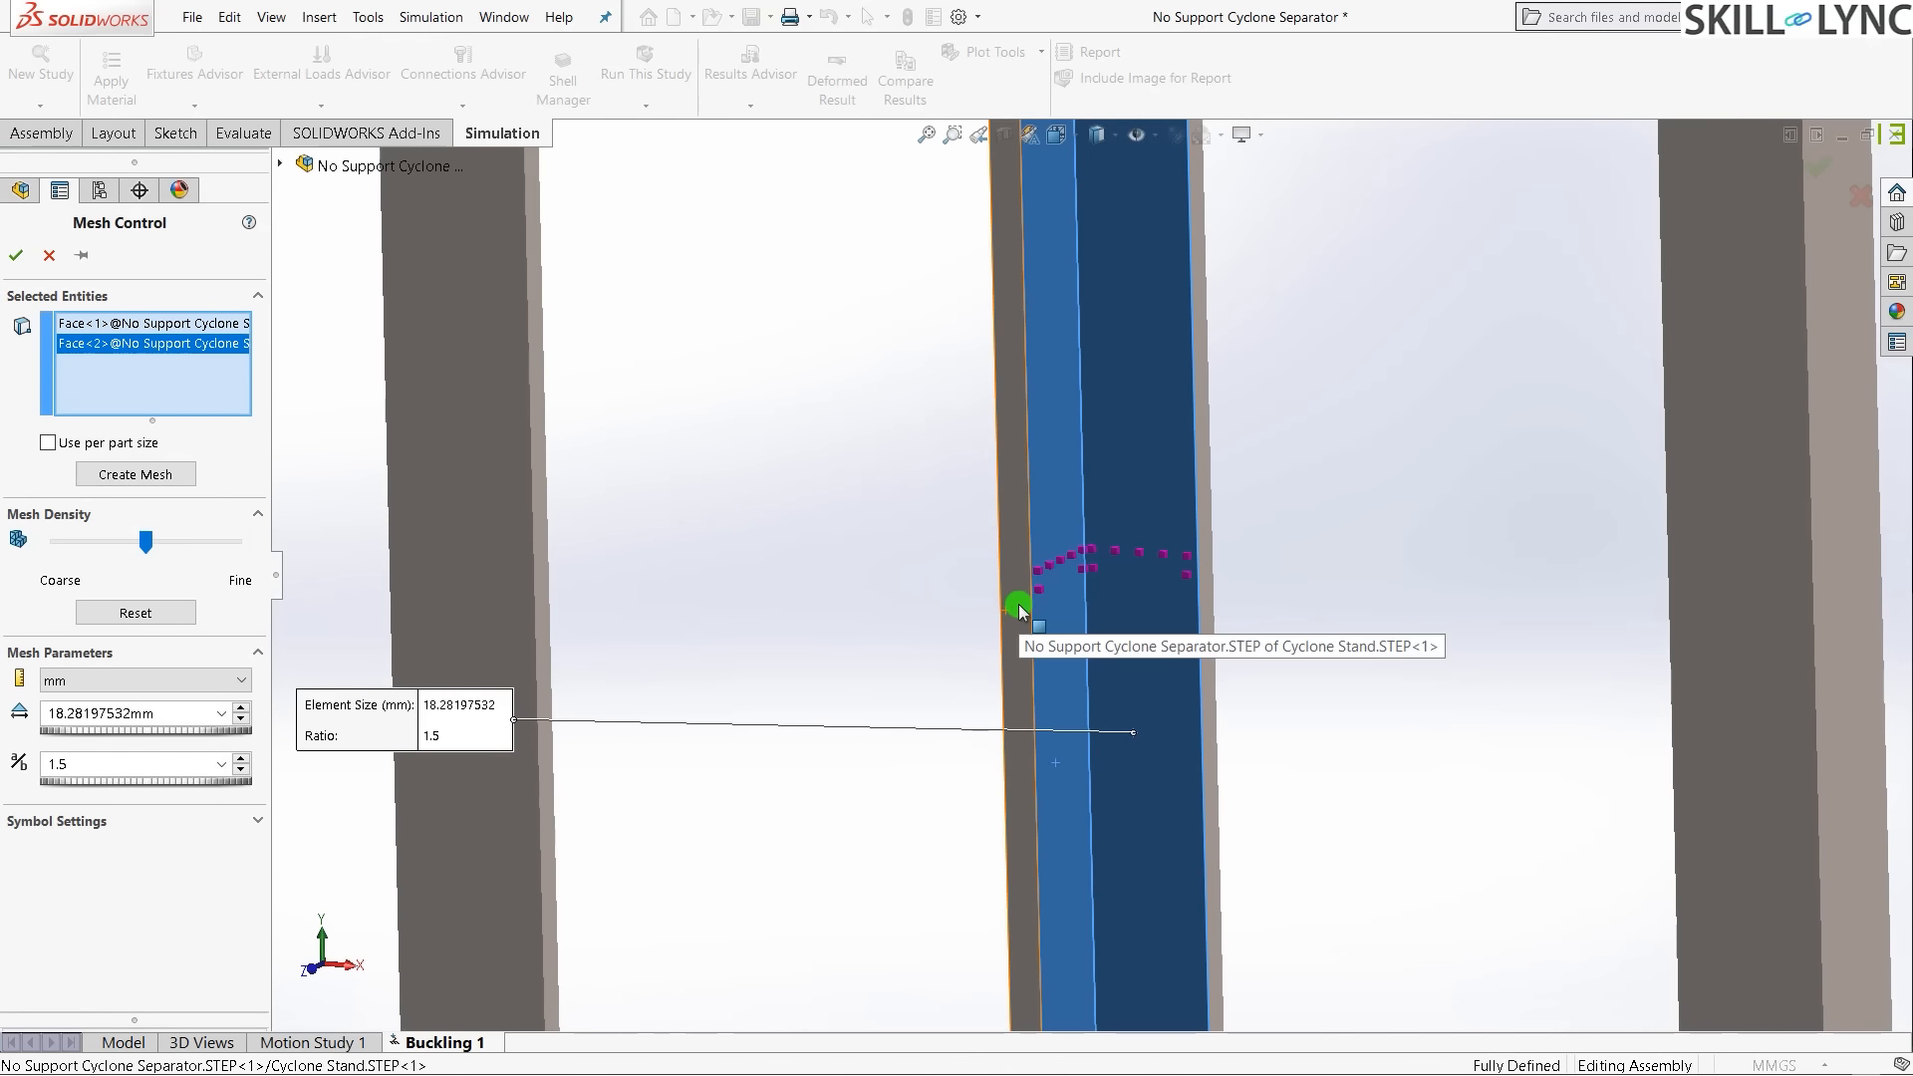
{"action": "left_click", "coordinate": [1017, 607]}
{"action": "left_click", "coordinate": [1208, 589]}
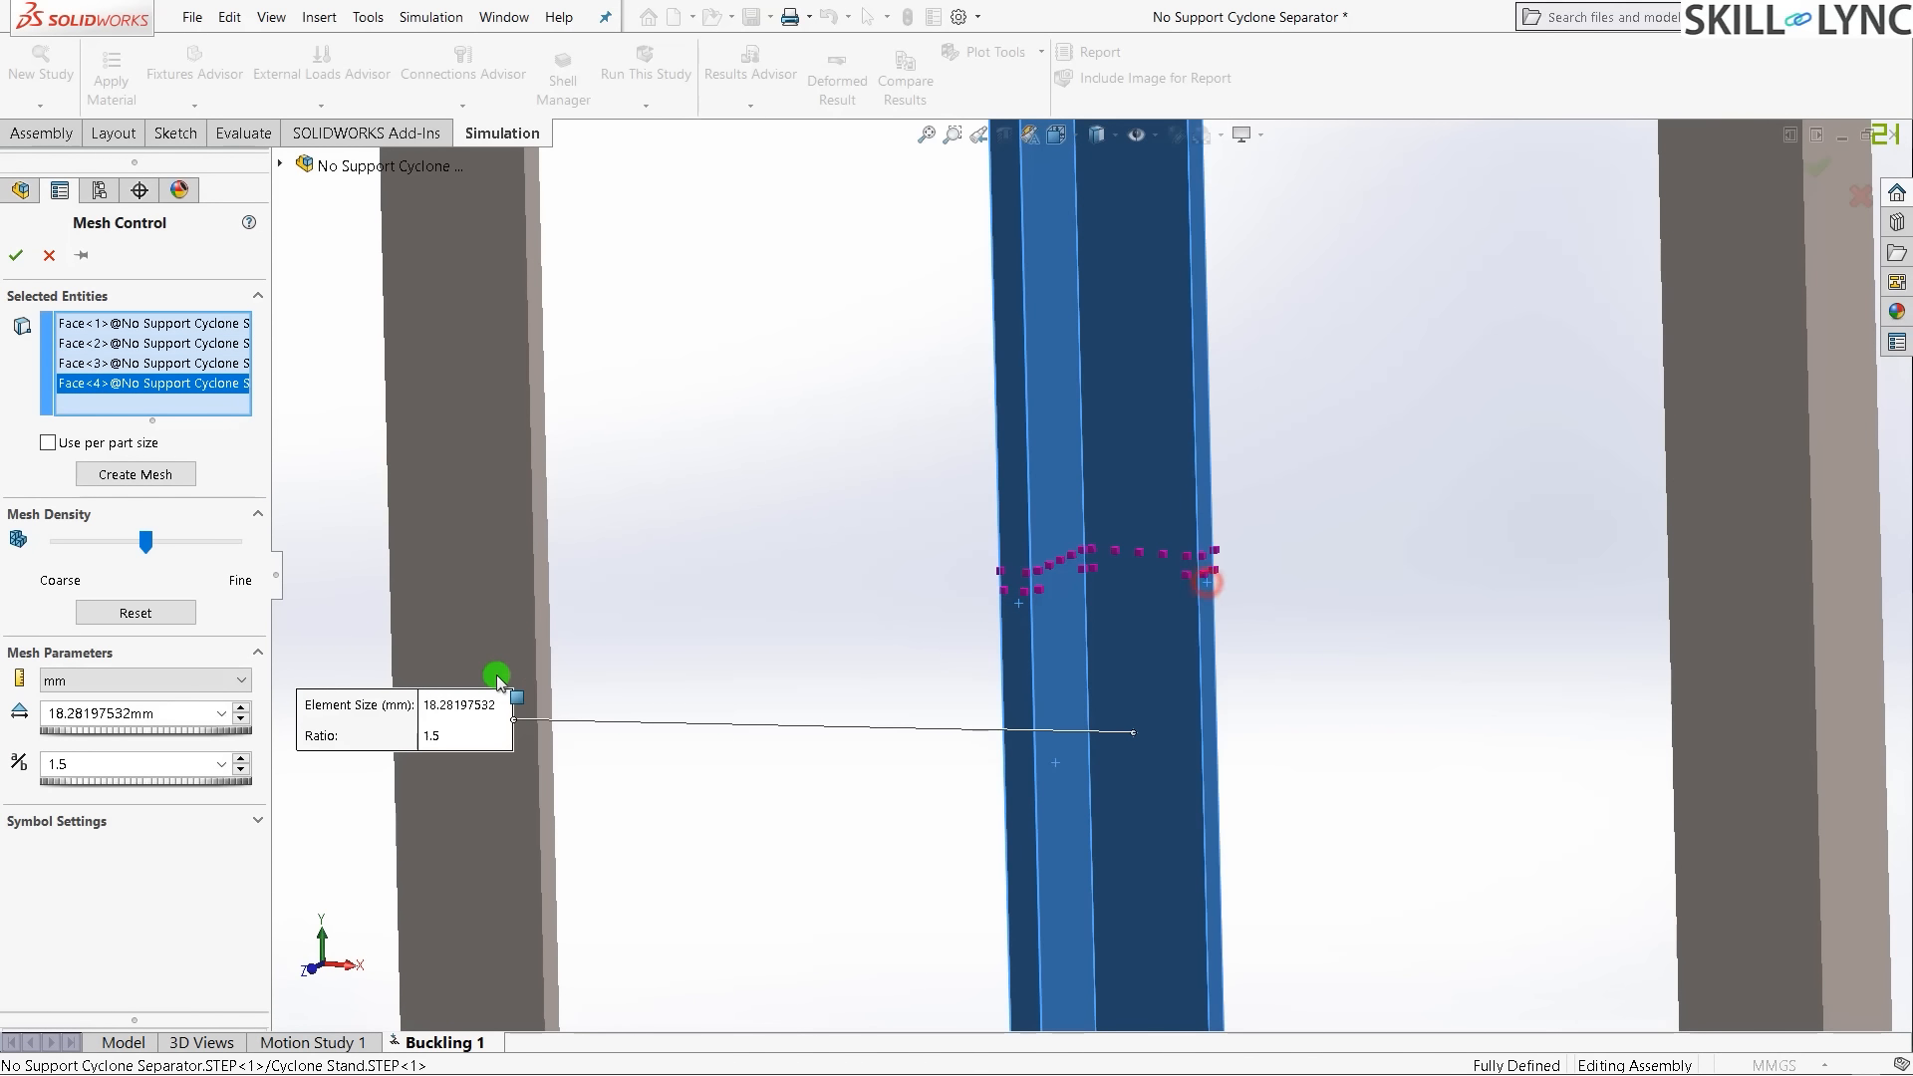
{"action": "key", "text": "z"}
{"action": "key", "text": "z"}
{"action": "left_click", "coordinate": [803, 486]}
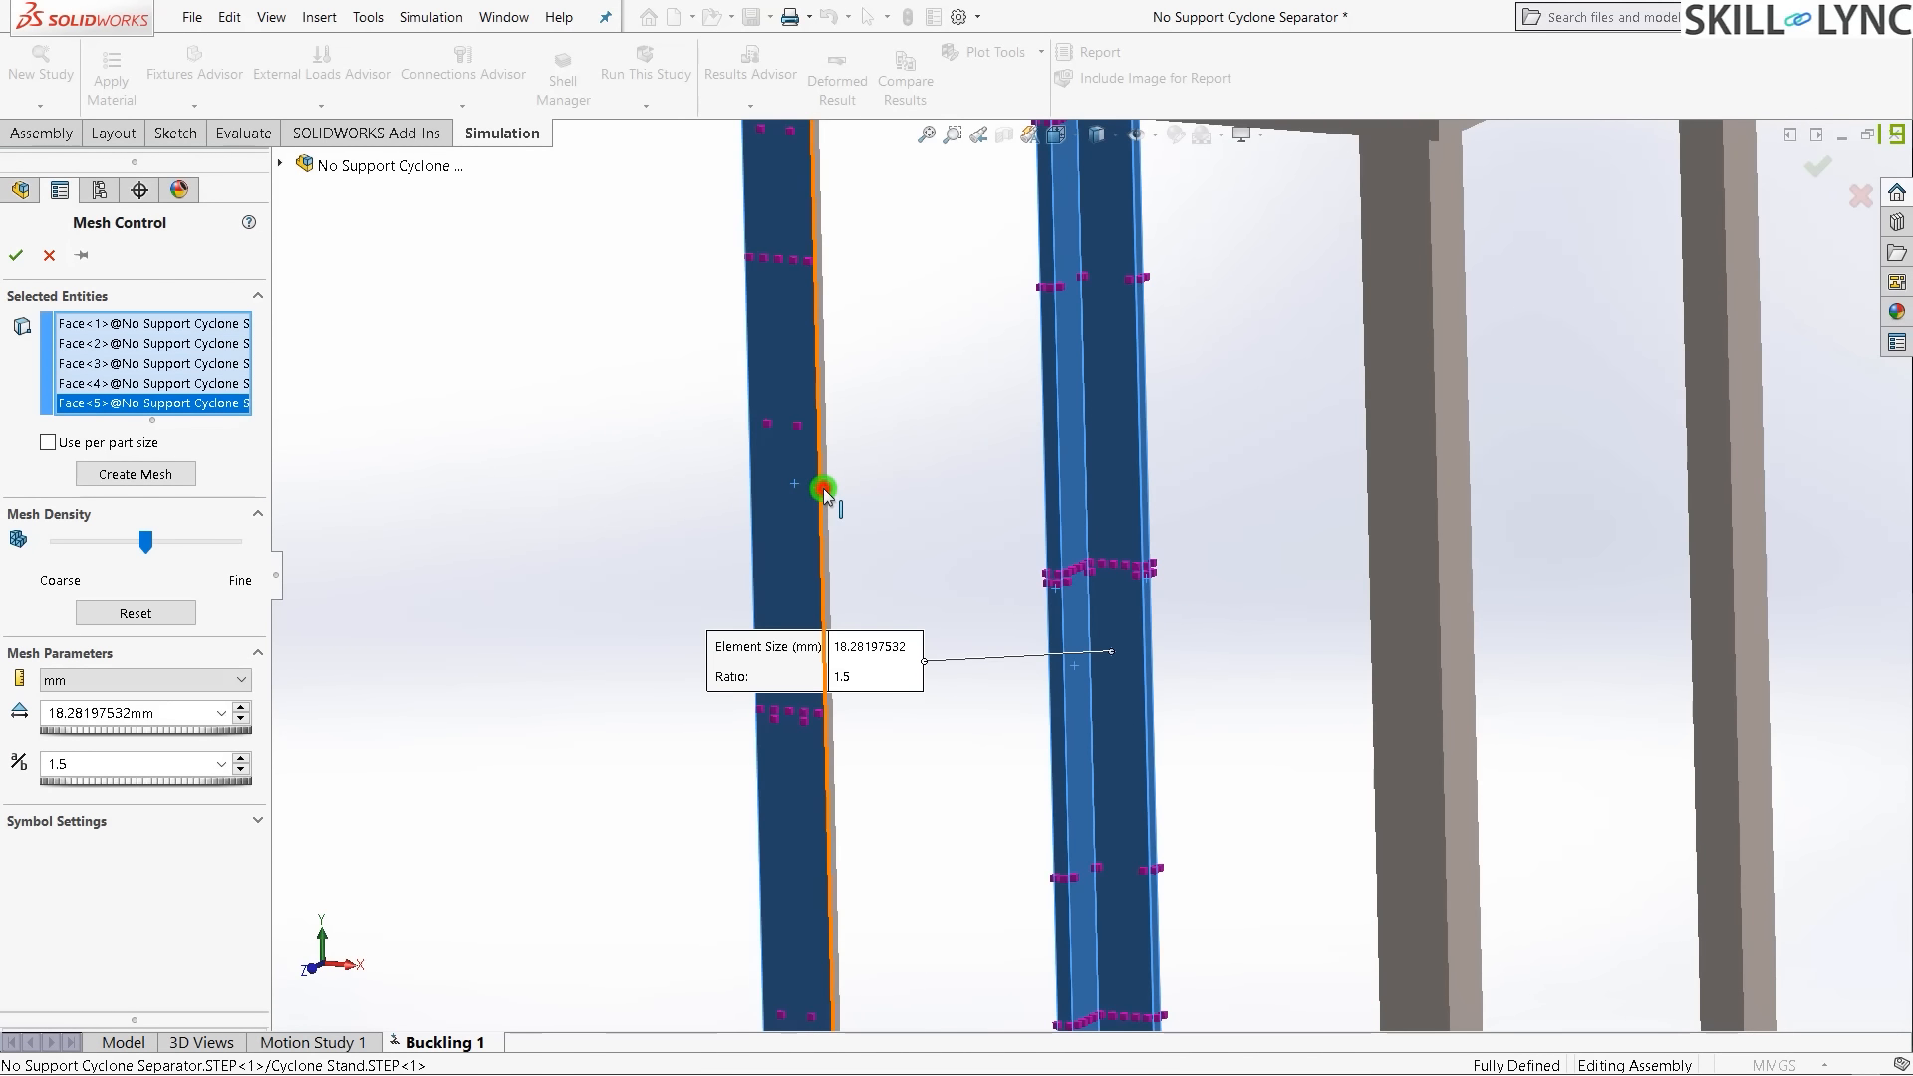
{"action": "left_click", "coordinate": [824, 488]}
{"action": "scroll", "coordinate": [837, 504], "scroll_direction": "down", "scroll_amount": 3}
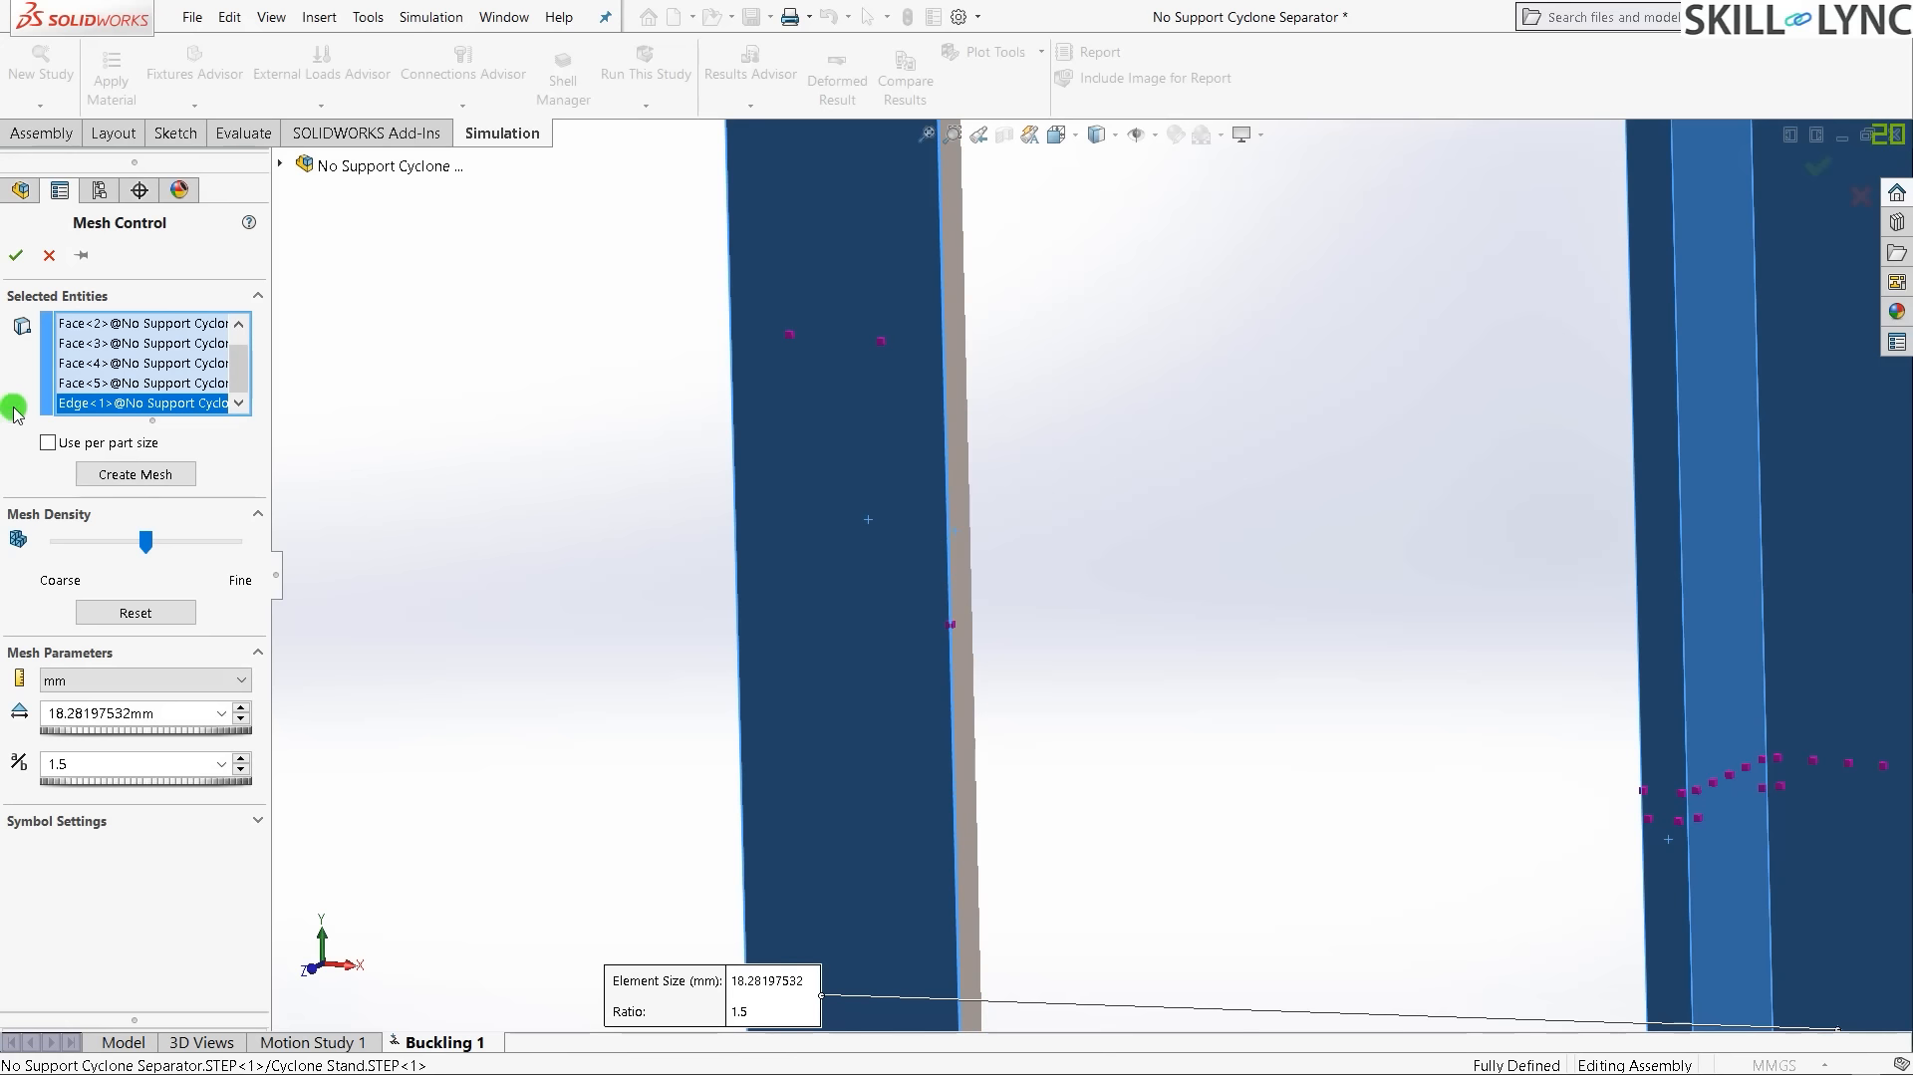
{"action": "left_click", "coordinate": [82, 402]}
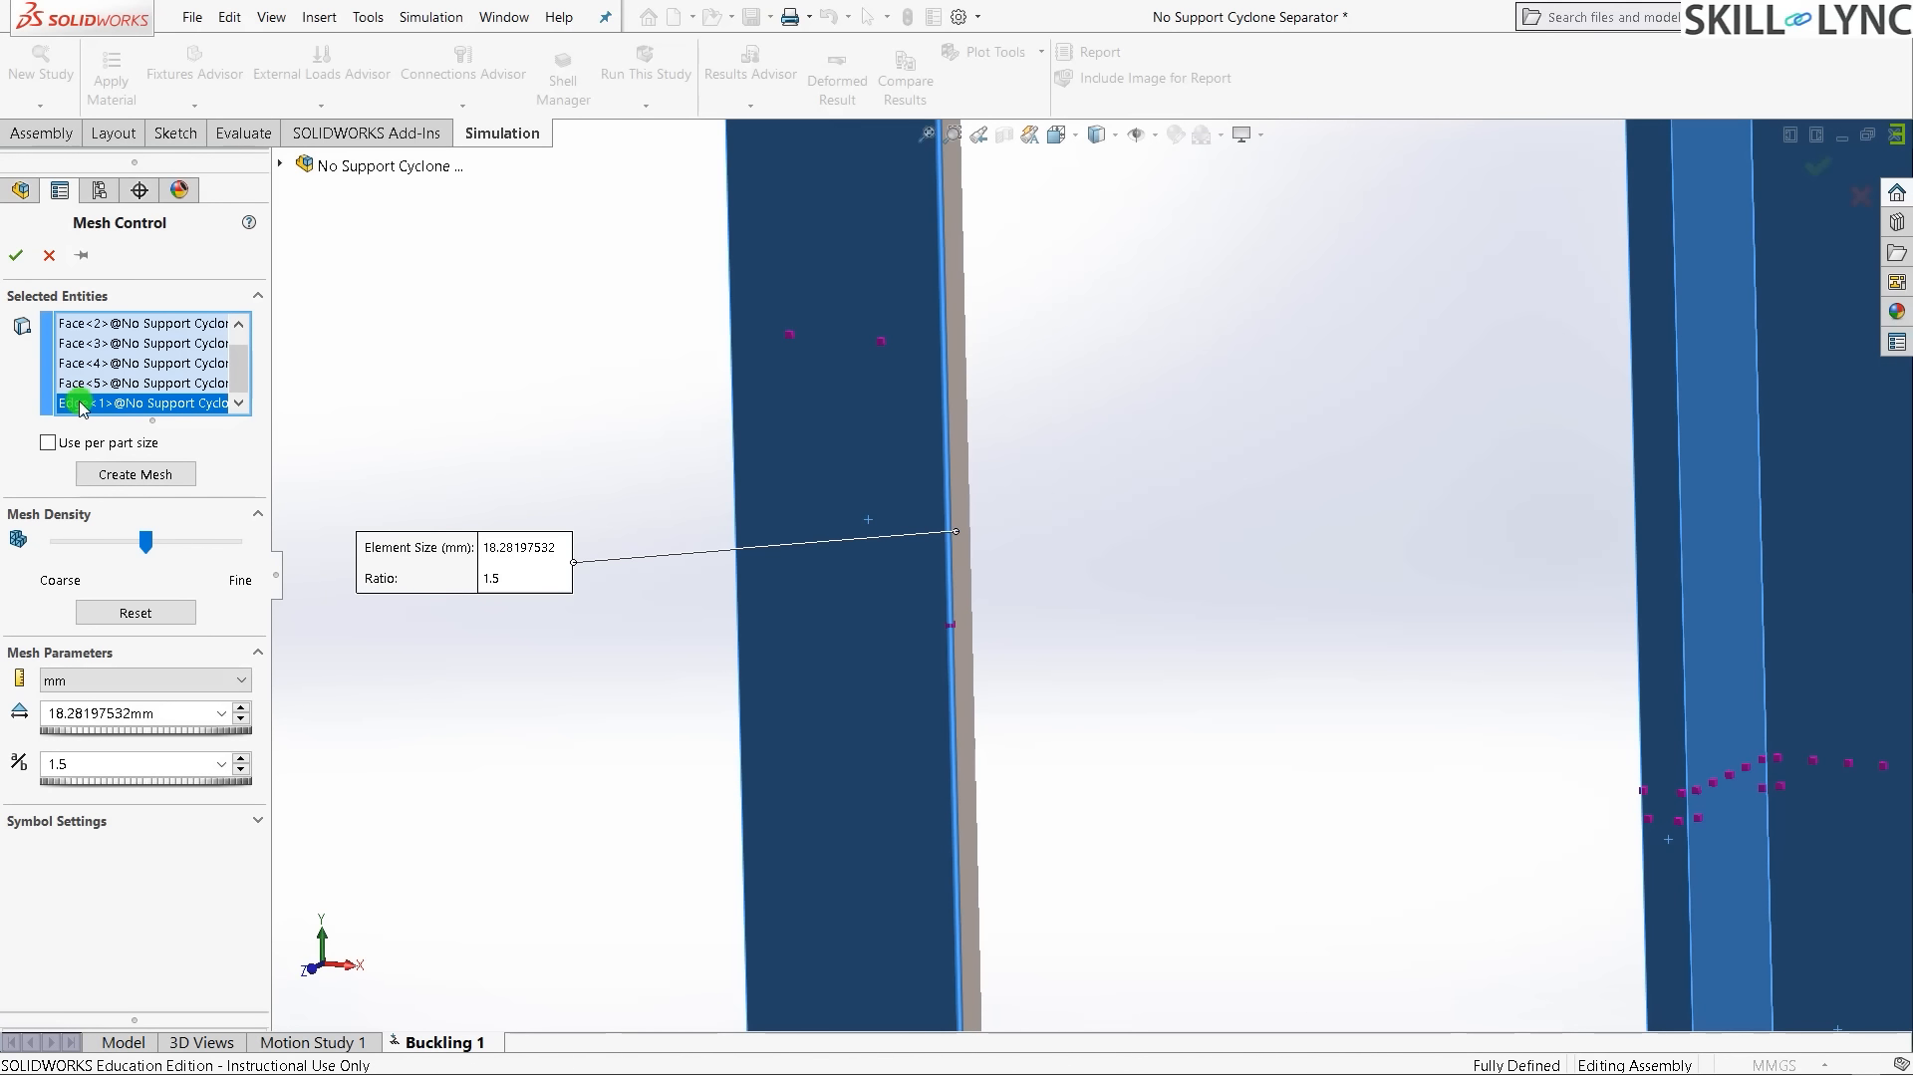
{"action": "key", "text": "Delete"}
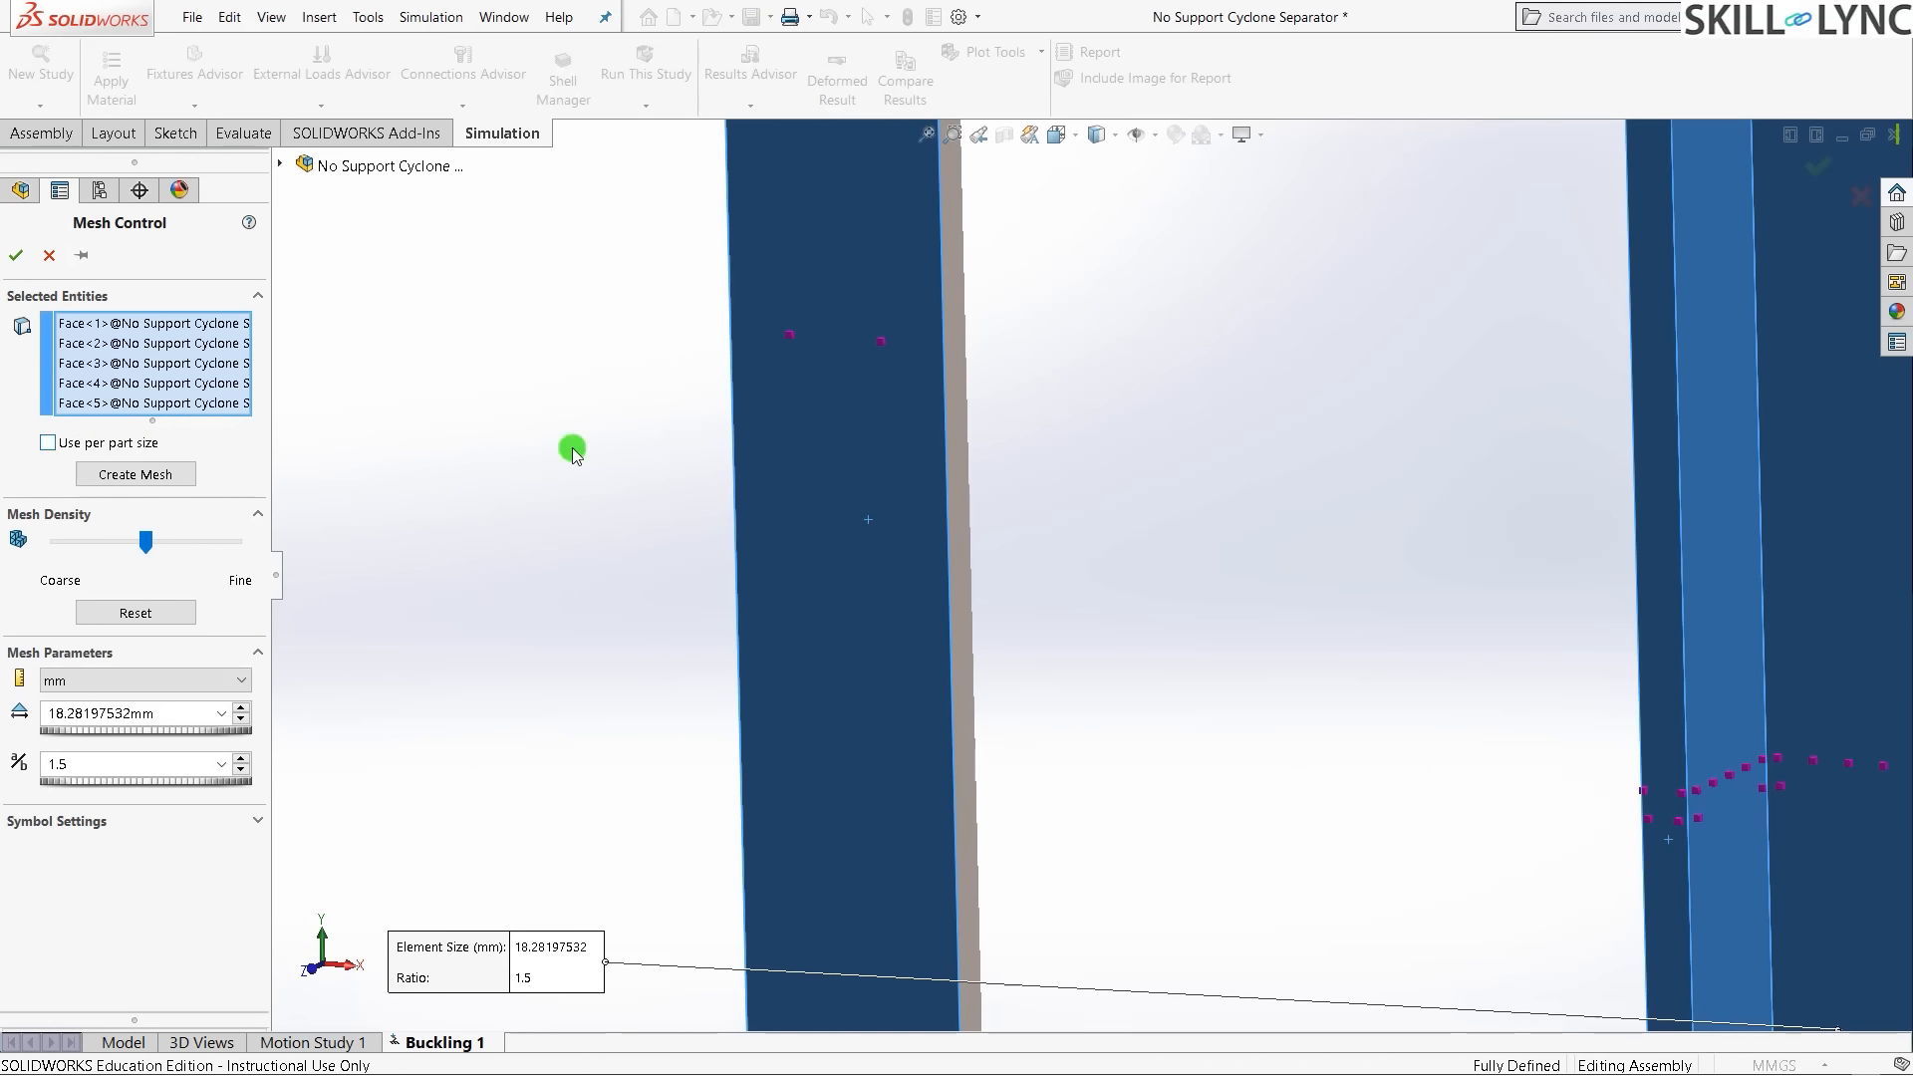
{"action": "left_click", "coordinate": [959, 506]}
{"action": "scroll", "coordinate": [414, 592], "scroll_direction": "up", "scroll_amount": 6}
{"action": "scroll", "coordinate": [1783, 617], "scroll_direction": "down", "scroll_amount": 4}
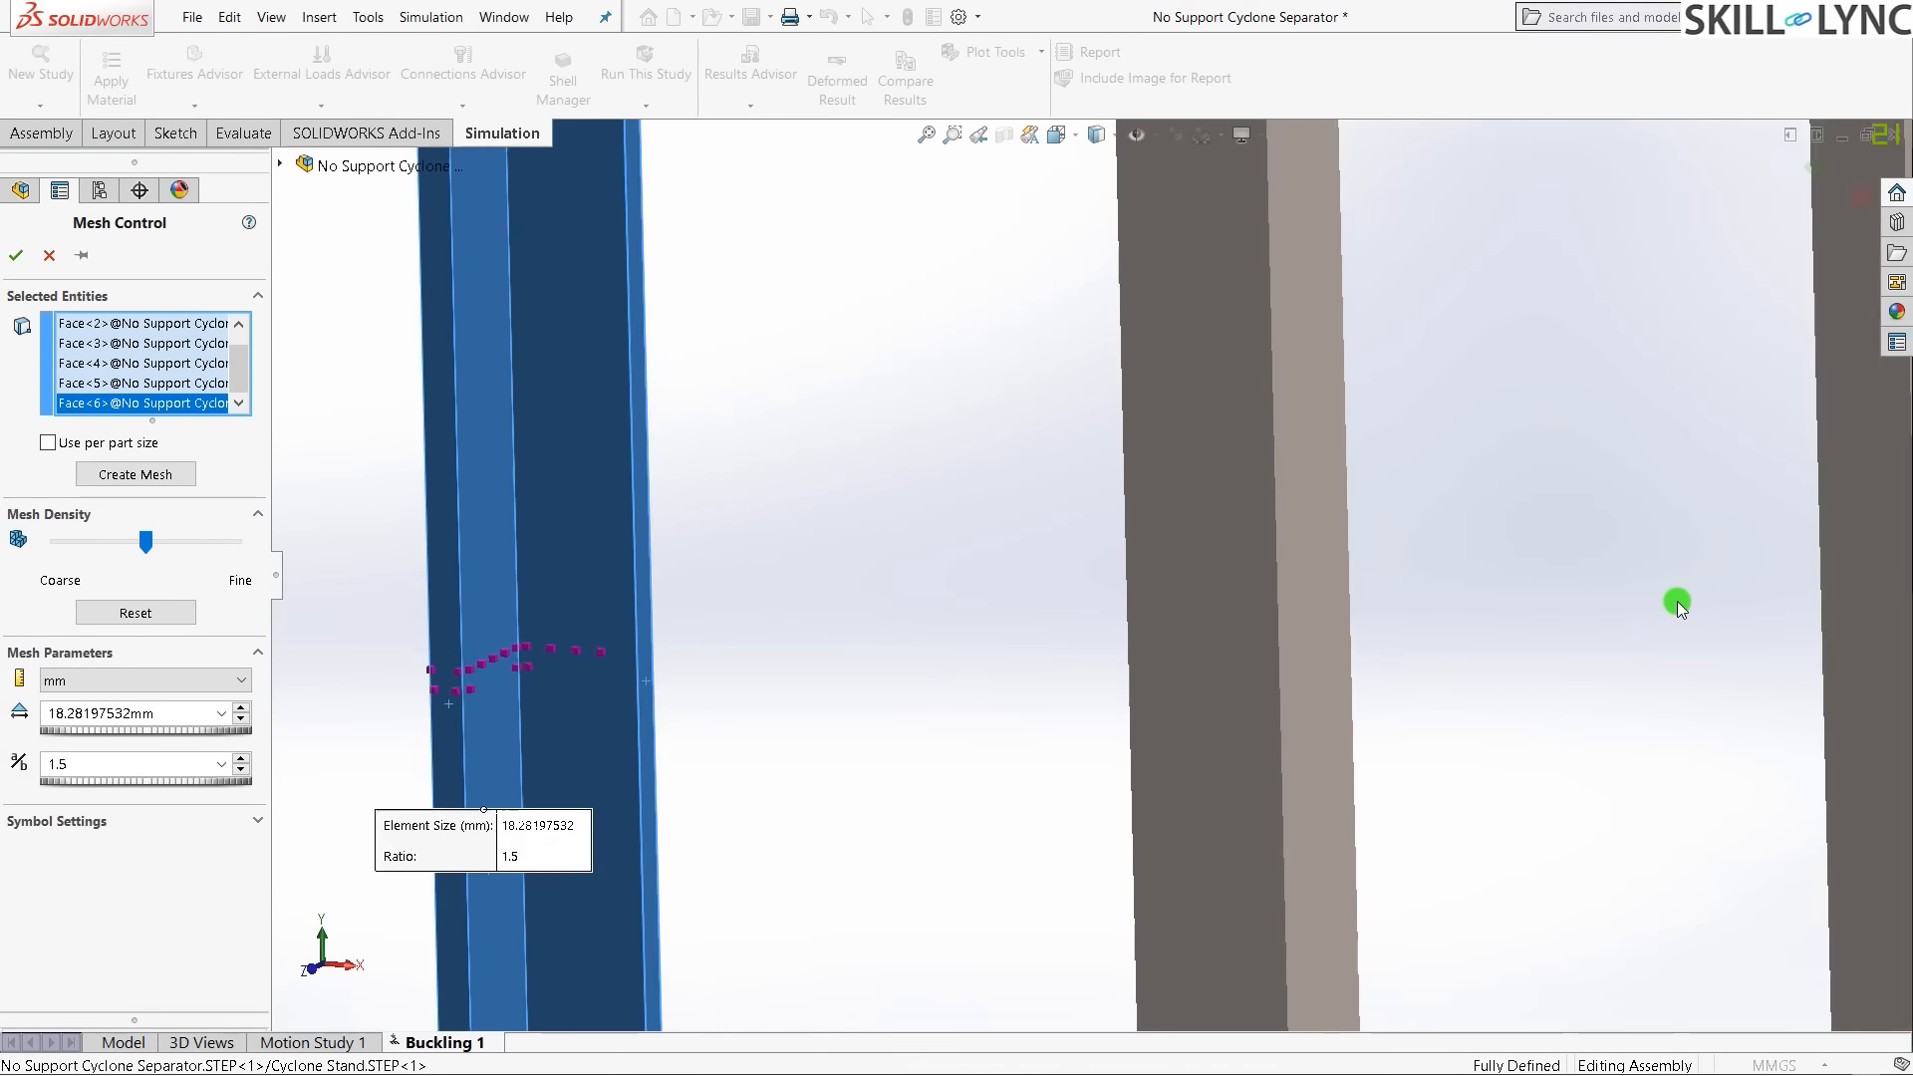
{"action": "scroll", "coordinate": [1178, 555], "scroll_direction": "up", "scroll_amount": 2}
{"action": "left_click", "coordinate": [1181, 558]}
{"action": "left_click", "coordinate": [1264, 602]}
{"action": "scroll", "coordinate": [1008, 598], "scroll_direction": "up", "scroll_amount": 3}
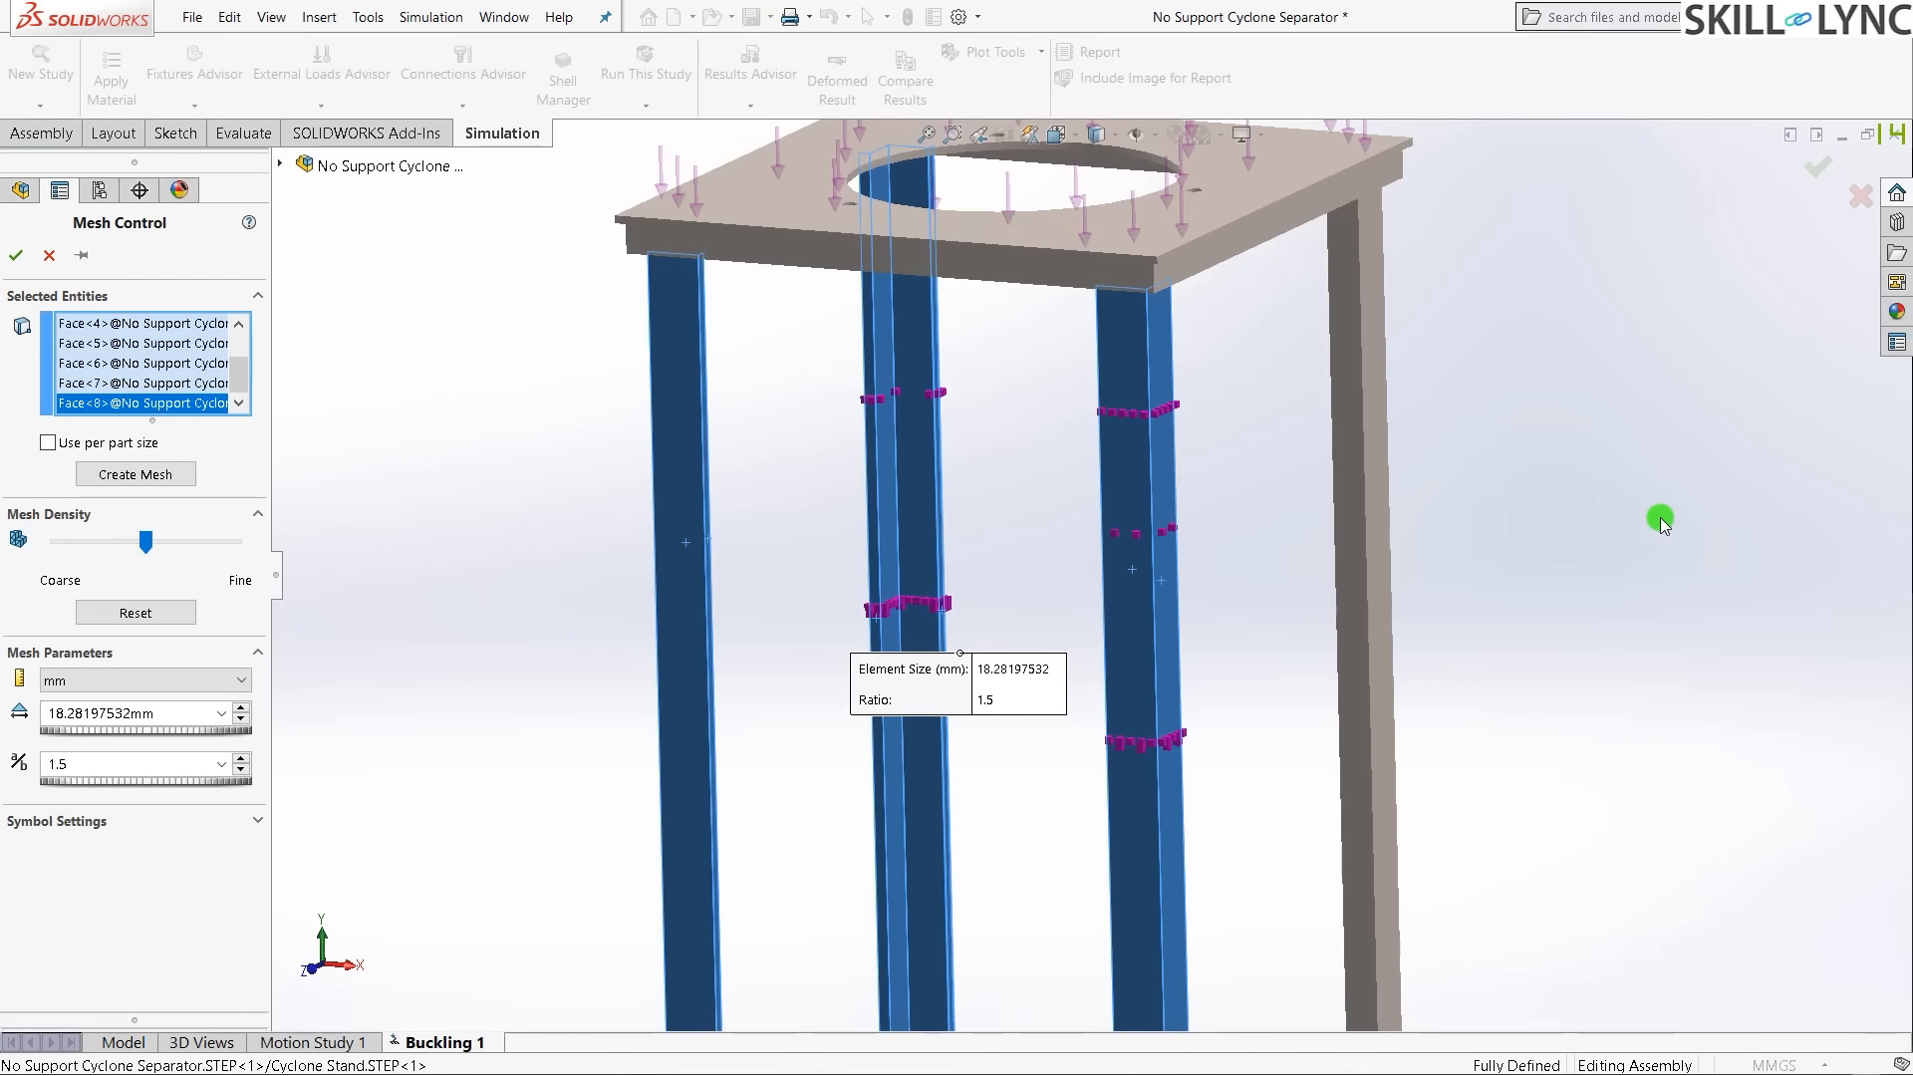
{"action": "scroll", "coordinate": [1164, 552], "scroll_direction": "down", "scroll_amount": 4}
{"action": "left_click", "coordinate": [1102, 572]}
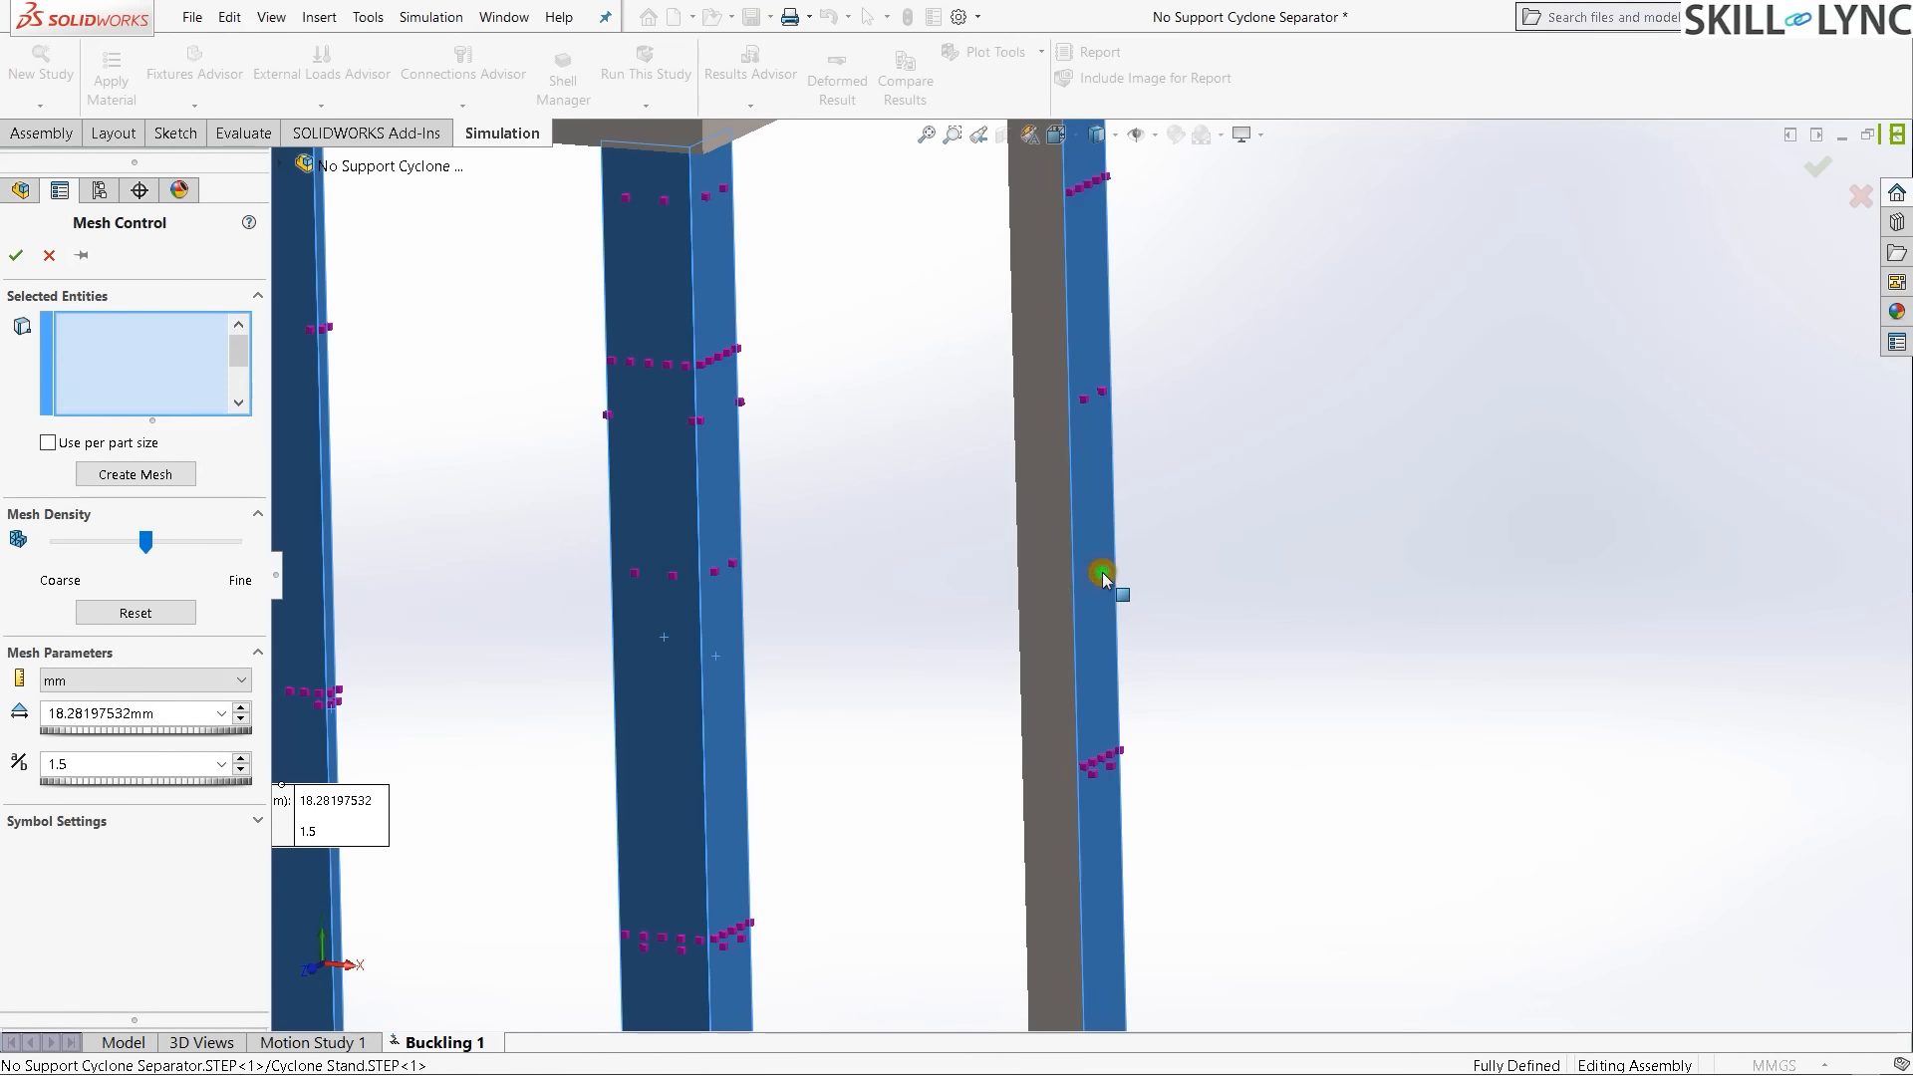
{"action": "left_click", "coordinate": [1043, 596]}
- Orbit the stand and add more leg side faces, including the narrow ones, to the mesh control
{"action": "middle_click_drag", "start_coordinate": [856, 692], "coordinate": [938, 684]}
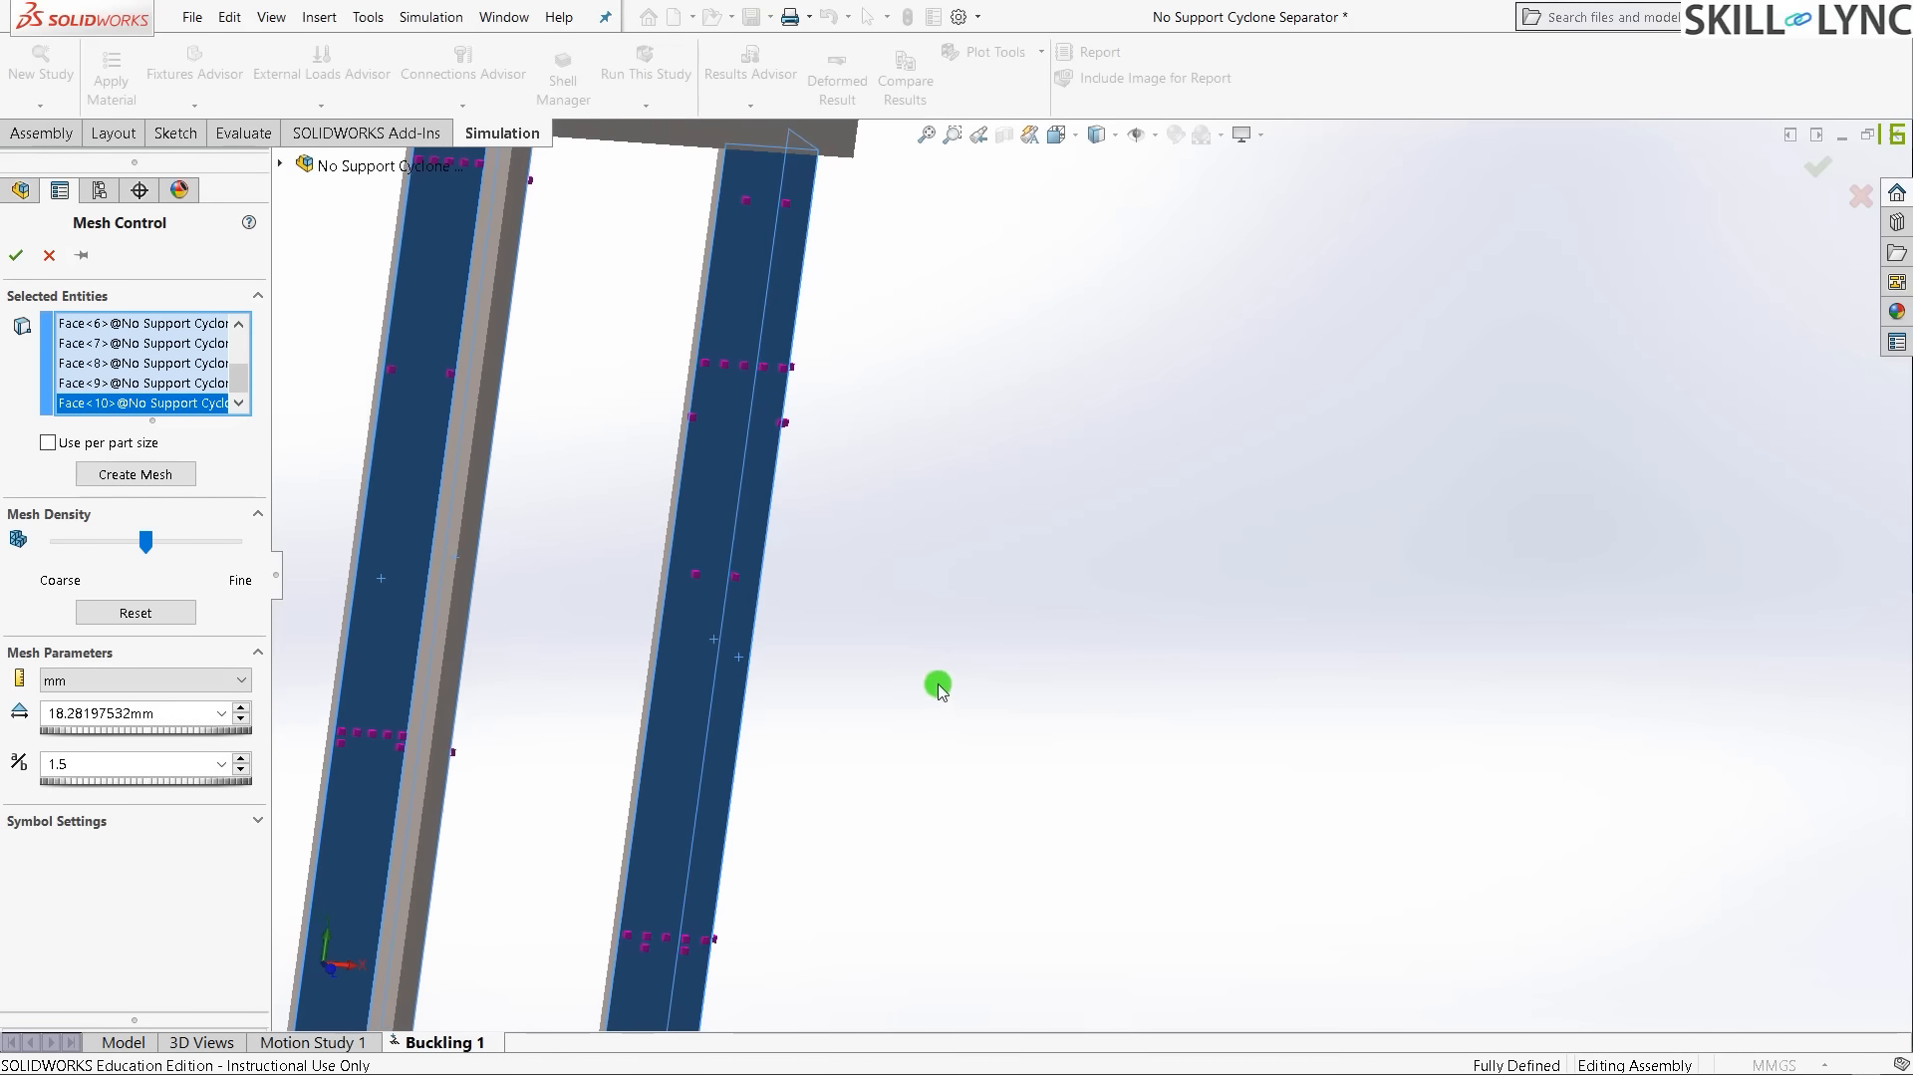
{"action": "scroll", "coordinate": [937, 684], "scroll_direction": "up", "scroll_amount": 2}
{"action": "scroll", "coordinate": [905, 600], "scroll_direction": "up", "scroll_amount": 4}
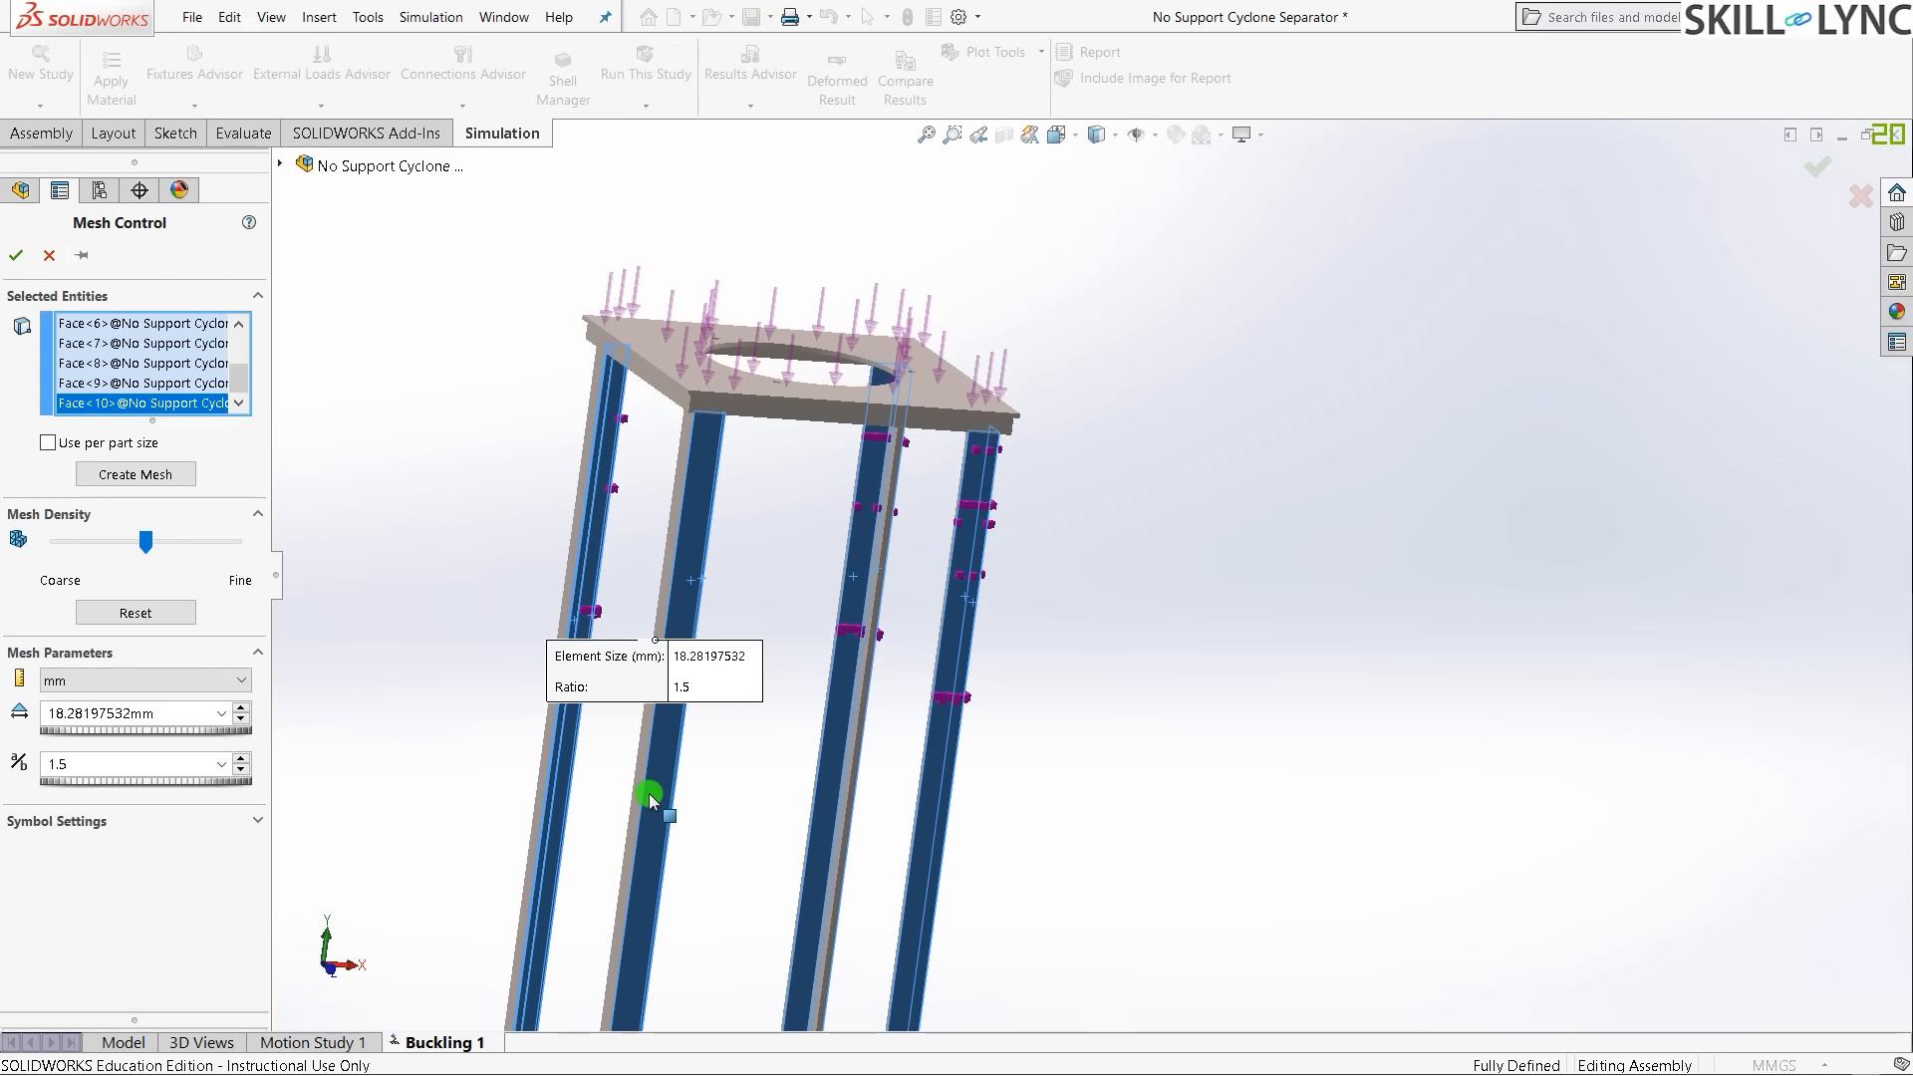
{"action": "mouse_move", "coordinate": [757, 777]}
{"action": "middle_mouse_down"}
{"action": "mouse_move", "coordinate": [876, 777]}
{"action": "mouse_move", "coordinate": [906, 529]}
{"action": "mouse_move", "coordinate": [731, 755]}
{"action": "middle_mouse_up"}
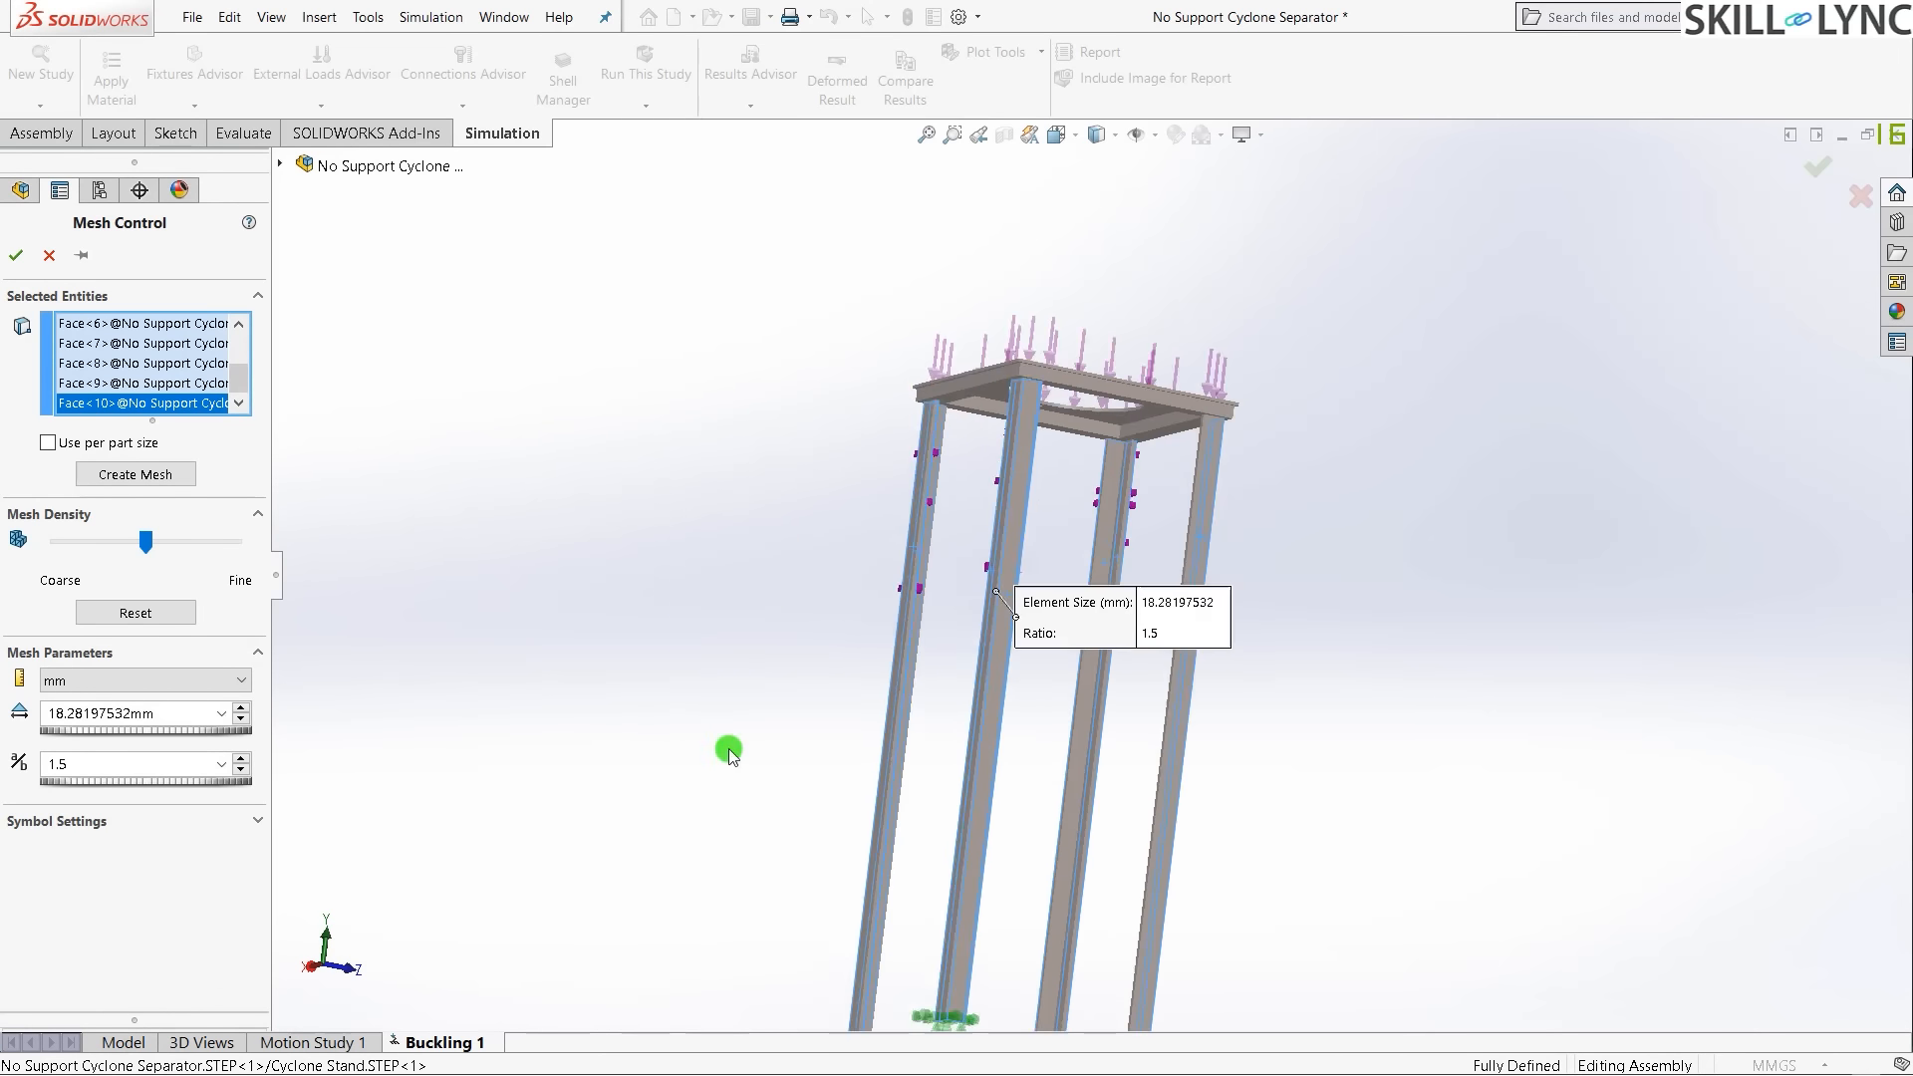
{"action": "scroll", "coordinate": [827, 767], "scroll_direction": "down", "scroll_amount": 2}
{"action": "scroll", "coordinate": [1289, 705], "scroll_direction": "up", "scroll_amount": 1}
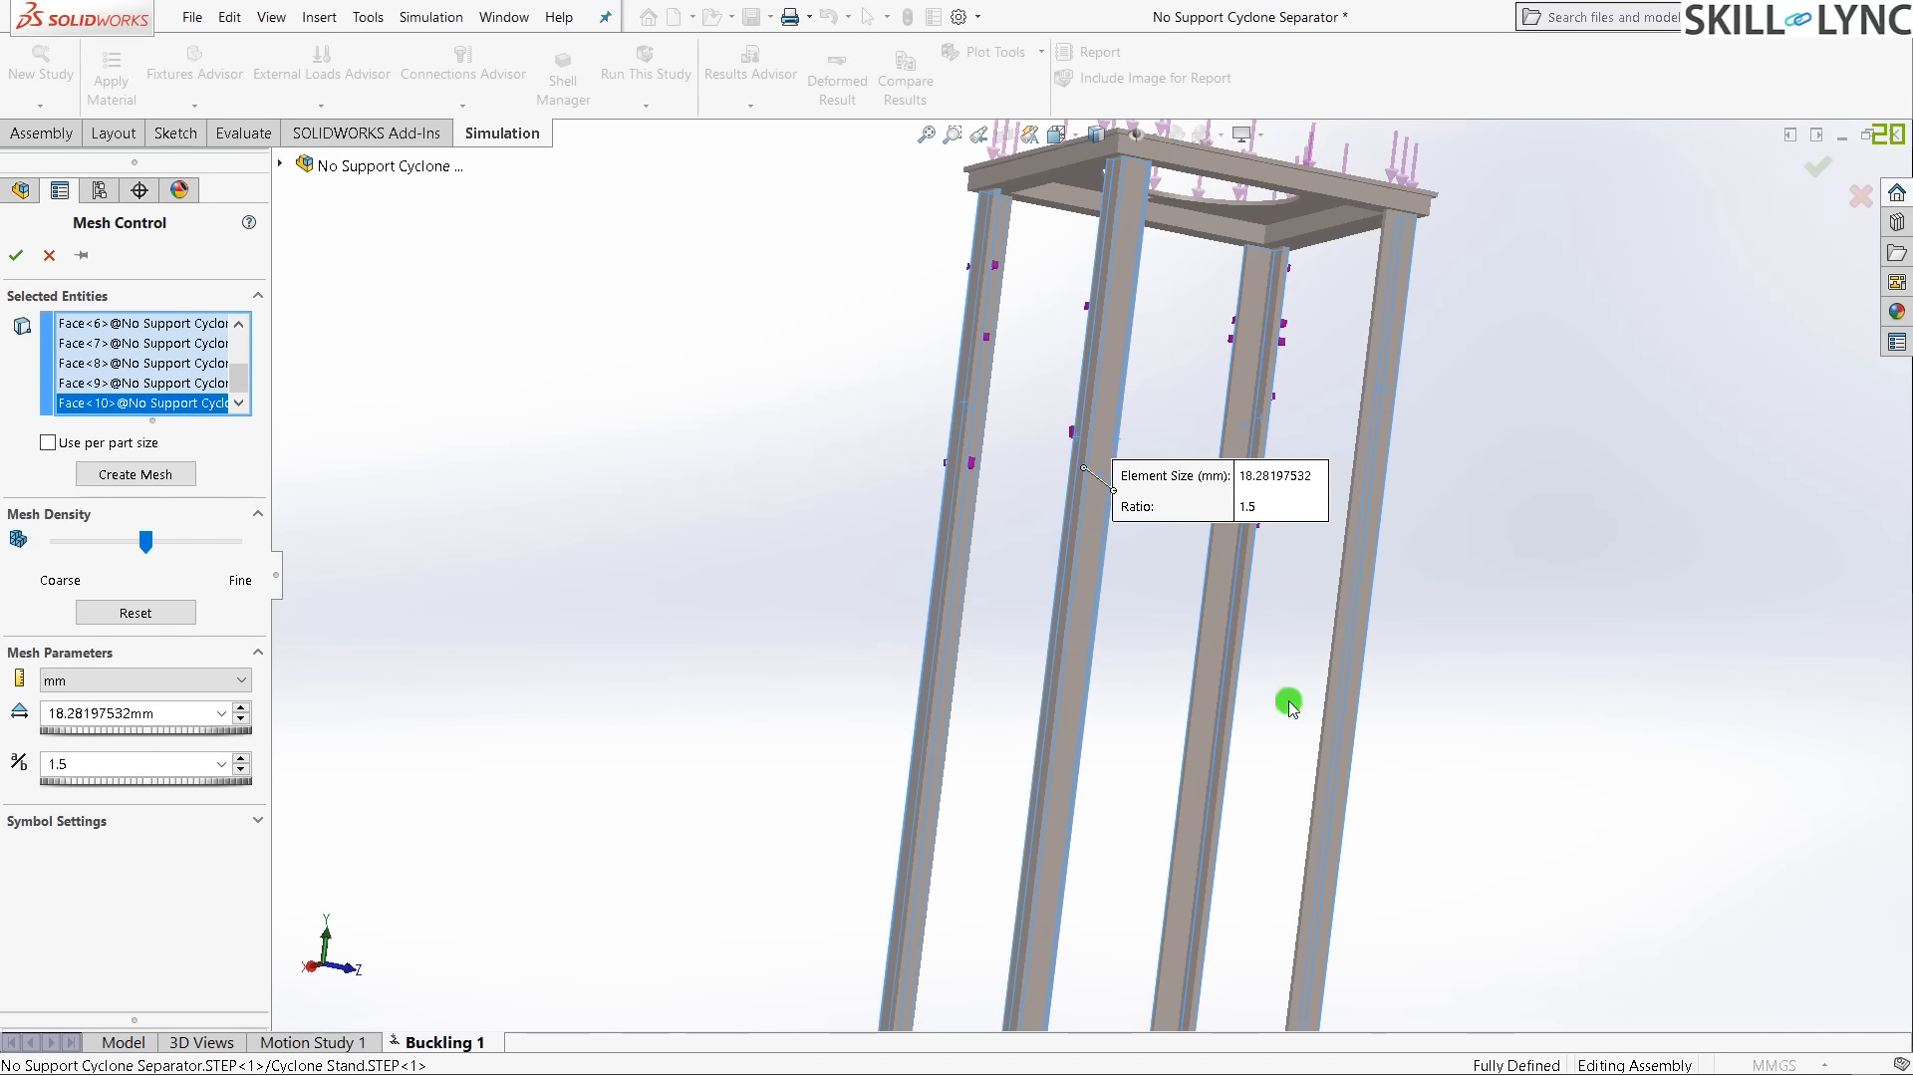
{"action": "left_click", "coordinate": [1076, 670]}
{"action": "scroll", "coordinate": [1076, 670], "scroll_direction": "down", "scroll_amount": 4}
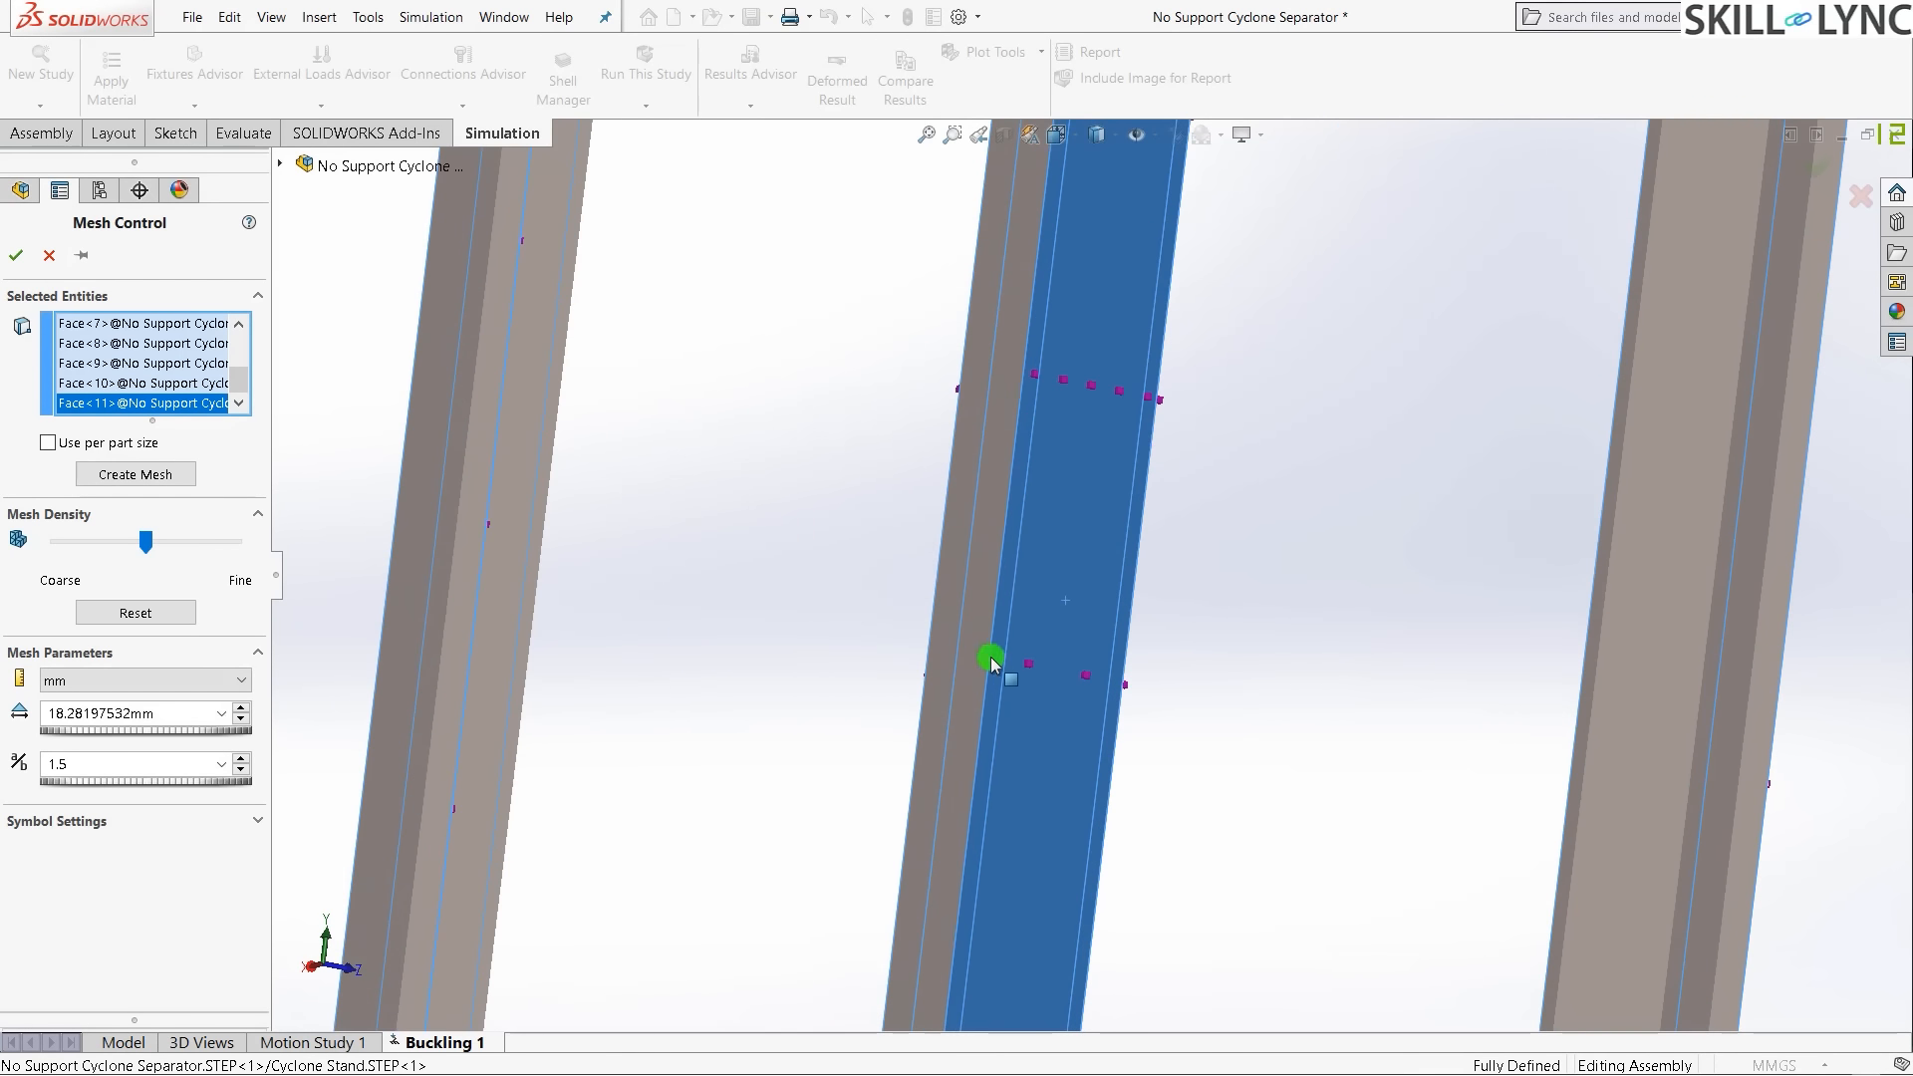
{"action": "middle_click_drag", "start_coordinate": [992, 658], "coordinate": [1041, 690]}
{"action": "left_click", "coordinate": [944, 655]}
{"action": "scroll", "coordinate": [598, 712], "scroll_direction": "up", "scroll_amount": 4}
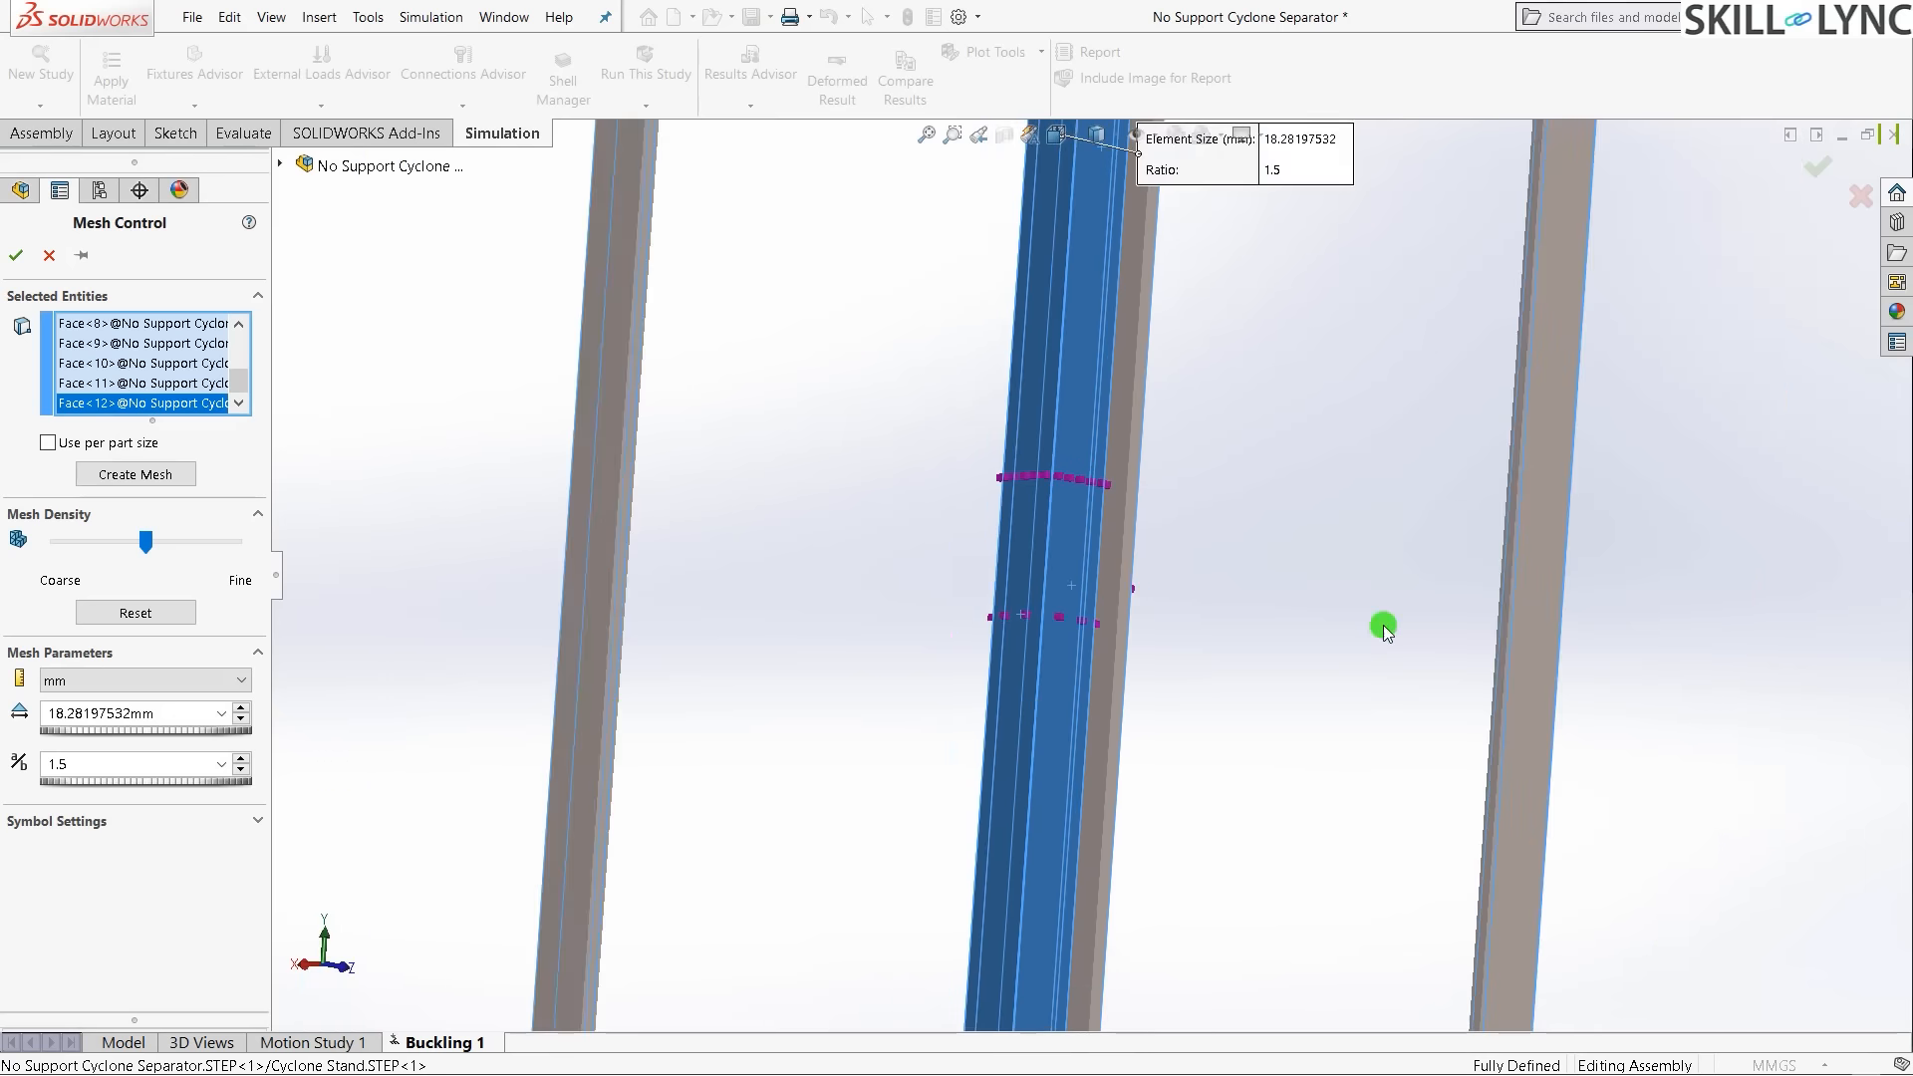
{"action": "left_click", "coordinate": [1559, 653]}
{"action": "middle_click_drag", "start_coordinate": [1559, 654], "coordinate": [1173, 617]}
{"action": "scroll", "coordinate": [1173, 617], "scroll_direction": "up", "scroll_amount": 5}
{"action": "scroll", "coordinate": [1613, 532], "scroll_direction": "down", "scroll_amount": 4}
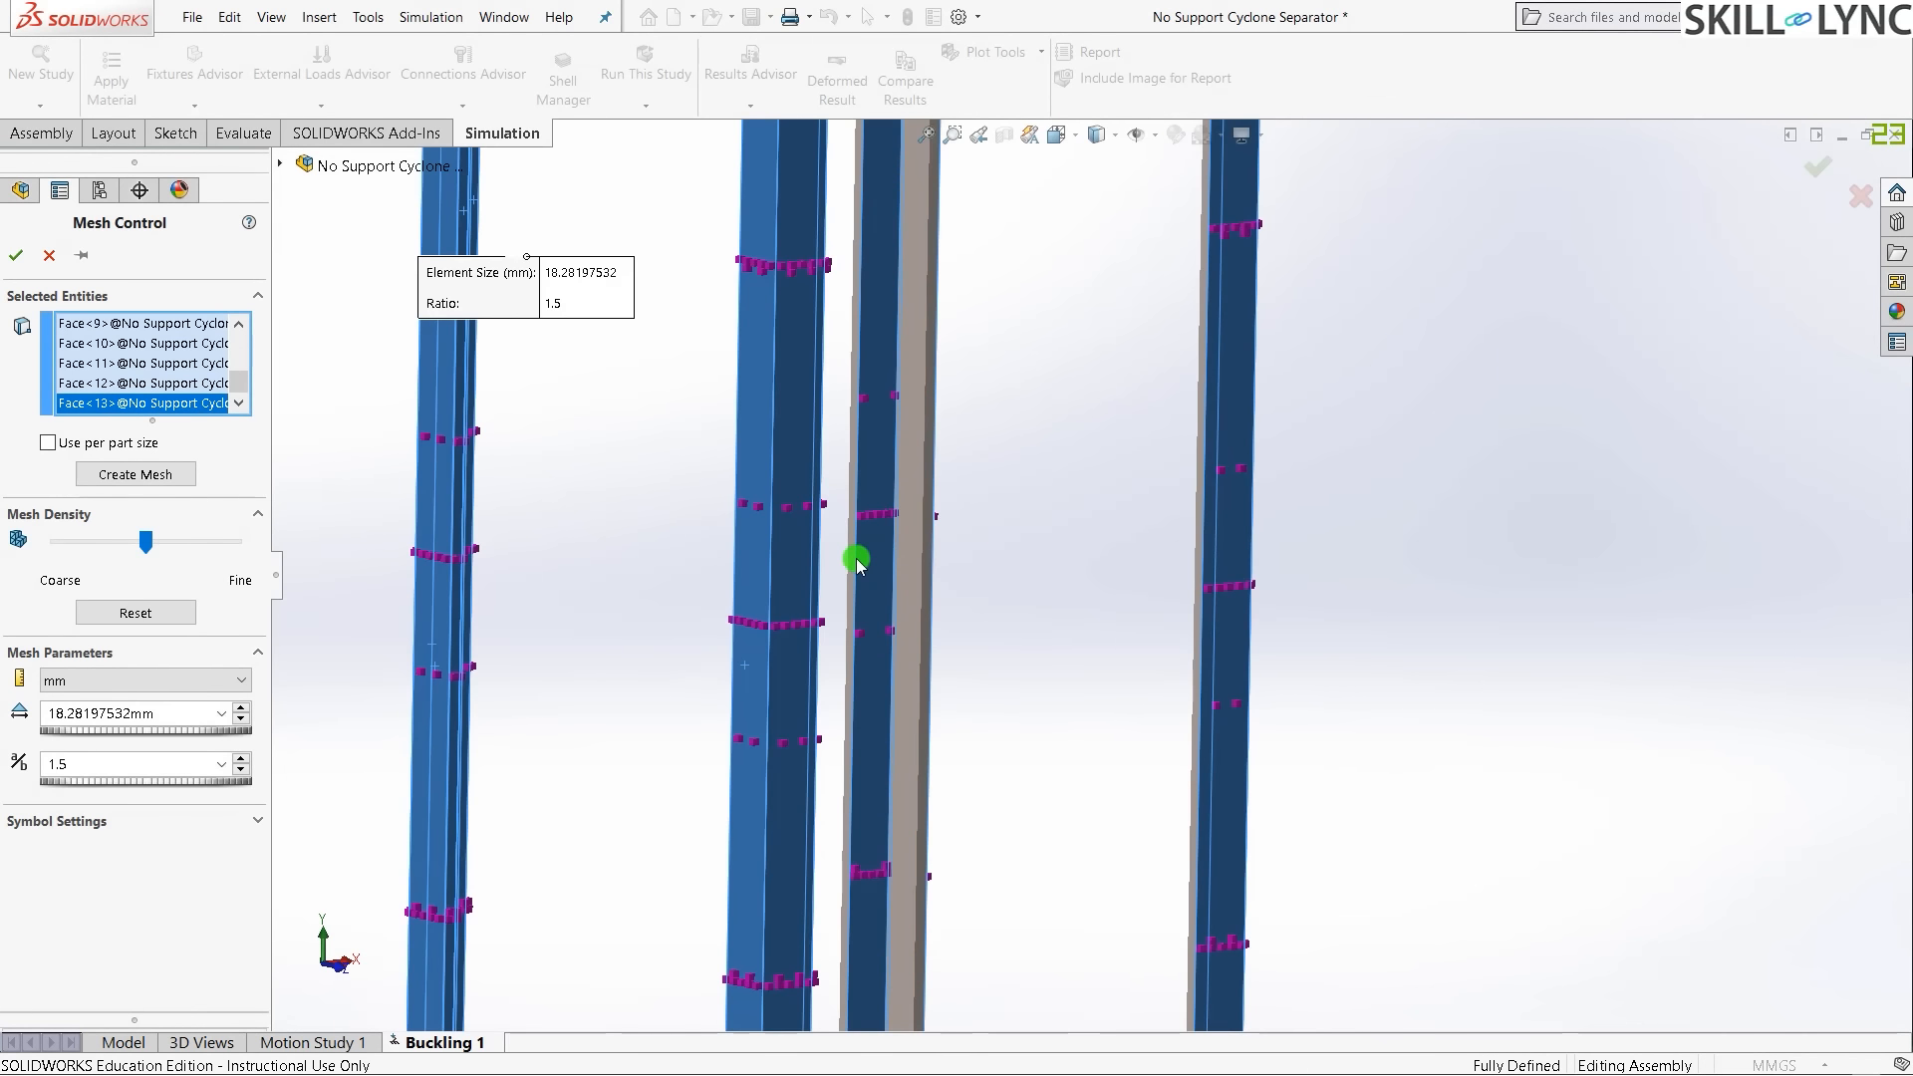
{"action": "left_click", "coordinate": [928, 556]}
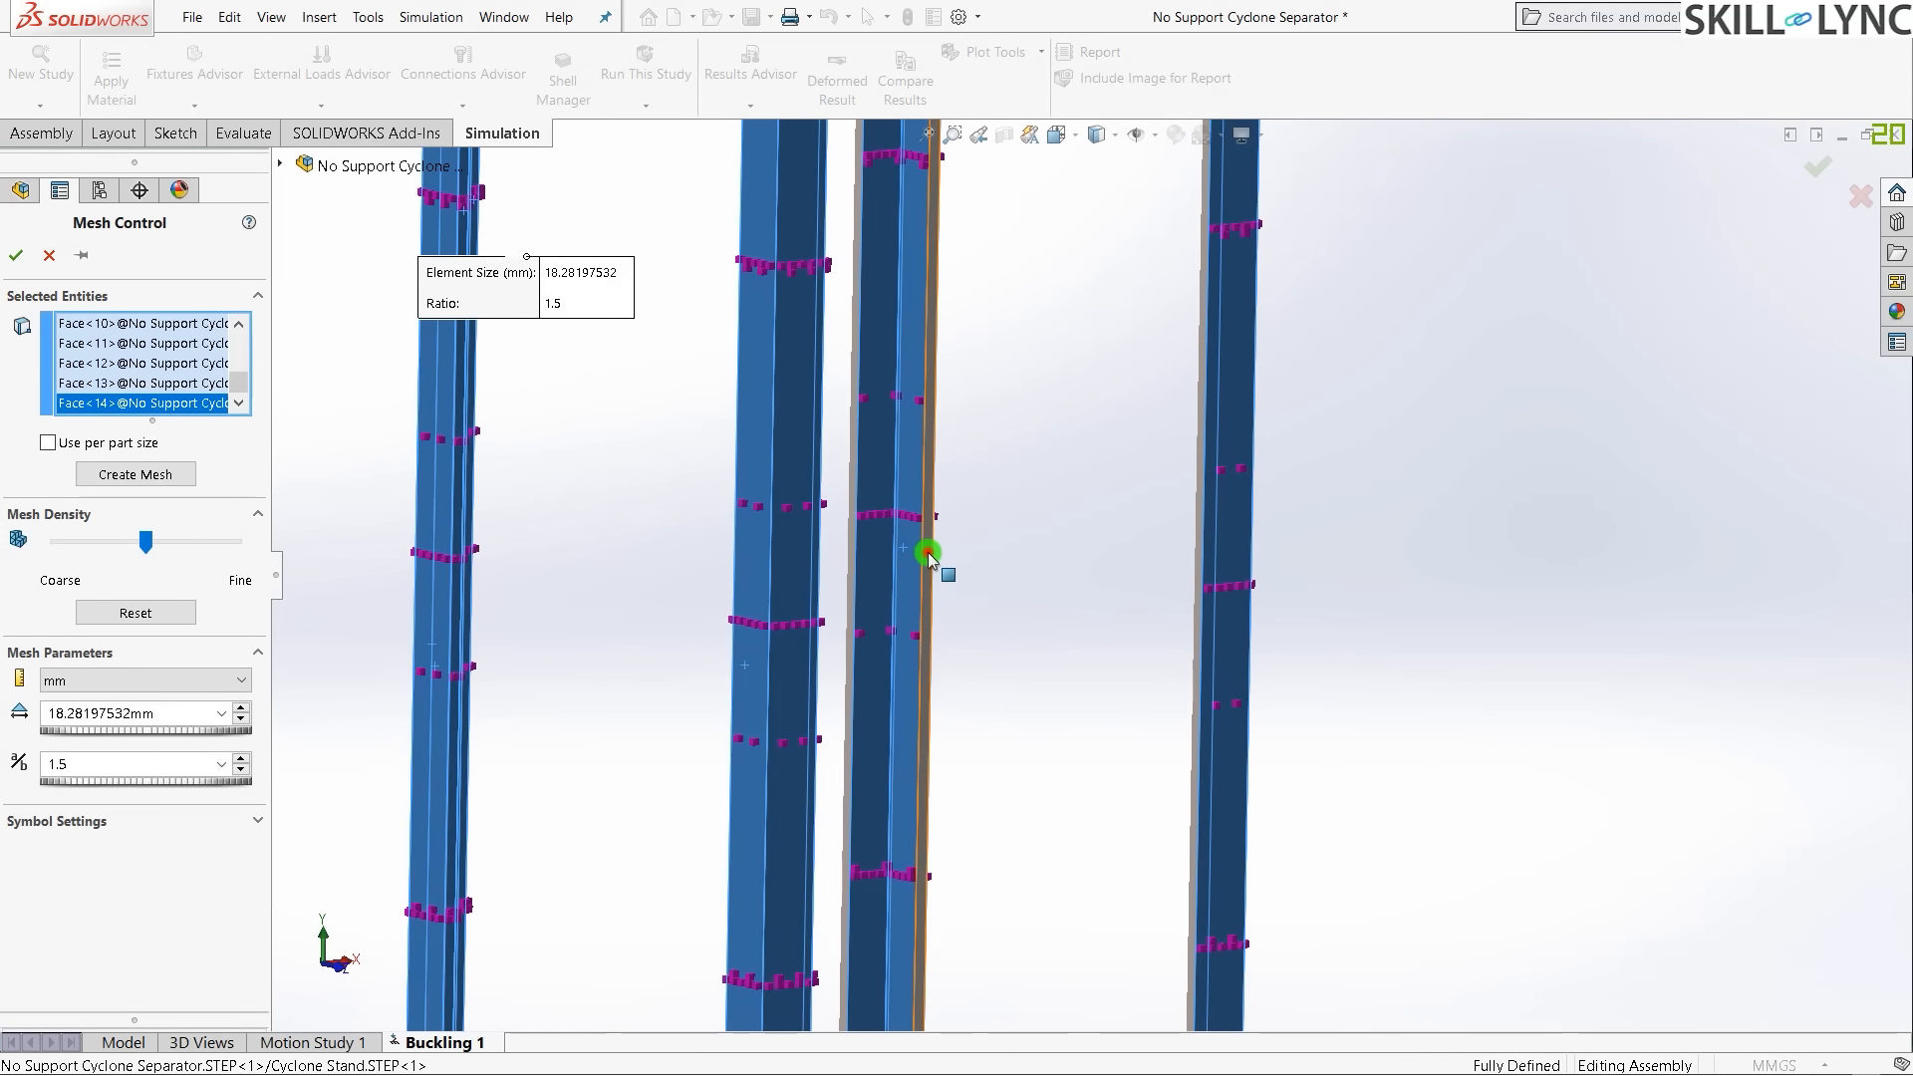
{"action": "left_click", "coordinate": [928, 555]}
{"action": "scroll", "coordinate": [1115, 566], "scroll_direction": "up", "scroll_amount": 2}
{"action": "scroll", "coordinate": [1362, 522], "scroll_direction": "down", "scroll_amount": 4}
{"action": "scroll", "coordinate": [961, 560], "scroll_direction": "down", "scroll_amount": 2}
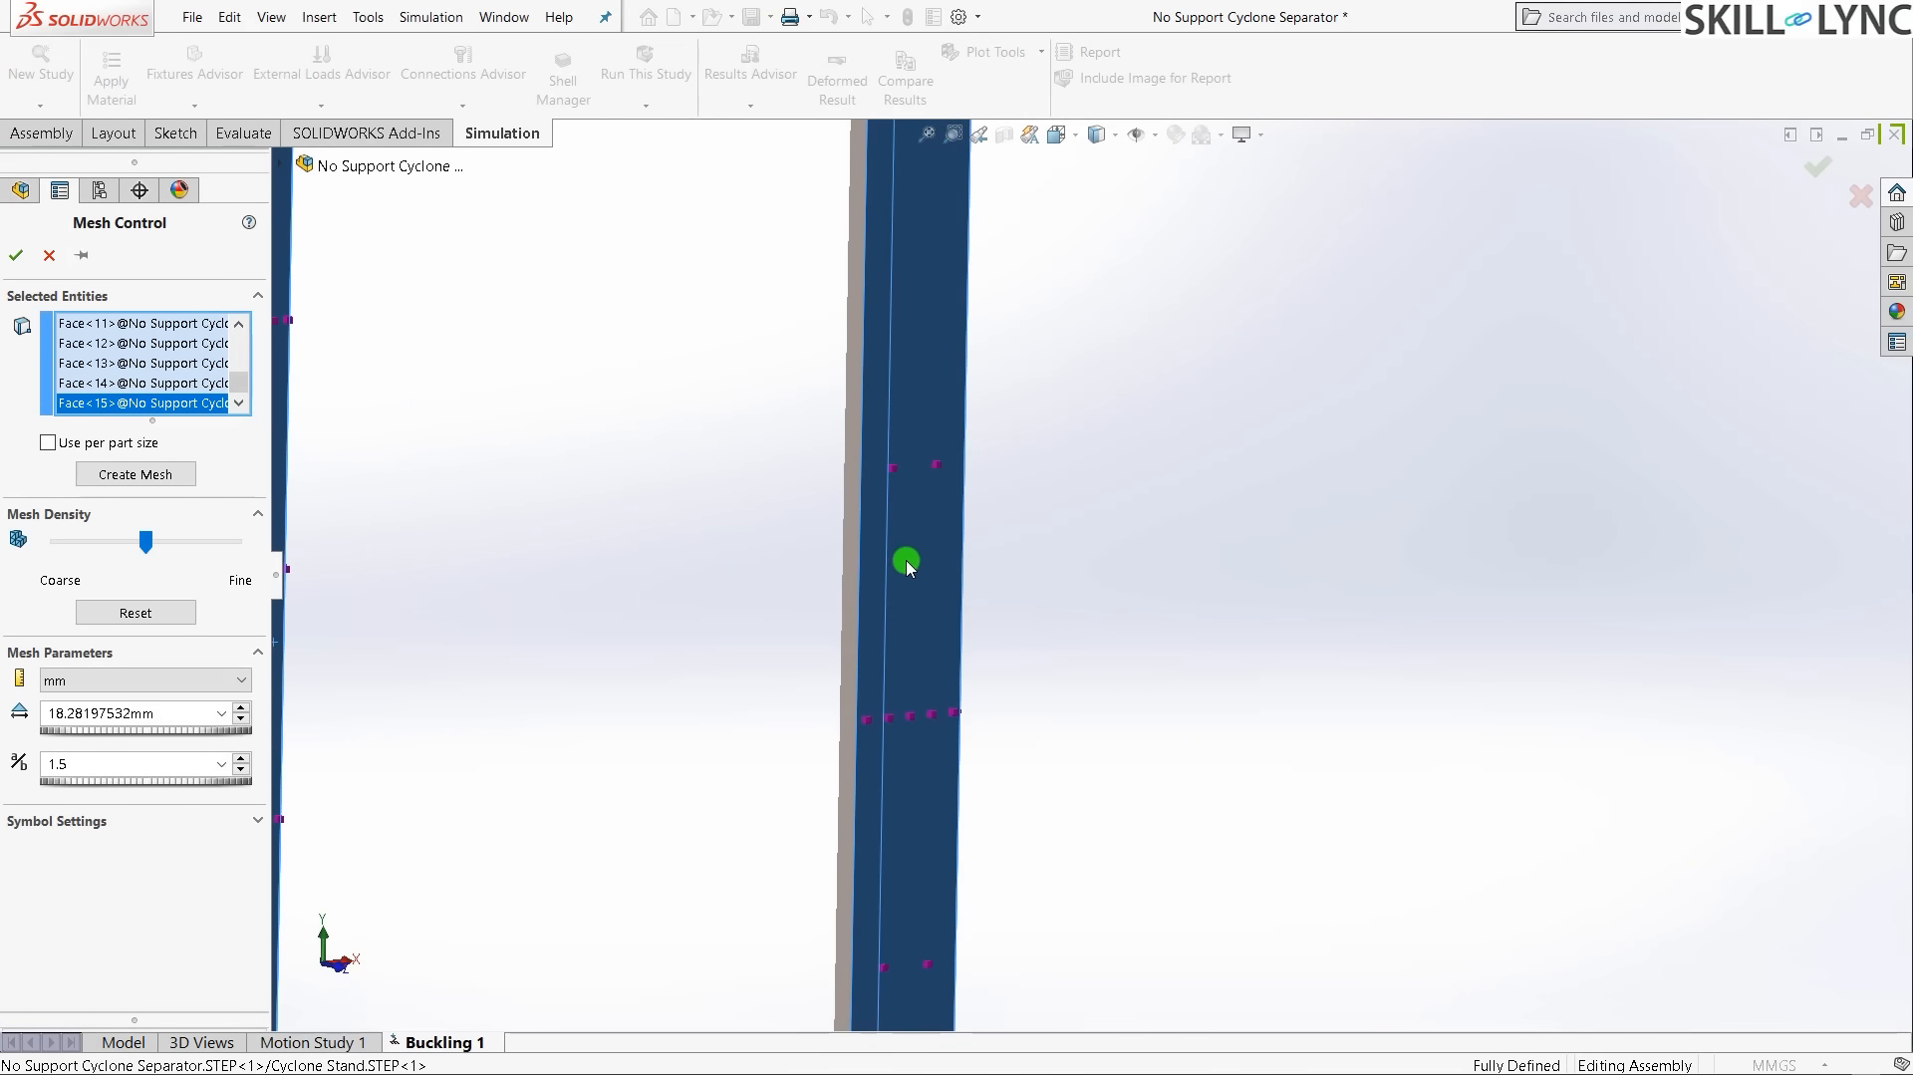
{"action": "left_click", "coordinate": [854, 568]}
{"action": "scroll", "coordinate": [662, 649], "scroll_direction": "up", "scroll_amount": 2}
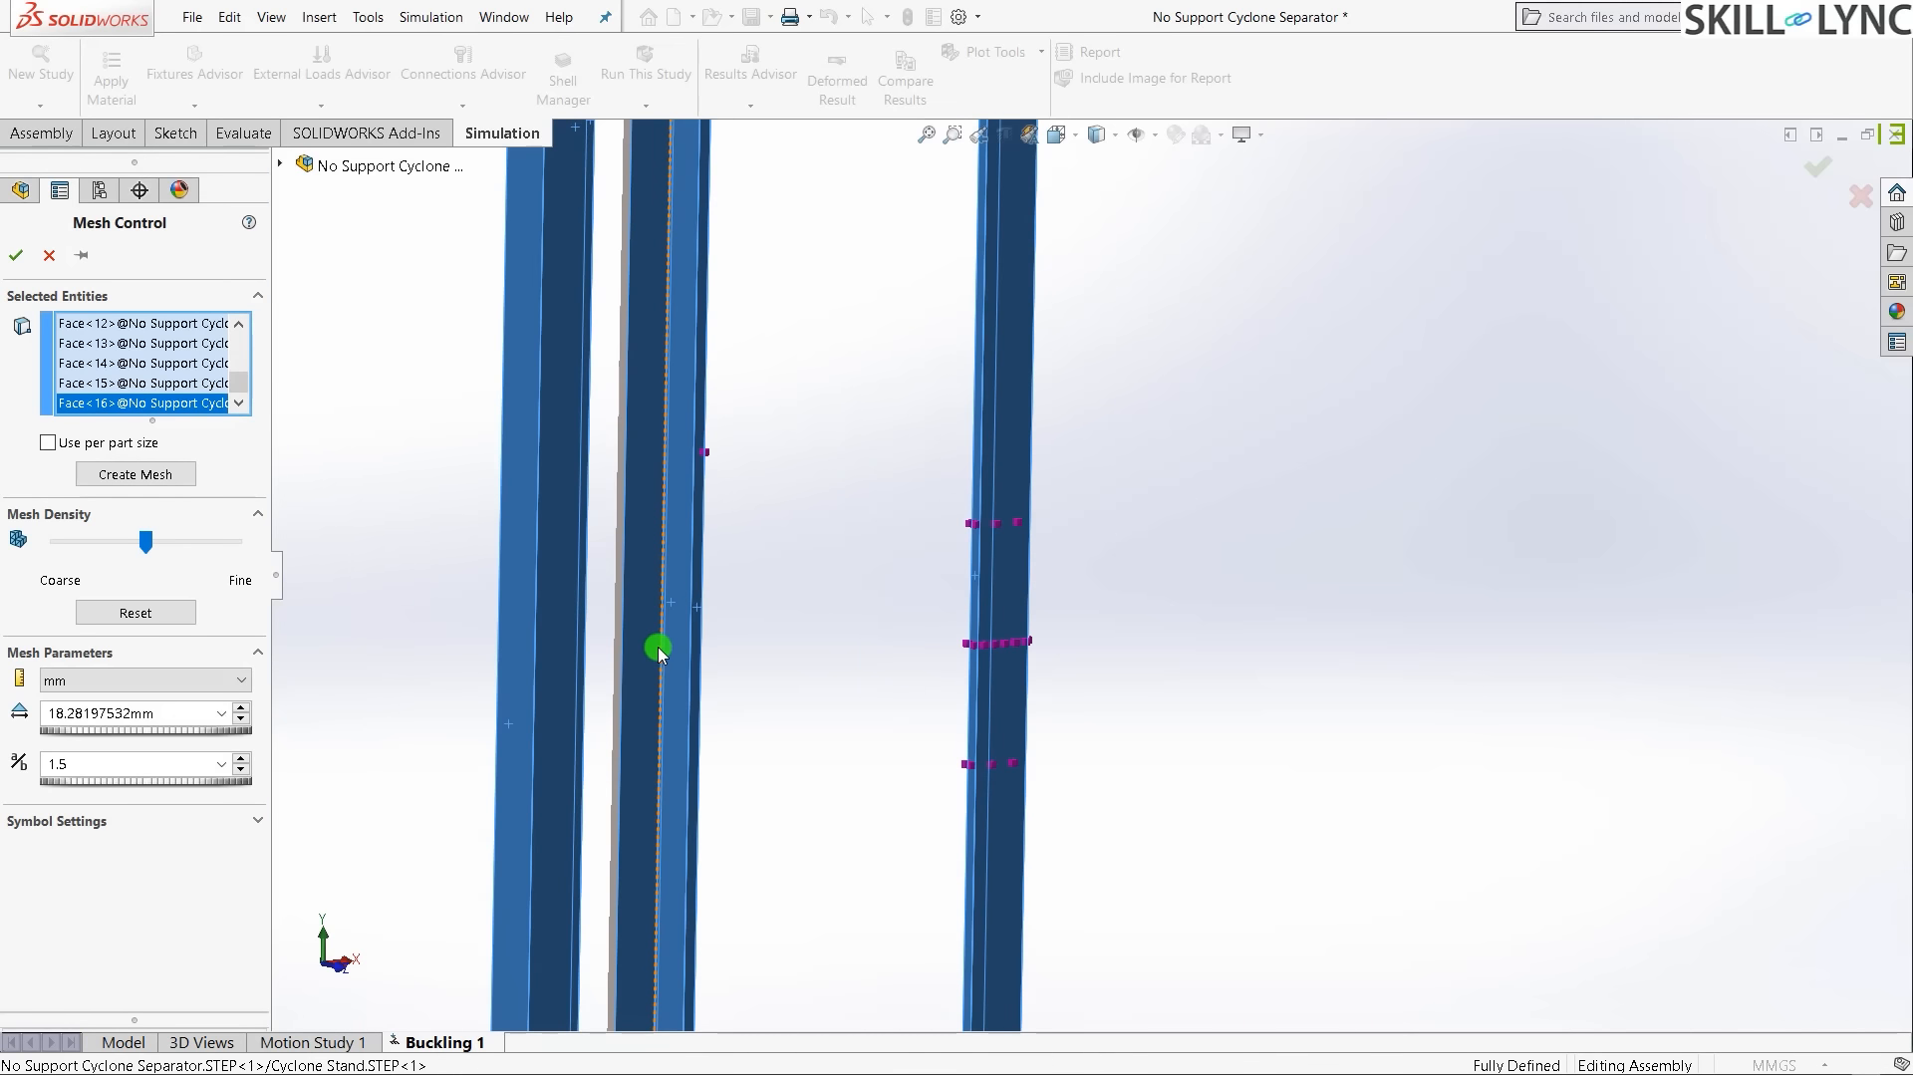
{"action": "scroll", "coordinate": [781, 543], "scroll_direction": "down", "scroll_amount": 4}
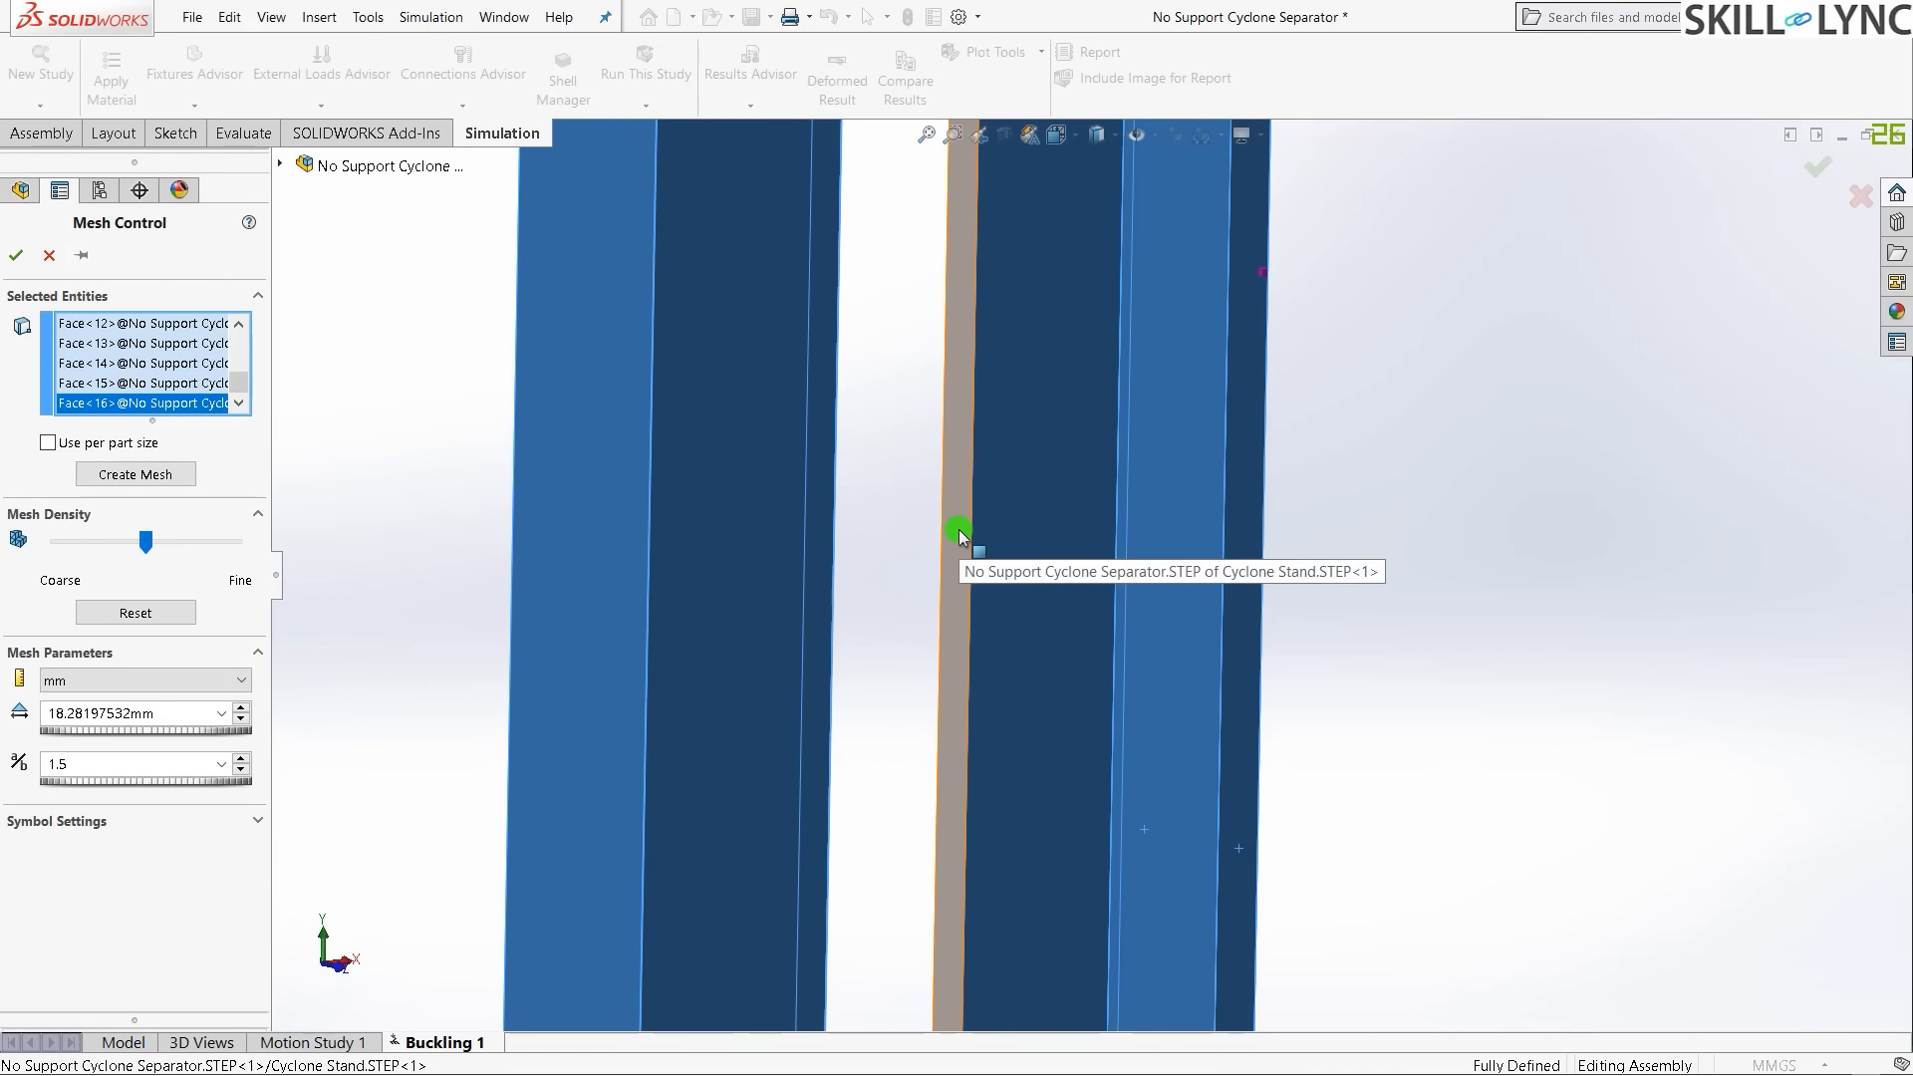
{"action": "left_click", "coordinate": [960, 538]}
{"action": "scroll", "coordinate": [974, 618], "scroll_direction": "up", "scroll_amount": 3}
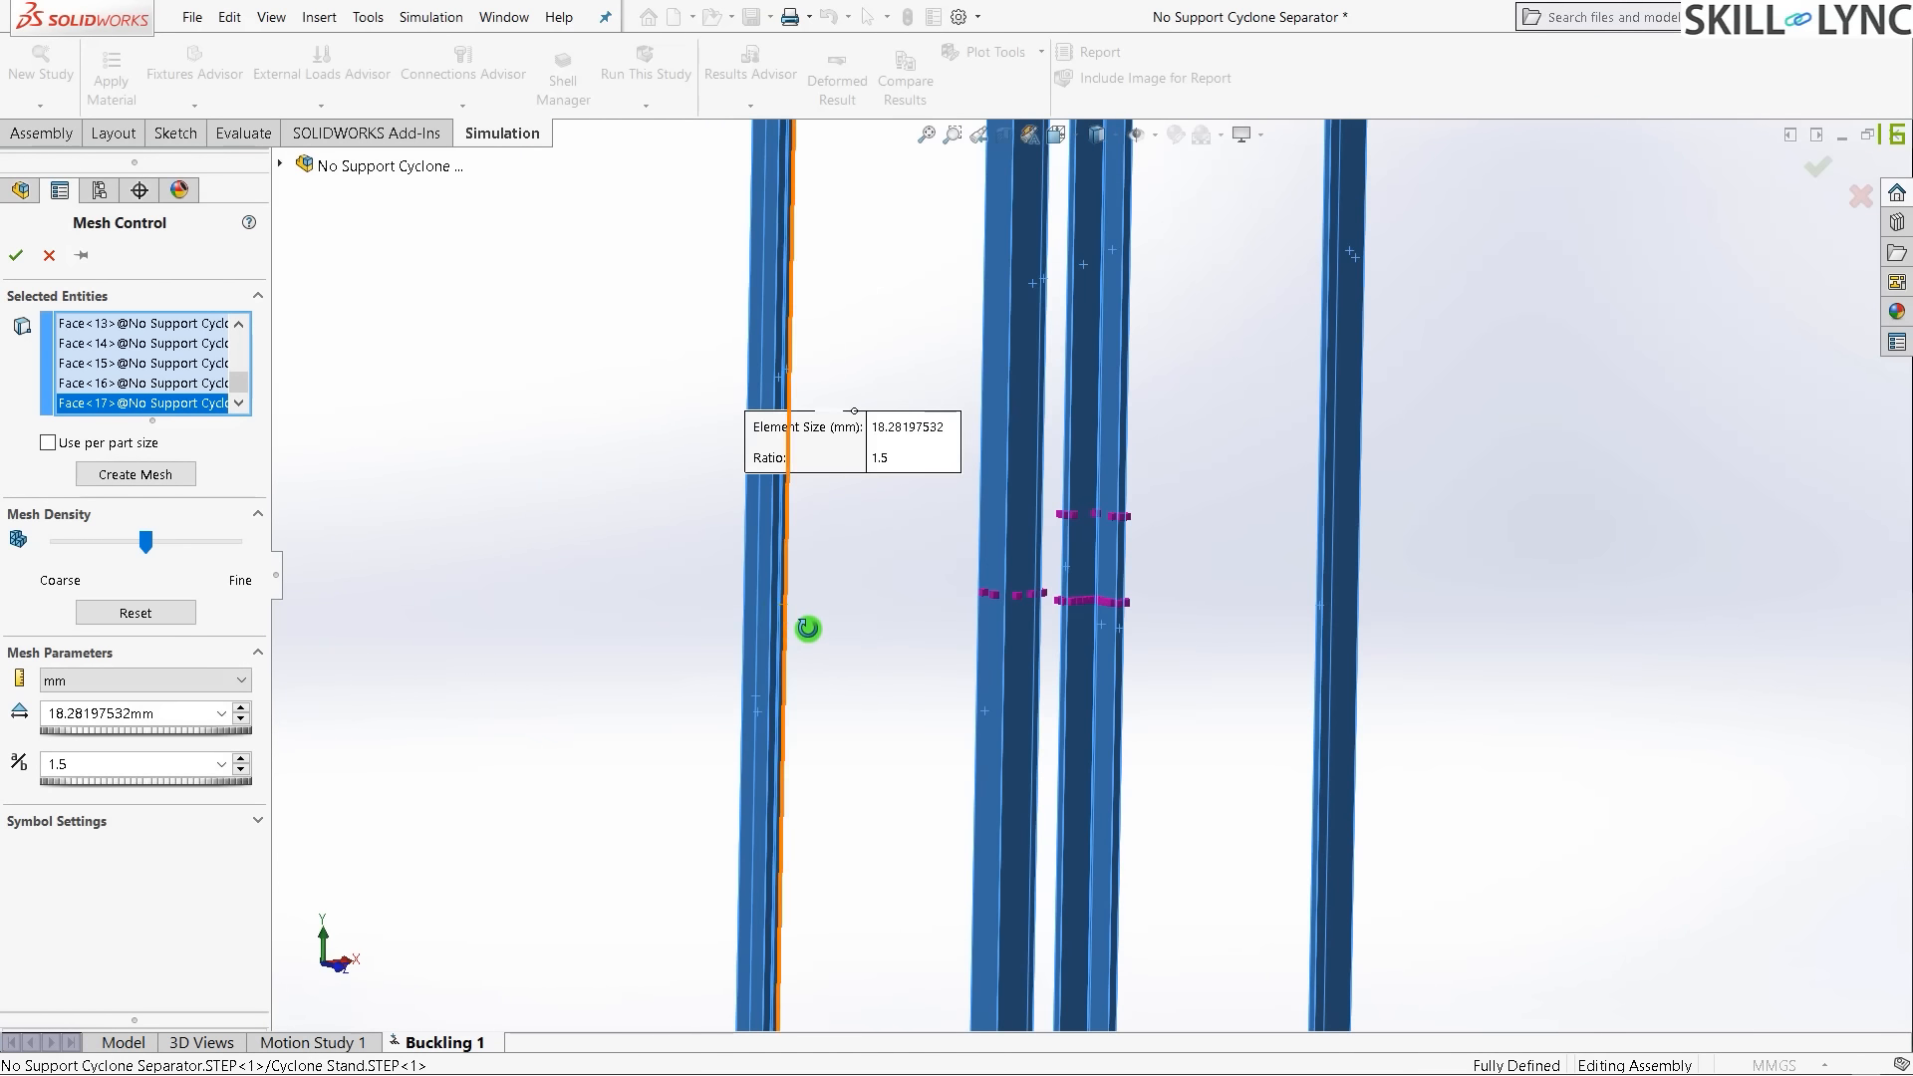
- Add the remaining grey leg faces, up to Face<24>, to the mesh control selection
{"action": "middle_click_drag", "start_coordinate": [808, 628], "coordinate": [592, 535]}
{"action": "left_click", "coordinate": [608, 521]}
{"action": "left_click", "coordinate": [589, 518]}
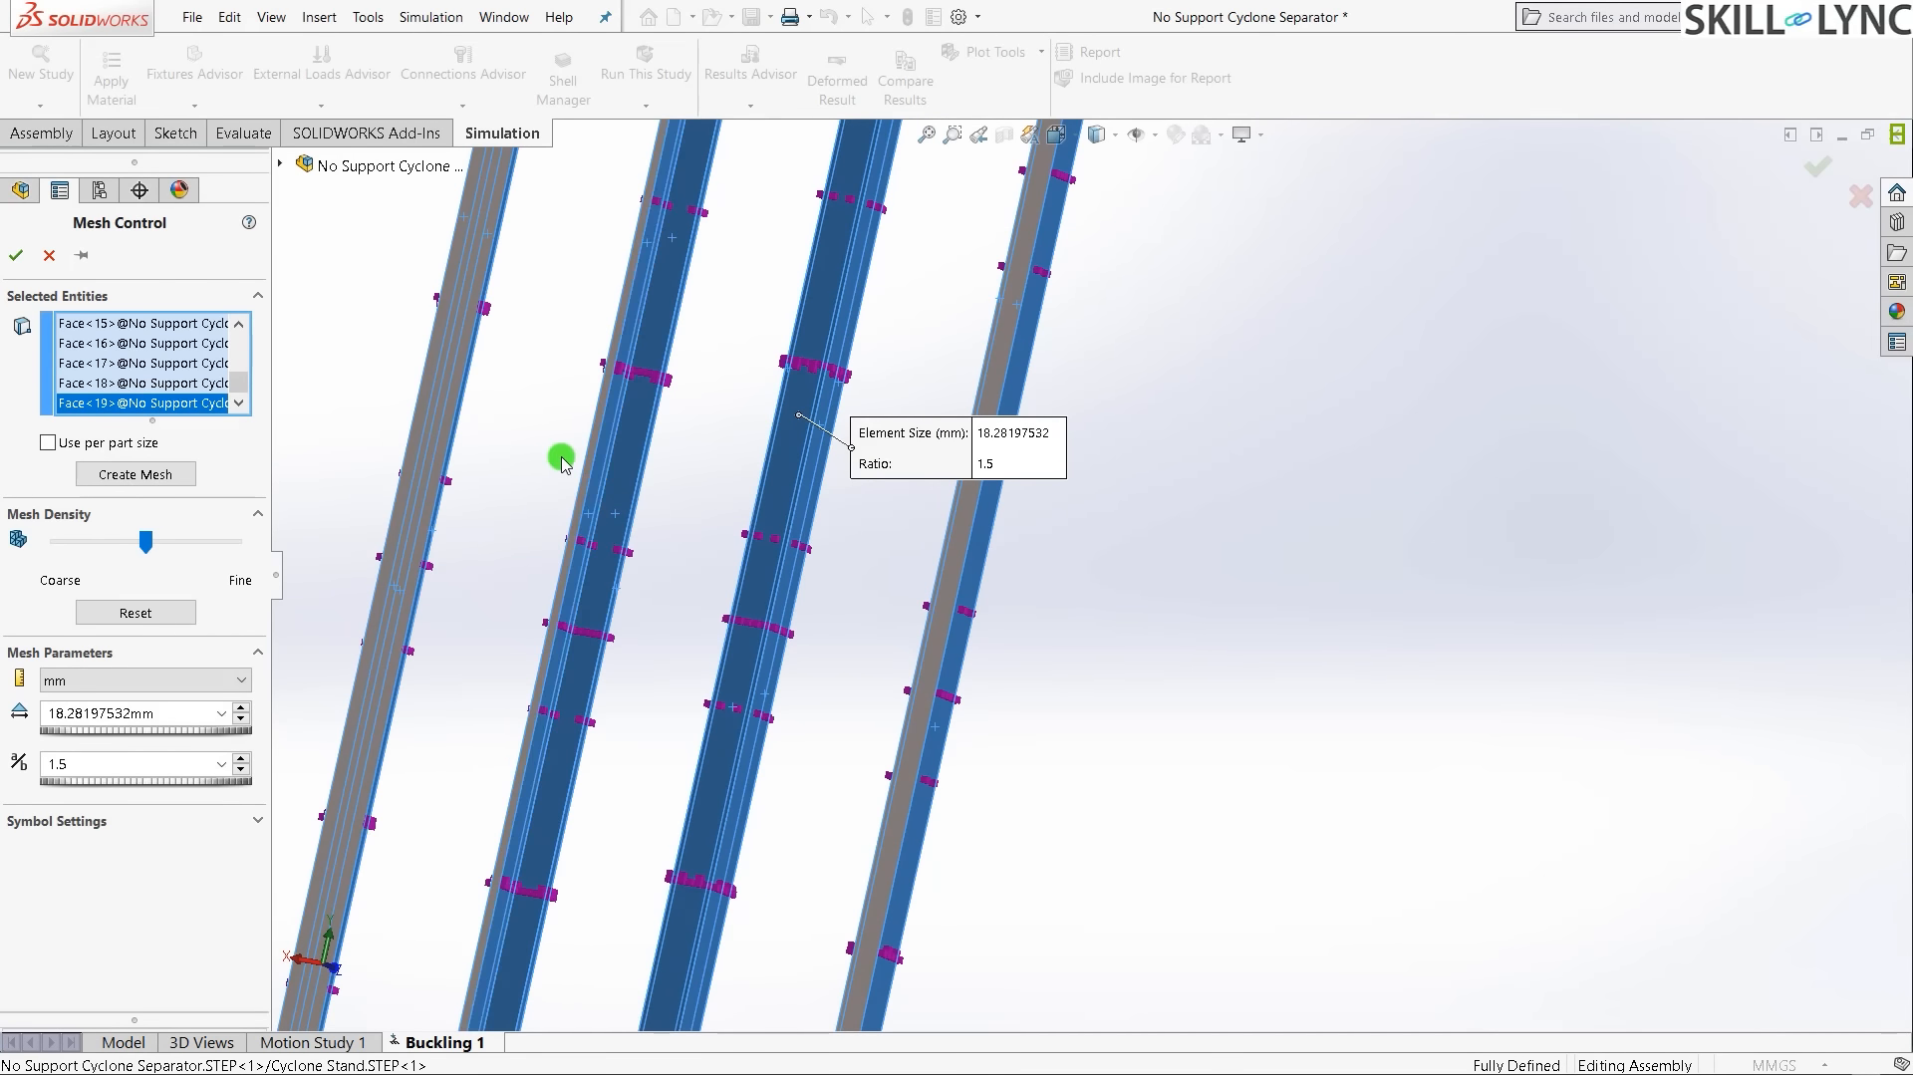
{"action": "scroll", "coordinate": [854, 499], "scroll_direction": "down", "scroll_amount": 5}
{"action": "left_click", "coordinate": [1024, 536]}
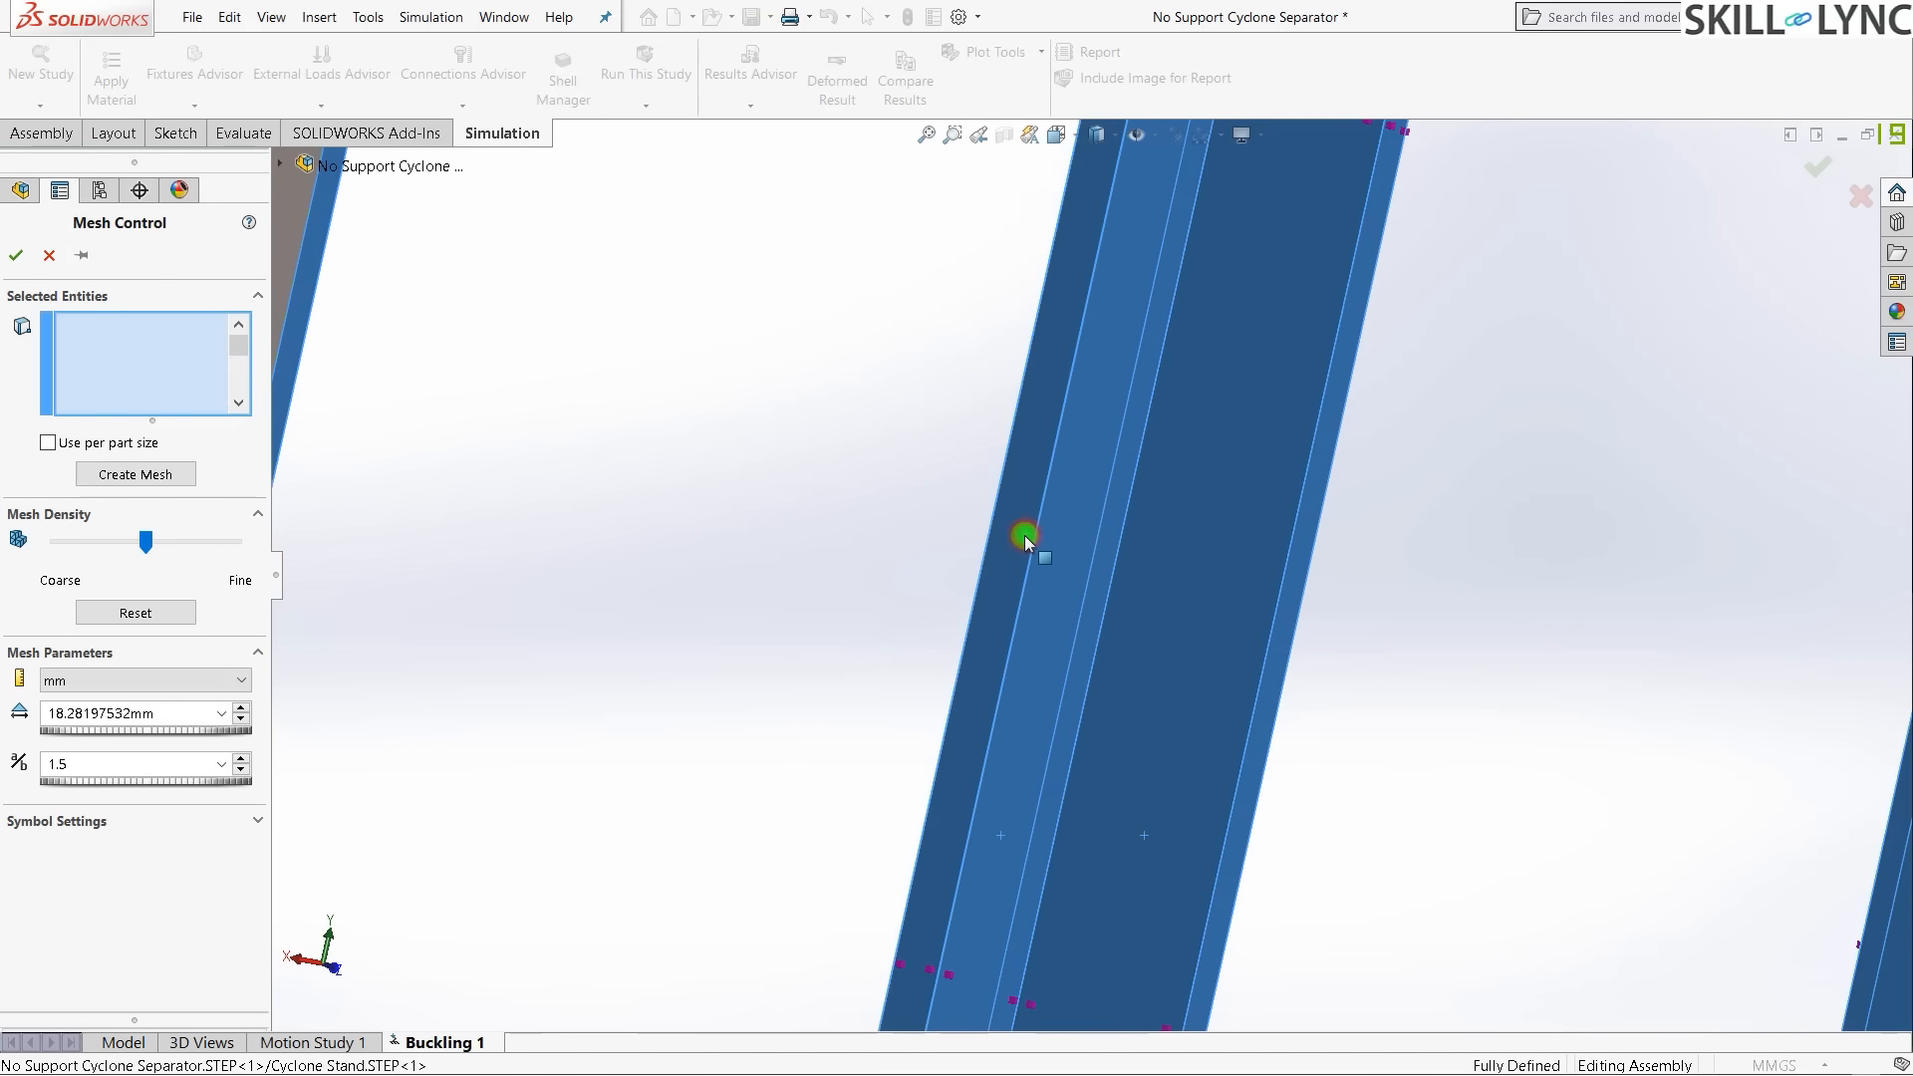
{"action": "scroll", "coordinate": [816, 547], "scroll_direction": "up", "scroll_amount": 3}
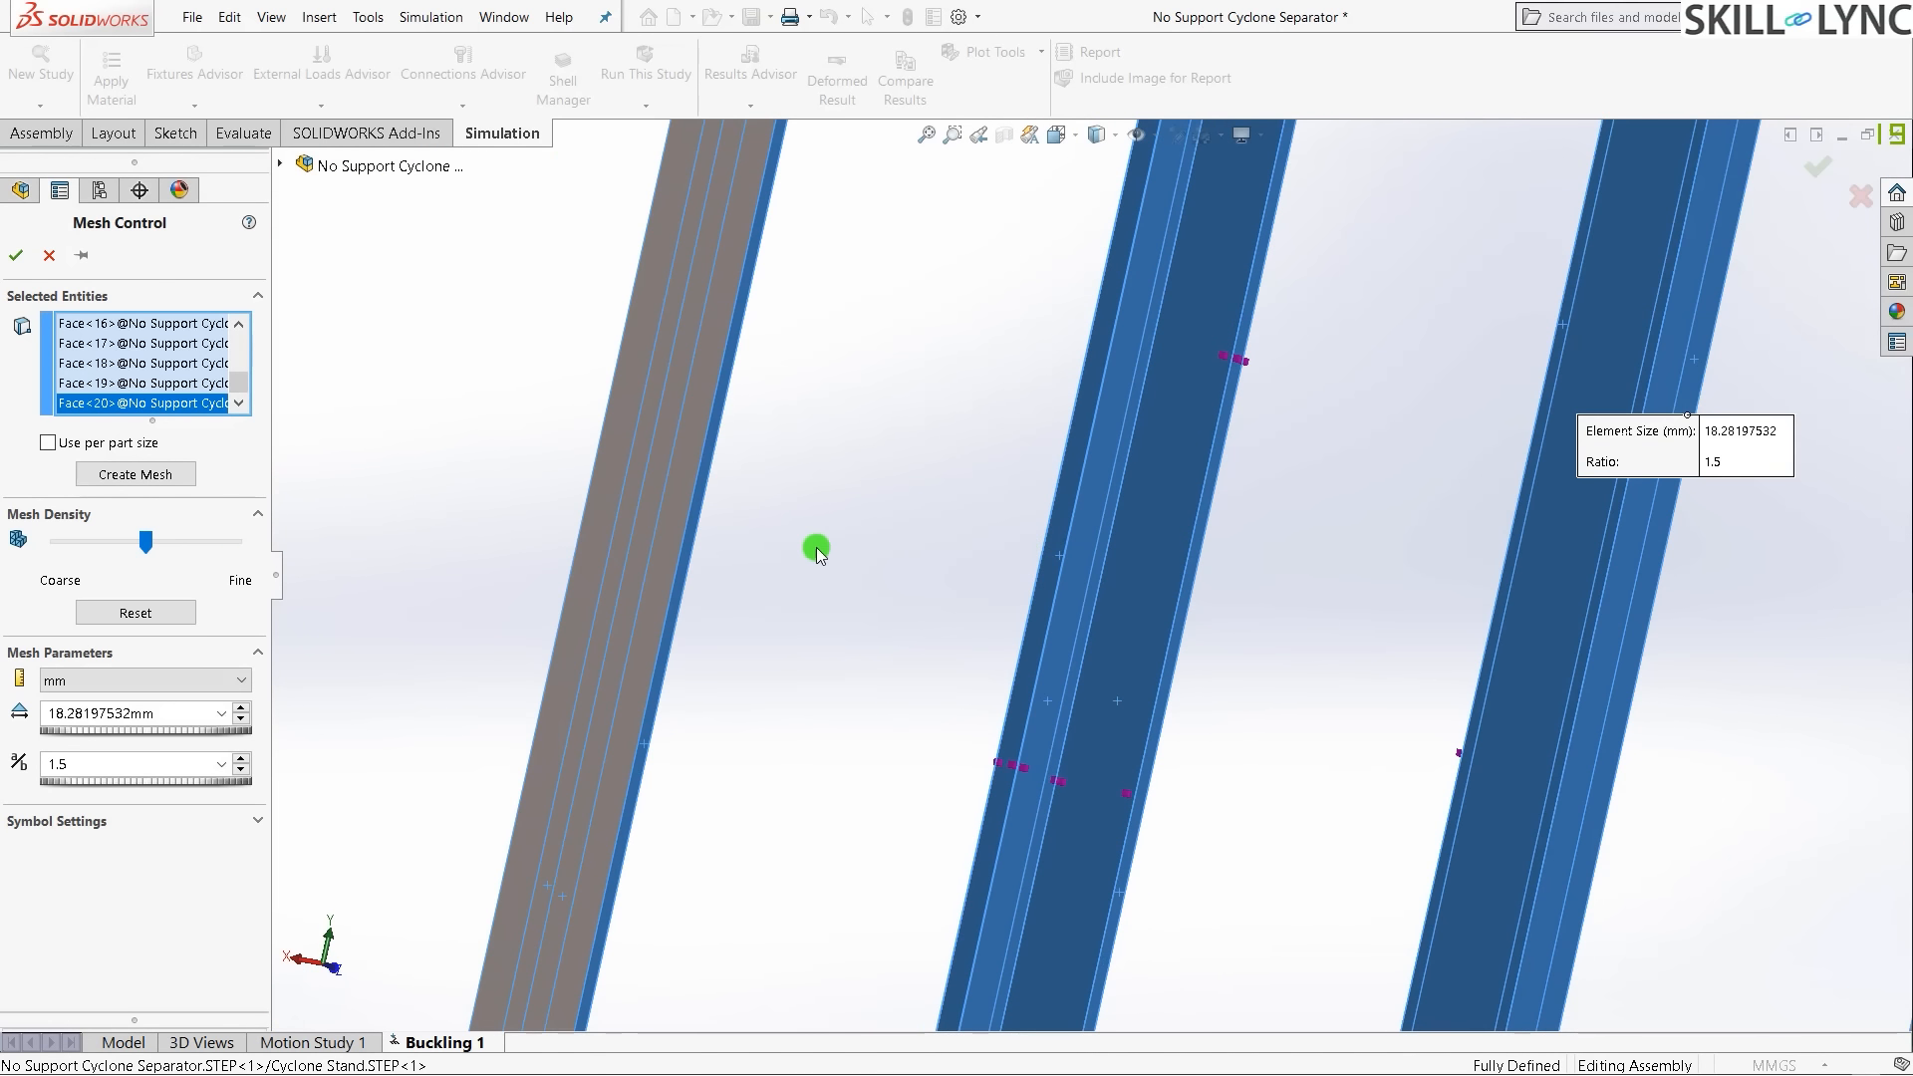
{"action": "left_click", "coordinate": [665, 558]}
{"action": "scroll", "coordinate": [665, 559], "scroll_direction": "up", "scroll_amount": 3}
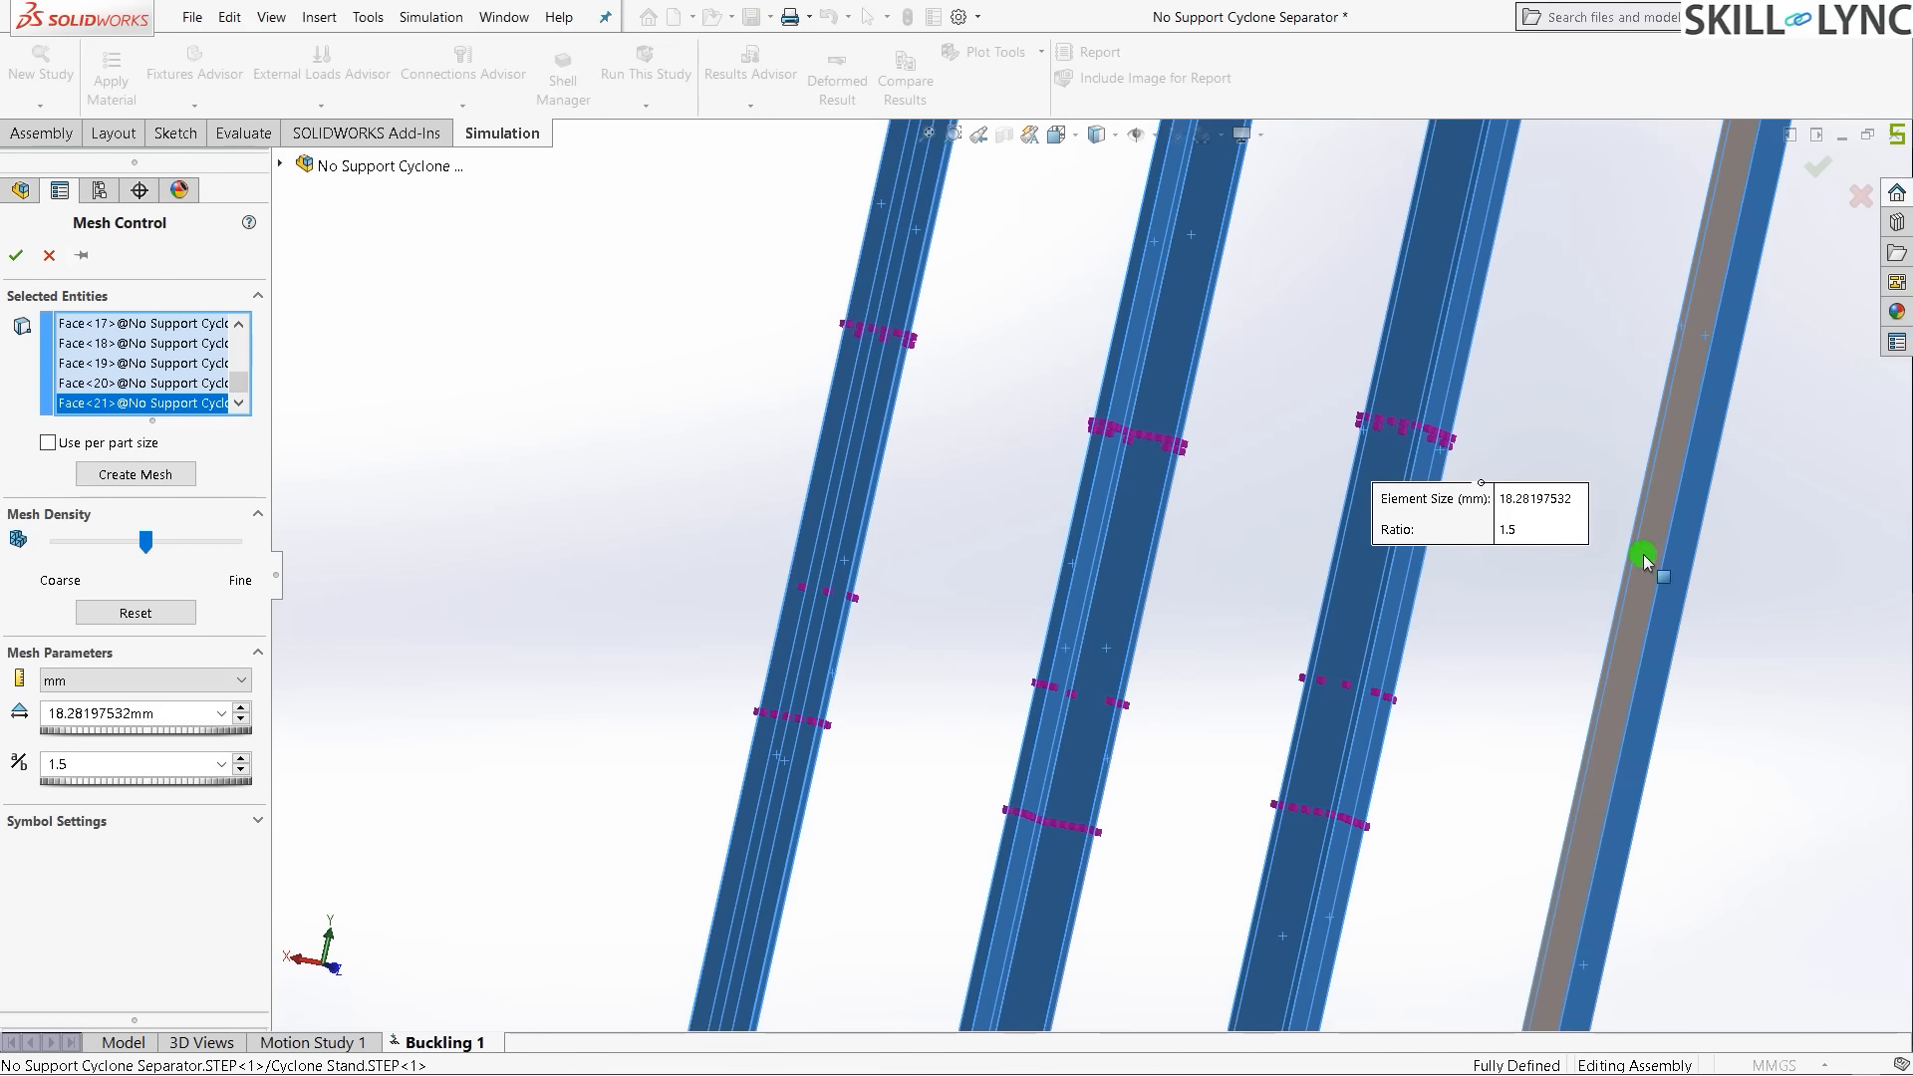
{"action": "left_click", "coordinate": [1645, 561]}
{"action": "scroll", "coordinate": [1469, 517], "scroll_direction": "up", "scroll_amount": 3}
{"action": "scroll", "coordinate": [1370, 461], "scroll_direction": "down", "scroll_amount": 4}
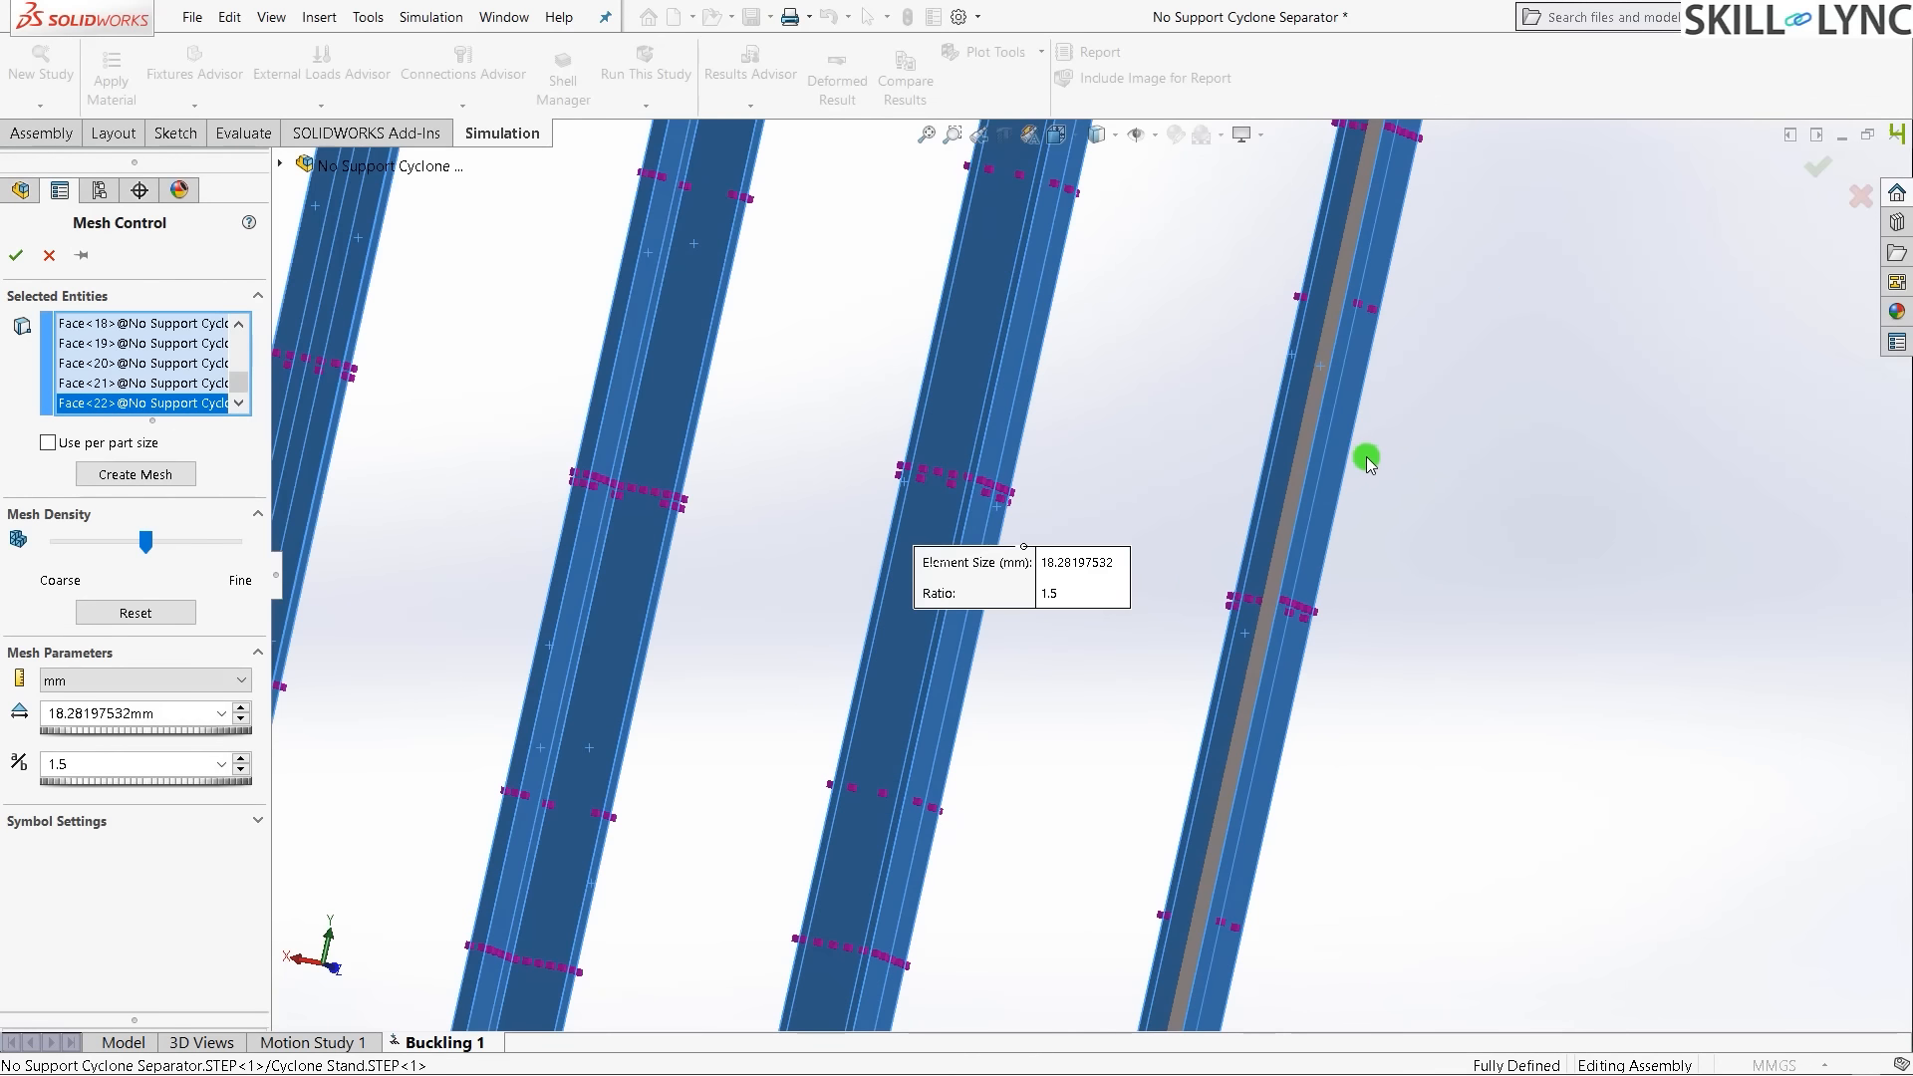
{"action": "left_click", "coordinate": [1295, 479]}
{"action": "scroll", "coordinate": [1287, 520], "scroll_direction": "up", "scroll_amount": 3}
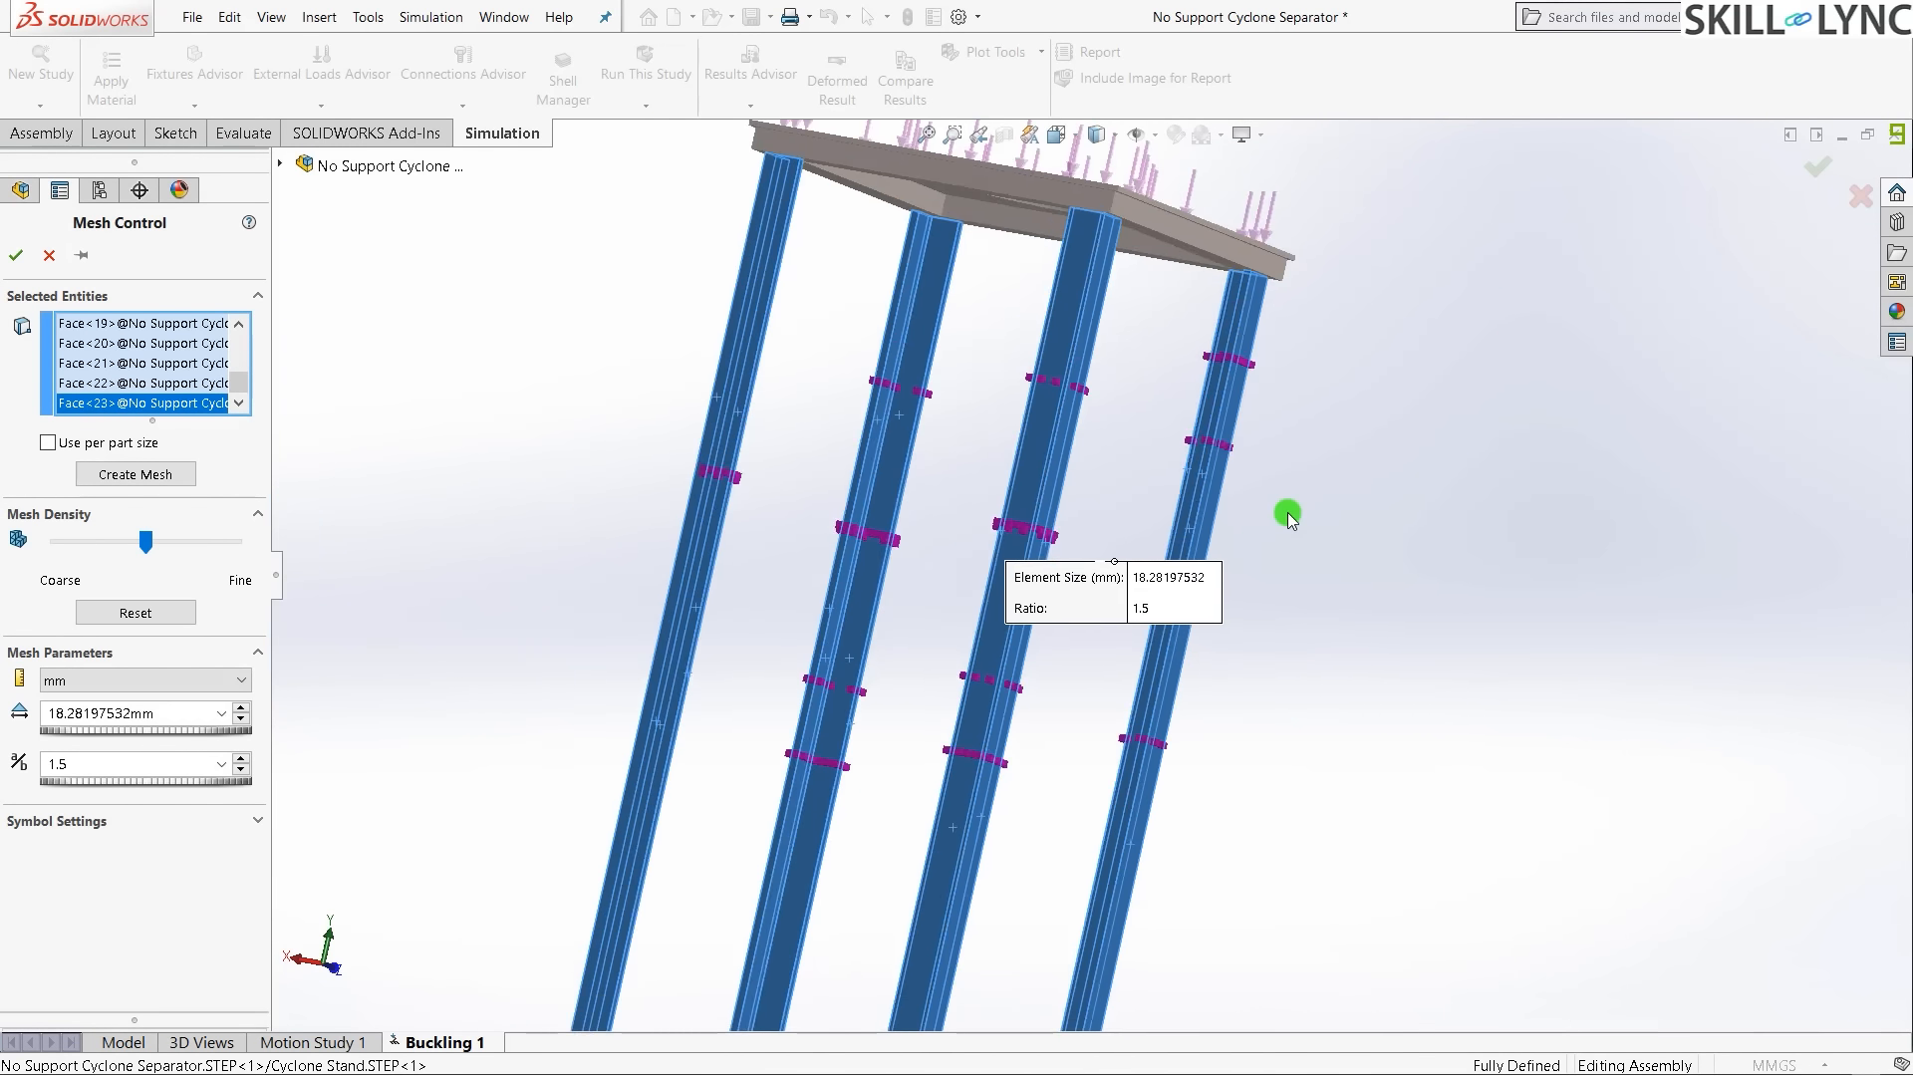
{"action": "middle_click_drag", "start_coordinate": [961, 598], "coordinate": [1119, 619]}
{"action": "middle_click_drag", "start_coordinate": [1198, 768], "coordinate": [899, 750]}
{"action": "scroll", "coordinate": [891, 510], "scroll_direction": "down", "scroll_amount": 1}
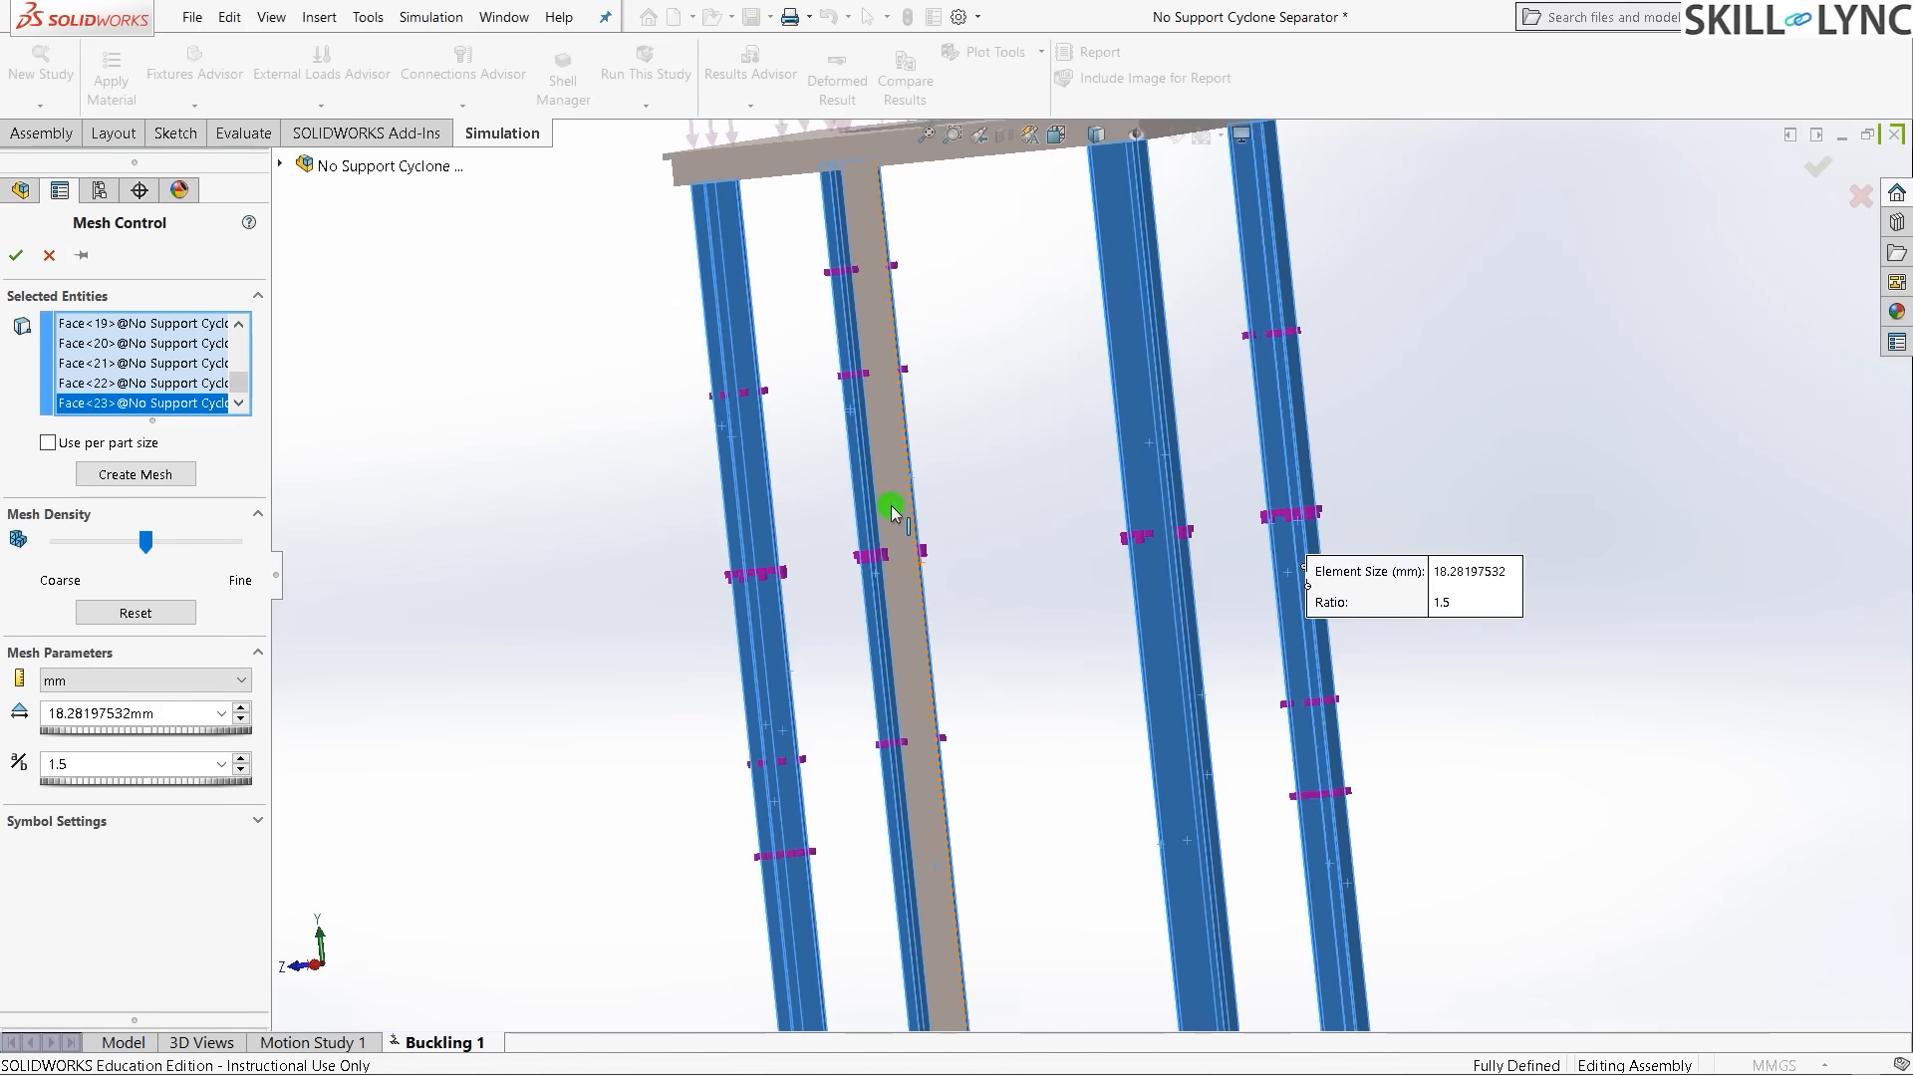
{"action": "scroll", "coordinate": [891, 511], "scroll_direction": "down", "scroll_amount": 3}
{"action": "left_click", "coordinate": [987, 575]}
{"action": "scroll", "coordinate": [876, 618], "scroll_direction": "up", "scroll_amount": 5}
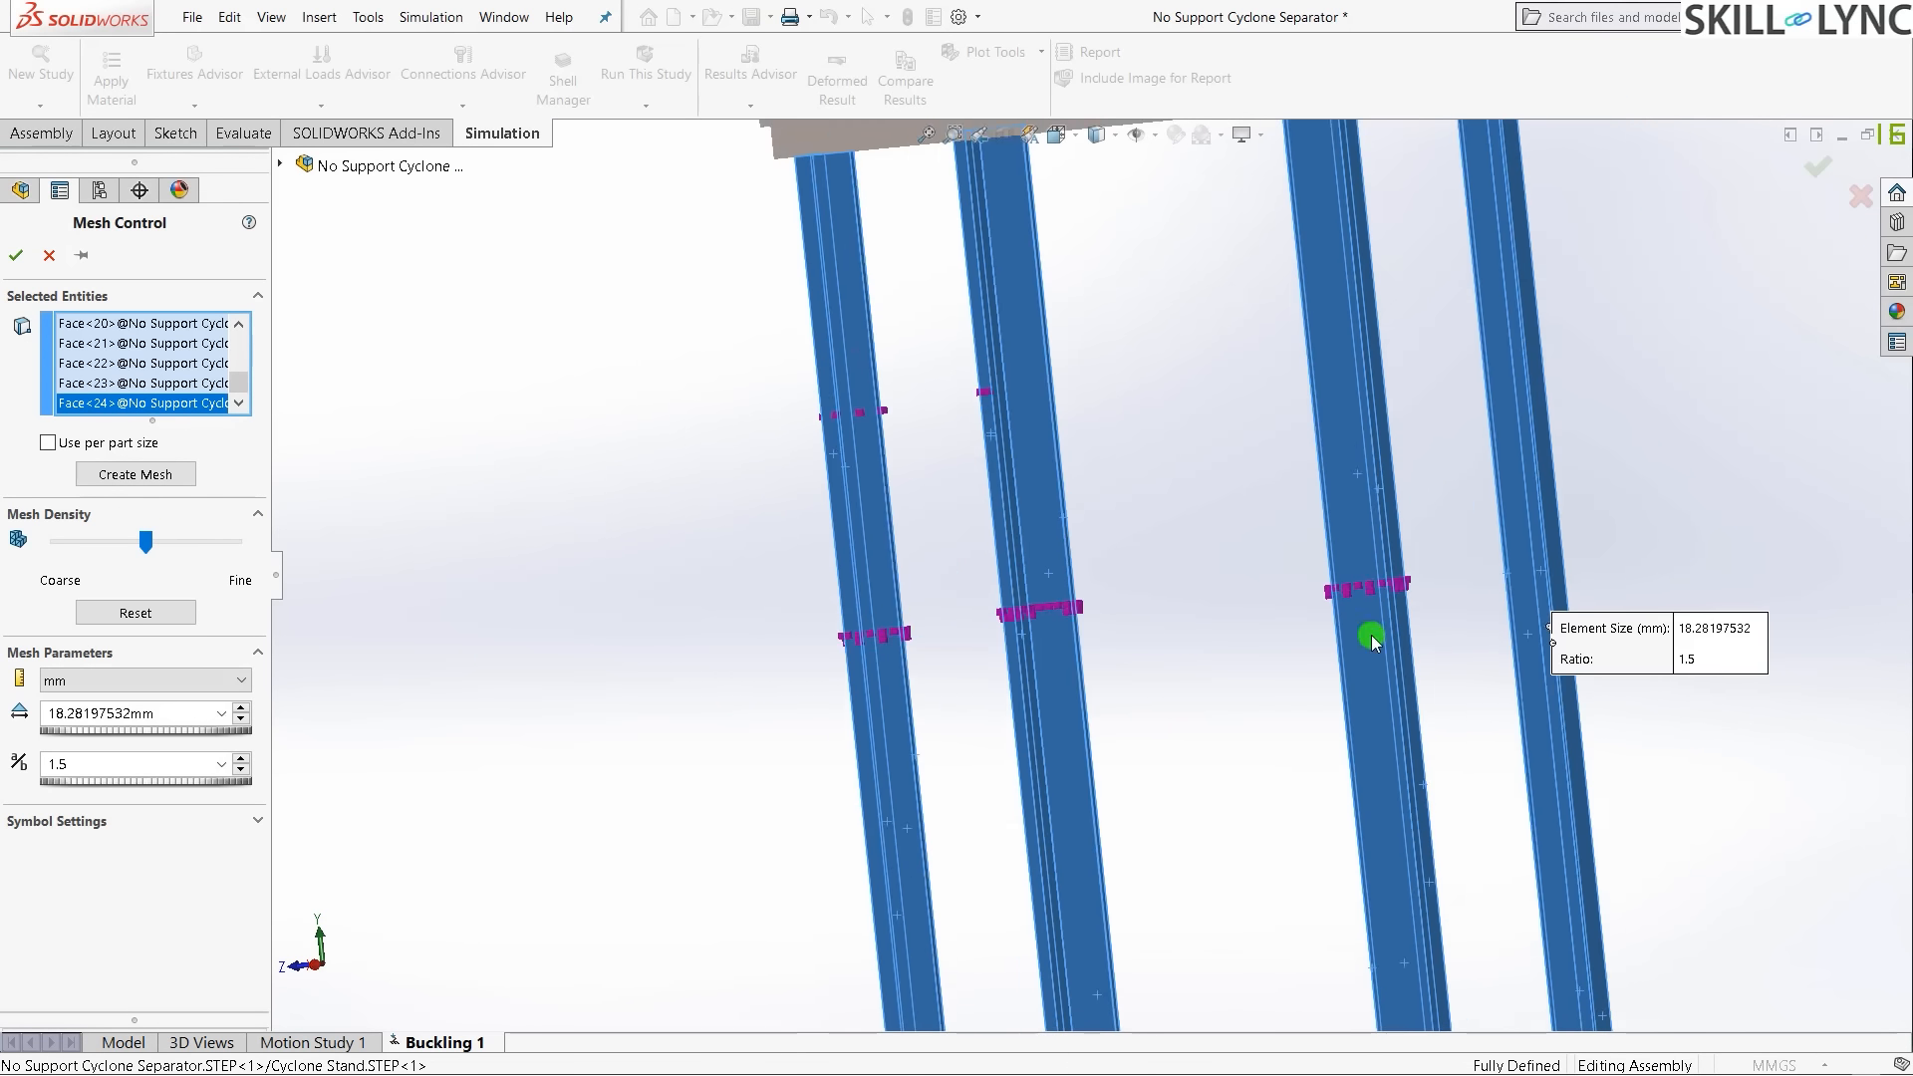
{"action": "middle_click_drag", "start_coordinate": [1572, 504], "coordinate": [1451, 504]}
- Set the leg mesh control's element size to 9 mm (ratio 1.5) and apply it
{"action": "middle_click_drag", "start_coordinate": [1182, 633], "coordinate": [1093, 545]}
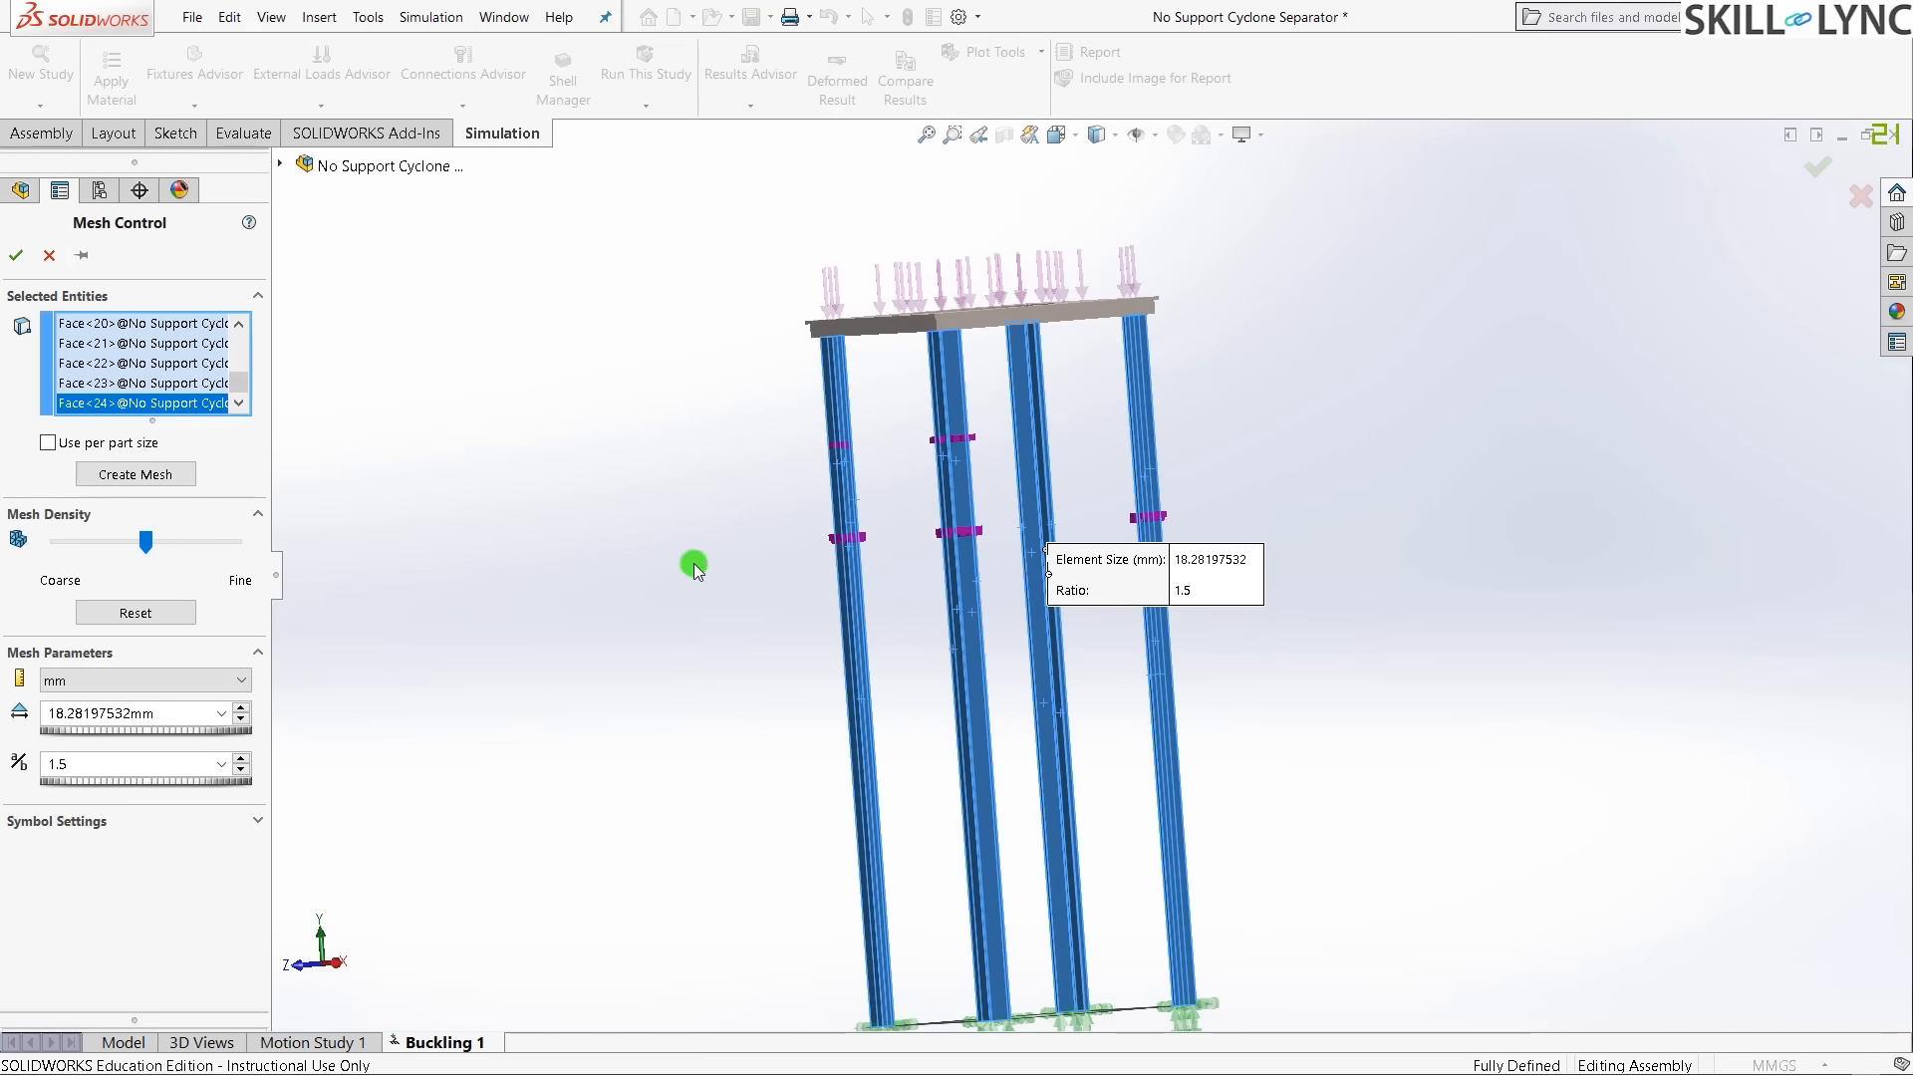
{"action": "double_click", "coordinate": [67, 717]}
{"action": "type", "text": "6"}
{"action": "key", "text": "Return"}
{"action": "left_click_drag", "start_coordinate": [111, 714], "coordinate": [30, 715]}
{"action": "type", "text": "9"}
{"action": "middle_click_drag", "start_coordinate": [857, 558], "coordinate": [1056, 618]}
{"action": "scroll", "coordinate": [957, 558], "scroll_direction": "down", "scroll_amount": 1}
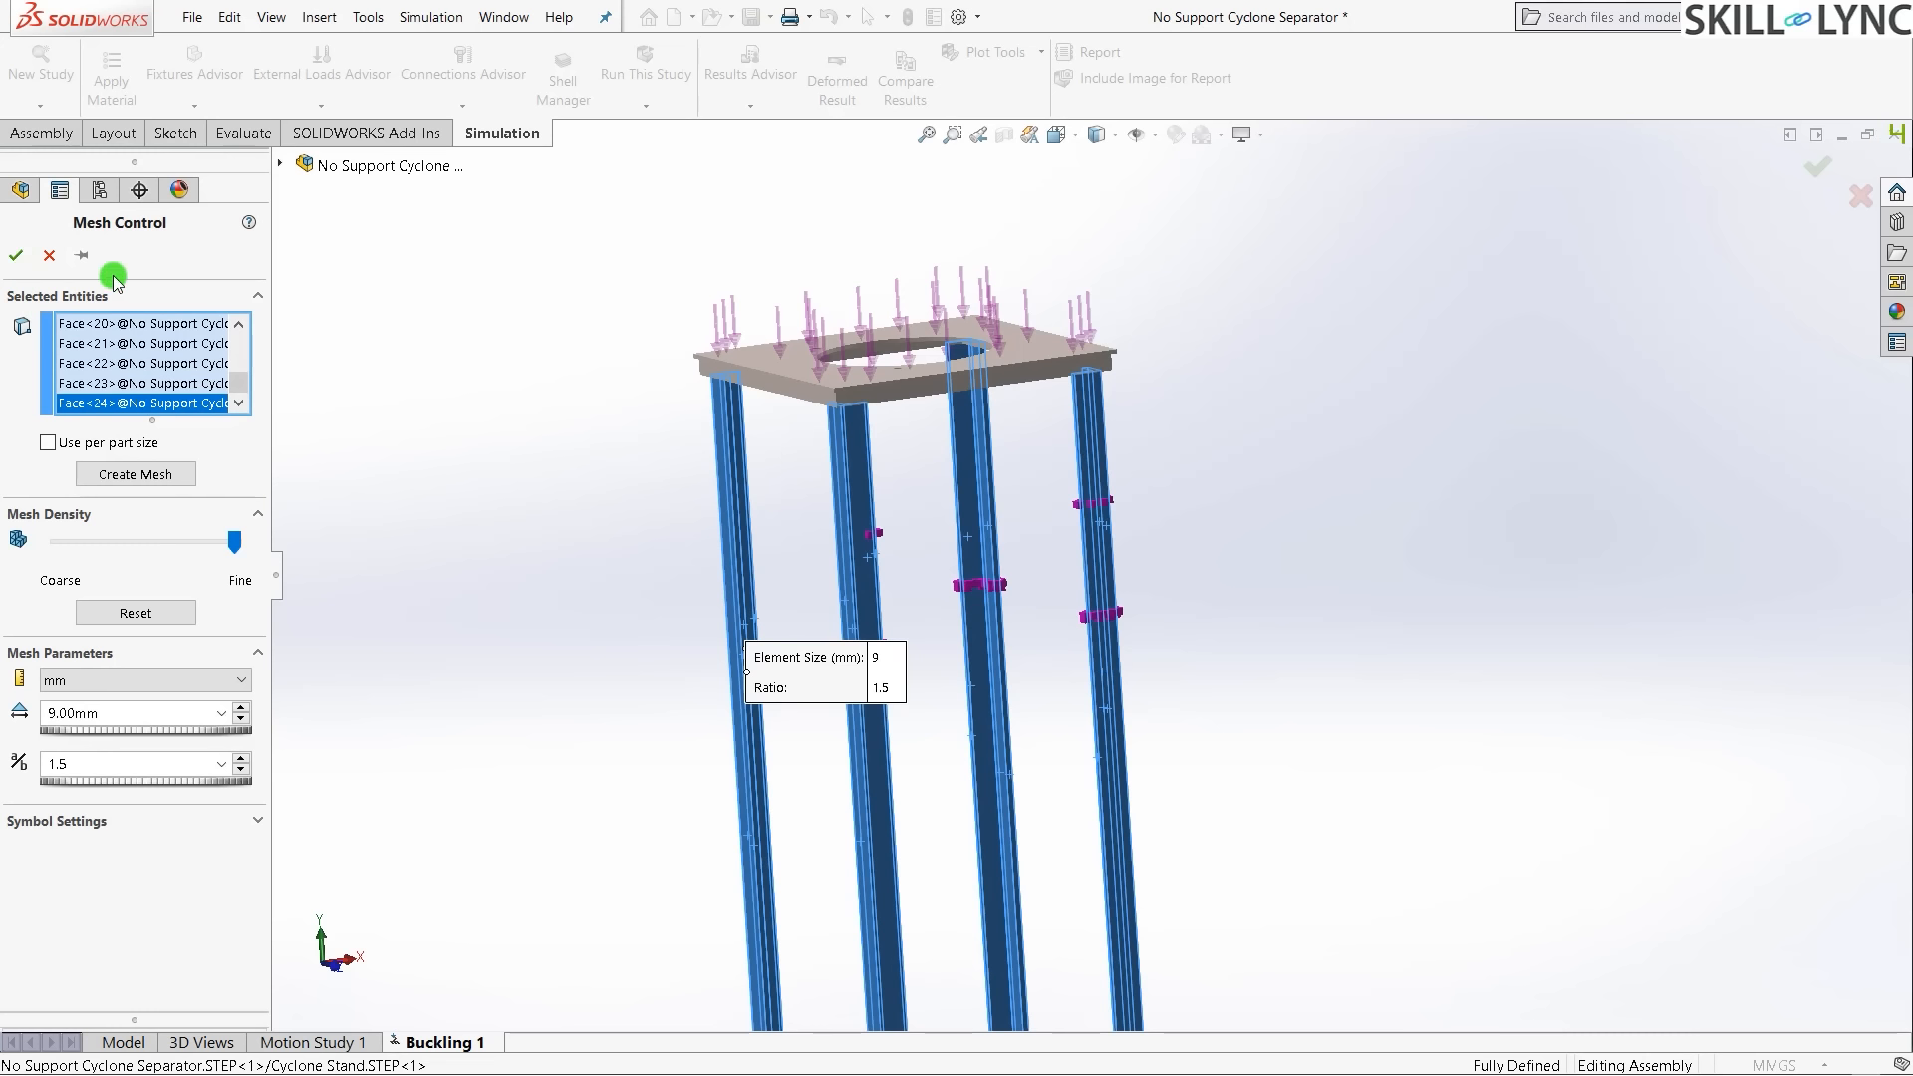
{"action": "left_click", "coordinate": [19, 258]}
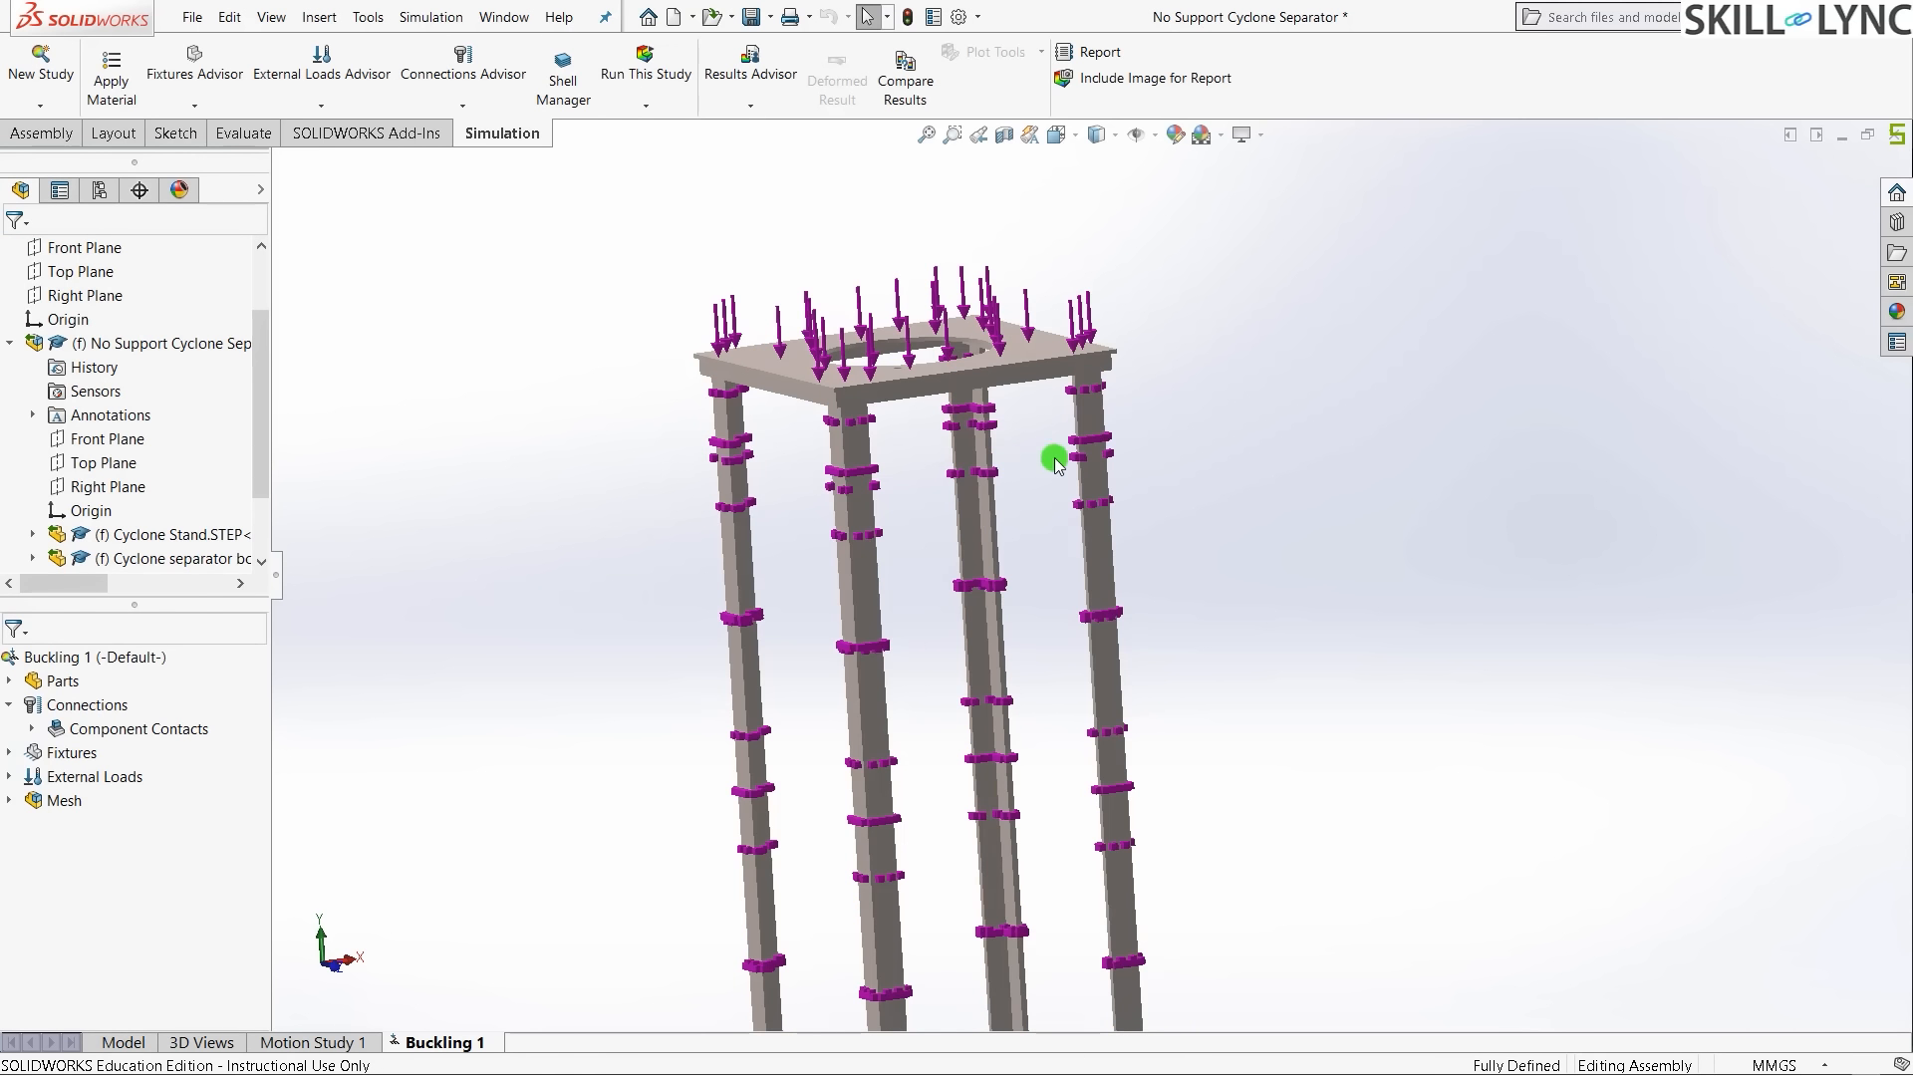
- Generate the Buckling 1 solid mesh using the default density settings
{"action": "right_click", "coordinate": [44, 803]}
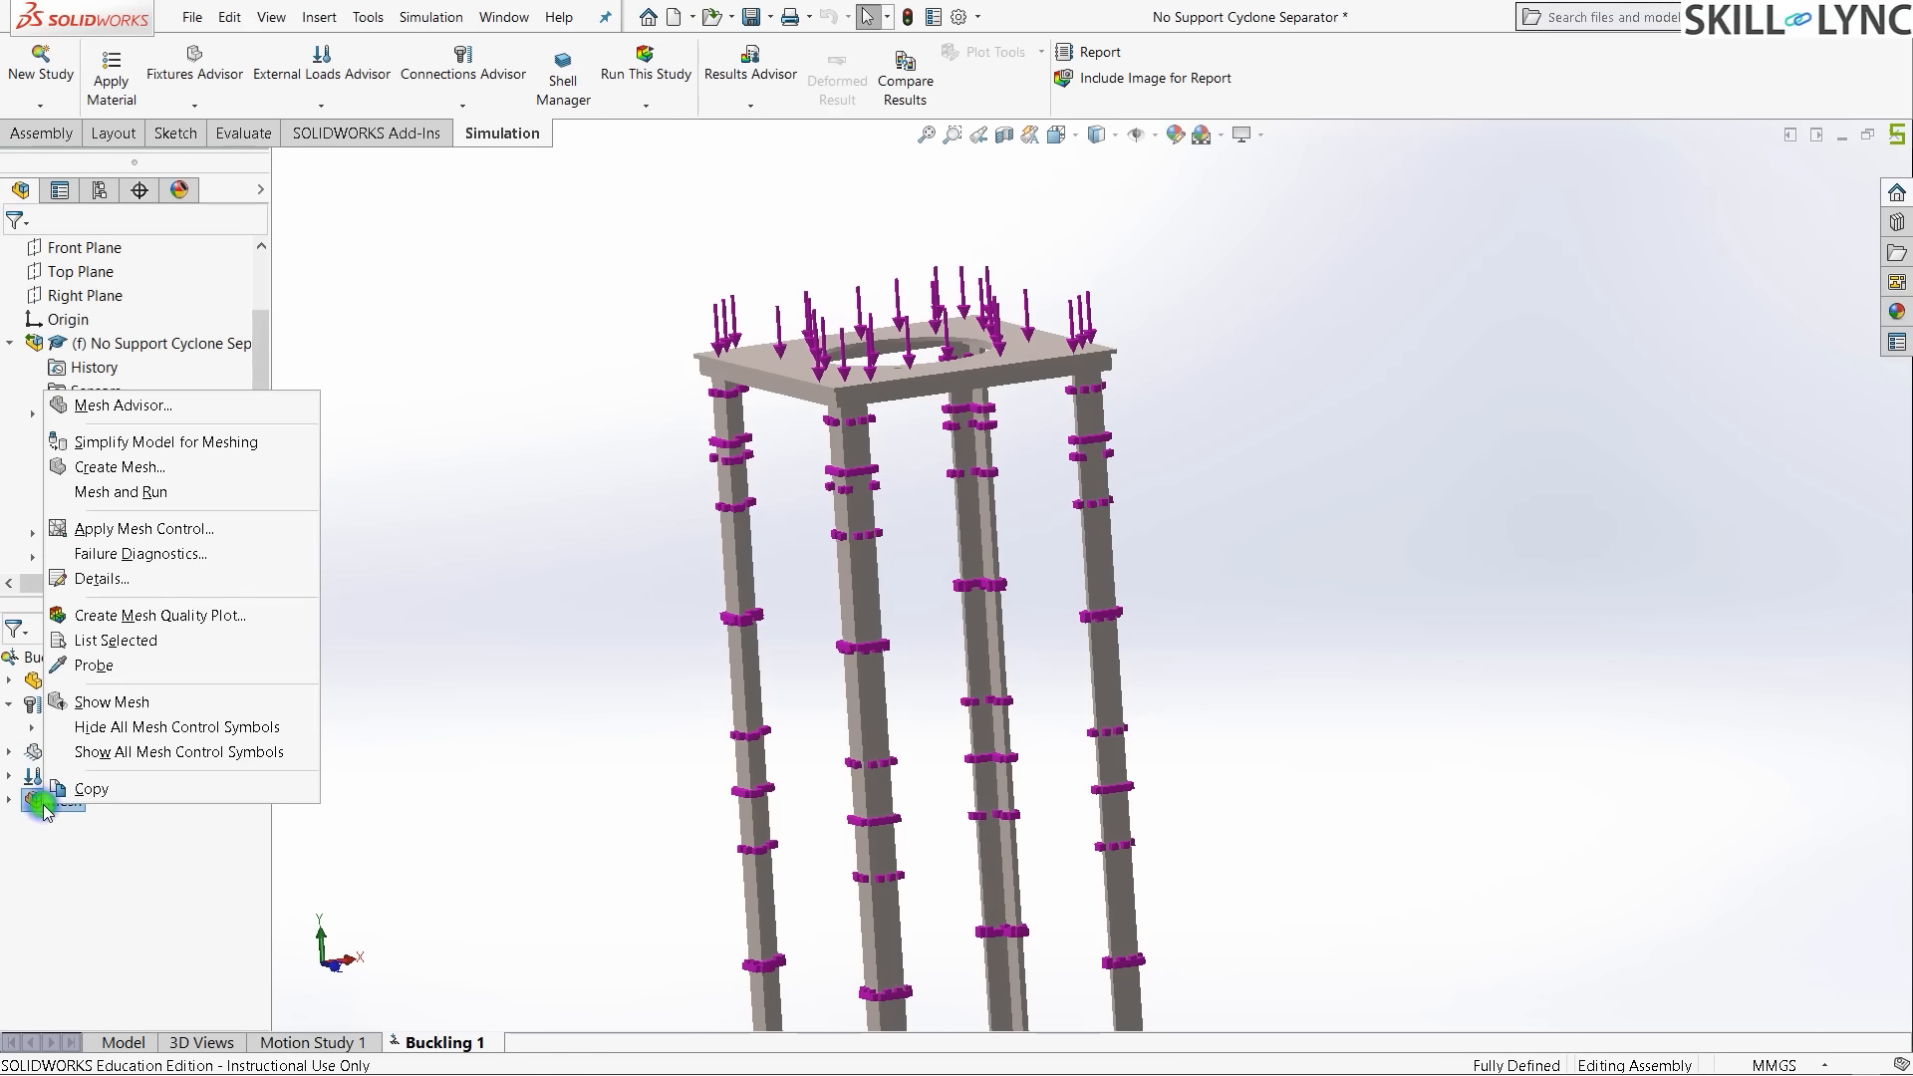
{"action": "left_click", "coordinate": [170, 468]}
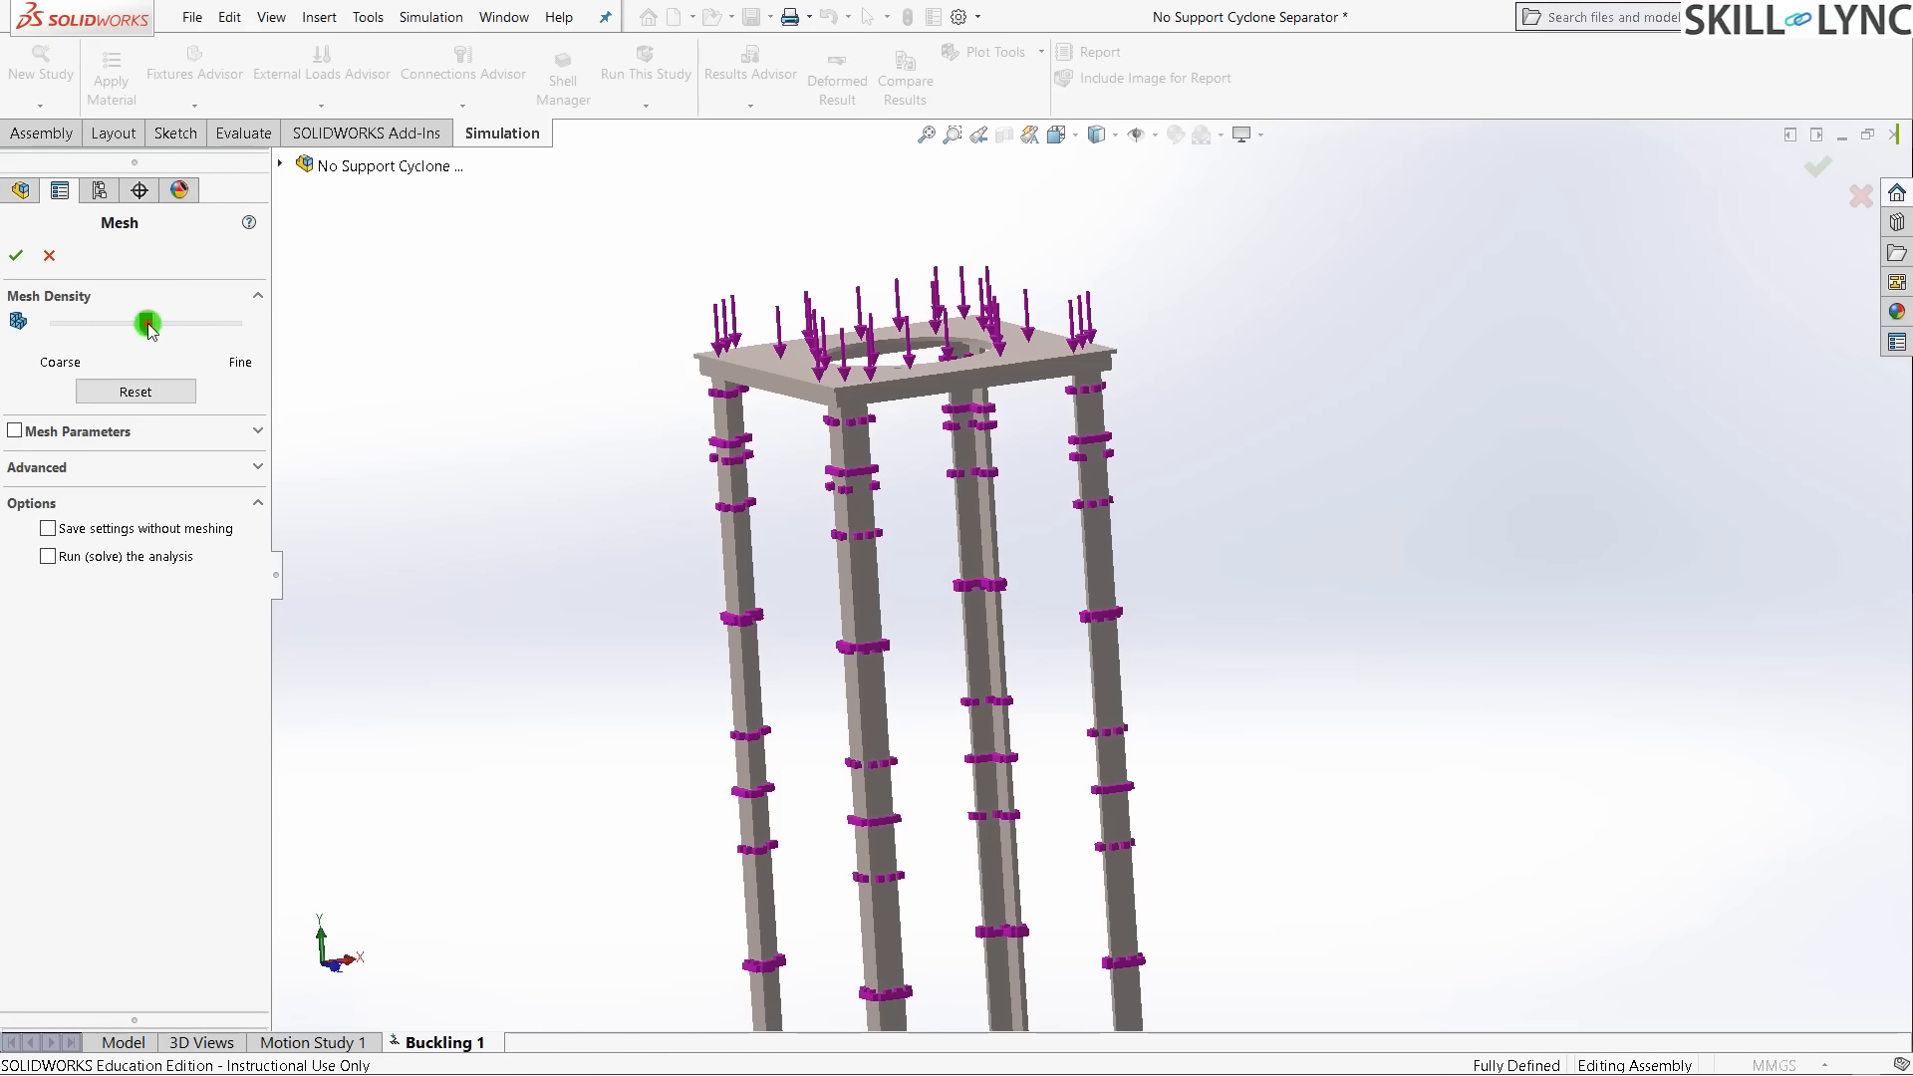
{"action": "left_click", "coordinate": [29, 262]}
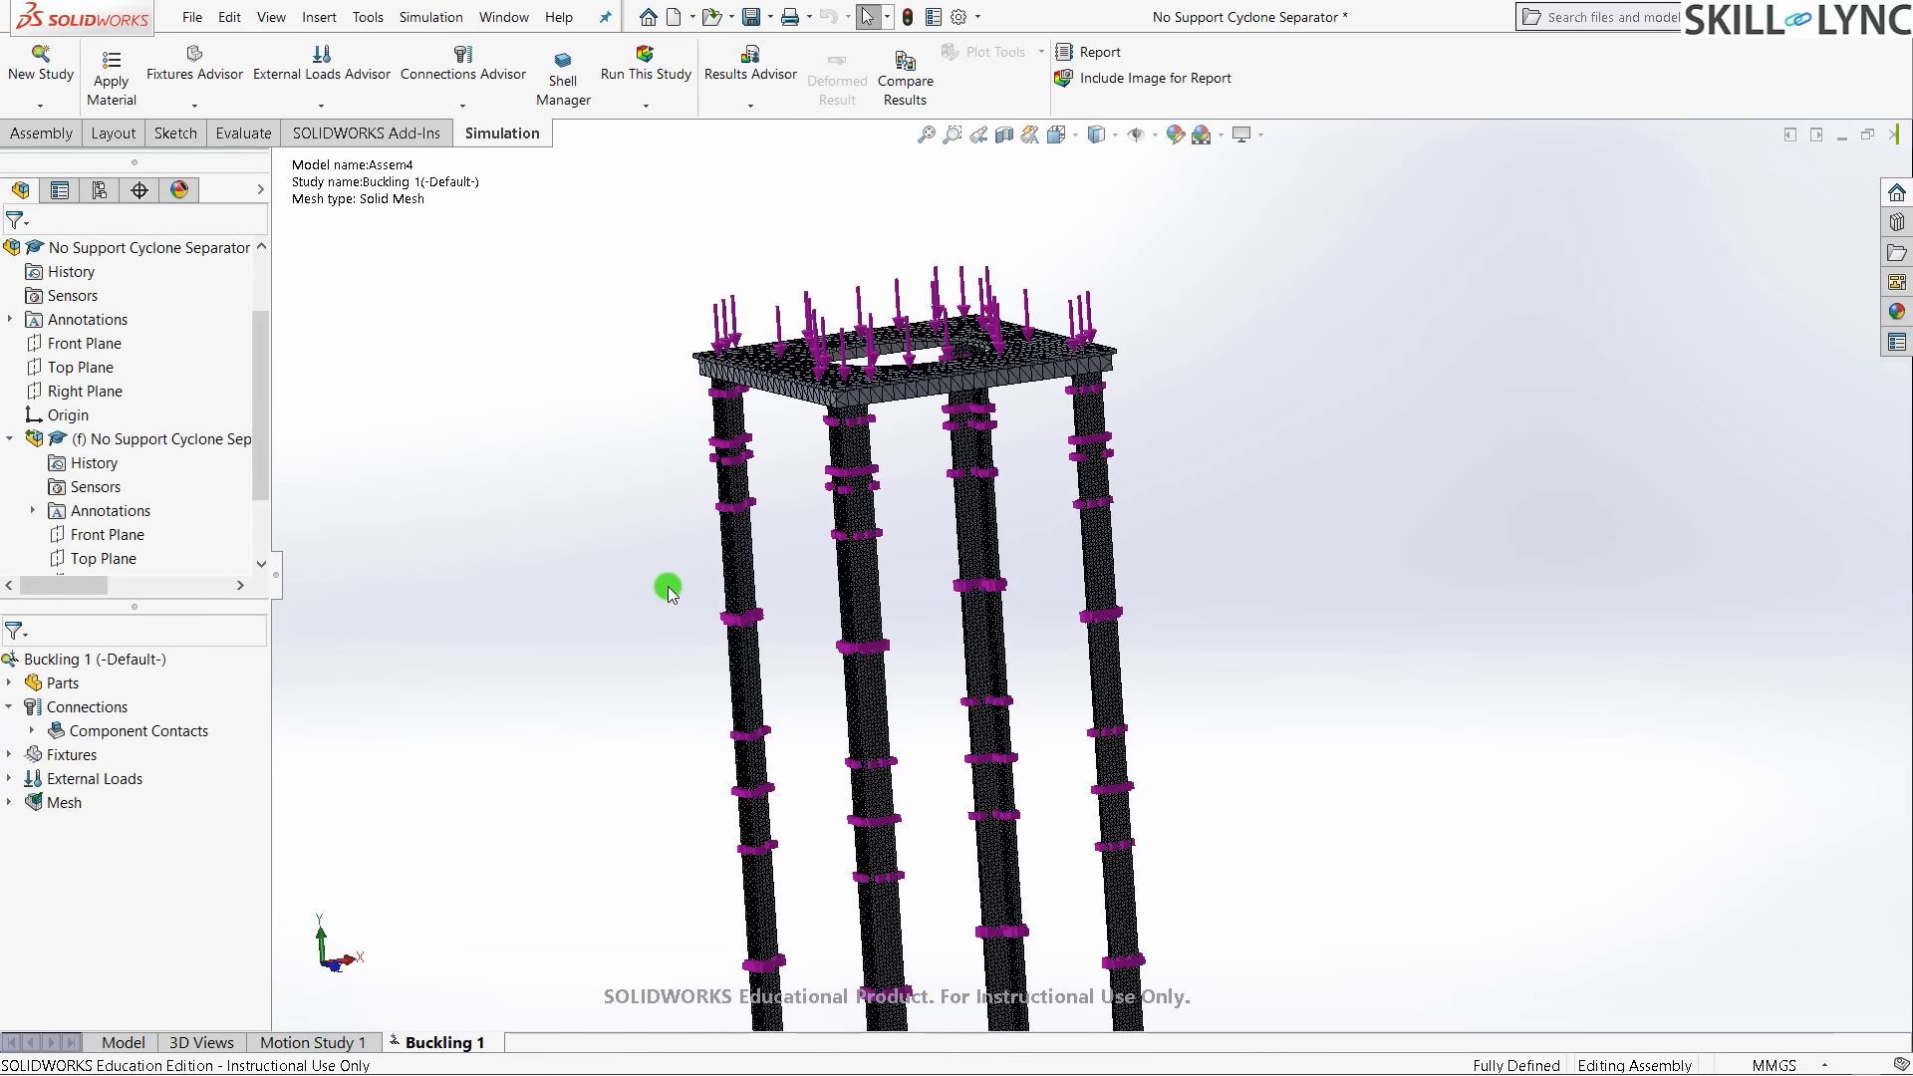
- Zoom in and orbit around a leg to inspect its mesh
{"action": "scroll", "coordinate": [769, 316], "scroll_direction": "down", "scroll_amount": 1}
{"action": "scroll", "coordinate": [769, 317], "scroll_direction": "down", "scroll_amount": 4}
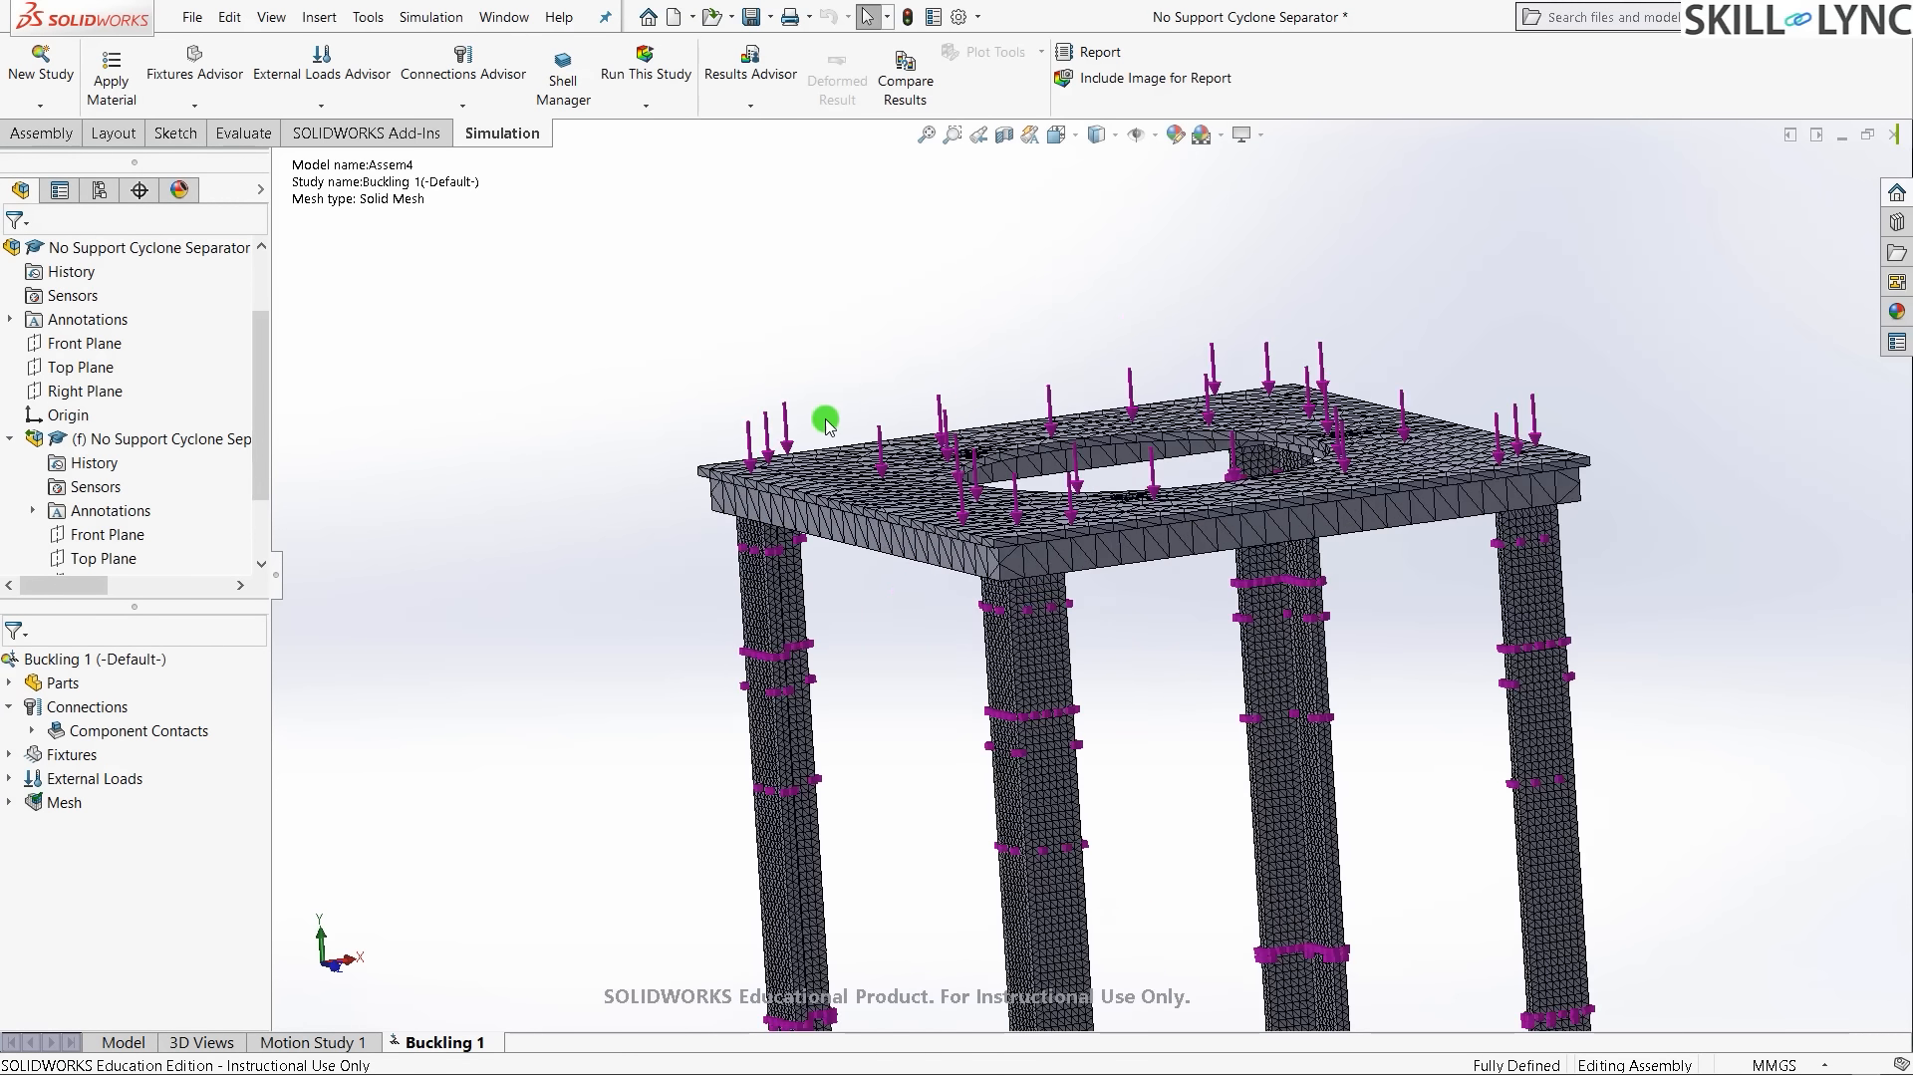
{"action": "scroll", "coordinate": [720, 585], "scroll_direction": "down", "scroll_amount": 3}
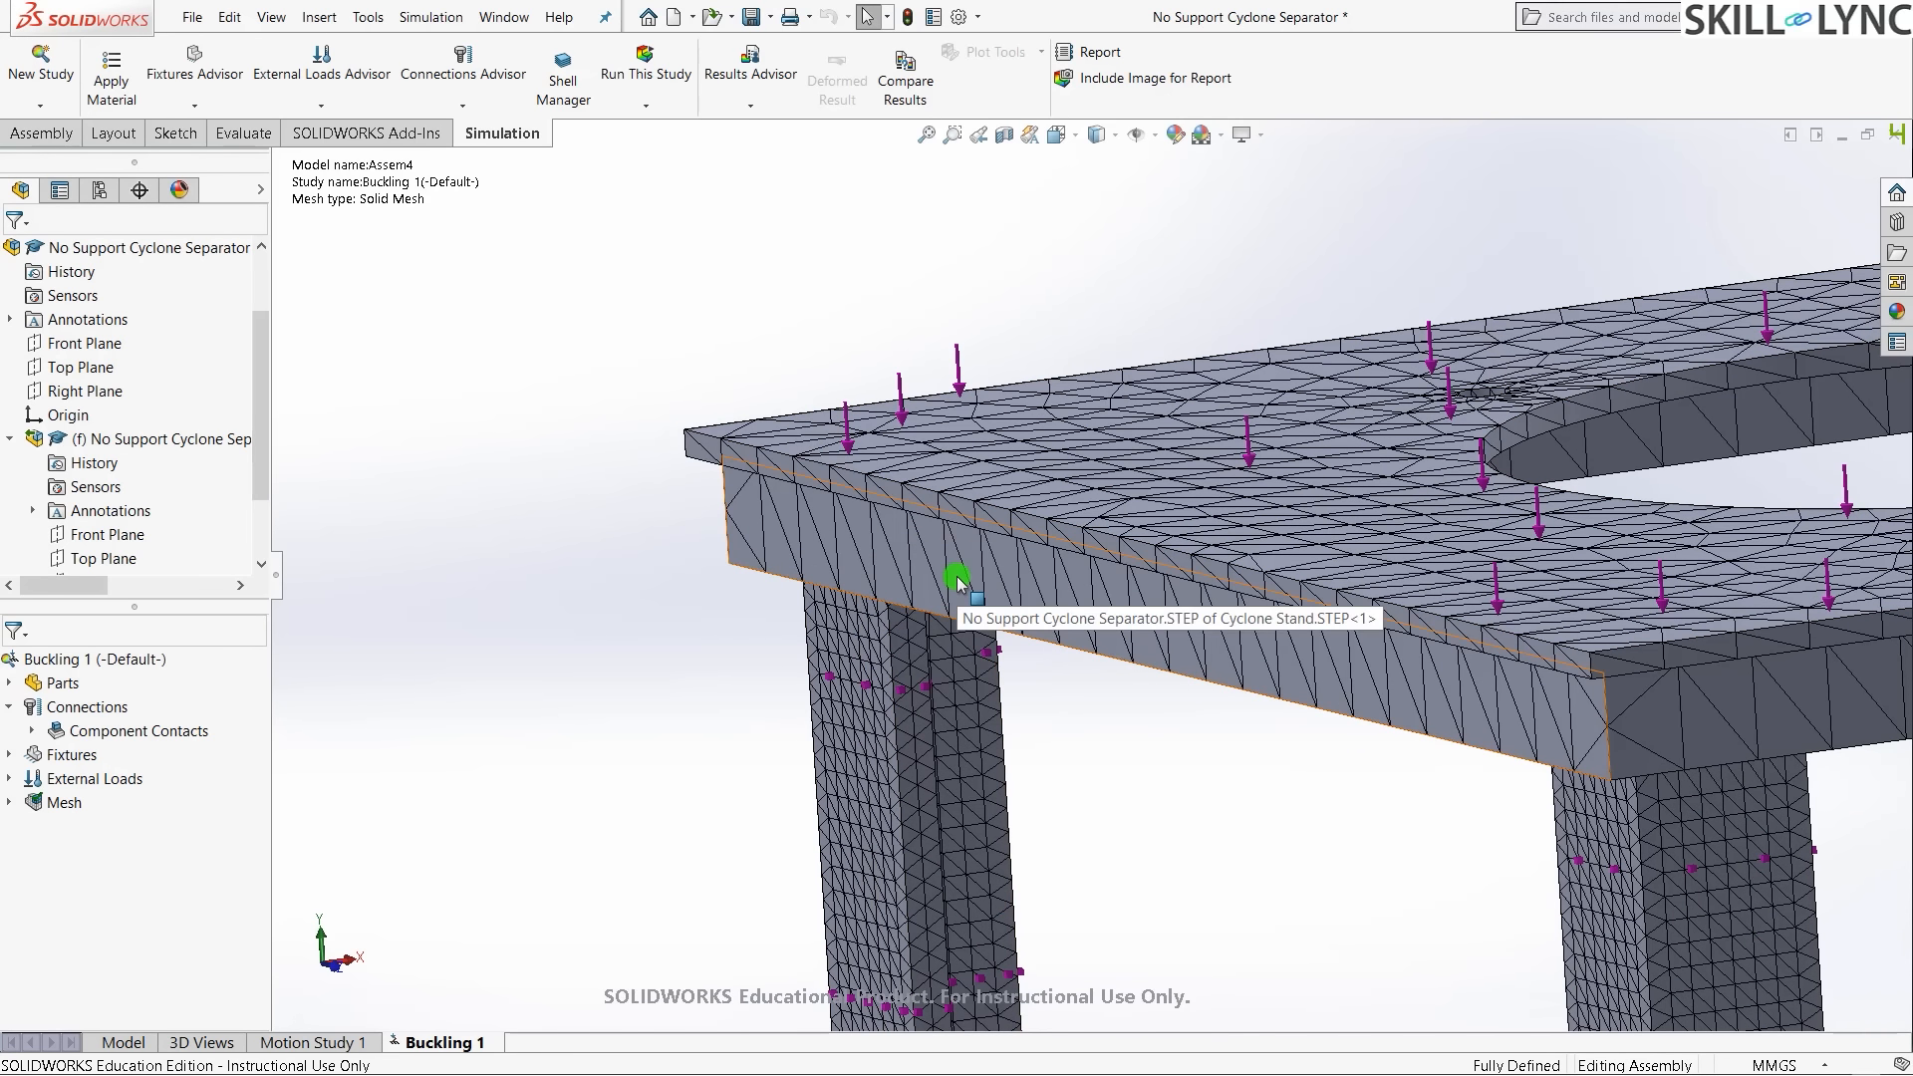
{"action": "middle_click_drag", "start_coordinate": [1102, 675], "coordinate": [961, 448]}
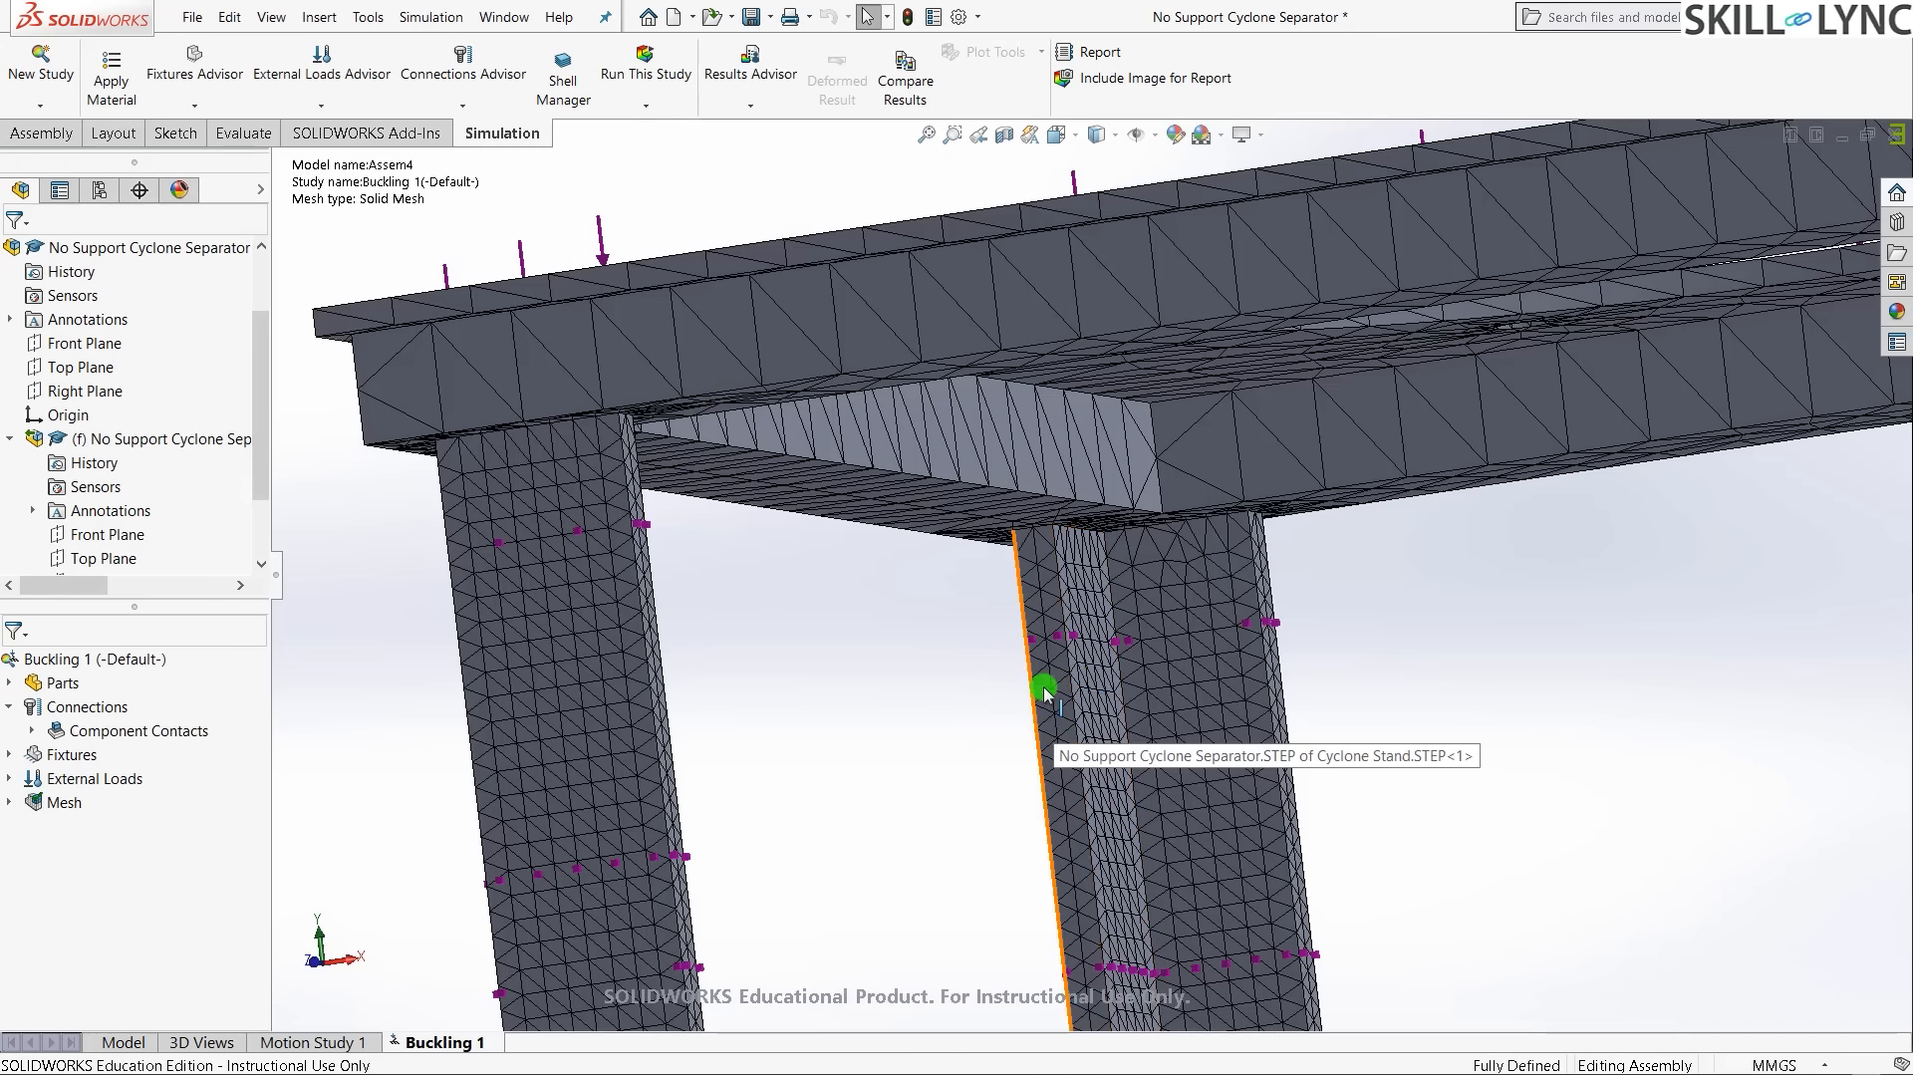
- Review the whole meshed frame from the side and above, return to isometric, and run Buckling 1
{"action": "middle_click_drag", "start_coordinate": [664, 688], "coordinate": [829, 471]}
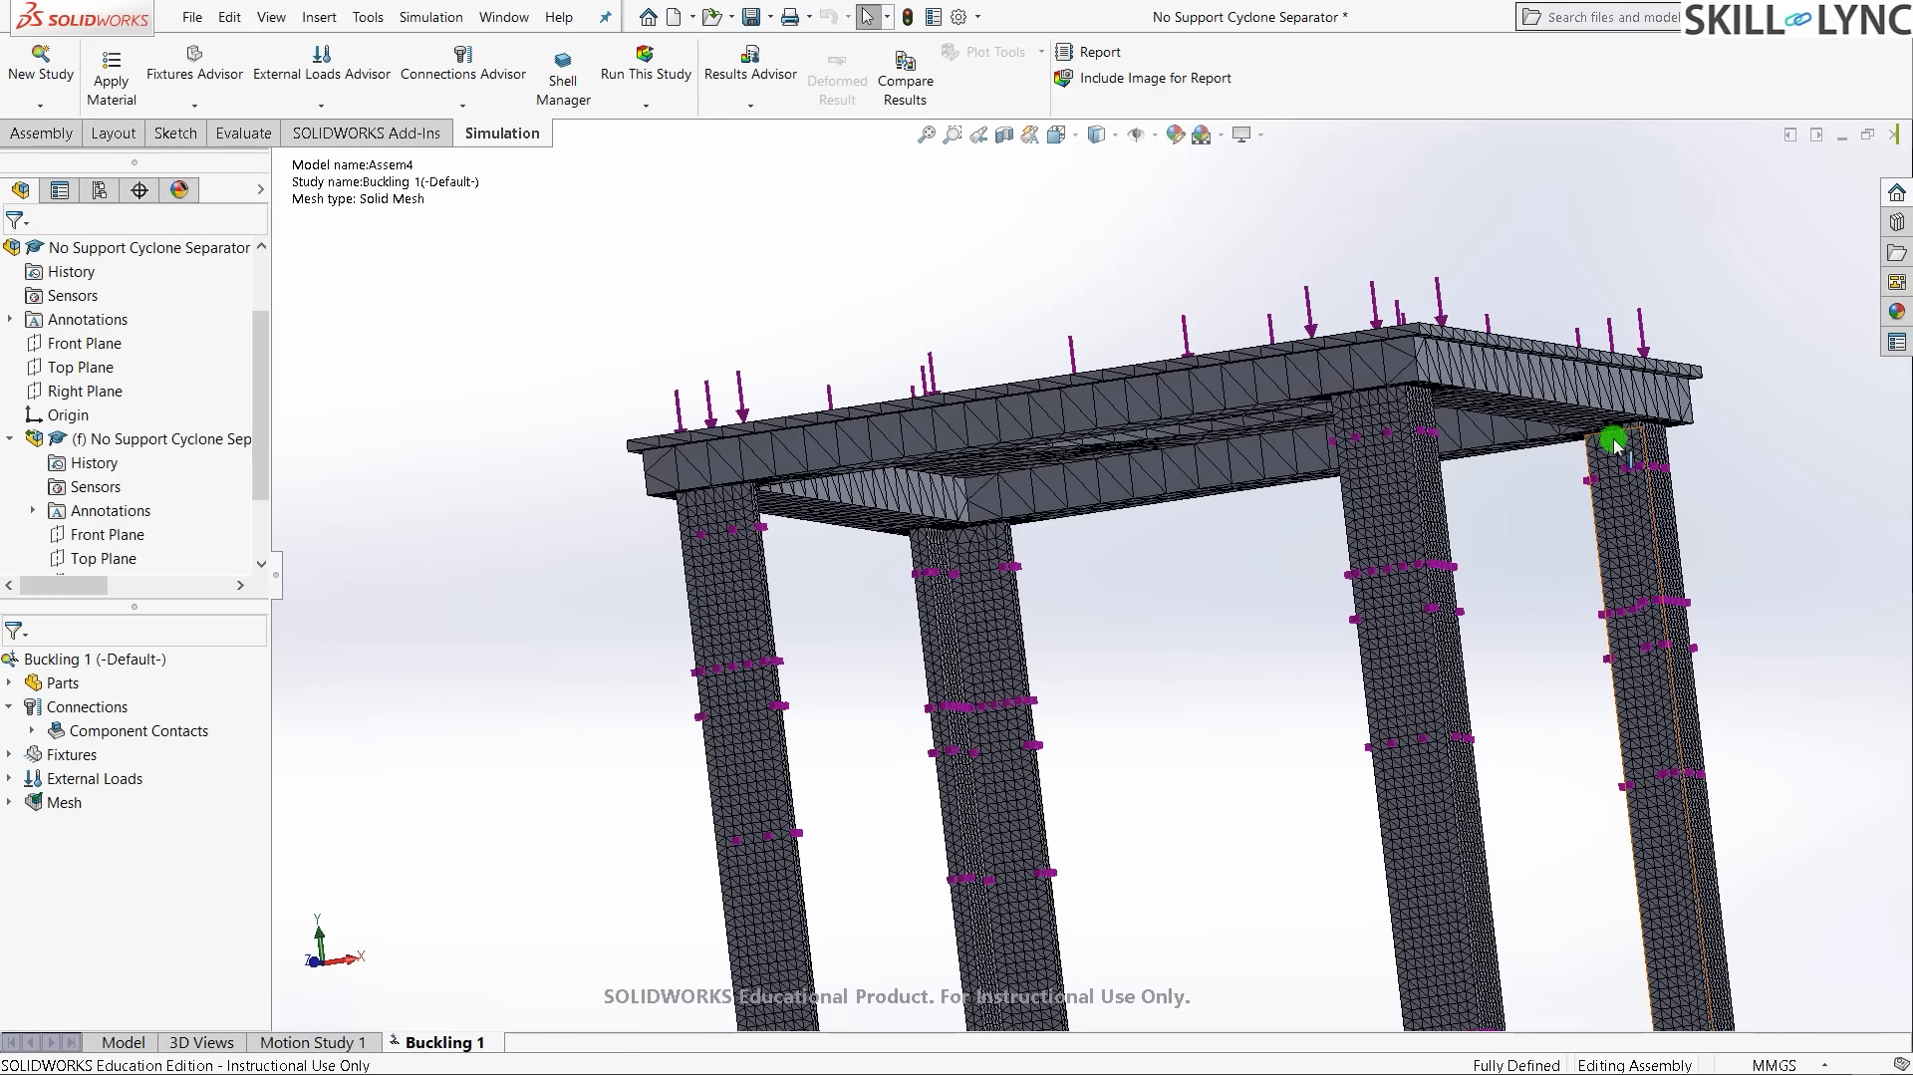
{"action": "mouse_move", "coordinate": [514, 725]}
{"action": "middle_mouse_down"}
{"action": "mouse_move", "coordinate": [529, 695]}
{"action": "mouse_move", "coordinate": [688, 667]}
{"action": "mouse_move", "coordinate": [498, 753]}
{"action": "middle_mouse_up"}
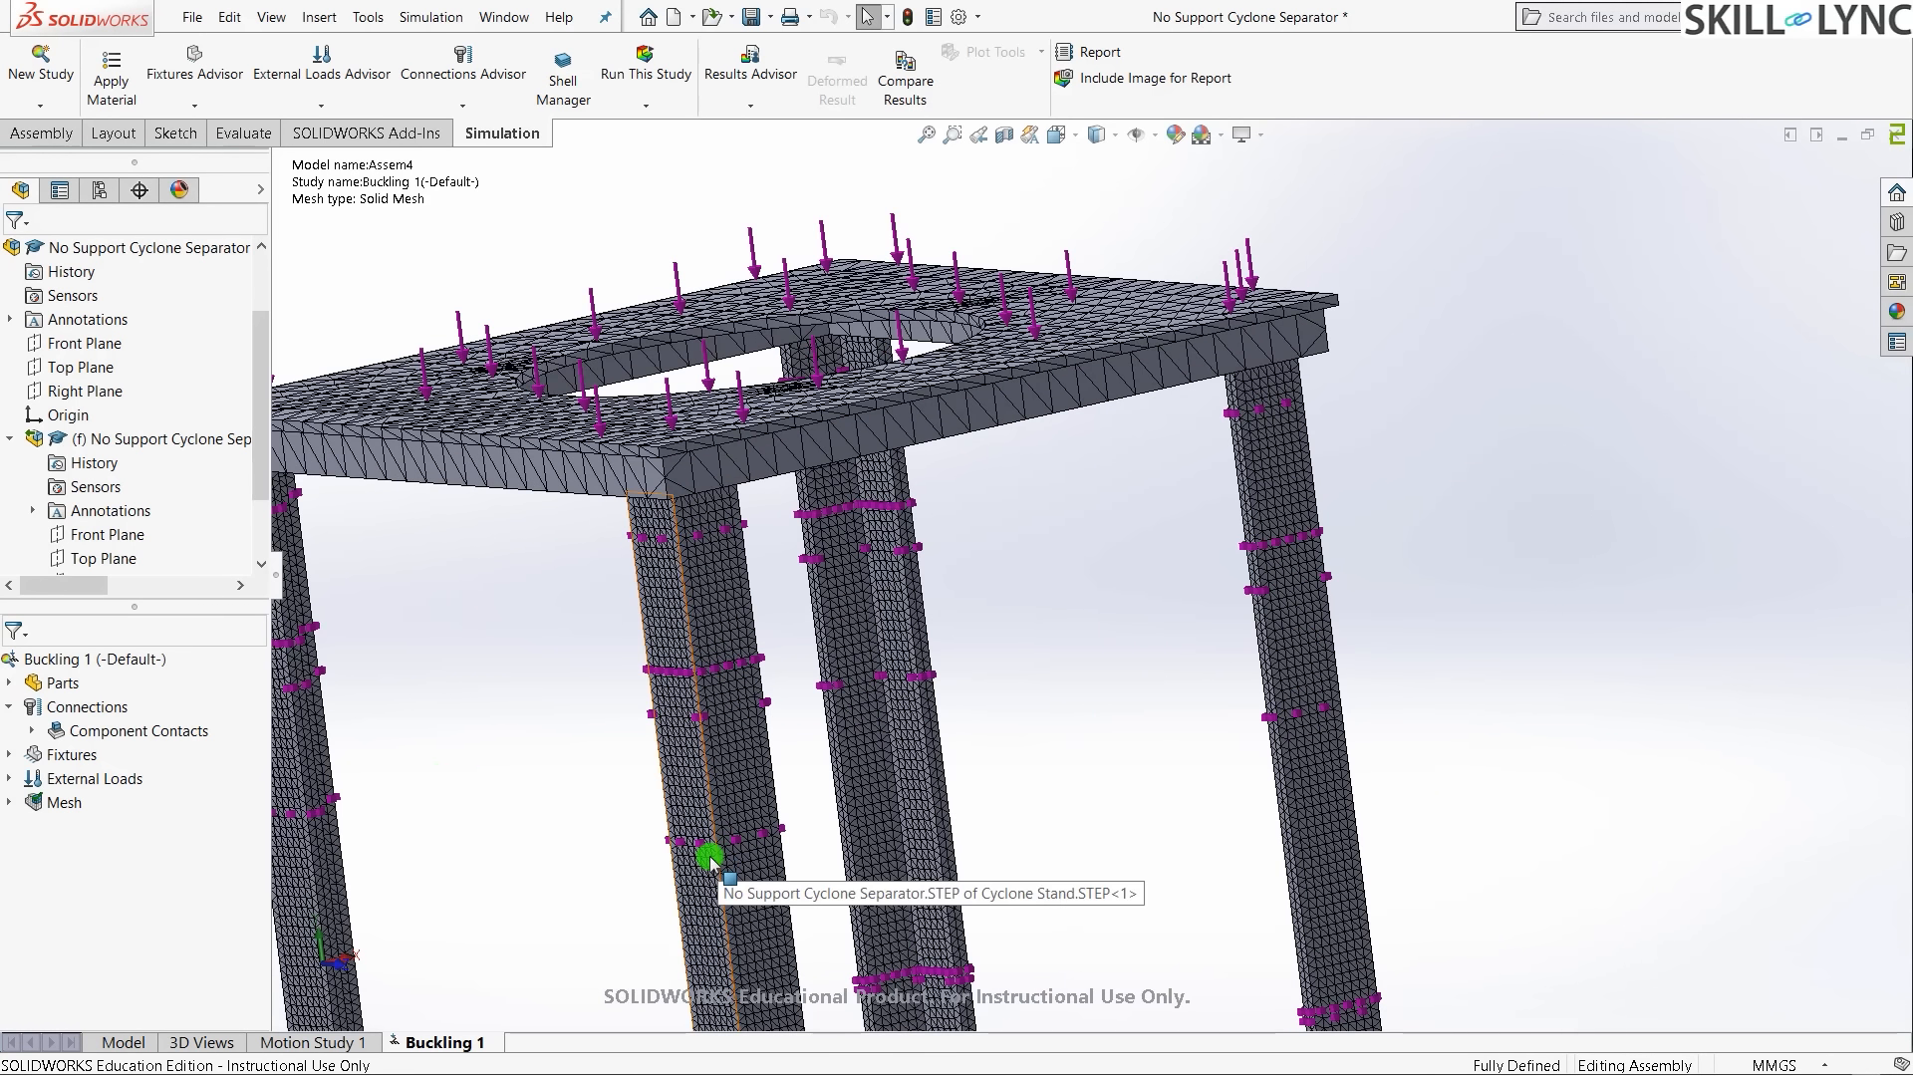
{"action": "key", "text": "ctrl+7"}
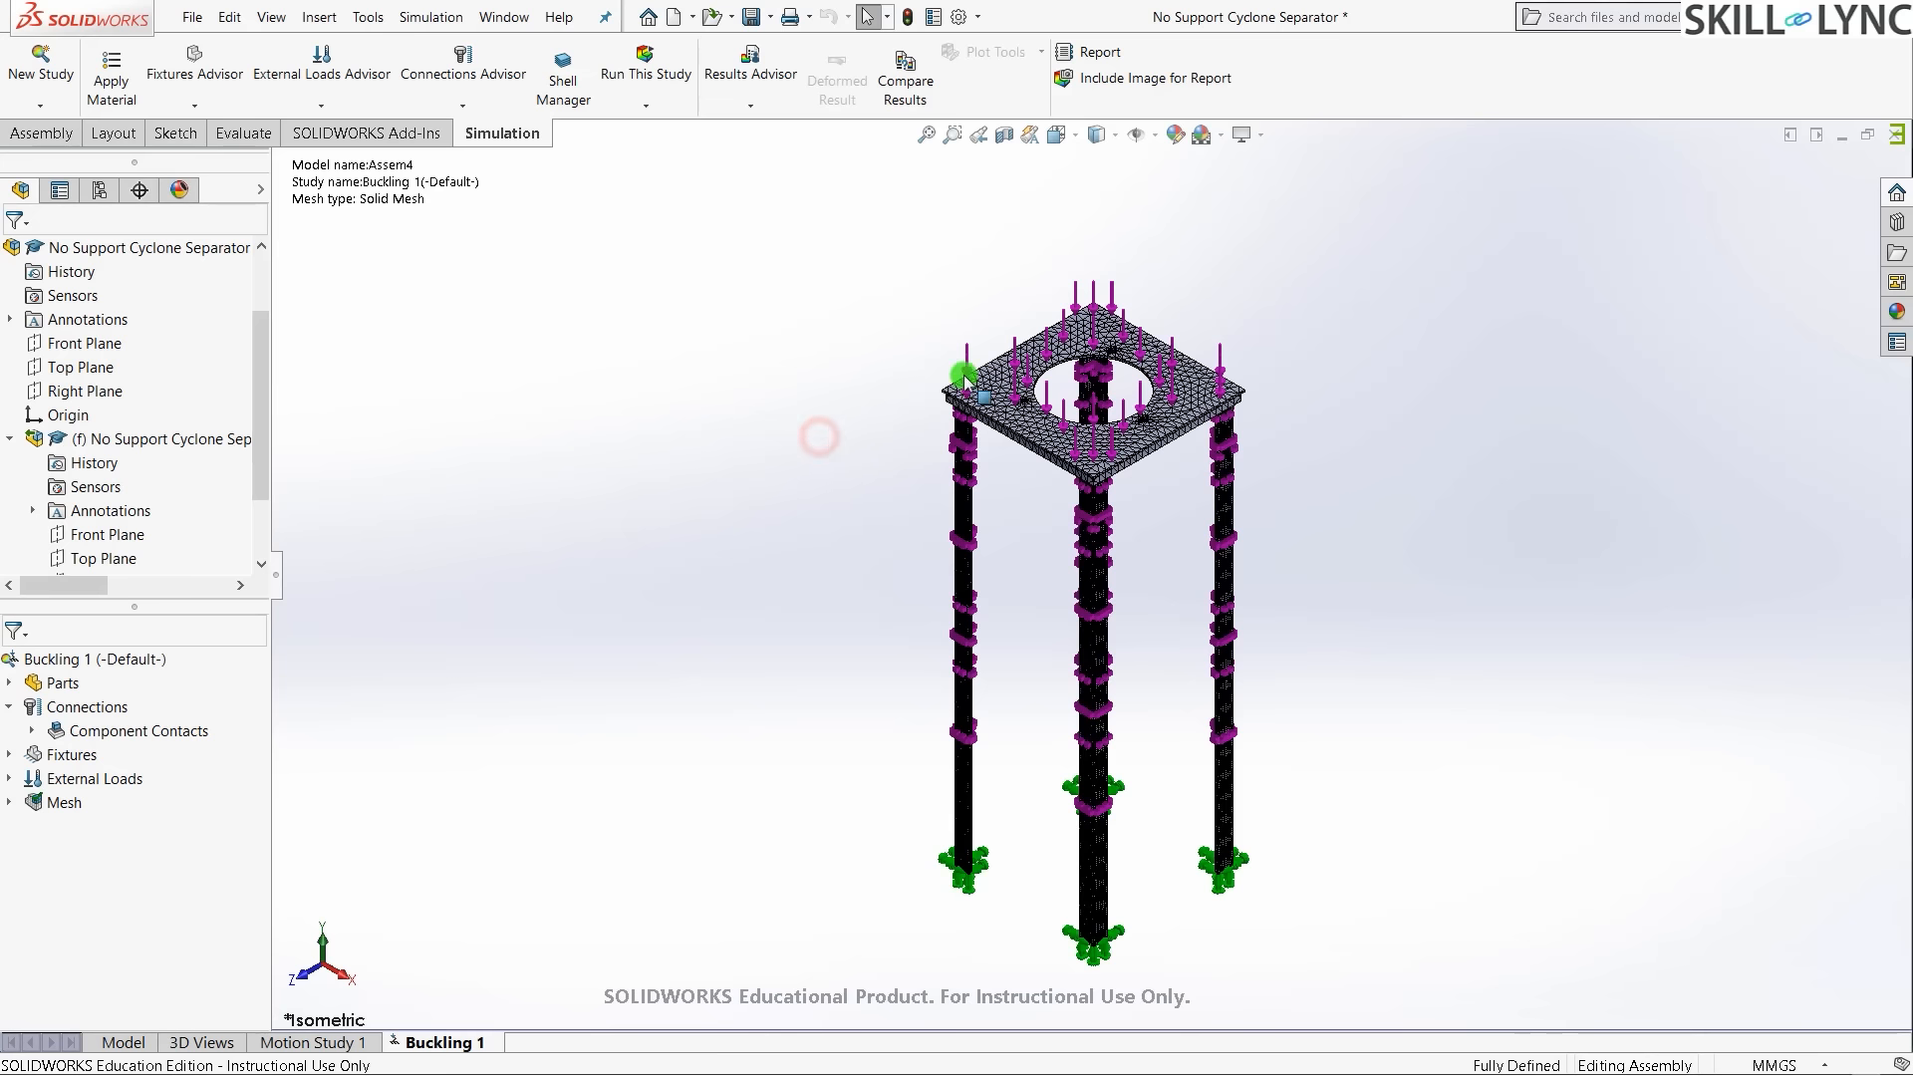
{"action": "left_click", "coordinate": [644, 58]}
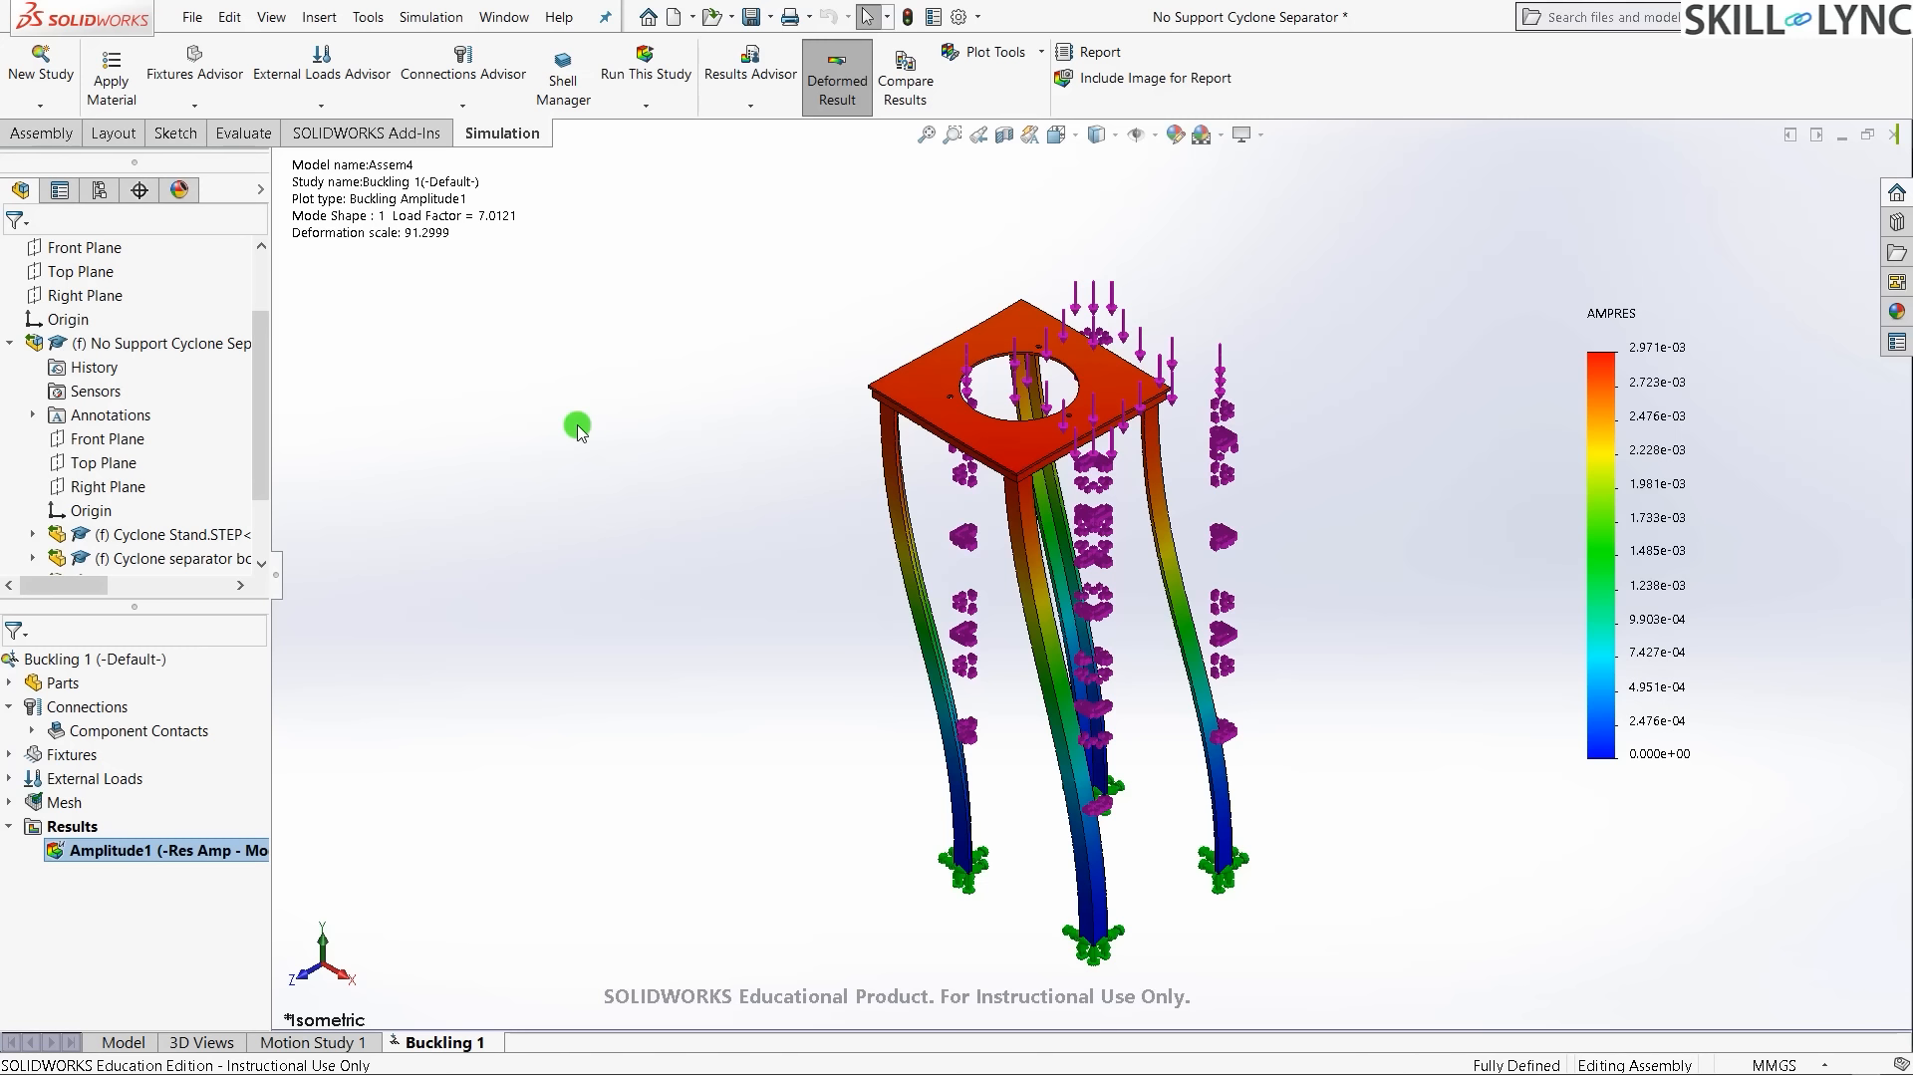
- Orbit and zoom the Amplitude1 plot to view the four legs buckled in mode 1
{"action": "middle_click_drag", "start_coordinate": [760, 669], "coordinate": [726, 572]}
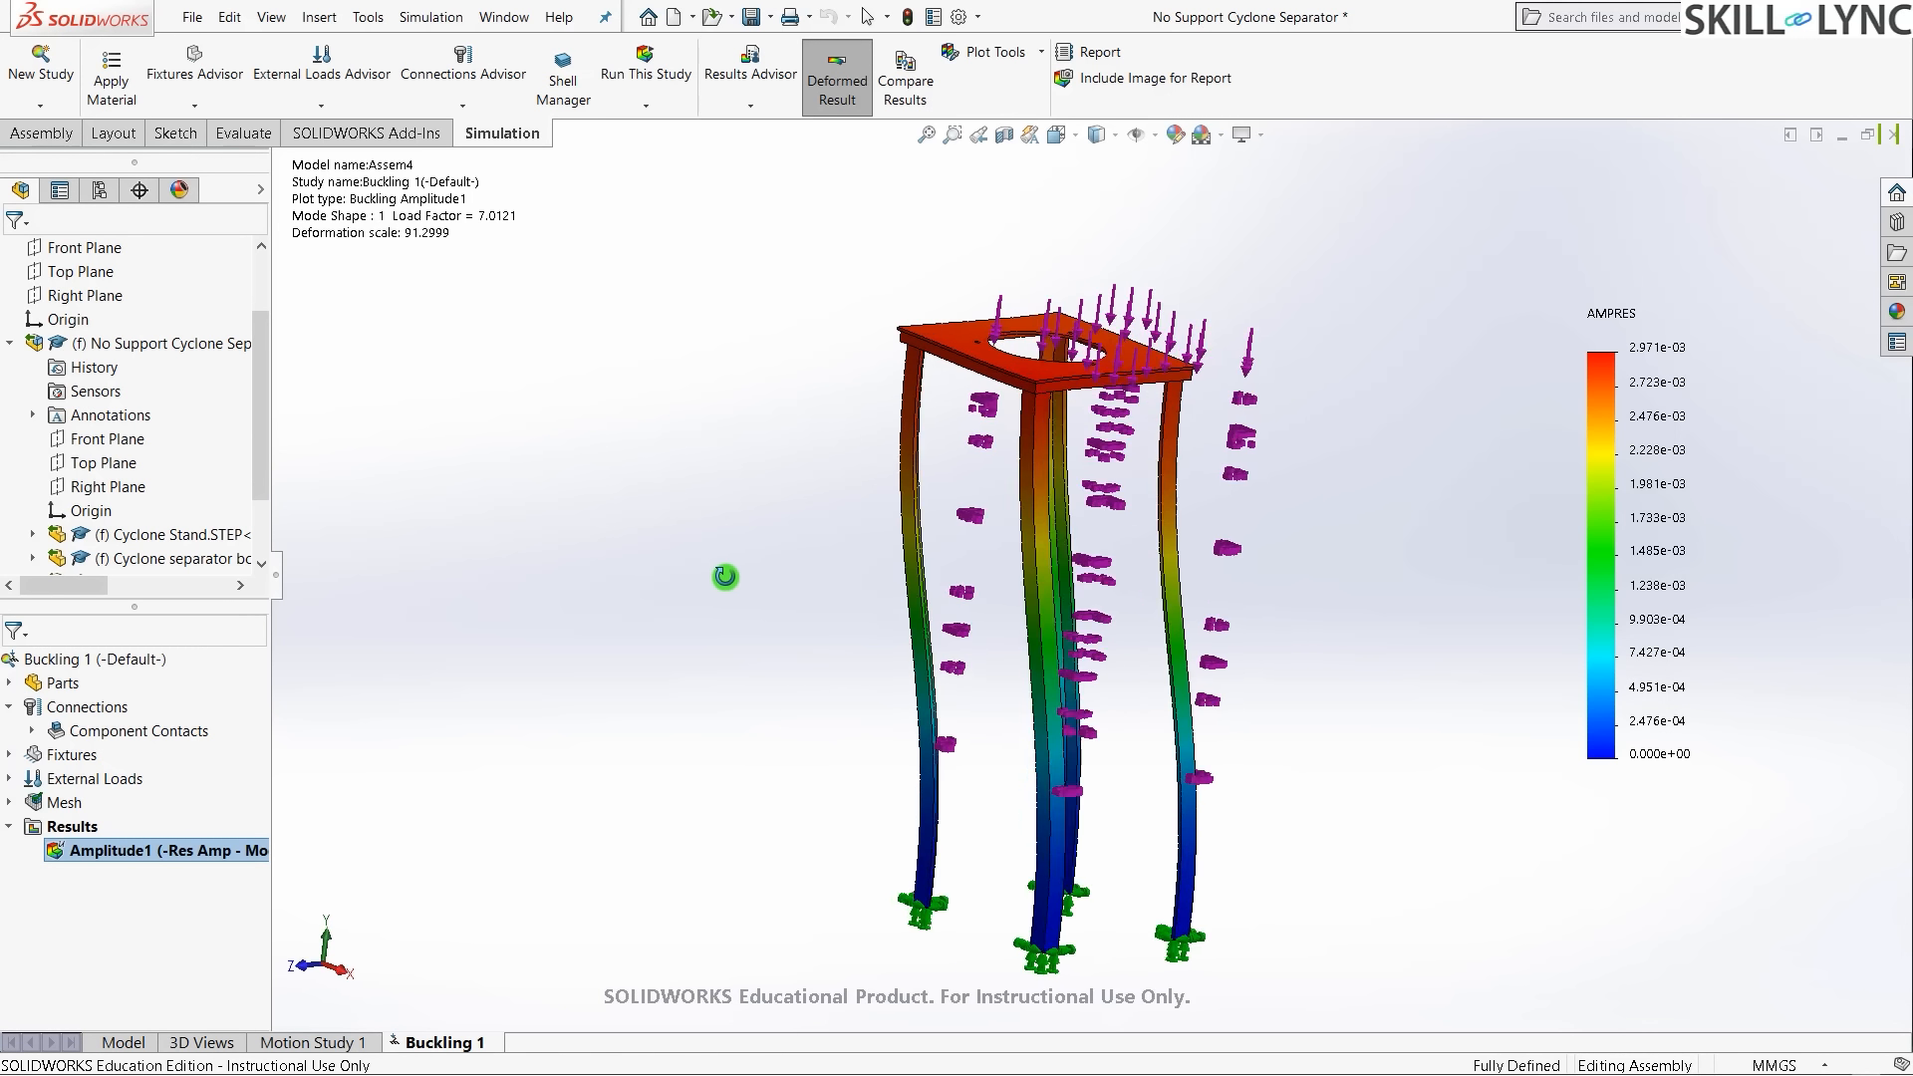
{"action": "scroll", "coordinate": [992, 299], "scroll_direction": "down", "scroll_amount": 4}
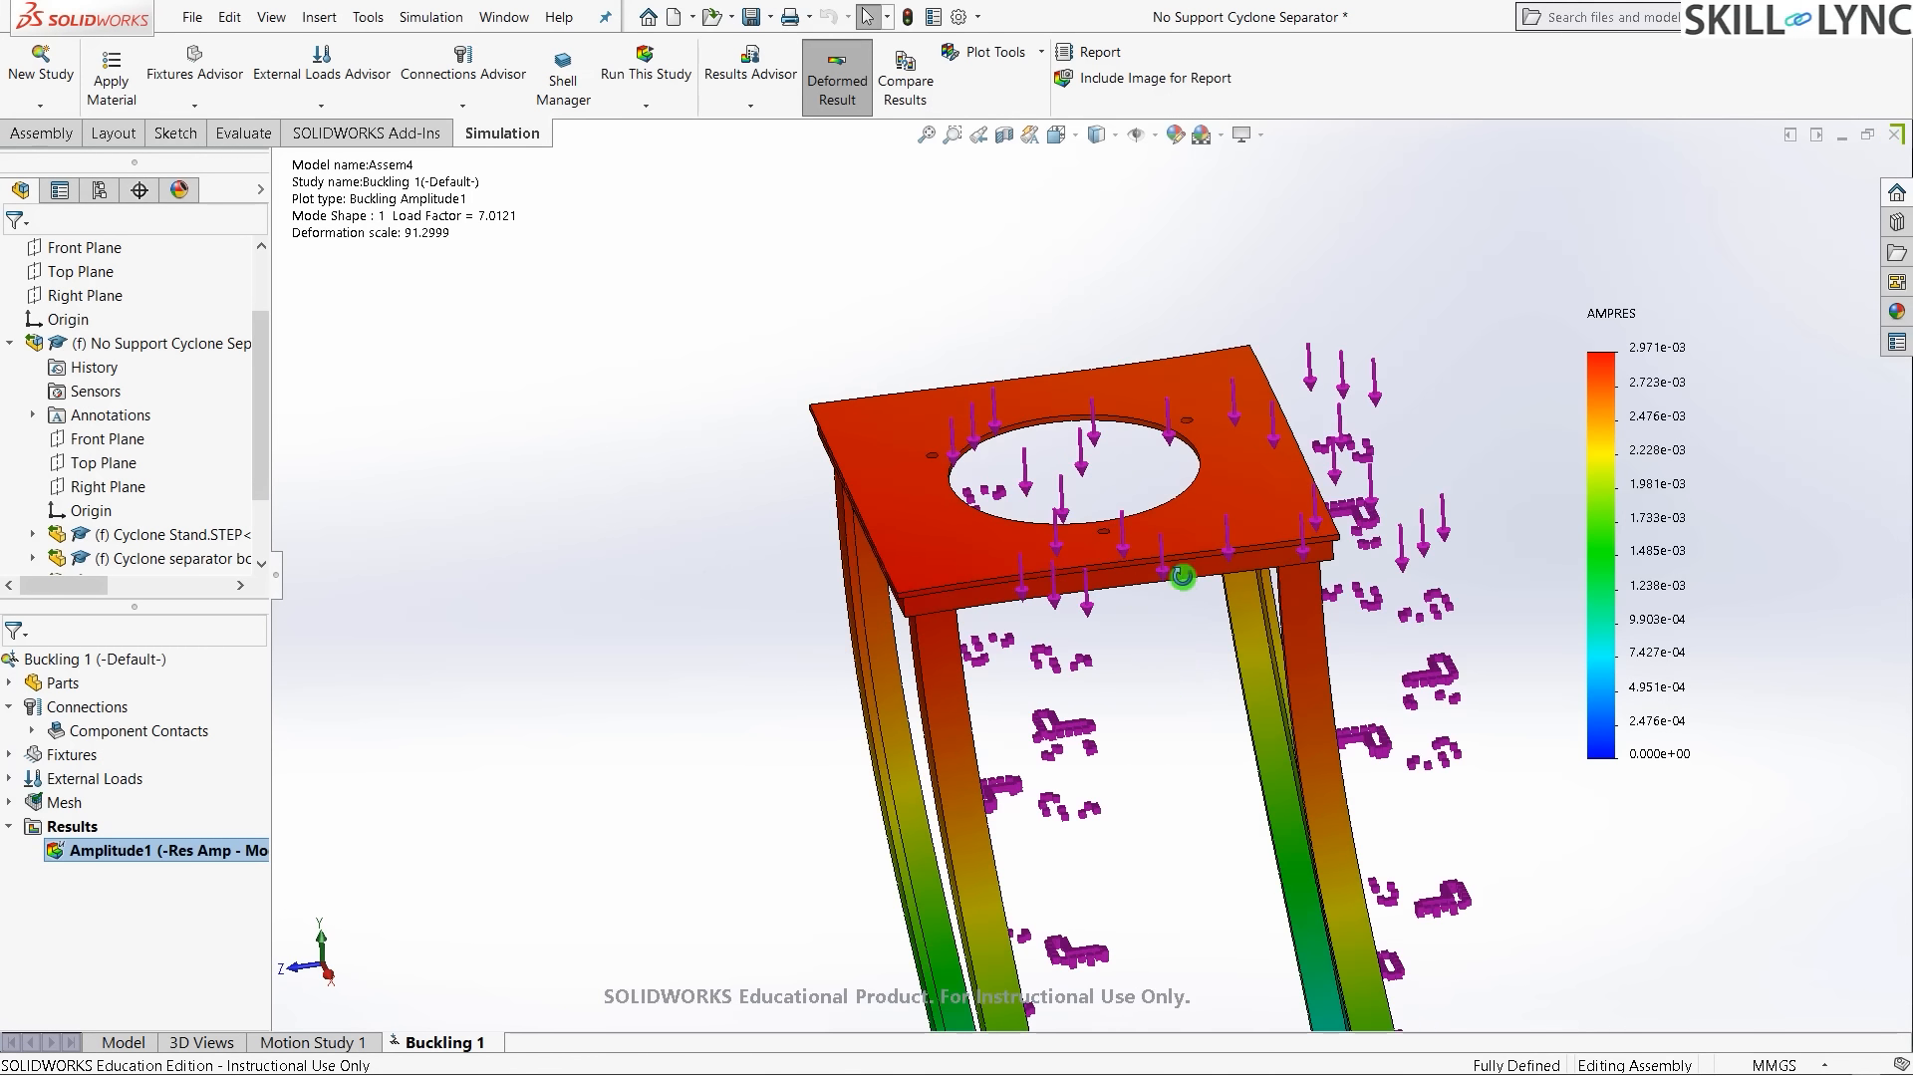
{"action": "middle_click_drag", "start_coordinate": [1182, 576], "coordinate": [1174, 655]}
- Start the Amplitude1 mode-shape animation from the Results folder
{"action": "left_click", "coordinate": [65, 827]}
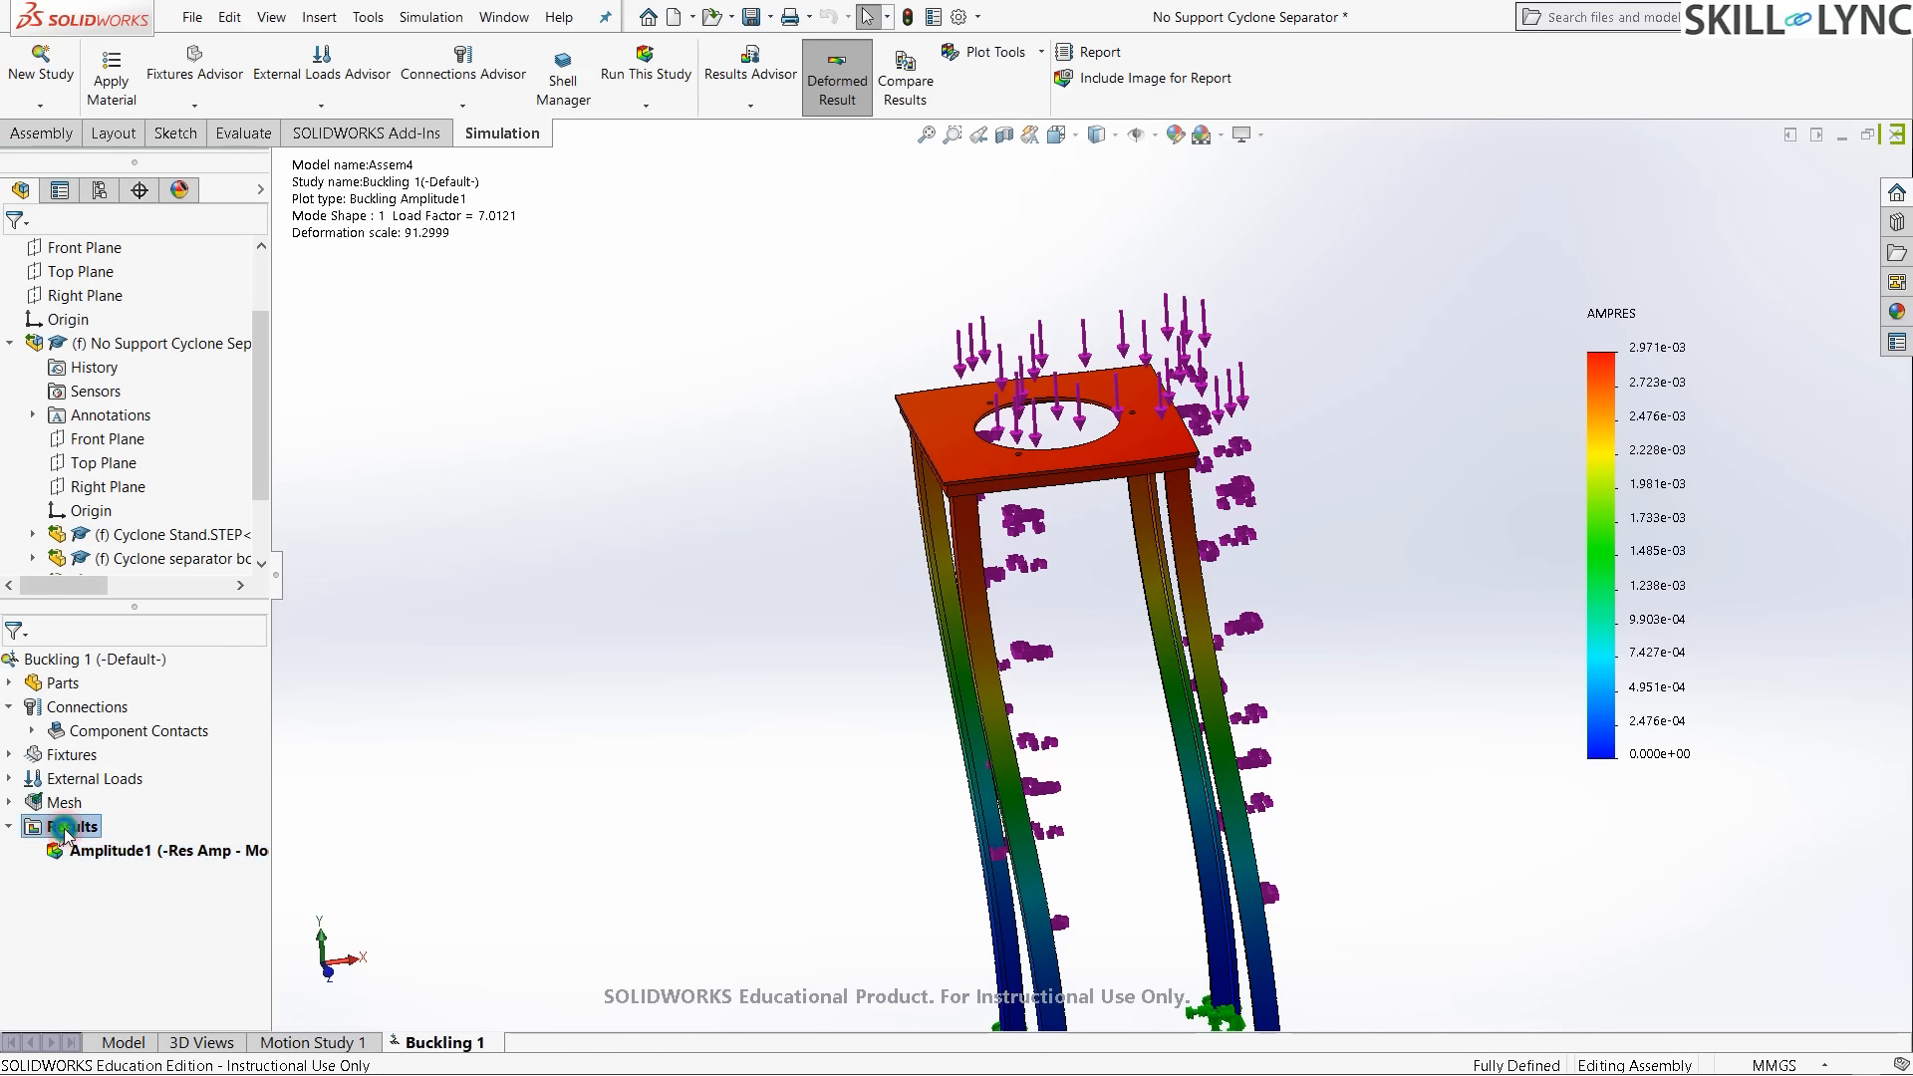
{"action": "right_click", "coordinate": [65, 827]}
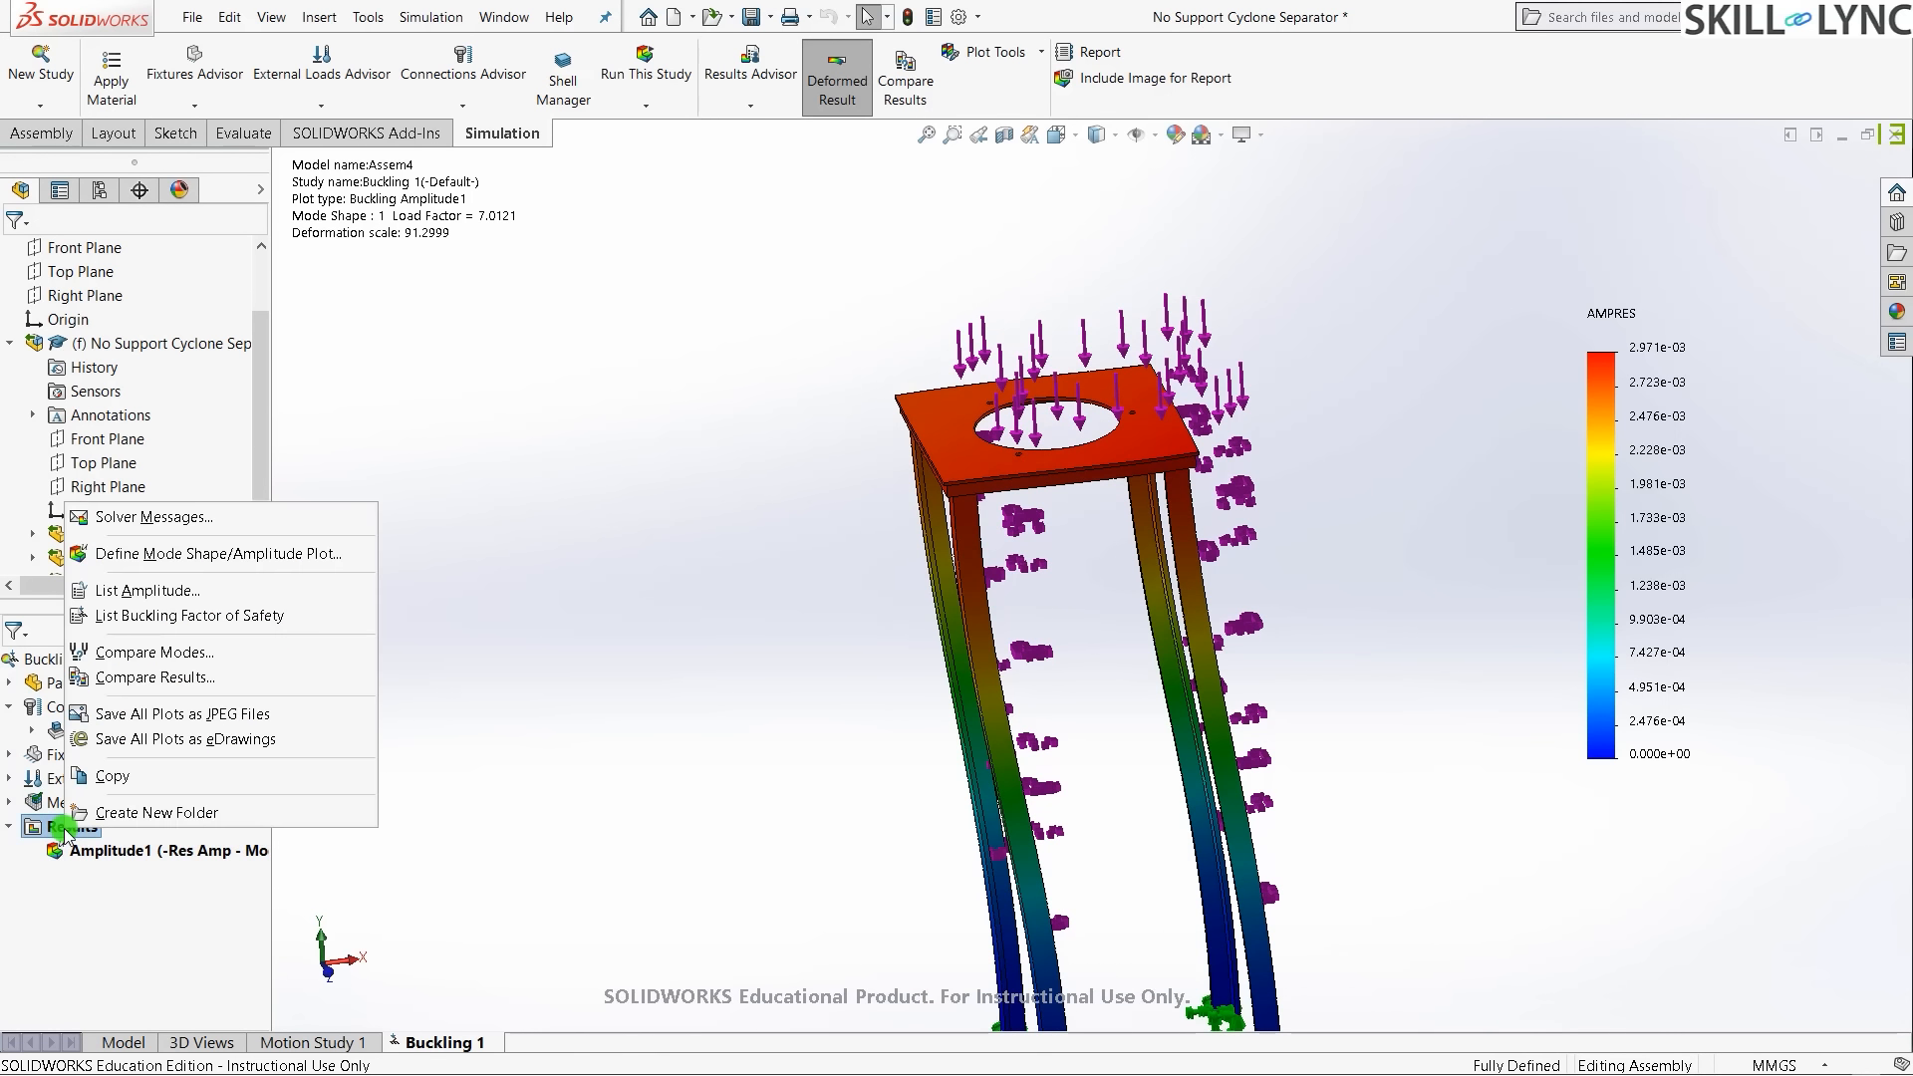
{"action": "right_click", "coordinate": [115, 852]}
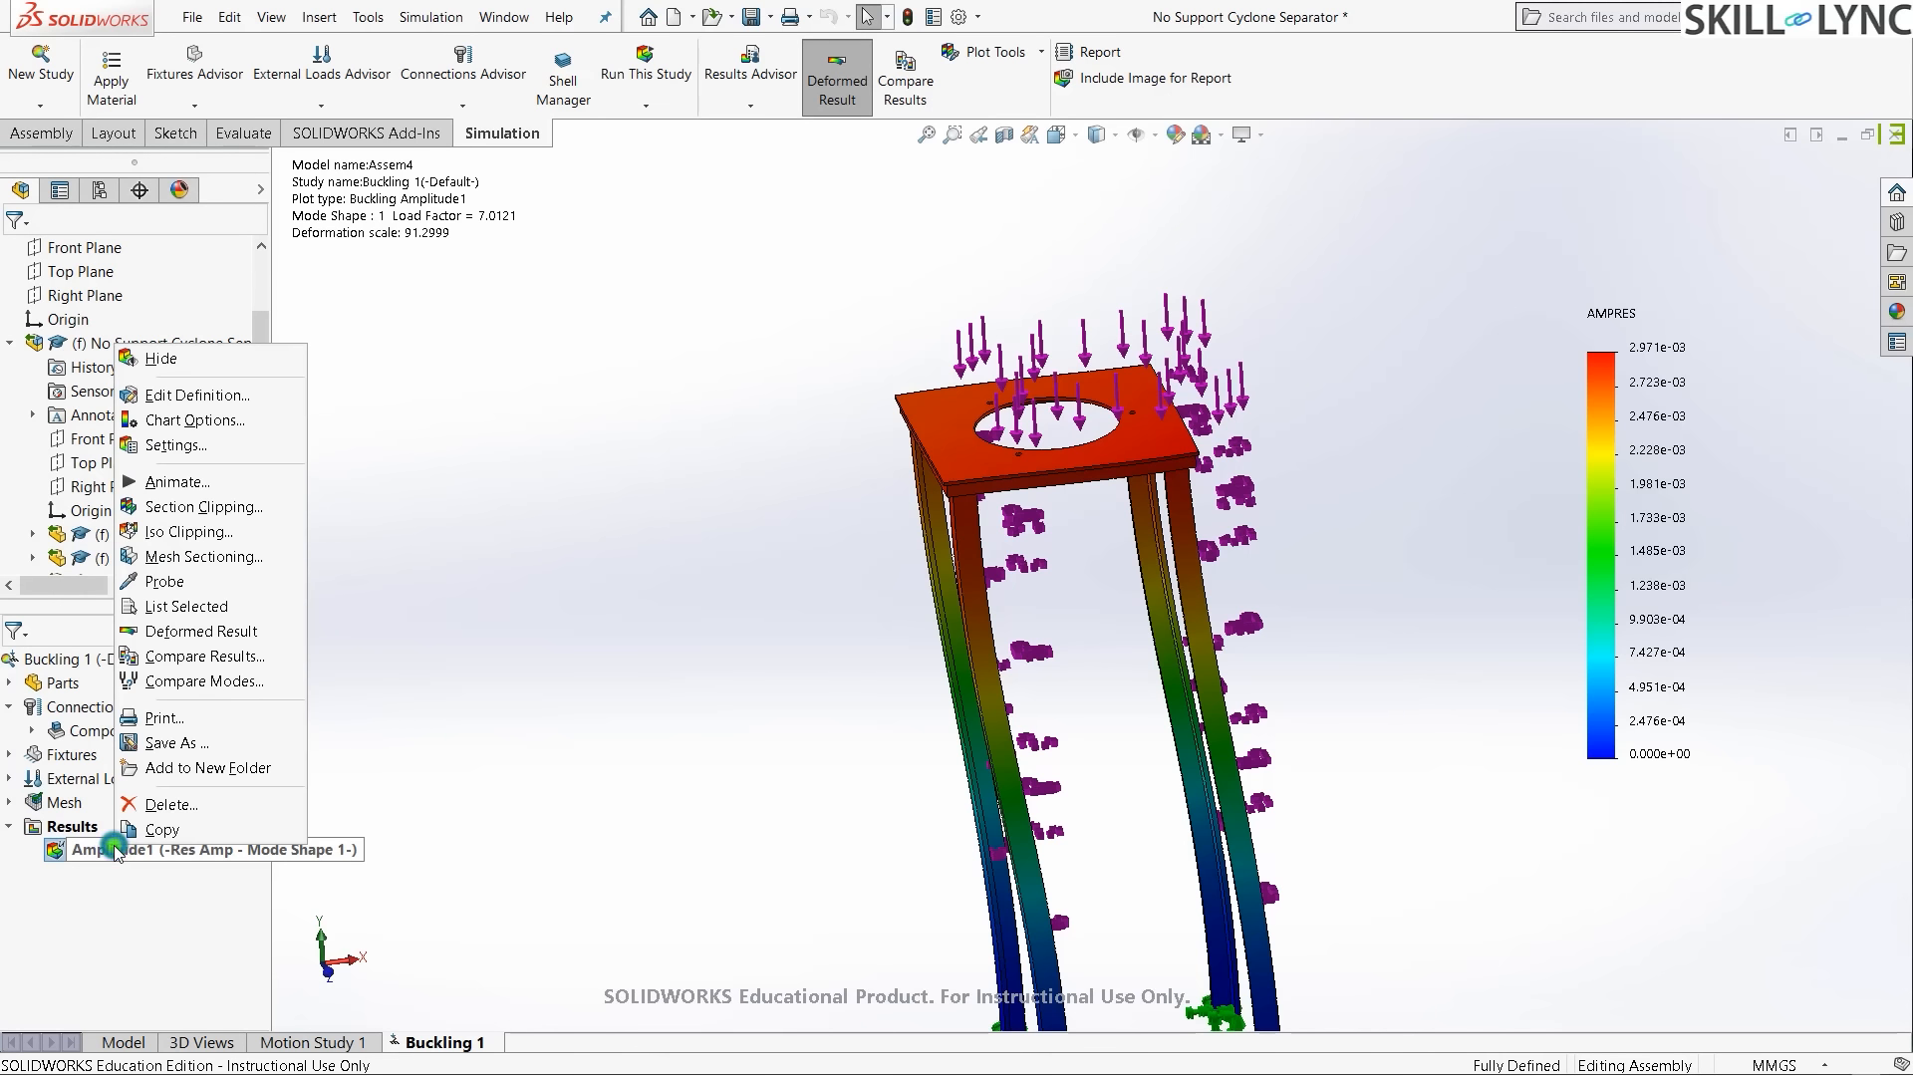
{"action": "left_click", "coordinate": [171, 483]}
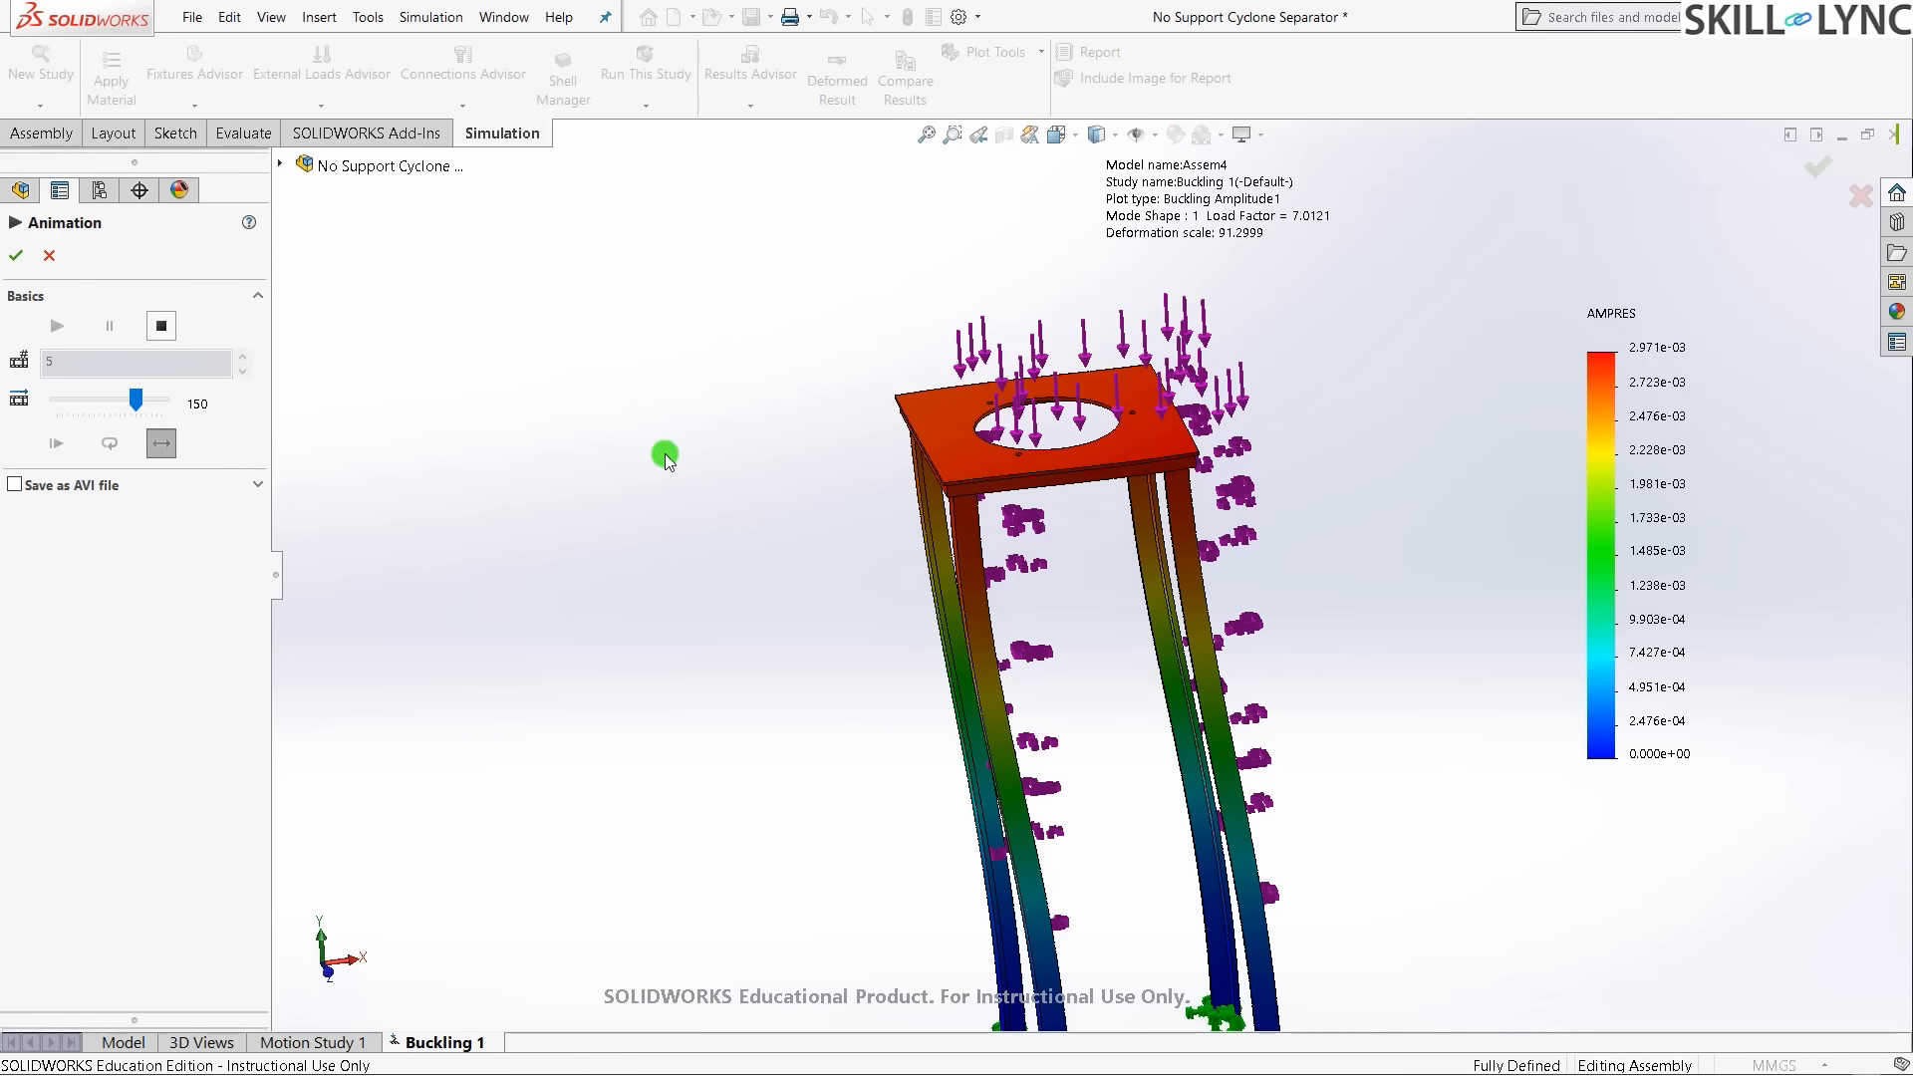
{"action": "left_click", "coordinate": [57, 328]}
{"action": "left_click", "coordinate": [161, 326]}
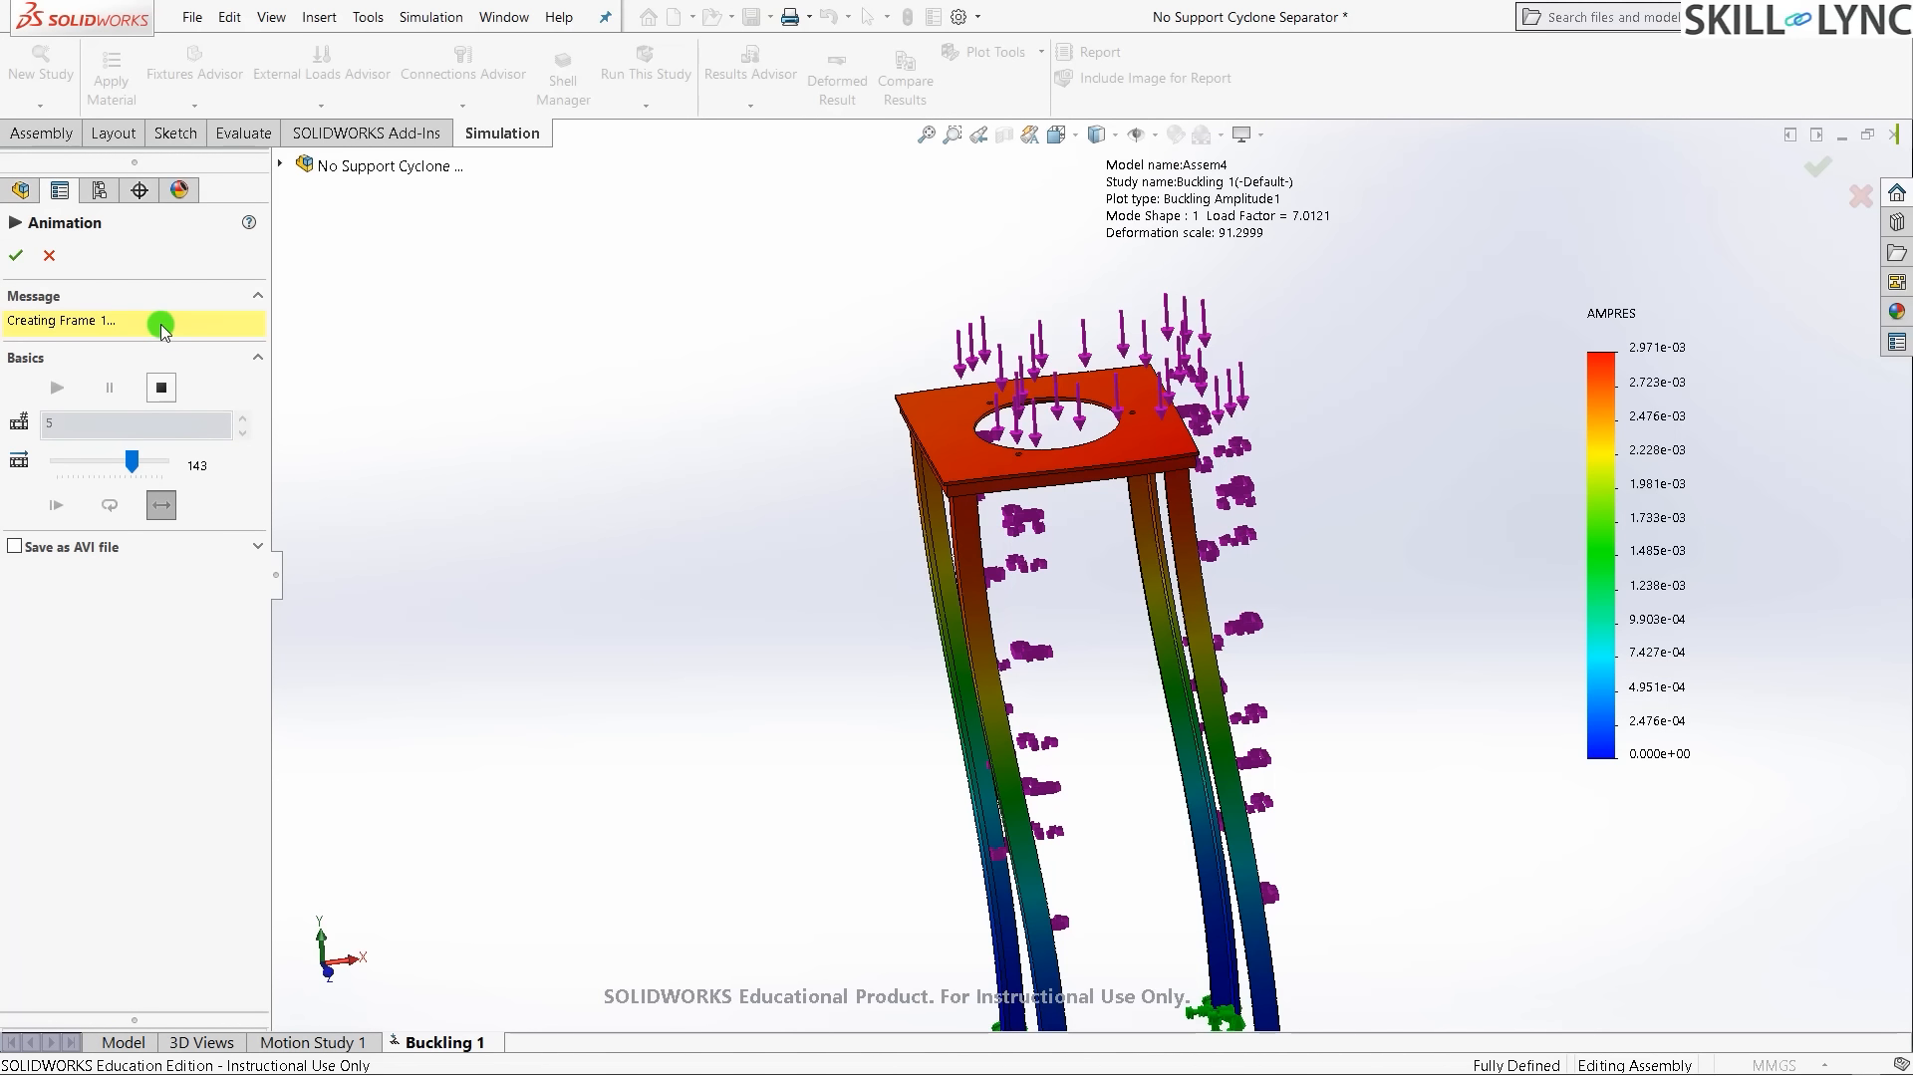
- Adjust the animation speed and view the animated stand from another side and isometric
{"action": "scroll", "coordinate": [1566, 680], "scroll_direction": "down", "scroll_amount": 1}
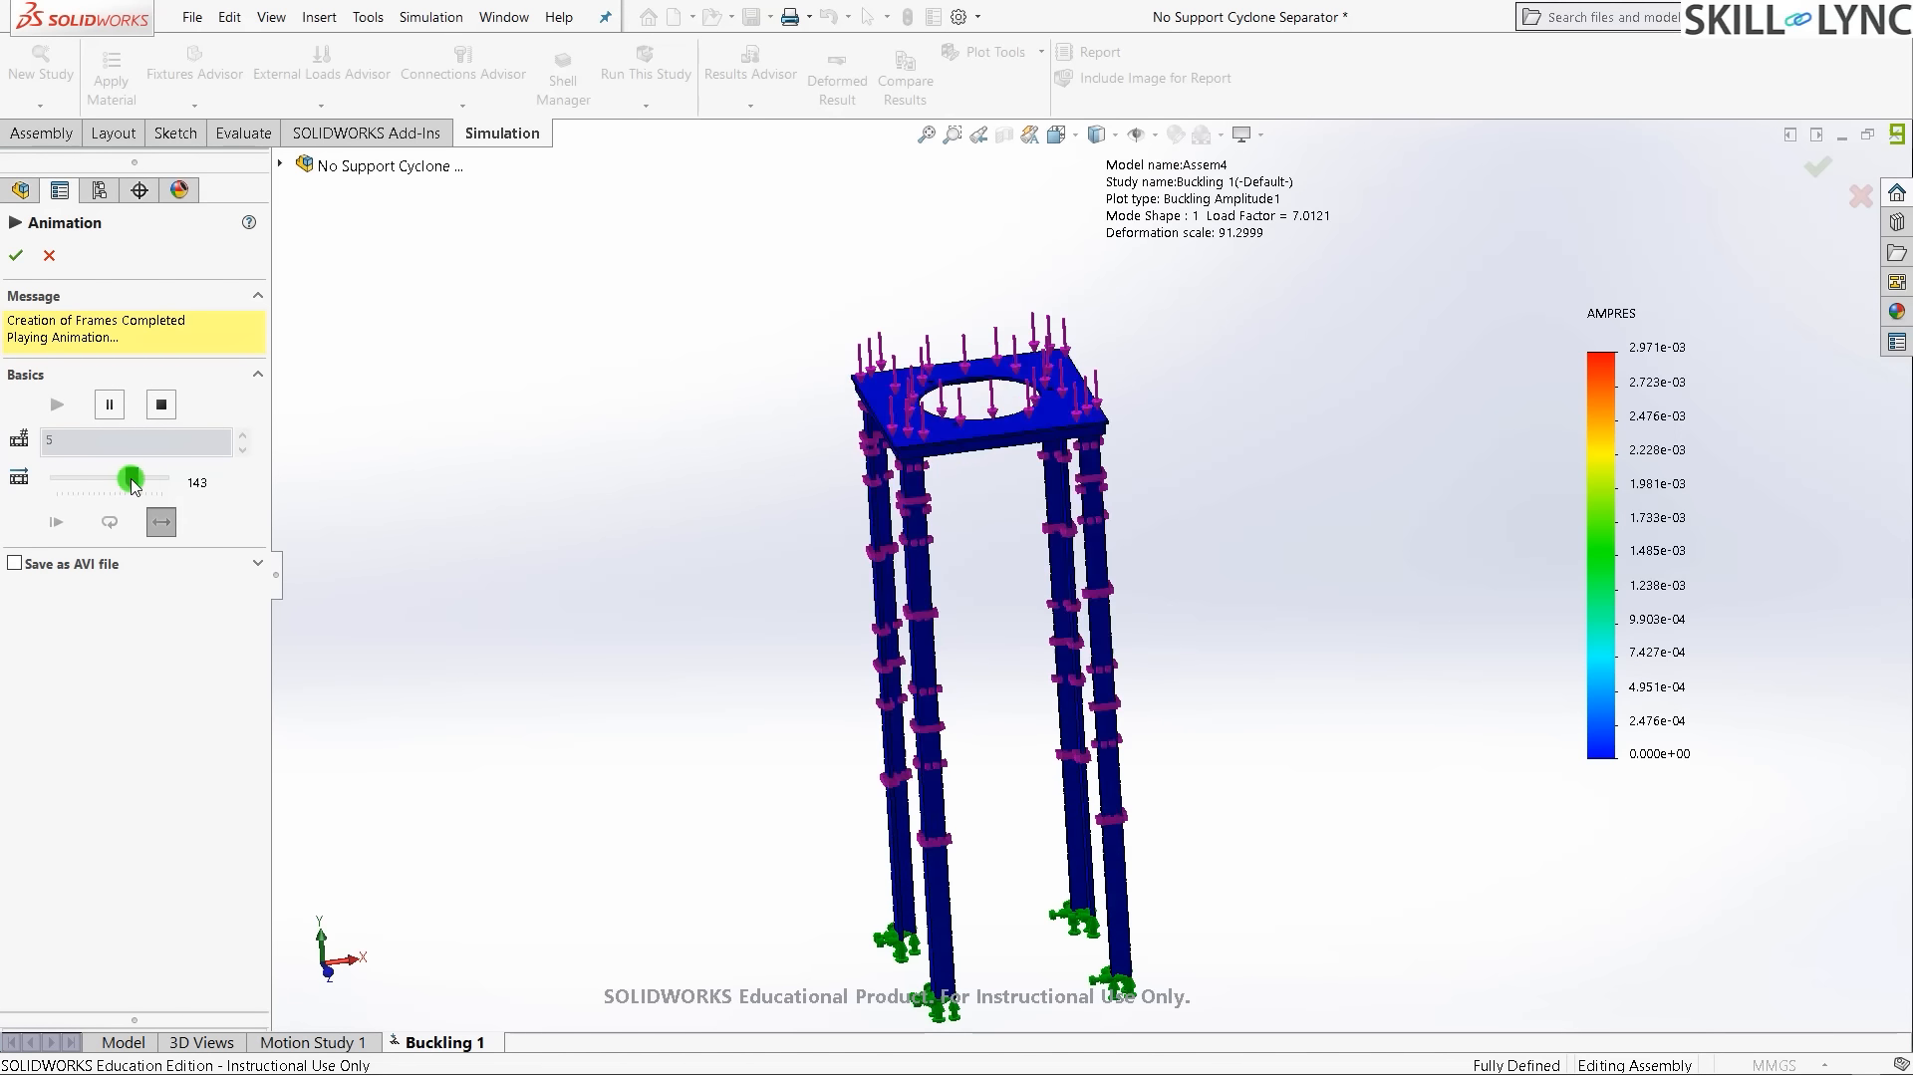
{"action": "left_click_drag", "start_coordinate": [132, 480], "coordinate": [157, 487]}
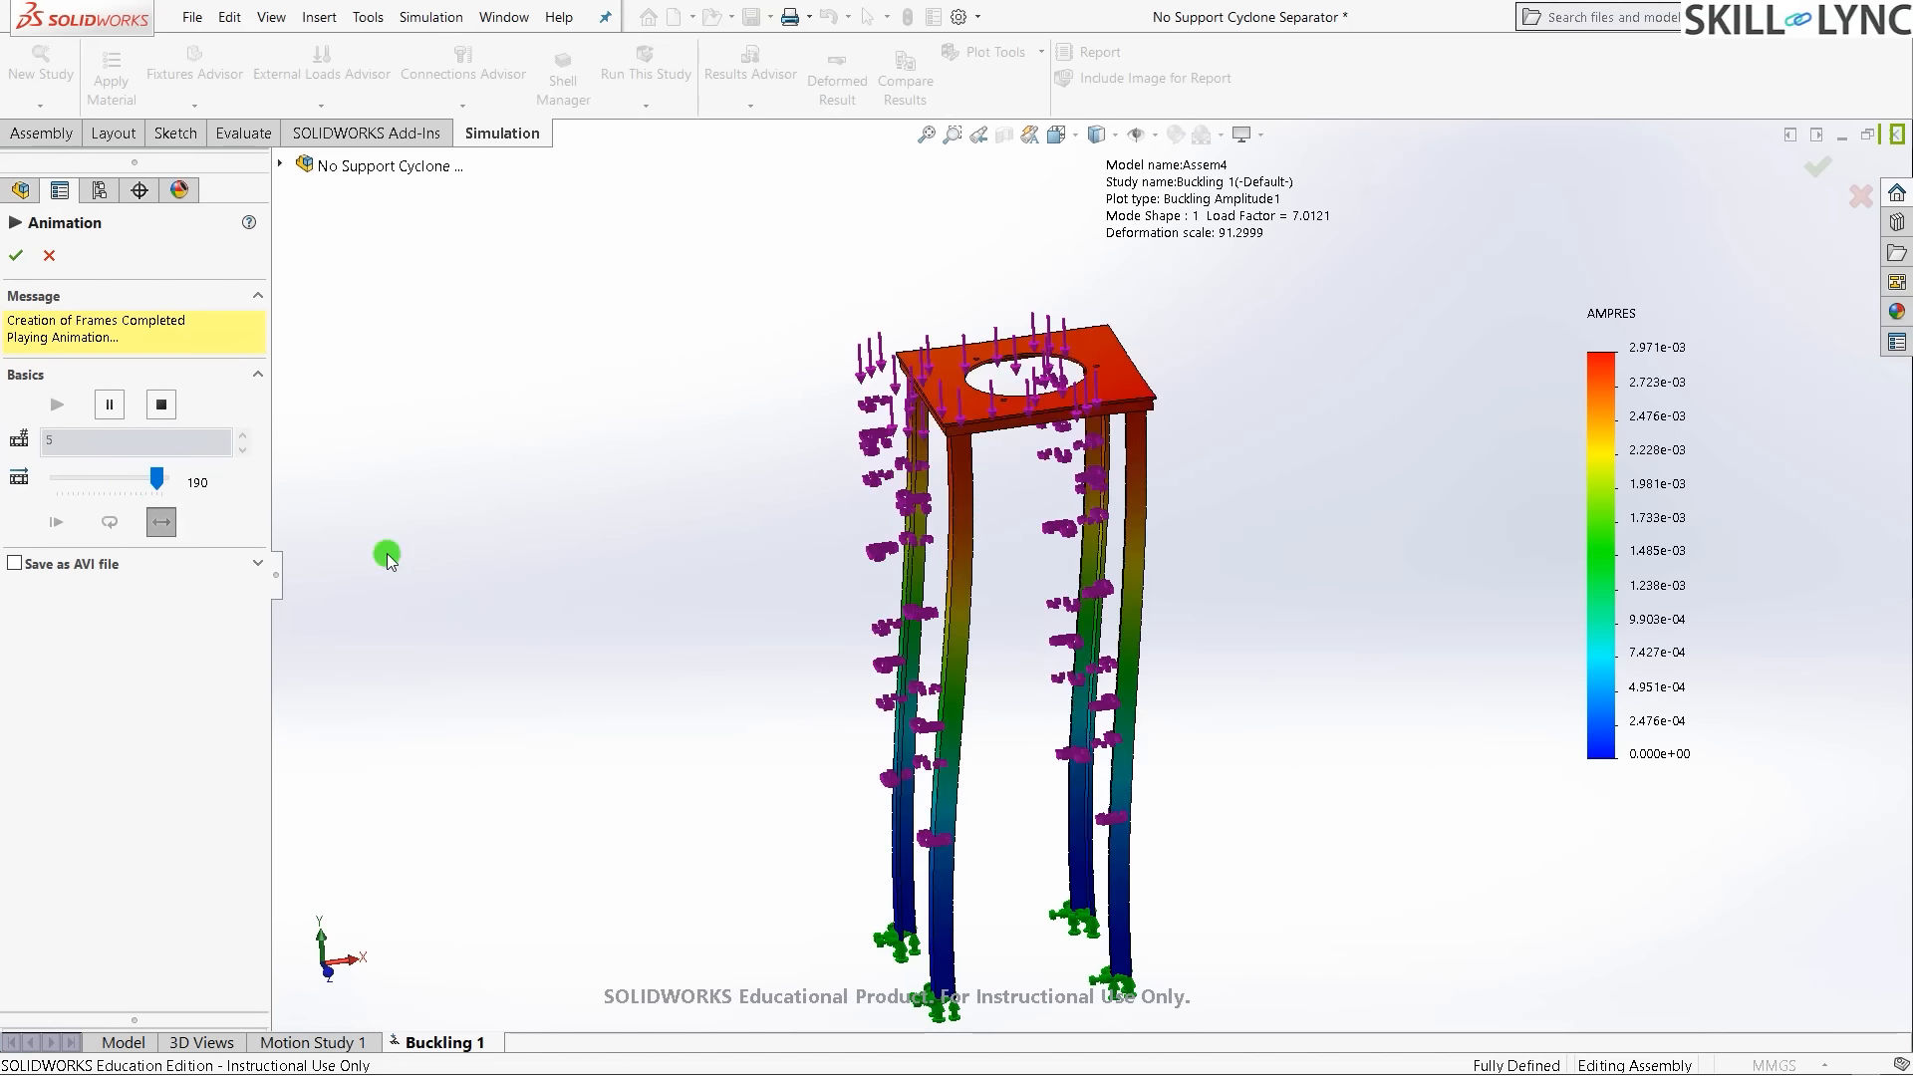
{"action": "left_click_drag", "start_coordinate": [156, 481], "coordinate": [92, 481]}
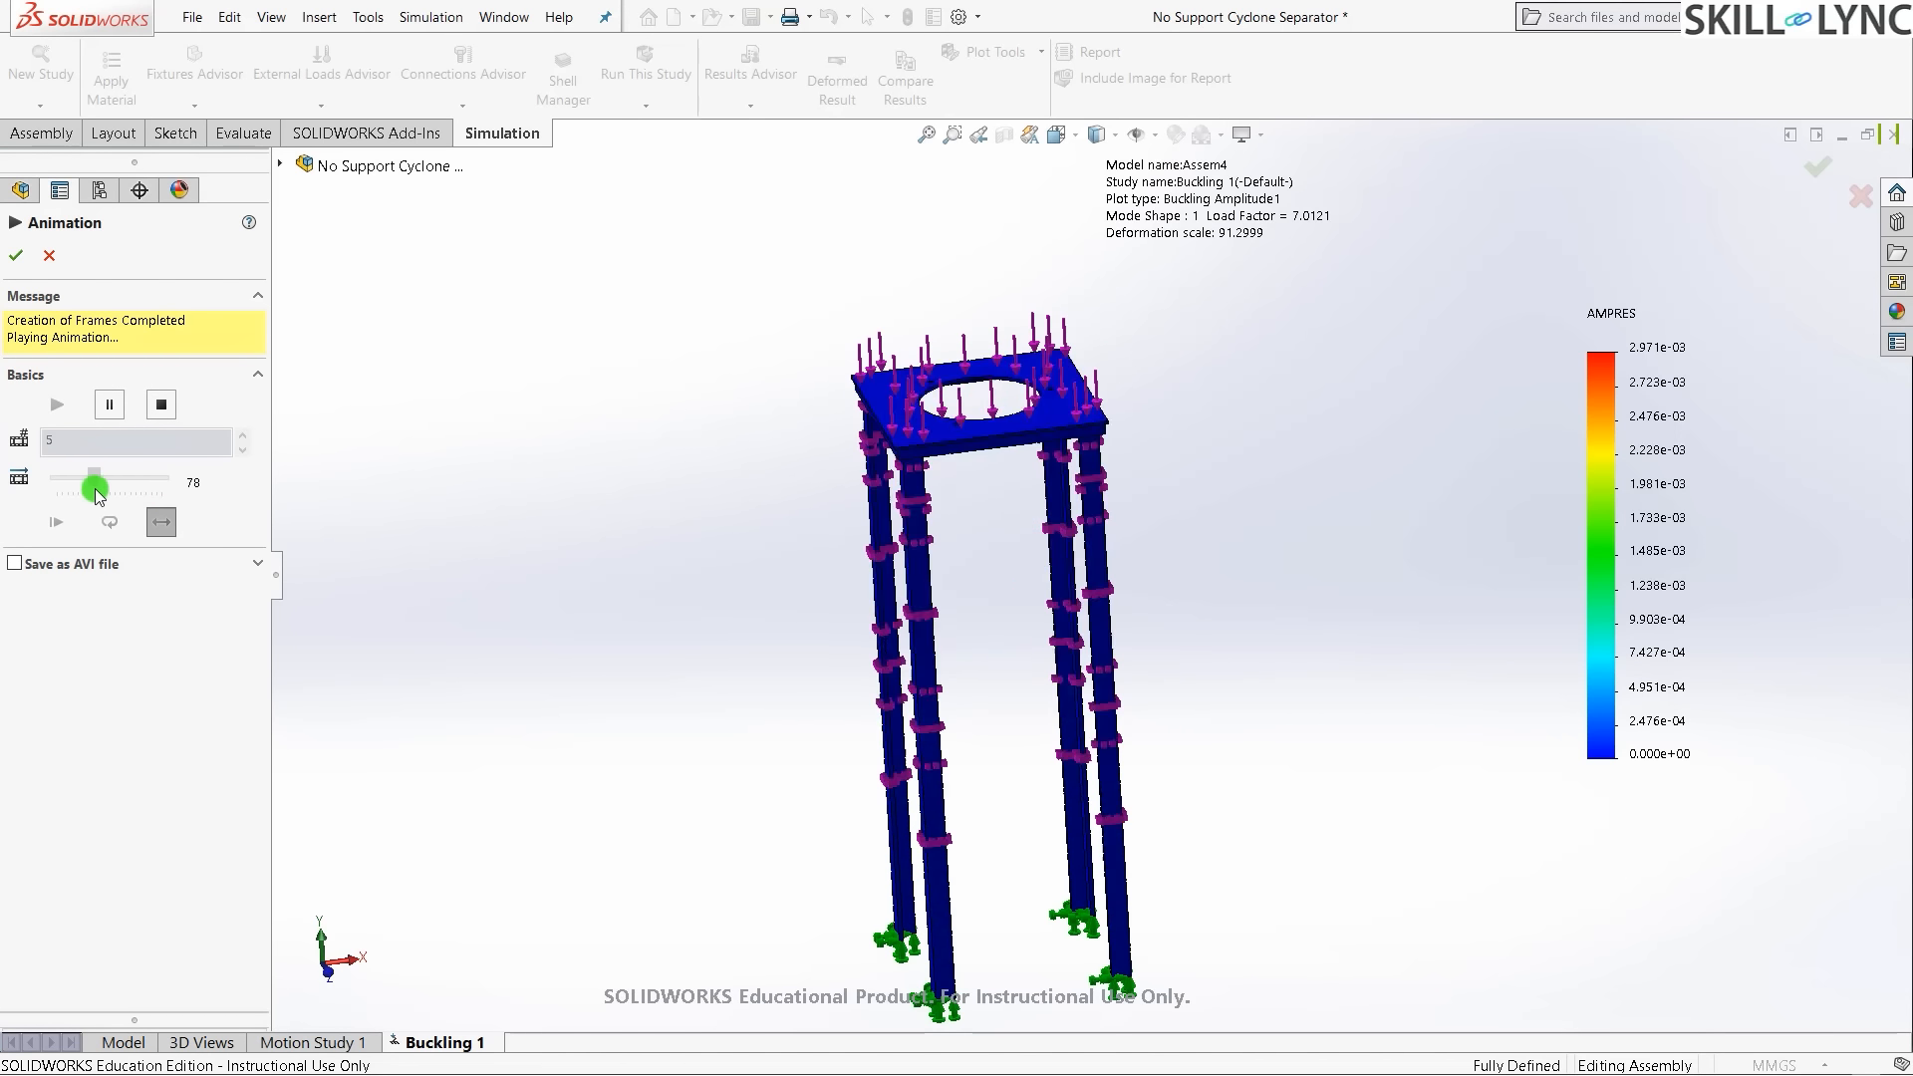
{"action": "middle_click_drag", "start_coordinate": [722, 748], "coordinate": [1023, 749]}
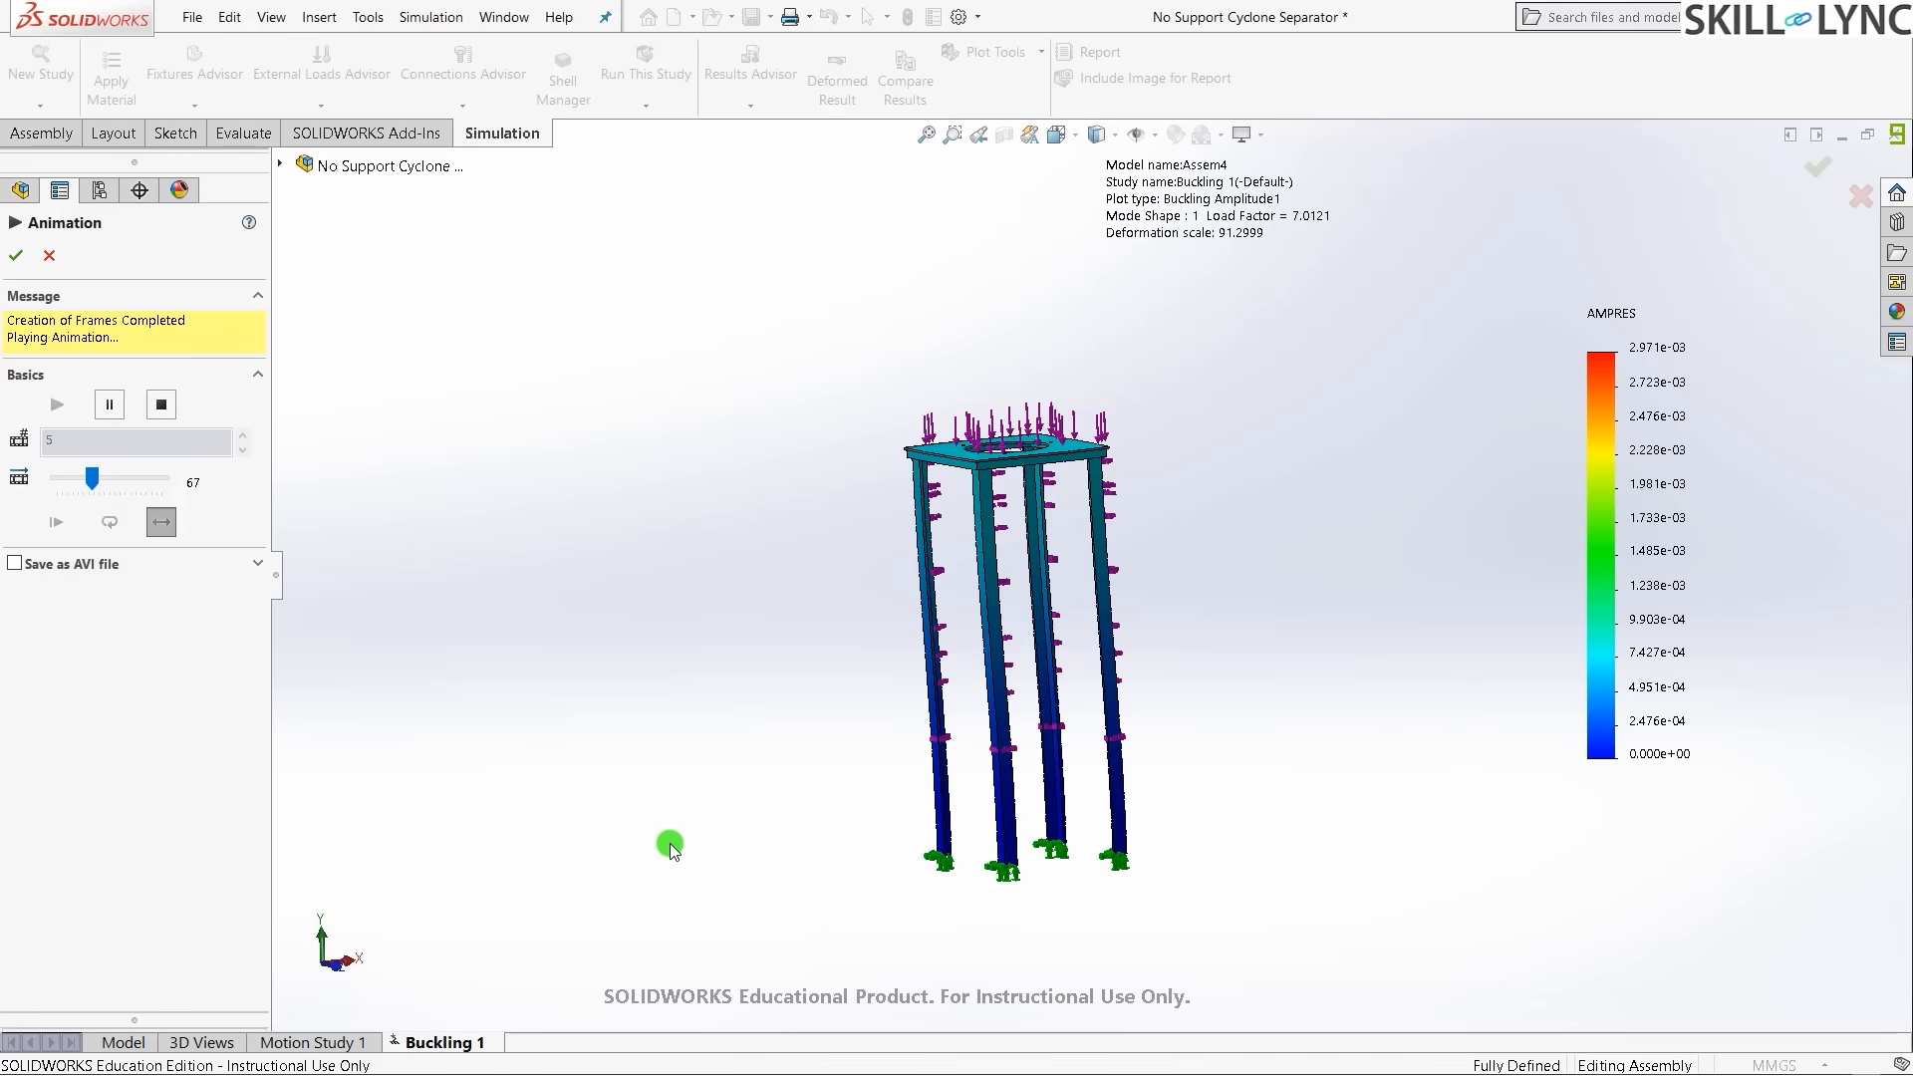
{"action": "key", "text": "ctrl+7"}
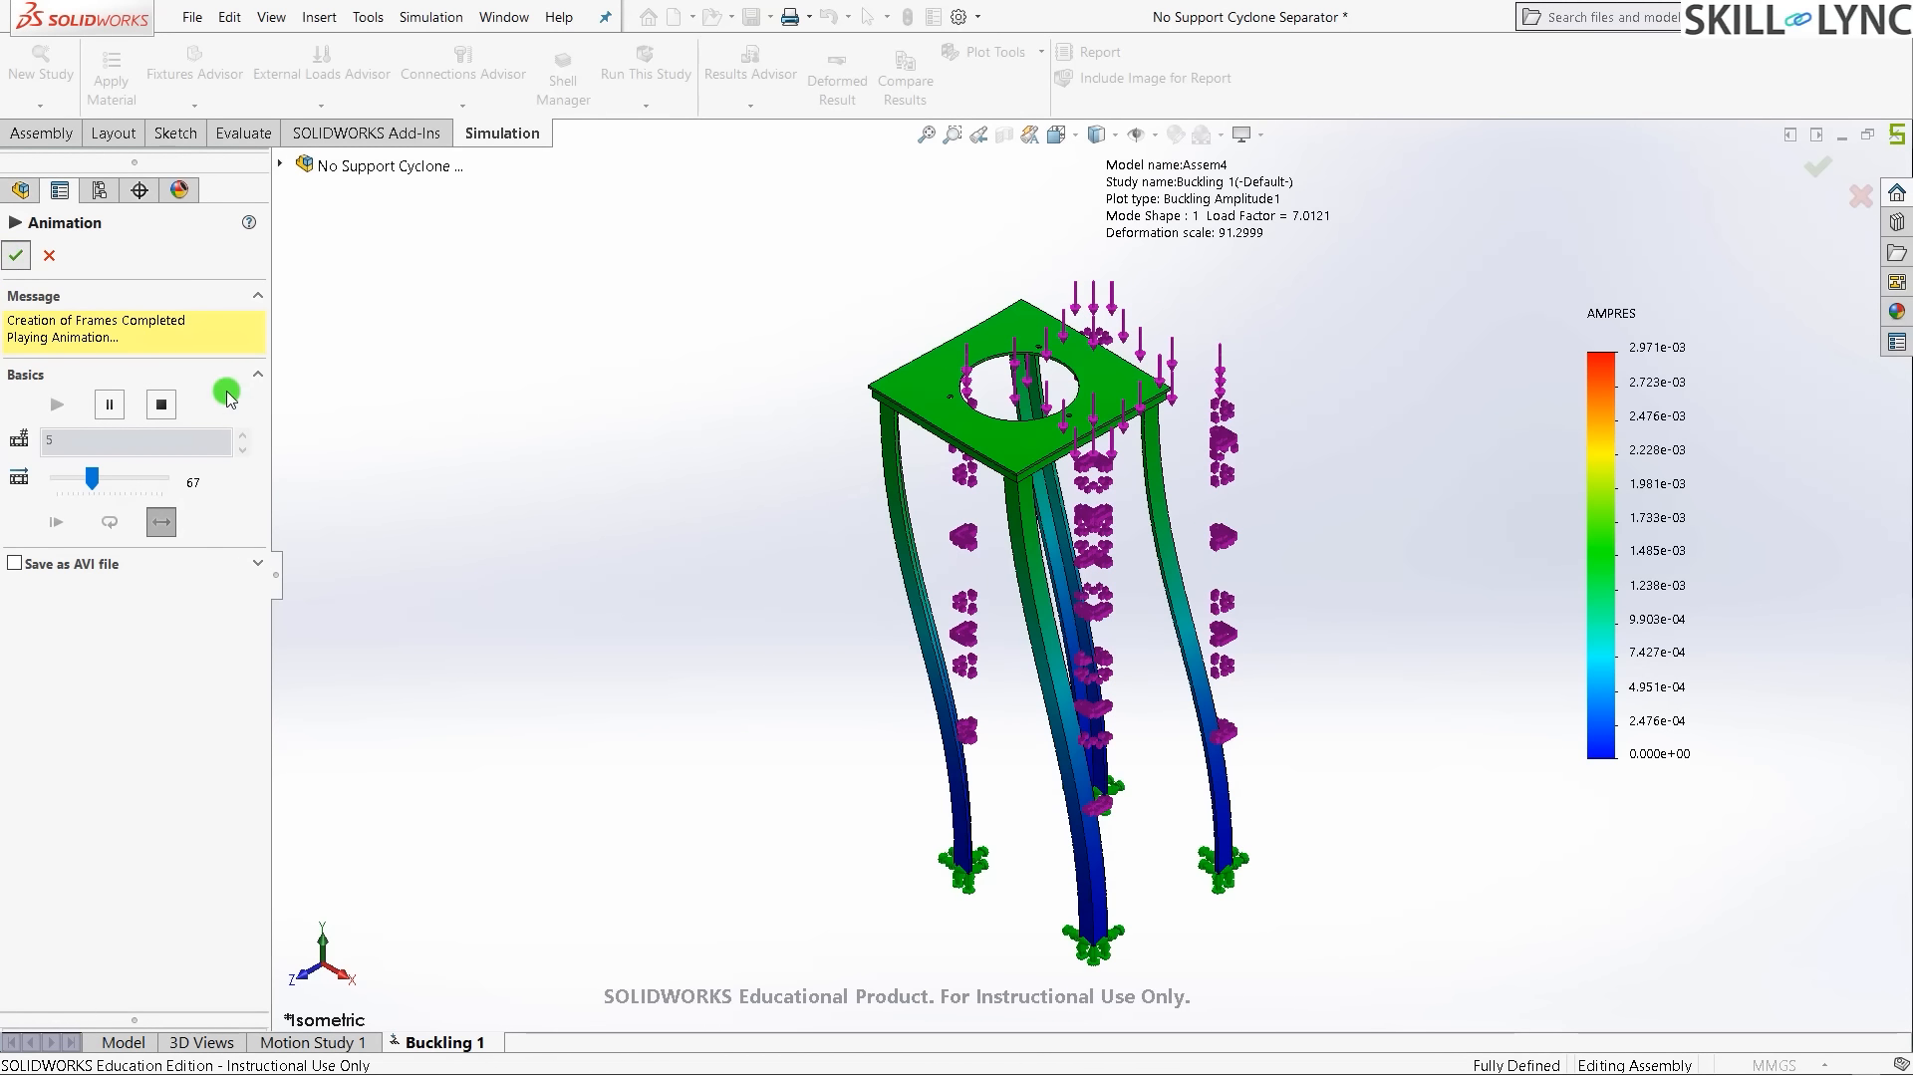
- Close the animation, keeping the deformed Amplitude1 plot displayed
{"action": "left_click", "coordinate": [454, 733]}
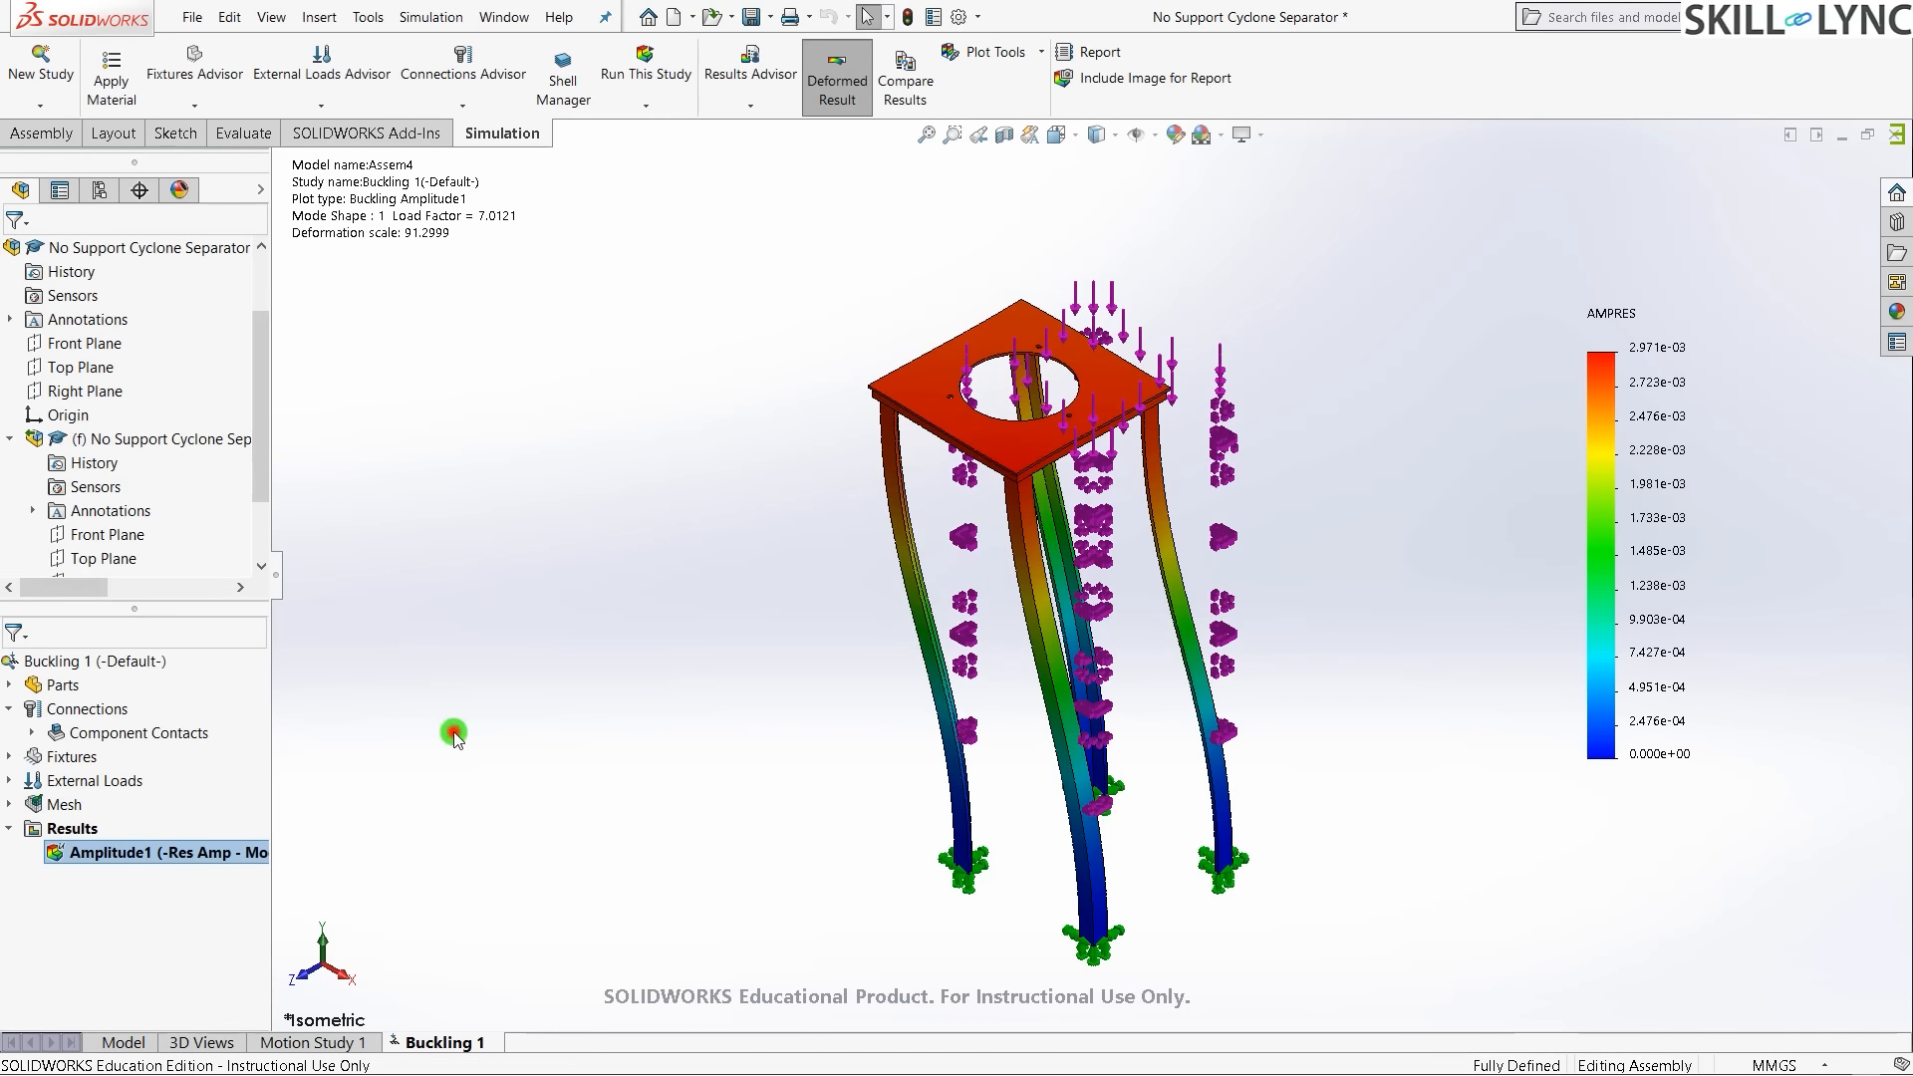
{"action": "scroll", "coordinate": [36, 425], "scroll_direction": "down", "scroll_amount": 2}
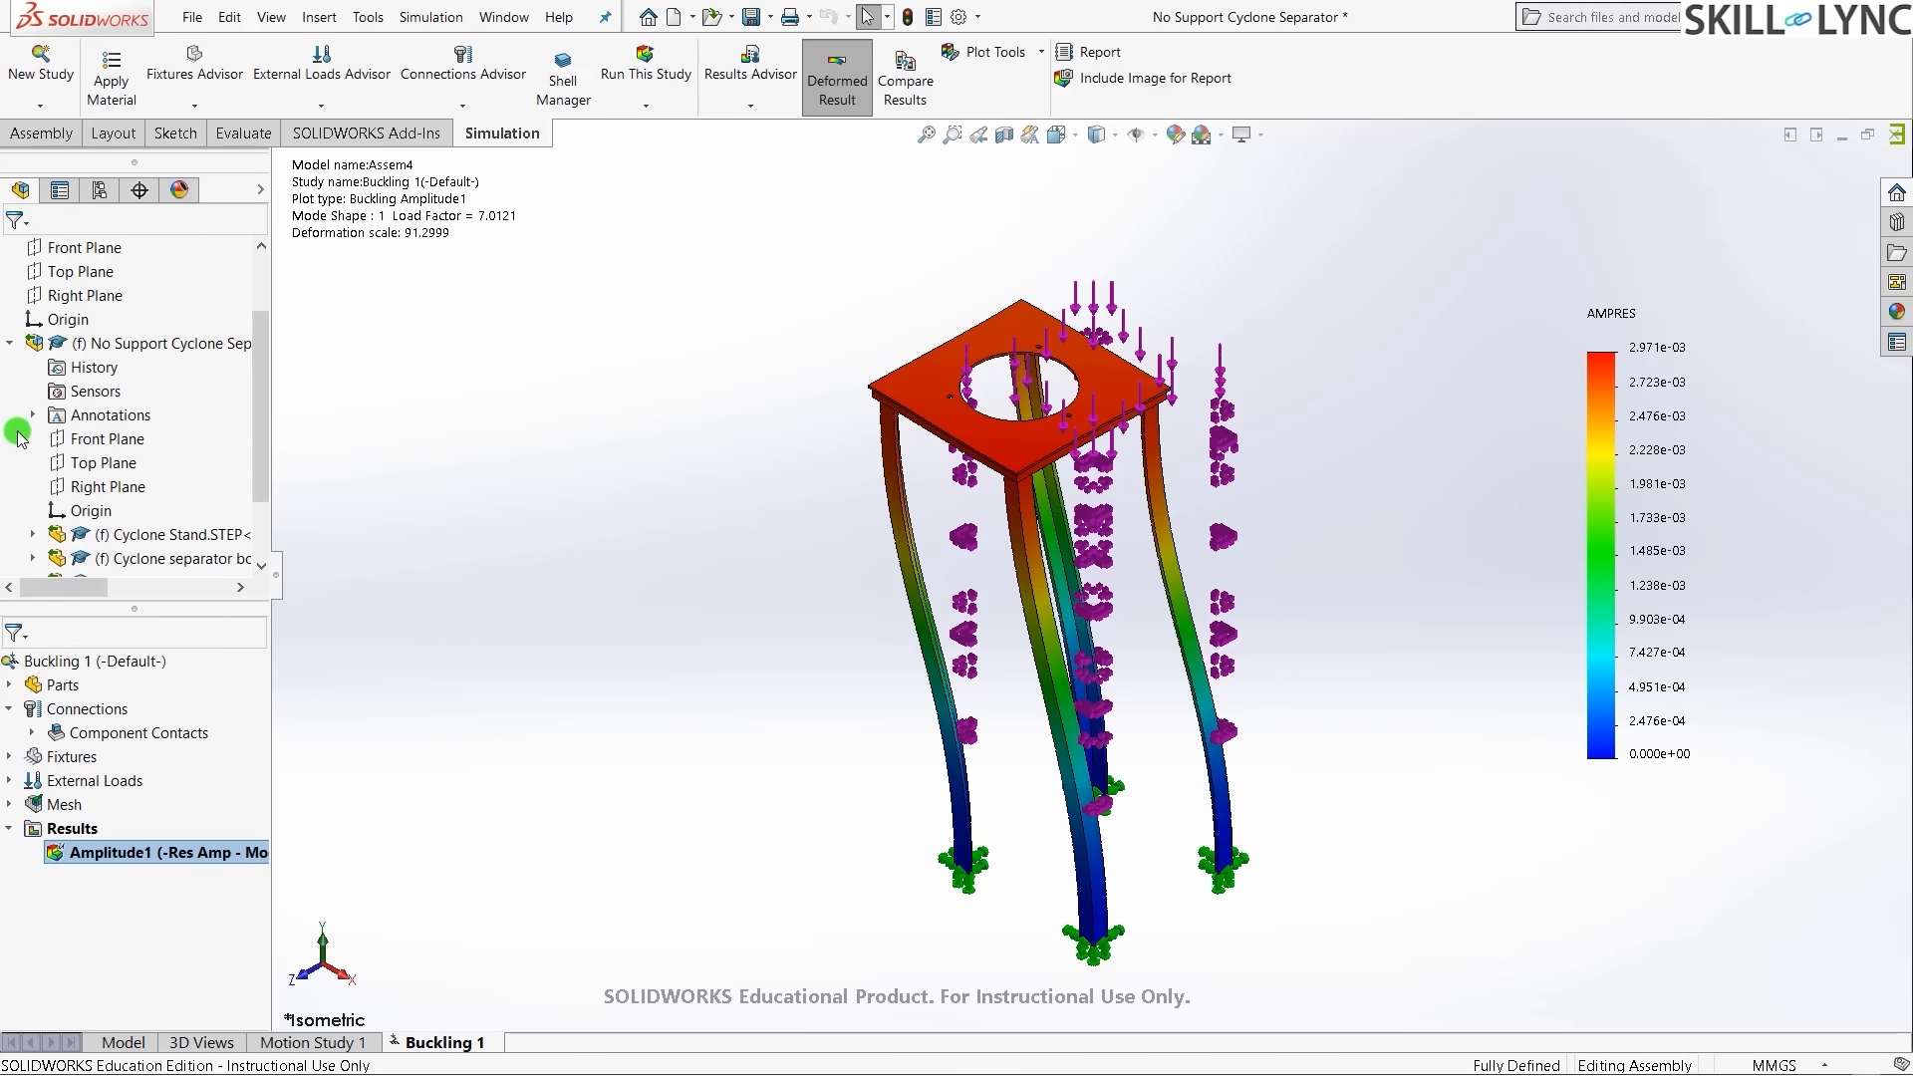
{"action": "left_click", "coordinate": [581, 449]}
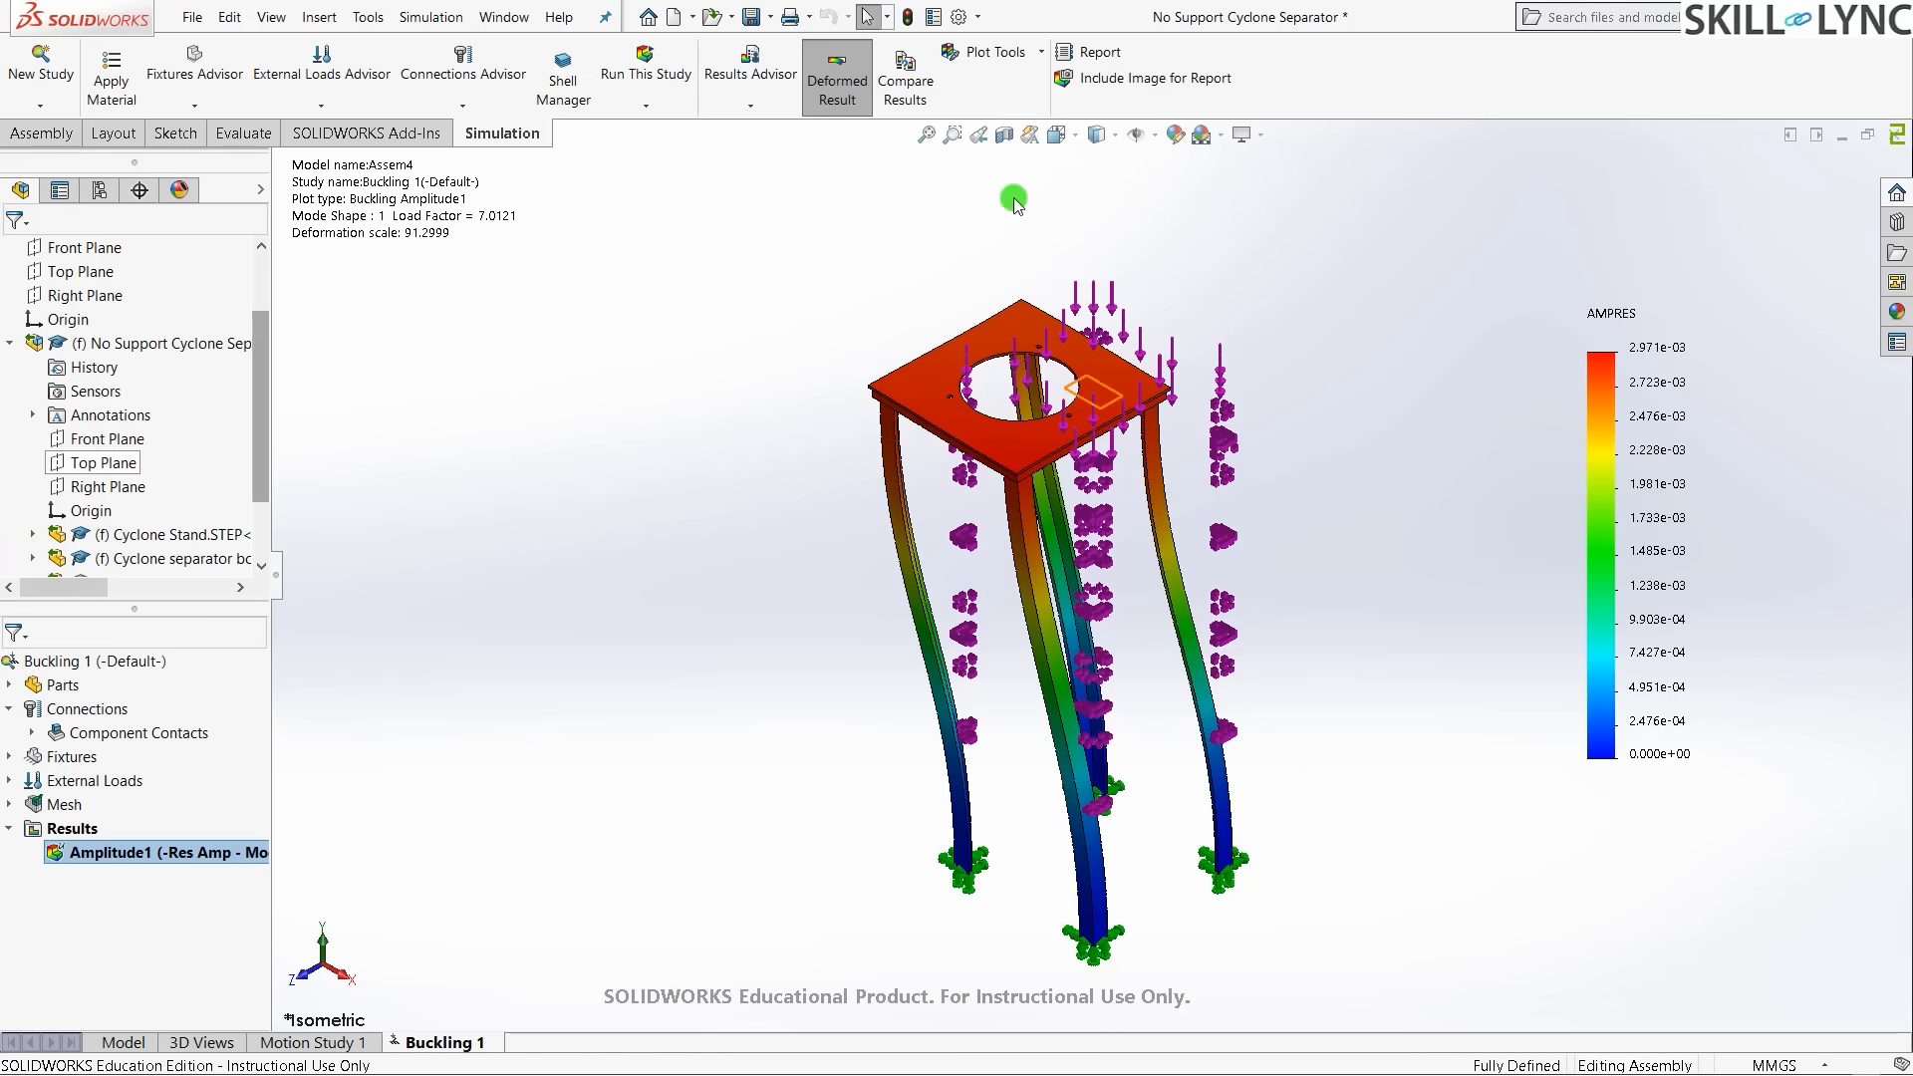
- Publish the Word report 'Assem4-Buckling 1-1' with Sensor Details included
{"action": "left_click", "coordinate": [1100, 53]}
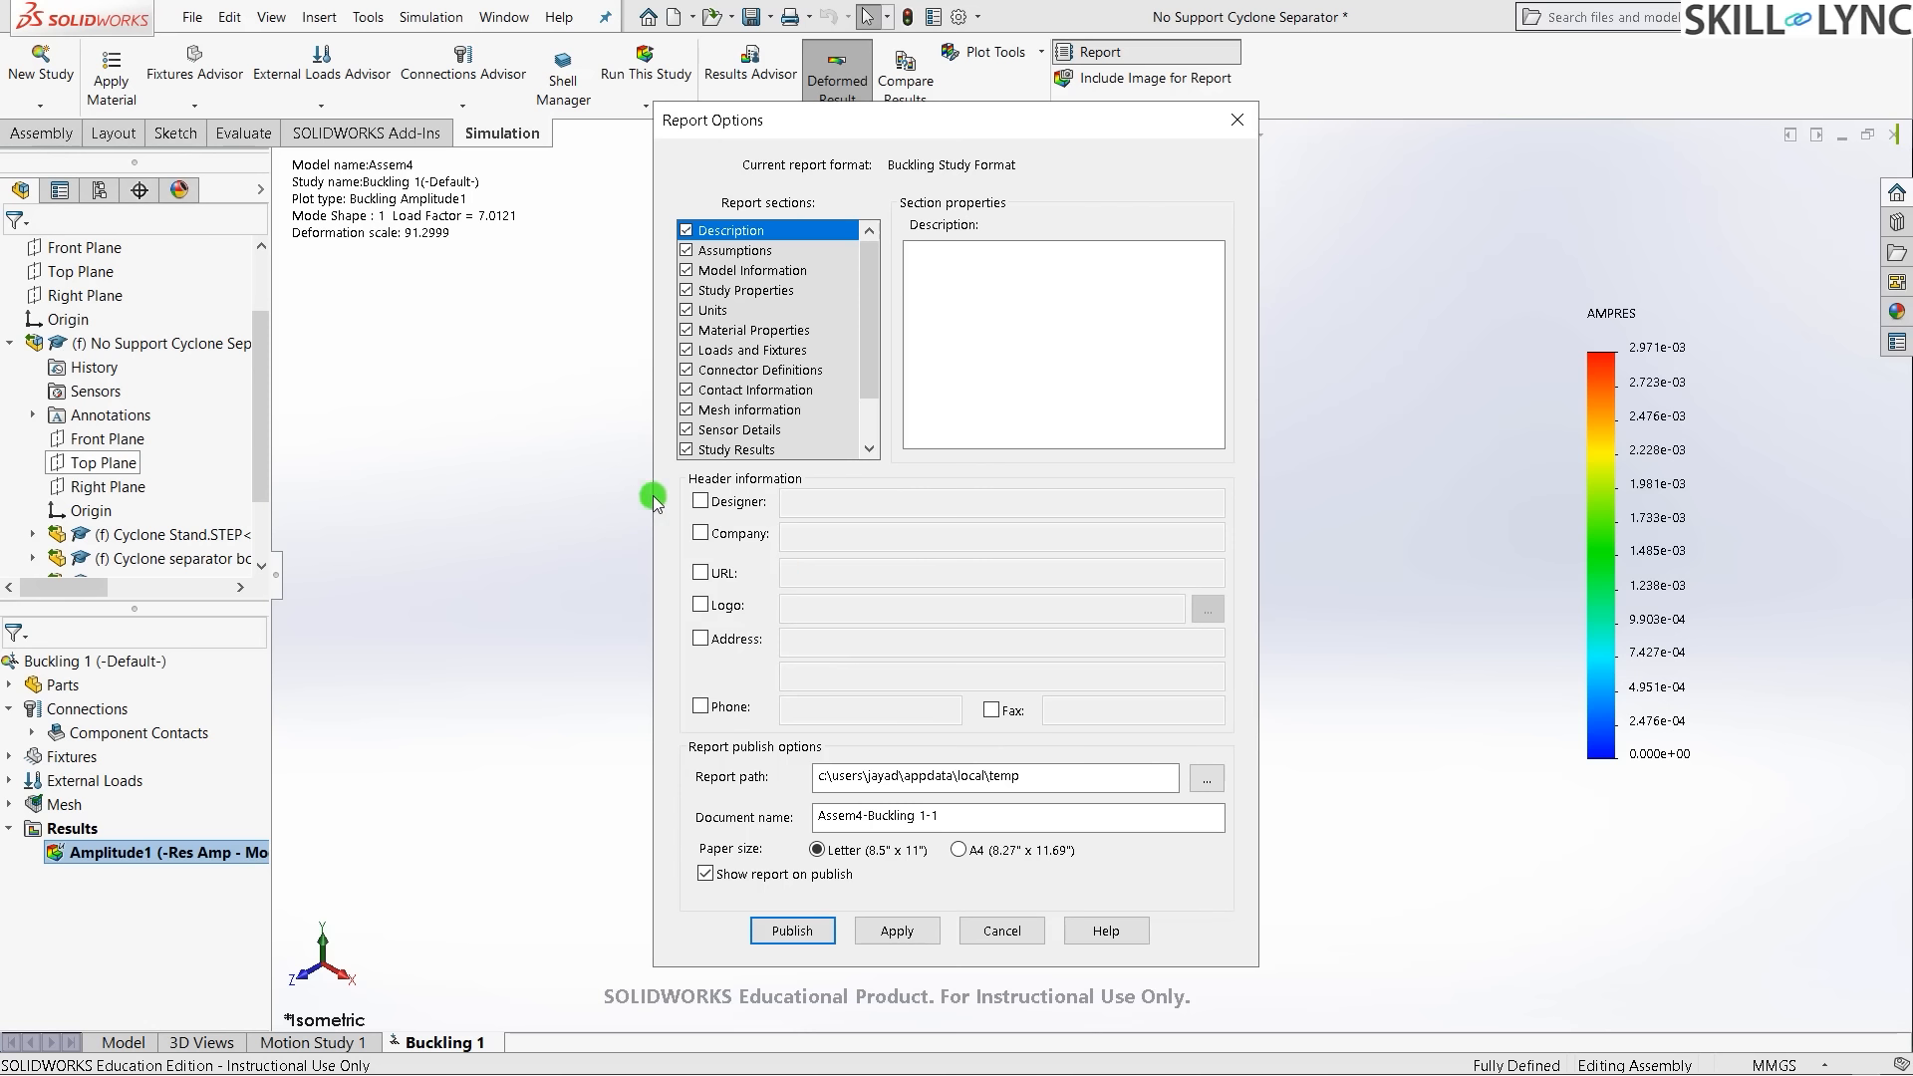
{"action": "left_click_drag", "start_coordinate": [874, 308], "coordinate": [870, 362]}
{"action": "left_click", "coordinate": [686, 373]}
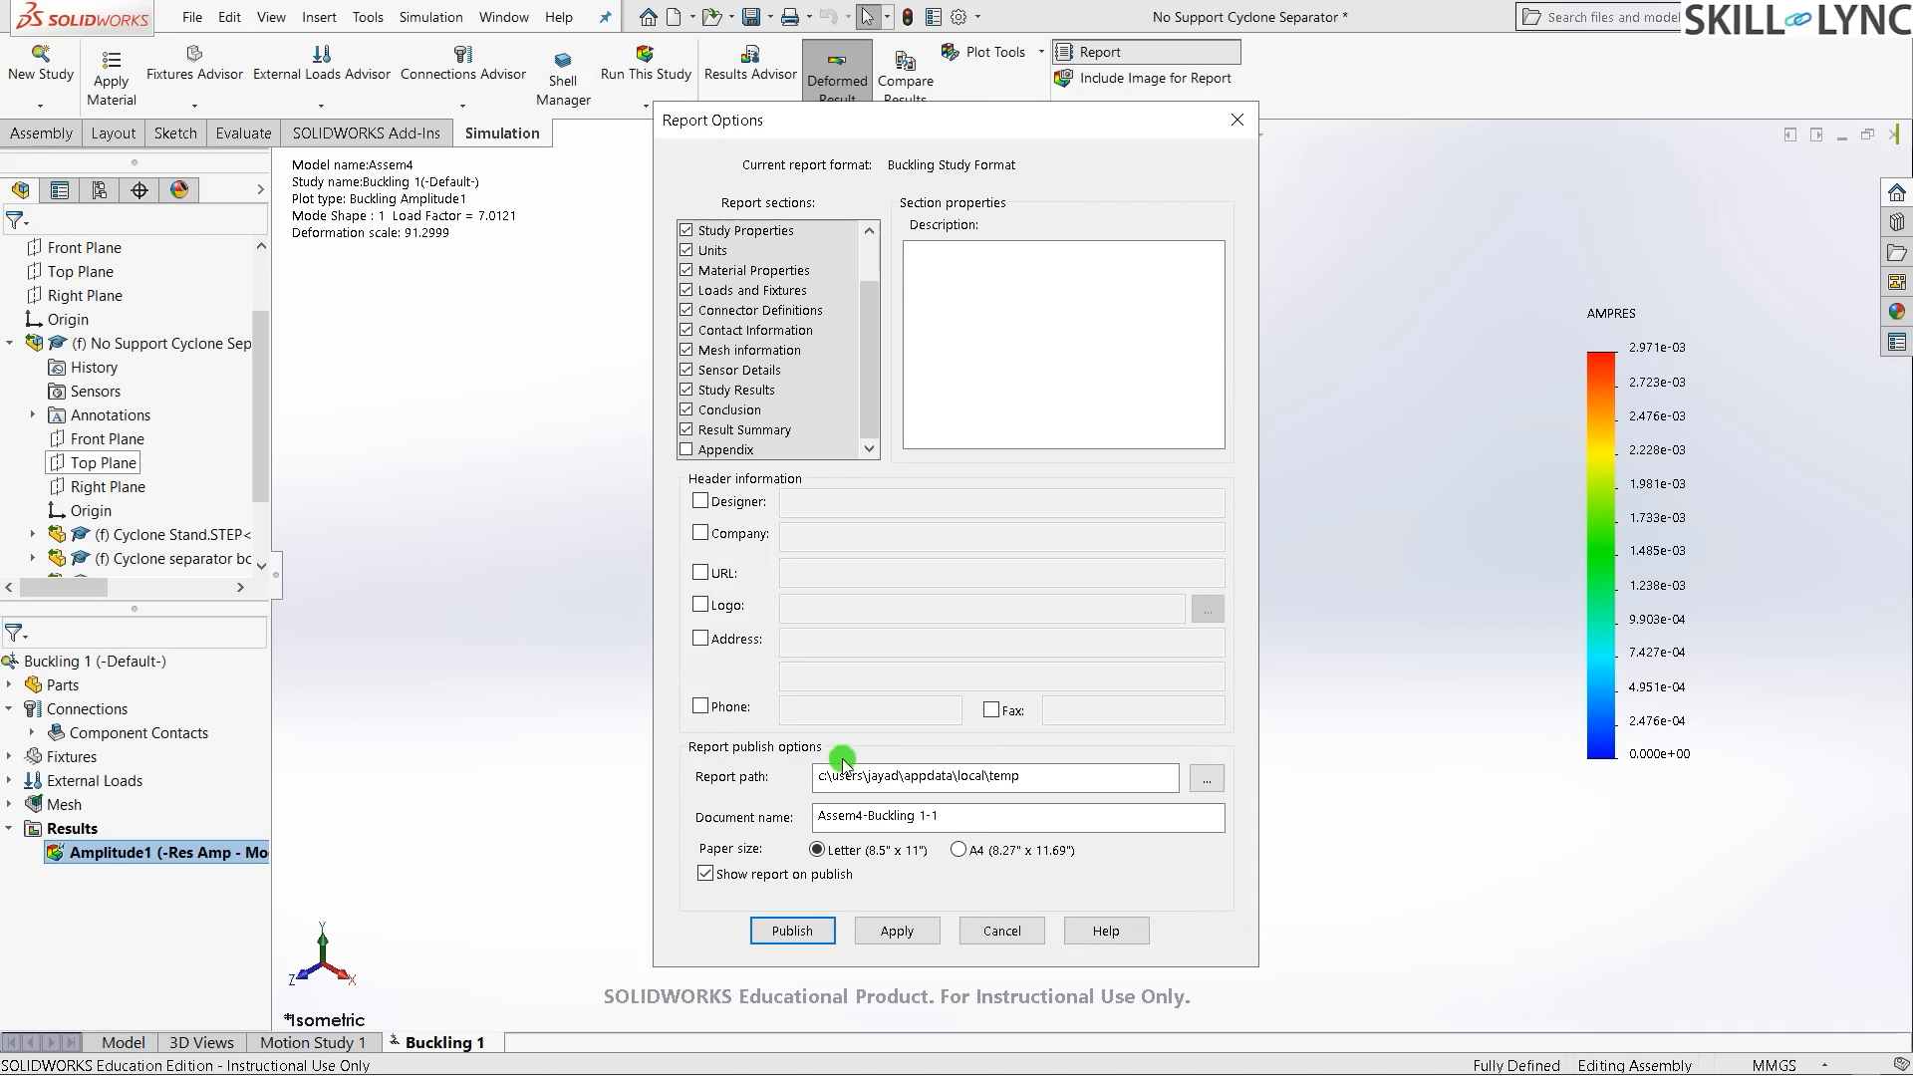
{"action": "left_click", "coordinate": [800, 940]}
{"action": "left_click", "coordinate": [799, 945]}
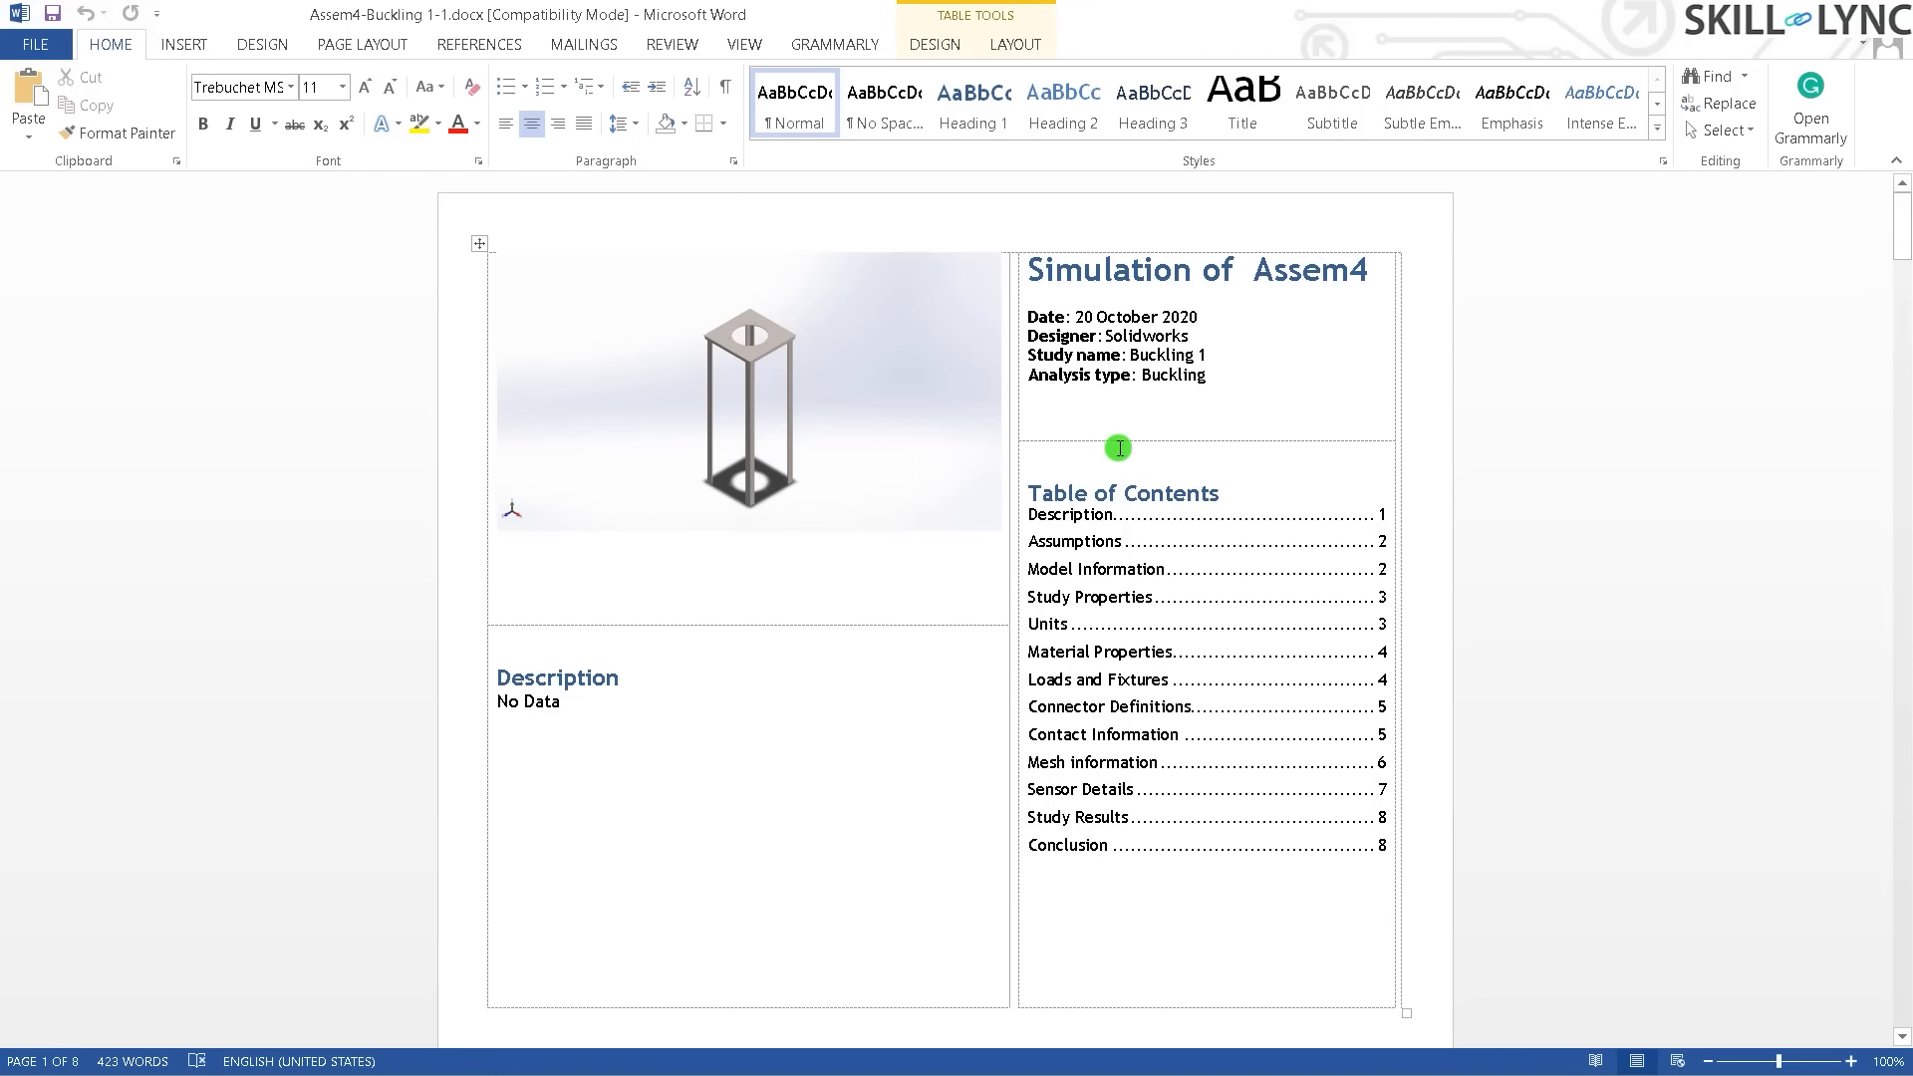
- Scroll through the Word report from the title page down to Study Results
{"action": "left_click", "coordinate": [1349, 523]}
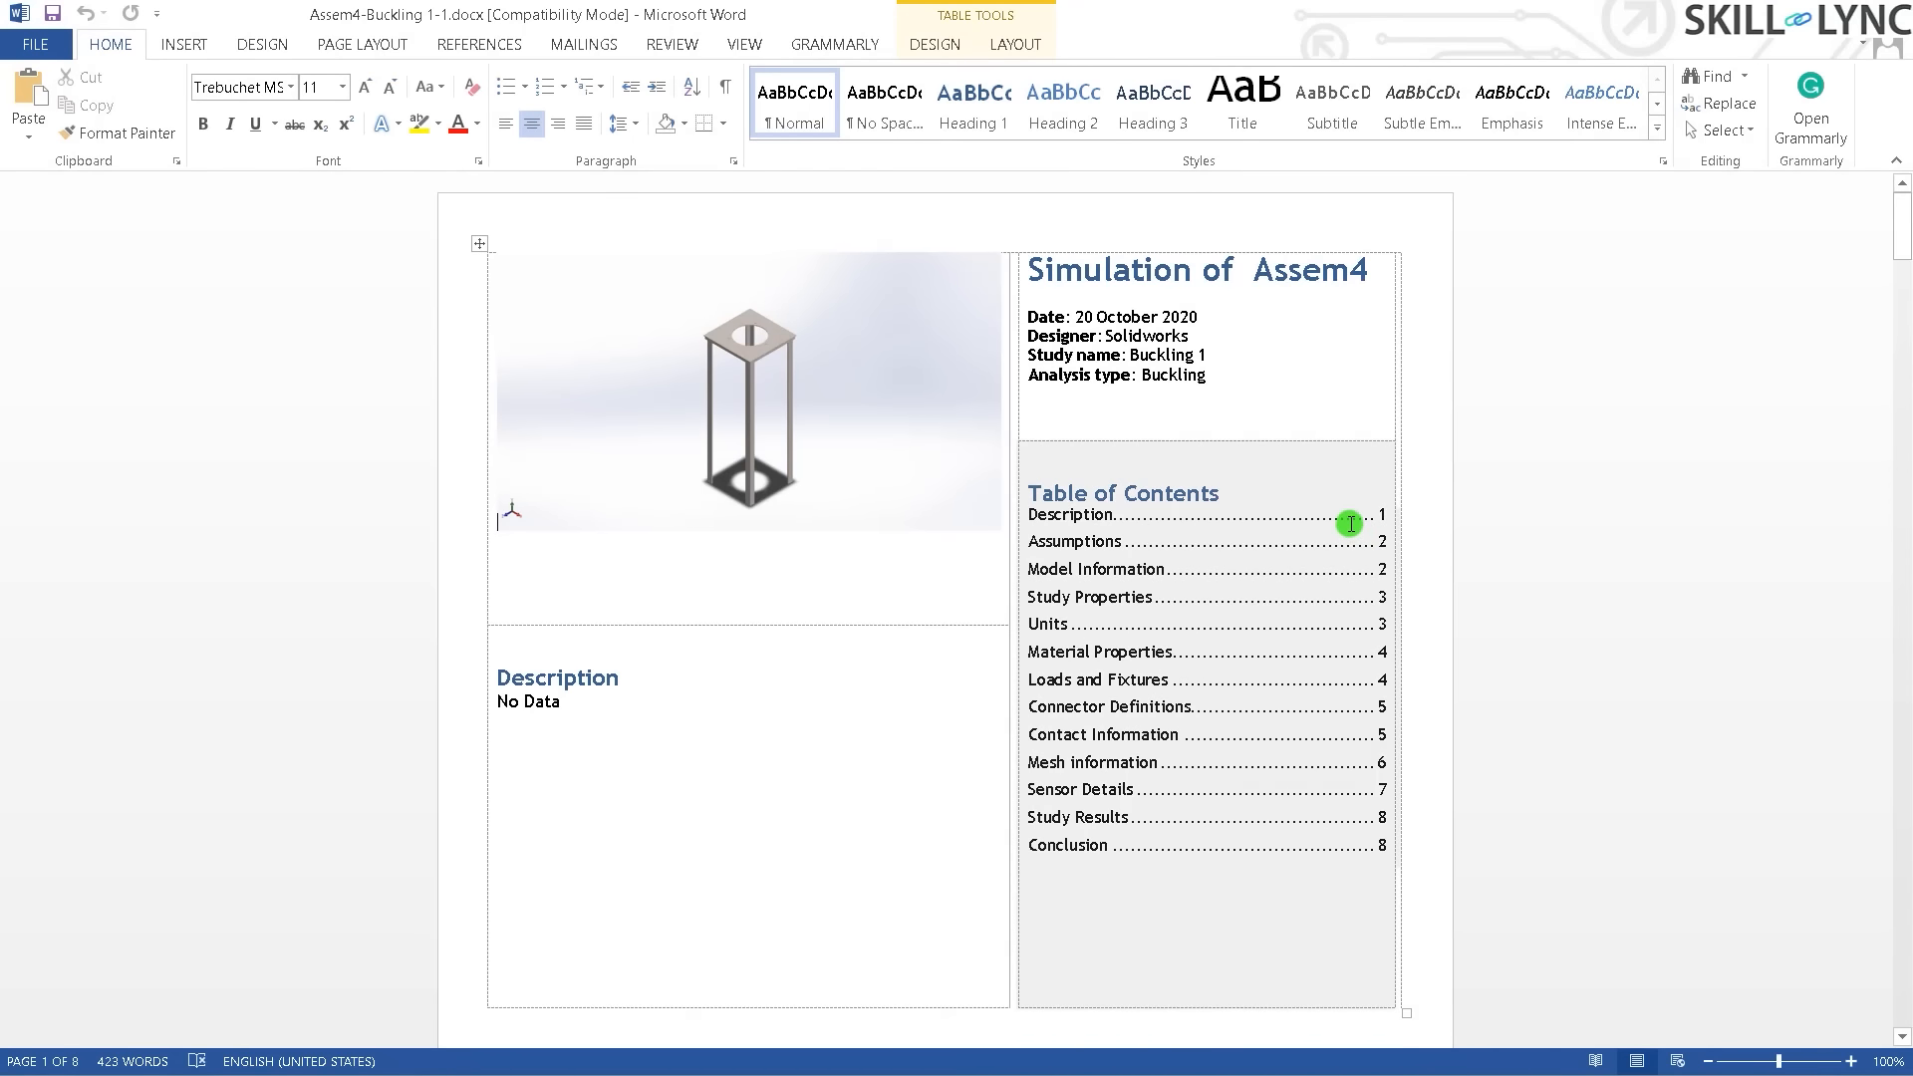
{"action": "scroll", "coordinate": [1349, 522], "scroll_direction": "down", "scroll_amount": 10}
{"action": "scroll", "coordinate": [774, 444], "scroll_direction": "down", "scroll_amount": 14}
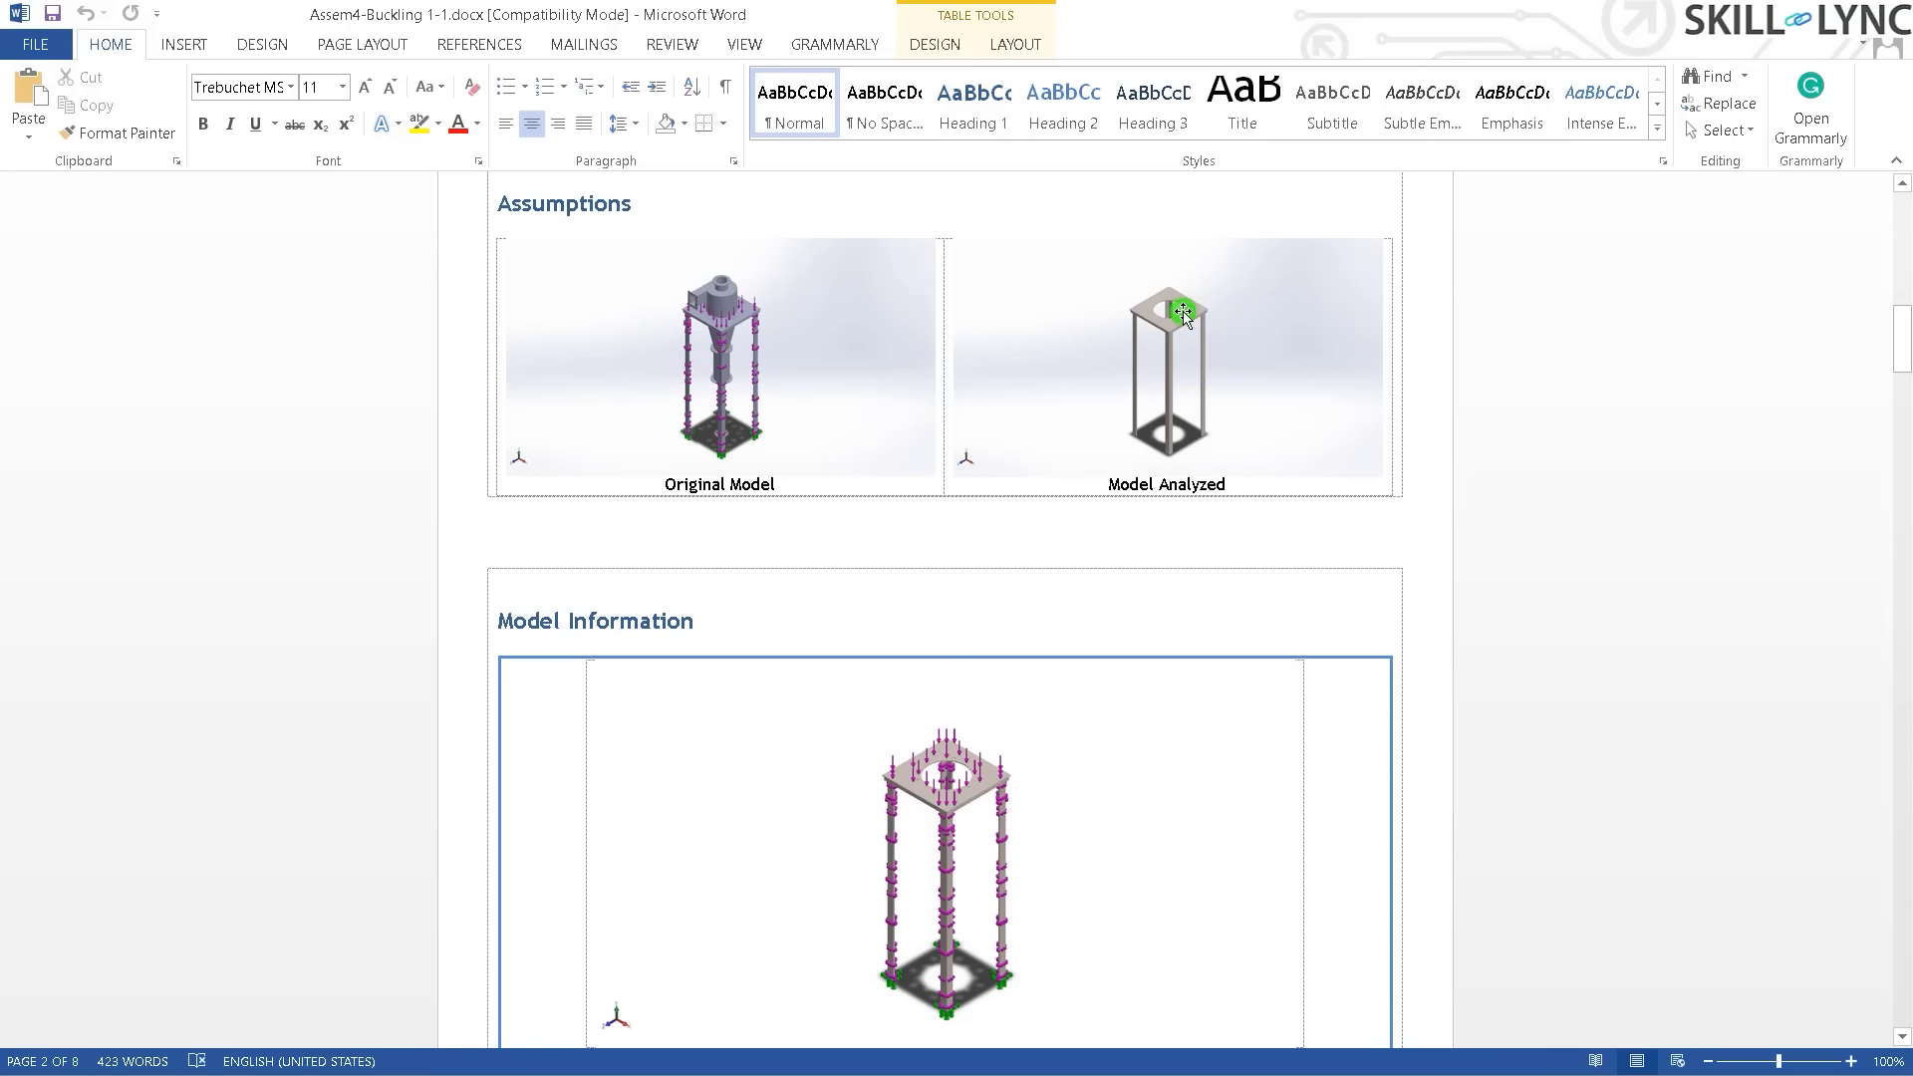
{"action": "scroll", "coordinate": [1168, 304], "scroll_direction": "down", "scroll_amount": 7}
{"action": "scroll", "coordinate": [1119, 445], "scroll_direction": "up", "scroll_amount": 2}
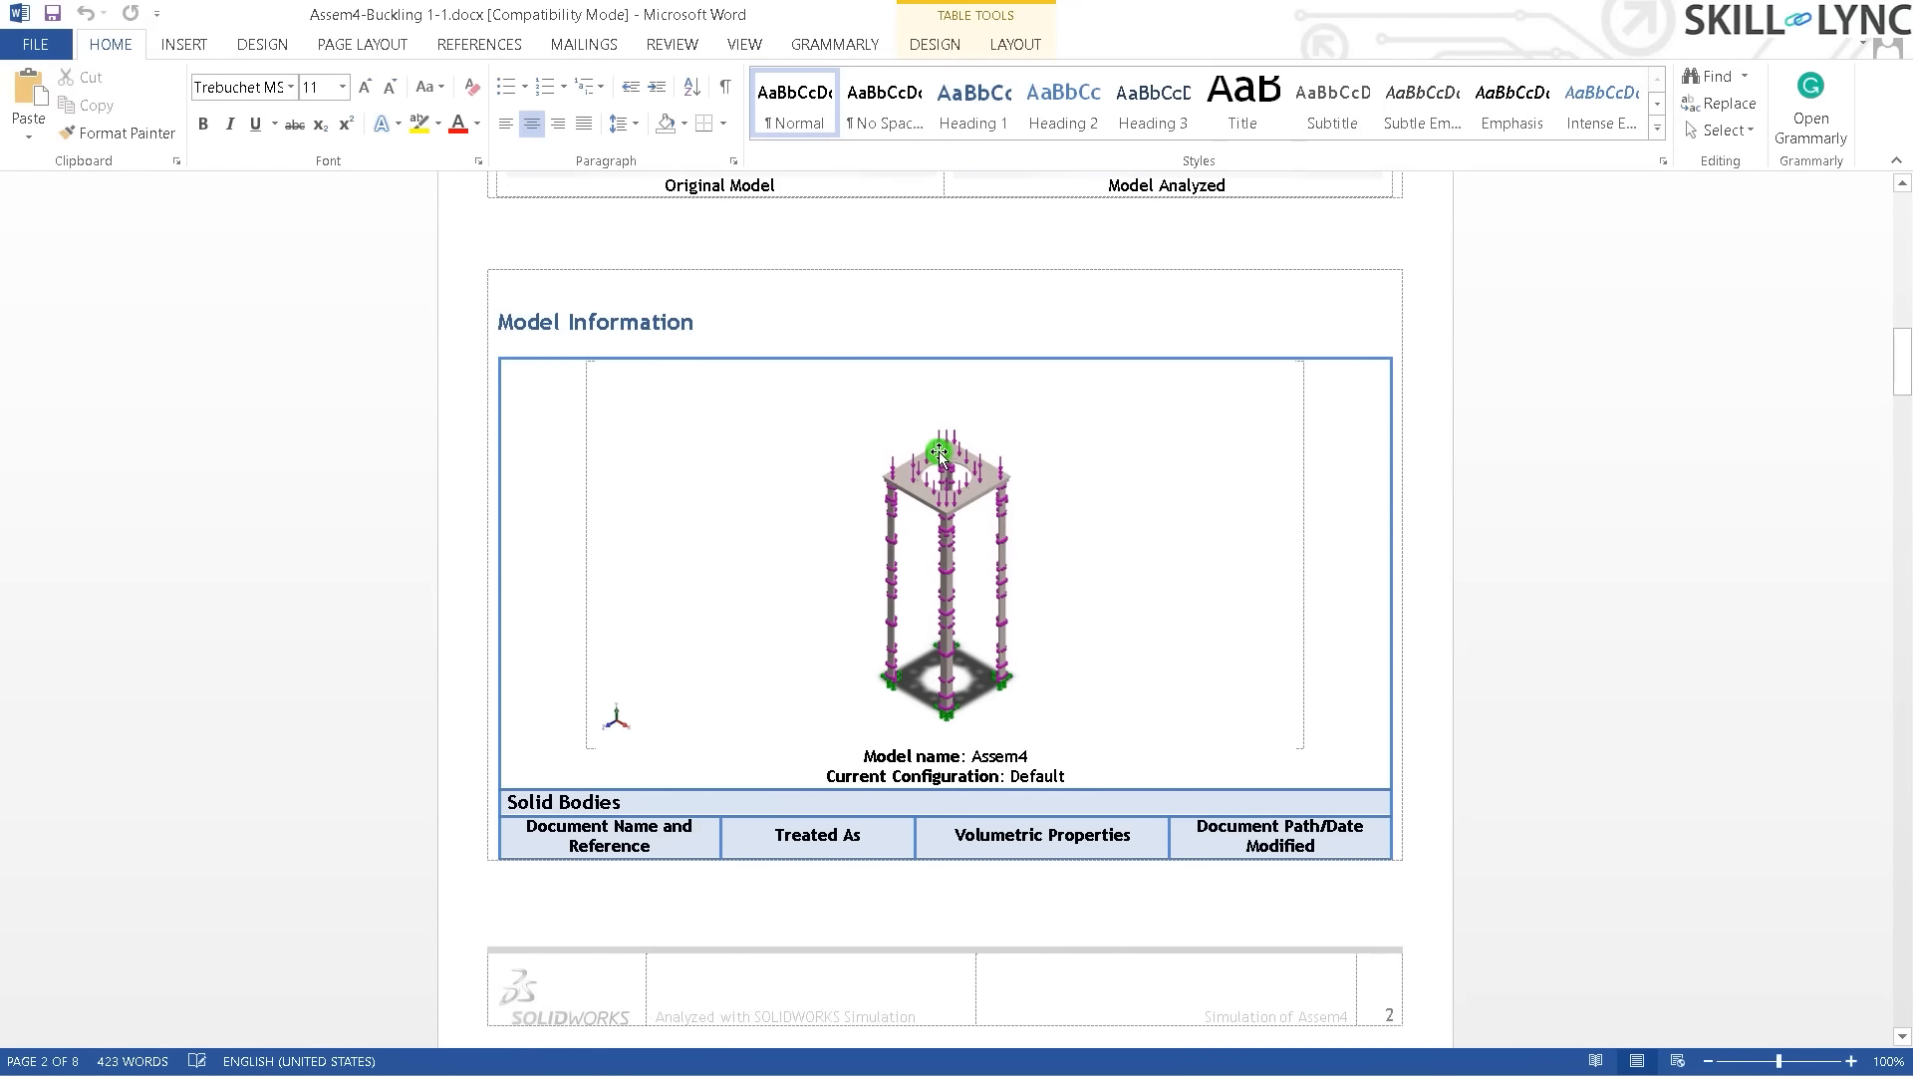
{"action": "scroll", "coordinate": [849, 643], "scroll_direction": "down", "scroll_amount": 10}
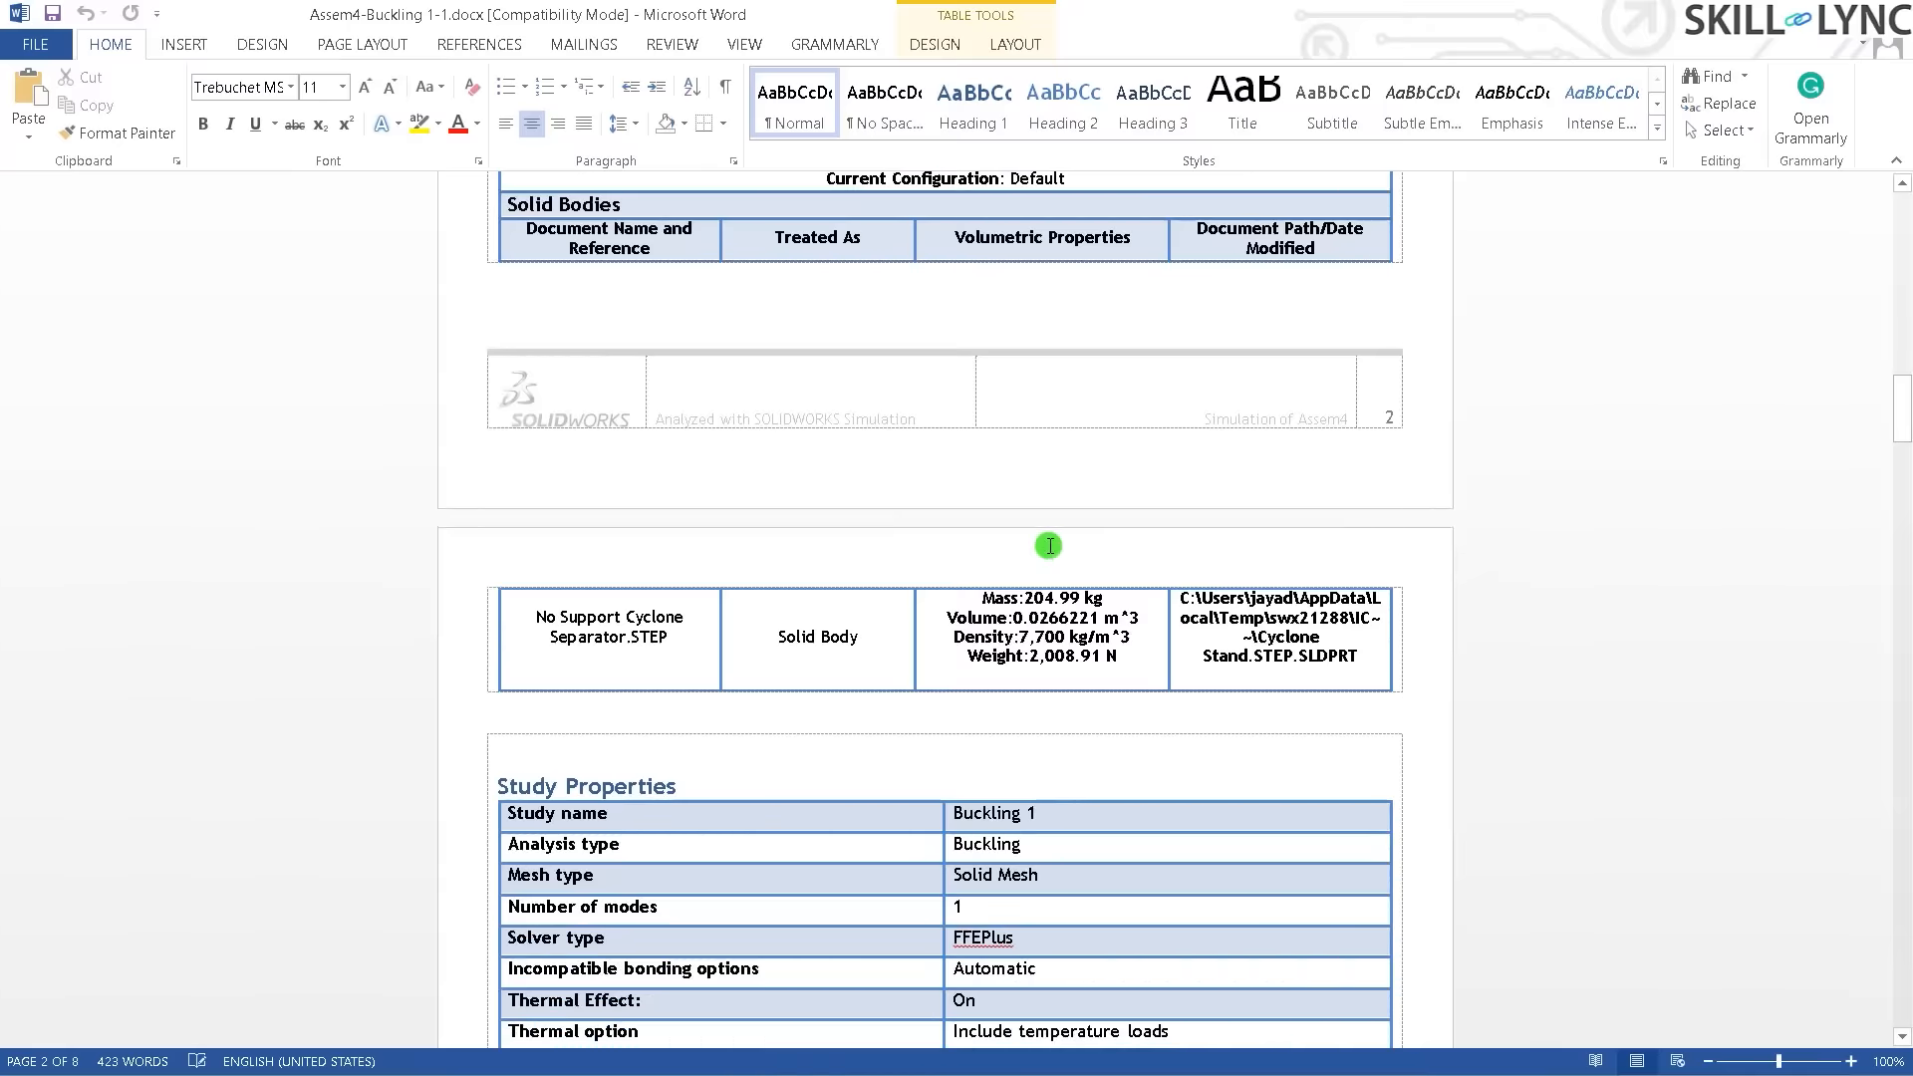
{"action": "scroll", "coordinate": [1050, 546], "scroll_direction": "down", "scroll_amount": 12}
{"action": "scroll", "coordinate": [847, 546], "scroll_direction": "up", "scroll_amount": 3}
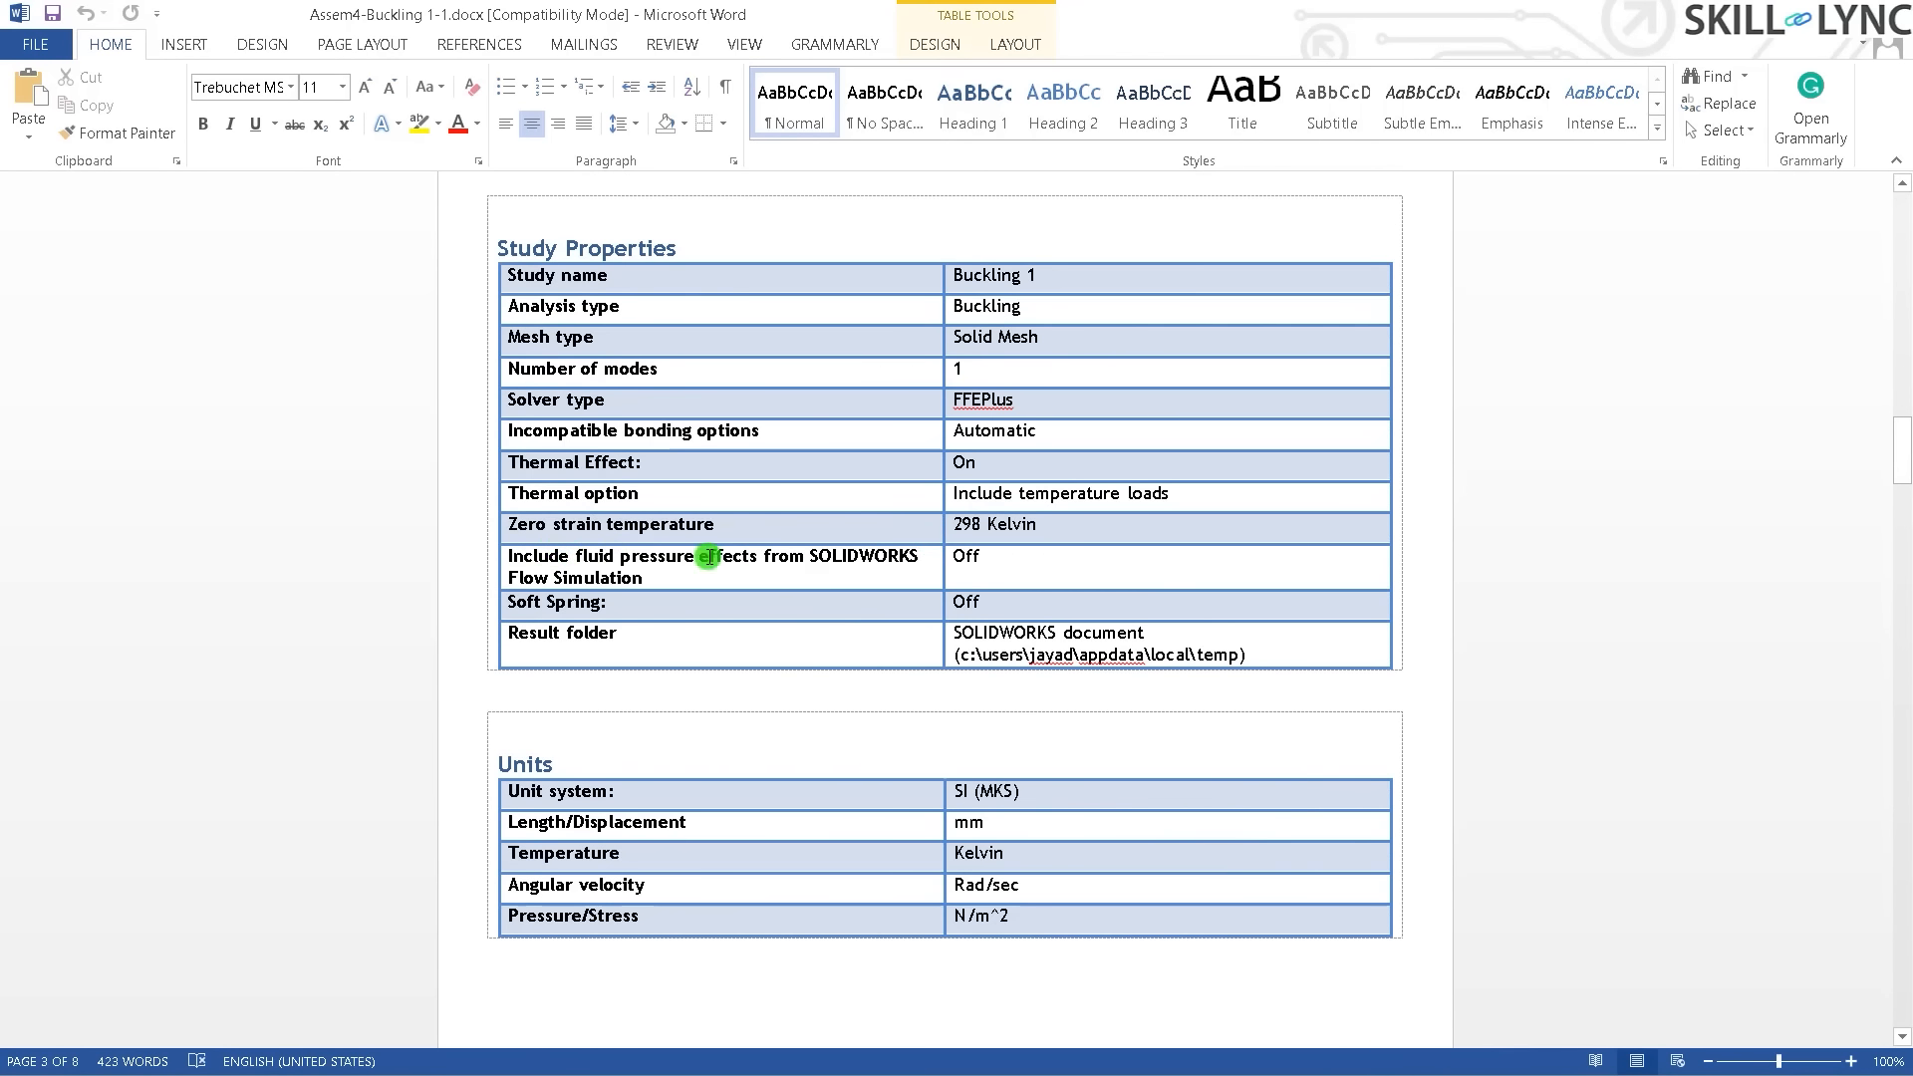
{"action": "scroll", "coordinate": [965, 630], "scroll_direction": "down", "scroll_amount": 1}
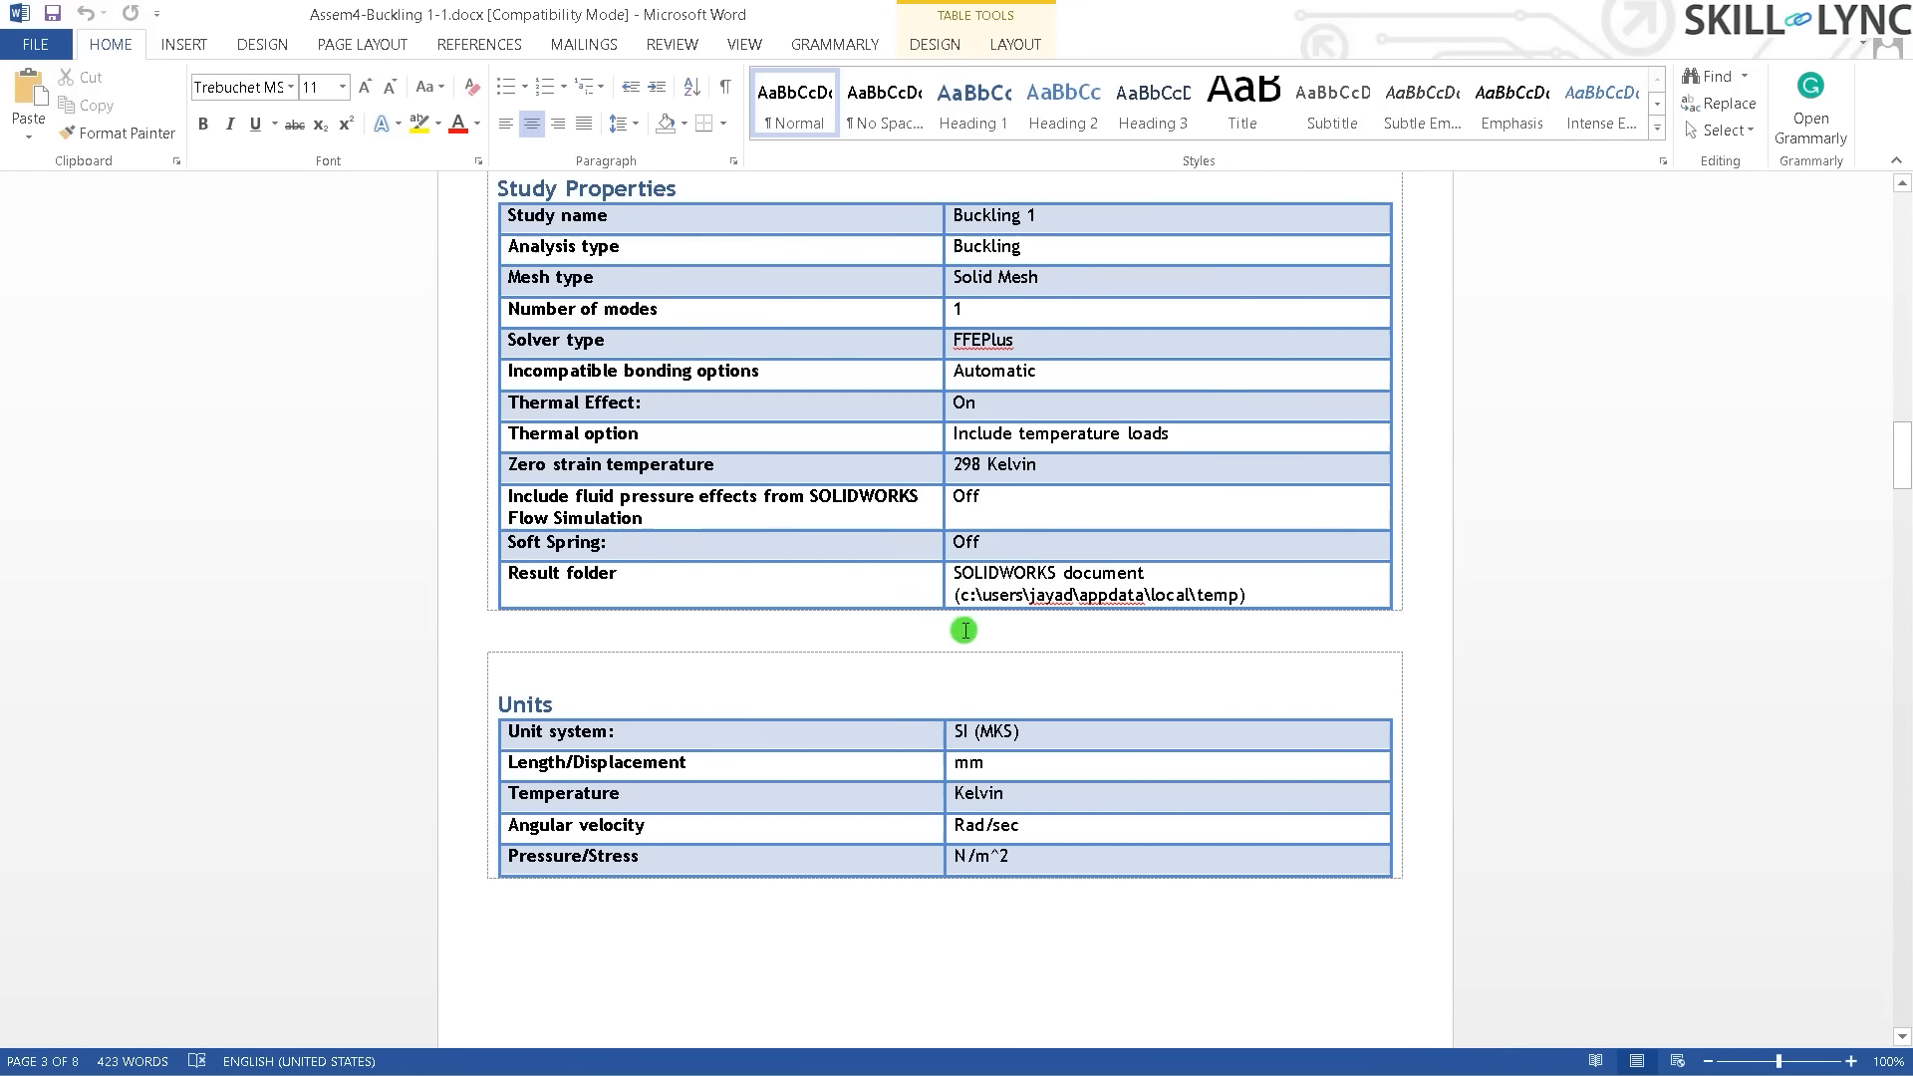
{"action": "scroll", "coordinate": [965, 629], "scroll_direction": "down", "scroll_amount": 20}
{"action": "scroll", "coordinate": [943, 589], "scroll_direction": "down", "scroll_amount": 20}
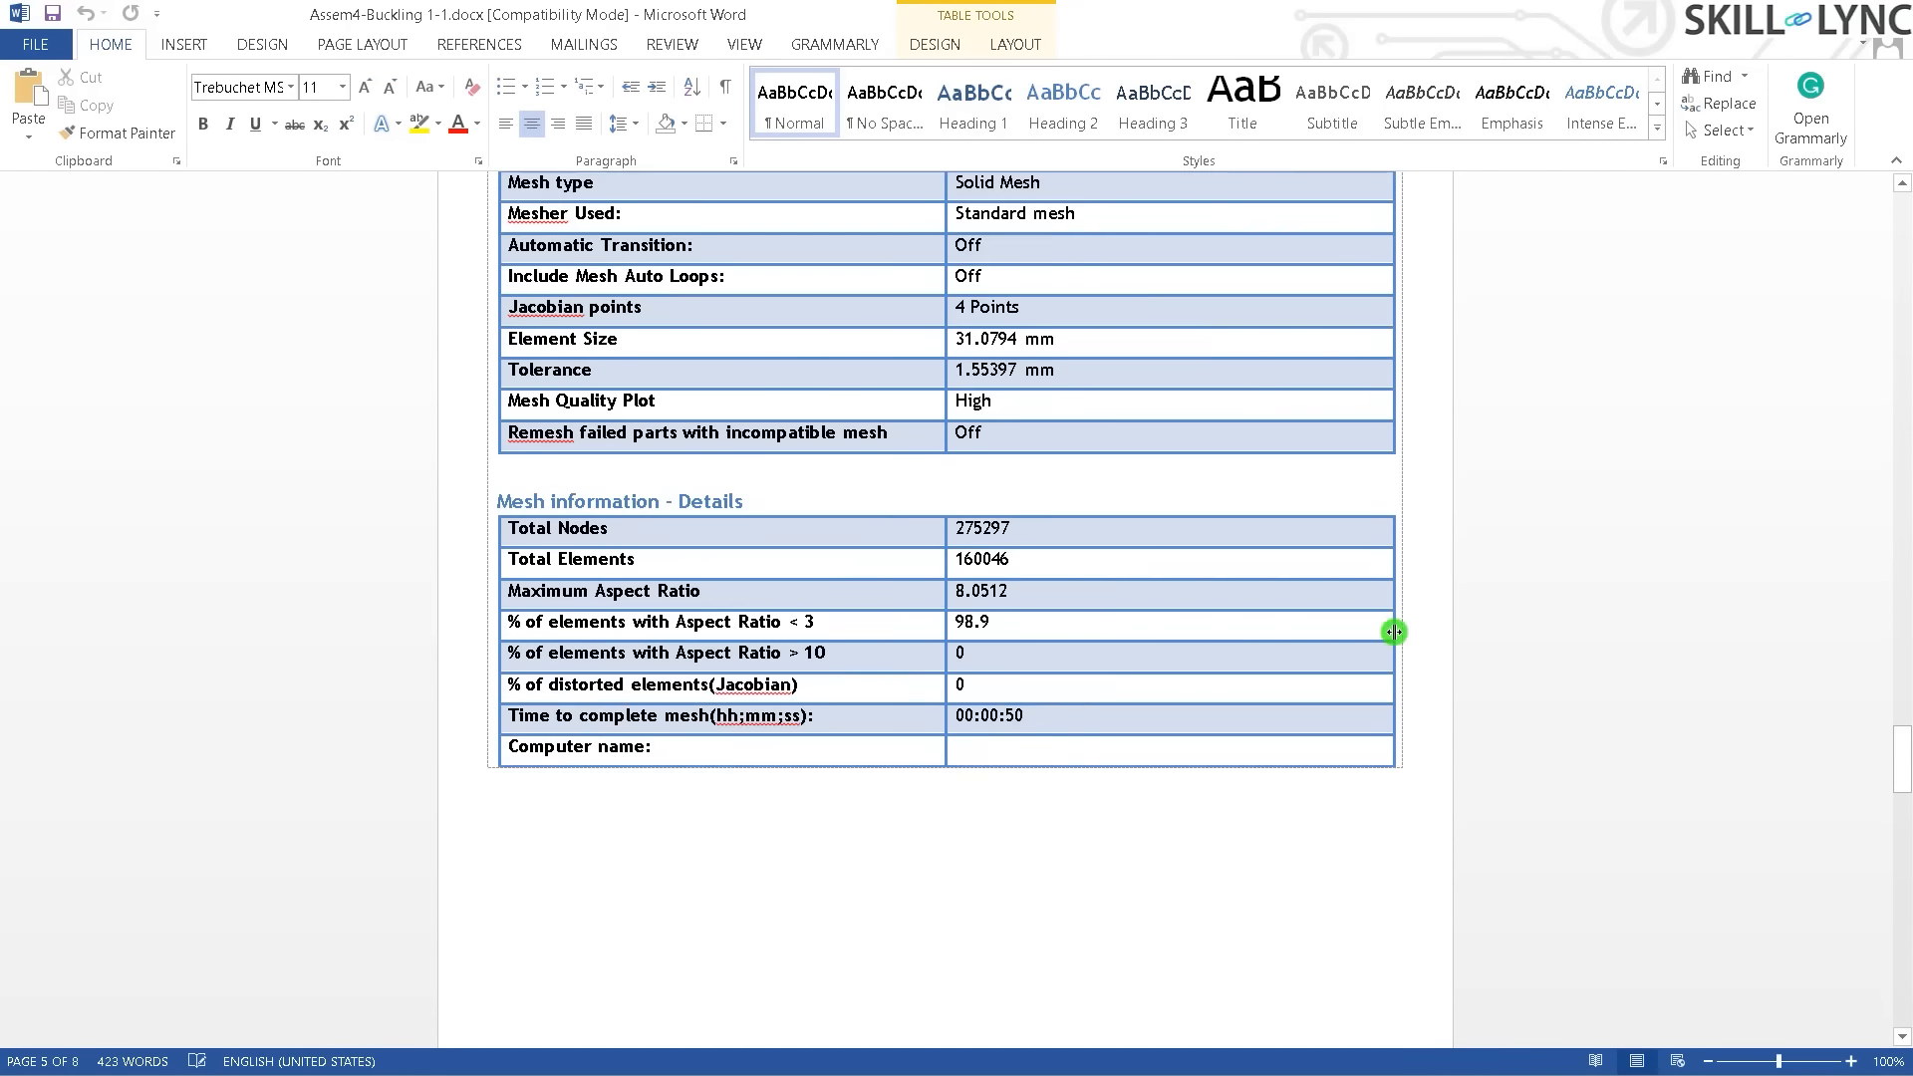
{"action": "scroll", "coordinate": [872, 516], "scroll_direction": "up", "scroll_amount": 2}
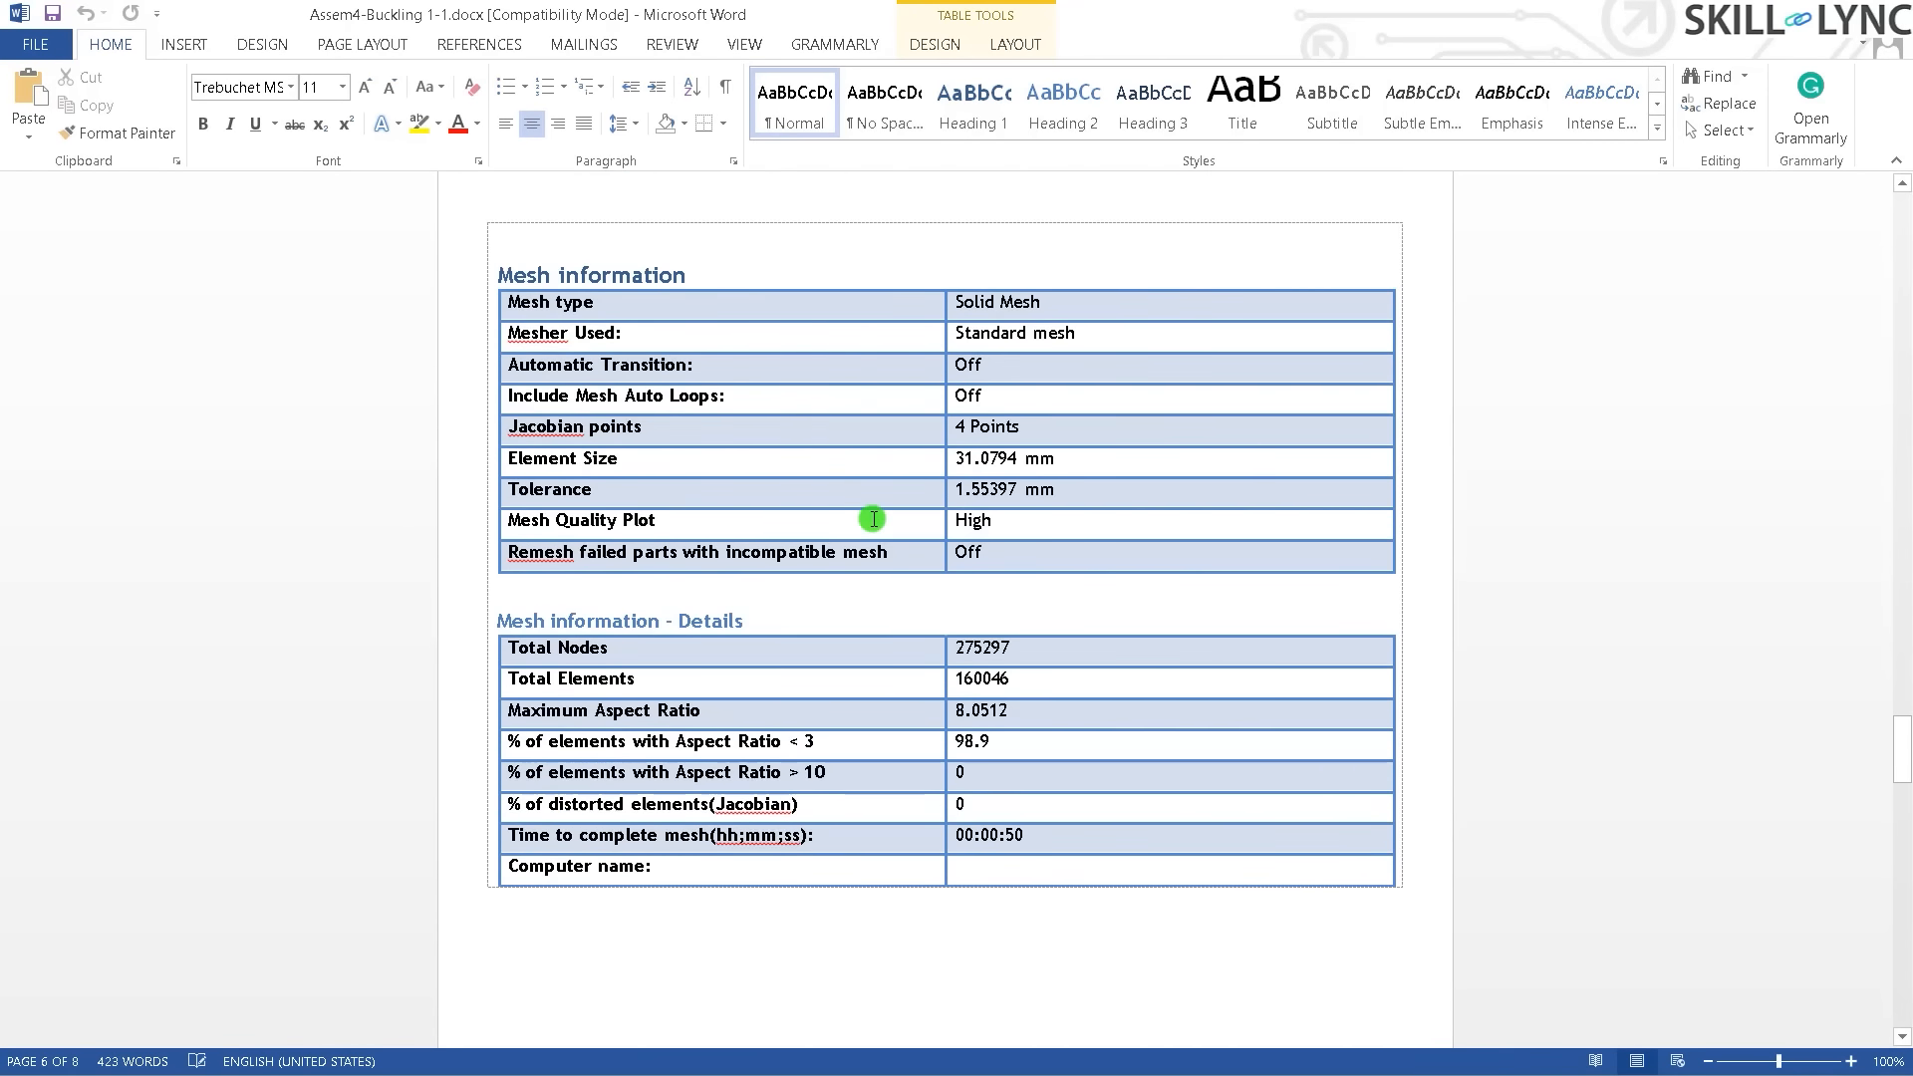
{"action": "scroll", "coordinate": [1470, 510], "scroll_direction": "down", "scroll_amount": 20}
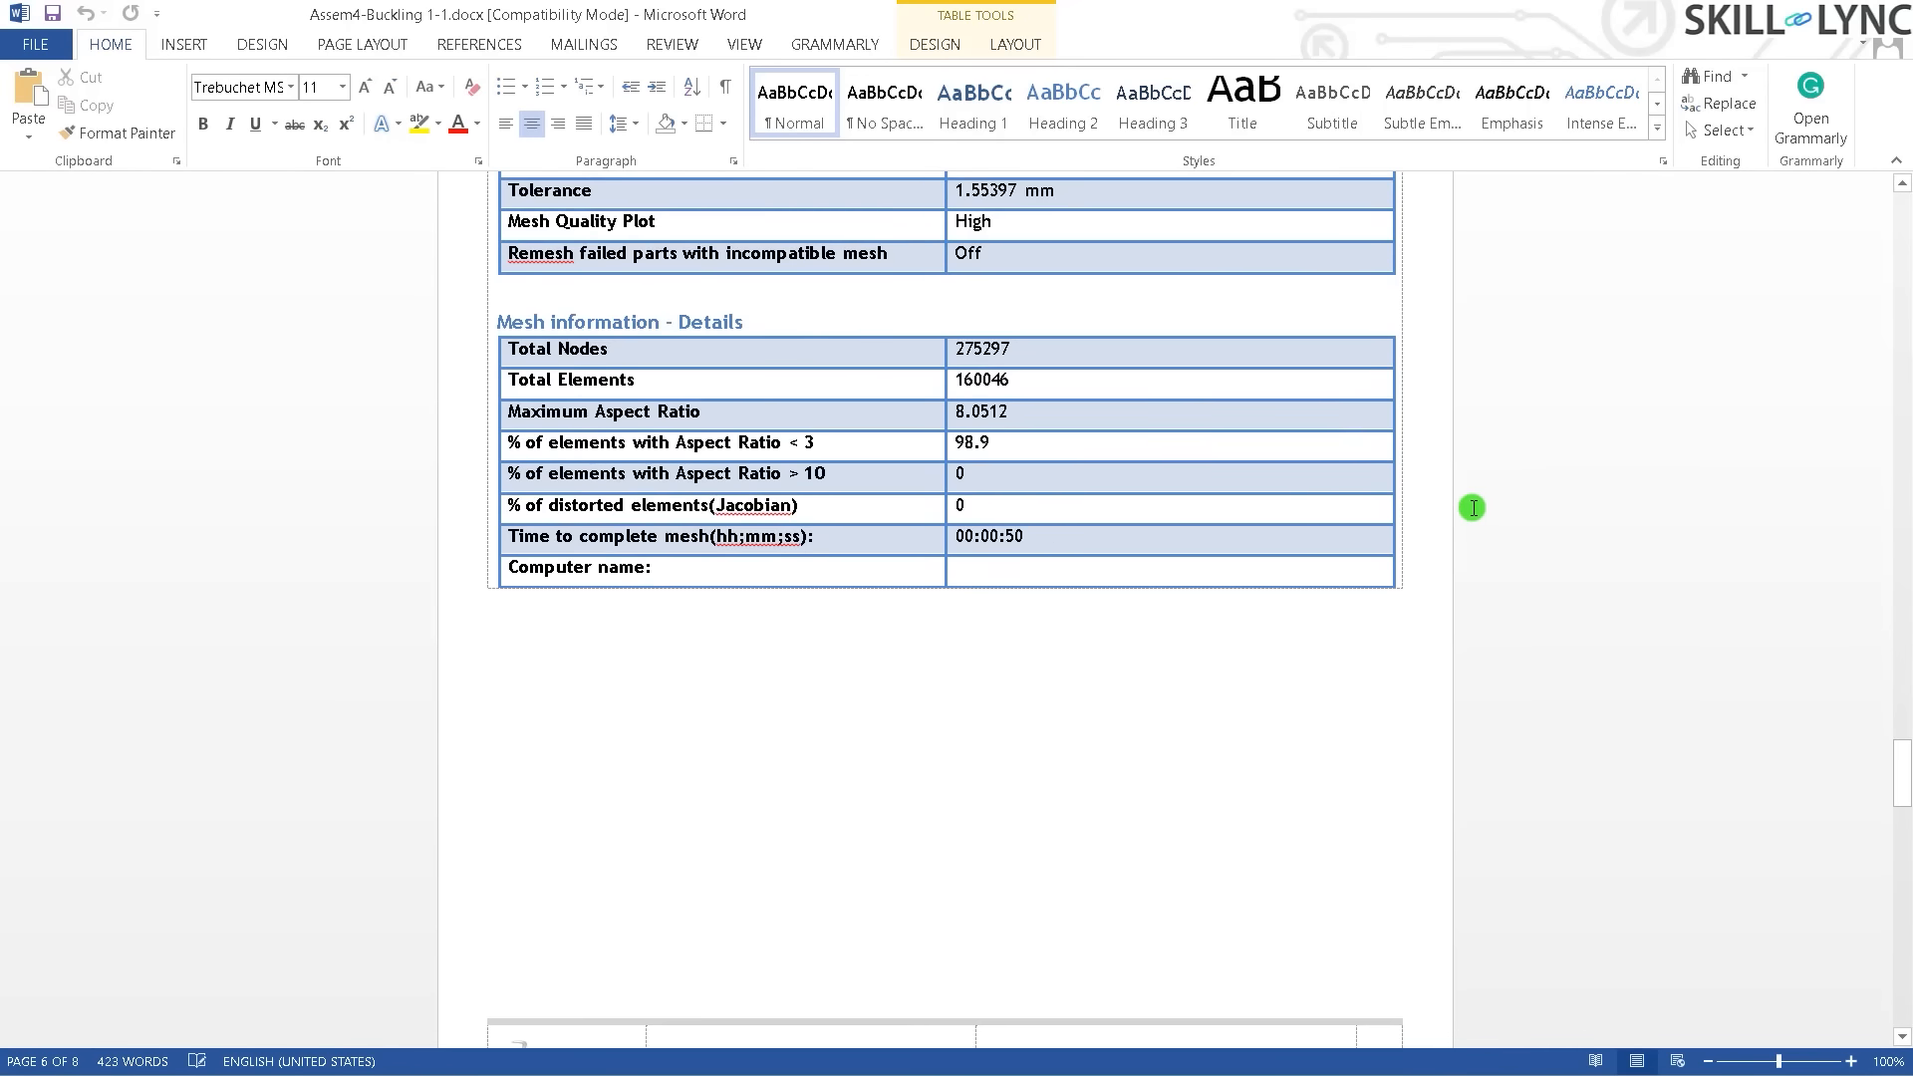
{"action": "scroll", "coordinate": [1470, 510], "scroll_direction": "down", "scroll_amount": 16}
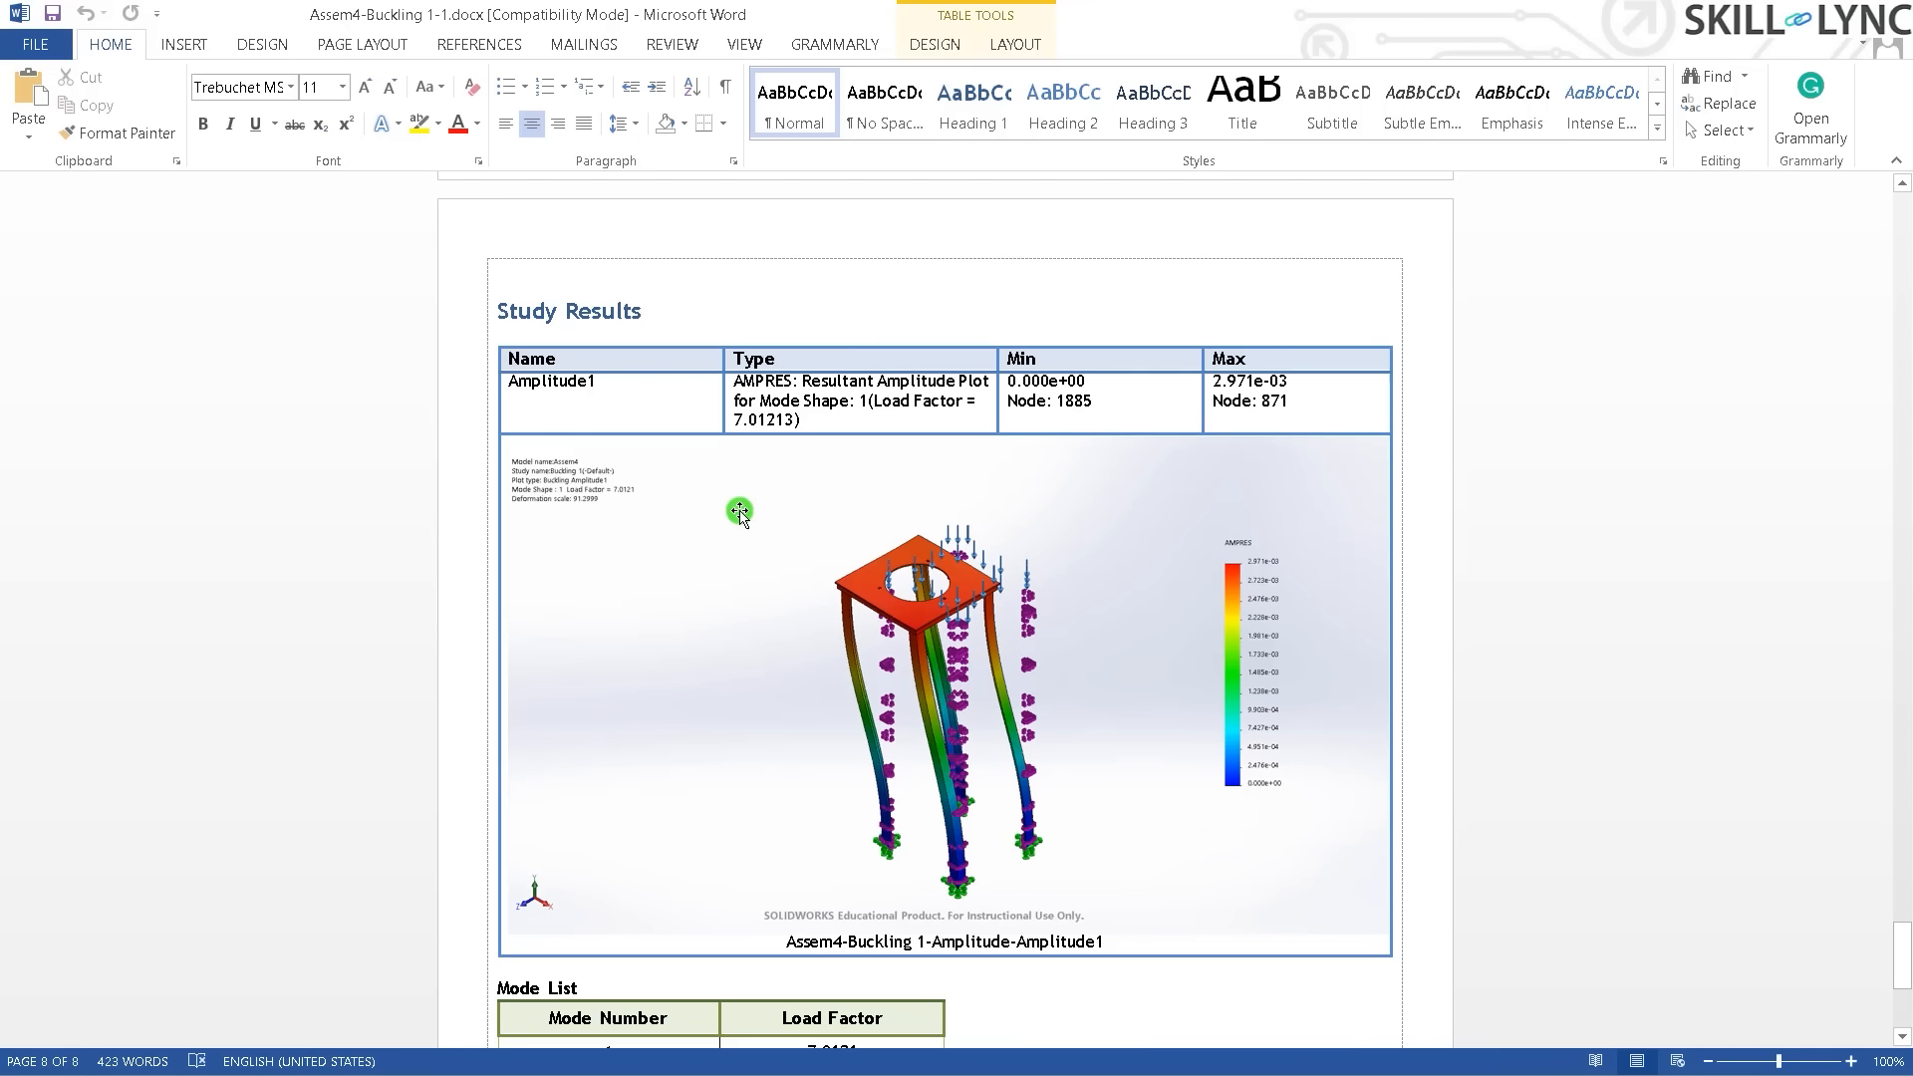
- Select the amplitude plot picture and review the Mode List showing load factor 7.0121
{"action": "left_click", "coordinate": [867, 683]}
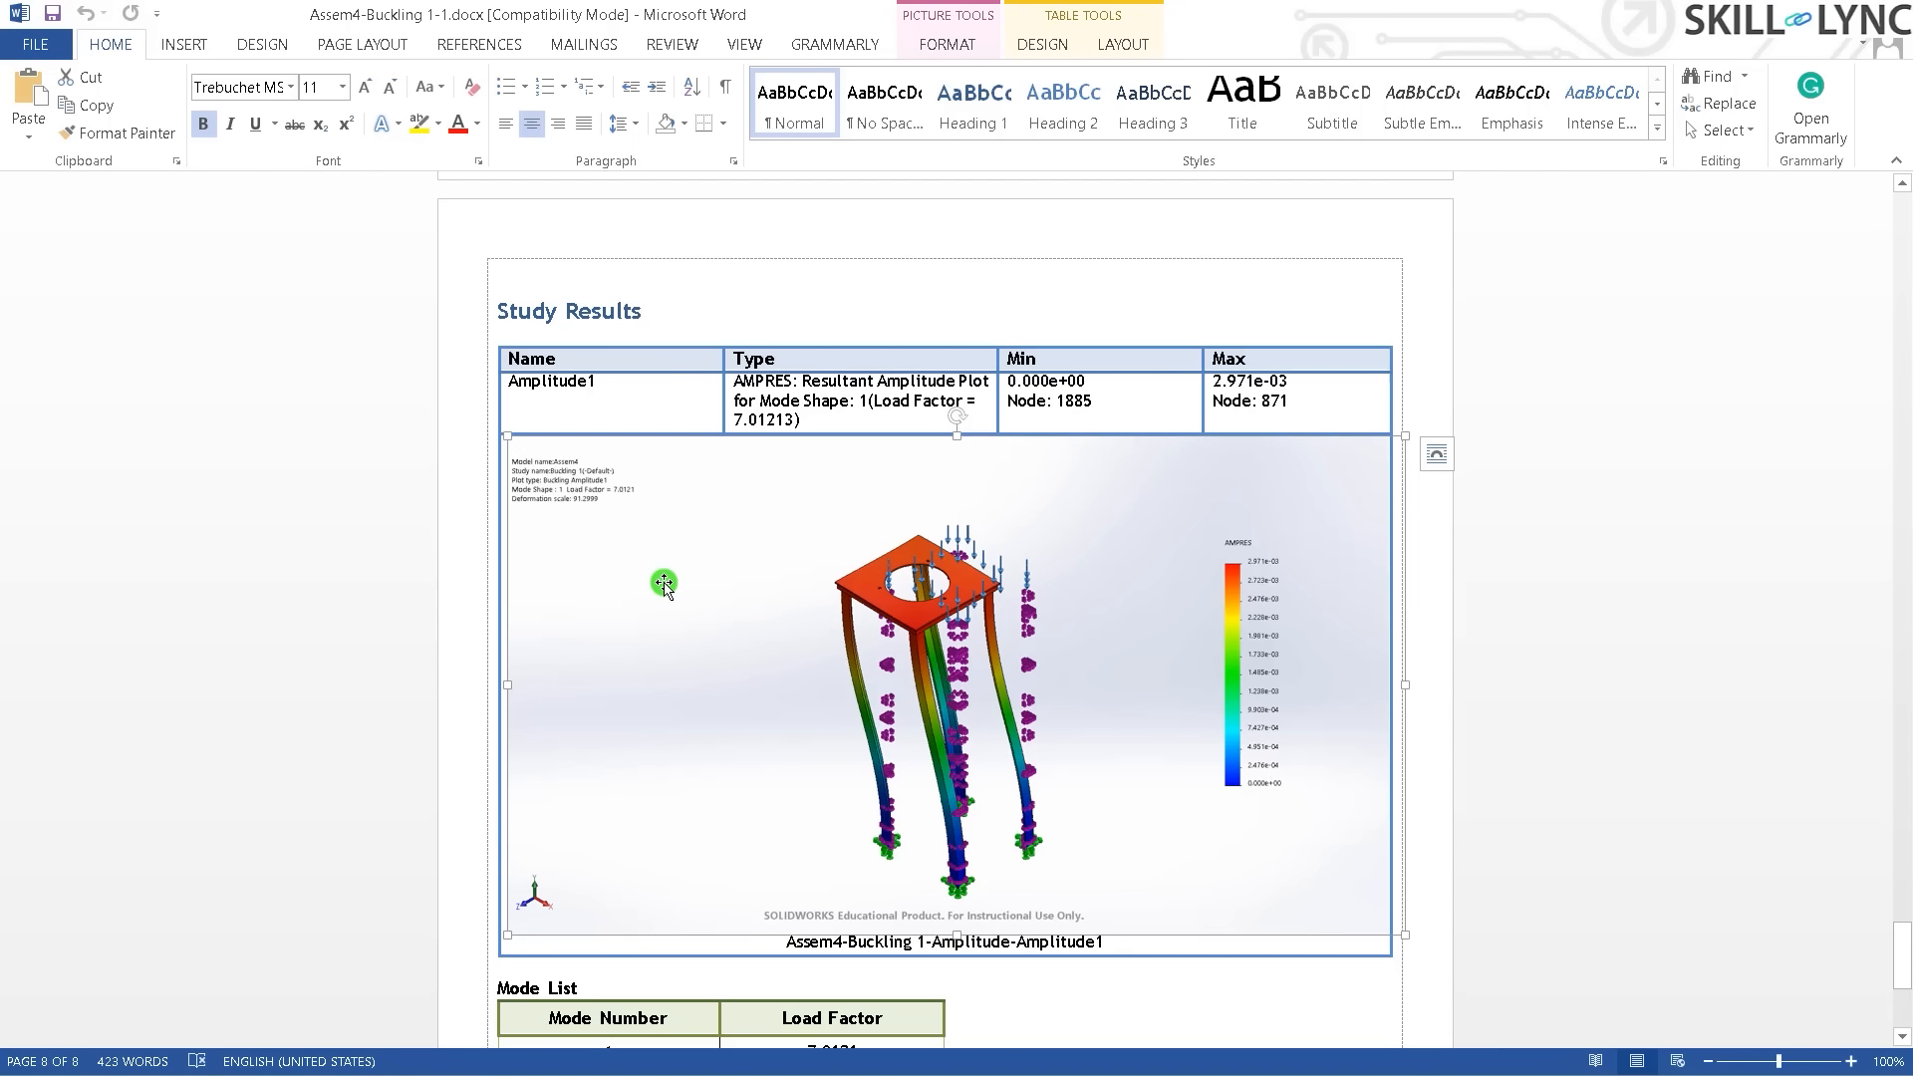
{"action": "scroll", "coordinate": [1101, 721], "scroll_direction": "down", "scroll_amount": 2}
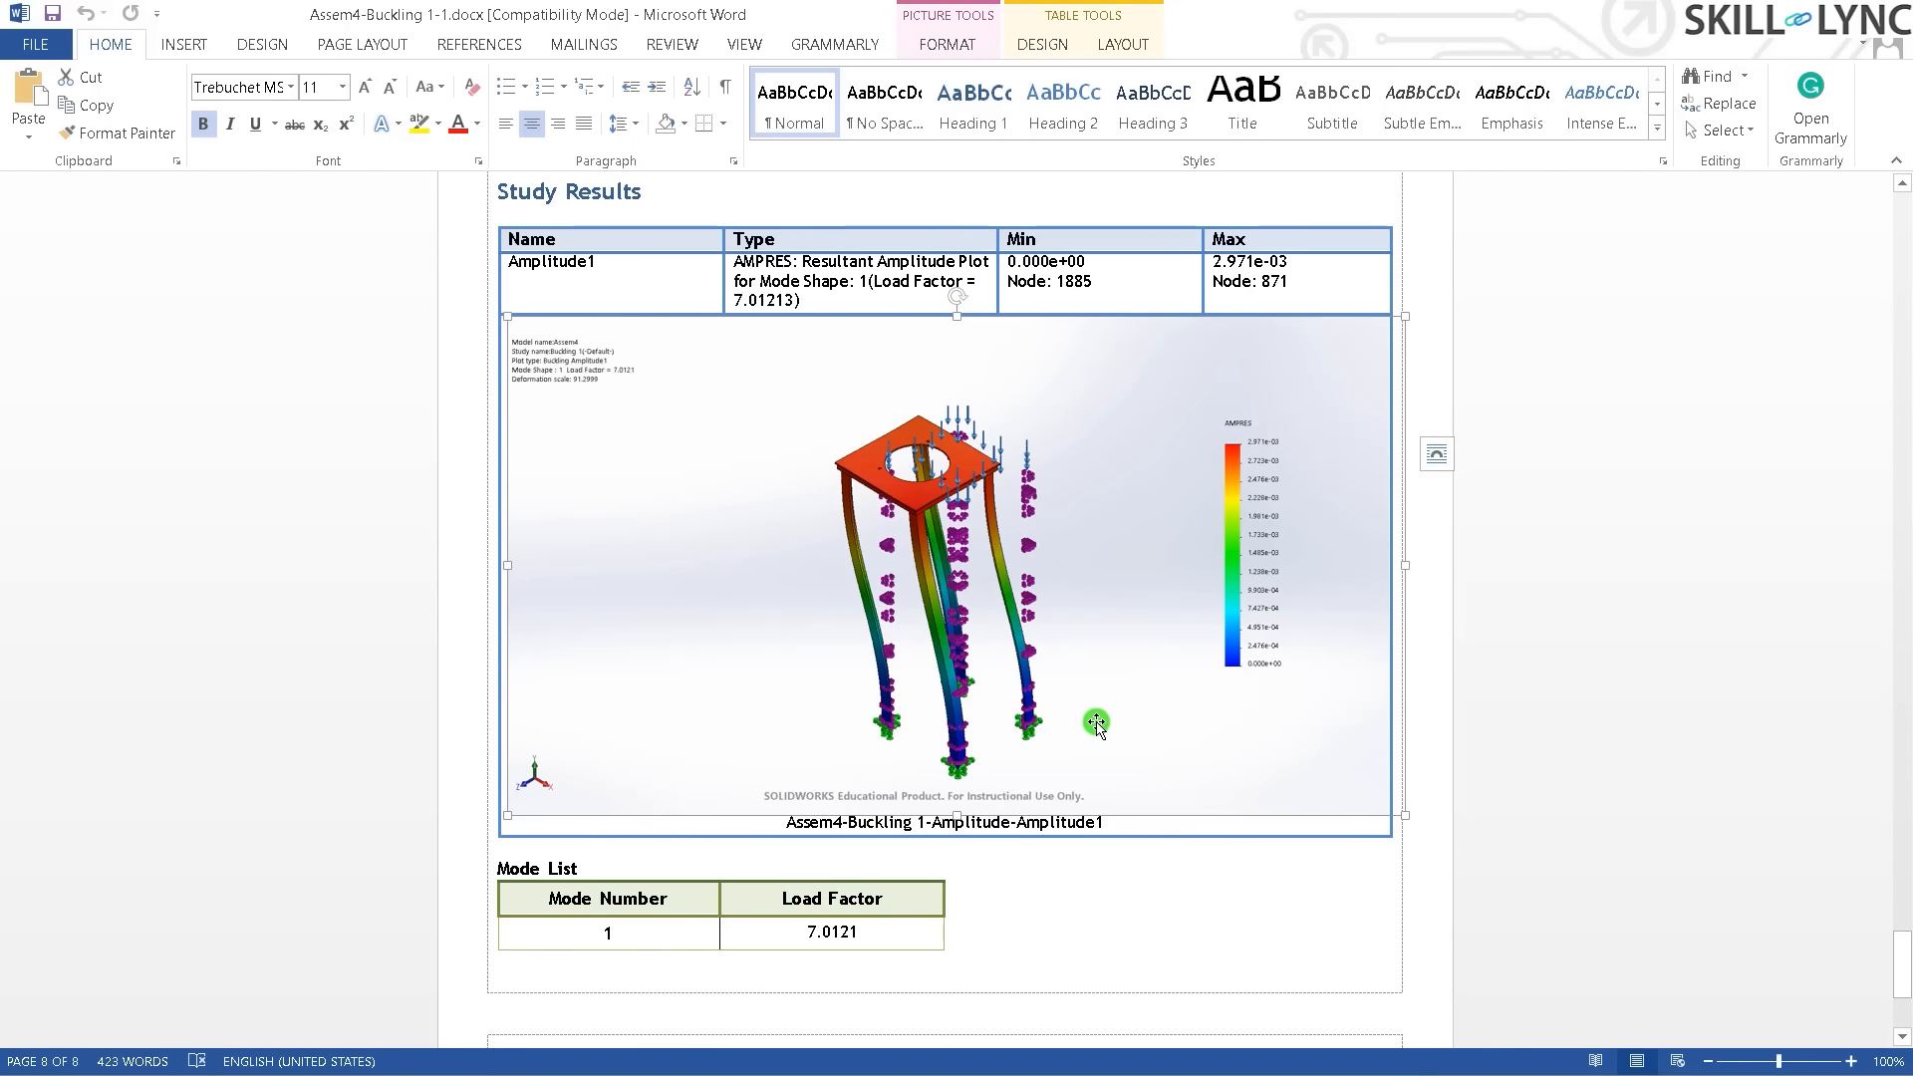
{"action": "scroll", "coordinate": [1097, 721], "scroll_direction": "down", "scroll_amount": 3}
{"action": "scroll", "coordinate": [1097, 722], "scroll_direction": "down", "scroll_amount": 3}
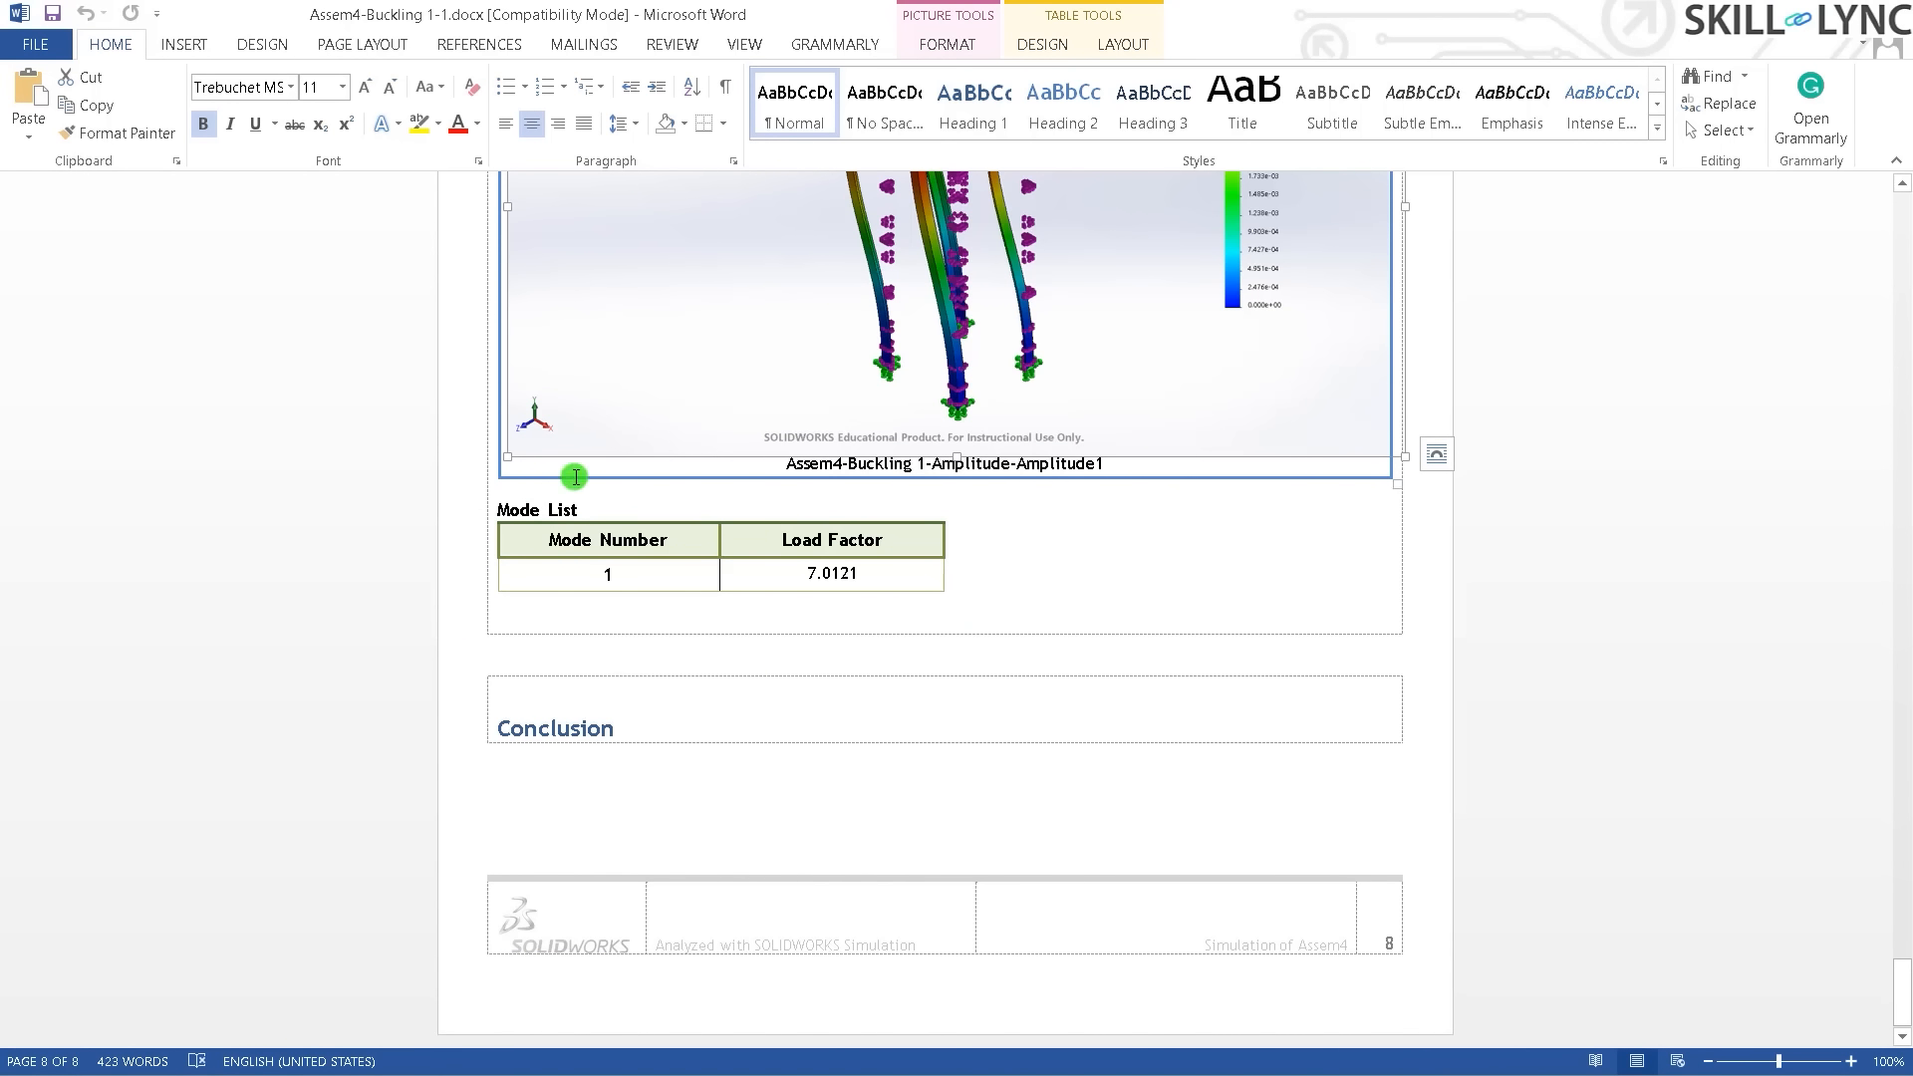
{"action": "scroll", "coordinate": [607, 685], "scroll_direction": "up", "scroll_amount": 3}
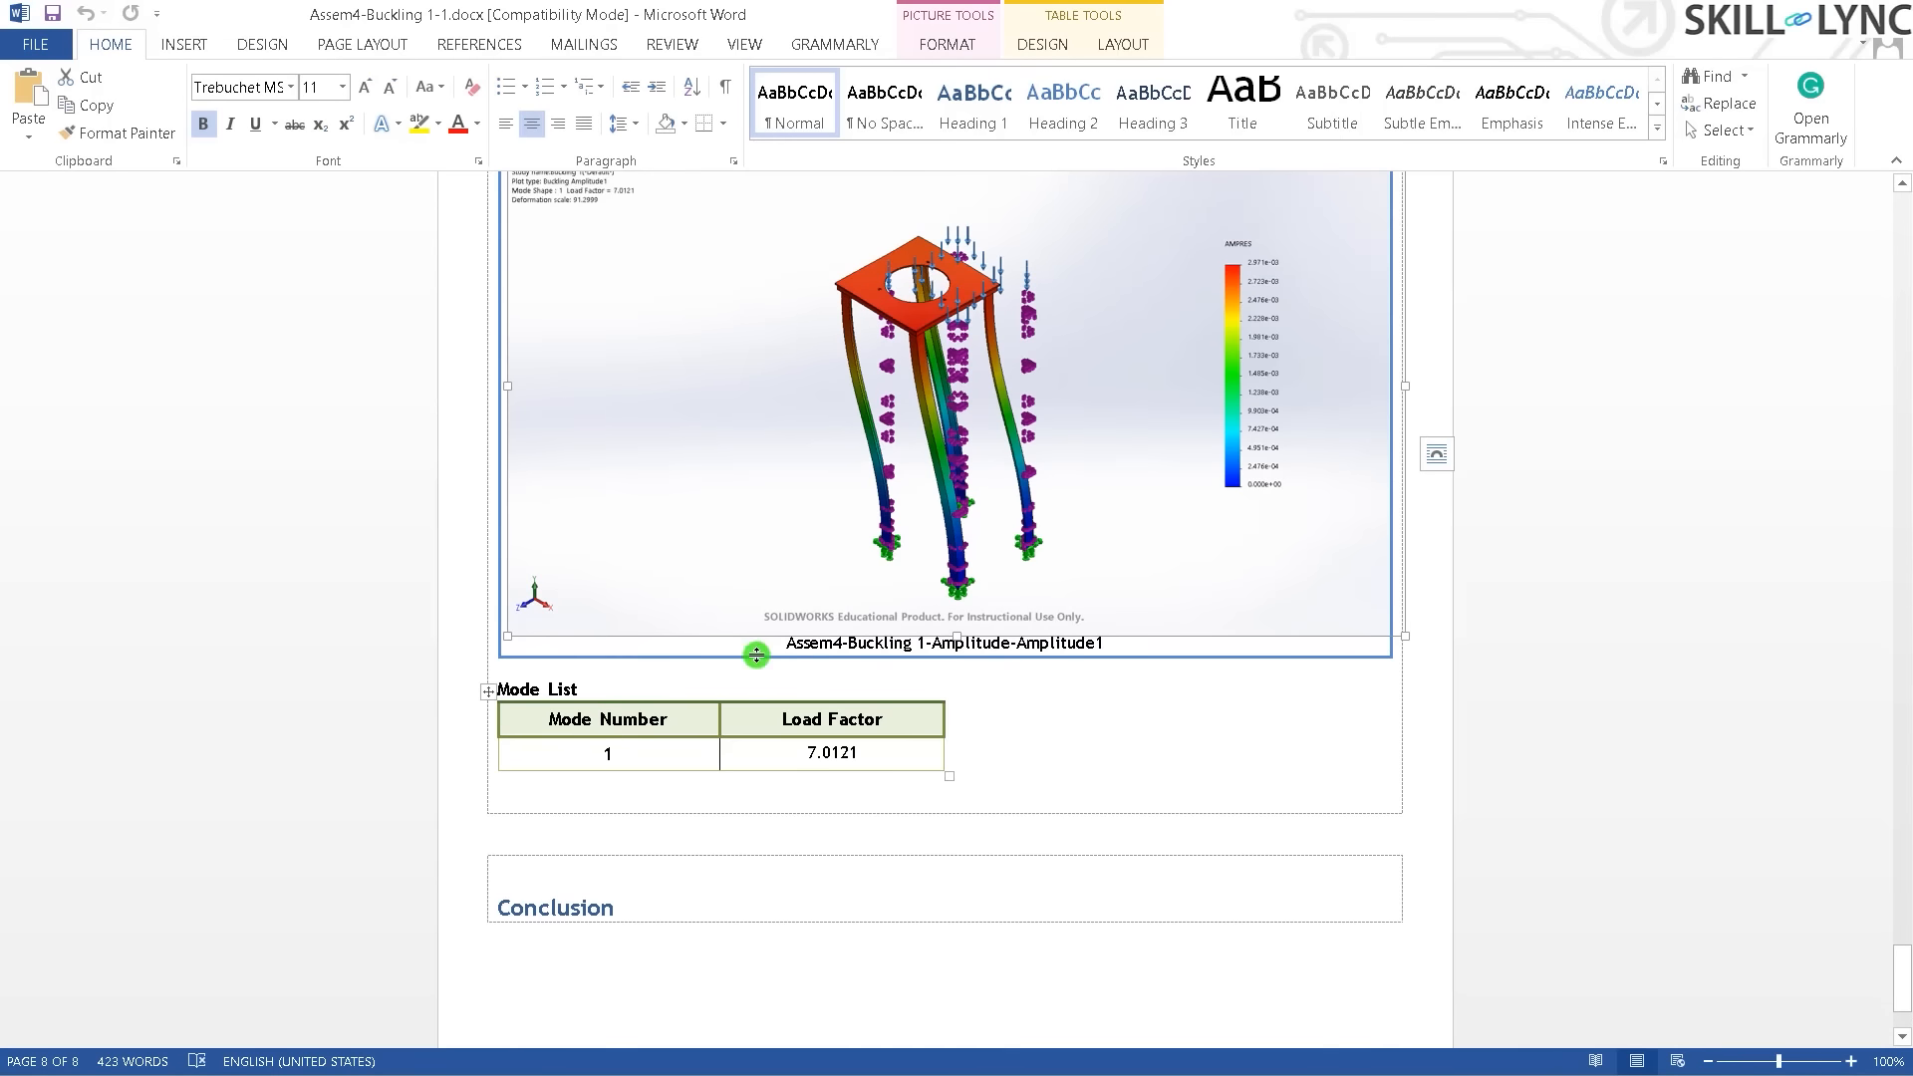
{"action": "scroll", "coordinate": [1216, 645], "scroll_direction": "down", "scroll_amount": 3}
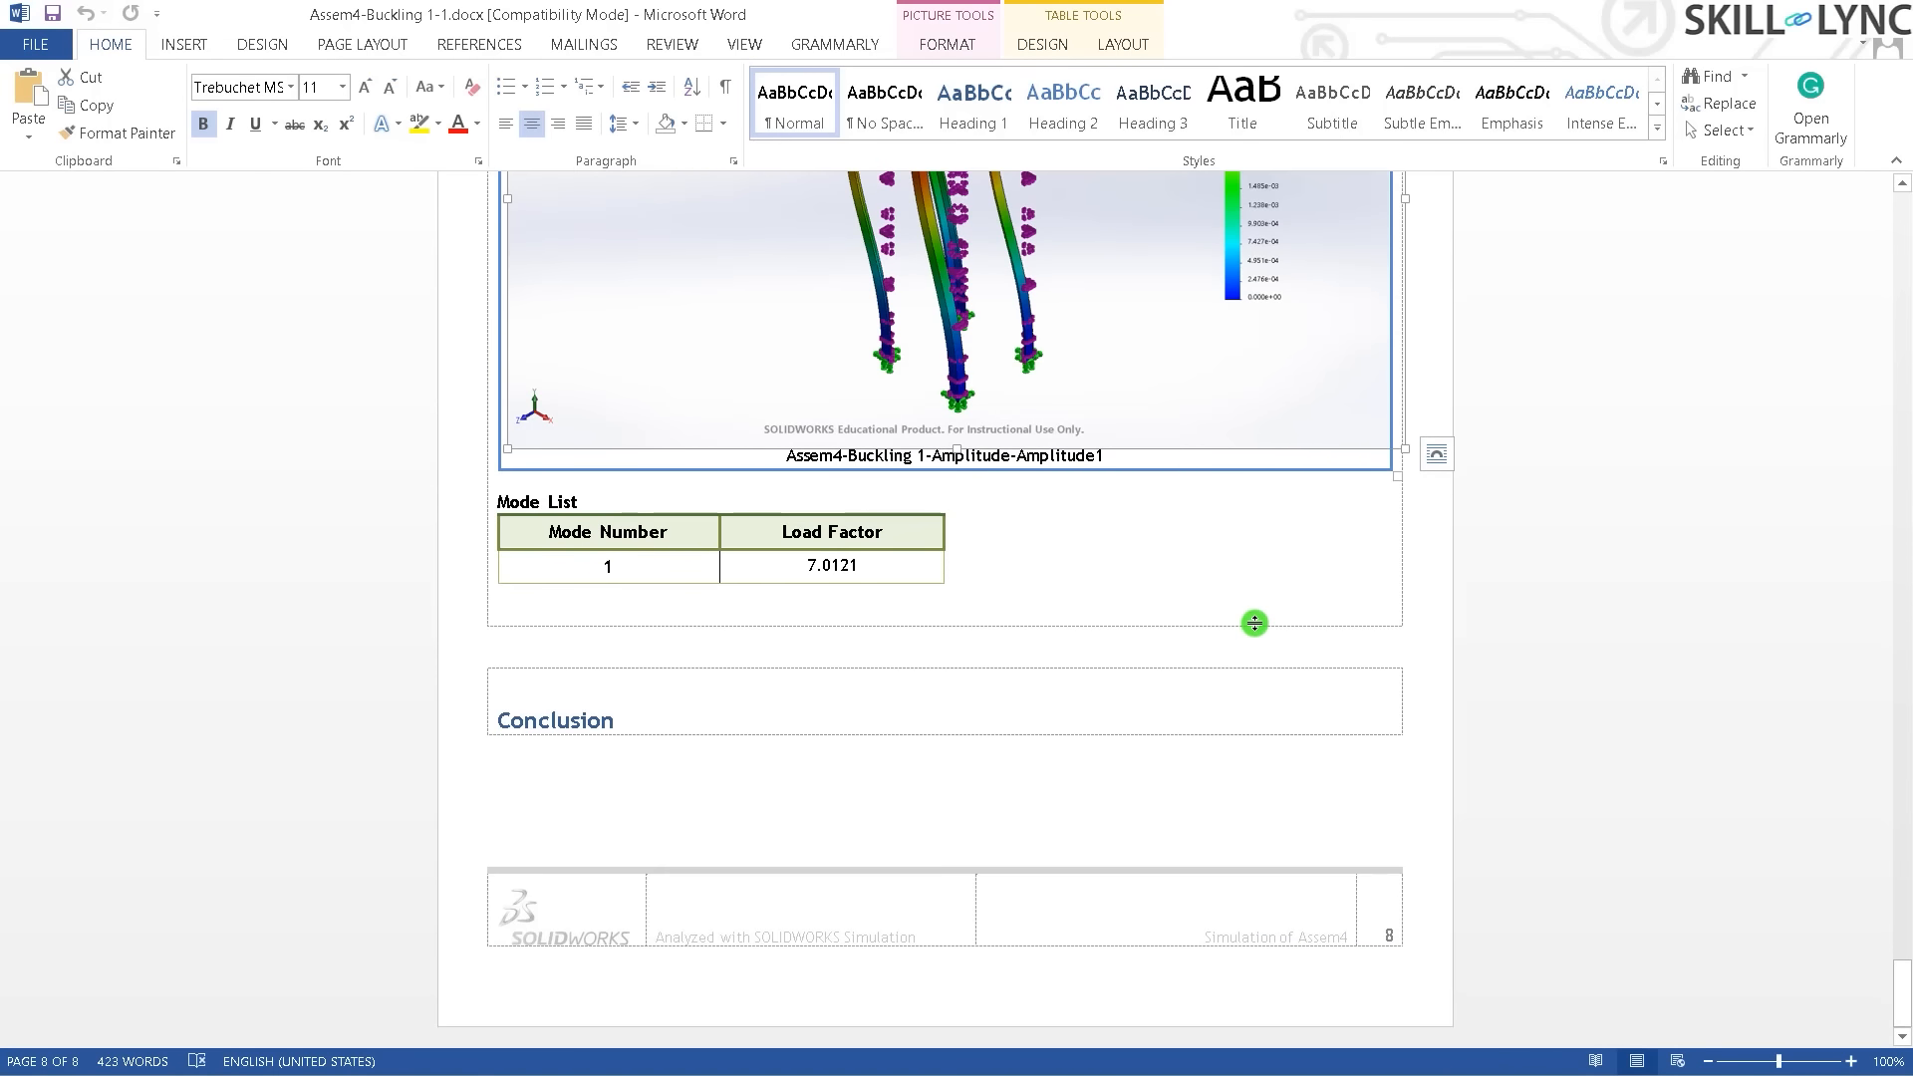
{"action": "scroll", "coordinate": [1197, 662], "scroll_direction": "up", "scroll_amount": 8}
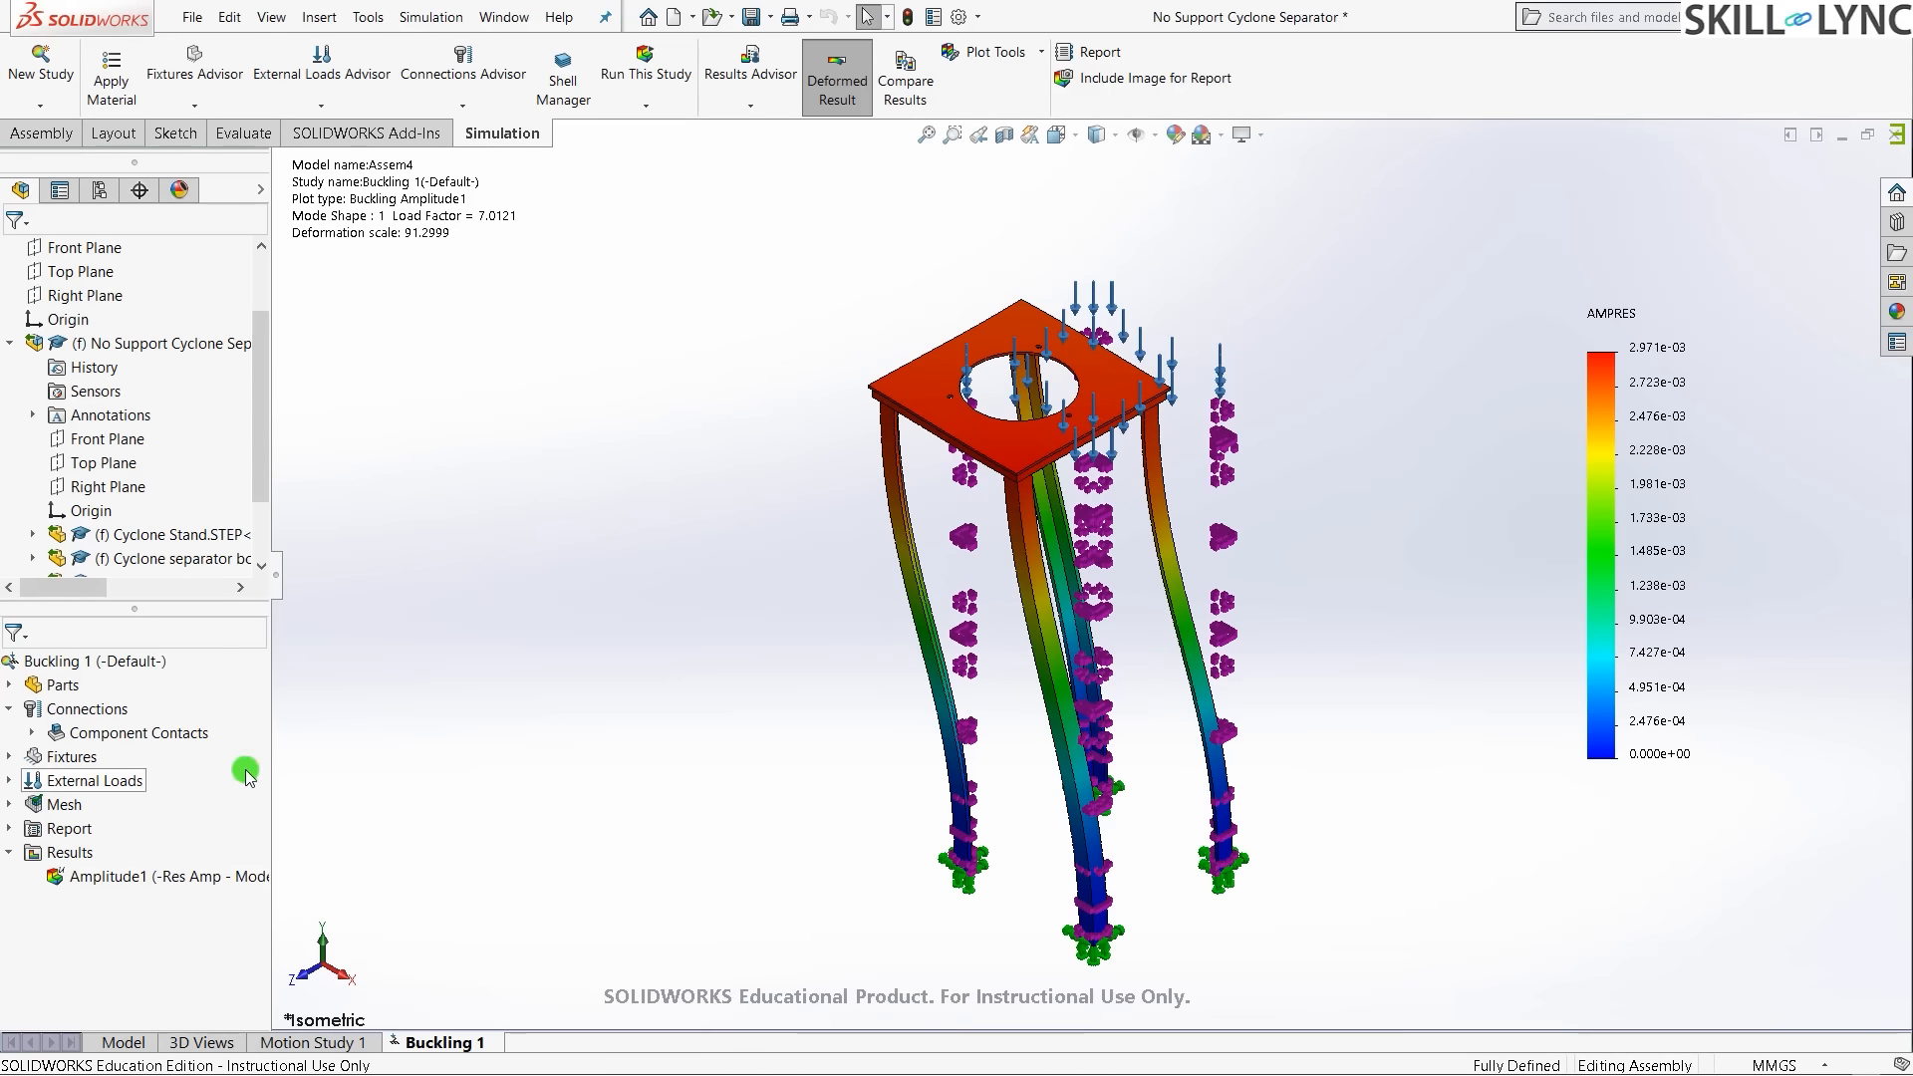
- List the buckling factor of safety per mode, showing 7.0121 for mode 1
{"action": "right_click", "coordinate": [70, 859]}
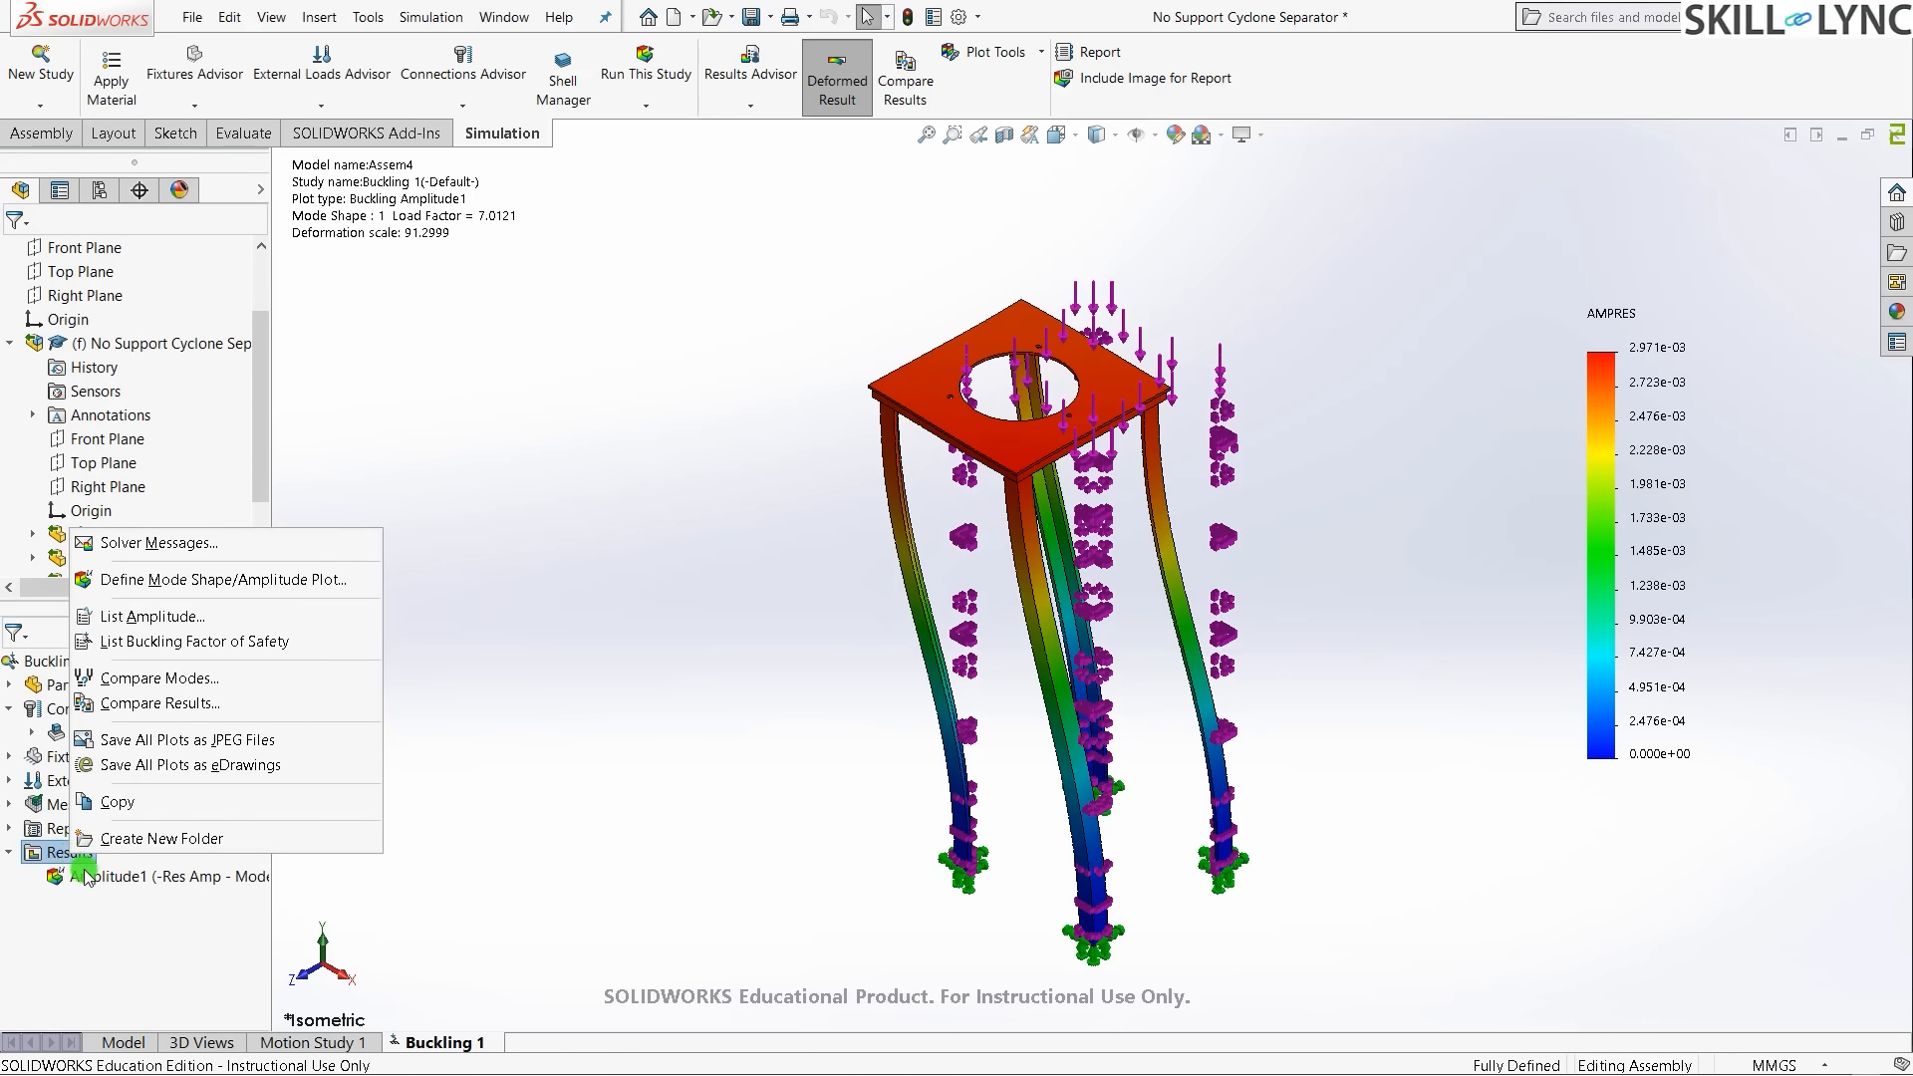
{"action": "left_click", "coordinate": [169, 644]}
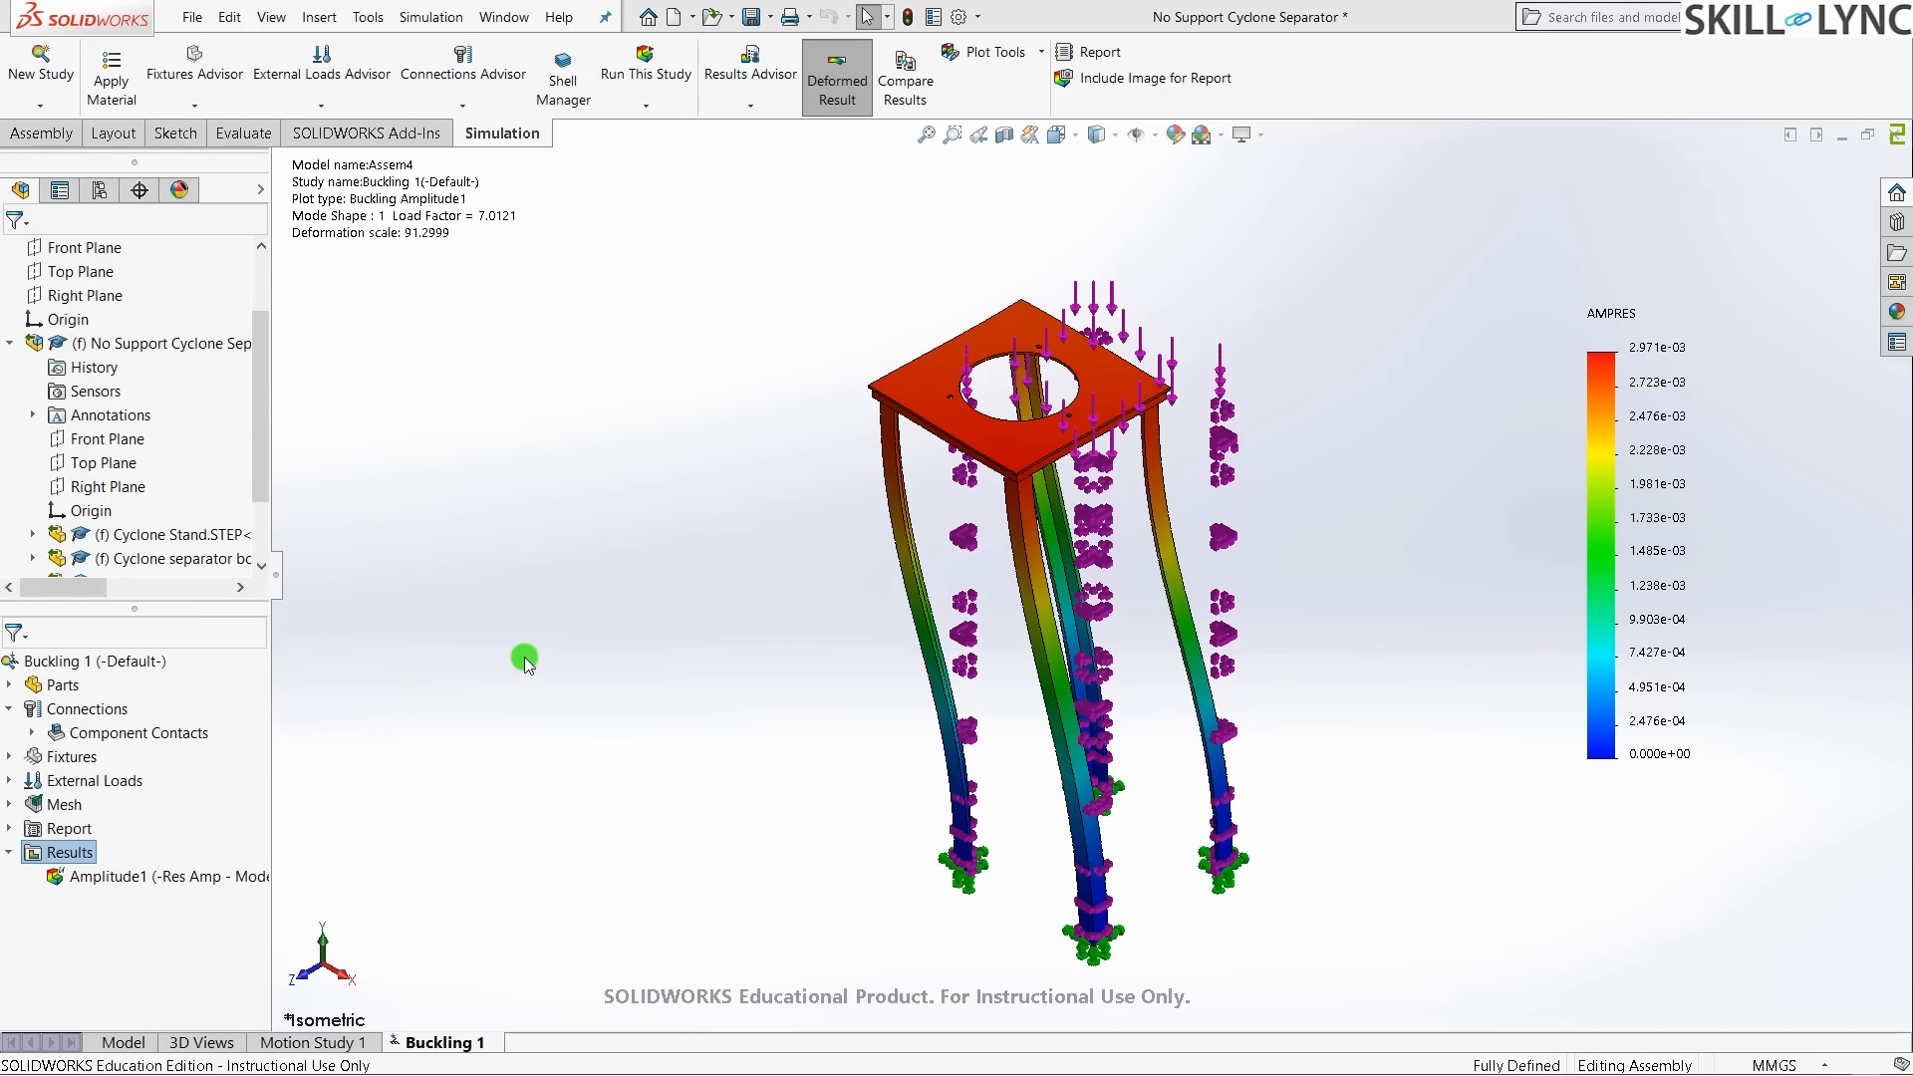
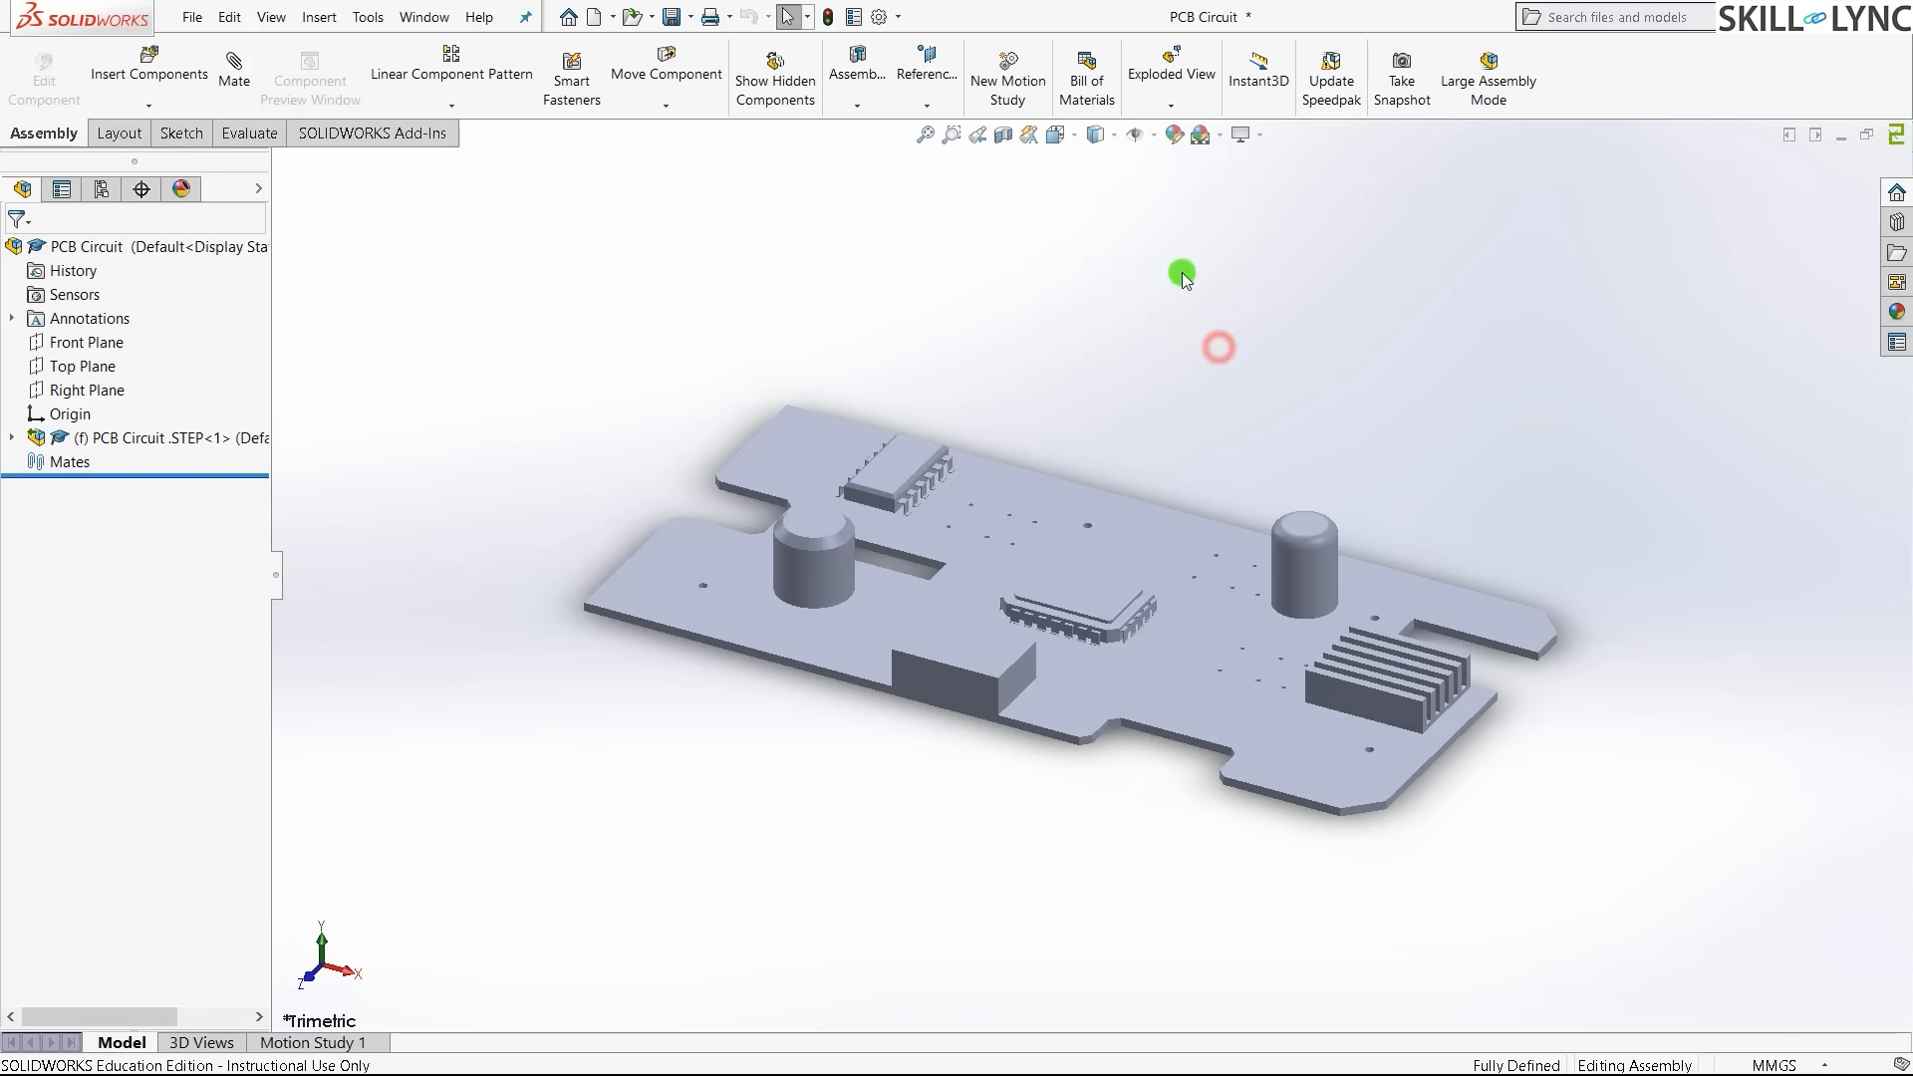
- Show the PCB model Shaded With Edges in the isometric view
{"action": "left_click", "coordinate": [1069, 135]}
{"action": "left_click", "coordinate": [1527, 374]}
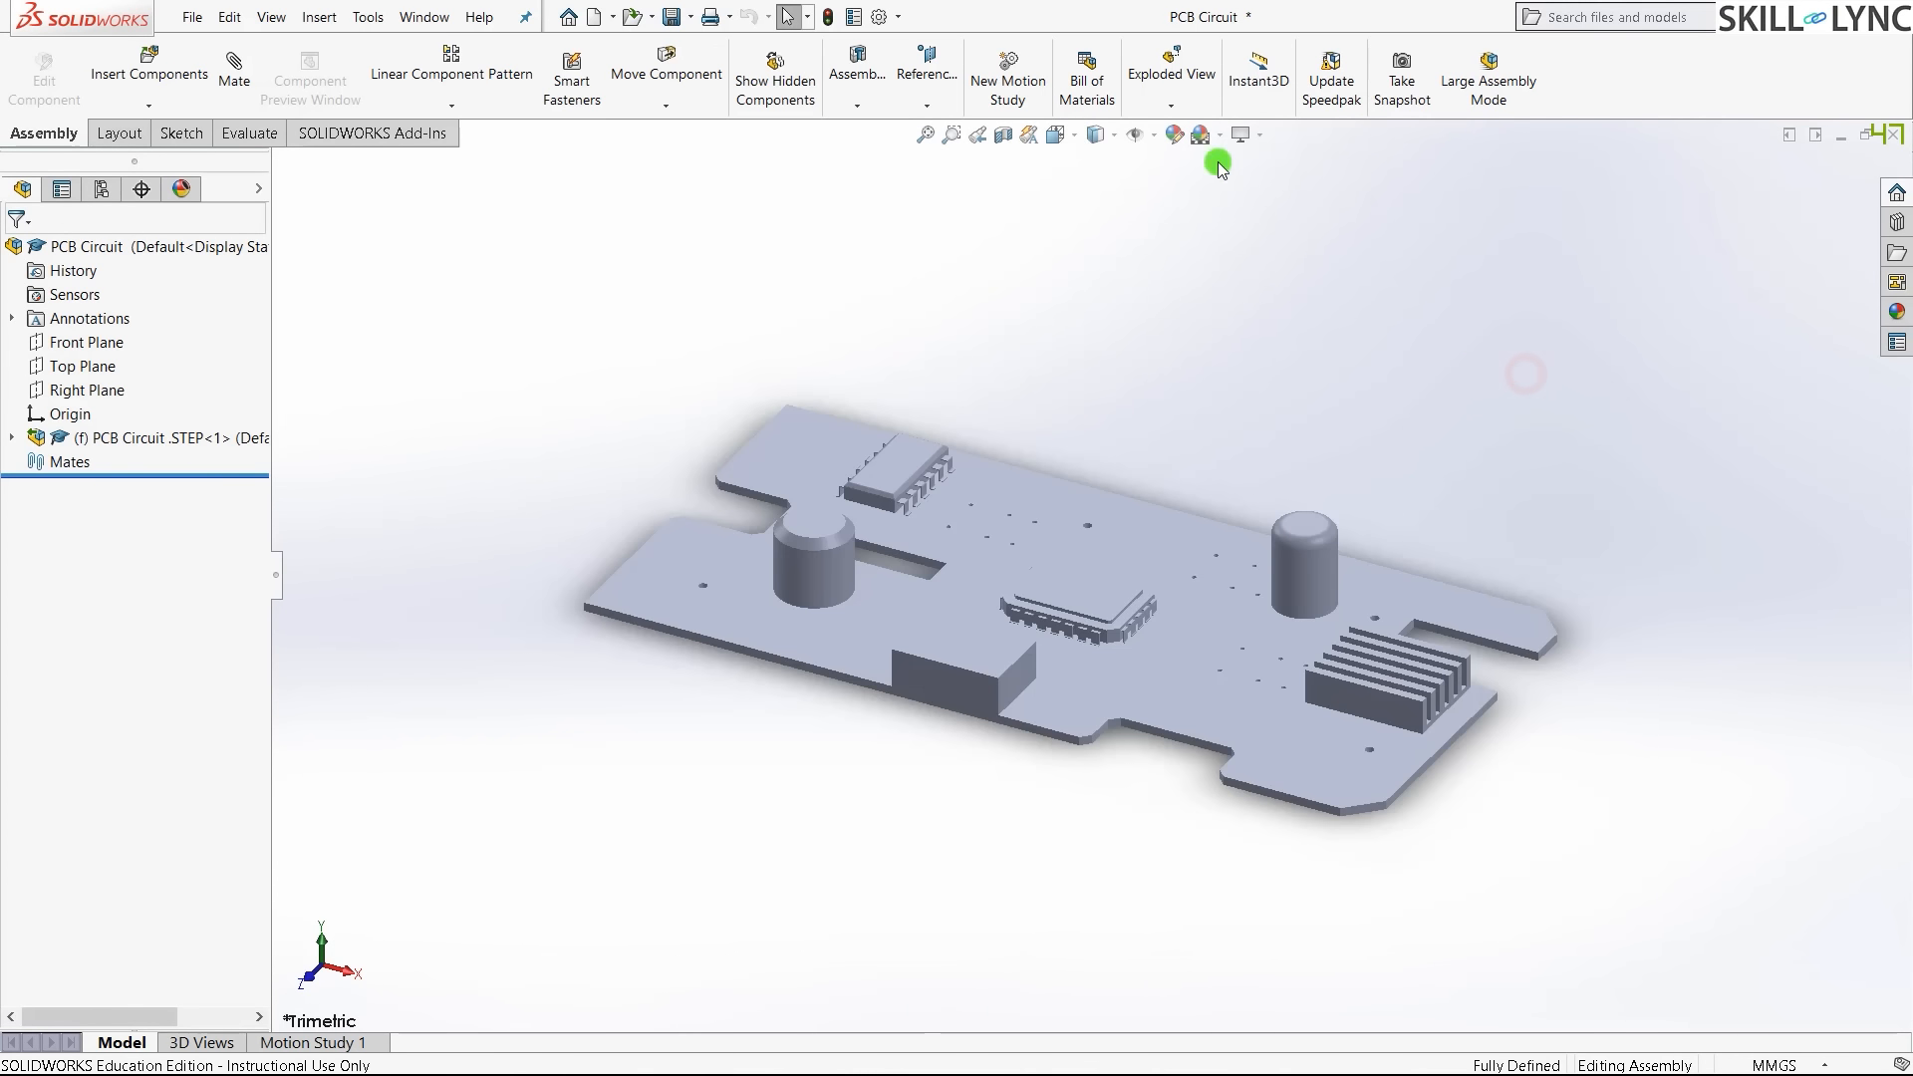
{"action": "left_click", "coordinate": [1115, 137]}
{"action": "left_click", "coordinate": [1097, 161]}
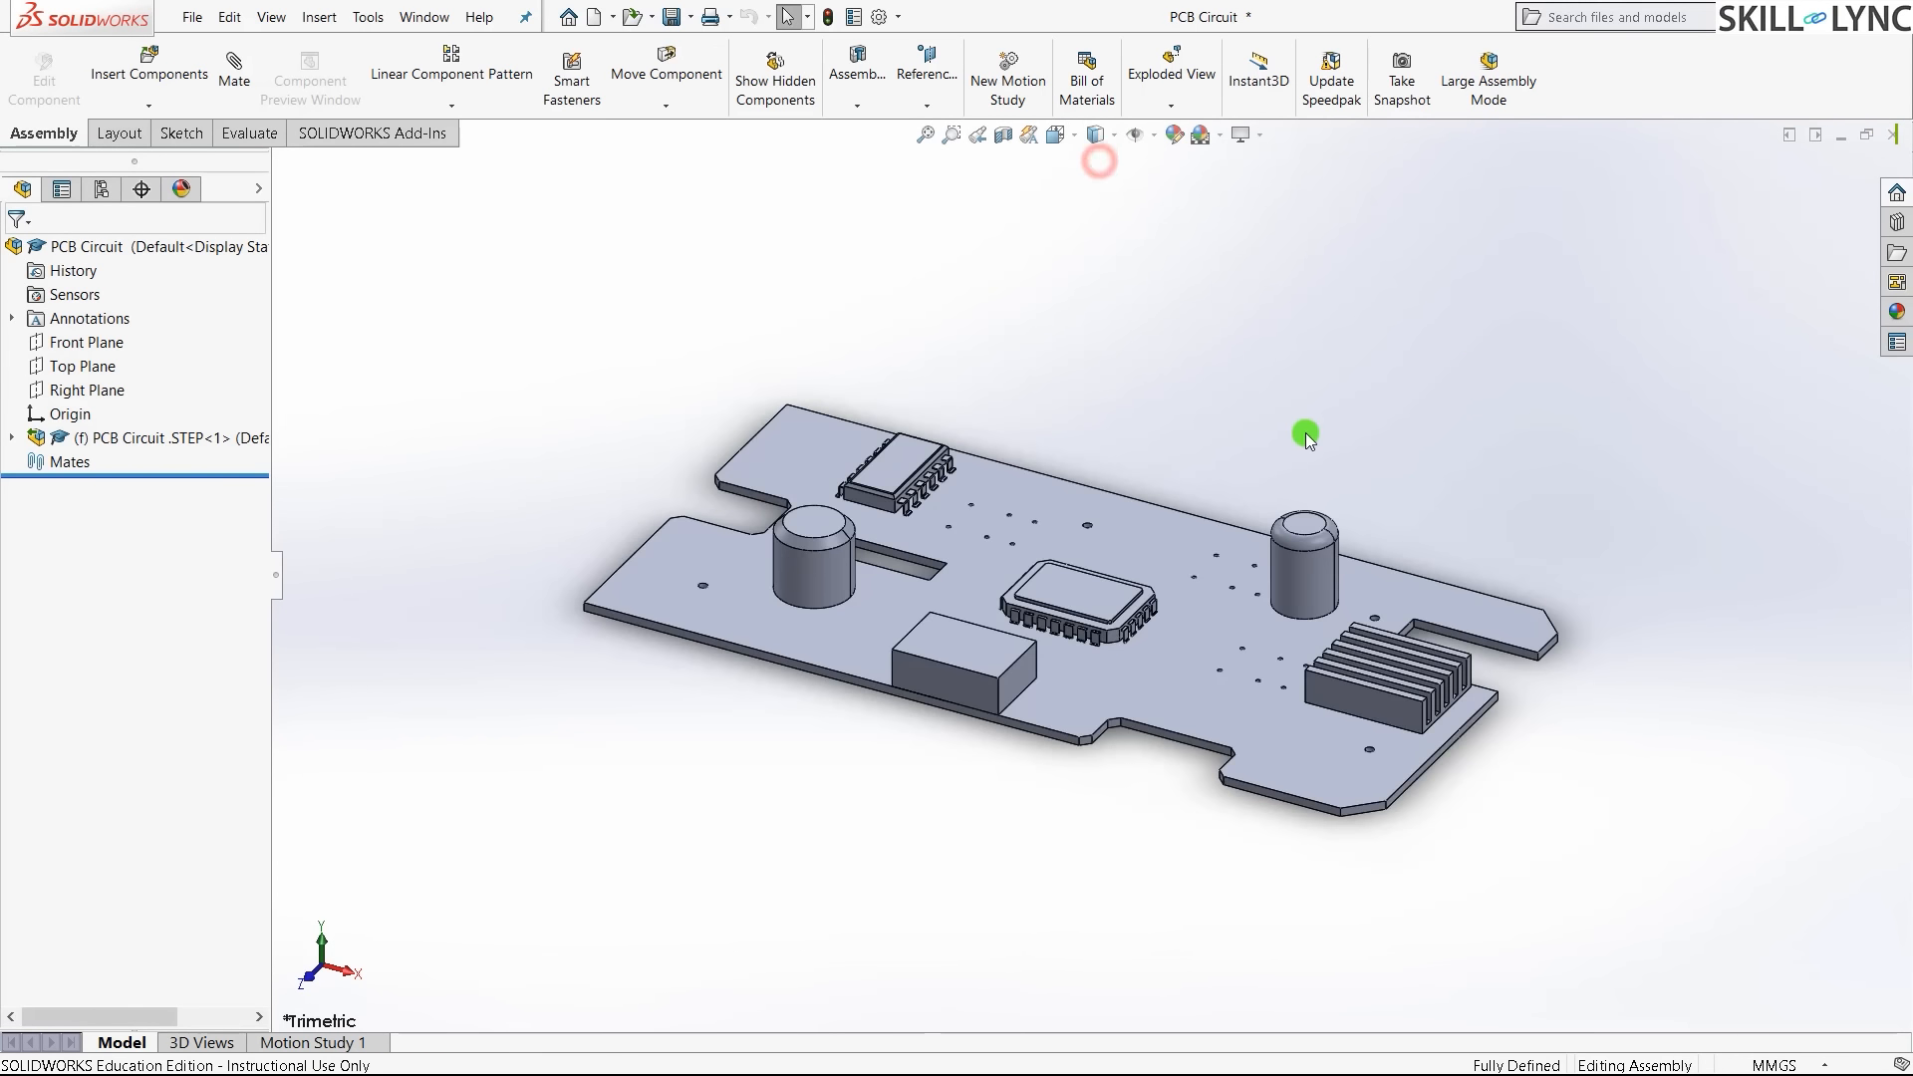
{"action": "key", "text": "ctrl+7"}
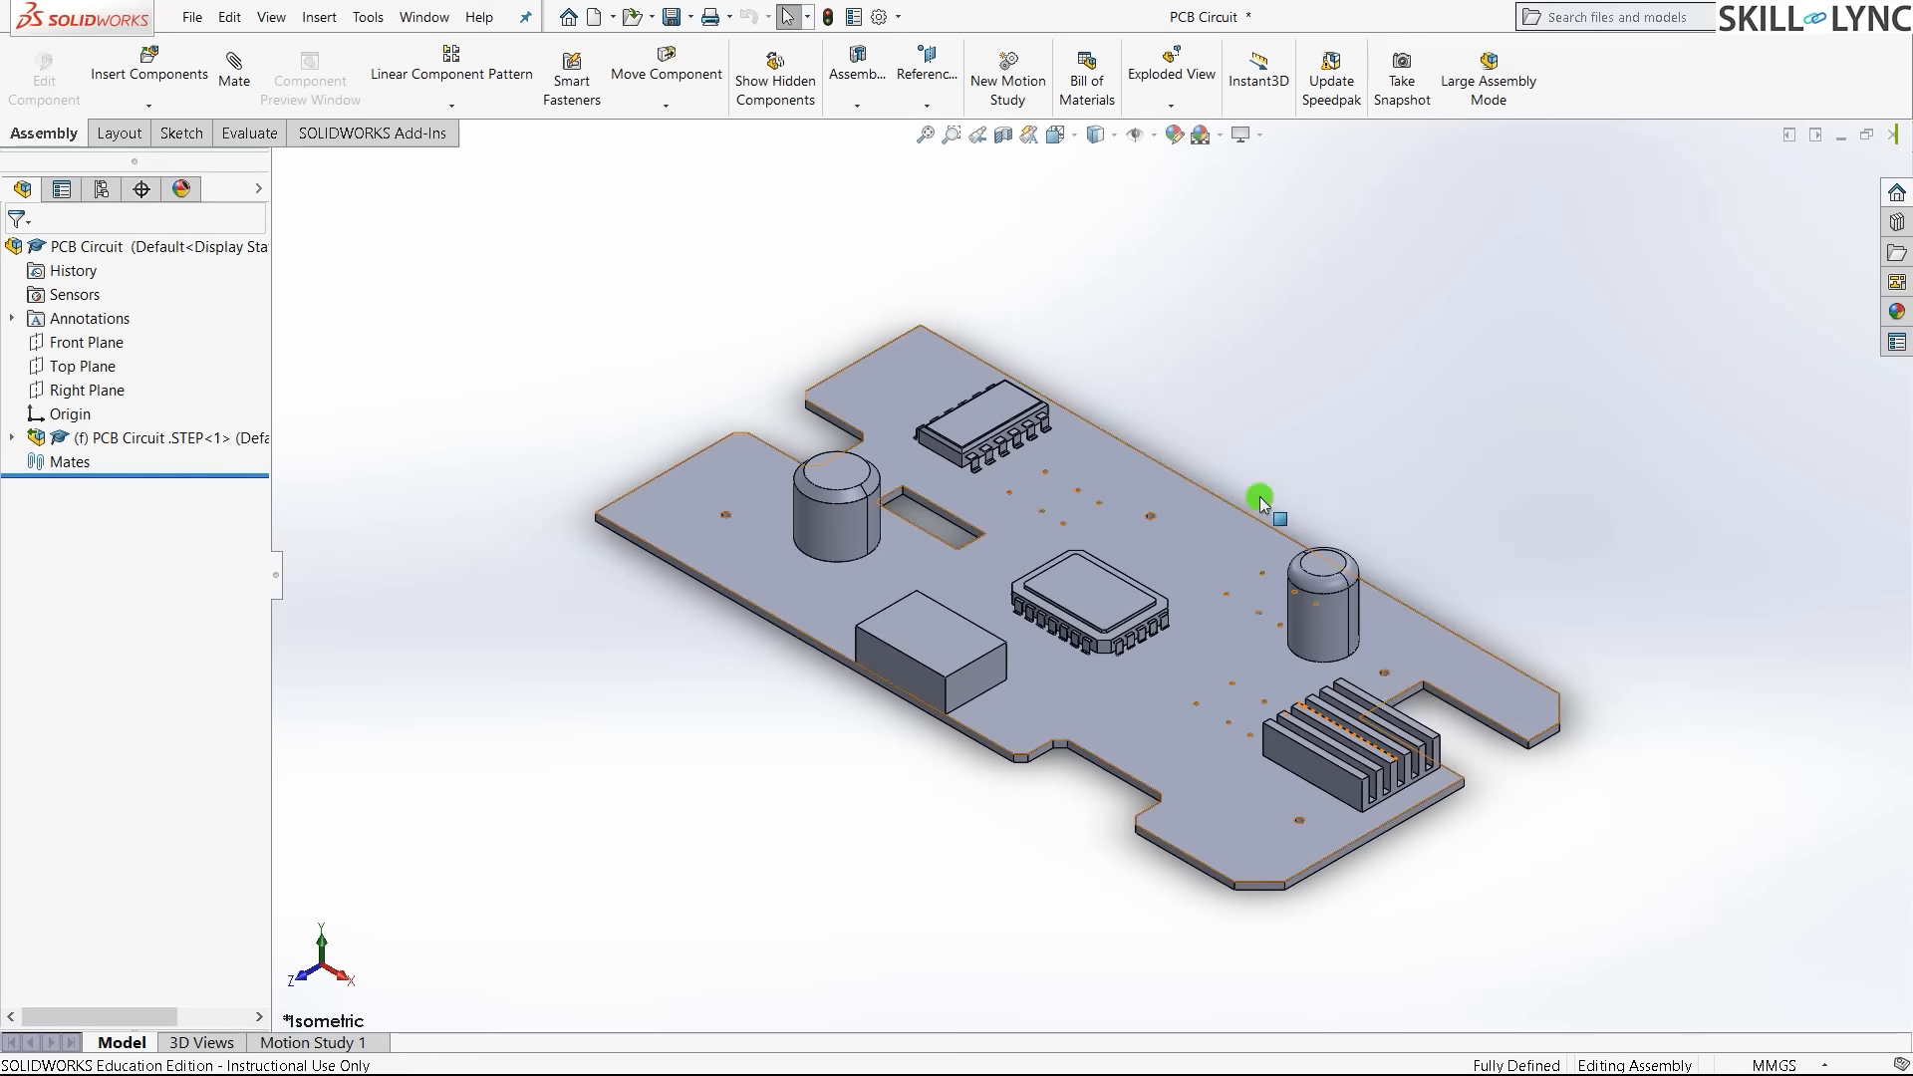
{"action": "left_click", "coordinate": [1392, 327]}
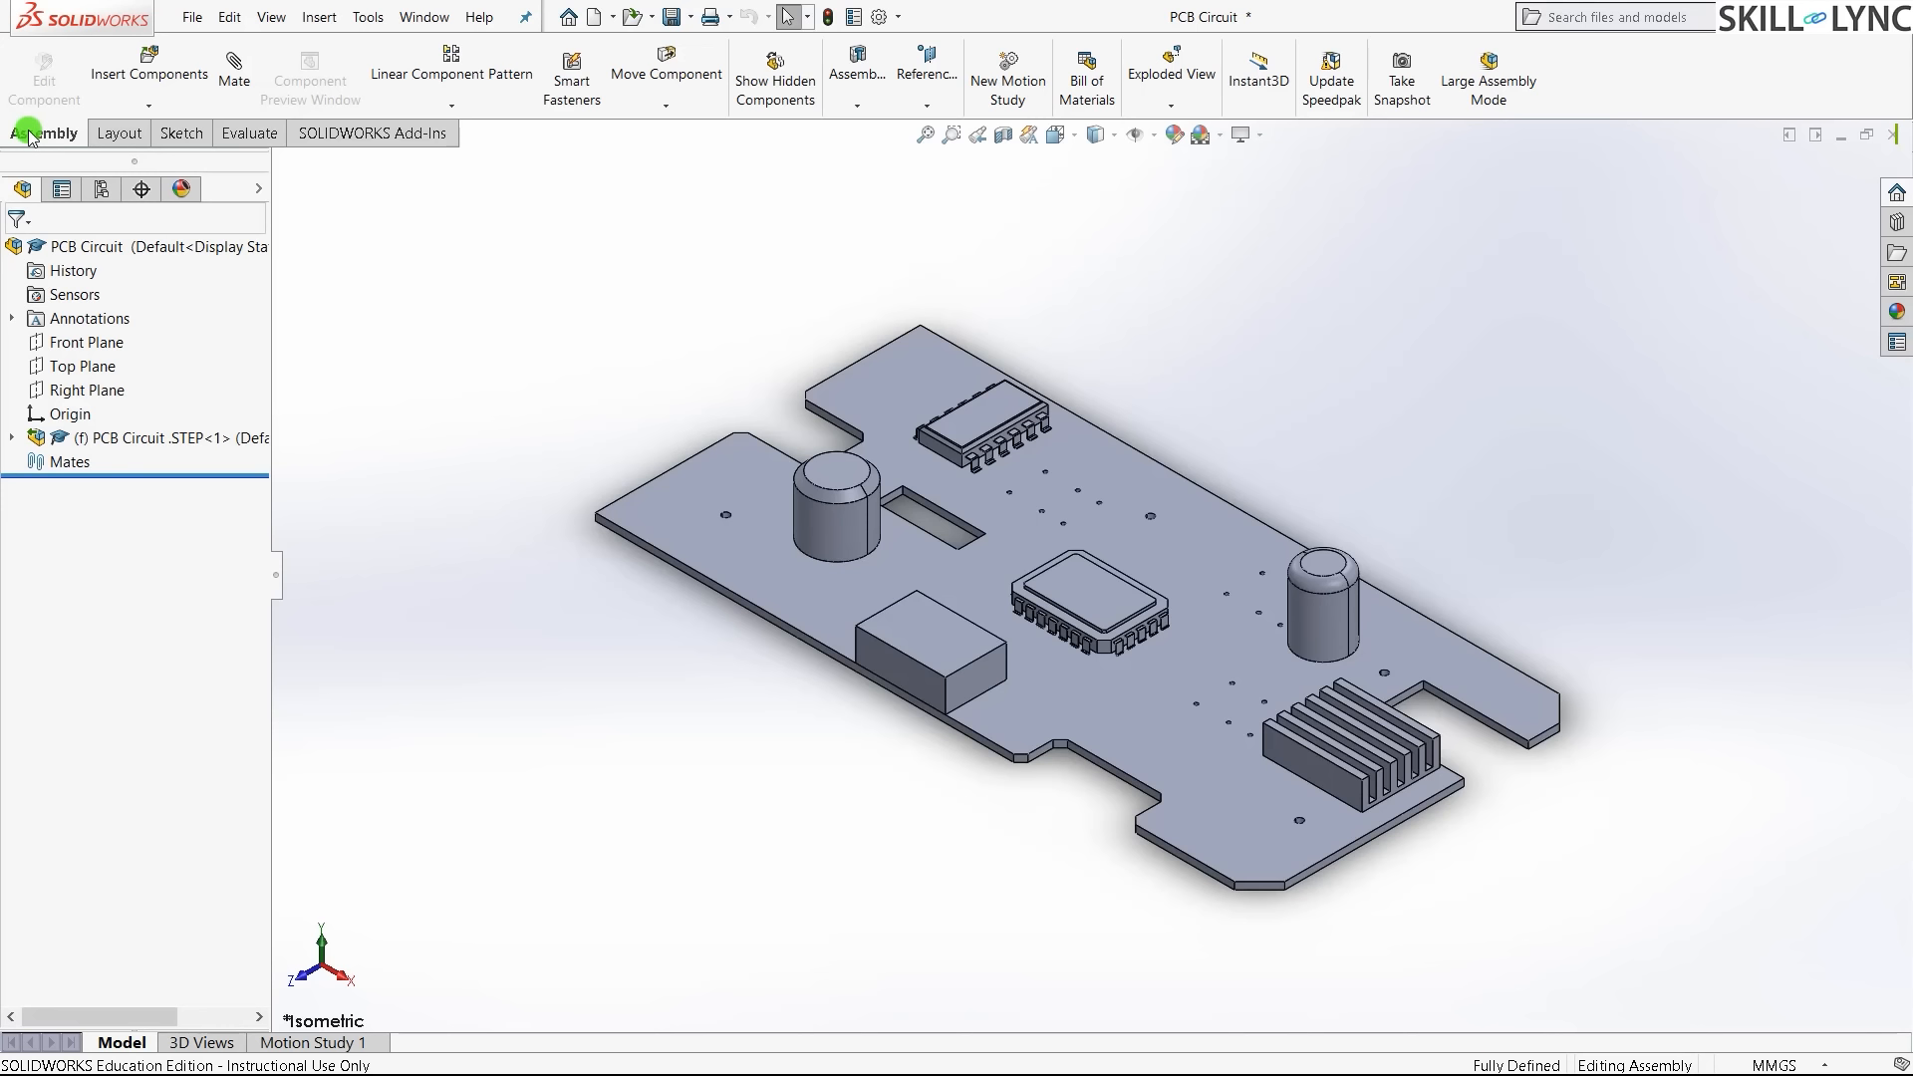
- Enable the SOLIDWORKS Simulation add-in and bring up the Simulation commands
{"action": "left_click", "coordinate": [404, 142]}
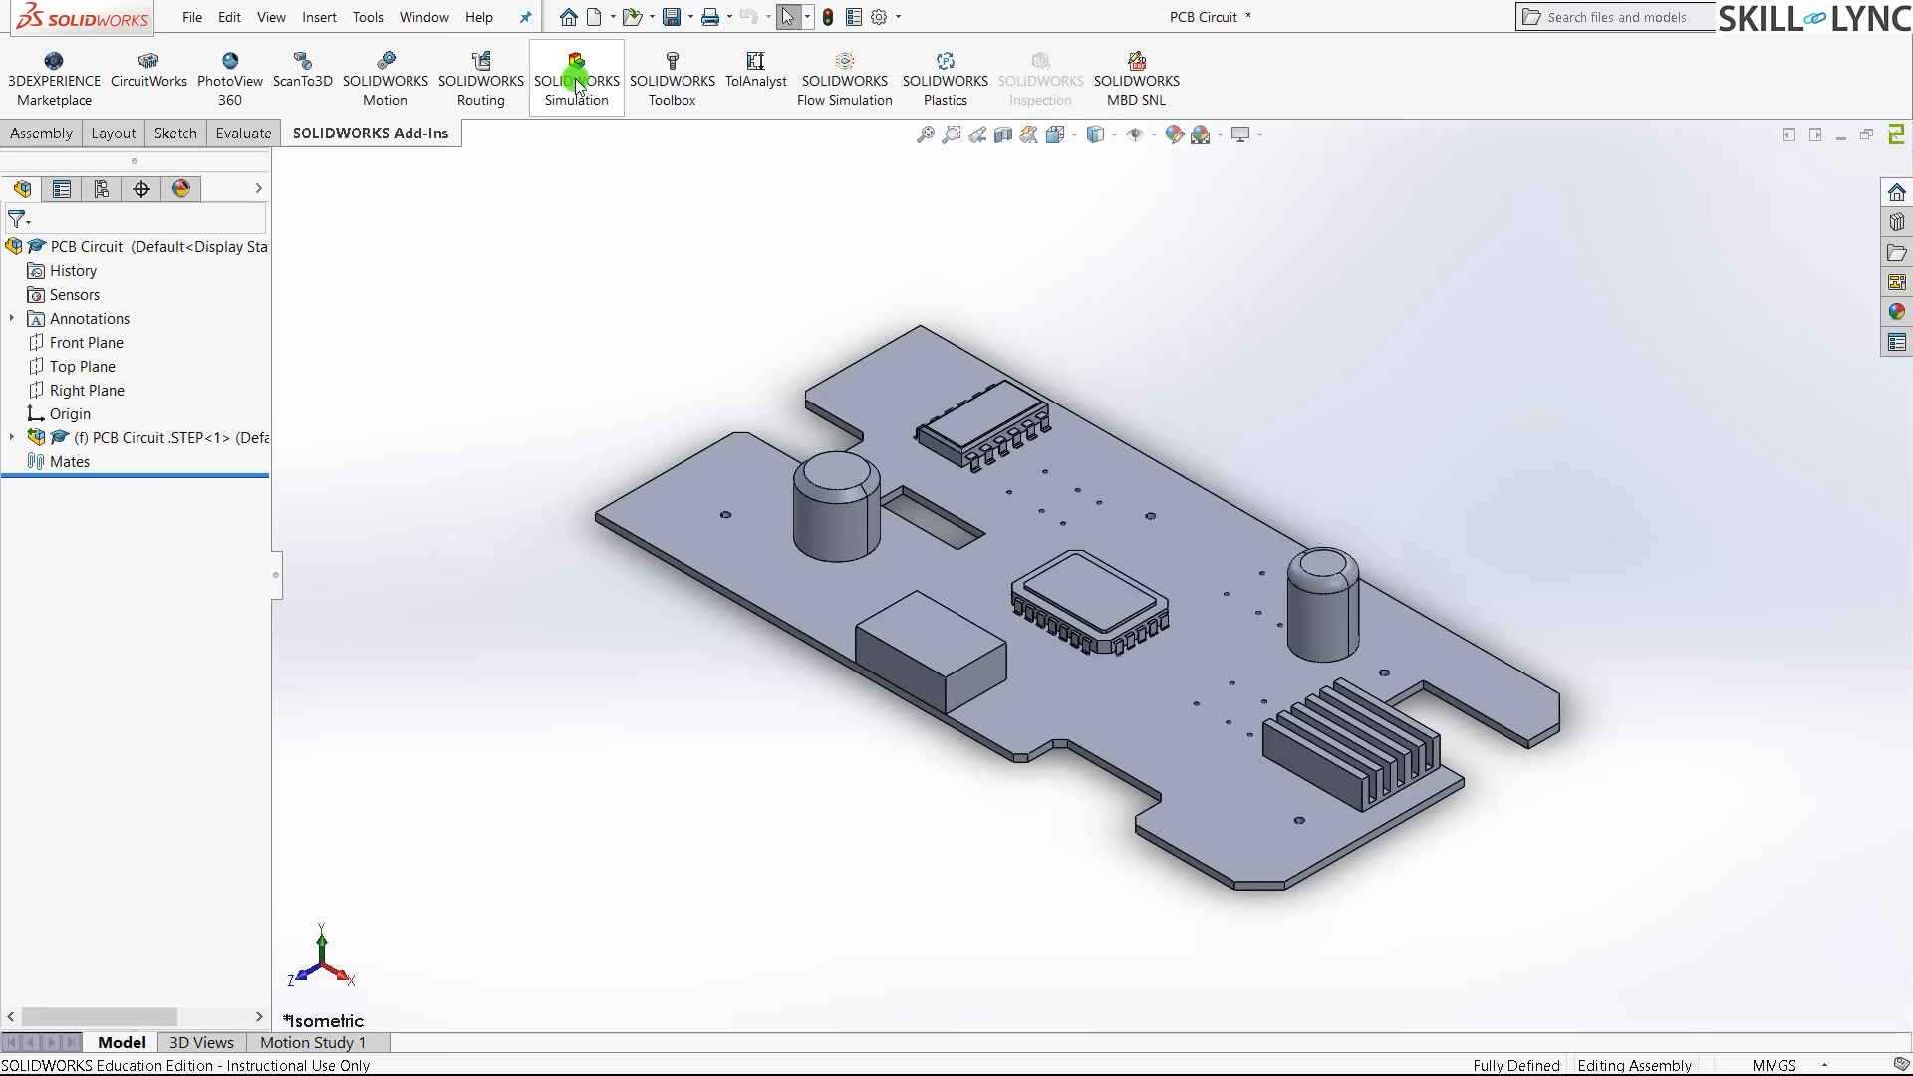
{"action": "left_click", "coordinate": [576, 85]}
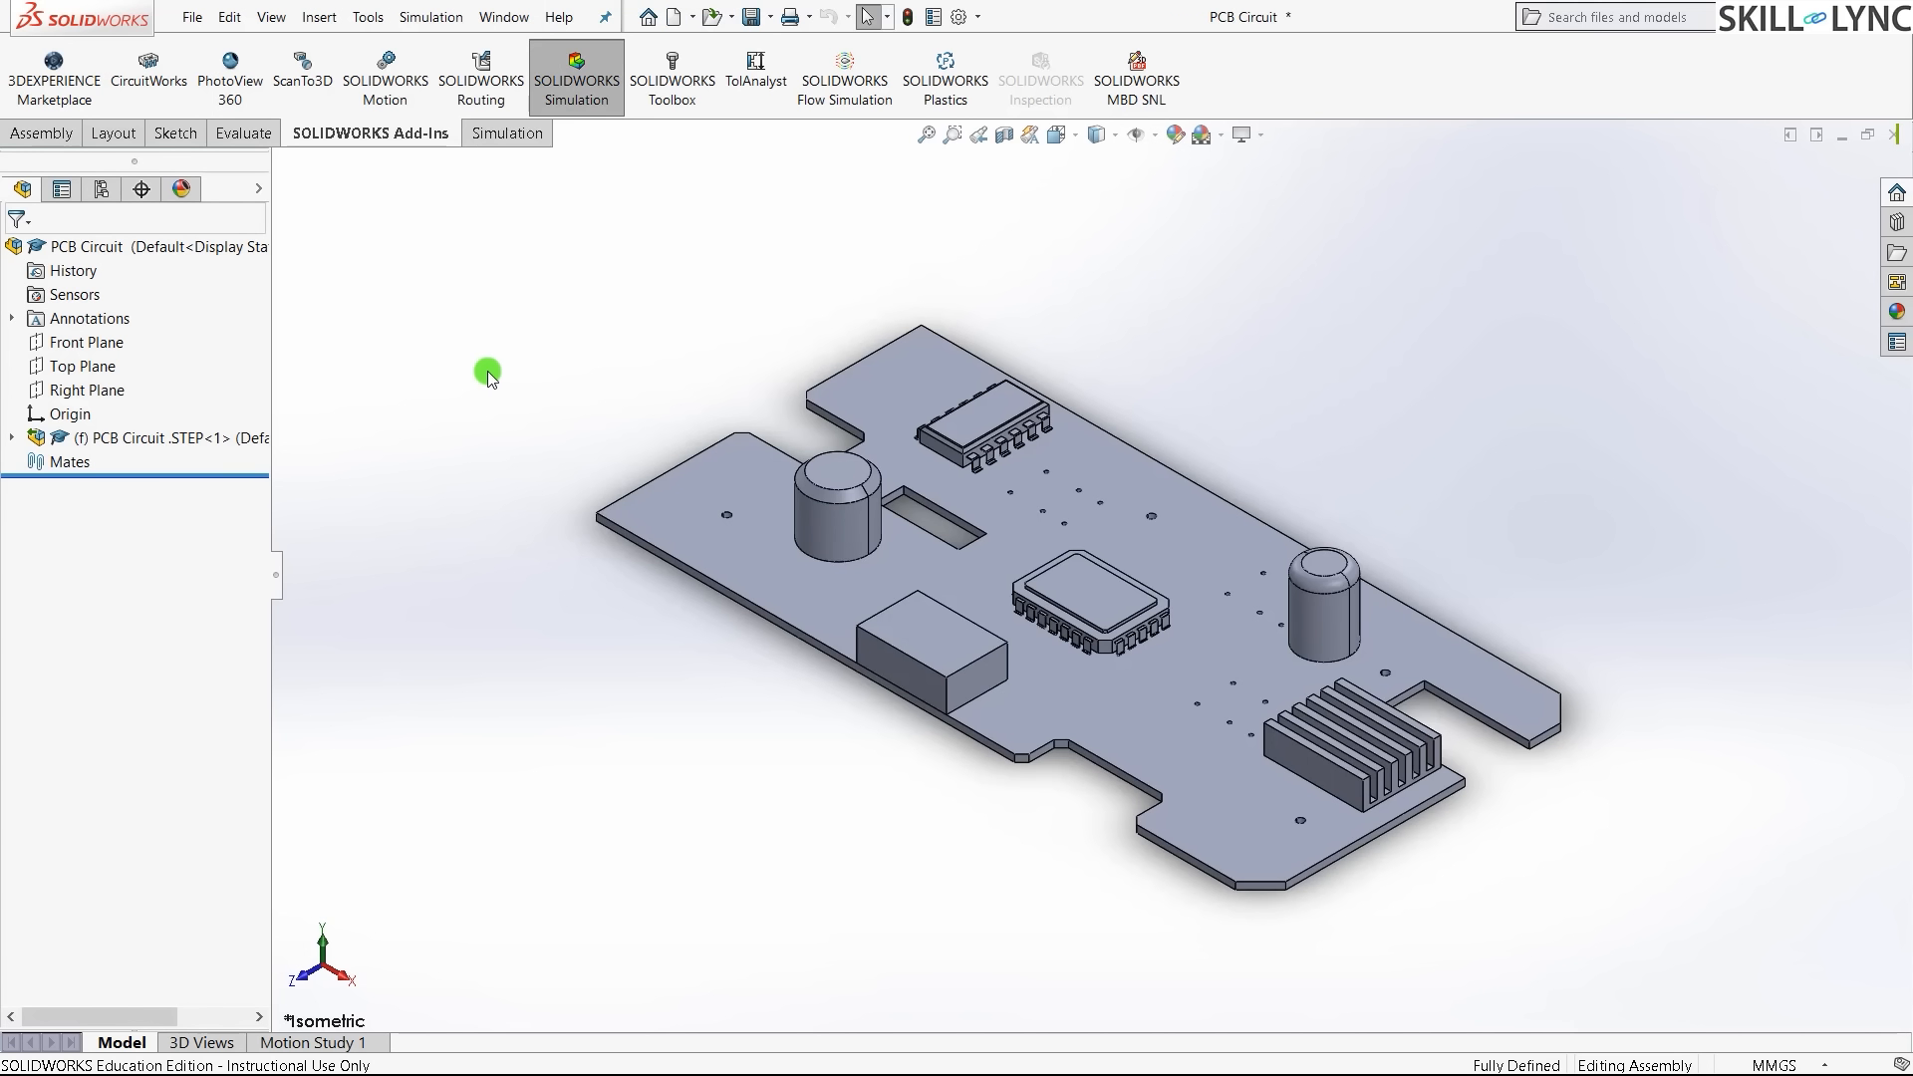
{"action": "left_click", "coordinate": [505, 133]}
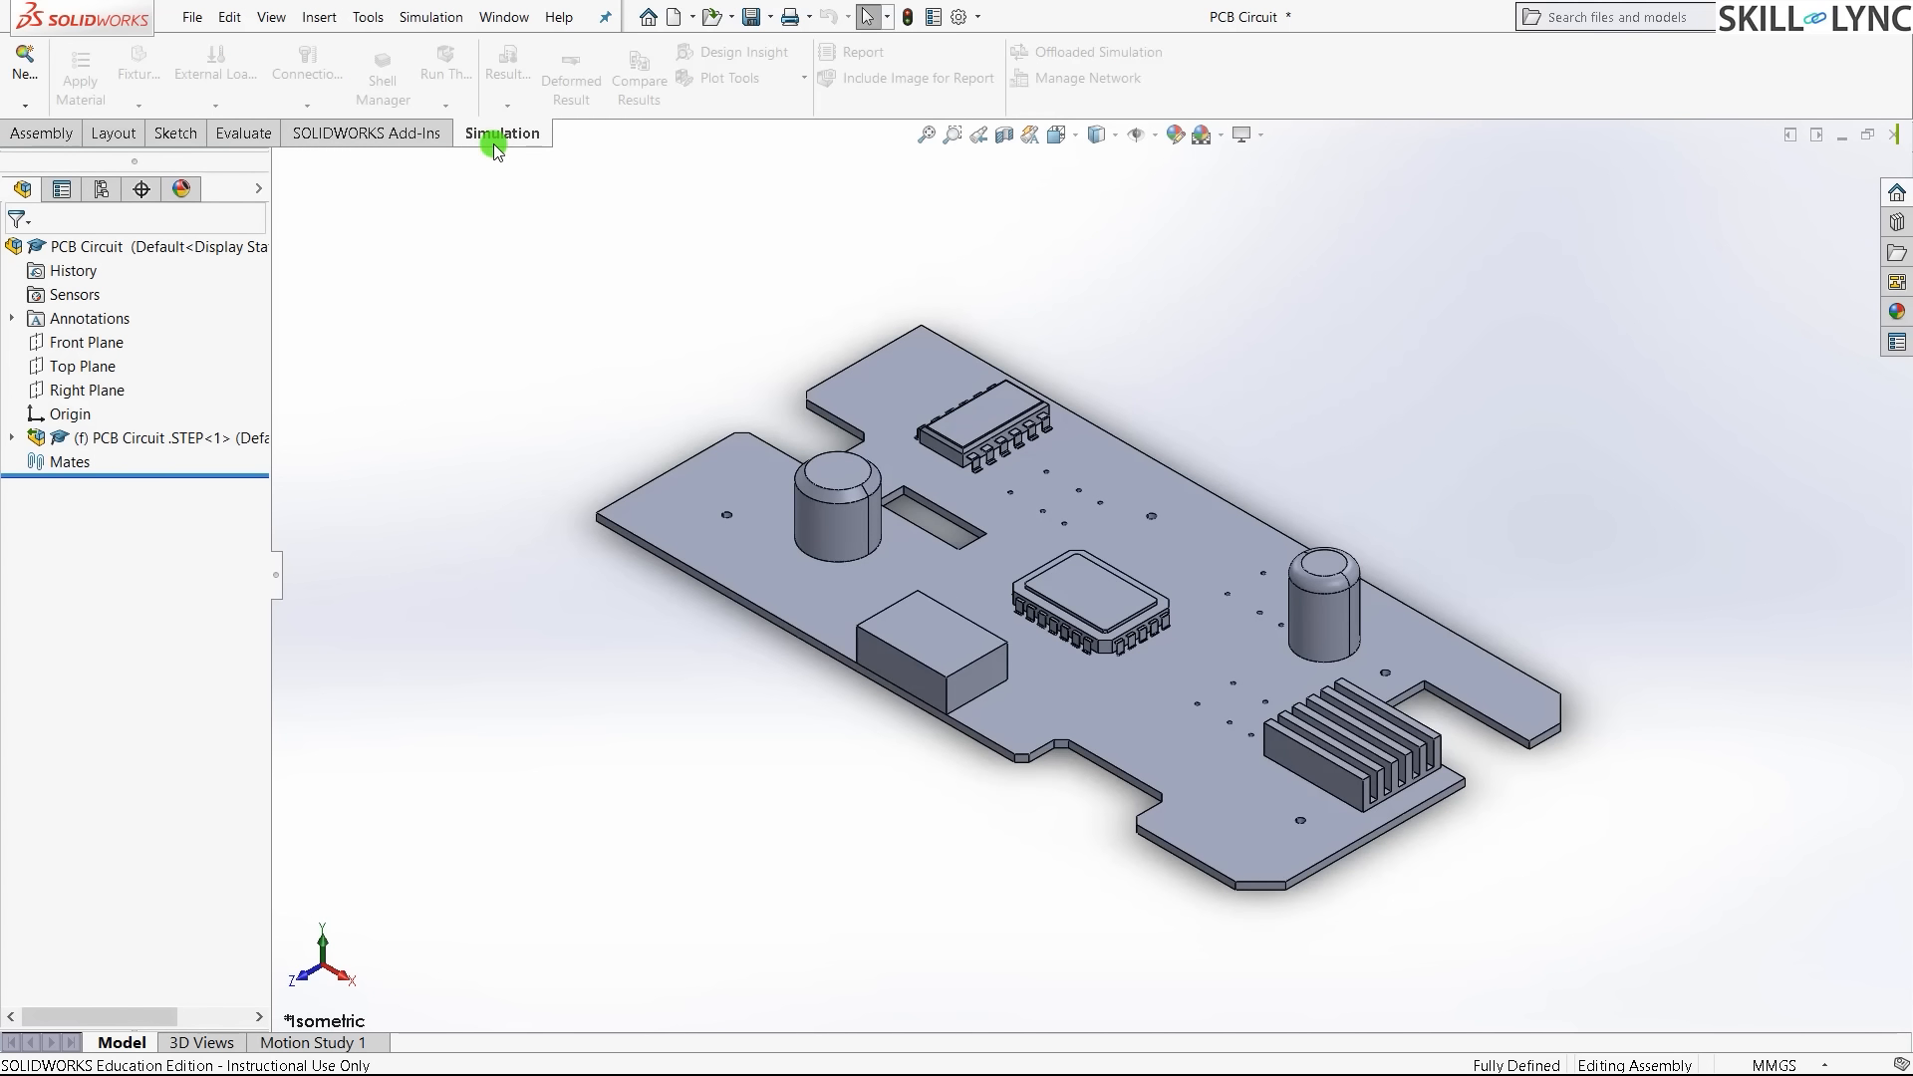
- Start a new Drop Test study, name it 'Drop Test PCB board', and confirm it
{"action": "left_click", "coordinate": [12, 67]}
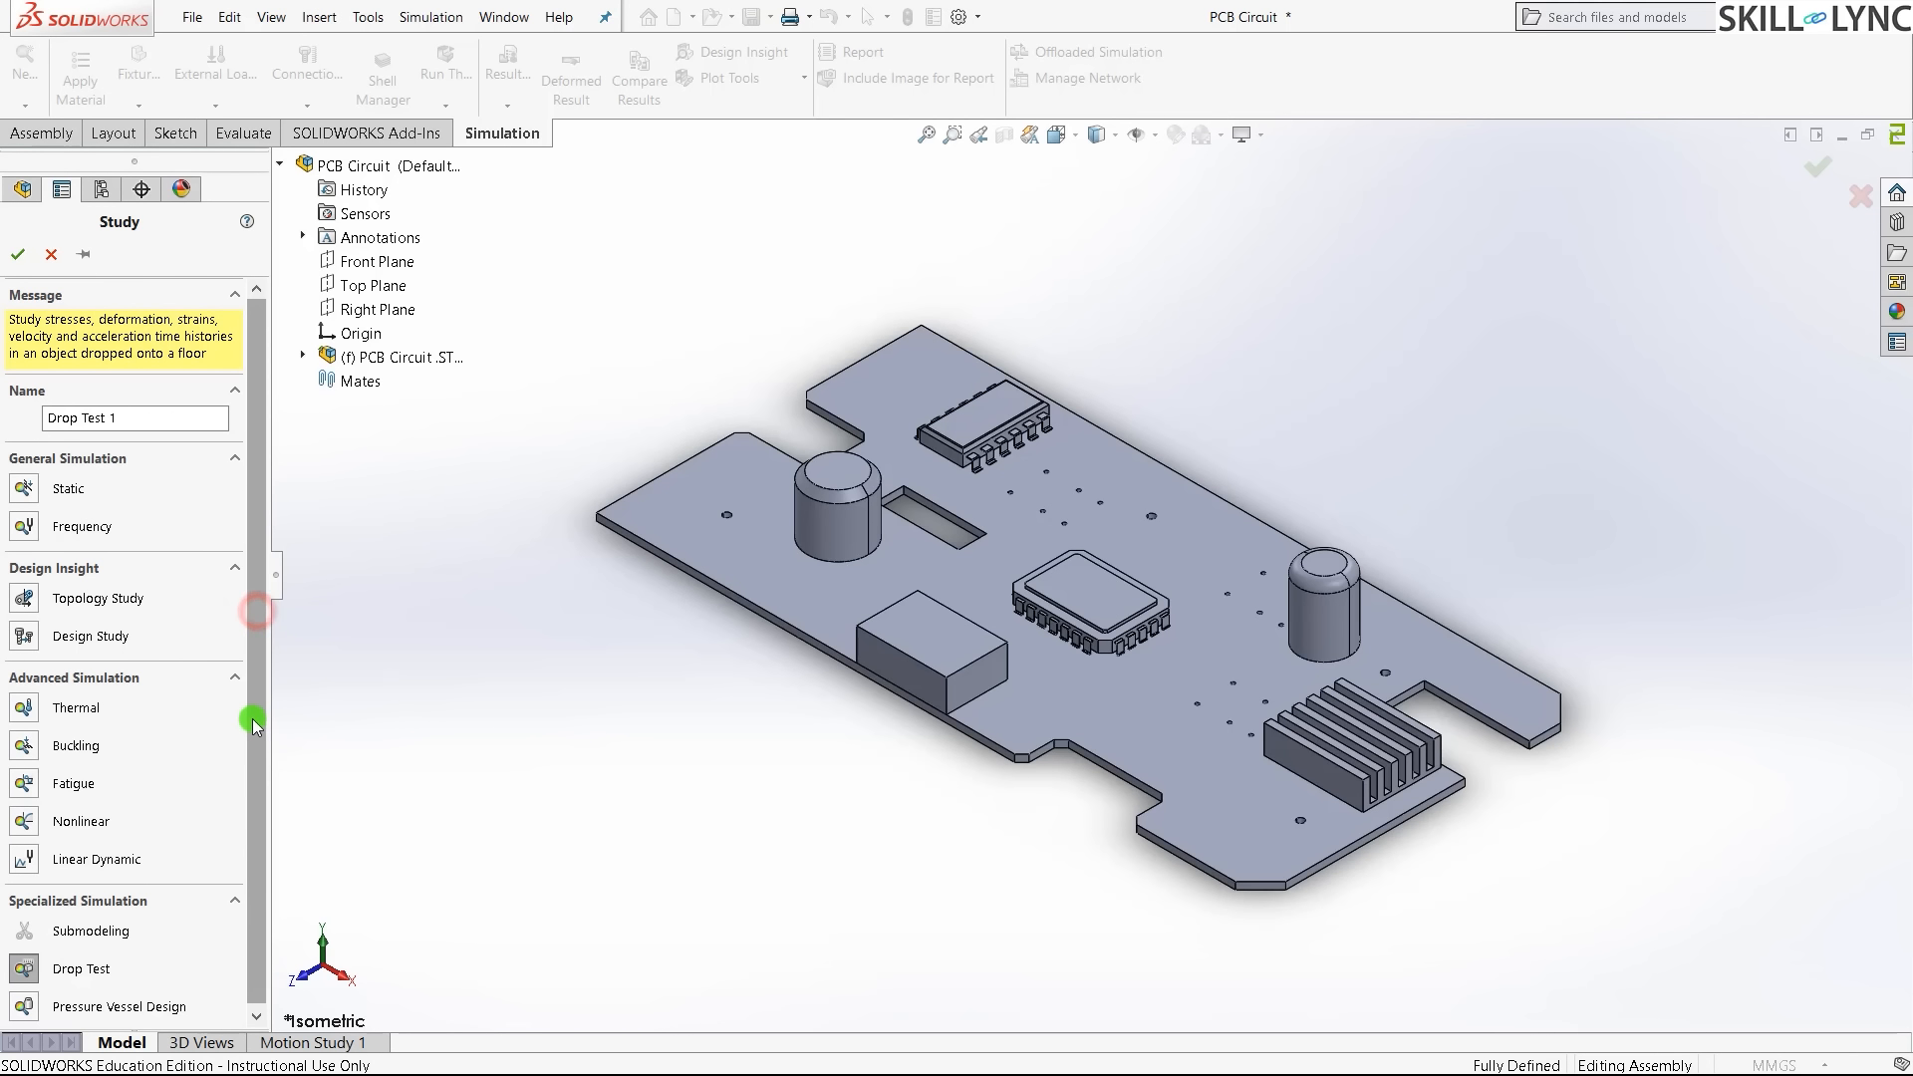
{"action": "left_click_drag", "start_coordinate": [253, 720], "coordinate": [253, 738]}
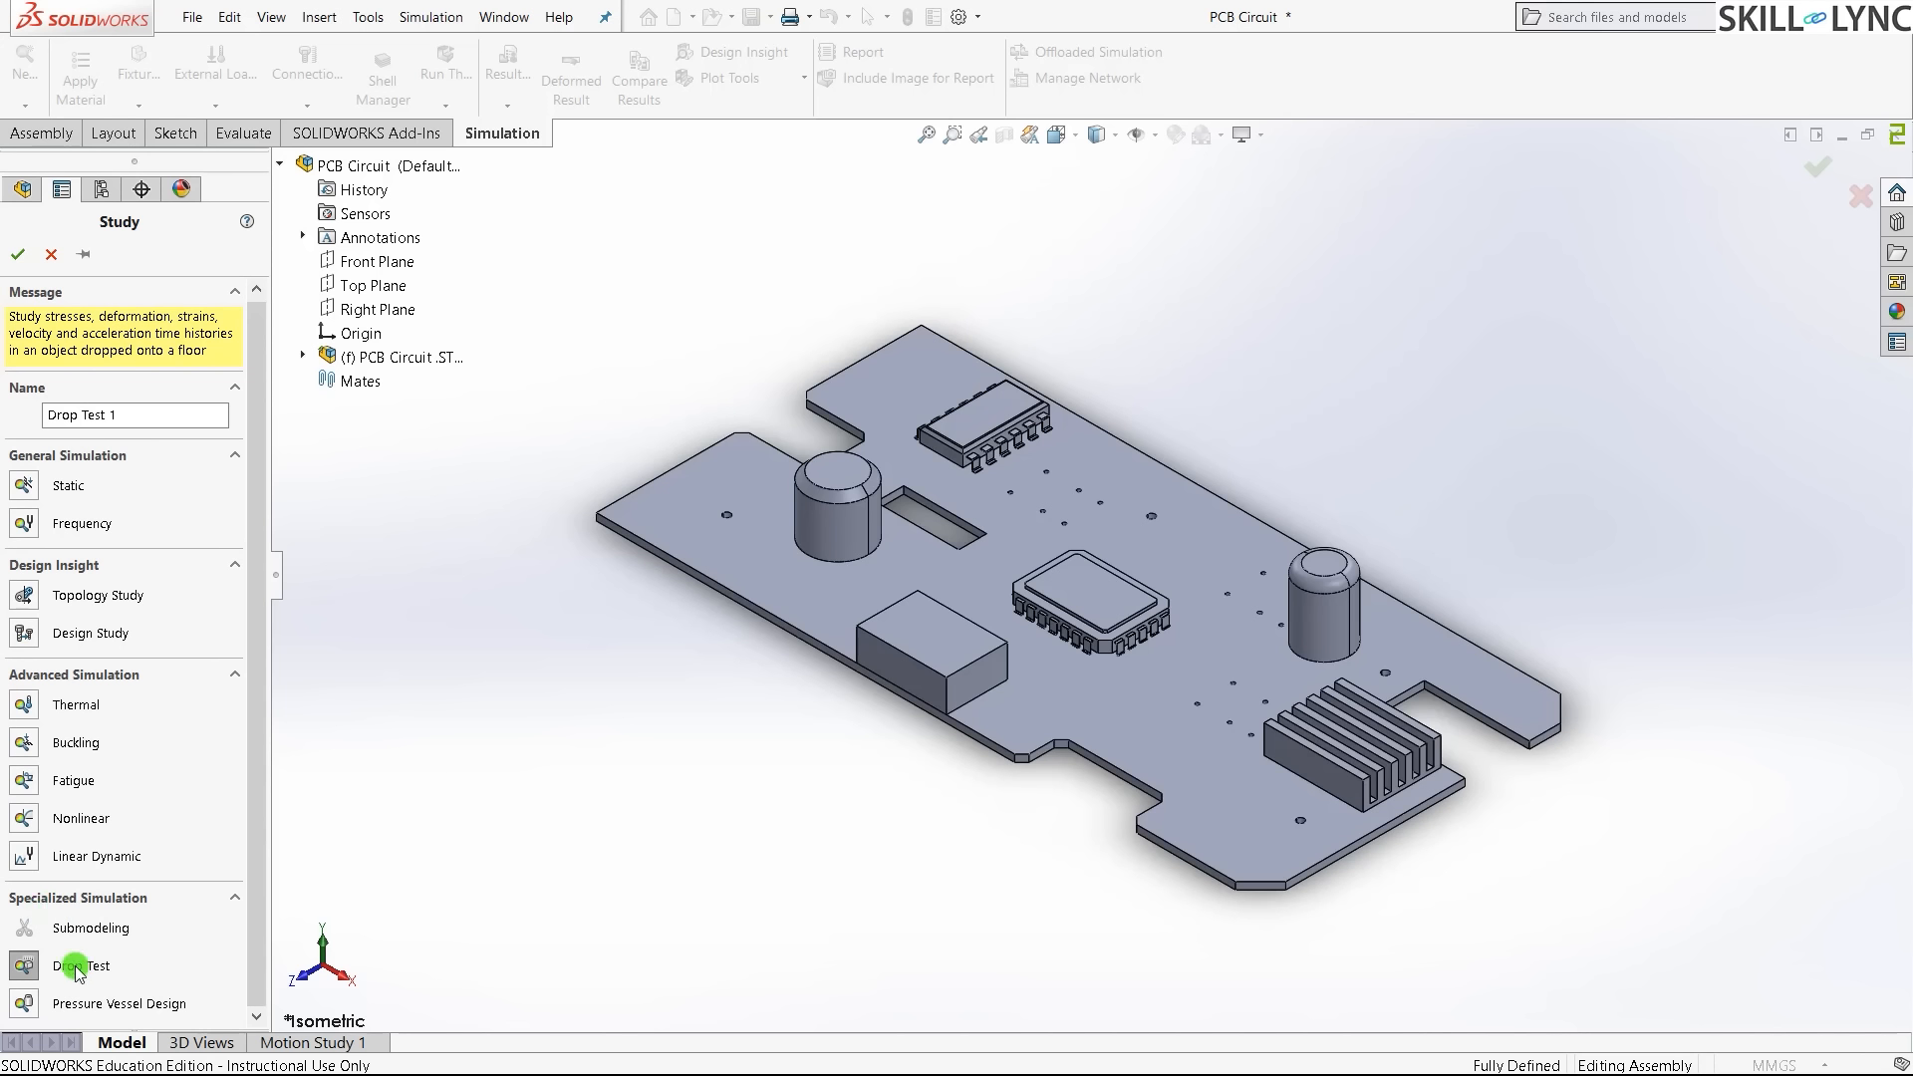
{"action": "left_click", "coordinate": [133, 419]}
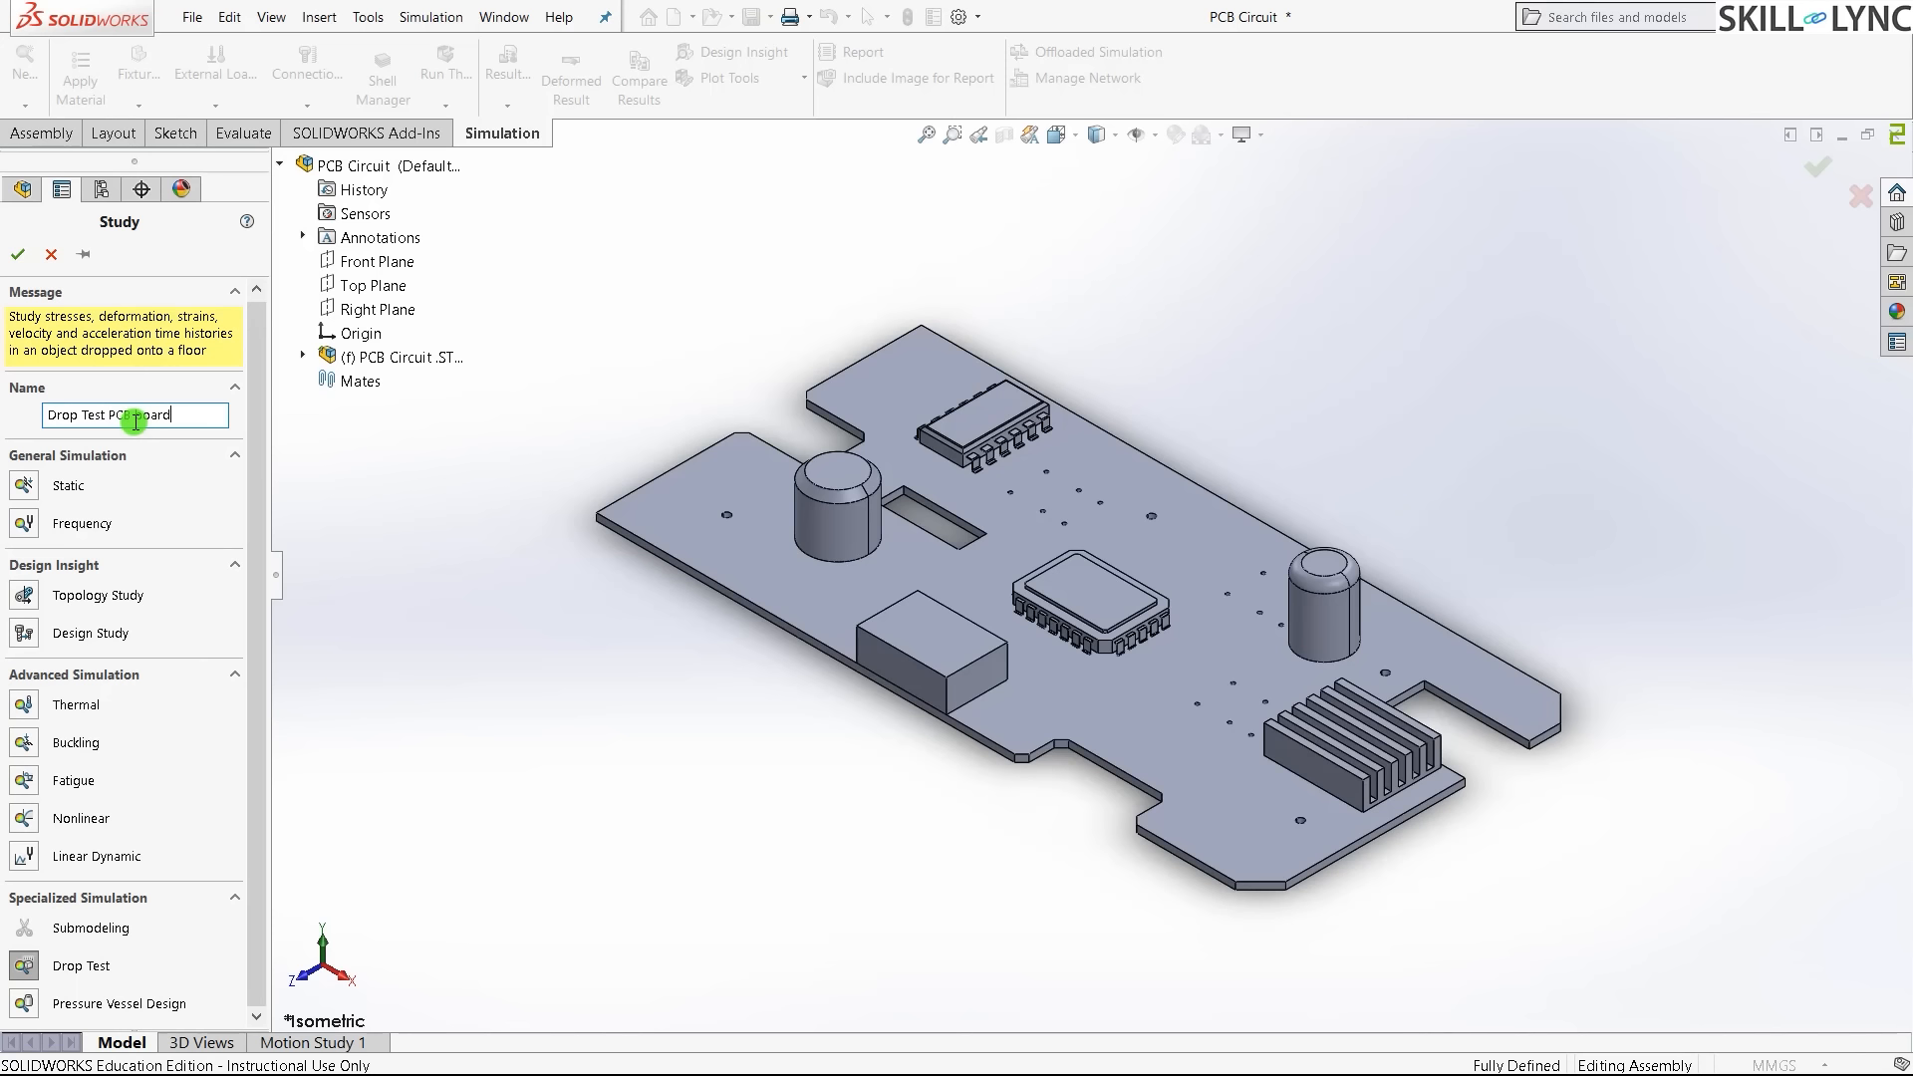
{"action": "left_click", "coordinate": [22, 261]}
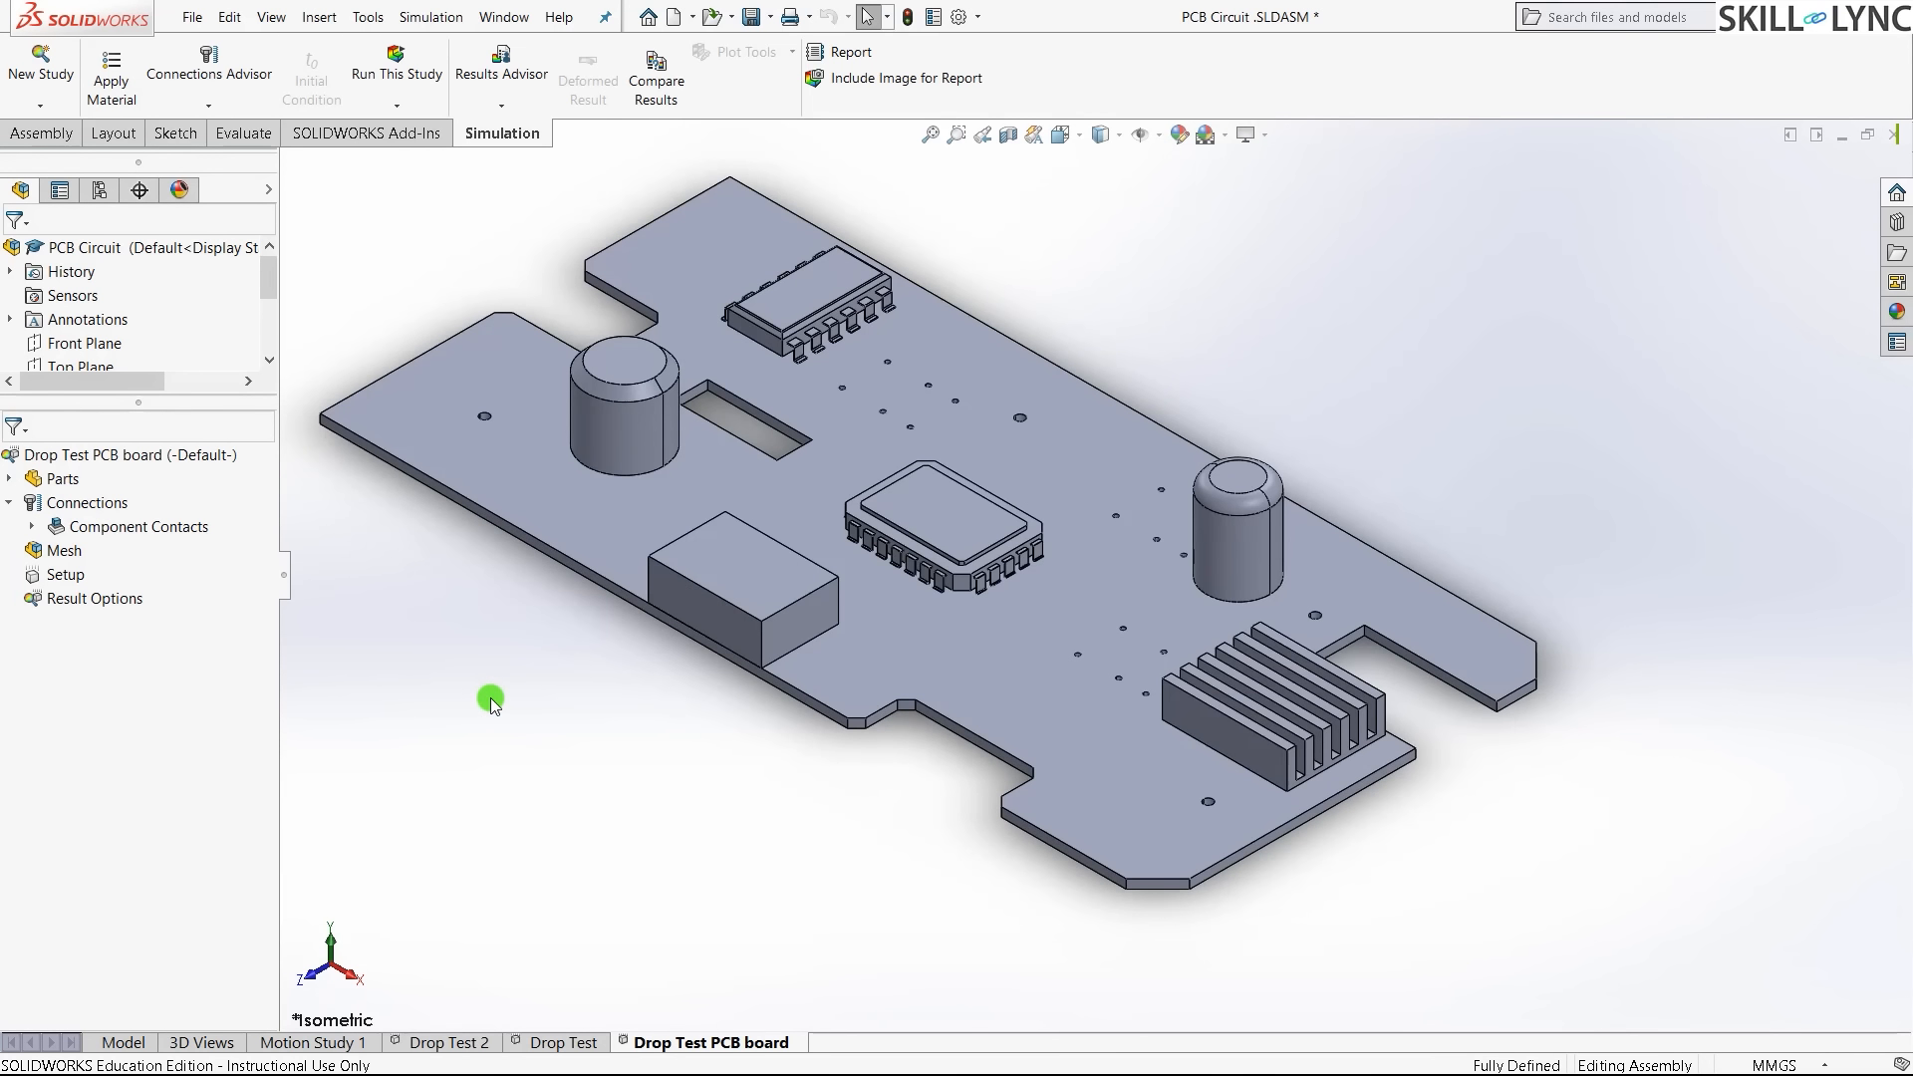
- Expand the study's Parts folder to list Part1 through Part8 and select the board part
{"action": "scroll", "coordinate": [1166, 835], "scroll_direction": "up", "scroll_amount": 1}
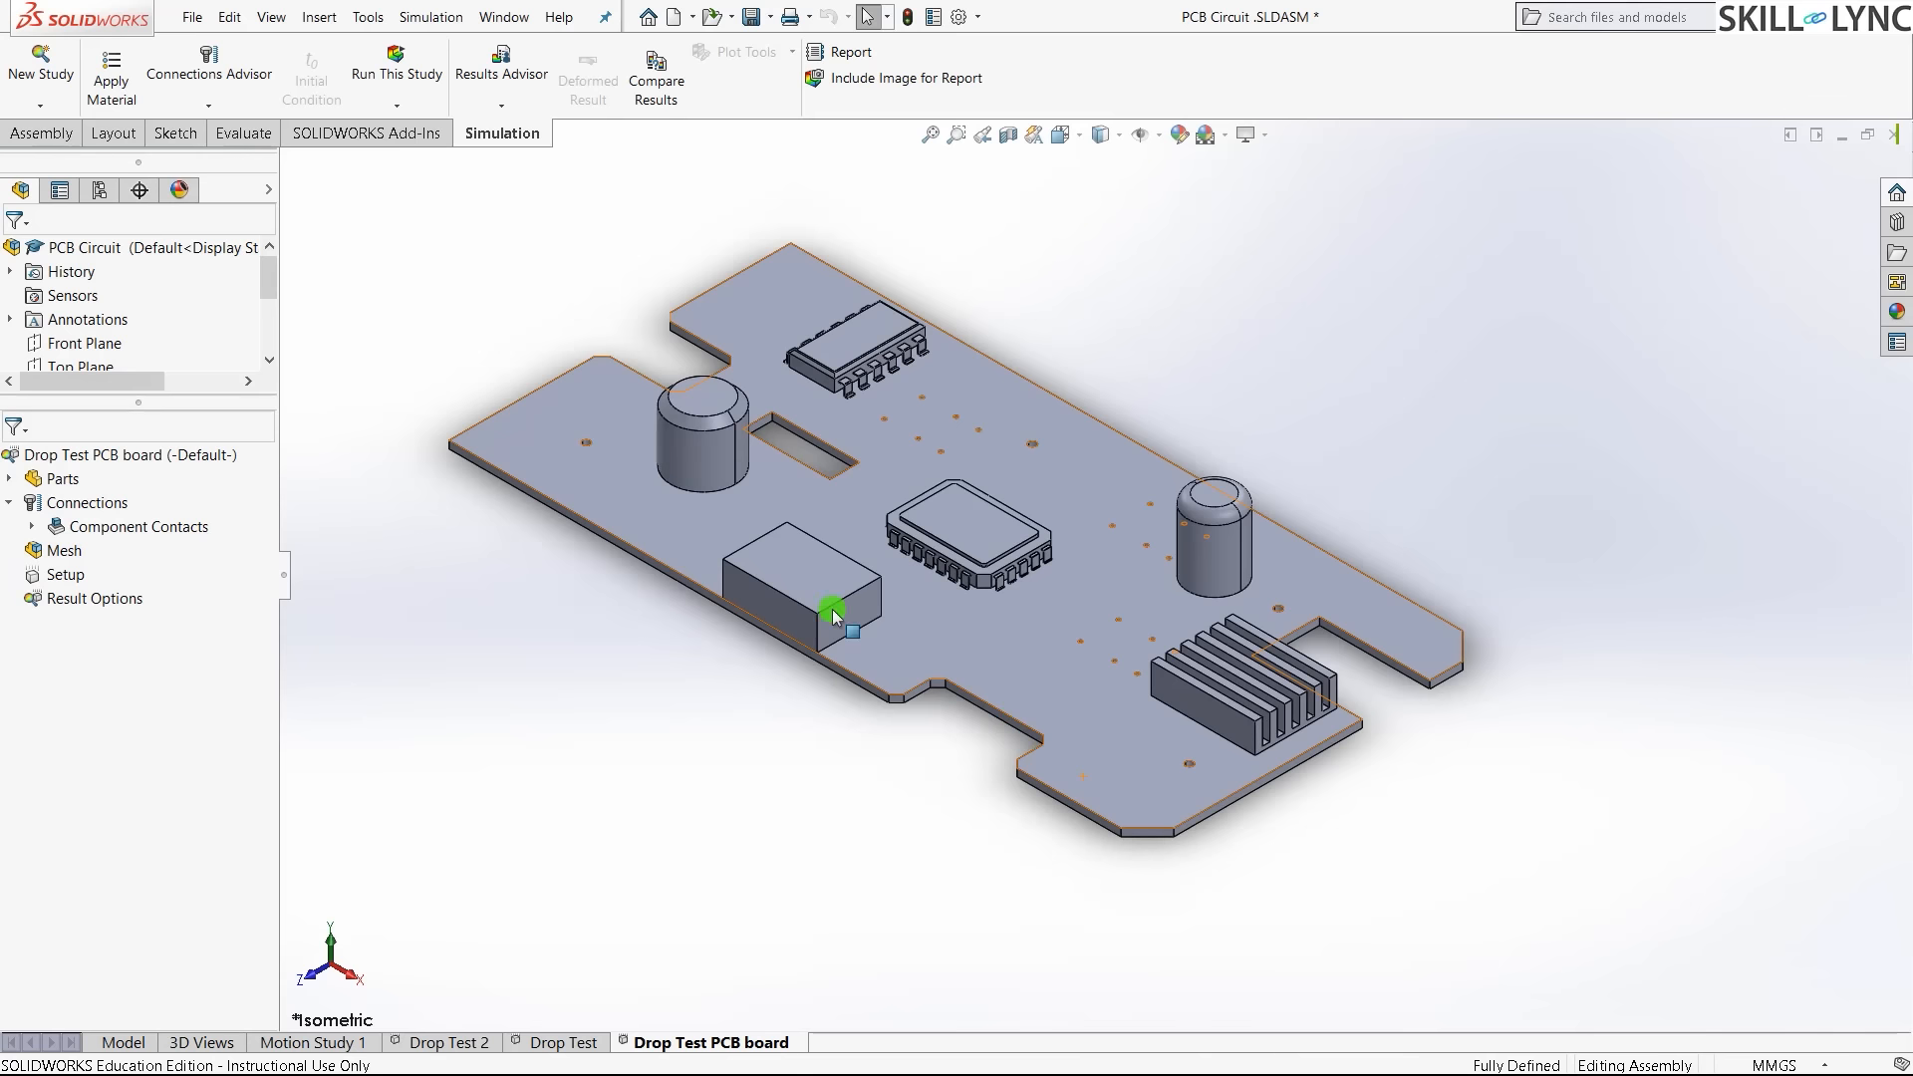
{"action": "scroll", "coordinate": [543, 261], "scroll_direction": "down", "scroll_amount": 1}
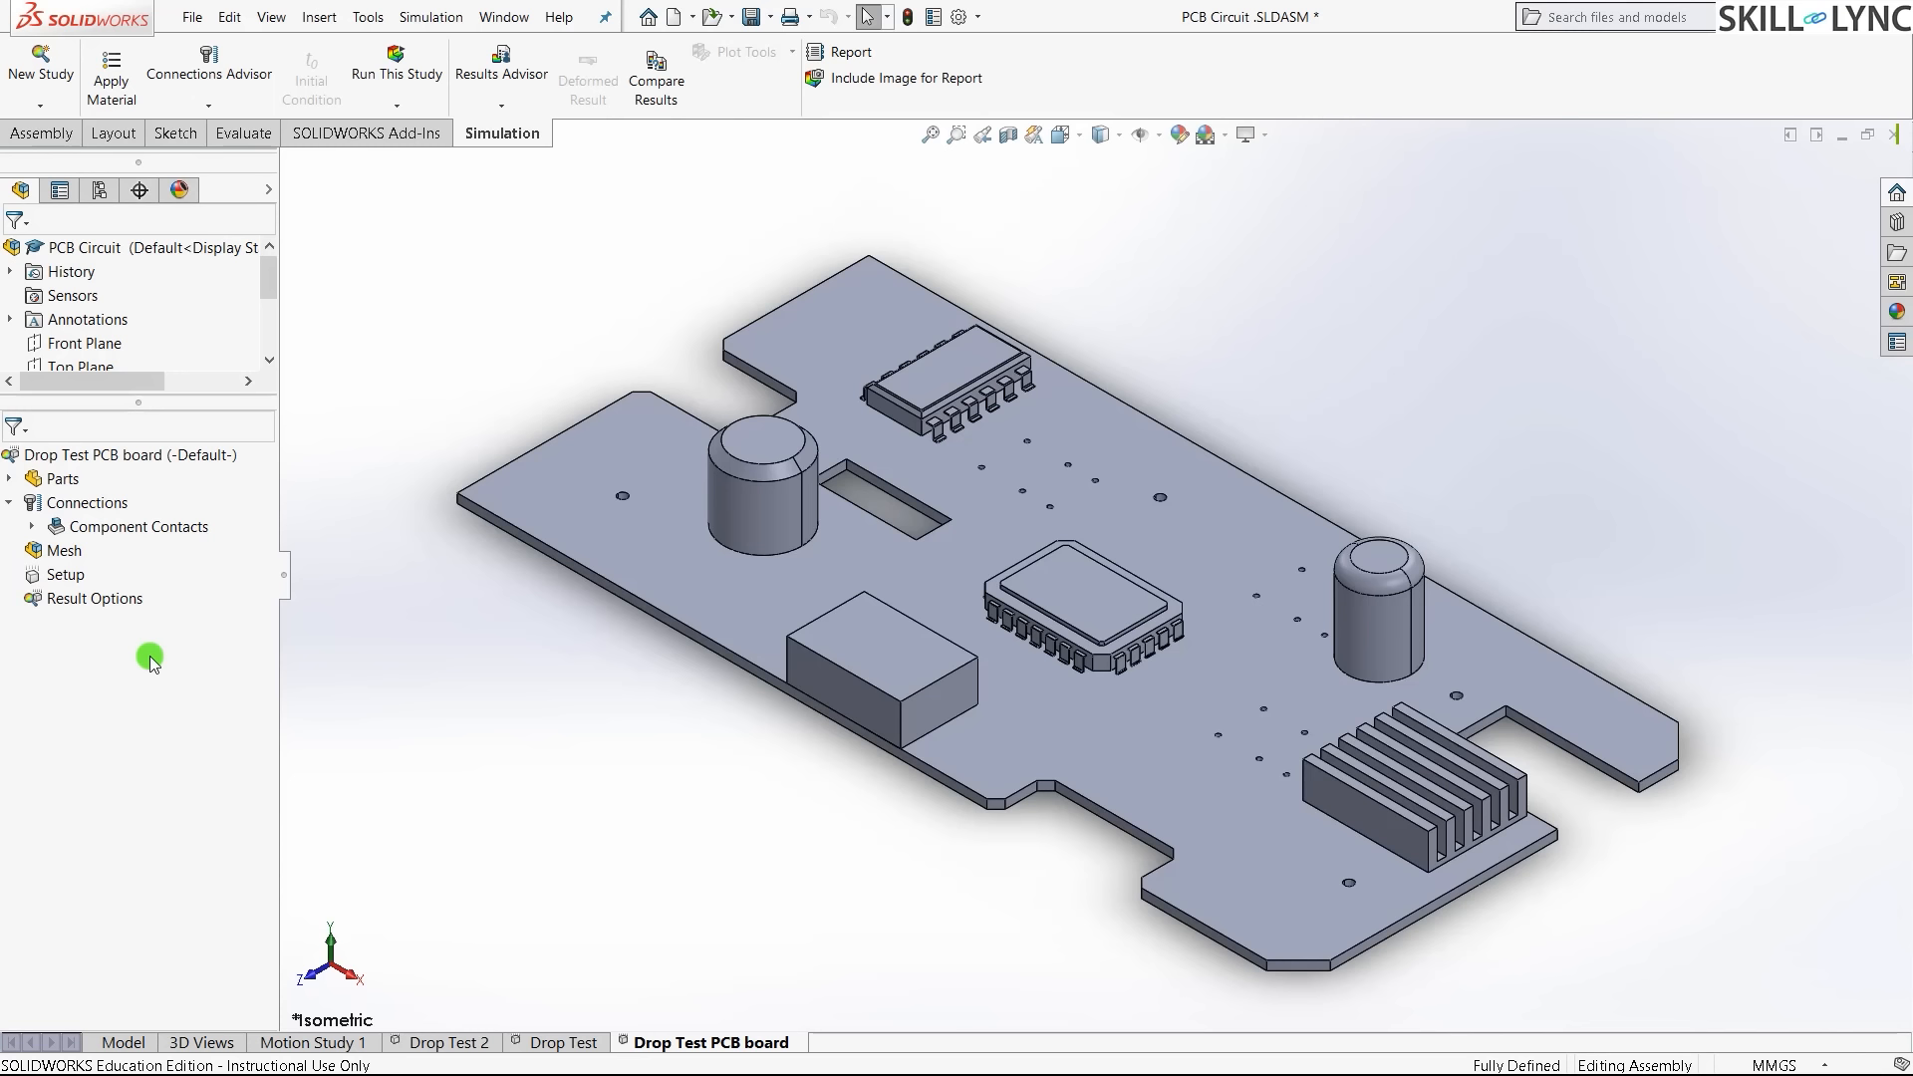
{"action": "left_click", "coordinate": [10, 480]}
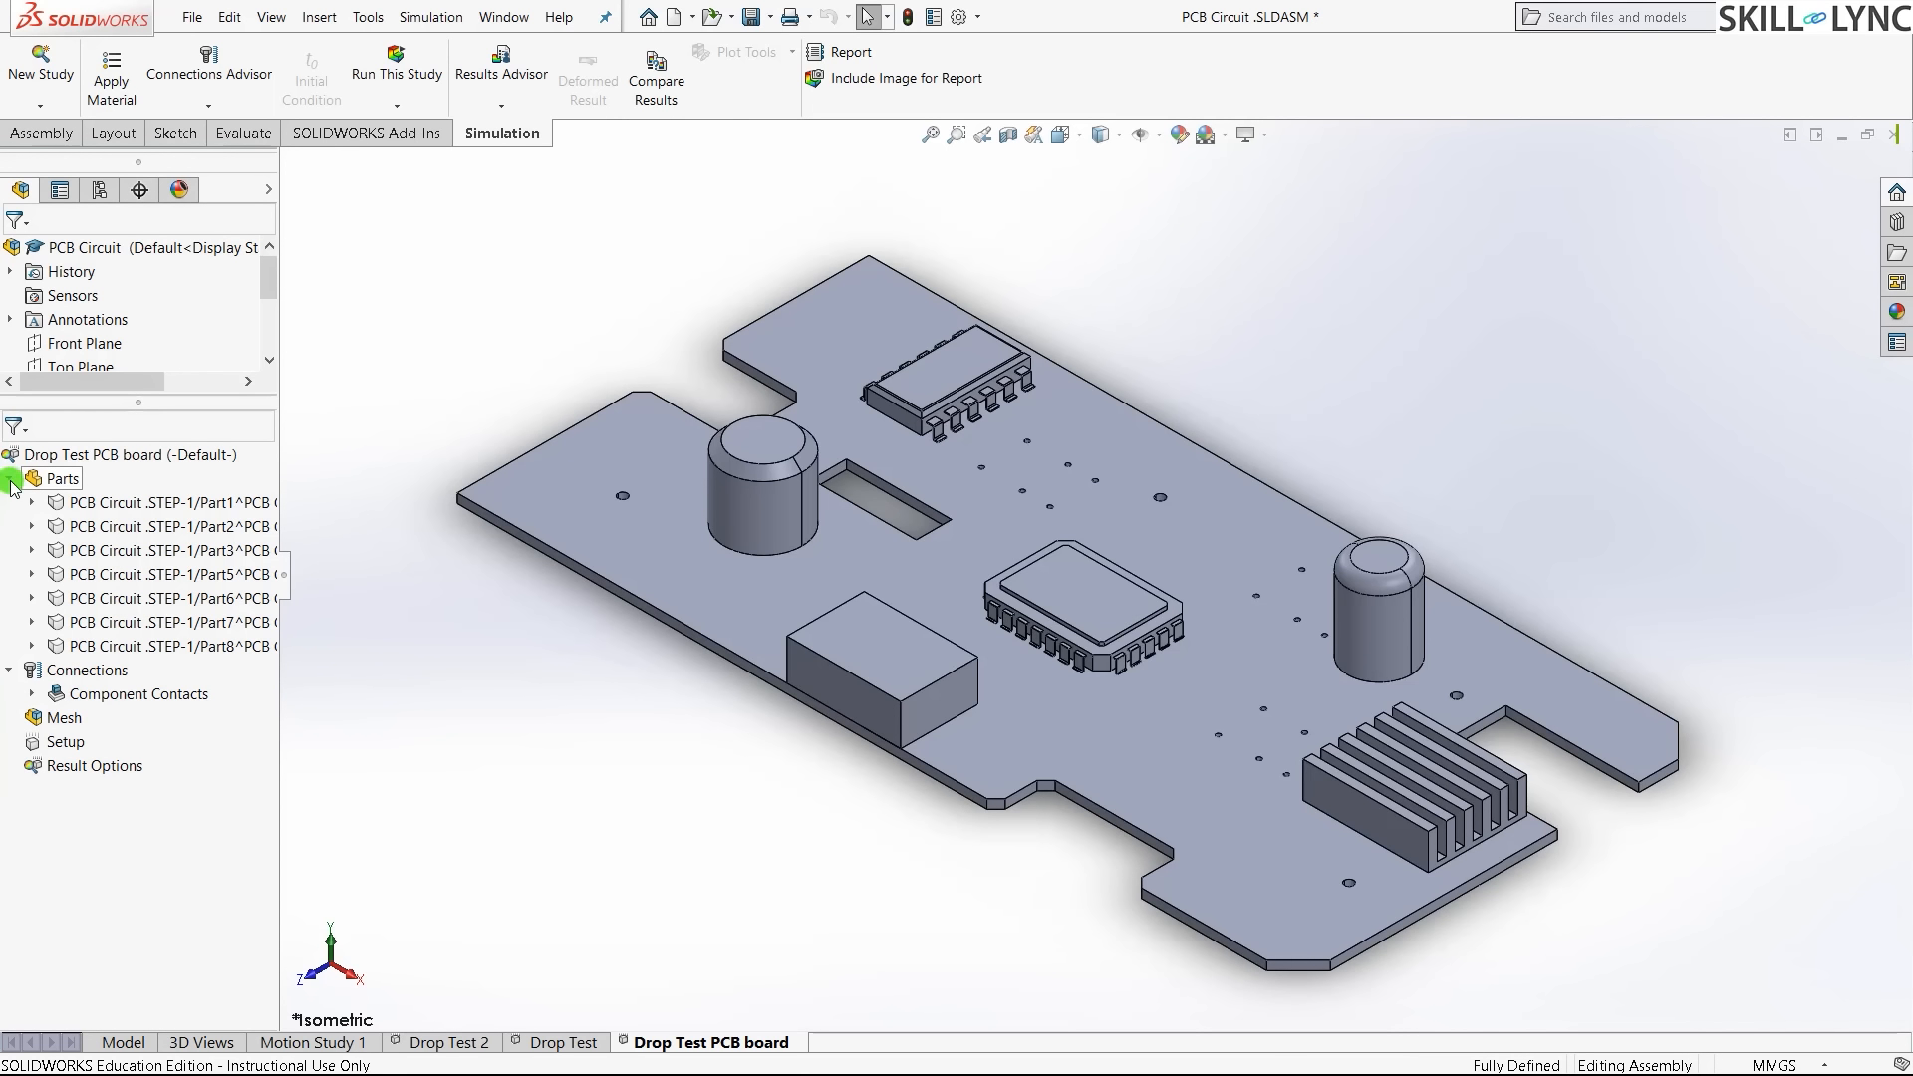
{"action": "double_click", "coordinate": [211, 508]}
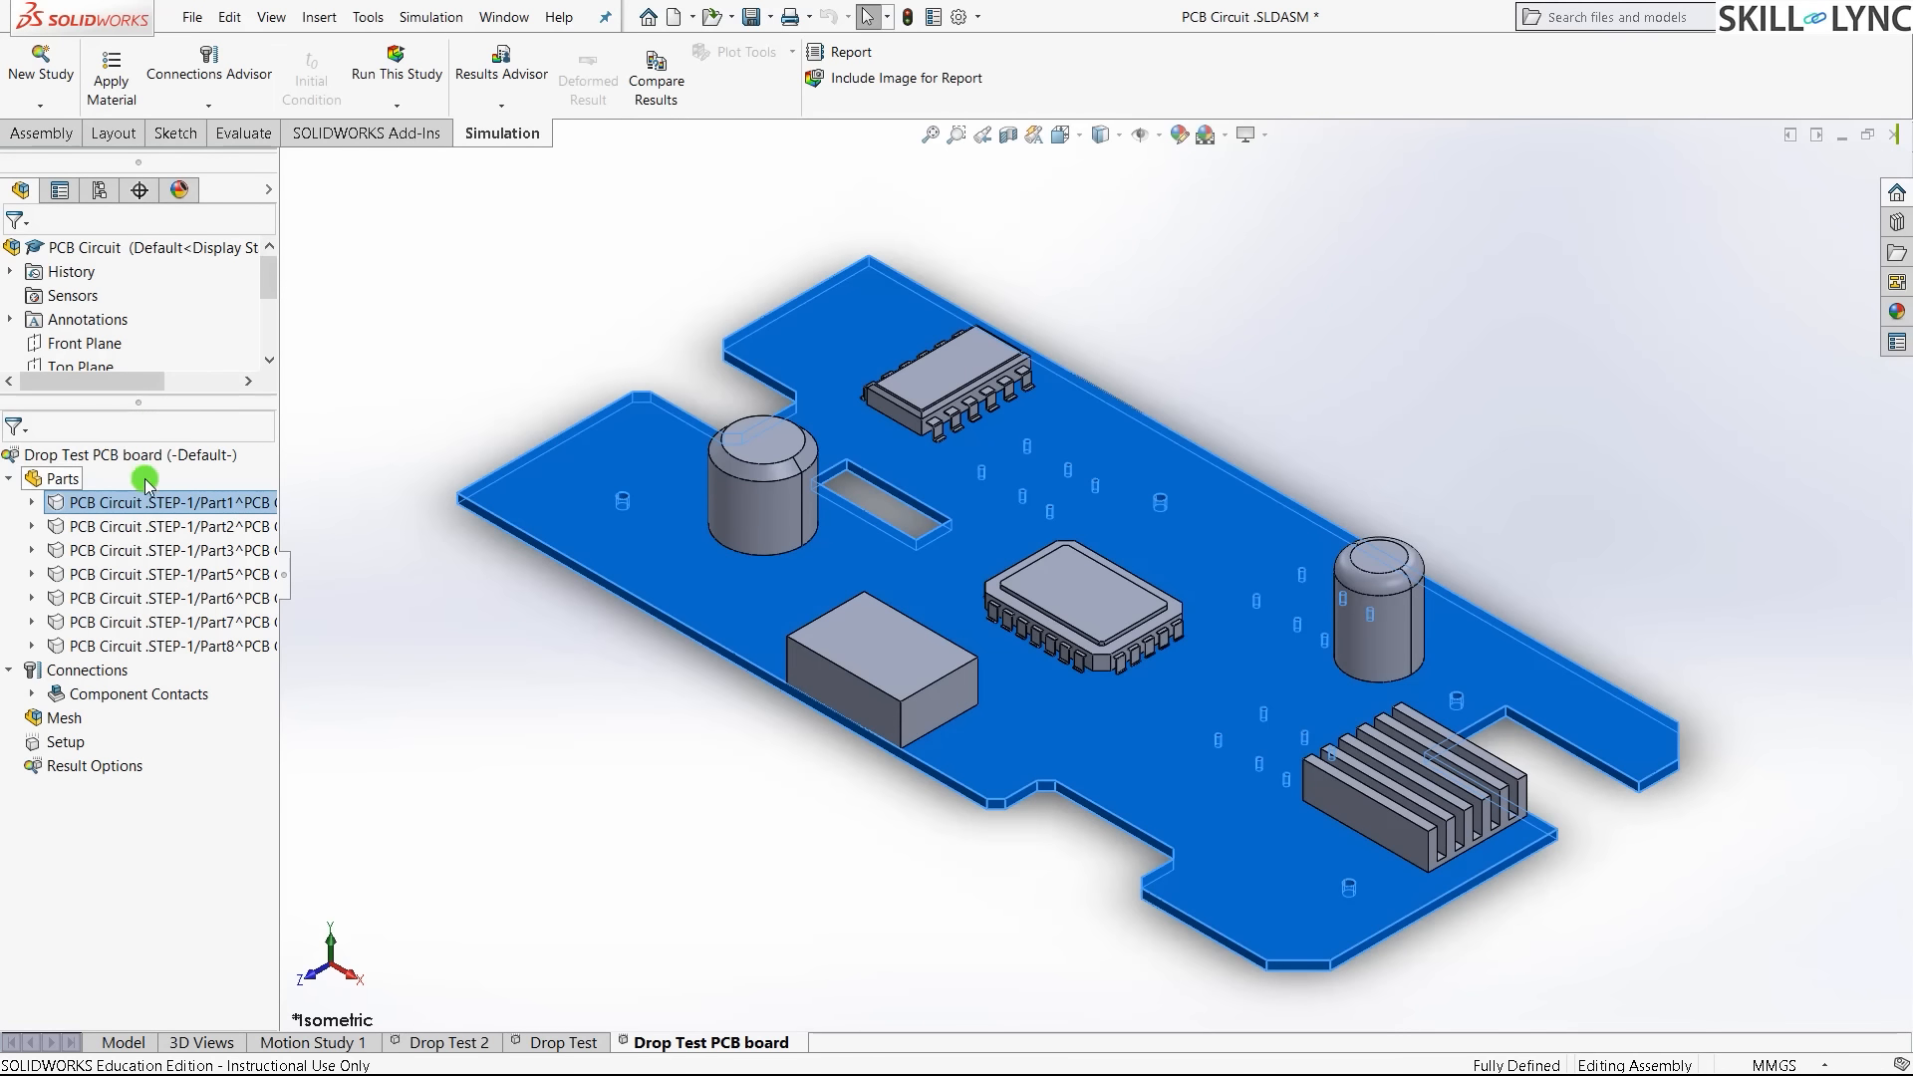
- Apply Custom Materials > Plastic > Custom Plastic to the board part Part1
{"action": "right_click", "coordinate": [149, 504]}
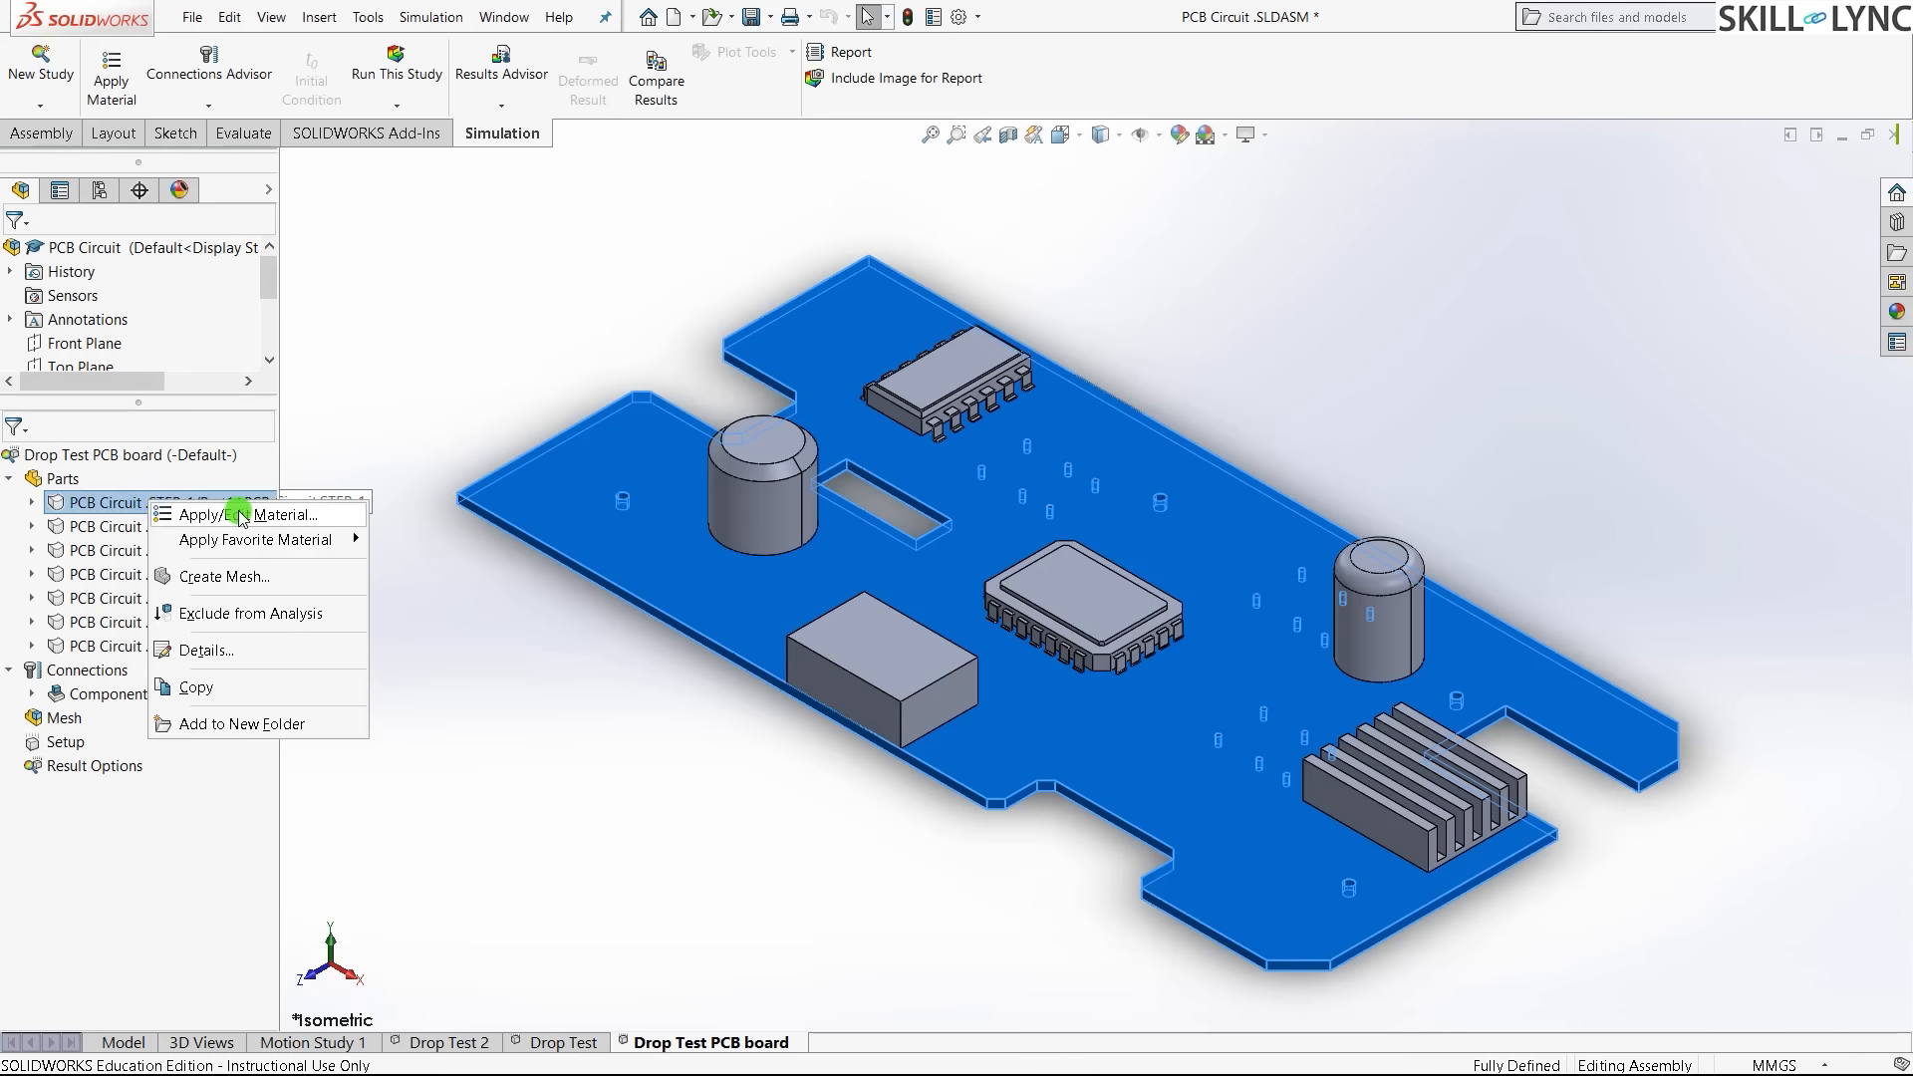
{"action": "left_click", "coordinate": [240, 516]}
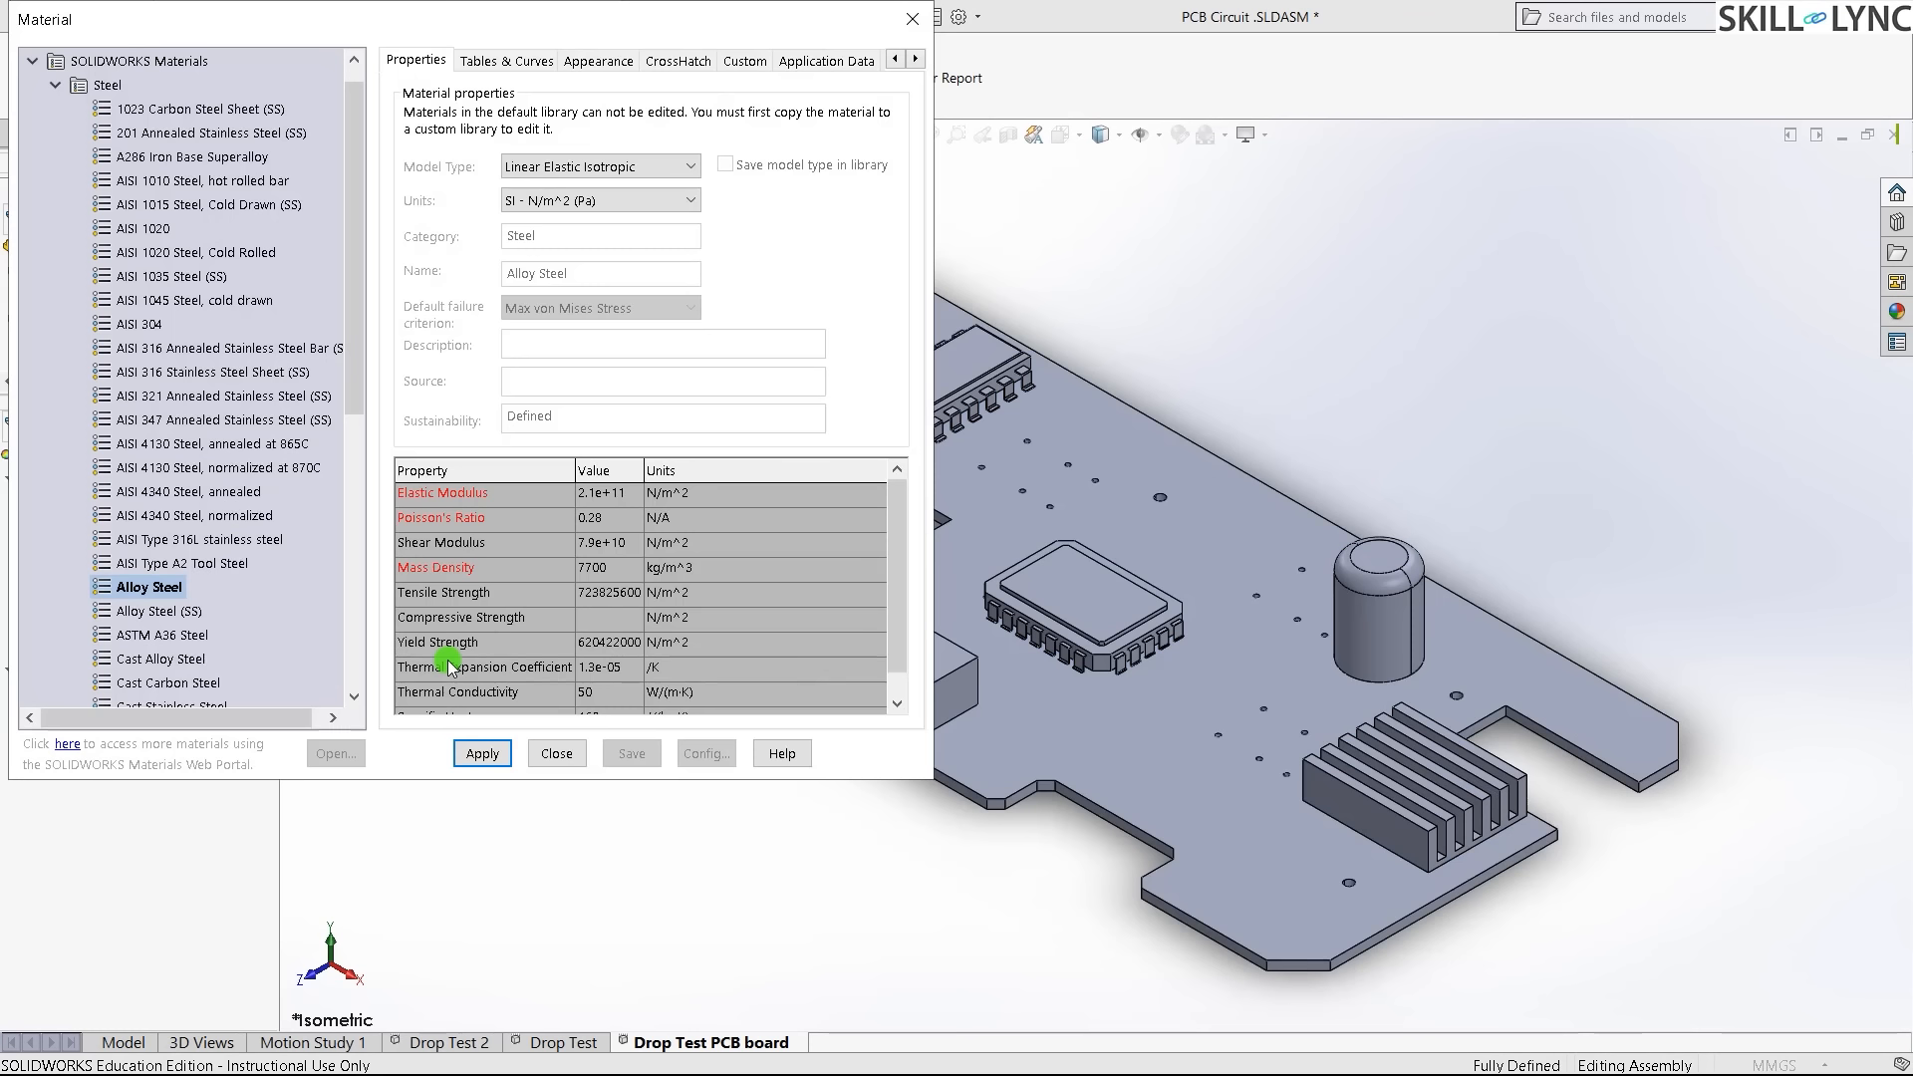
{"action": "left_click_drag", "start_coordinate": [441, 16], "coordinate": [863, 121]}
{"action": "left_click", "coordinate": [477, 190]}
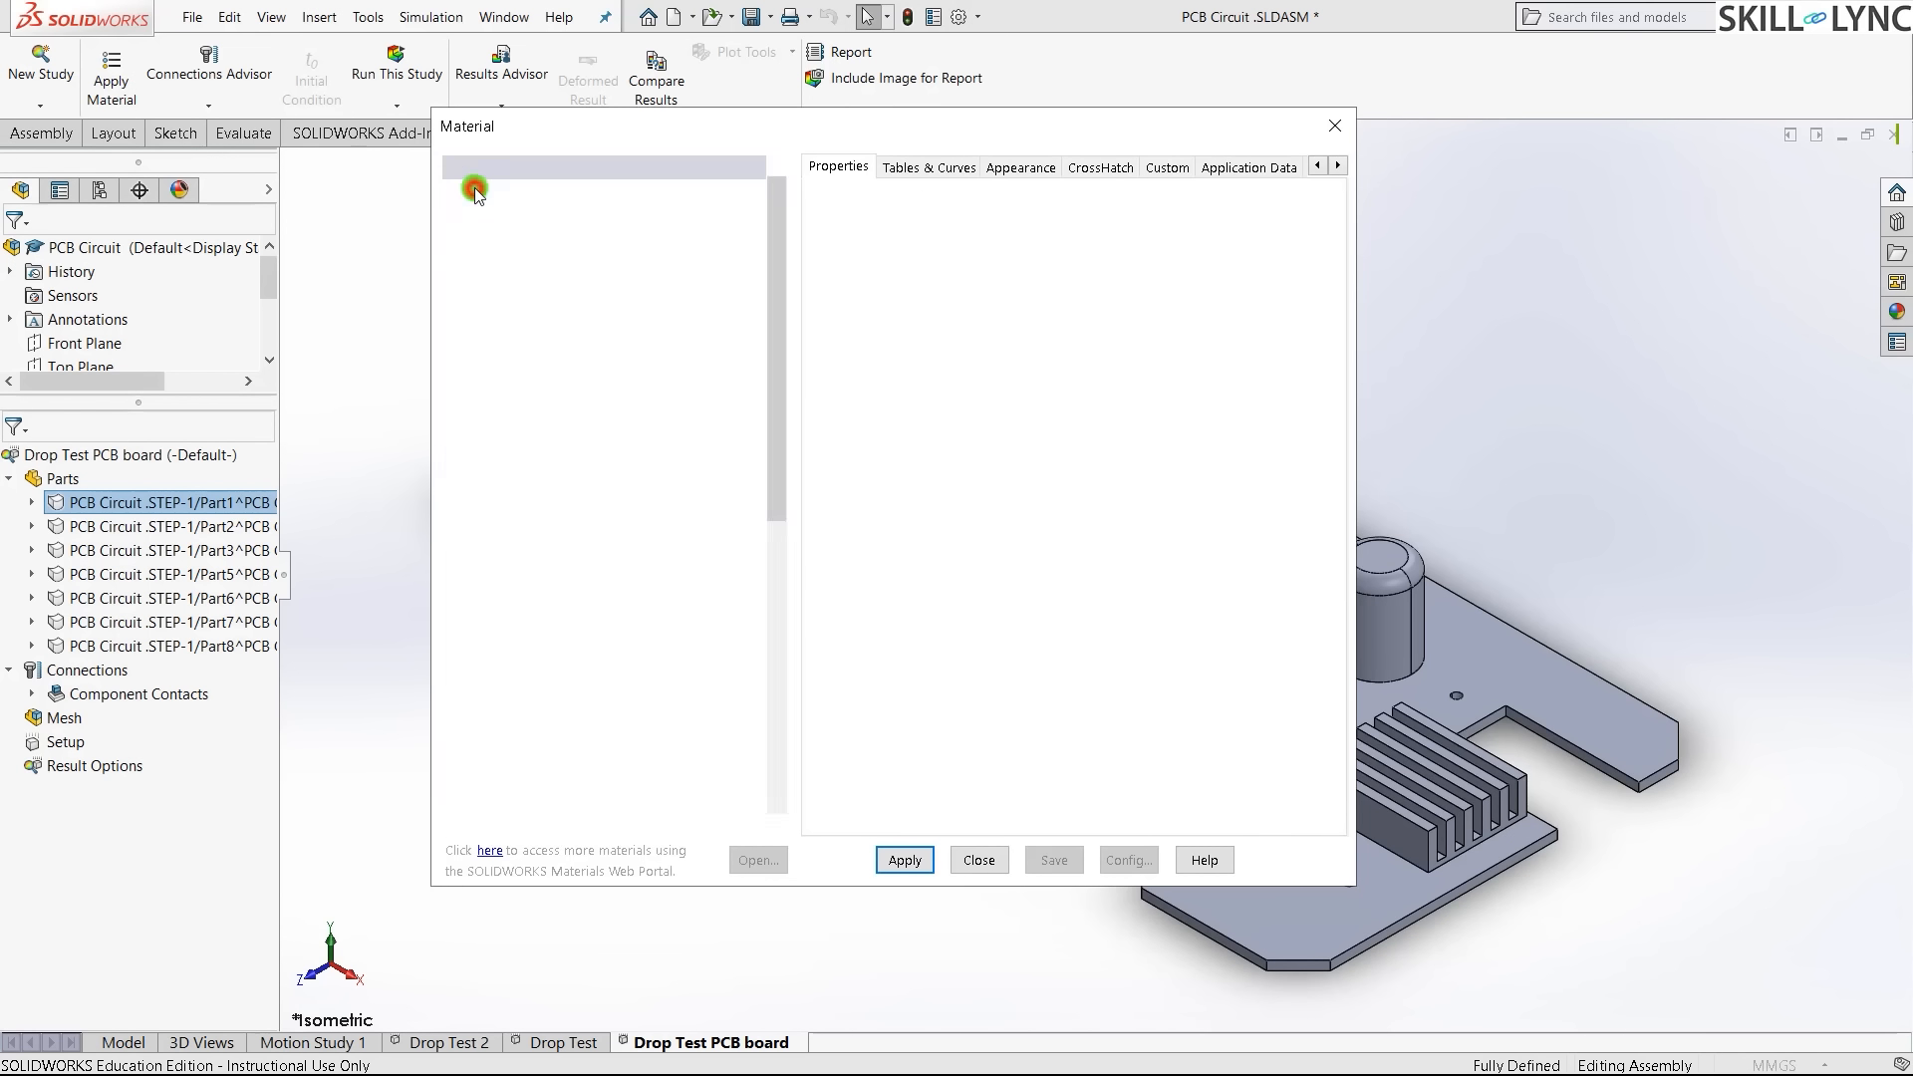
{"action": "left_click", "coordinate": [455, 598]}
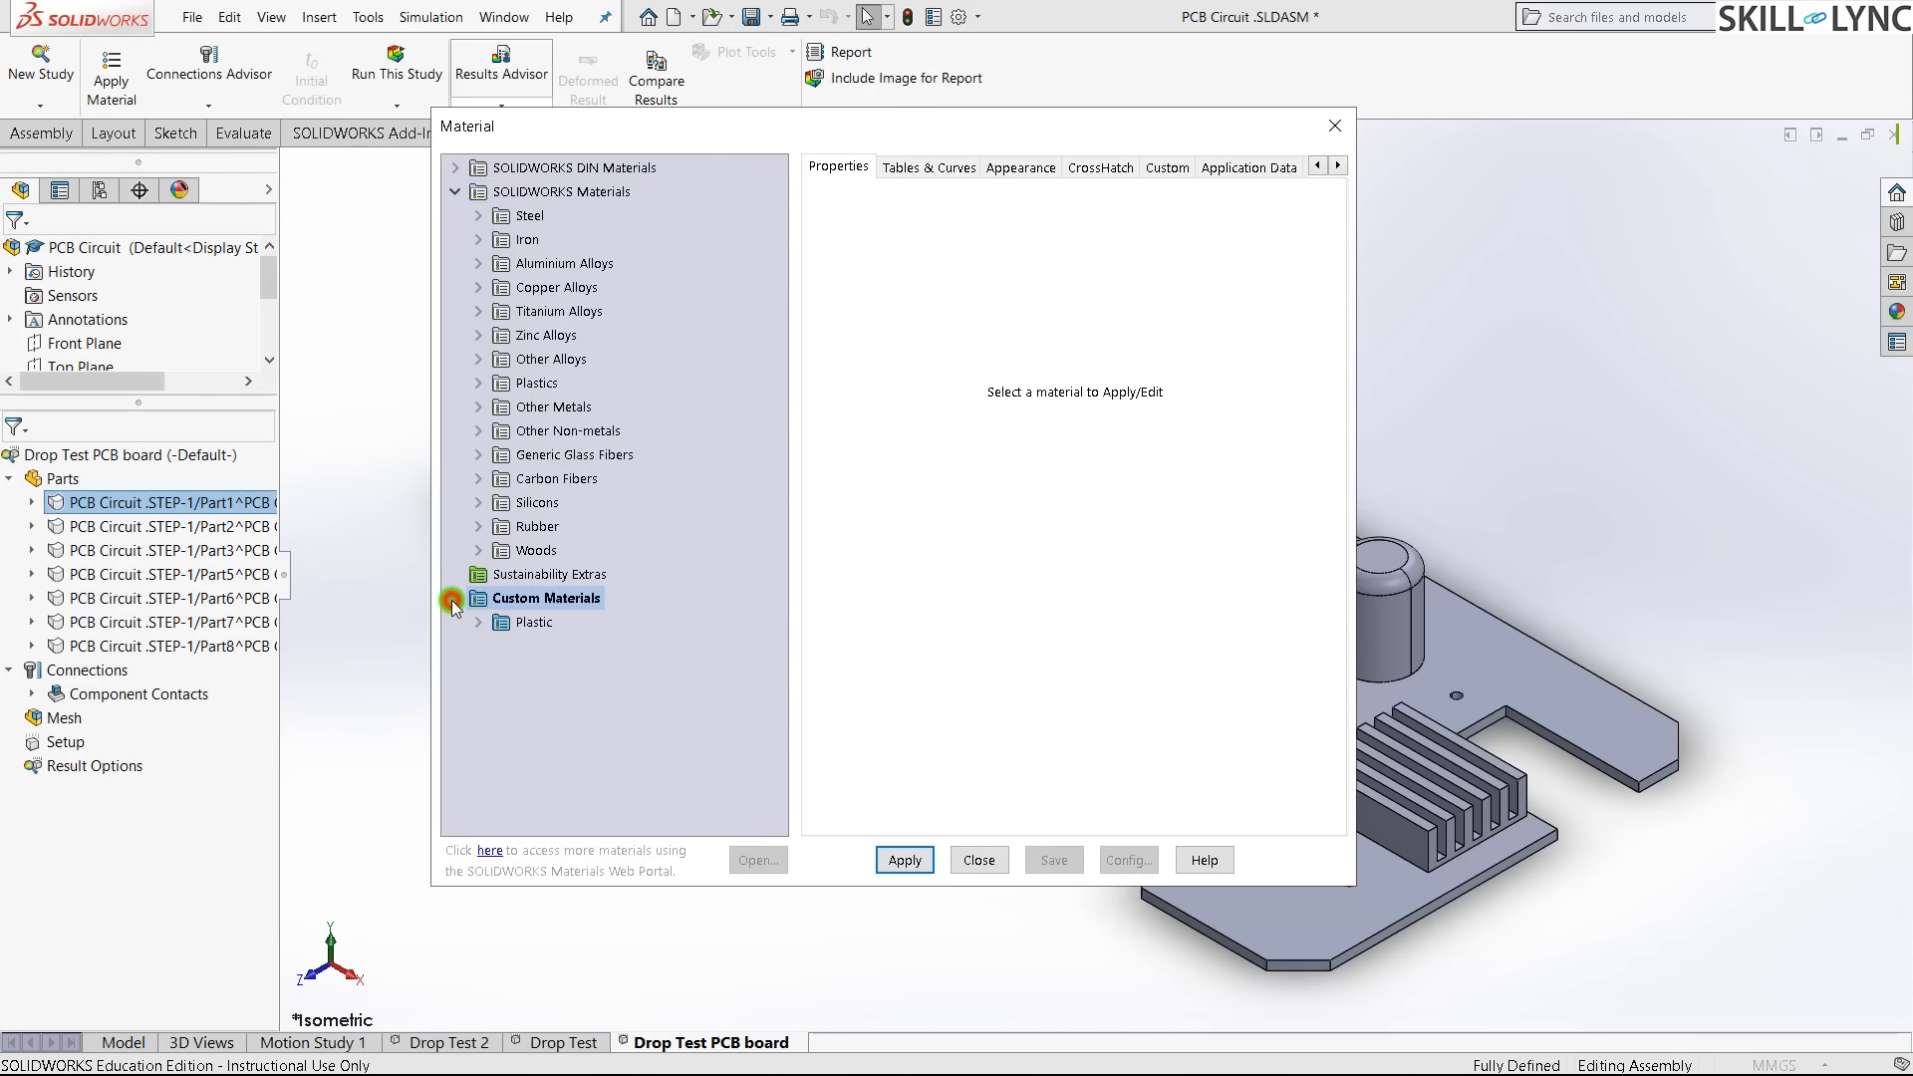
{"action": "left_click", "coordinate": [480, 625]}
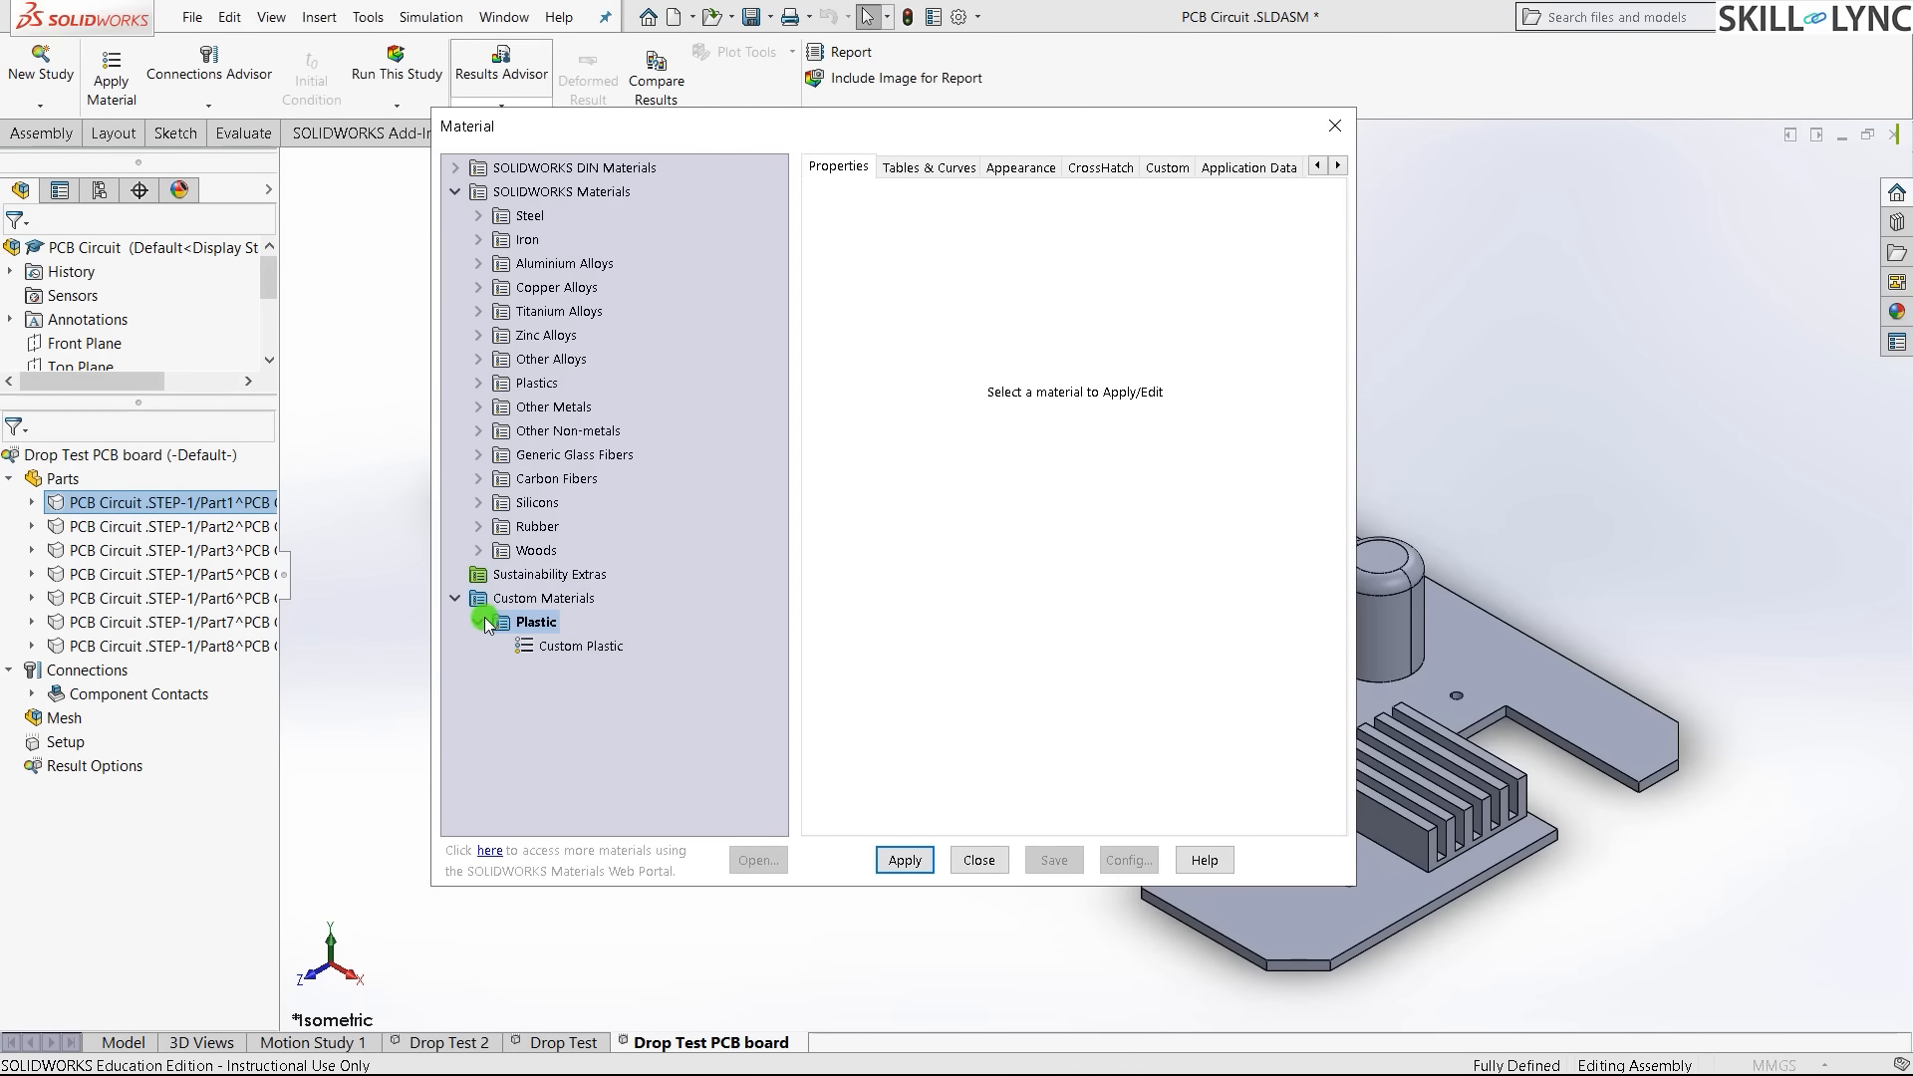
{"action": "left_click", "coordinate": [583, 647]}
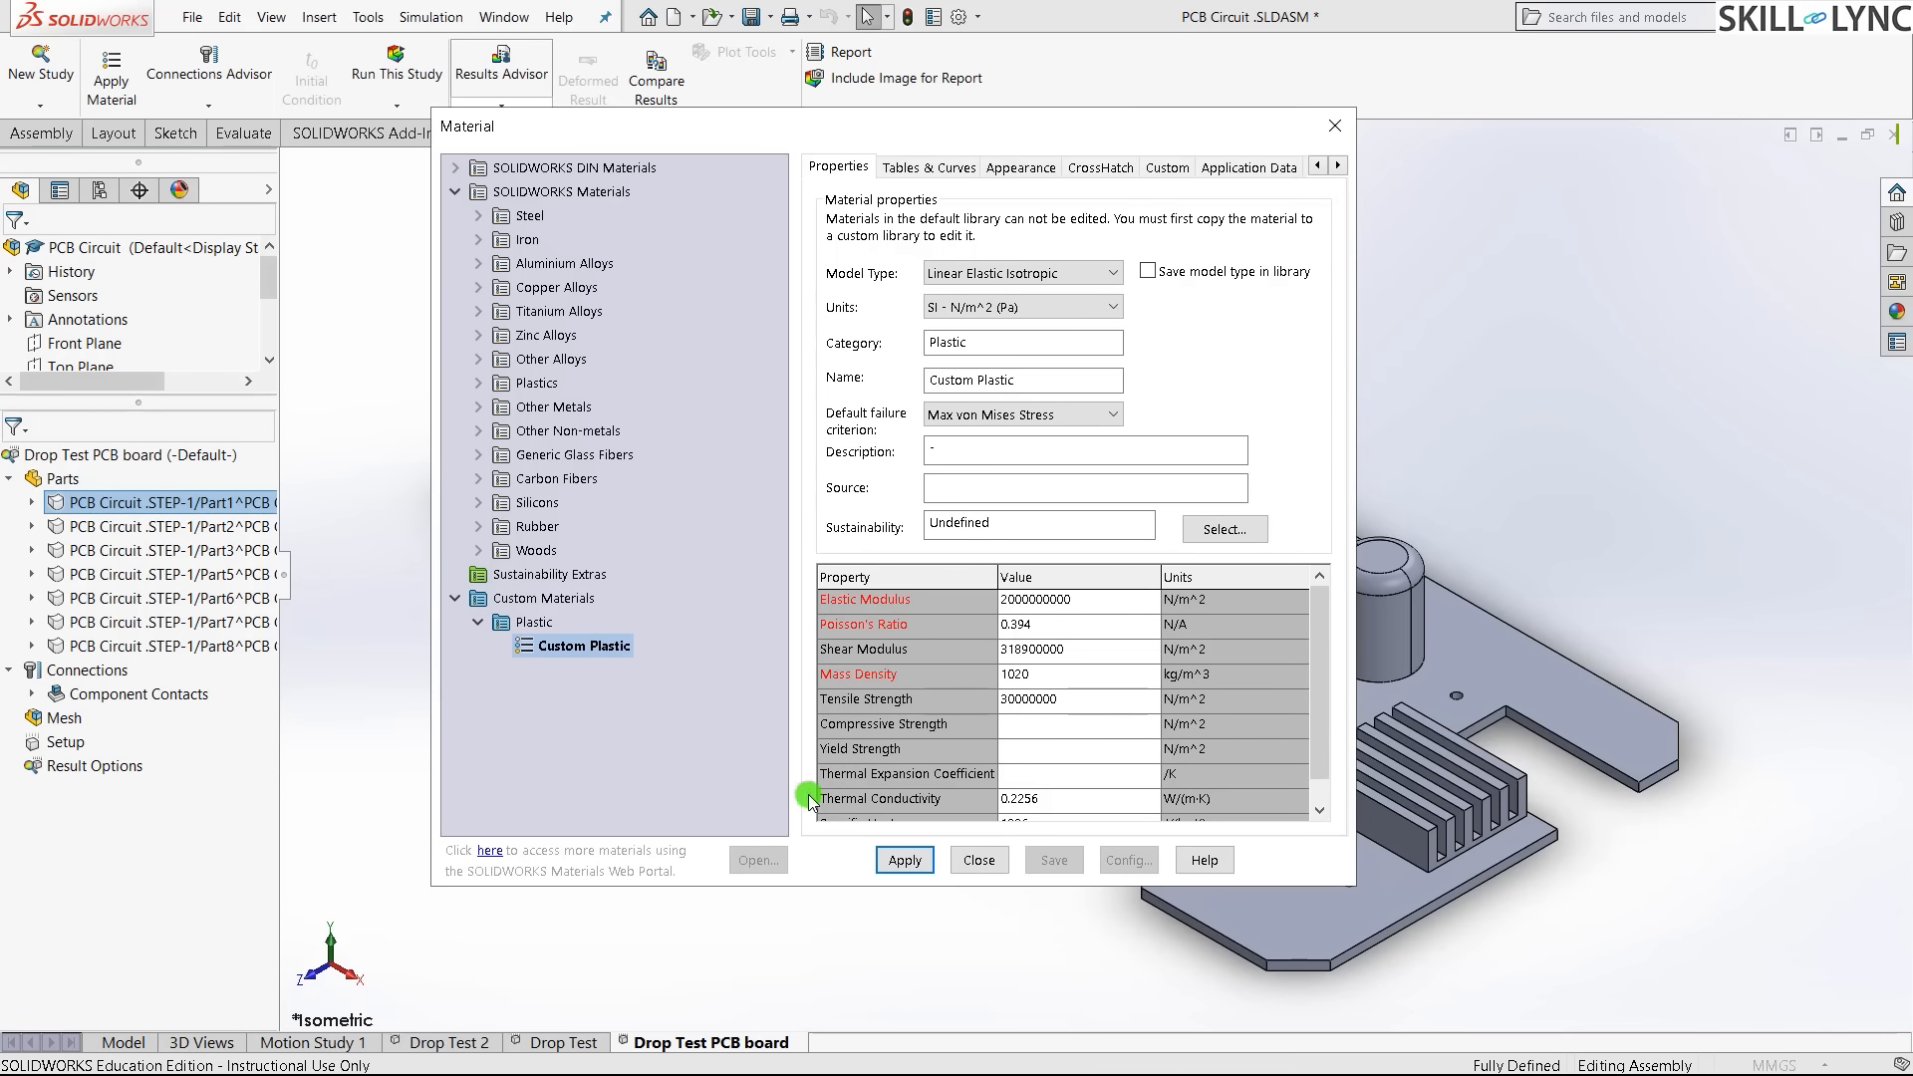
{"action": "left_click", "coordinate": [905, 860]}
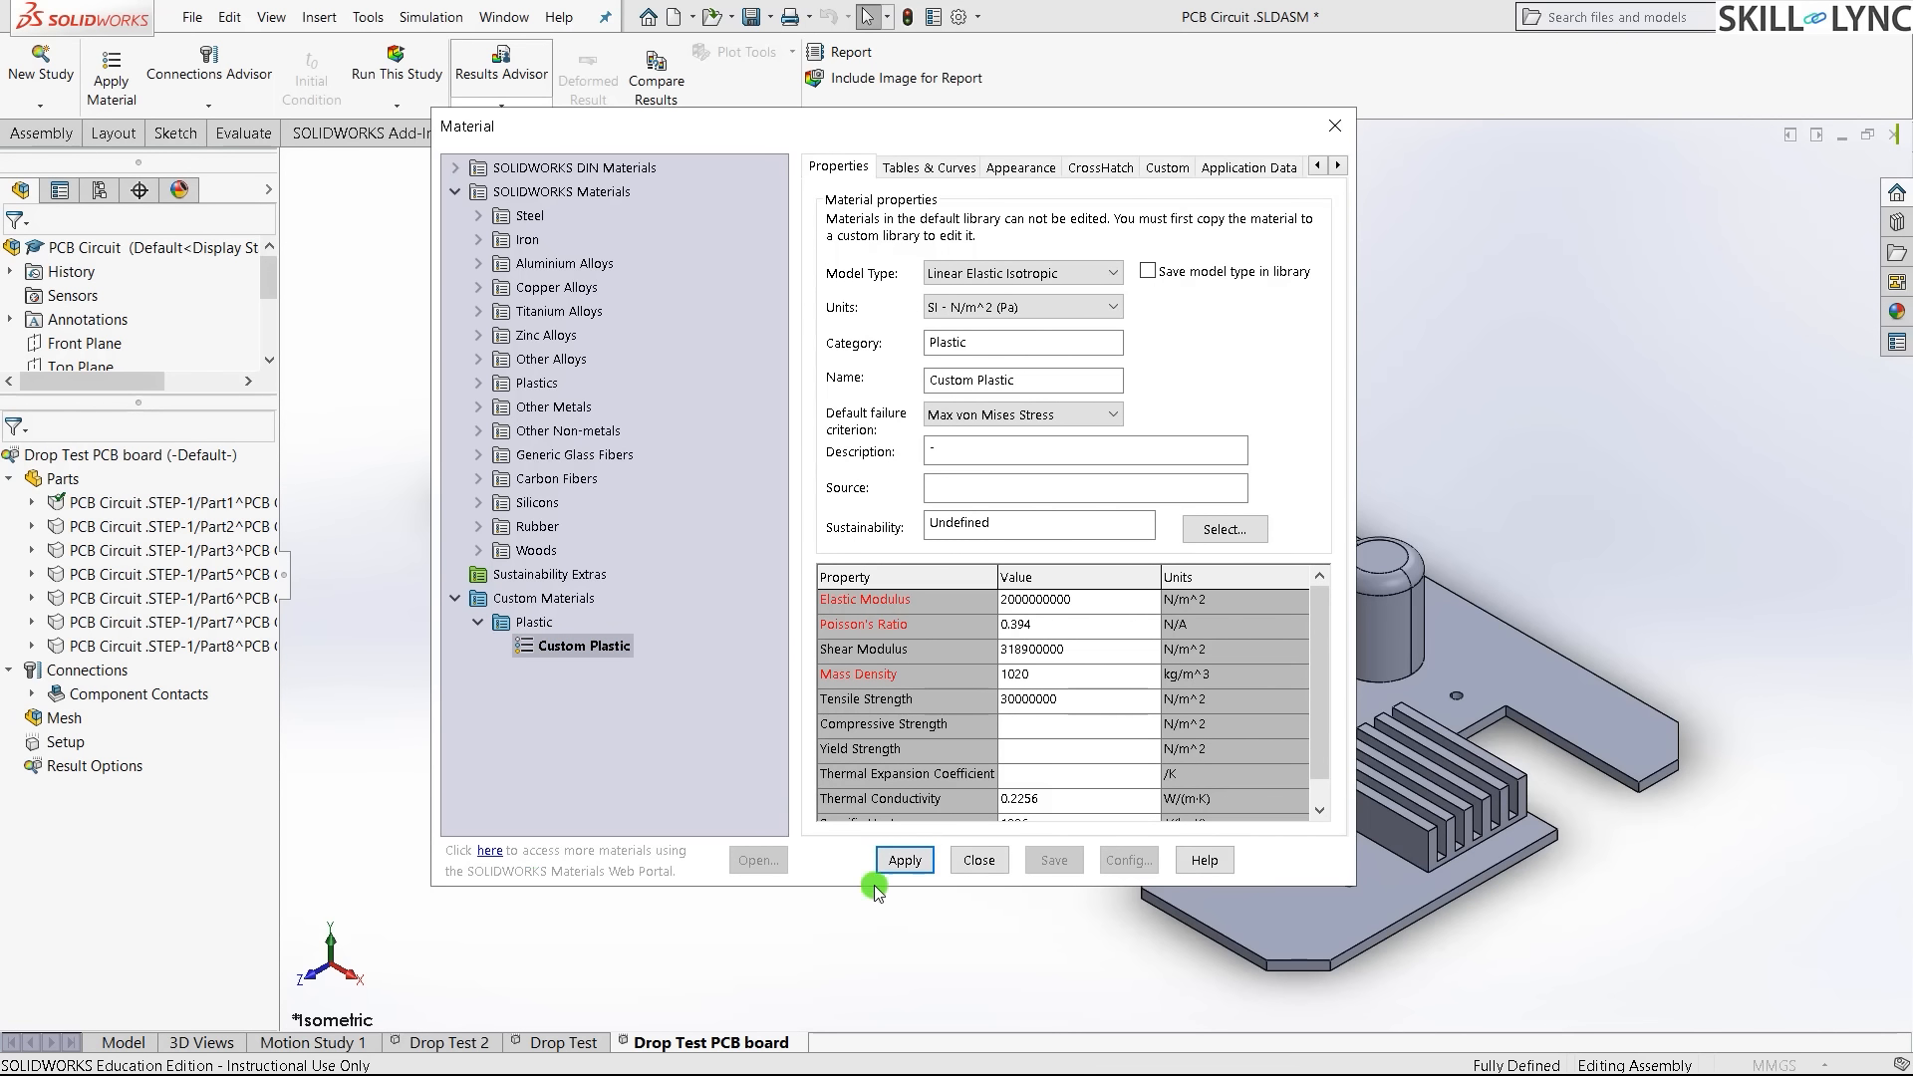
{"action": "left_click", "coordinate": [980, 860]}
{"action": "left_click", "coordinate": [576, 793]}
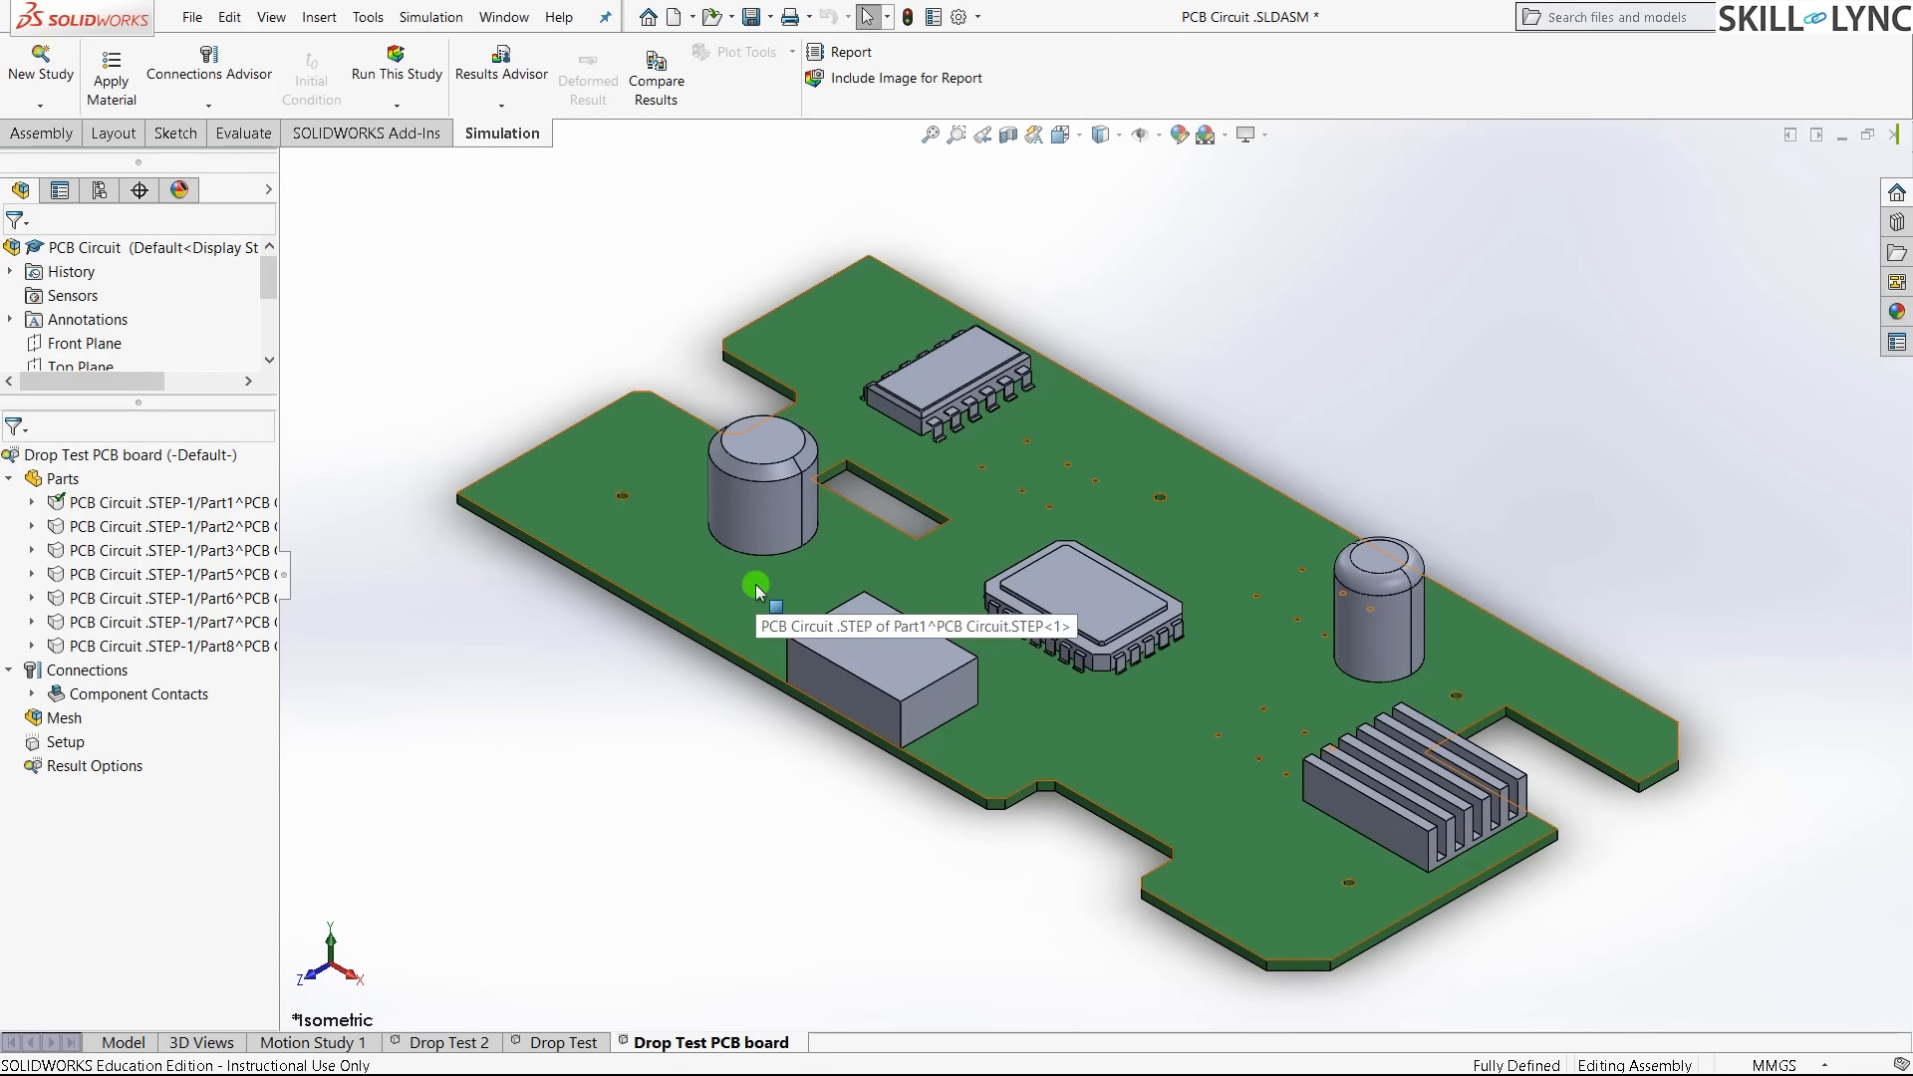
{"action": "left_click", "coordinate": [220, 526]}
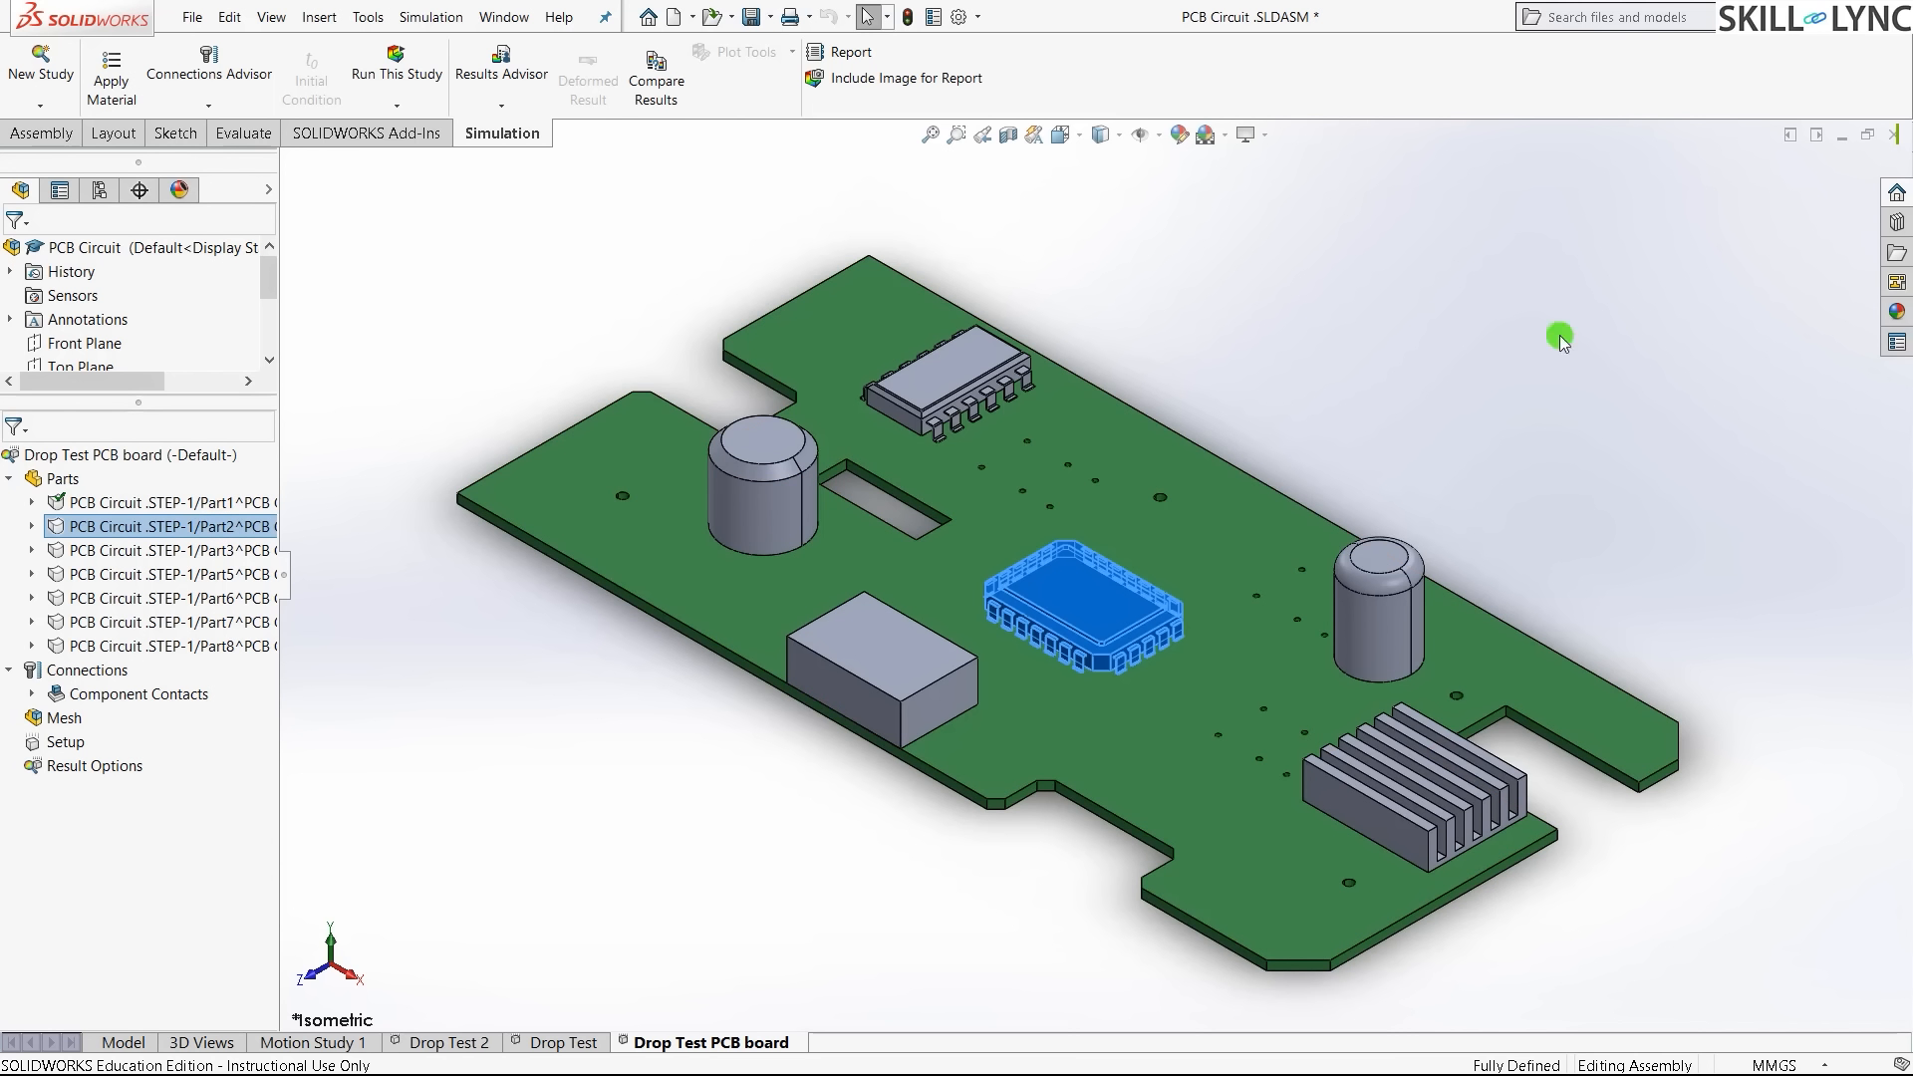
- Select the remaining component parts and apply Alloy Steel to them
{"action": "left_click", "coordinate": [149, 645], "text": "shift"}
{"action": "right_click", "coordinate": [150, 645]}
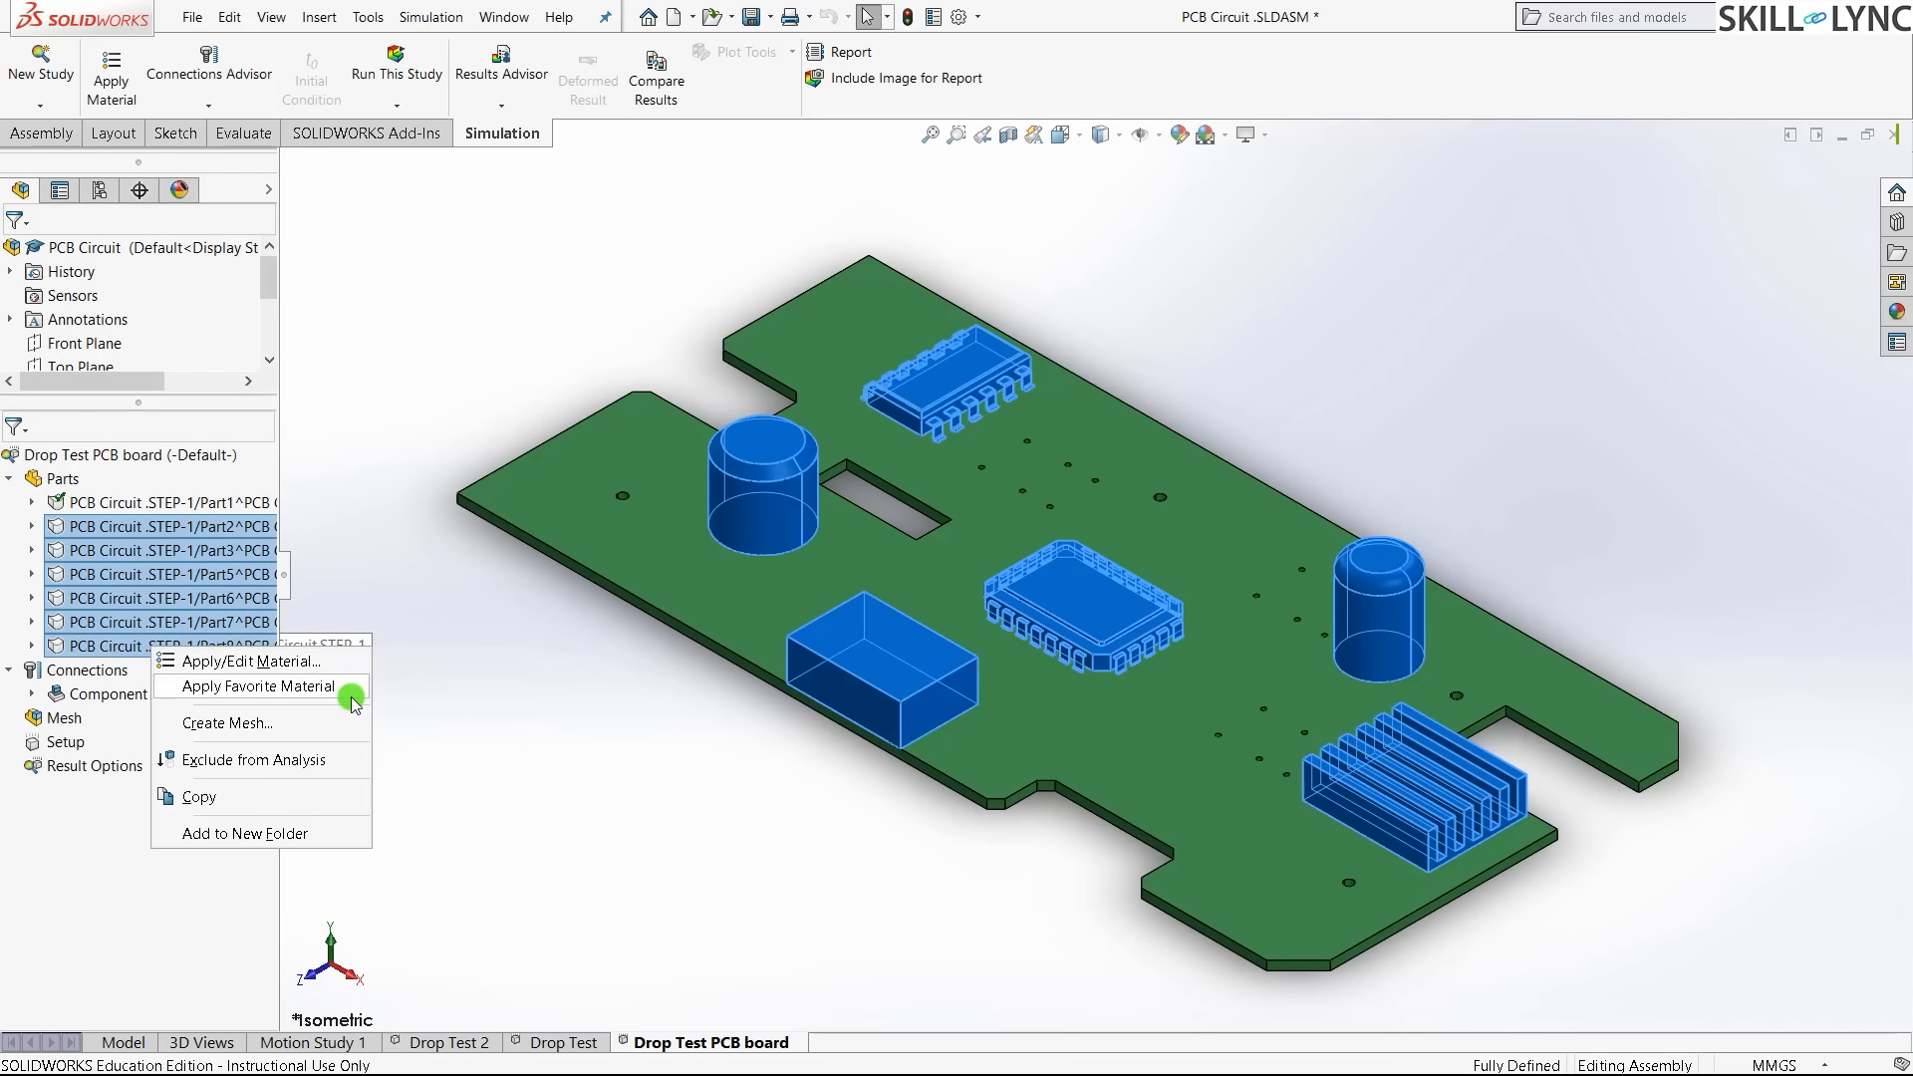
{"action": "left_click", "coordinate": [307, 670]}
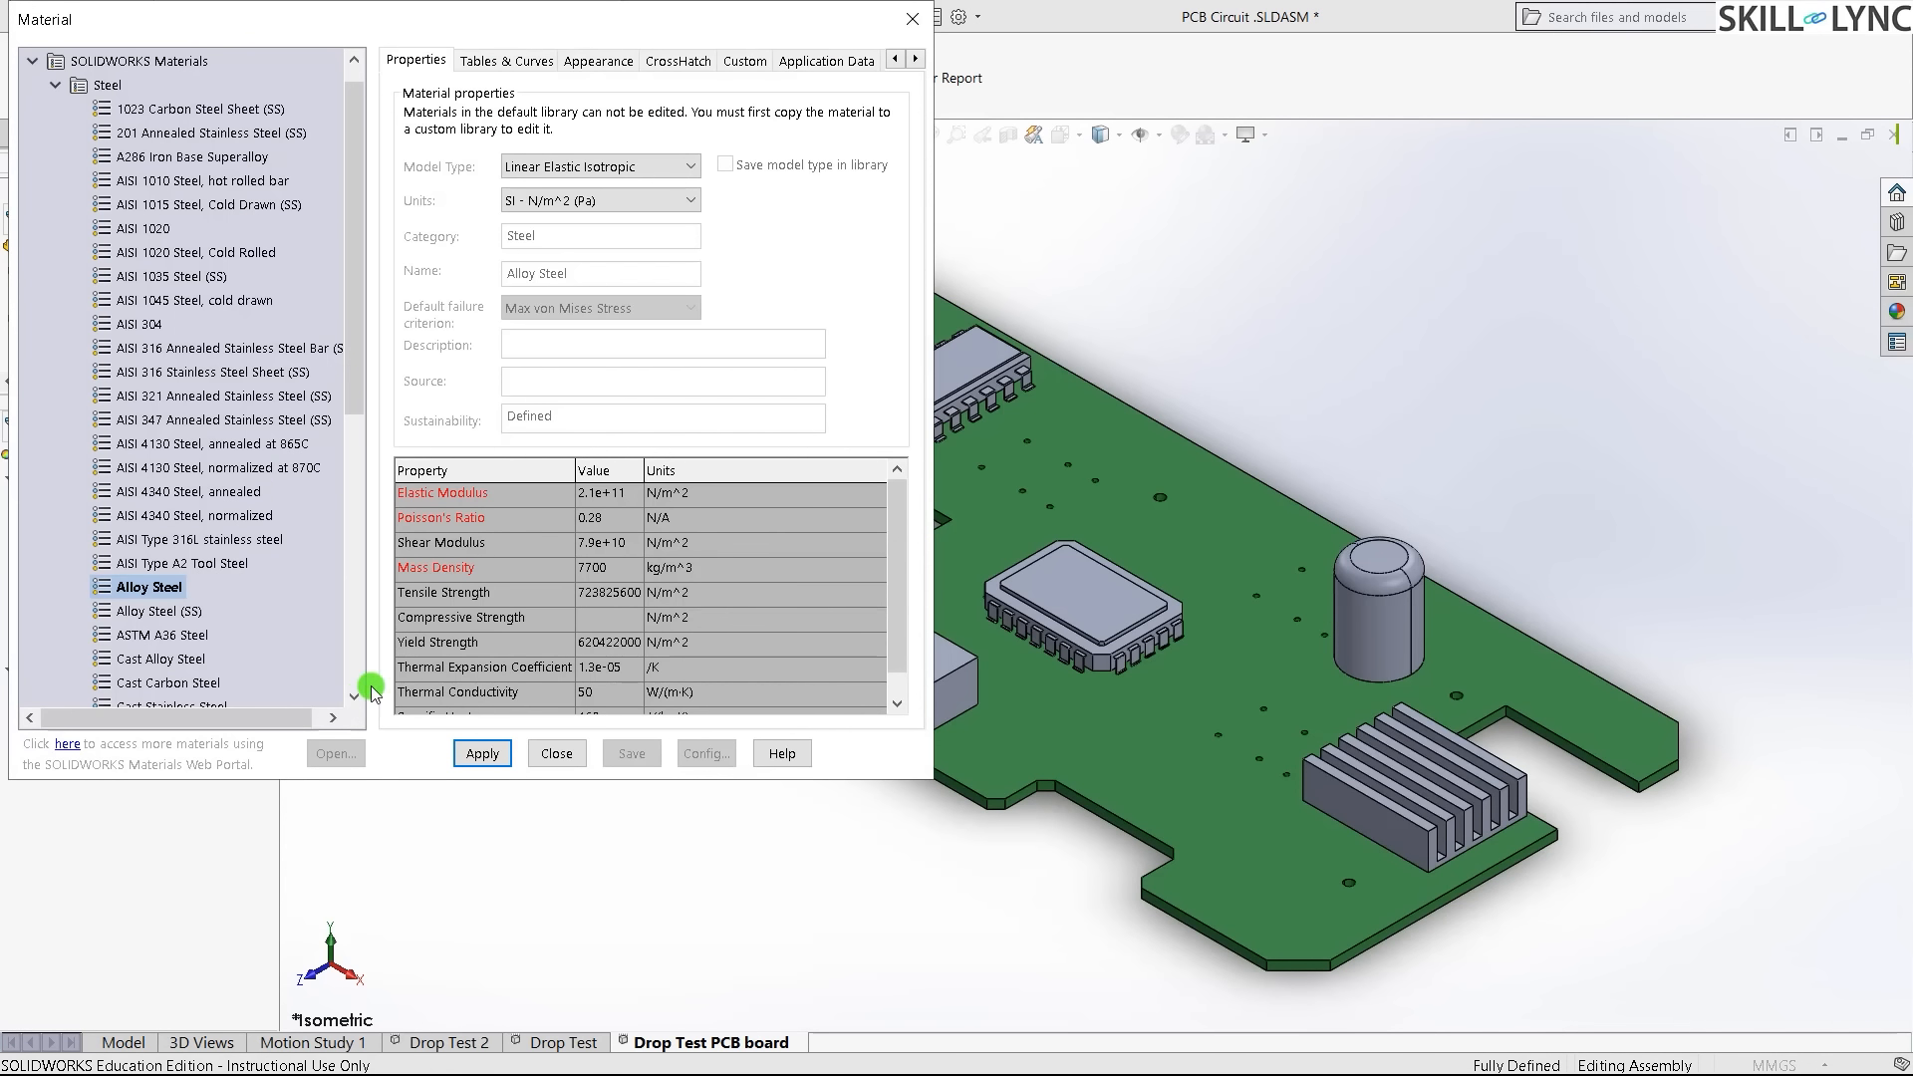
{"action": "left_click", "coordinate": [478, 752]}
{"action": "left_click", "coordinate": [557, 753]}
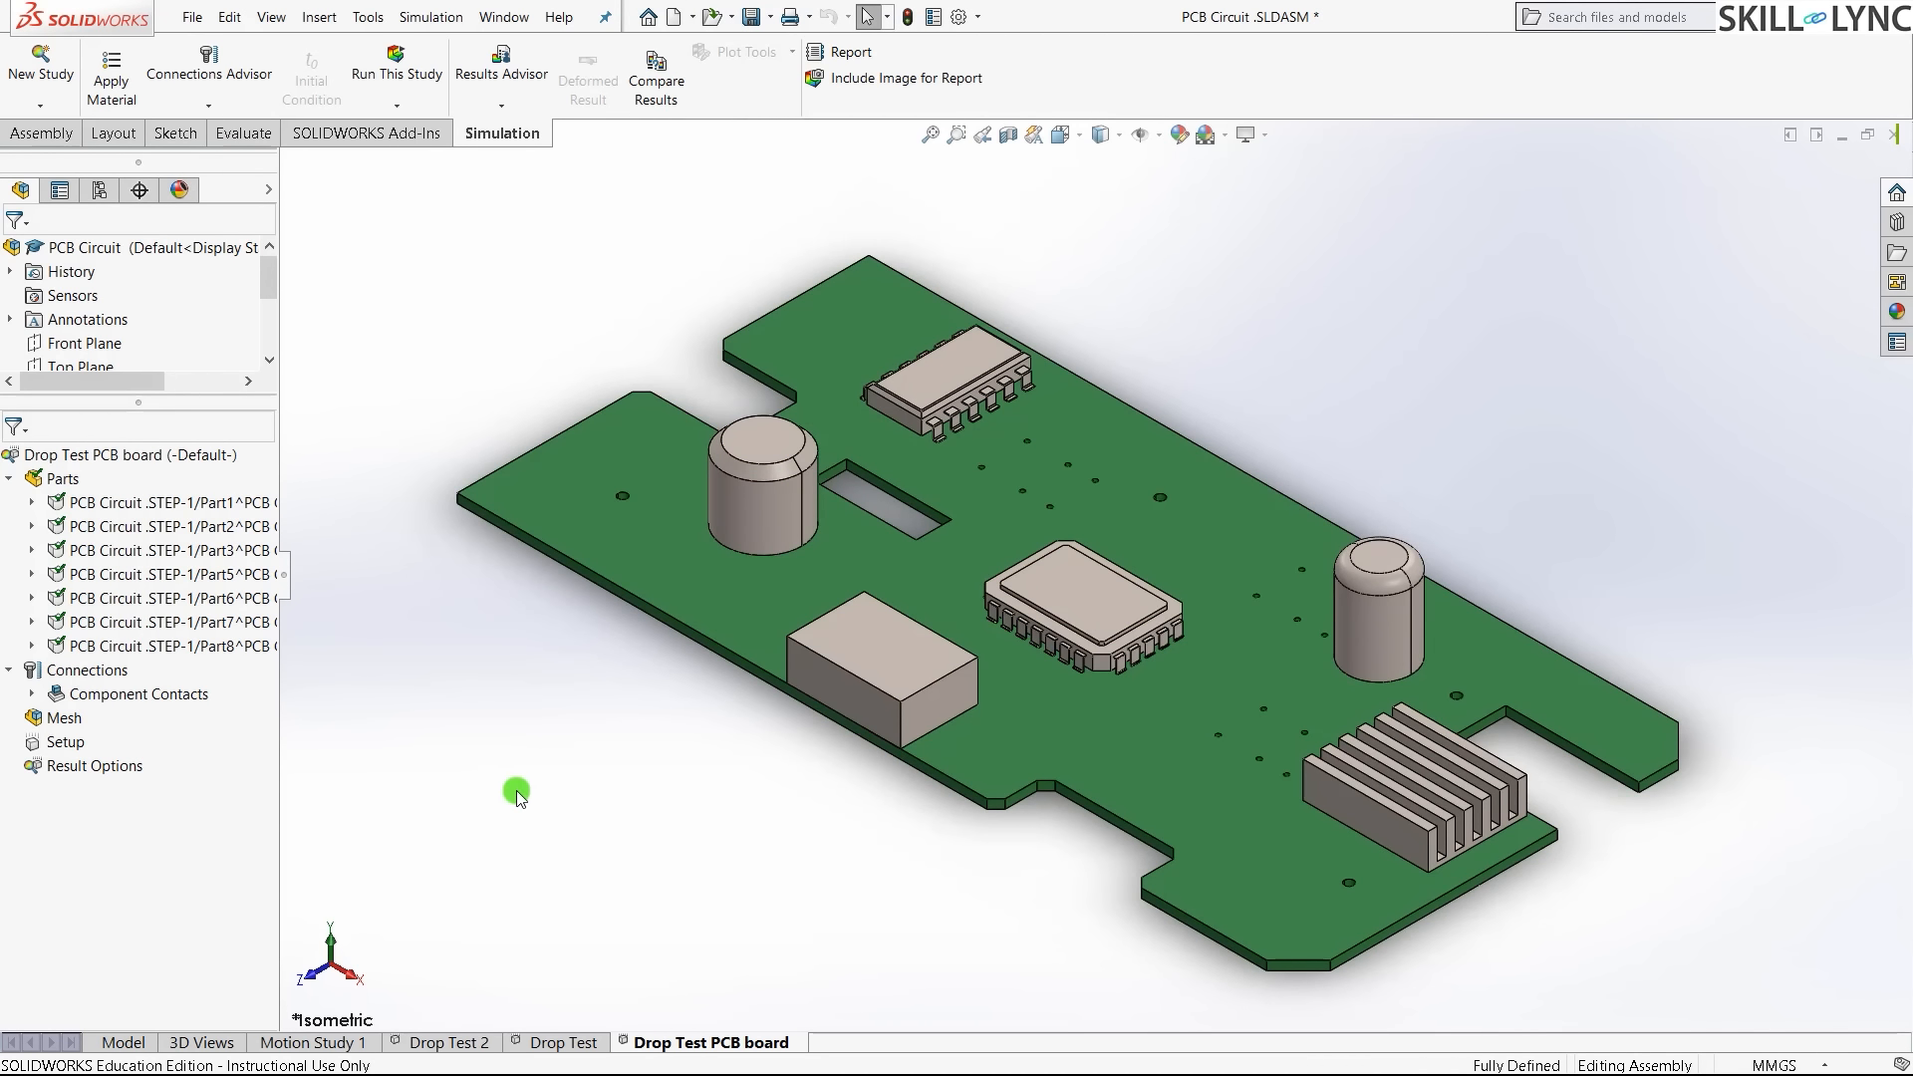
{"action": "left_click", "coordinate": [9, 670]}
- Create a curvature-based mesh with a 9 mm maximum element size
{"action": "right_click", "coordinate": [40, 703]}
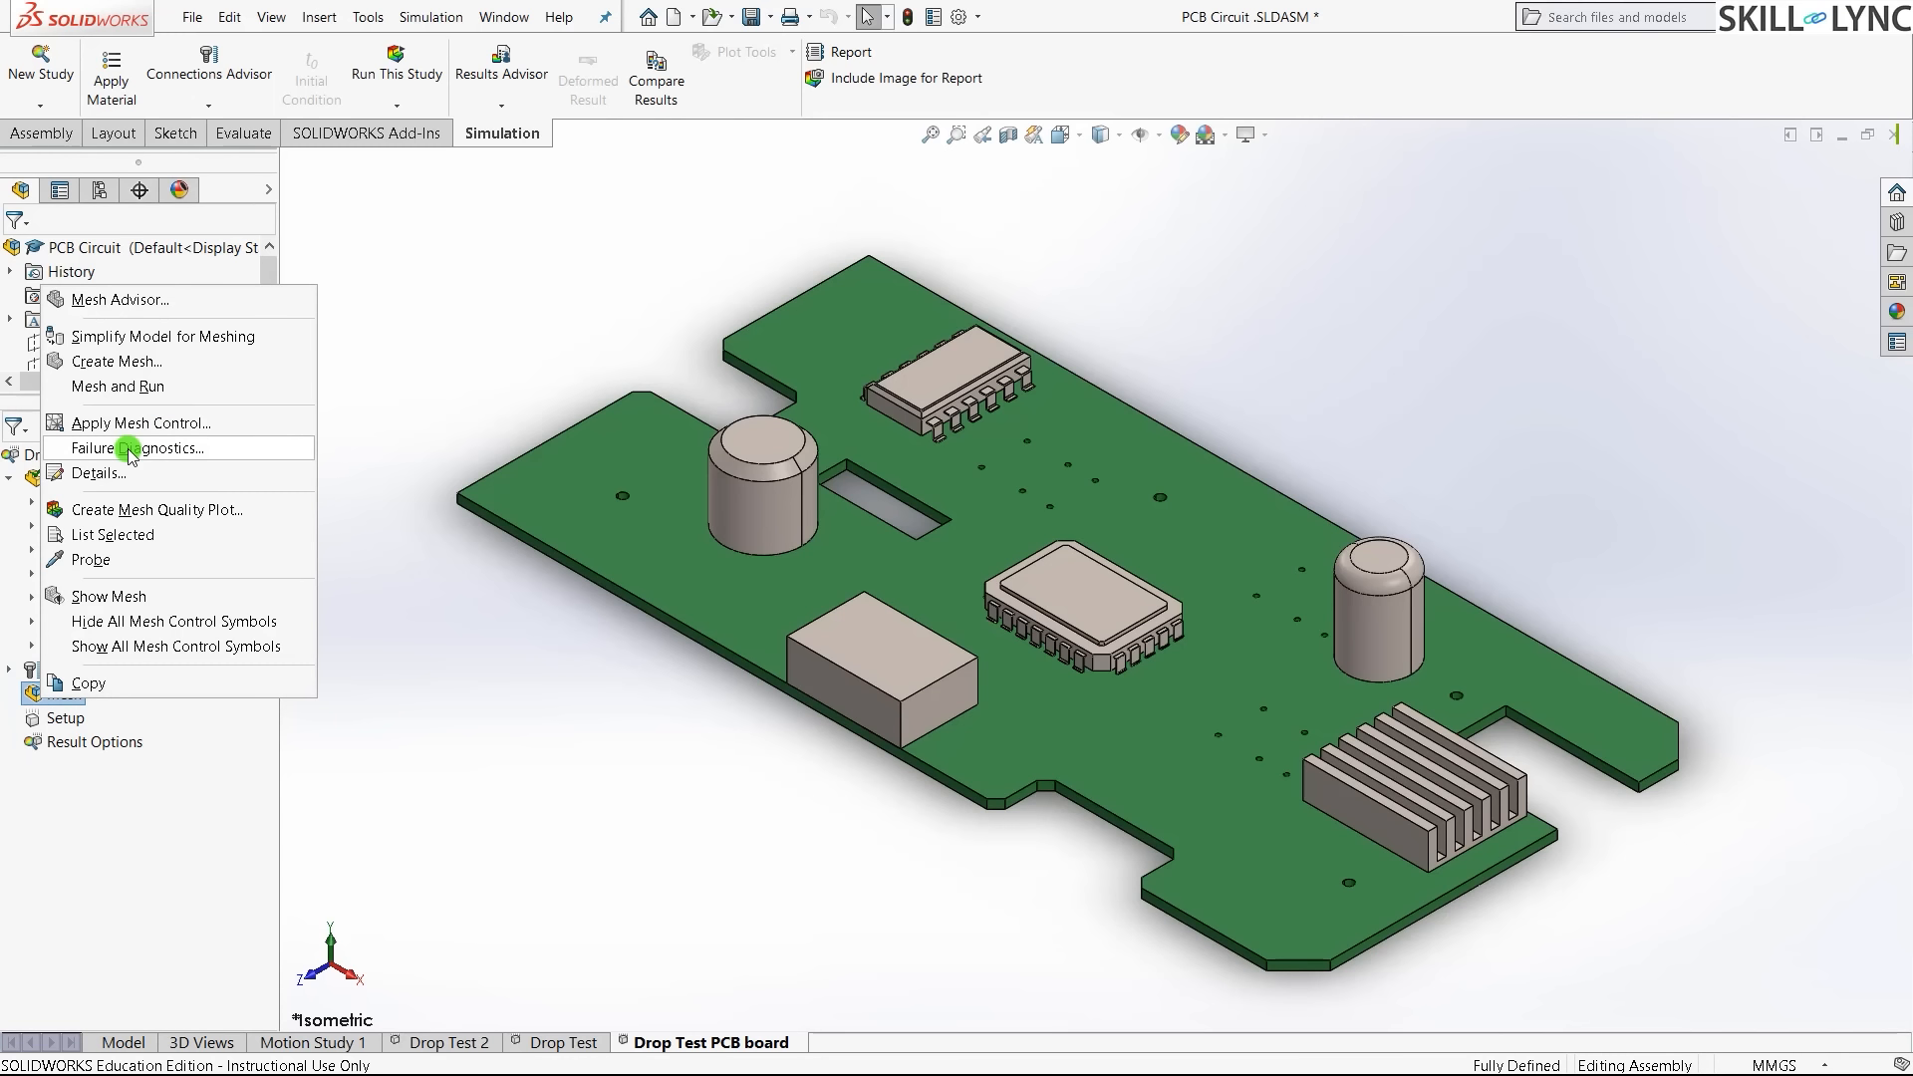
{"action": "left_click", "coordinate": [149, 361]}
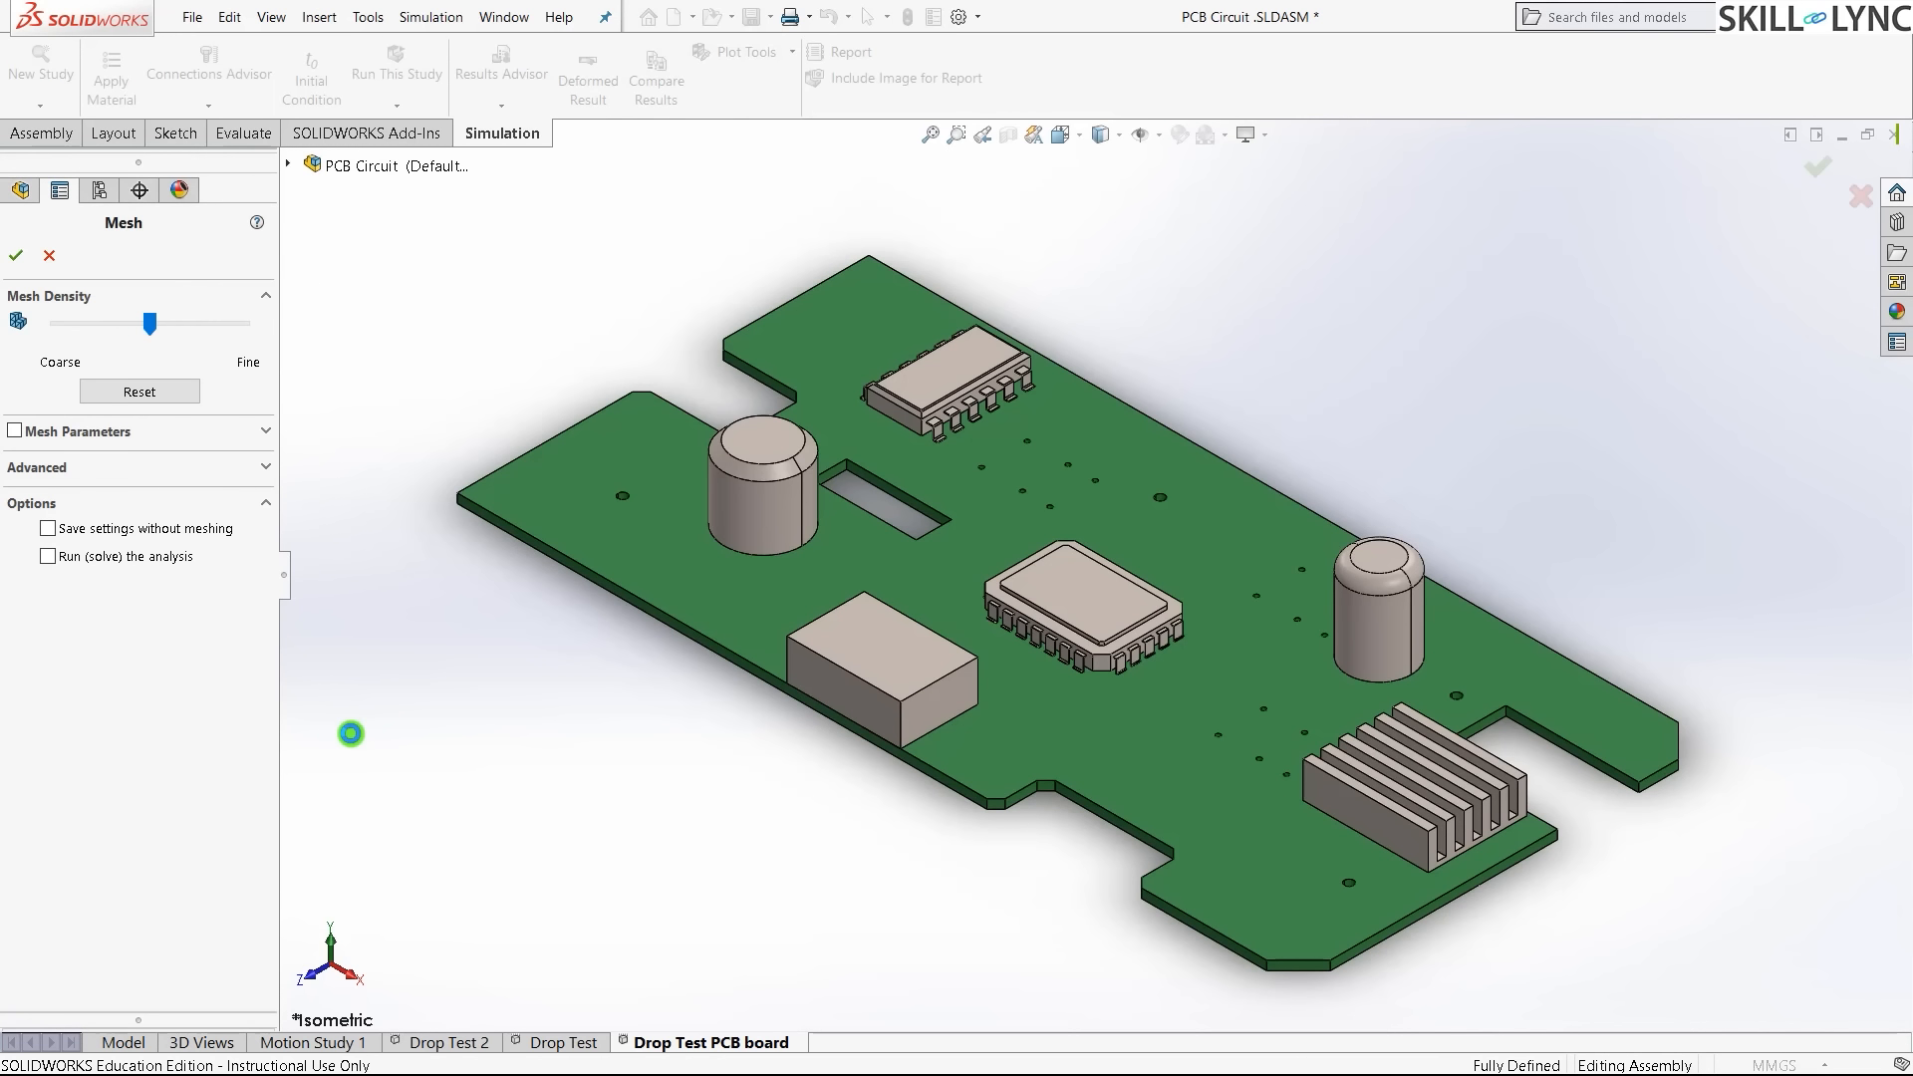
{"action": "left_click", "coordinate": [265, 437]}
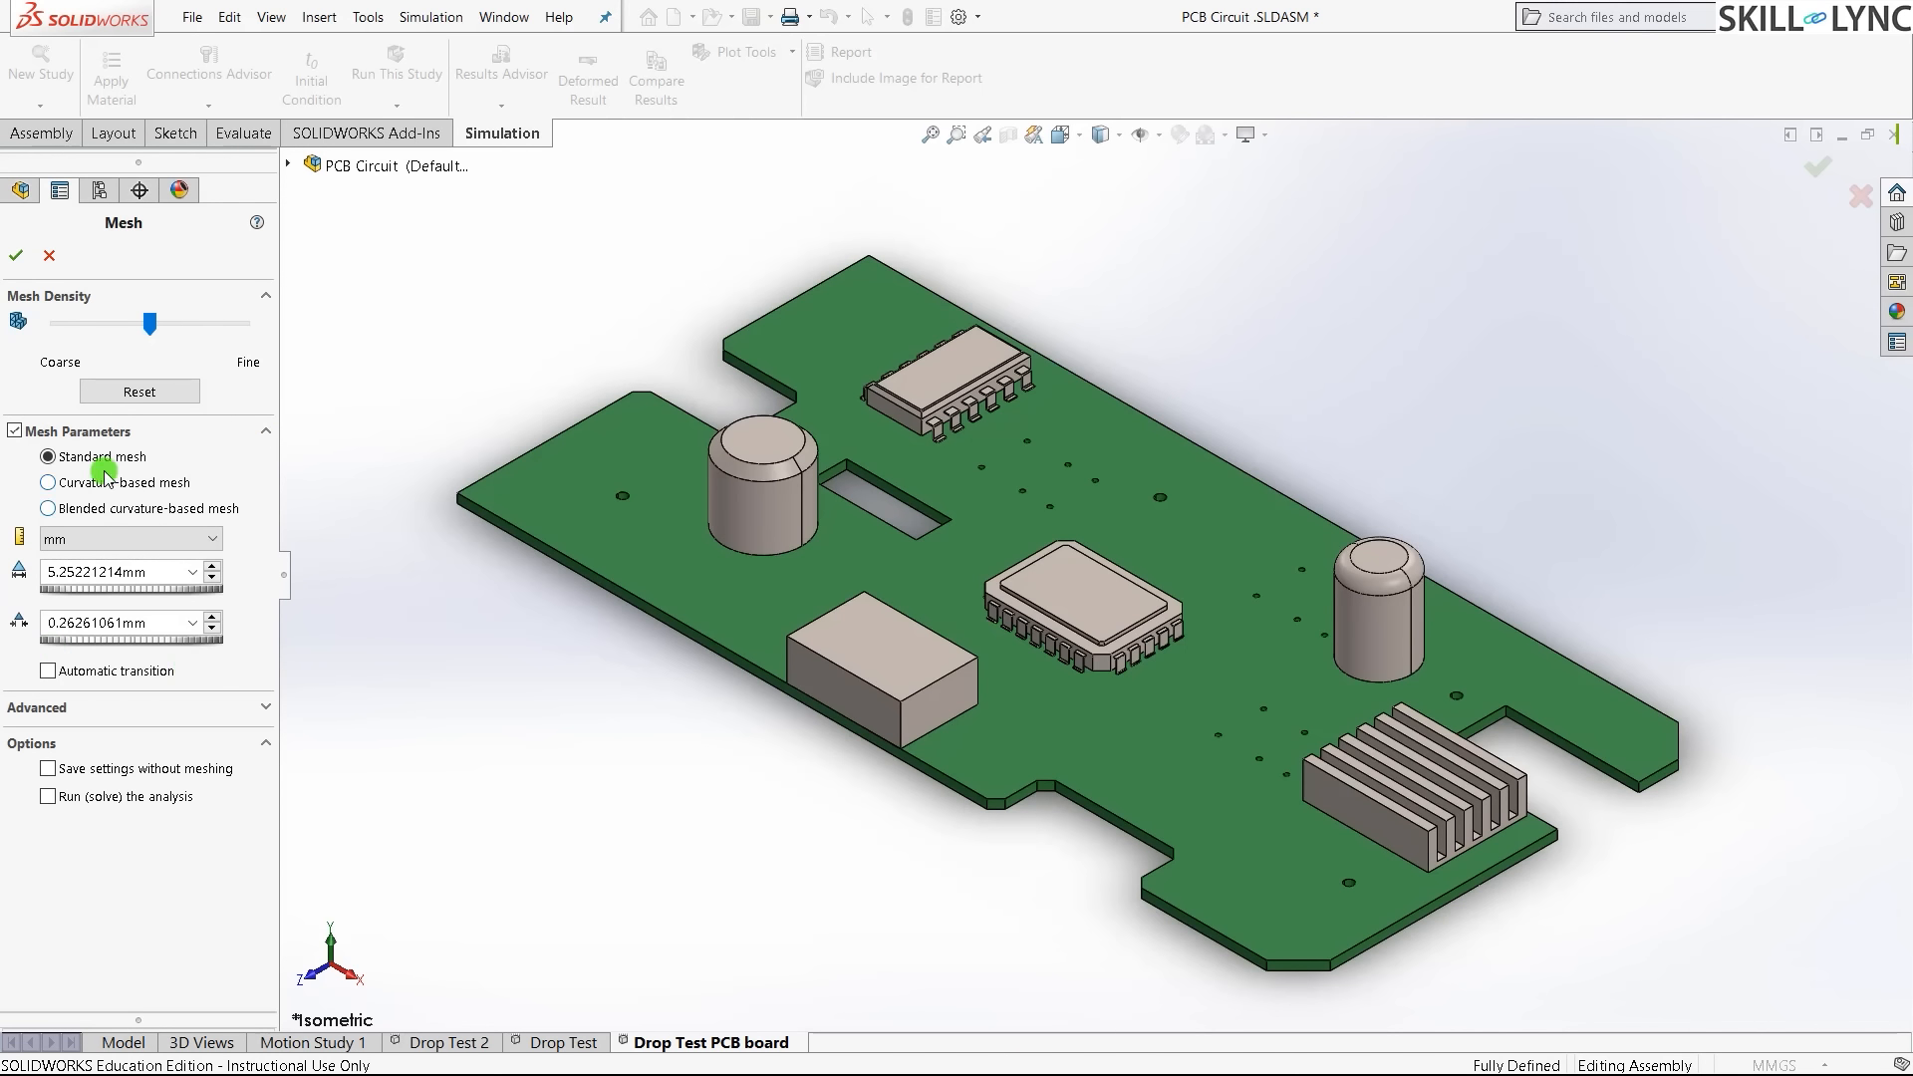
{"action": "left_click", "coordinate": [49, 483]}
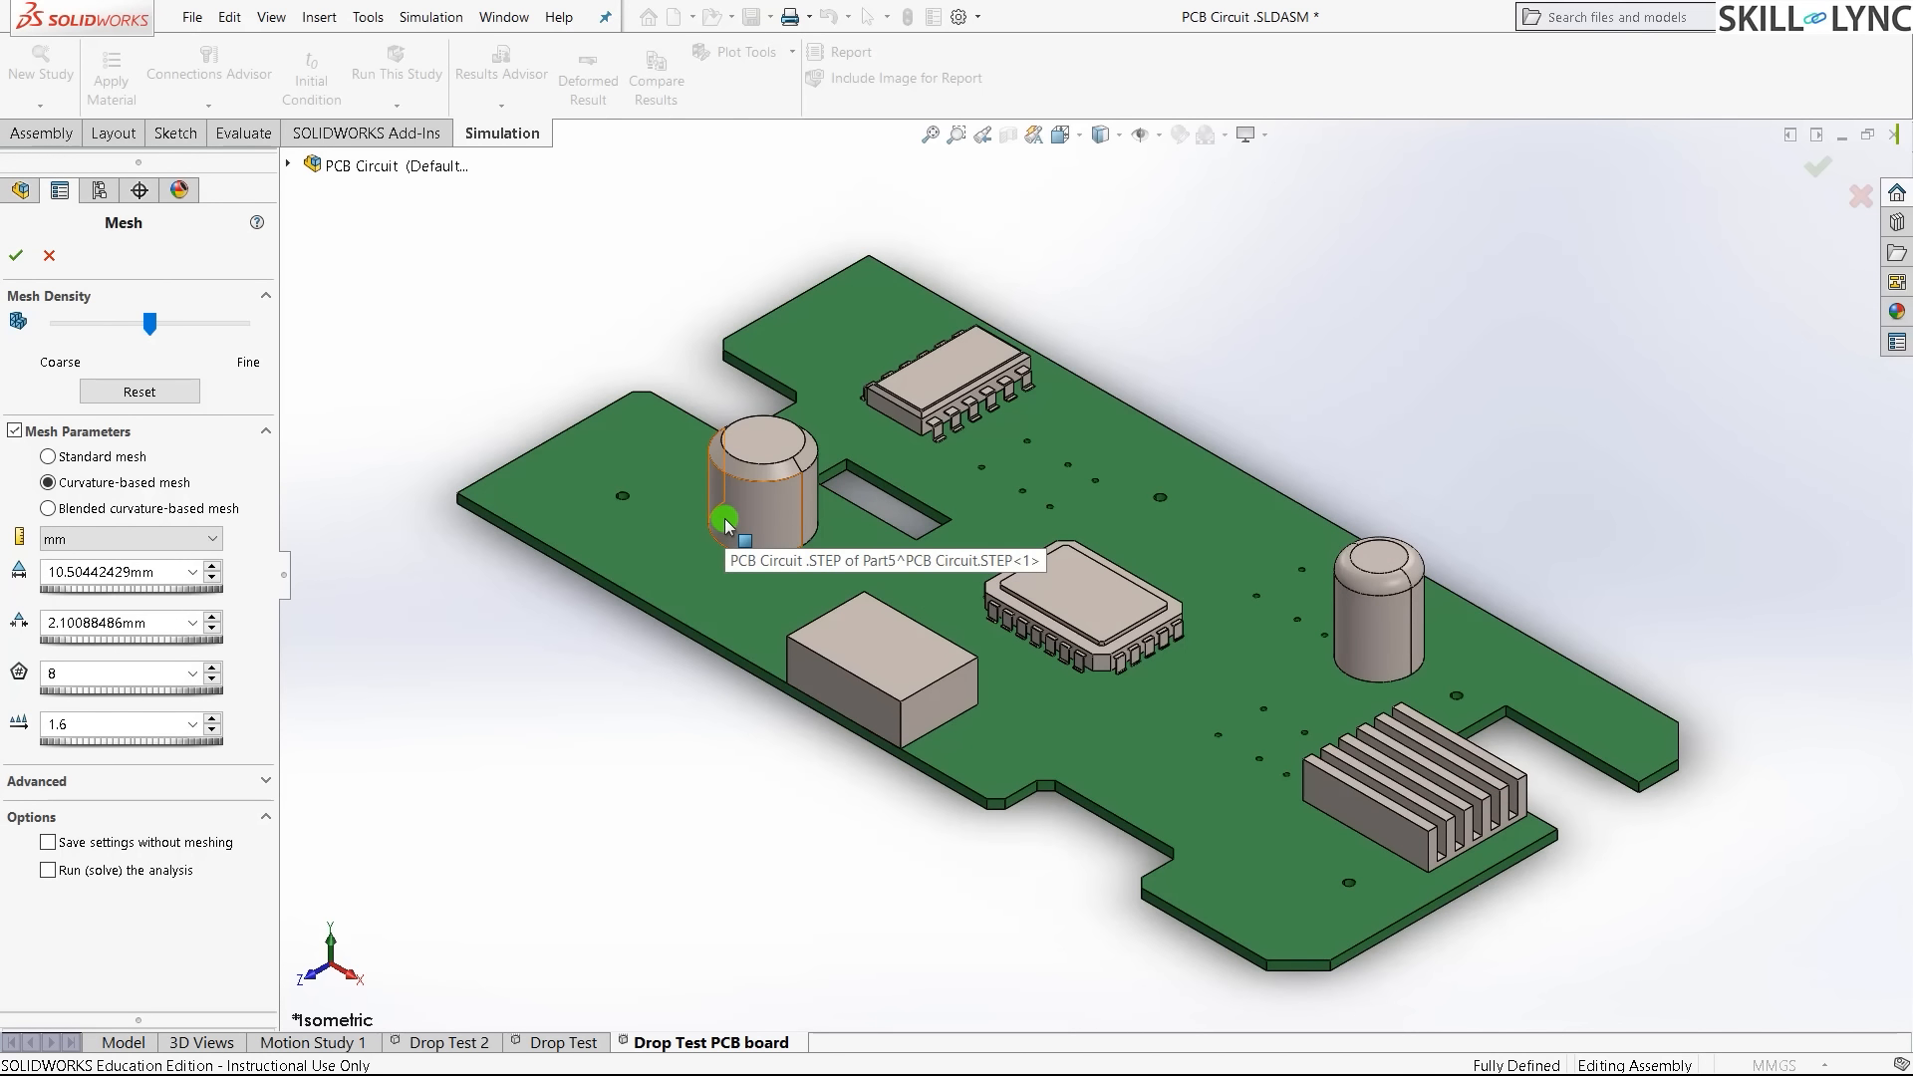
{"action": "double_click", "coordinate": [149, 571]}
{"action": "type", "text": "9"}
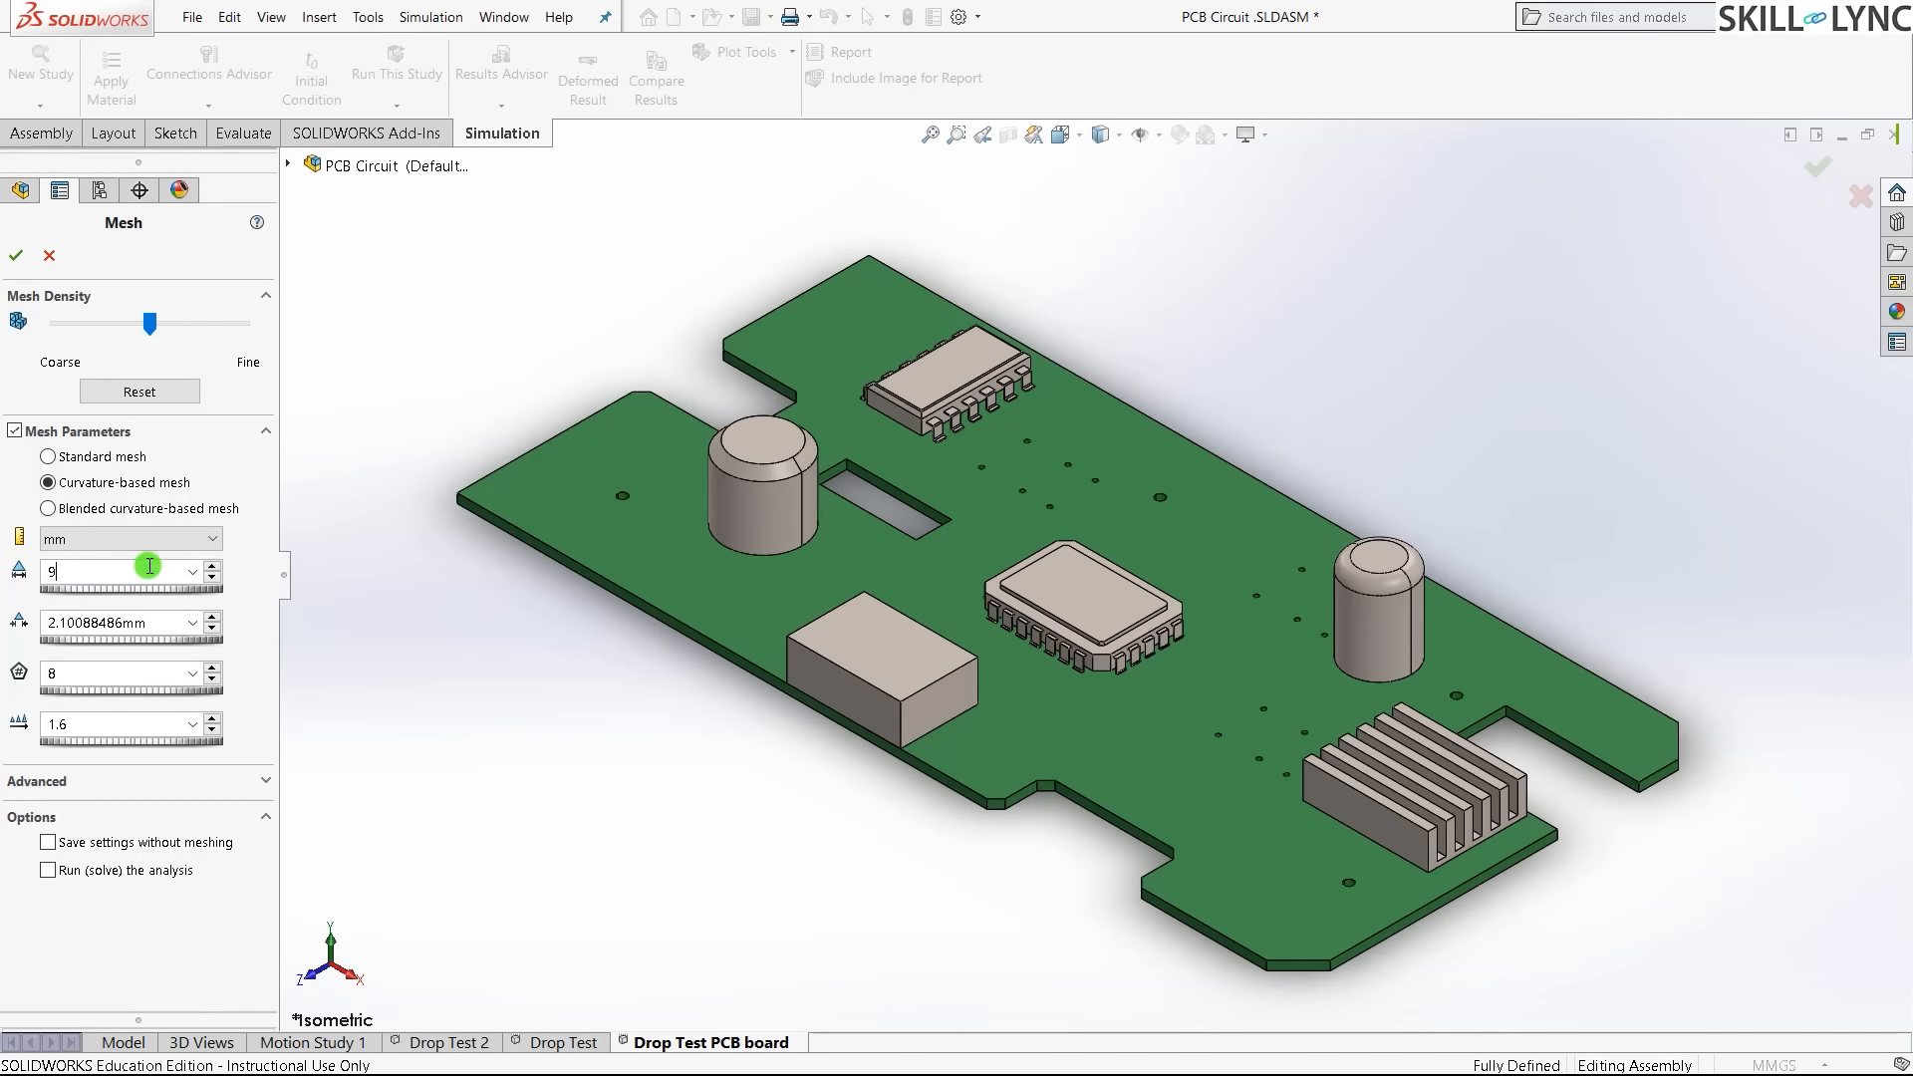
{"action": "left_click", "coordinate": [401, 714]}
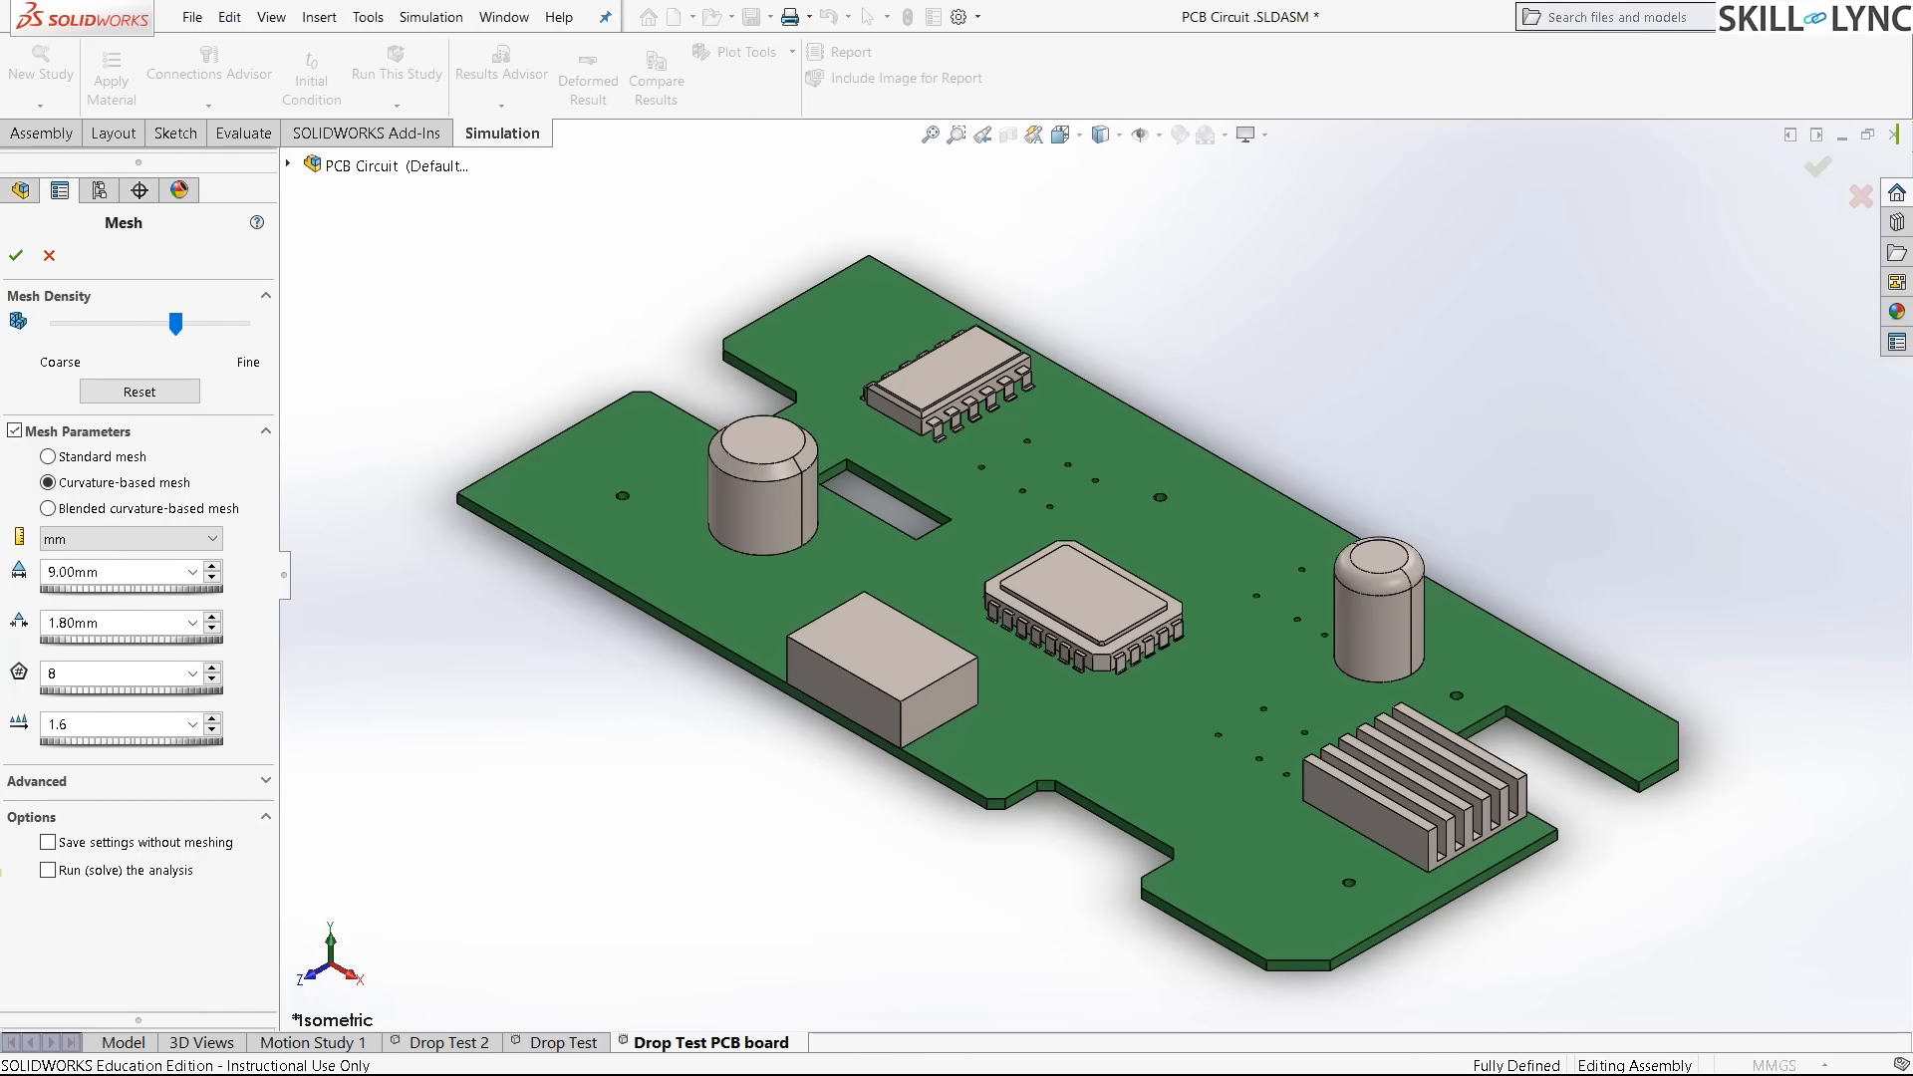
{"action": "left_click", "coordinate": [18, 262]}
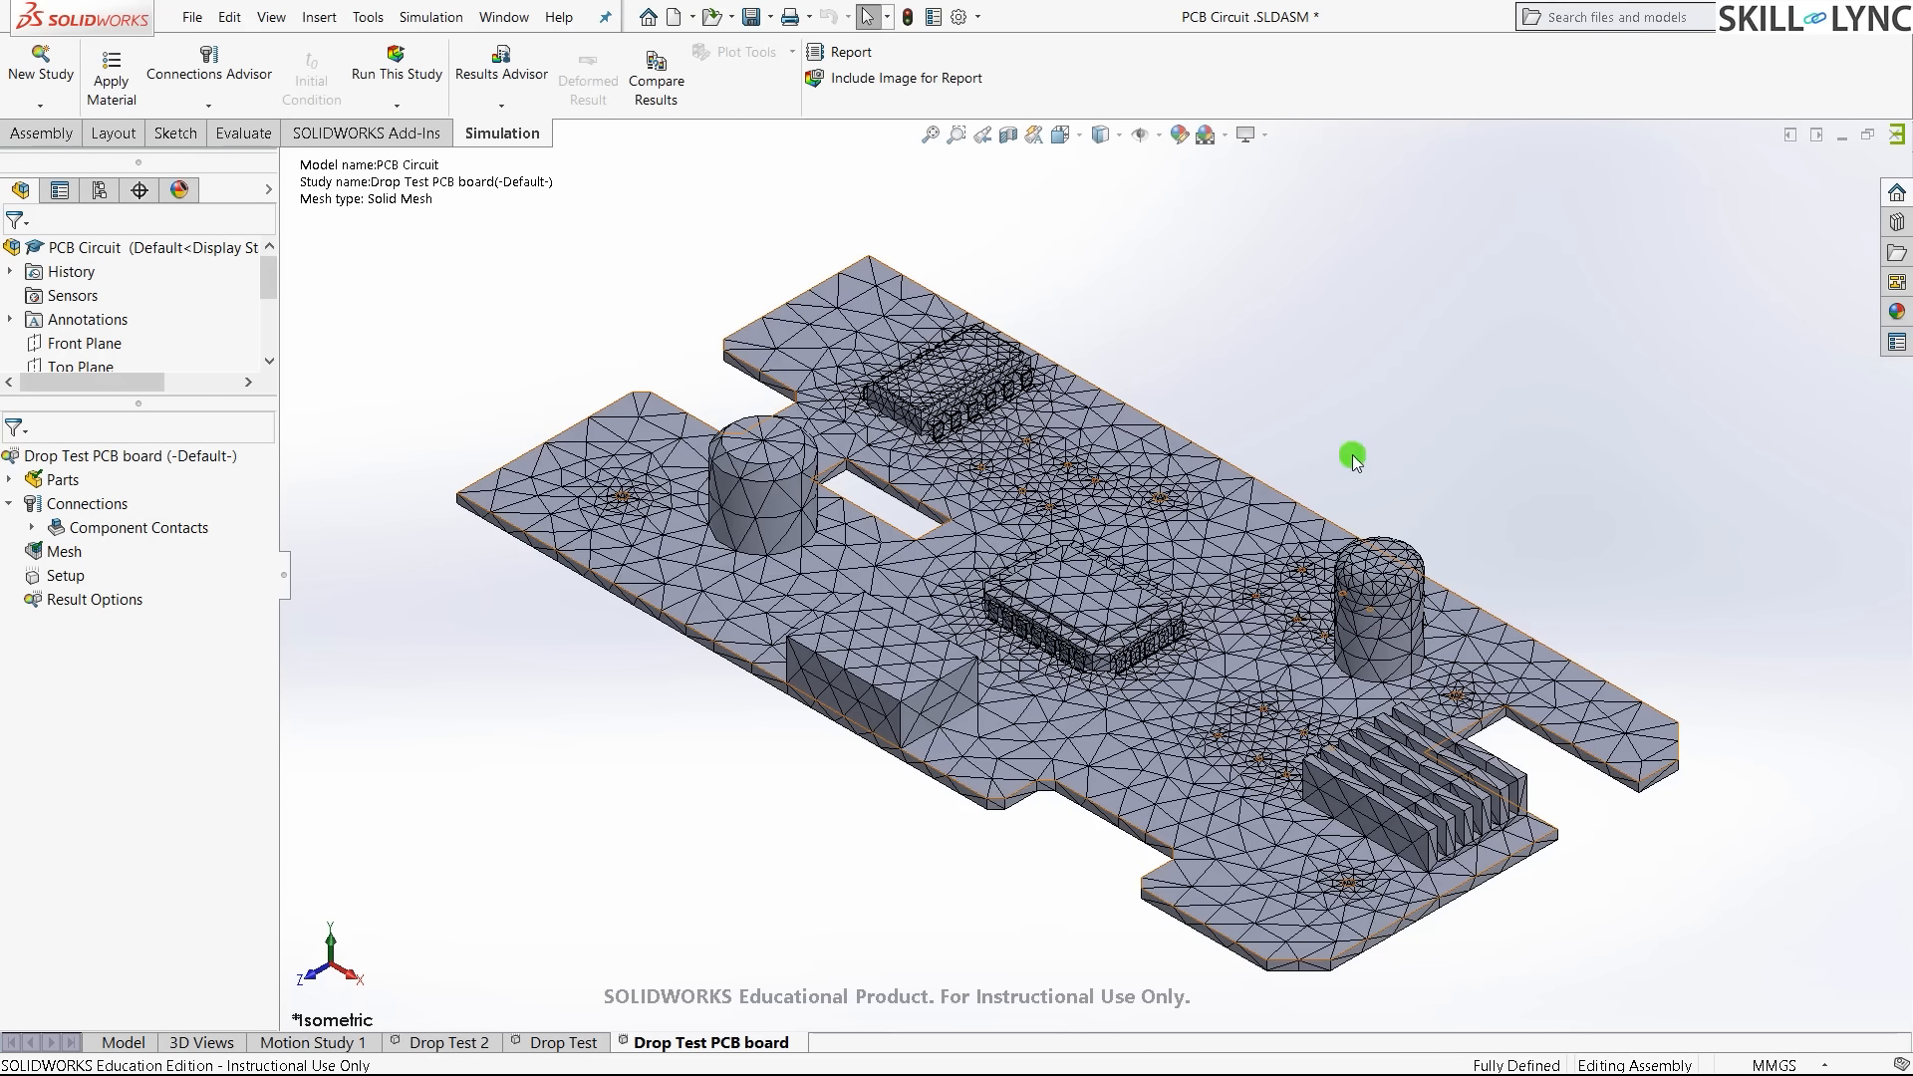
- Open the Drop Test Setup for editing
{"action": "scroll", "coordinate": [1205, 641], "scroll_direction": "up", "scroll_amount": 2}
{"action": "scroll", "coordinate": [1312, 551], "scroll_direction": "down", "scroll_amount": 2}
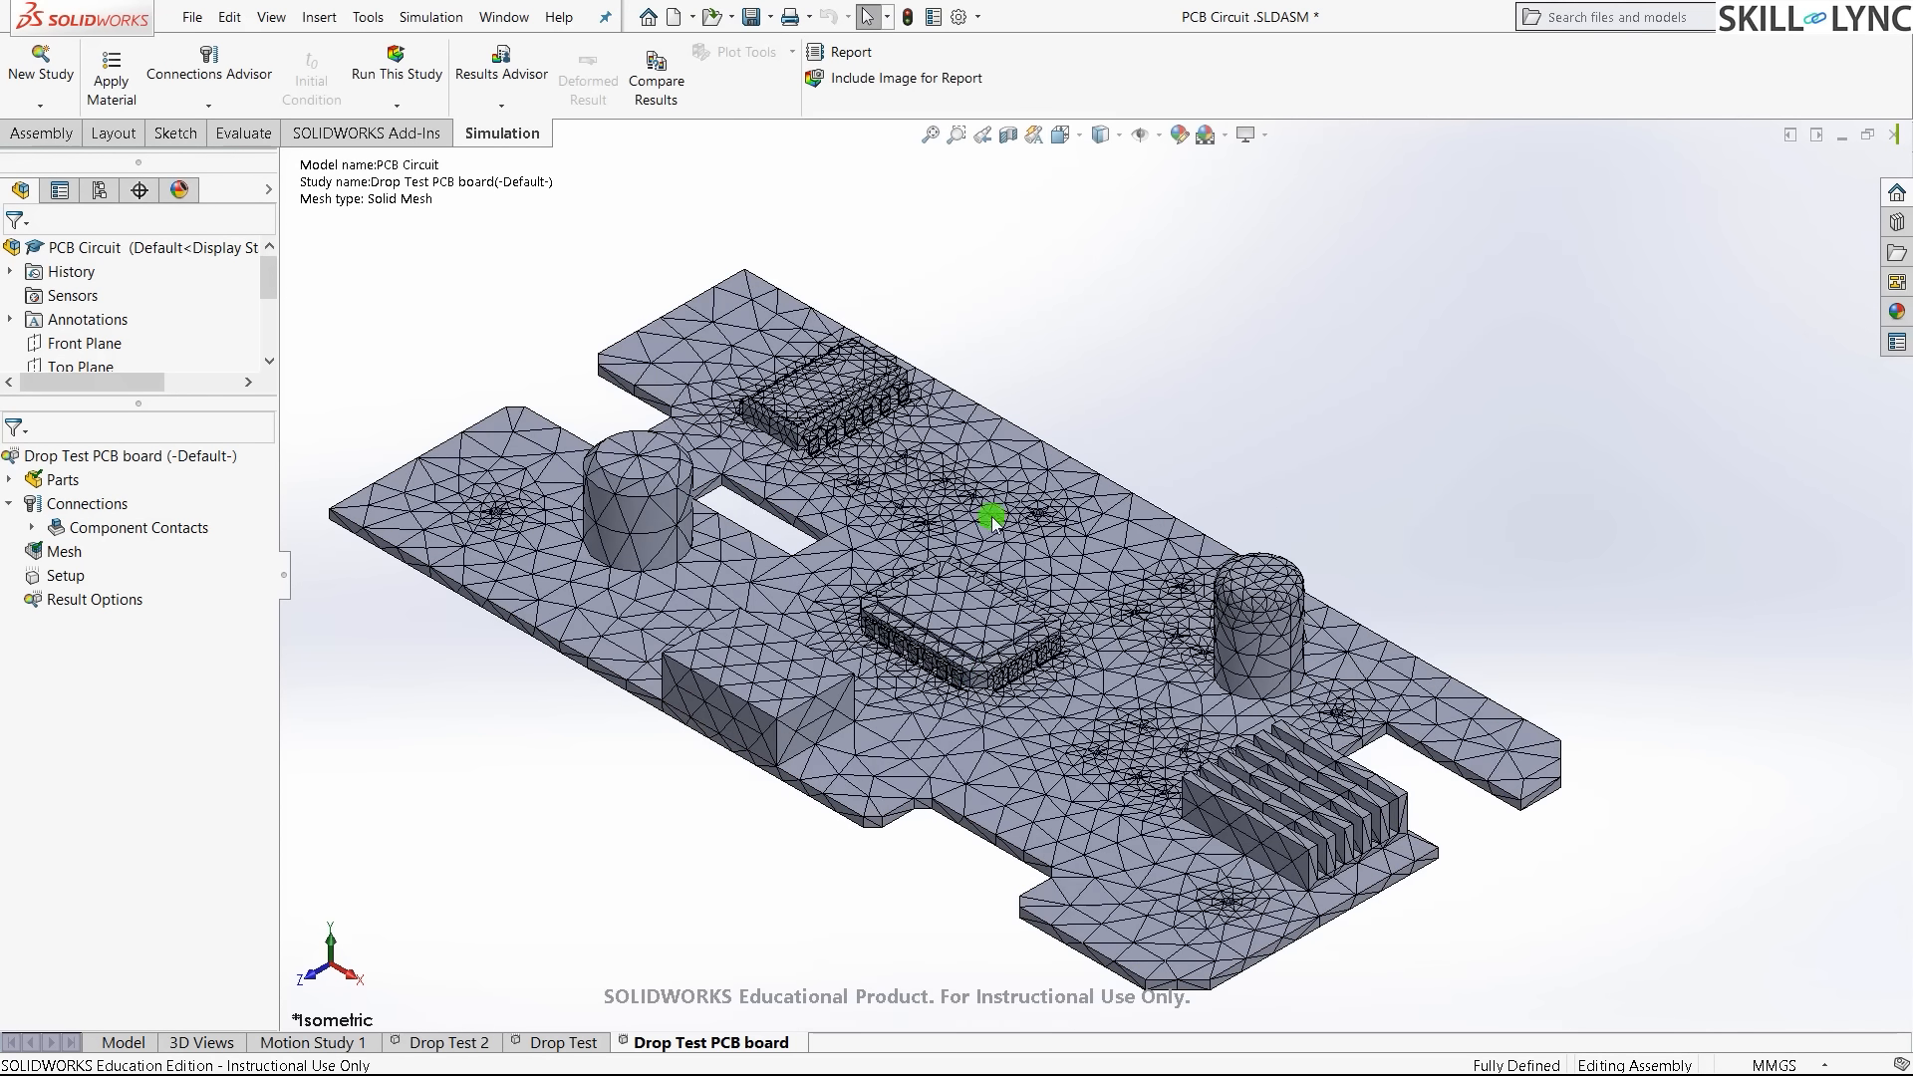
{"action": "scroll", "coordinate": [890, 706], "scroll_direction": "up", "scroll_amount": 1}
{"action": "scroll", "coordinate": [888, 711], "scroll_direction": "down", "scroll_amount": 1}
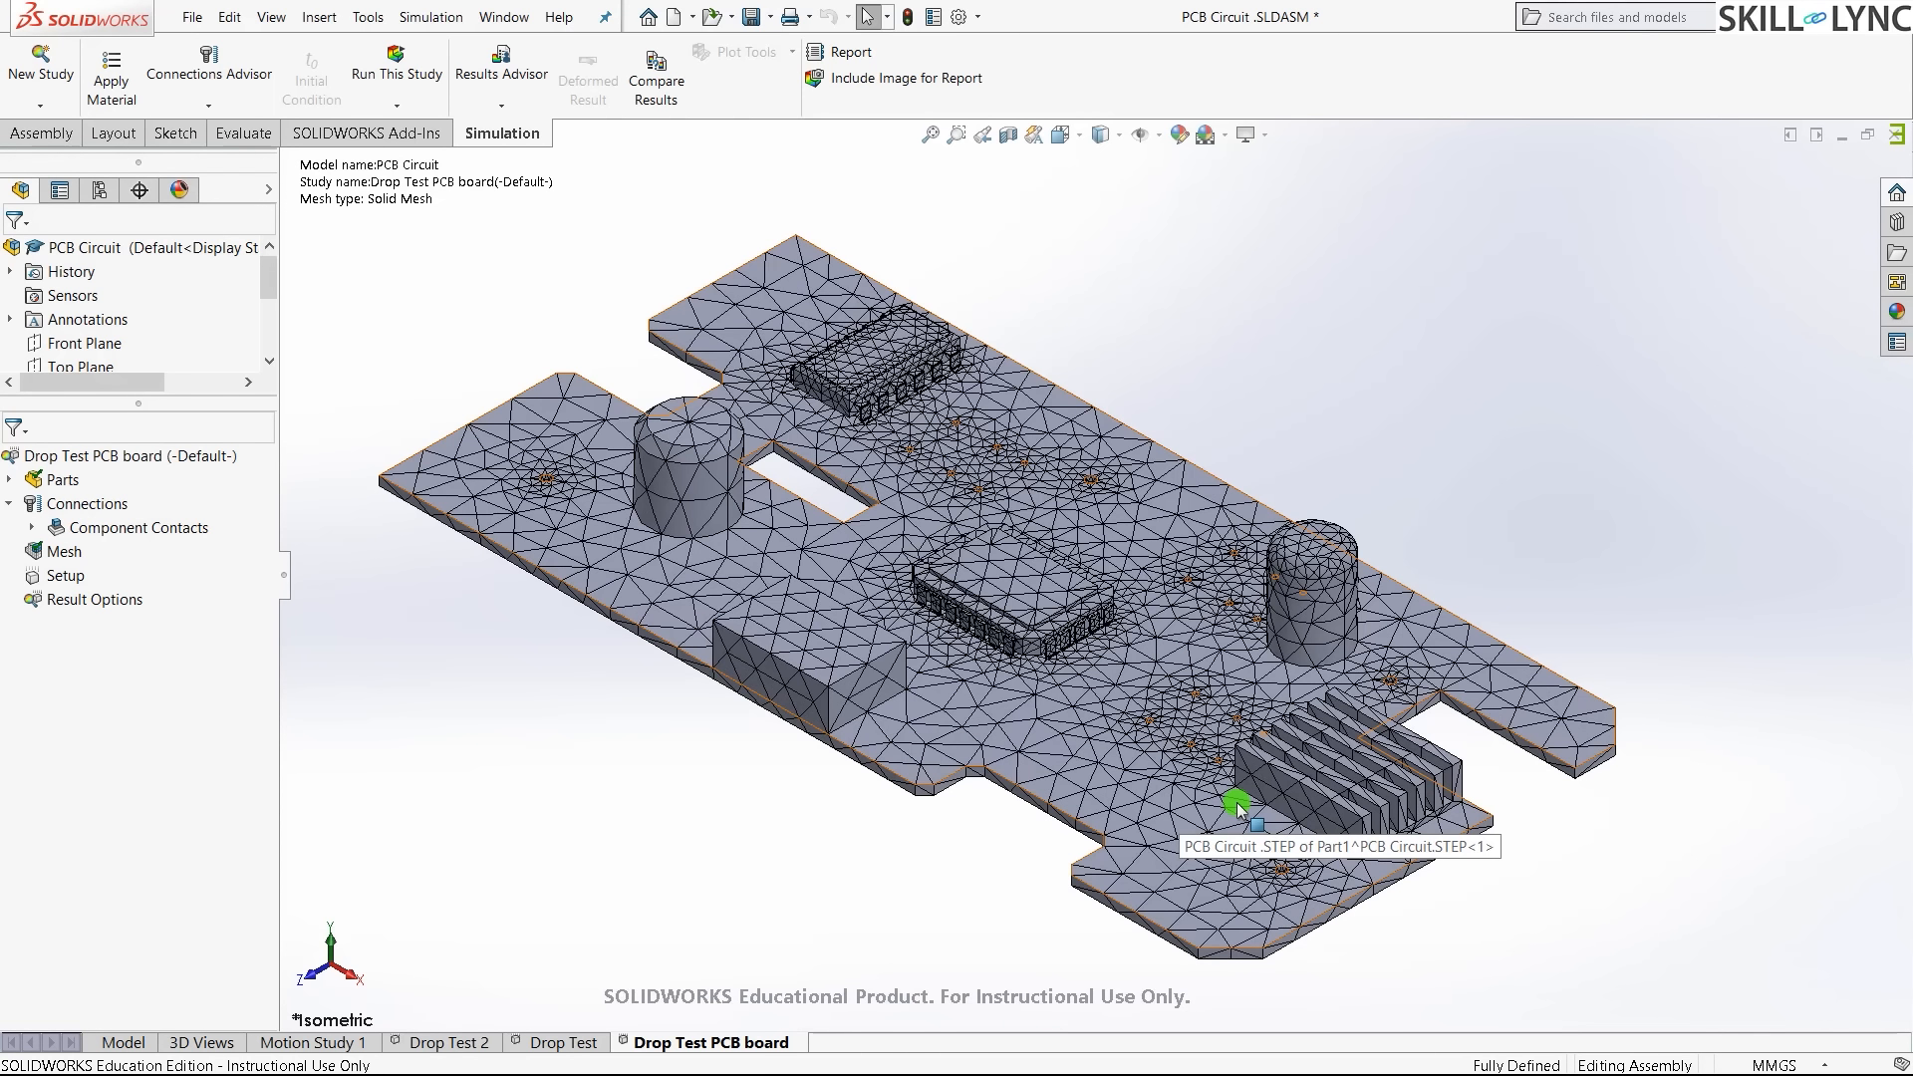
{"action": "right_click", "coordinate": [68, 578]}
{"action": "left_click", "coordinate": [107, 590]}
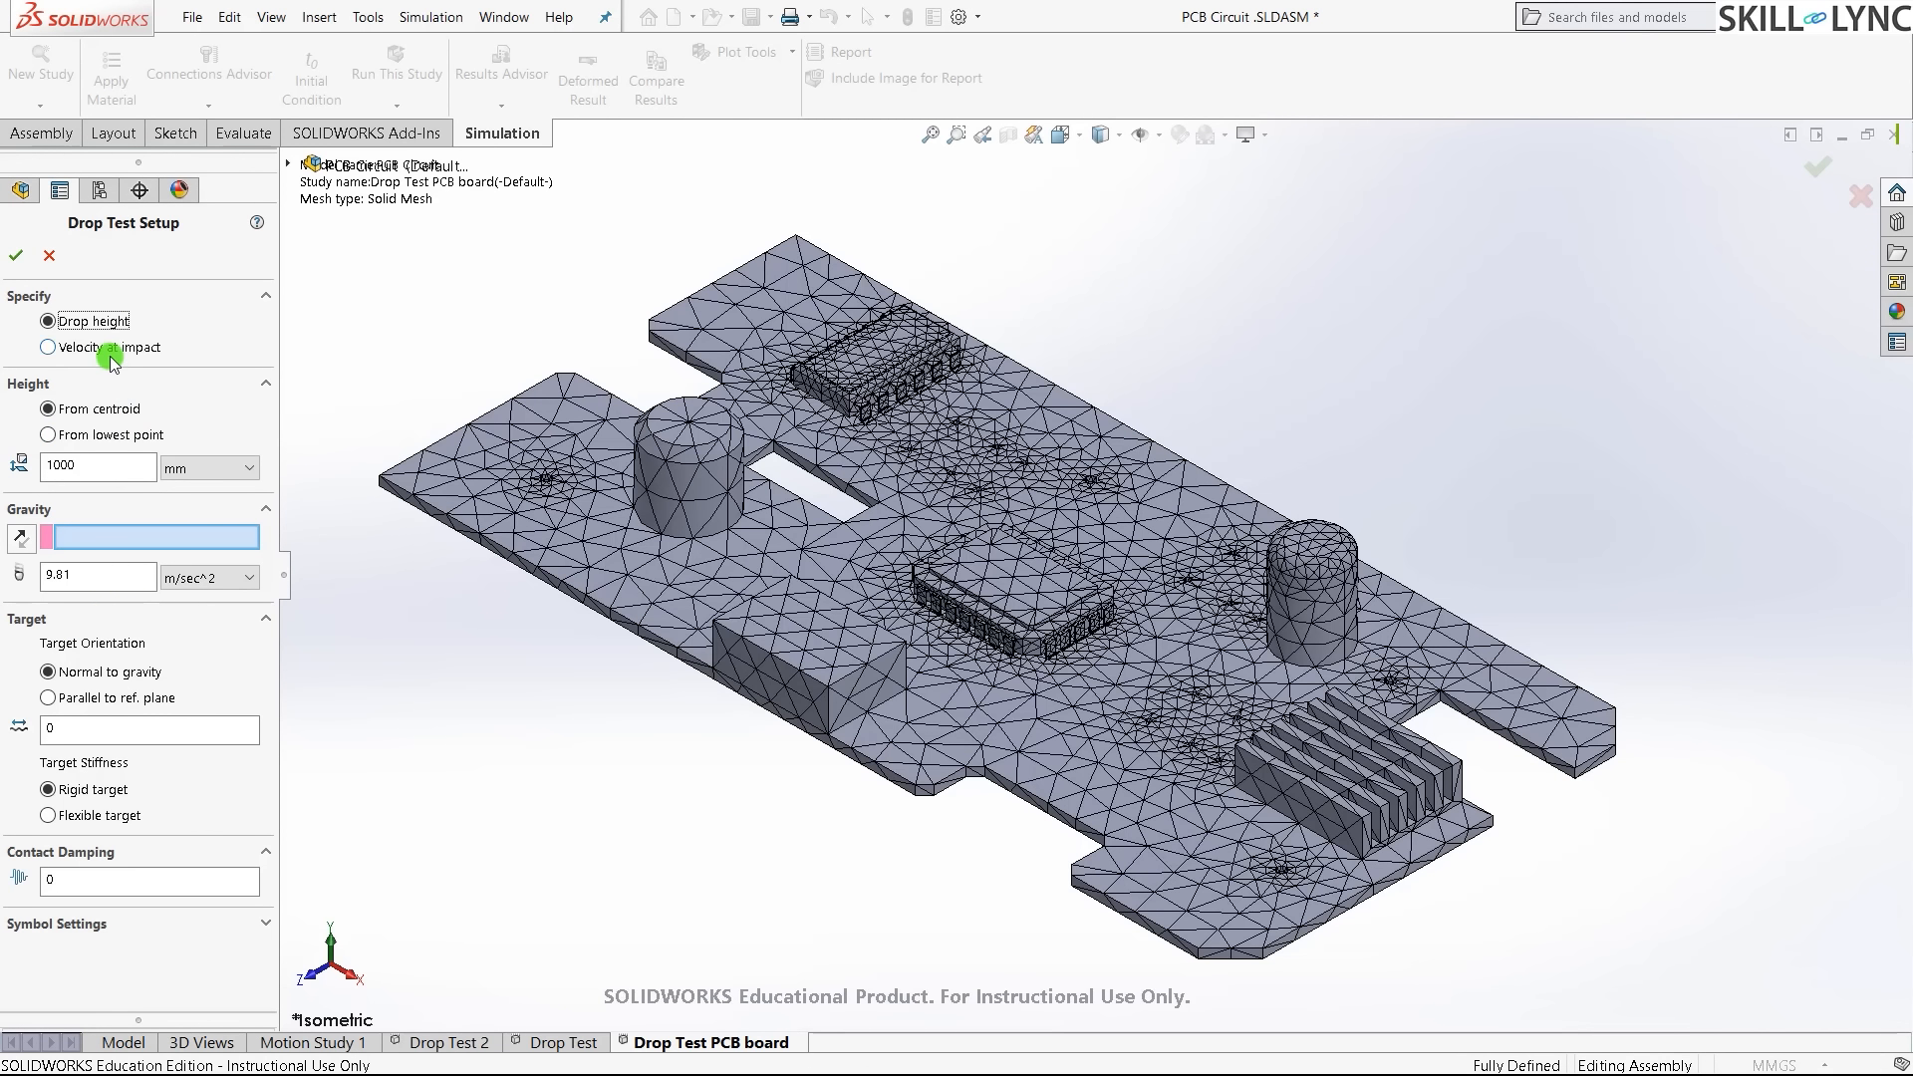
- Specify the drop by height from the lowest point and select the 1000 mm value
{"action": "left_click", "coordinate": [109, 320]}
{"action": "left_click", "coordinate": [114, 348]}
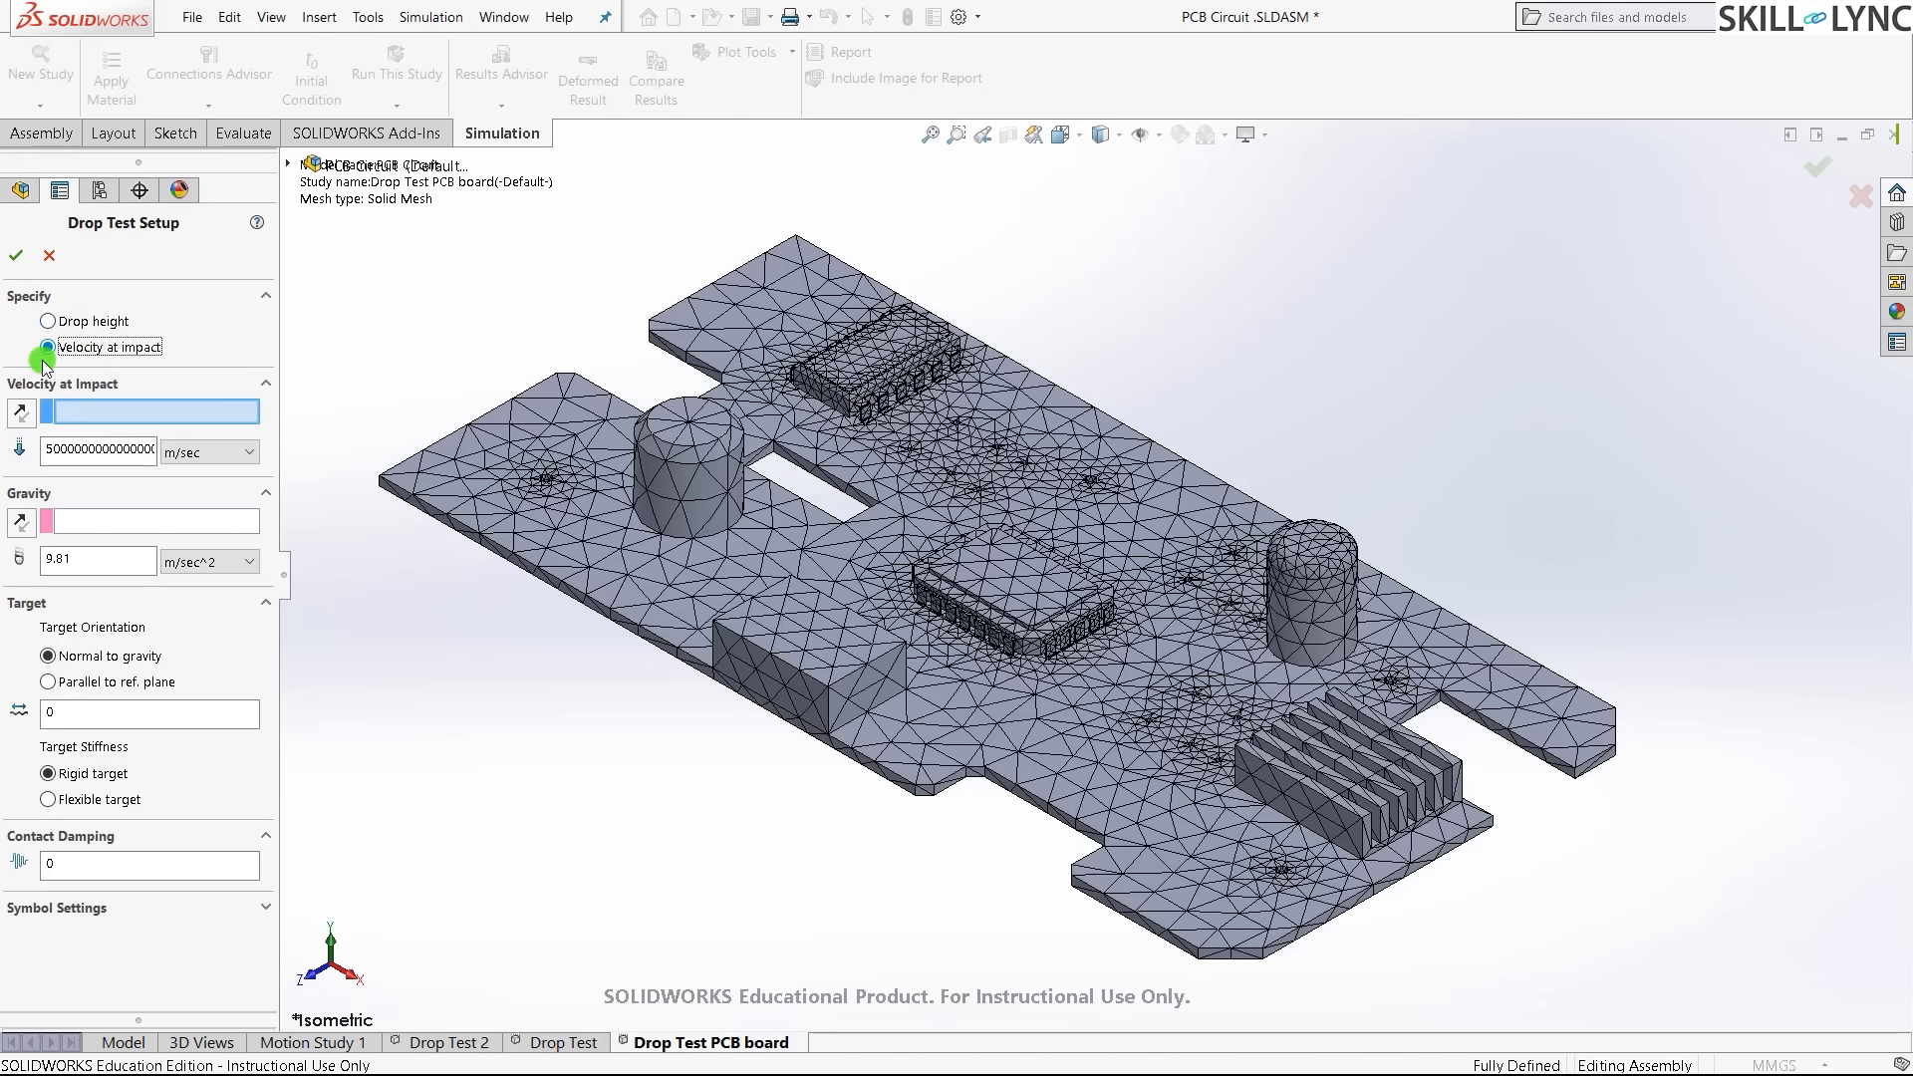
{"action": "left_click", "coordinate": [95, 325]}
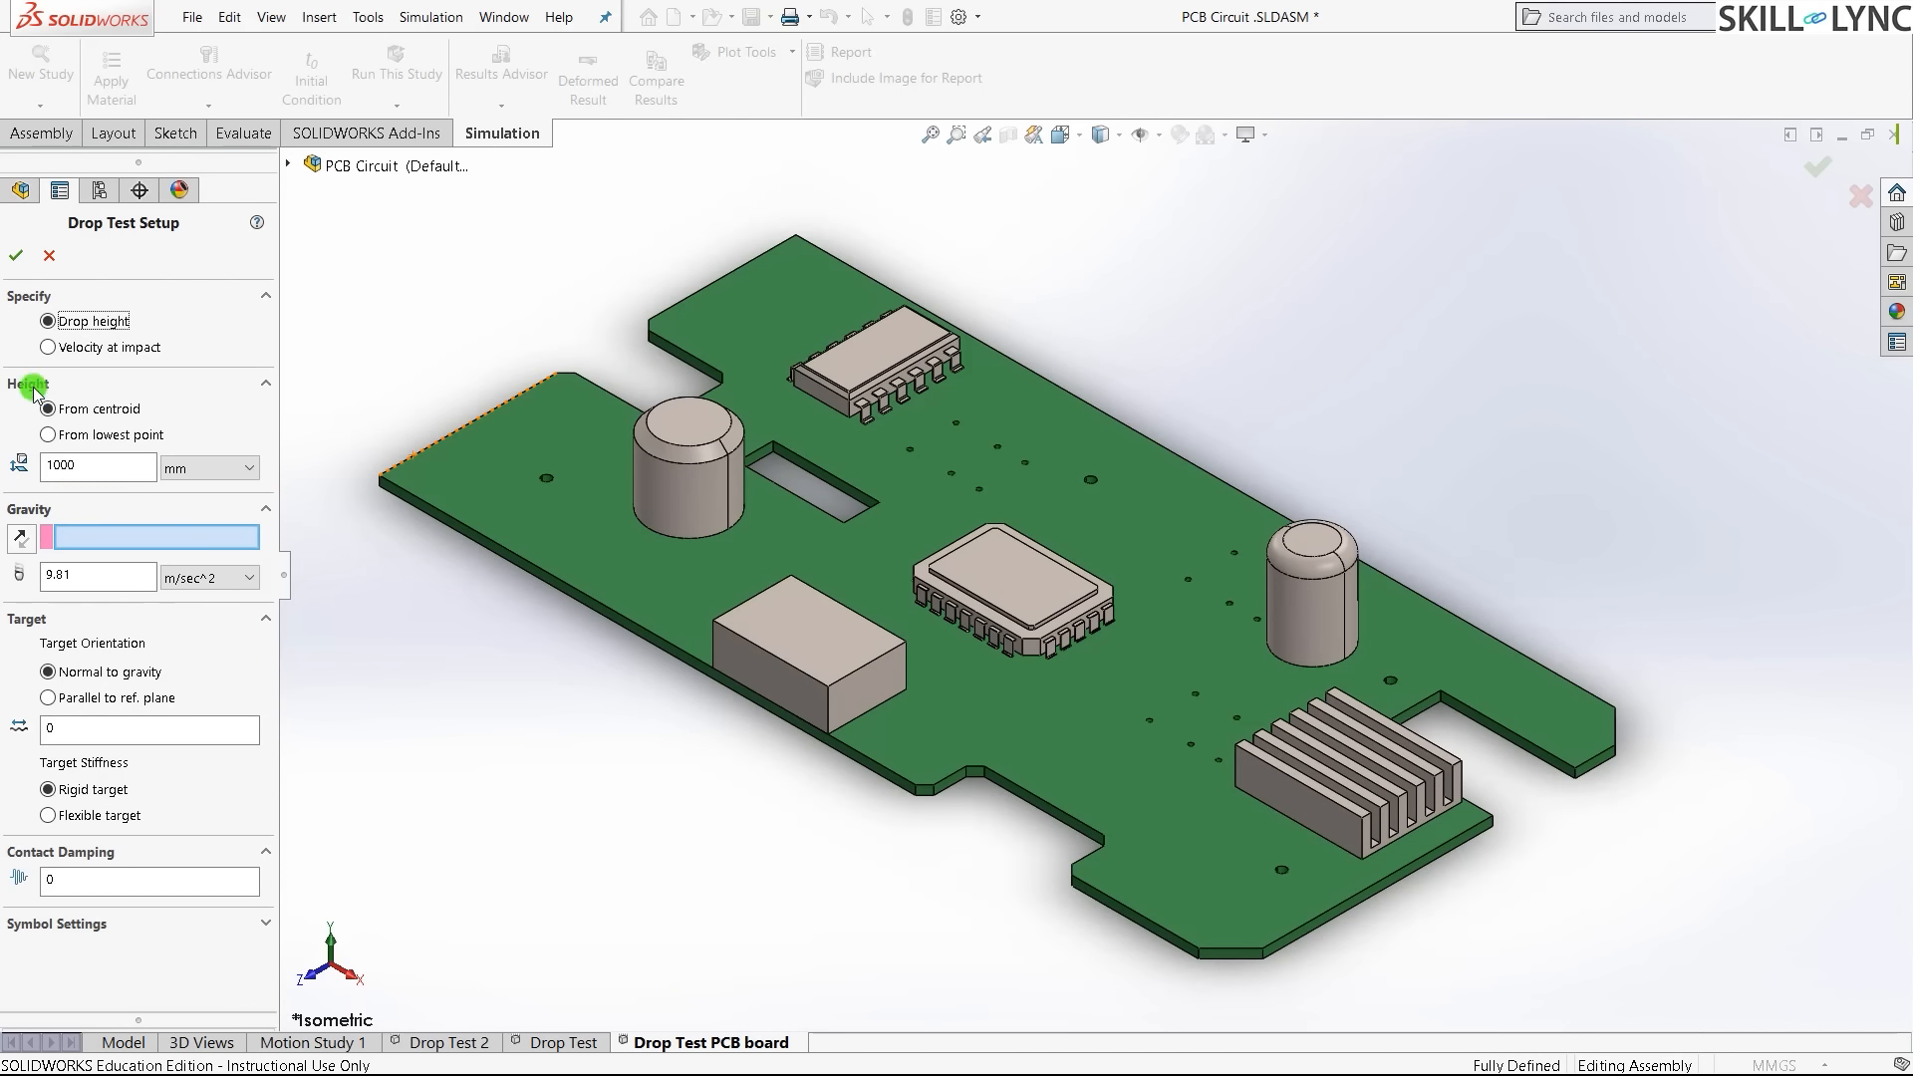
{"action": "left_click", "coordinate": [77, 413]}
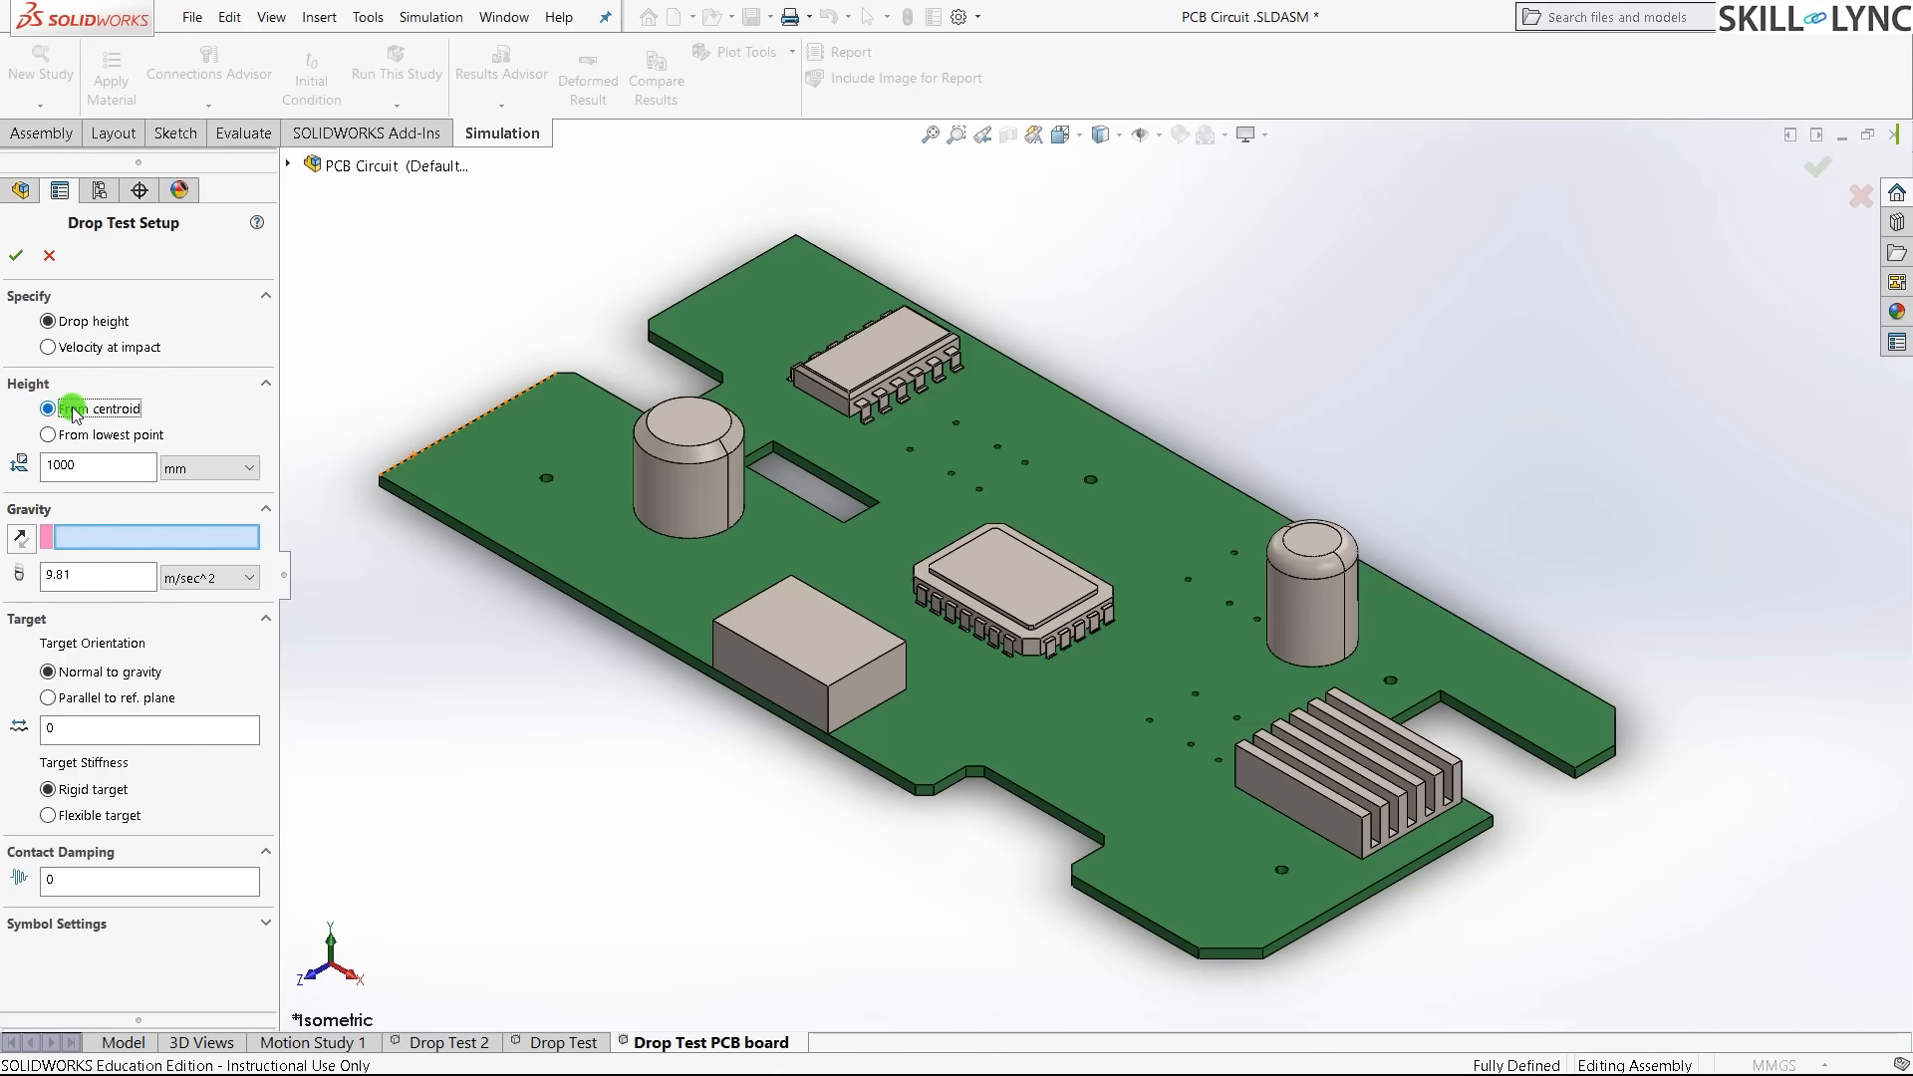
{"action": "left_click", "coordinate": [78, 438]}
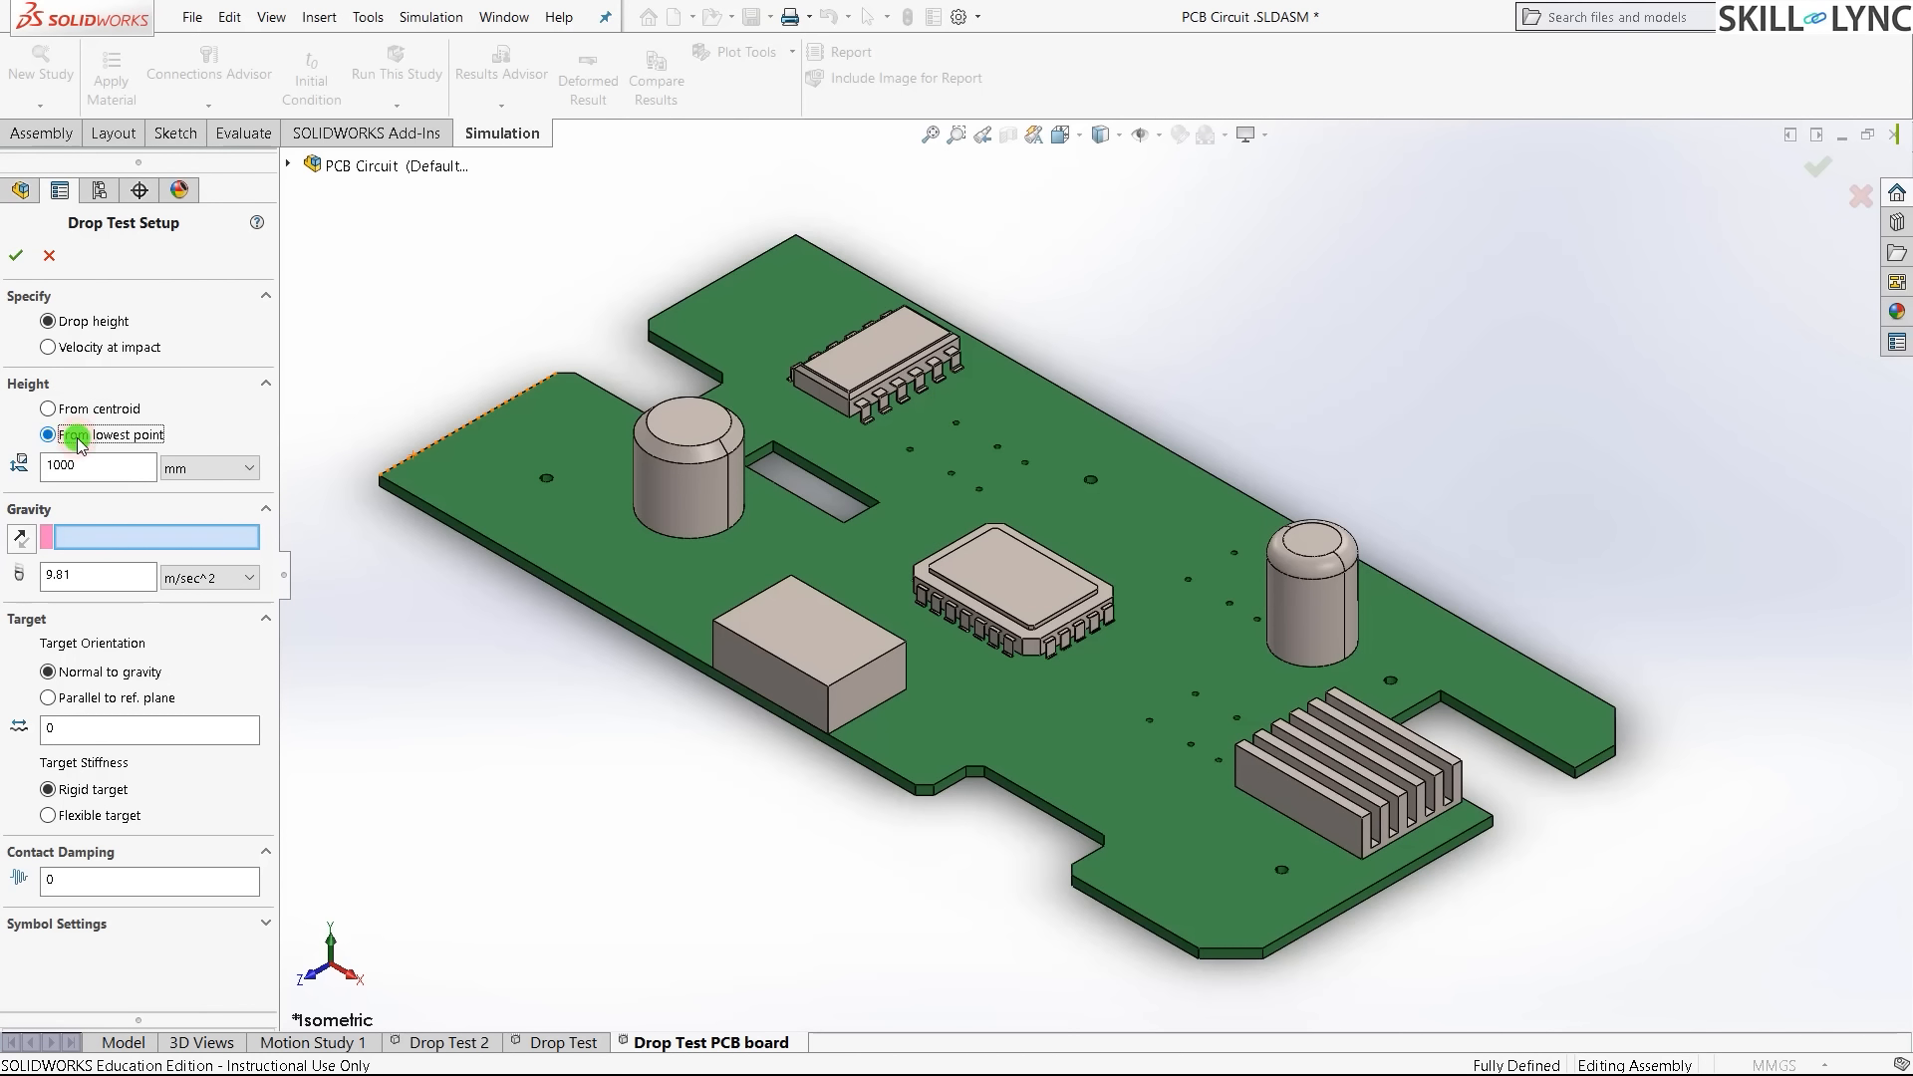
{"action": "left_click", "coordinate": [100, 411]}
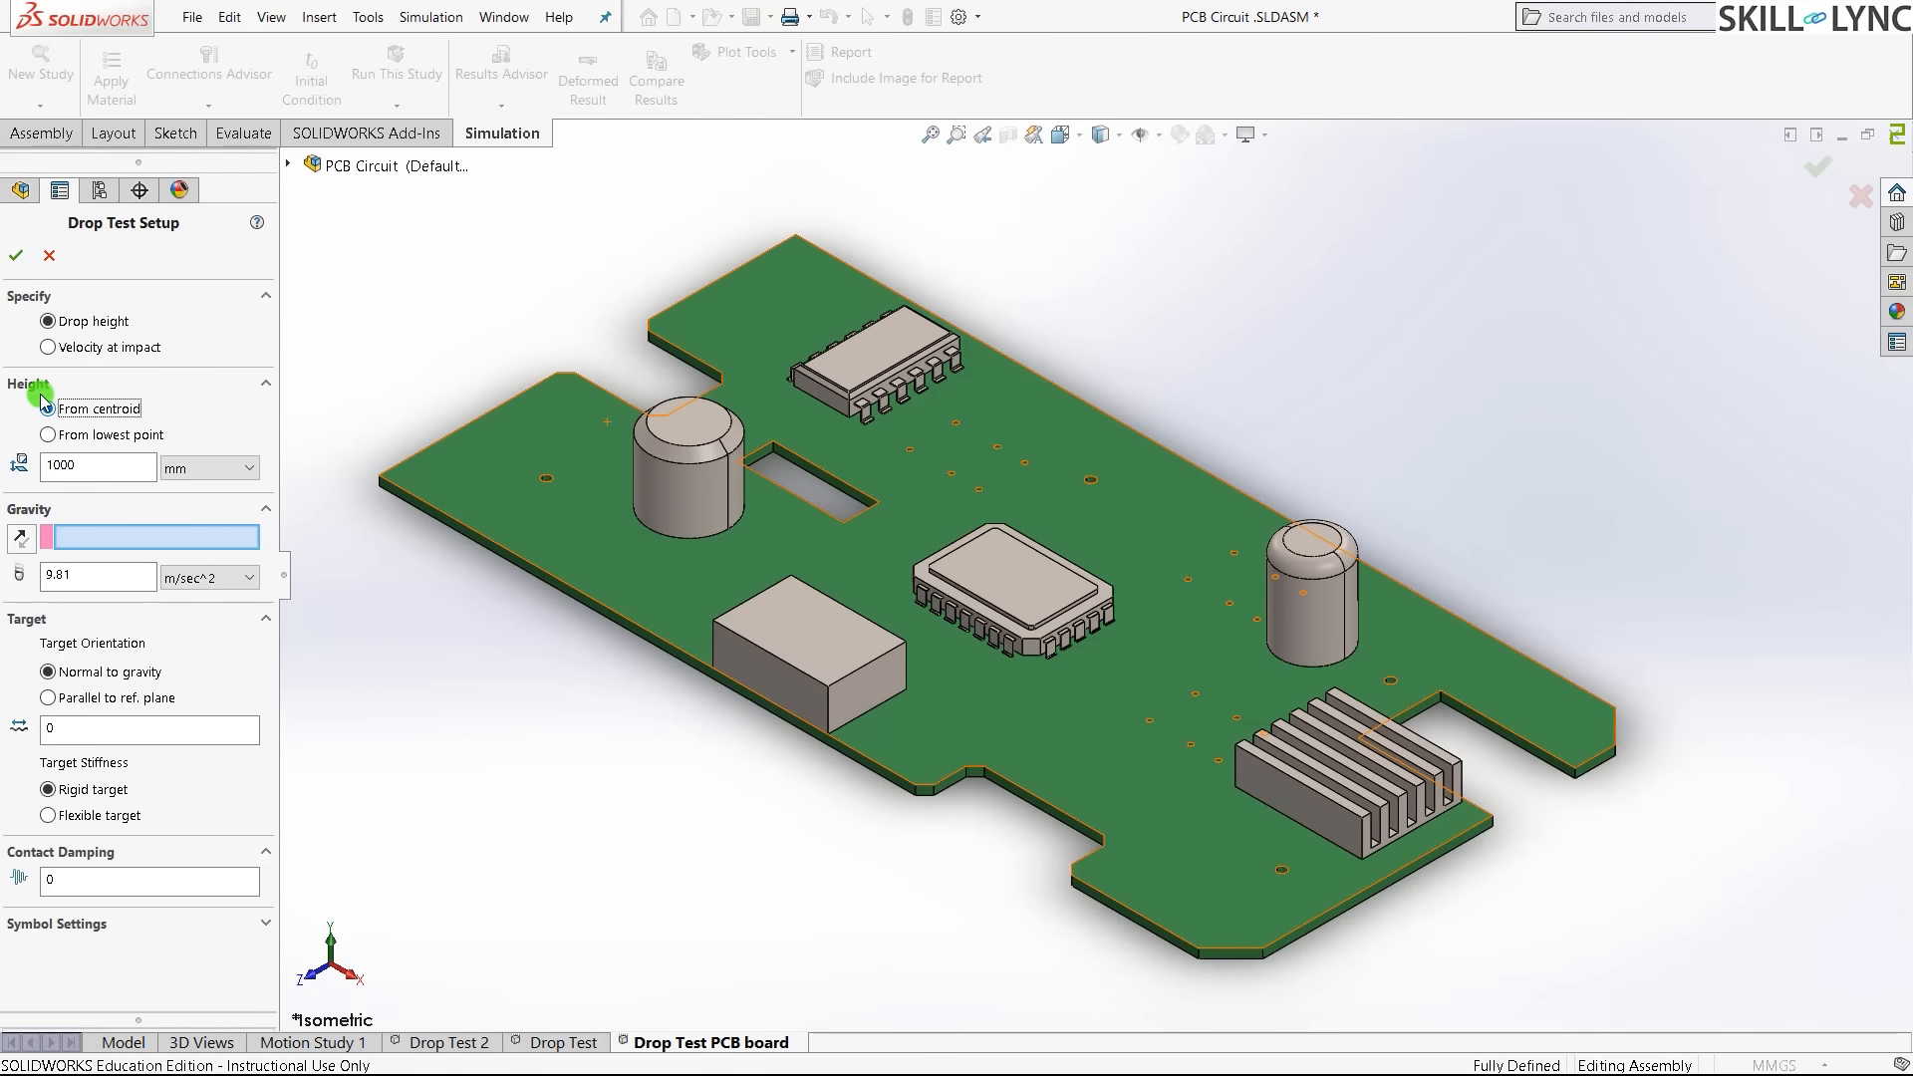
{"action": "left_click", "coordinate": [48, 434]}
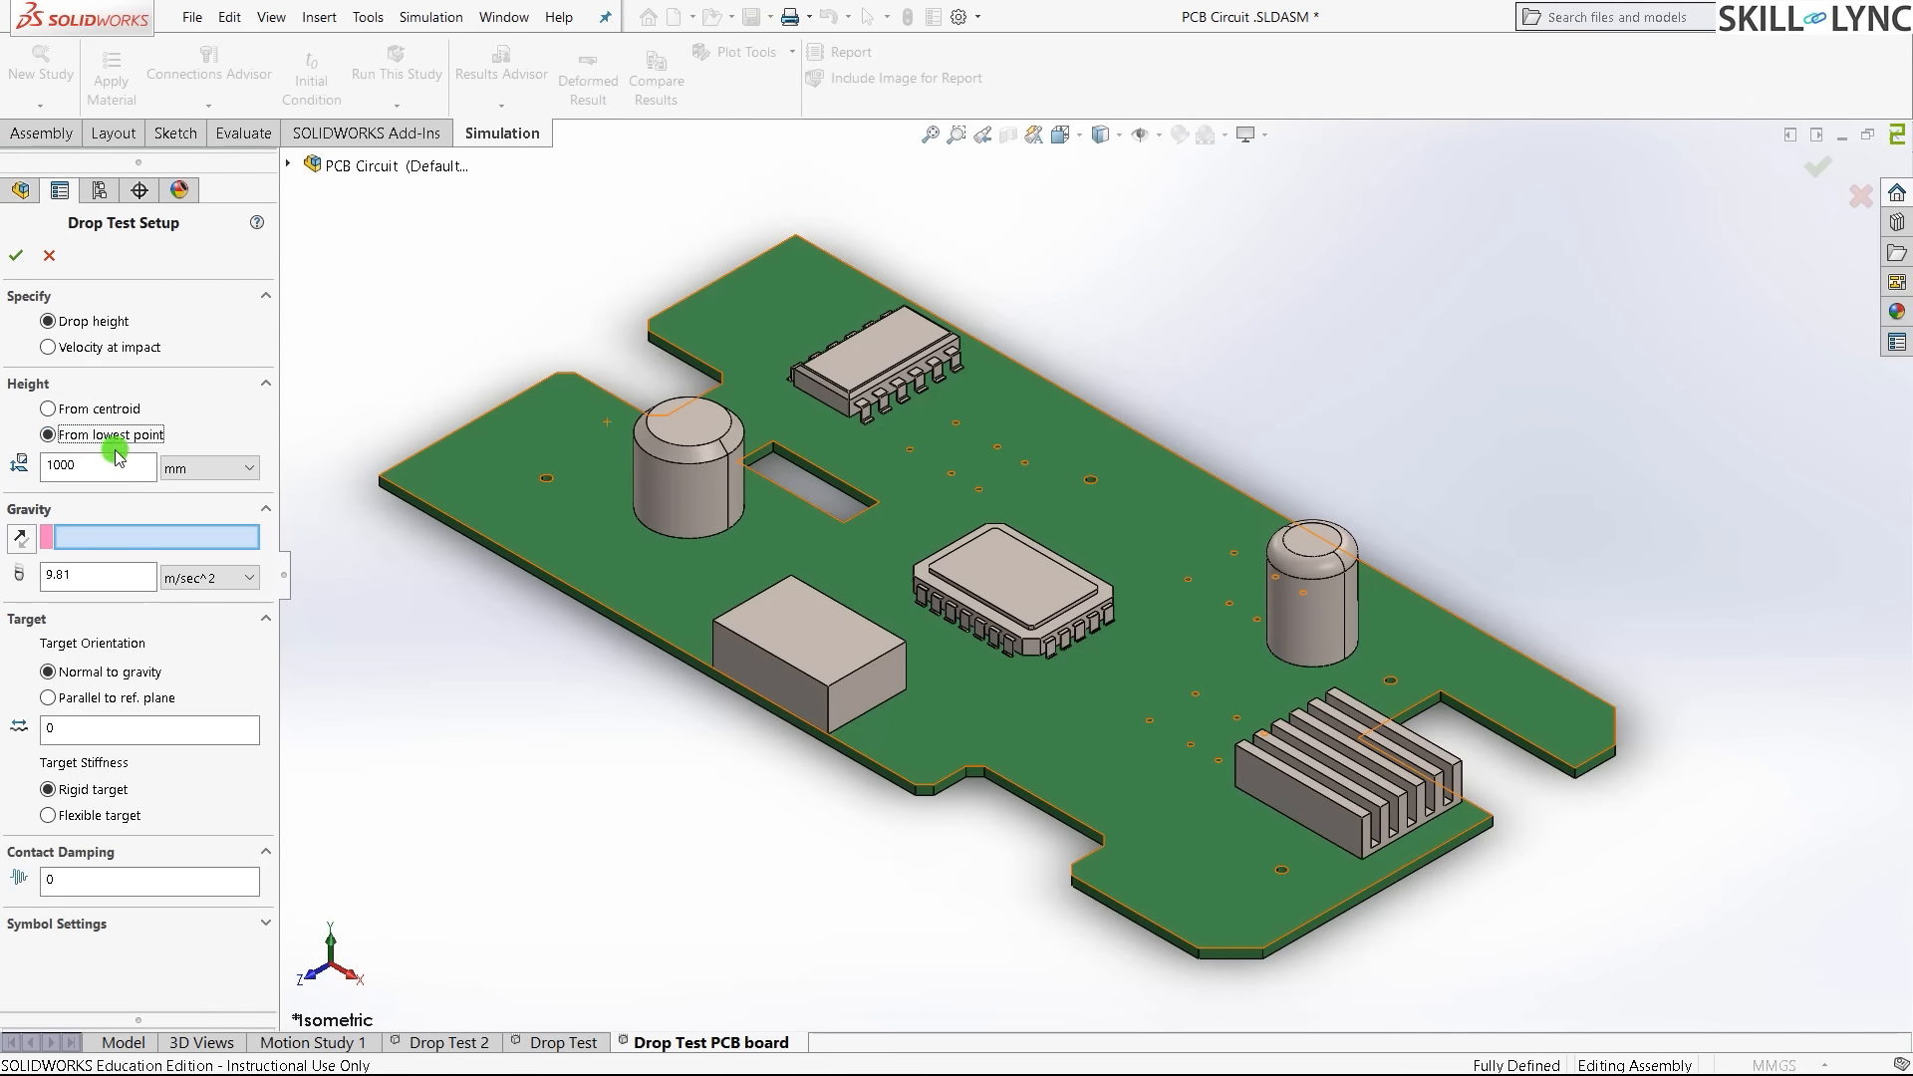
{"action": "left_click", "coordinate": [92, 474]}
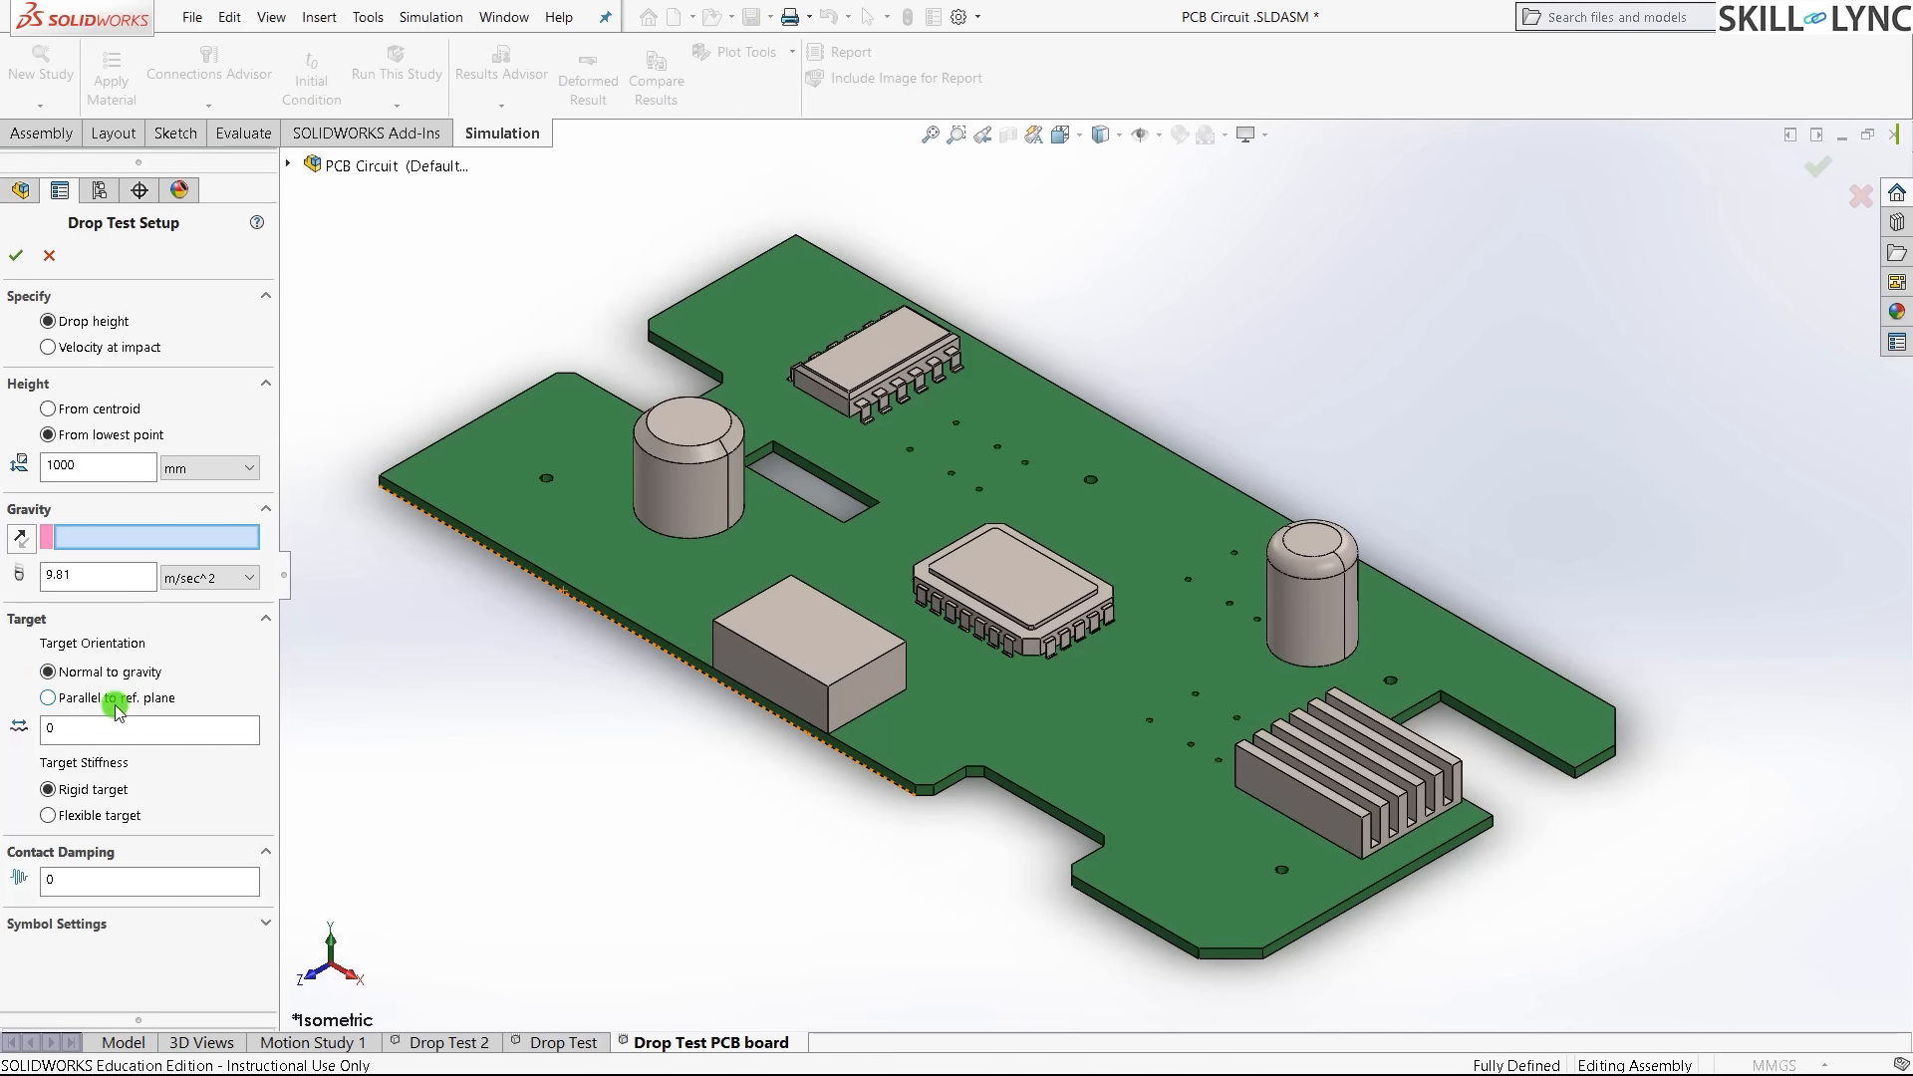
{"action": "left_click", "coordinate": [95, 671]}
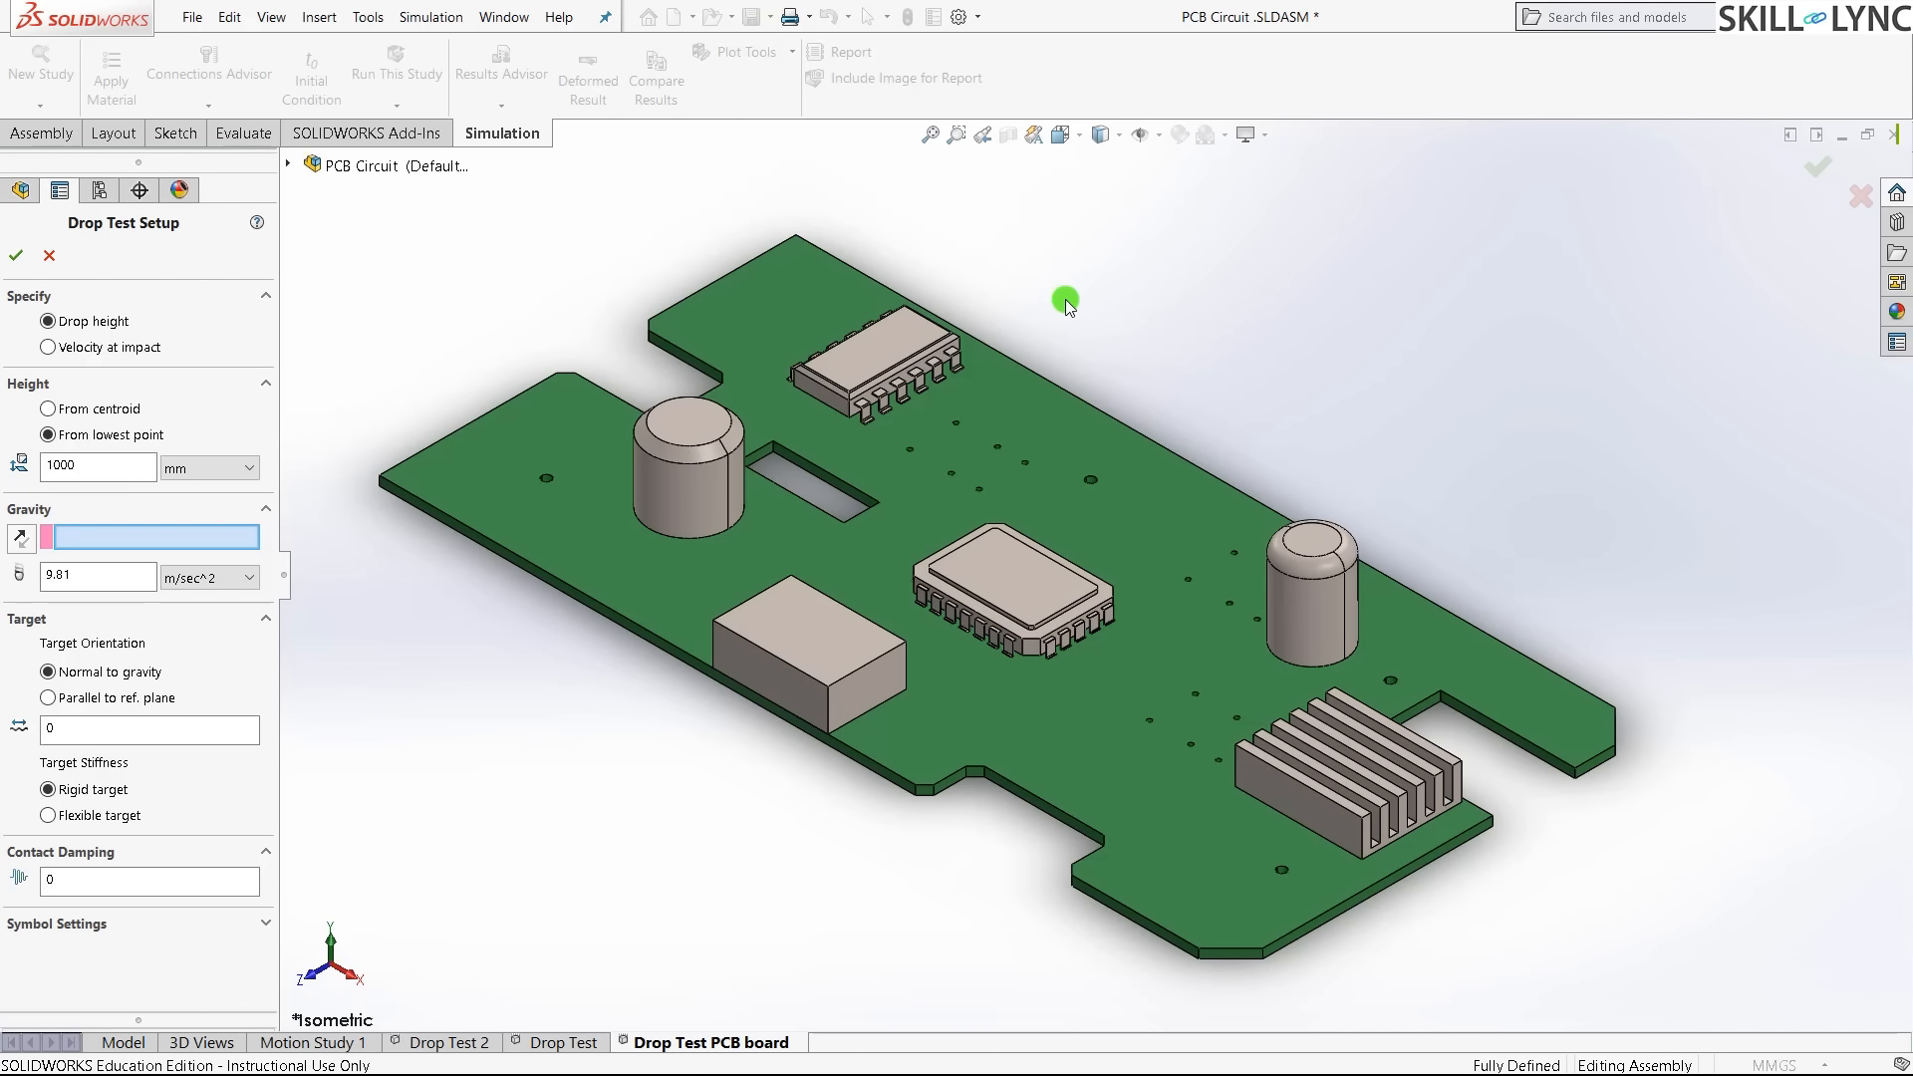
- Set PLANE1 as the gravity reference, inspecting the board and central chip
{"action": "left_click", "coordinate": [109, 549]}
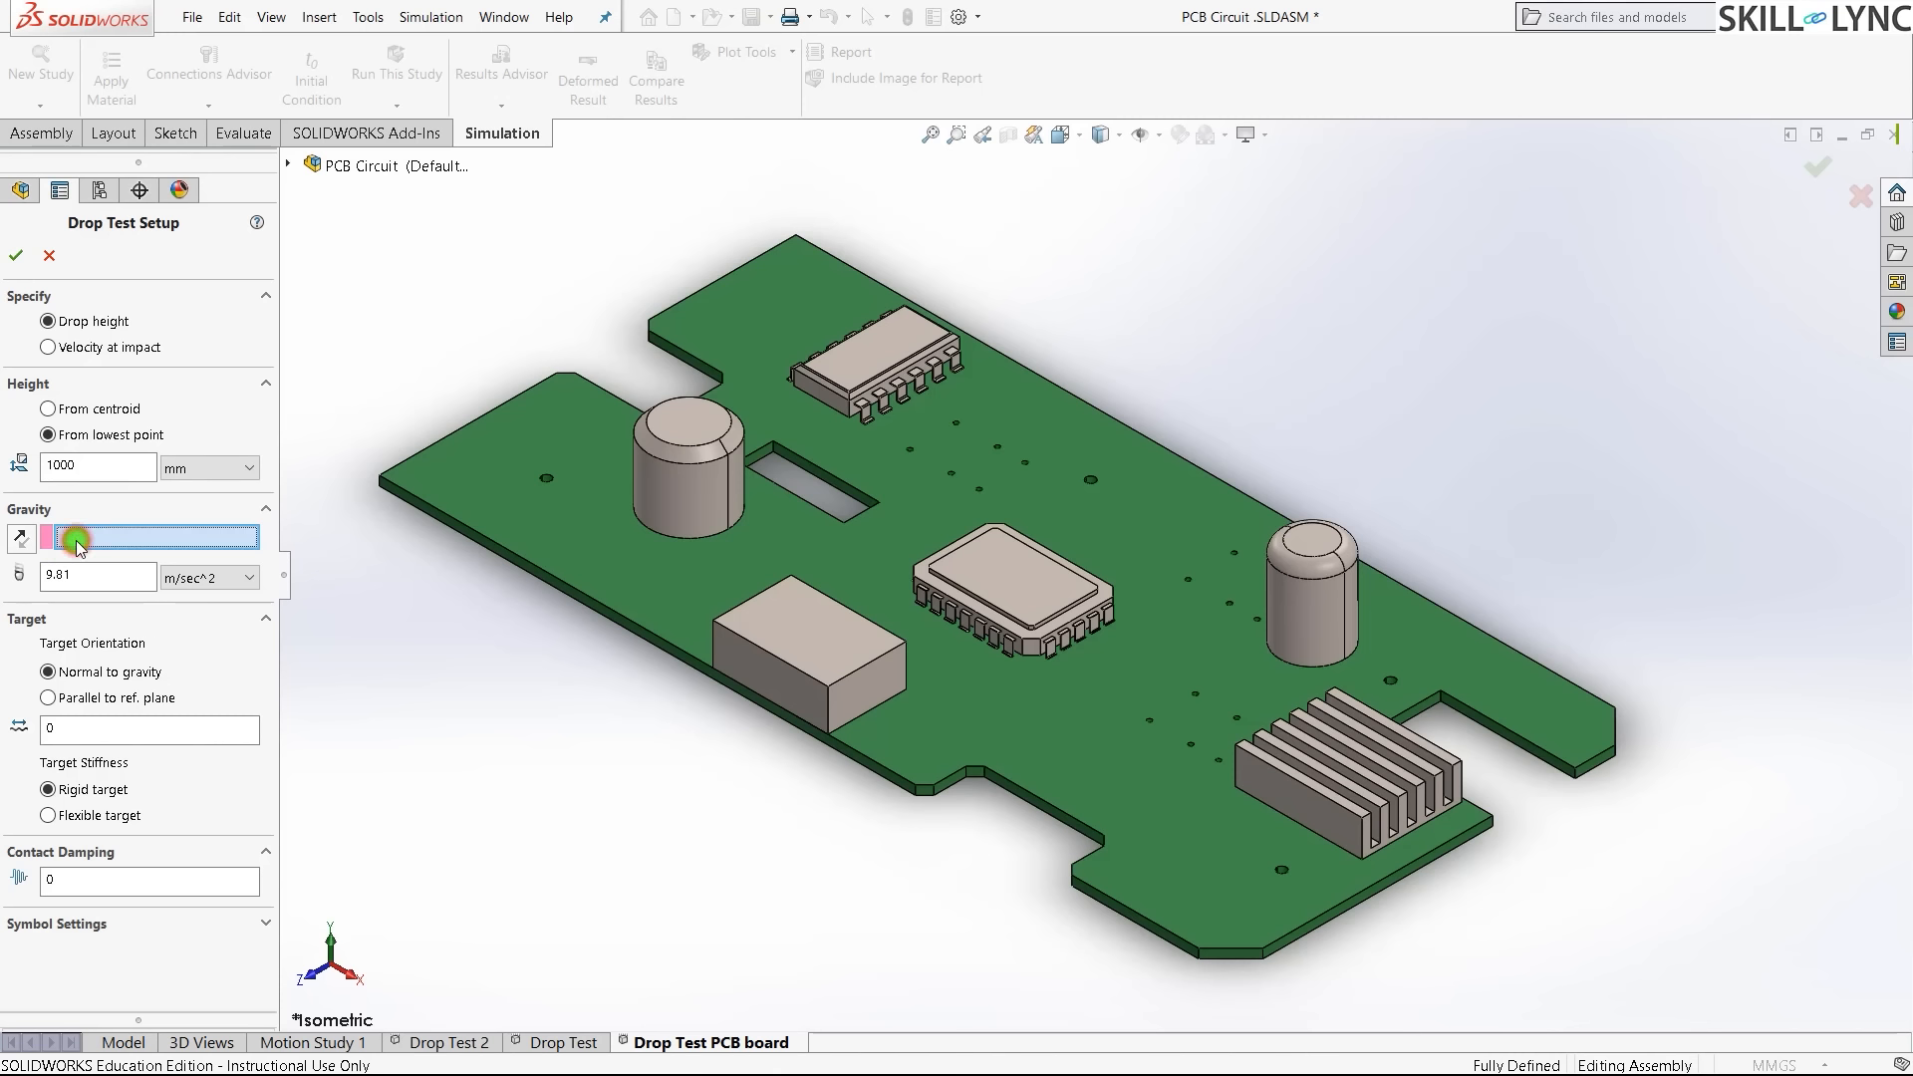
{"action": "left_click", "coordinate": [289, 166]}
{"action": "left_click", "coordinate": [292, 167]}
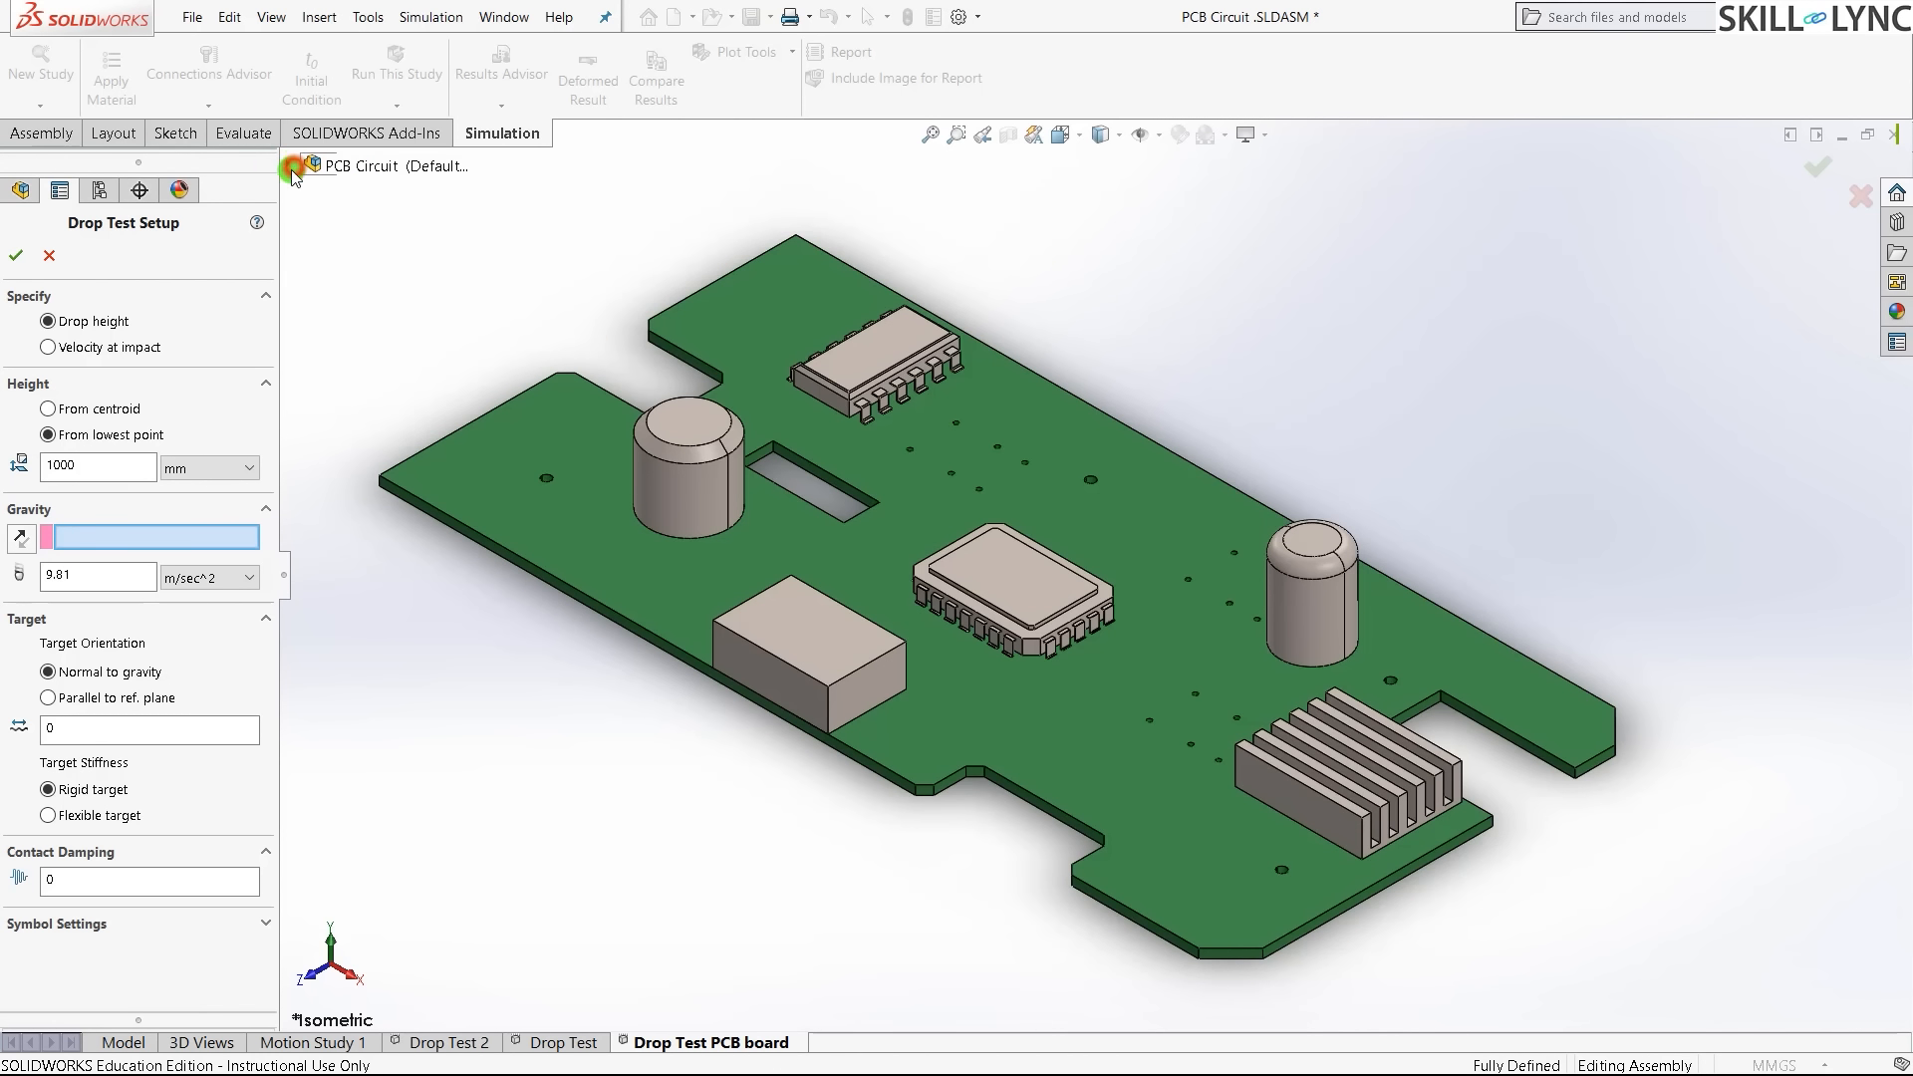
{"action": "left_click", "coordinate": [287, 164]}
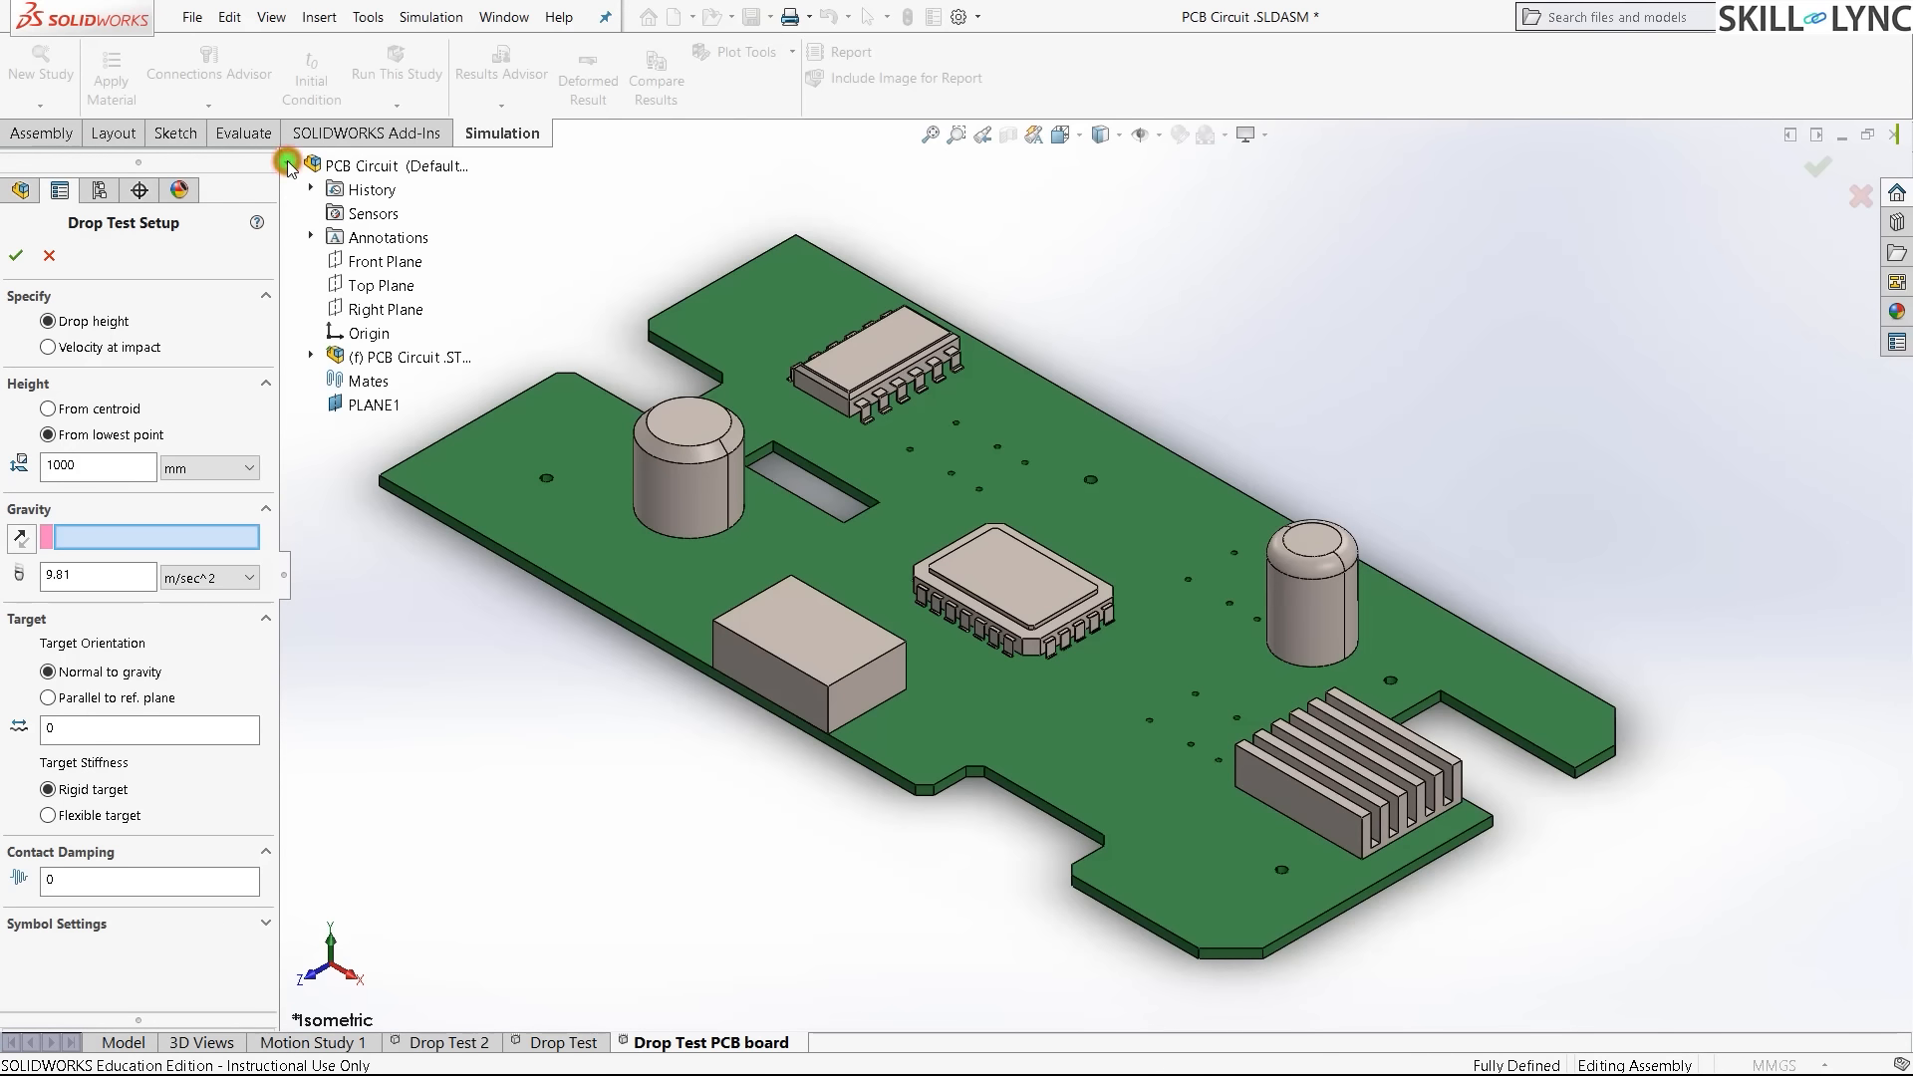
{"action": "left_click", "coordinate": [362, 406]}
{"action": "scroll", "coordinate": [1113, 243], "scroll_direction": "up", "scroll_amount": 2}
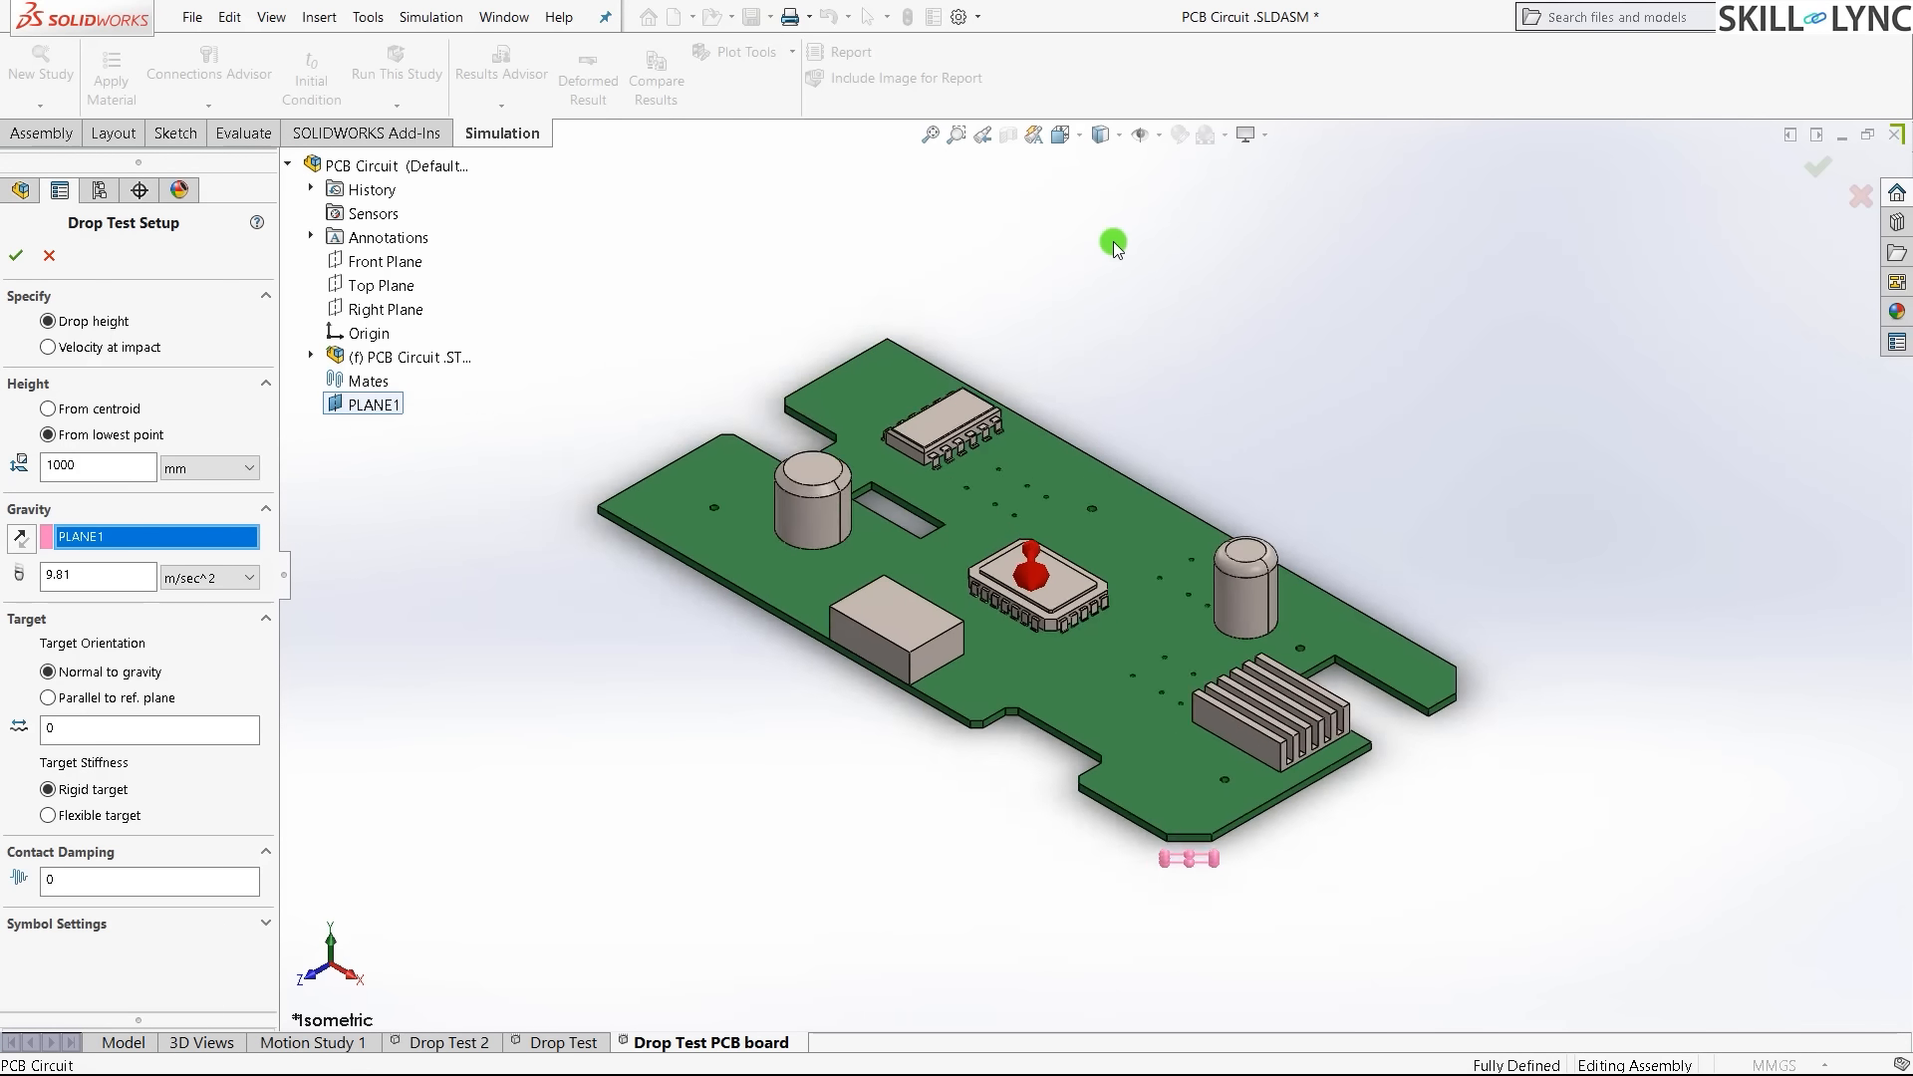
{"action": "middle_click_drag", "start_coordinate": [1114, 243], "coordinate": [1127, 427]}
{"action": "scroll", "coordinate": [1139, 328], "scroll_direction": "up", "scroll_amount": 3}
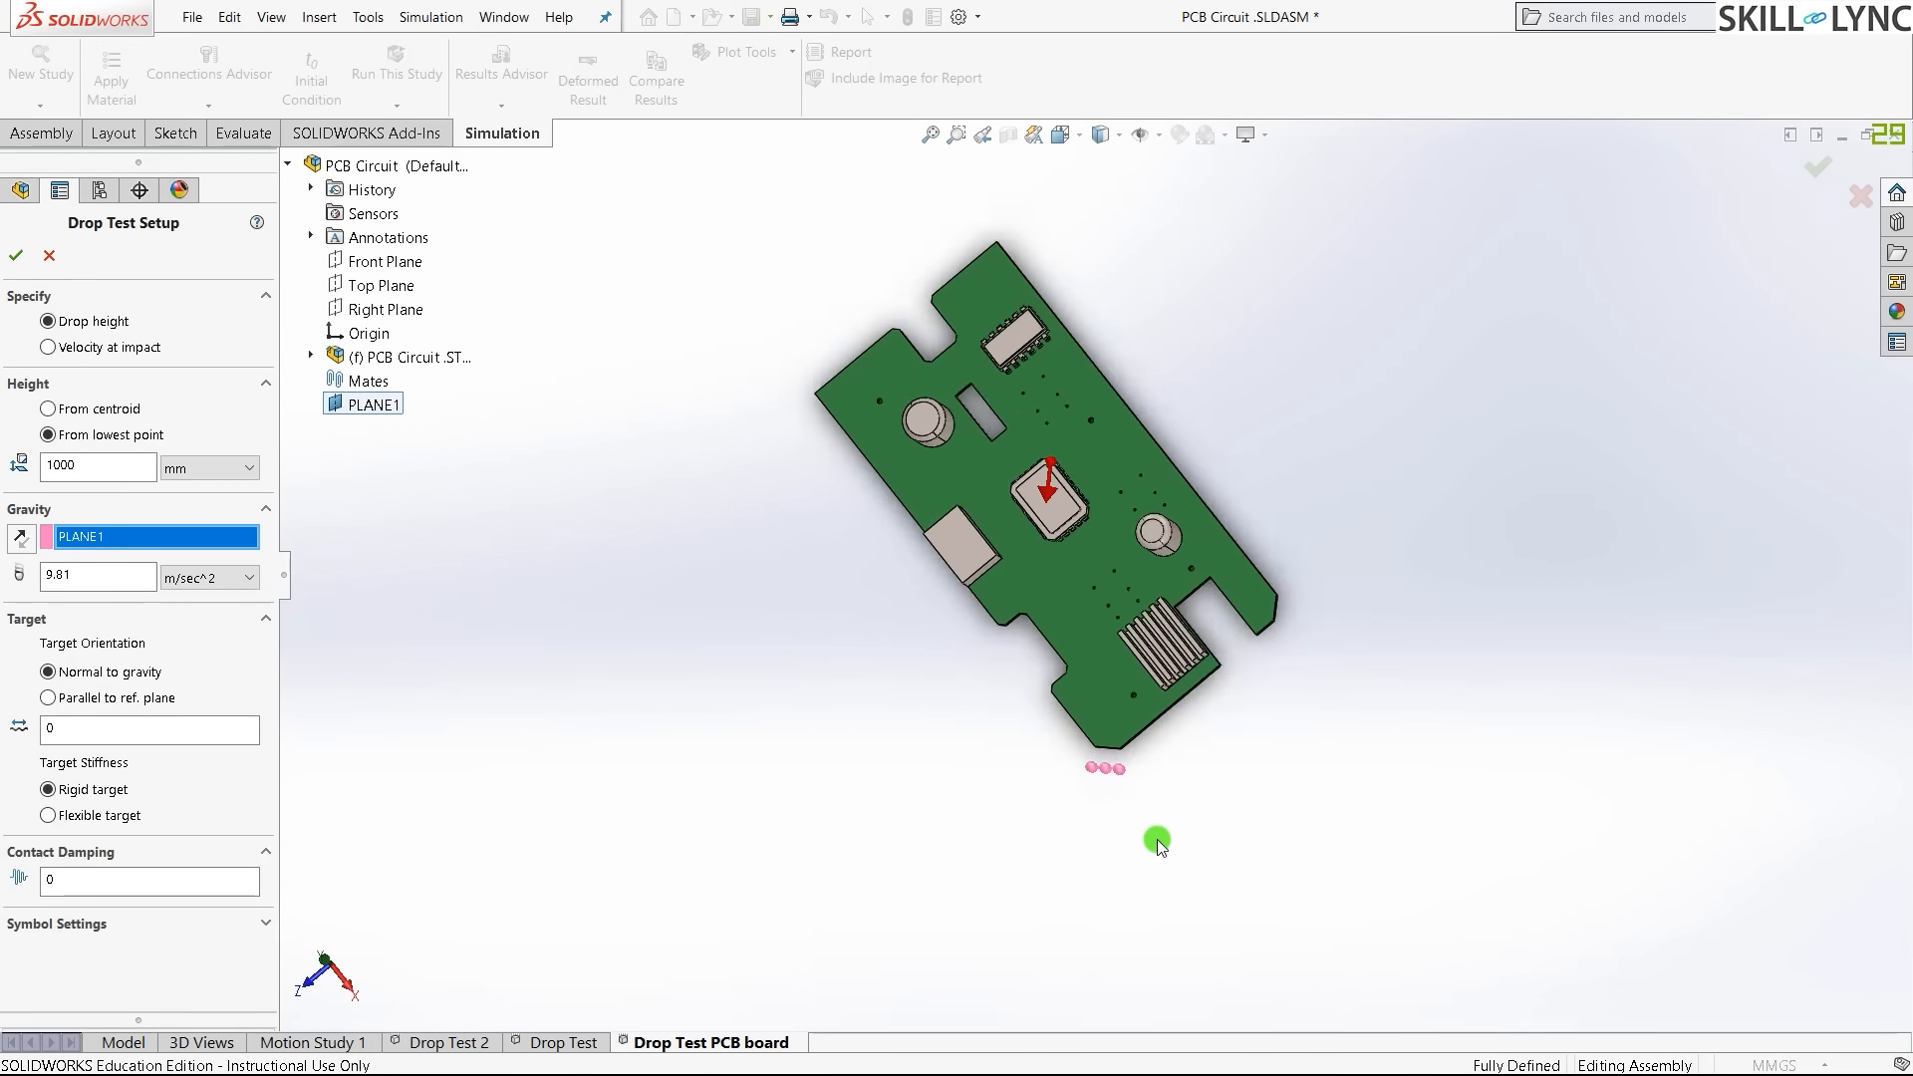
{"action": "scroll", "coordinate": [1086, 698], "scroll_direction": "down", "scroll_amount": 5}
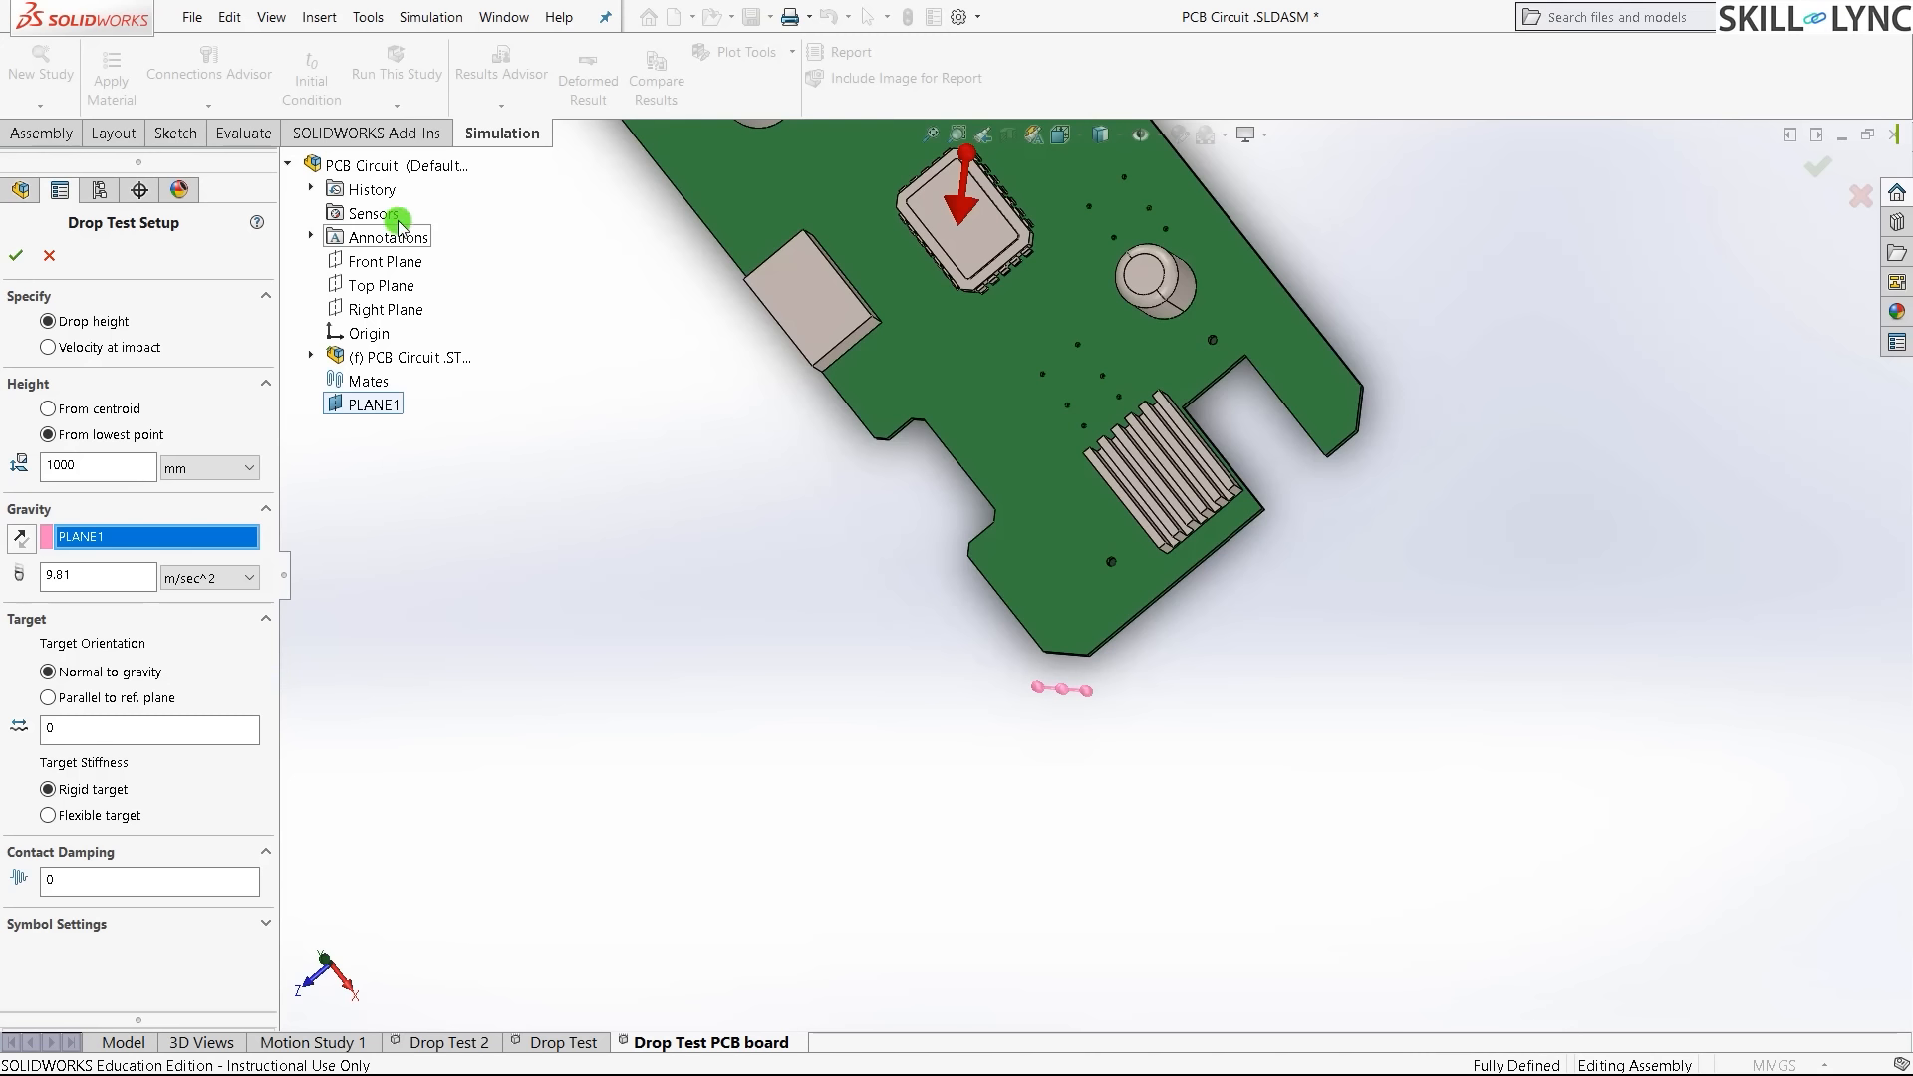
{"action": "left_click", "coordinate": [290, 166]}
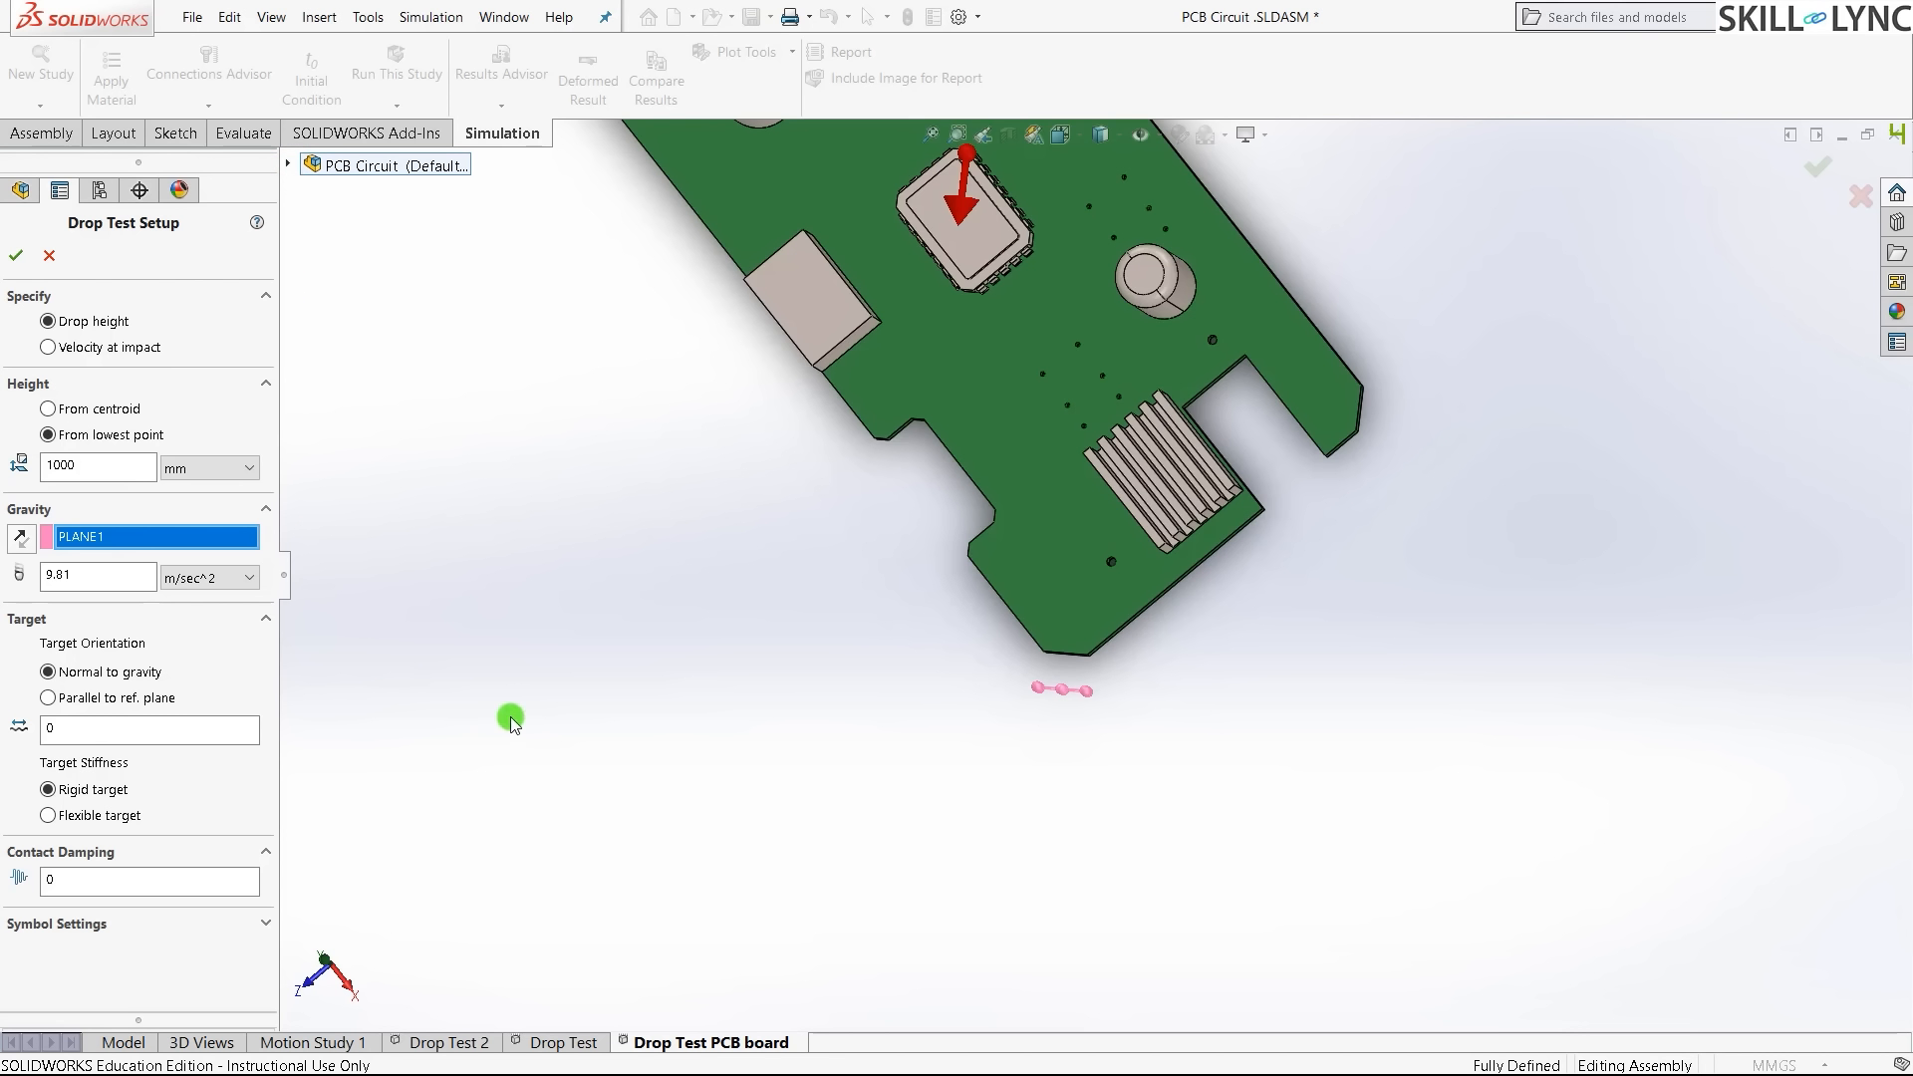
- Change the target orientation to Parallel to ref. plane
{"action": "left_click", "coordinate": [111, 672]}
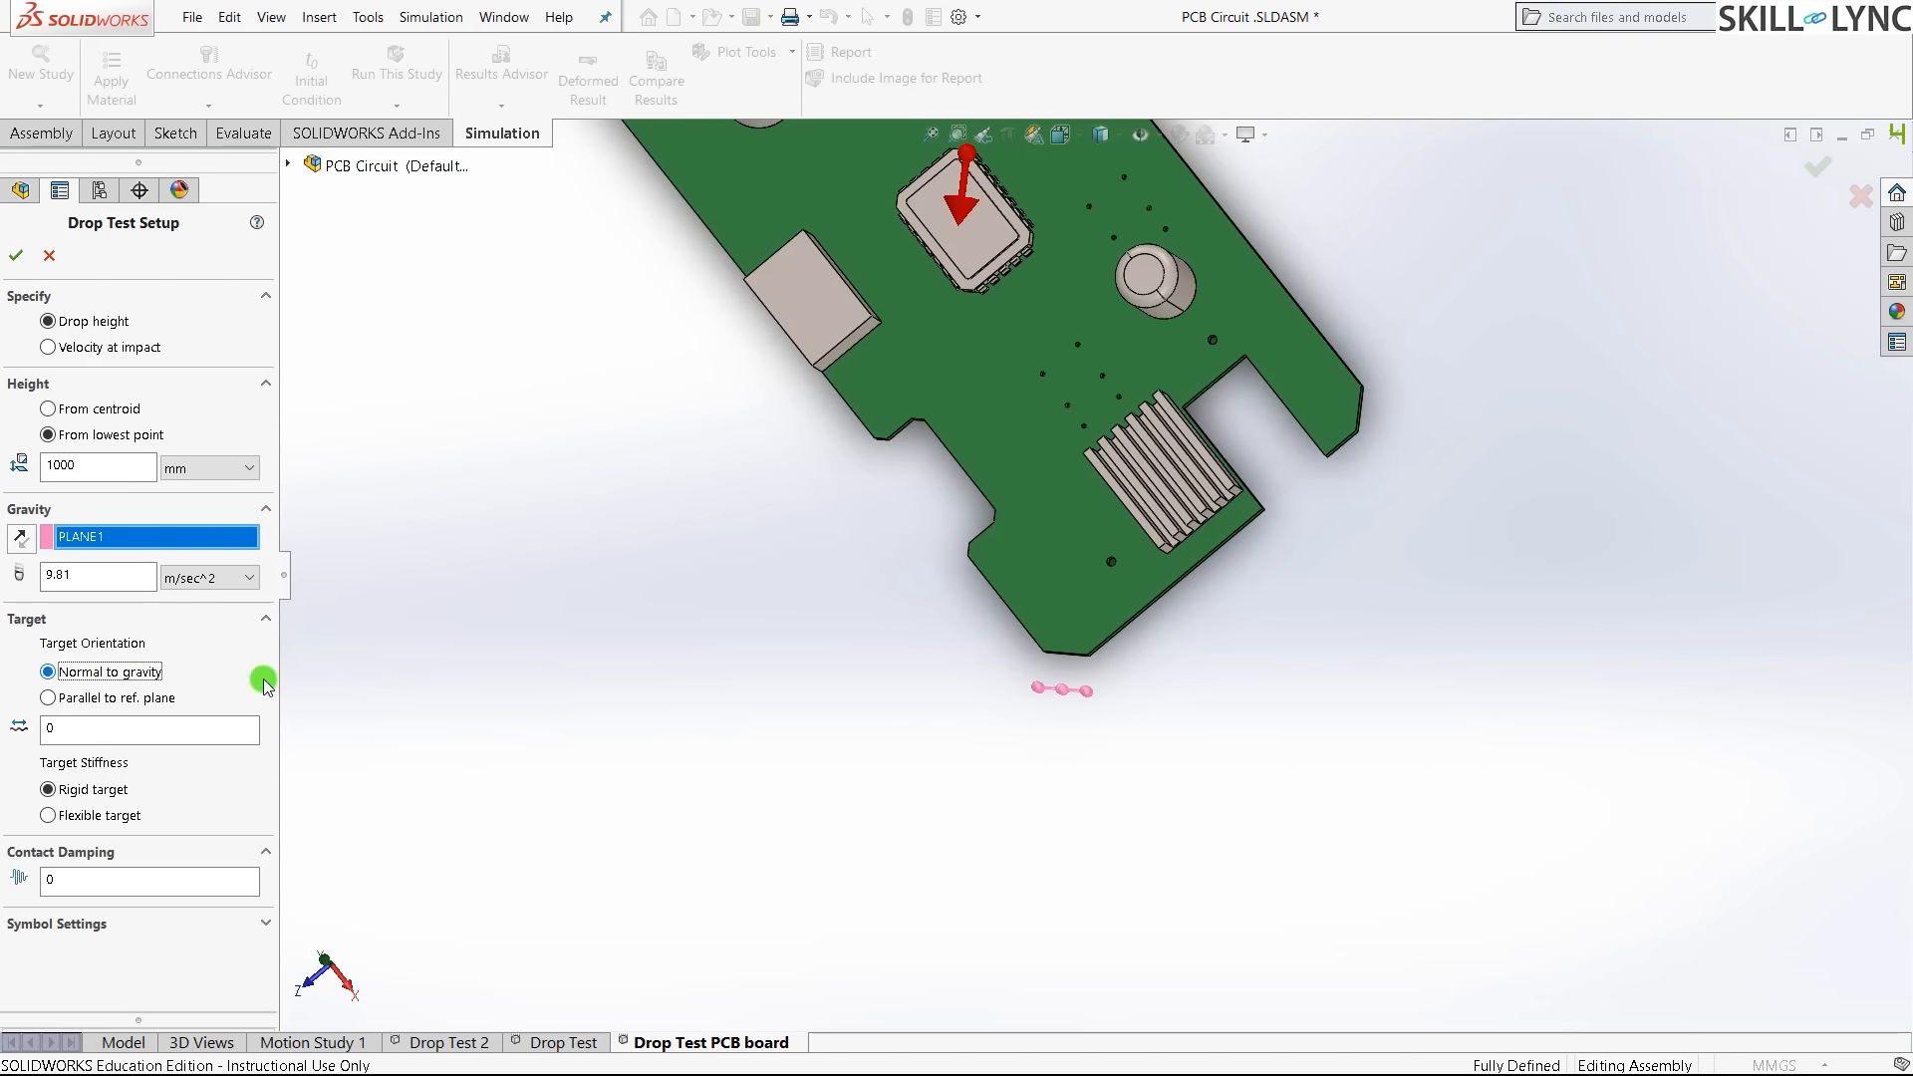
{"action": "scroll", "coordinate": [1002, 469], "scroll_direction": "up", "scroll_amount": 2}
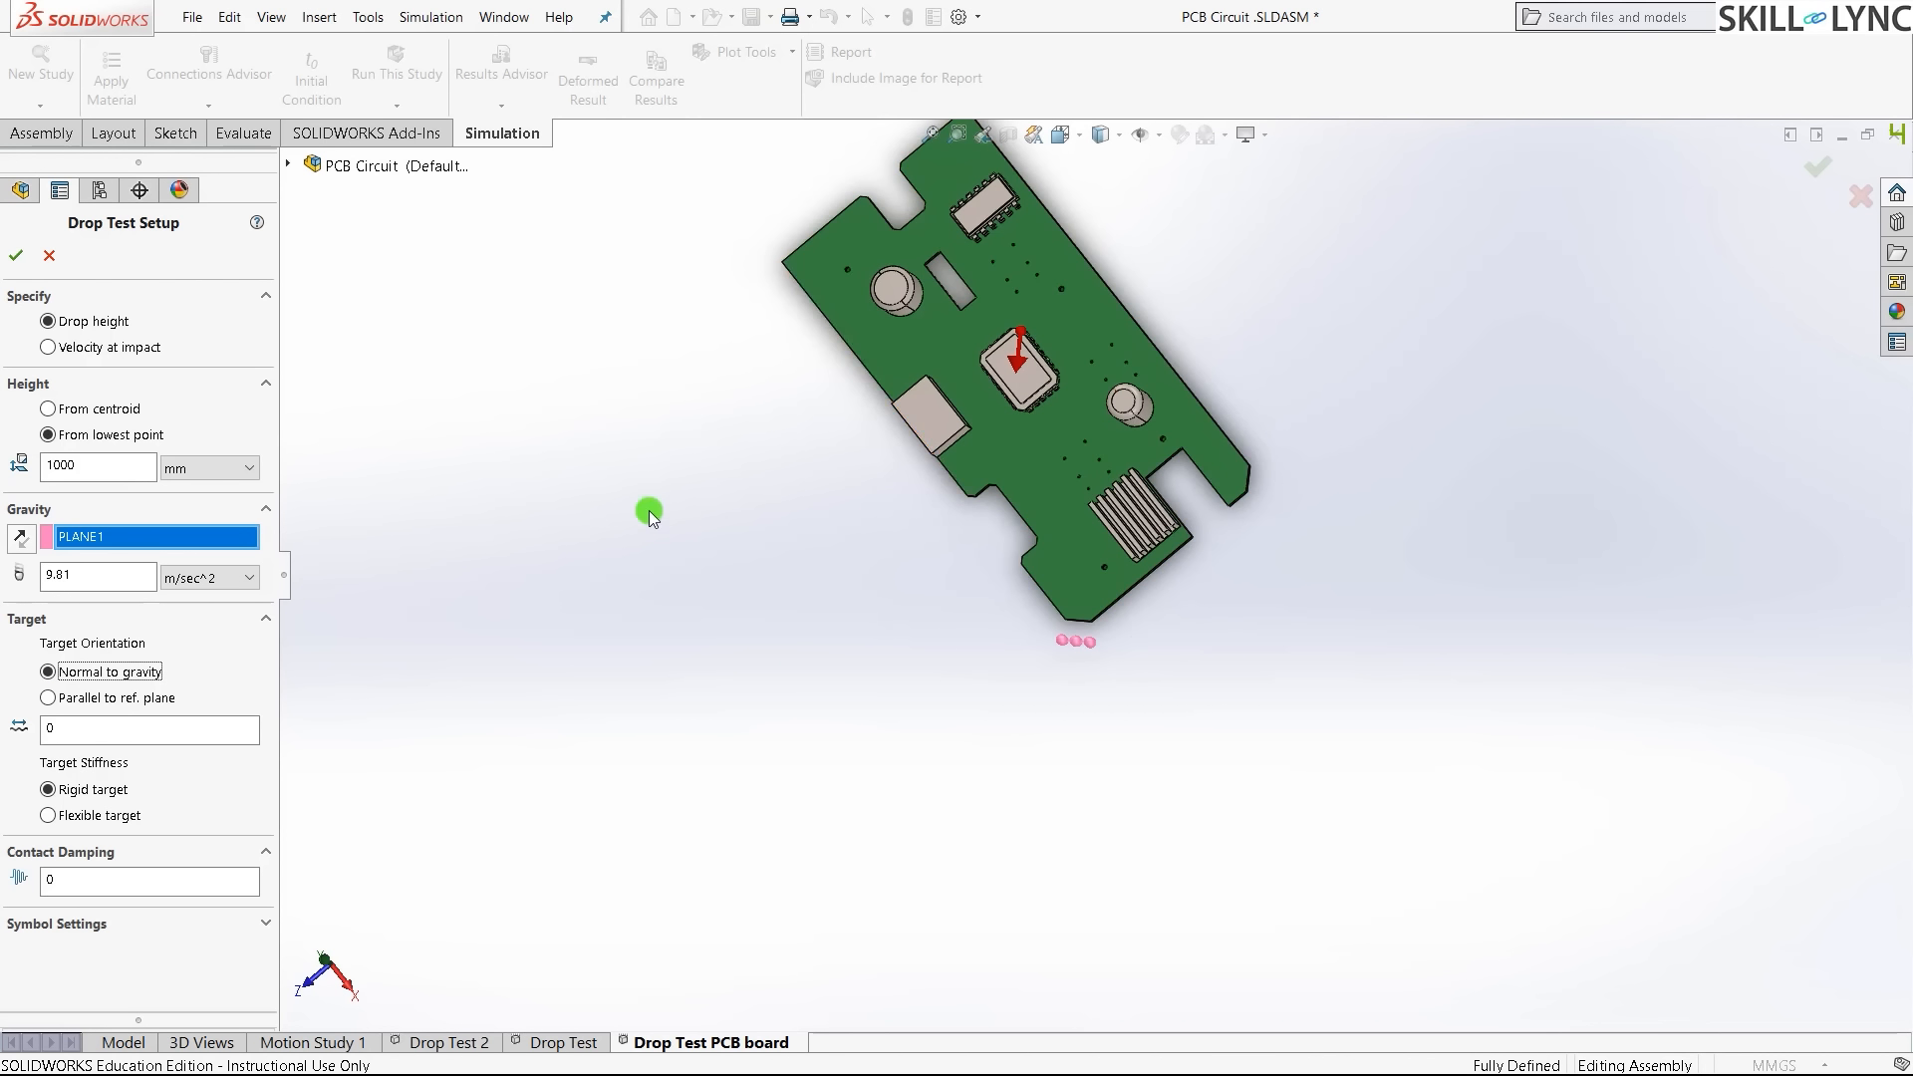
{"action": "scroll", "coordinate": [1050, 337], "scroll_direction": "down", "scroll_amount": 5}
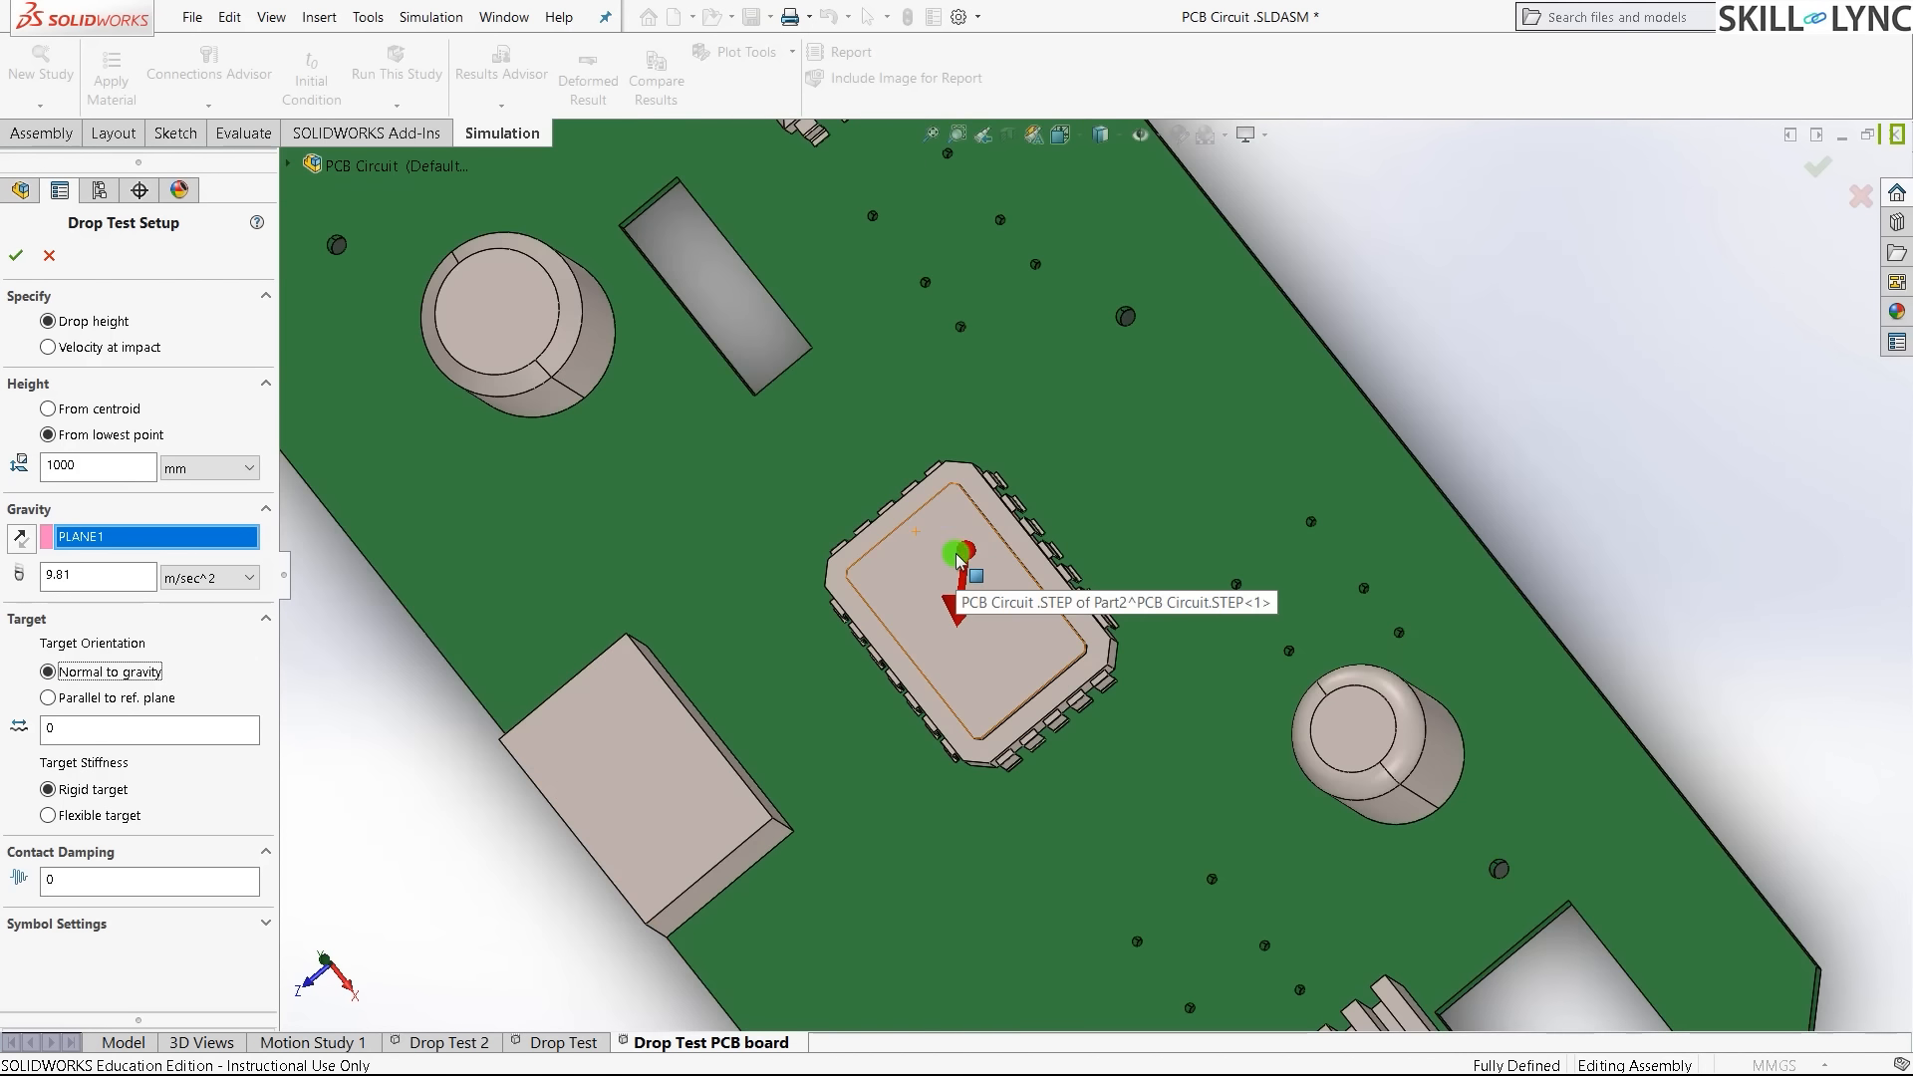
{"action": "scroll", "coordinate": [928, 583], "scroll_direction": "up", "scroll_amount": 5}
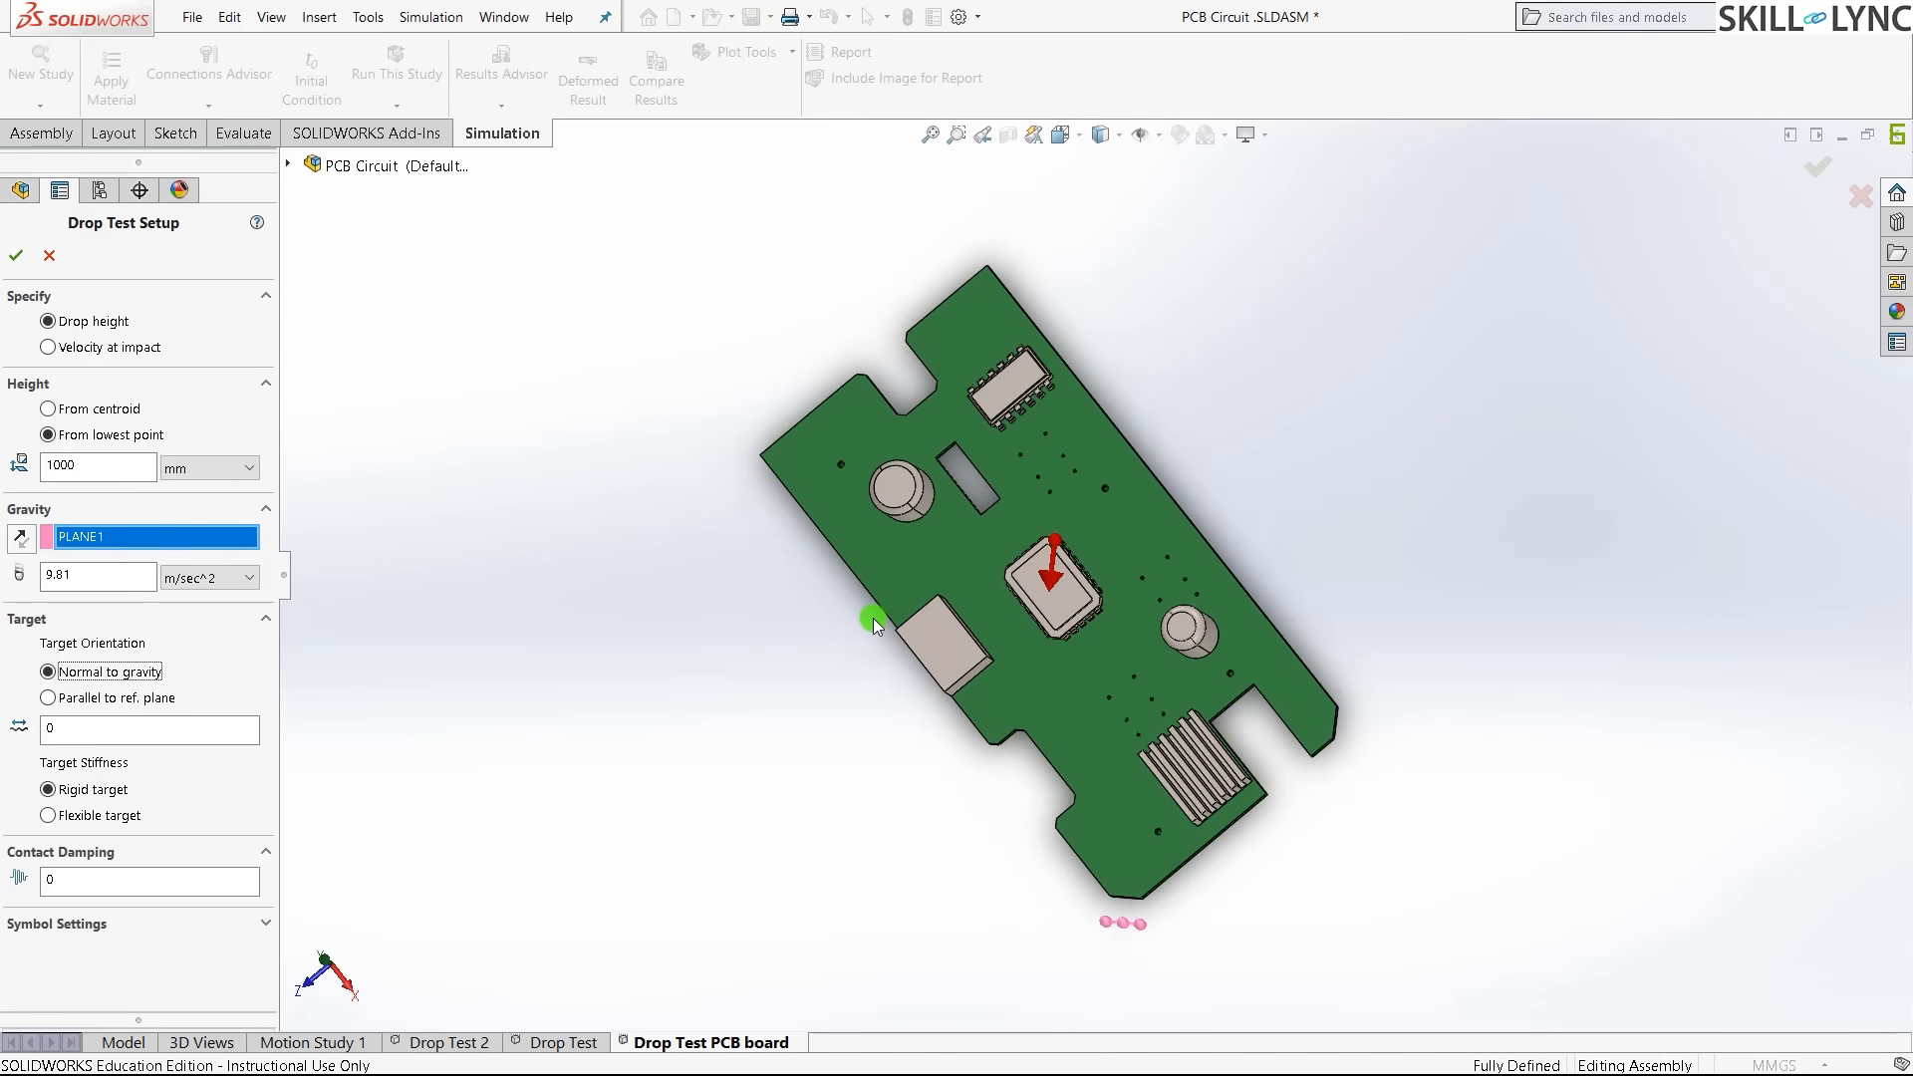
{"action": "scroll", "coordinate": [873, 618], "scroll_direction": "down", "scroll_amount": 2}
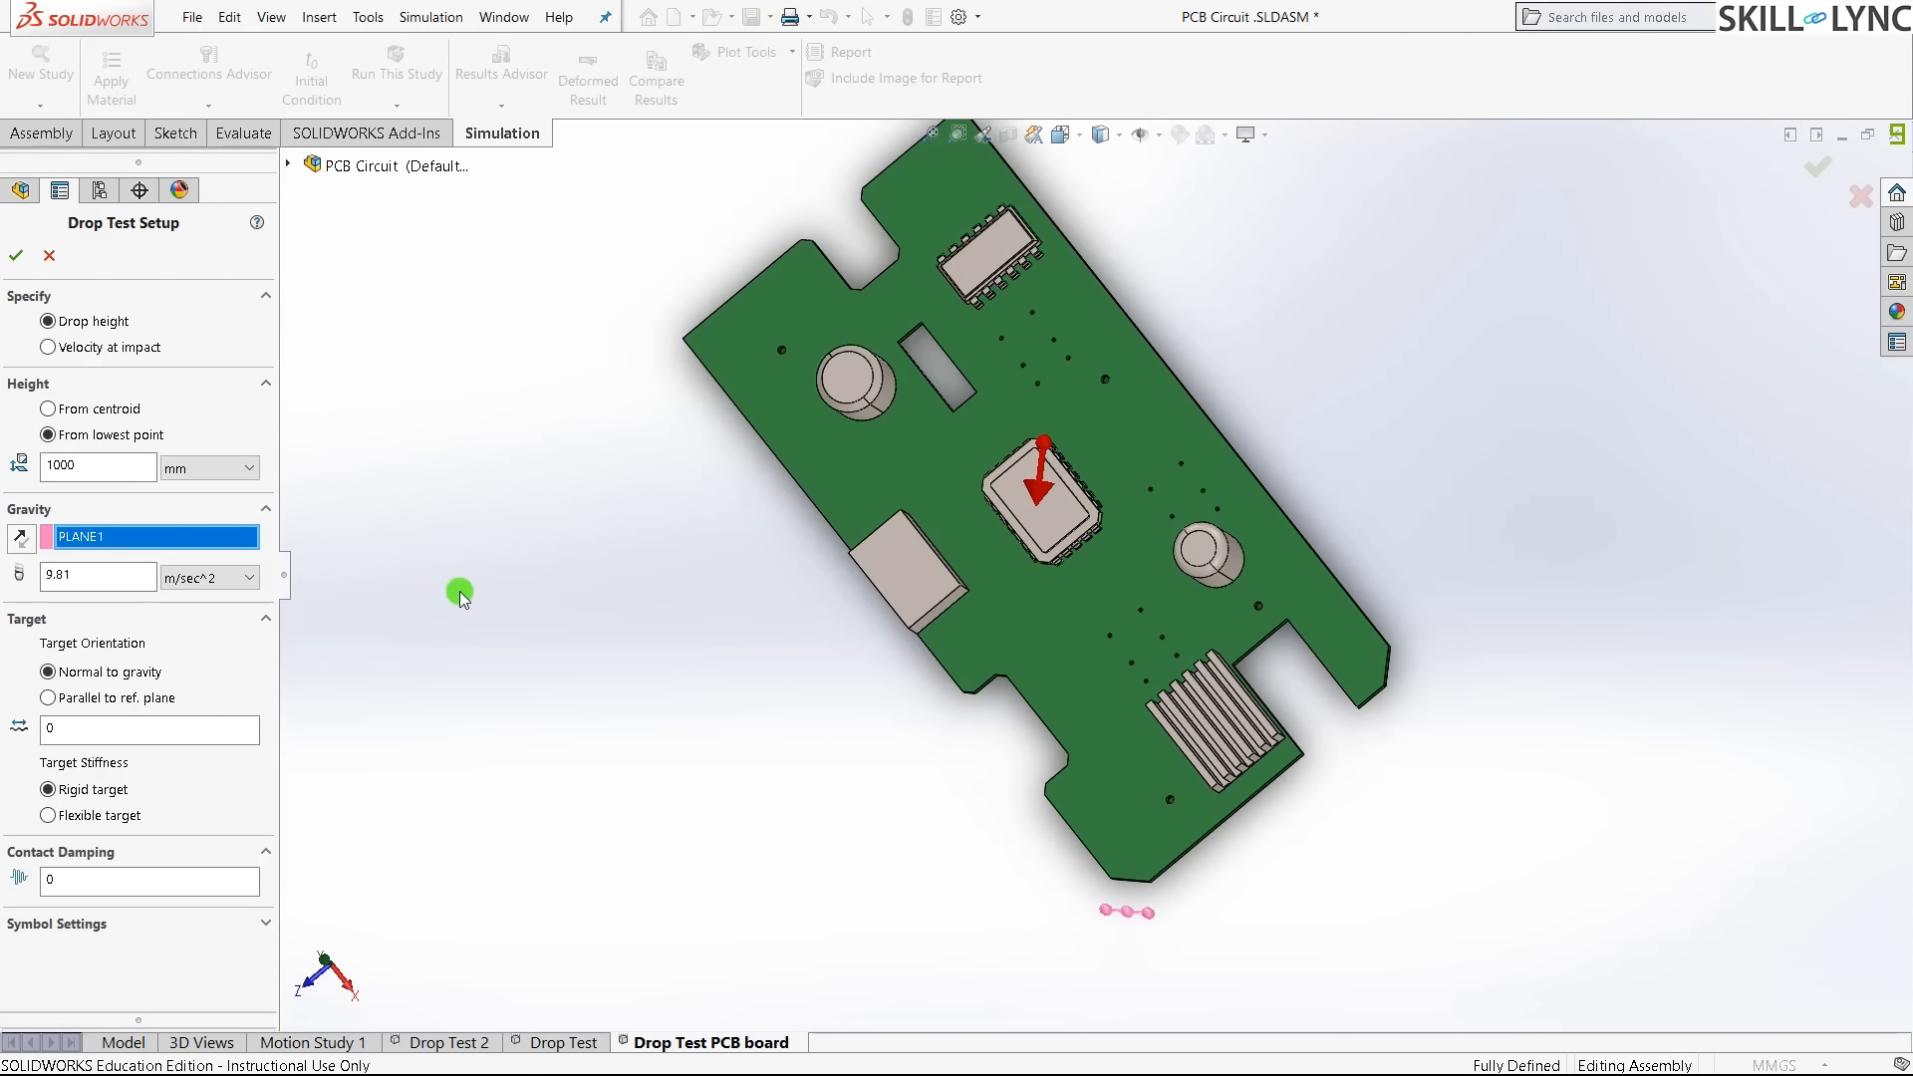
{"action": "left_click", "coordinate": [108, 698]}
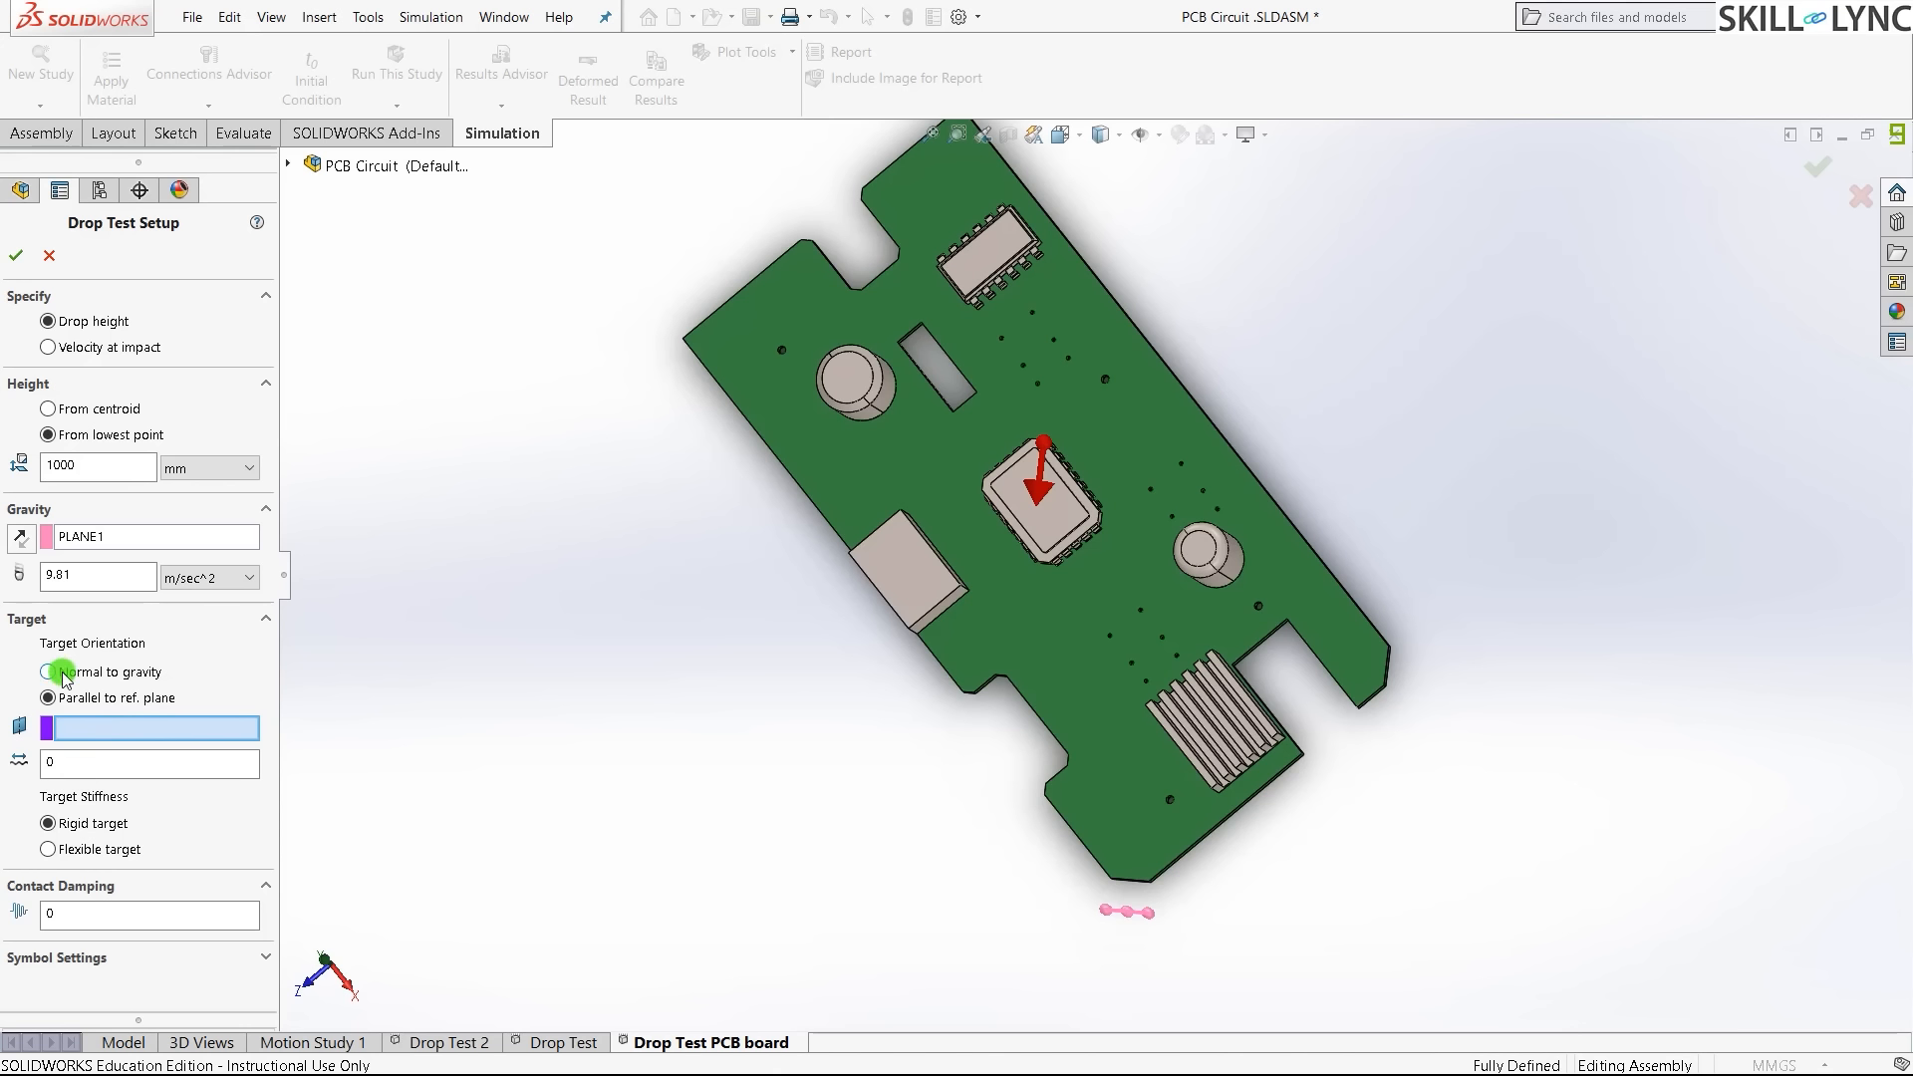
- Return the target orientation to Normal to gravity and focus the target offset field
{"action": "left_click_drag", "start_coordinate": [893, 933], "coordinate": [1046, 903]}
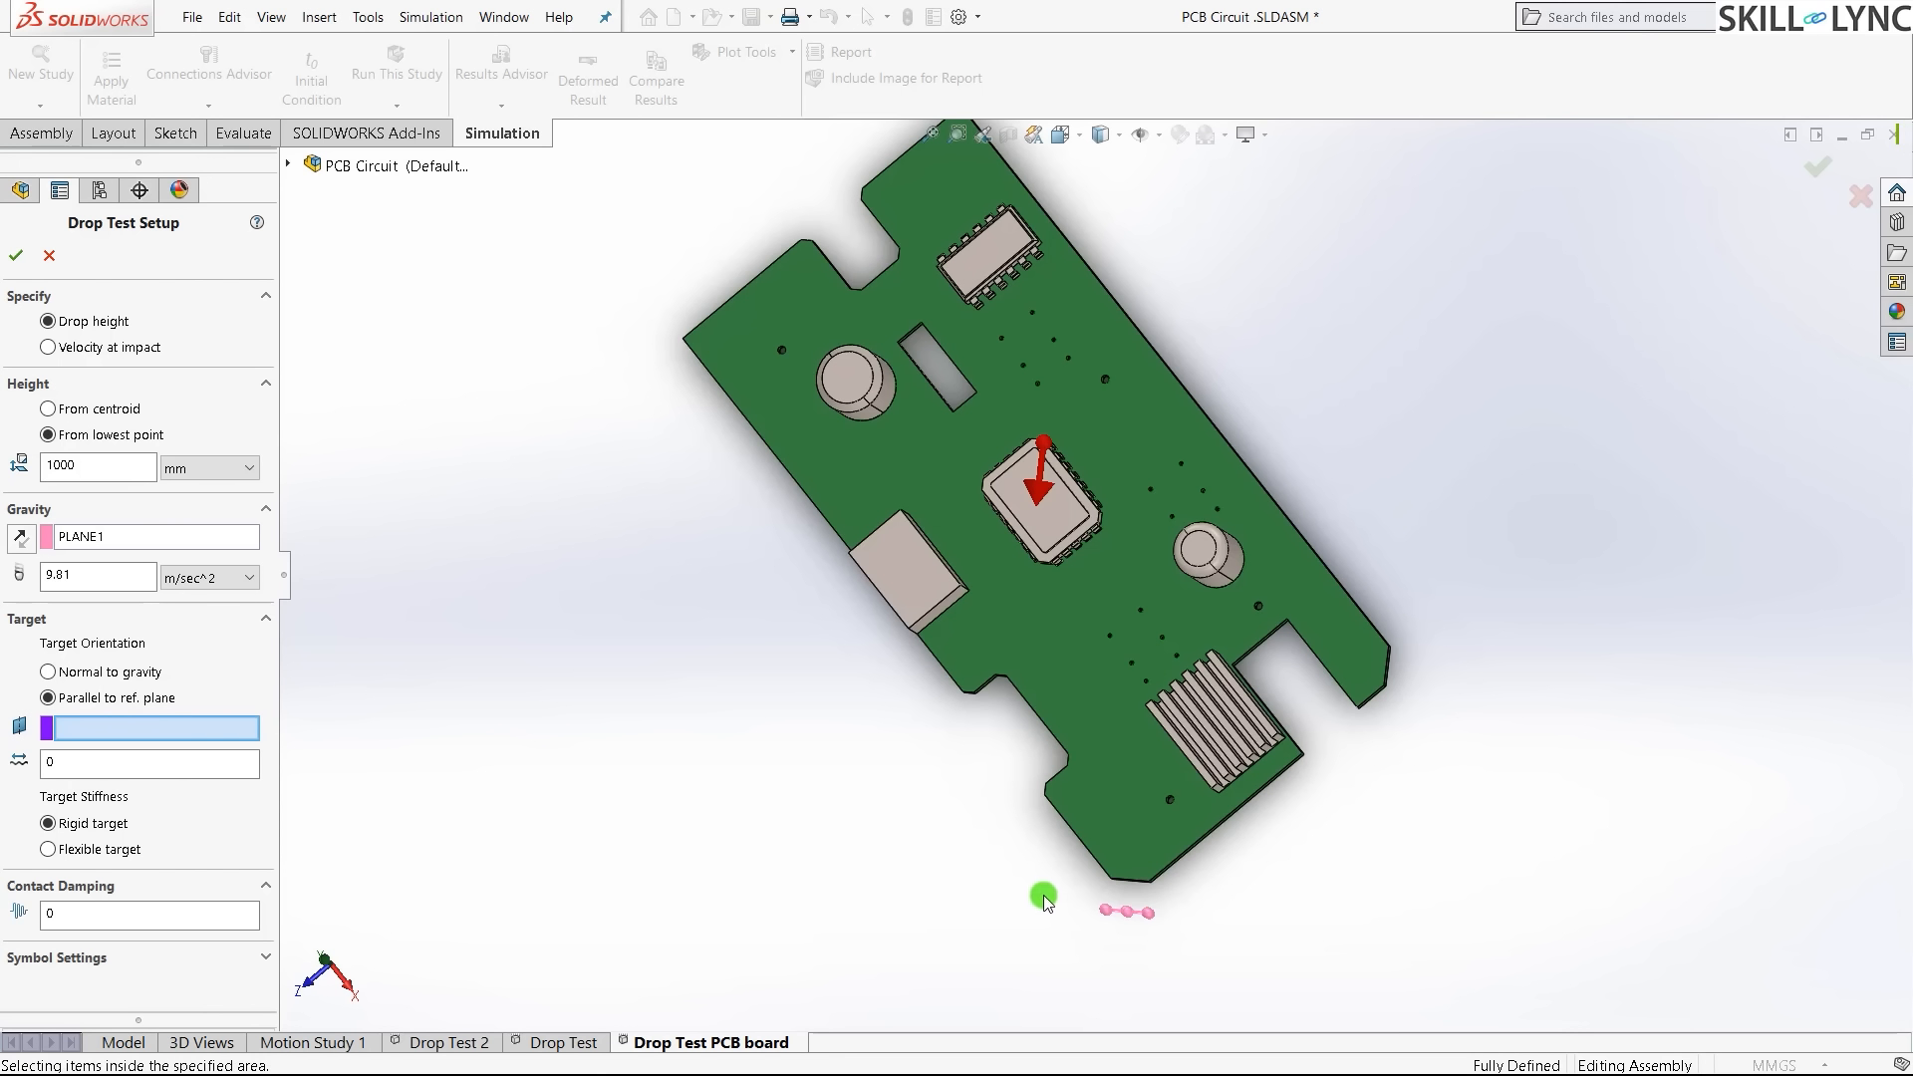
{"action": "left_click", "coordinate": [103, 674]}
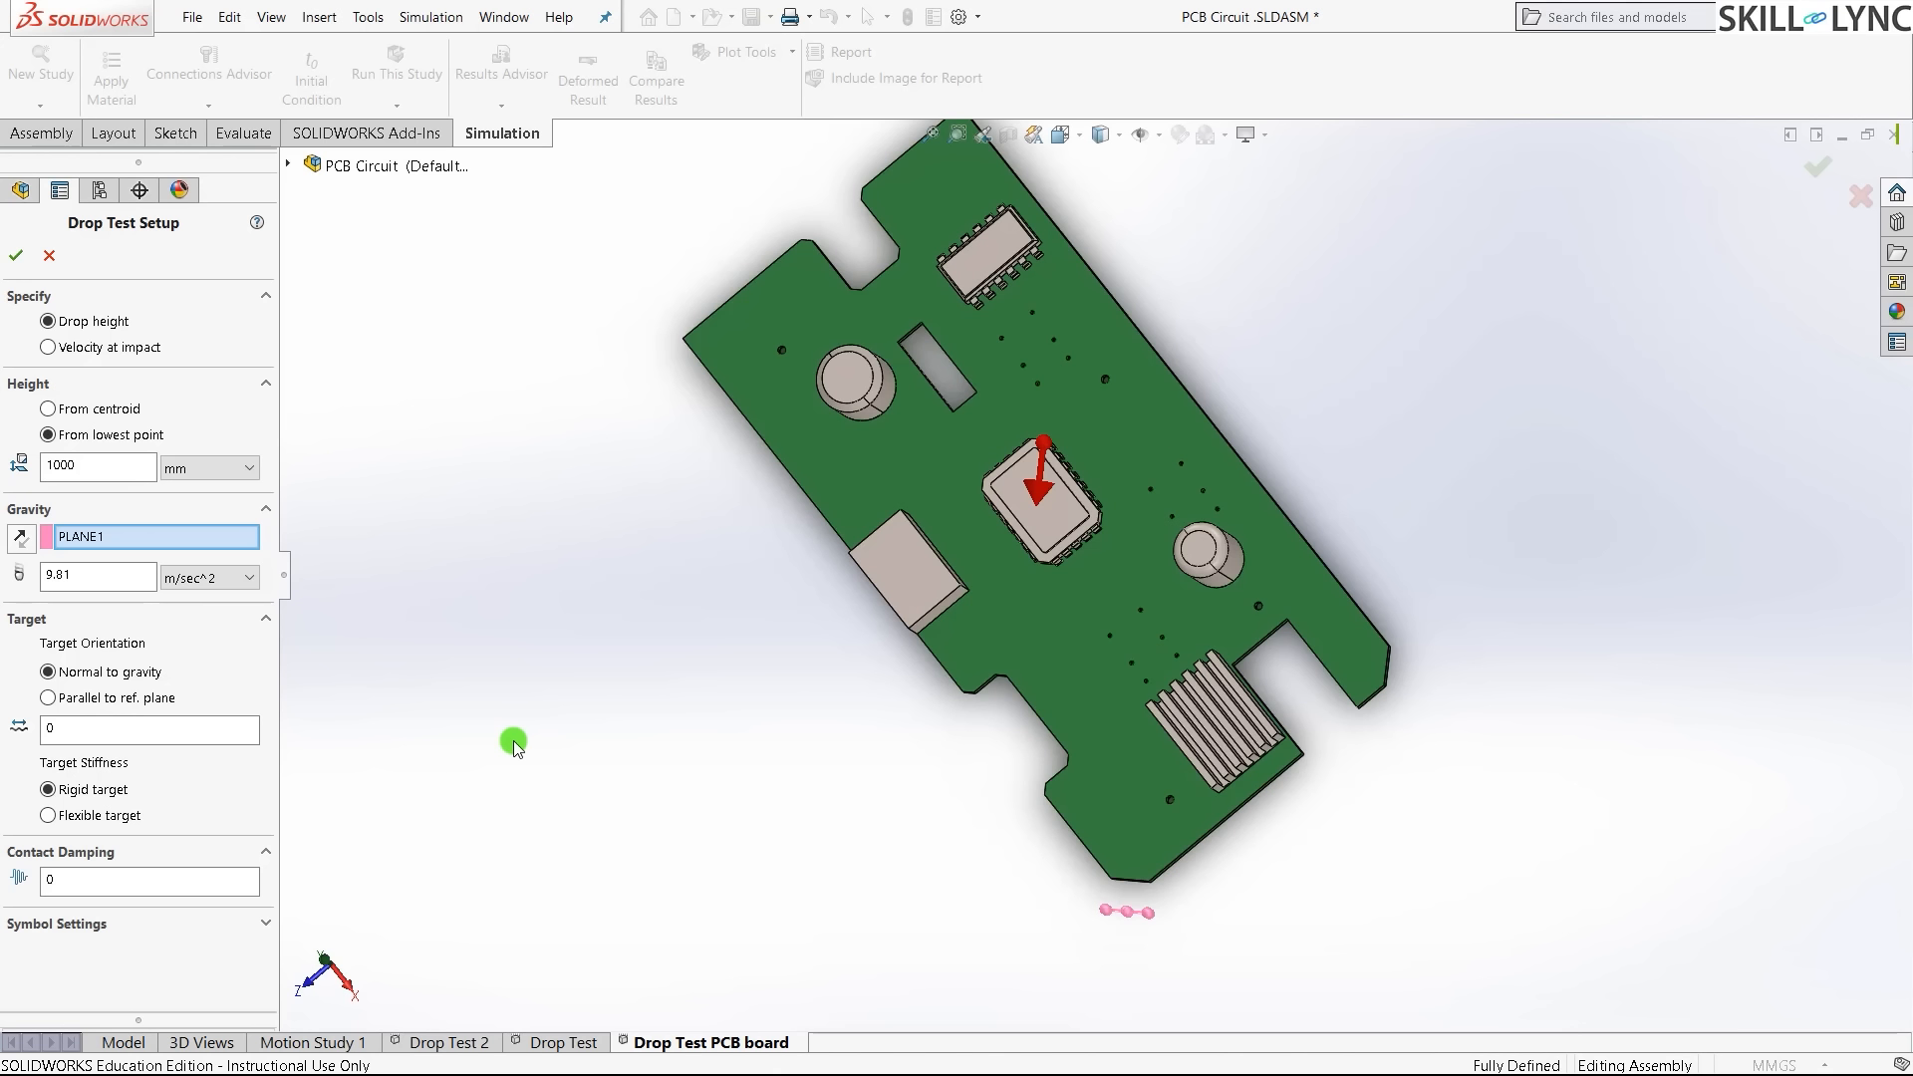
{"action": "left_click", "coordinate": [210, 725]}
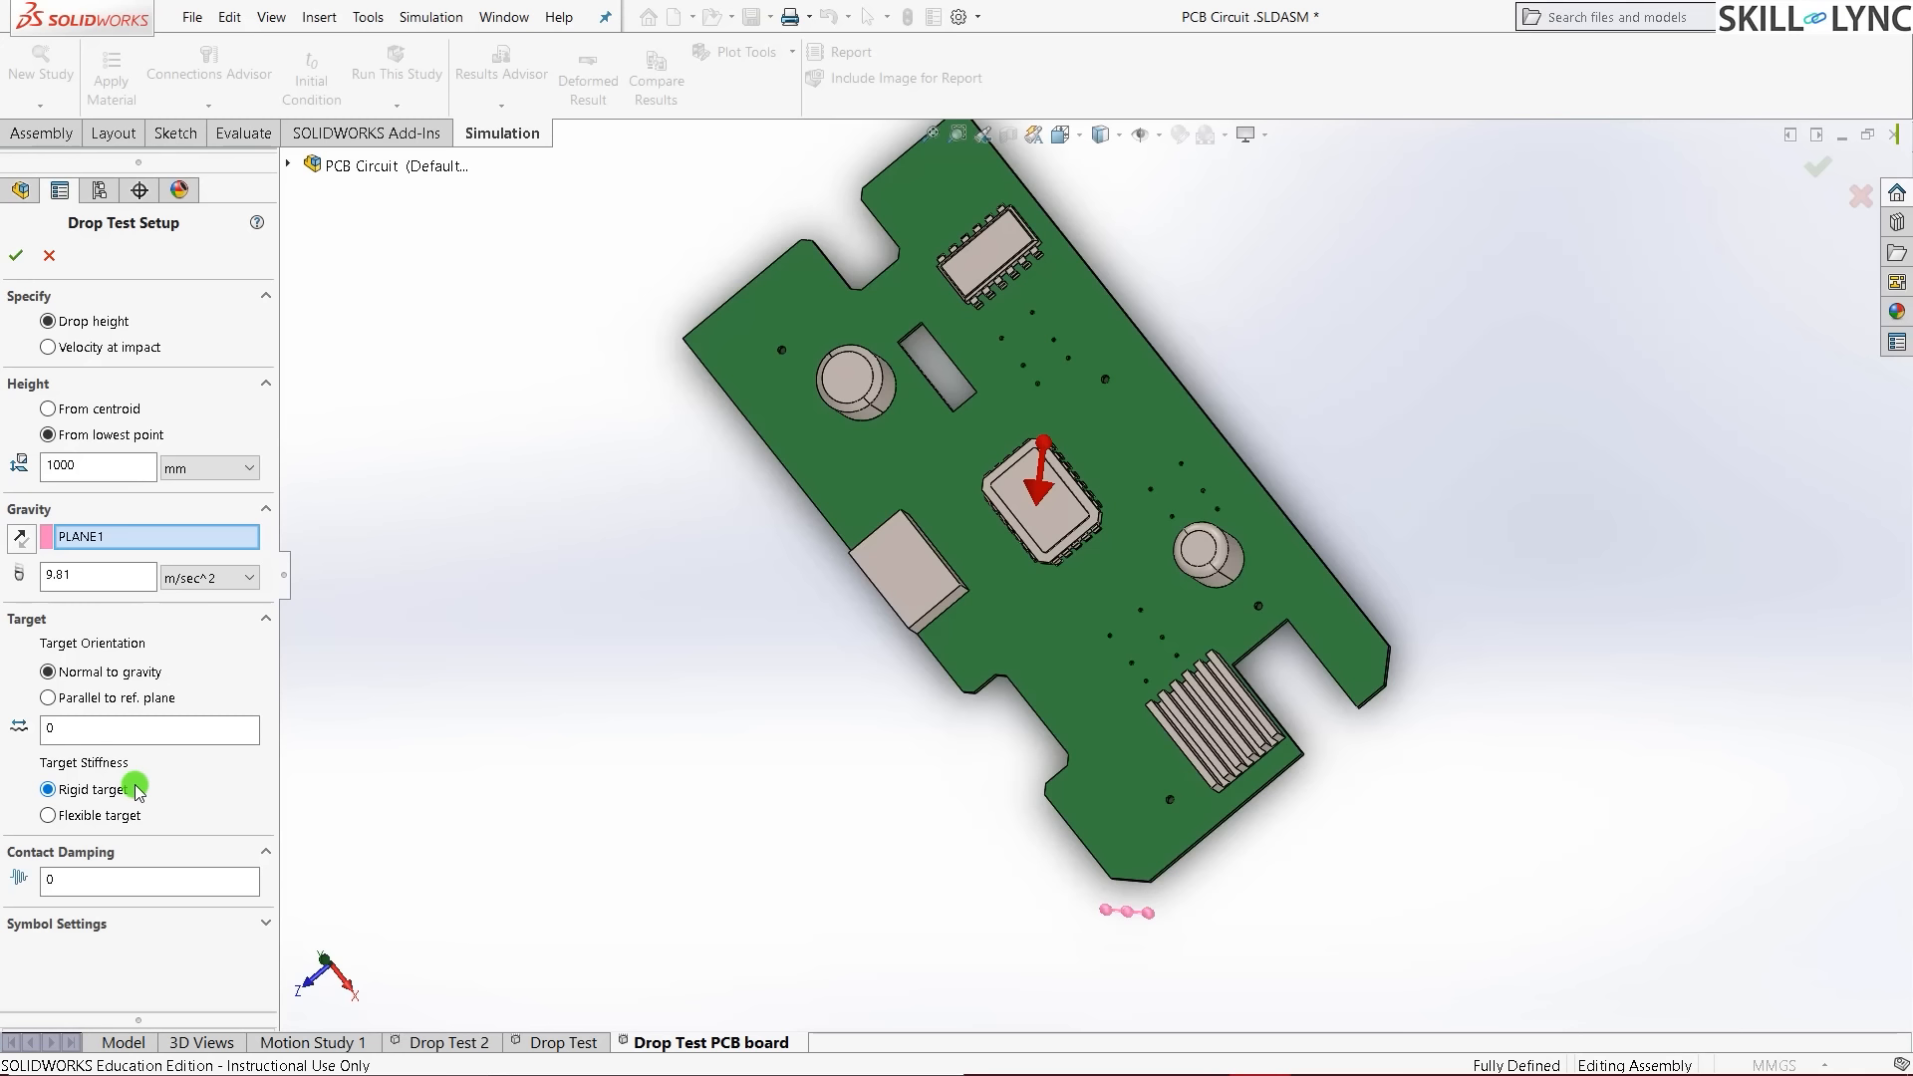
{"action": "left_click", "coordinate": [51, 818]}
{"action": "scroll", "coordinate": [186, 762], "scroll_direction": "down", "scroll_amount": 2}
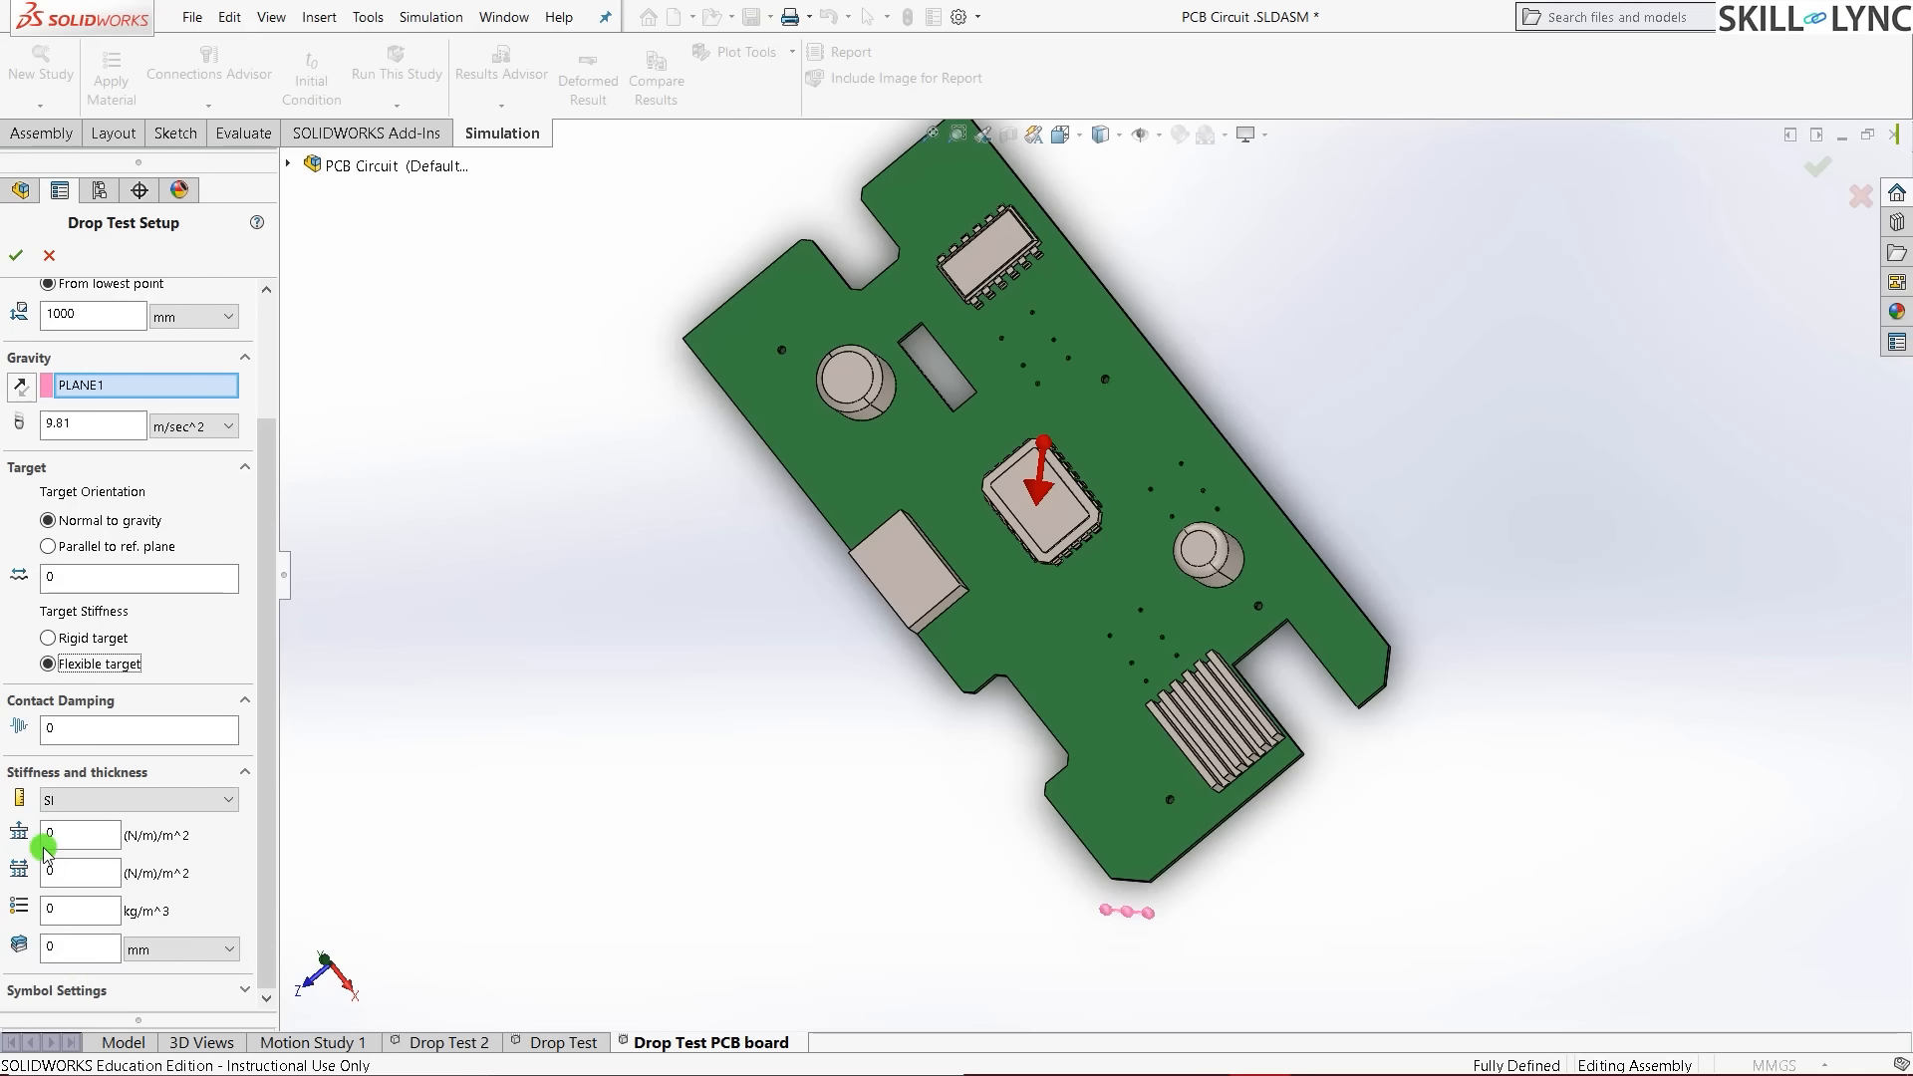
{"action": "left_click", "coordinate": [122, 801]}
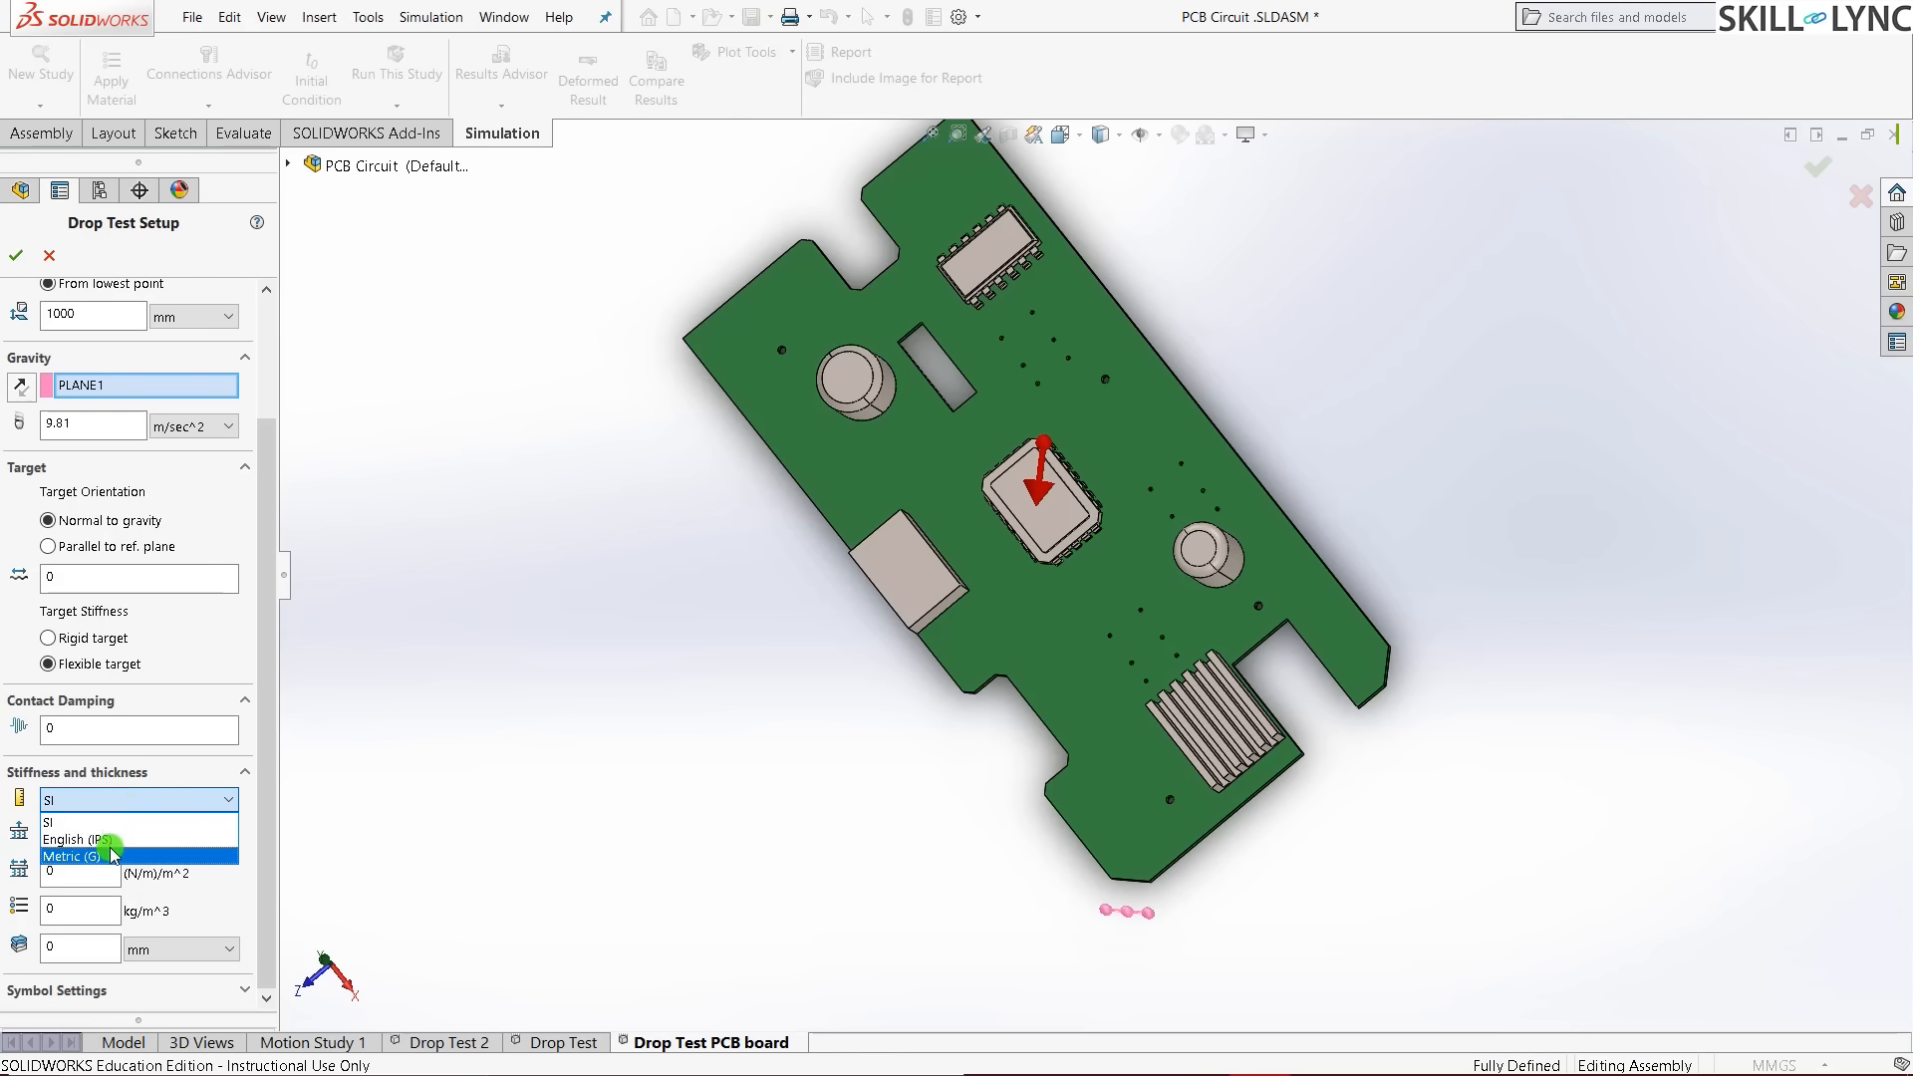
{"action": "left_click", "coordinate": [410, 854]}
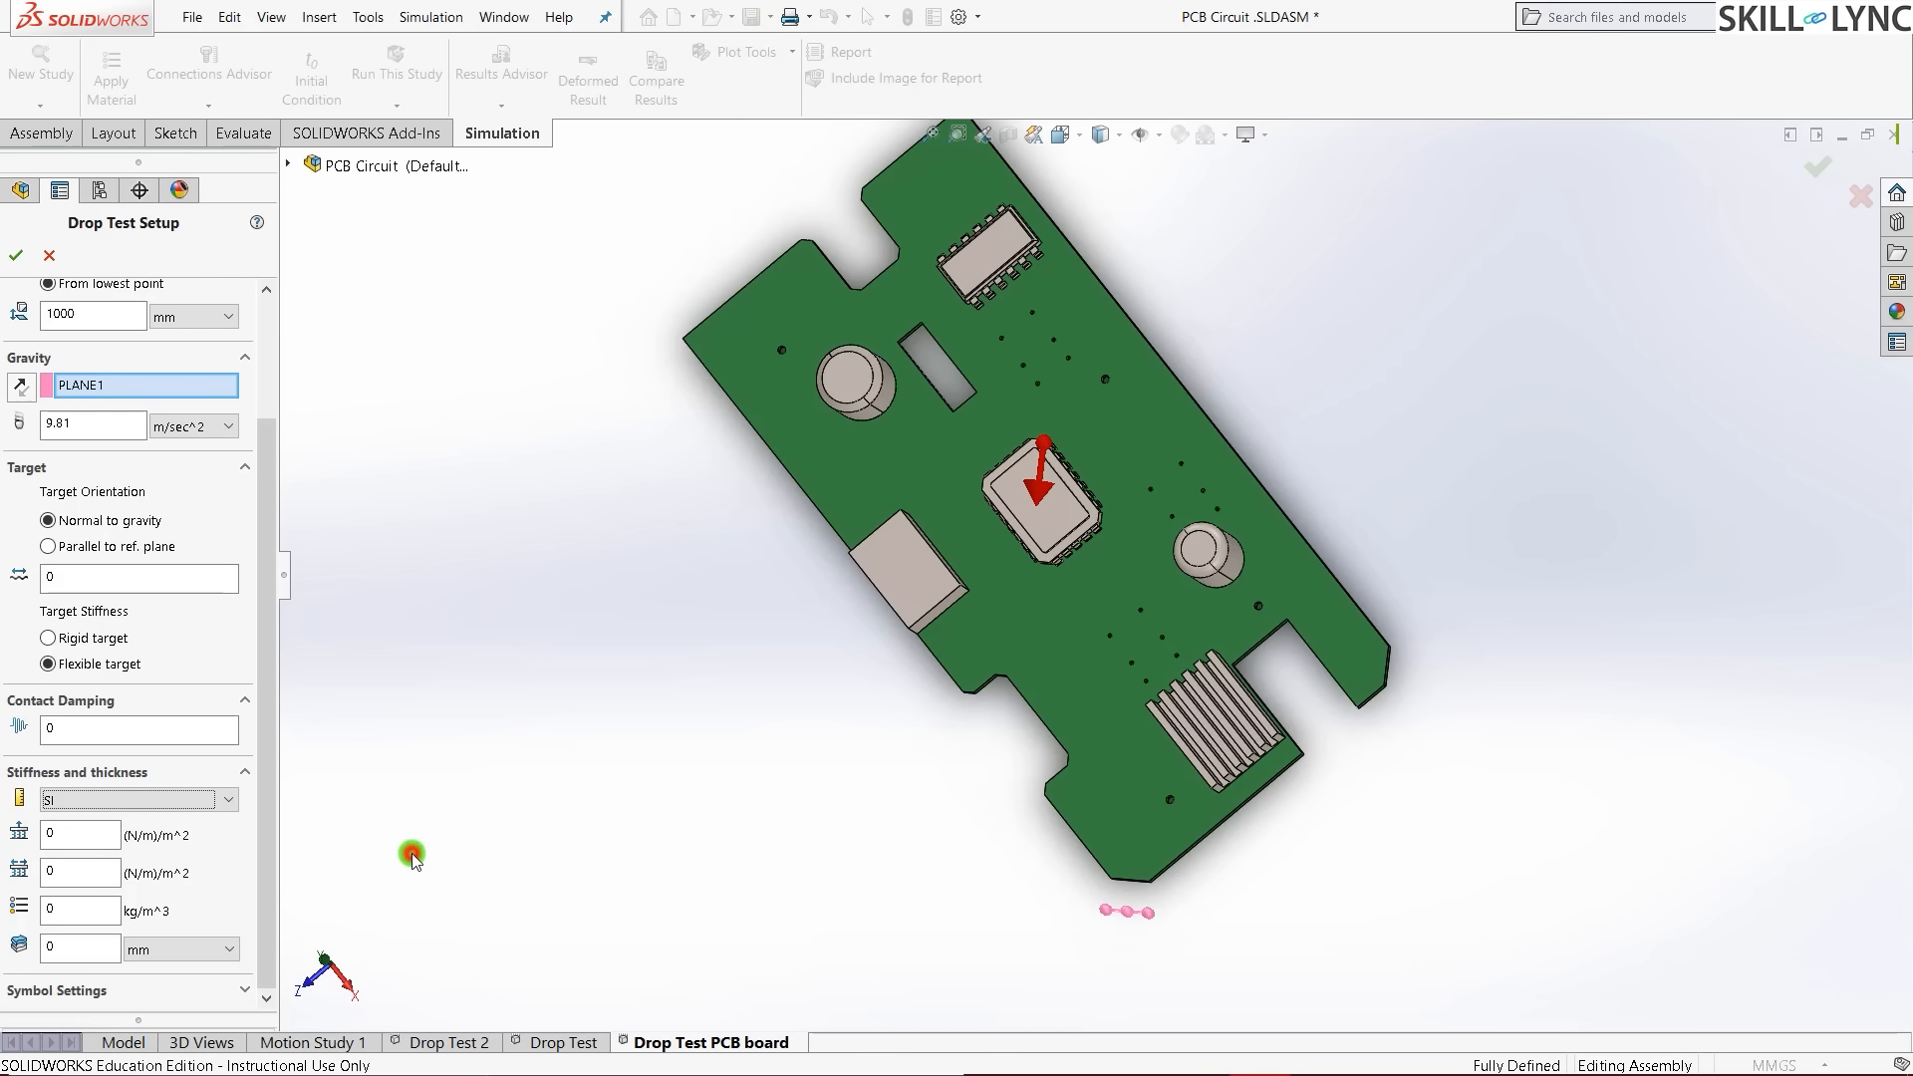
{"action": "left_click", "coordinate": [97, 639]}
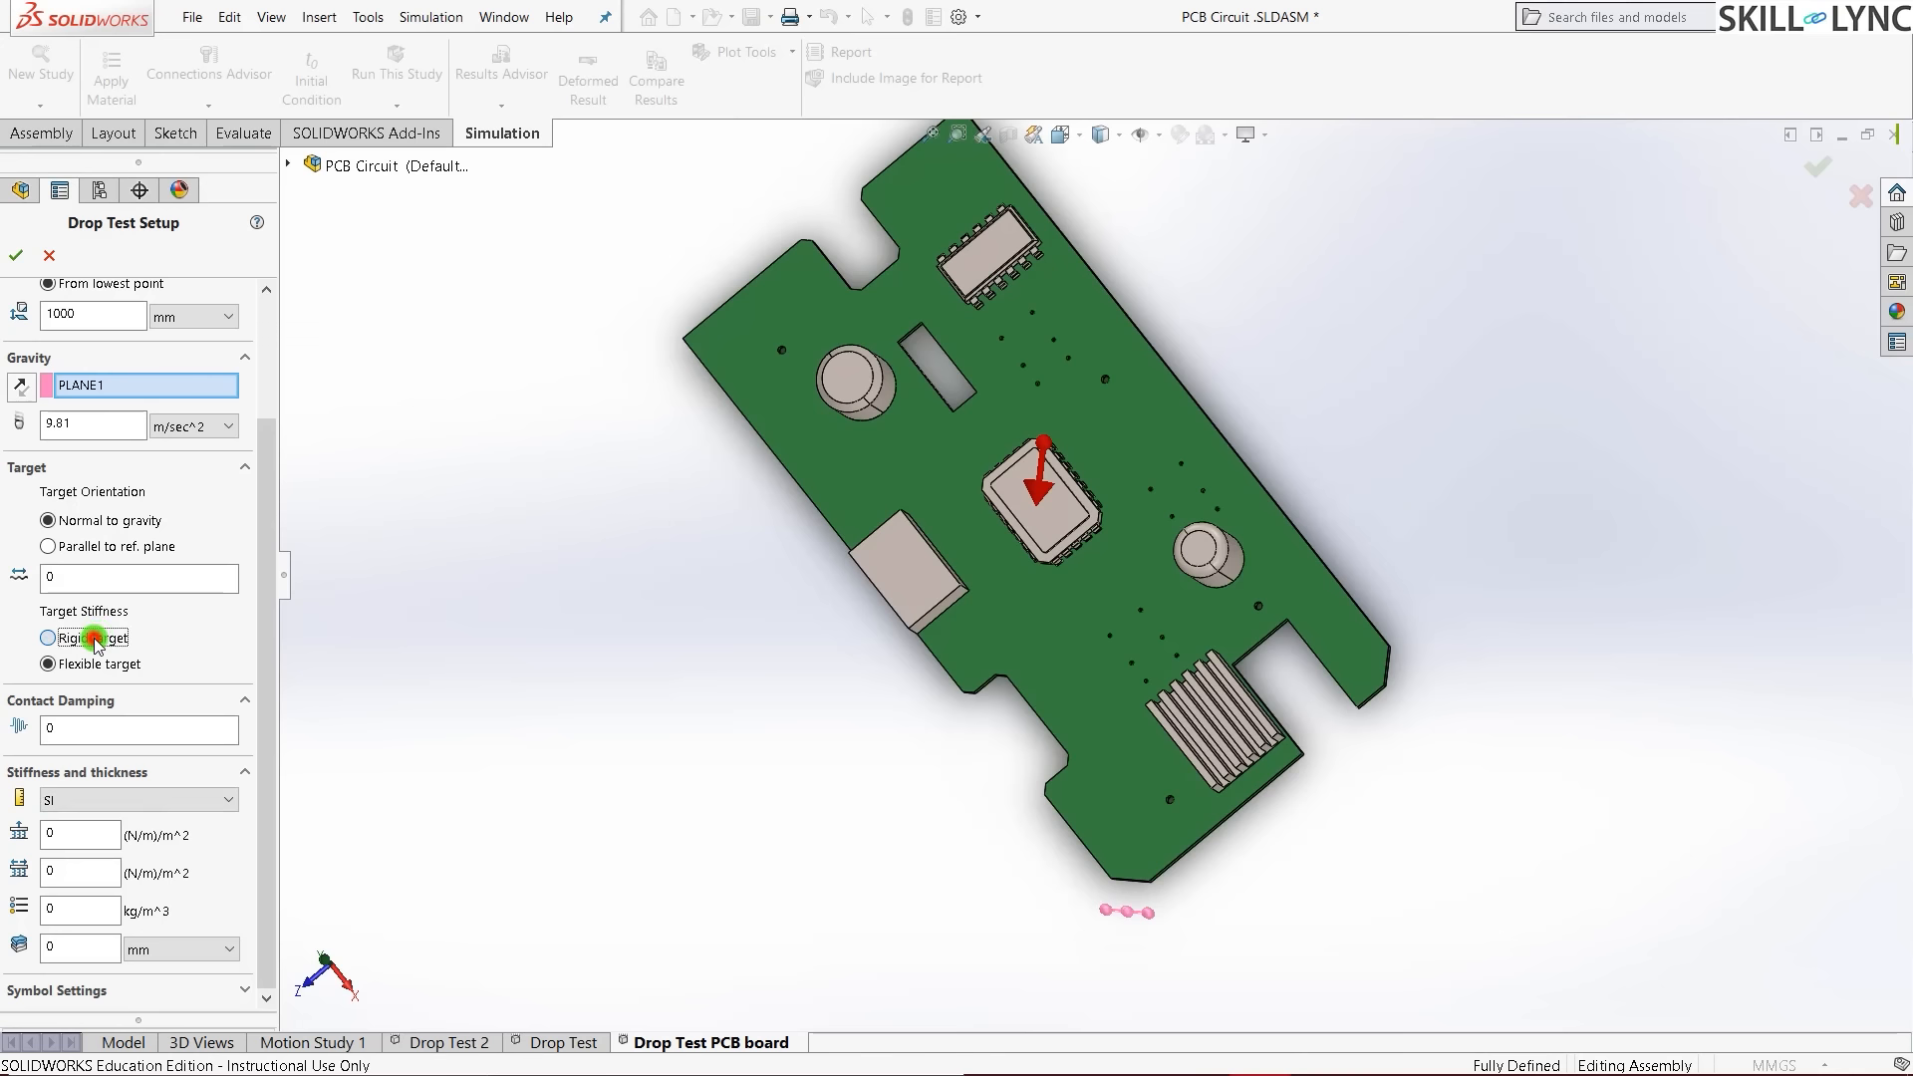
{"action": "left_click", "coordinate": [443, 849]}
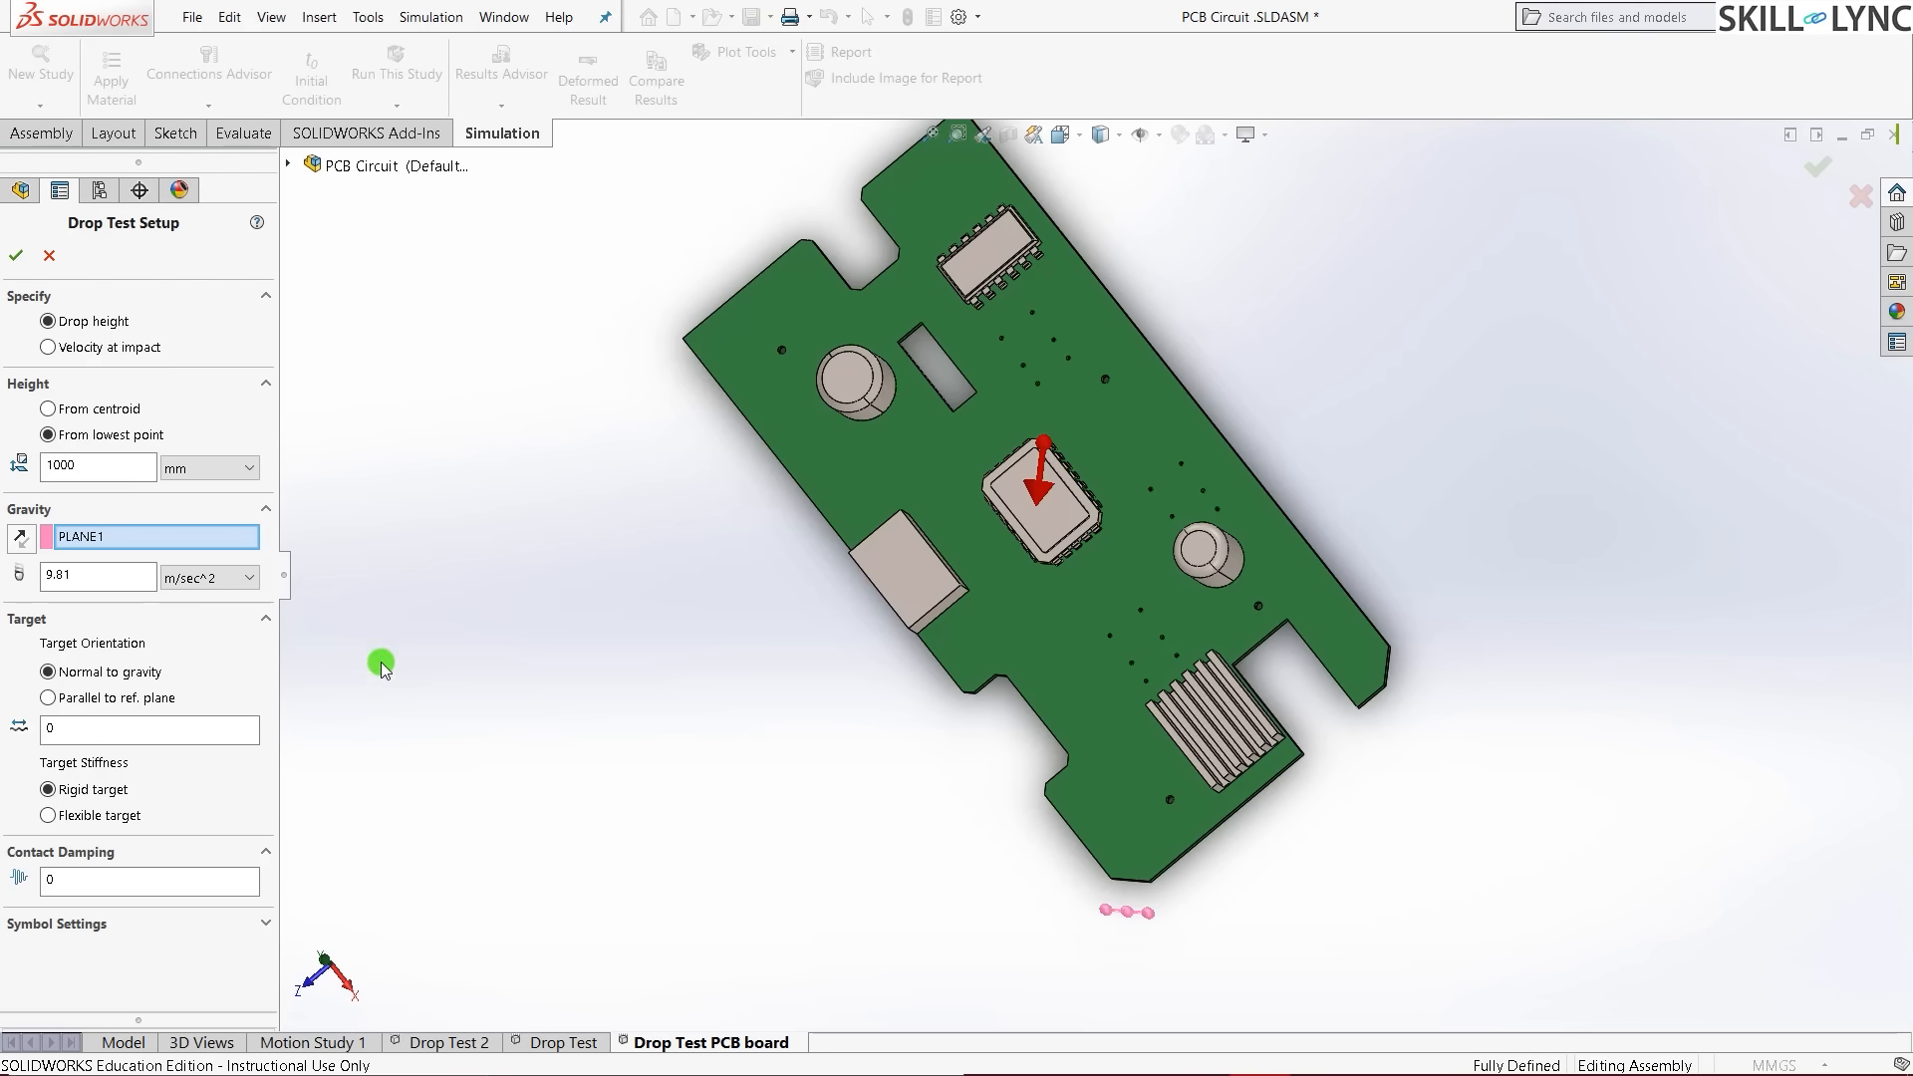
- Accept the drop test setup and show the meshed board in isometric view
{"action": "left_click", "coordinate": [12, 257]}
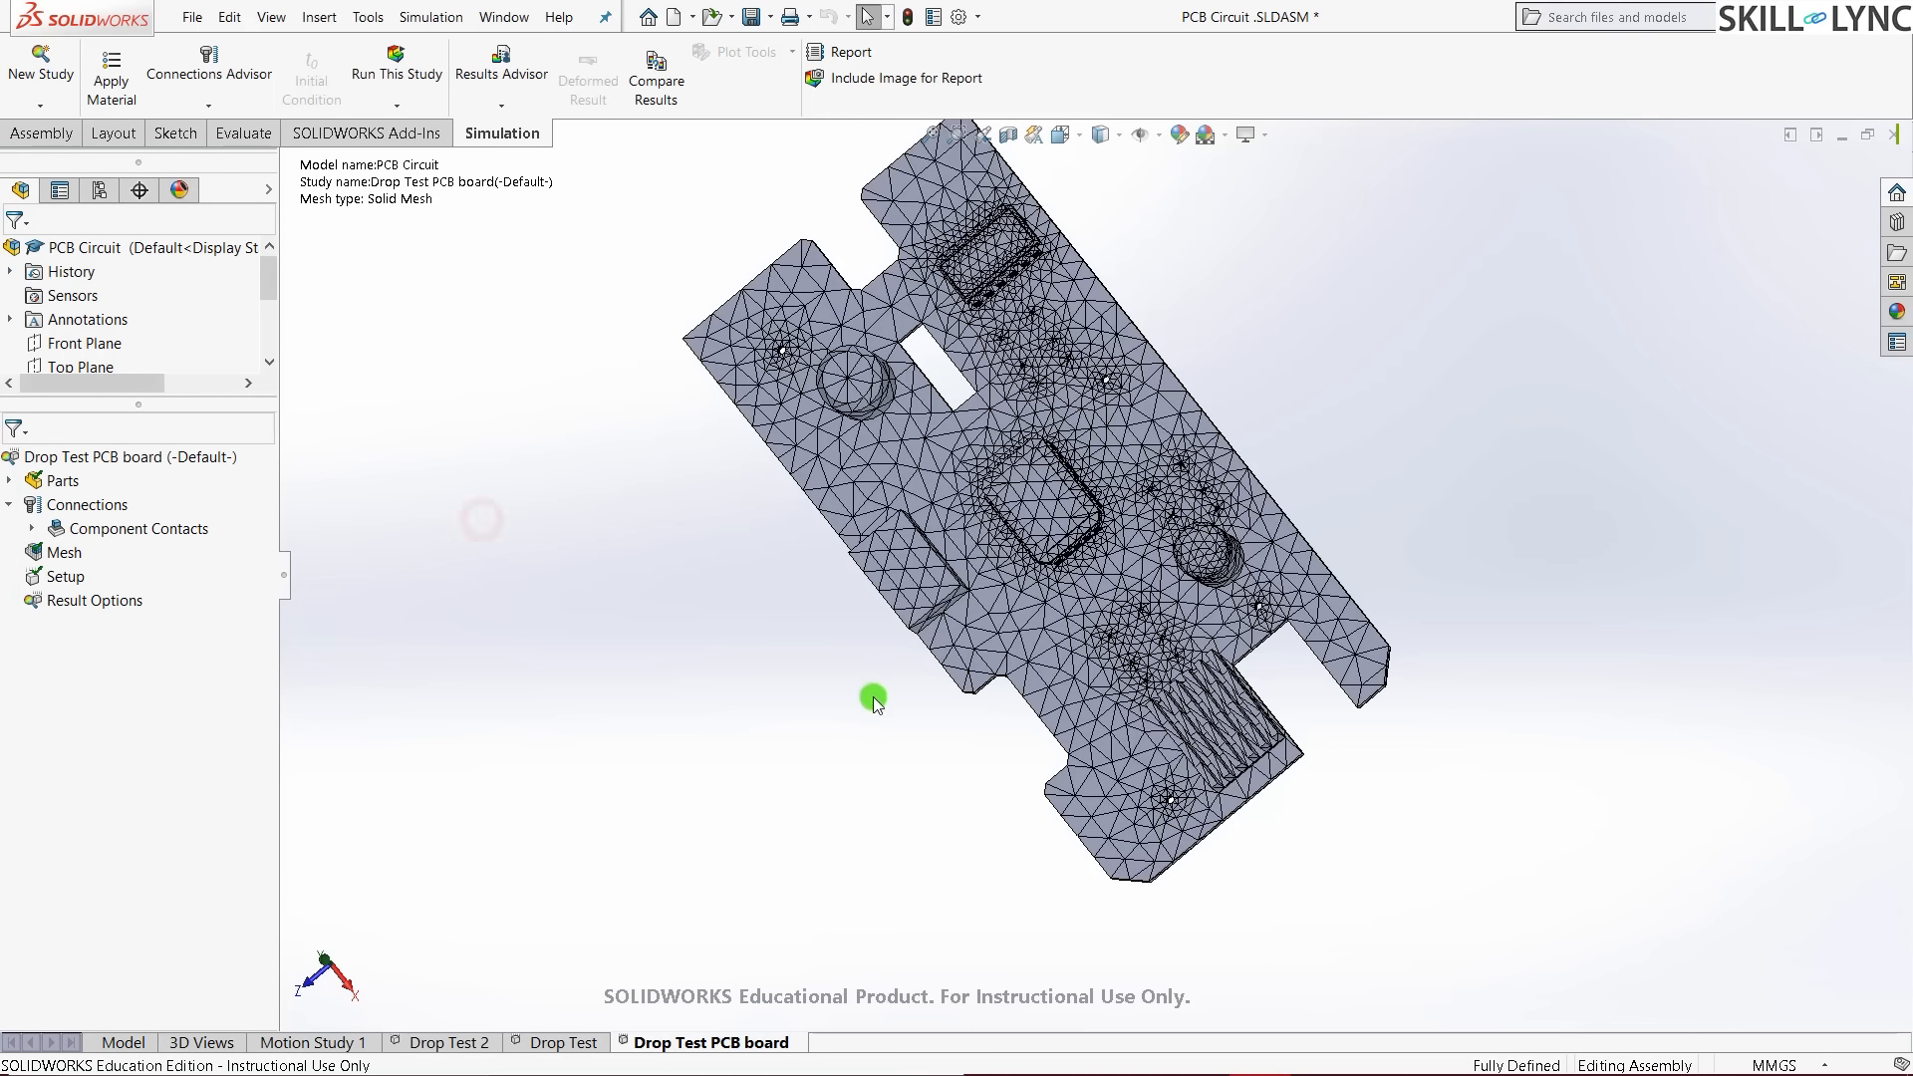
{"action": "middle_click_drag", "start_coordinate": [771, 528], "coordinate": [900, 493]}
{"action": "key", "text": "ctrl+7"}
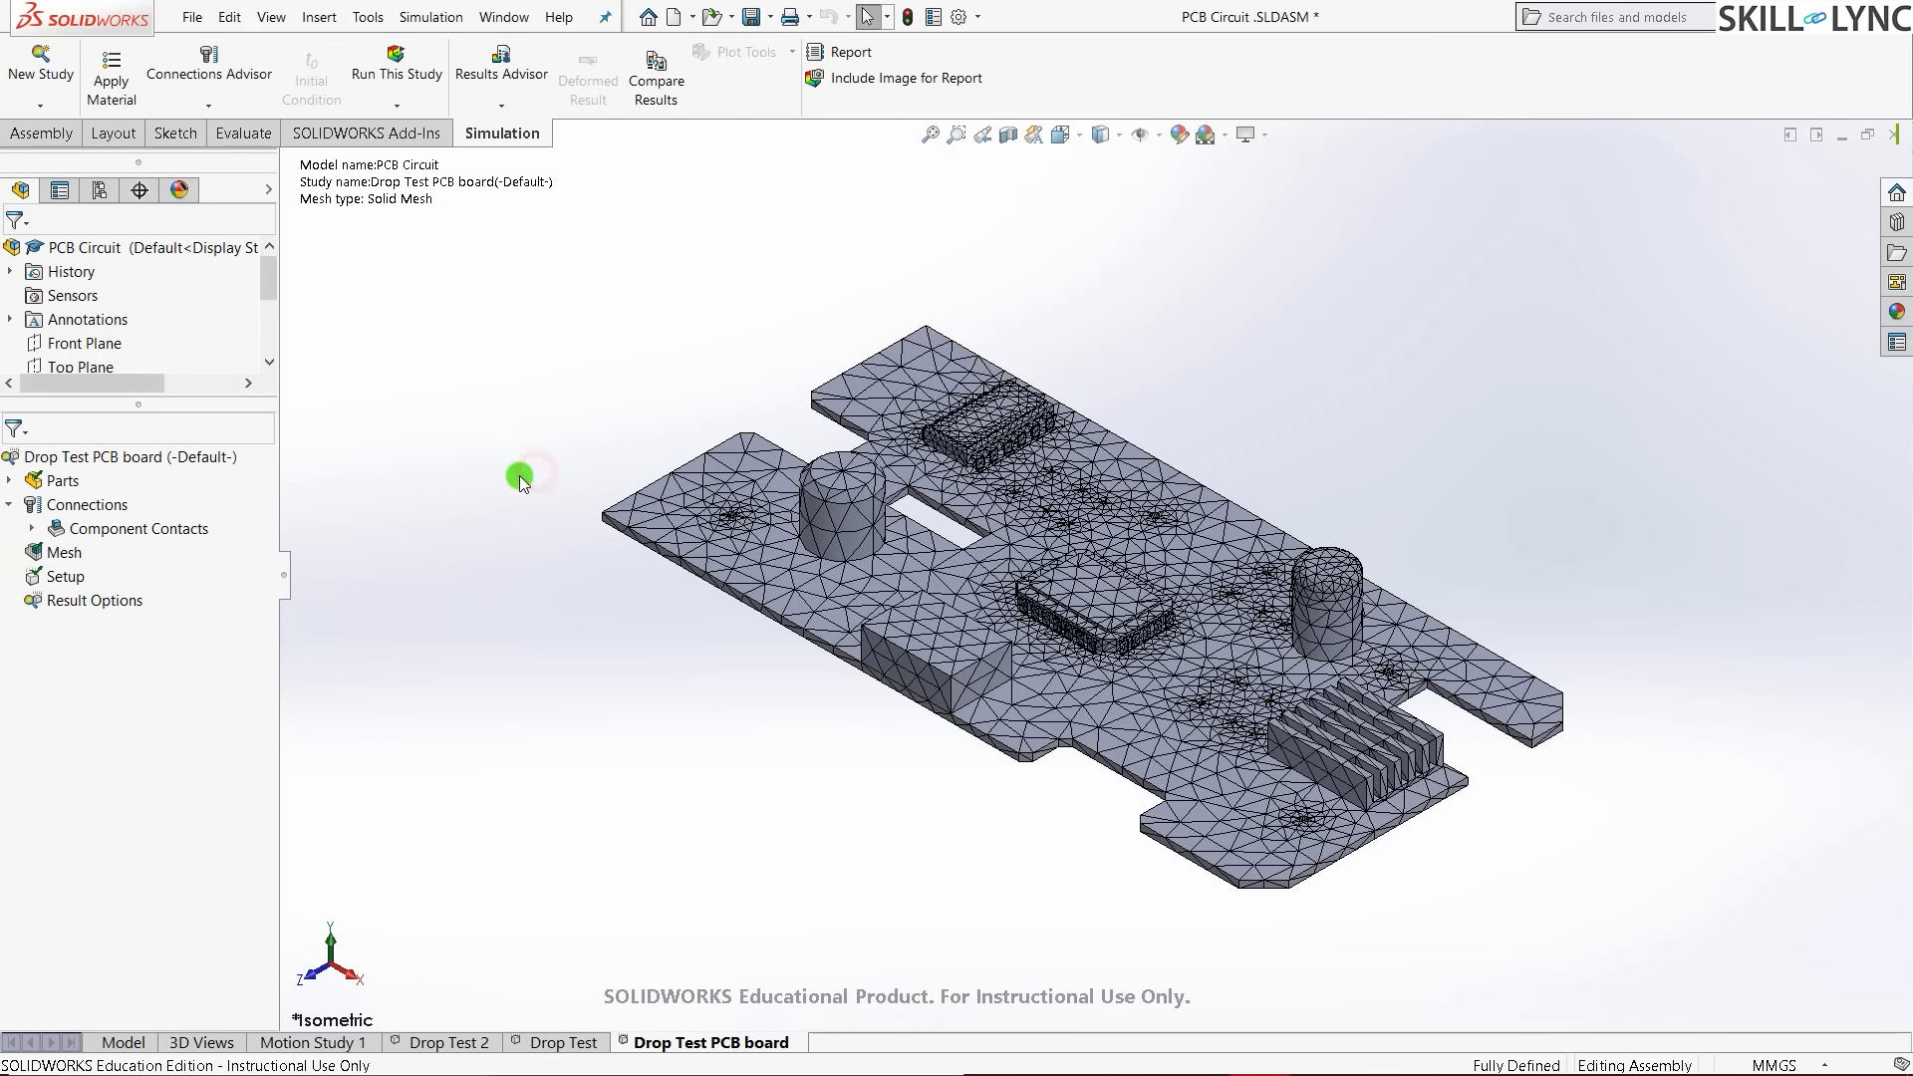
- In Result Options, set the solution time after impact to 100 microseconds
{"action": "right_click", "coordinate": [87, 602]}
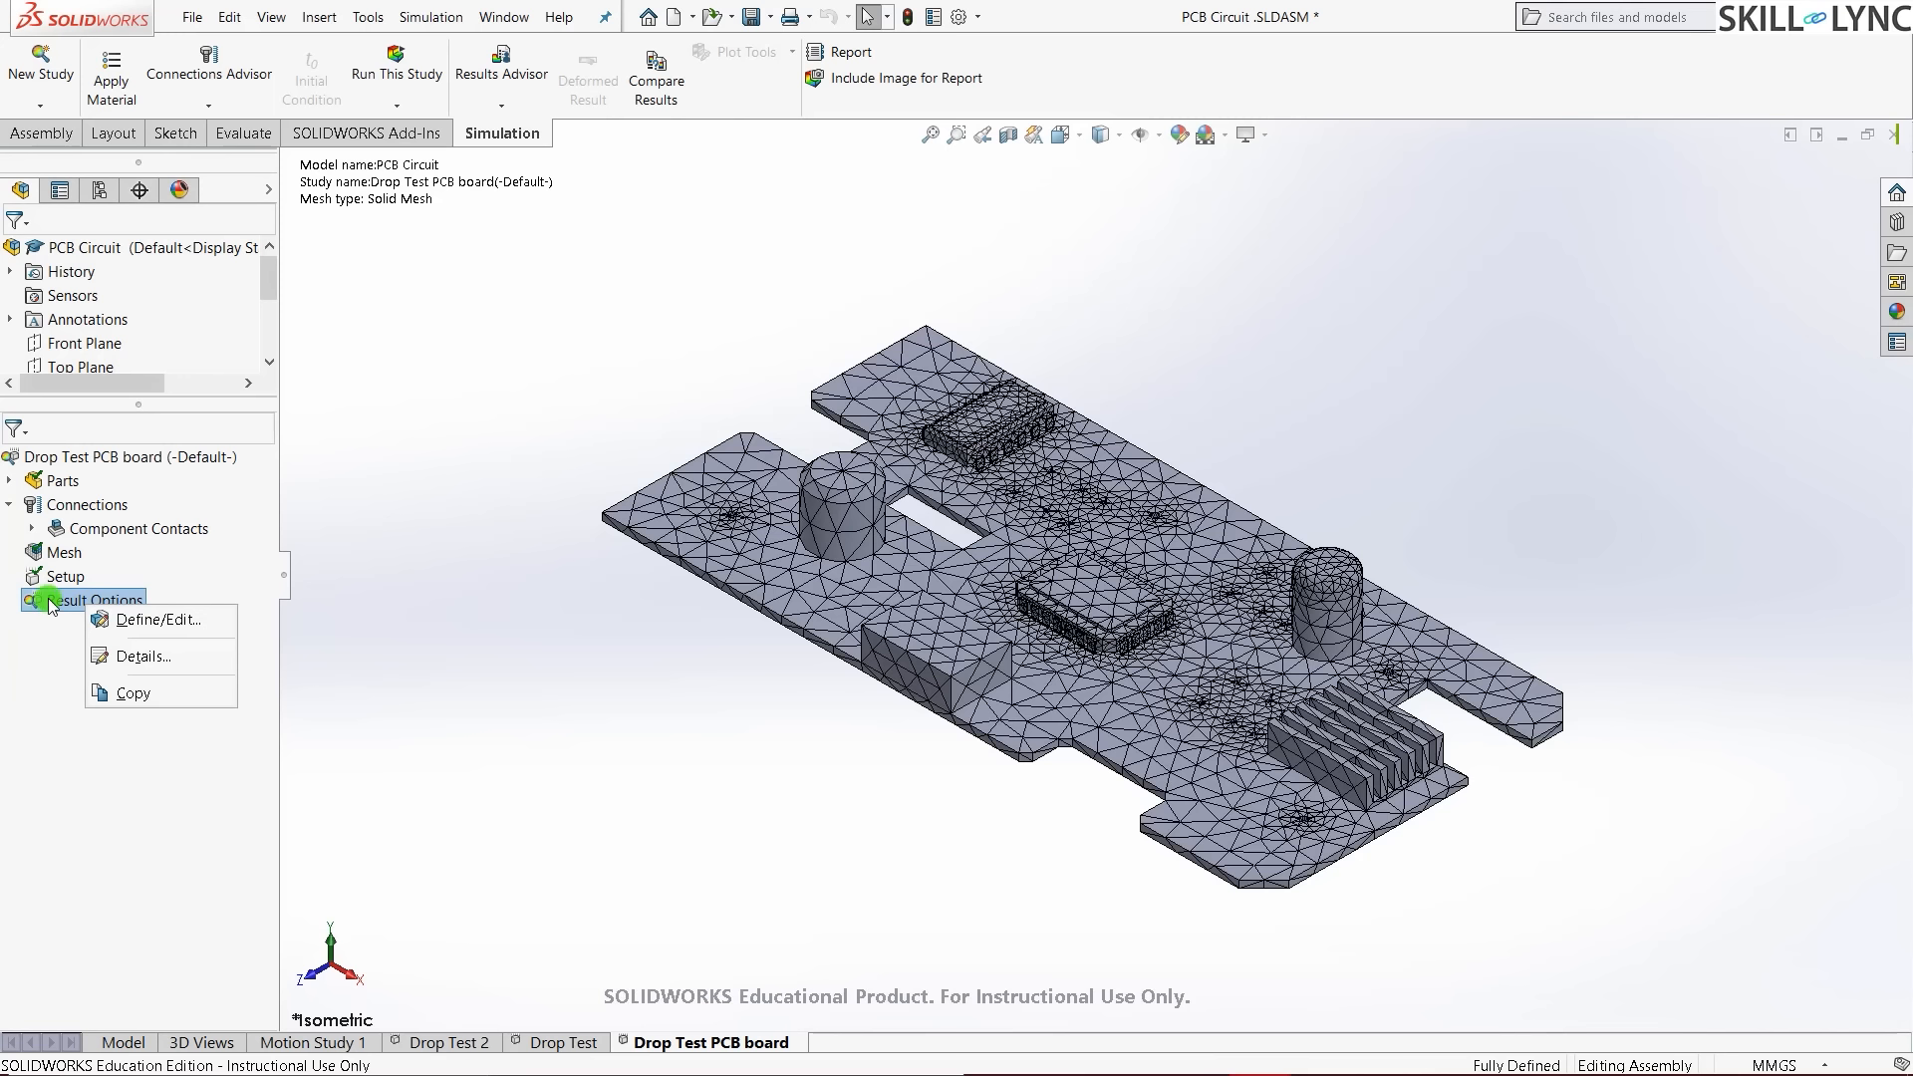
{"action": "left_click", "coordinate": [121, 613]}
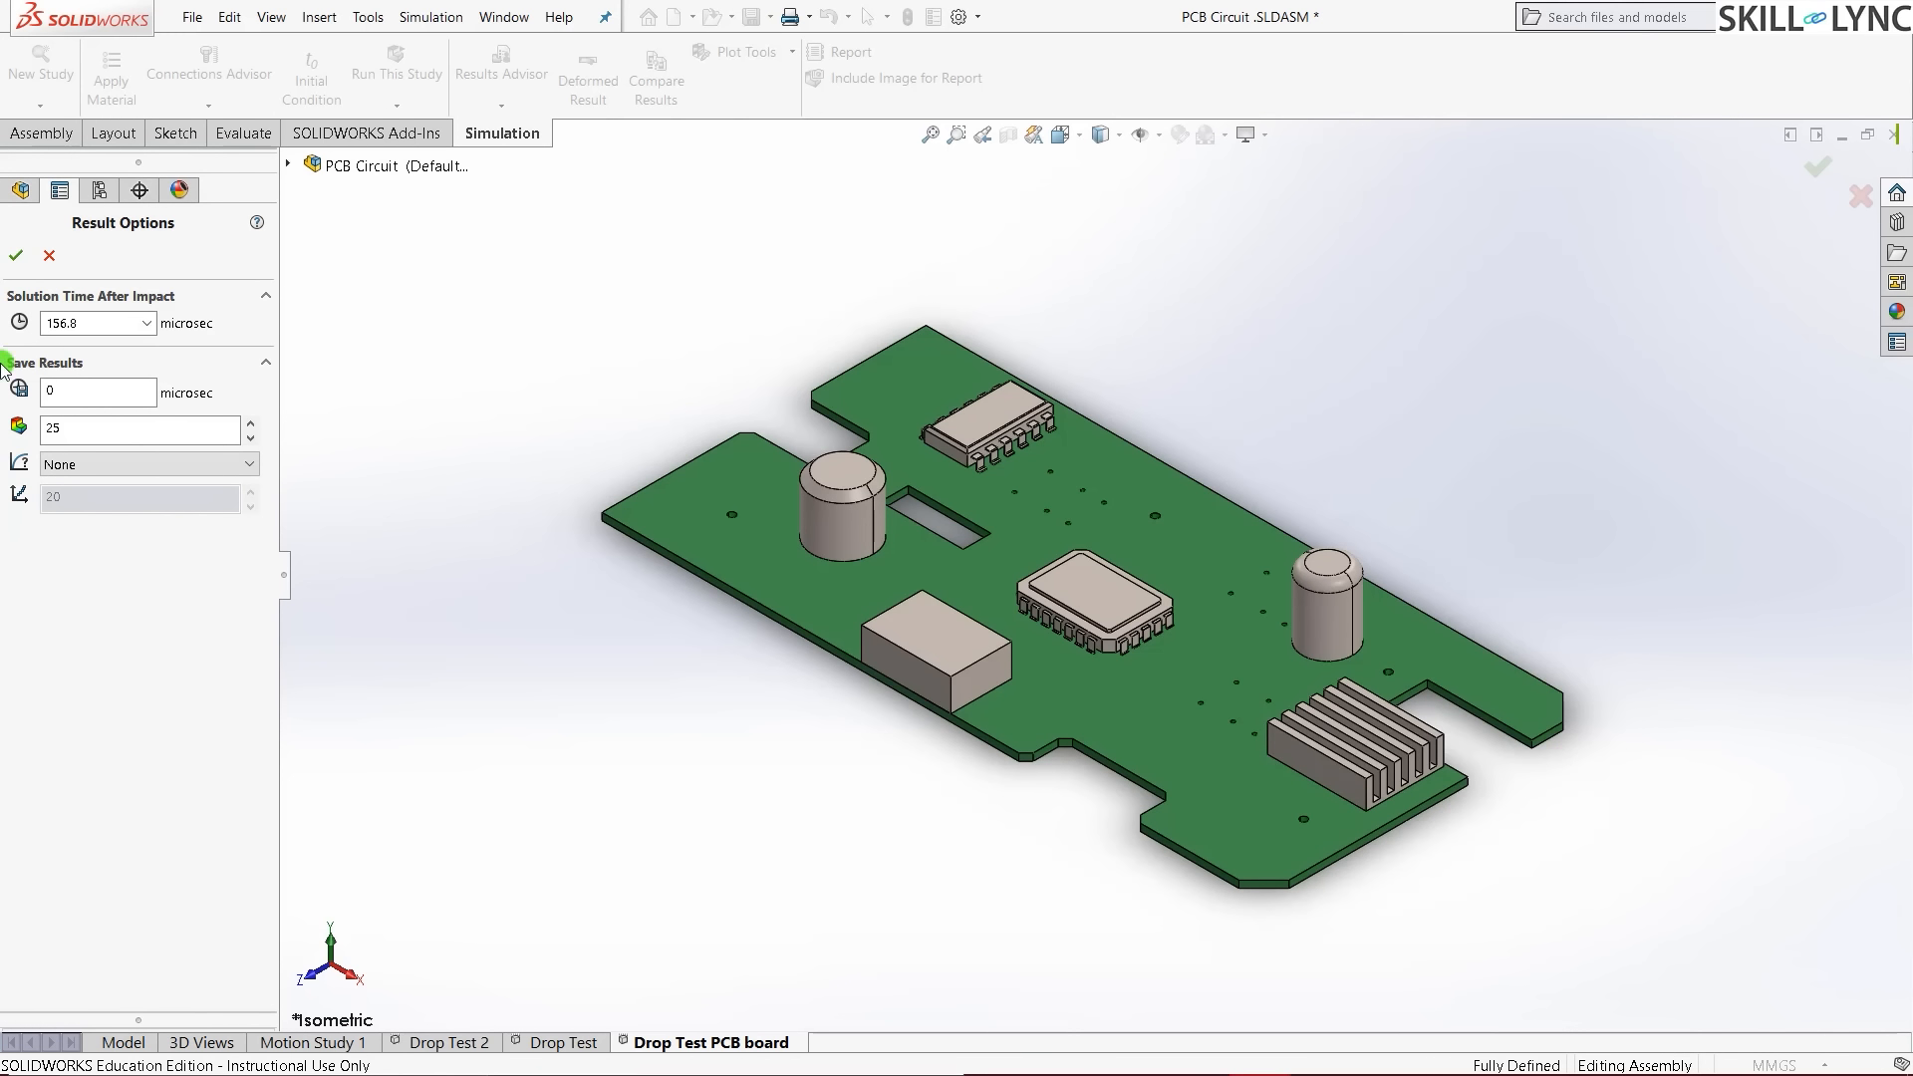
{"action": "double_click", "coordinate": [86, 325]}
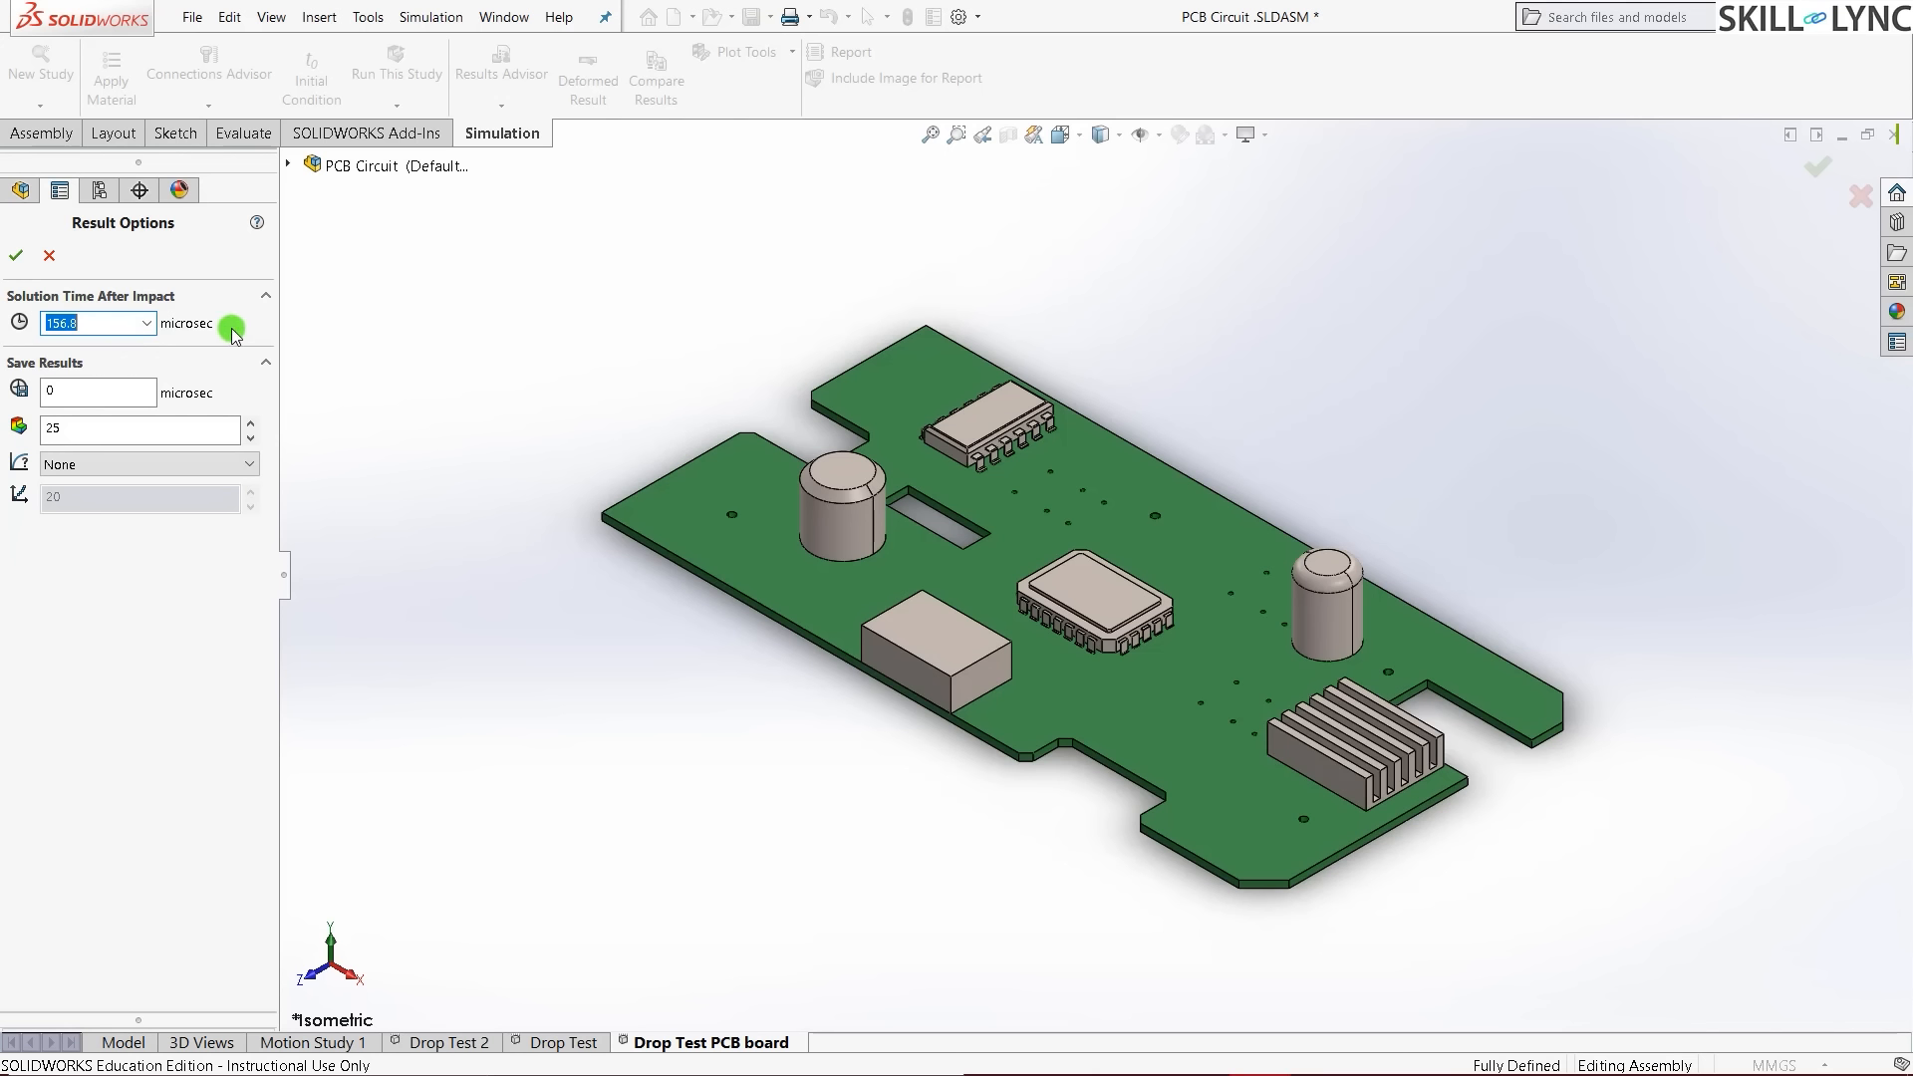
{"action": "left_click", "coordinate": [100, 322]}
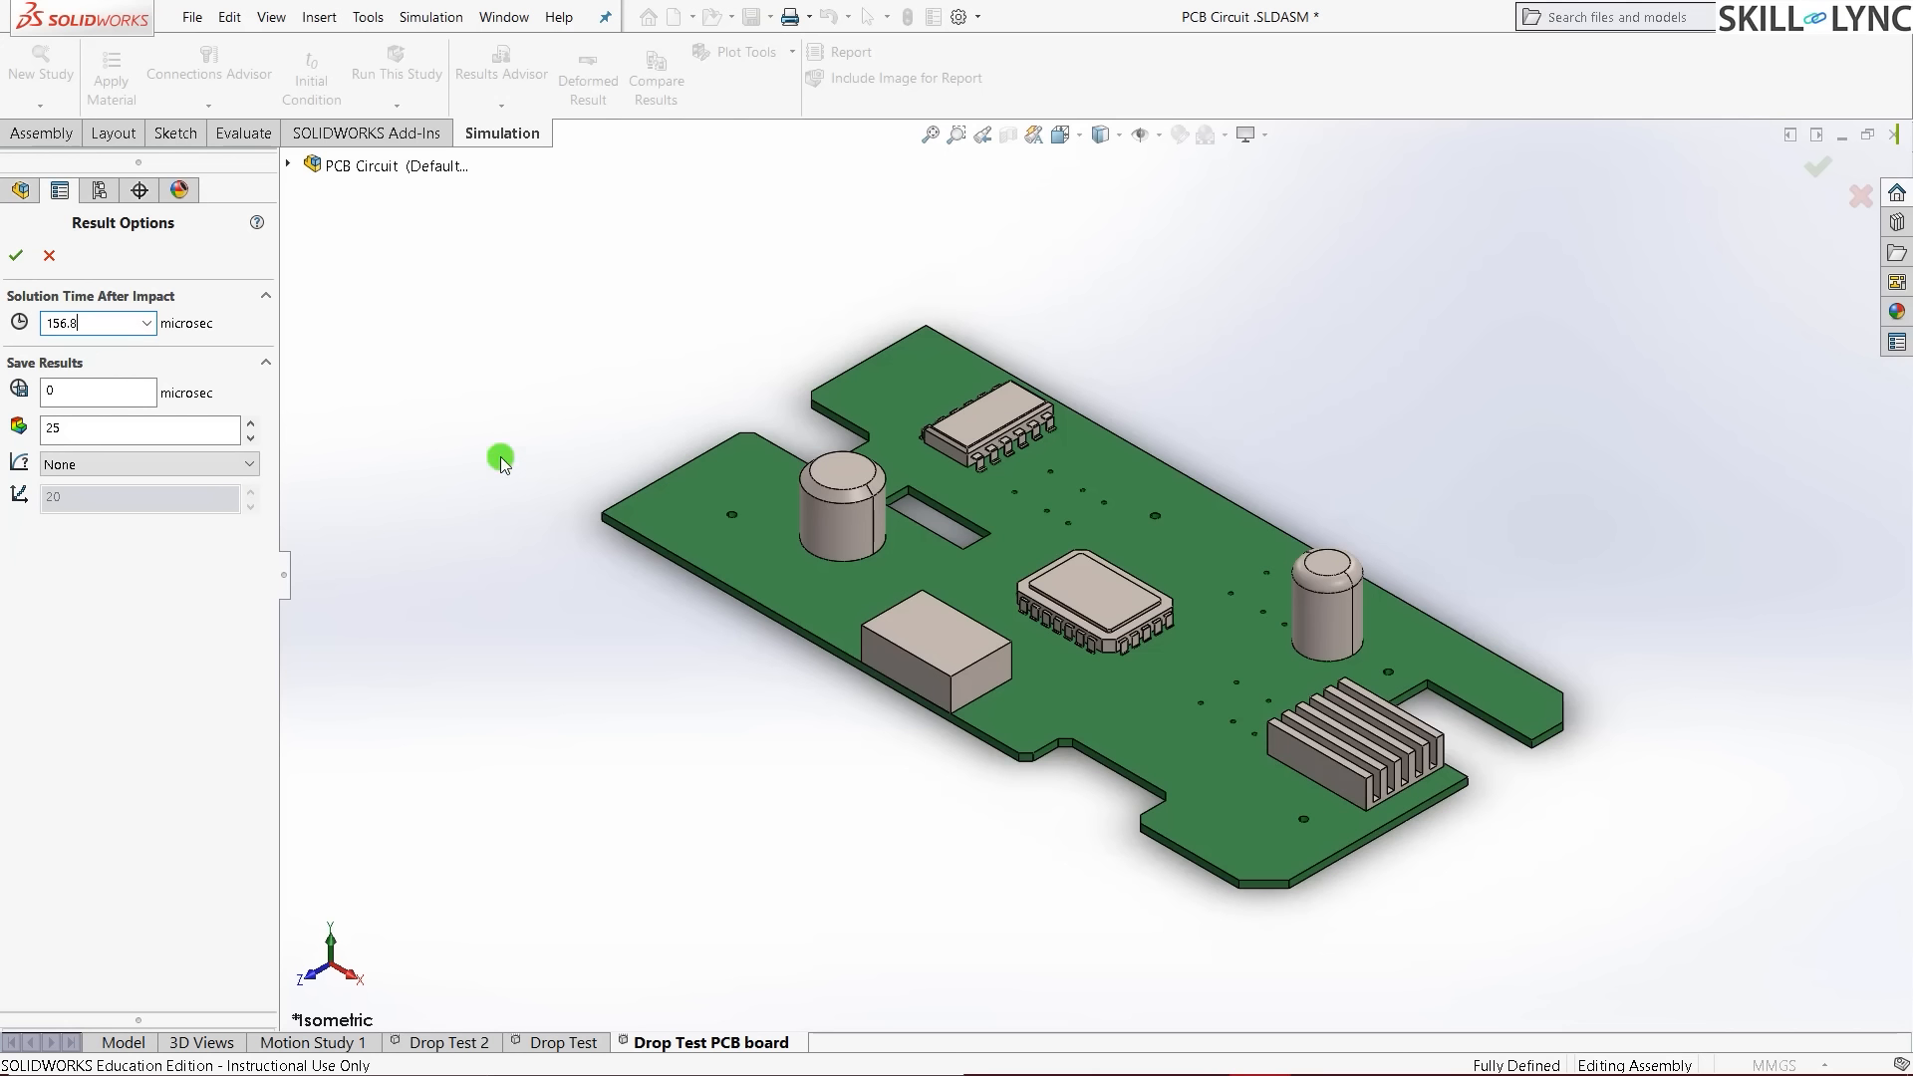
{"action": "key", "text": "BackSpace"}
{"action": "key", "text": "BackSpace"}
{"action": "key", "text": "BackSpace"}
{"action": "key", "text": "BackSpace"}
{"action": "type", "text": "00"}
{"action": "left_click", "coordinate": [387, 385]}
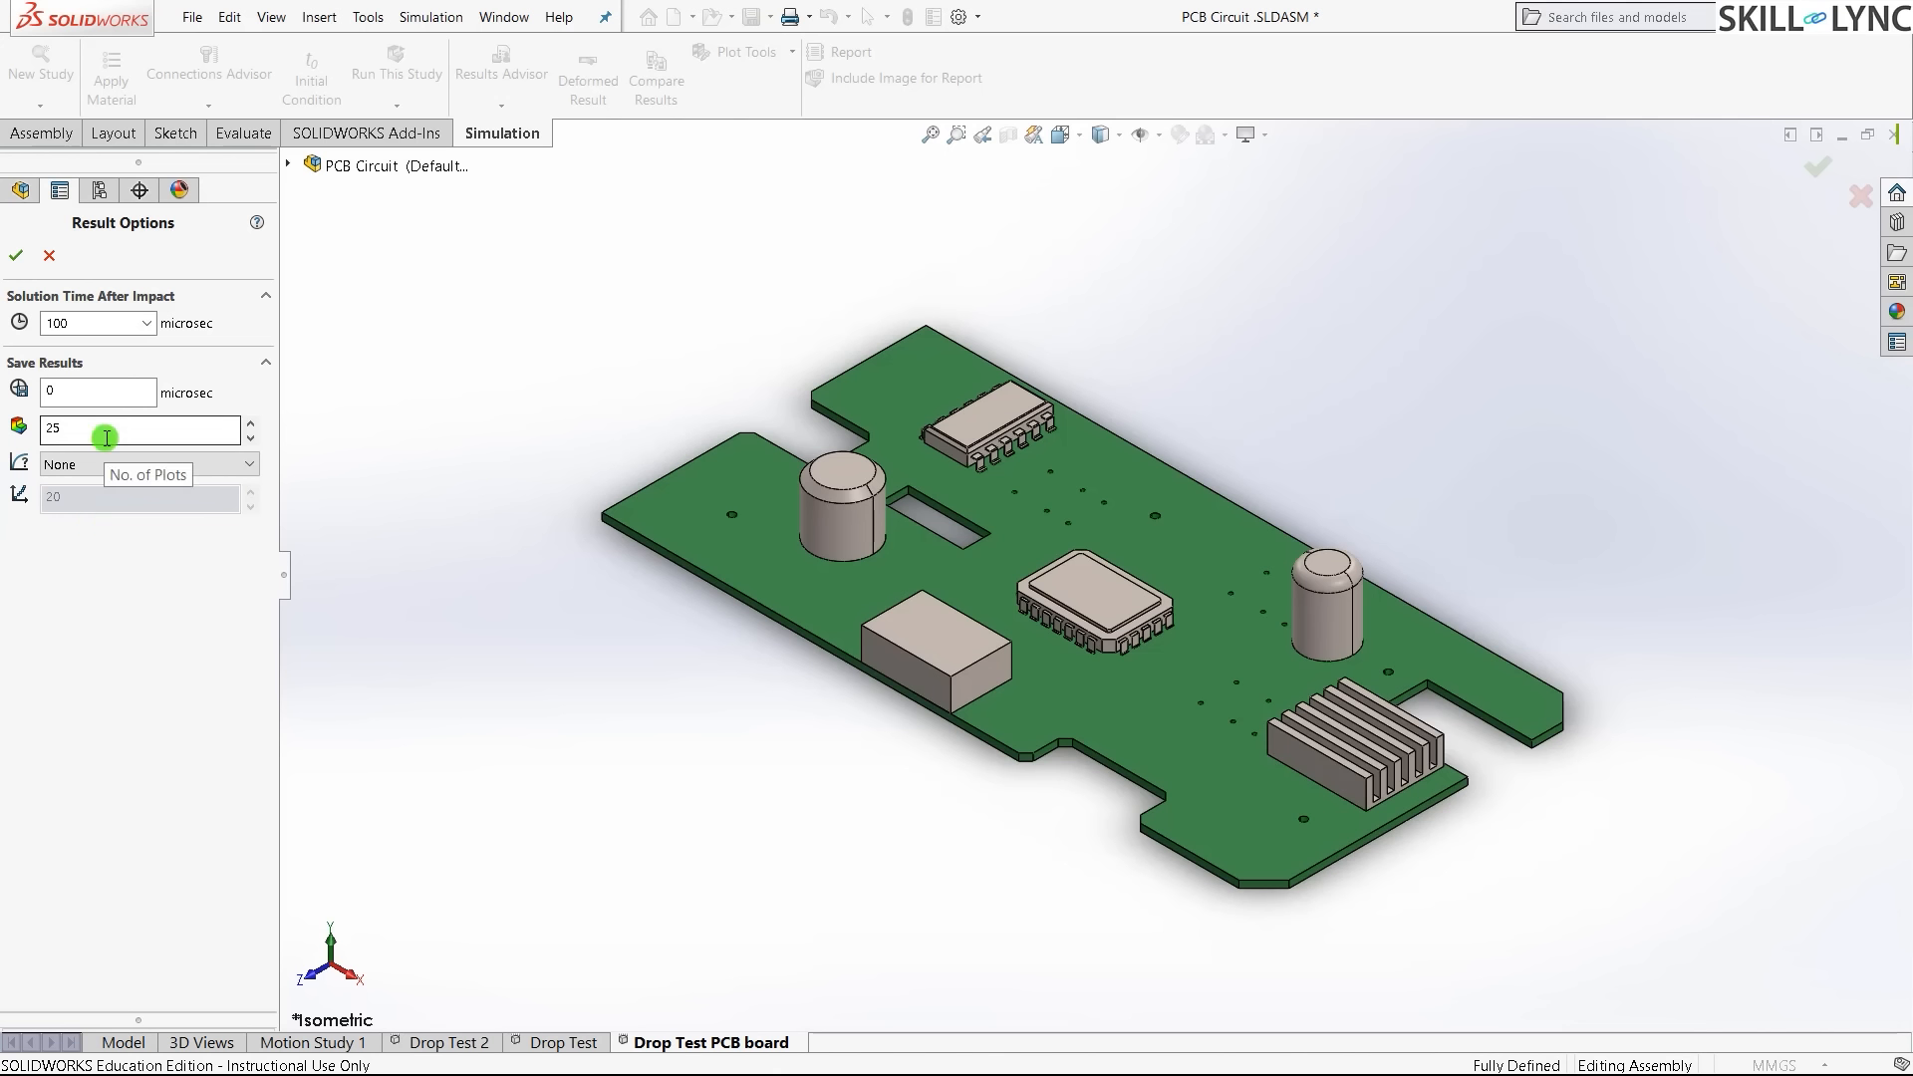
- Accept the 100-microsecond result options, recheck them, and switch to the Drop Test study
{"action": "left_click", "coordinate": [5, 261]}
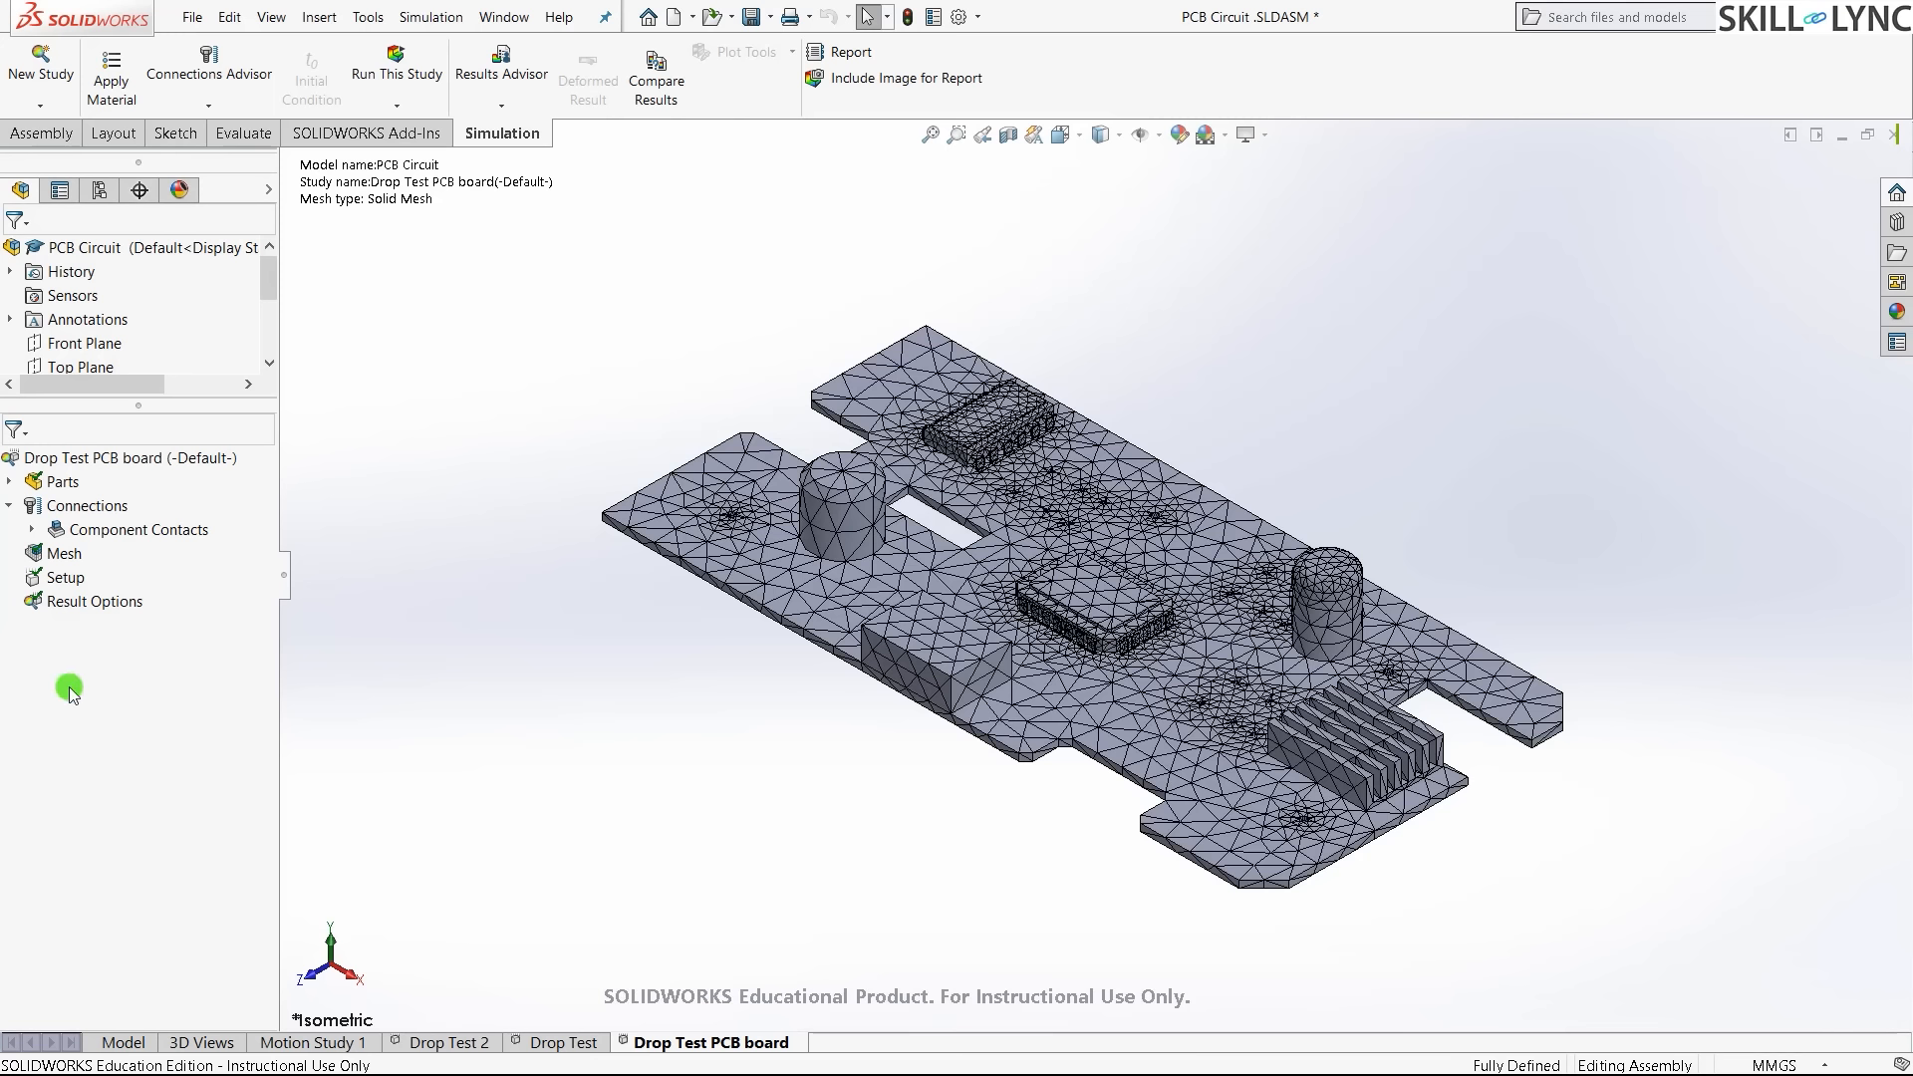
{"action": "right_click", "coordinate": [70, 600]}
{"action": "left_click", "coordinate": [119, 620]}
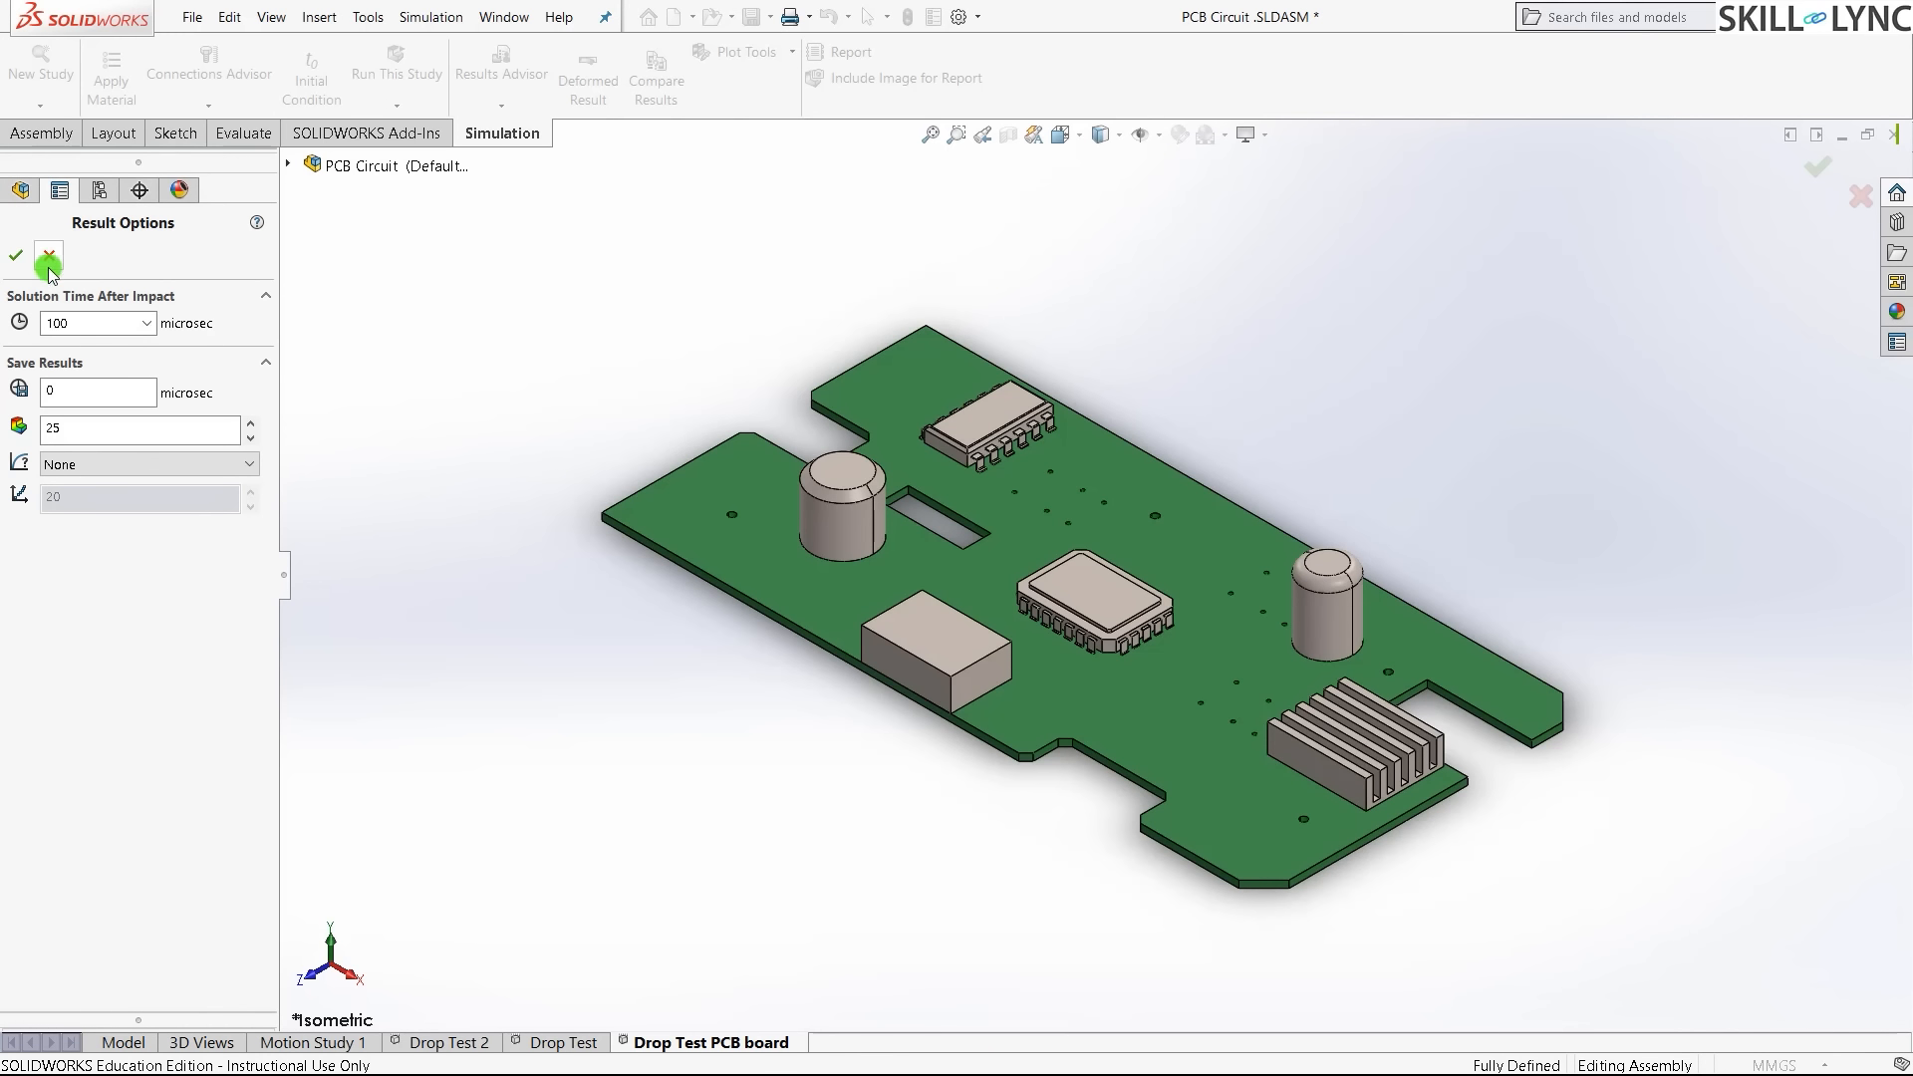
{"action": "left_click", "coordinate": [16, 255]}
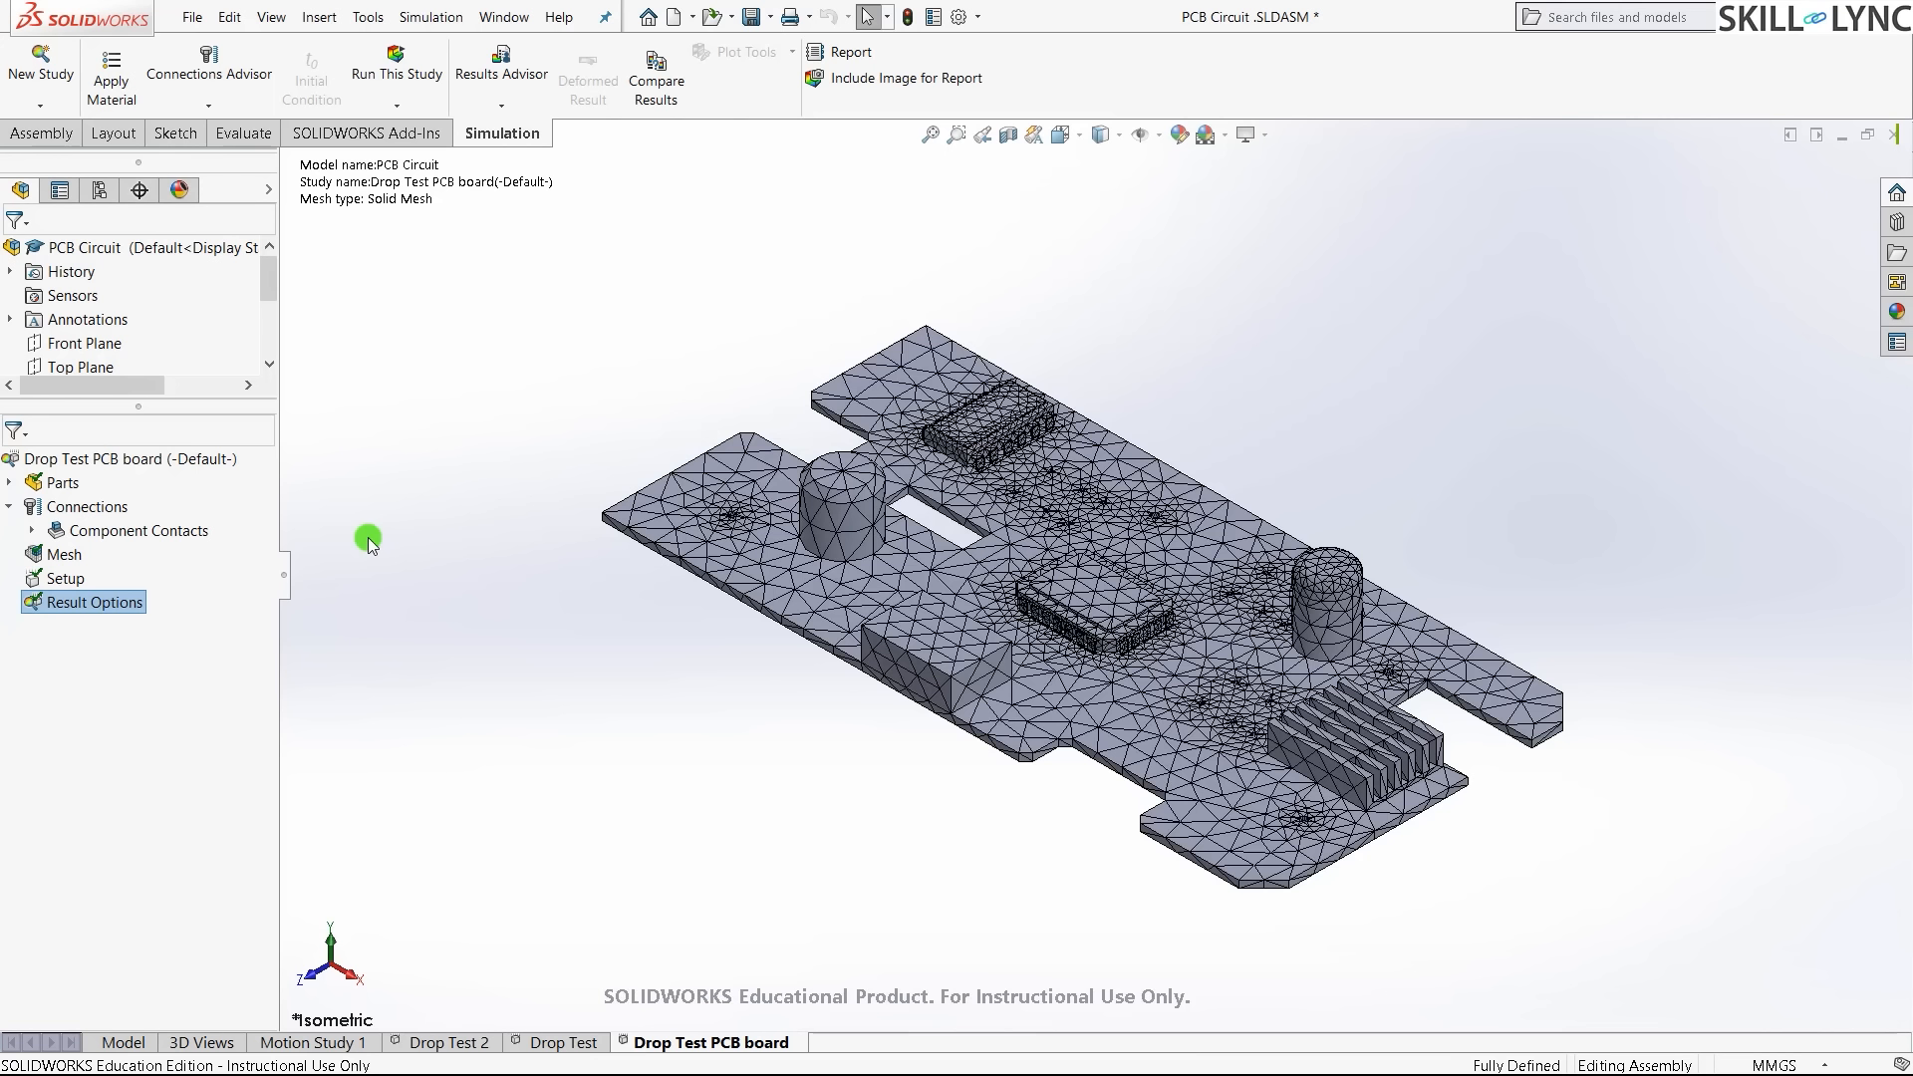
{"action": "left_click", "coordinate": [118, 630]}
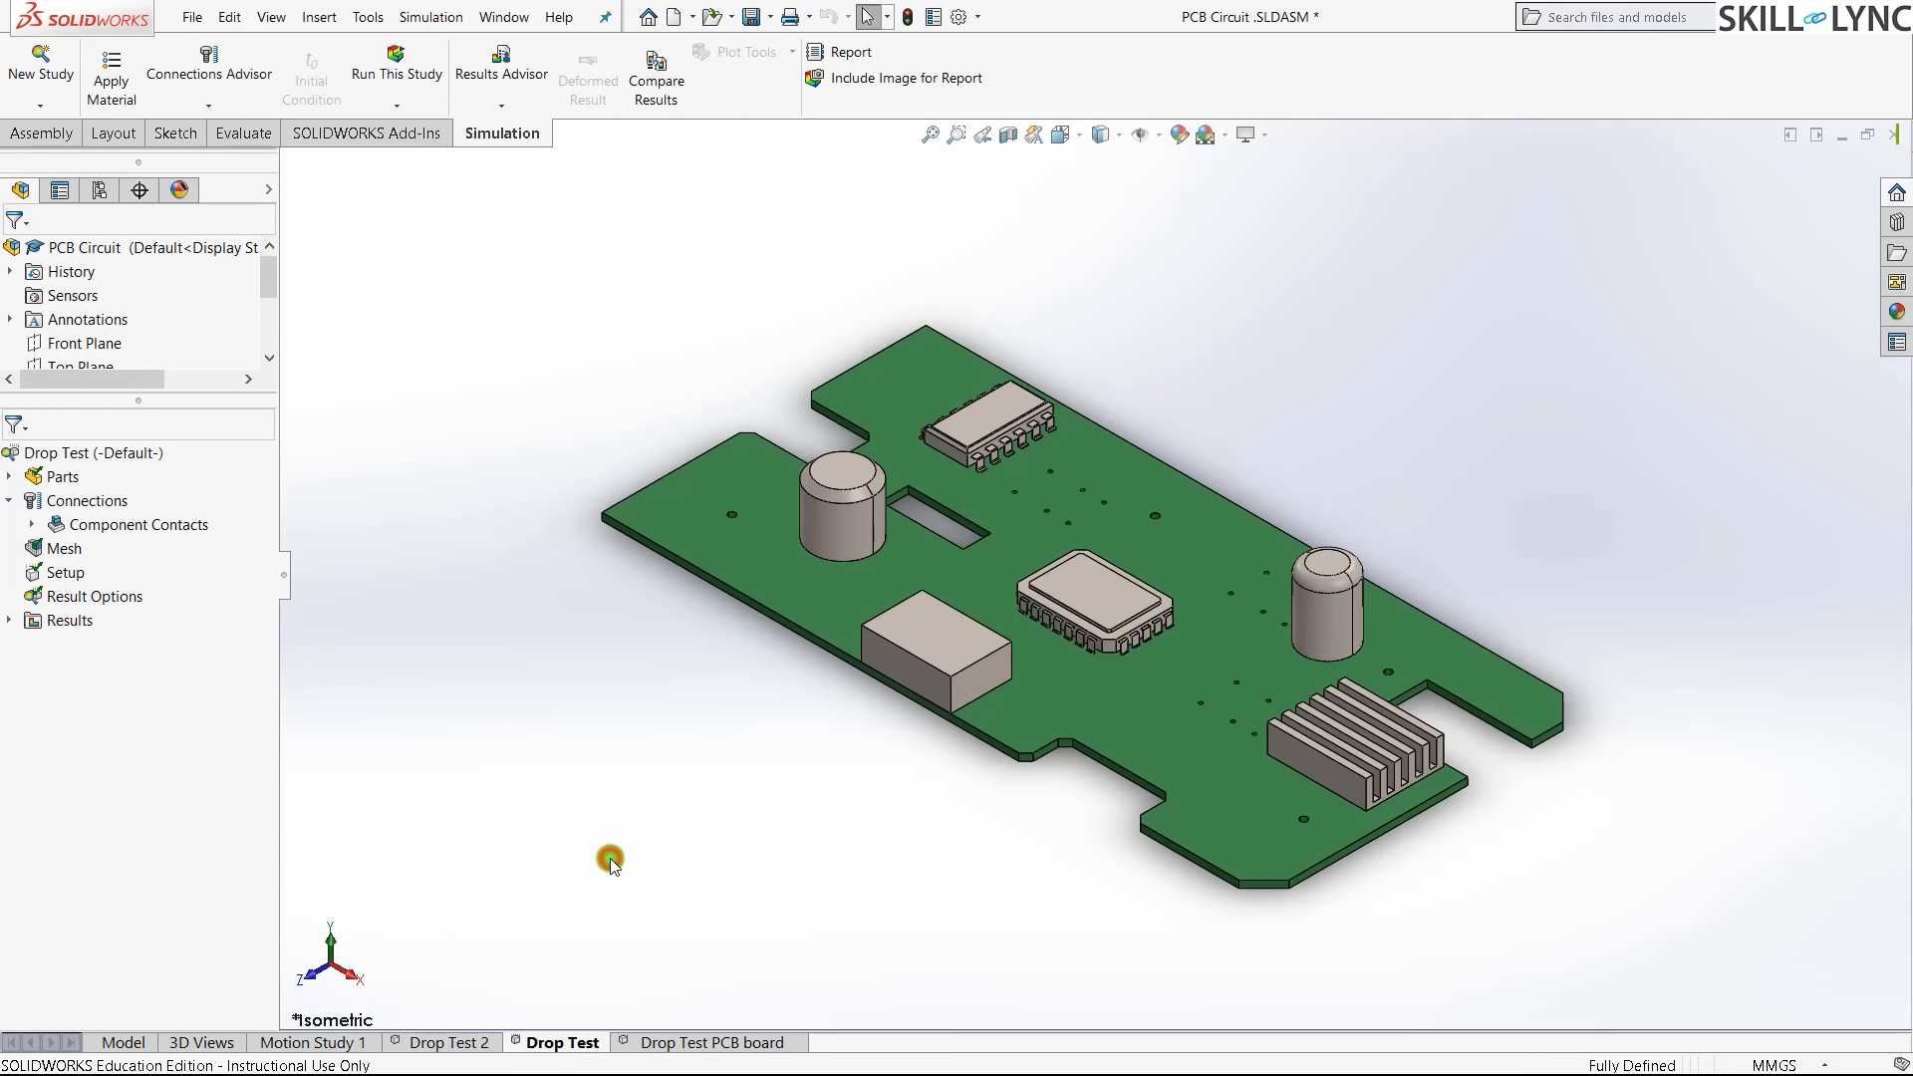
- Display the Stress1, Displacement1 and Strain1 result plots in turn
{"action": "left_click", "coordinate": [9, 620]}
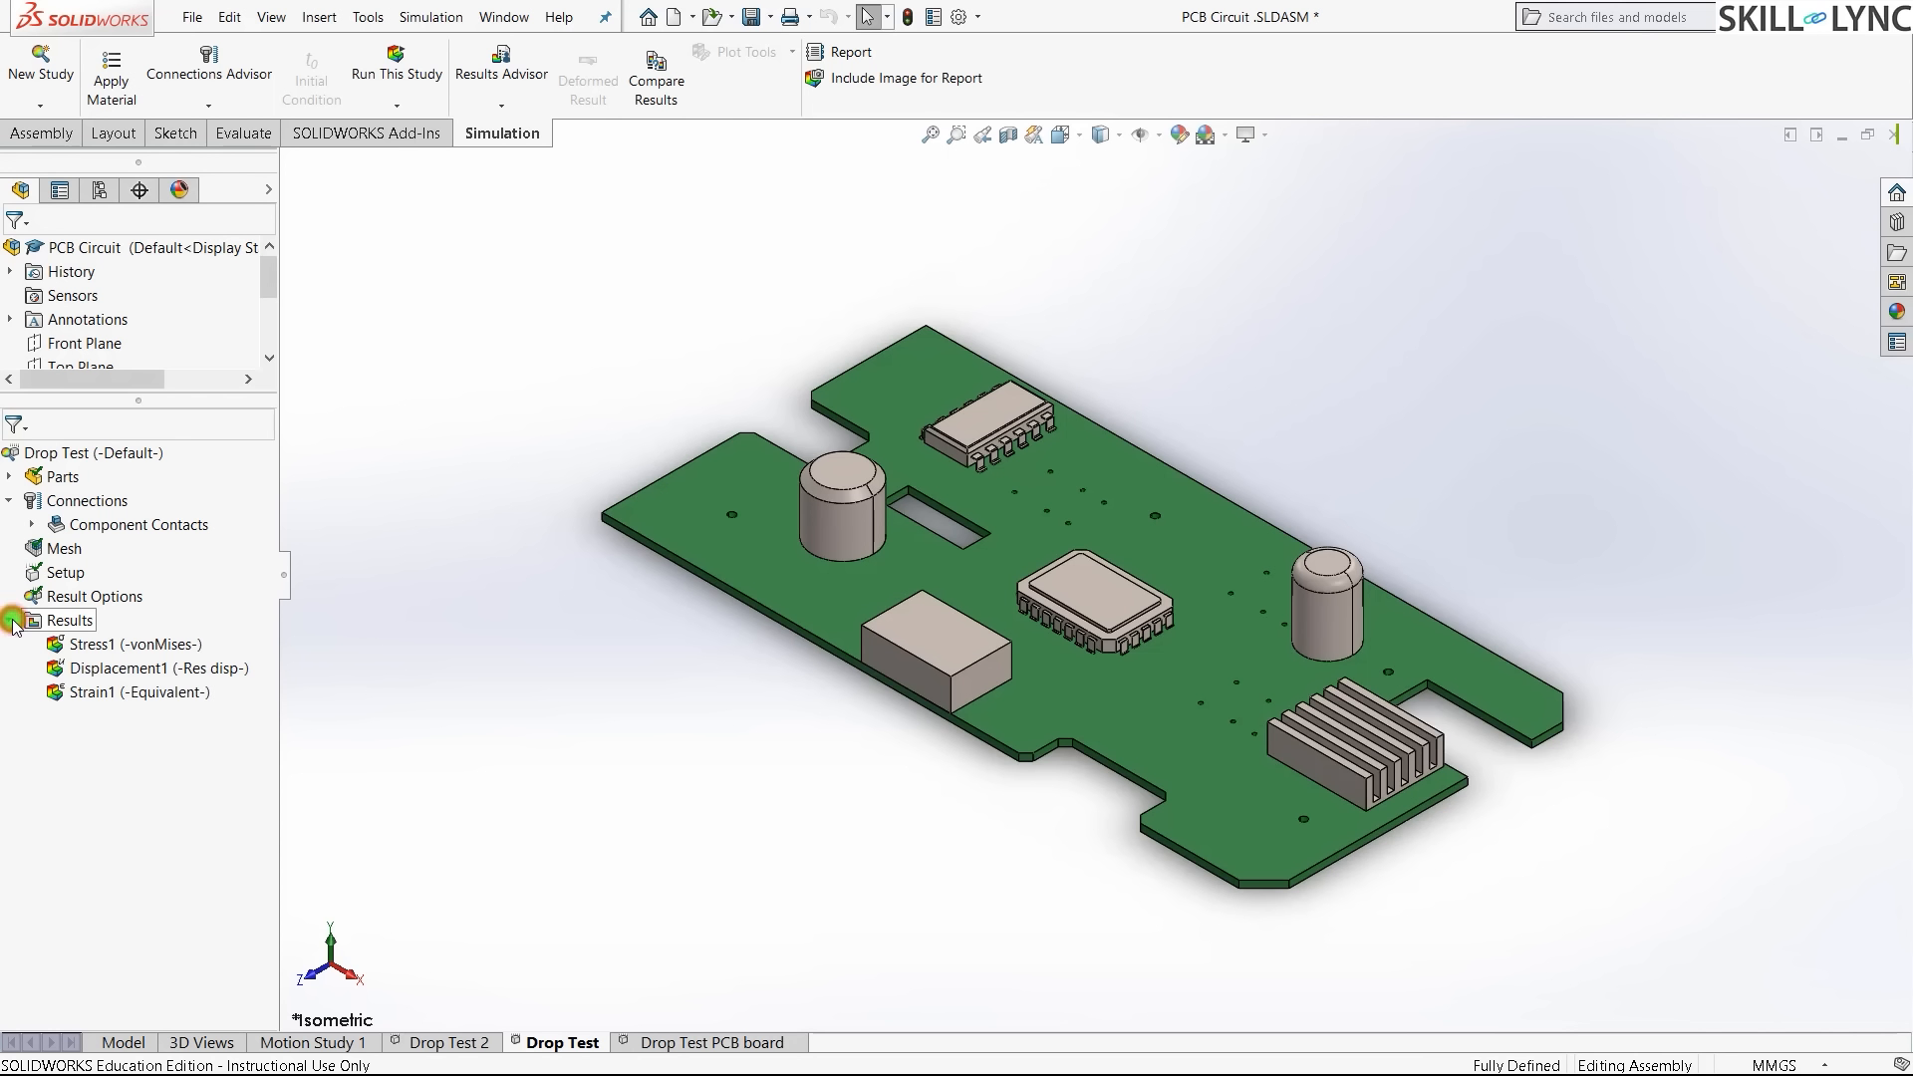
{"action": "double_click", "coordinate": [79, 644]}
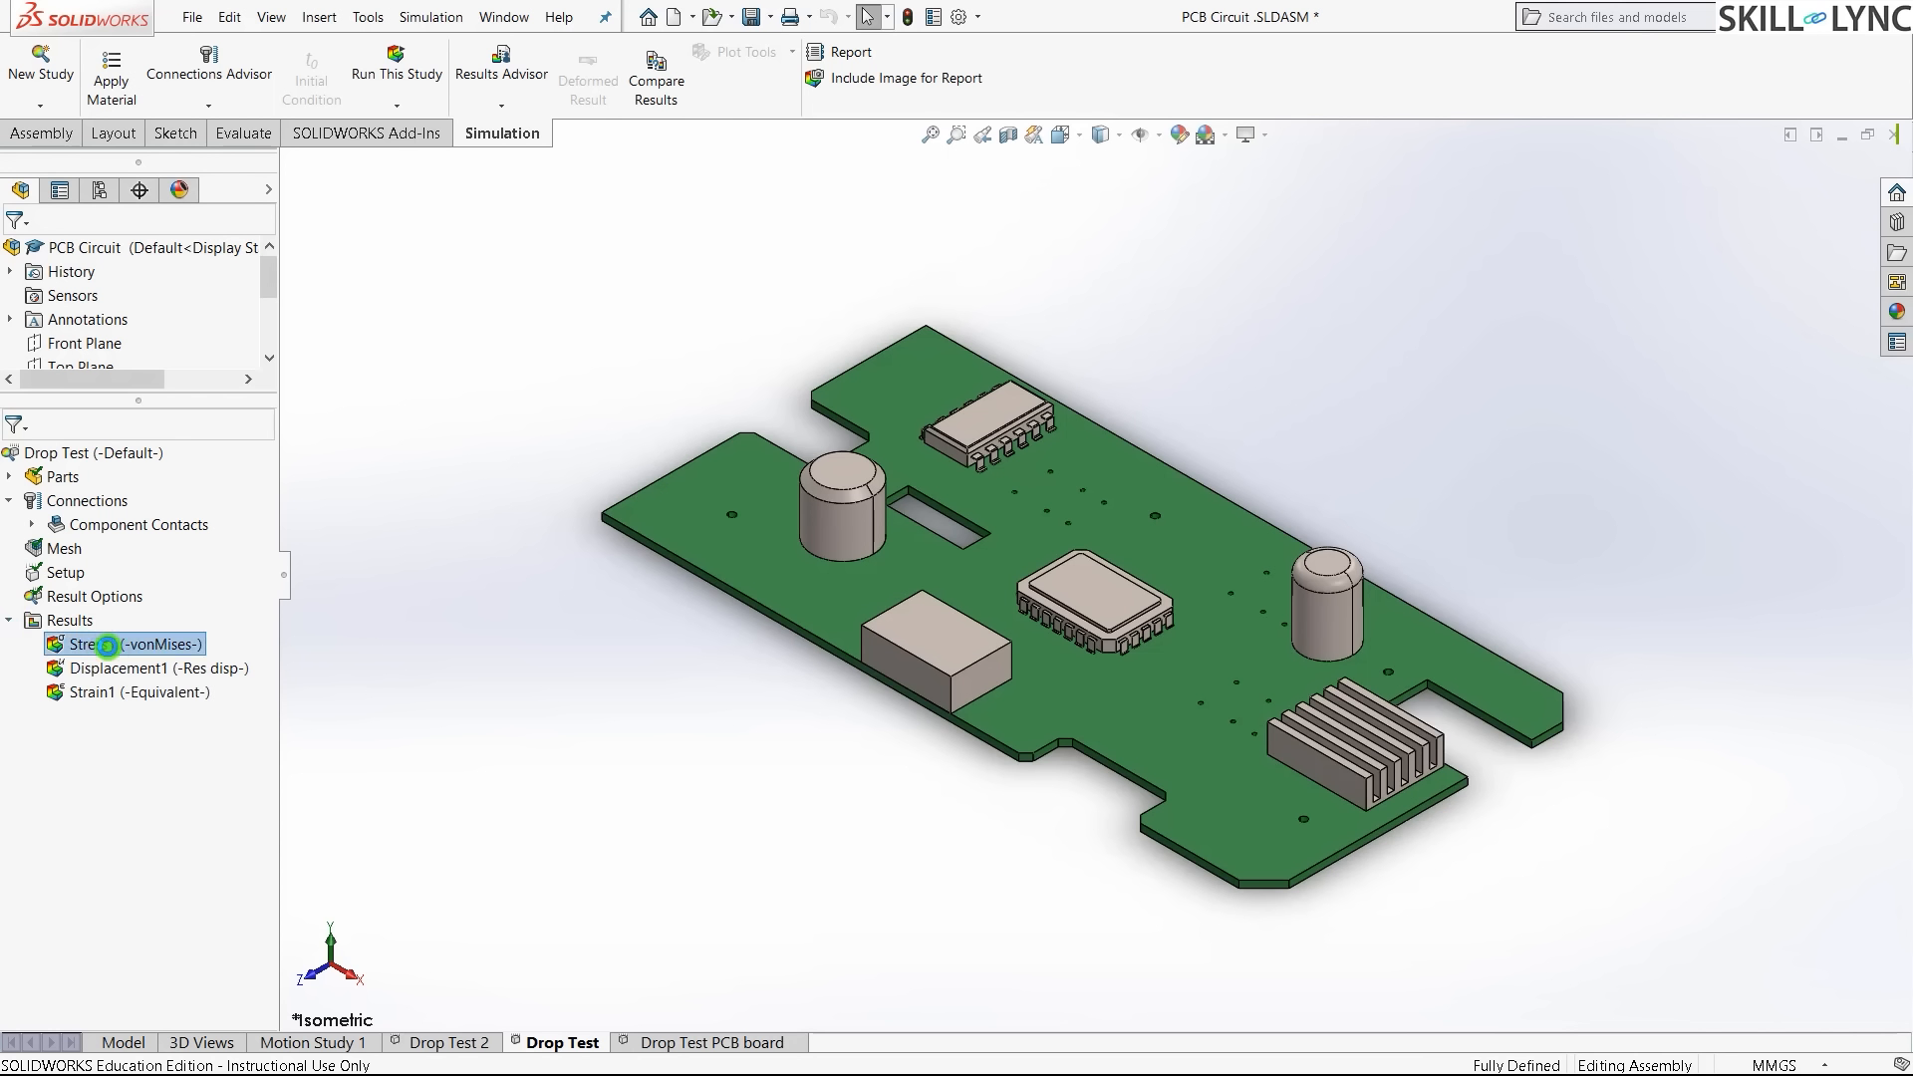
{"action": "double_click", "coordinate": [78, 669]}
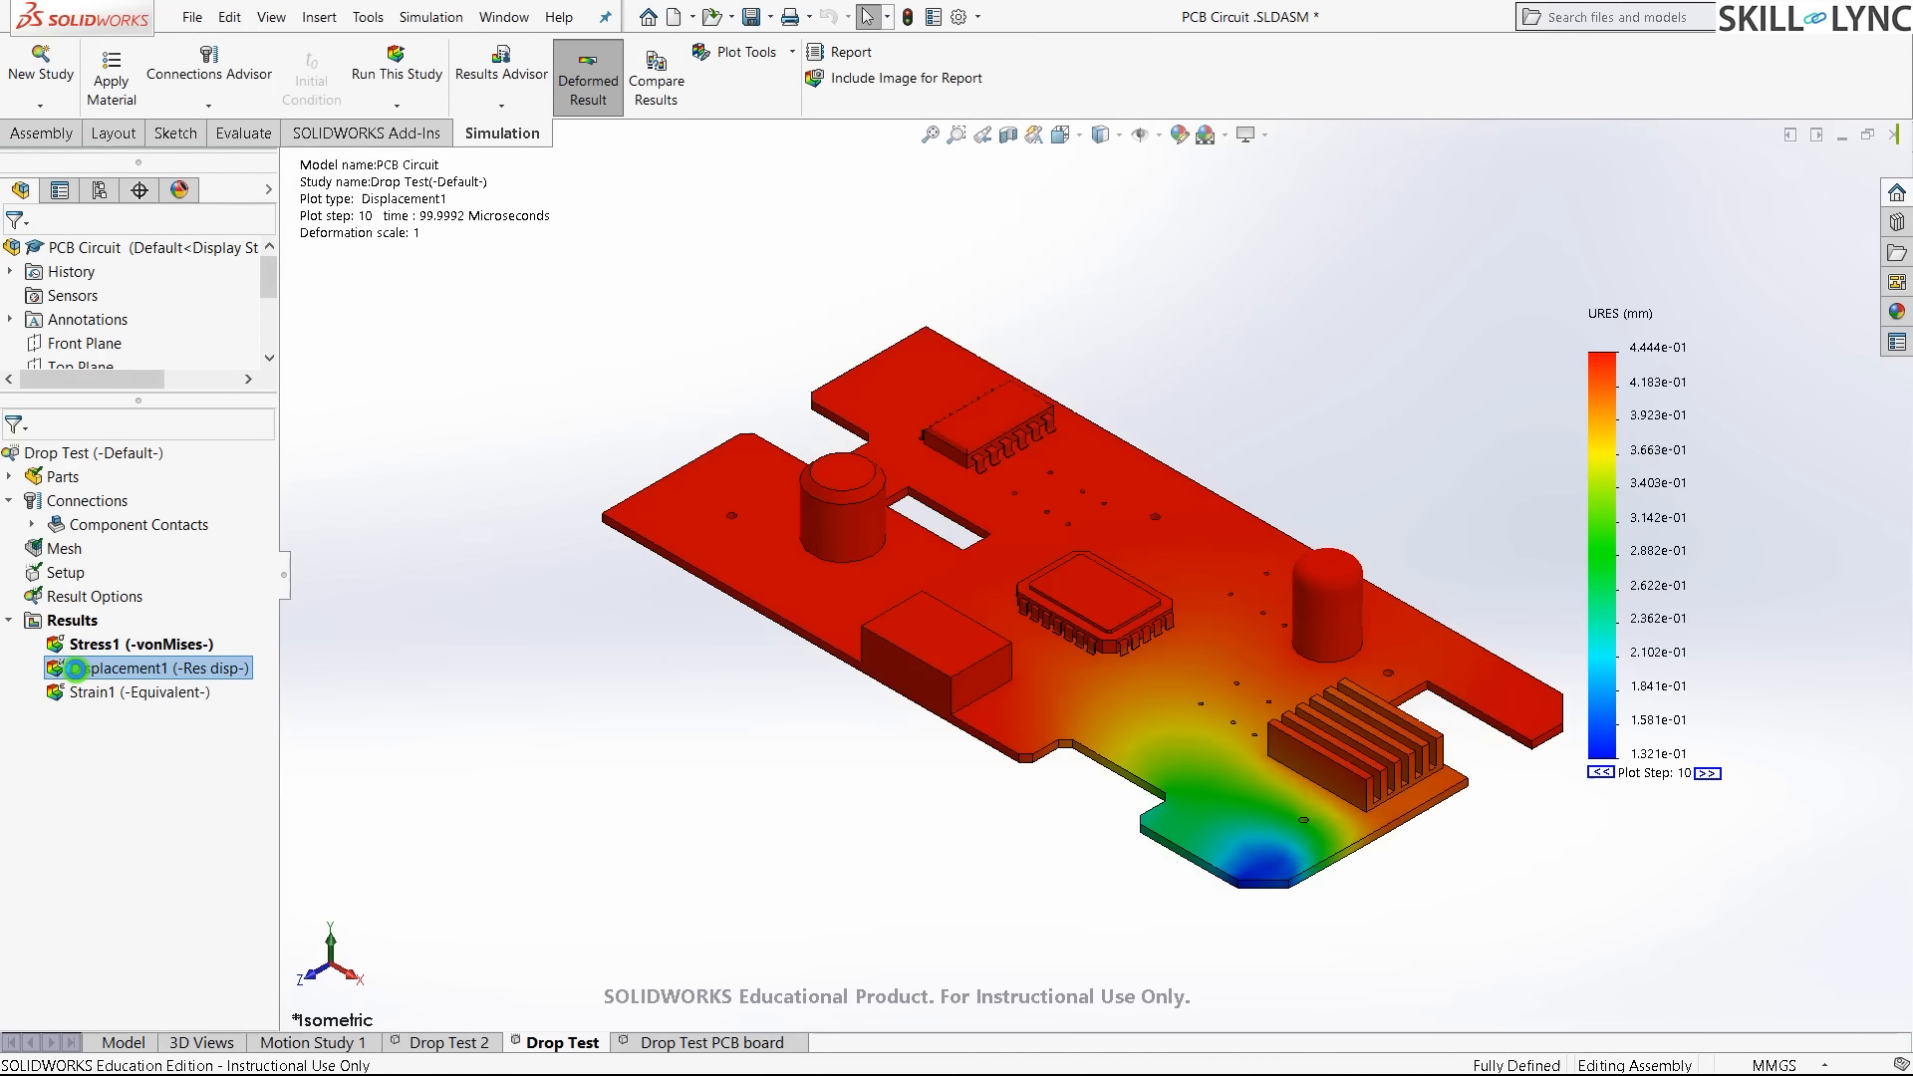
{"action": "double_click", "coordinate": [115, 694]}
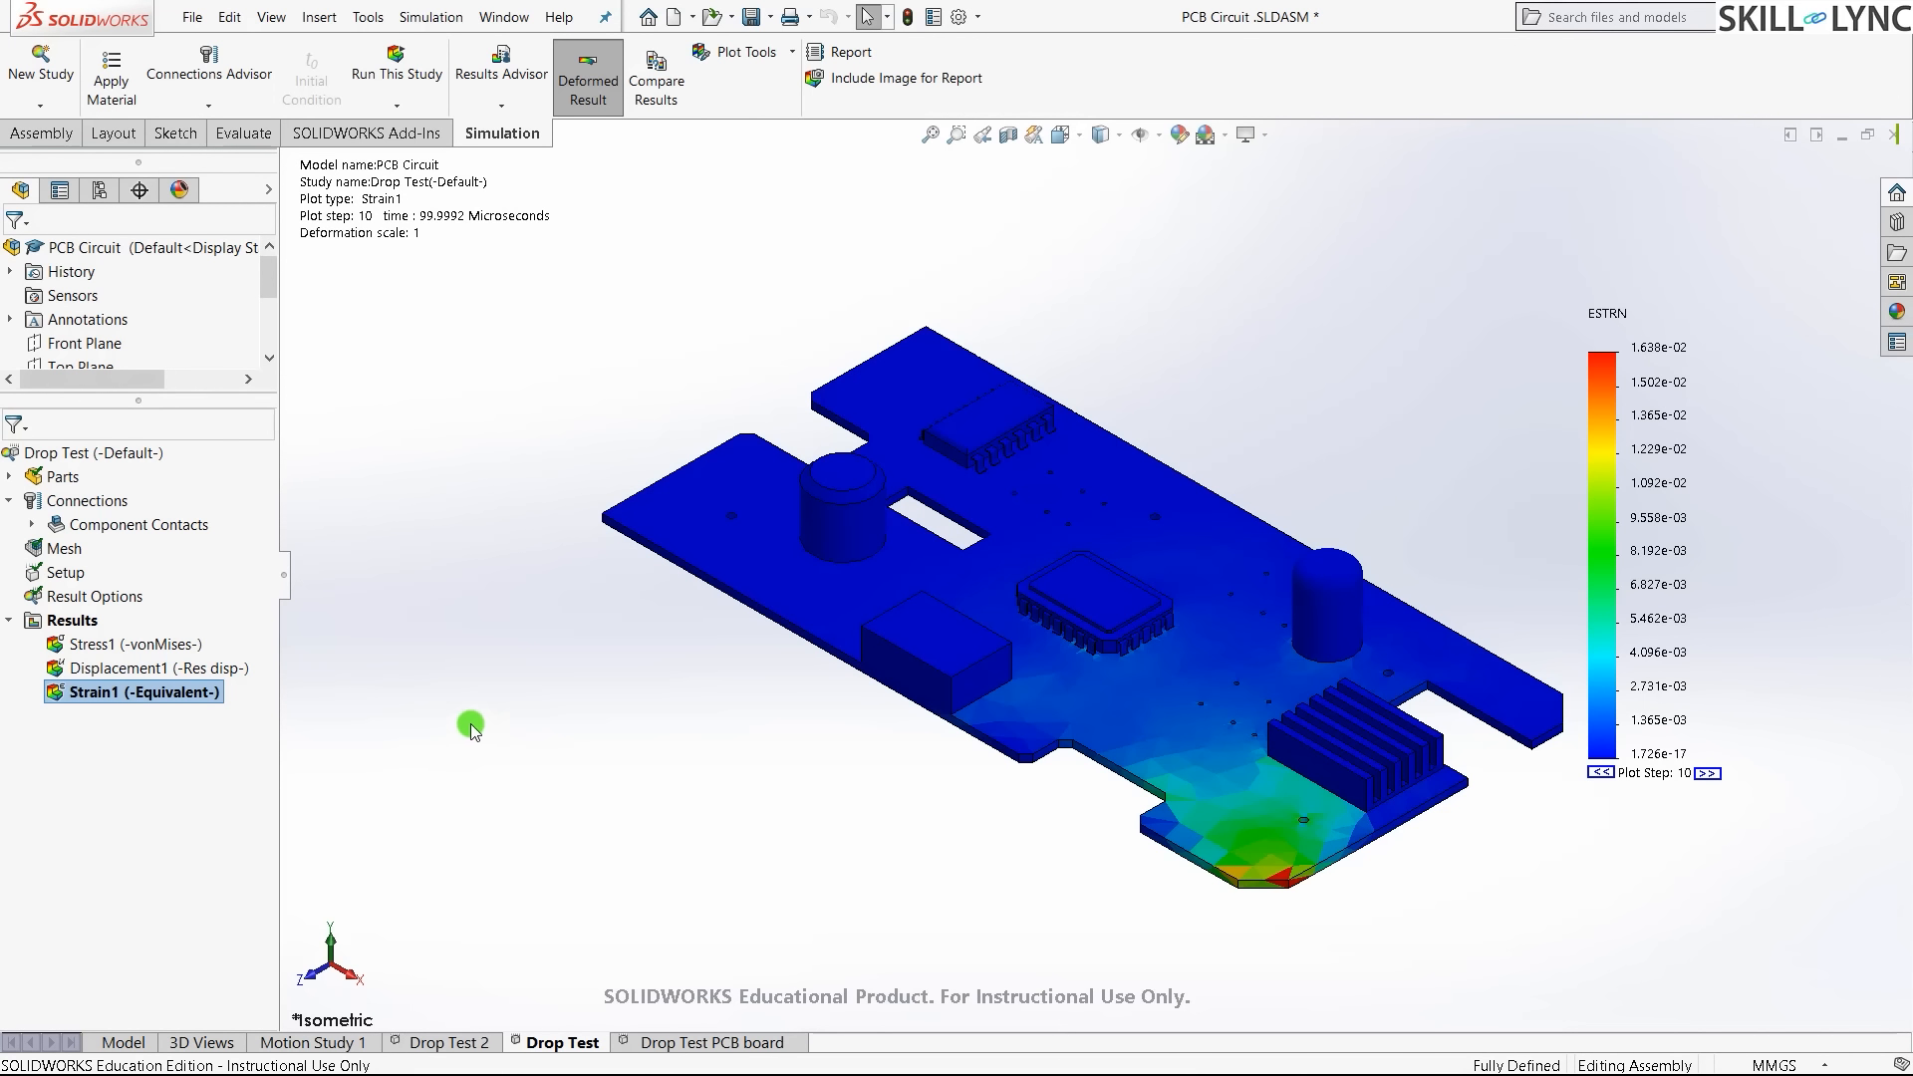
- Show the von Mises stress plot (peak 4.019e+08 N/m^2) and start Animate on it
{"action": "left_click", "coordinate": [89, 646]}
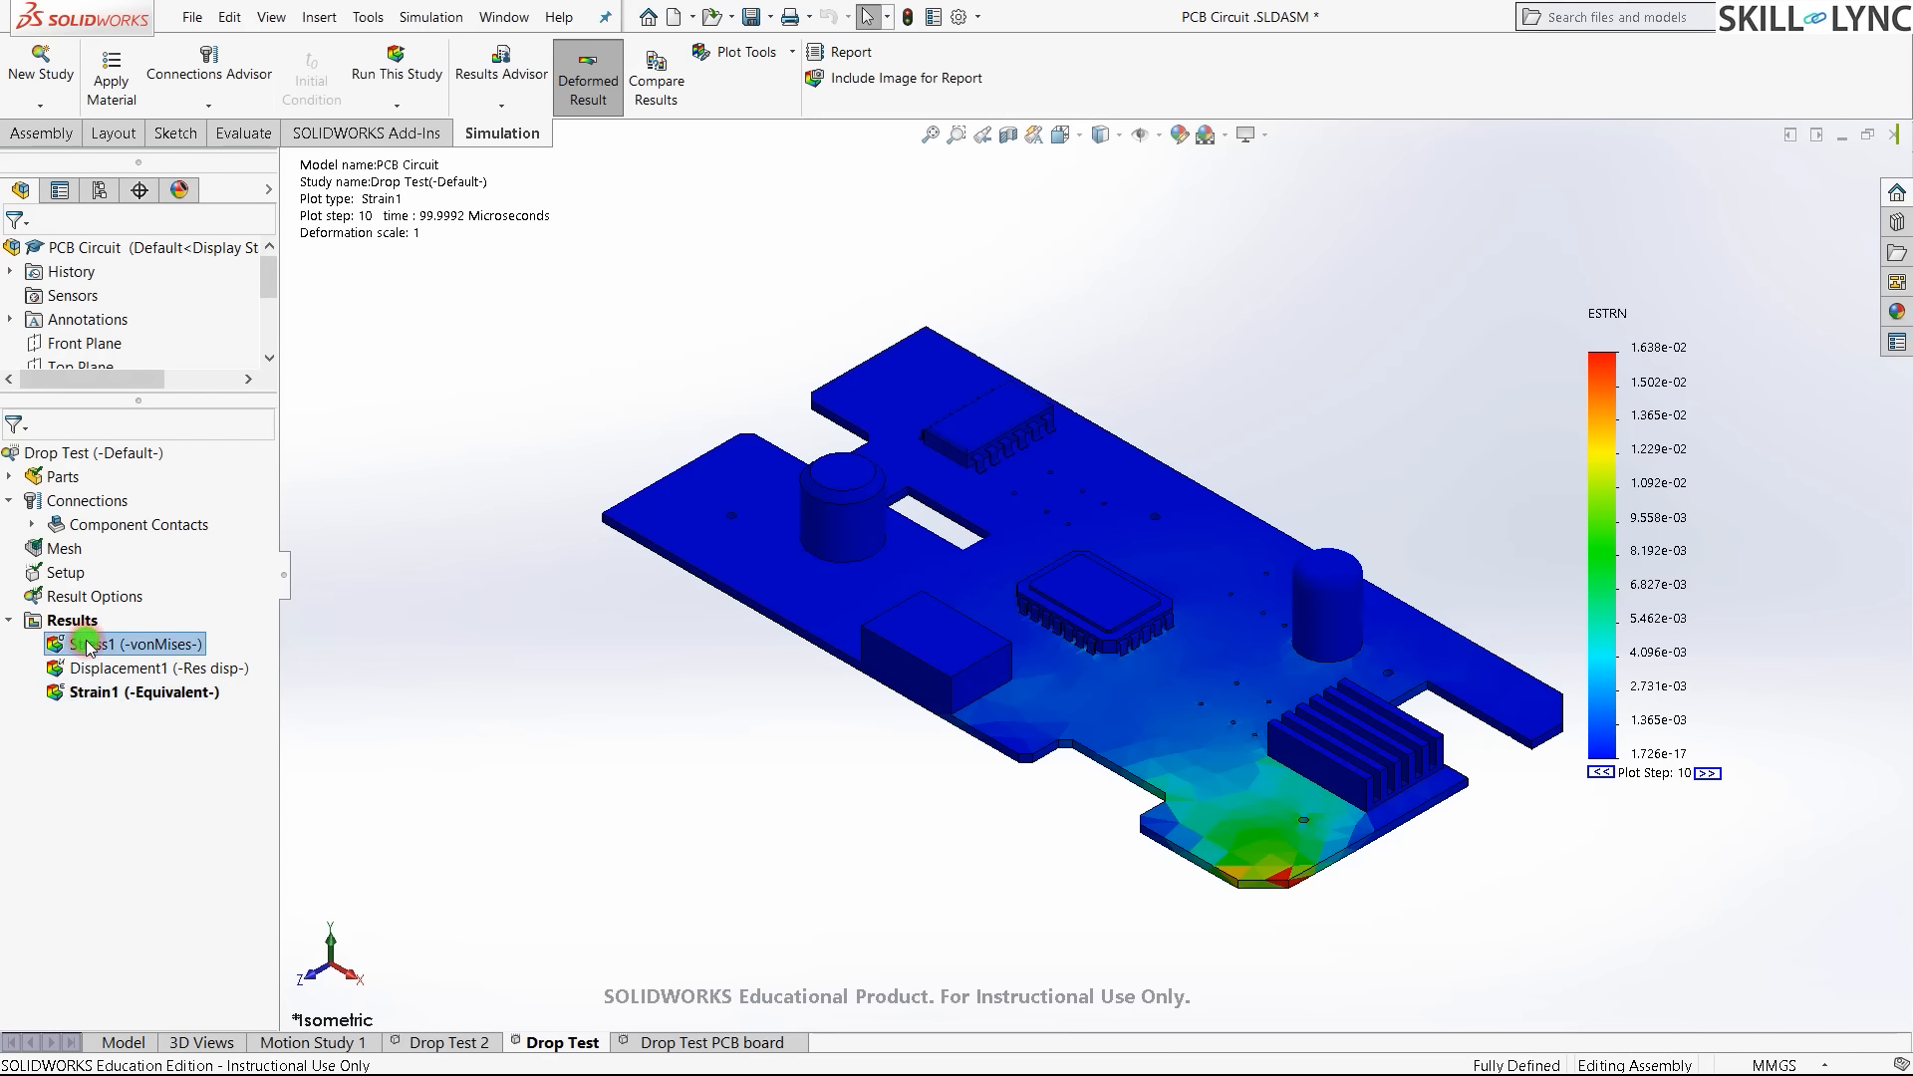
{"action": "right_click", "coordinate": [89, 646]}
{"action": "left_click", "coordinate": [265, 781]}
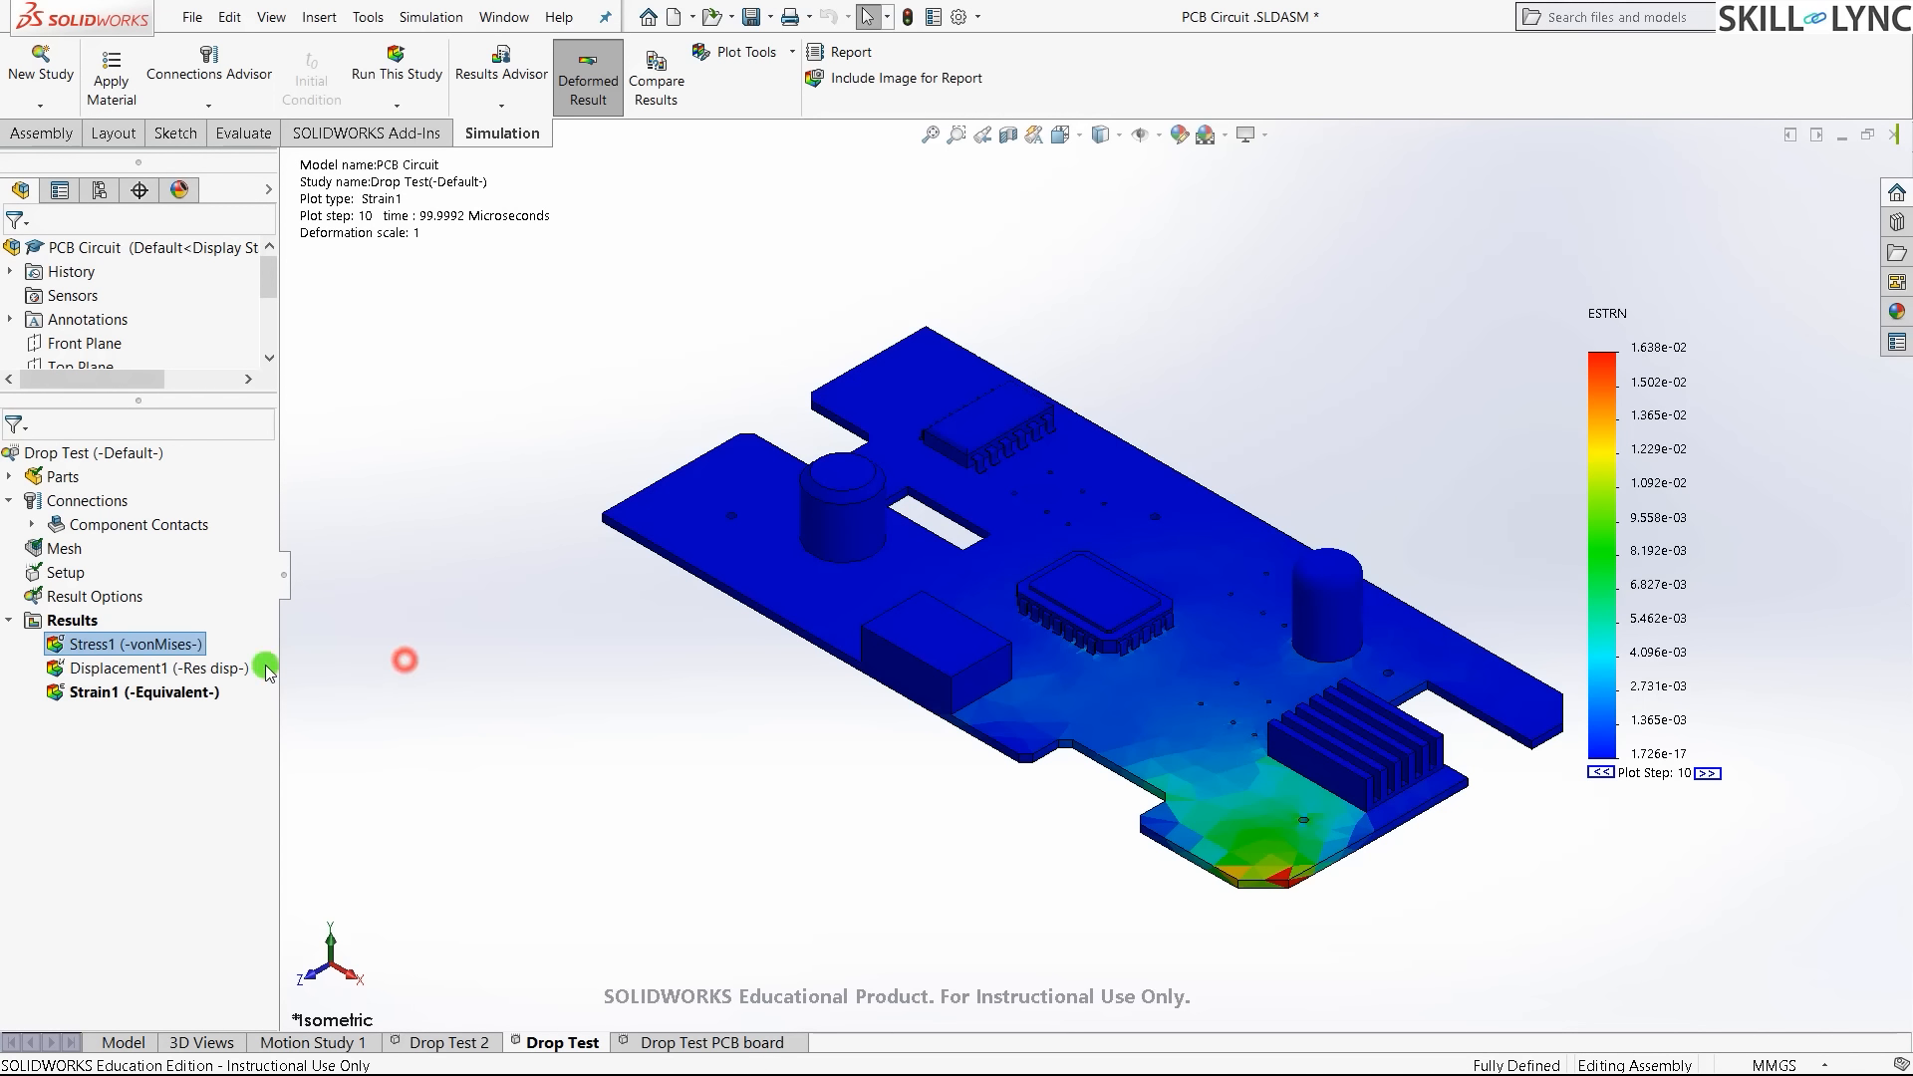
{"action": "double_click", "coordinate": [129, 646]}
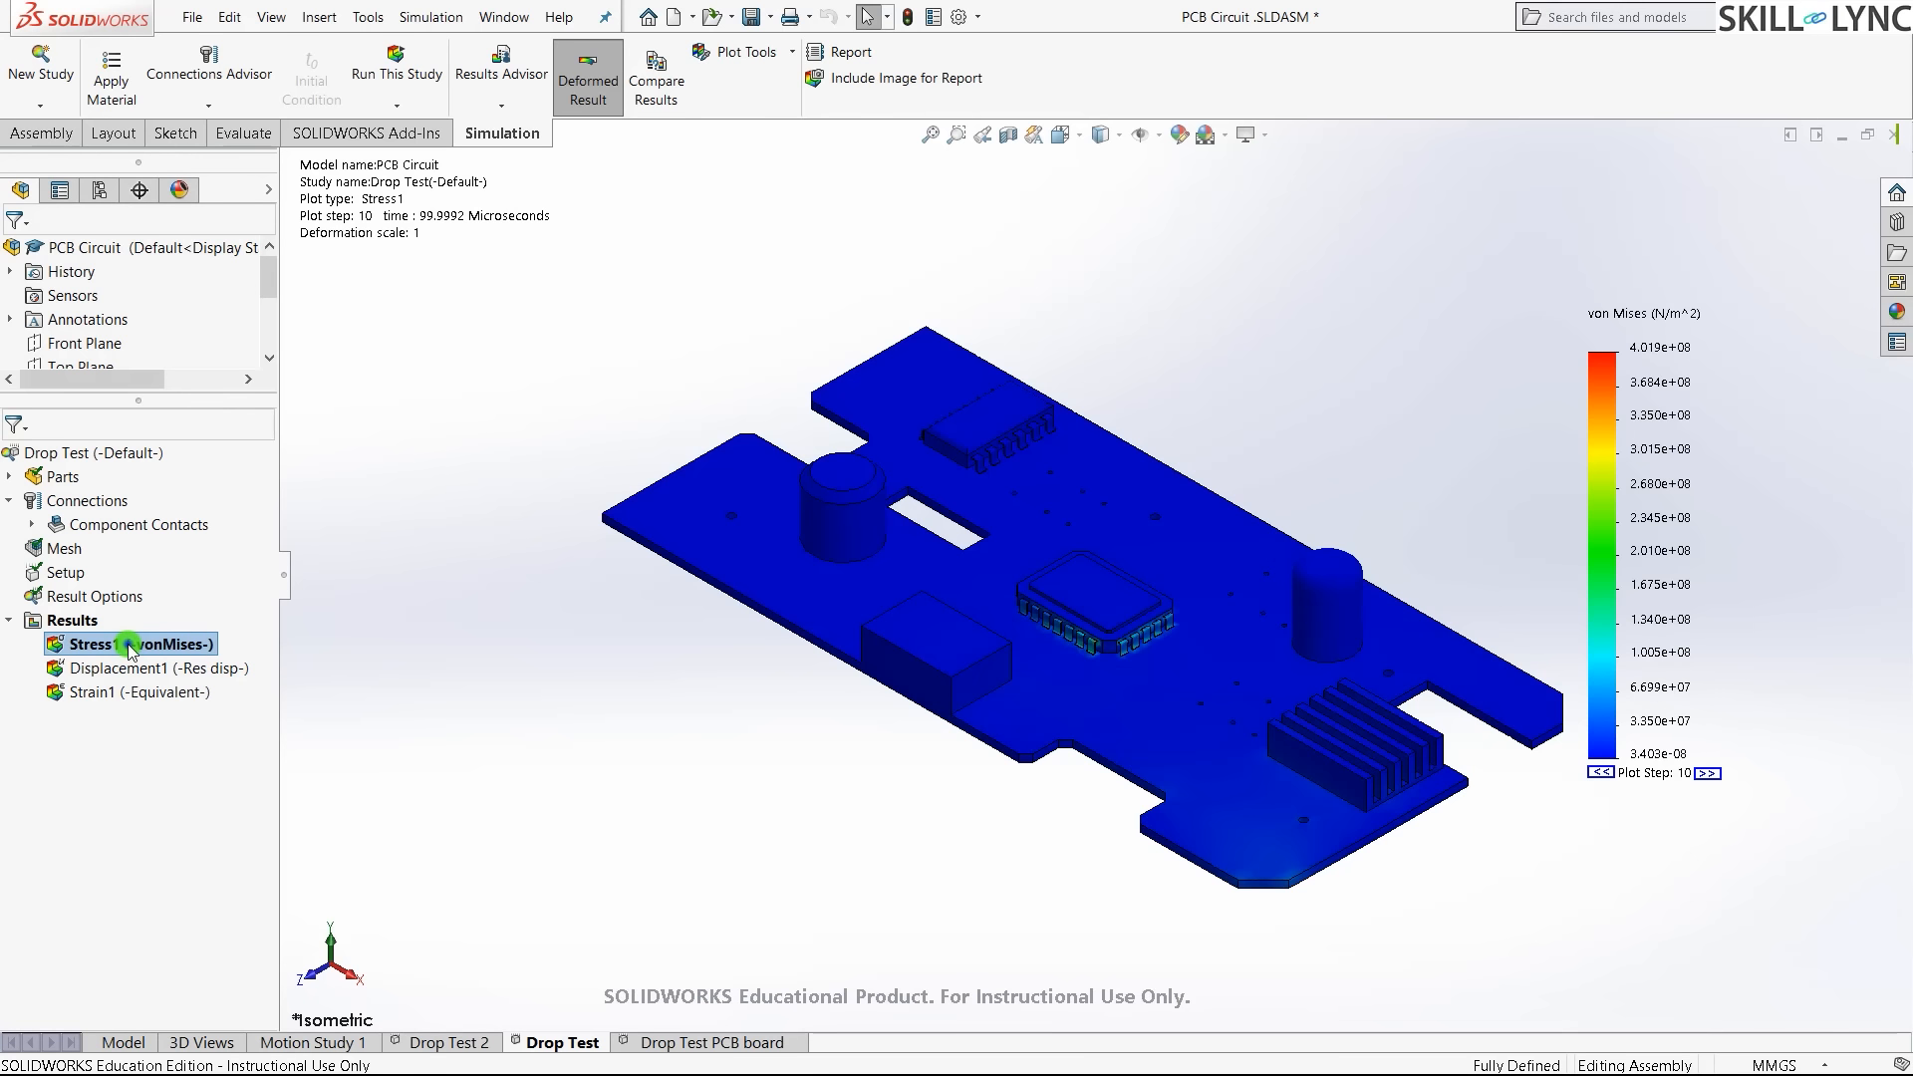
{"action": "right_click", "coordinate": [130, 645]}
{"action": "left_click", "coordinate": [189, 305]}
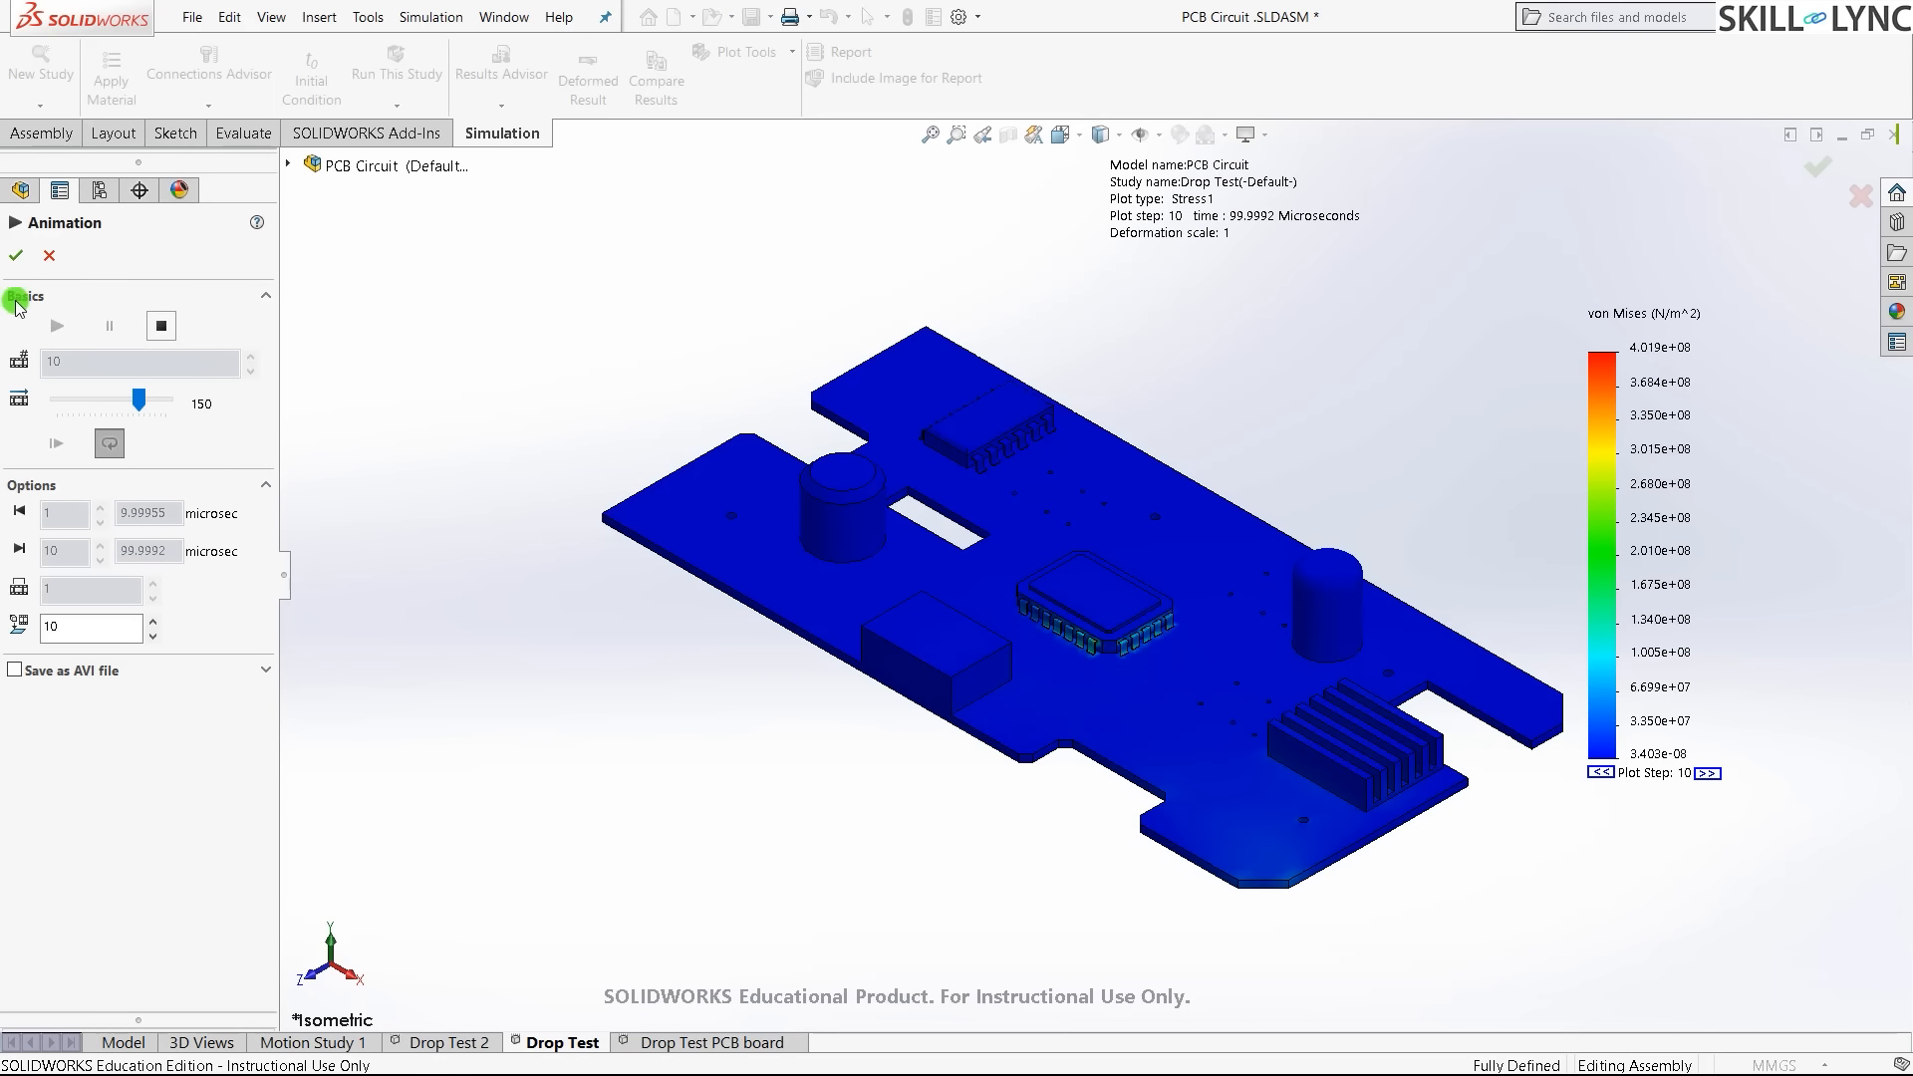
- Stop the animation and save it as AVI with Full Frames (Uncompressed) compression
{"action": "left_click", "coordinate": [160, 326]}
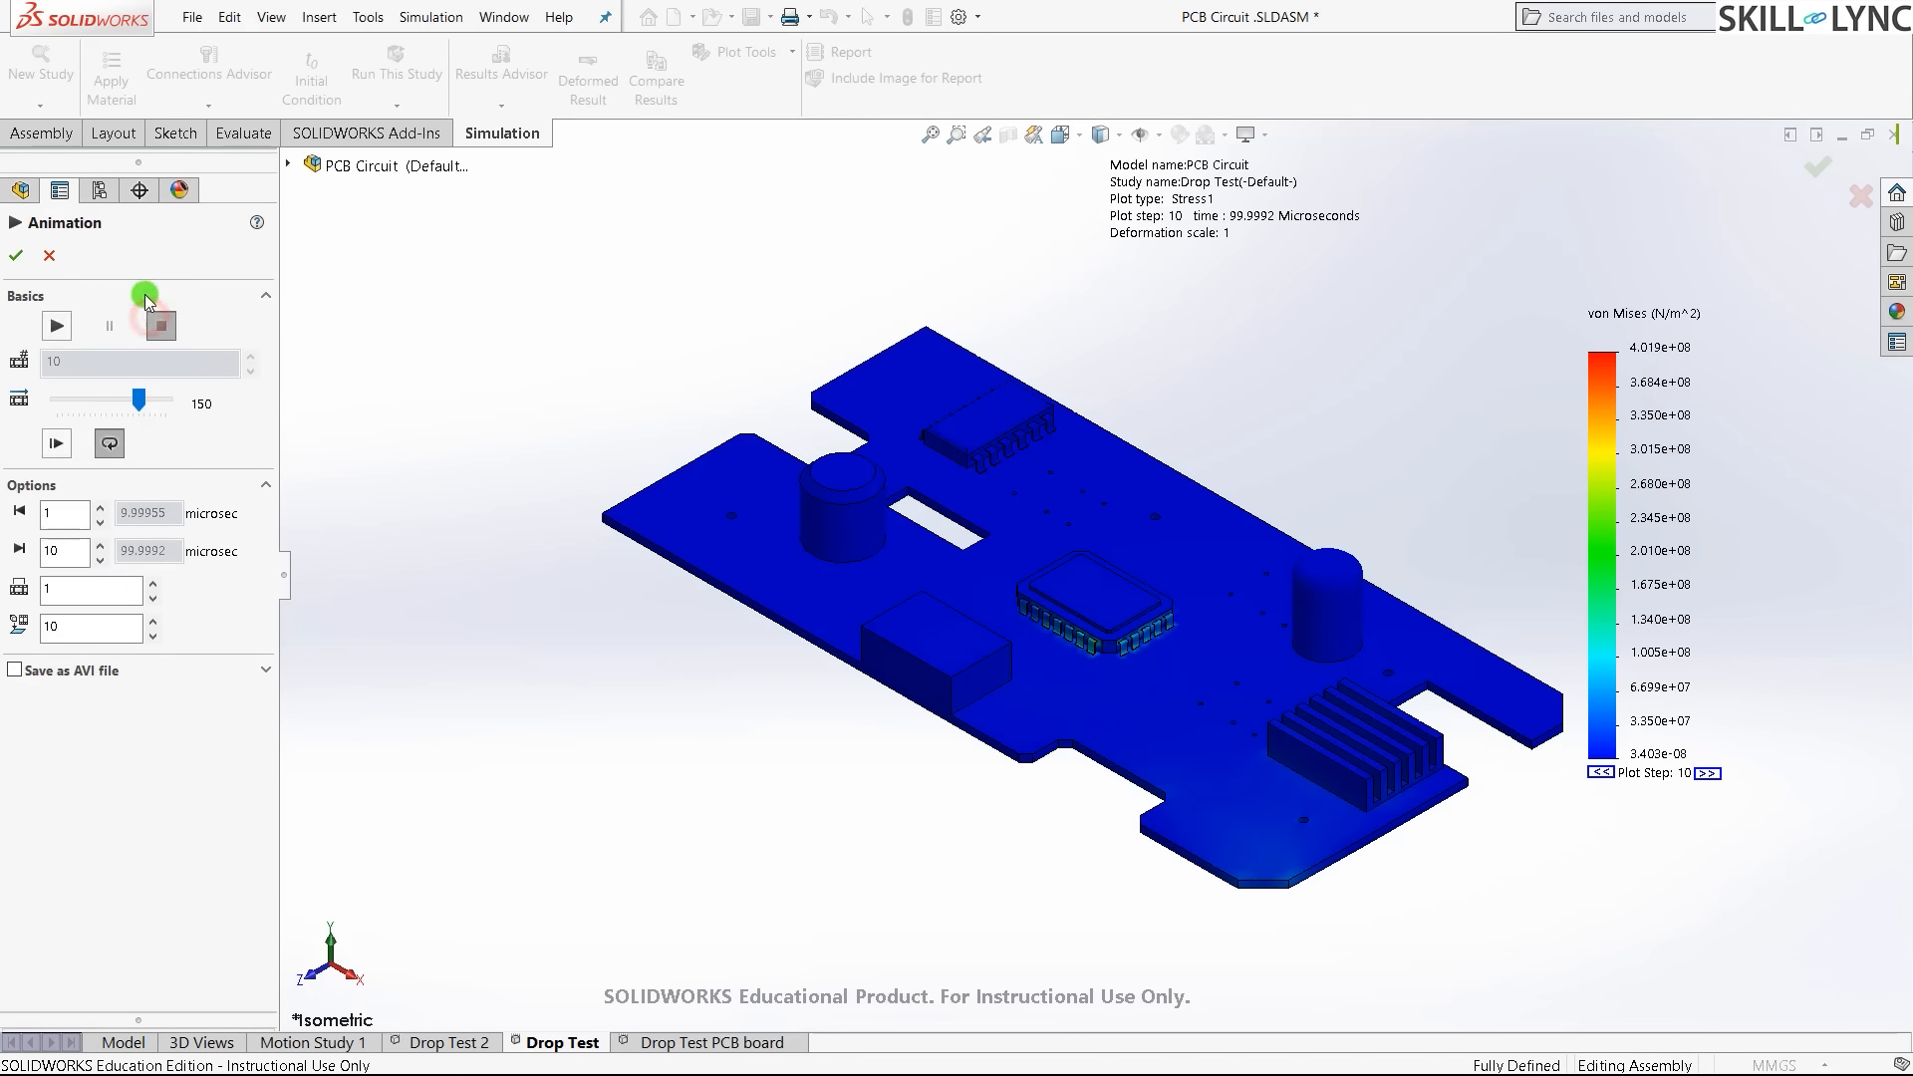
{"action": "left_click", "coordinate": [18, 670]}
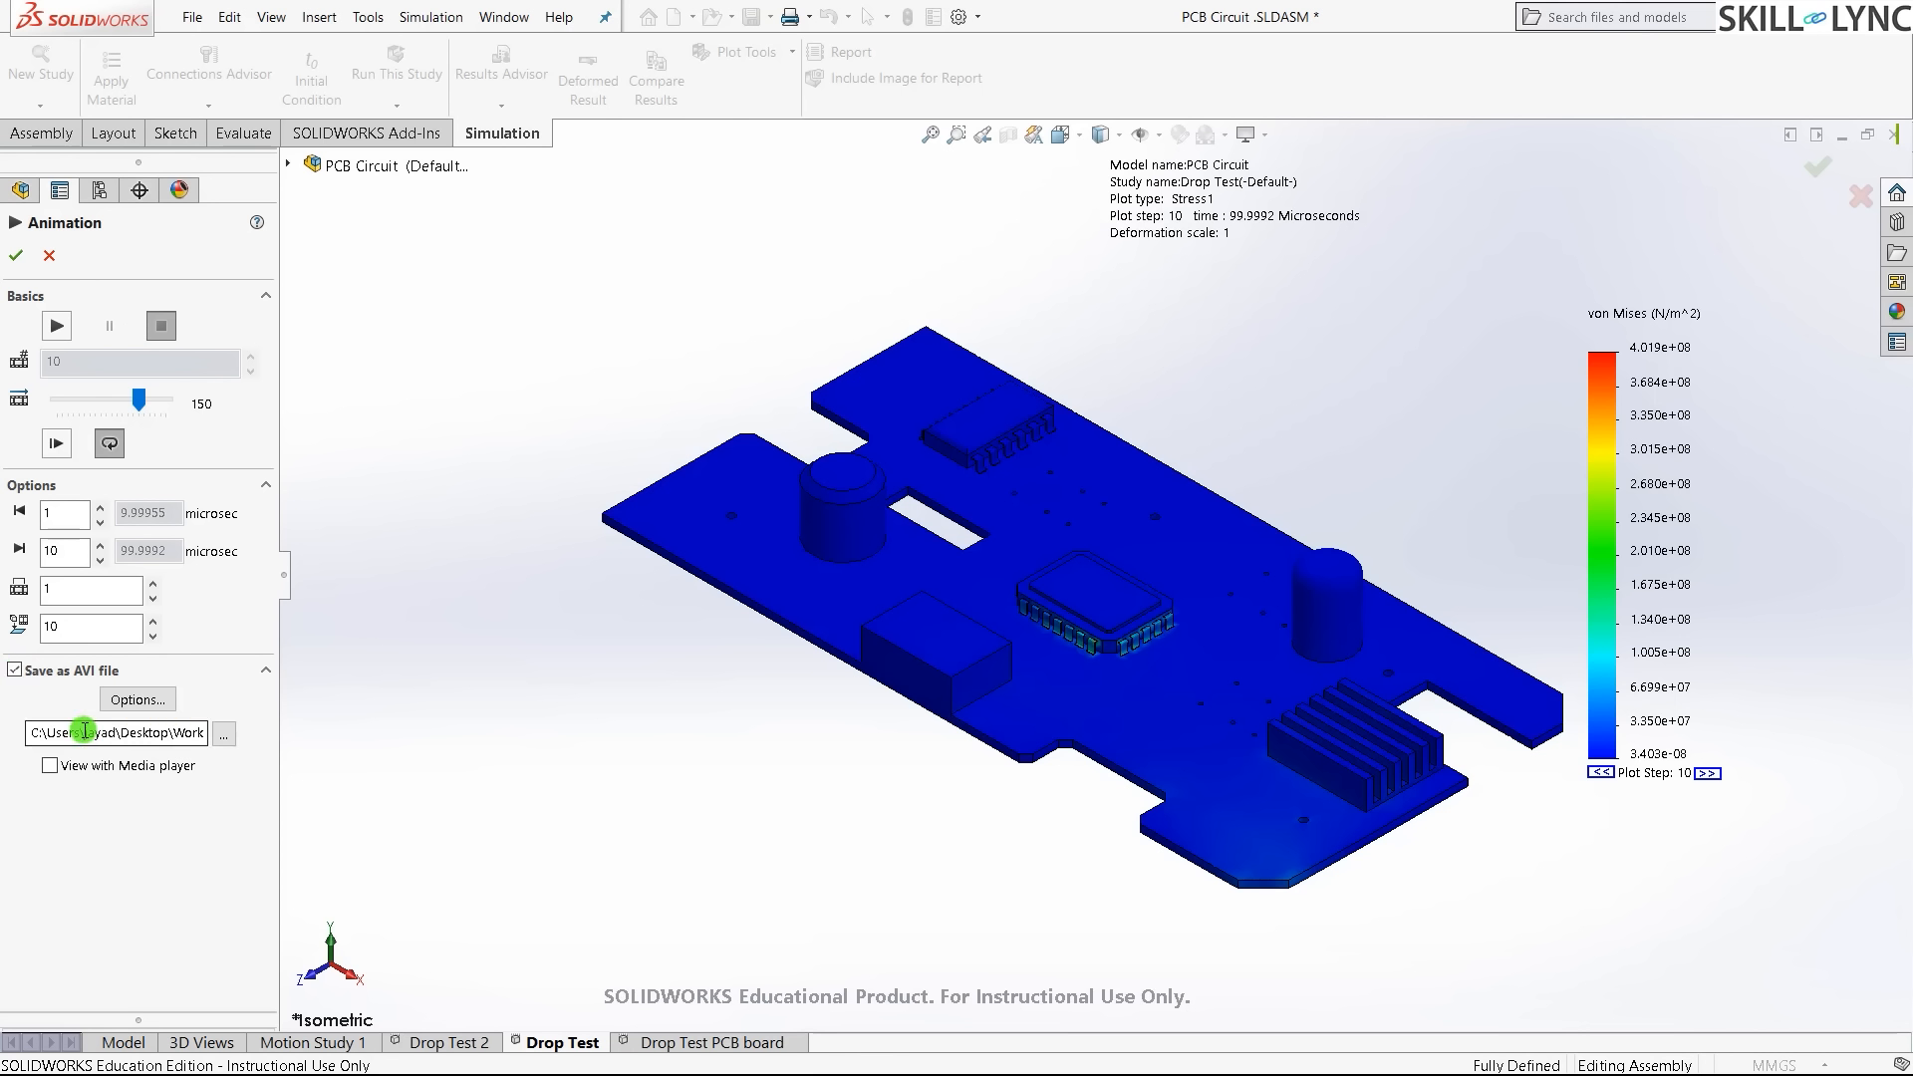
{"action": "left_click", "coordinate": [151, 703]}
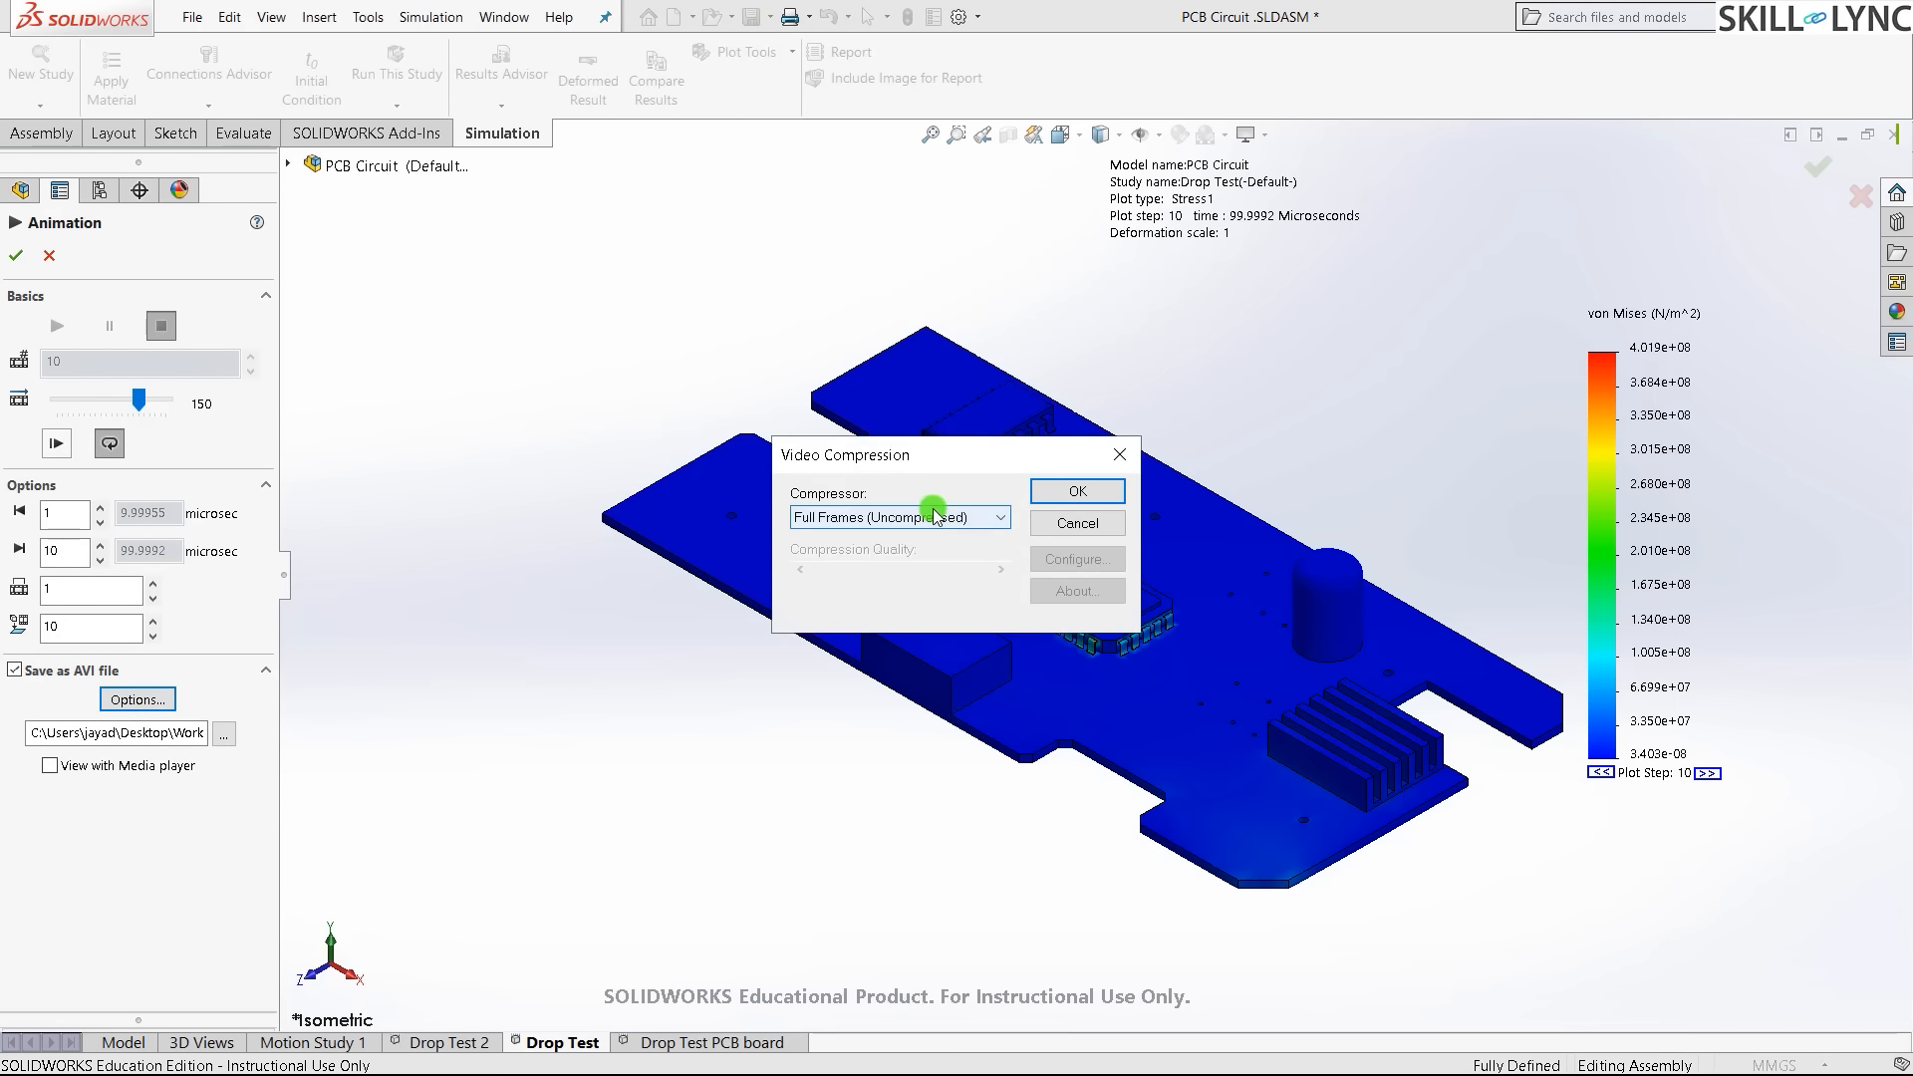
{"action": "left_click", "coordinate": [937, 514]}
{"action": "left_click", "coordinate": [991, 443]}
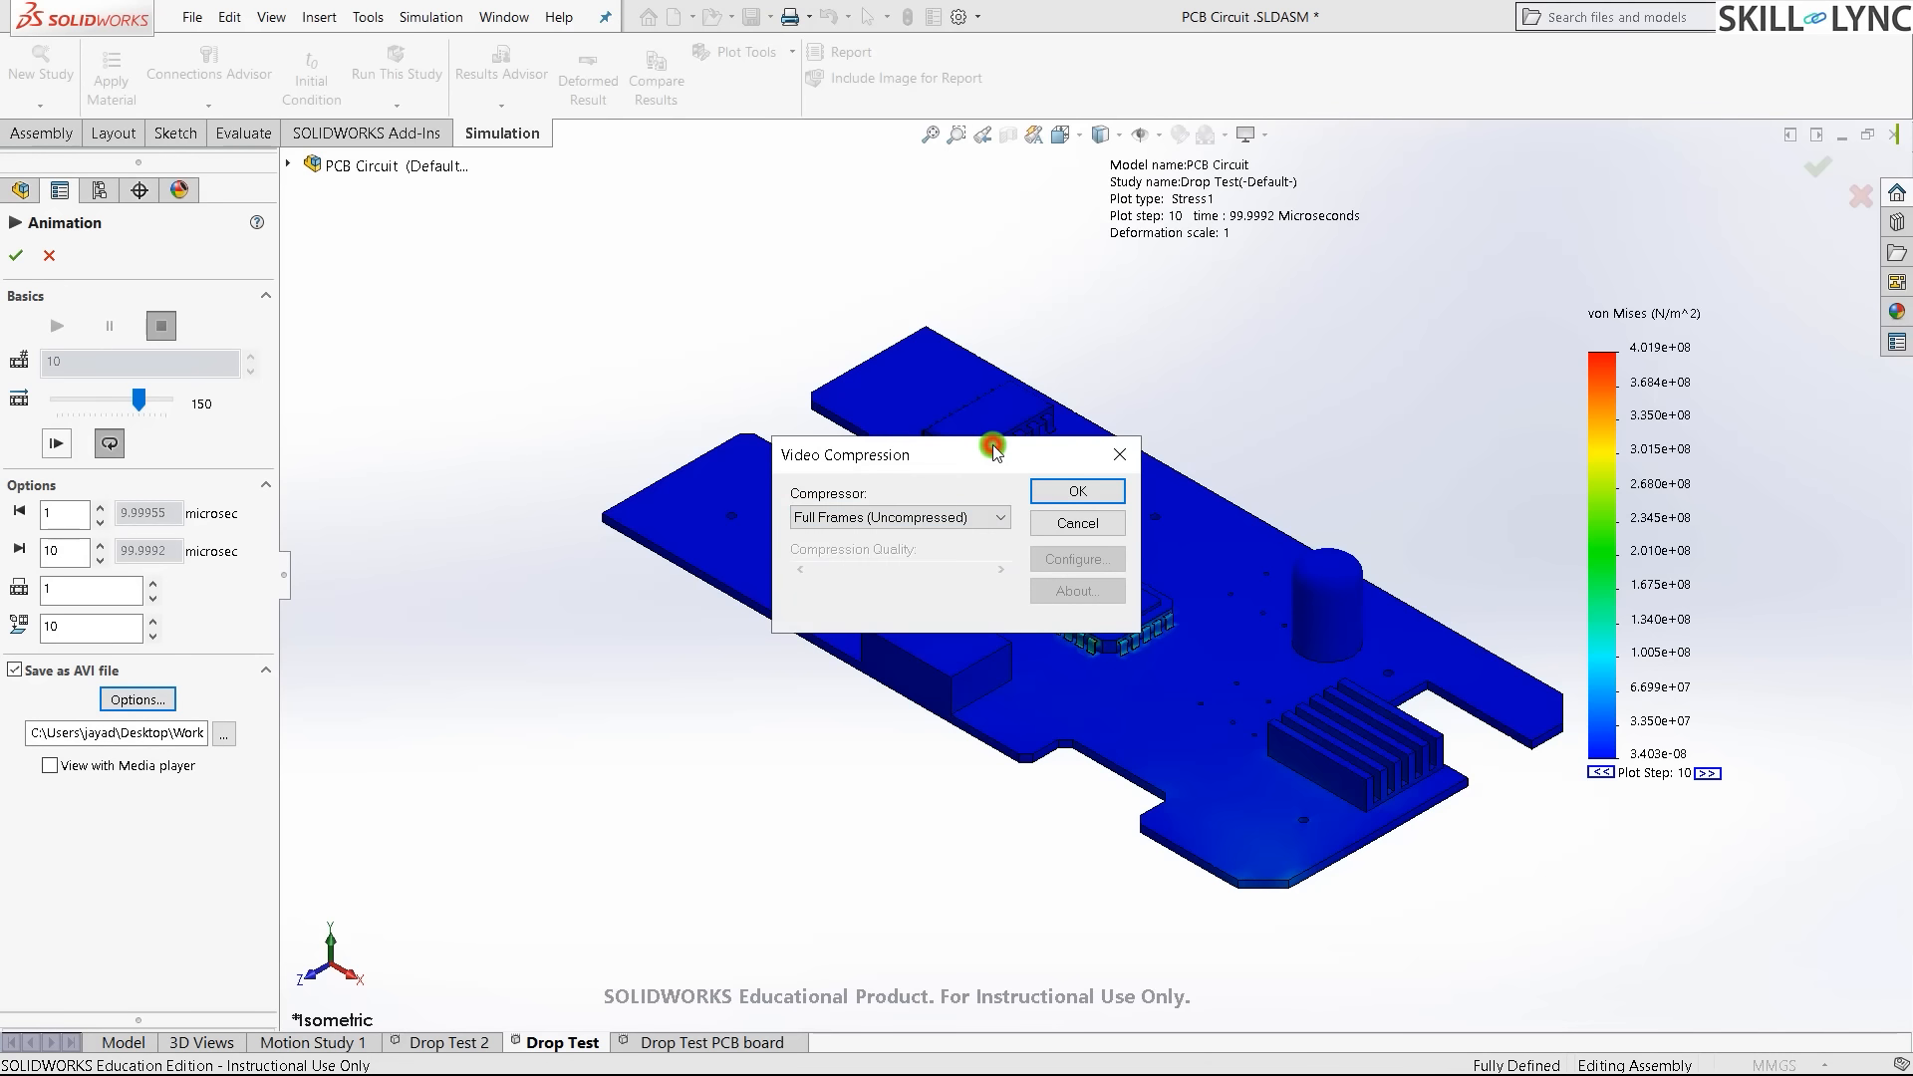
{"action": "left_click", "coordinate": [922, 519]}
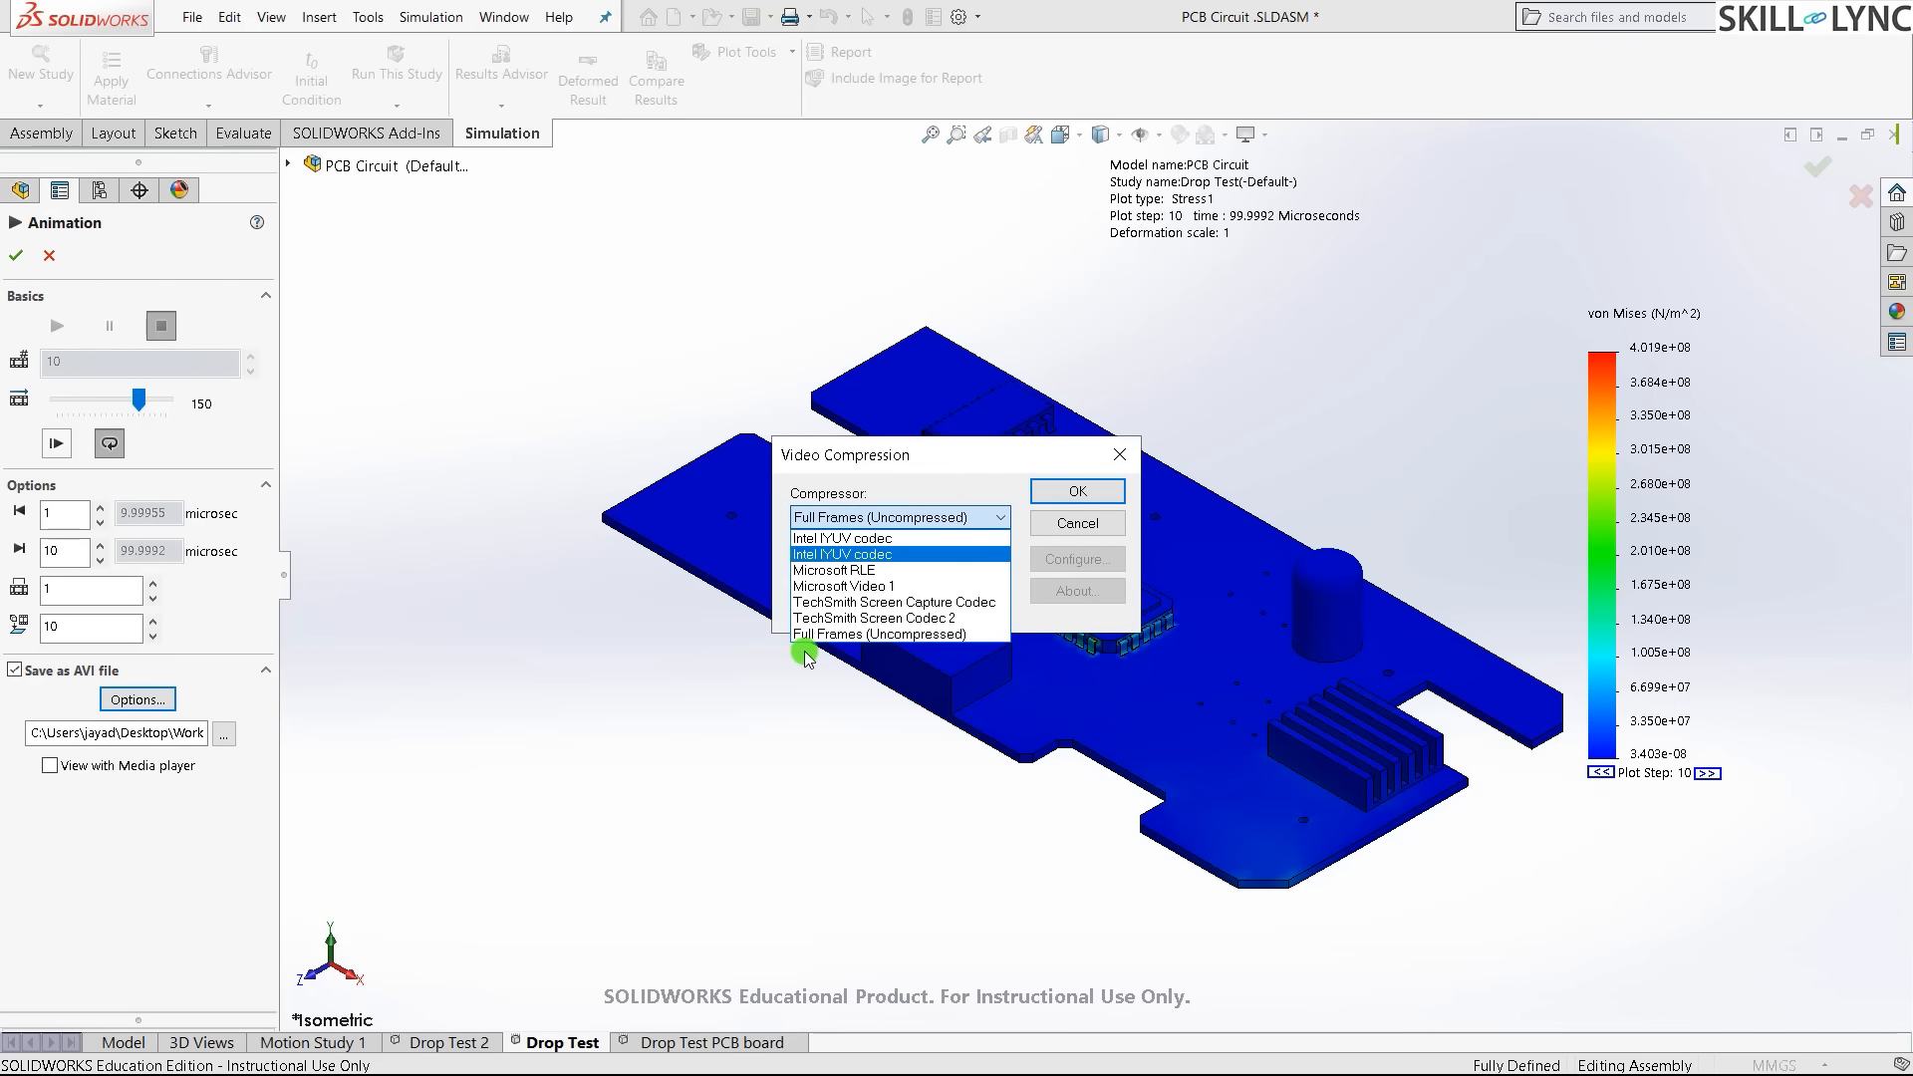
{"action": "left_click", "coordinate": [886, 635]}
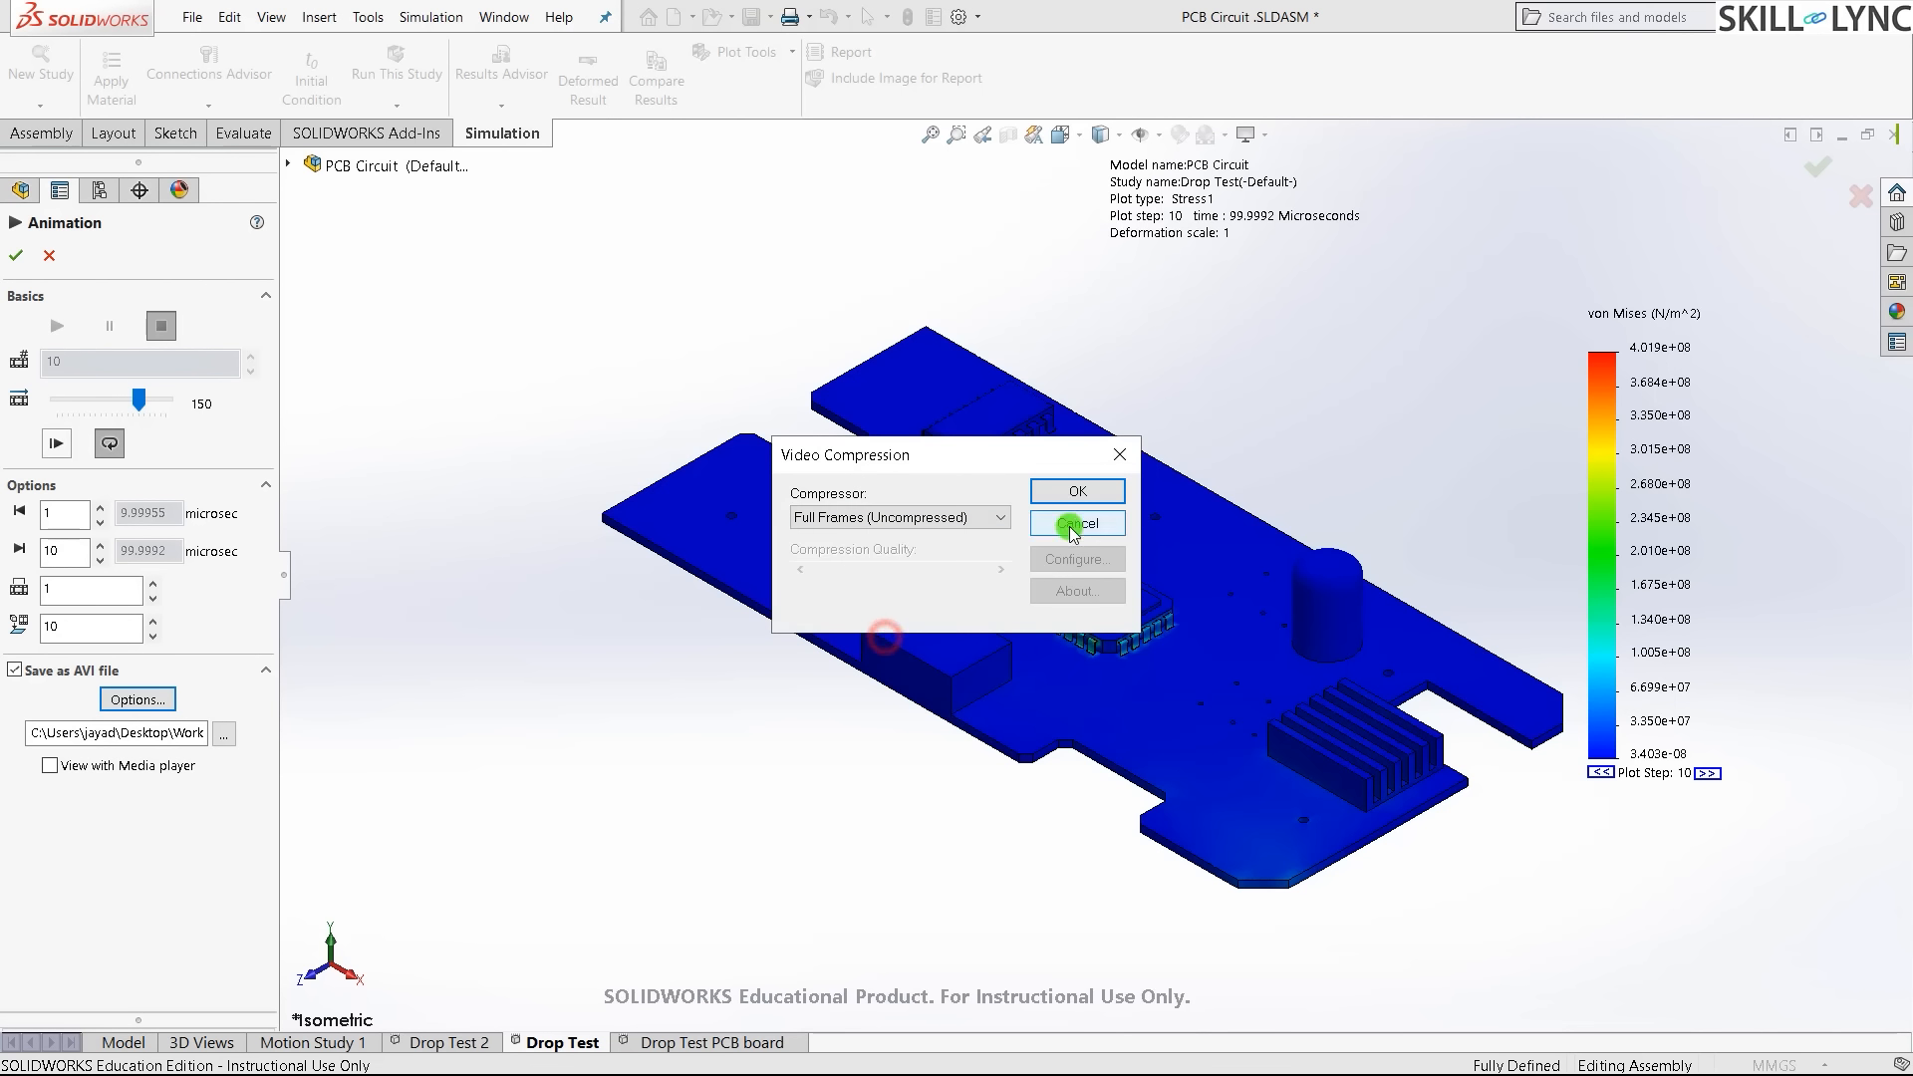
{"action": "left_click", "coordinate": [1077, 491]}
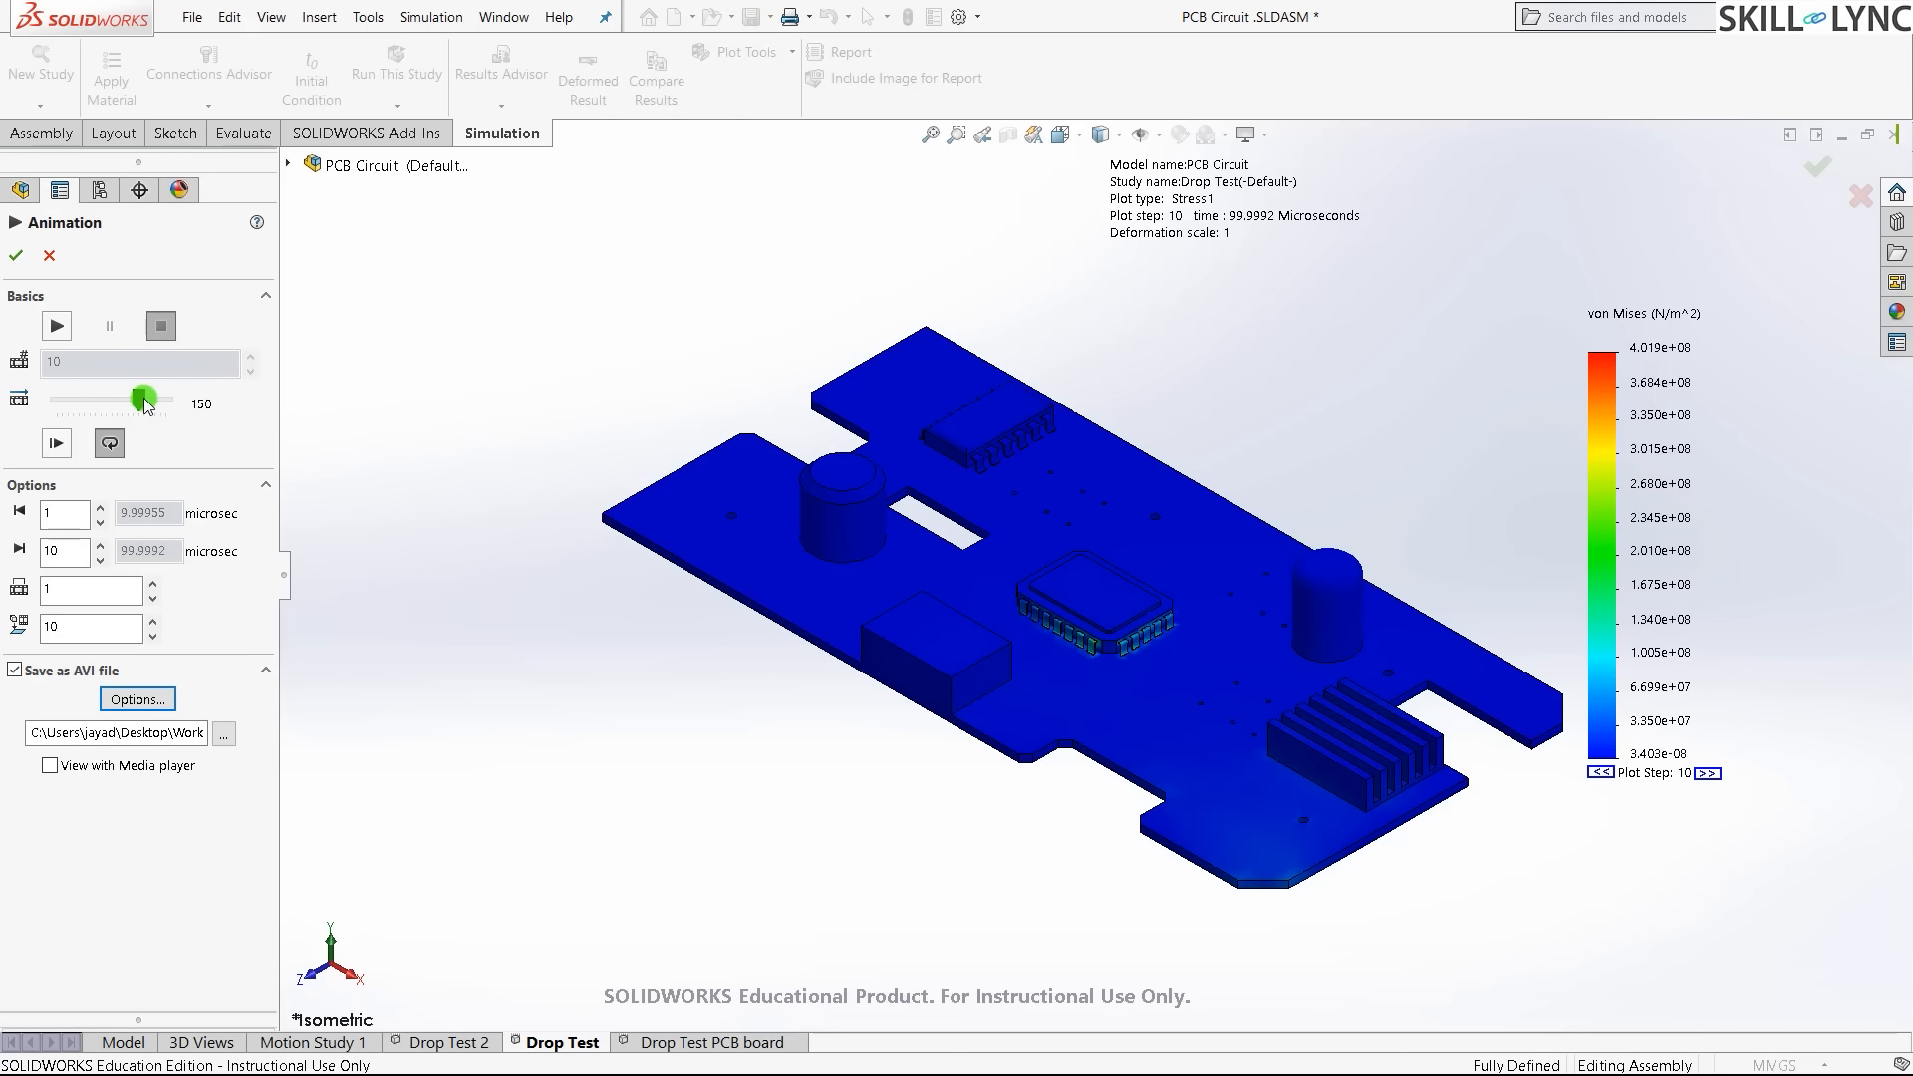
- Adjust the animation speed and record the stress animation to AVI, orbiting the model
{"action": "left_click_drag", "start_coordinate": [144, 402], "coordinate": [169, 402]}
{"action": "left_click_drag", "start_coordinate": [165, 402], "coordinate": [127, 404]}
{"action": "left_click", "coordinate": [56, 326]}
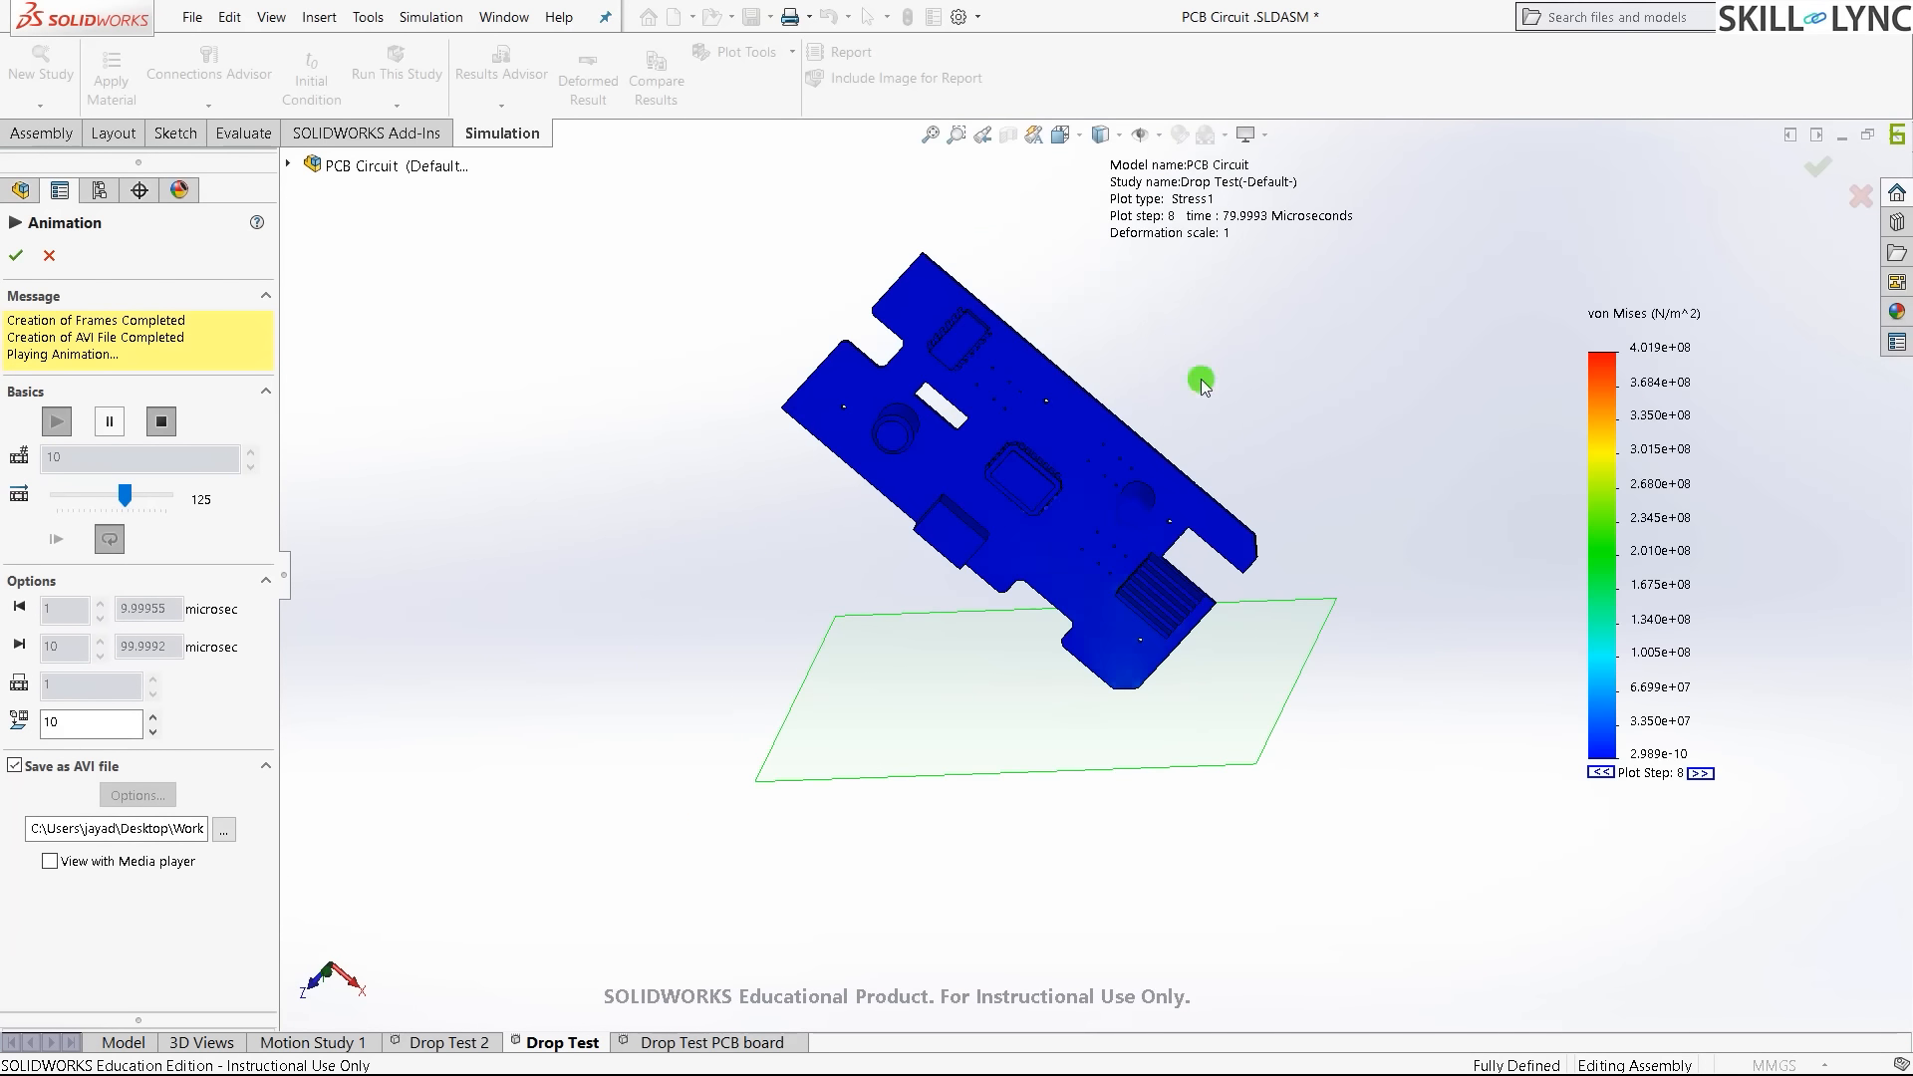
{"action": "scroll", "coordinate": [1195, 434], "scroll_direction": "up", "scroll_amount": 1}
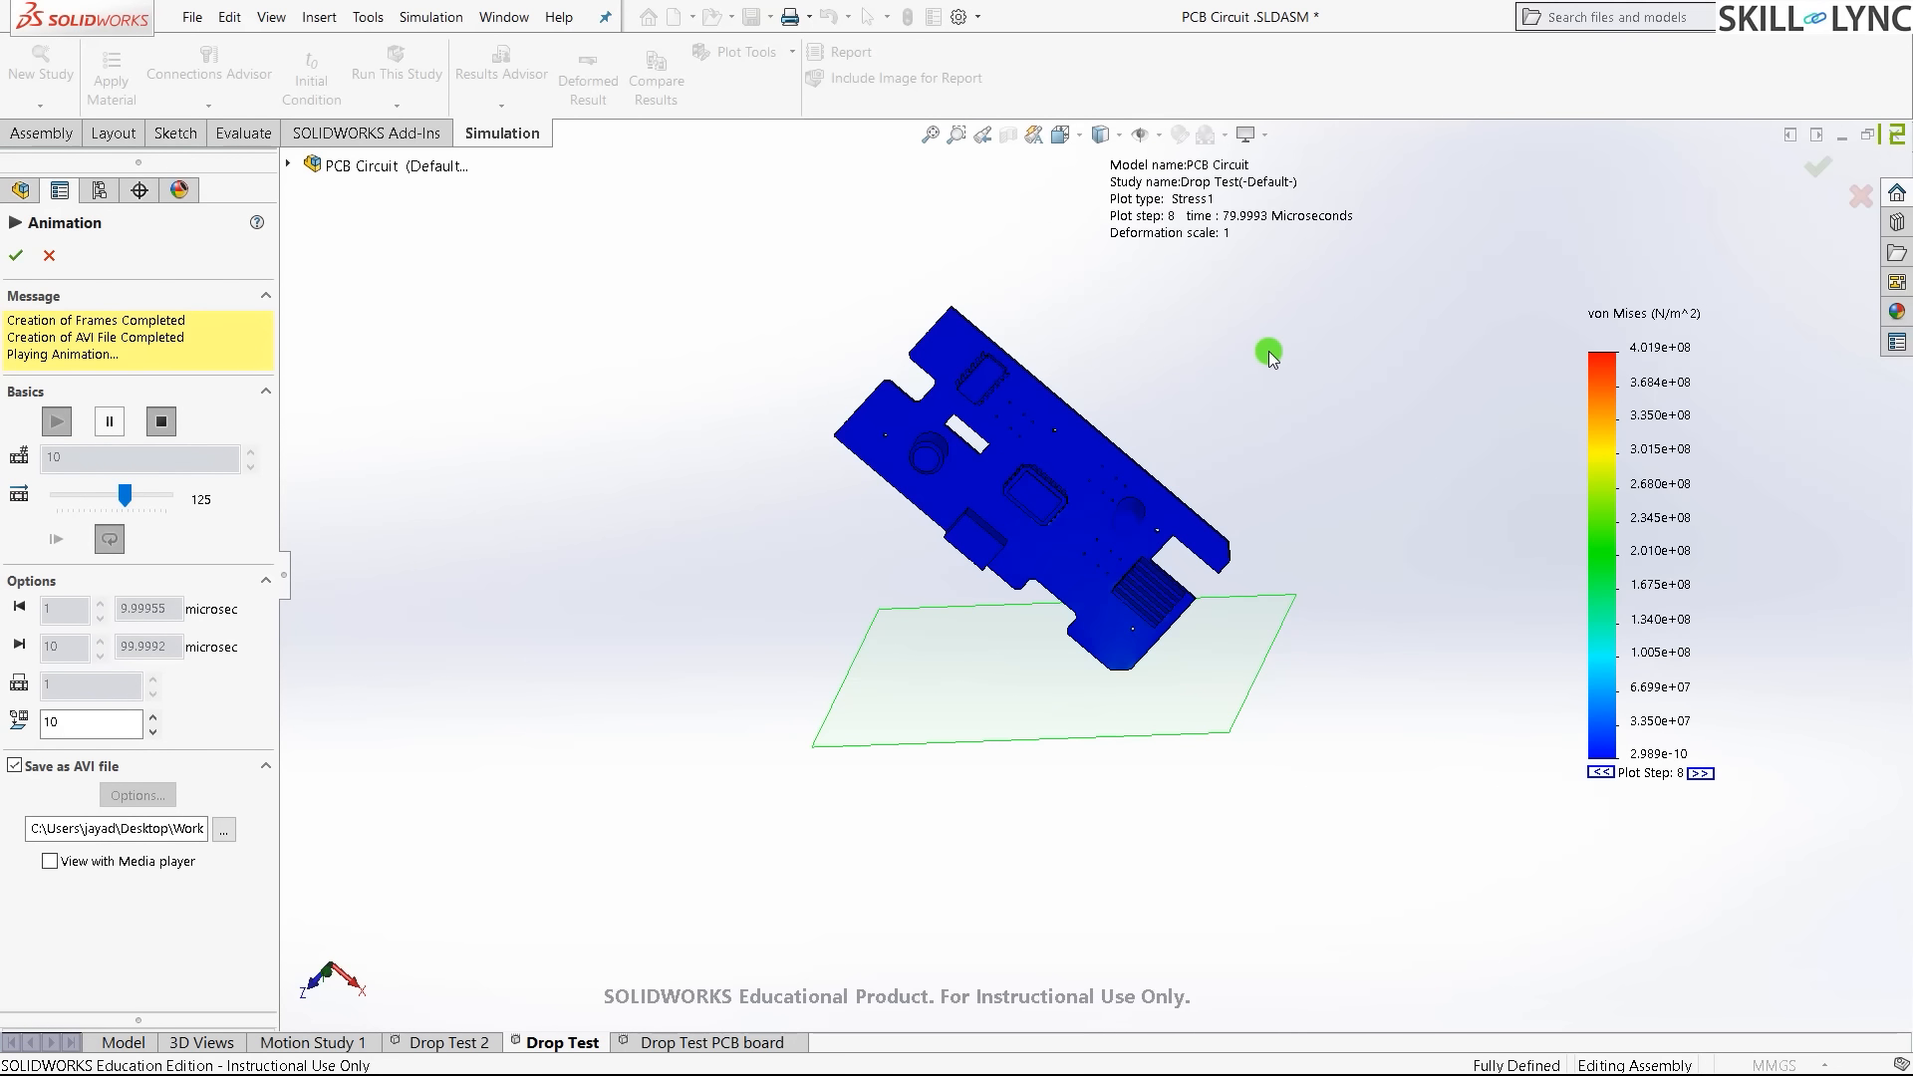
{"action": "scroll", "coordinate": [1269, 353], "scroll_direction": "down", "scroll_amount": 1}
{"action": "scroll", "coordinate": [1059, 528], "scroll_direction": "down", "scroll_amount": 2}
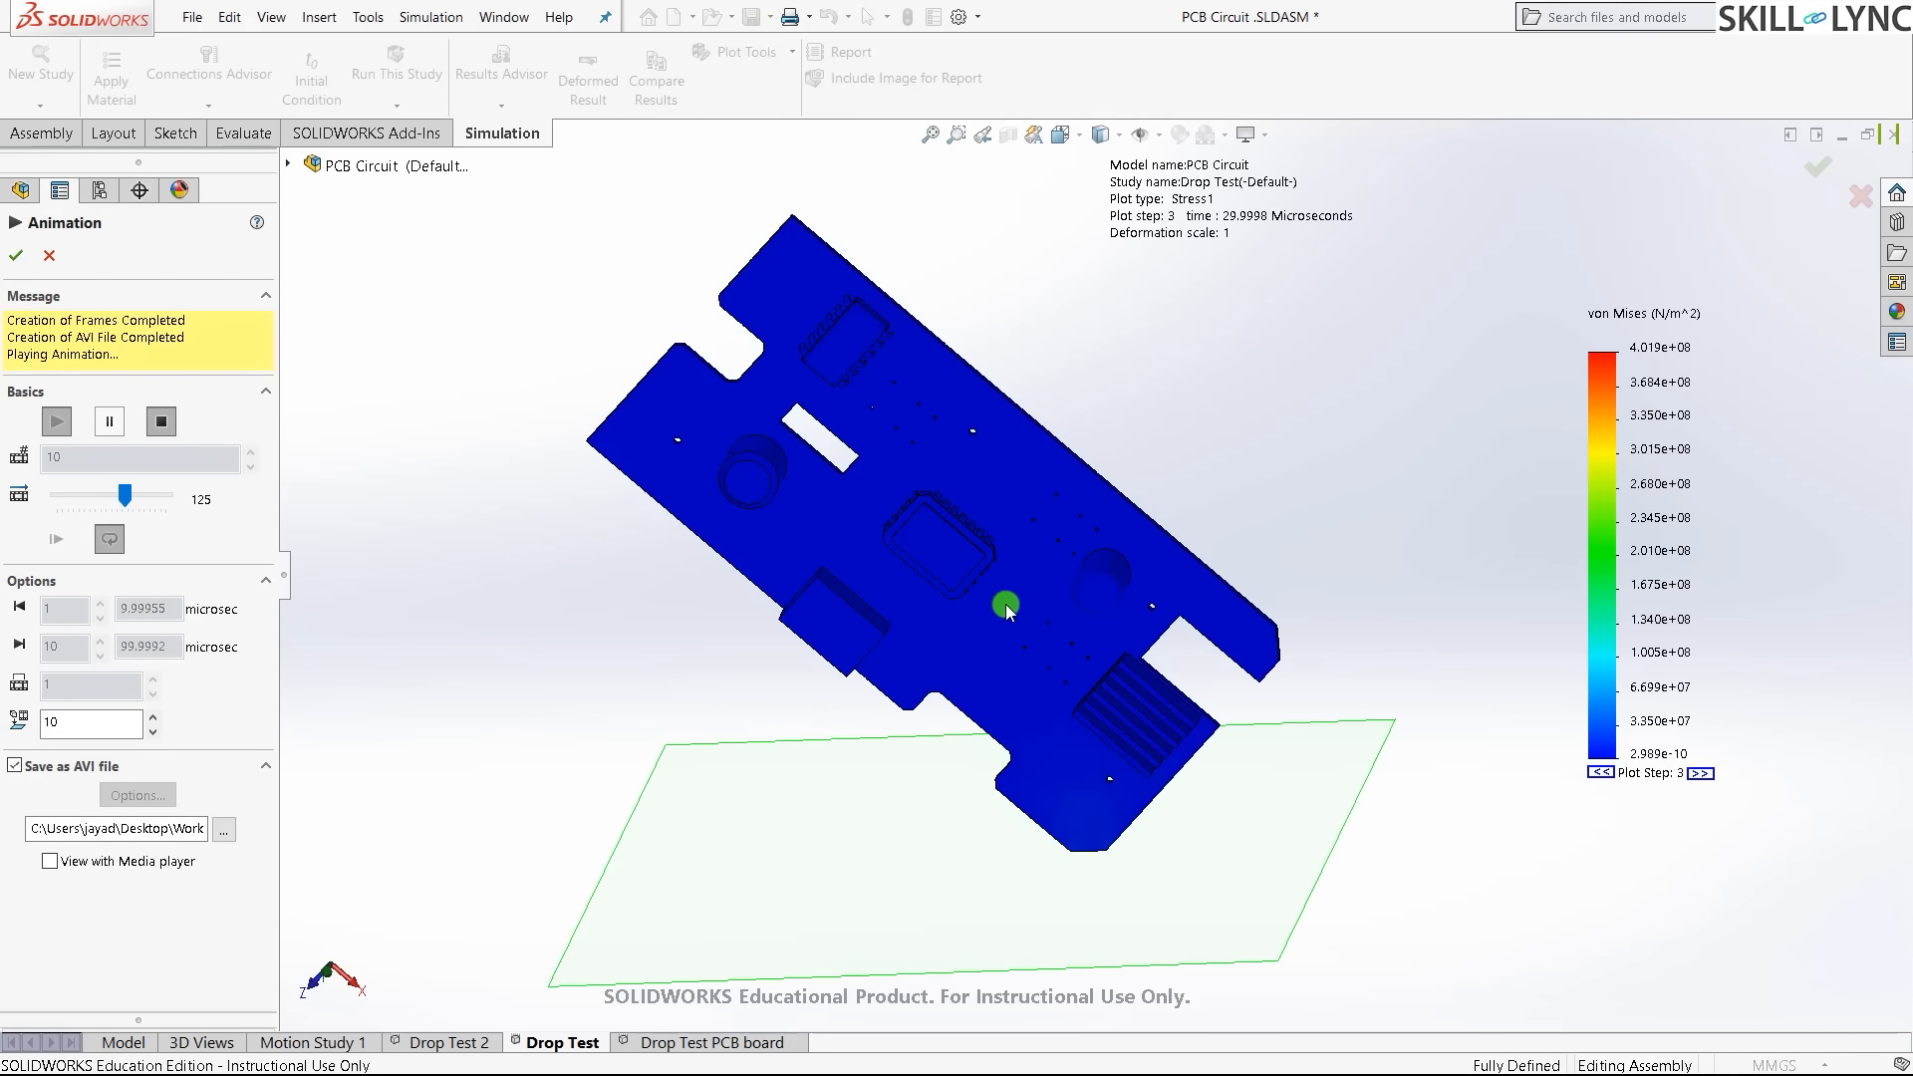
{"action": "left_click", "coordinate": [110, 421]}
{"action": "middle_click_drag", "start_coordinate": [1026, 419], "coordinate": [1110, 265]}
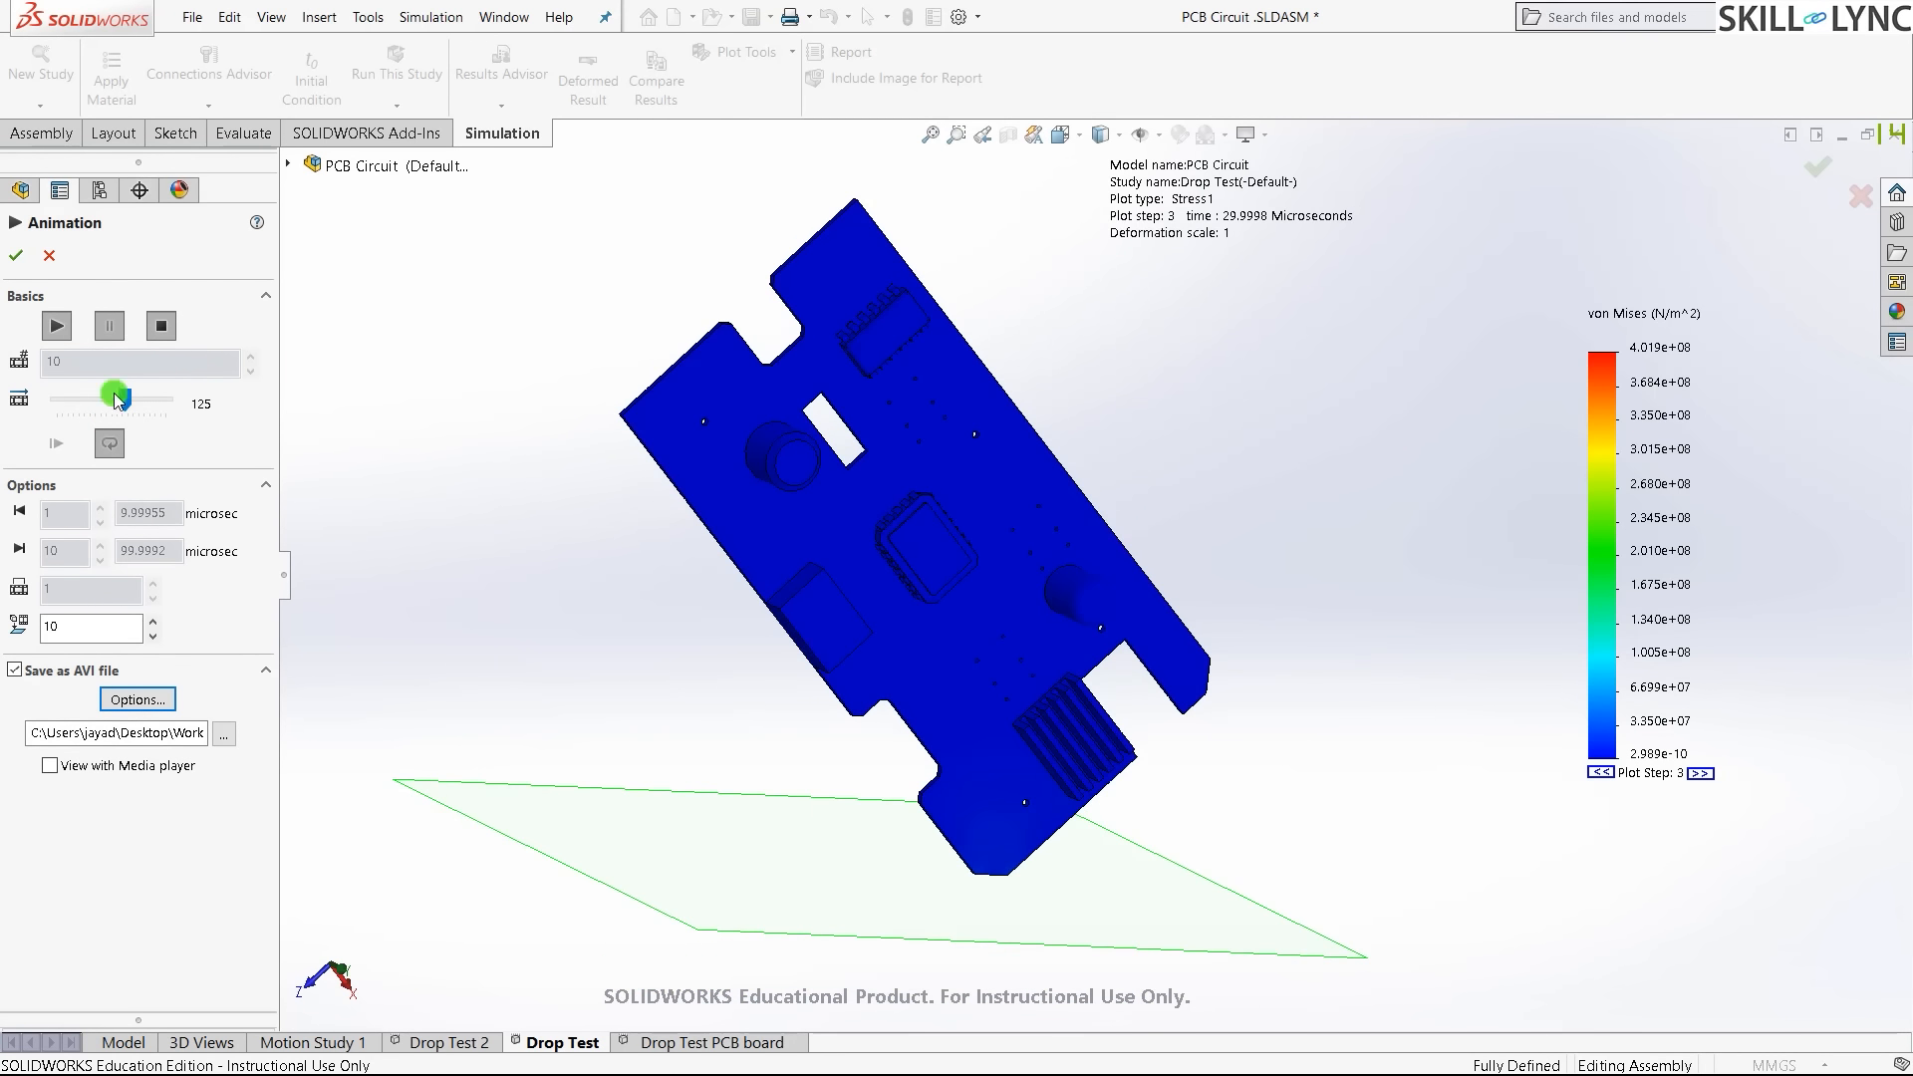
{"action": "left_click", "coordinate": [57, 325]}
{"action": "left_click", "coordinate": [104, 390]}
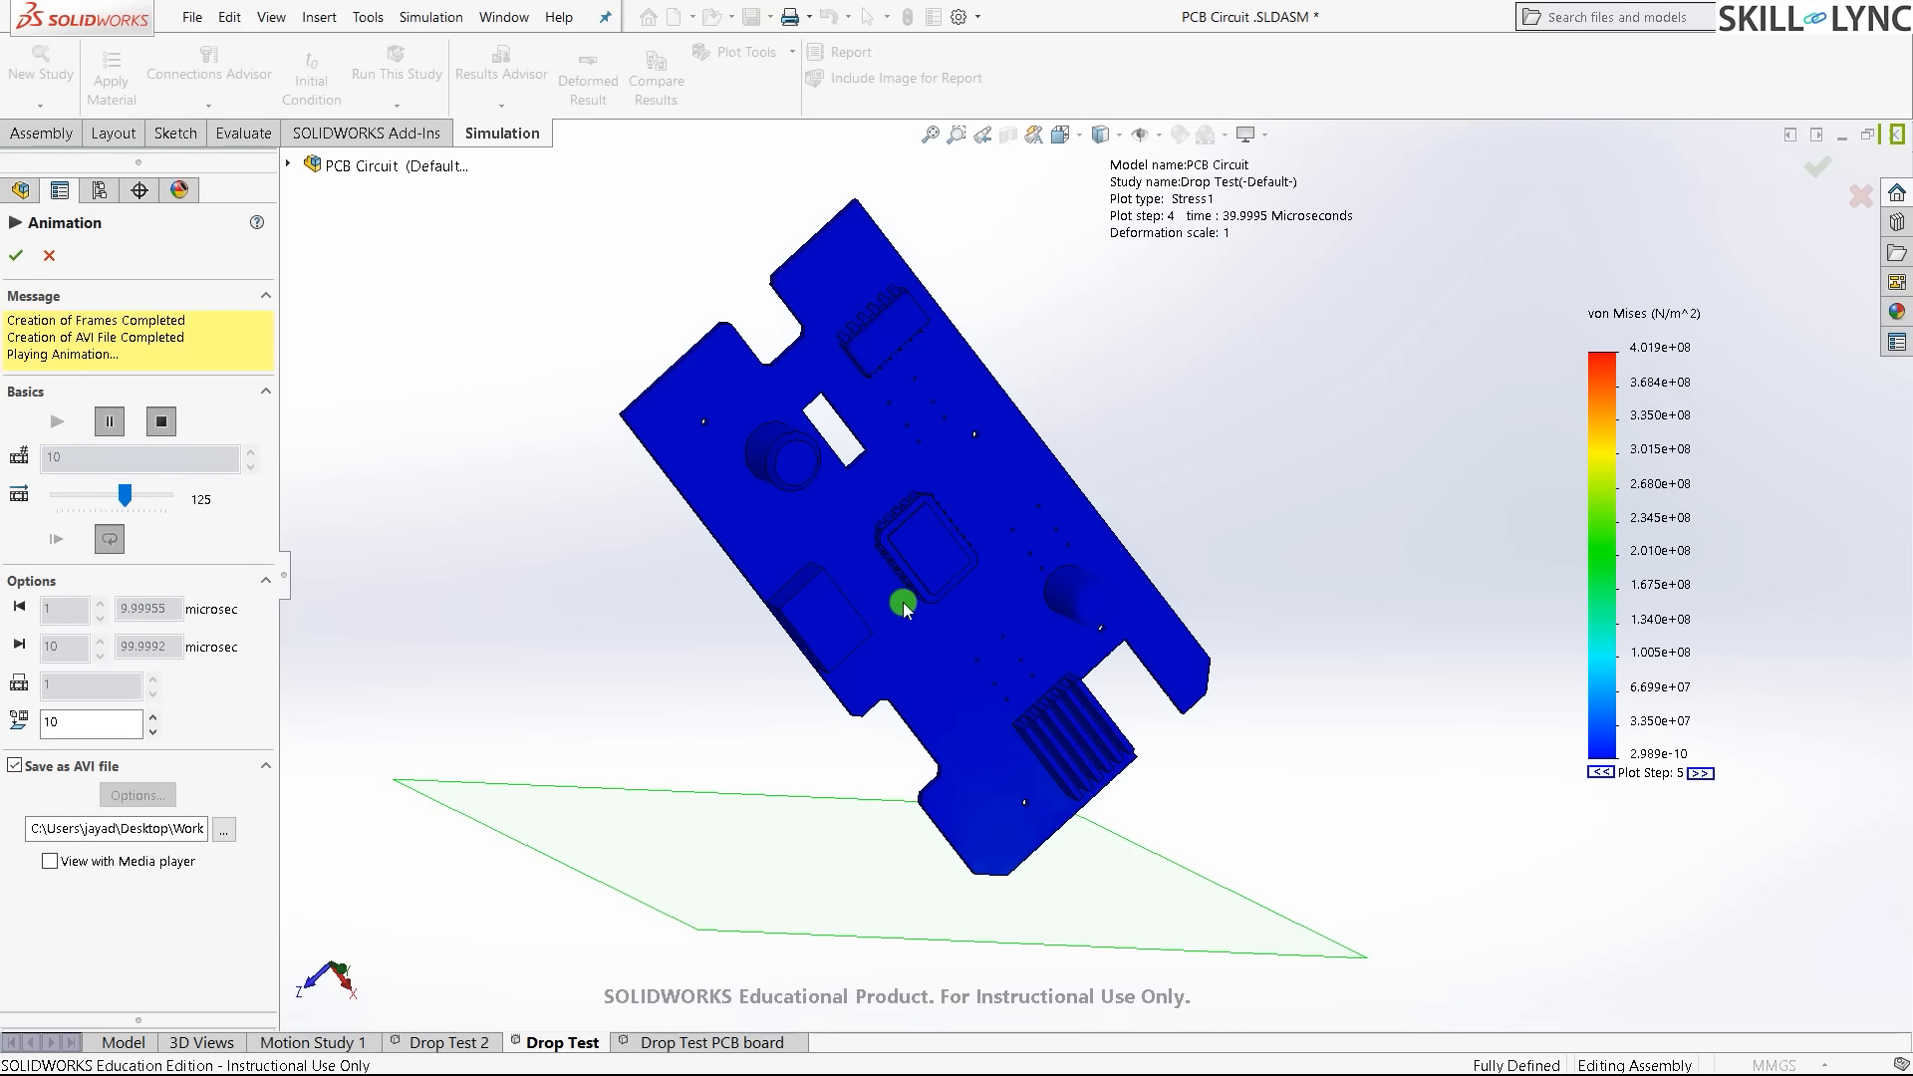
{"action": "middle_click_drag", "start_coordinate": [1260, 650], "coordinate": [1094, 738]}
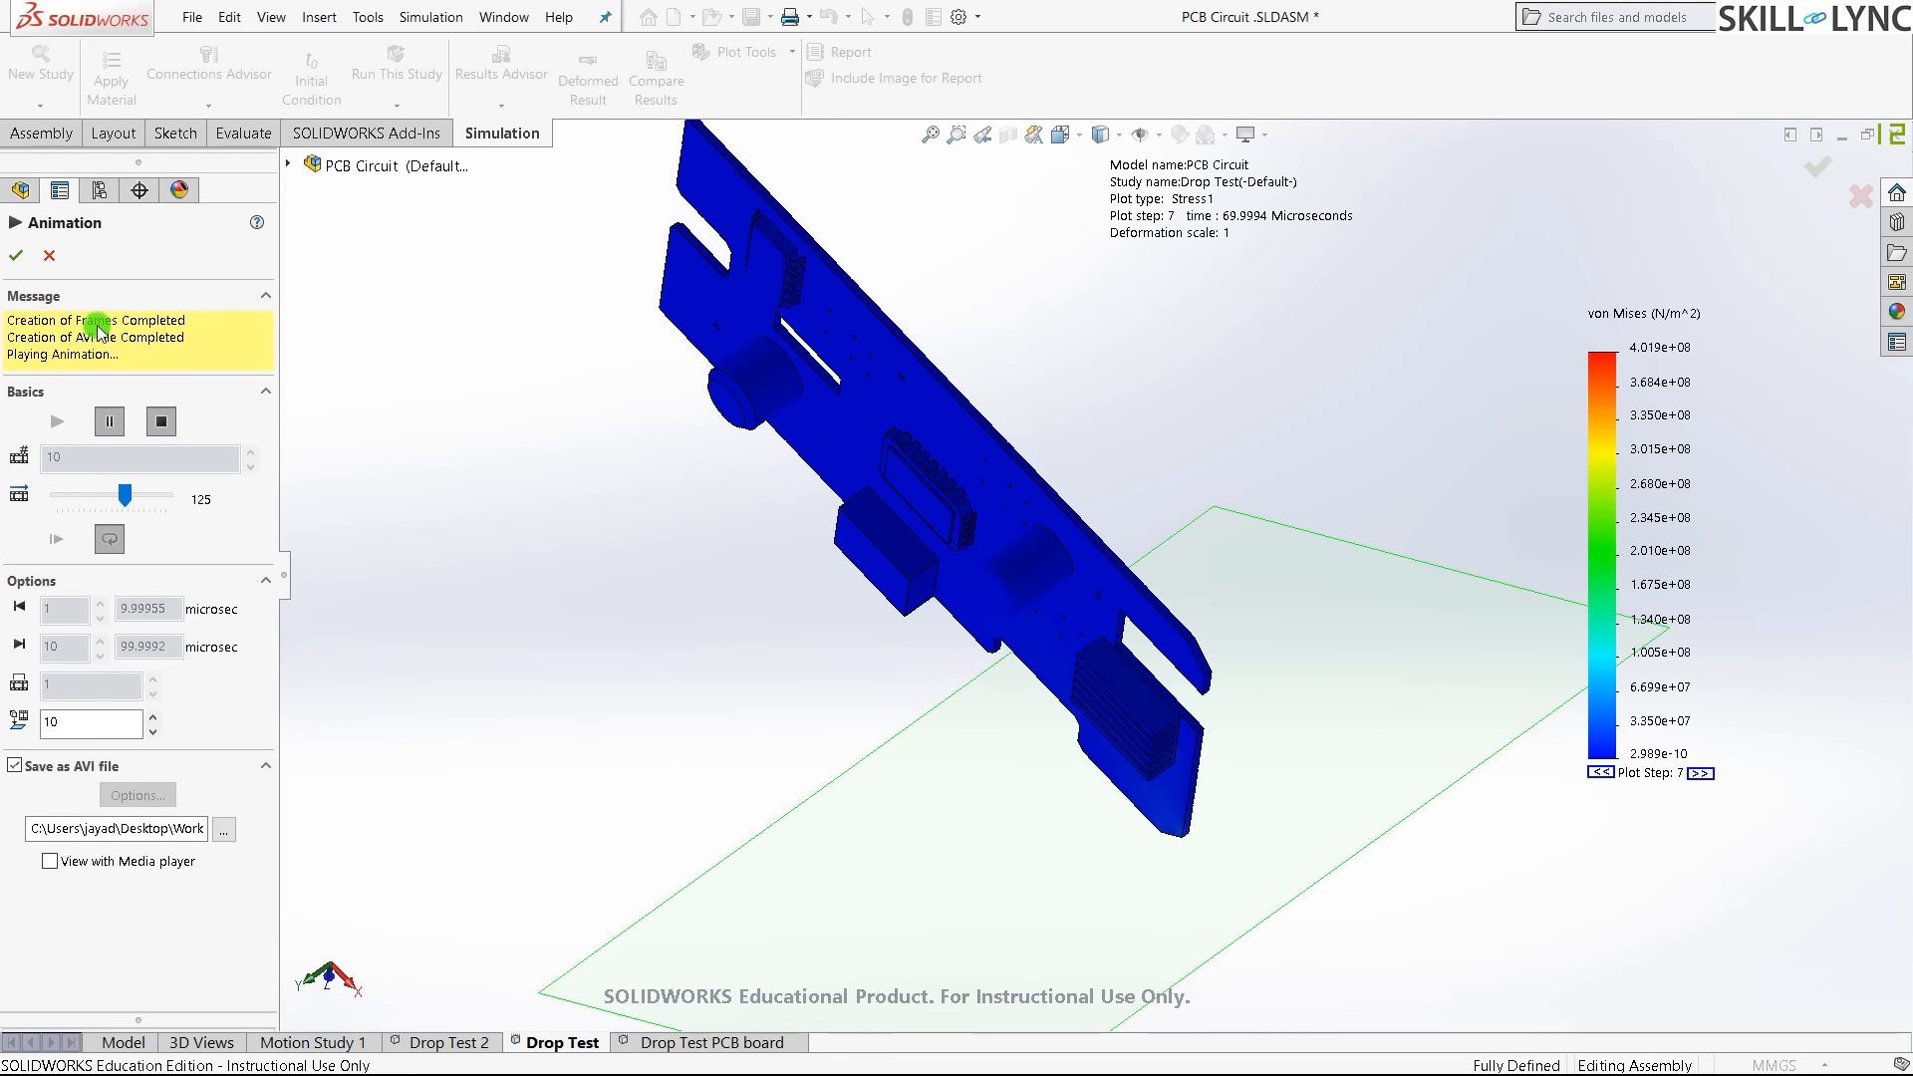
- Move Displacement1 below Strain1 and show the strain plot (peak 1.638e-02) in isometric view
{"action": "left_click", "coordinate": [48, 253]}
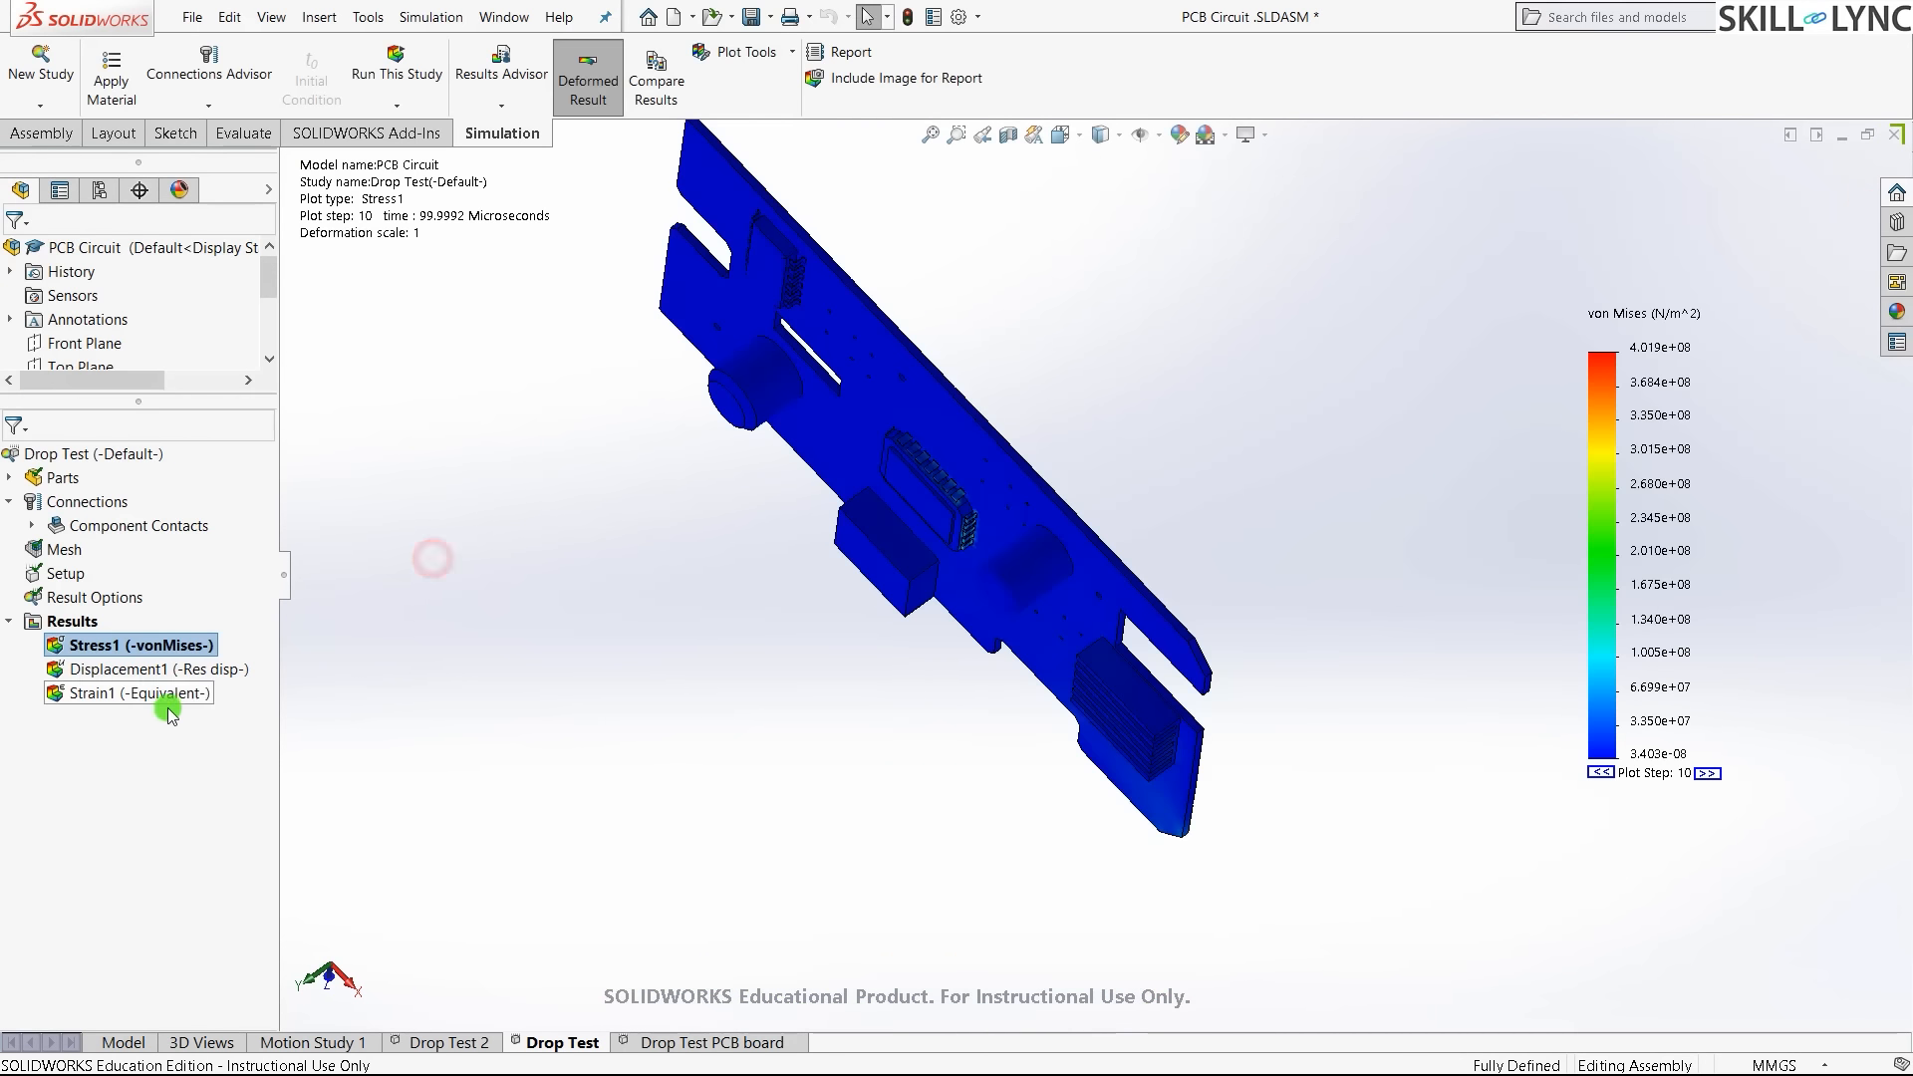
{"action": "left_click_drag", "start_coordinate": [130, 676], "coordinate": [132, 703]}
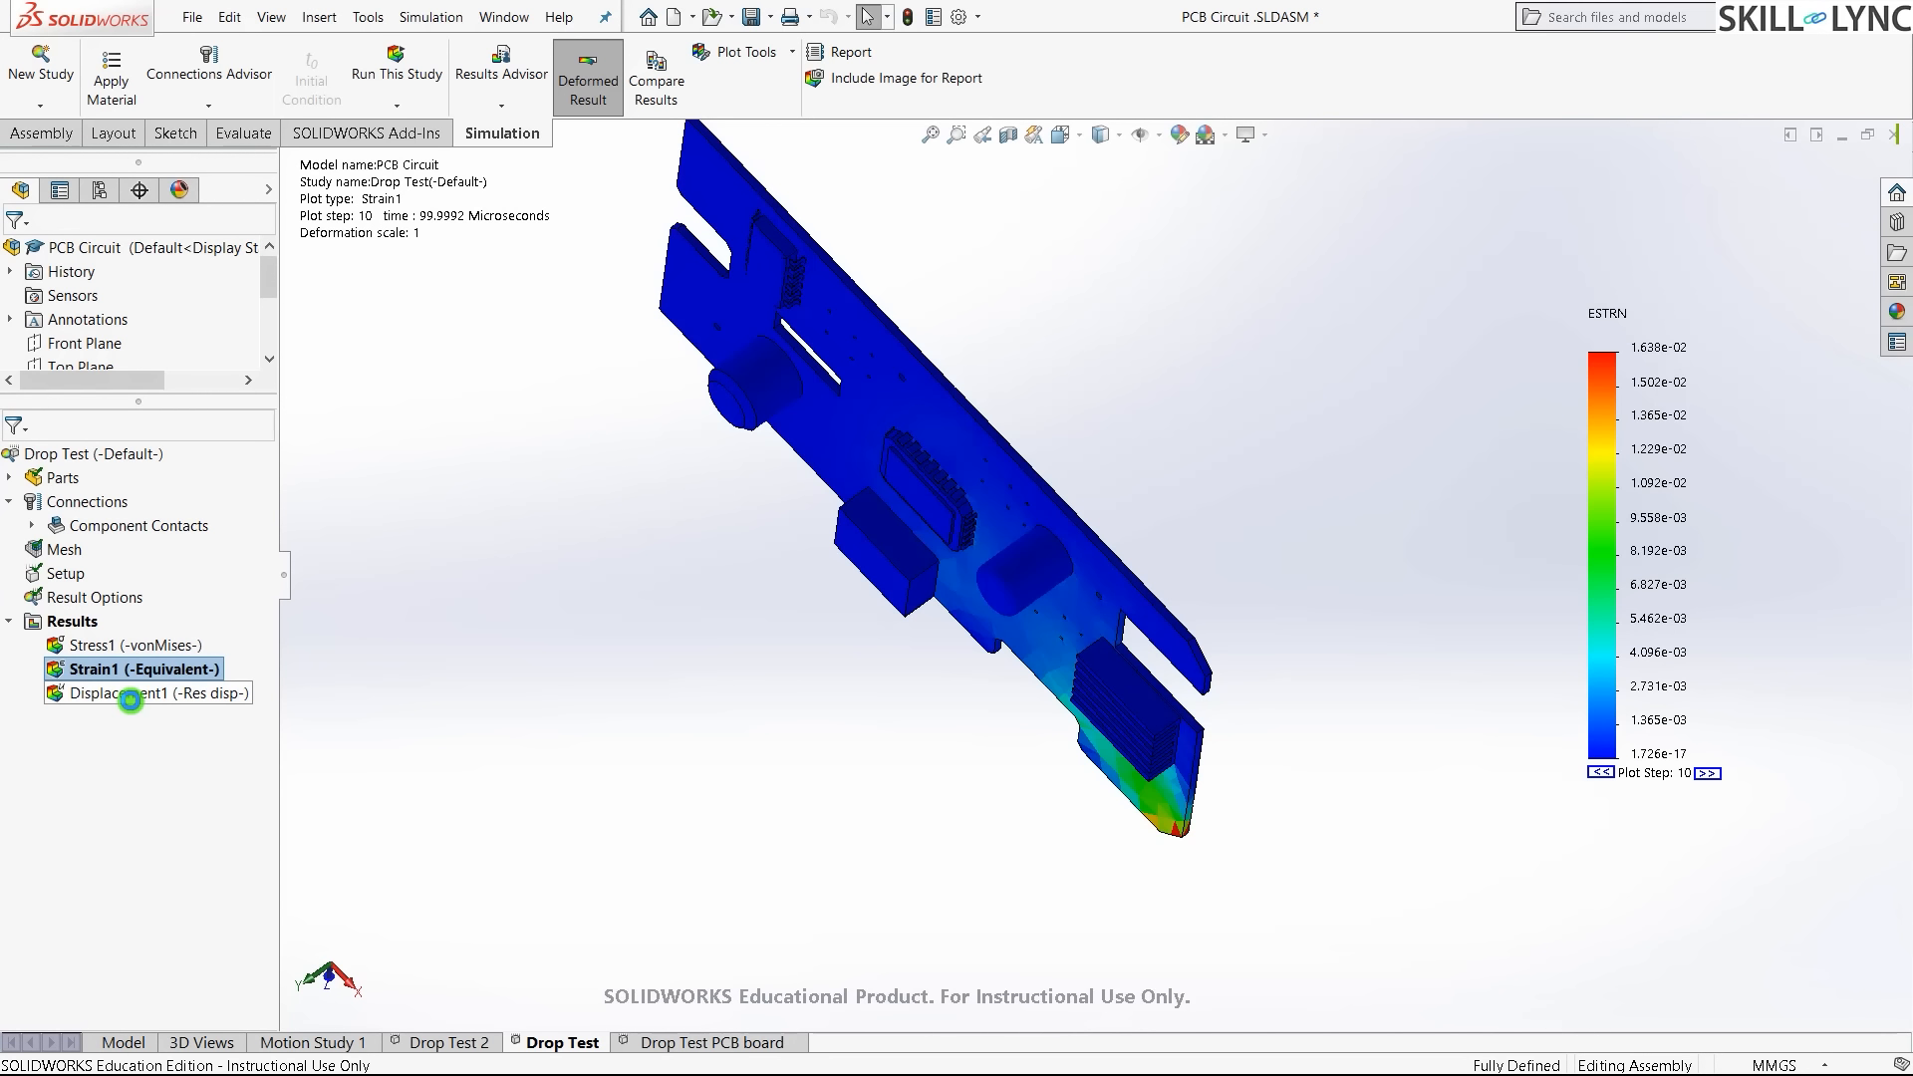
{"action": "left_click", "coordinate": [130, 702]}
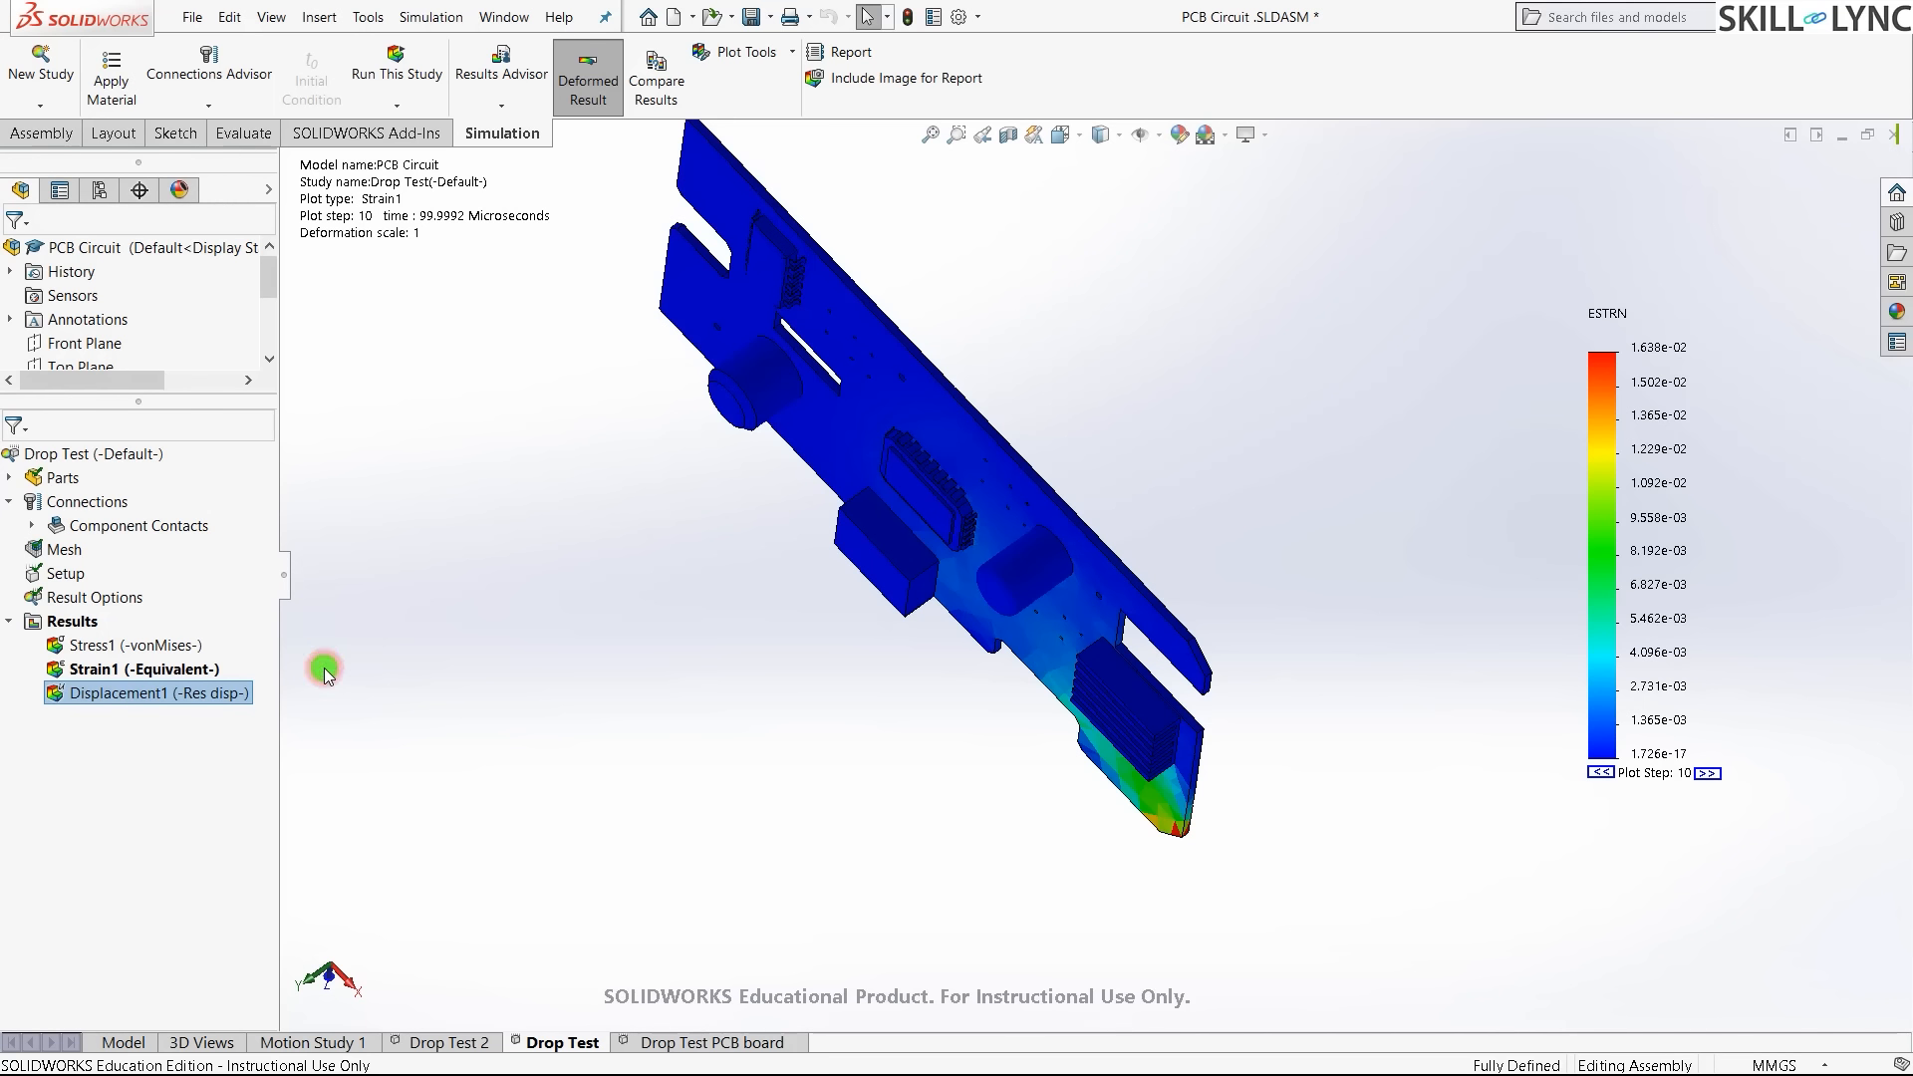
{"action": "key", "text": "ctrl+7"}
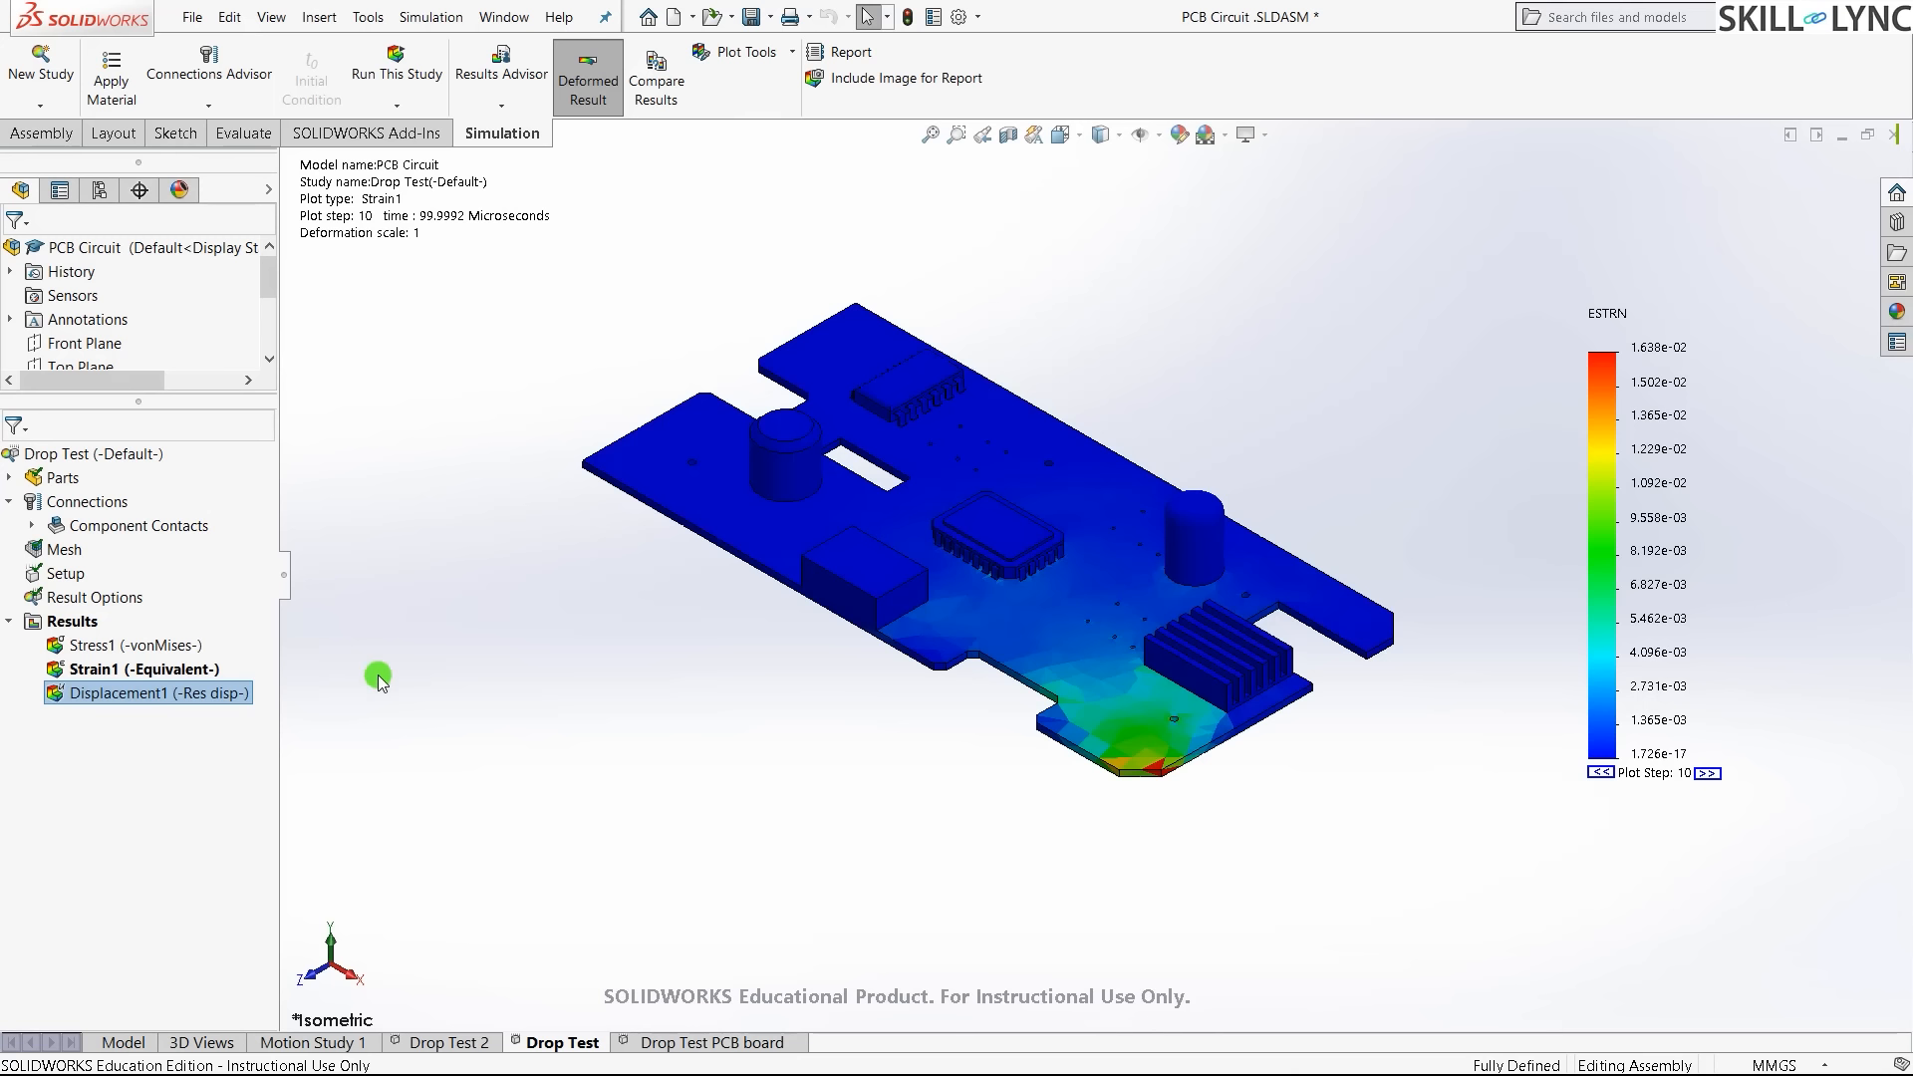
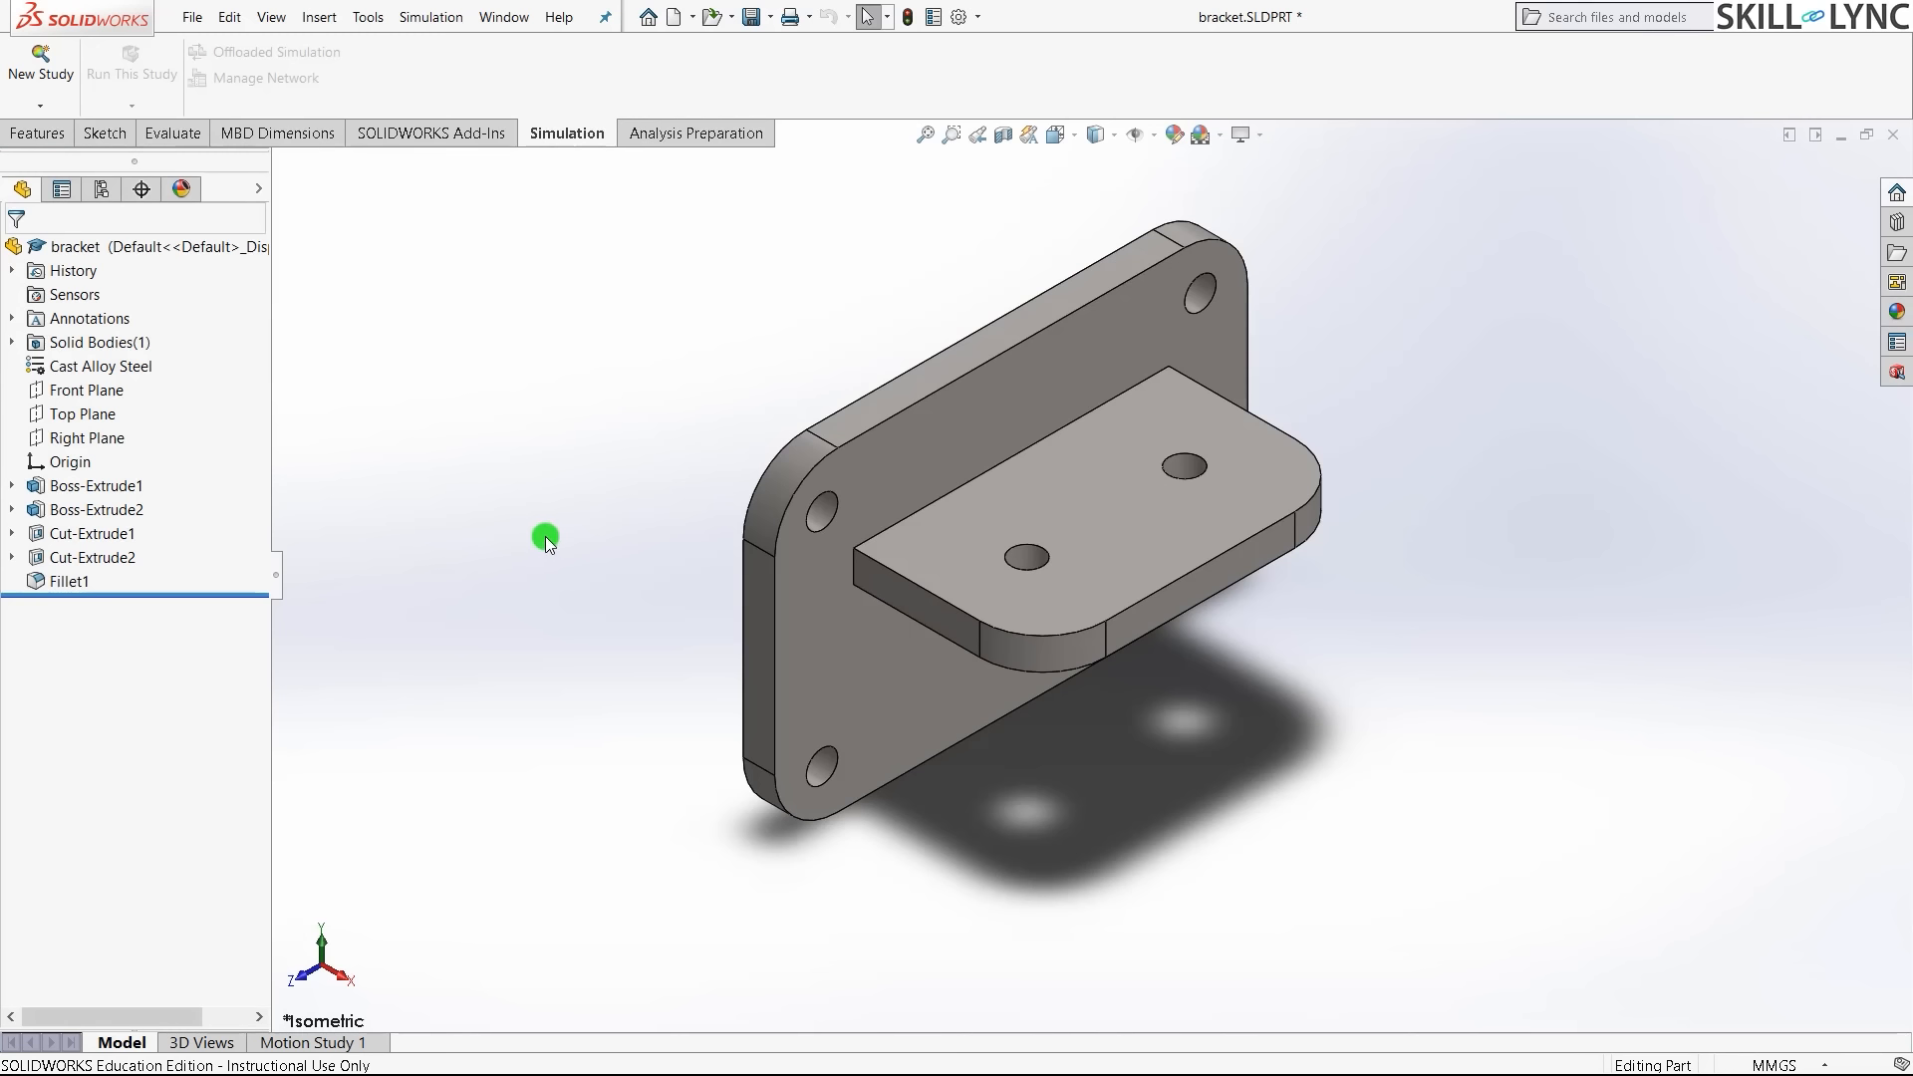
- Start a new Frequency study, rename it 'Frequency Normal' and confirm it
{"action": "left_click", "coordinate": [57, 72]}
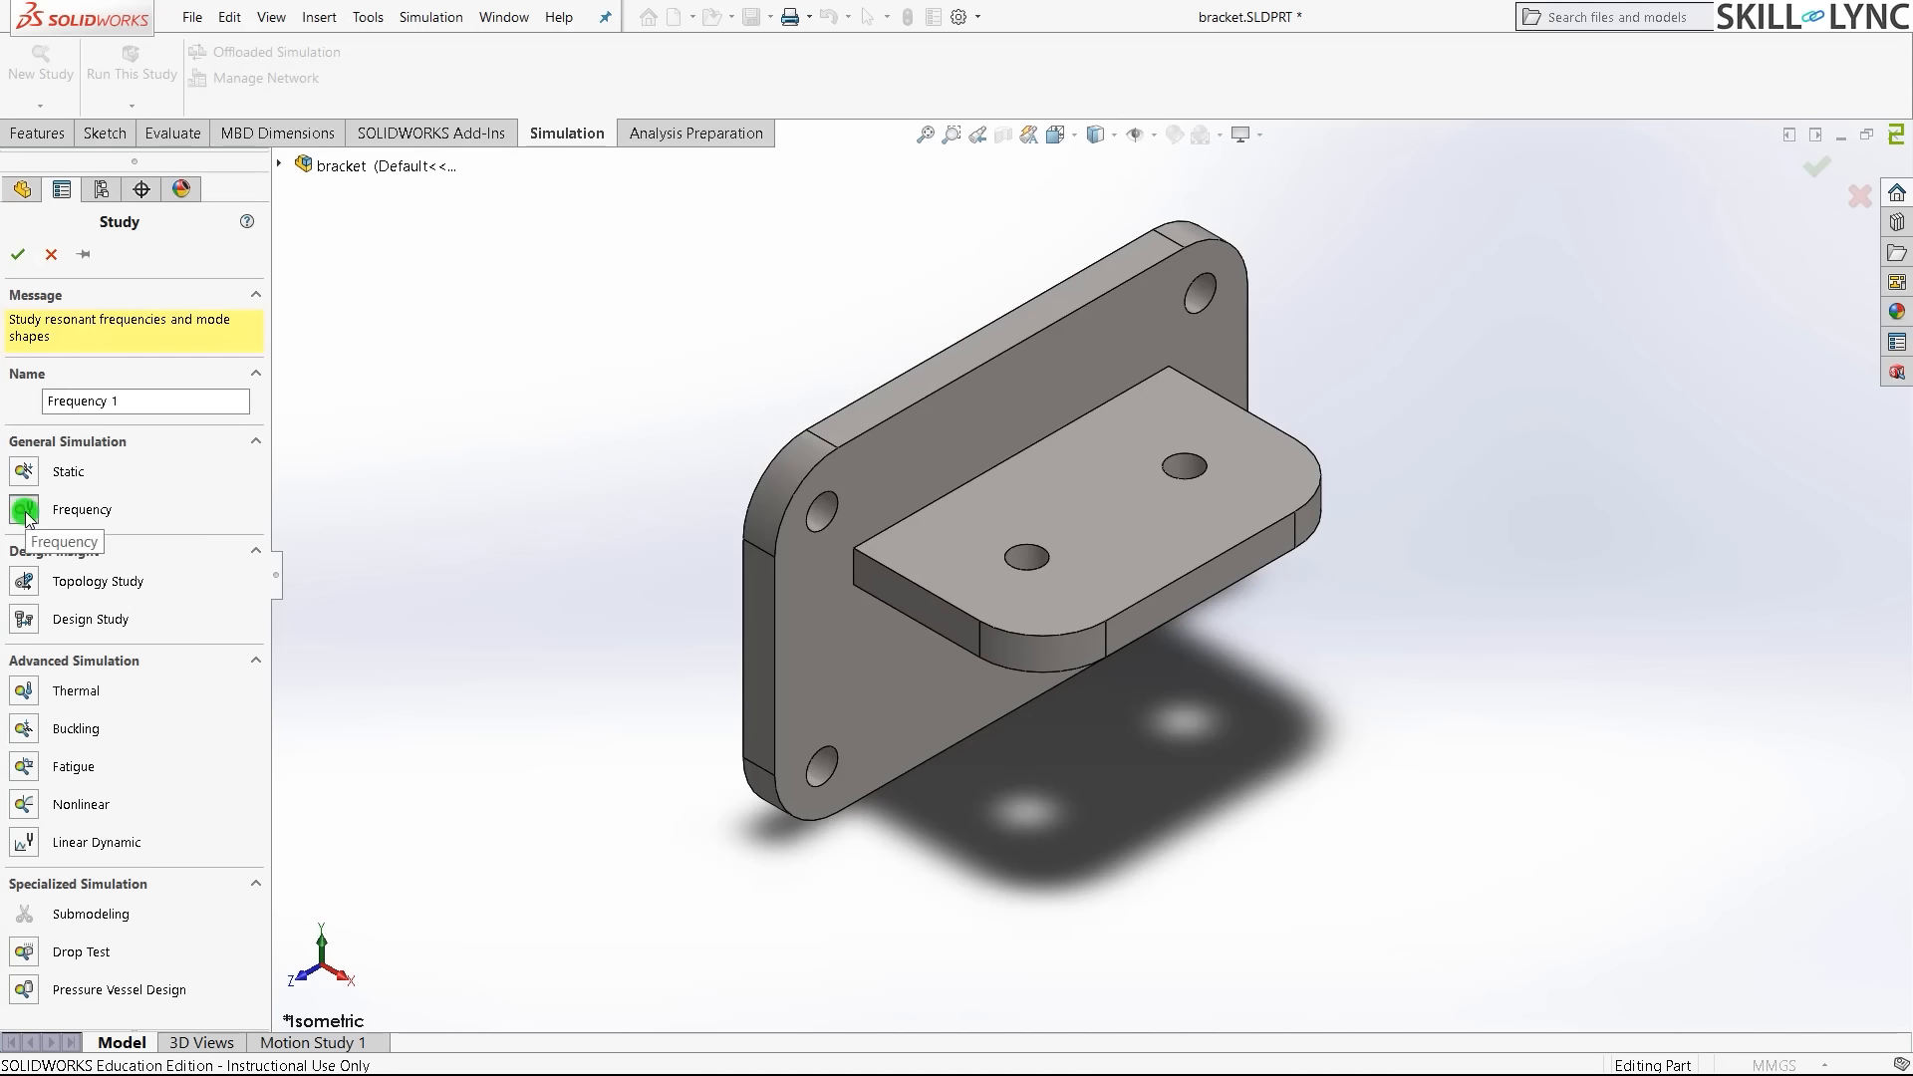
{"action": "left_click", "coordinate": [205, 405]}
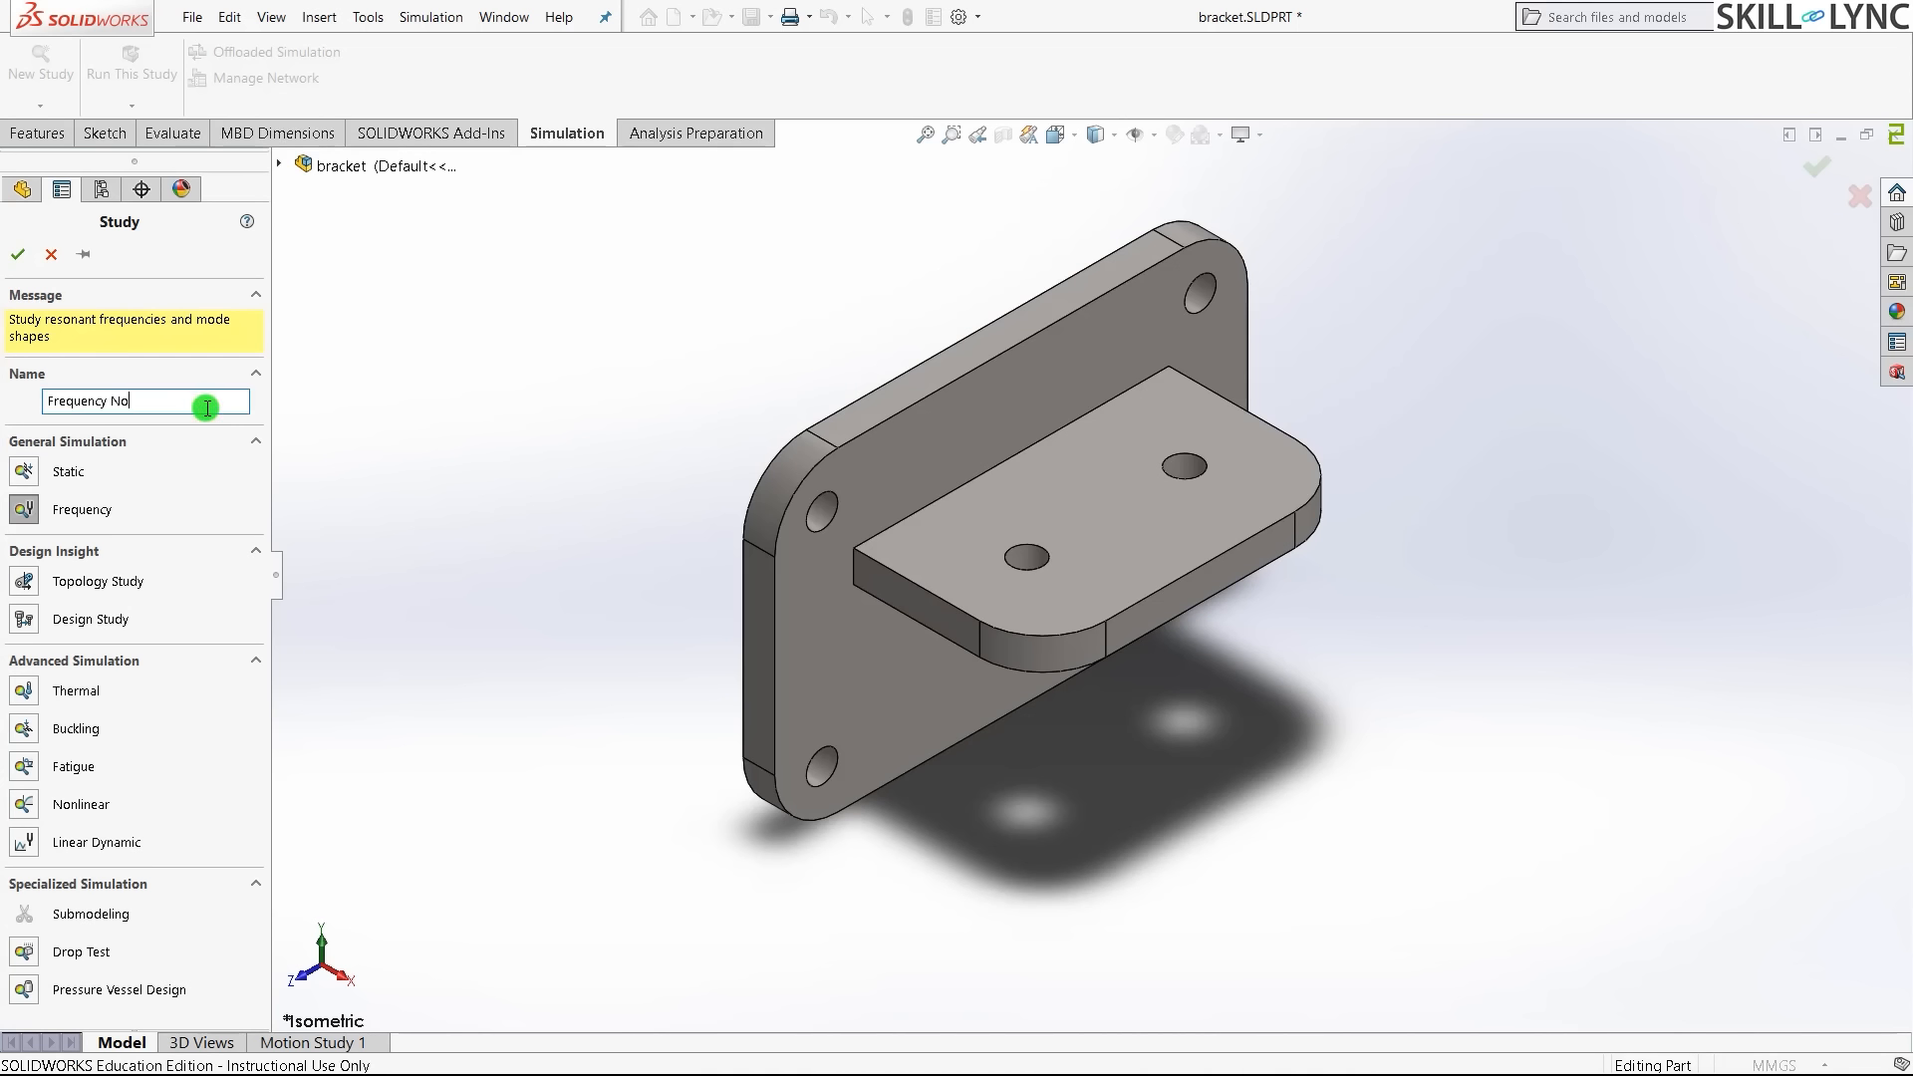
{"action": "left_click", "coordinate": [18, 254]}
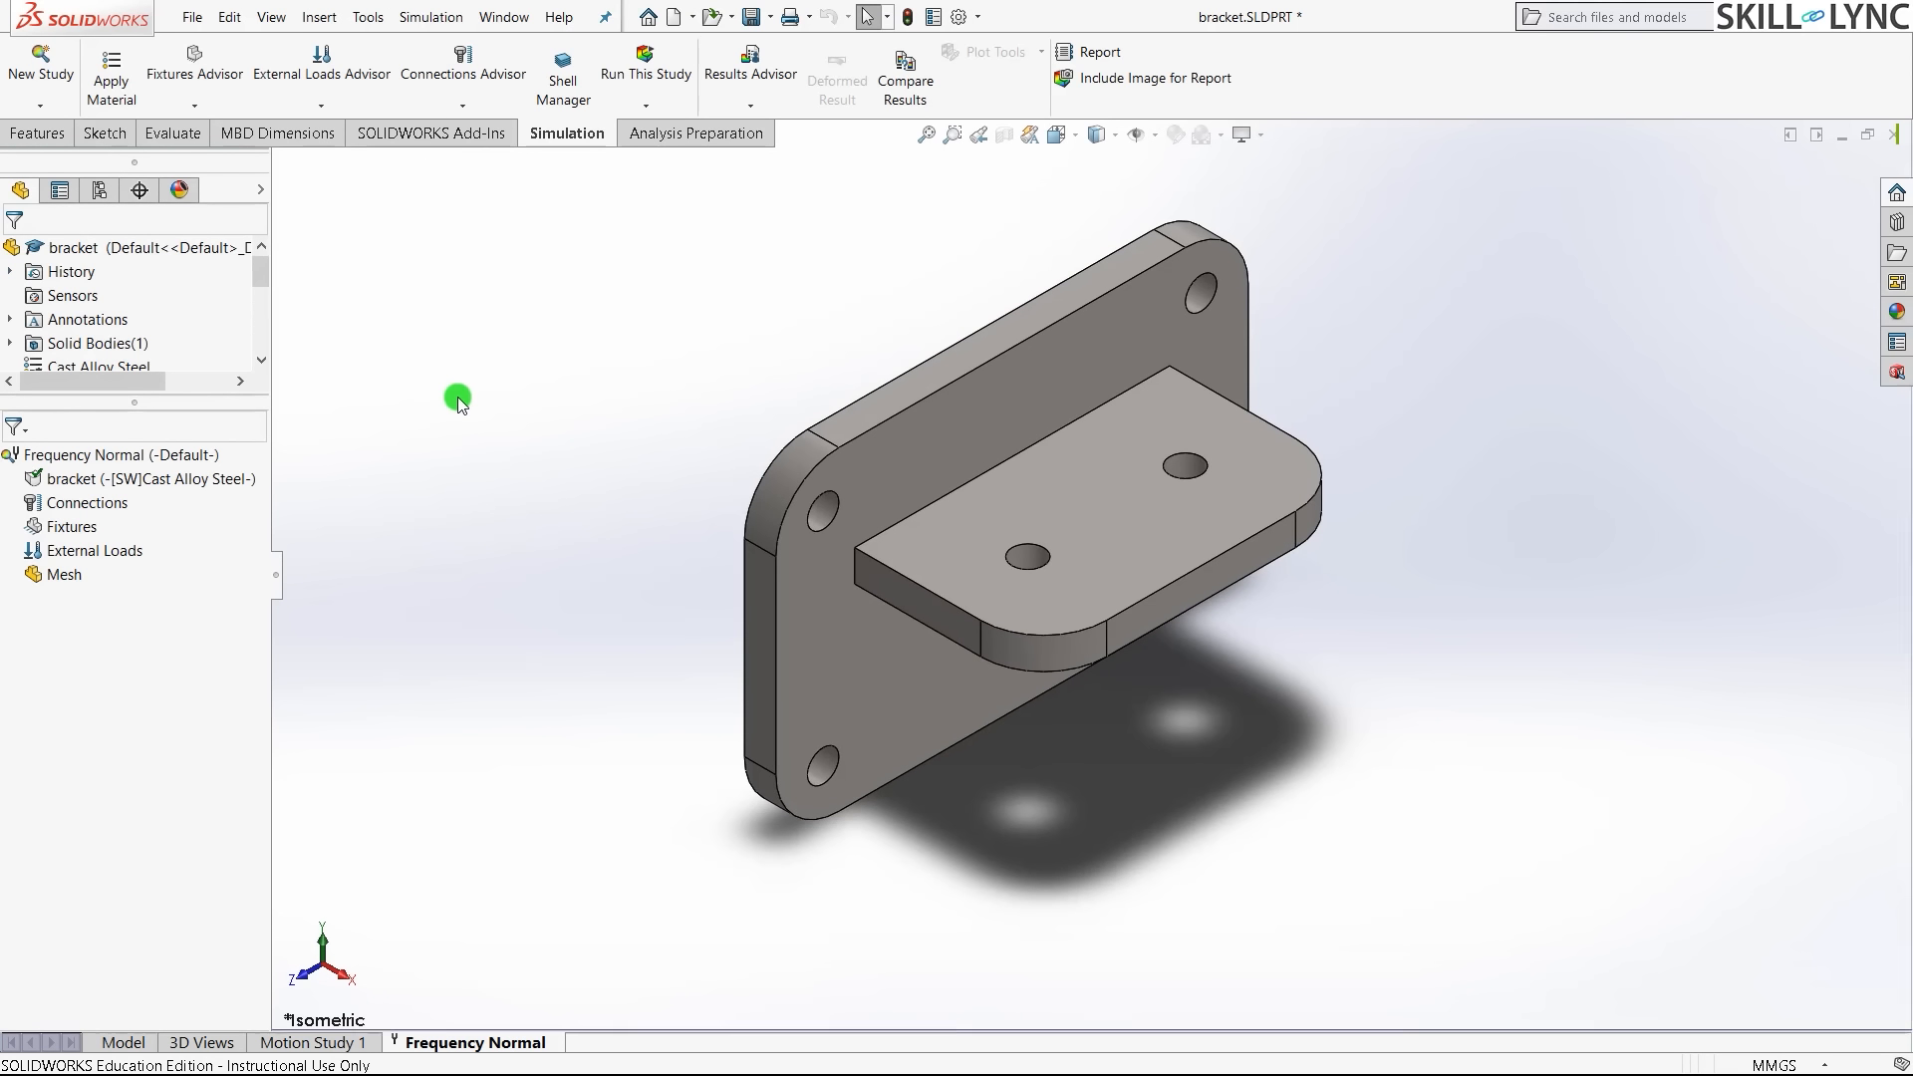
{"action": "left_click", "coordinate": [457, 397]}
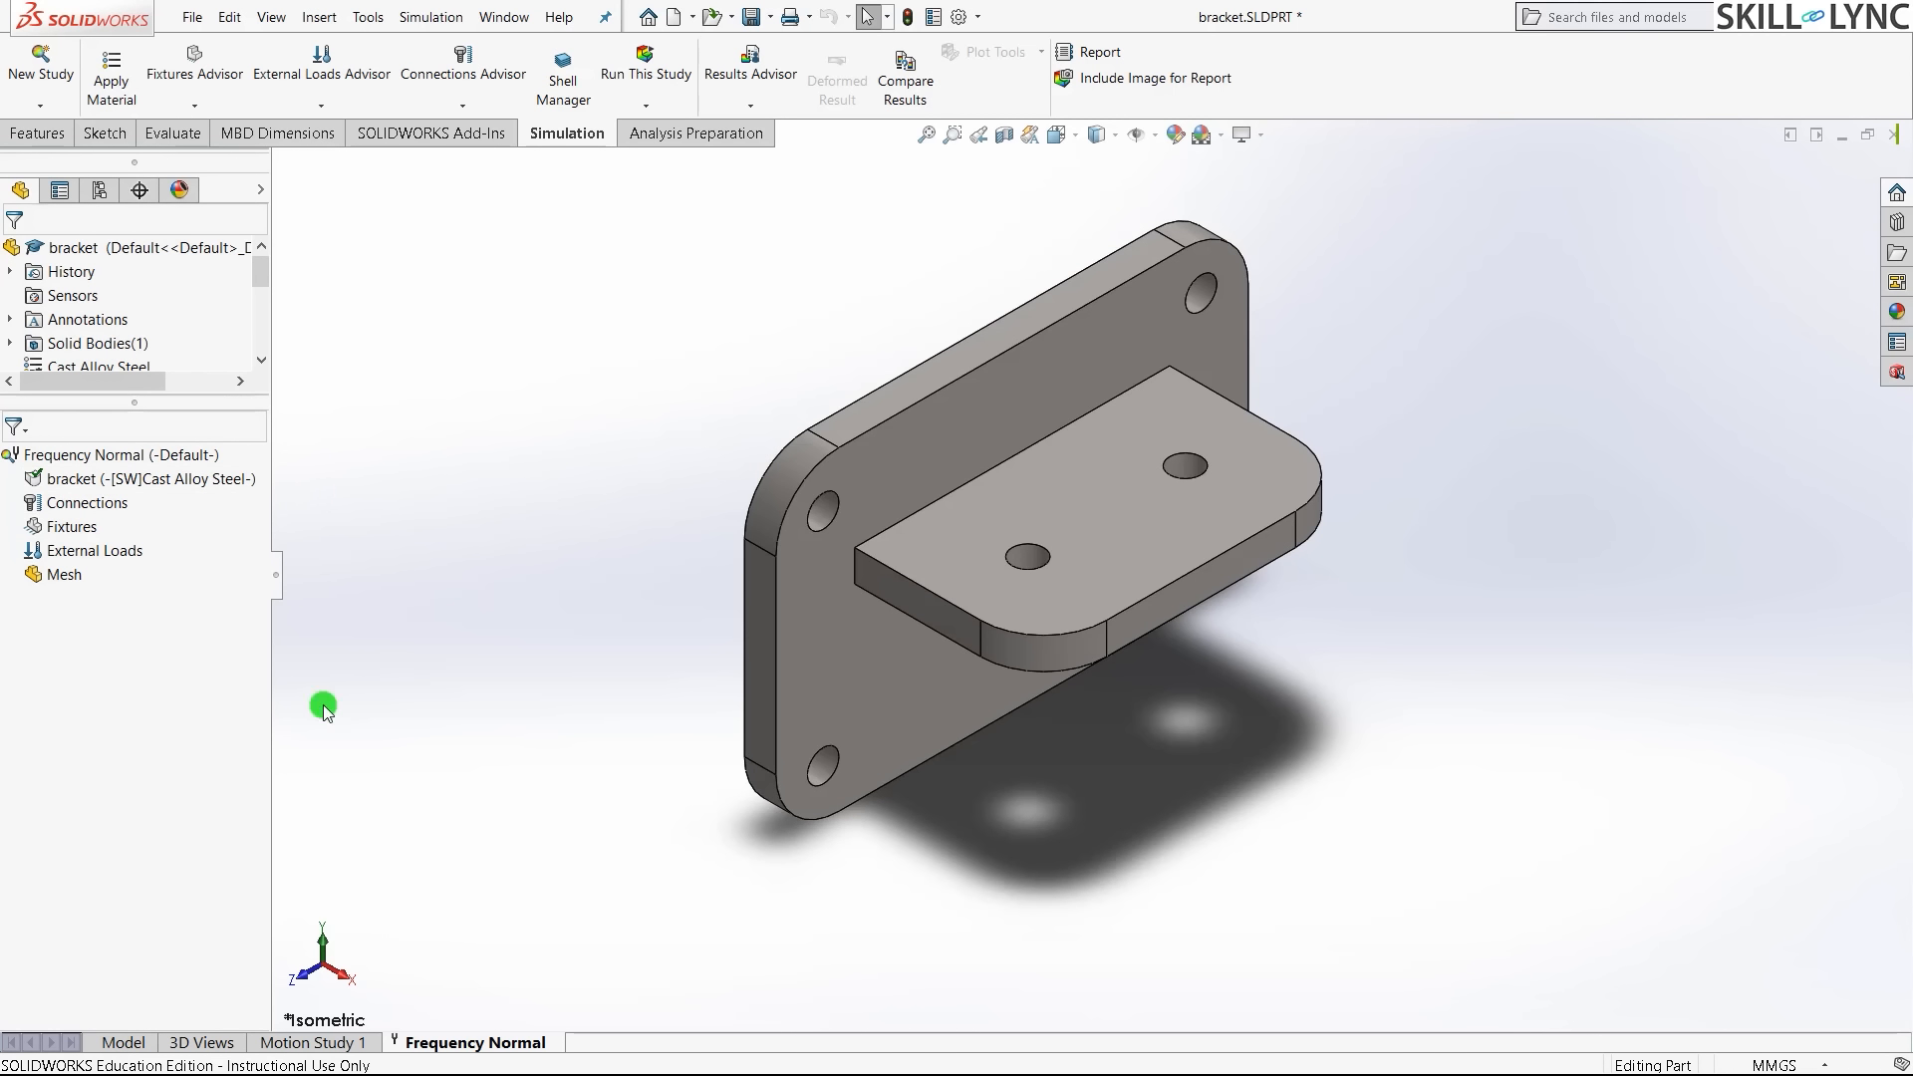
- Add a Fixed Geometry fixture and select the upper-right and upper-left bolt-hole faces
{"action": "right_click", "coordinate": [86, 531]}
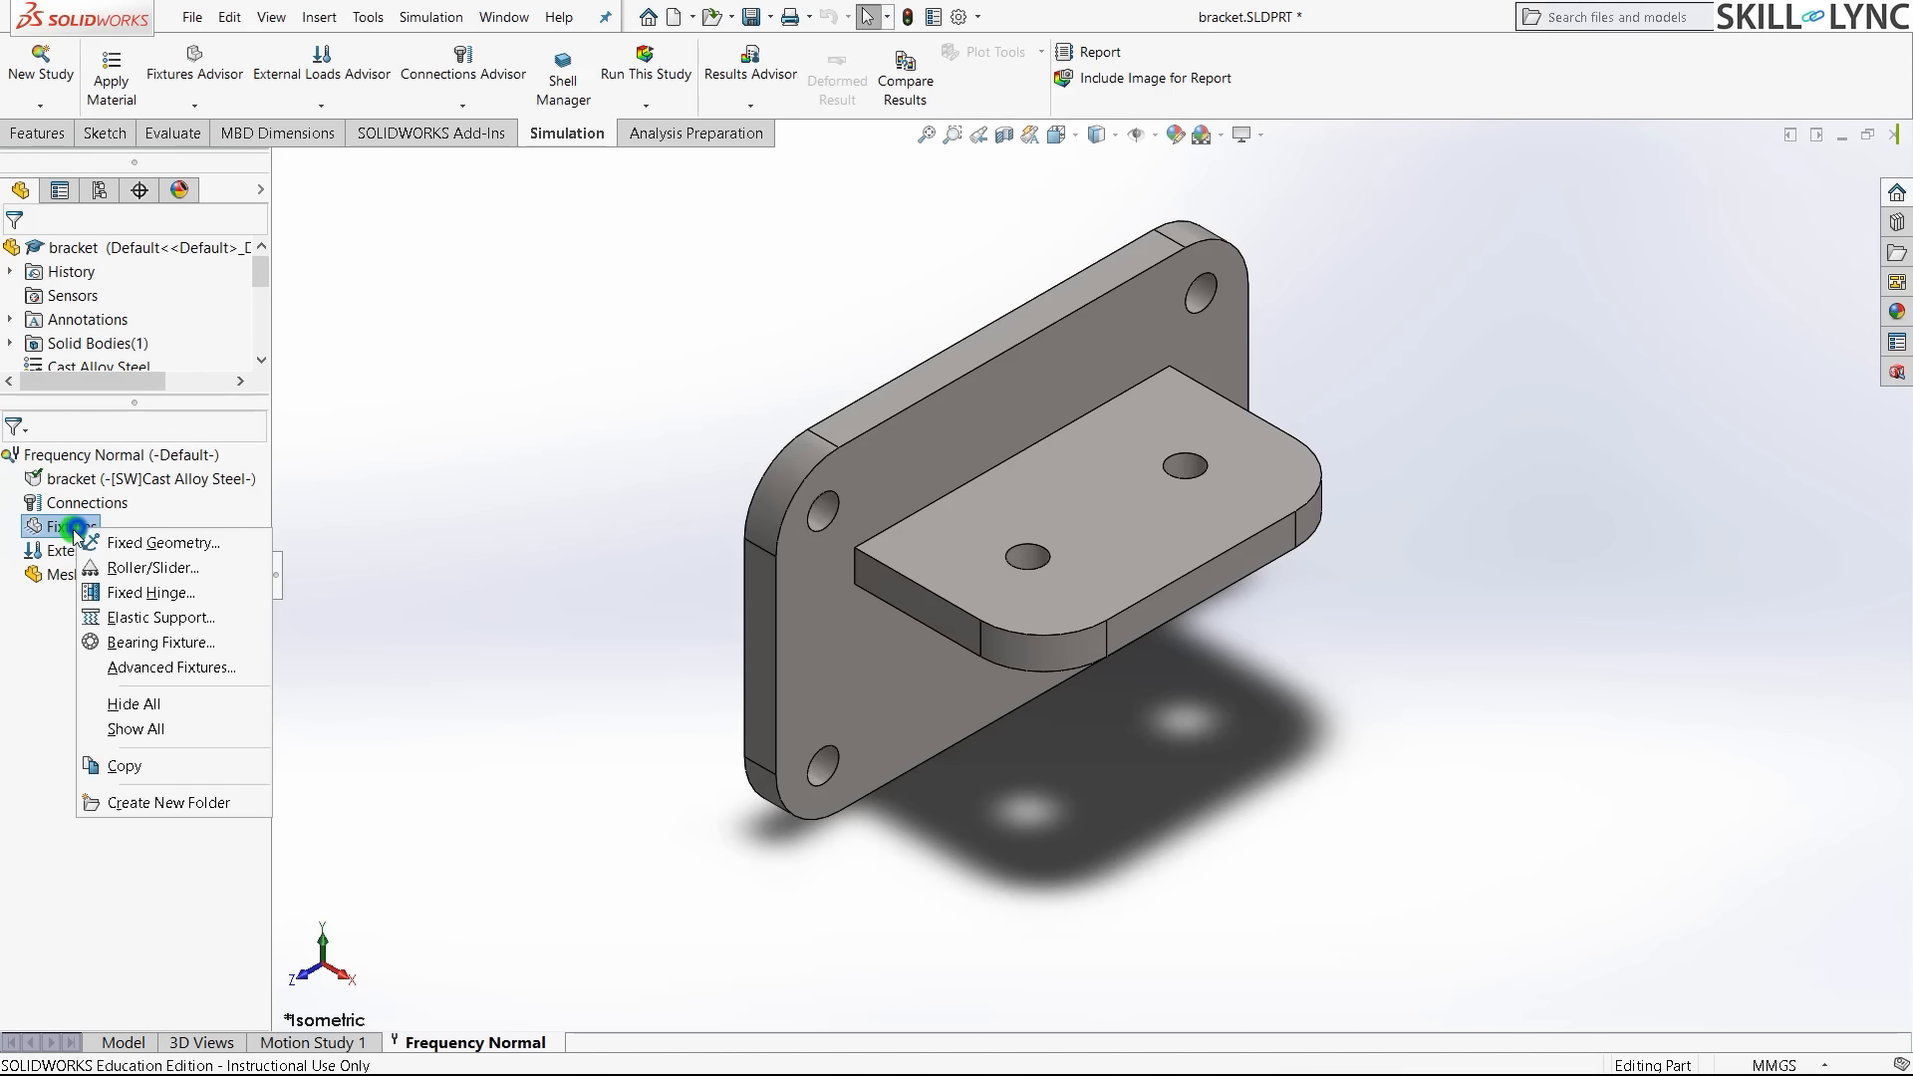
{"action": "left_click", "coordinate": [162, 544]}
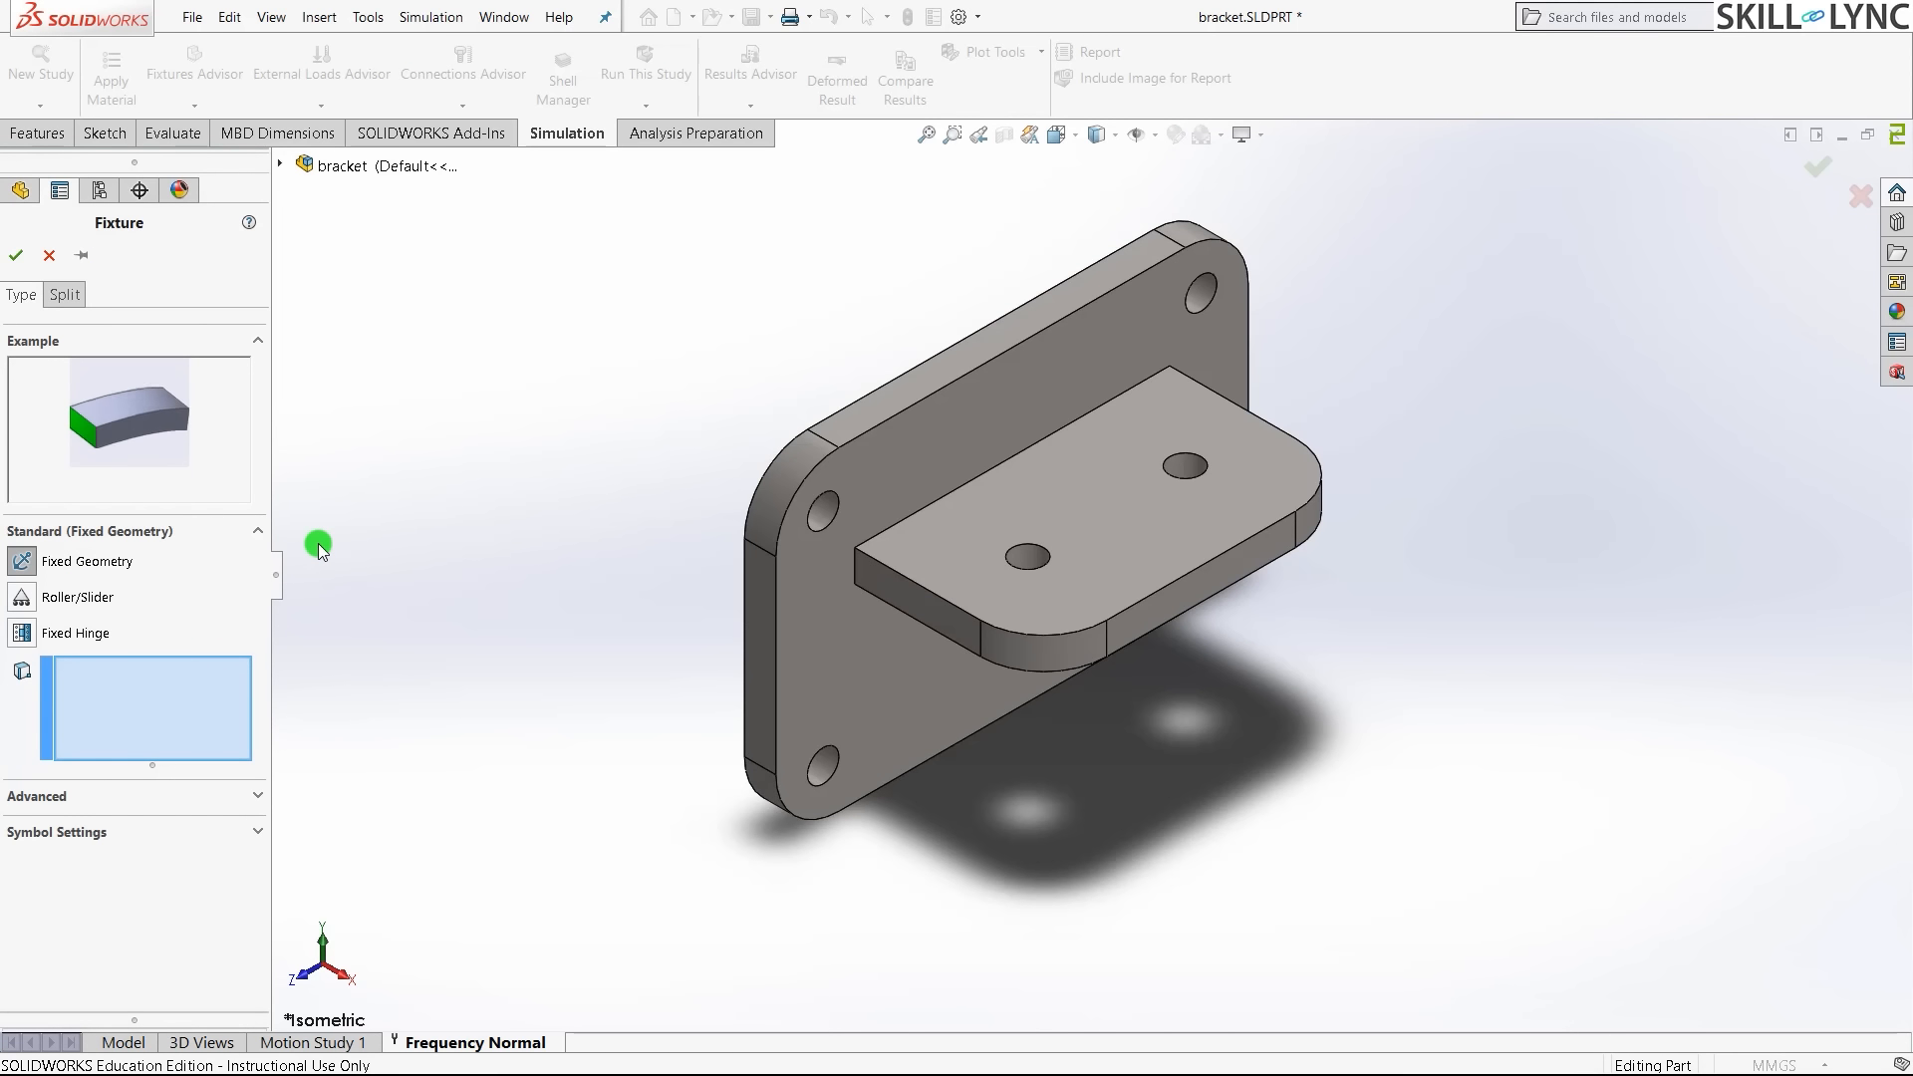
{"action": "scroll", "coordinate": [1351, 198], "scroll_direction": "down", "scroll_amount": 5}
{"action": "middle_click_drag", "start_coordinate": [1156, 433], "coordinate": [1008, 409]}
{"action": "left_click", "coordinate": [858, 555]}
{"action": "scroll", "coordinate": [1563, 311], "scroll_direction": "up", "scroll_amount": 3}
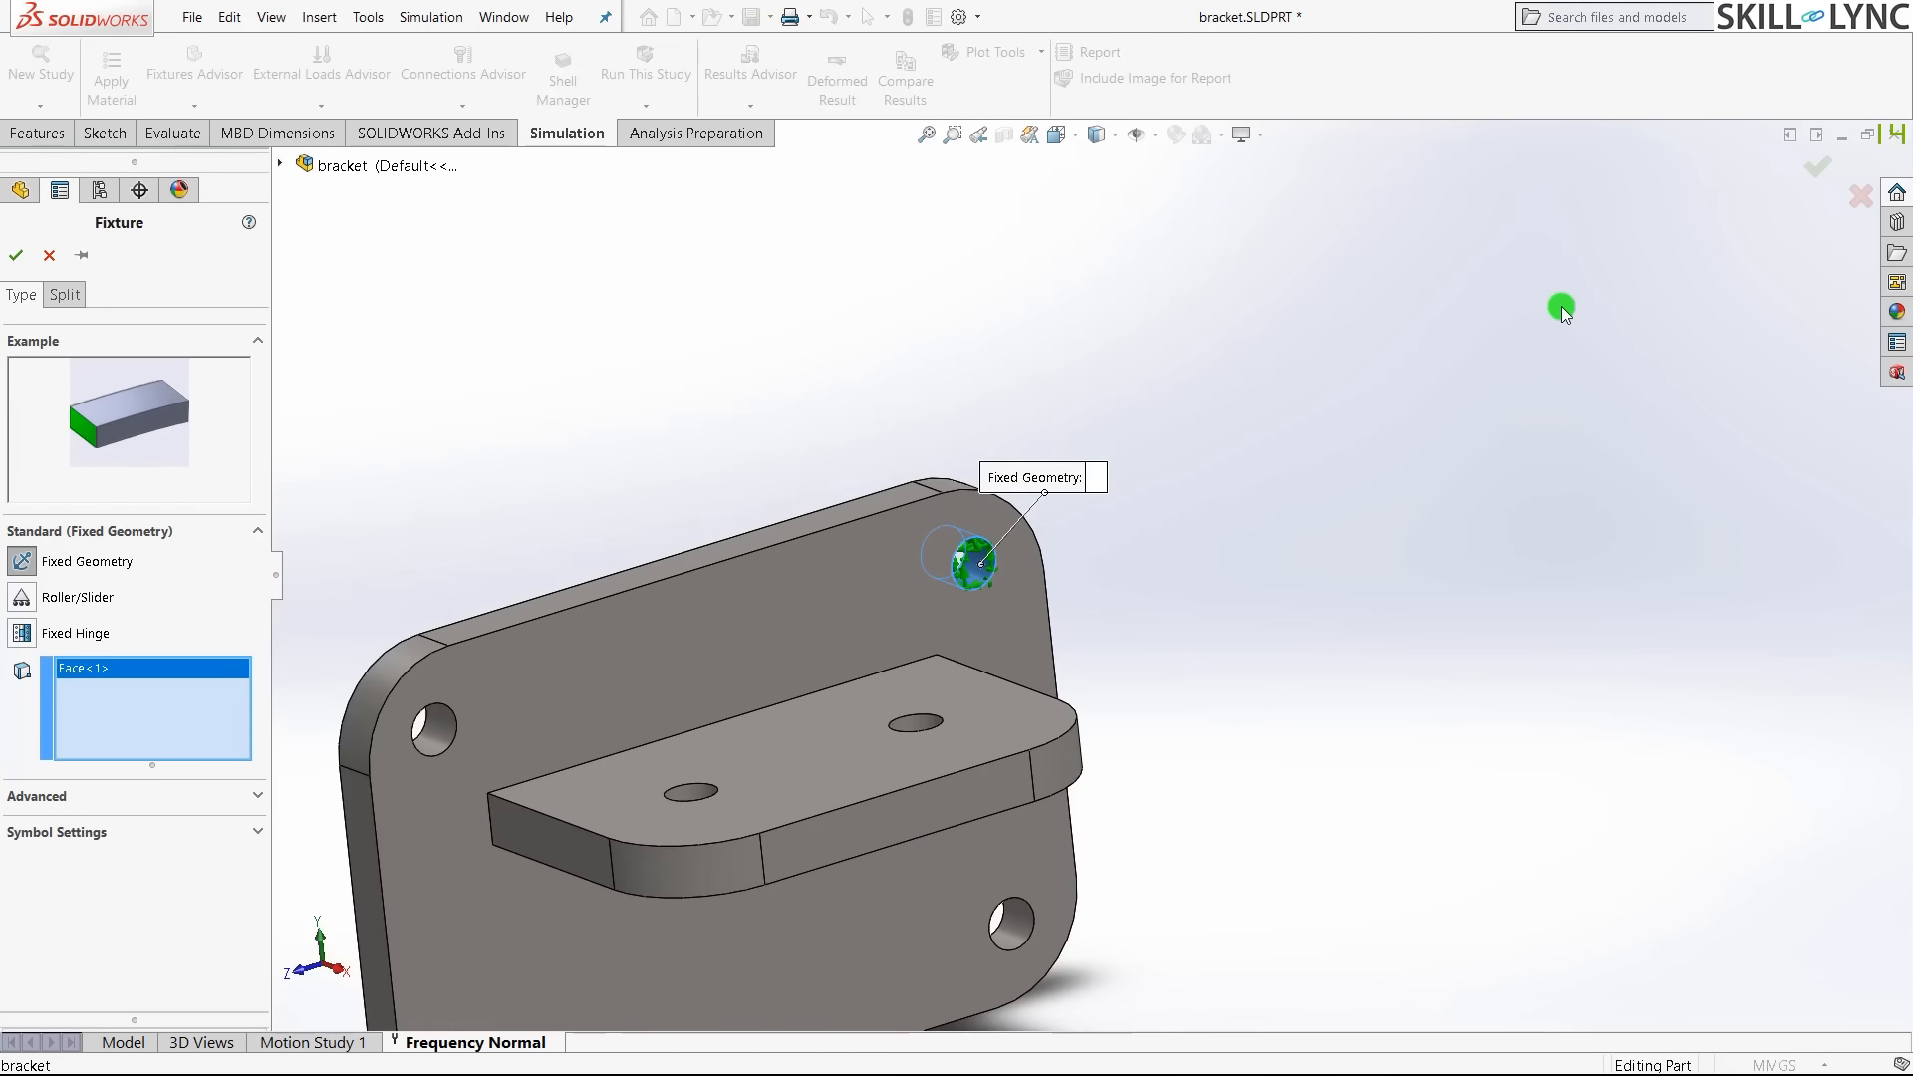
{"action": "scroll", "coordinate": [1563, 311], "scroll_direction": "up", "scroll_amount": 3}
{"action": "scroll", "coordinate": [687, 697], "scroll_direction": "down", "scroll_amount": 7}
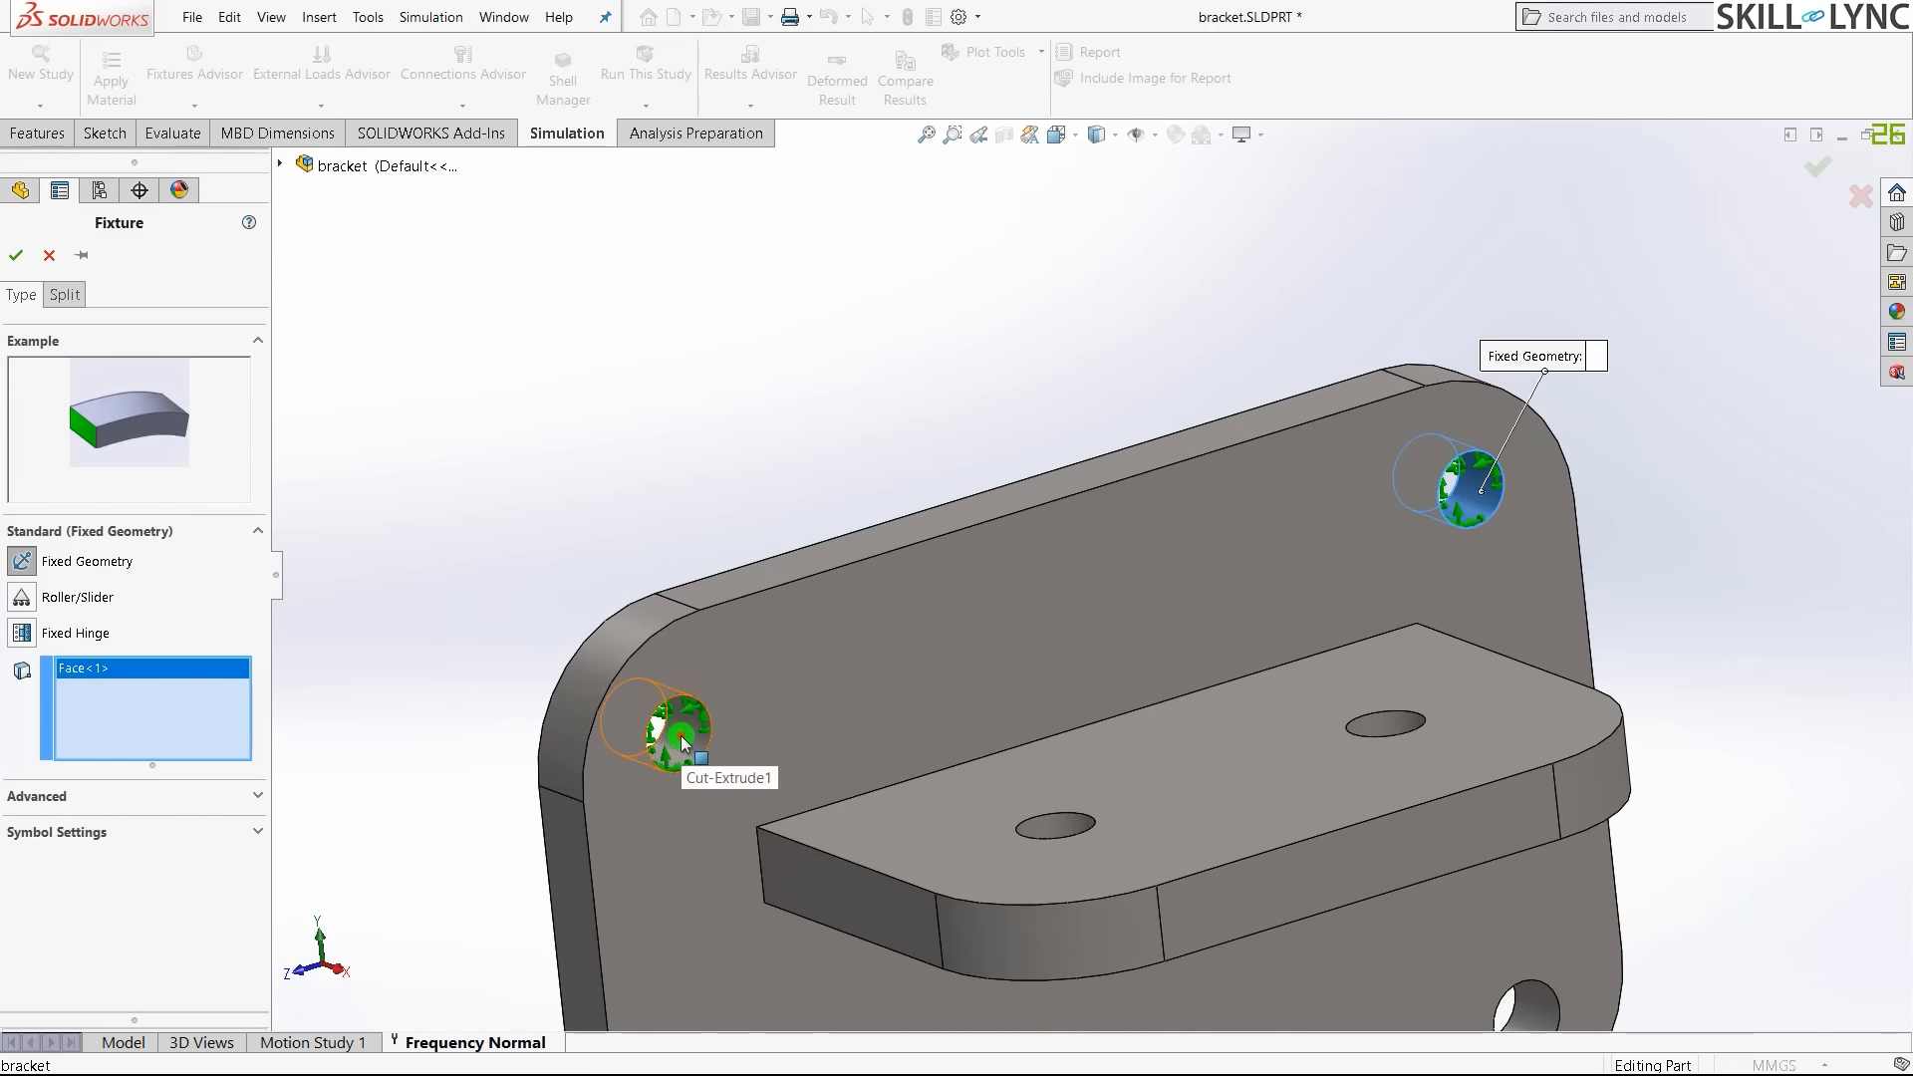
{"action": "left_click", "coordinate": [684, 743]}
- Add the lower-right bolt-hole face and confirm the Fixed Geometry fixture
{"action": "scroll", "coordinate": [662, 594], "scroll_direction": "up", "scroll_amount": 3}
{"action": "scroll", "coordinate": [996, 897], "scroll_direction": "down", "scroll_amount": 3}
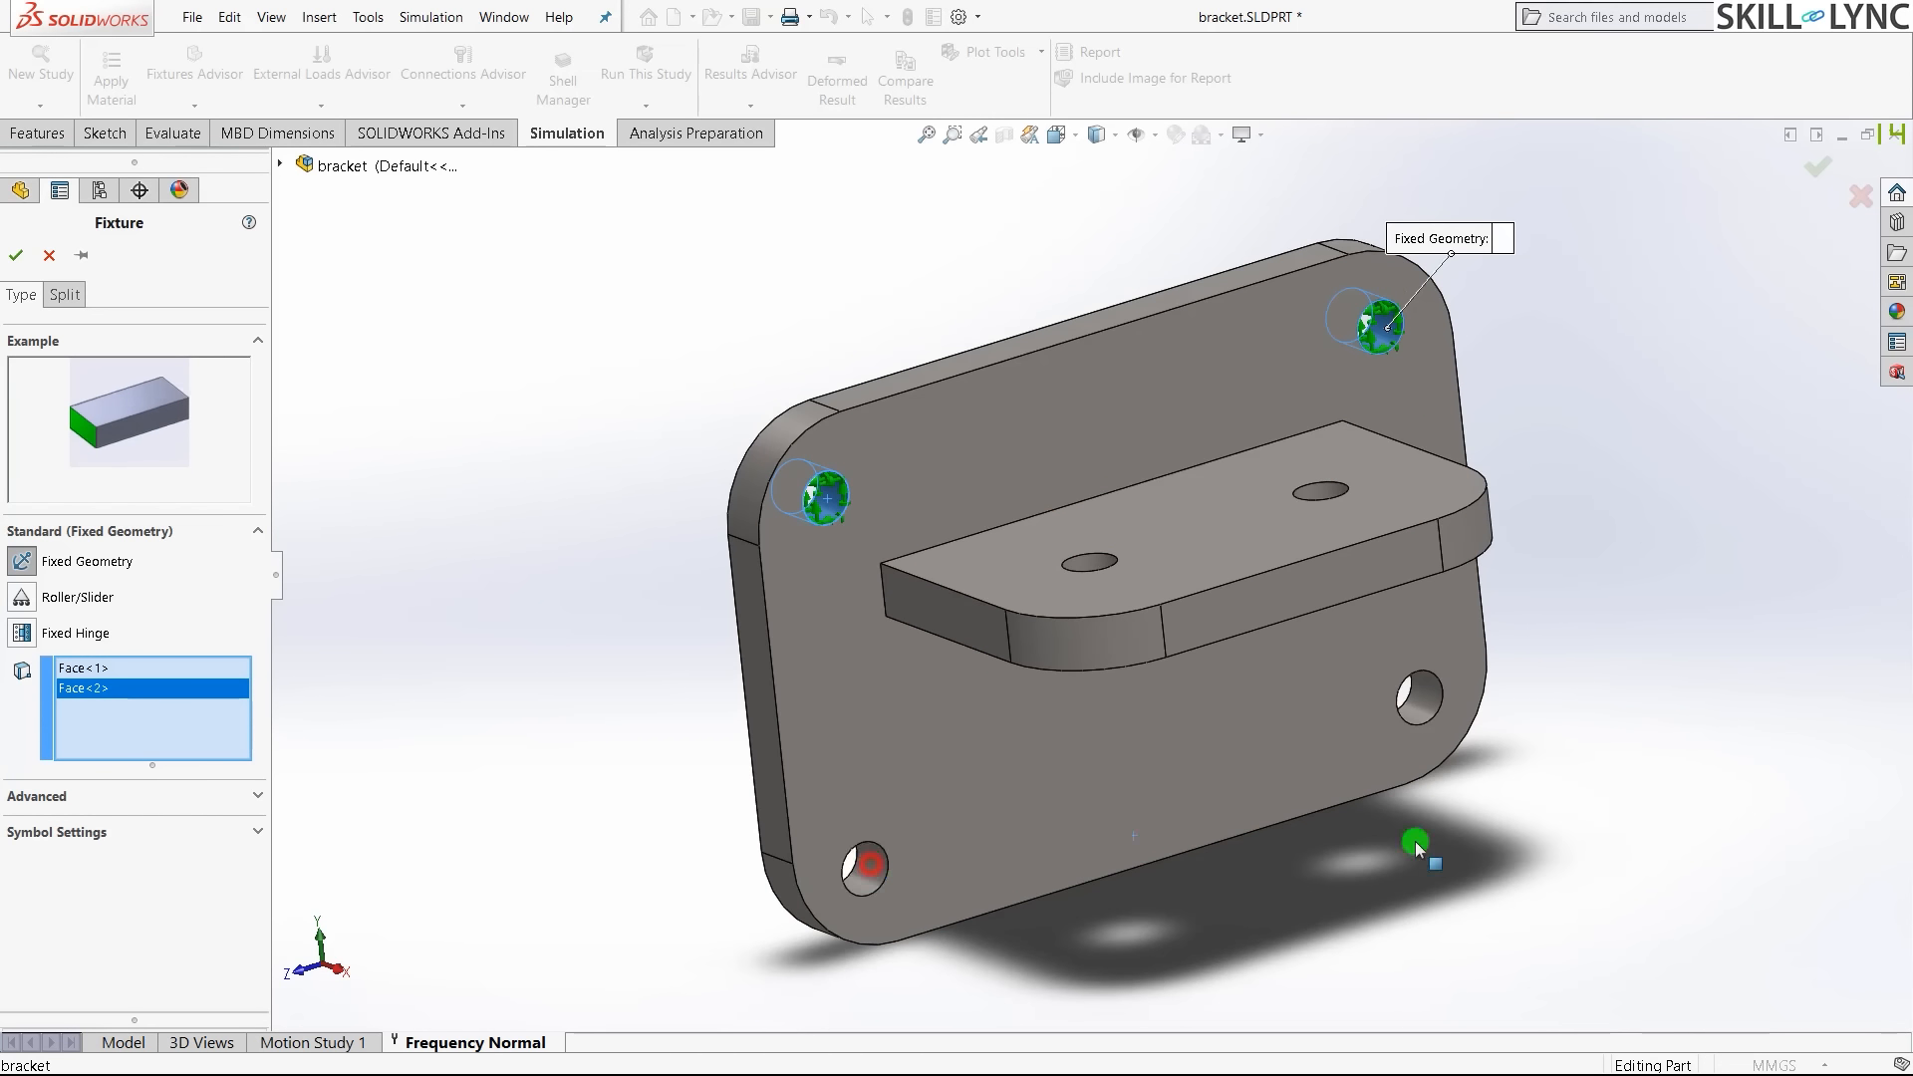
{"action": "scroll", "coordinate": [1734, 619], "scroll_direction": "down", "scroll_amount": 3}
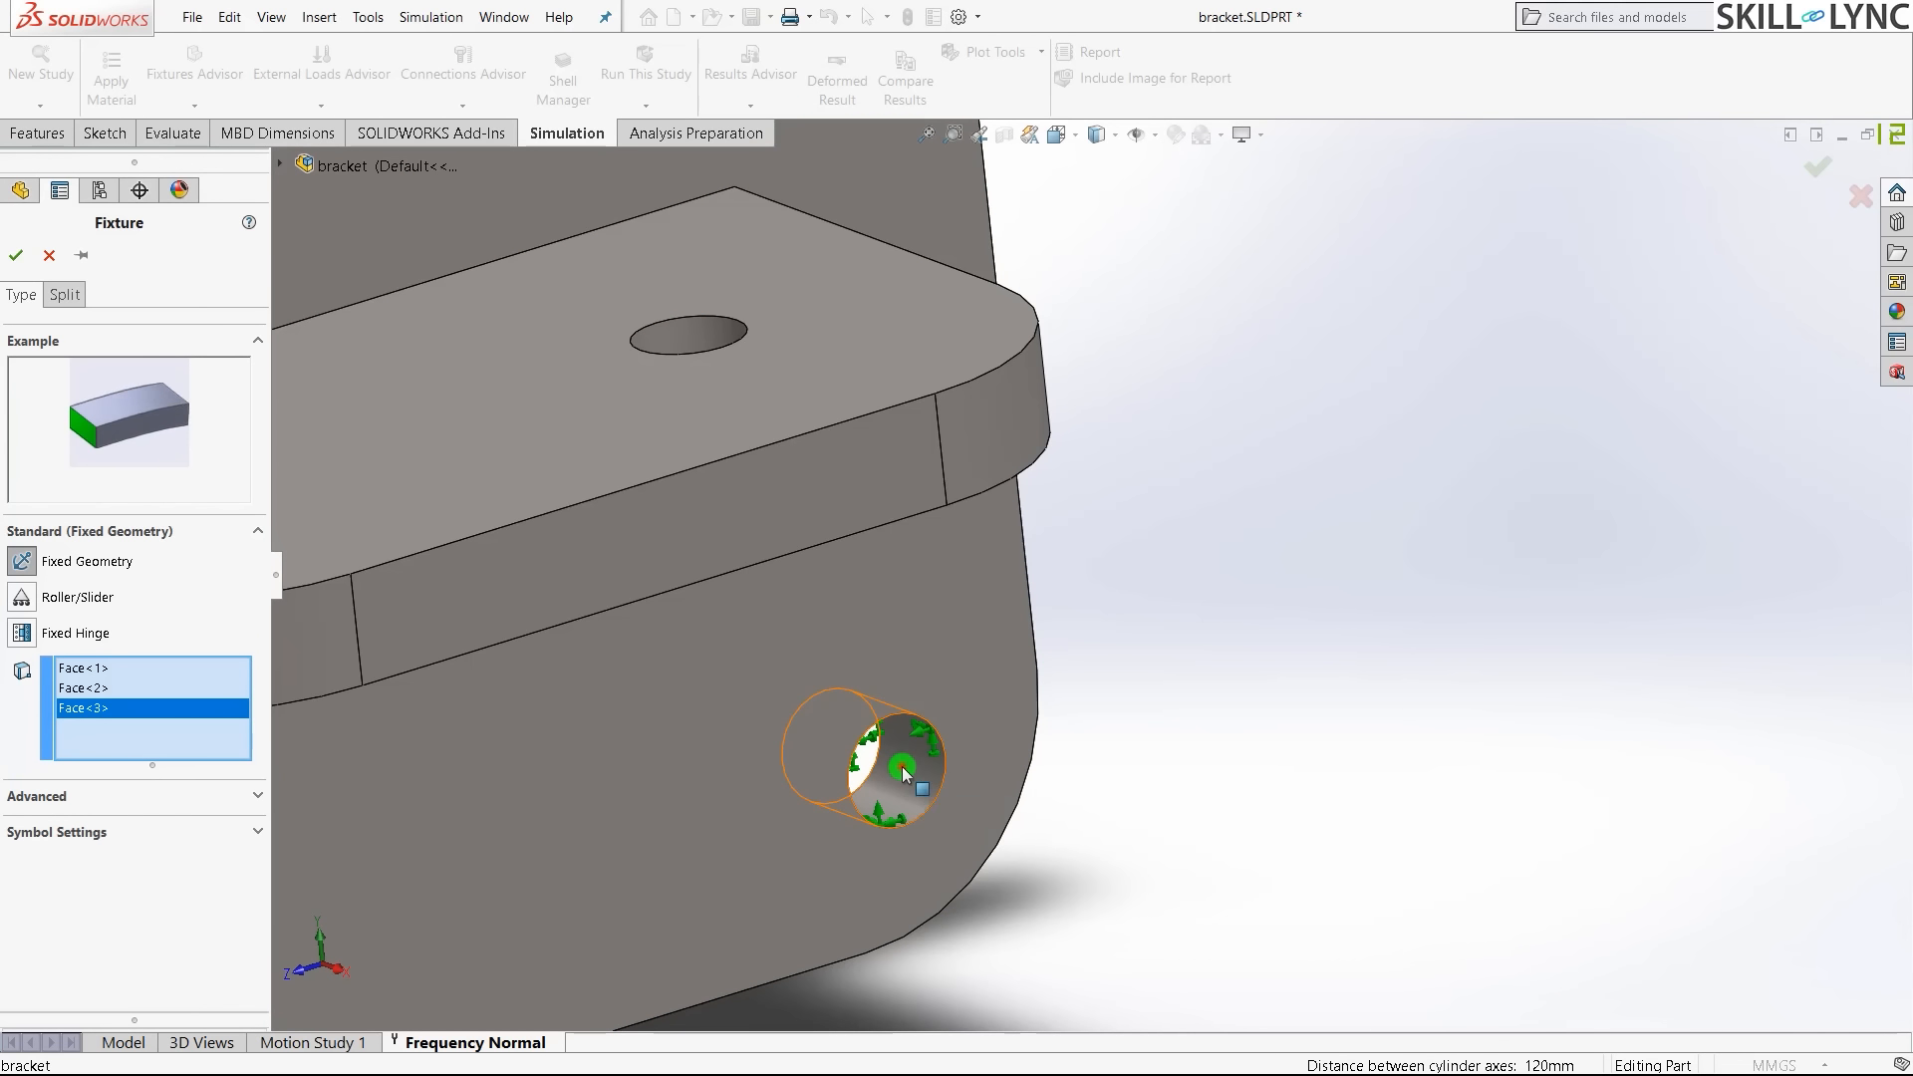
{"action": "left_click", "coordinate": [904, 775]}
{"action": "scroll", "coordinate": [1561, 749], "scroll_direction": "up", "scroll_amount": 2}
{"action": "key", "text": "ctrl+7"}
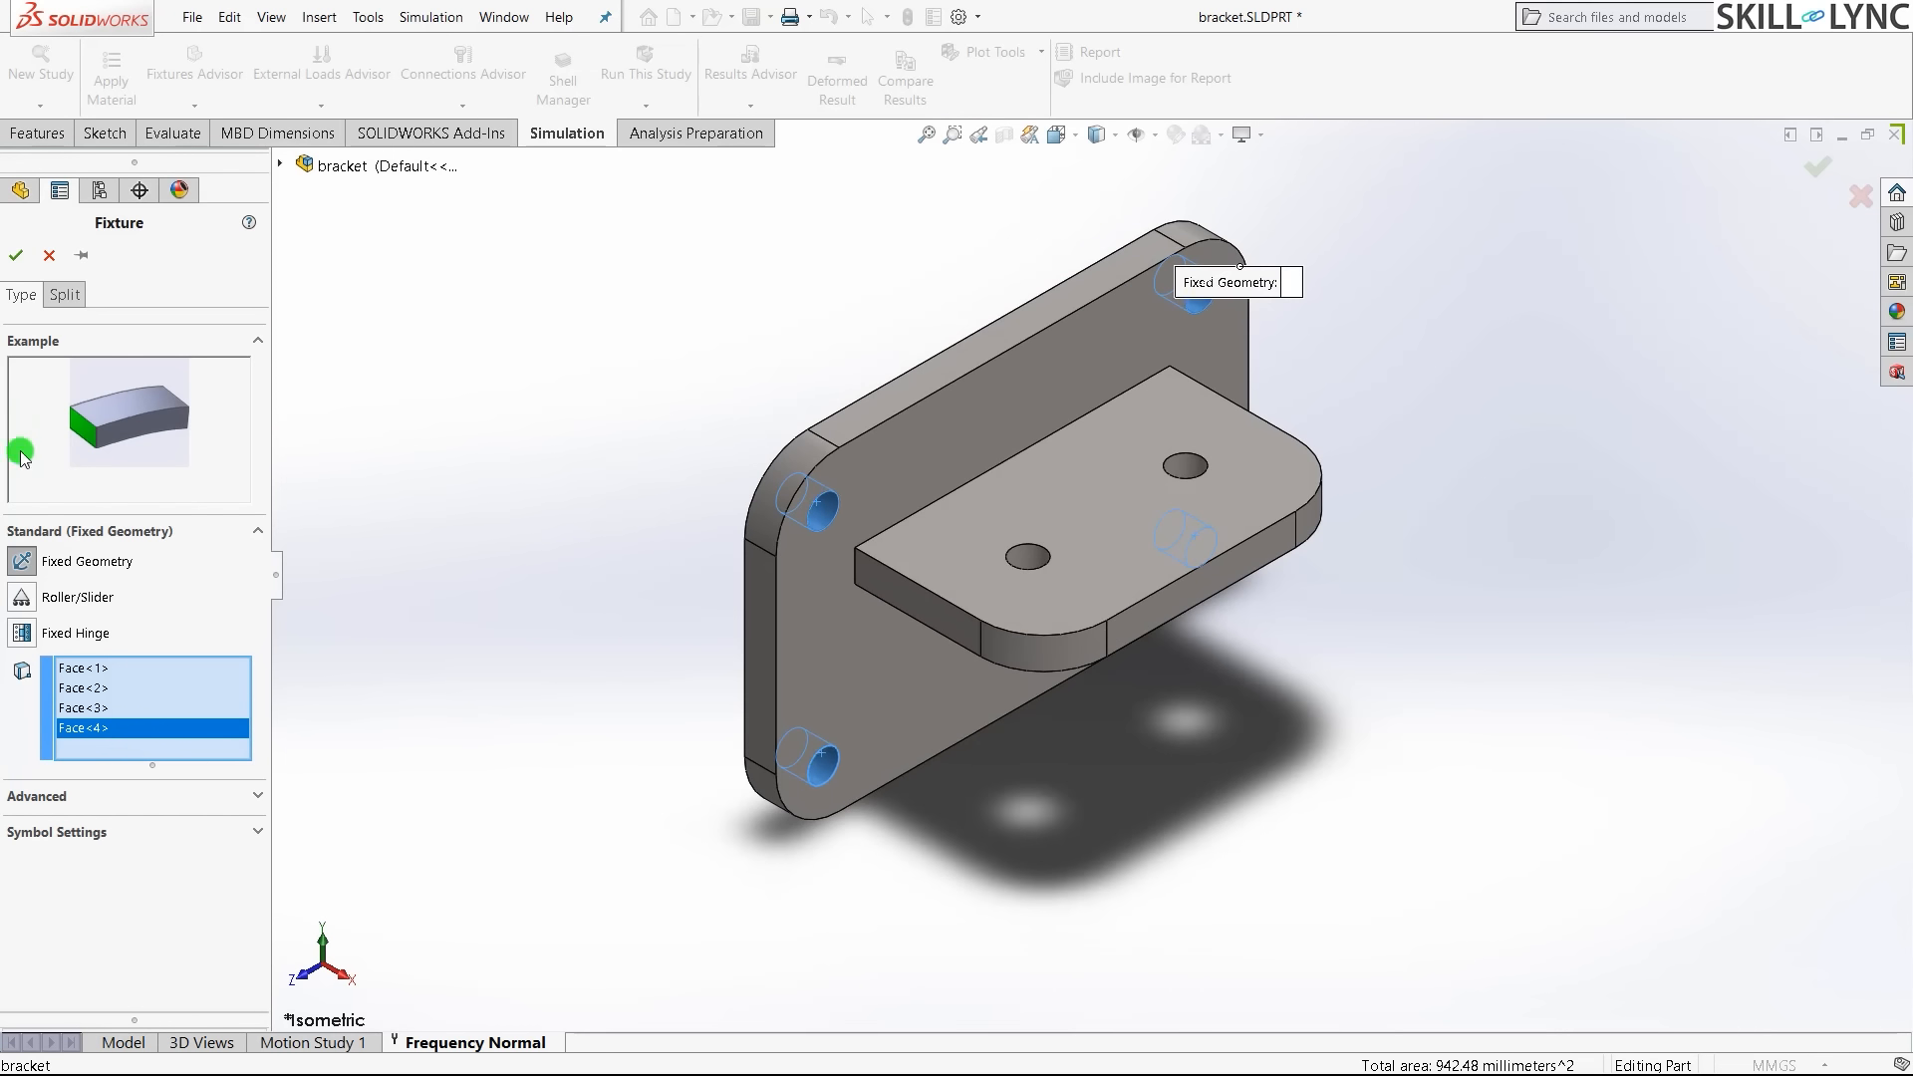
{"action": "left_click", "coordinate": [16, 257]}
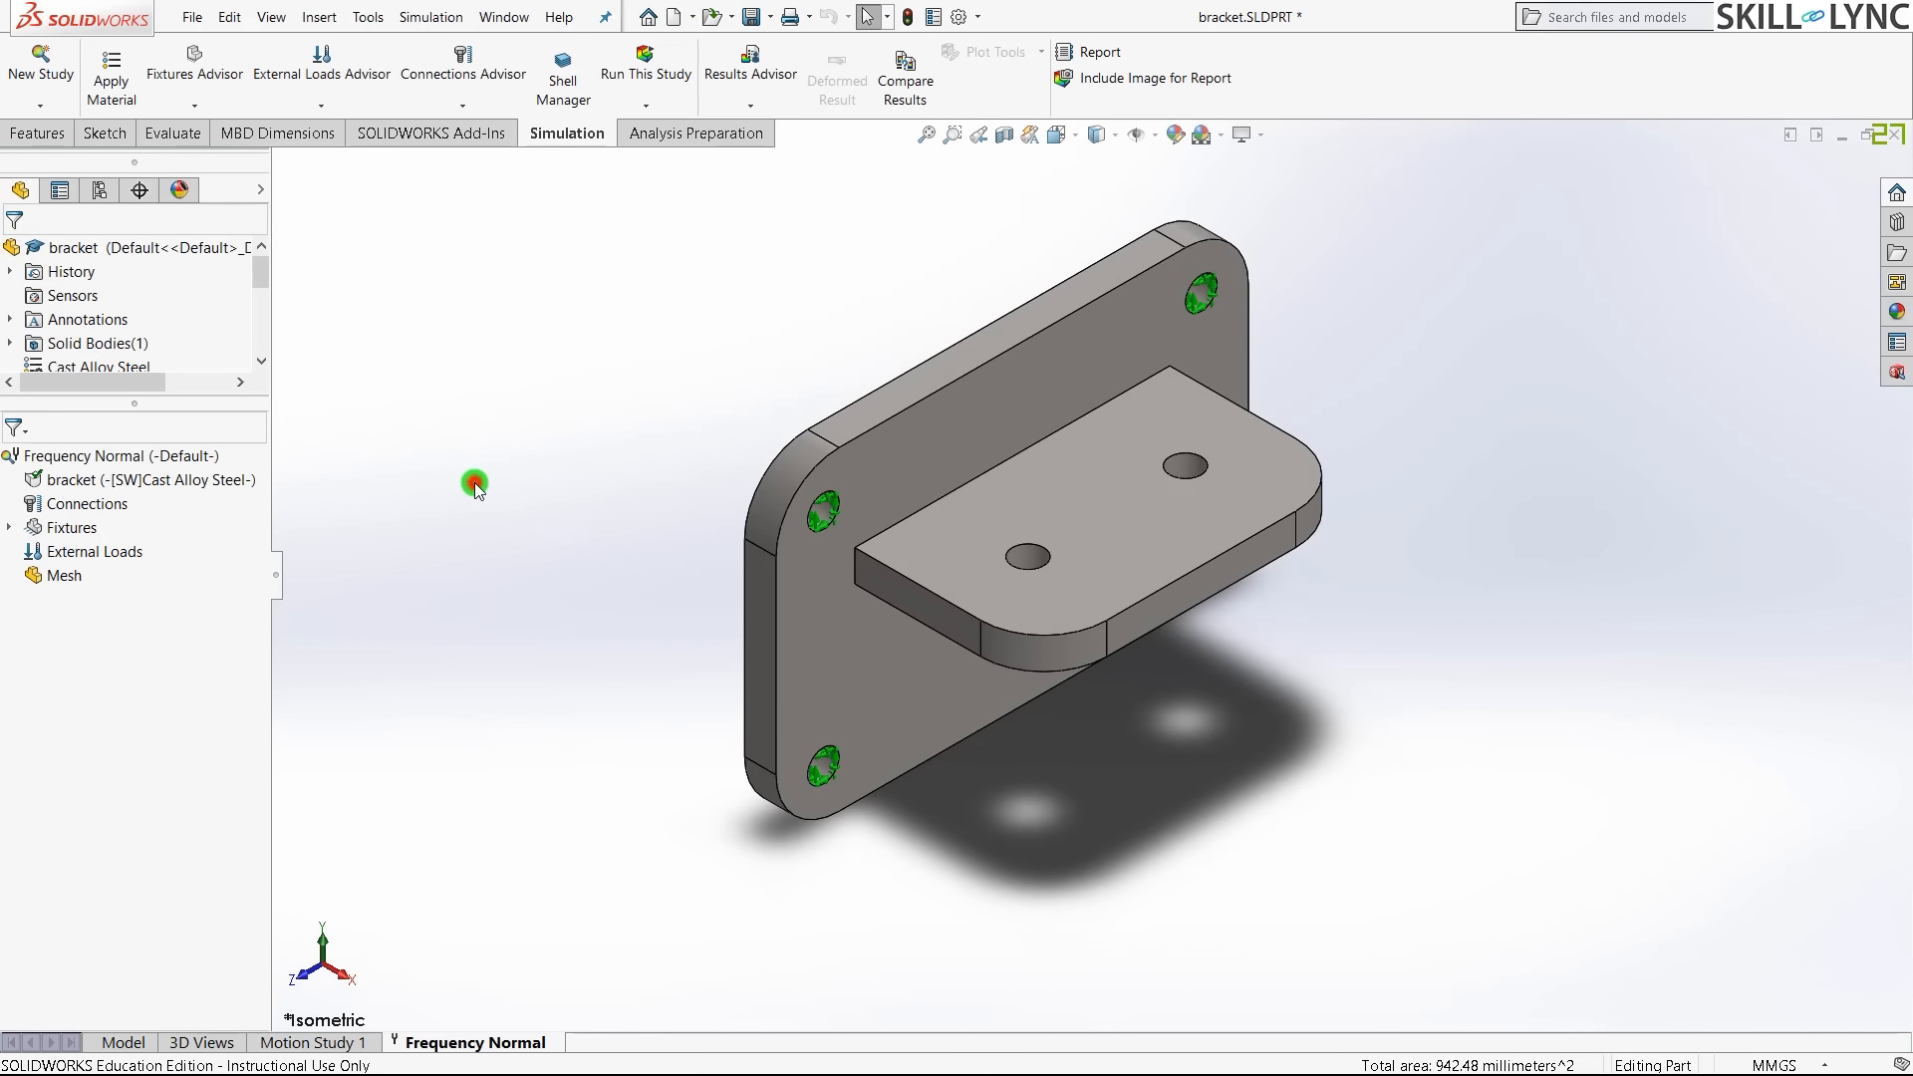
{"action": "left_click", "coordinate": [475, 488]}
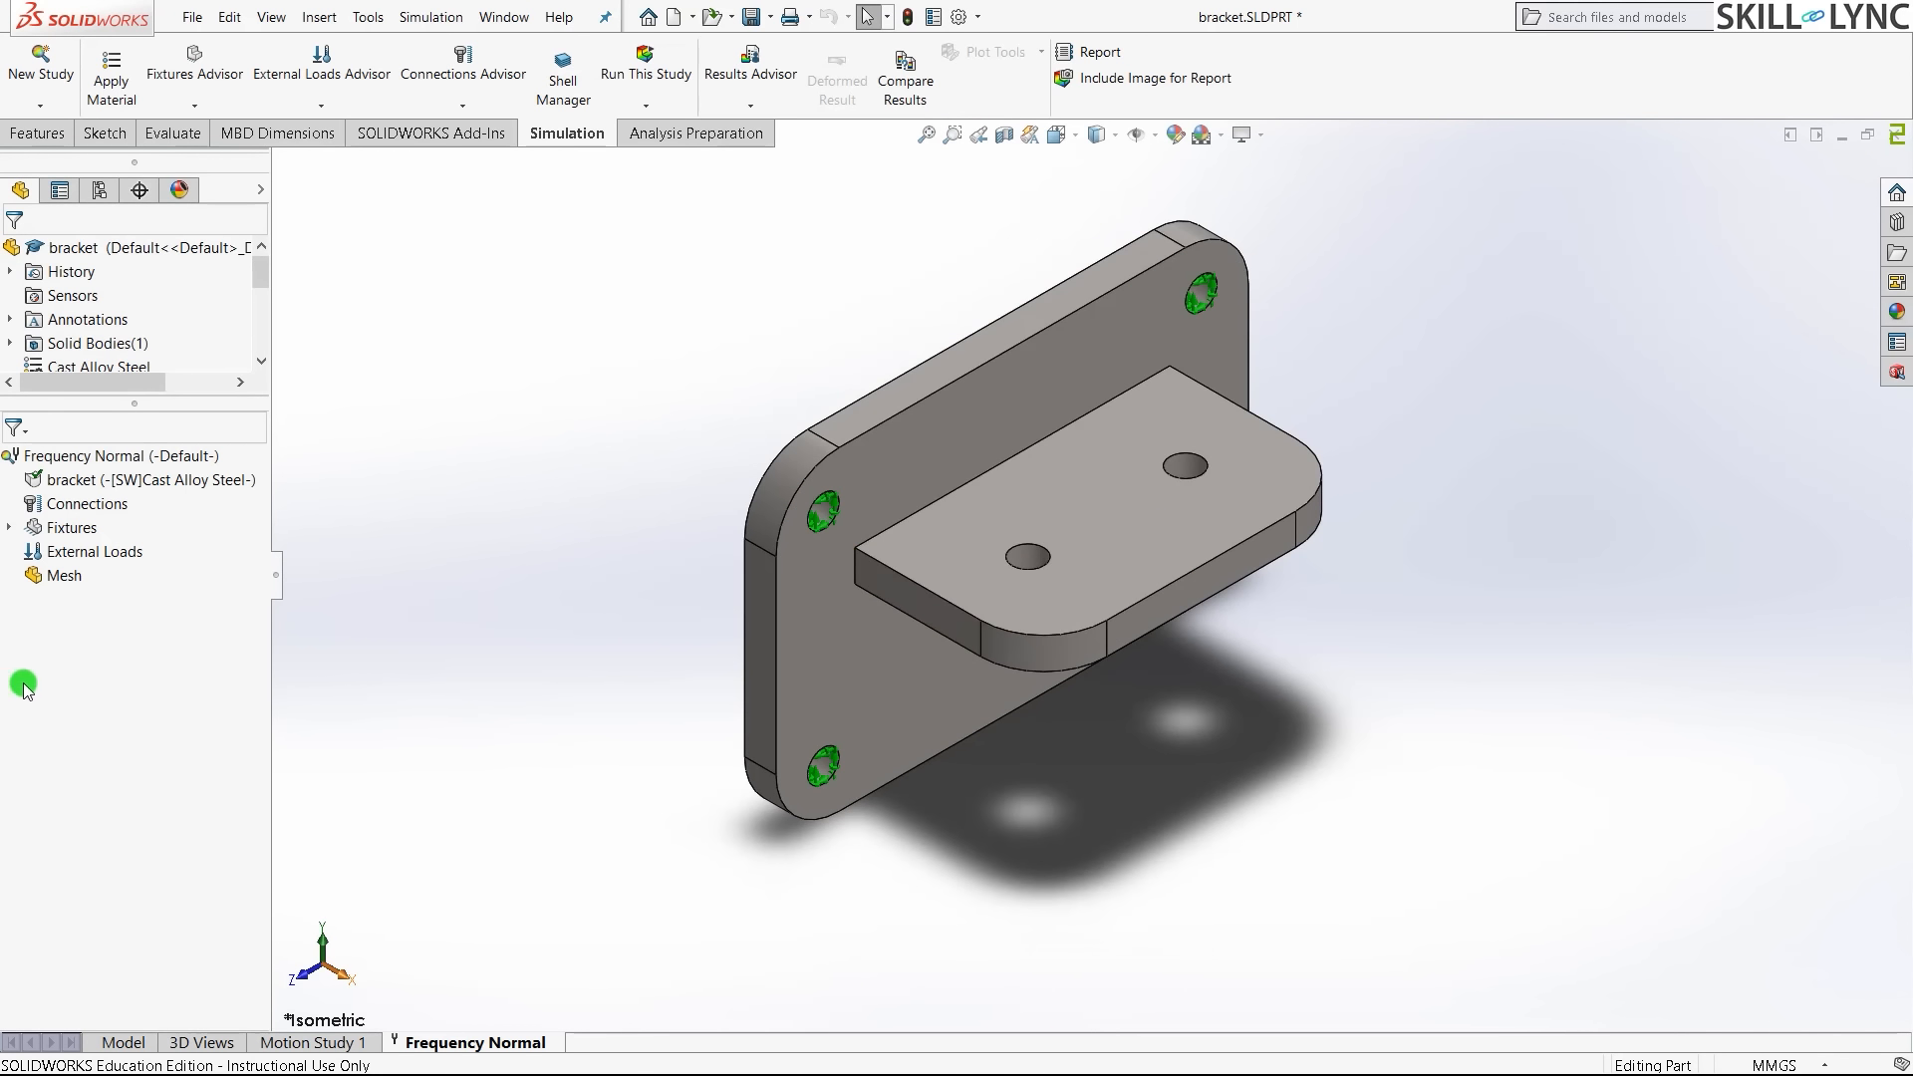
{"action": "left_click", "coordinate": [529, 585]}
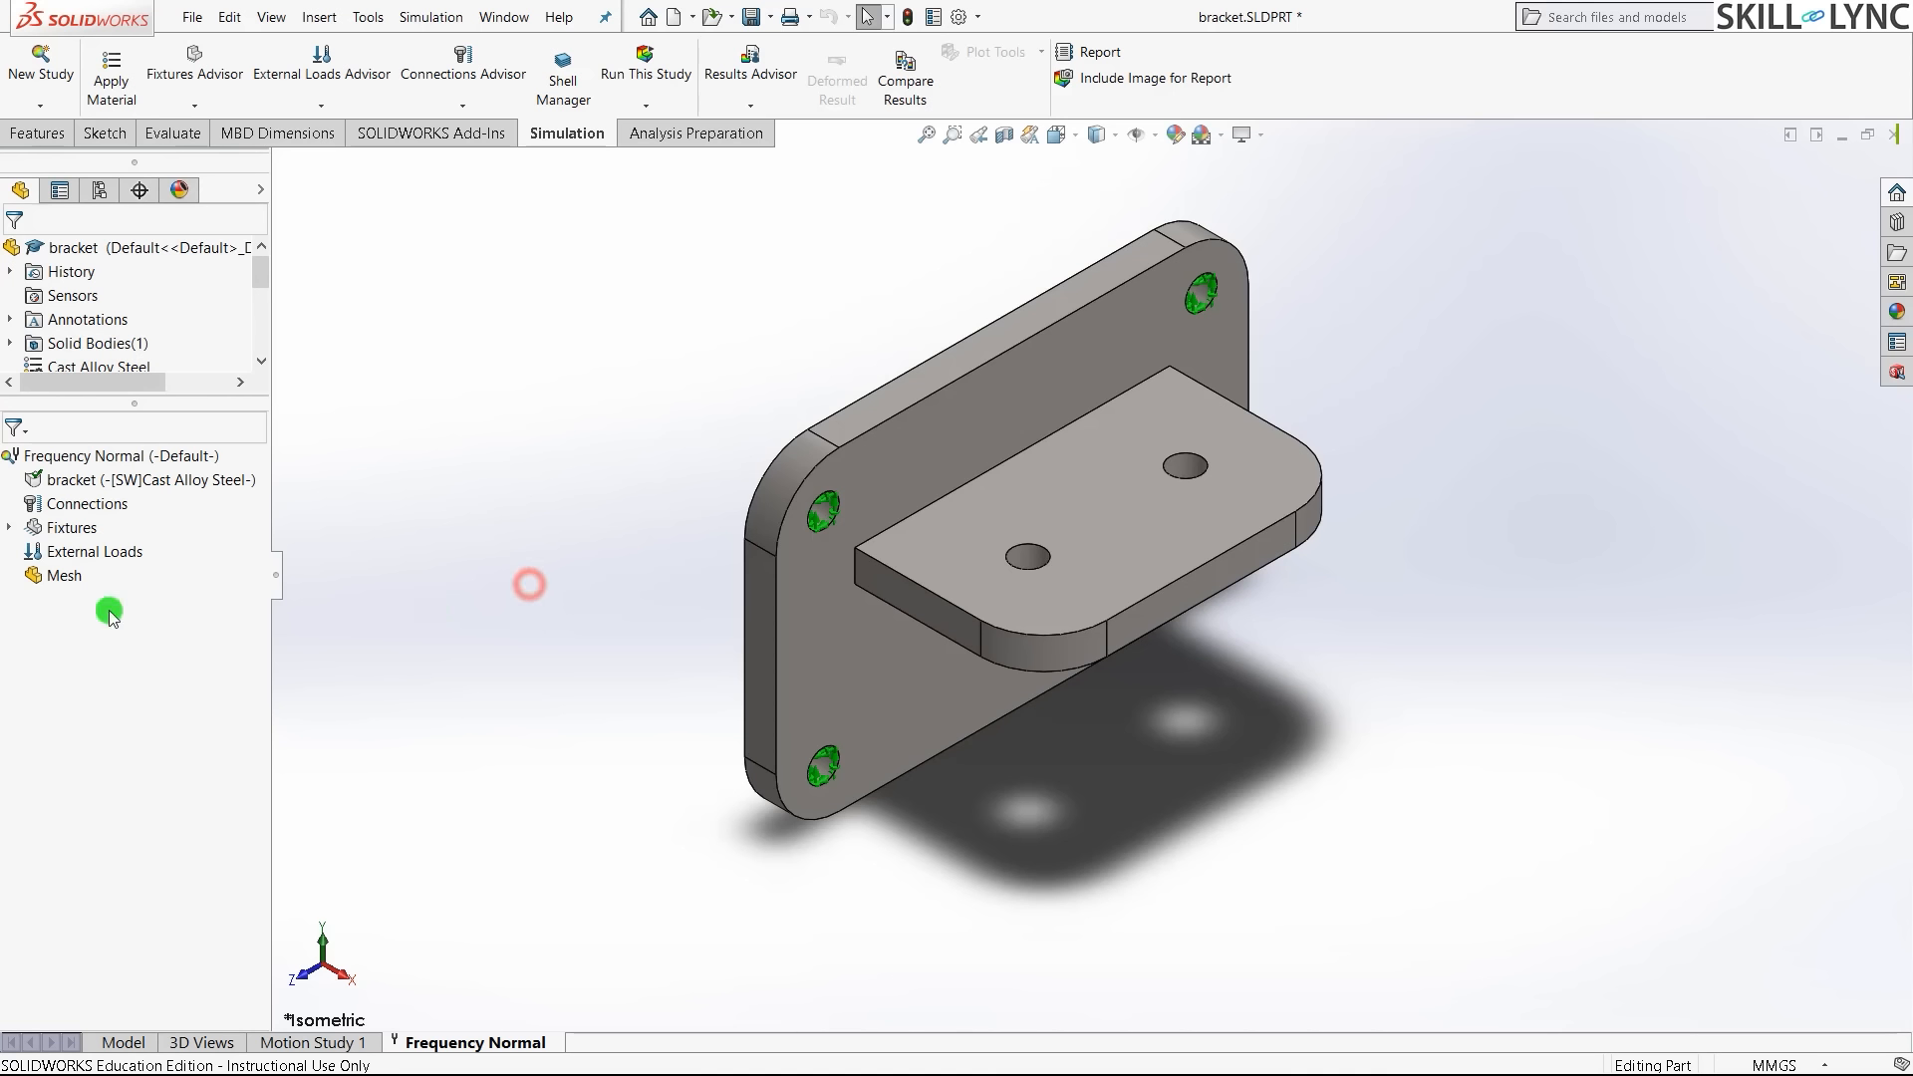
{"action": "left_click", "coordinate": [125, 553]}
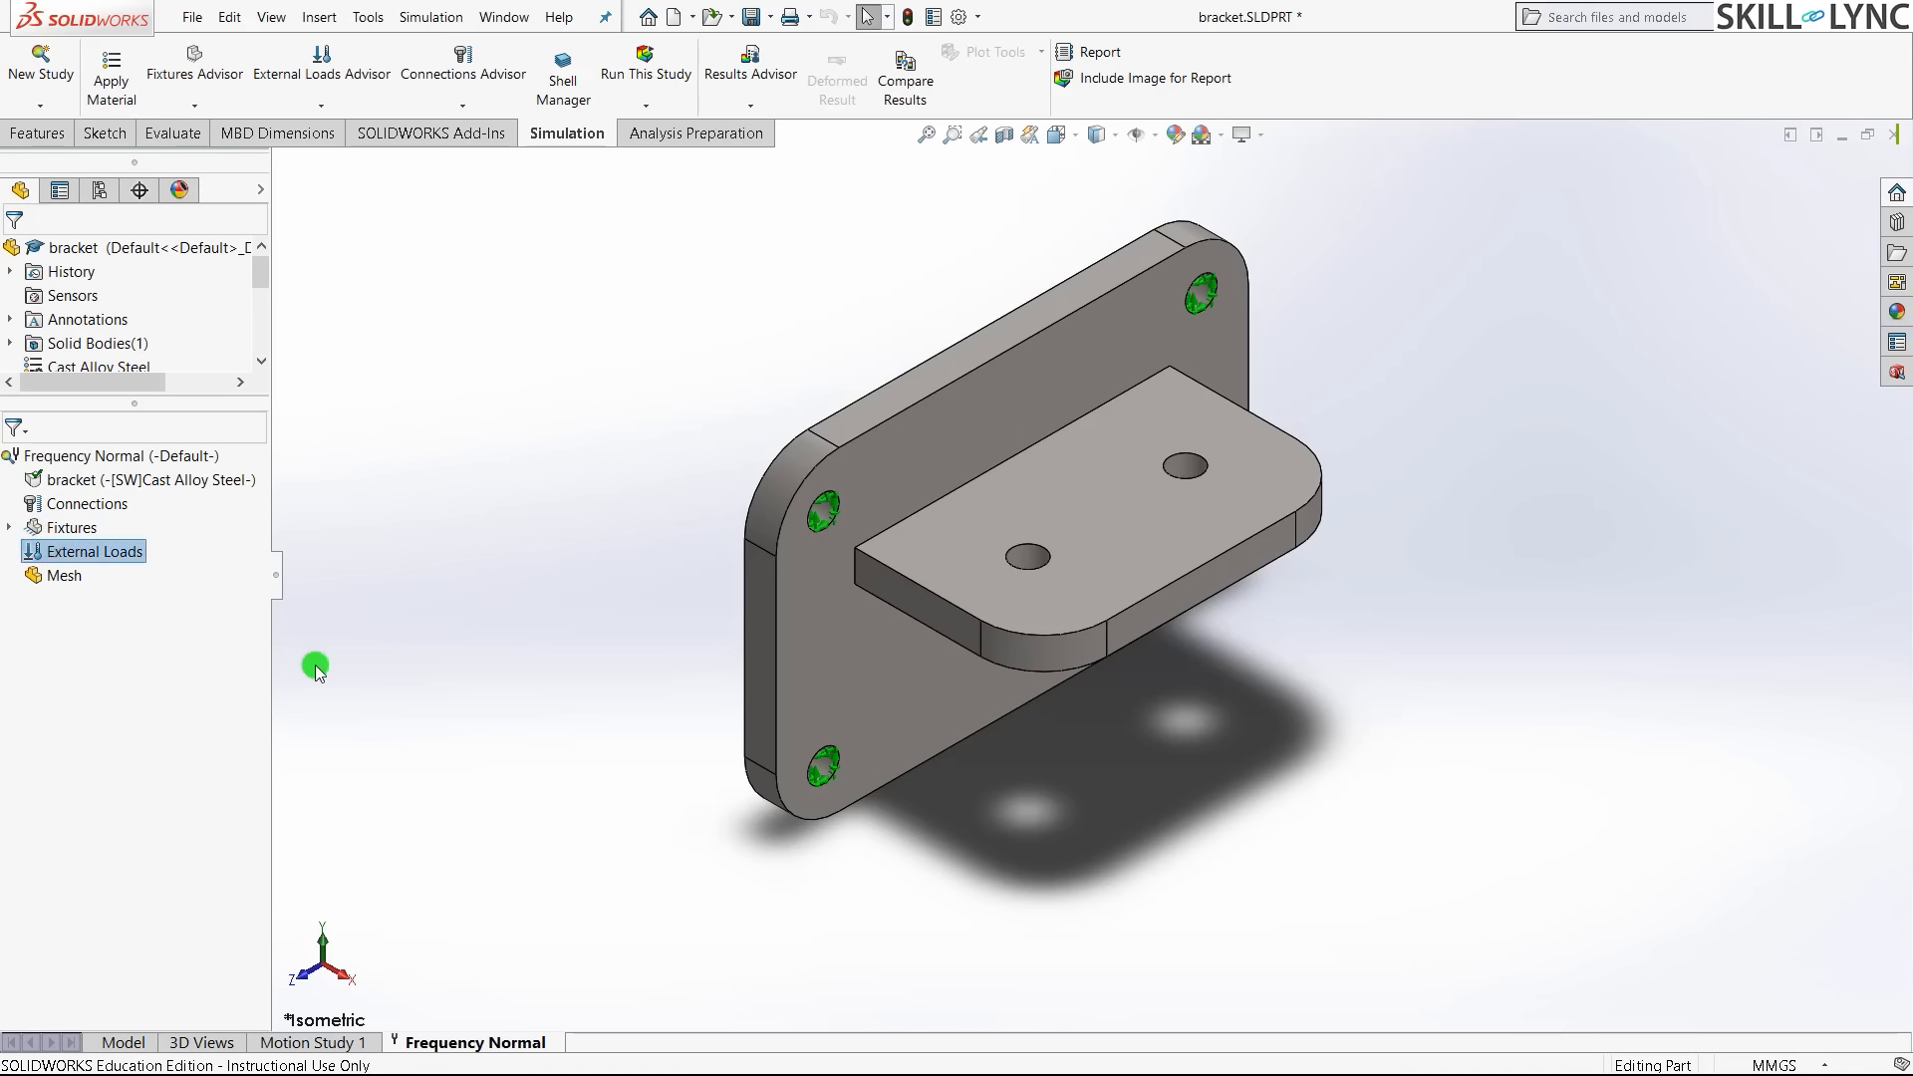
{"action": "left_click", "coordinate": [180, 564]}
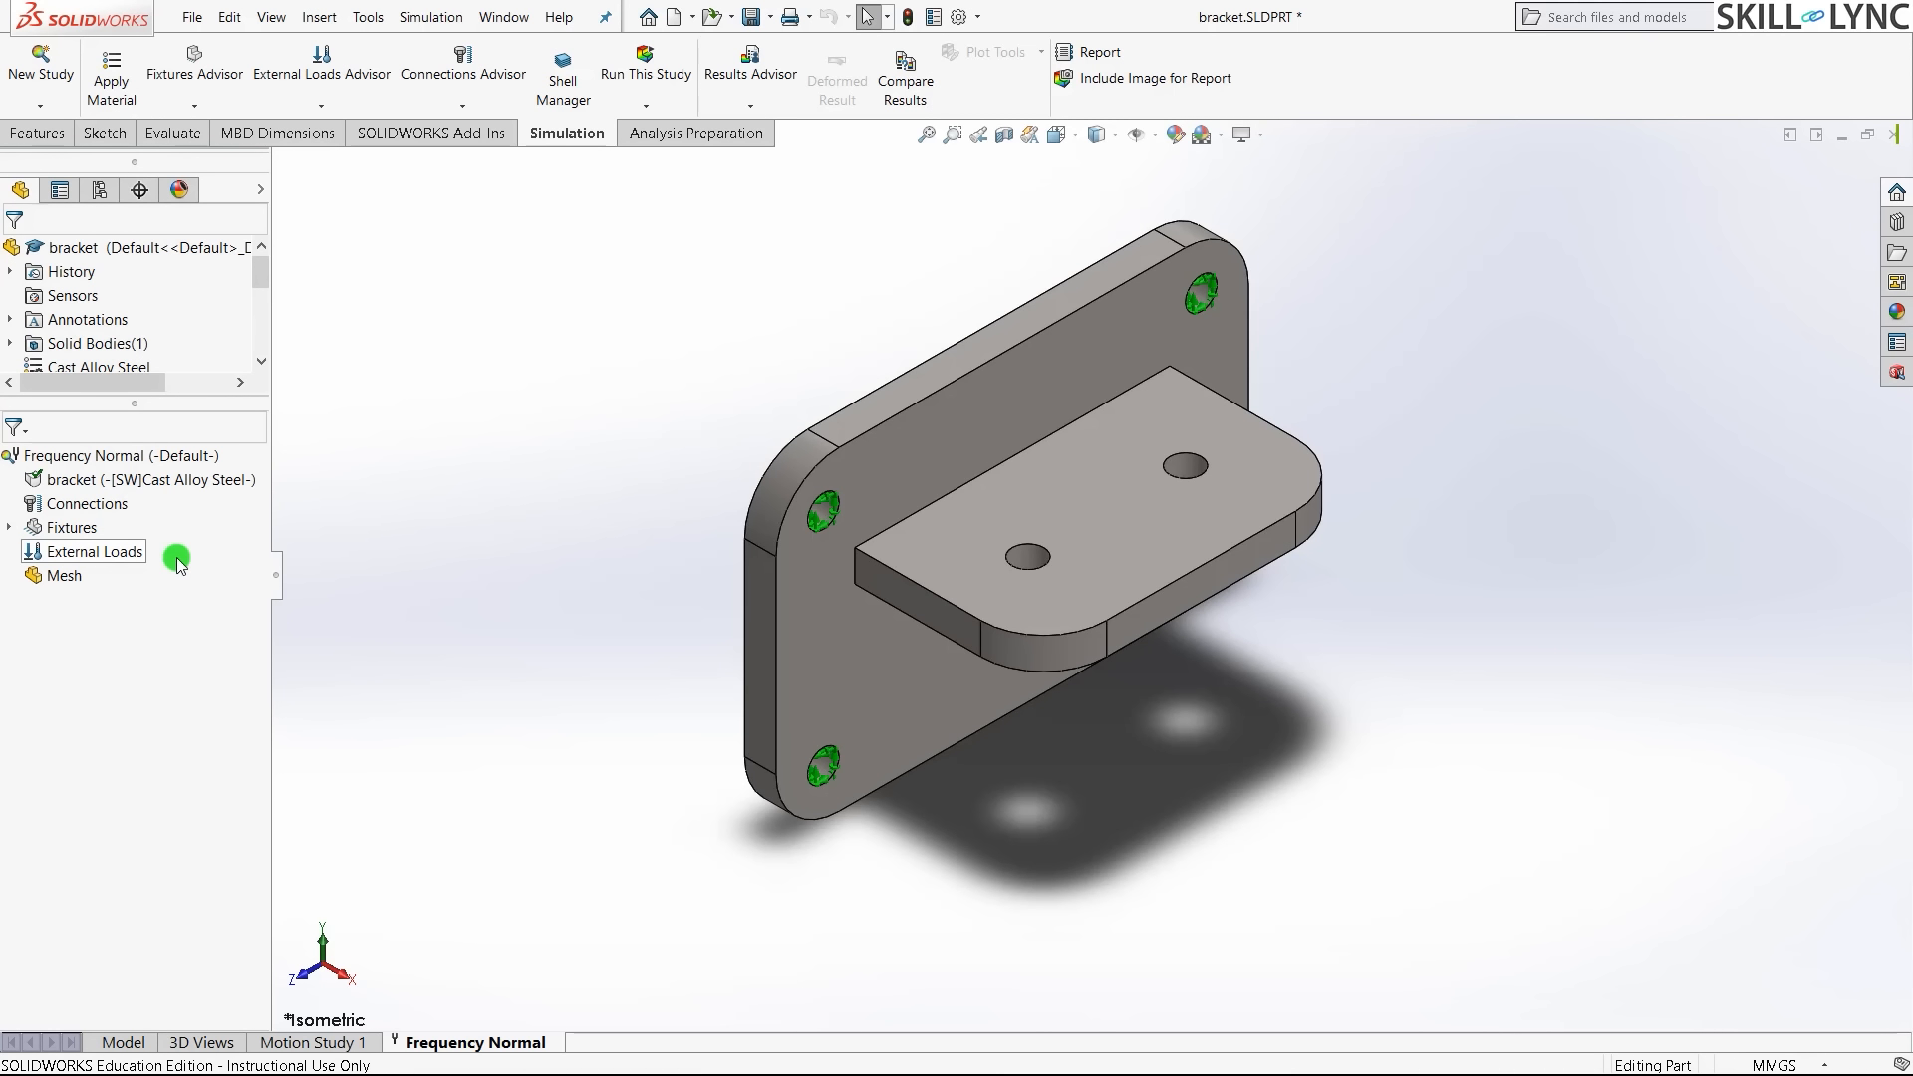
{"action": "left_click", "coordinate": [133, 554]}
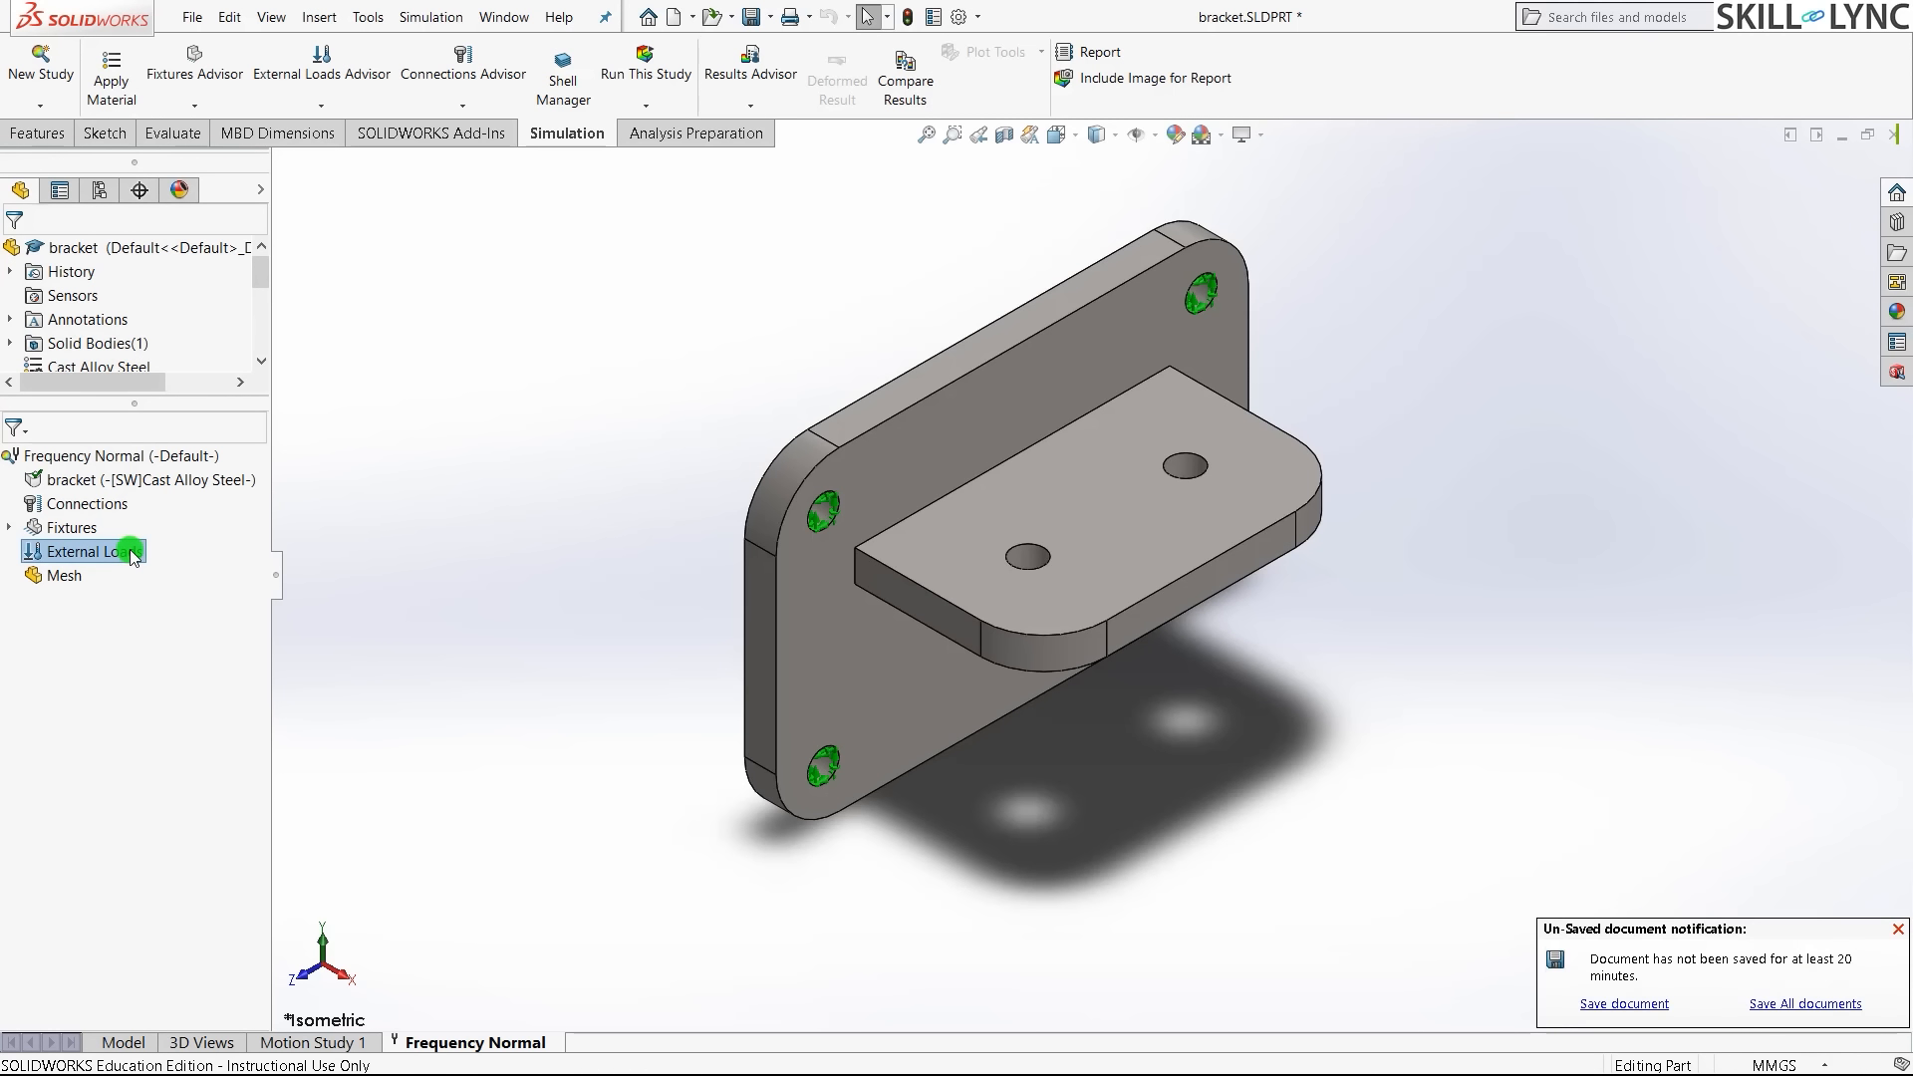
{"action": "left_click", "coordinate": [297, 651]}
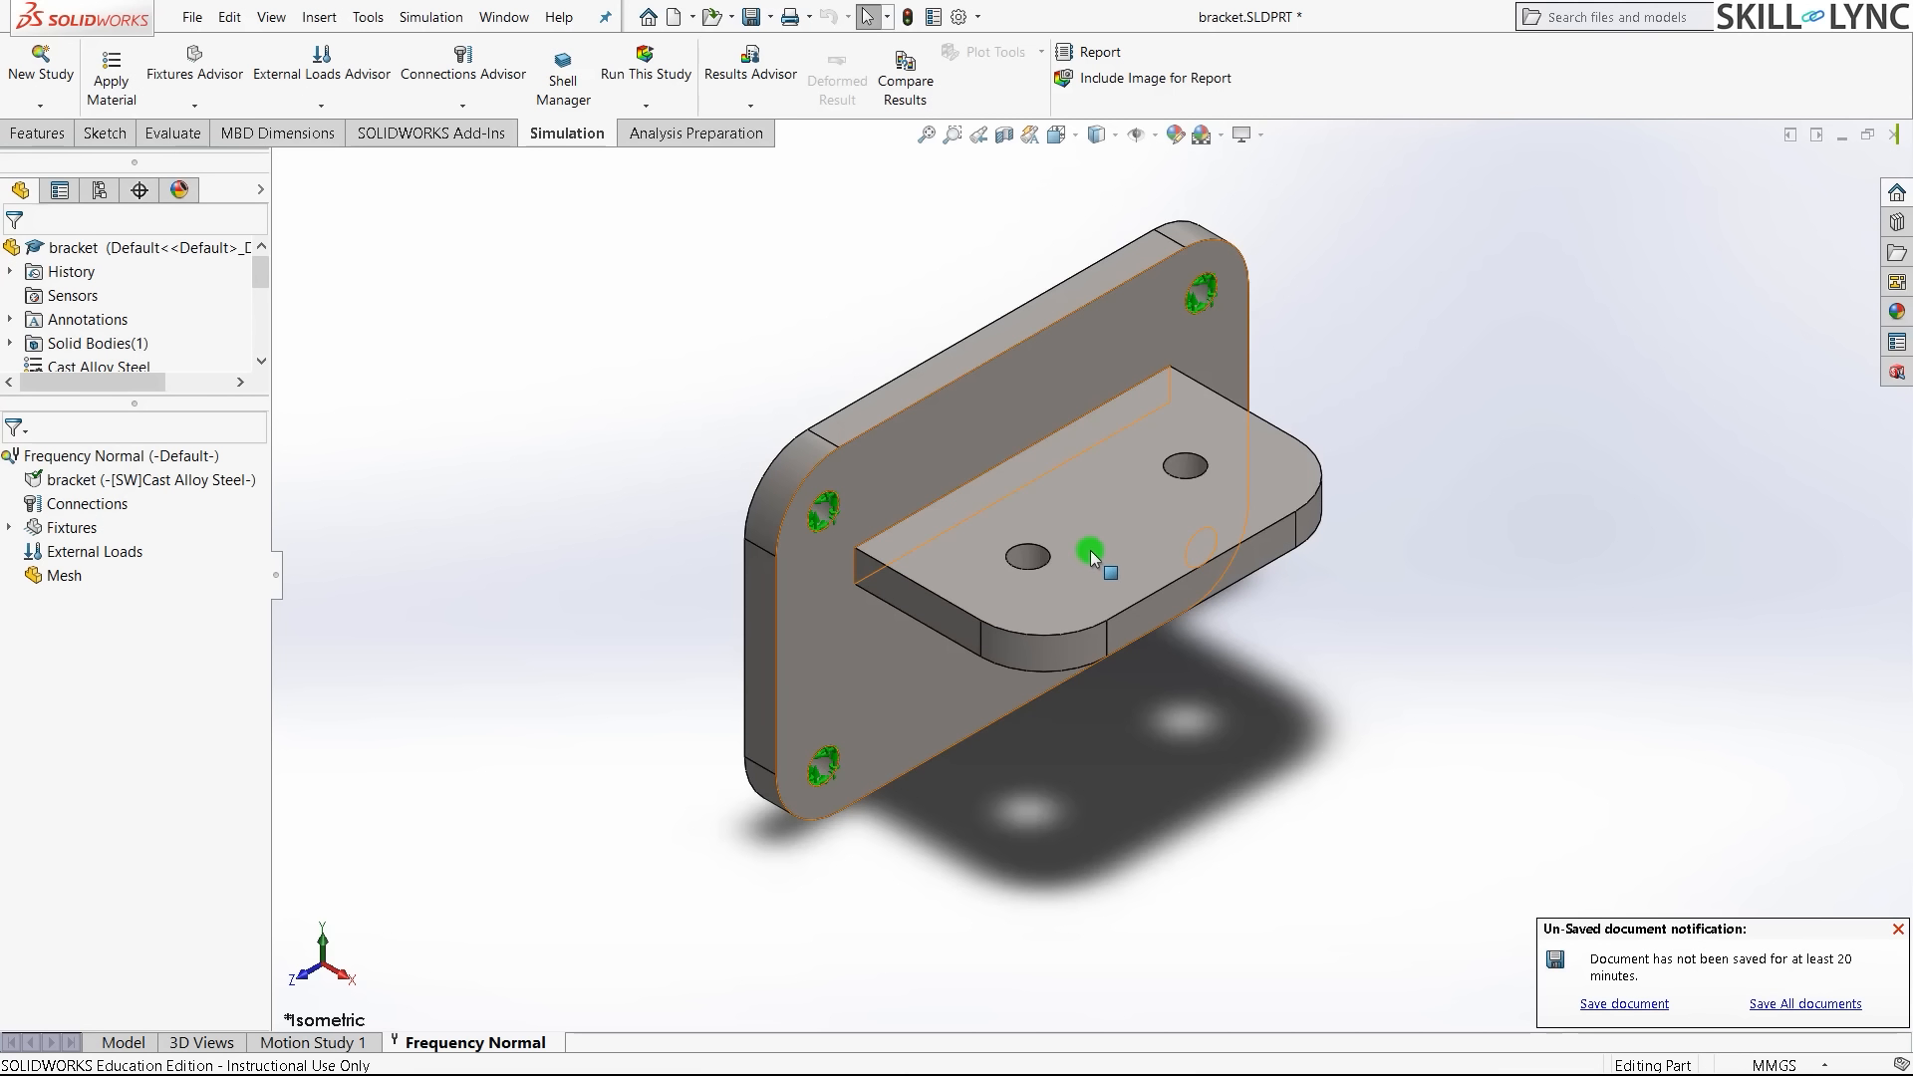
{"action": "left_click", "coordinate": [1128, 536]}
{"action": "left_click", "coordinate": [1128, 536]}
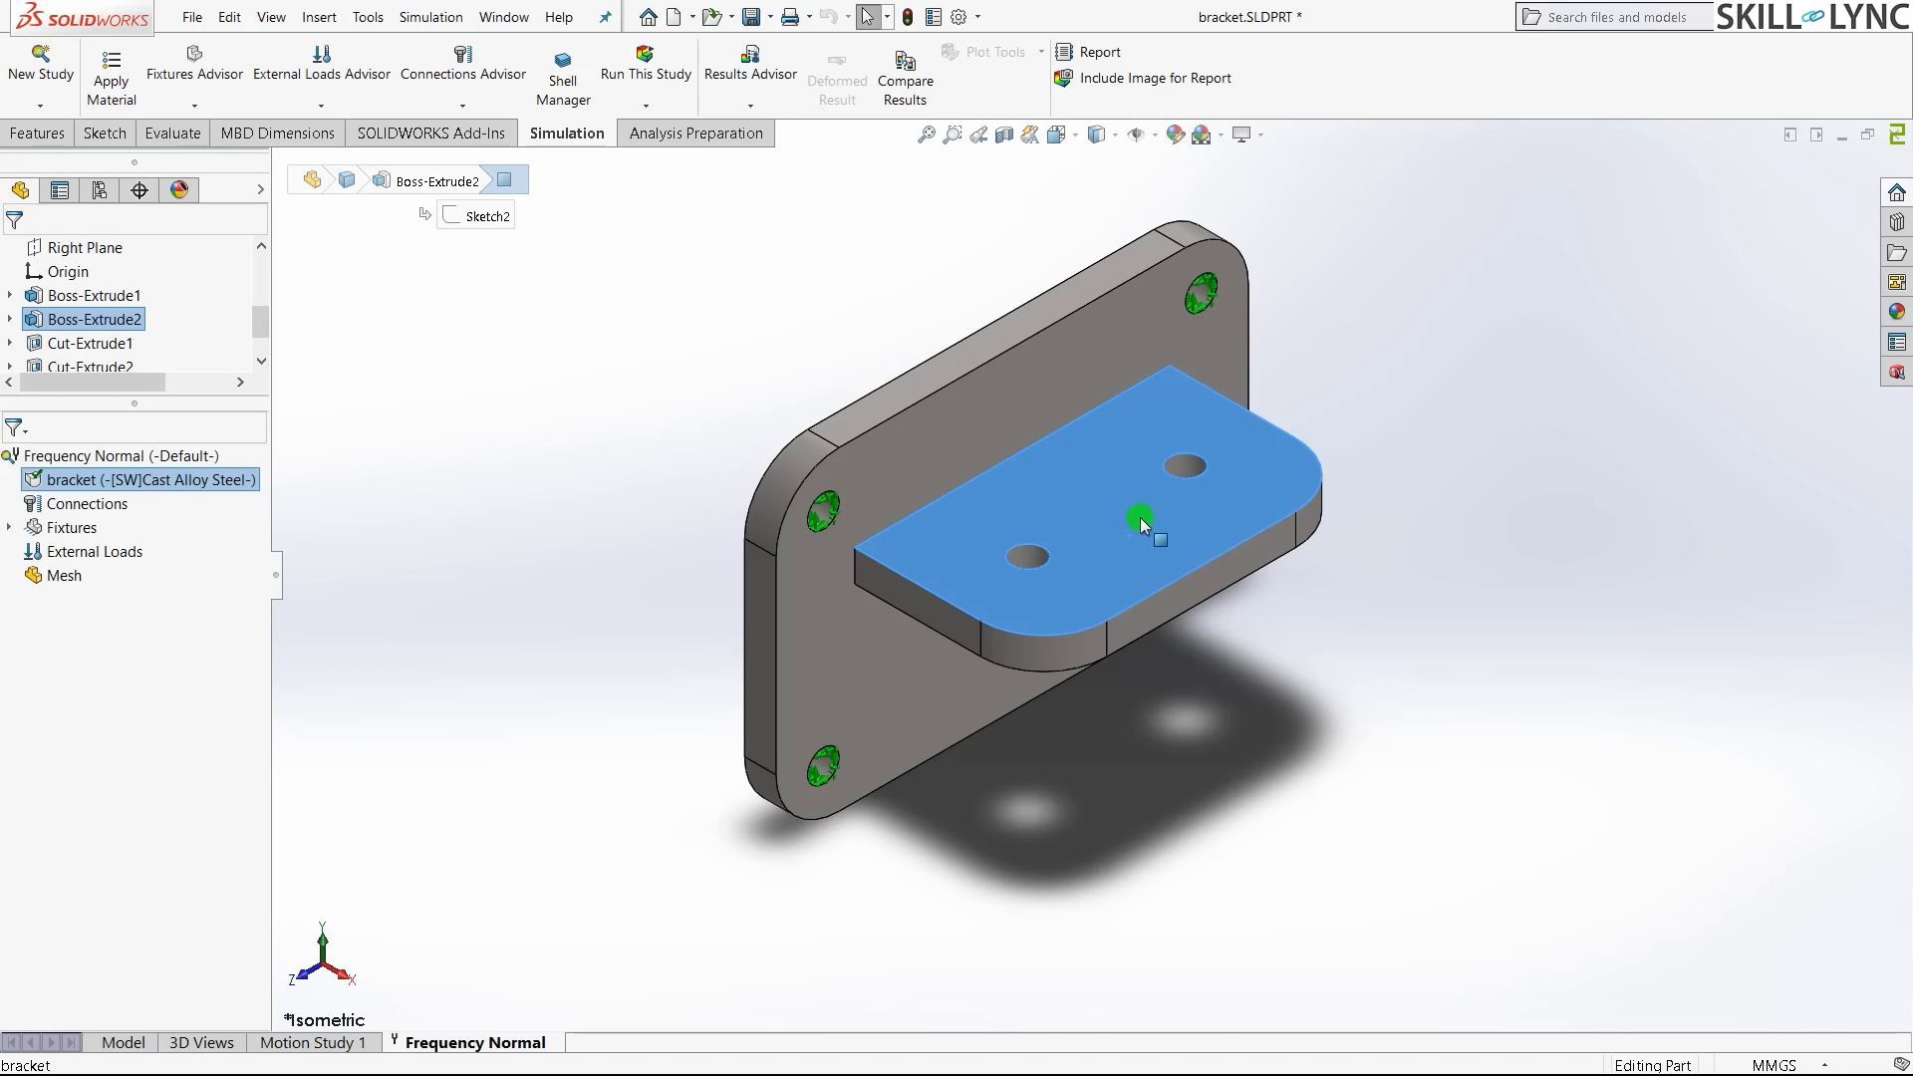
{"action": "left_click", "coordinate": [439, 556]}
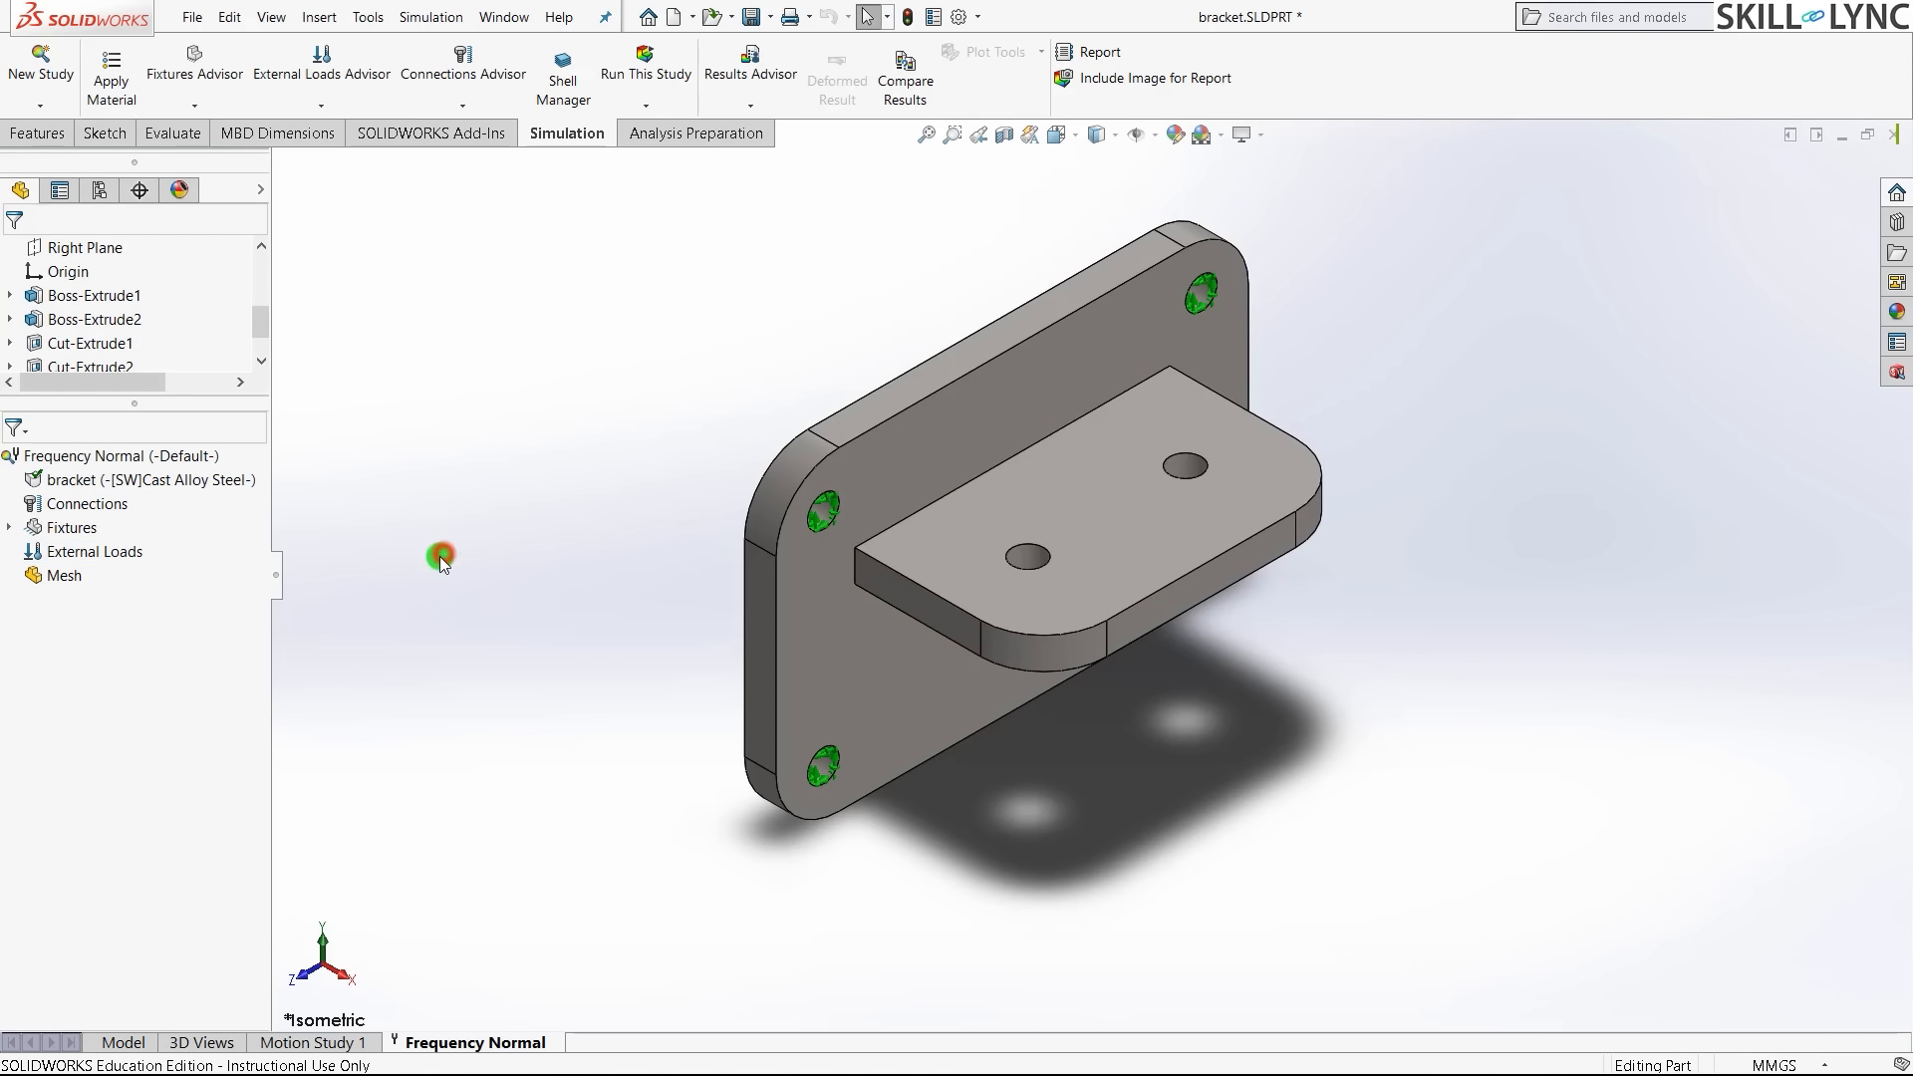
{"action": "left_click", "coordinate": [99, 553]}
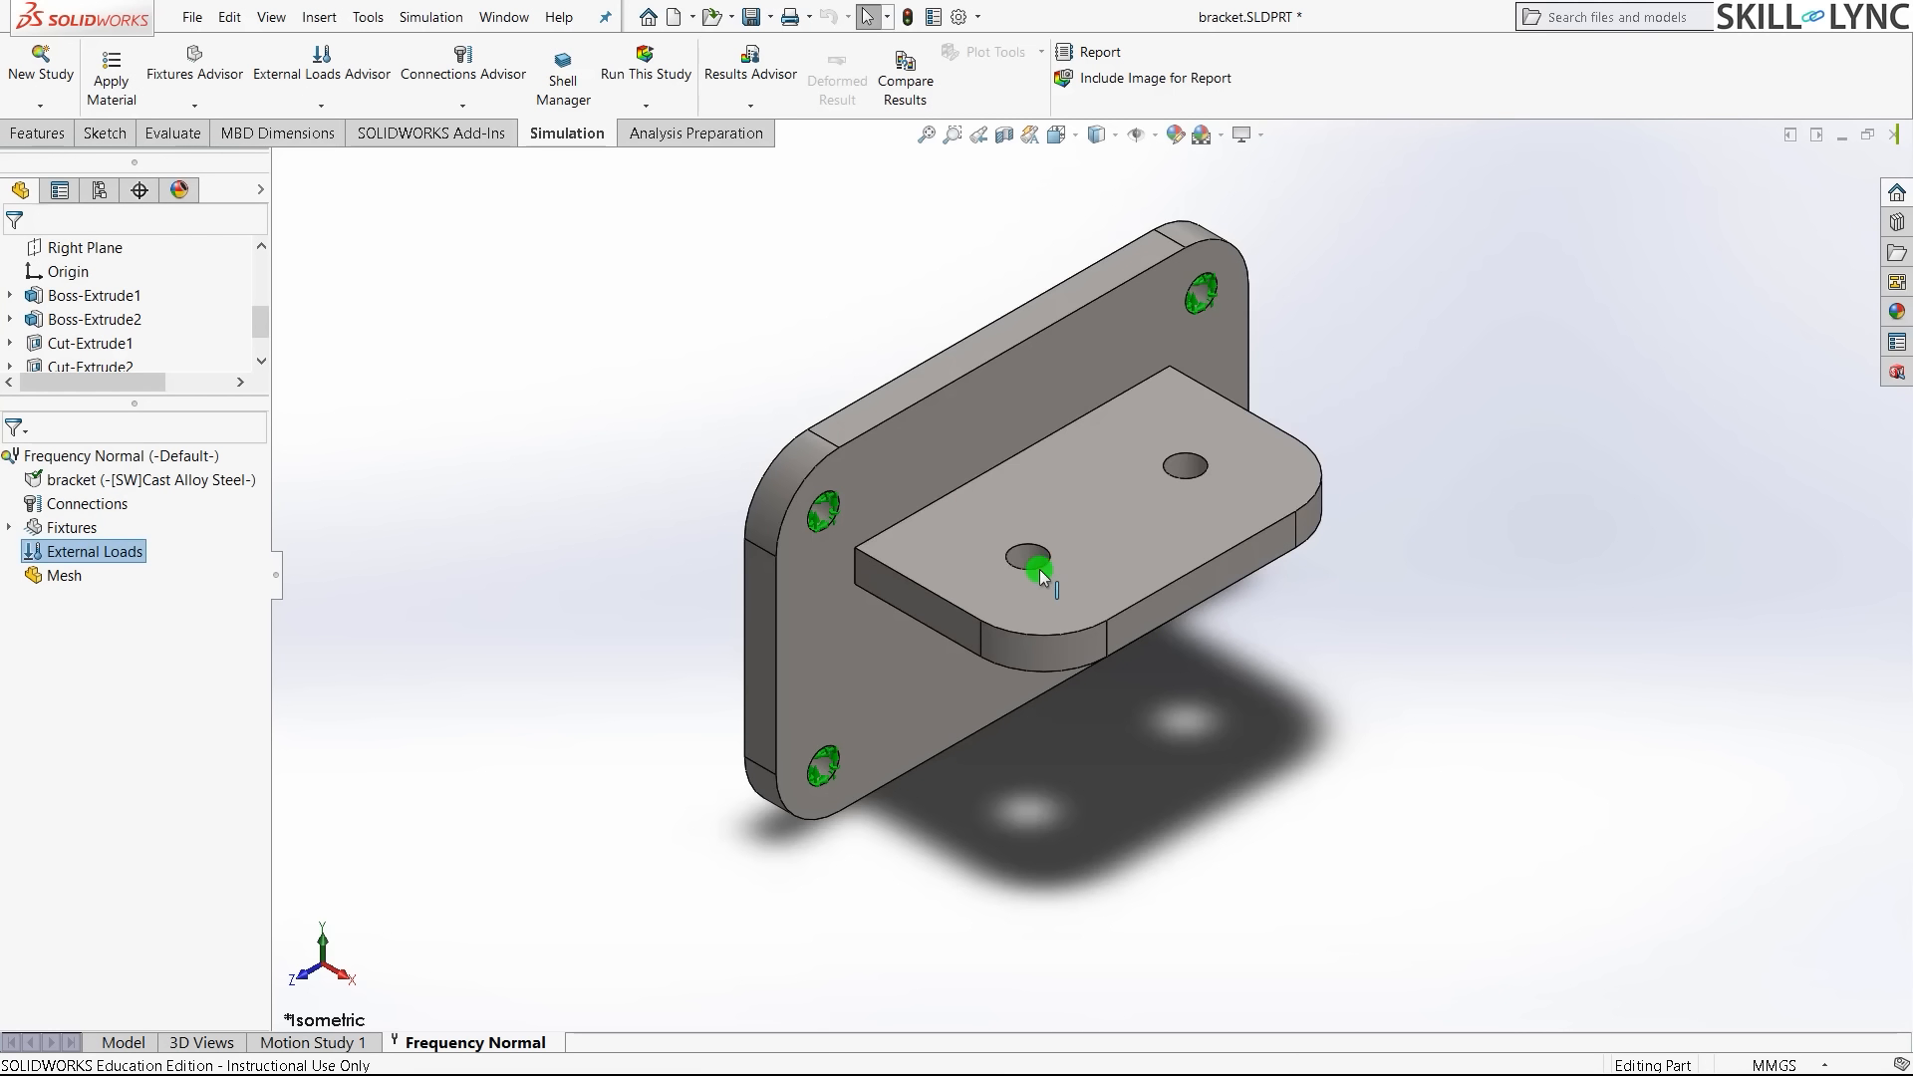
{"action": "left_click", "coordinate": [703, 176]}
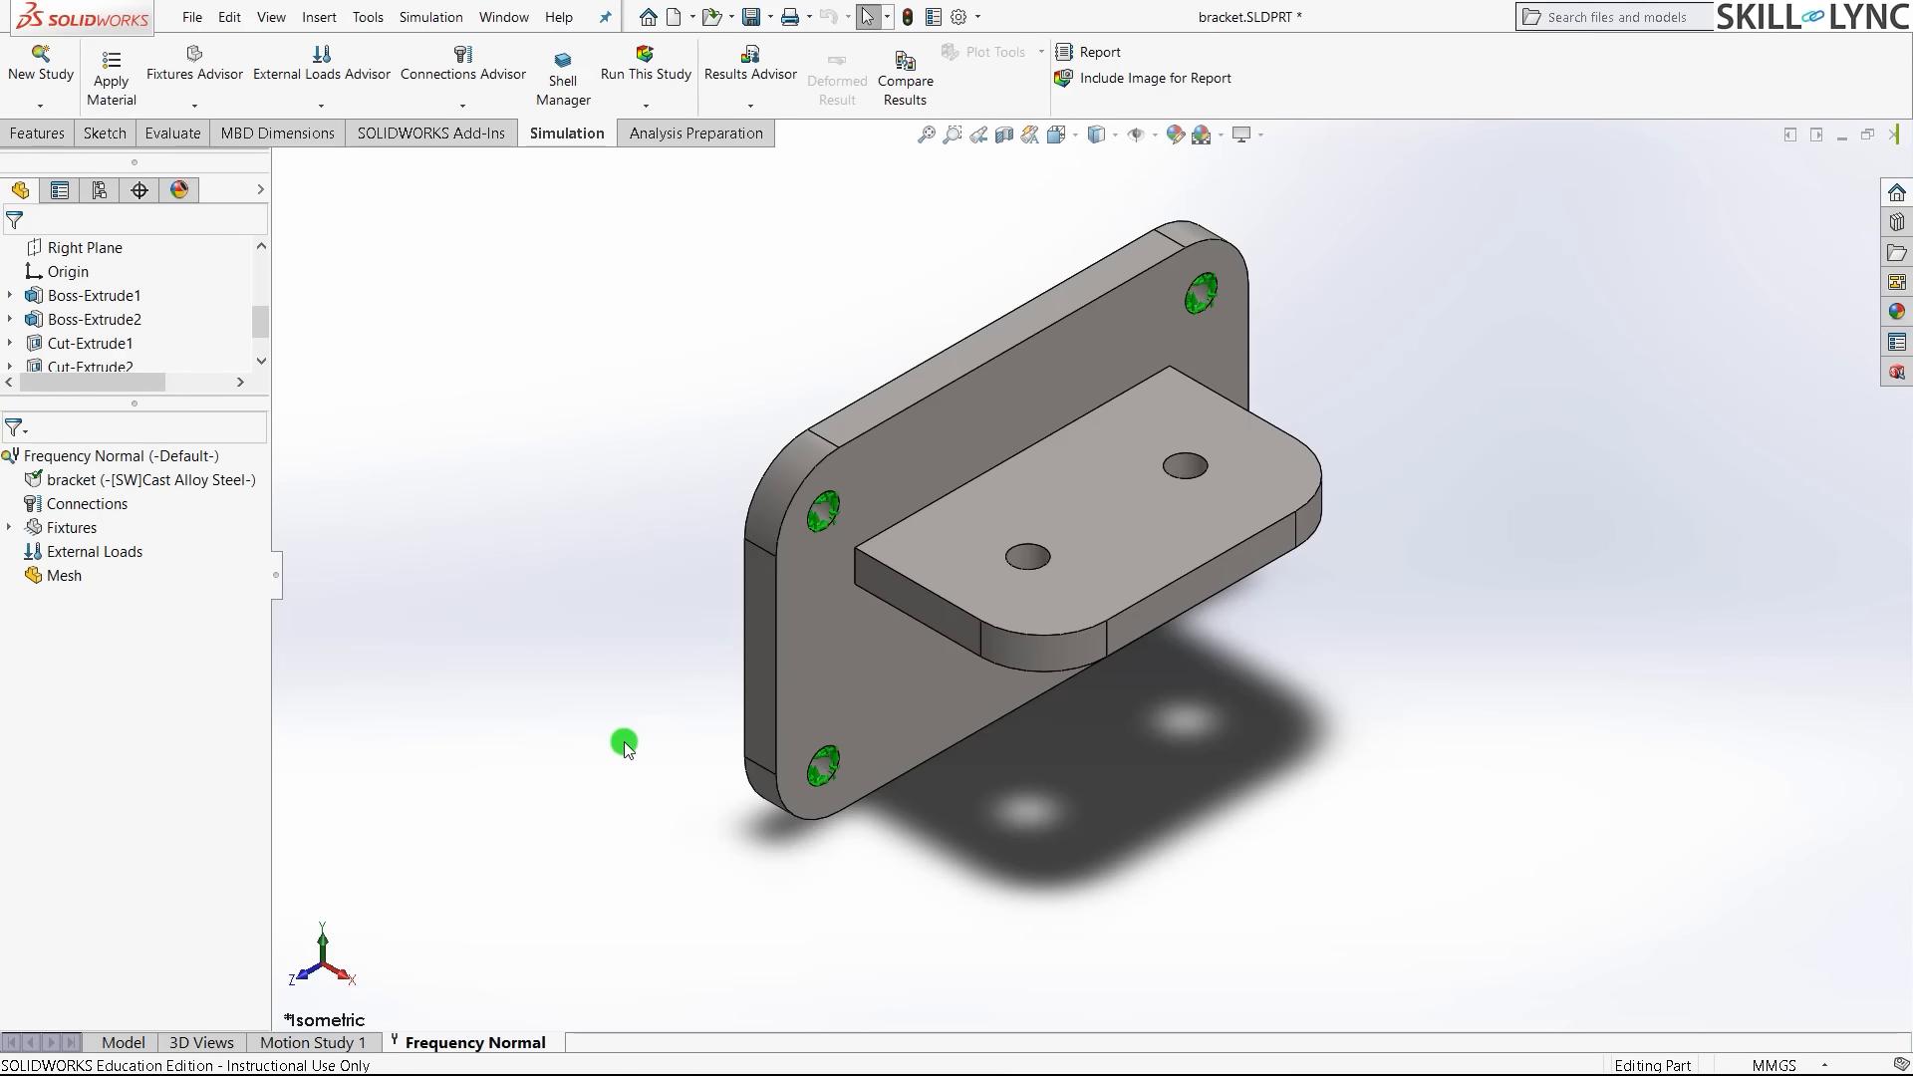
- Generate a curvature-based solid mesh on the bracket with maximum element size 4 mm
{"action": "right_click", "coordinate": [57, 578]}
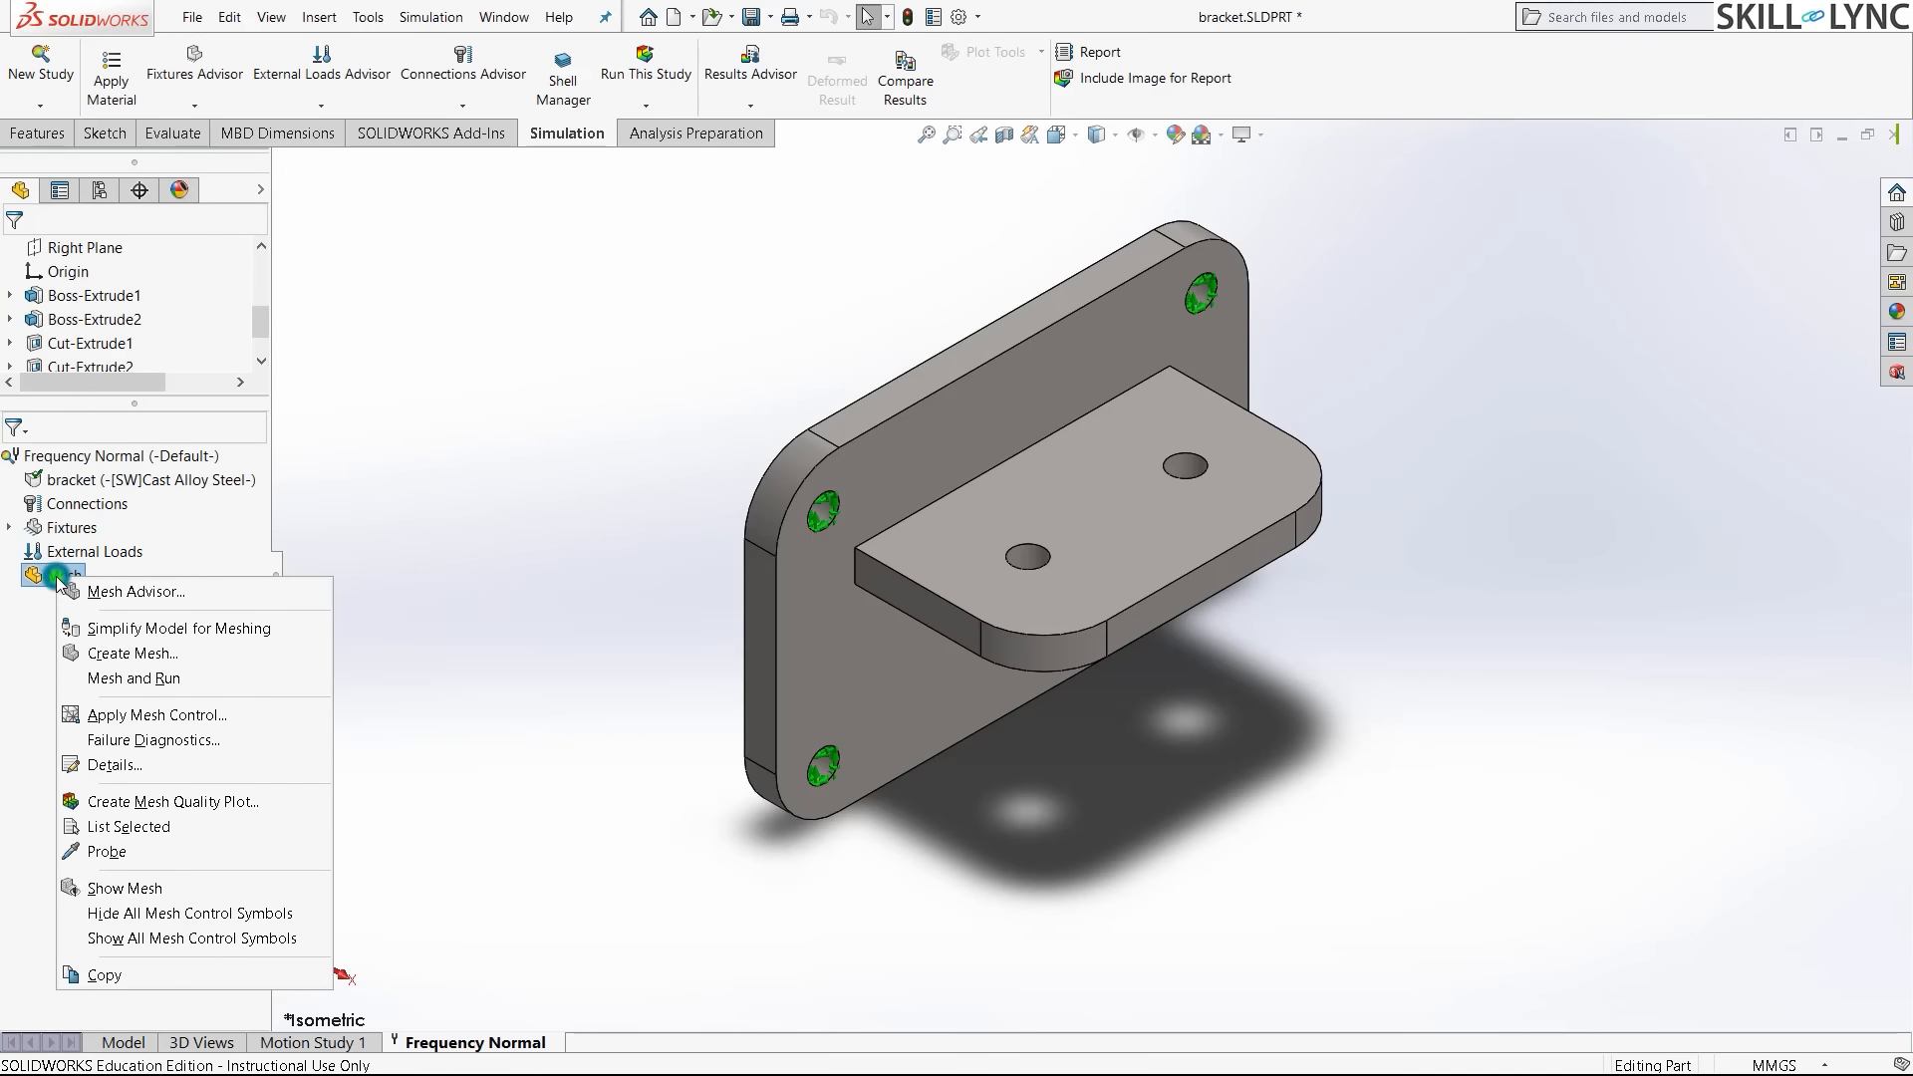
{"action": "left_click", "coordinate": [134, 653]}
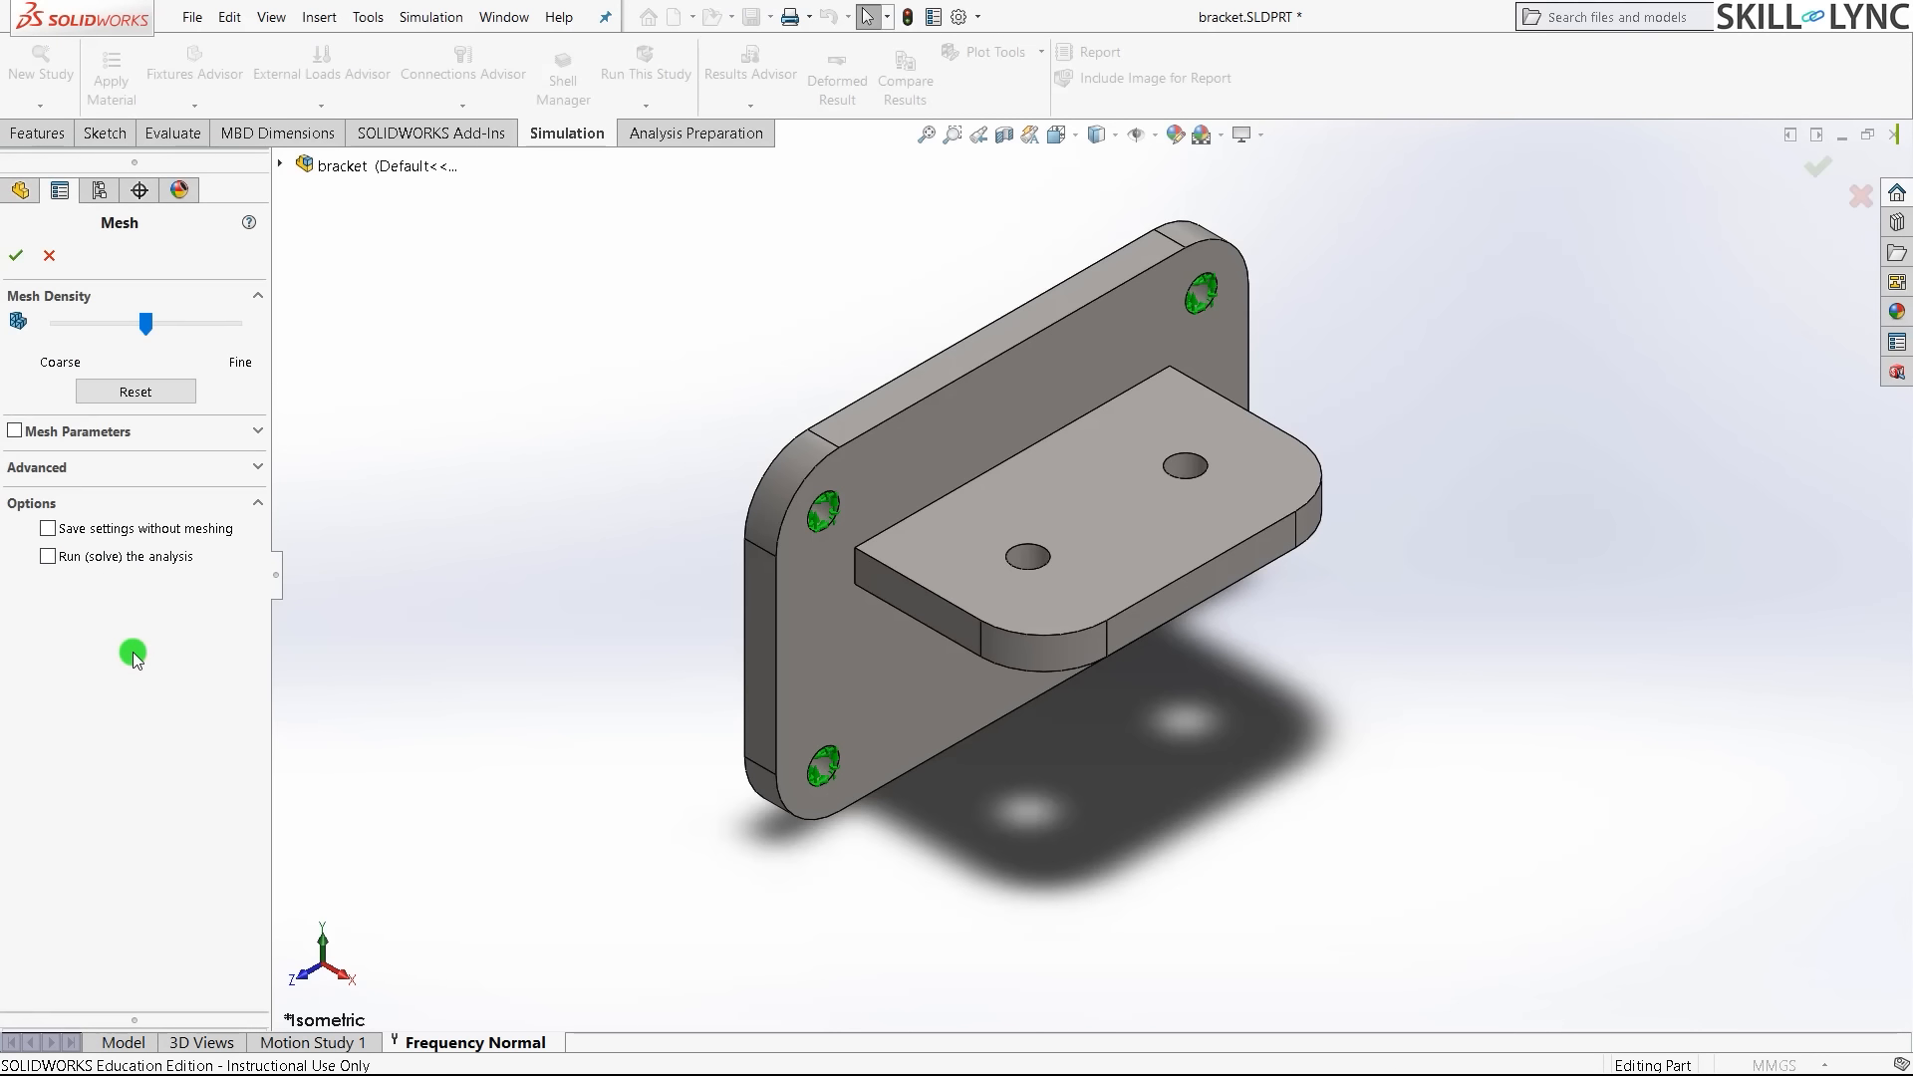
{"action": "left_click", "coordinate": [259, 433]}
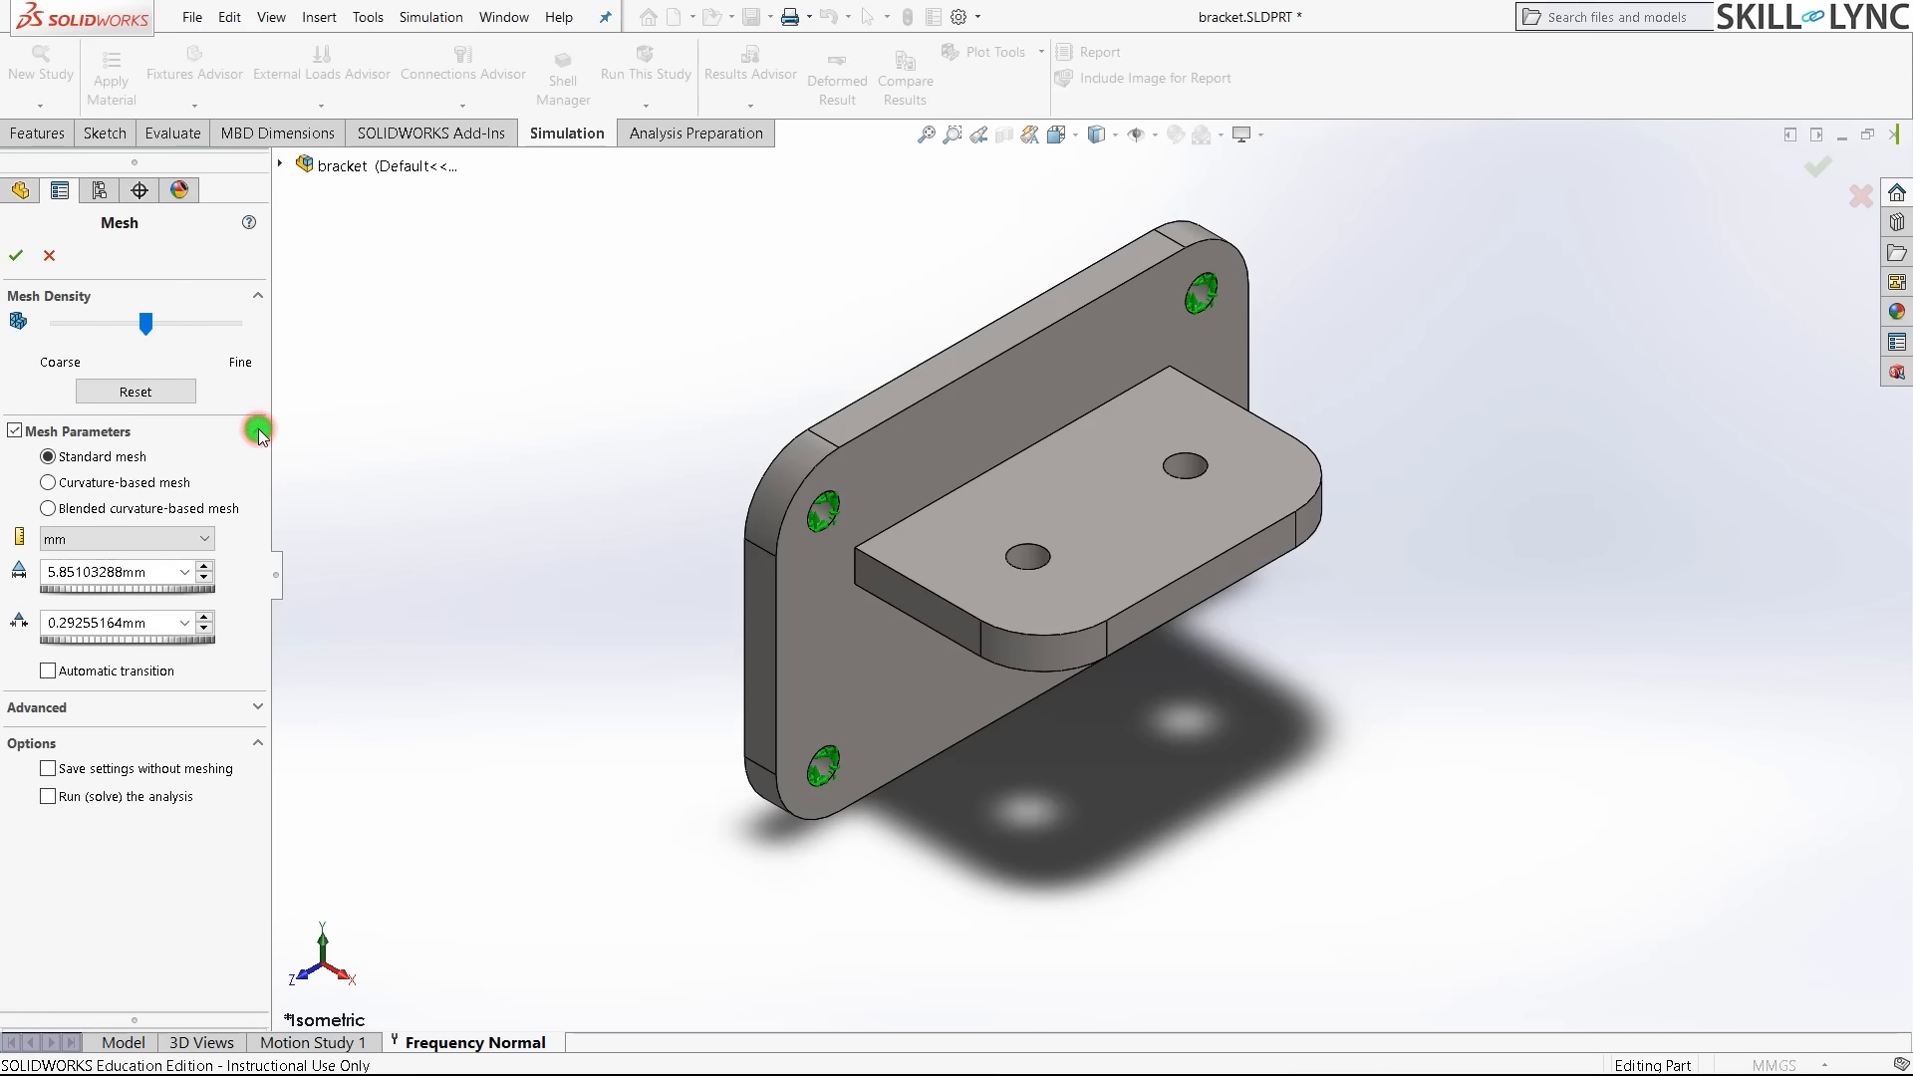
{"action": "left_click", "coordinate": [107, 484]}
{"action": "double_click", "coordinate": [114, 571]}
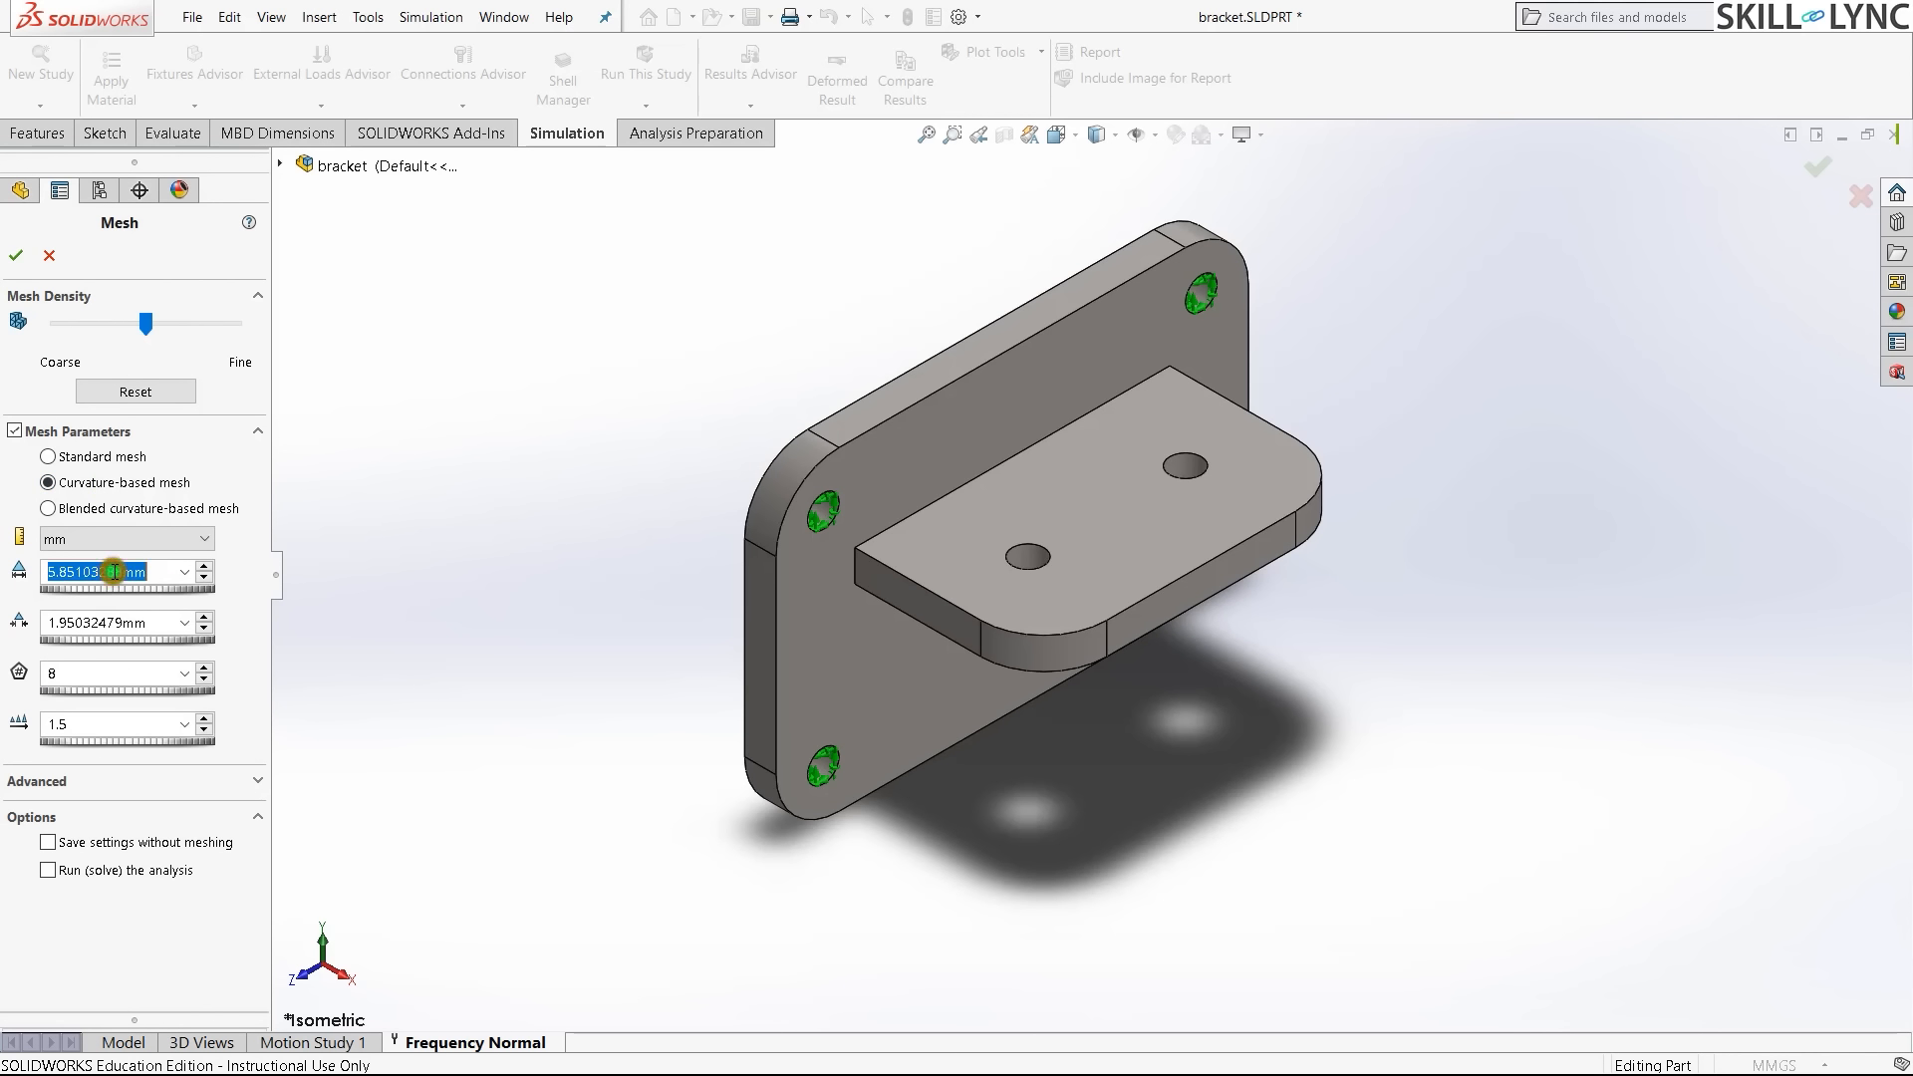
{"action": "type", "text": "4"}
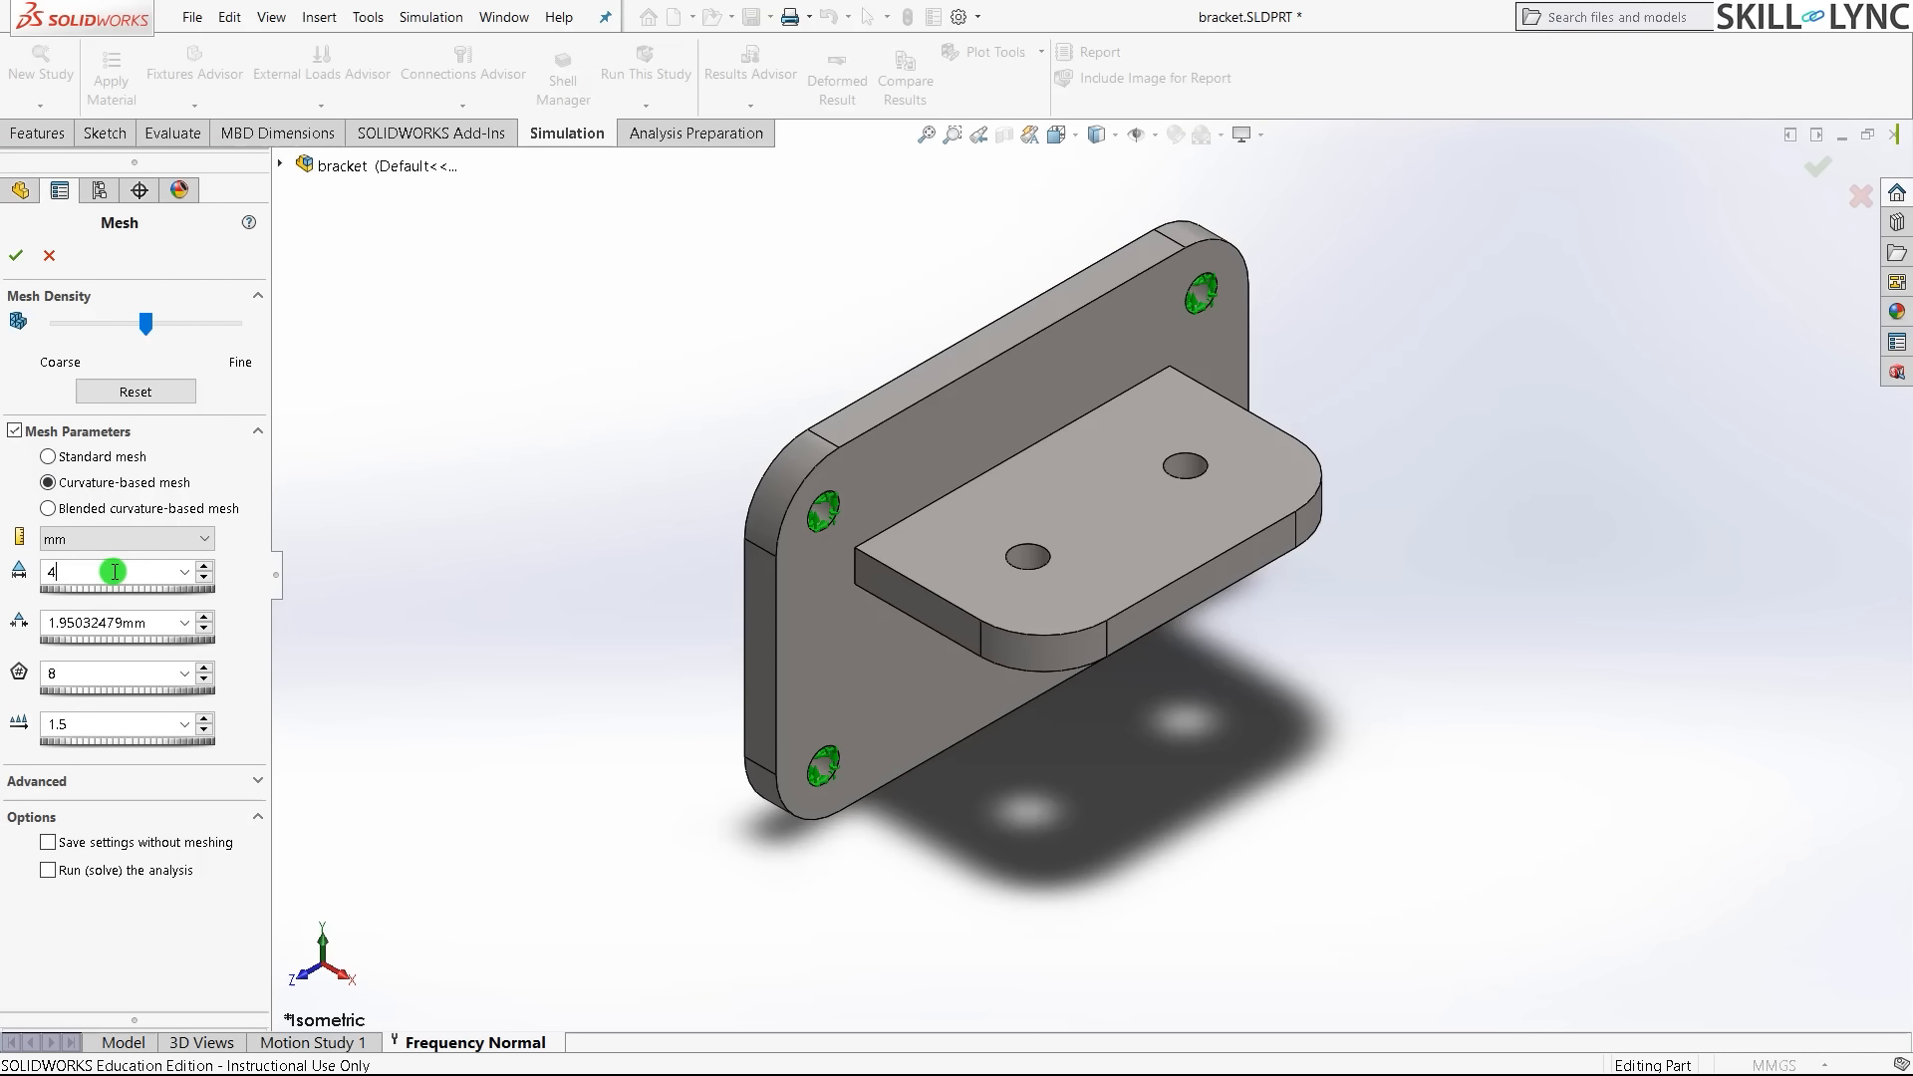
{"action": "left_click", "coordinate": [429, 552]}
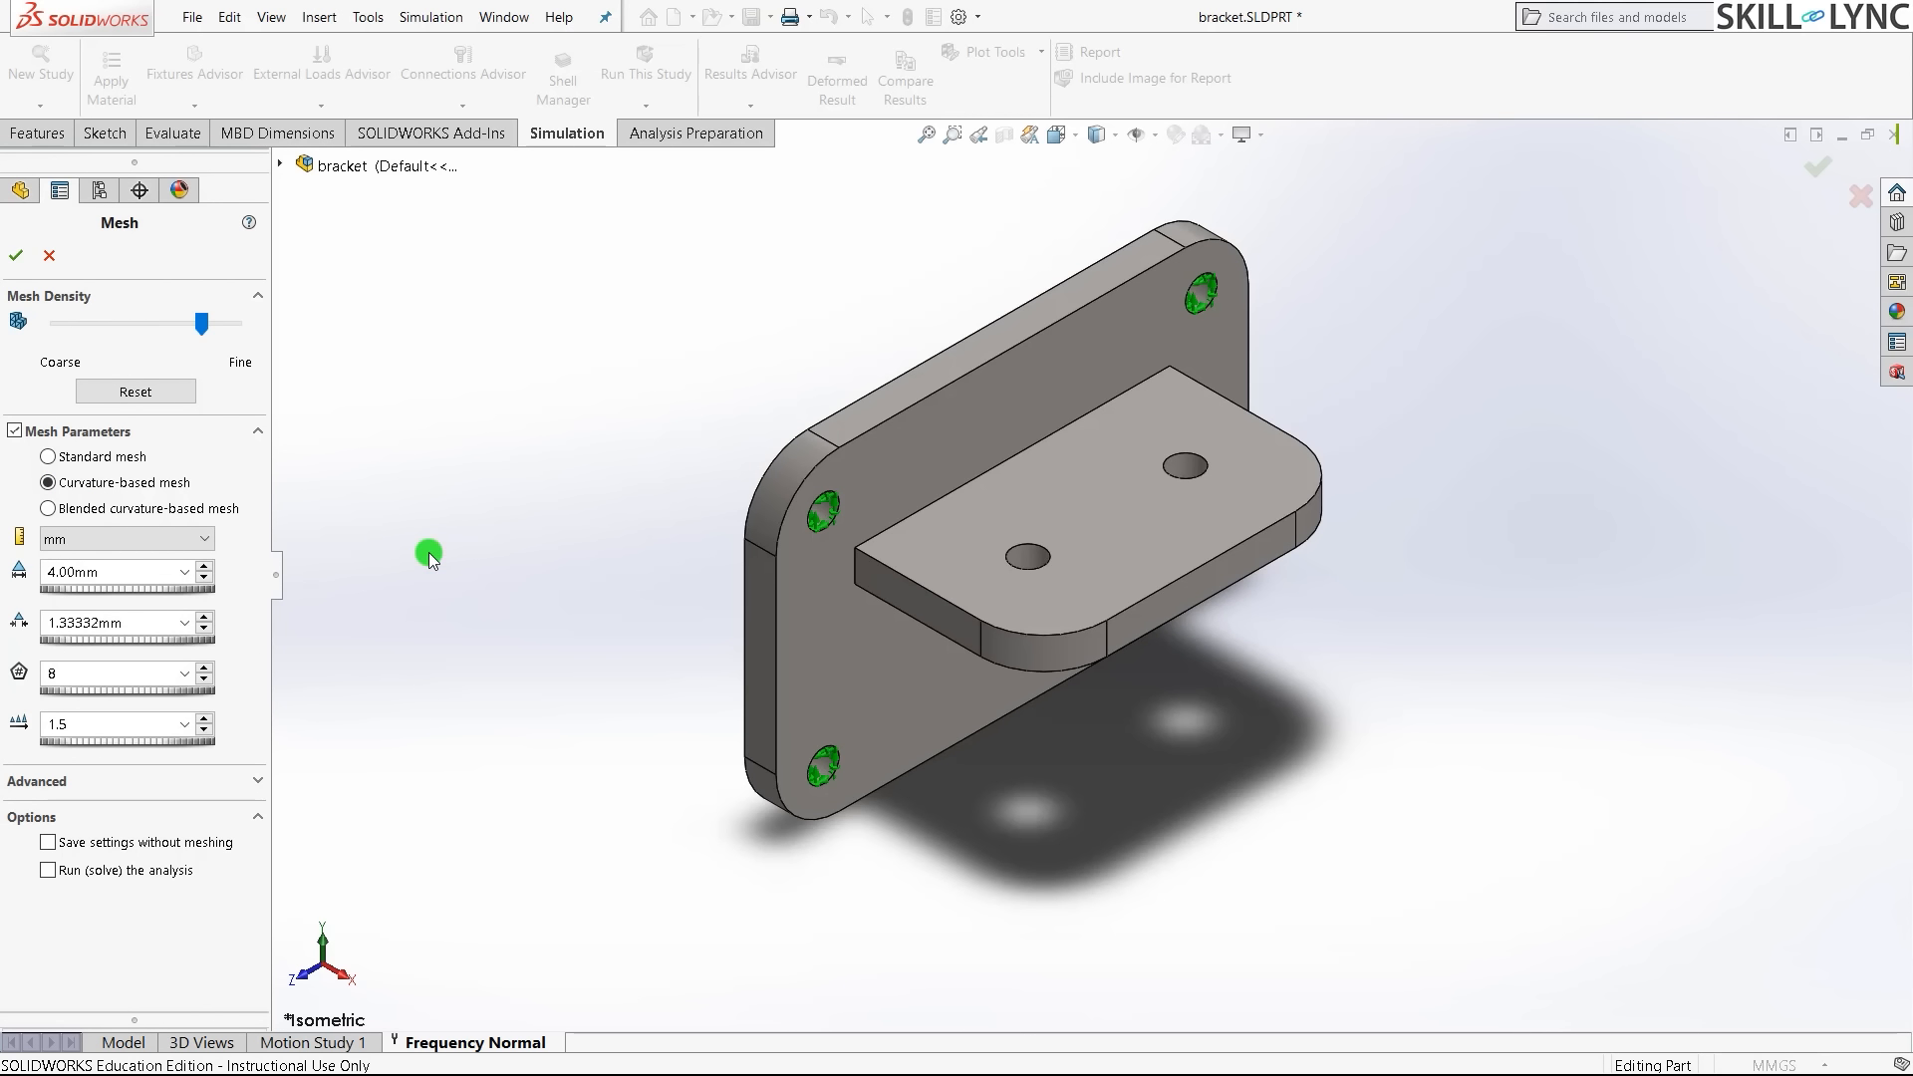
{"action": "left_click", "coordinate": [16, 257]}
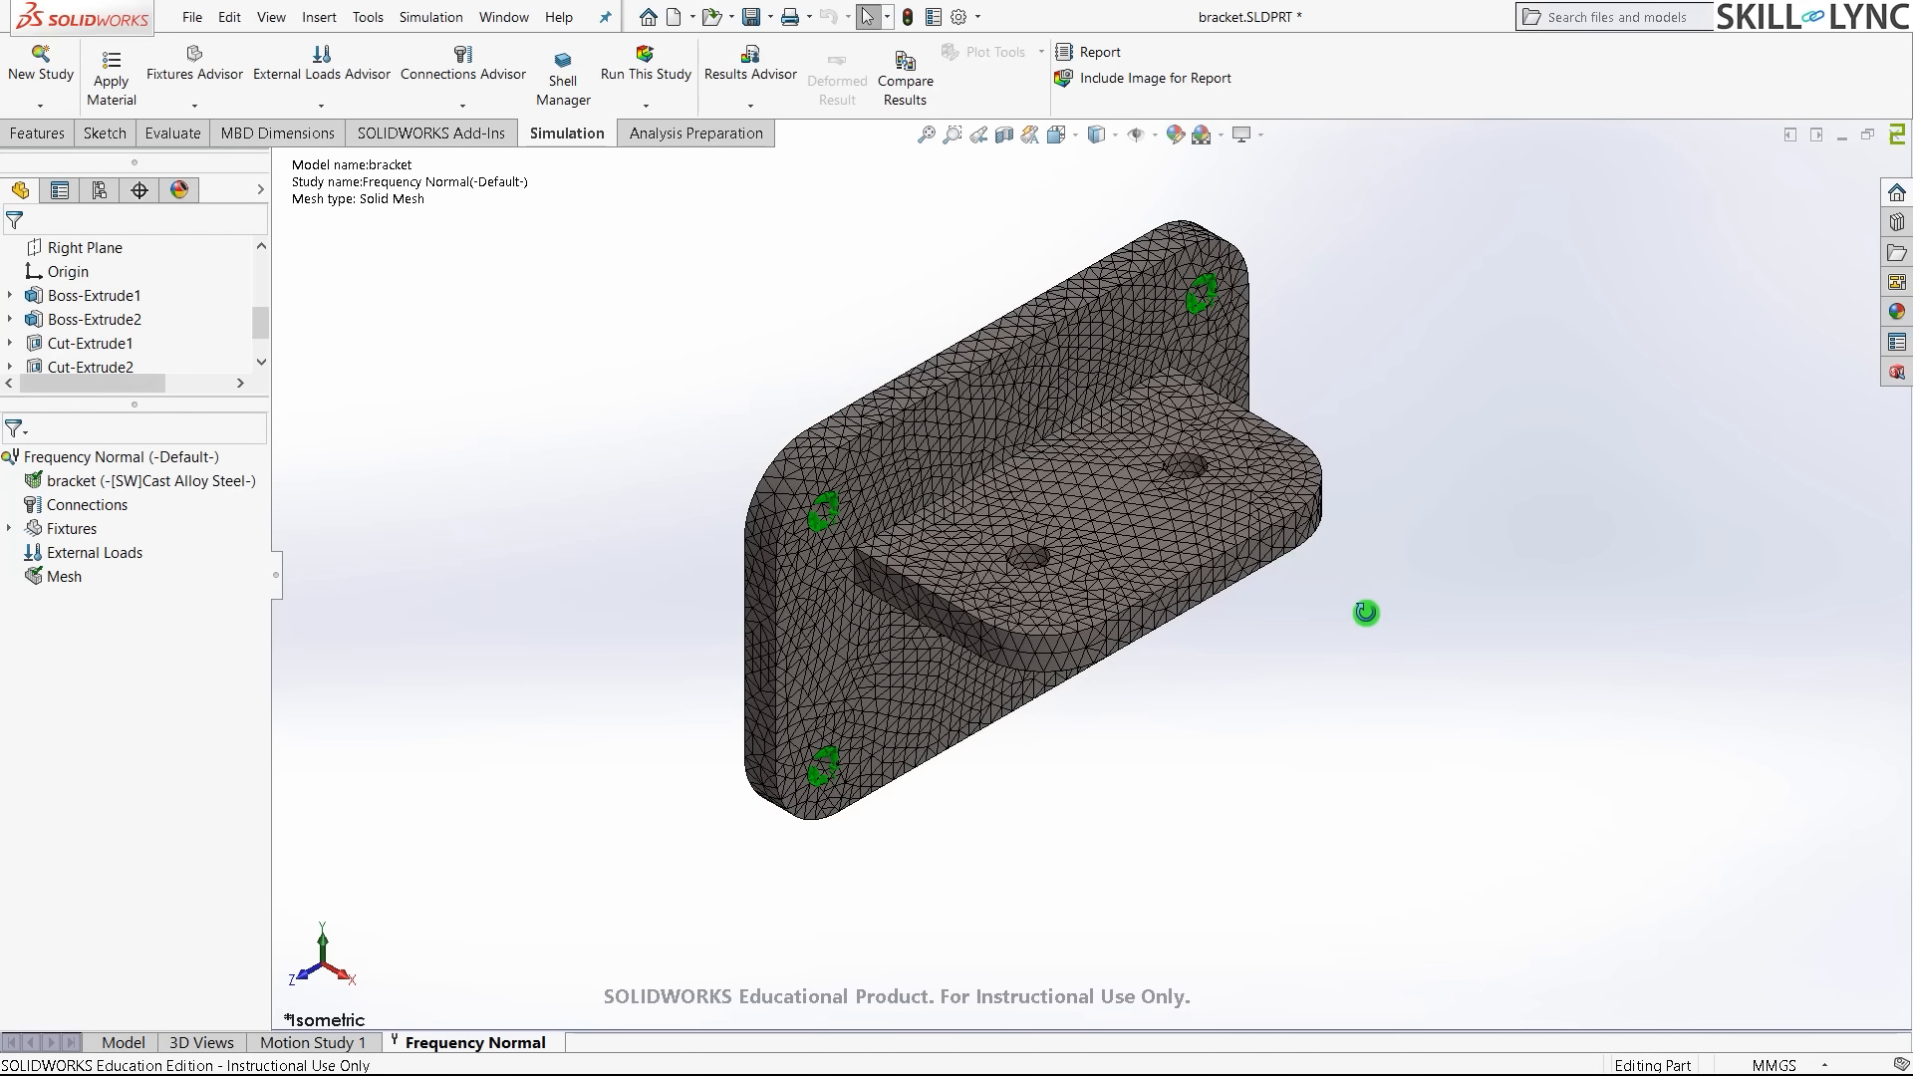
- Run the Frequency Normal study, producing five mode shapes with mode 1 at 1,755.7 Hz
{"action": "middle_click_drag", "start_coordinate": [1366, 613], "coordinate": [1241, 782]}
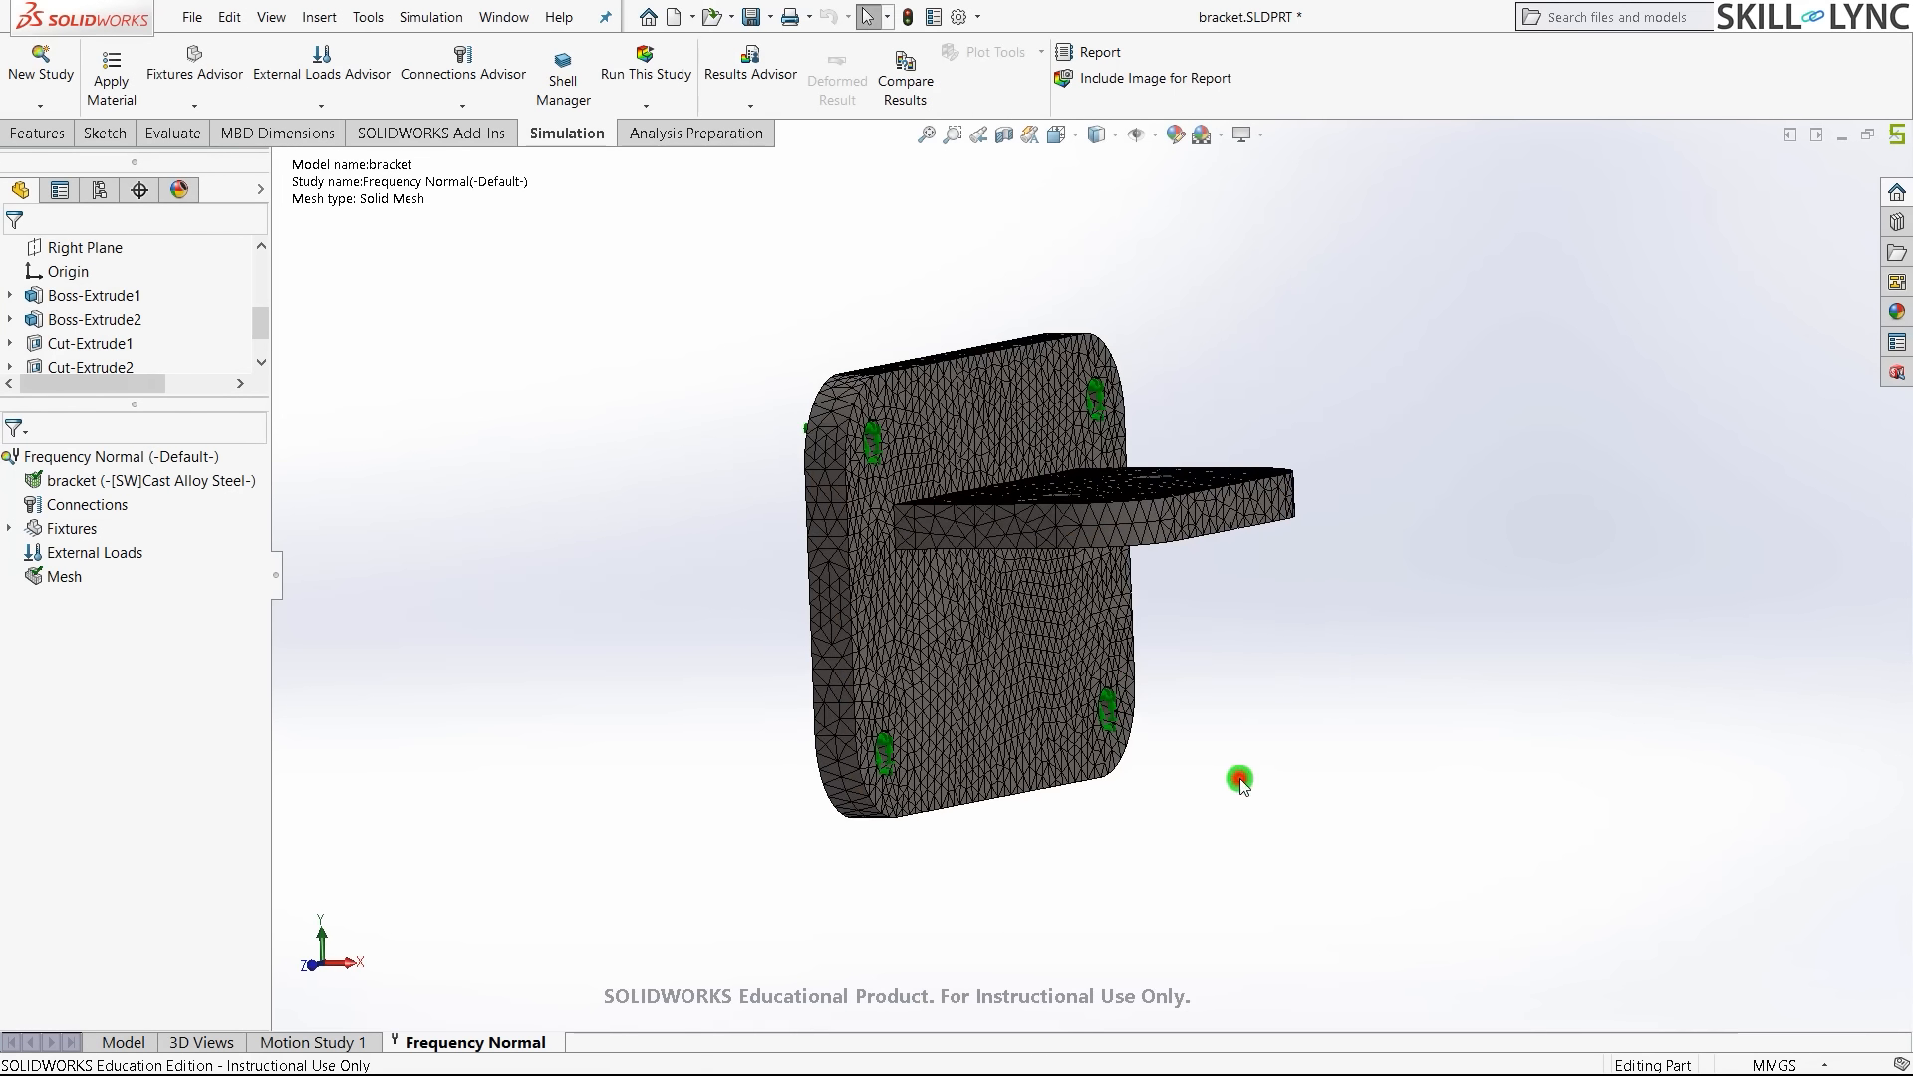
{"action": "key", "text": "ctrl+7"}
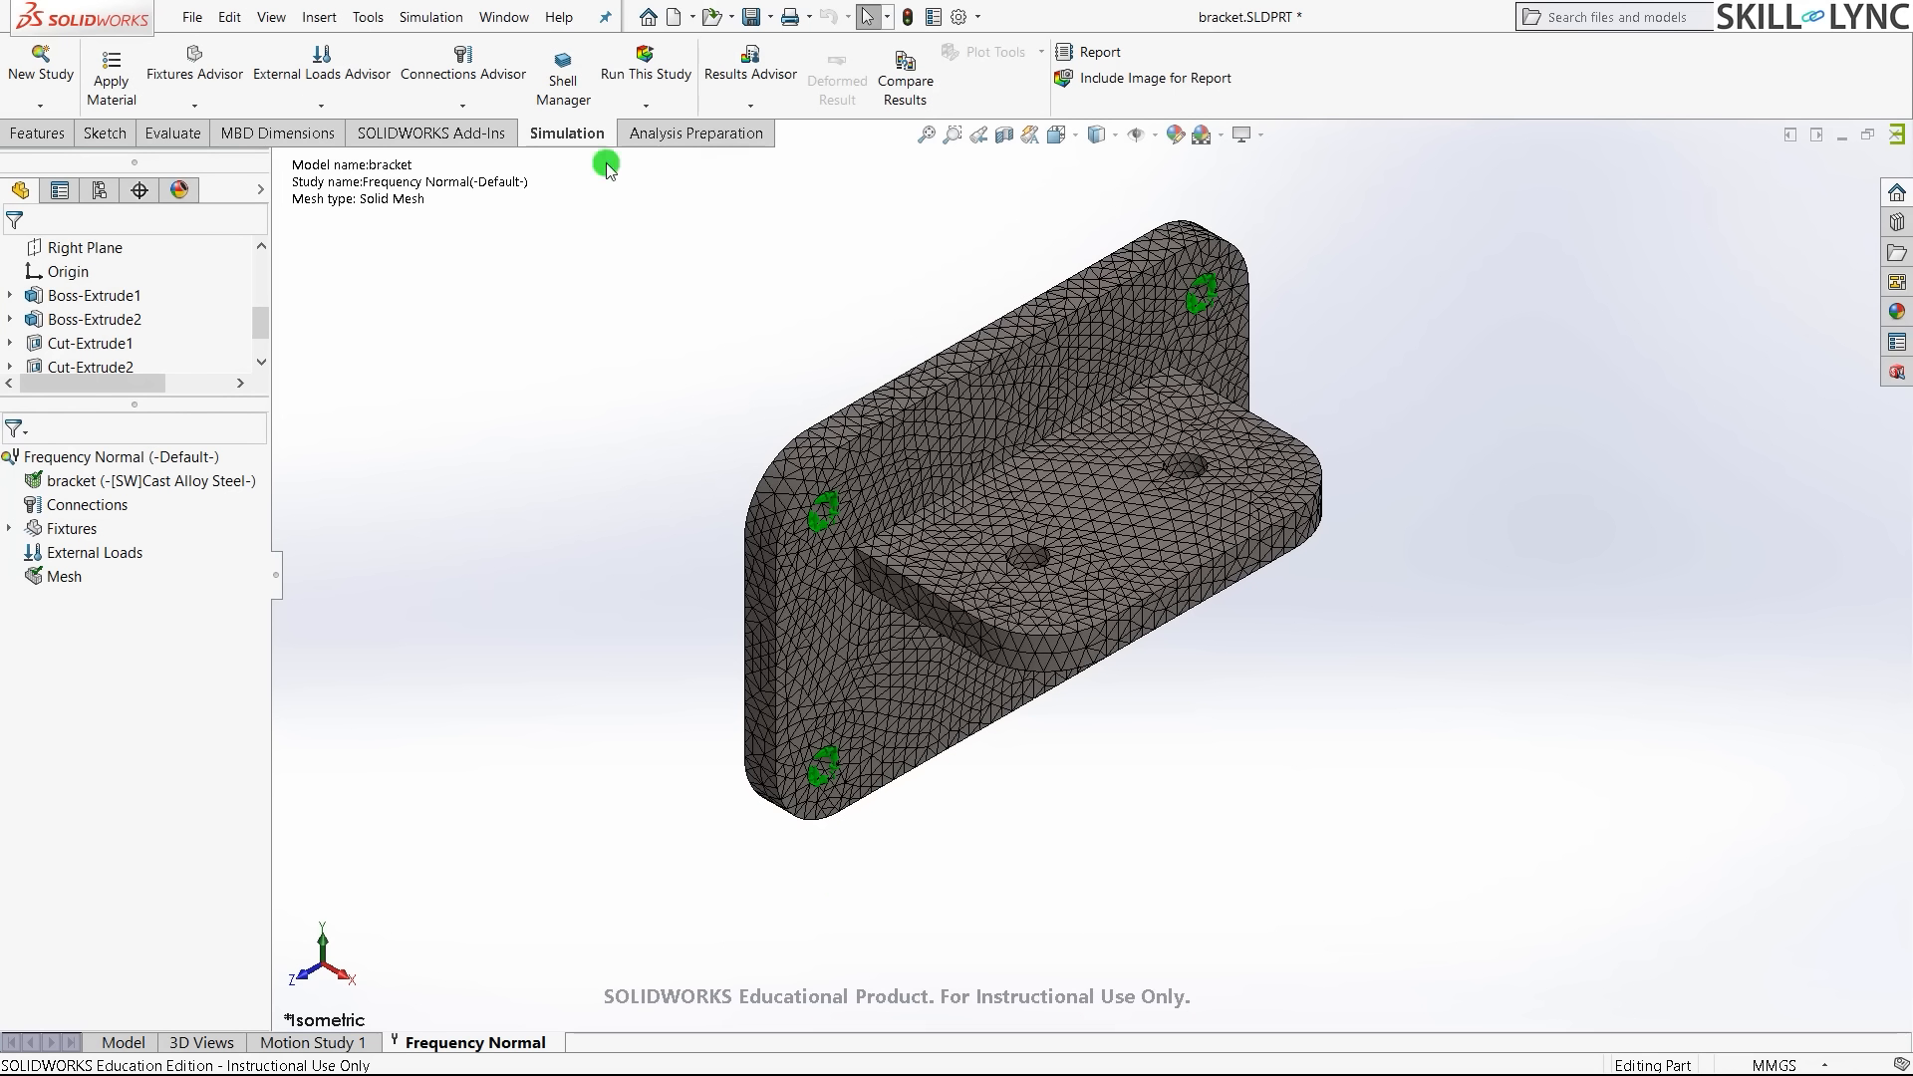
{"action": "left_click", "coordinate": [645, 68]}
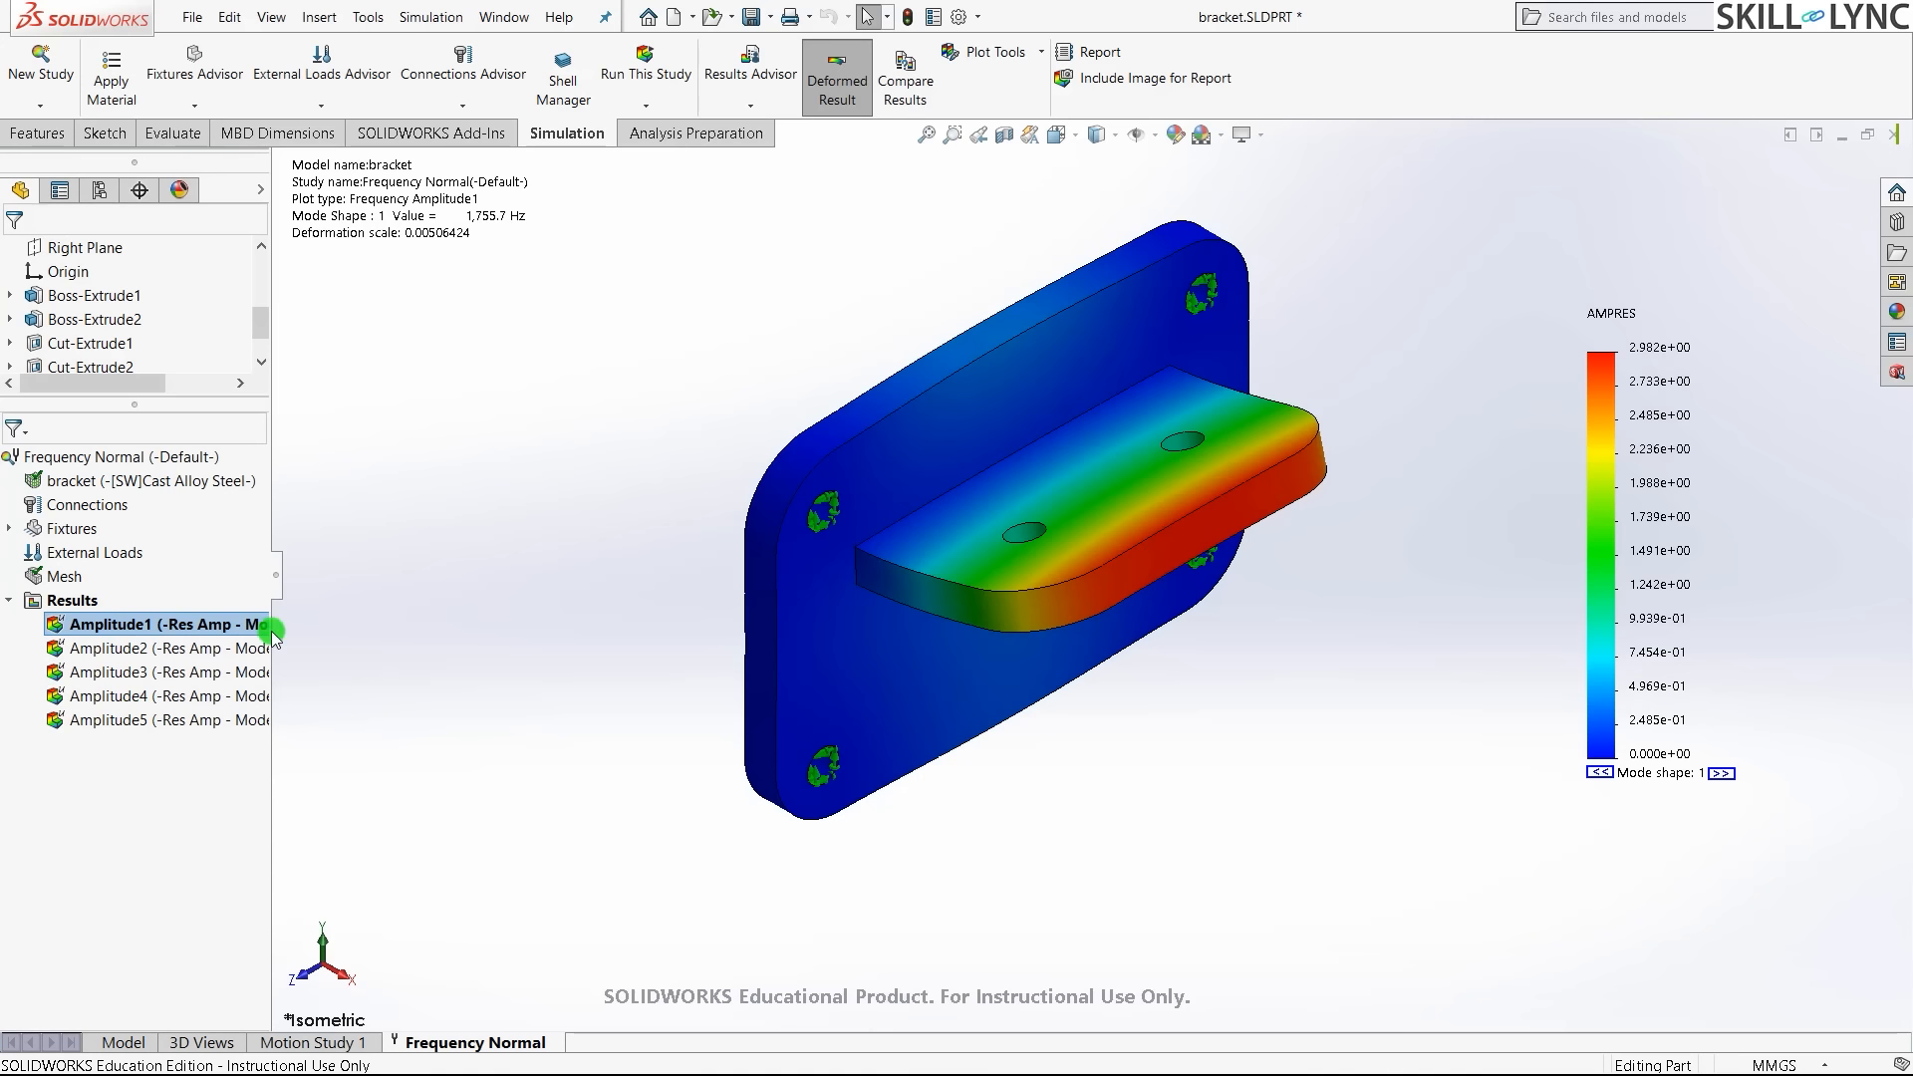
{"action": "left_click", "coordinate": [204, 624]}
{"action": "middle_click_drag", "start_coordinate": [1155, 548], "coordinate": [1245, 441]}
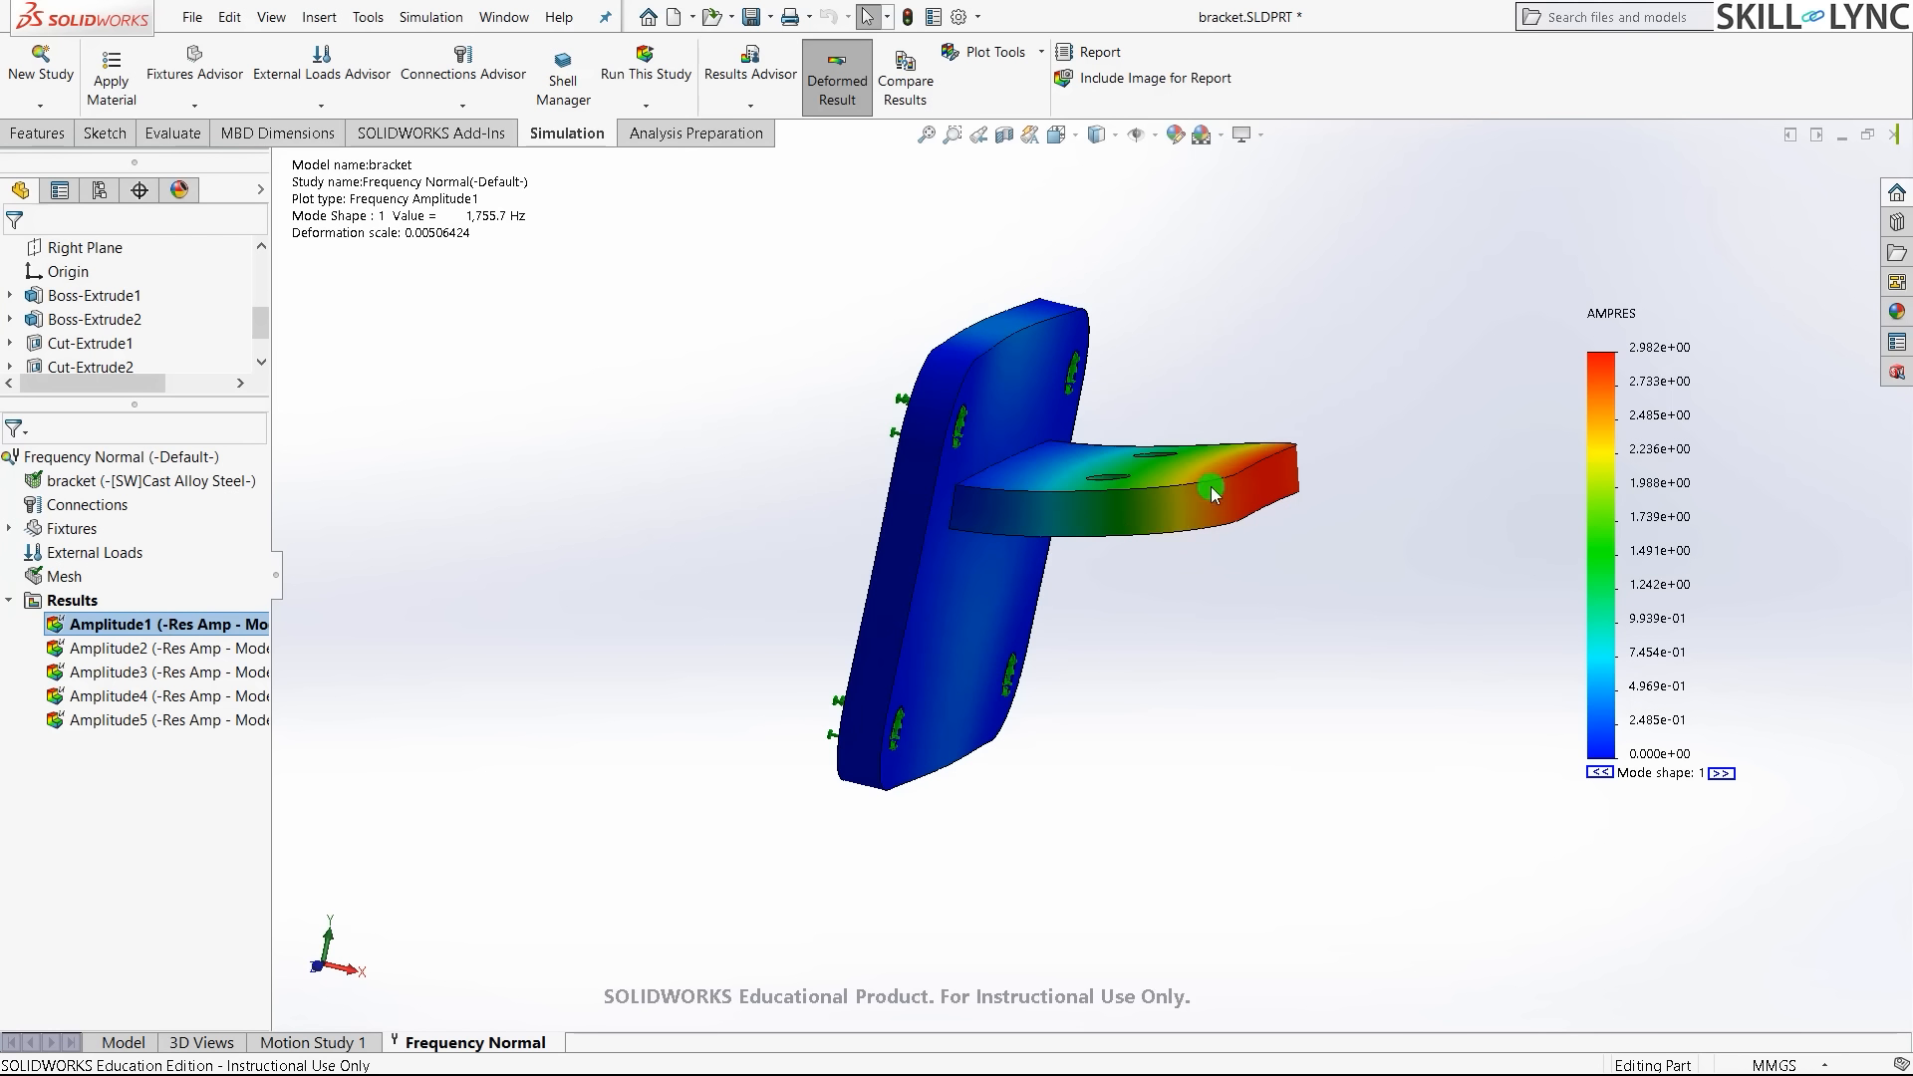
{"action": "right_click", "coordinate": [143, 628]}
{"action": "left_click", "coordinate": [219, 255]}
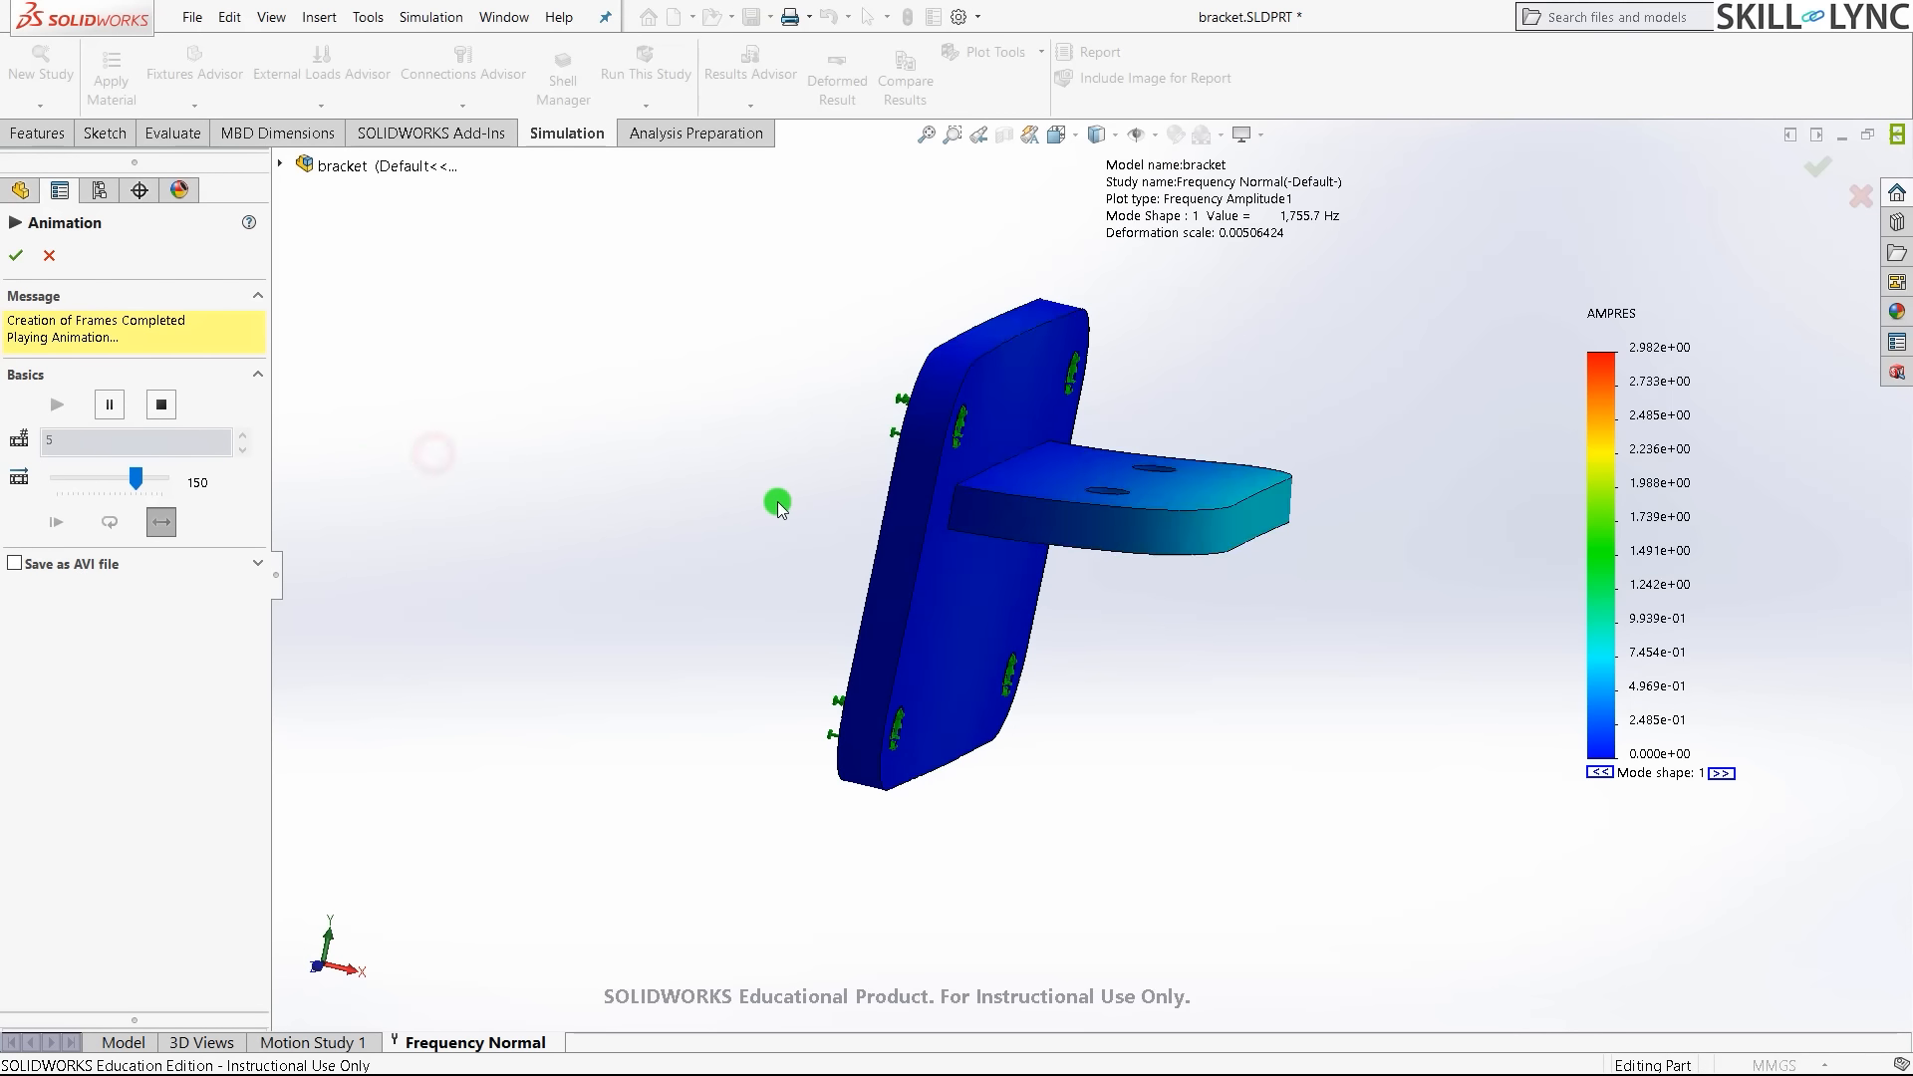
{"action": "middle_click_drag", "start_coordinate": [777, 506], "coordinate": [744, 542]}
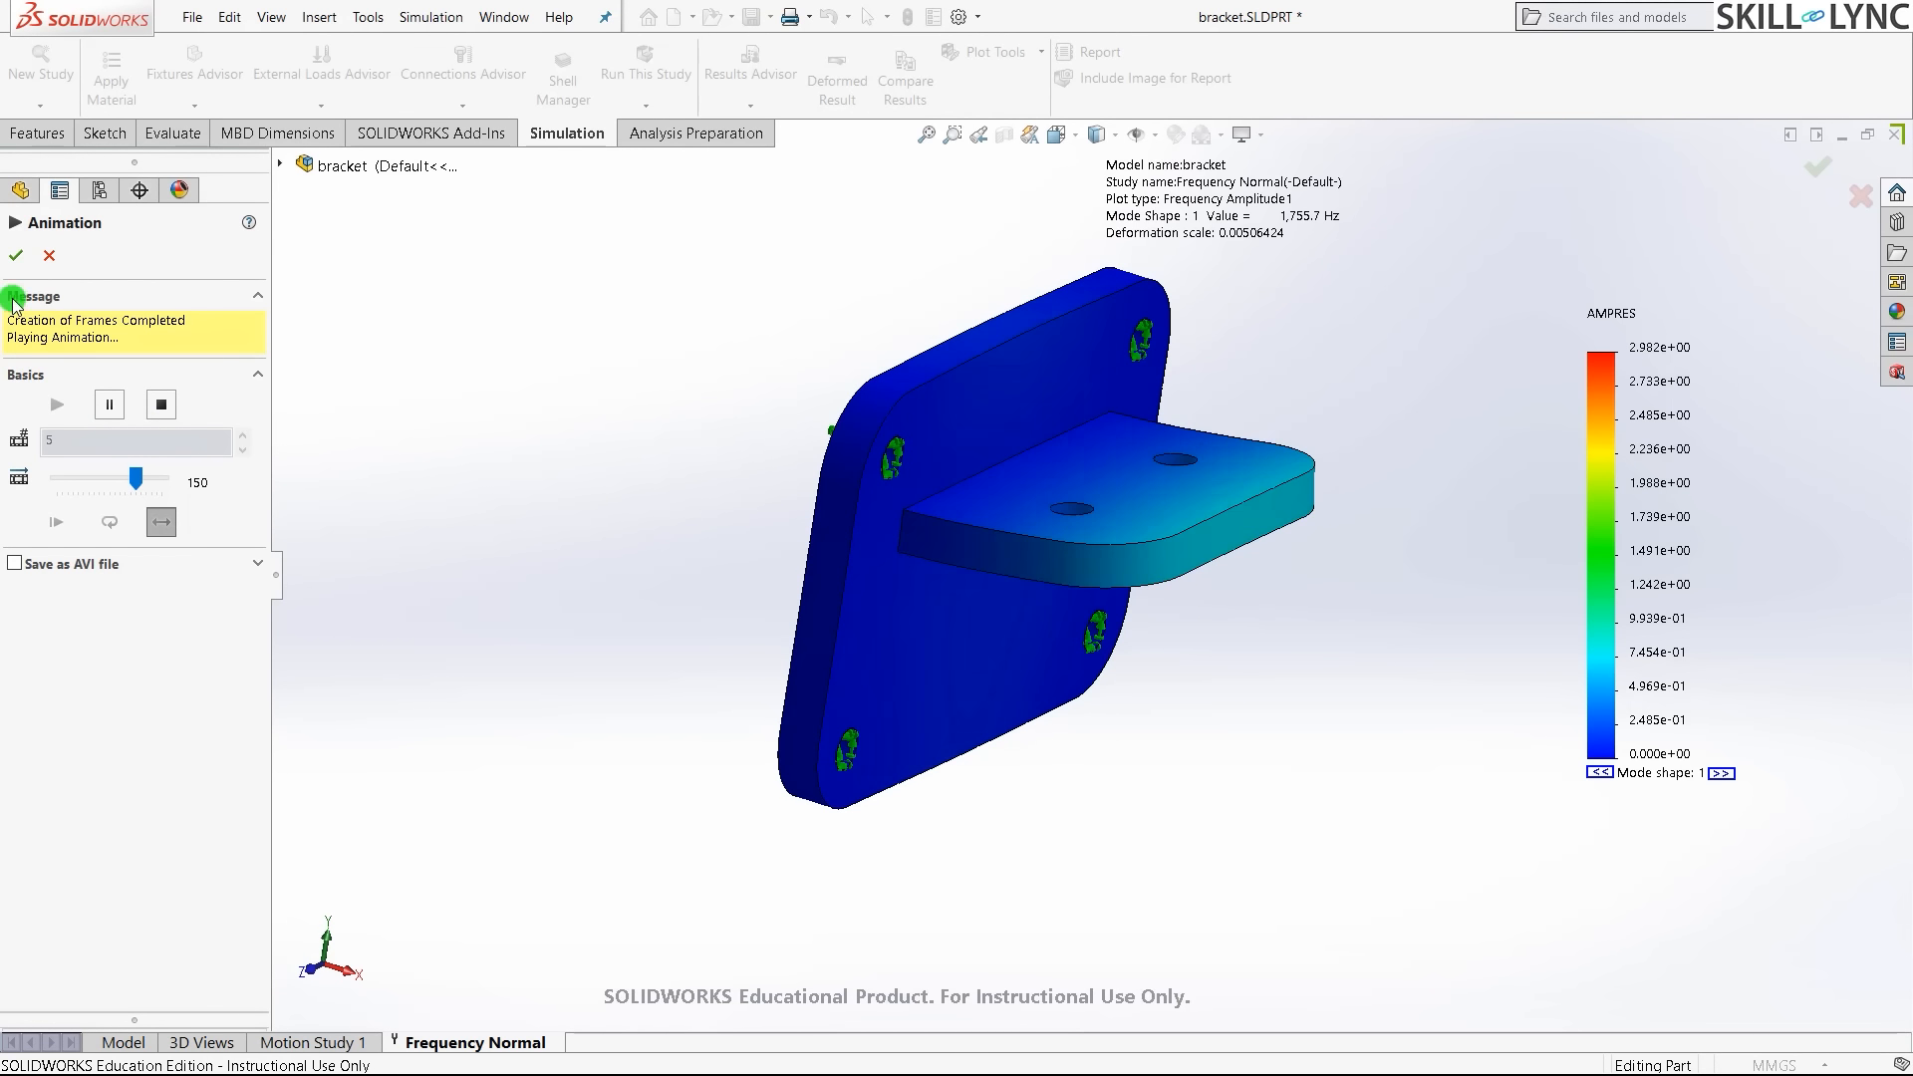
{"action": "left_click", "coordinate": [15, 259]}
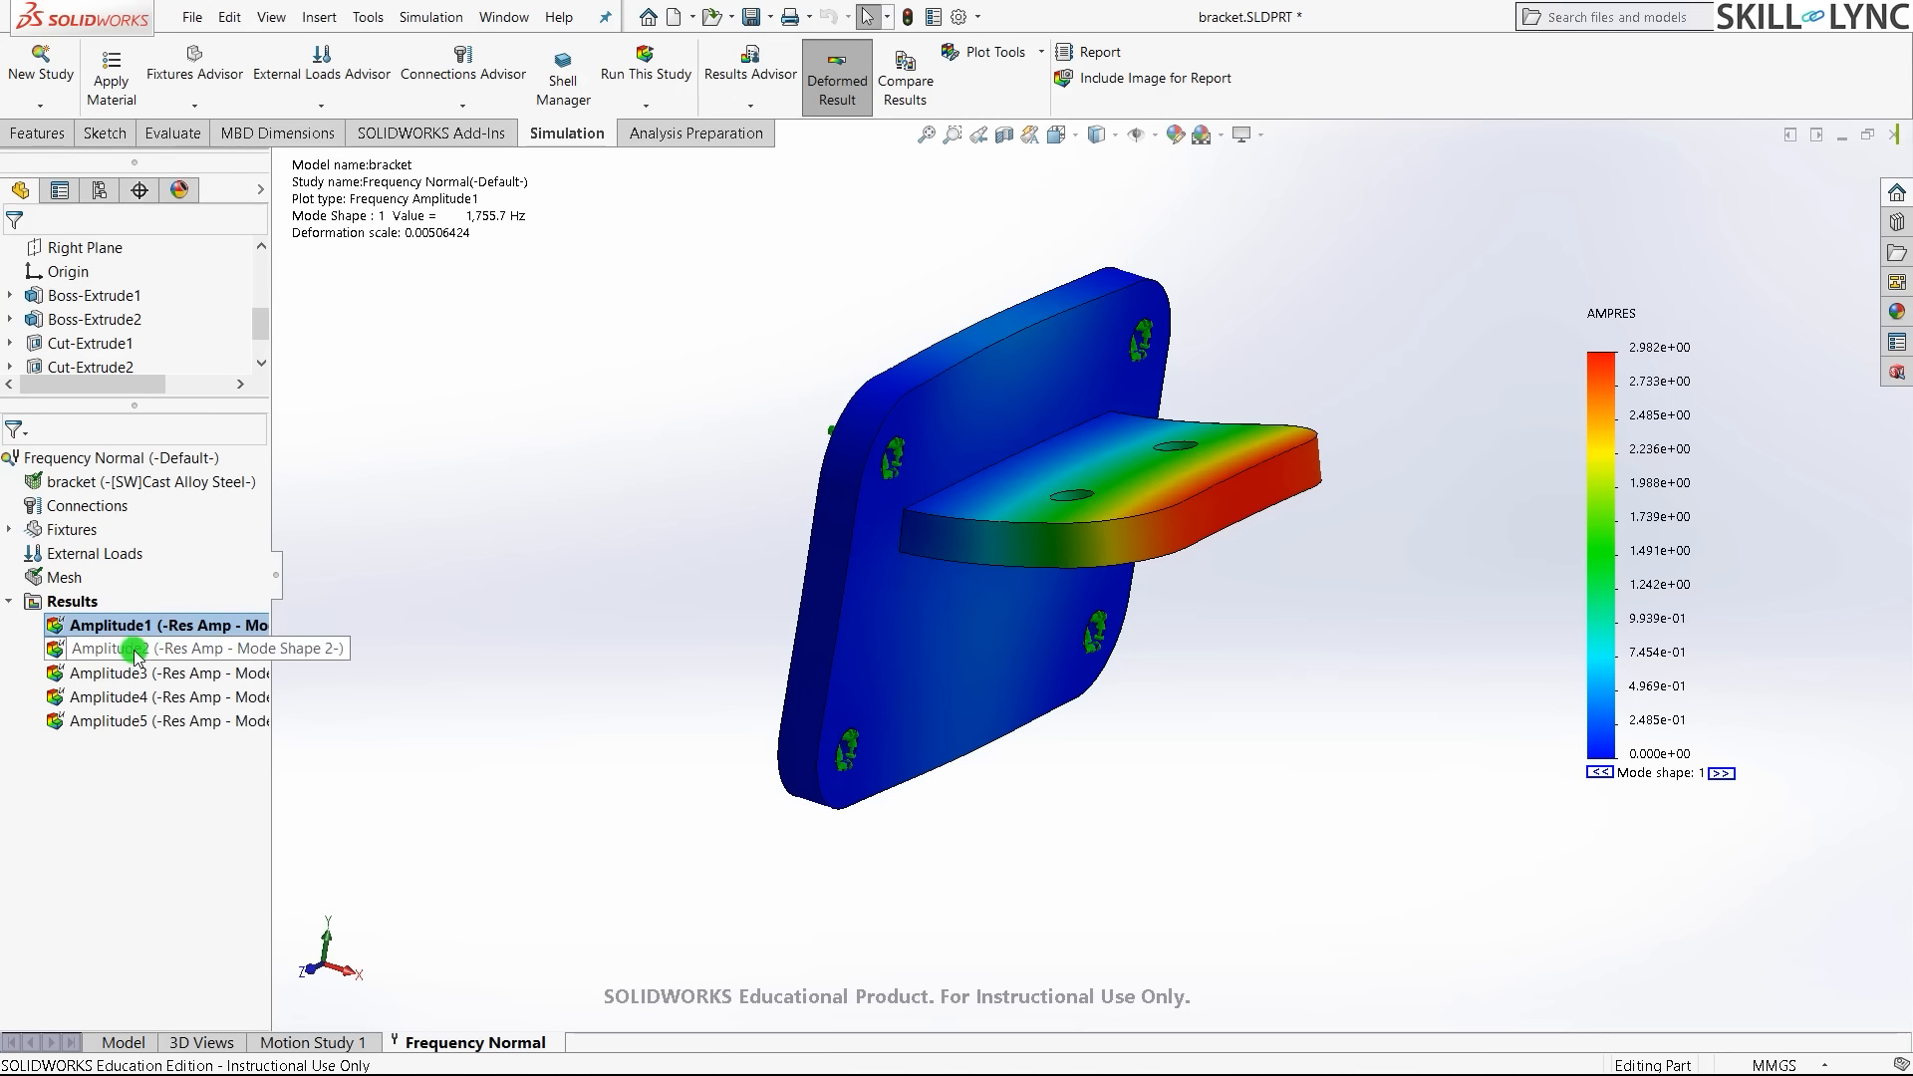
- Display and inspect the Amplitude2 mode shape plot at 3,657 Hz
{"action": "left_click", "coordinate": [165, 649]}
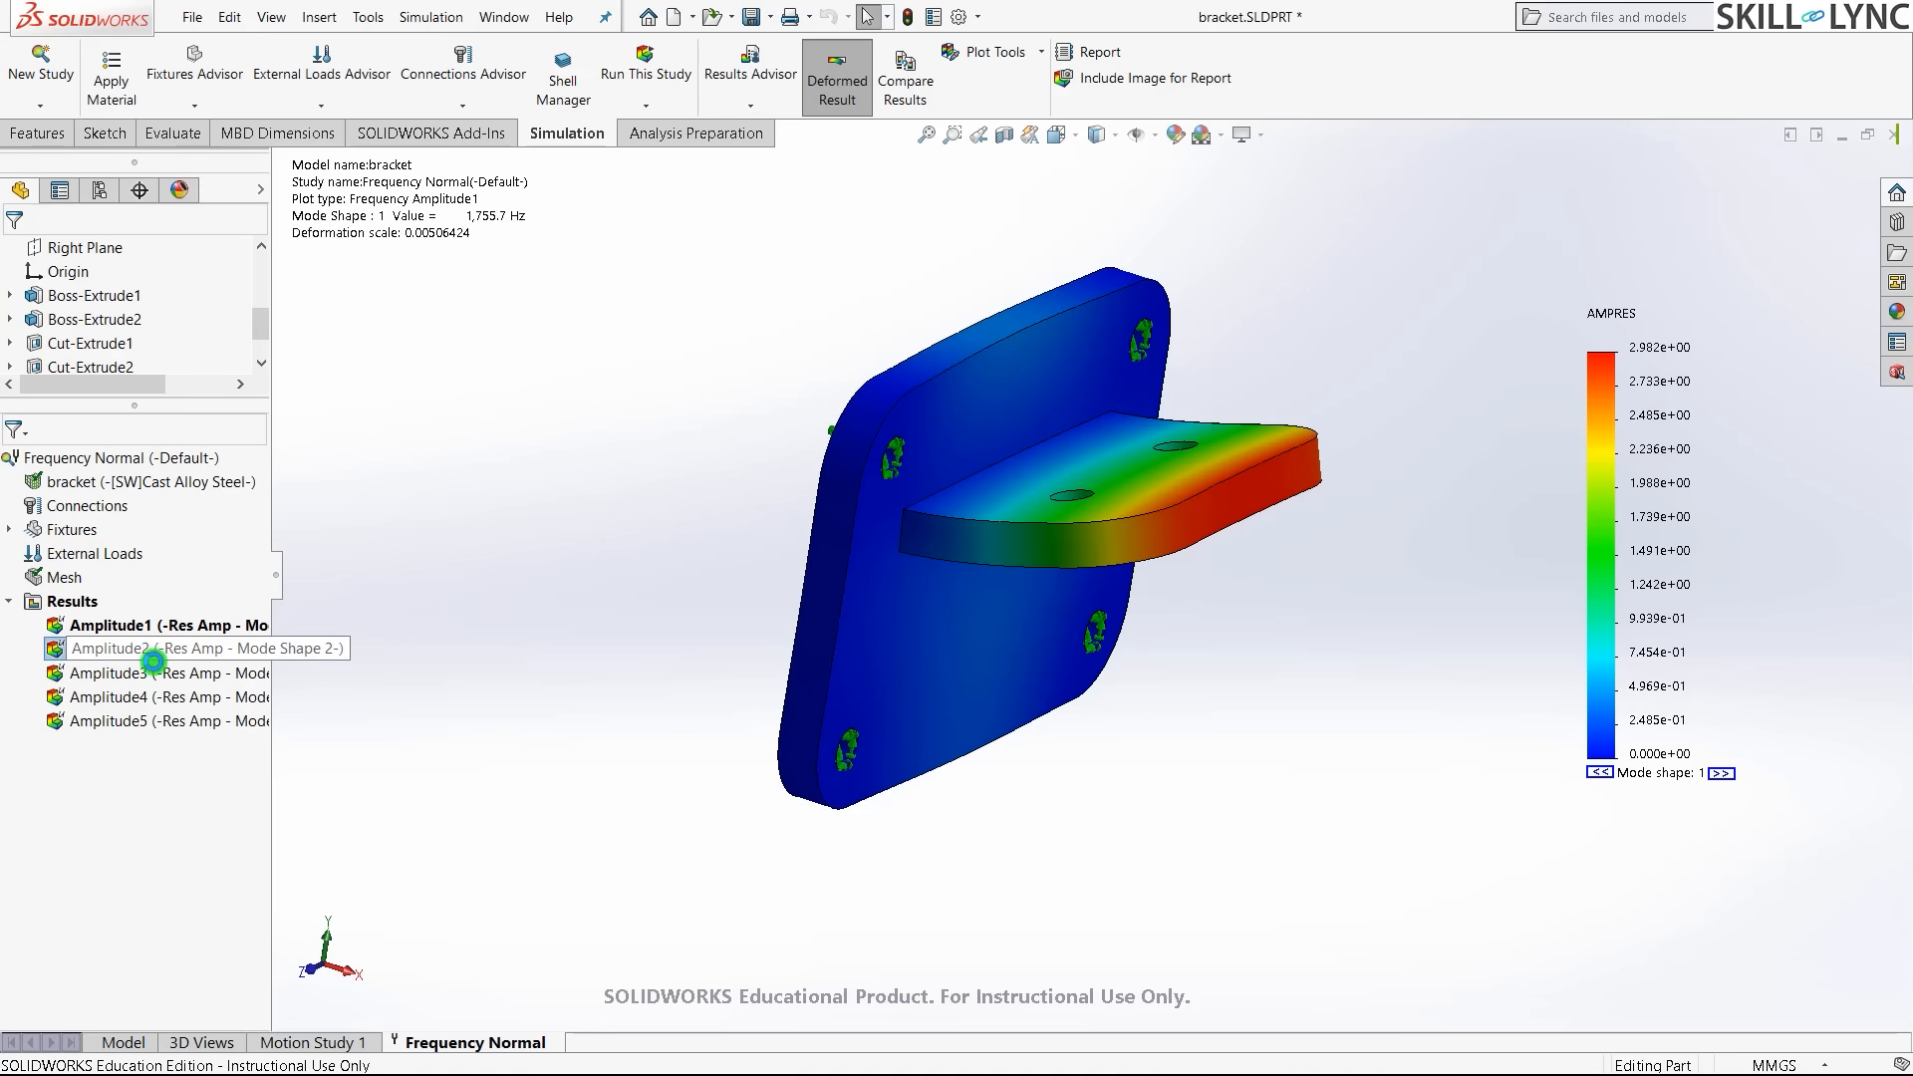
{"action": "double_click", "coordinate": [154, 652]}
{"action": "middle_click_drag", "start_coordinate": [781, 811], "coordinate": [1119, 542]}
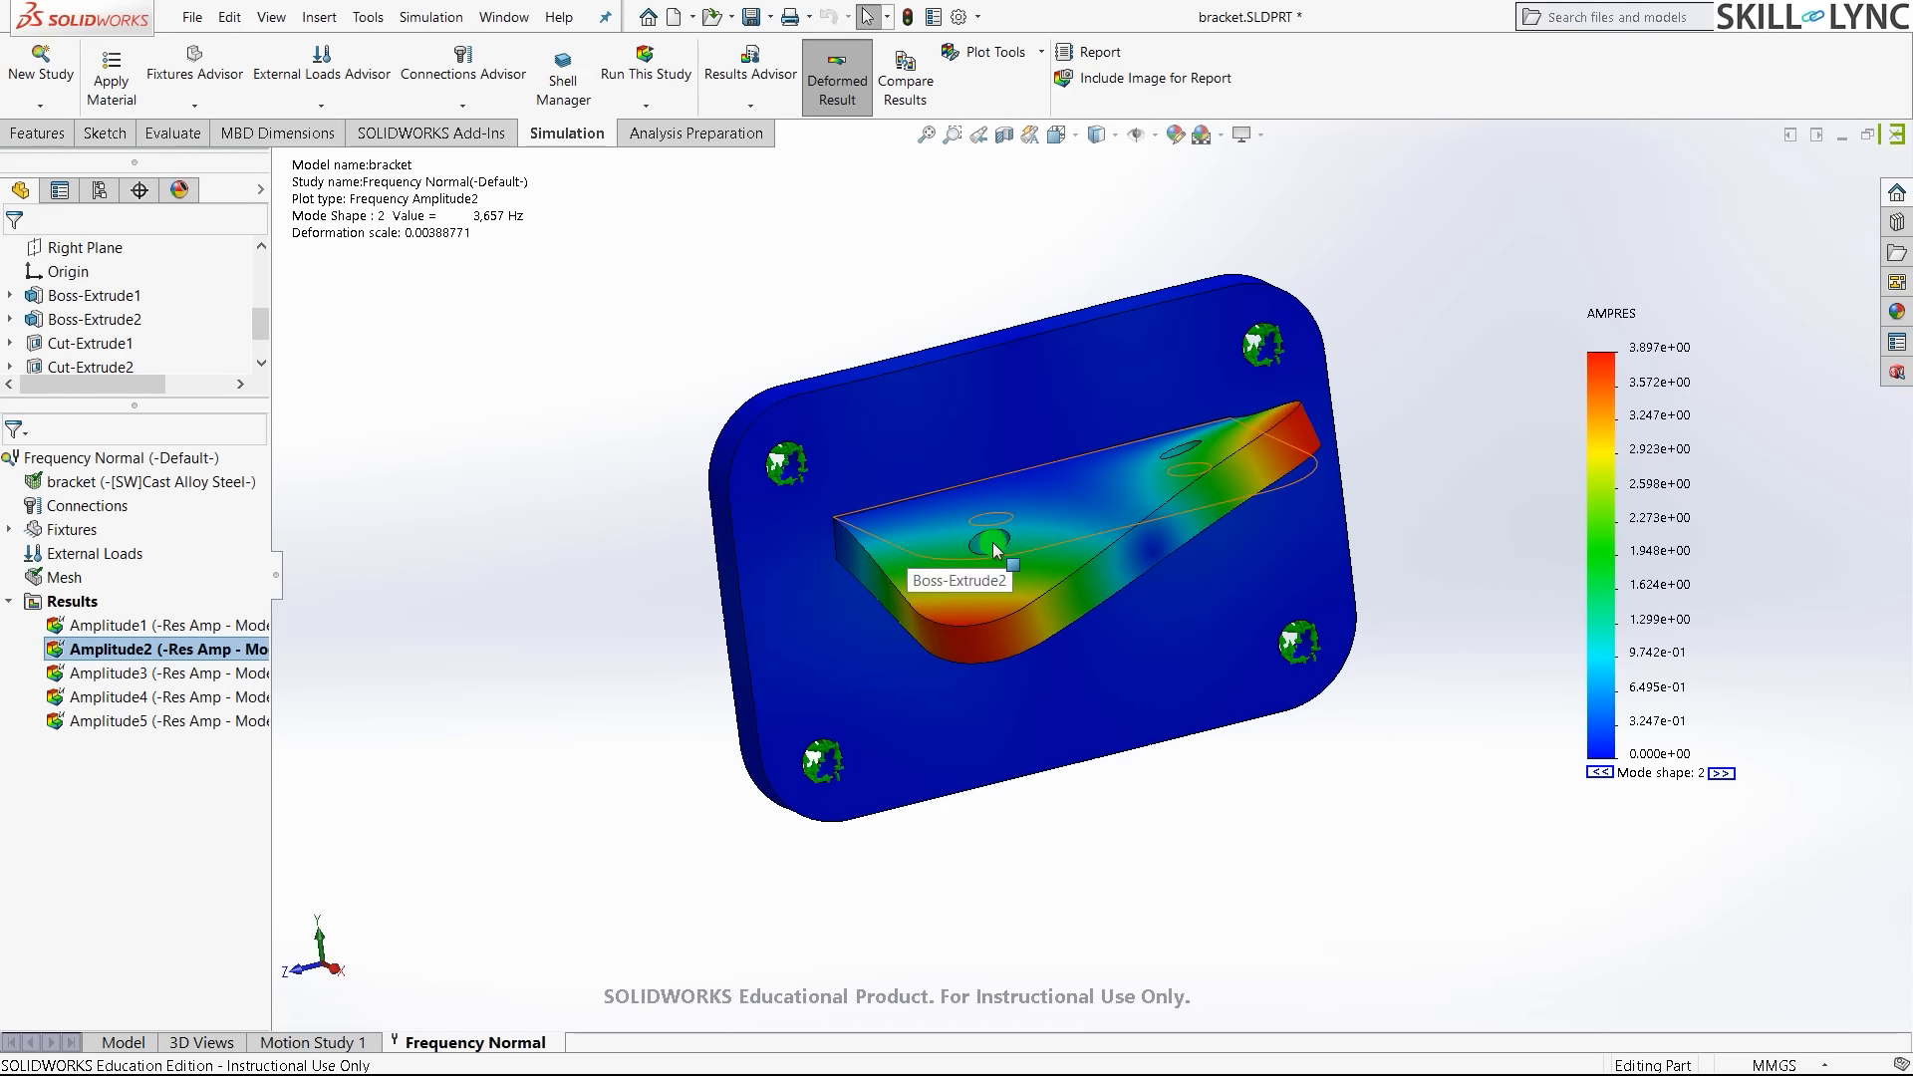
{"action": "middle_click_drag", "start_coordinate": [1022, 687], "coordinate": [1375, 368]}
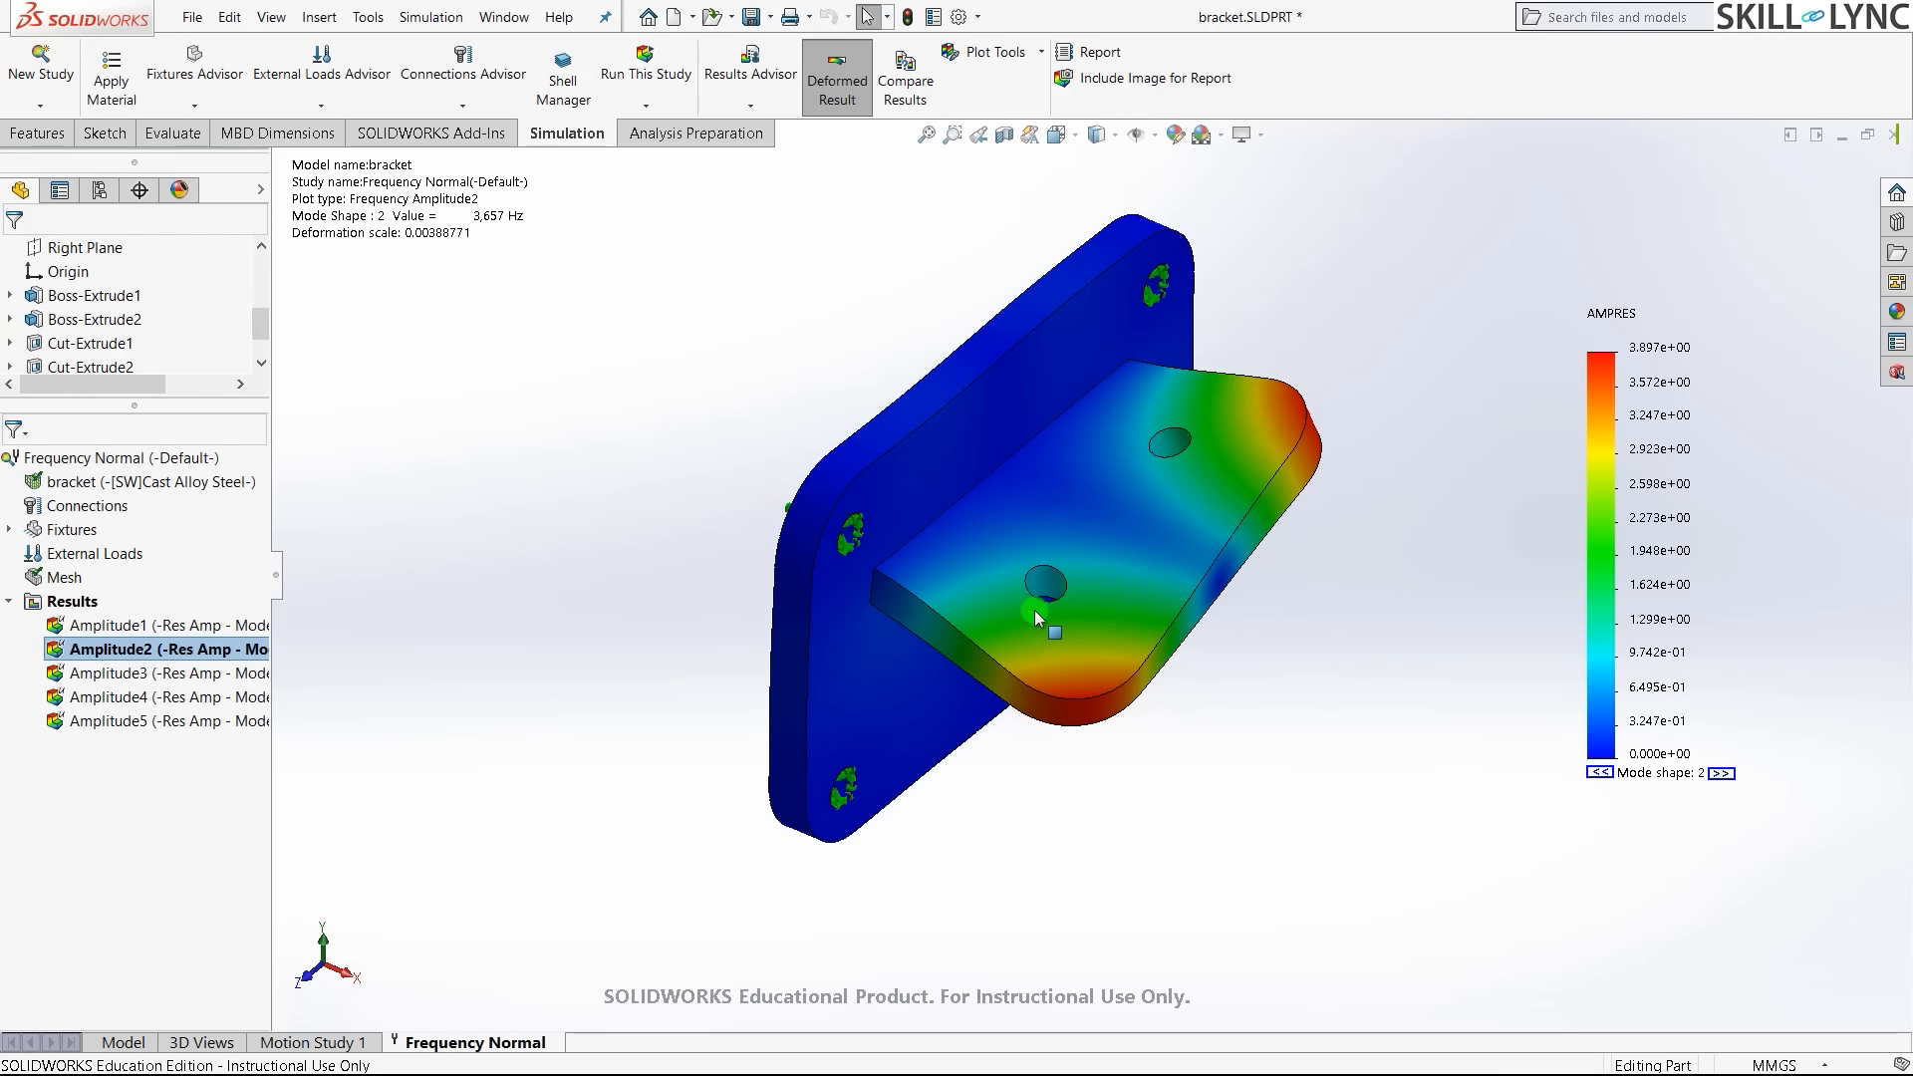
- Animate the mode 2 shape, then display the Amplitude3 plot at 3,859.1 Hz
{"action": "right_click", "coordinate": [111, 652]}
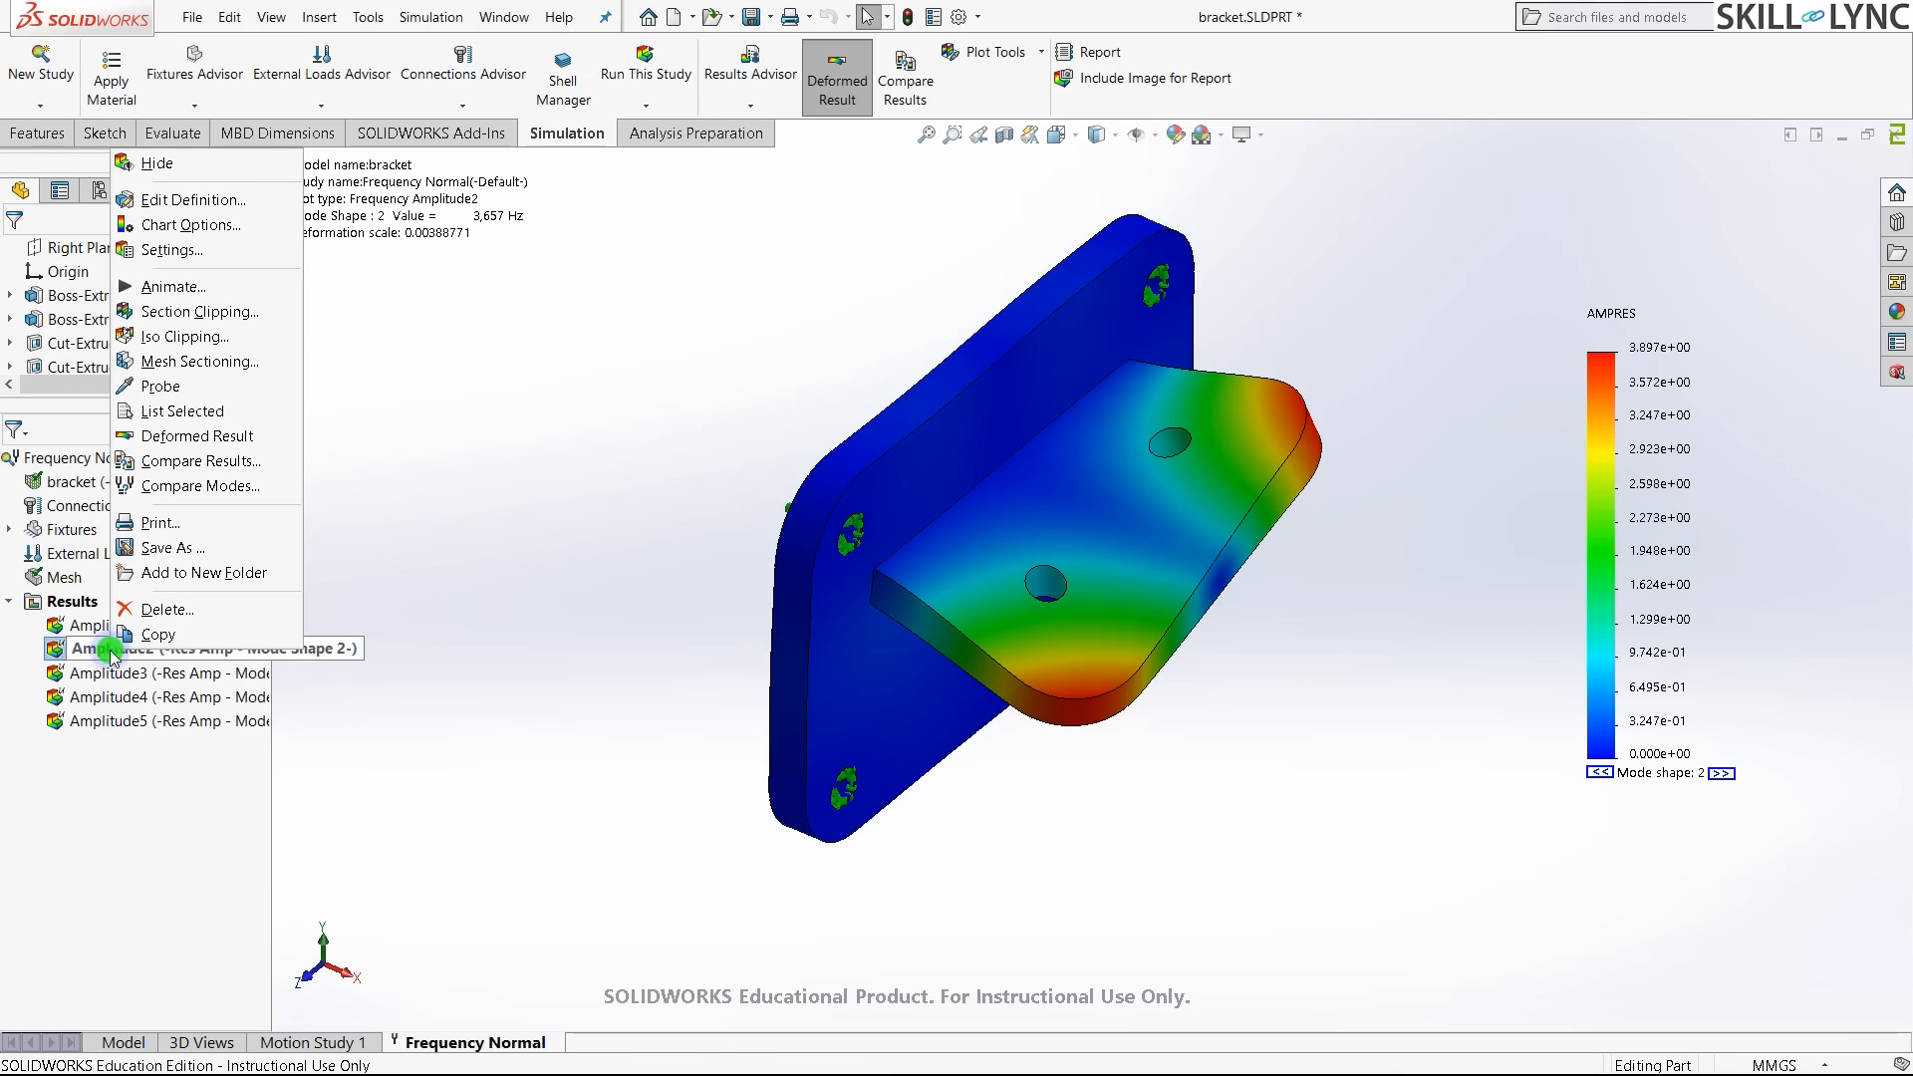
{"action": "left_click", "coordinate": [188, 295]}
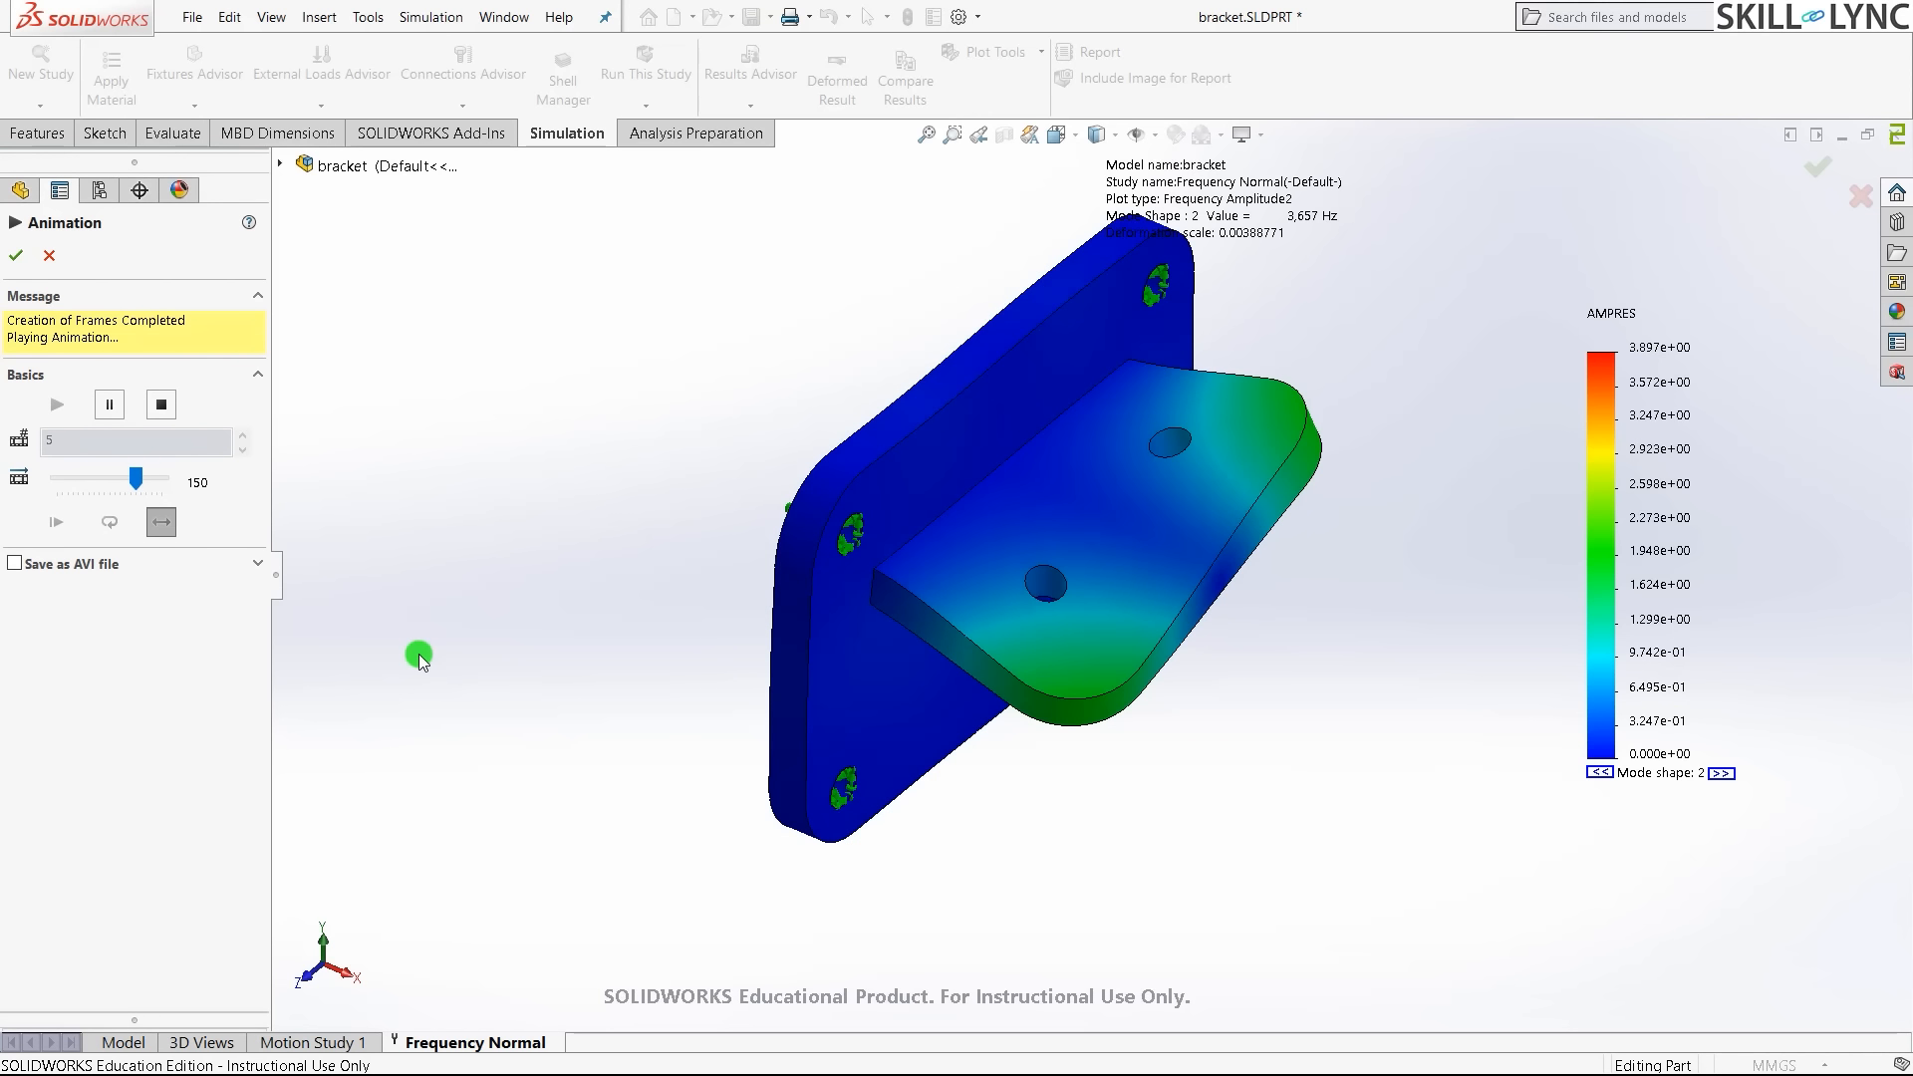
{"action": "mouse_move", "coordinate": [508, 678]}
{"action": "middle_mouse_down"}
{"action": "mouse_move", "coordinate": [542, 513]}
{"action": "mouse_move", "coordinate": [457, 512]}
{"action": "mouse_move", "coordinate": [398, 867]}
{"action": "mouse_move", "coordinate": [511, 681]}
{"action": "middle_mouse_up"}
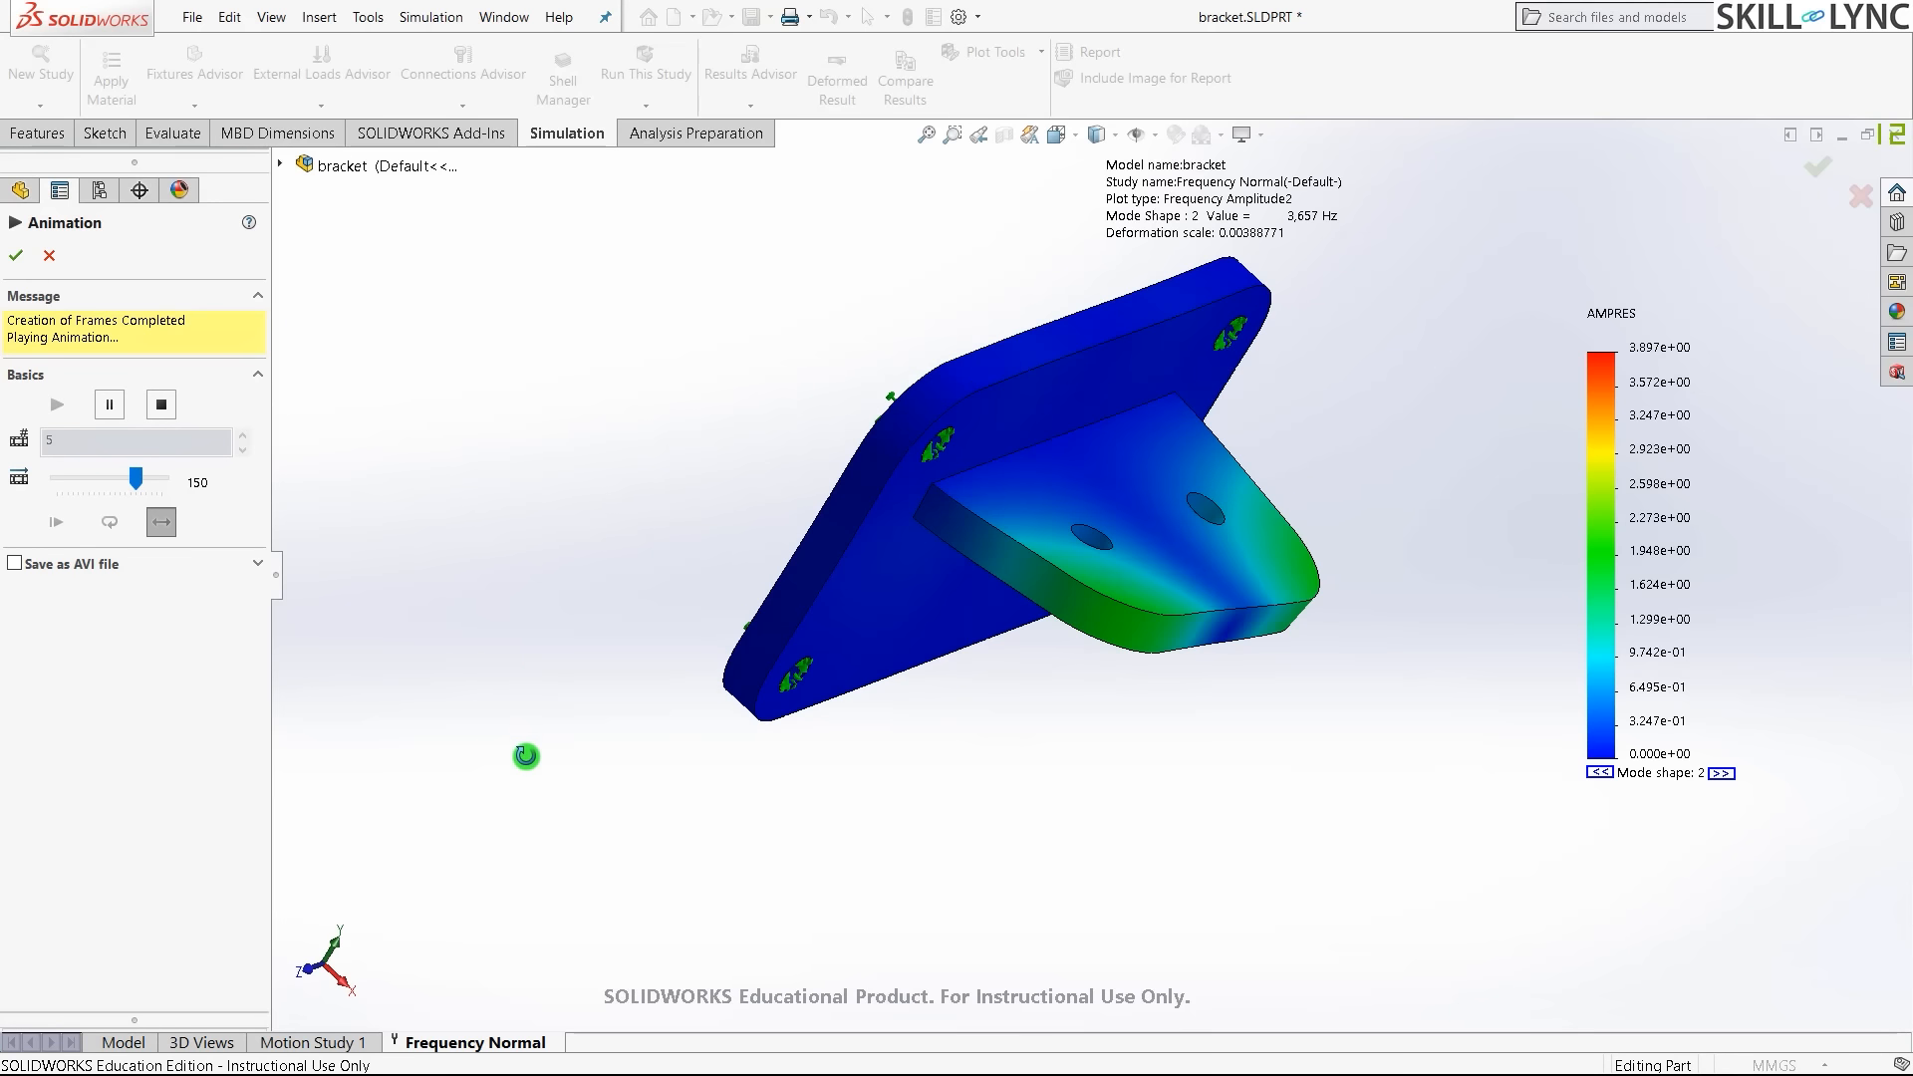
{"action": "left_click", "coordinate": [16, 255]}
{"action": "double_click", "coordinate": [137, 675]}
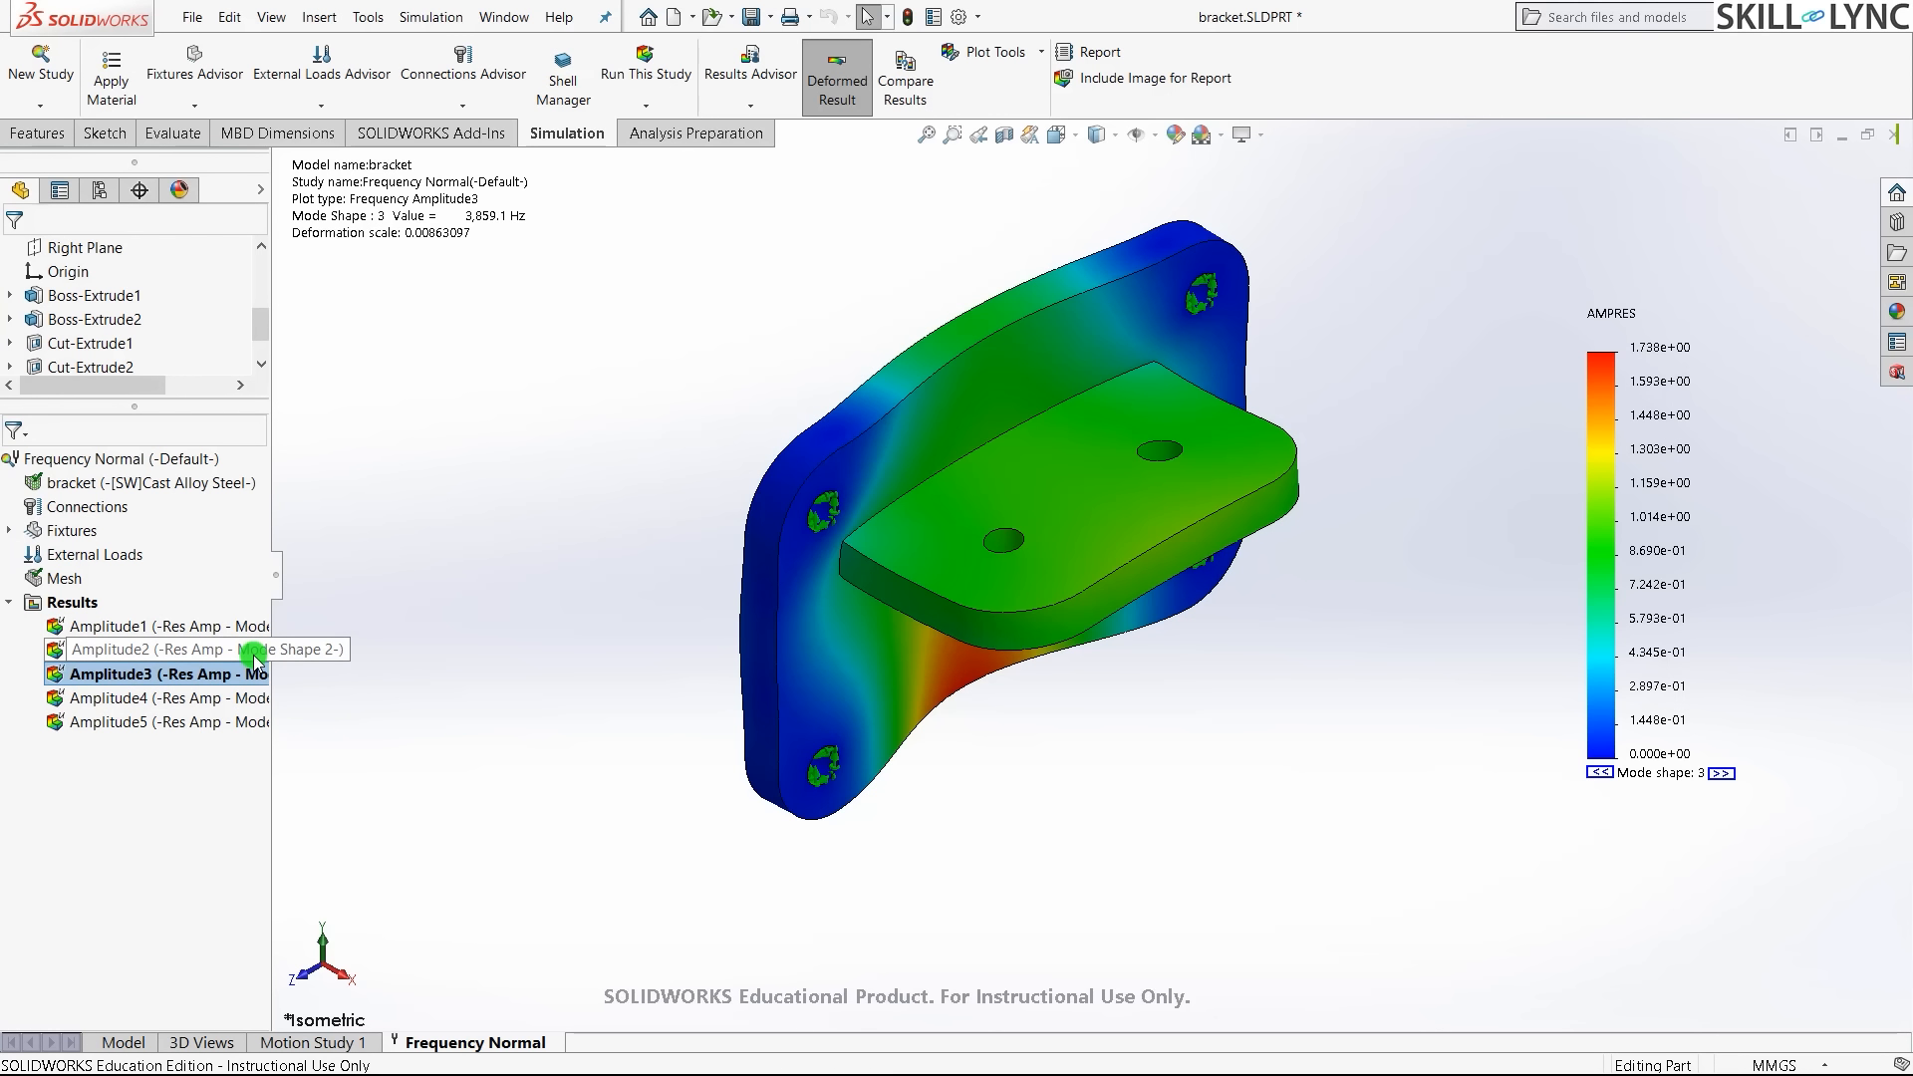
{"action": "right_click", "coordinate": [68, 604]}
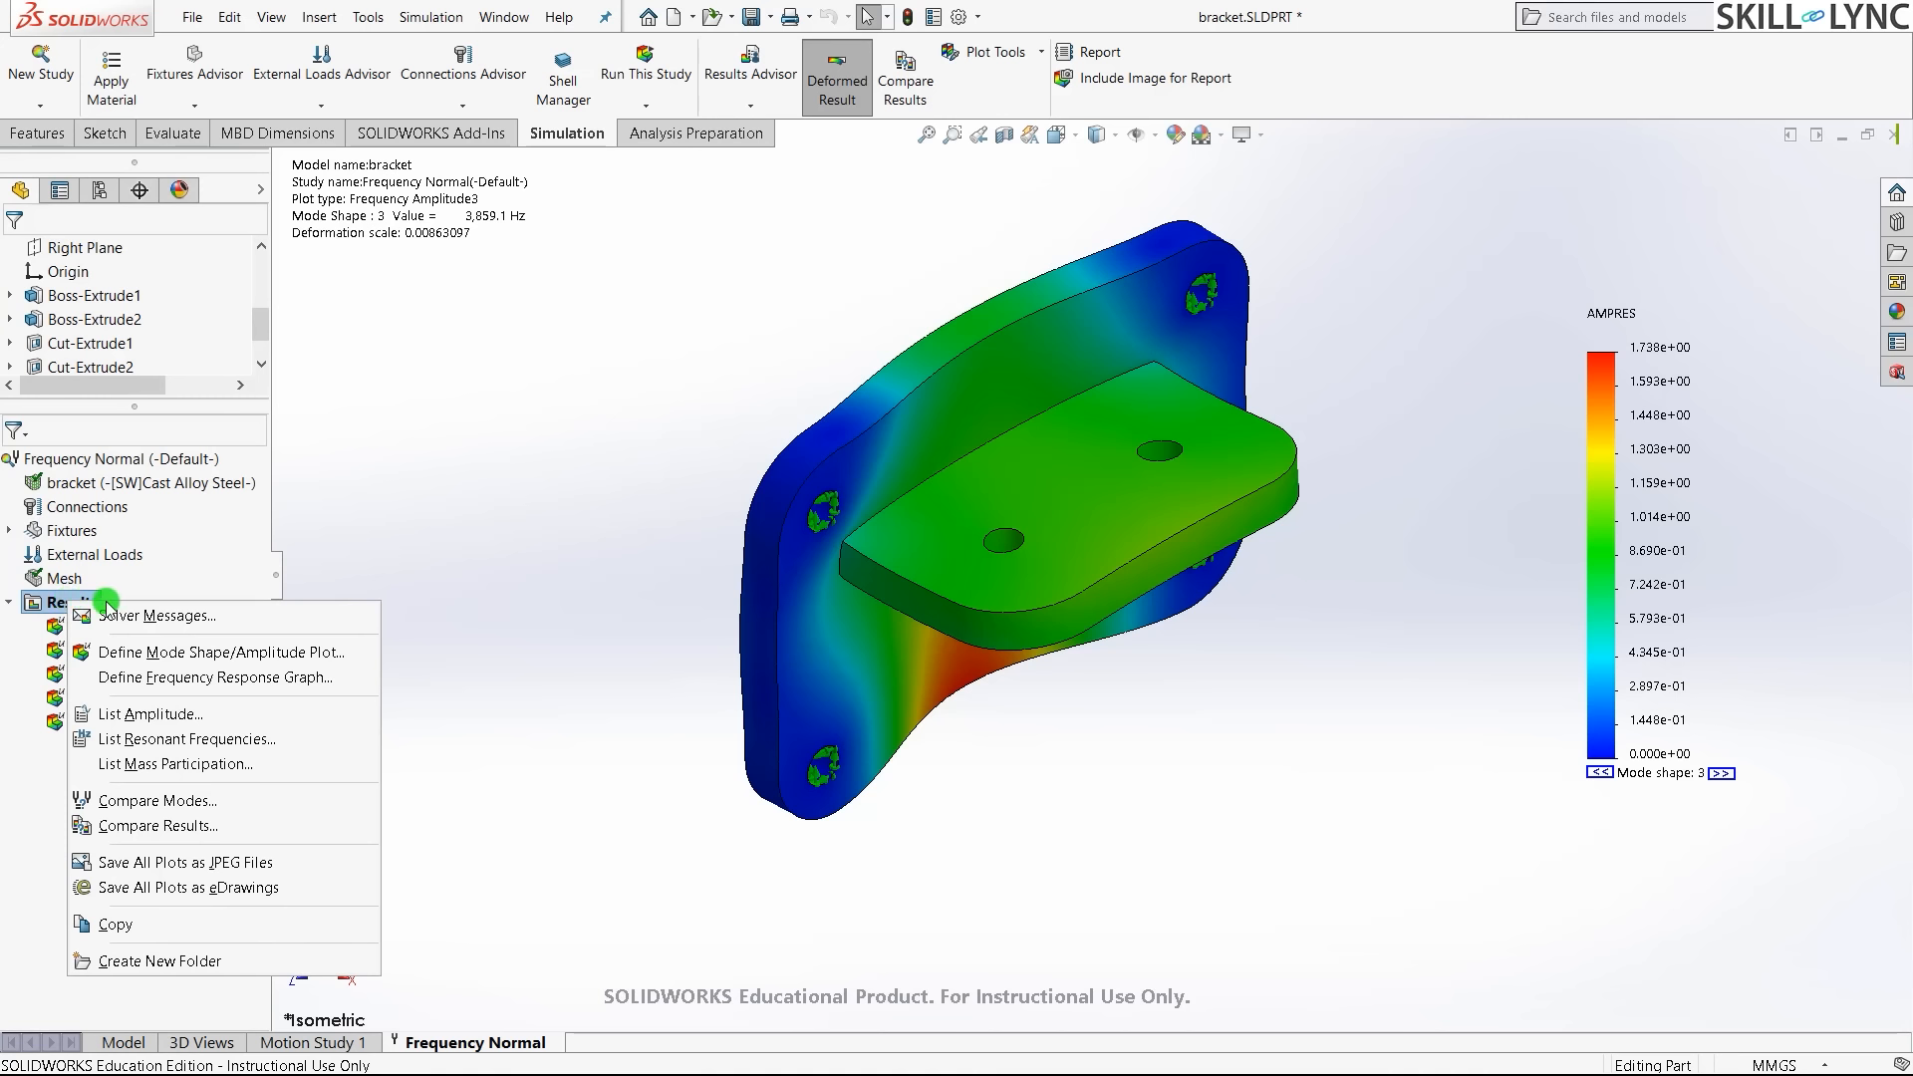
{"action": "left_click", "coordinate": [139, 738]}
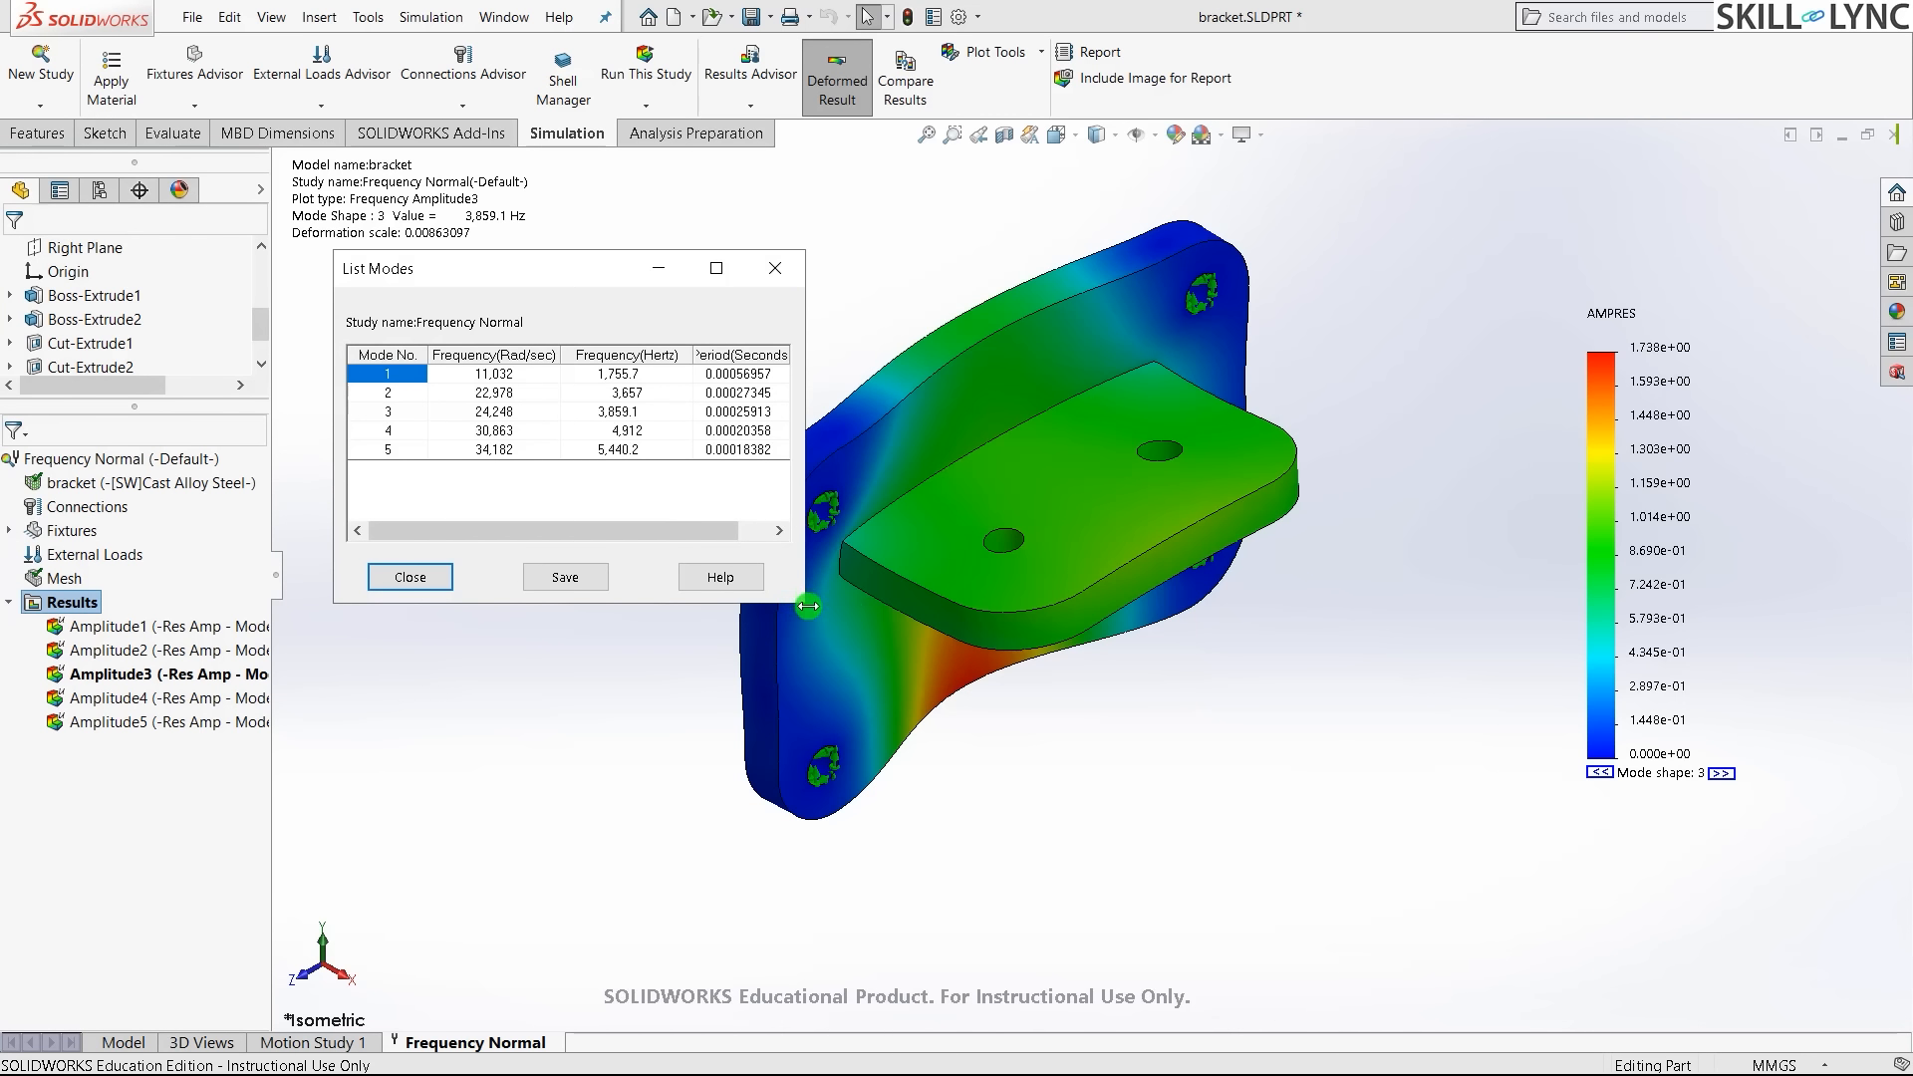
{"action": "left_click_drag", "start_coordinate": [805, 604], "coordinate": [1100, 812]}
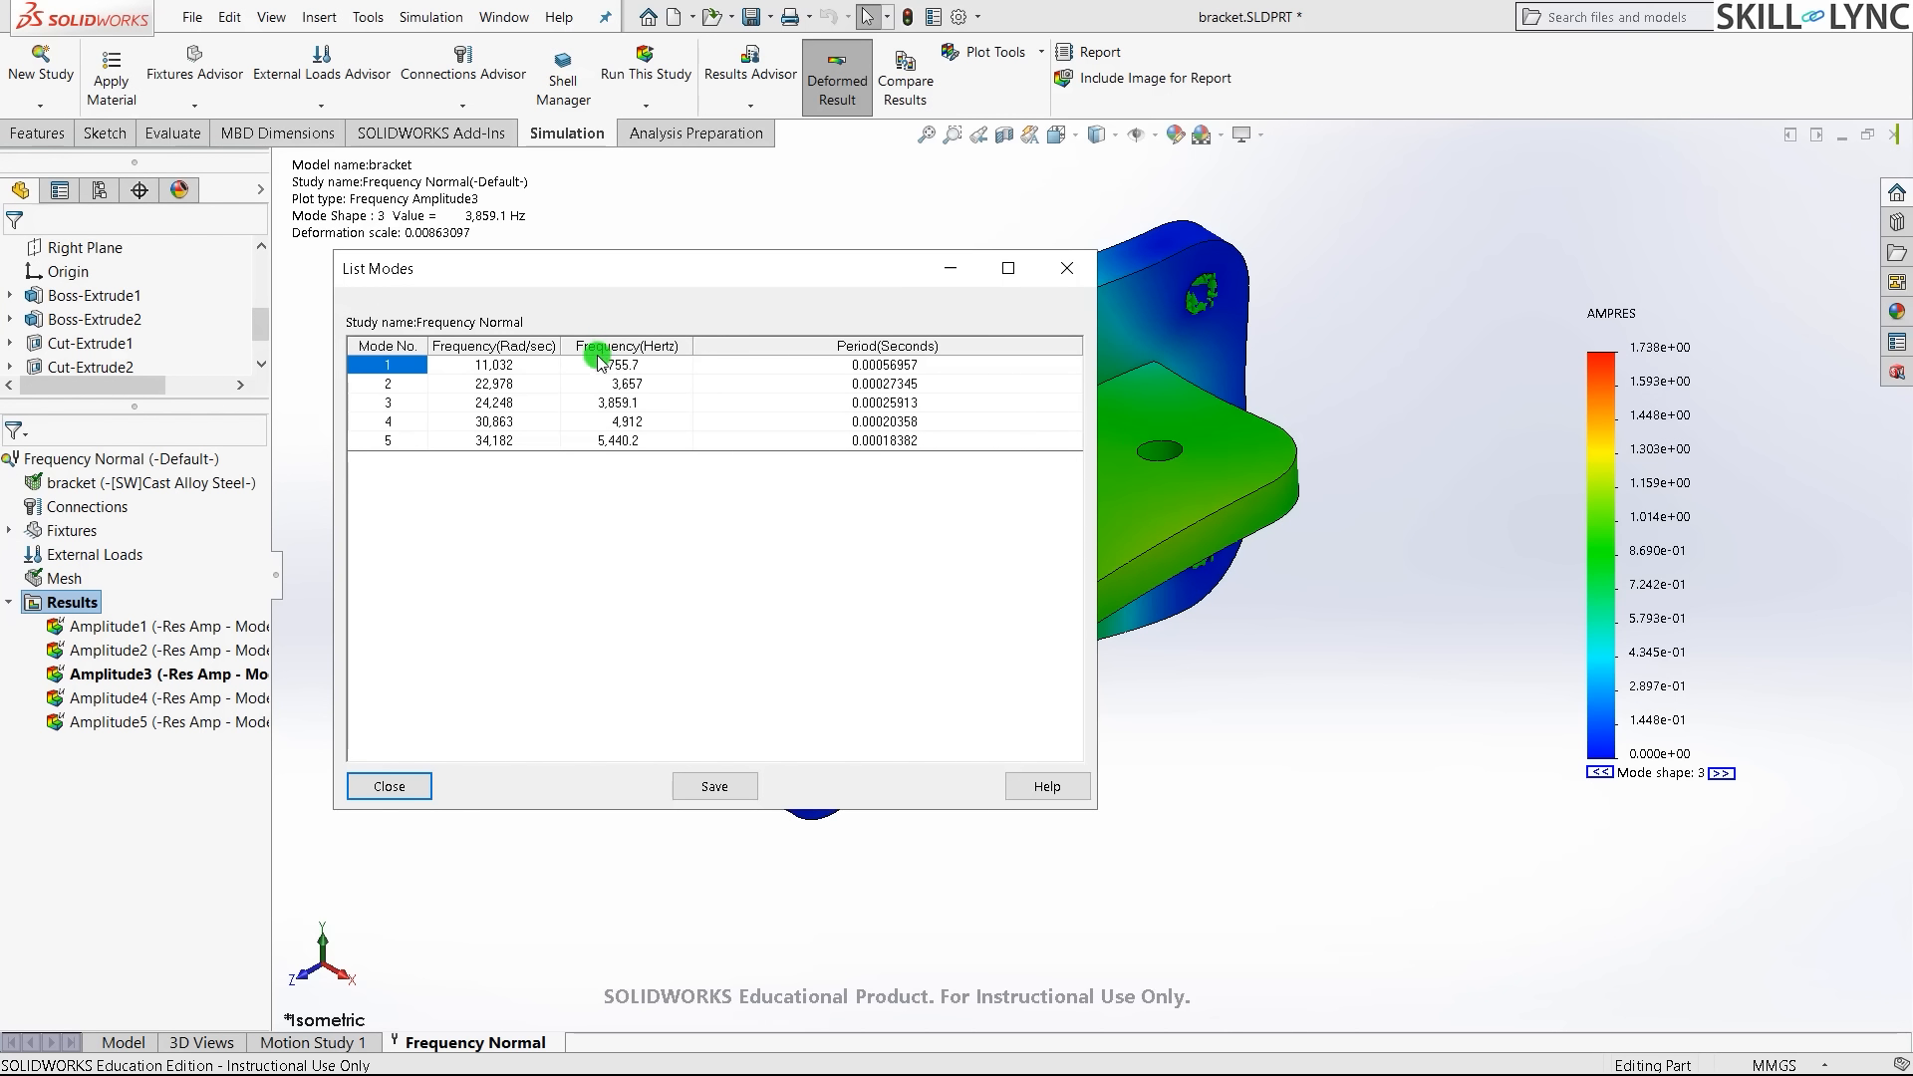
{"action": "left_click", "coordinate": [390, 786]}
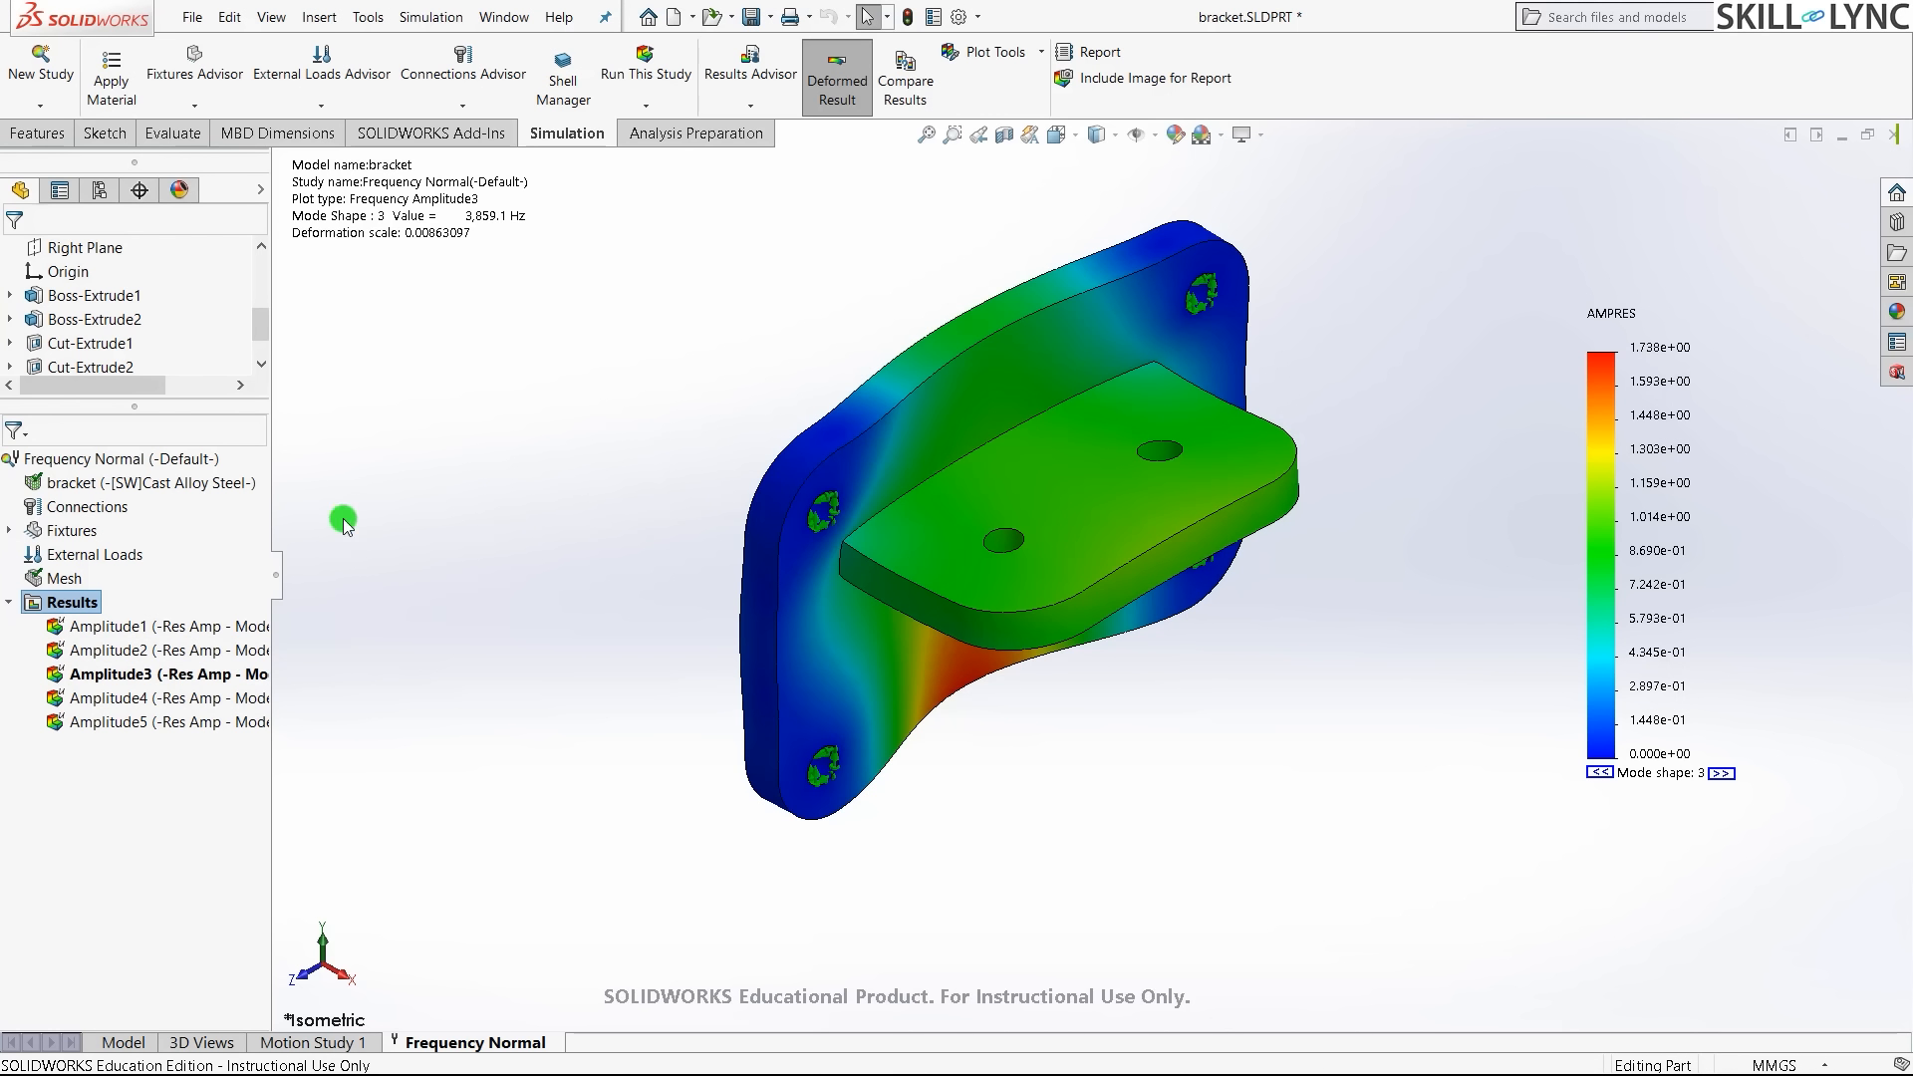
- In Frequency Normal properties, keep 5 frequencies and enable Calculate frequencies closest to
{"action": "right_click", "coordinate": [95, 465]}
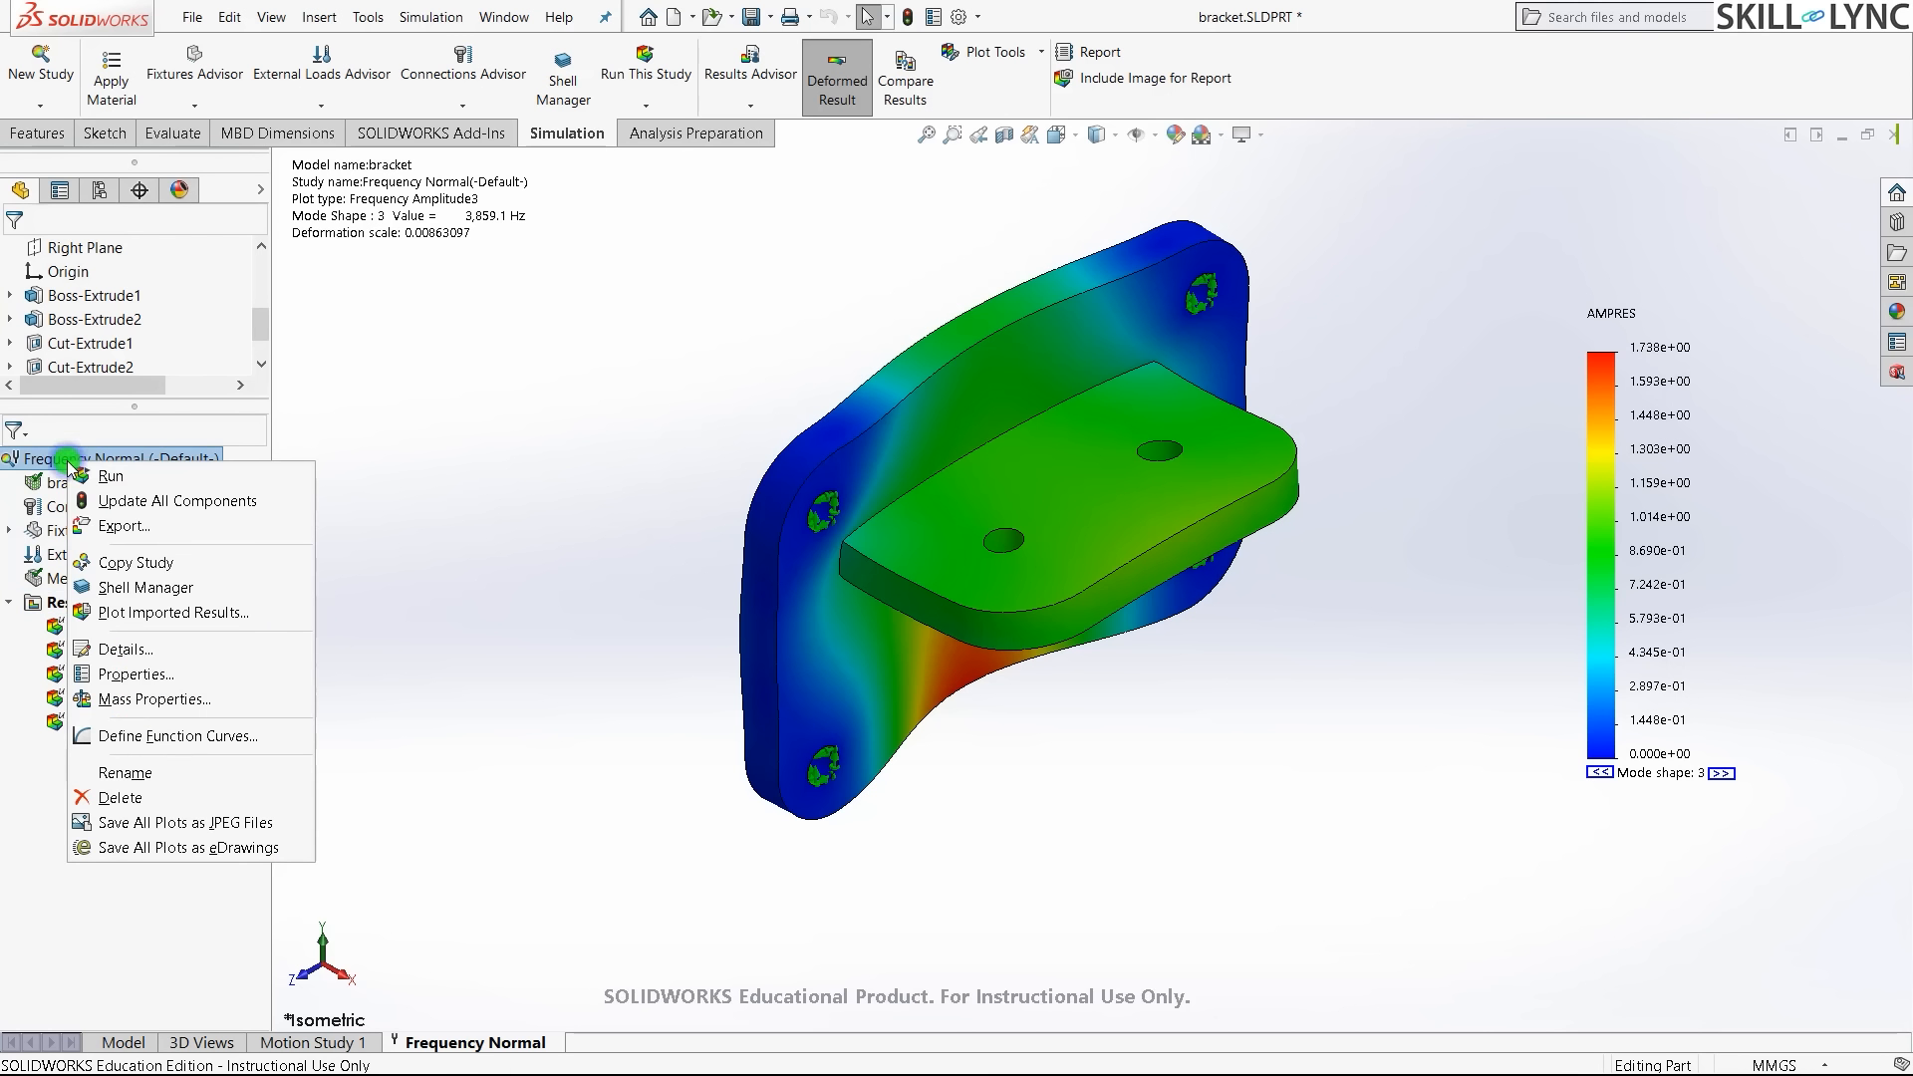
{"action": "left_click", "coordinate": [140, 675]}
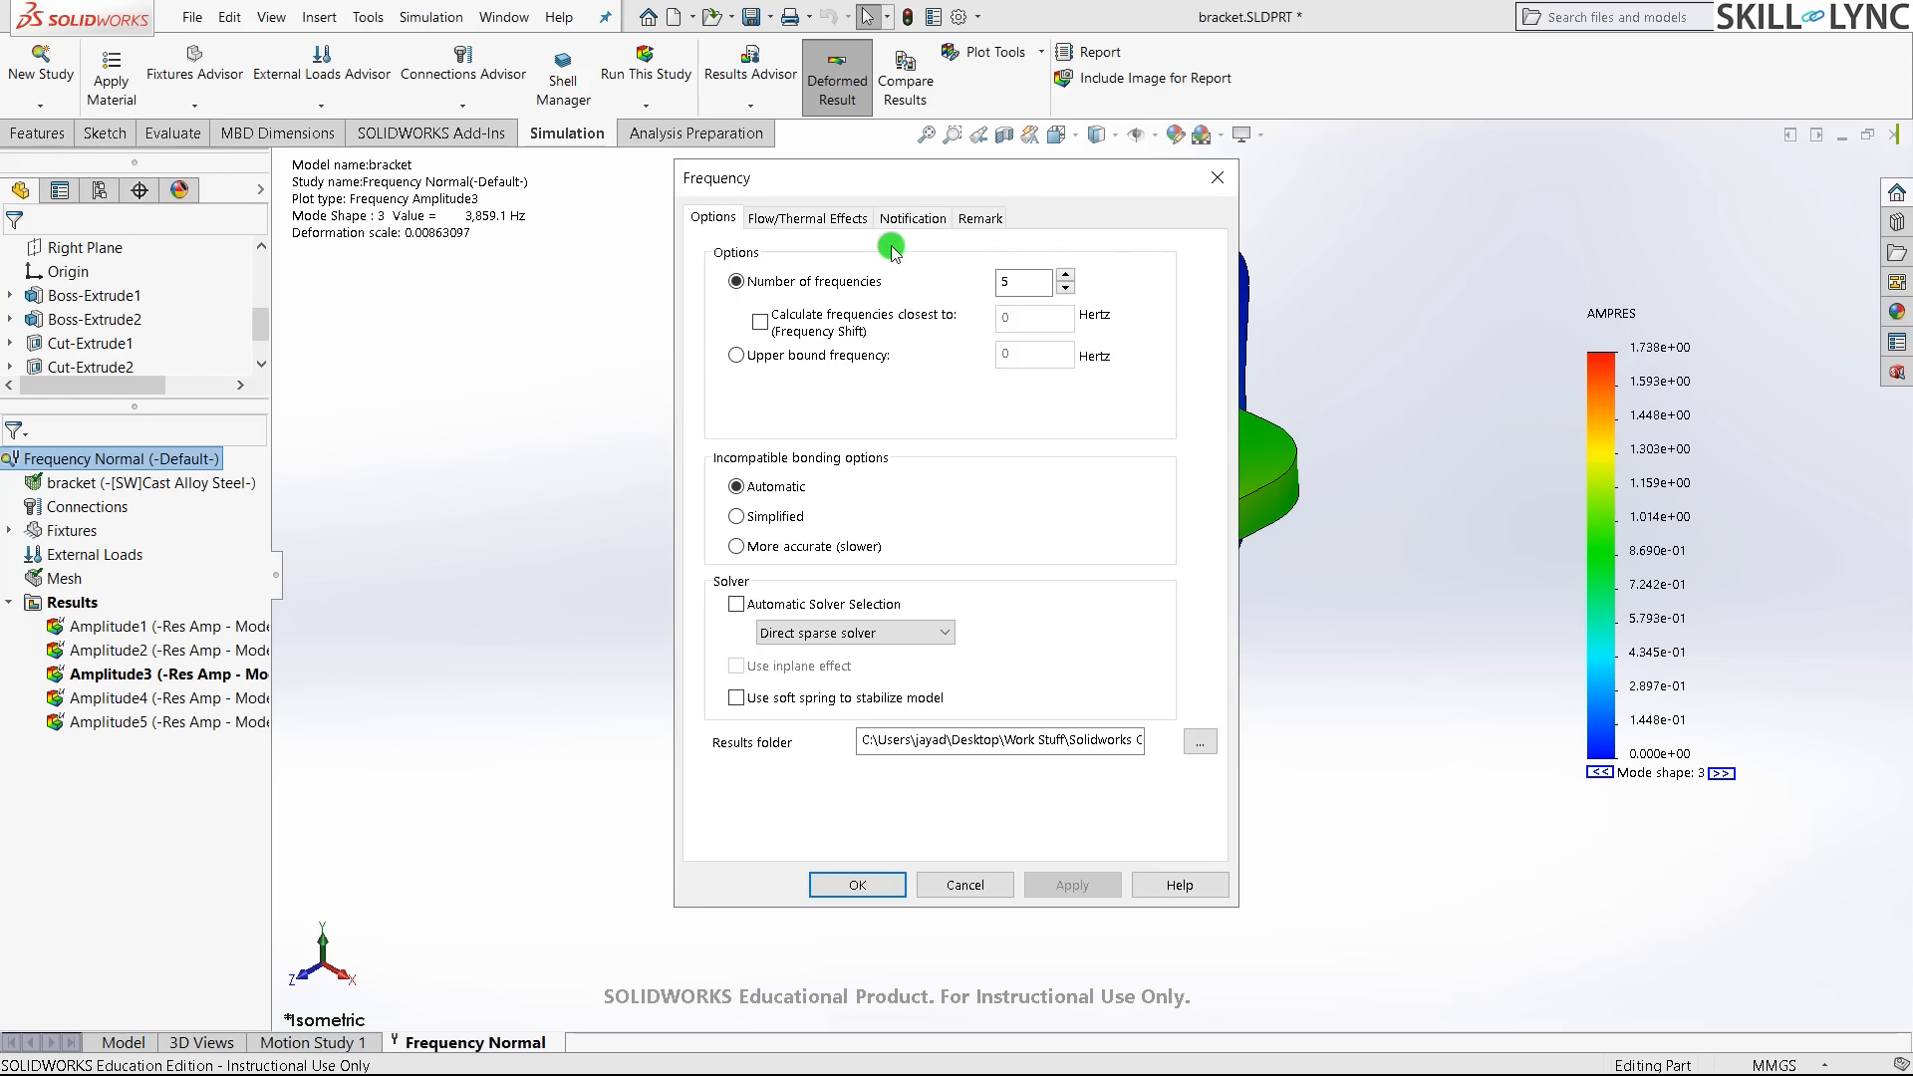
{"action": "left_click", "coordinate": [1067, 287]}
{"action": "left_click", "coordinate": [1025, 288]}
{"action": "left_click", "coordinate": [934, 283]}
{"action": "left_click", "coordinate": [764, 324]}
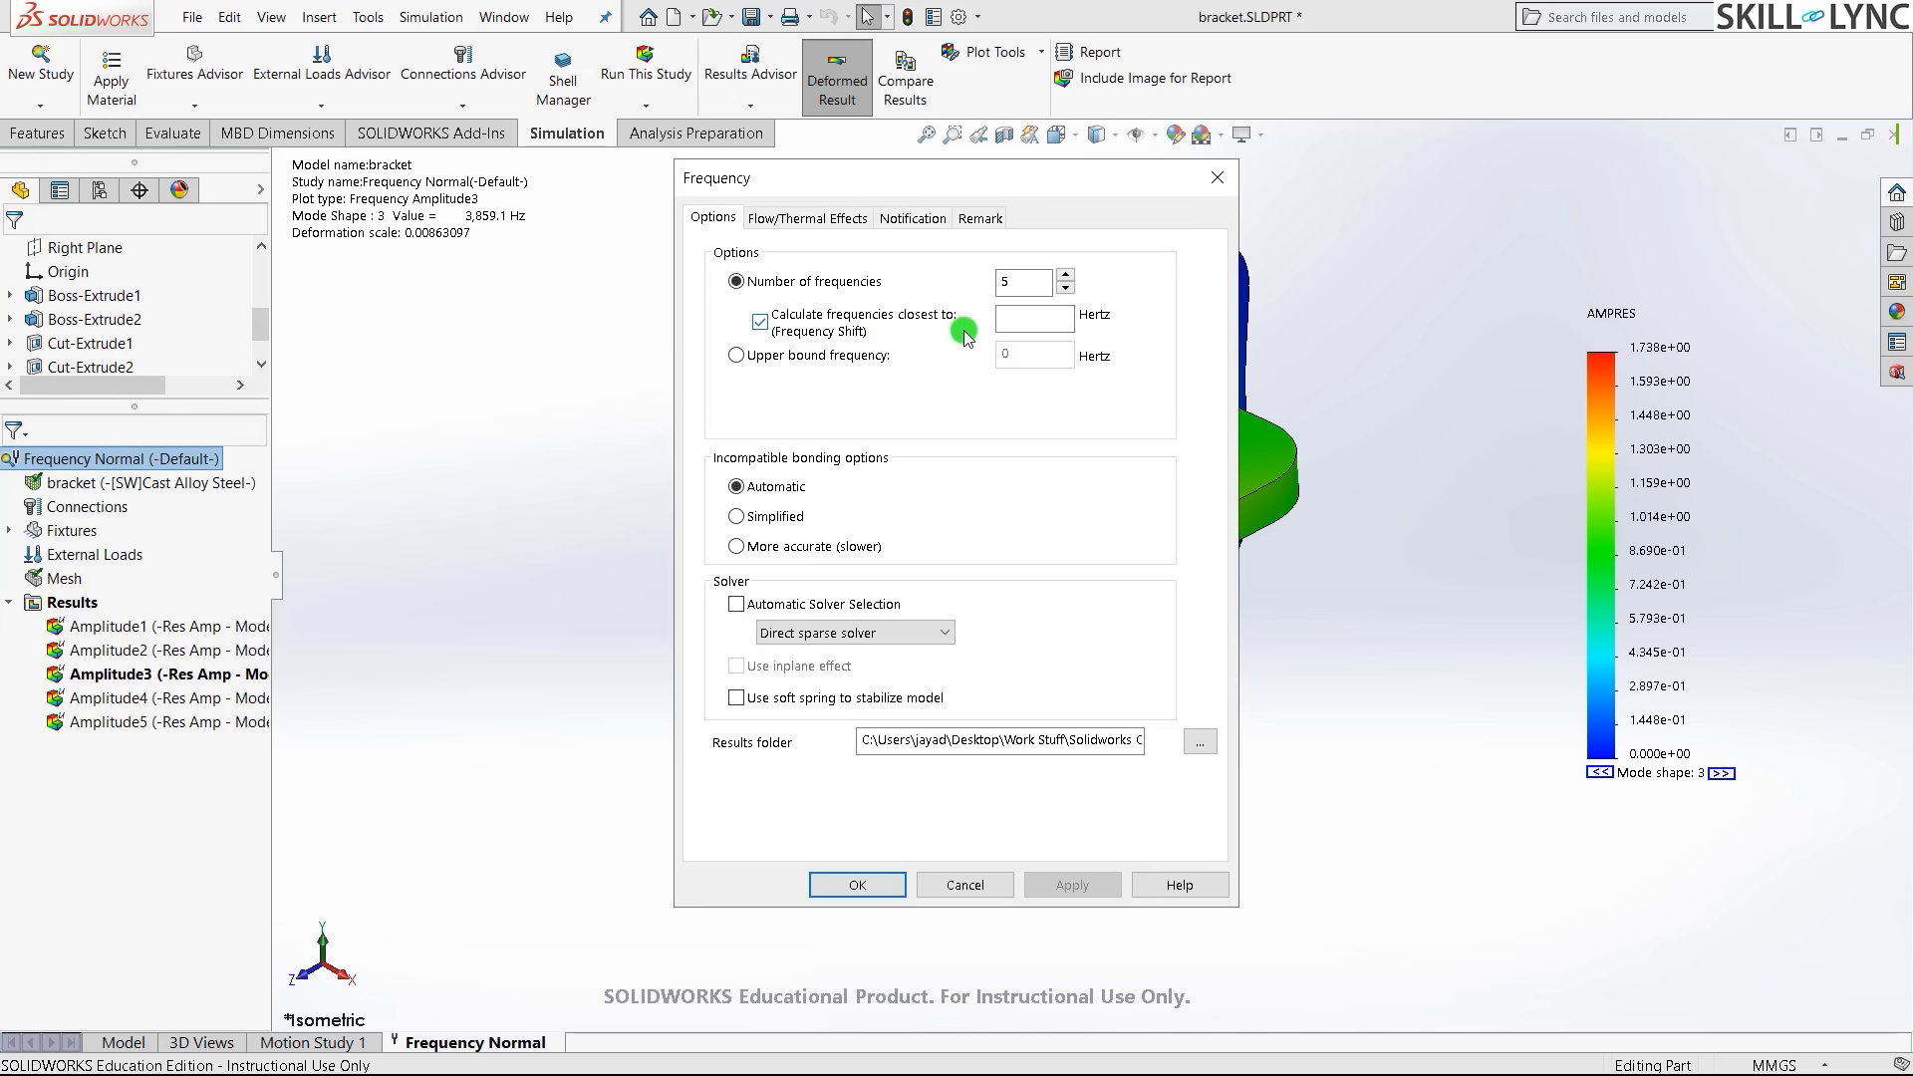
- Set the target frequency to 6000 Hz, apply, and re-solve the study
{"action": "left_click", "coordinate": [1008, 310]}
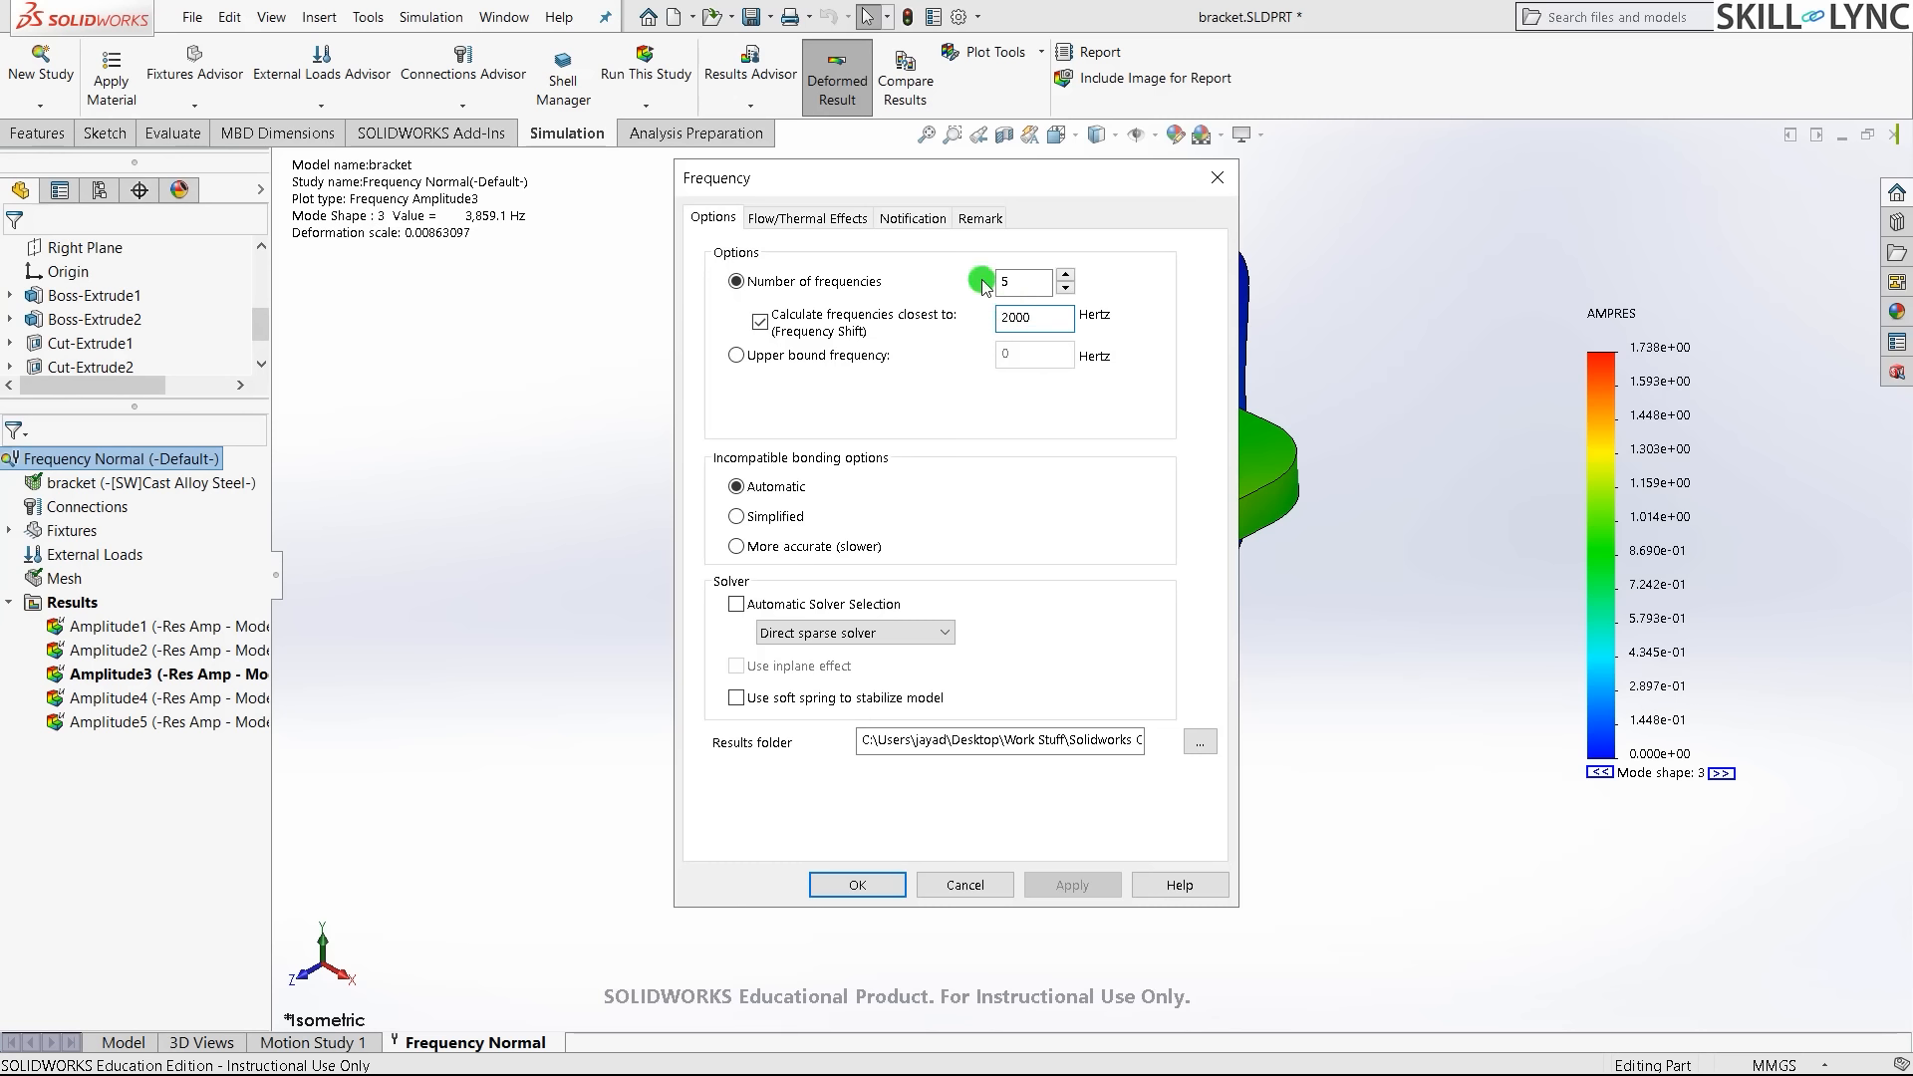
{"action": "double_click", "coordinate": [1008, 280]}
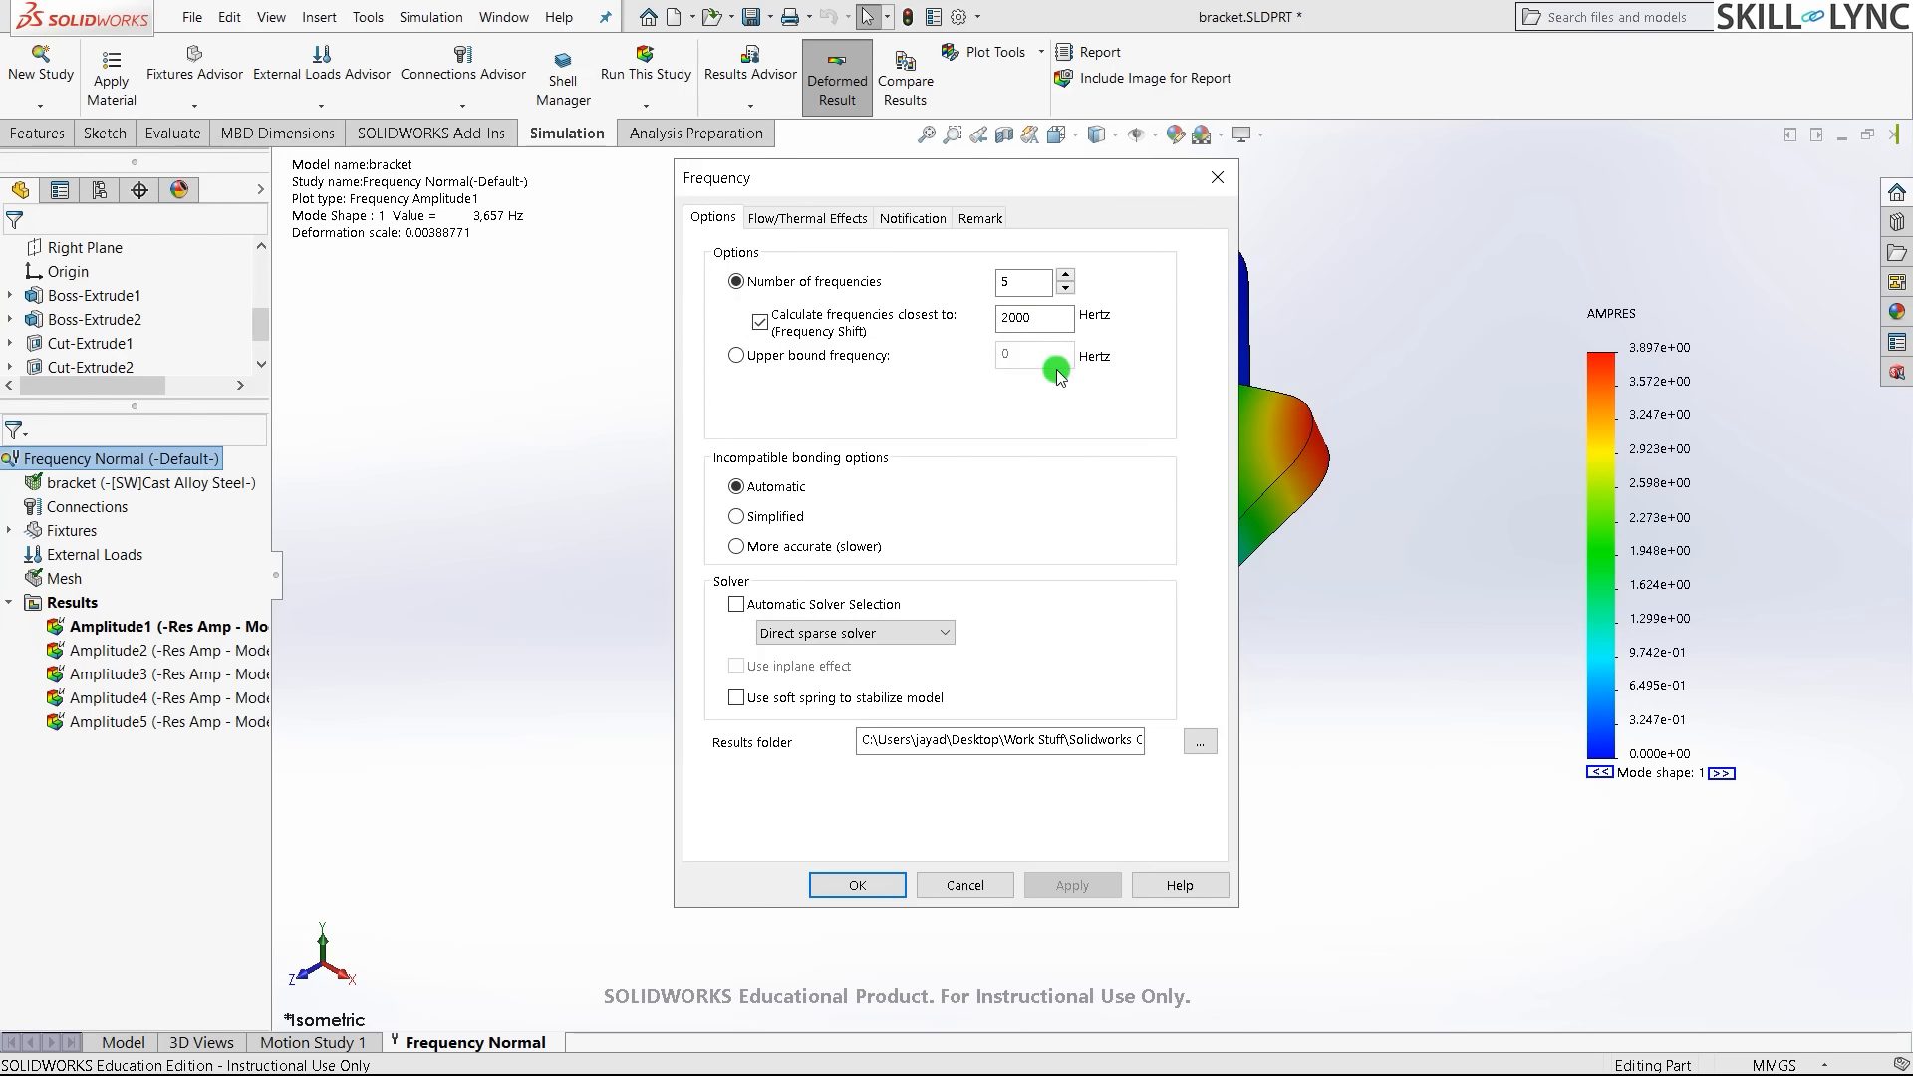
{"action": "left_click", "coordinate": [1067, 318]}
{"action": "double_click", "coordinate": [1058, 320]}
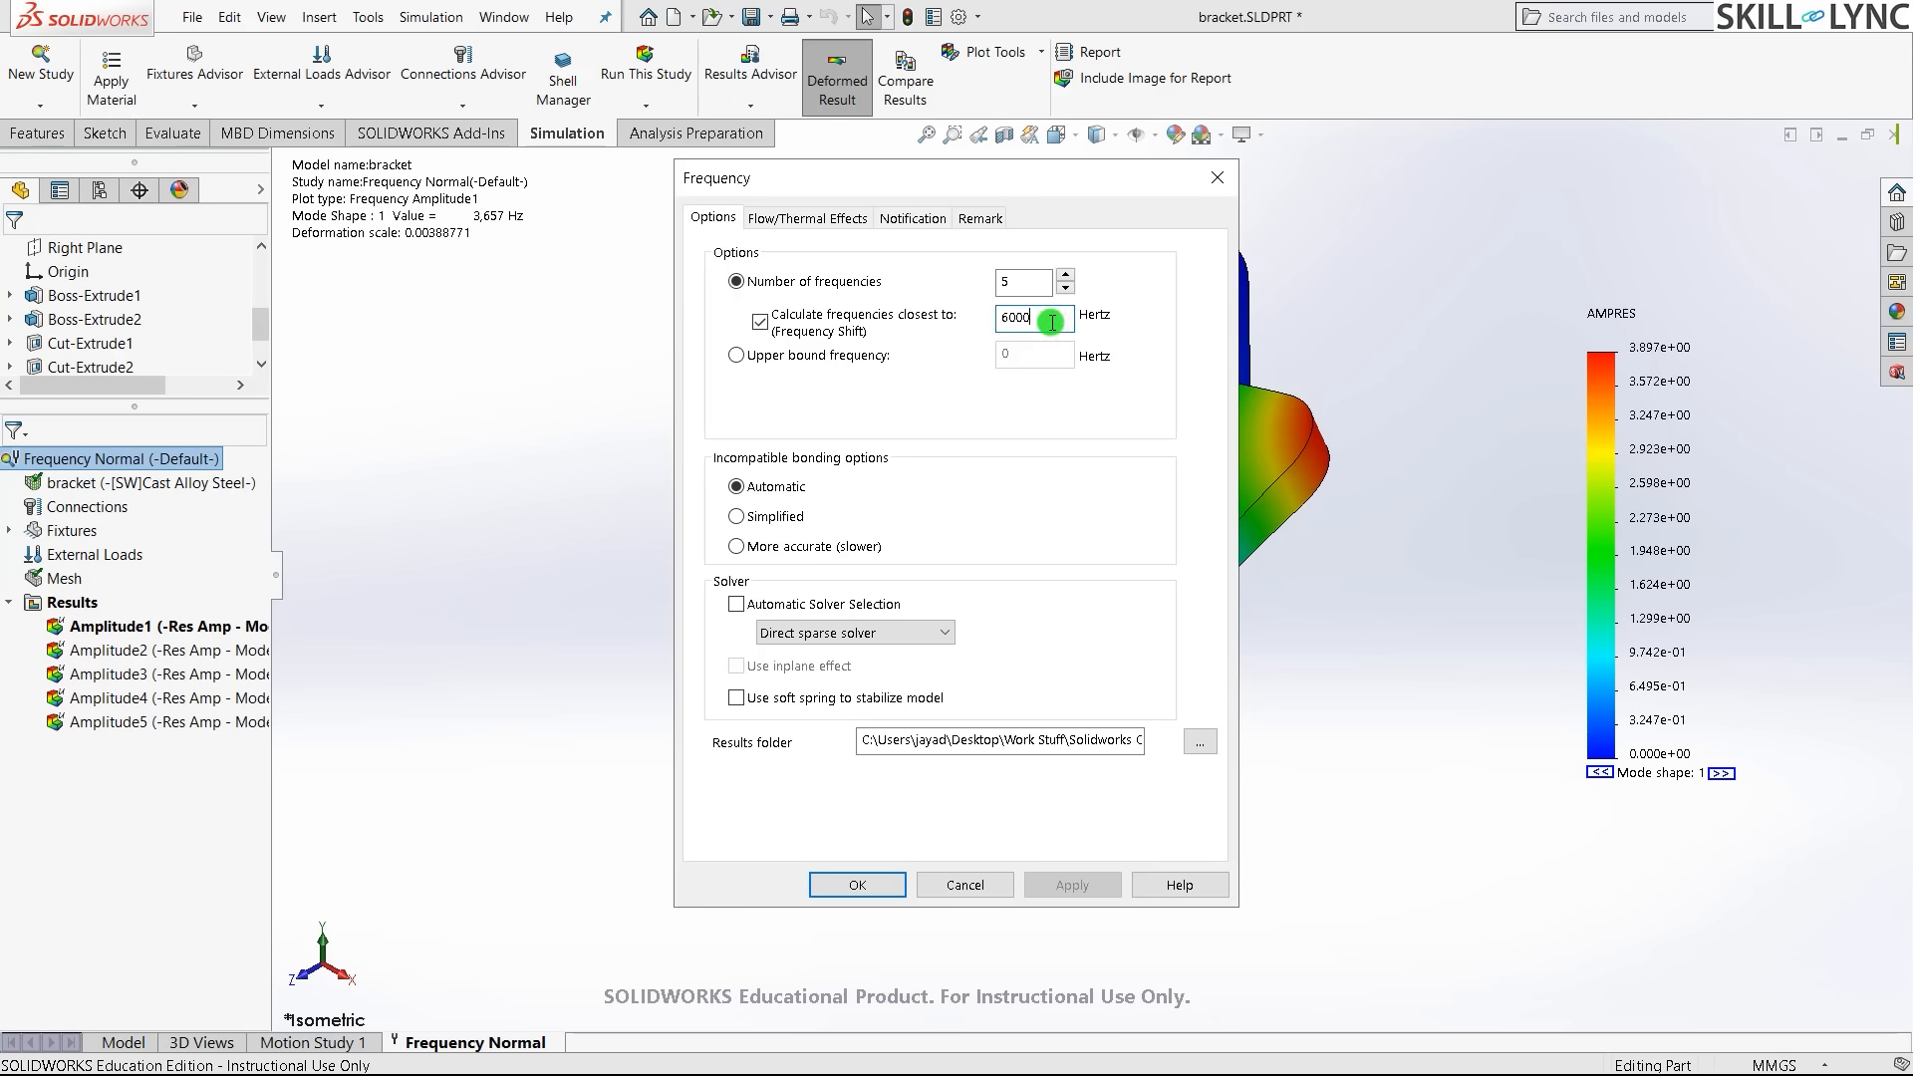
{"action": "type", "text": "6000"}
{"action": "left_click", "coordinate": [845, 893]}
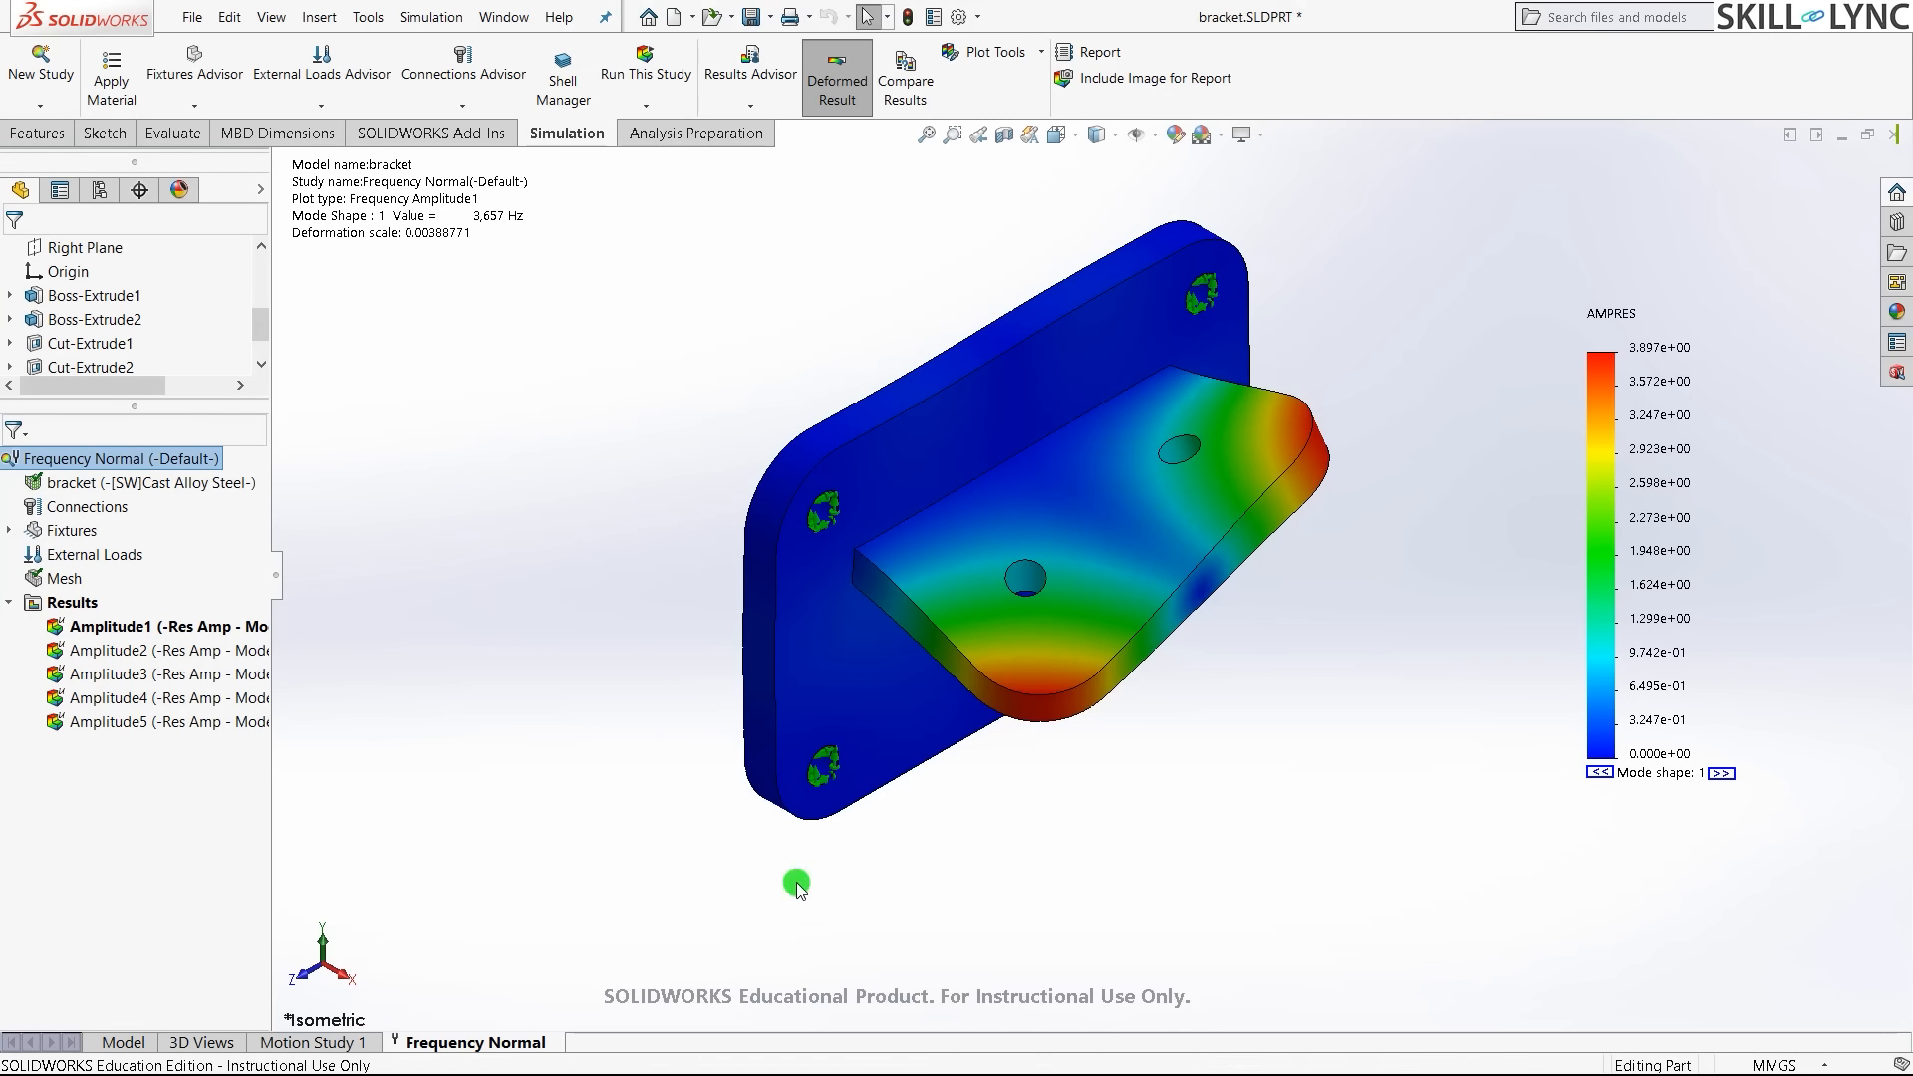
{"action": "left_click", "coordinate": [646, 62]}
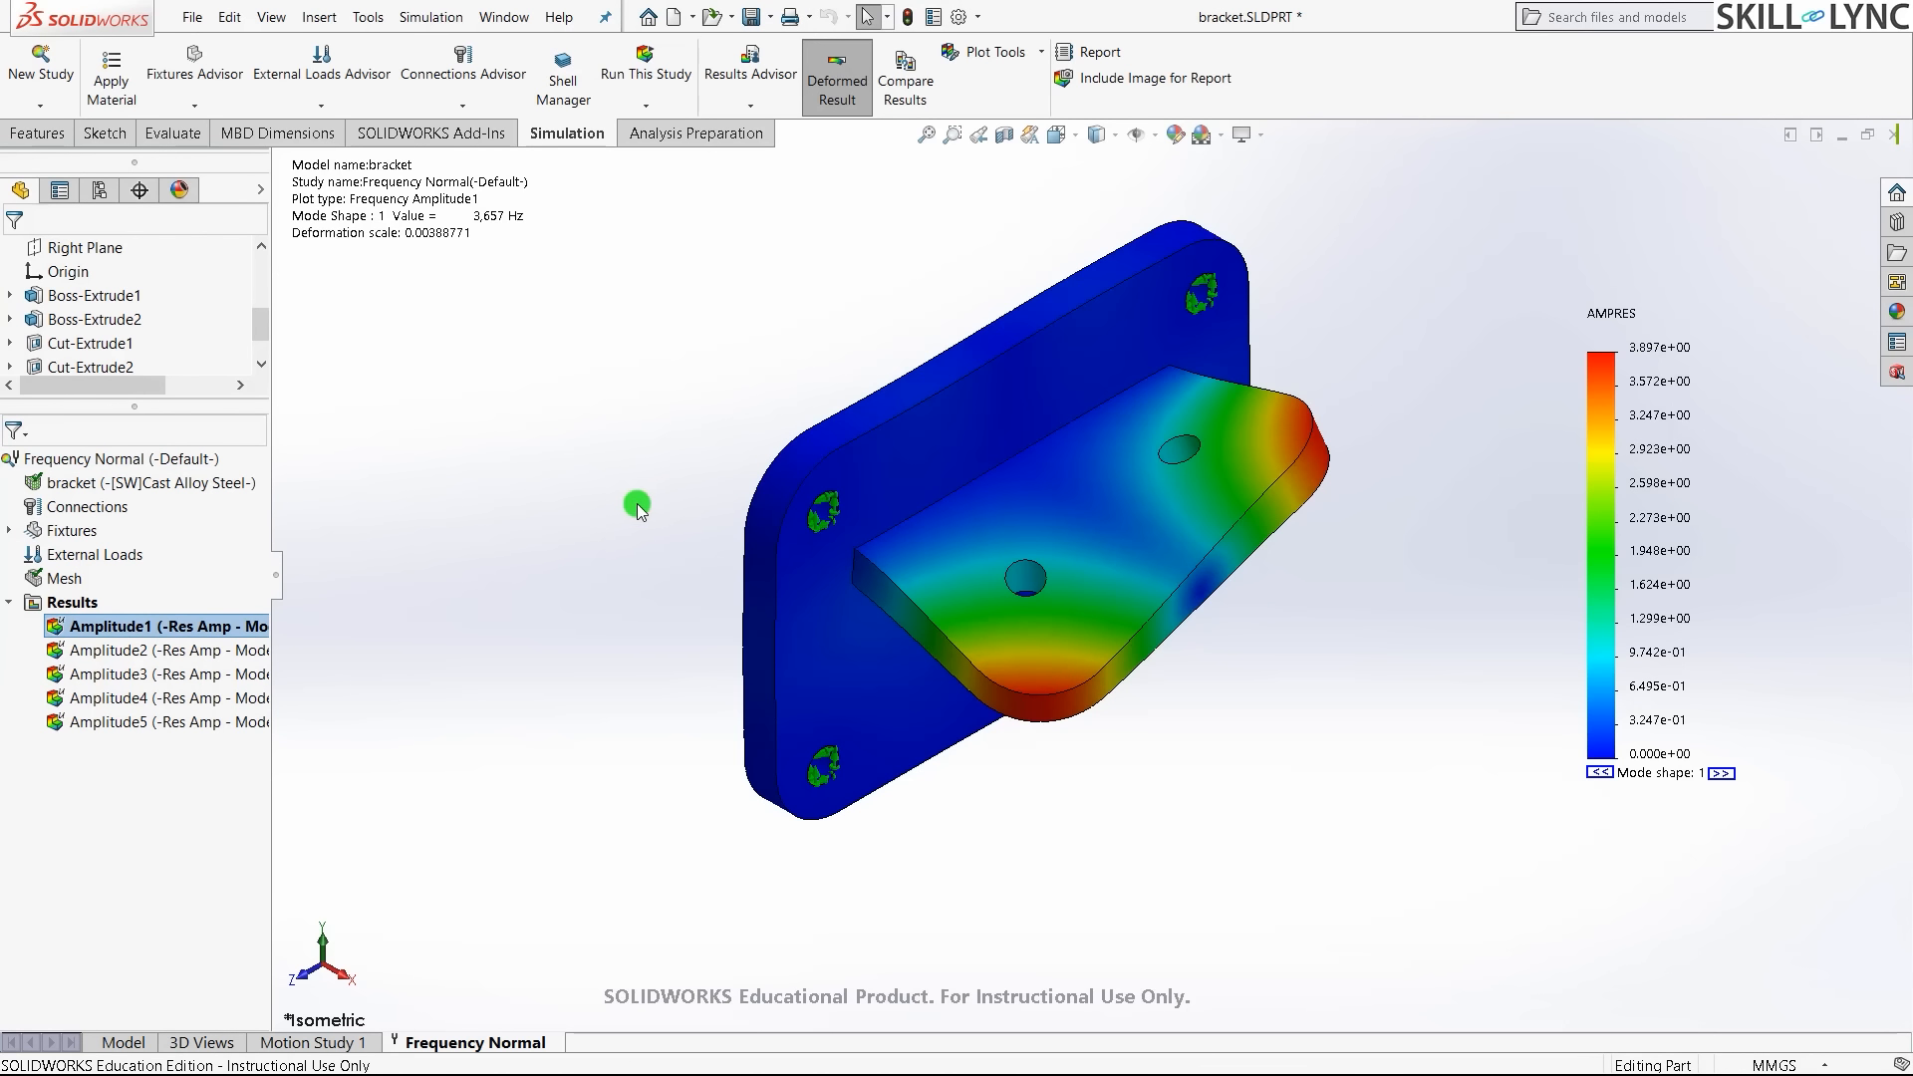
{"action": "right_click", "coordinate": [81, 606]}
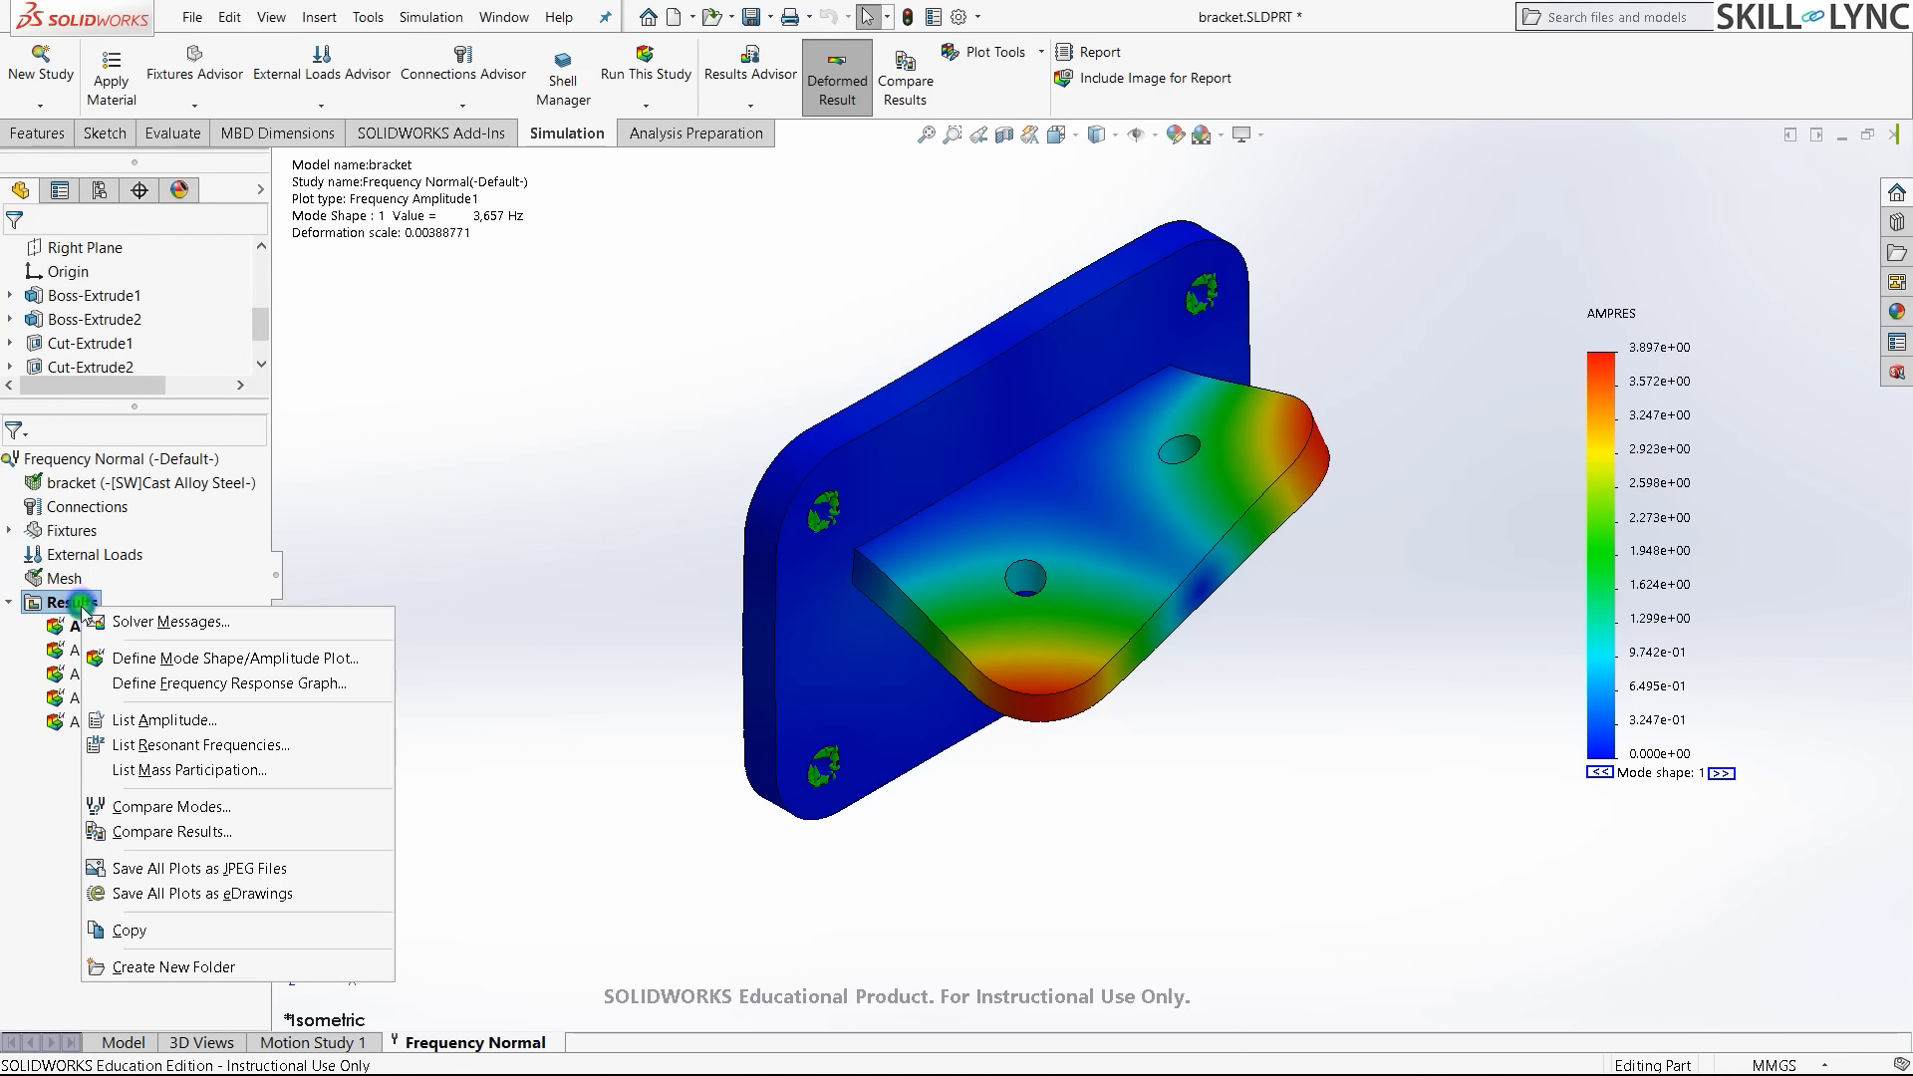
{"action": "left_click", "coordinate": [170, 748]}
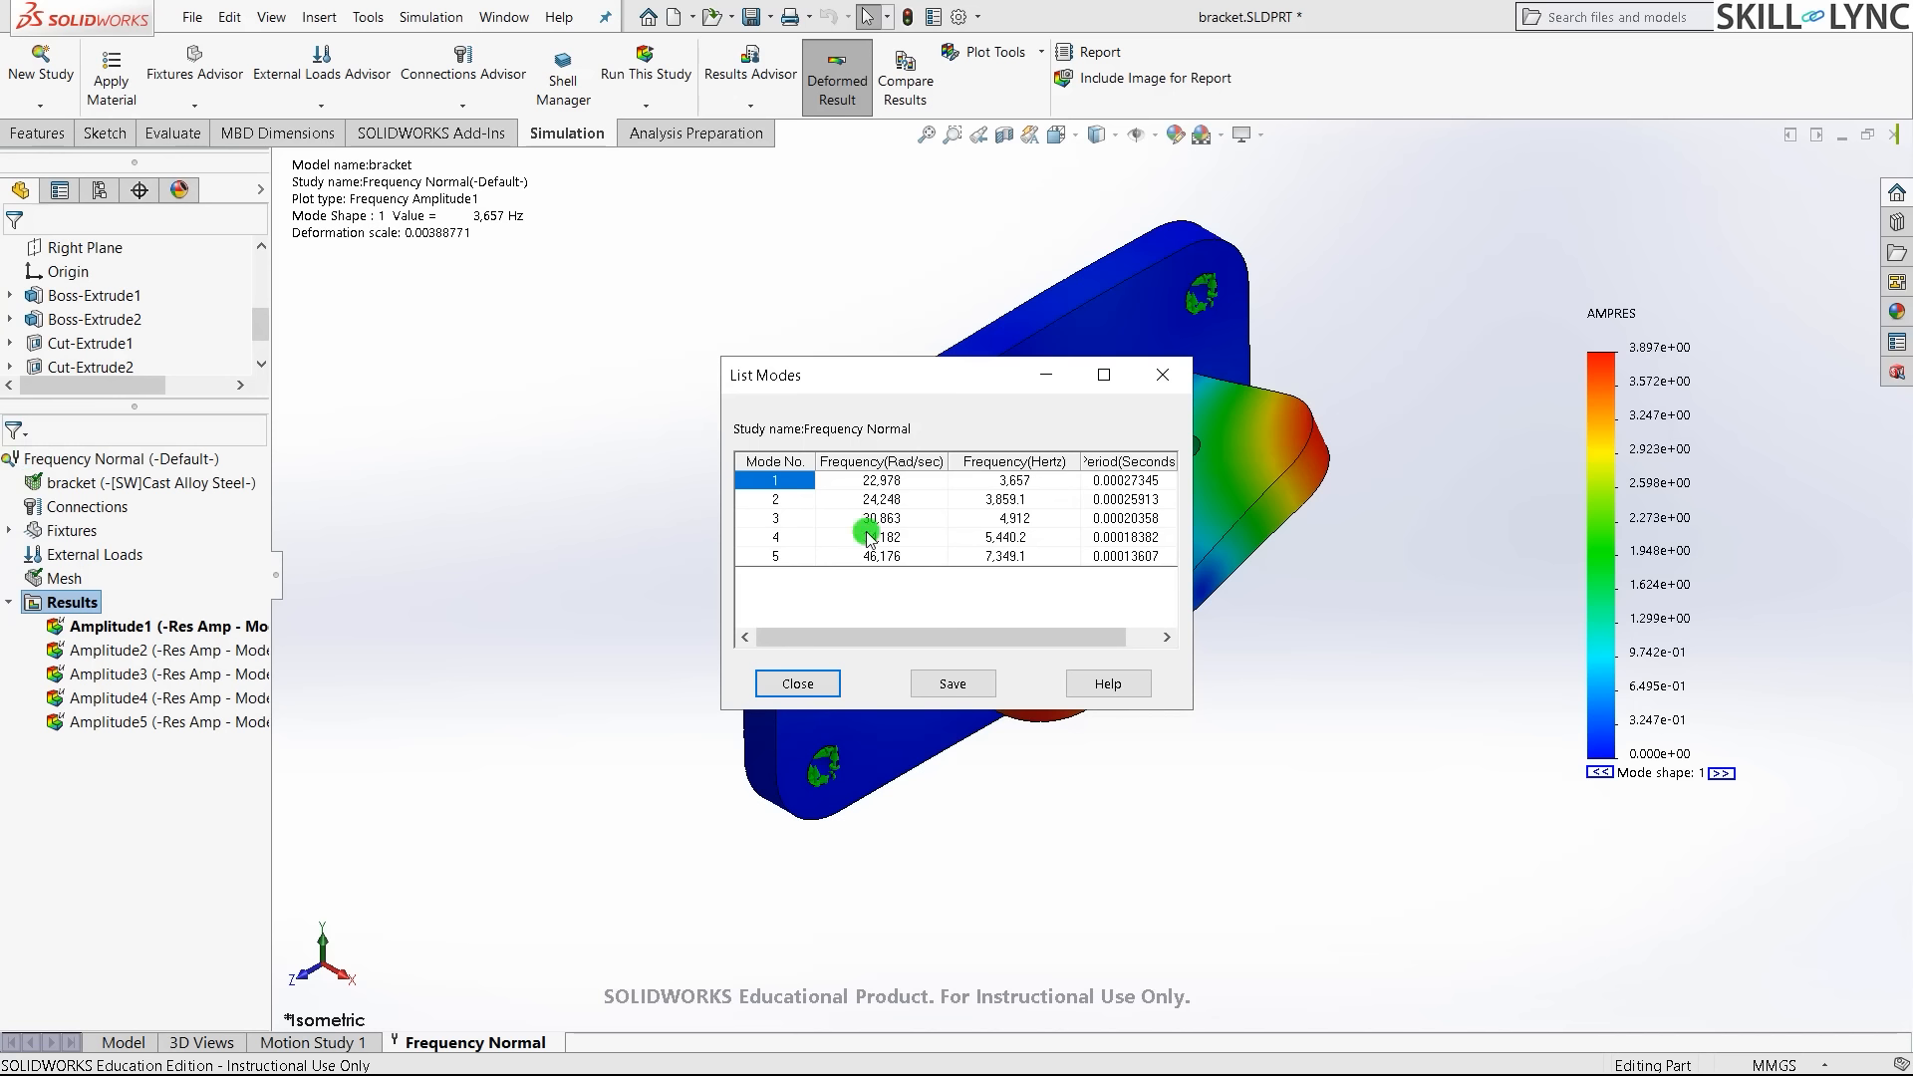
{"action": "left_click", "coordinate": [809, 684]}
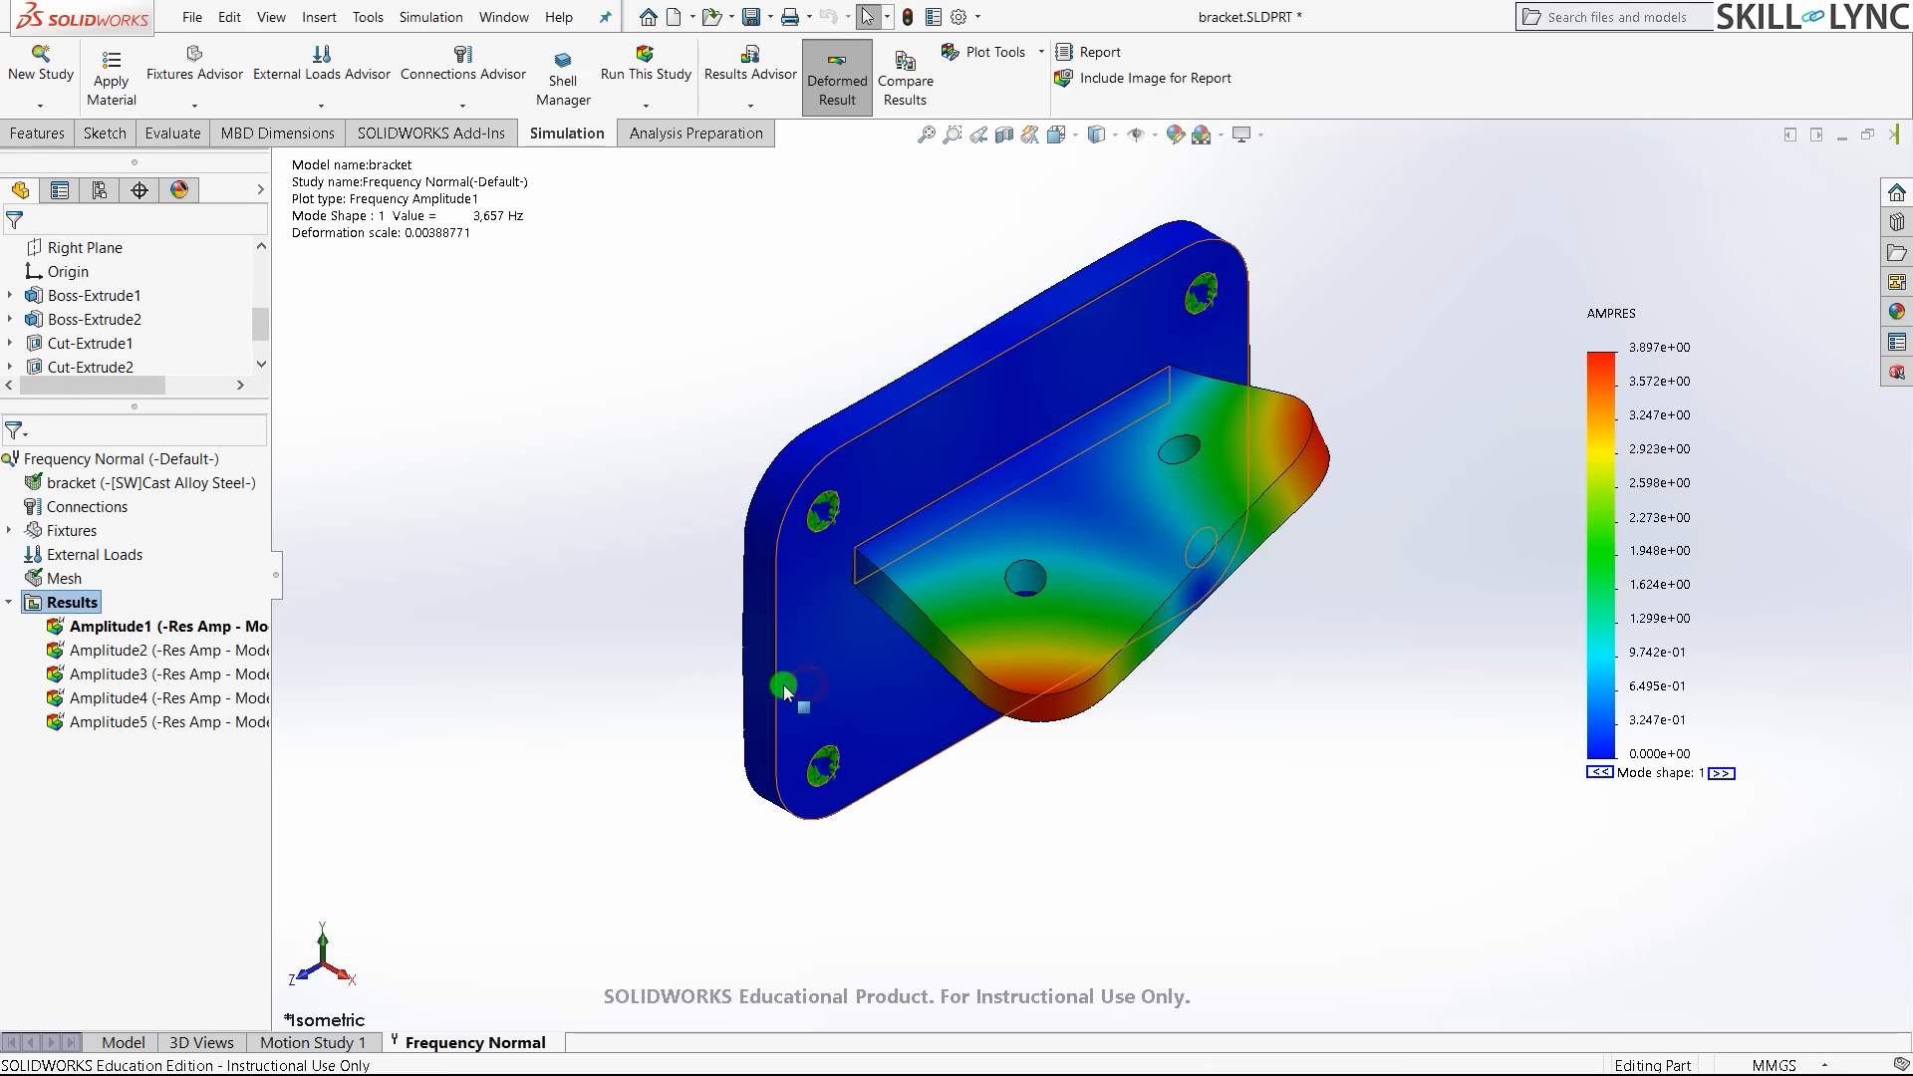
- Keep Direct sparse solver in Frequency Normal properties and show the 3,657 Hz Amplitude1 plot
{"action": "right_click", "coordinate": [94, 461]}
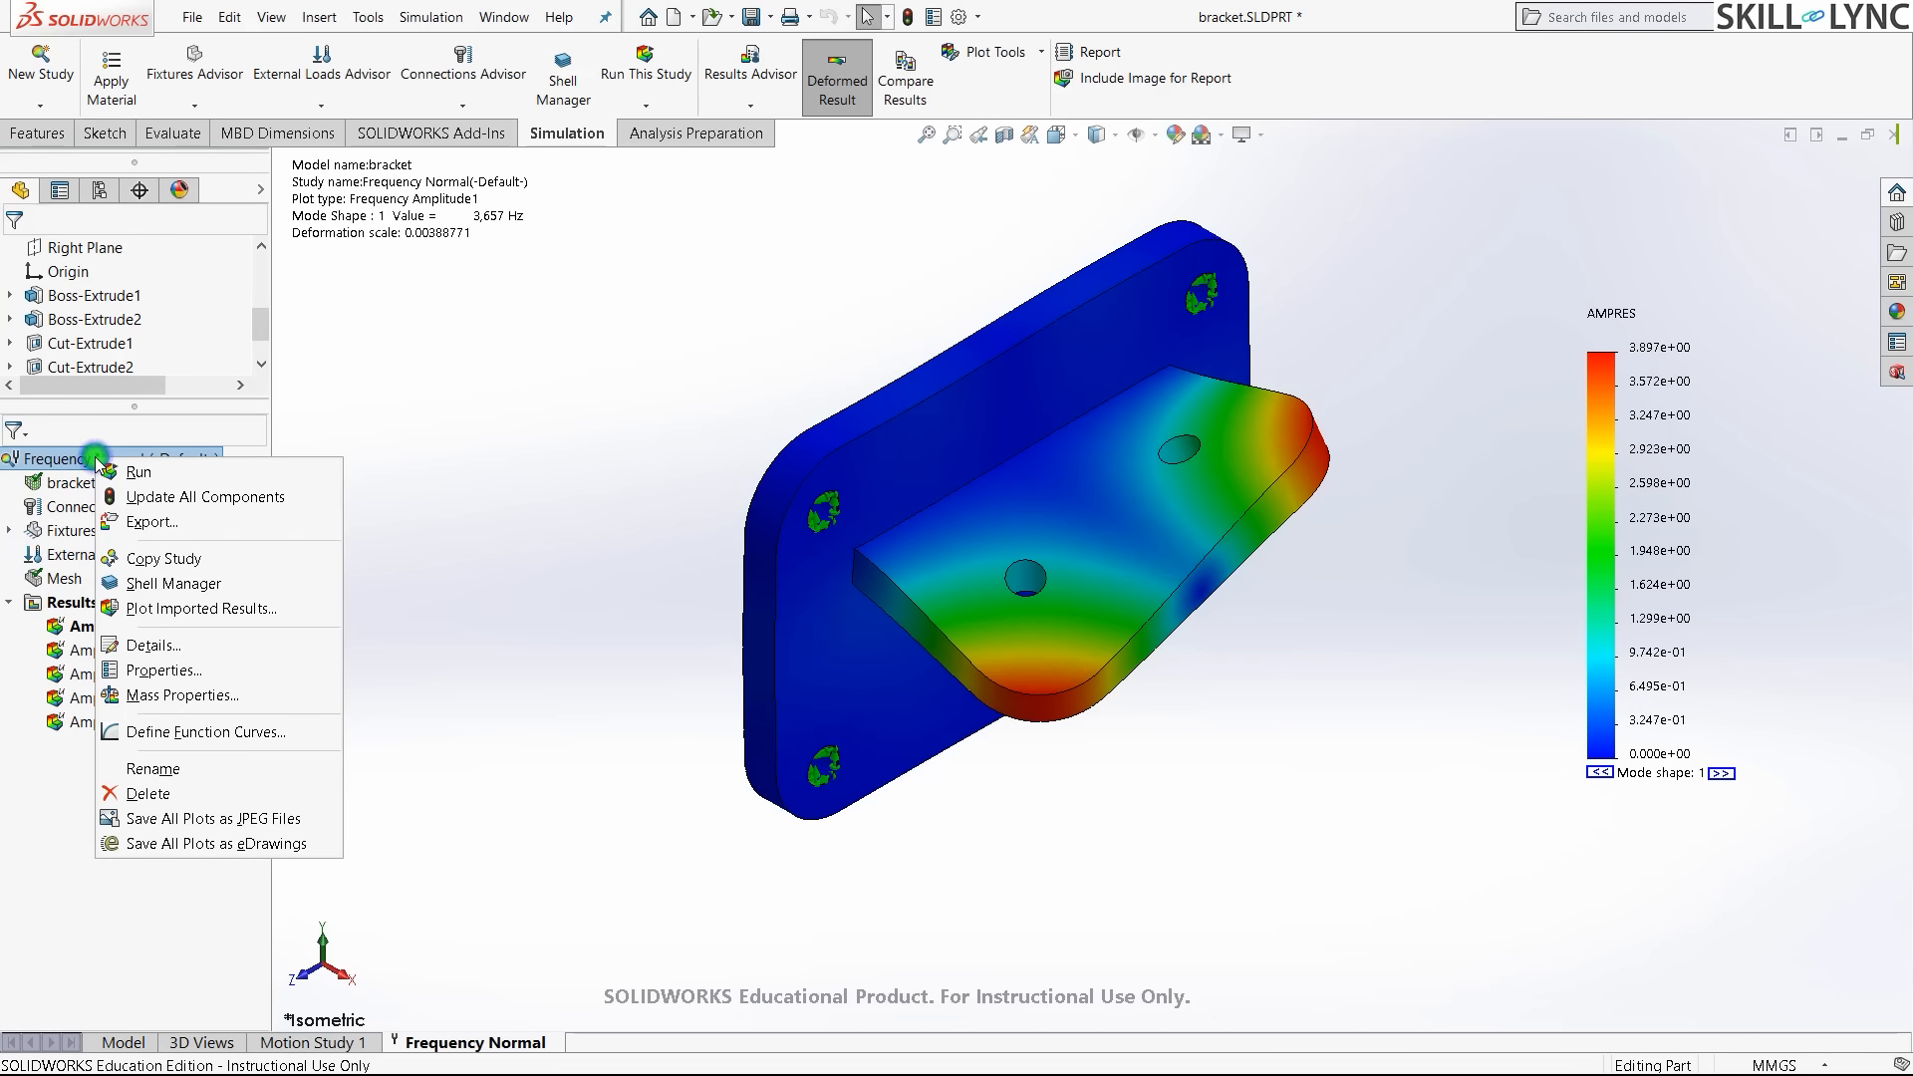
{"action": "left_click", "coordinate": [159, 669]}
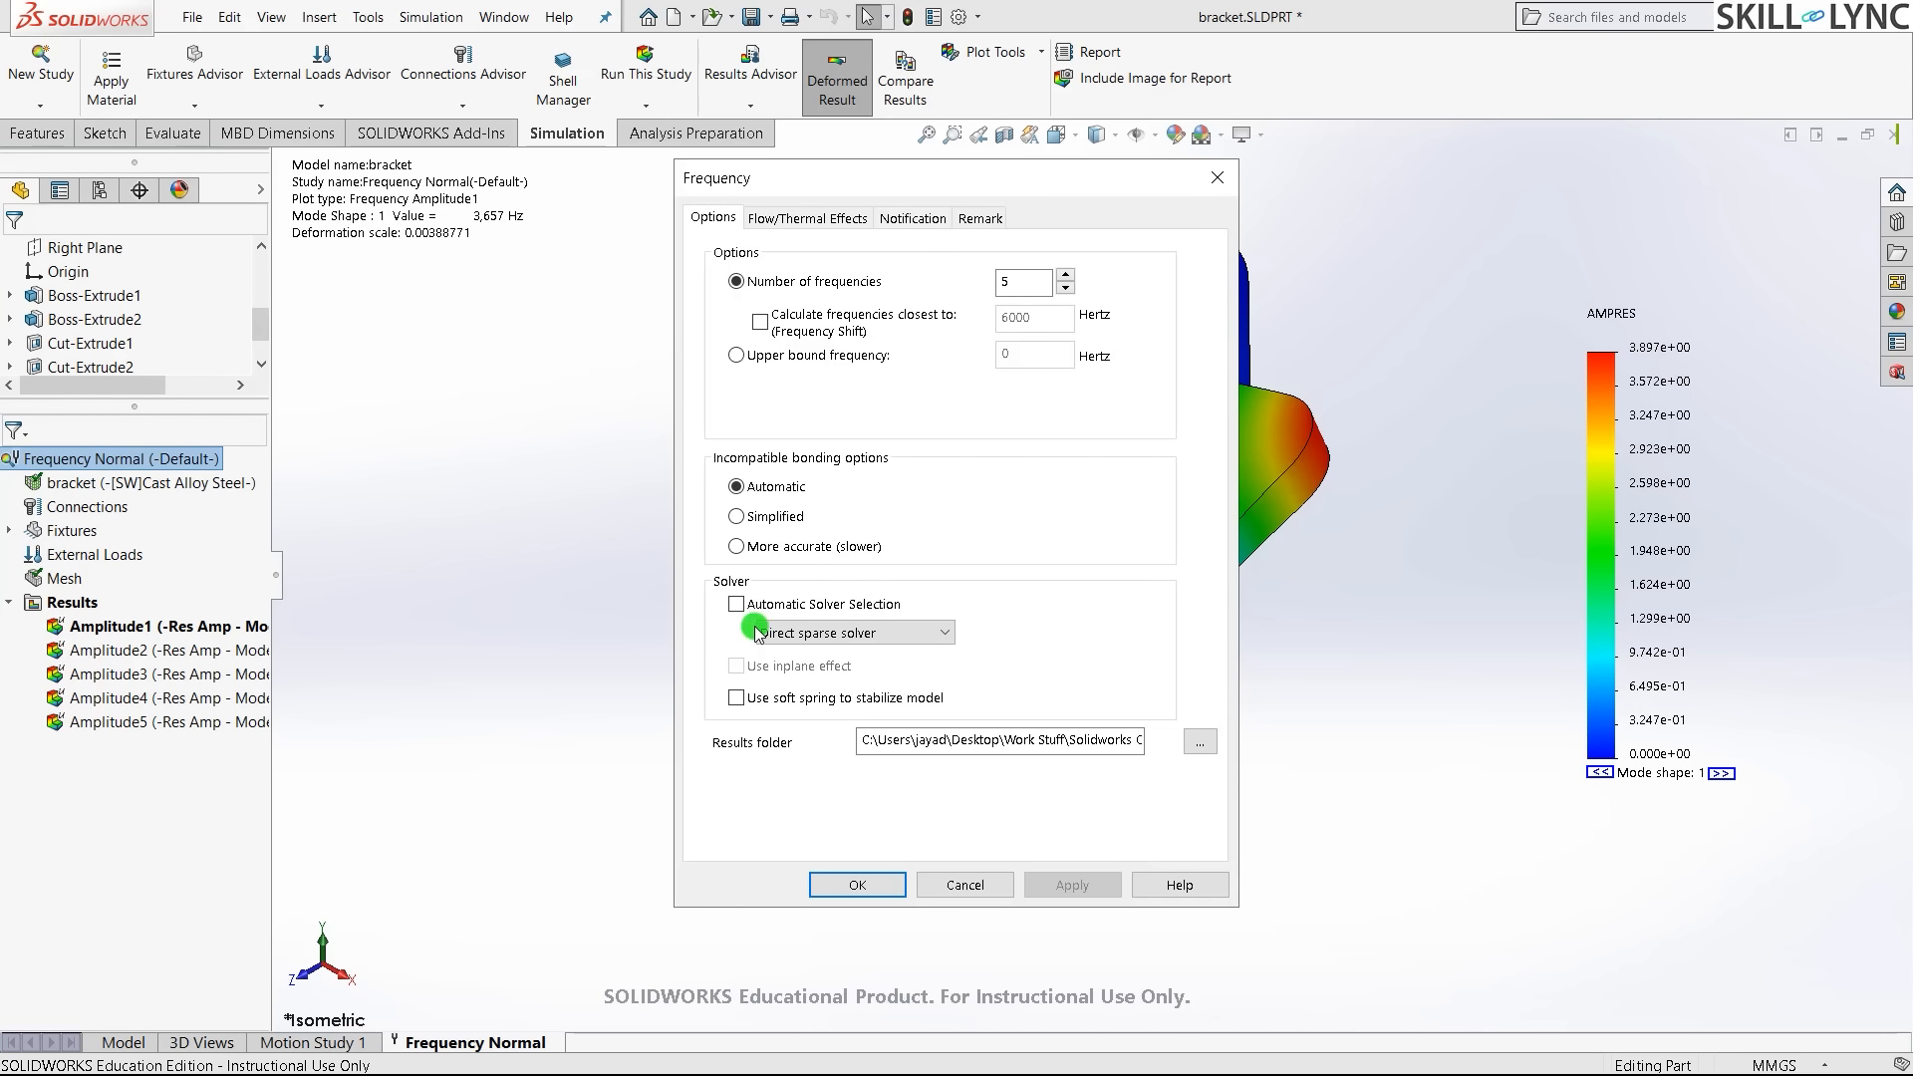
{"action": "left_click", "coordinate": [908, 633]}
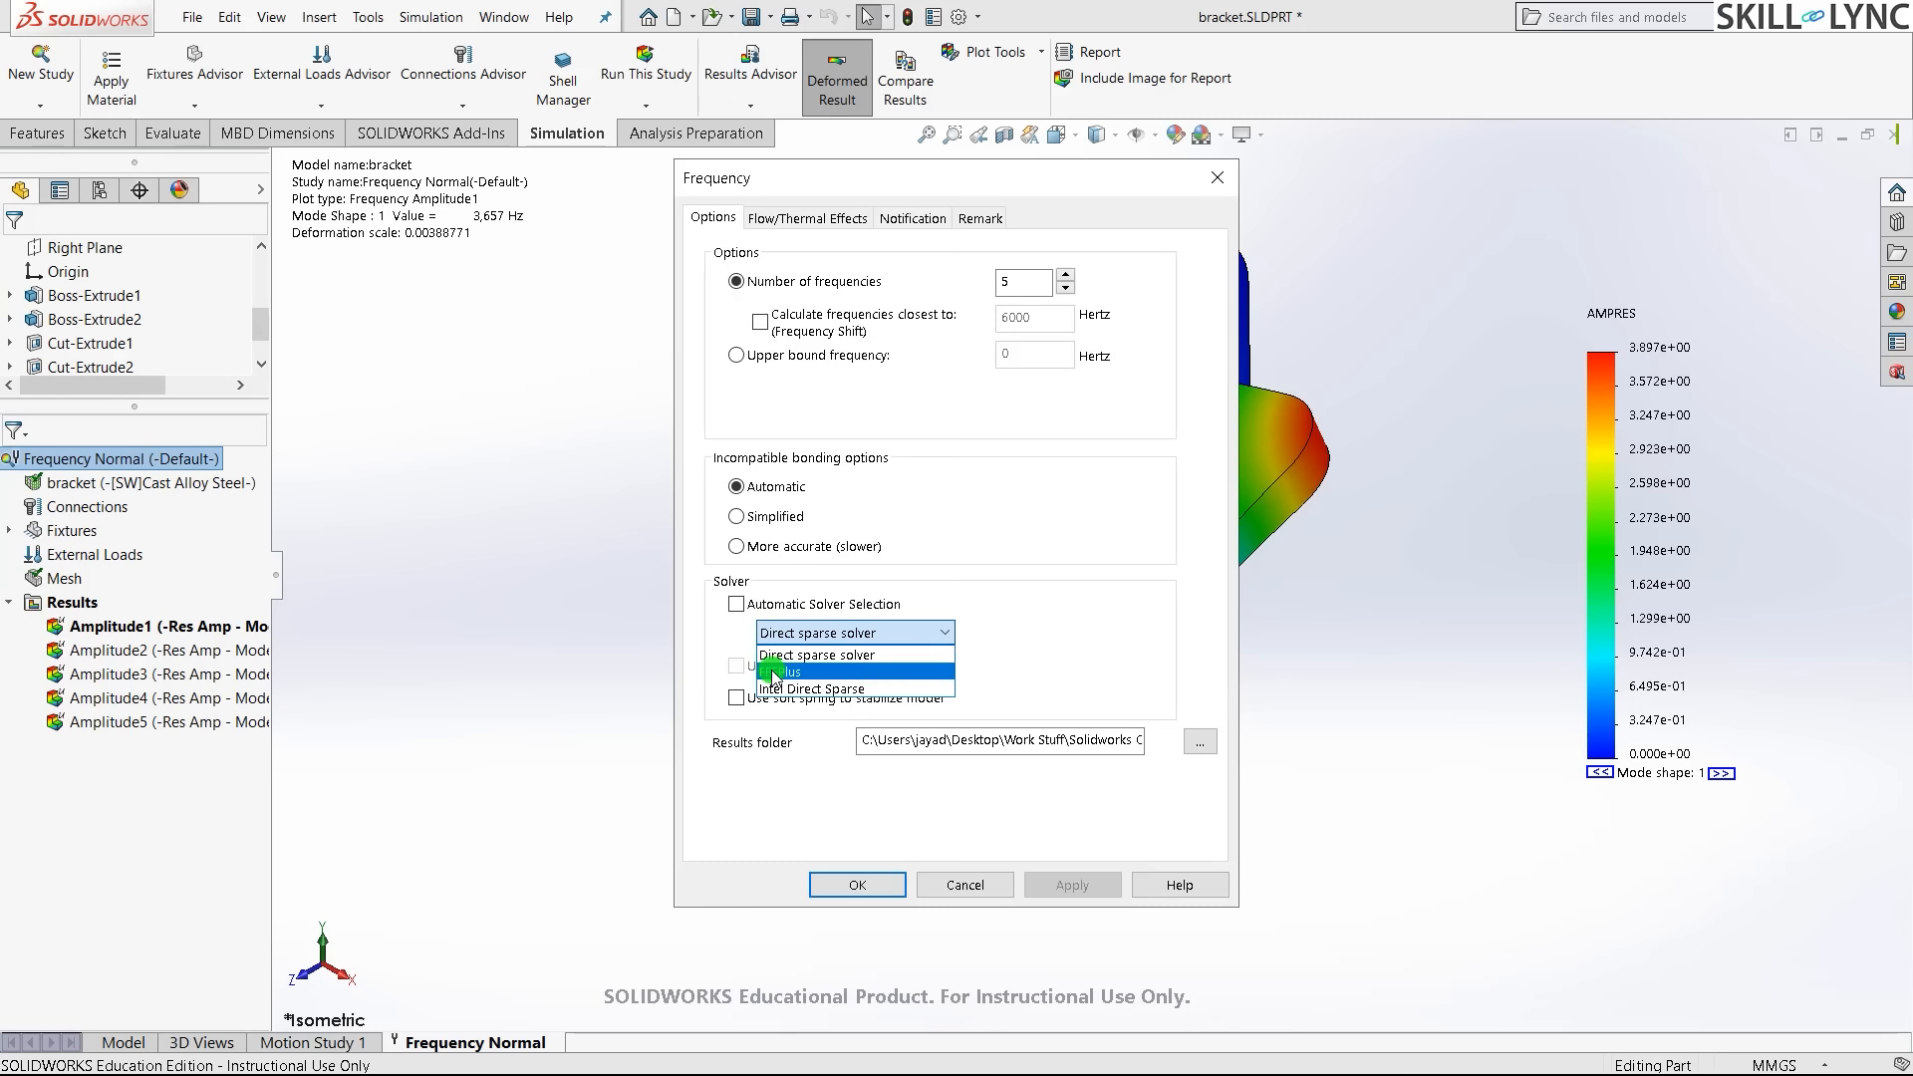
{"action": "left_click", "coordinate": [887, 655]}
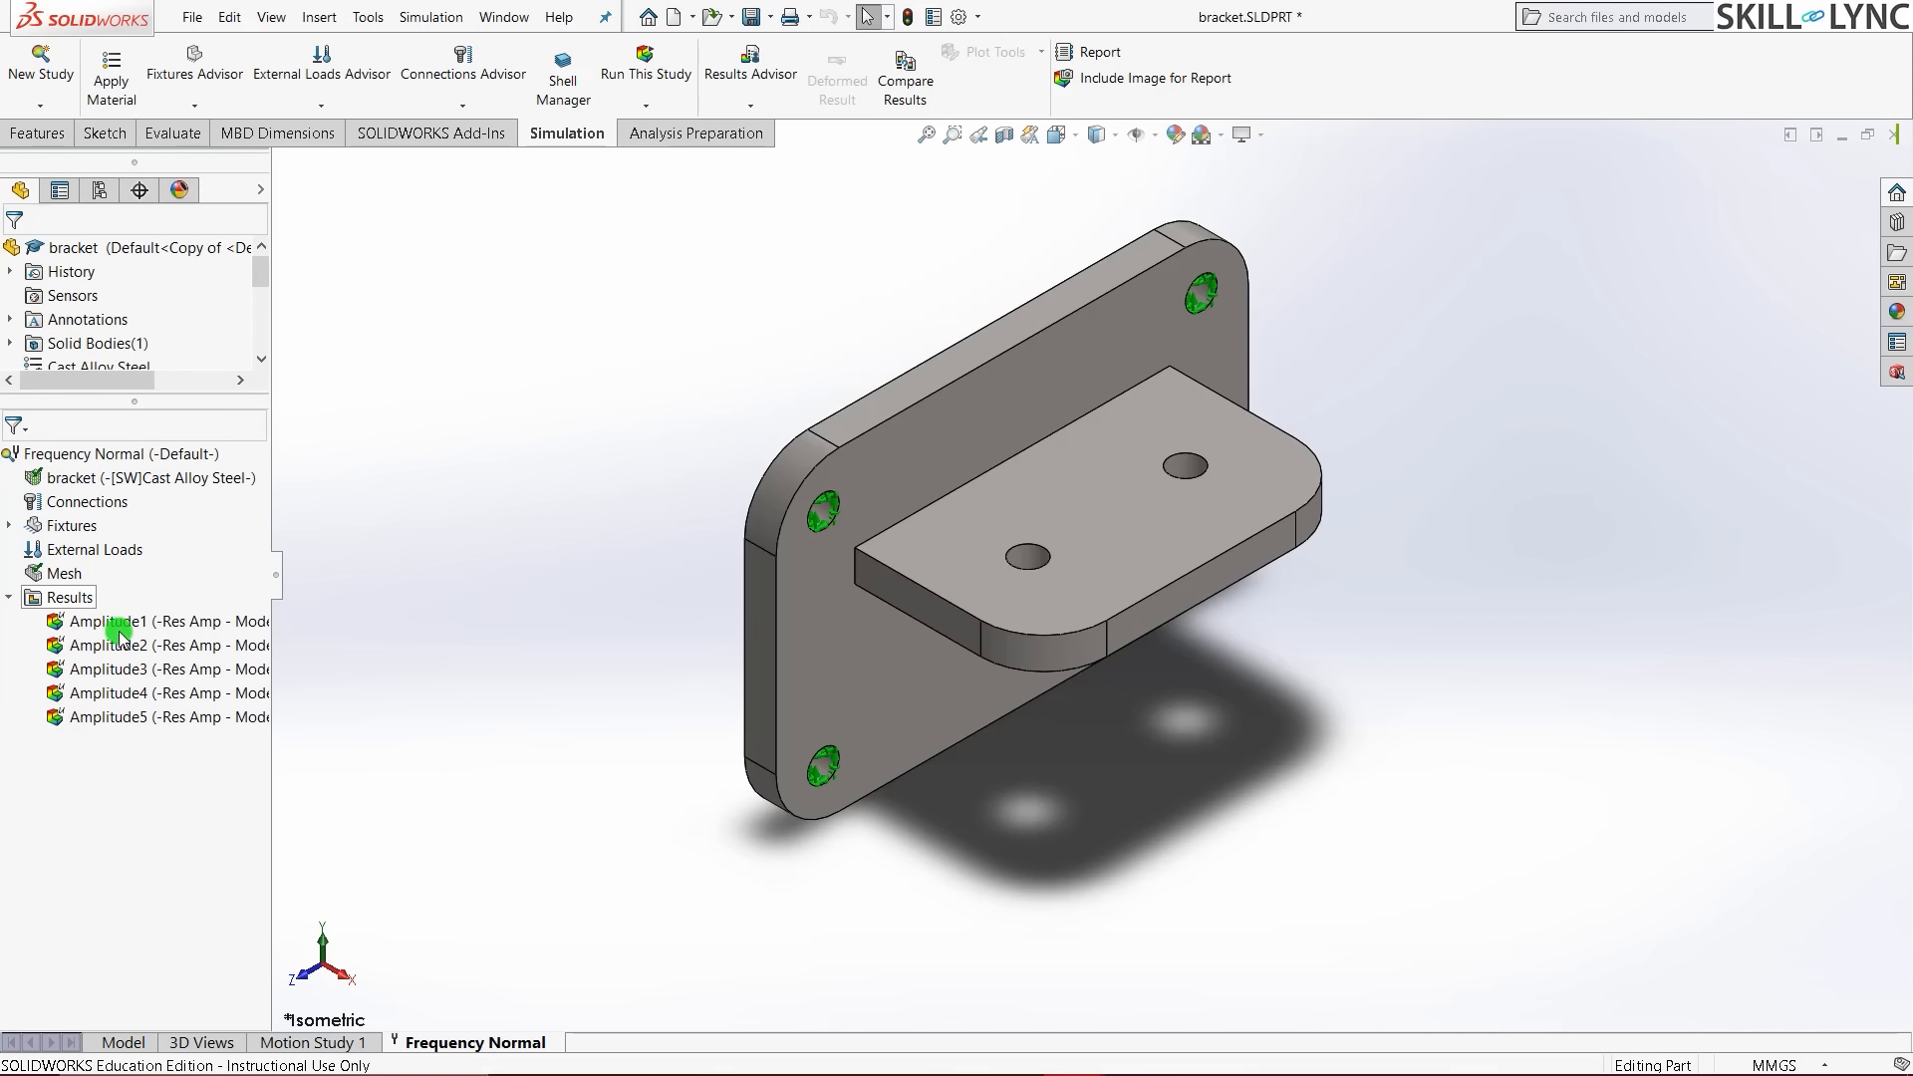
{"action": "double_click", "coordinate": [118, 629]}
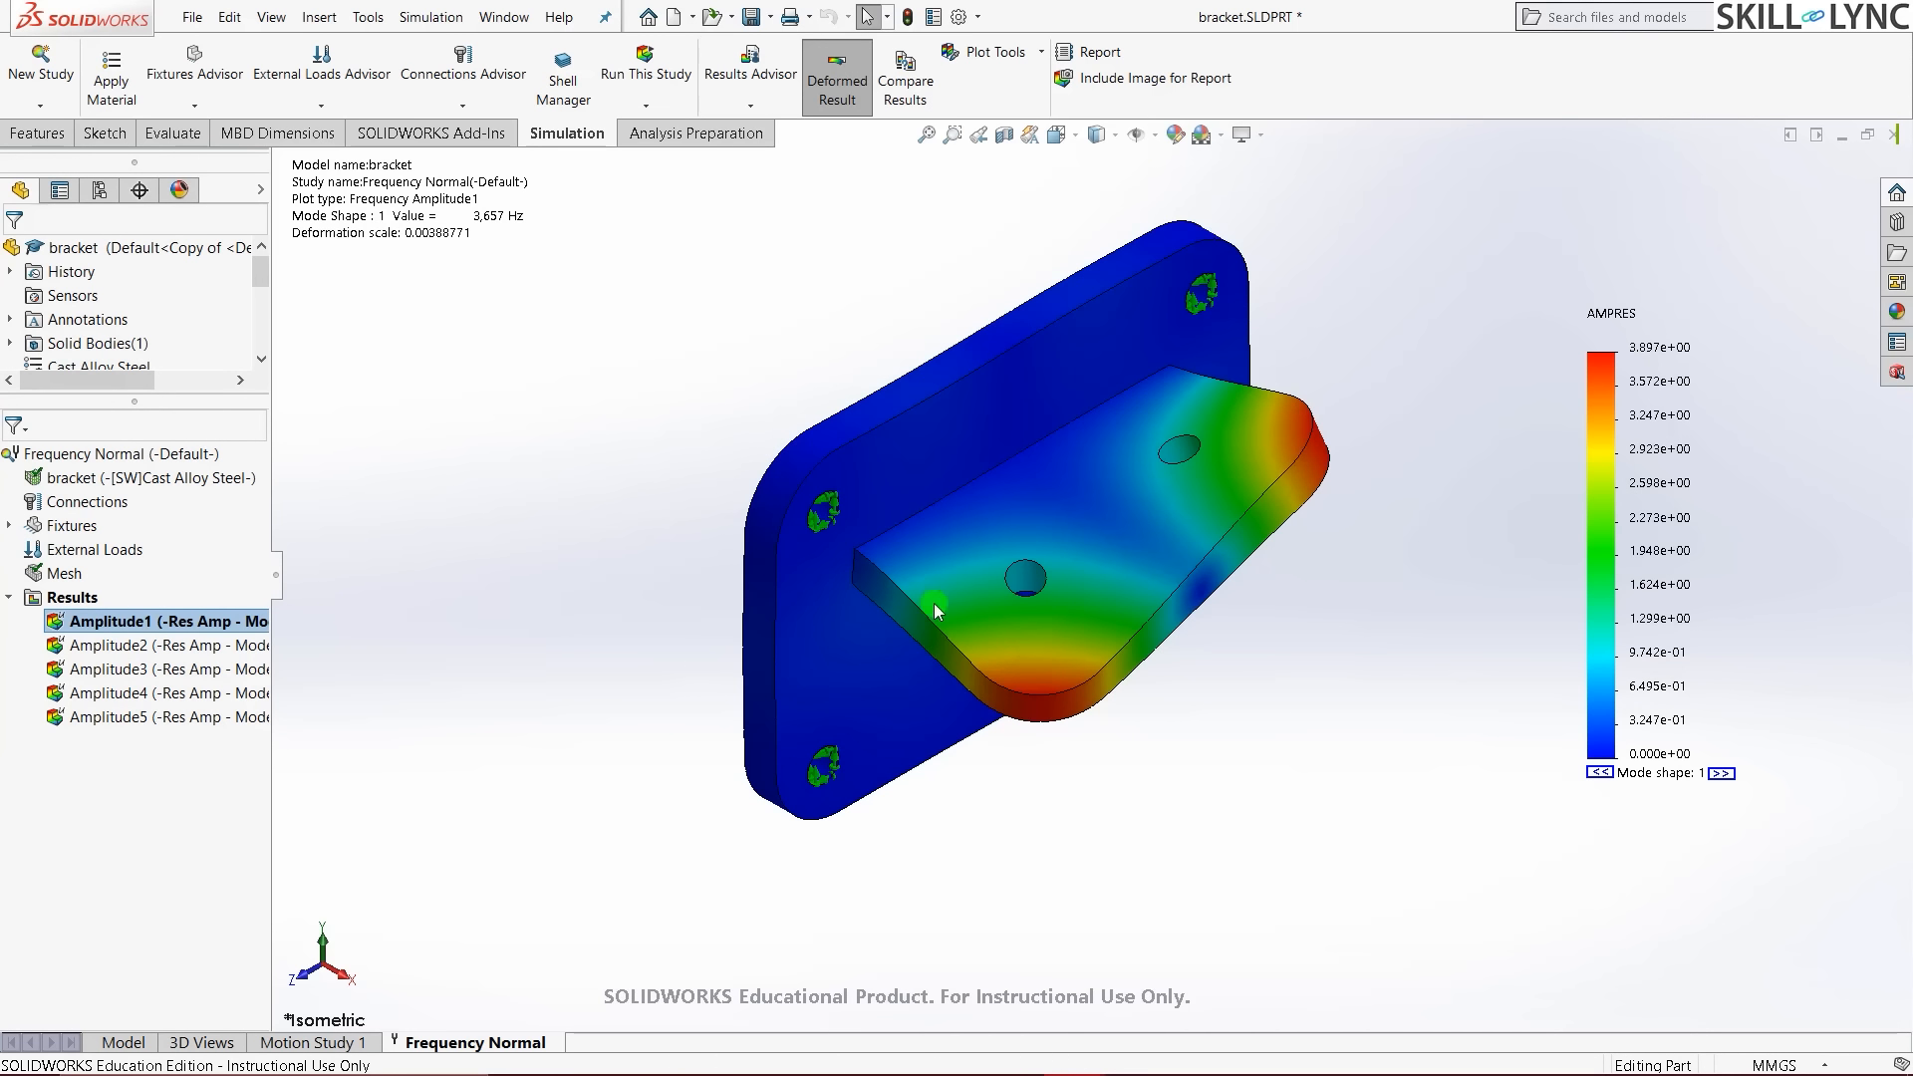
- Minimize bracket.SLDPRT and bring up the Thickbracket.SLDPRT window
{"action": "left_click", "coordinate": [1841, 136]}
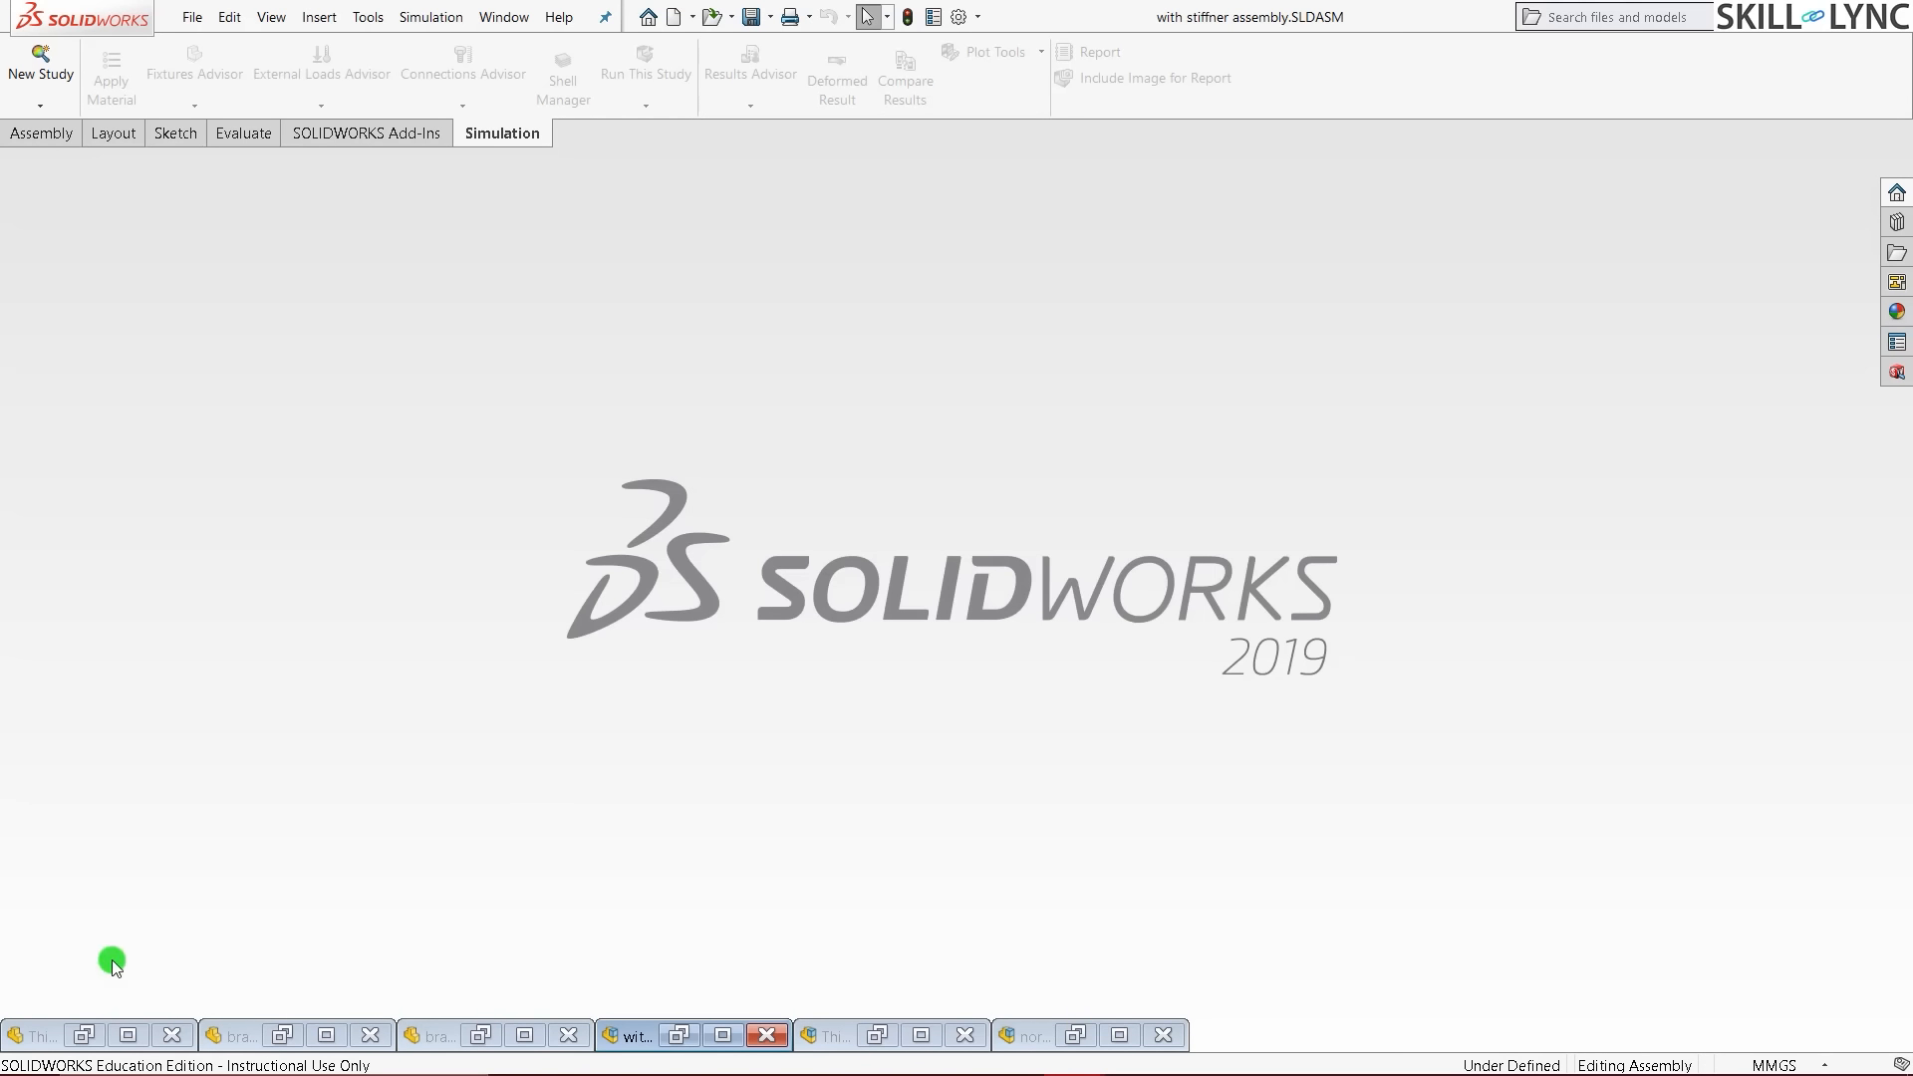
{"action": "left_click", "coordinate": [85, 1037]}
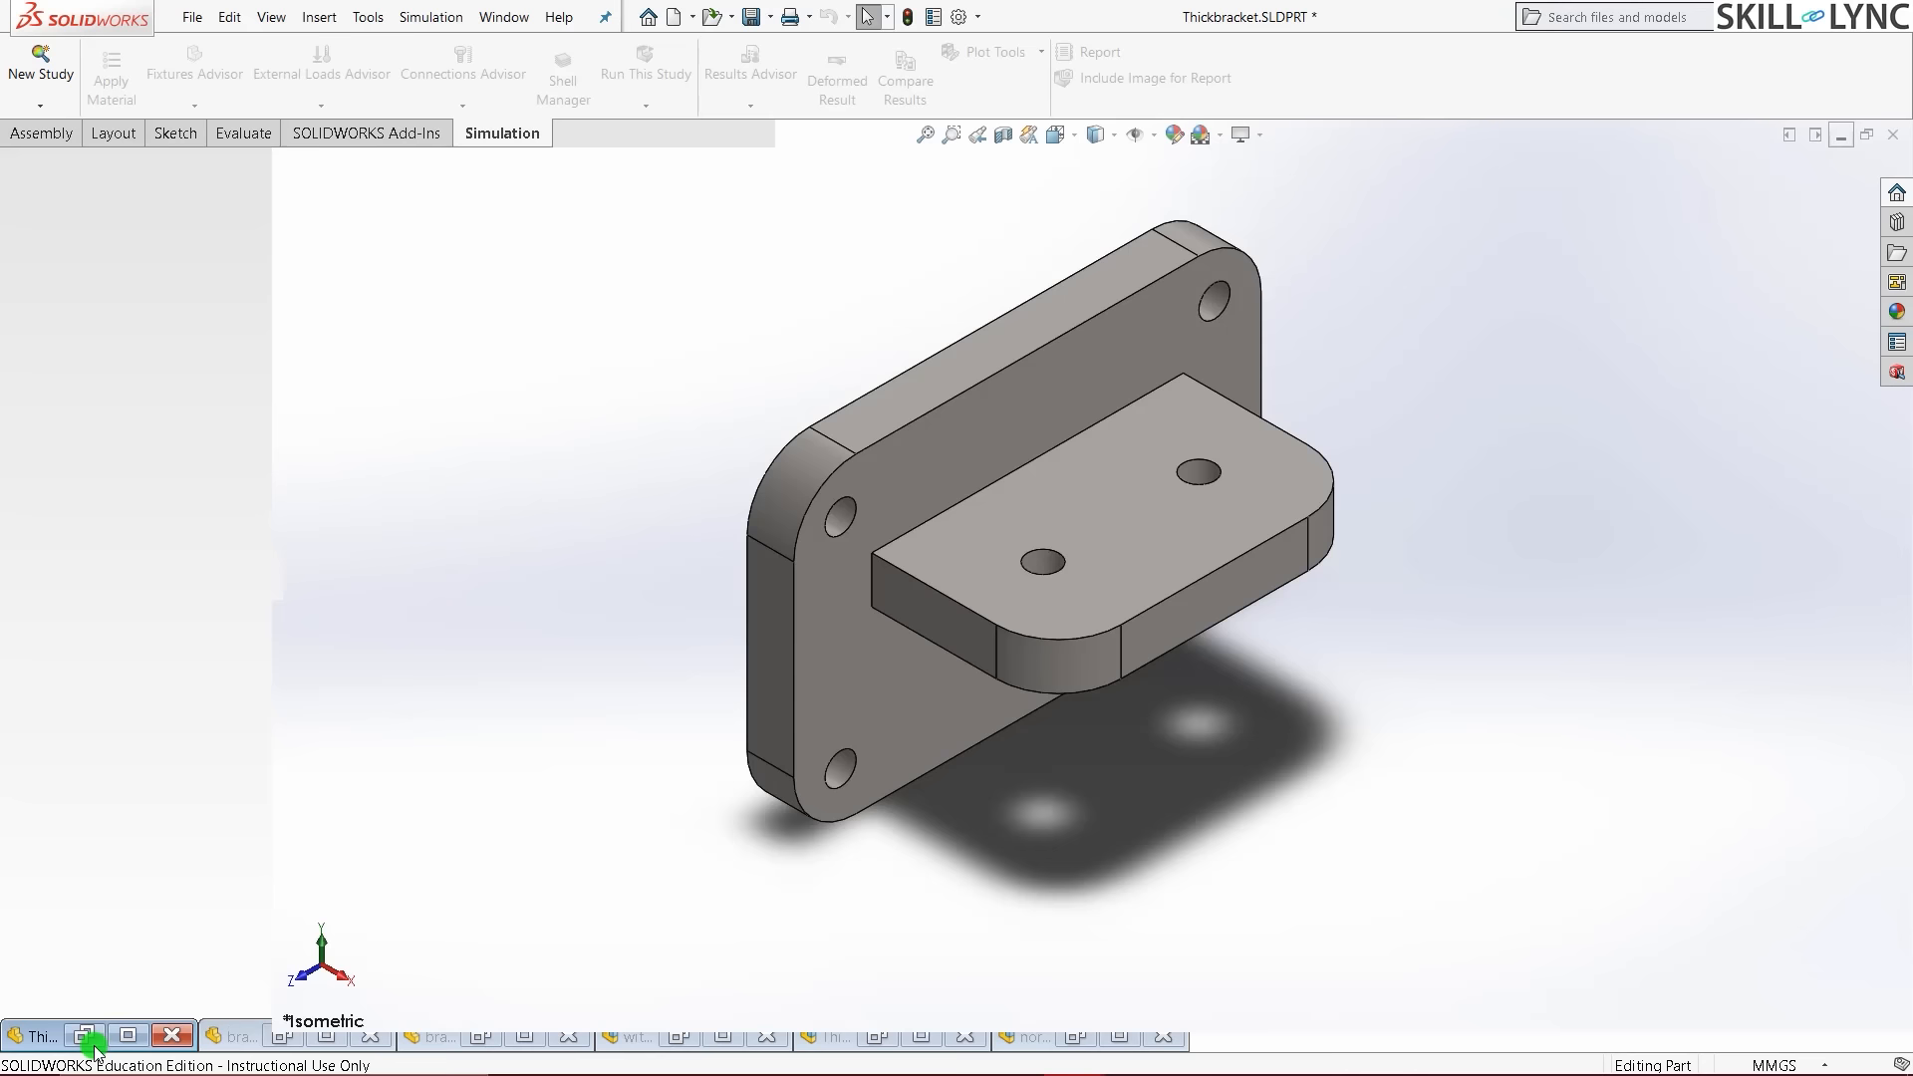
{"action": "middle_click_drag", "start_coordinate": [541, 712], "coordinate": [679, 564]}
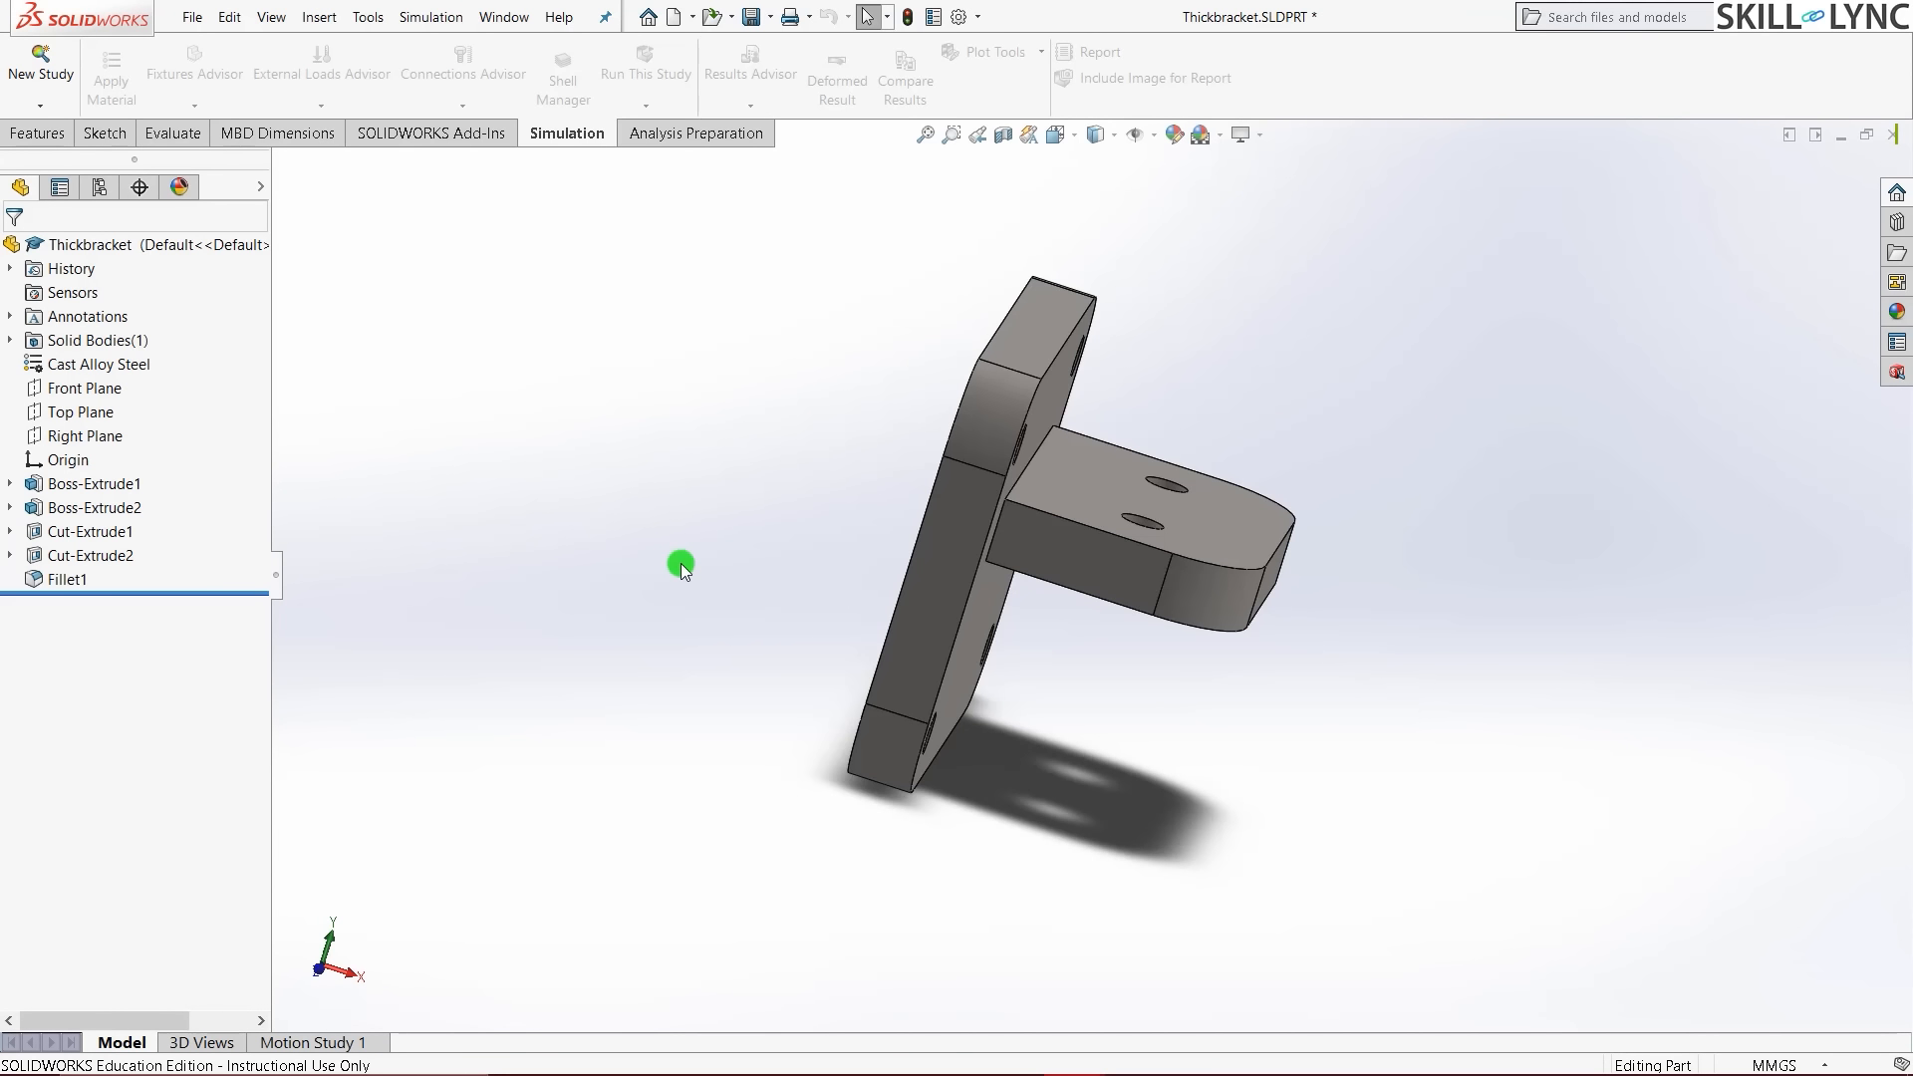
{"action": "middle_click_drag", "start_coordinate": [850, 551], "coordinate": [794, 561]}
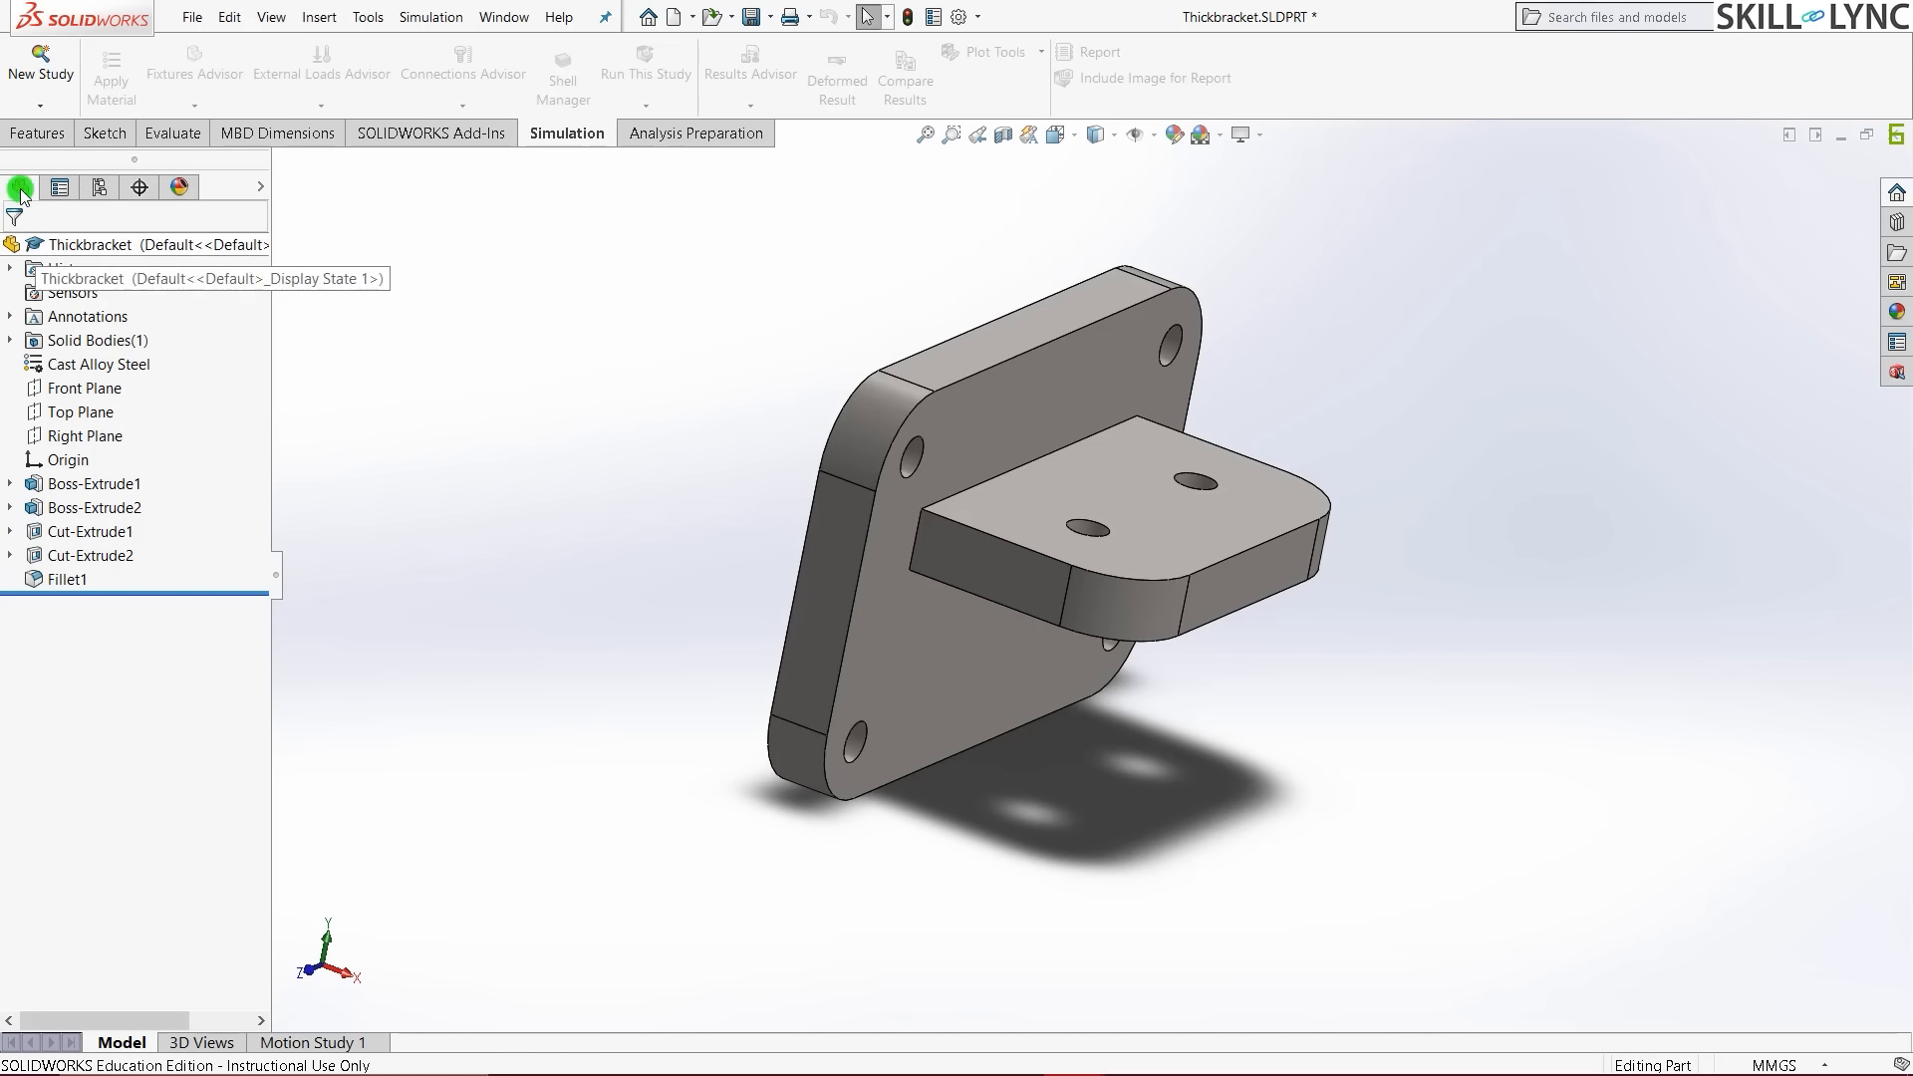
- Create a new Frequency study named 'Frequency Thickbracket' for the thick bracket
{"action": "left_click", "coordinate": [36, 65]}
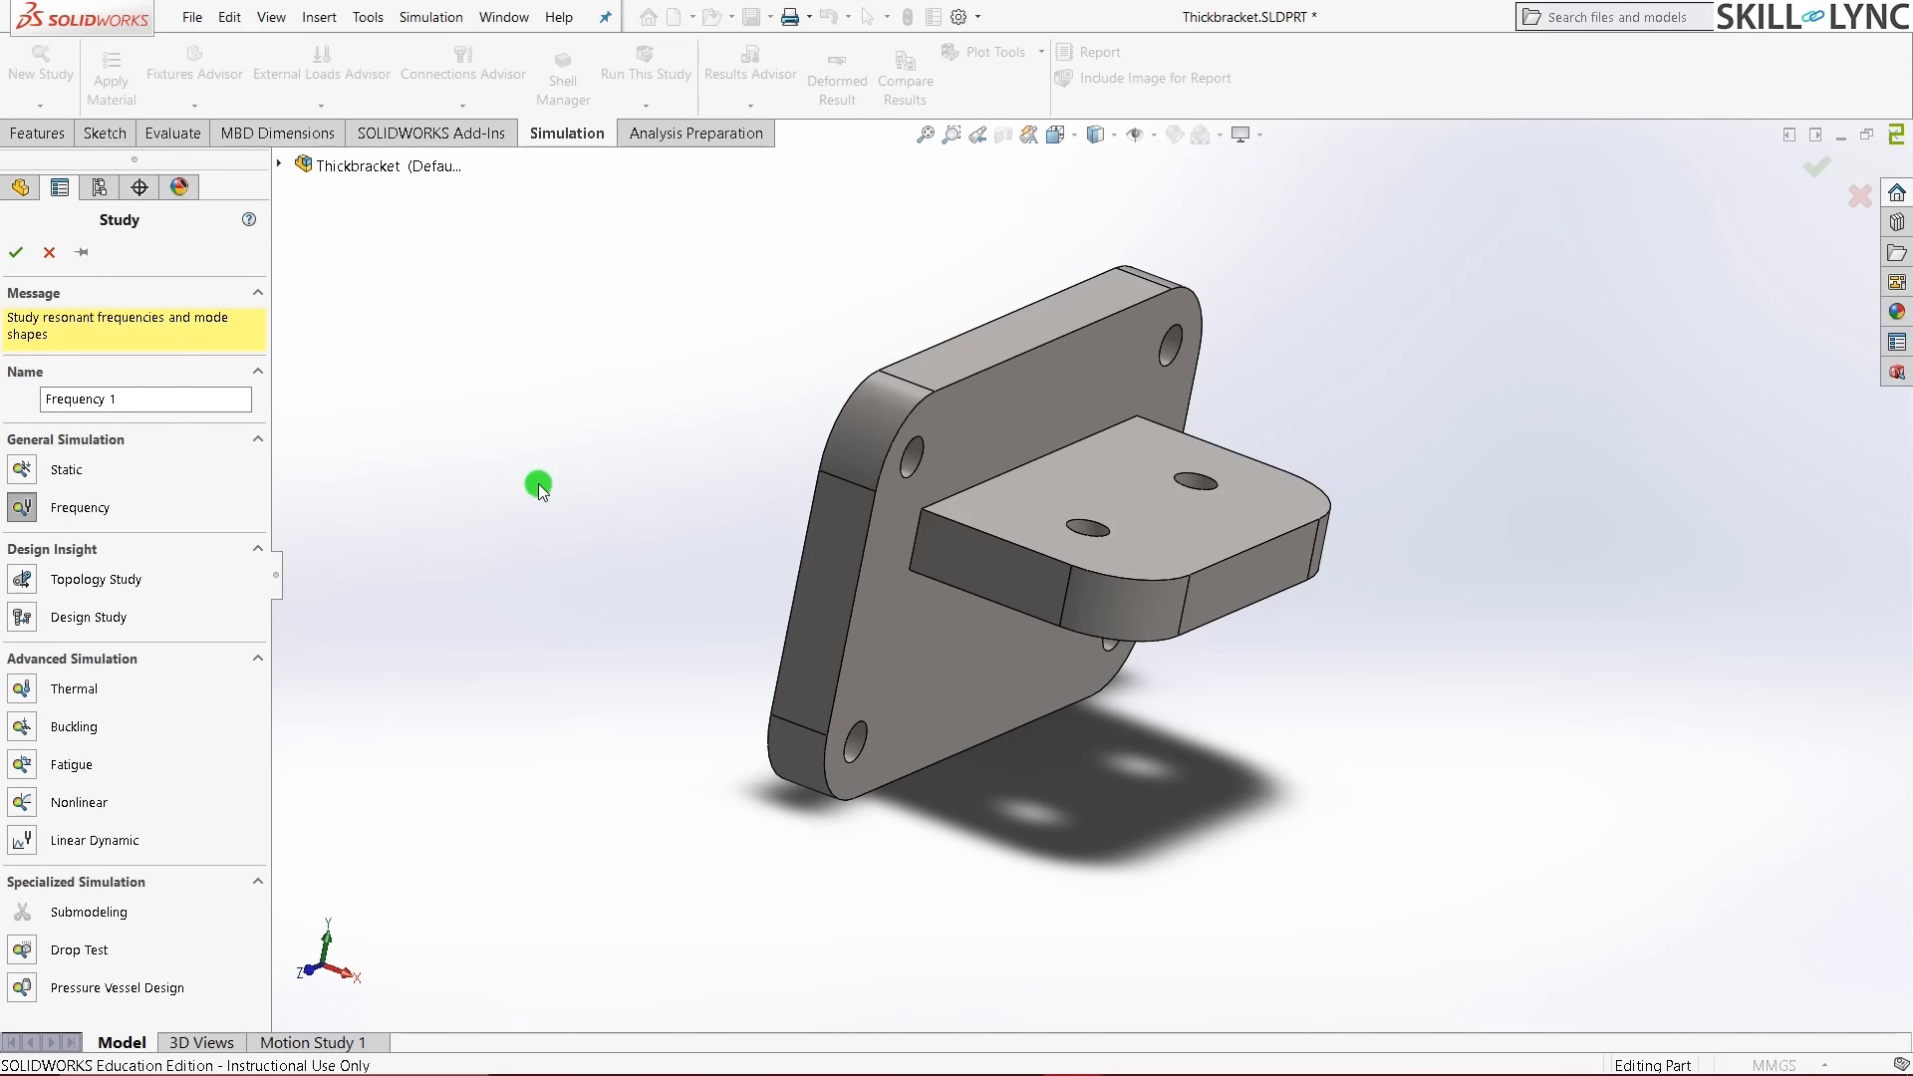
{"action": "left_click", "coordinate": [15, 514]}
{"action": "left_click", "coordinate": [160, 404]}
{"action": "key", "text": "BackSpace"}
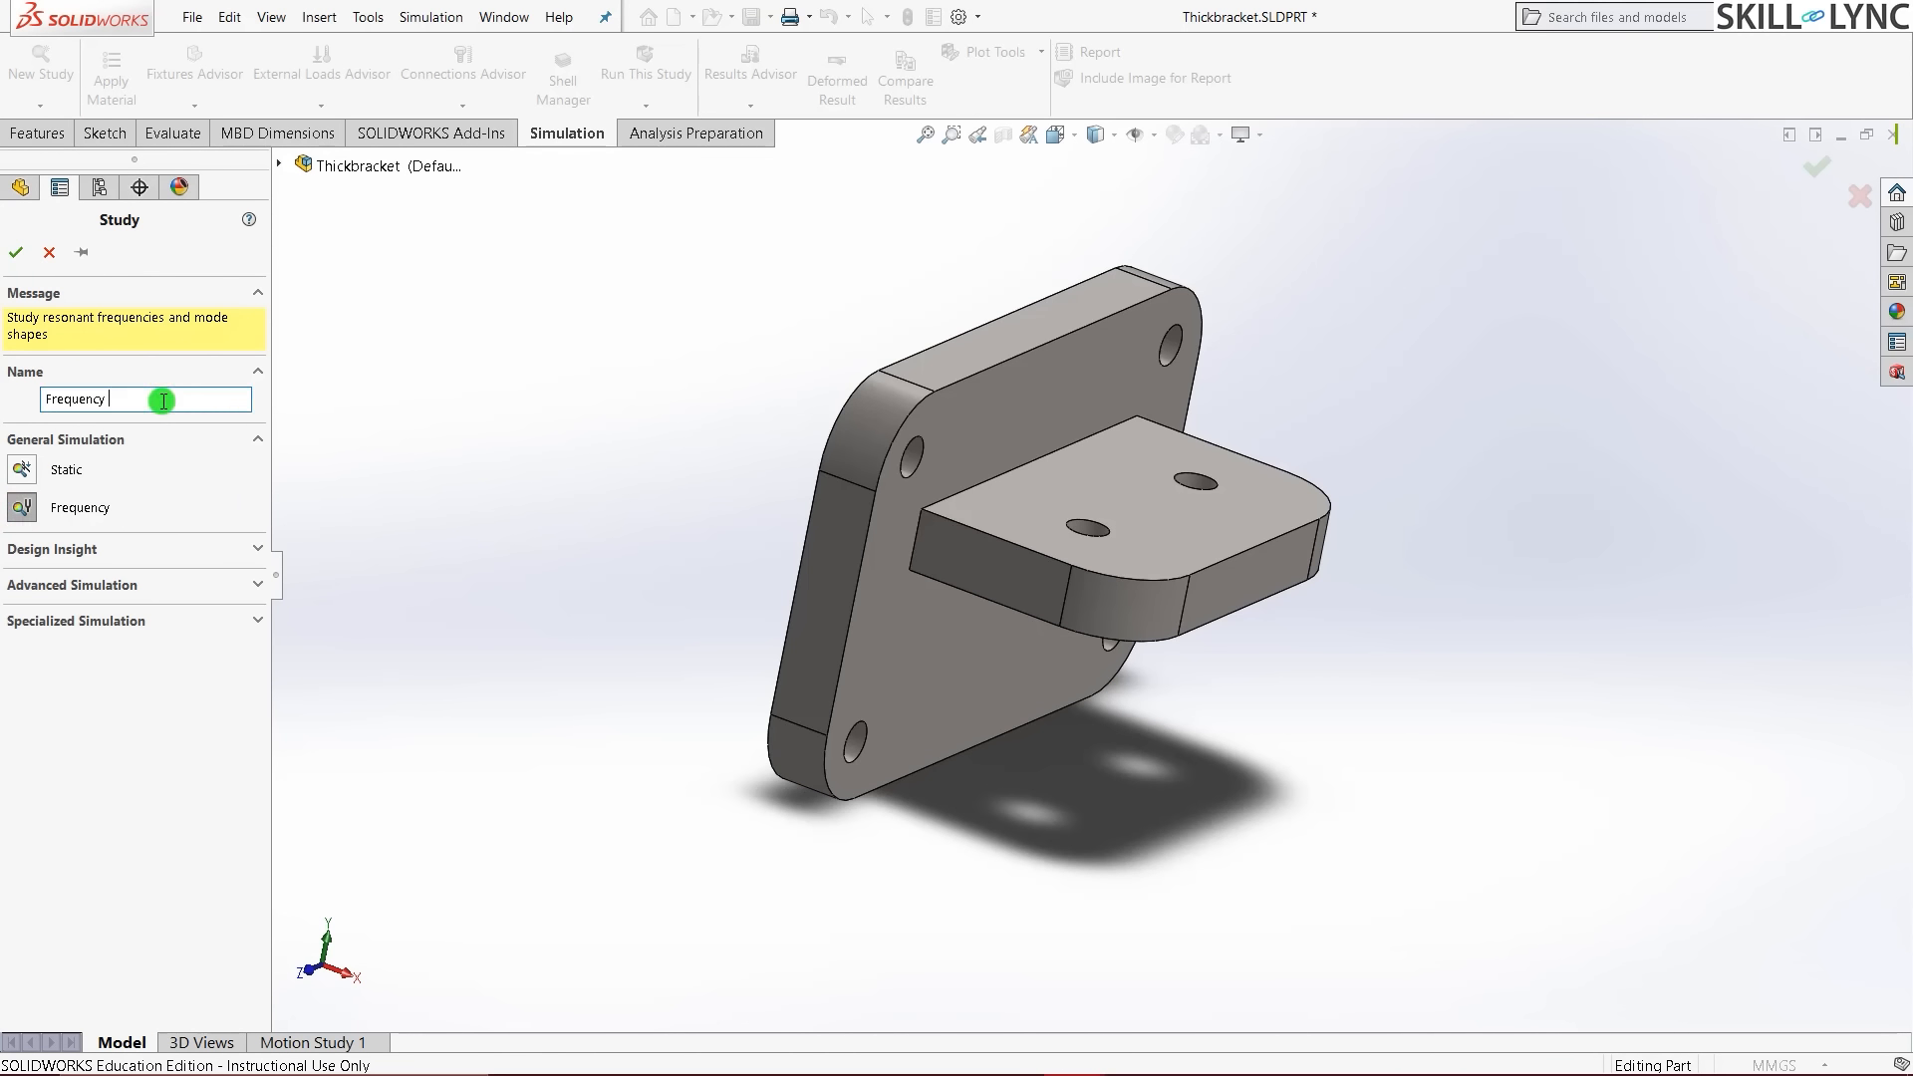
{"action": "type", "text": "Thickbracket"}
{"action": "left_click", "coordinate": [16, 253]}
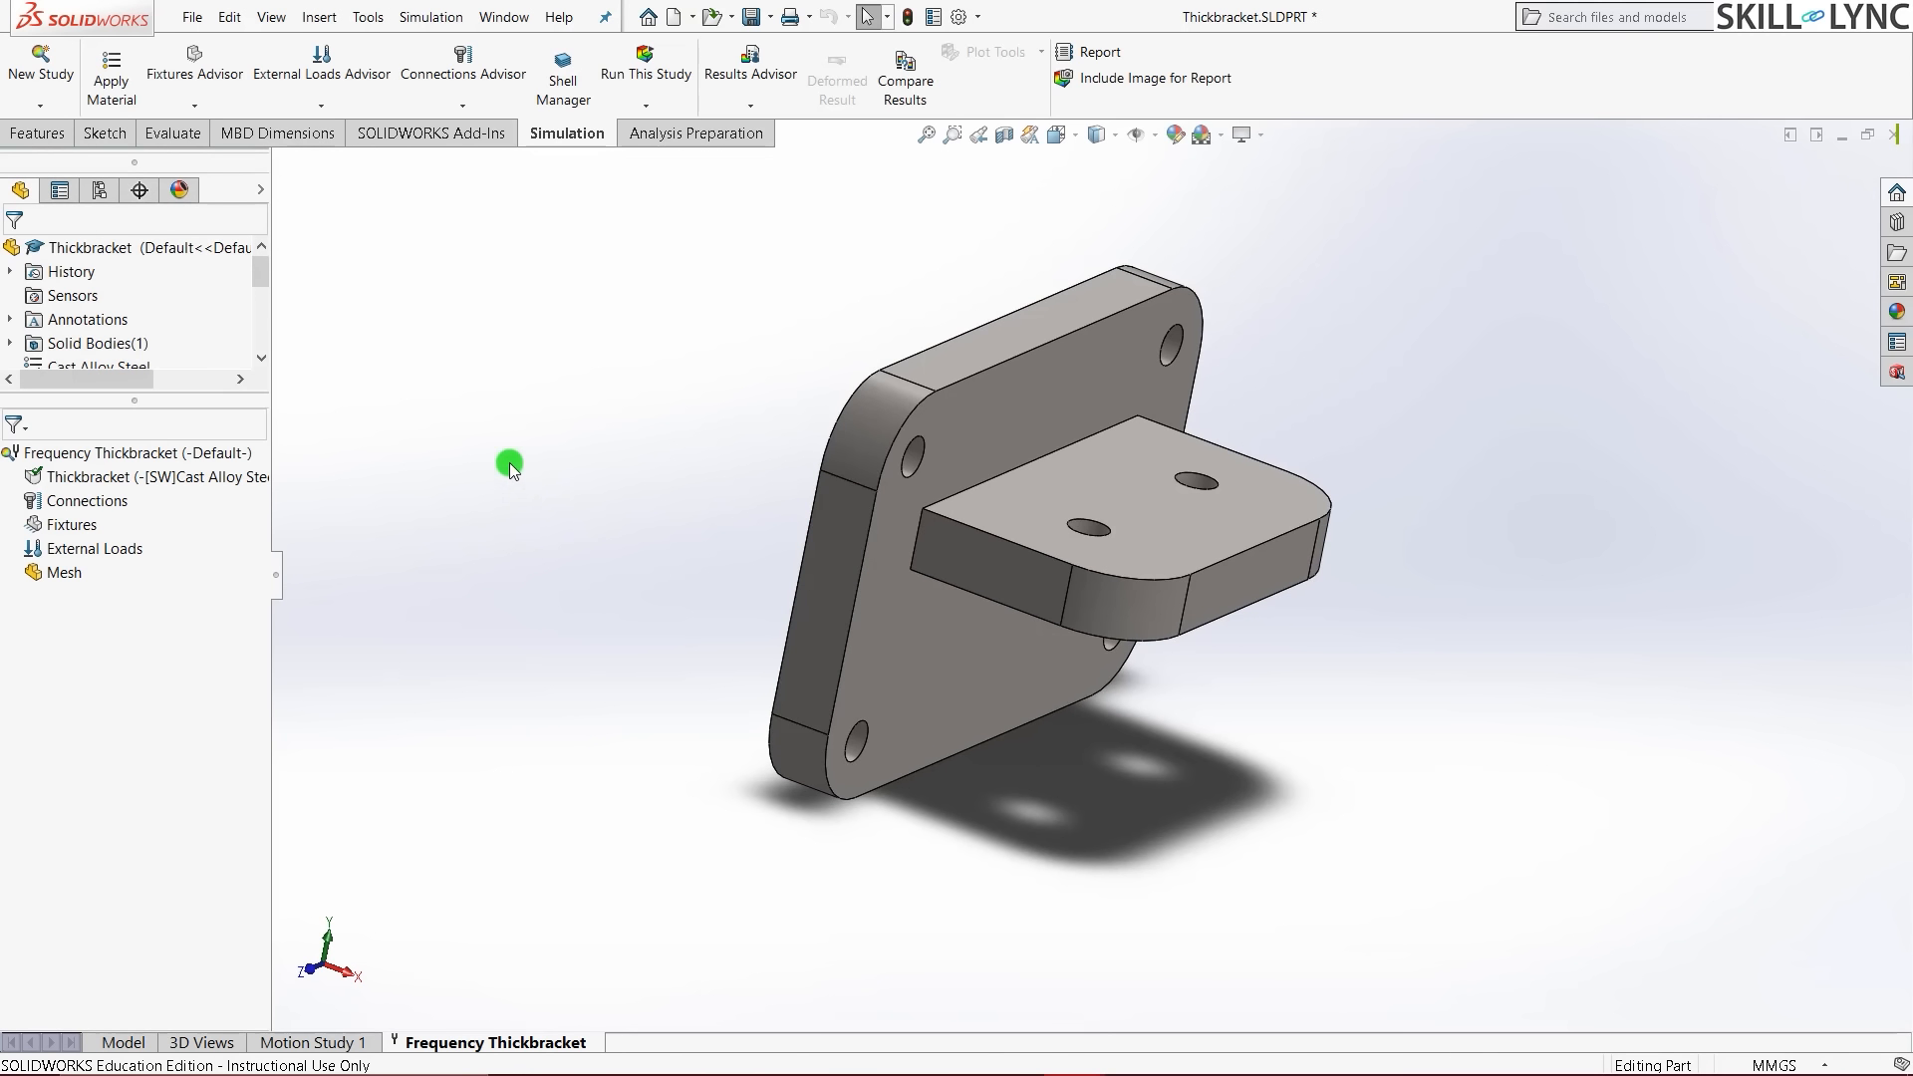
{"action": "key", "text": "ctrl+7"}
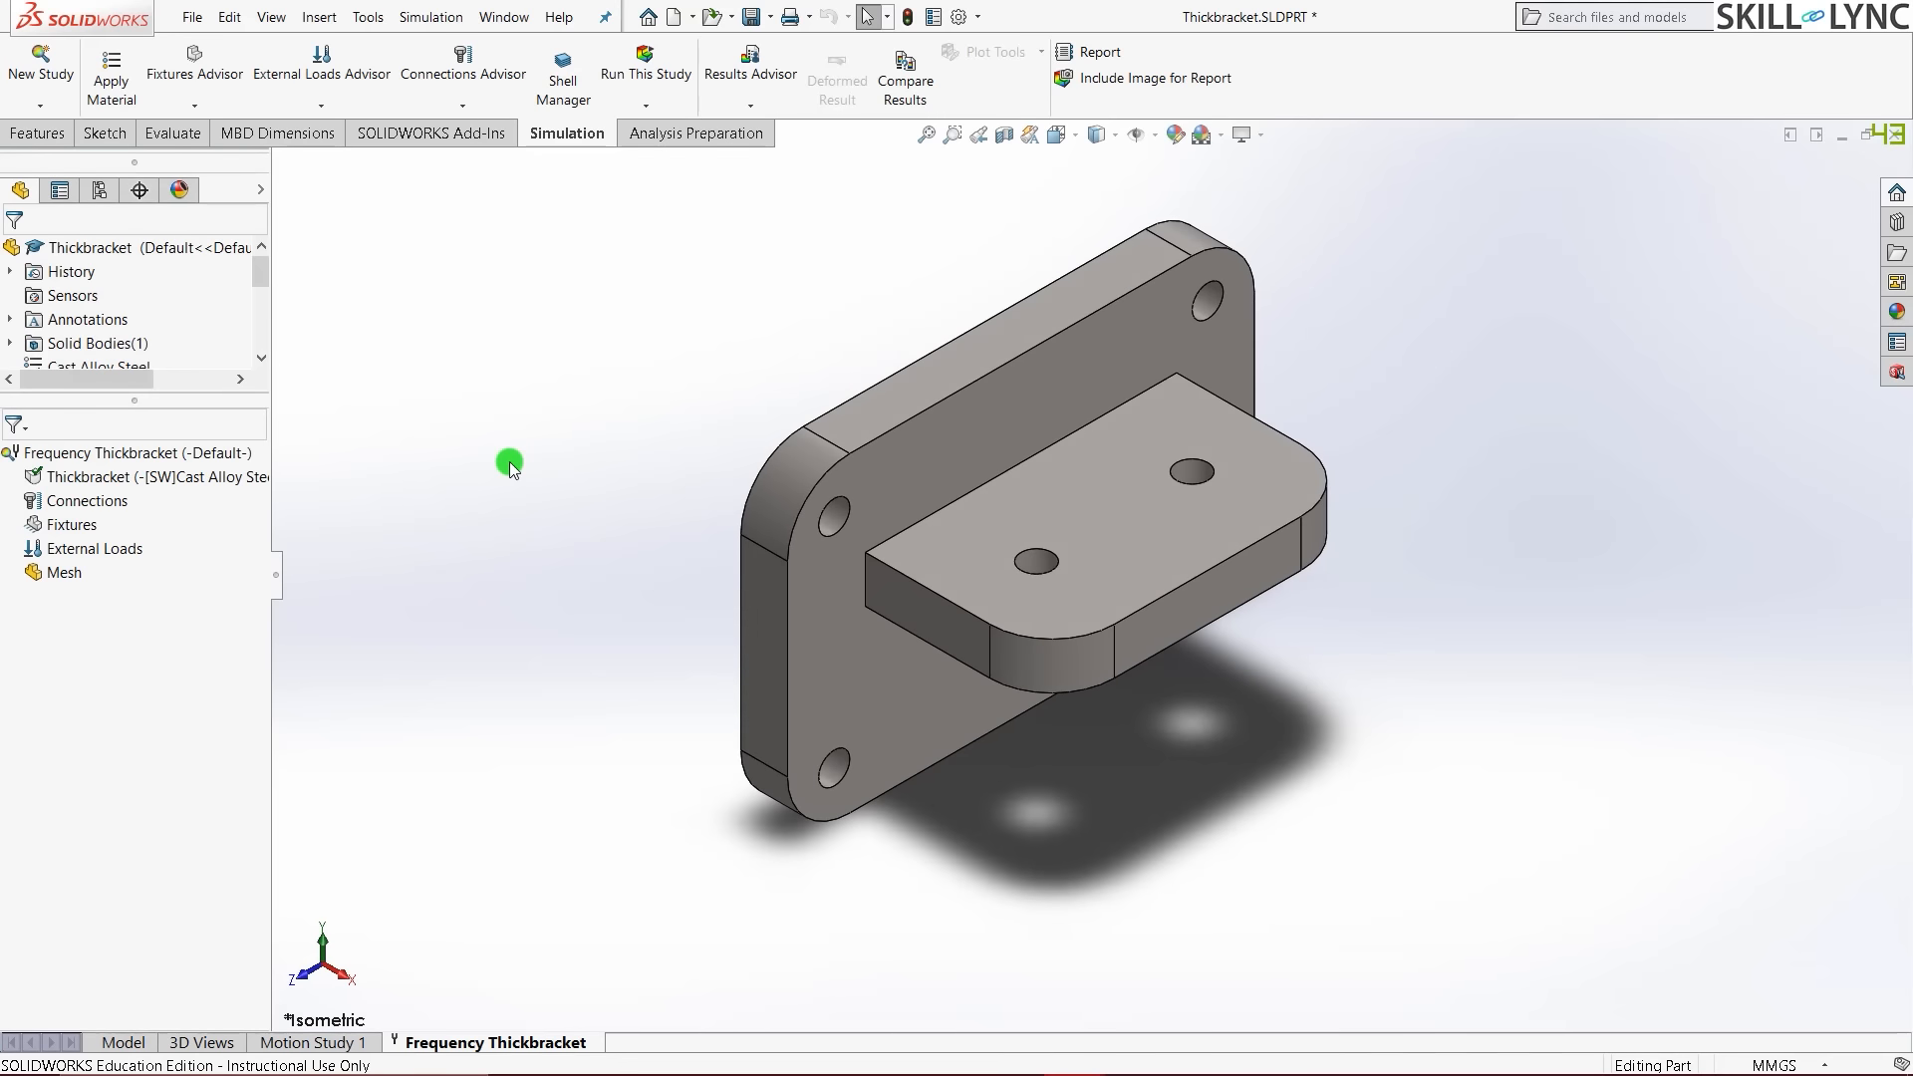
{"action": "left_click", "coordinate": [159, 481]}
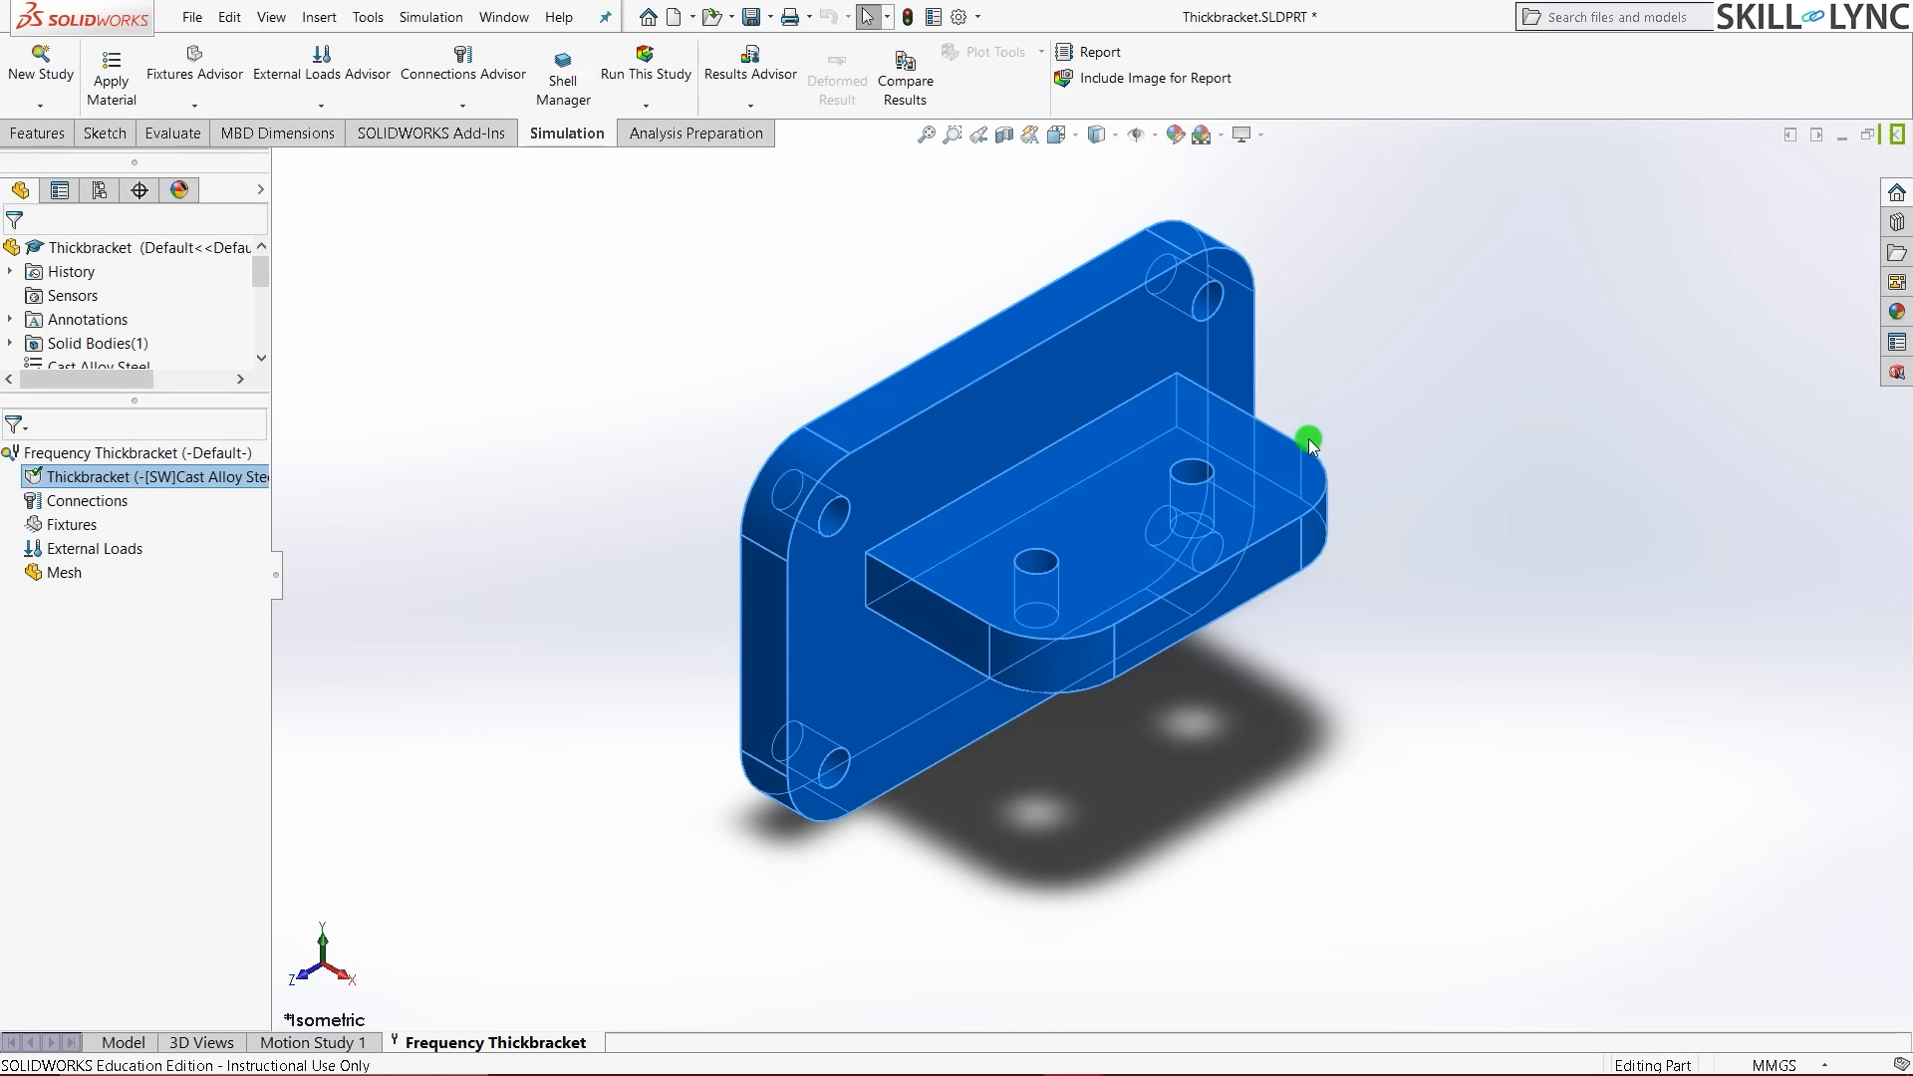
{"action": "left_click", "coordinate": [613, 543]}
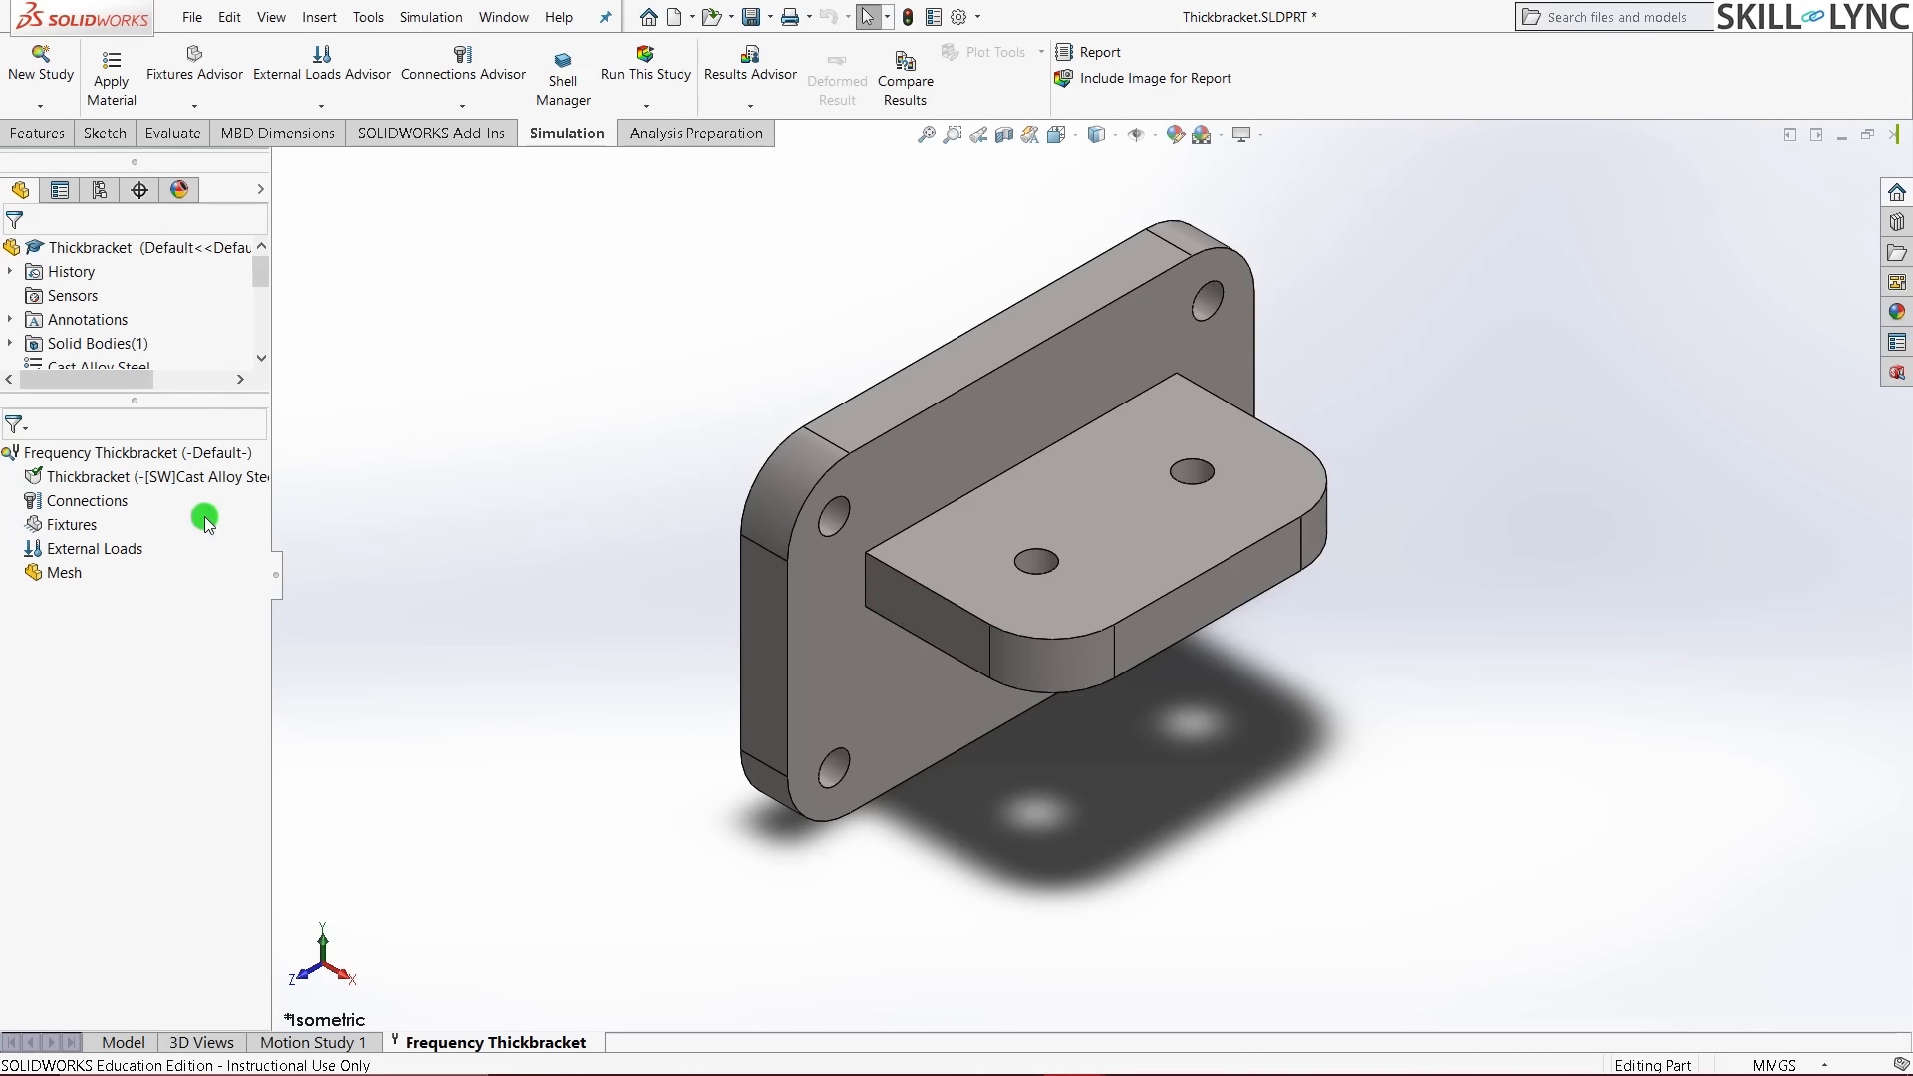
- Add a Fixed Geometry fixture and select the first two bolt-hole faces of the thick bracket
{"action": "left_click", "coordinate": [86, 527]}
{"action": "right_click", "coordinate": [86, 526]}
{"action": "left_click", "coordinate": [138, 538]}
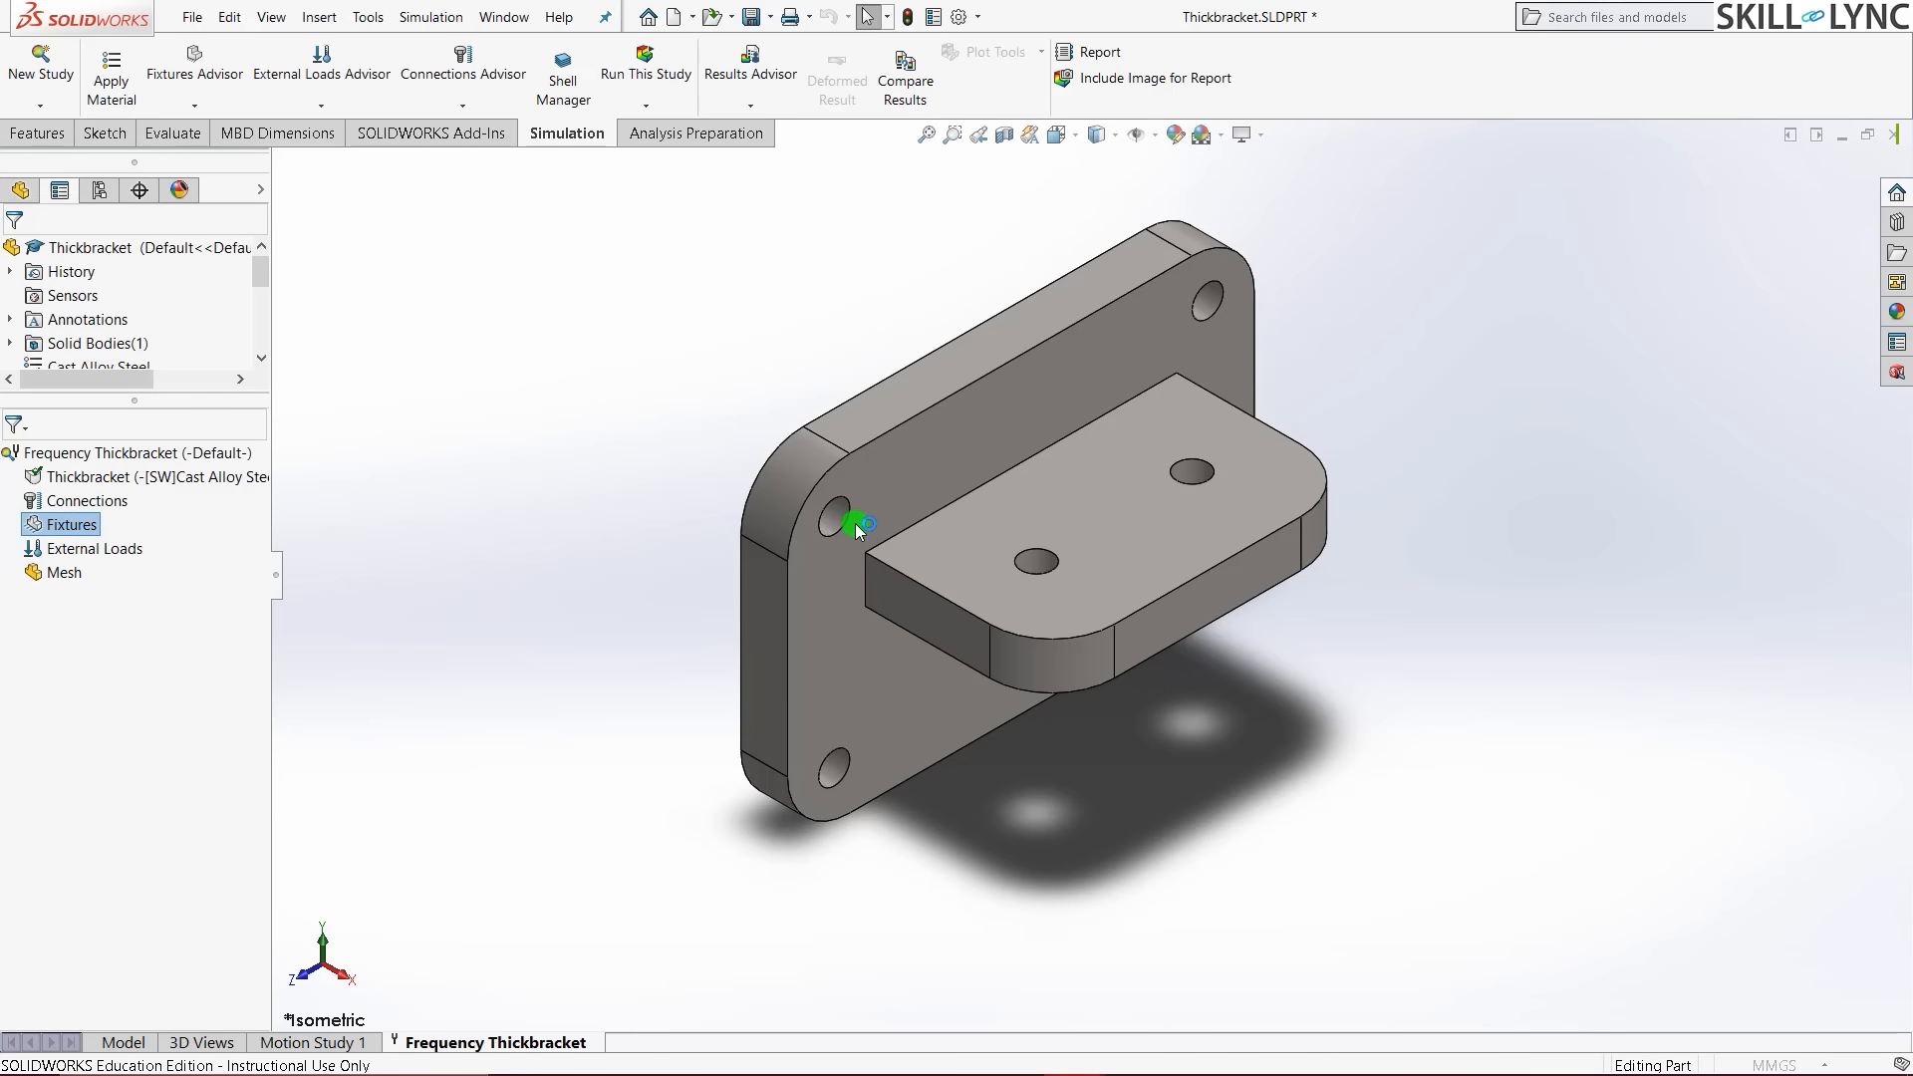
{"action": "scroll", "coordinate": [859, 530], "scroll_direction": "down", "scroll_amount": 3}
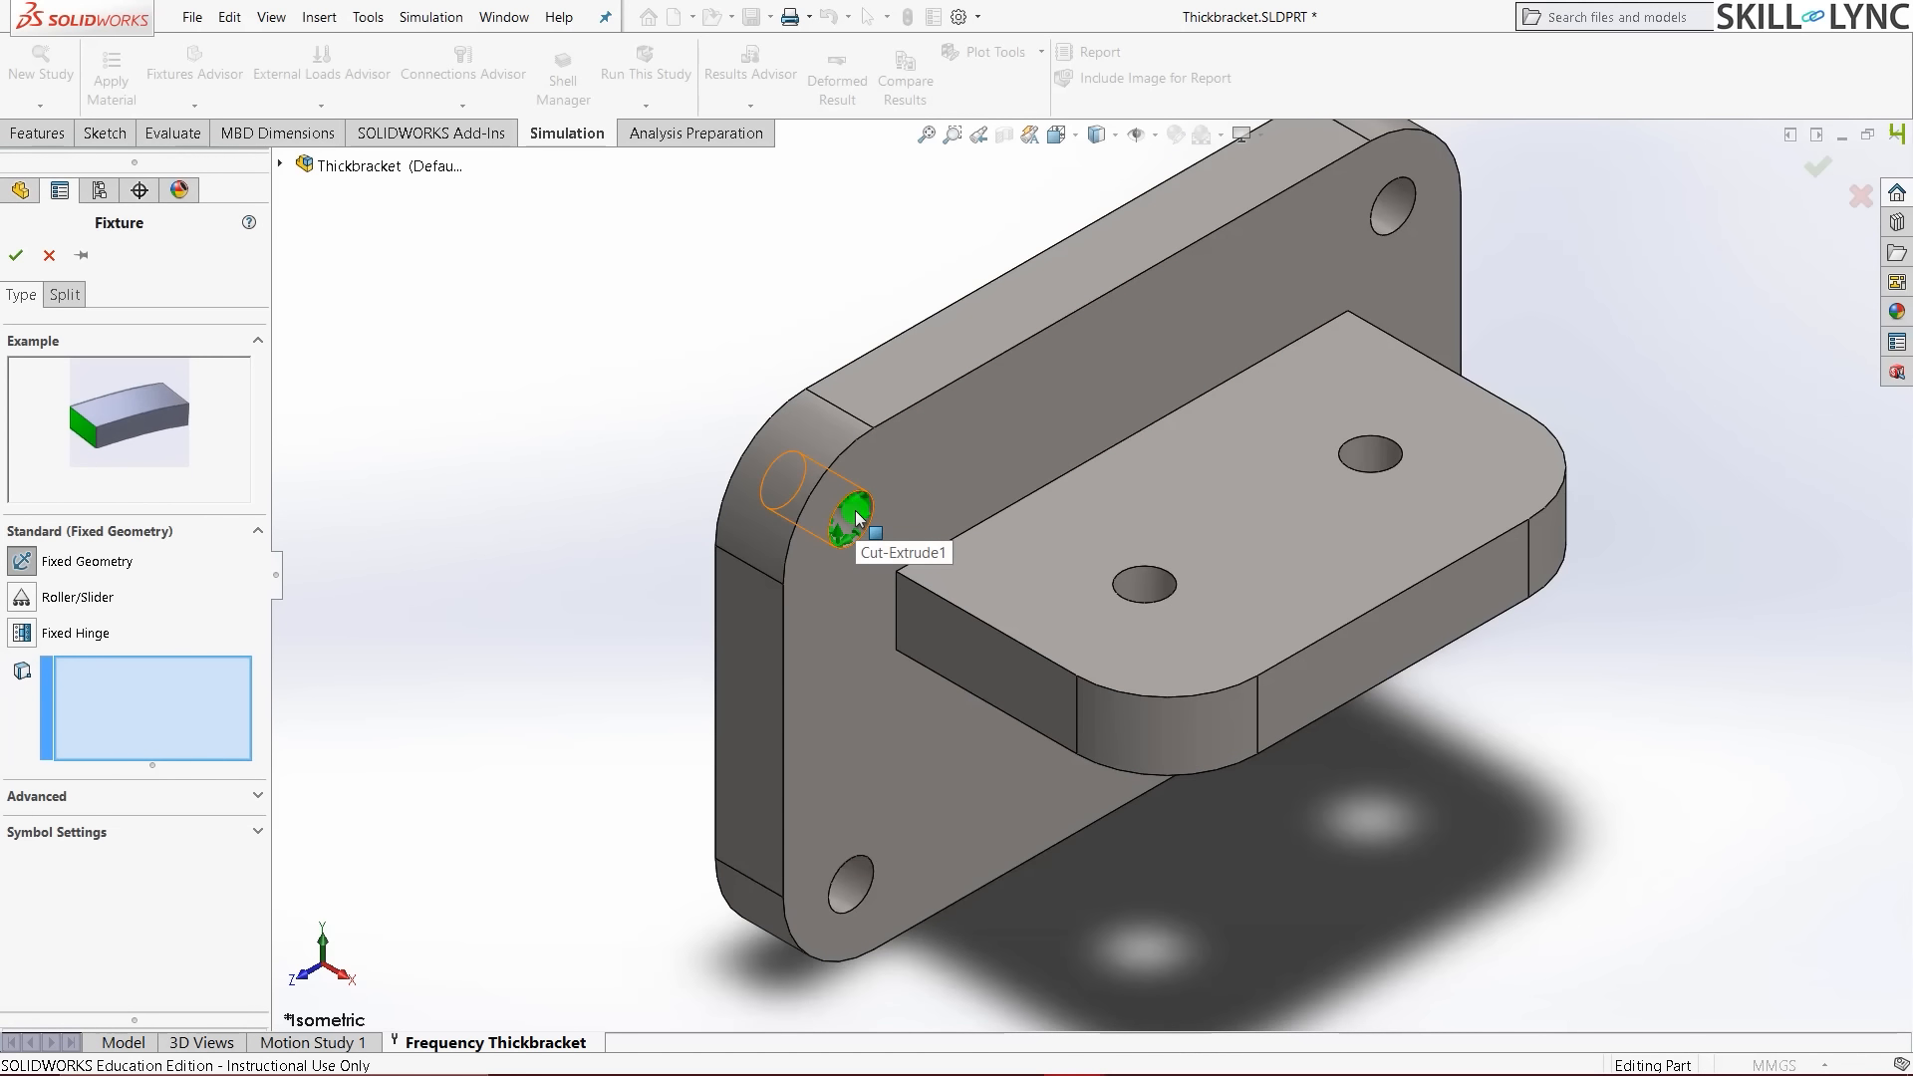
{"action": "left_click", "coordinate": [857, 517]}
{"action": "scroll", "coordinate": [857, 516], "scroll_direction": "up", "scroll_amount": 5}
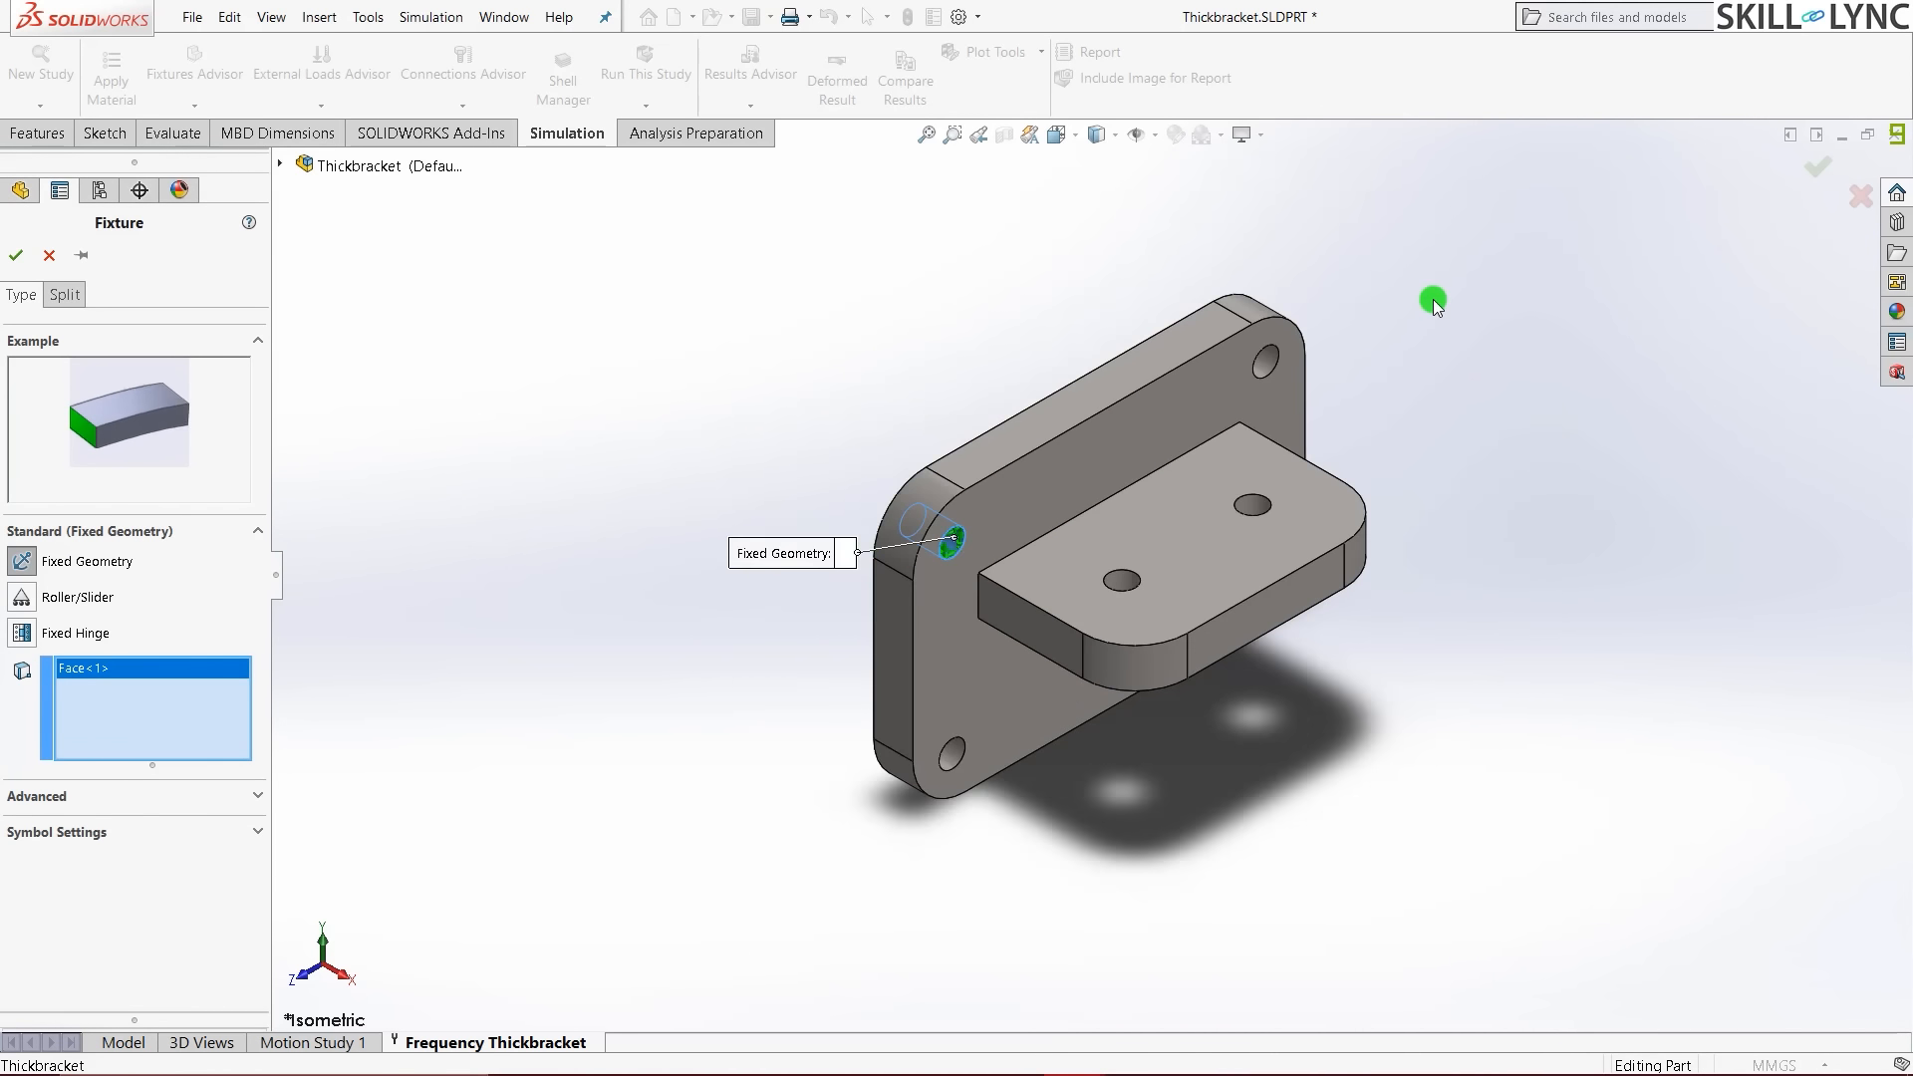
{"action": "scroll", "coordinate": [1068, 472], "scroll_direction": "down", "scroll_amount": 5}
{"action": "left_click", "coordinate": [1068, 471]}
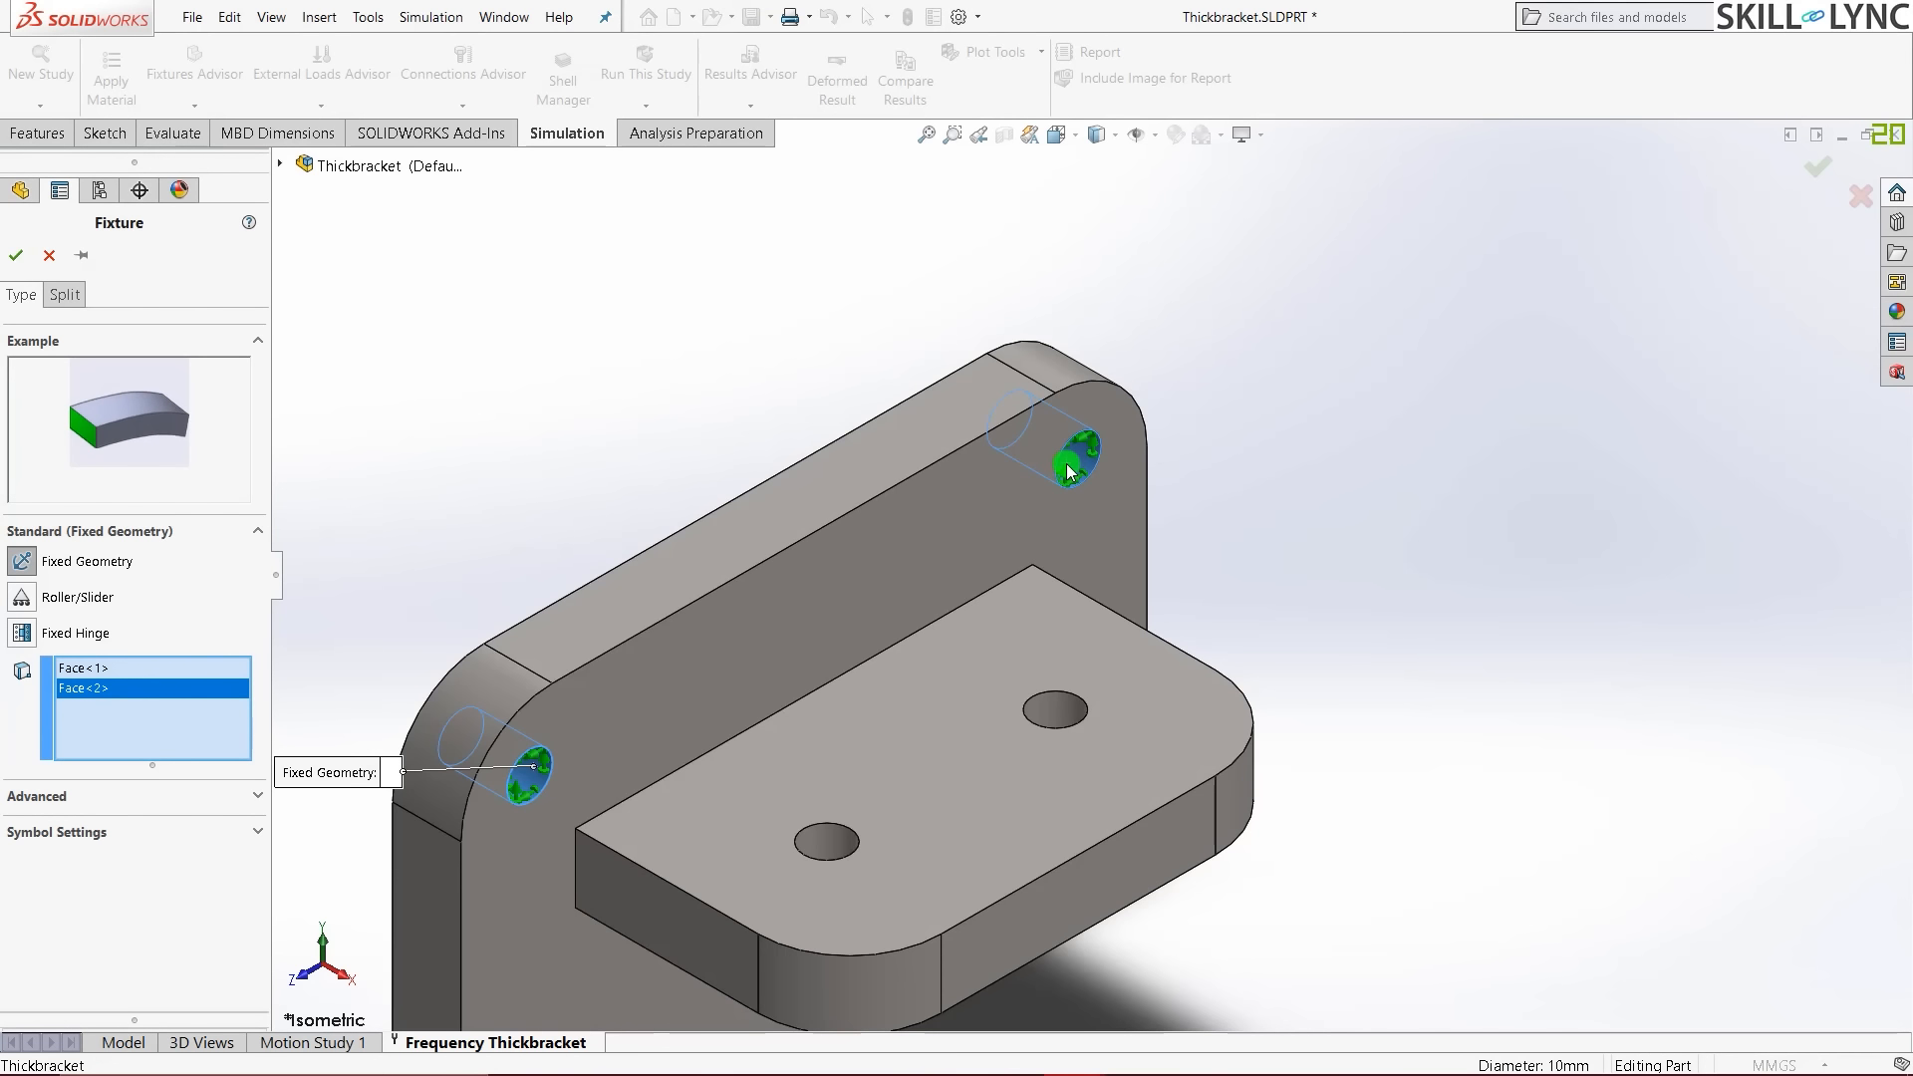
- Add the lower-left and lower-right bolt-hole faces and apply the fixture
{"action": "scroll", "coordinate": [1068, 466], "scroll_direction": "up", "scroll_amount": 3}
{"action": "middle_click_drag", "start_coordinate": [952, 678], "coordinate": [948, 596]}
{"action": "scroll", "coordinate": [875, 803], "scroll_direction": "down", "scroll_amount": 2}
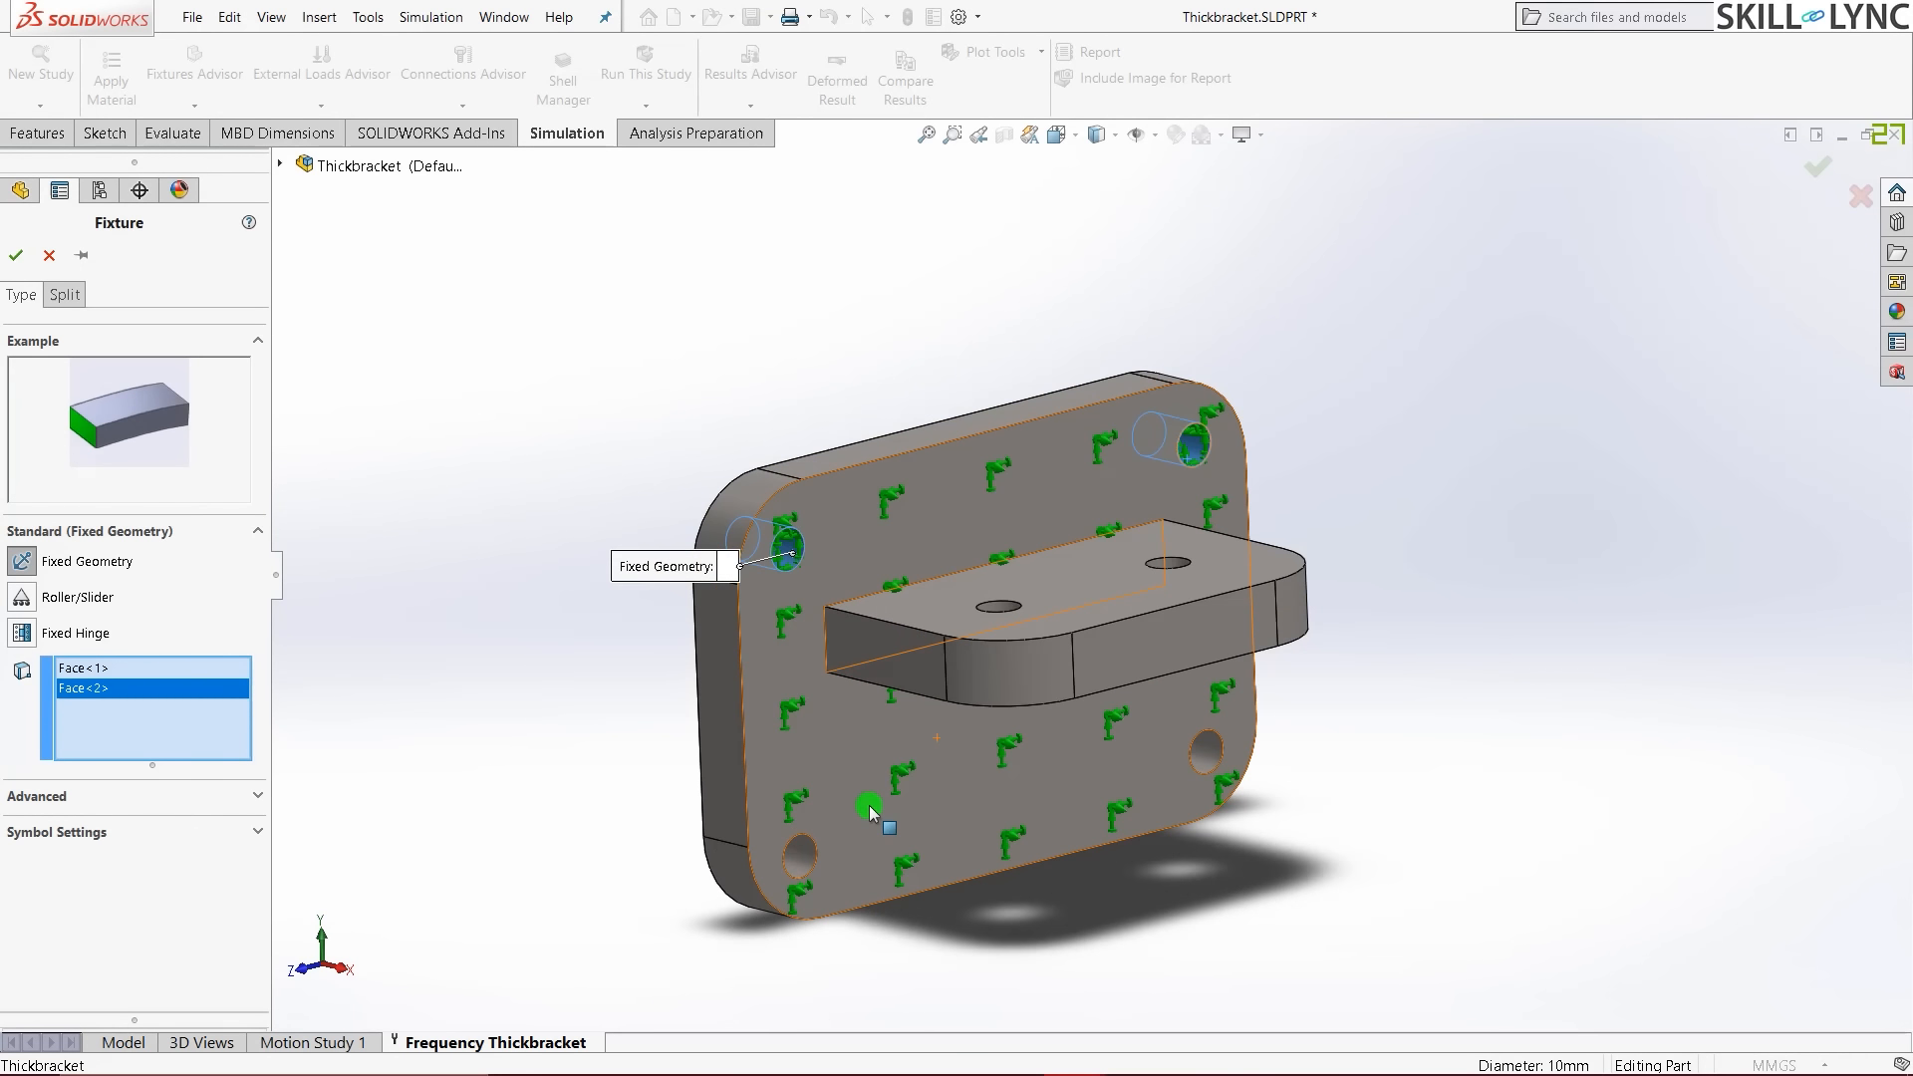
{"action": "left_click", "coordinate": [798, 857]}
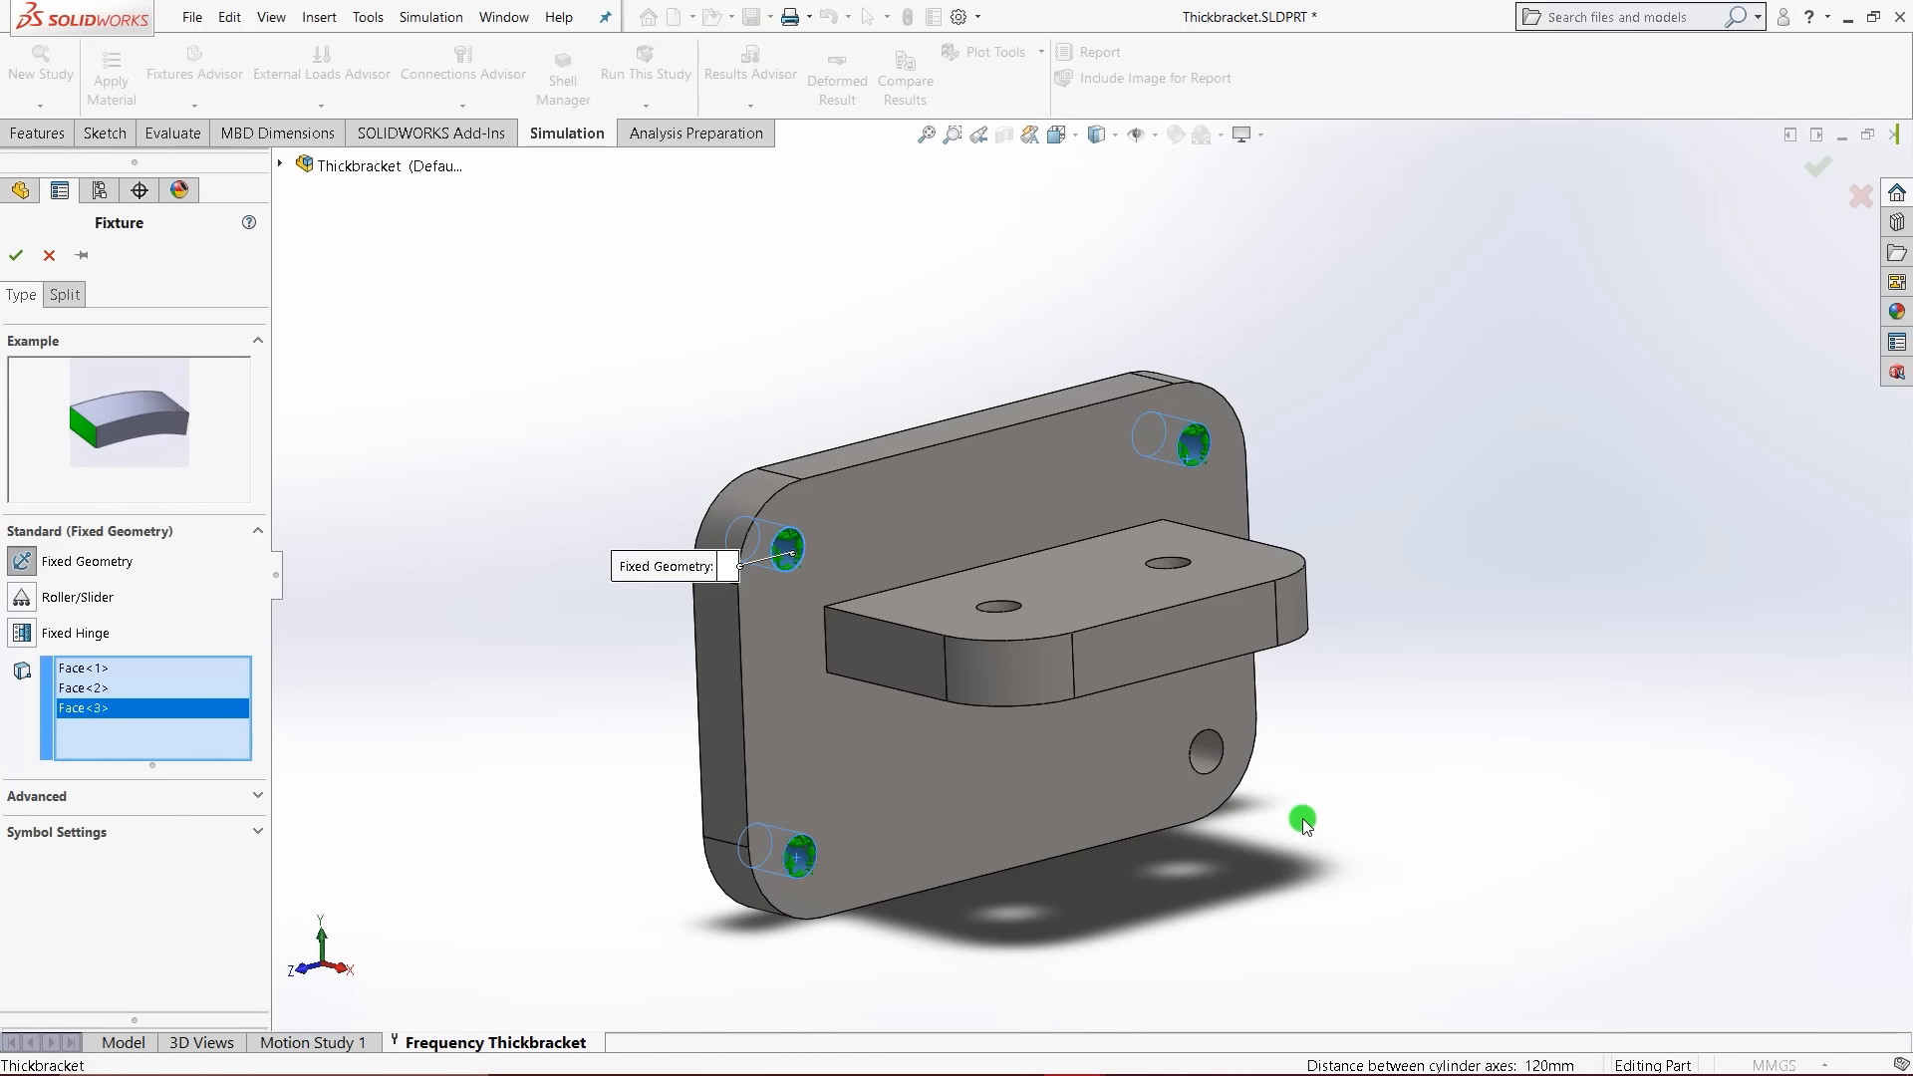
{"action": "scroll", "coordinate": [1301, 818], "scroll_direction": "down", "scroll_amount": 2}
{"action": "left_click", "coordinate": [1146, 698]}
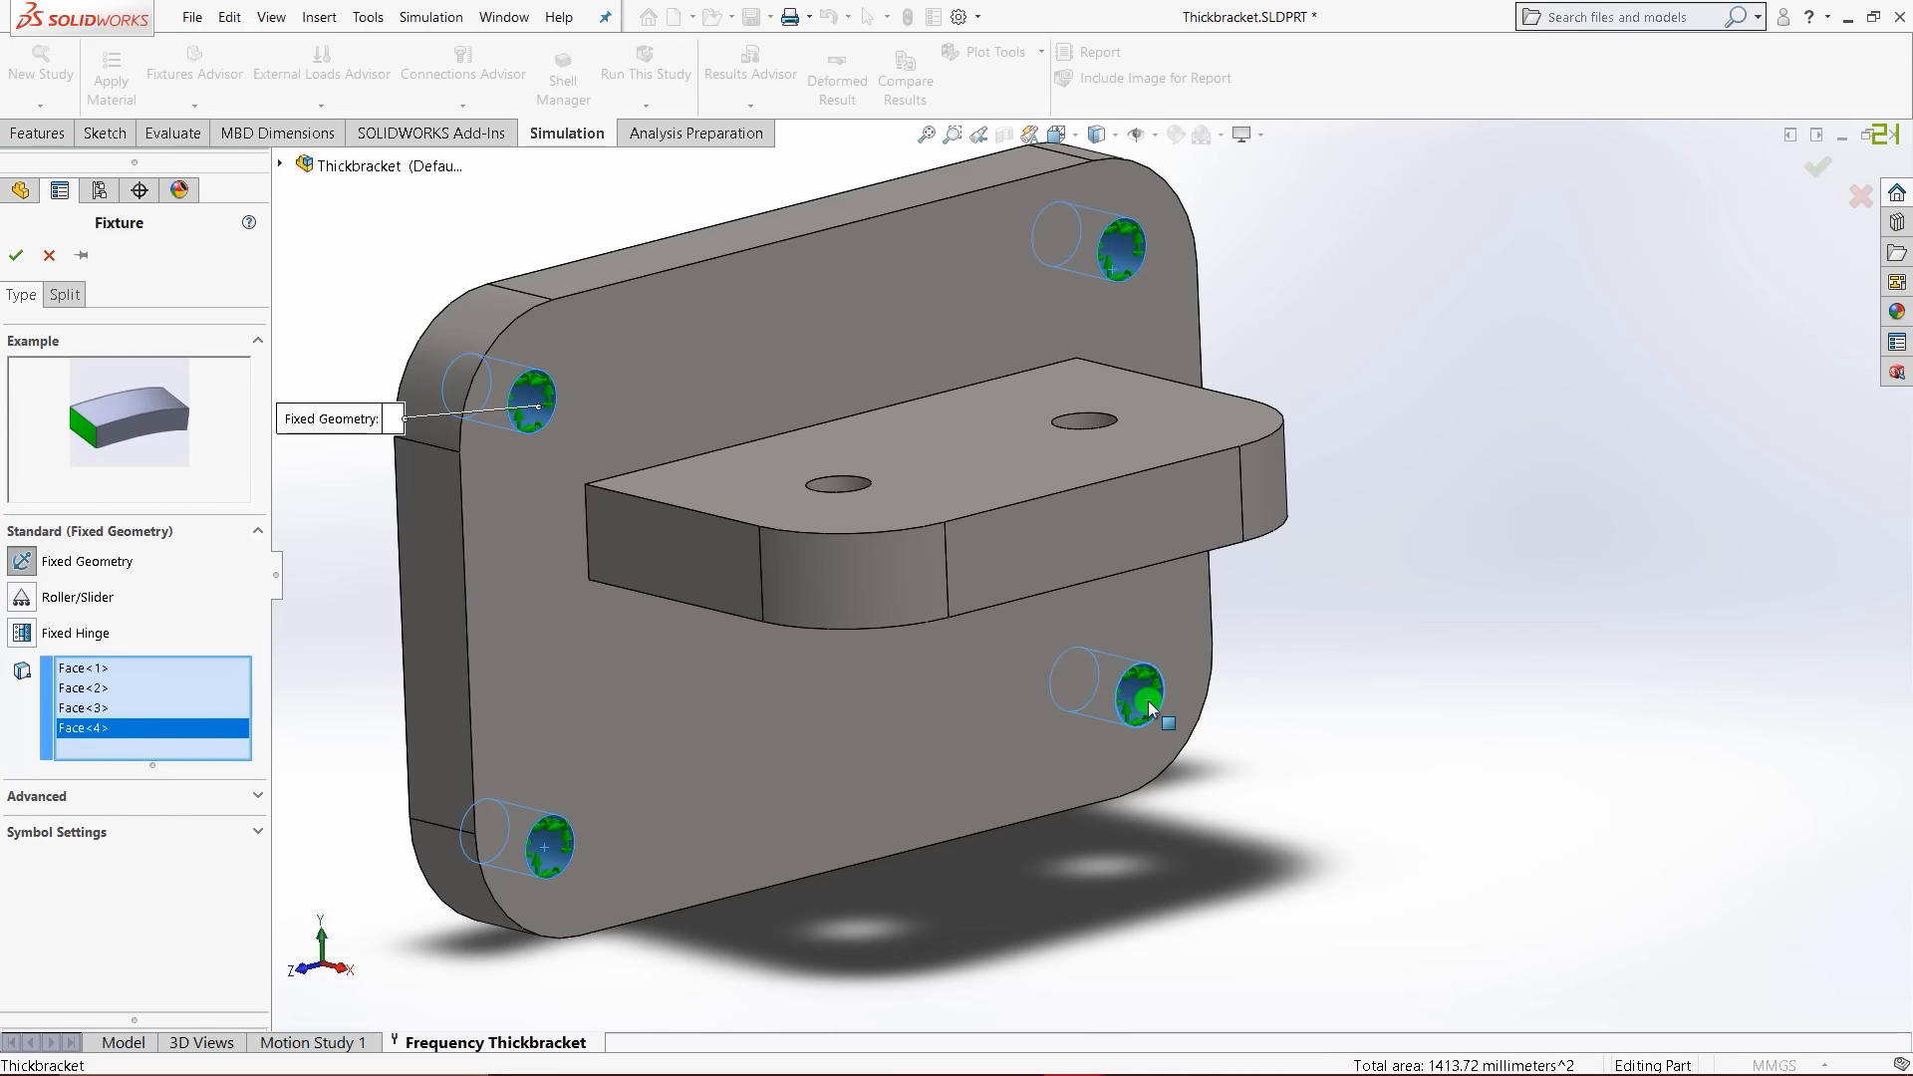
{"action": "key", "text": "ctrl+7"}
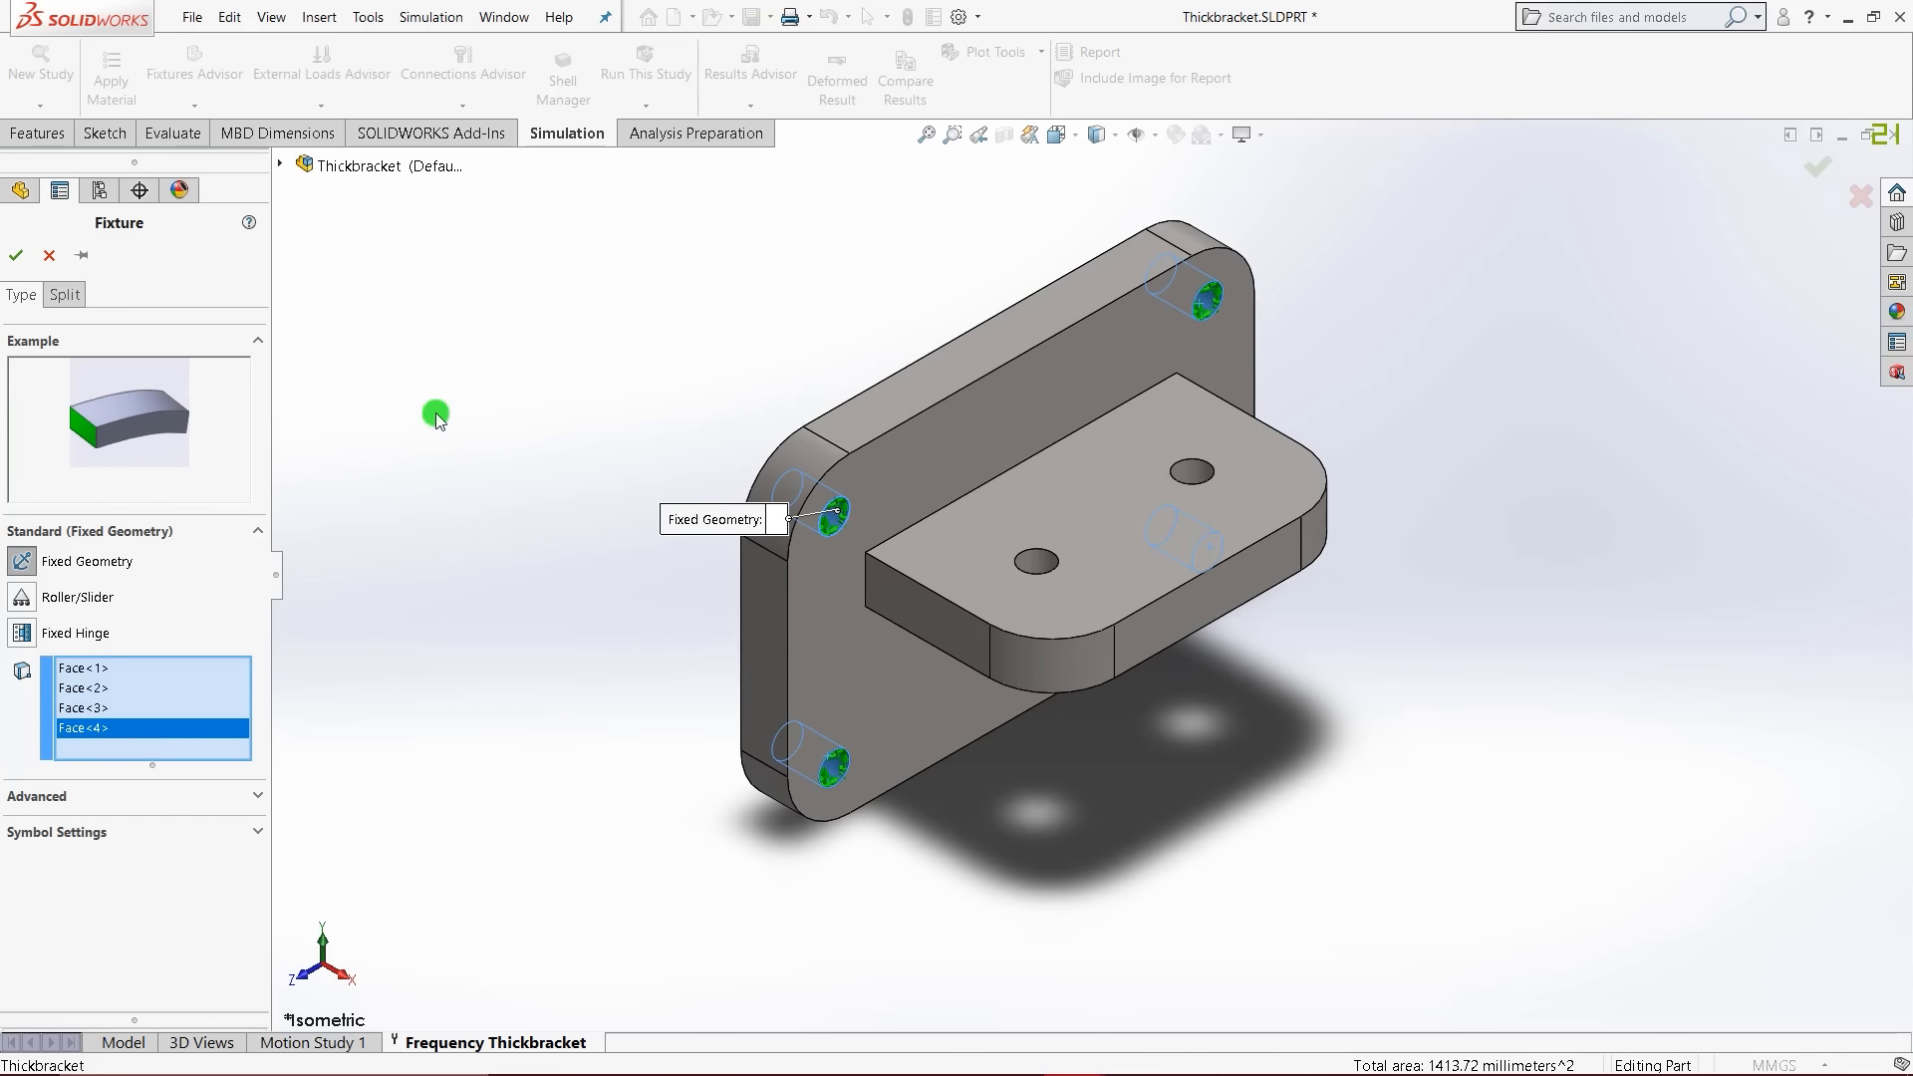
{"action": "left_click", "coordinate": [15, 254]}
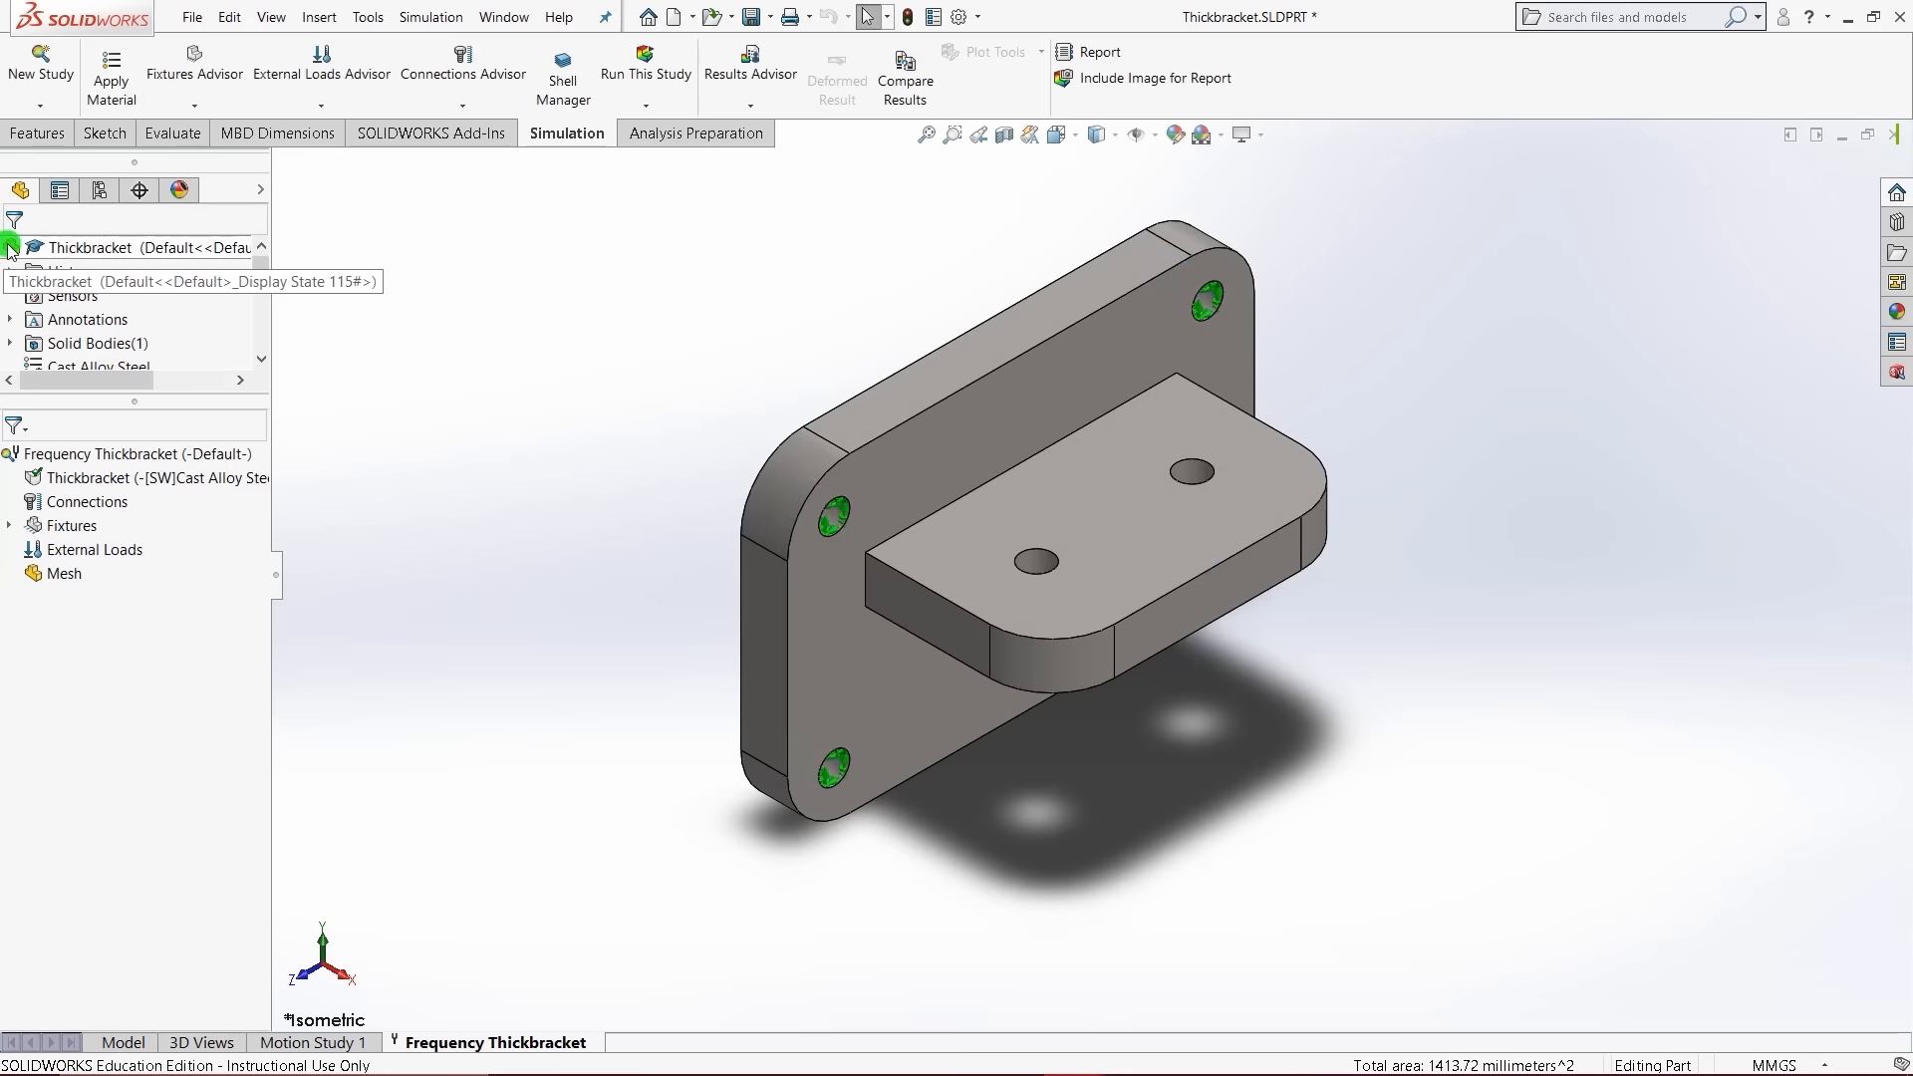
- Mesh the Thickbracket with a 4 mm curvature-based solid mesh and run the study
{"action": "right_click", "coordinate": [60, 574]}
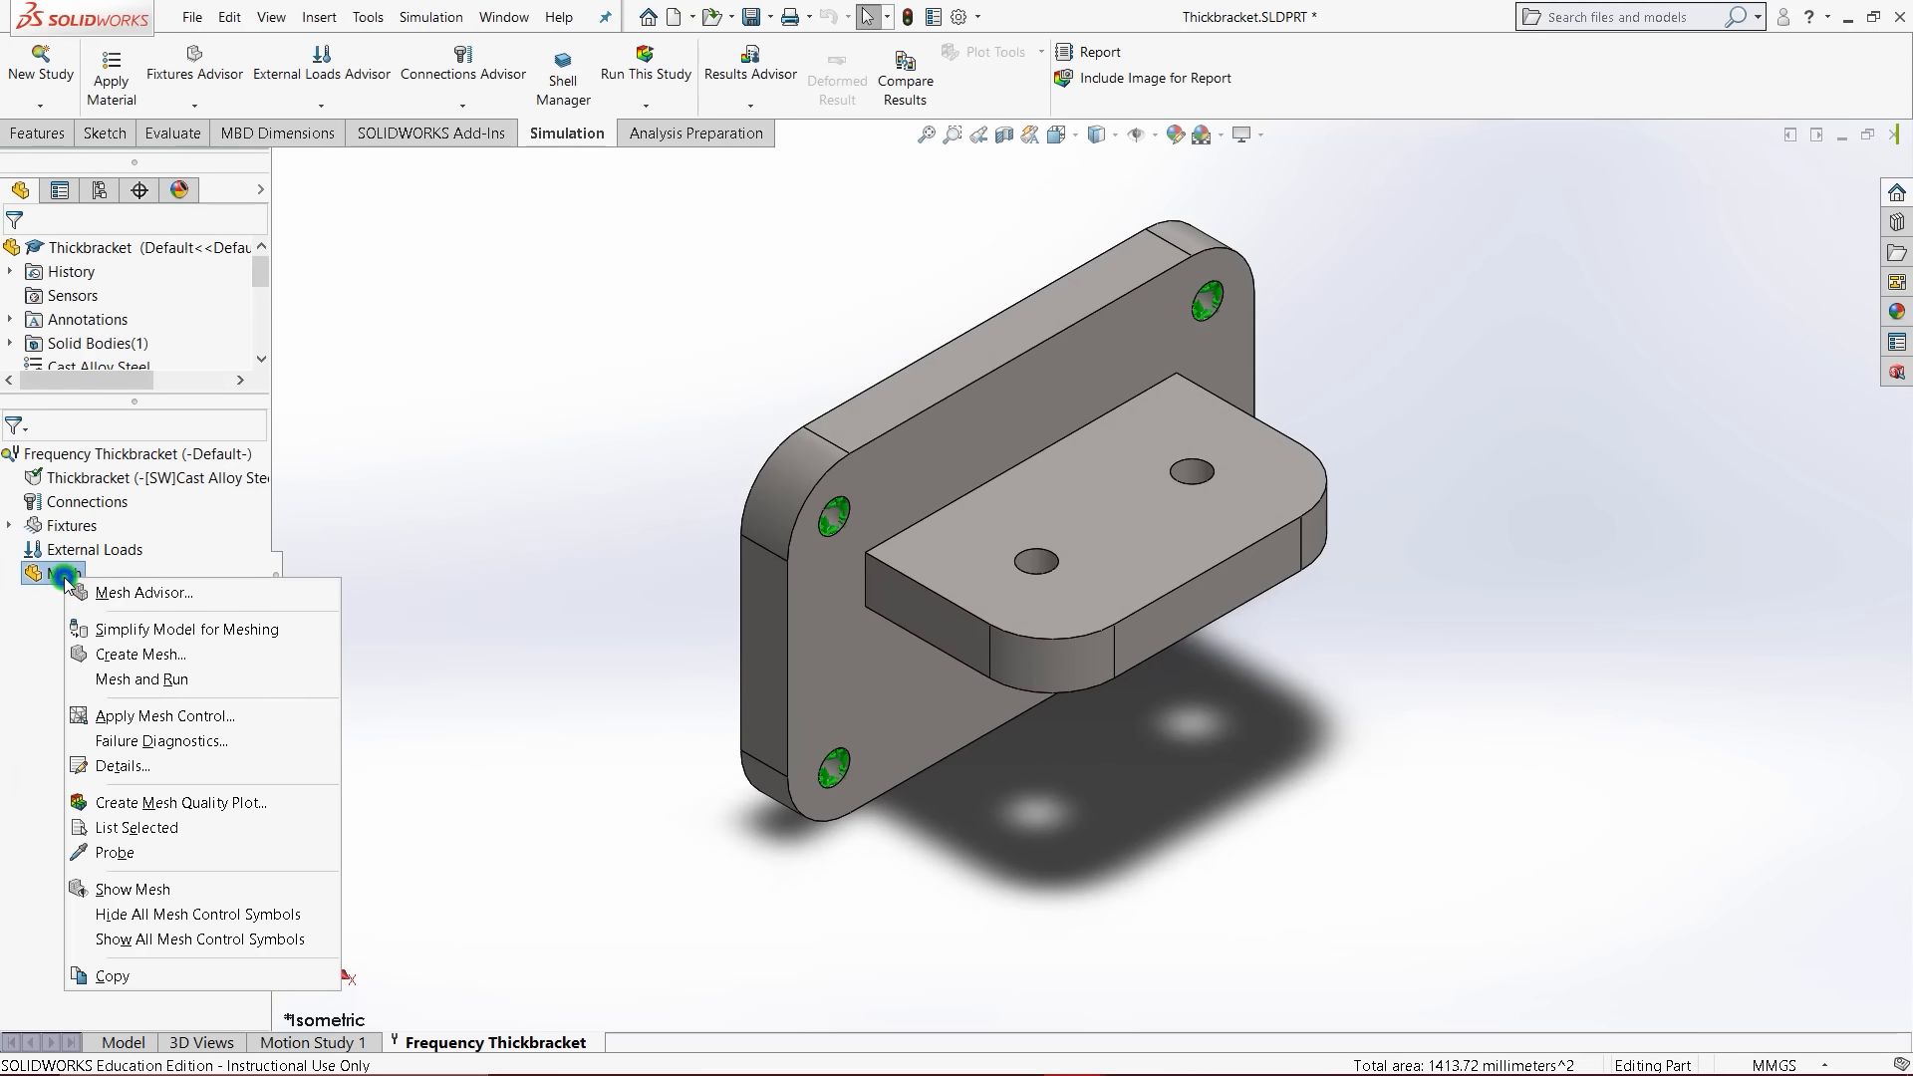
{"action": "left_click", "coordinate": [142, 656]}
{"action": "left_click", "coordinate": [178, 431]}
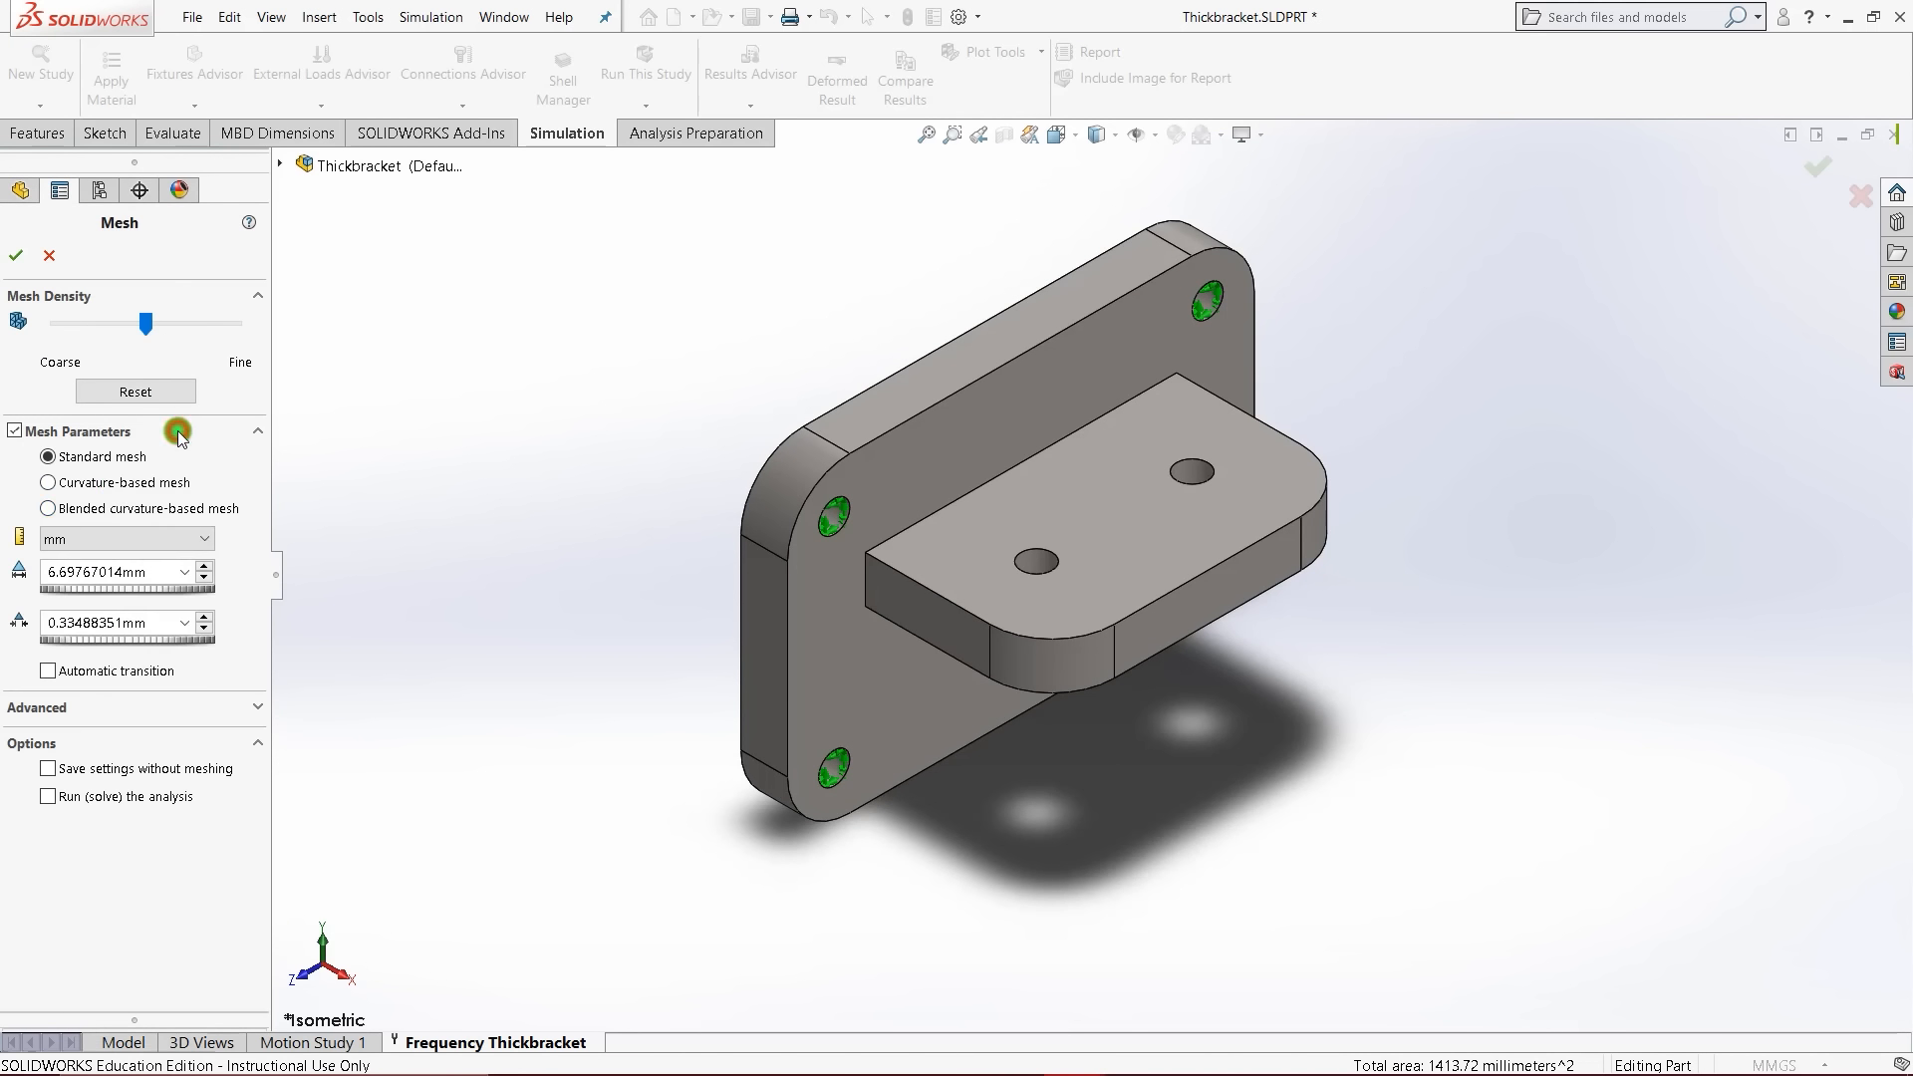
{"action": "left_click", "coordinate": [118, 483]}
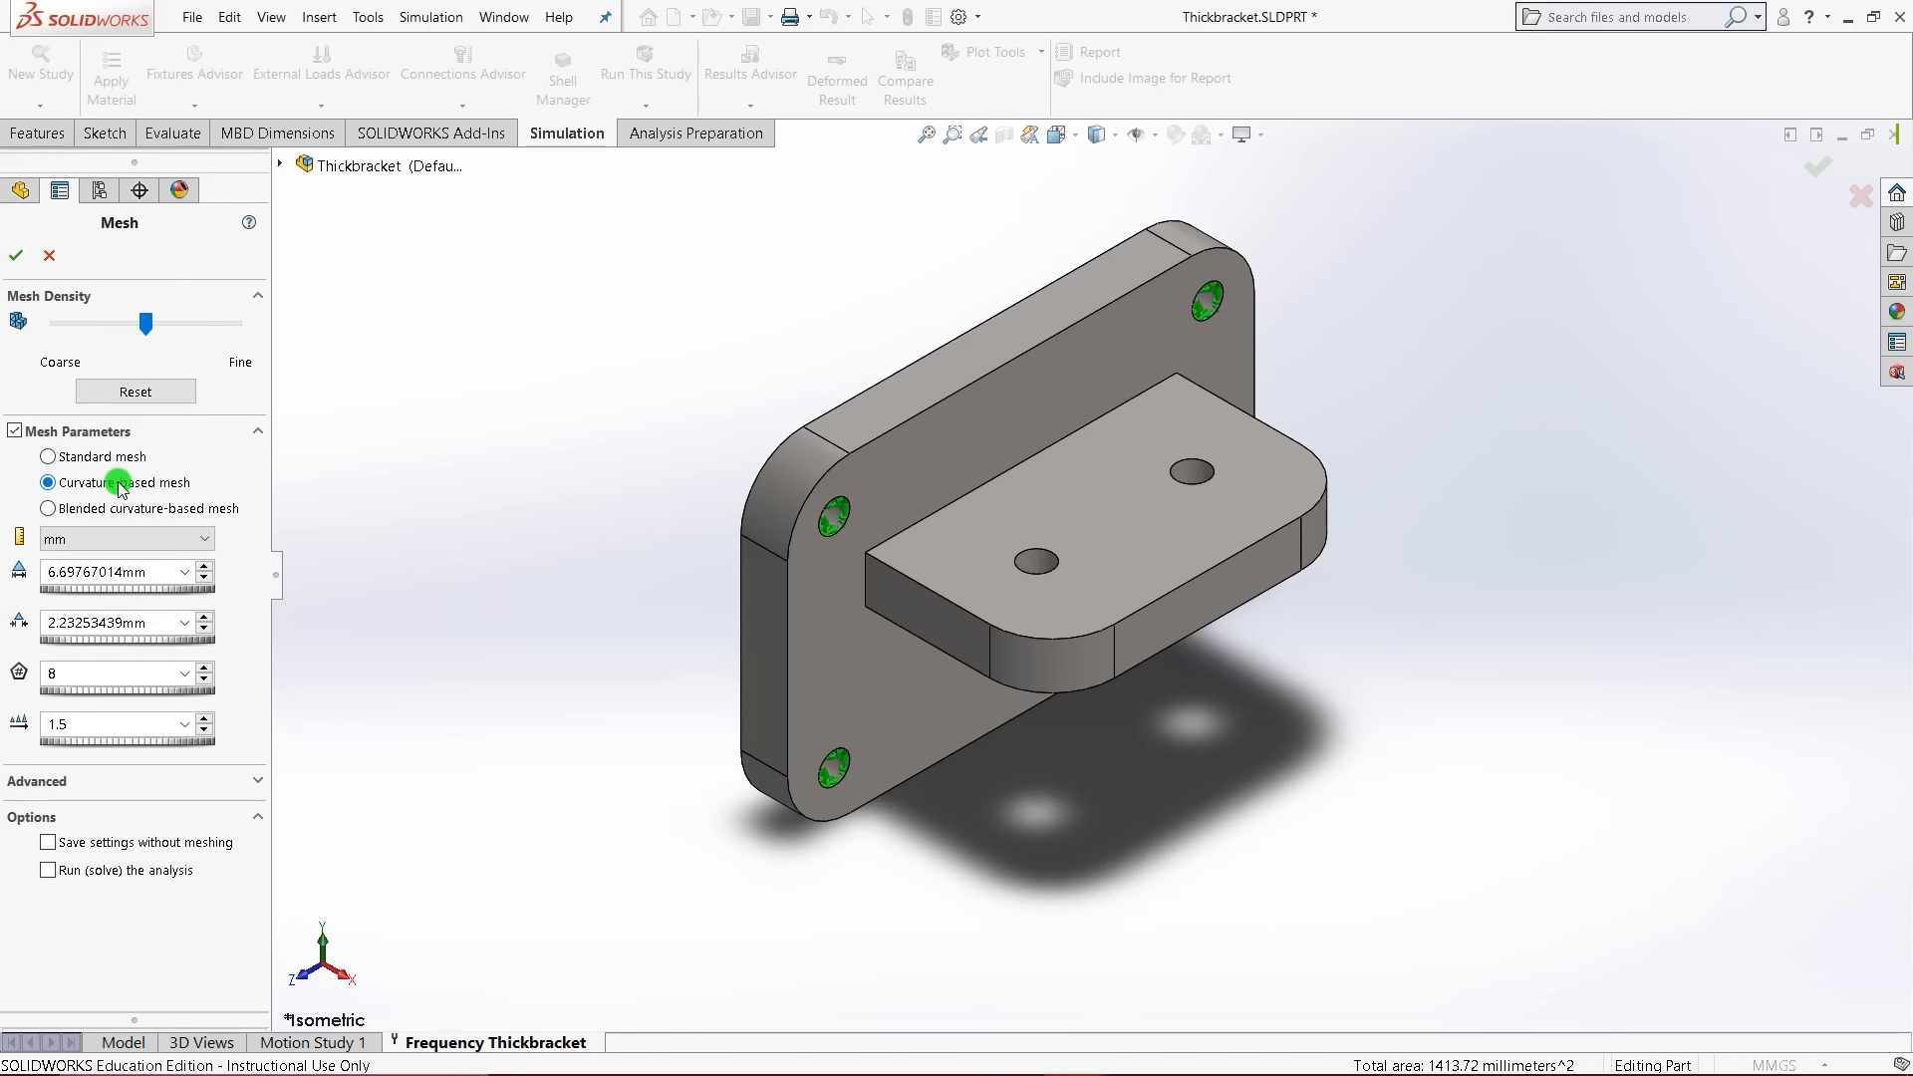
{"action": "double_click", "coordinate": [149, 567]}
{"action": "type", "text": "4.00mm"}
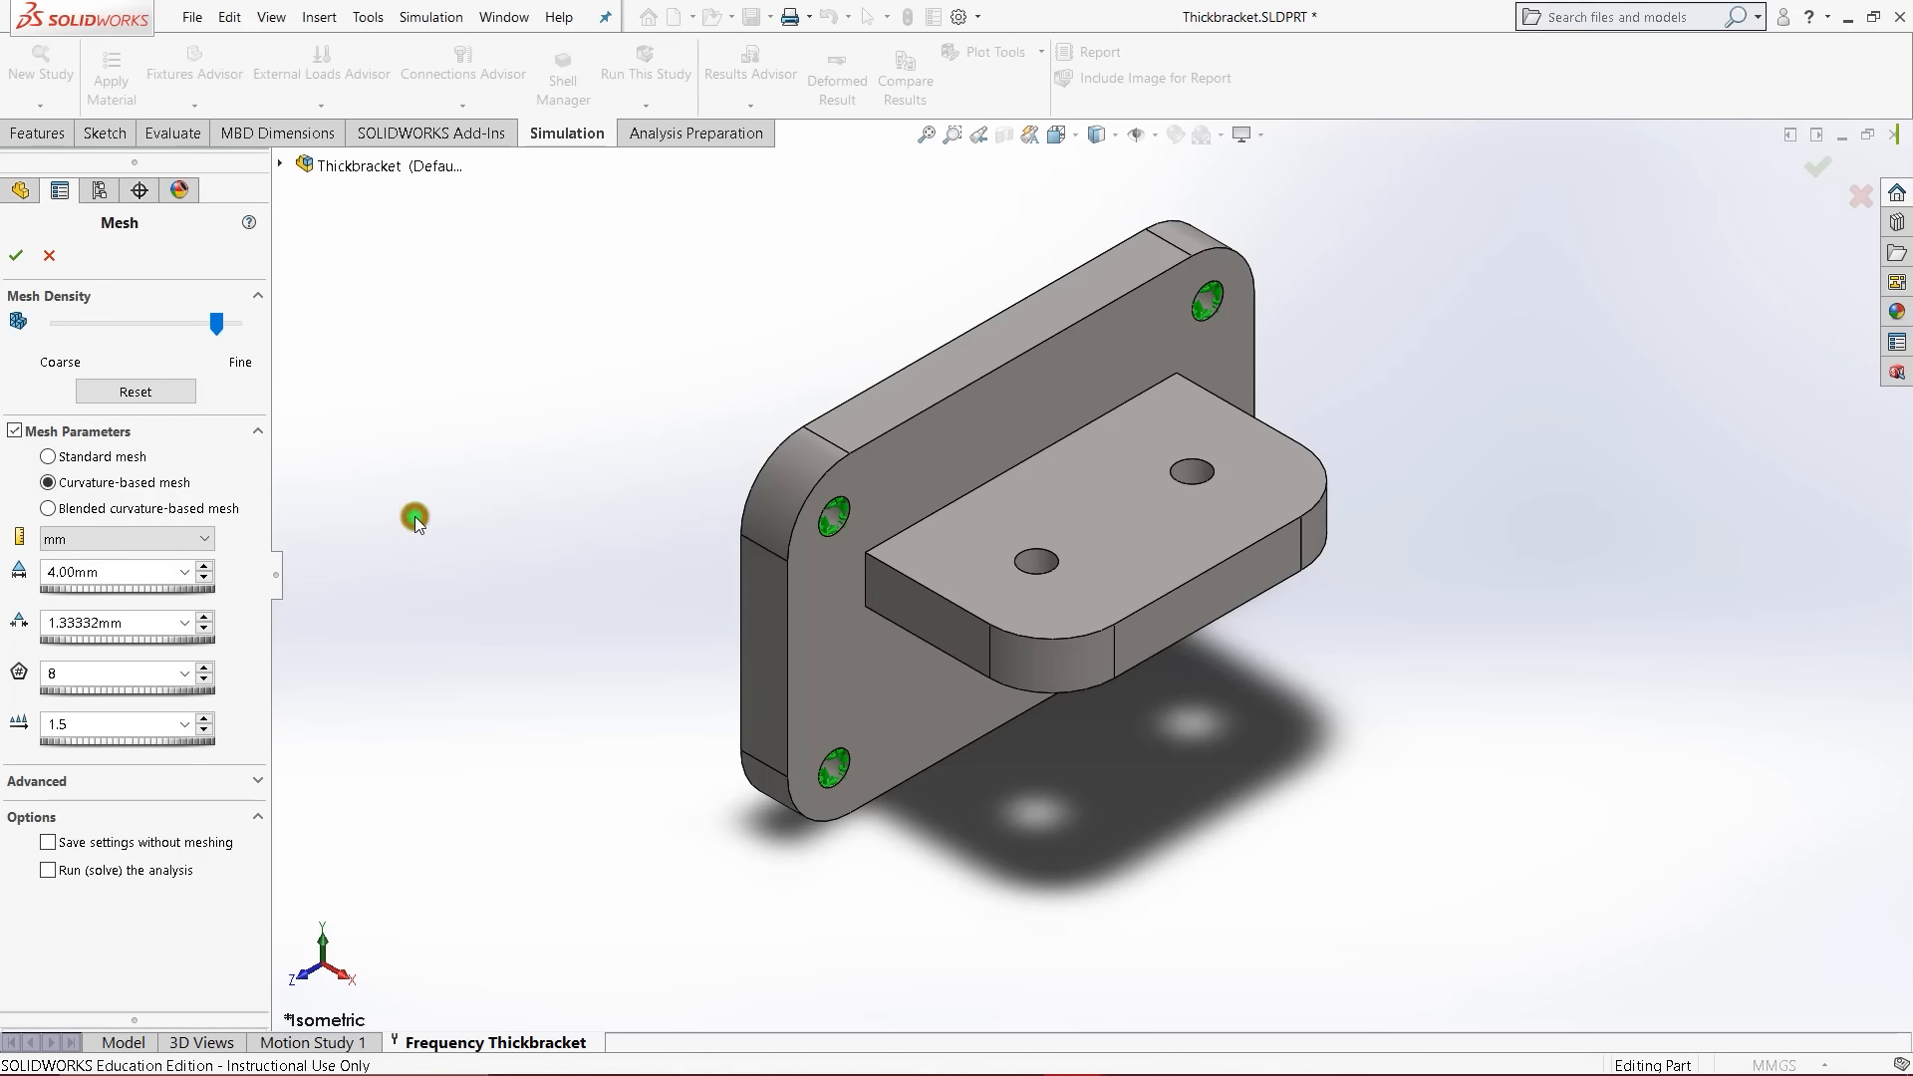
{"action": "left_click", "coordinate": [16, 255]}
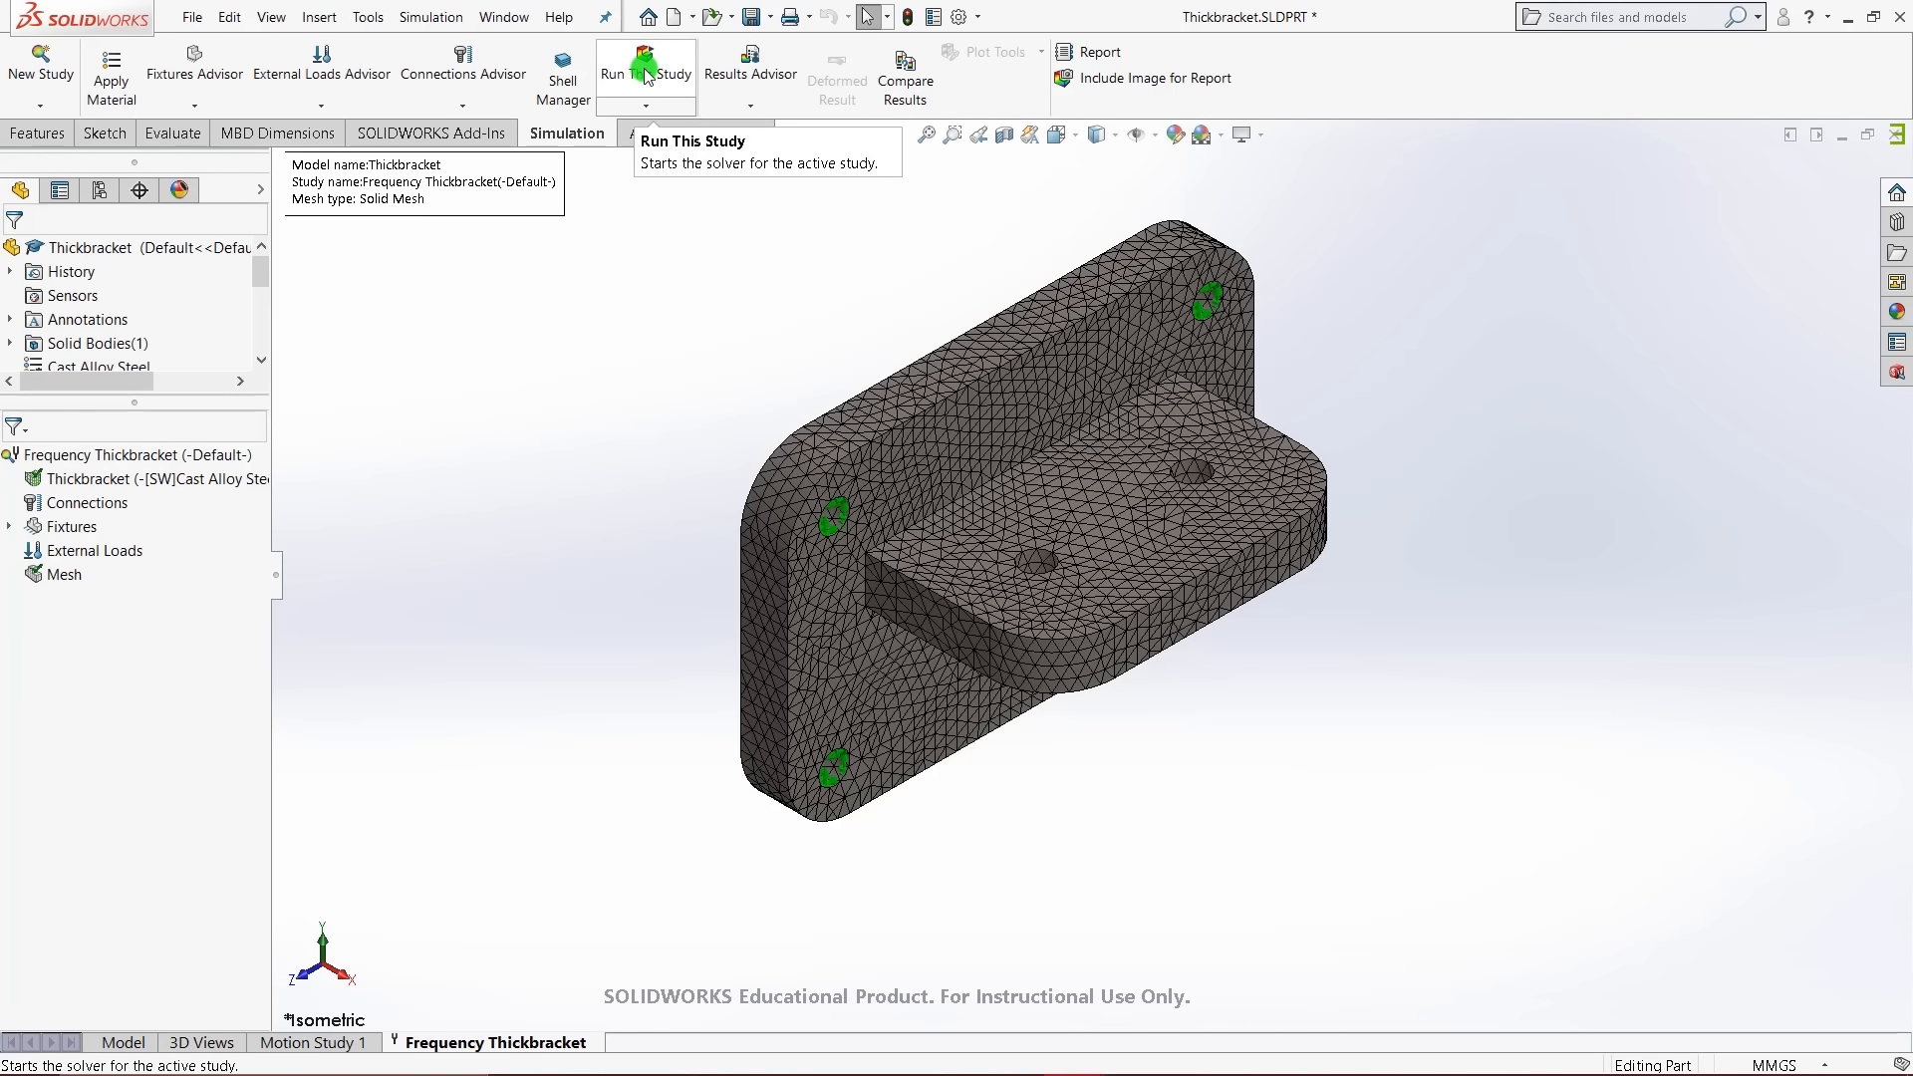
{"action": "left_click", "coordinate": [646, 75]}
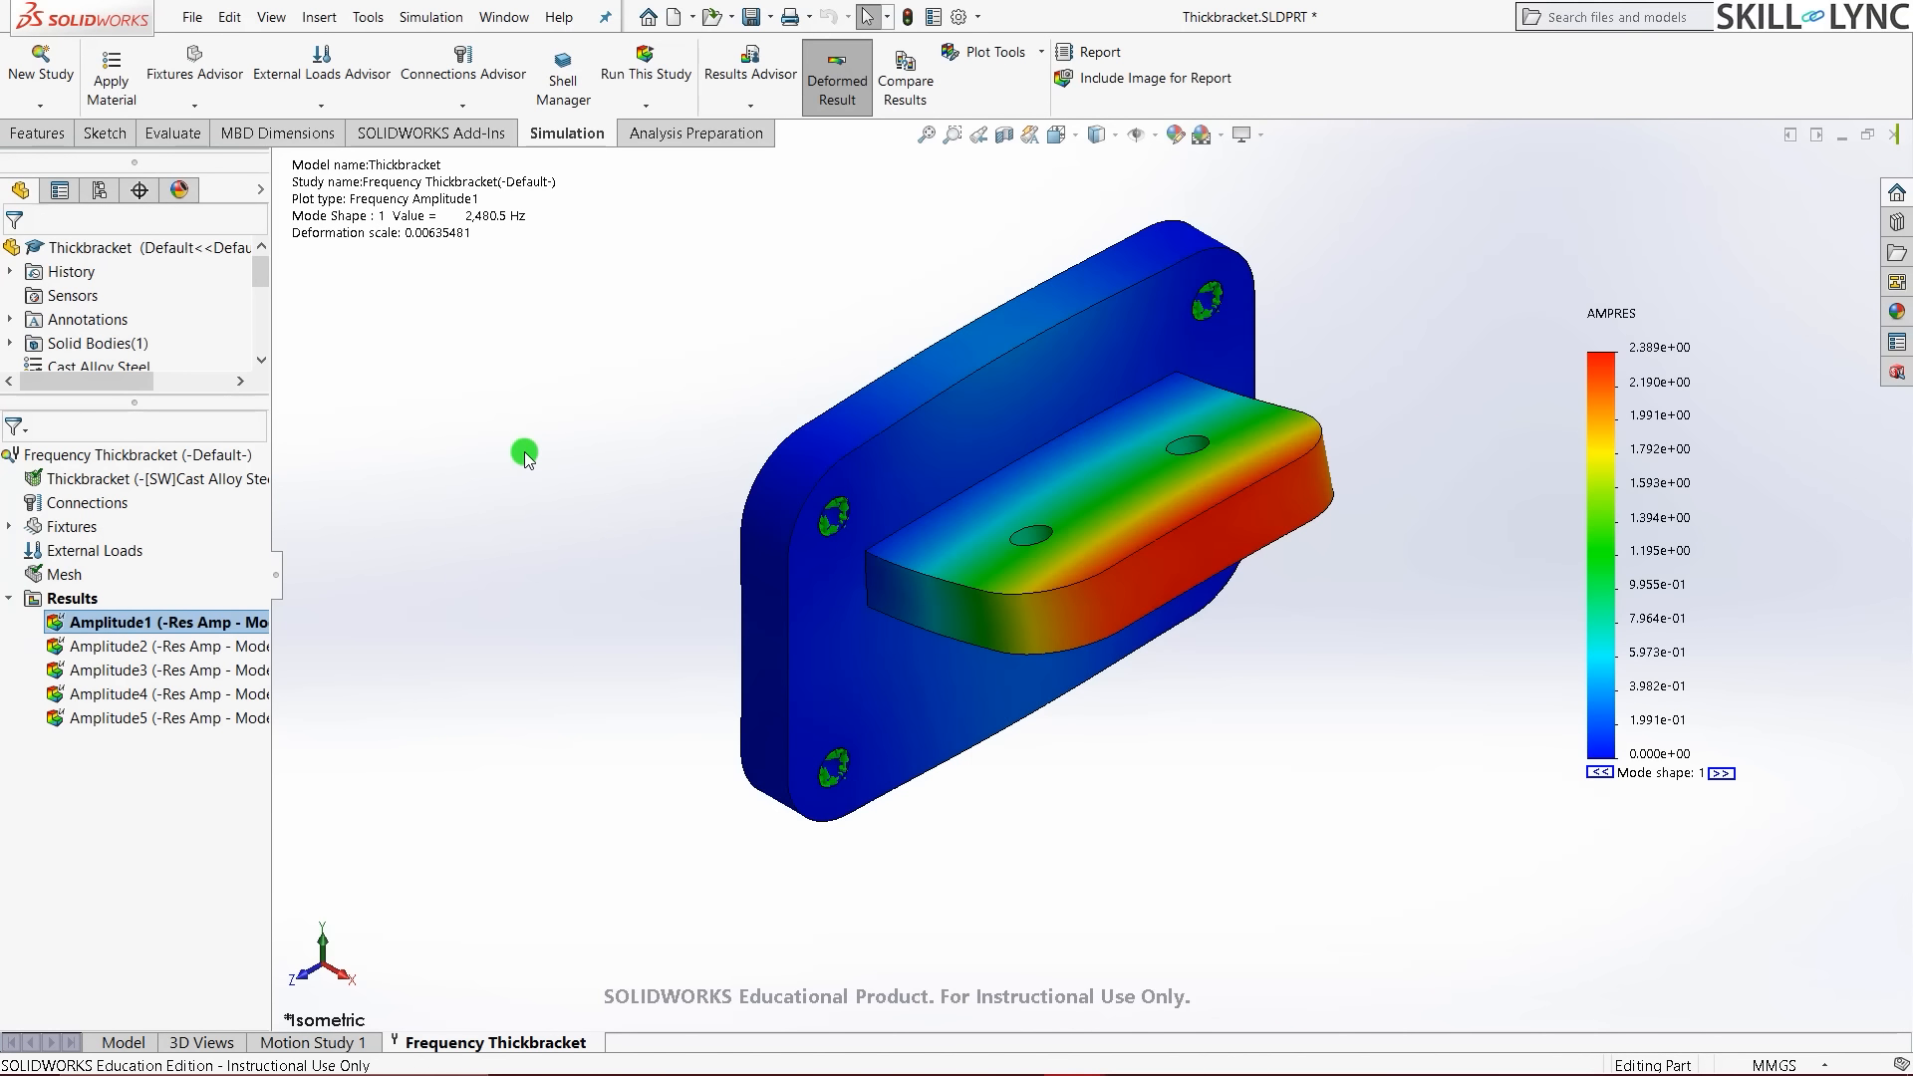
- List the Thickbracket study's five resonant frequencies, close the list, and minimize the part window
{"action": "middle_click_drag", "start_coordinate": [1088, 602], "coordinate": [1012, 578]}
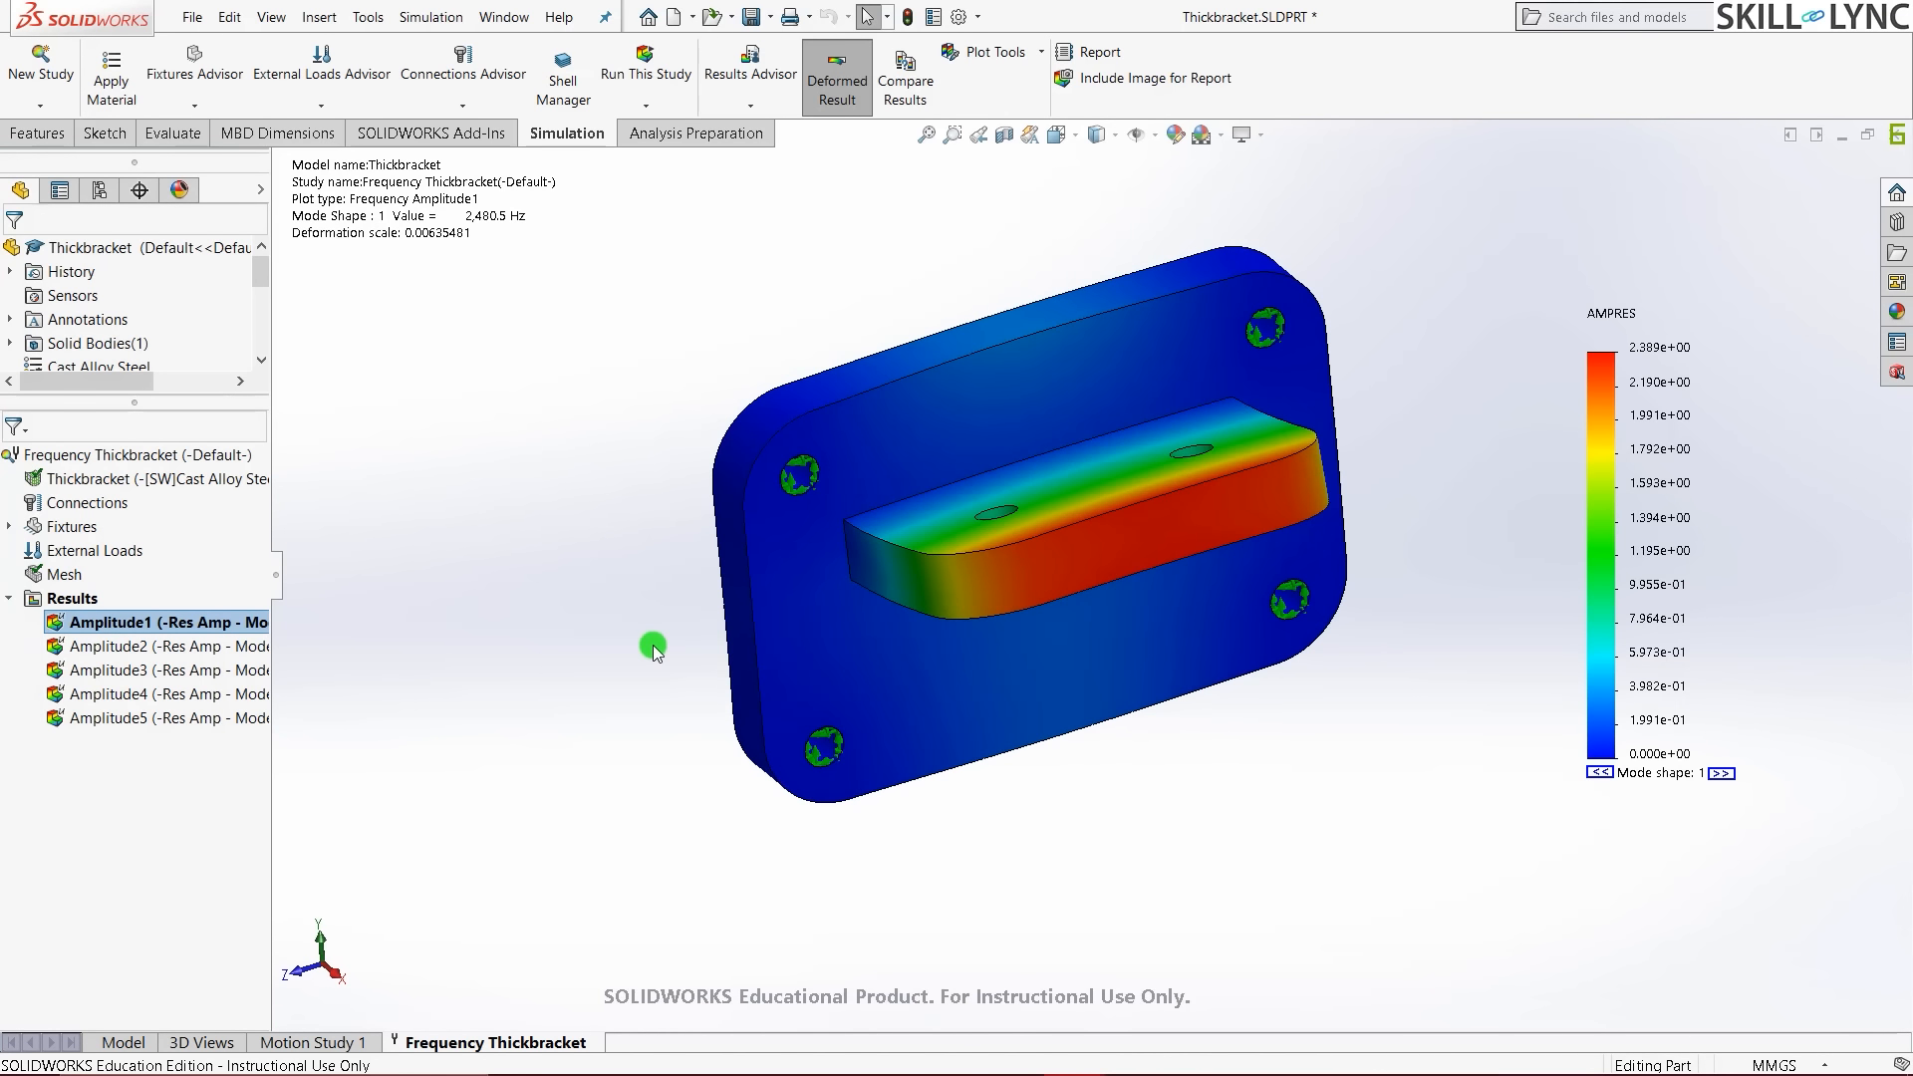
{"action": "right_click", "coordinate": [65, 601]}
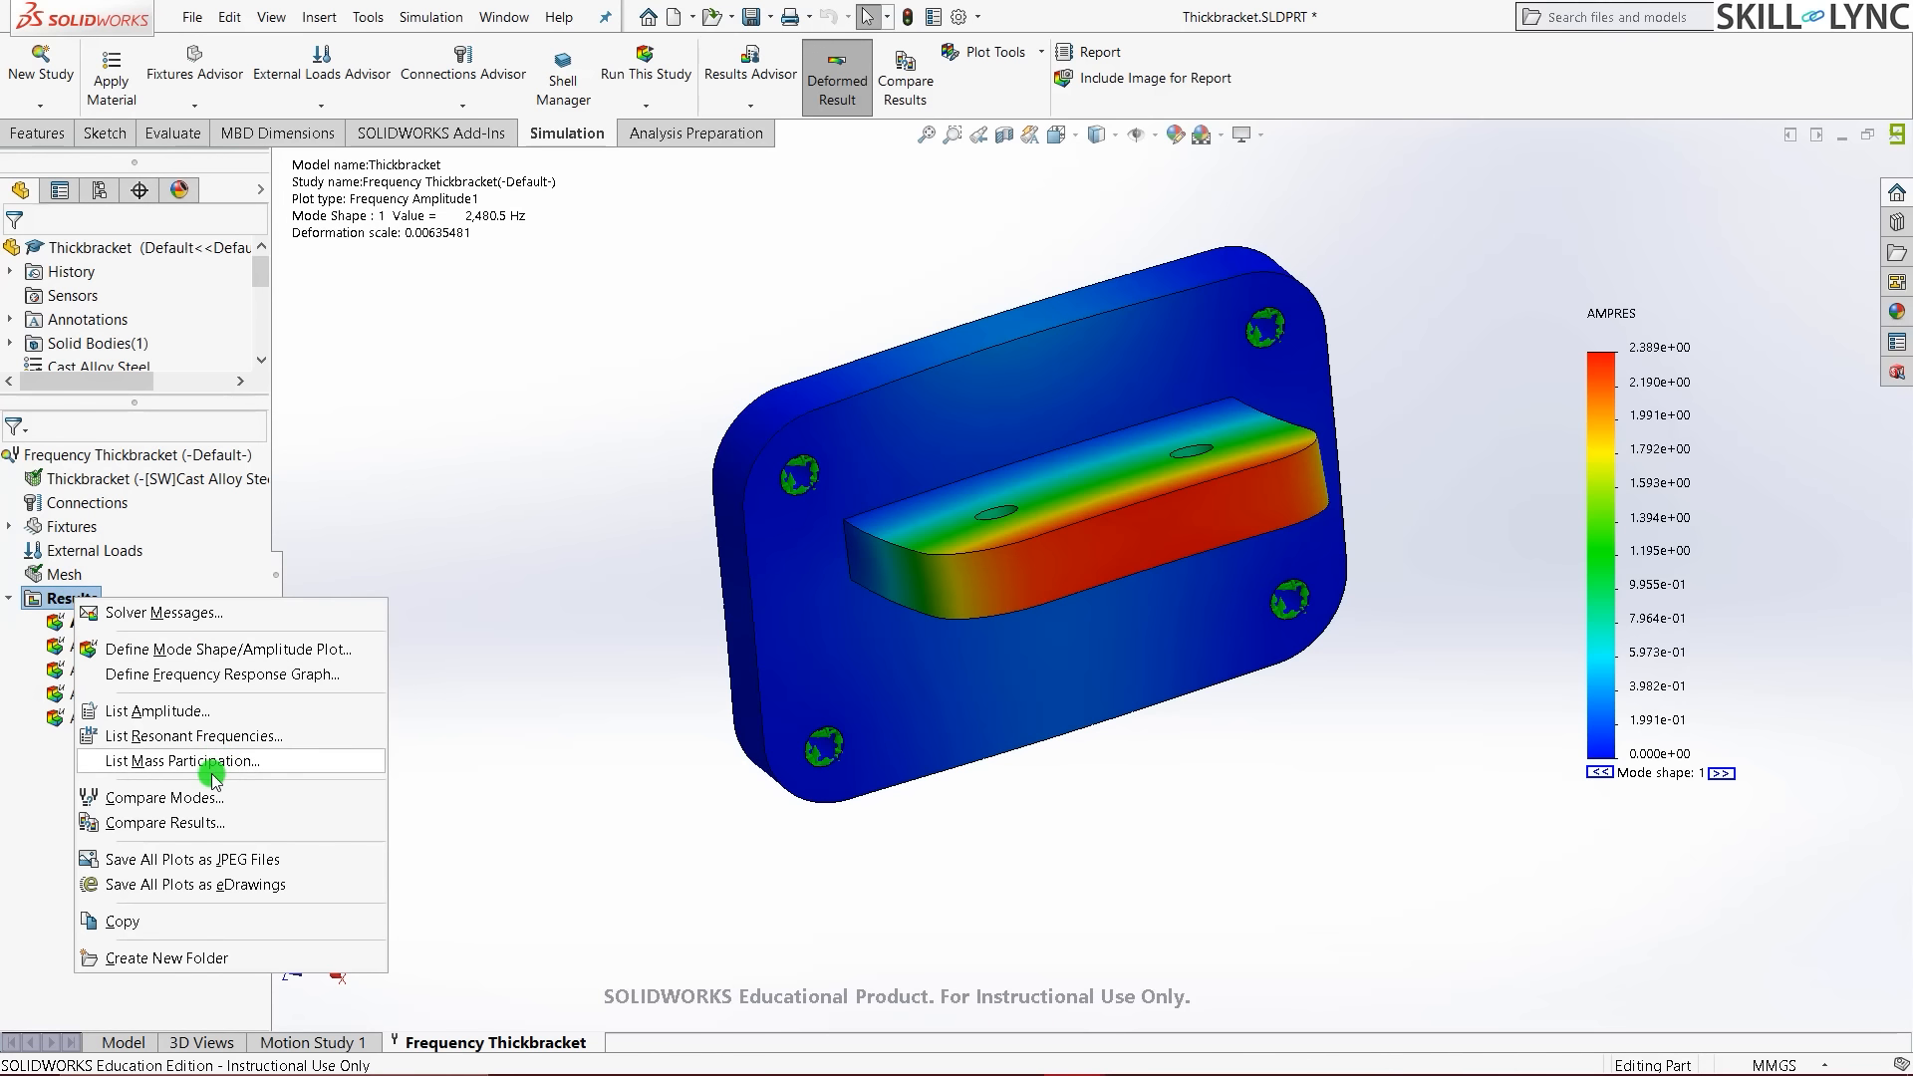
{"action": "left_click", "coordinate": [239, 737]}
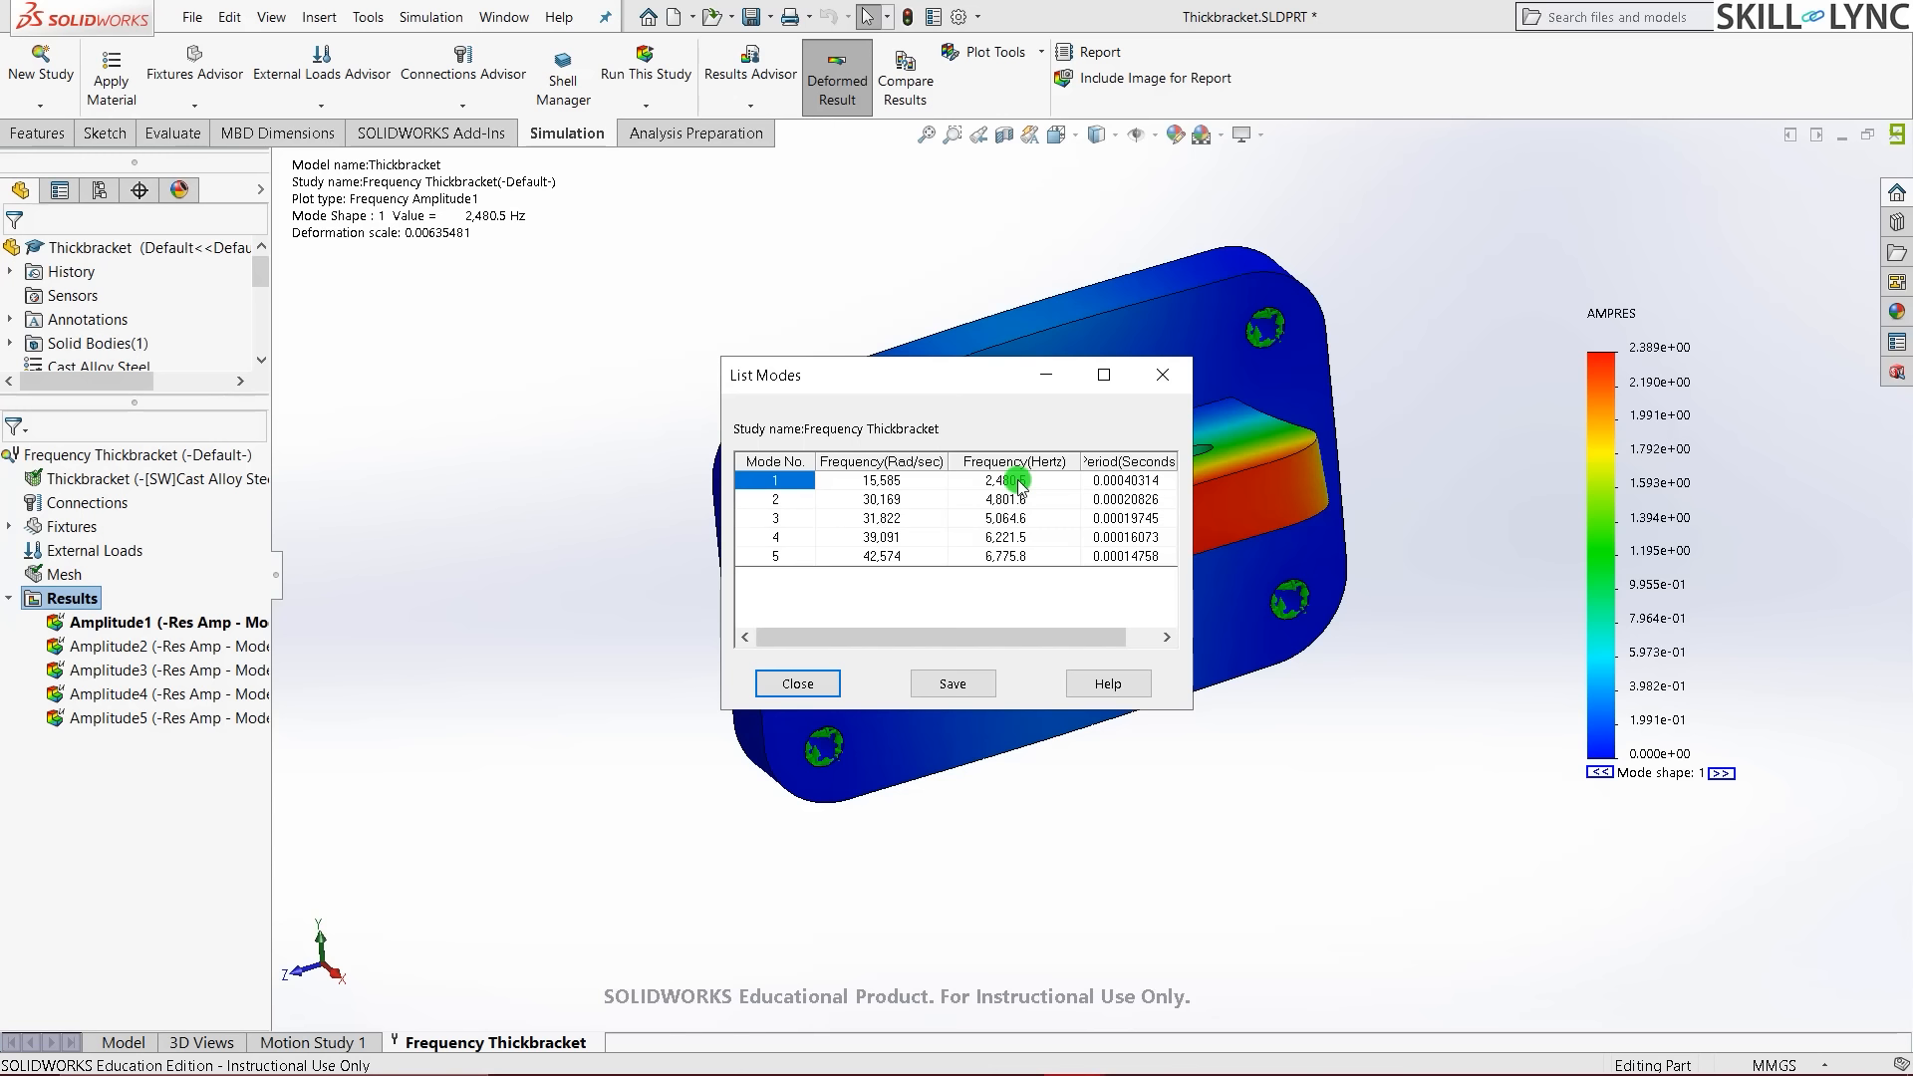
{"action": "left_click", "coordinate": [776, 676]}
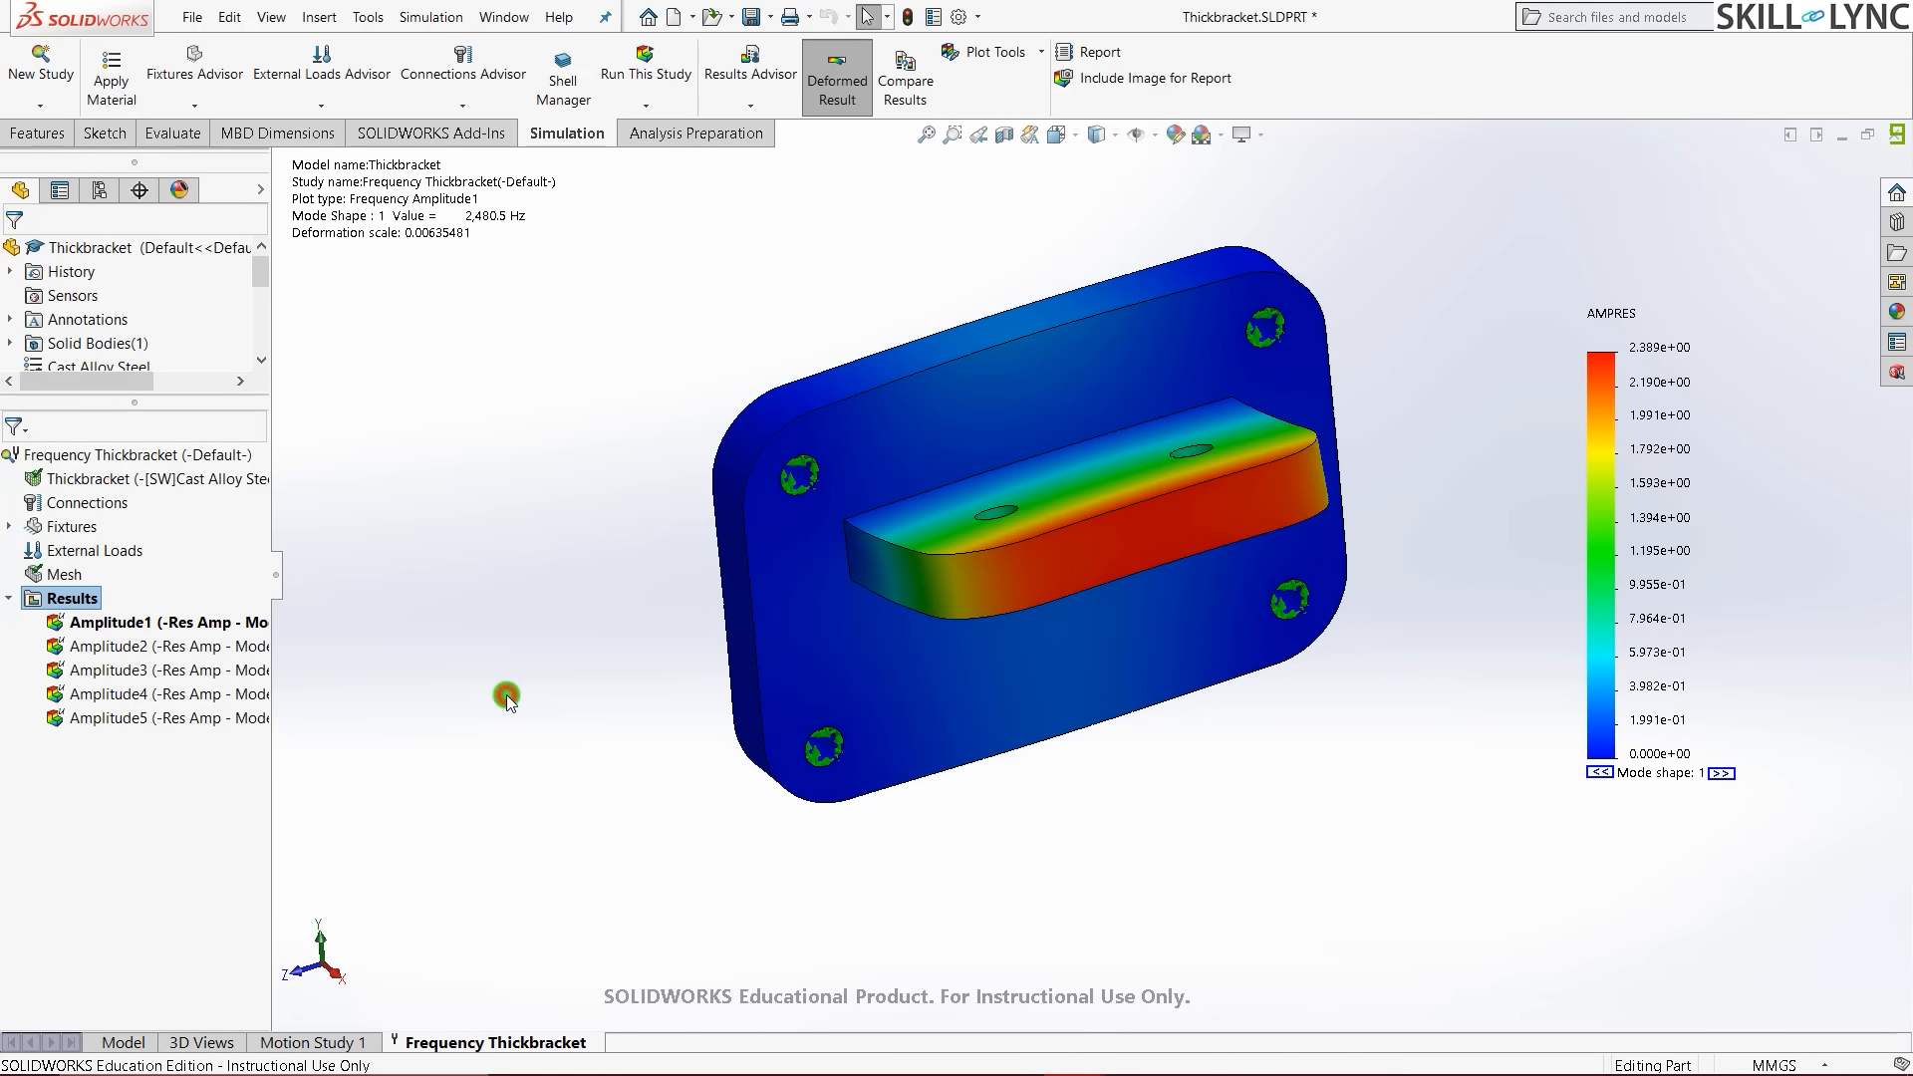
{"action": "left_click", "coordinate": [1841, 138]}
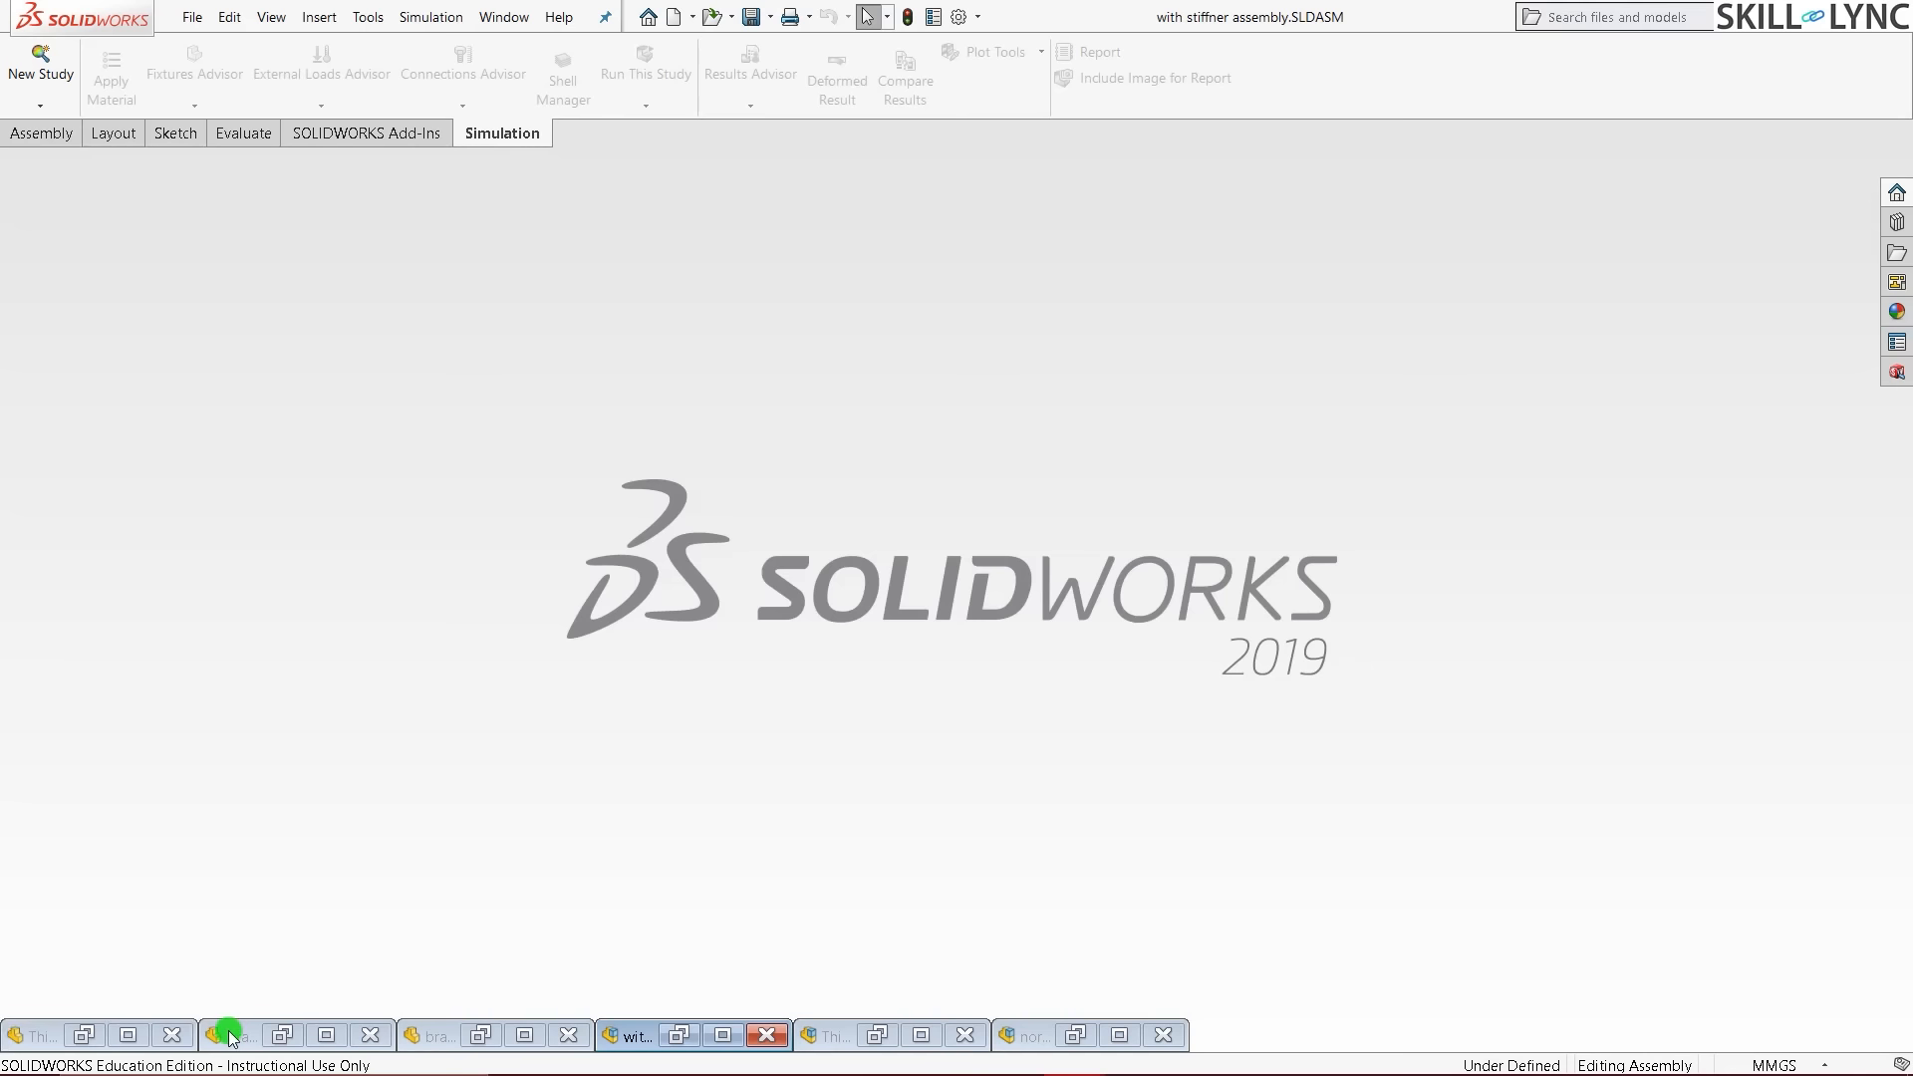
- Restore the 'bracket with stiffner' part and view its rib from below and at an angle, ending in isometric
{"action": "mouse_move", "coordinate": [232, 1038]}
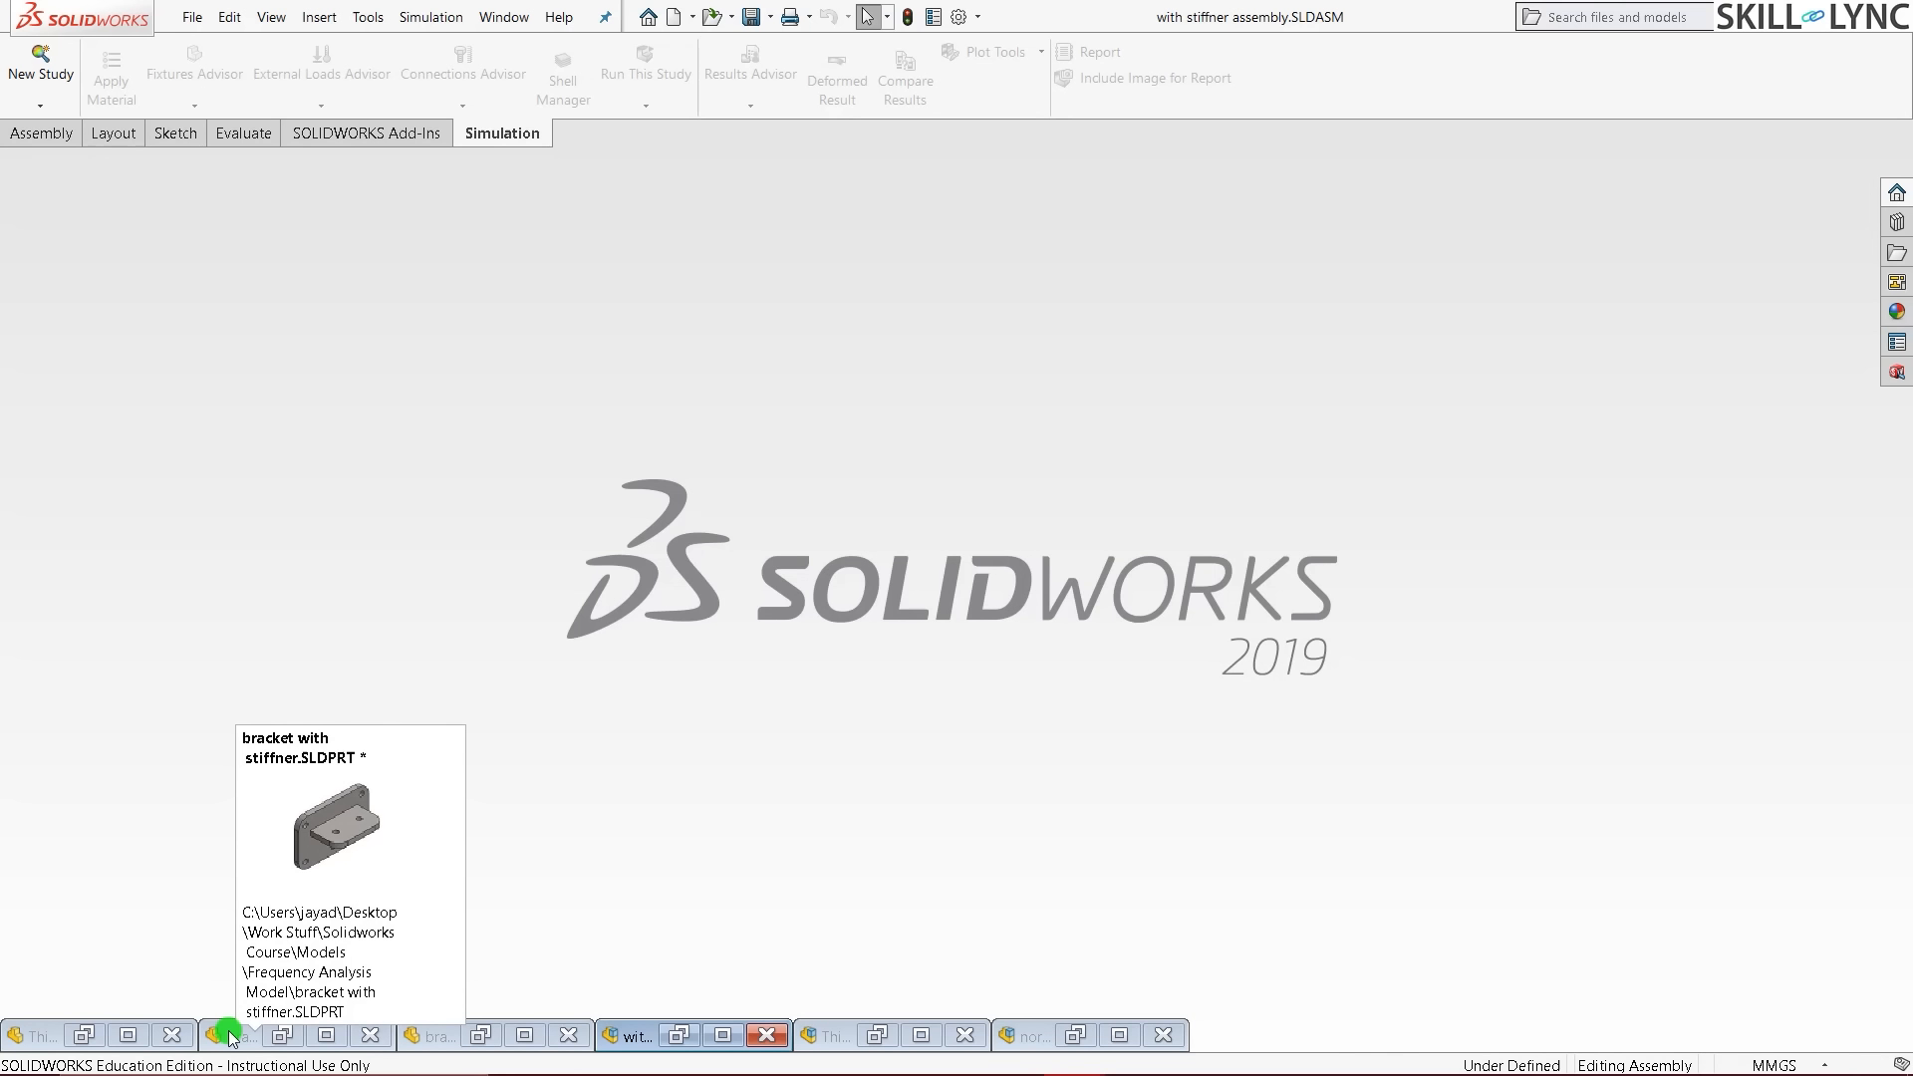
{"action": "left_click", "coordinate": [287, 1037]}
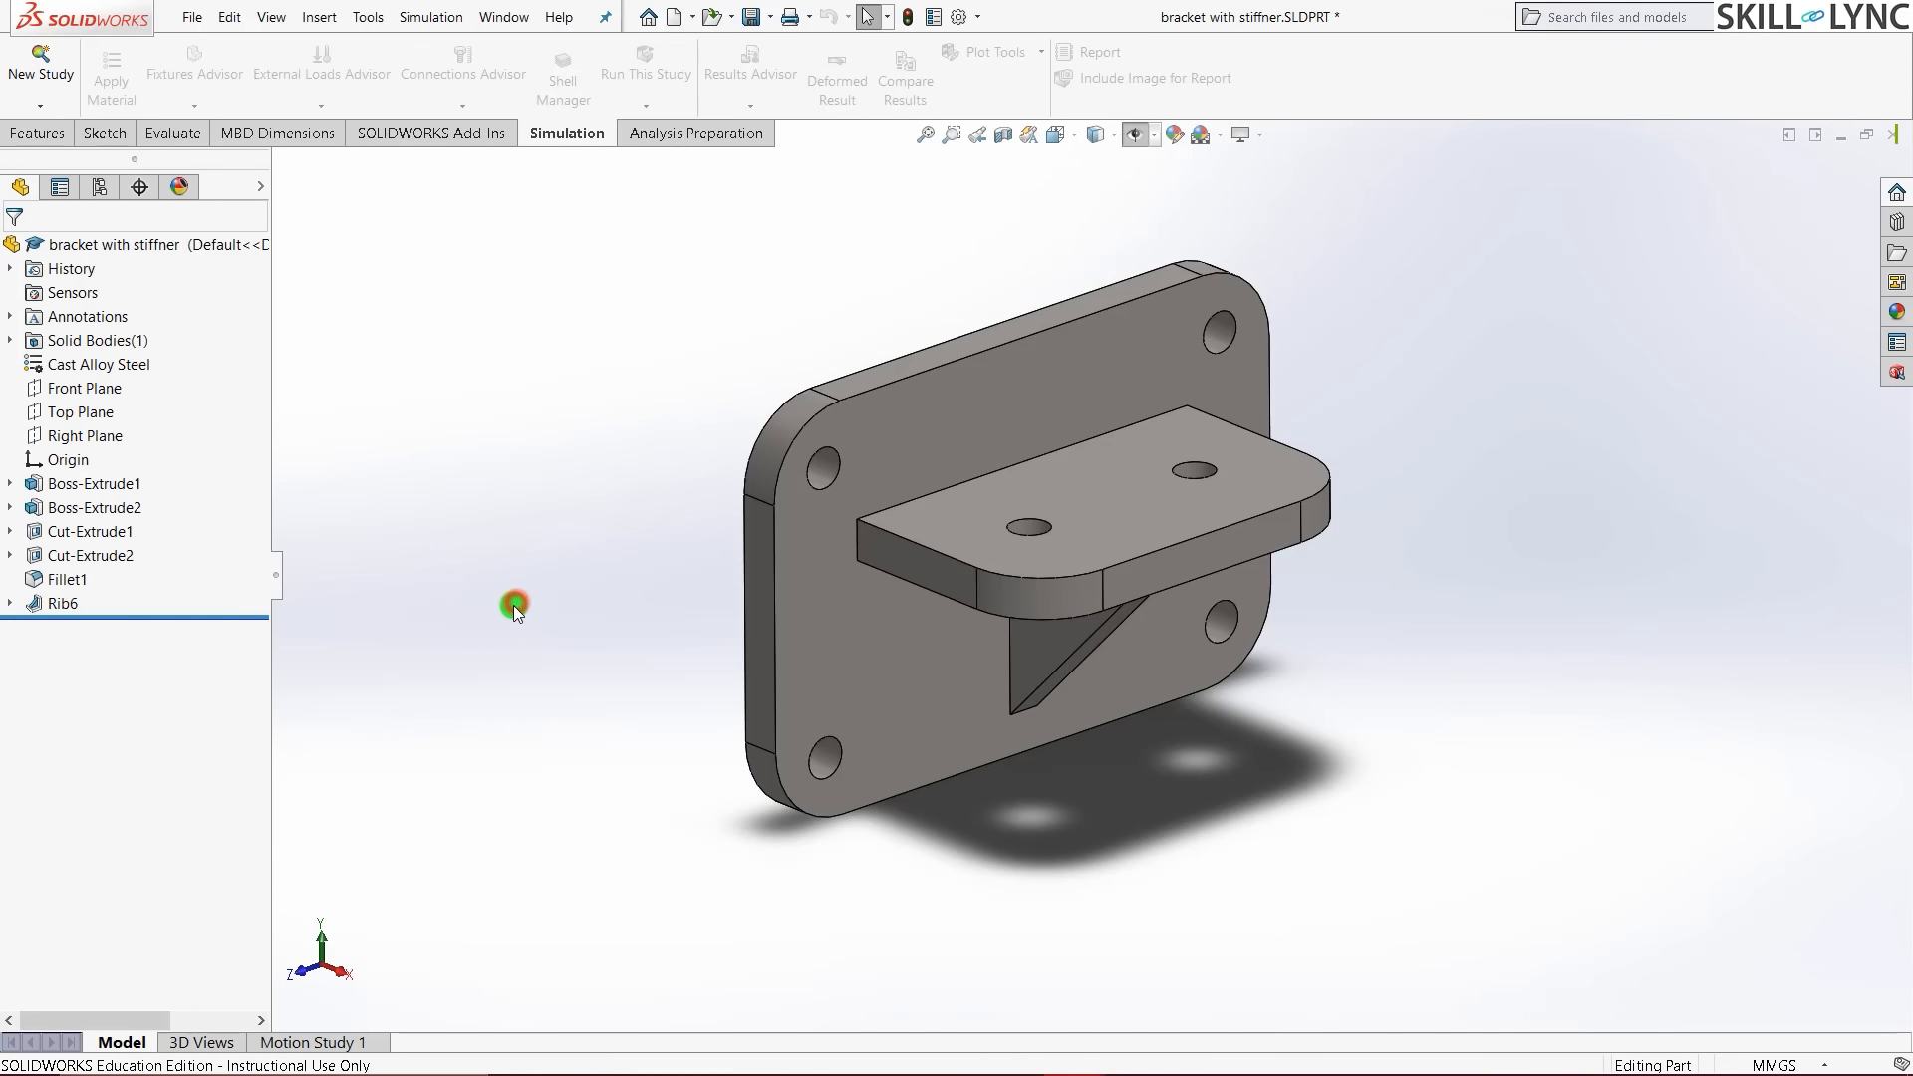
{"action": "middle_click_drag", "start_coordinate": [933, 576], "coordinate": [945, 445]}
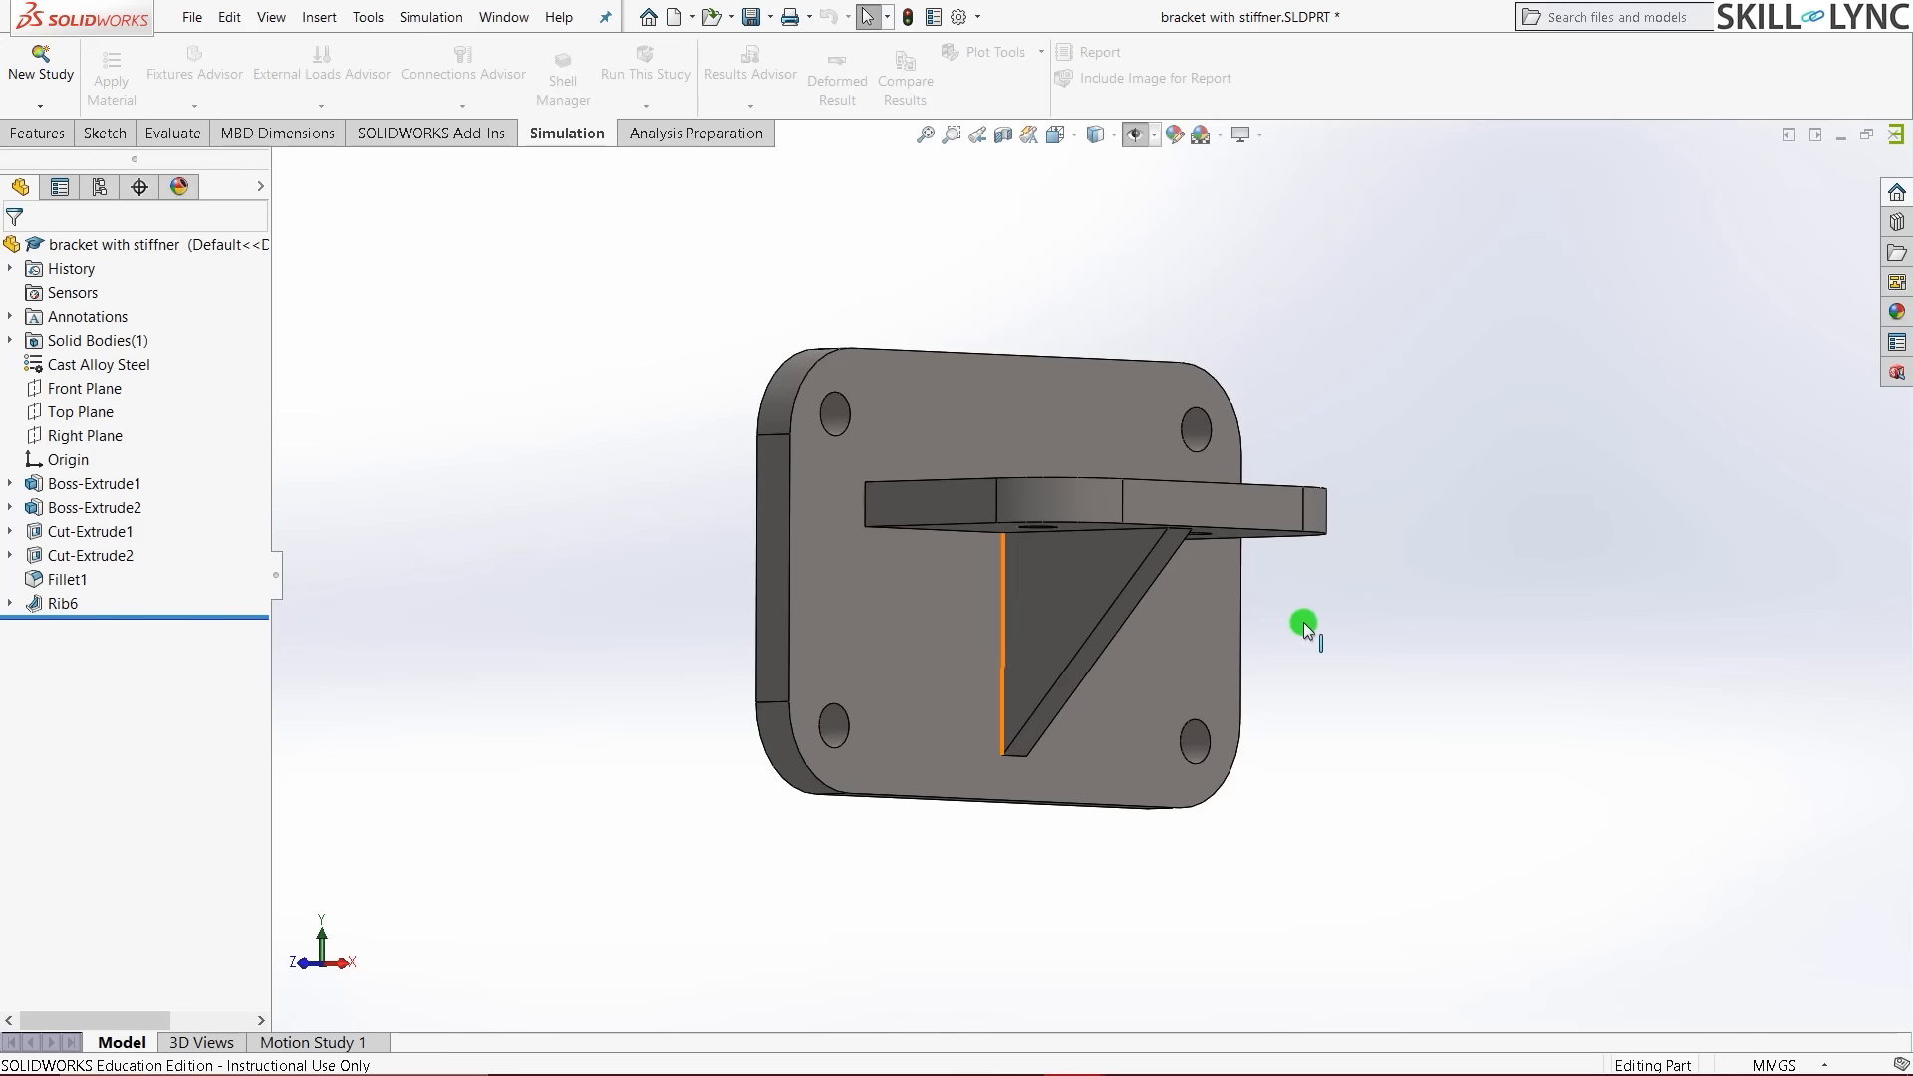
{"action": "scroll", "coordinate": [1303, 622], "scroll_direction": "down", "scroll_amount": 1}
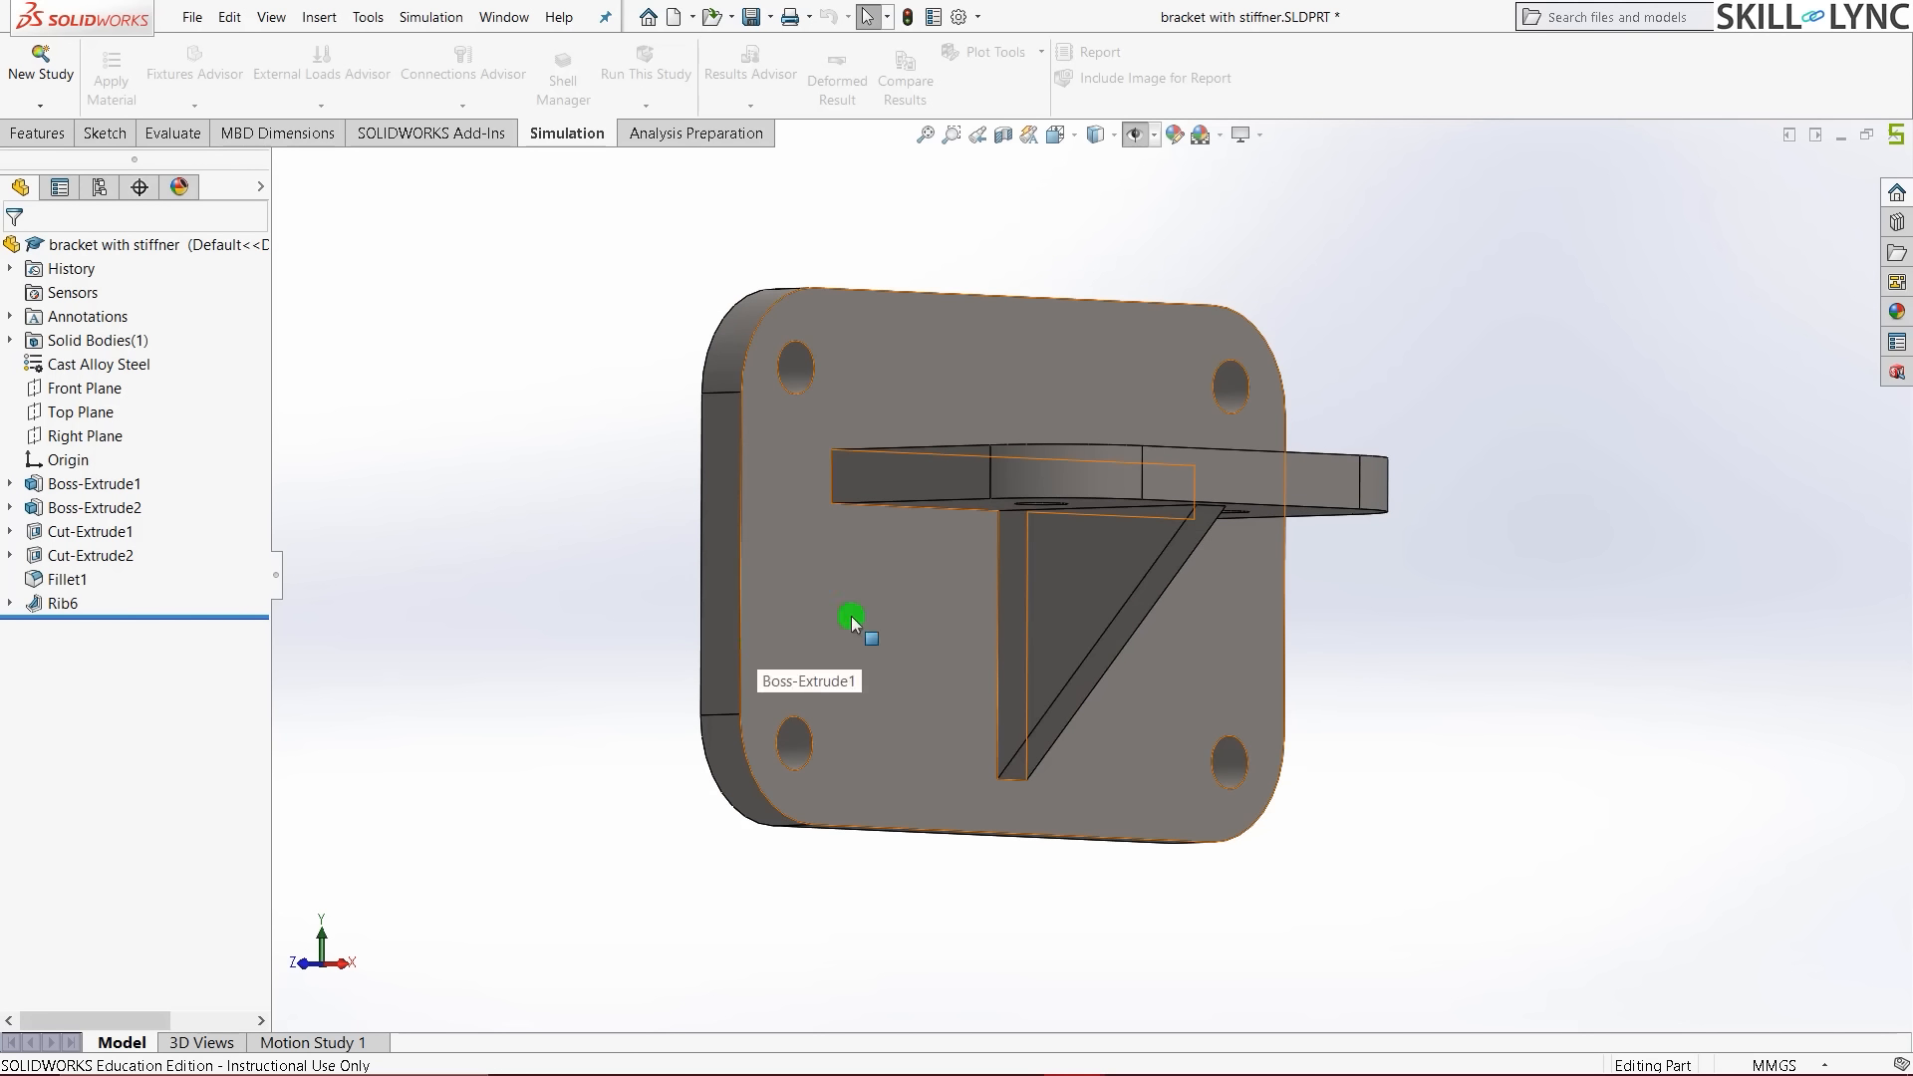
{"action": "middle_click_drag", "start_coordinate": [1362, 403], "coordinate": [1294, 497]}
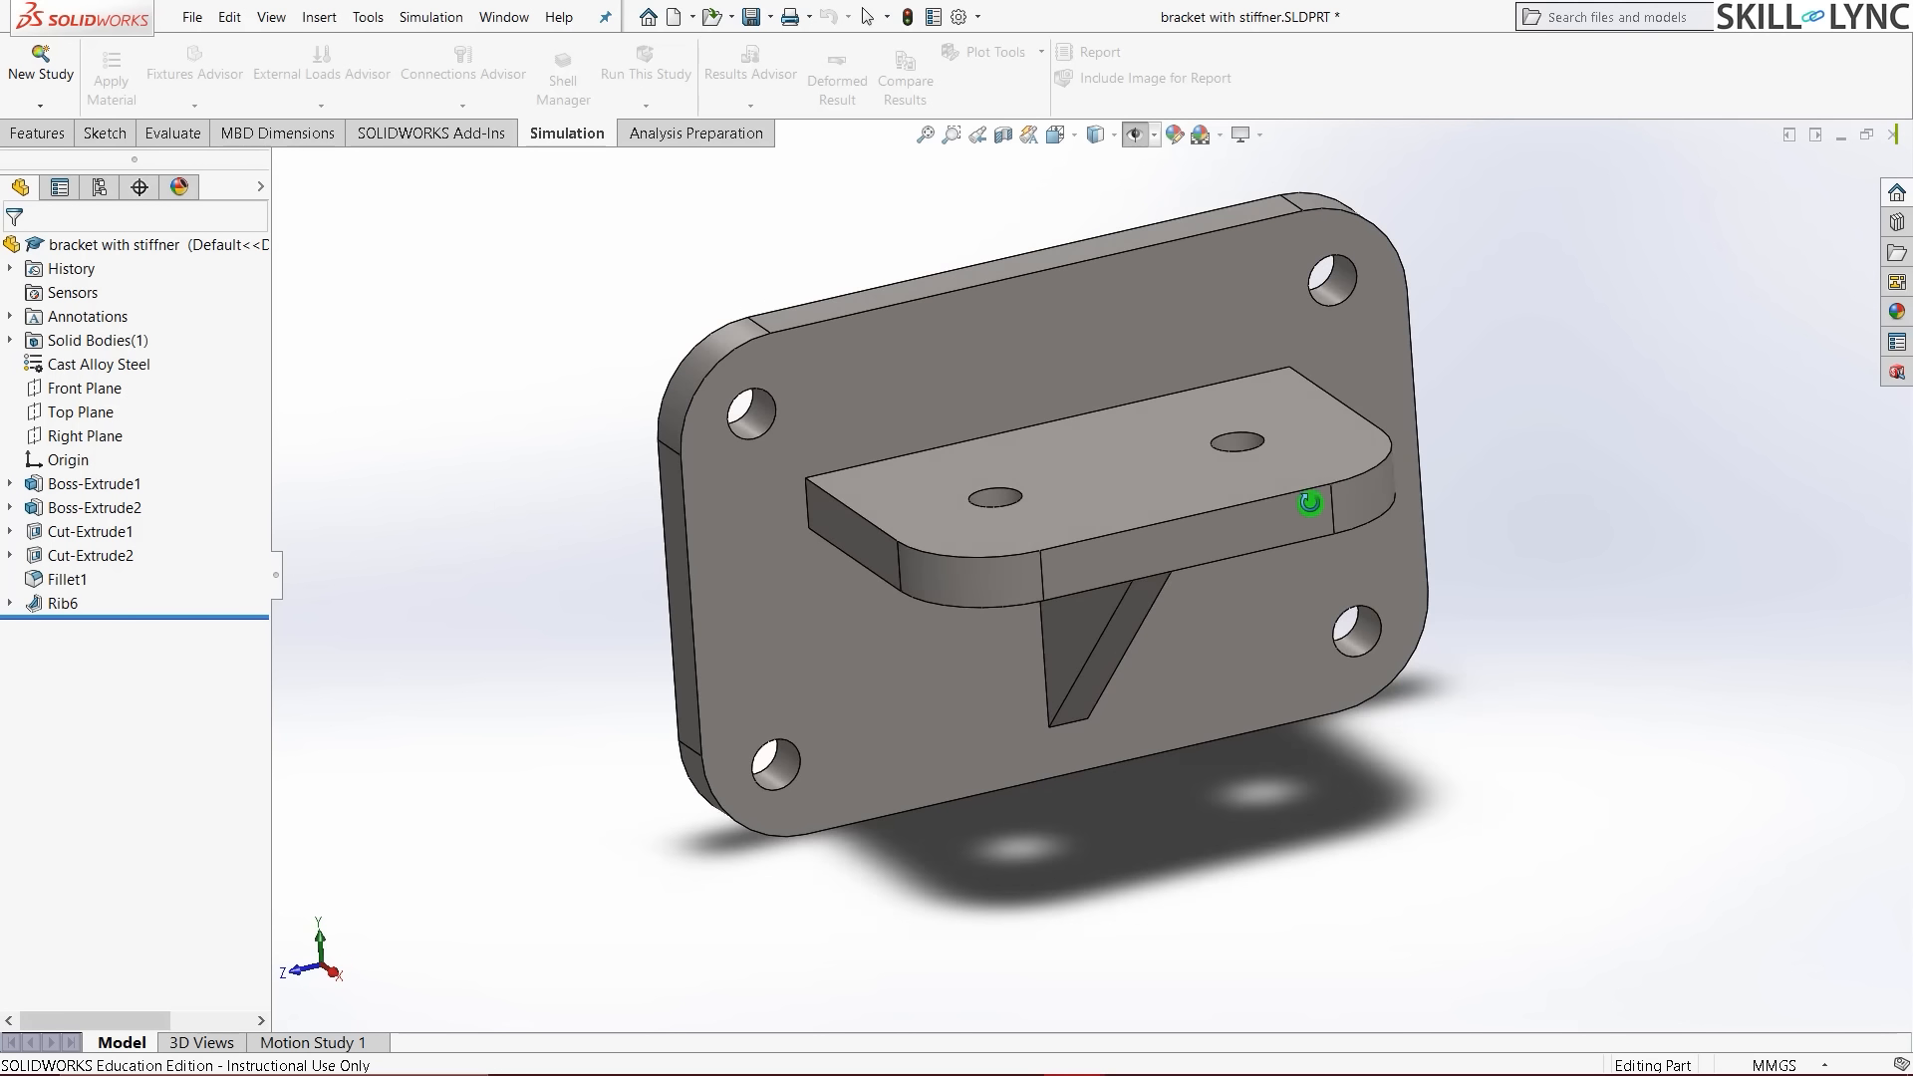
{"action": "key", "text": "ctrl+7"}
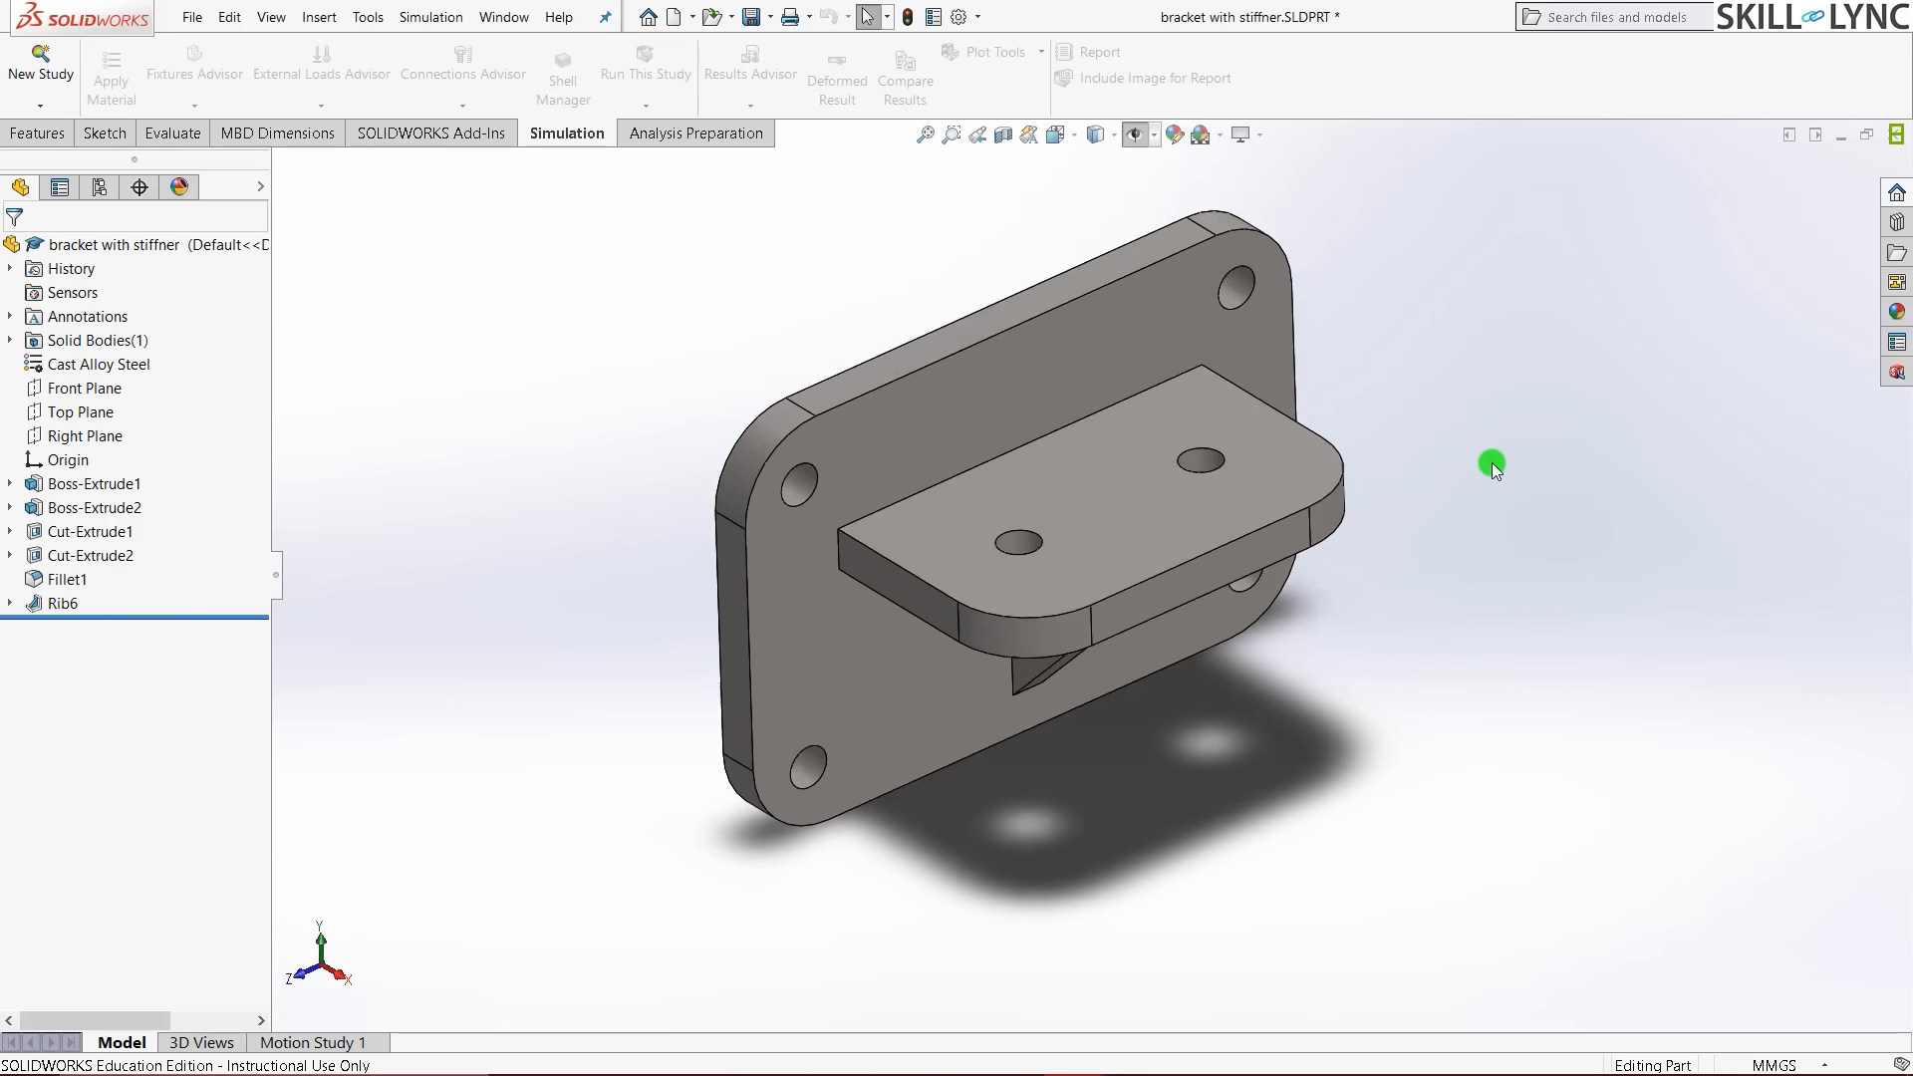
- Create a new frequency study named 'Frequency Stiffner'
{"action": "left_click", "coordinate": [40, 62]}
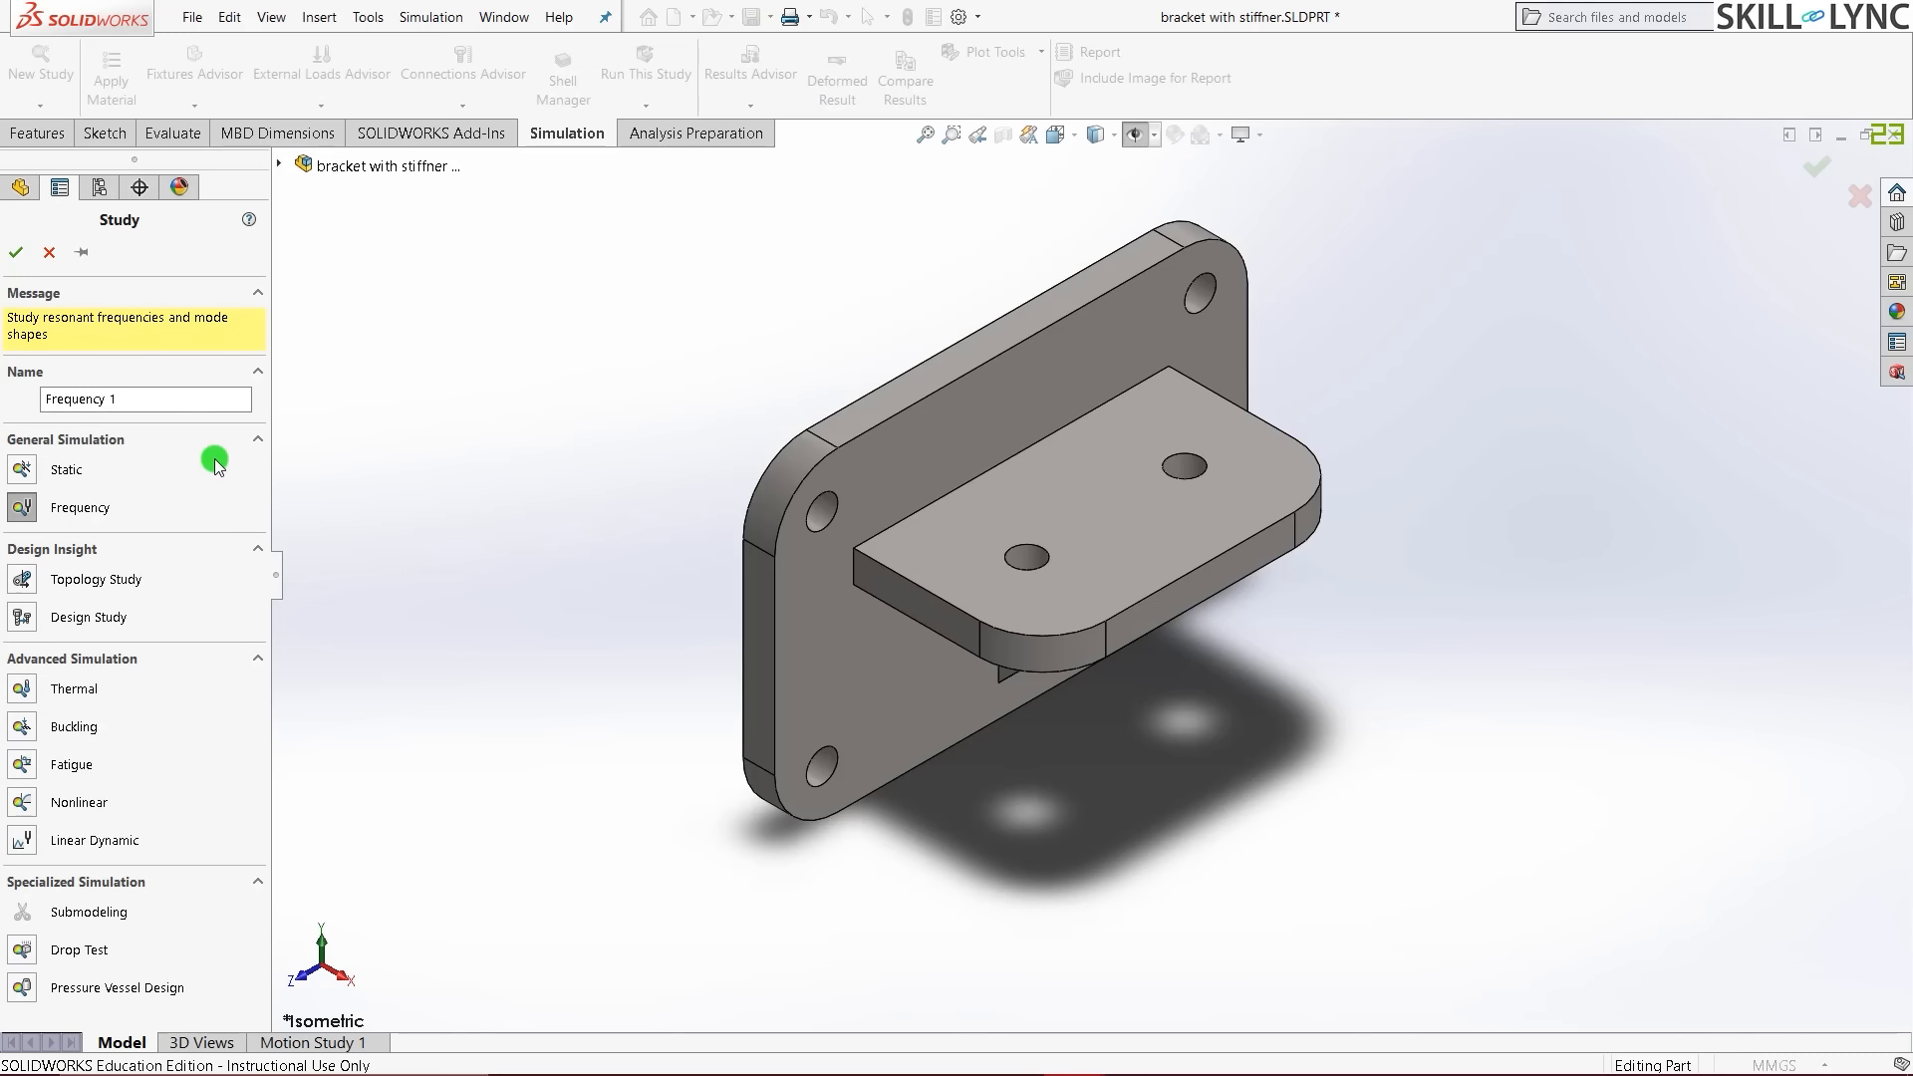
{"action": "left_click", "coordinate": [151, 398]}
{"action": "key", "text": "BackSpace"}
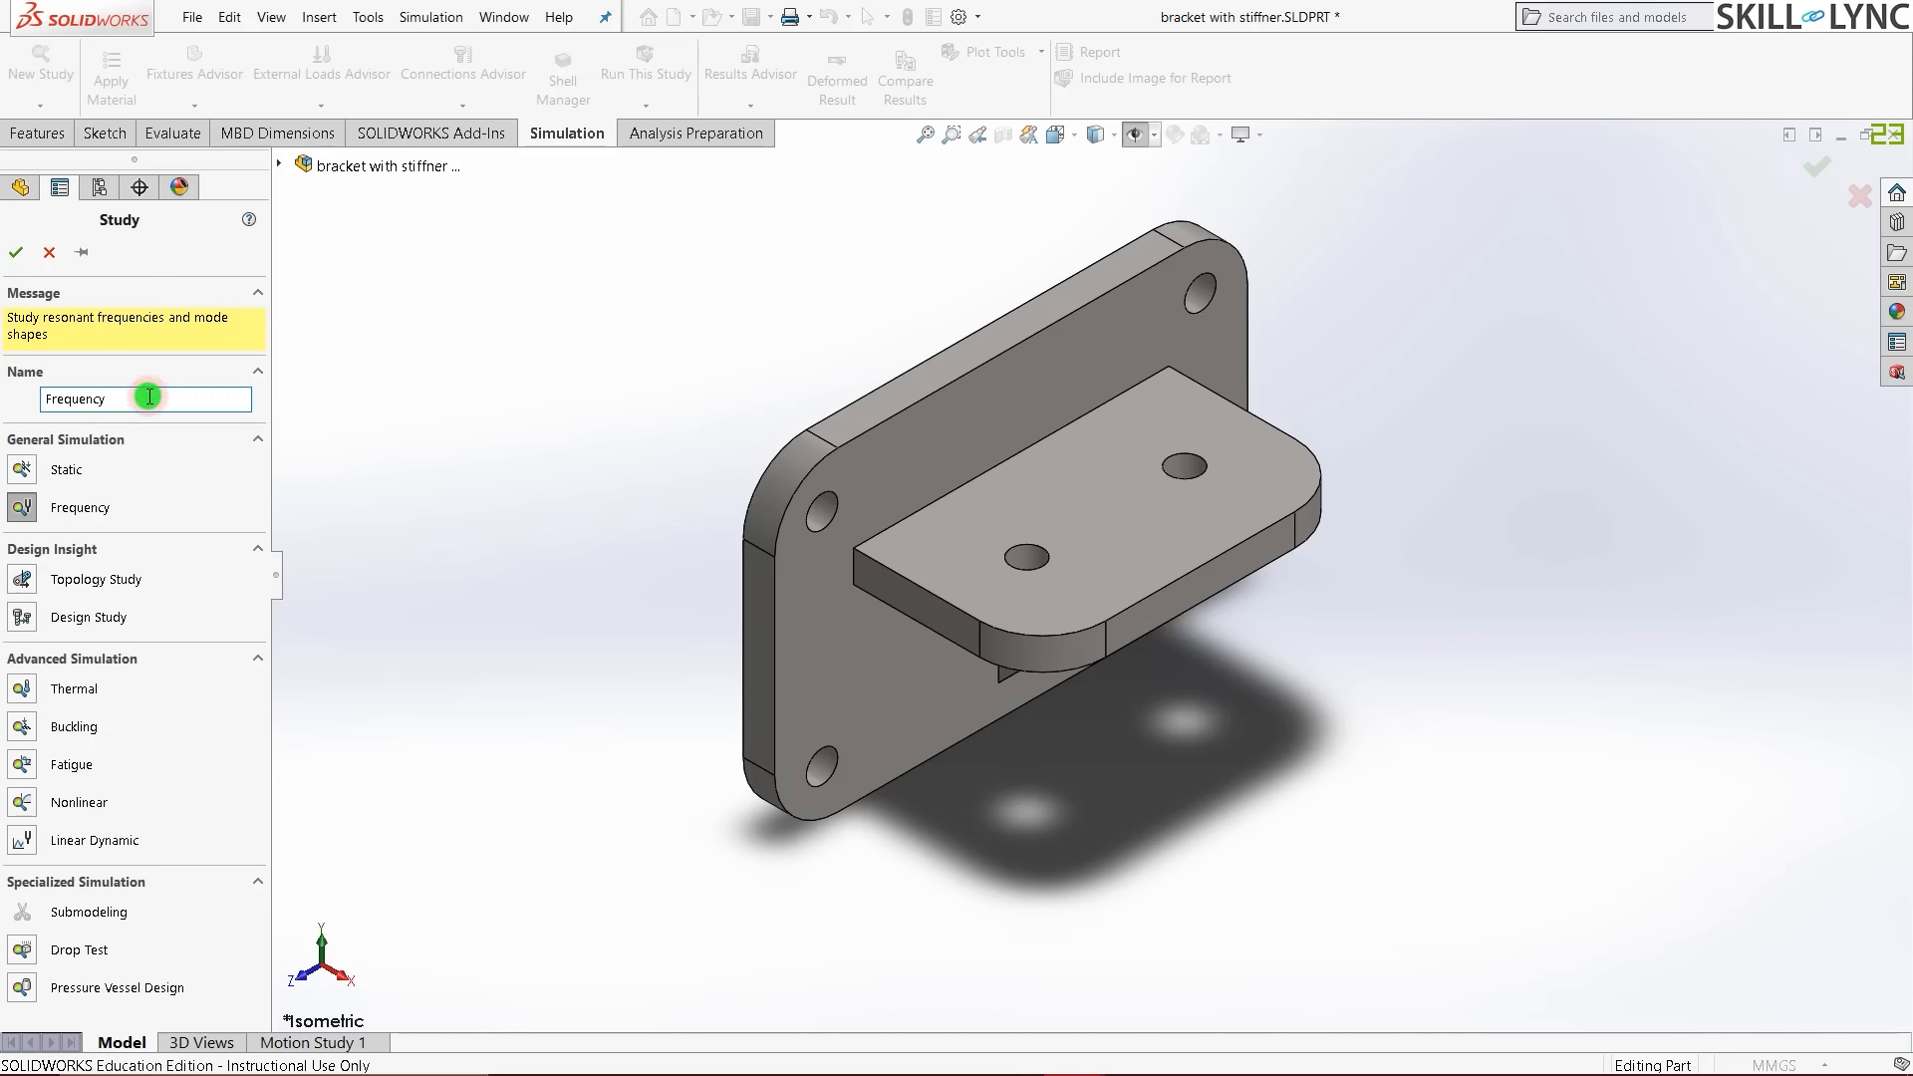
{"action": "type", "text": "Stiffner"}
{"action": "left_click", "coordinate": [16, 252]}
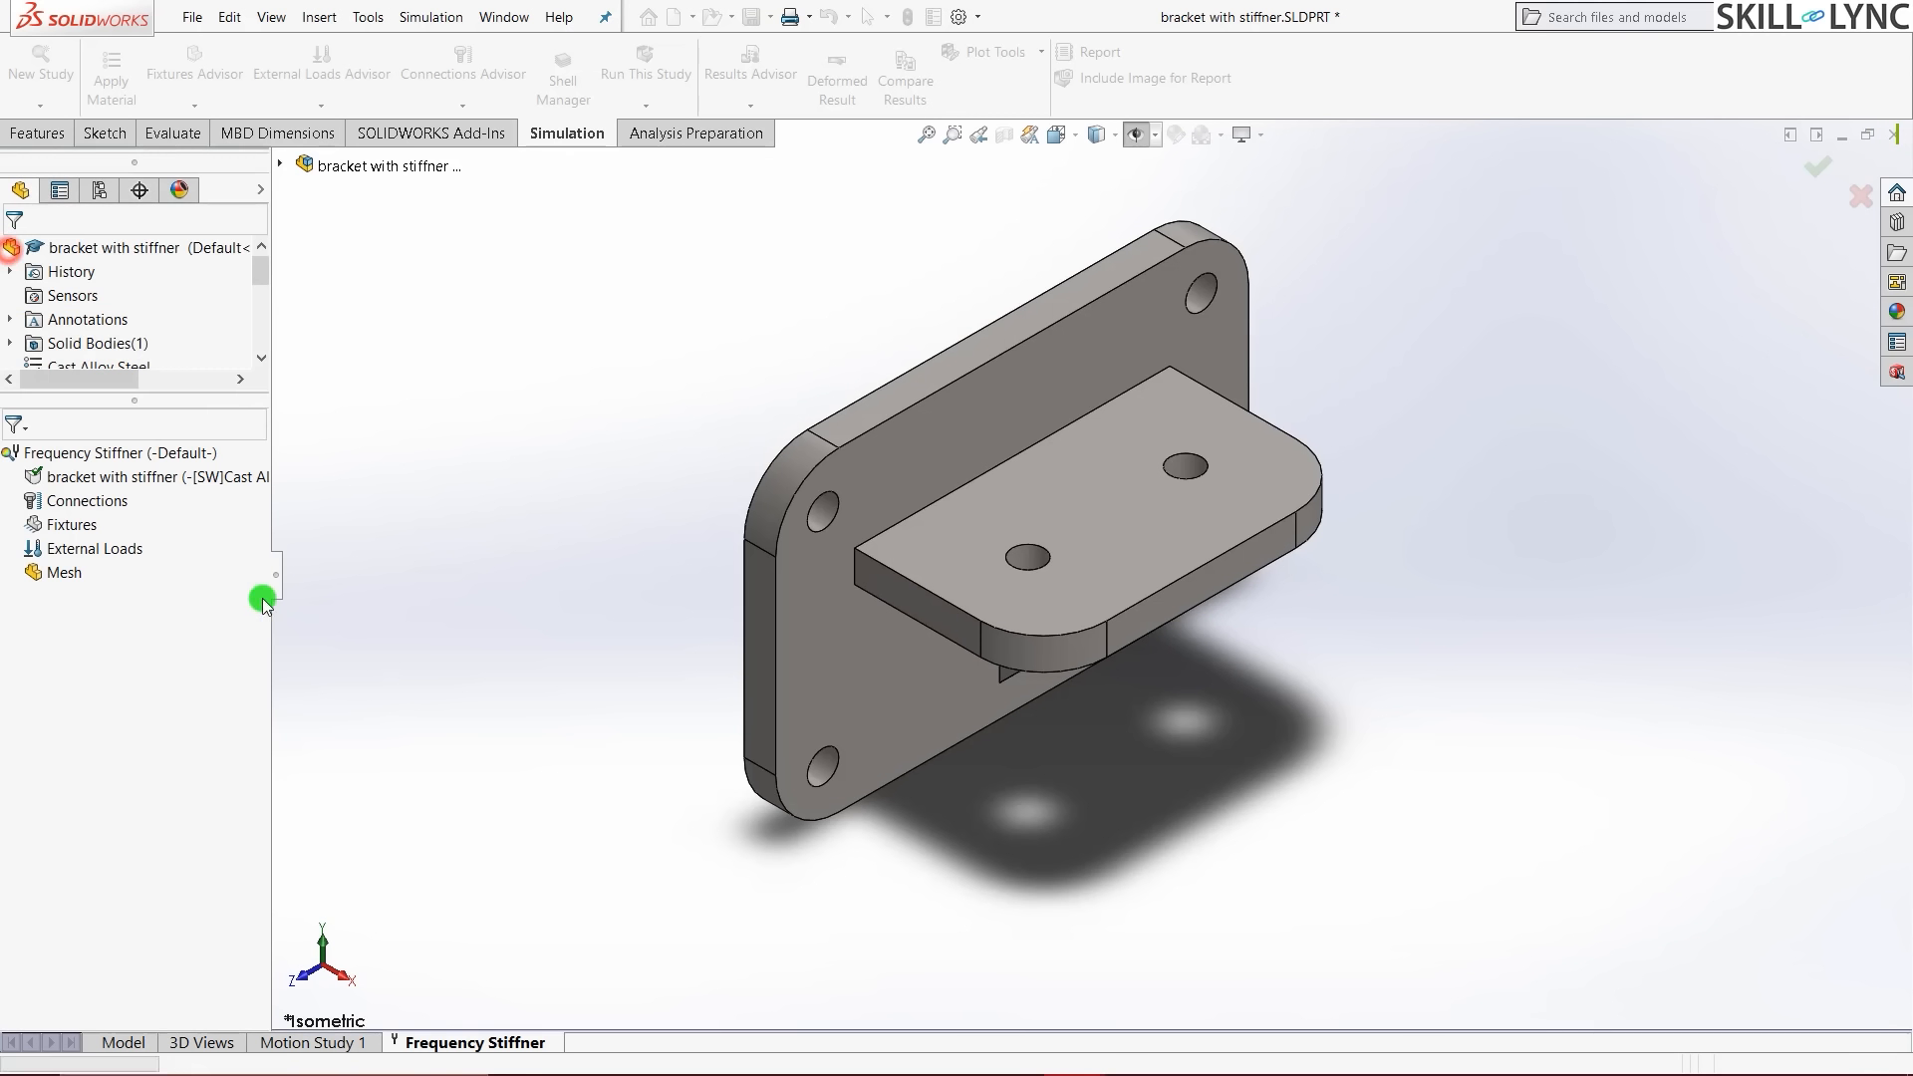
- Add a Fixed Geometry fixture on the four bolt-hole faces
{"action": "right_click", "coordinate": [64, 526]}
{"action": "left_click", "coordinate": [129, 539]}
{"action": "scroll", "coordinate": [869, 531], "scroll_direction": "down", "scroll_amount": 2}
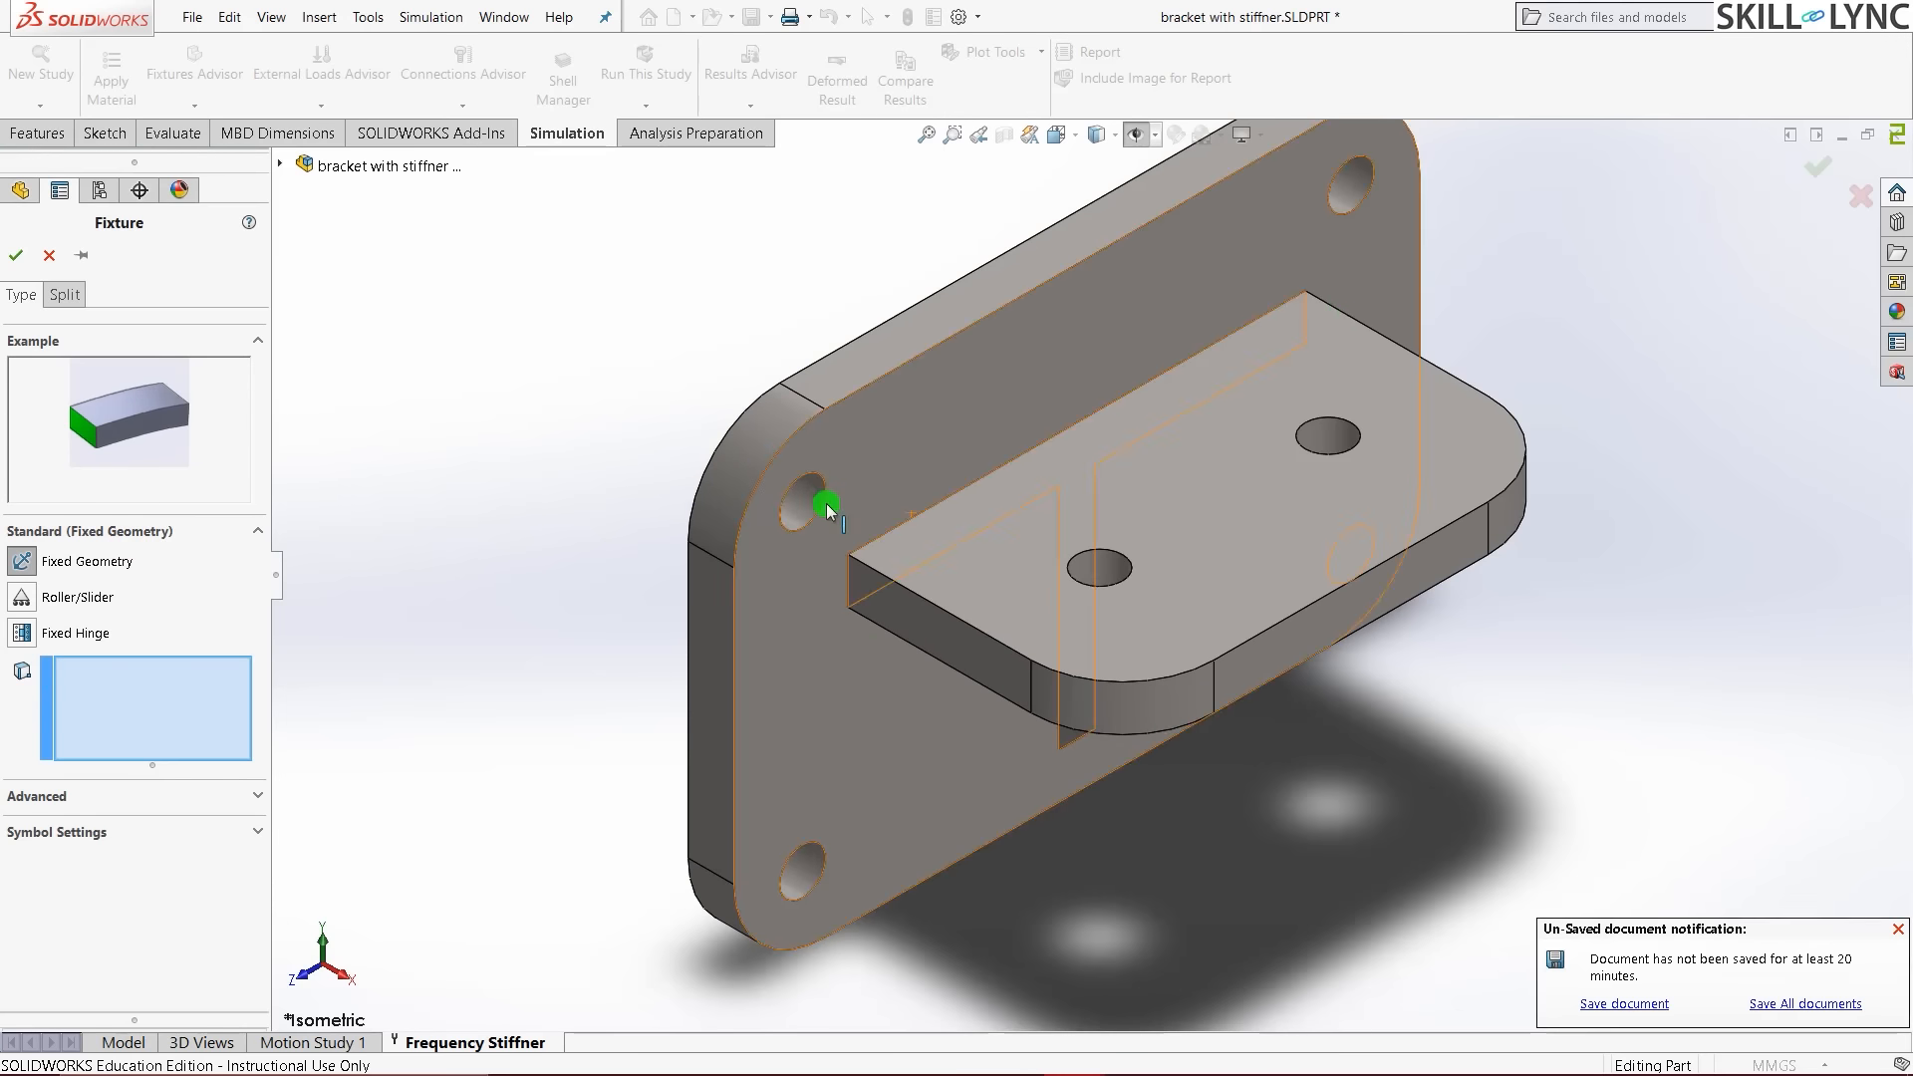
{"action": "left_click", "coordinate": [810, 501]}
{"action": "left_click", "coordinate": [1351, 186]}
{"action": "scroll", "coordinate": [1096, 598], "scroll_direction": "up", "scroll_amount": 2}
{"action": "left_click", "coordinate": [697, 854]}
{"action": "middle_click_drag", "start_coordinate": [696, 854], "coordinate": [1222, 684]}
{"action": "left_click", "coordinate": [1008, 619]}
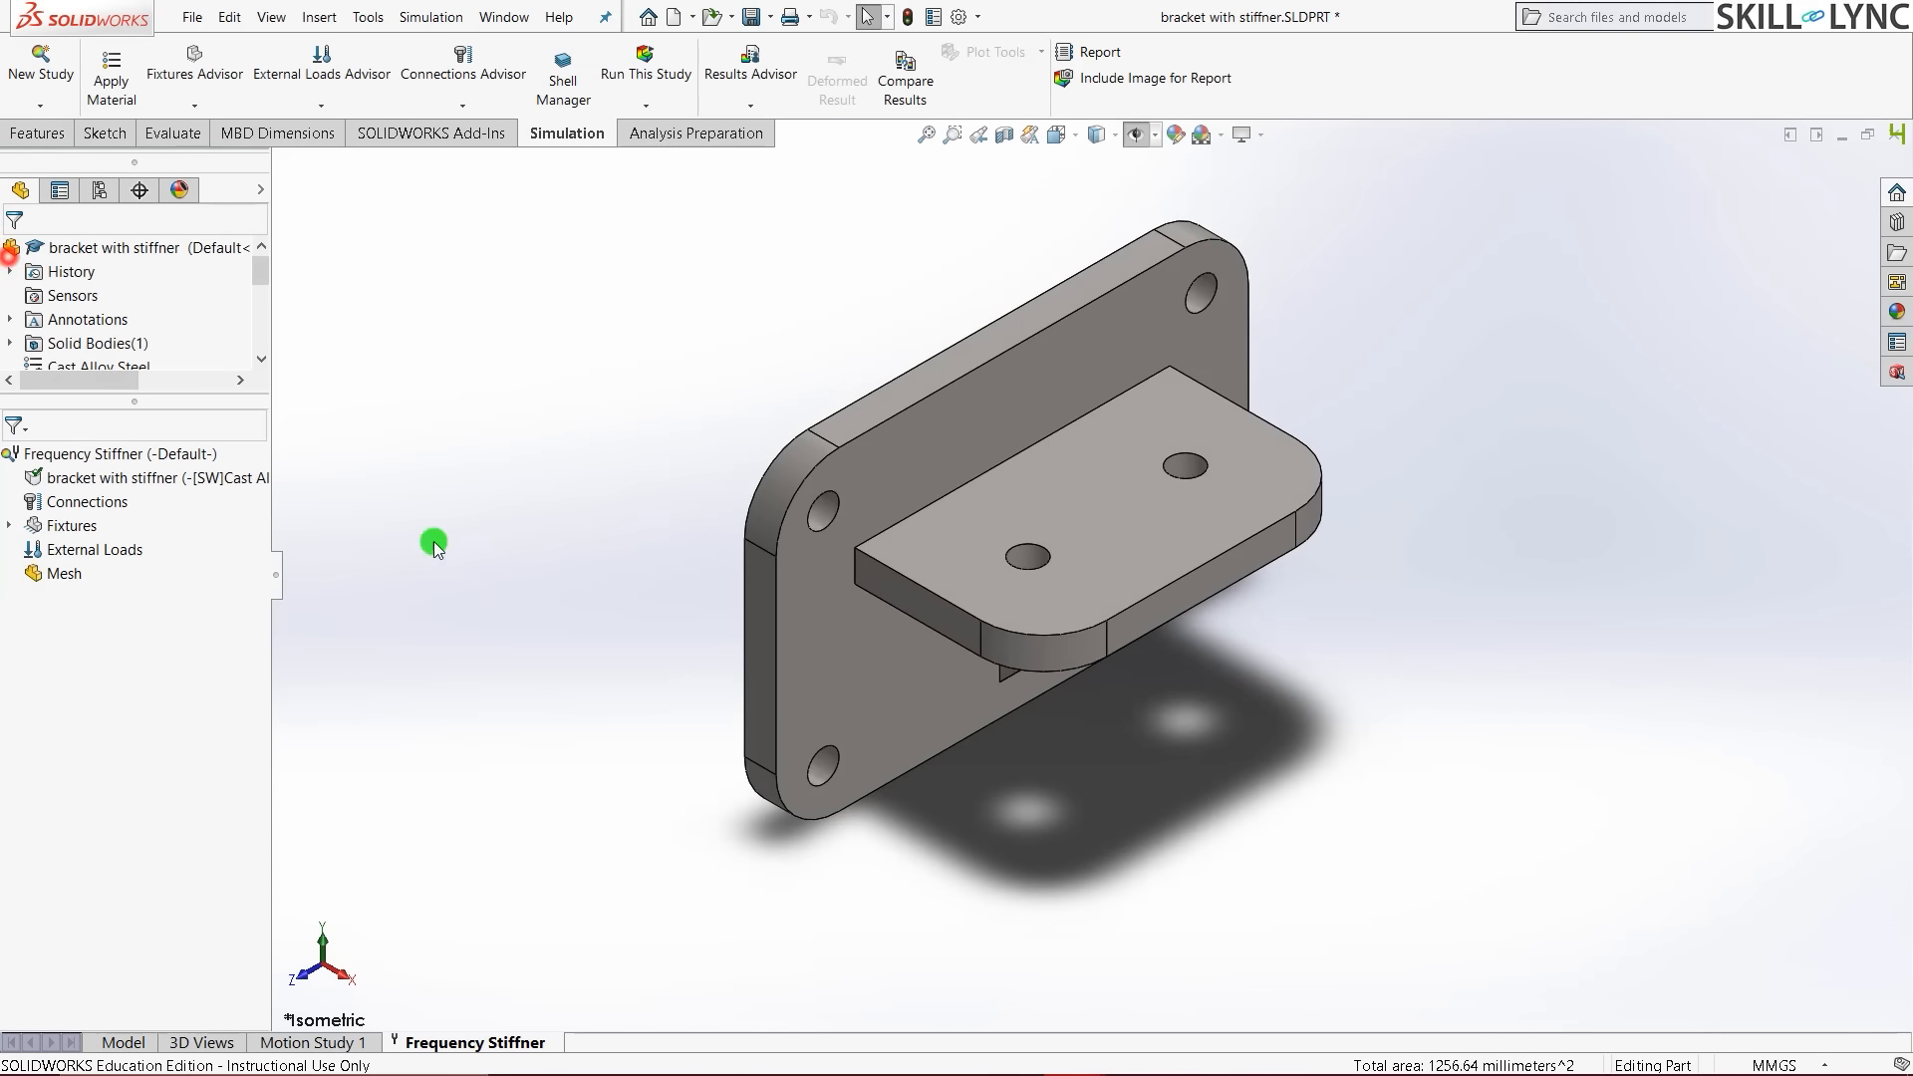
- Create a curvature-based mesh with element size 4, then run the study
{"action": "right_click", "coordinate": [64, 573]}
{"action": "left_click", "coordinate": [149, 594]}
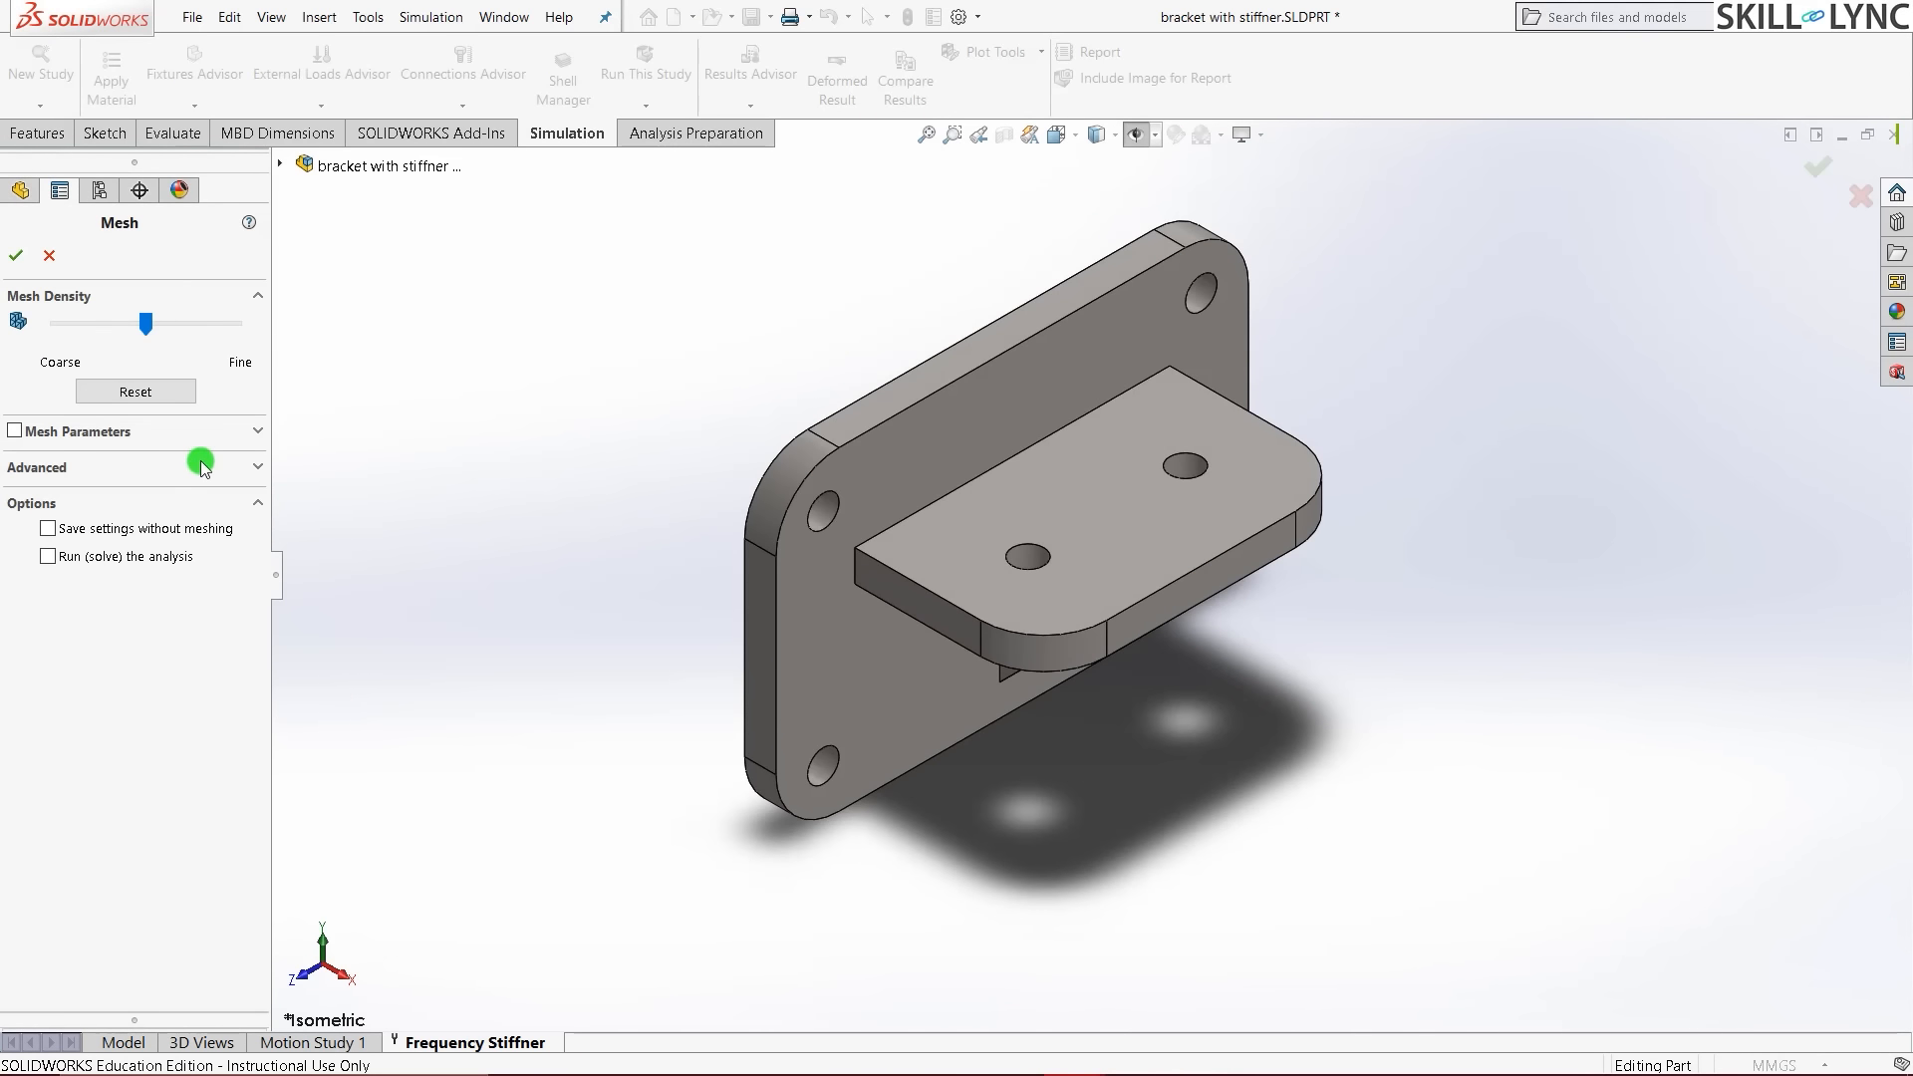
{"action": "left_click", "coordinate": [258, 432]}
{"action": "left_click", "coordinate": [131, 489]}
{"action": "double_click", "coordinate": [117, 568]}
{"action": "type", "text": "4"}
{"action": "left_click", "coordinate": [15, 255]}
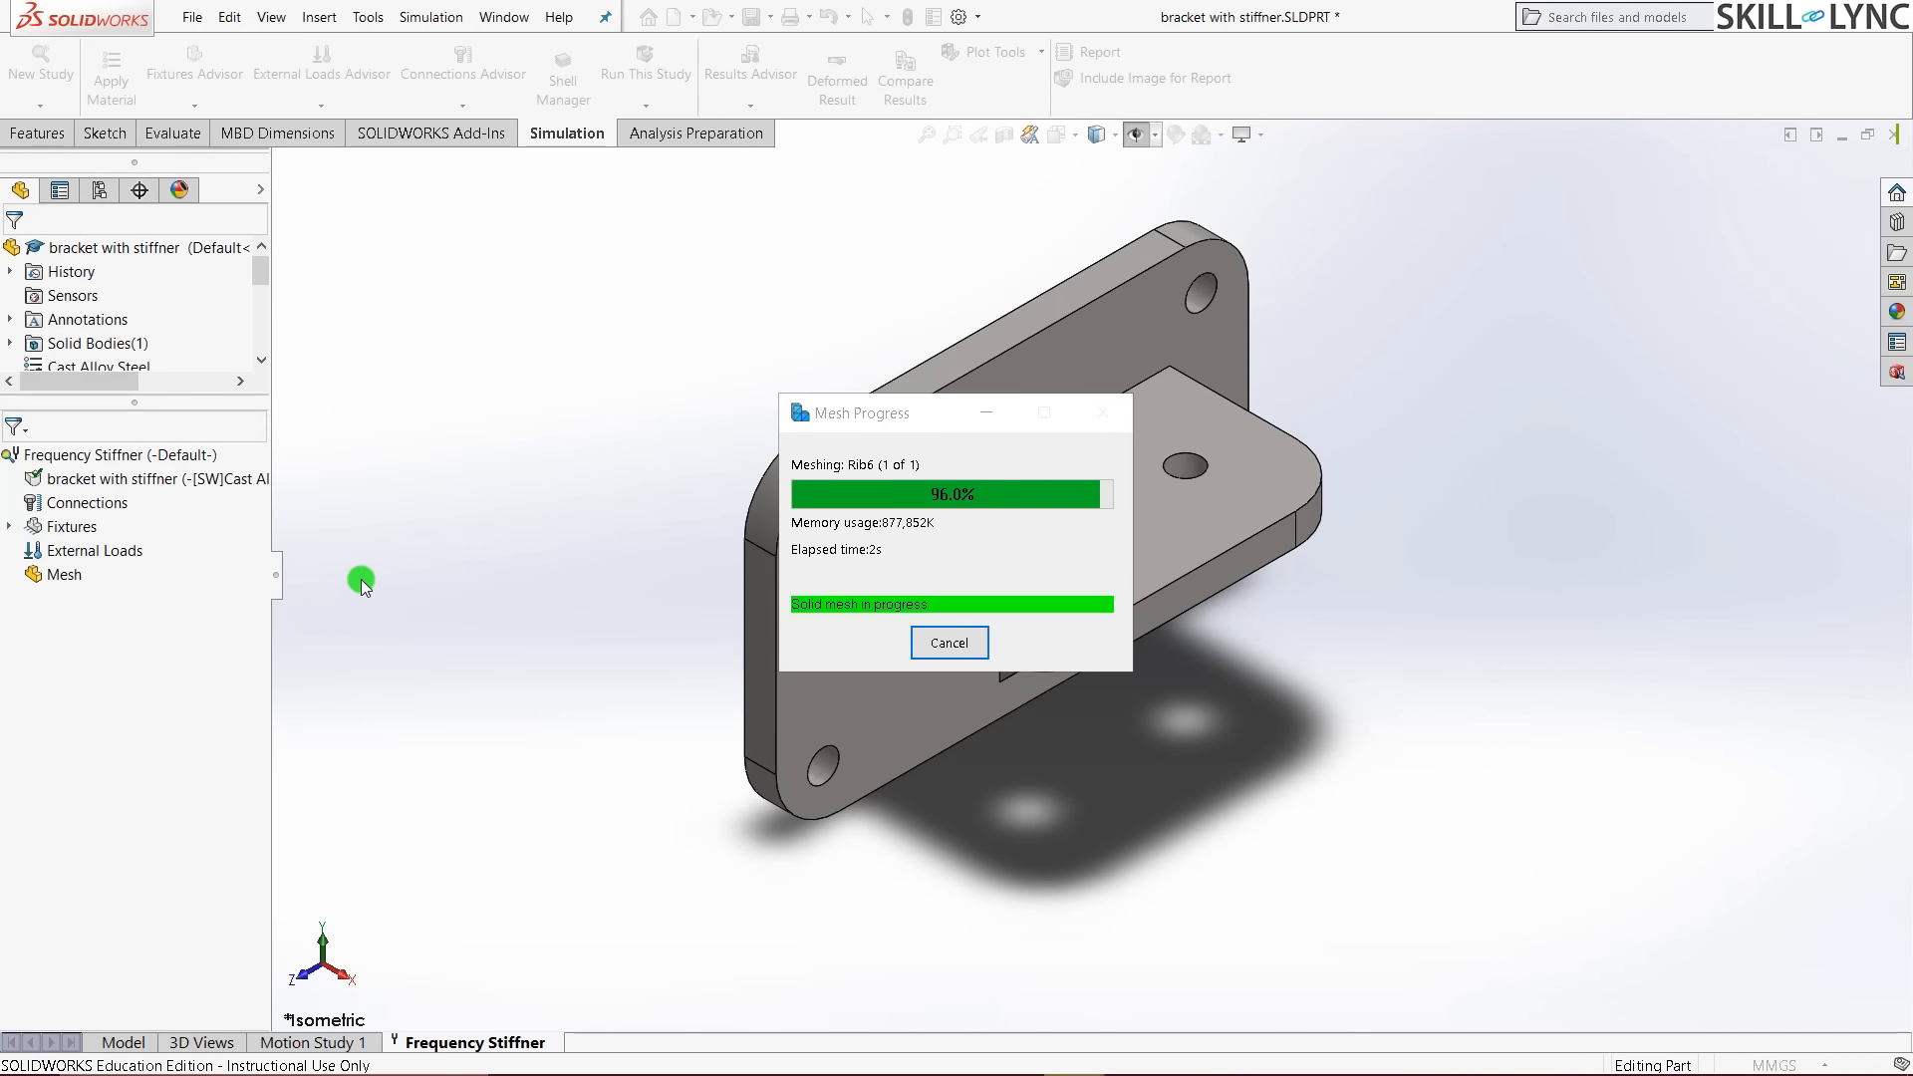
{"action": "left_click", "coordinate": [646, 68]}
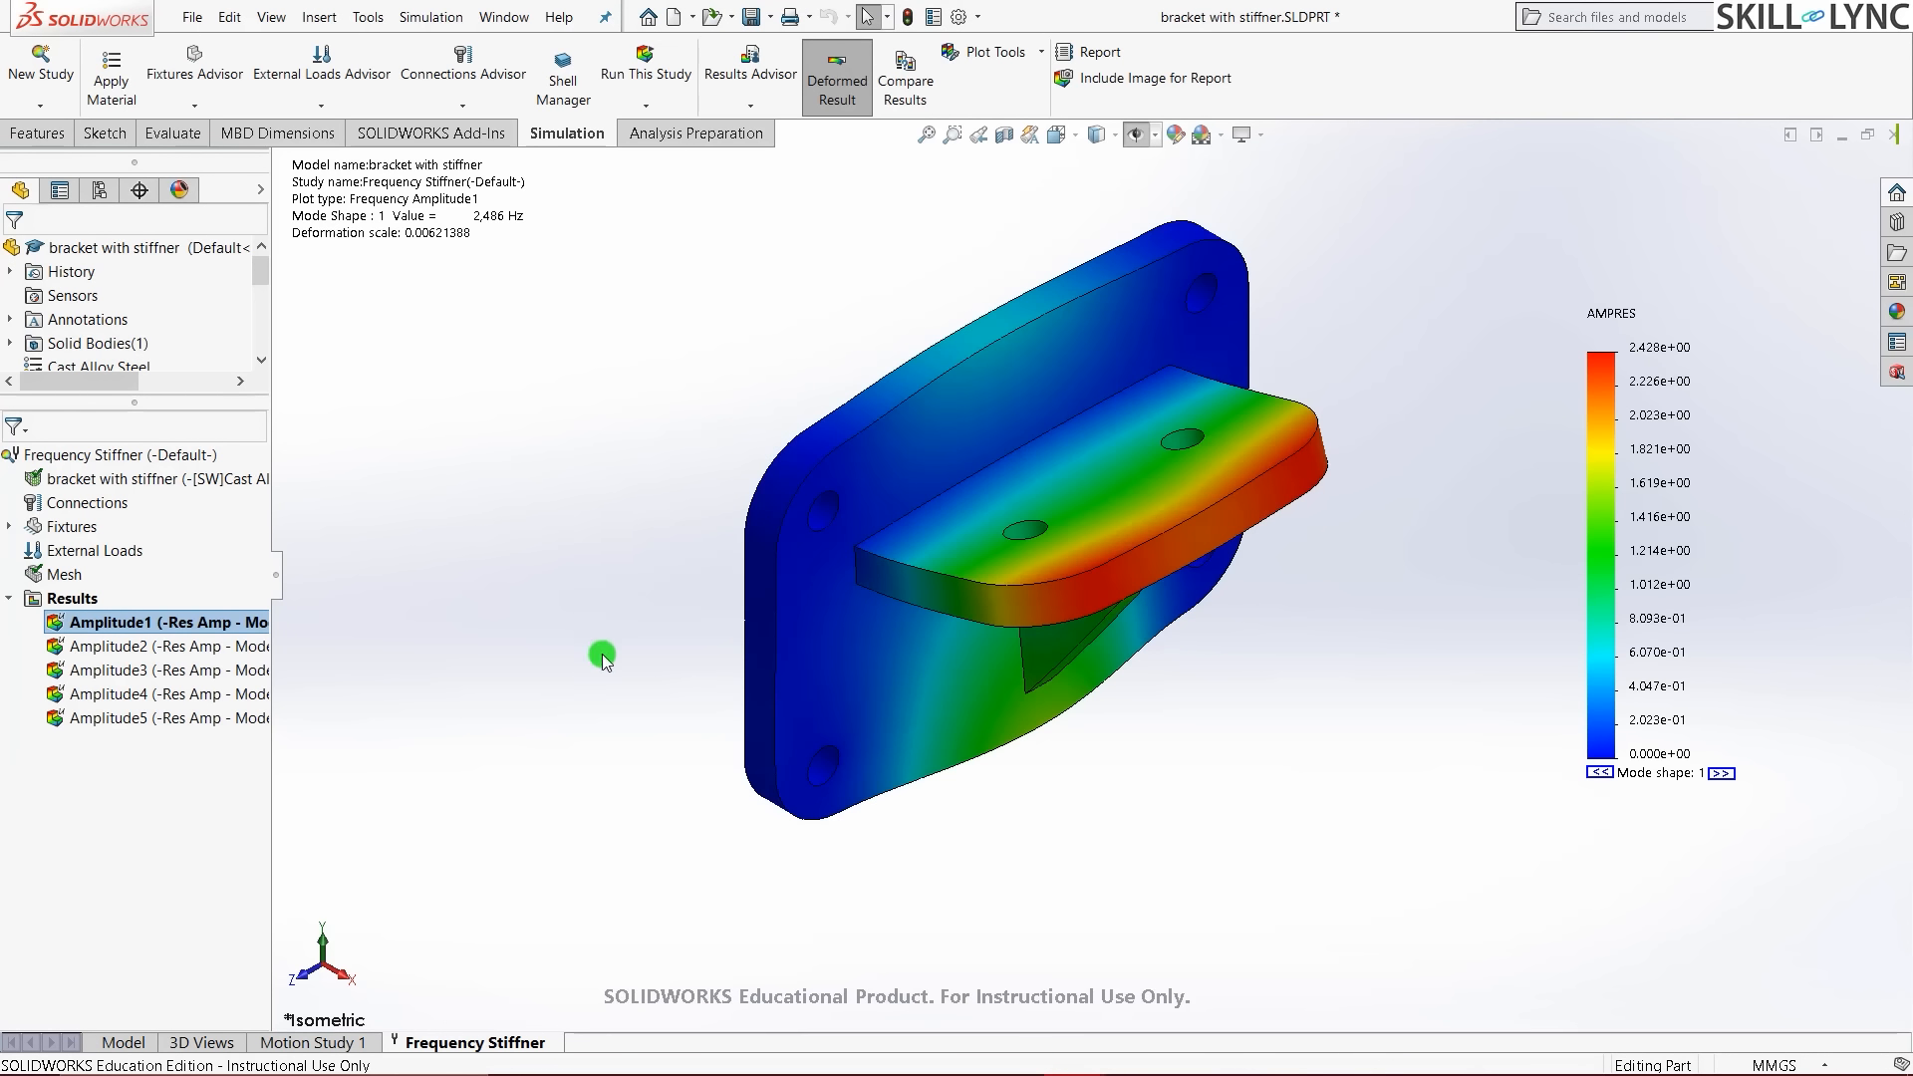
- Check the Frequency Stiffner study properties for 5 frequencies, close them, and return to isometric
{"action": "middle_click_drag", "start_coordinate": [602, 654], "coordinate": [1086, 697]}
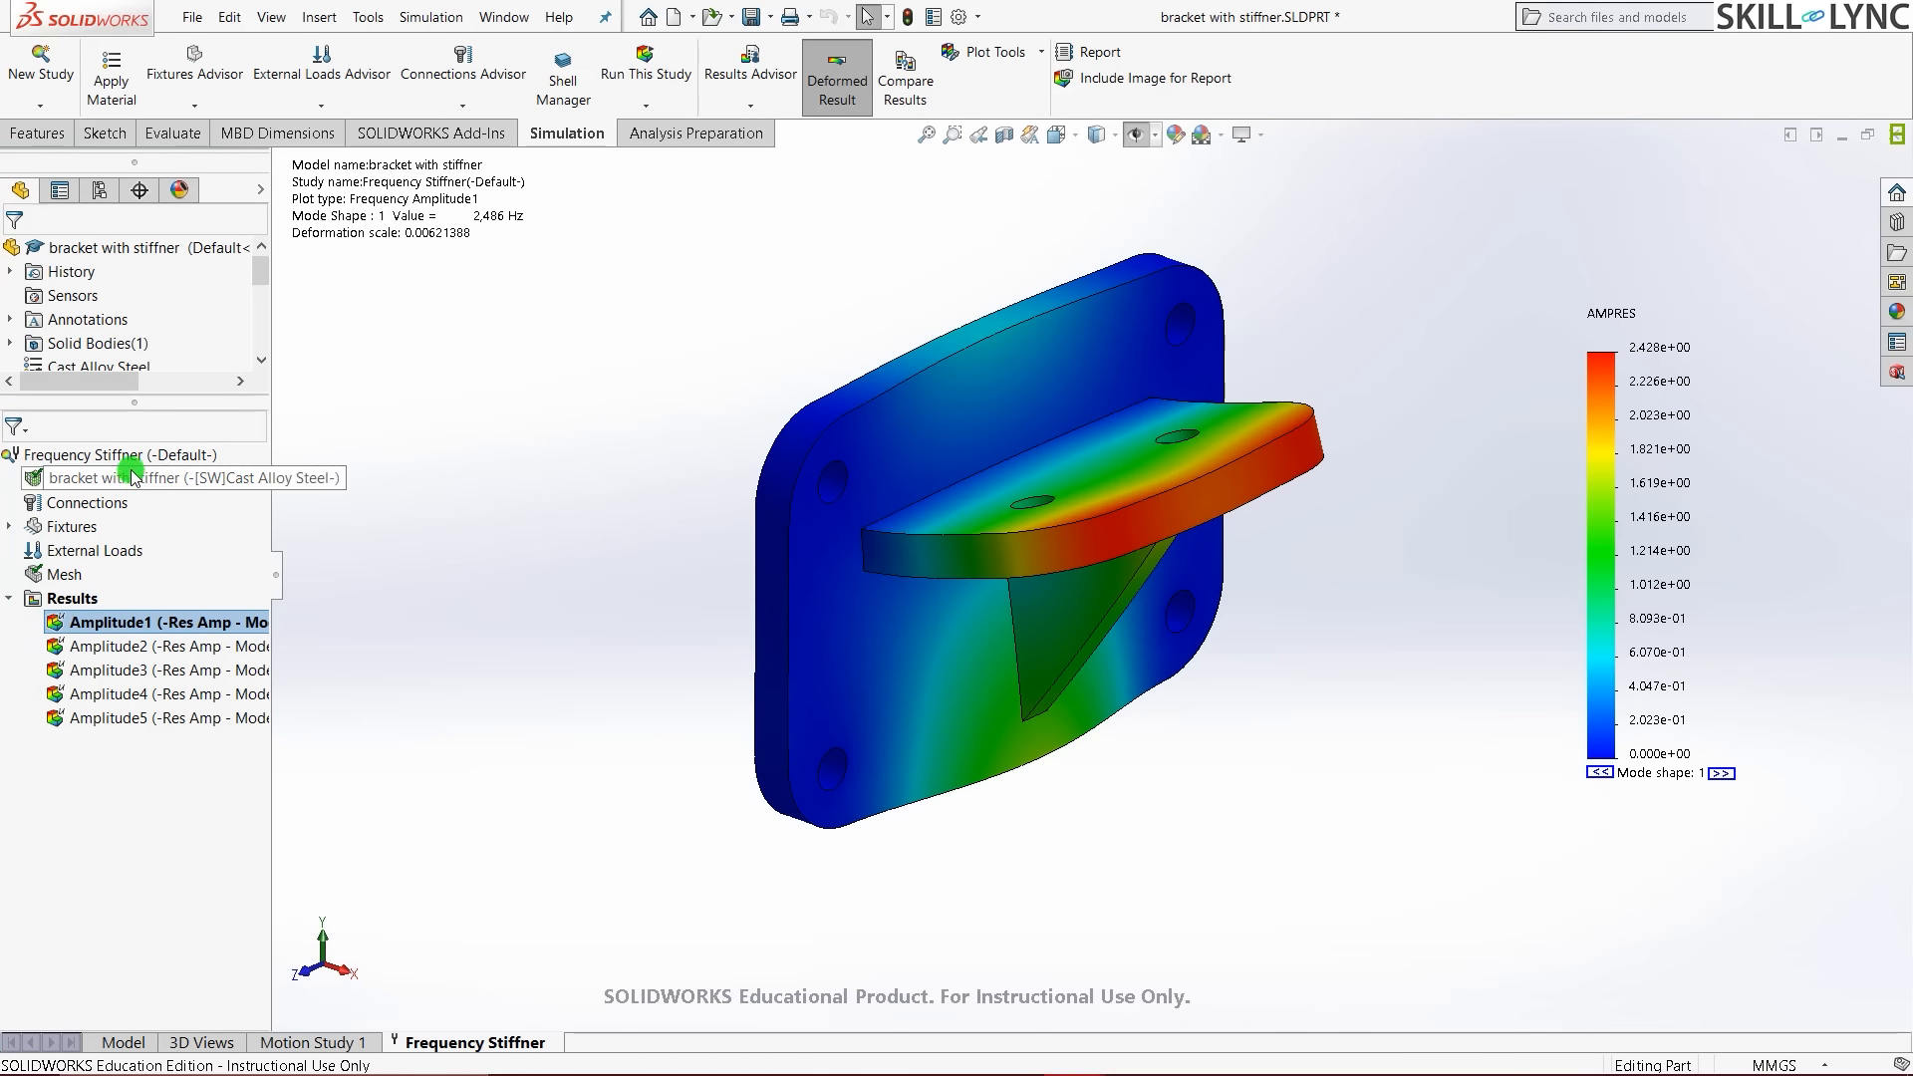
{"action": "right_click", "coordinate": [120, 455]}
{"action": "left_click", "coordinate": [245, 677]}
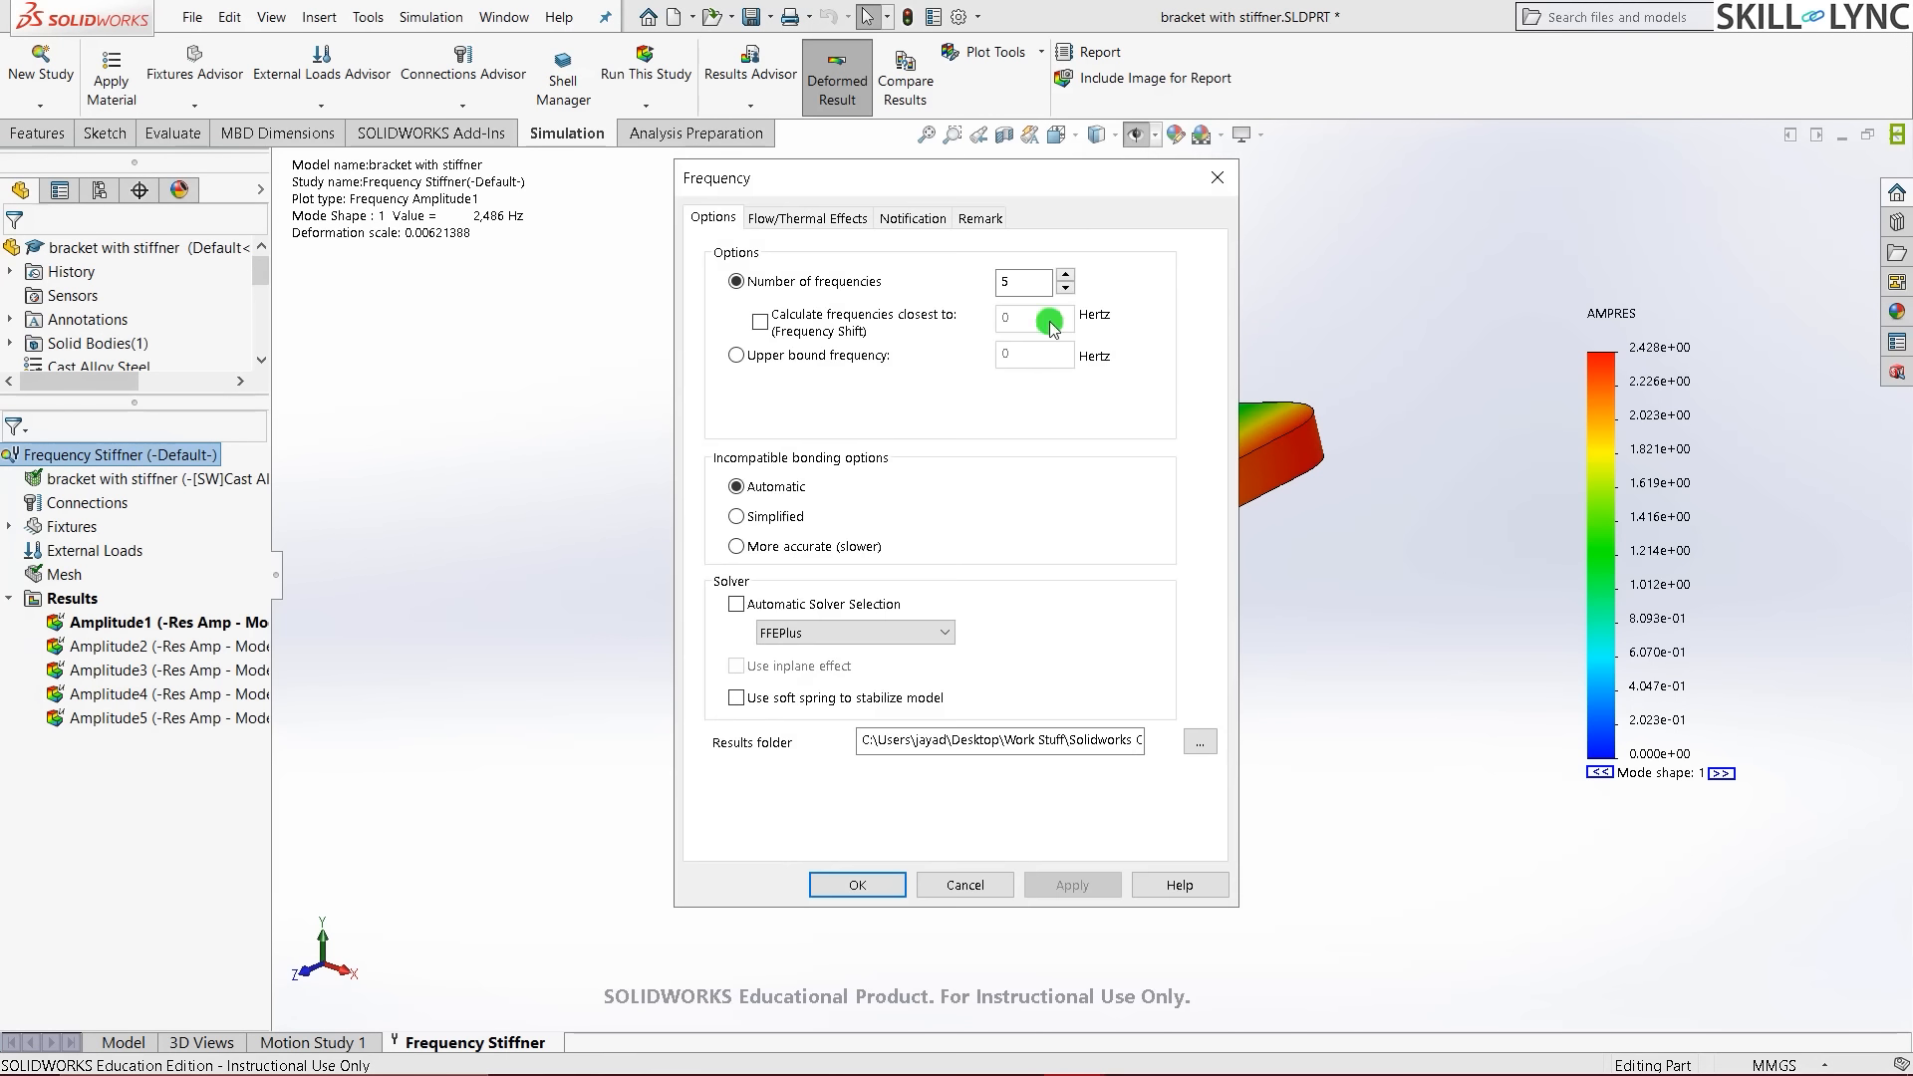
{"action": "left_click", "coordinate": [1216, 190]}
{"action": "left_click", "coordinate": [625, 293]}
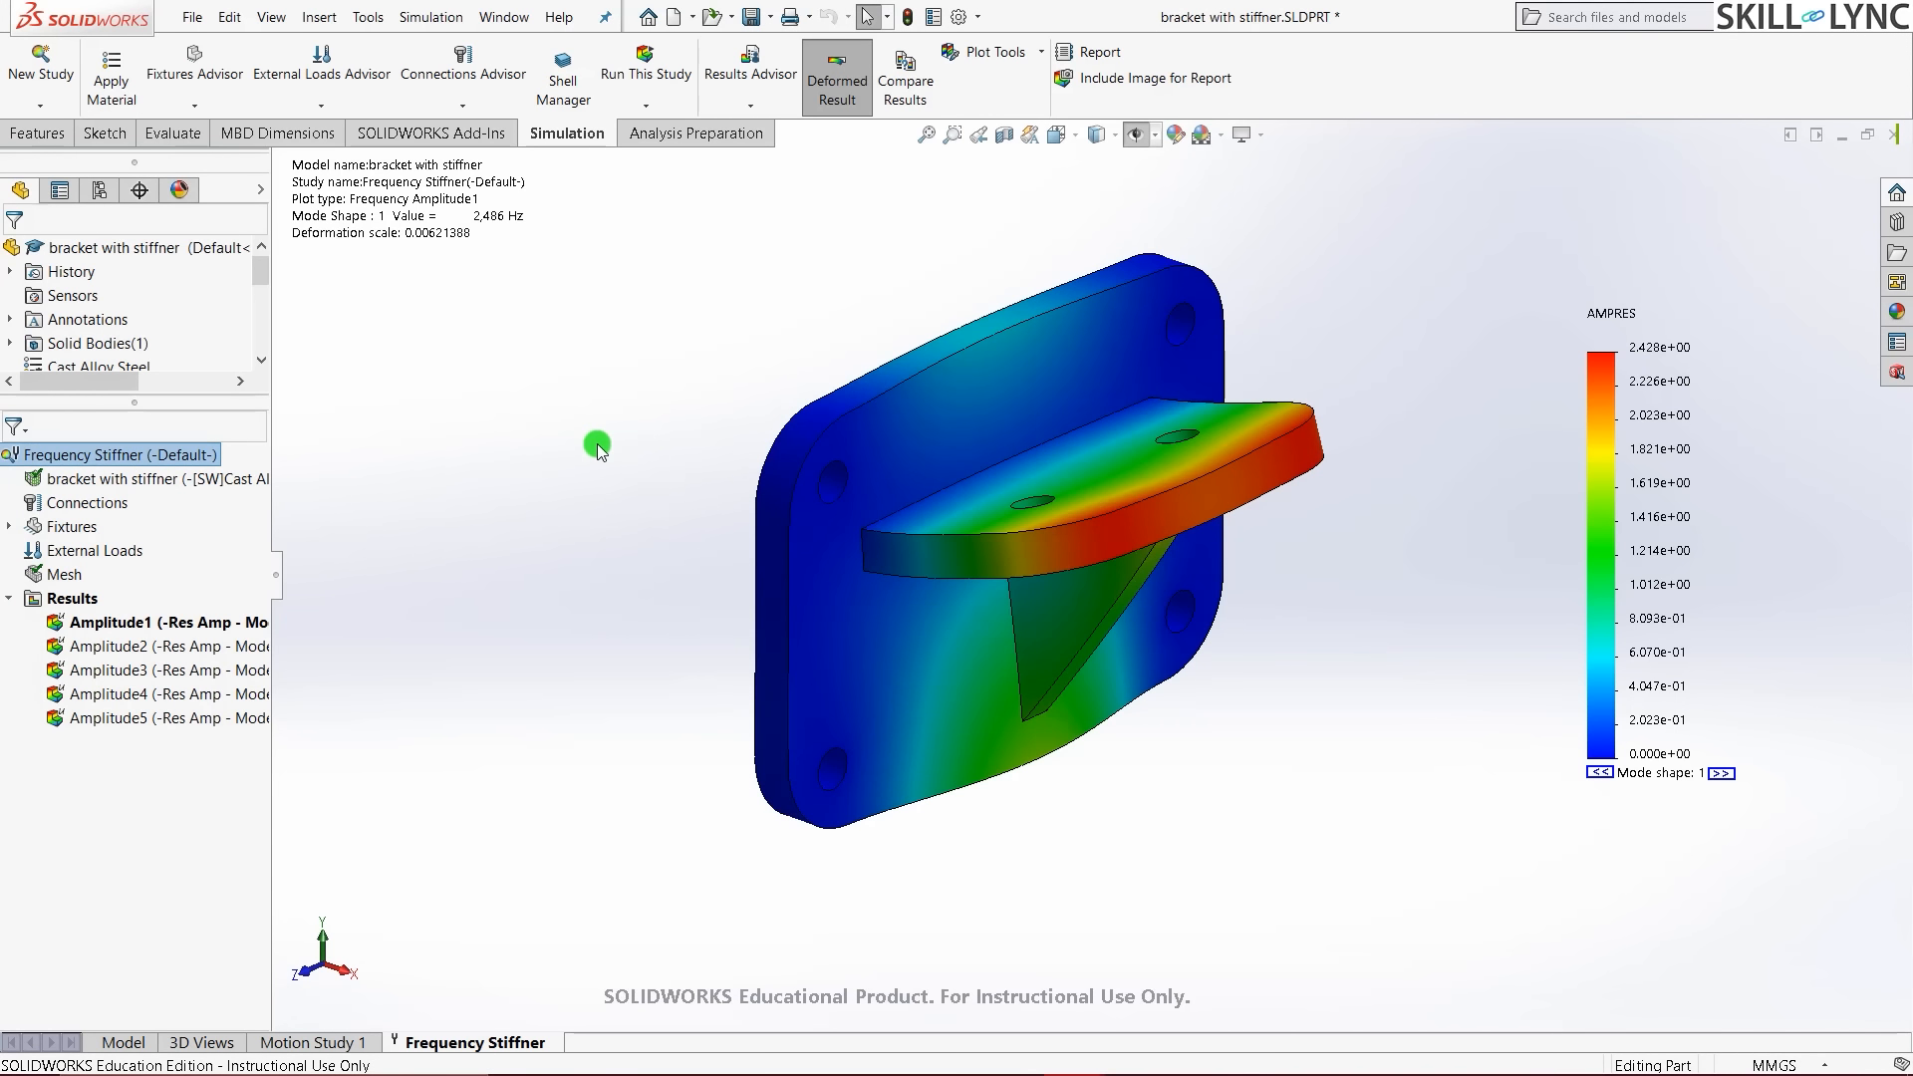
{"action": "key", "text": "ctrl+7"}
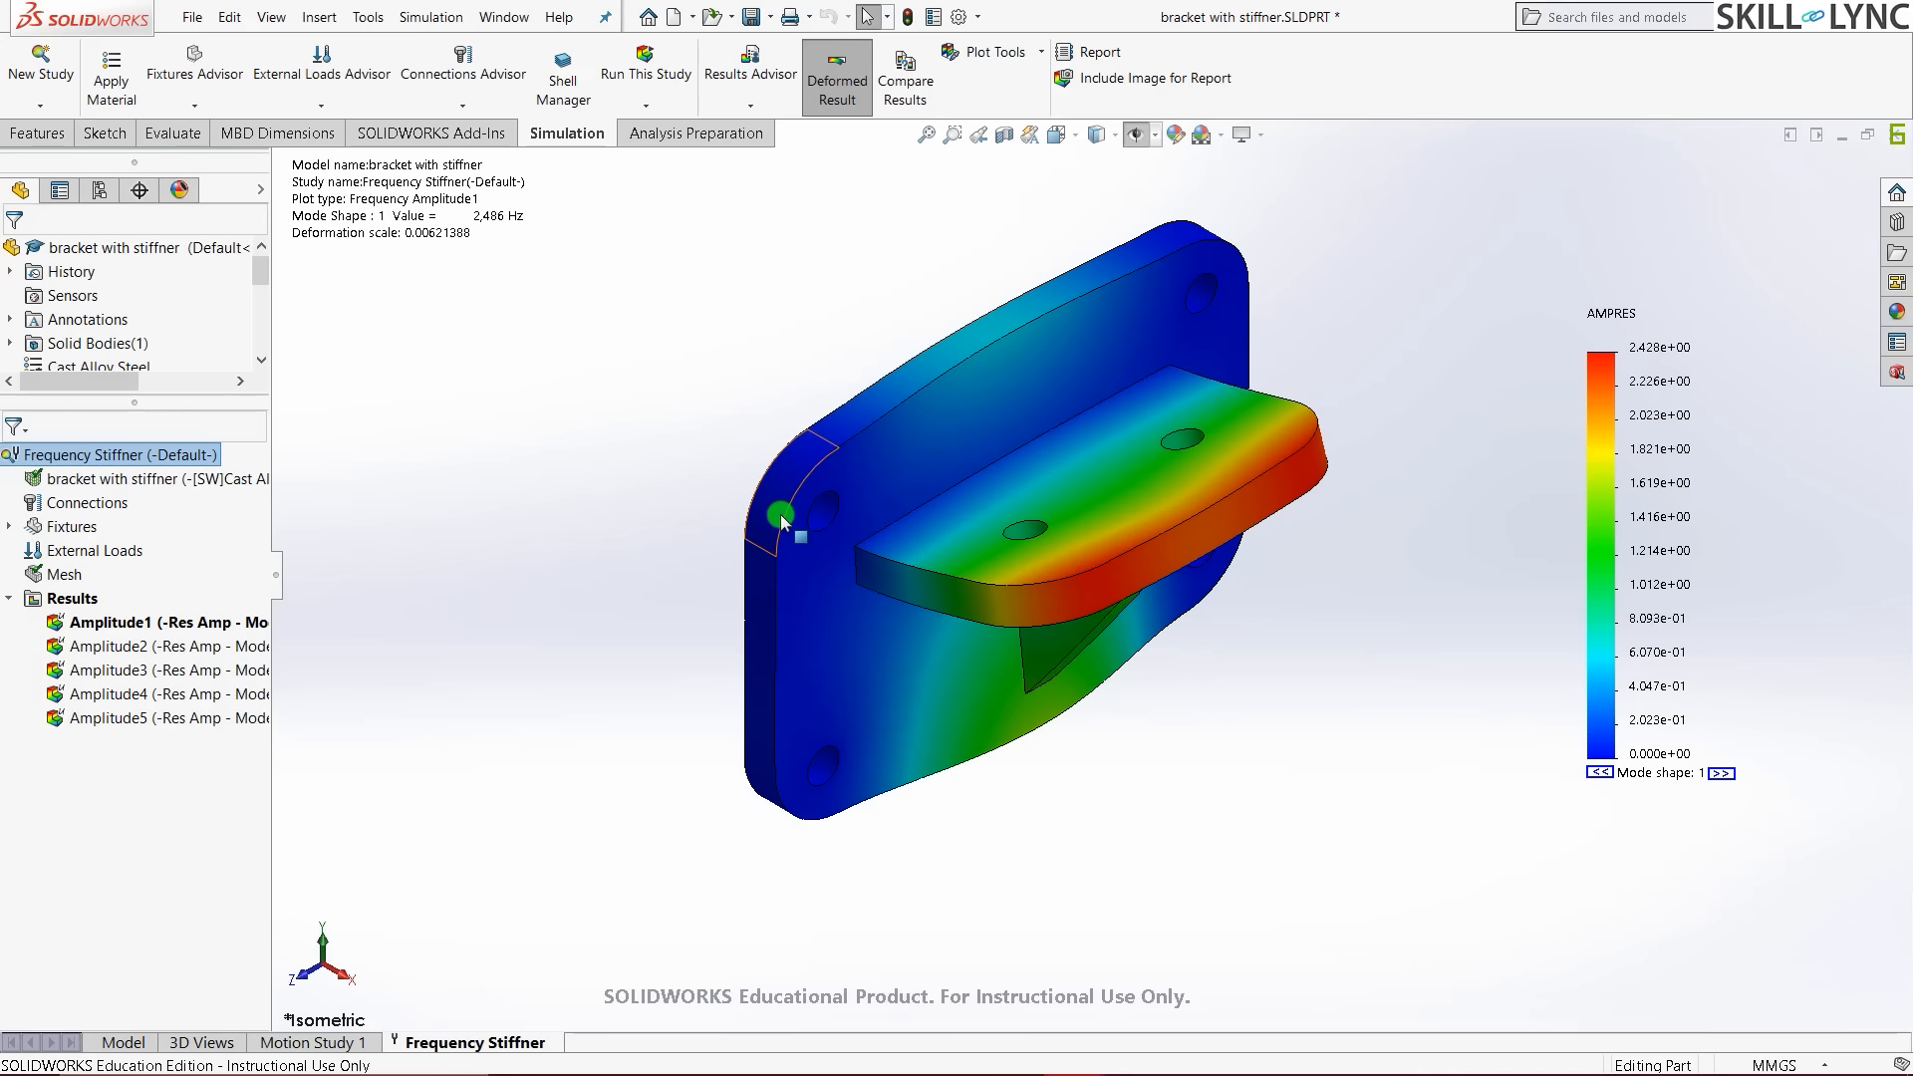
- Orbit the 2,486 Hz mode 1 plot from front, top and side, then open the Results options
{"action": "middle_click_drag", "start_coordinate": [717, 298], "coordinate": [1136, 486]}
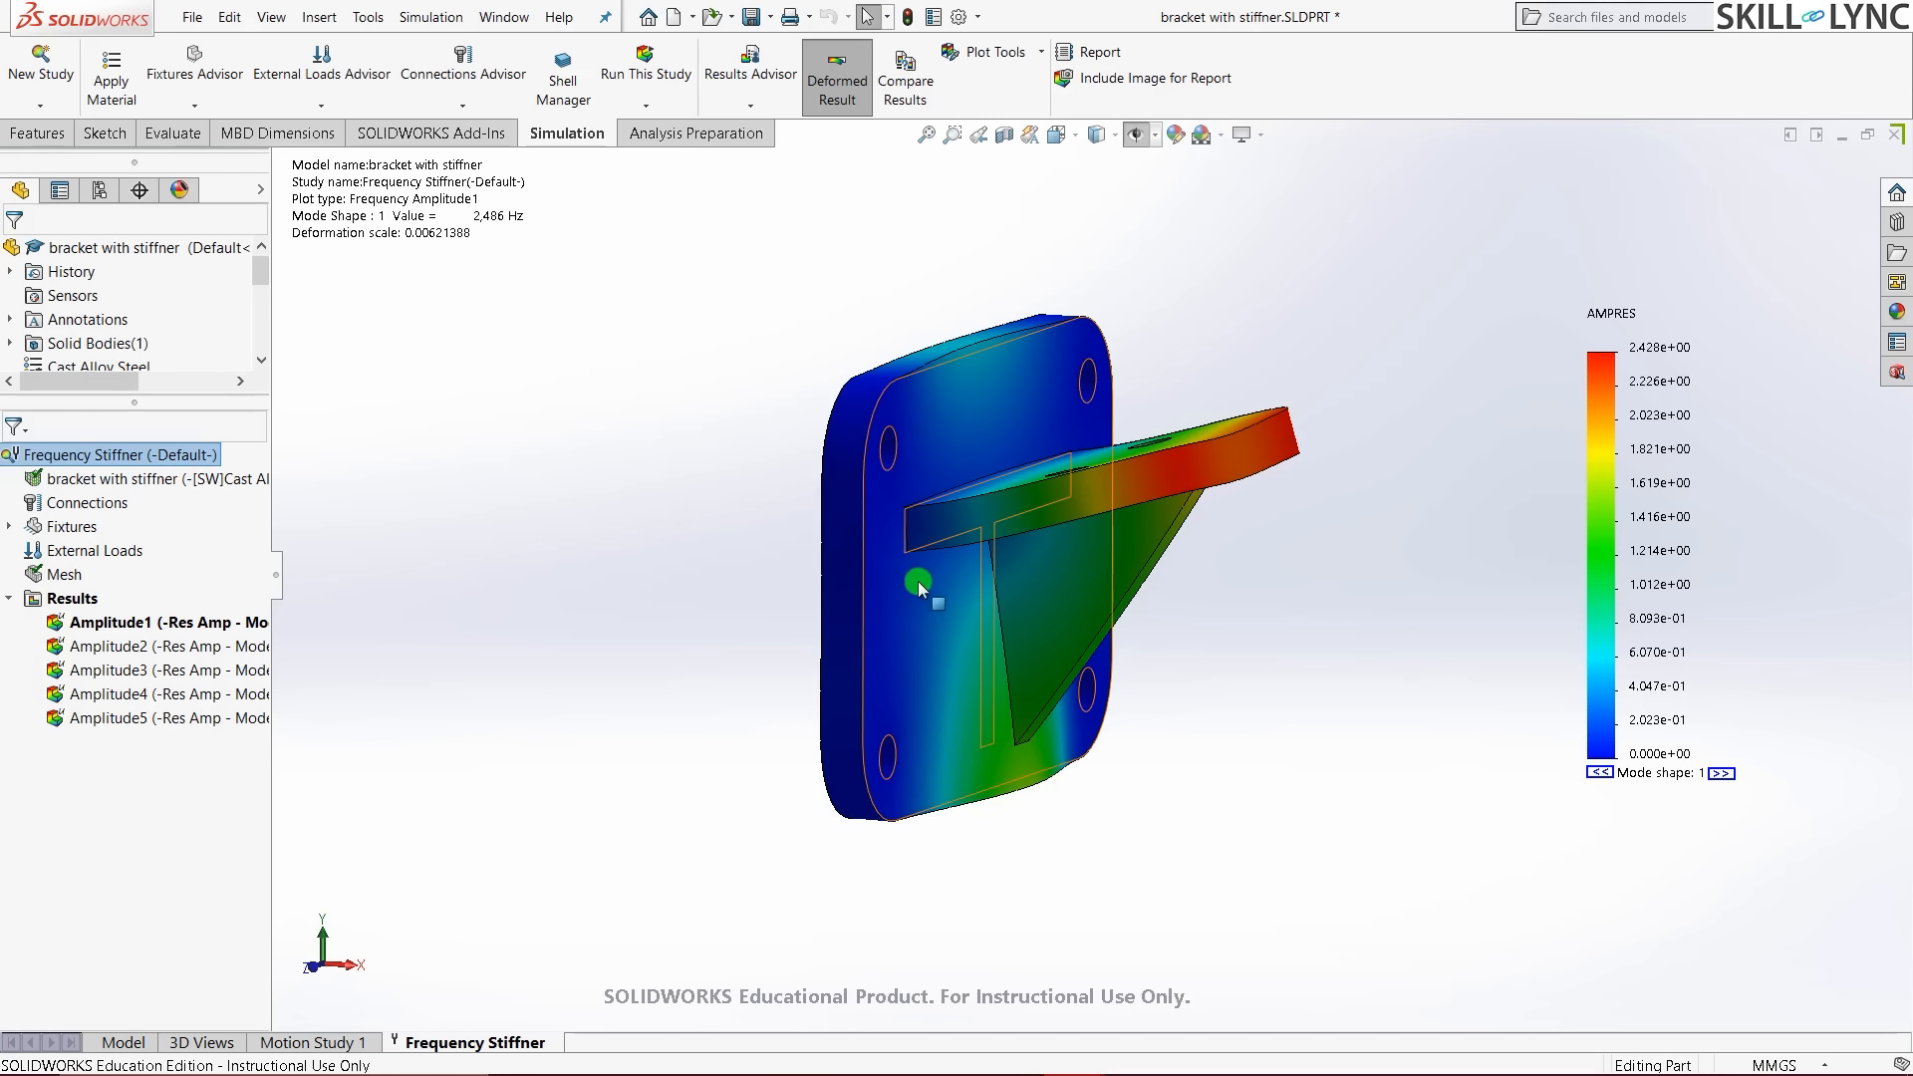
{"action": "middle_click_drag", "start_coordinate": [1144, 494], "coordinate": [1288, 416]}
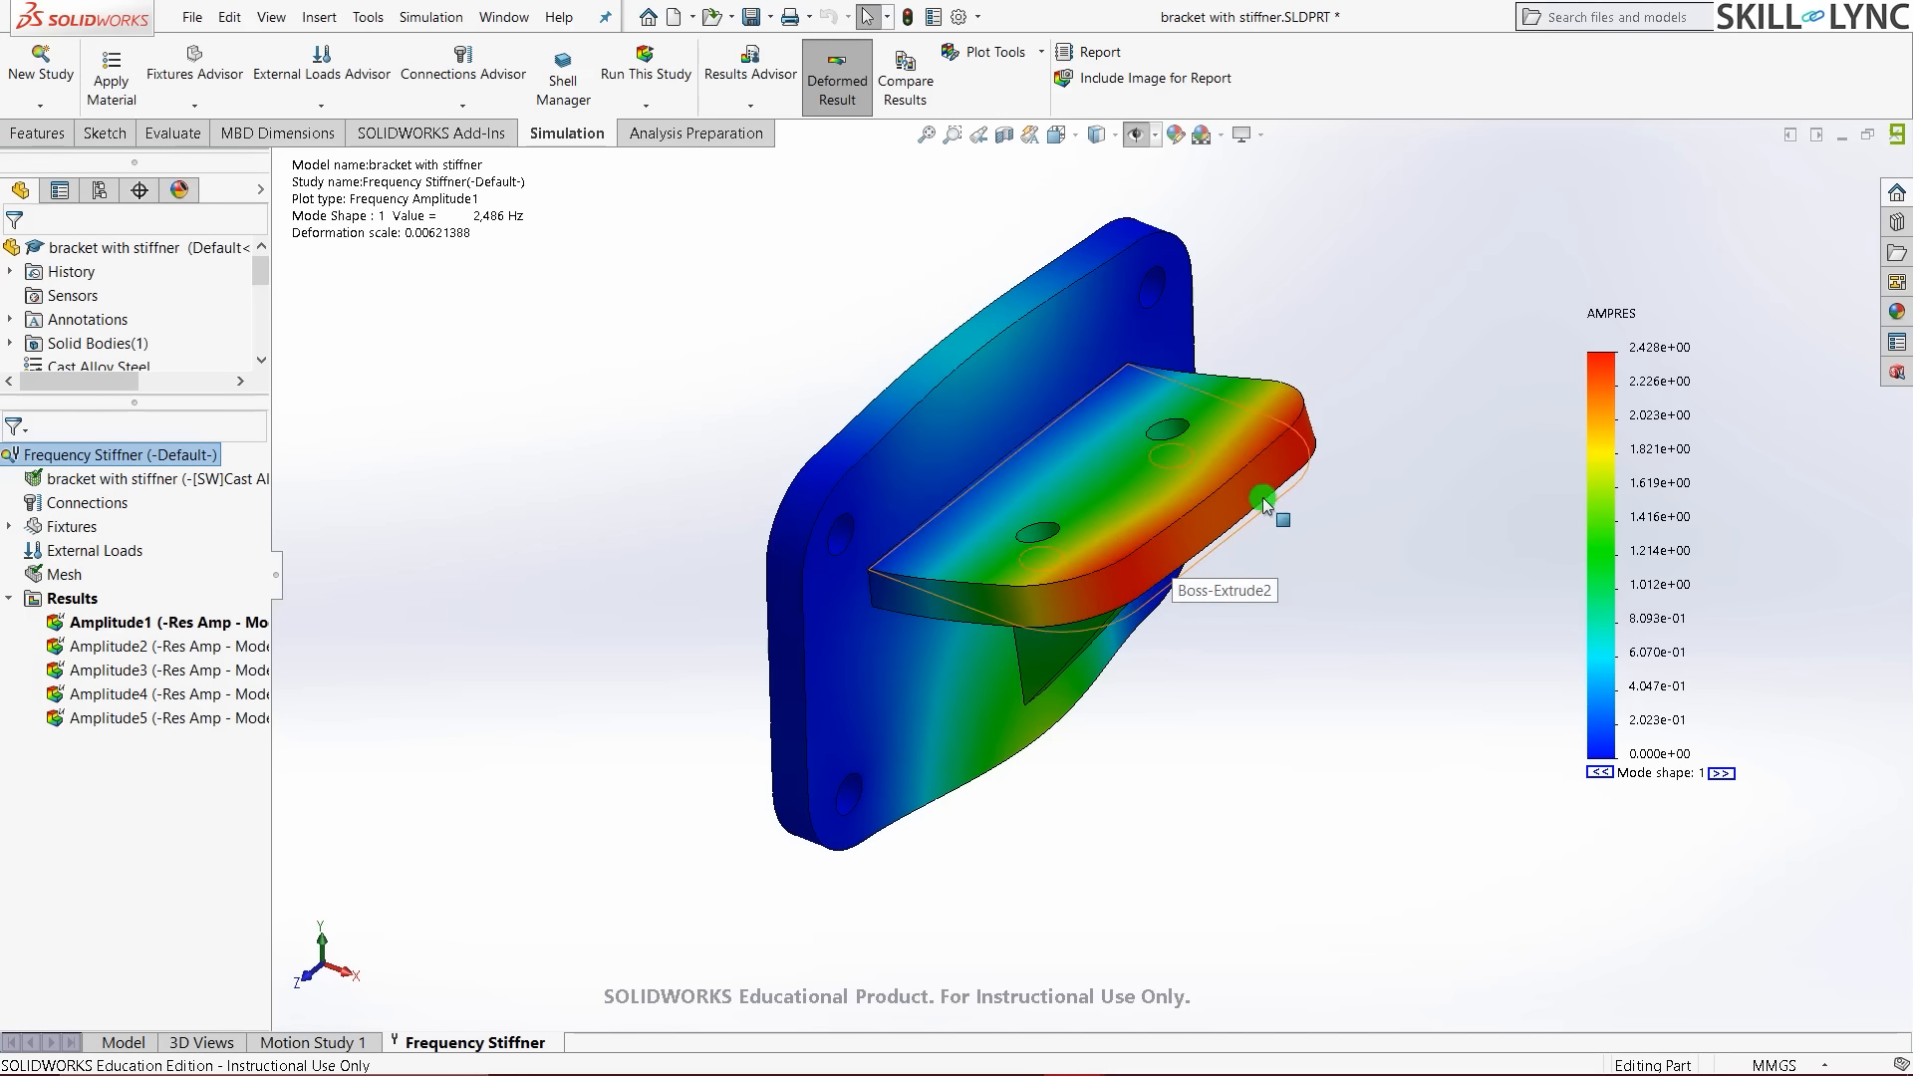
{"action": "middle_click_drag", "start_coordinate": [1216, 577], "coordinate": [1236, 501]}
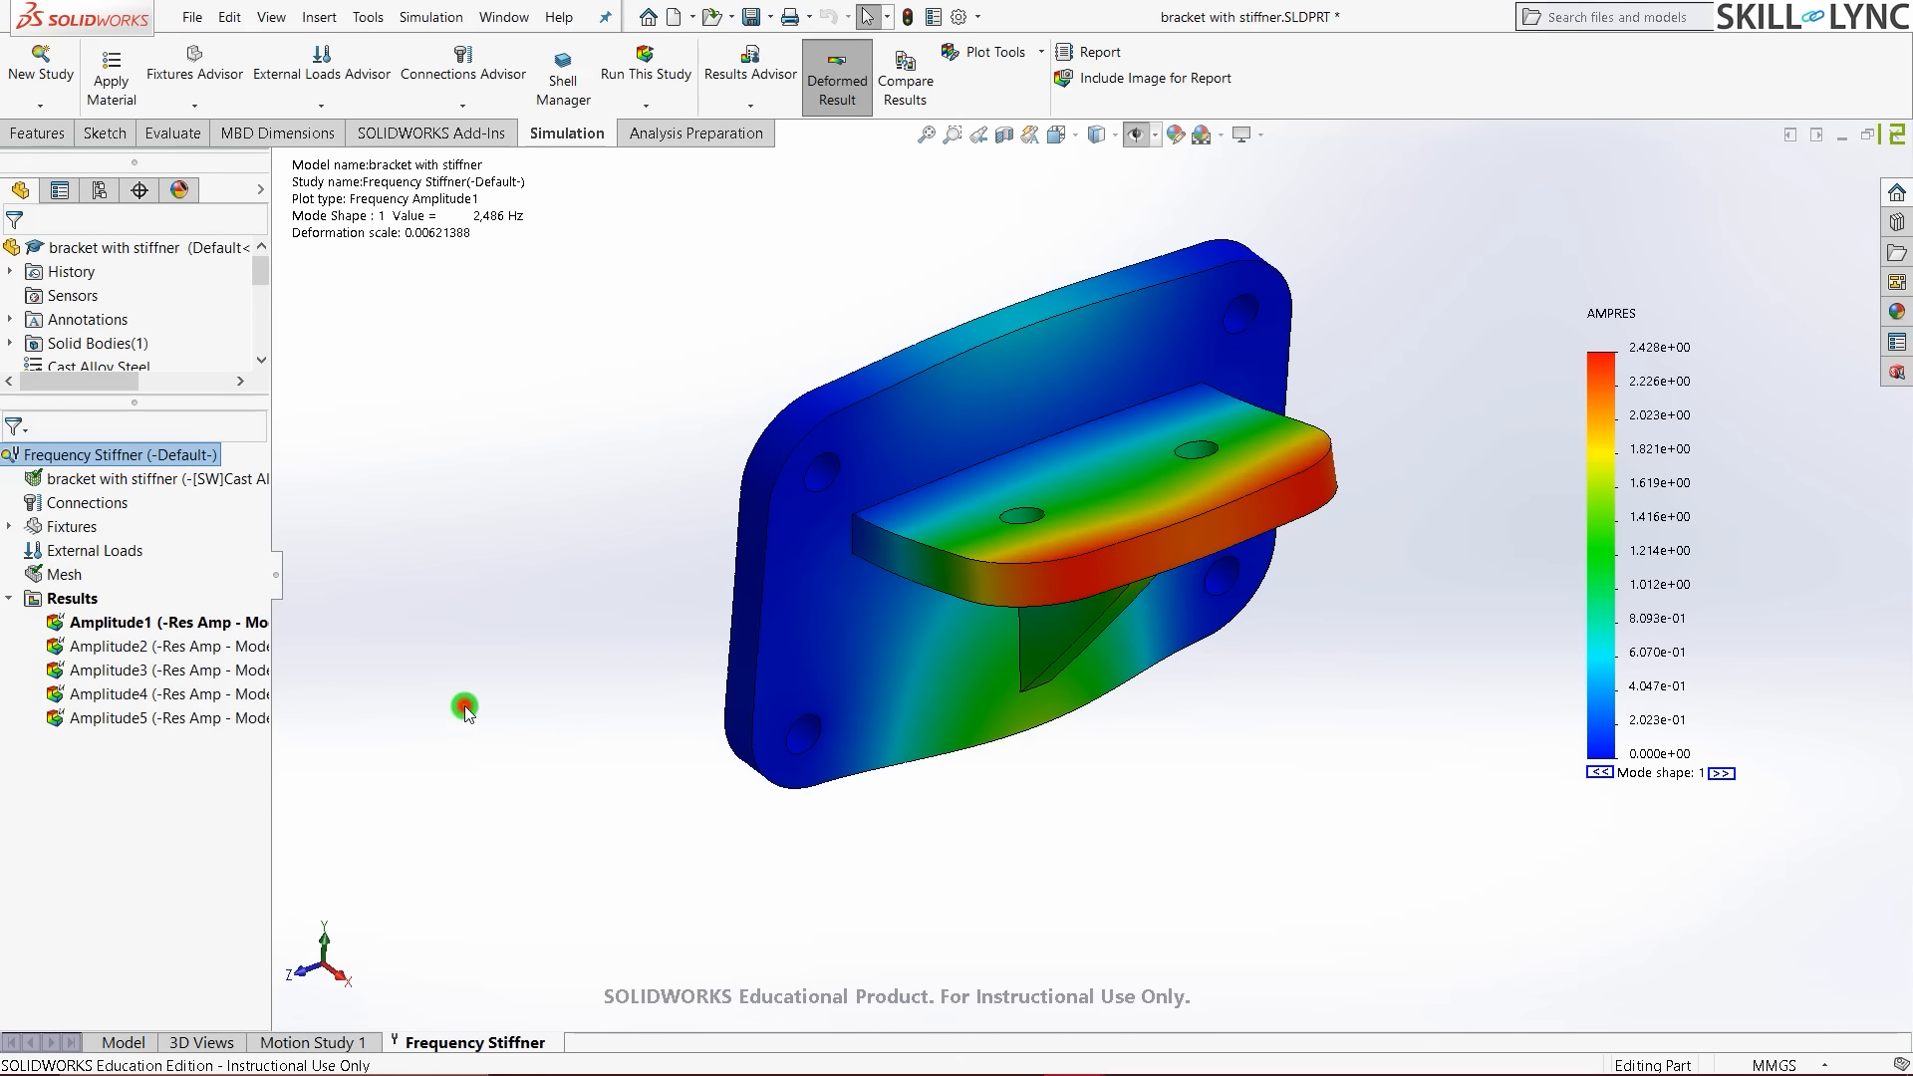
{"action": "right_click", "coordinate": [62, 601]}
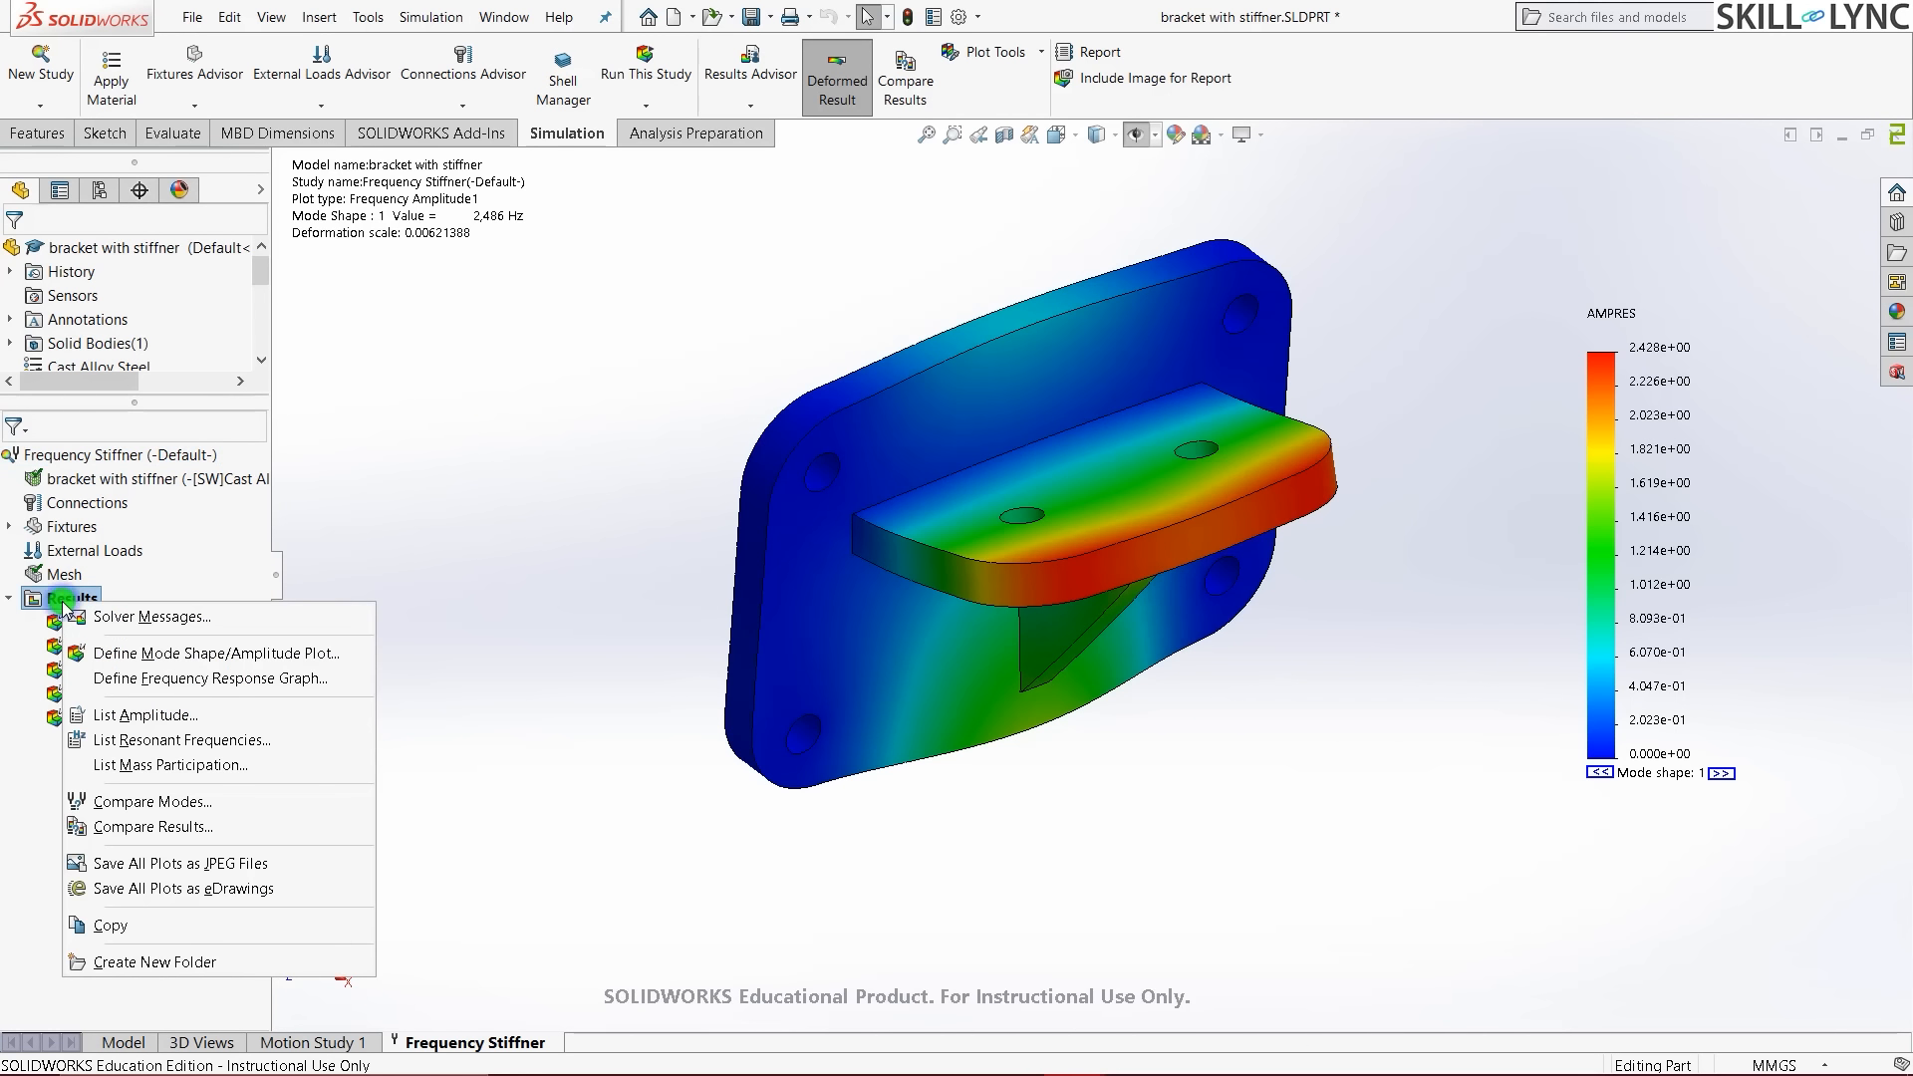
- Show the List Modes table of frequencies from 2,486 to 6,460 Hz, close it, and return to isometric
{"action": "left_click", "coordinate": [194, 742]}
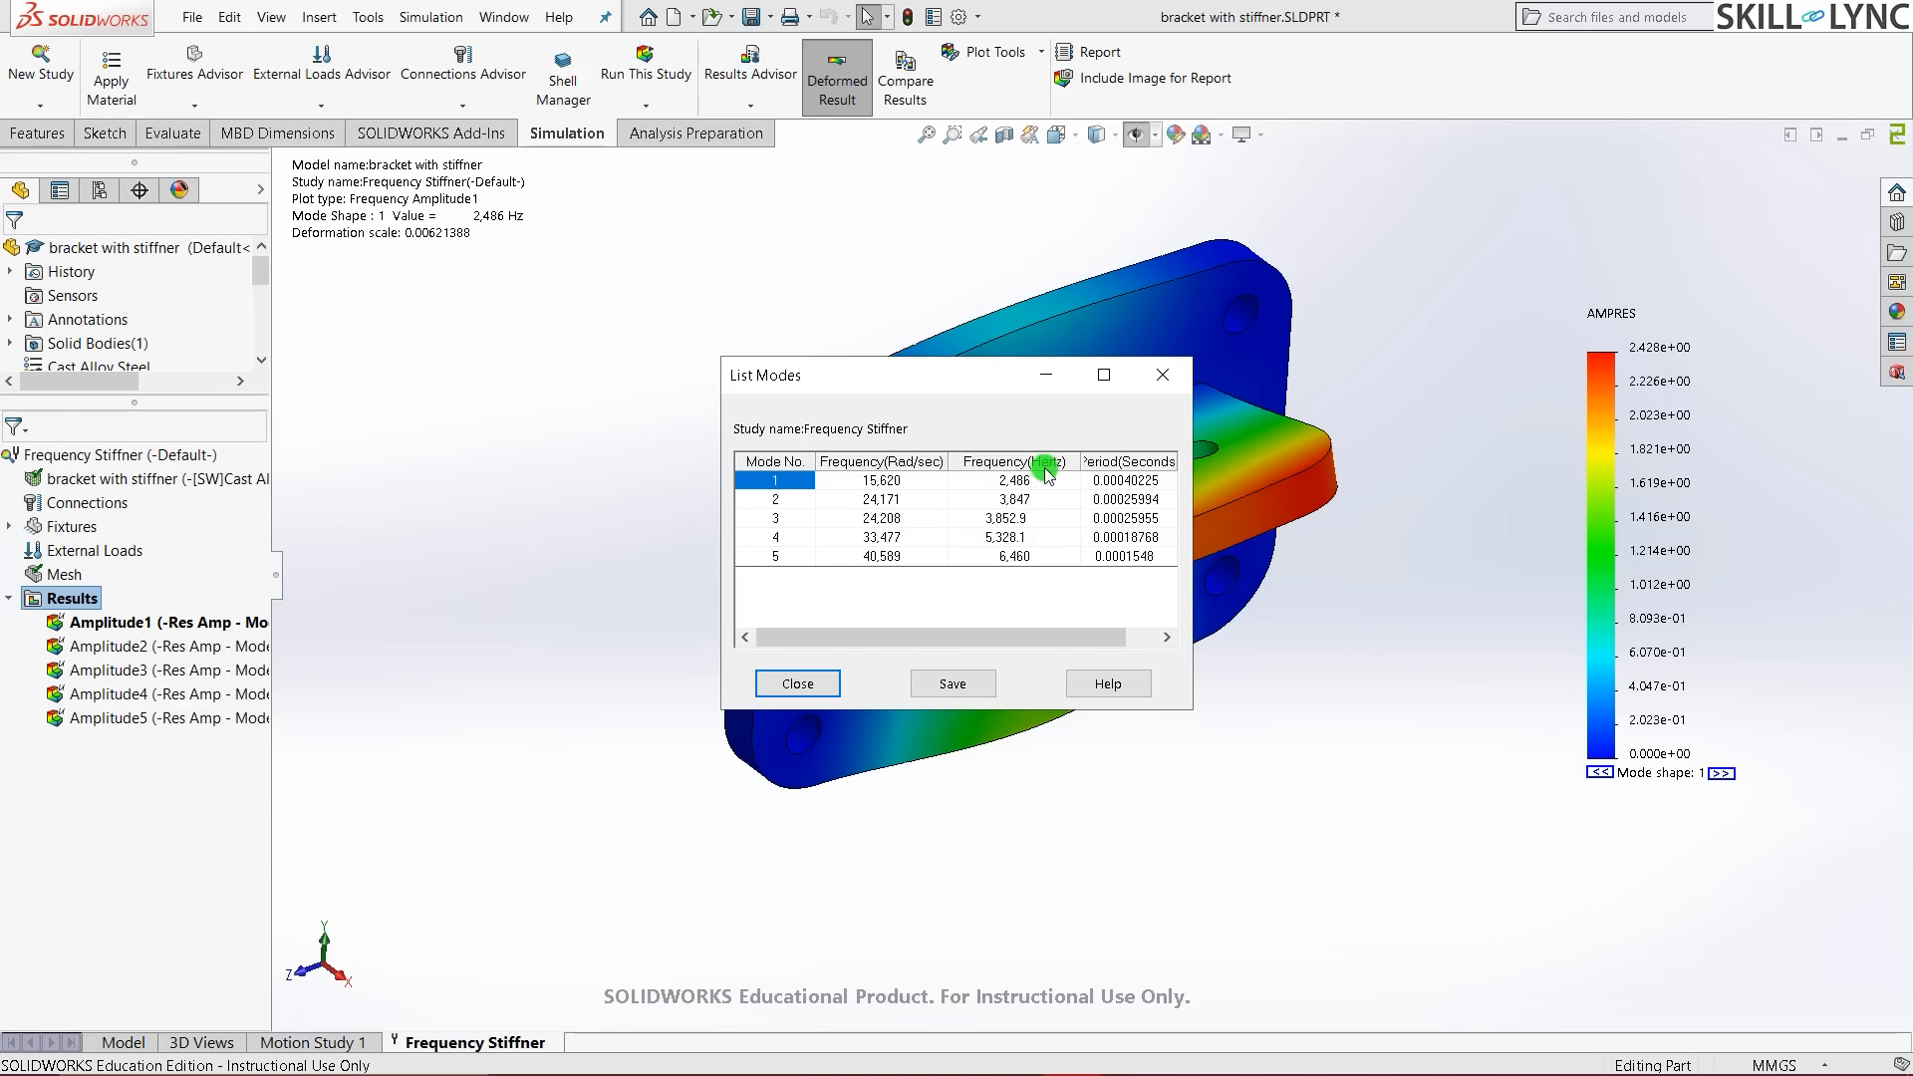
{"action": "left_click", "coordinate": [796, 682]}
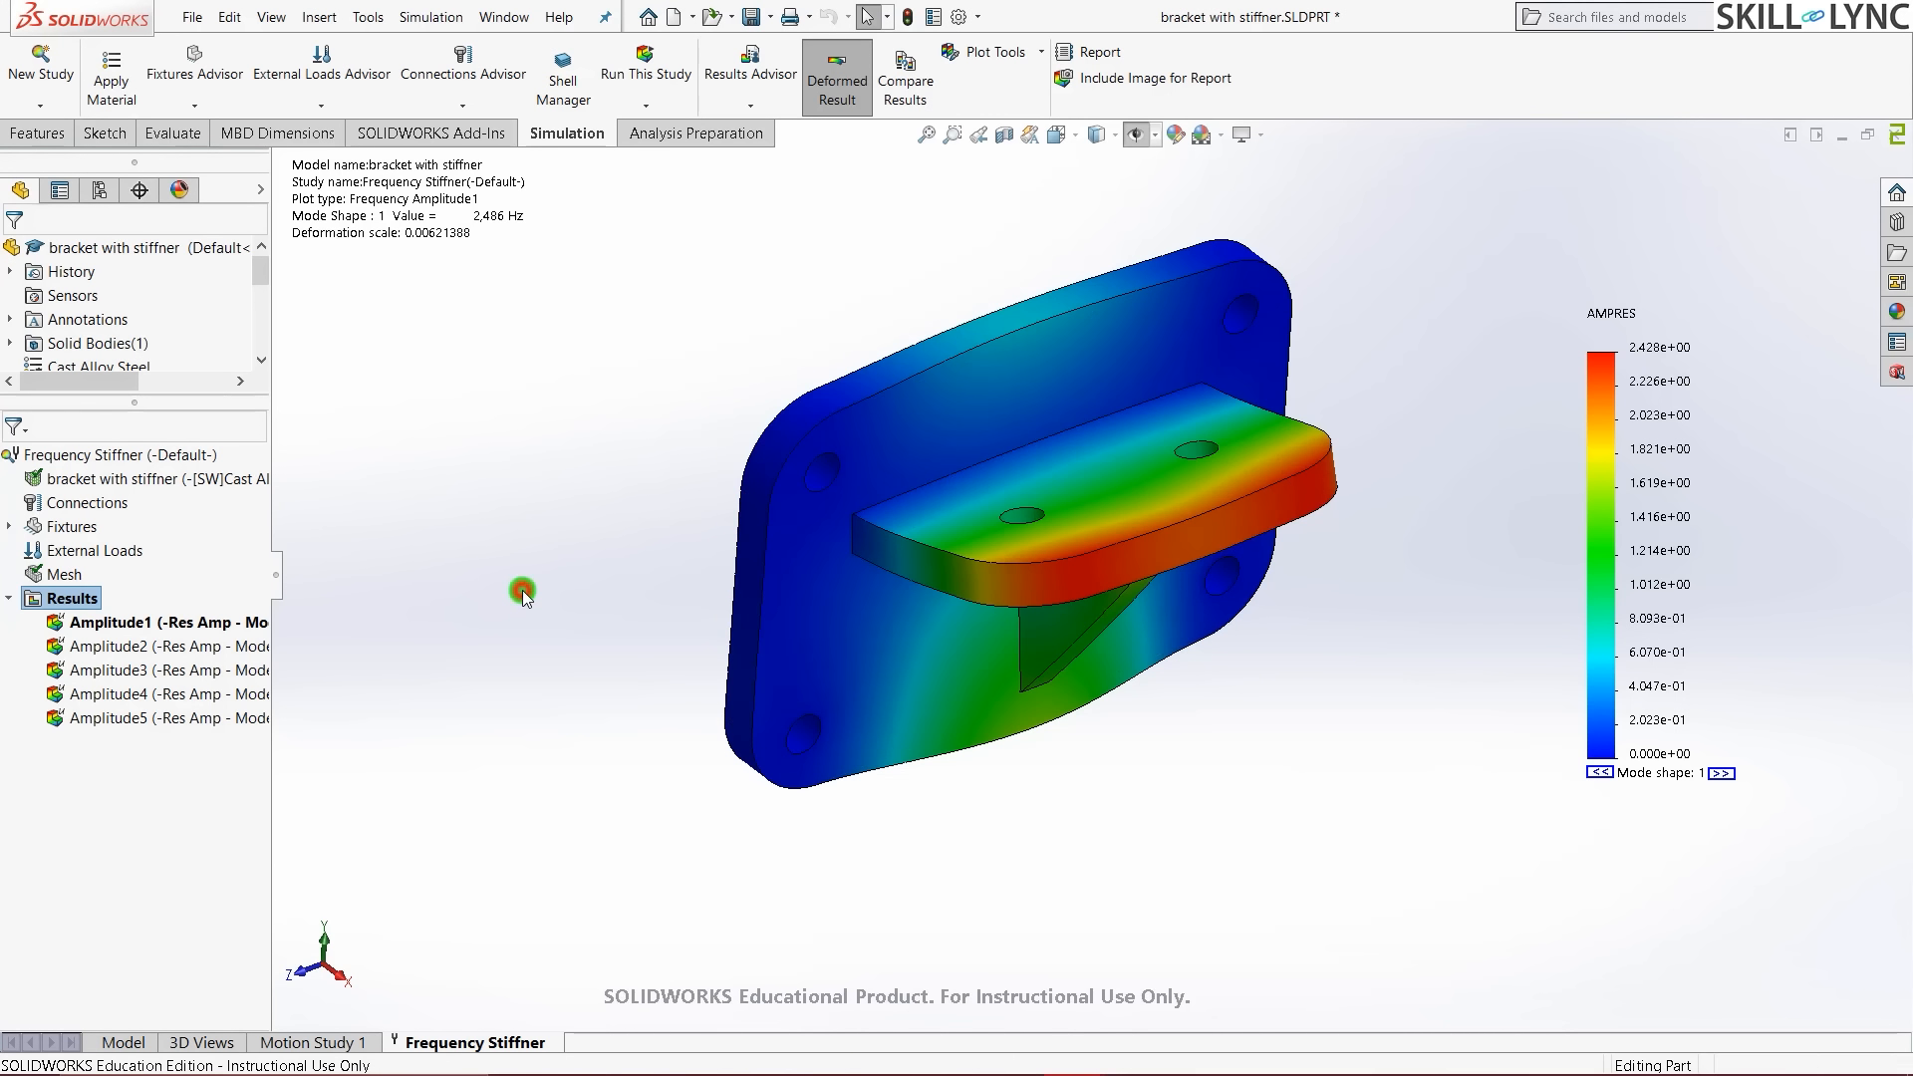
{"action": "key", "text": "ctrl+7"}
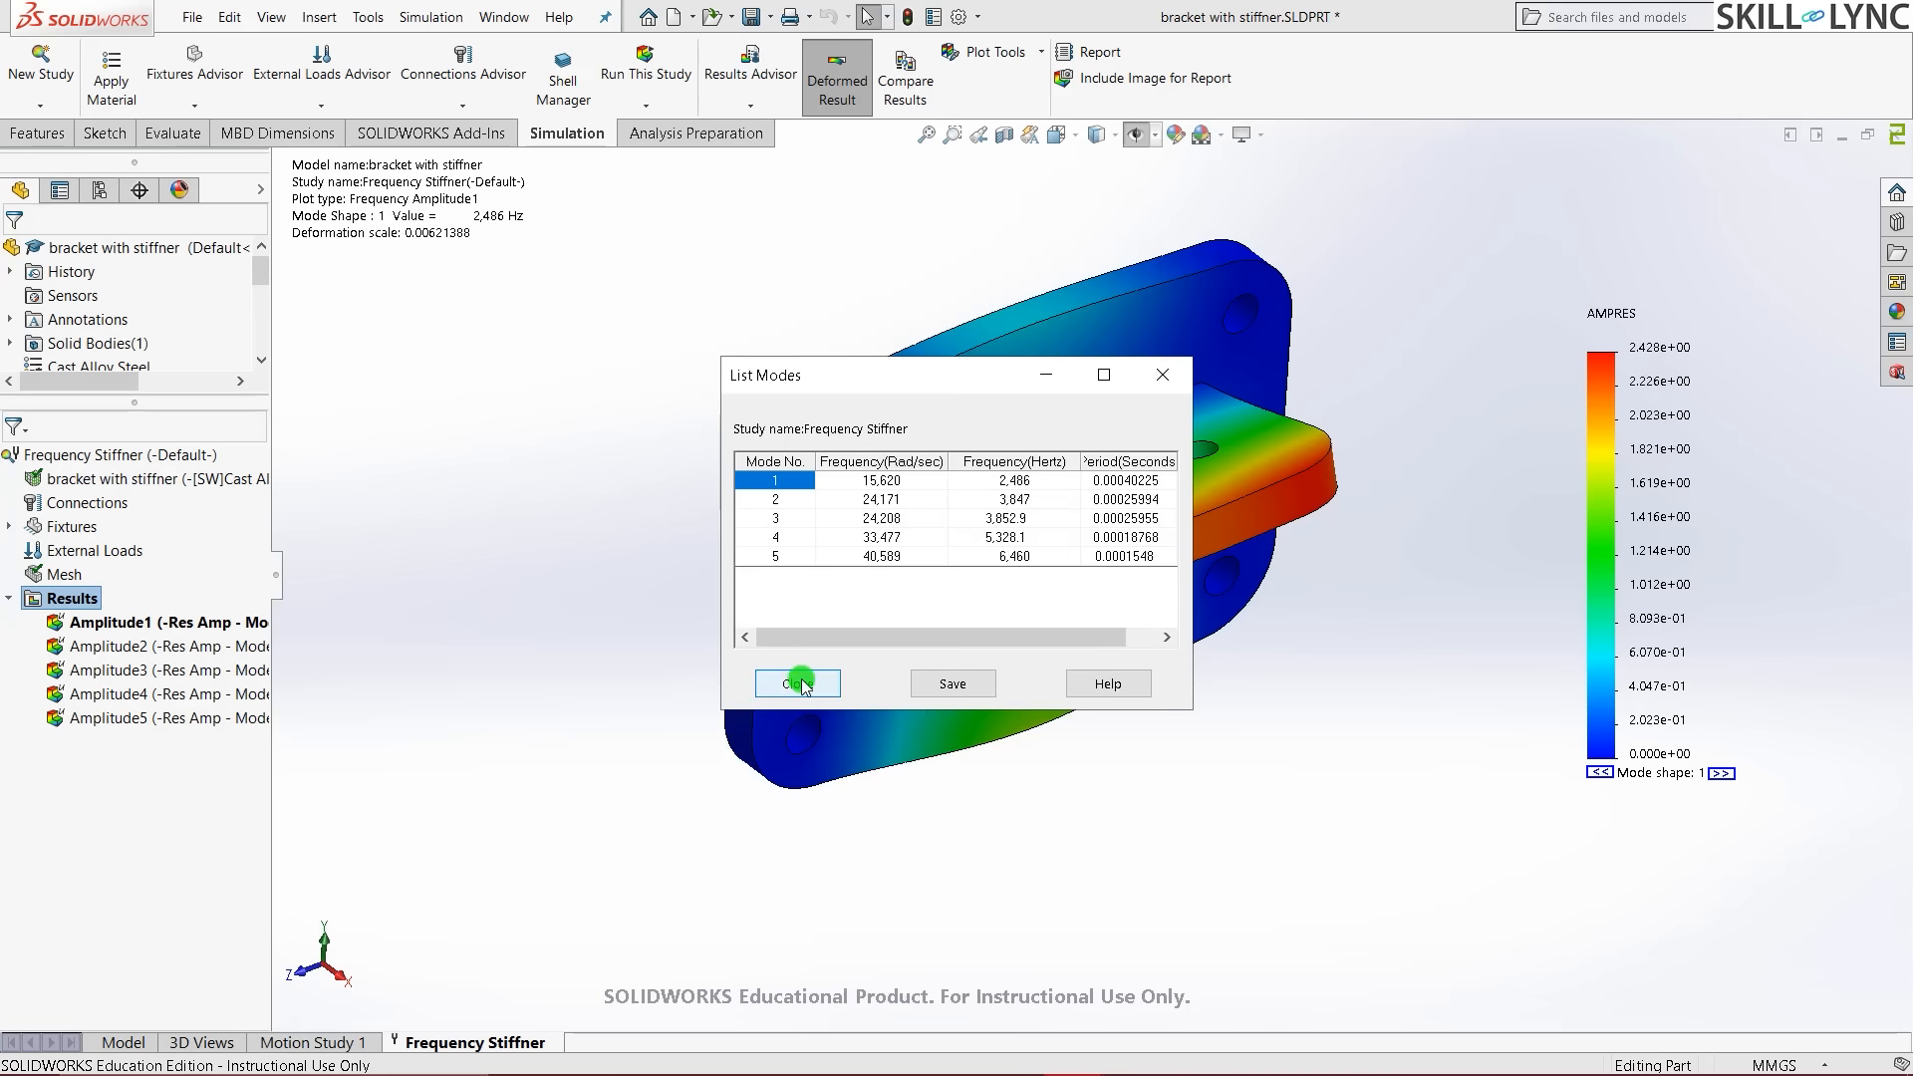
{"action": "left_click", "coordinate": [797, 684]}
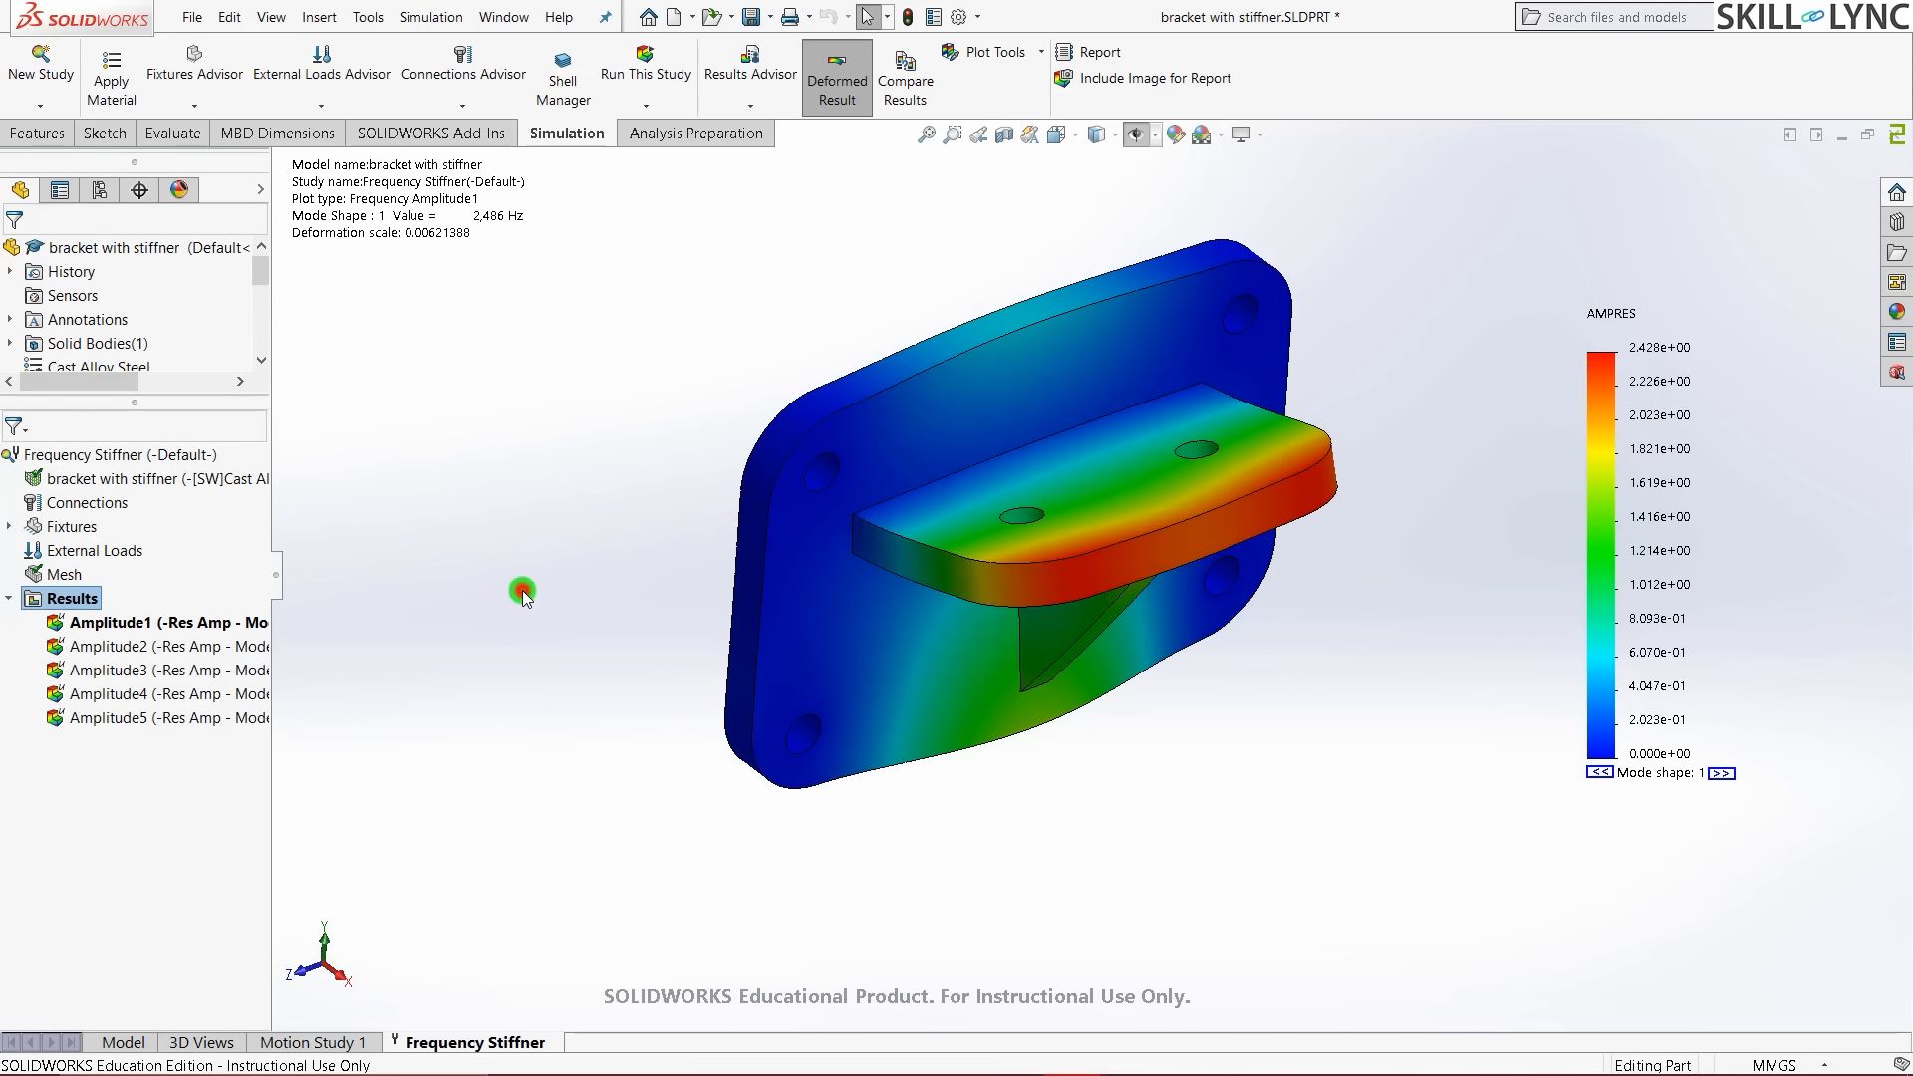
{"action": "key", "text": "ctrl+7"}
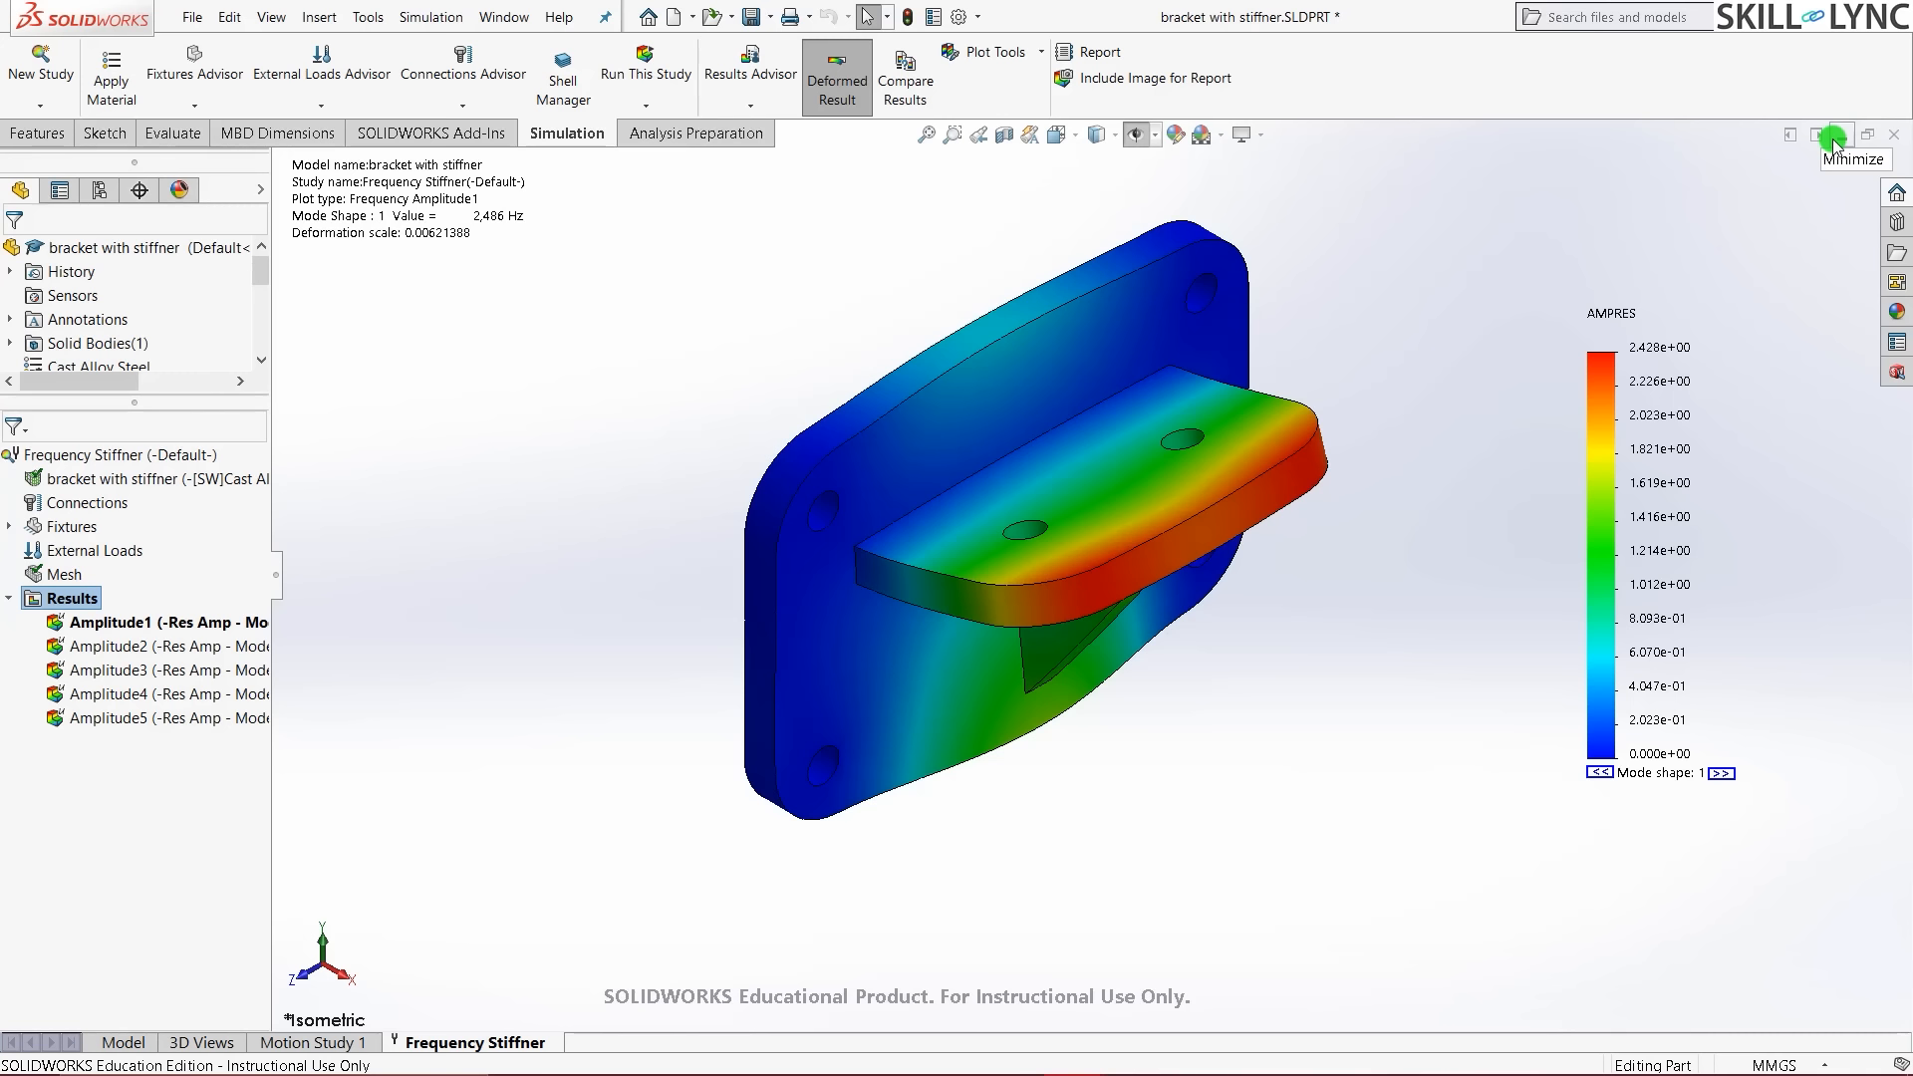
- Minimize the bracket with stiffner window and inspect the normal bracket assembly, ending in isometric
{"action": "left_click", "coordinate": [1833, 139]}
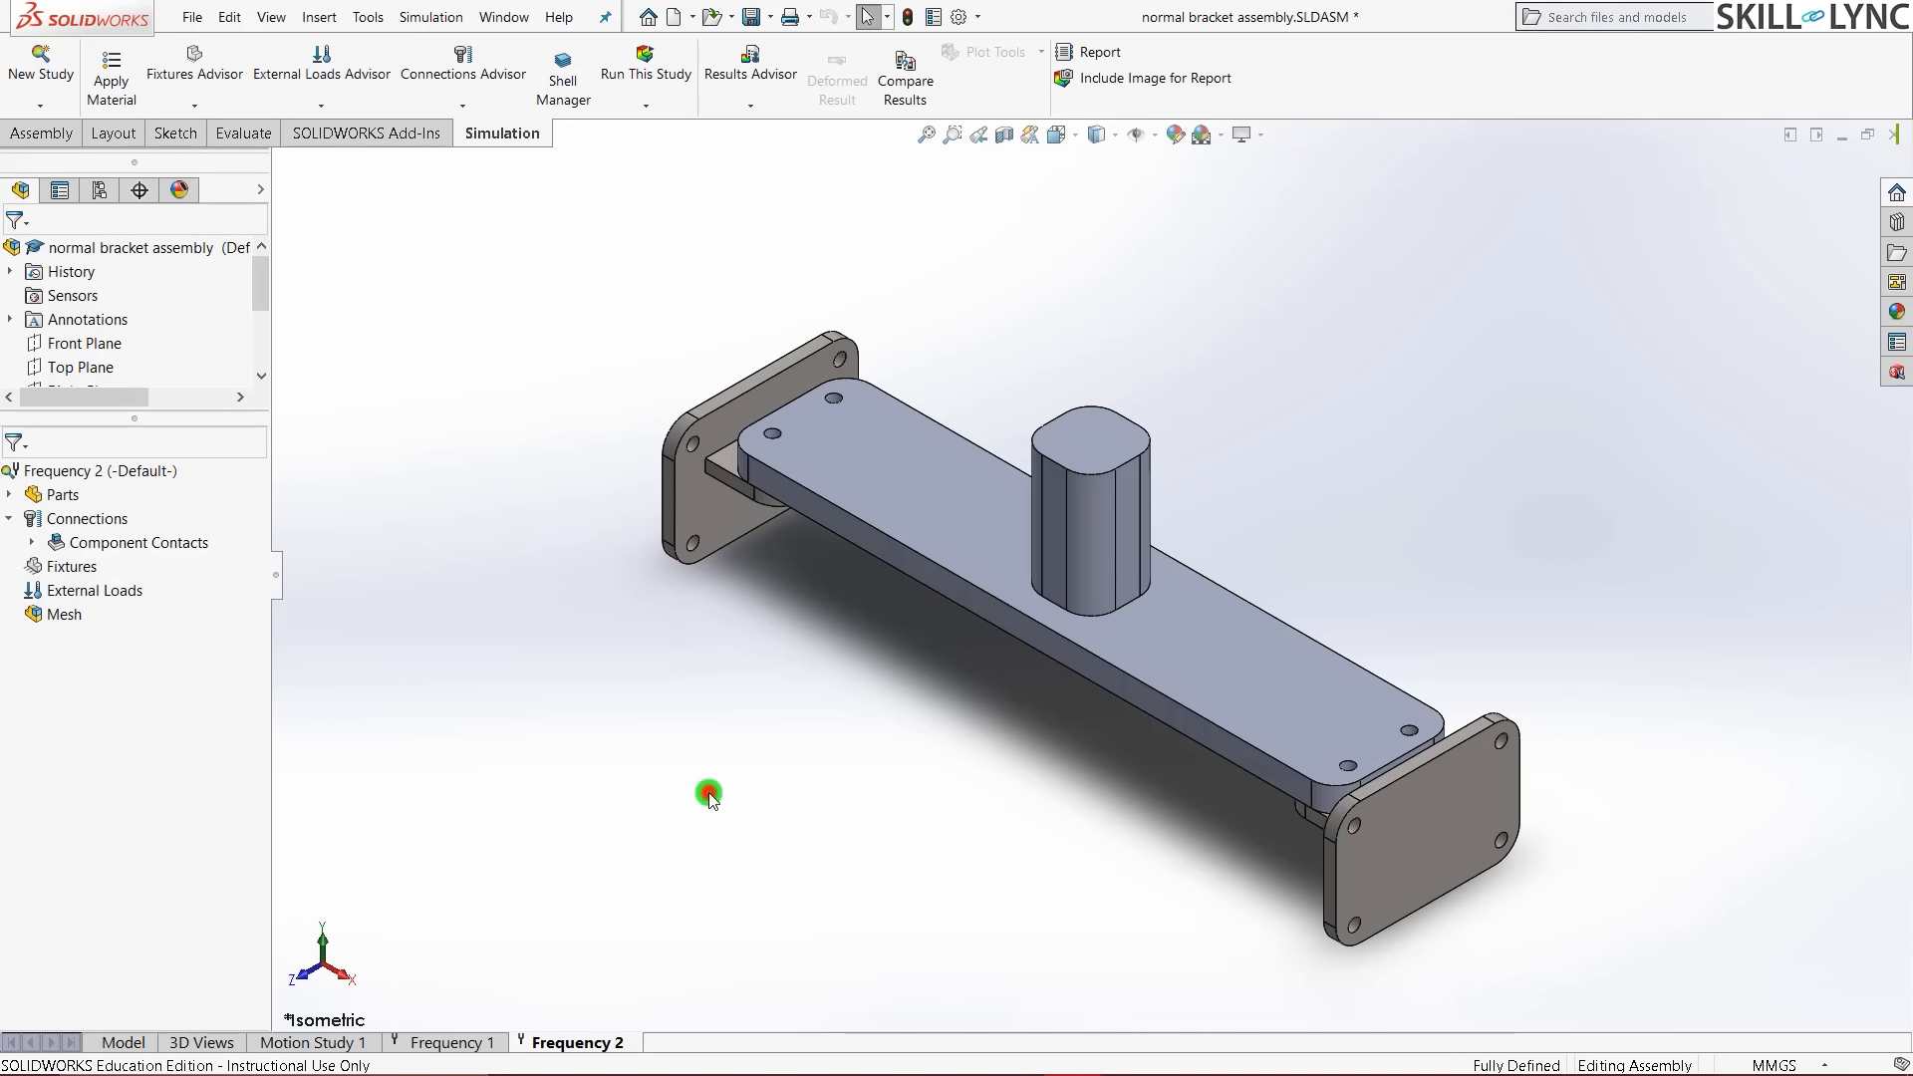
{"action": "scroll", "coordinate": [737, 424], "scroll_direction": "down", "scroll_amount": 3}
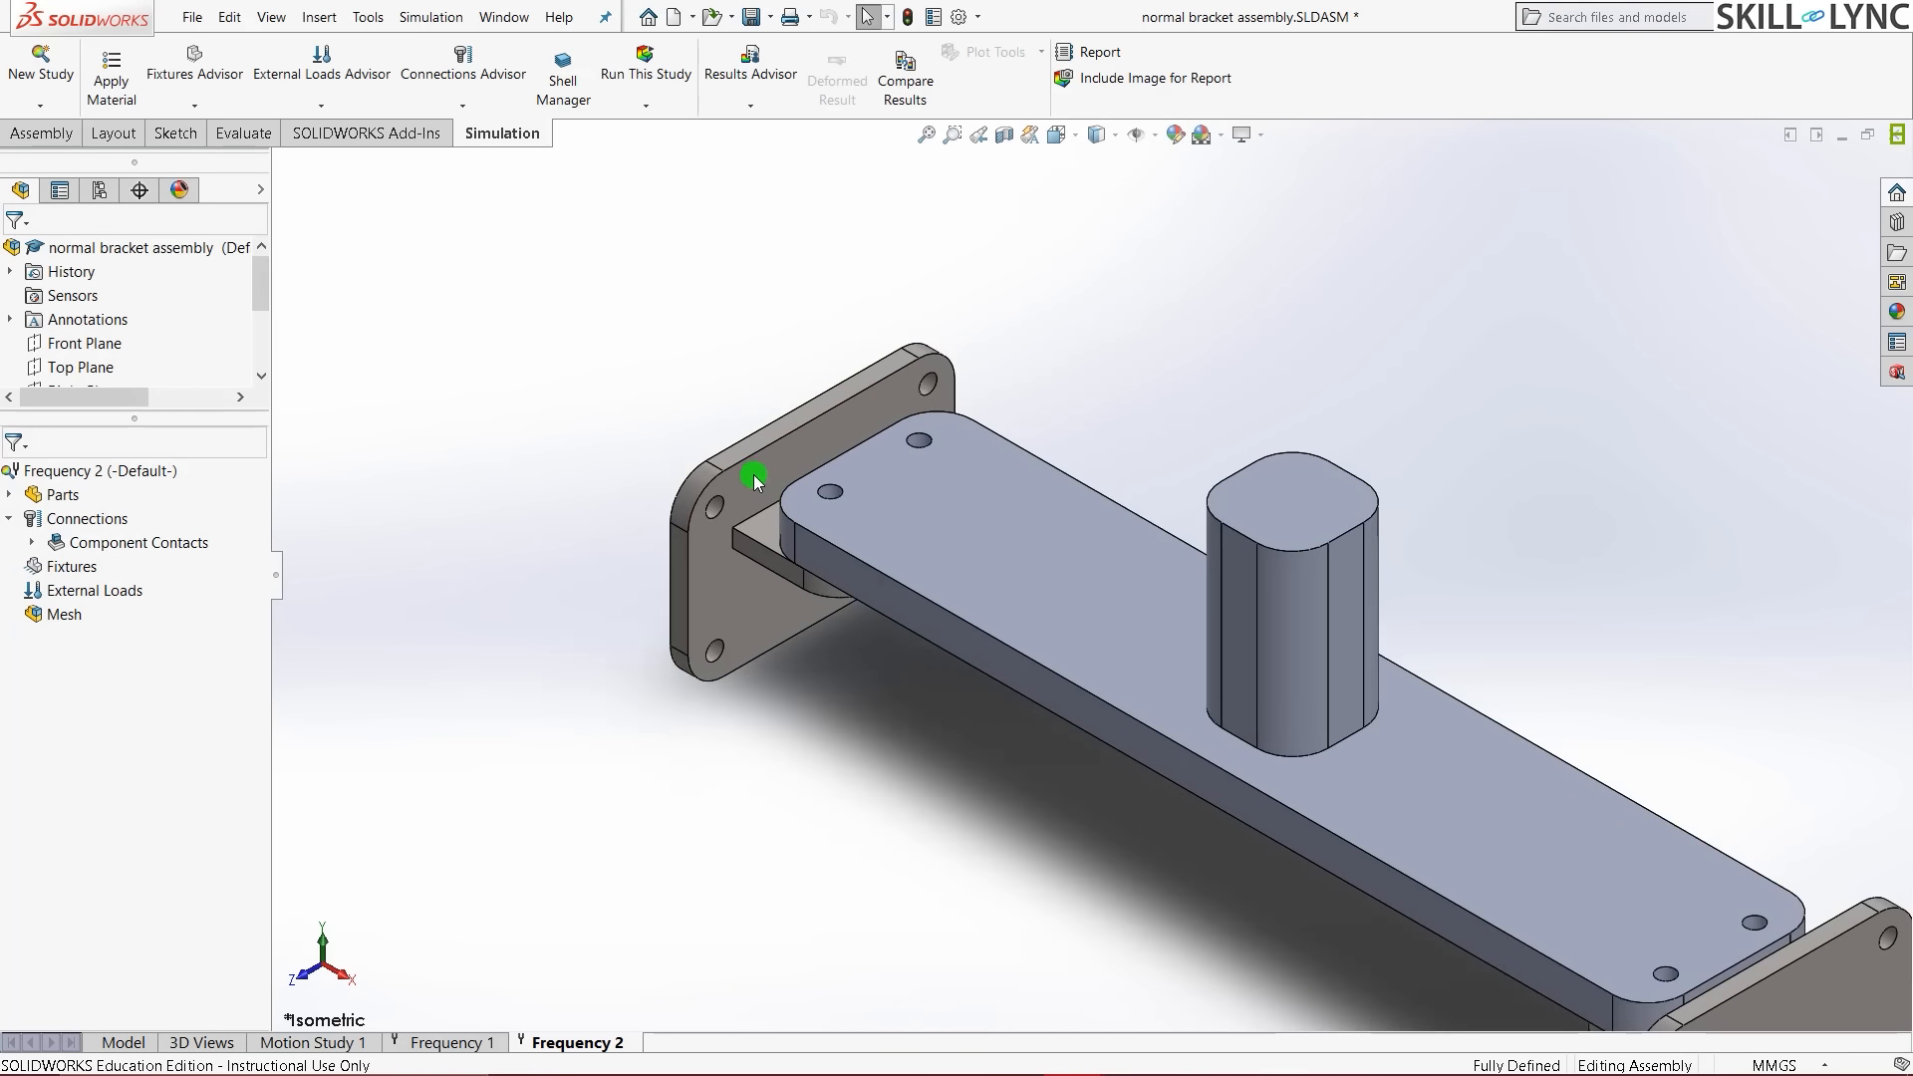
{"action": "scroll", "coordinate": [753, 475], "scroll_direction": "up", "scroll_amount": 3}
{"action": "scroll", "coordinate": [1605, 855], "scroll_direction": "down", "scroll_amount": 1}
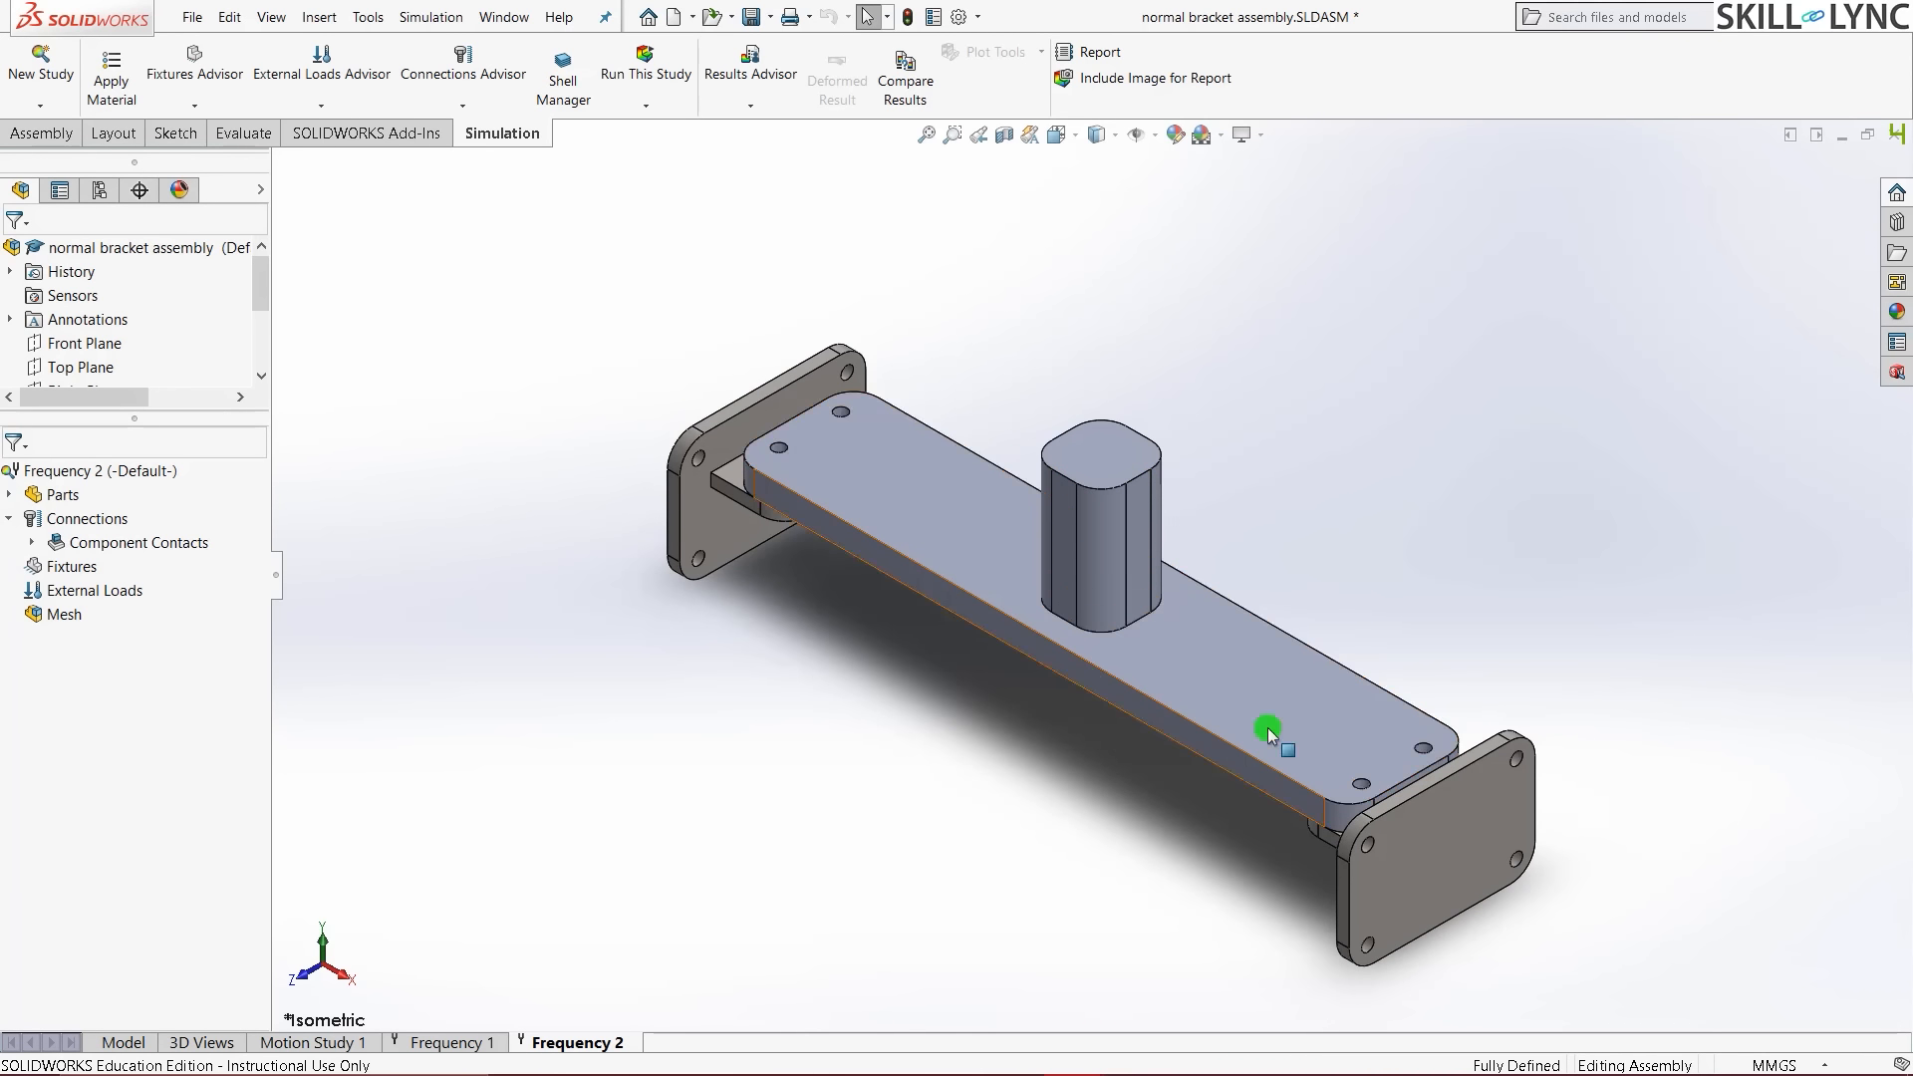
{"action": "middle_click_drag", "start_coordinate": [1268, 735], "coordinate": [1007, 714]}
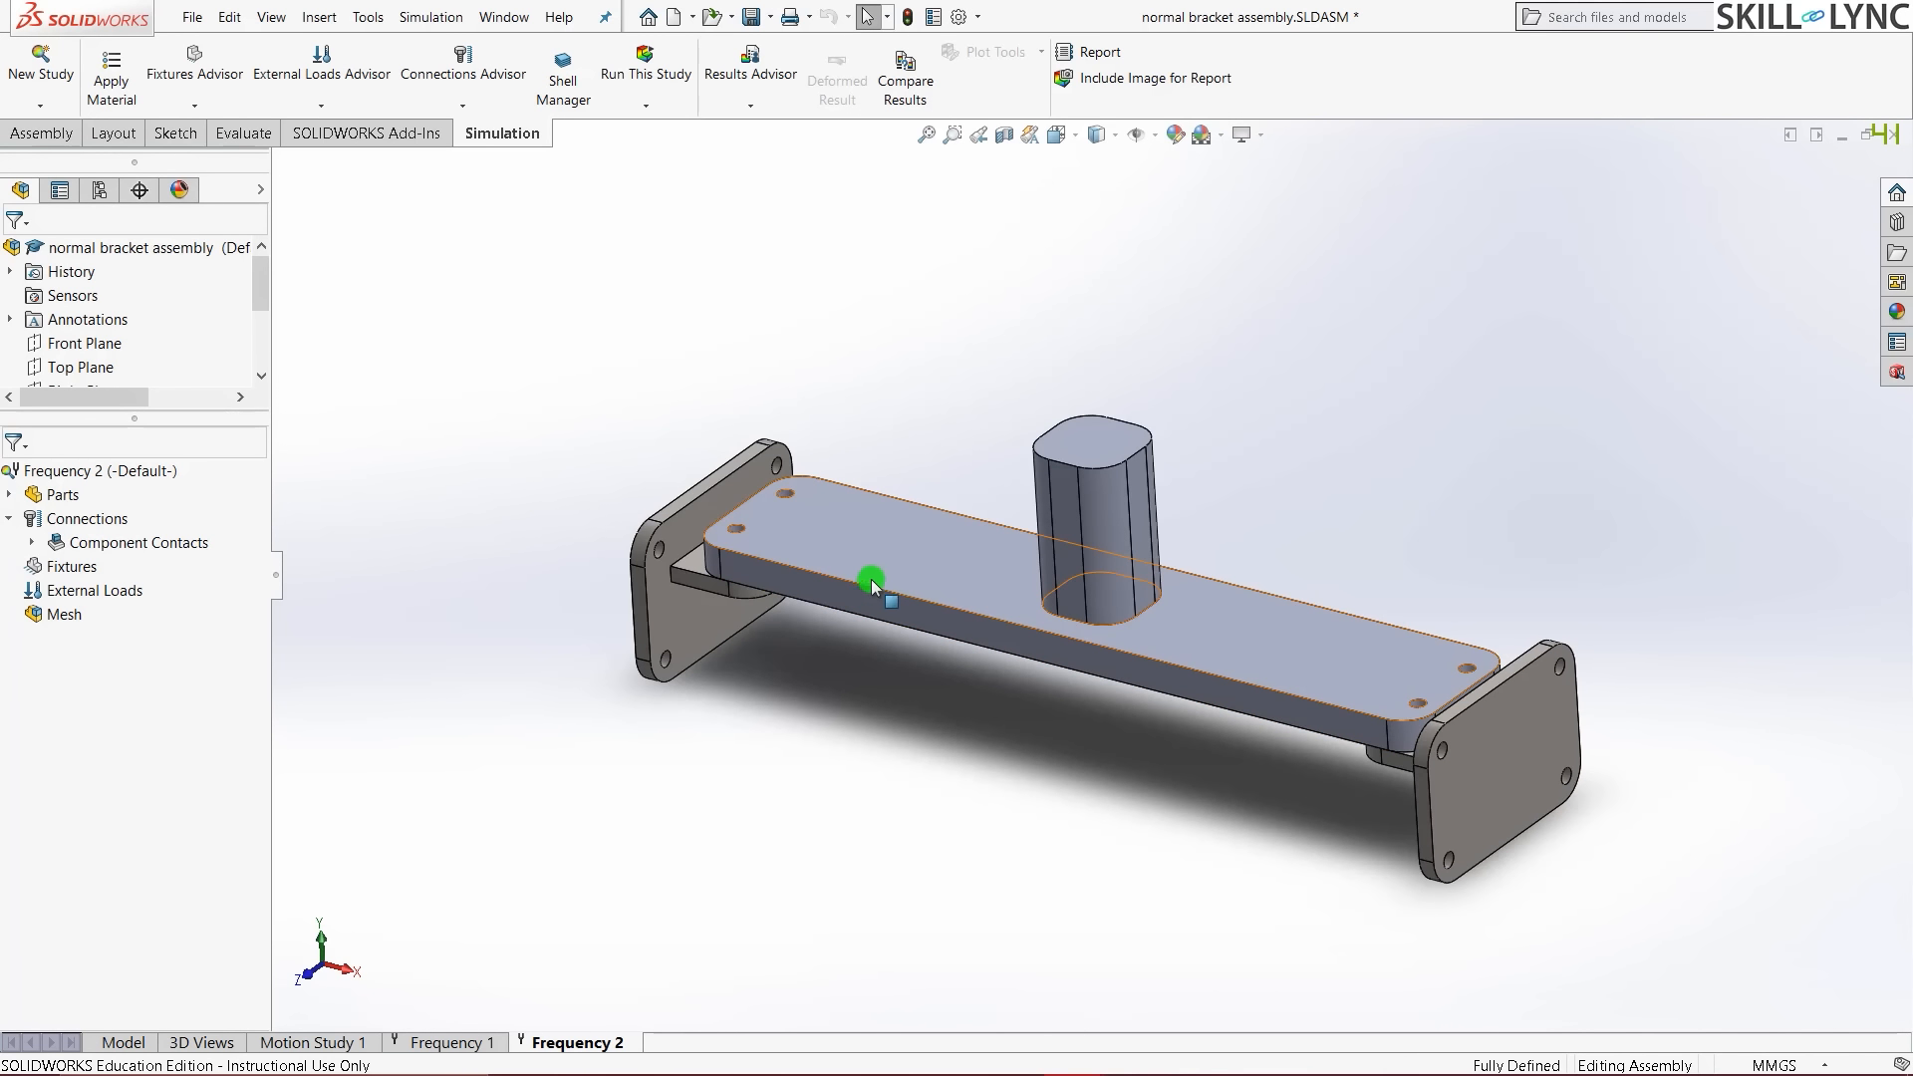
{"action": "scroll", "coordinate": [1013, 719], "scroll_direction": "up", "scroll_amount": 1}
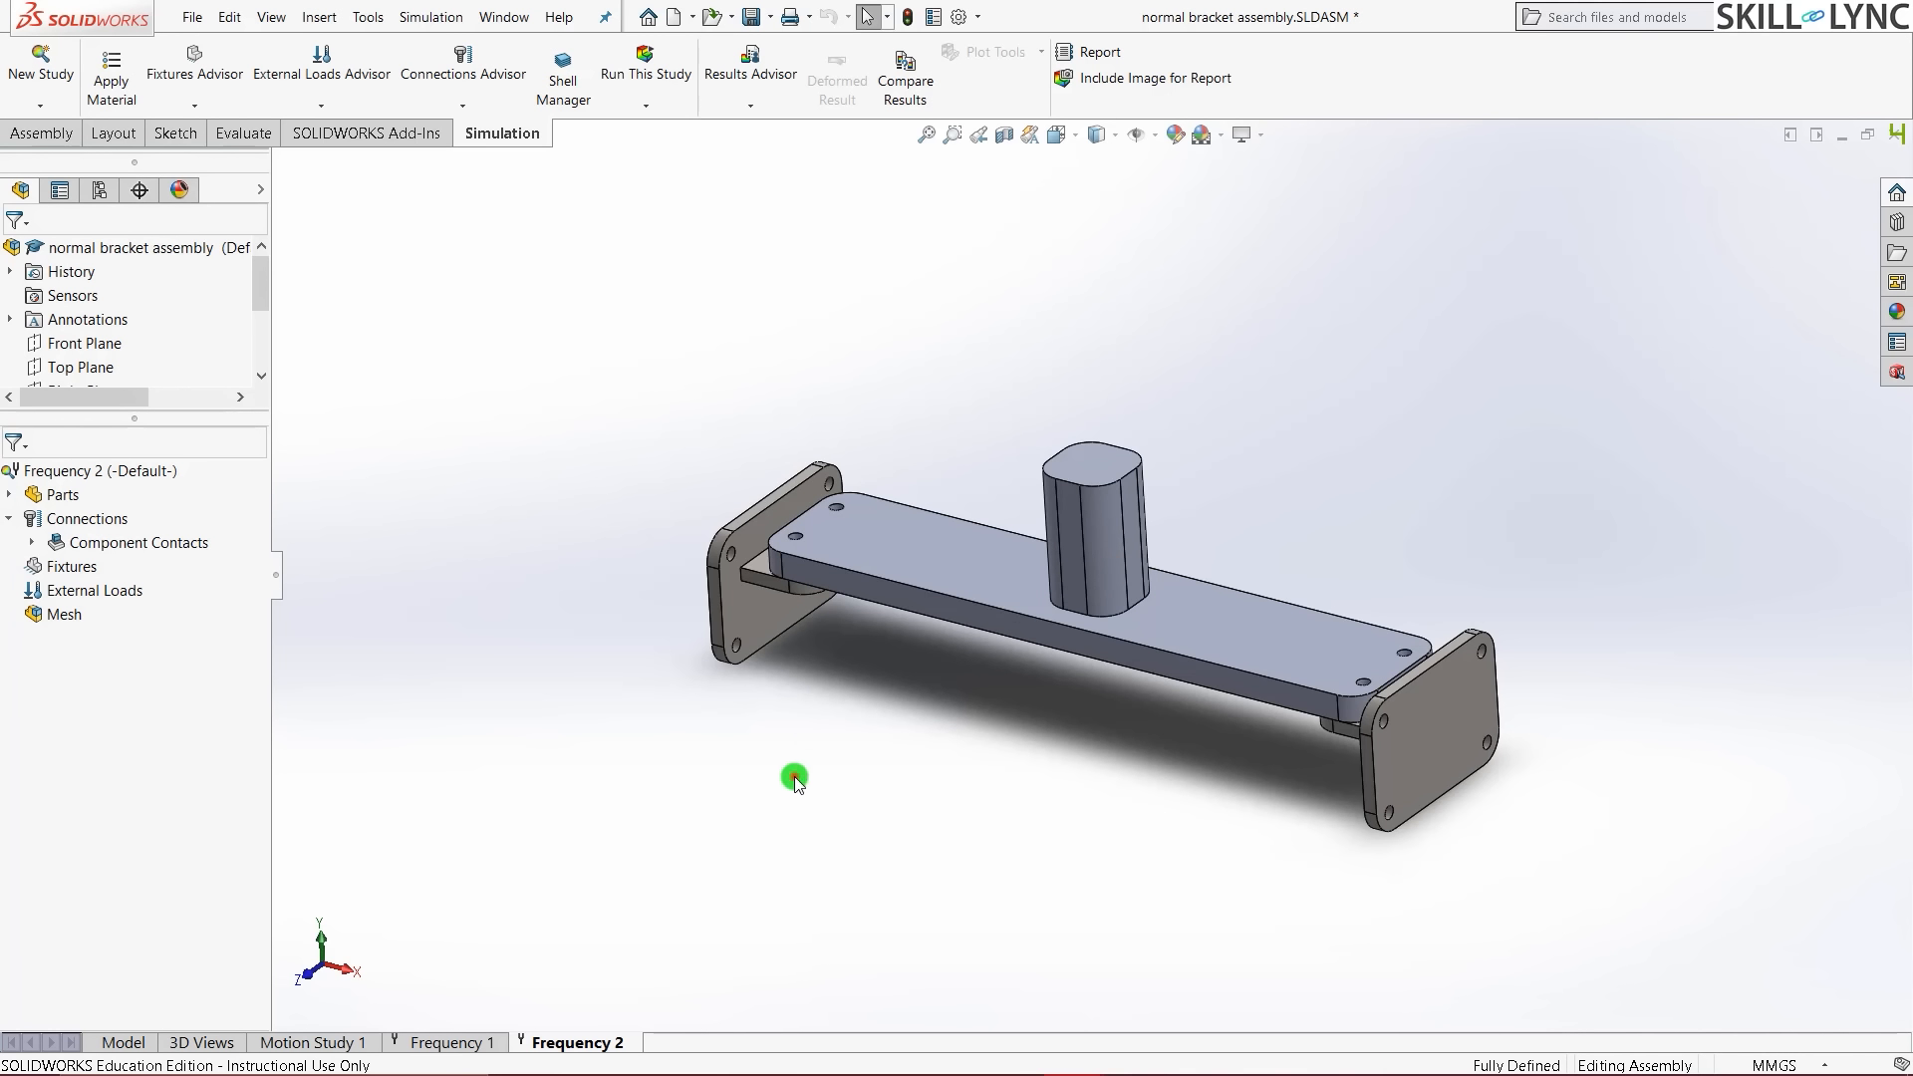
{"action": "key", "text": "ctrl+7"}
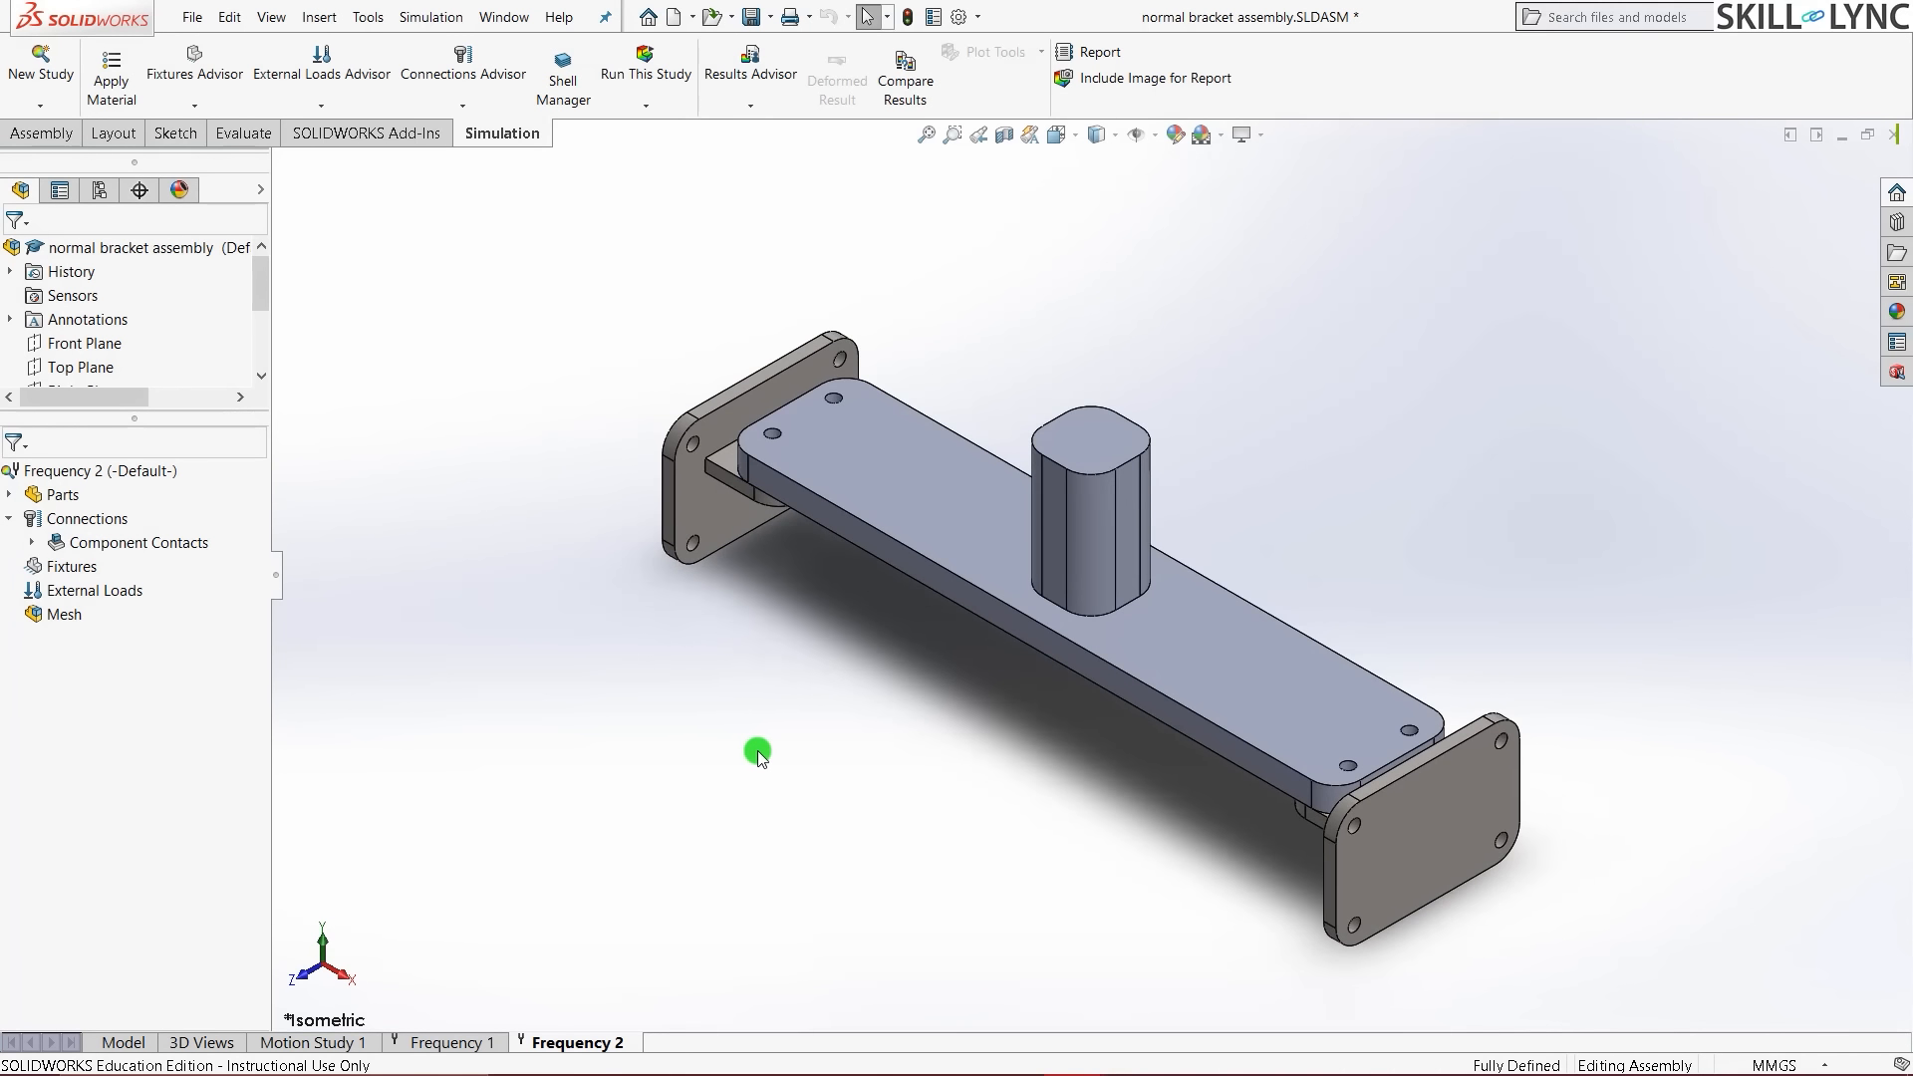
- Apply the favorite material Cast Alloy Steel to Base-1 in the Frequency 2 study
{"action": "left_click", "coordinate": [8, 498]}
{"action": "left_click", "coordinate": [102, 520]}
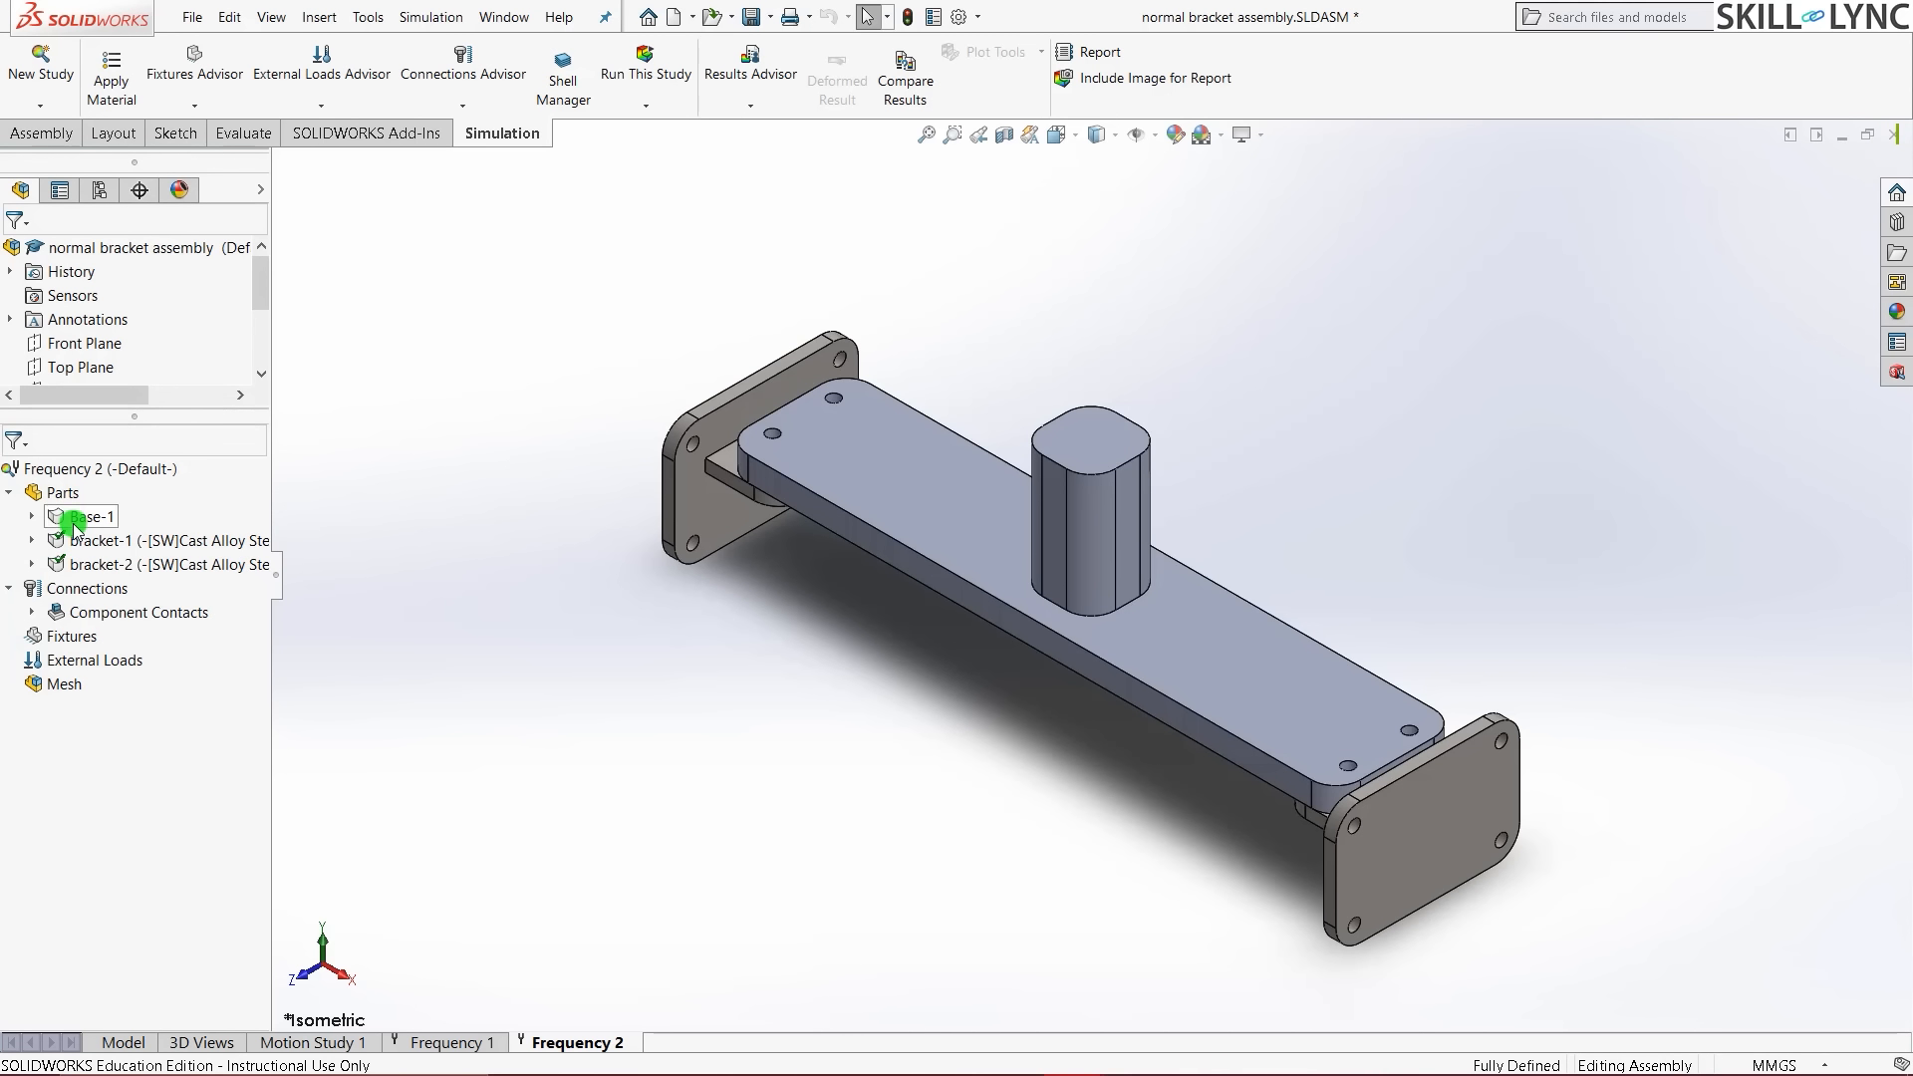
{"action": "left_click", "coordinate": [909, 498]}
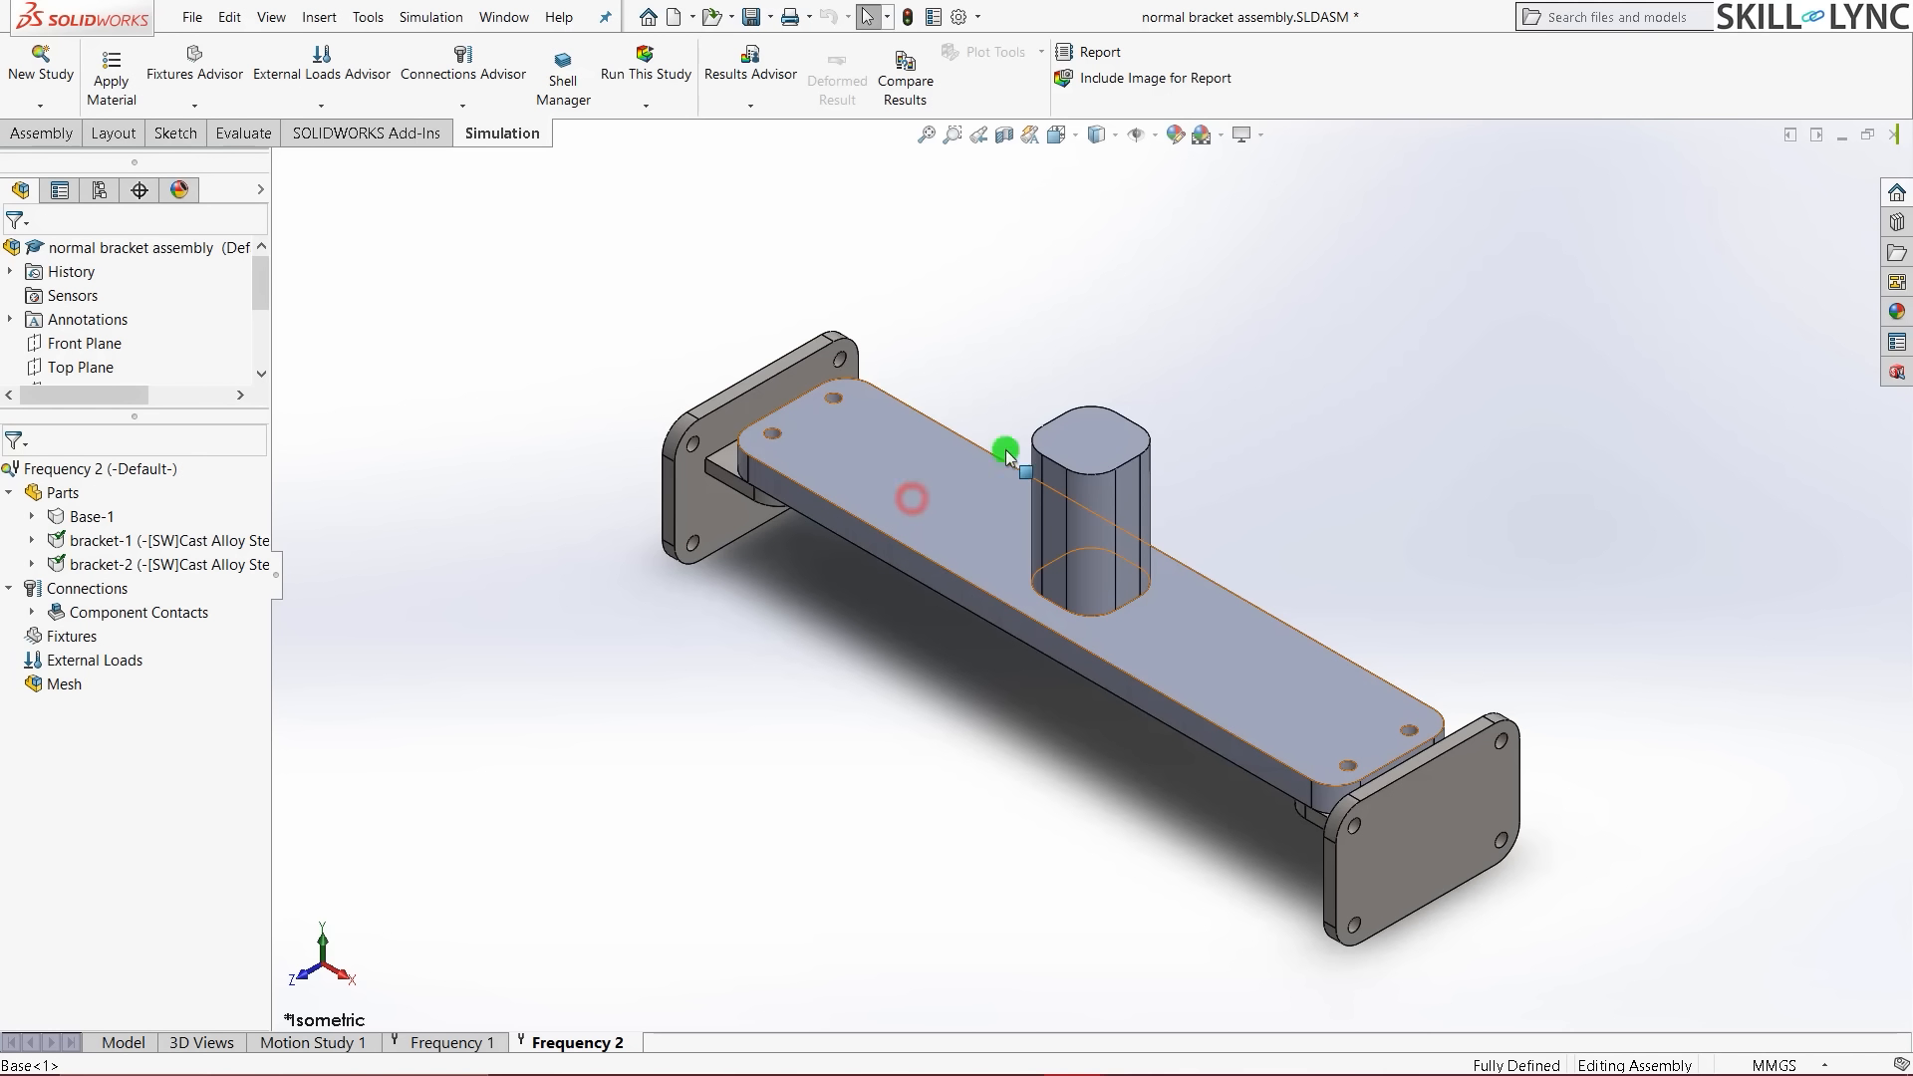
{"action": "left_click", "coordinate": [530, 658]}
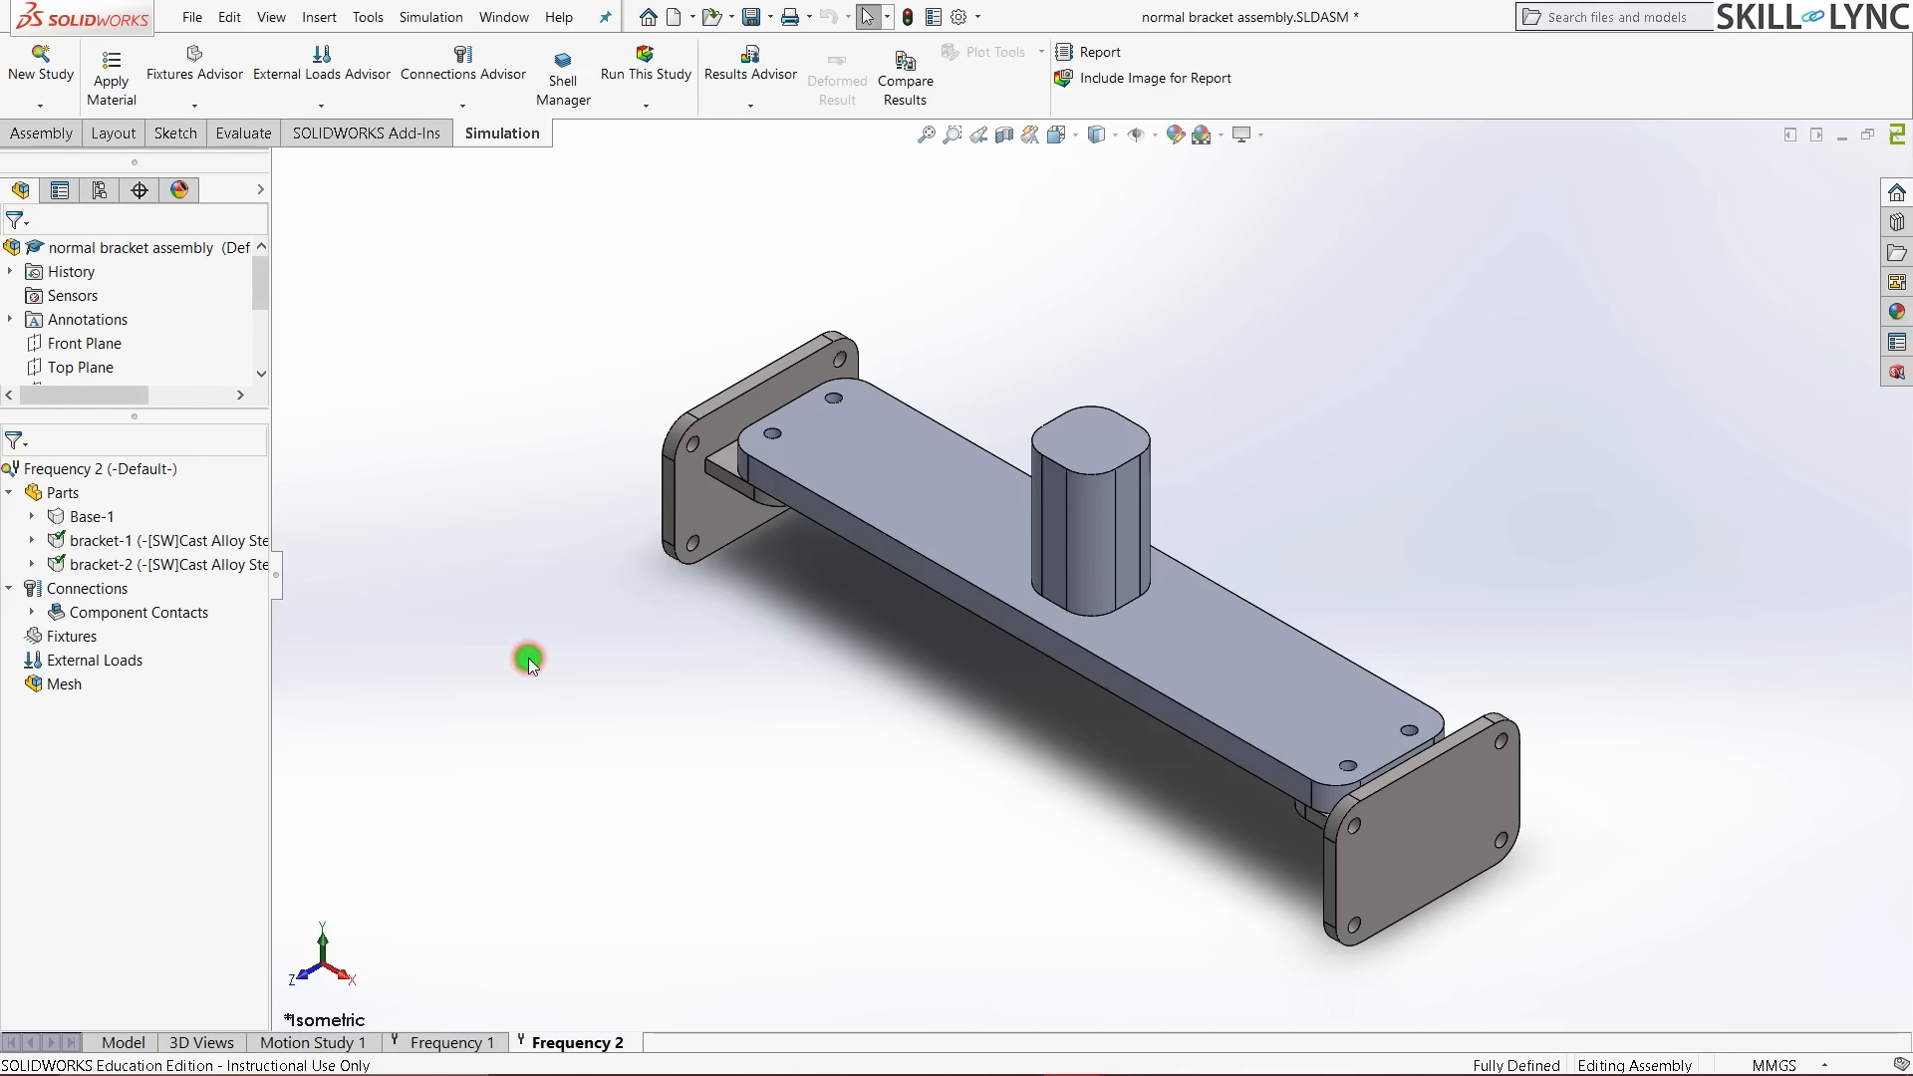
{"action": "left_click", "coordinate": [71, 518]}
{"action": "right_click", "coordinate": [73, 520]}
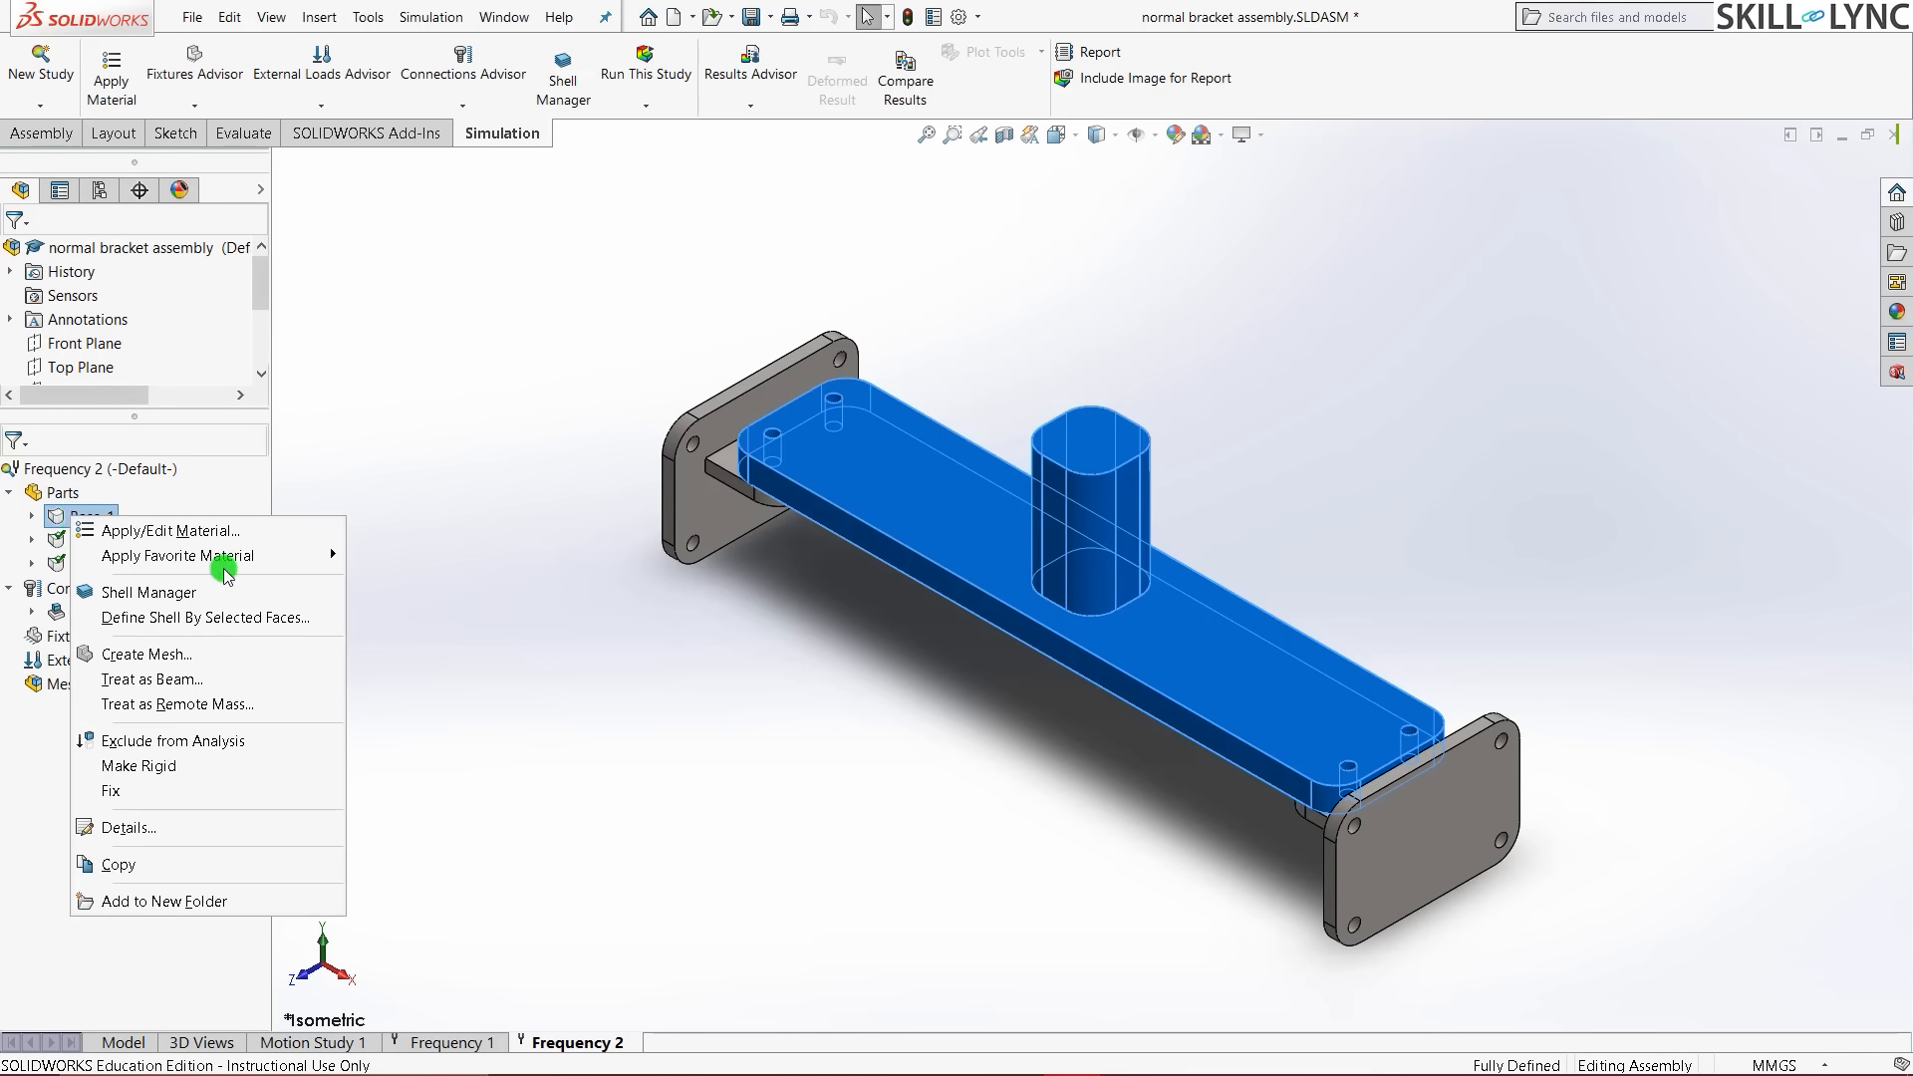
{"action": "mouse_move", "coordinate": [261, 558]}
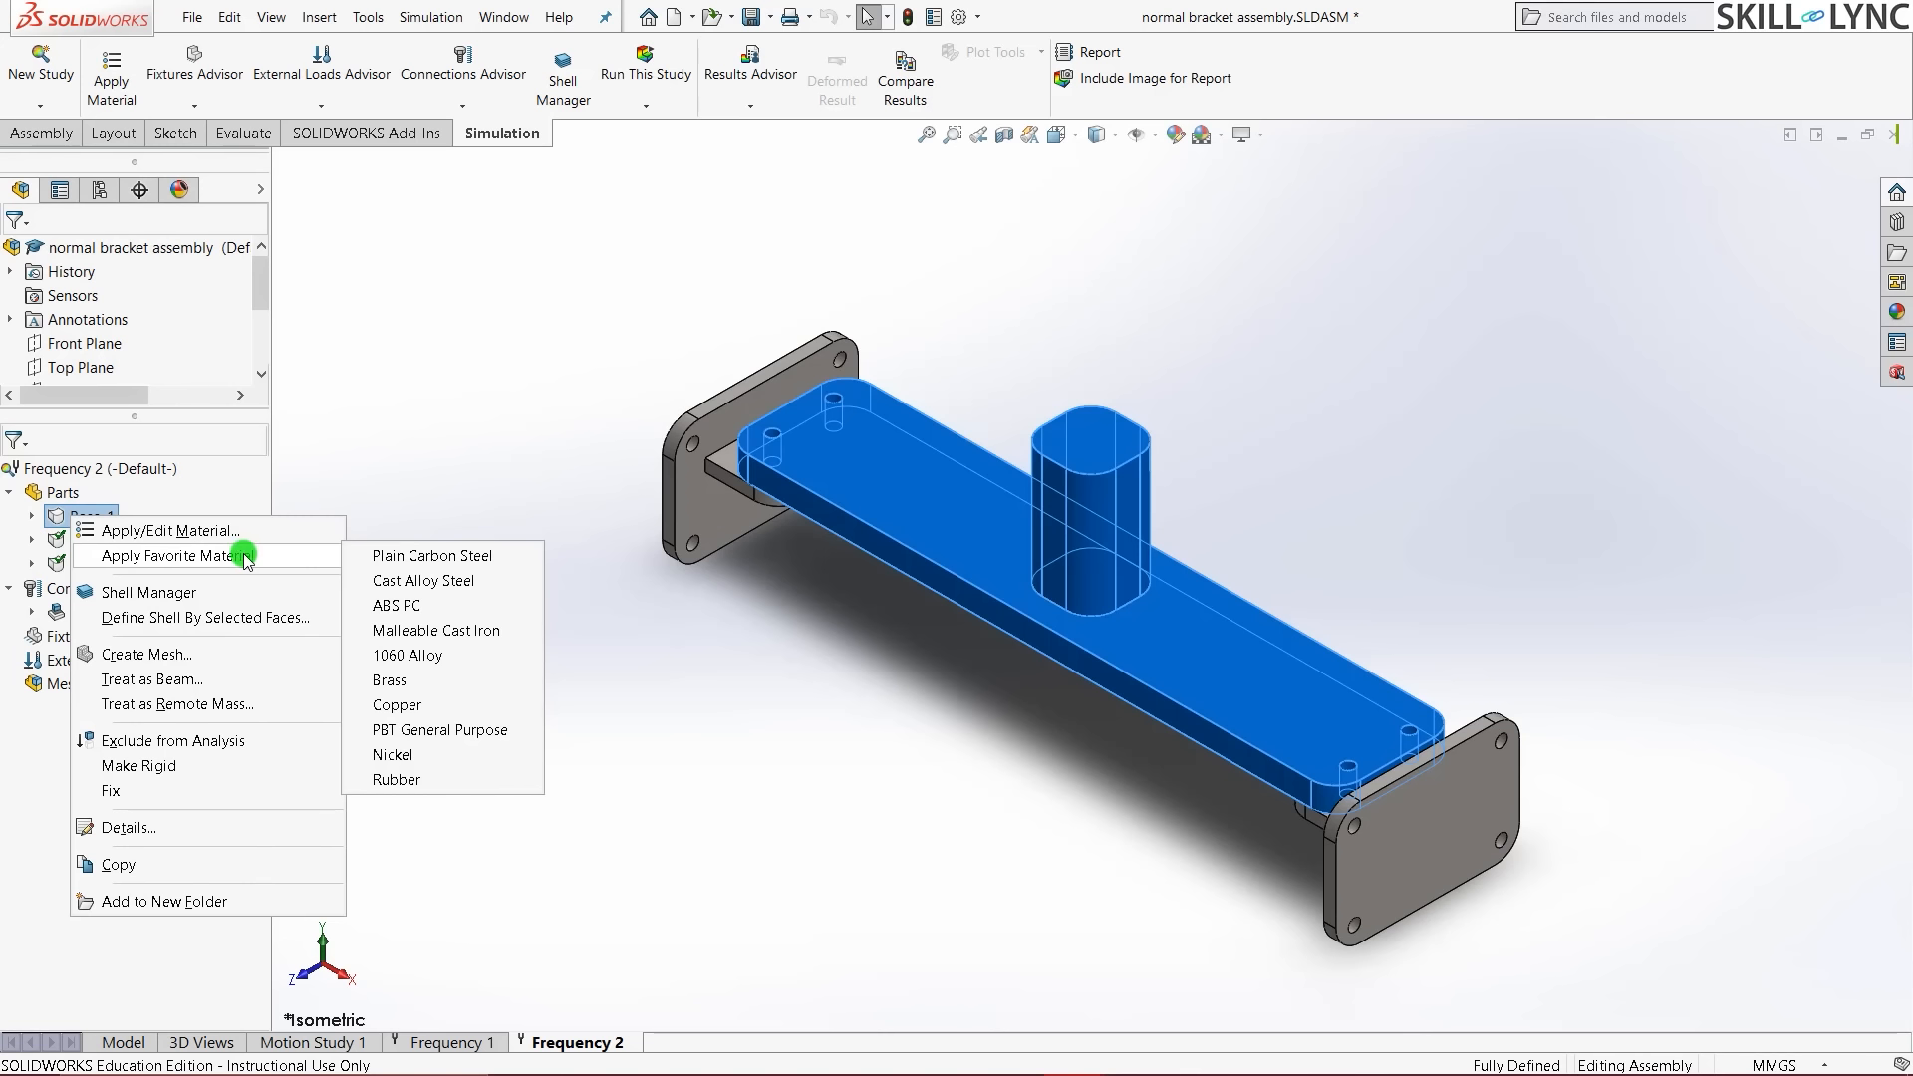
{"action": "left_click", "coordinate": [414, 580]}
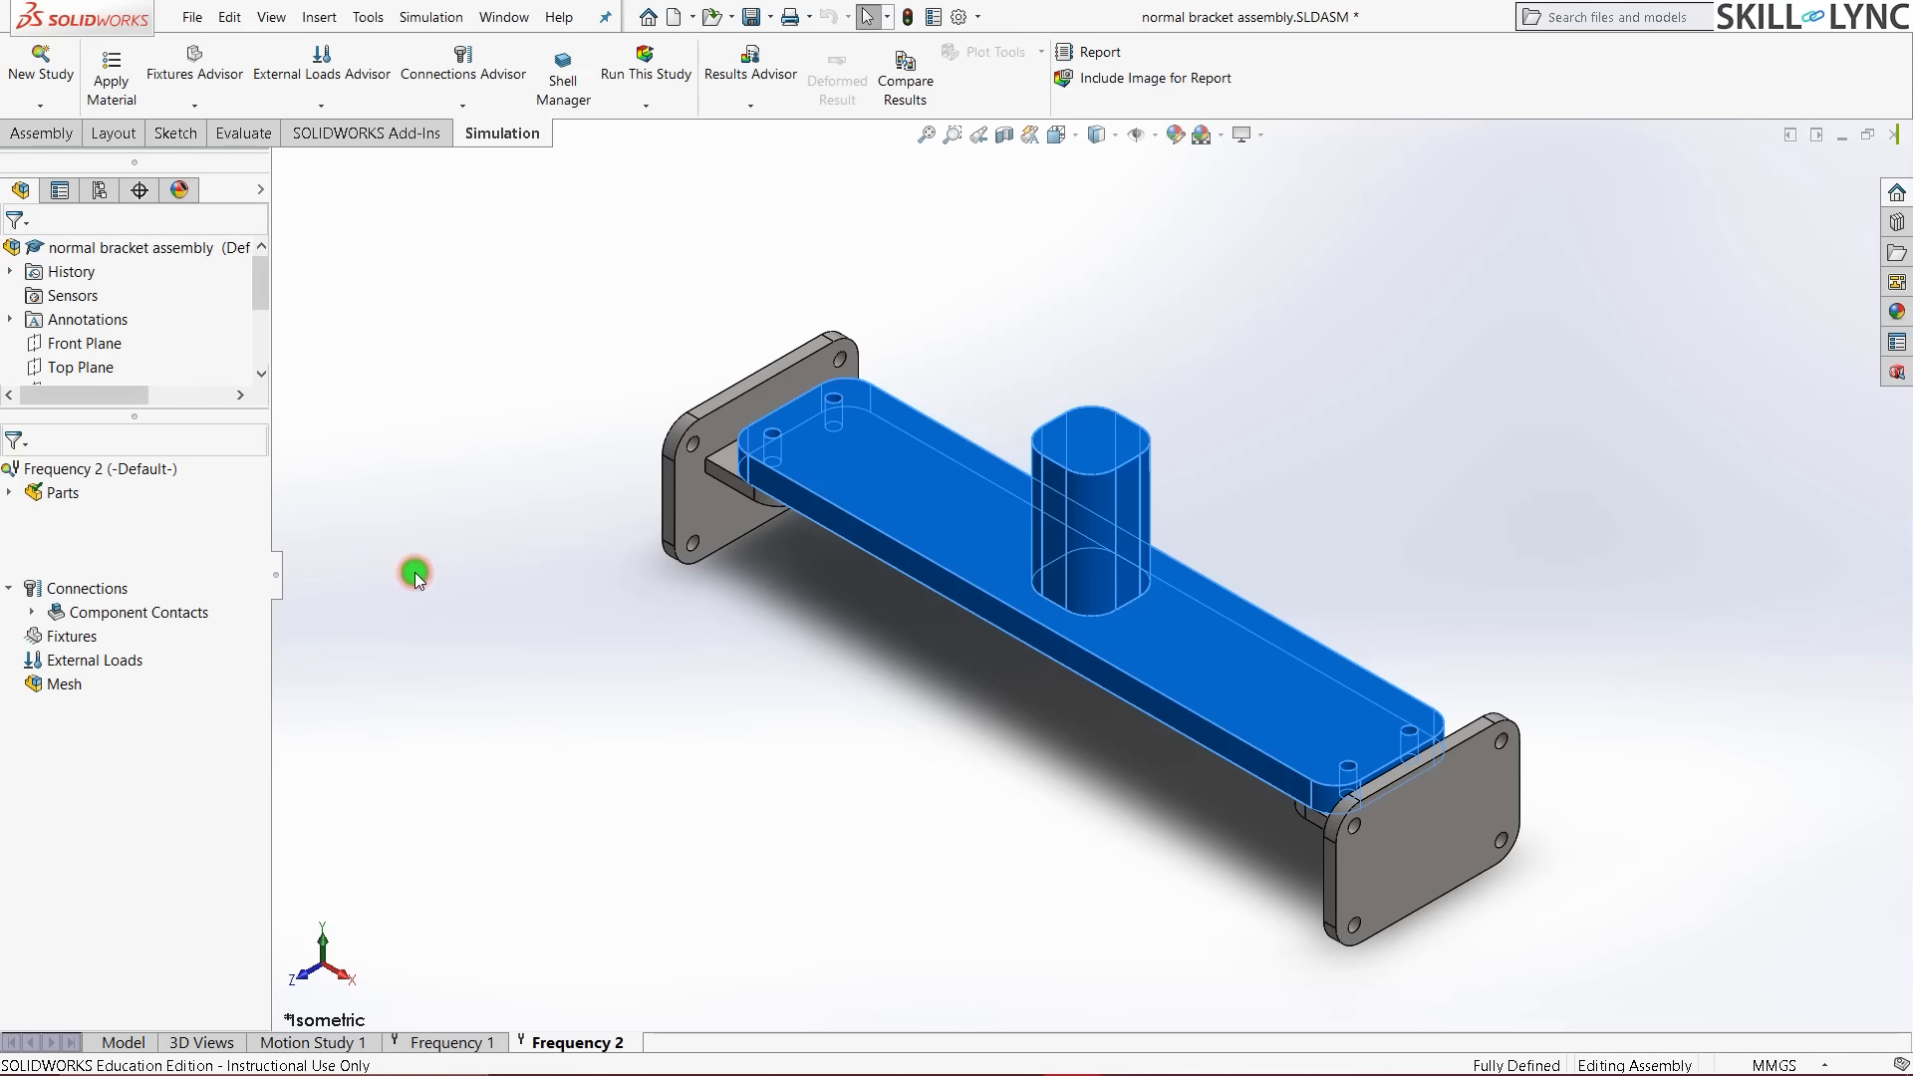
- Start a Fixed Geometry fixture and select the left flange's three bolt holes and mounting face
{"action": "right_click", "coordinate": [75, 642]}
{"action": "left_click", "coordinate": [99, 655]}
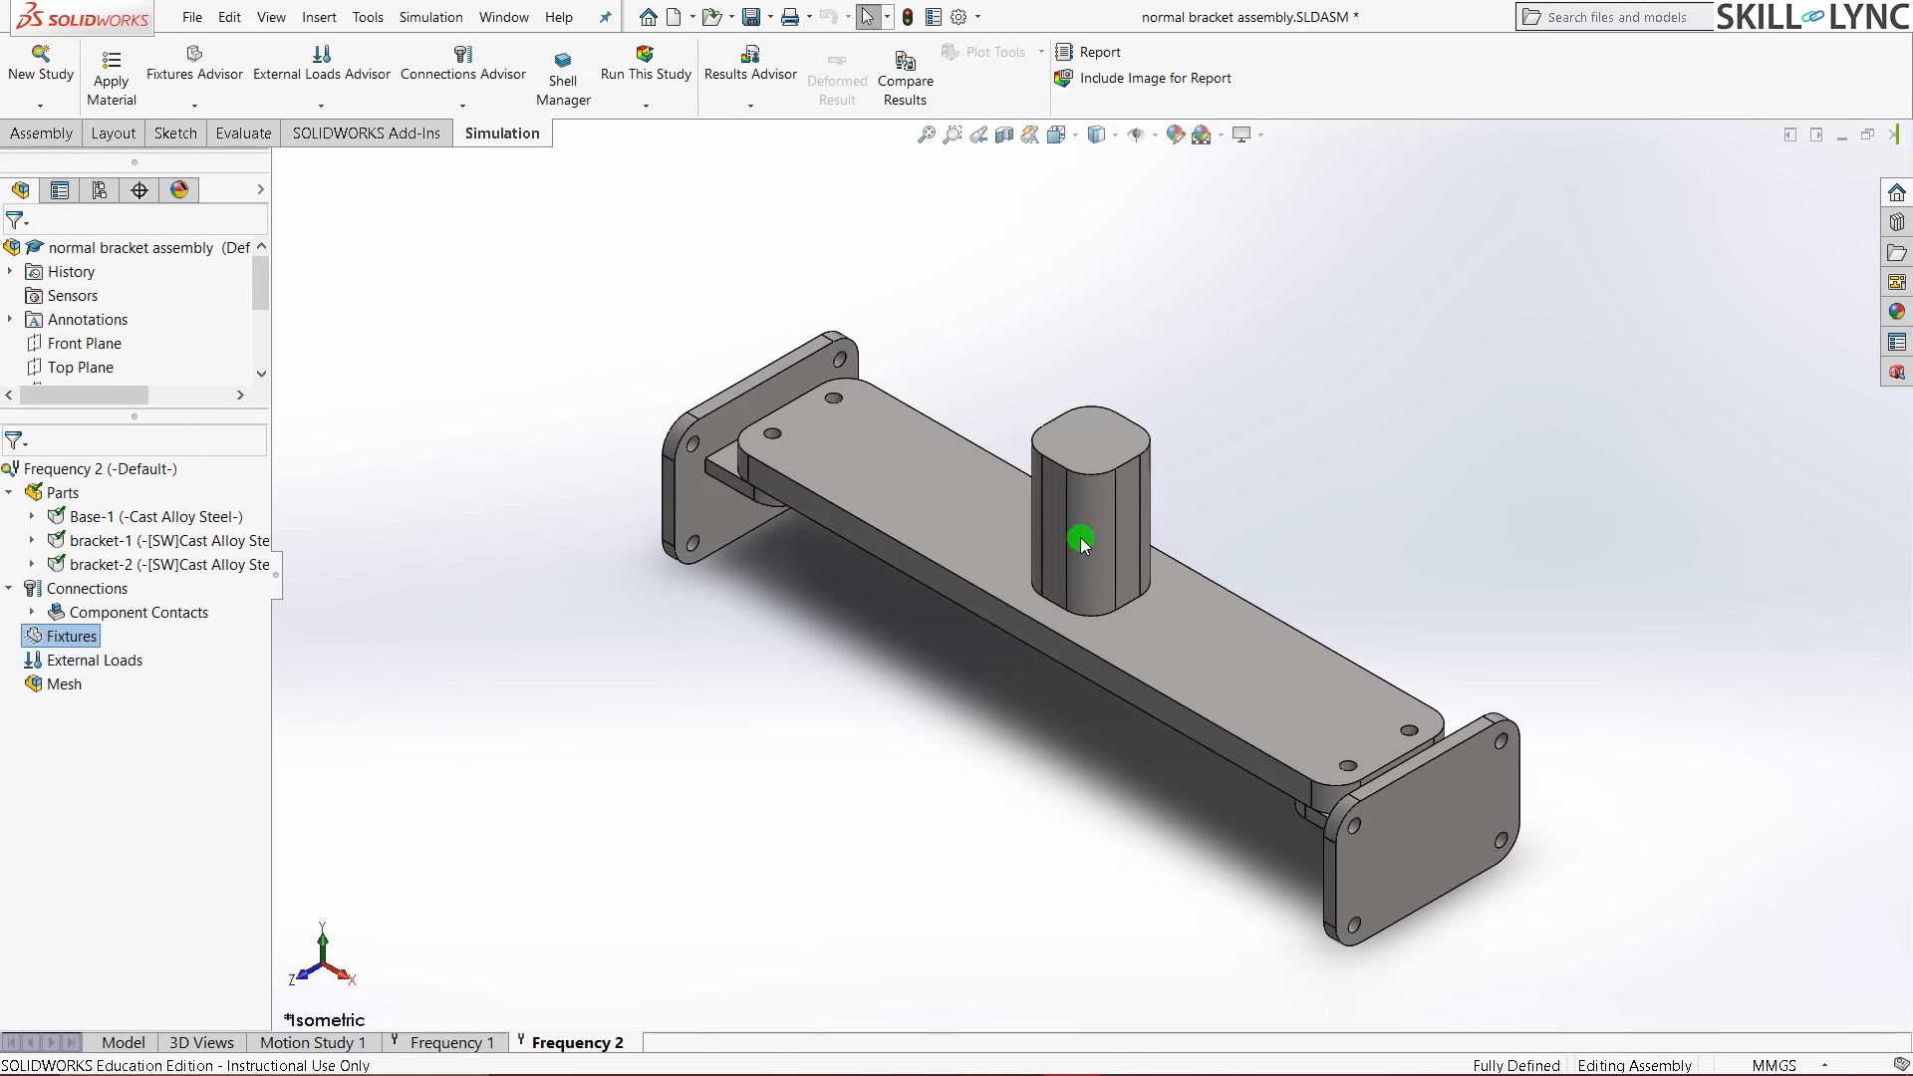
{"action": "scroll", "coordinate": [924, 368], "scroll_direction": "down", "scroll_amount": 2}
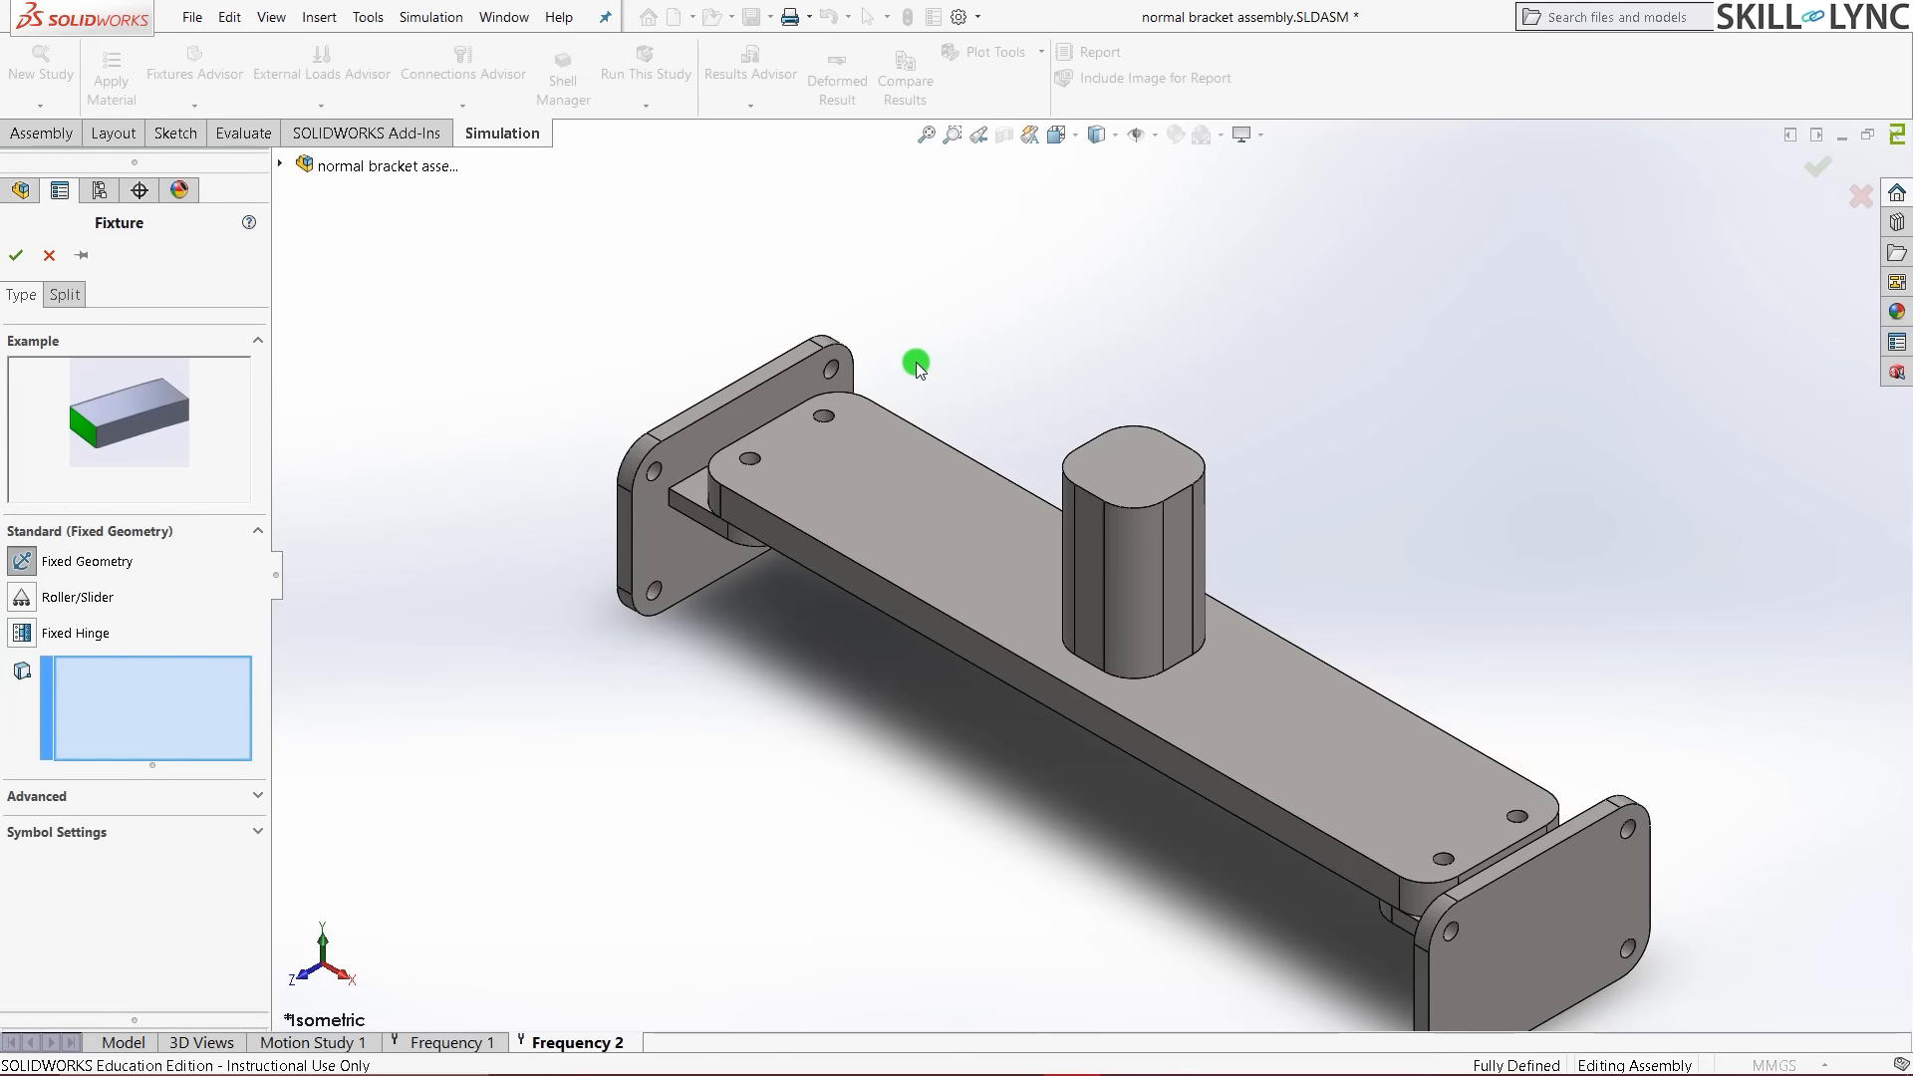
{"action": "scroll", "coordinate": [917, 362], "scroll_direction": "down", "scroll_amount": 3}
{"action": "scroll", "coordinate": [842, 449], "scroll_direction": "up", "scroll_amount": 1}
{"action": "scroll", "coordinate": [915, 436], "scroll_direction": "down", "scroll_amount": 2}
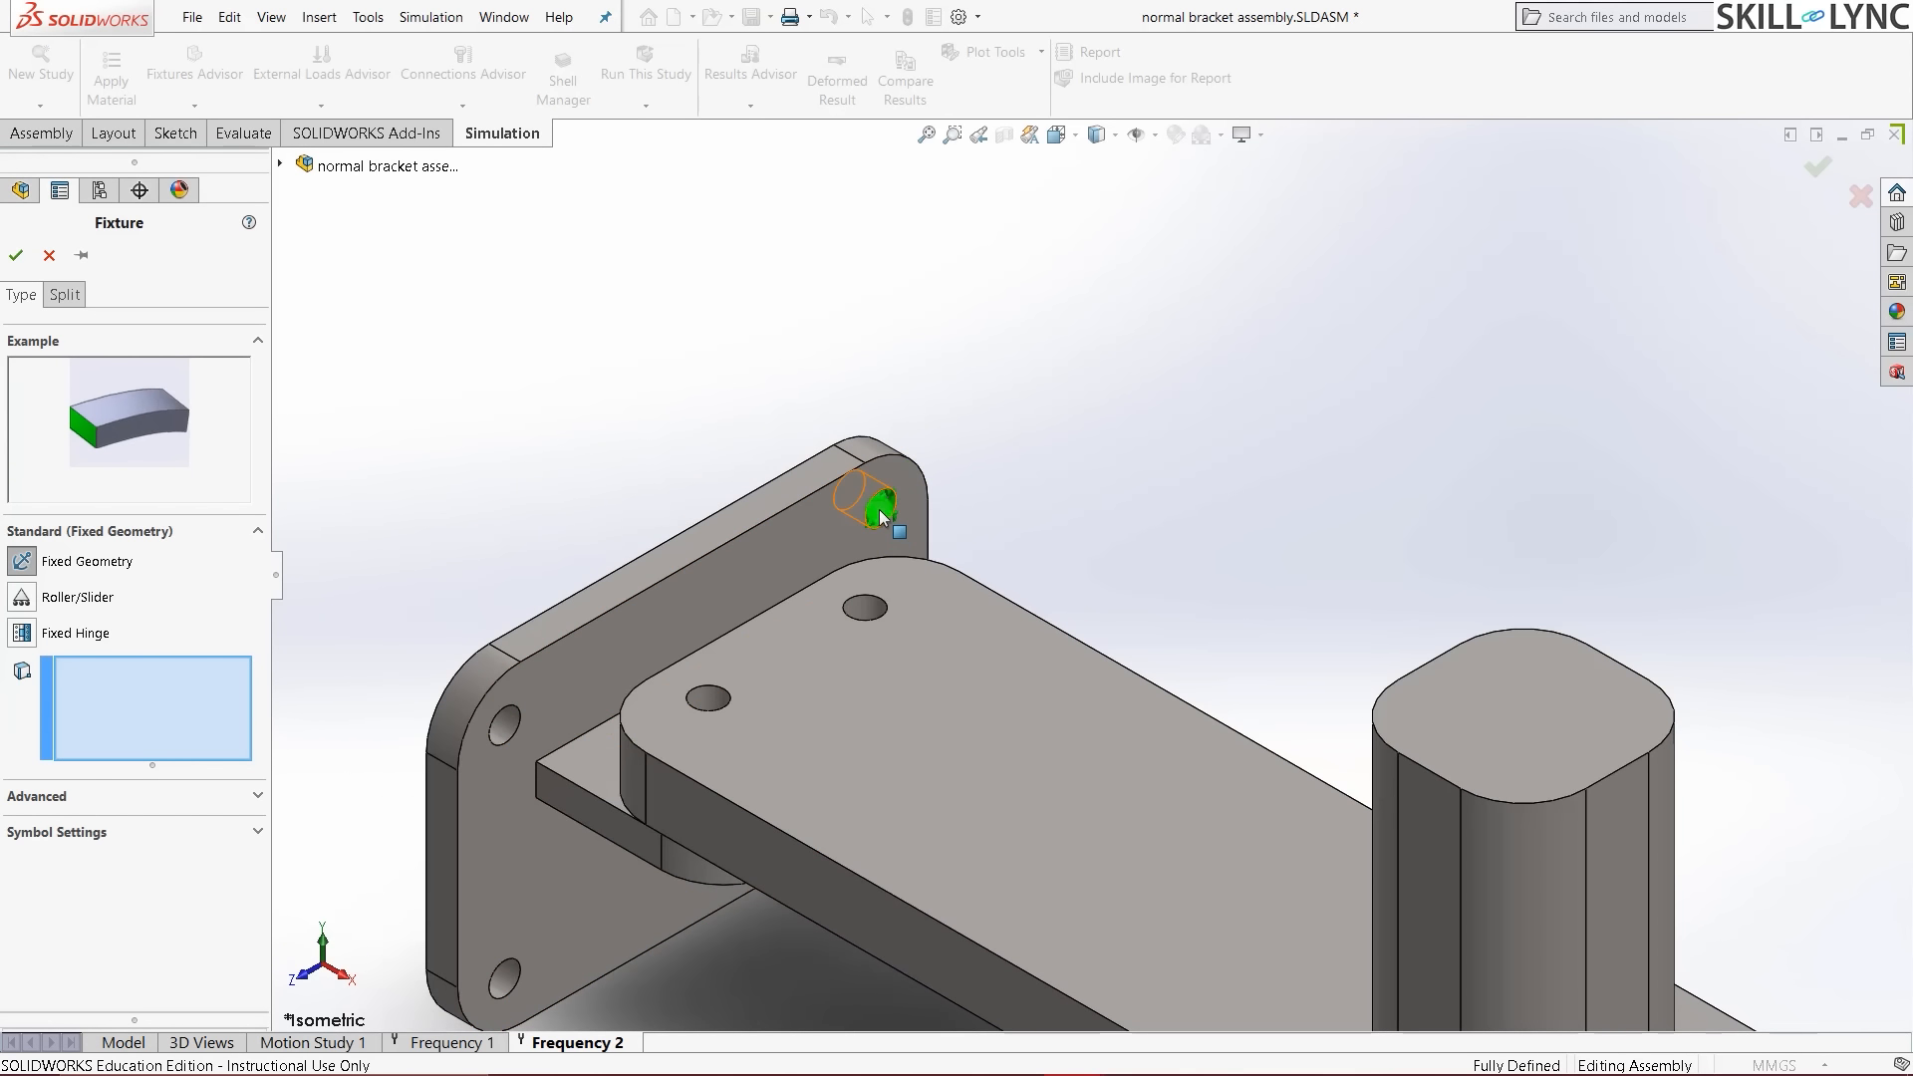
{"action": "left_click", "coordinate": [881, 512]}
{"action": "scroll", "coordinate": [648, 632], "scroll_direction": "up", "scroll_amount": 3}
{"action": "scroll", "coordinate": [934, 688], "scroll_direction": "down", "scroll_amount": 4}
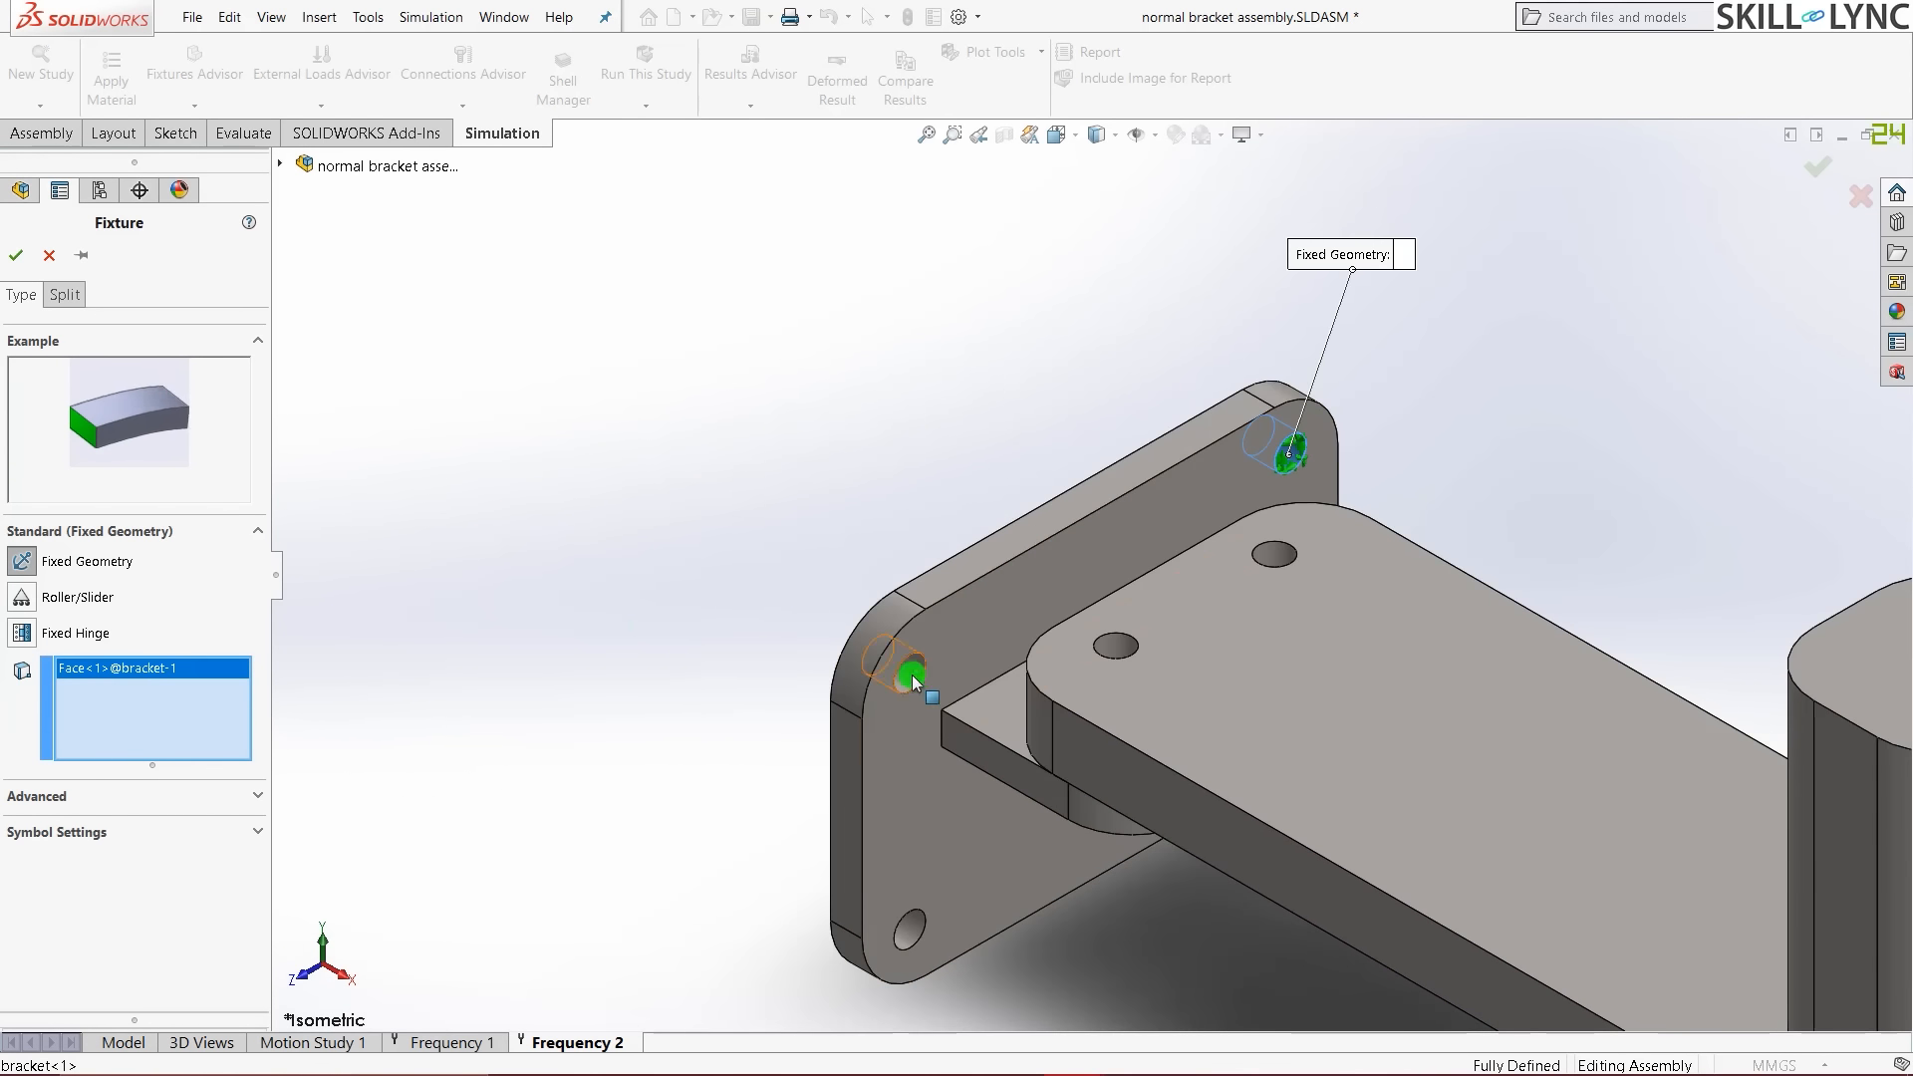
{"action": "left_click", "coordinate": [913, 679]}
{"action": "scroll", "coordinate": [915, 935], "scroll_direction": "up", "scroll_amount": 1}
{"action": "scroll", "coordinate": [934, 935], "scroll_direction": "down", "scroll_amount": 2}
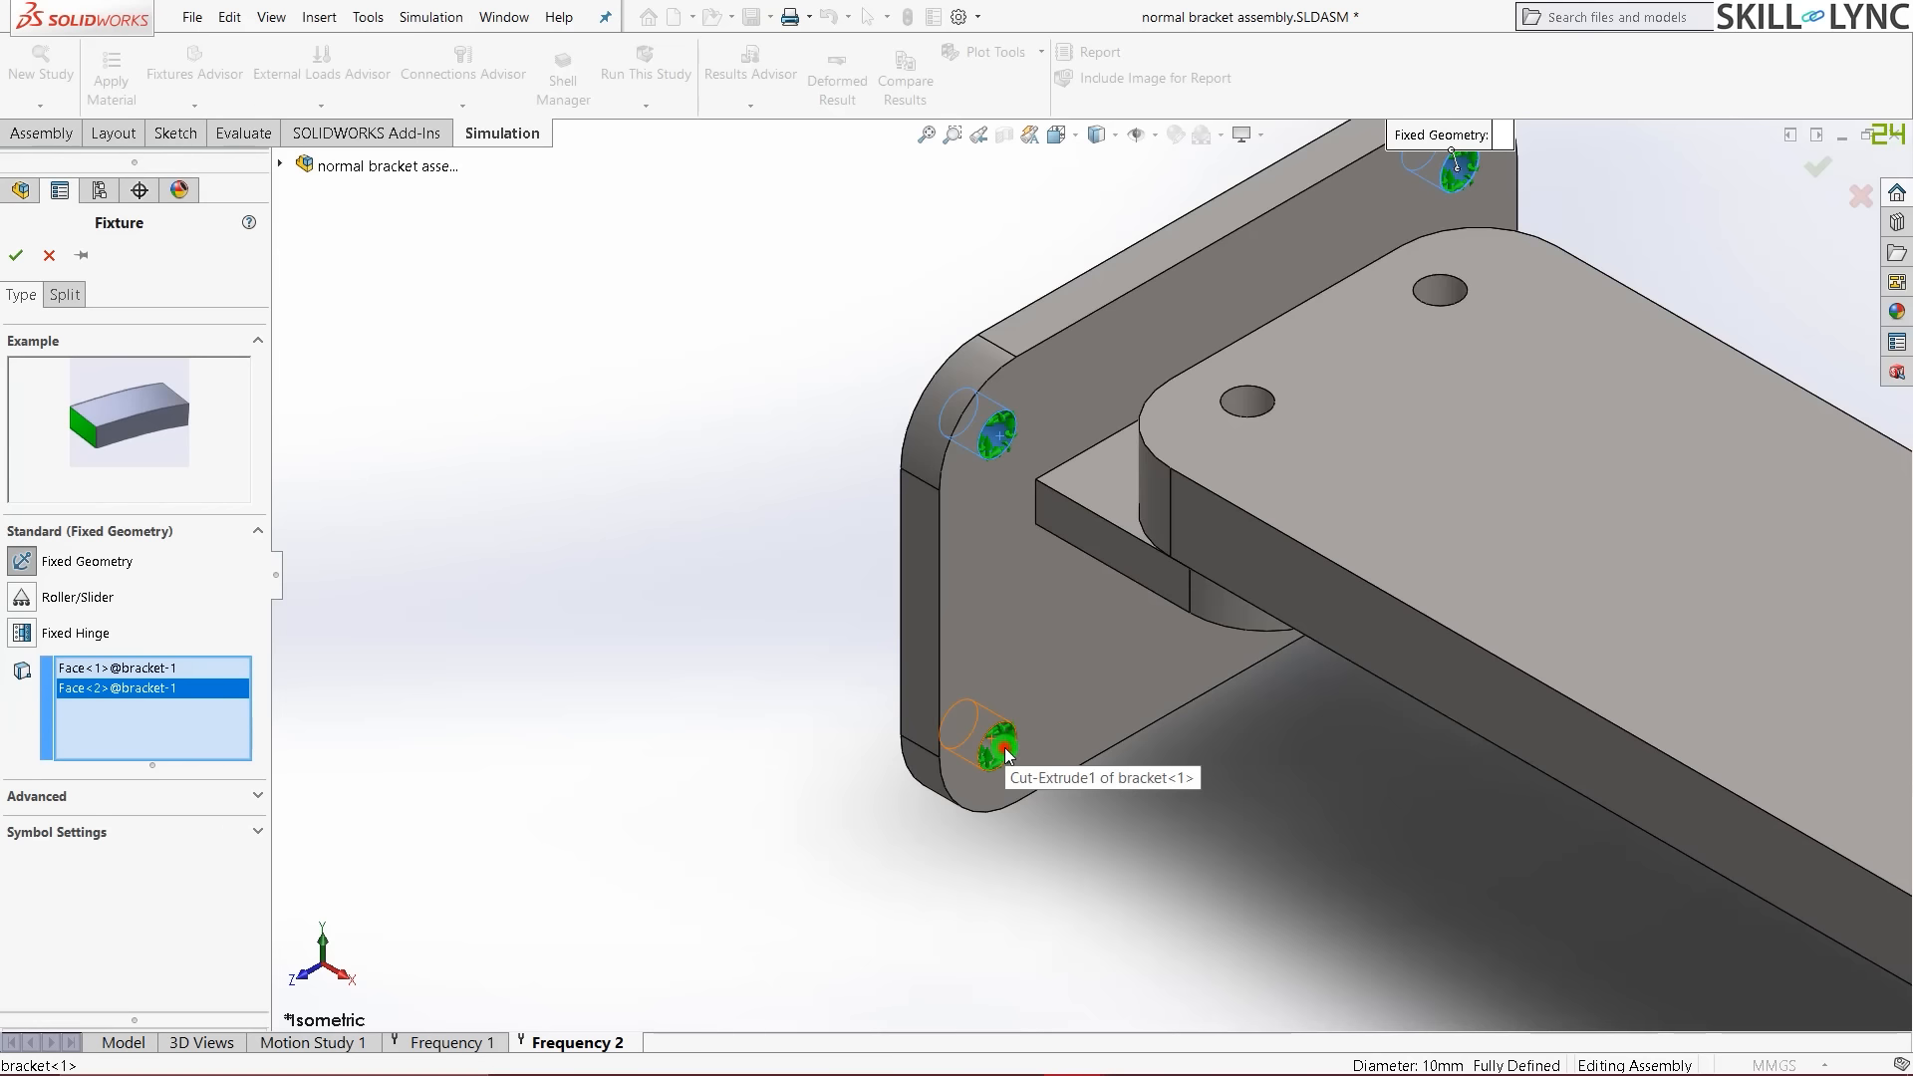
{"action": "left_click", "coordinate": [1000, 739]}
{"action": "middle_click_drag", "start_coordinate": [1564, 774], "coordinate": [1450, 823]}
{"action": "scroll", "coordinate": [1450, 823], "scroll_direction": "down", "scroll_amount": 3}
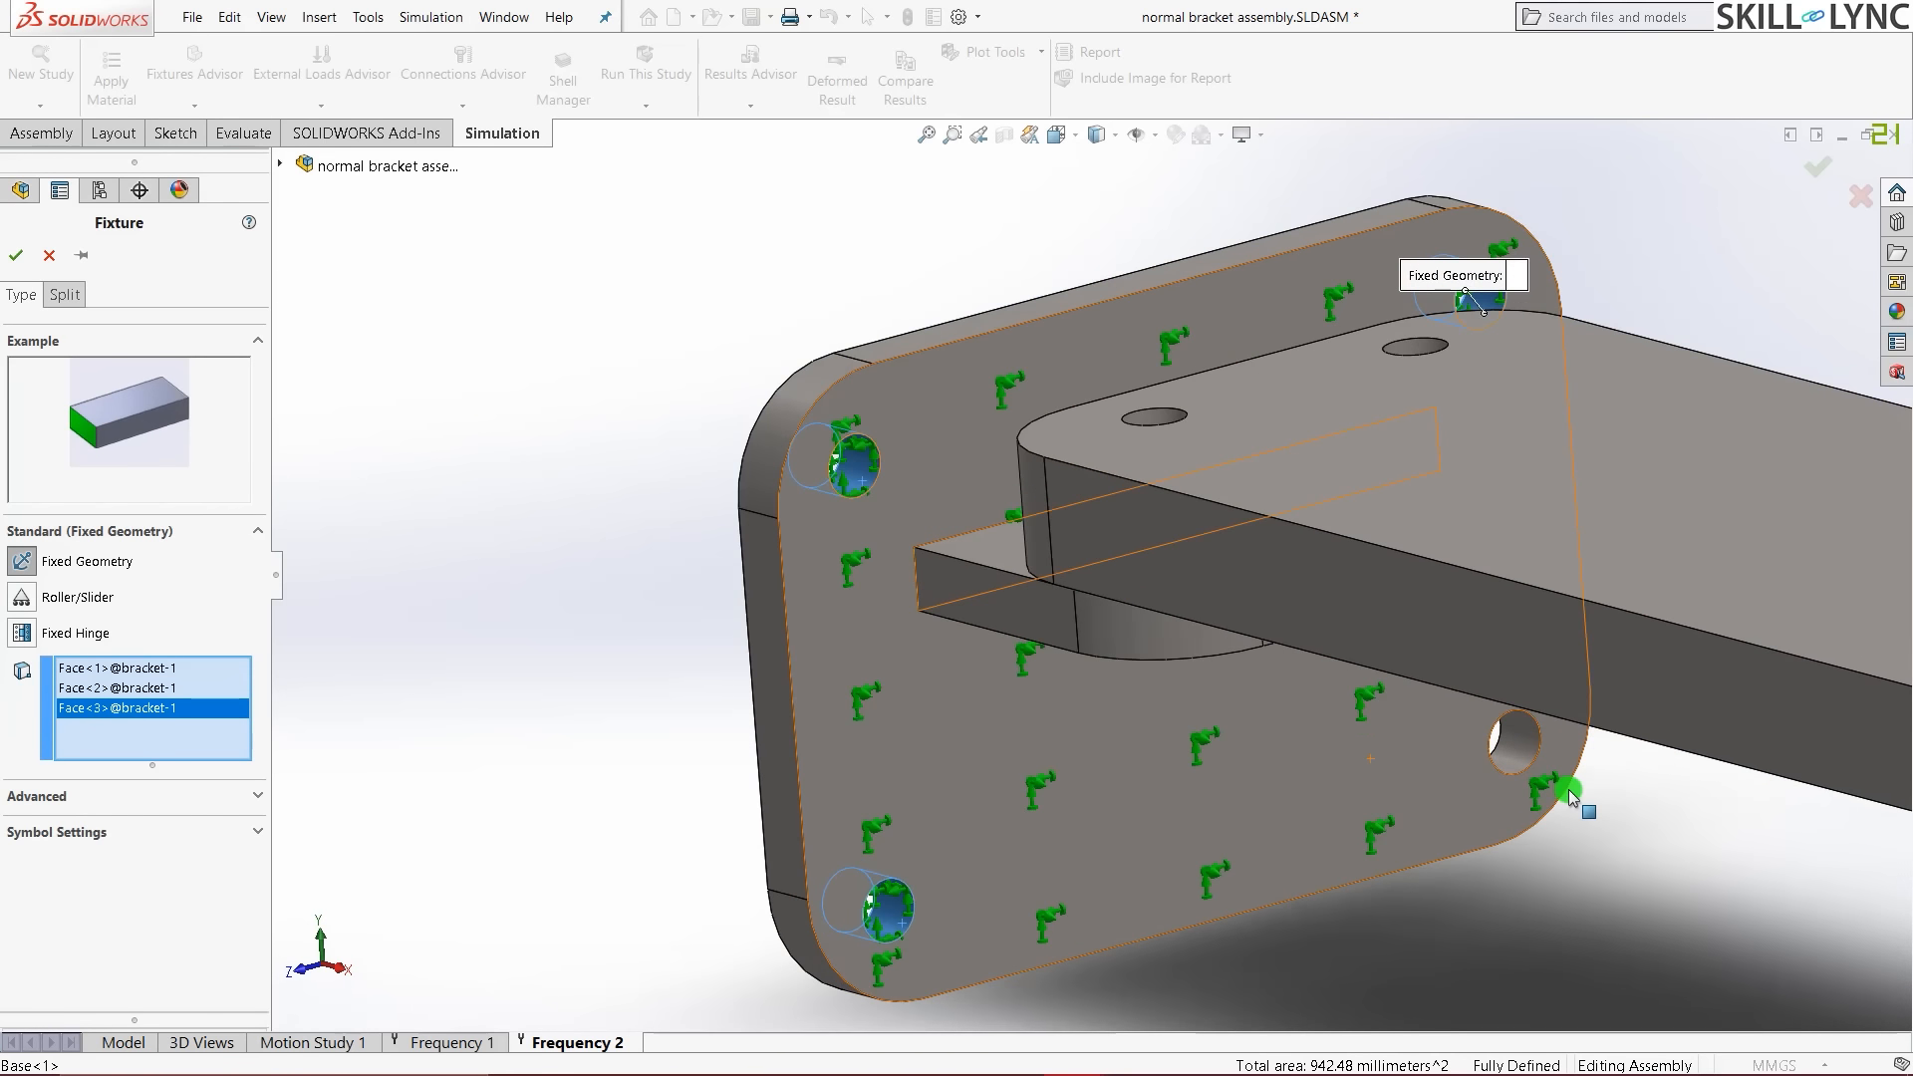
{"action": "left_click", "coordinate": [1485, 735]}
- Add the right flange's bolt holes and mounting face, then confirm Fixed-1
{"action": "scroll", "coordinate": [912, 809], "scroll_direction": "up", "scroll_amount": 3}
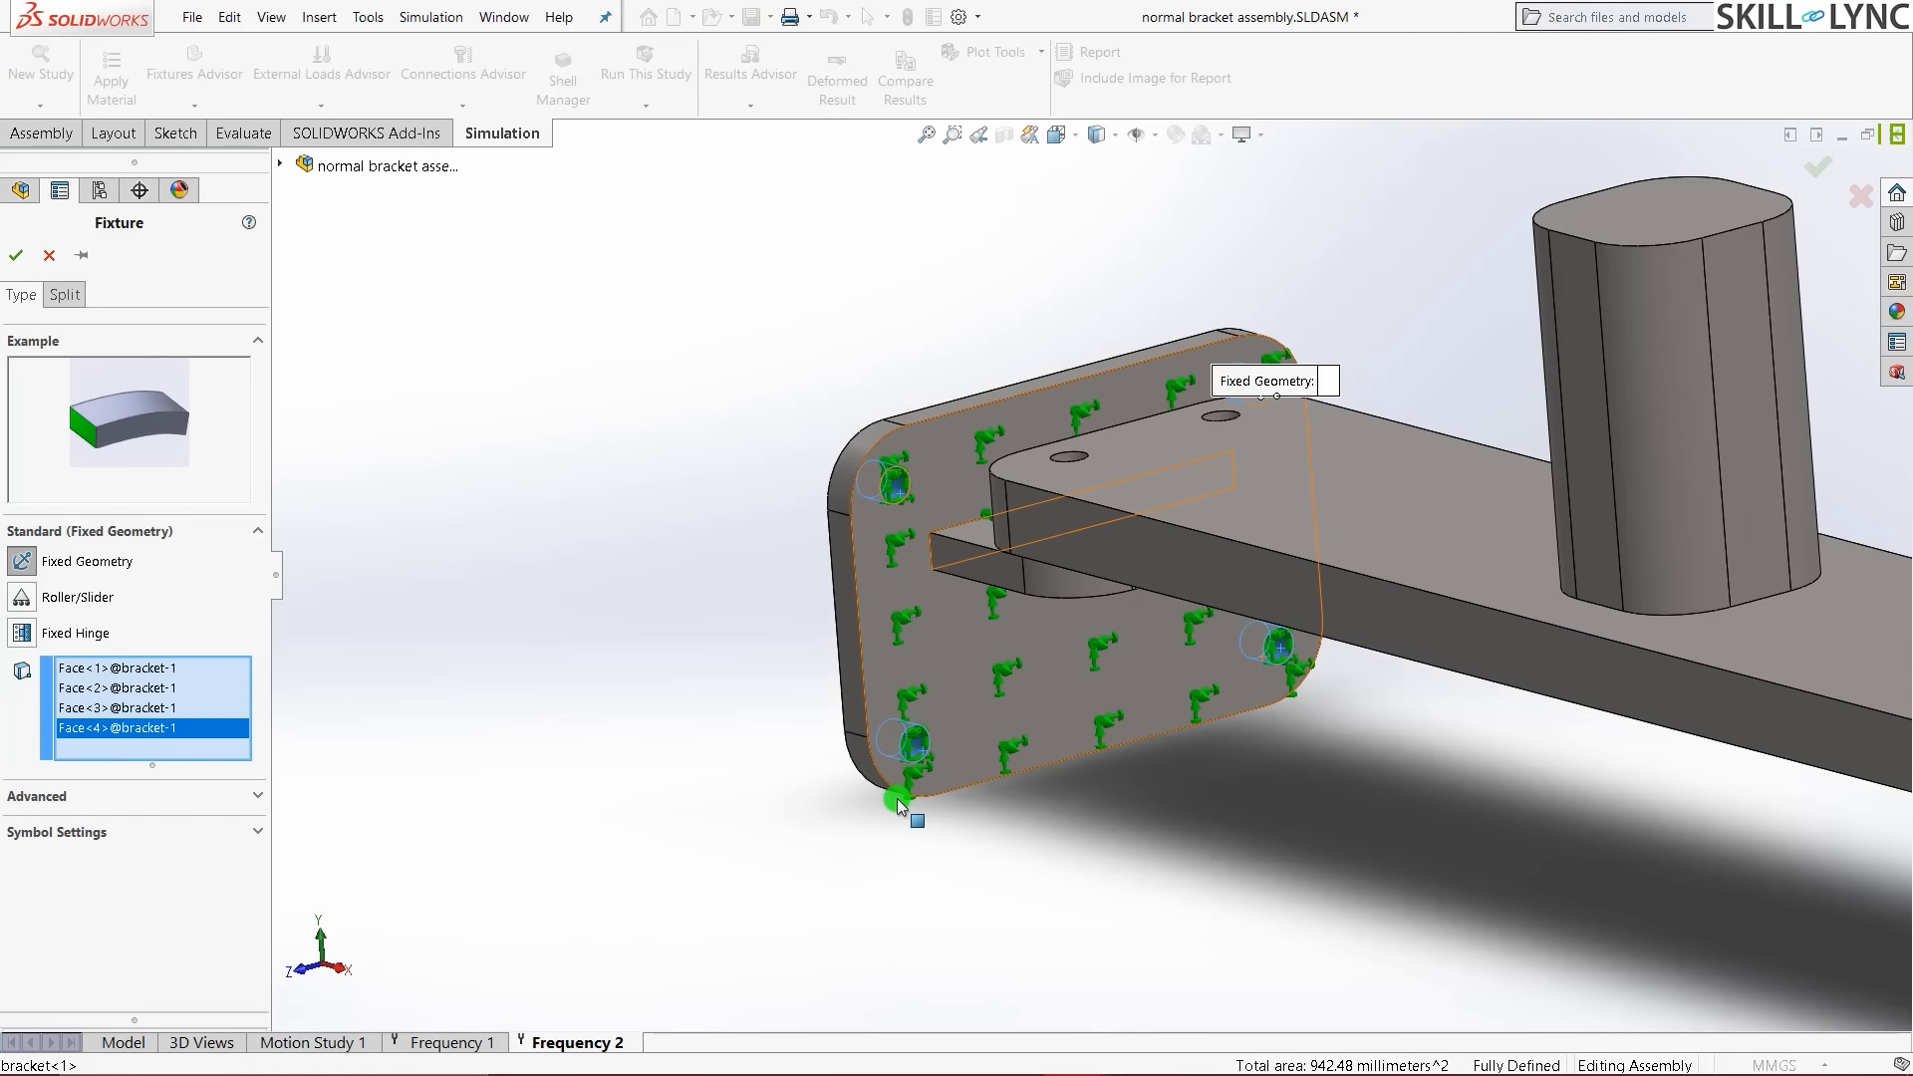
{"action": "scroll", "coordinate": [858, 756], "scroll_direction": "up", "scroll_amount": 4}
{"action": "scroll", "coordinate": [1640, 728], "scroll_direction": "down", "scroll_amount": 3}
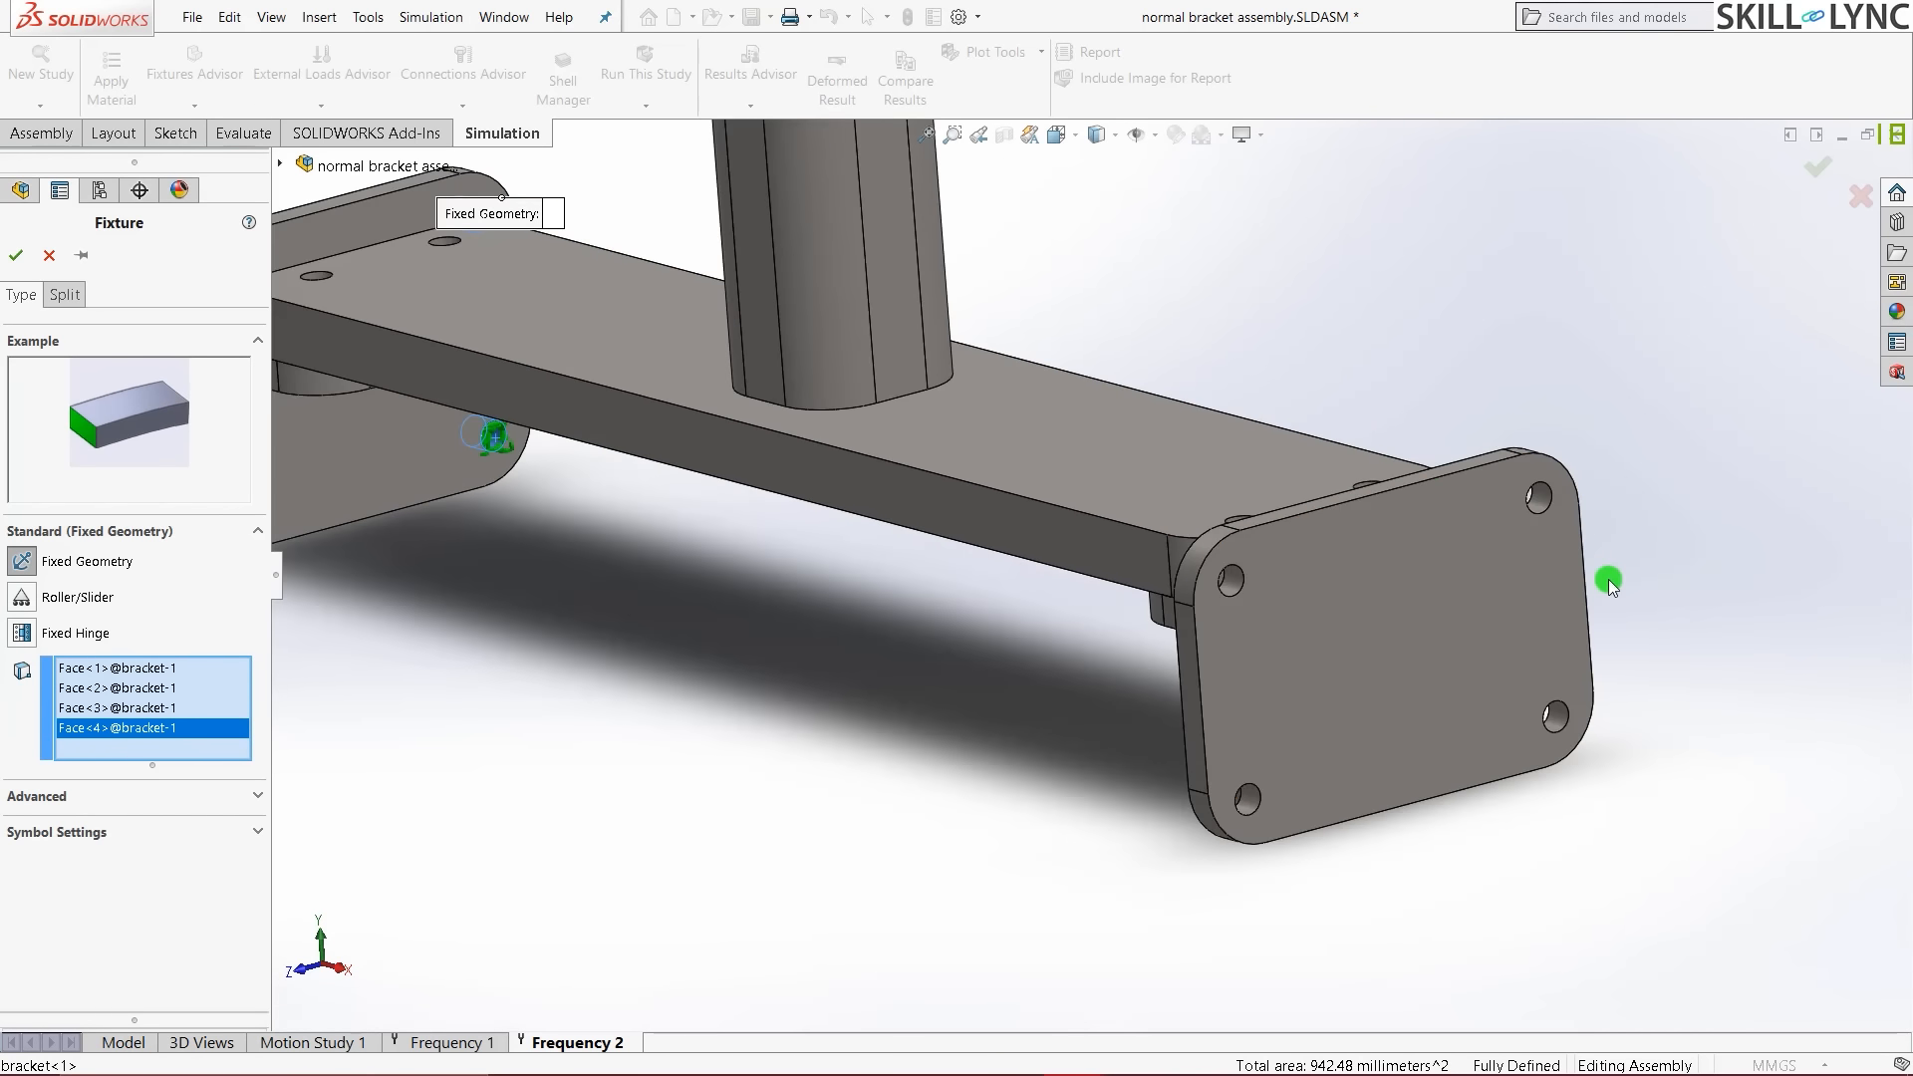
{"action": "scroll", "coordinate": [1444, 558], "scroll_direction": "down", "scroll_amount": 3}
{"action": "left_click", "coordinate": [1296, 519]}
{"action": "scroll", "coordinate": [1146, 627], "scroll_direction": "up", "scroll_amount": 3}
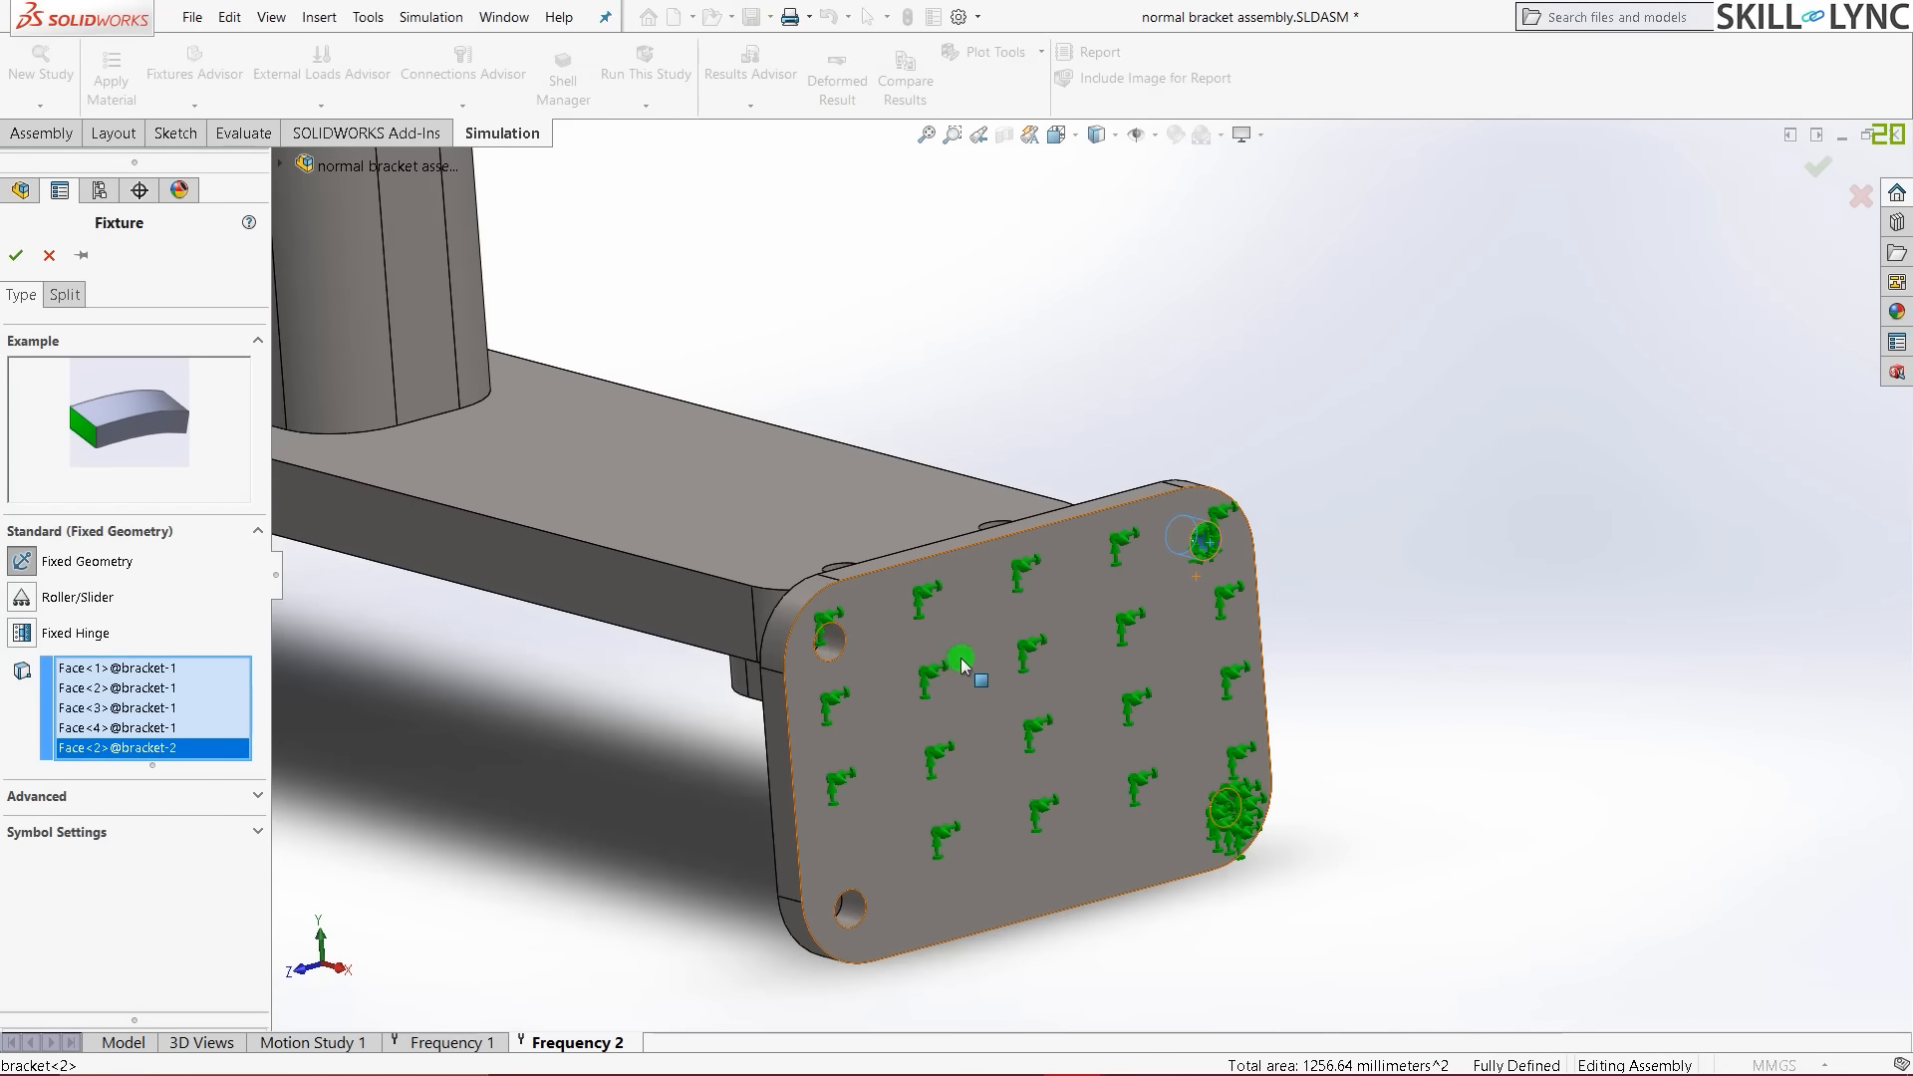
{"action": "scroll", "coordinate": [882, 663], "scroll_direction": "down", "scroll_amount": 2}
{"action": "left_click", "coordinate": [812, 631]}
{"action": "left_click", "coordinate": [764, 815]}
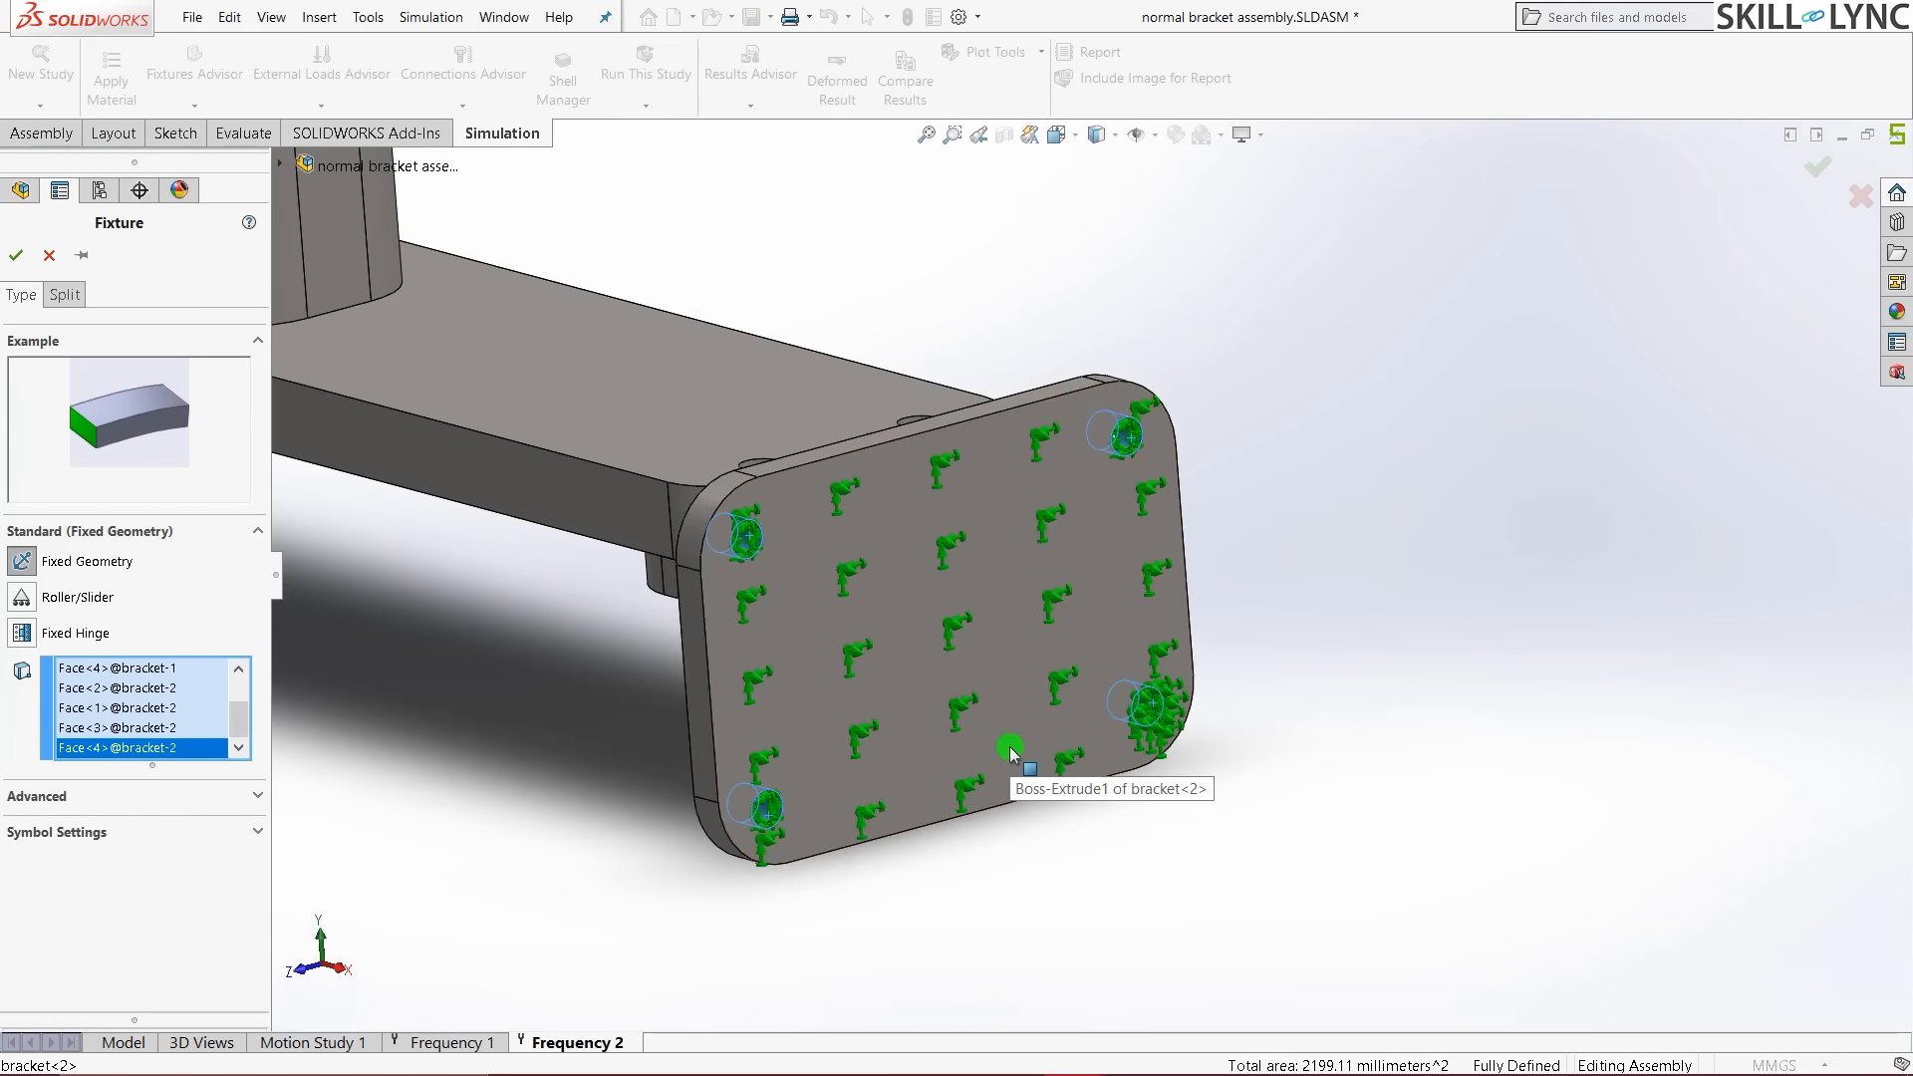
{"action": "key", "text": "ctrl+7"}
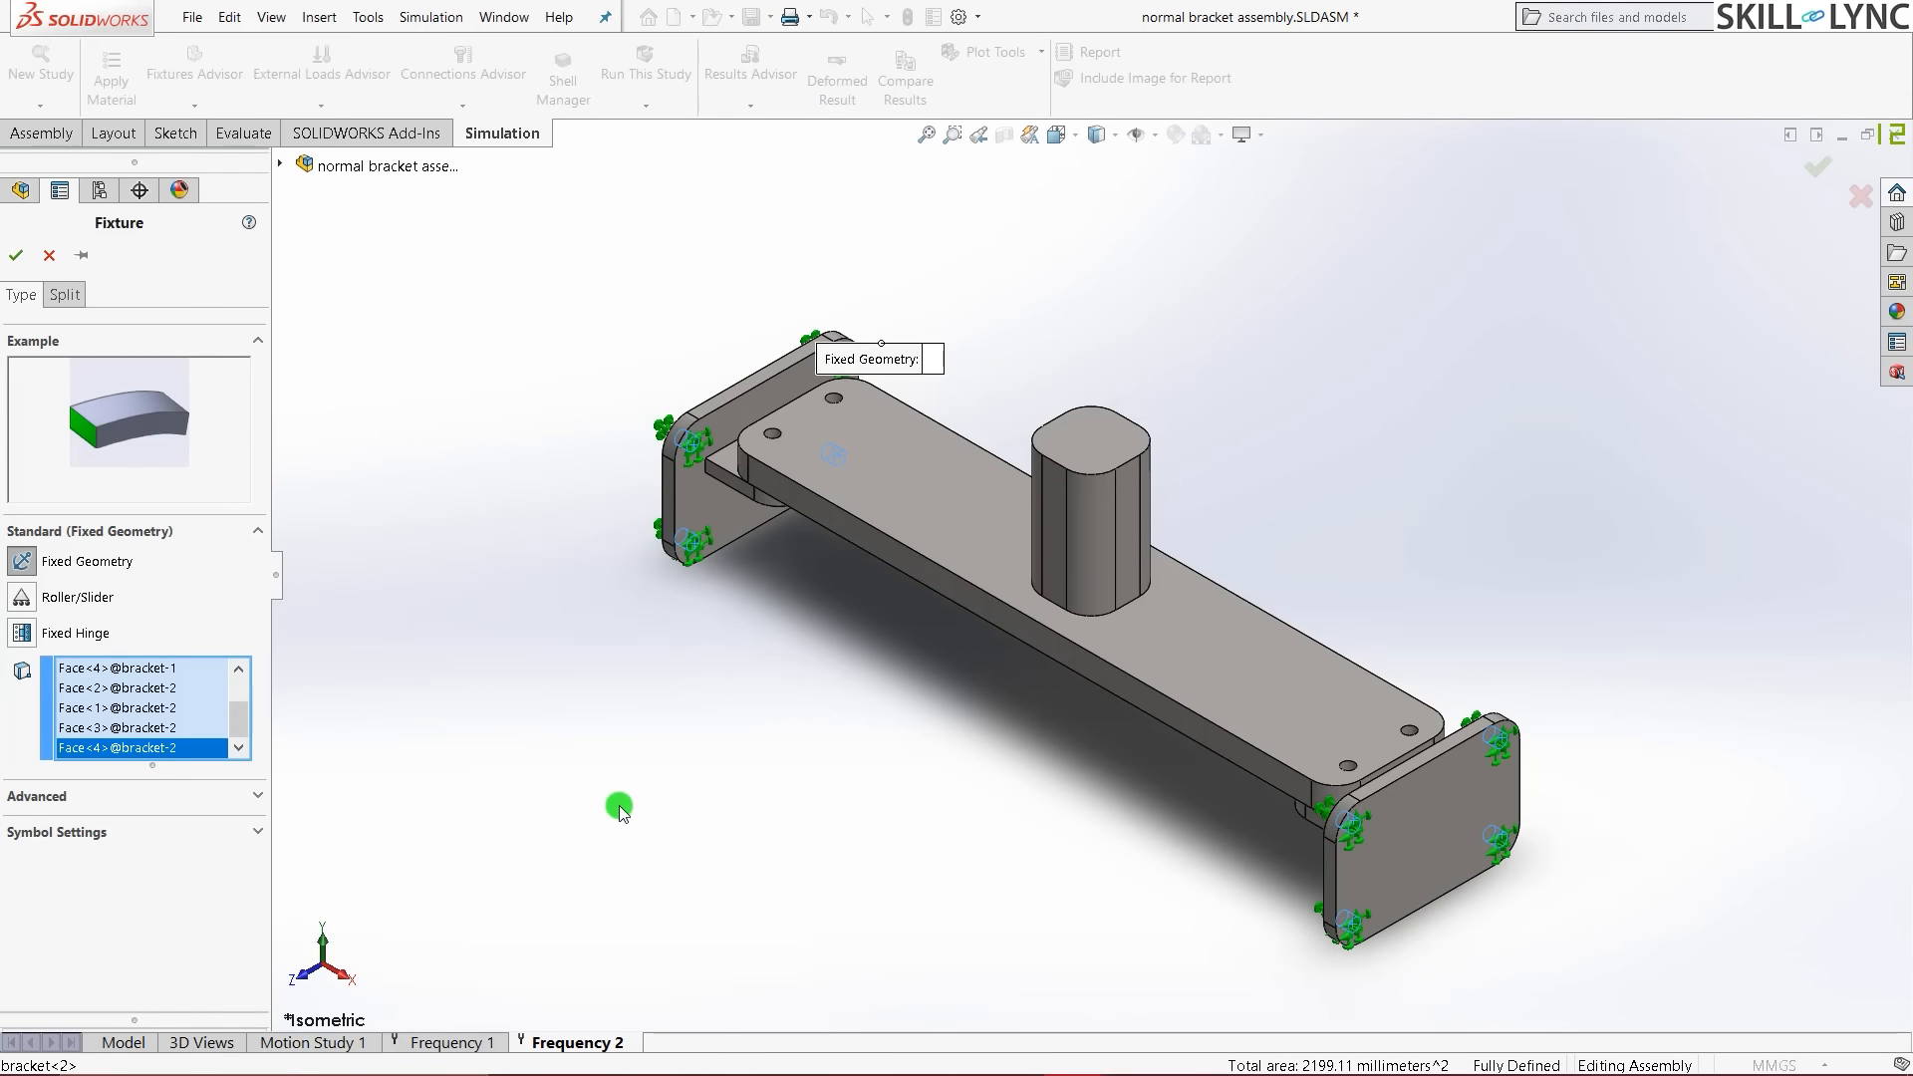
{"action": "left_click", "coordinate": [12, 259]}
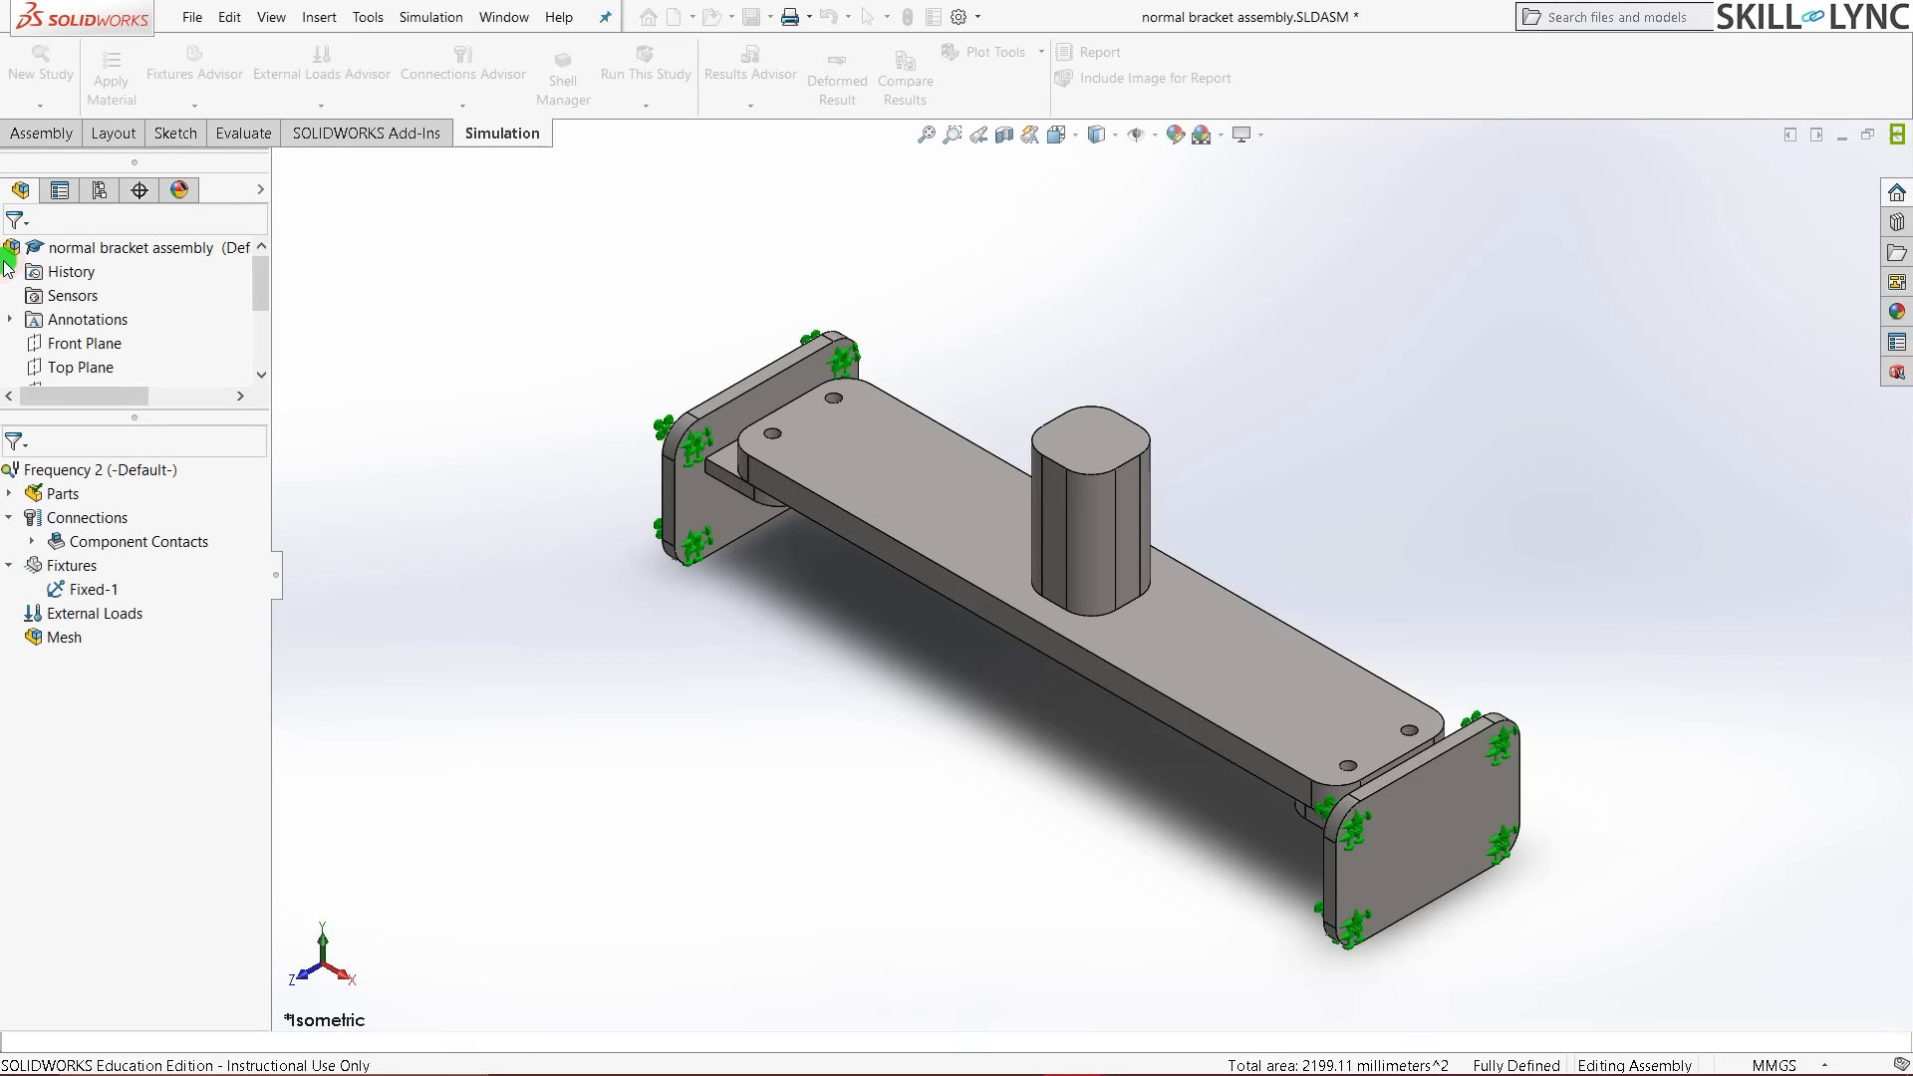
- Create a curvature-based mesh on the Frequency 2 assembly with 15 mm maximum element size
{"action": "right_click", "coordinate": [39, 638]}
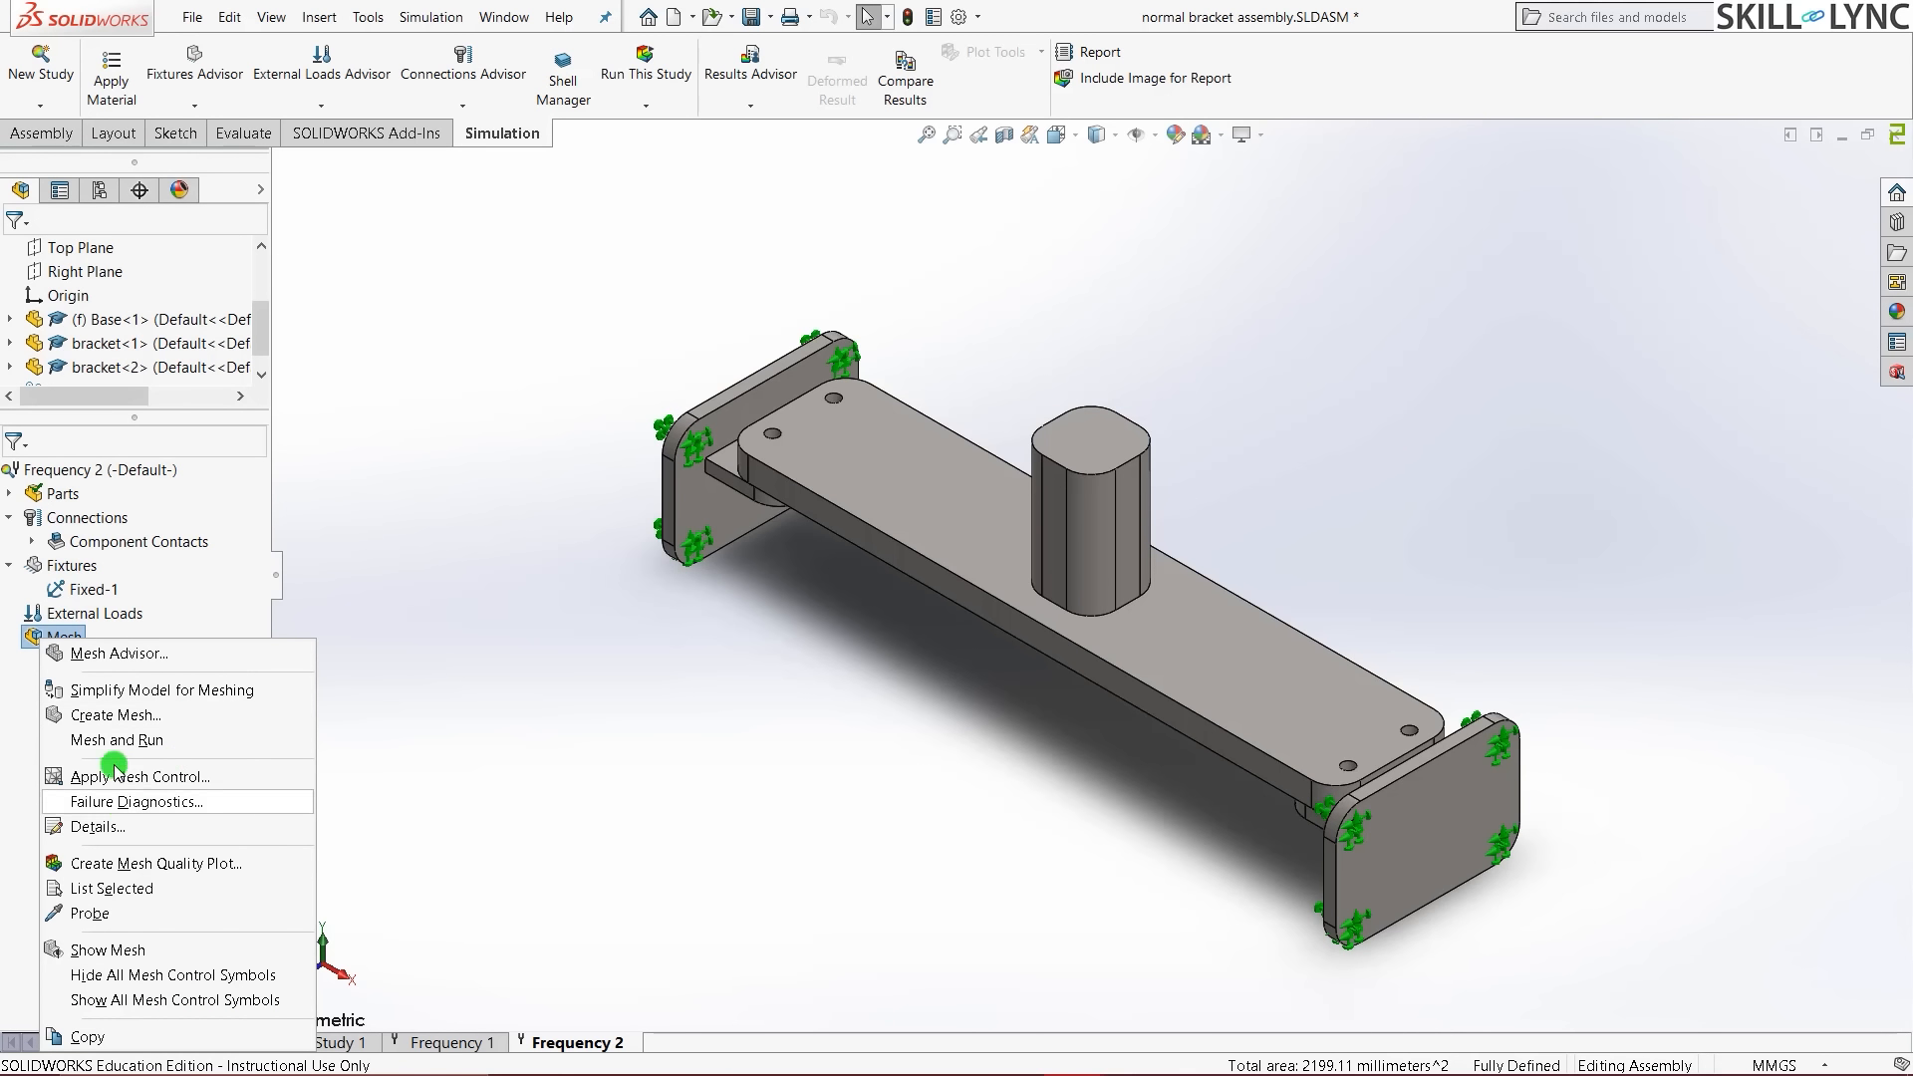
{"action": "left_click", "coordinate": [115, 715]}
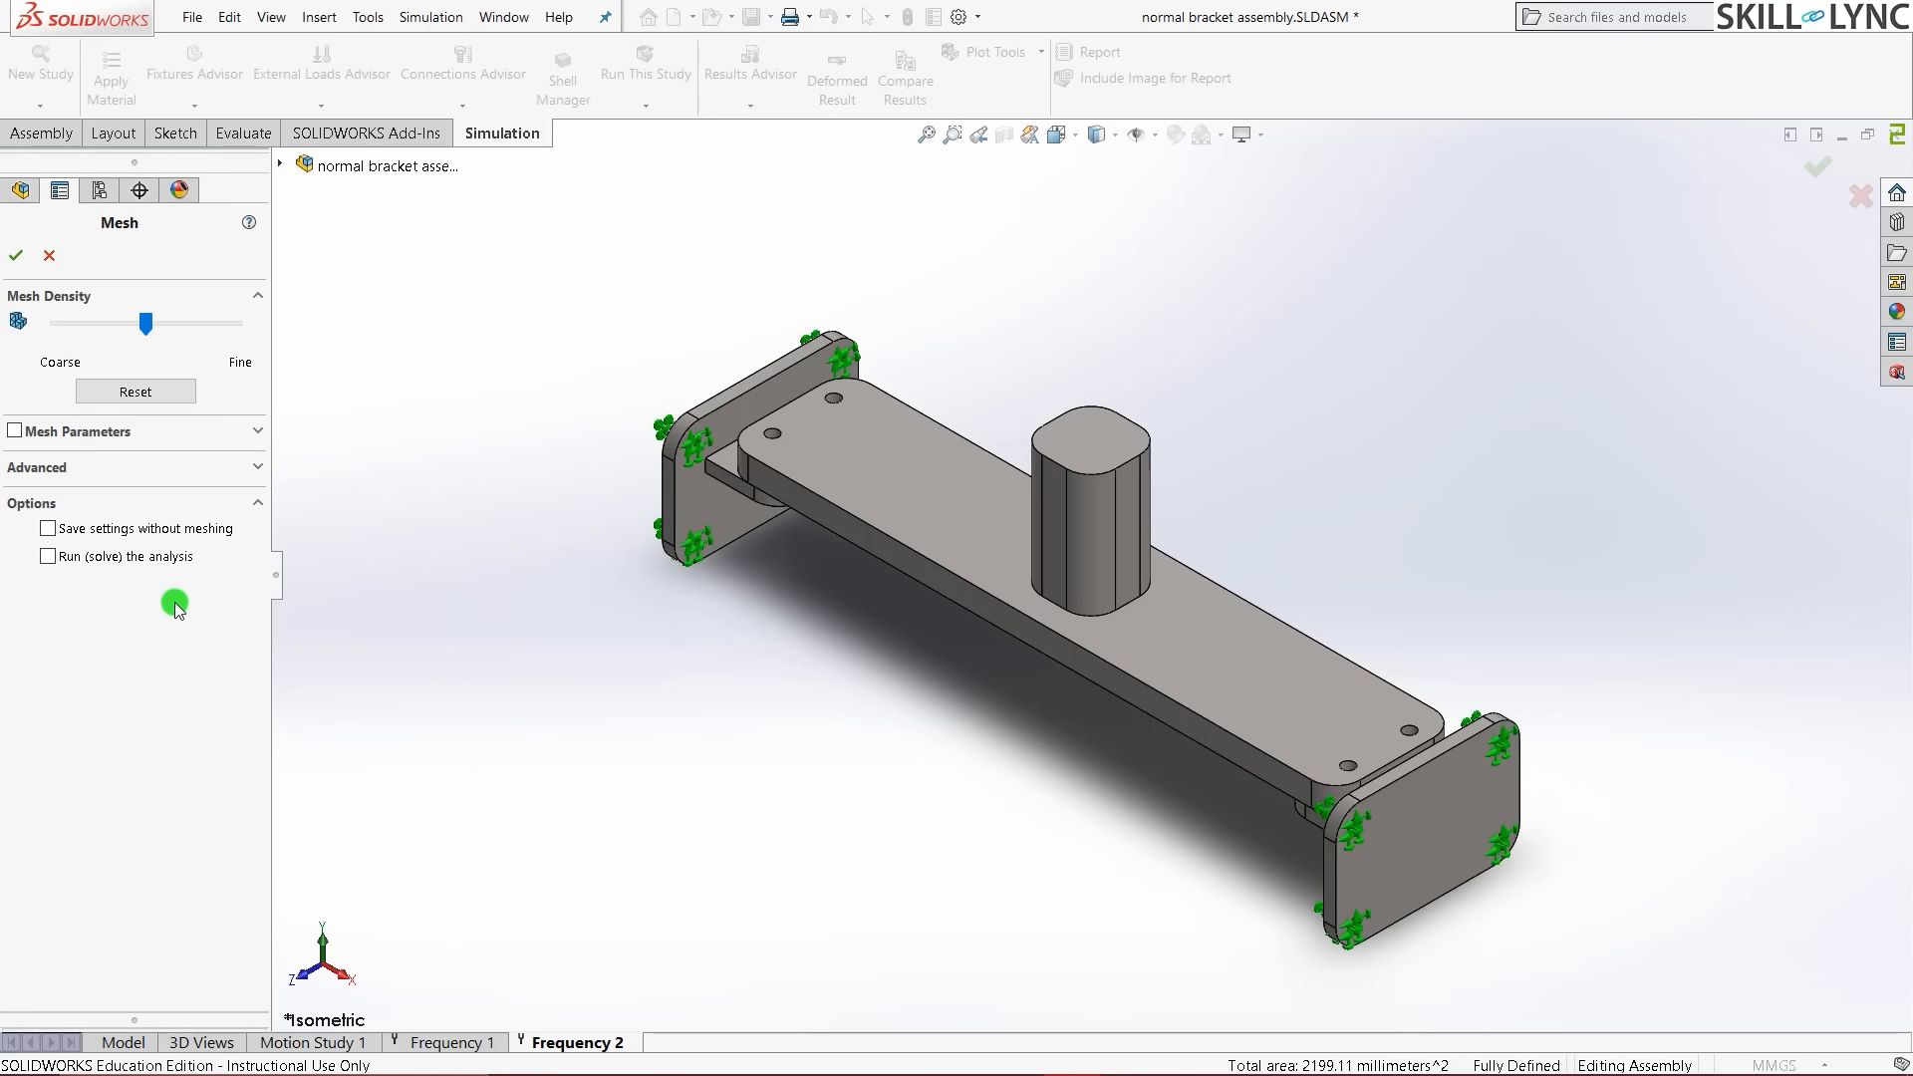
{"action": "left_click", "coordinate": [258, 437]}
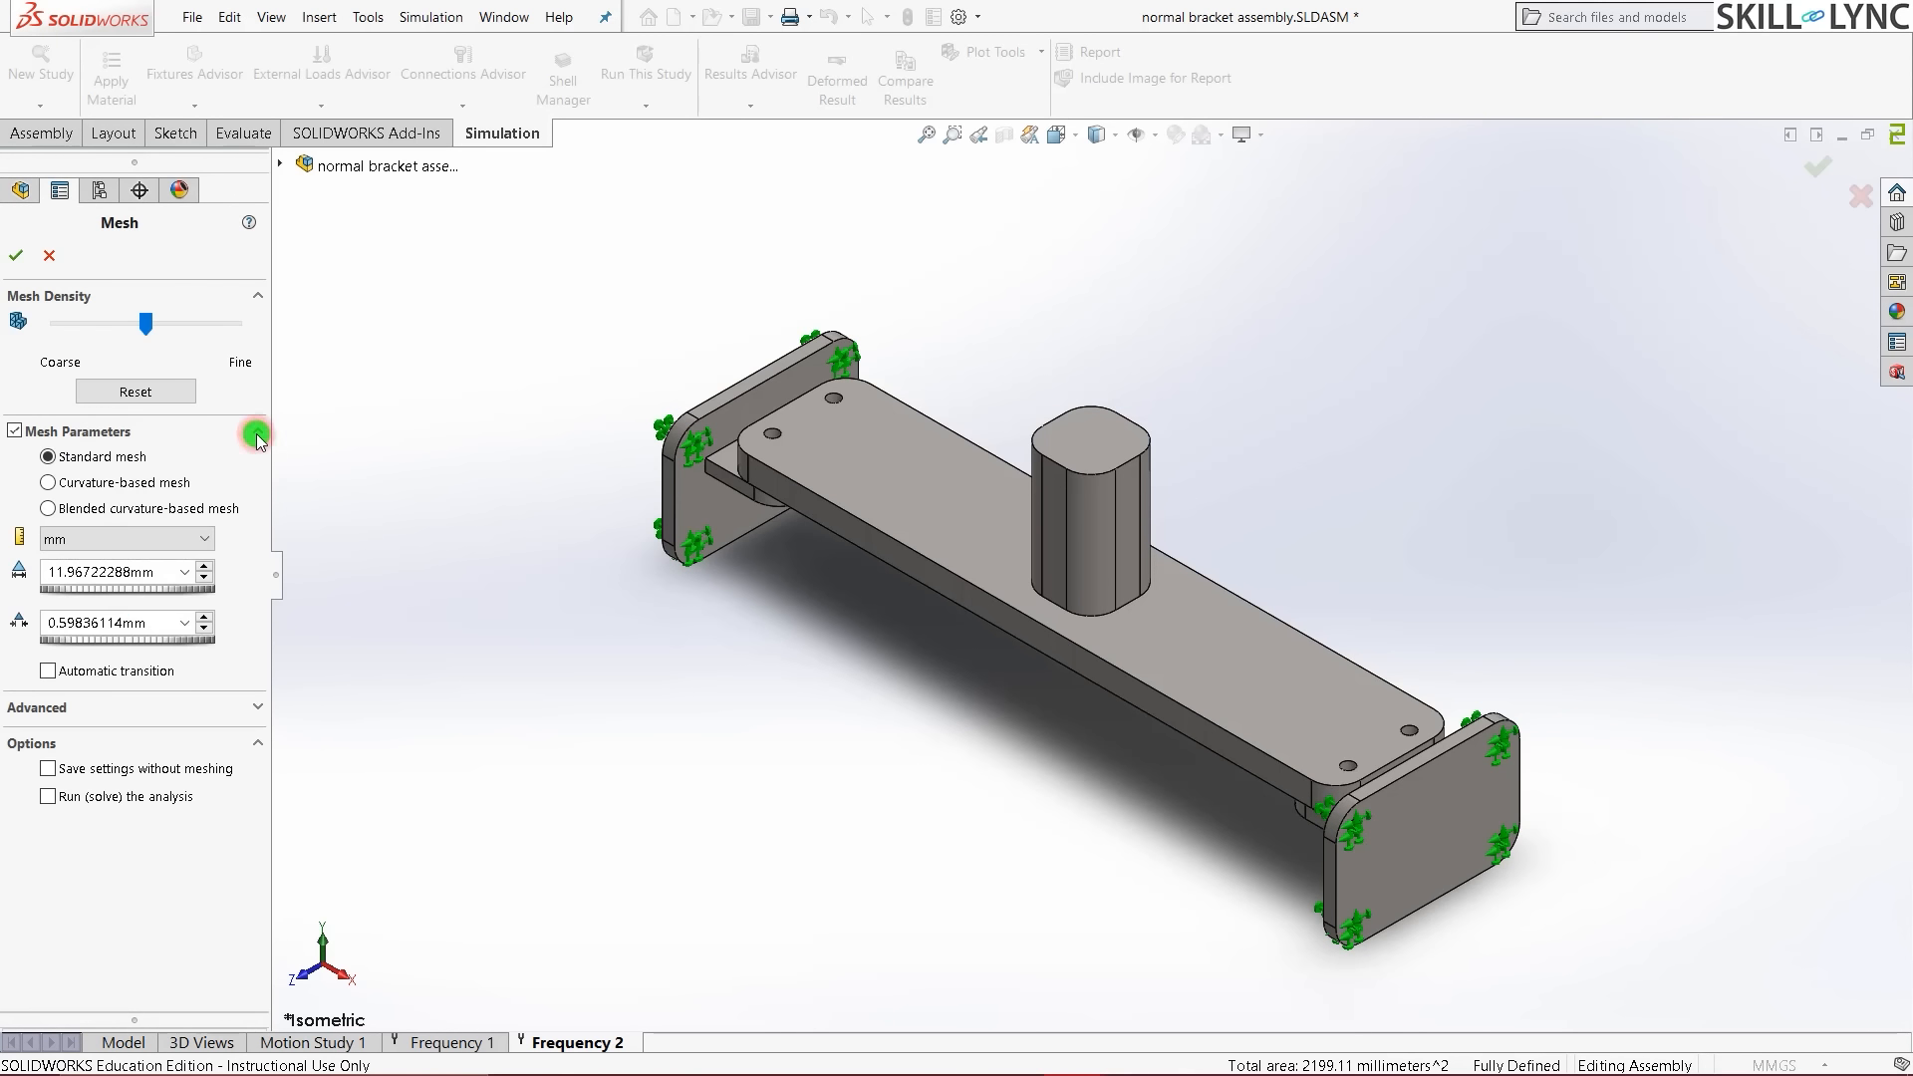
{"action": "left_click", "coordinate": [159, 483]}
{"action": "left_click", "coordinate": [110, 568]}
{"action": "double_click", "coordinate": [110, 568]}
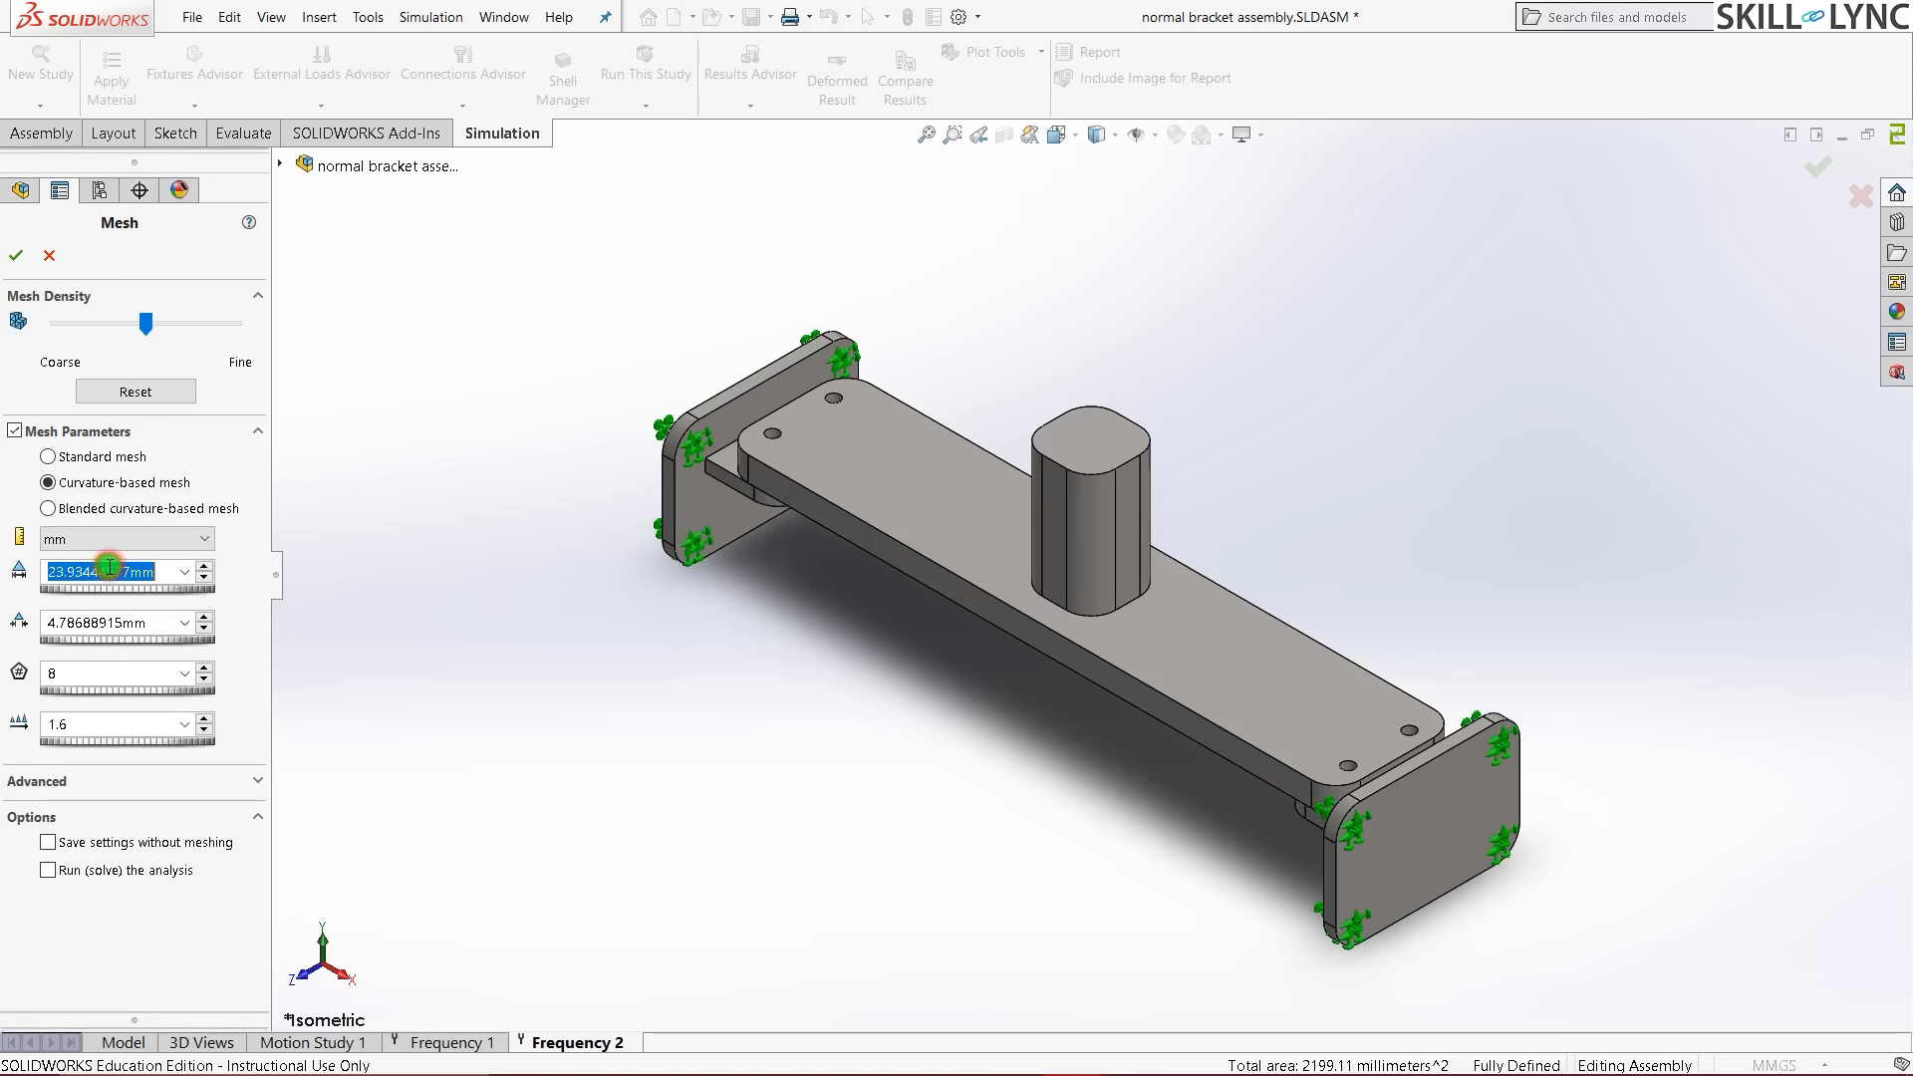
{"action": "type", "text": "155"}
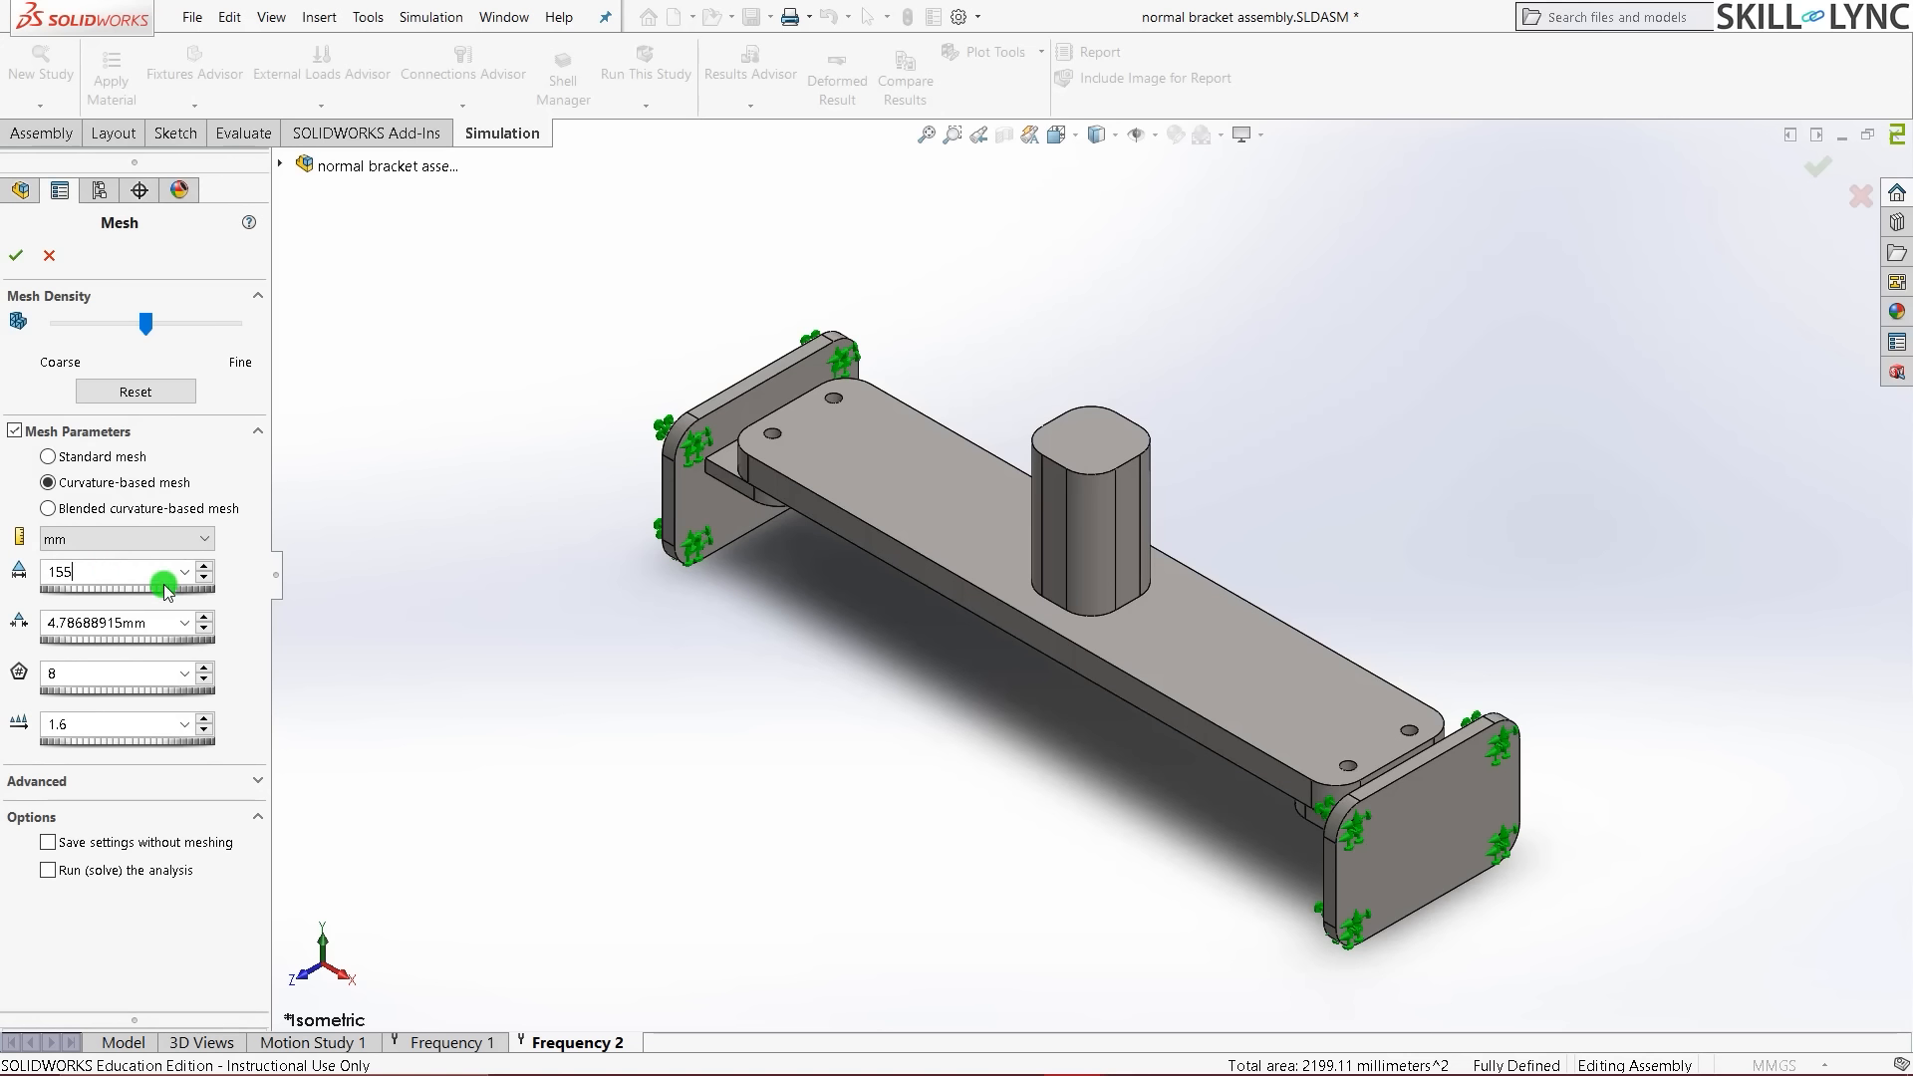
{"action": "key", "text": "BackSpace"}
{"action": "left_click", "coordinate": [357, 570]}
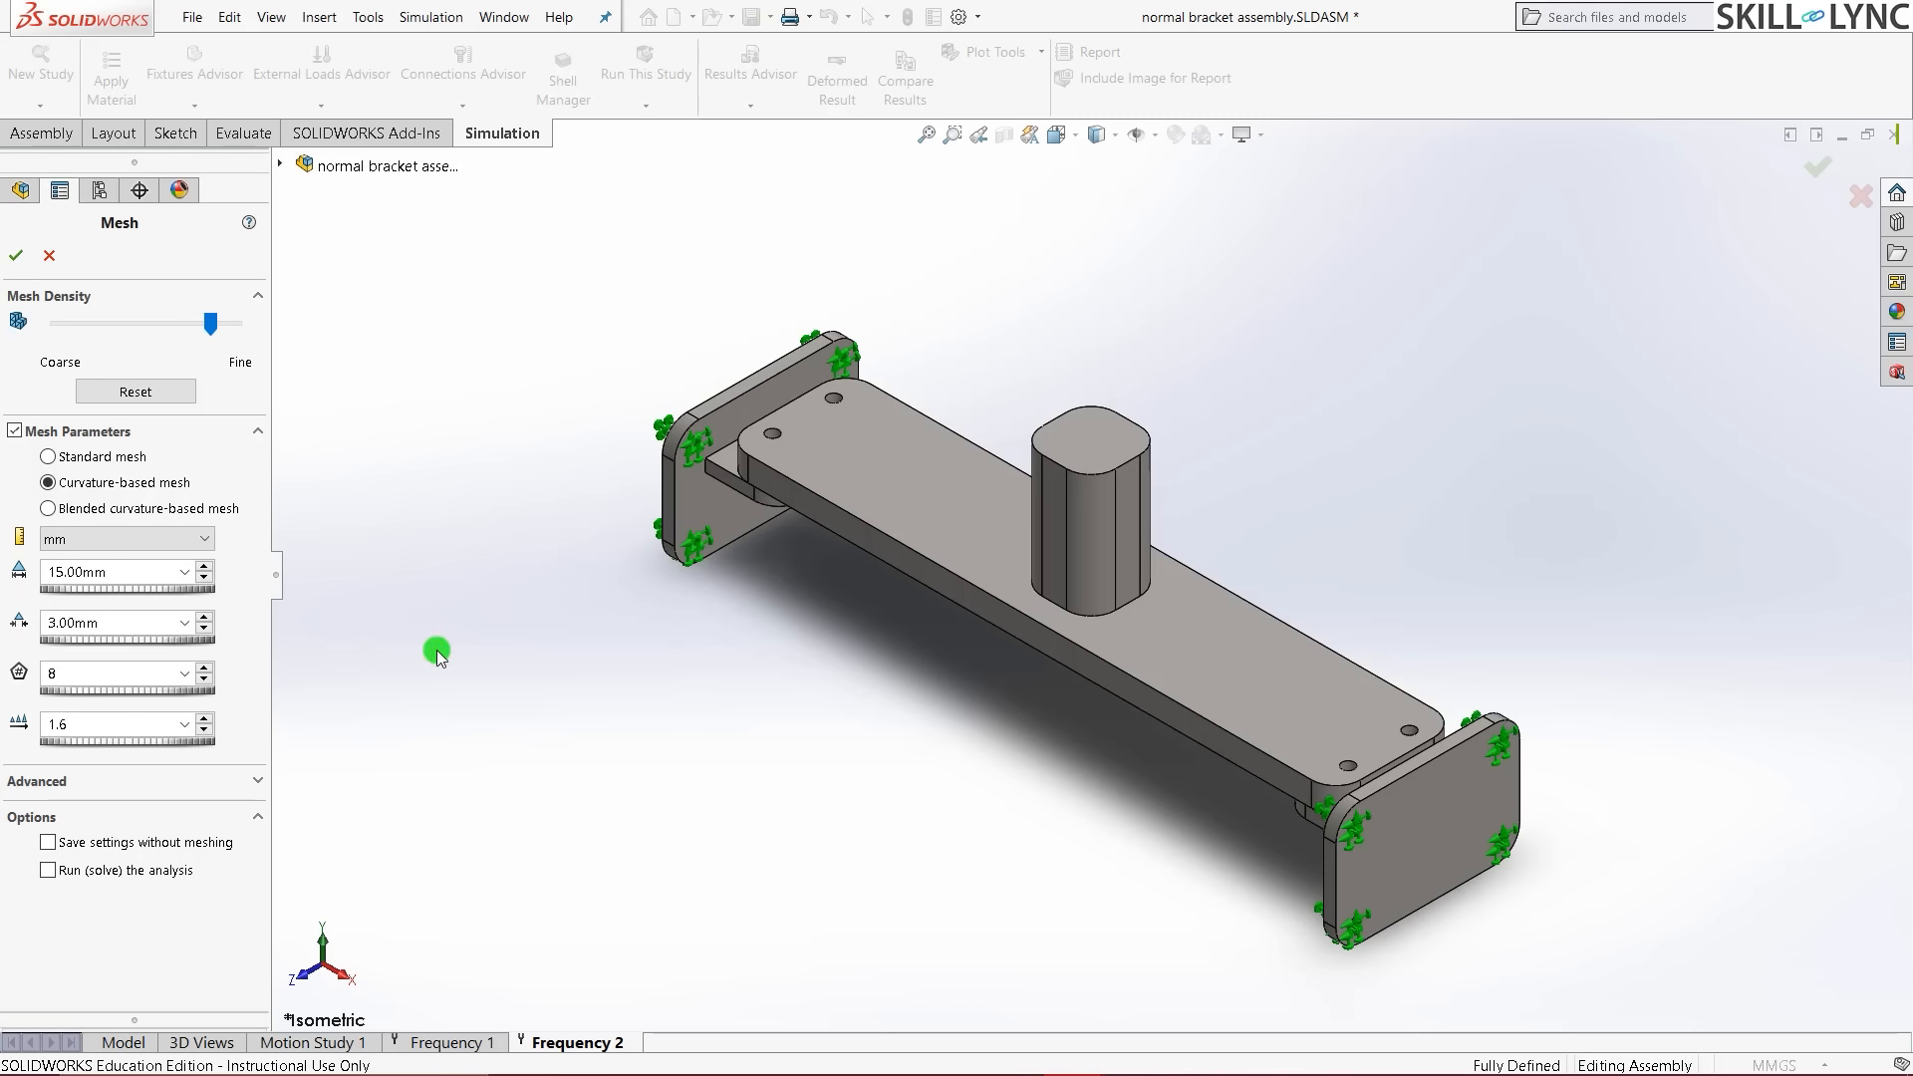
{"action": "left_click", "coordinate": [10, 259]}
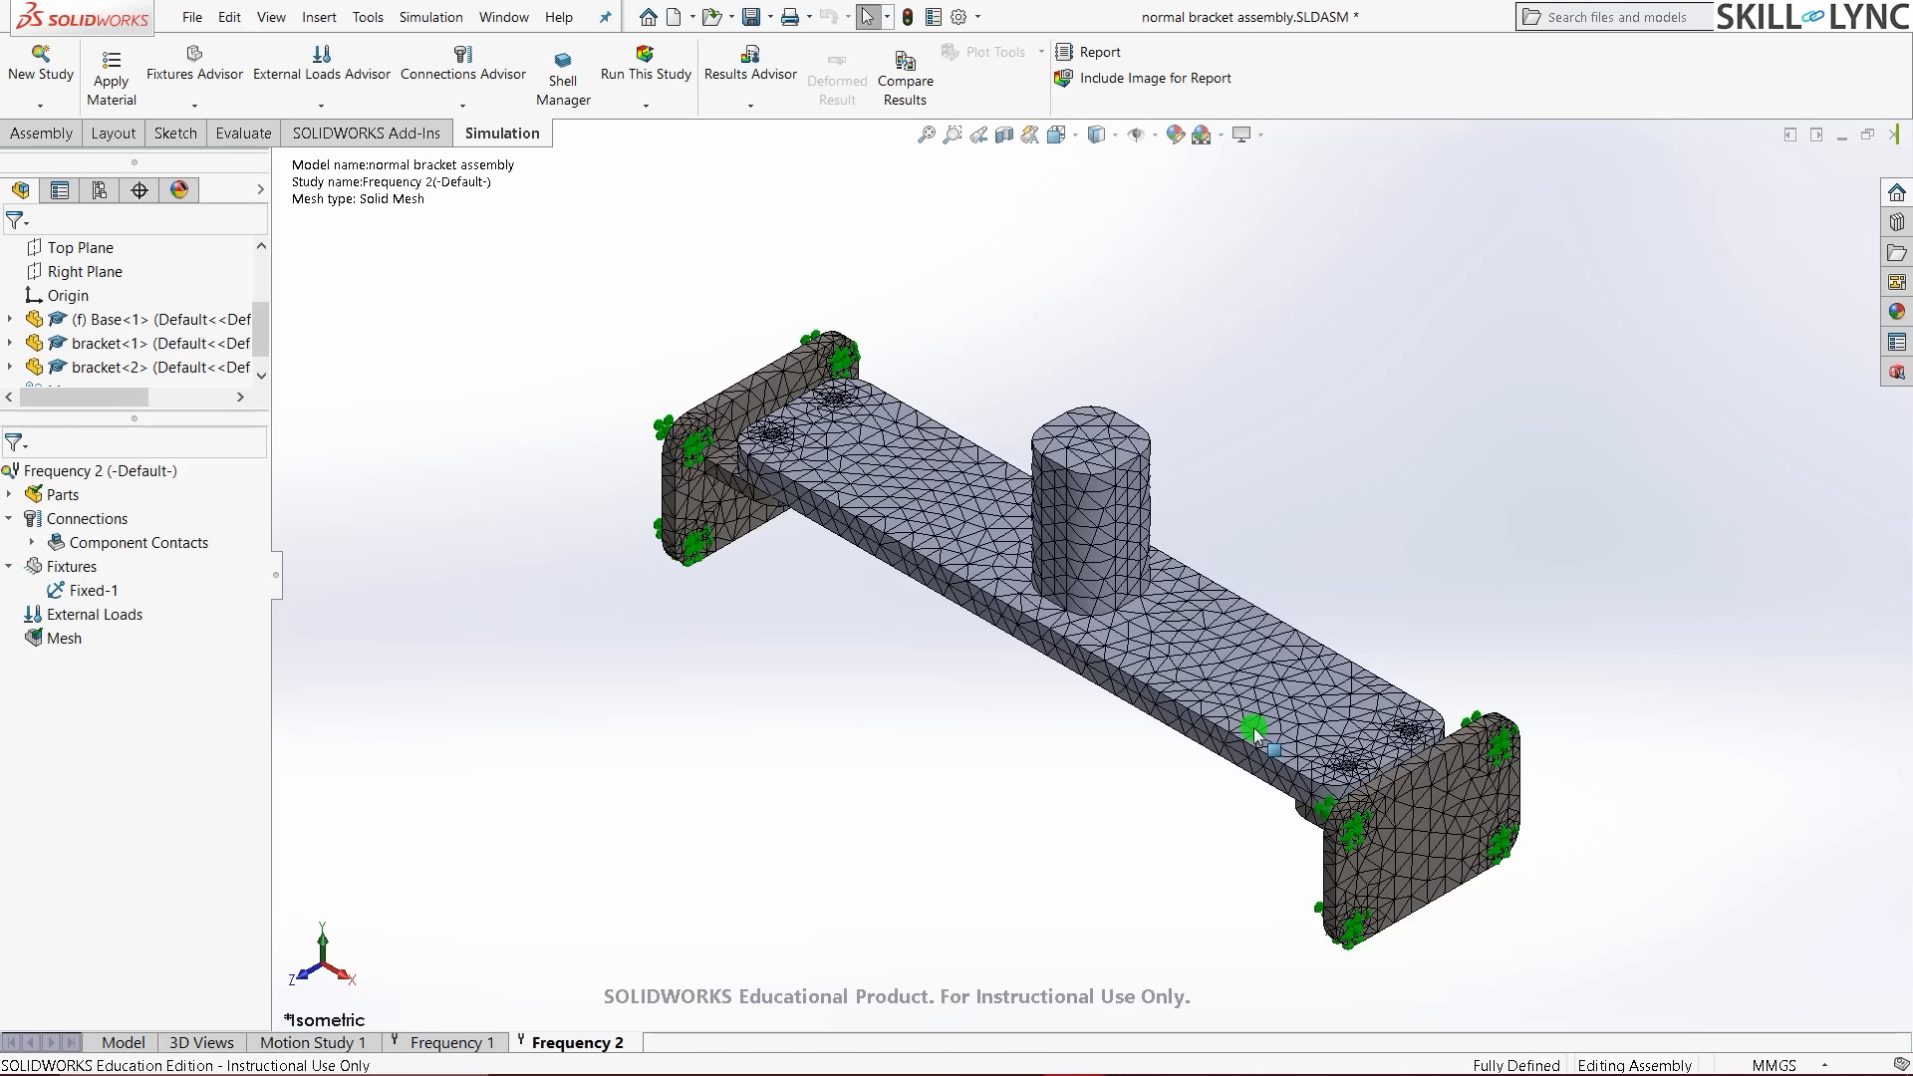
- Switch to the Frequency 1 study and check where Fixed-1 restrains the model
{"action": "left_click", "coordinate": [683, 787]}
{"action": "left_click", "coordinate": [436, 1043]}
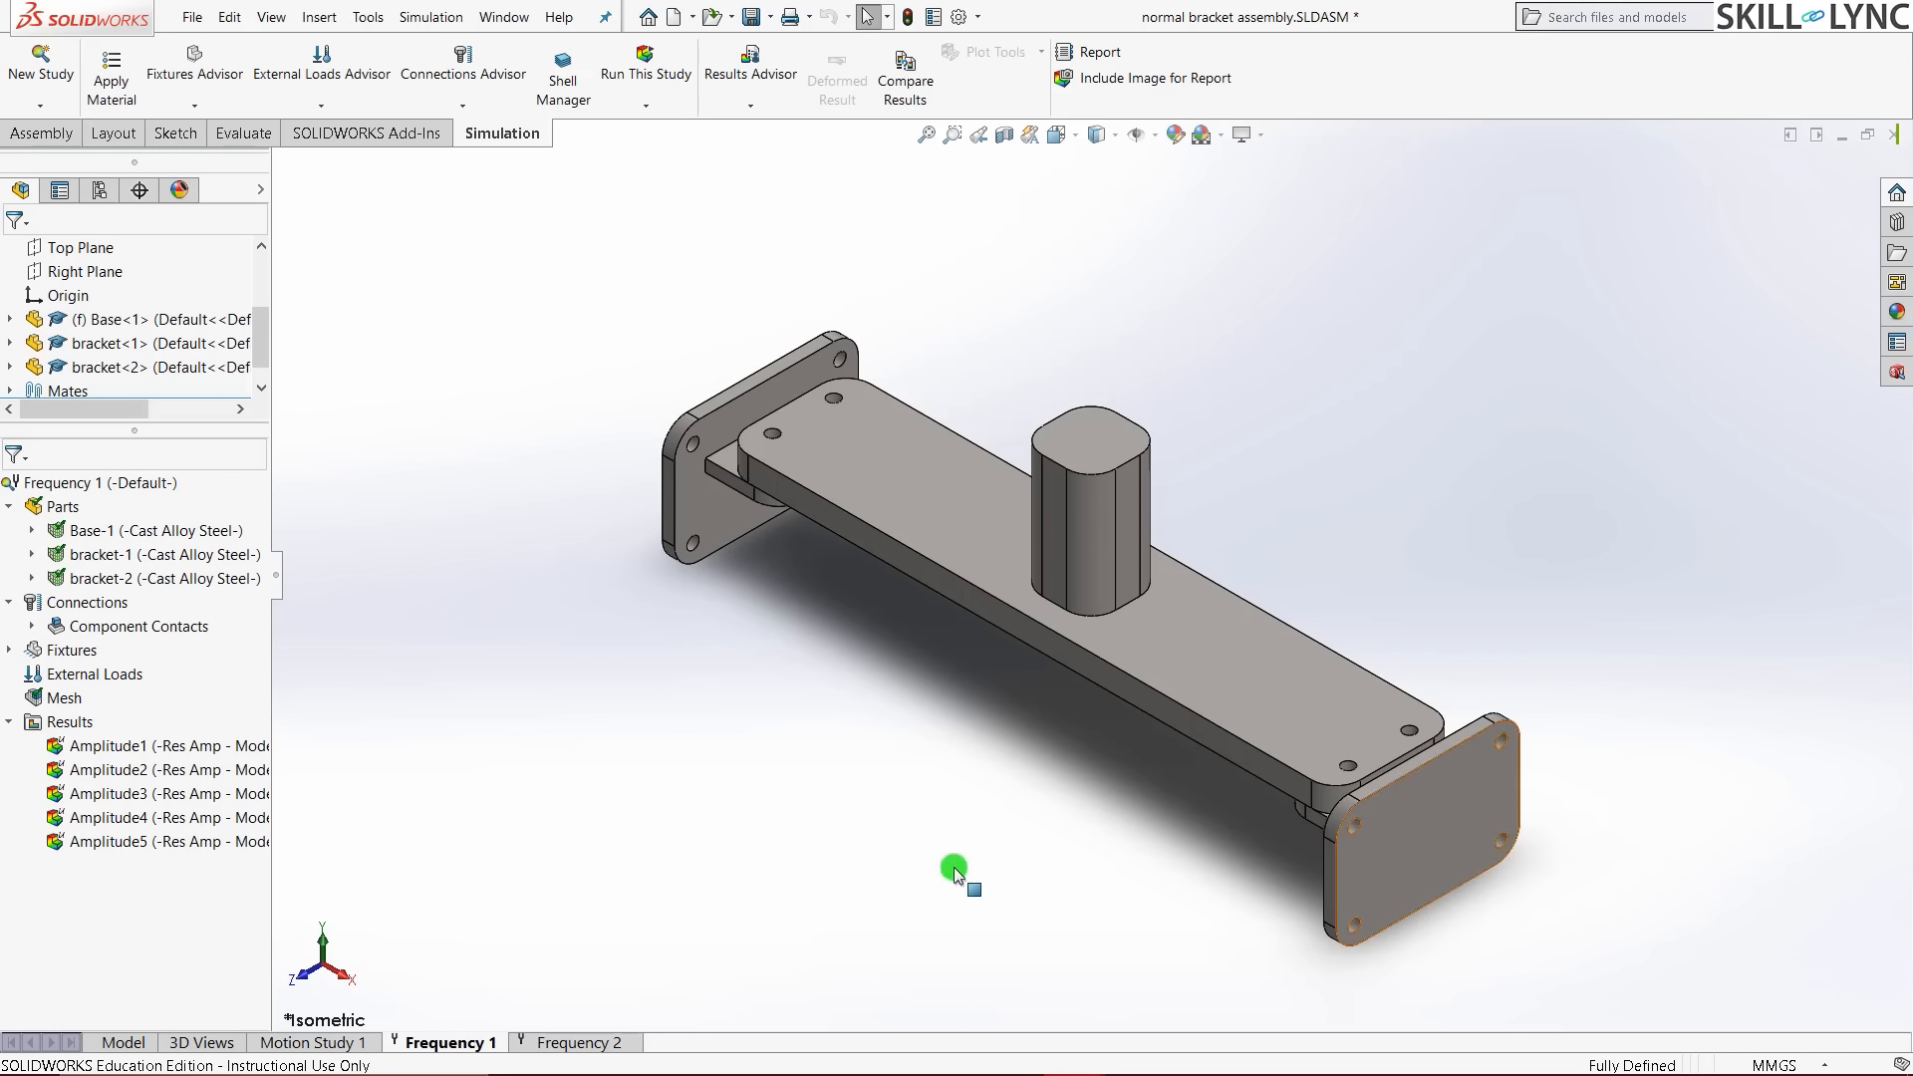
{"action": "left_click", "coordinate": [31, 655]}
{"action": "left_click", "coordinate": [86, 674]}
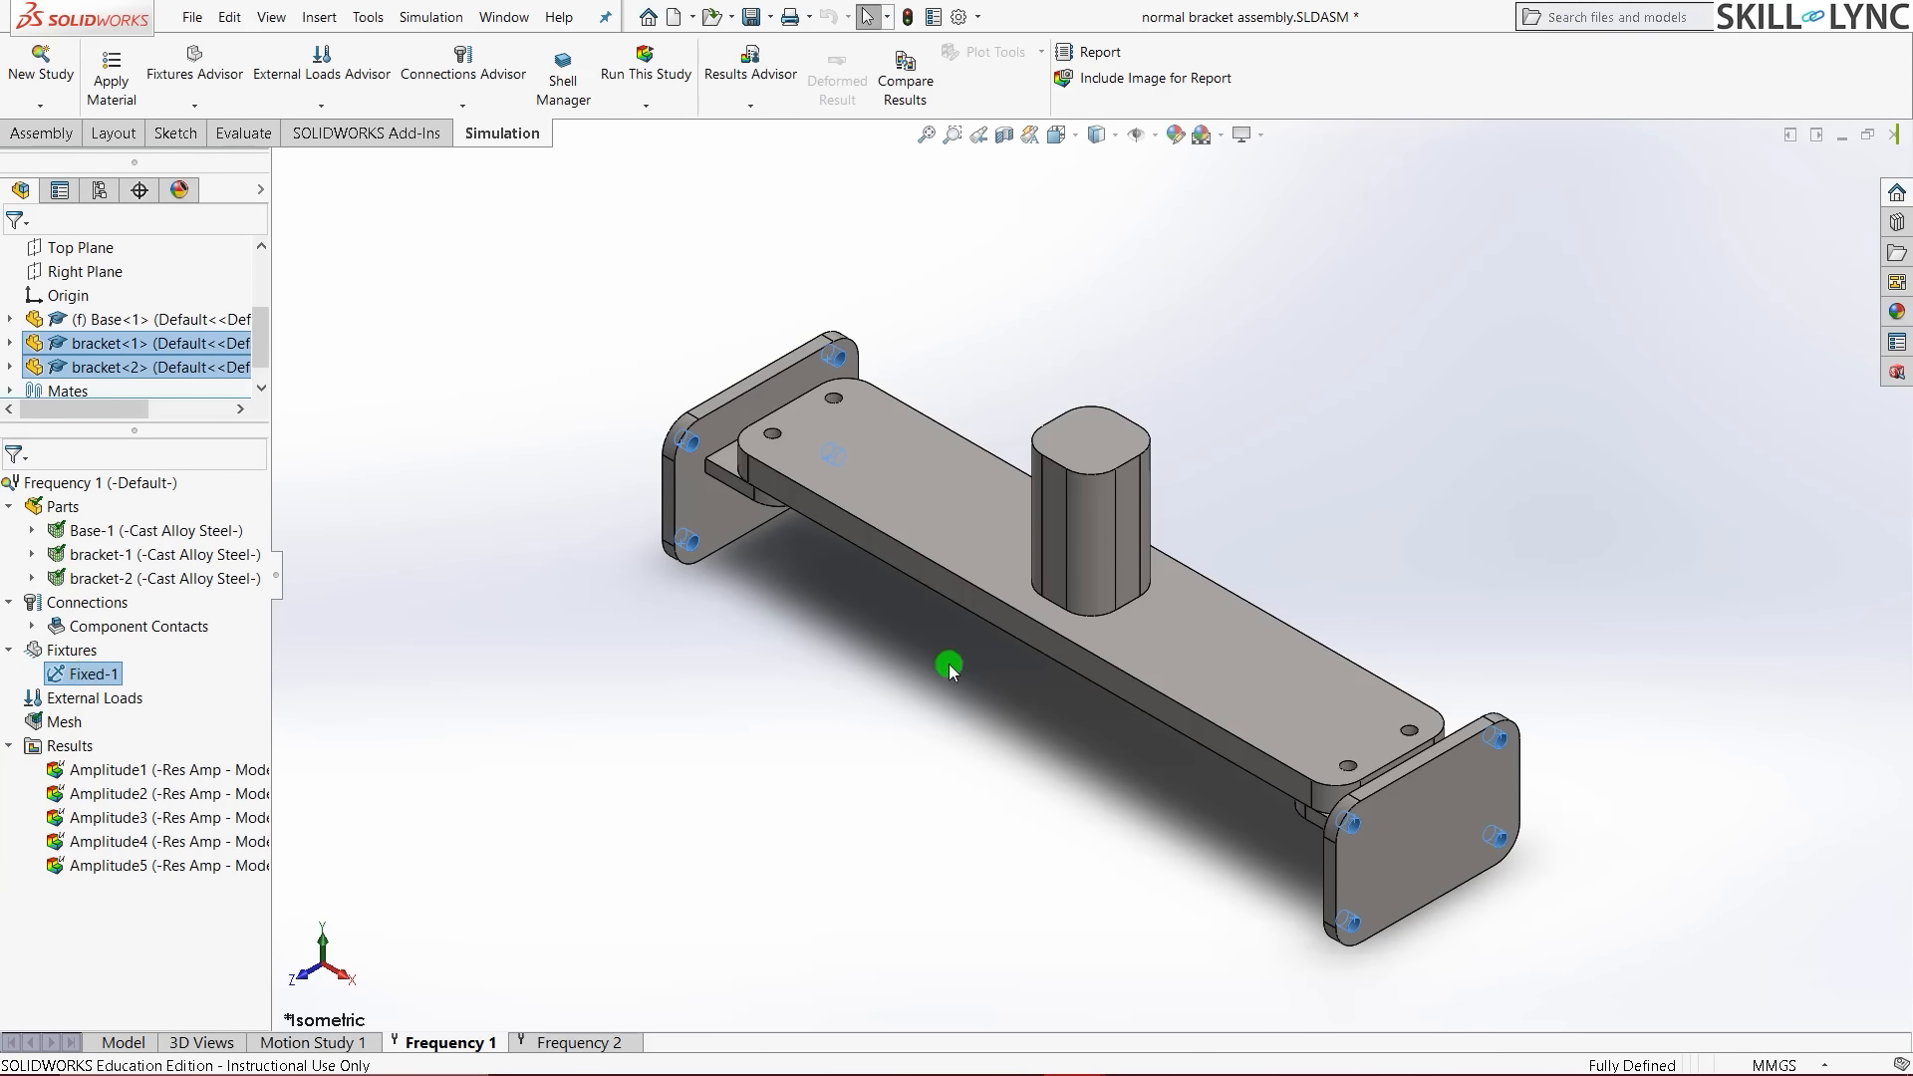
{"action": "left_click", "coordinate": [475, 777]}
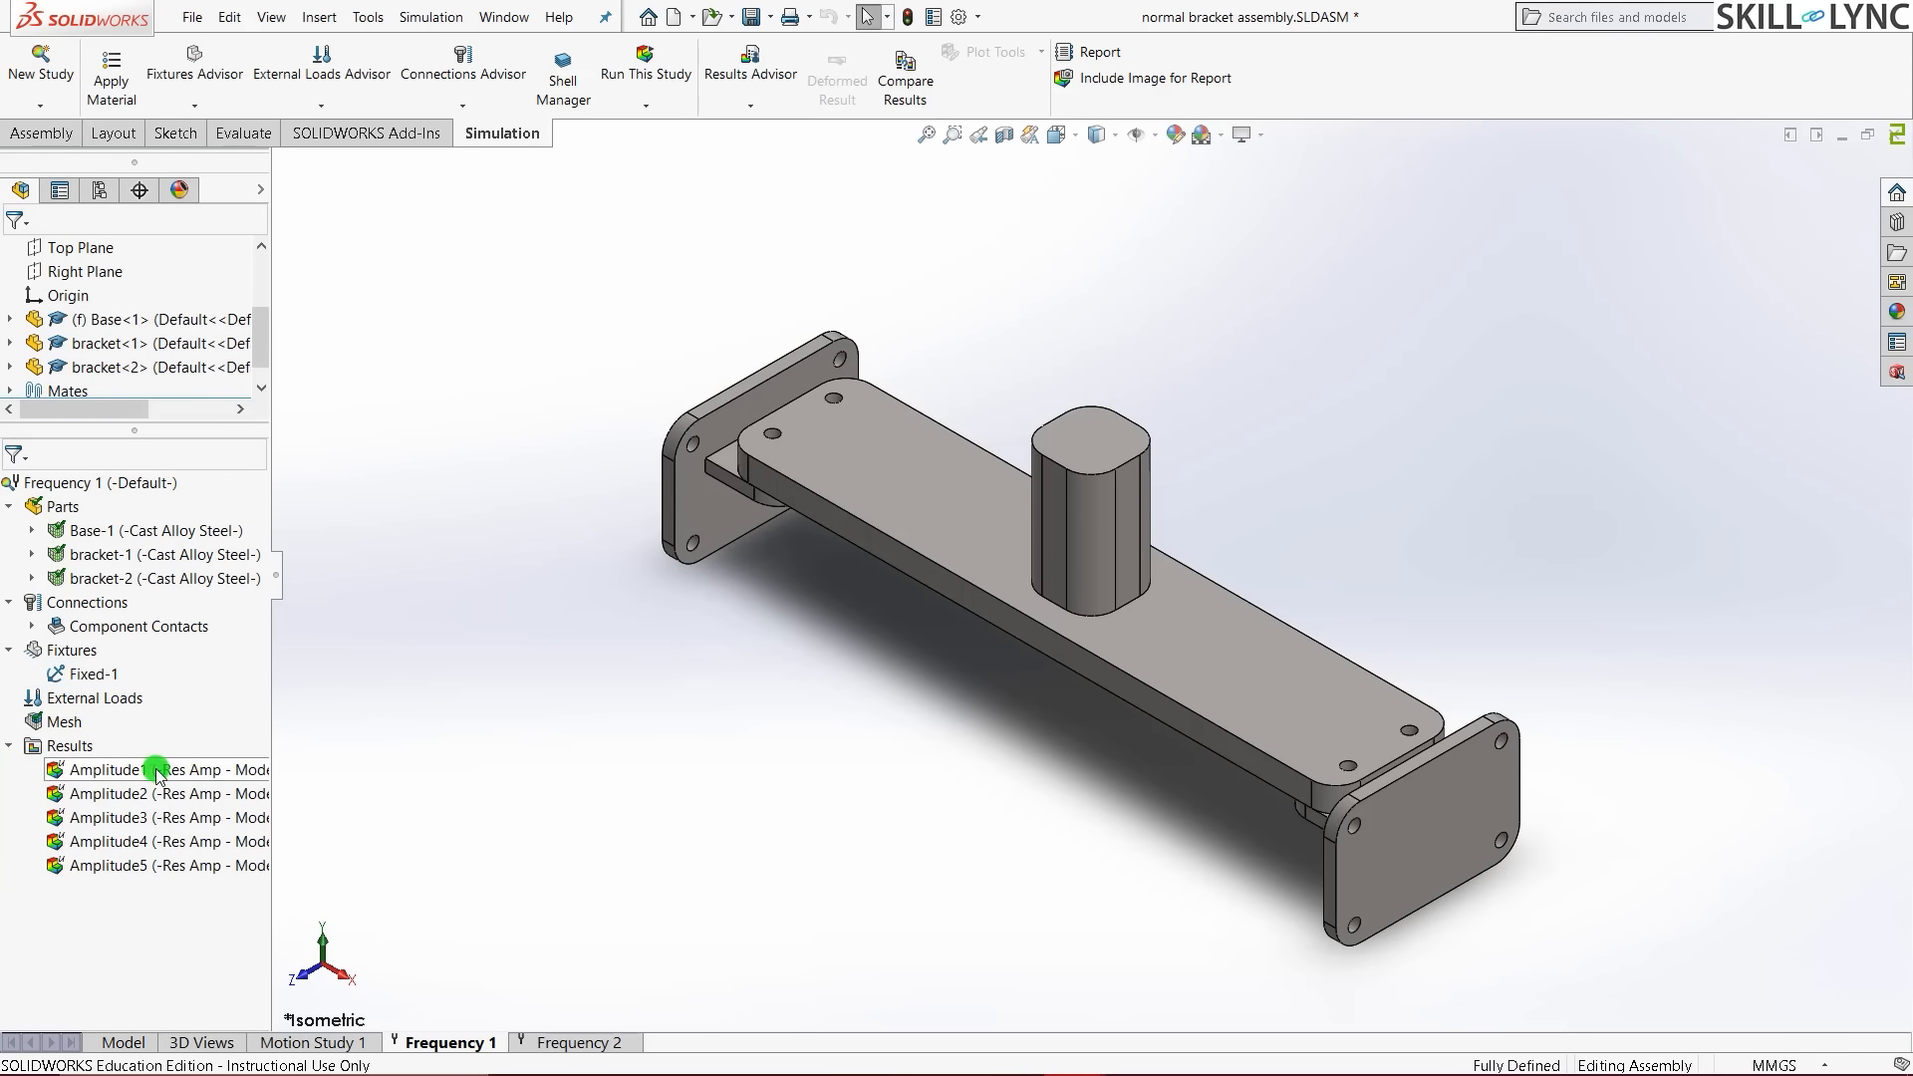
- Display the Amplitude1 mode shape at 234.79 Hz, orbit to inspect it, and return to isometric
{"action": "double_click", "coordinate": [194, 769]}
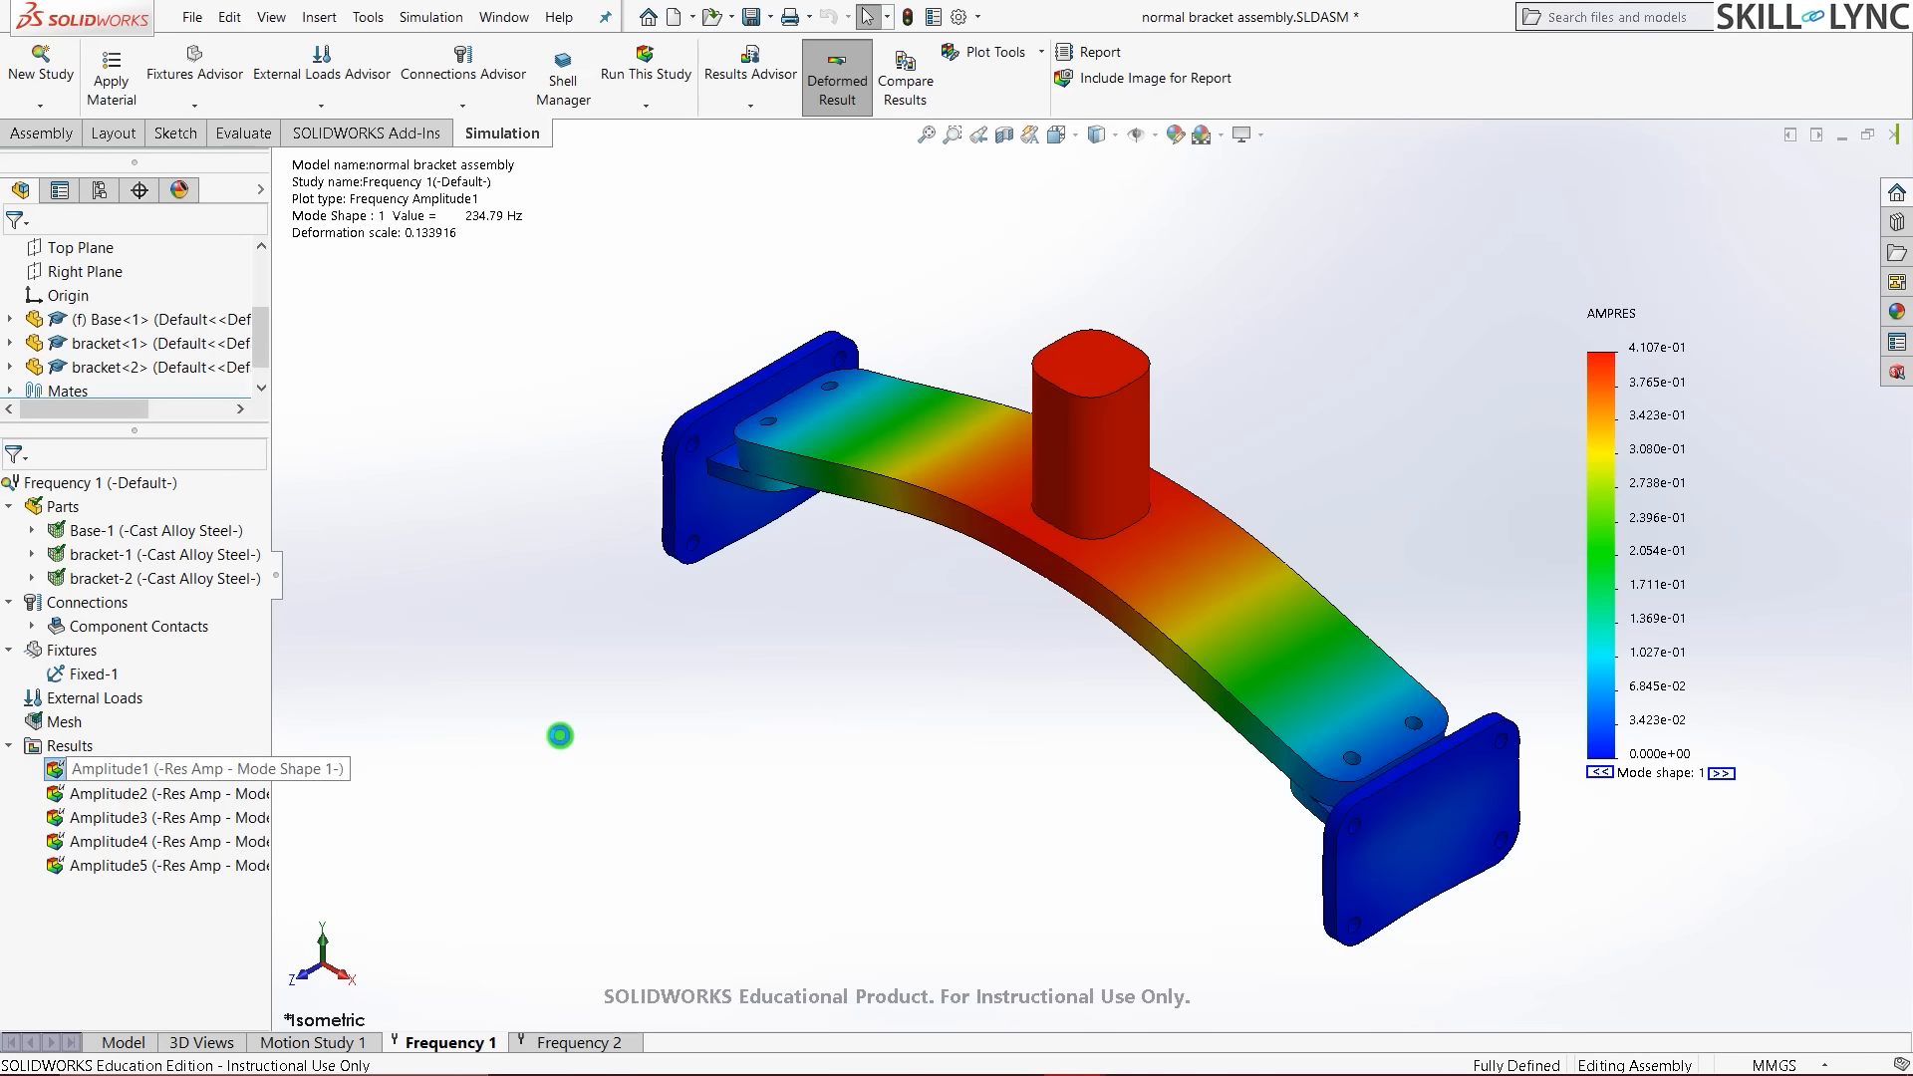
{"action": "scroll", "coordinate": [1315, 480], "scroll_direction": "up", "scroll_amount": 1}
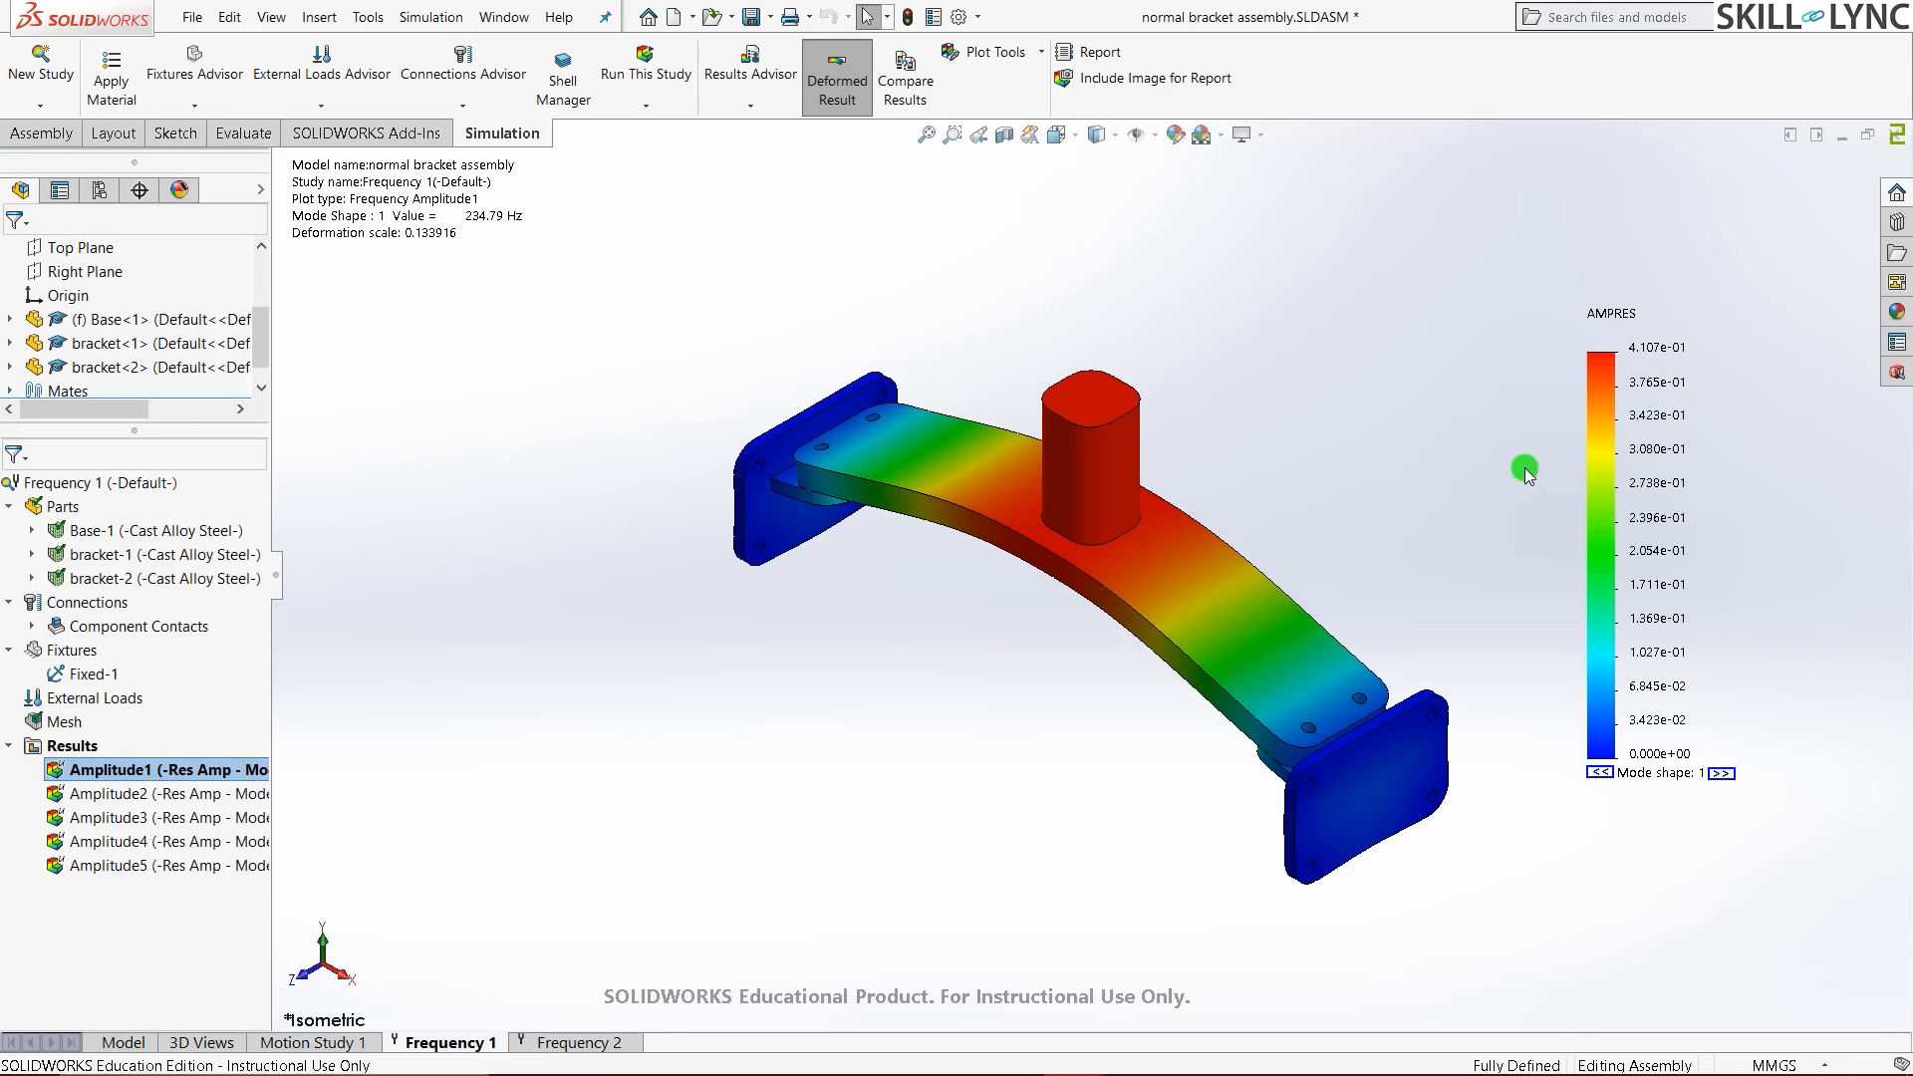
{"action": "middle_click_drag", "start_coordinate": [1409, 492], "coordinate": [1246, 486]}
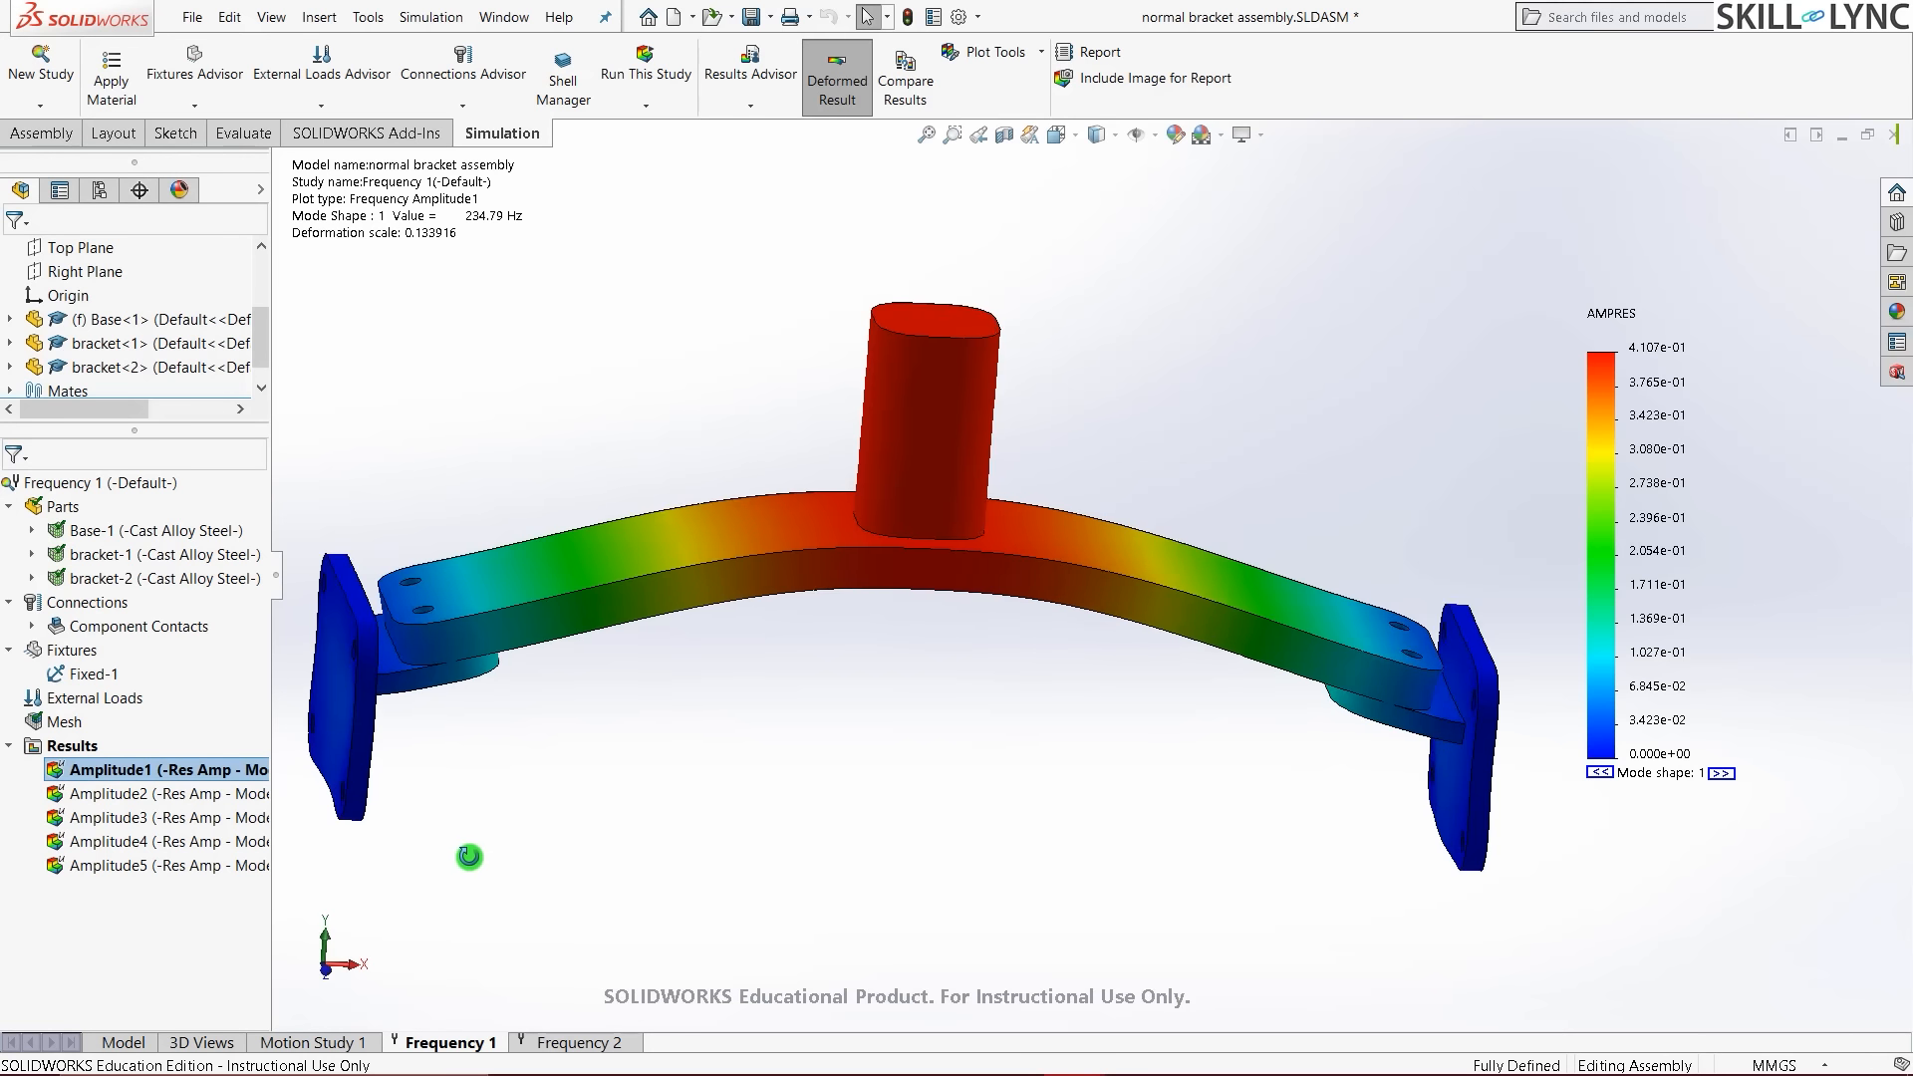
{"action": "middle_click_drag", "start_coordinate": [465, 854], "coordinate": [451, 833]}
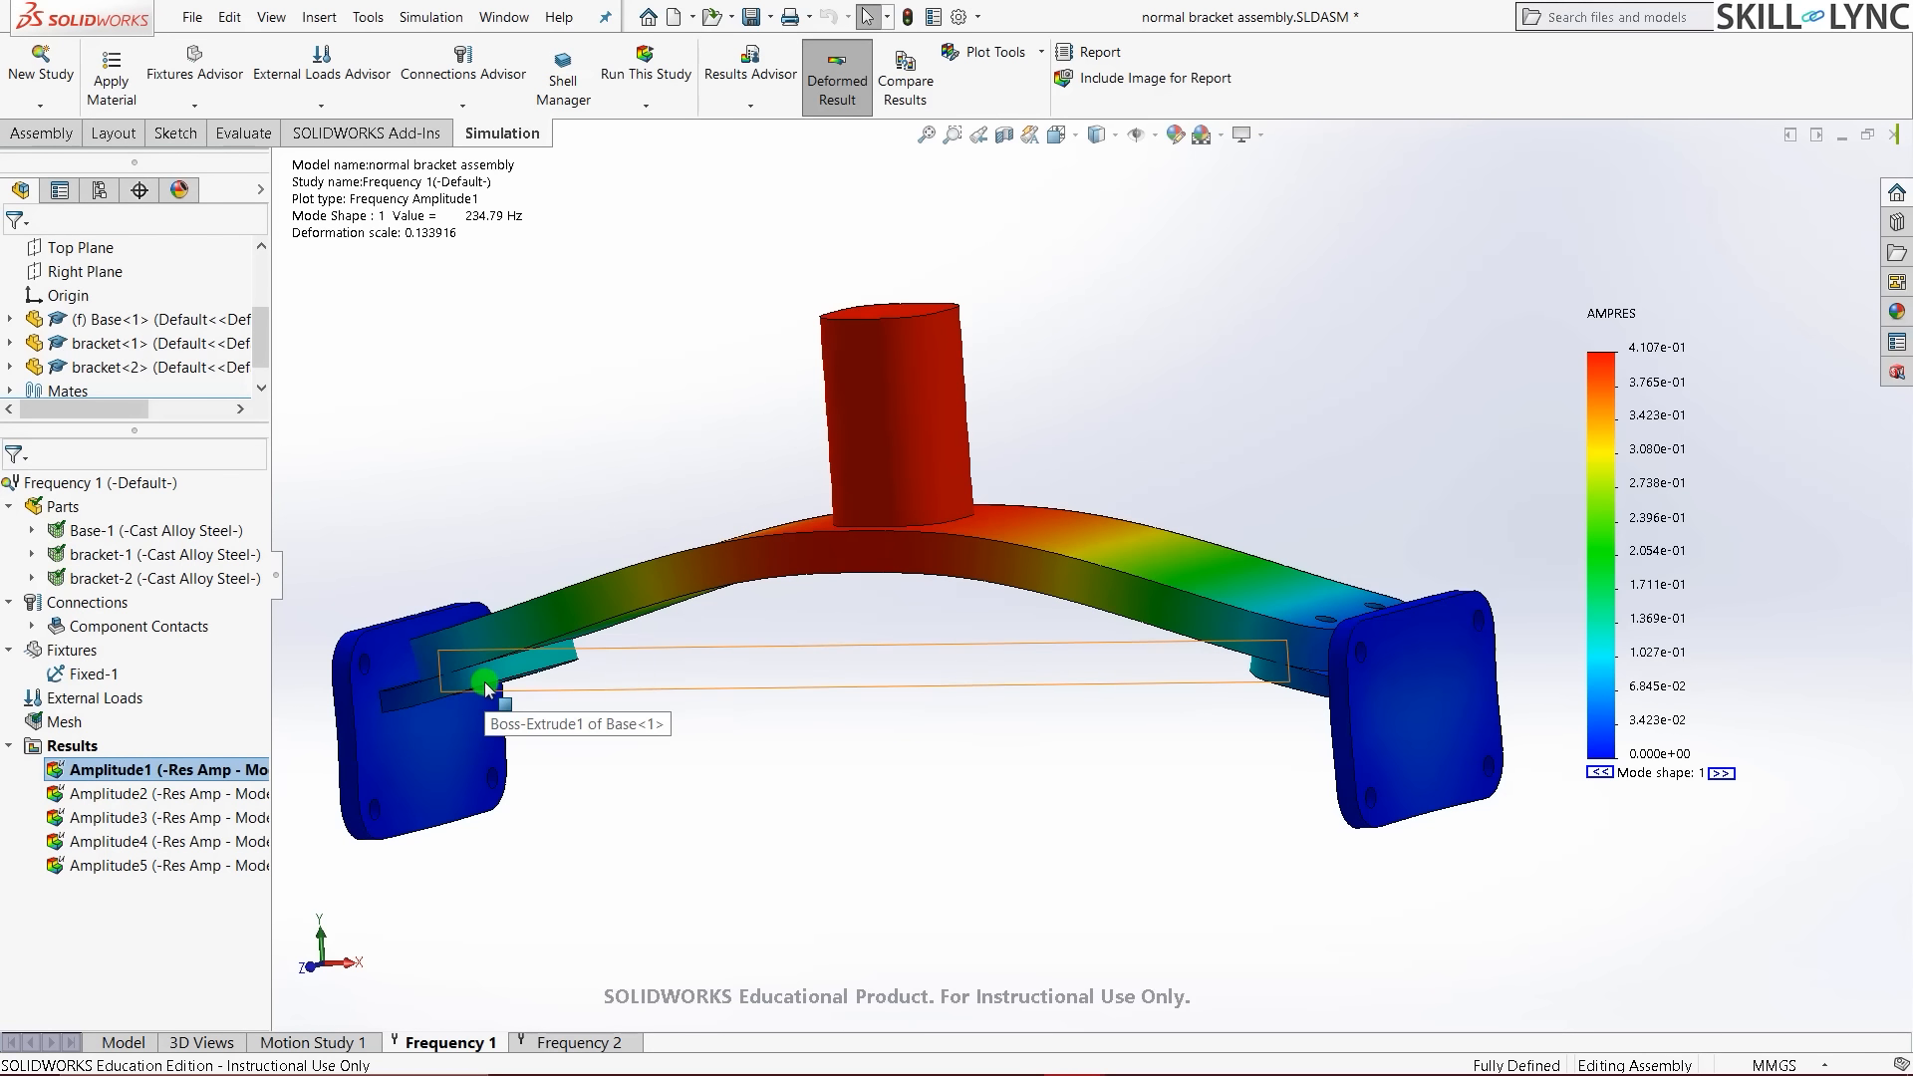
{"action": "key", "text": "ctrl+7"}
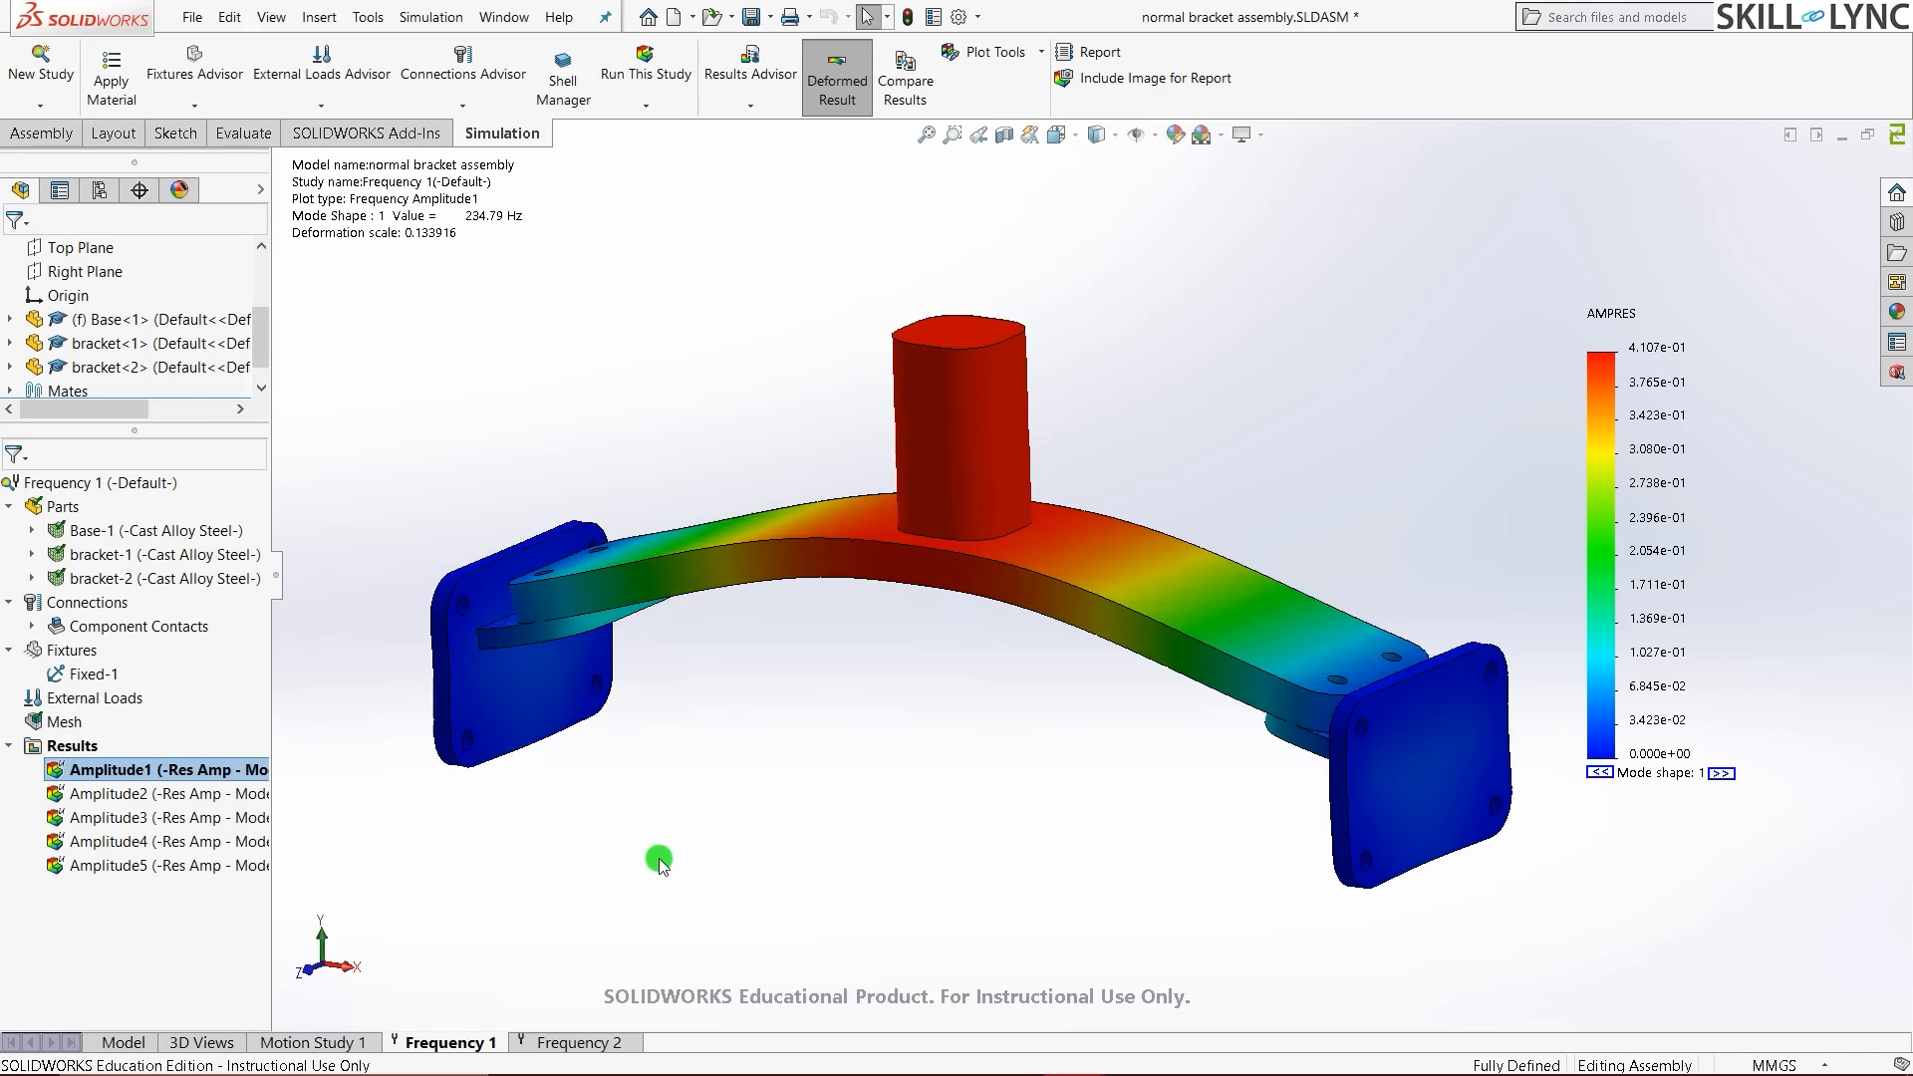
{"action": "right_click", "coordinate": [75, 752]}
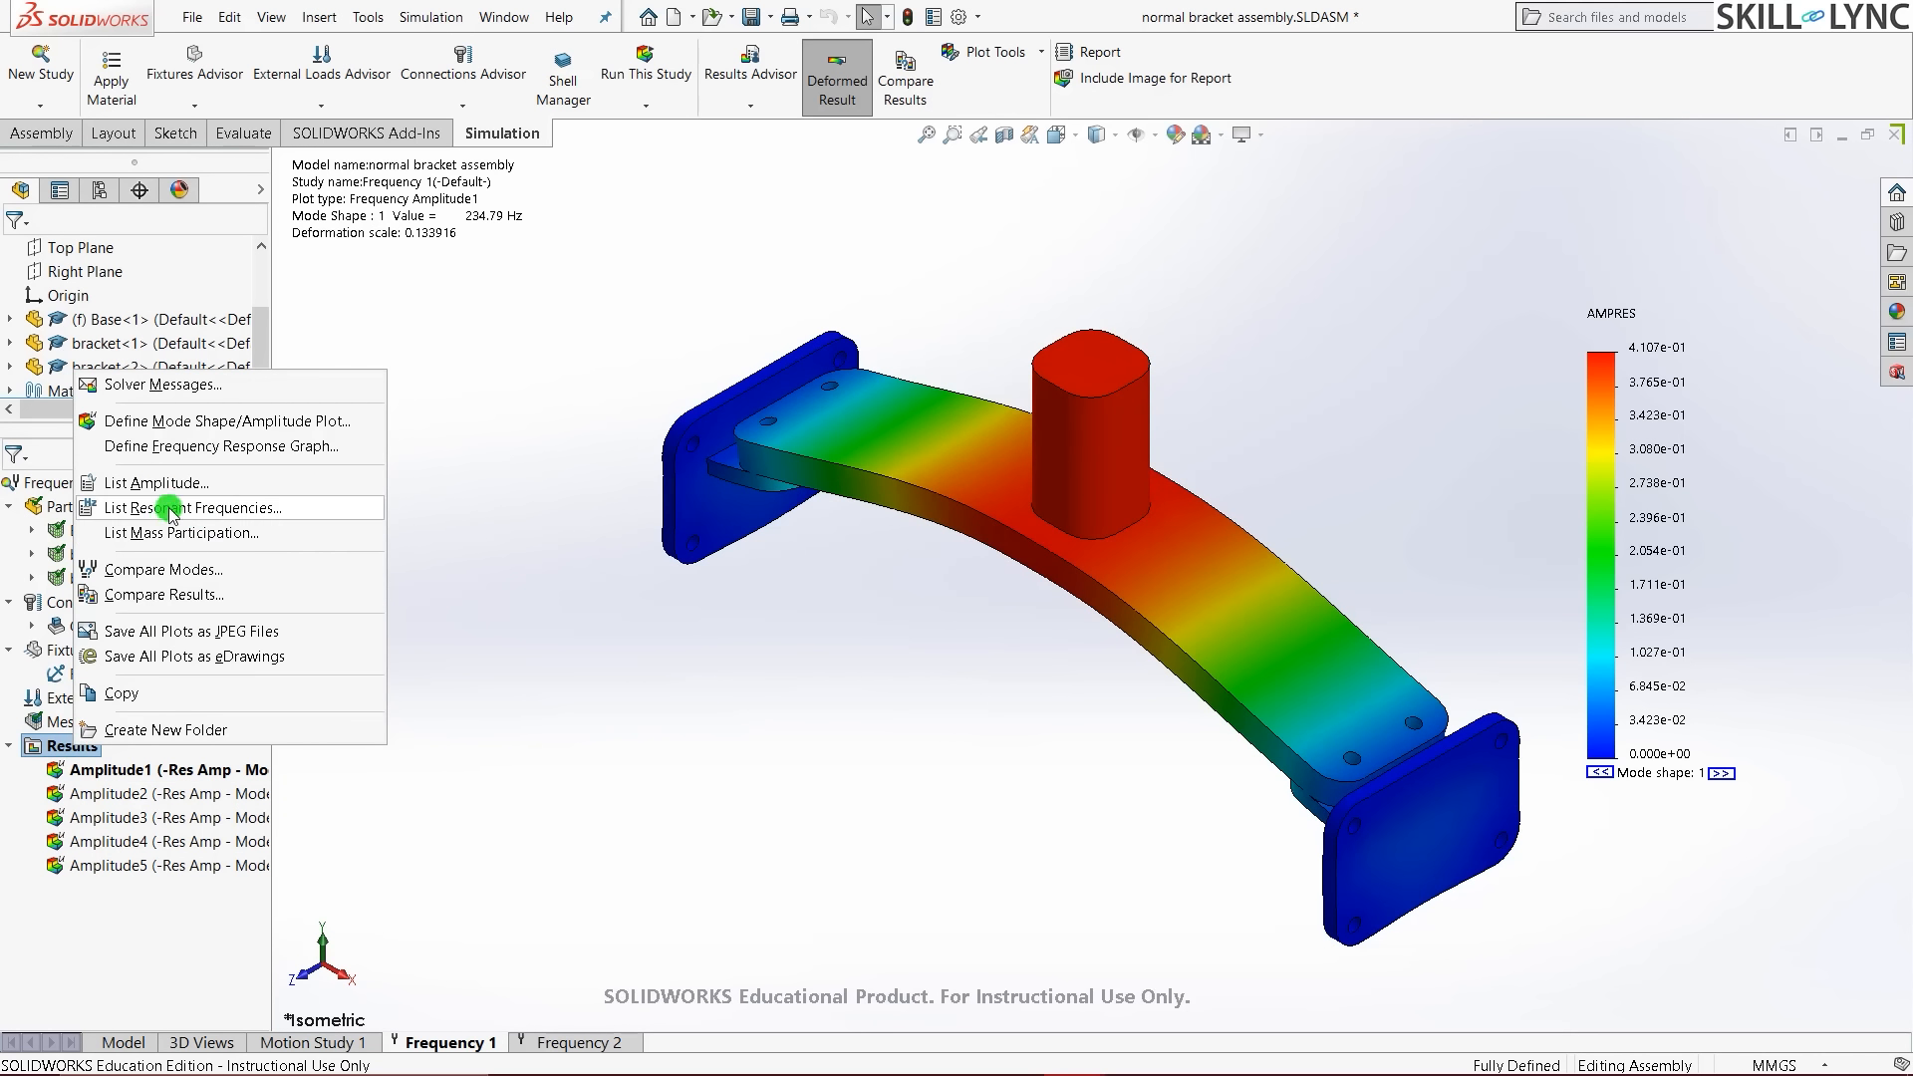
{"action": "left_click", "coordinate": [169, 509]}
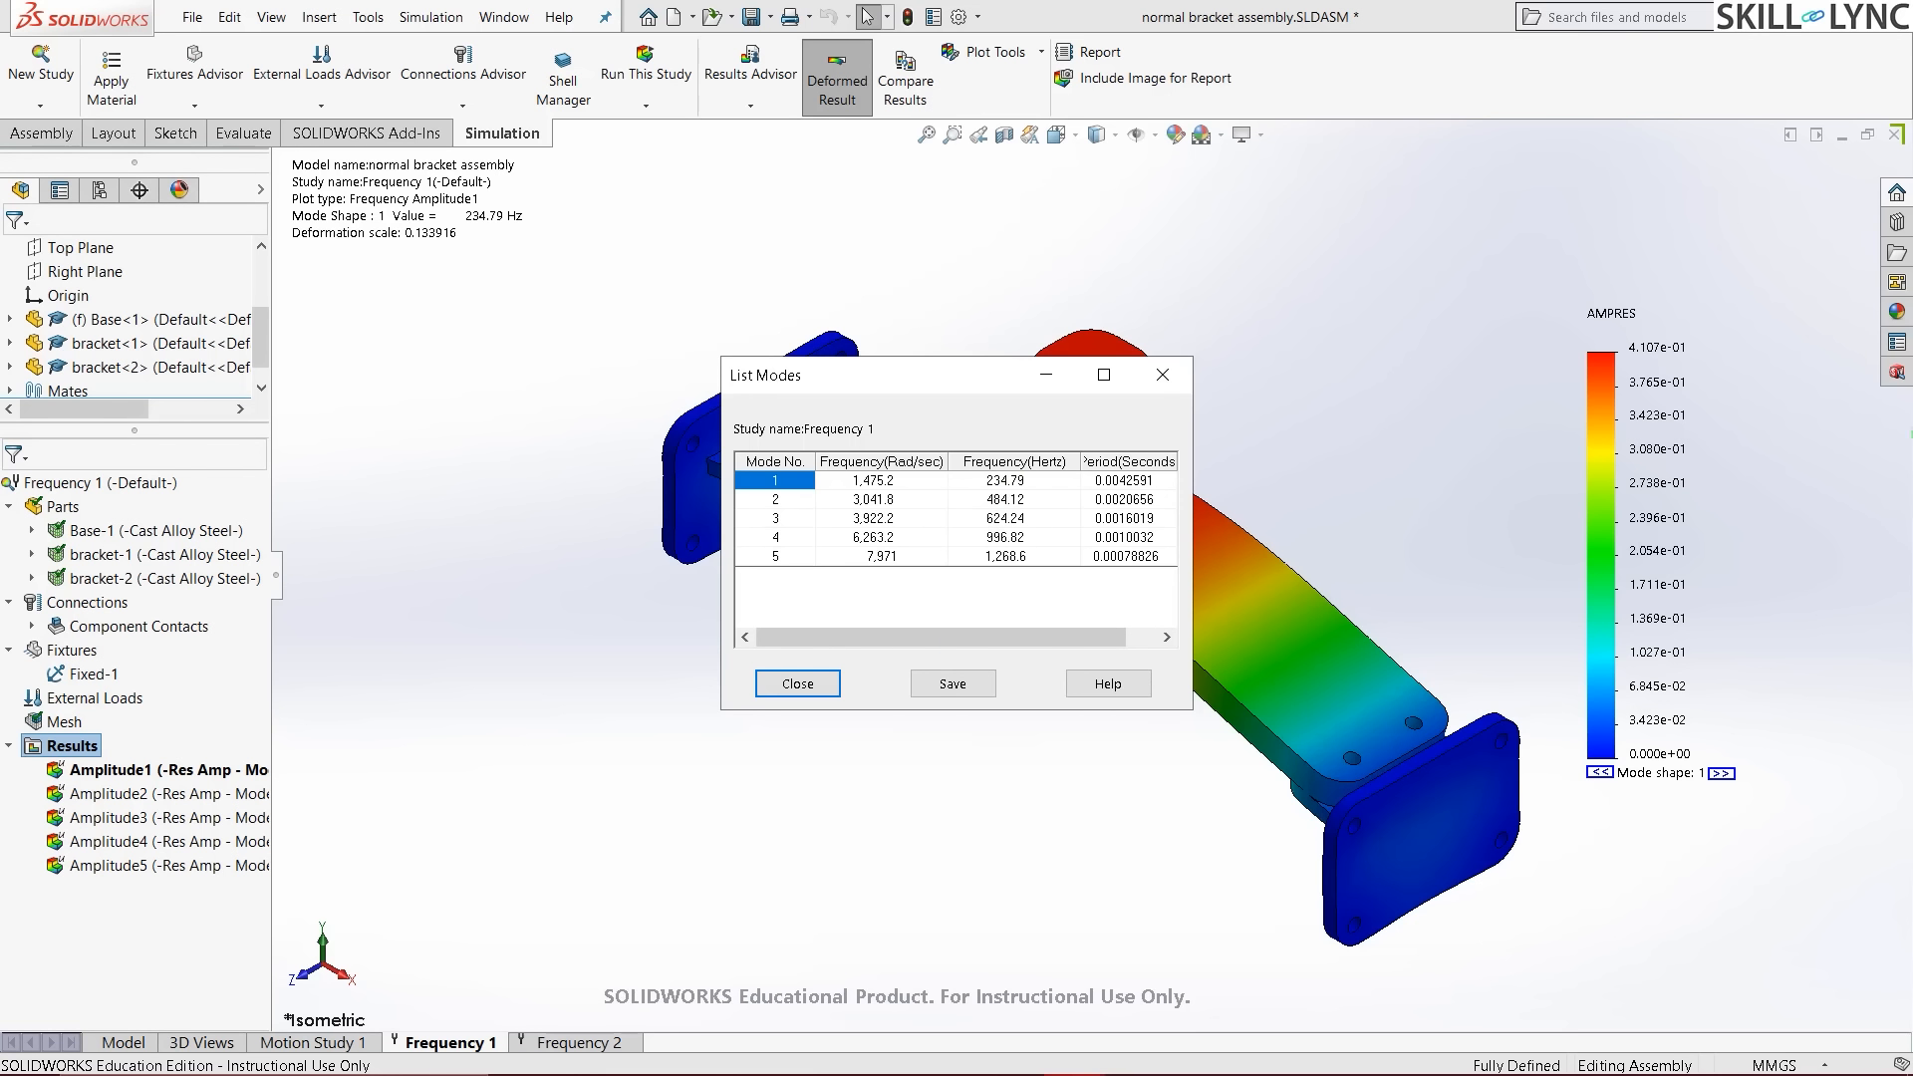
{"action": "left_click", "coordinate": [796, 684]}
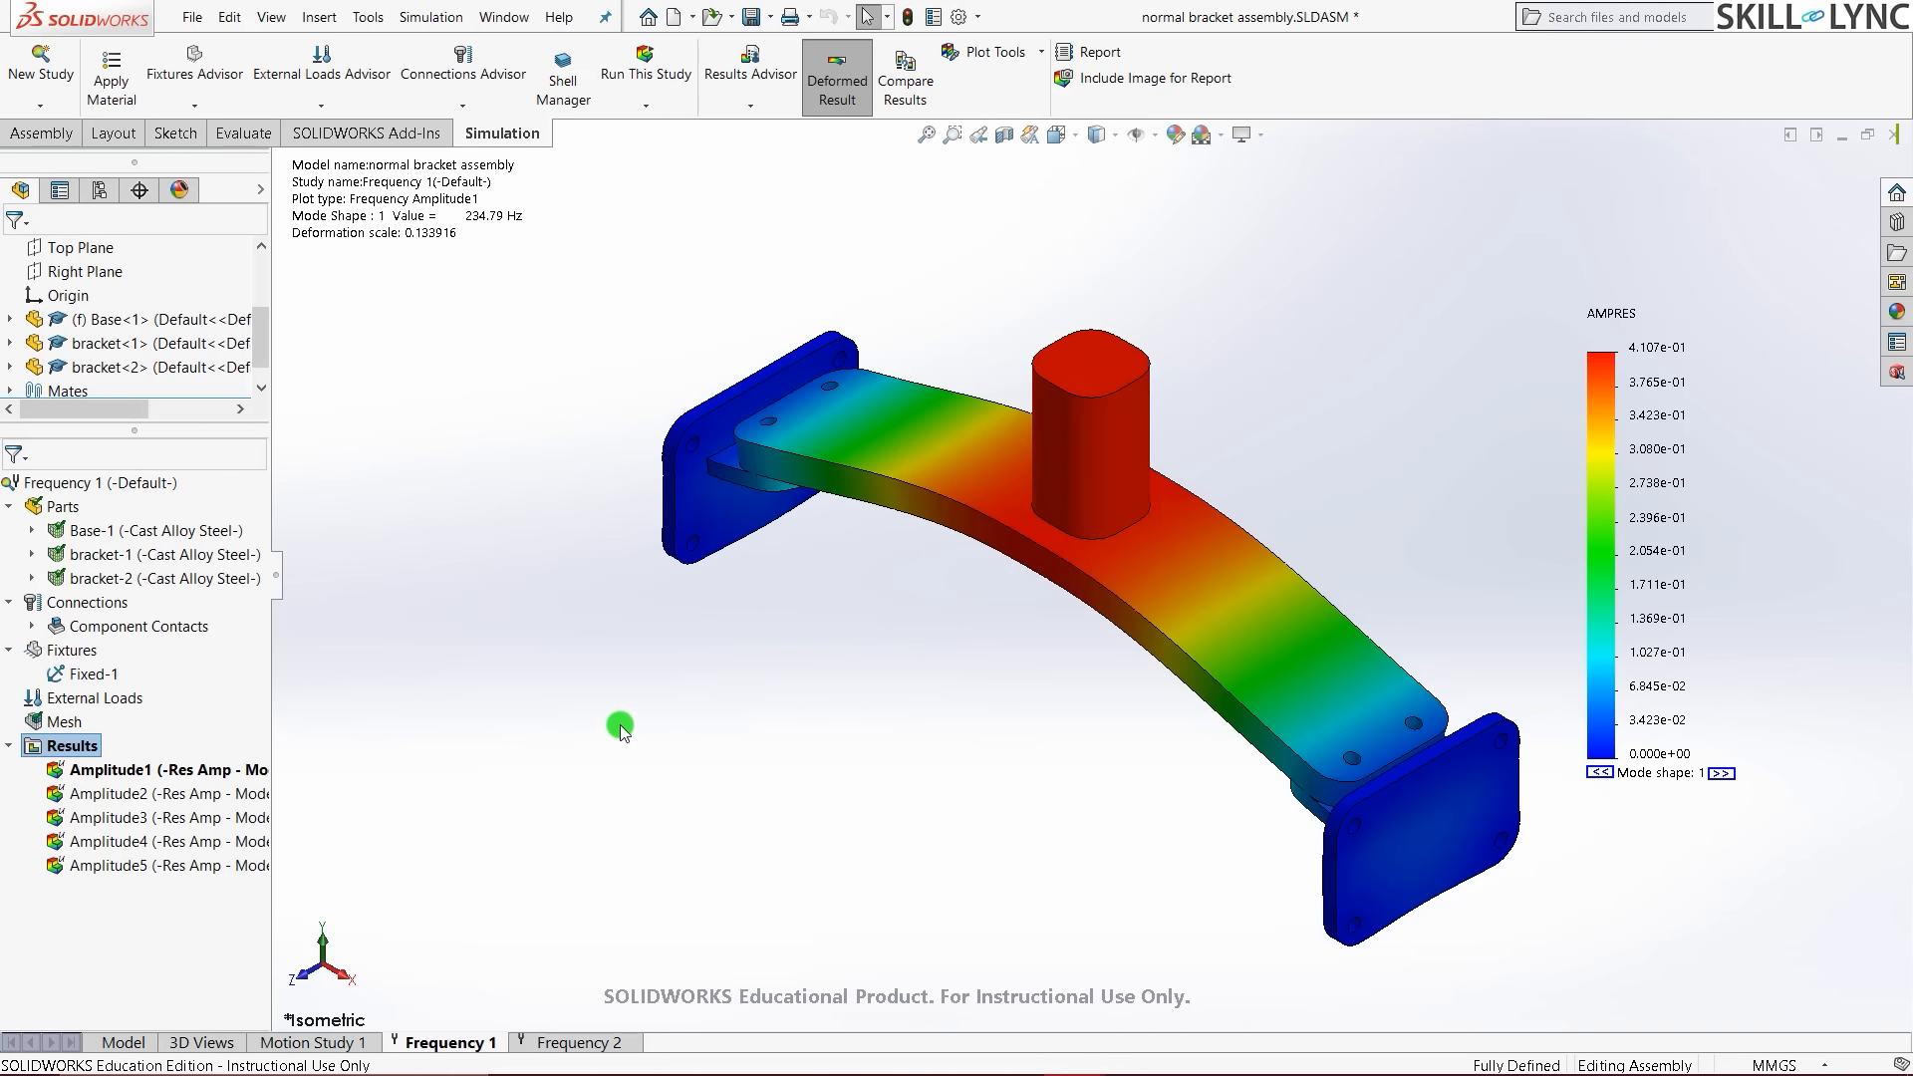
{"action": "middle_click_drag", "start_coordinate": [620, 732], "coordinate": [1168, 764]}
{"action": "key", "text": "ctrl+7"}
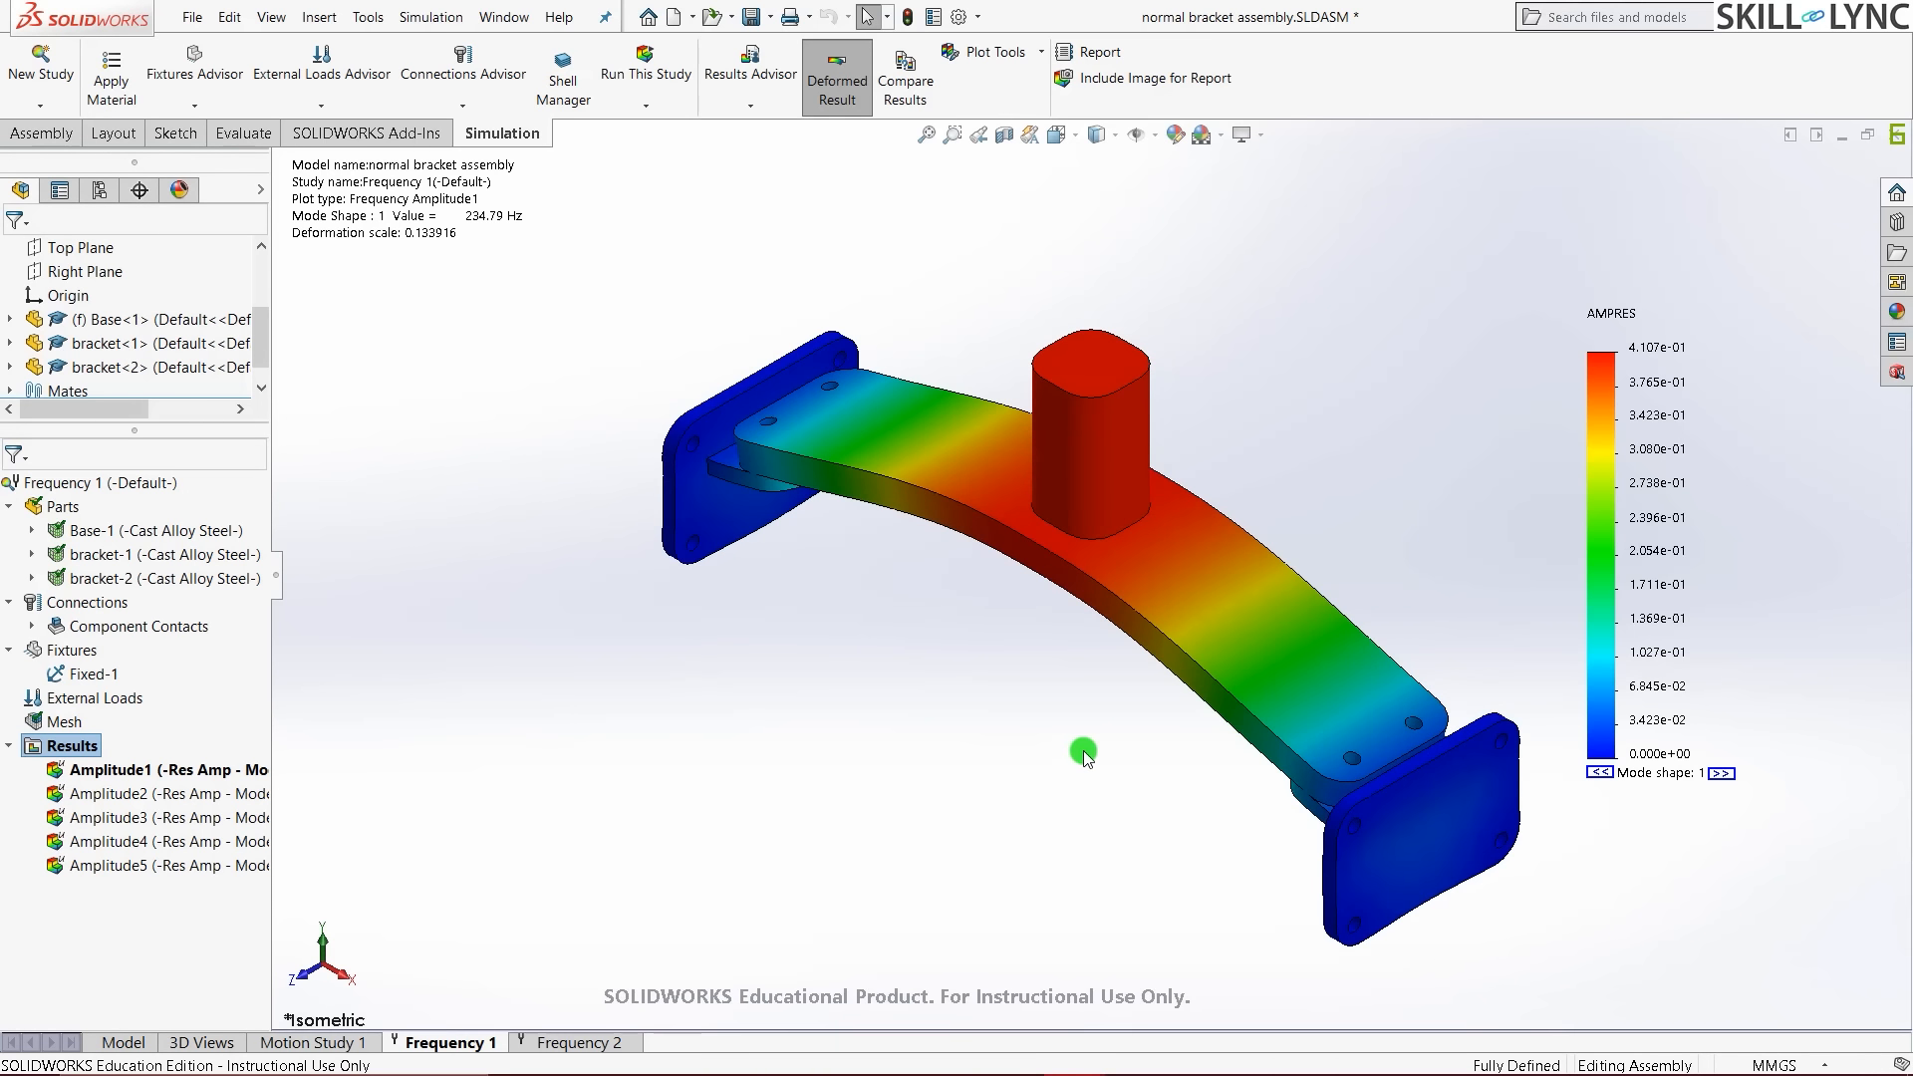
- Minimize the normal bracket window and open the with stiffner assembly's 'Frequency with stiffner' study
{"action": "left_click", "coordinate": [1840, 145]}
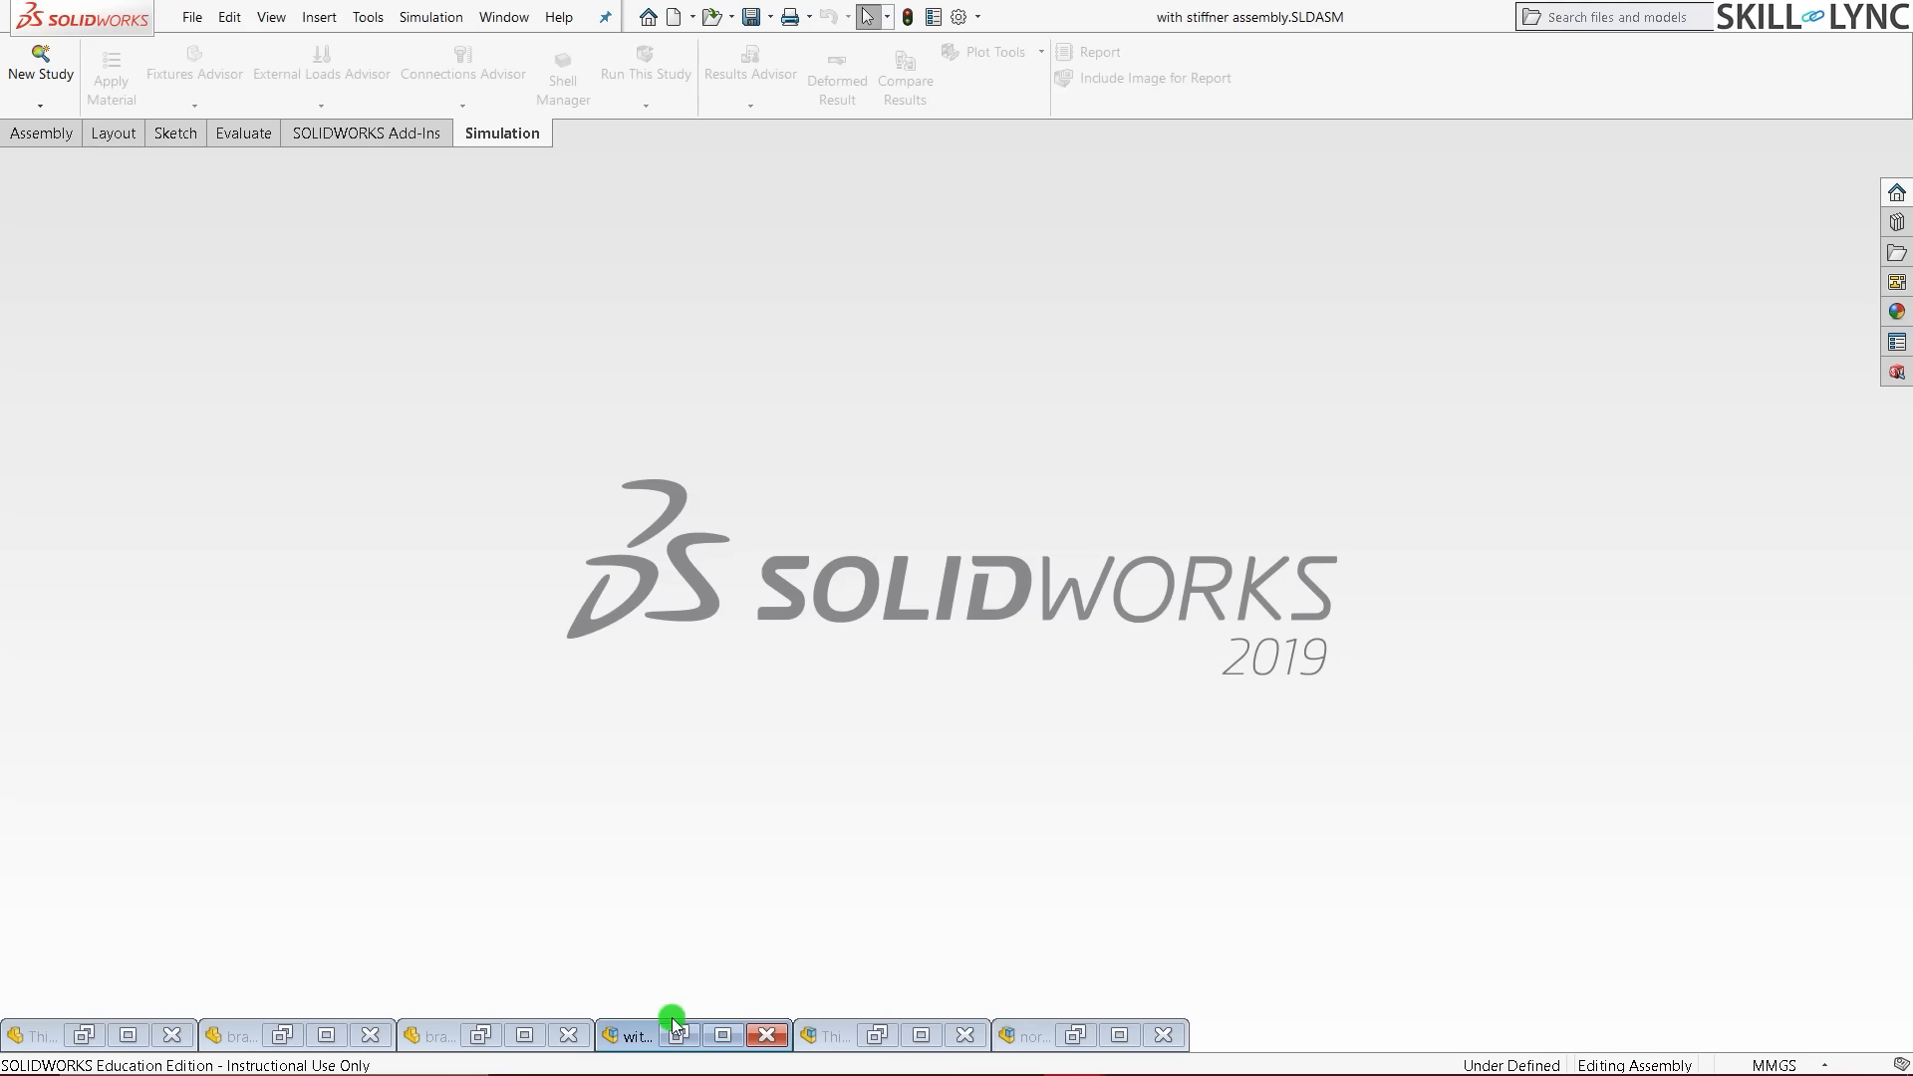
{"action": "mouse_move", "coordinate": [630, 1040]}
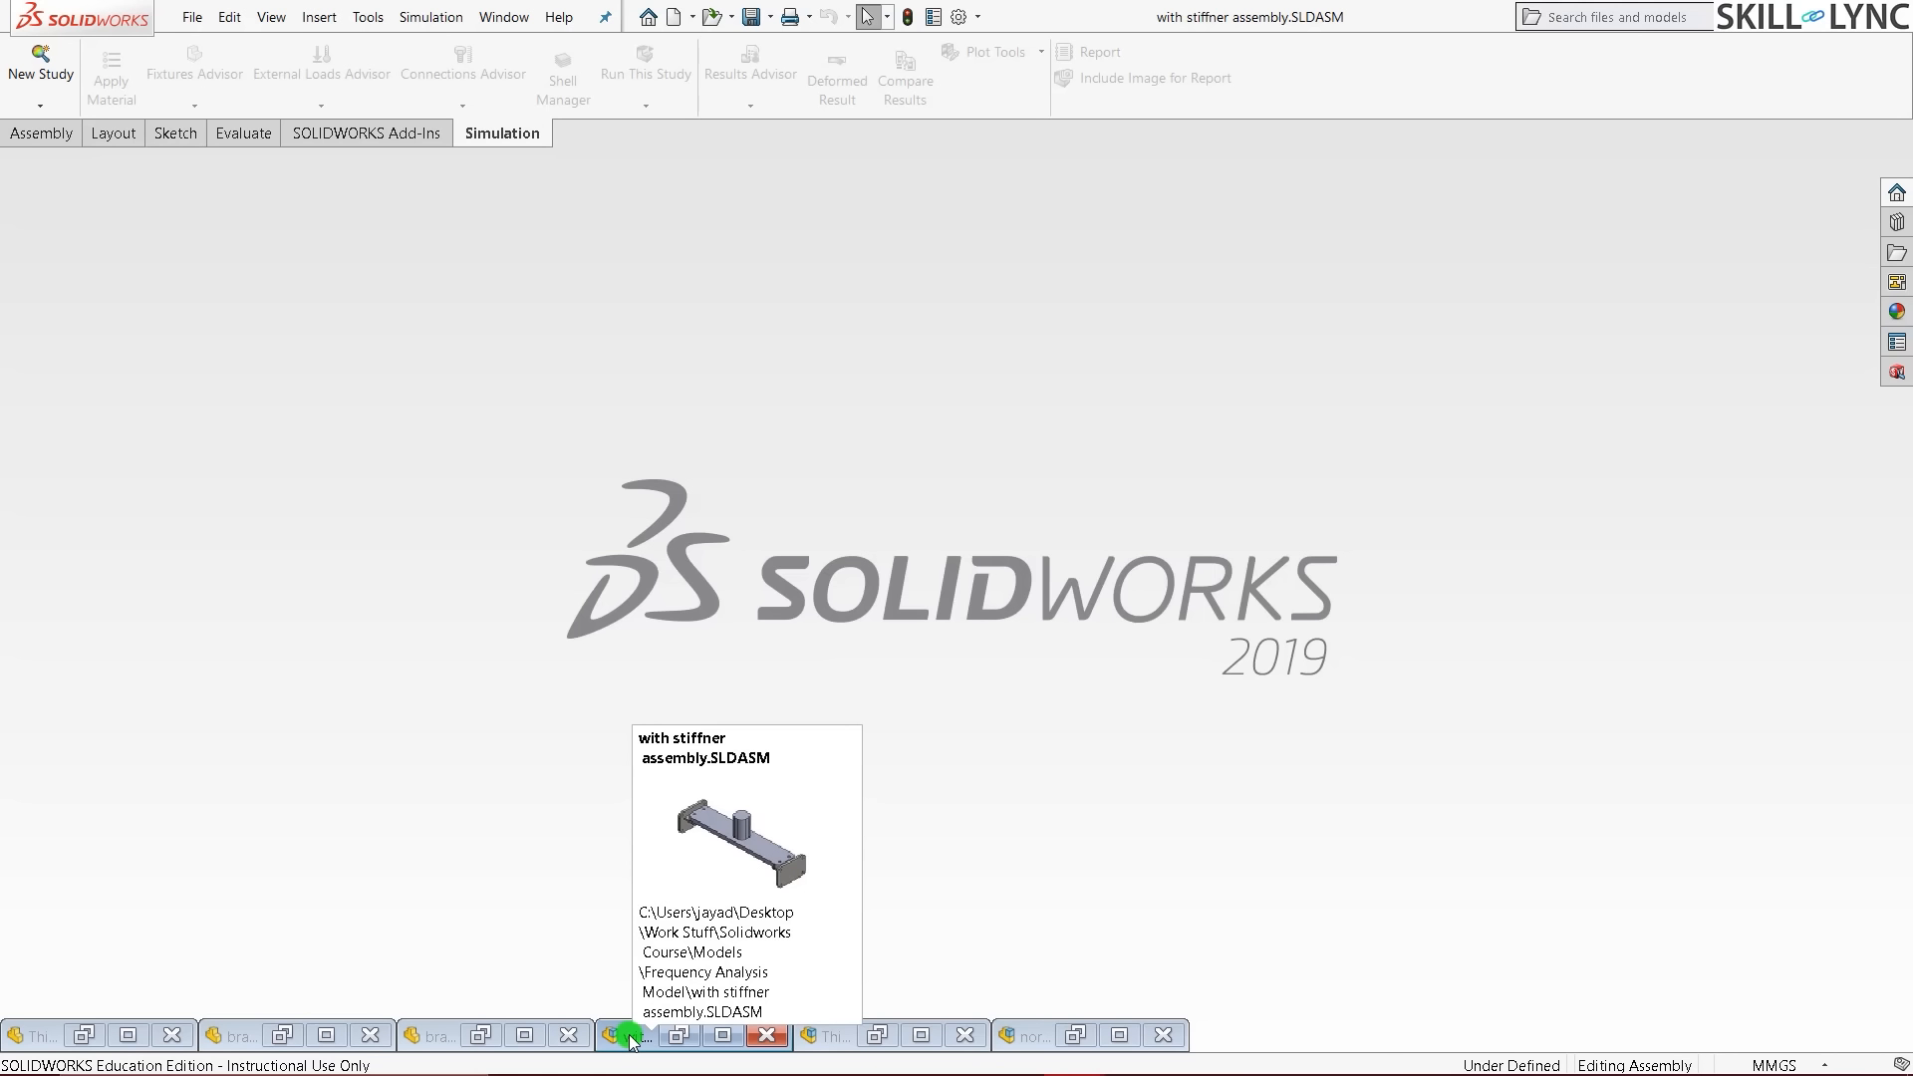
{"action": "left_click", "coordinate": [680, 1035]}
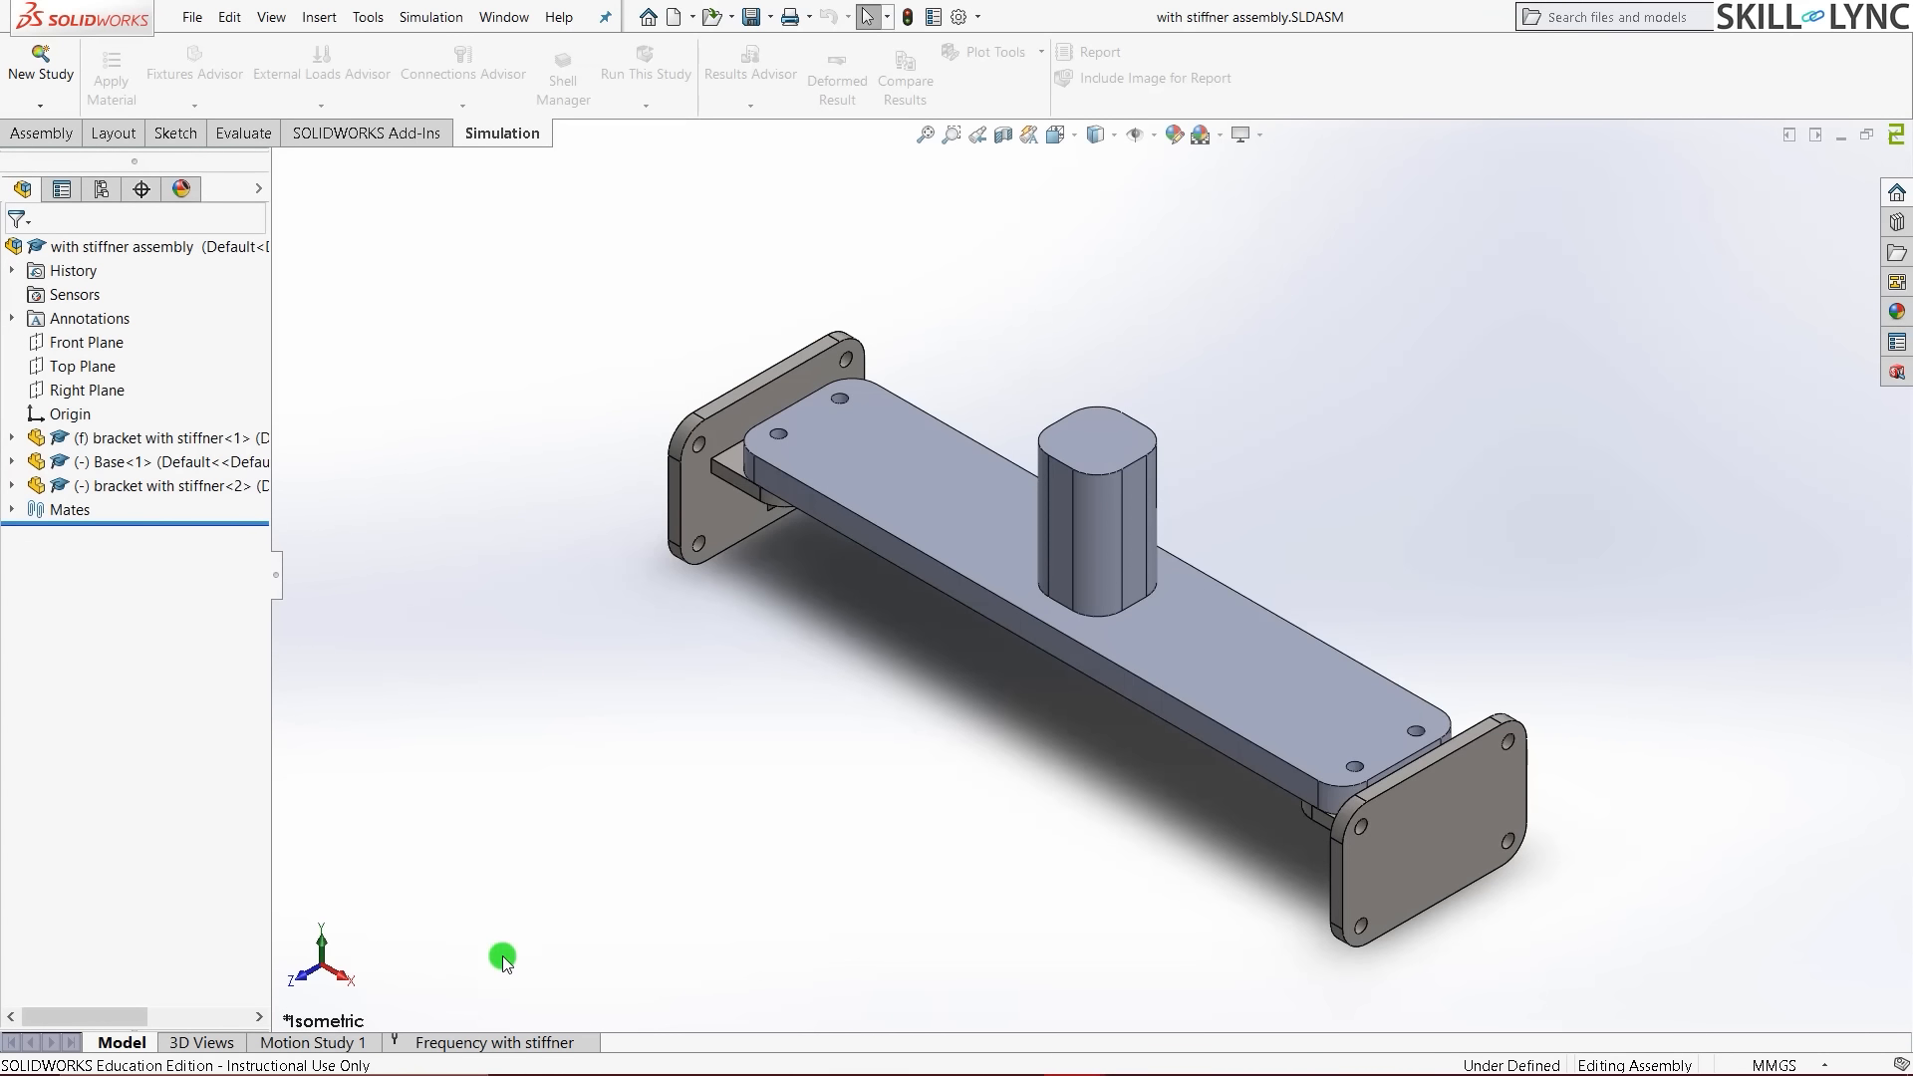
{"action": "left_click", "coordinate": [506, 1041]}
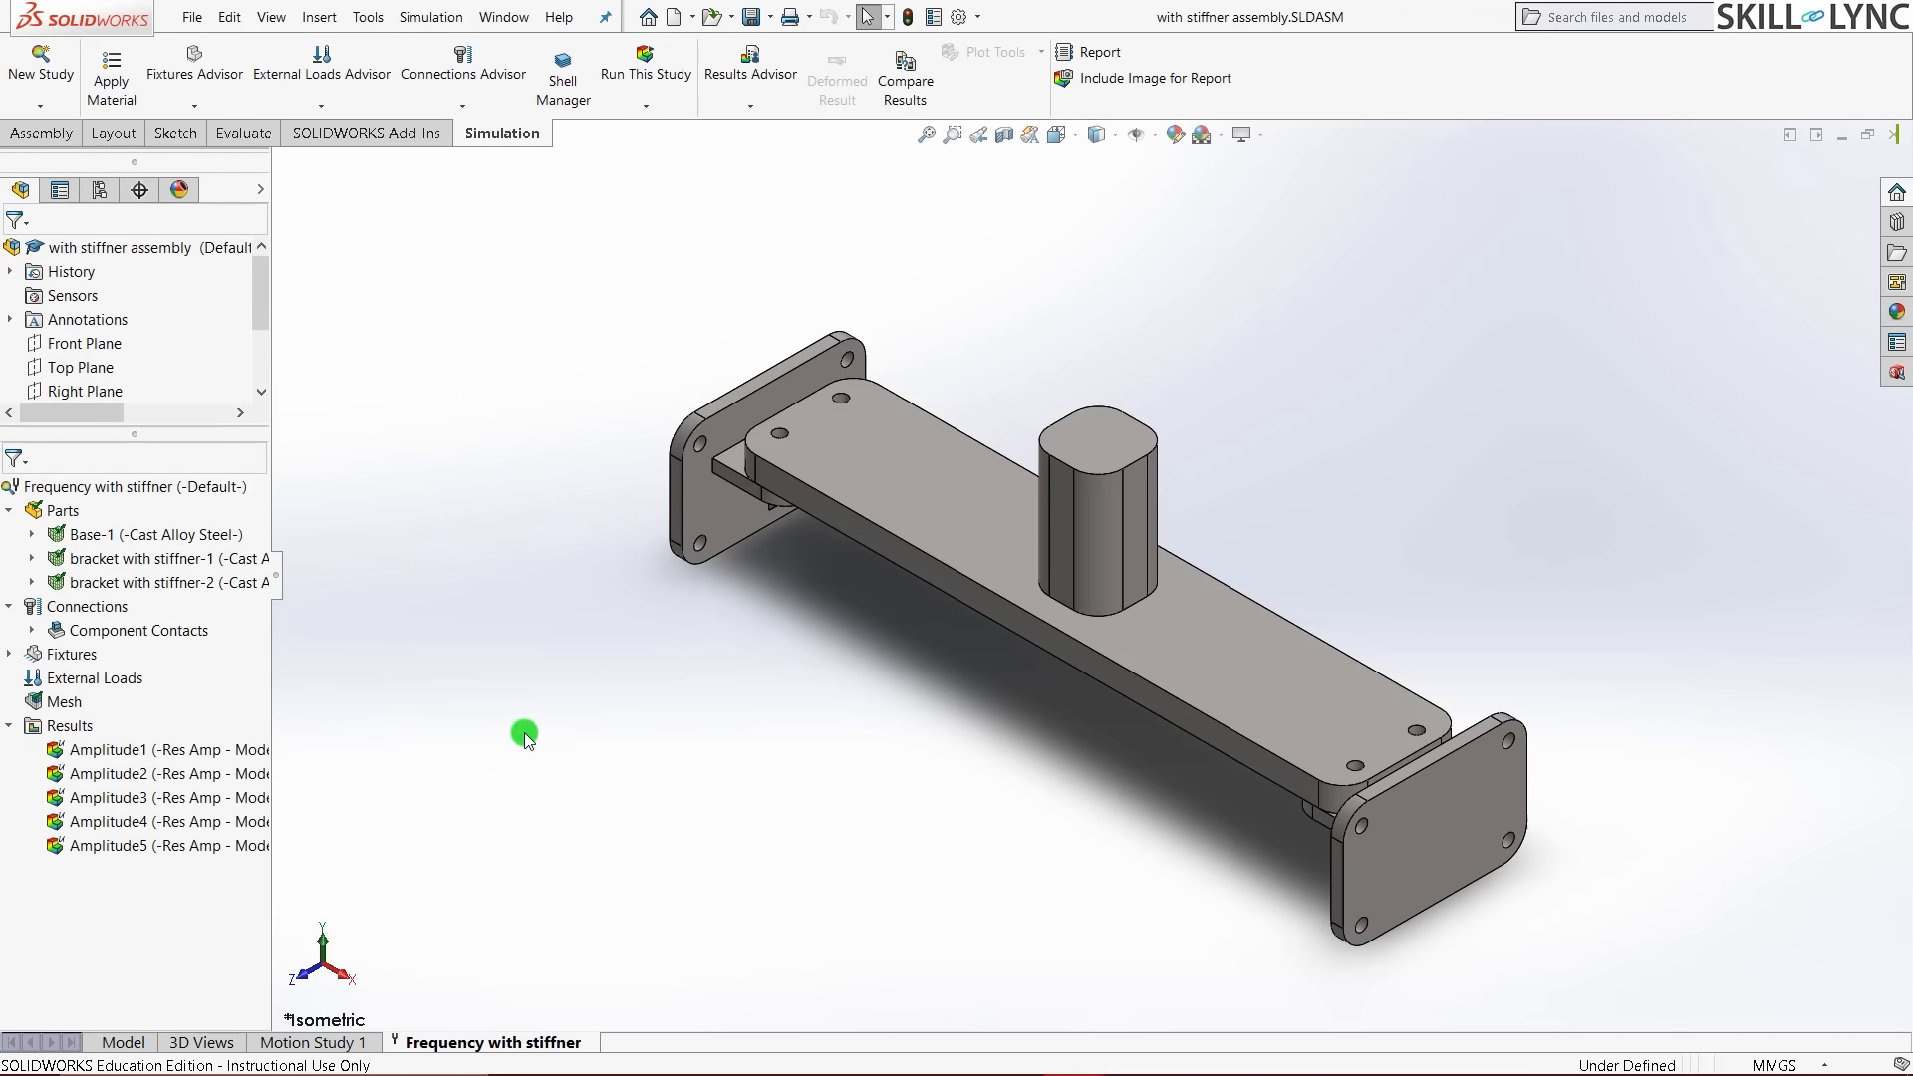
- Display the Amplitude1 mode shape at 276.87 Hz, orbit to inspect it, and return to isometric
{"action": "double_click", "coordinate": [141, 752]}
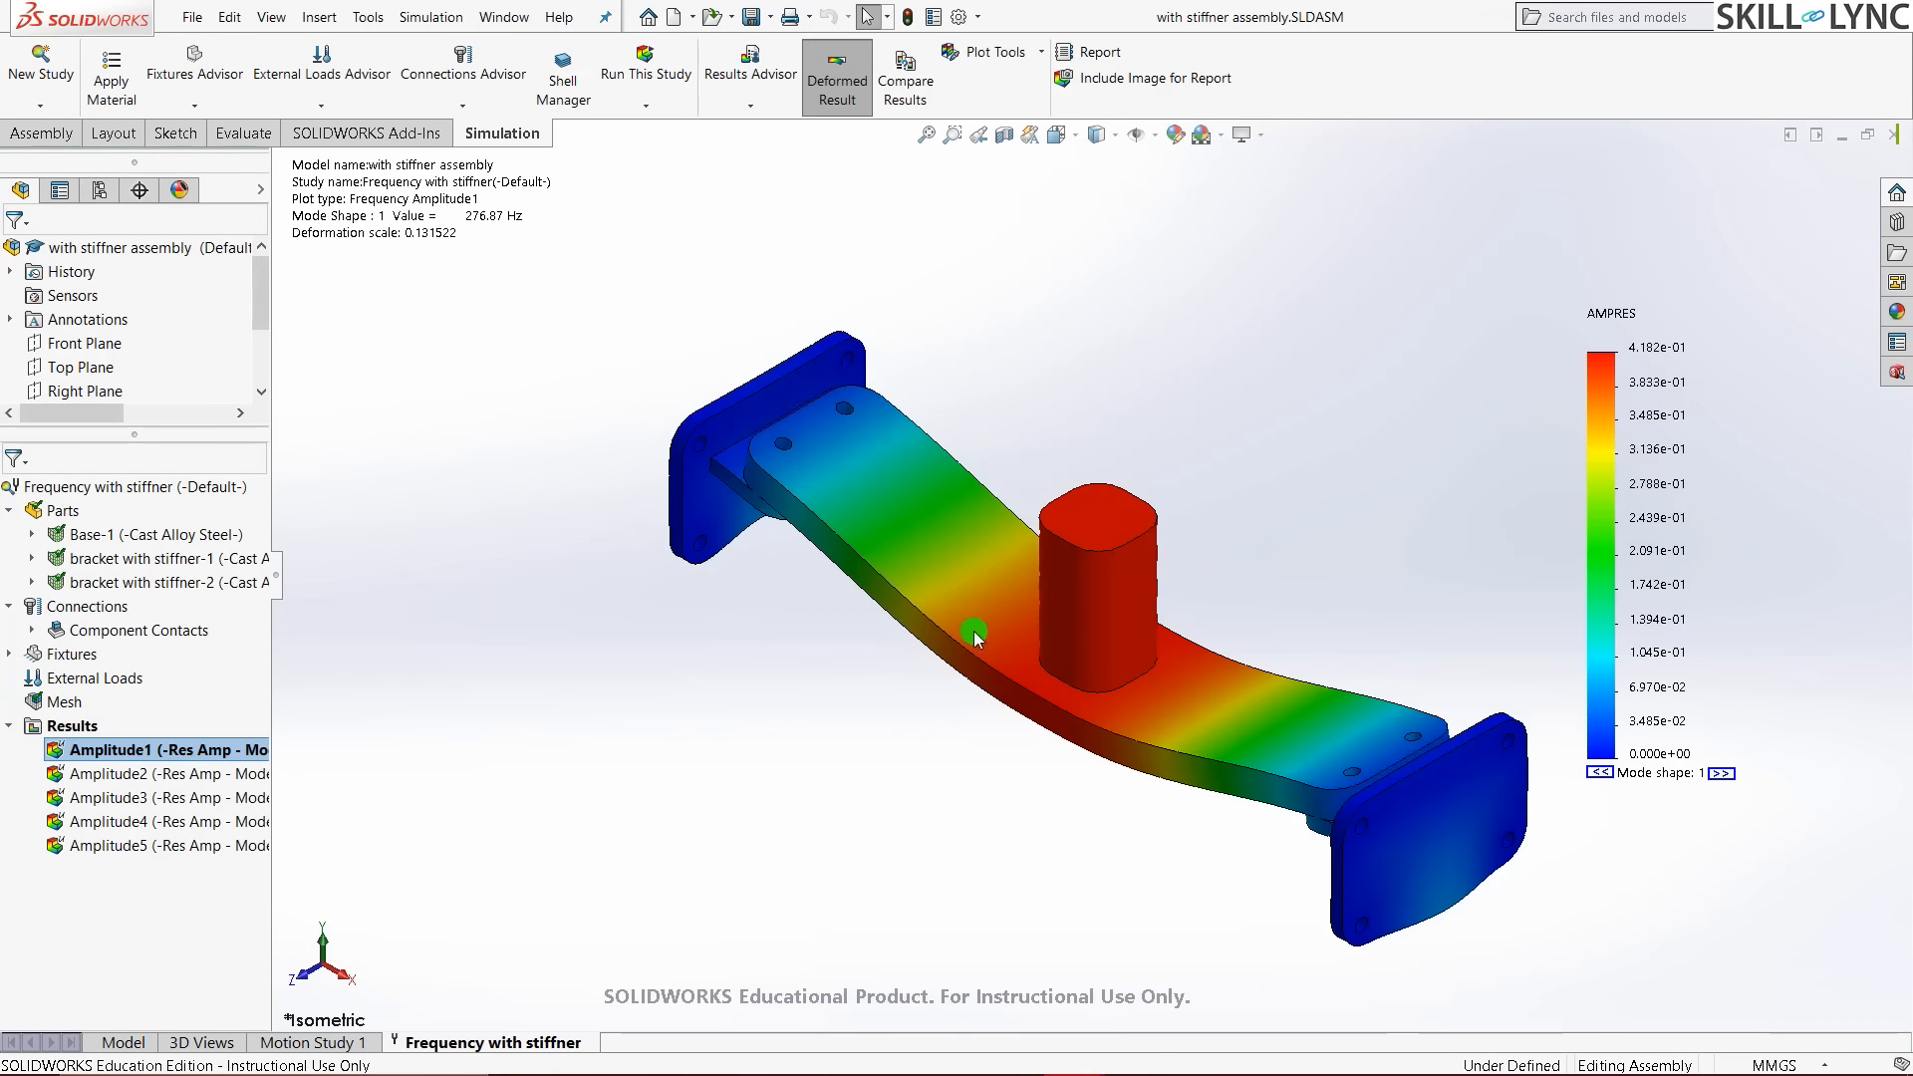
{"action": "middle_click_drag", "start_coordinate": [1376, 632], "coordinate": [1299, 466]}
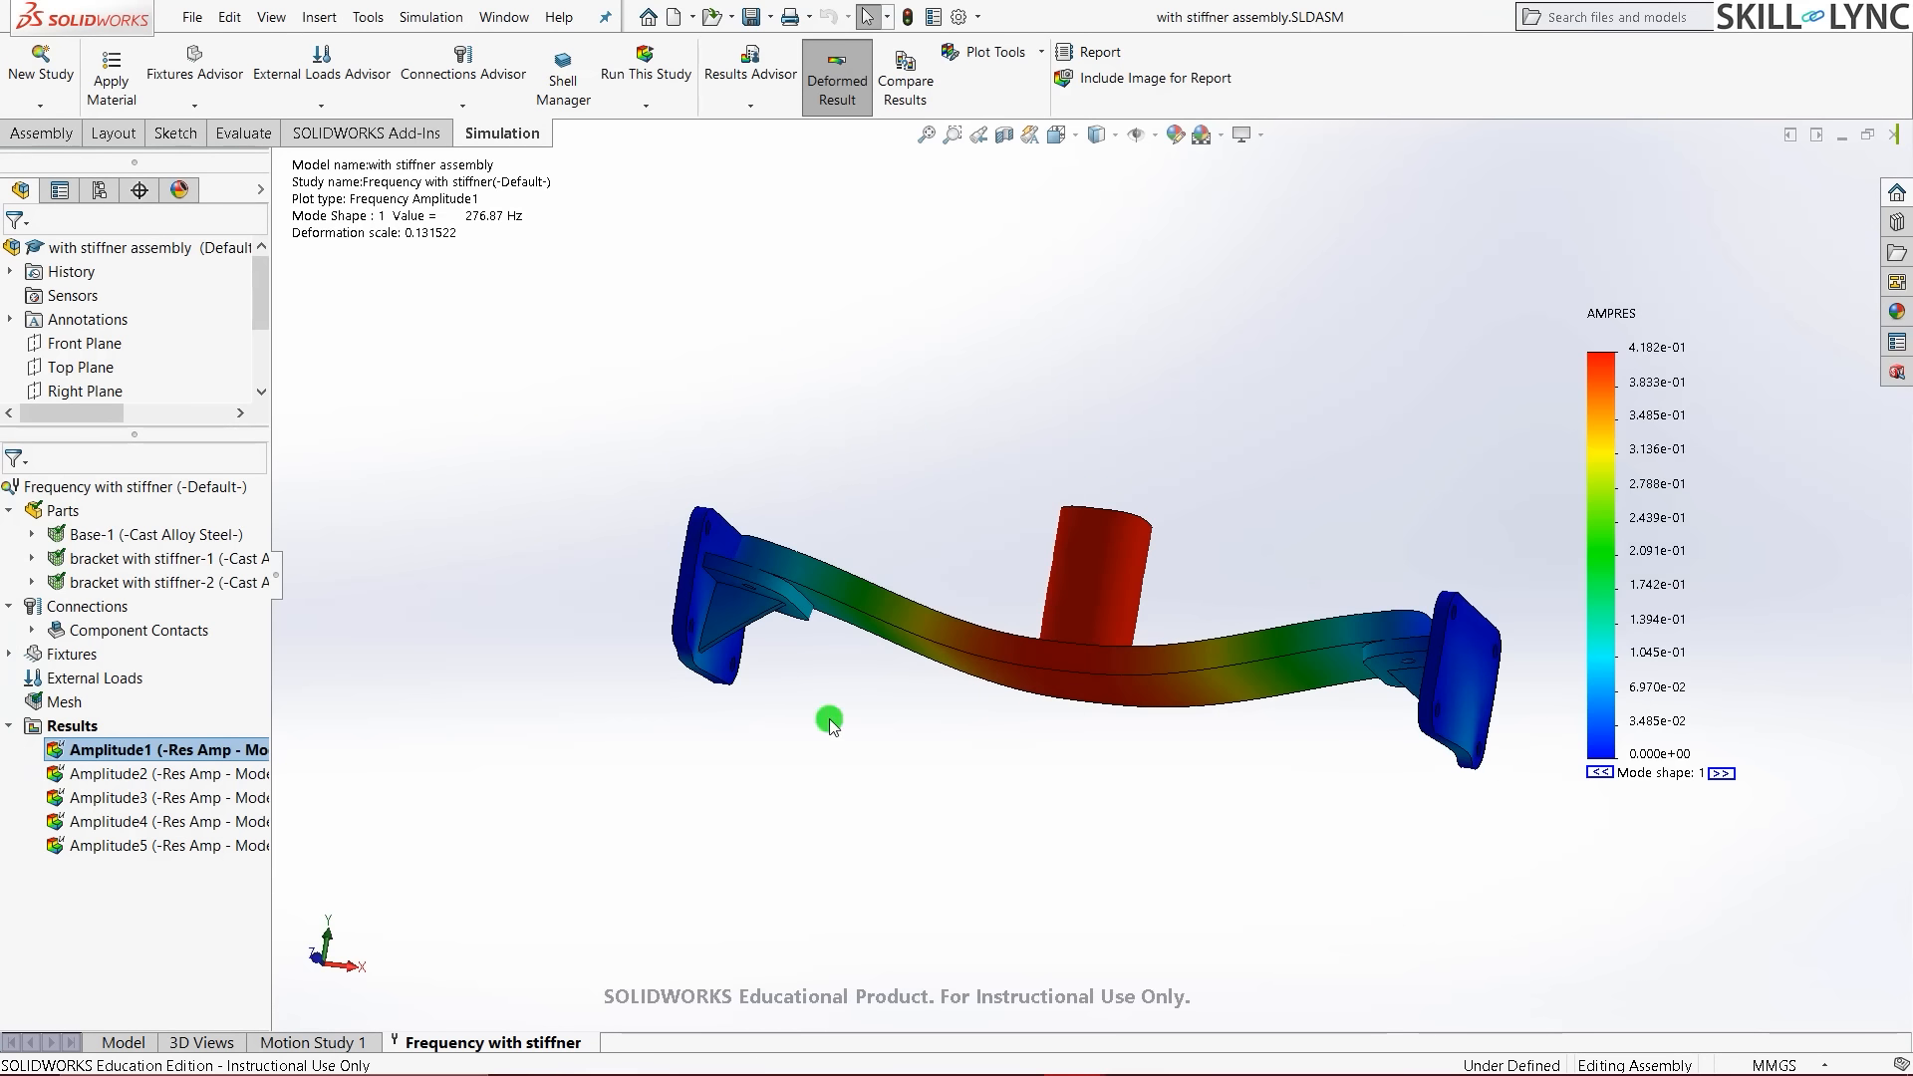
{"action": "scroll", "coordinate": [747, 568], "scroll_direction": "down", "scroll_amount": 5}
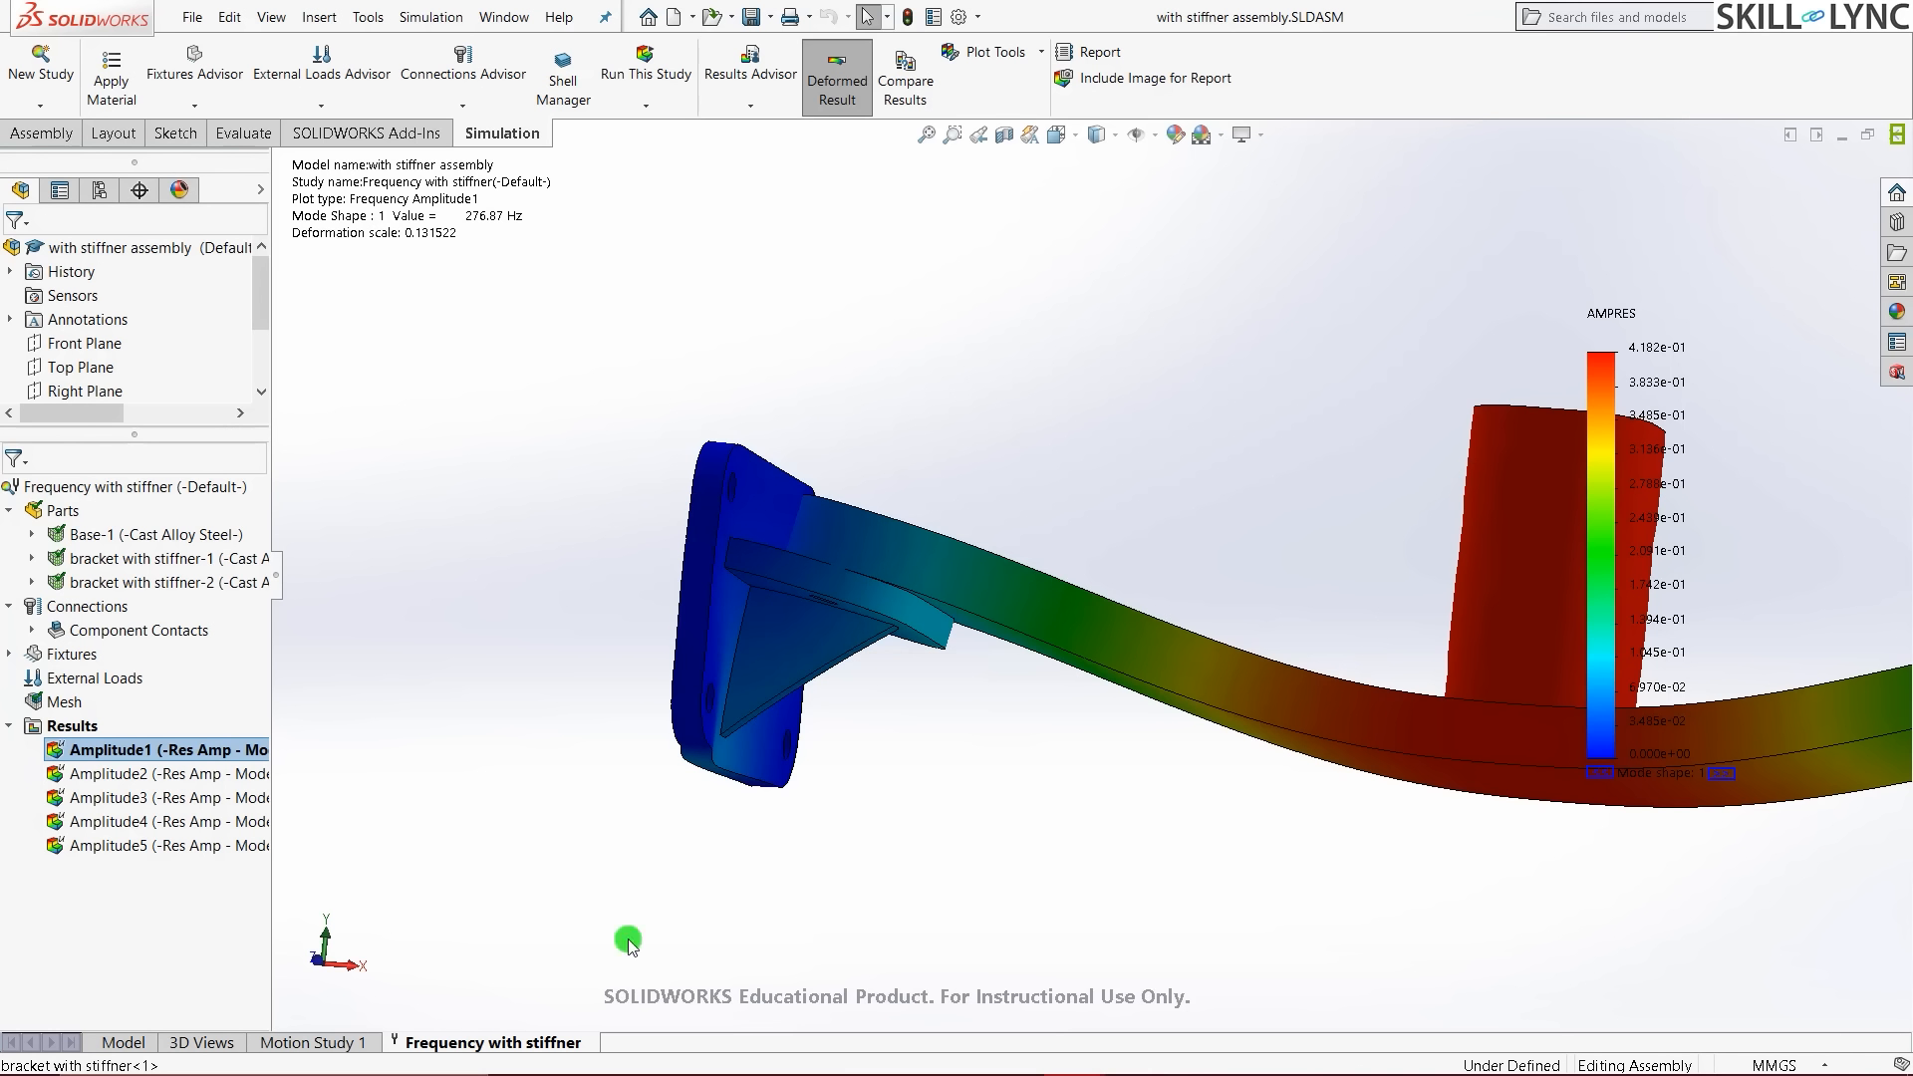
{"action": "key", "text": "ctrl+7"}
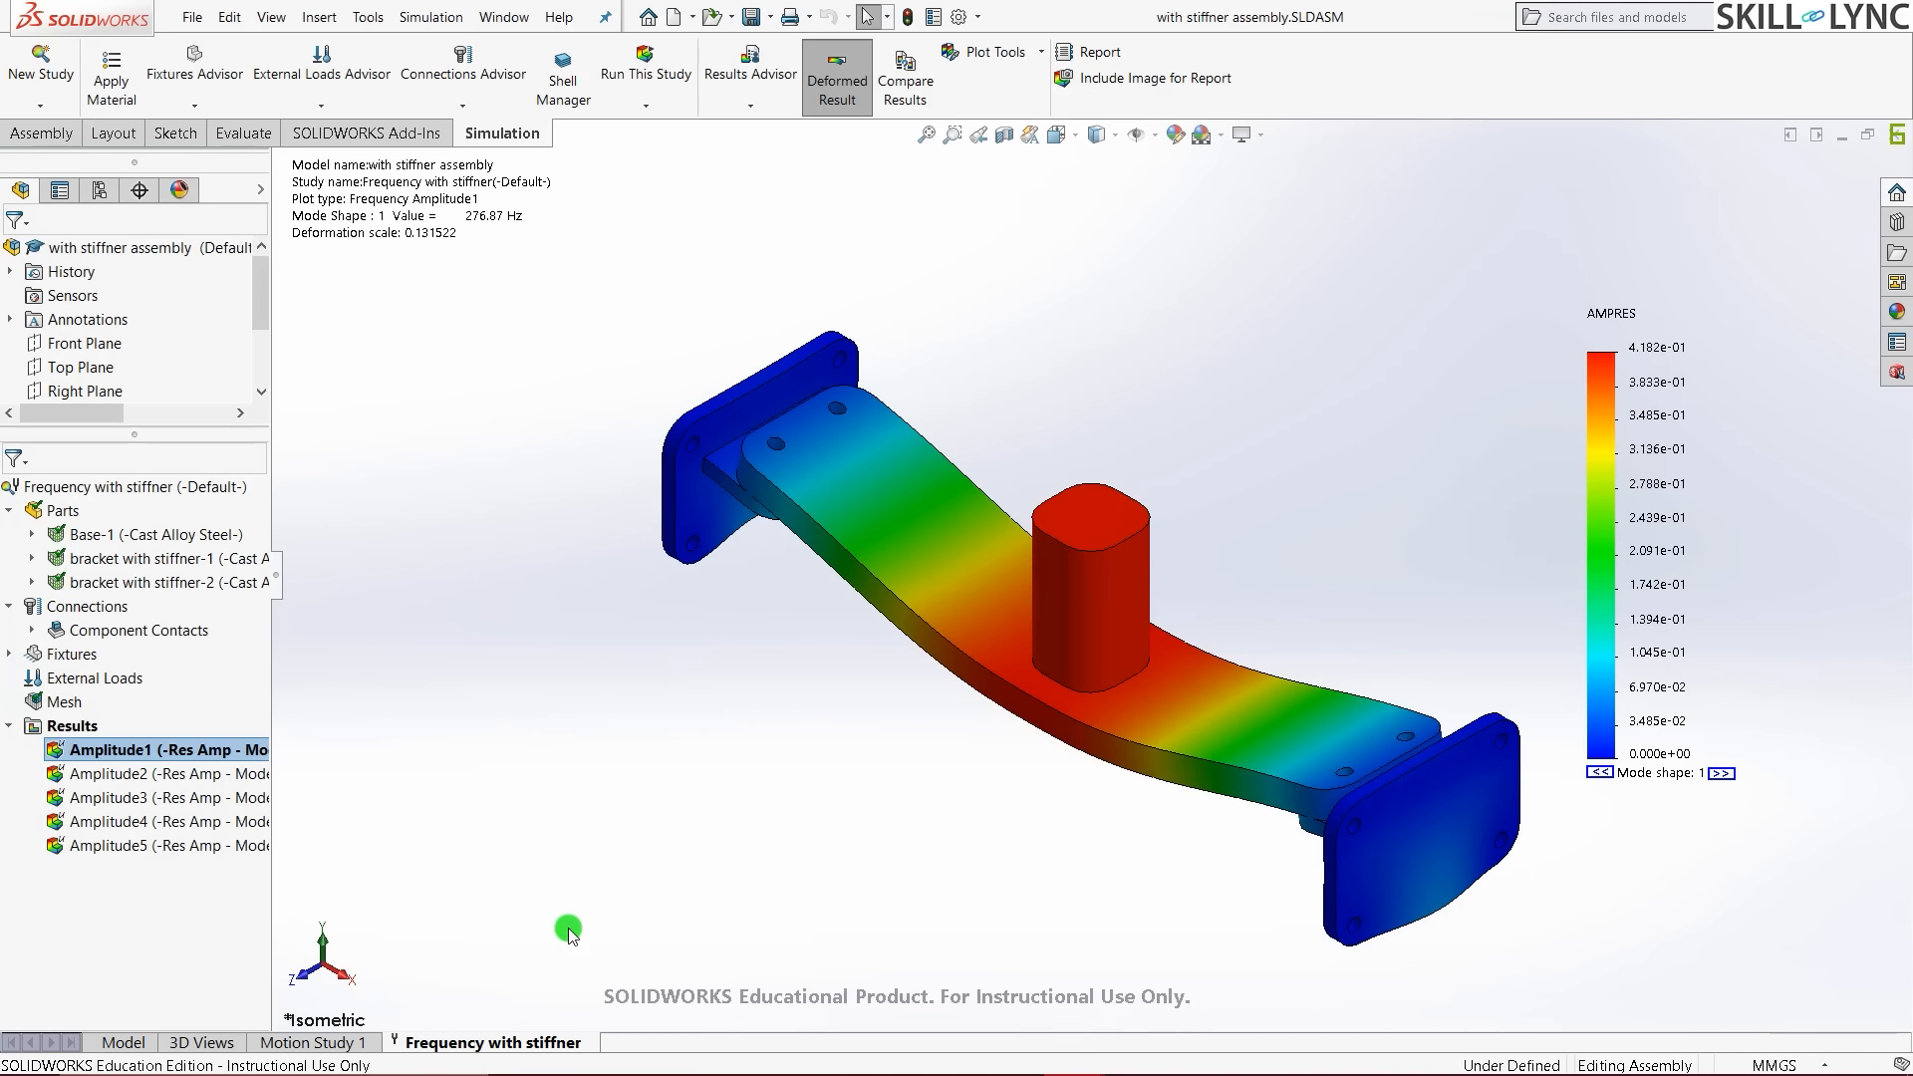
{"action": "right_click", "coordinate": [72, 727]}
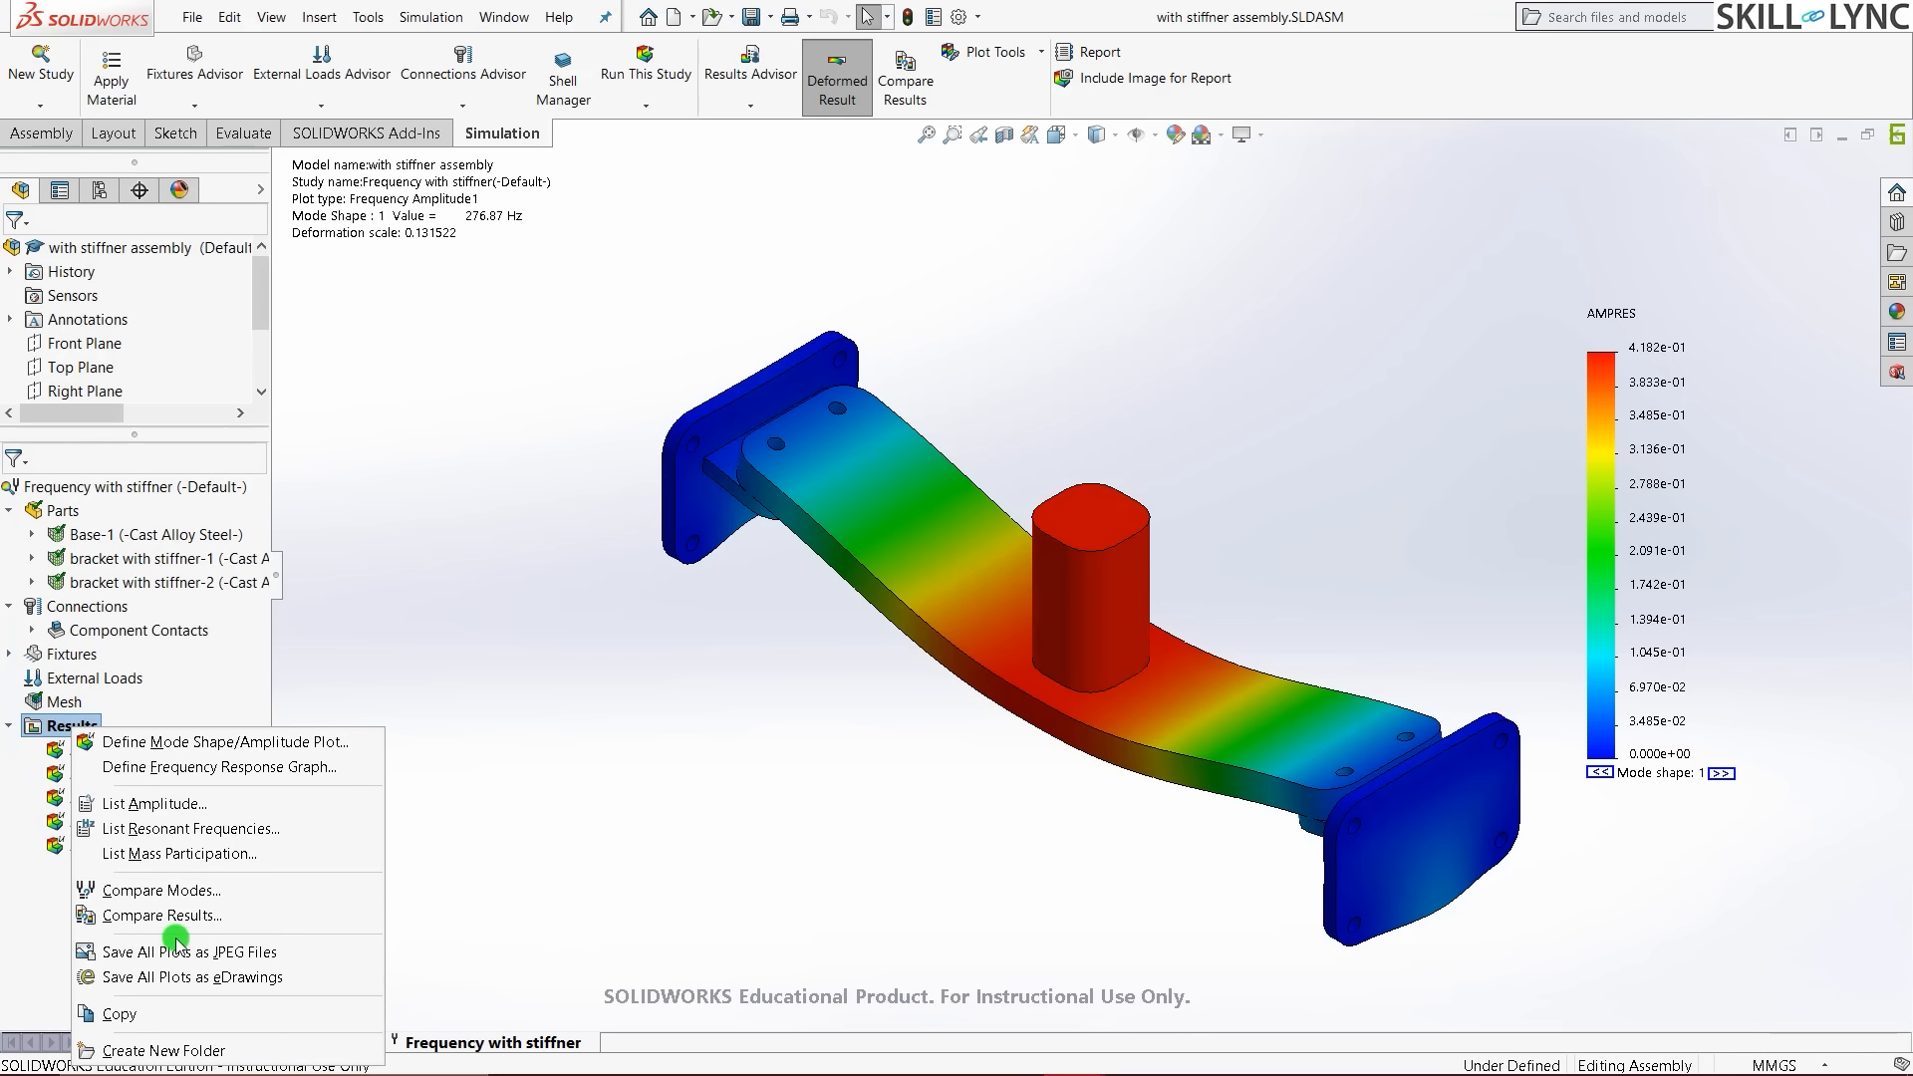
{"action": "left_click", "coordinate": [221, 829]}
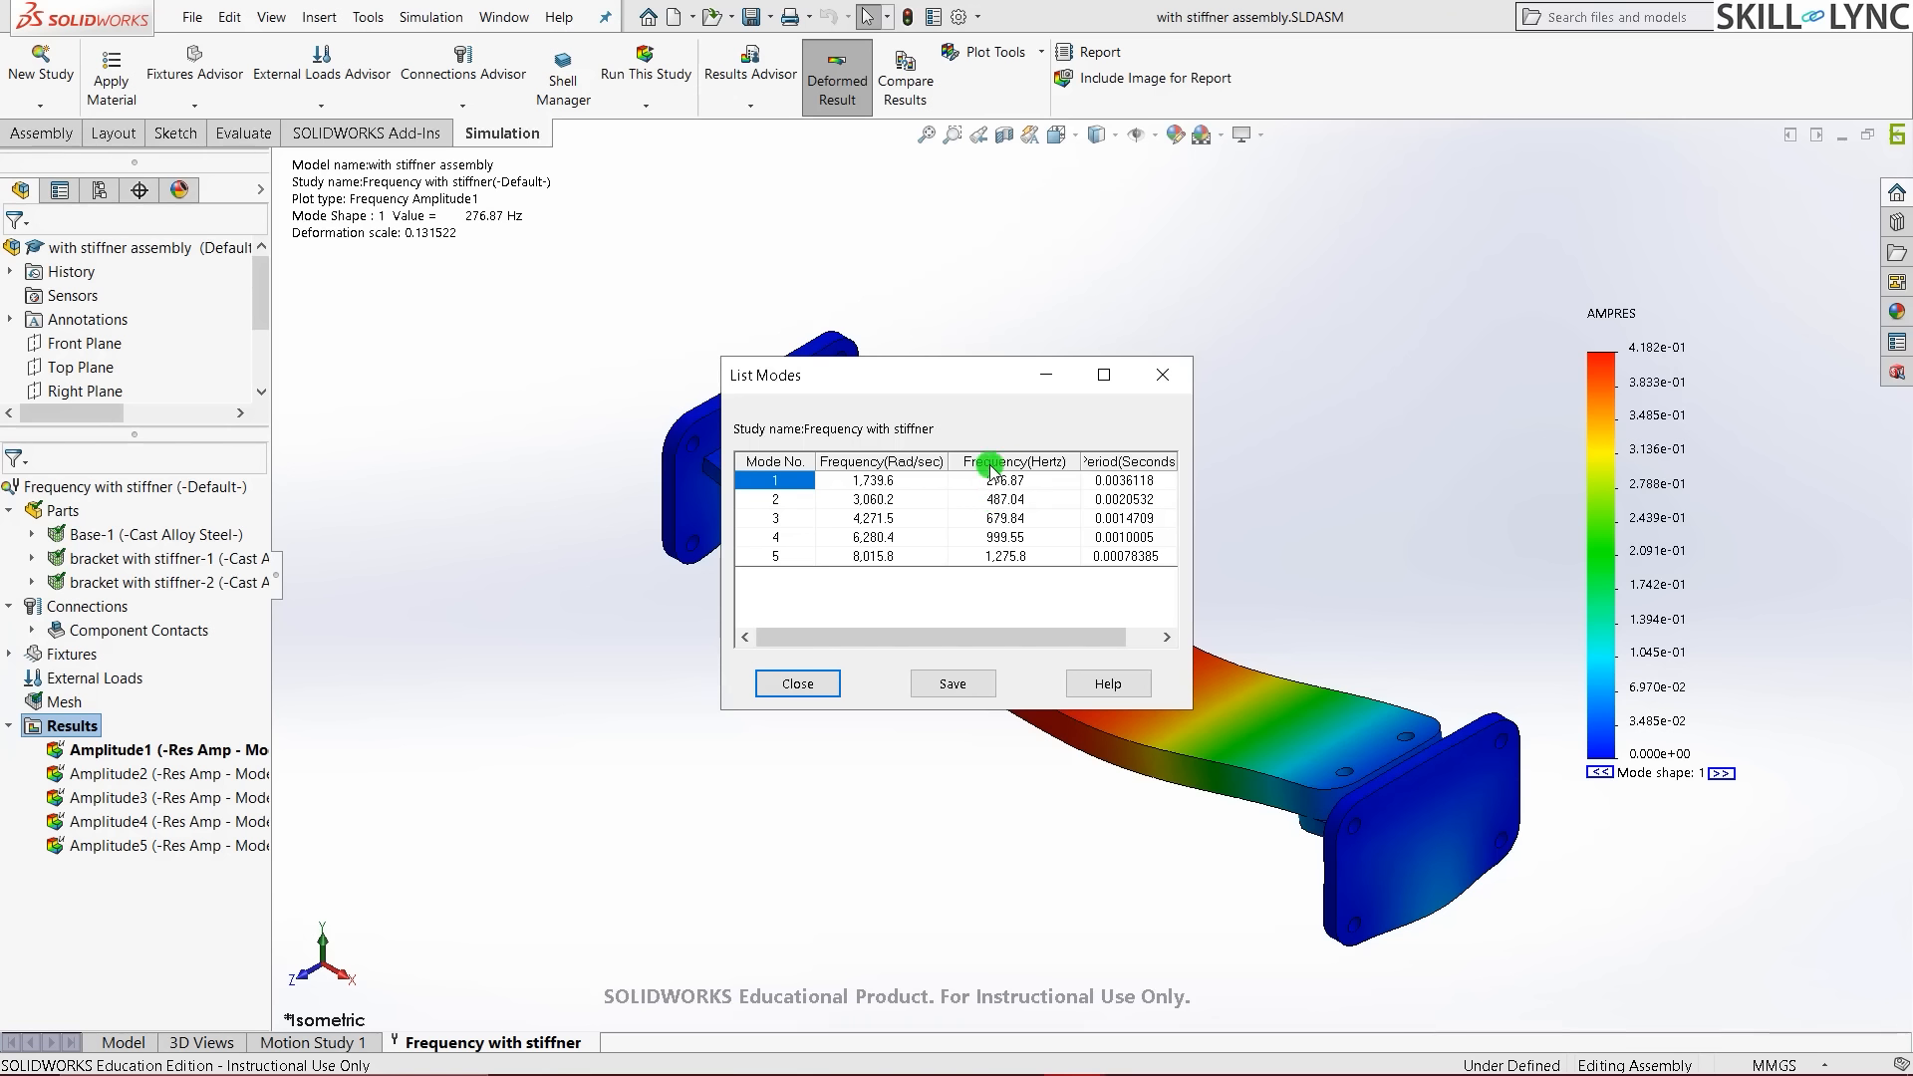
{"action": "left_click", "coordinate": [810, 685]}
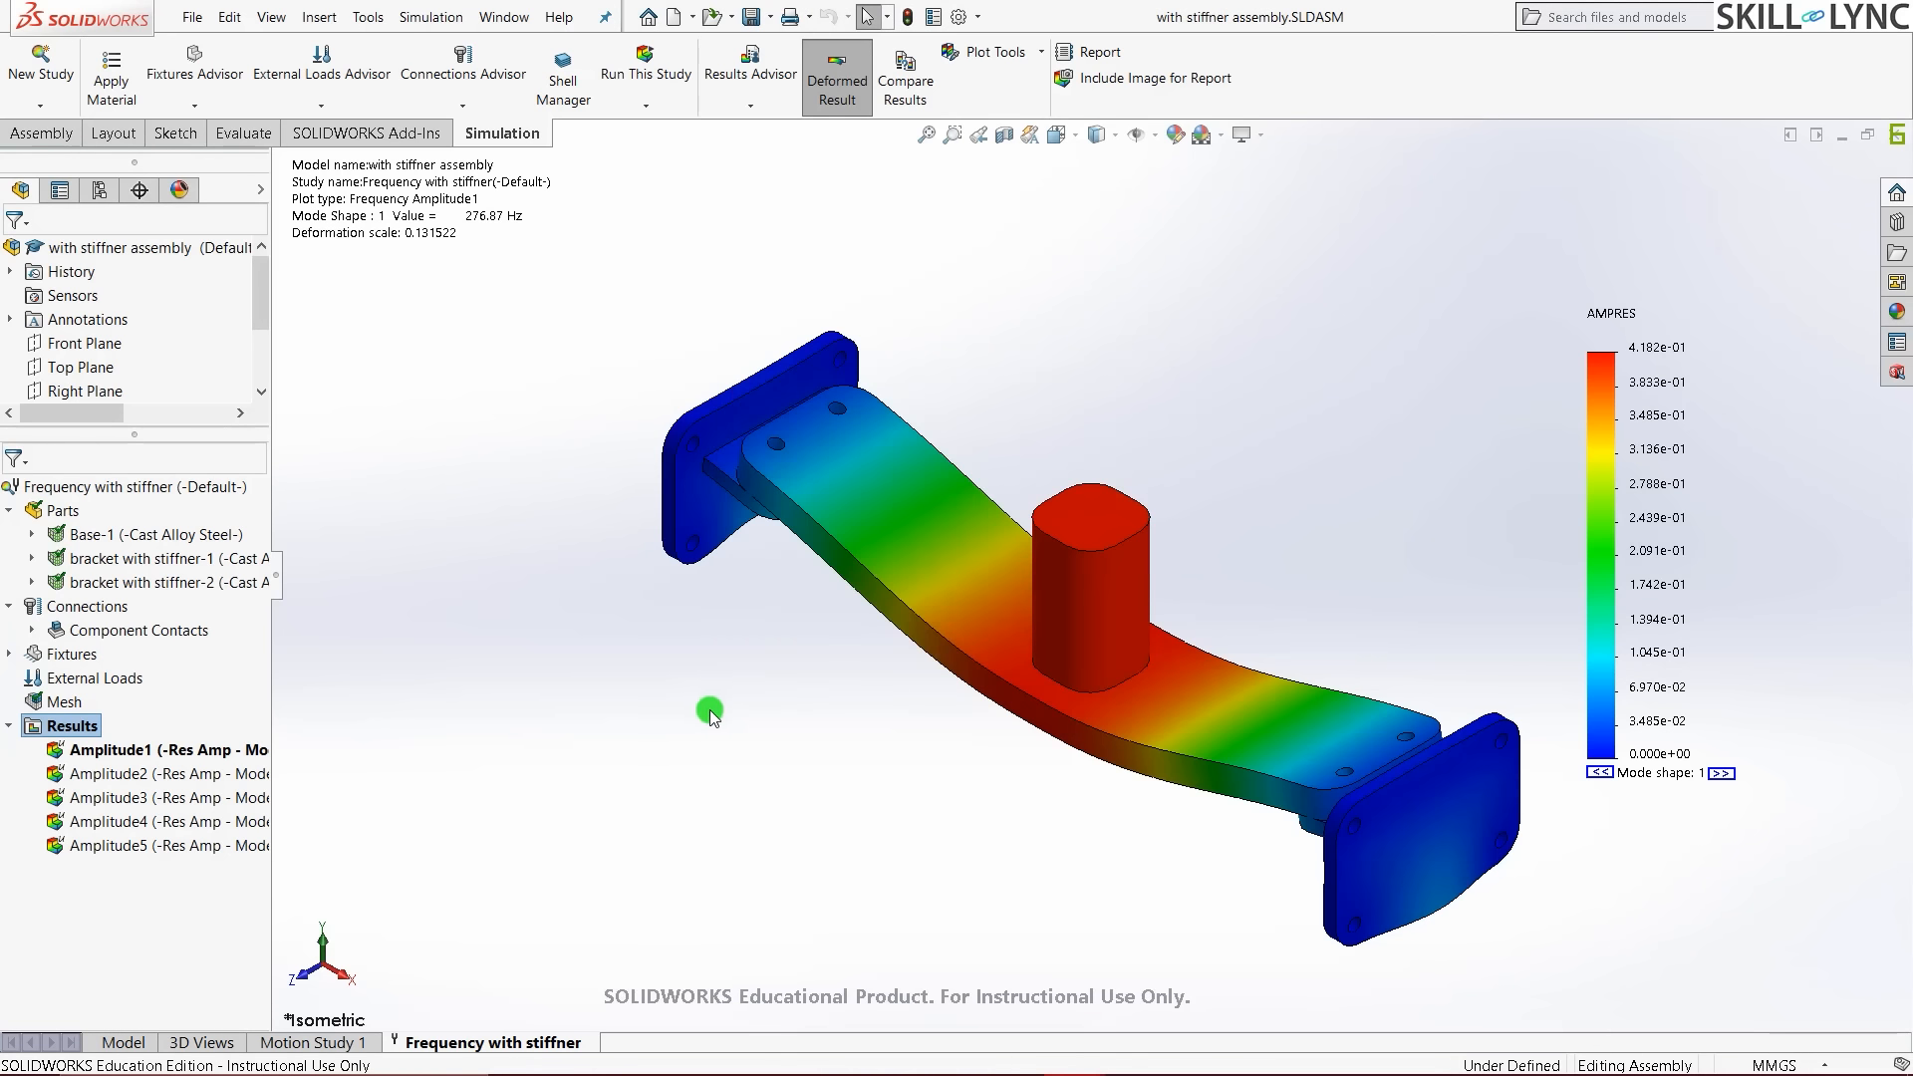
- Minimize the stiffened bracket window, then bring up and maximize the Thickstiffner assembly
{"action": "left_click", "coordinate": [1840, 137]}
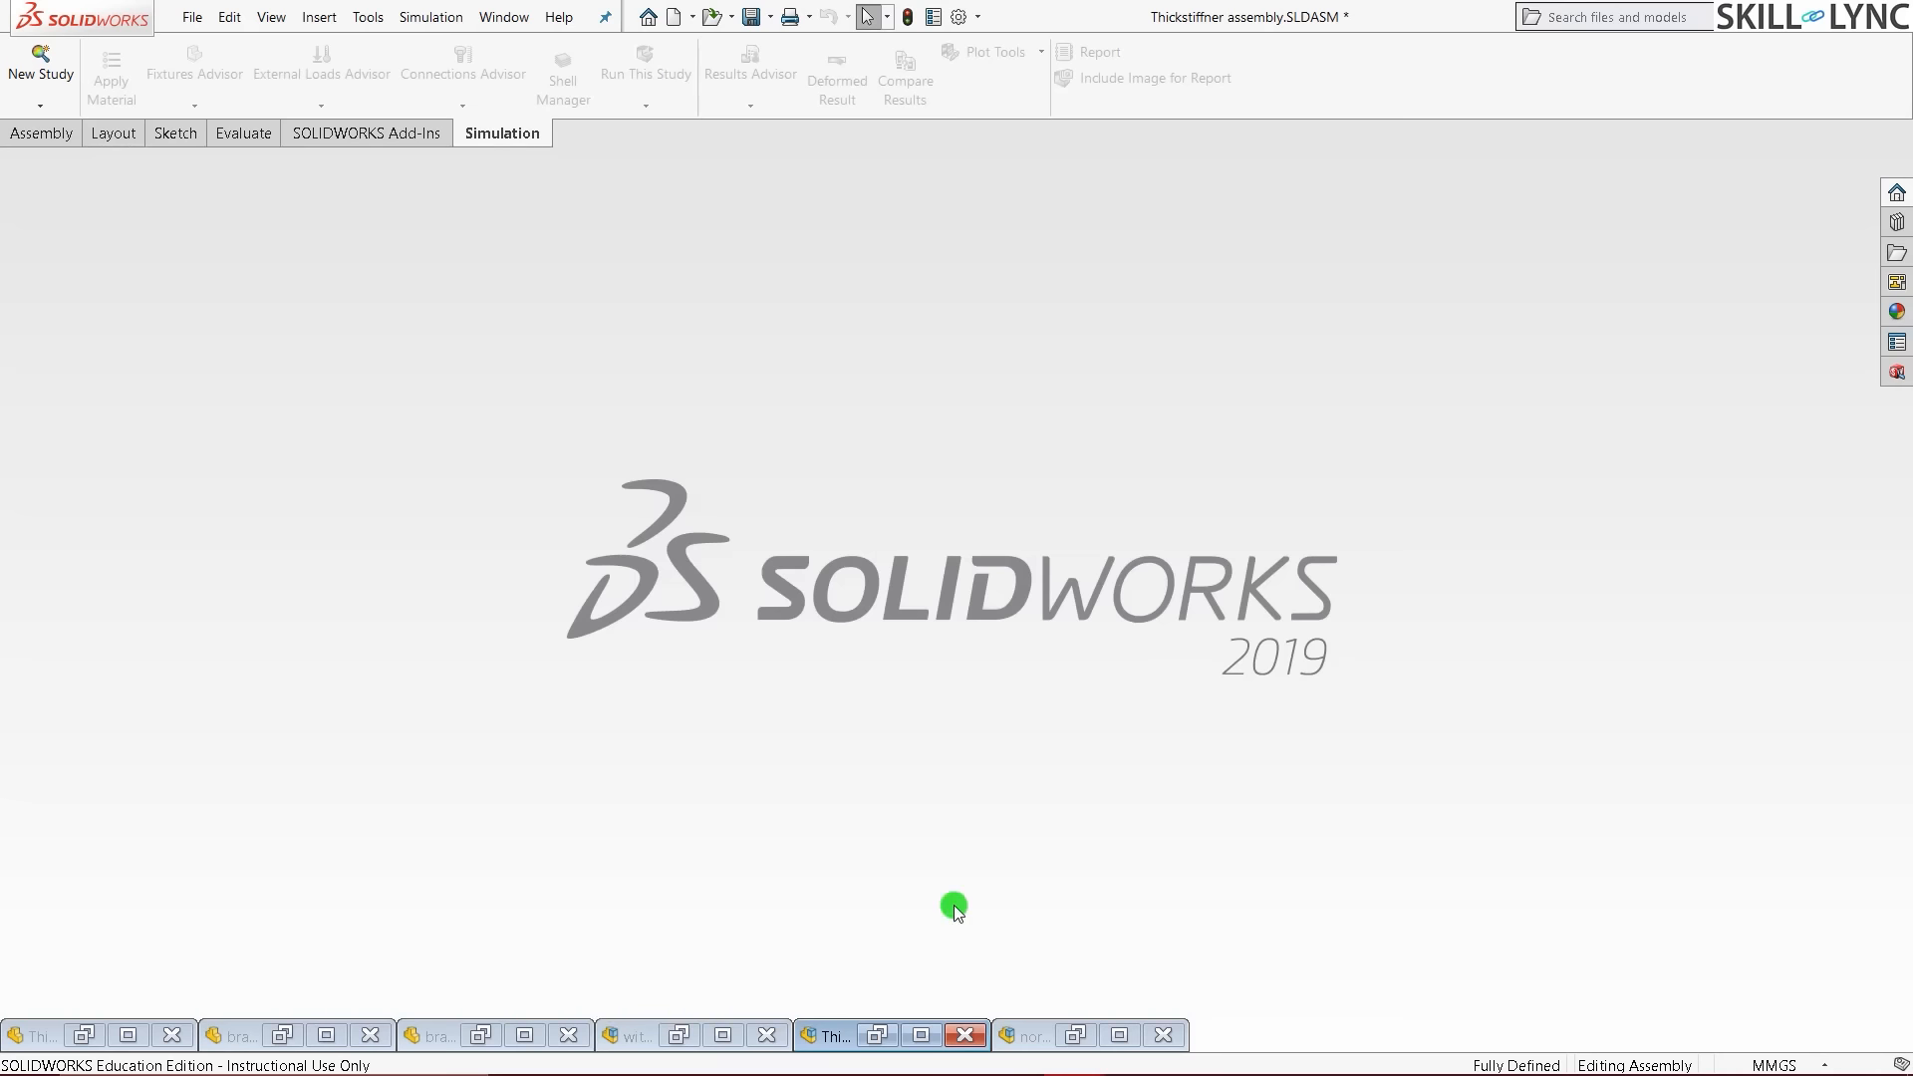
{"action": "left_click", "coordinate": [876, 1033]}
{"action": "left_click", "coordinate": [728, 745]}
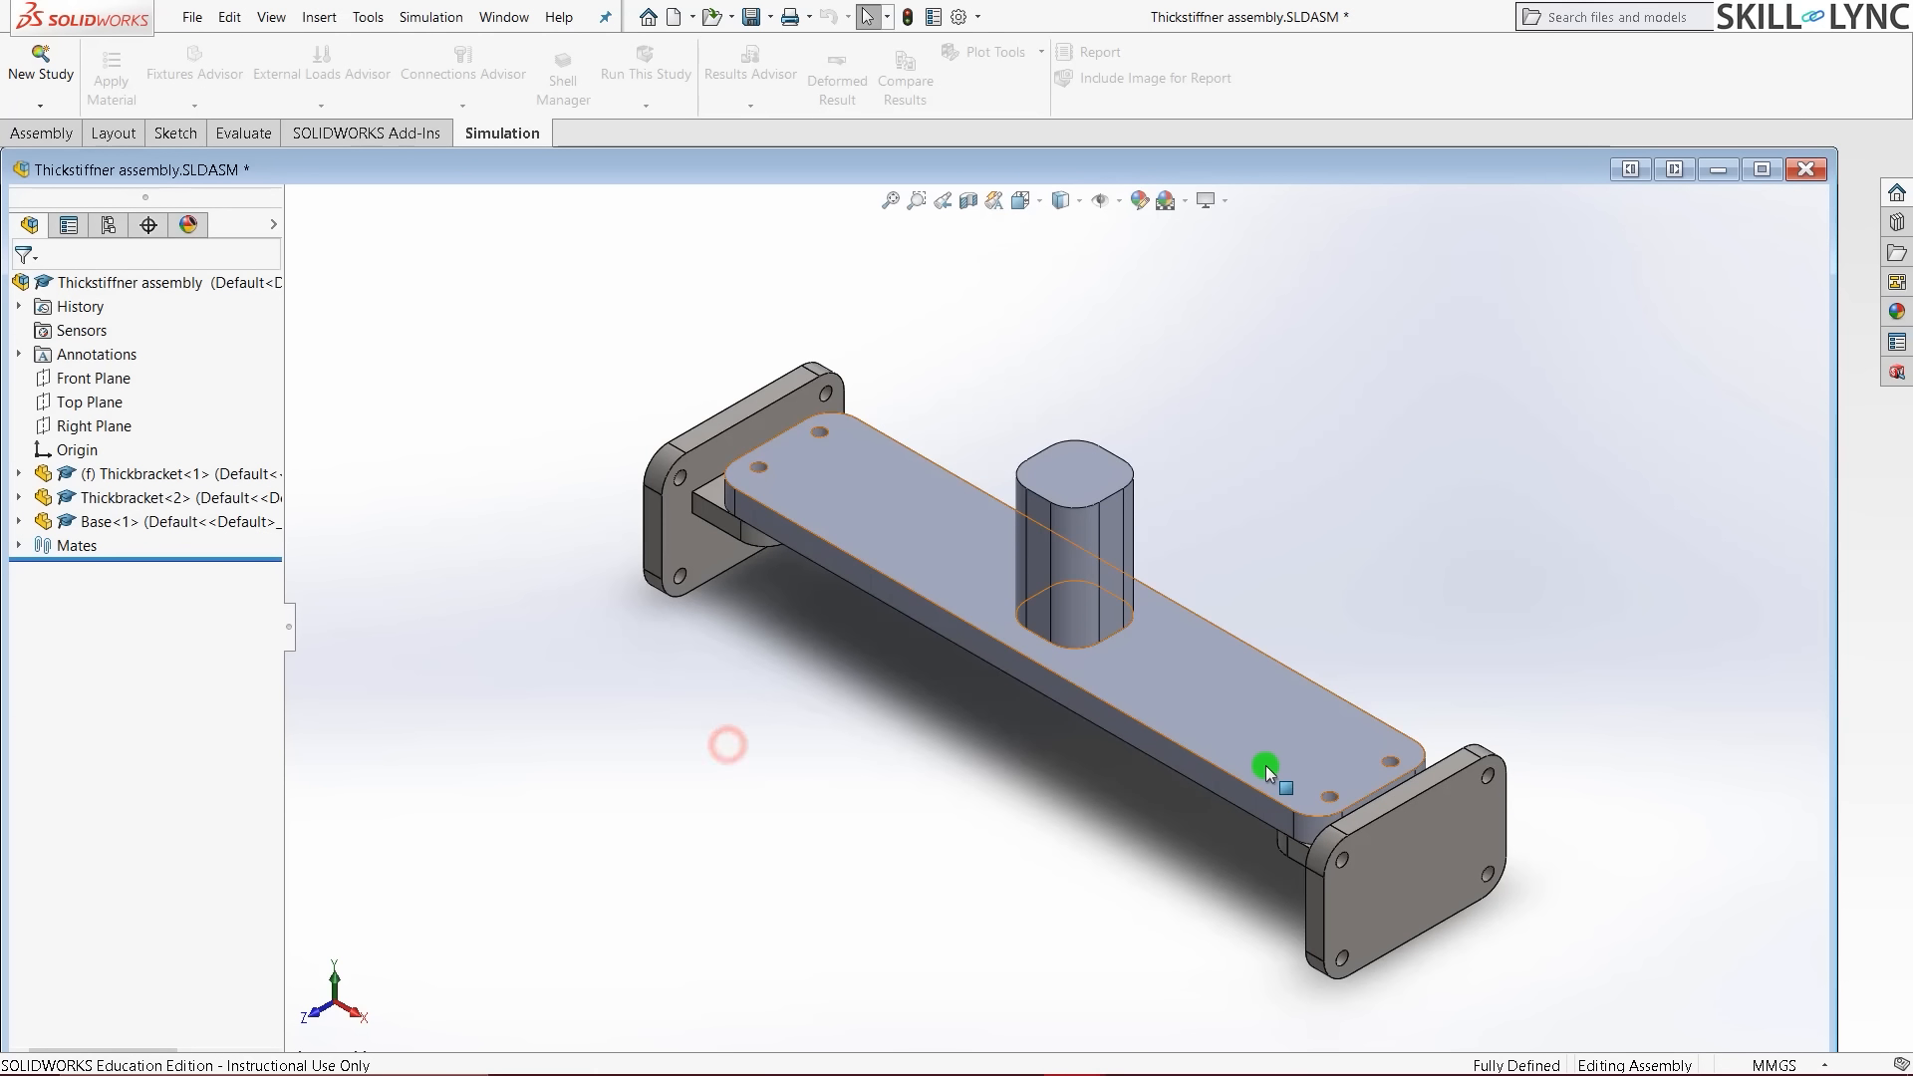
{"action": "middle_click_drag", "start_coordinate": [1265, 767], "coordinate": [1415, 598]}
{"action": "left_click", "coordinate": [1762, 170]}
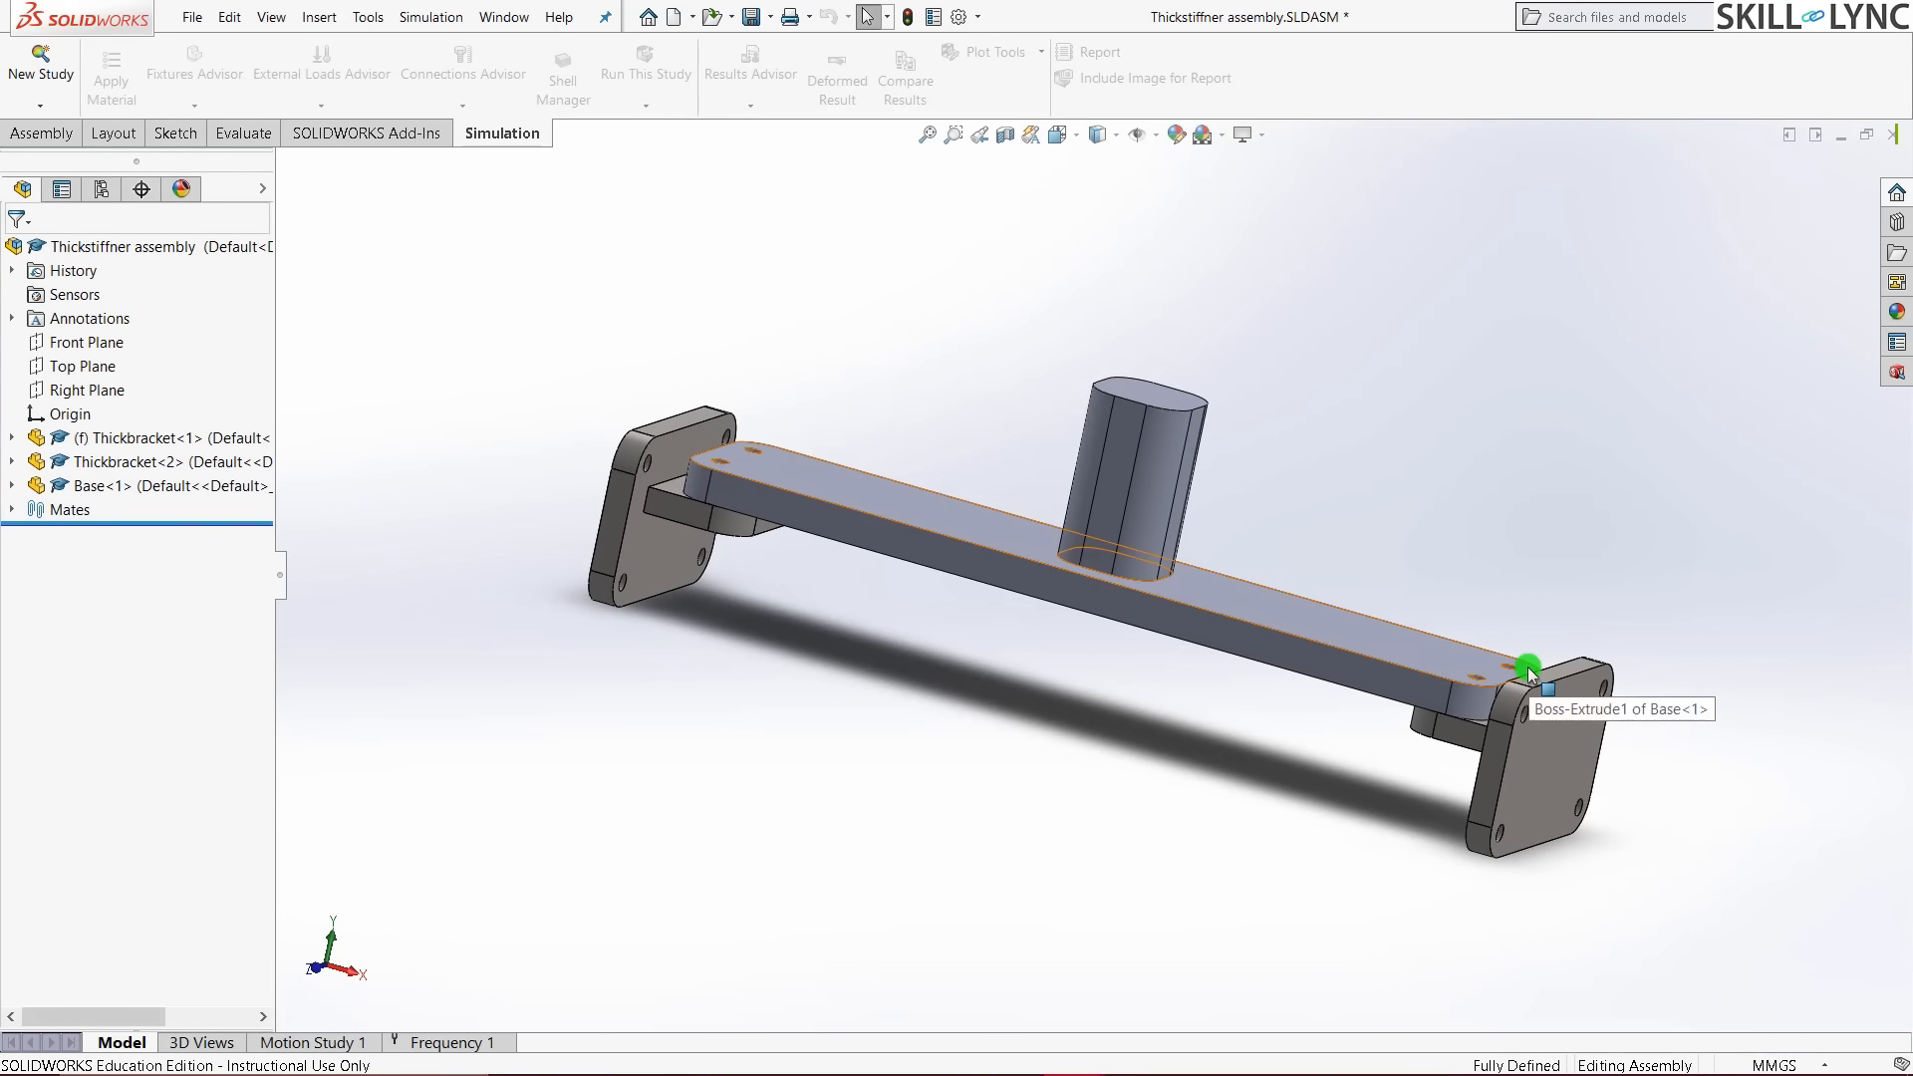
- Reset to isometric view and display the Frequency 1 mode 1 plot at 298.93 Hz
{"action": "left_click", "coordinate": [1042, 752]}
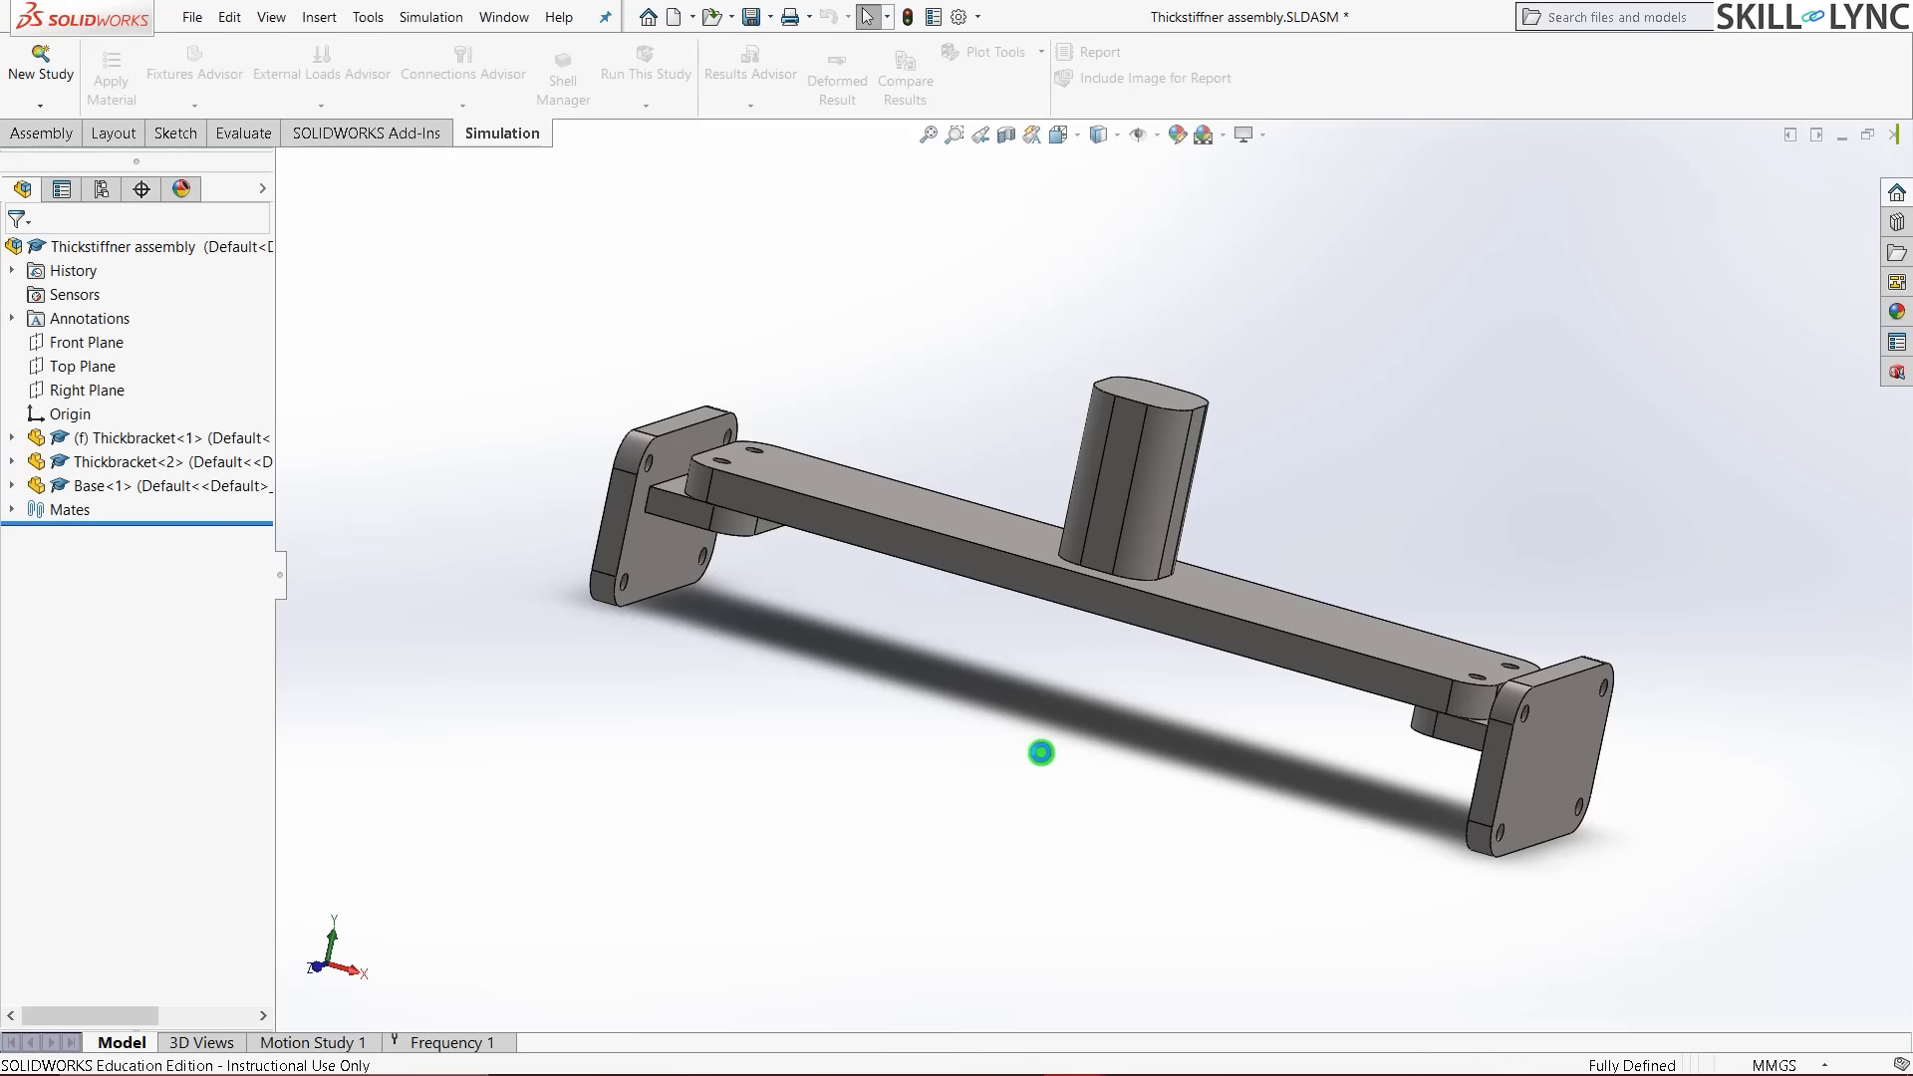
{"action": "key", "text": "ctrl+7"}
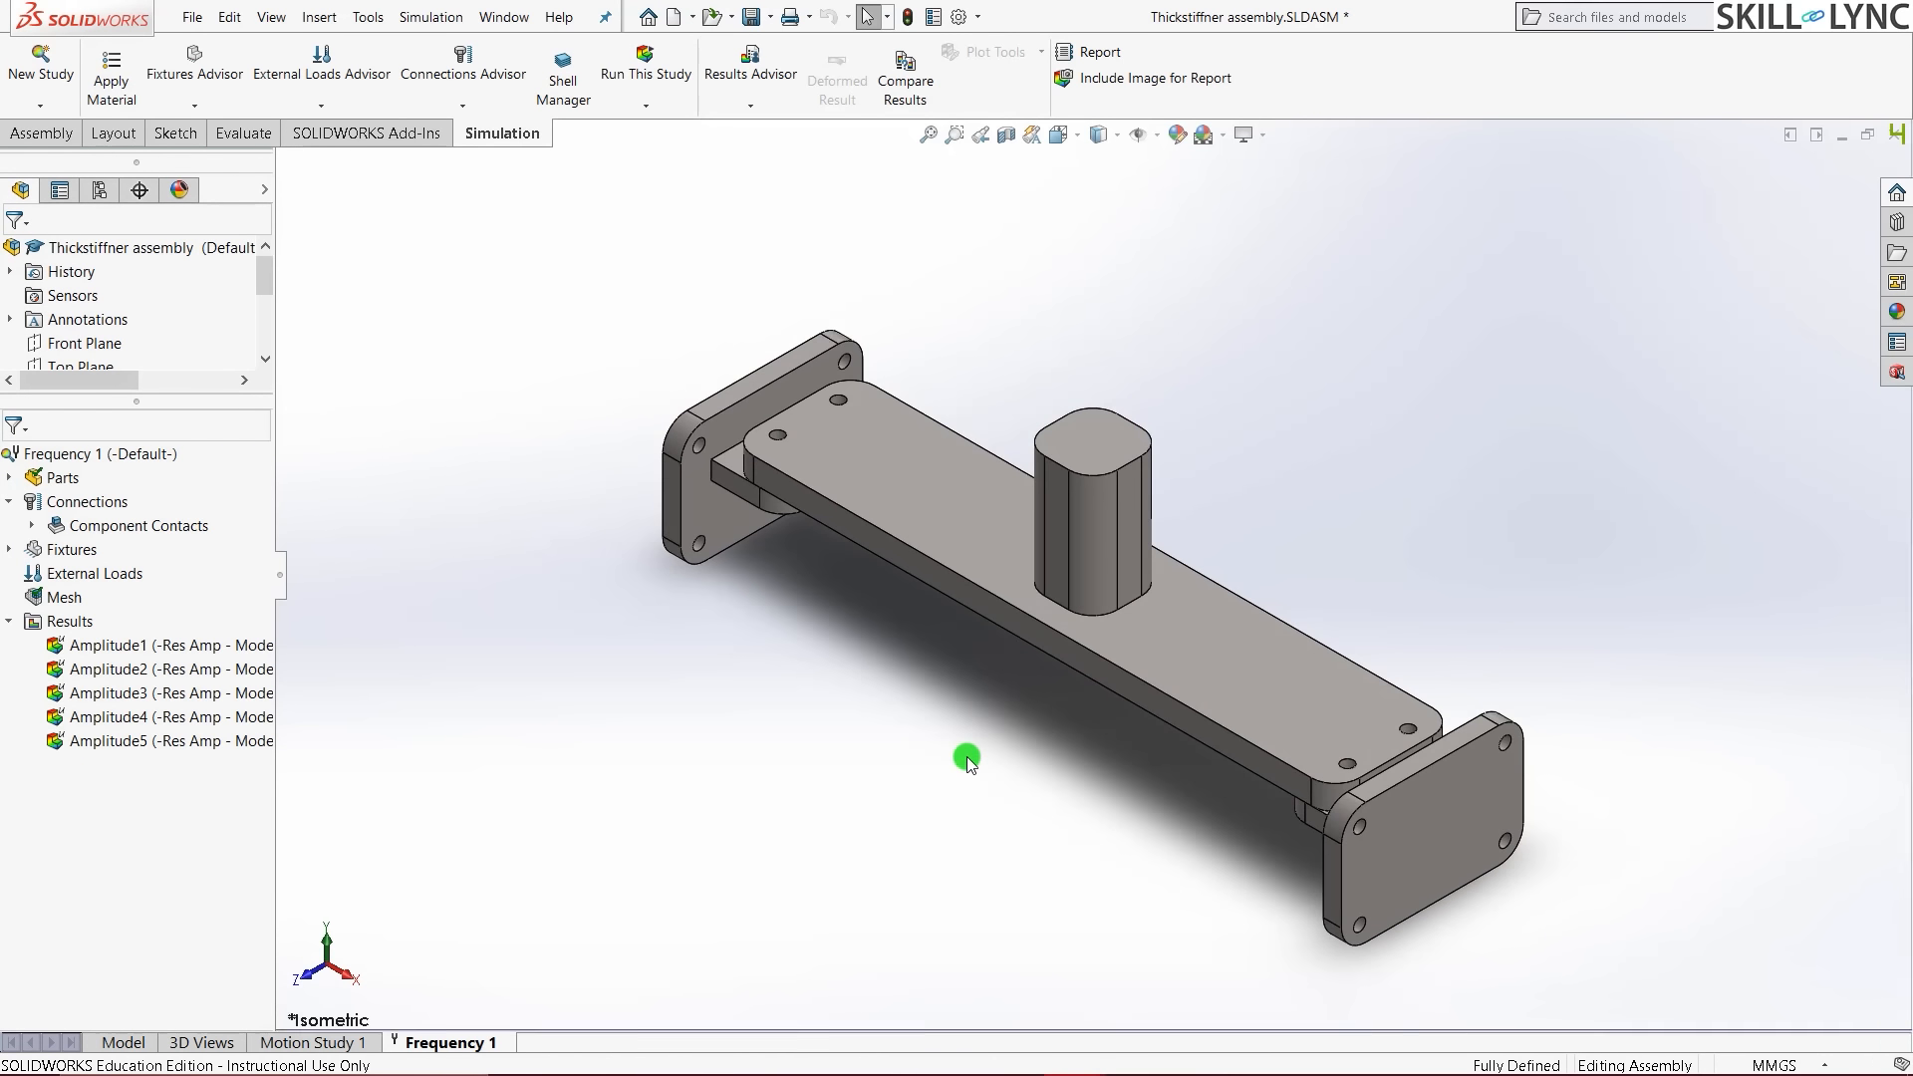
{"action": "left_click", "coordinate": [99, 644]}
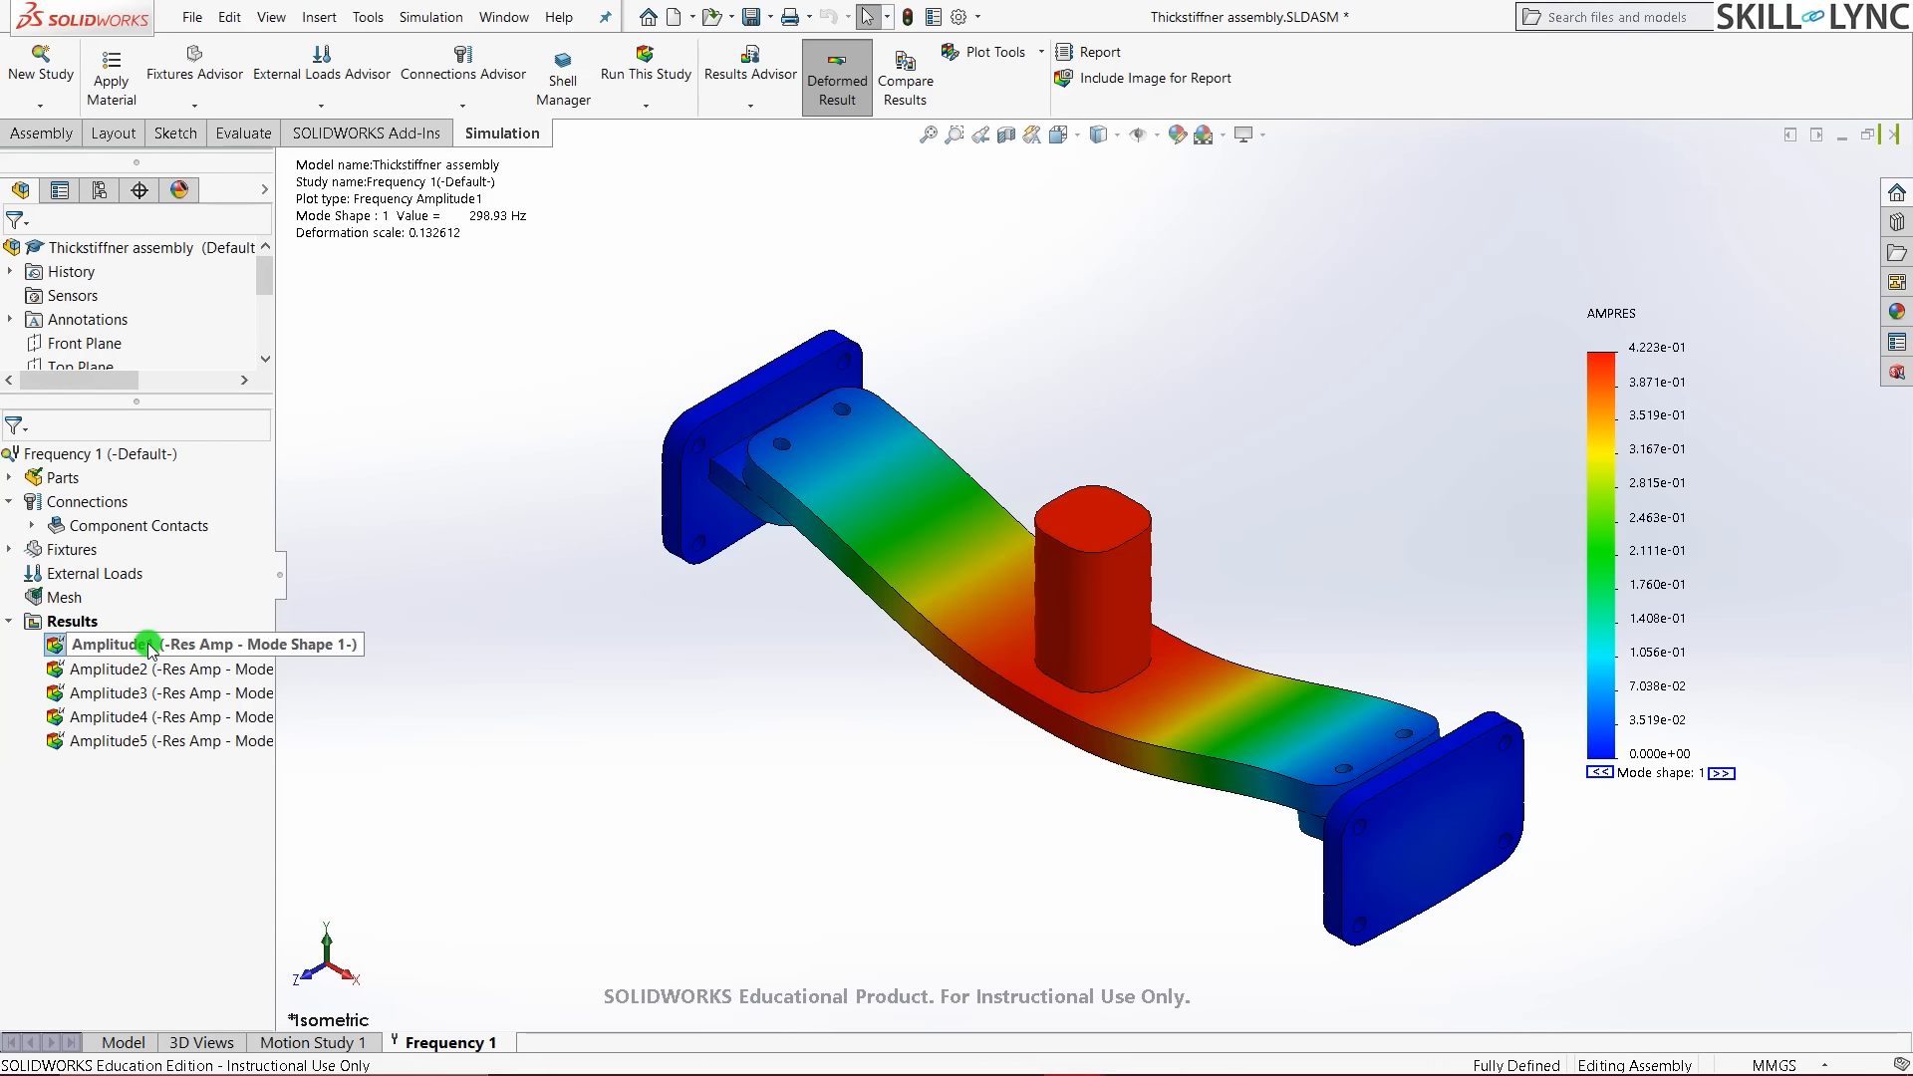
{"action": "left_click", "coordinate": [73, 622]}
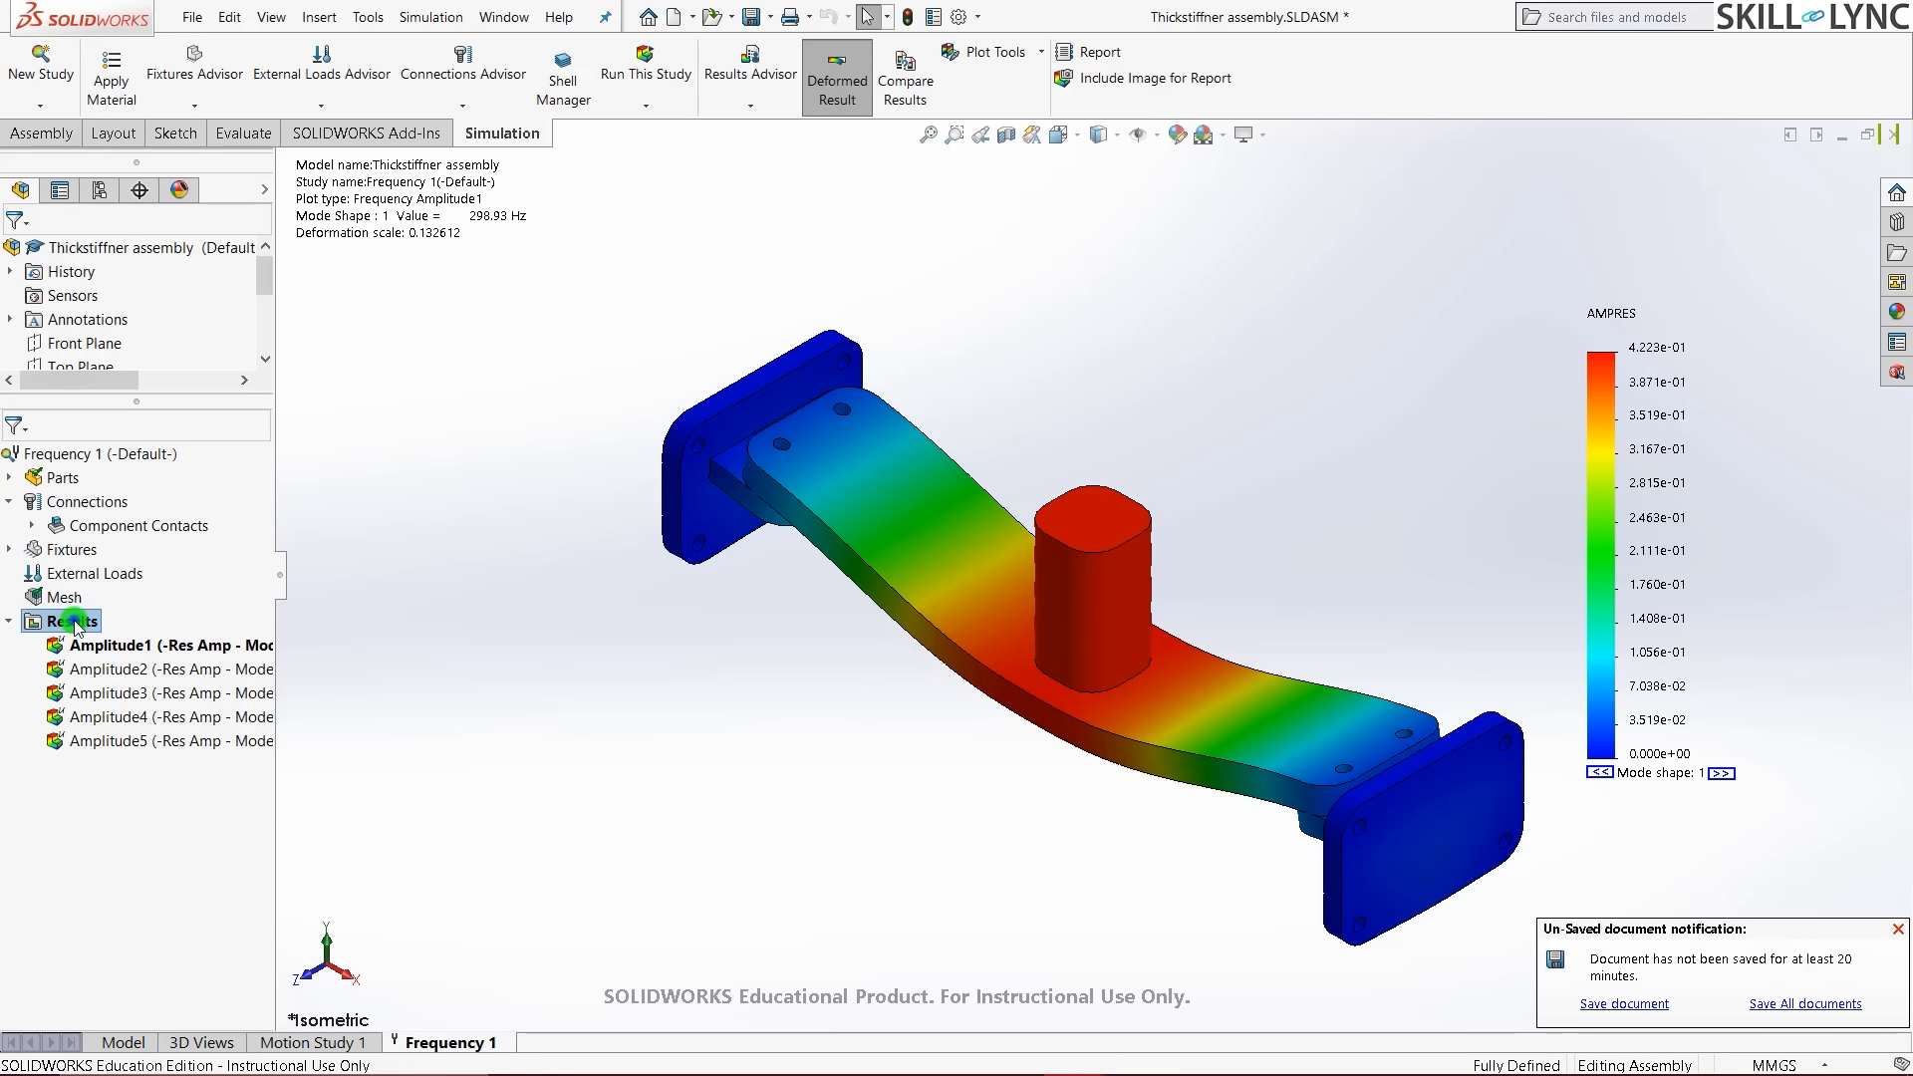
{"action": "right_click", "coordinate": [75, 625]}
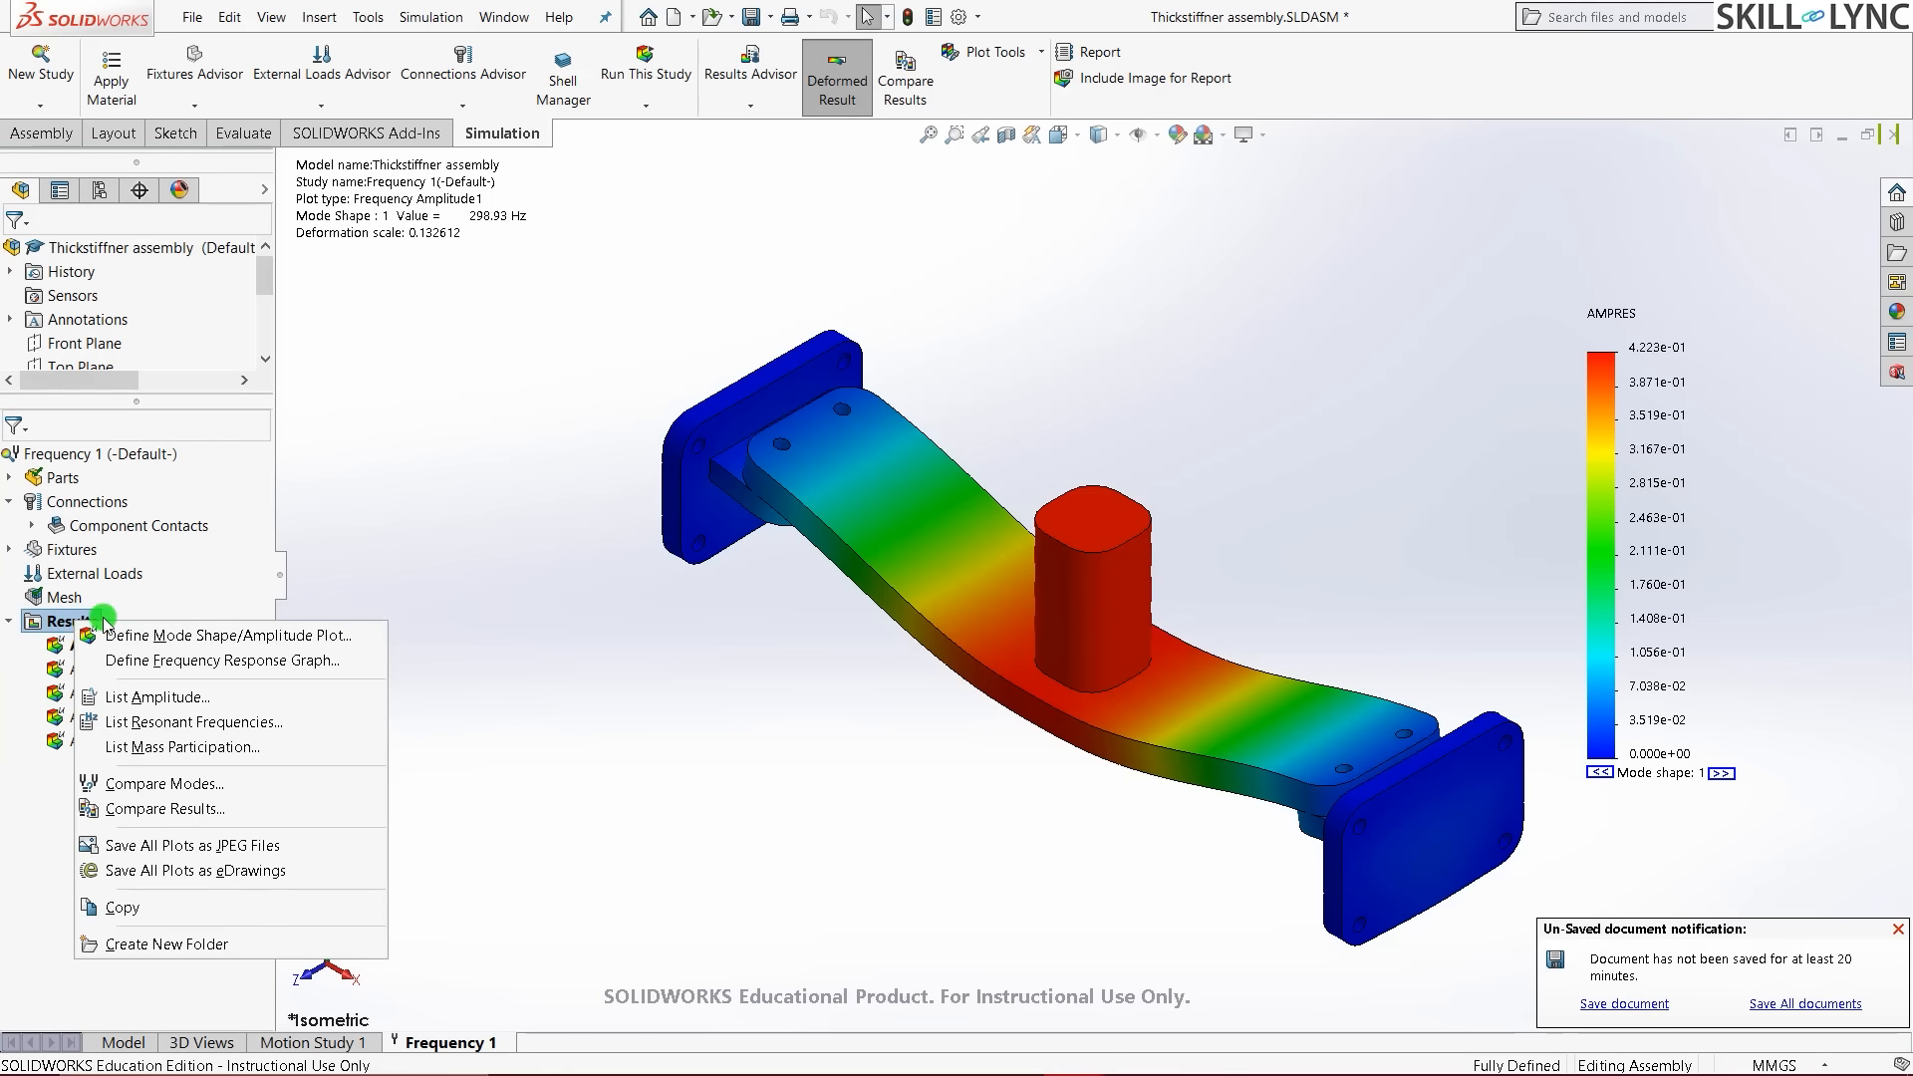
{"action": "left_click", "coordinate": [182, 728]}
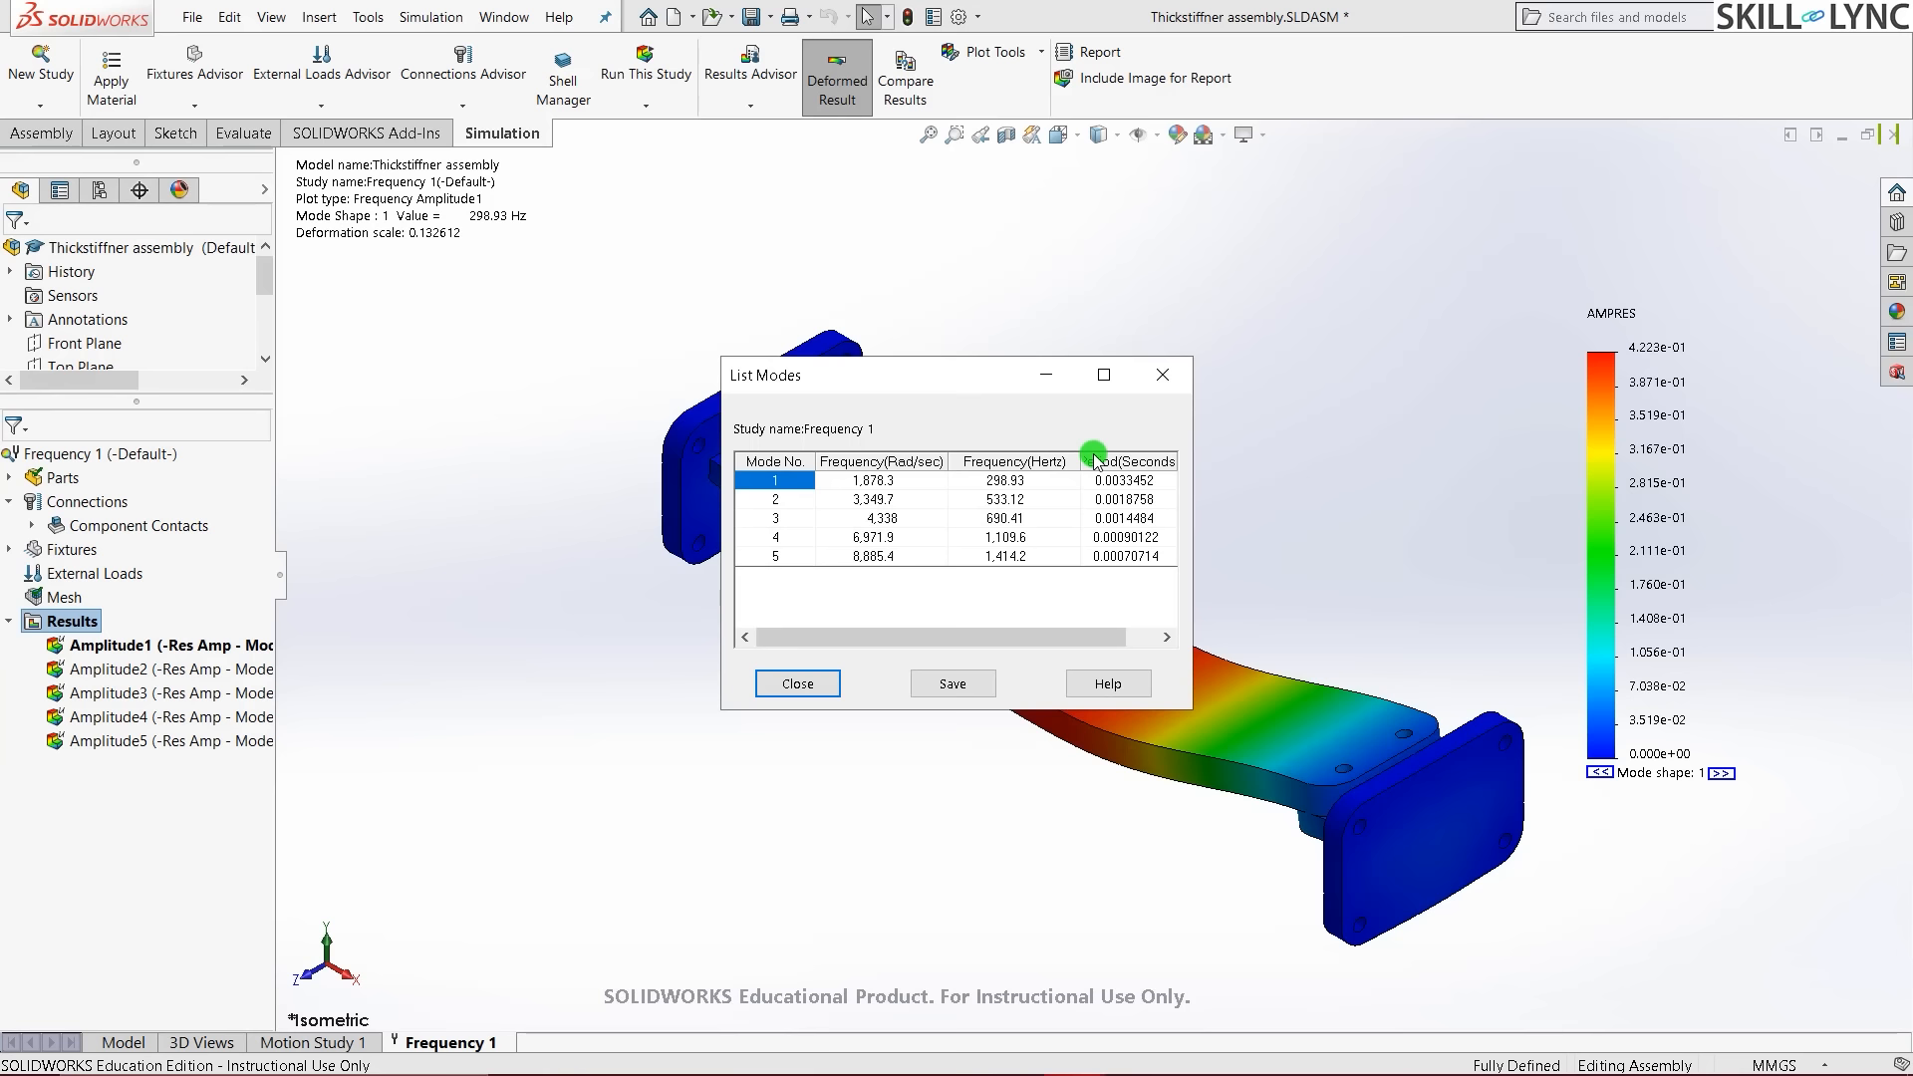
{"action": "left_click", "coordinate": [795, 688]}
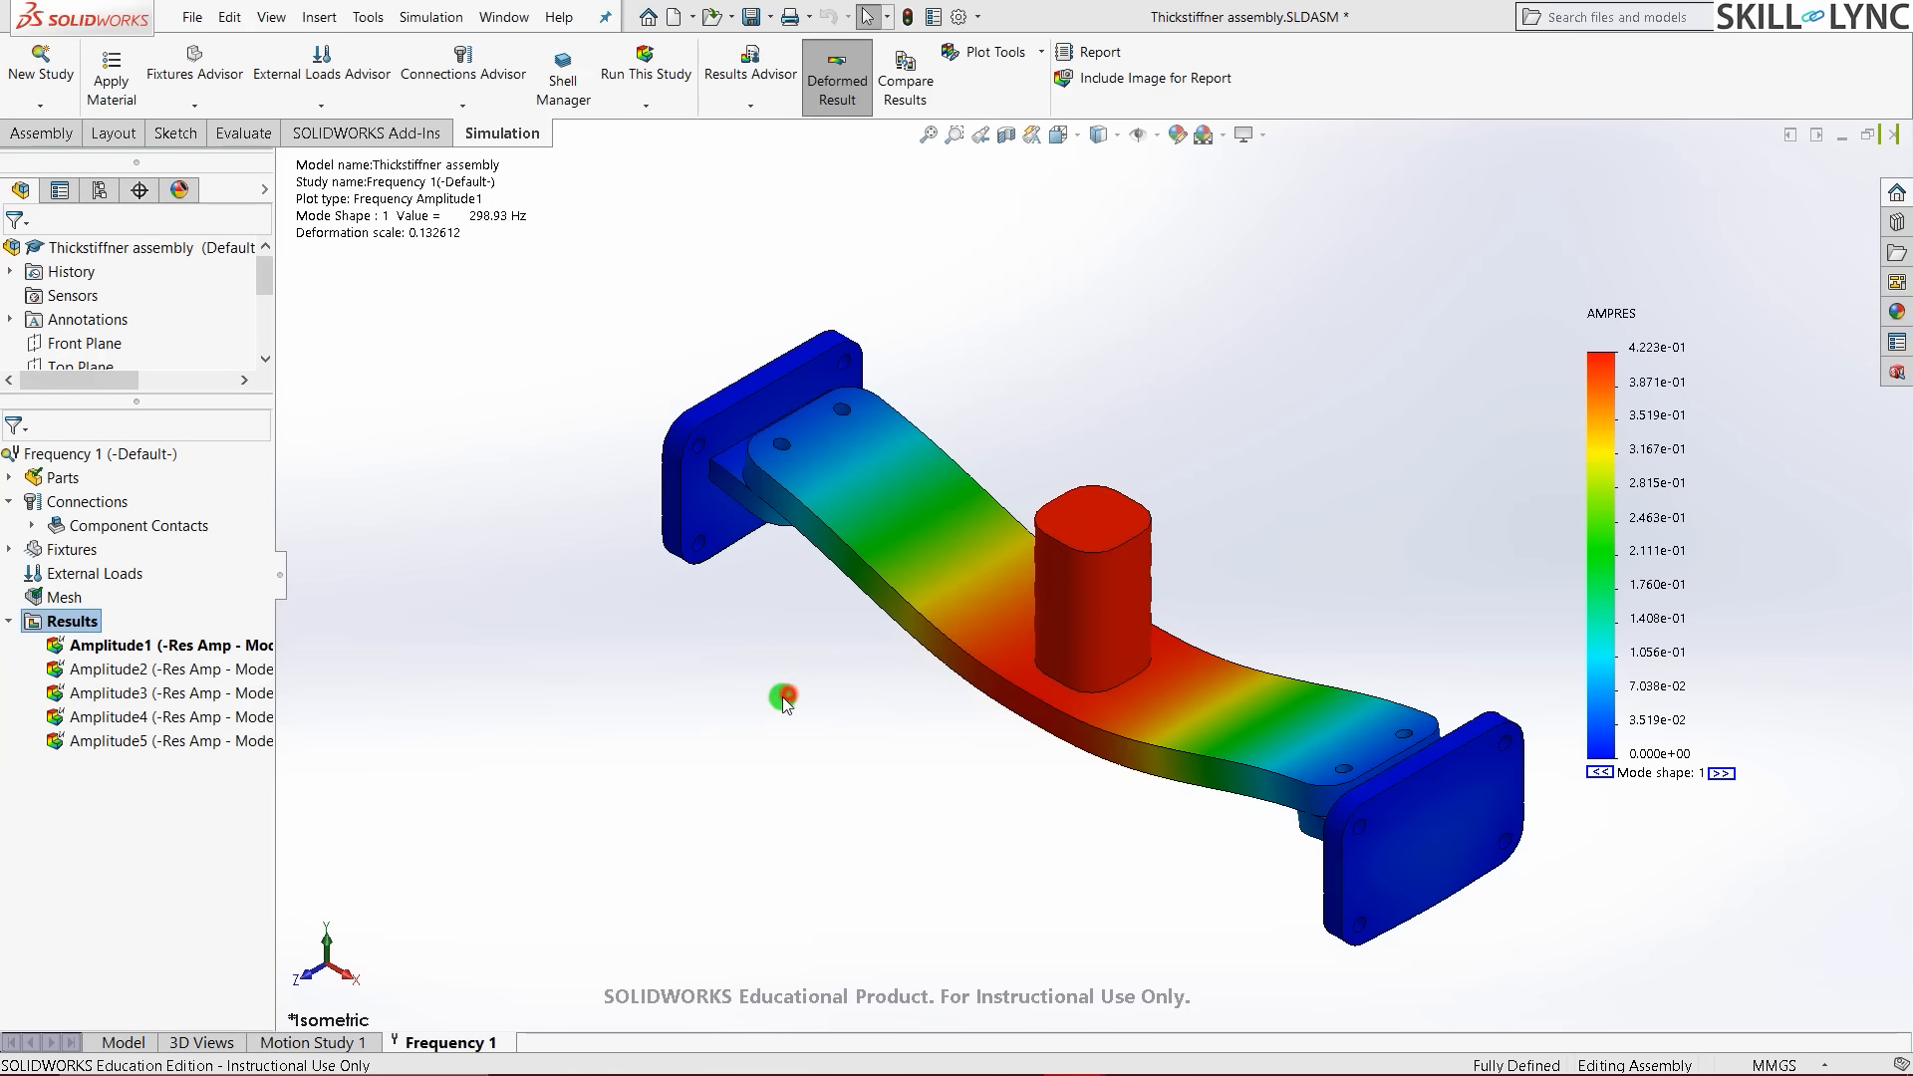
{"action": "left_click", "coordinate": [735, 740]}
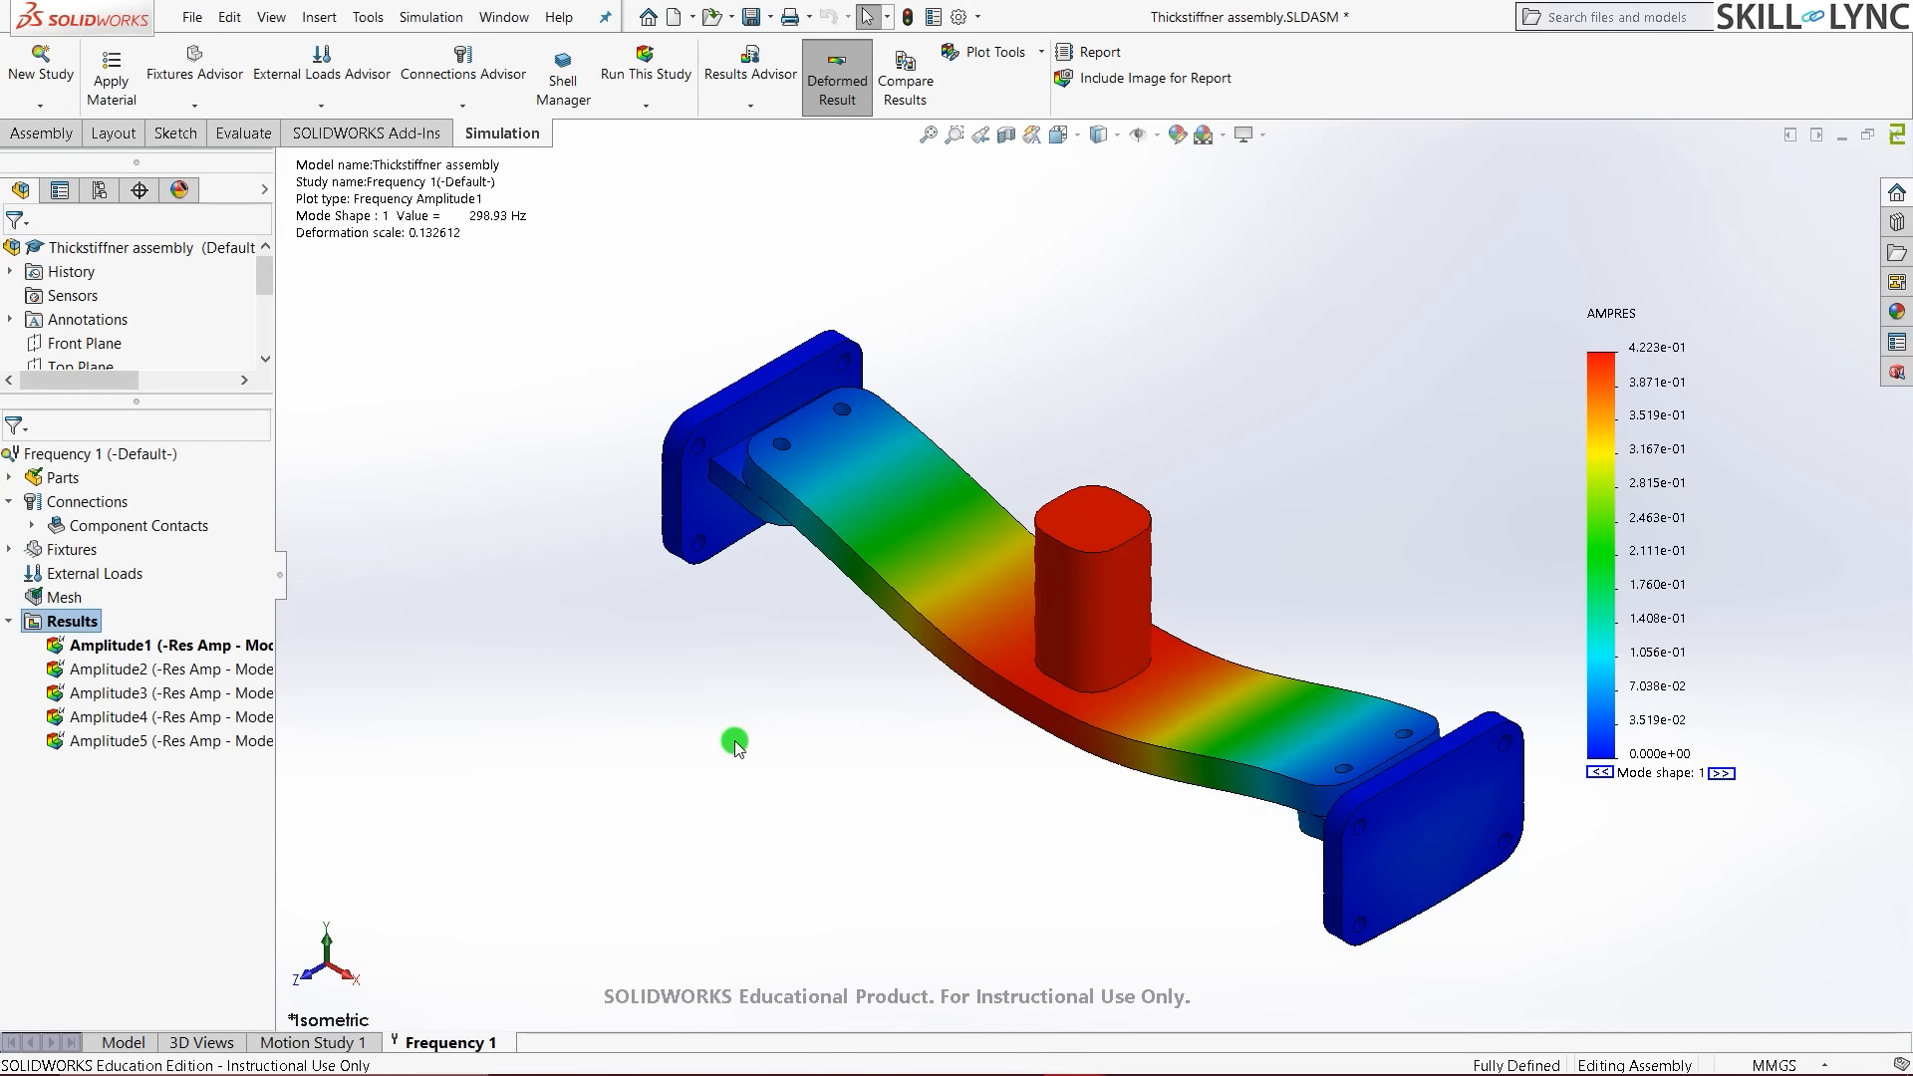
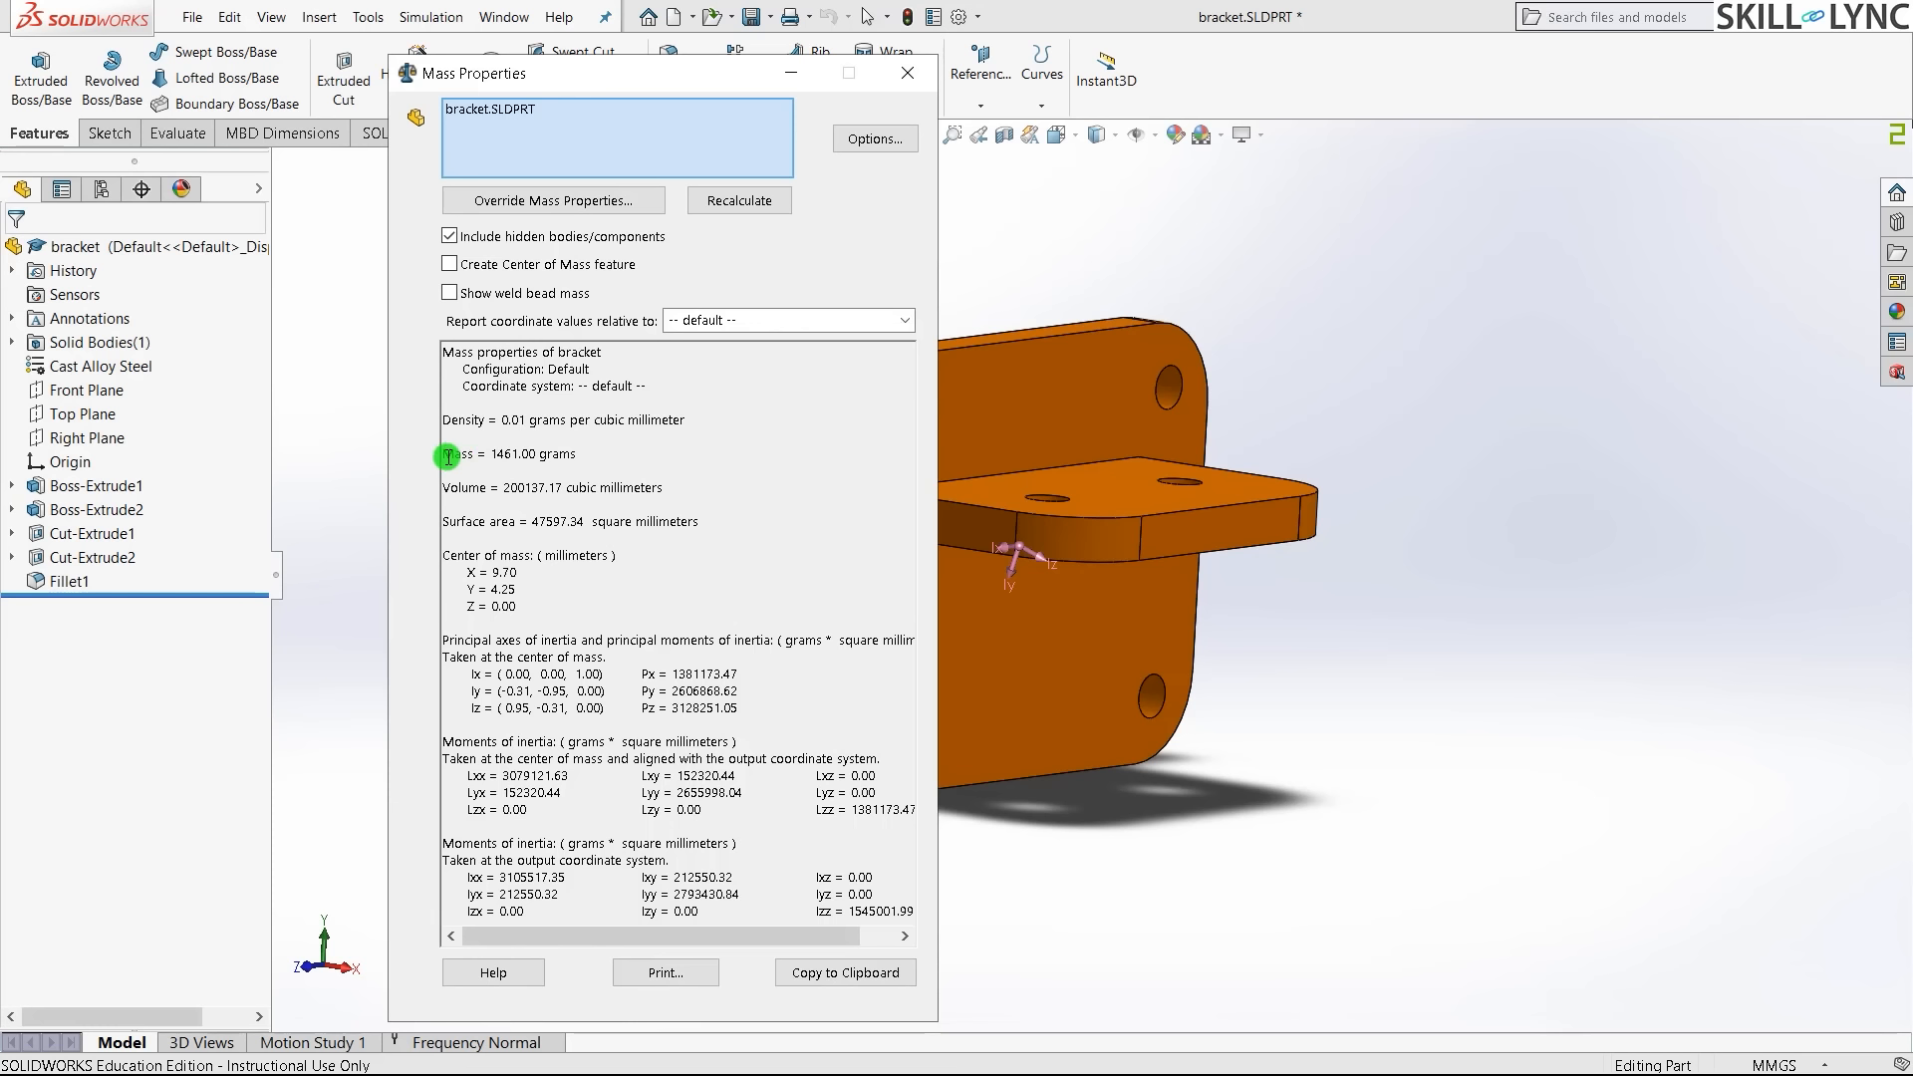
- Highlight the 1461.00 g Mass line in the bracket's Mass Properties report, then close the report
{"action": "left_click_drag", "start_coordinate": [443, 455], "coordinate": [578, 453]}
{"action": "left_click", "coordinate": [507, 466]}
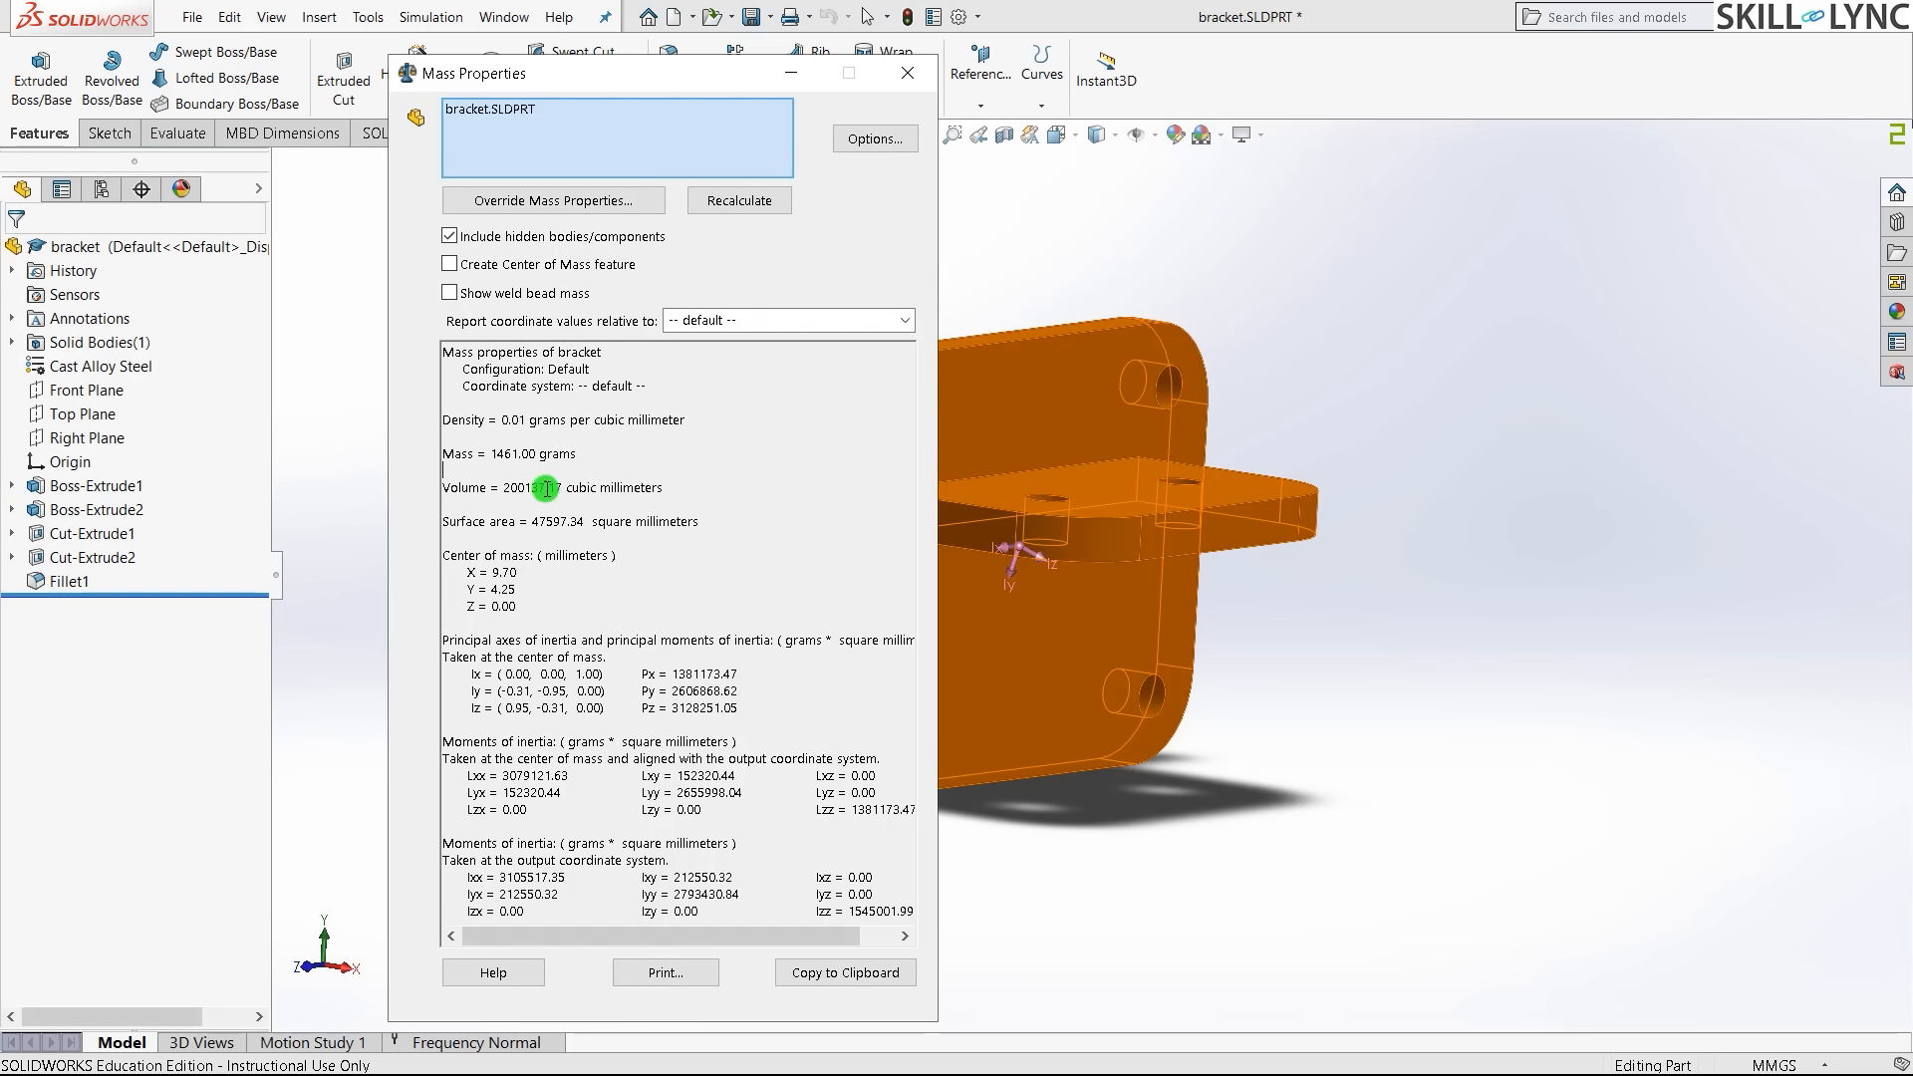
{"action": "left_click_drag", "start_coordinate": [444, 454], "coordinate": [572, 456]}
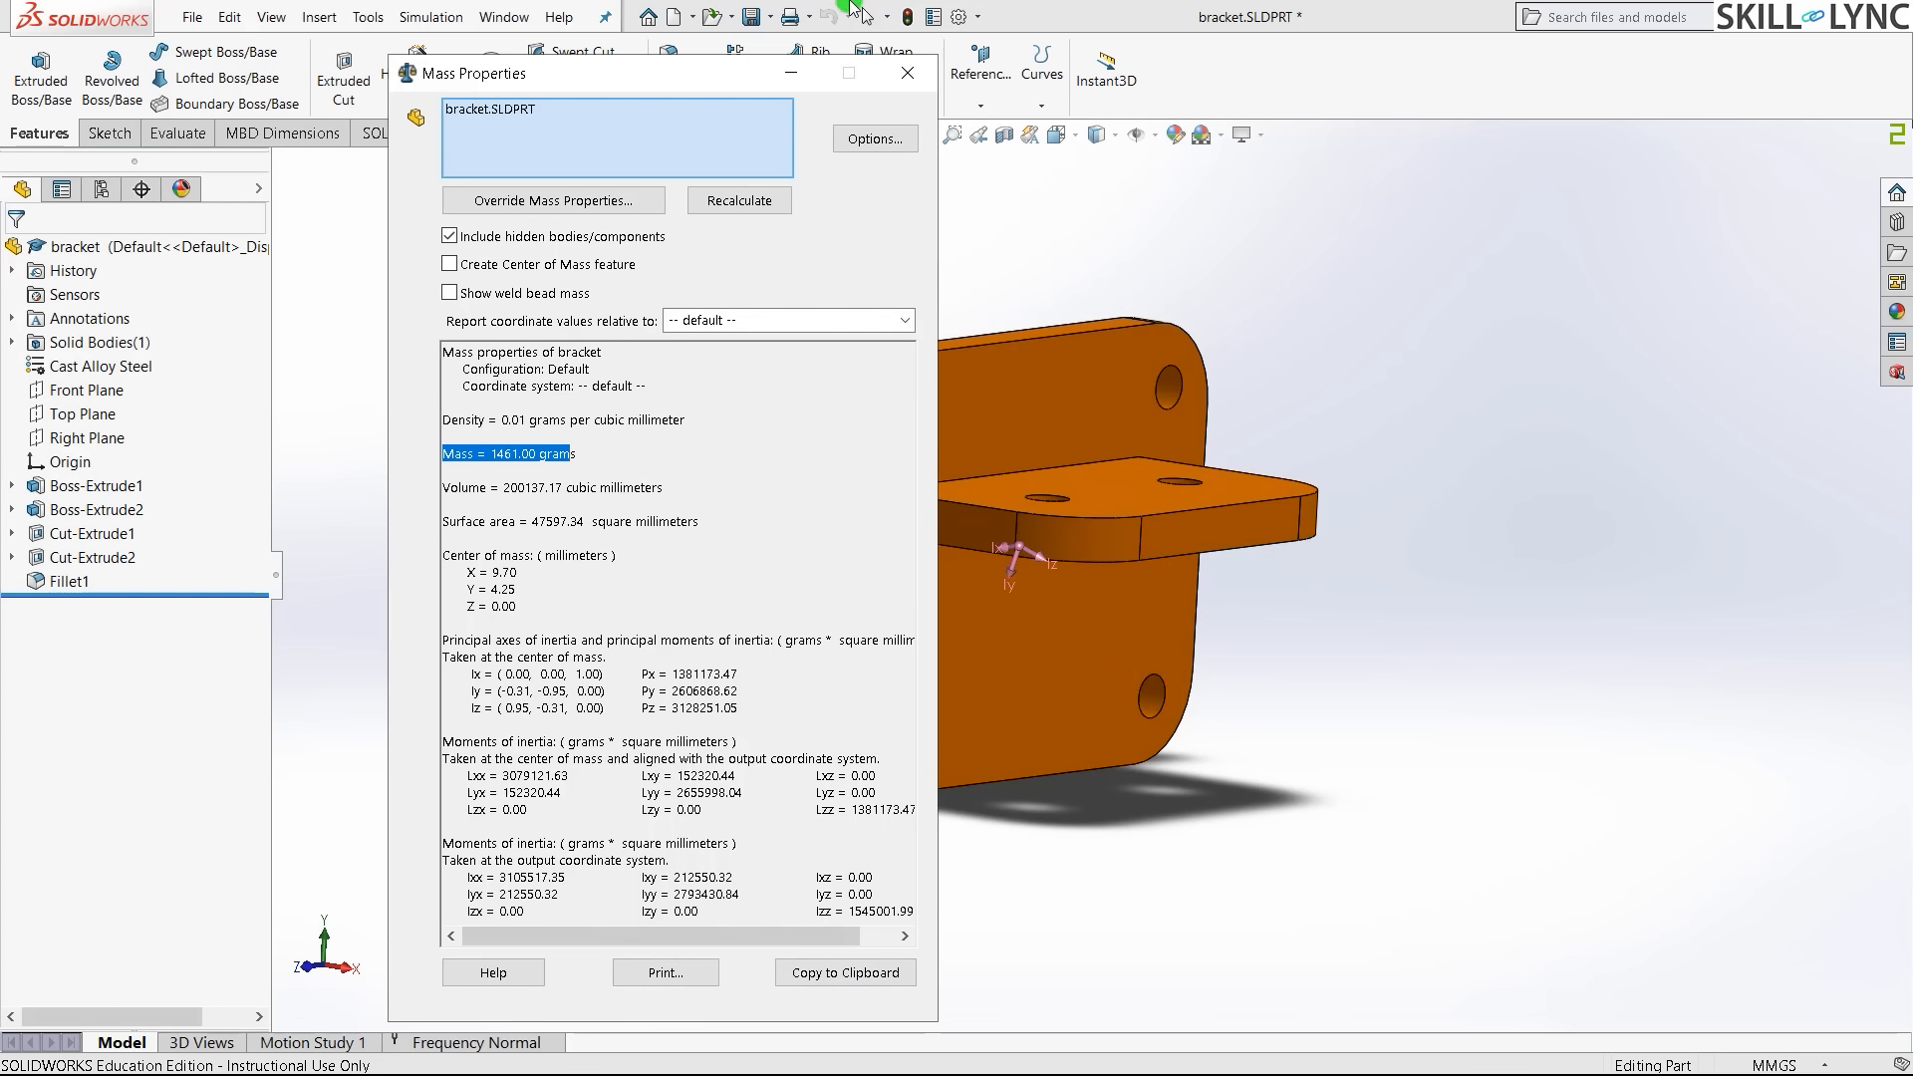
{"action": "left_click", "coordinate": [904, 70]}
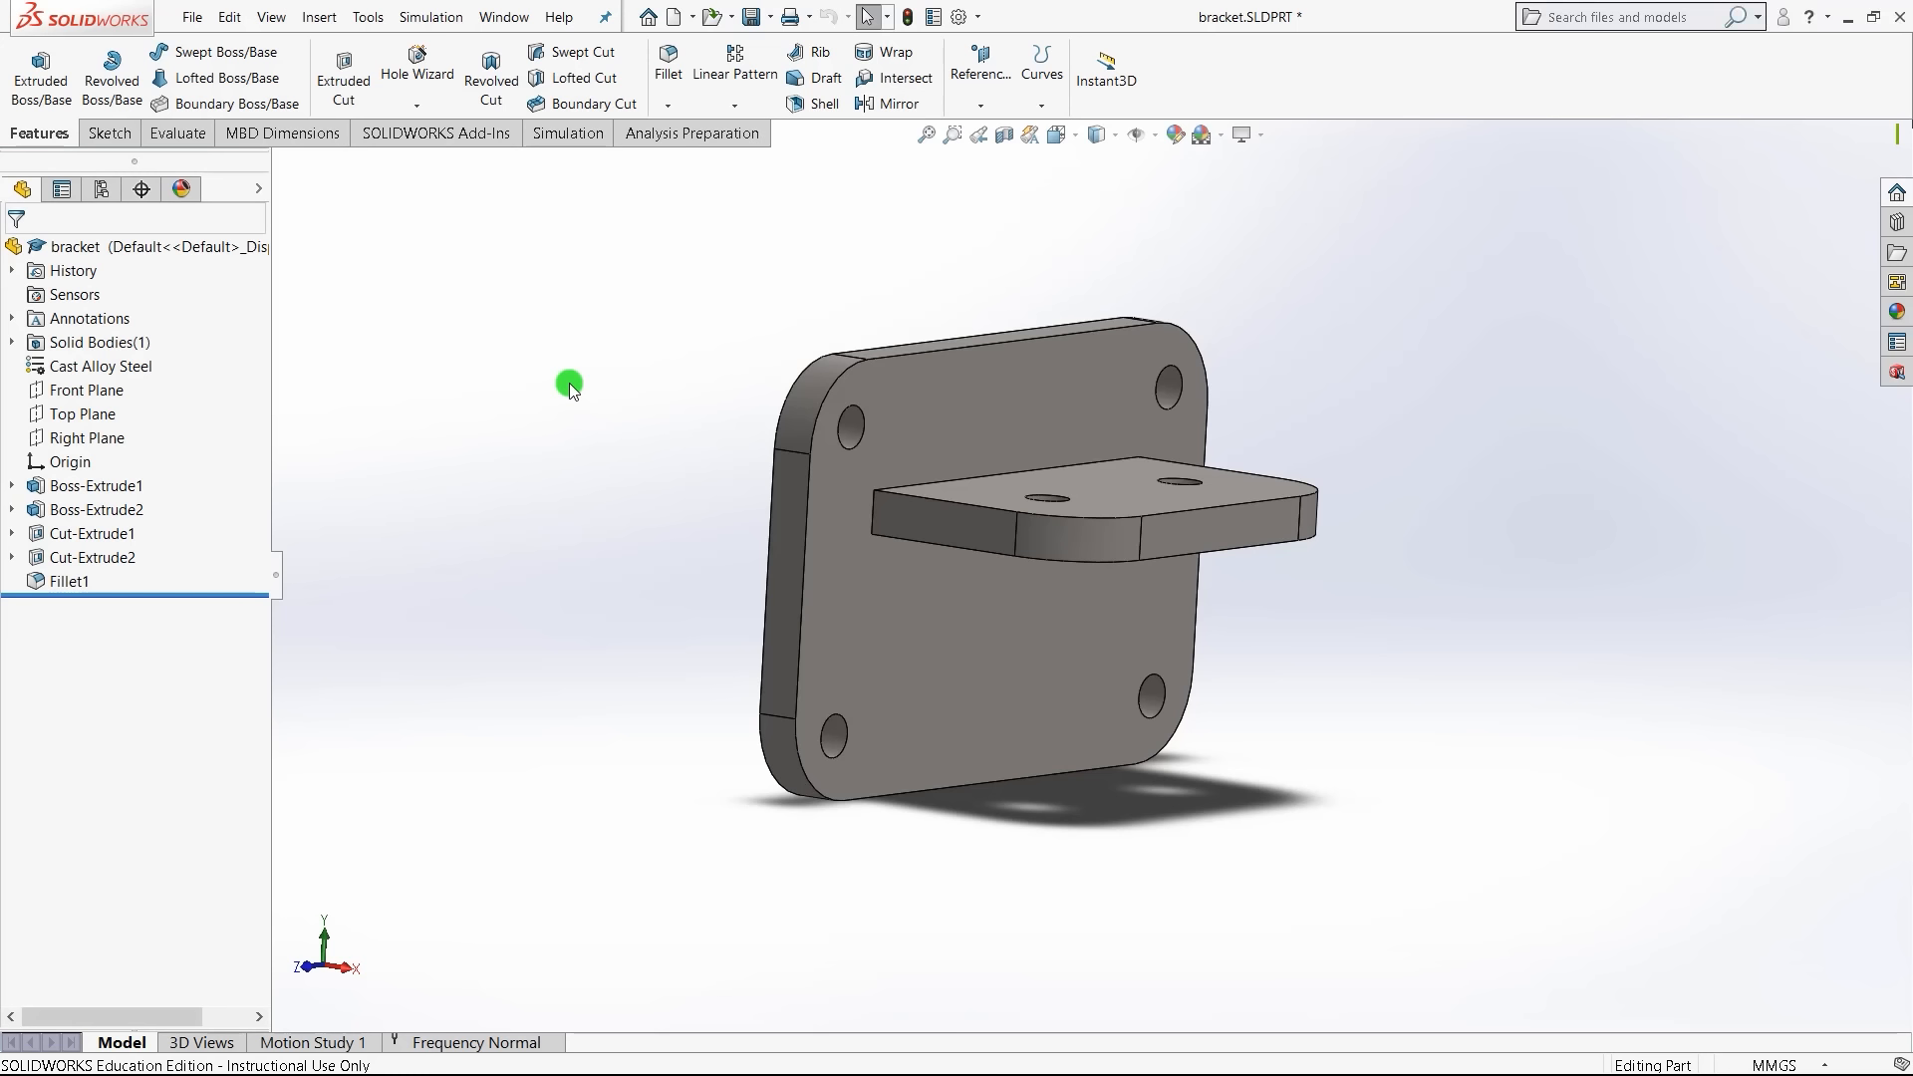
- Show the bracket Comparison slide in the slideshow and advance to the Summary slide
{"action": "key", "text": "alt+Tab"}
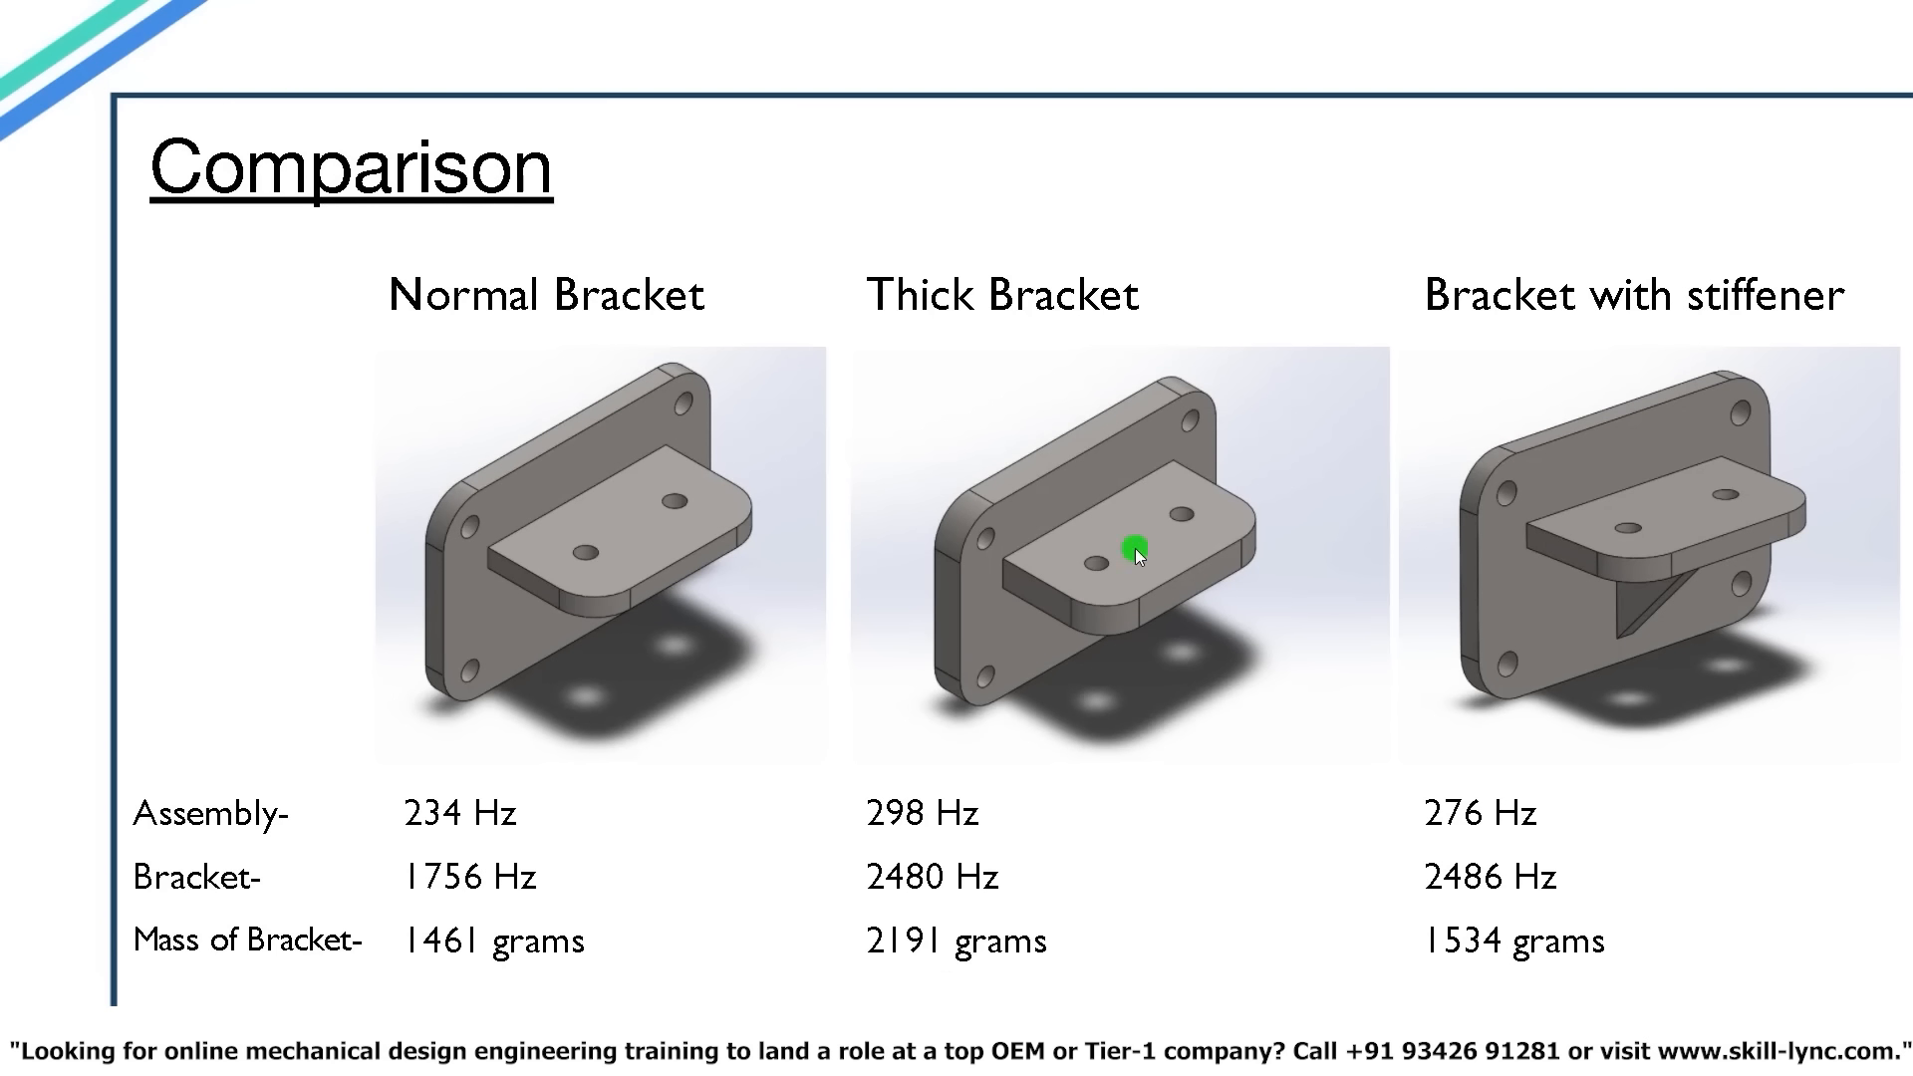
{"action": "left_click", "coordinate": [1341, 466]}
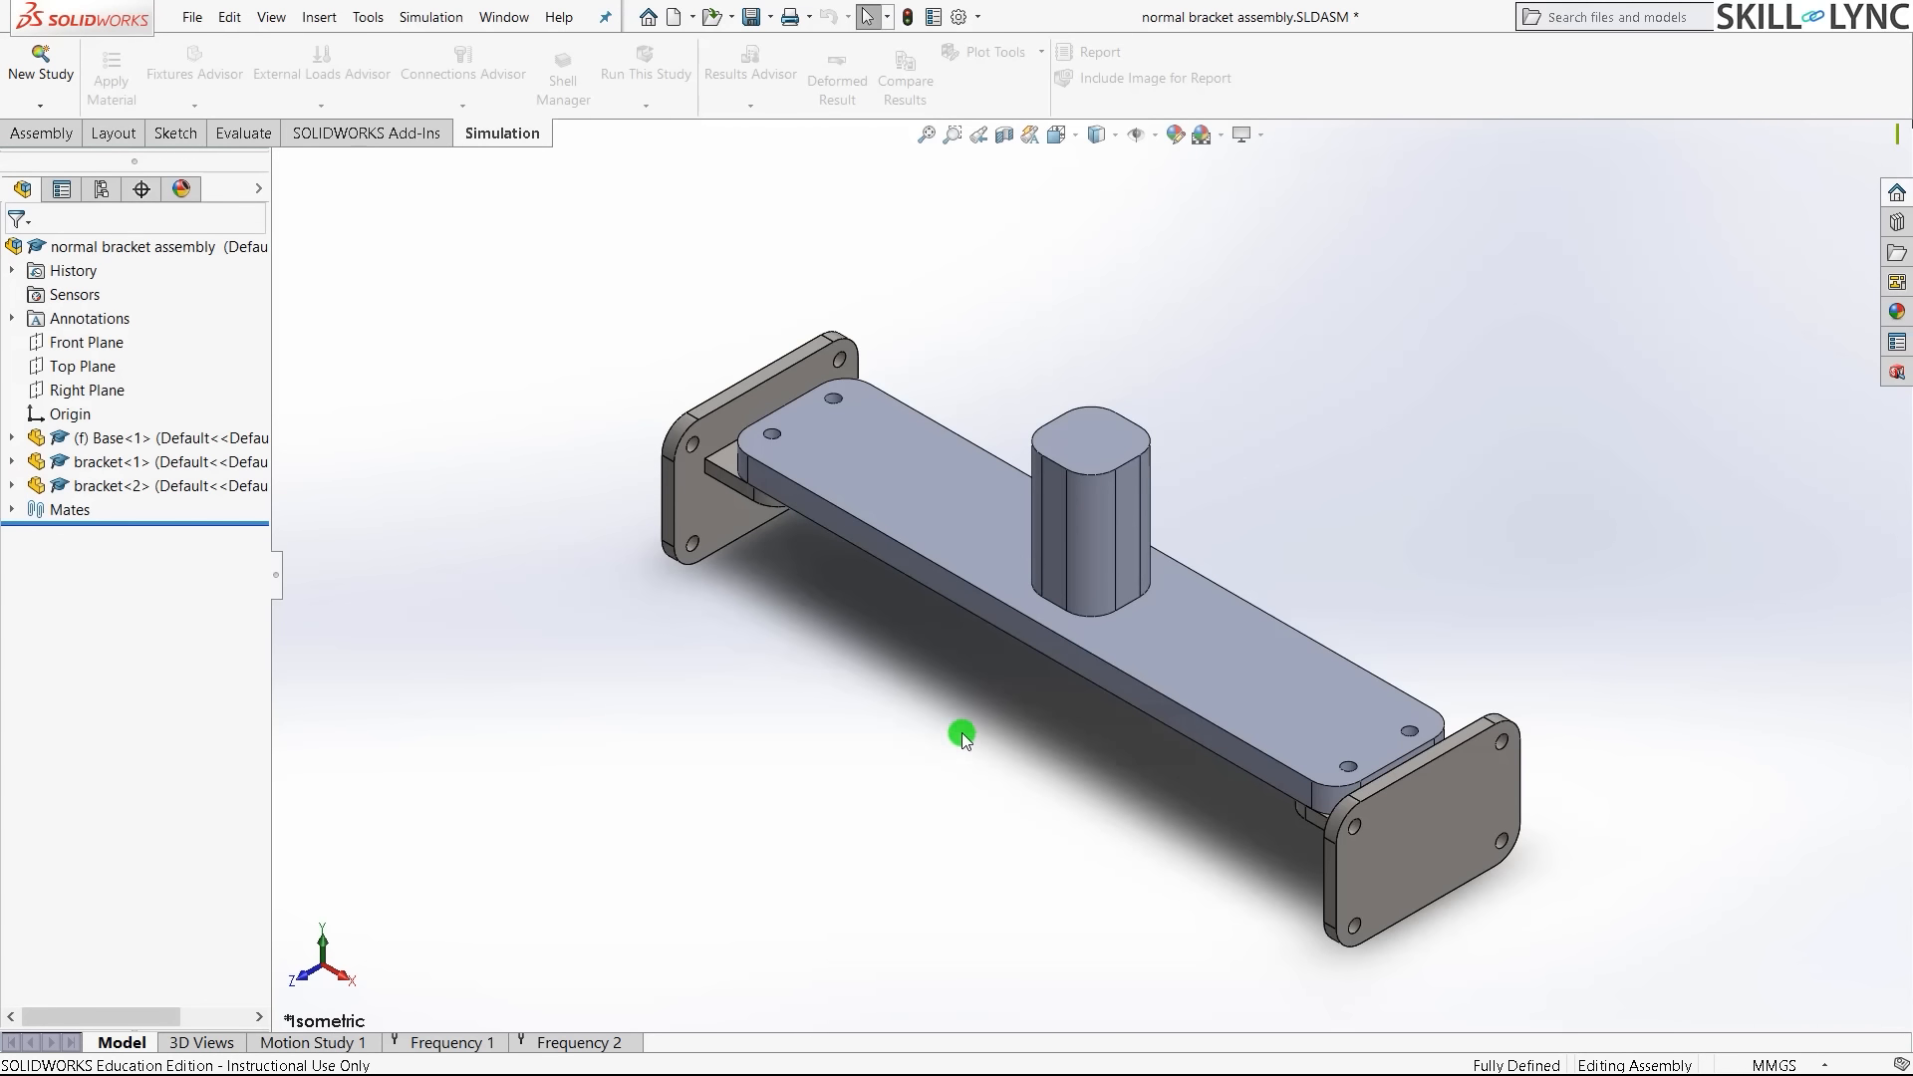
- Show the assembly's Frequency 1 study in isometric, selecting both bracket components and its external loads
{"action": "middle_click_drag", "start_coordinate": [961, 726], "coordinate": [1114, 657]}
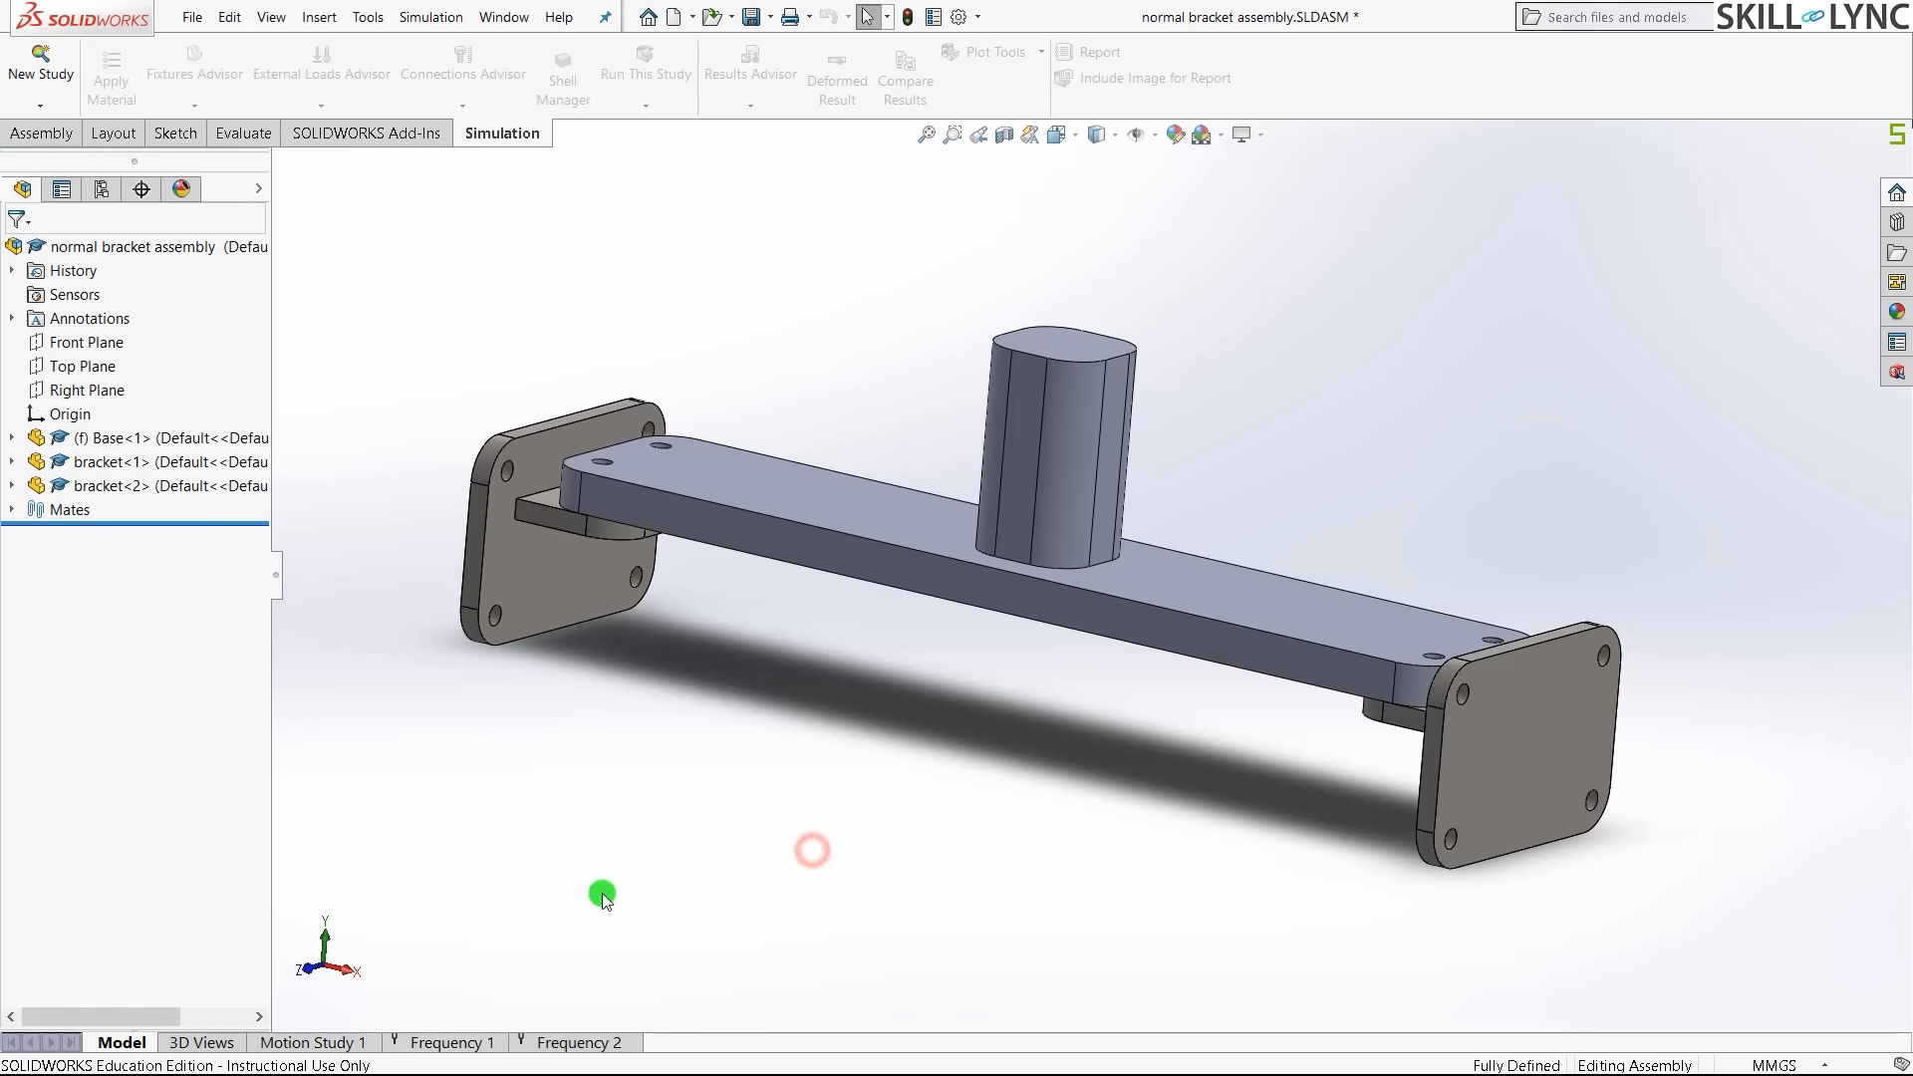
{"action": "left_click", "coordinate": [453, 1041]}
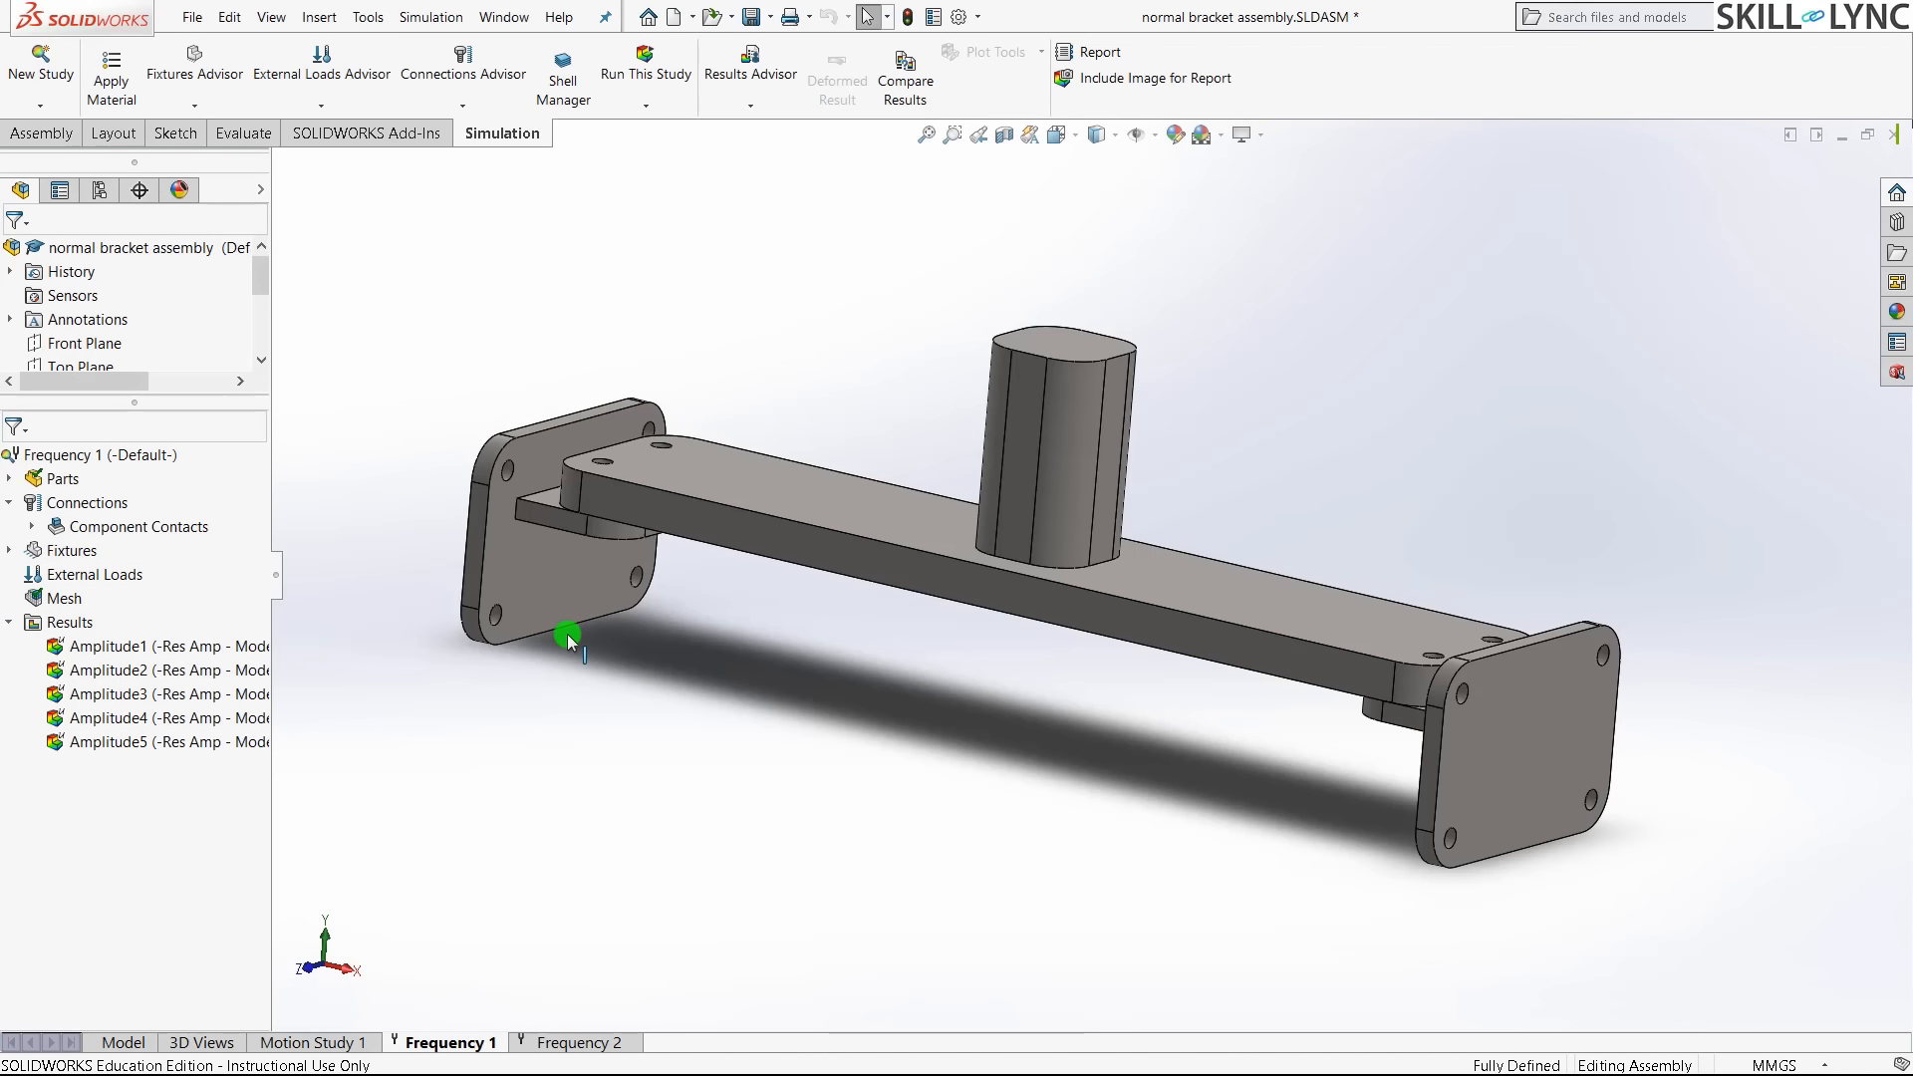
{"action": "key", "text": "ctrl+7"}
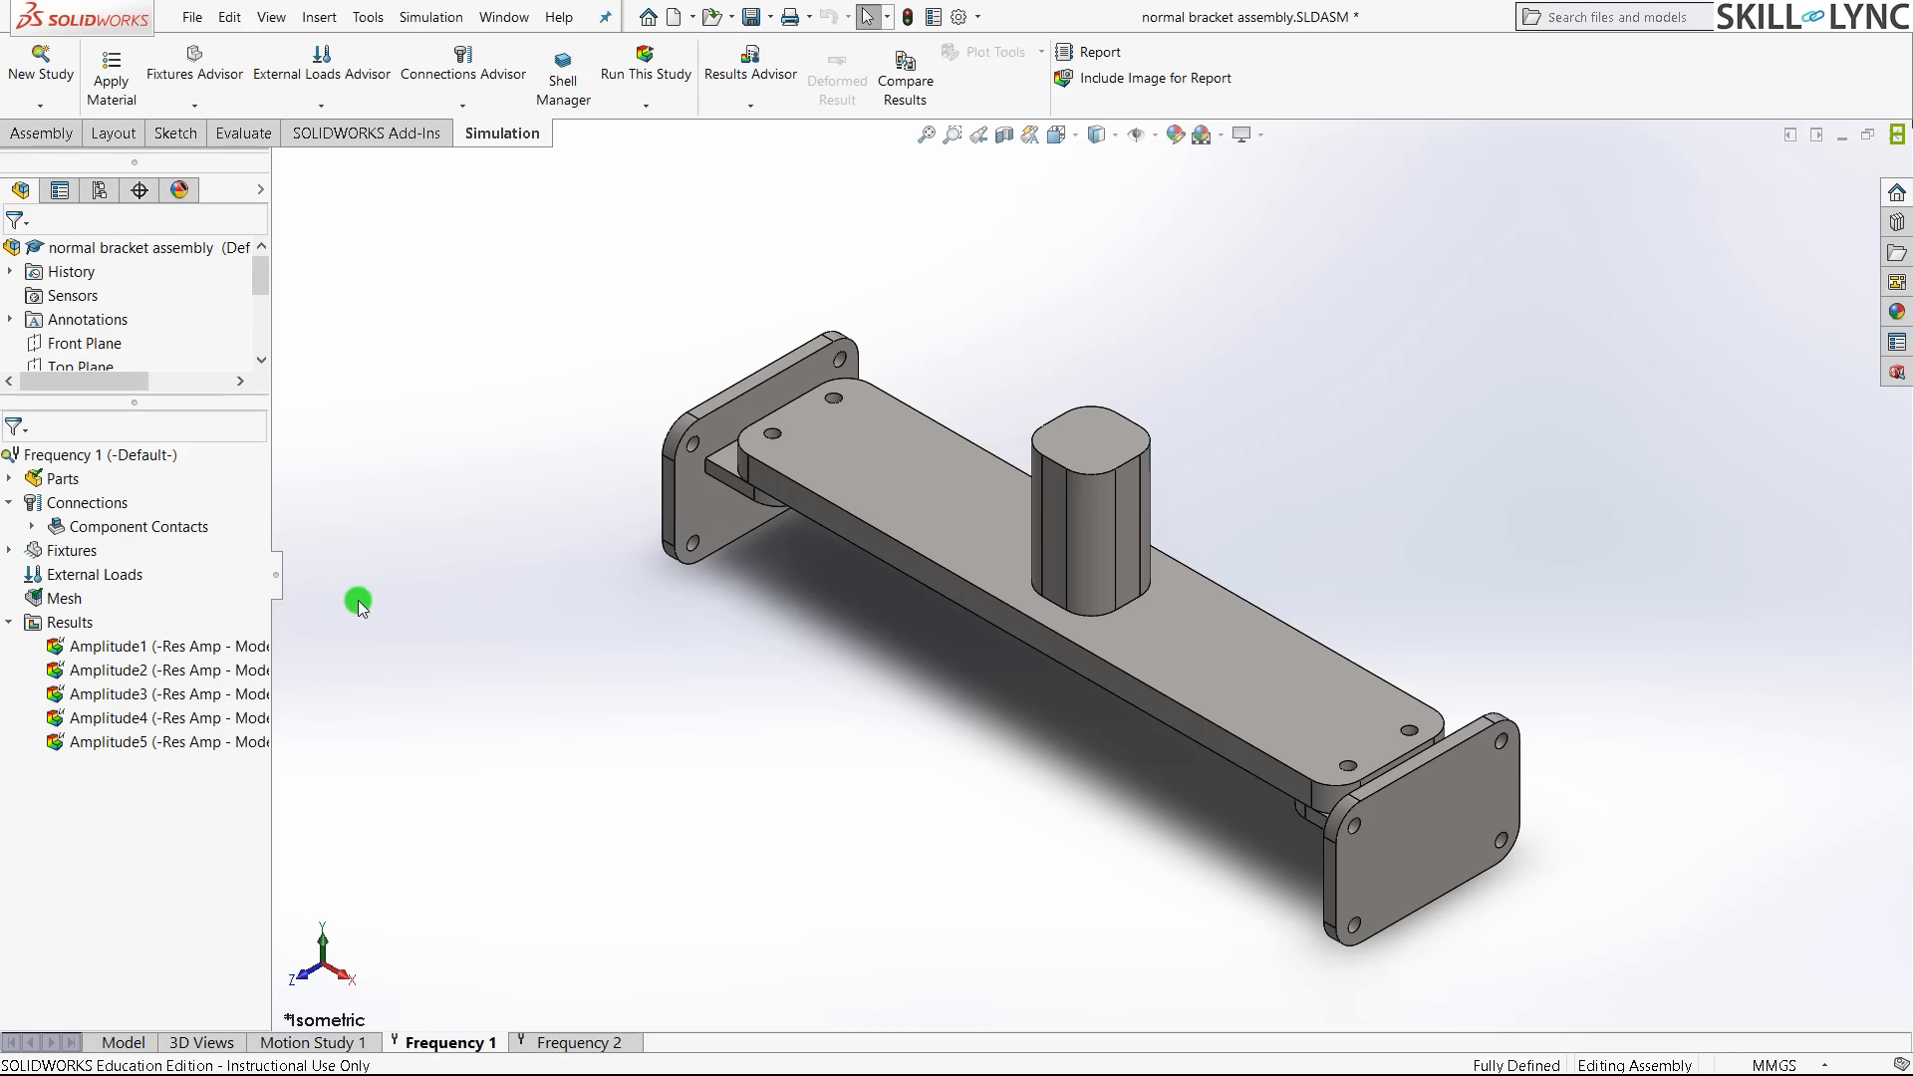
{"action": "scroll", "coordinate": [715, 406], "scroll_direction": "up", "scroll_amount": 2}
{"action": "scroll", "coordinate": [1012, 419], "scroll_direction": "down", "scroll_amount": 2}
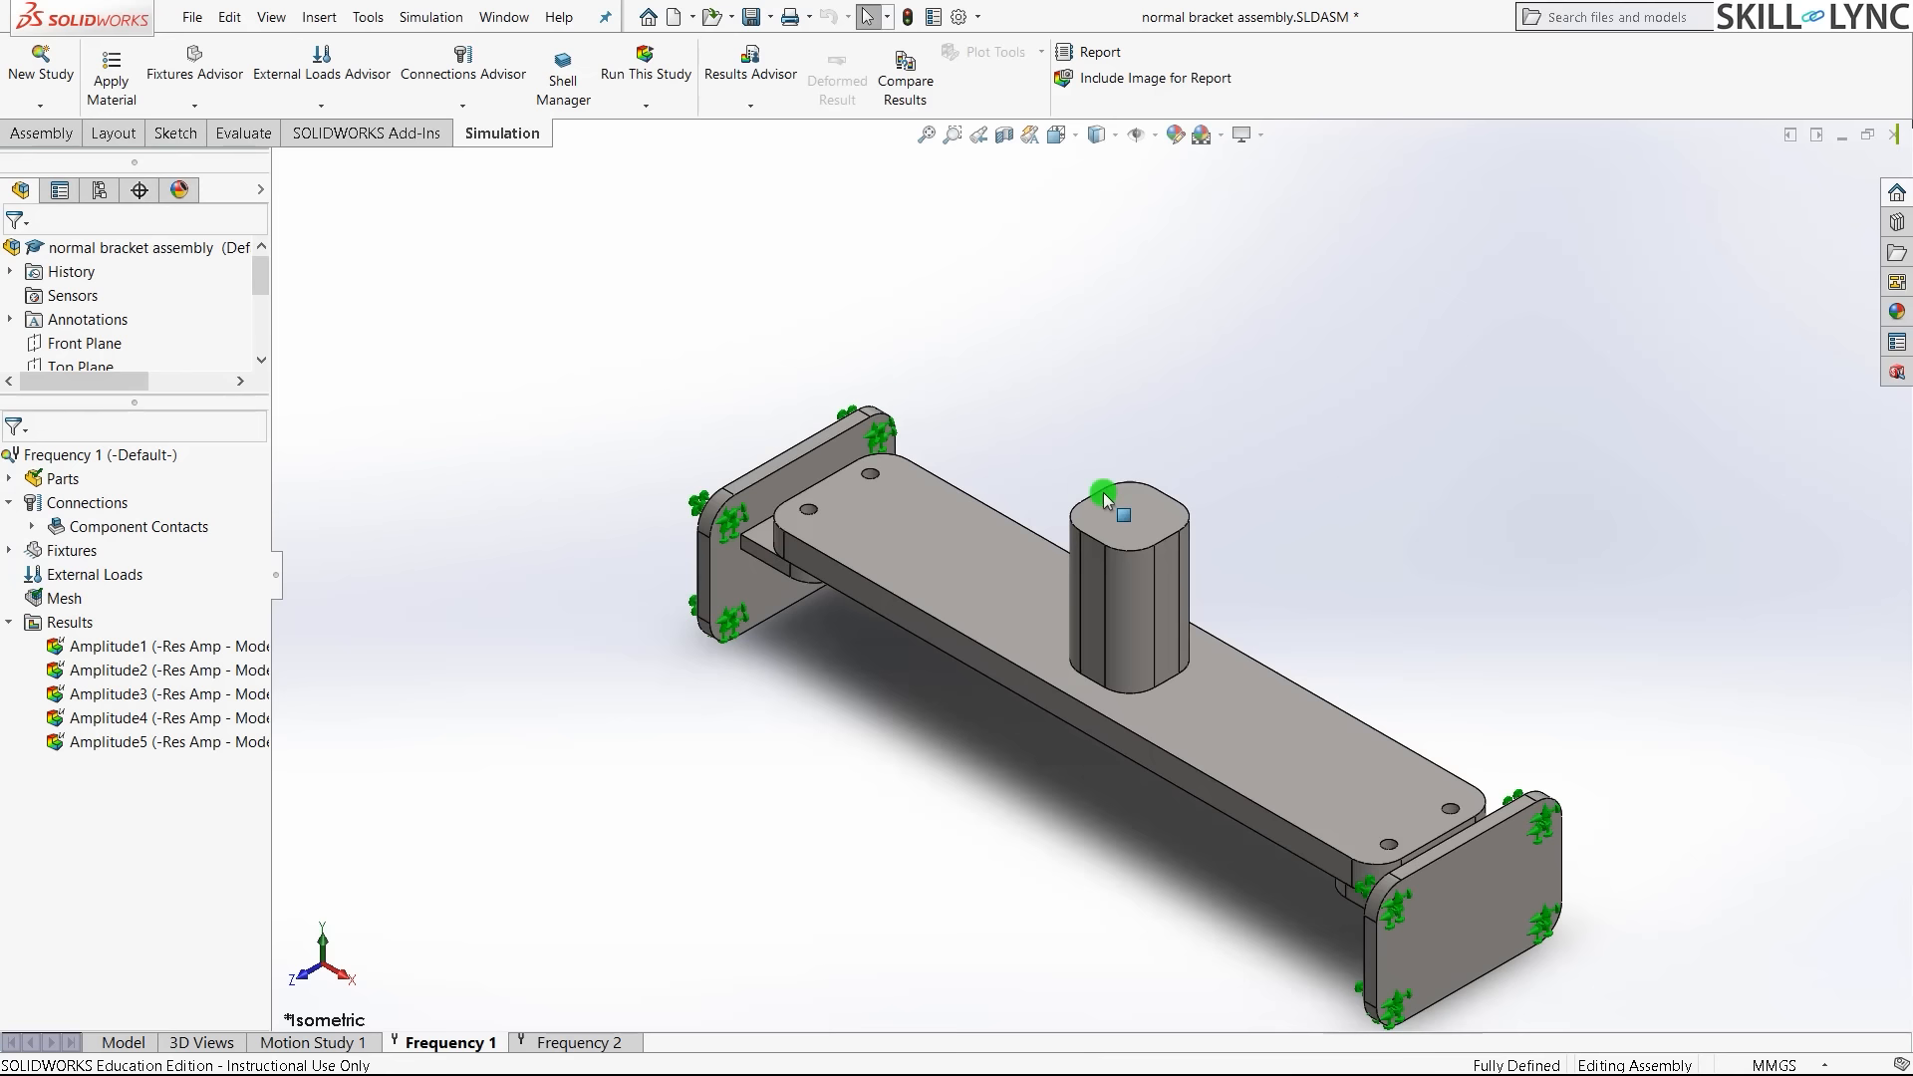
{"action": "left_click", "coordinate": [1490, 905]}
{"action": "left_click", "coordinate": [632, 887]}
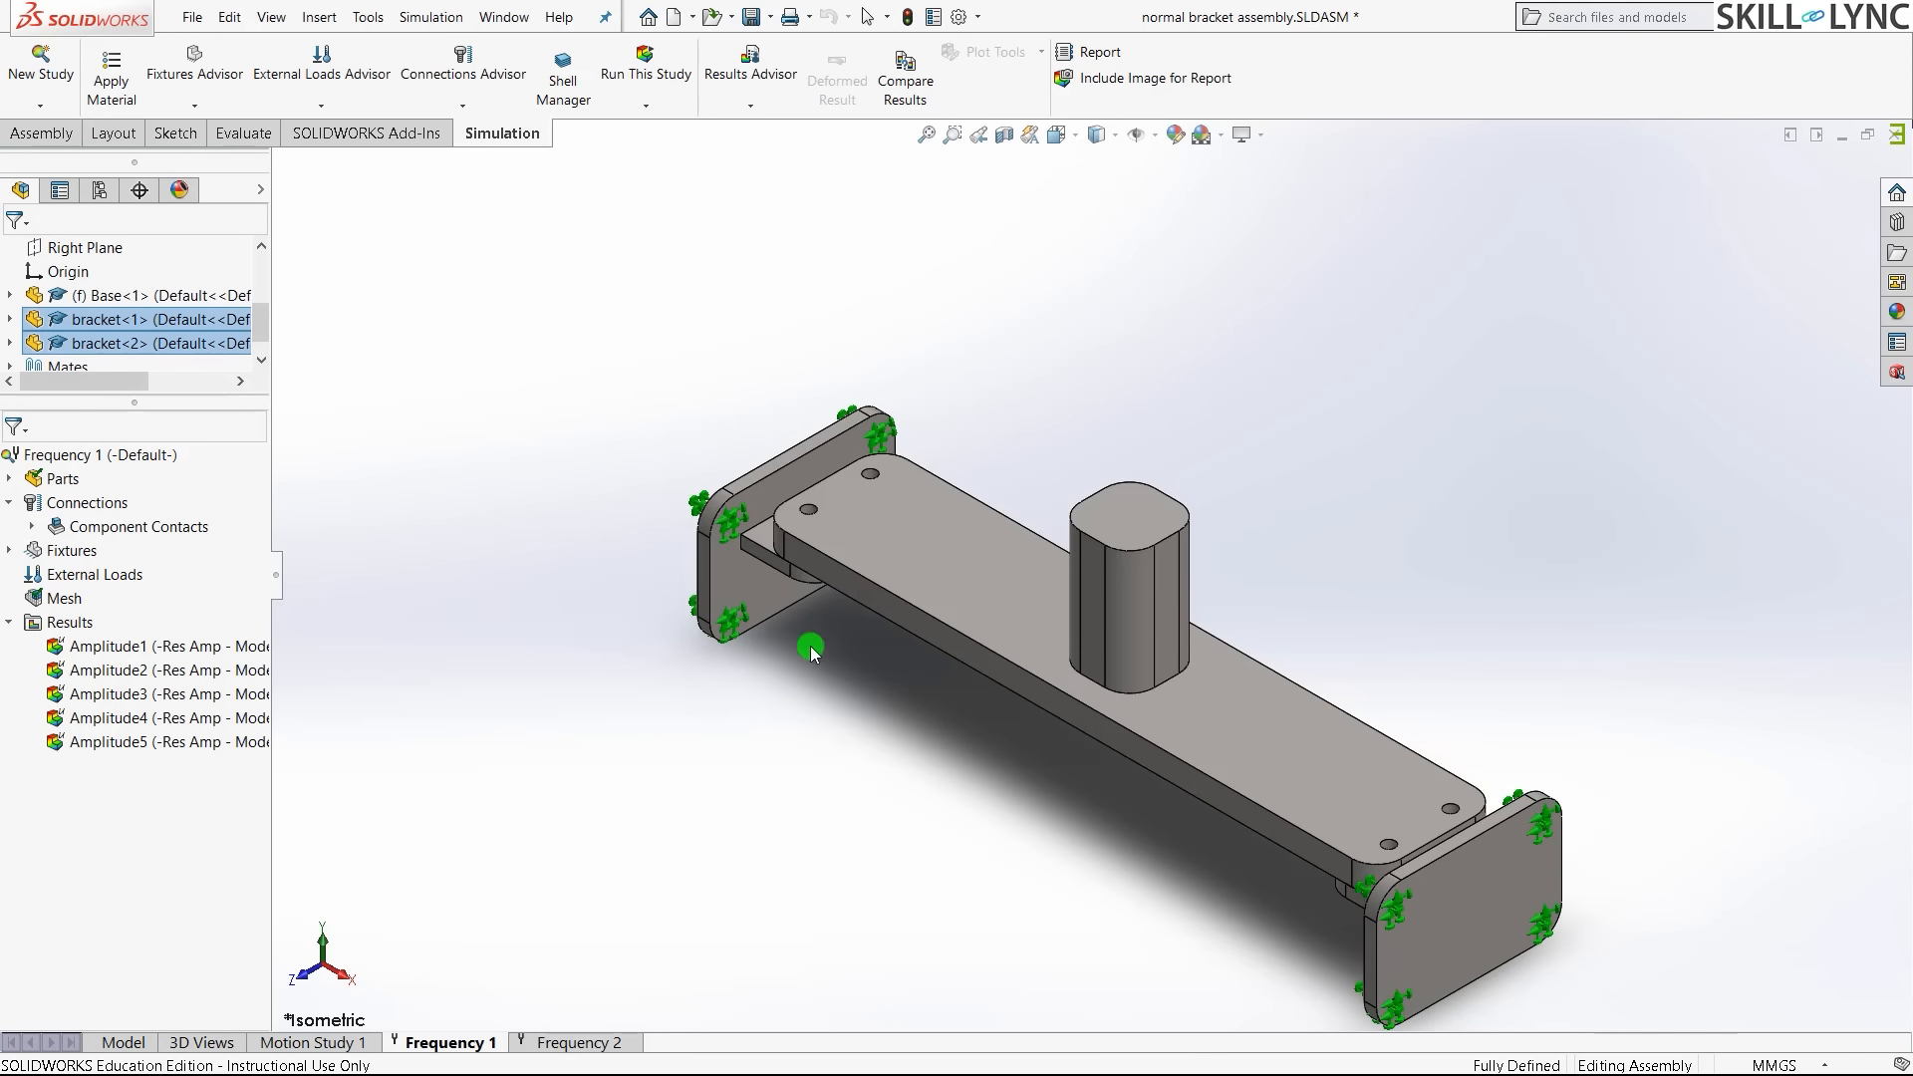
{"action": "left_click", "coordinate": [148, 575]}
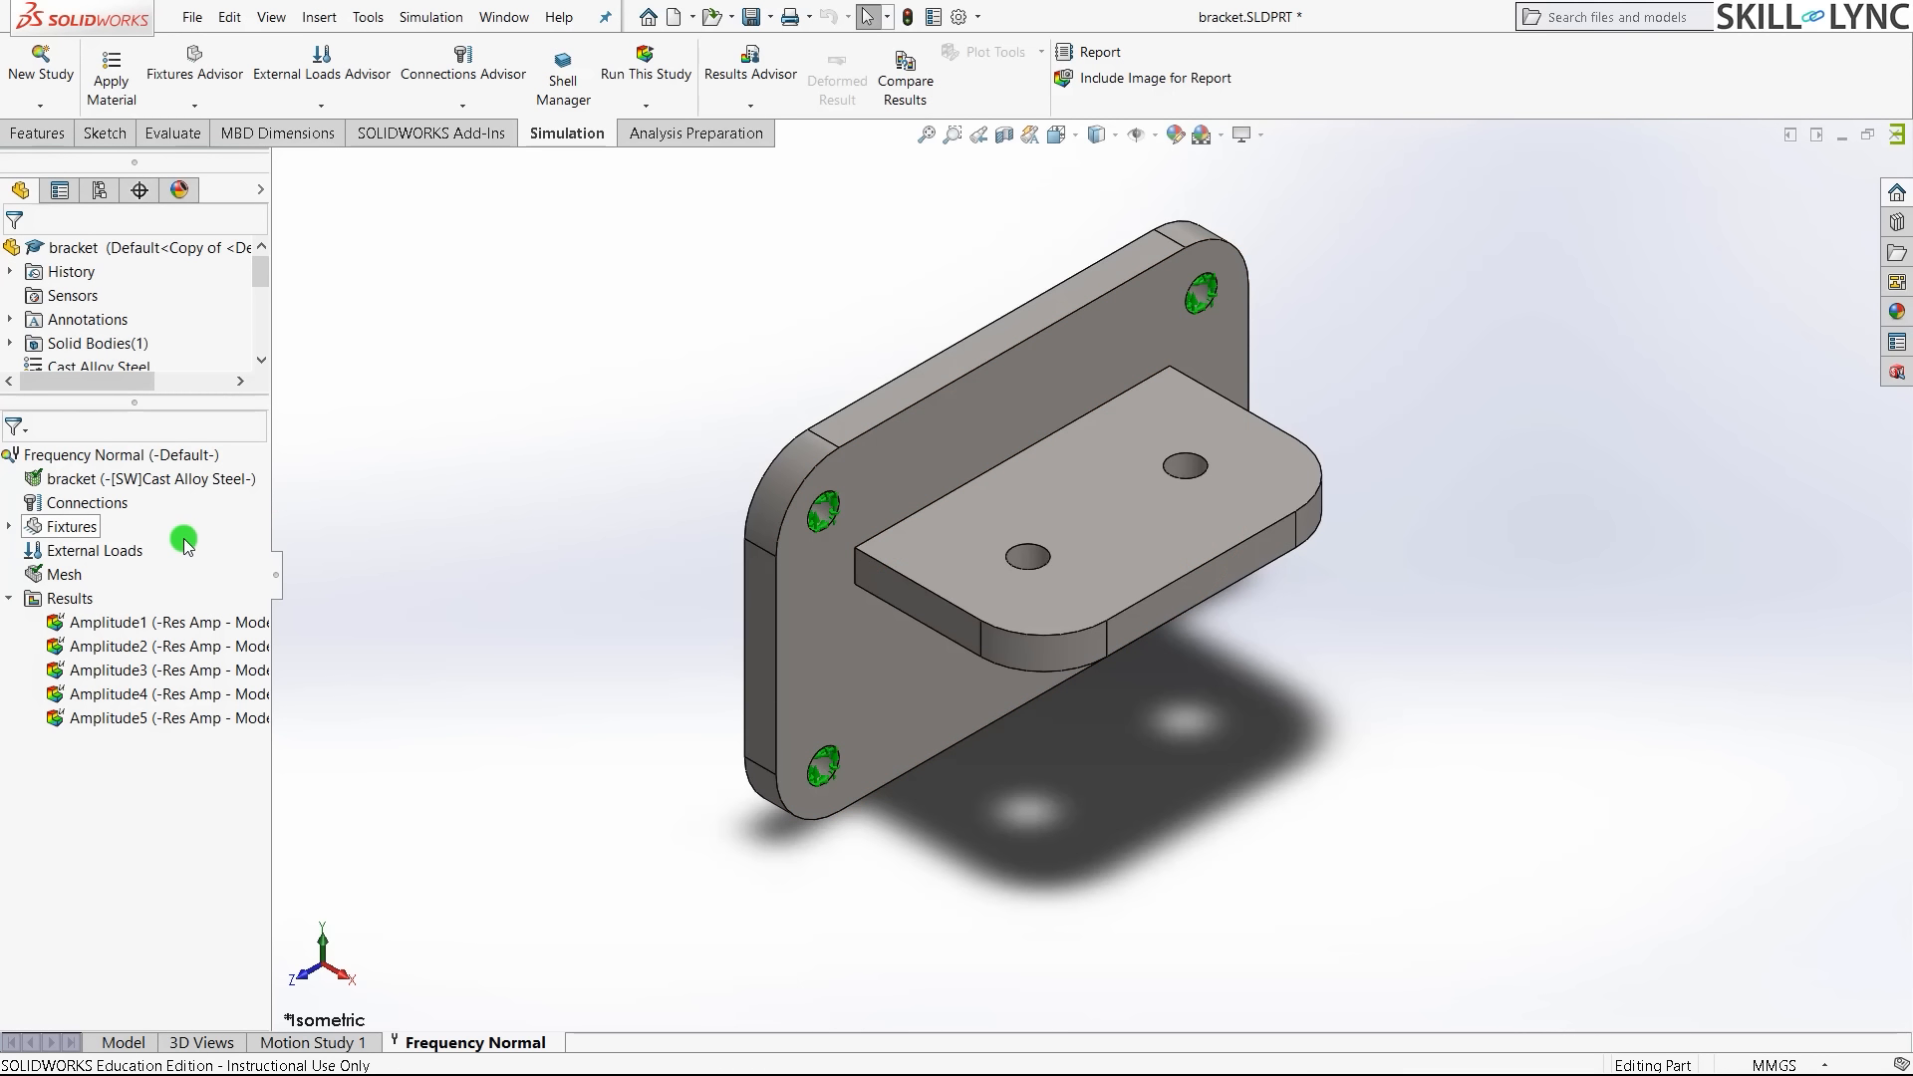
- Select External Loads in the bracket study tree, then deselect it
{"action": "left_click", "coordinate": [140, 554]}
{"action": "left_click", "coordinate": [532, 552]}
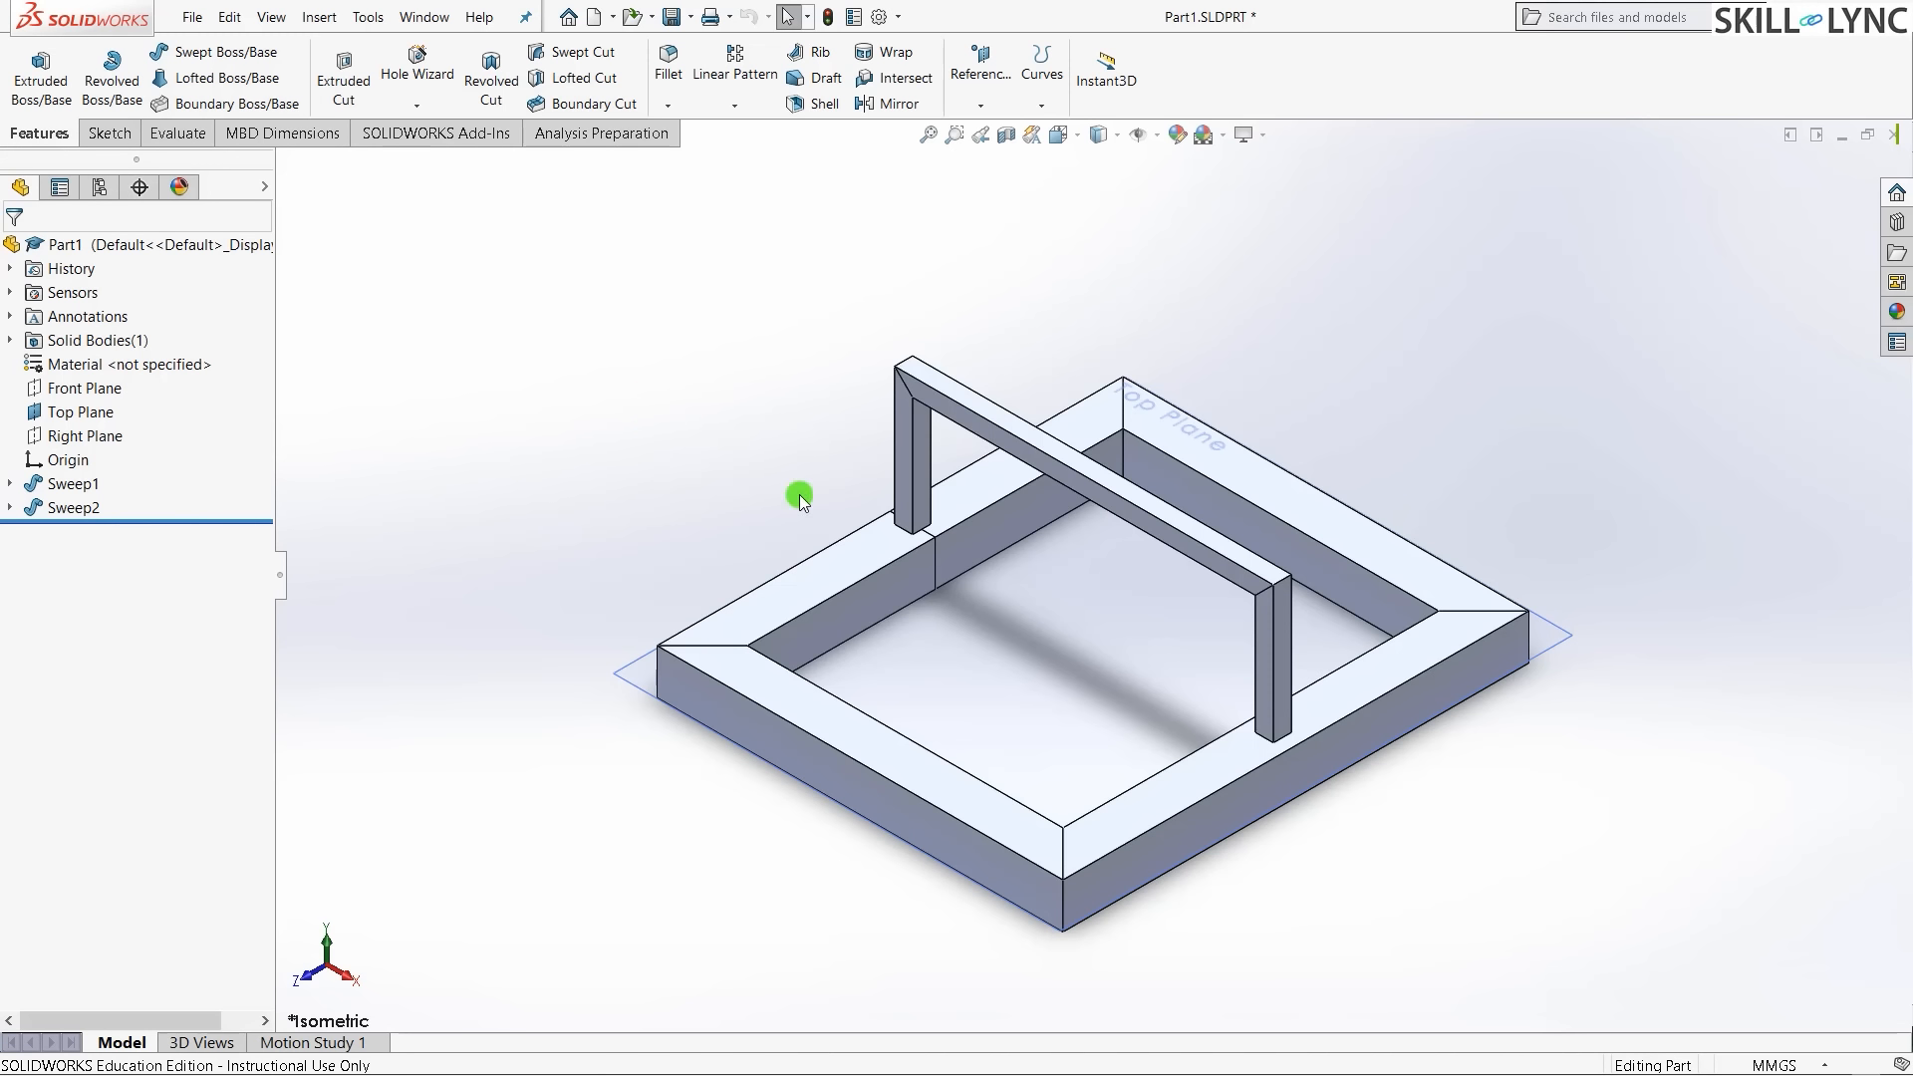
- Zoom and orbit Part1's swept frame, then return it to the isometric view
{"action": "scroll", "coordinate": [925, 302], "scroll_direction": "down", "scroll_amount": 3}
{"action": "scroll", "coordinate": [927, 302], "scroll_direction": "down", "scroll_amount": 2}
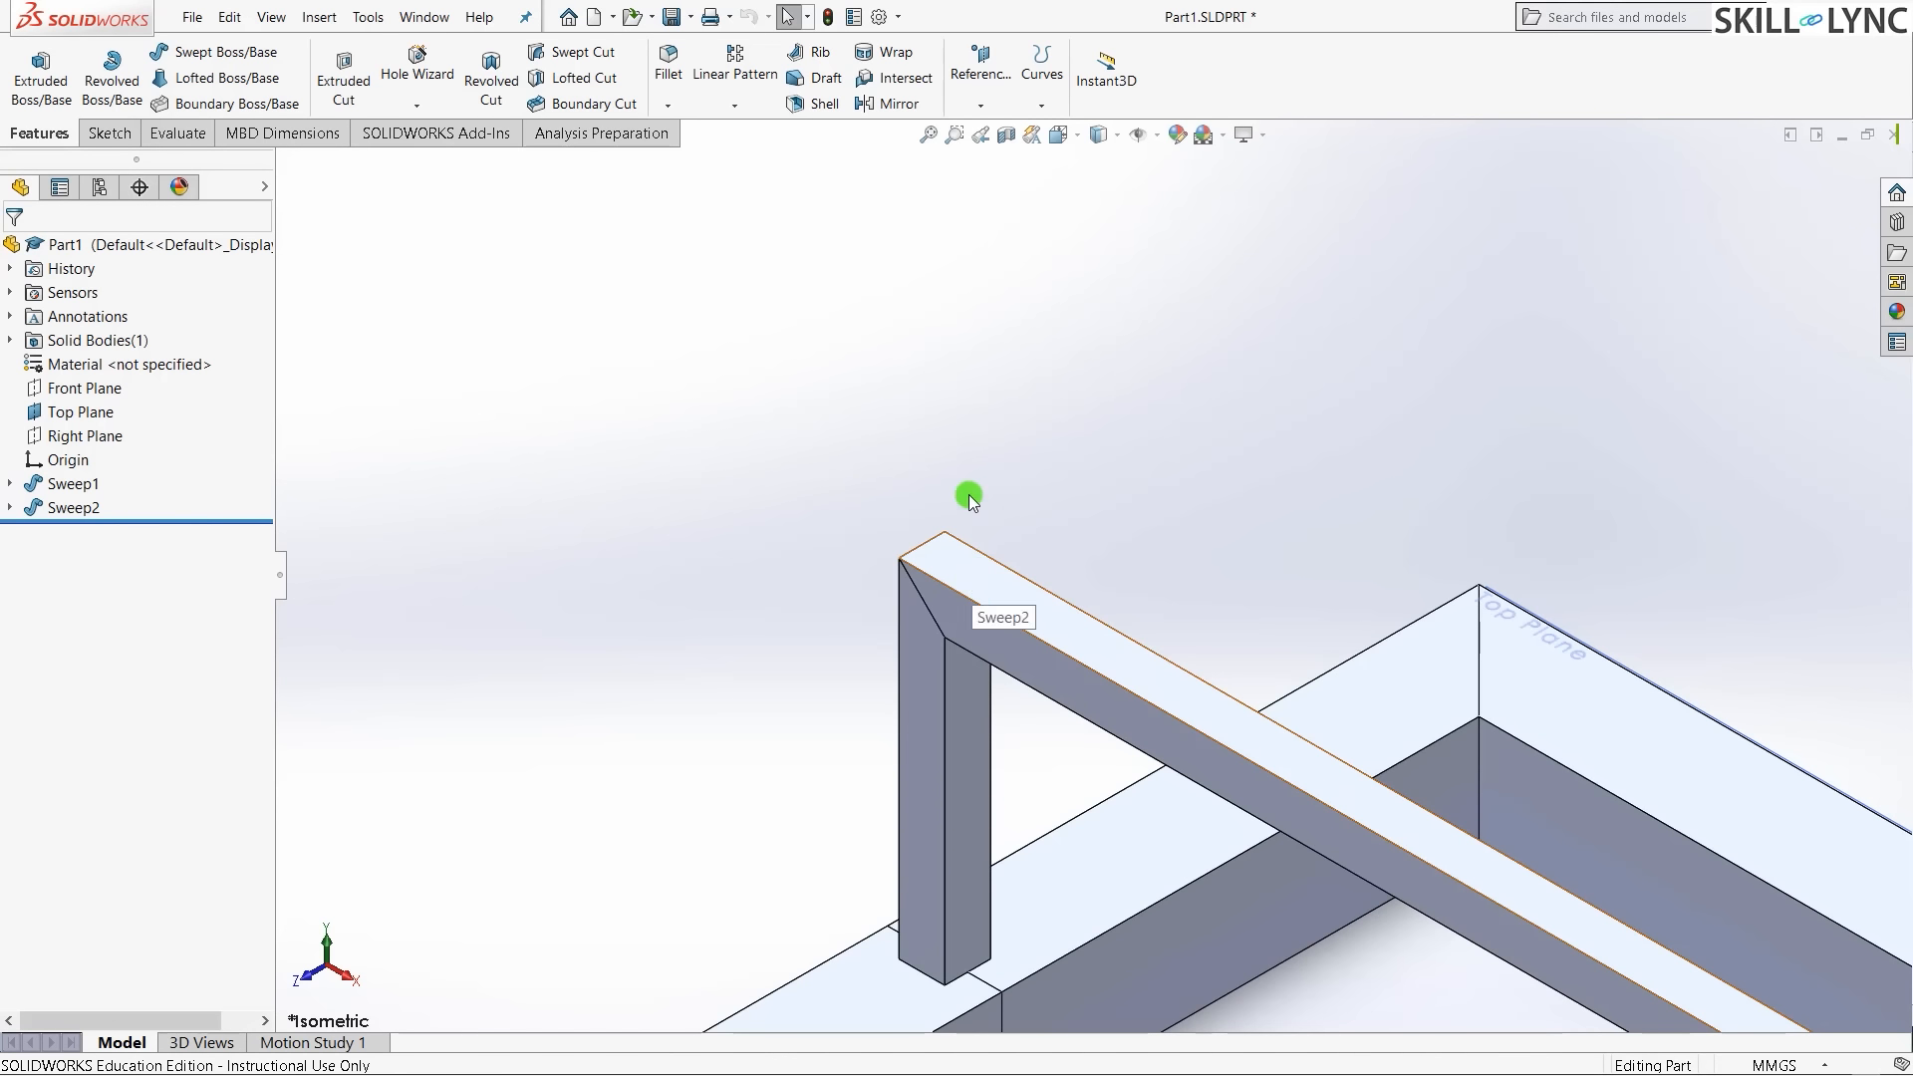
{"action": "scroll", "coordinate": [936, 561], "scroll_direction": "up", "scroll_amount": 3}
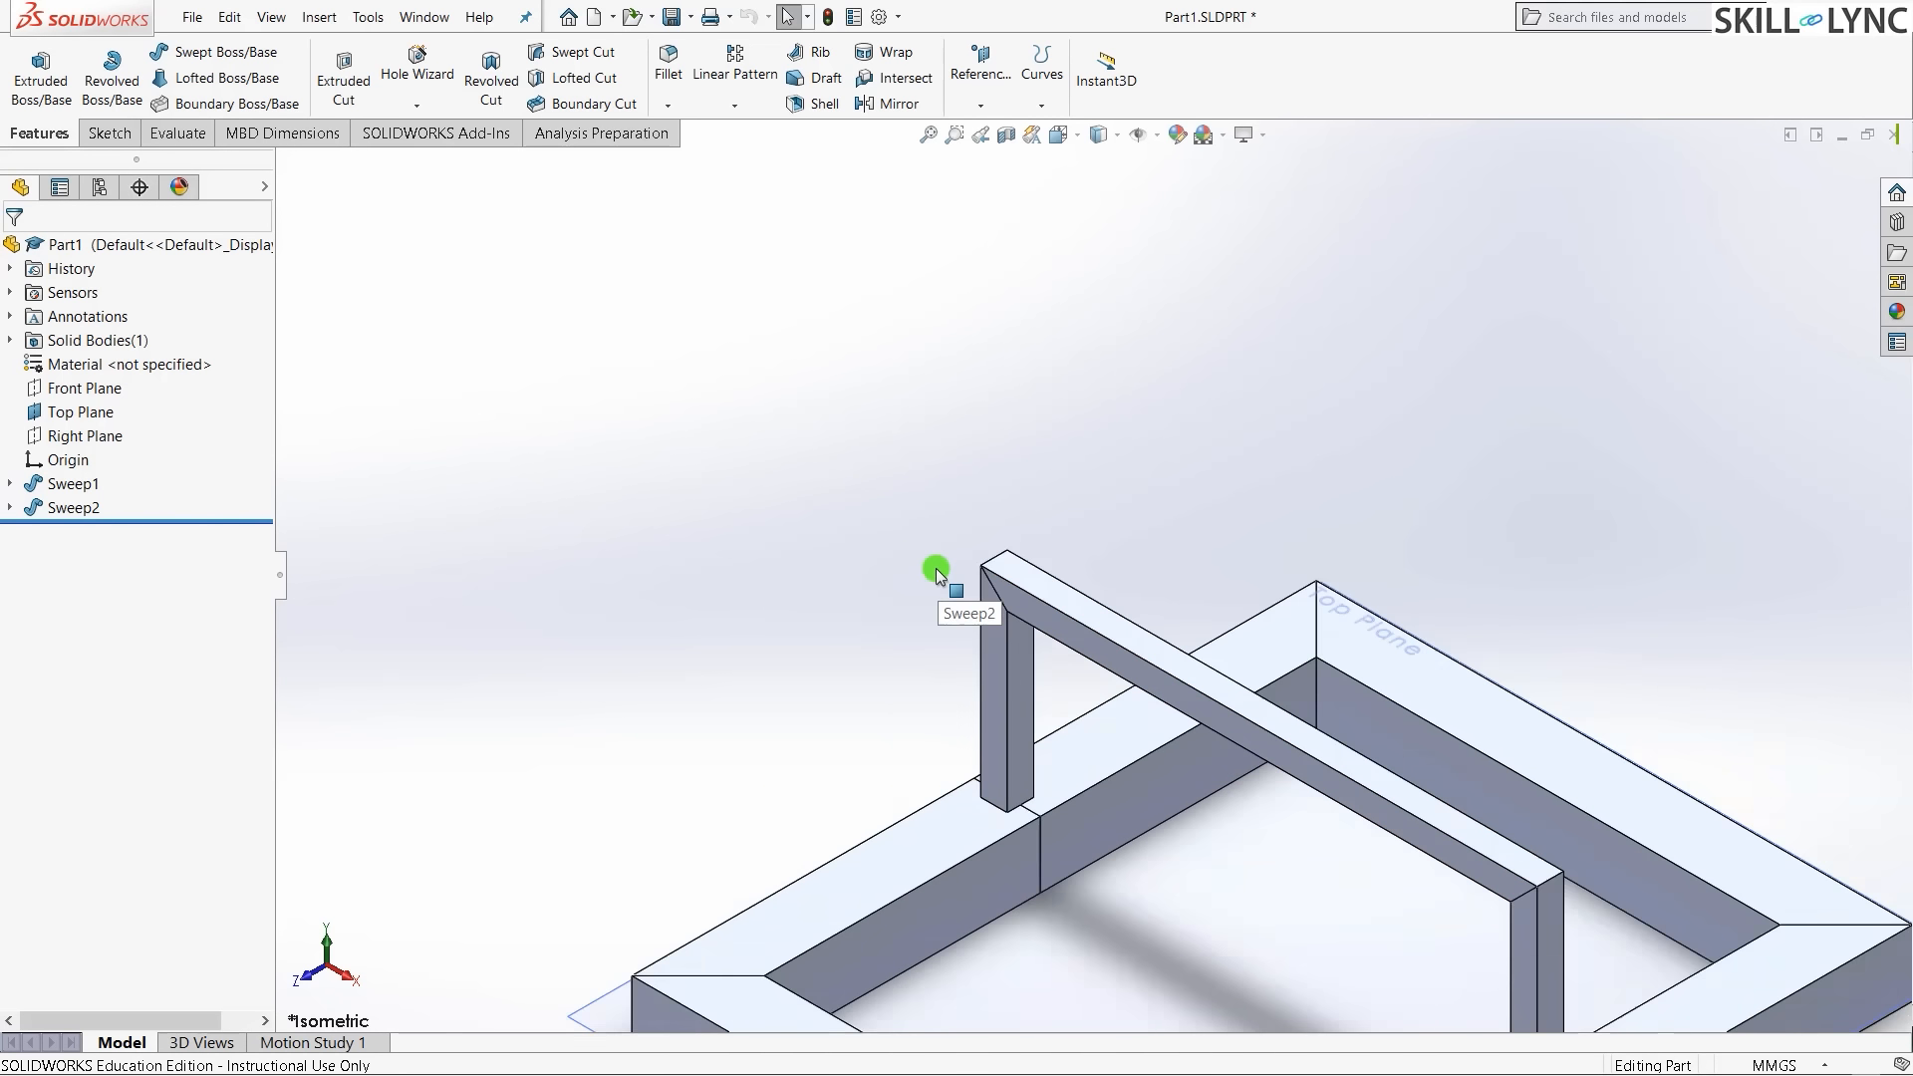
{"action": "middle_click_drag", "start_coordinate": [936, 561], "coordinate": [752, 863]}
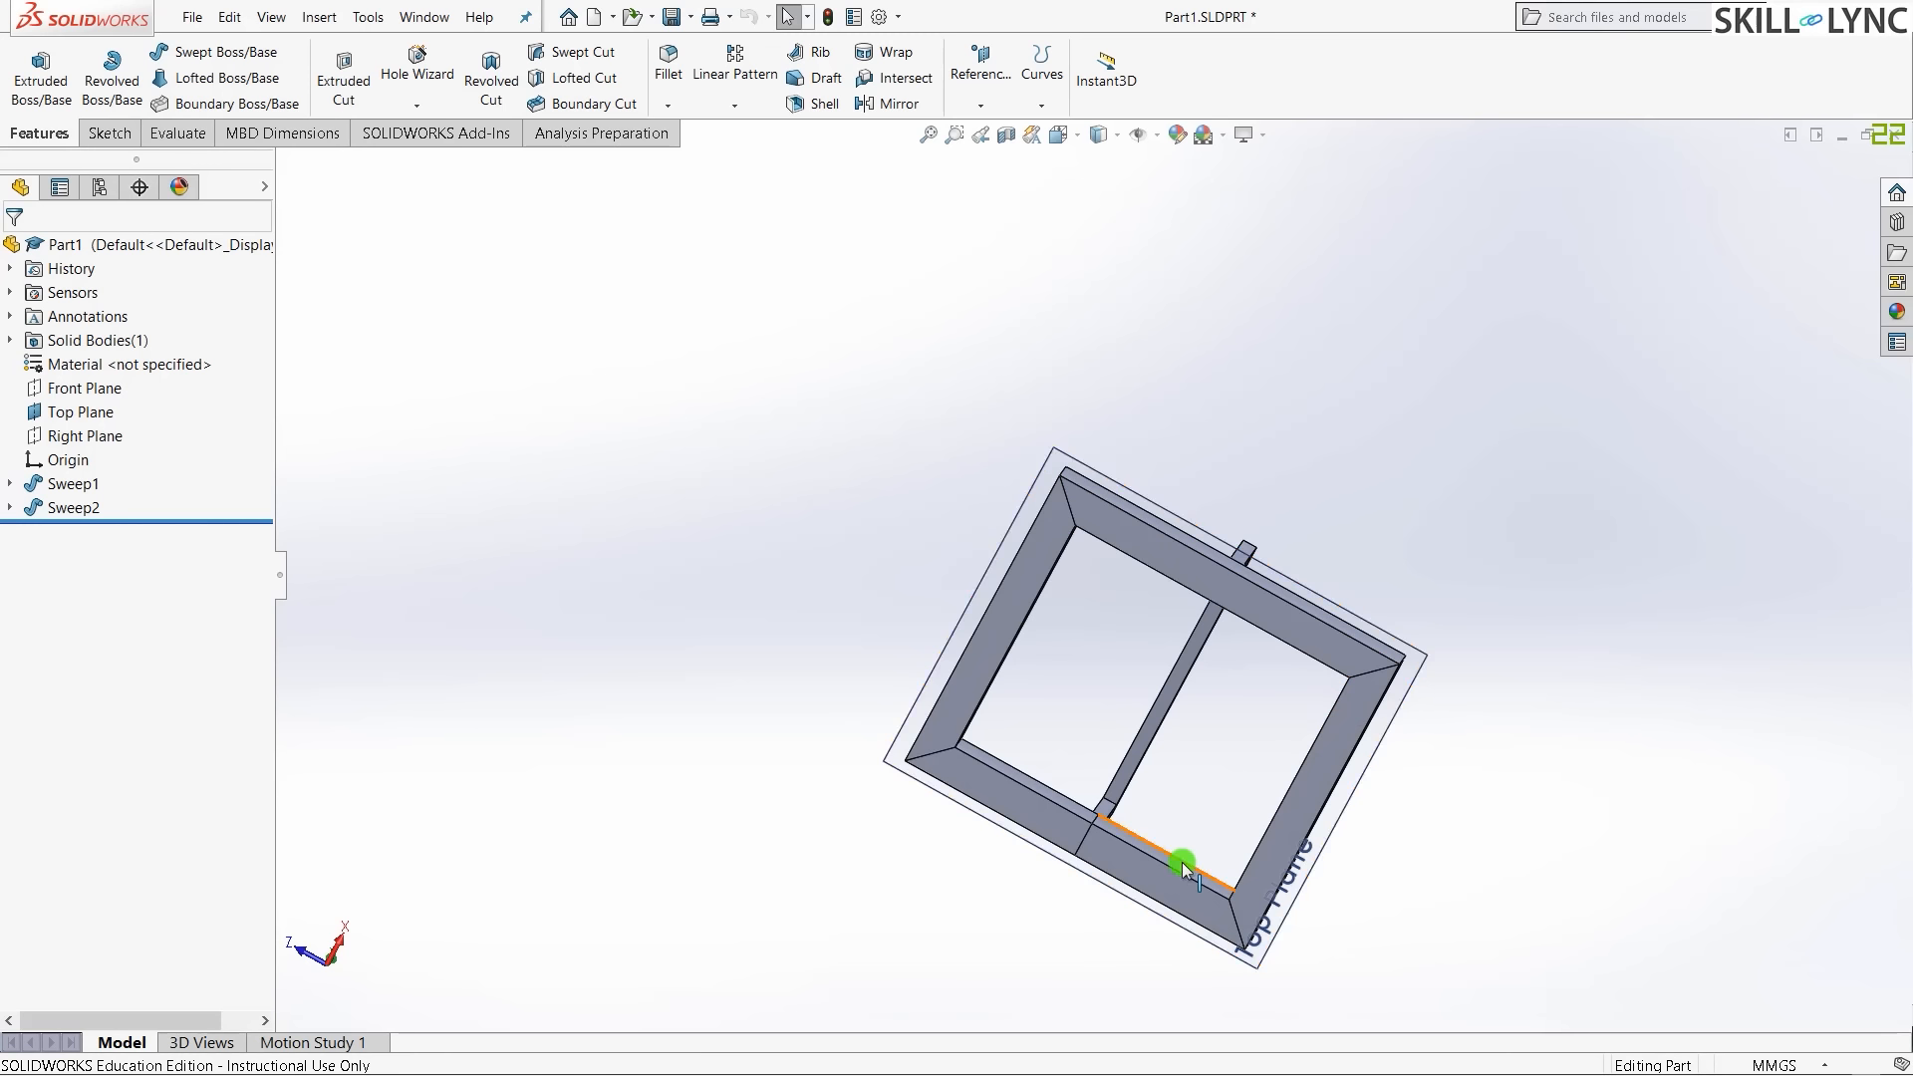
{"action": "left_click", "coordinate": [836, 401]}
{"action": "key", "text": "ctrl+7"}
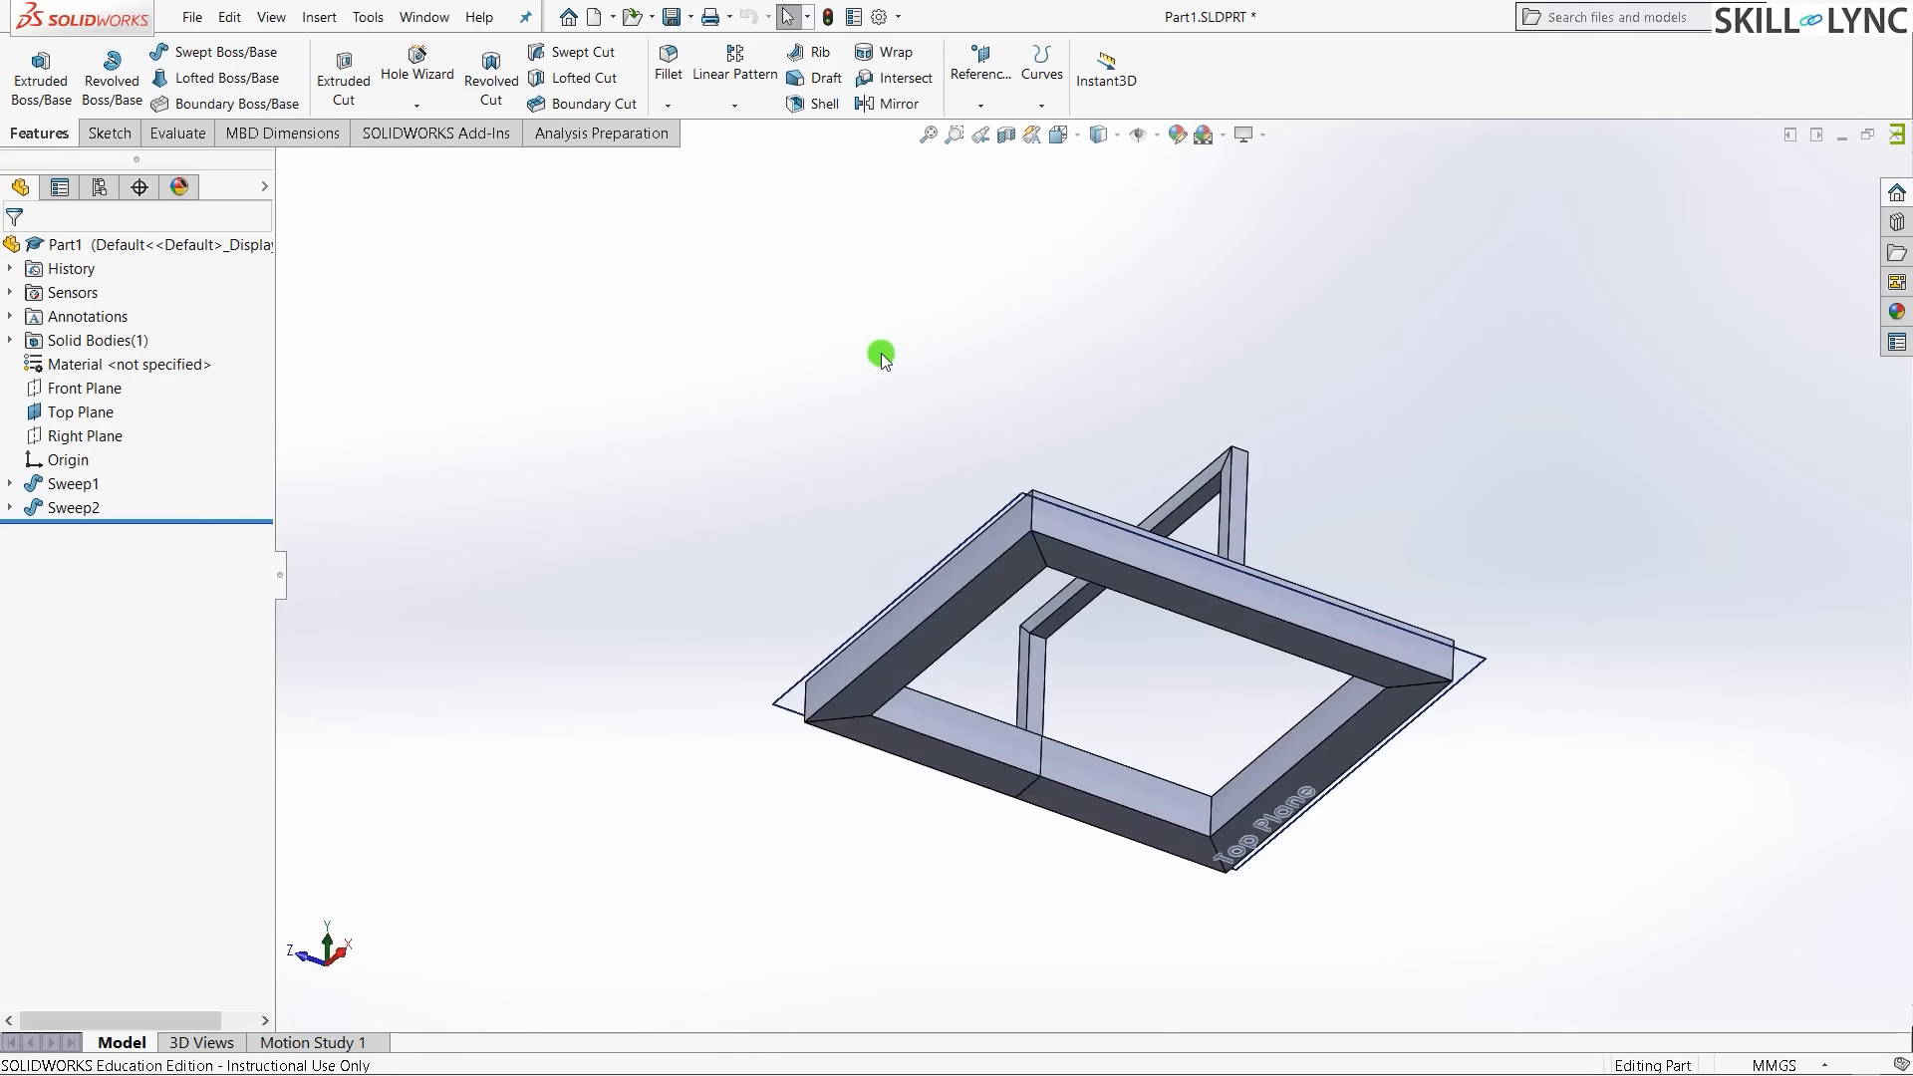
- Enable the SOLIDWORKS Simulation add-in and show the Simulation commands
{"action": "left_click", "coordinate": [421, 133]}
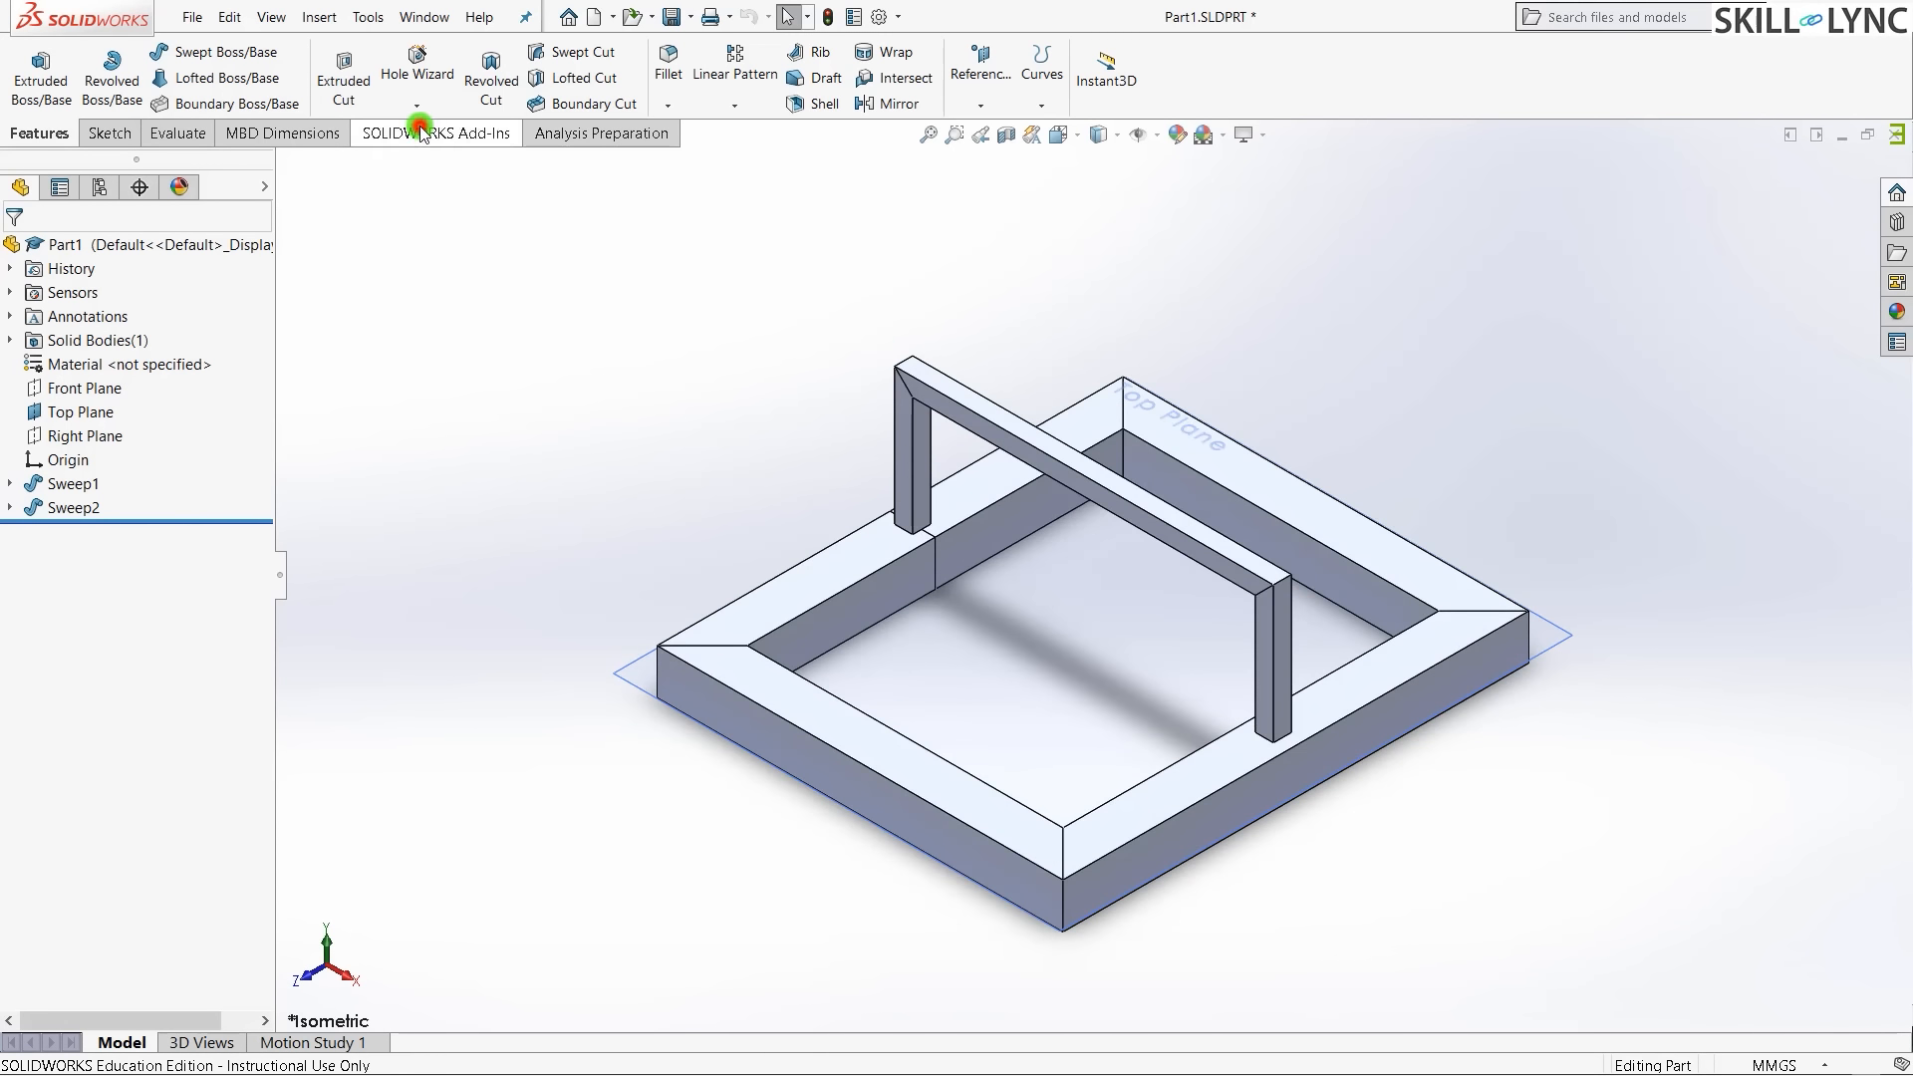
{"action": "left_click", "coordinate": [556, 65]}
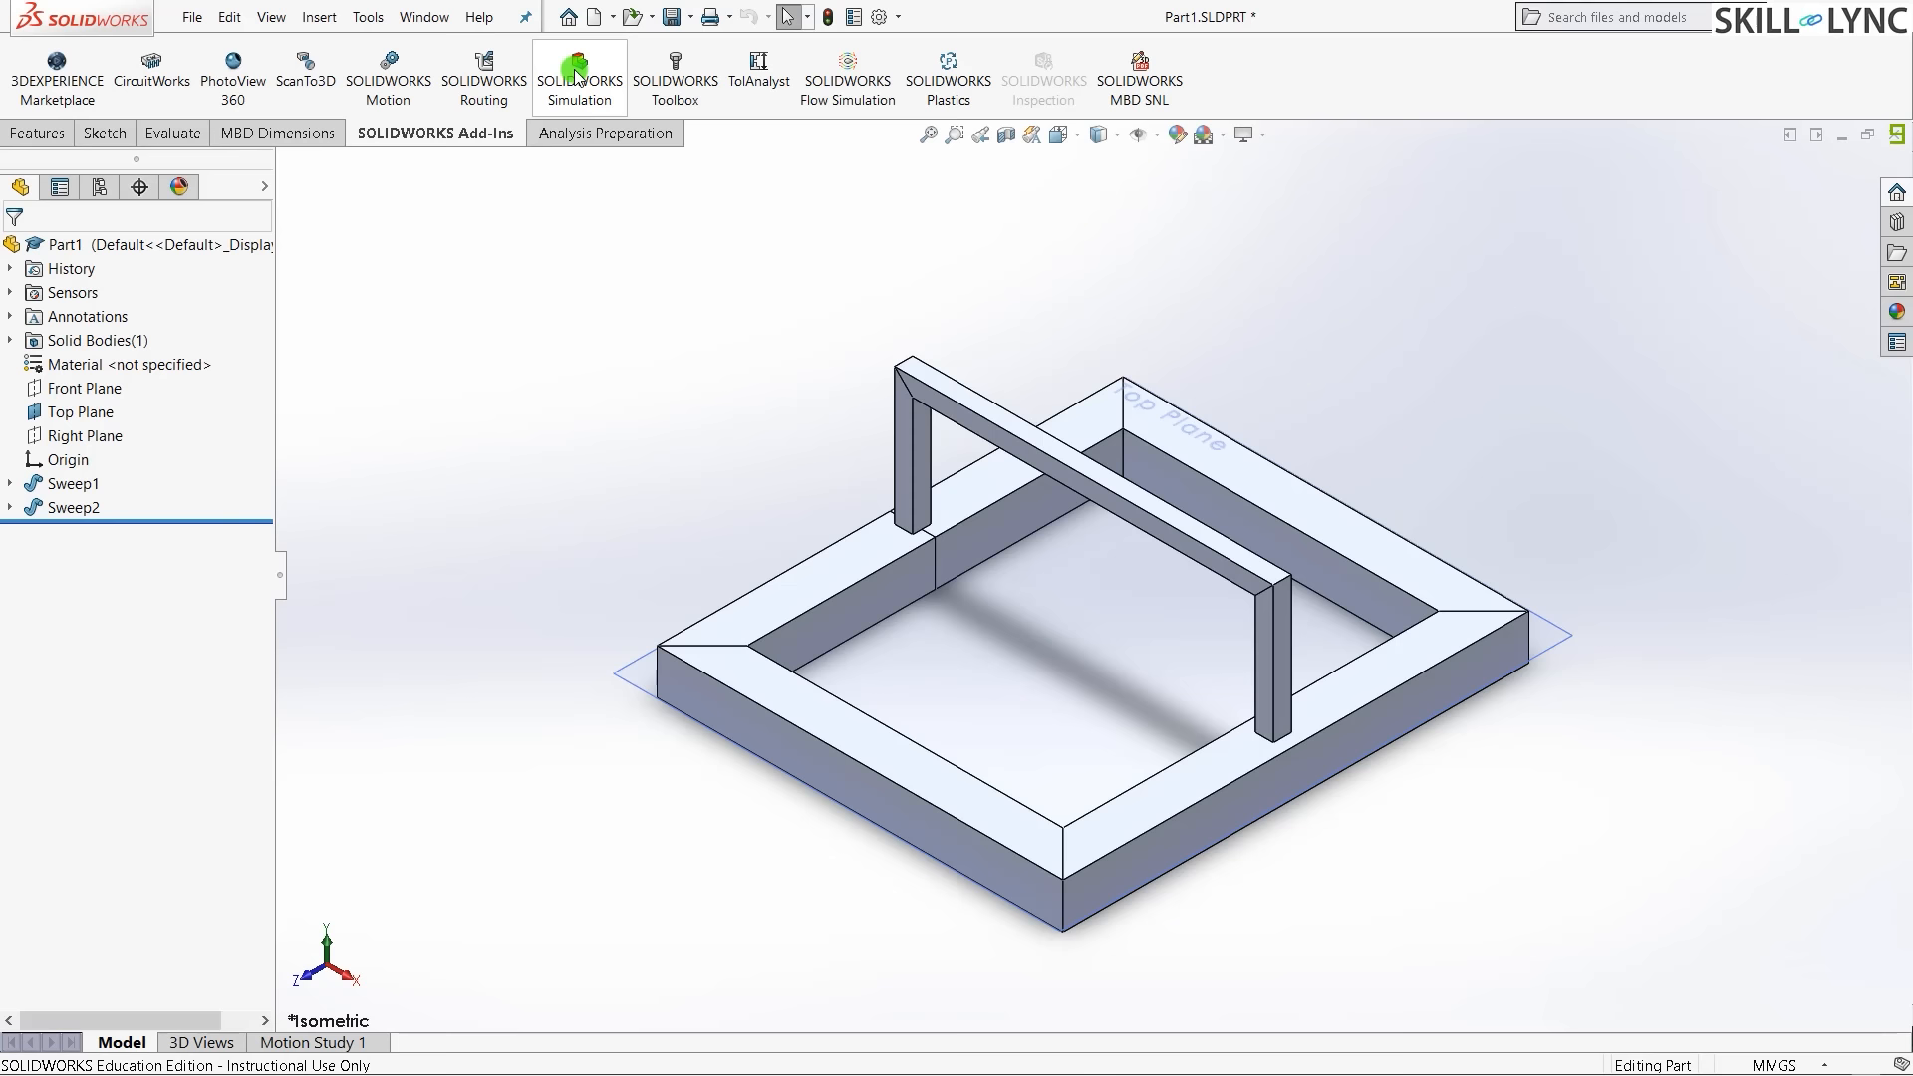
{"action": "left_click", "coordinate": [575, 71]}
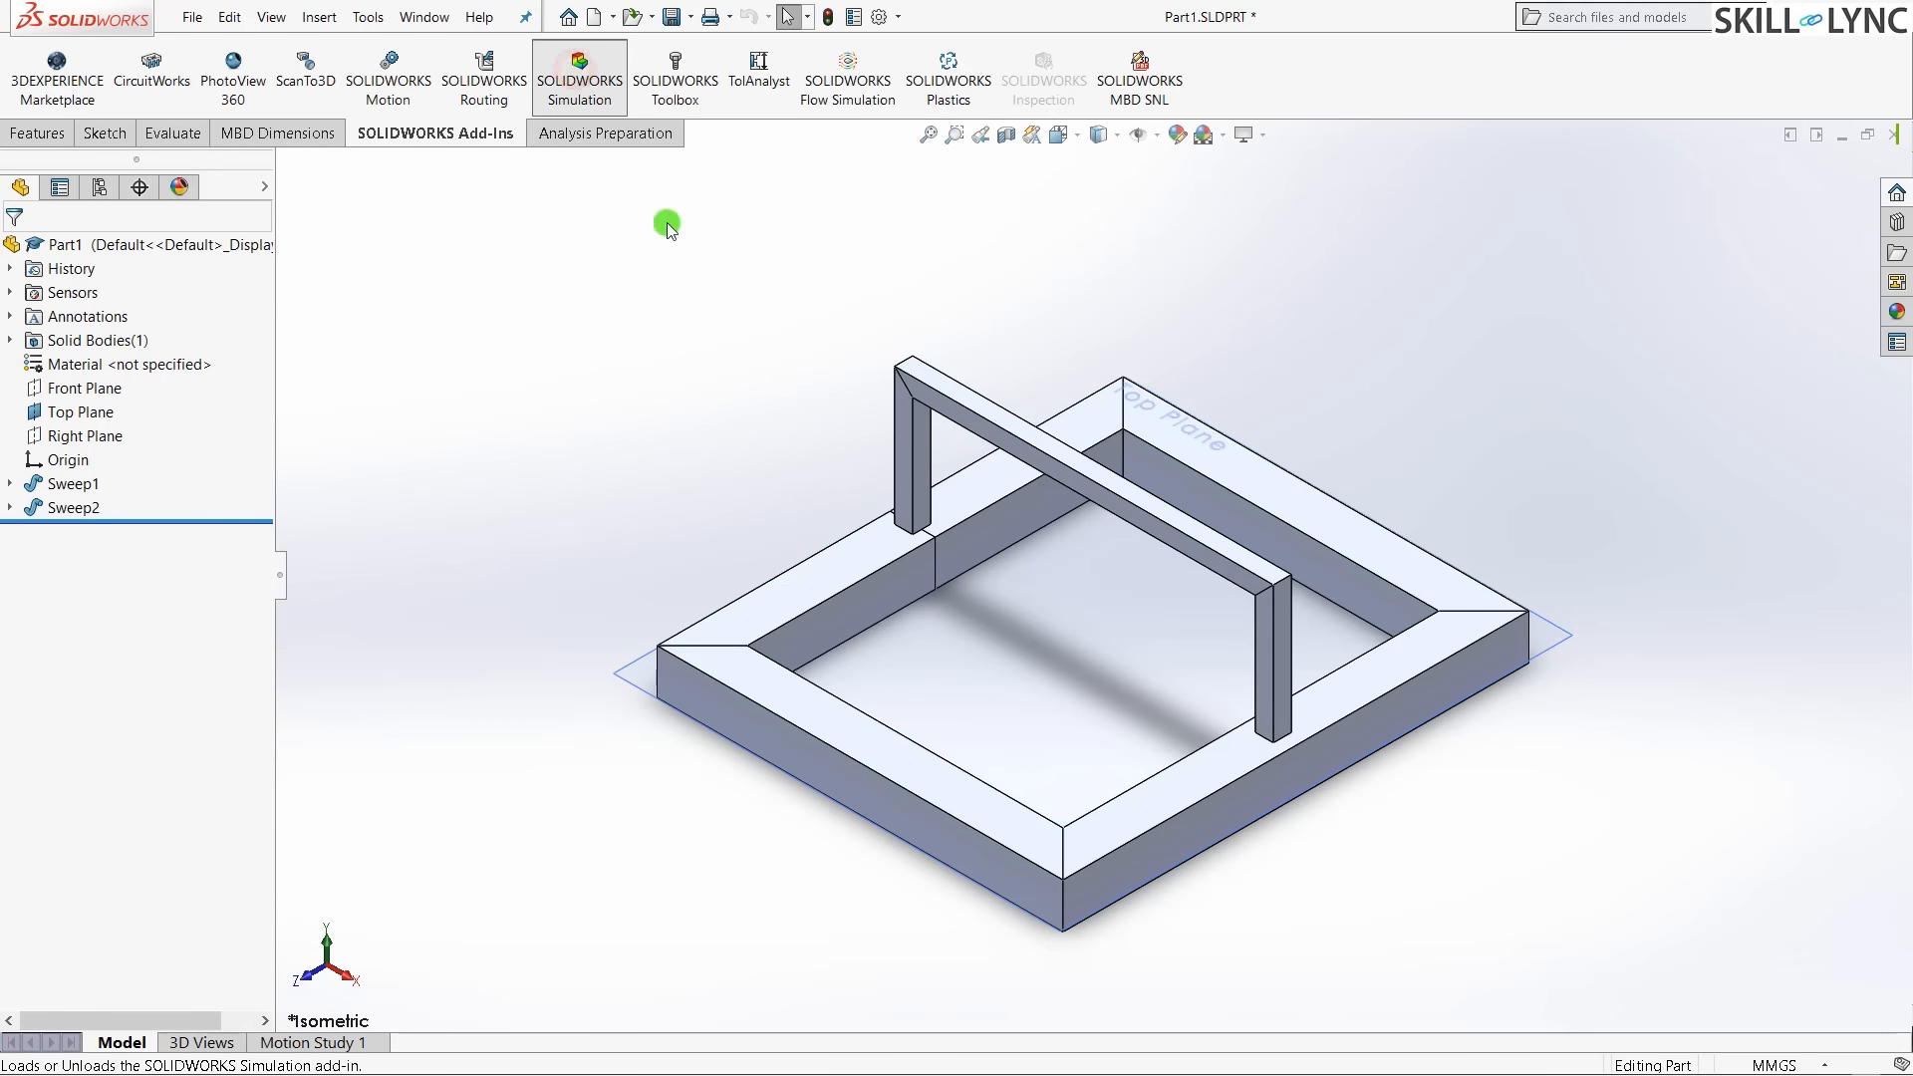
{"action": "left_click", "coordinate": [602, 107]}
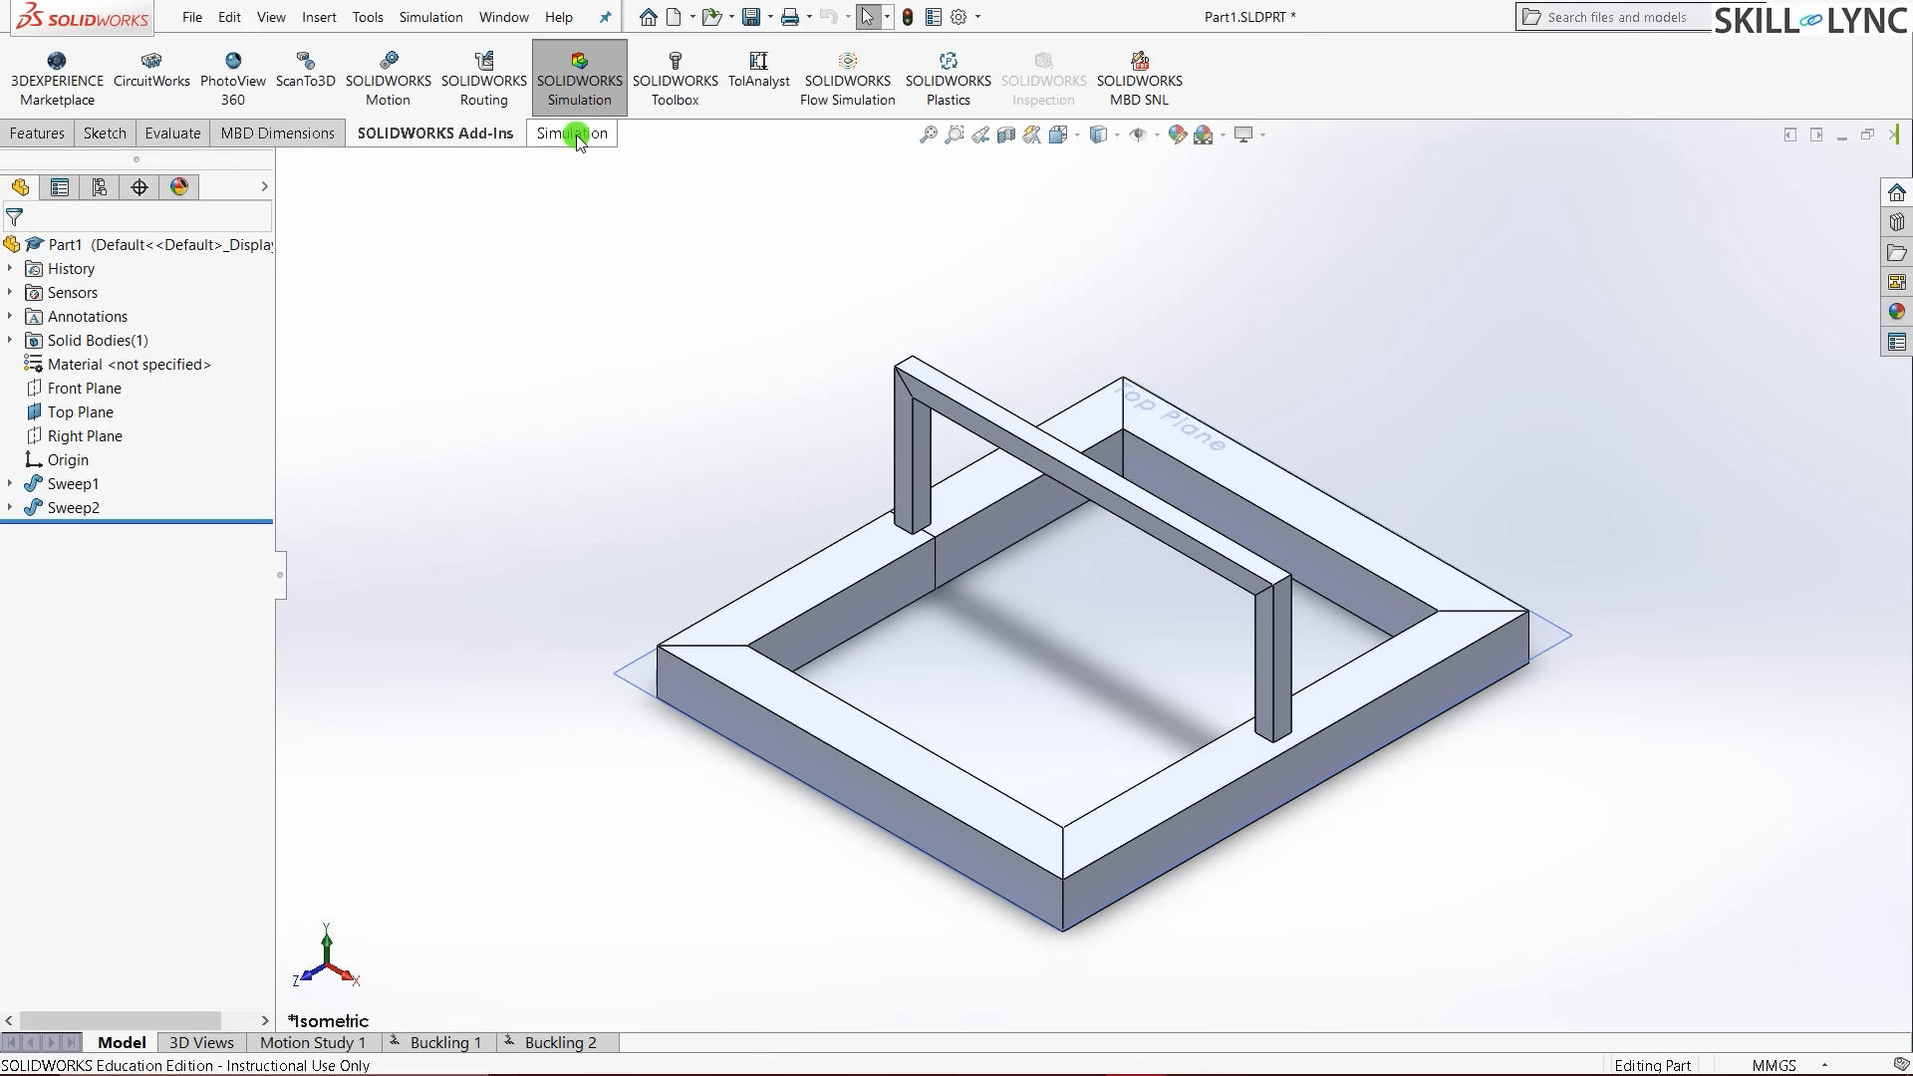
{"action": "left_click", "coordinate": [572, 134]}
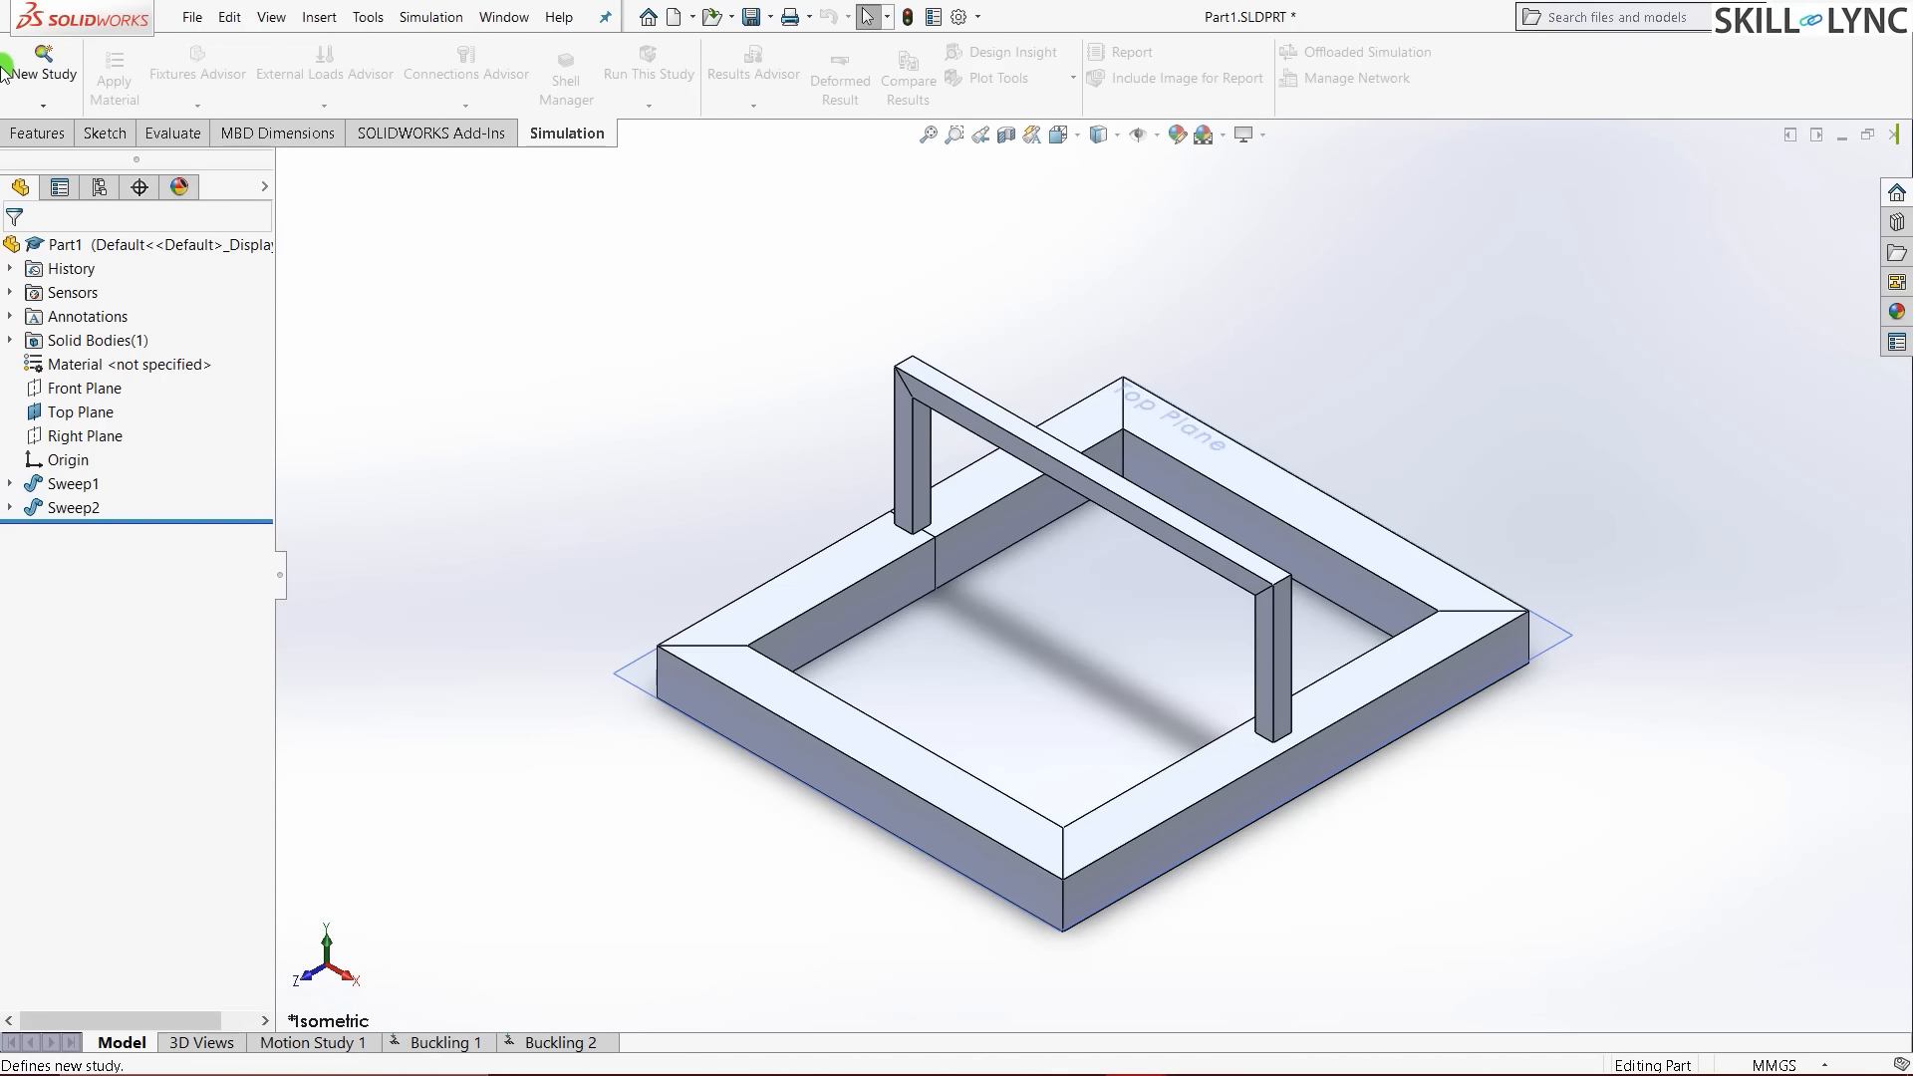
- Start a new study named Buckling 3 with the Buckling type and confirm it
{"action": "left_click", "coordinate": [42, 66]}
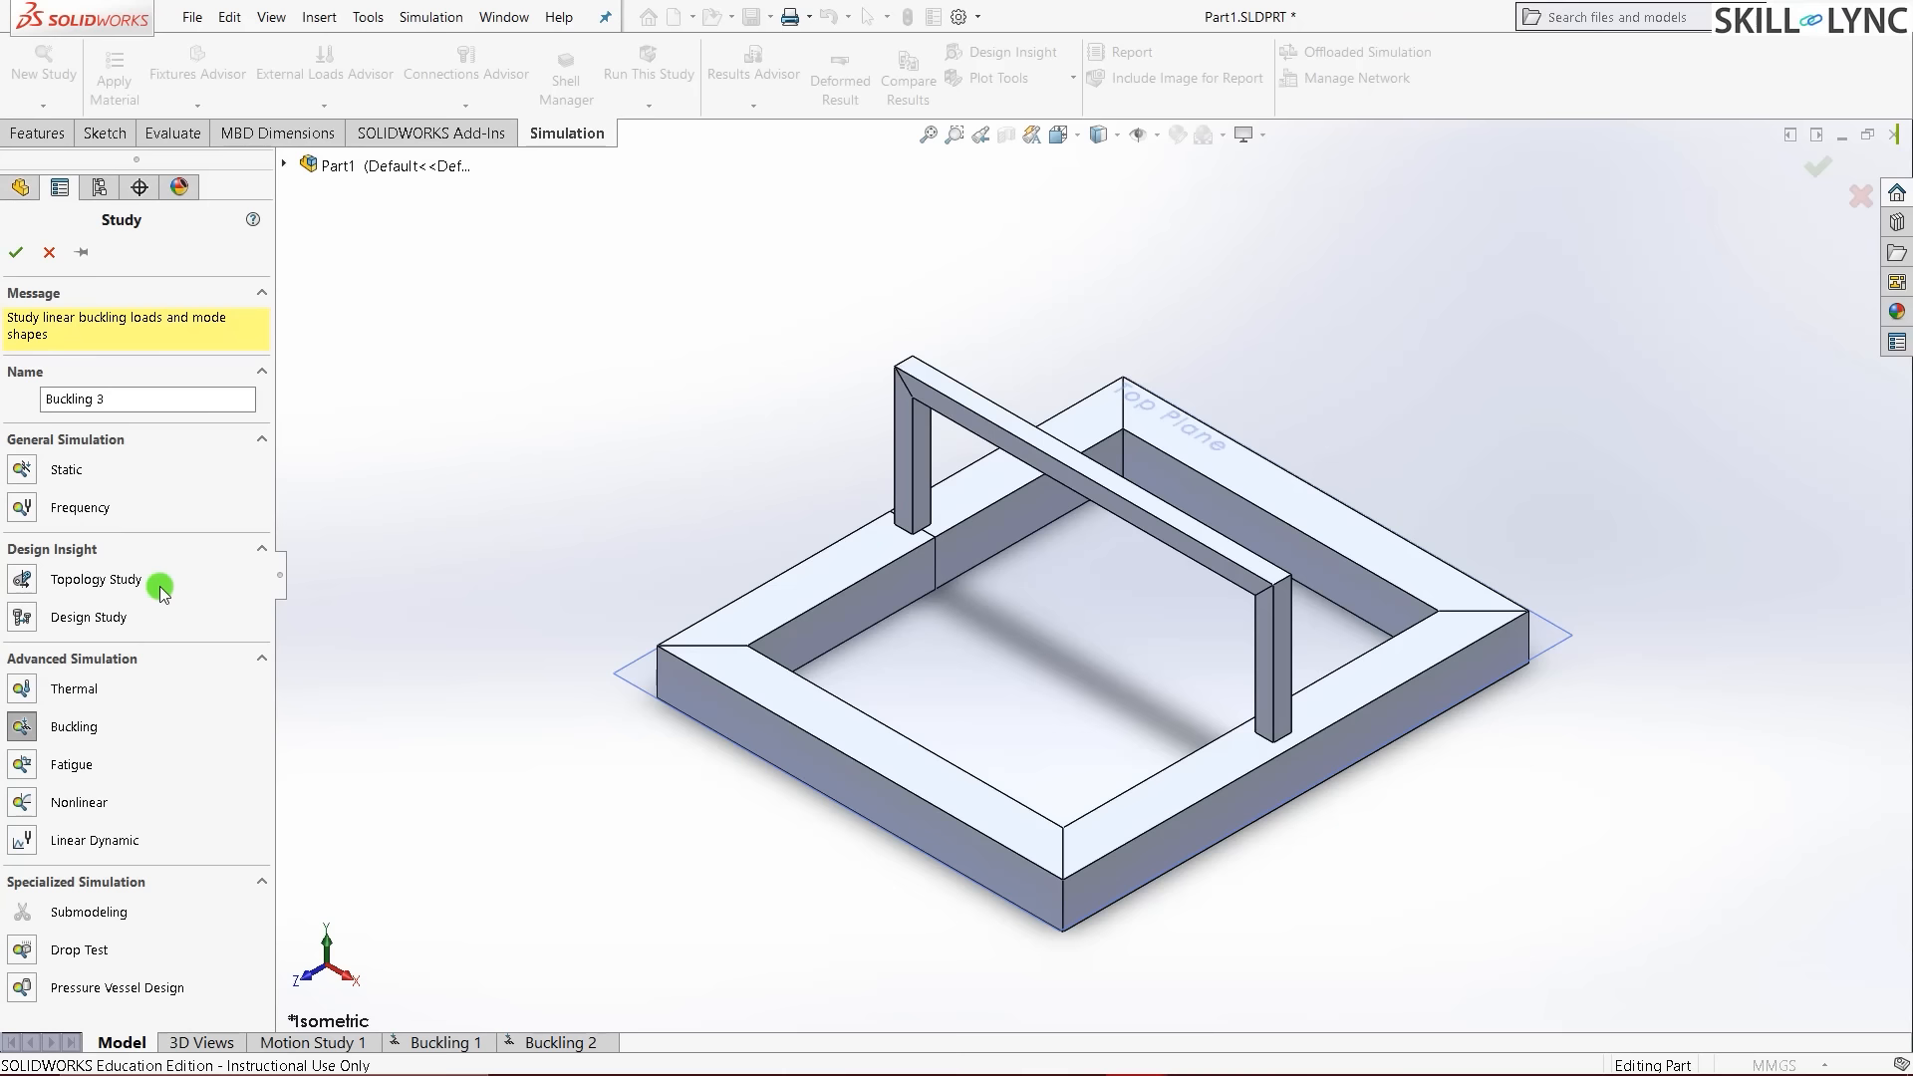
{"action": "left_click", "coordinate": [133, 402]}
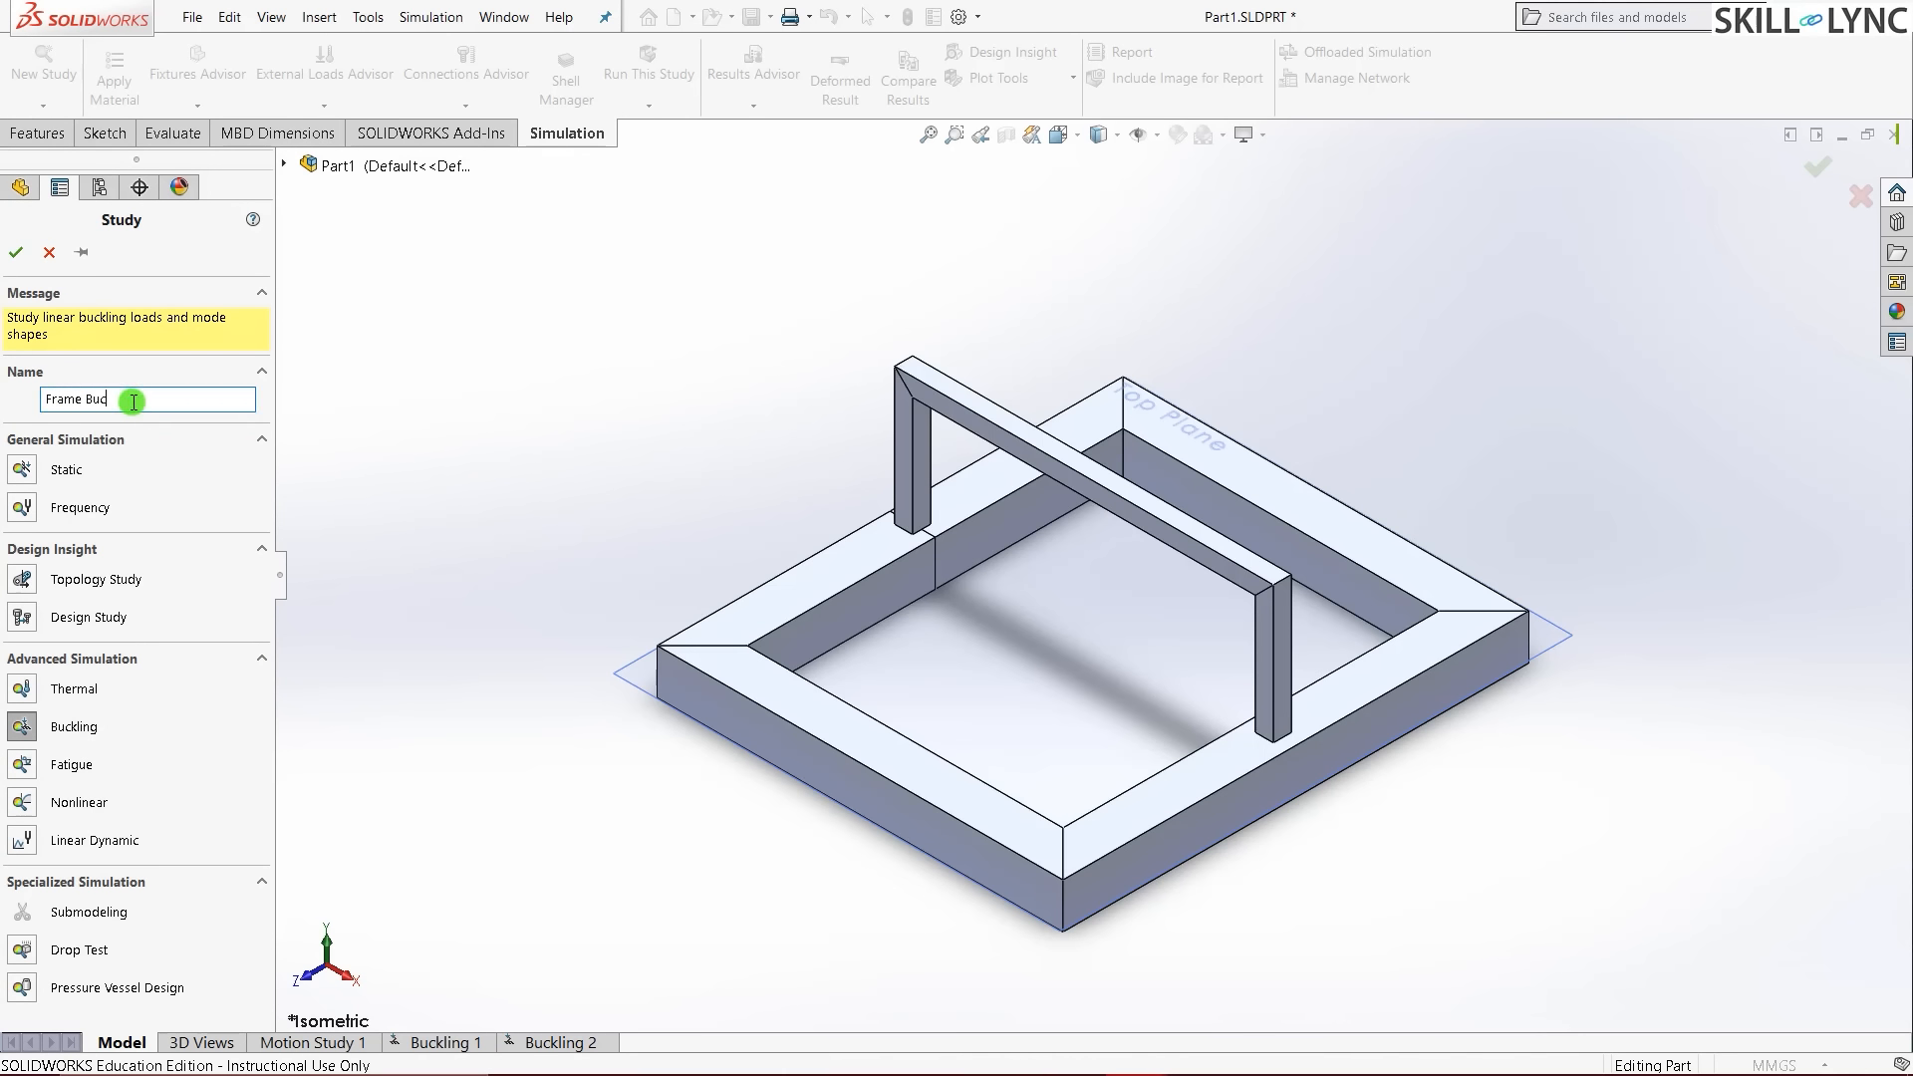
{"action": "left_click", "coordinate": [19, 729]}
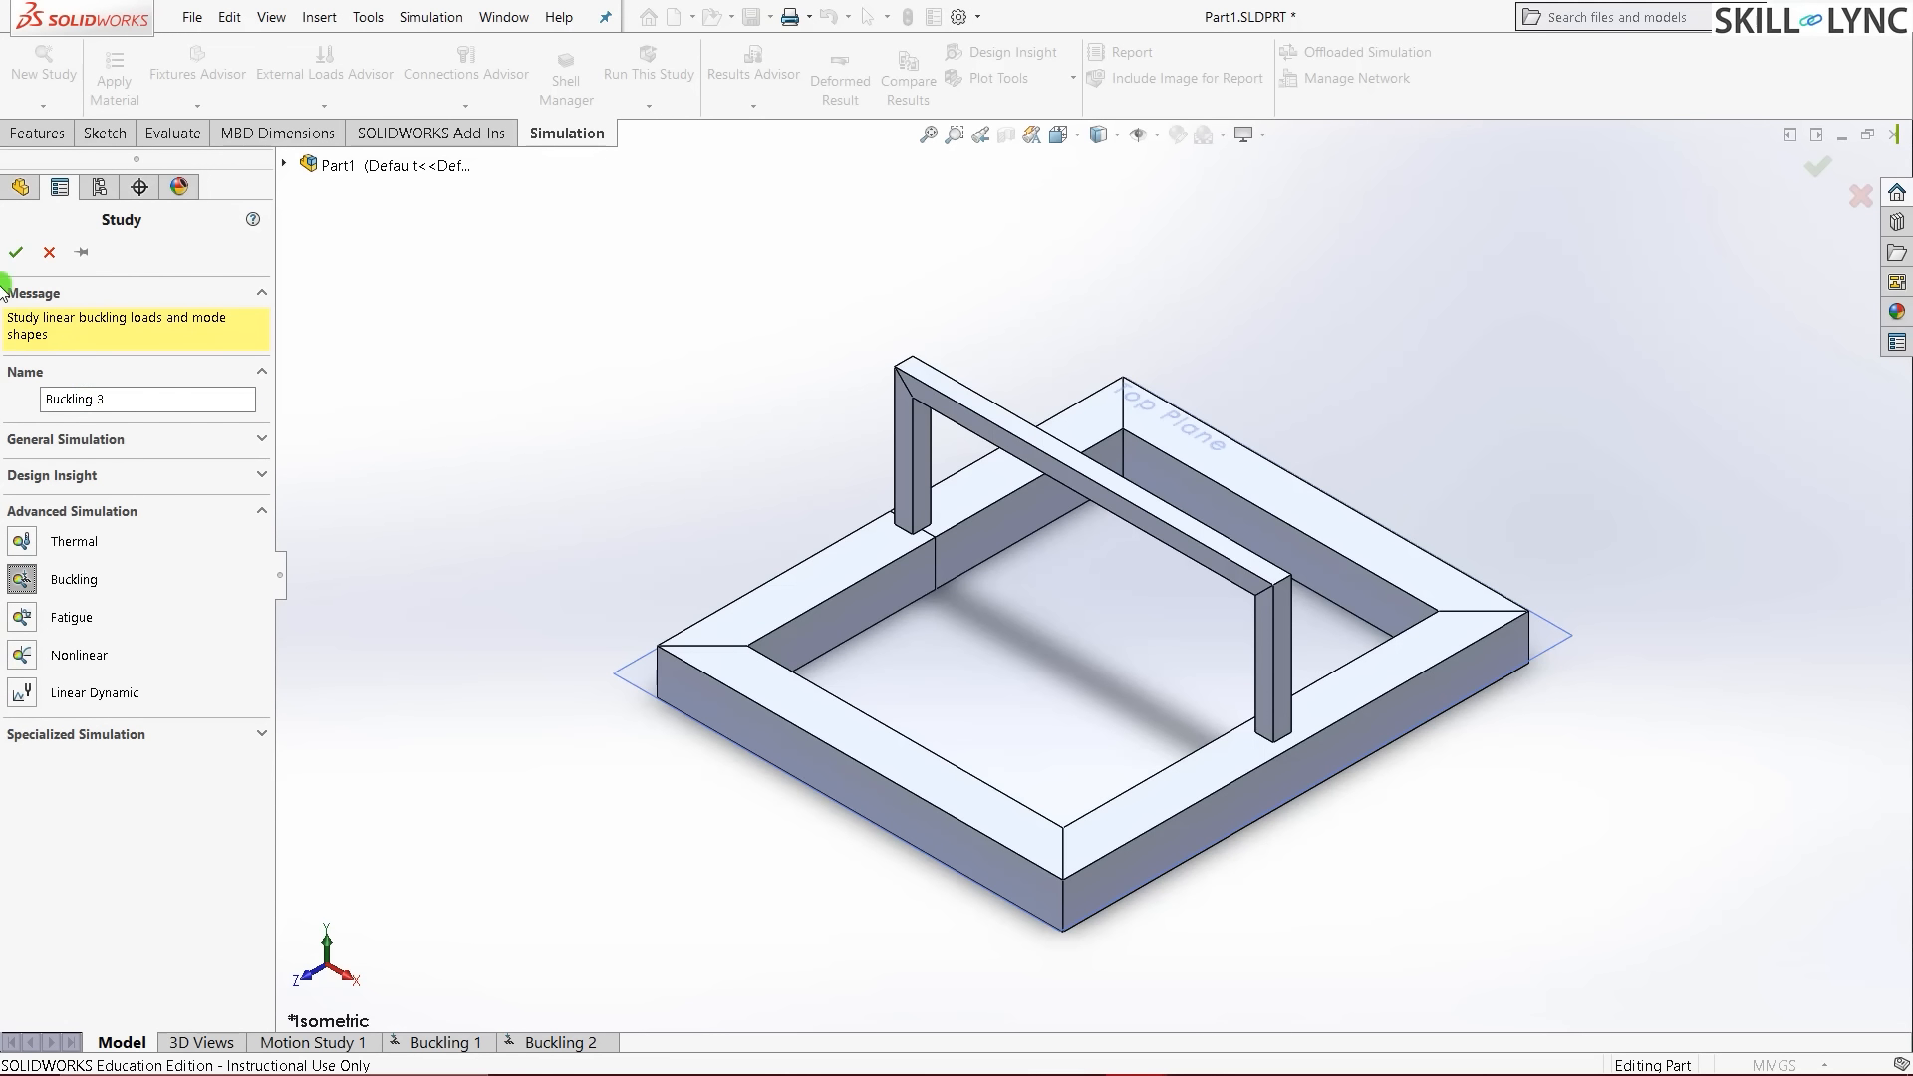
{"action": "left_click", "coordinate": [17, 257]}
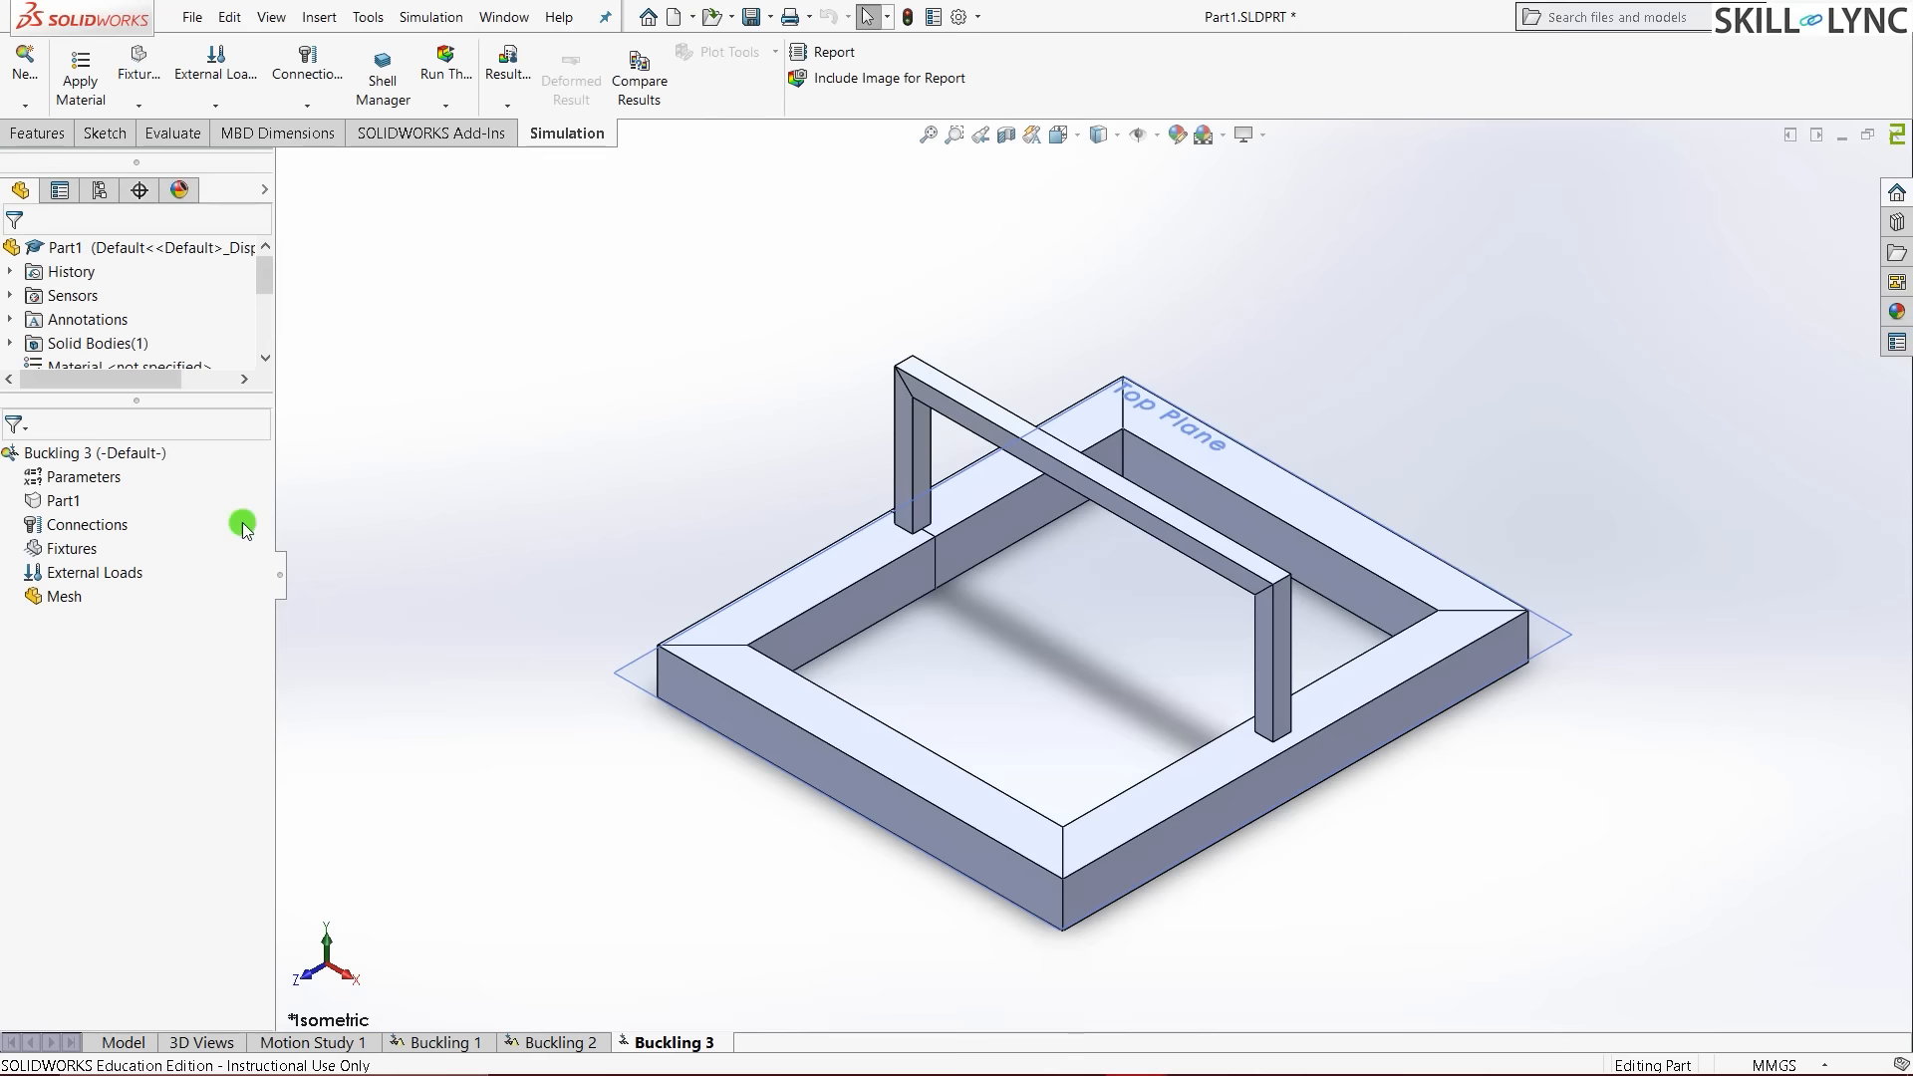
- Assign Cast Alloy Steel as the frame part's material in Buckling 3
{"action": "left_click", "coordinate": [57, 501]}
{"action": "right_click", "coordinate": [57, 502]}
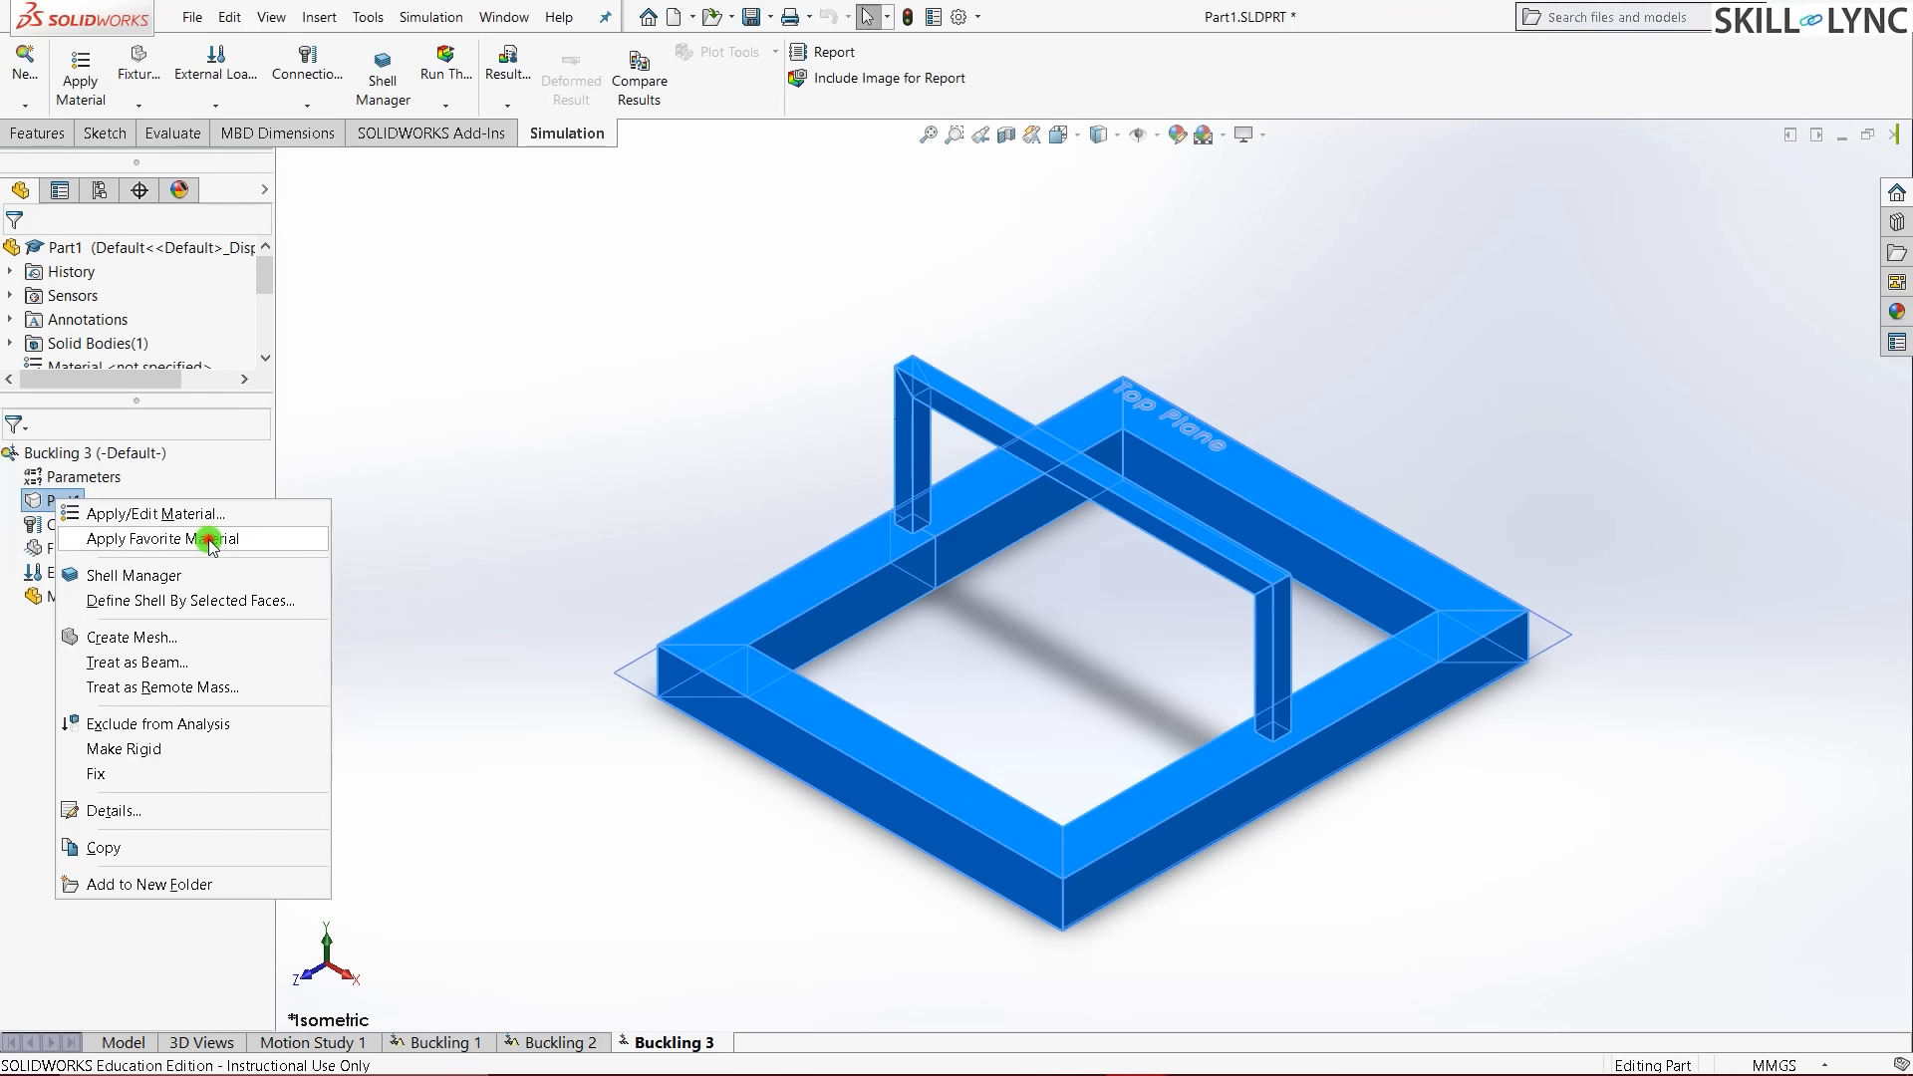
{"action": "mouse_move", "coordinate": [203, 538]}
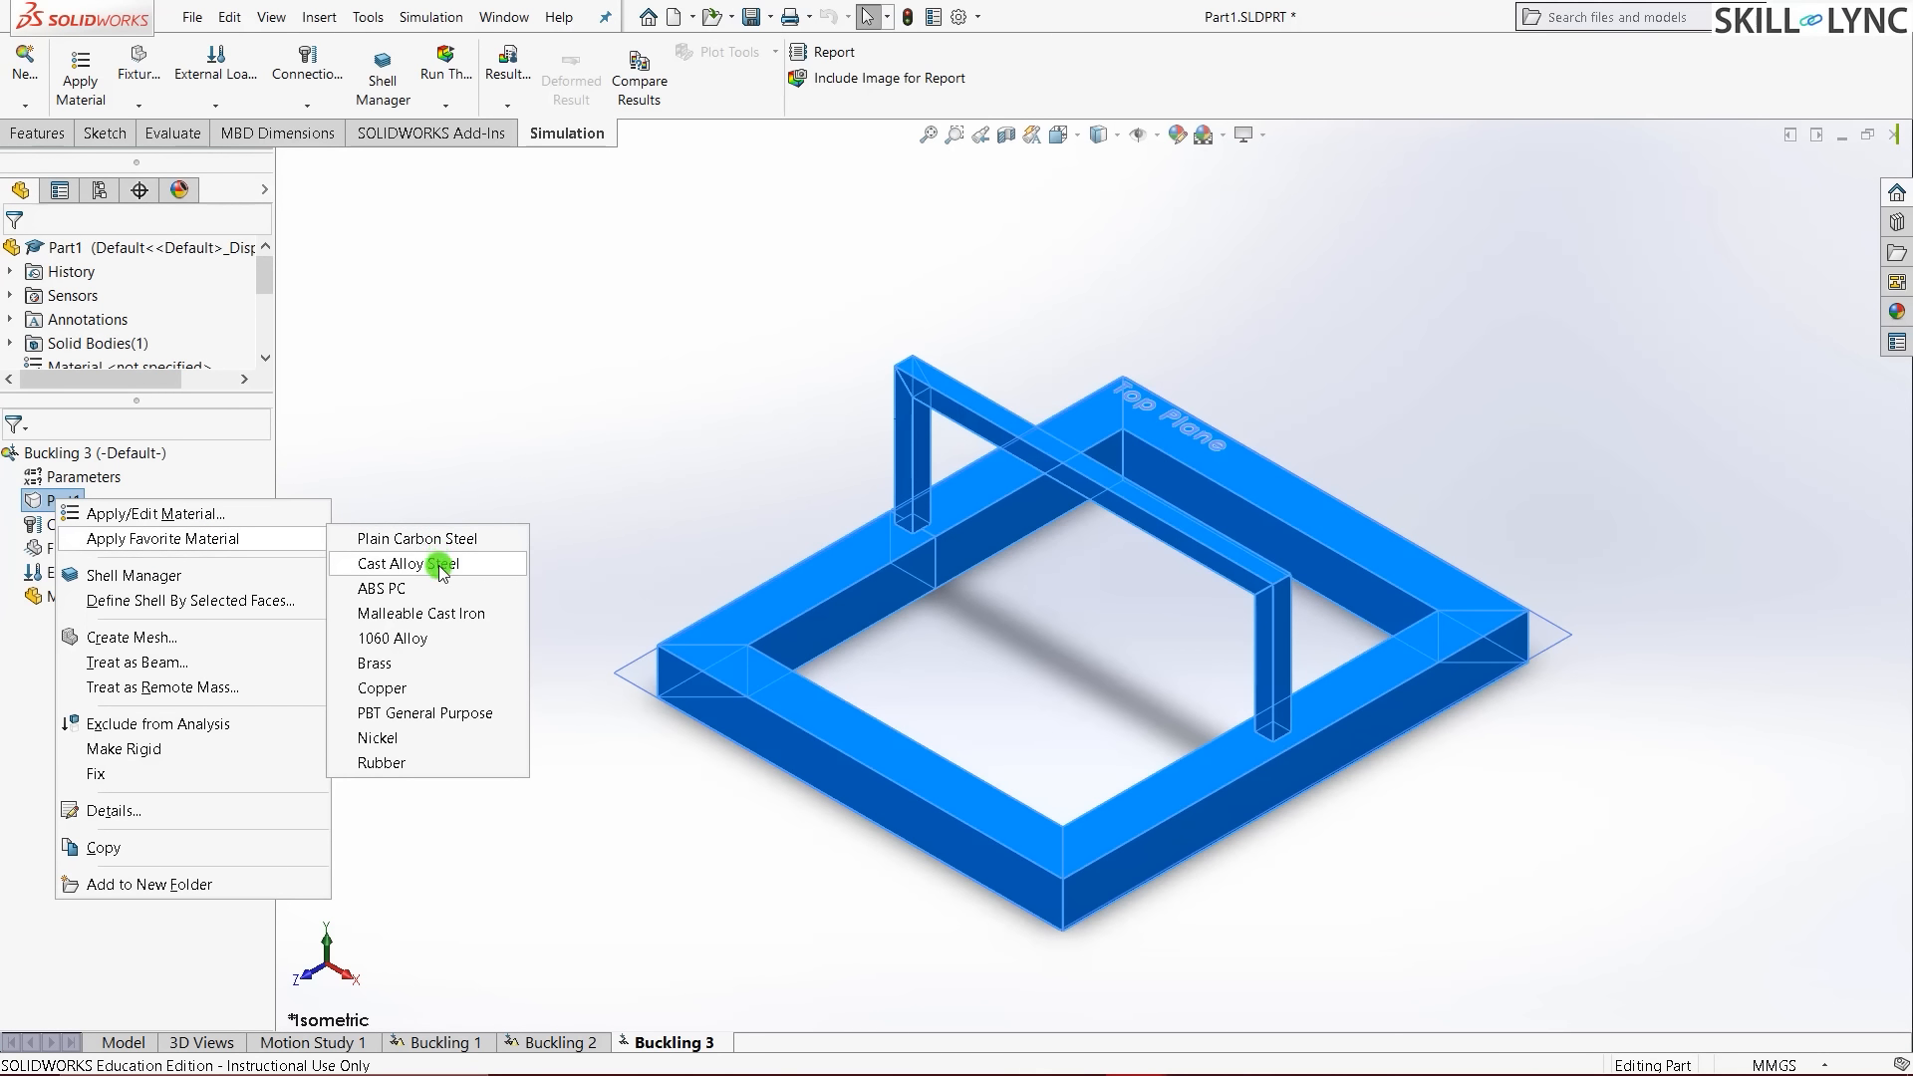
{"action": "left_click", "coordinate": [441, 564]}
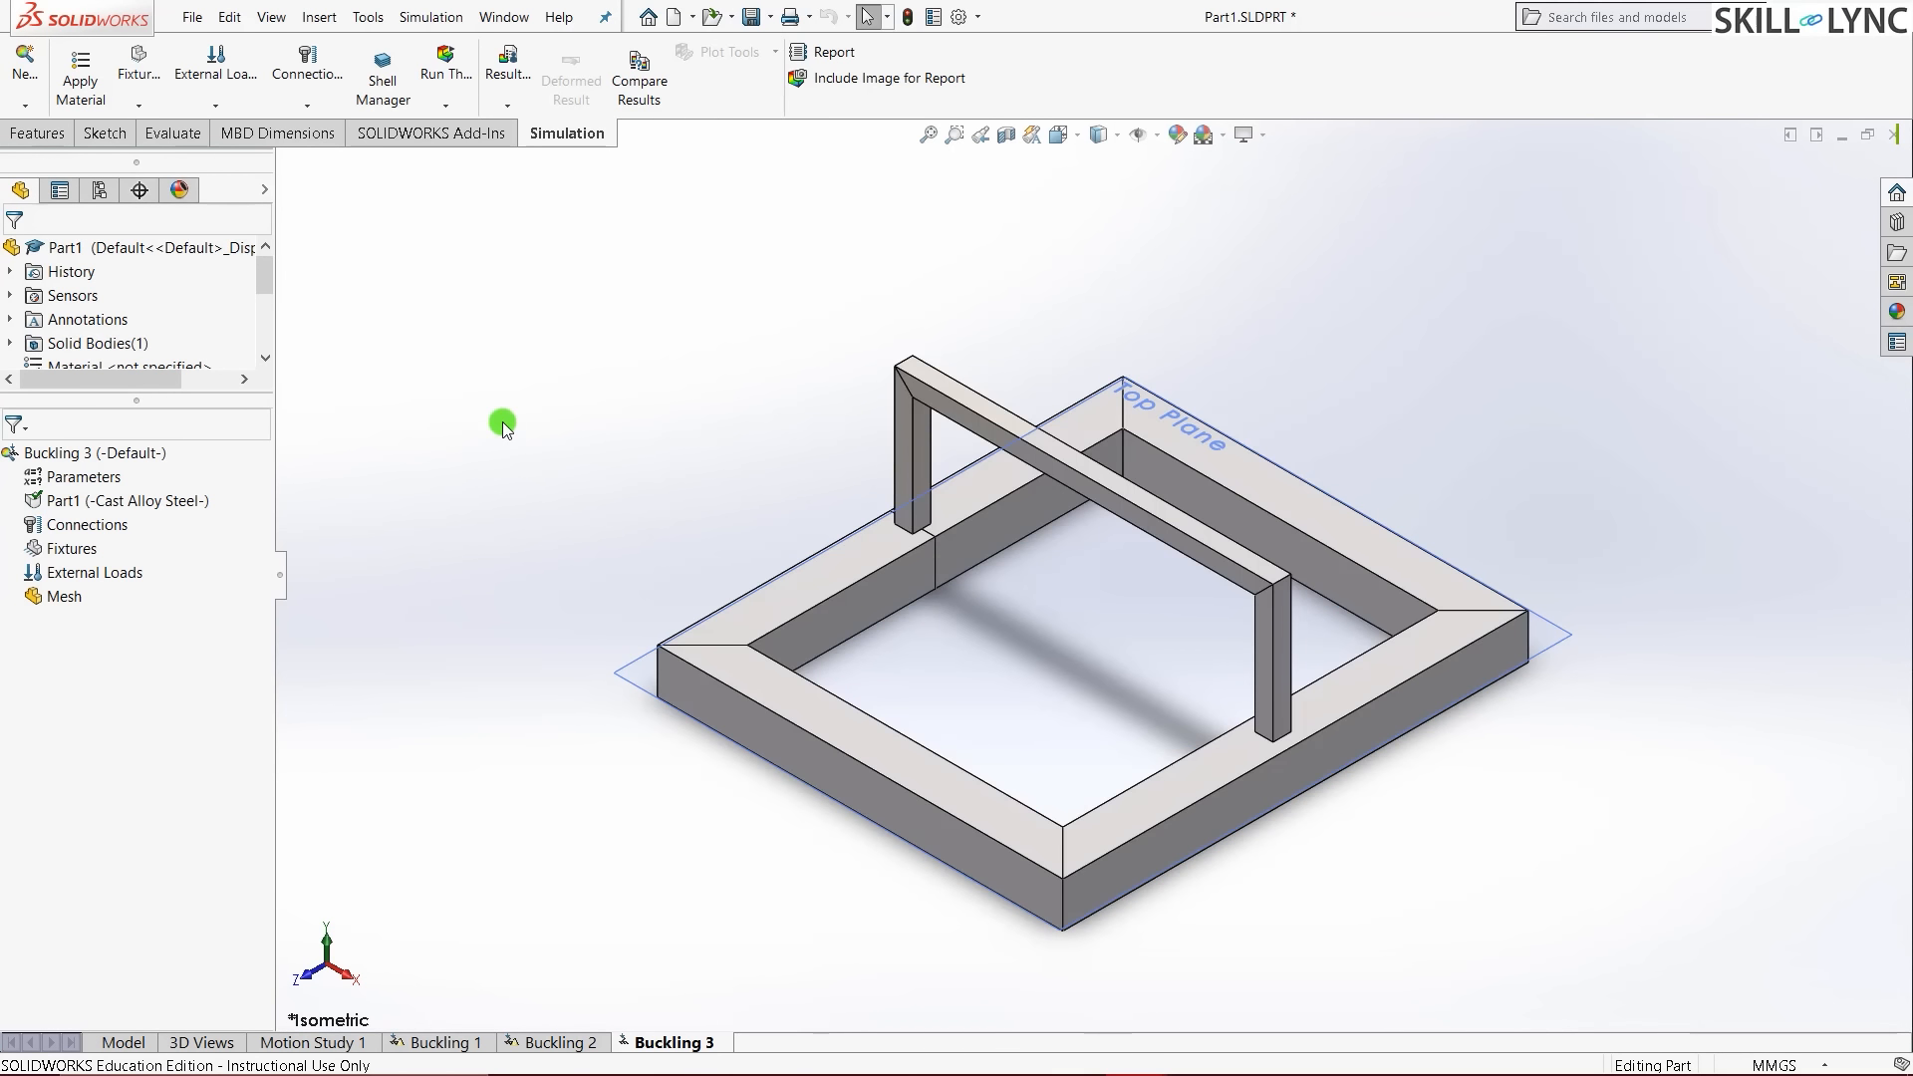
- Add a Fixed Geometry fixture on the five top faces of the rectangular base frame
{"action": "left_click", "coordinate": [78, 551]}
{"action": "right_click", "coordinate": [78, 553]}
{"action": "left_click", "coordinate": [124, 561]}
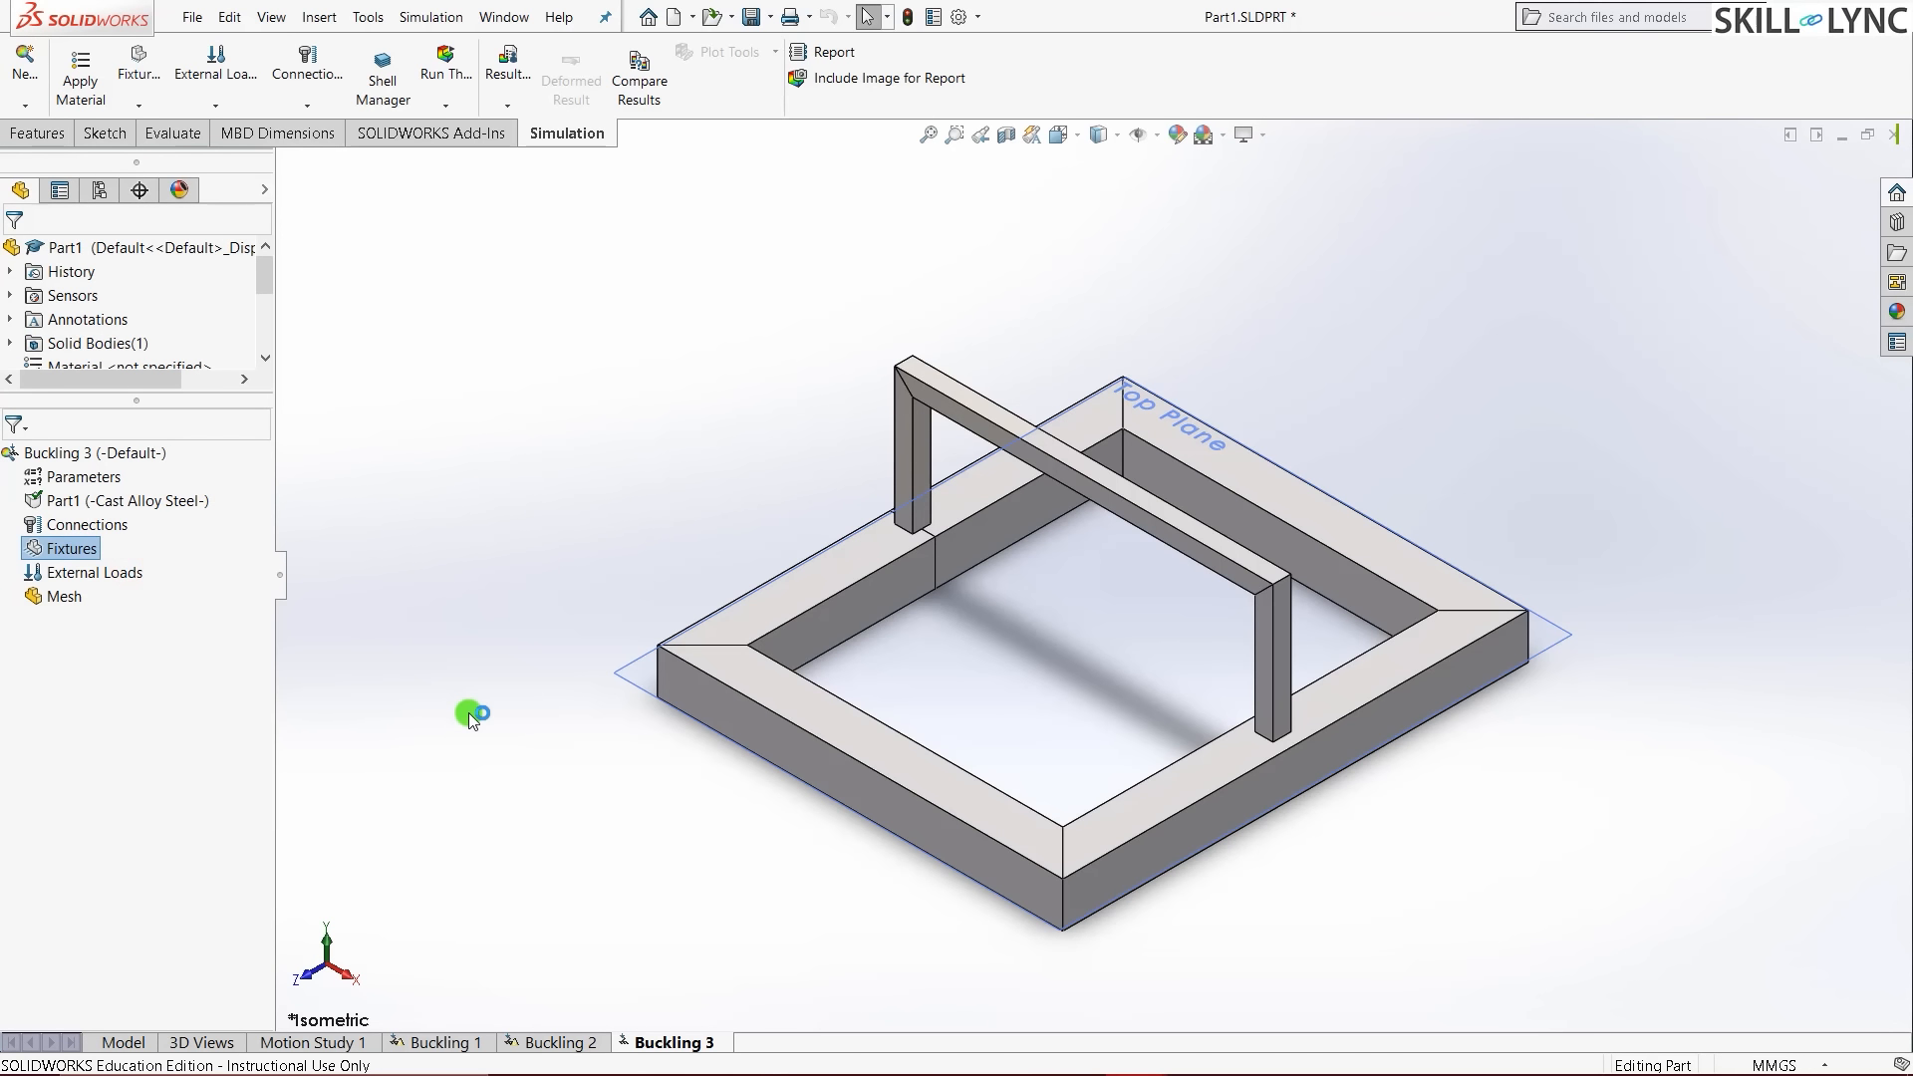
{"action": "middle_click_drag", "start_coordinate": [551, 743], "coordinate": [753, 343]}
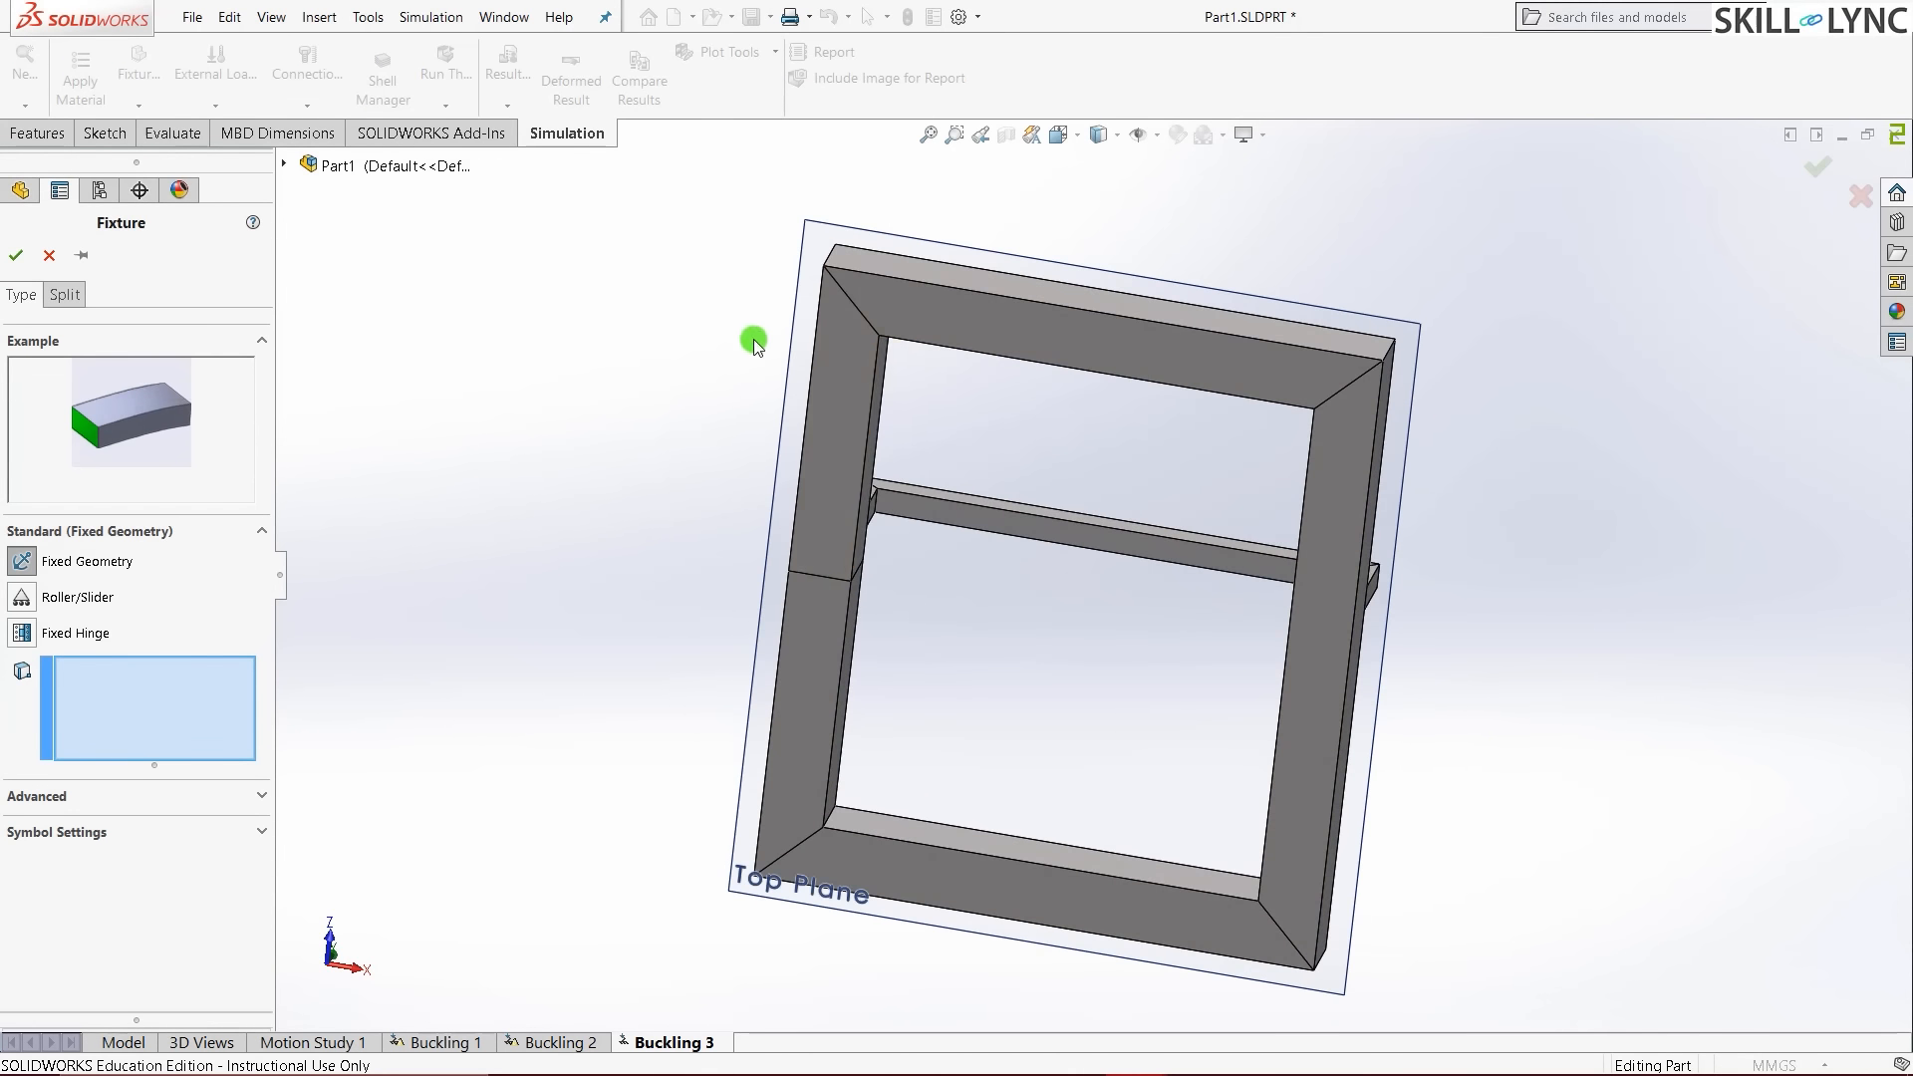
{"action": "left_click", "coordinate": [912, 343]}
{"action": "left_click", "coordinate": [812, 553]}
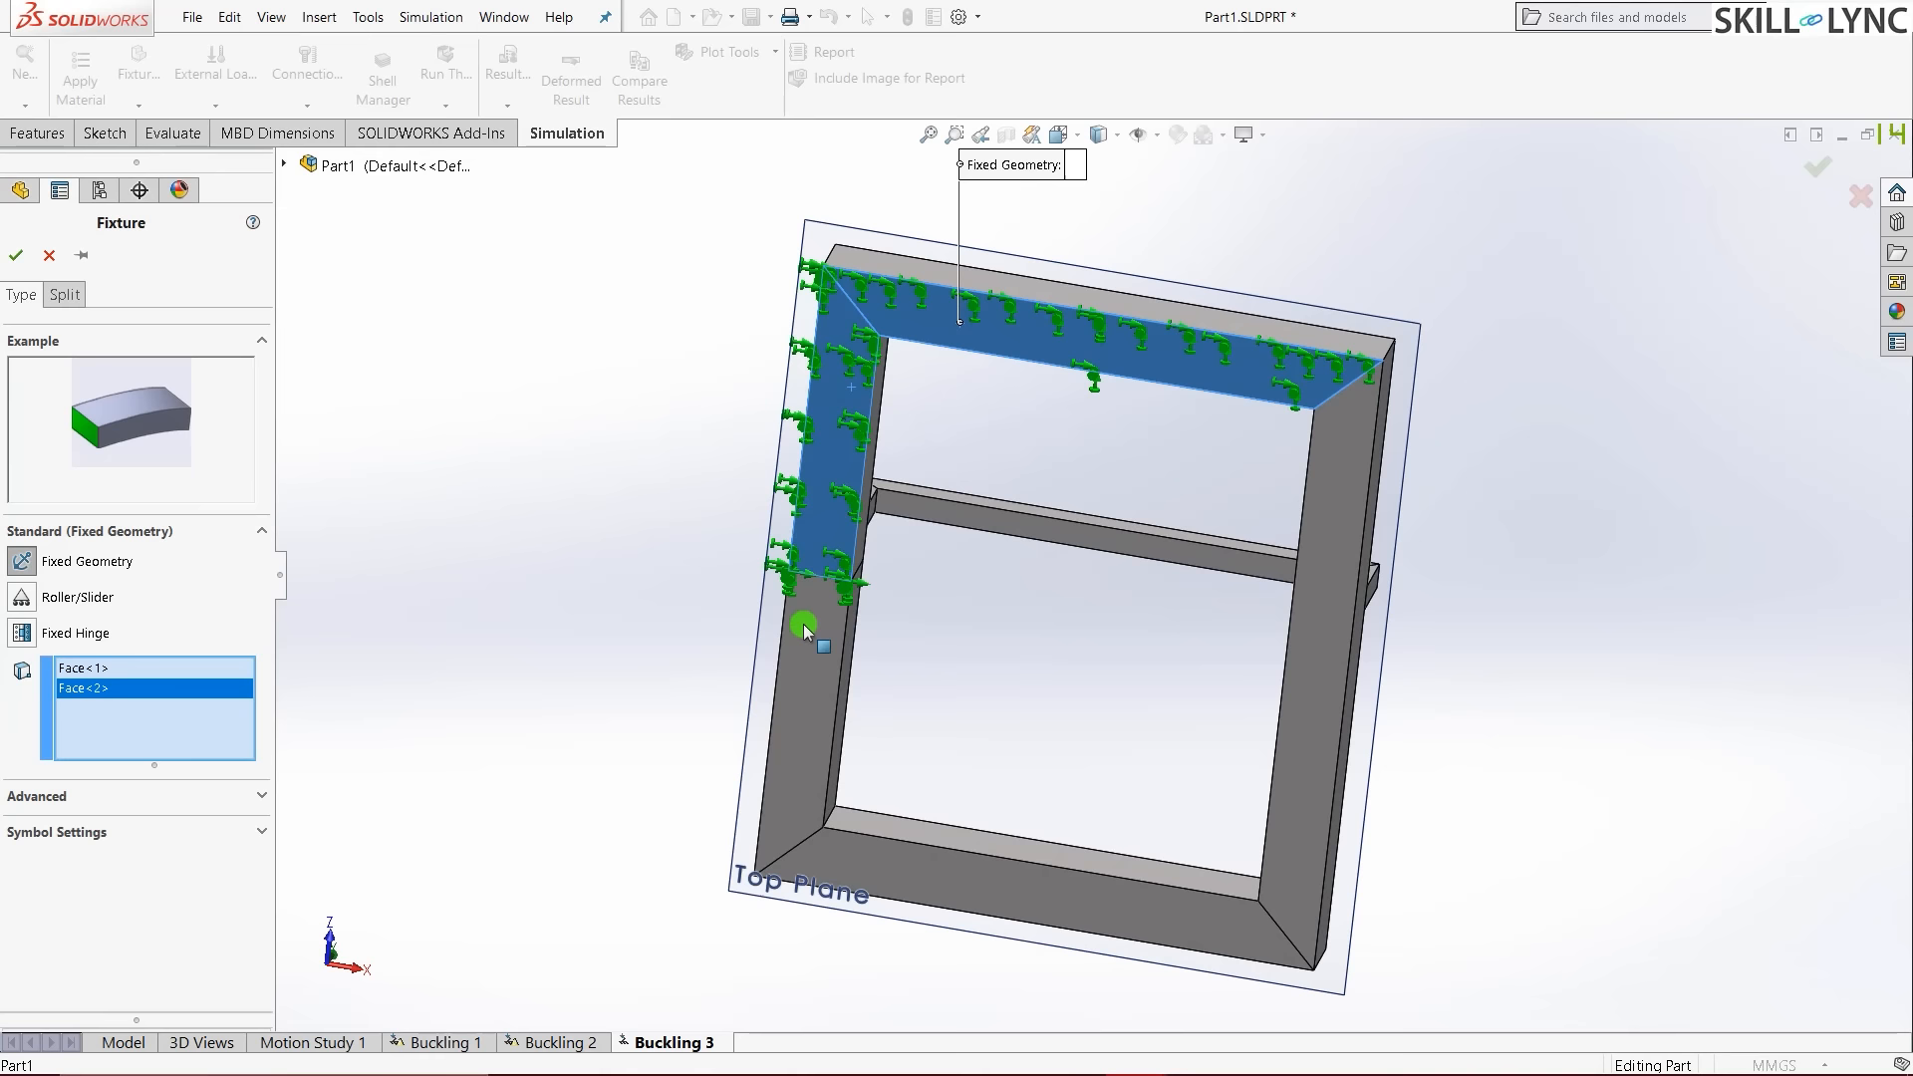
{"action": "left_click", "coordinate": [804, 628]}
{"action": "left_click", "coordinate": [1153, 875]}
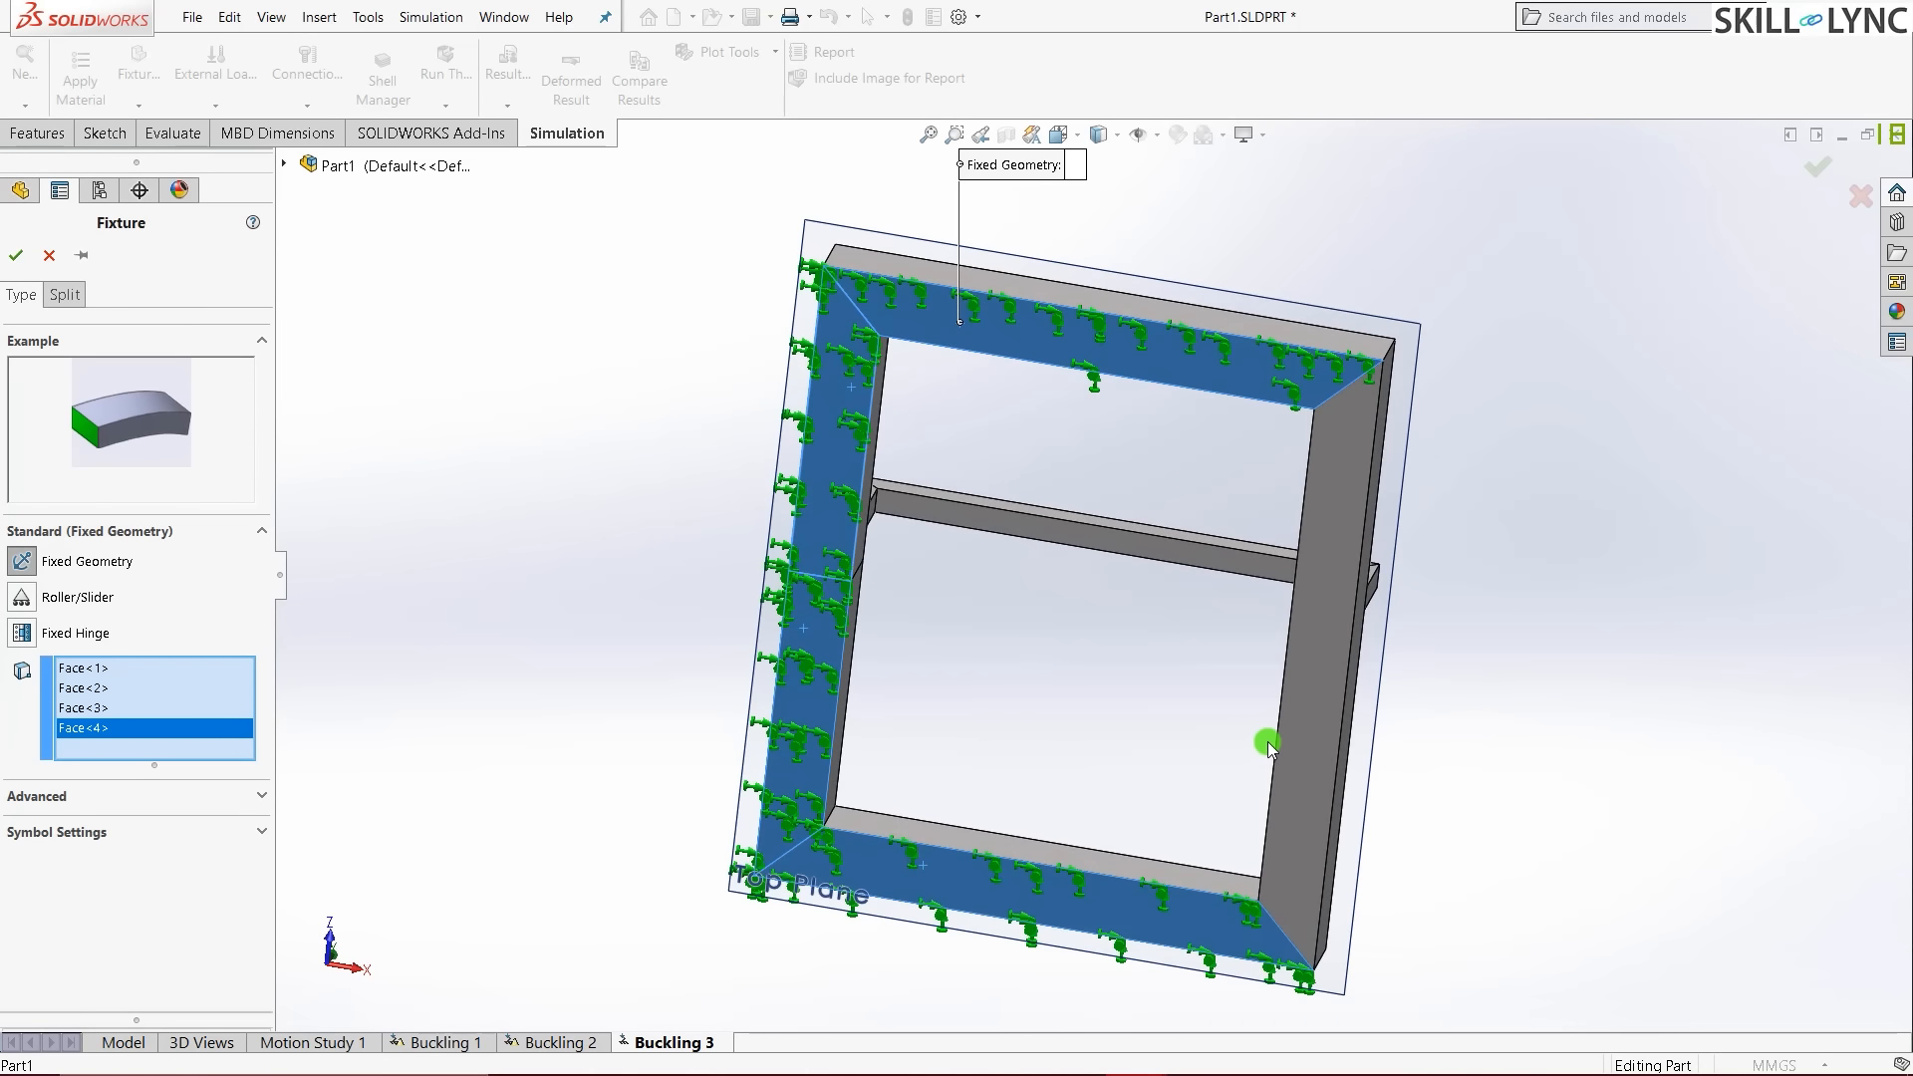
{"action": "left_click", "coordinate": [1301, 775]}
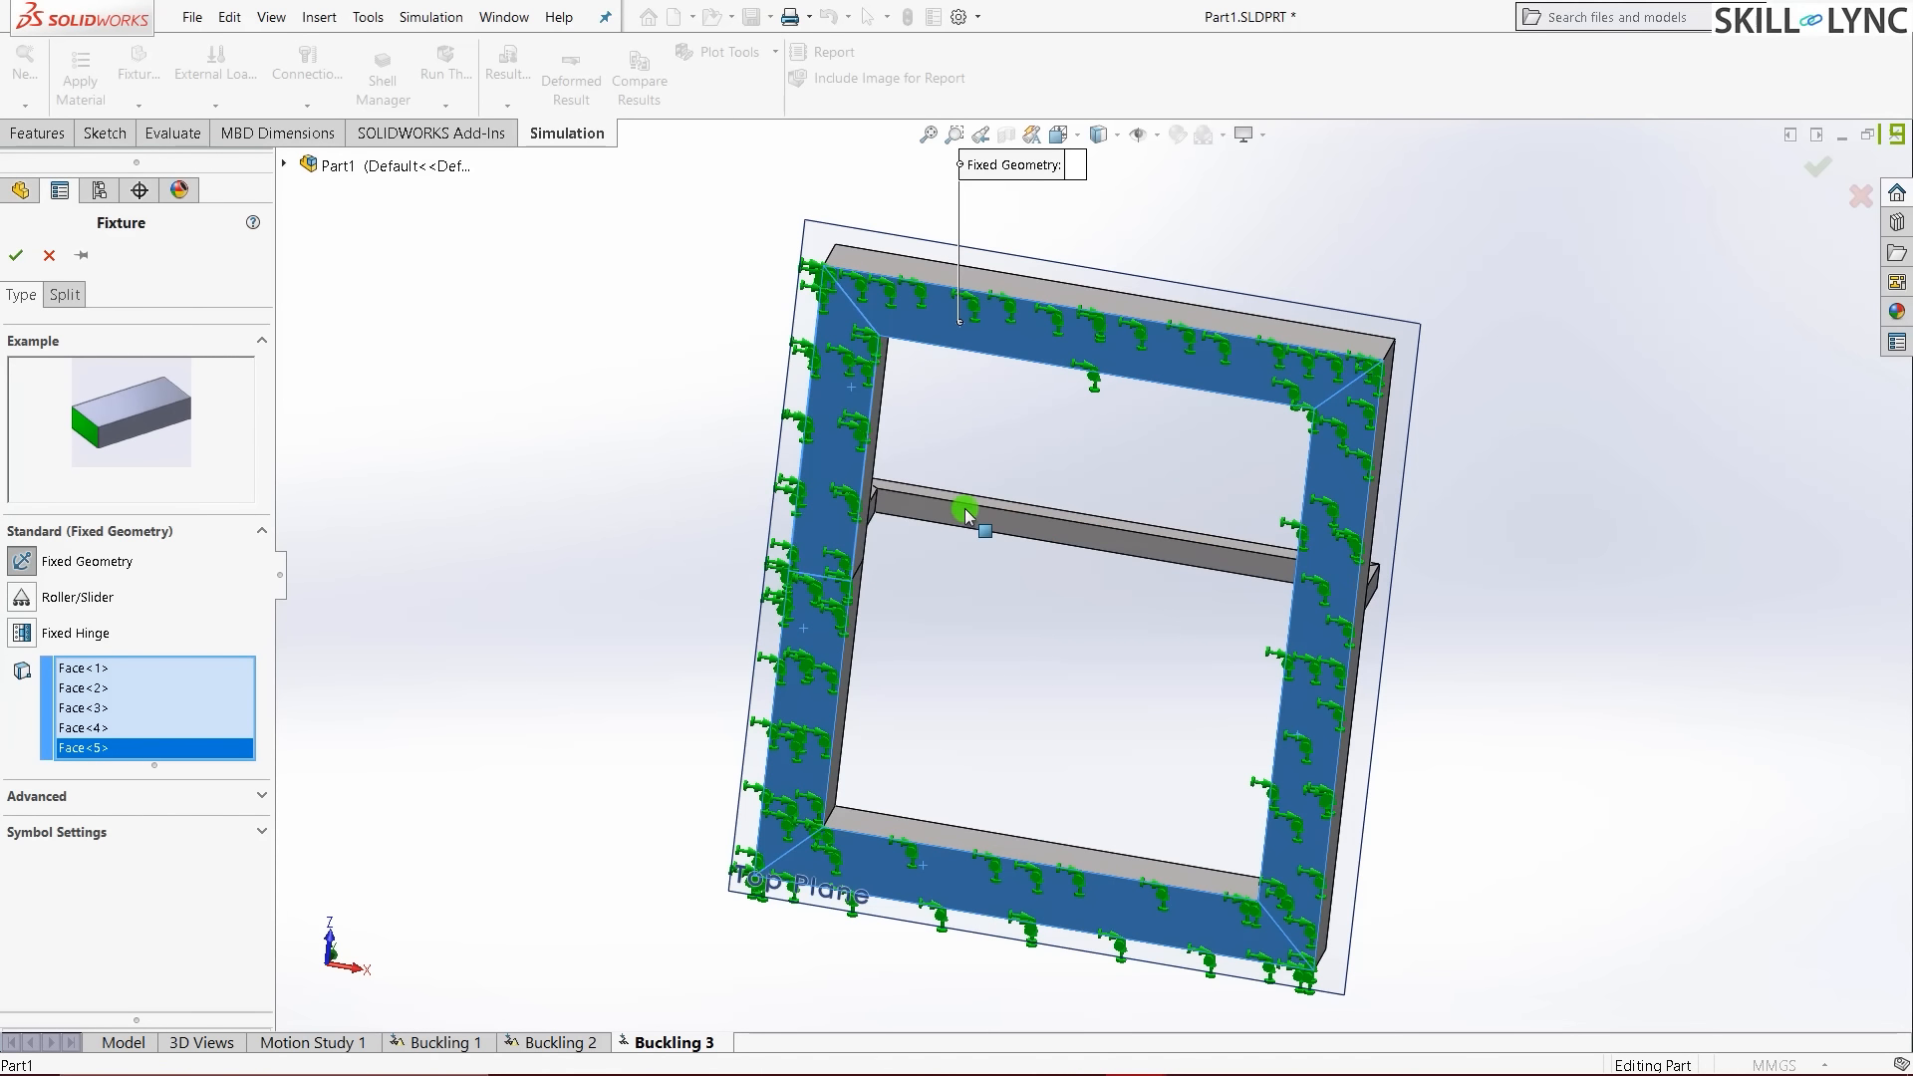
{"action": "scroll", "coordinate": [965, 514], "scroll_direction": "down", "scroll_amount": 3}
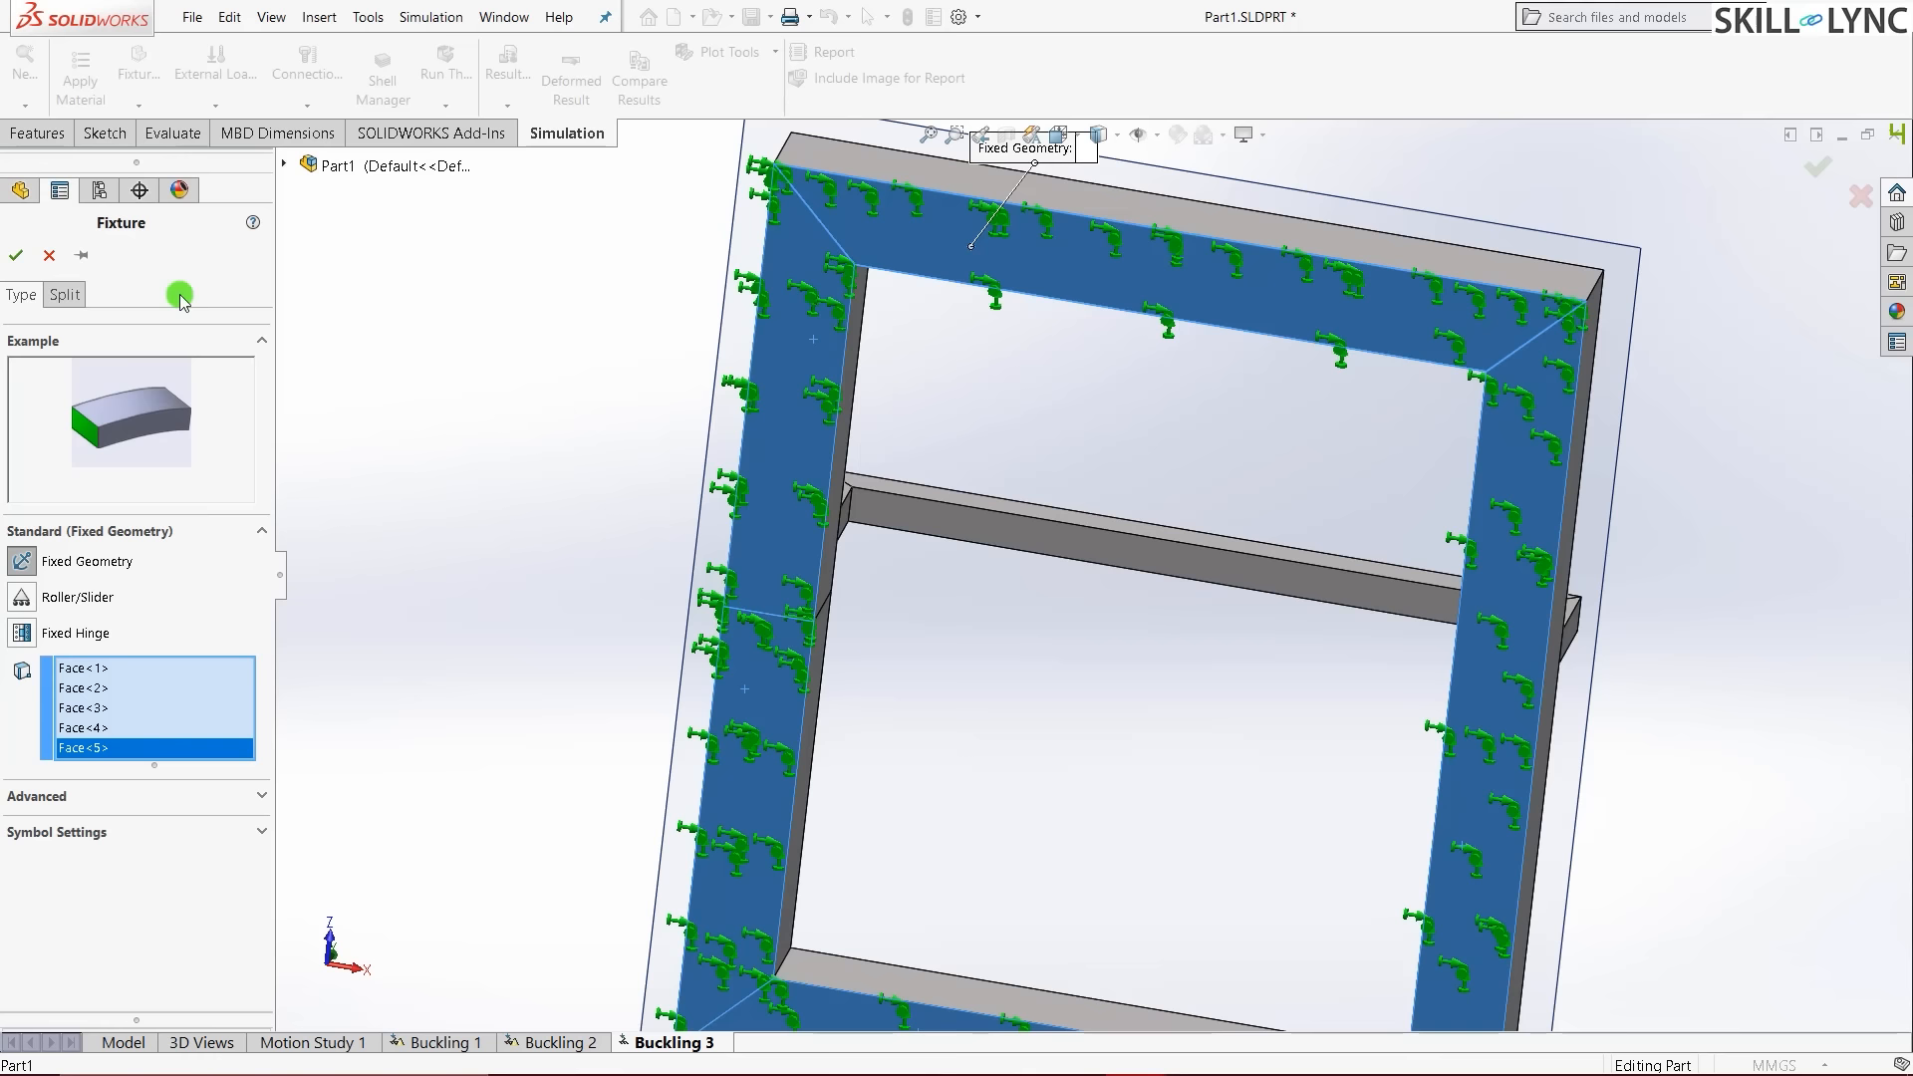
{"action": "left_click", "coordinate": [14, 254]}
{"action": "left_click", "coordinate": [433, 403]}
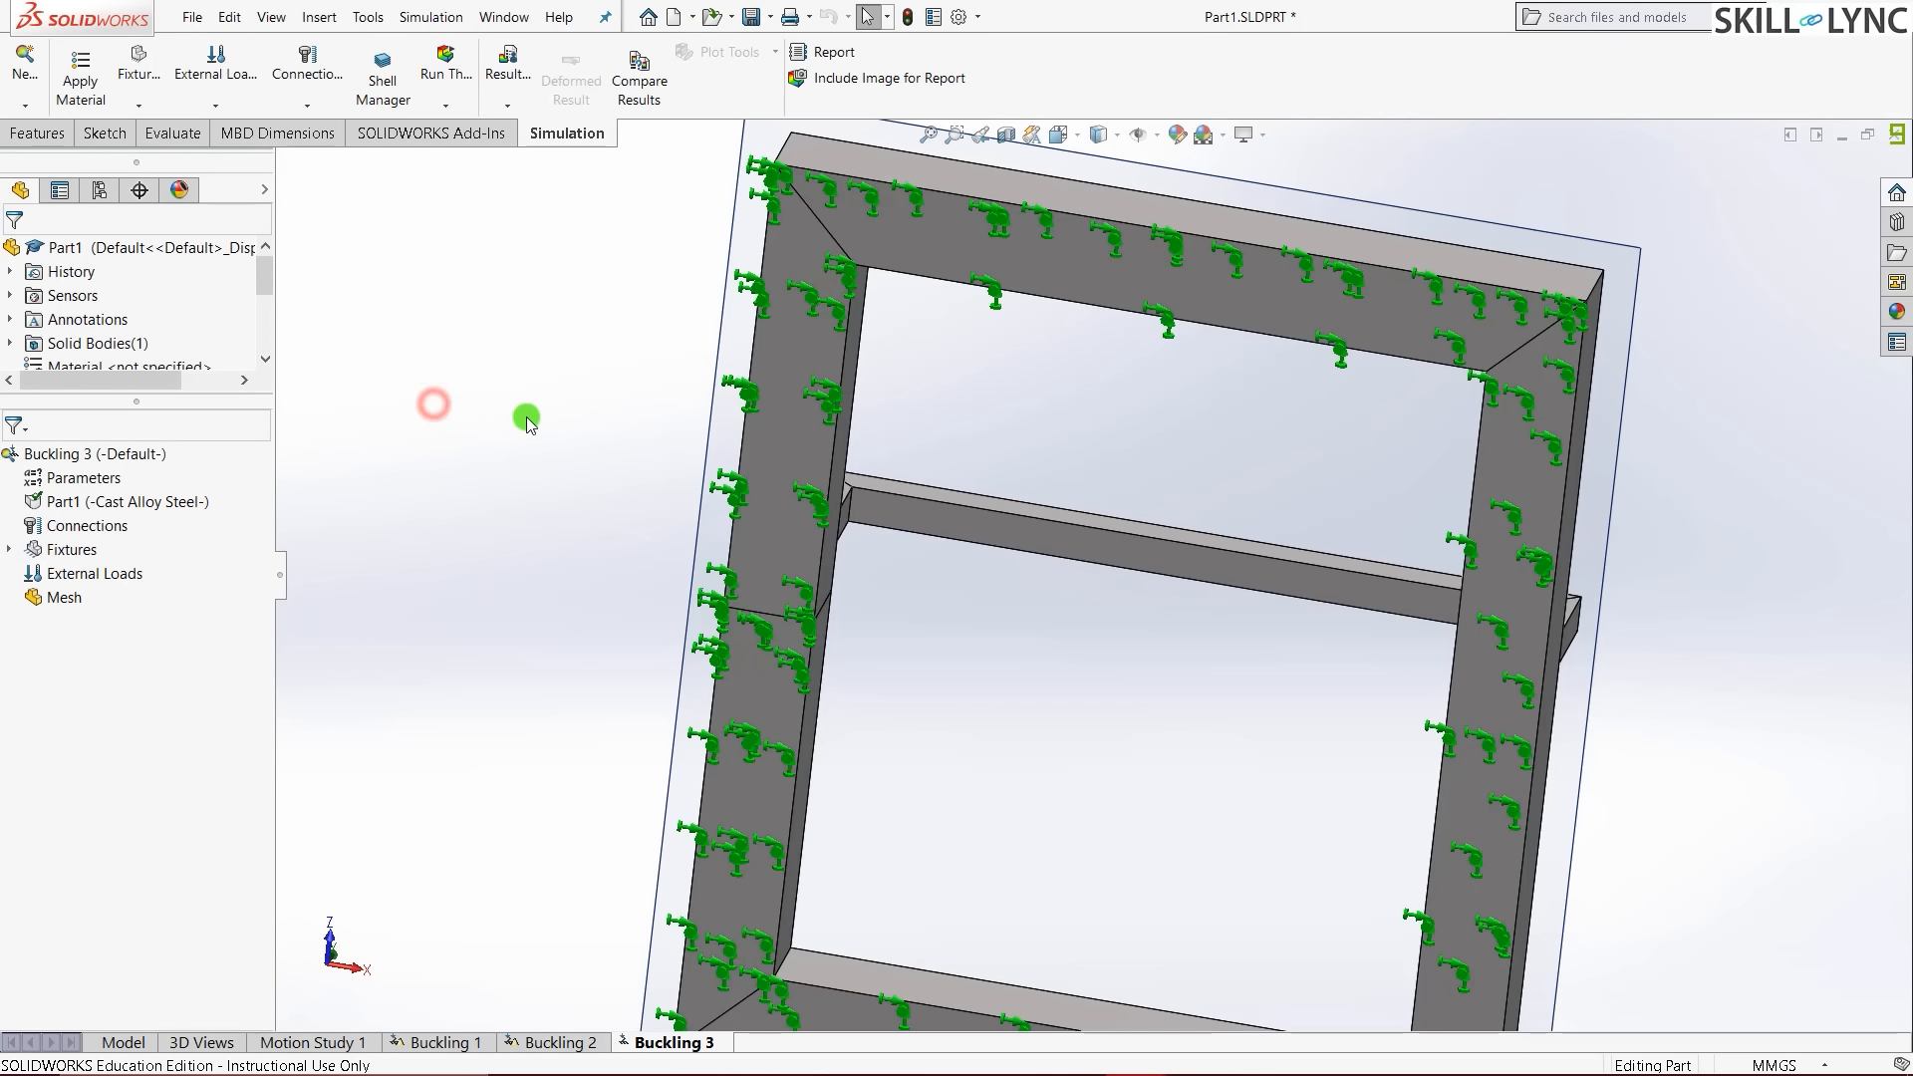
- Apply a 2000 N force to the crossbeam's top face
{"action": "key", "text": "ctrl+7"}
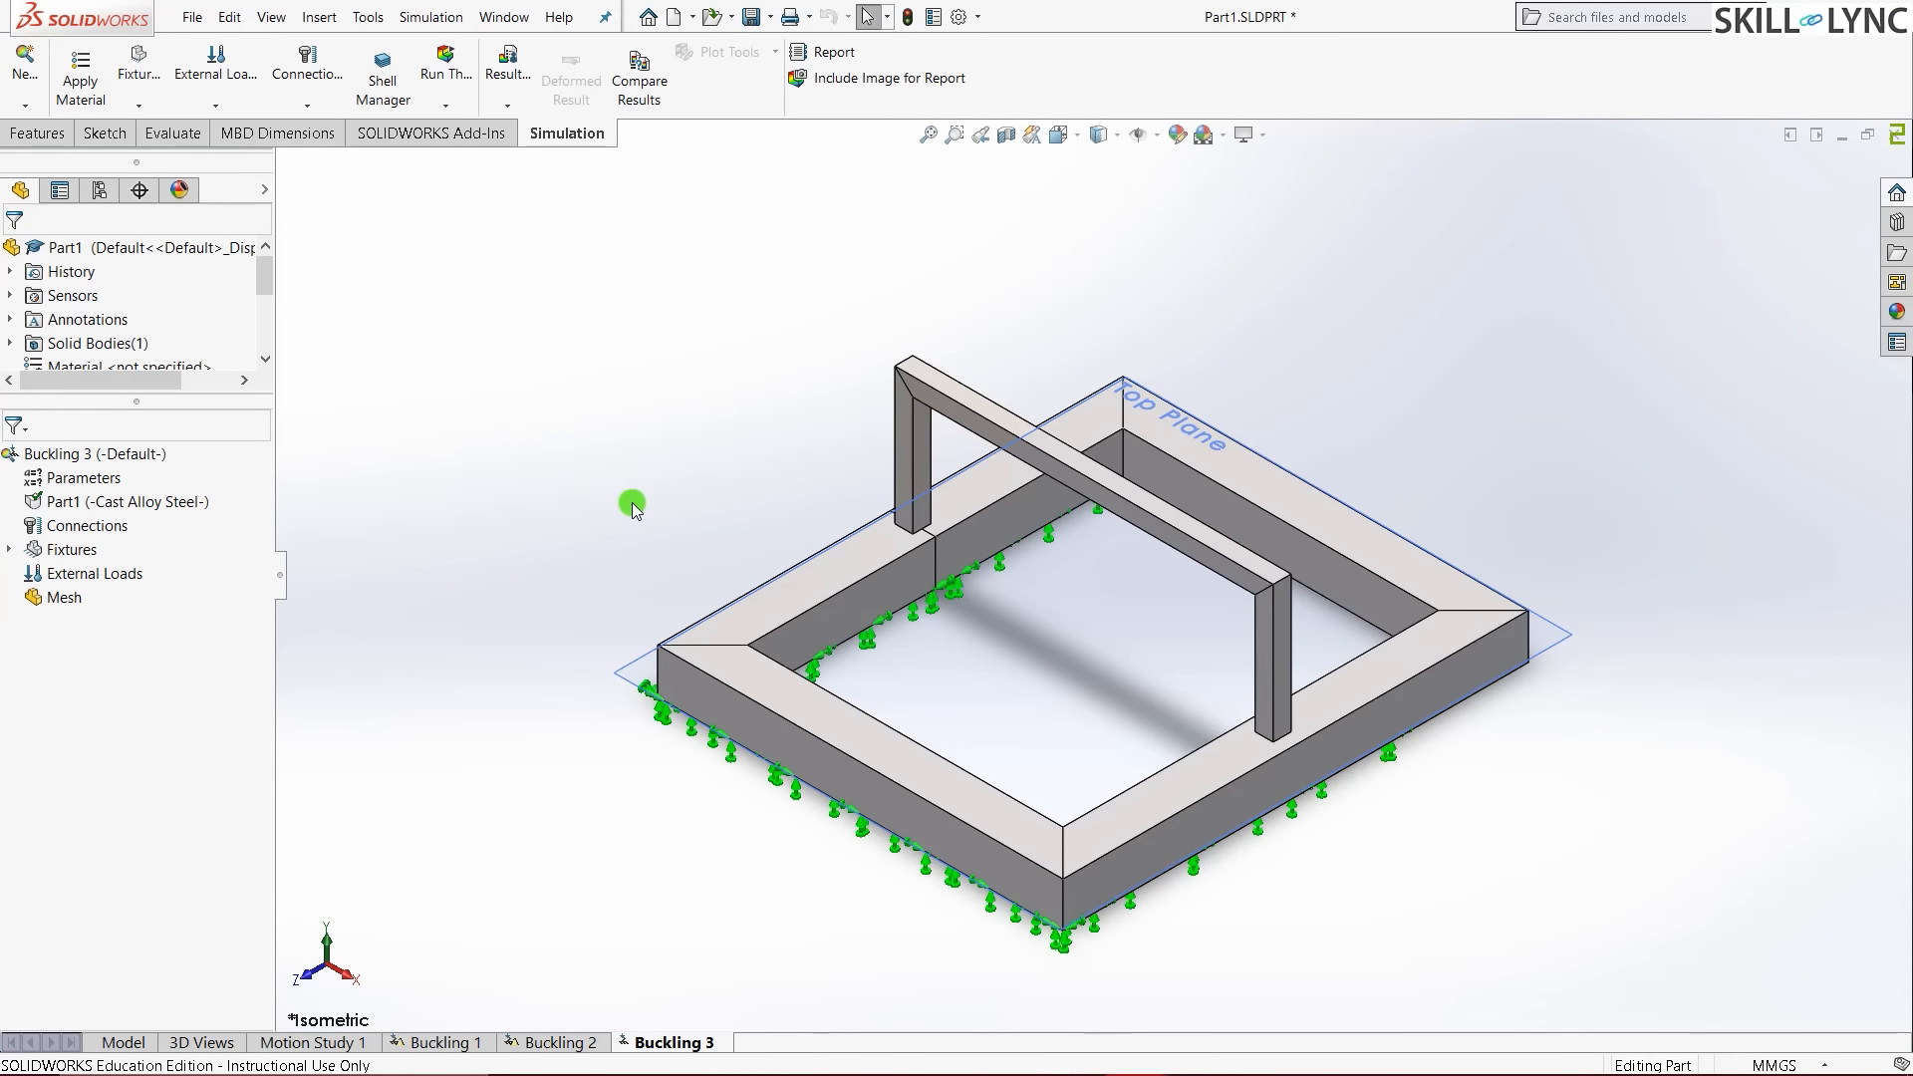
{"action": "right_click", "coordinate": [95, 578]}
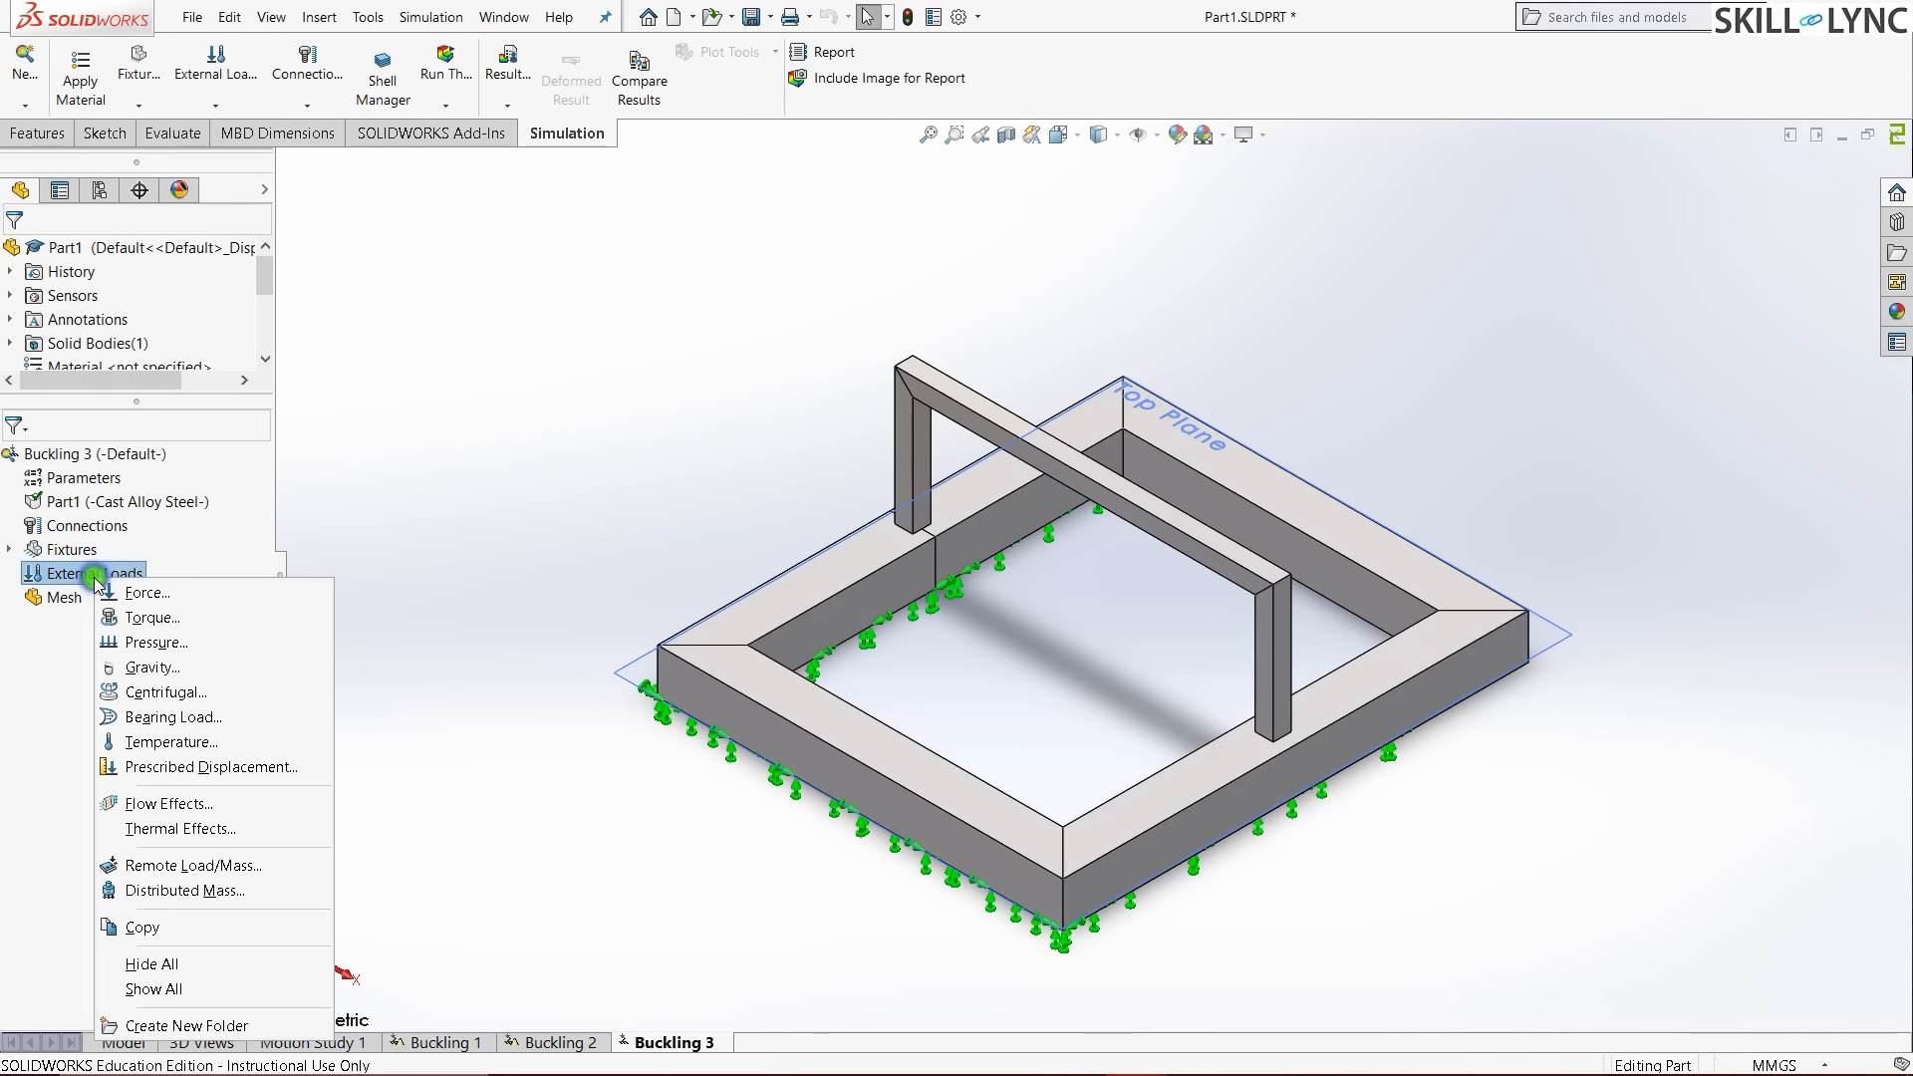
{"action": "left_click", "coordinate": [419, 547]}
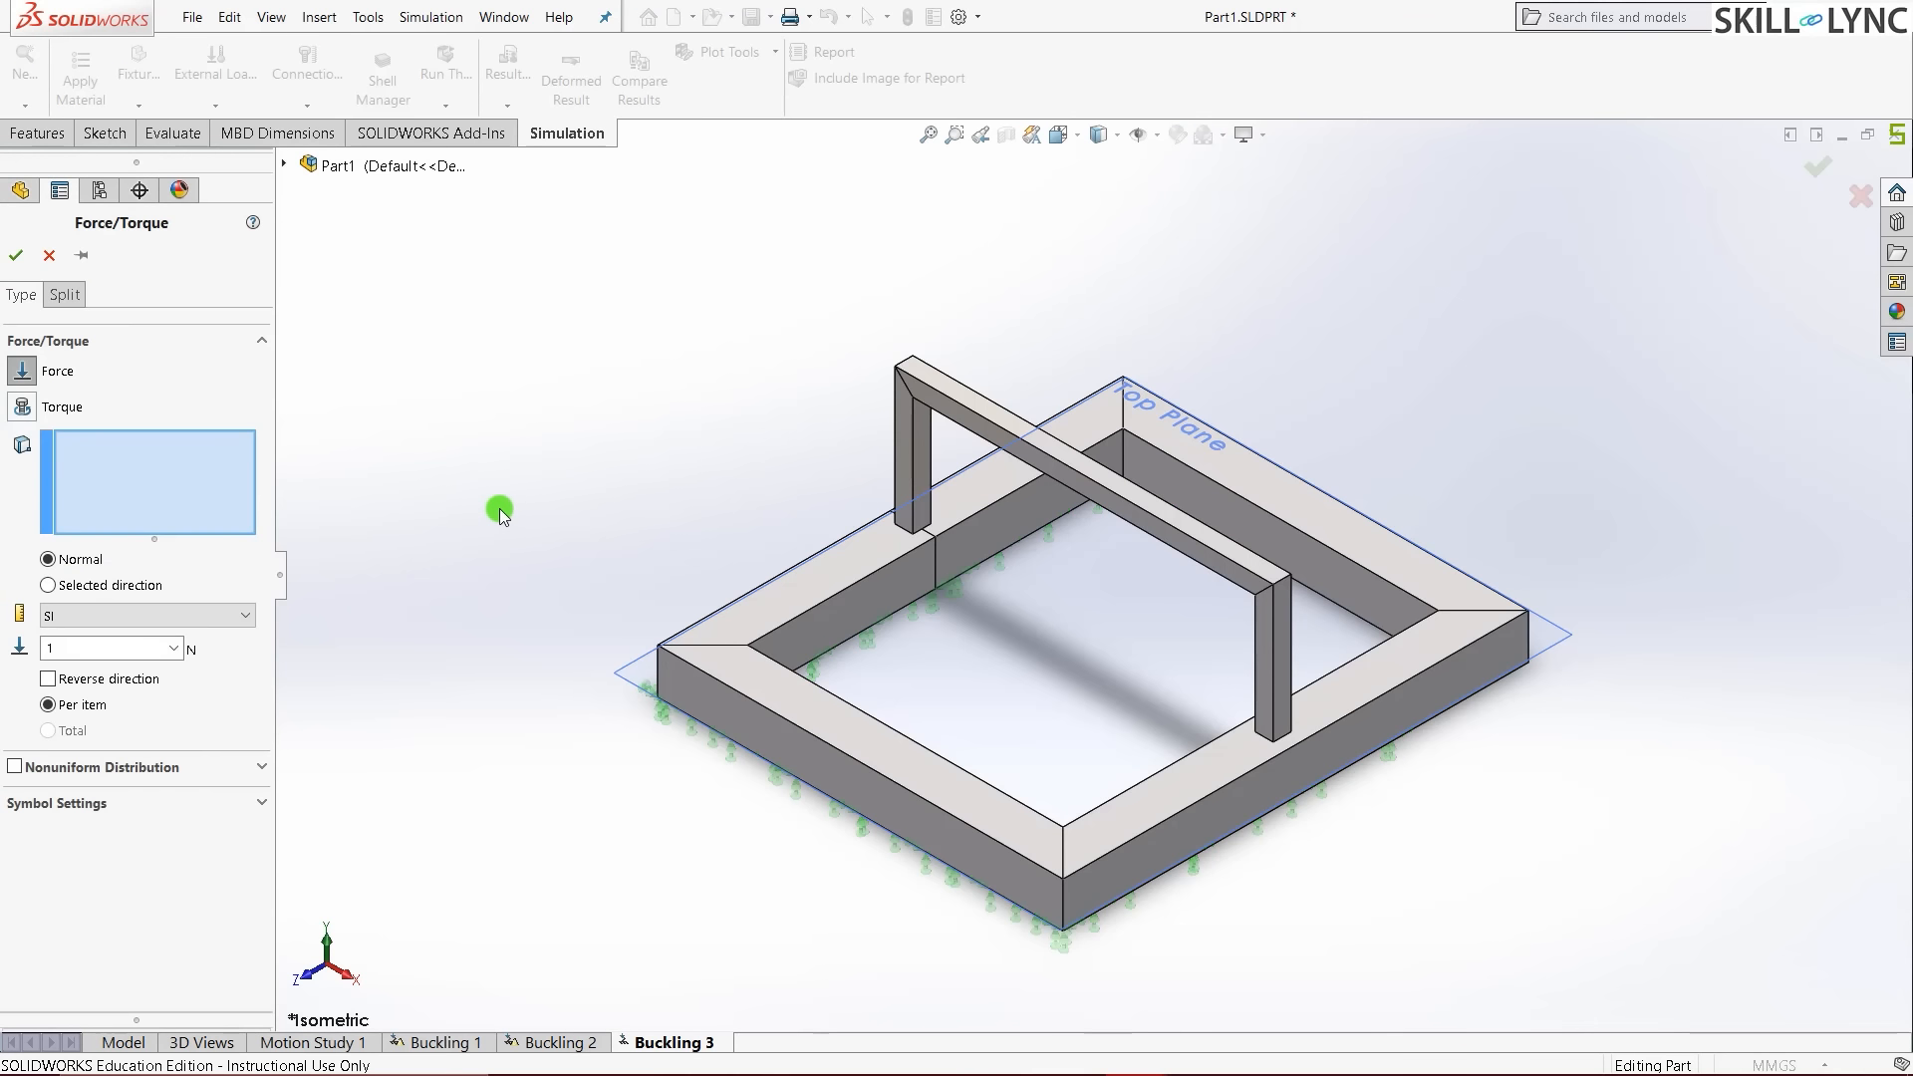
{"action": "double_click", "coordinate": [83, 646]}
{"action": "type", "text": "2000"}
{"action": "scroll", "coordinate": [981, 324], "scroll_direction": "down", "scroll_amount": 5}
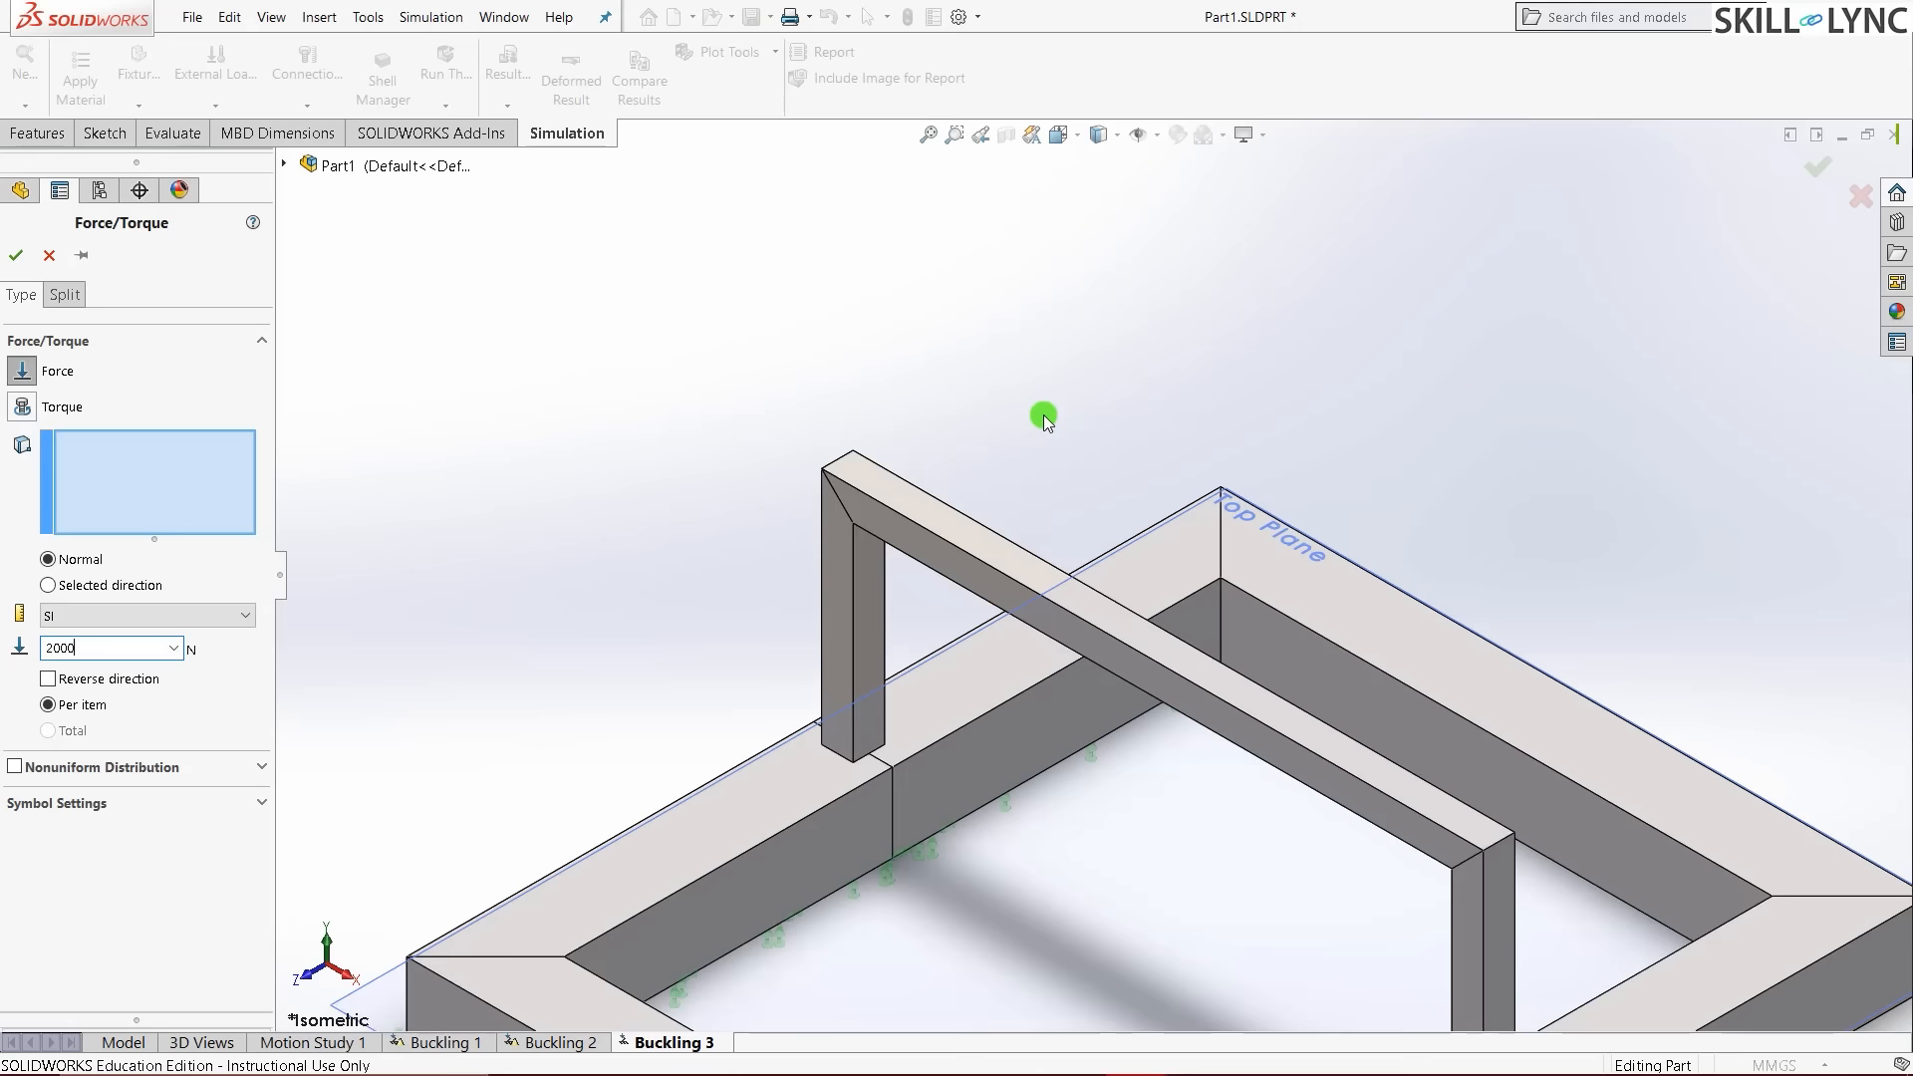
{"action": "left_click", "coordinate": [838, 575]}
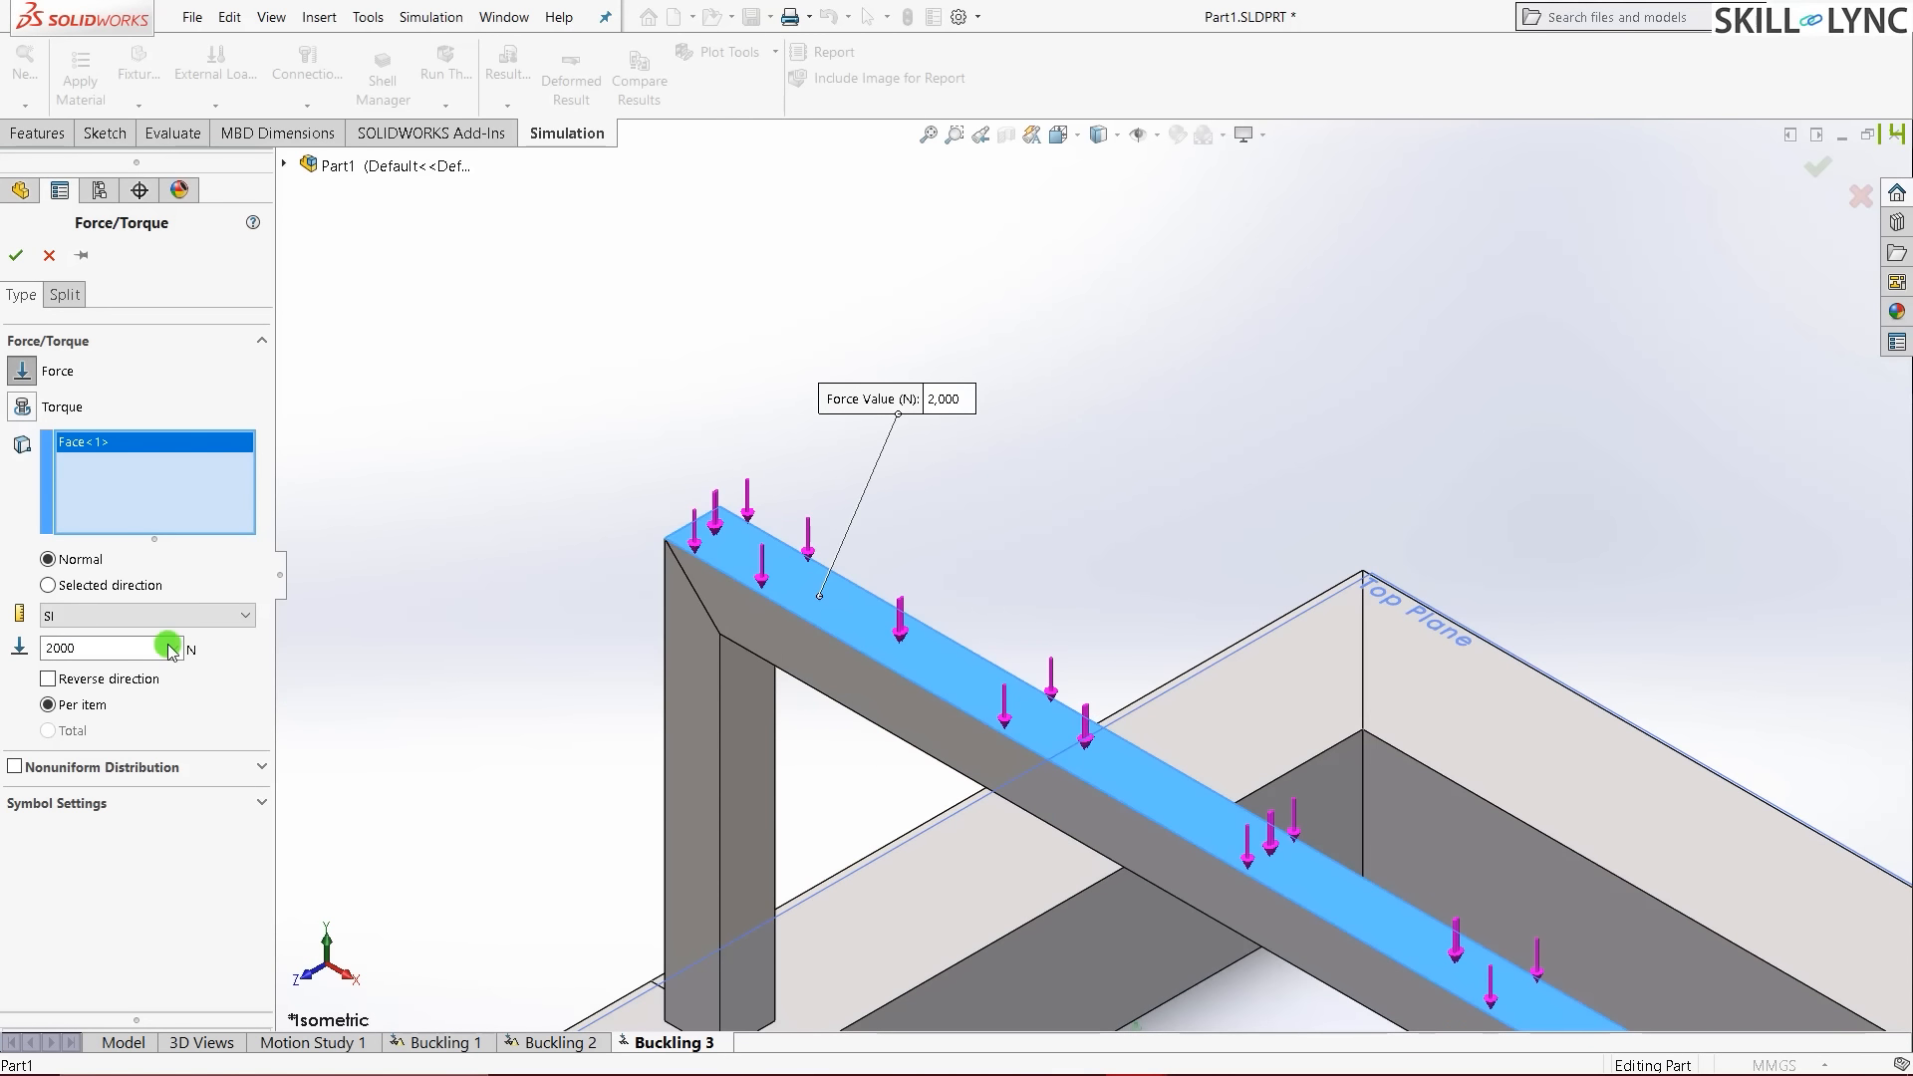
{"action": "left_click", "coordinate": [16, 255]}
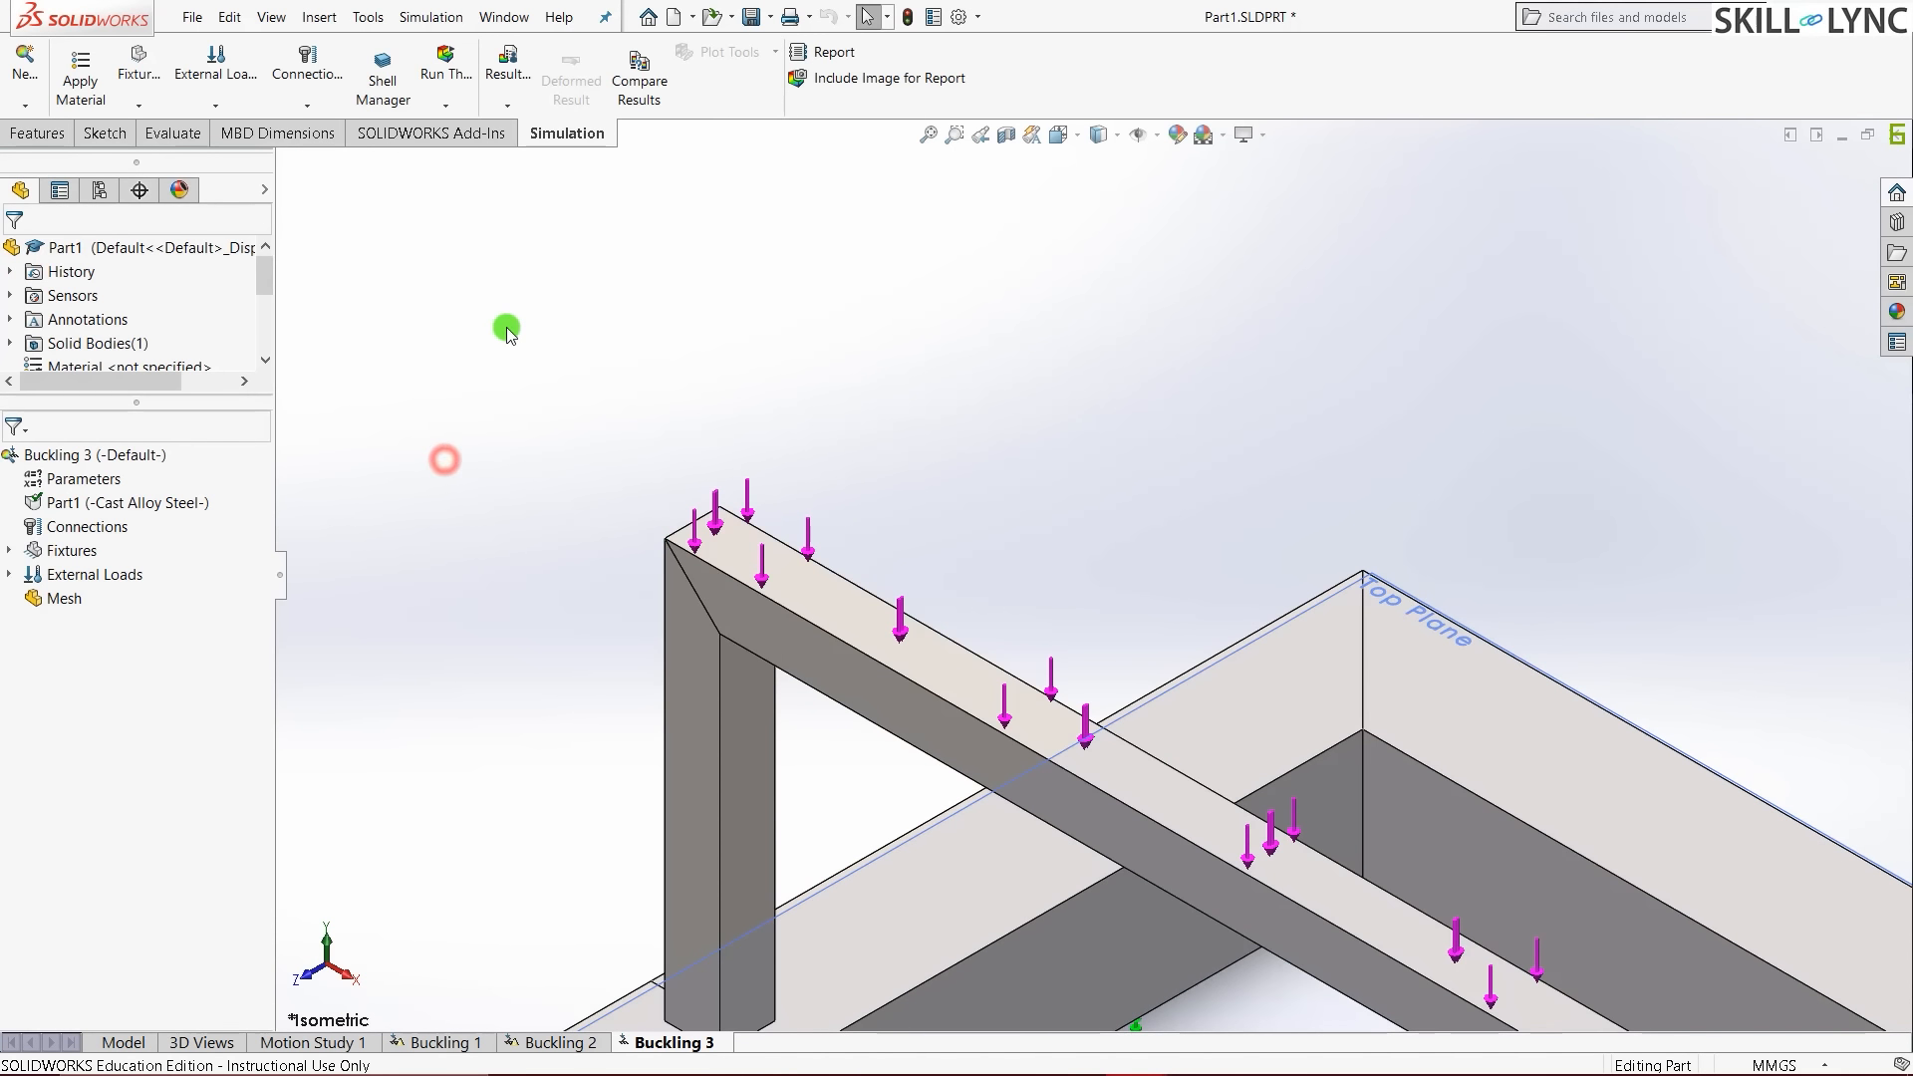
- Open Apply Mesh Control from the study's Mesh item
{"action": "scroll", "coordinate": [508, 329], "scroll_direction": "up", "scroll_amount": 2}
{"action": "scroll", "coordinate": [583, 358], "scroll_direction": "up", "scroll_amount": 3}
{"action": "scroll", "coordinate": [798, 518], "scroll_direction": "down", "scroll_amount": 2}
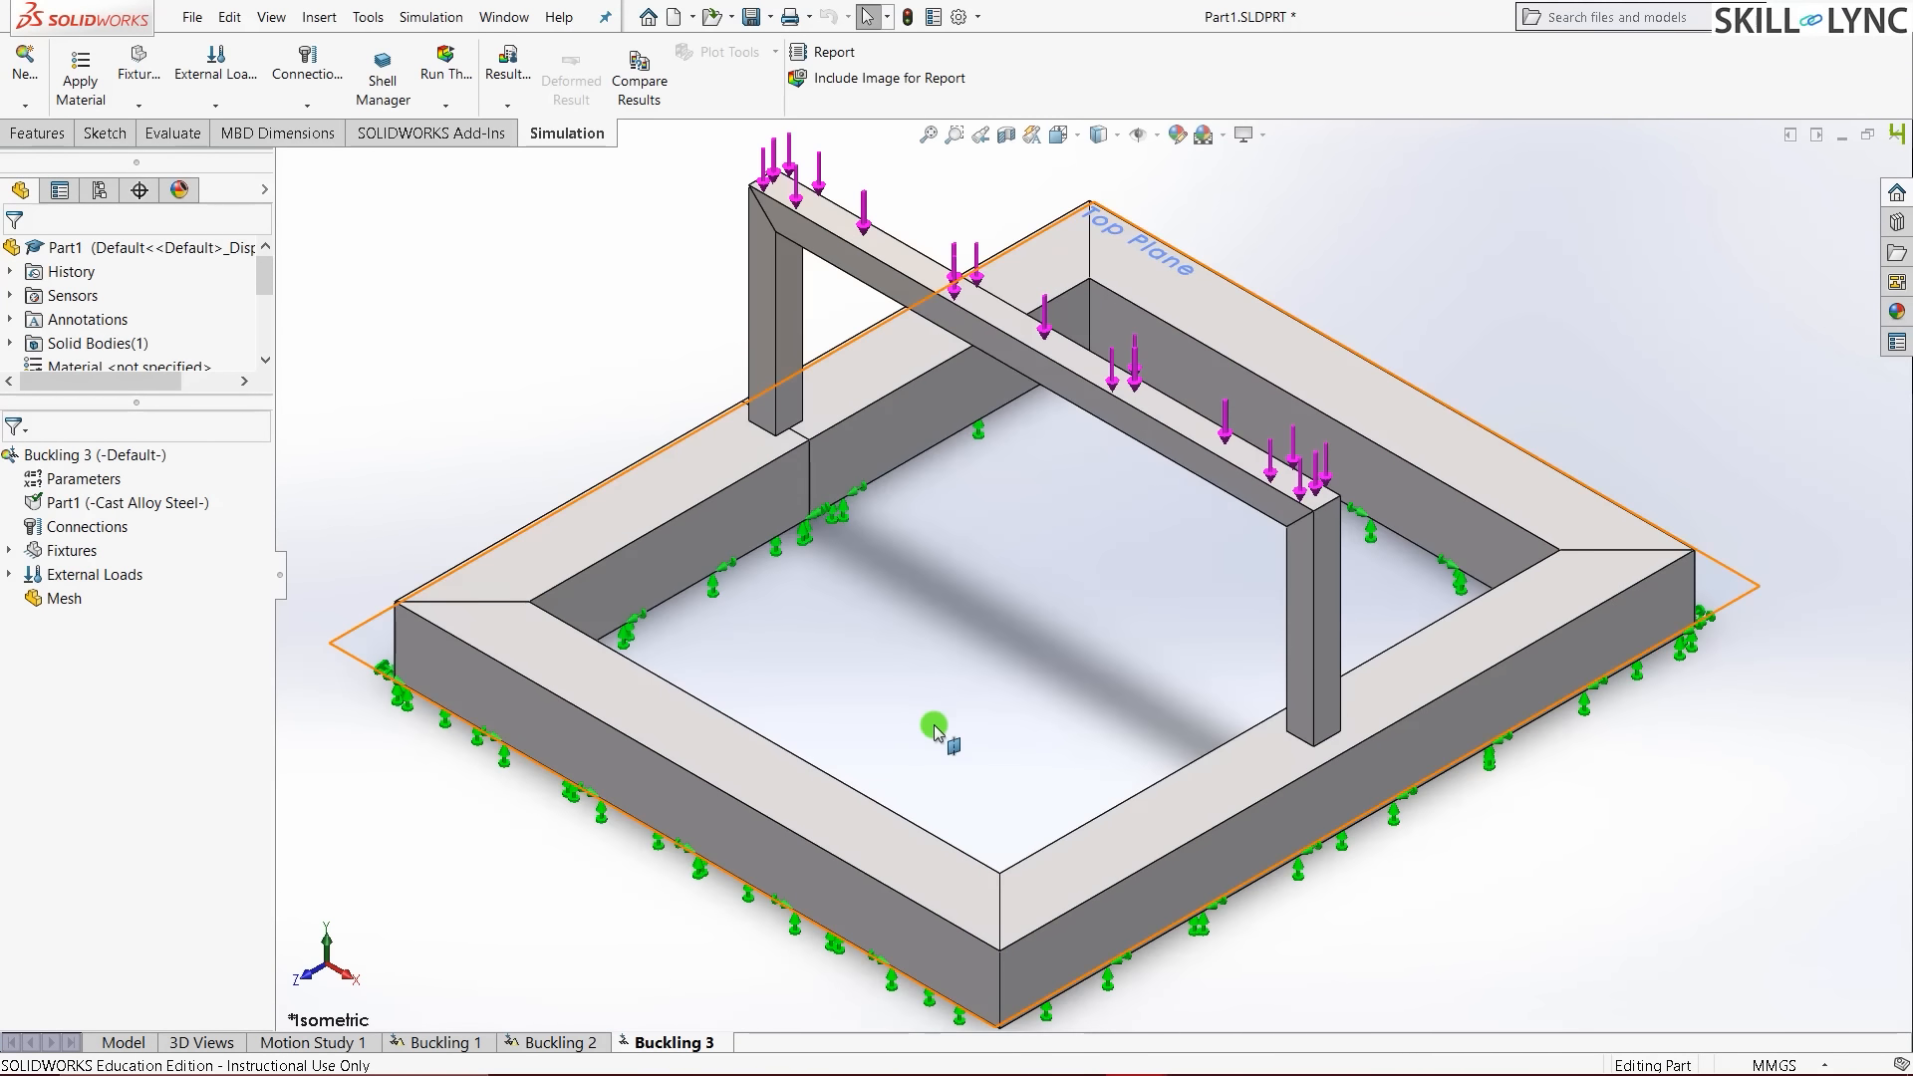
{"action": "right_click", "coordinate": [43, 603]}
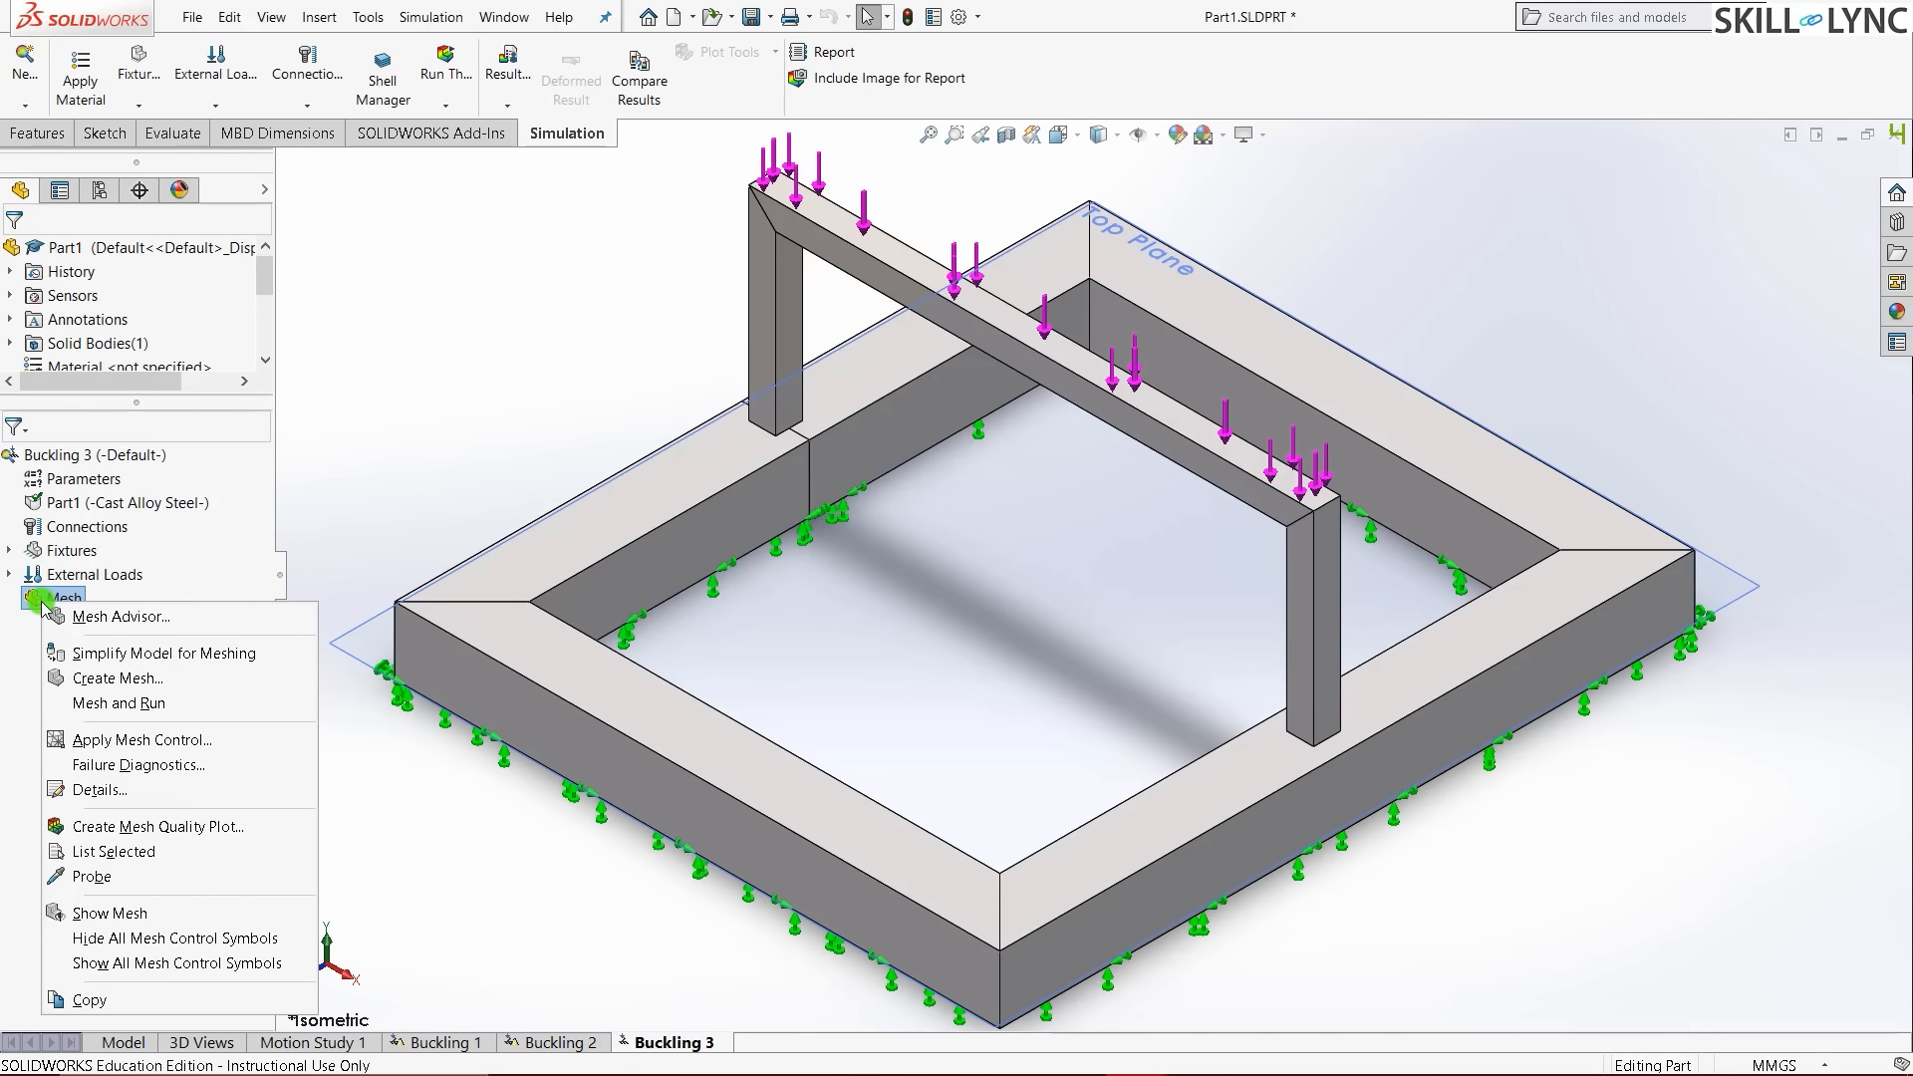
{"action": "left_click", "coordinate": [167, 733]}
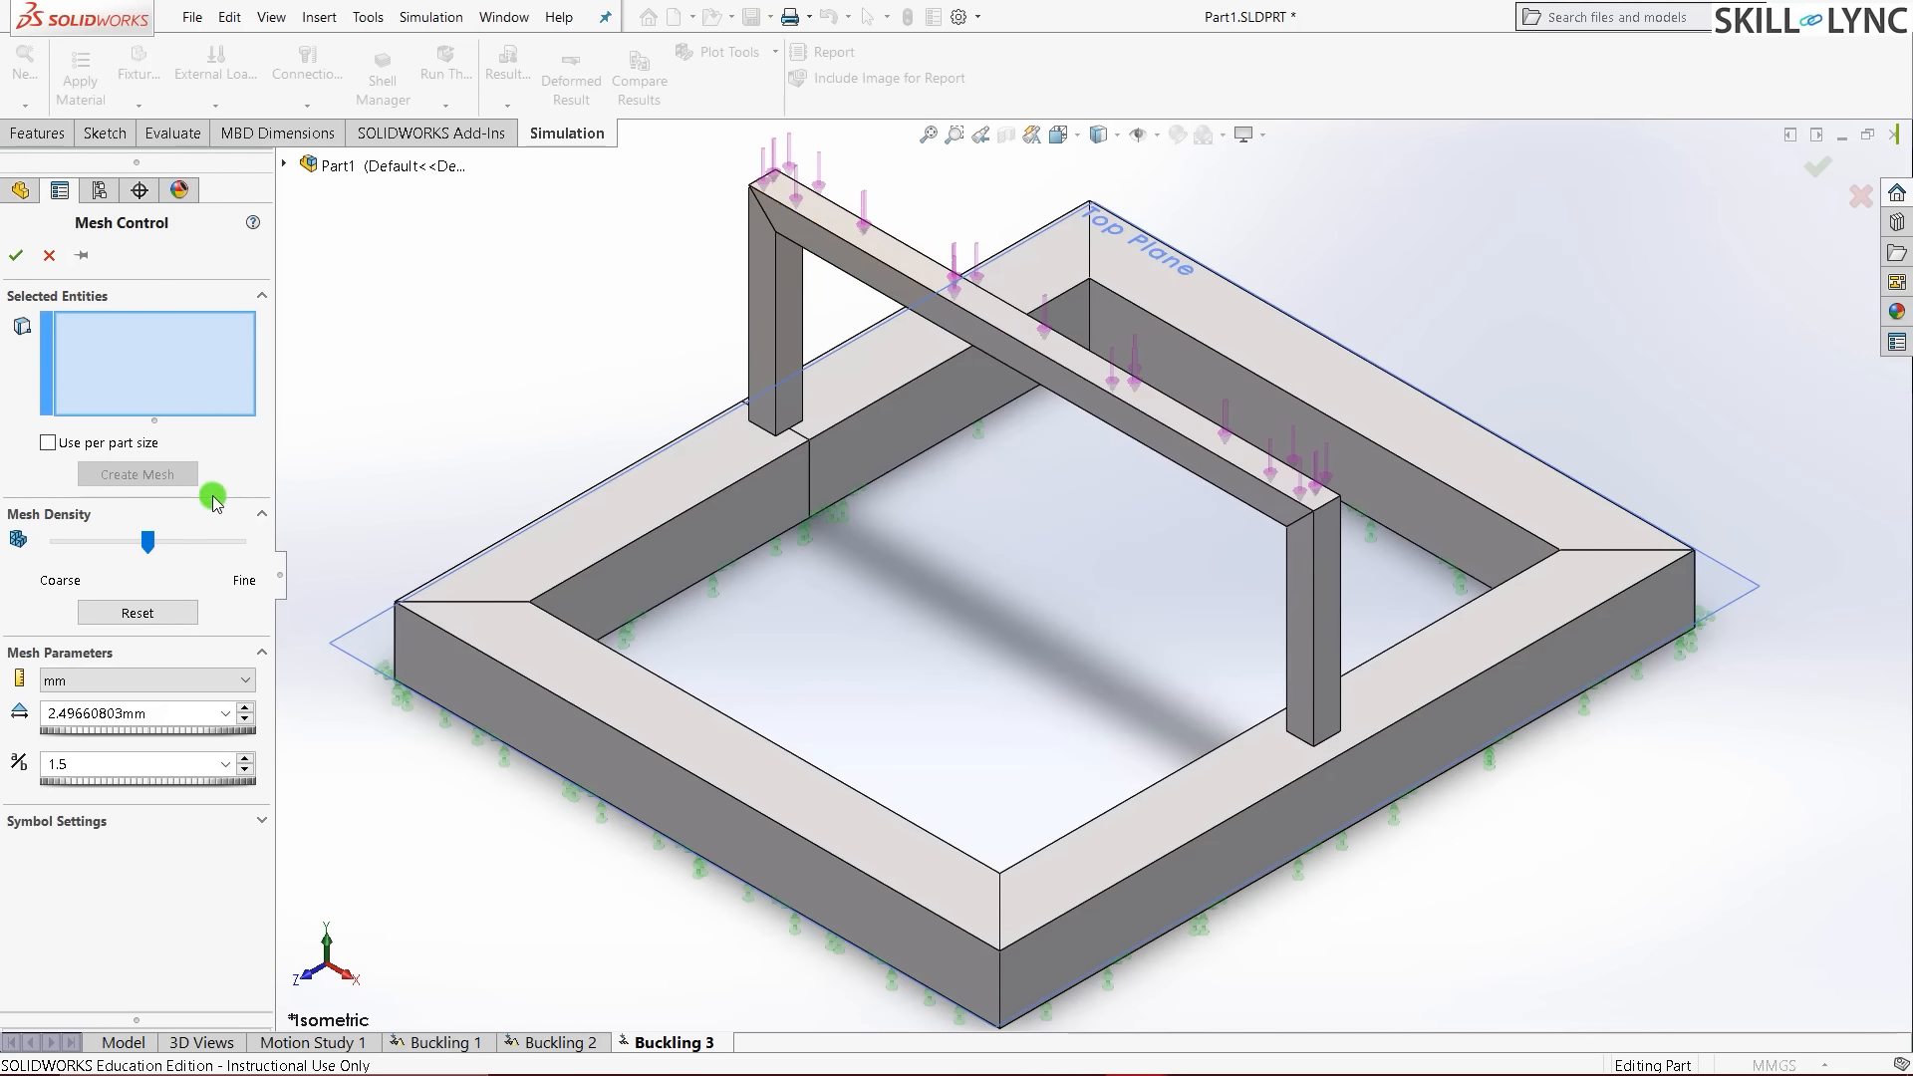
- Set mesh control element size to 1.5 mm and add the first post and crossbeam faces
{"action": "double_click", "coordinate": [136, 712]}
{"action": "type", "text": "1.5"}
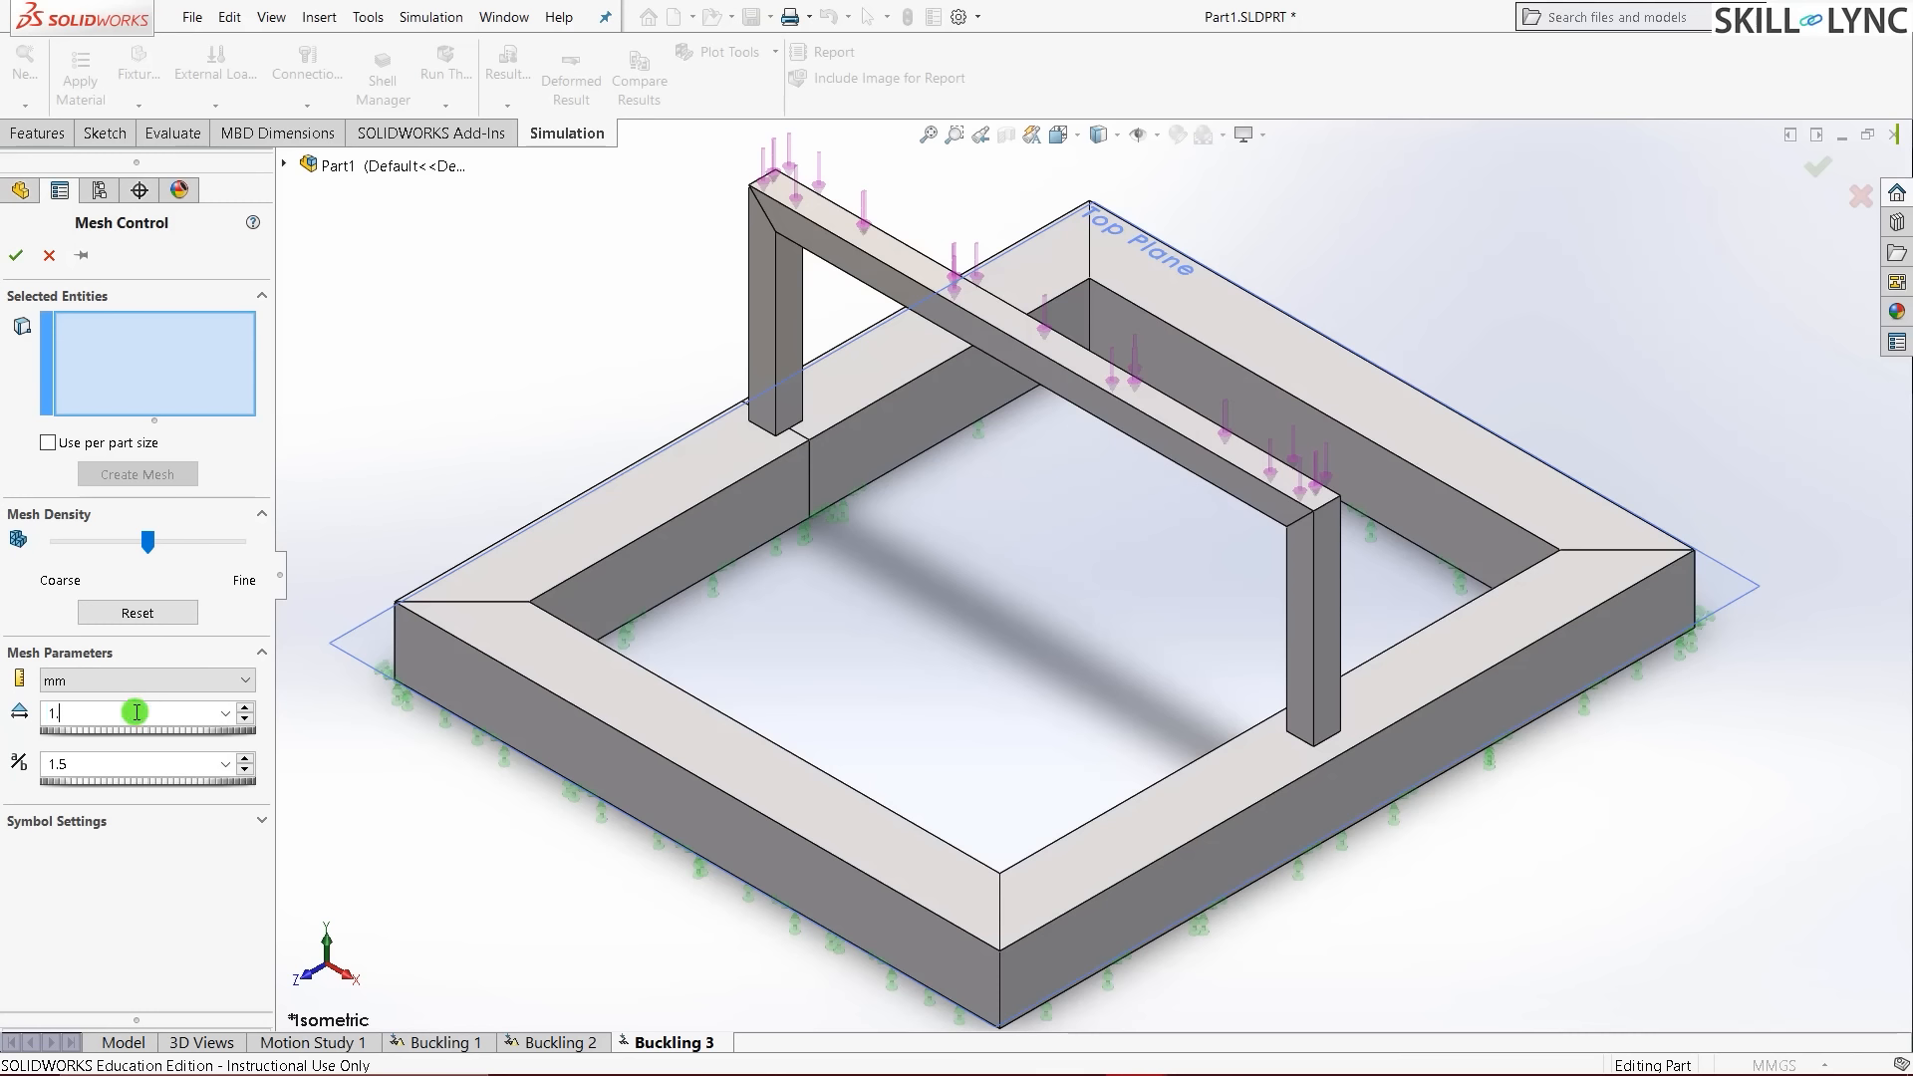
{"action": "left_click", "coordinate": [290, 830]}
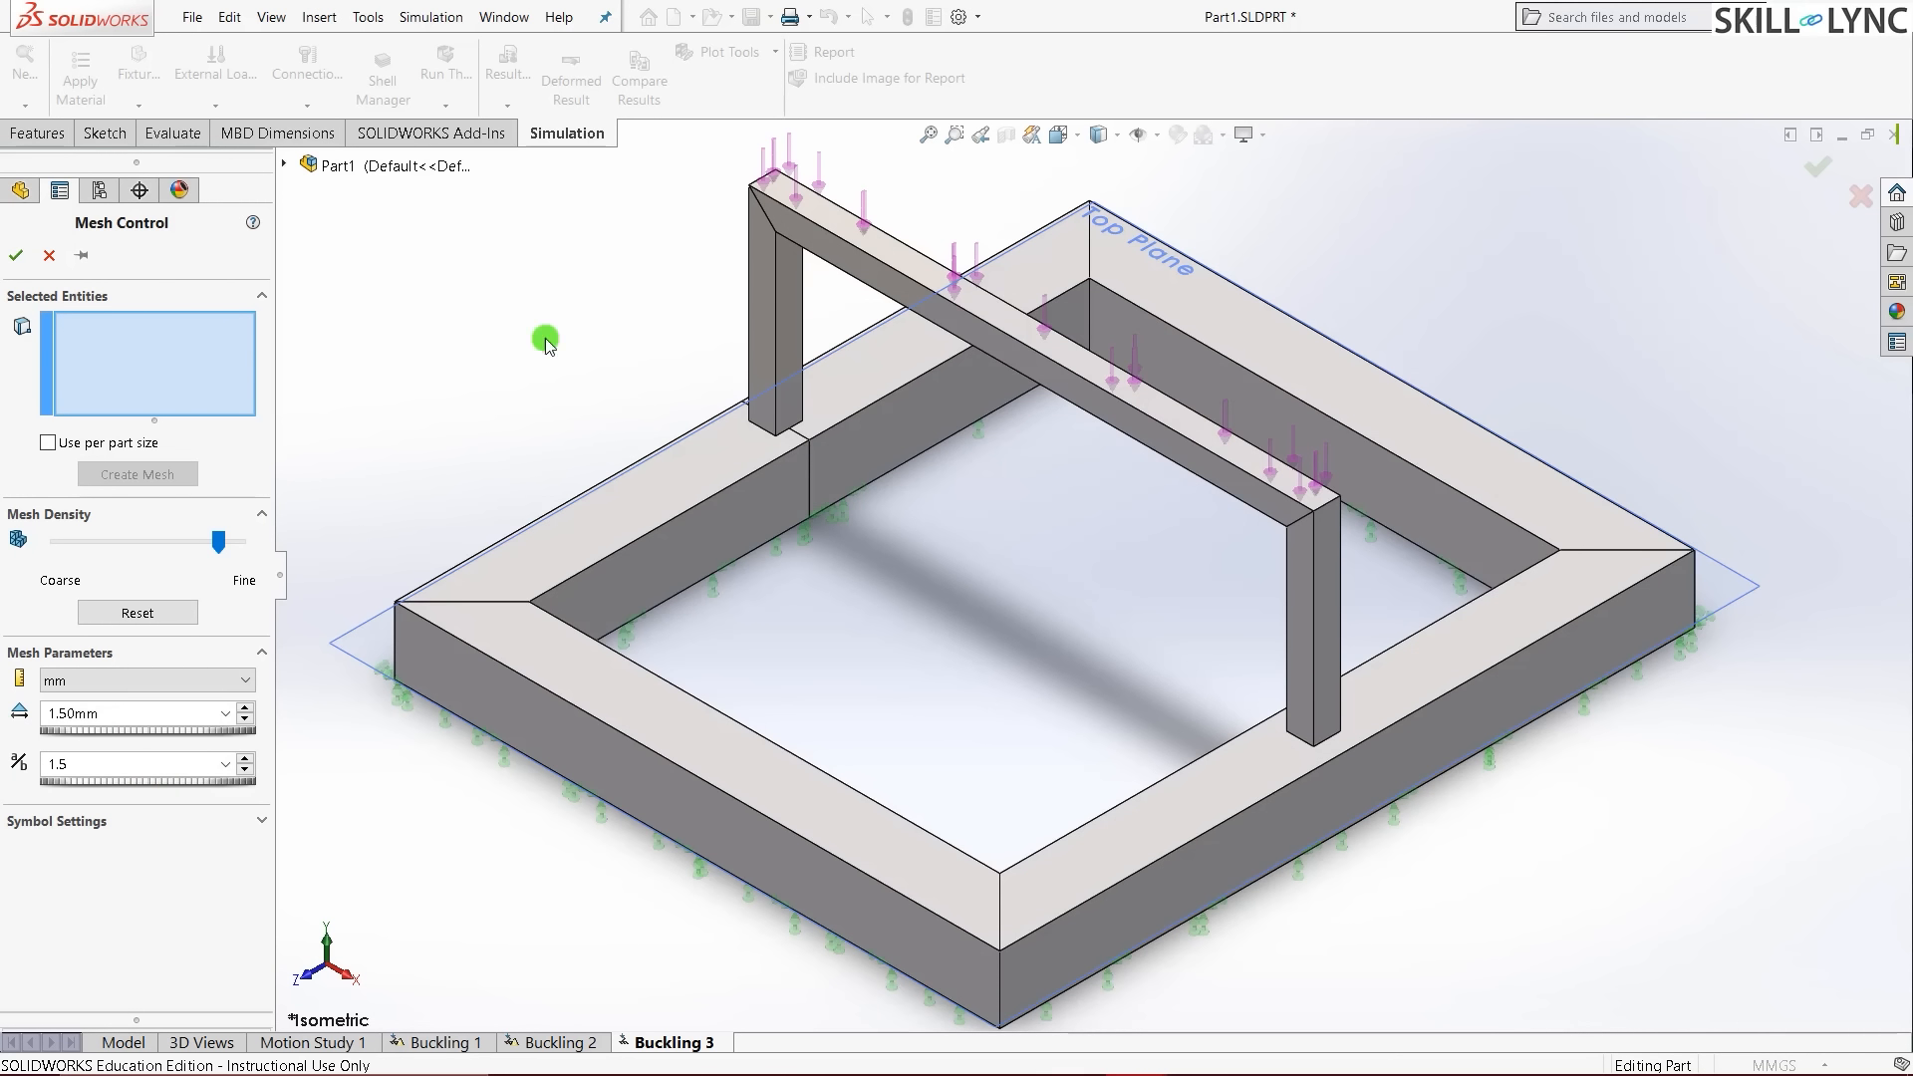
{"action": "scroll", "coordinate": [678, 272], "scroll_direction": "down", "scroll_amount": 3}
{"action": "left_click", "coordinate": [901, 369]}
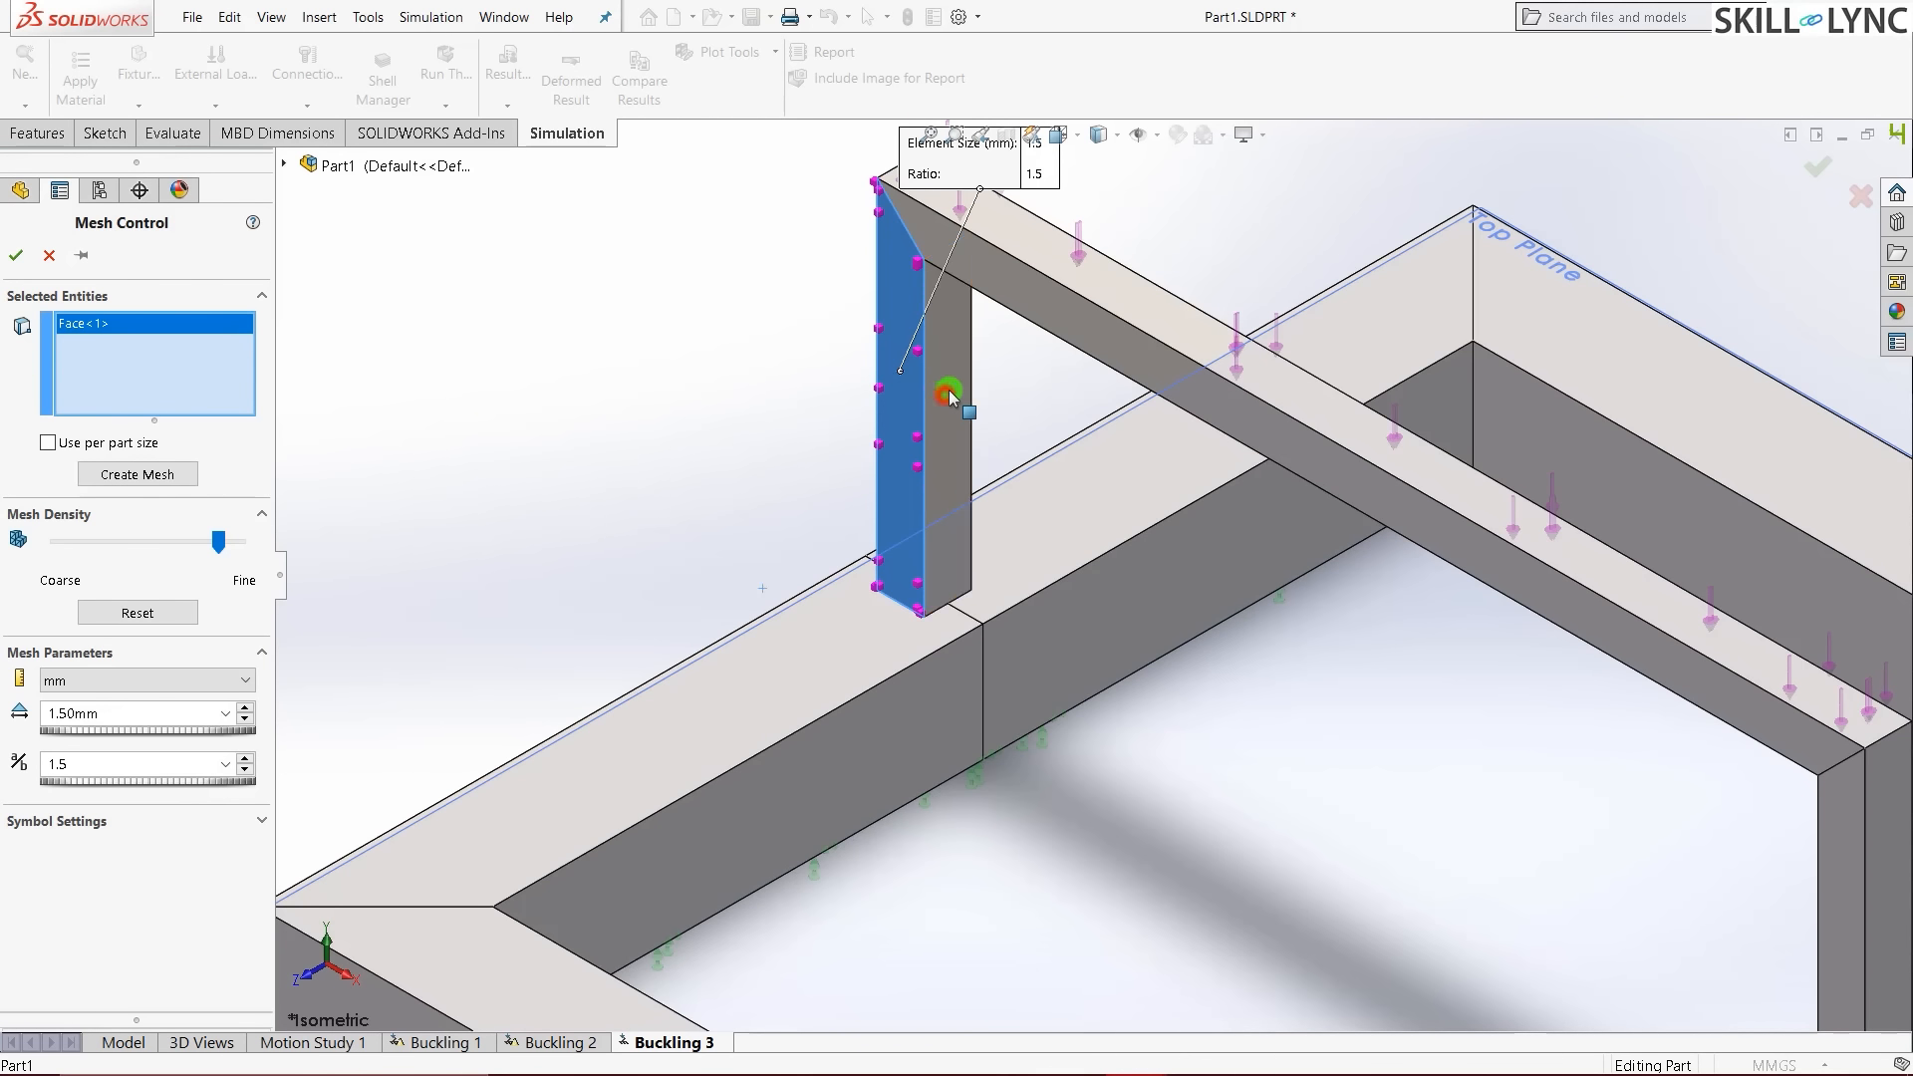
{"action": "left_click", "coordinate": [946, 398]}
{"action": "left_click", "coordinate": [1019, 232]}
{"action": "scroll", "coordinate": [789, 234], "scroll_direction": "up", "scroll_amount": 4}
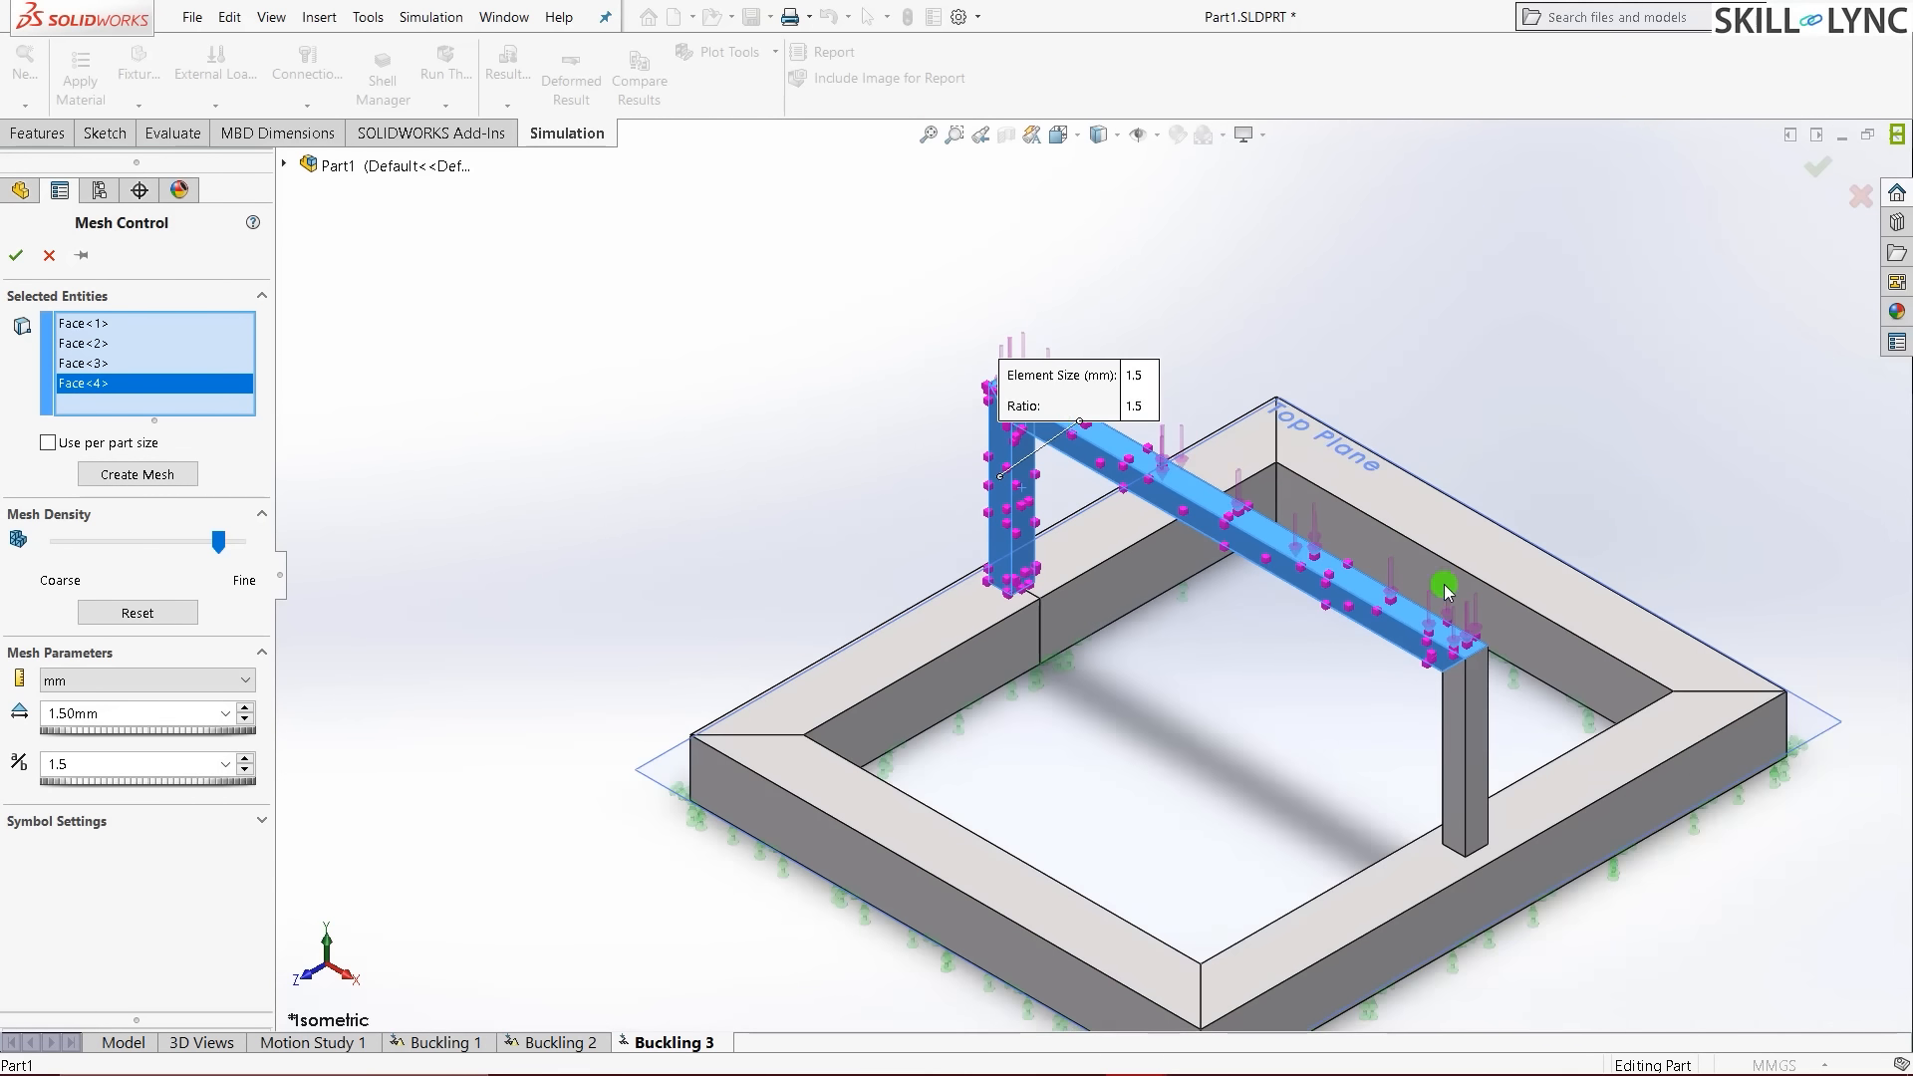
{"action": "scroll", "coordinate": [1453, 596], "scroll_direction": "down", "scroll_amount": 3}
{"action": "left_click", "coordinate": [1428, 791]}
{"action": "left_click", "coordinate": [1388, 829]}
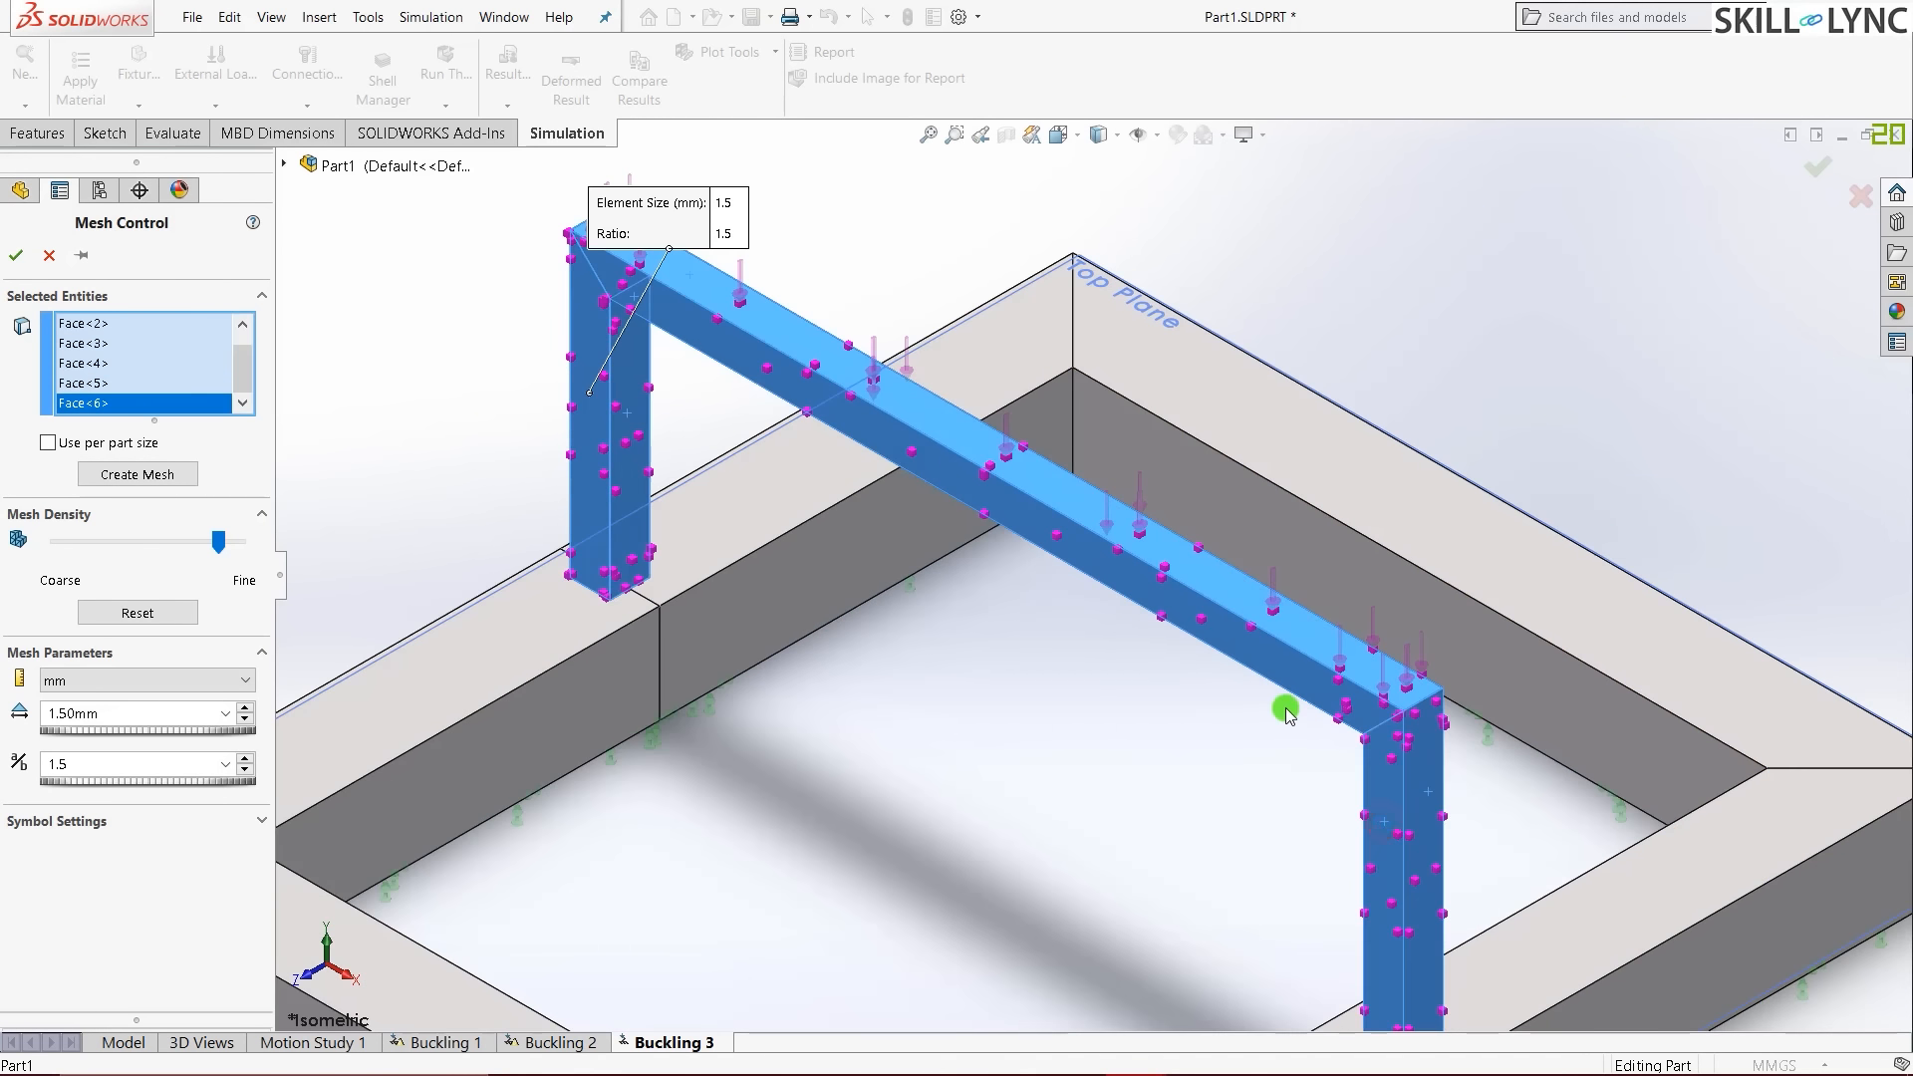
{"action": "scroll", "coordinate": [1277, 713], "scroll_direction": "up", "scroll_amount": 3}
{"action": "scroll", "coordinate": [1136, 649], "scroll_direction": "down", "scroll_amount": 2}
- Add the remaining post and crossbeam faces, including the underside, and confirm the mesh control
{"action": "middle_click_drag", "start_coordinate": [1257, 718], "coordinate": [1106, 755]}
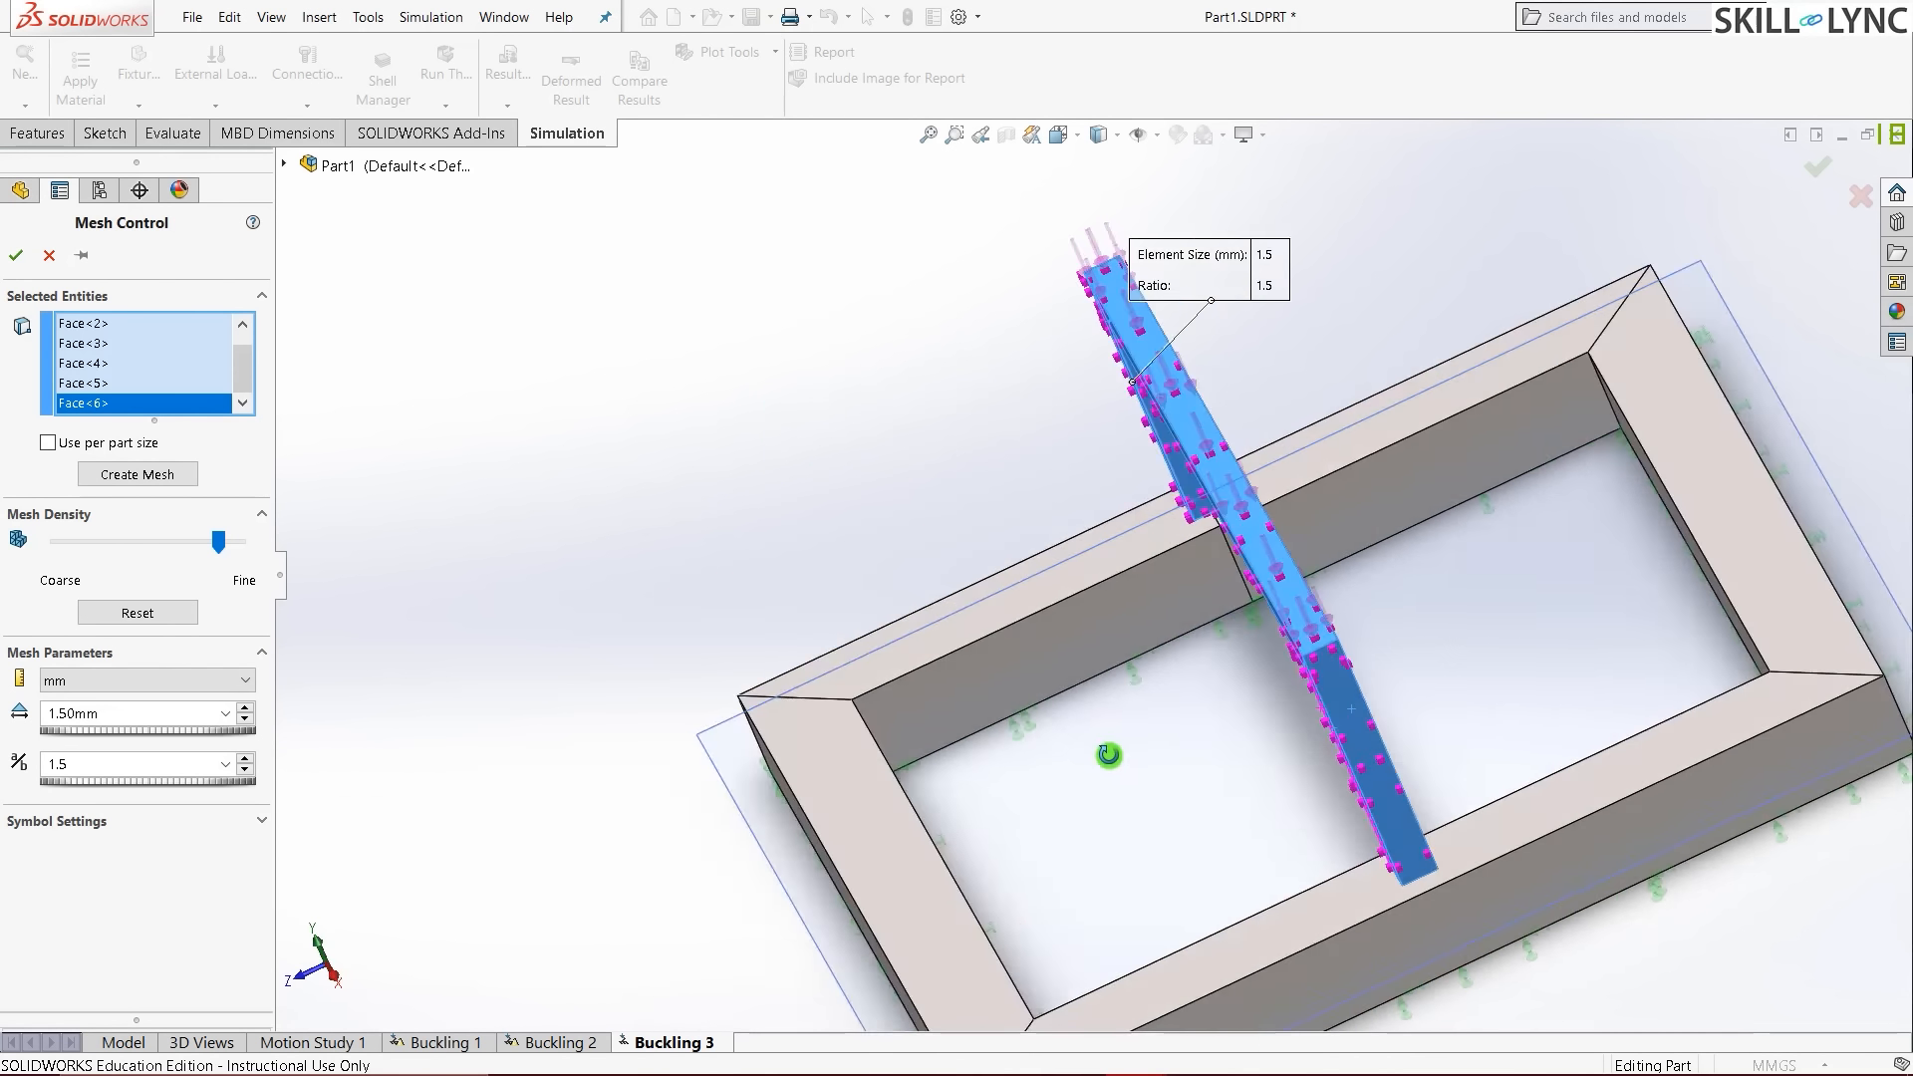
{"action": "scroll", "coordinate": [982, 820], "scroll_direction": "down", "scroll_amount": 4}
{"action": "left_click", "coordinate": [1326, 721]}
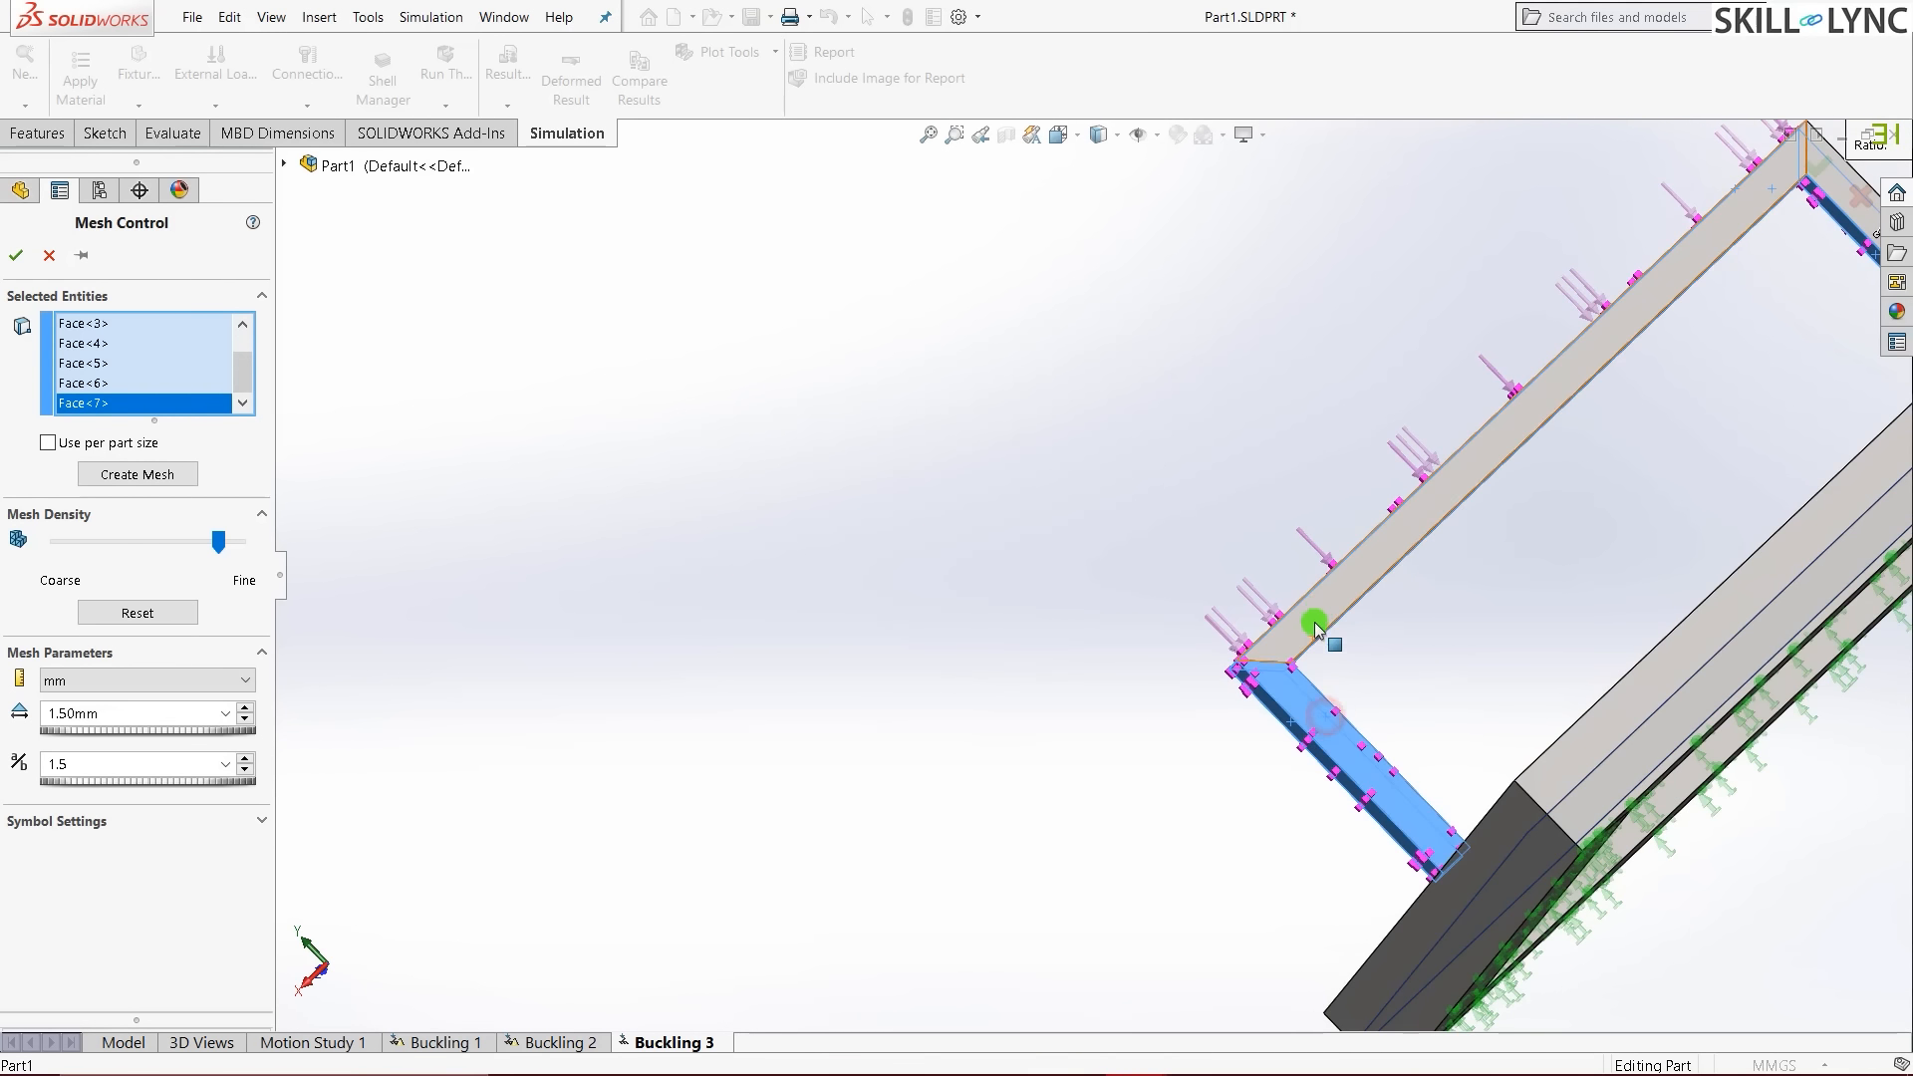
{"action": "left_click", "coordinate": [1321, 610]}
{"action": "scroll", "coordinate": [1076, 696], "scroll_direction": "up", "scroll_amount": 2}
{"action": "scroll", "coordinate": [1640, 357], "scroll_direction": "down", "scroll_amount": 4}
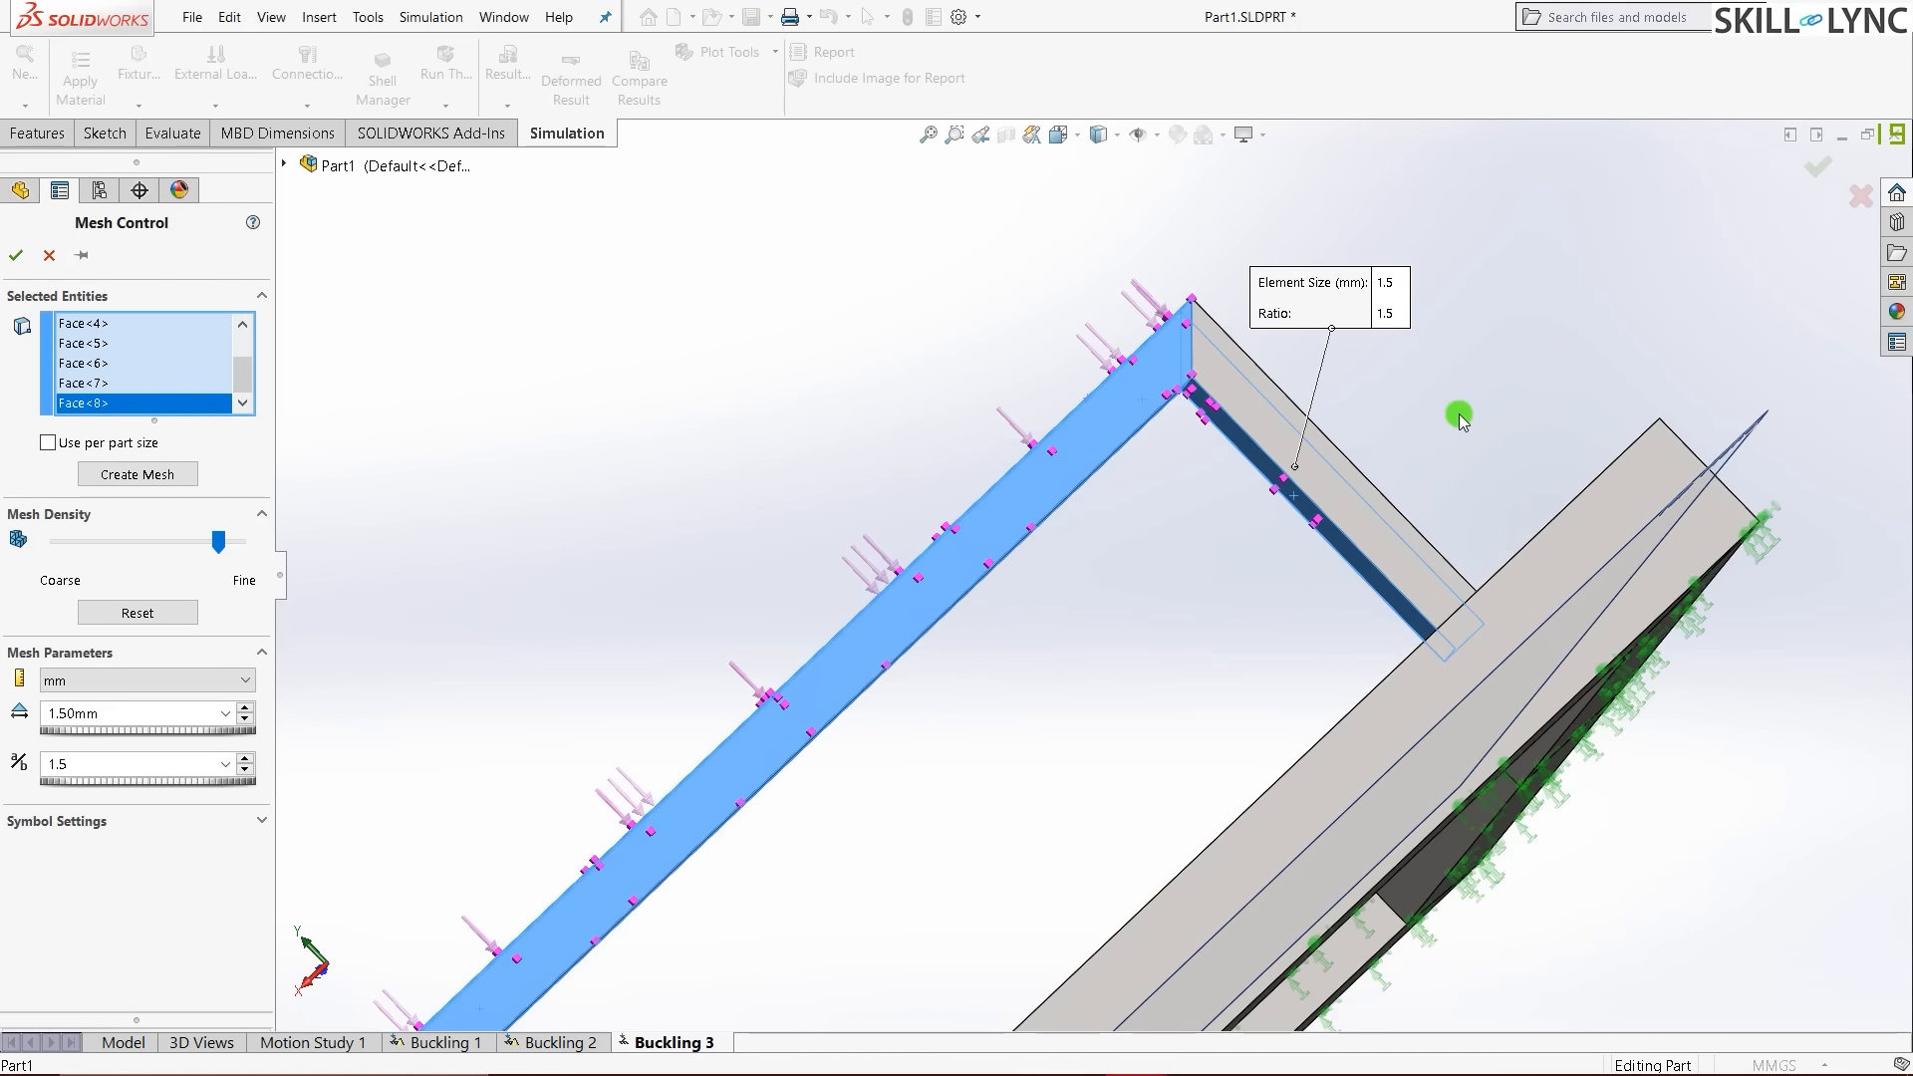
{"action": "left_click", "coordinate": [1267, 423]}
{"action": "scroll", "coordinate": [1052, 654], "scroll_direction": "up", "scroll_amount": 2}
{"action": "middle_click_drag", "start_coordinate": [1053, 654], "coordinate": [1057, 536]}
{"action": "scroll", "coordinate": [952, 611], "scroll_direction": "down", "scroll_amount": 5}
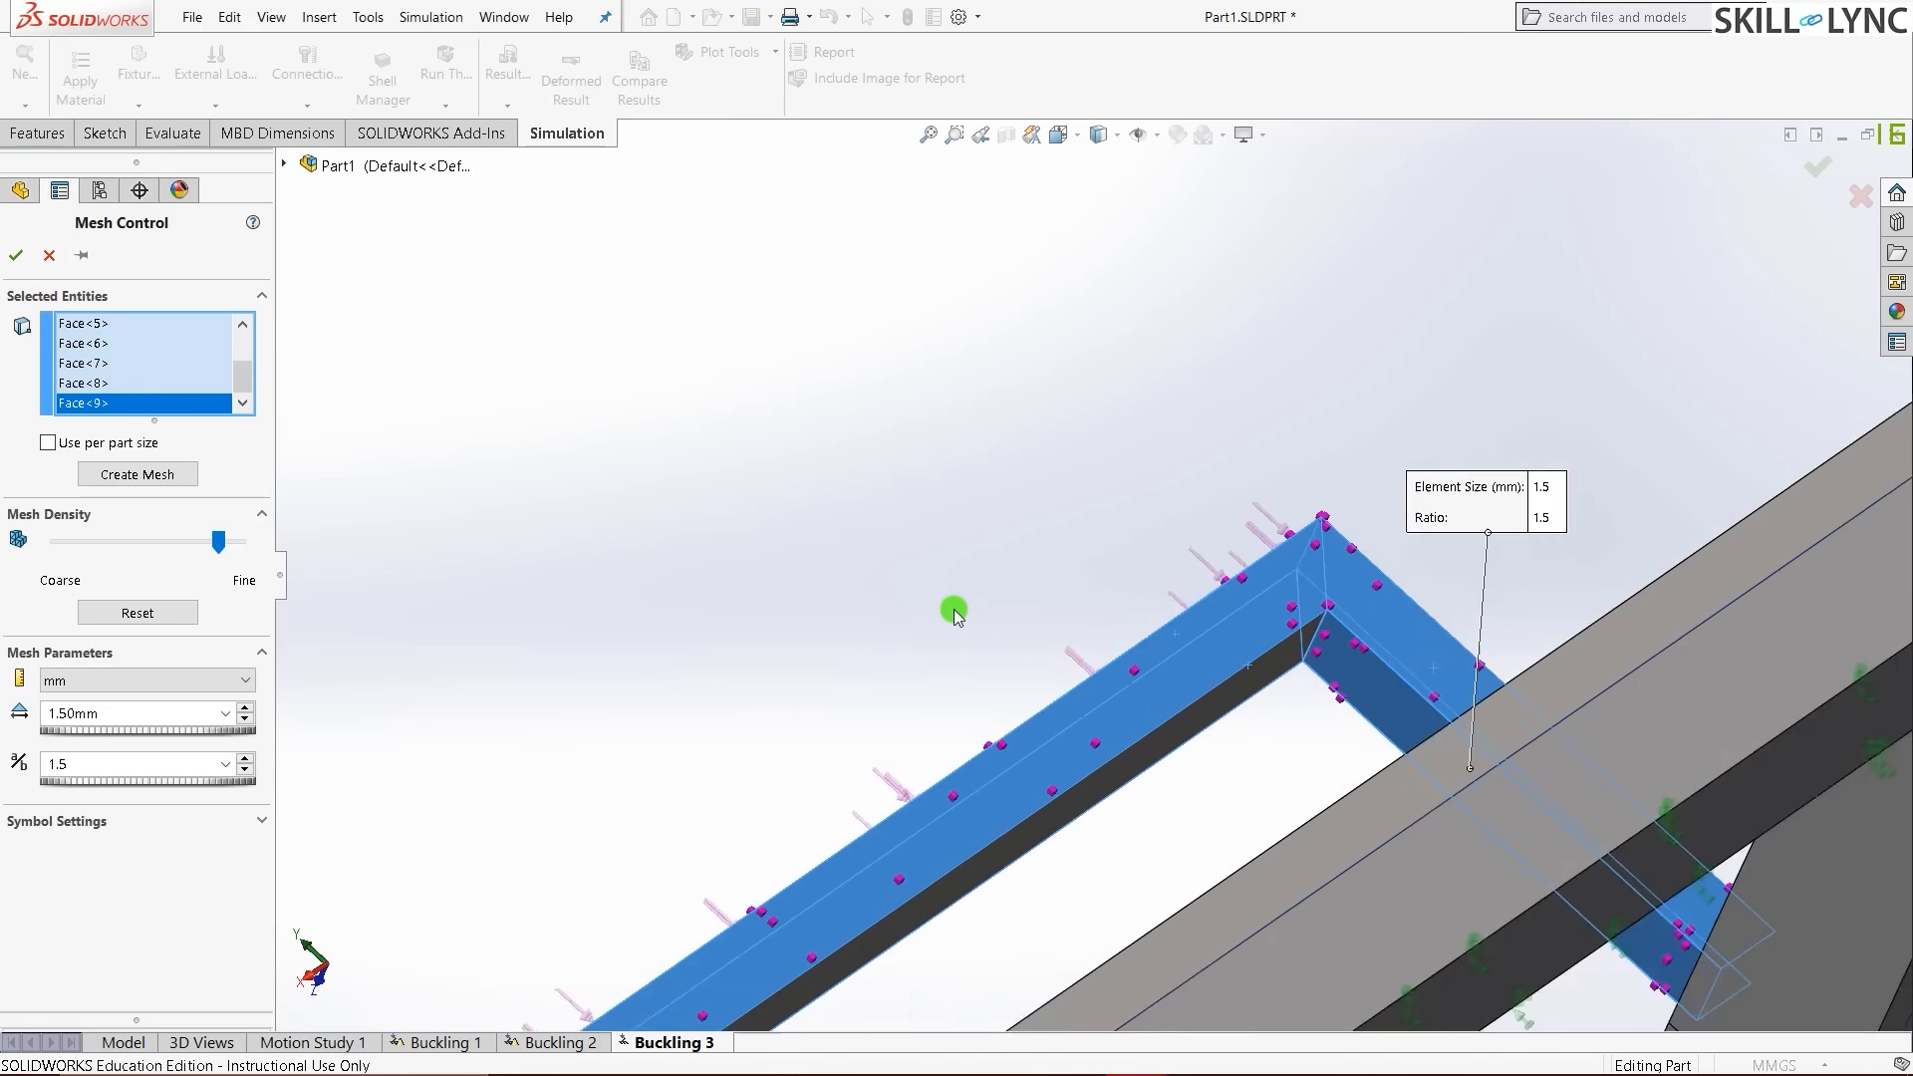
{"action": "scroll", "coordinate": [1249, 607], "scroll_direction": "up", "scroll_amount": 2}
{"action": "scroll", "coordinate": [1537, 761], "scroll_direction": "down", "scroll_amount": 3}
{"action": "left_click", "coordinate": [1370, 627]}
{"action": "scroll", "coordinate": [1366, 628], "scroll_direction": "up", "scroll_amount": 4}
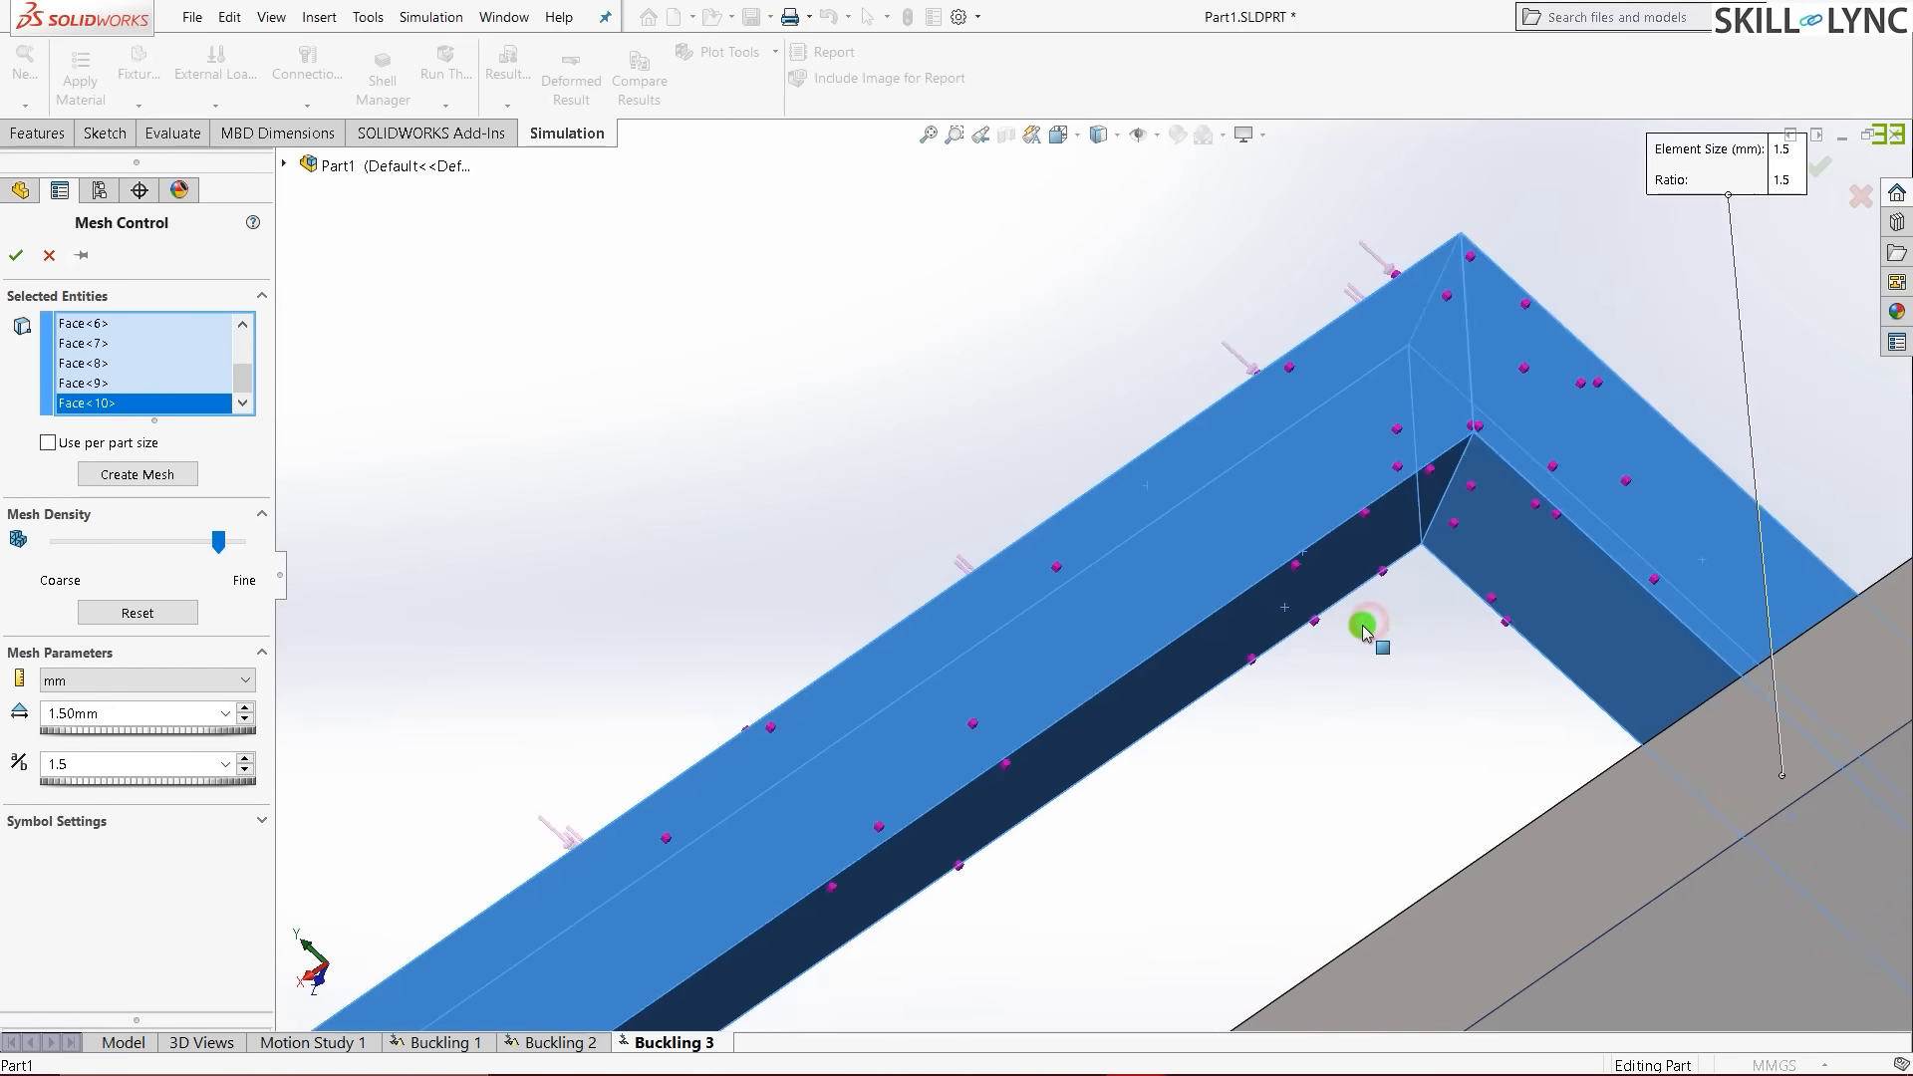
{"action": "middle_click_drag", "start_coordinate": [815, 909], "coordinate": [833, 809]}
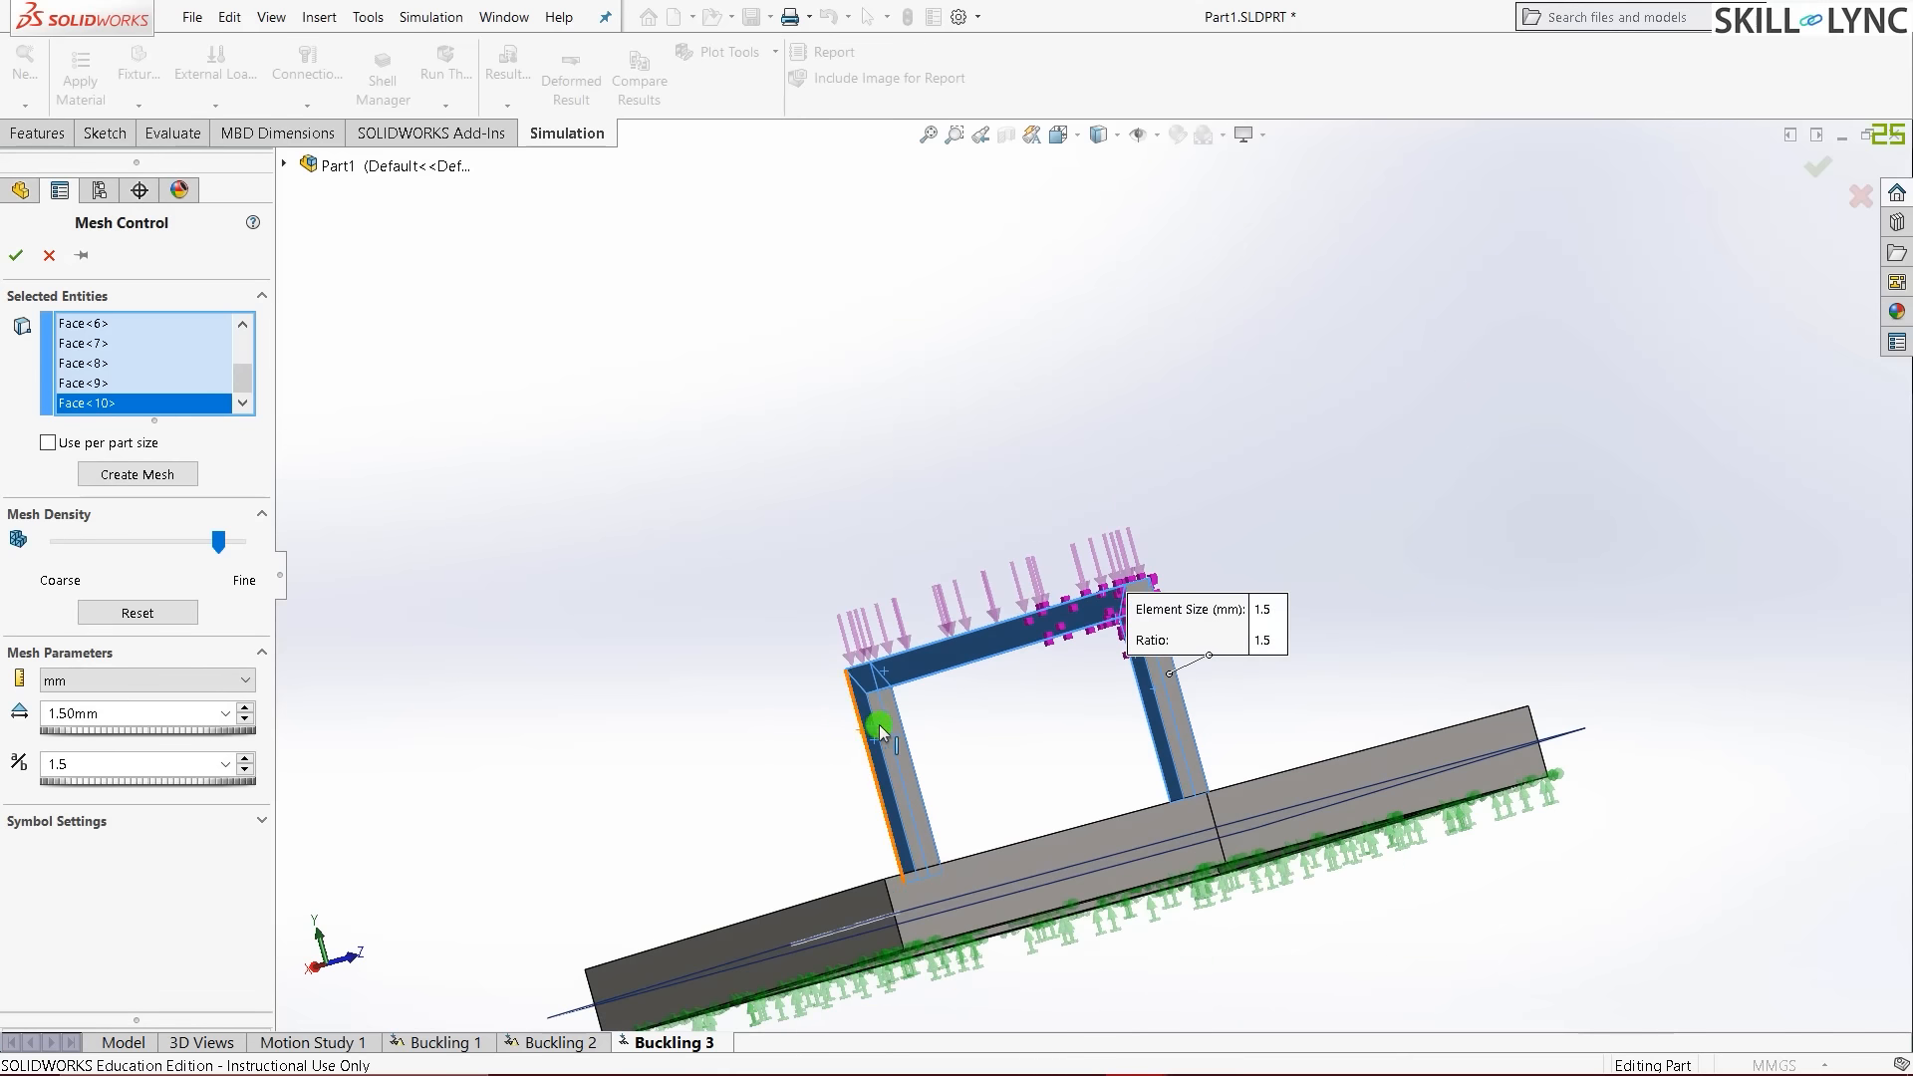
{"action": "left_click", "coordinate": [893, 726]}
{"action": "left_click", "coordinate": [1179, 724]}
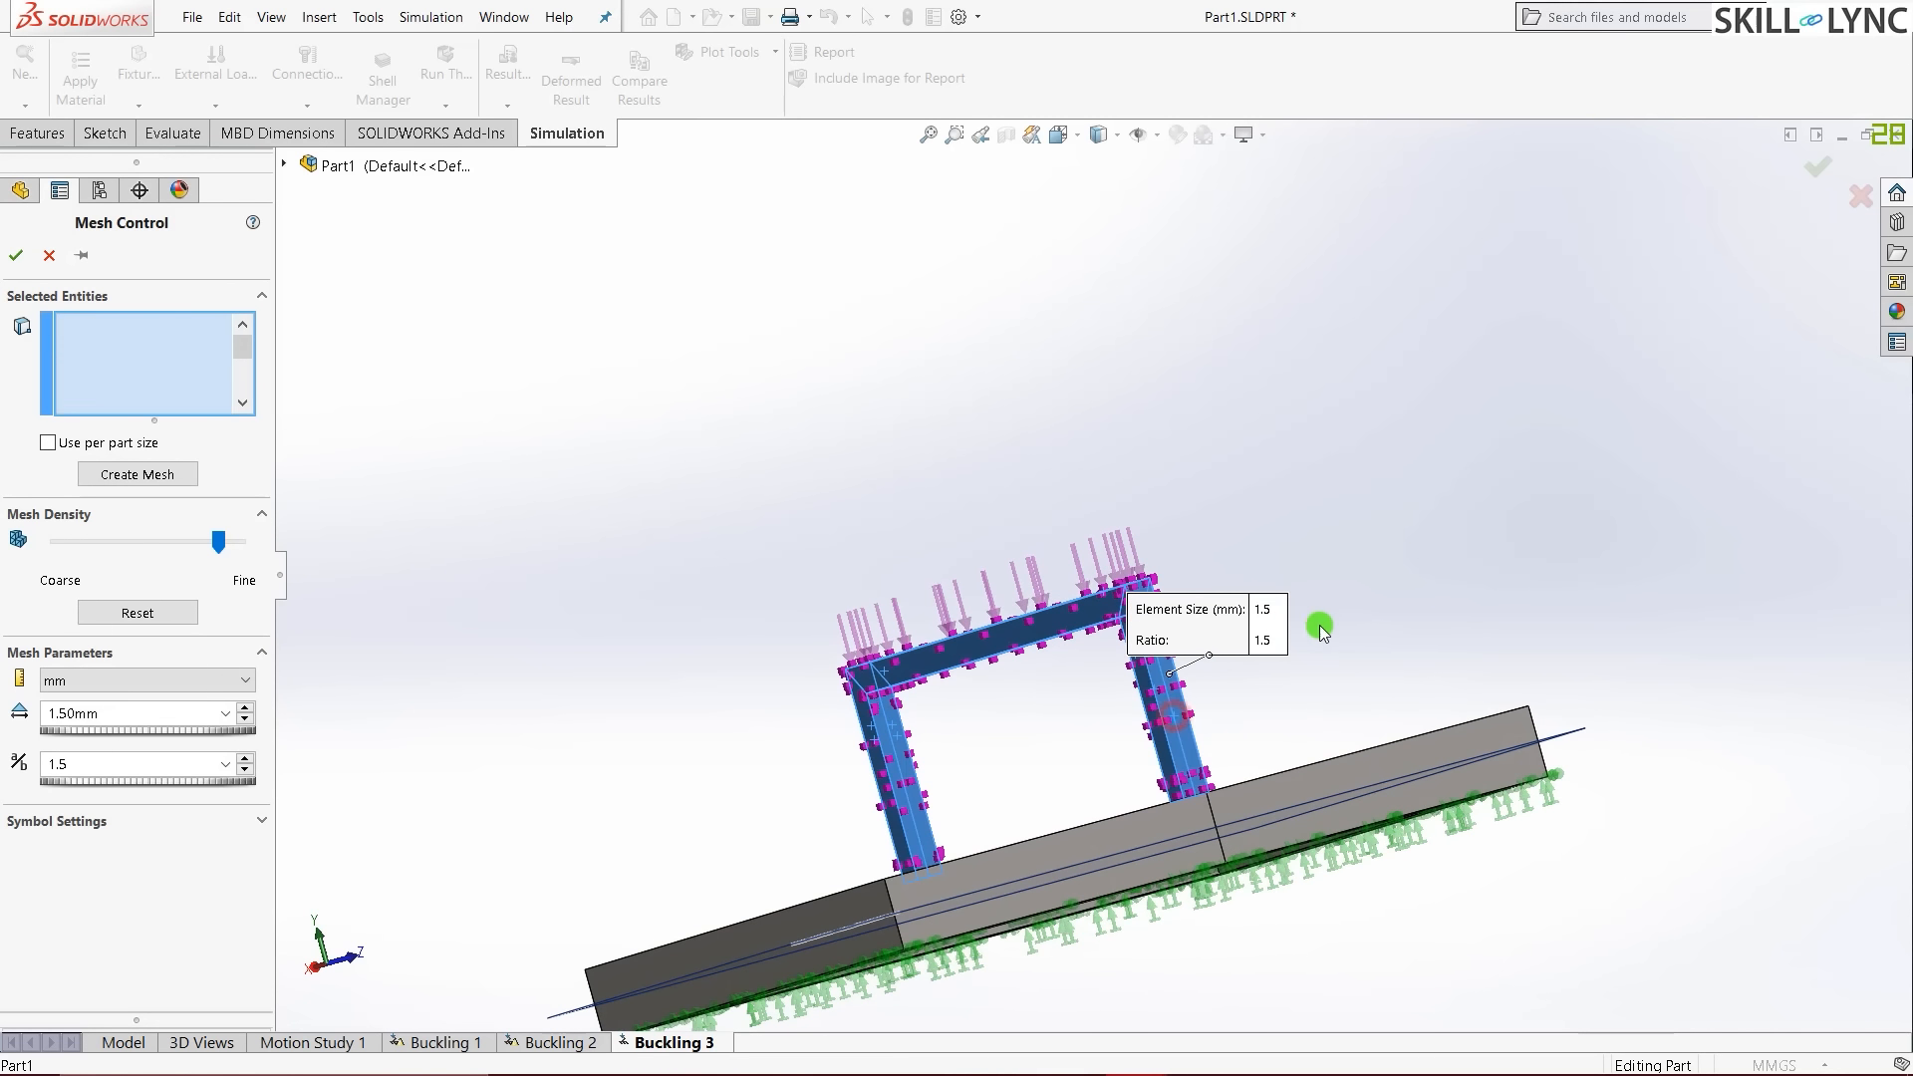
{"action": "key", "text": "ctrl+7"}
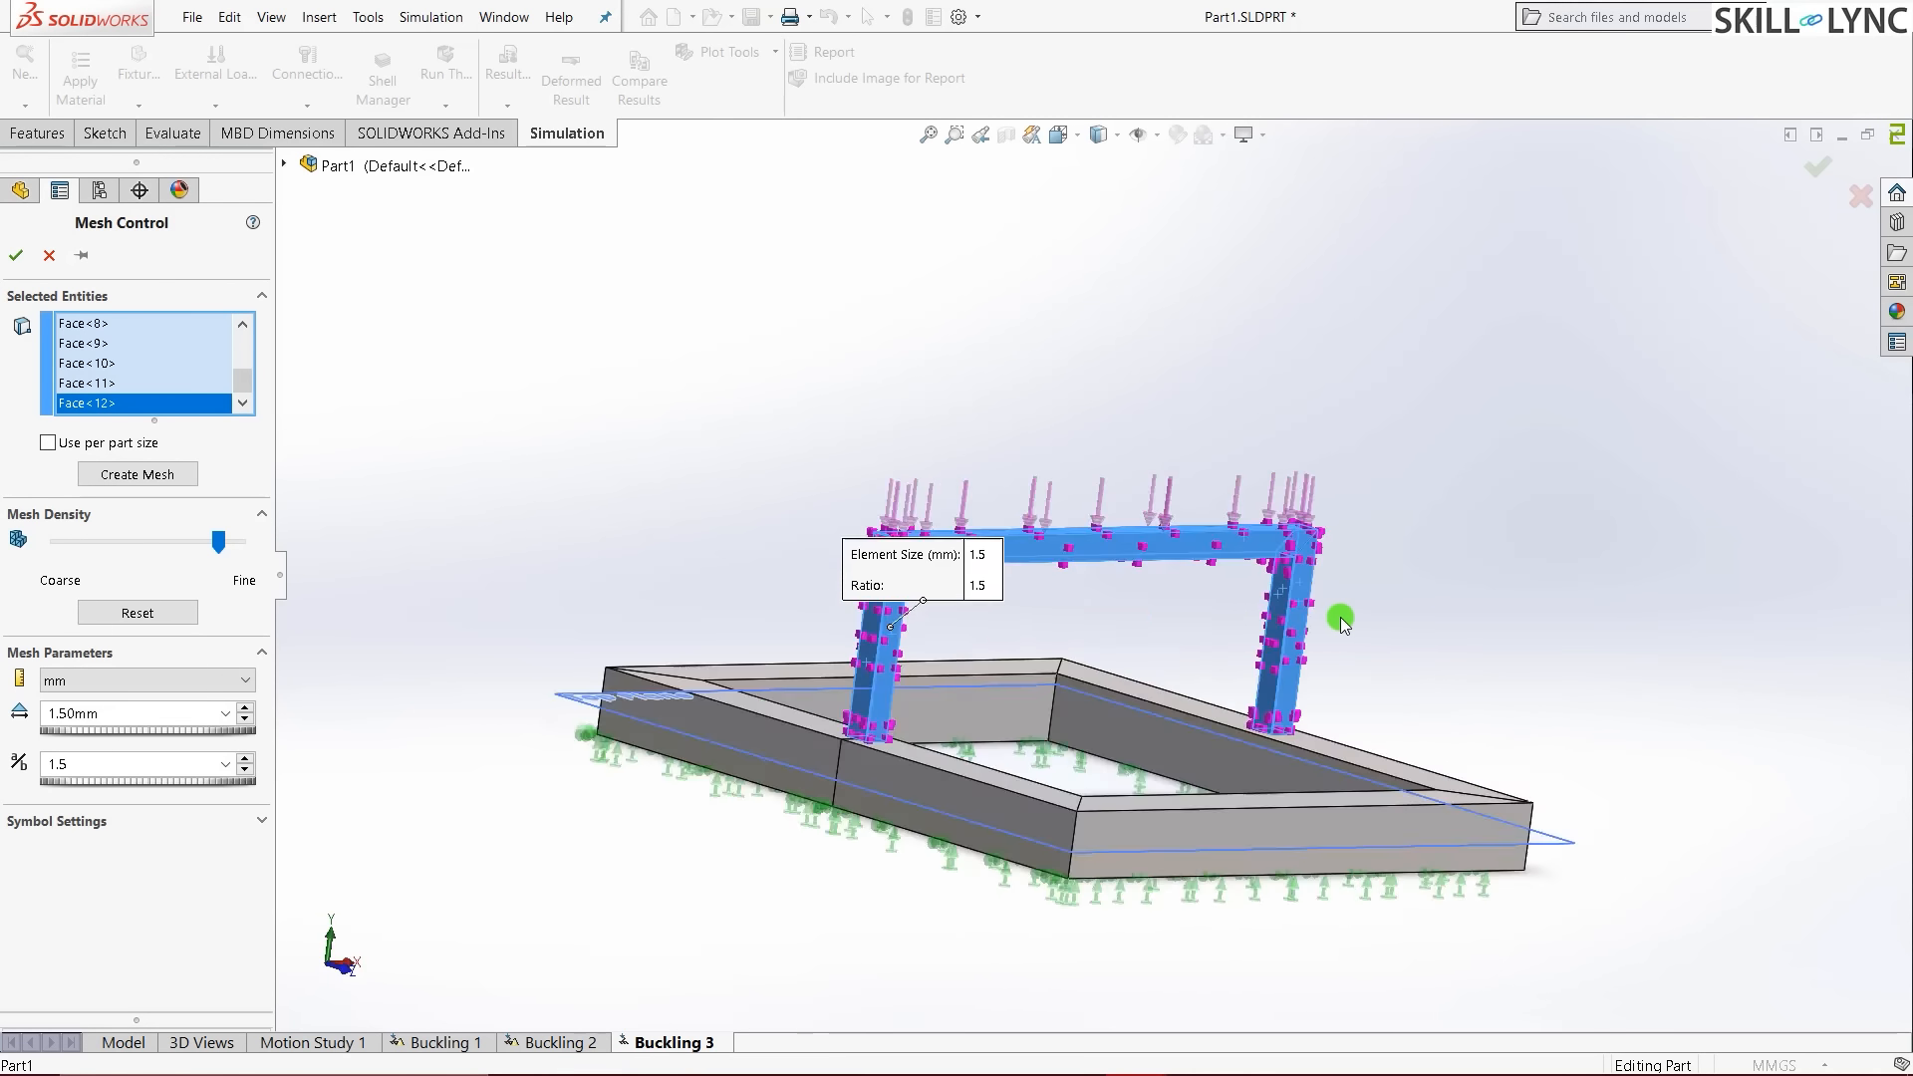
{"action": "left_click", "coordinate": [12, 256]}
- Create the mesh for the Buckling 3 study
{"action": "right_click", "coordinate": [88, 608]}
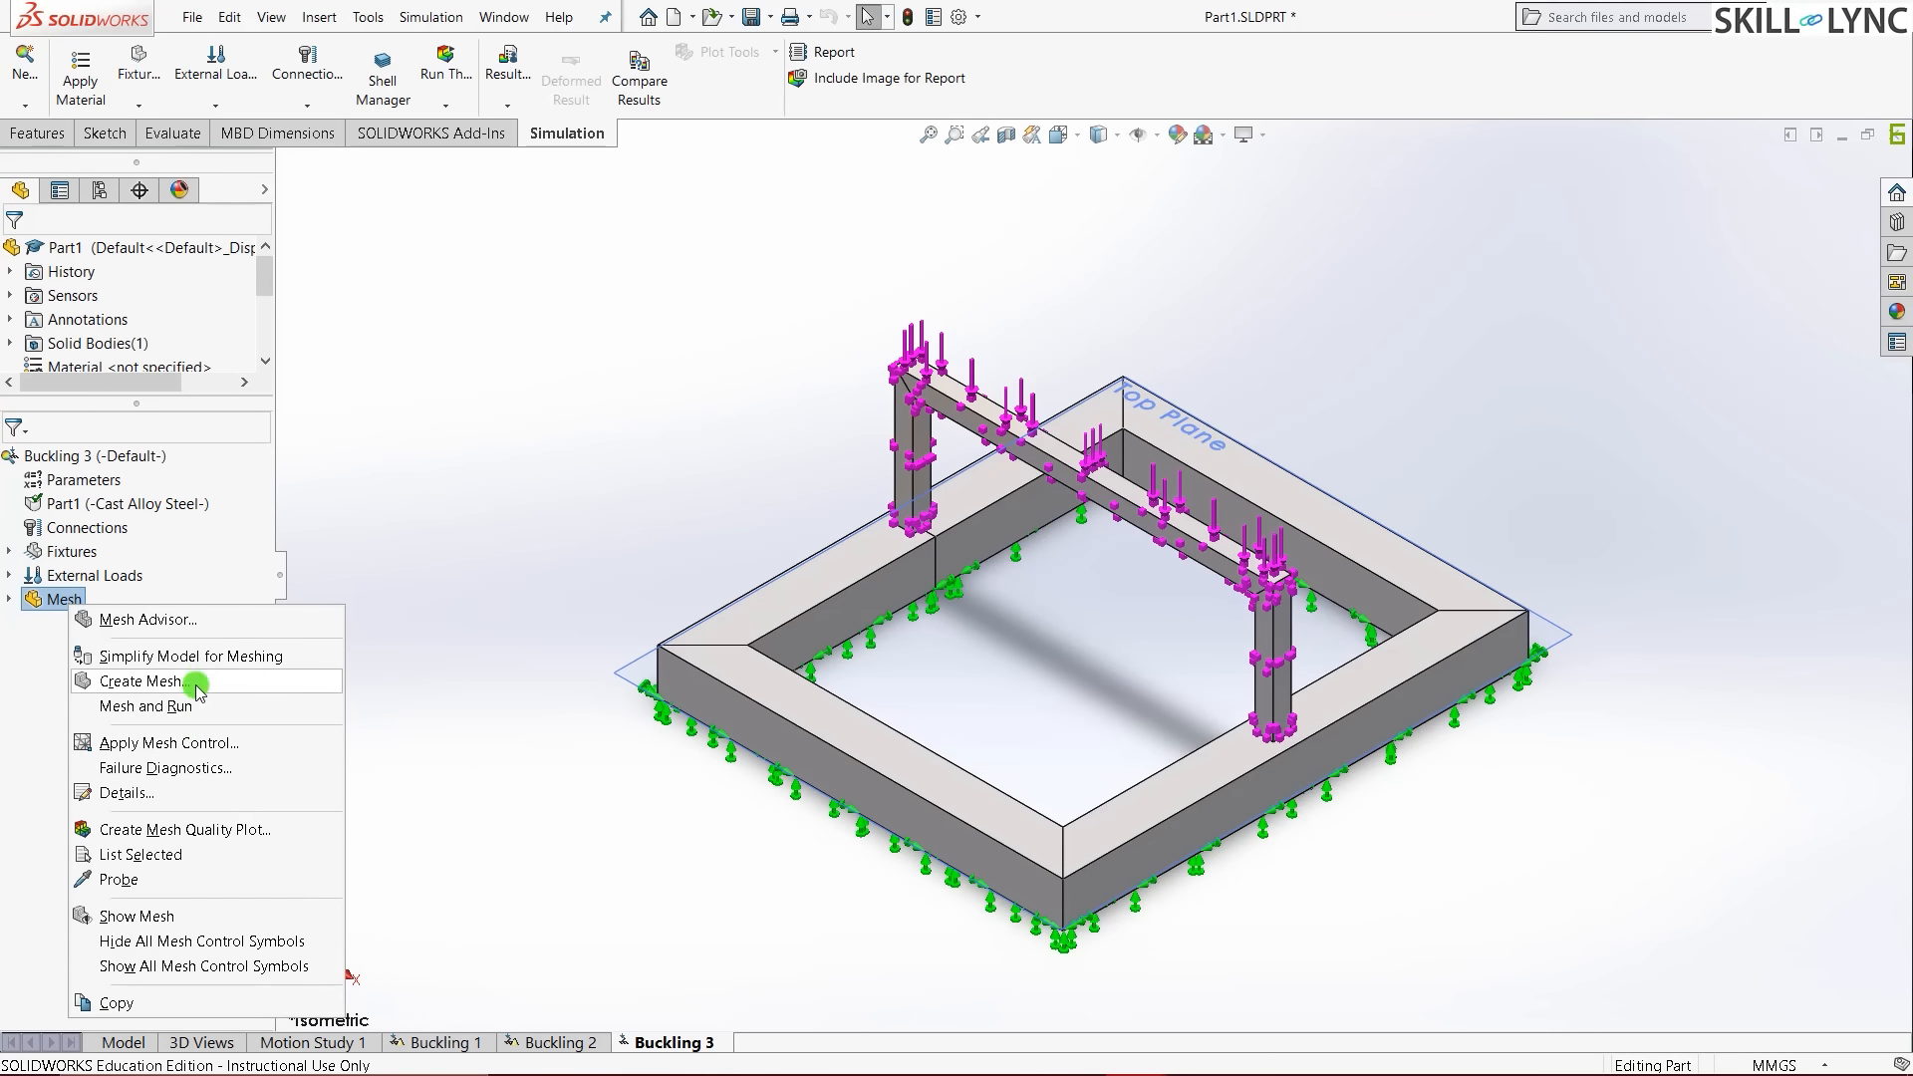
{"action": "left_click", "coordinate": [174, 680]}
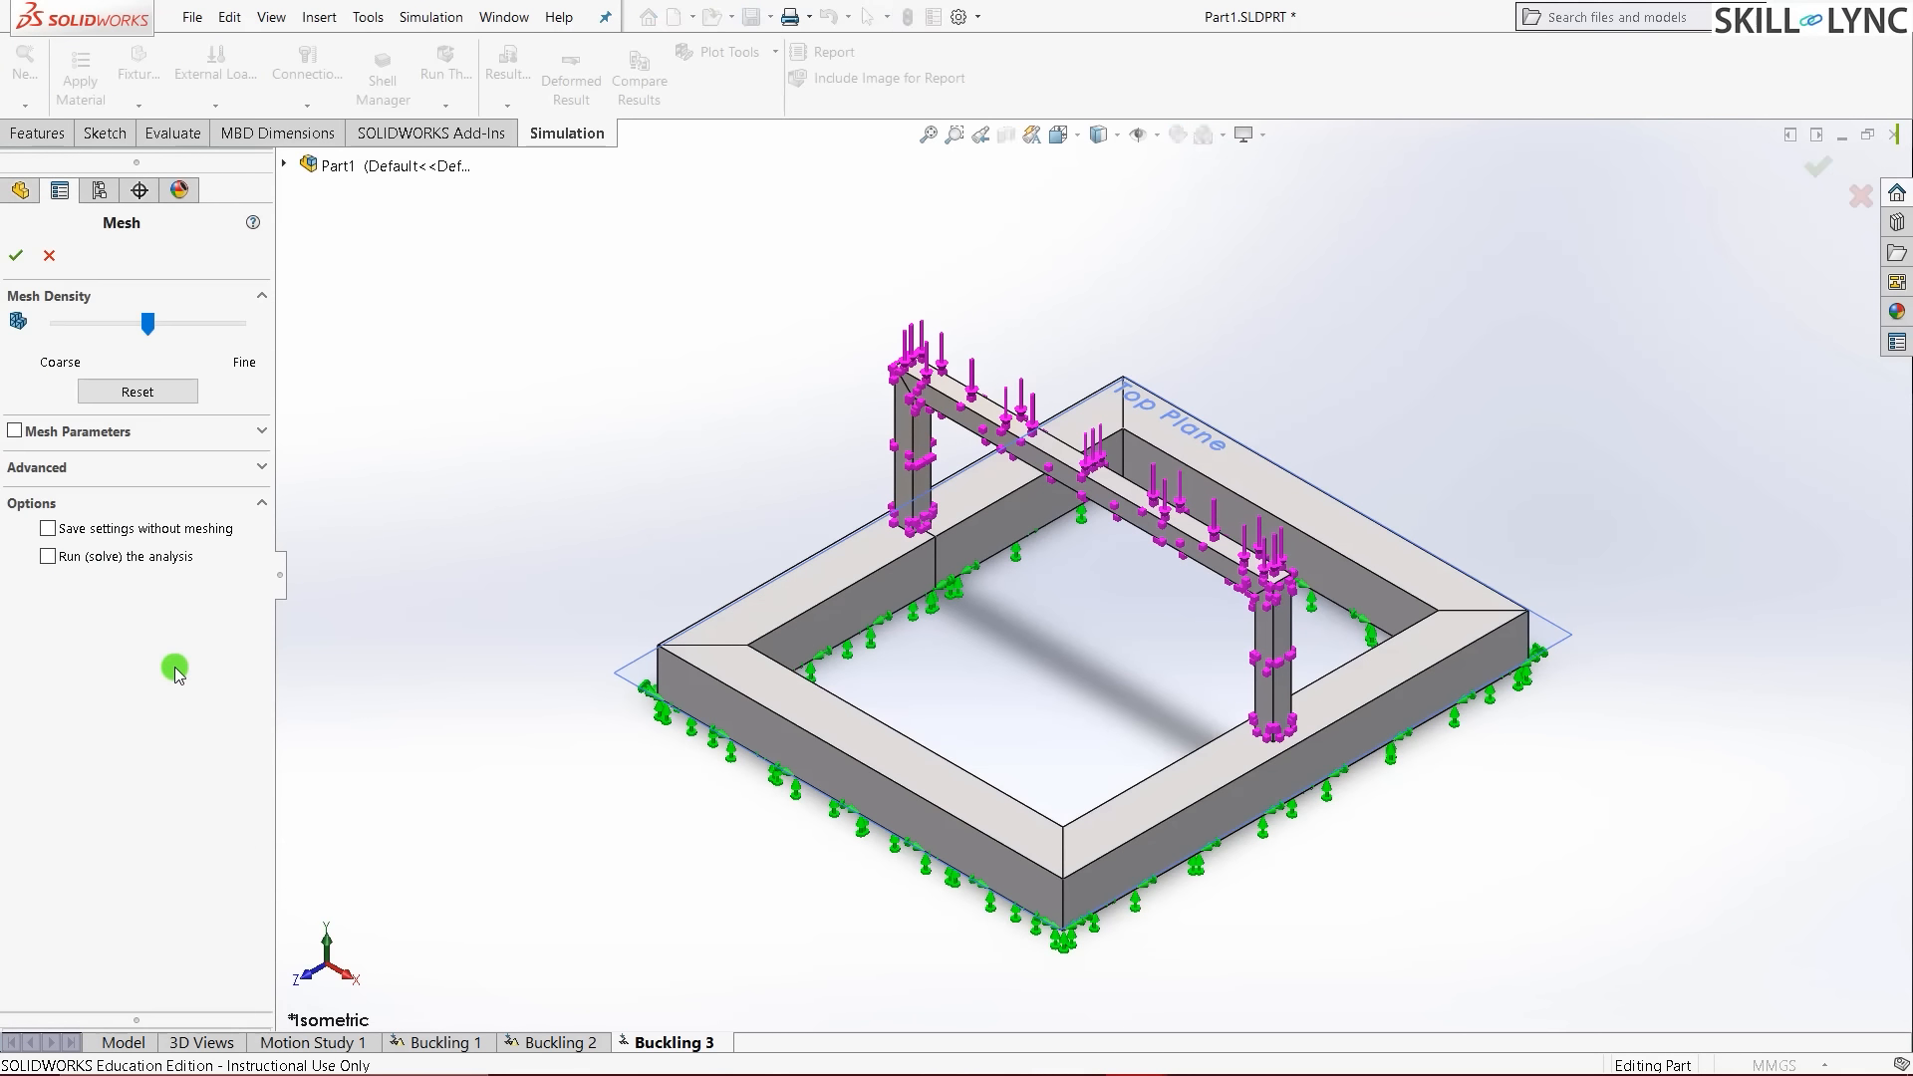
{"action": "left_click", "coordinate": [22, 260]}
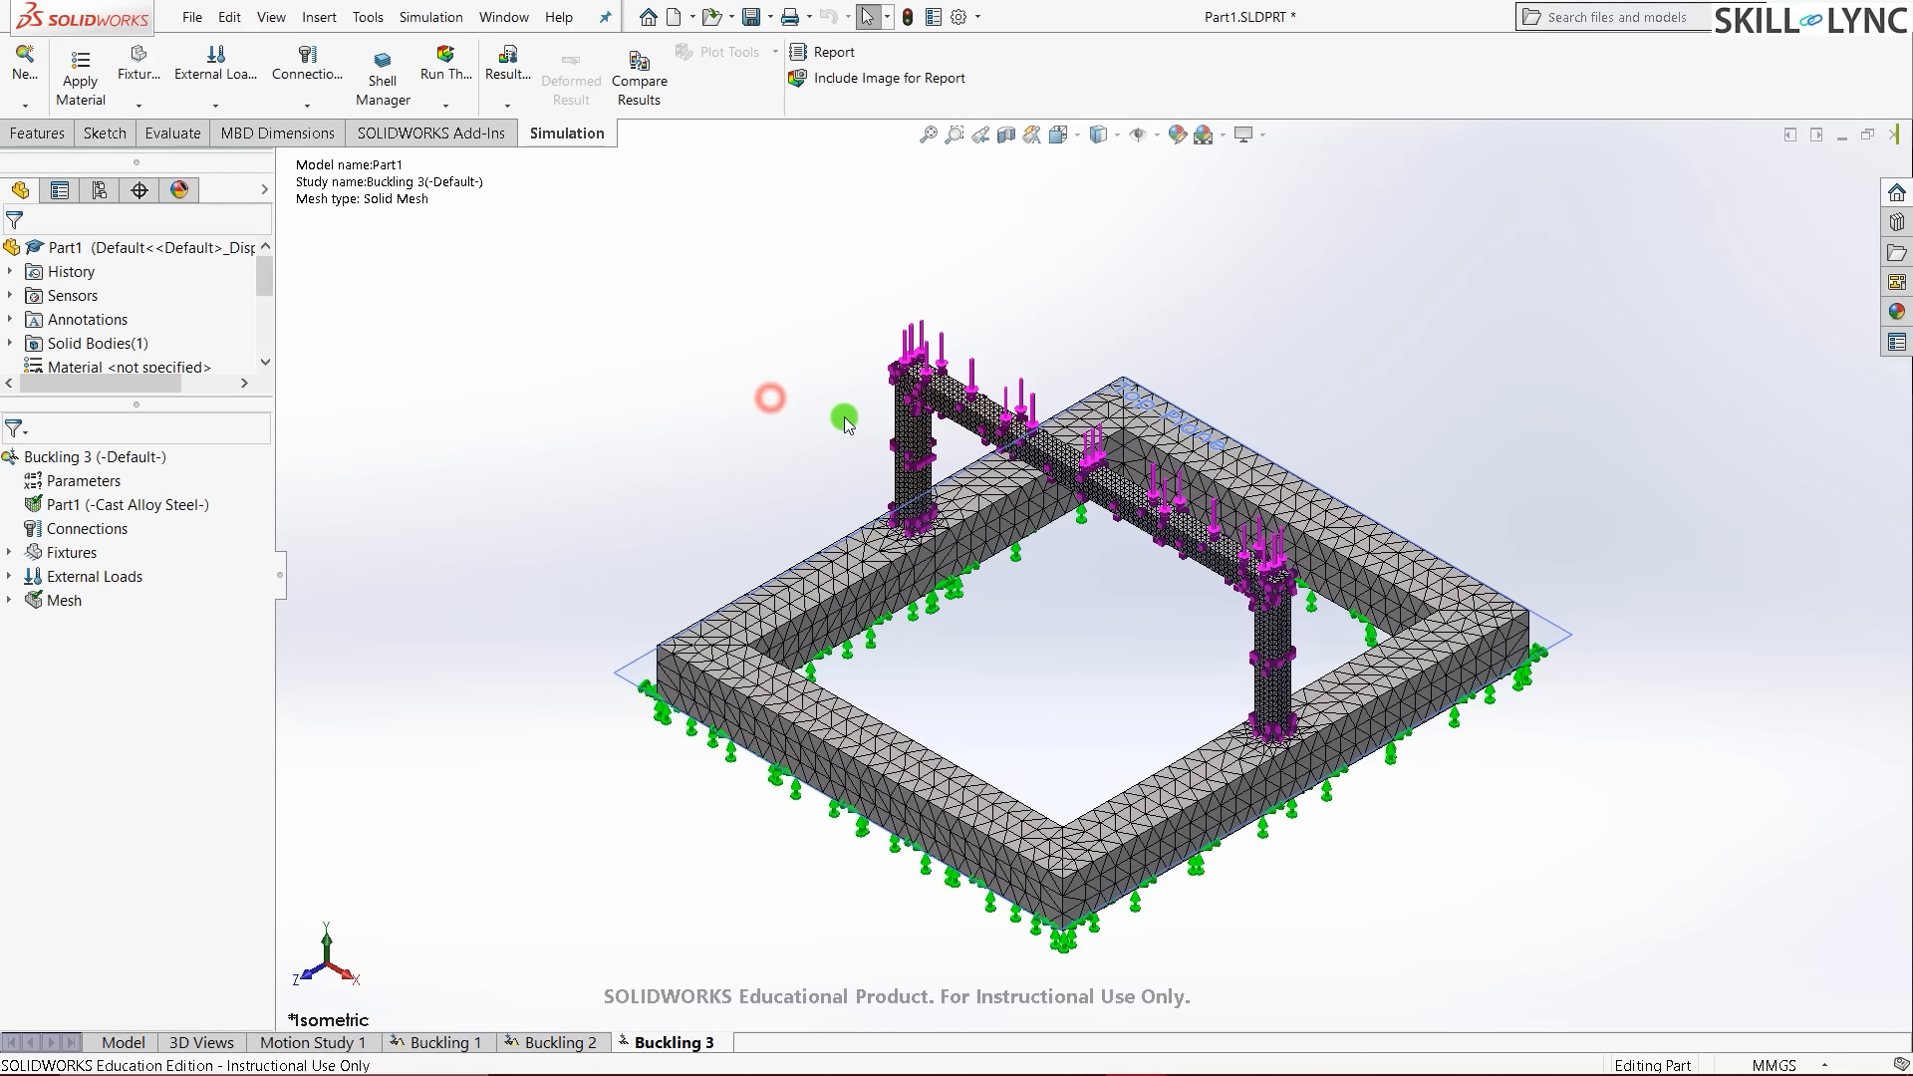
- Fit the meshed frame in view and run the Buckling 3 study
{"action": "scroll", "coordinate": [812, 384], "scroll_direction": "down", "scroll_amount": 3}
{"action": "scroll", "coordinate": [1071, 368], "scroll_direction": "down", "scroll_amount": 4}
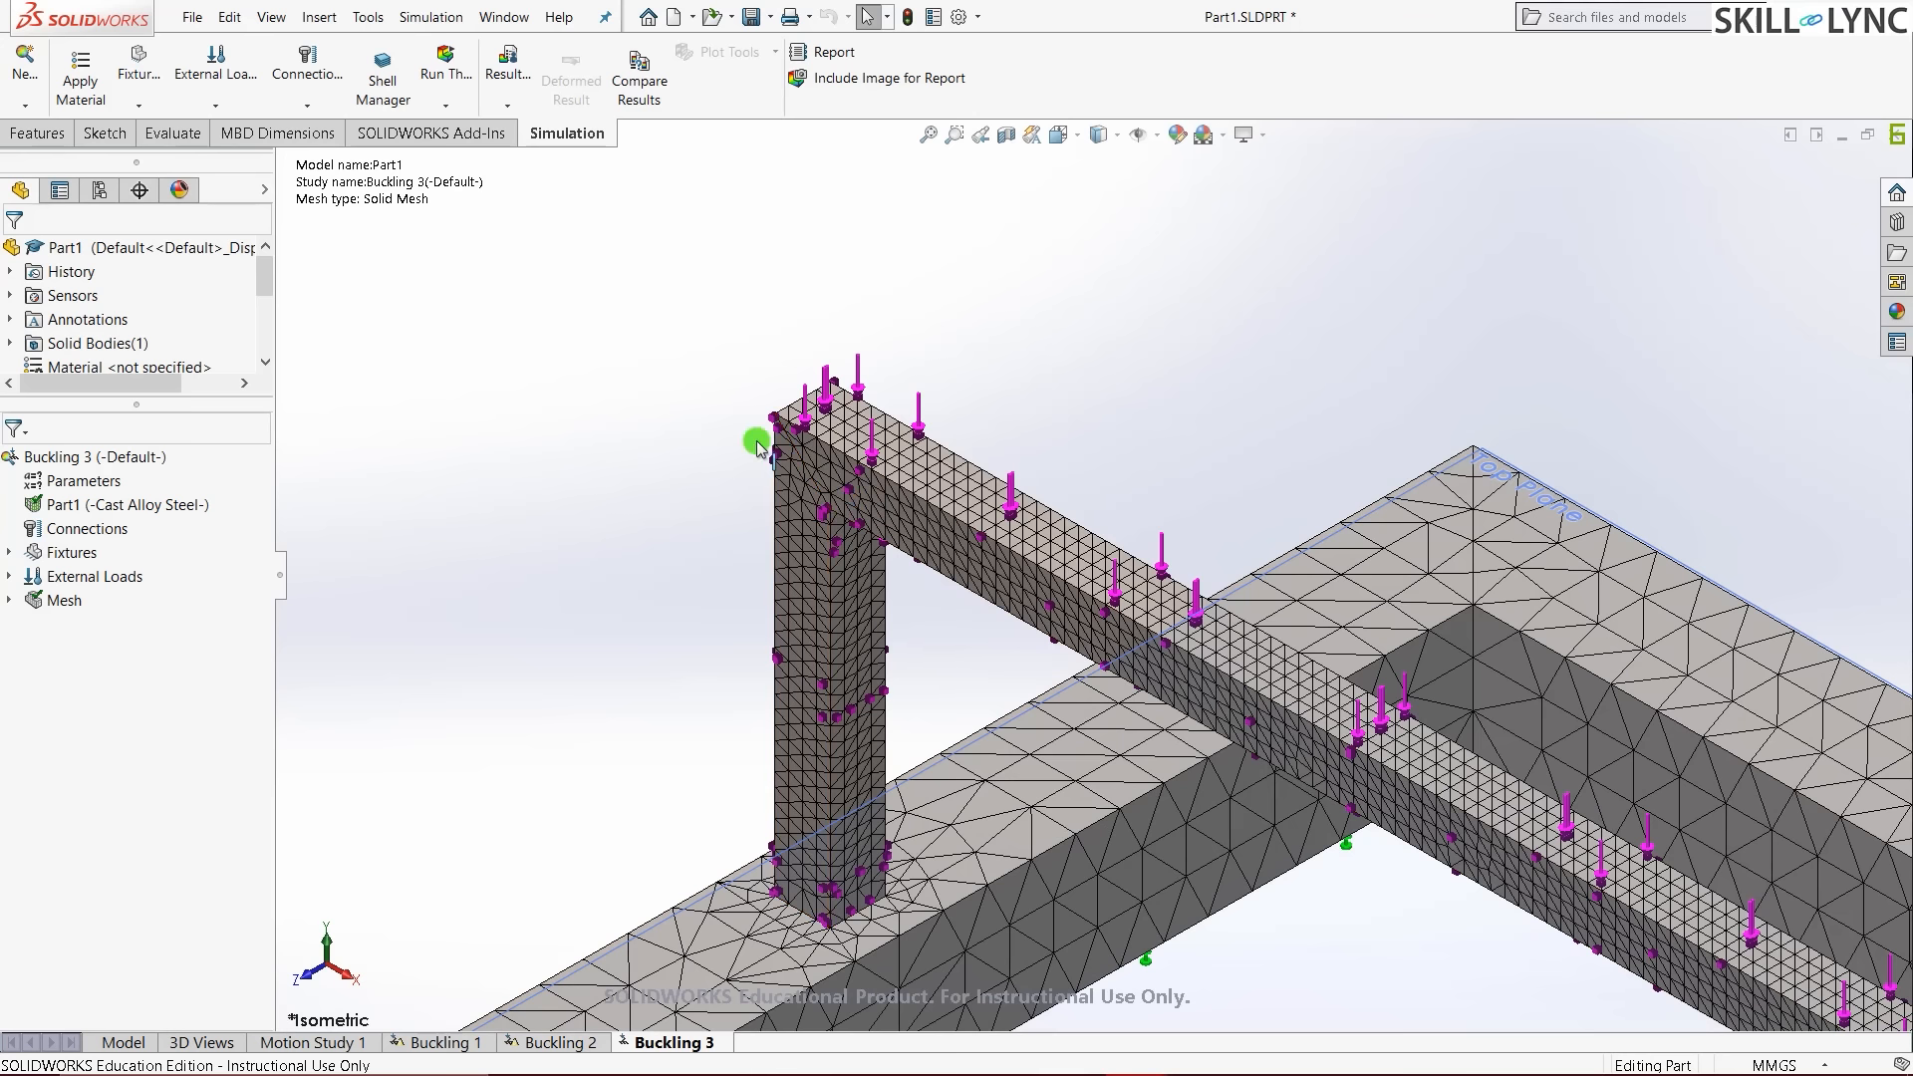
{"action": "scroll", "coordinate": [754, 447], "scroll_direction": "up", "scroll_amount": 2}
{"action": "scroll", "coordinate": [747, 837], "scroll_direction": "up", "scroll_amount": 3}
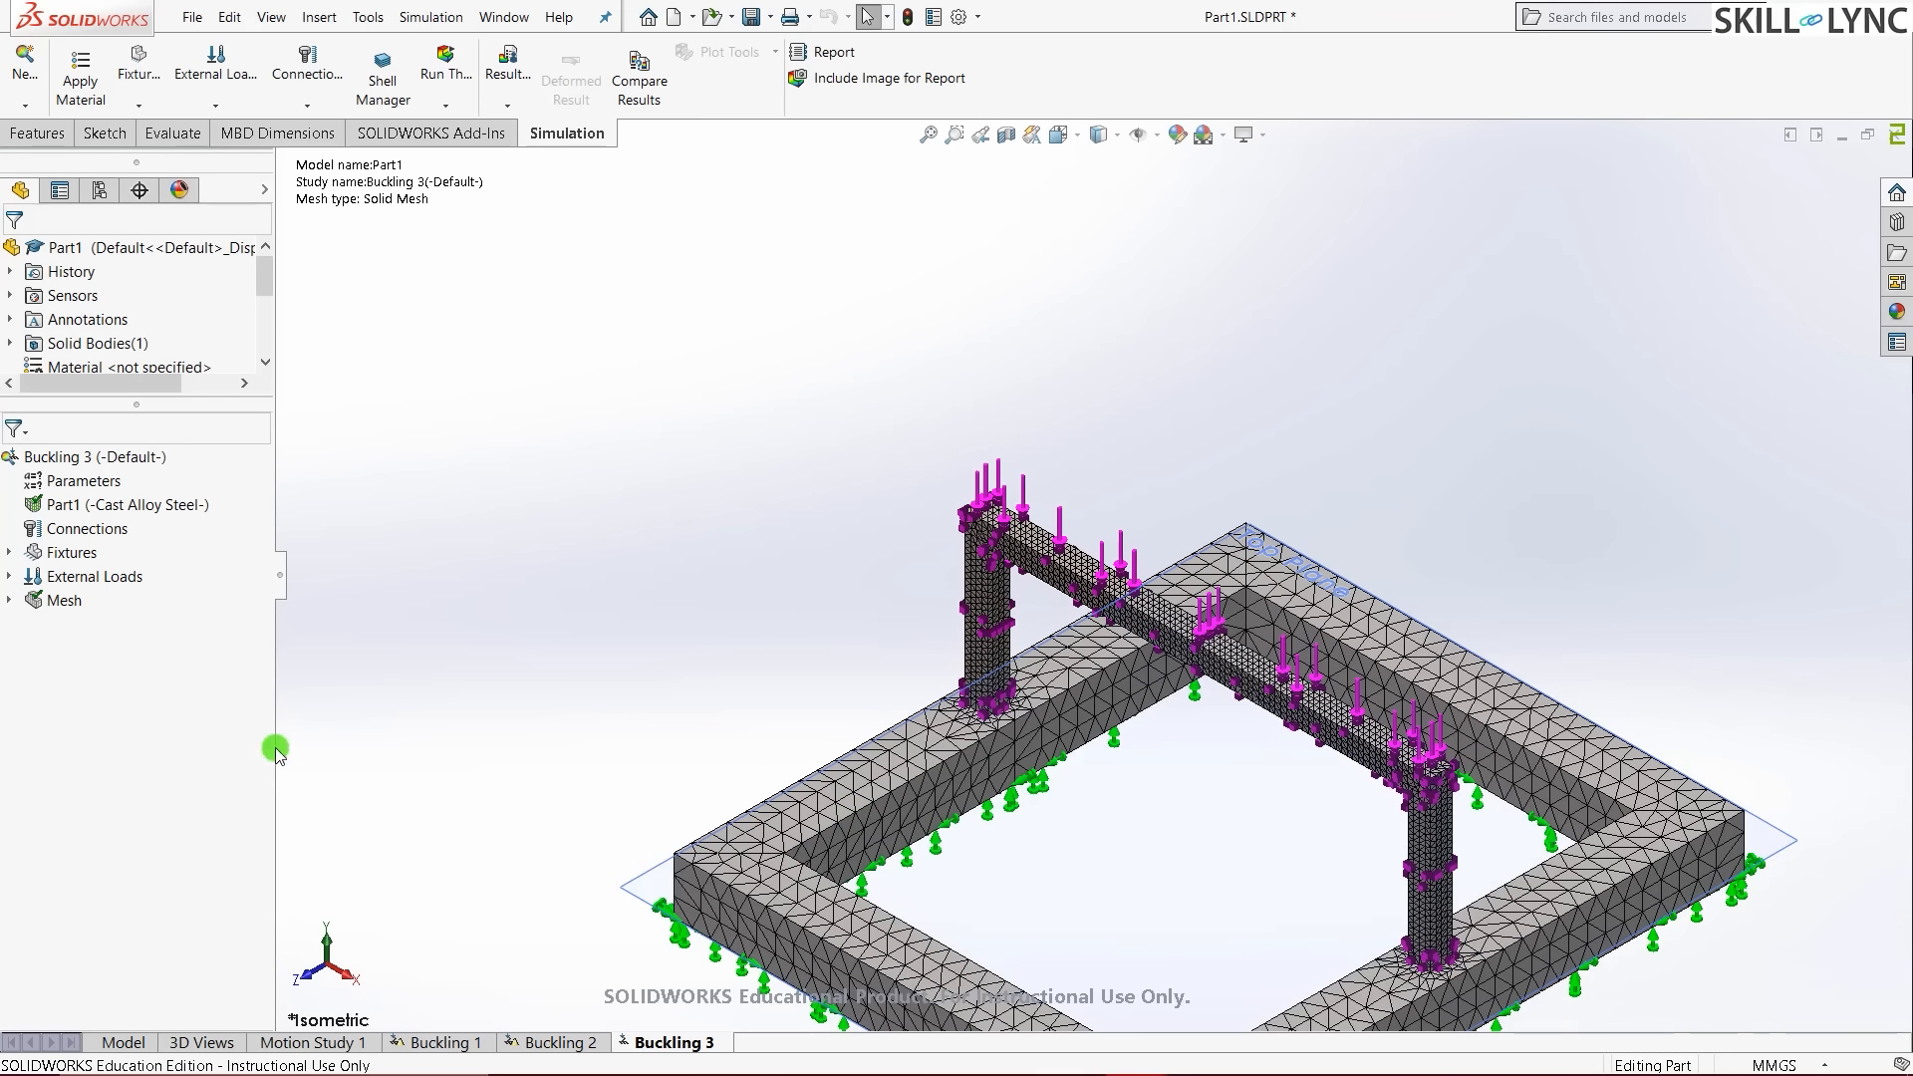
{"action": "left_click", "coordinate": [626, 607]}
{"action": "scroll", "coordinate": [607, 509], "scroll_direction": "up", "scroll_amount": 2}
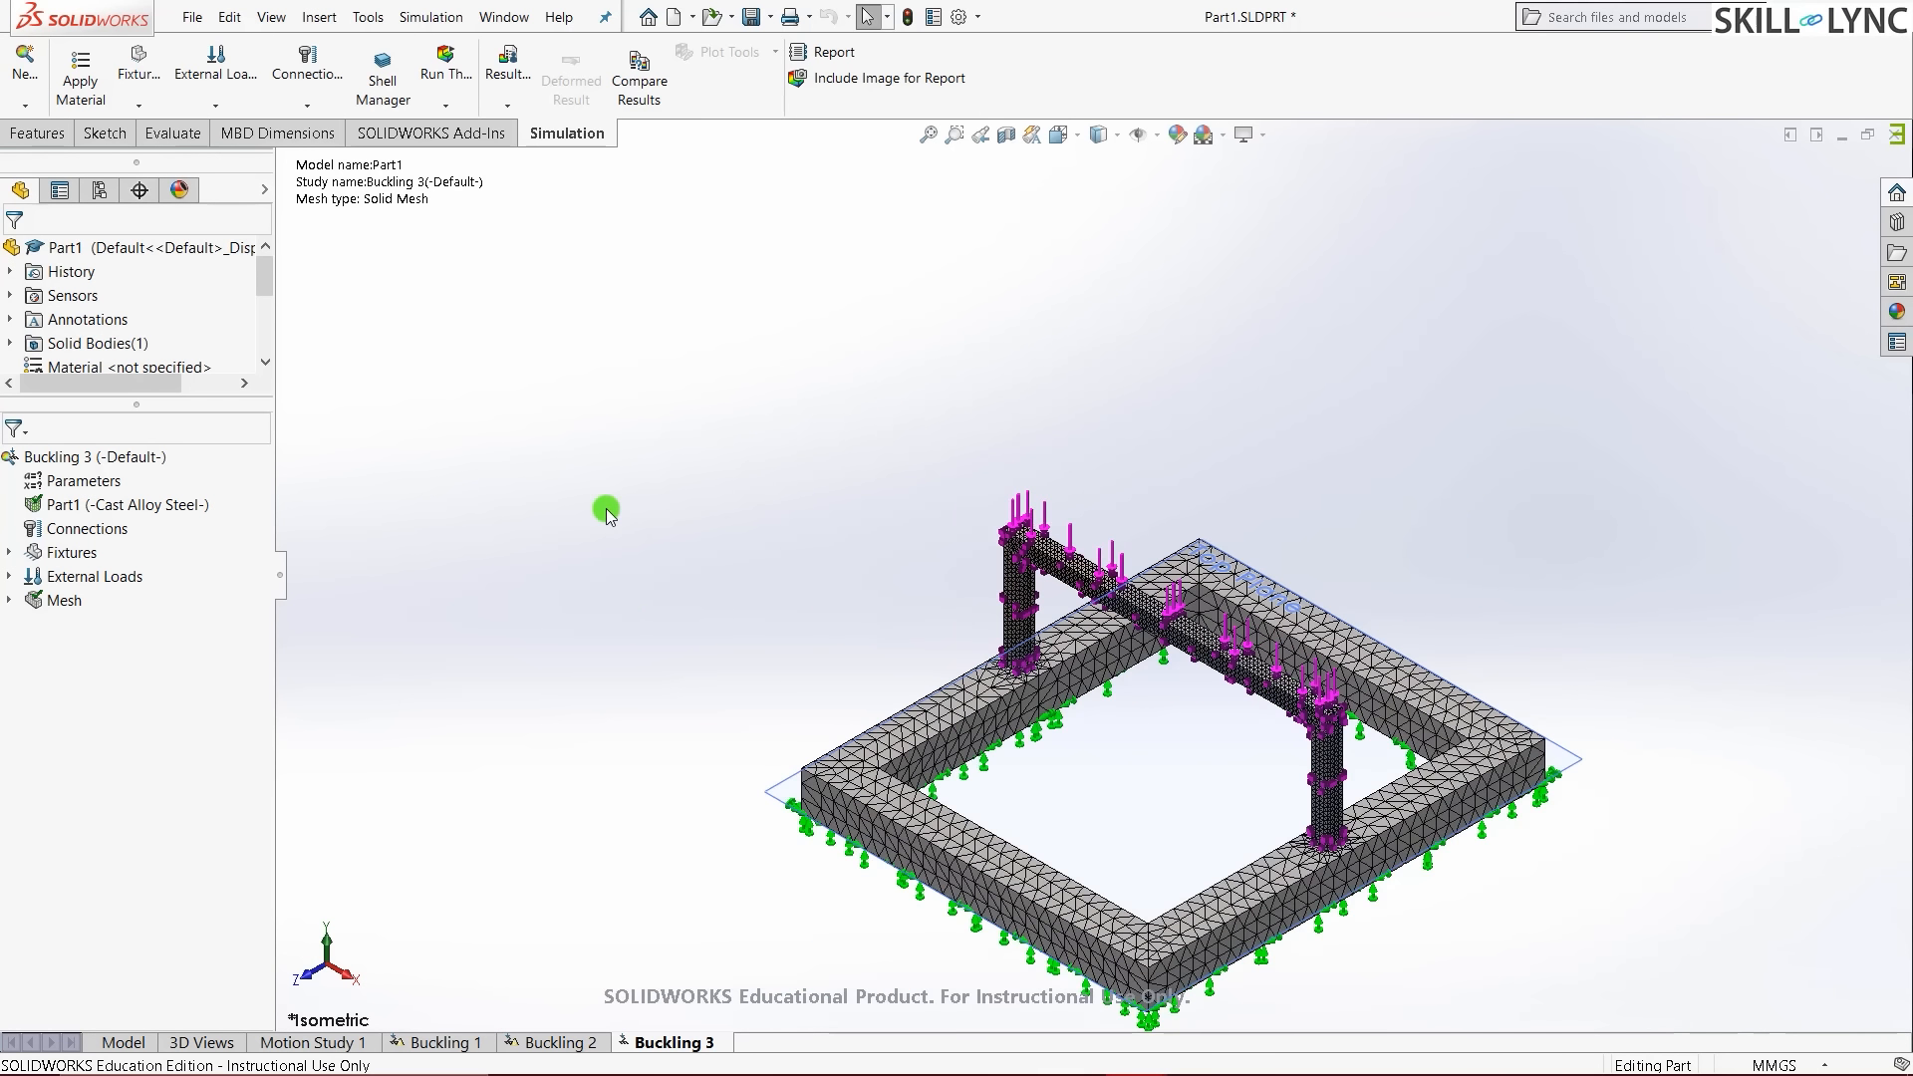
{"action": "key", "text": "f"}
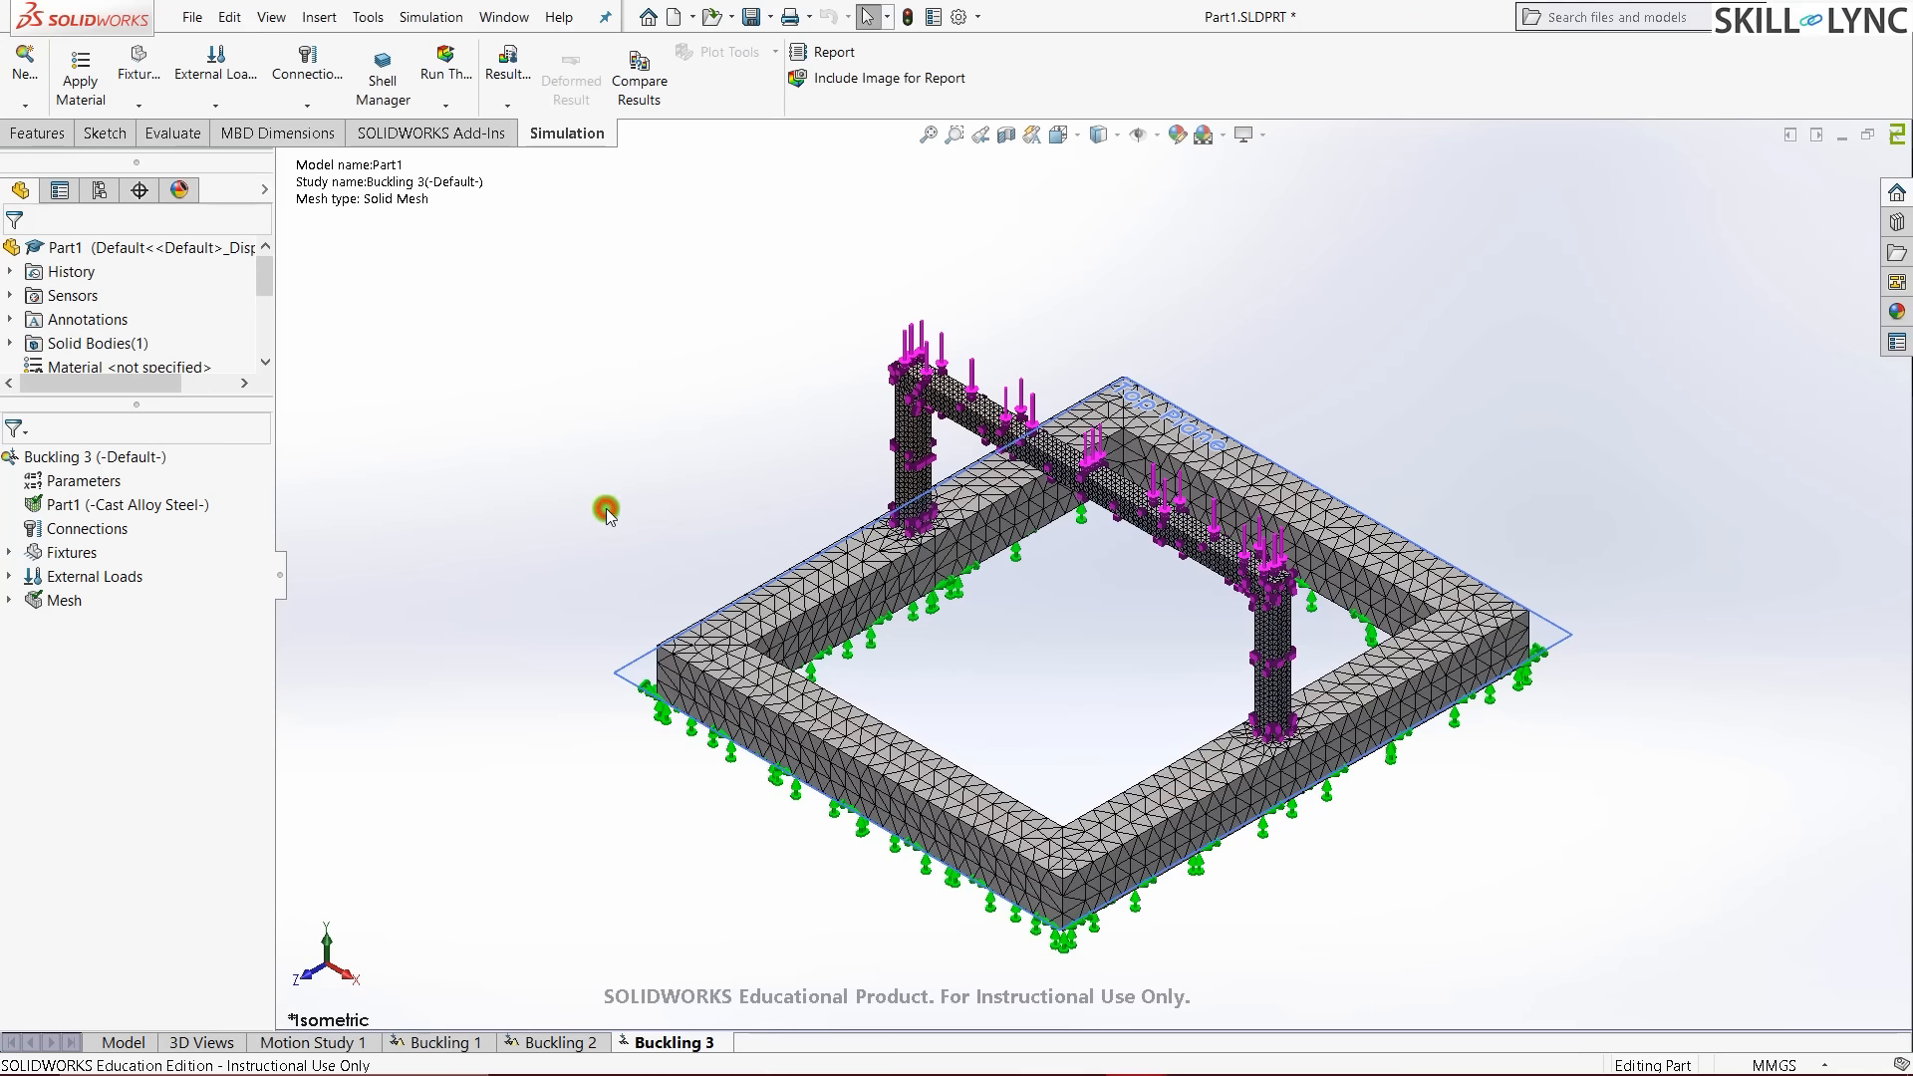
{"action": "left_click", "coordinate": [445, 76]}
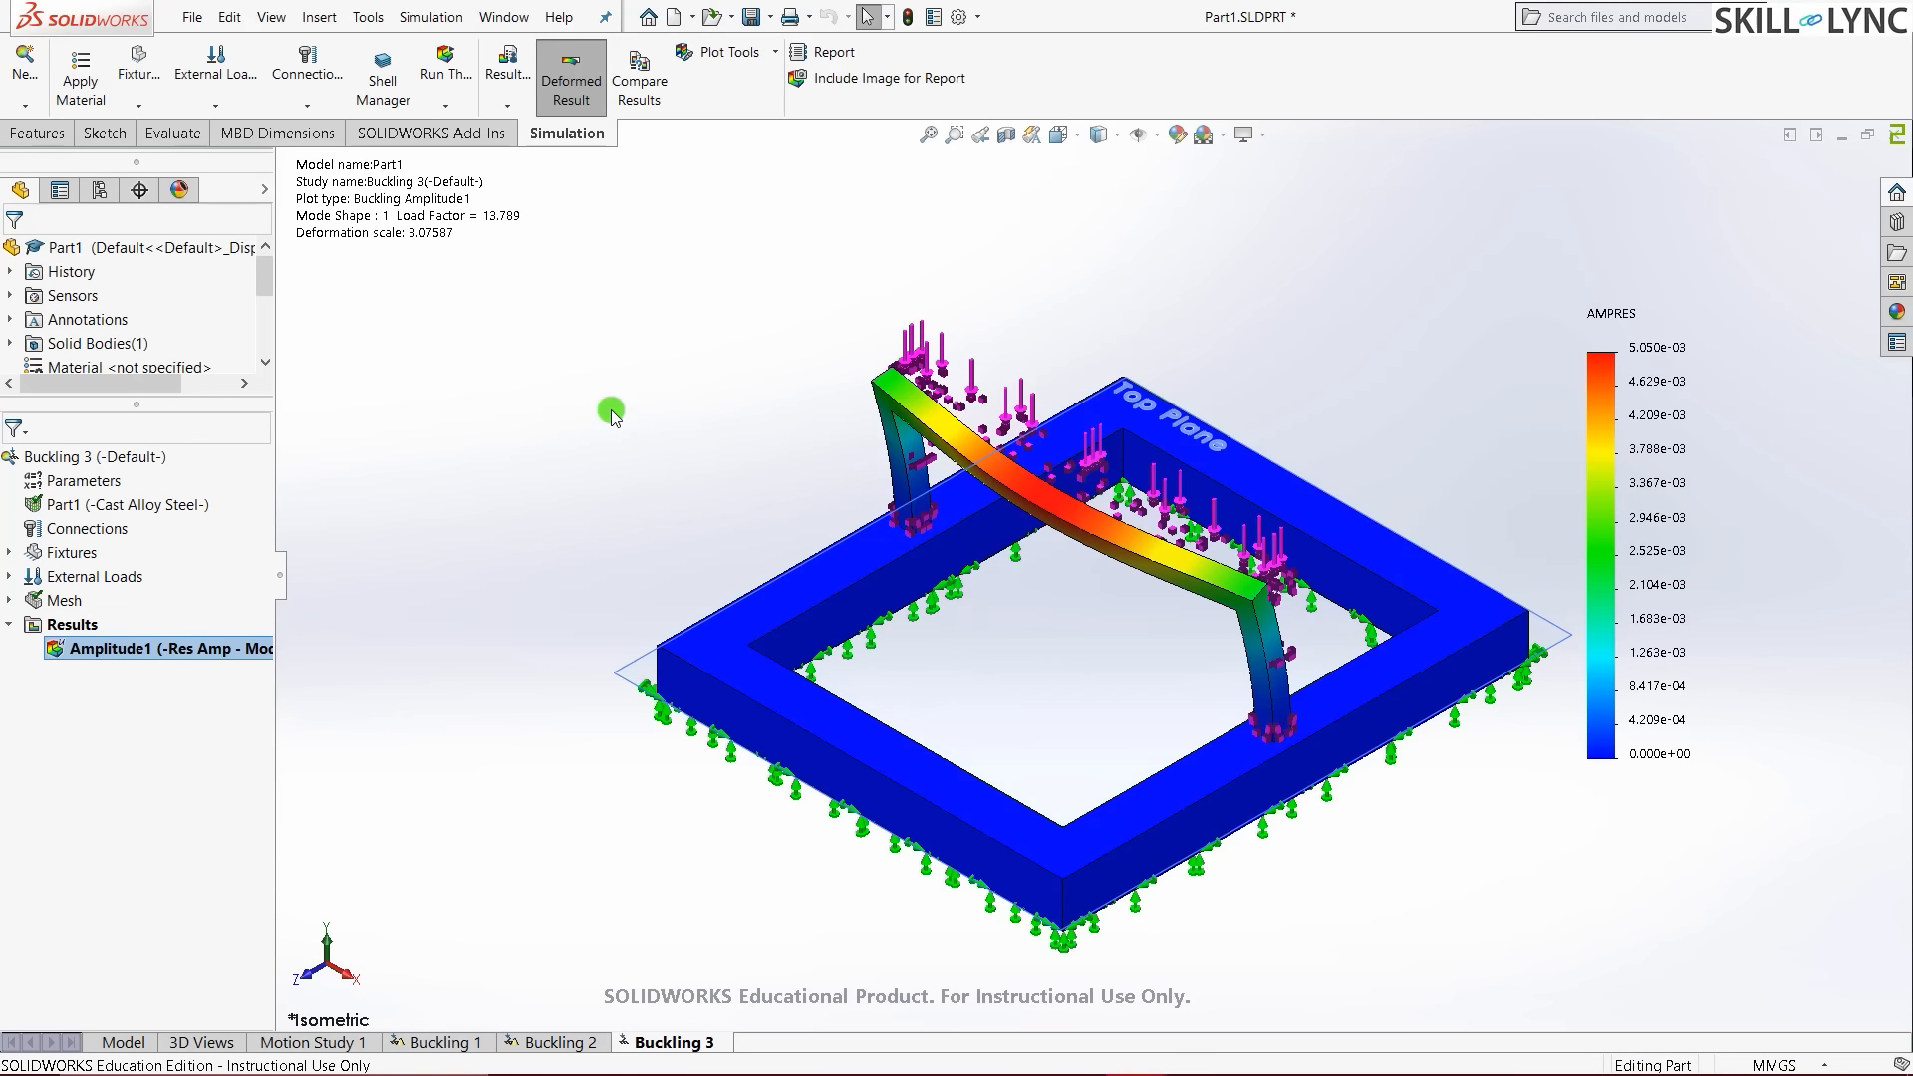
- Orbit the Buckling 3 amplitude plot (load factor 13.789) to inspect the mode shape, then return to isometric
{"action": "scroll", "coordinate": [610, 411], "scroll_direction": "up", "scroll_amount": 1}
{"action": "scroll", "coordinate": [1178, 402], "scroll_direction": "down", "scroll_amount": 1}
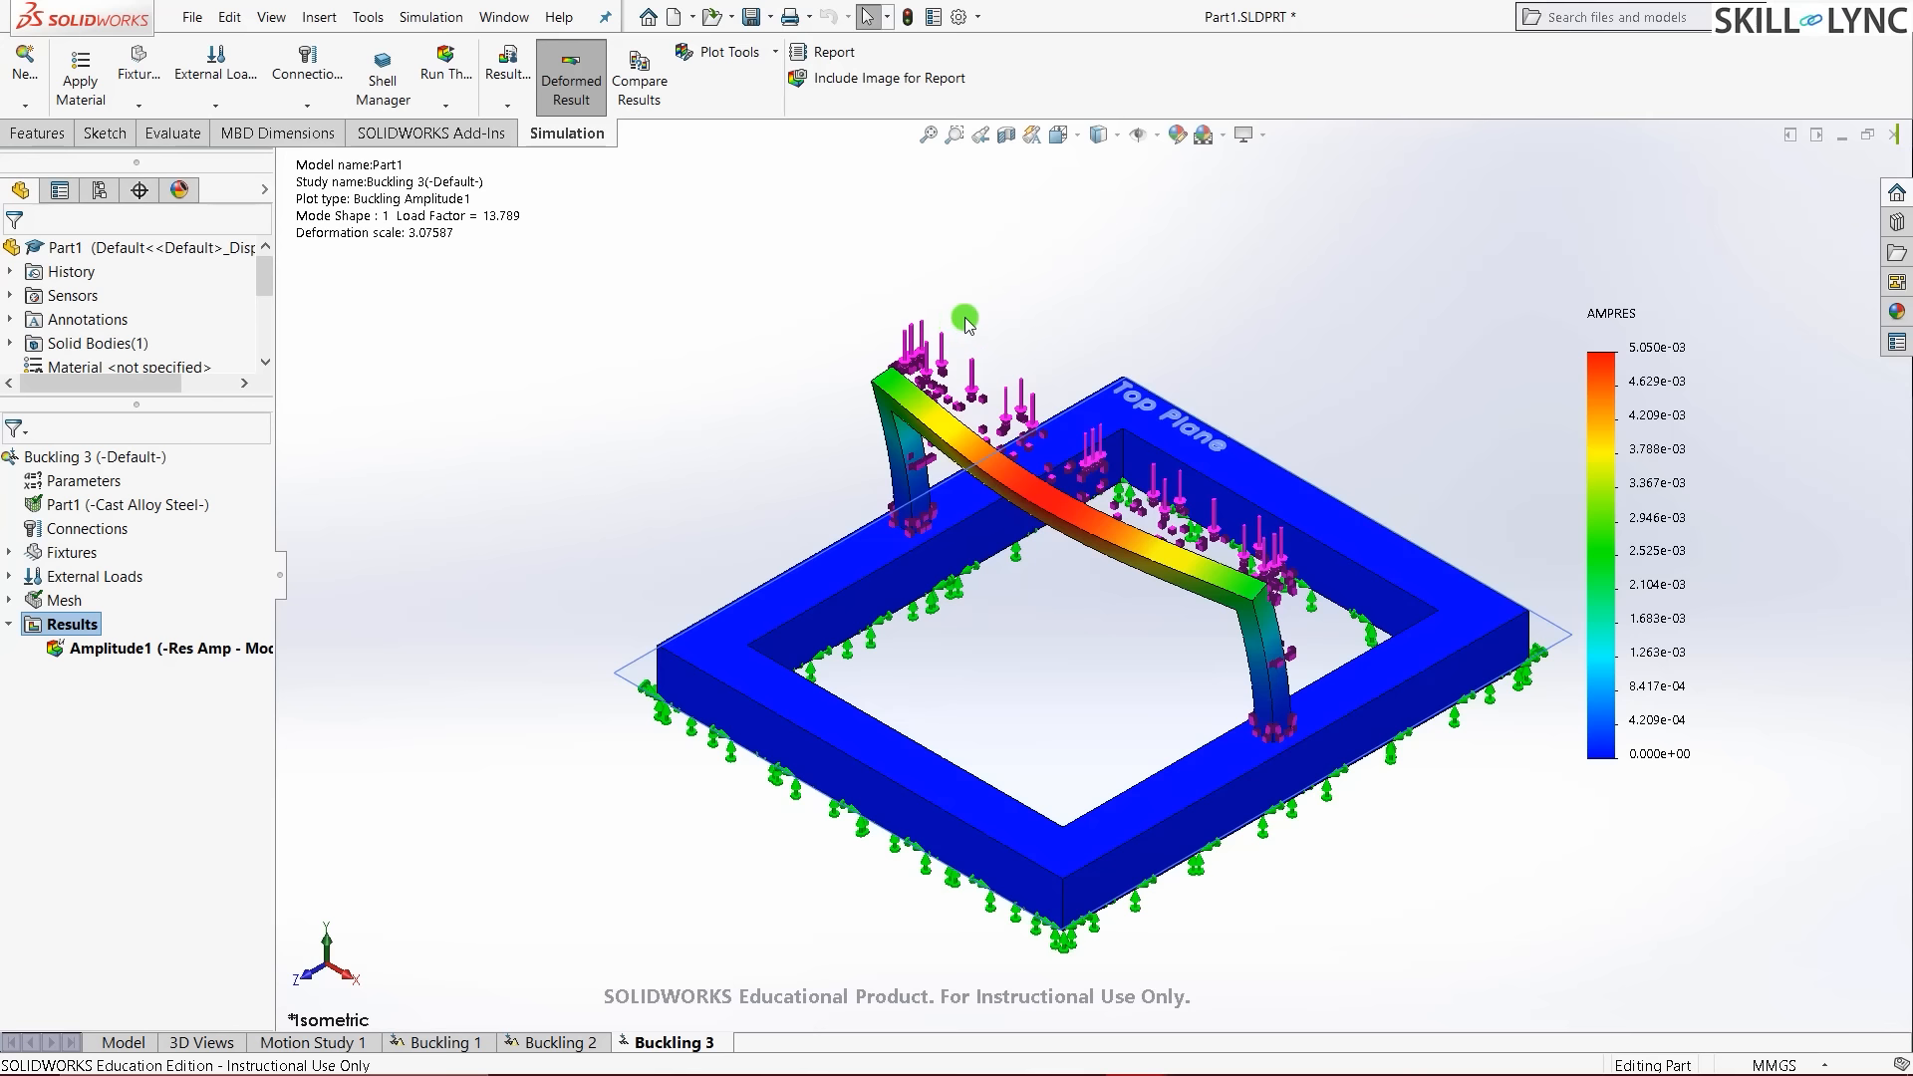
{"action": "scroll", "coordinate": [966, 318], "scroll_direction": "down", "scroll_amount": 2}
{"action": "middle_click_drag", "start_coordinate": [970, 389], "coordinate": [975, 285]}
{"action": "scroll", "coordinate": [665, 415], "scroll_direction": "up", "scroll_amount": 2}
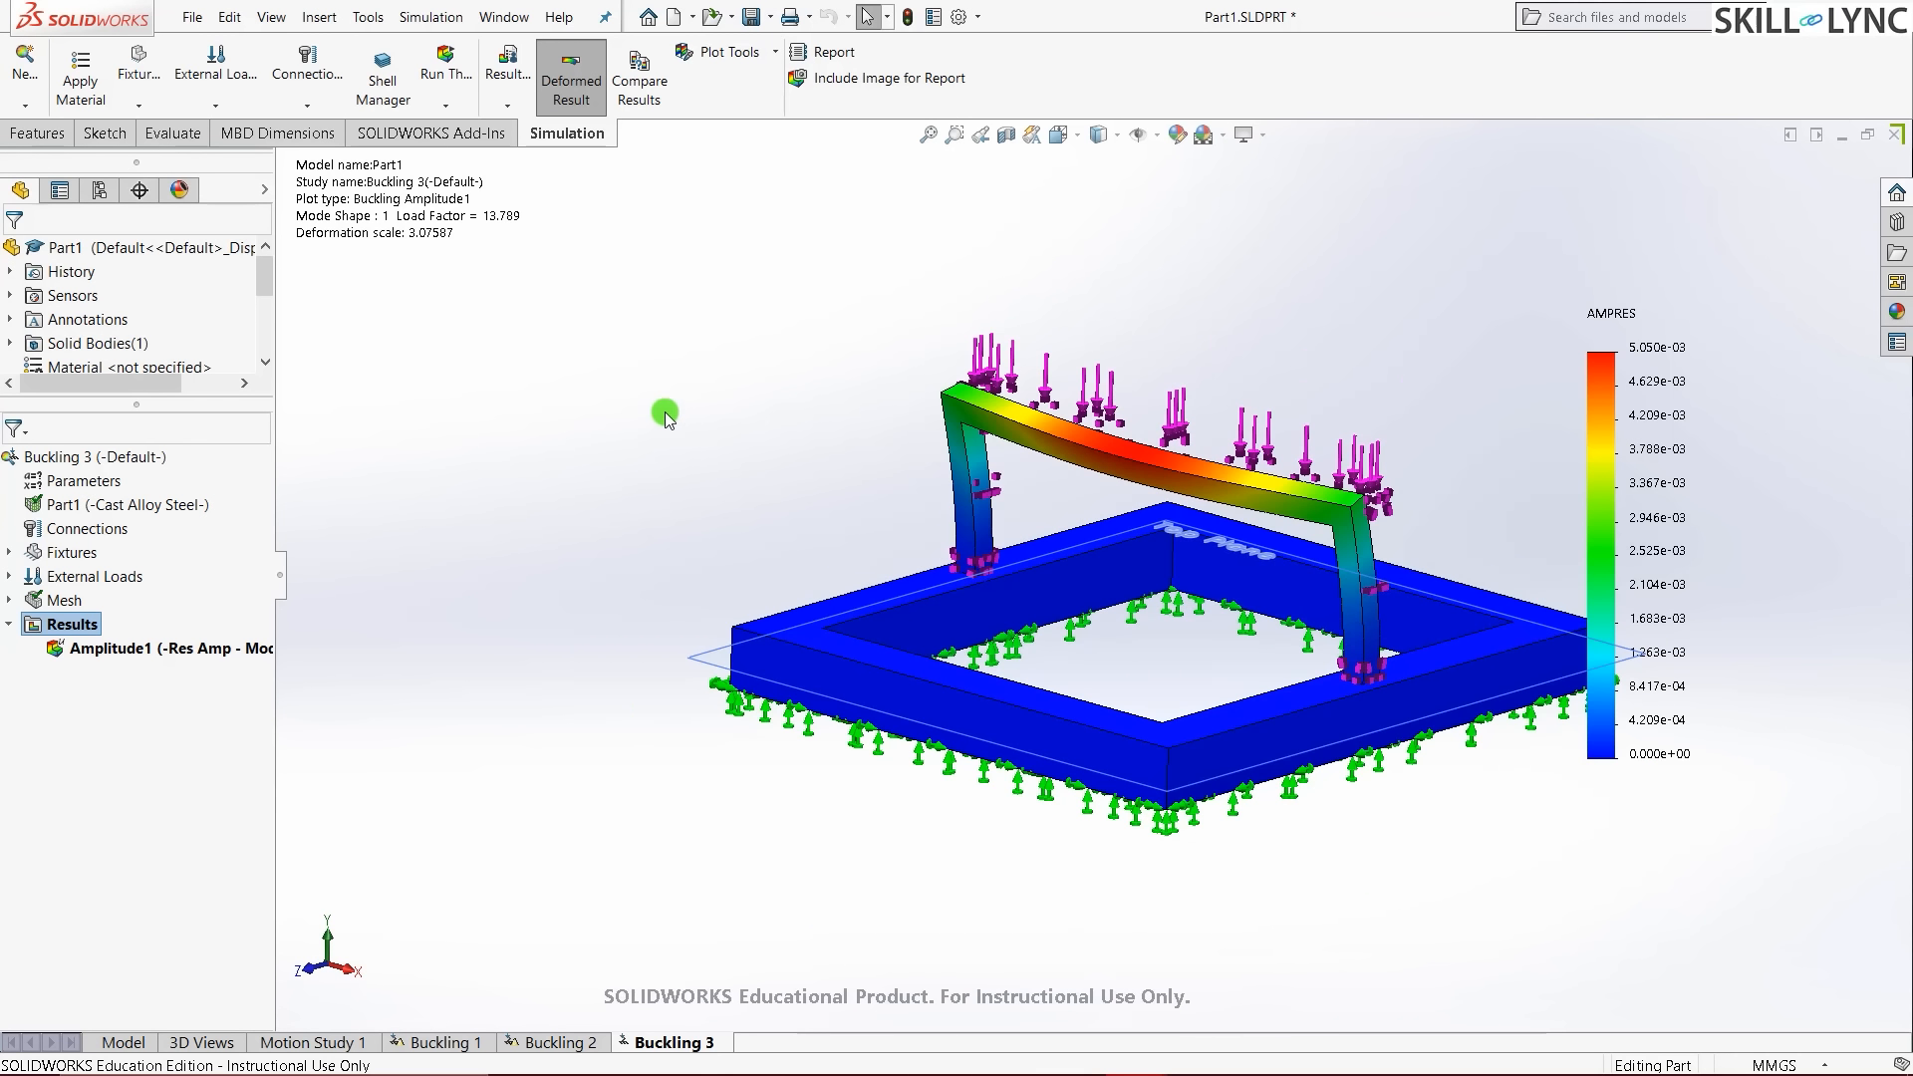
{"action": "left_click", "coordinate": [664, 413]}
{"action": "middle_click_drag", "start_coordinate": [800, 400], "coordinate": [671, 414]}
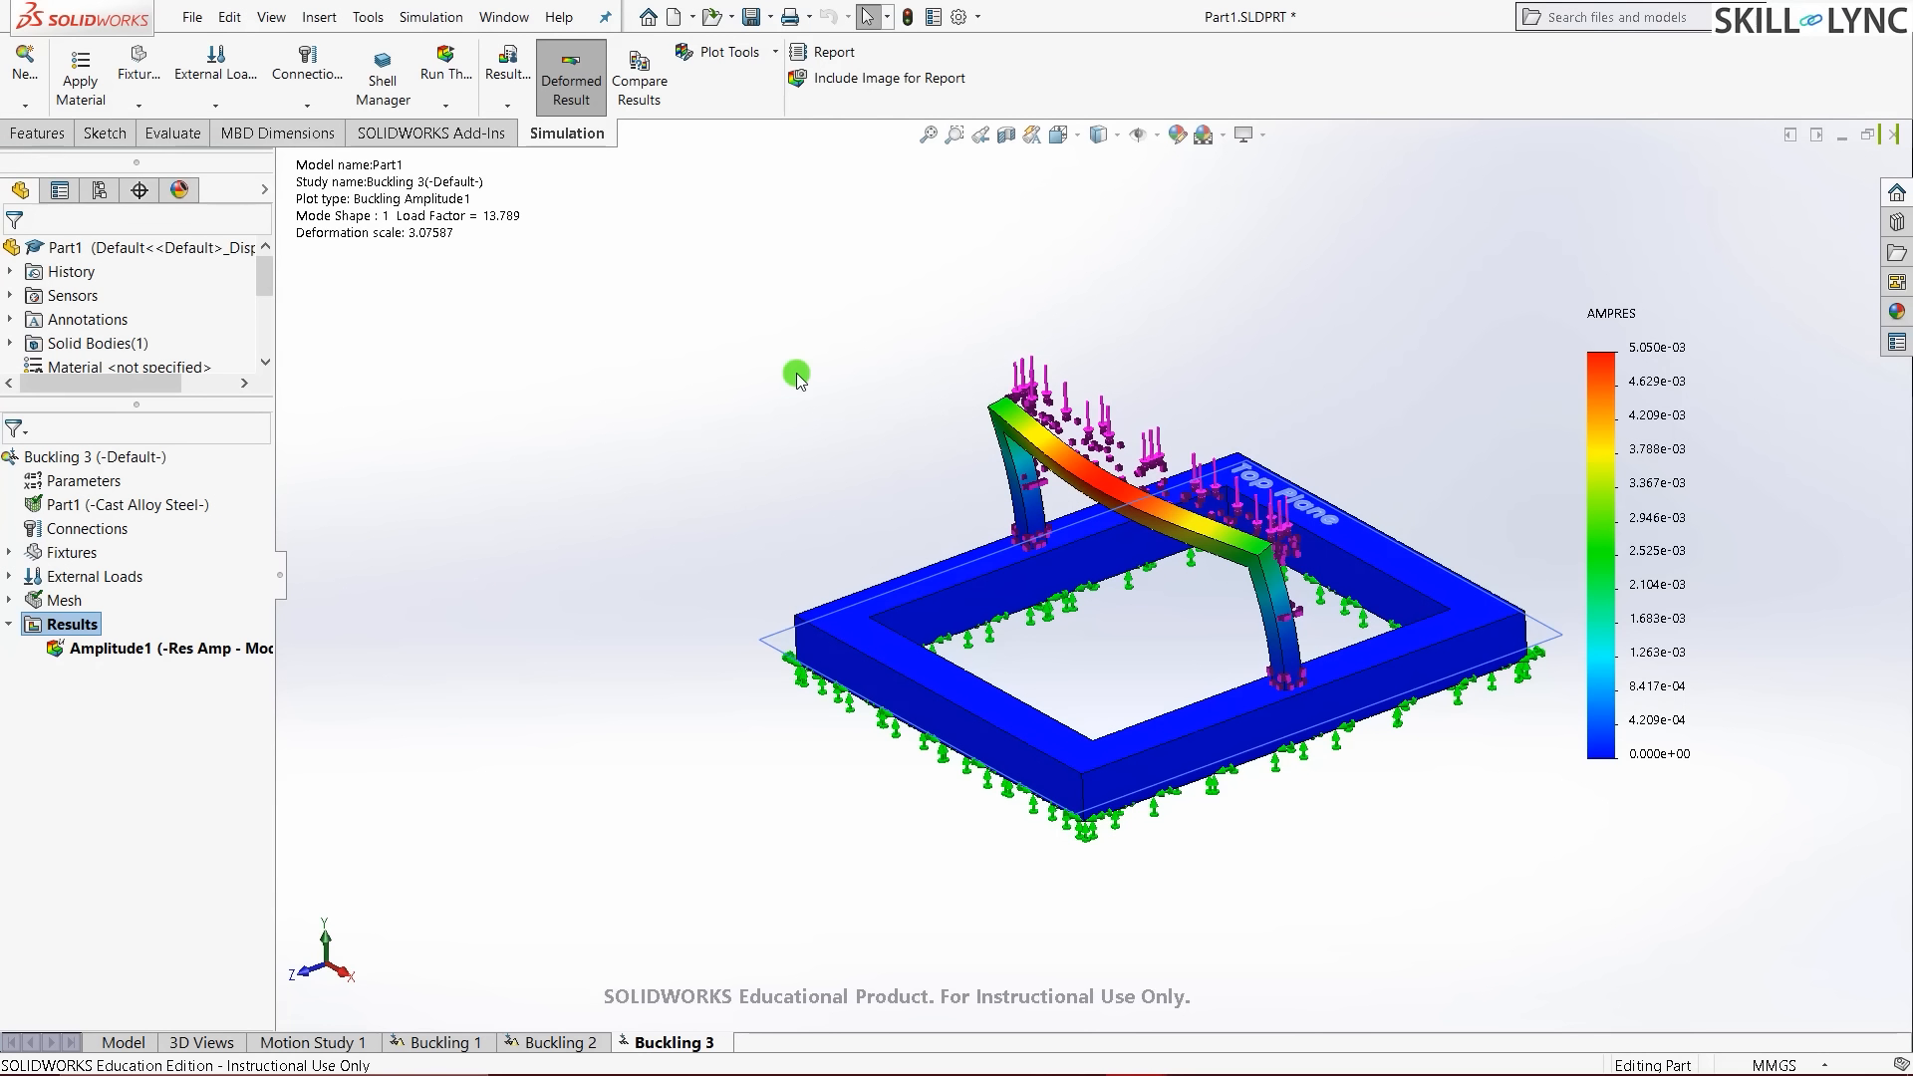
{"action": "key", "text": "ctrl+7"}
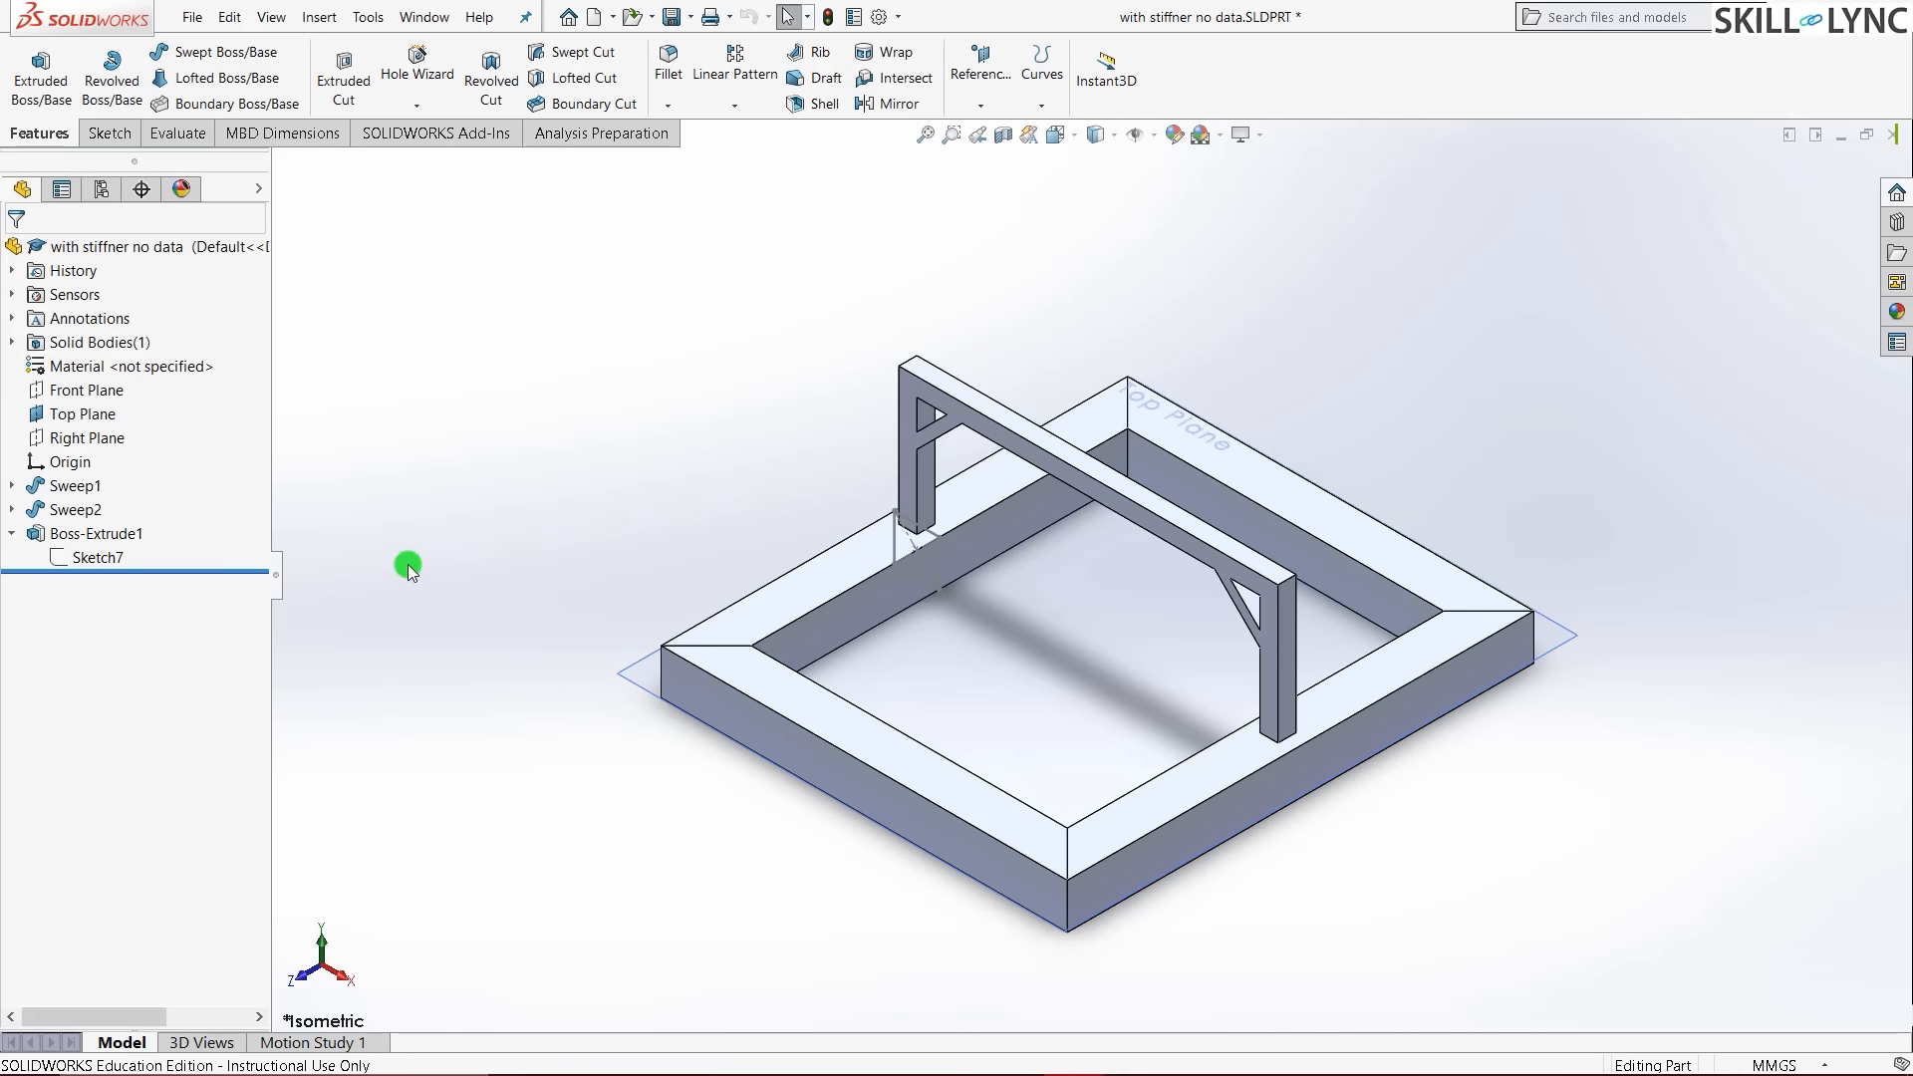
- Highlight Sketch7 and the Boss-Extrude1 gusset stiffeners, orbiting the model to inspect them
{"action": "left_click", "coordinate": [88, 392]}
{"action": "left_click", "coordinate": [426, 440]}
{"action": "left_click", "coordinate": [109, 561]}
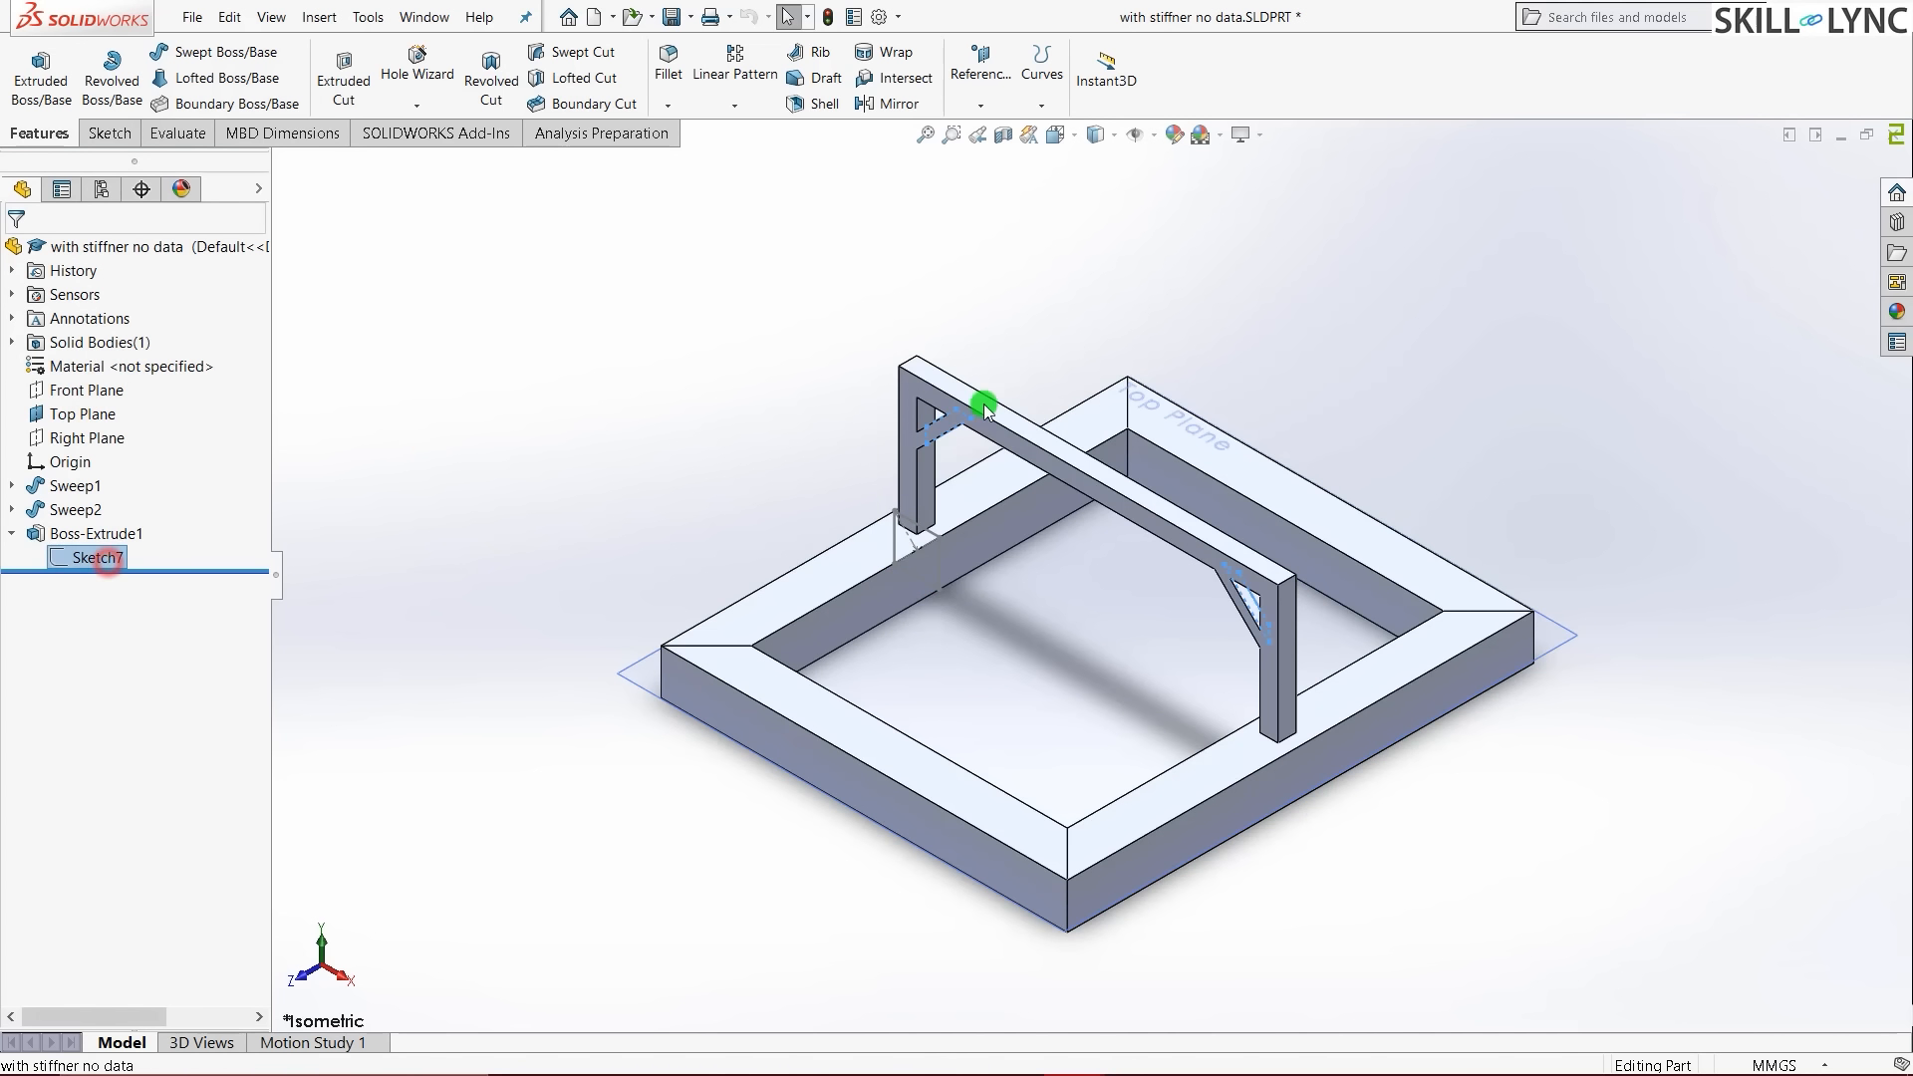
{"action": "scroll", "coordinate": [972, 459], "scroll_direction": "down", "scroll_amount": 2}
{"action": "middle_click_drag", "start_coordinate": [974, 484], "coordinate": [1122, 380]}
{"action": "left_click", "coordinate": [75, 538]}
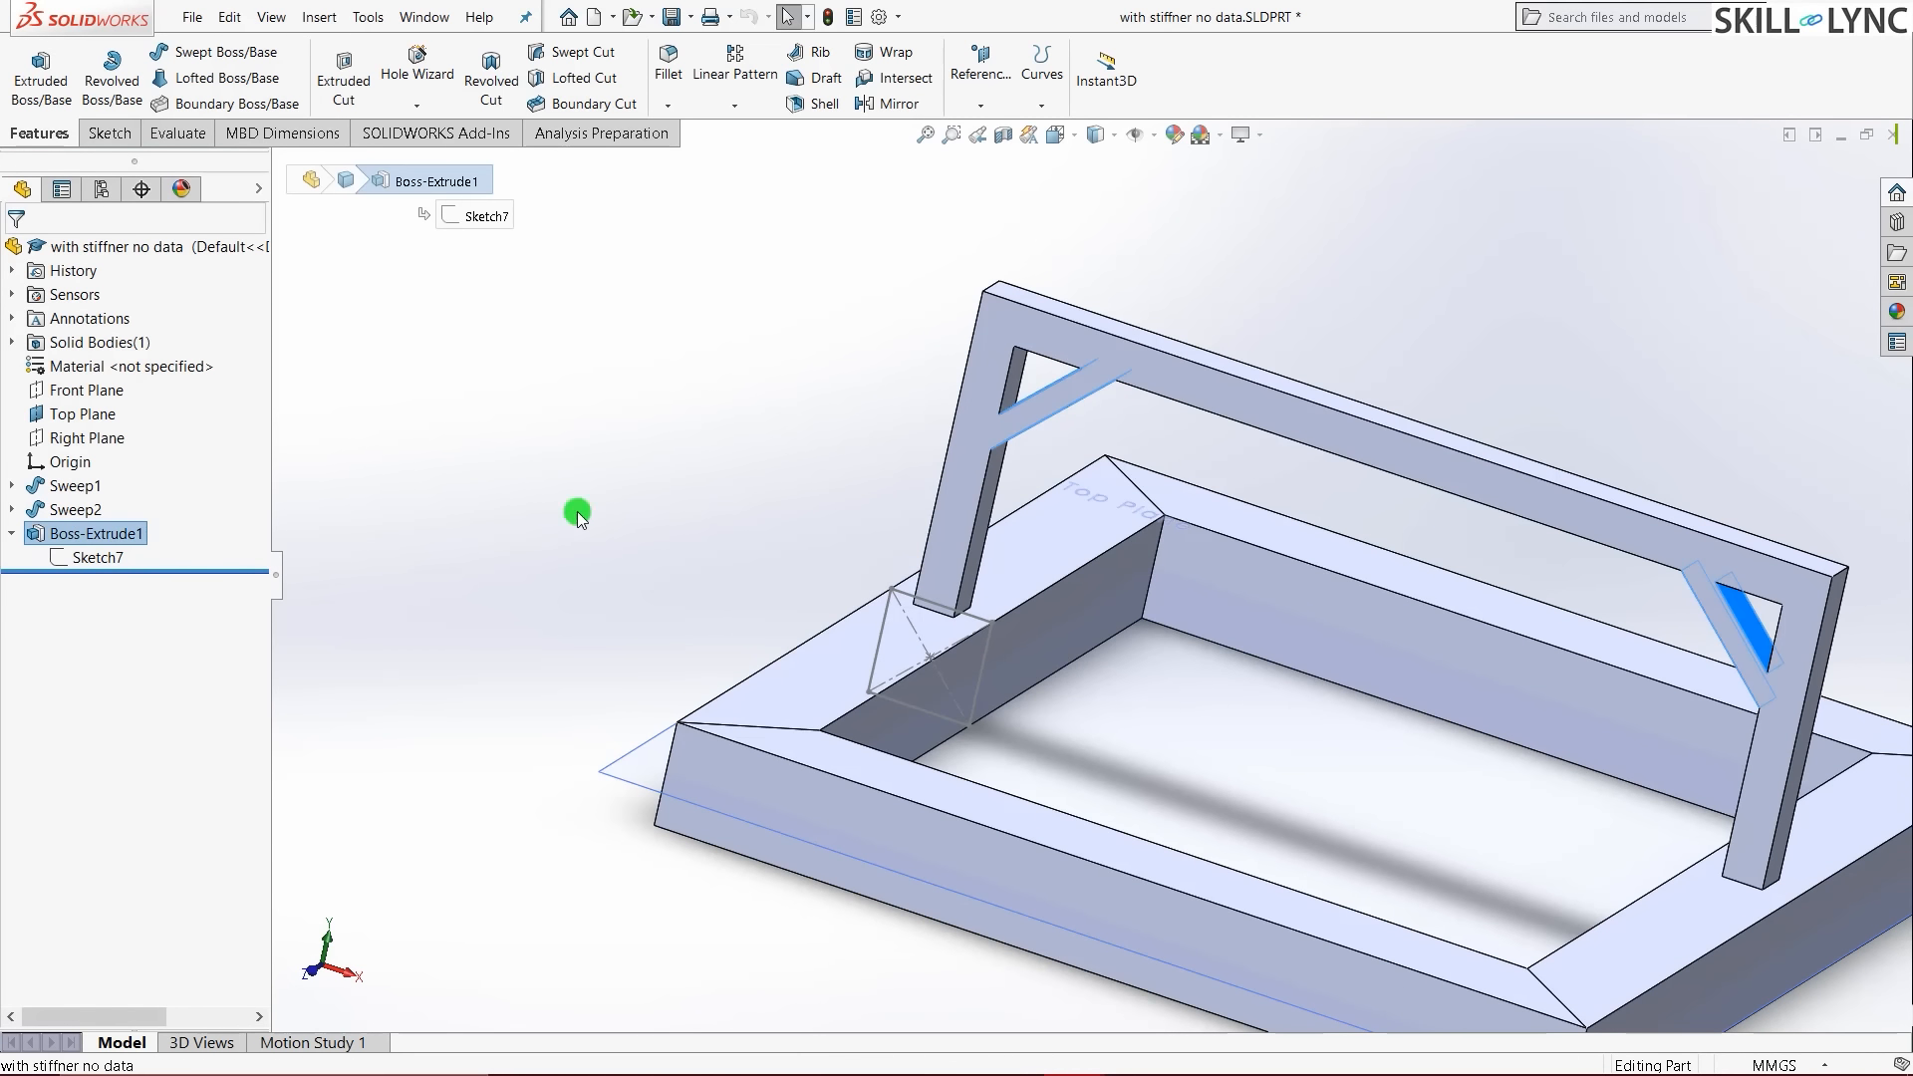
{"action": "middle_click_drag", "start_coordinate": [667, 487], "coordinate": [995, 506]}
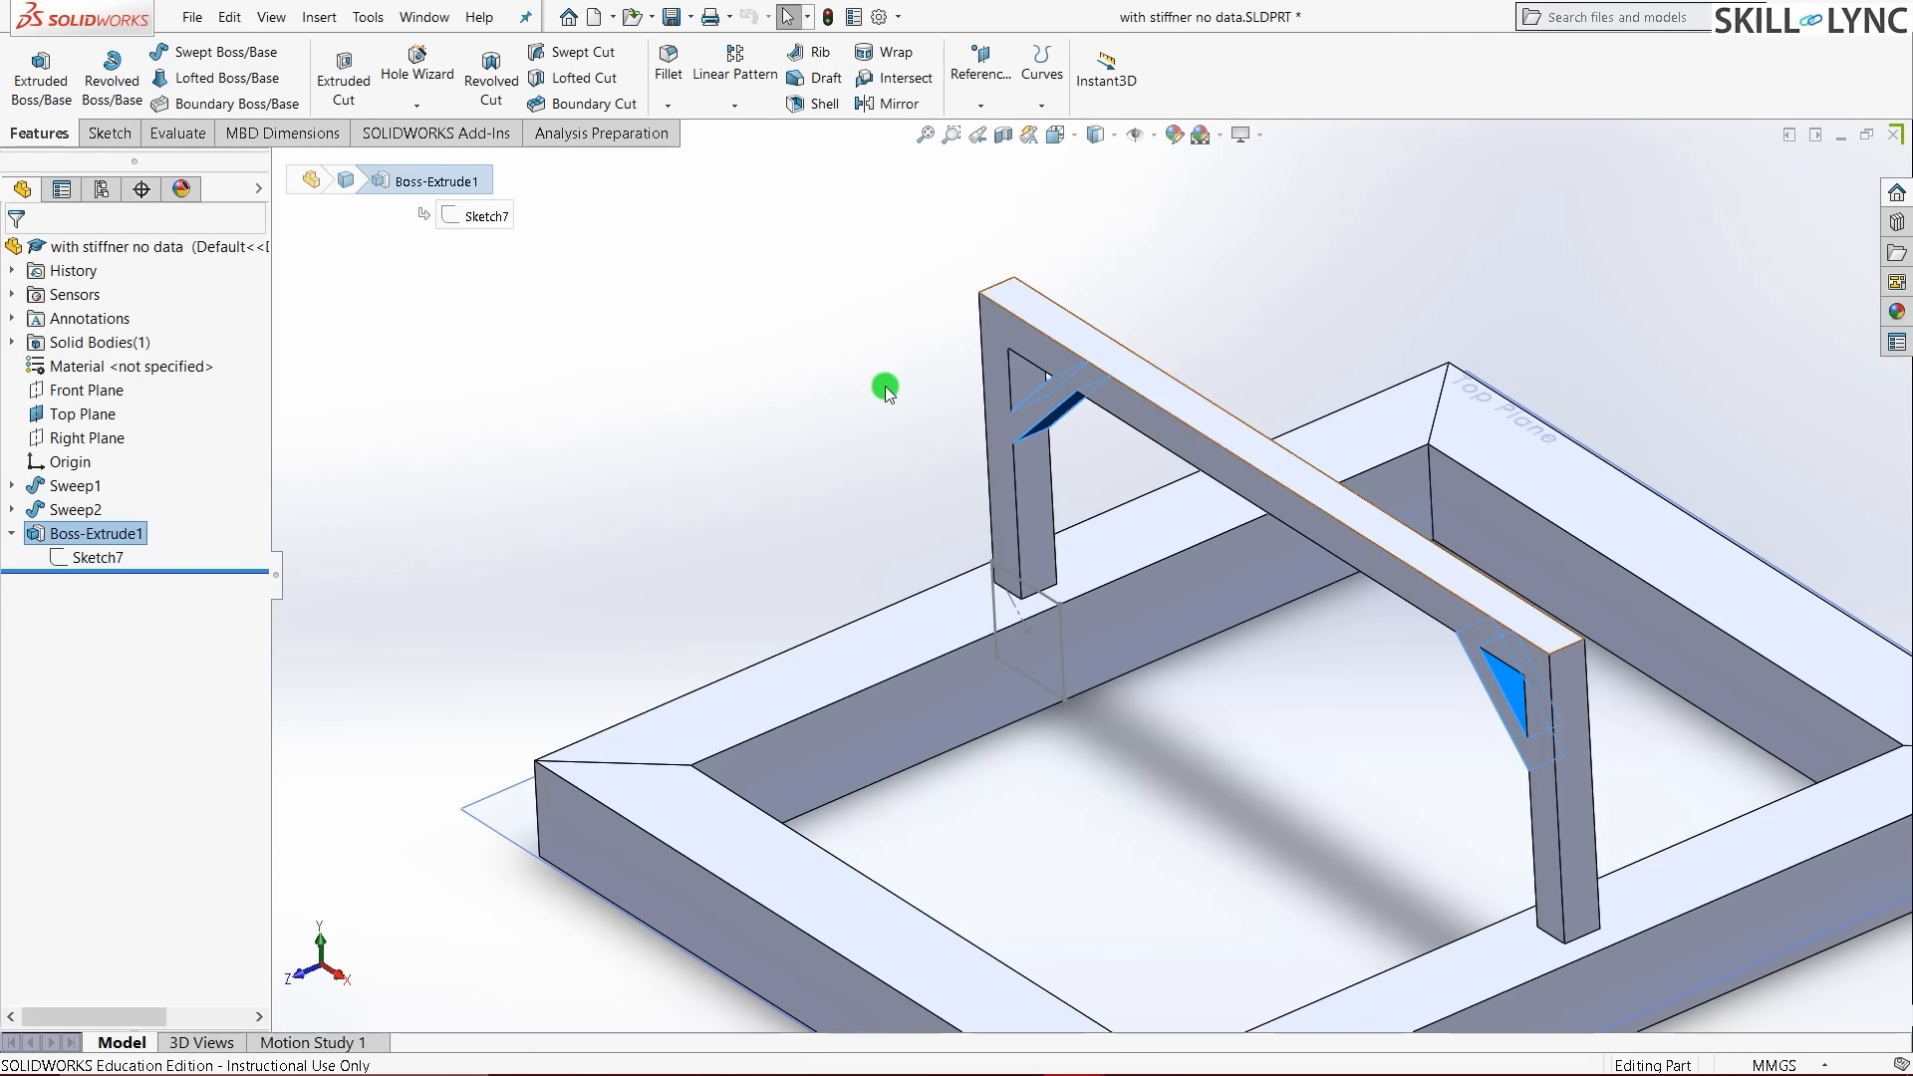
{"action": "left_click", "coordinate": [757, 469]}
- Return to the isometric view and enable the SOLIDWORKS Simulation add-in
{"action": "key", "text": "ctrl+7"}
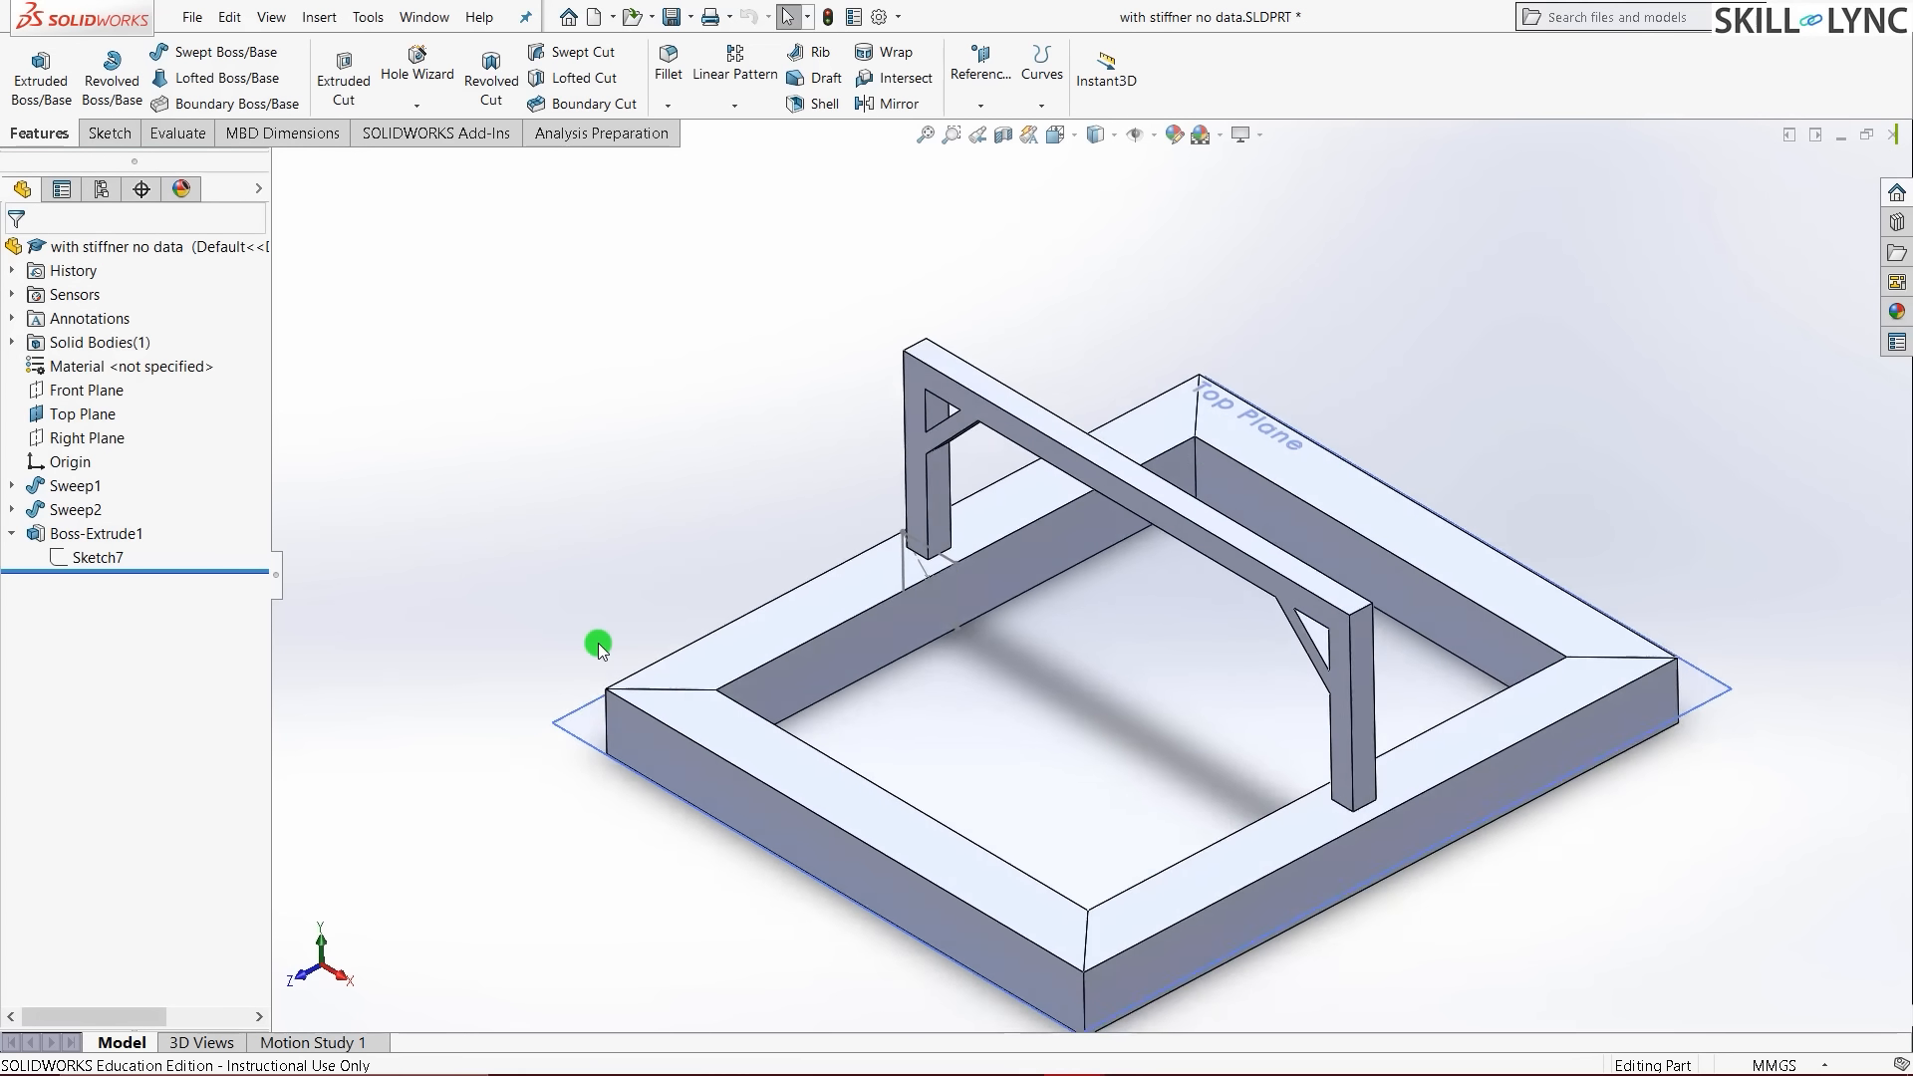
{"action": "scroll", "coordinate": [699, 470], "scroll_direction": "down", "scroll_amount": 1}
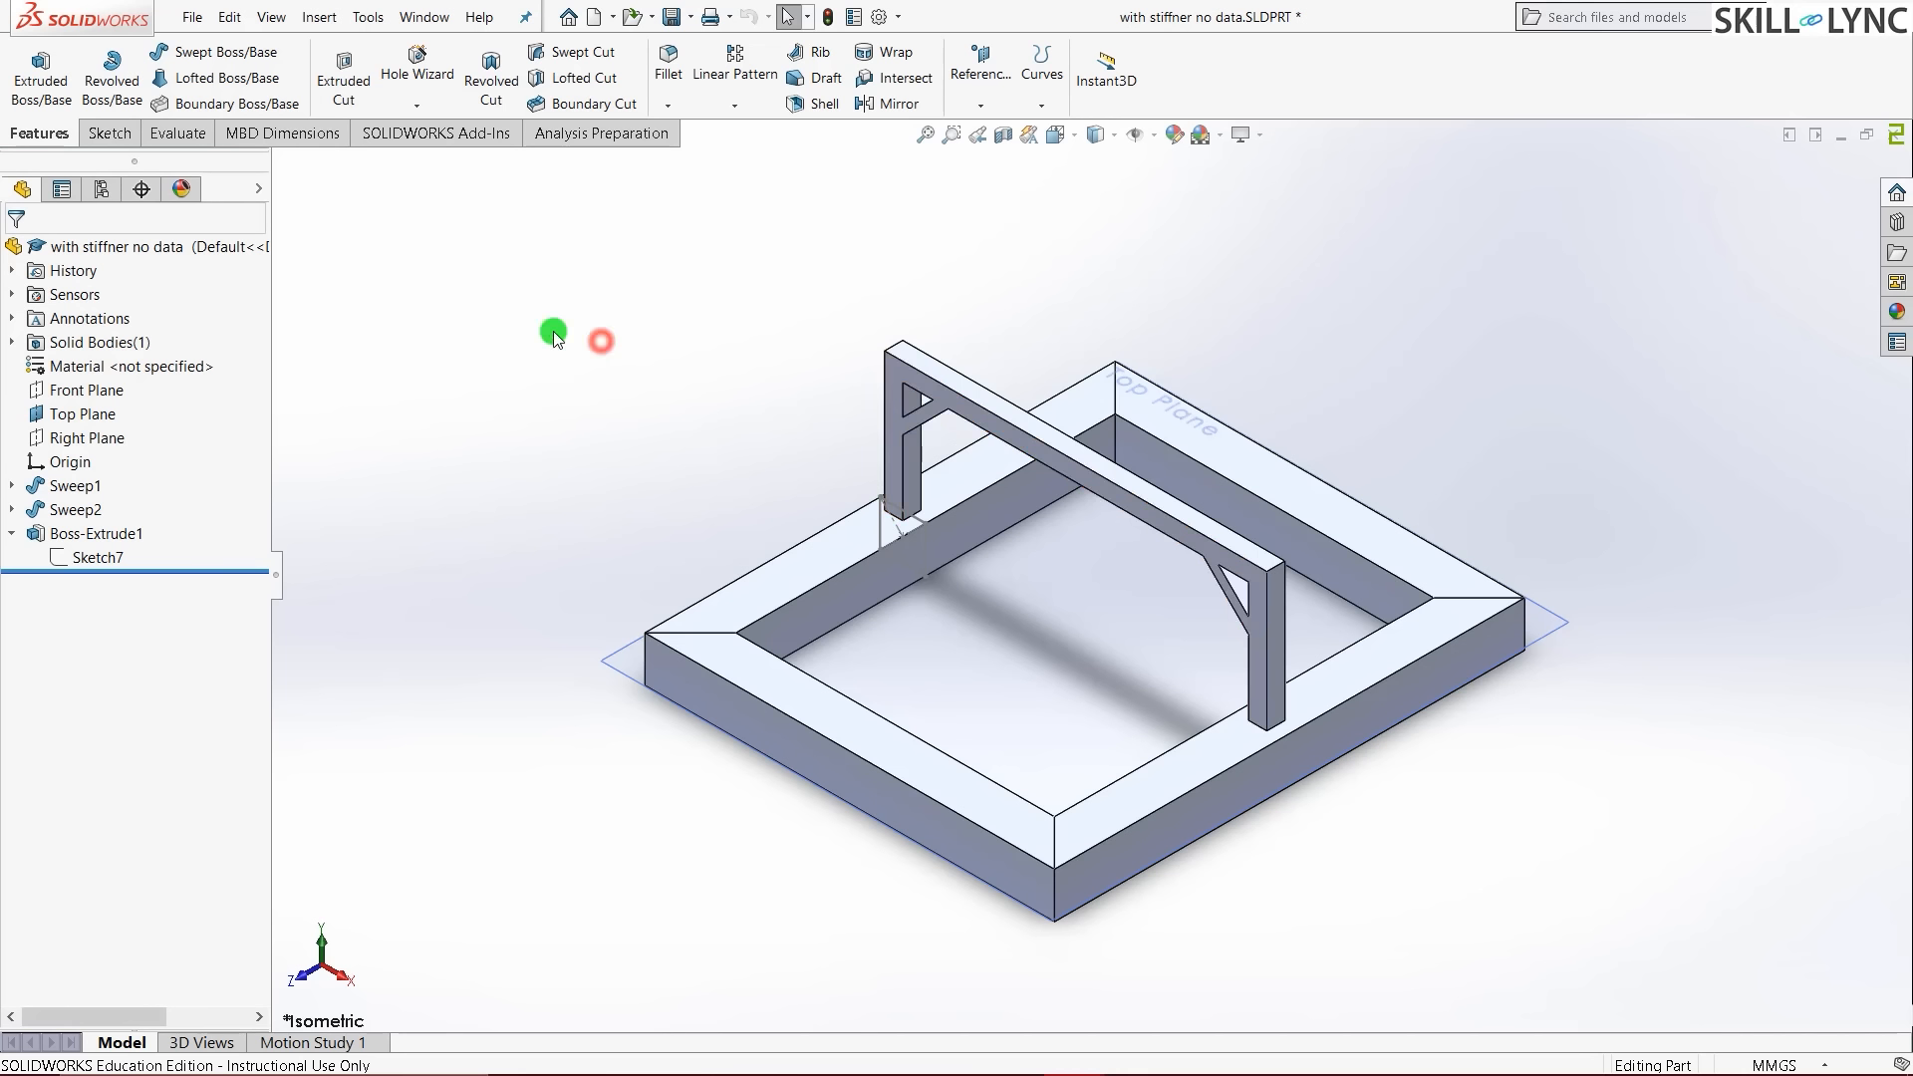
{"action": "left_click", "coordinate": [460, 146]}
{"action": "left_click", "coordinate": [568, 78]}
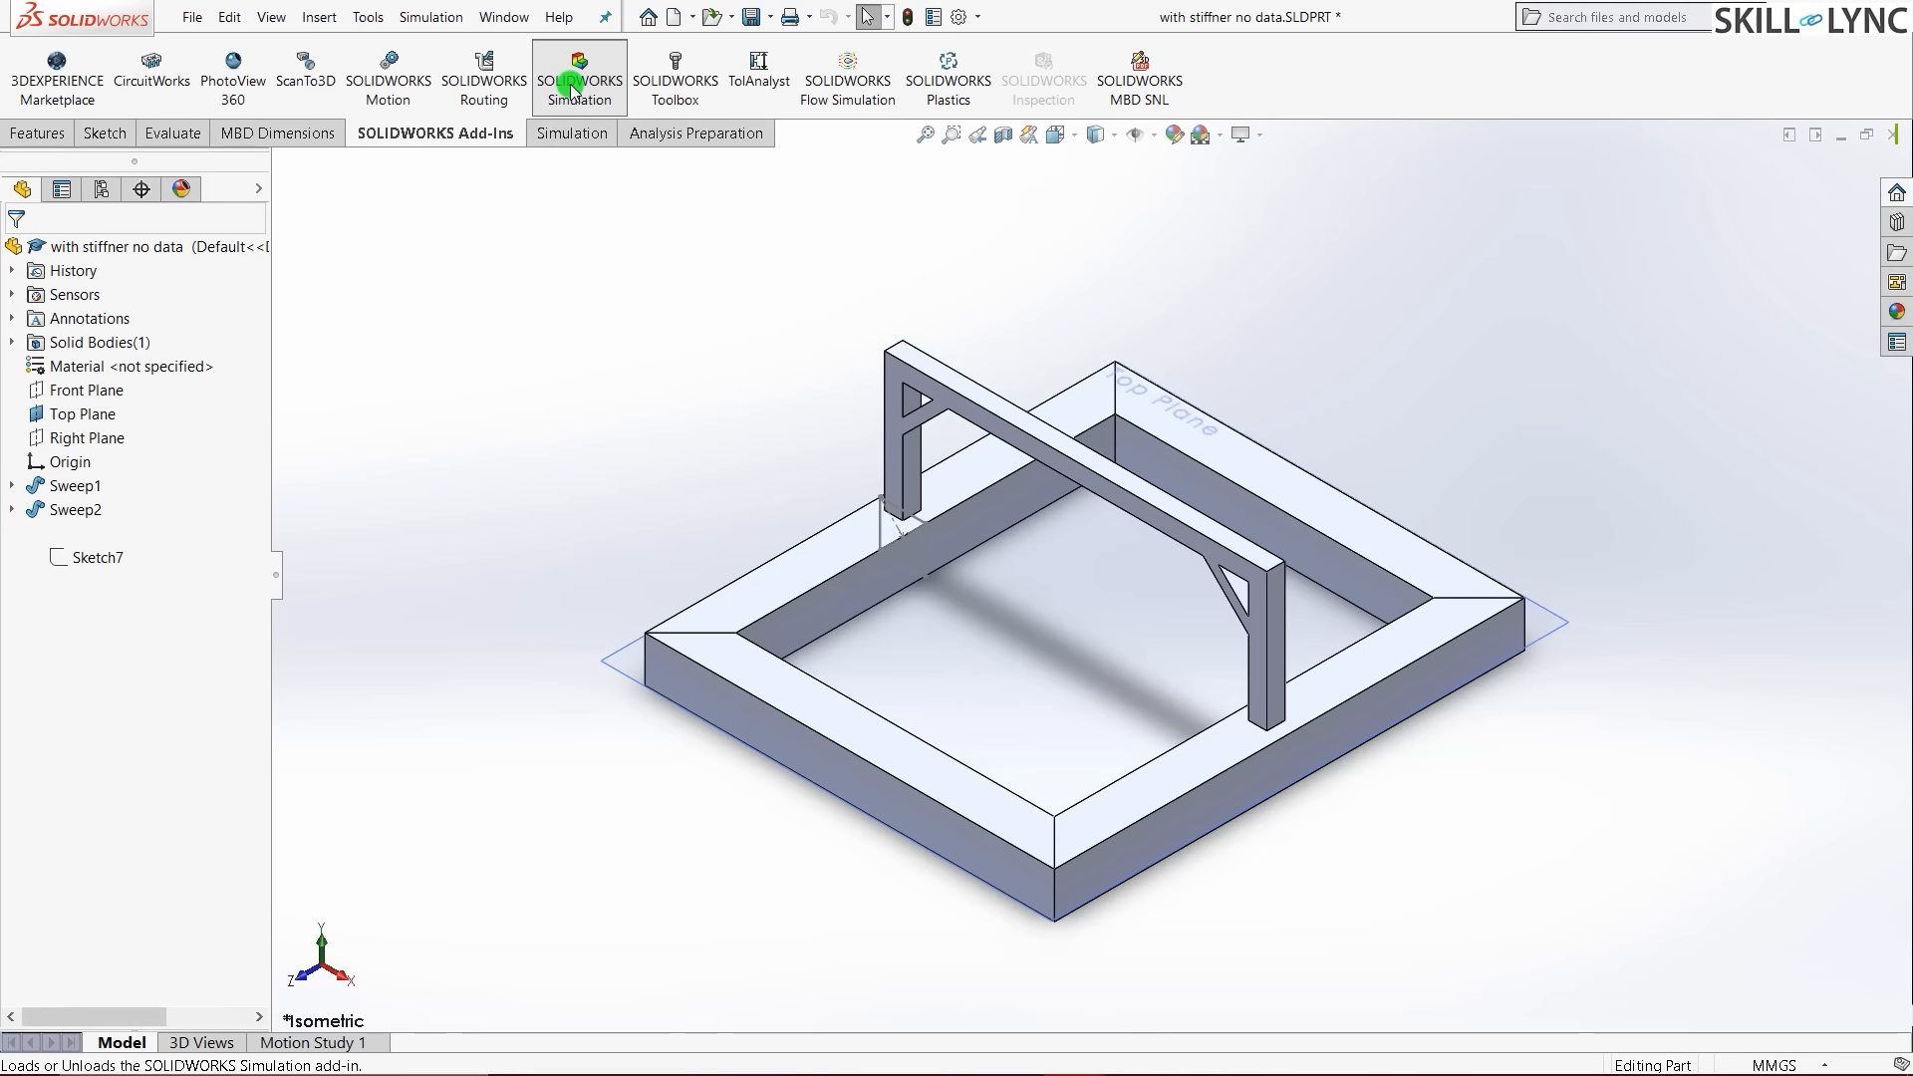
- Create a new Buckling study, entering 'with stiffner' in the study name field
{"action": "left_click", "coordinate": [588, 140]}
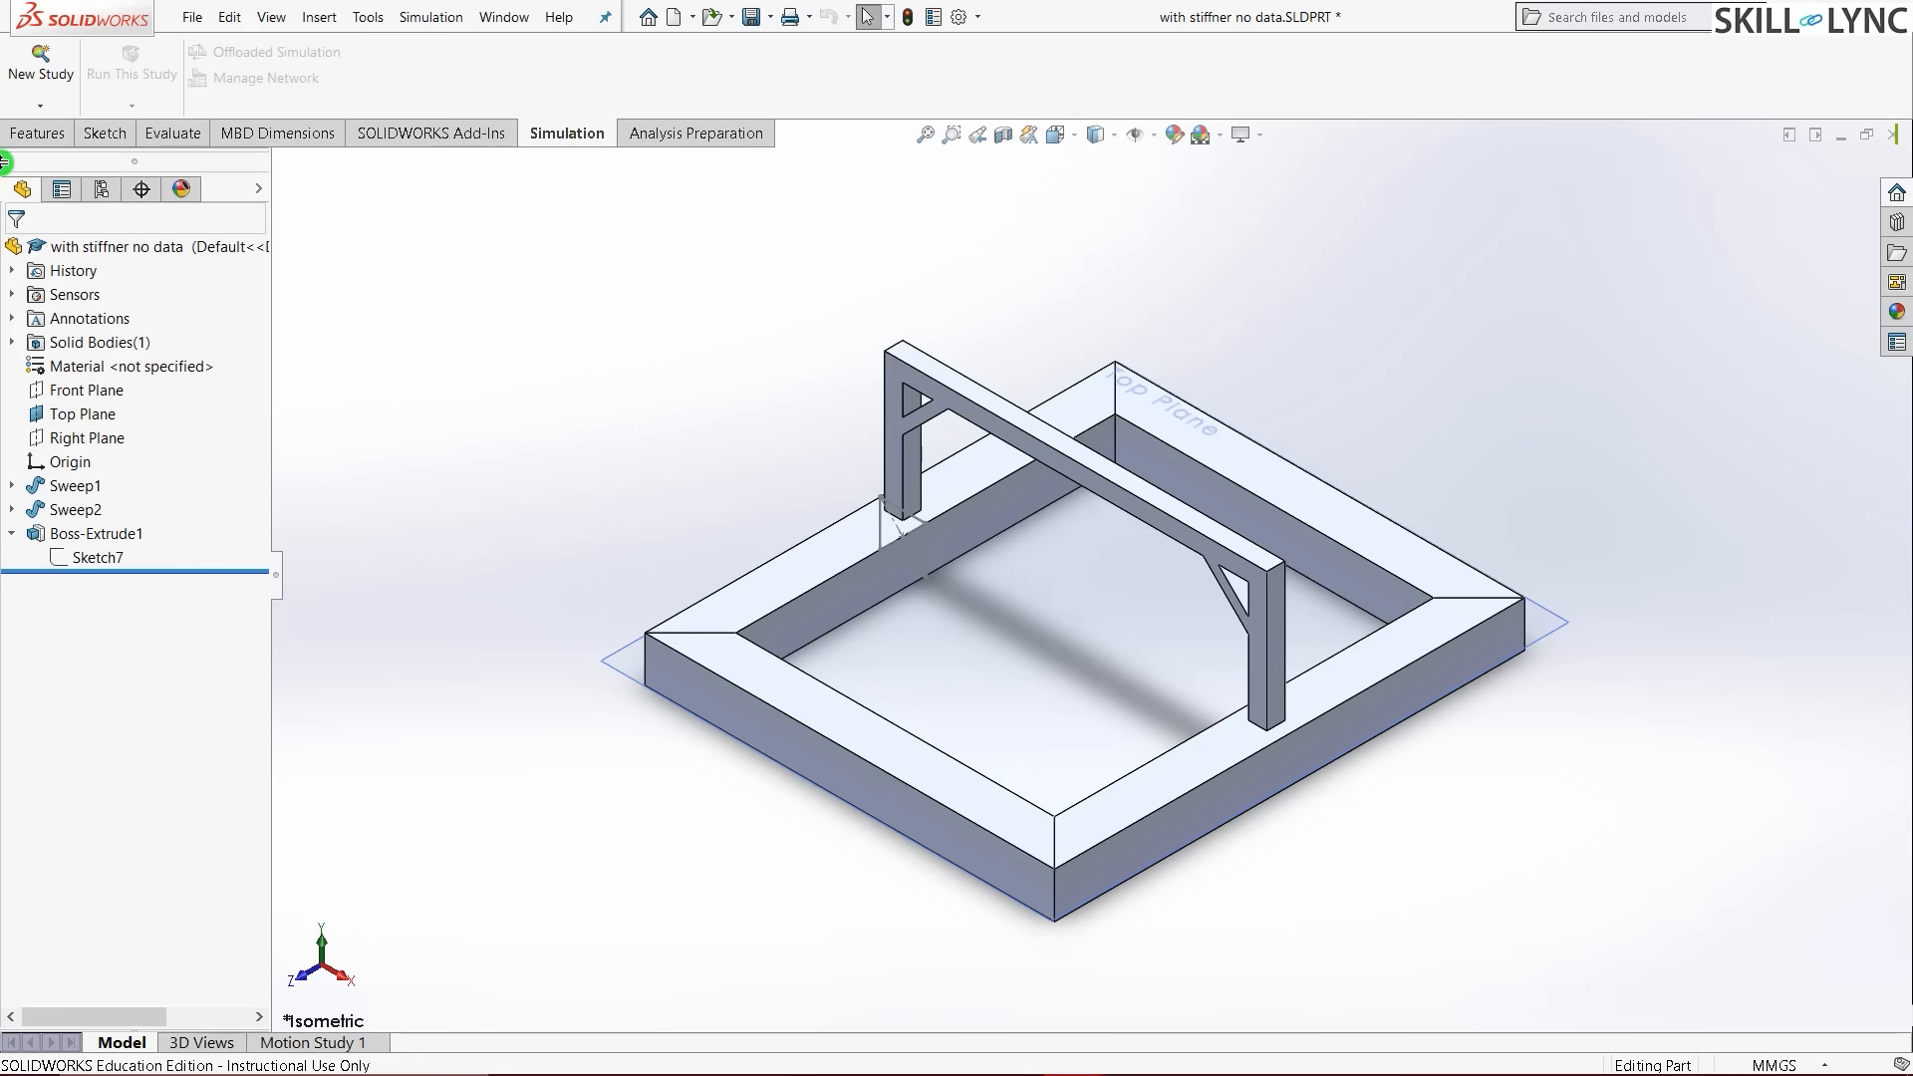
{"action": "left_click", "coordinate": [20, 80]}
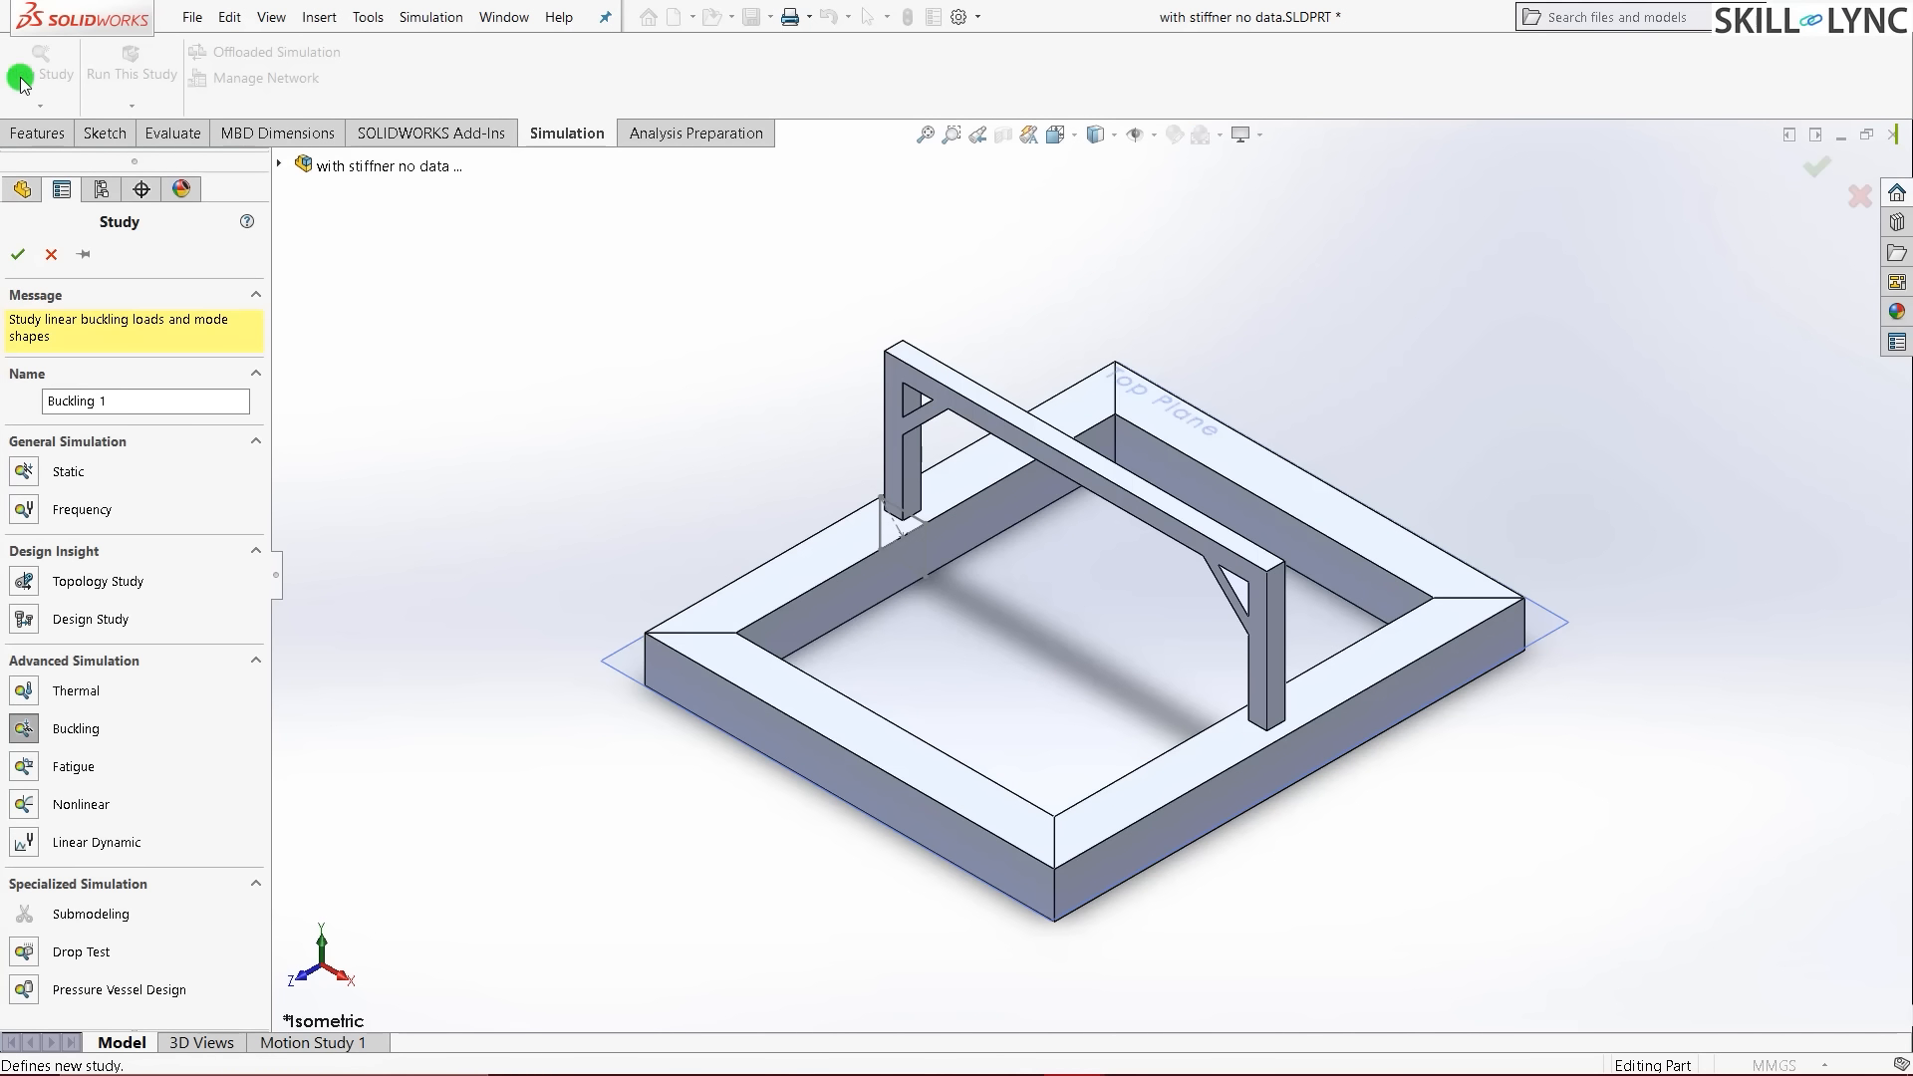
{"action": "left_click", "coordinate": [170, 403]}
{"action": "key", "text": "BackSpace"}
{"action": "type", "text": "w"}
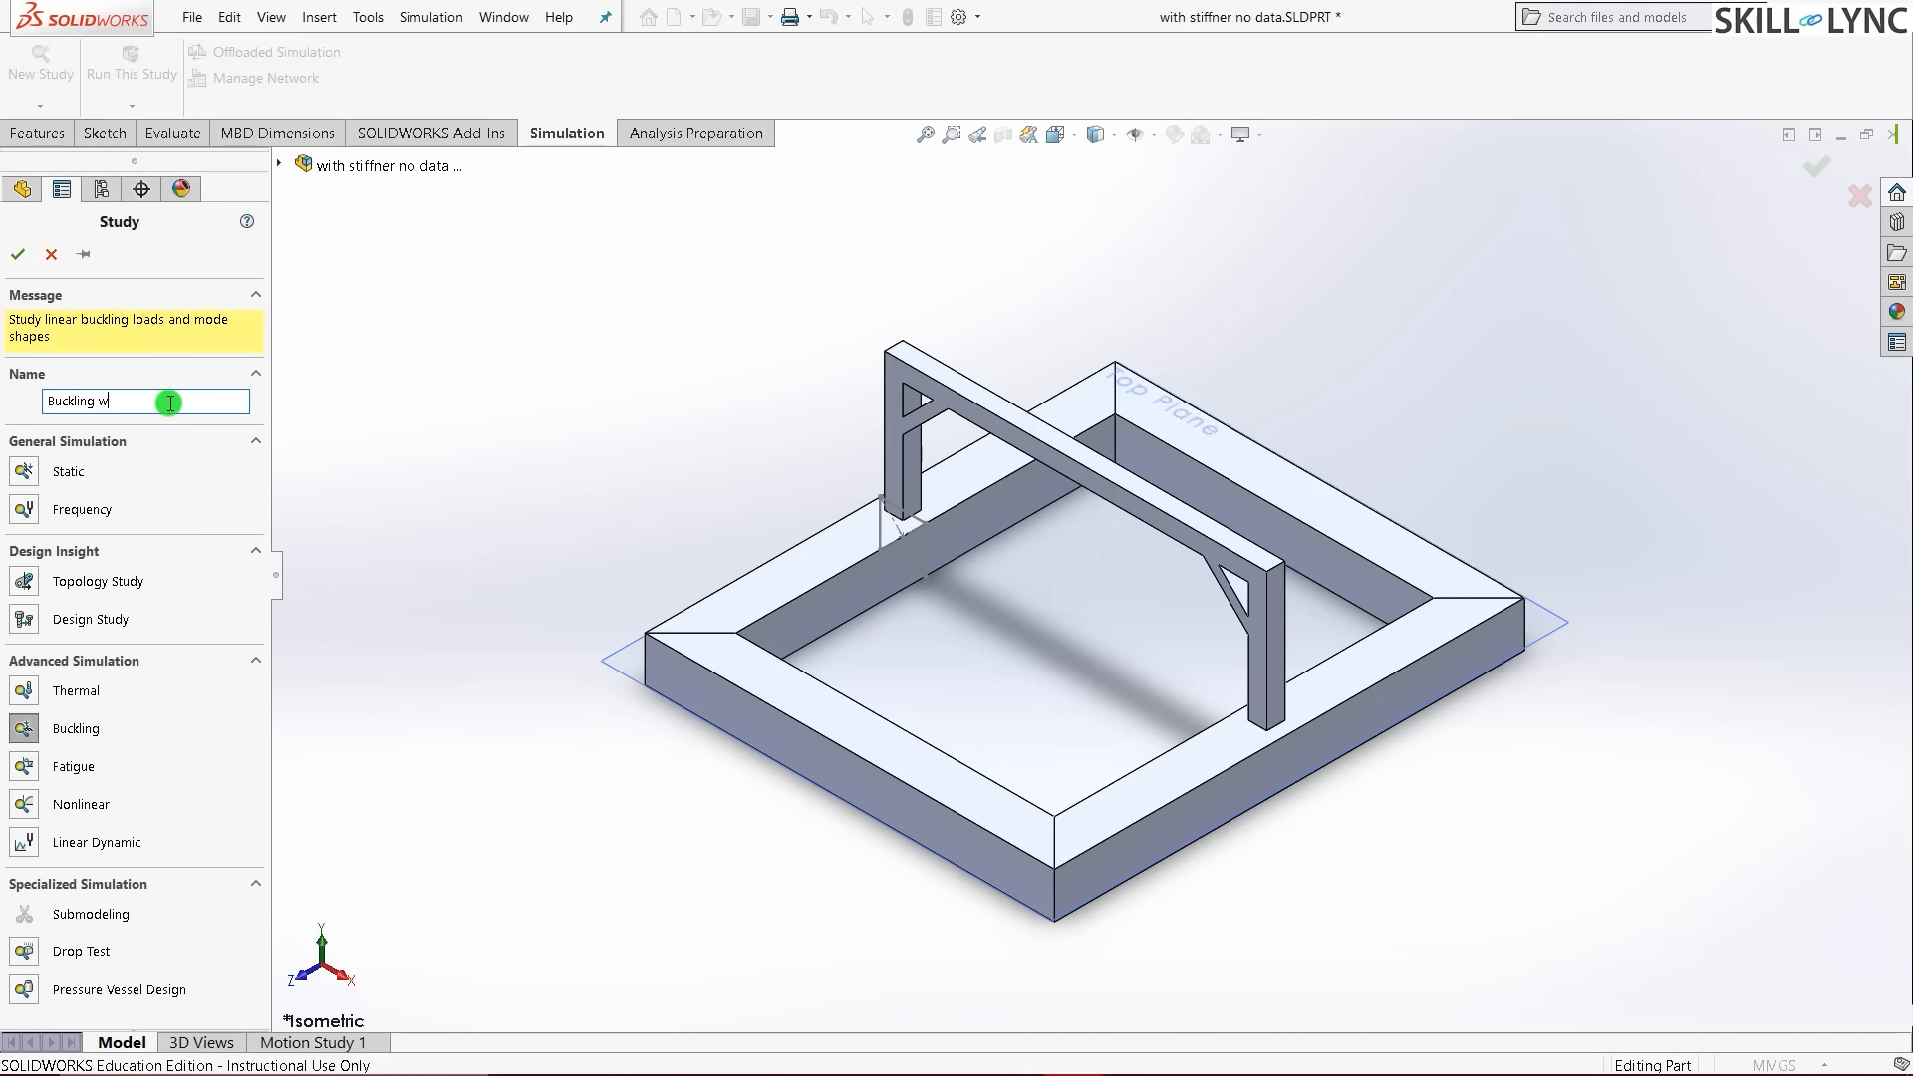
{"action": "type", "text": "ith stiffner 1"}
{"action": "left_click", "coordinate": [23, 729]}
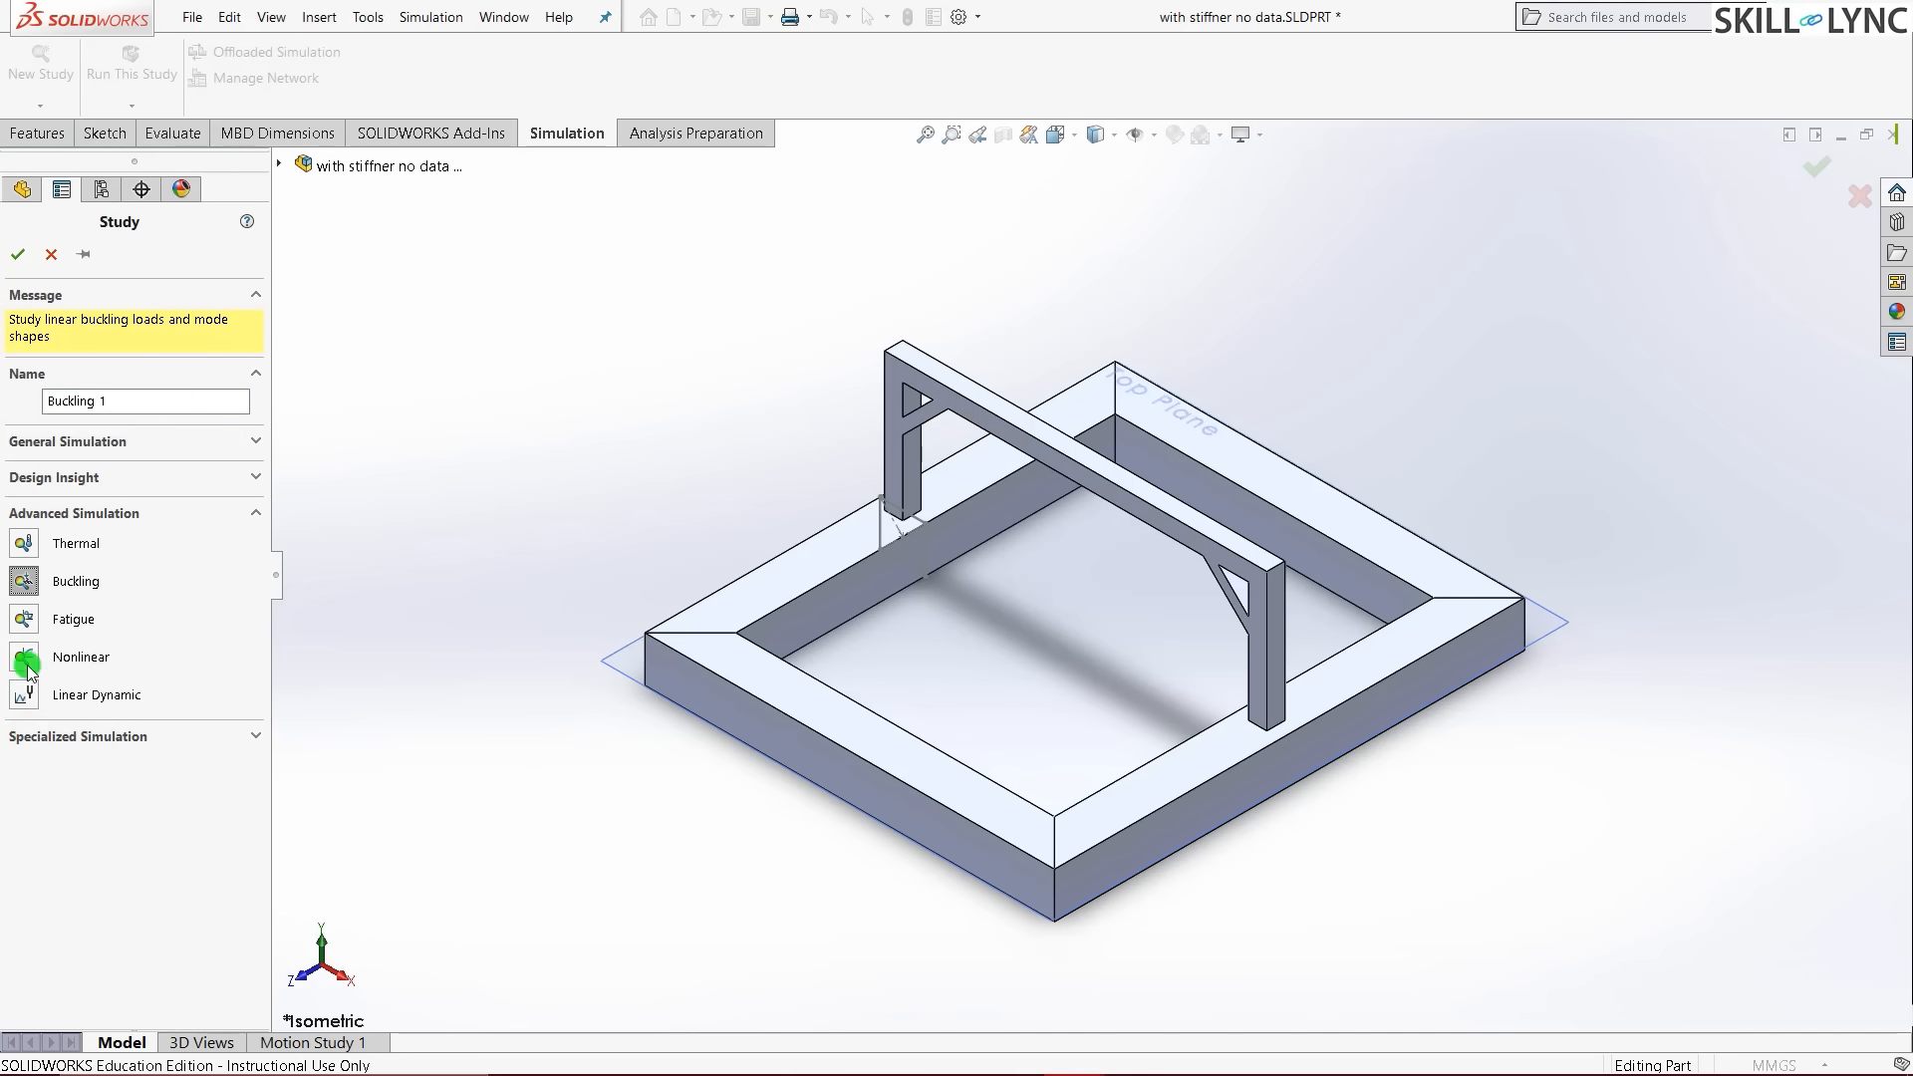
{"action": "left_click", "coordinate": [17, 254]}
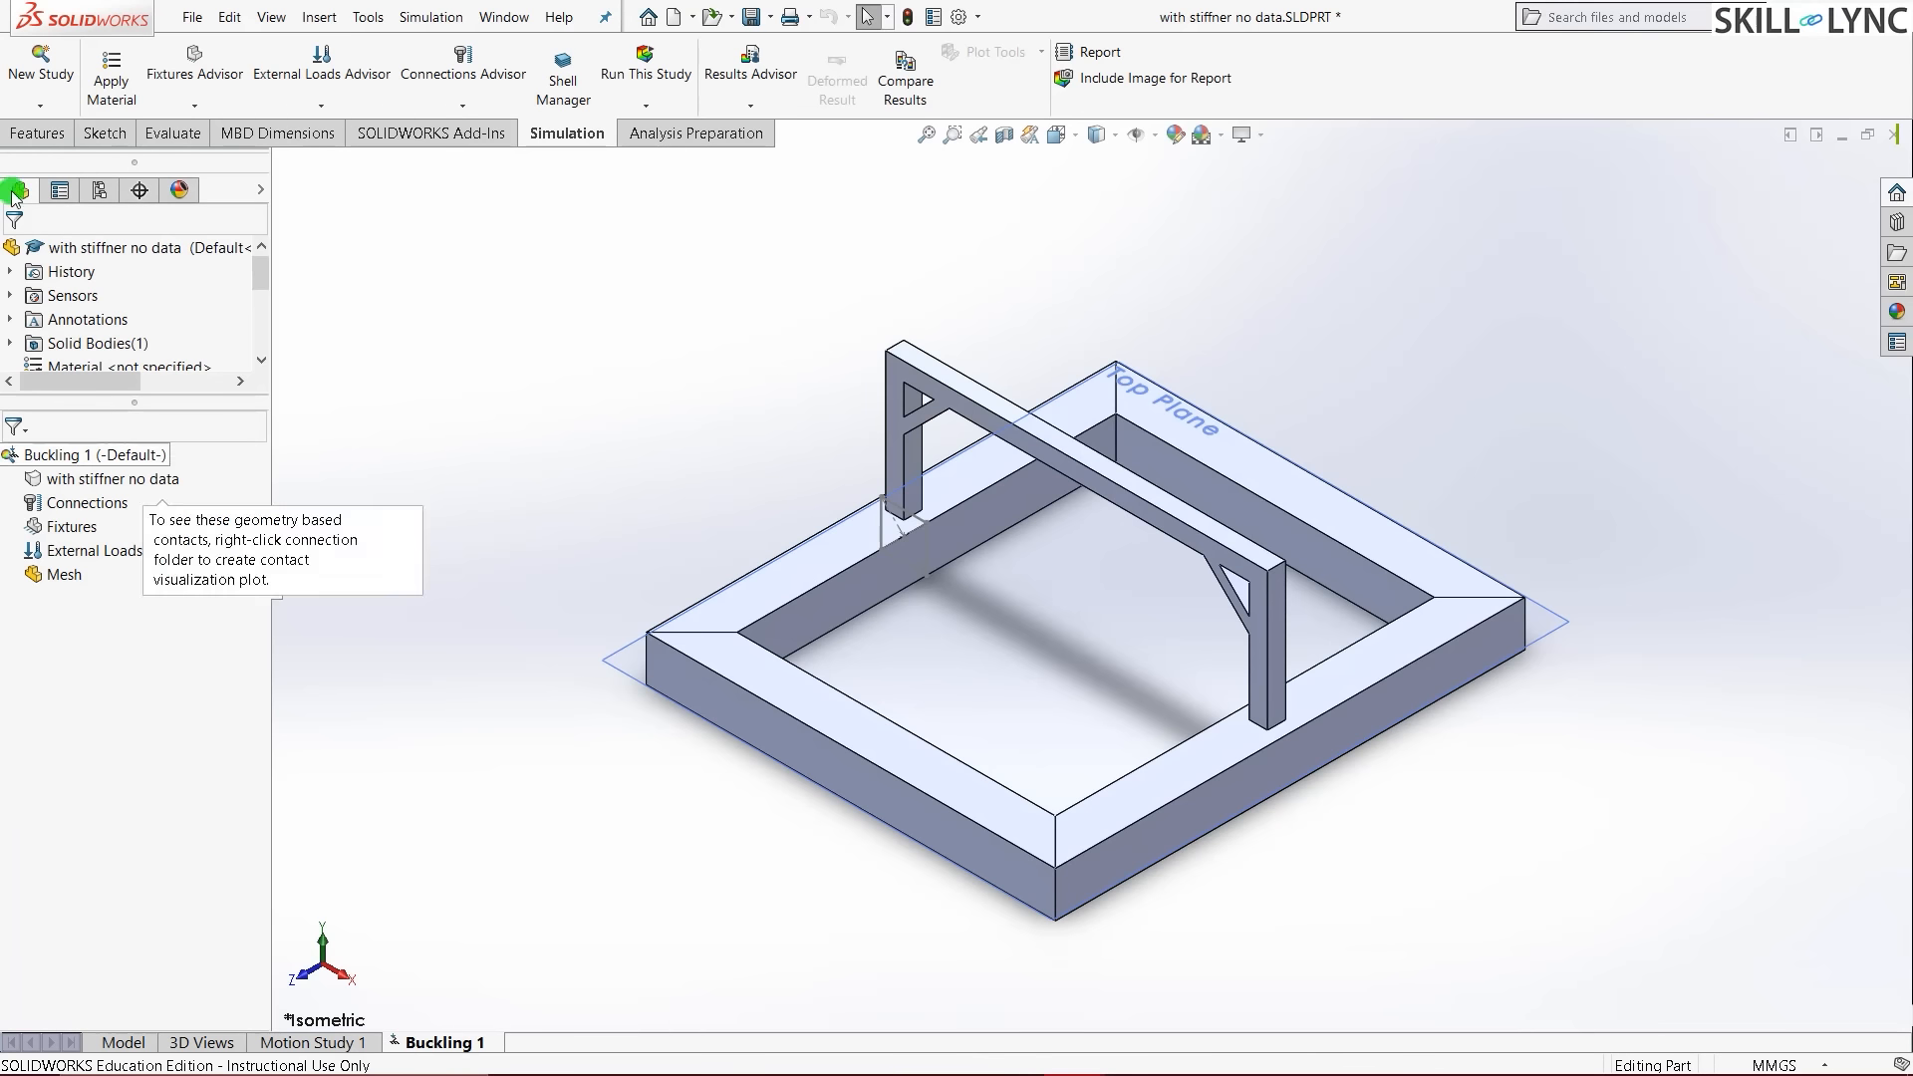
- Assign Cast Alloy Steel to the part through Apply Favorite Material
{"action": "left_click", "coordinate": [105, 479]}
{"action": "right_click", "coordinate": [107, 480]}
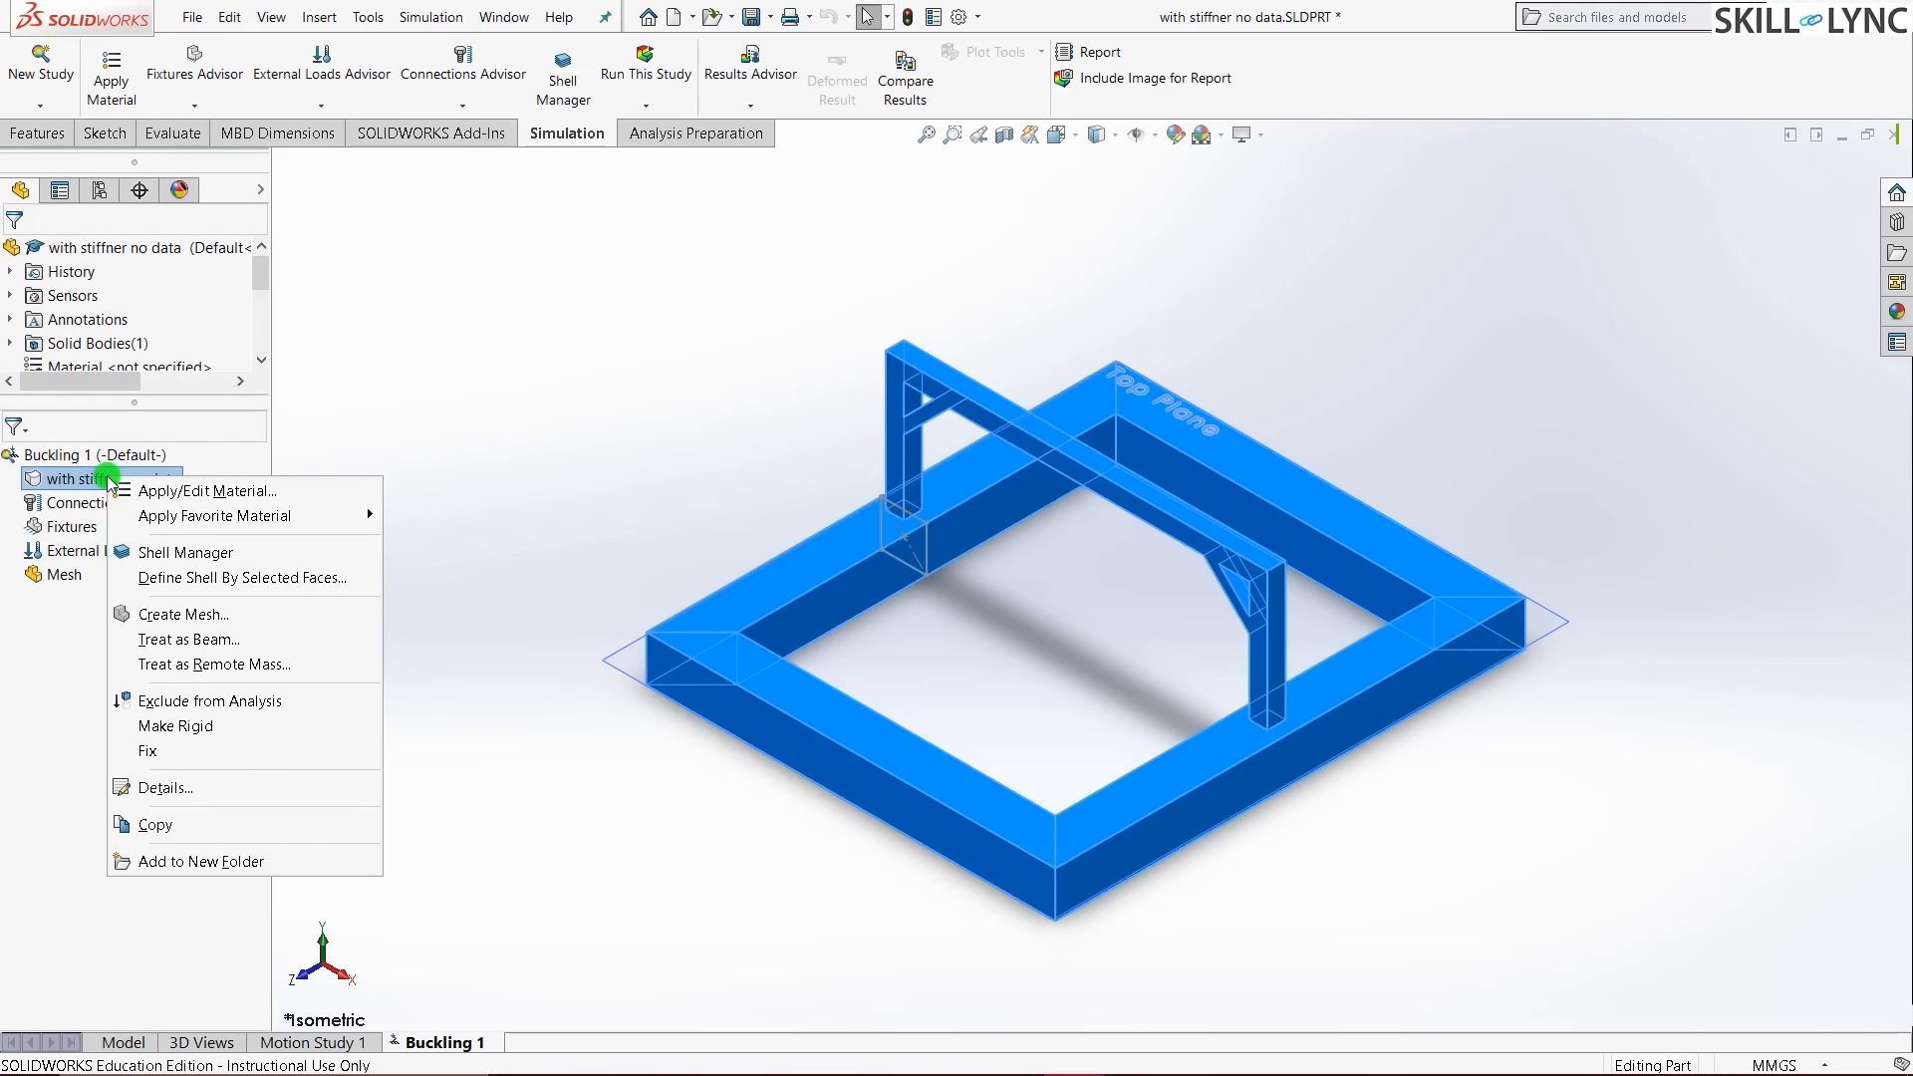
{"action": "mouse_move", "coordinate": [254, 516]}
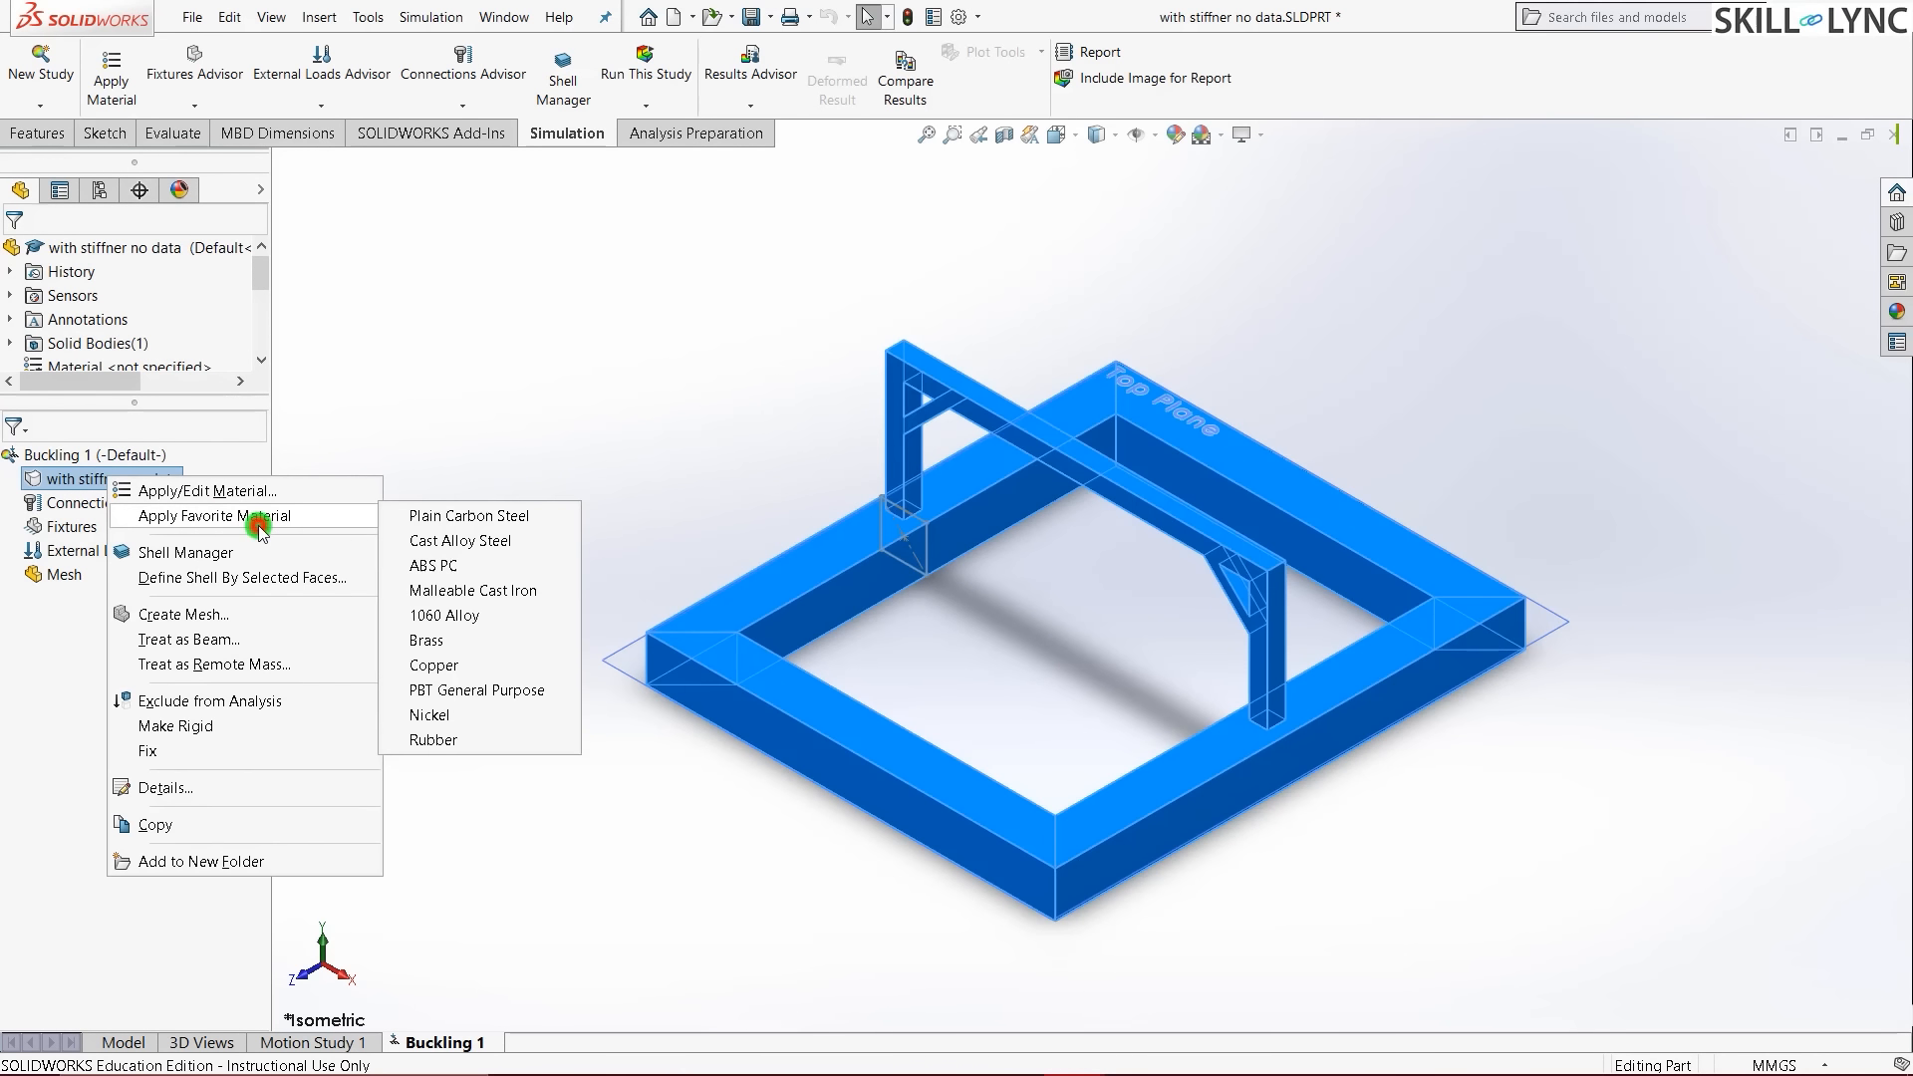
{"action": "left_click", "coordinate": [434, 542]}
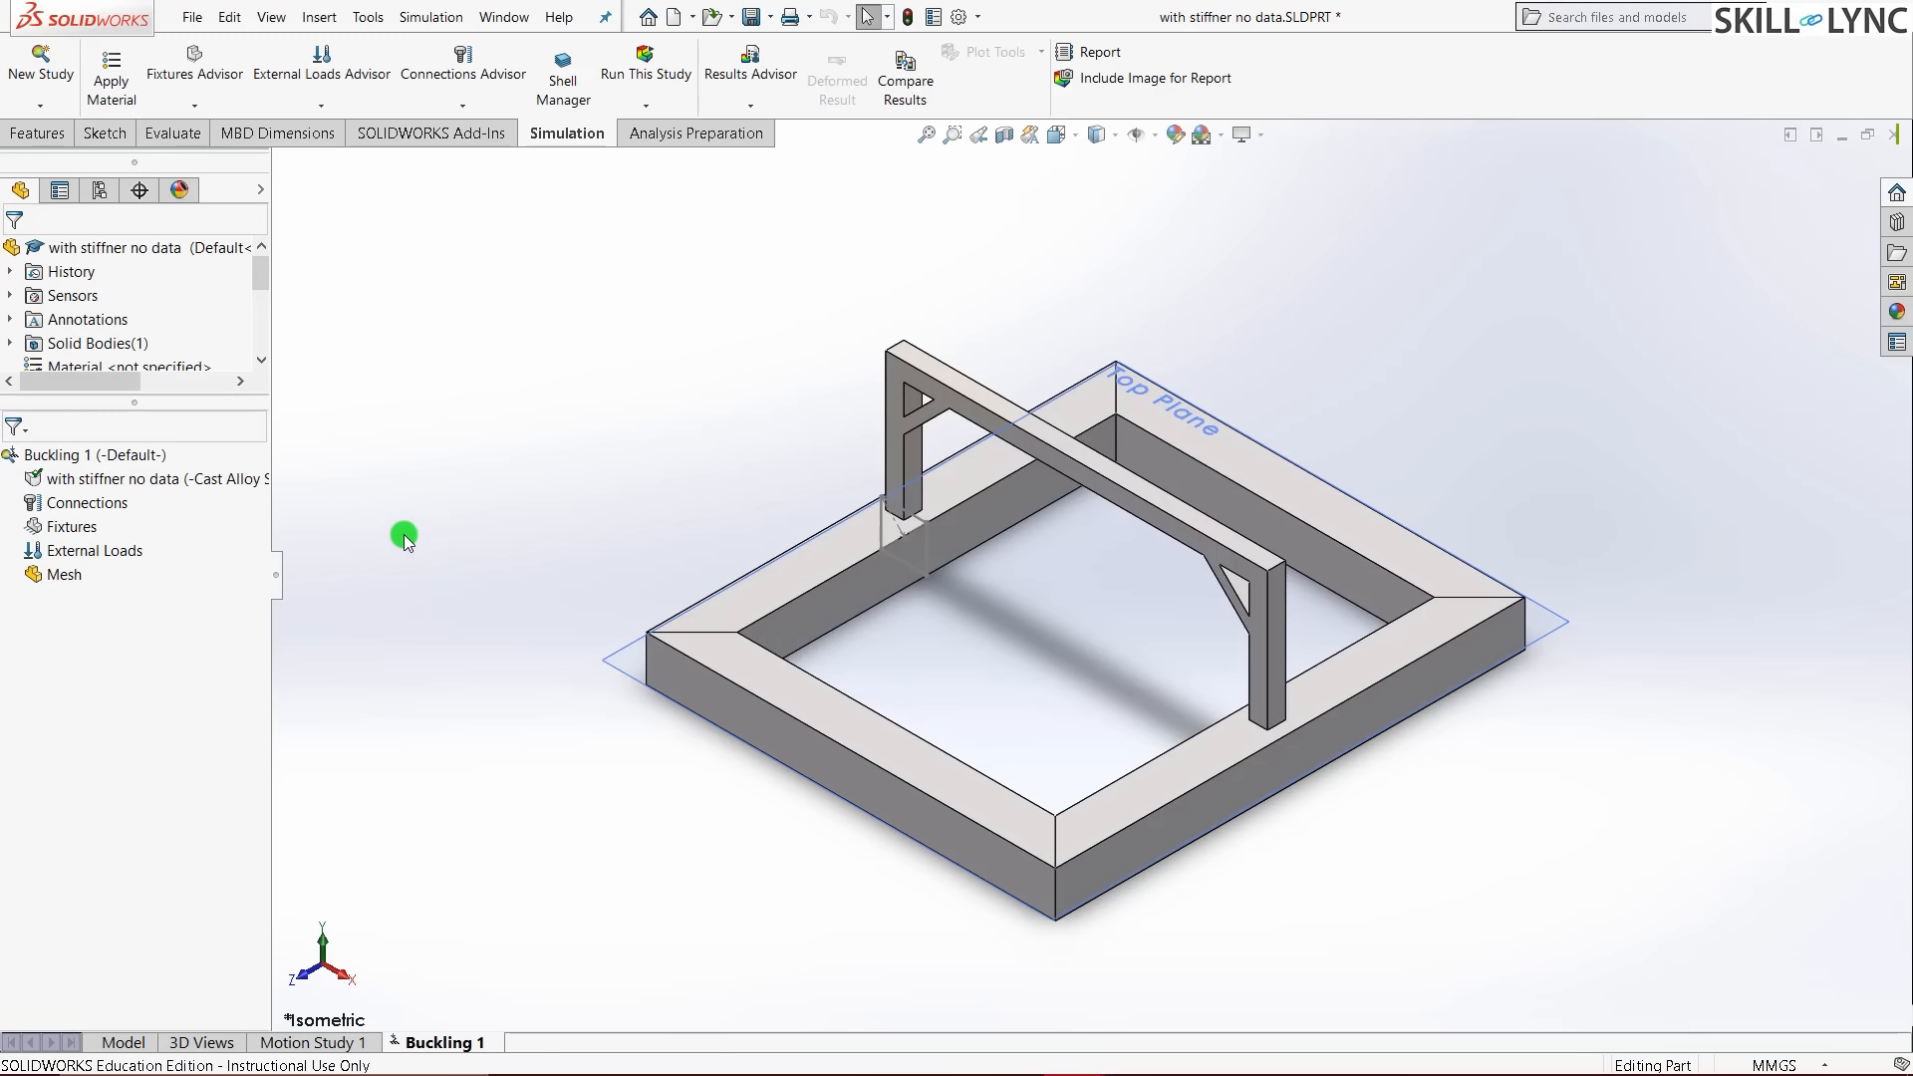
- Add a Fixed Geometry fixture to Buckling 1 on five bottom faces of the base frame
{"action": "right_click", "coordinate": [70, 526]}
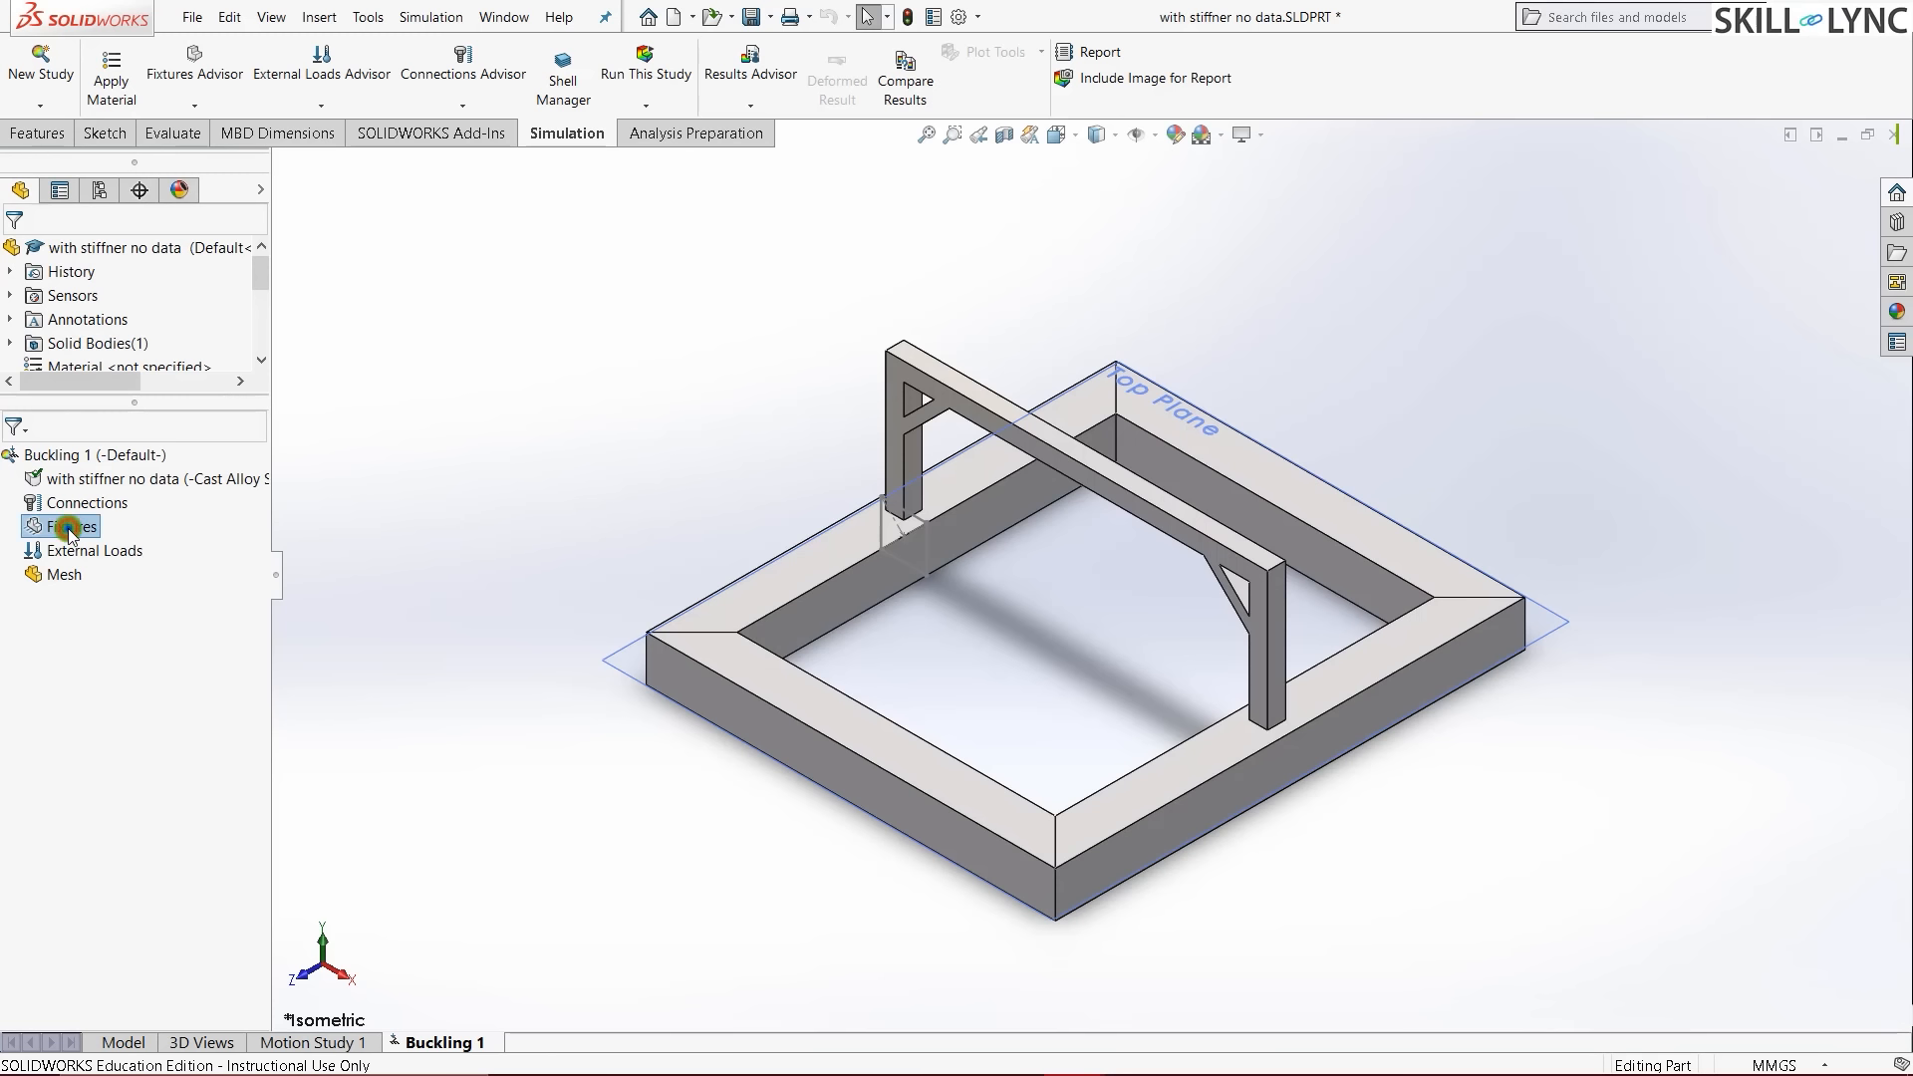
{"action": "left_click", "coordinate": [130, 548]}
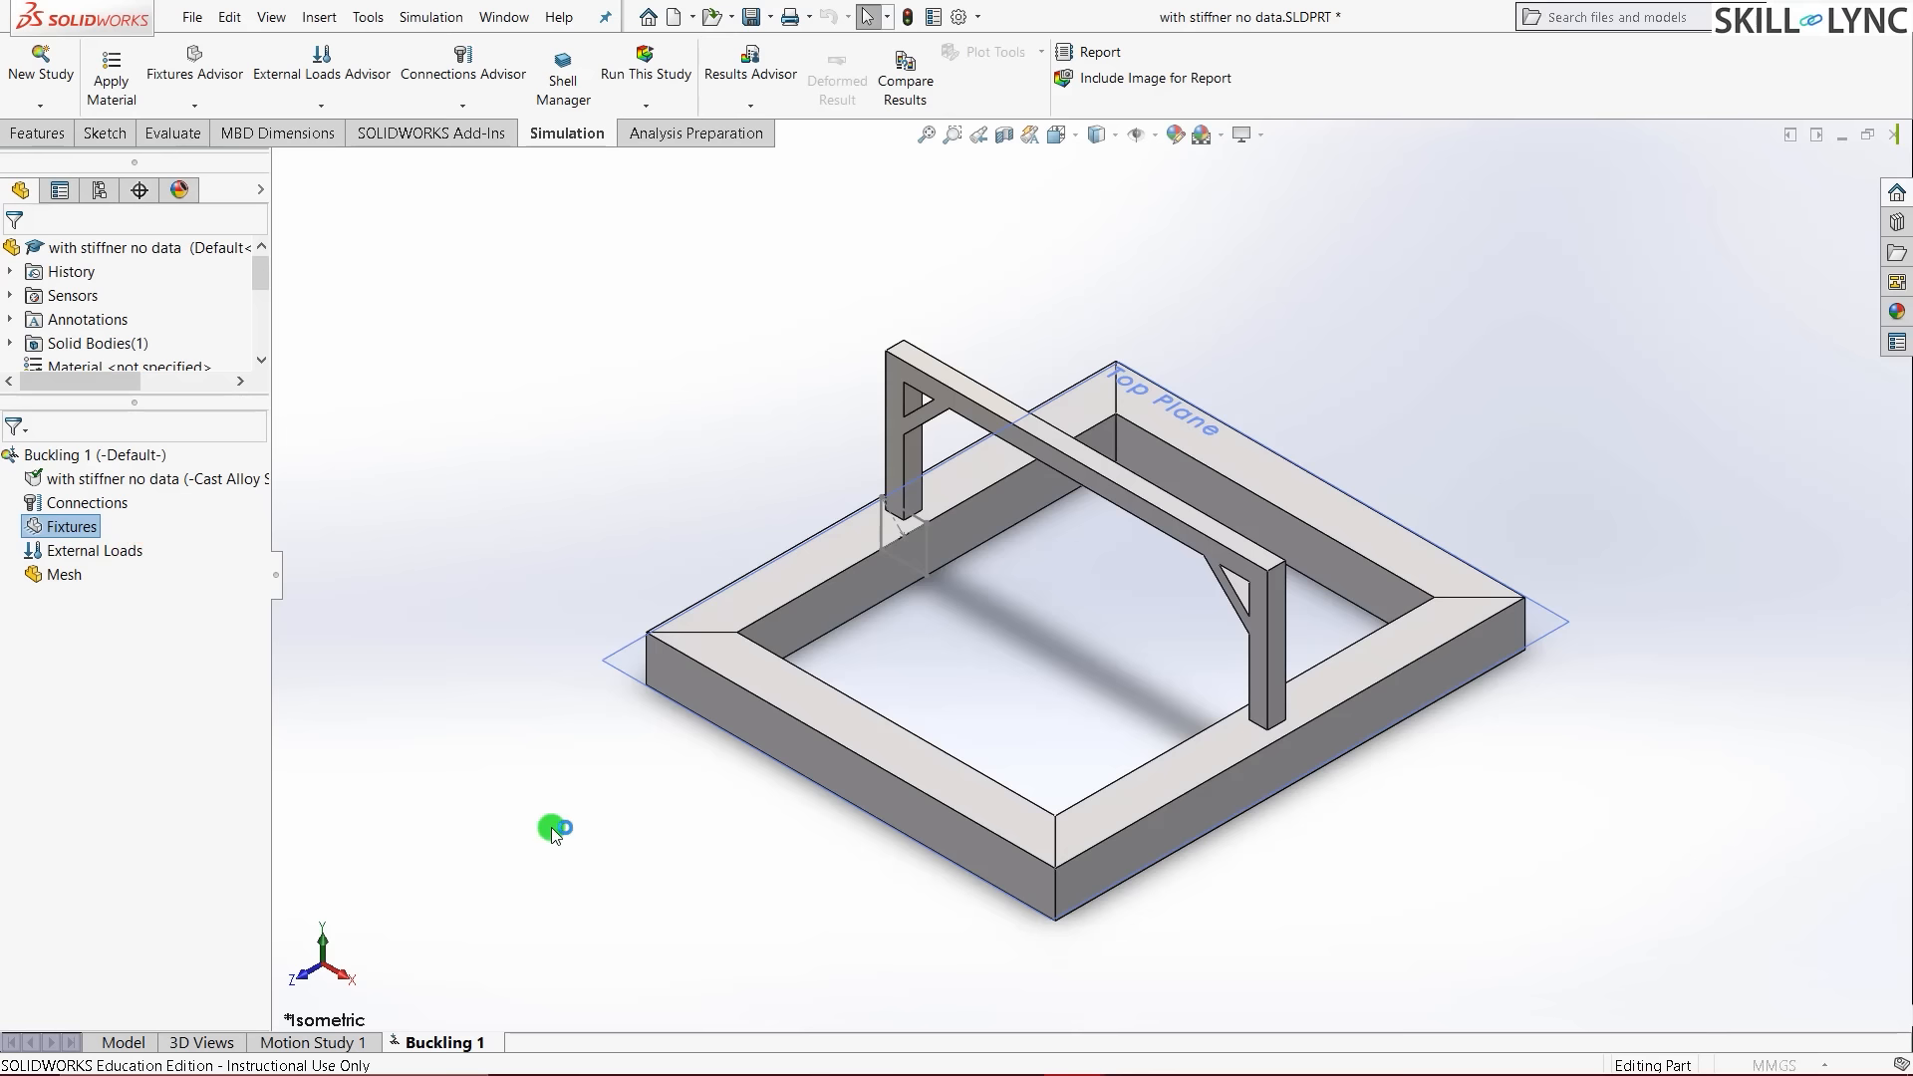
{"action": "middle_click_drag", "start_coordinate": [603, 706], "coordinate": [757, 295]}
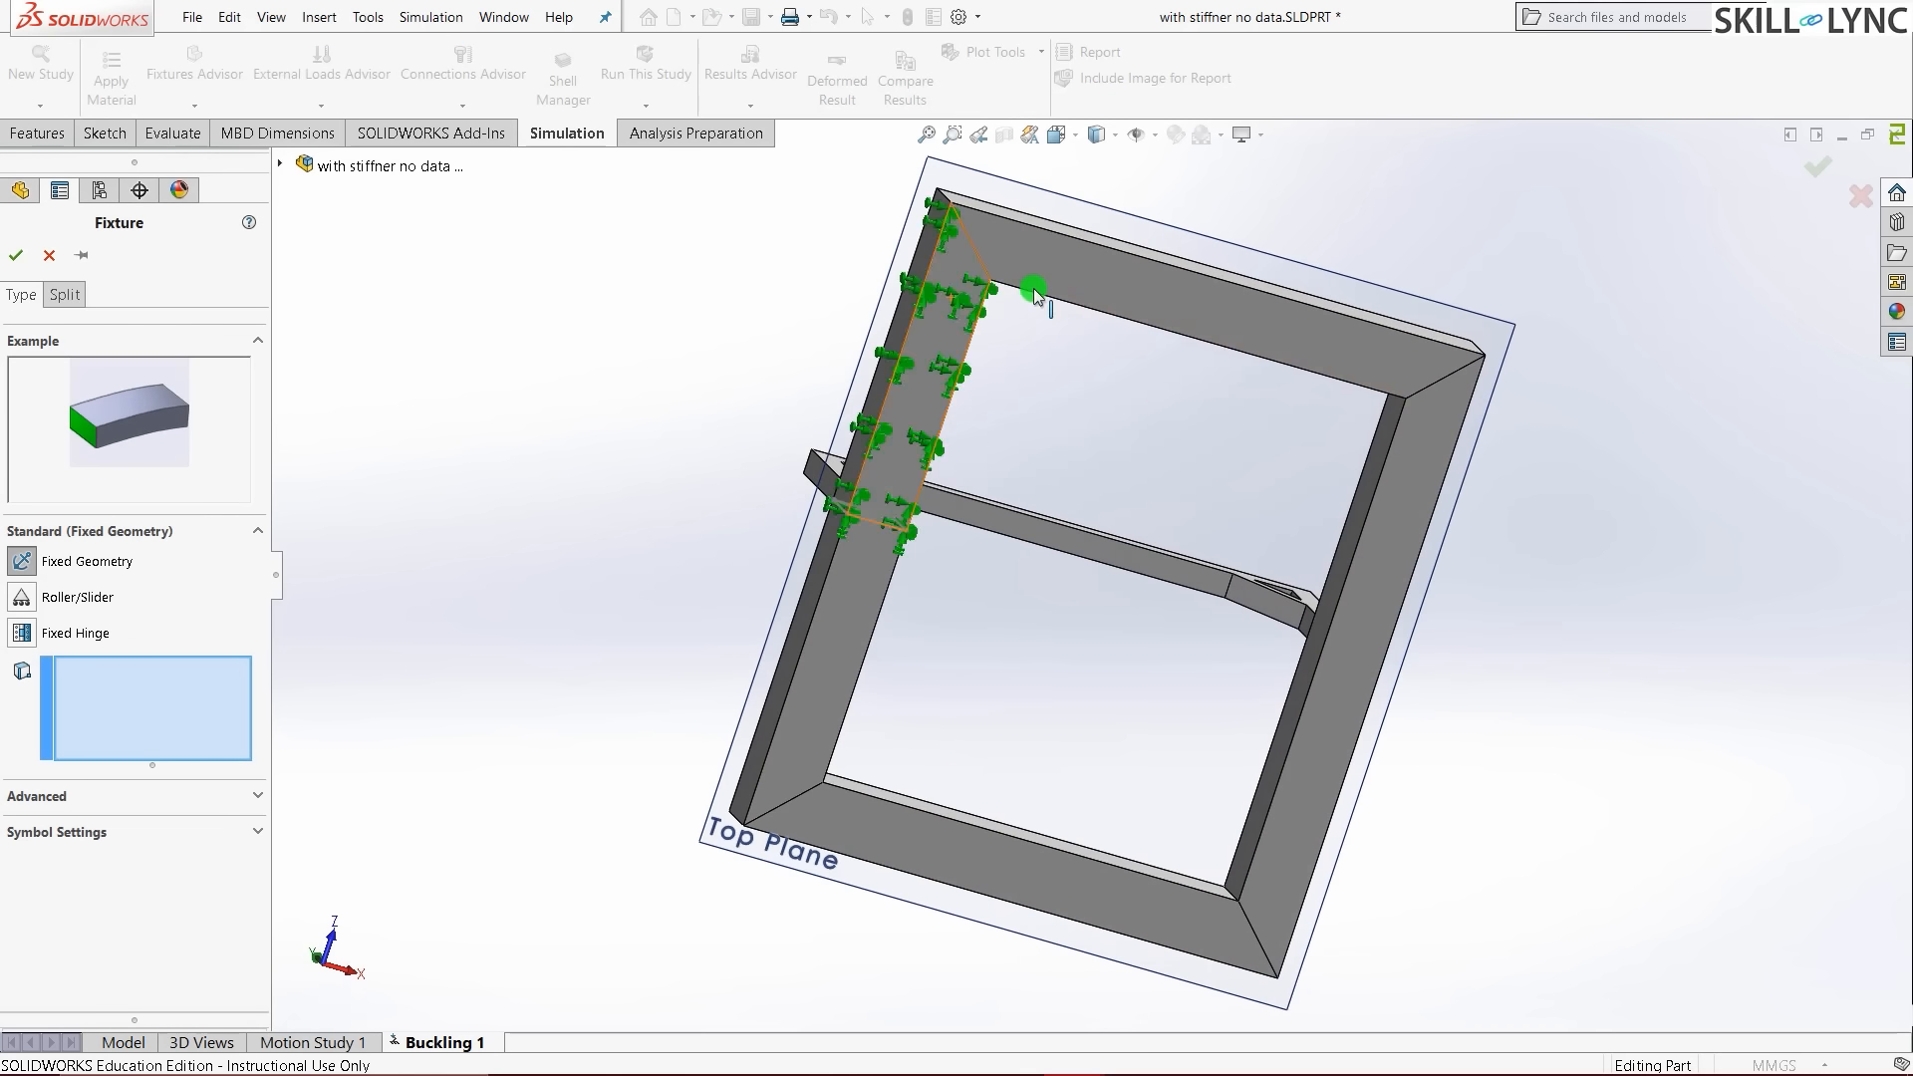
{"action": "left_click", "coordinate": [1060, 266]}
{"action": "left_click", "coordinate": [928, 351]}
{"action": "left_click", "coordinate": [828, 605]}
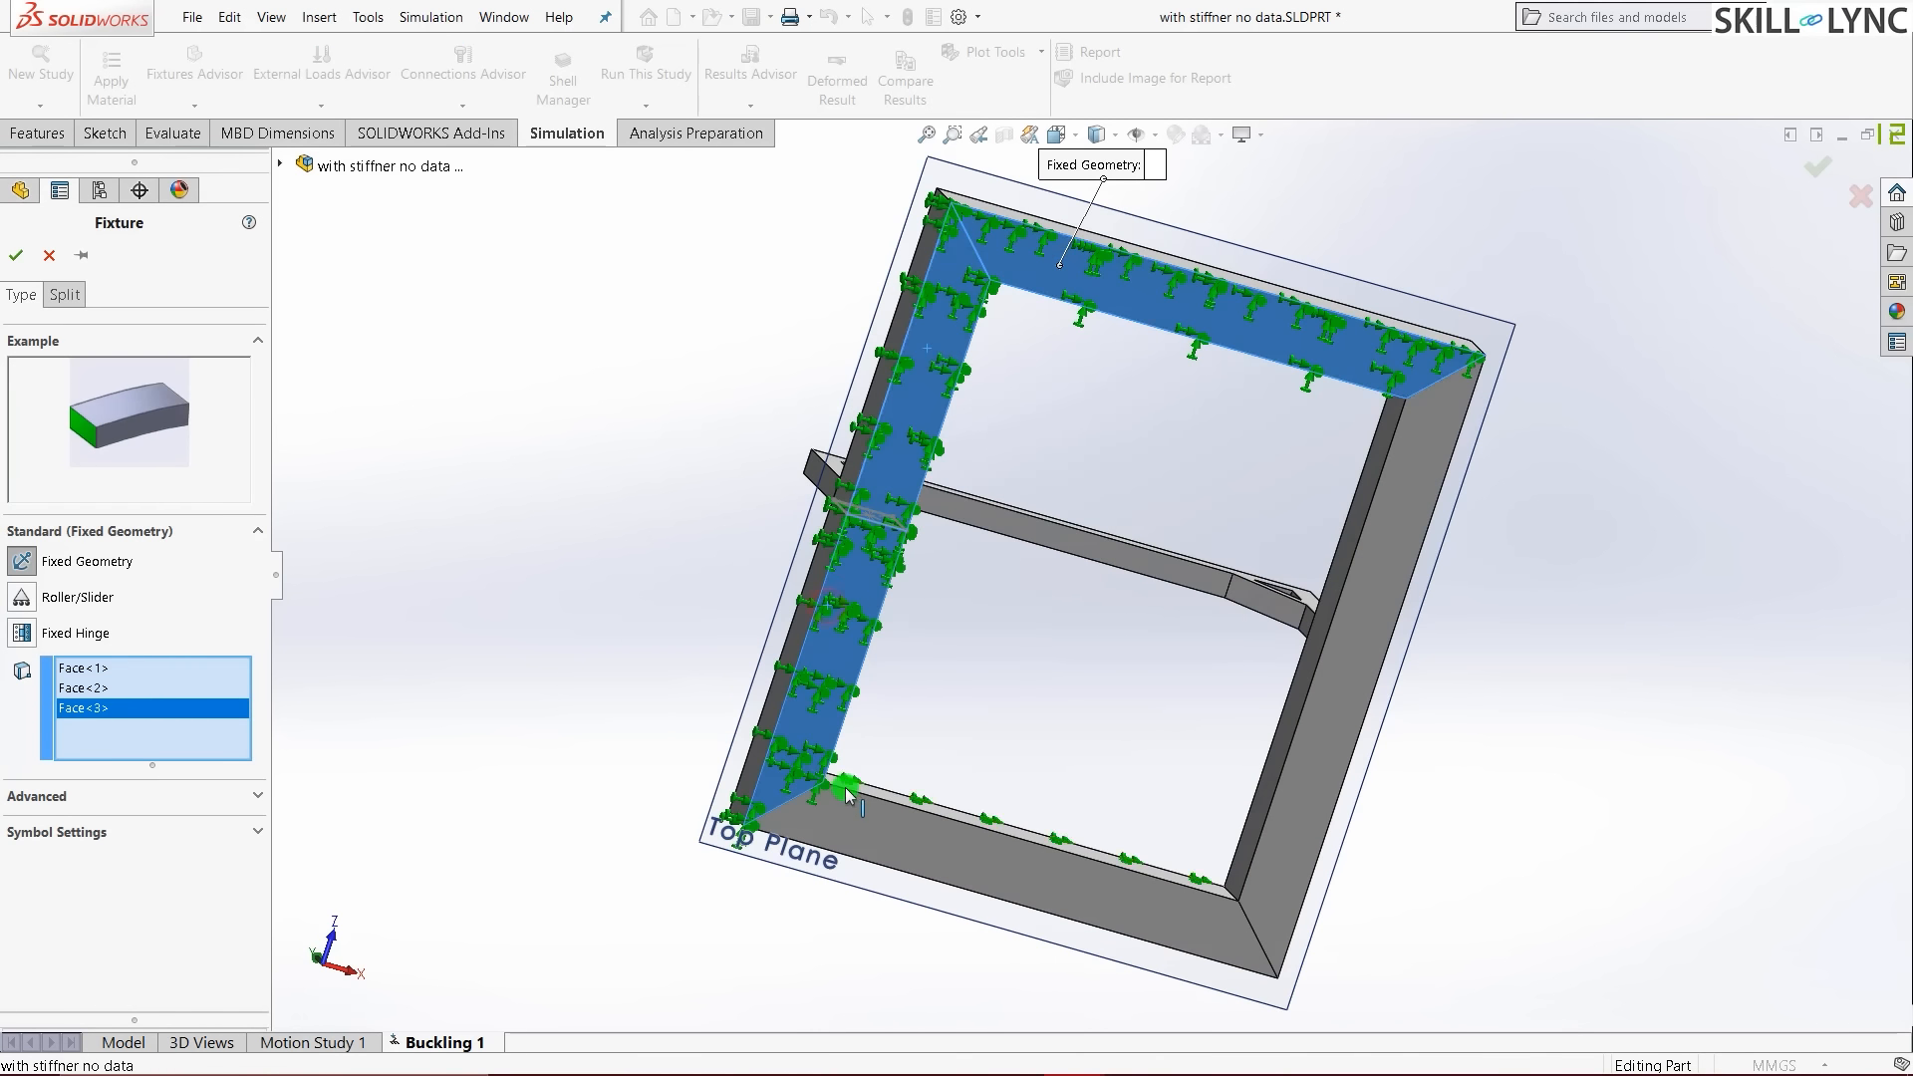
{"action": "left_click", "coordinate": [845, 828]}
{"action": "left_click", "coordinate": [1318, 694]}
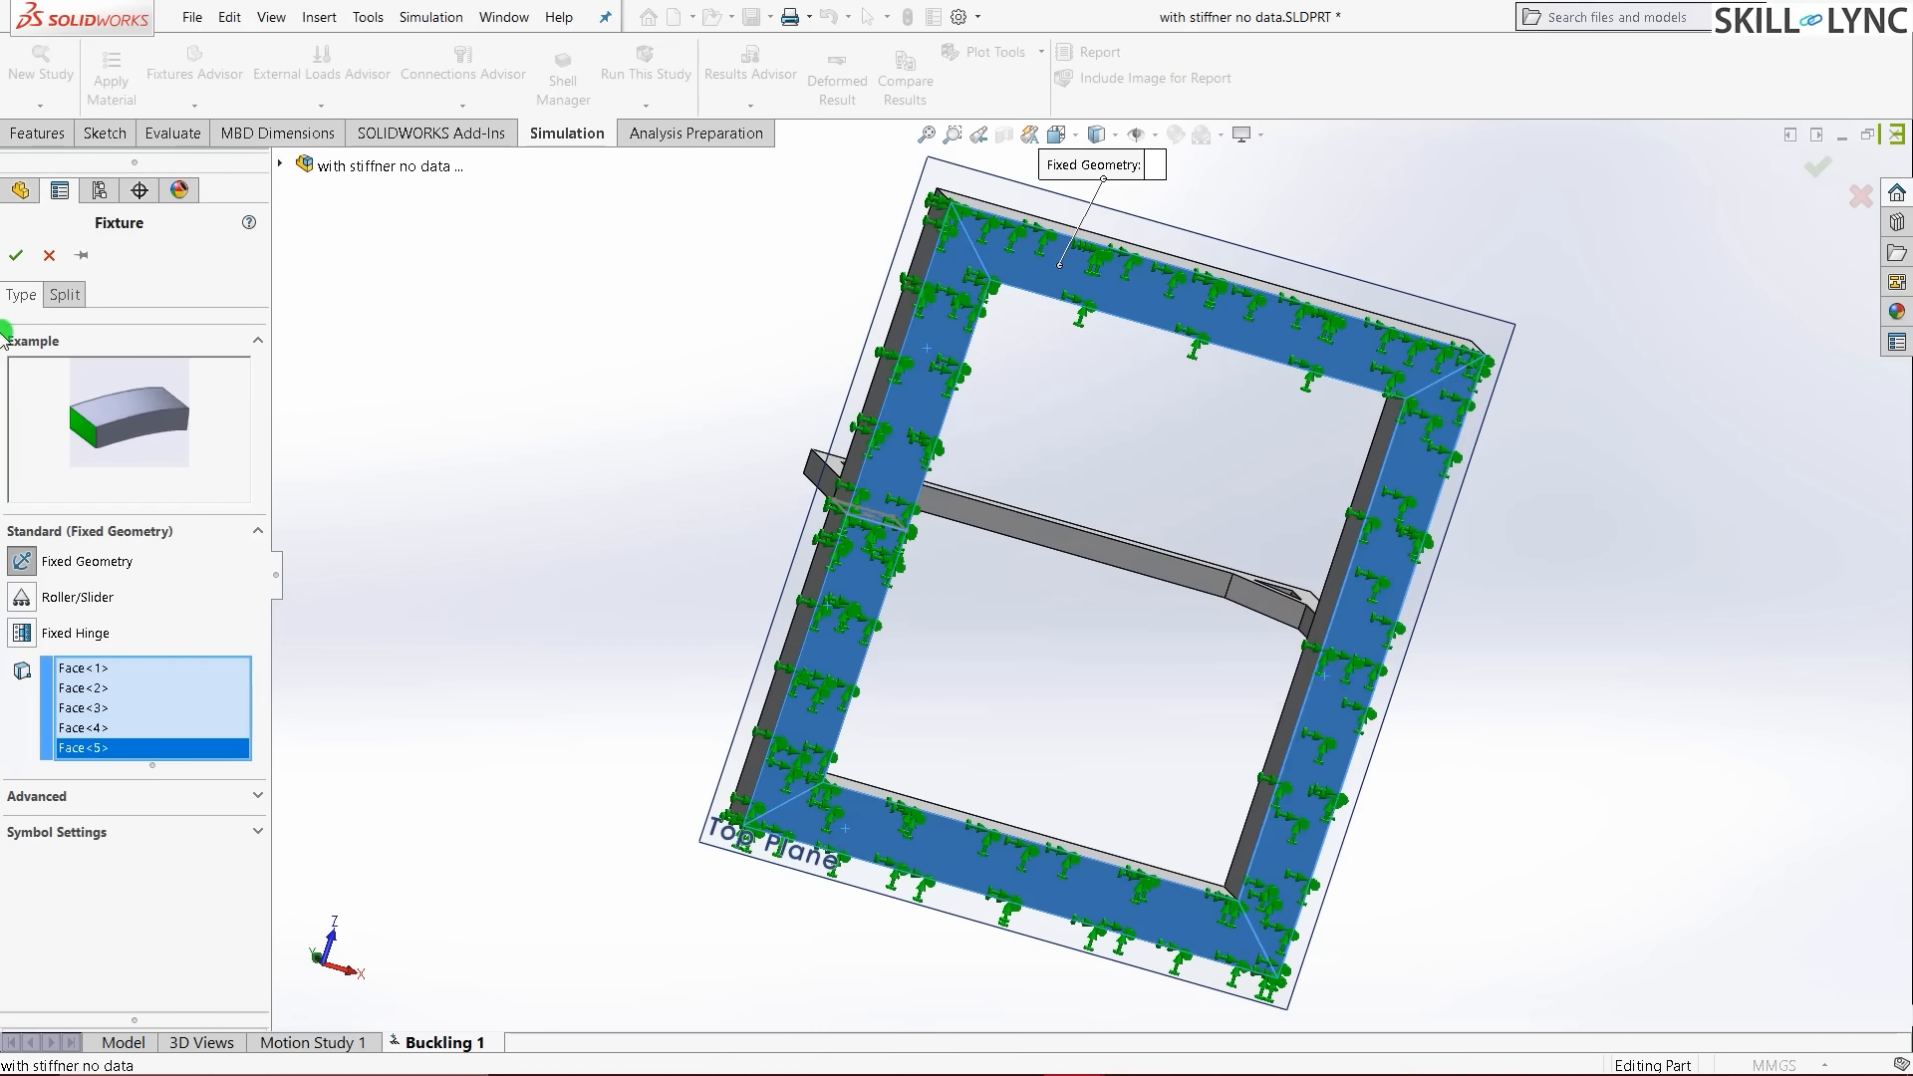
{"action": "left_click", "coordinate": [17, 263]}
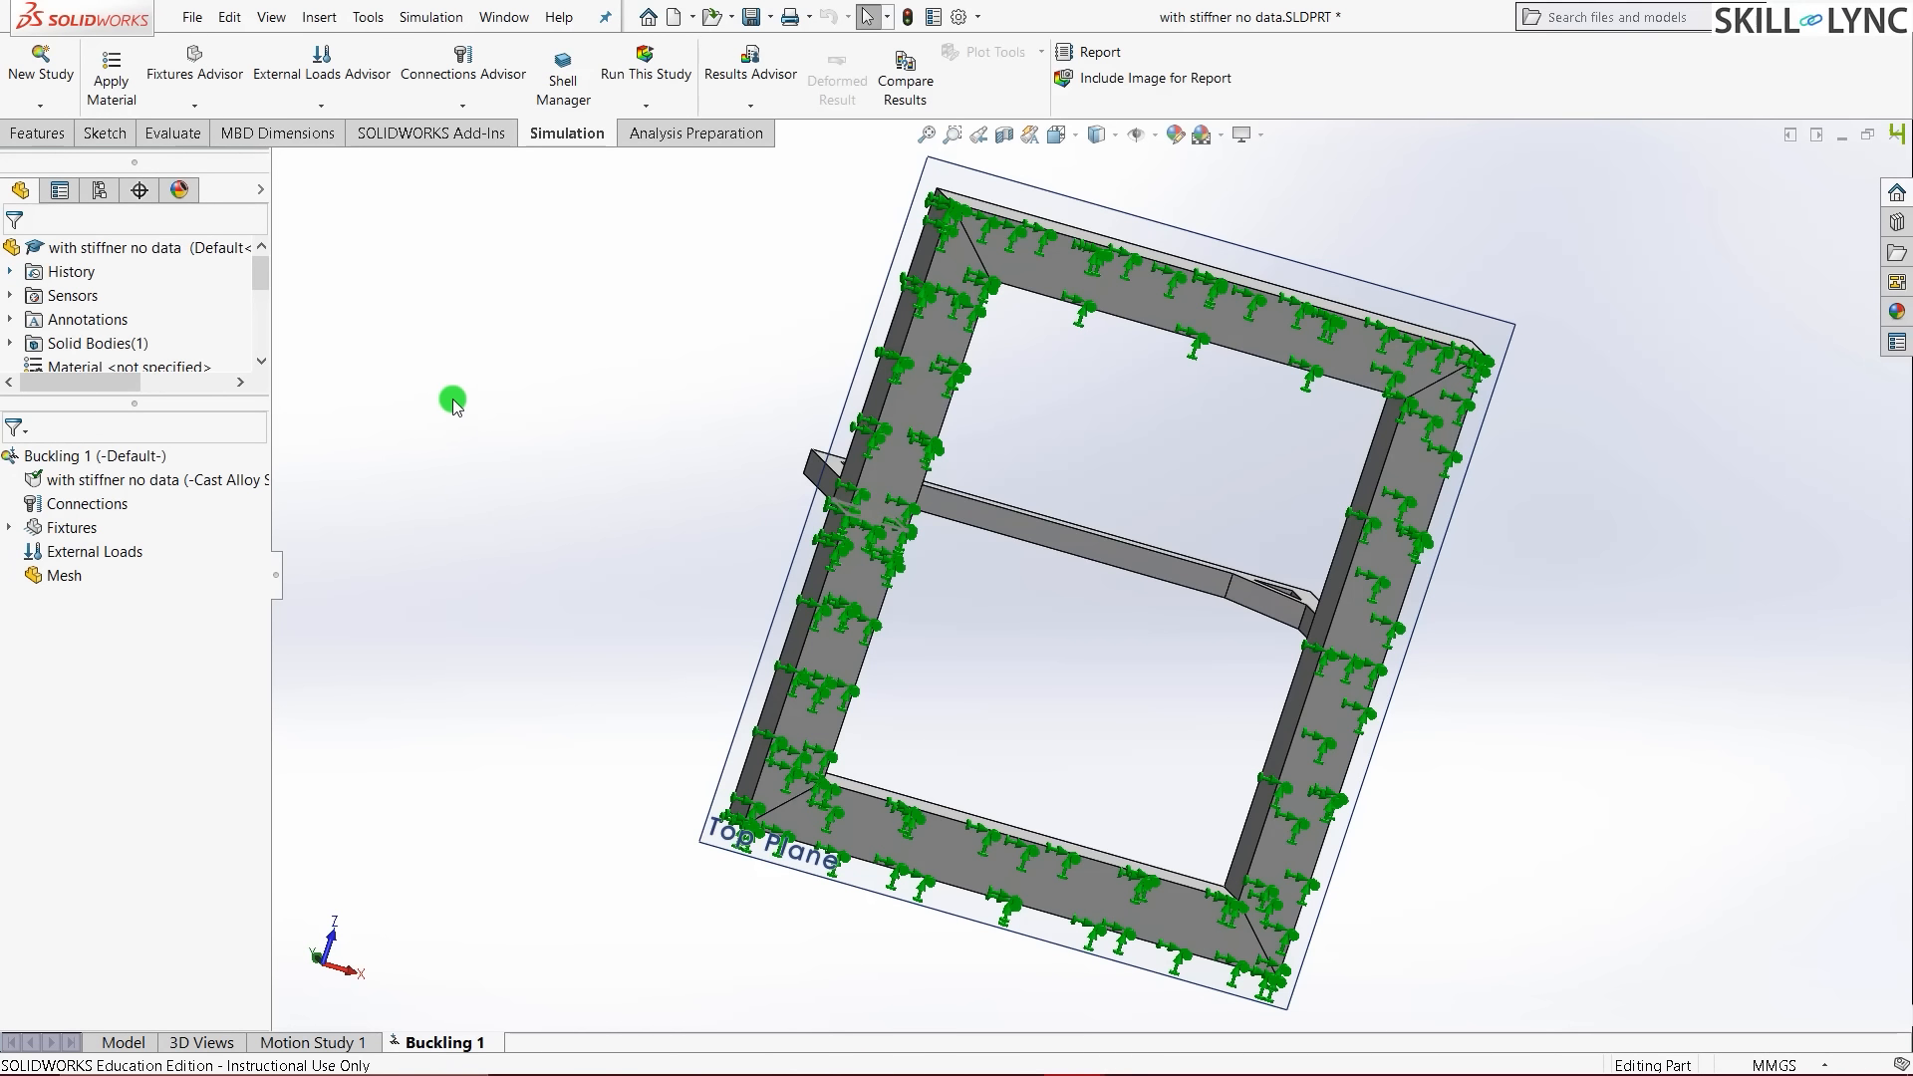
- Apply a 2000 N normal force to the stiffener crossbeam's top face
{"action": "key", "text": "ctrl+7"}
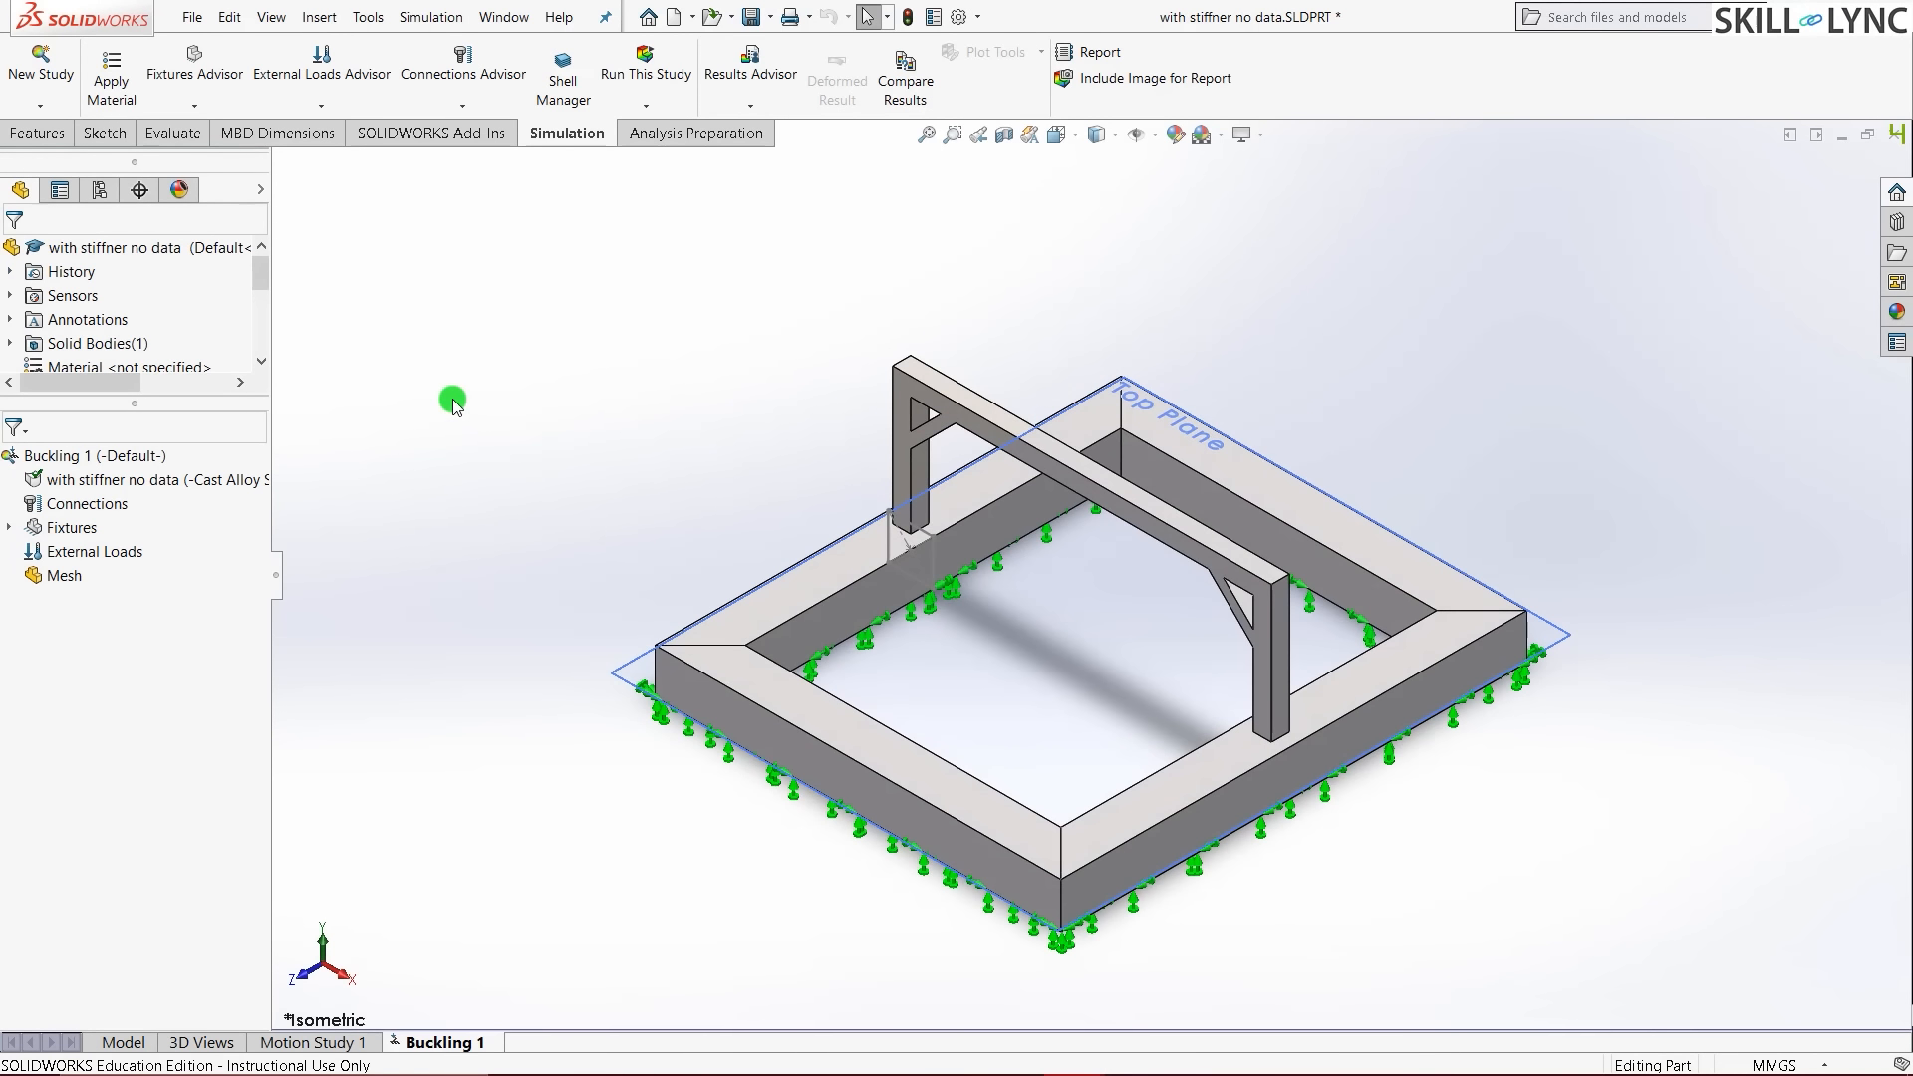
{"action": "right_click", "coordinate": [122, 552]}
{"action": "left_click", "coordinate": [140, 565]}
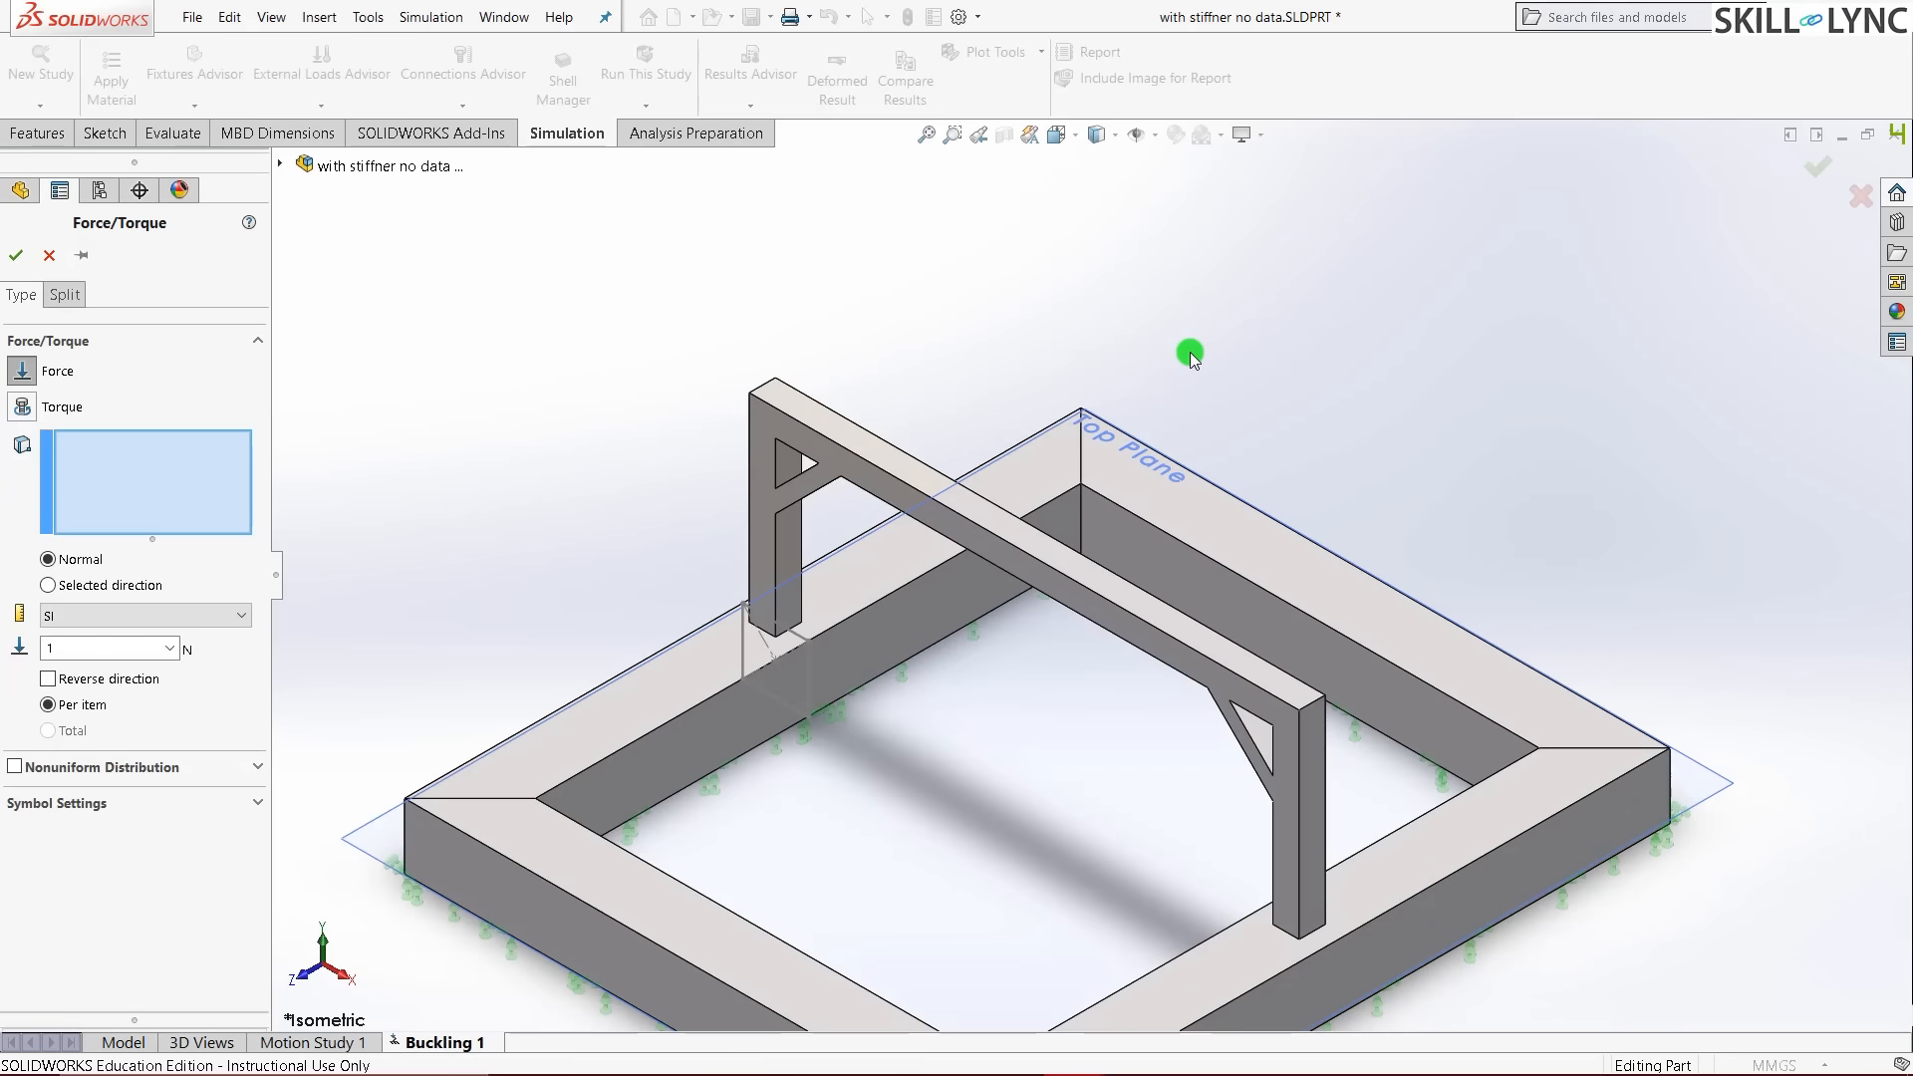
{"action": "scroll", "coordinate": [1176, 373], "scroll_direction": "up", "scroll_amount": 5}
{"action": "scroll", "coordinate": [847, 389], "scroll_direction": "down", "scroll_amount": 5}
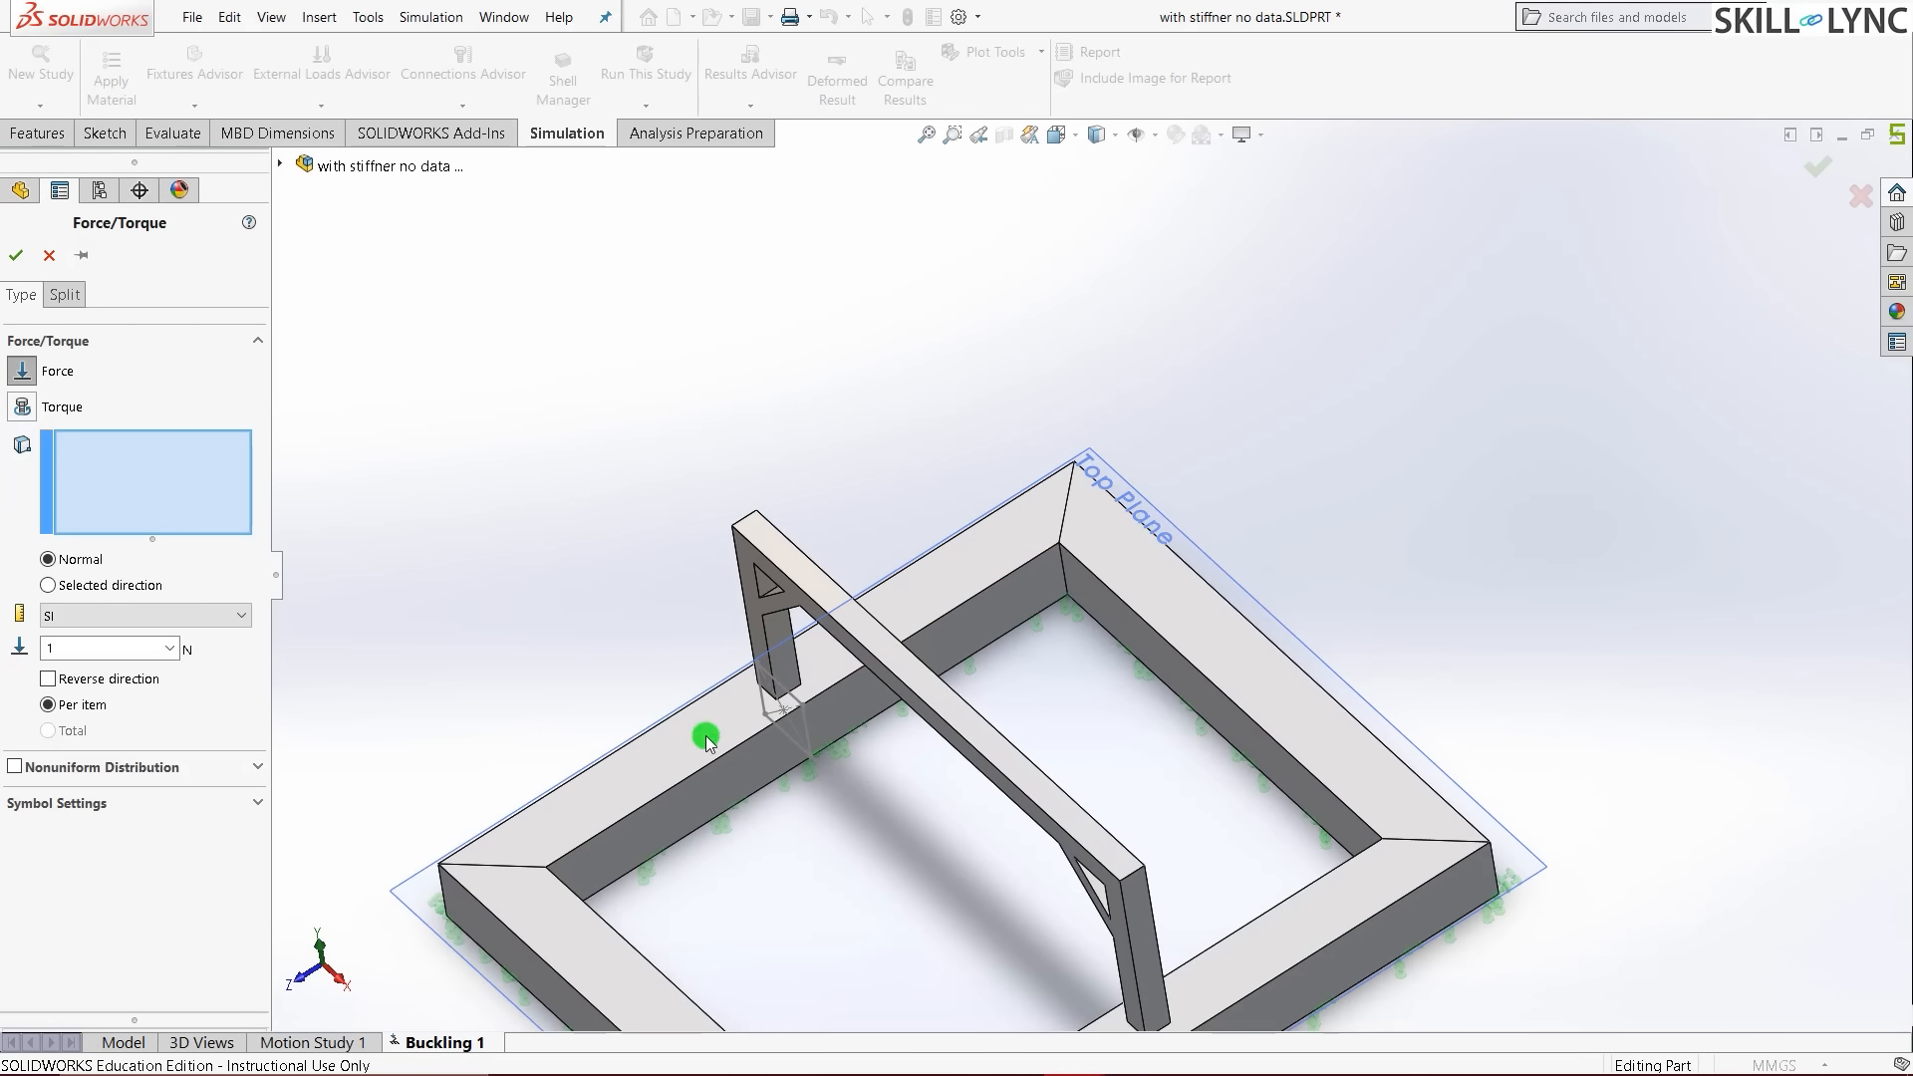
{"action": "scroll", "coordinate": [722, 539], "scroll_direction": "up", "scroll_amount": 5}
{"action": "left_click", "coordinate": [938, 576]}
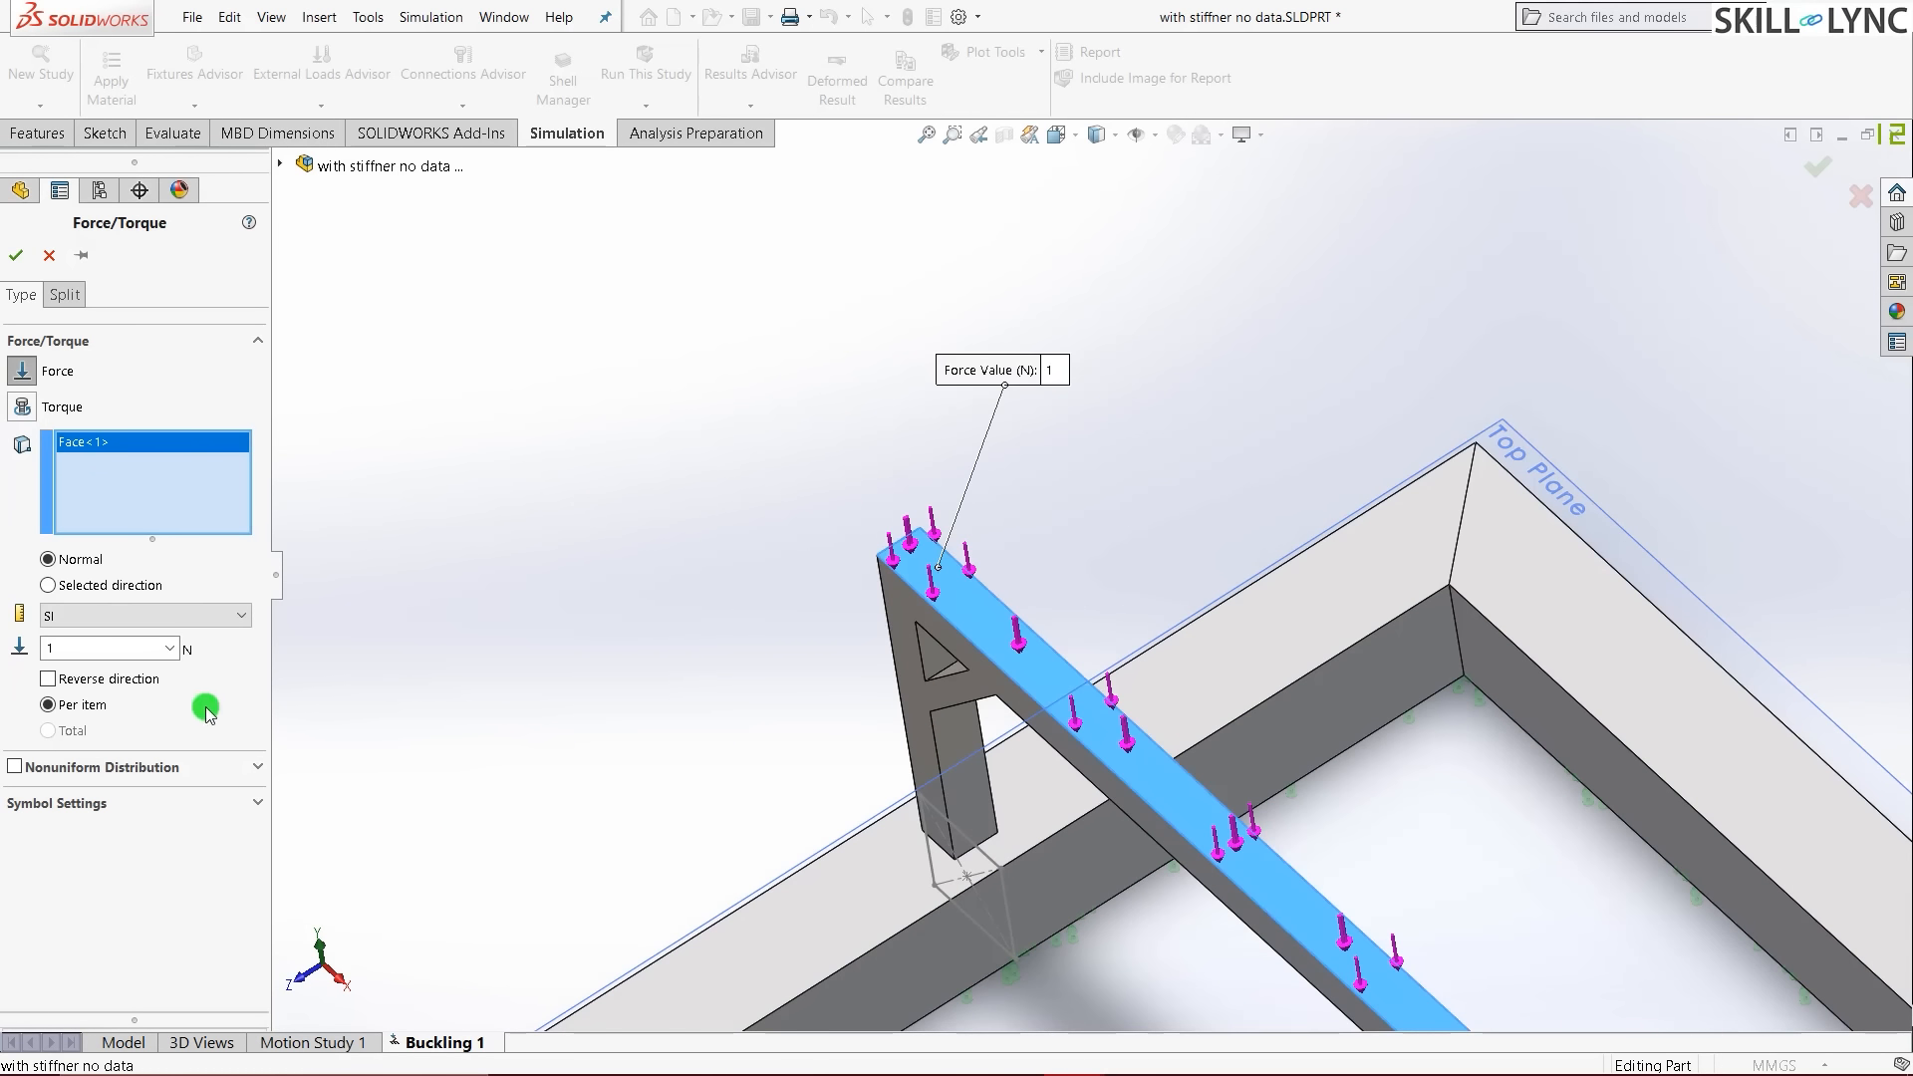
{"action": "double_click", "coordinate": [79, 654]}
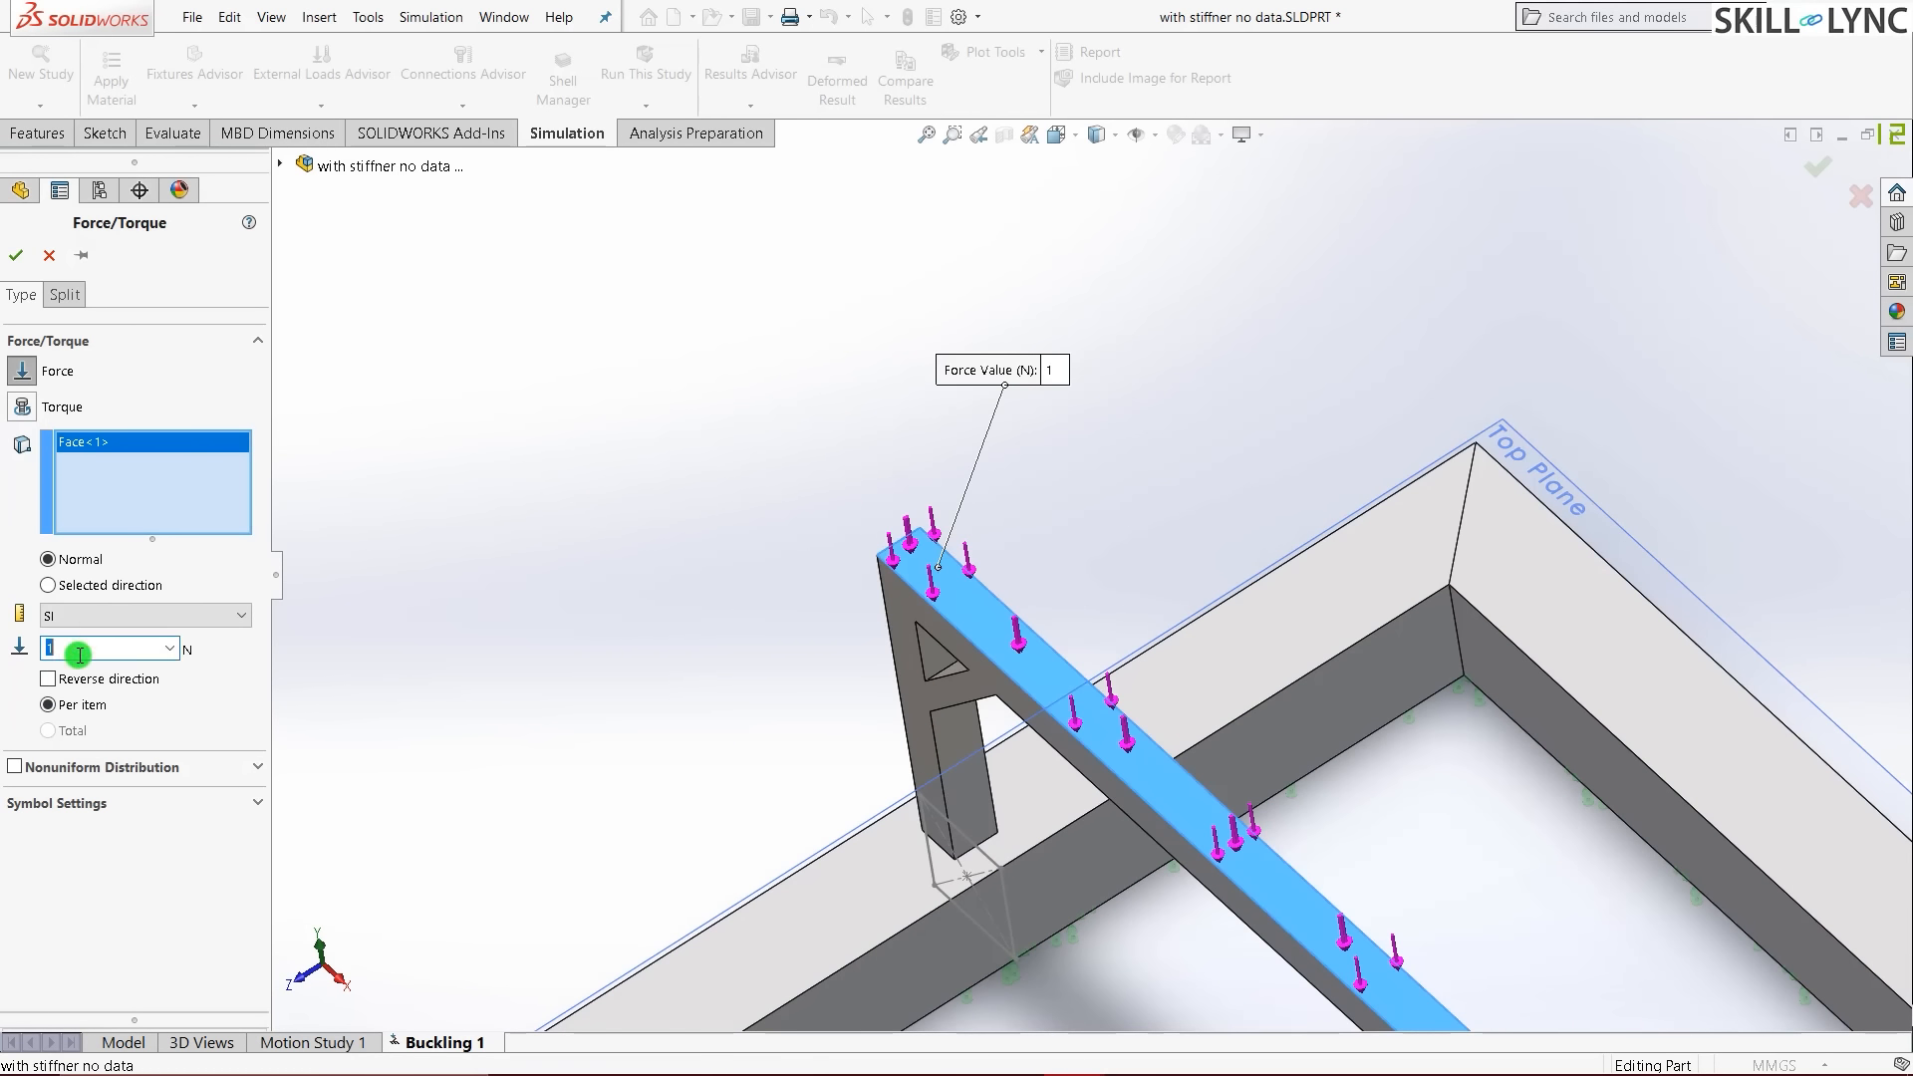
{"action": "type", "text": "2000"}
{"action": "left_click", "coordinate": [16, 258]}
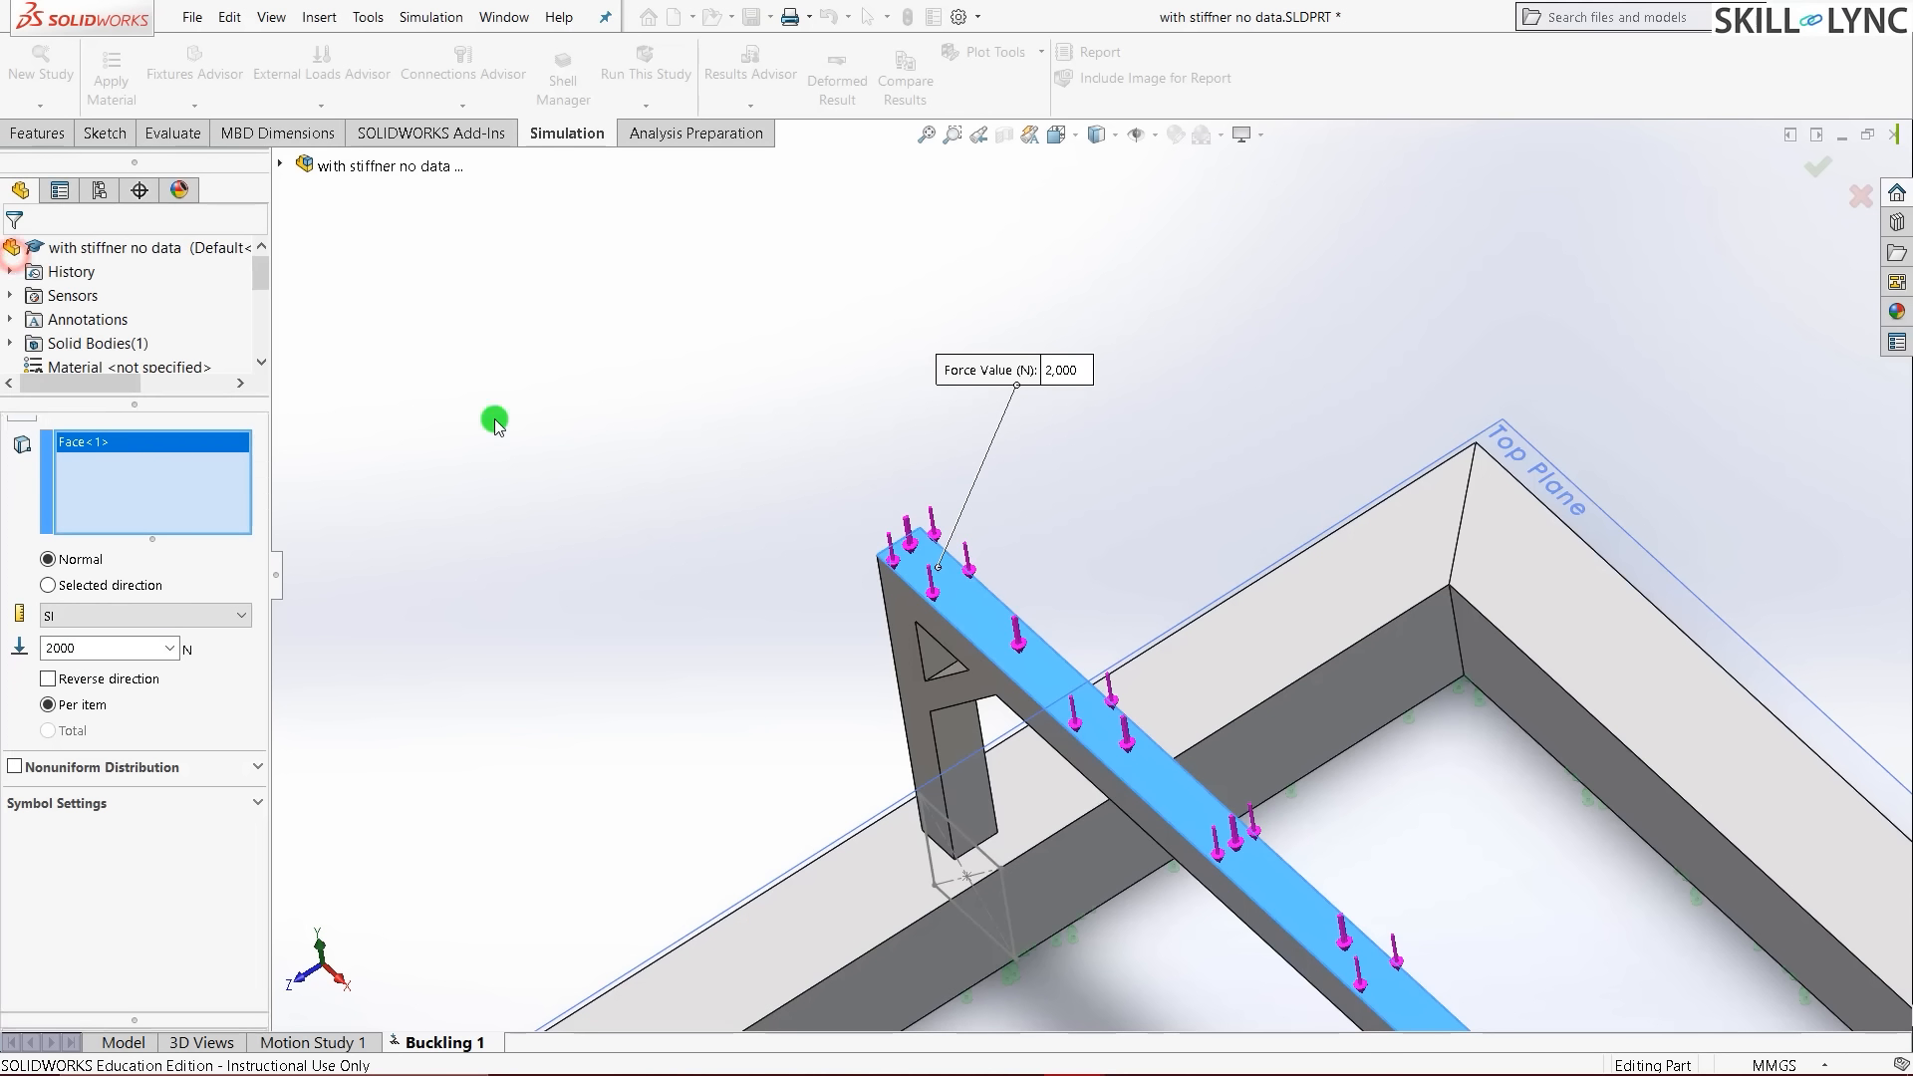
{"action": "key", "text": "ctrl+7"}
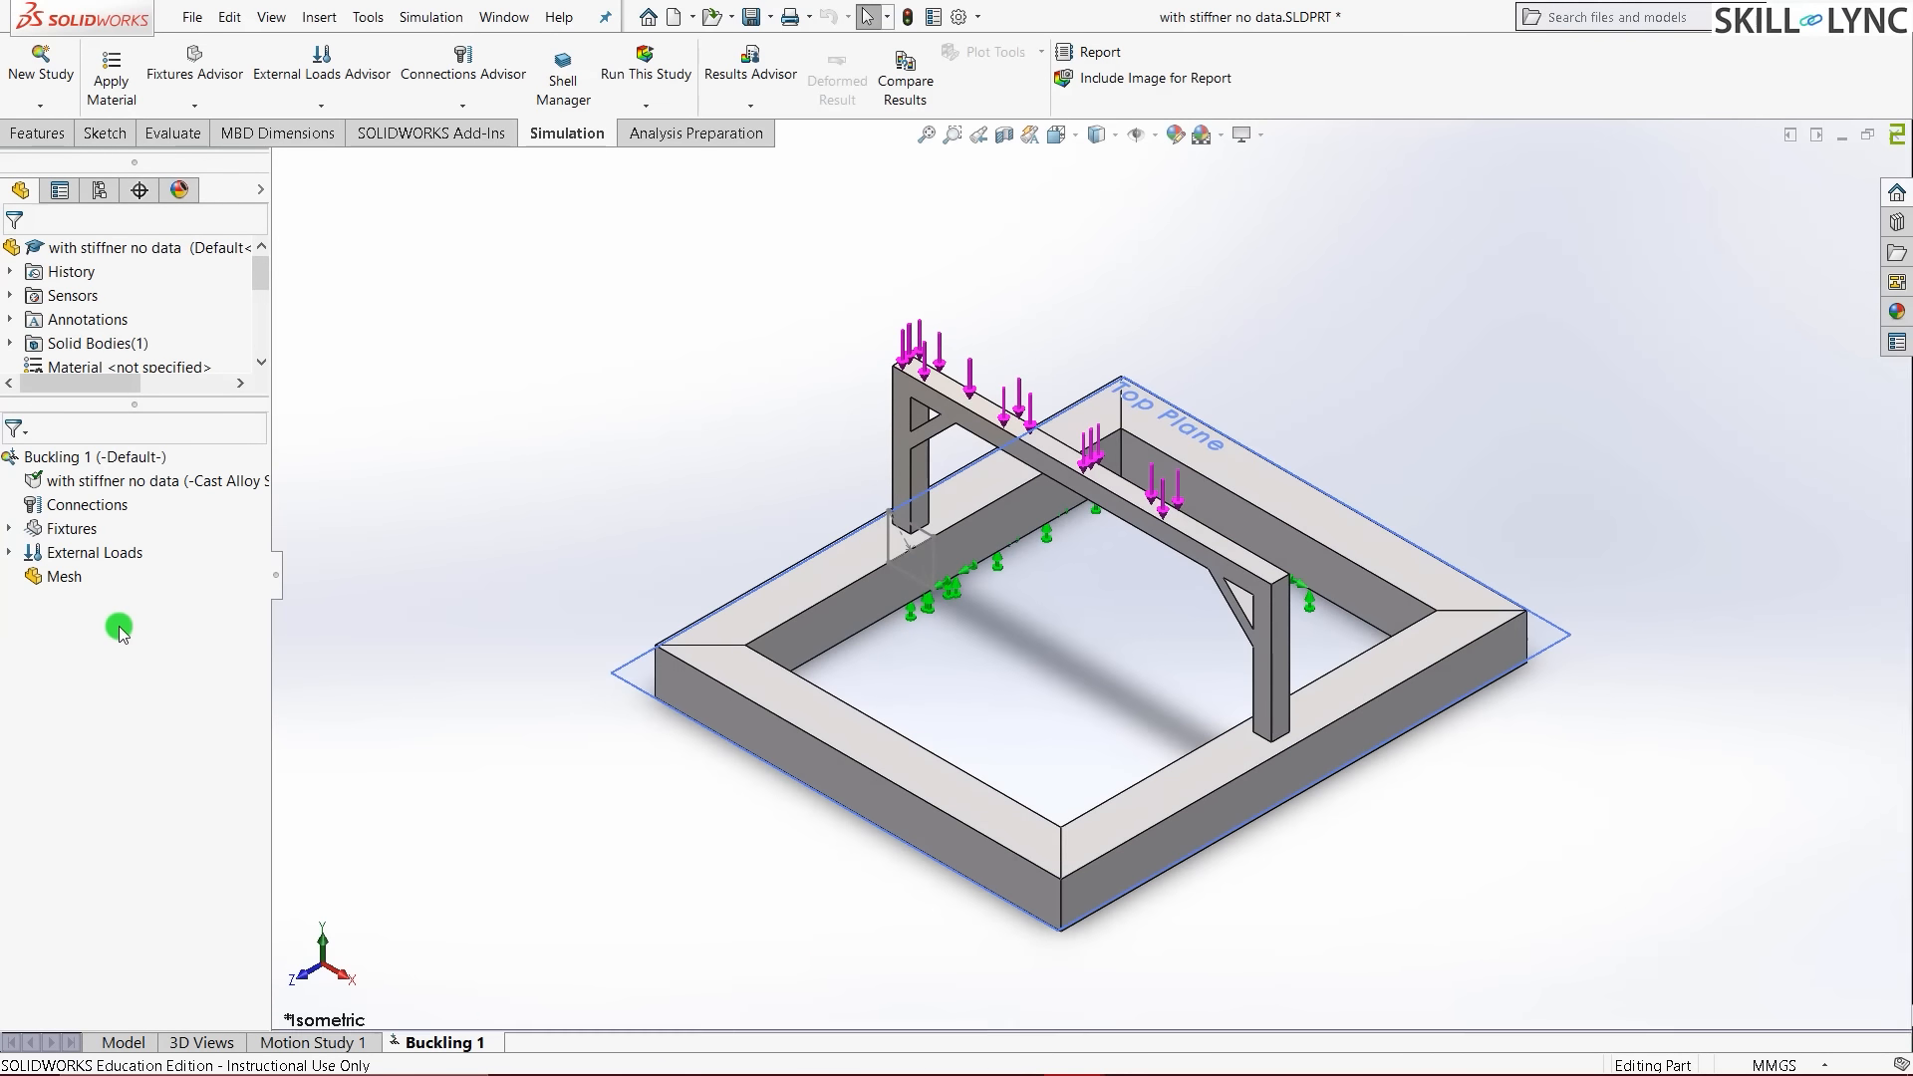
- Mesh and run Buckling 1, giving a mode 1 load factor of 15.731
{"action": "right_click", "coordinate": [51, 578]}
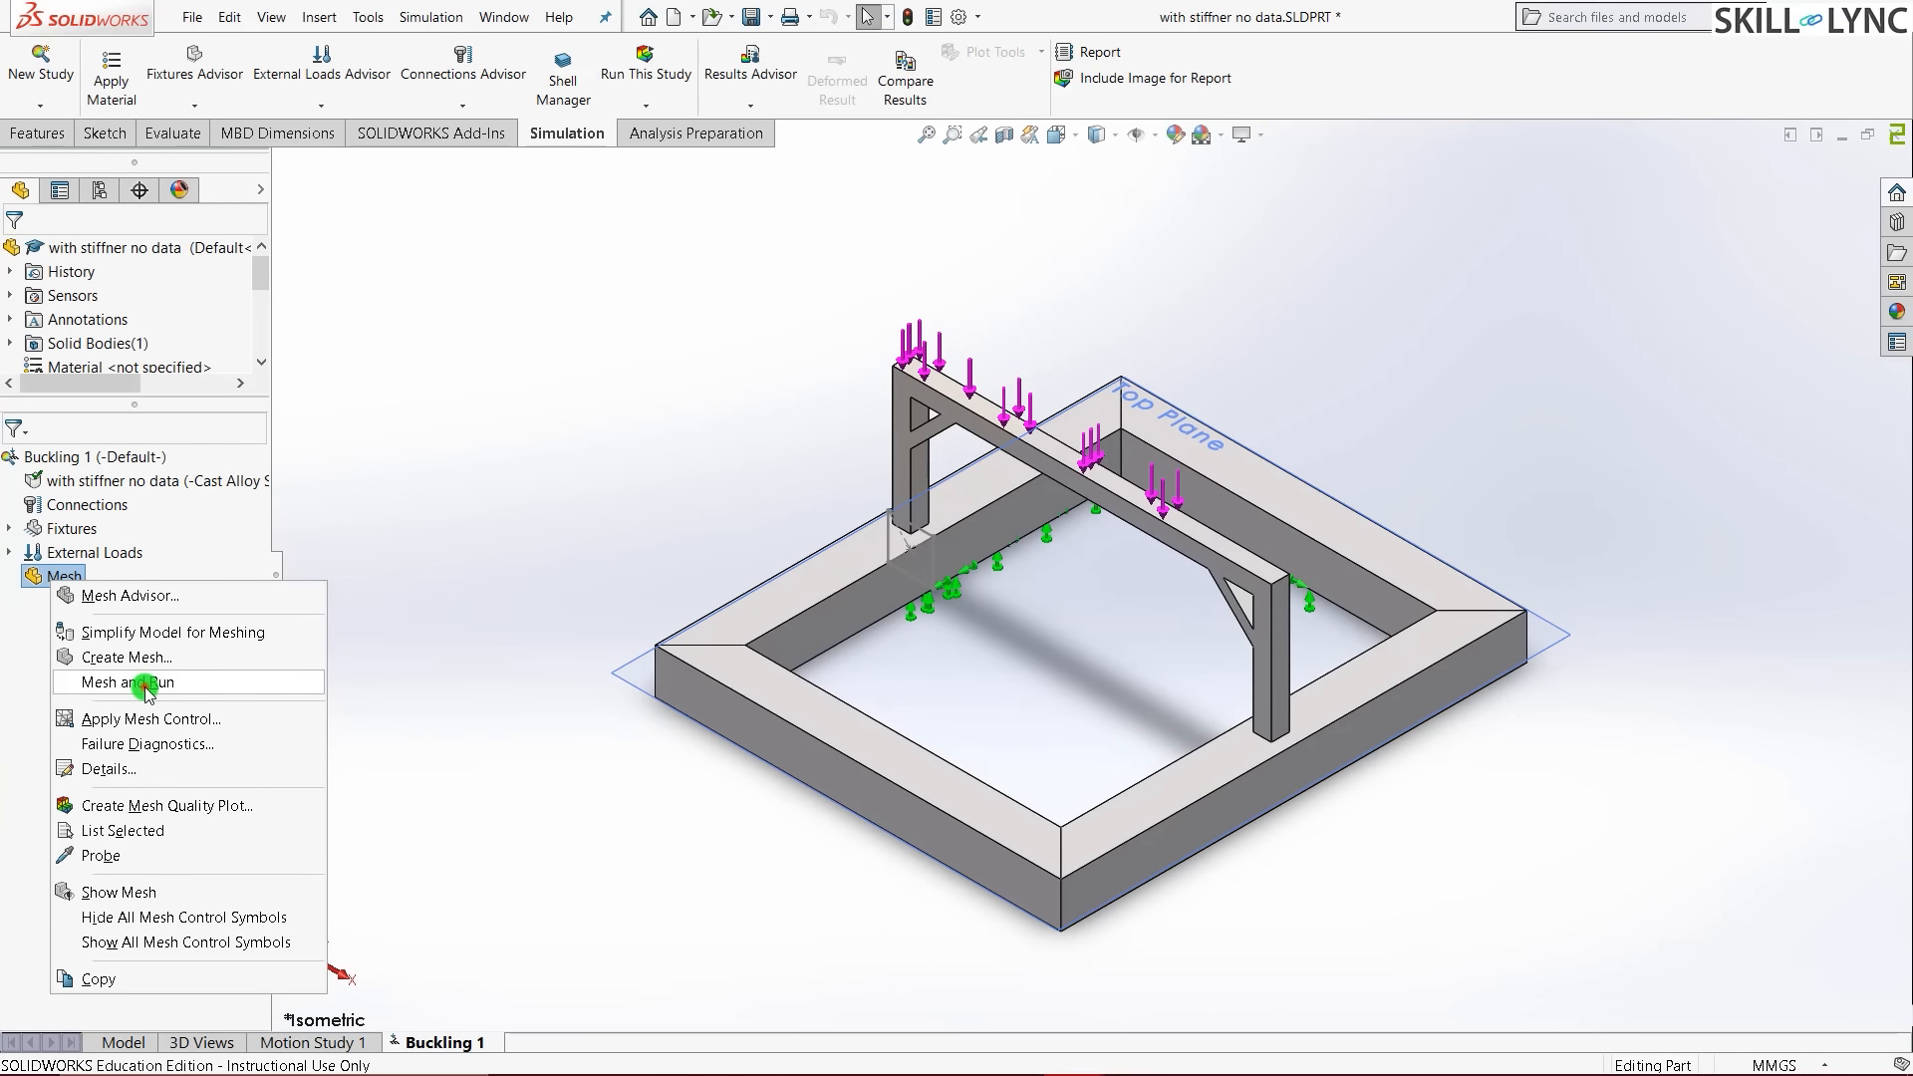
{"action": "left_click", "coordinate": [146, 683]}
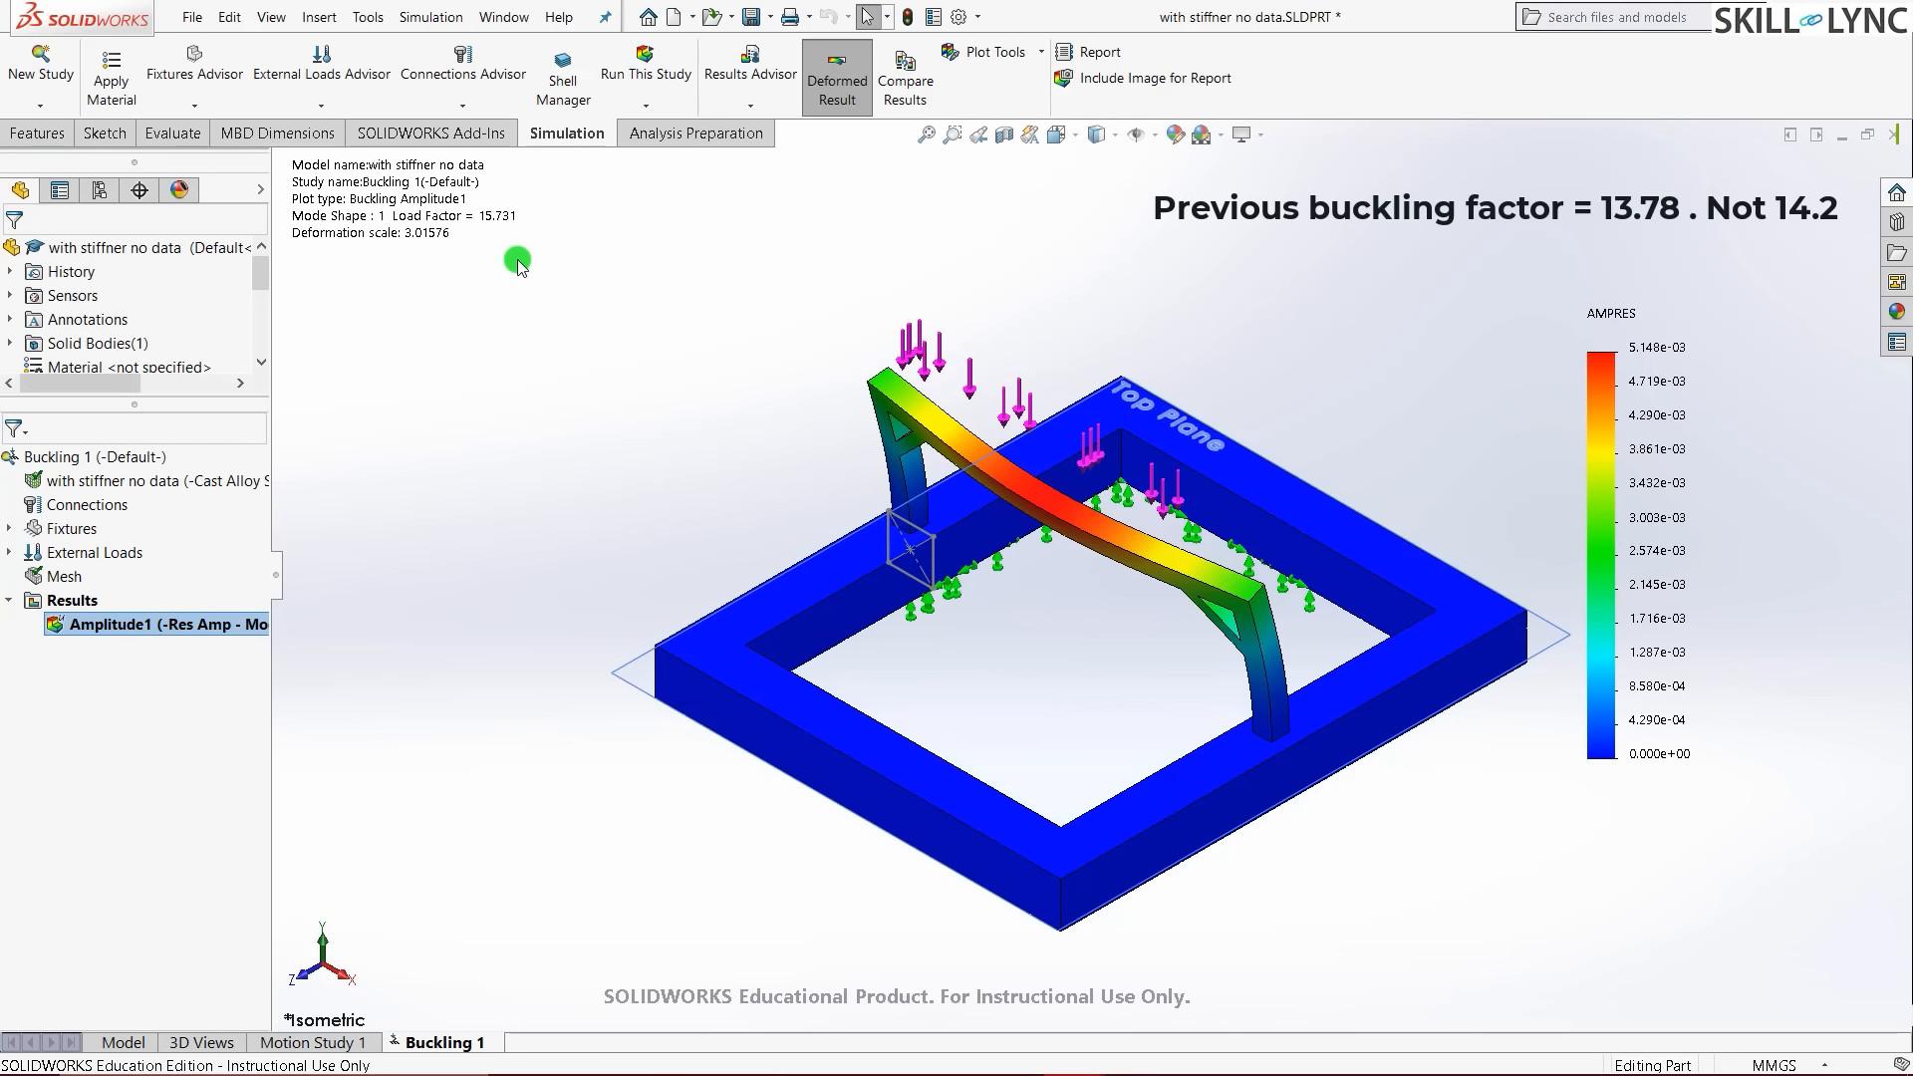
- Orbit the amplitude plot to inspect the buckled crossbeam, then return to isometric
{"action": "middle_click_drag", "start_coordinate": [517, 265], "coordinate": [1000, 425]}
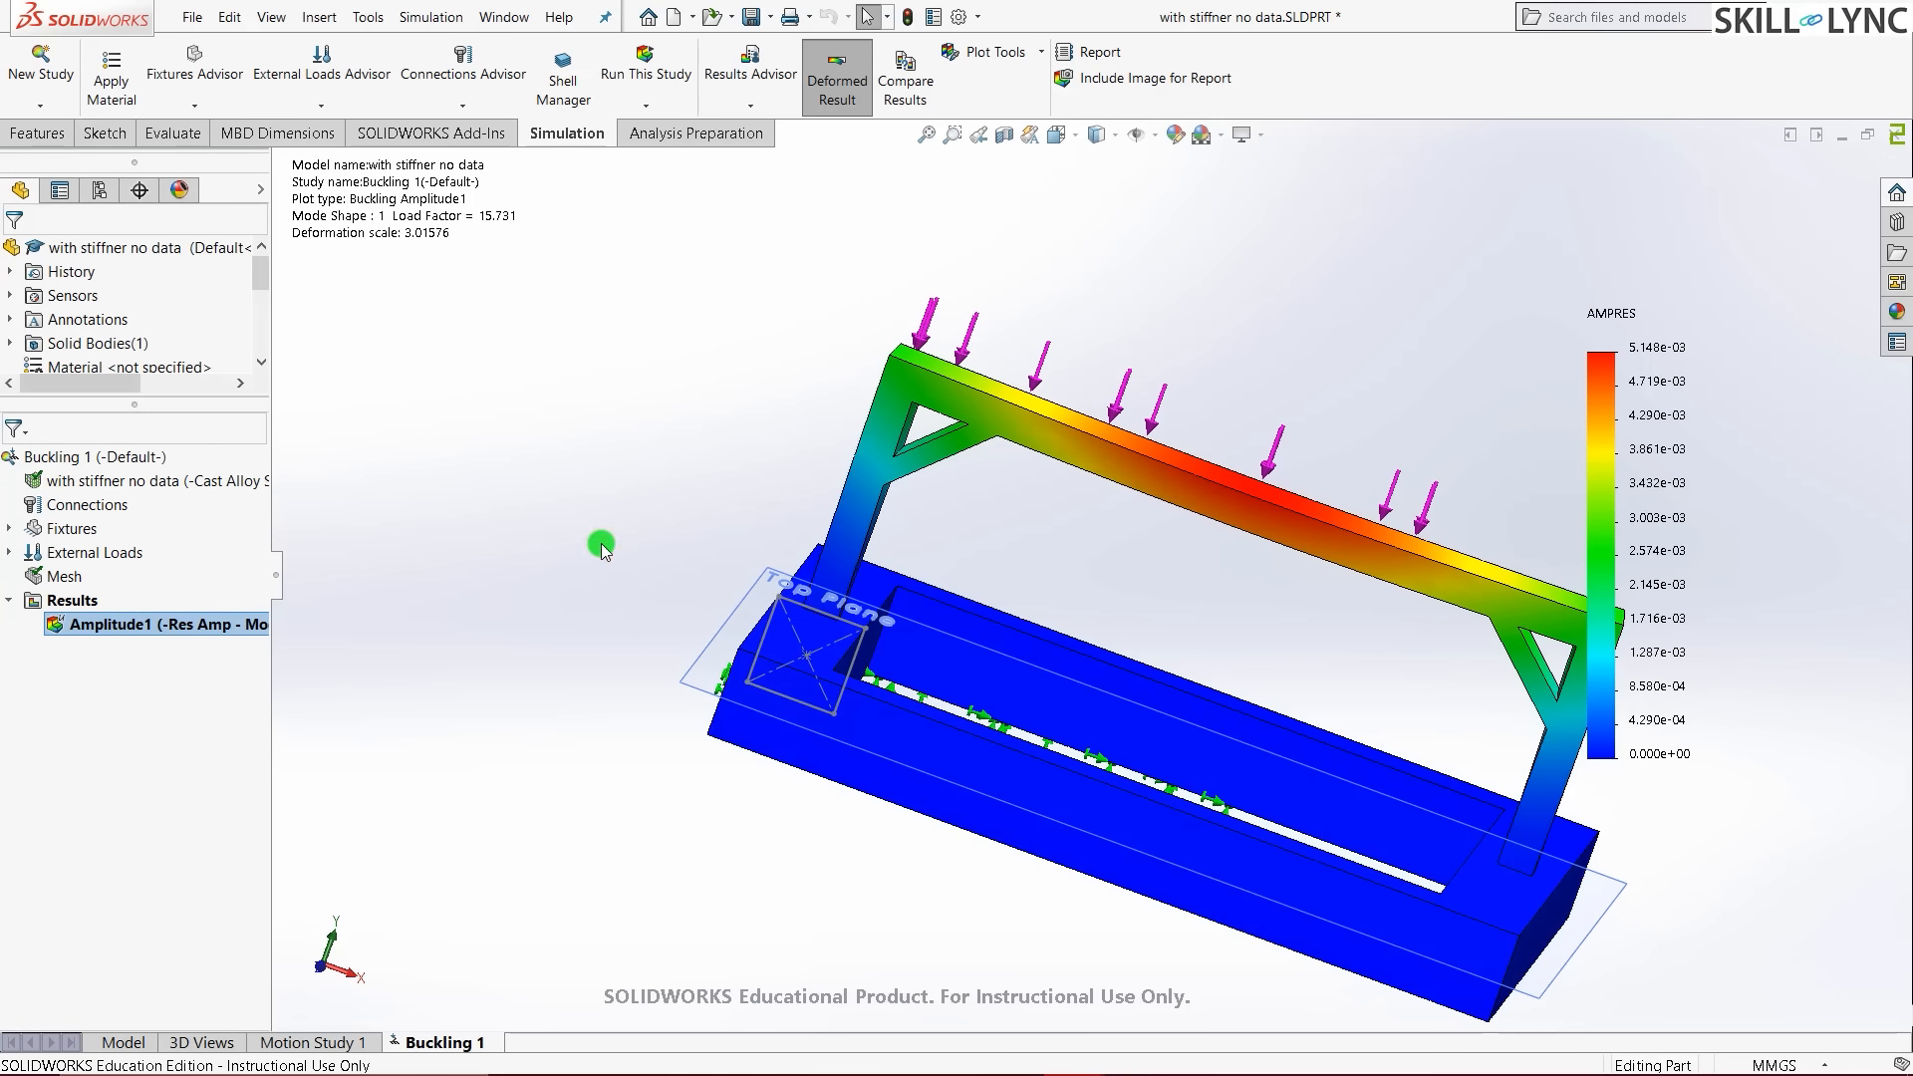
{"action": "key", "text": "ctrl+7"}
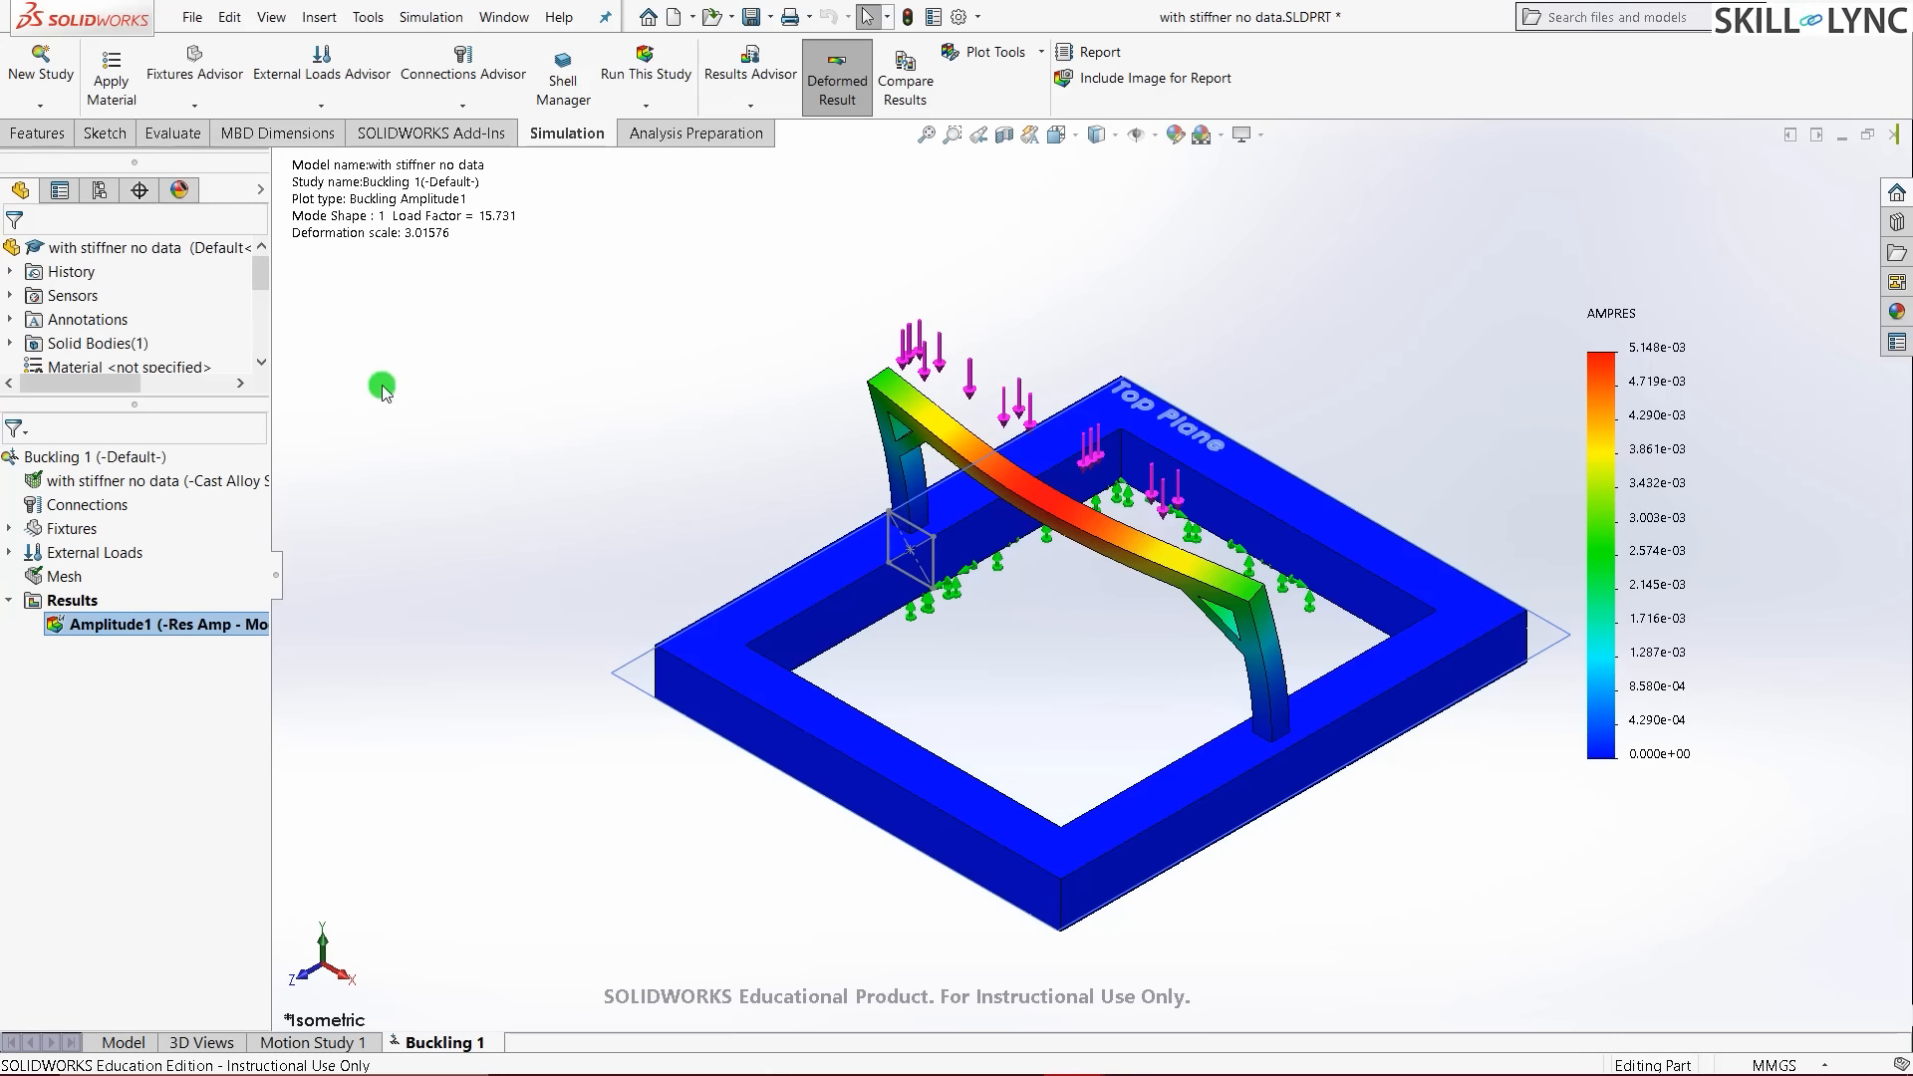
- Start Design Study 1 and add a Vertical position parameter linked to the stiffener's 10.00 dimension
{"action": "left_click", "coordinate": [38, 68]}
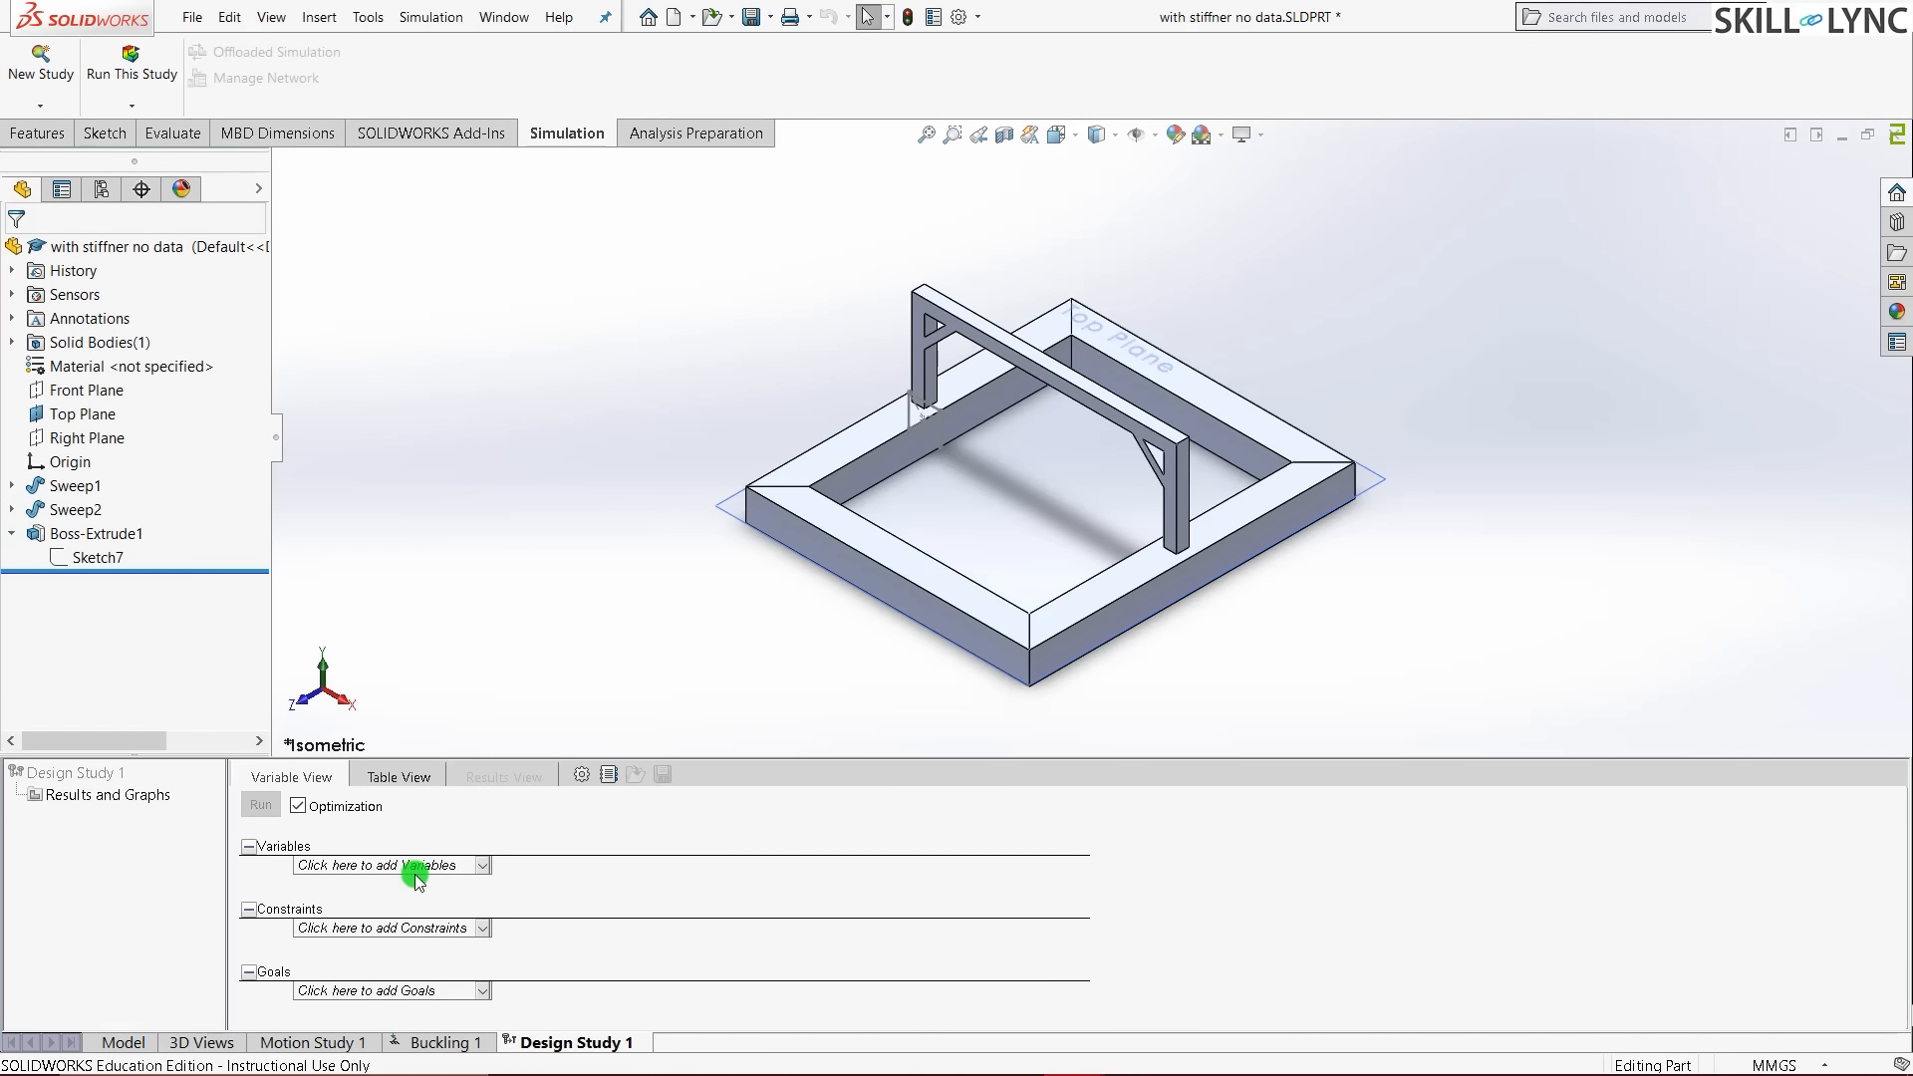
{"action": "left_click", "coordinate": [414, 875]}
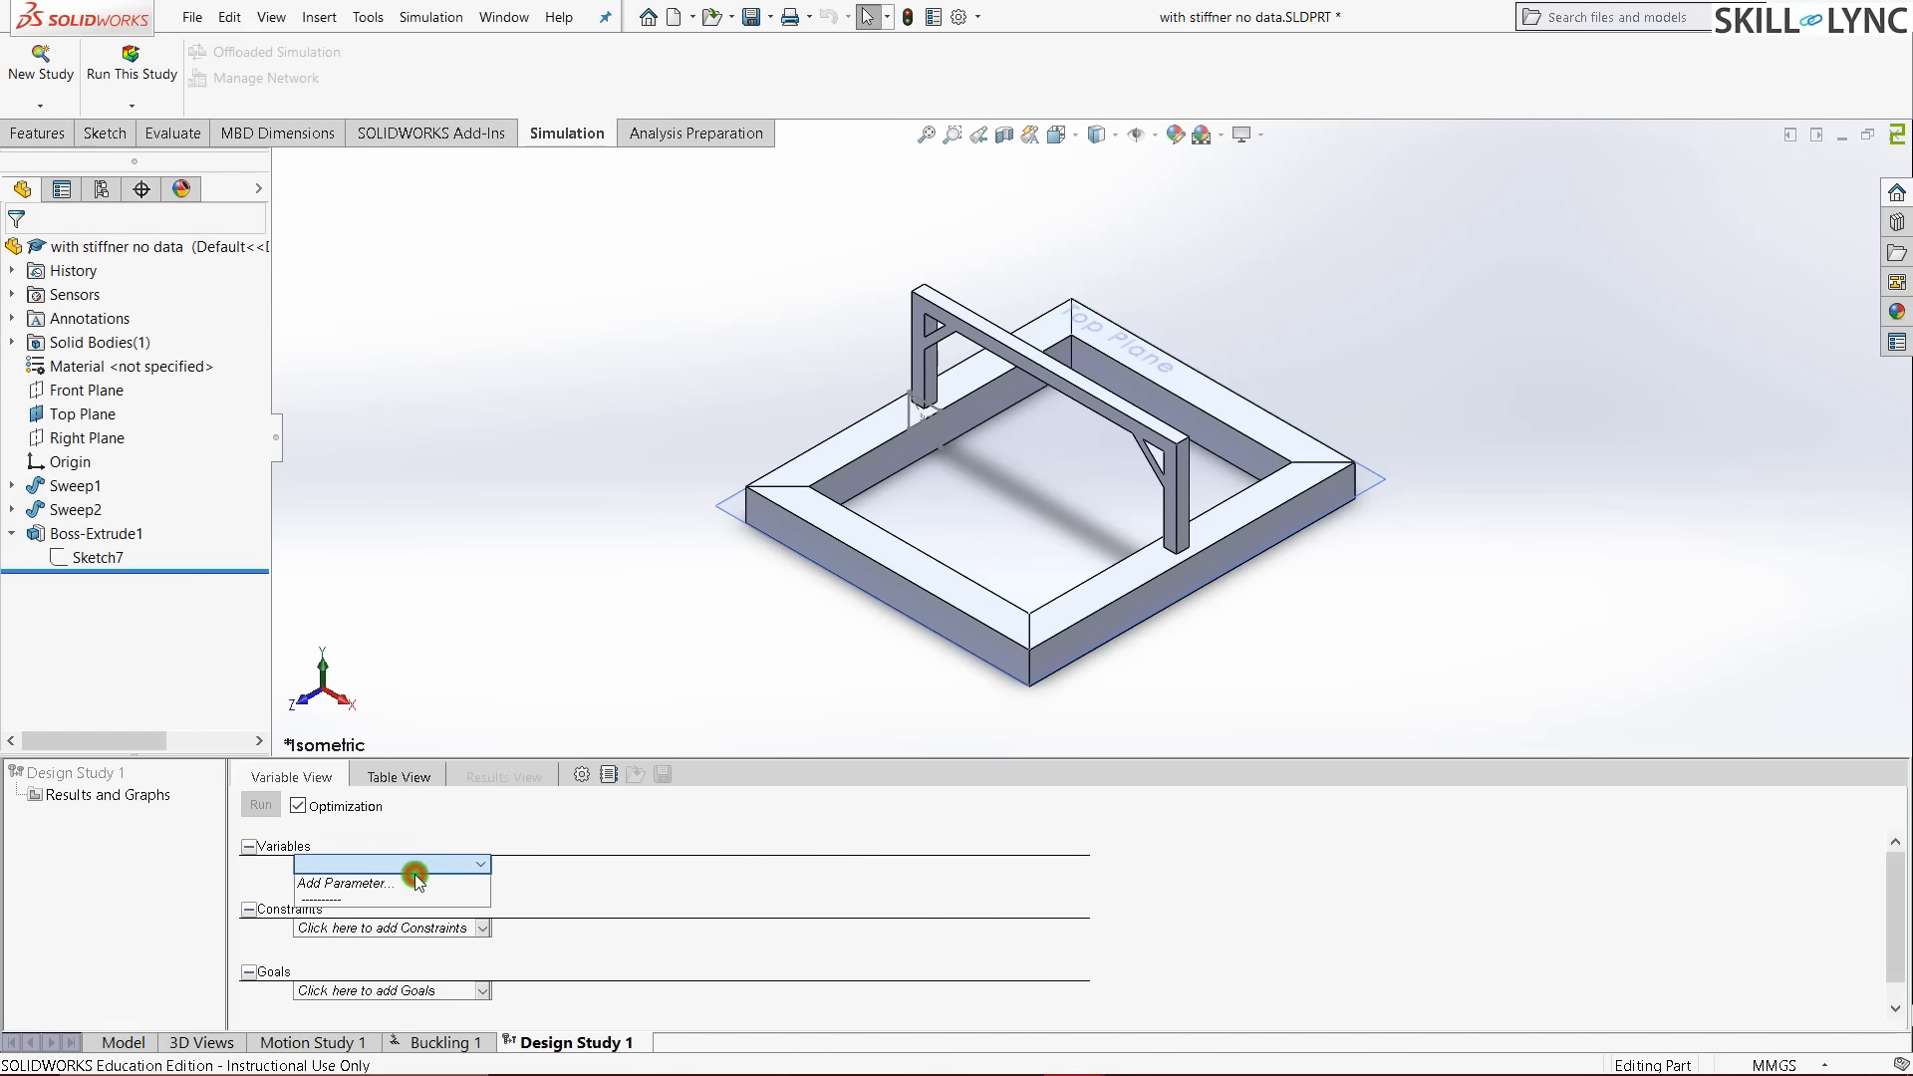
{"action": "left_click", "coordinate": [393, 881]}
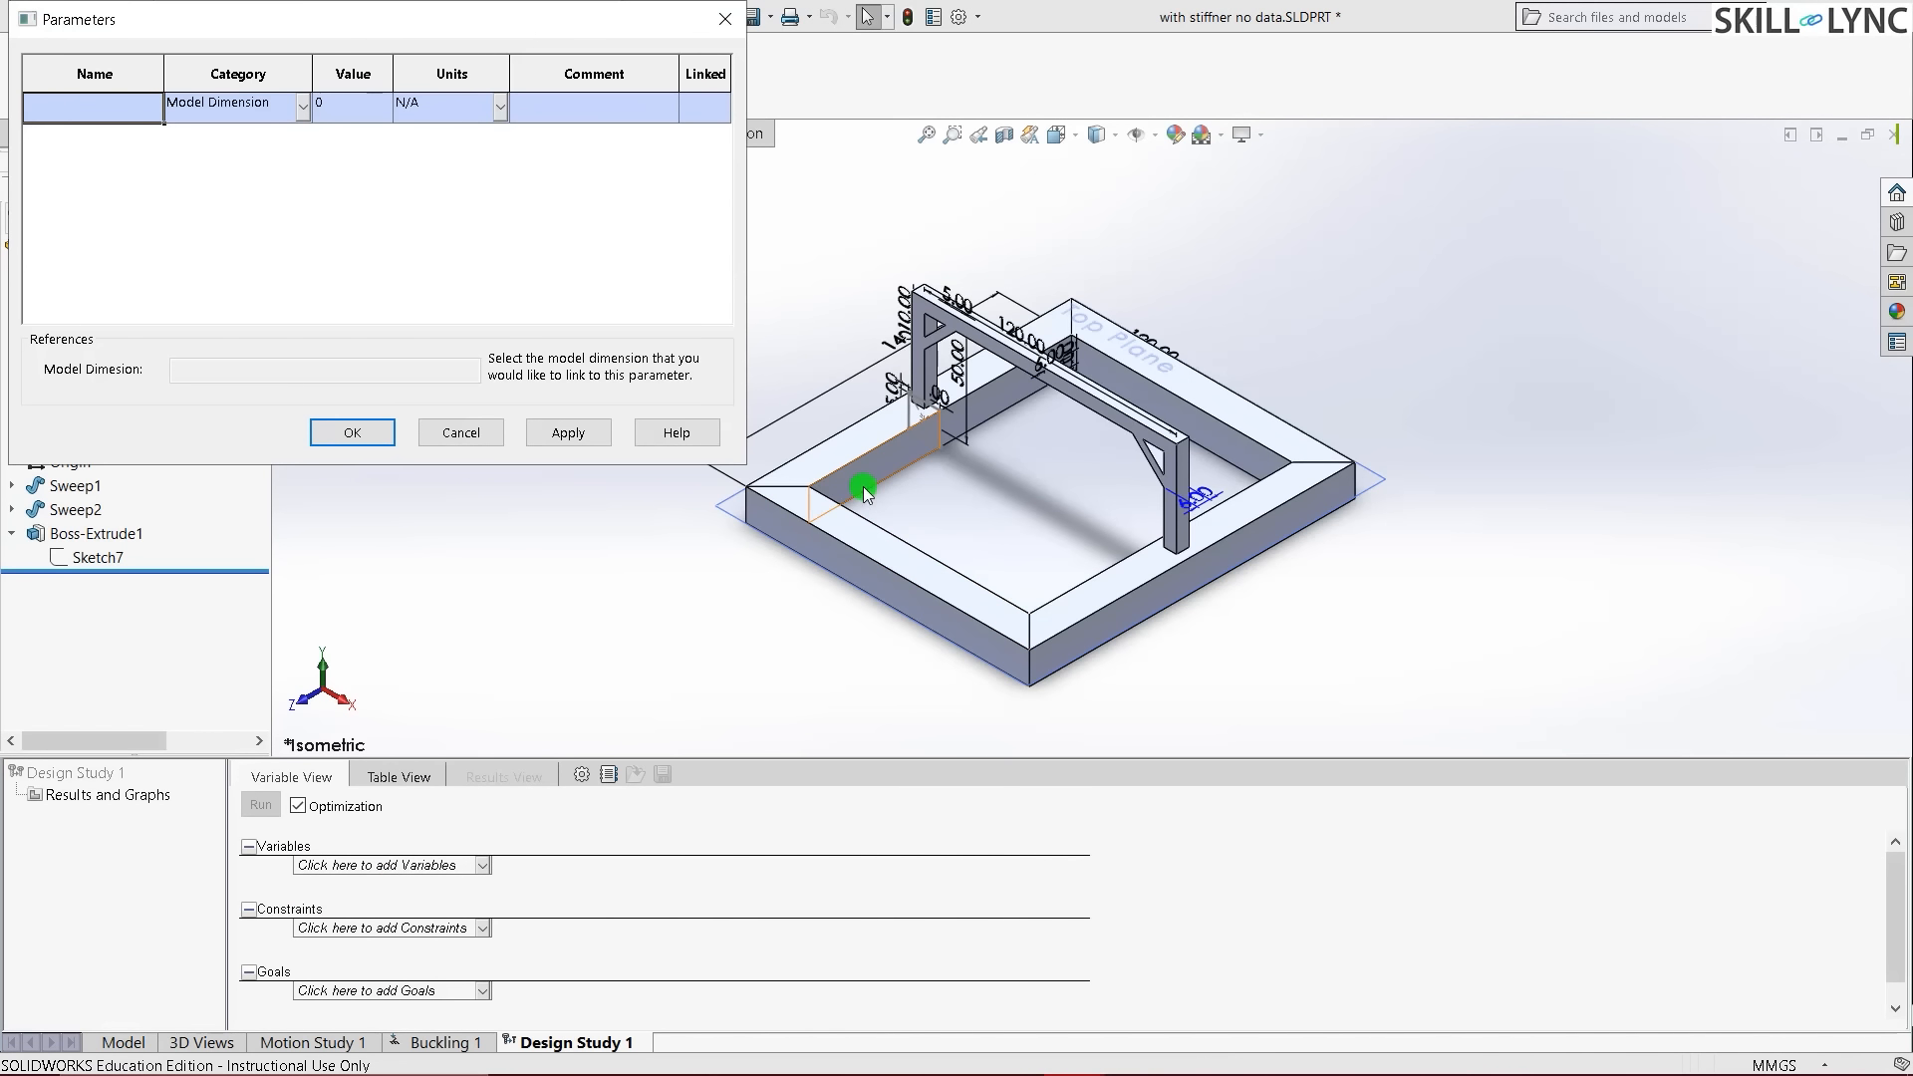
{"action": "scroll", "coordinate": [978, 430], "scroll_direction": "up", "scroll_amount": 3}
{"action": "scroll", "coordinate": [968, 295], "scroll_direction": "up", "scroll_amount": 5}
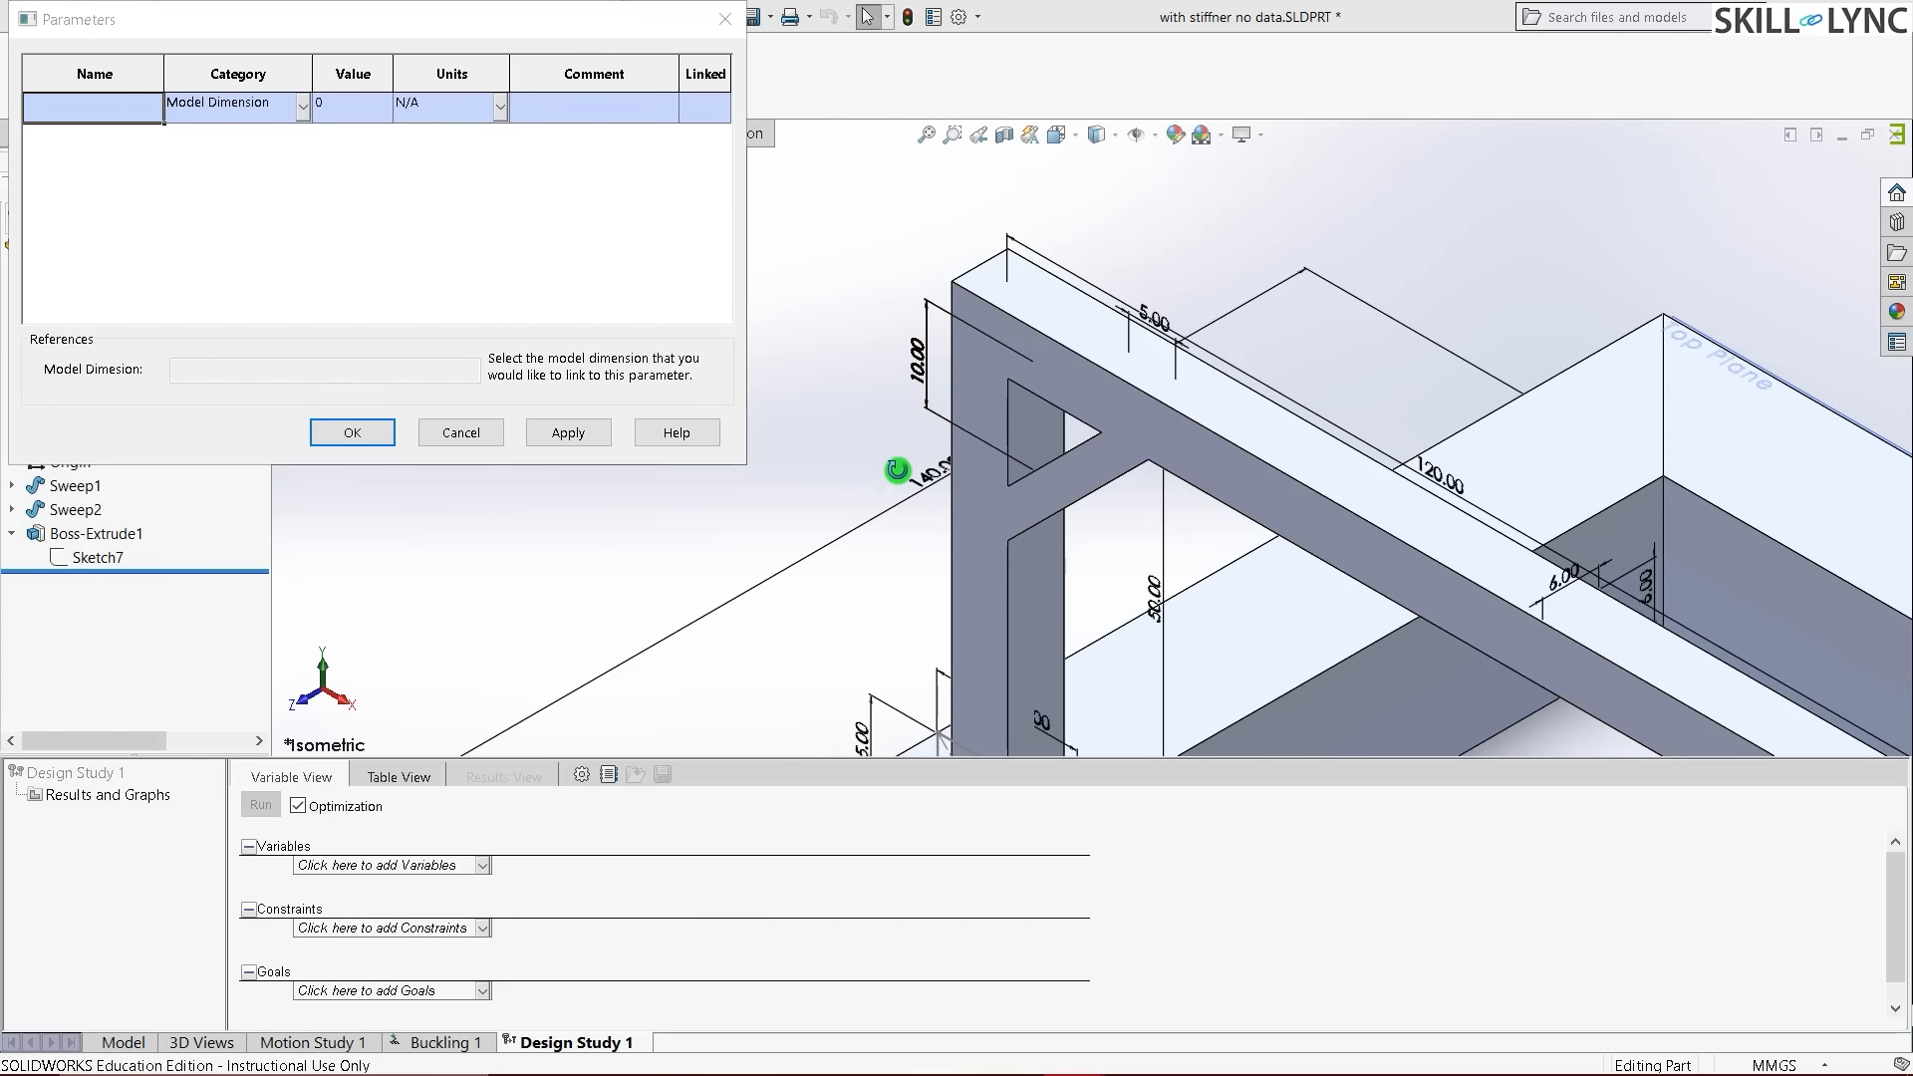
{"action": "middle_click_drag", "start_coordinate": [897, 470], "coordinate": [1111, 565]}
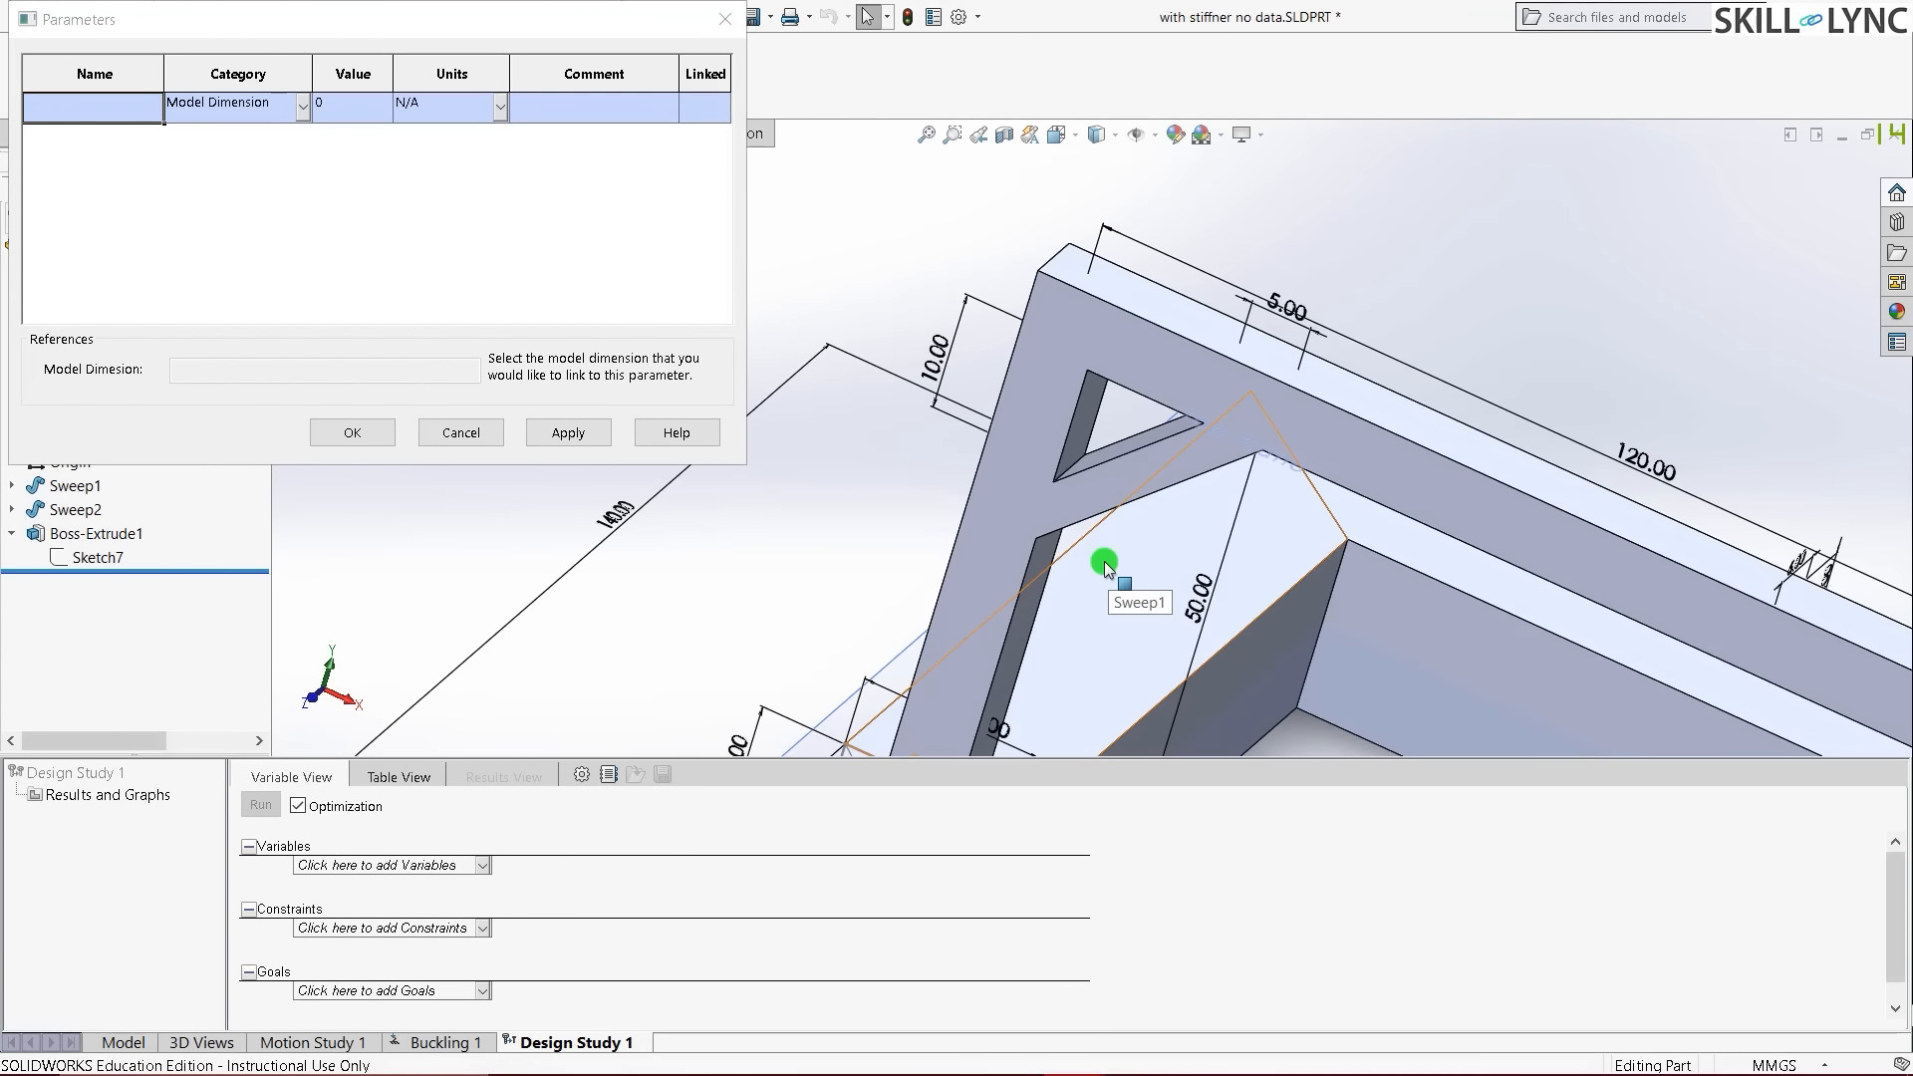
{"action": "left_click", "coordinate": [948, 359]}
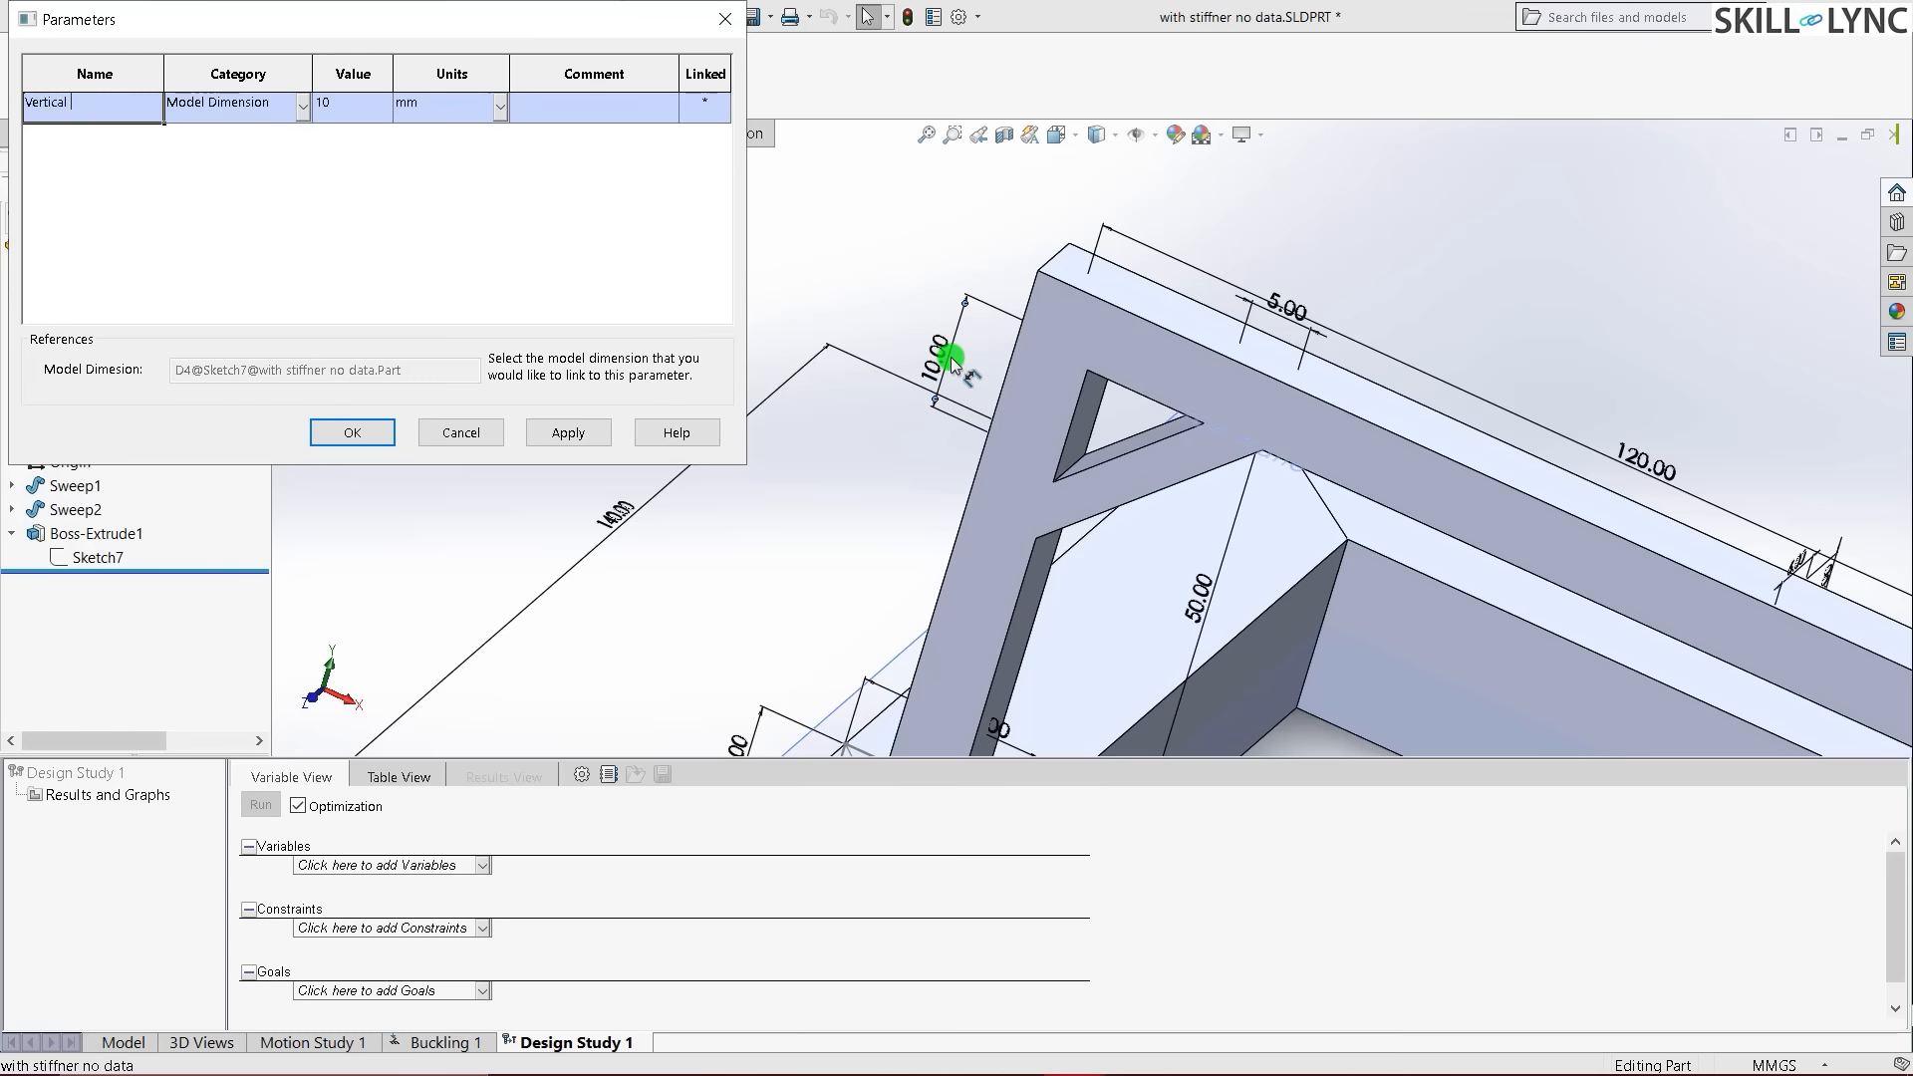
{"action": "type", "text": "n"}
{"action": "key", "text": "Tab"}
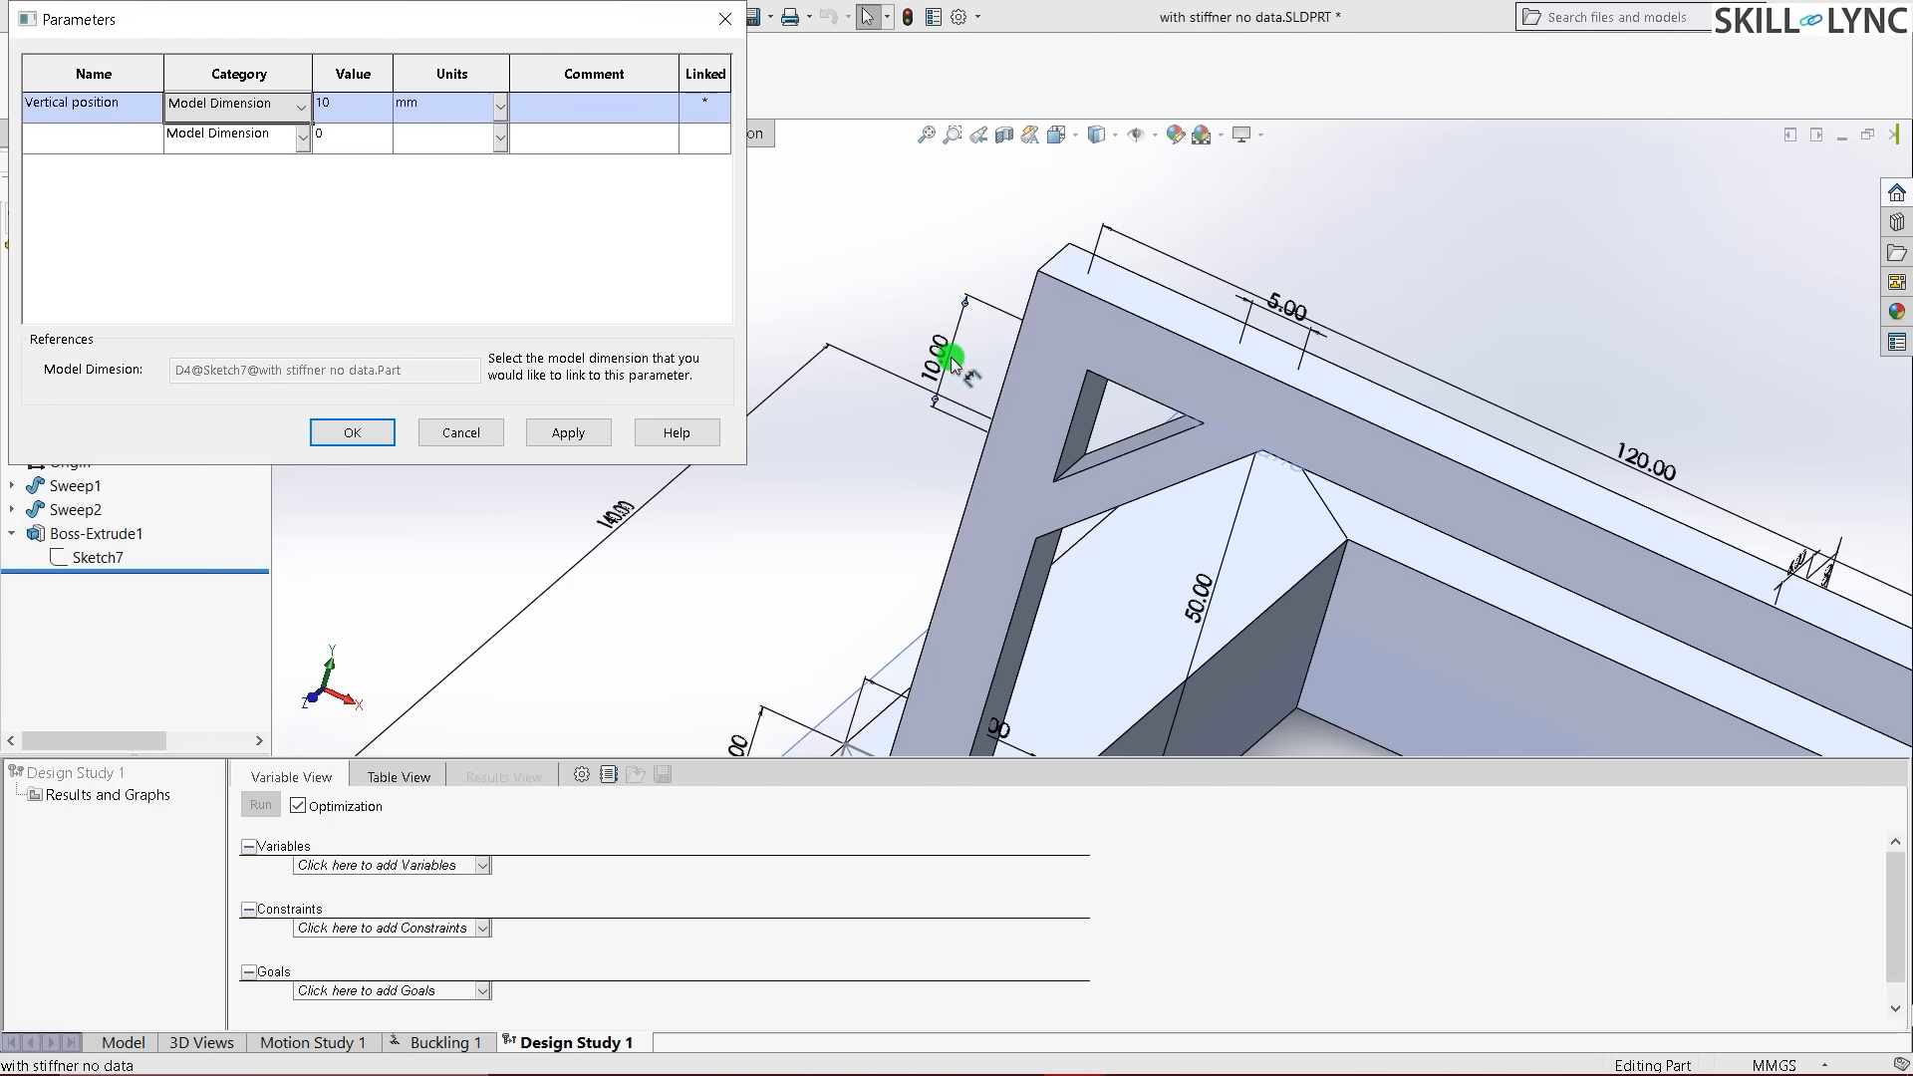
- Add a Horizontal position parameter linked to the other 10 mm stiffener dimension
{"action": "left_click", "coordinate": [99, 130]}
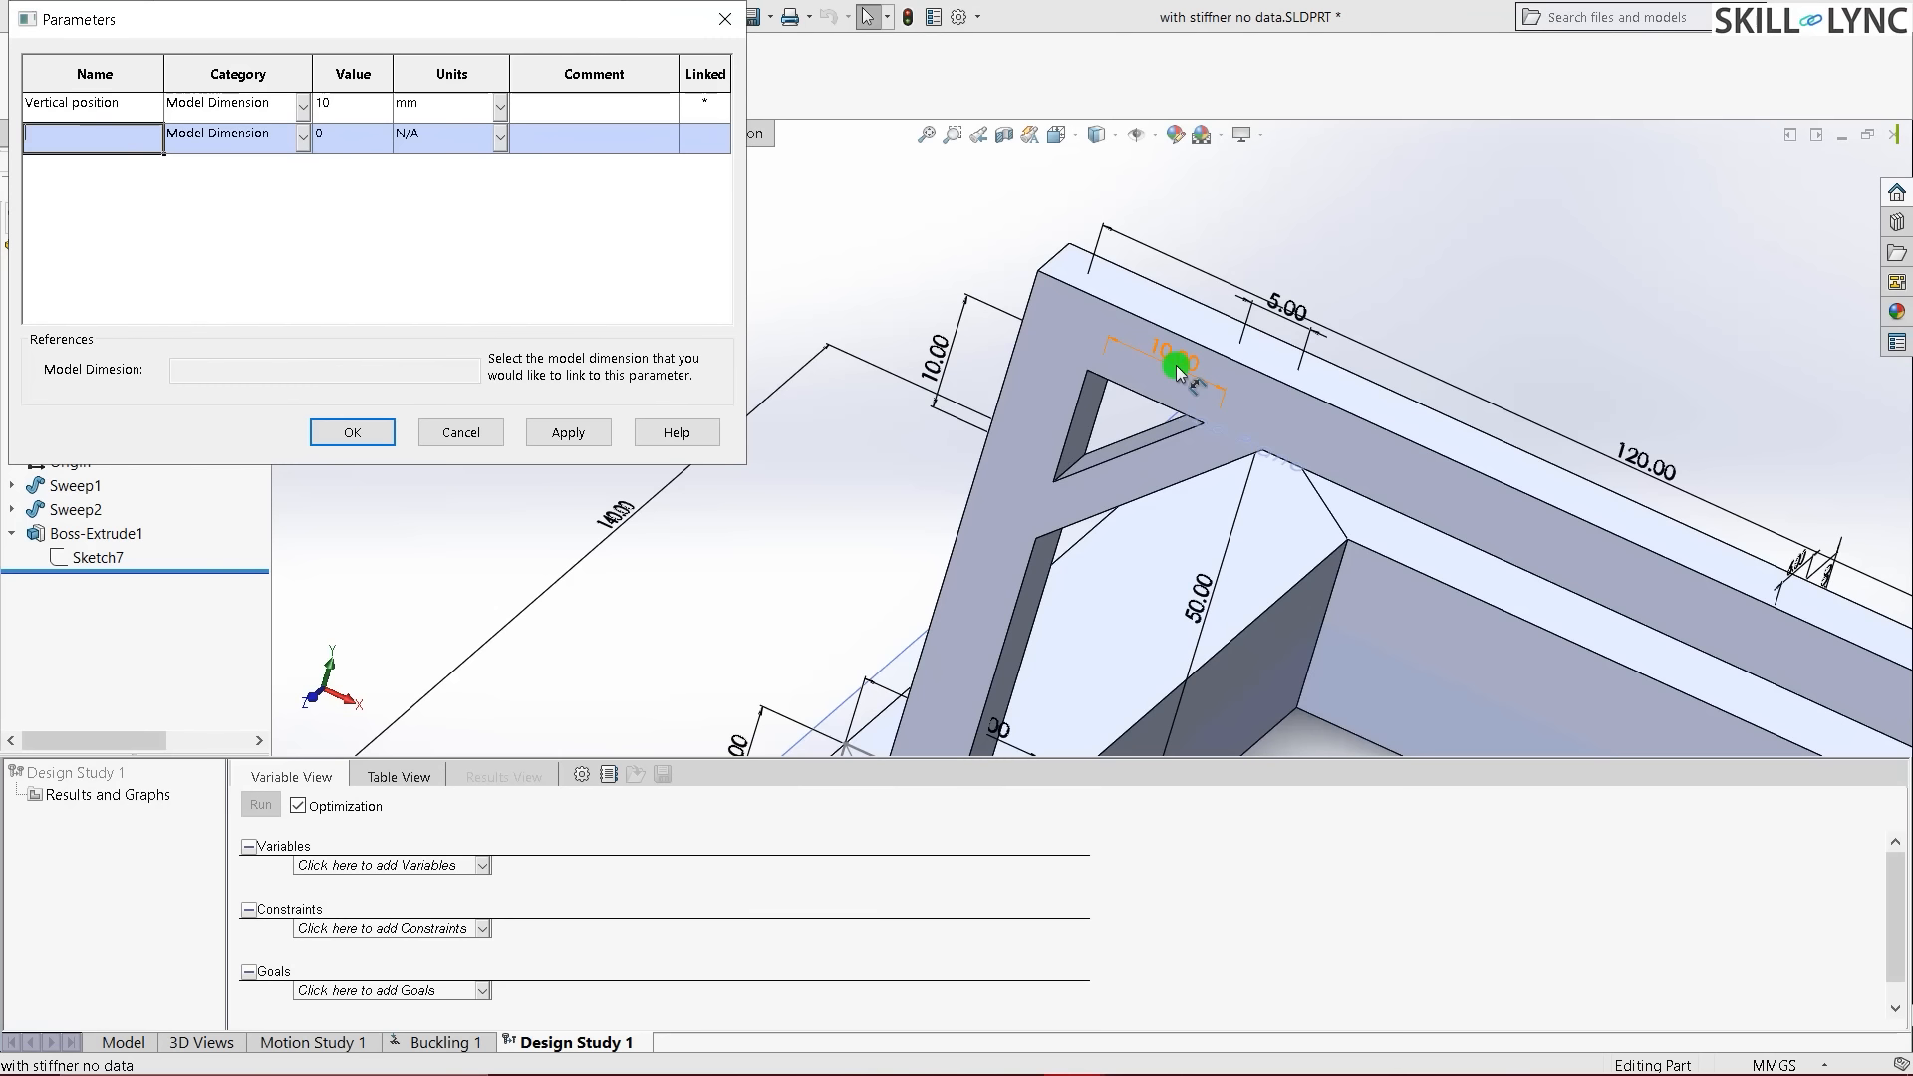
{"action": "left_click", "coordinate": [1176, 365]}
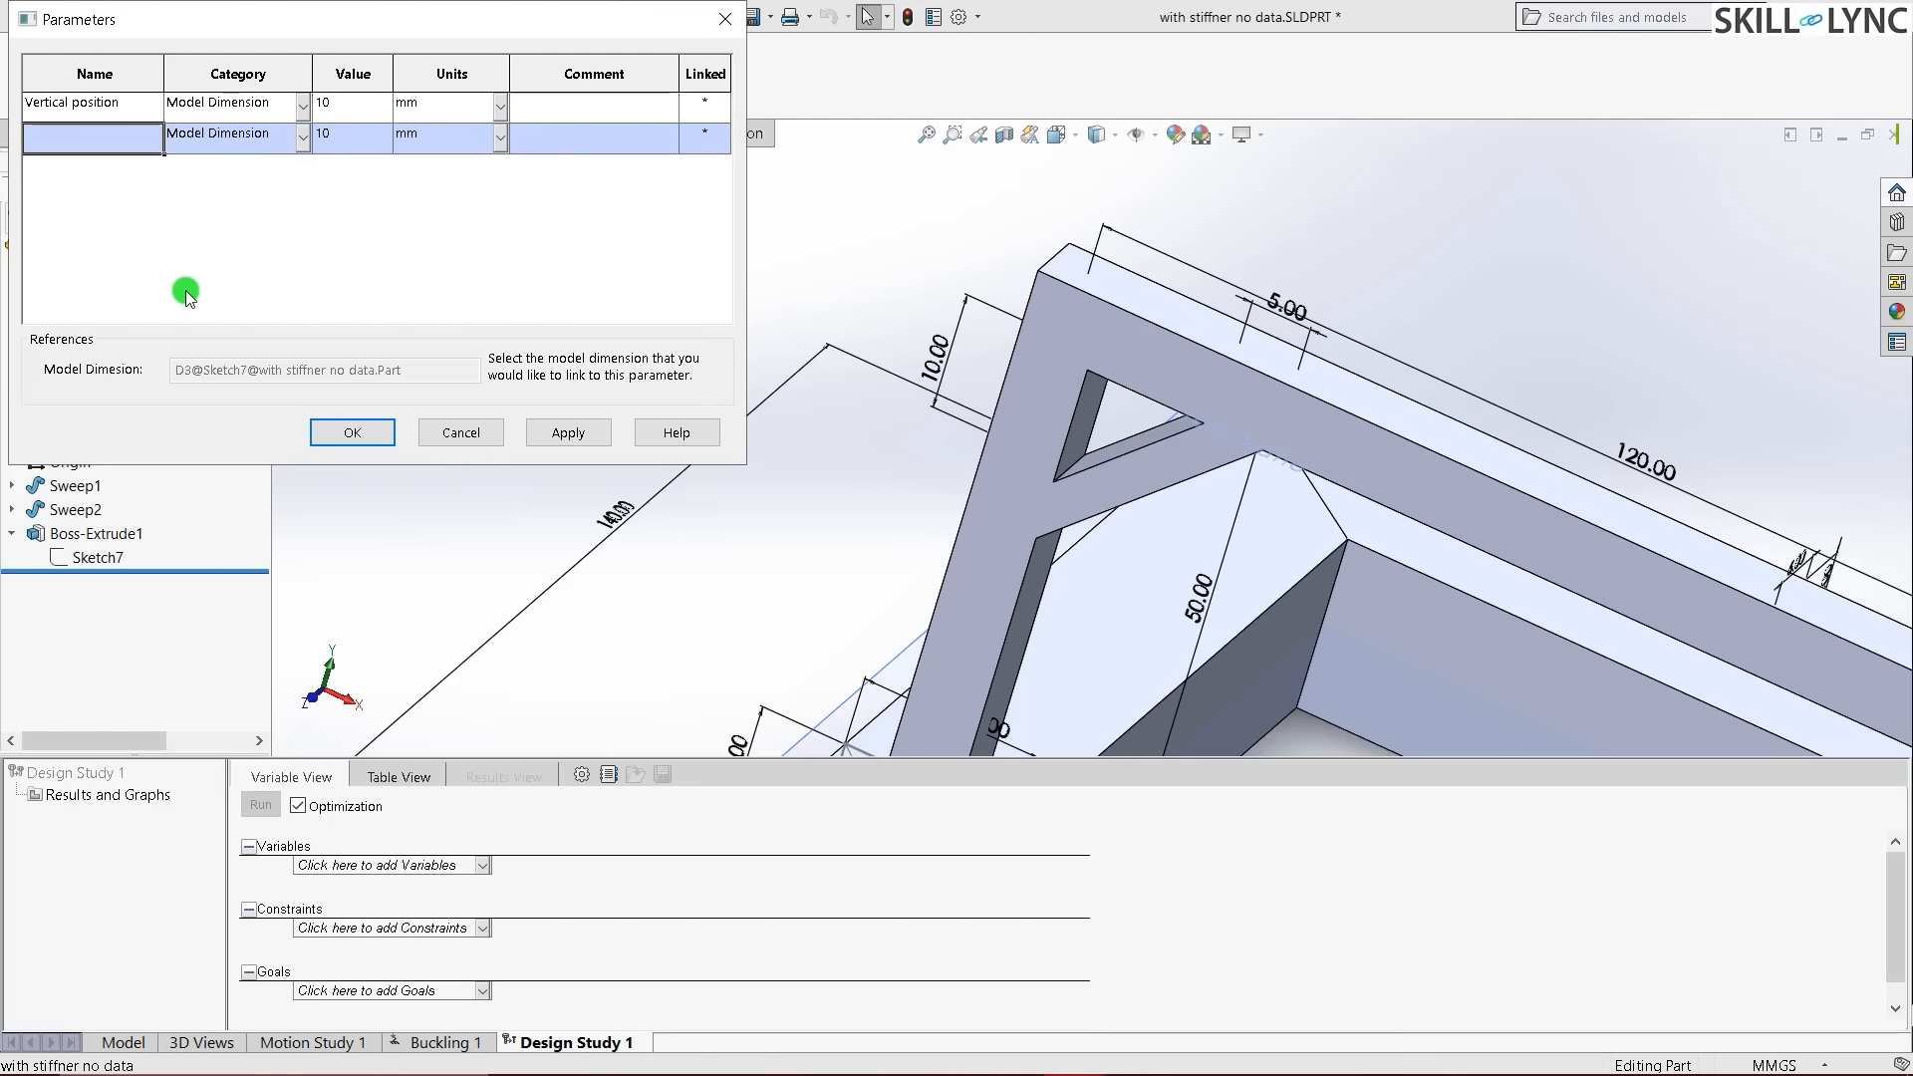
{"action": "type", "text": "Horizontal position"}
{"action": "key", "text": "Tab"}
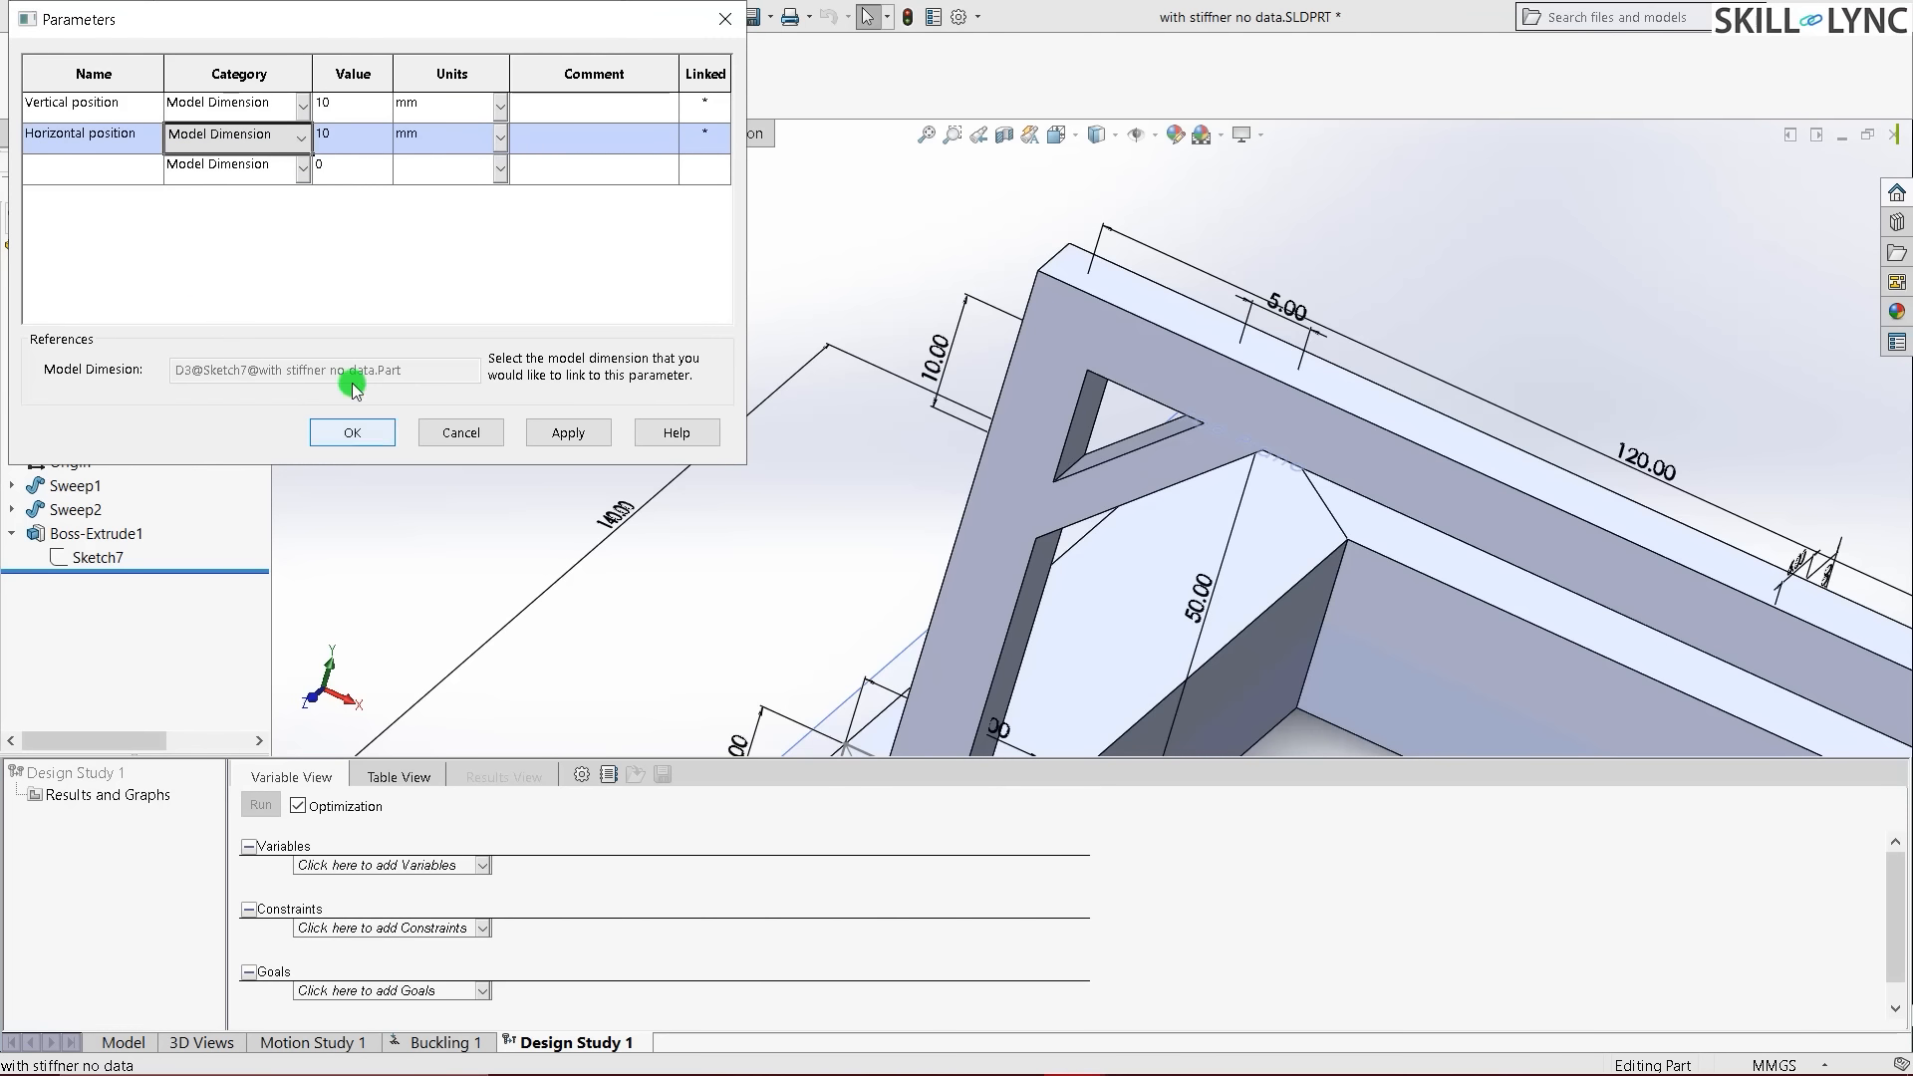
{"action": "left_click", "coordinate": [125, 102]}
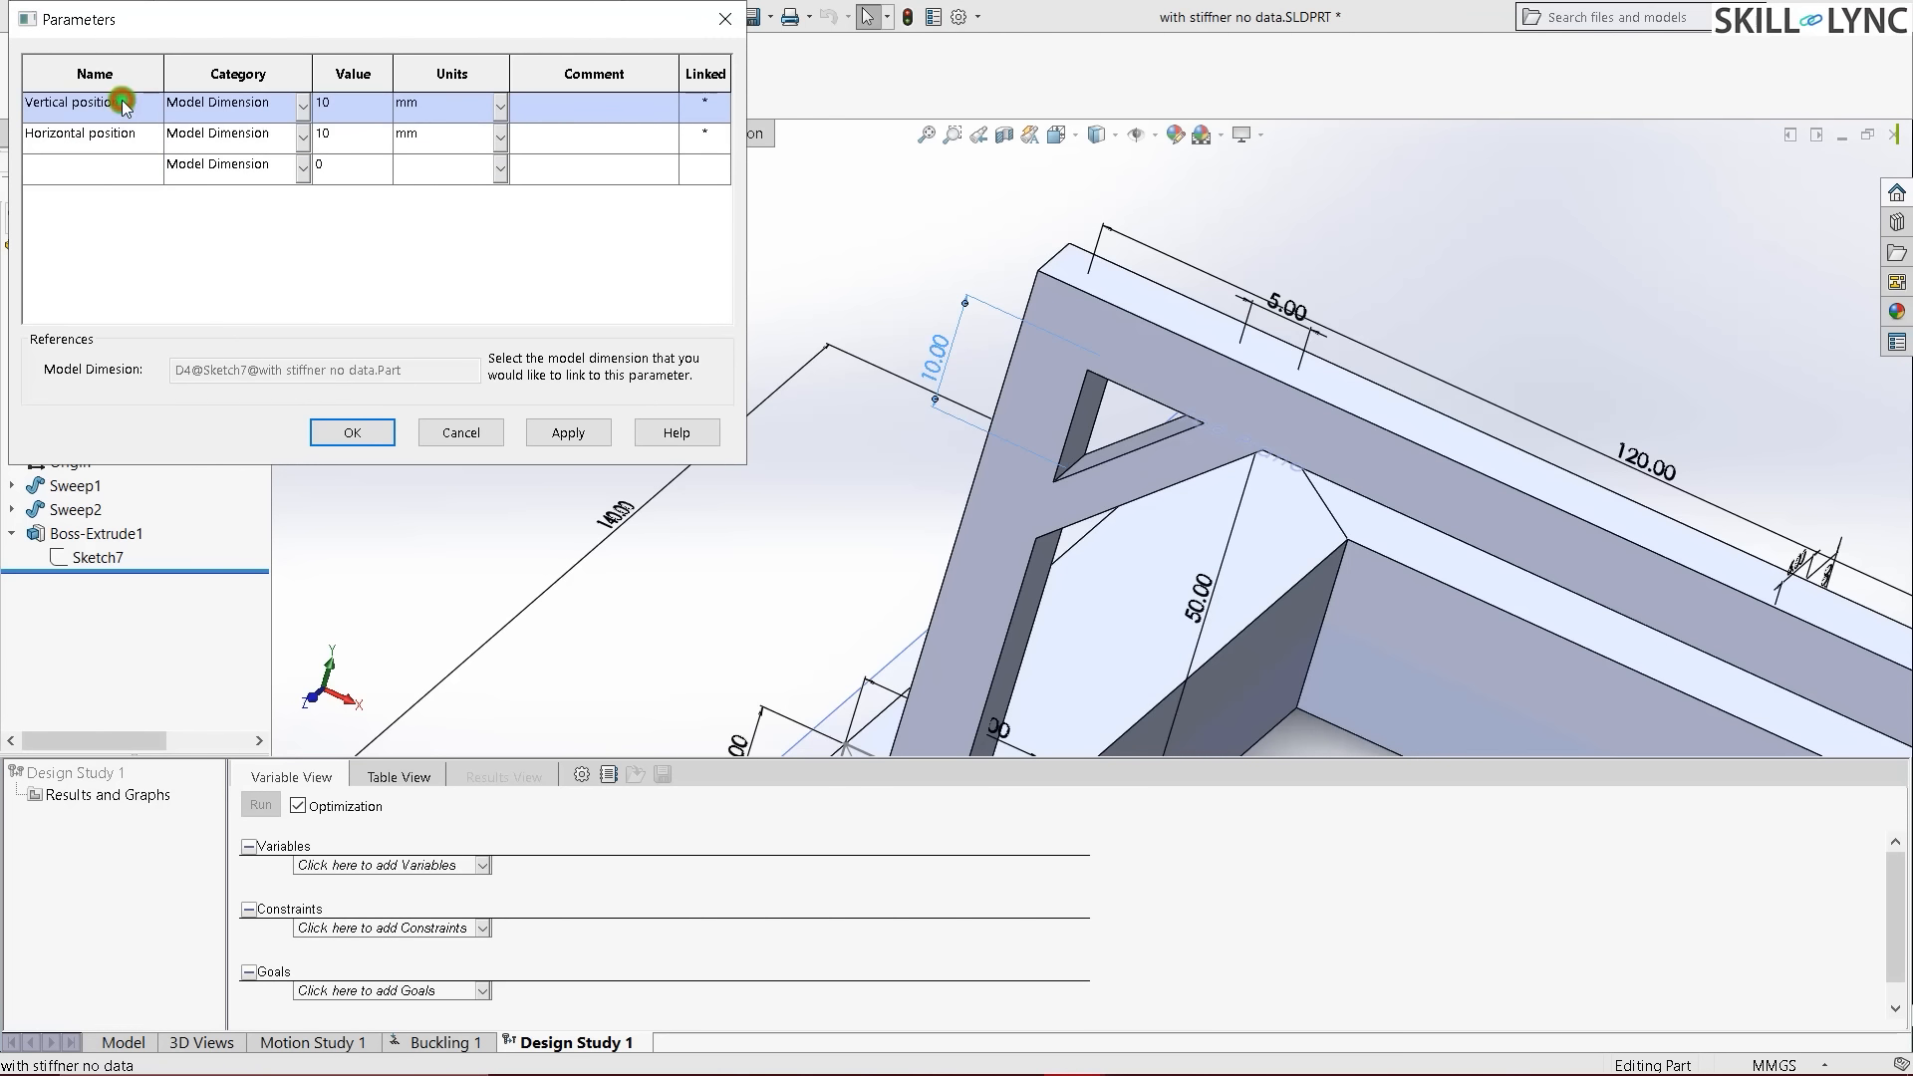
{"action": "left_click", "coordinate": [367, 433]}
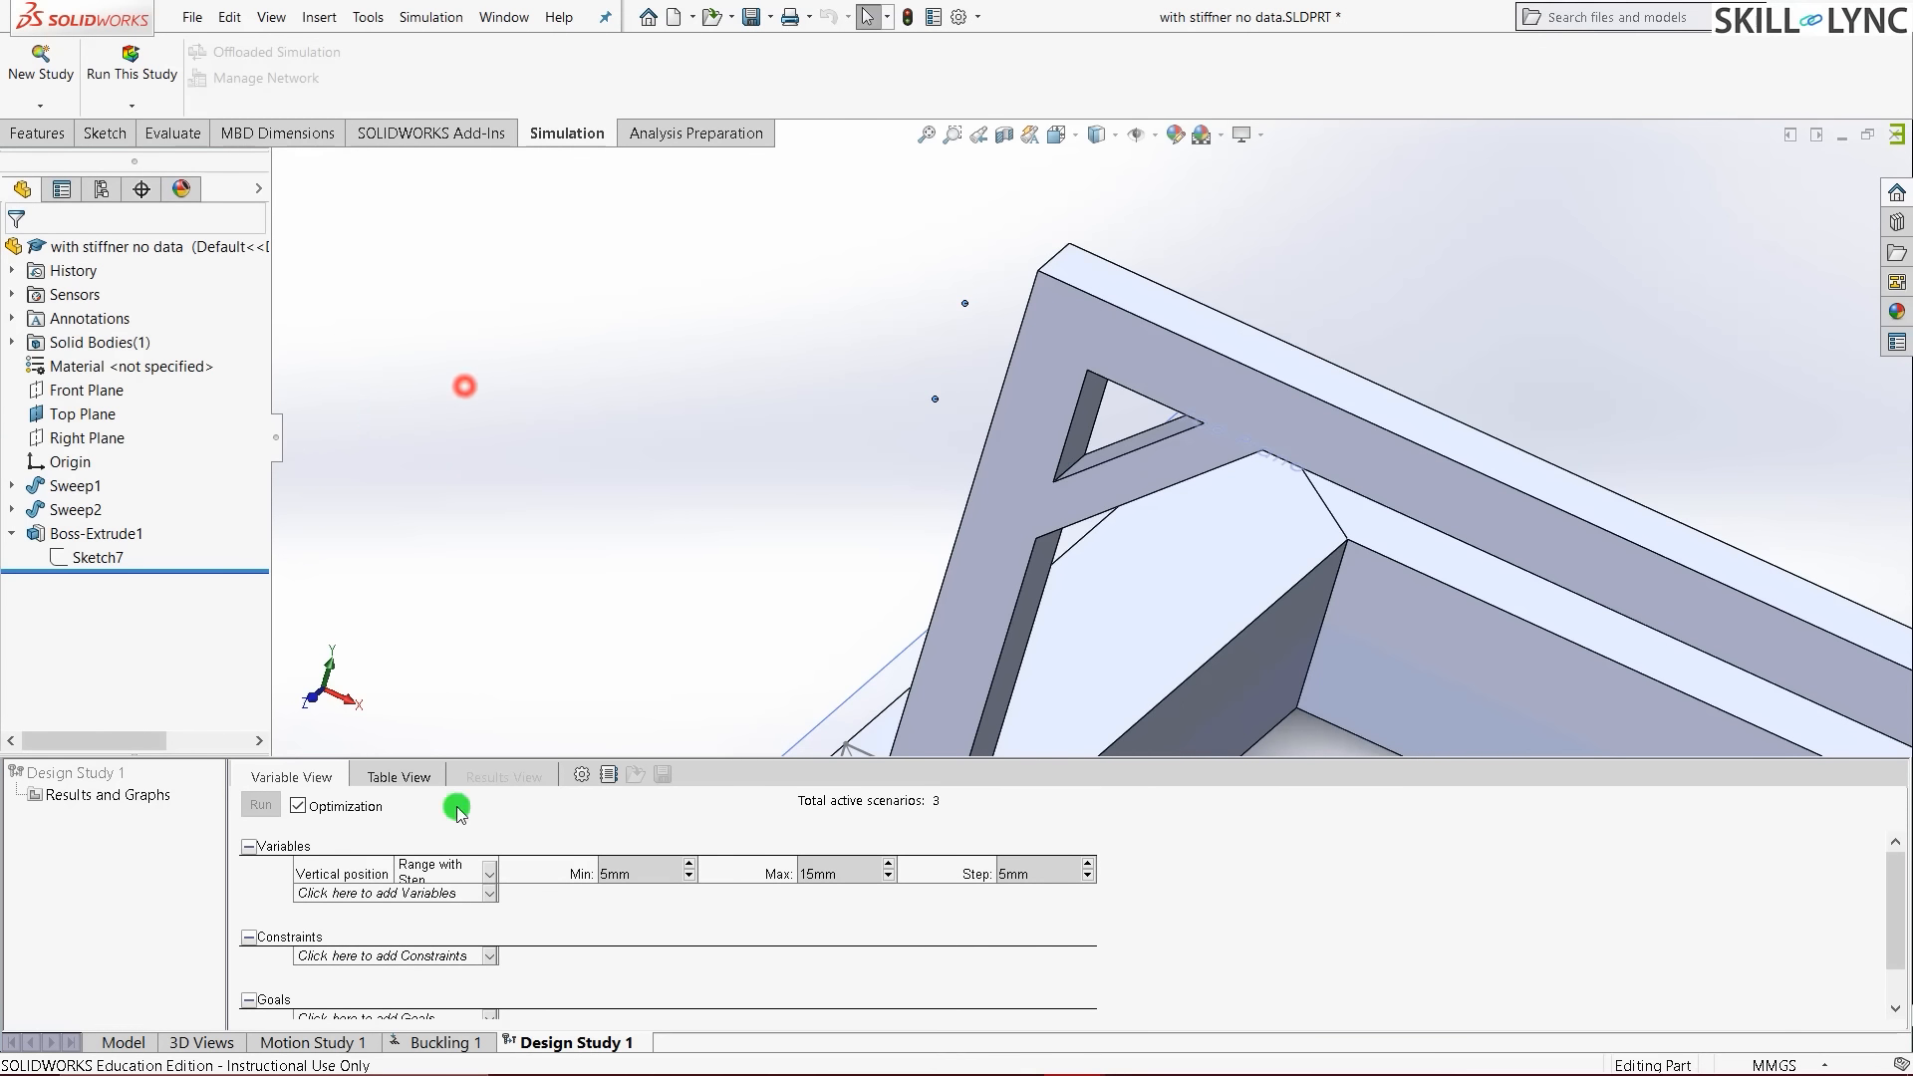
- Add Horizontal position as a variable and range both positions 5–25 mm in 5 mm steps
{"action": "left_click", "coordinate": [453, 891]}
{"action": "left_click", "coordinate": [398, 937]}
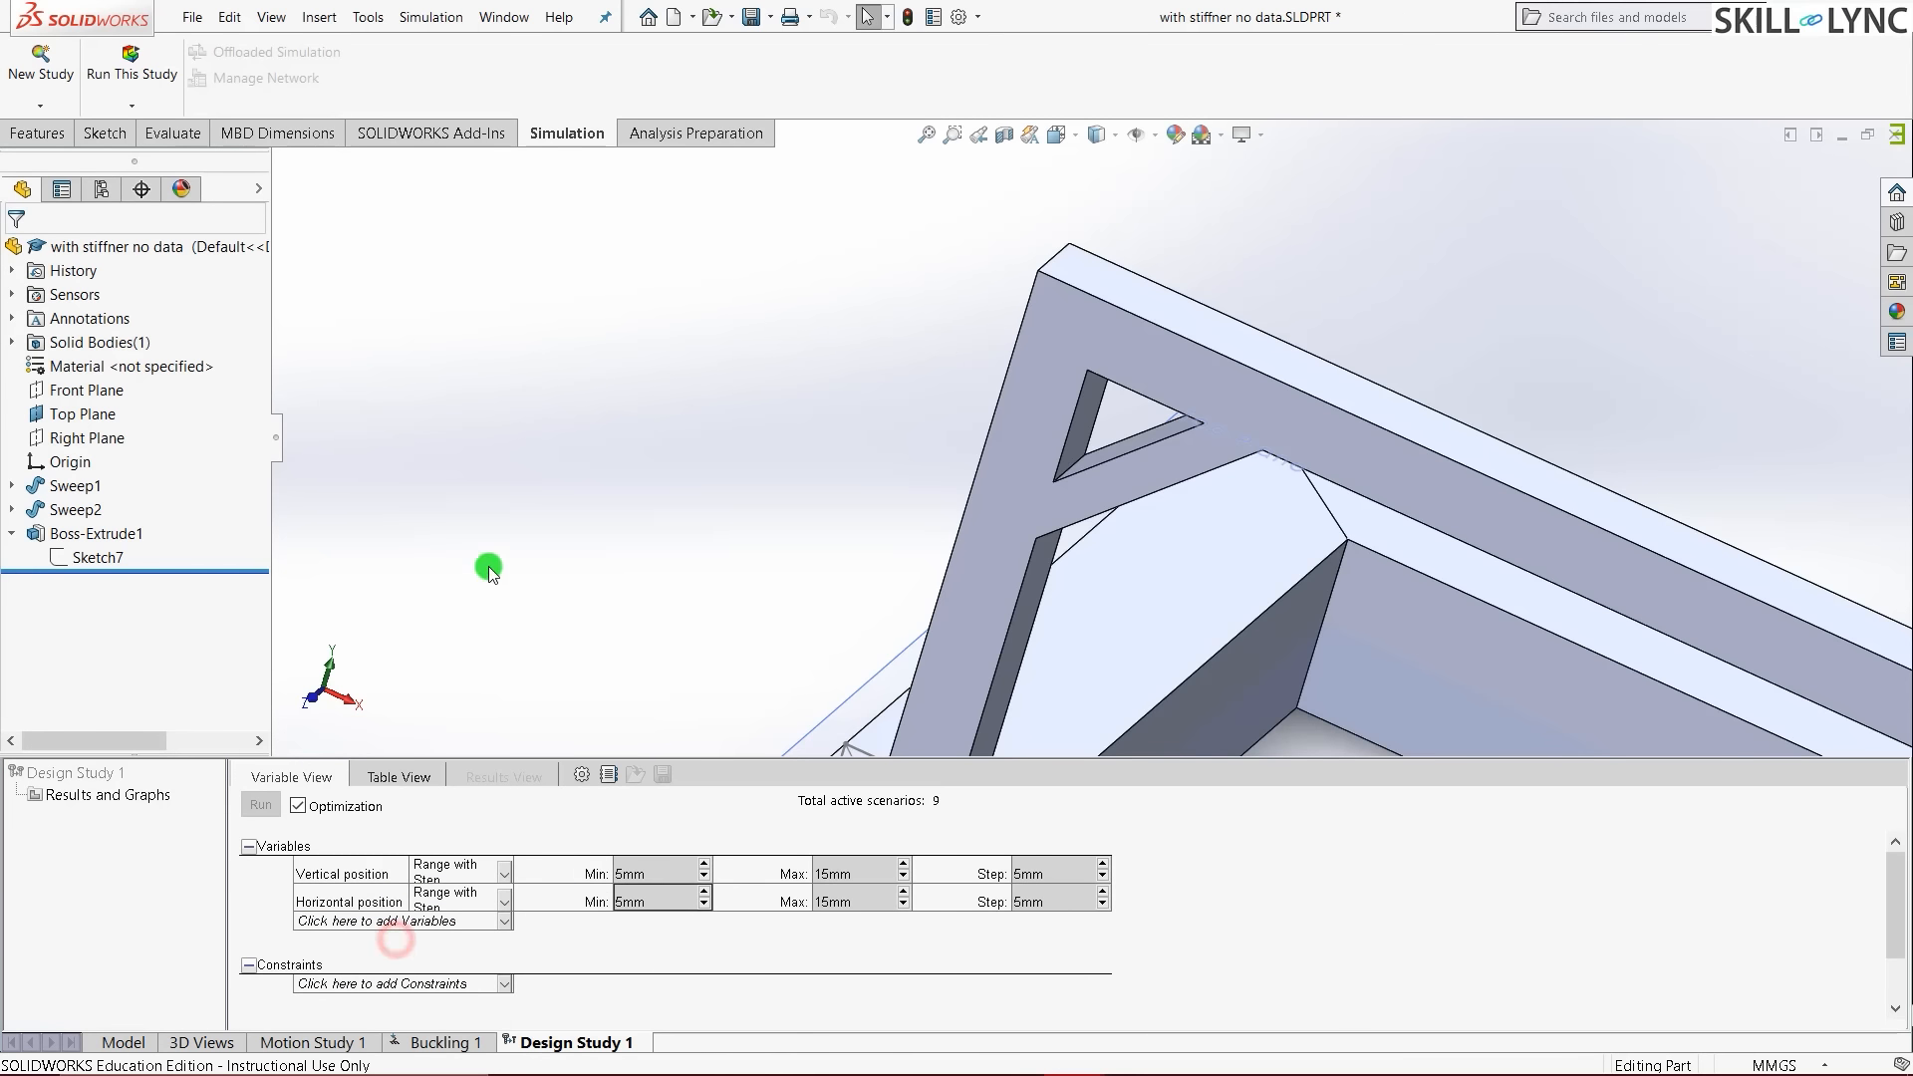
{"action": "scroll", "coordinate": [588, 470], "scroll_direction": "up", "scroll_amount": 5}
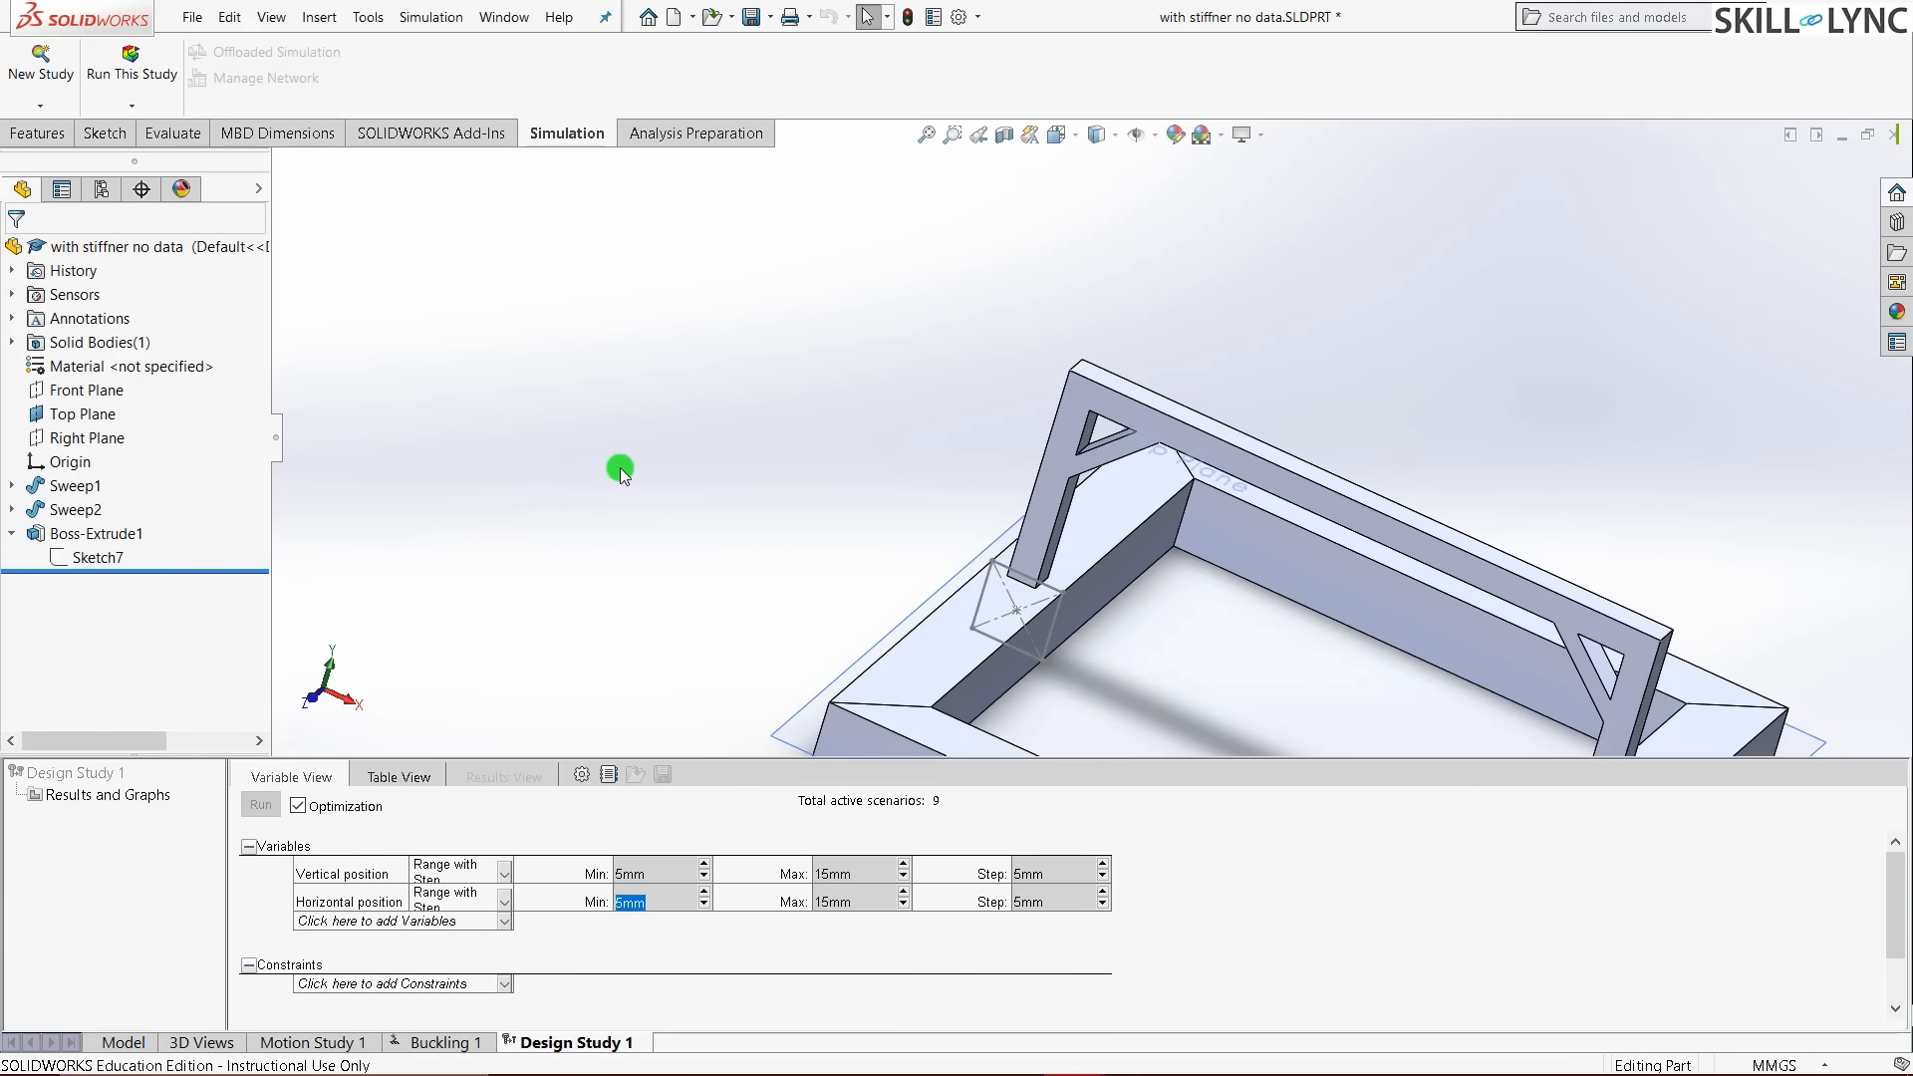
{"action": "left_click", "coordinate": [681, 474]}
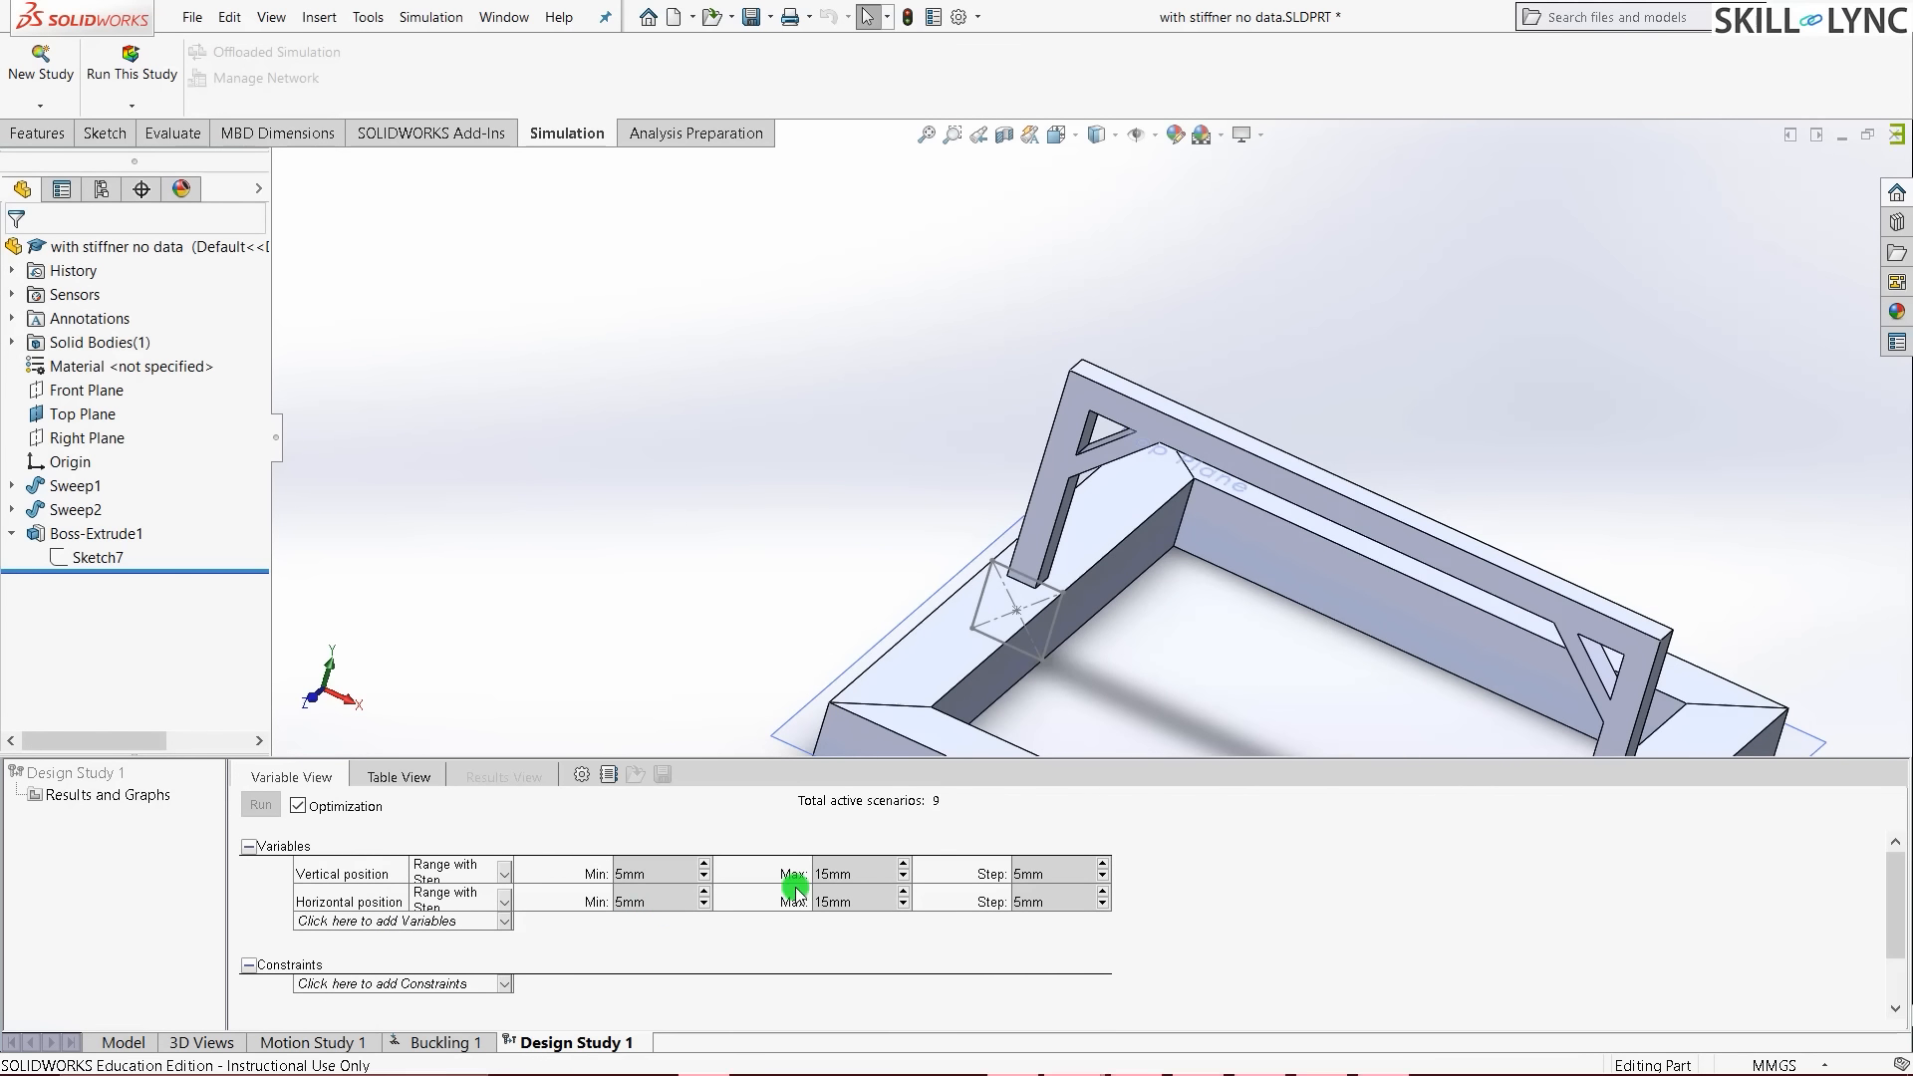
{"action": "left_click", "coordinate": [843, 877]}
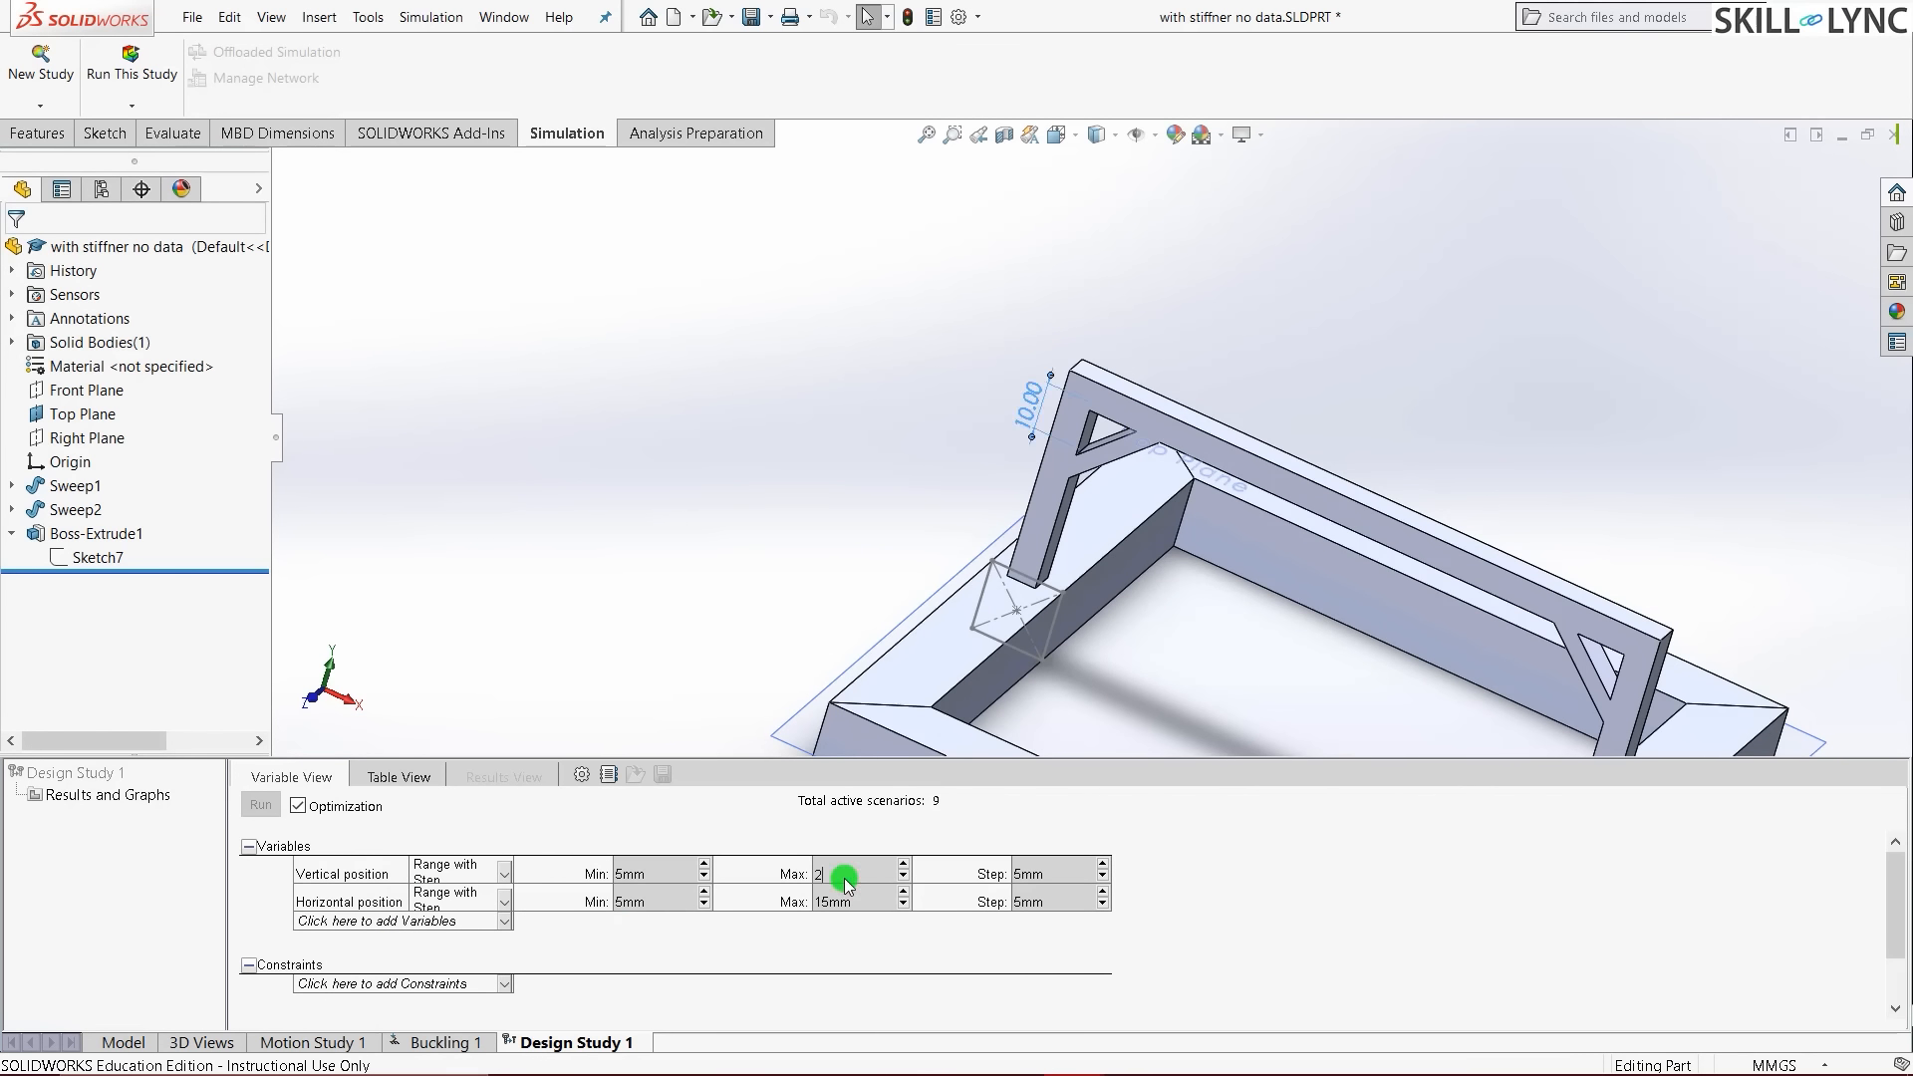
{"action": "left_click", "coordinate": [849, 903]}
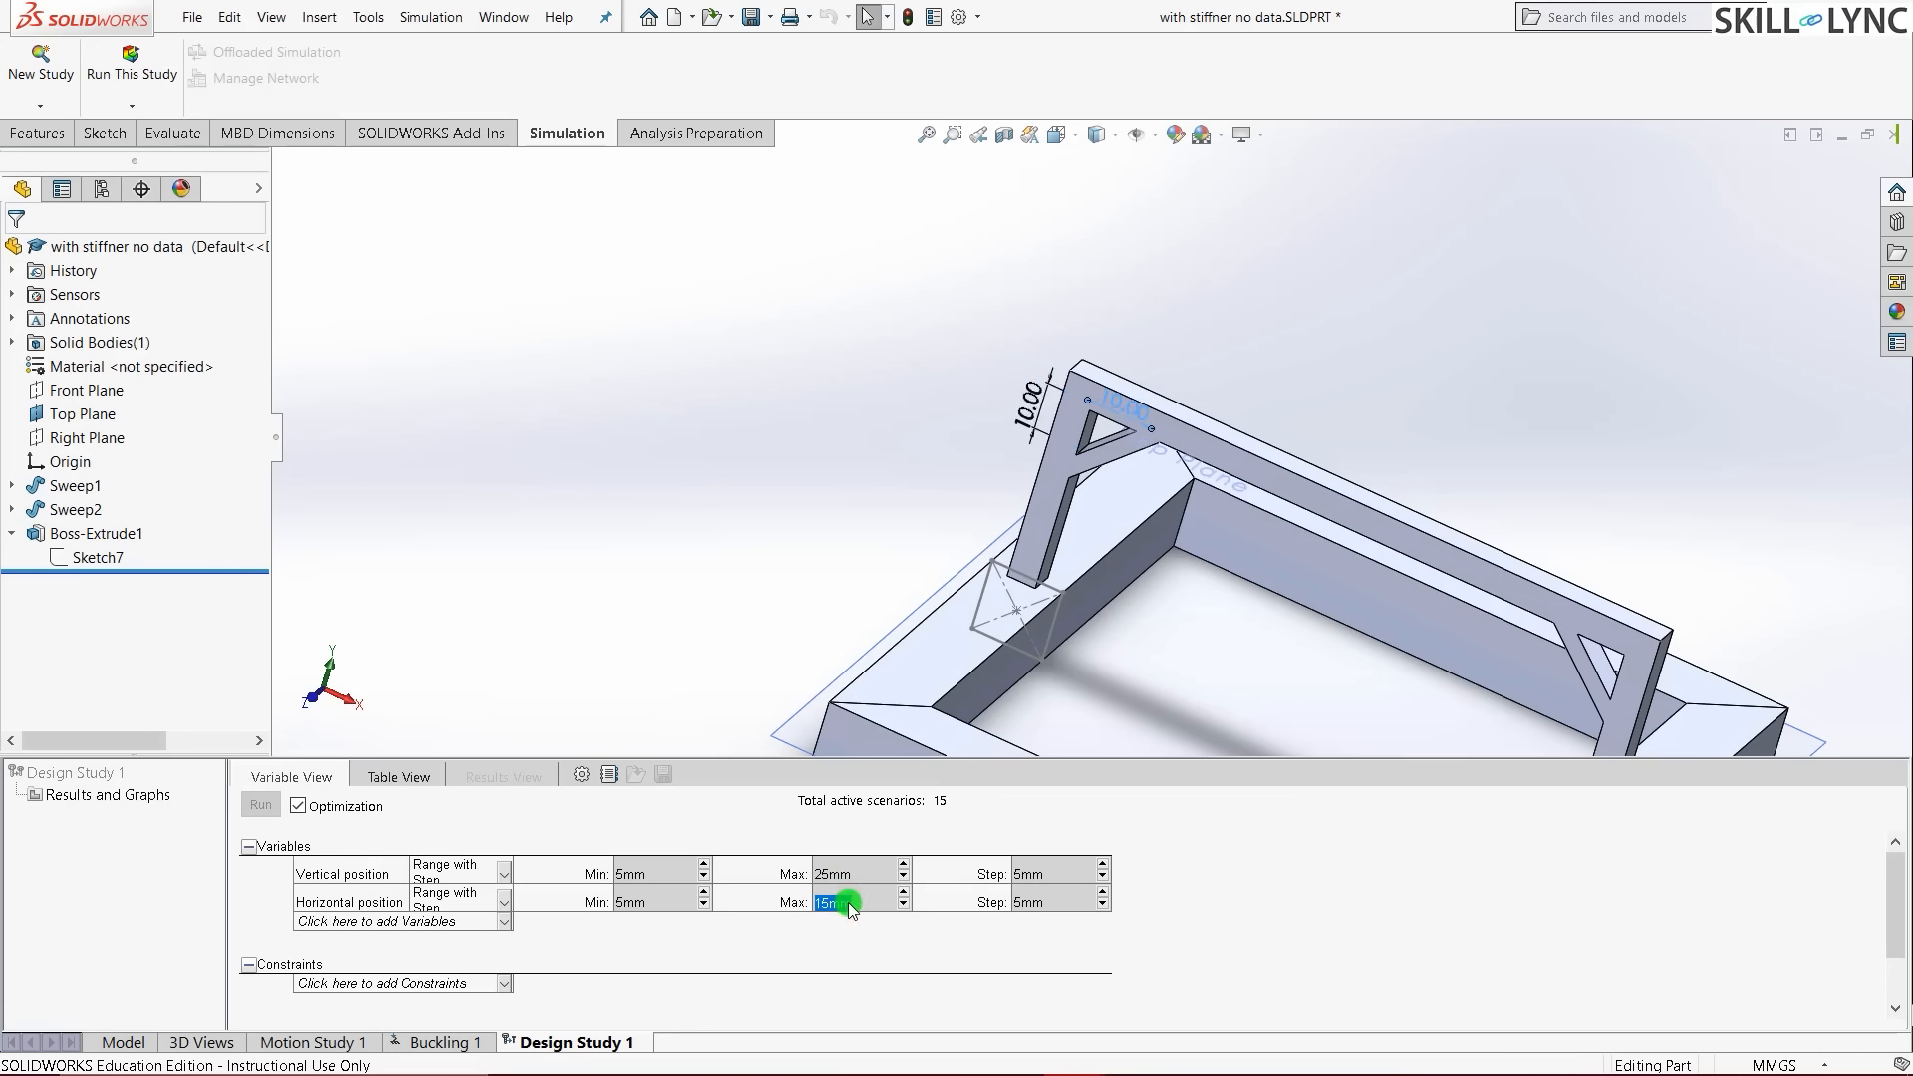
{"action": "left_click", "coordinate": [777, 435]}
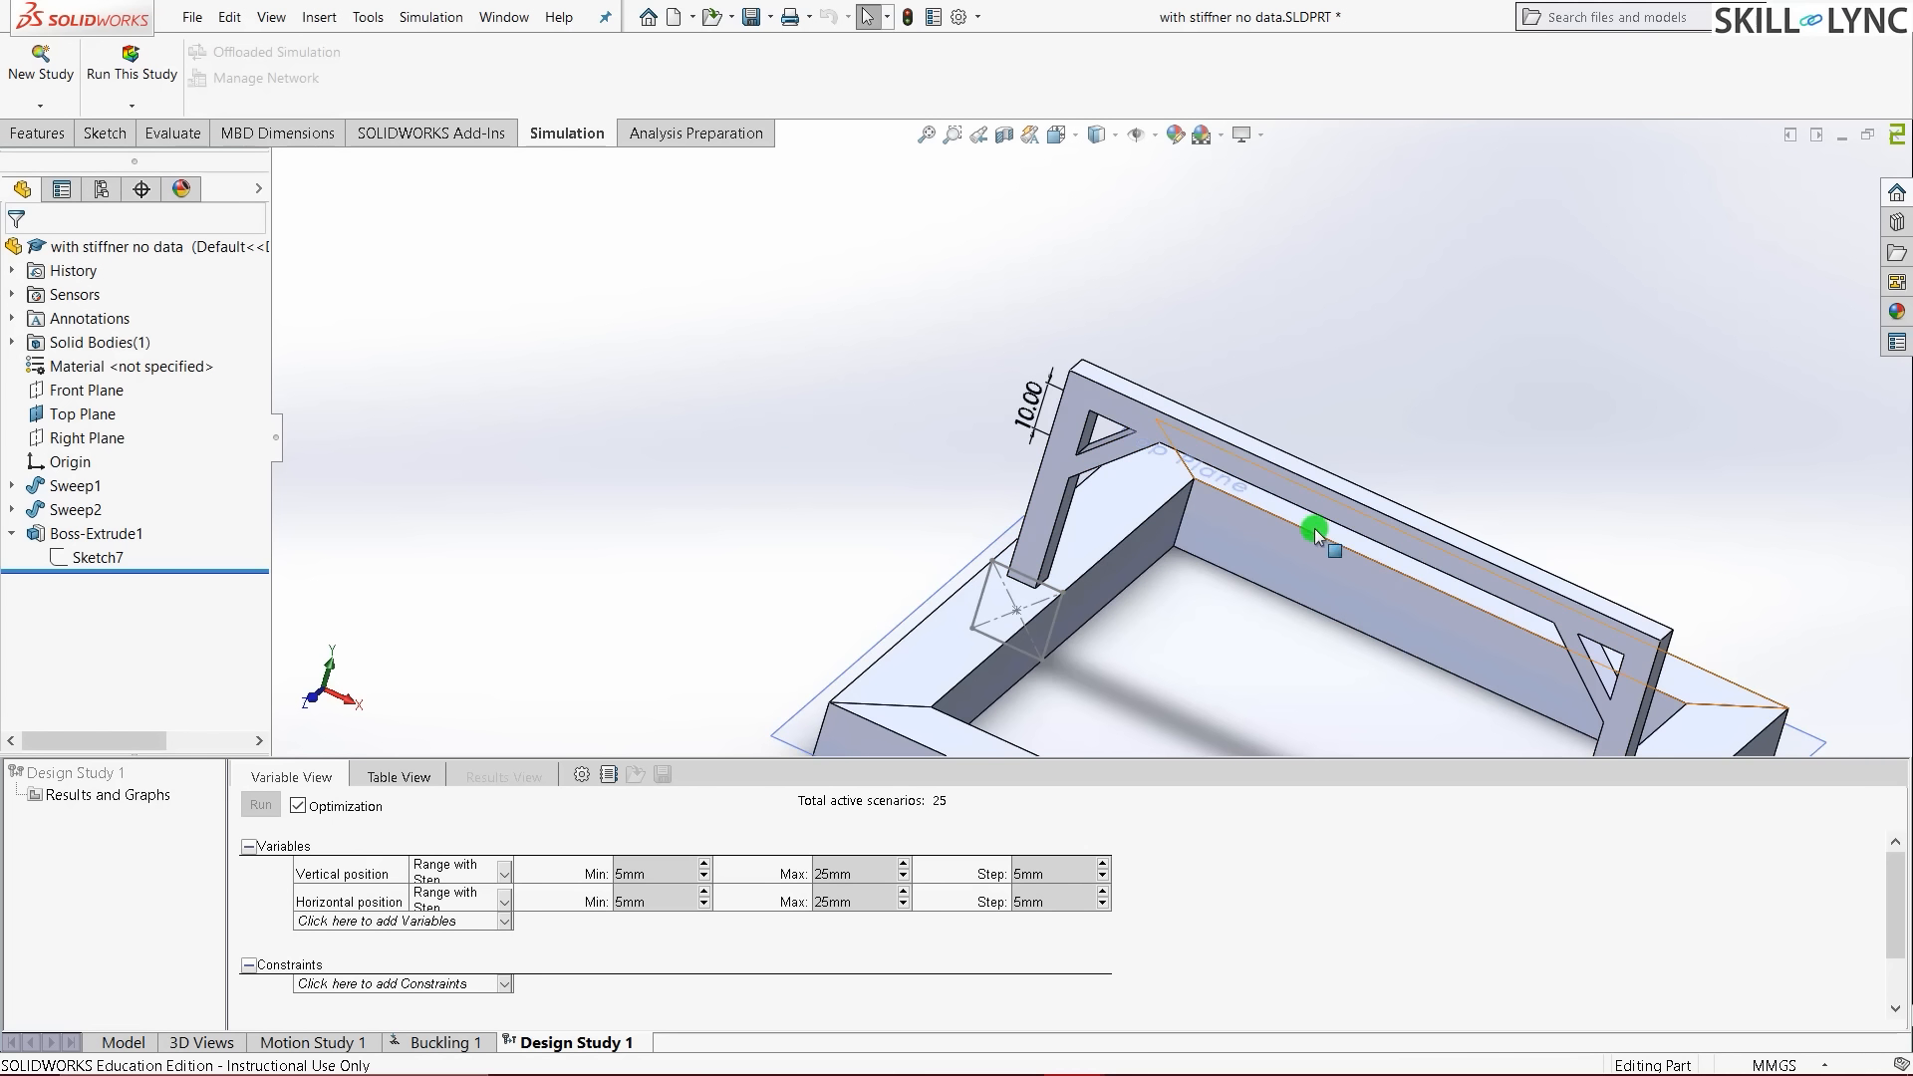
- Show the frame in the standard isometric view
{"action": "scroll", "coordinate": [671, 548], "scroll_direction": "up", "scroll_amount": 1}
{"action": "scroll", "coordinate": [1276, 531], "scroll_direction": "down", "scroll_amount": 1}
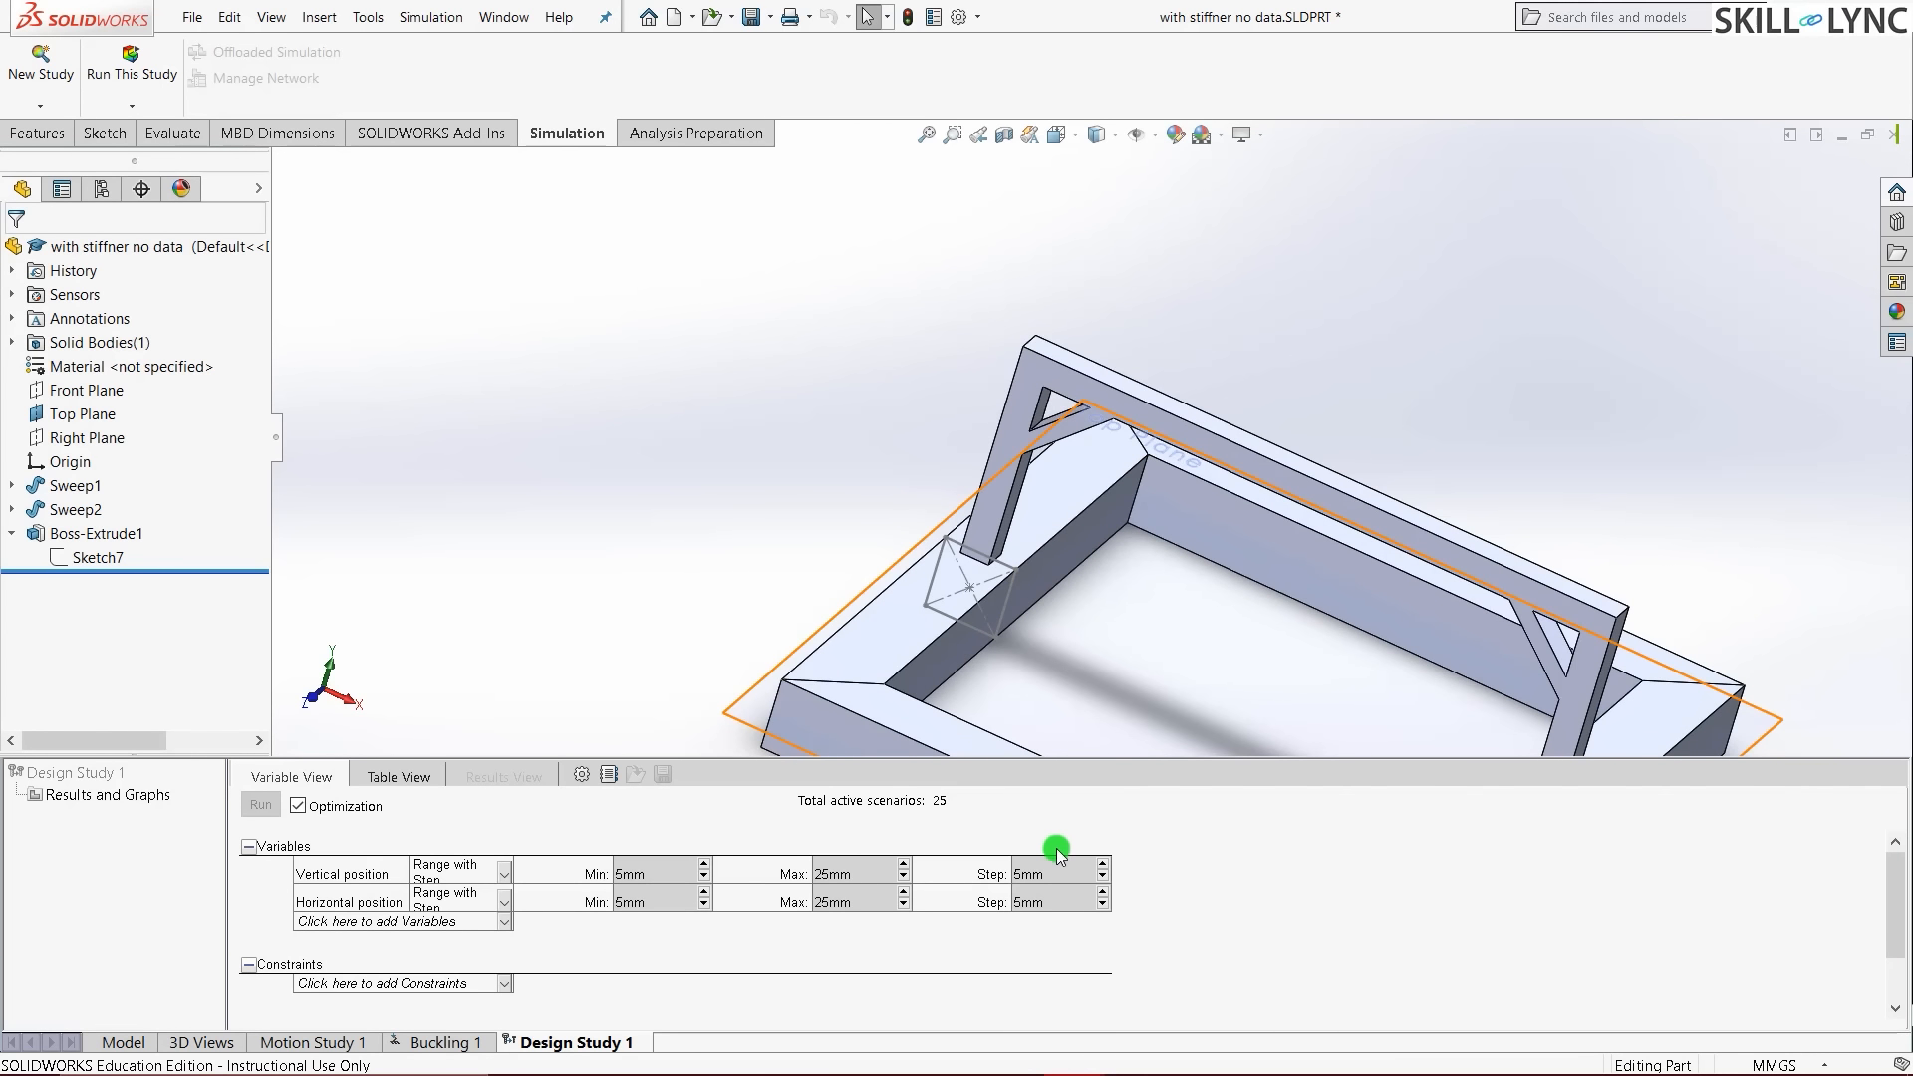
{"action": "key", "text": "ctrl+7"}
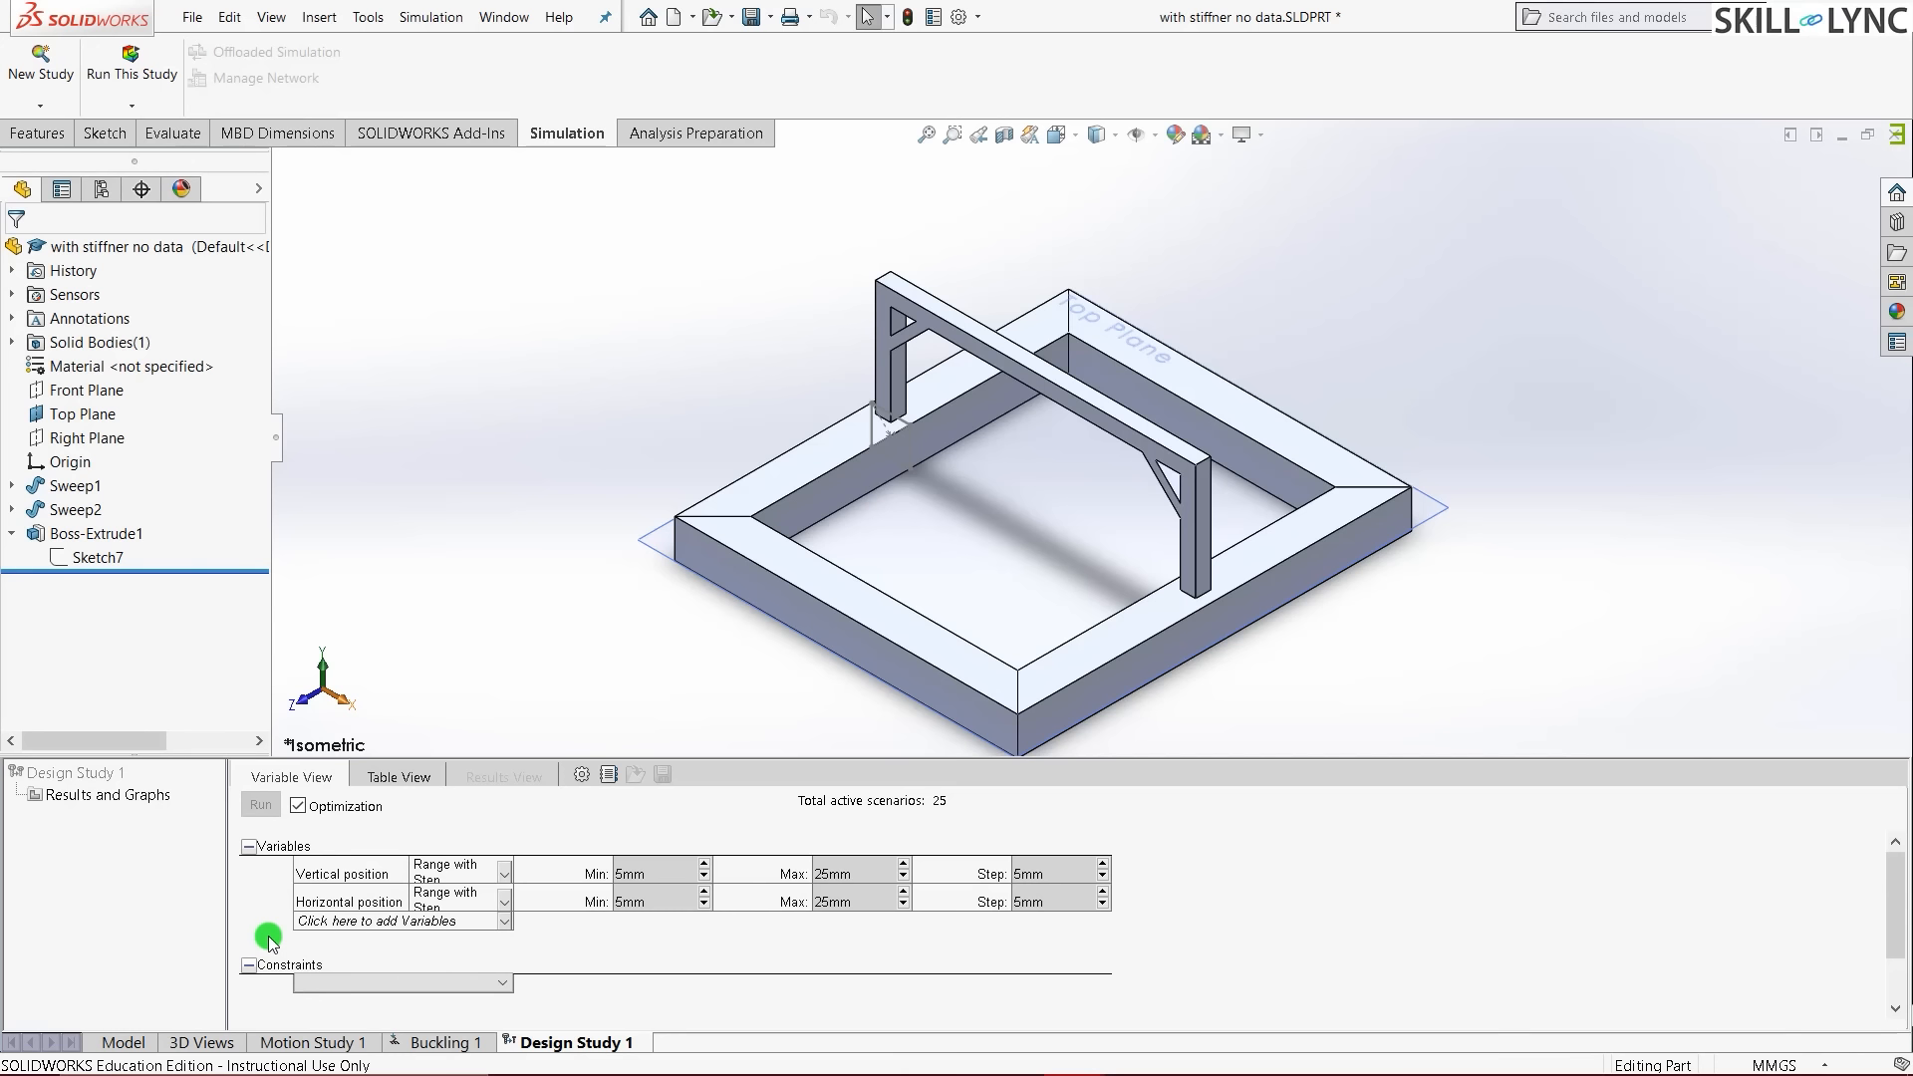
- Add a Simulation Data sensor measuring Buckling Factor of Safety as the design study constraint
{"action": "left_click", "coordinate": [346, 982]}
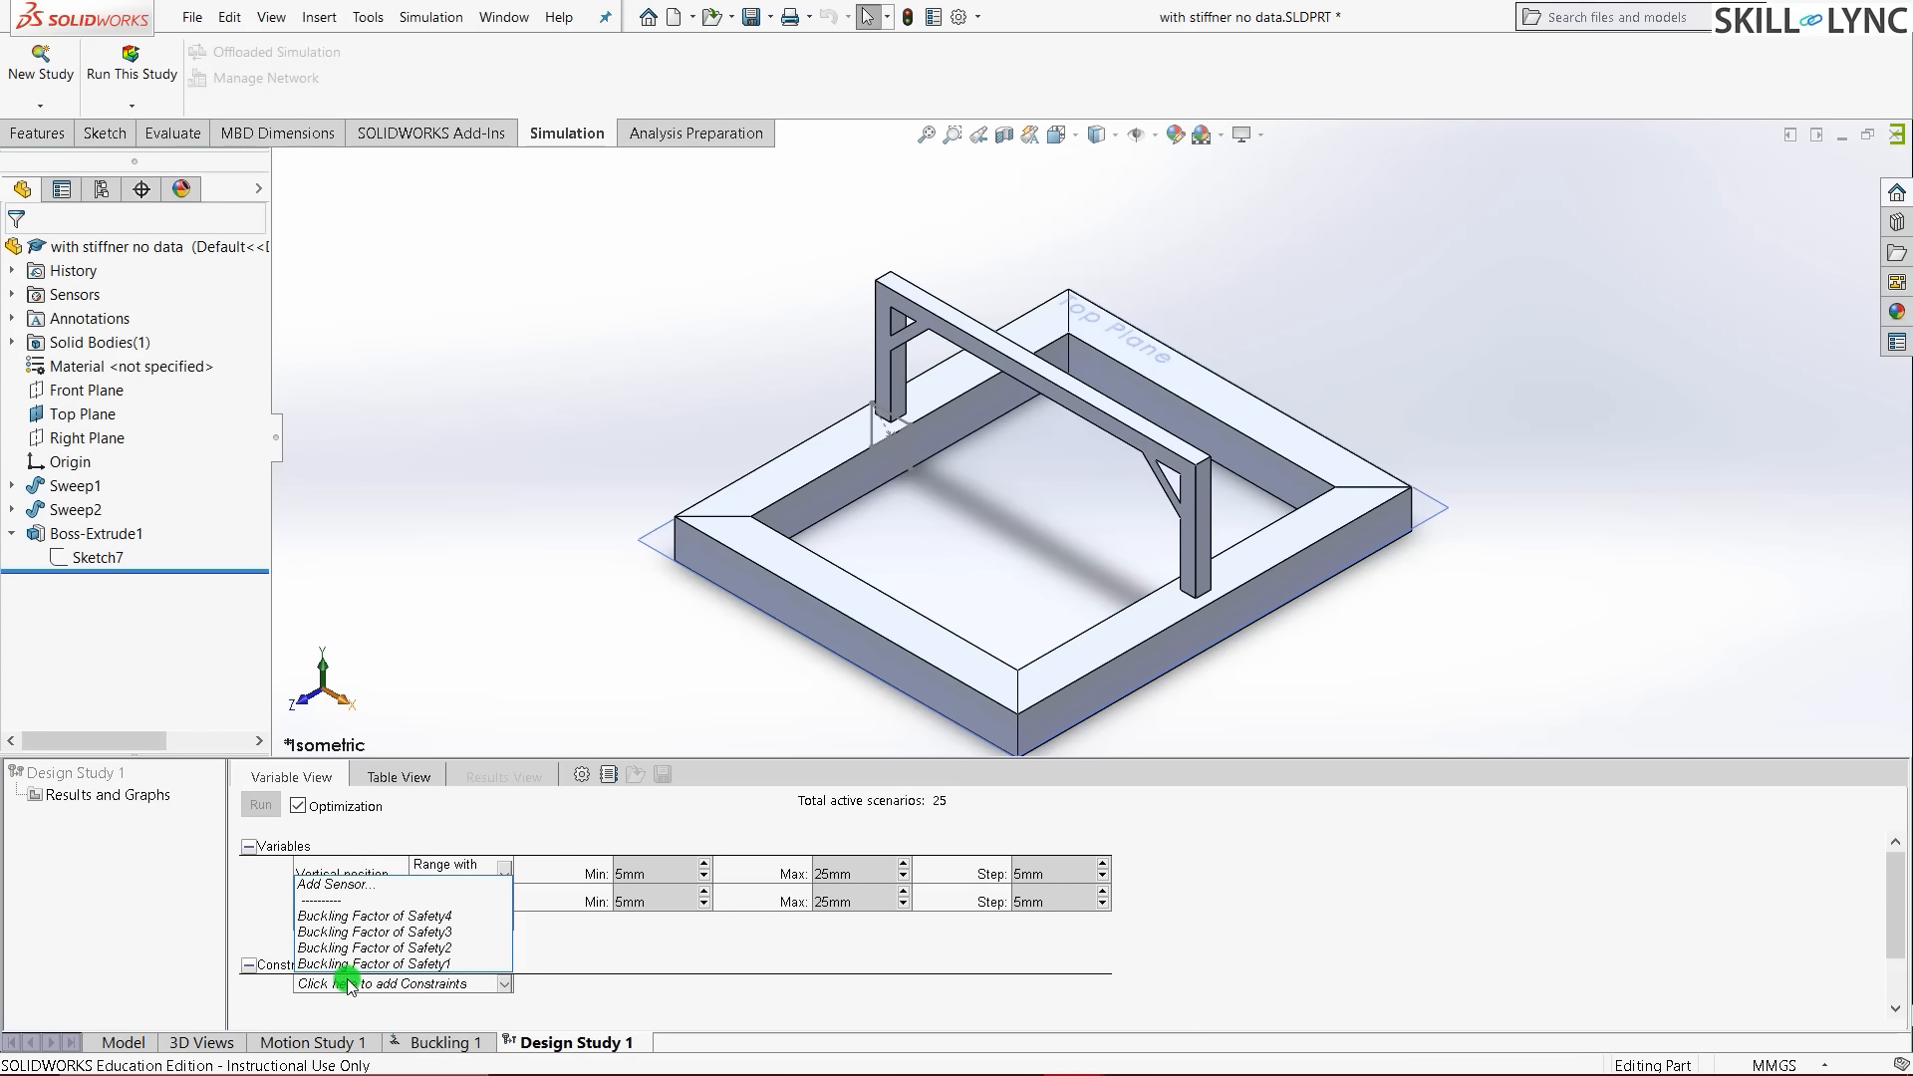
{"action": "left_click", "coordinate": [339, 884]}
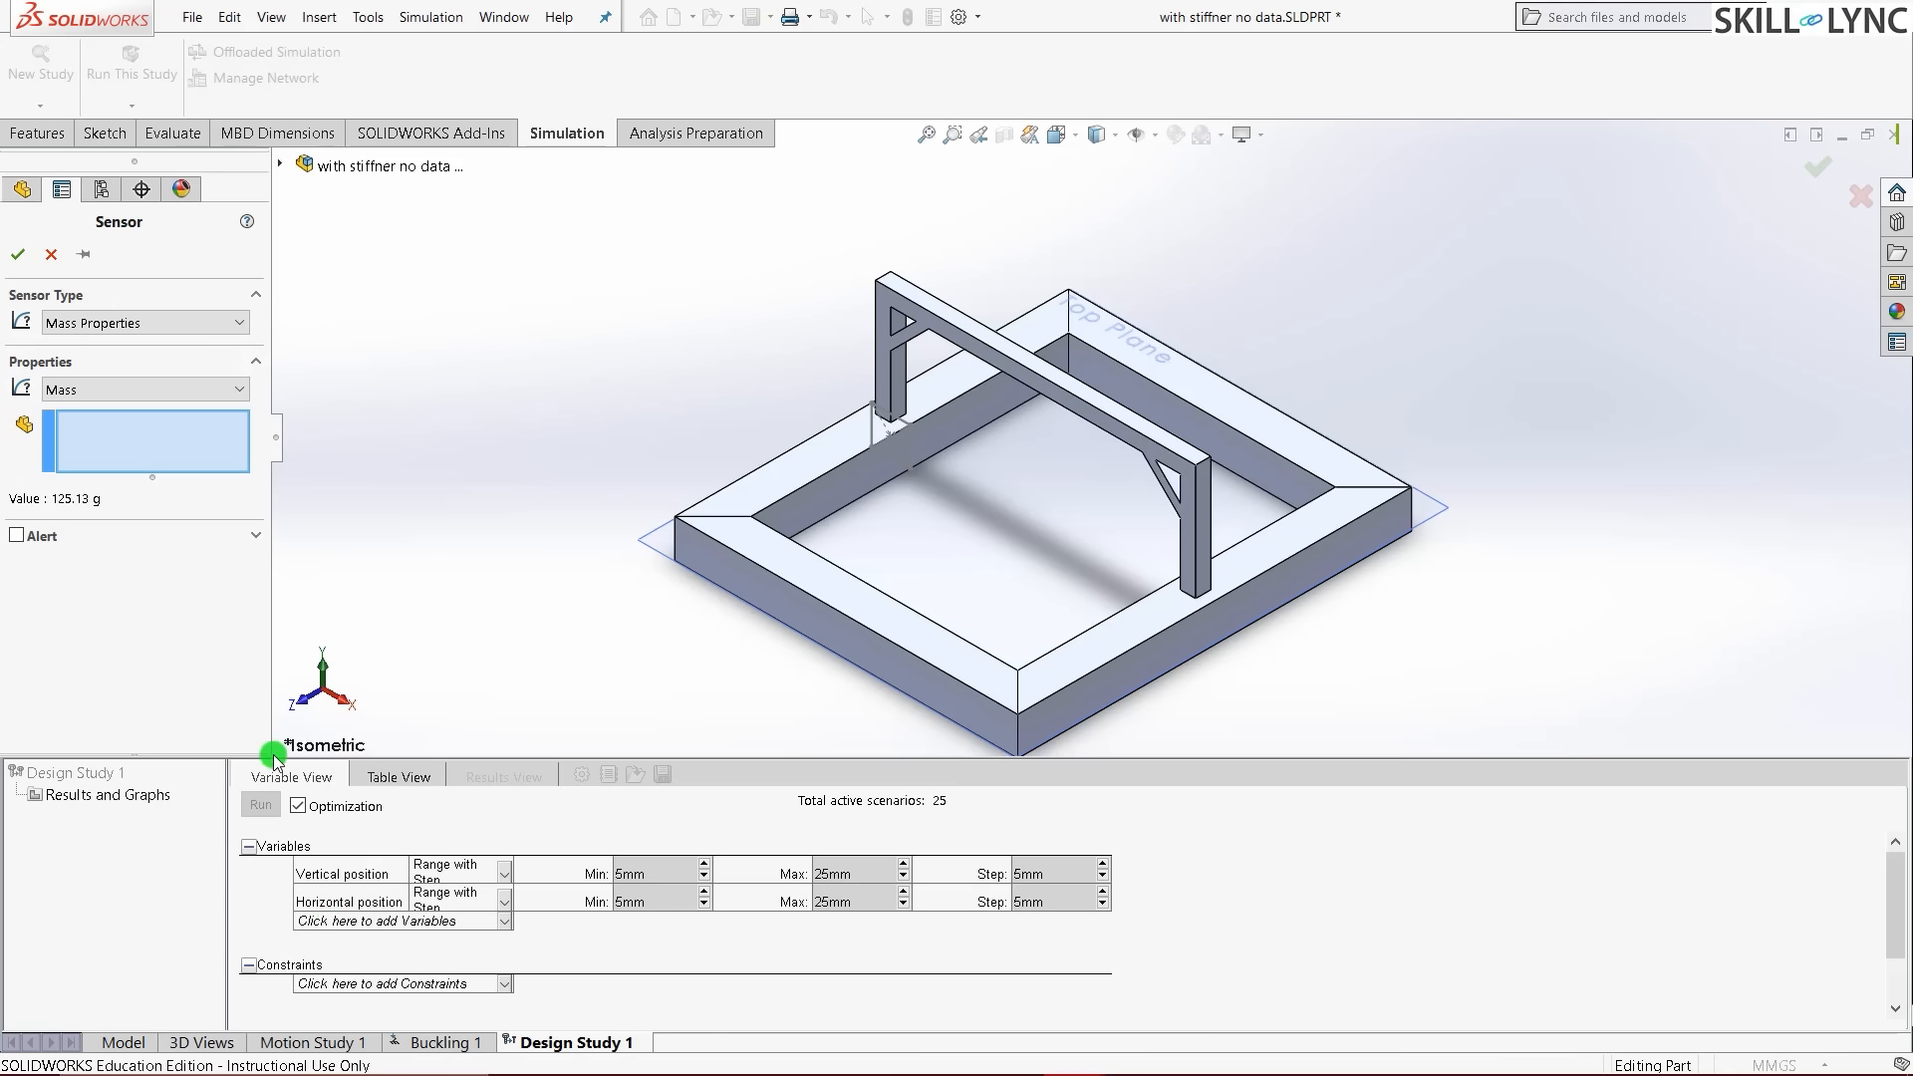
{"action": "left_click", "coordinate": [160, 321]}
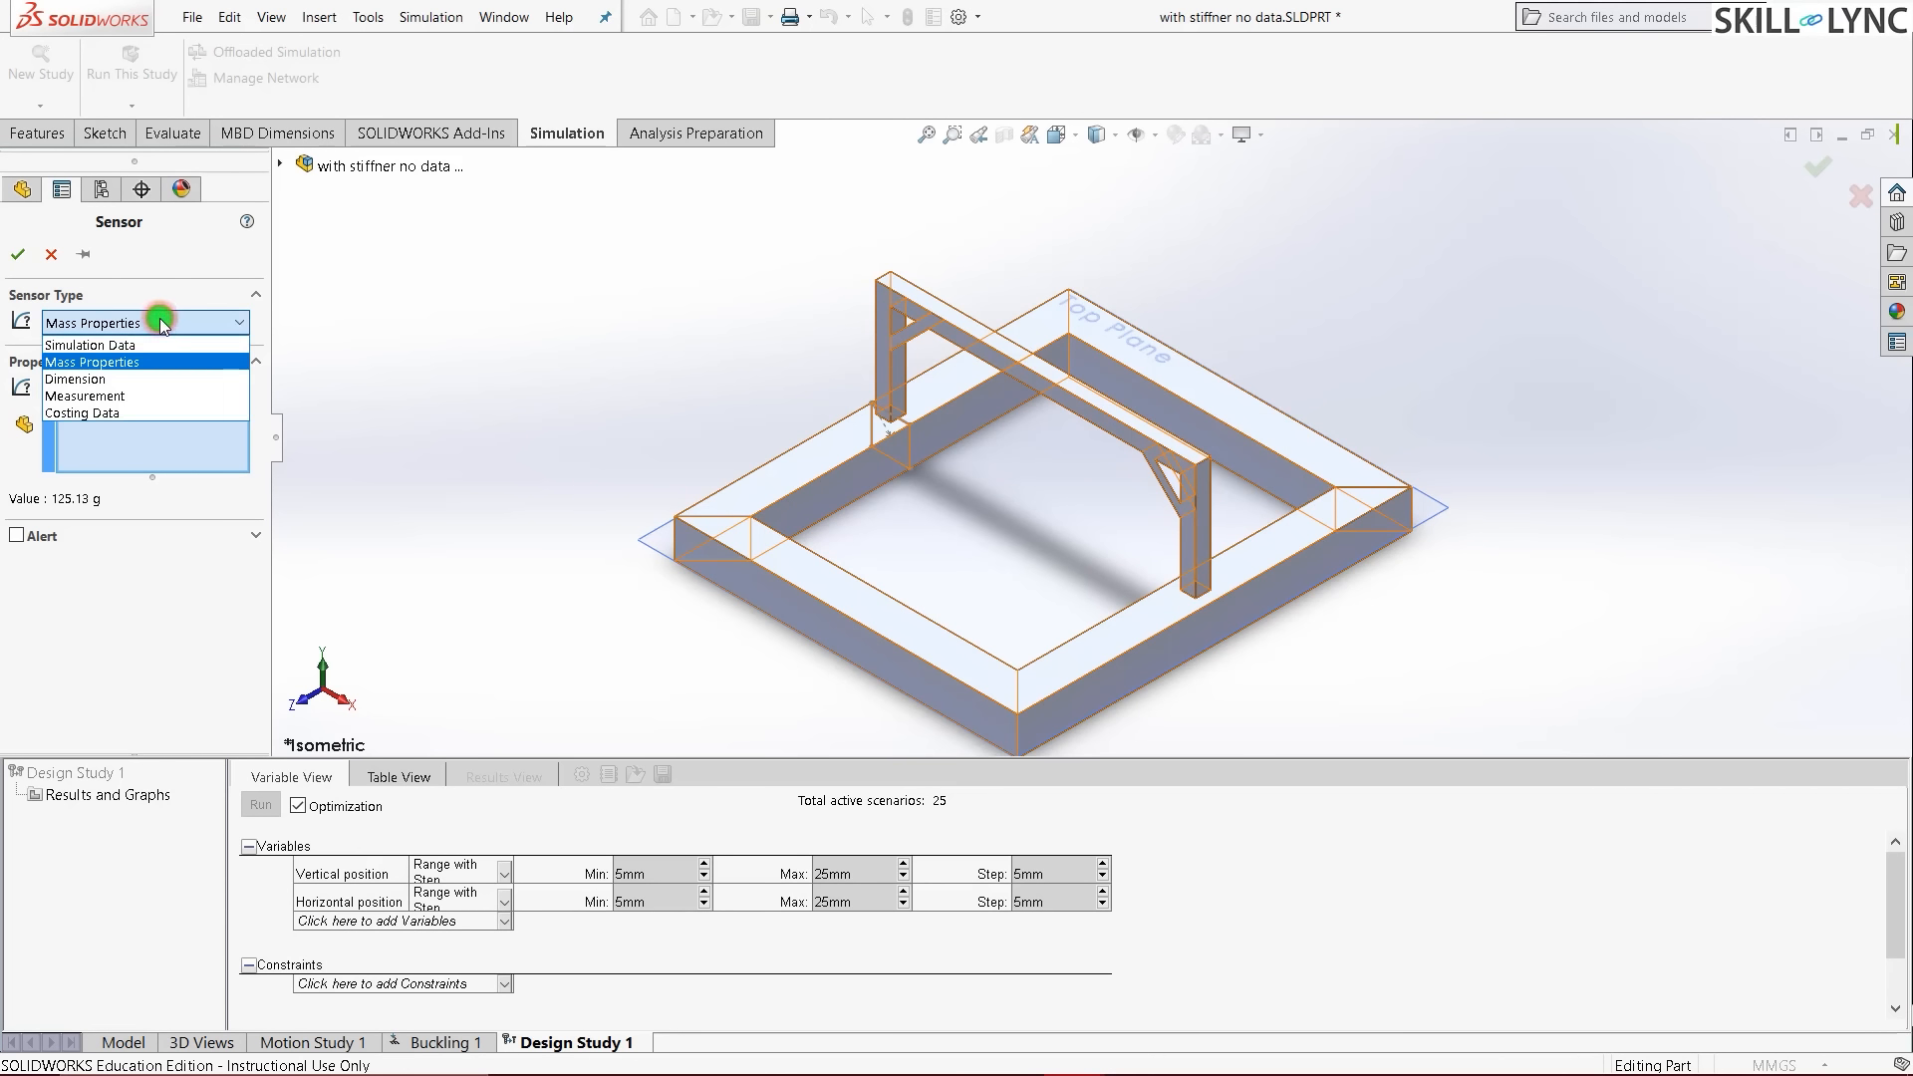
{"action": "left_click", "coordinate": [129, 346]}
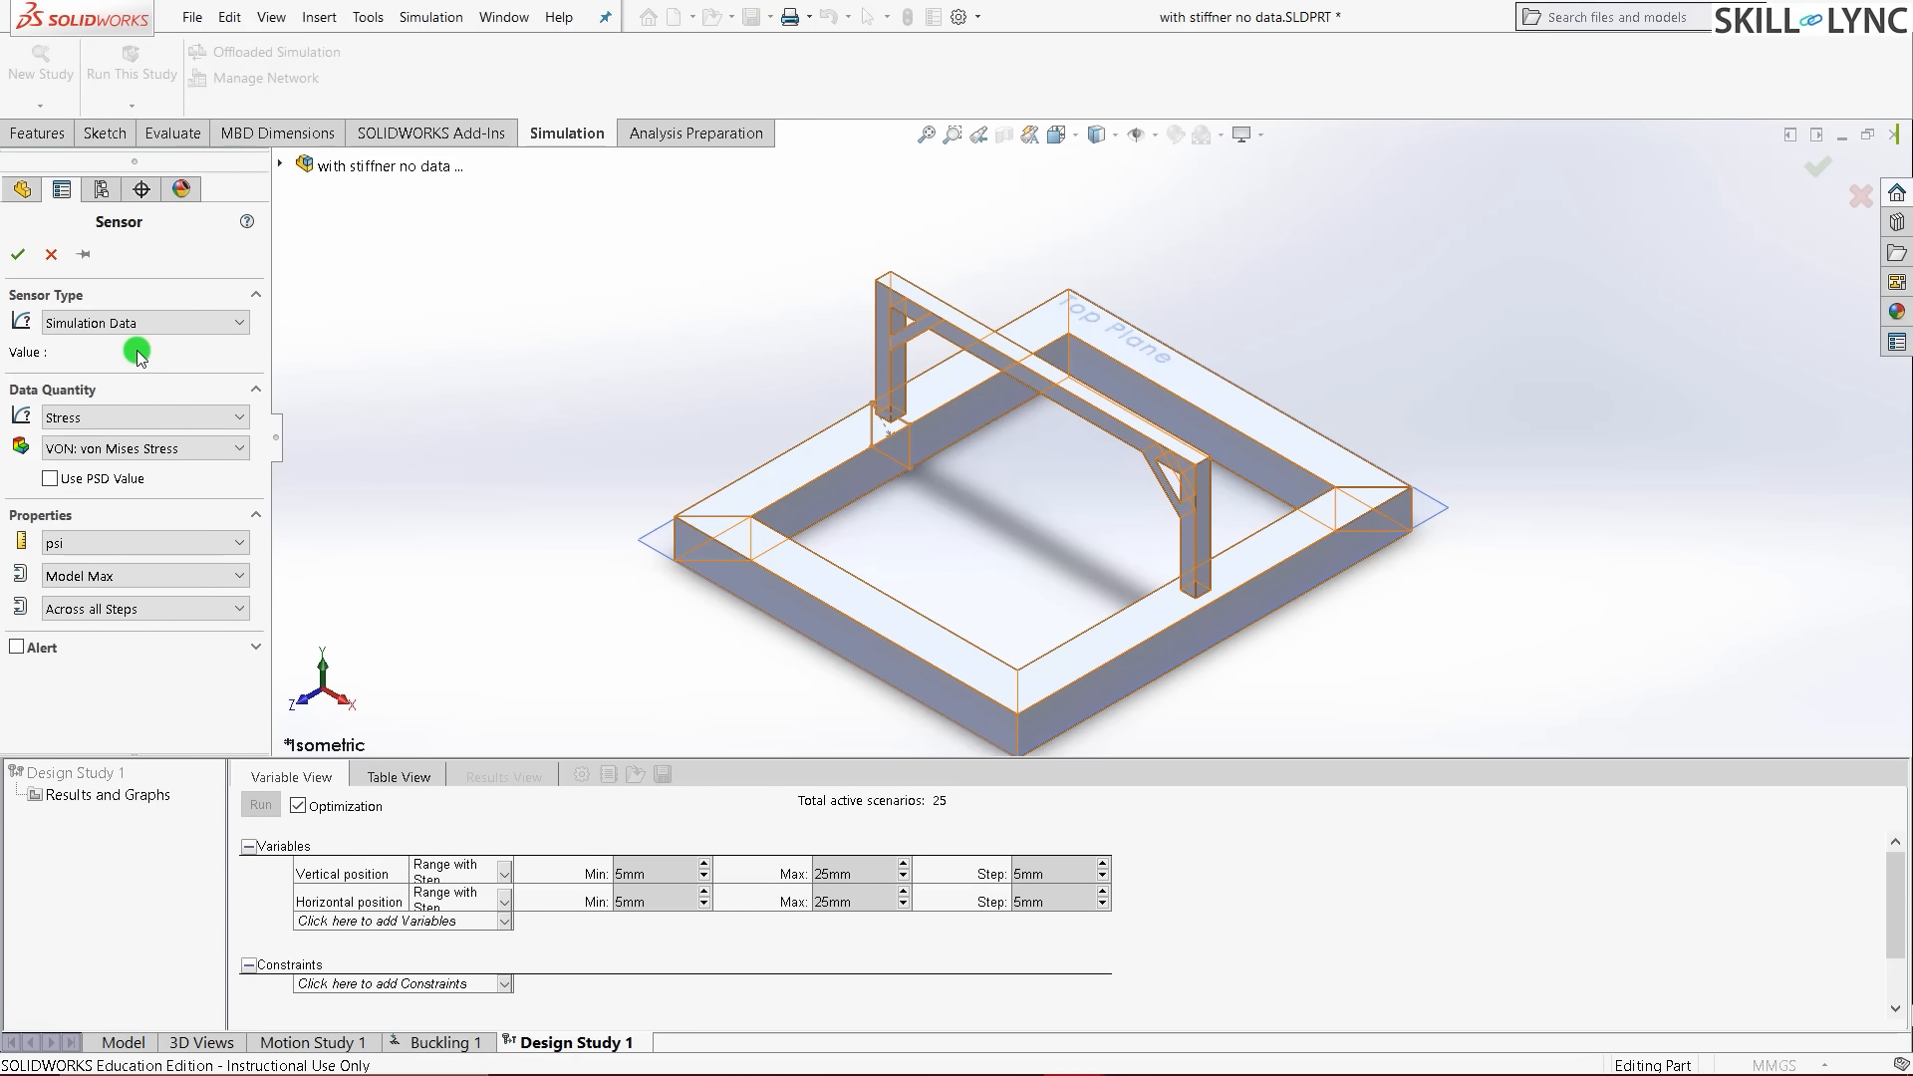
{"action": "left_click", "coordinate": [172, 419]}
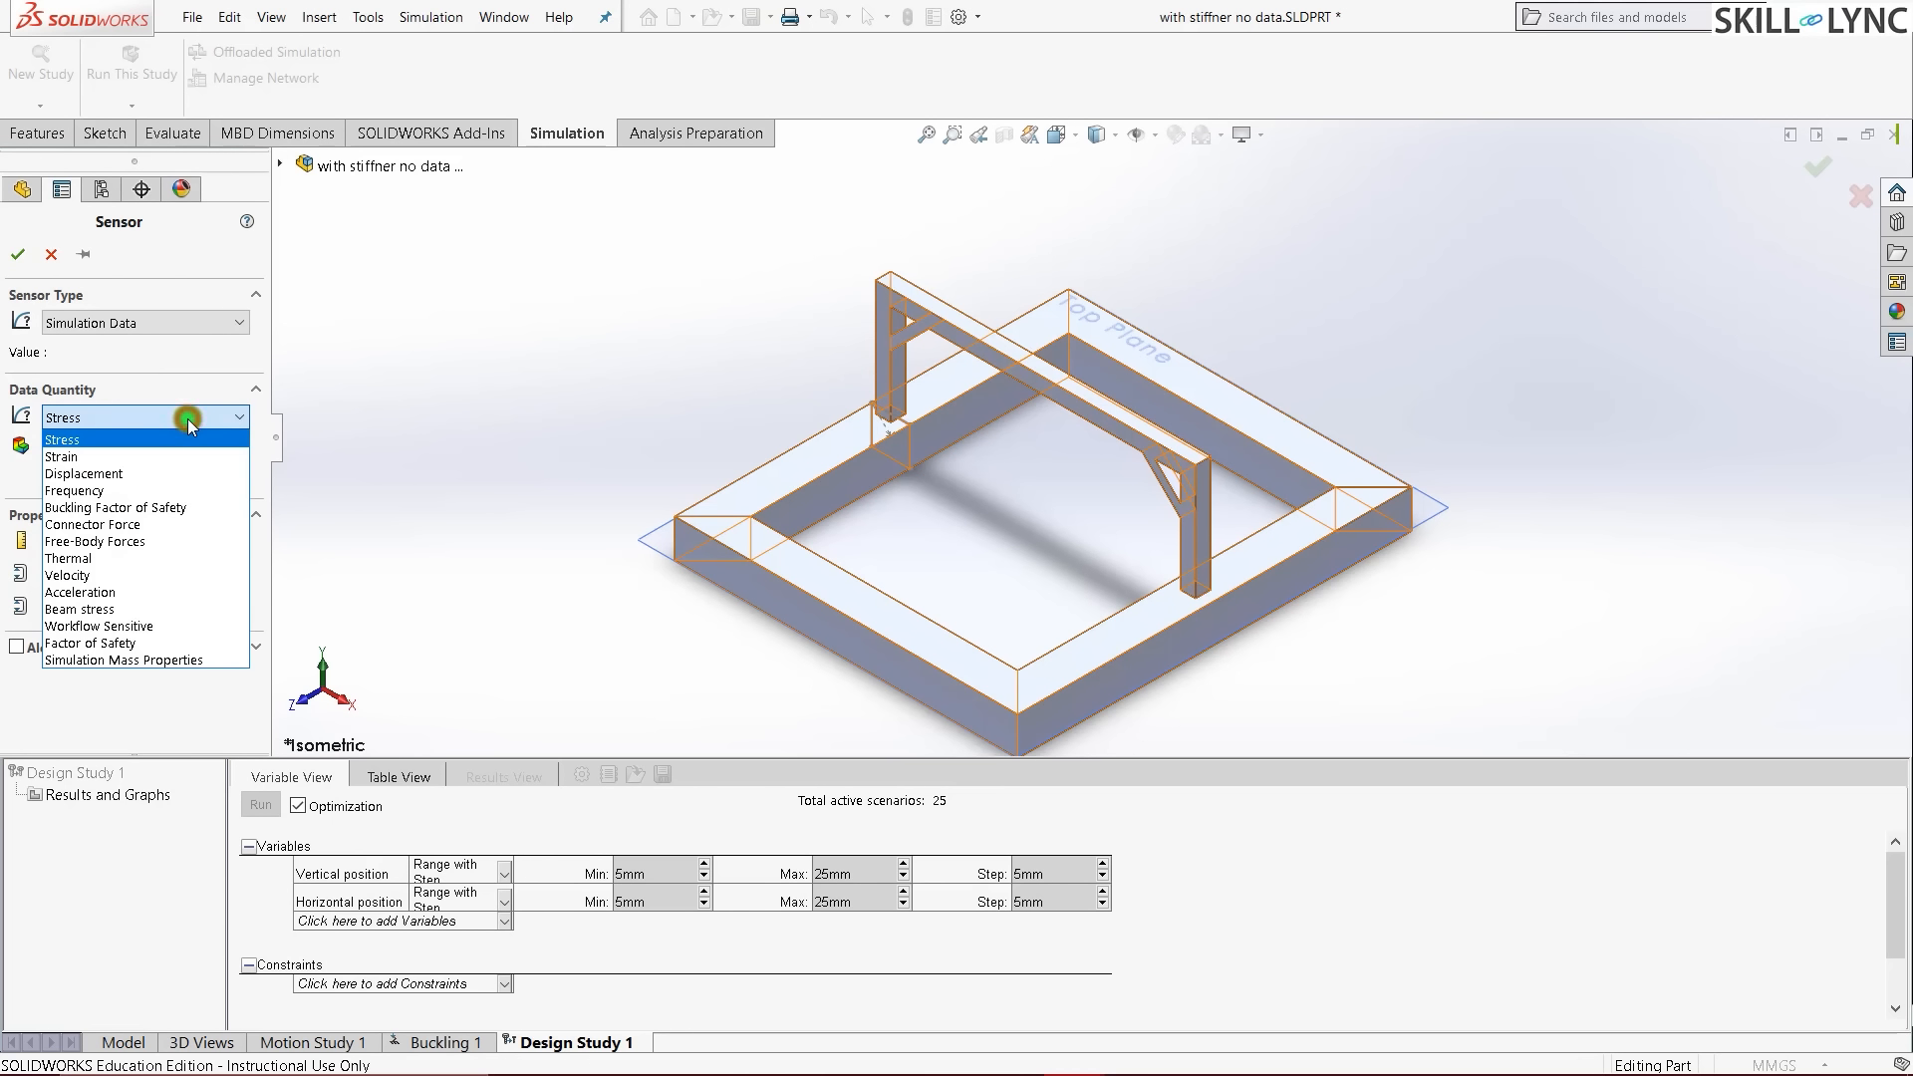
{"action": "left_click", "coordinate": [174, 503]}
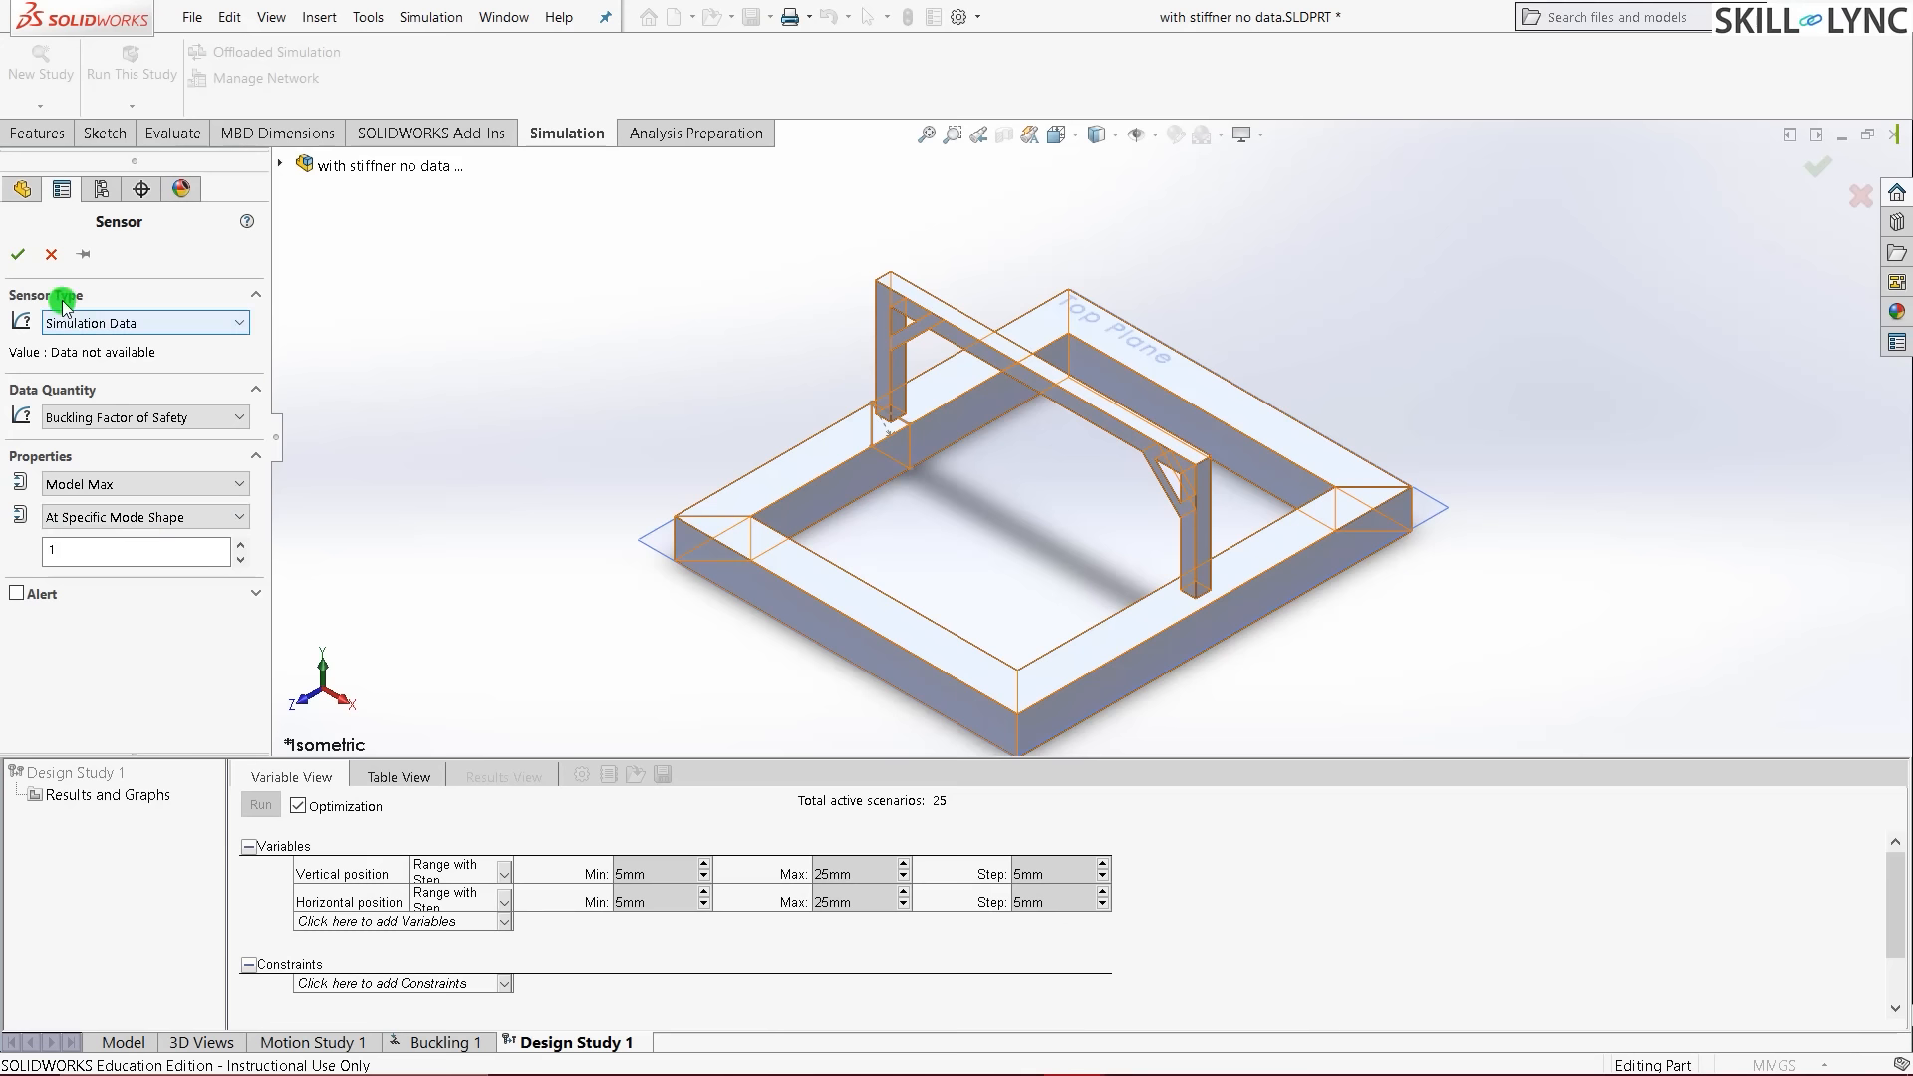
{"action": "left_click", "coordinate": [18, 254]}
{"action": "left_click", "coordinate": [466, 522]}
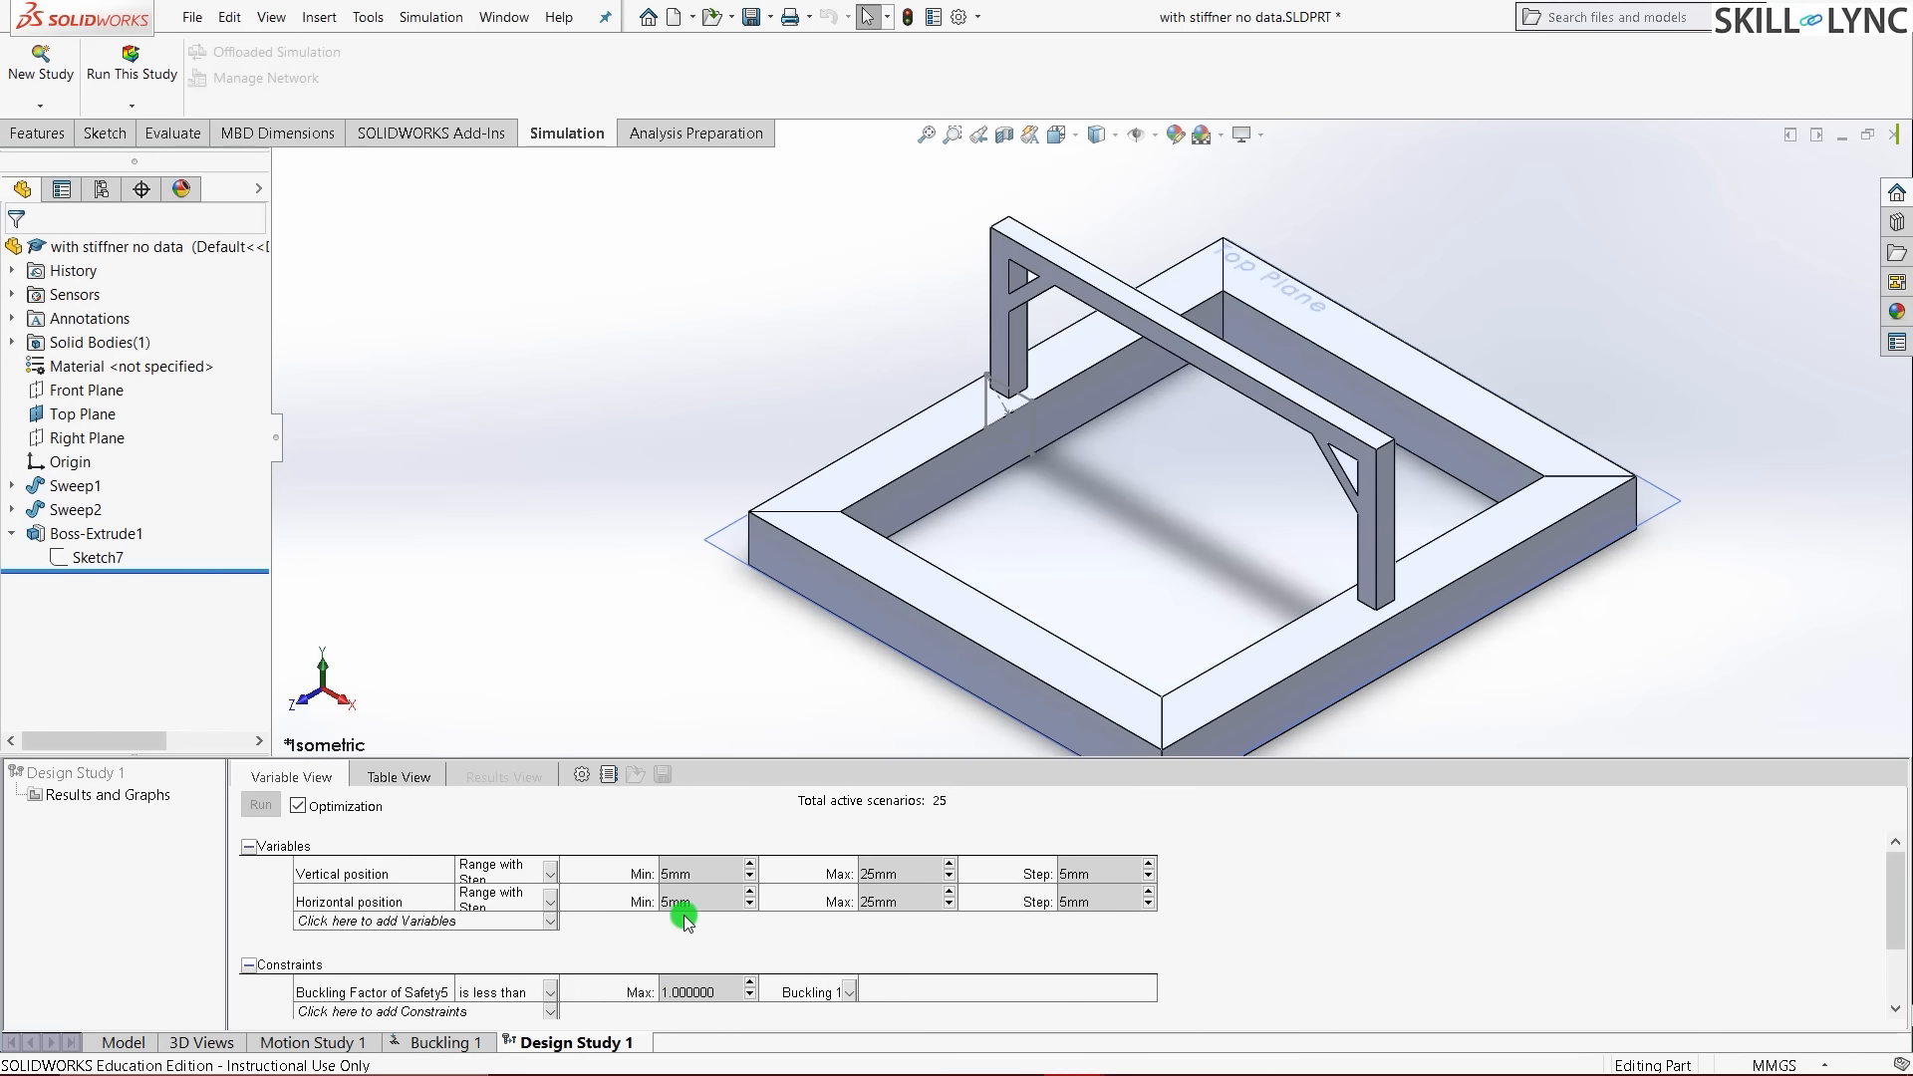
- Set the buckling factor of safety constraint to 'Is greater than' with a minimum of 20
{"action": "double_click", "coordinate": [687, 992]}
{"action": "type", "text": "20"}
{"action": "left_click", "coordinate": [552, 993]}
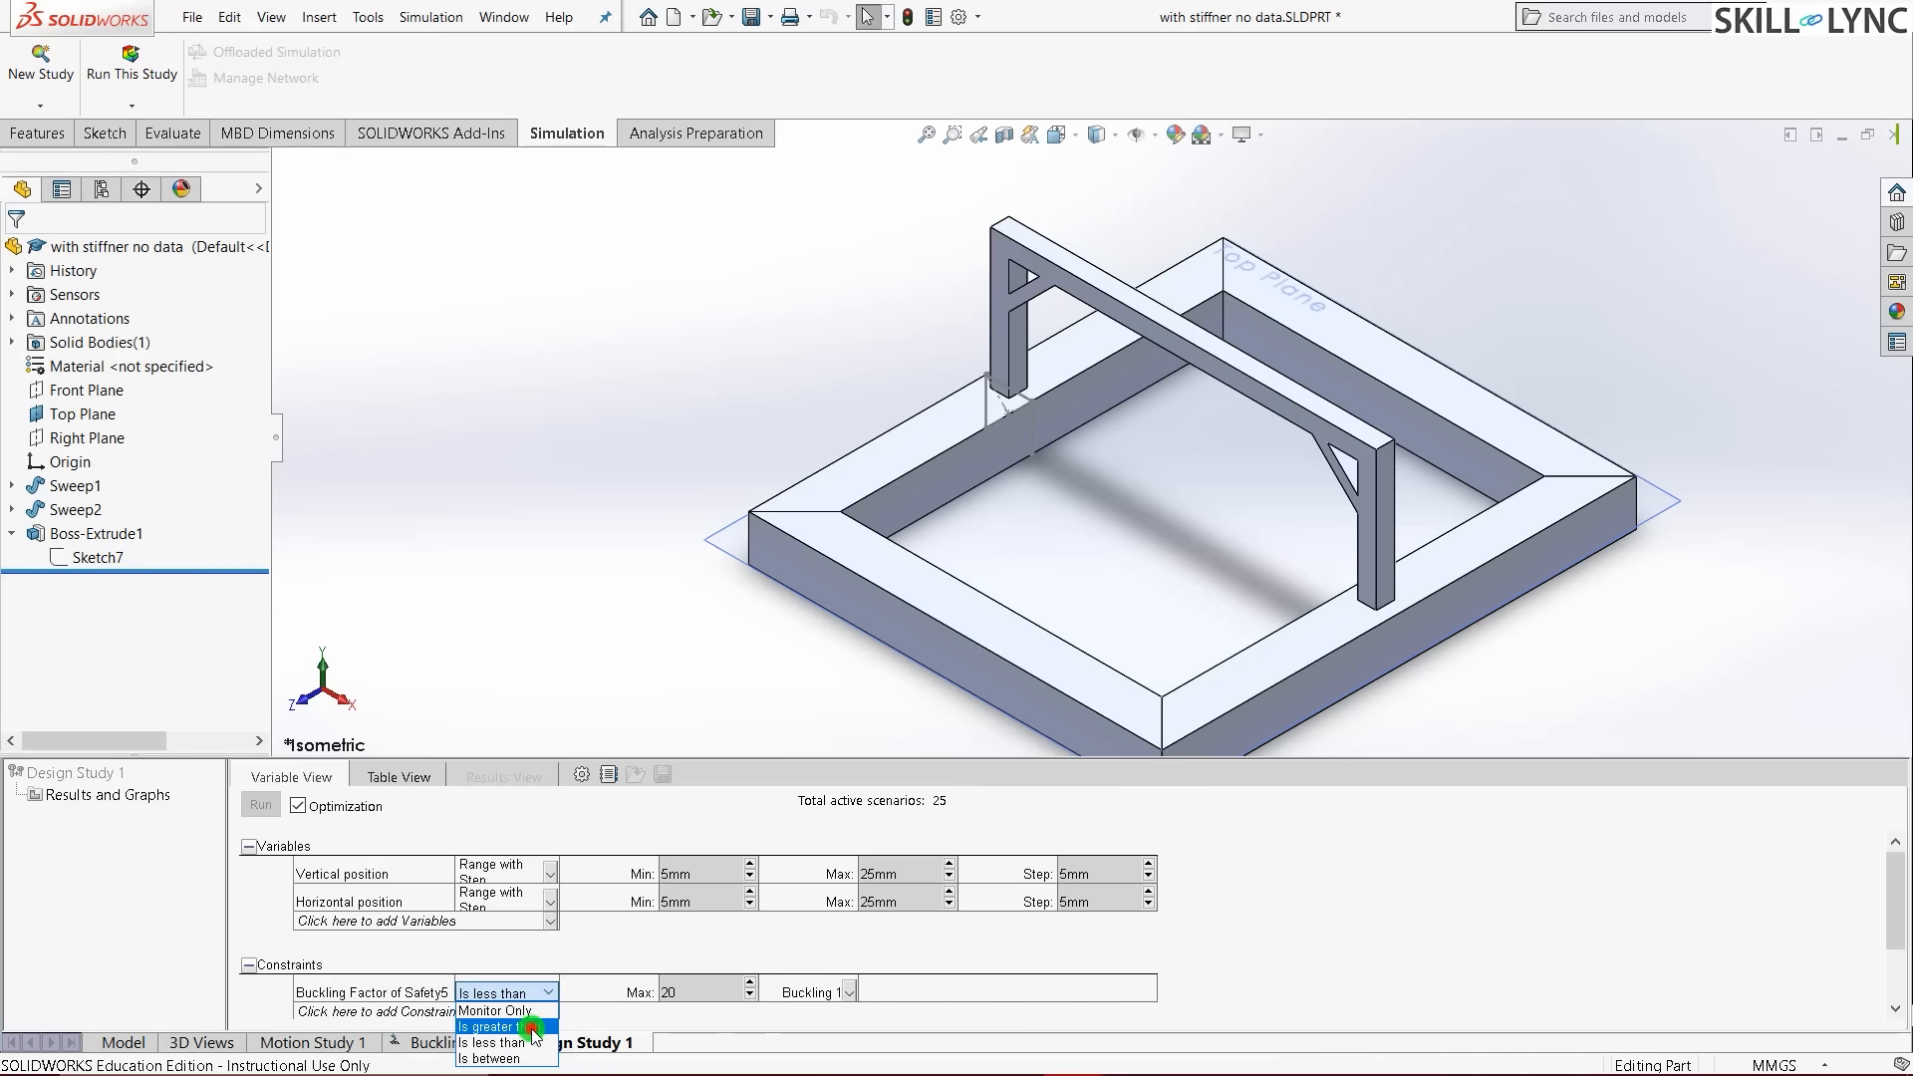
{"action": "left_click", "coordinate": [526, 1024]}
{"action": "left_click", "coordinate": [555, 588]}
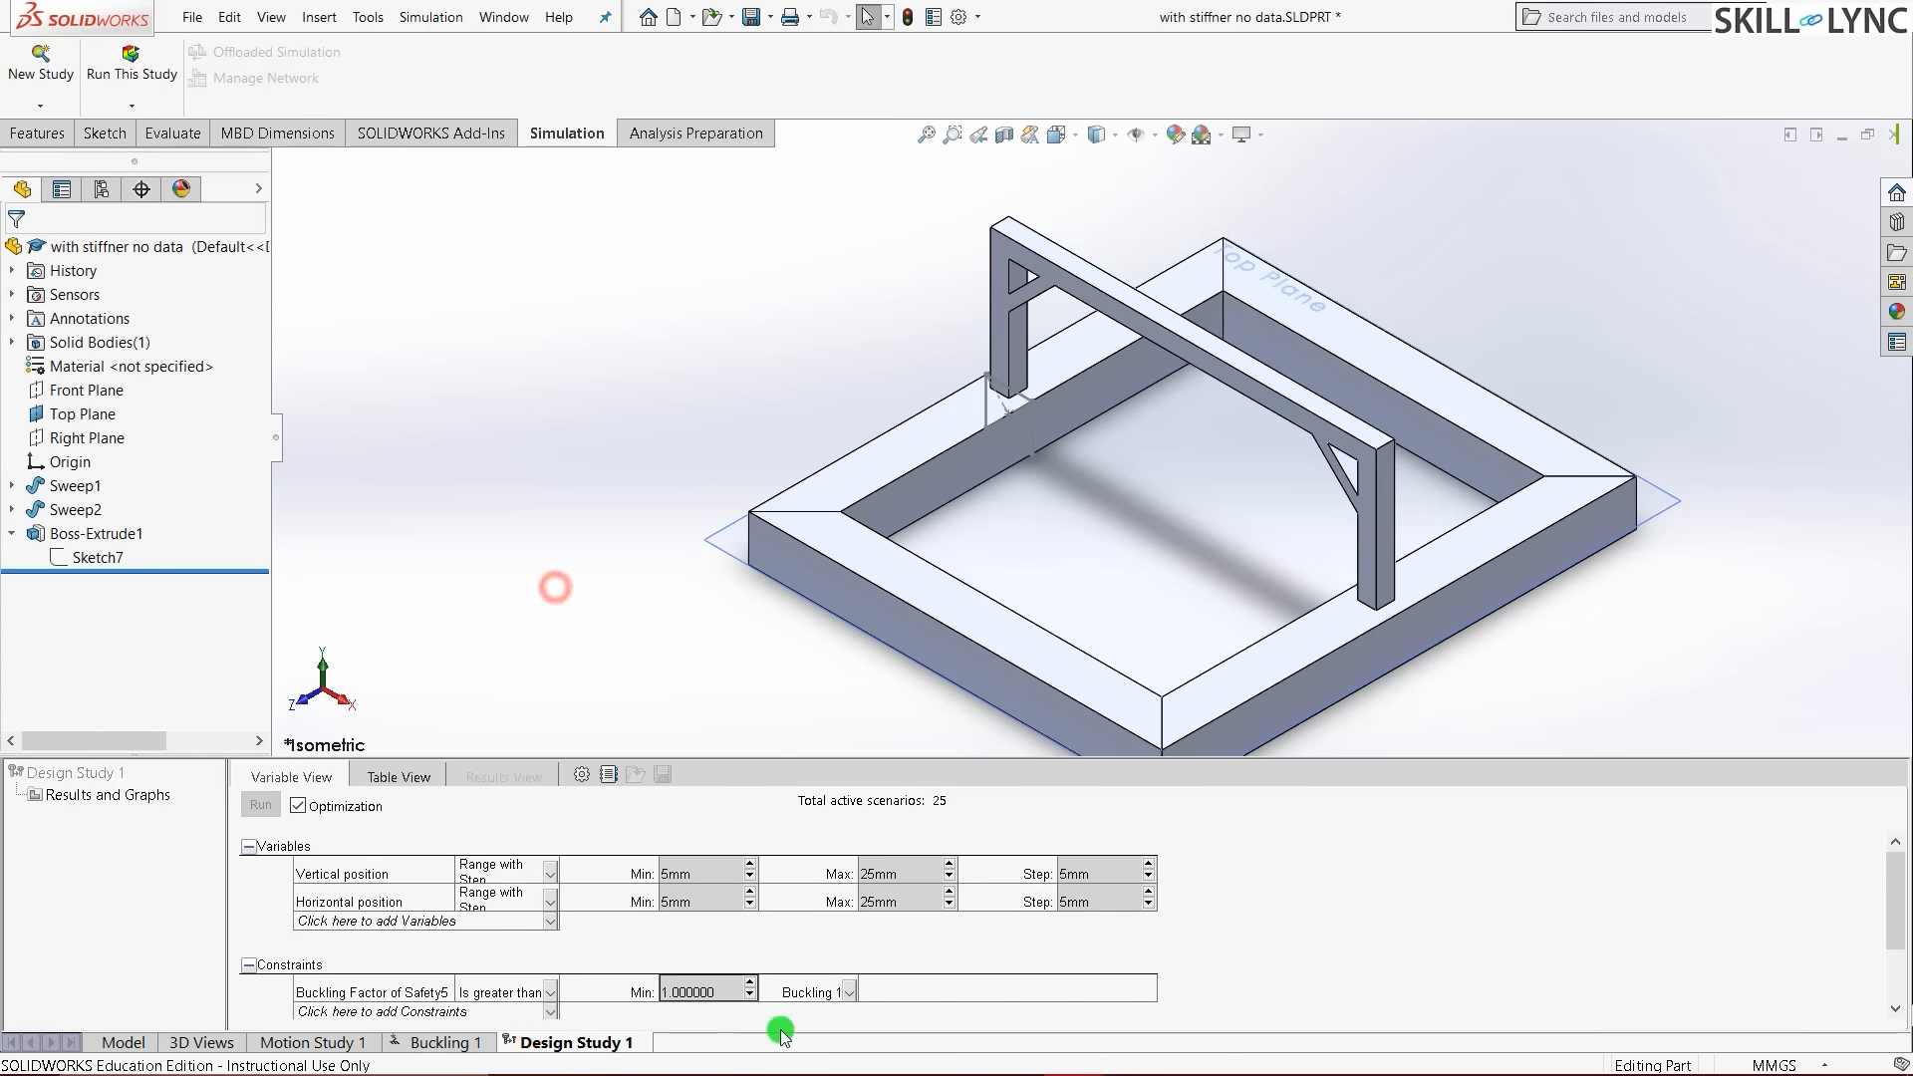
{"action": "double_click", "coordinate": [707, 994]}
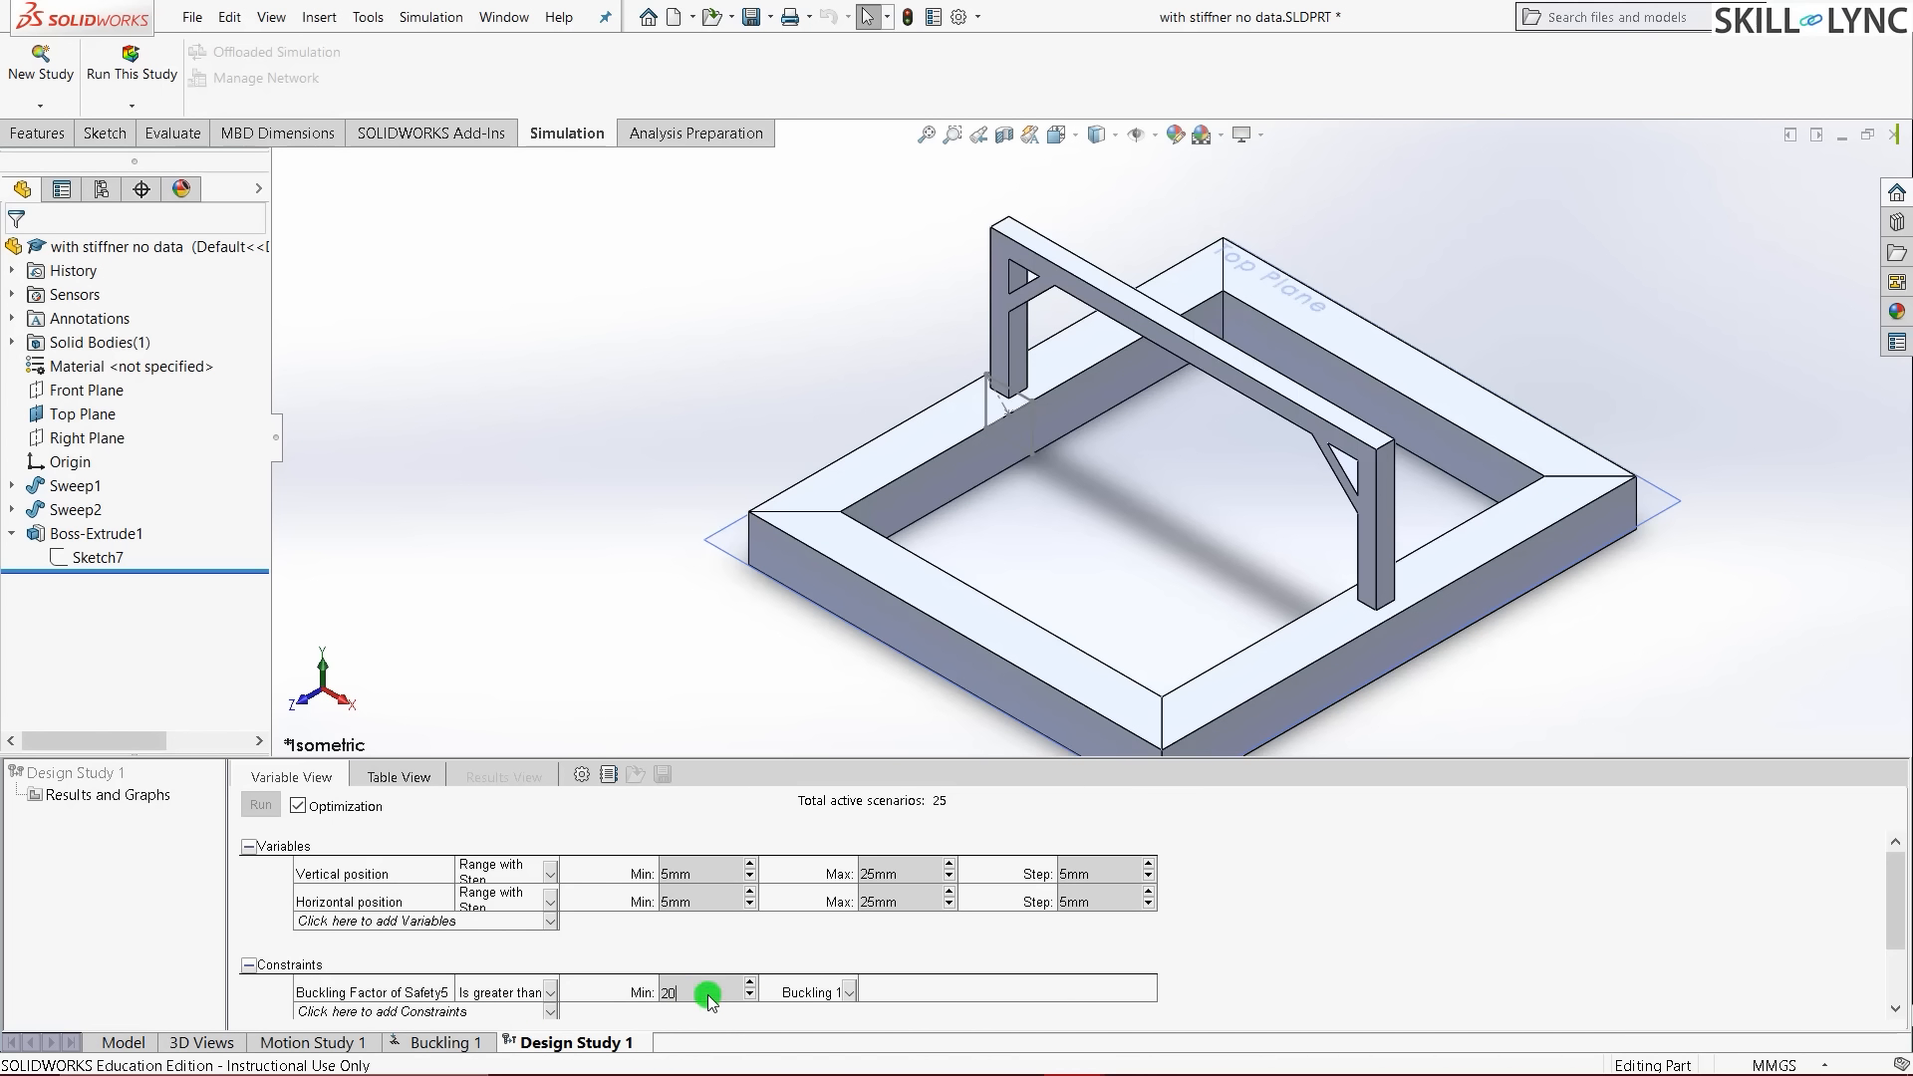
{"action": "left_click", "coordinate": [593, 561]}
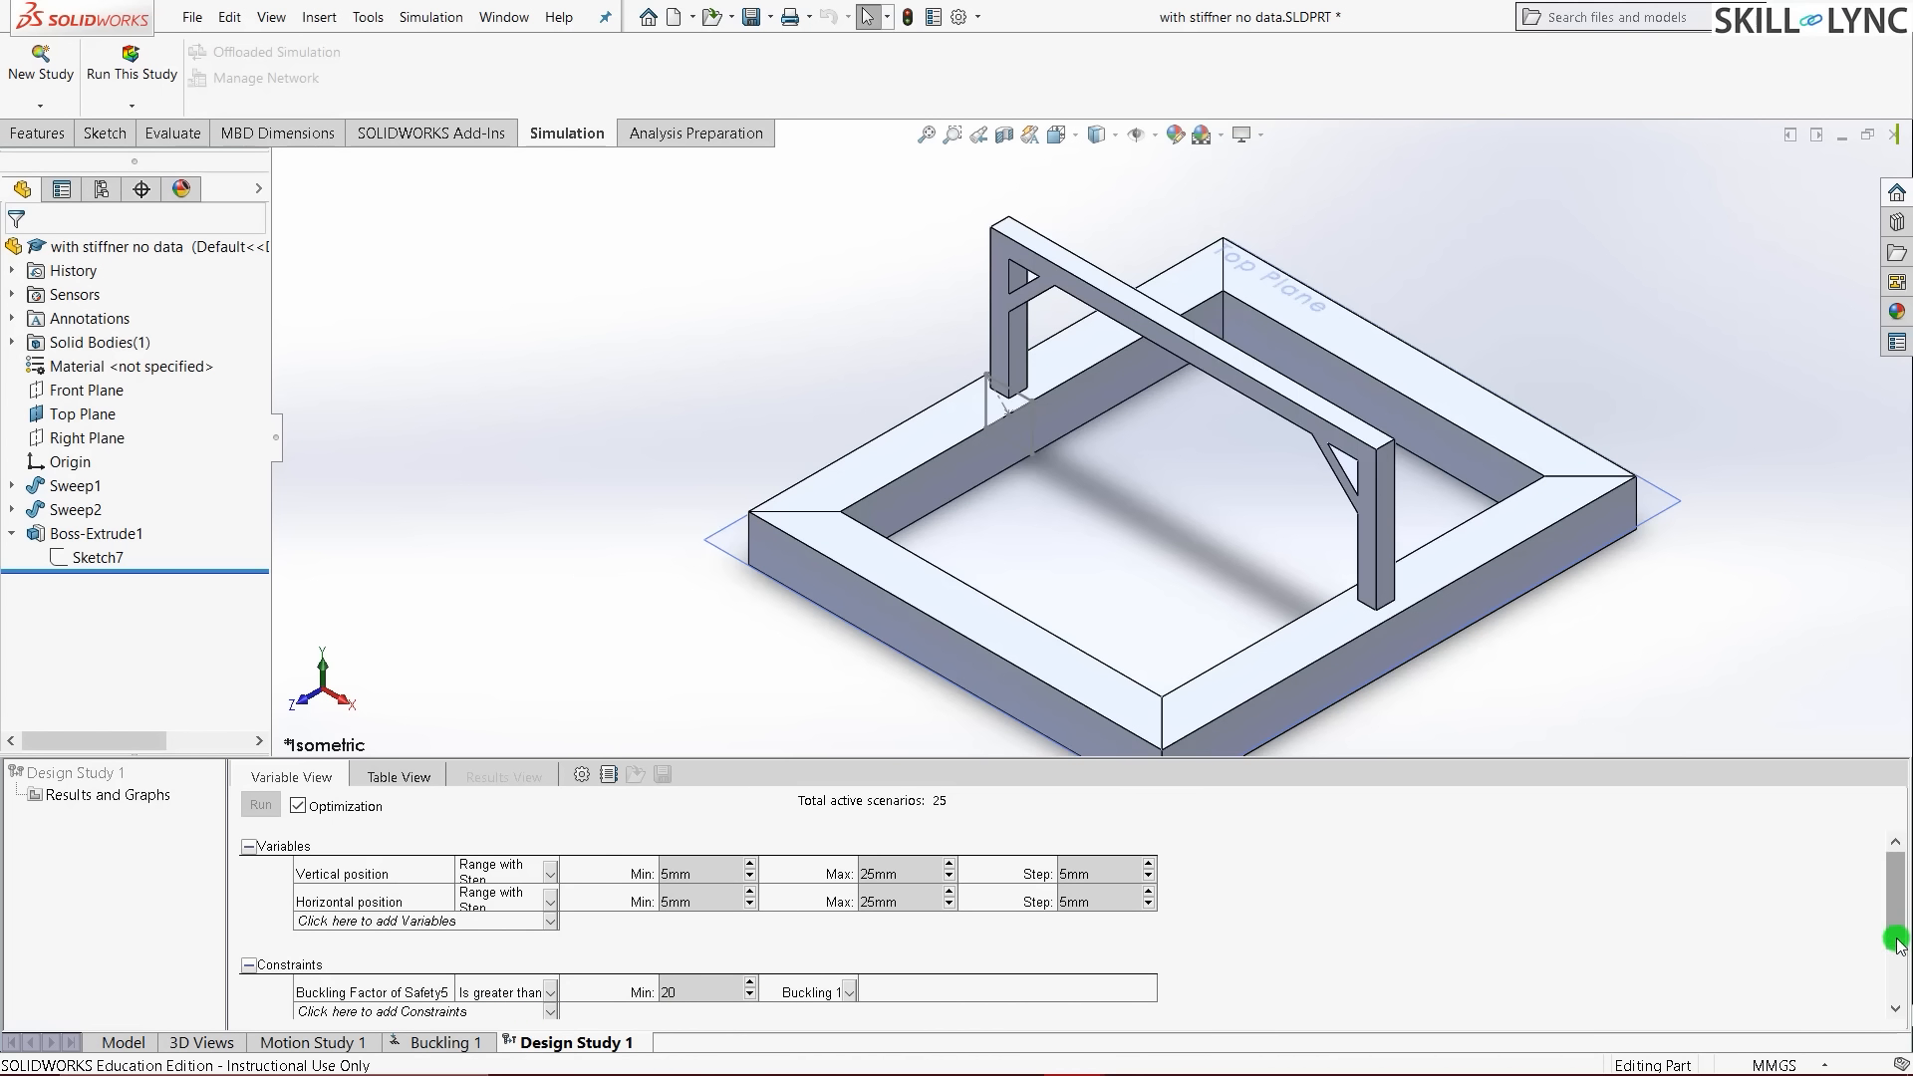
{"action": "left_click_drag", "start_coordinate": [1896, 932], "coordinate": [1891, 988]}
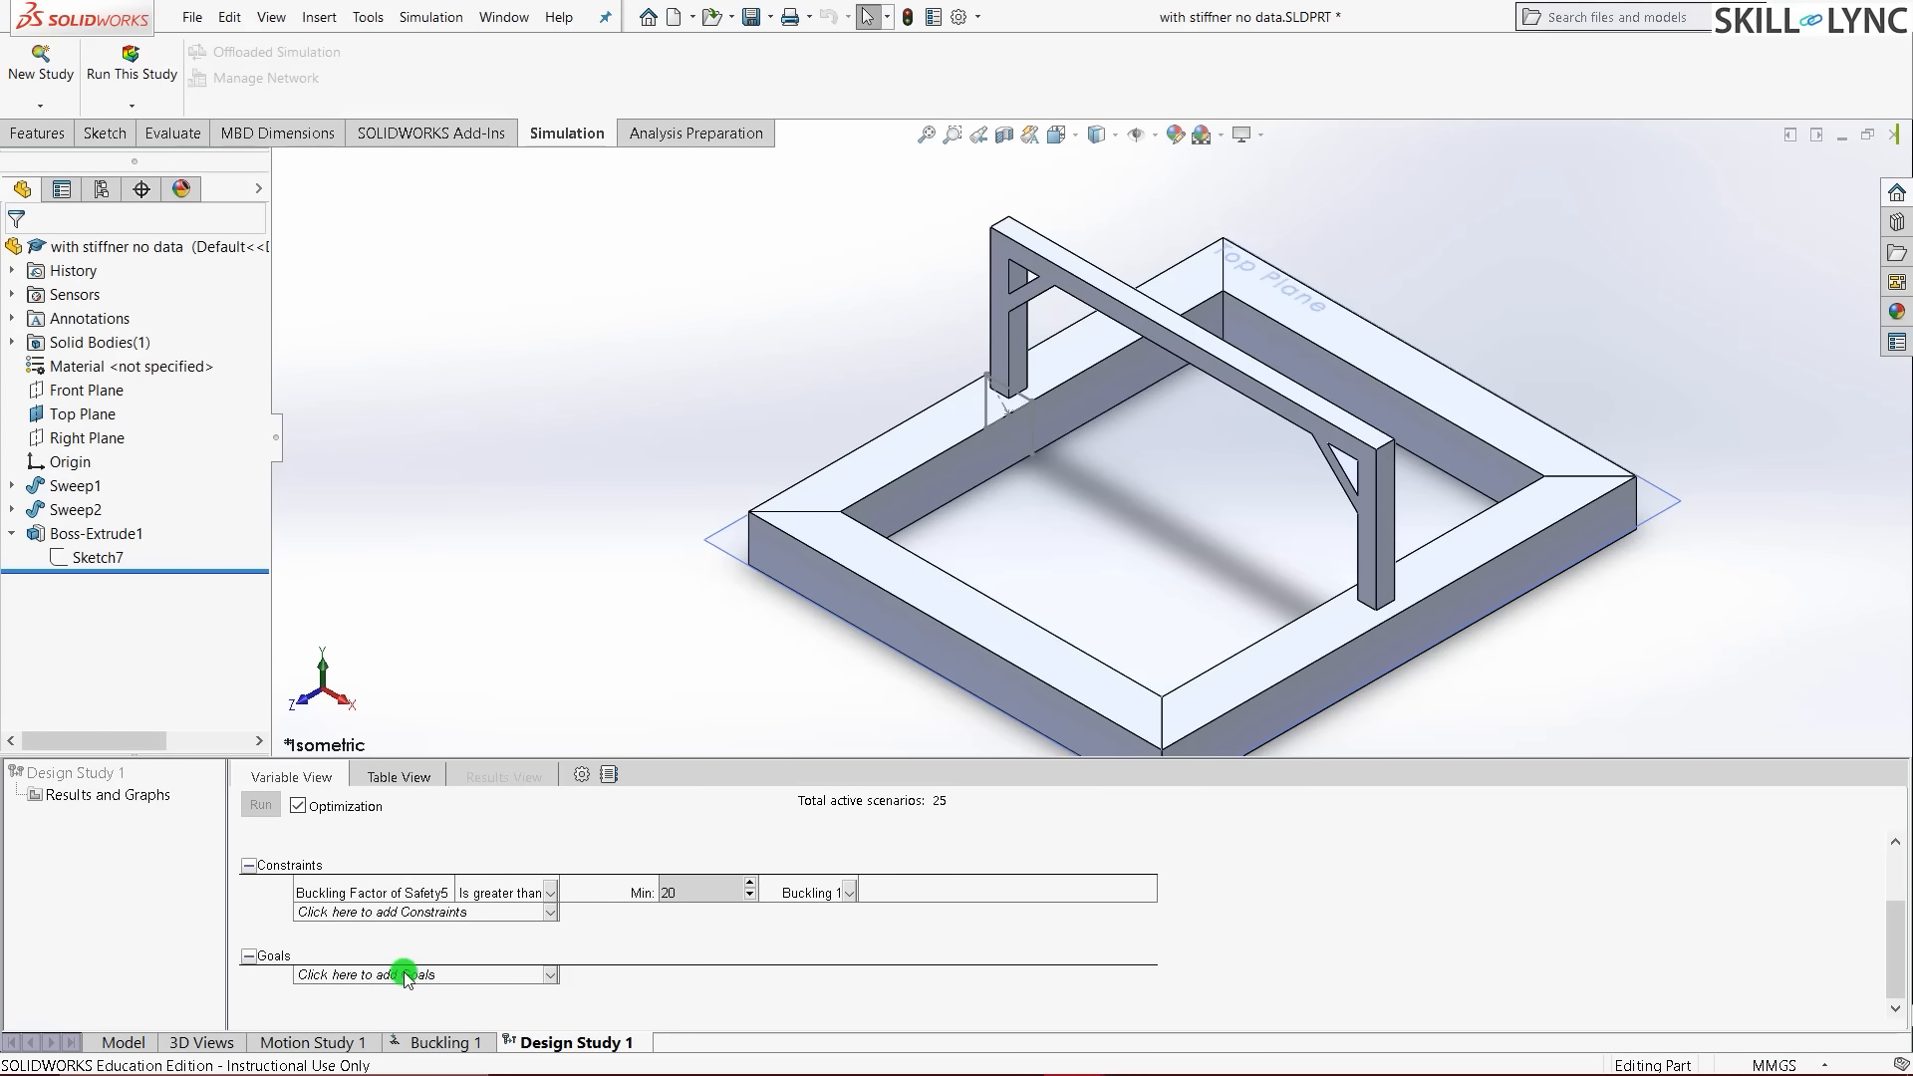
- Add a new Buckling Factor of Safety simulation-data sensor as a goal set to Maximize
{"action": "left_click", "coordinate": [405, 975]}
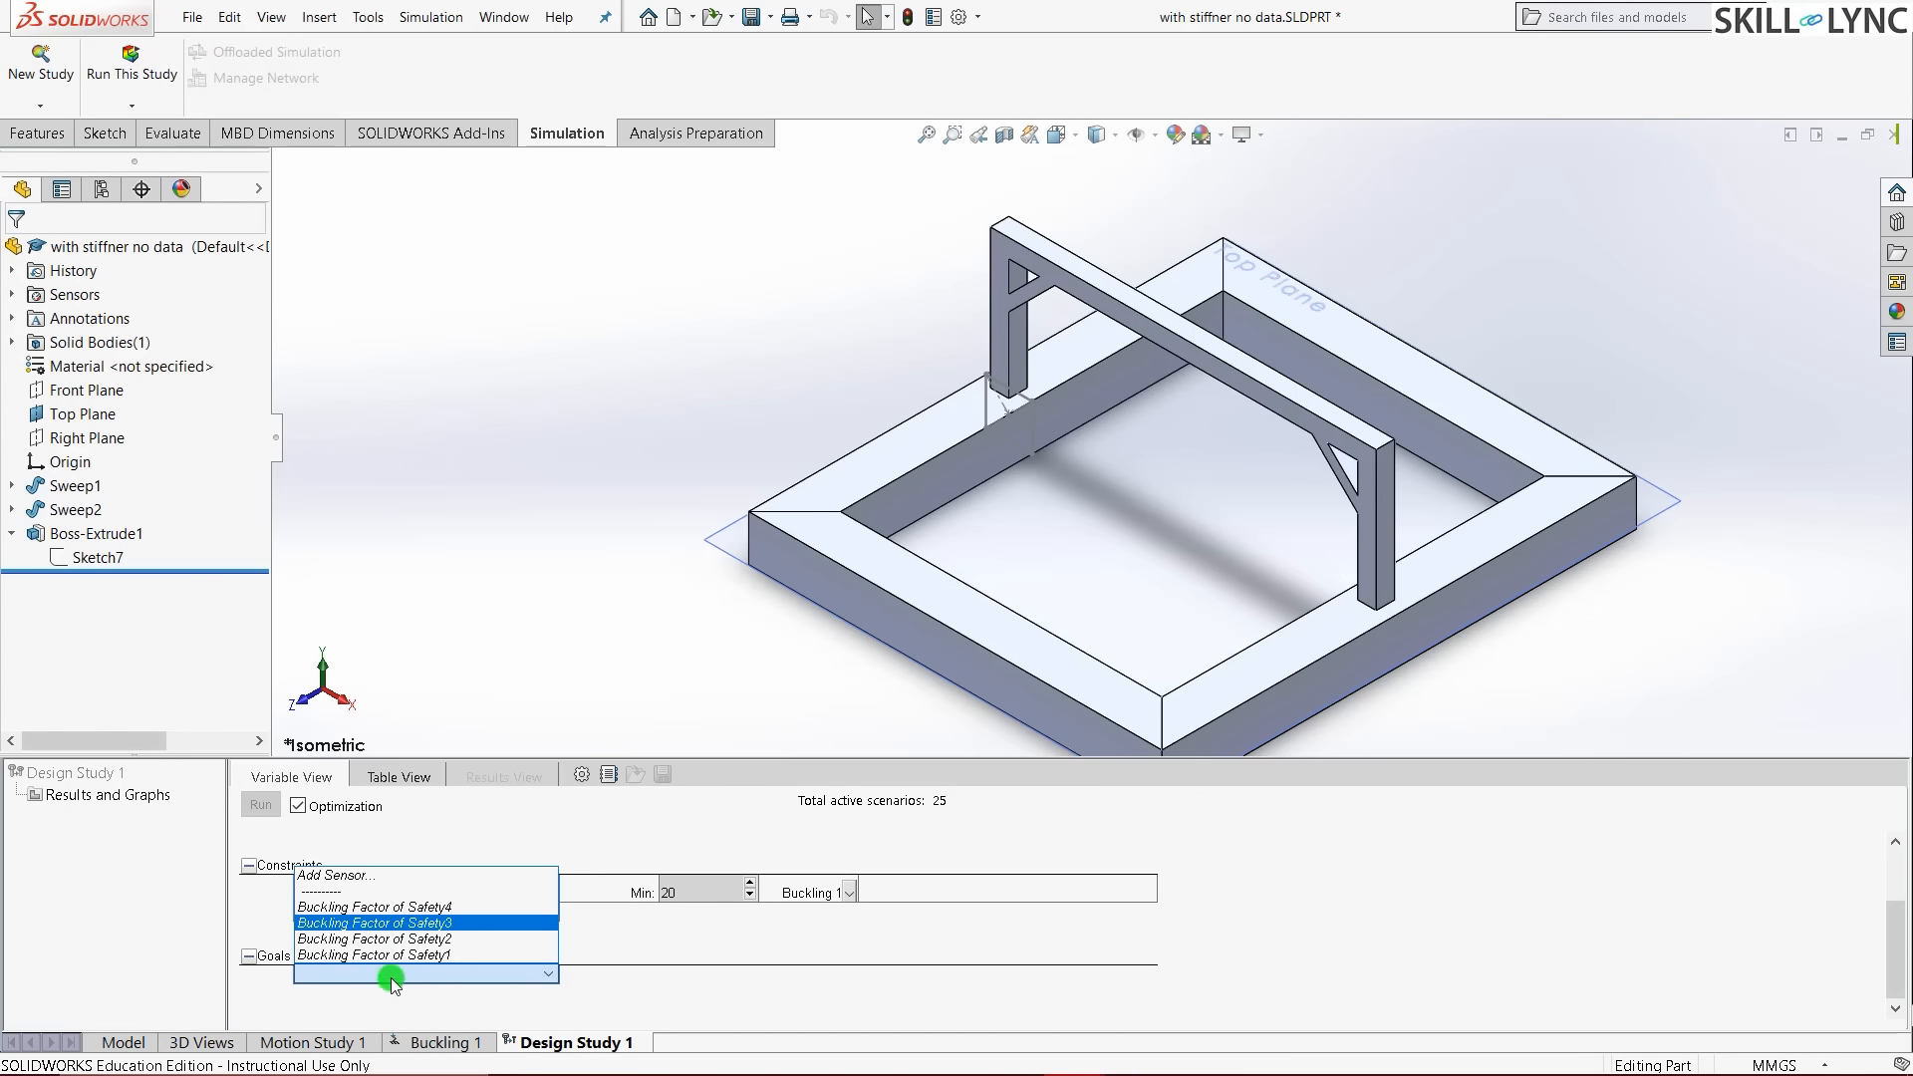
{"action": "left_click", "coordinate": [385, 883]}
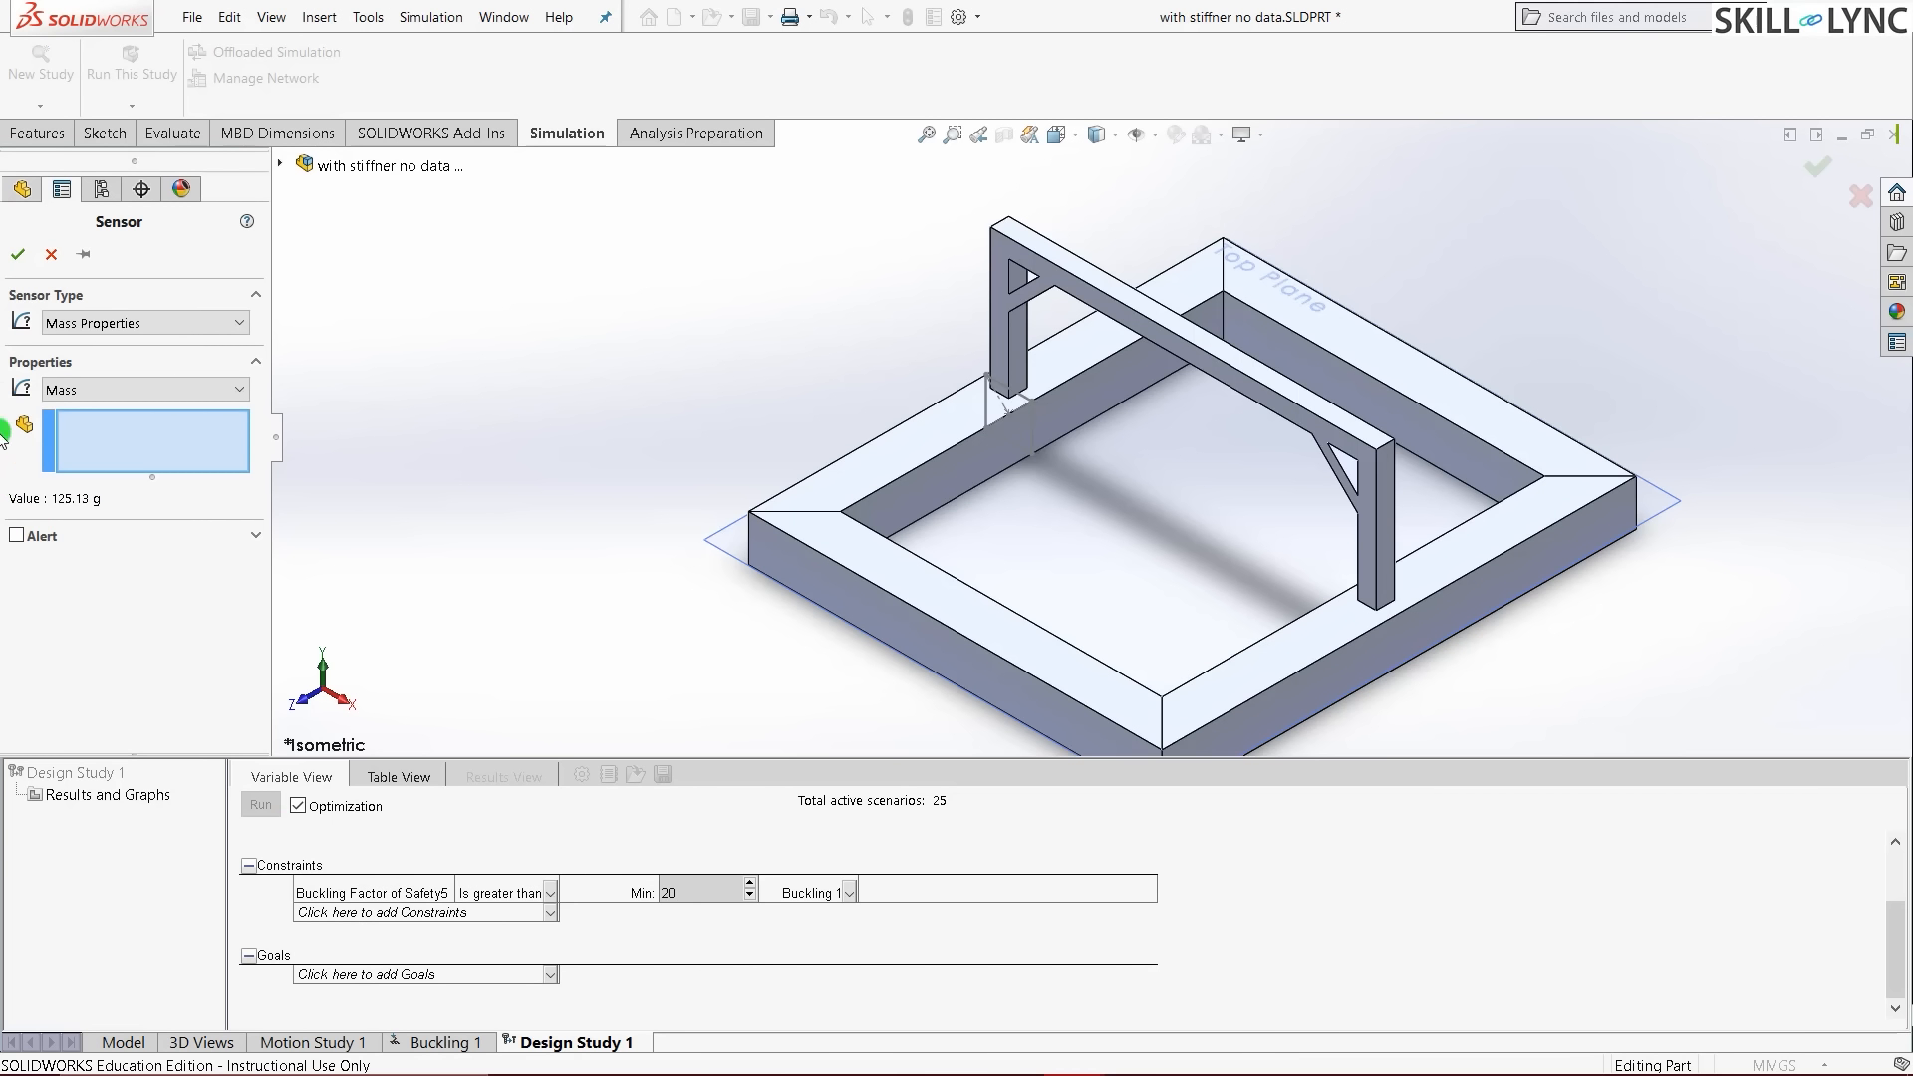
{"action": "left_click", "coordinate": [140, 324]}
{"action": "left_click", "coordinate": [146, 347]}
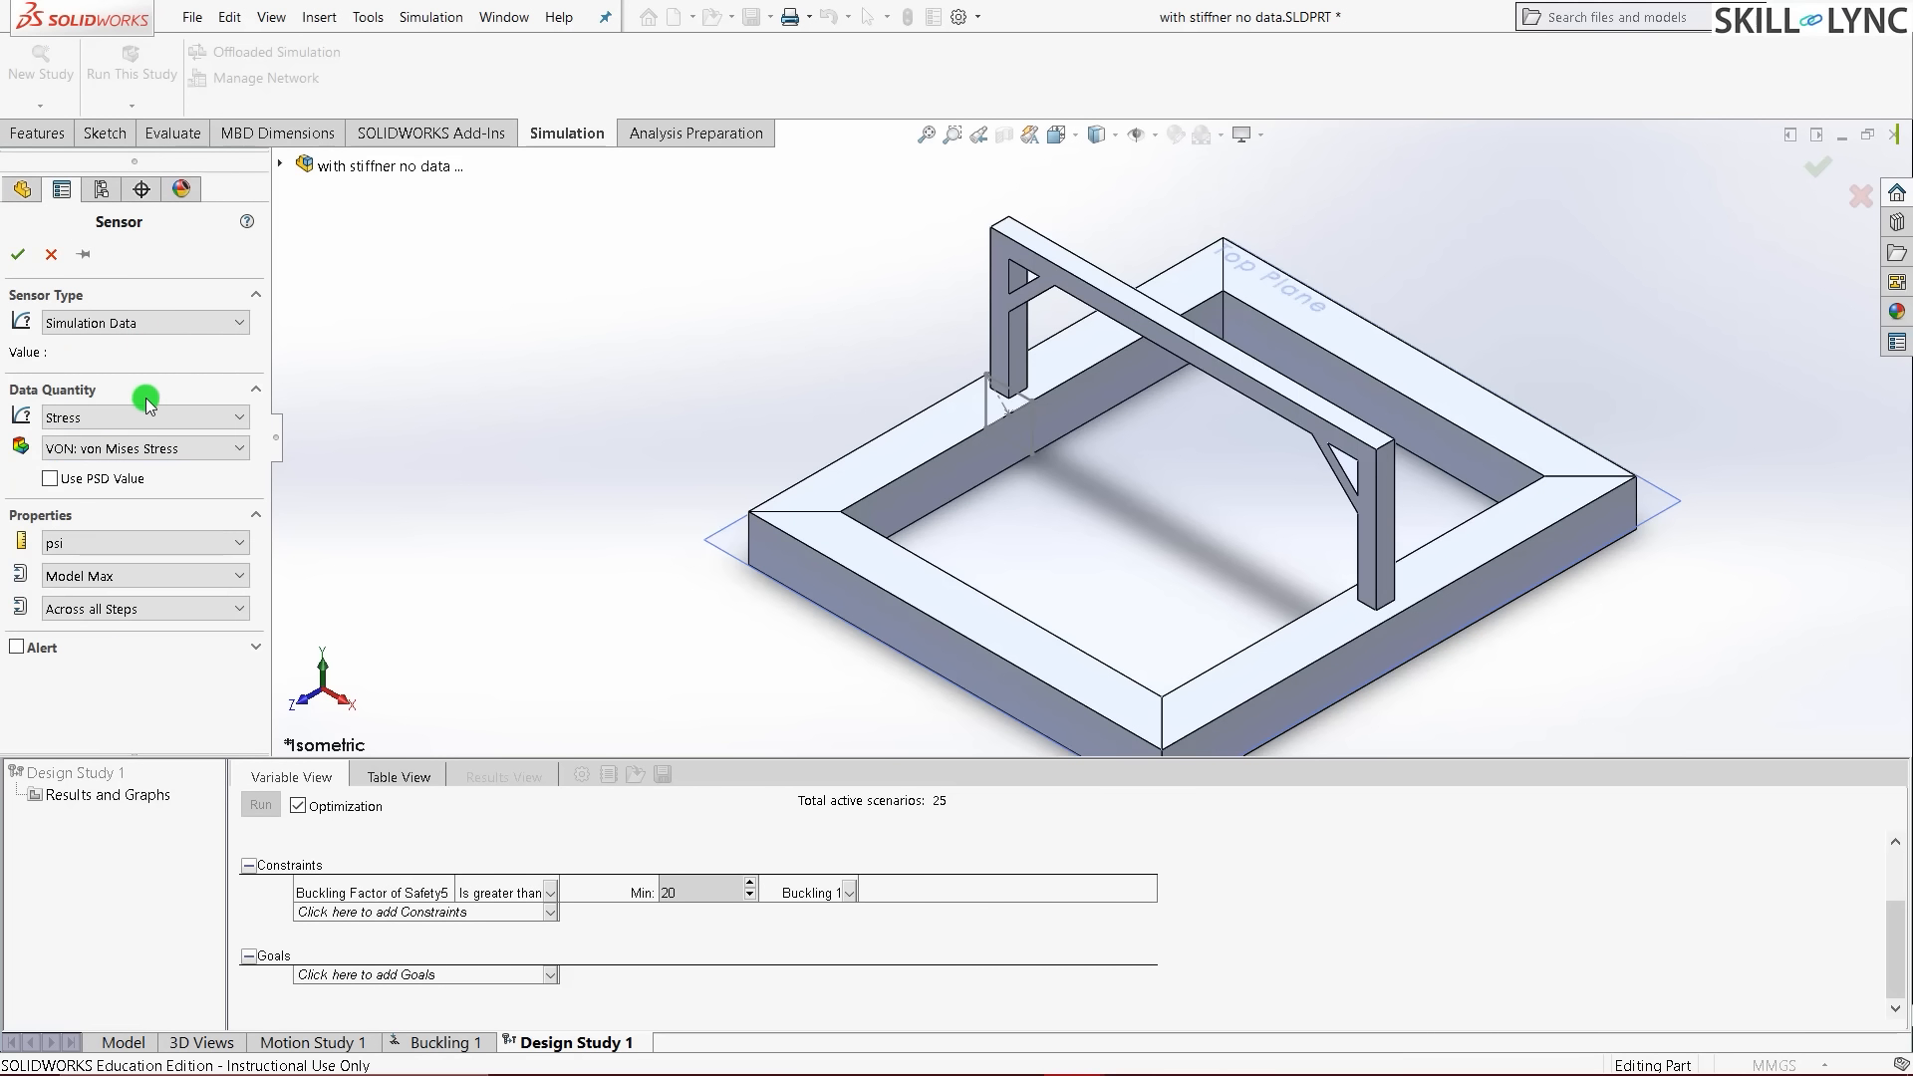
{"action": "left_click", "coordinate": [145, 418]}
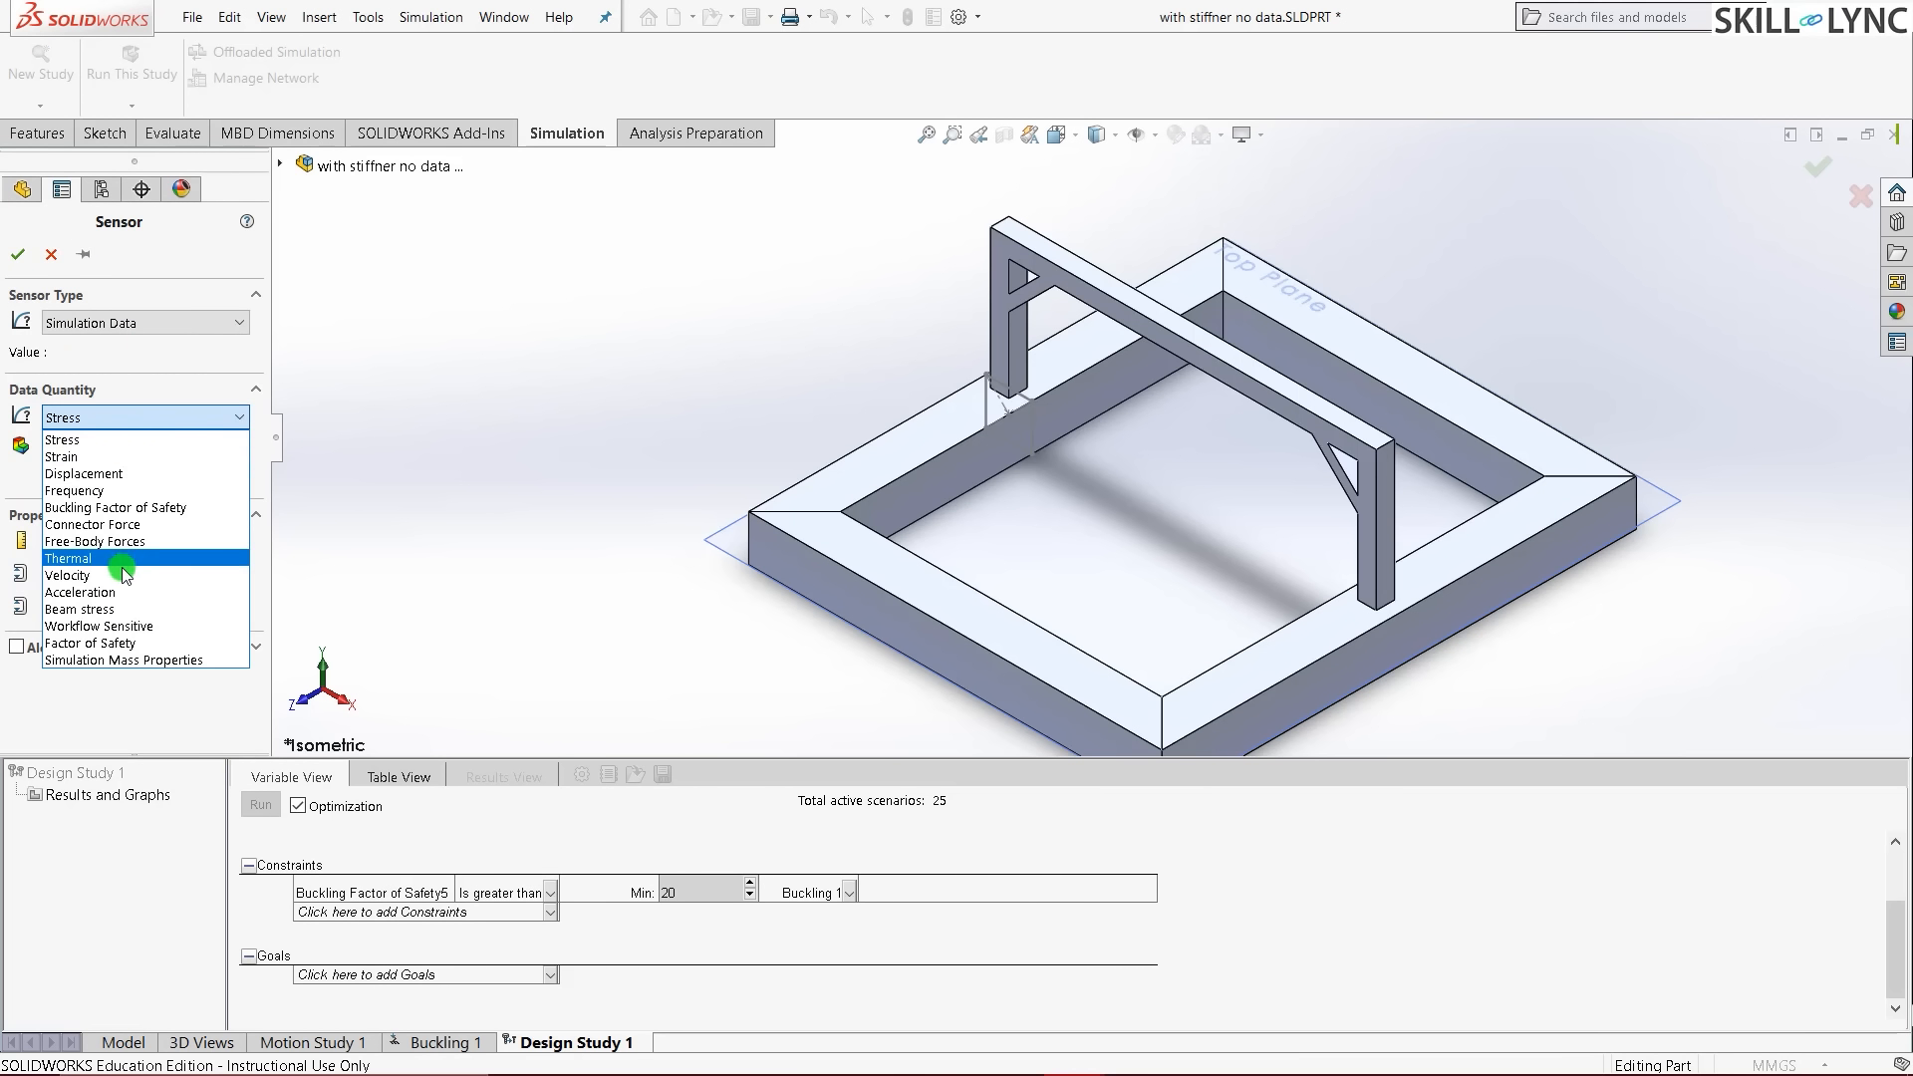
{"action": "left_click", "coordinate": [166, 508]}
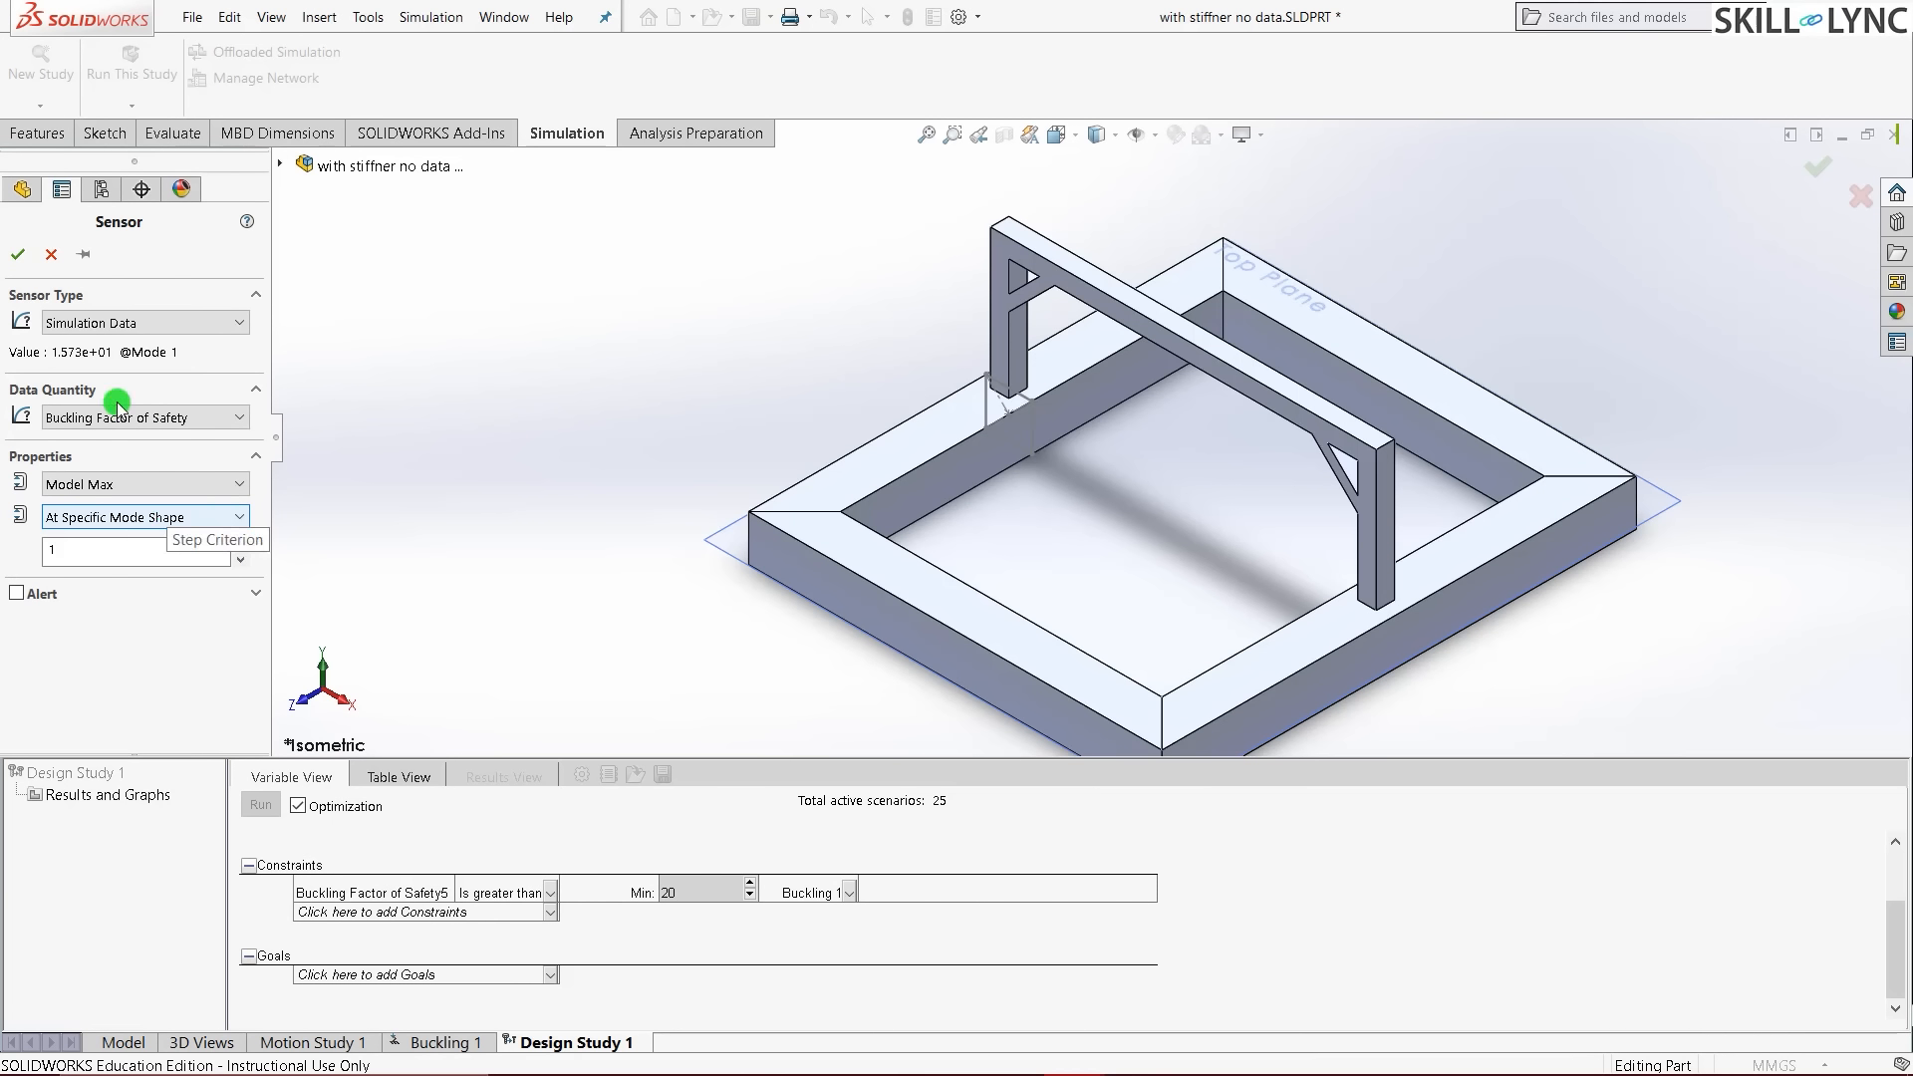
{"action": "left_click", "coordinate": [17, 255]}
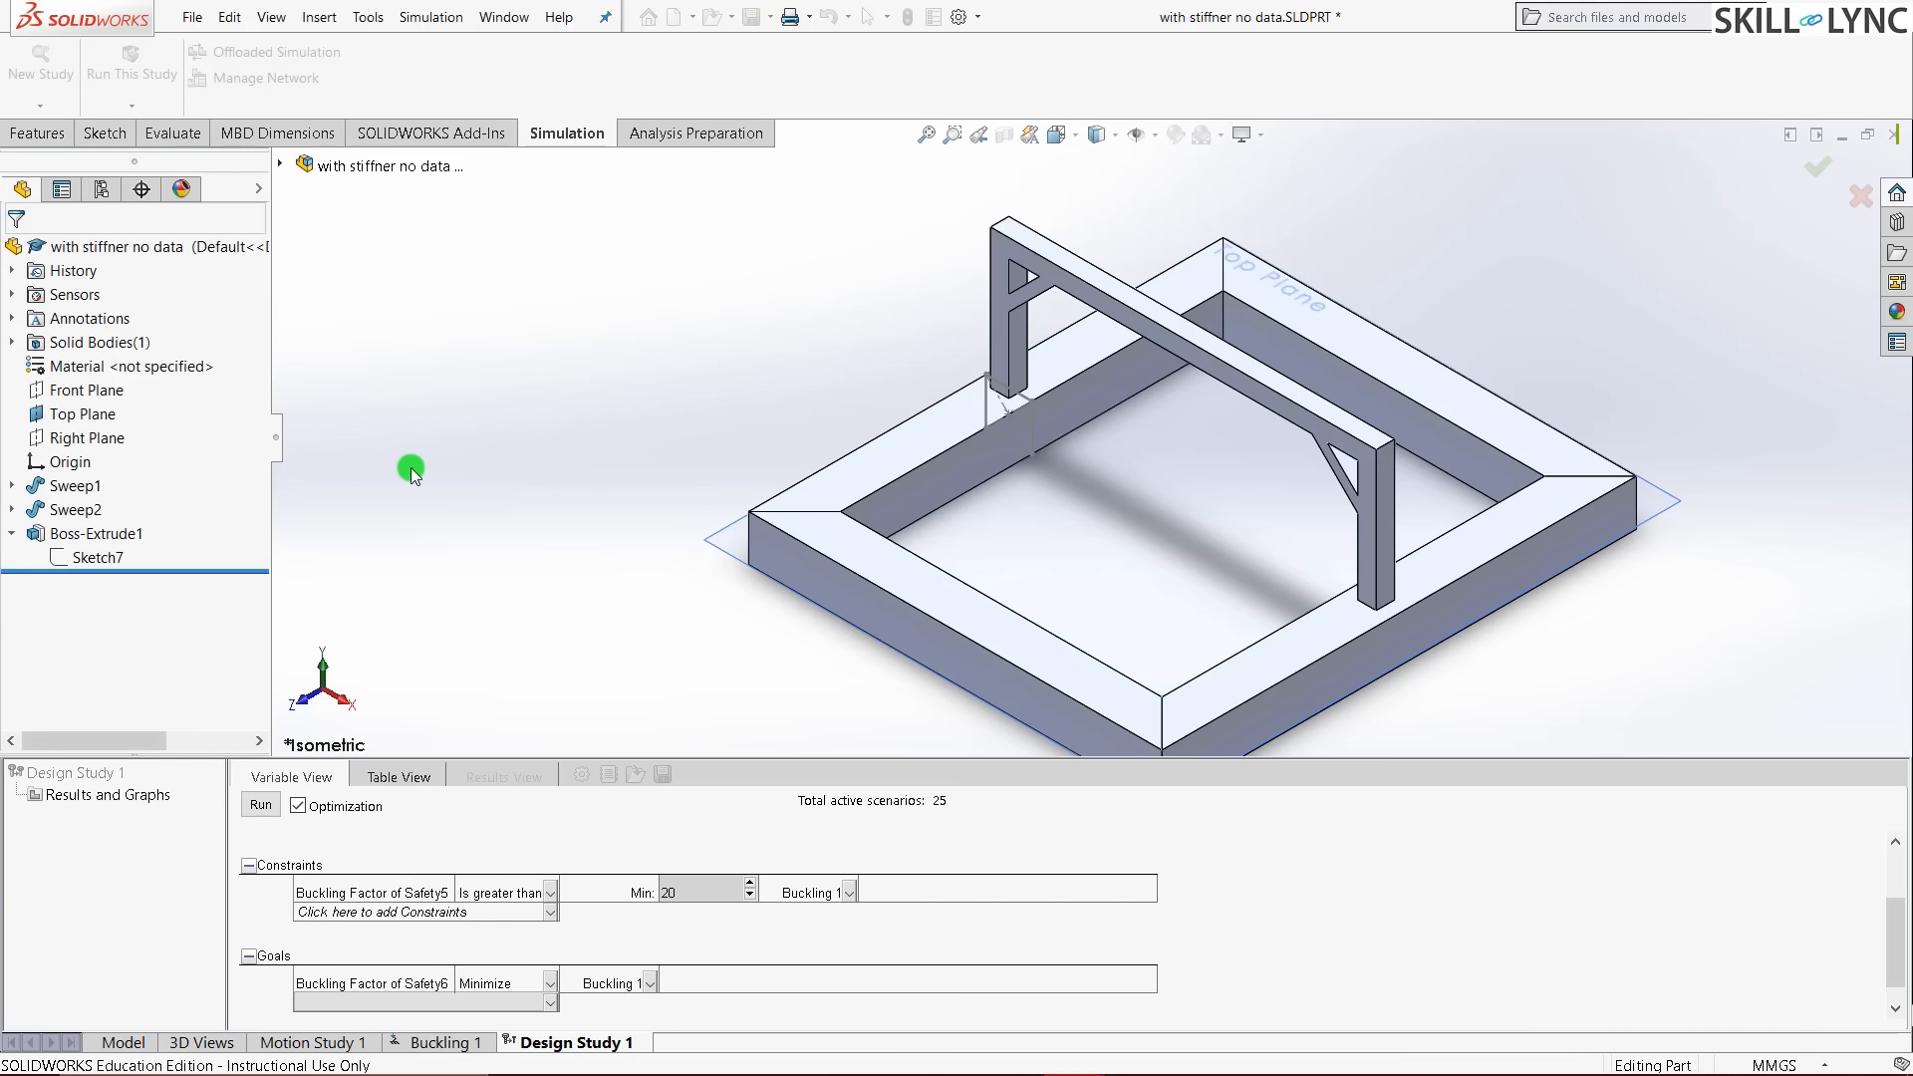
{"action": "left_click", "coordinate": [558, 983]}
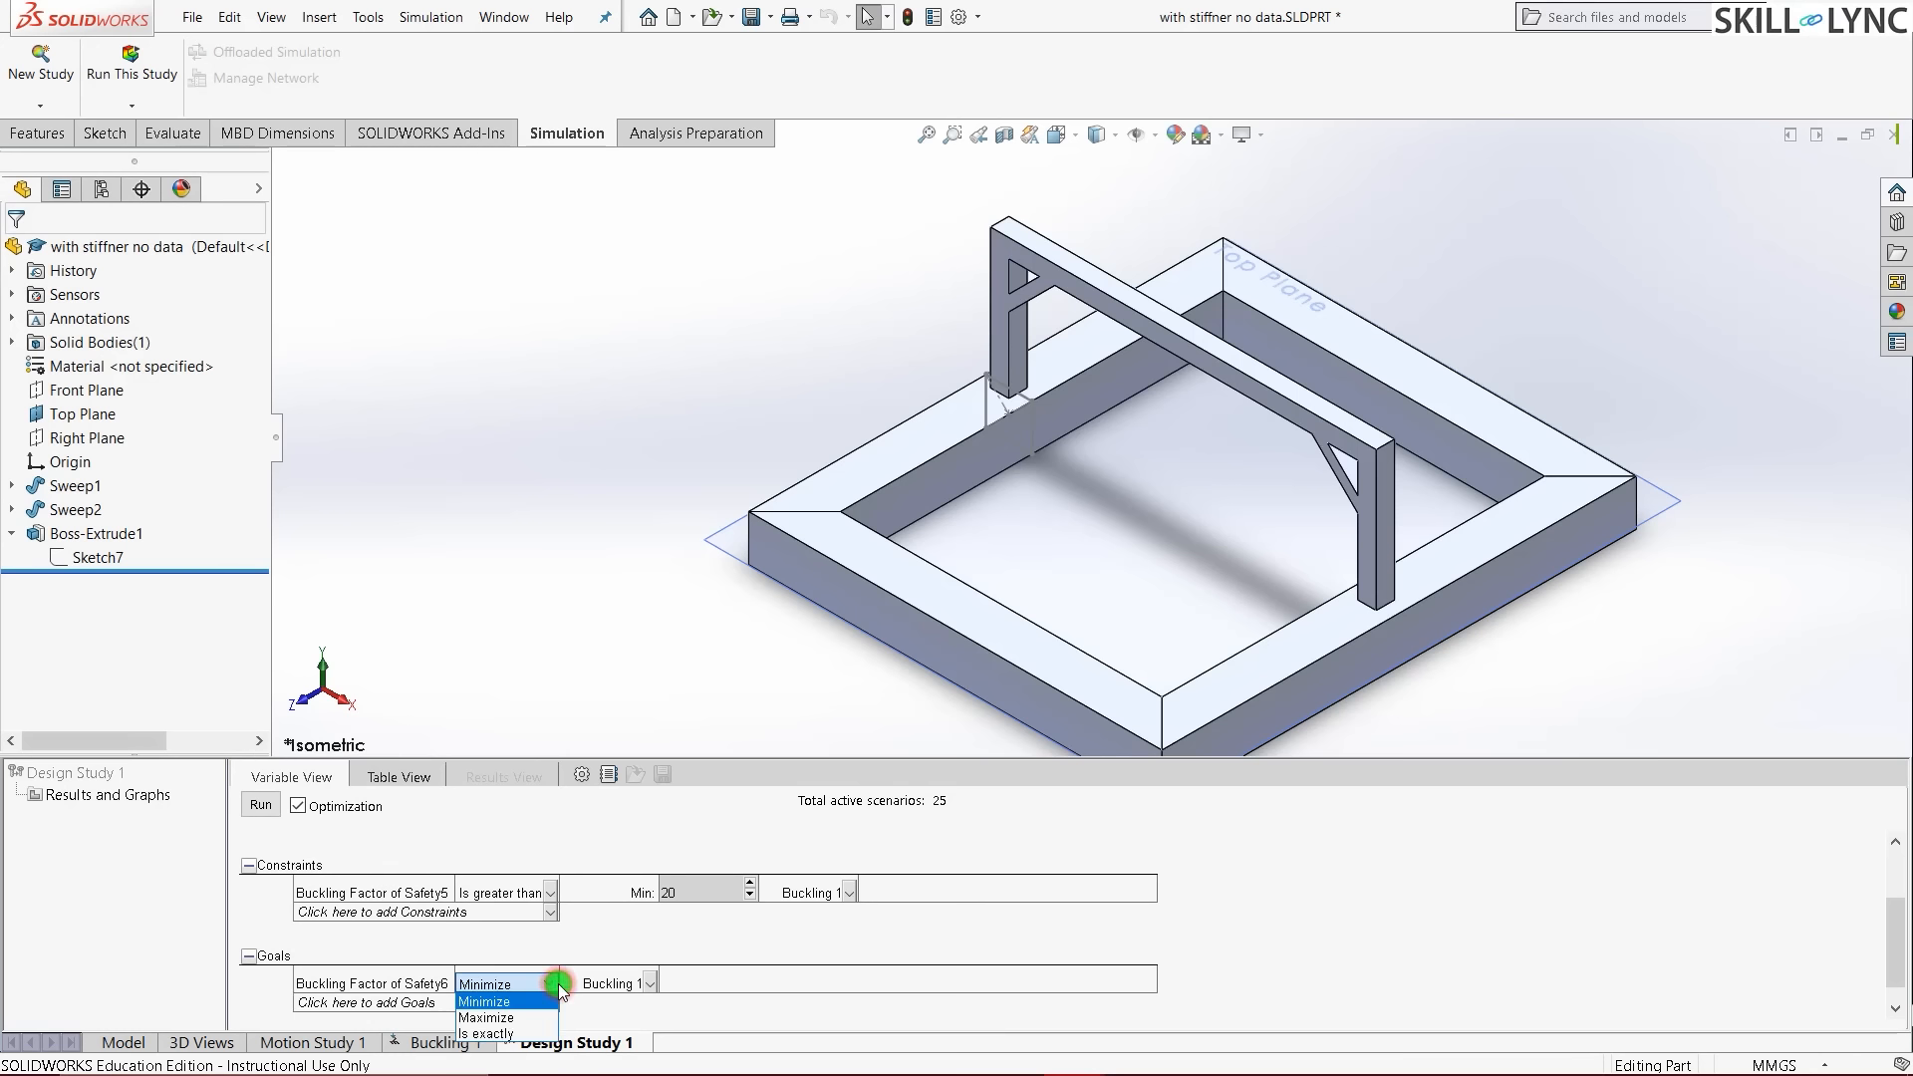
{"action": "left_click", "coordinate": [533, 1013]}
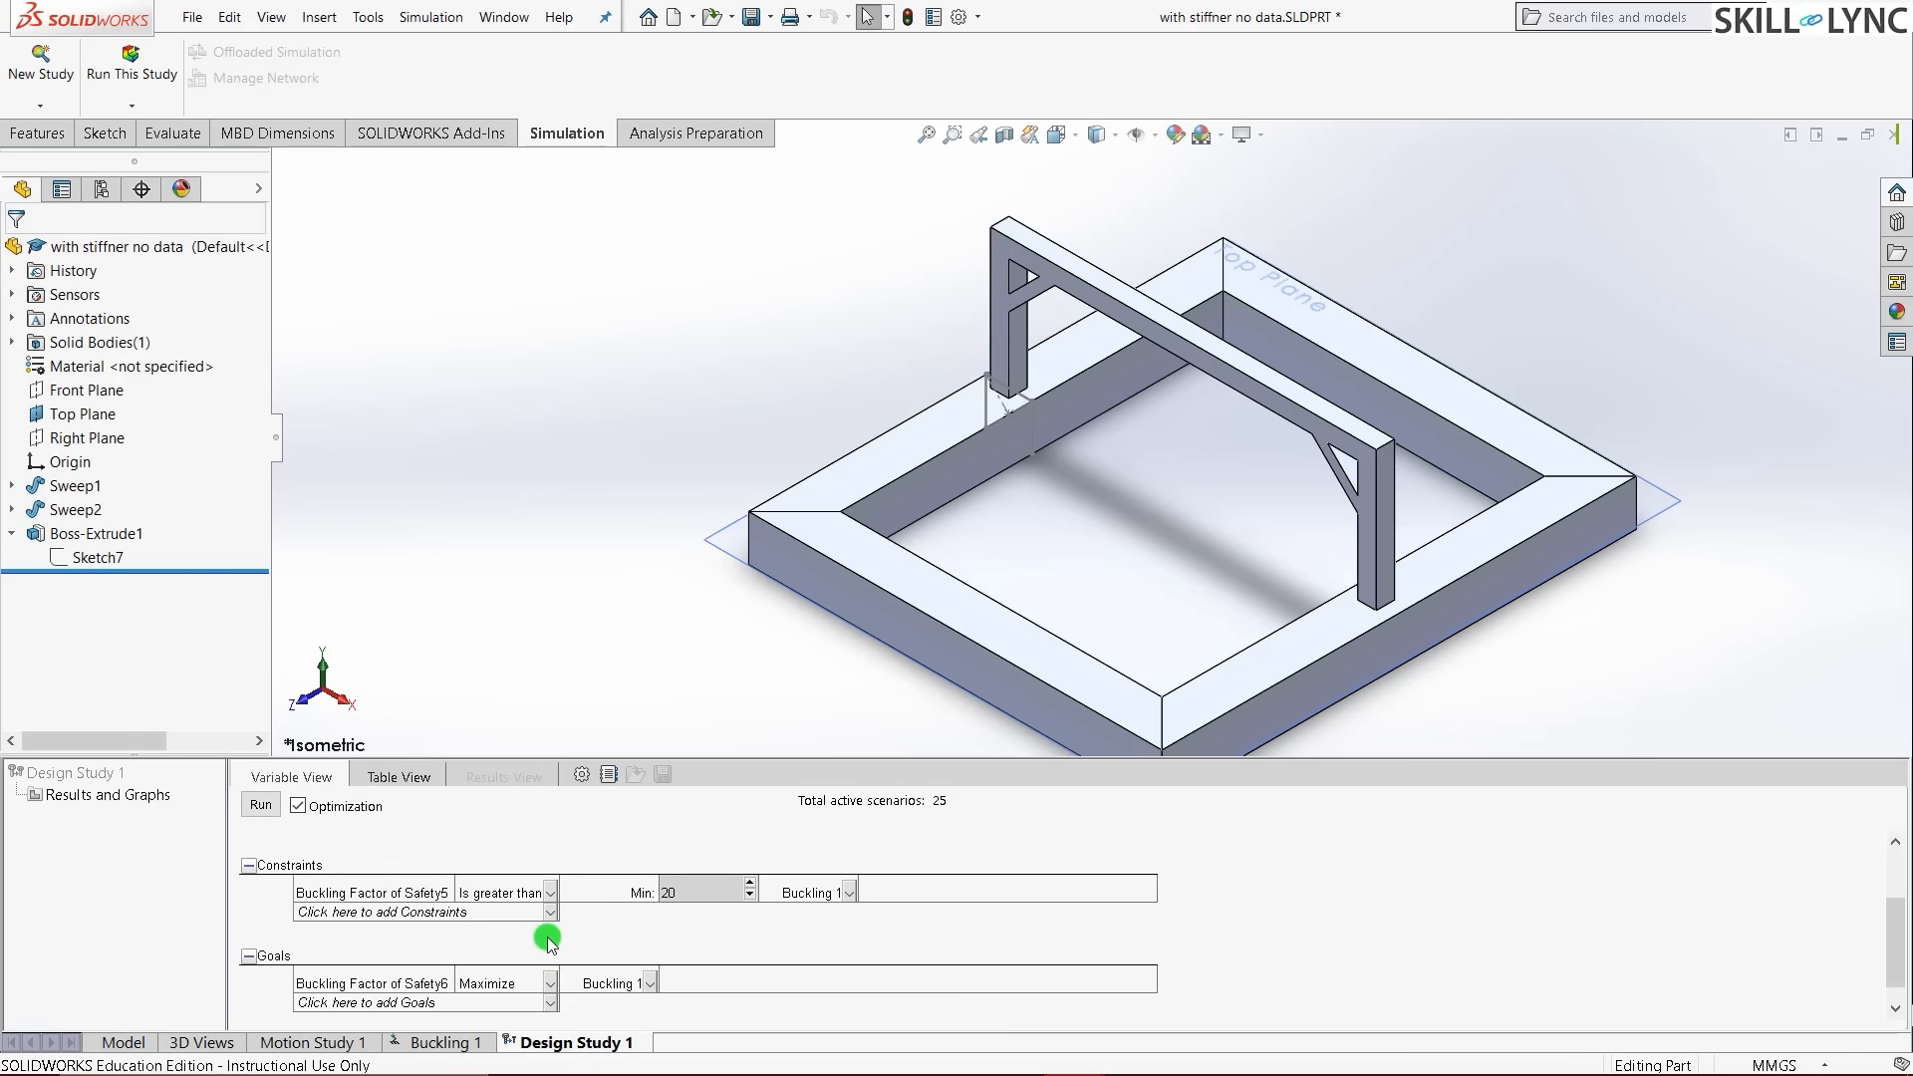
- Run all 27 Design Study 1 scenarios, yielding an optimum safety factor of 24.492
{"action": "scroll", "coordinate": [1230, 972], "scroll_direction": "up", "scroll_amount": 2}
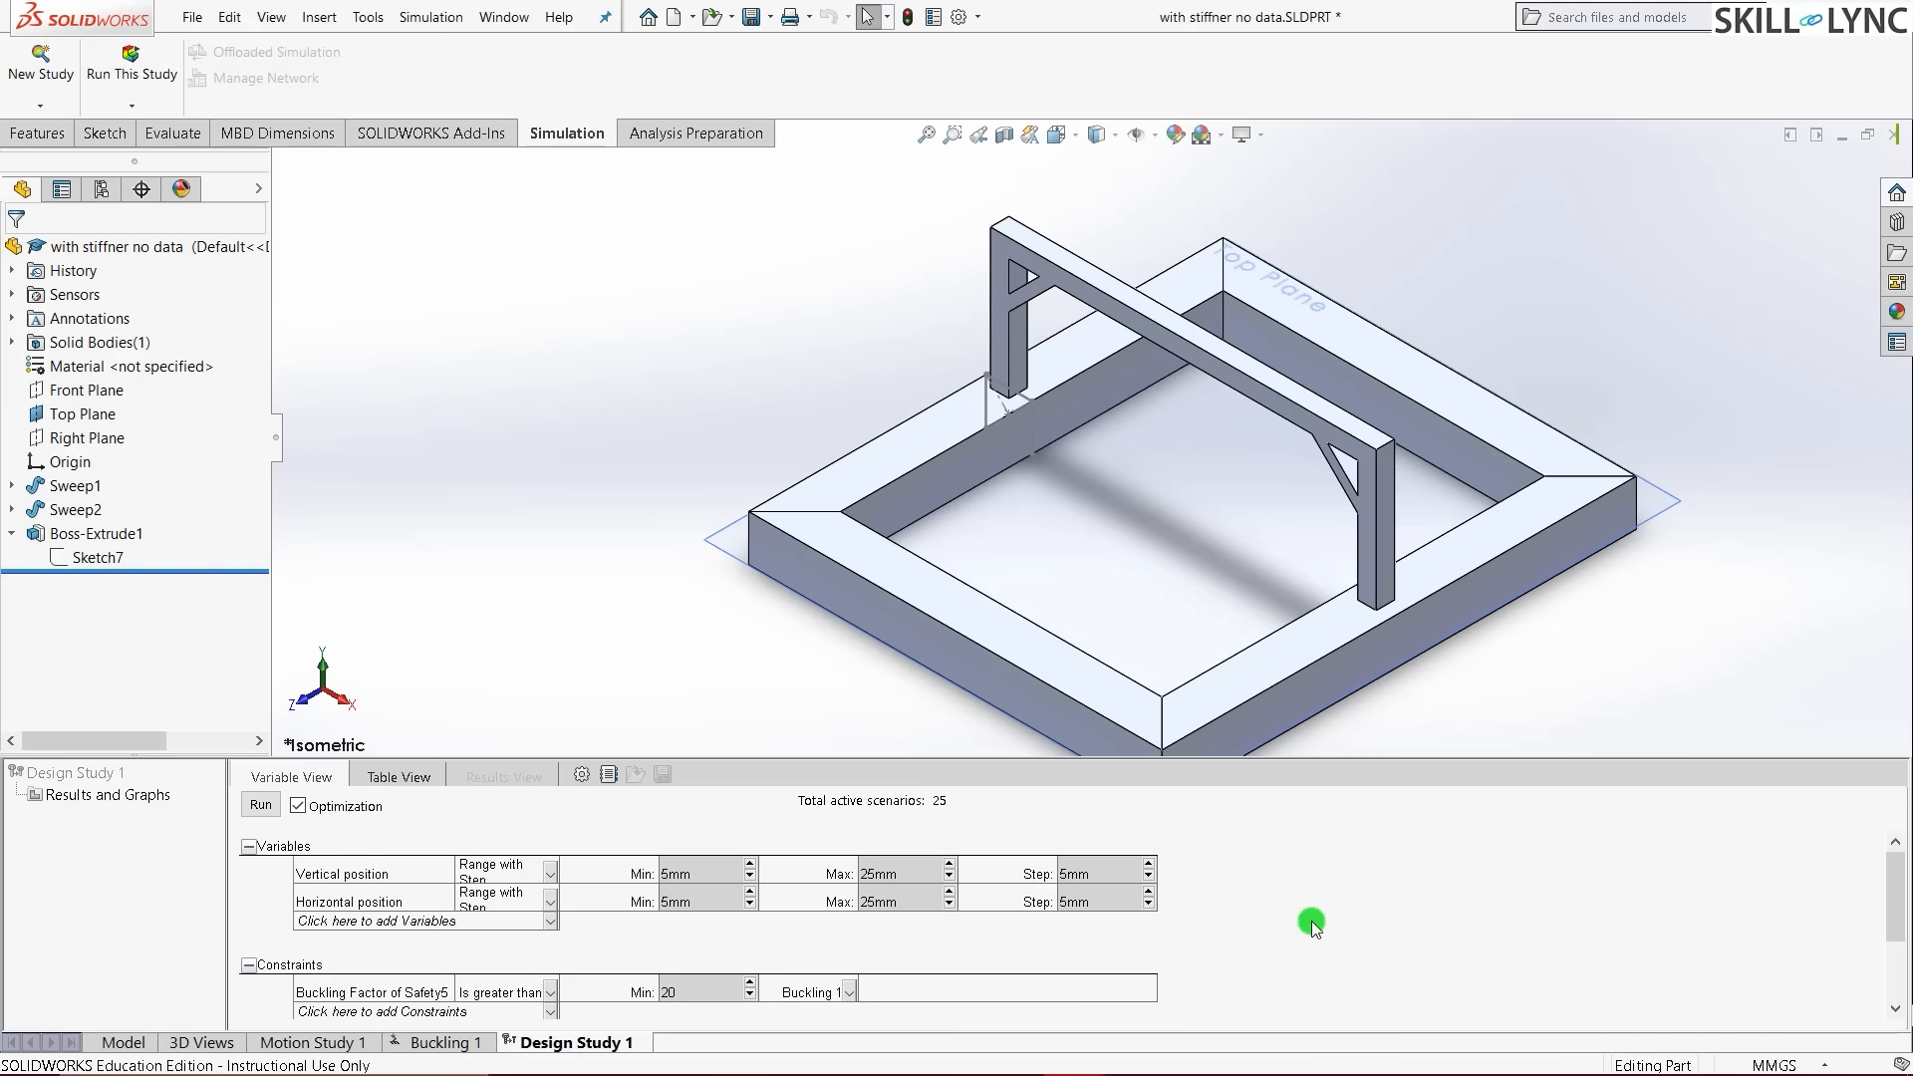
{"action": "scroll", "coordinate": [1320, 919], "scroll_direction": "down", "scroll_amount": 3}
{"action": "scroll", "coordinate": [1321, 919], "scroll_direction": "up", "scroll_amount": 3}
{"action": "left_click", "coordinate": [261, 806]}
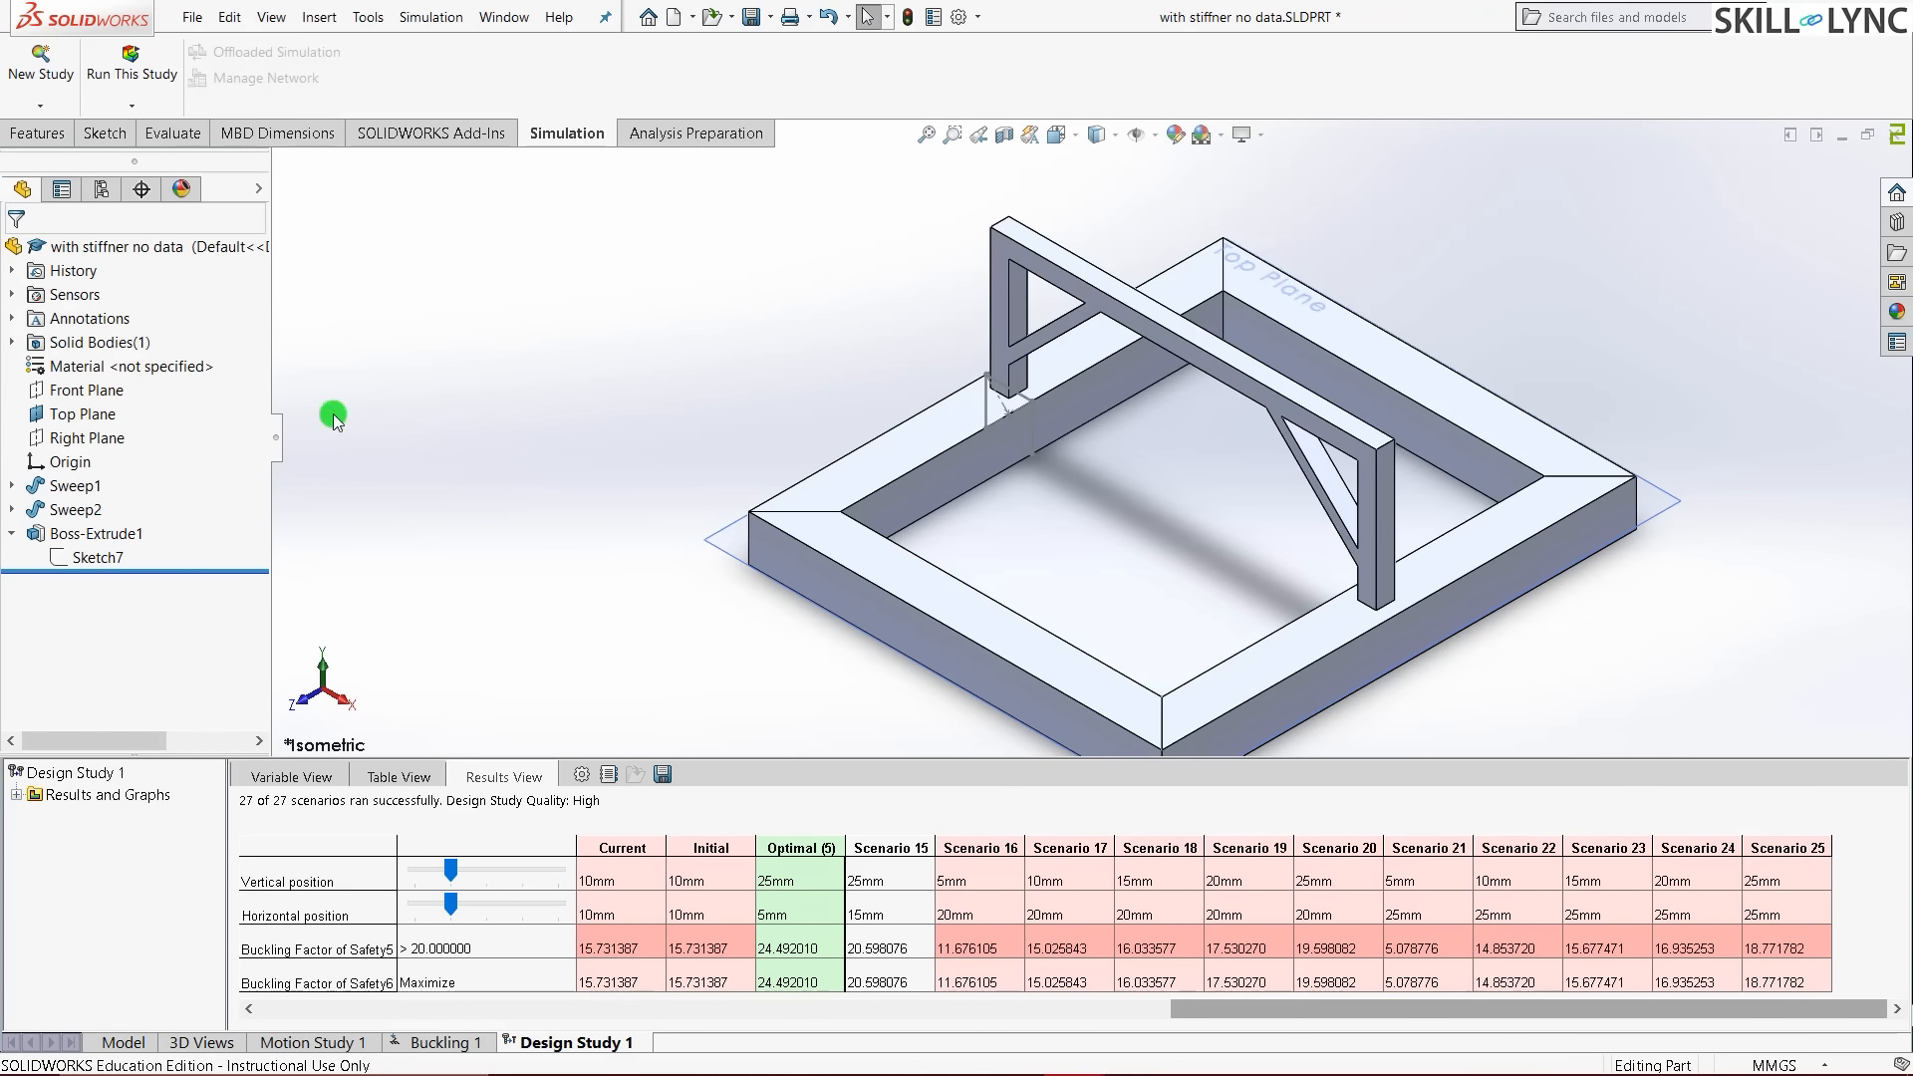
{"action": "left_click_drag", "start_coordinate": [1181, 1009], "coordinate": [428, 987]}
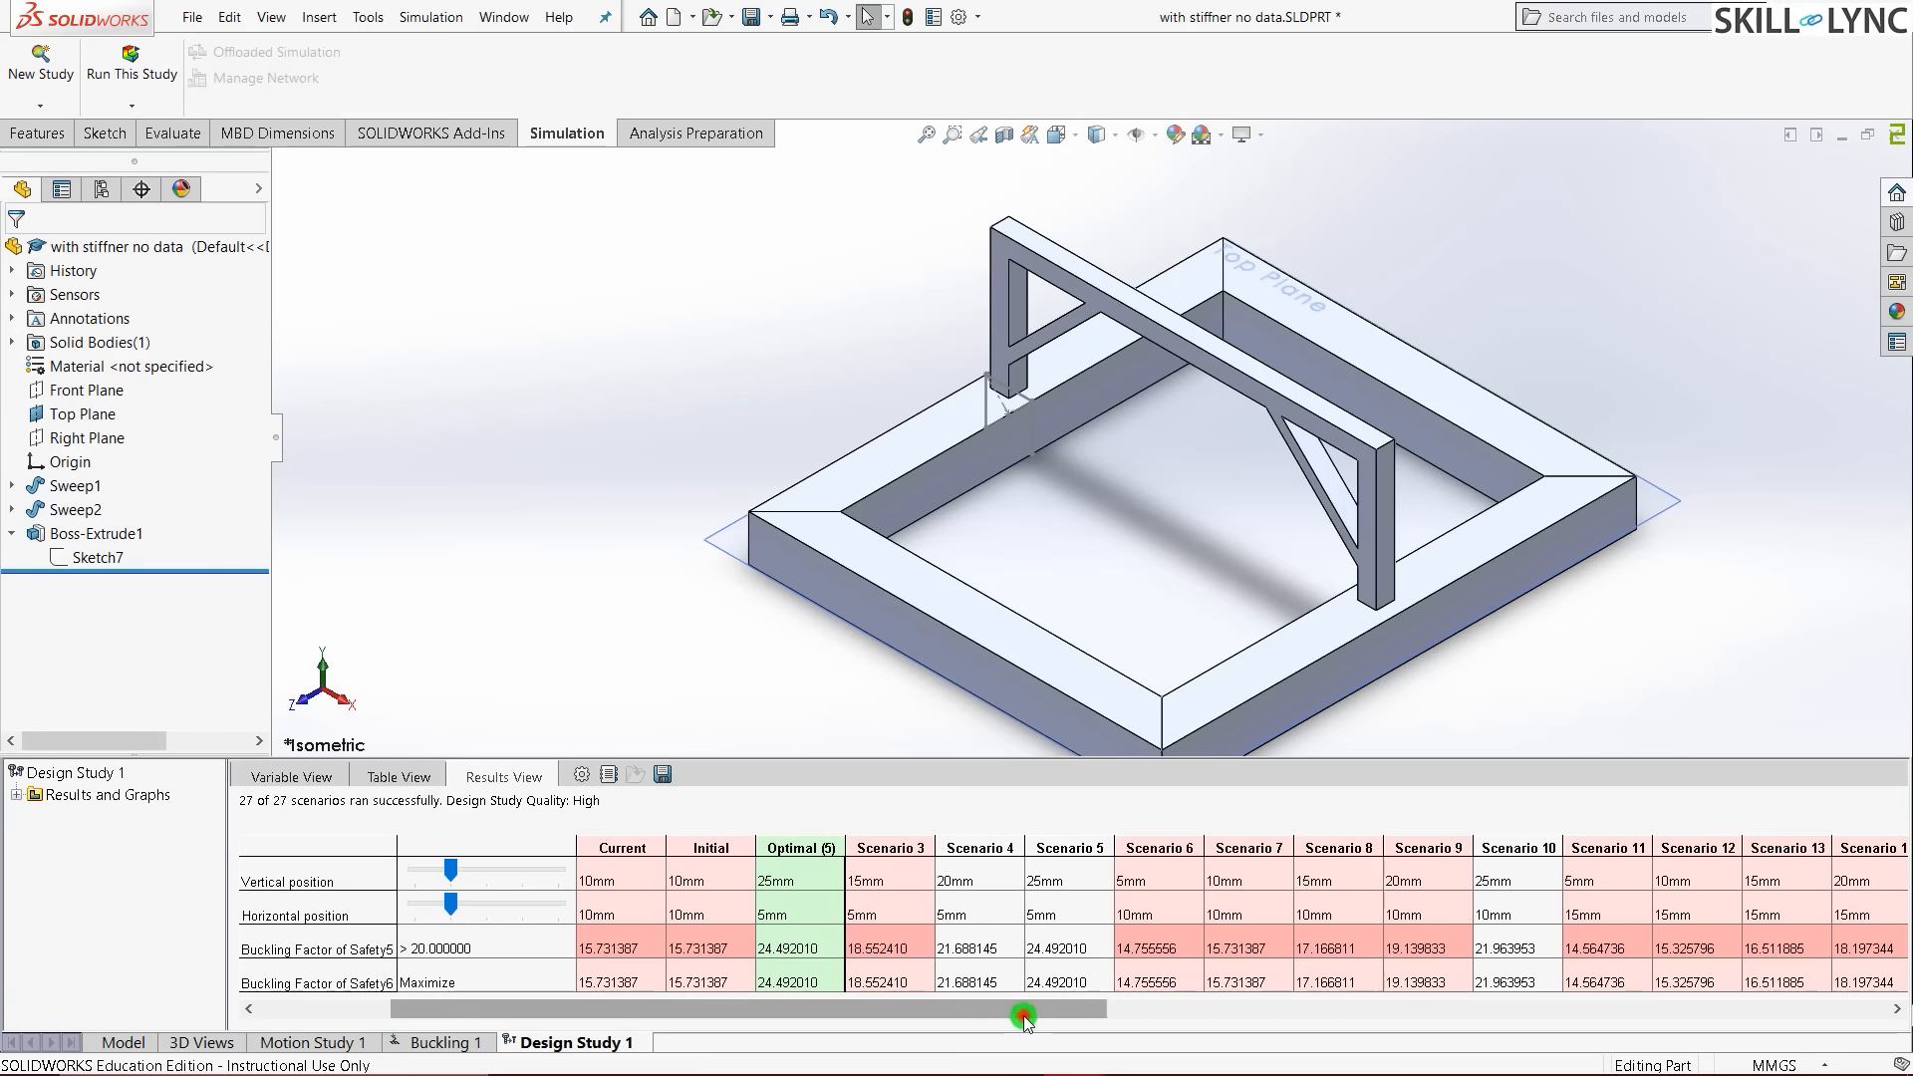
{"action": "left_click_drag", "start_coordinate": [1024, 1015], "coordinate": [1031, 1014]}
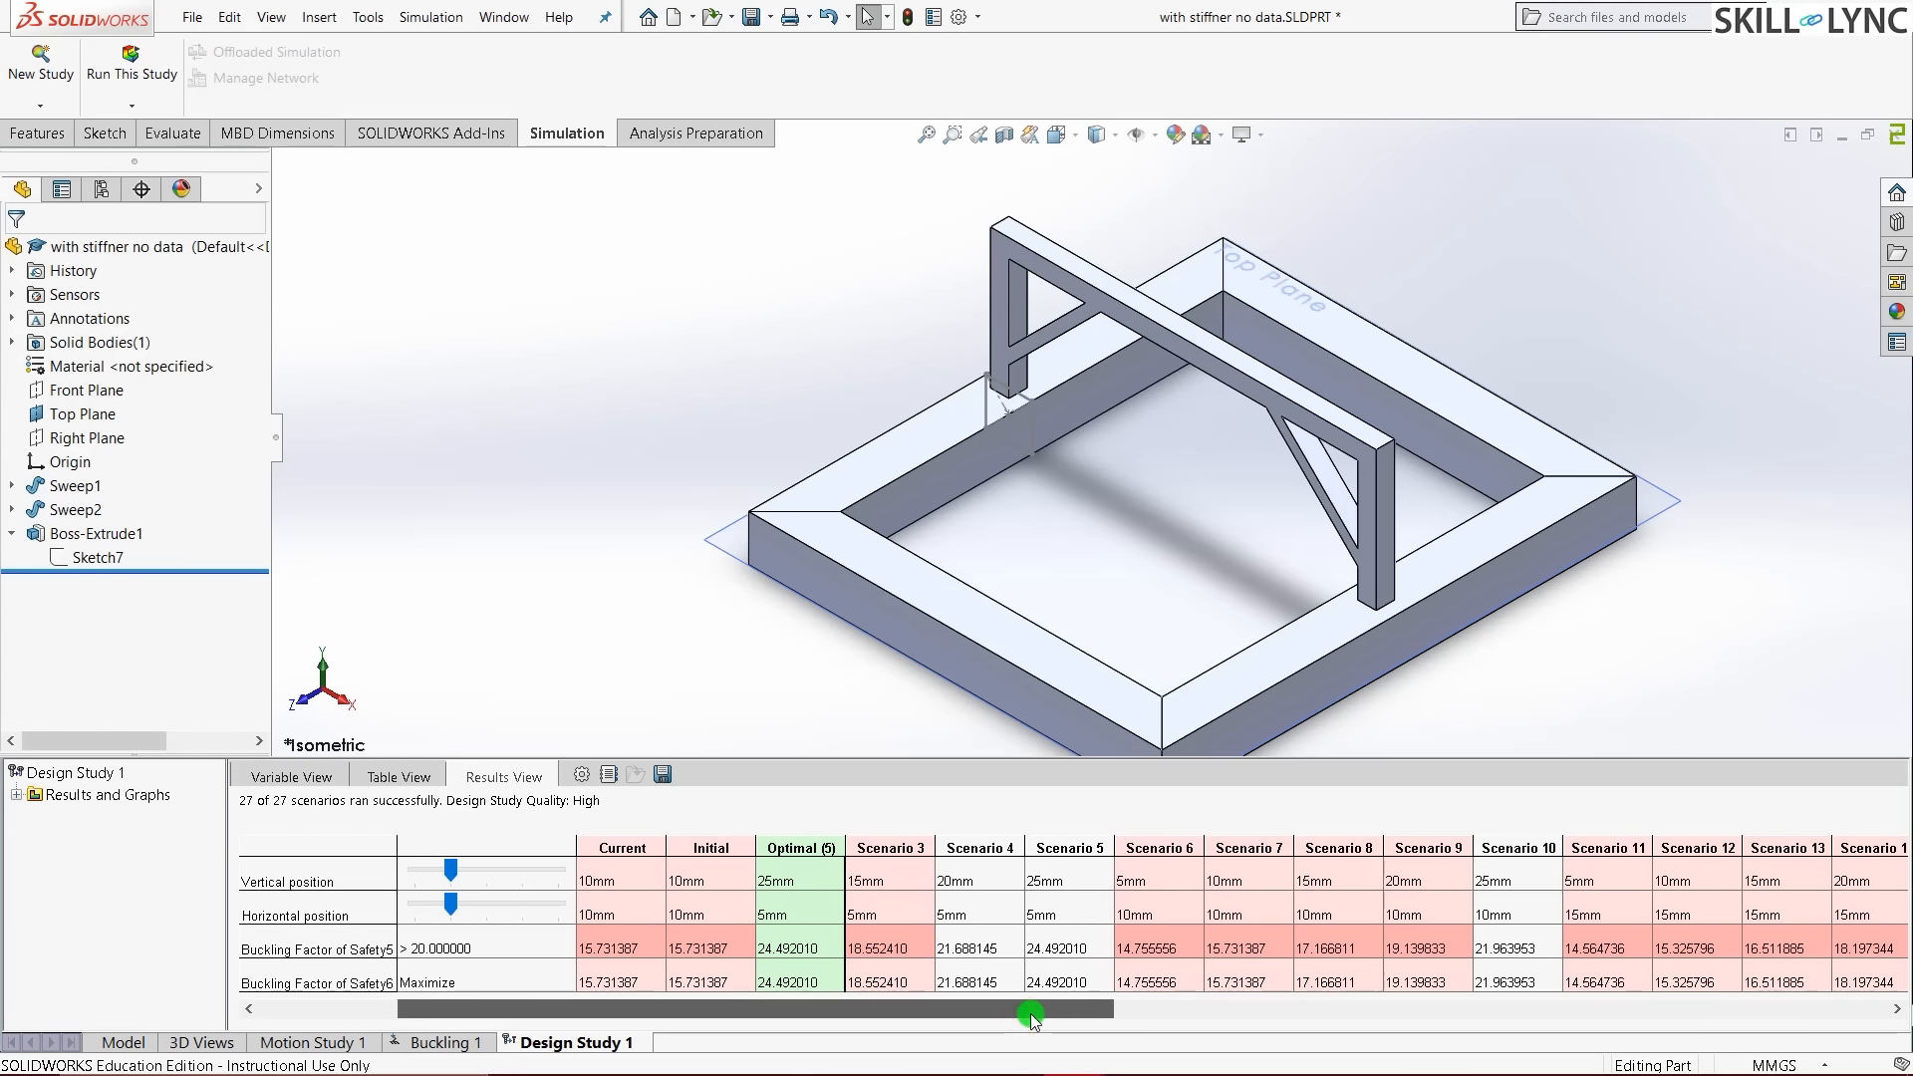
{"action": "left_click_drag", "start_coordinate": [1032, 1019], "coordinate": [803, 1064]}
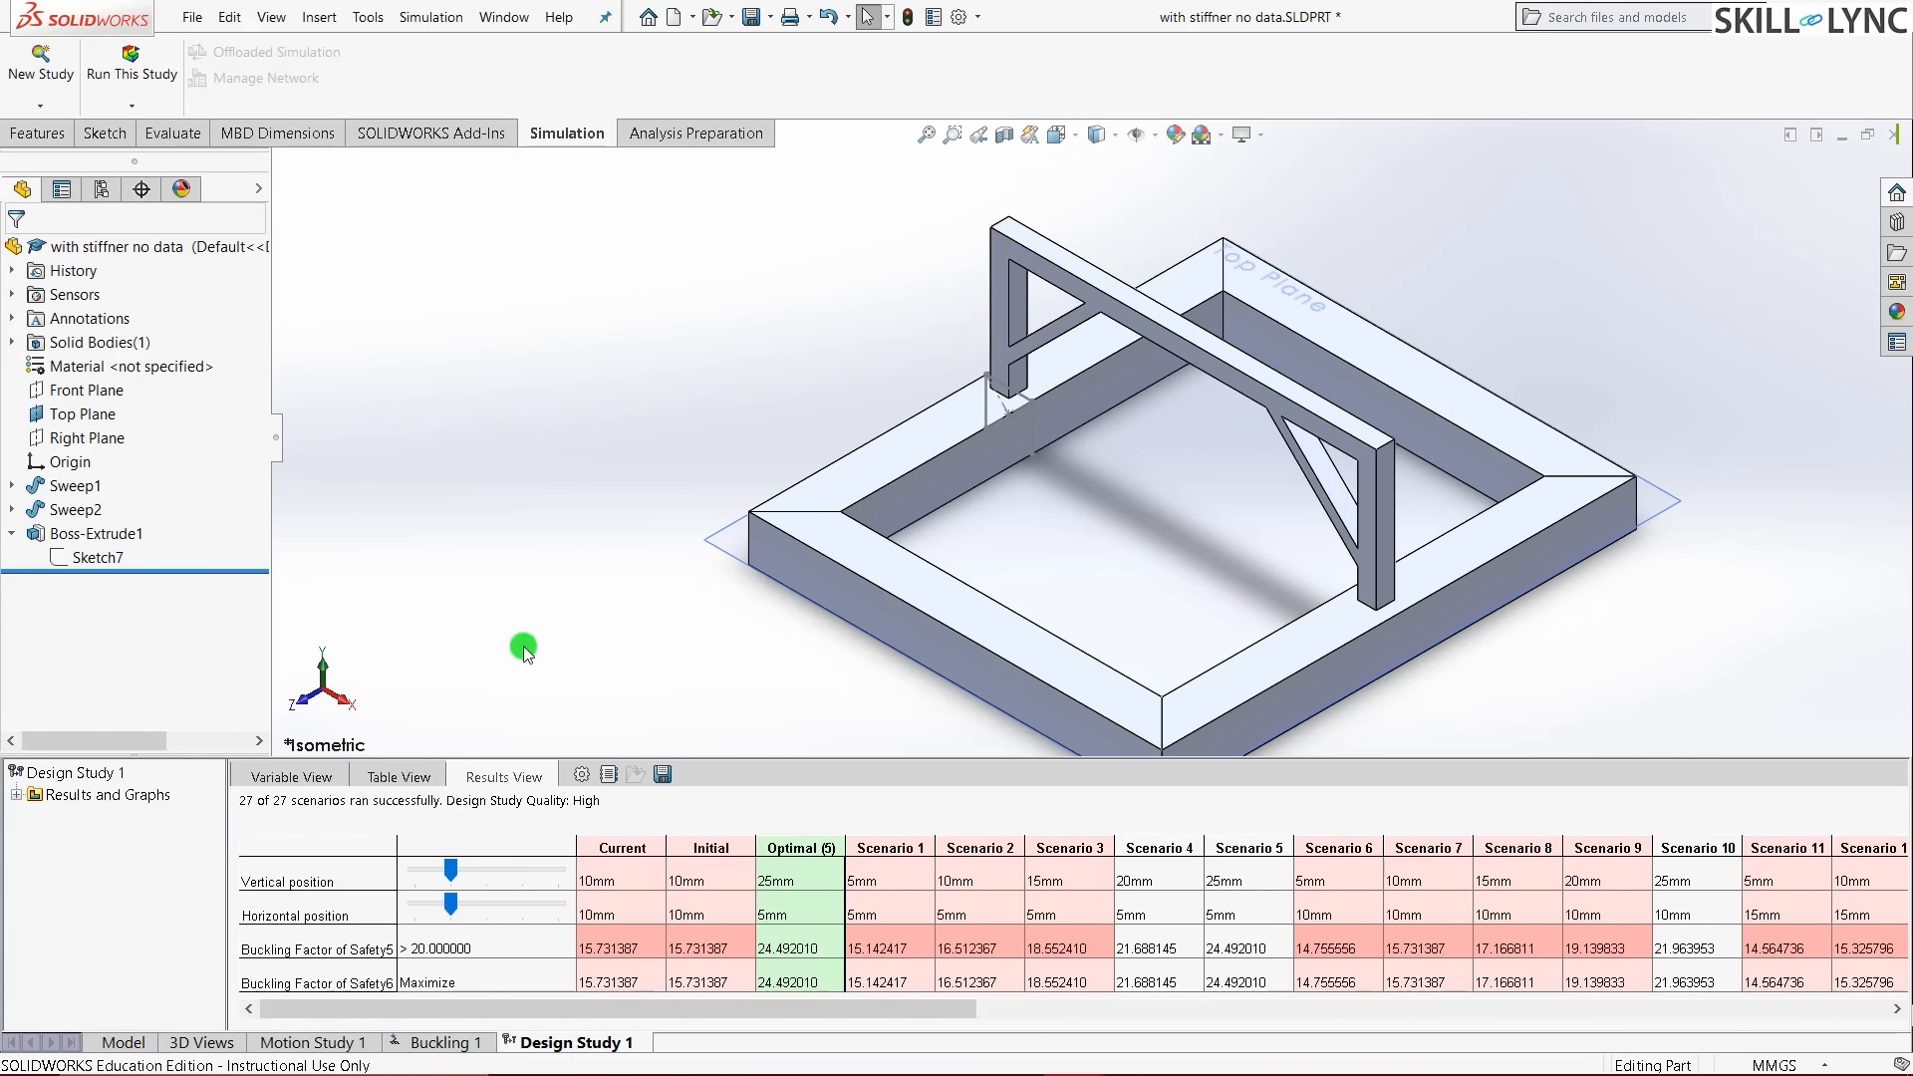
{"action": "left_click", "coordinate": [634, 529]}
{"action": "key", "text": "ctrl+Tab"}
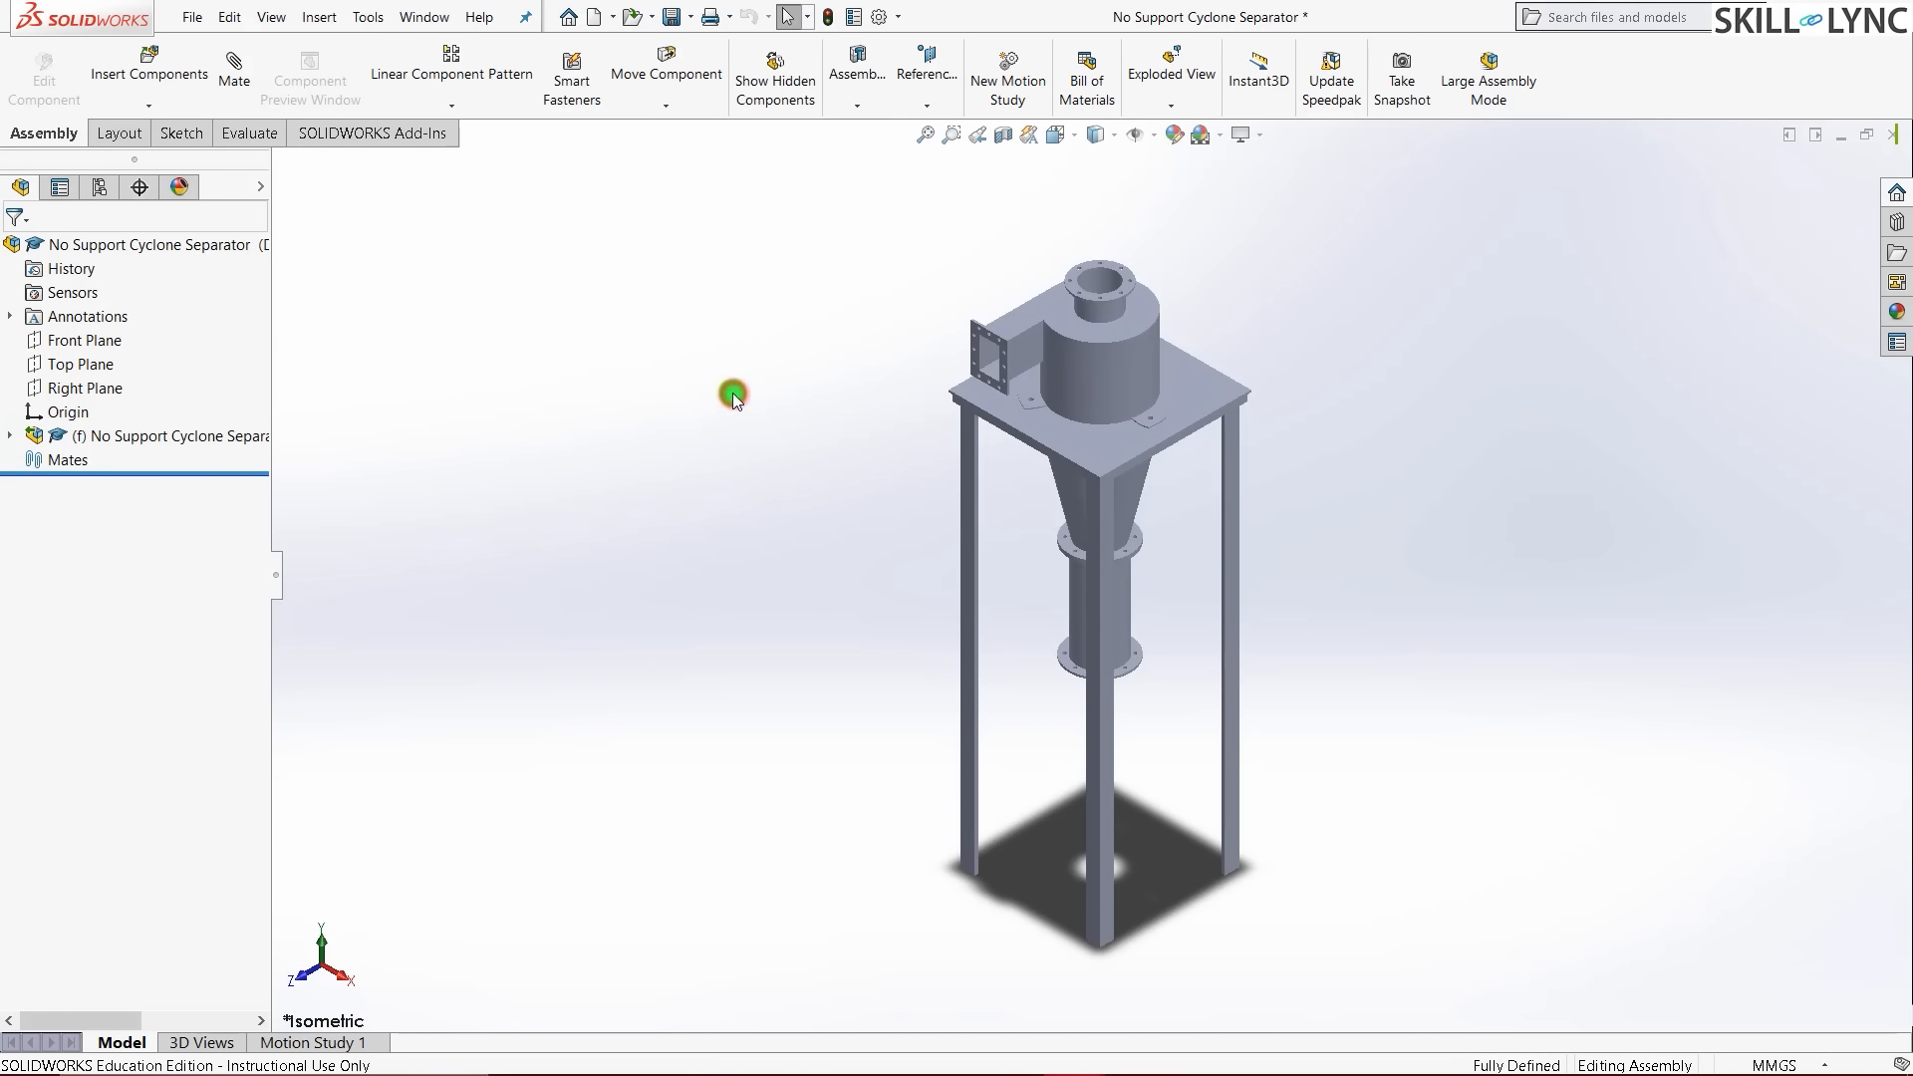
{"action": "middle_click_drag", "start_coordinate": [790, 812], "coordinate": [888, 441]}
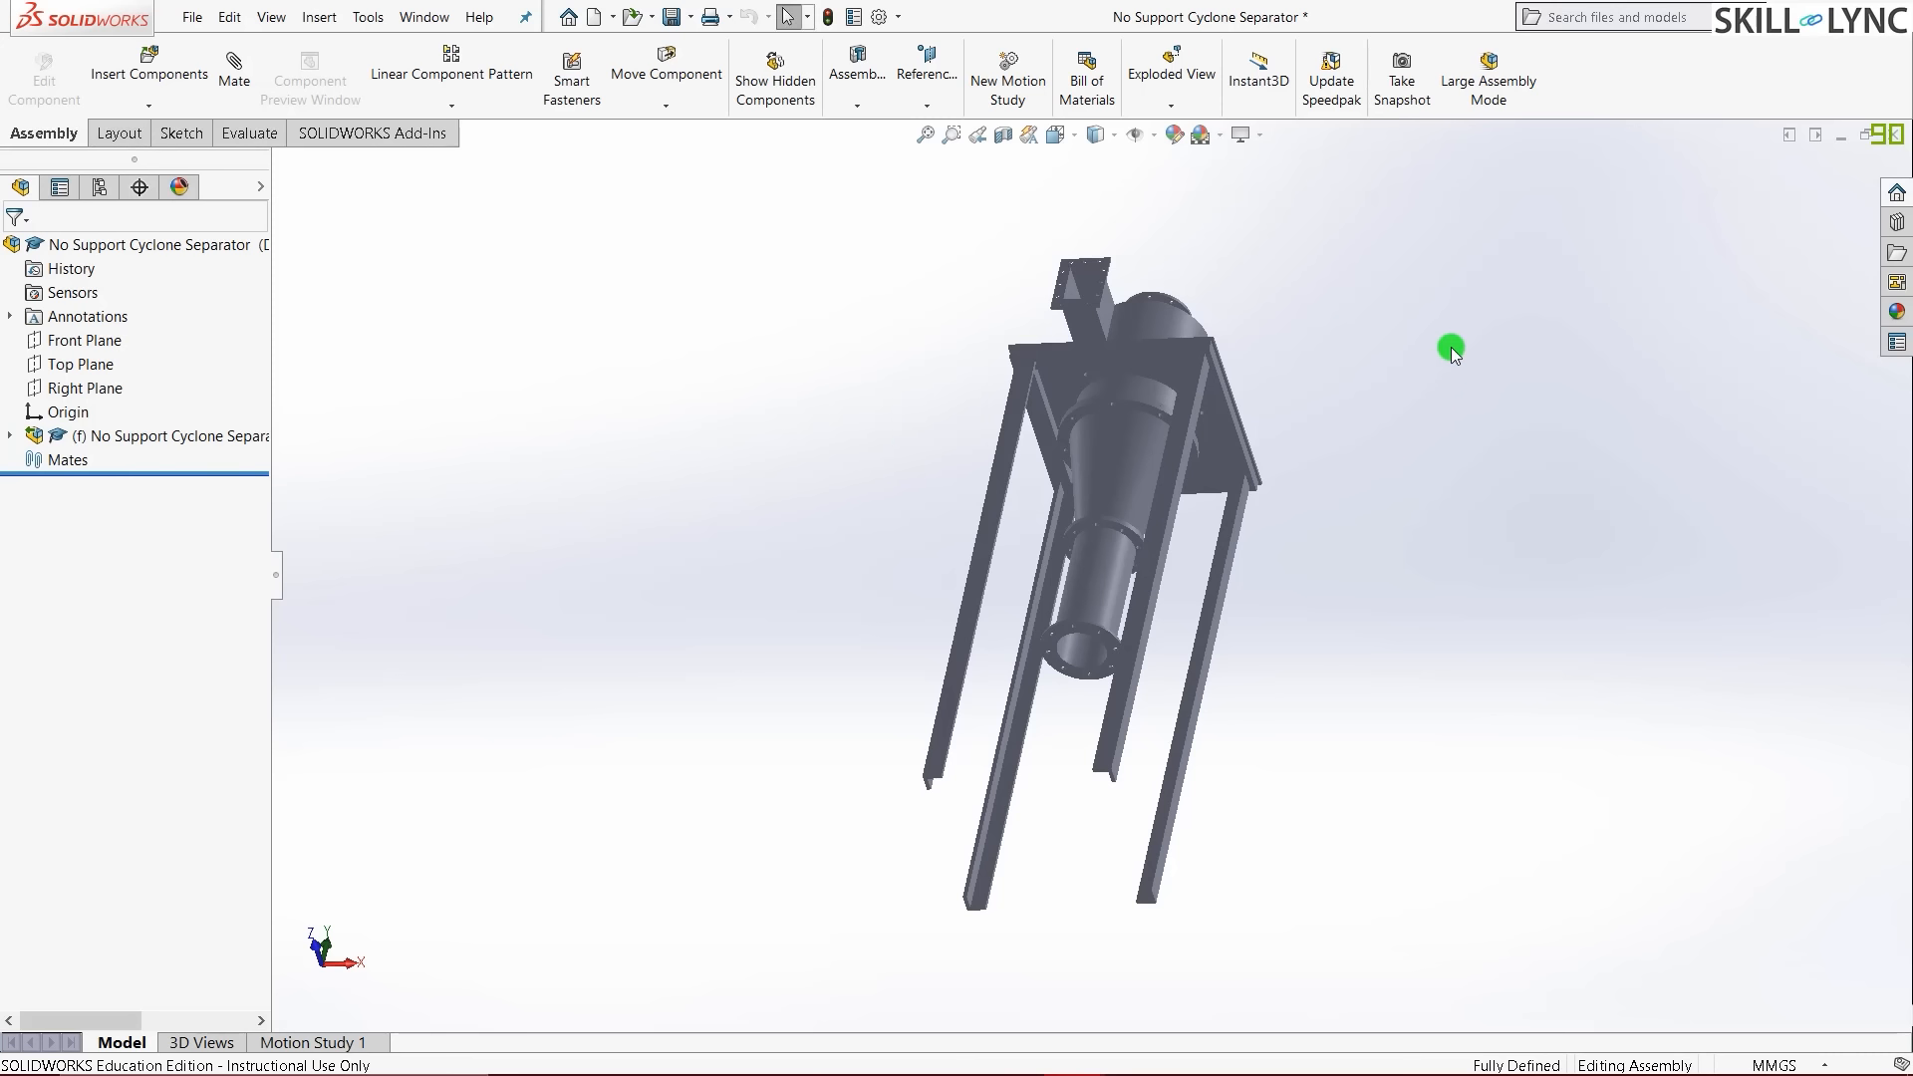
{"action": "middle_click_drag", "start_coordinate": [1451, 347], "coordinate": [1239, 526]}
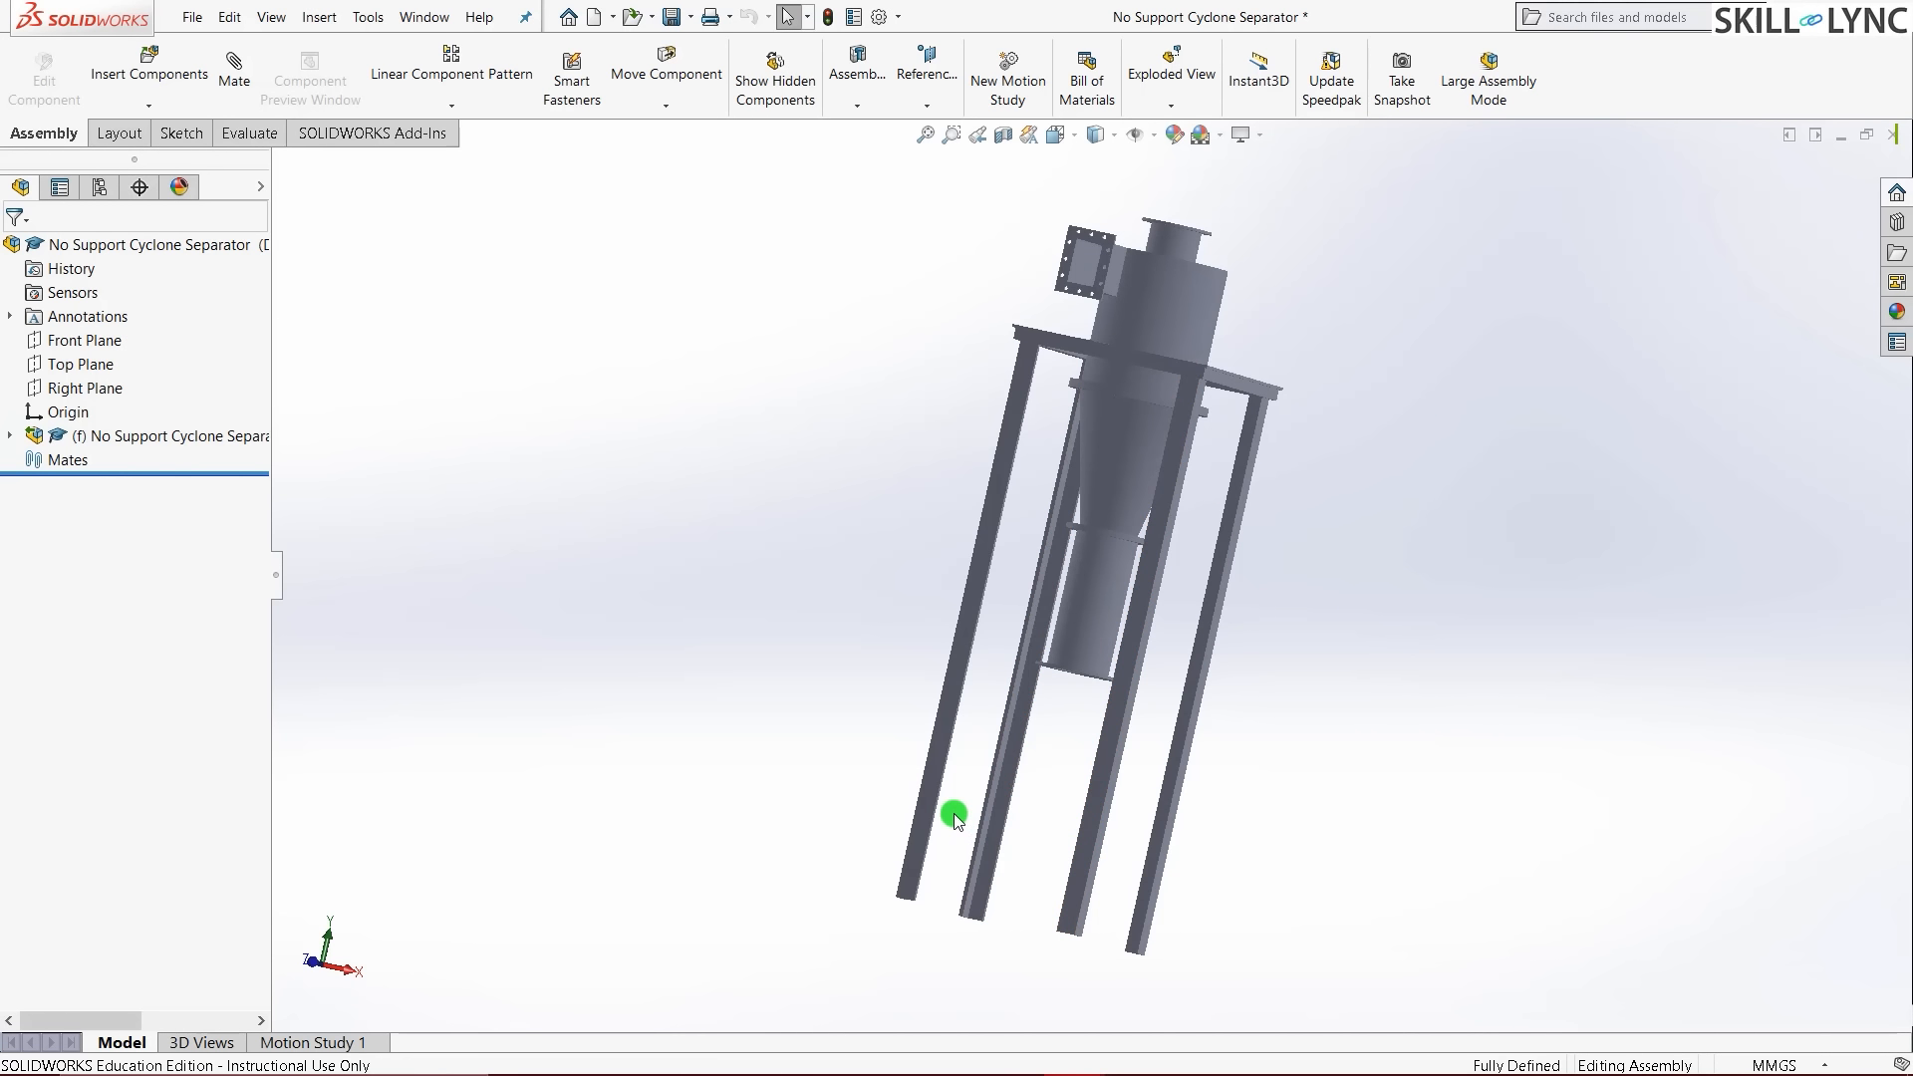
{"action": "middle_click_drag", "start_coordinate": [941, 813], "coordinate": [1363, 255]}
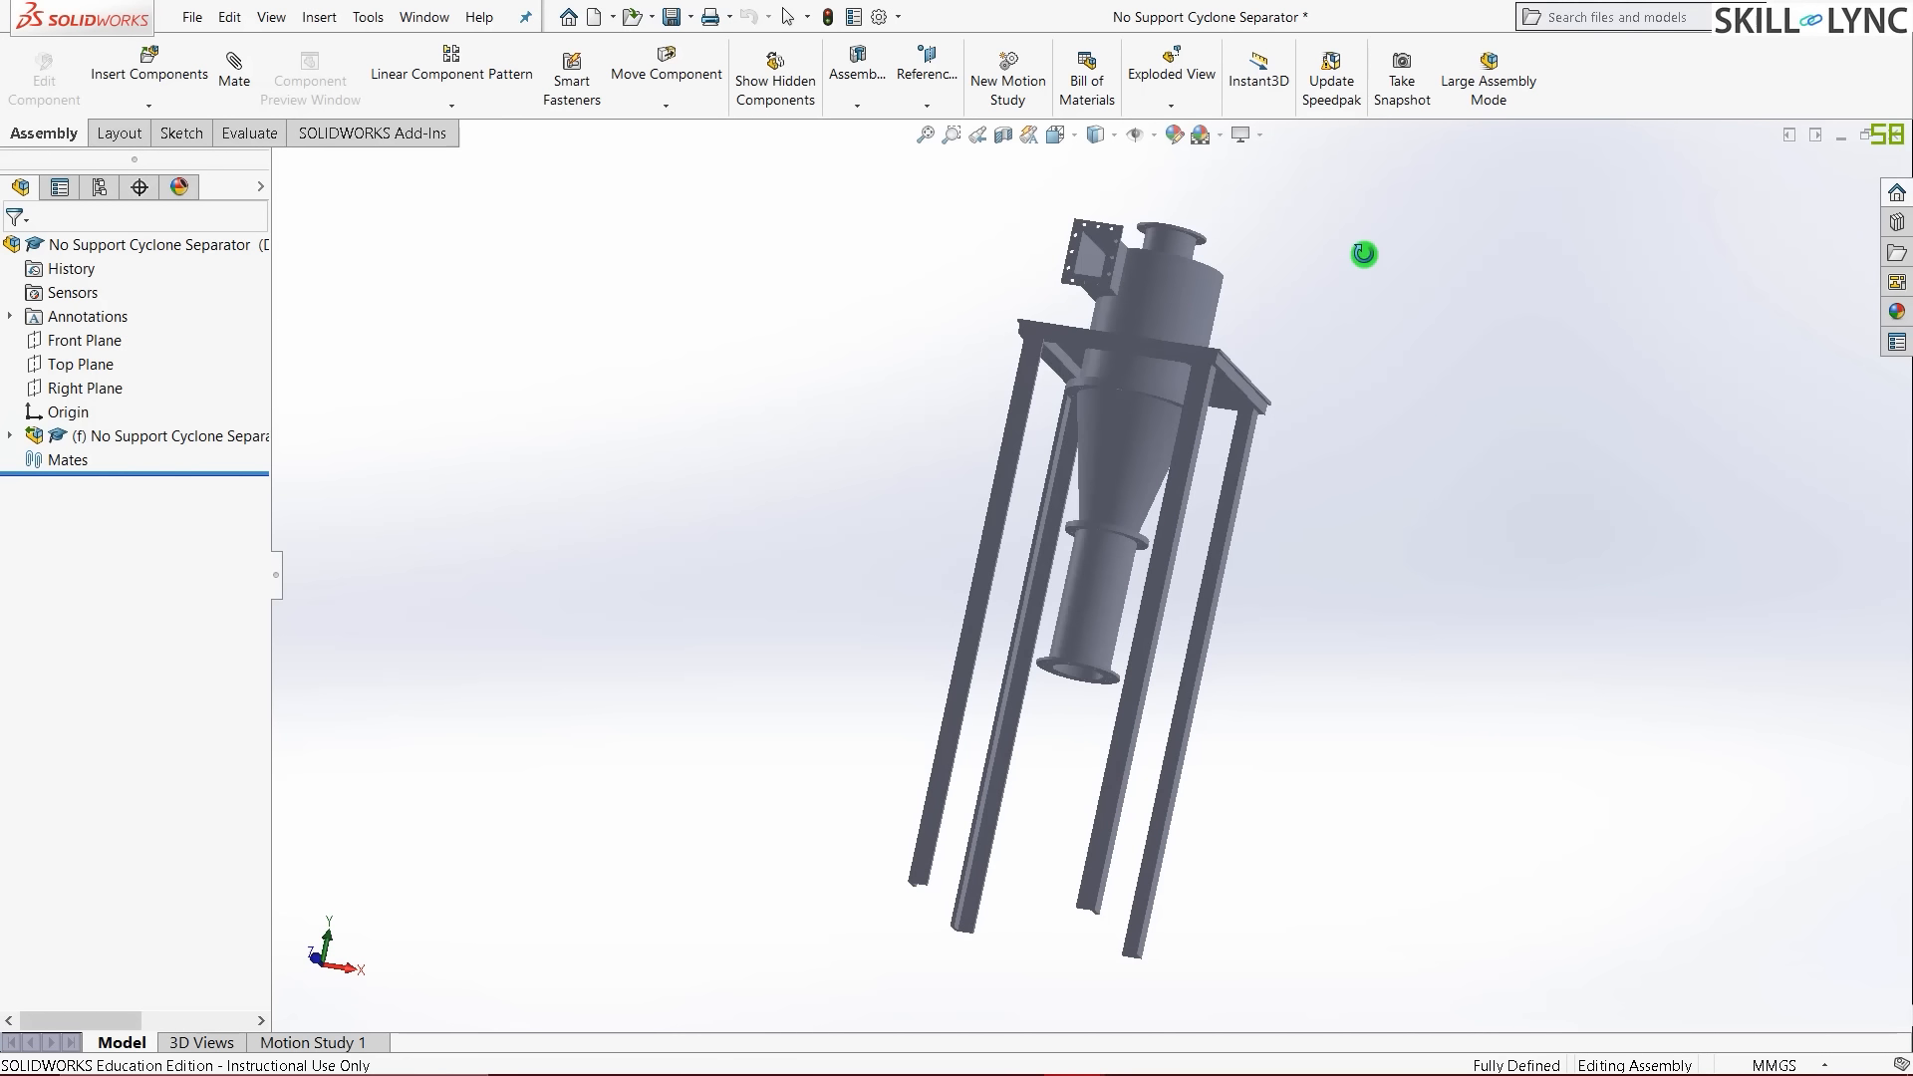
{"action": "key", "text": "Escape"}
{"action": "key", "text": "ctrl+7"}
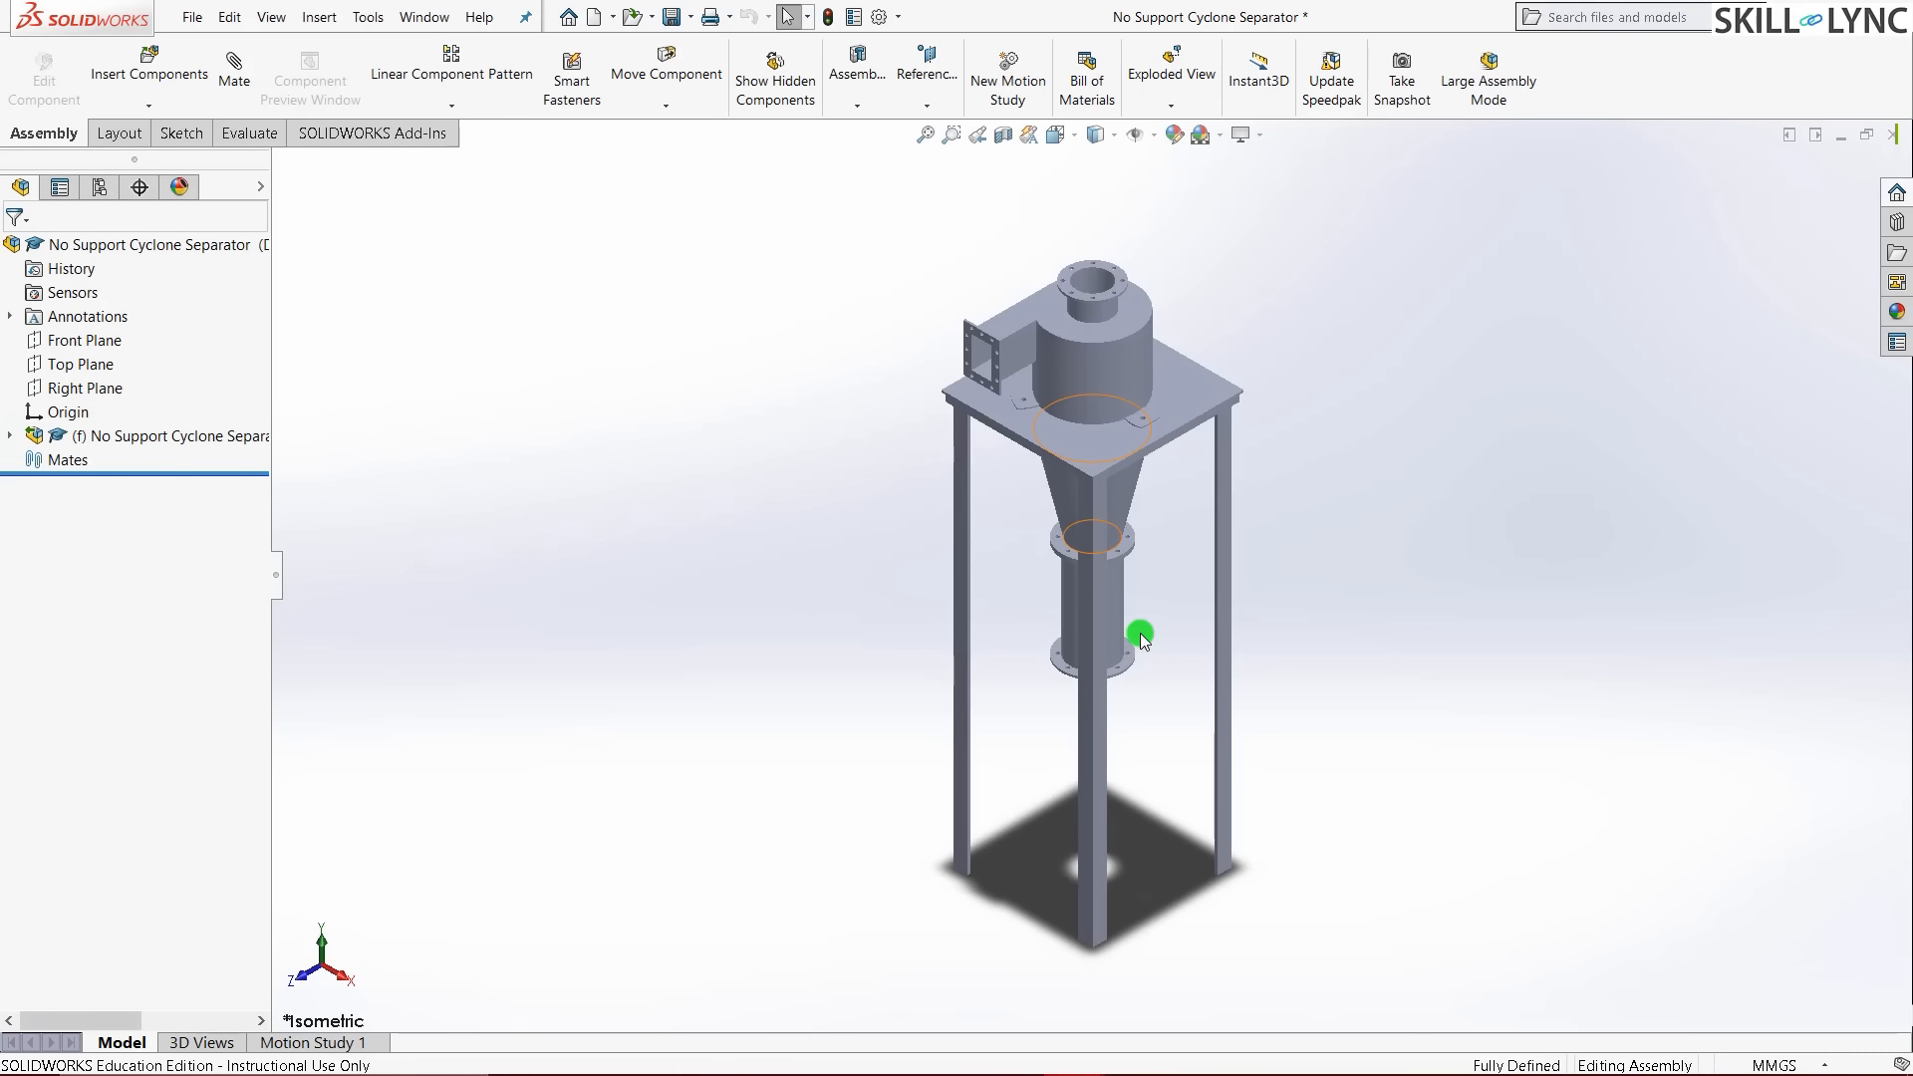
- Hide the Cyclone separator bottom, mid and top components, leaving only the Cyclone Stand
{"action": "left_click", "coordinate": [10, 436]}
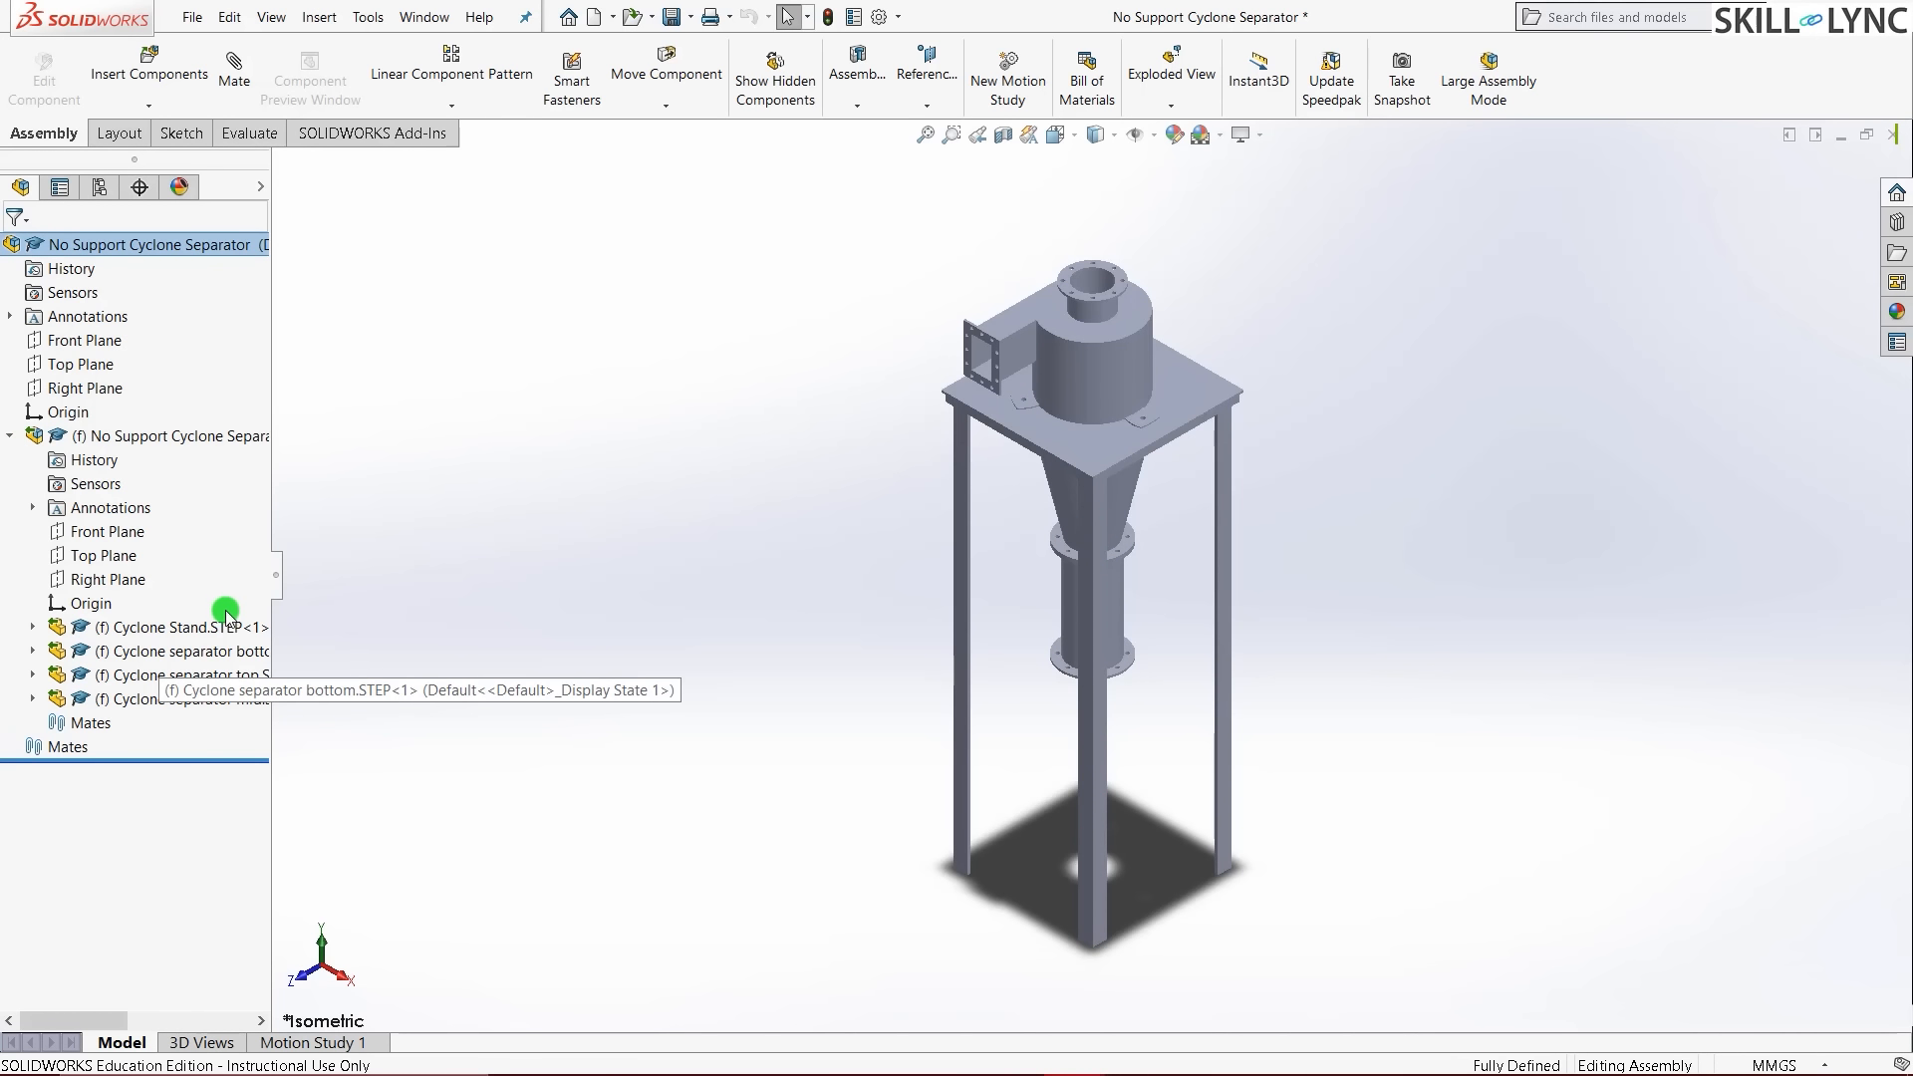
{"action": "left_click", "coordinate": [224, 646]}
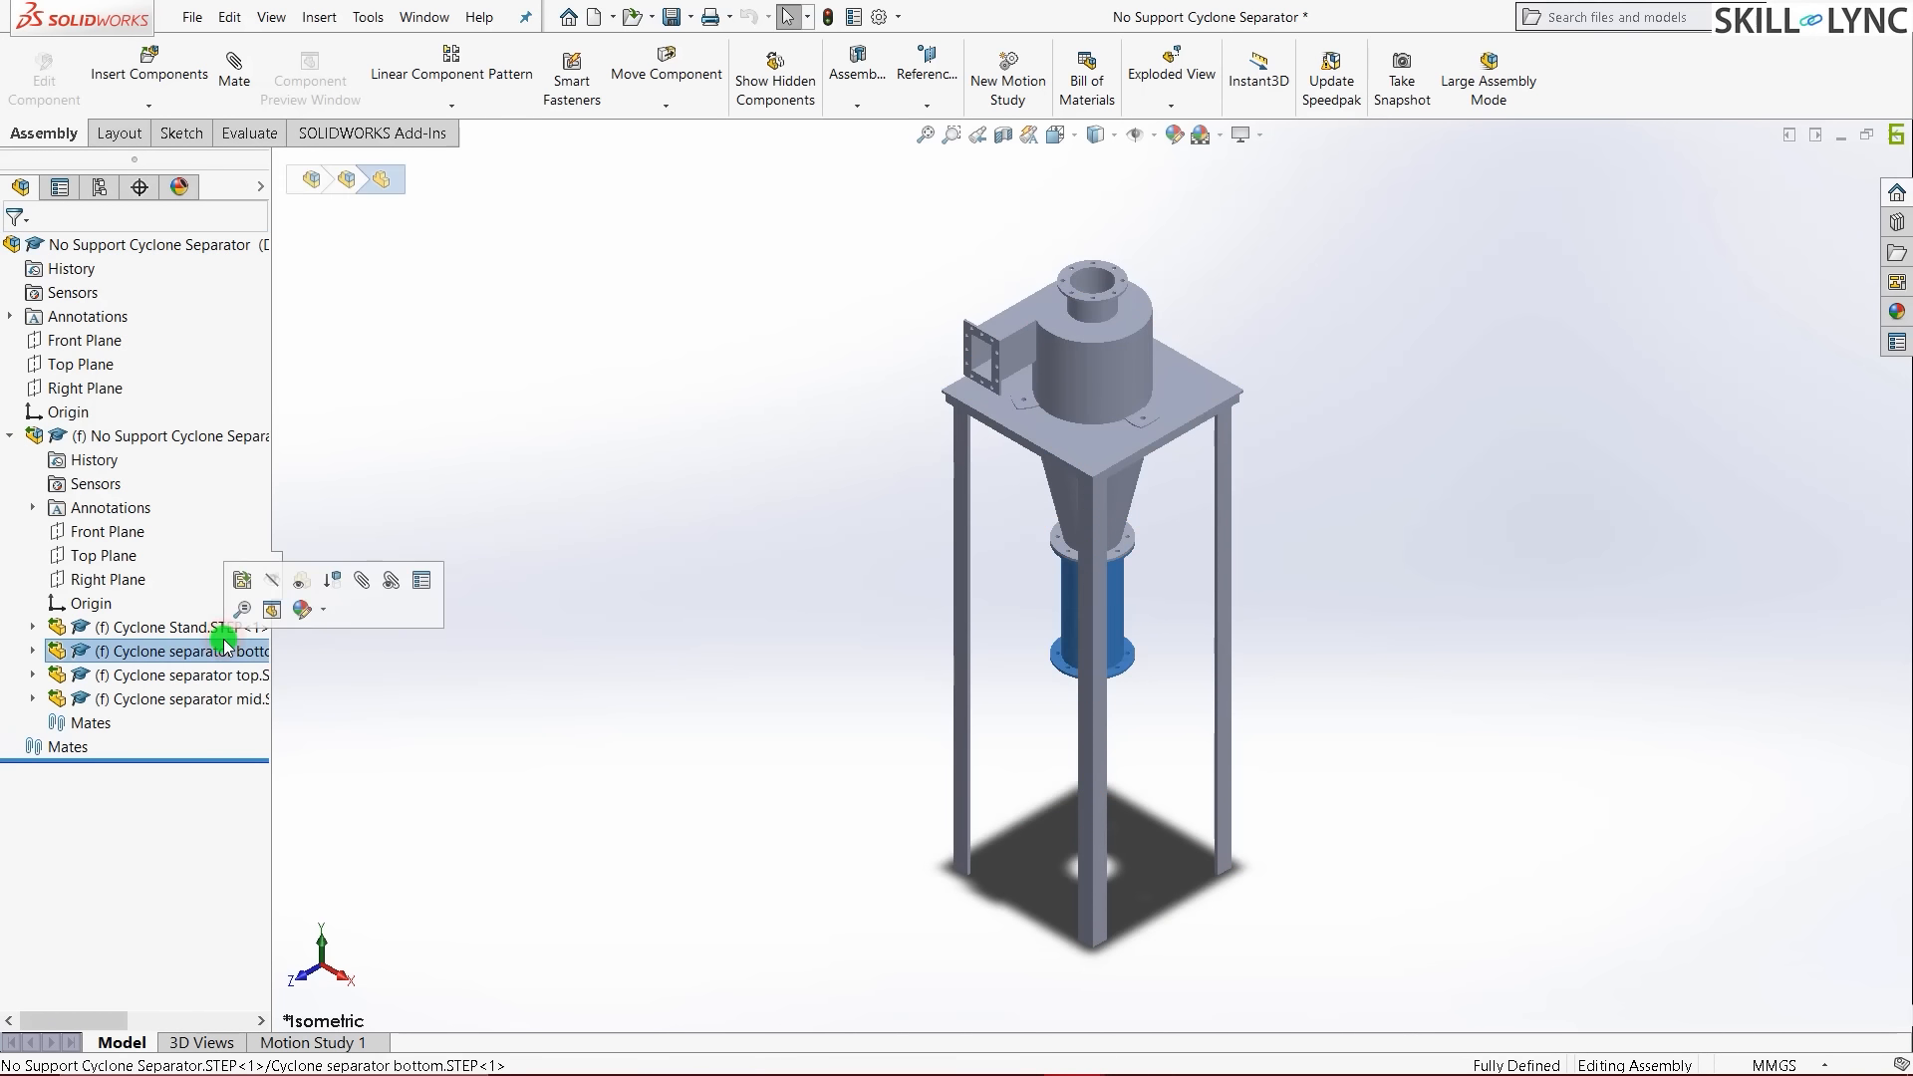
{"action": "left_click", "coordinate": [213, 701], "text": "shift"}
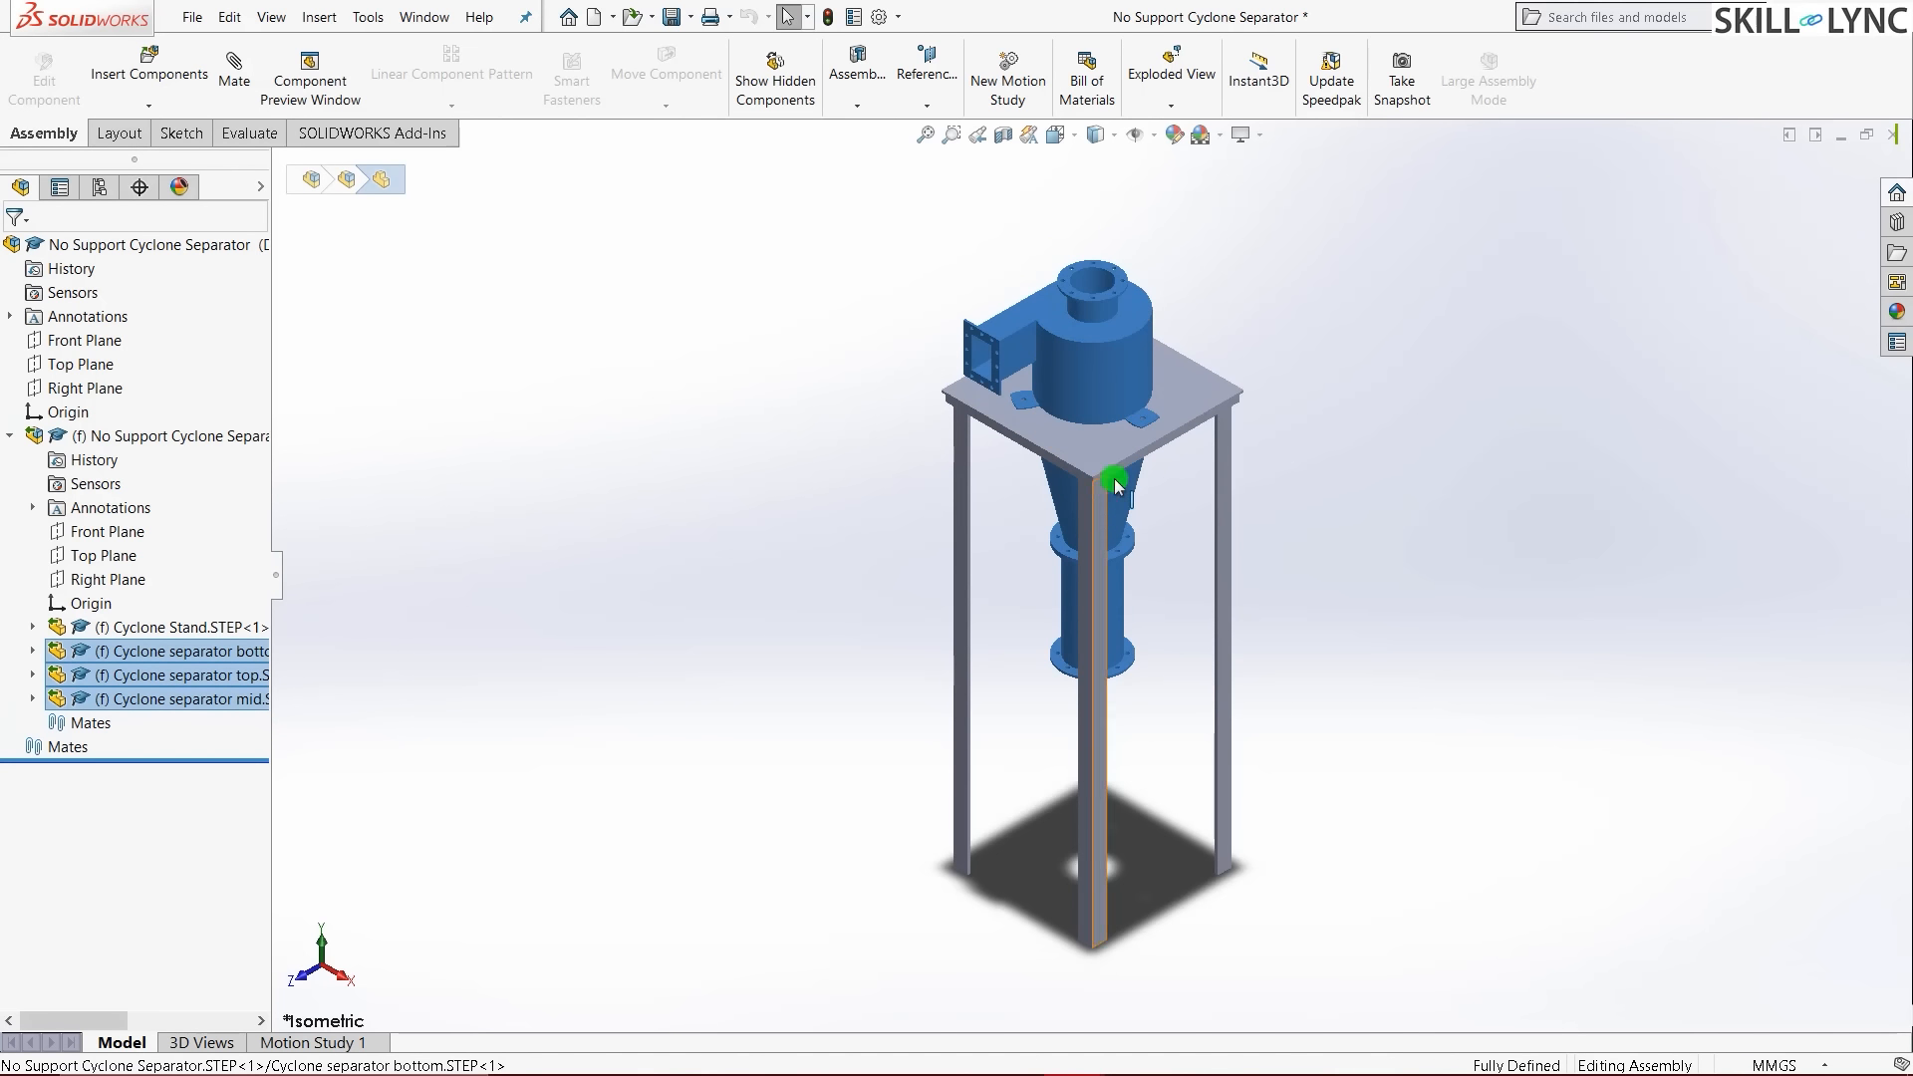
{"action": "right_click", "coordinate": [199, 700]}
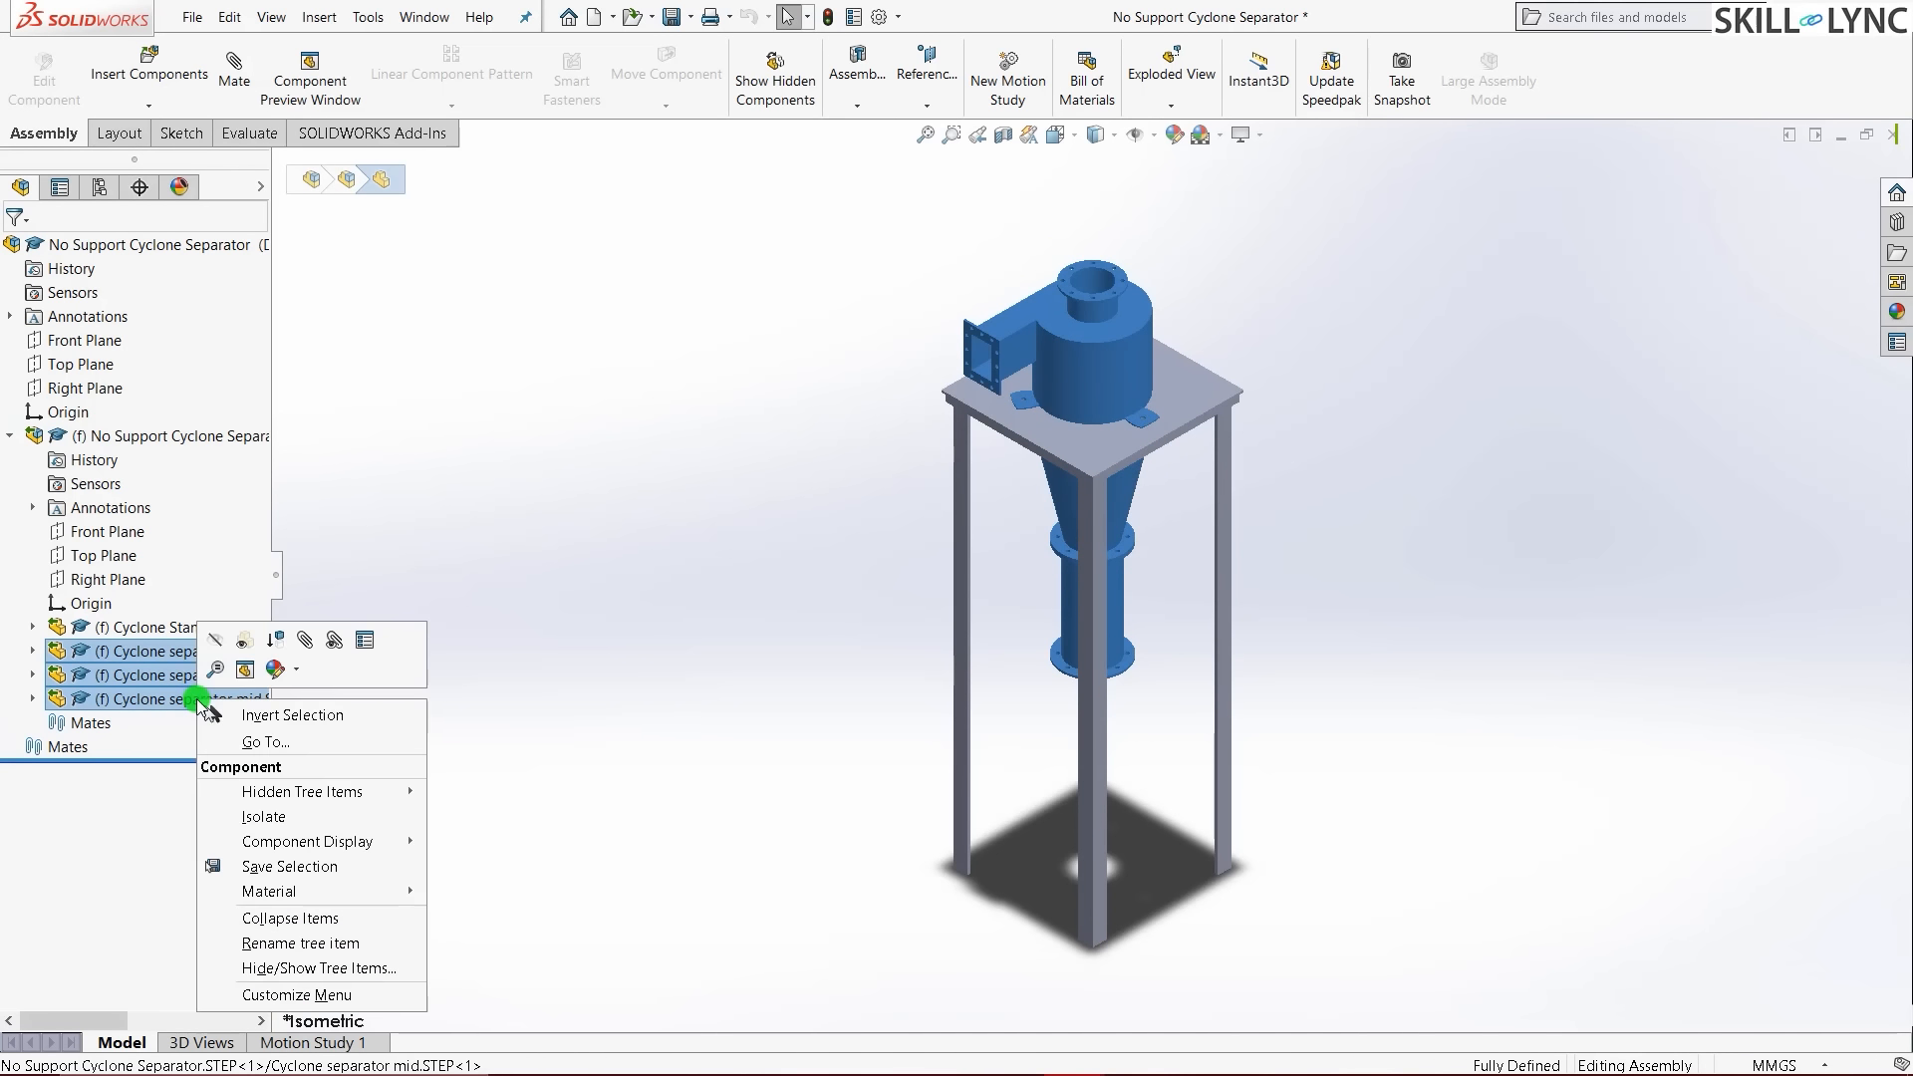
{"action": "left_click", "coordinate": [282, 640]}
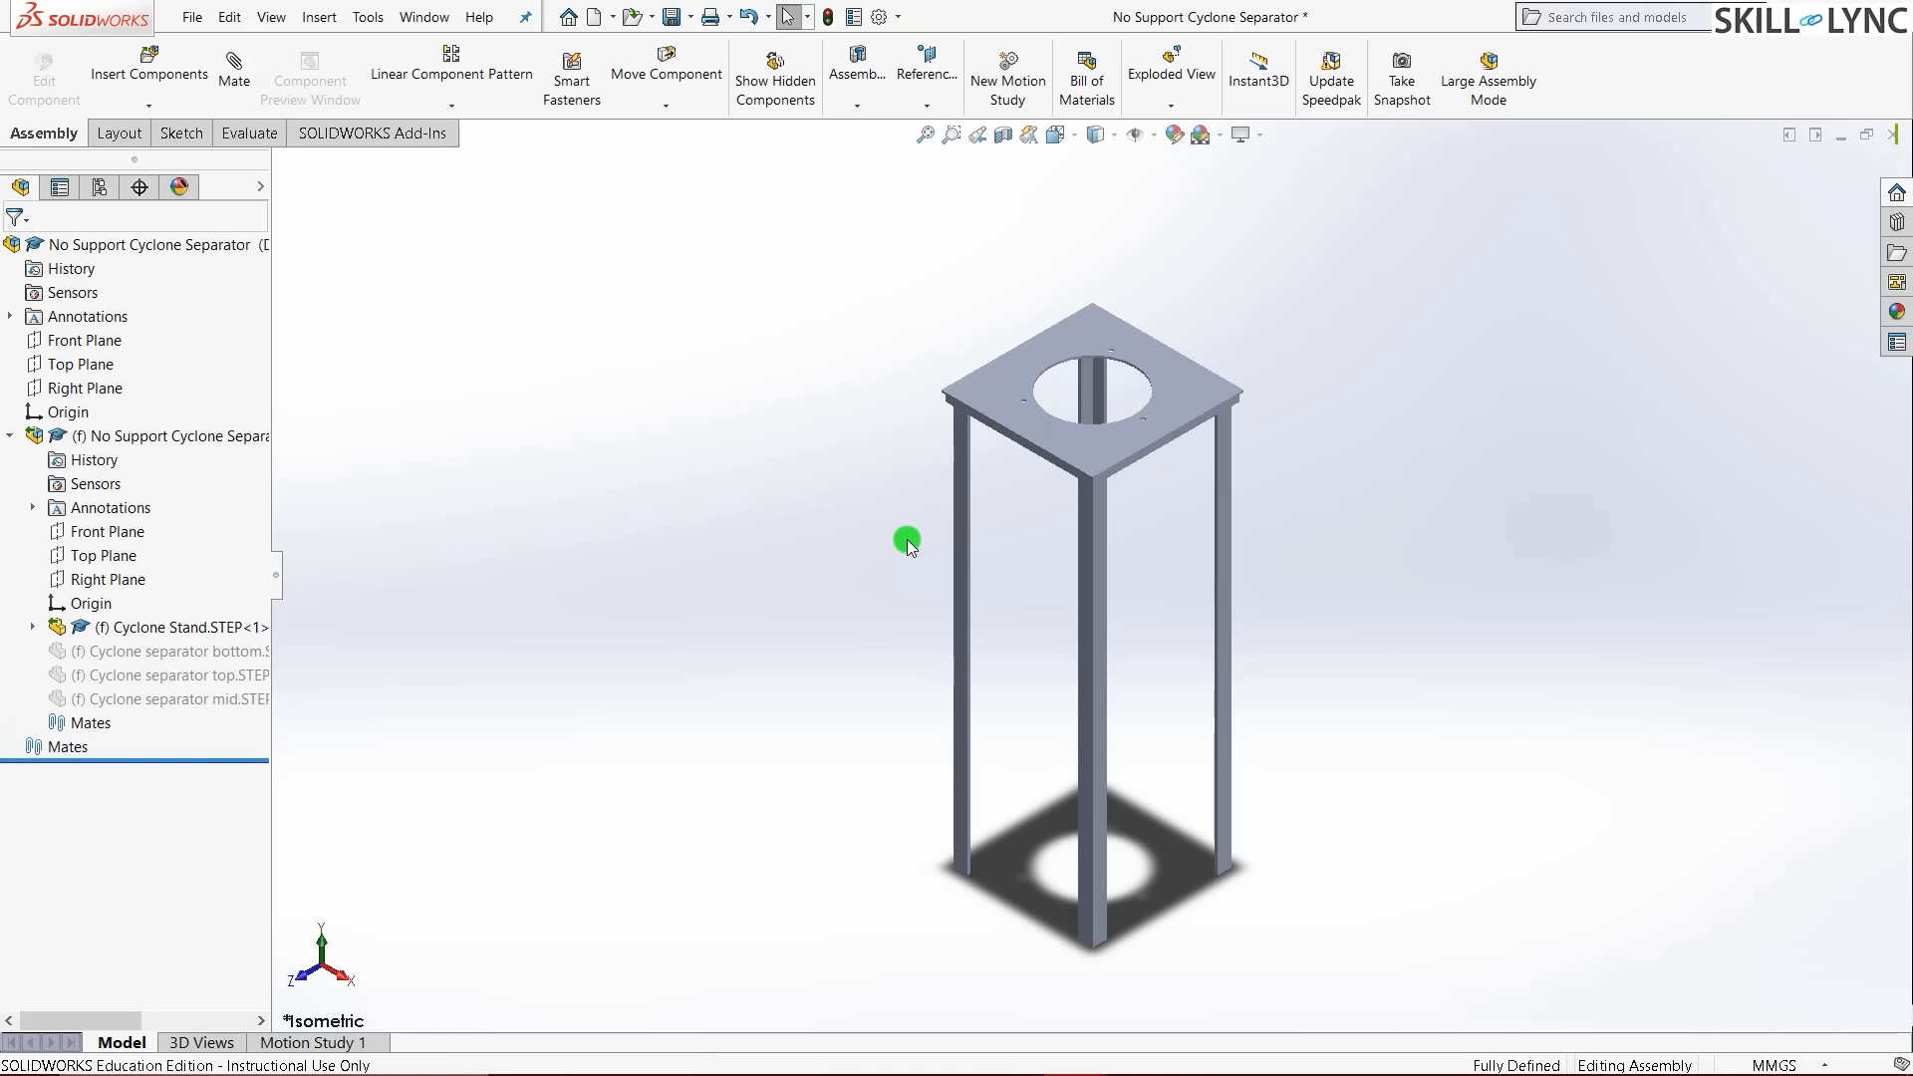
{"action": "left_click", "coordinate": [192, 18]}
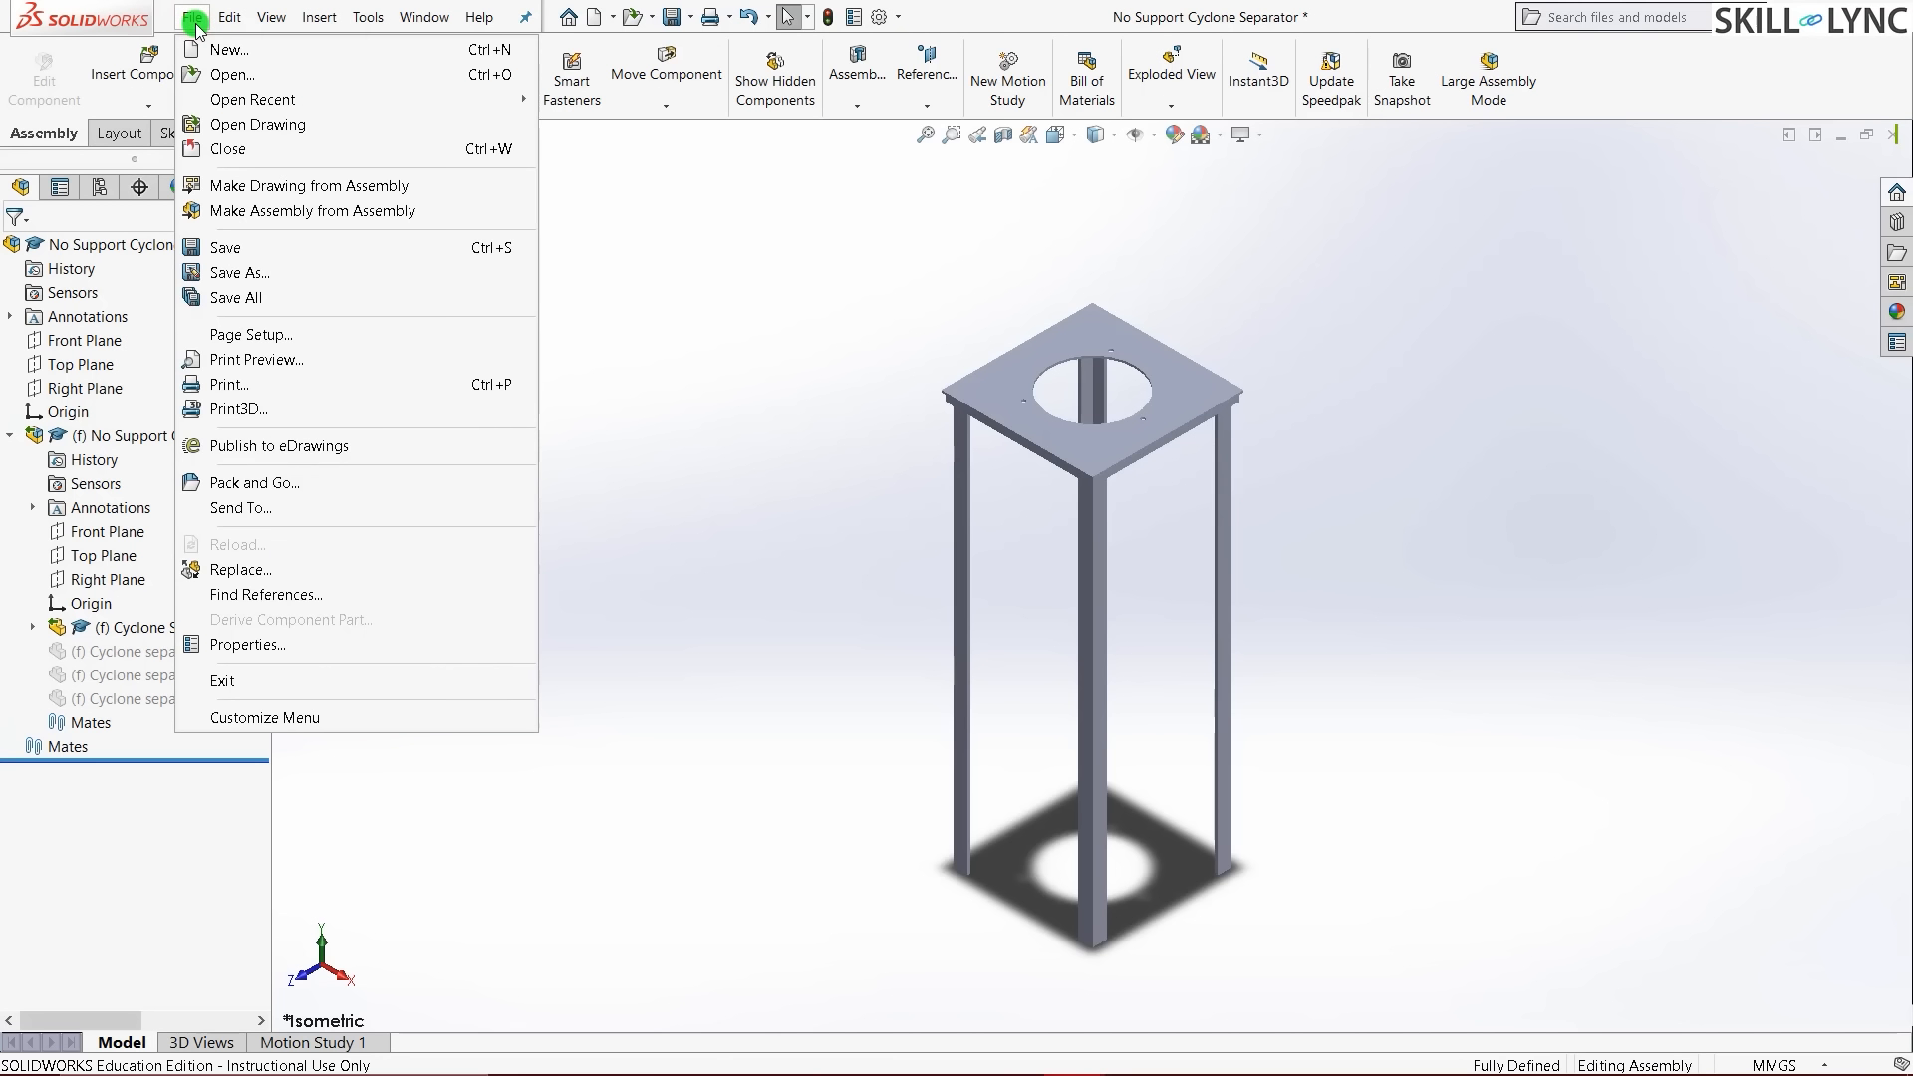
{"action": "left_click", "coordinate": [282, 273]}
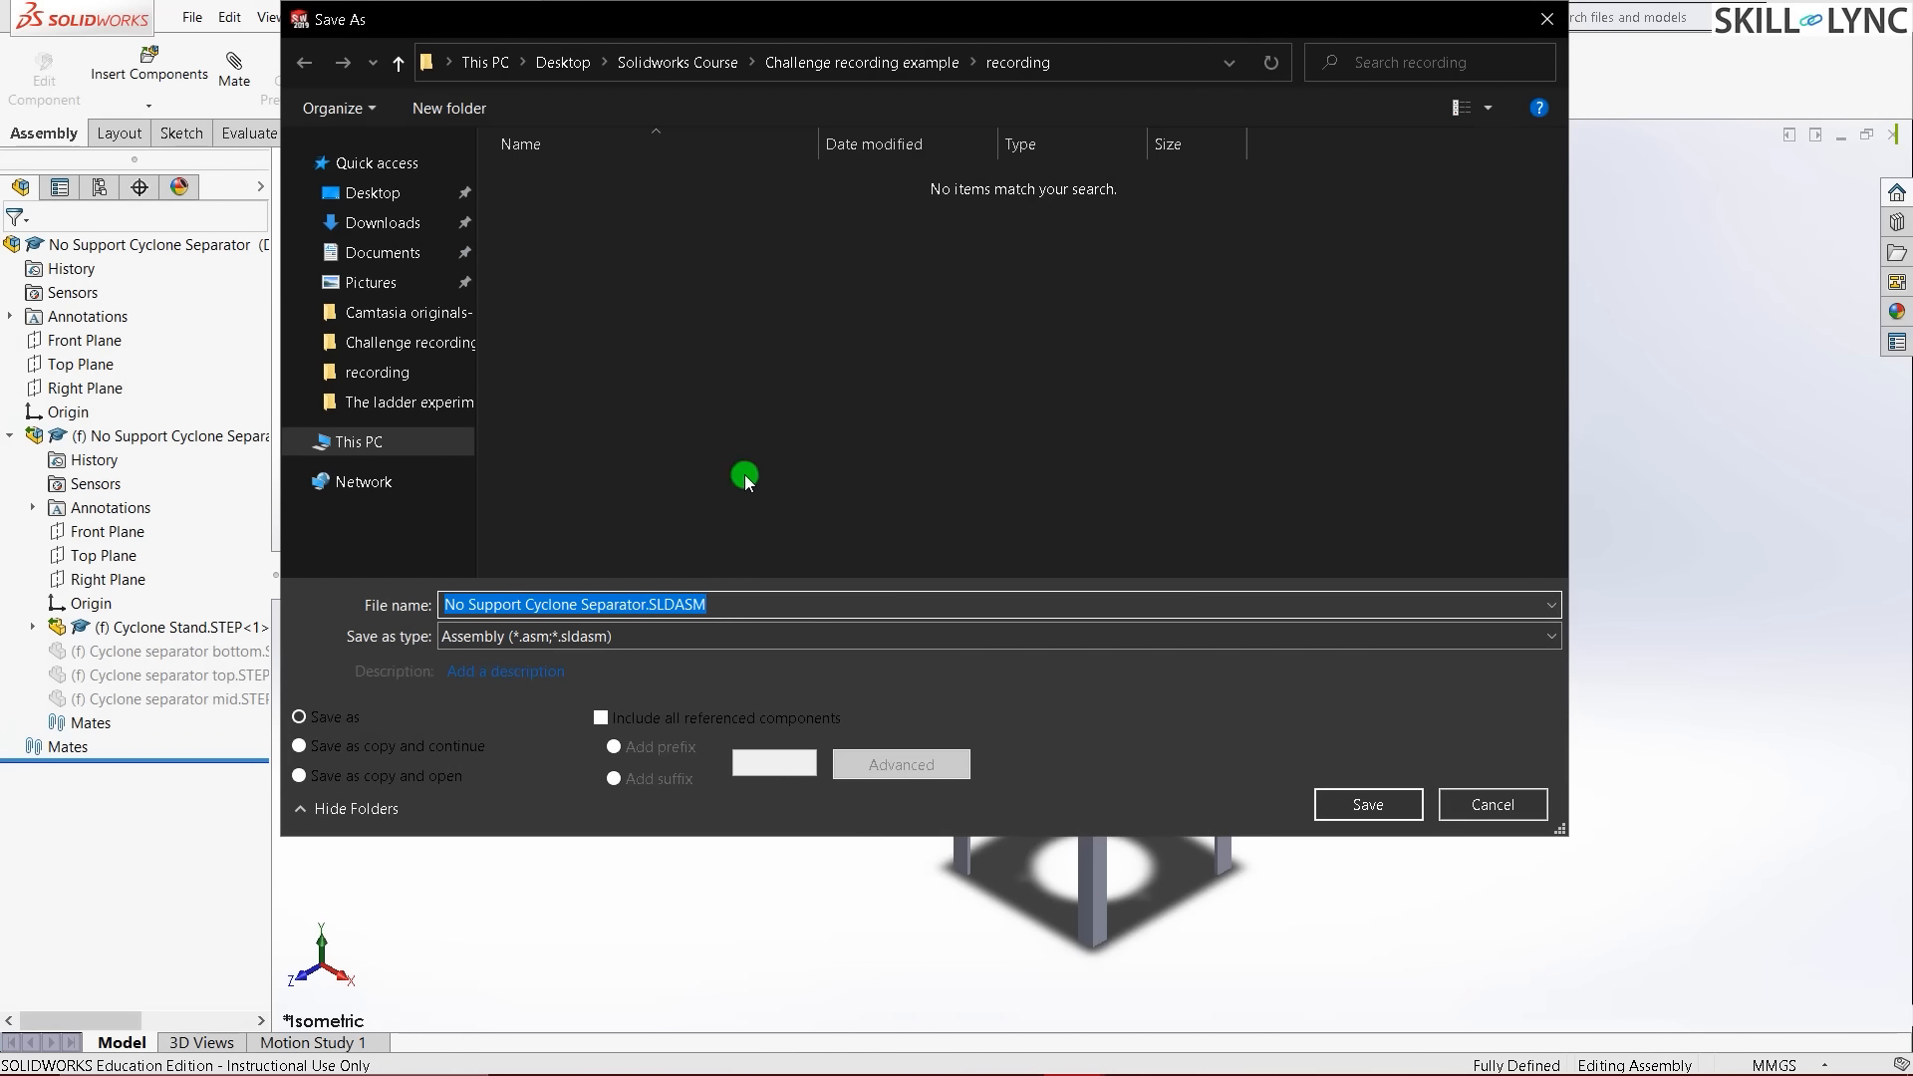
{"action": "left_click", "coordinate": [586, 636]}
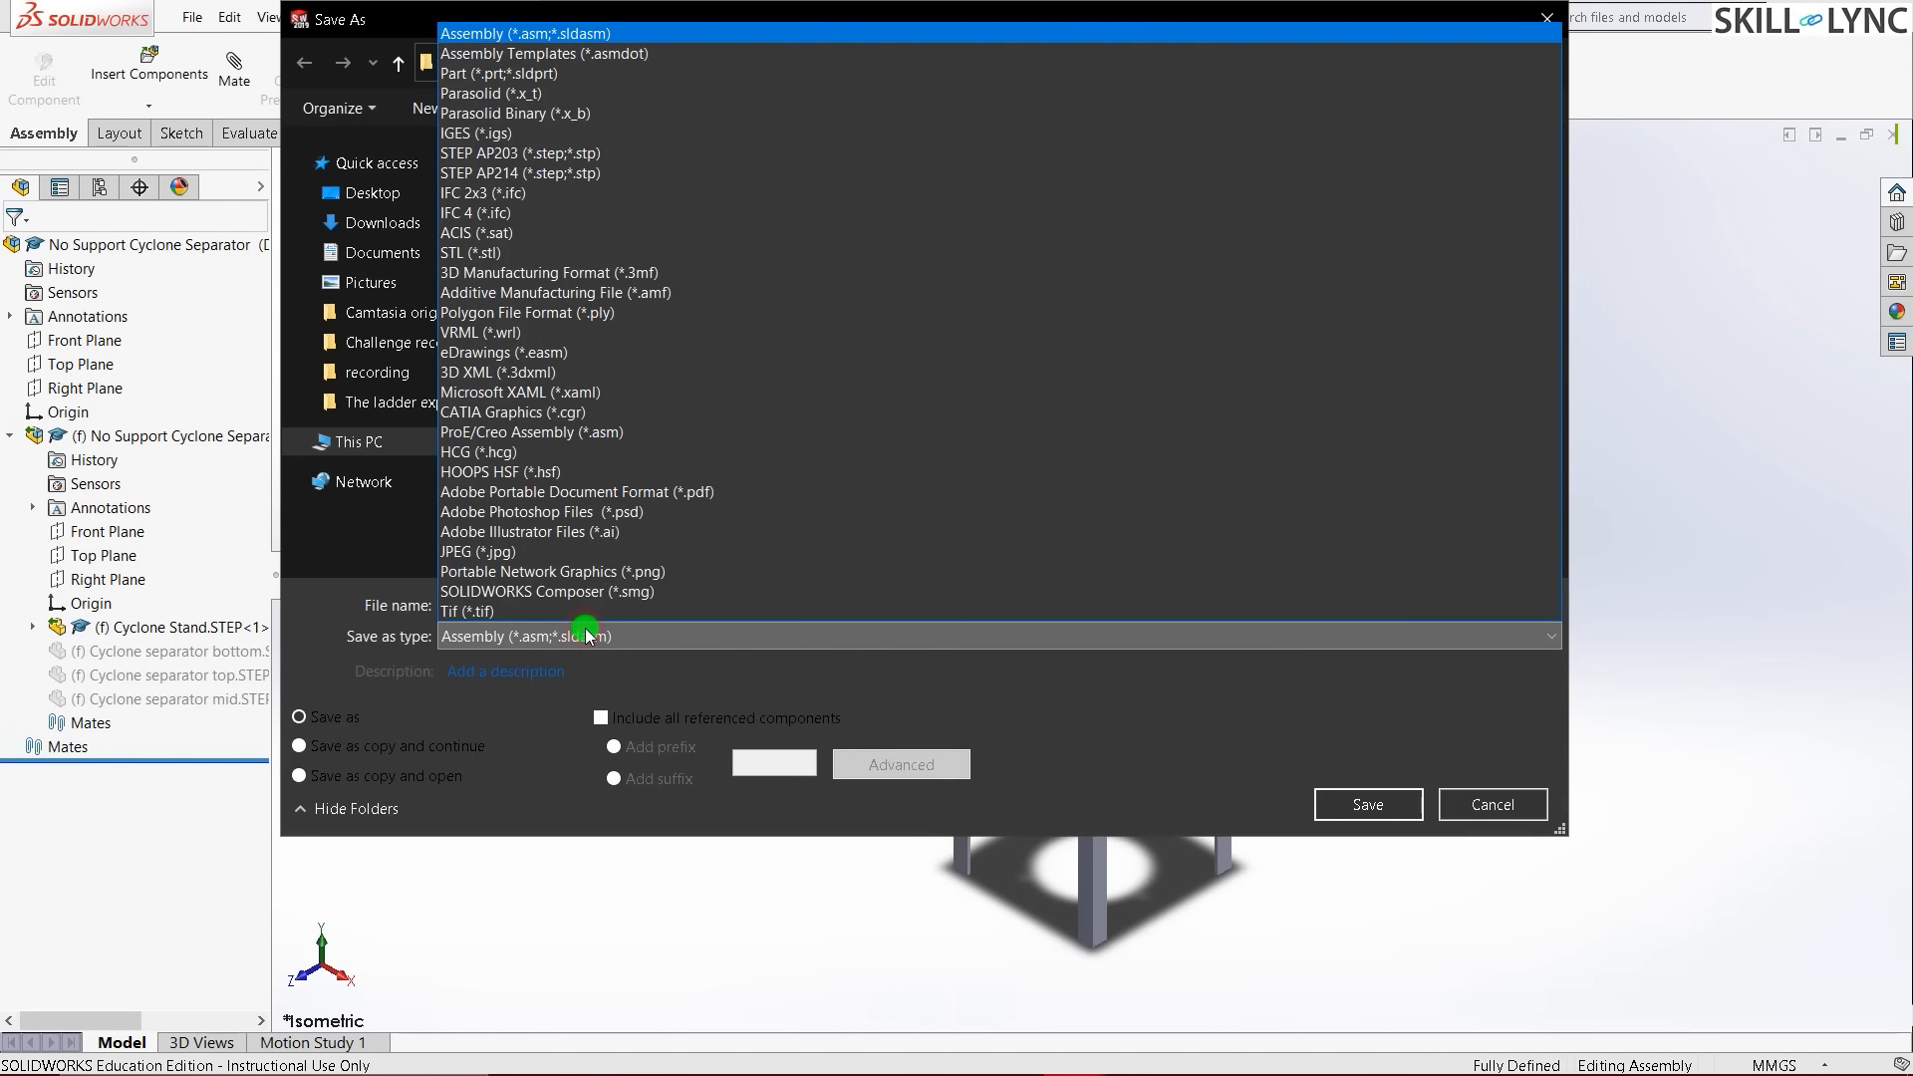
{"action": "left_click", "coordinate": [572, 73]}
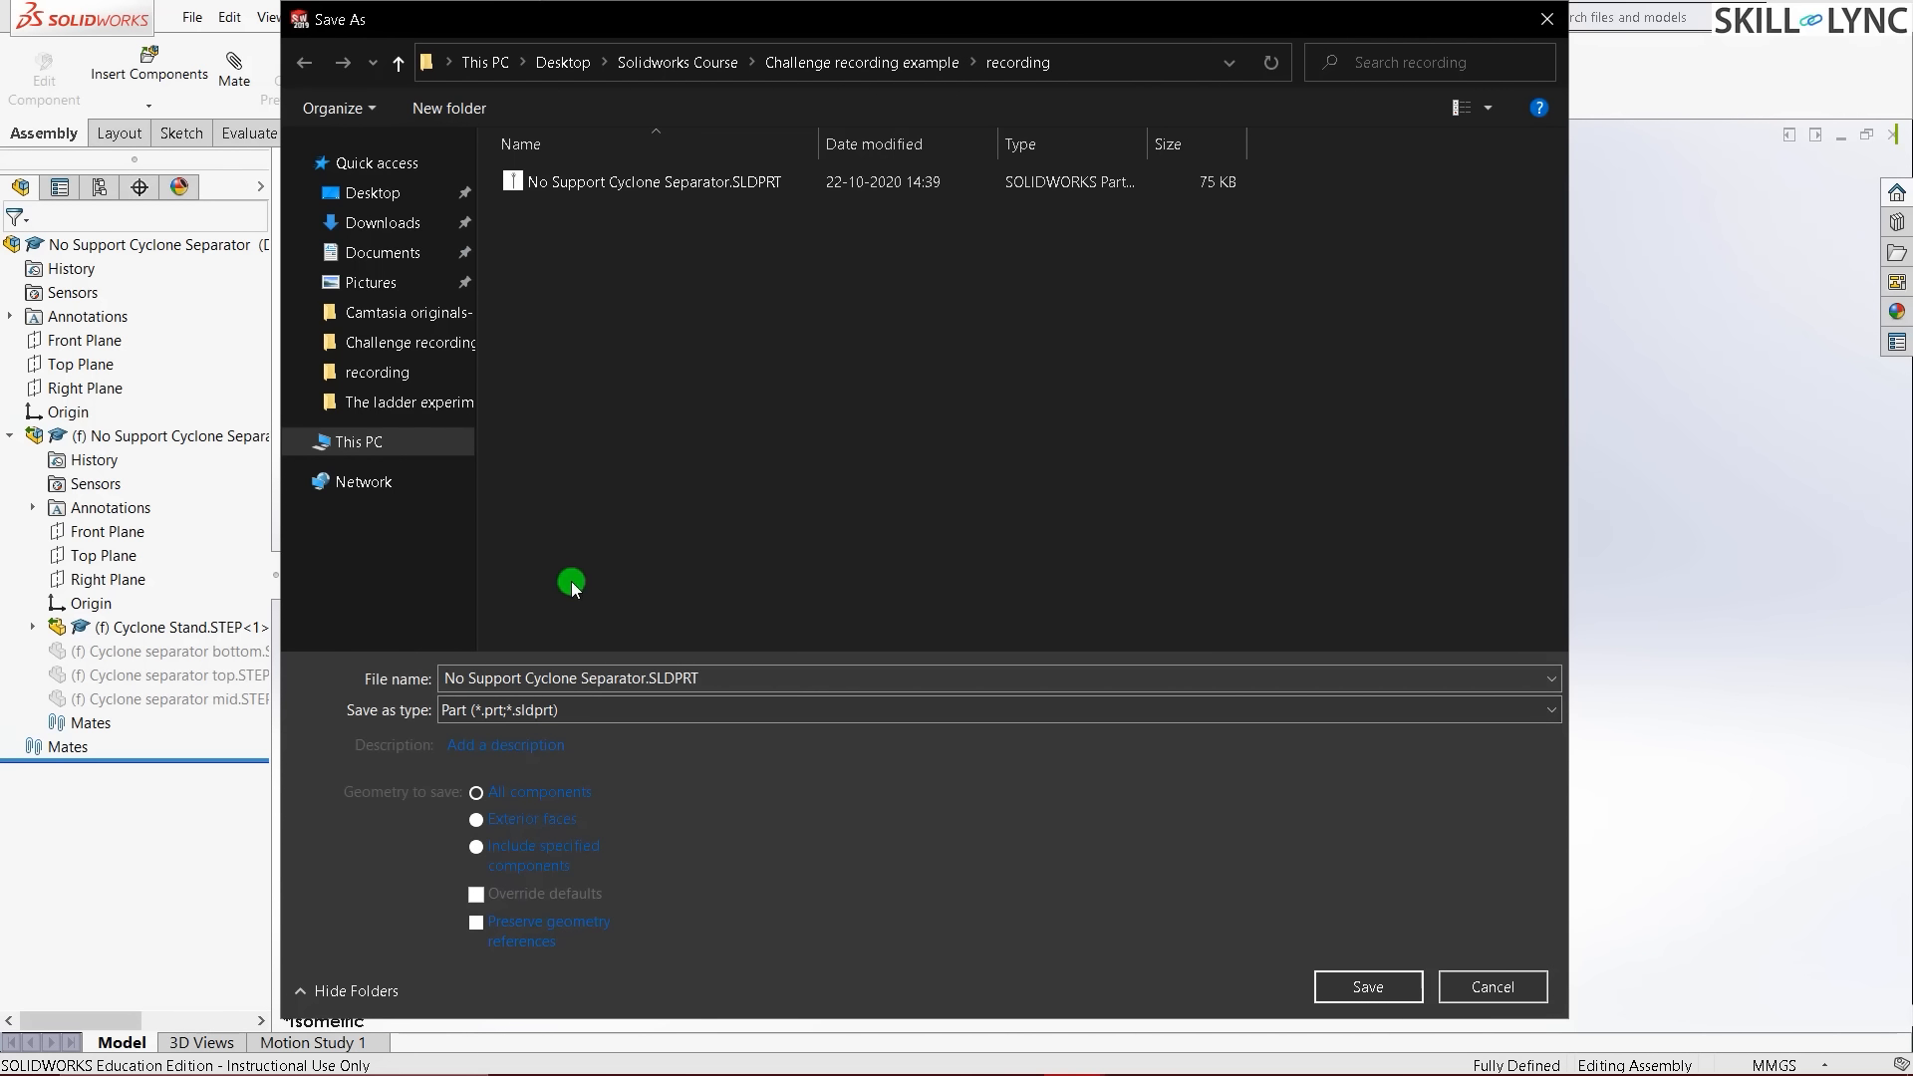
{"action": "left_click", "coordinate": [1490, 988]}
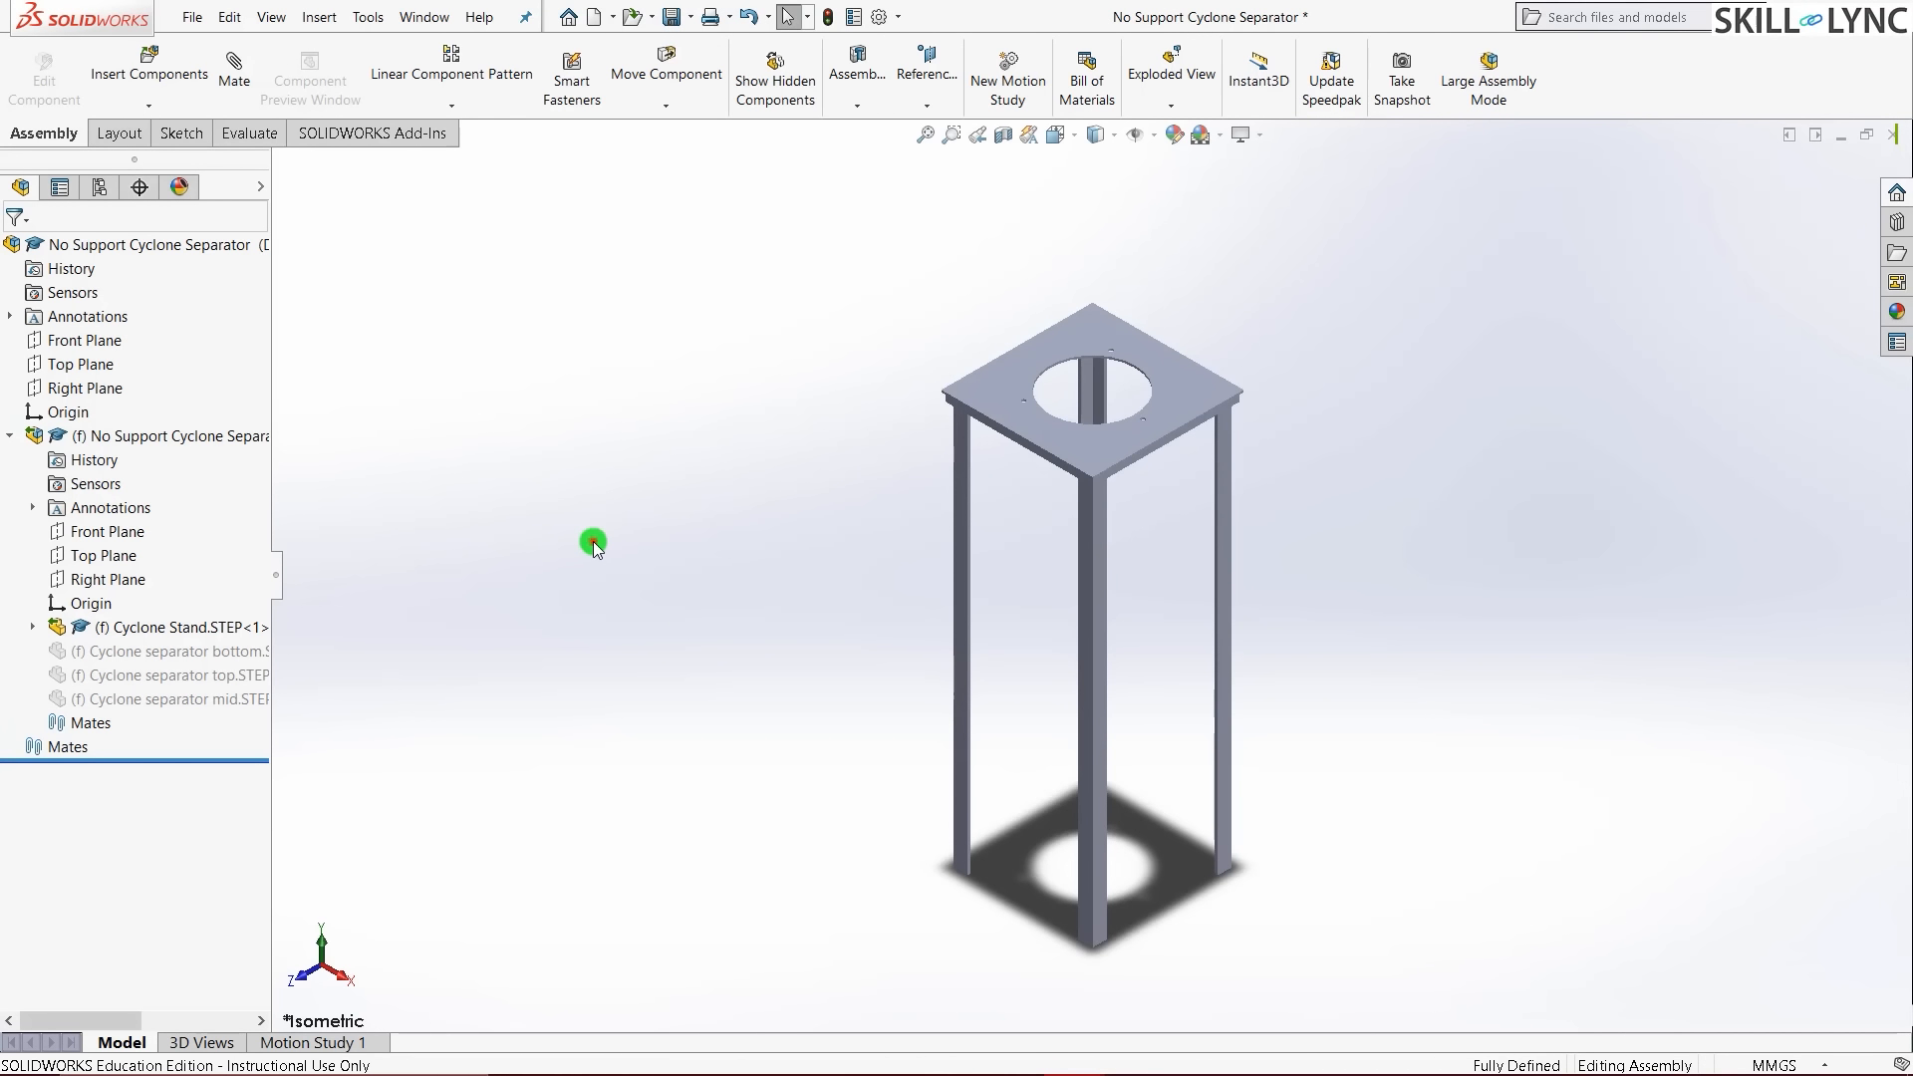
- Zoom to fit and orbit the isolated stand to inspect its underside and top plate
{"action": "key", "text": "f"}
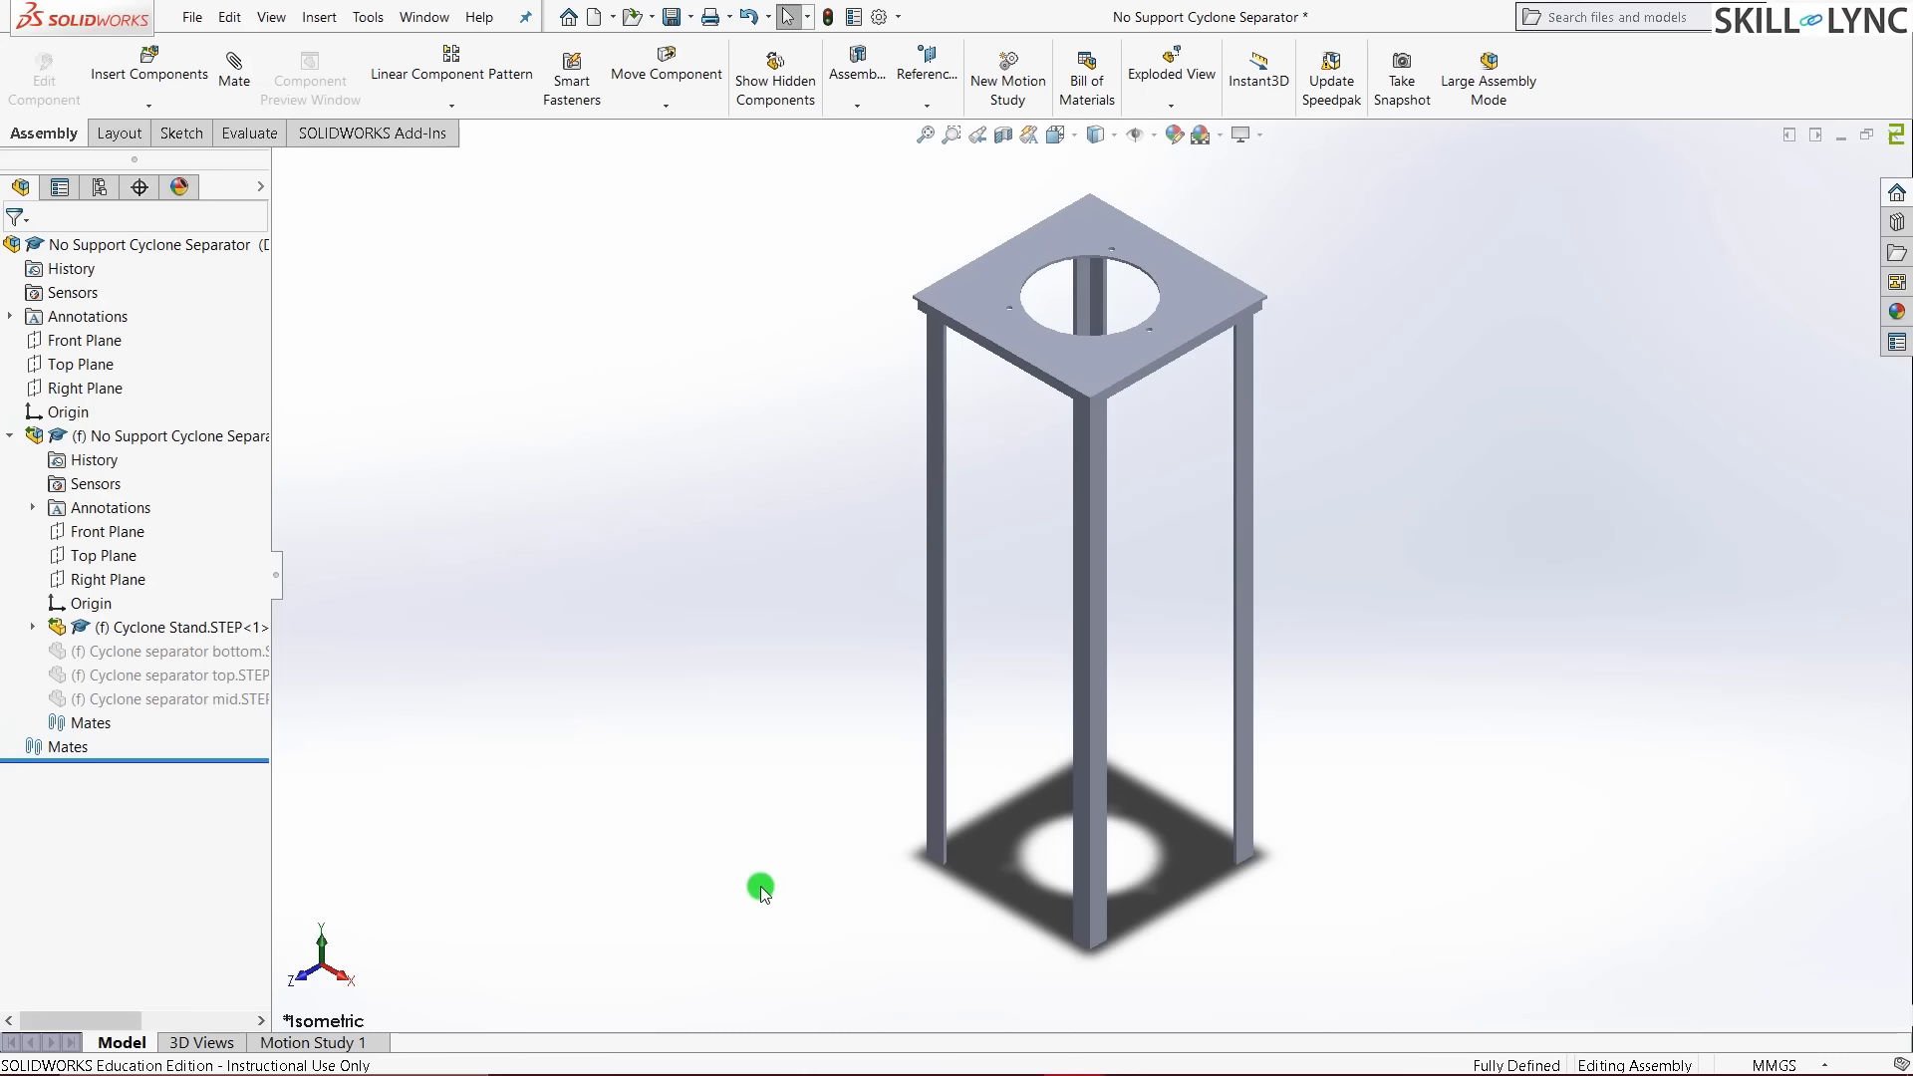
{"action": "key", "text": "z"}
{"action": "scroll", "coordinate": [1160, 338], "scroll_direction": "down", "scroll_amount": 2}
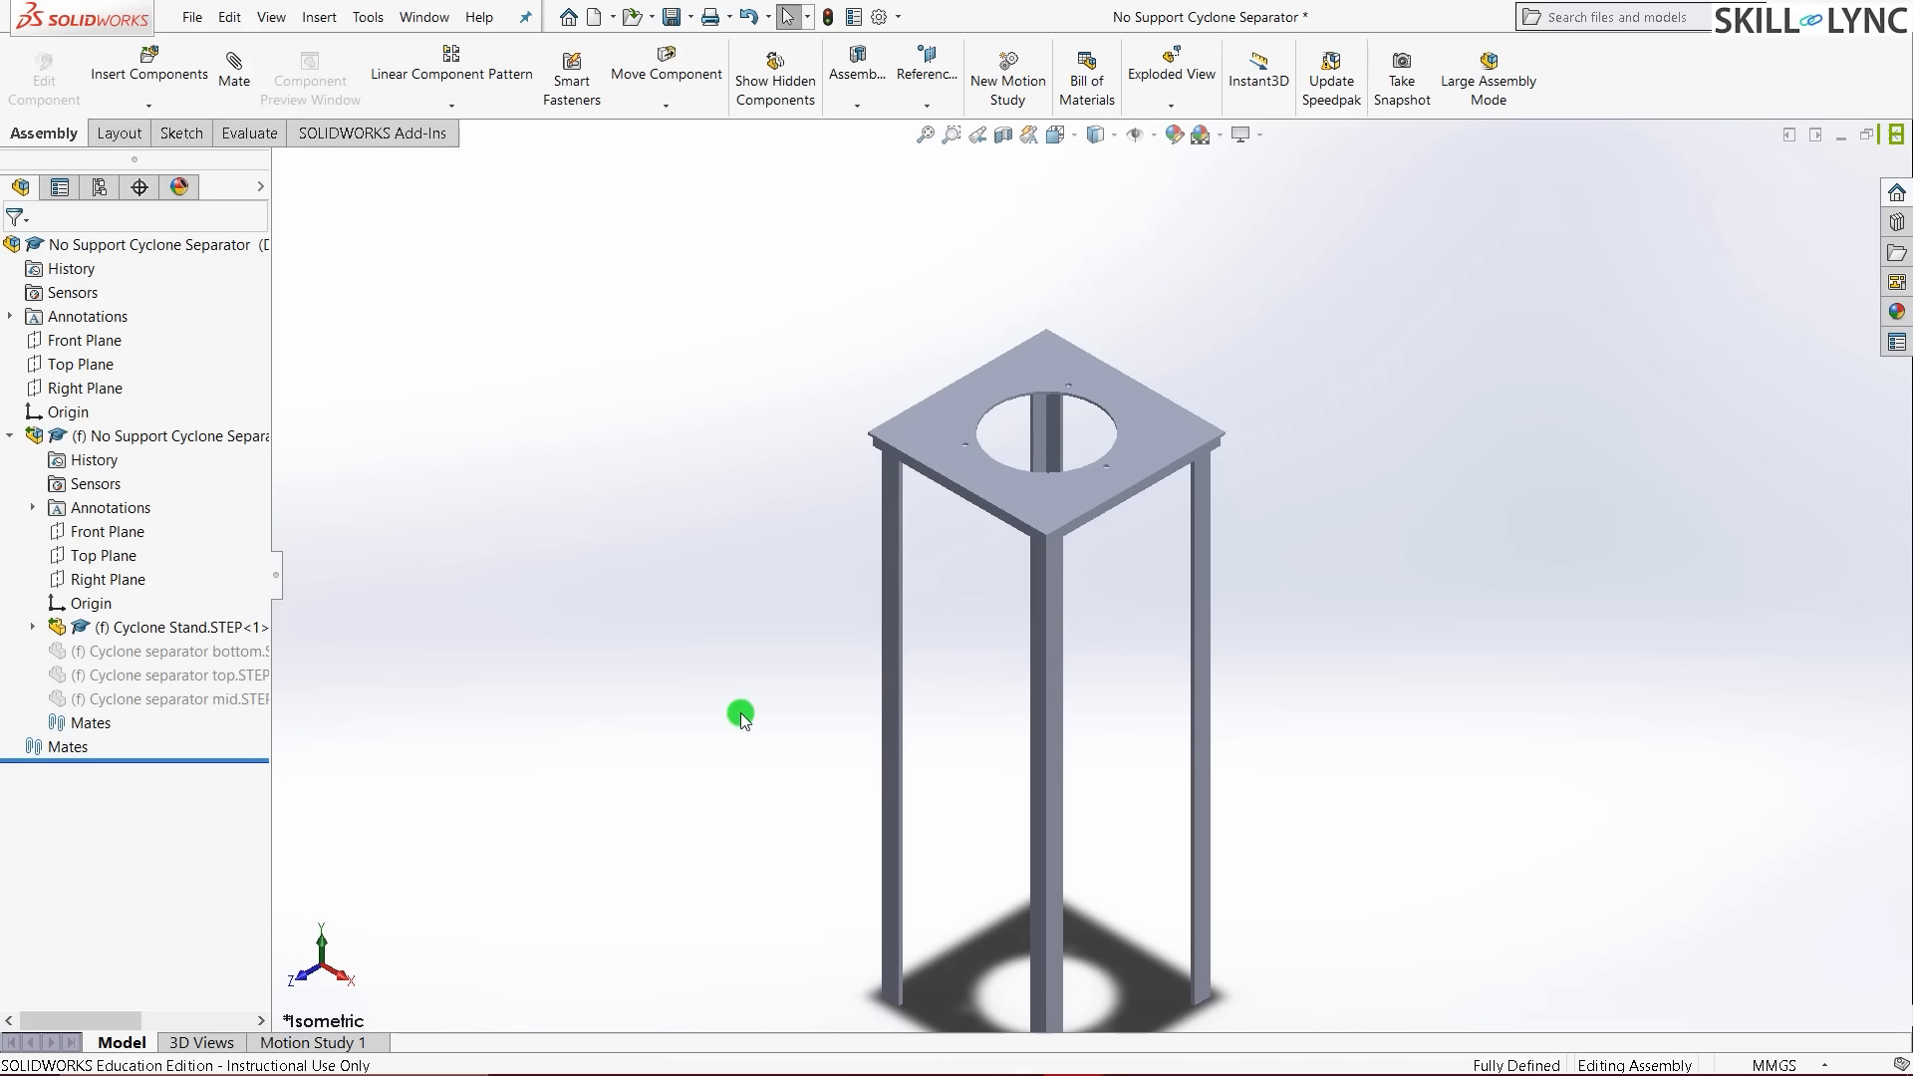
{"action": "middle_click_drag", "start_coordinate": [740, 714], "coordinate": [700, 794]}
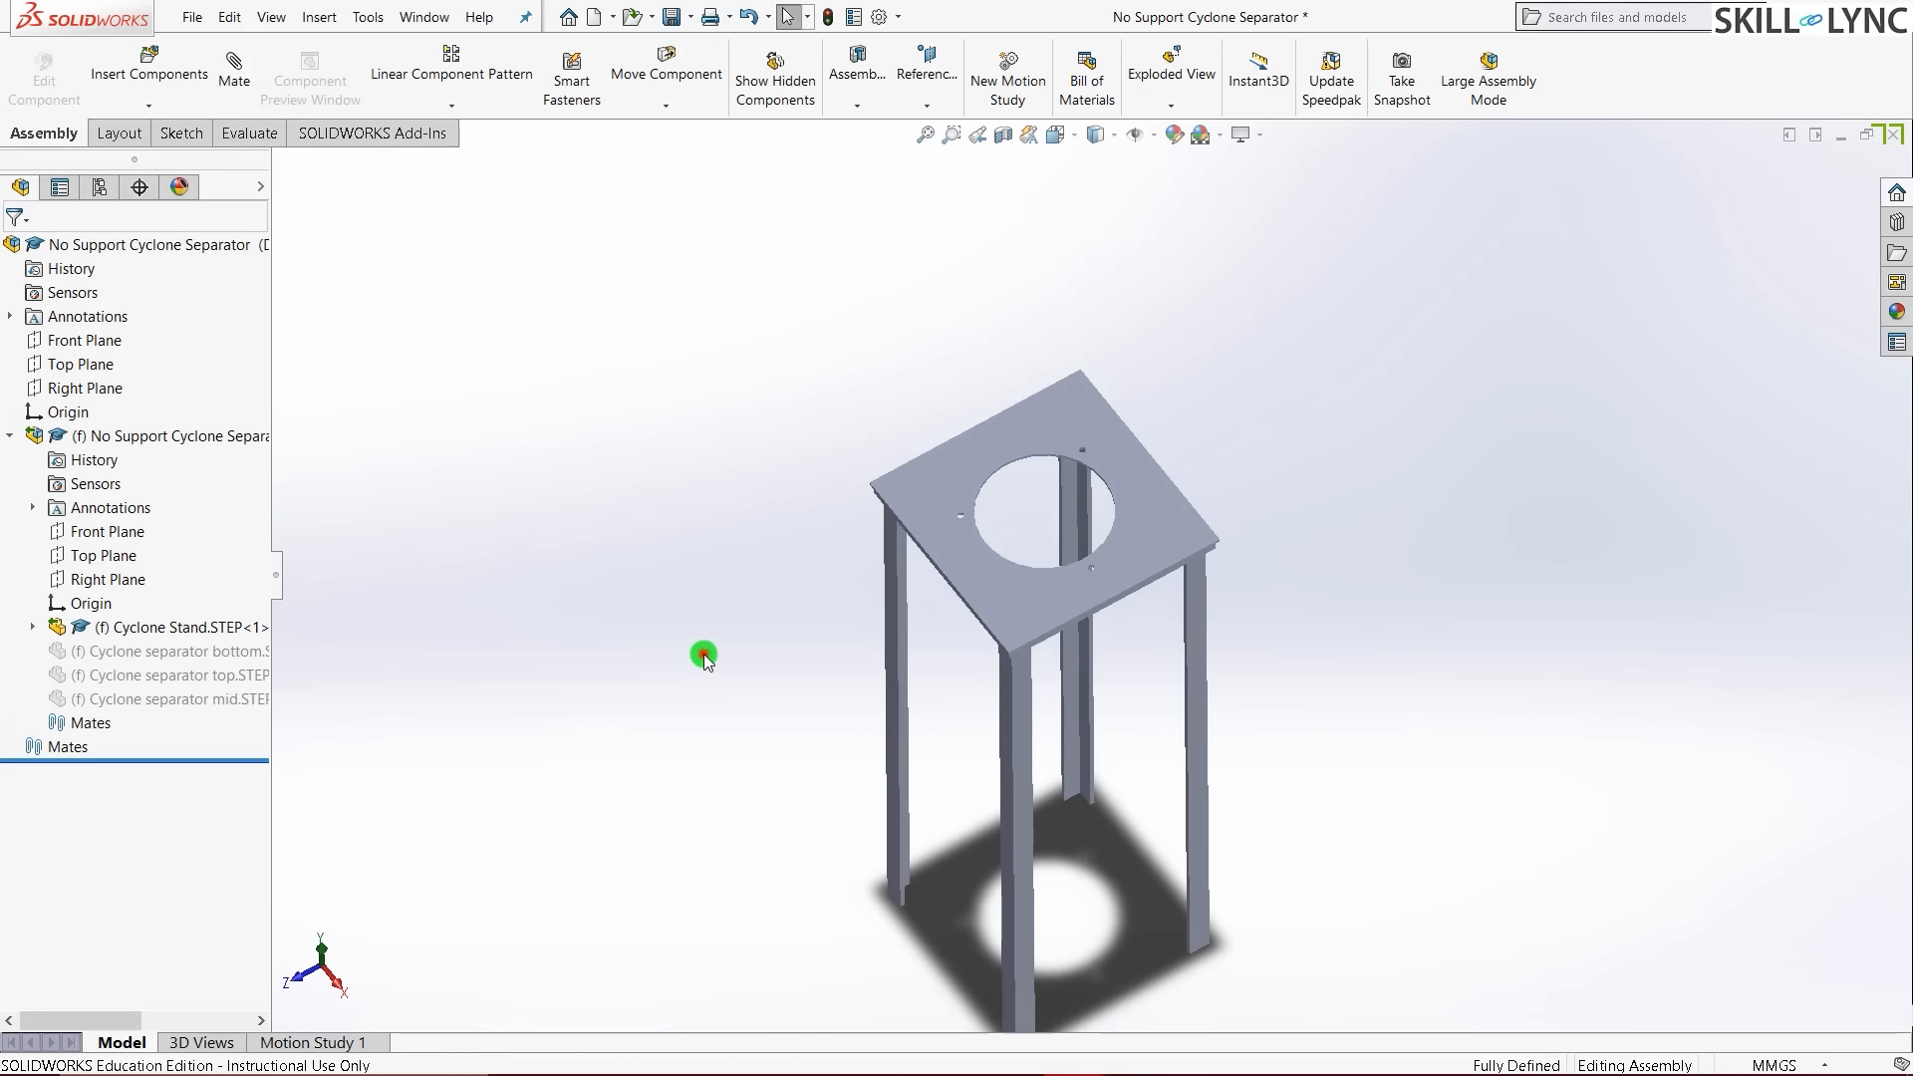
{"action": "scroll", "coordinate": [1079, 479], "scroll_direction": "down", "scroll_amount": 3}
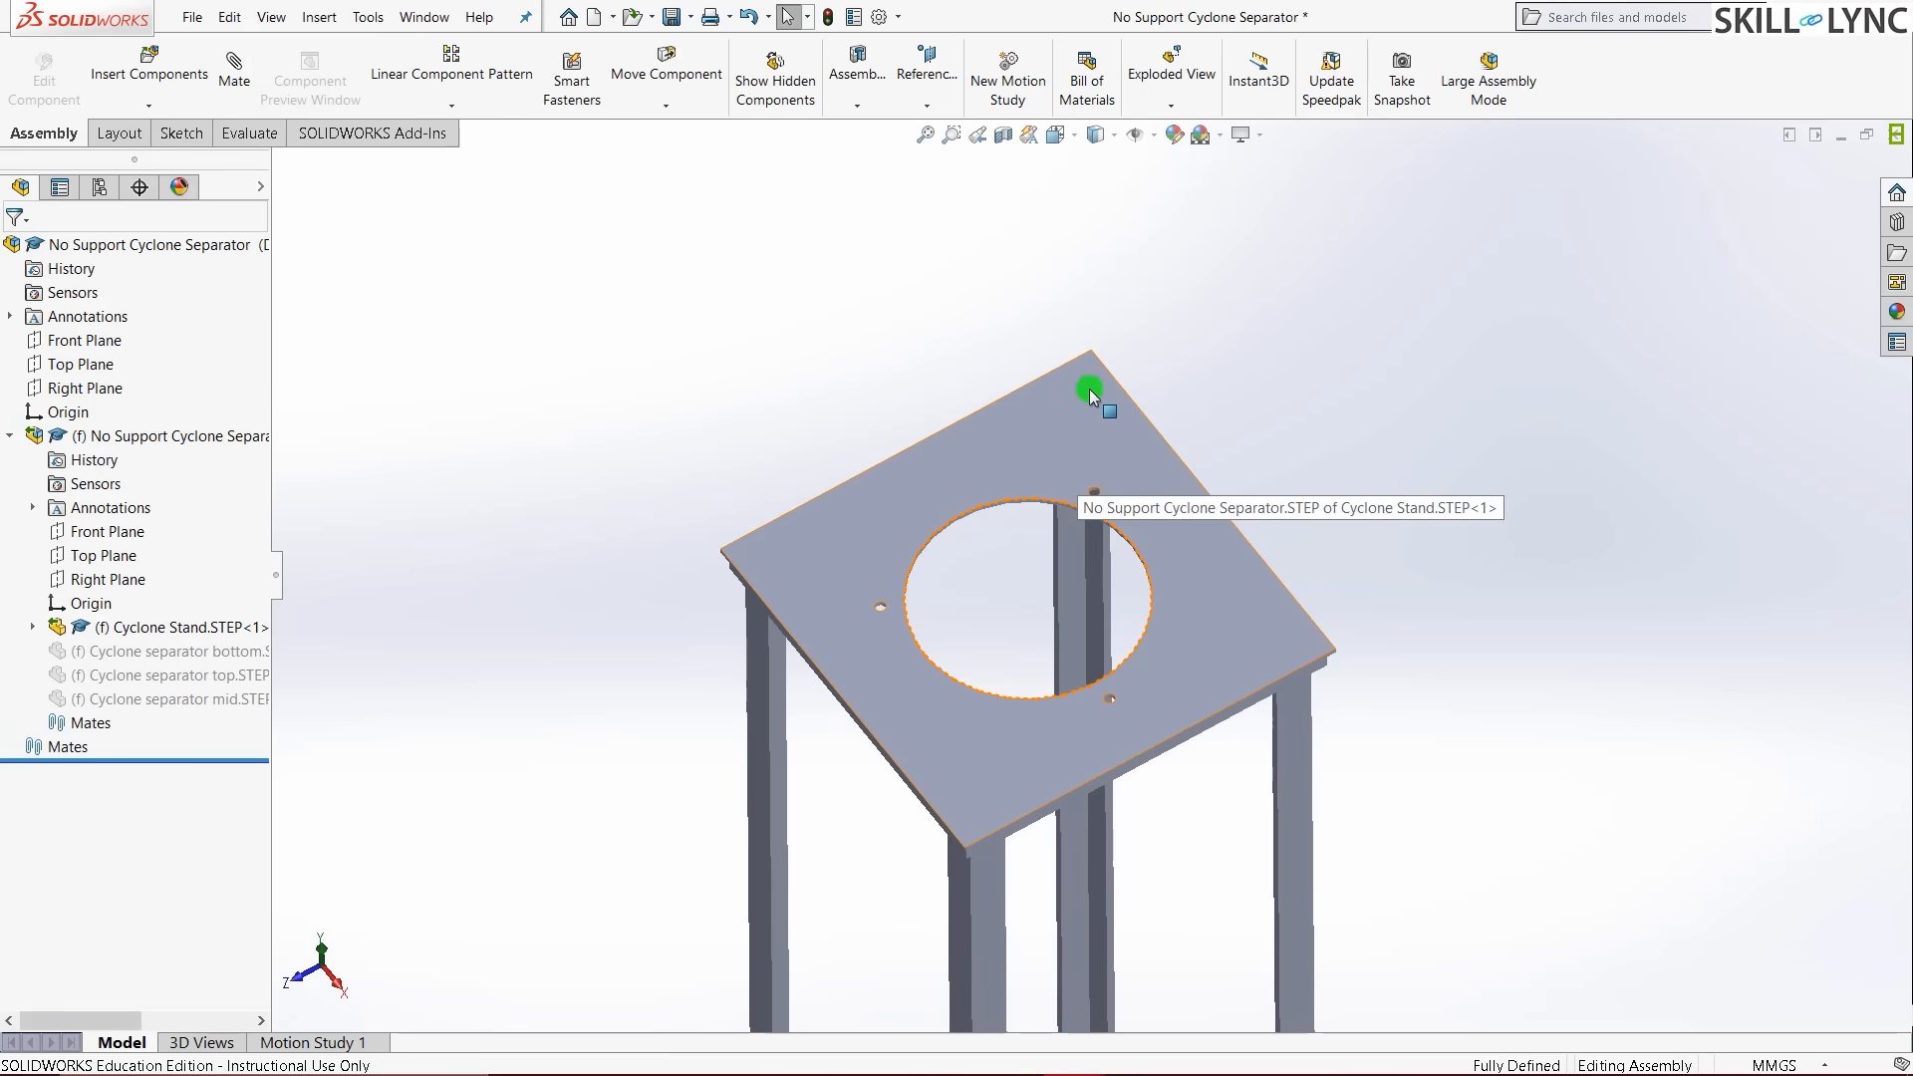
{"action": "left_click", "coordinate": [1081, 431]}
{"action": "middle_click_drag", "start_coordinate": [649, 478], "coordinate": [894, 487]}
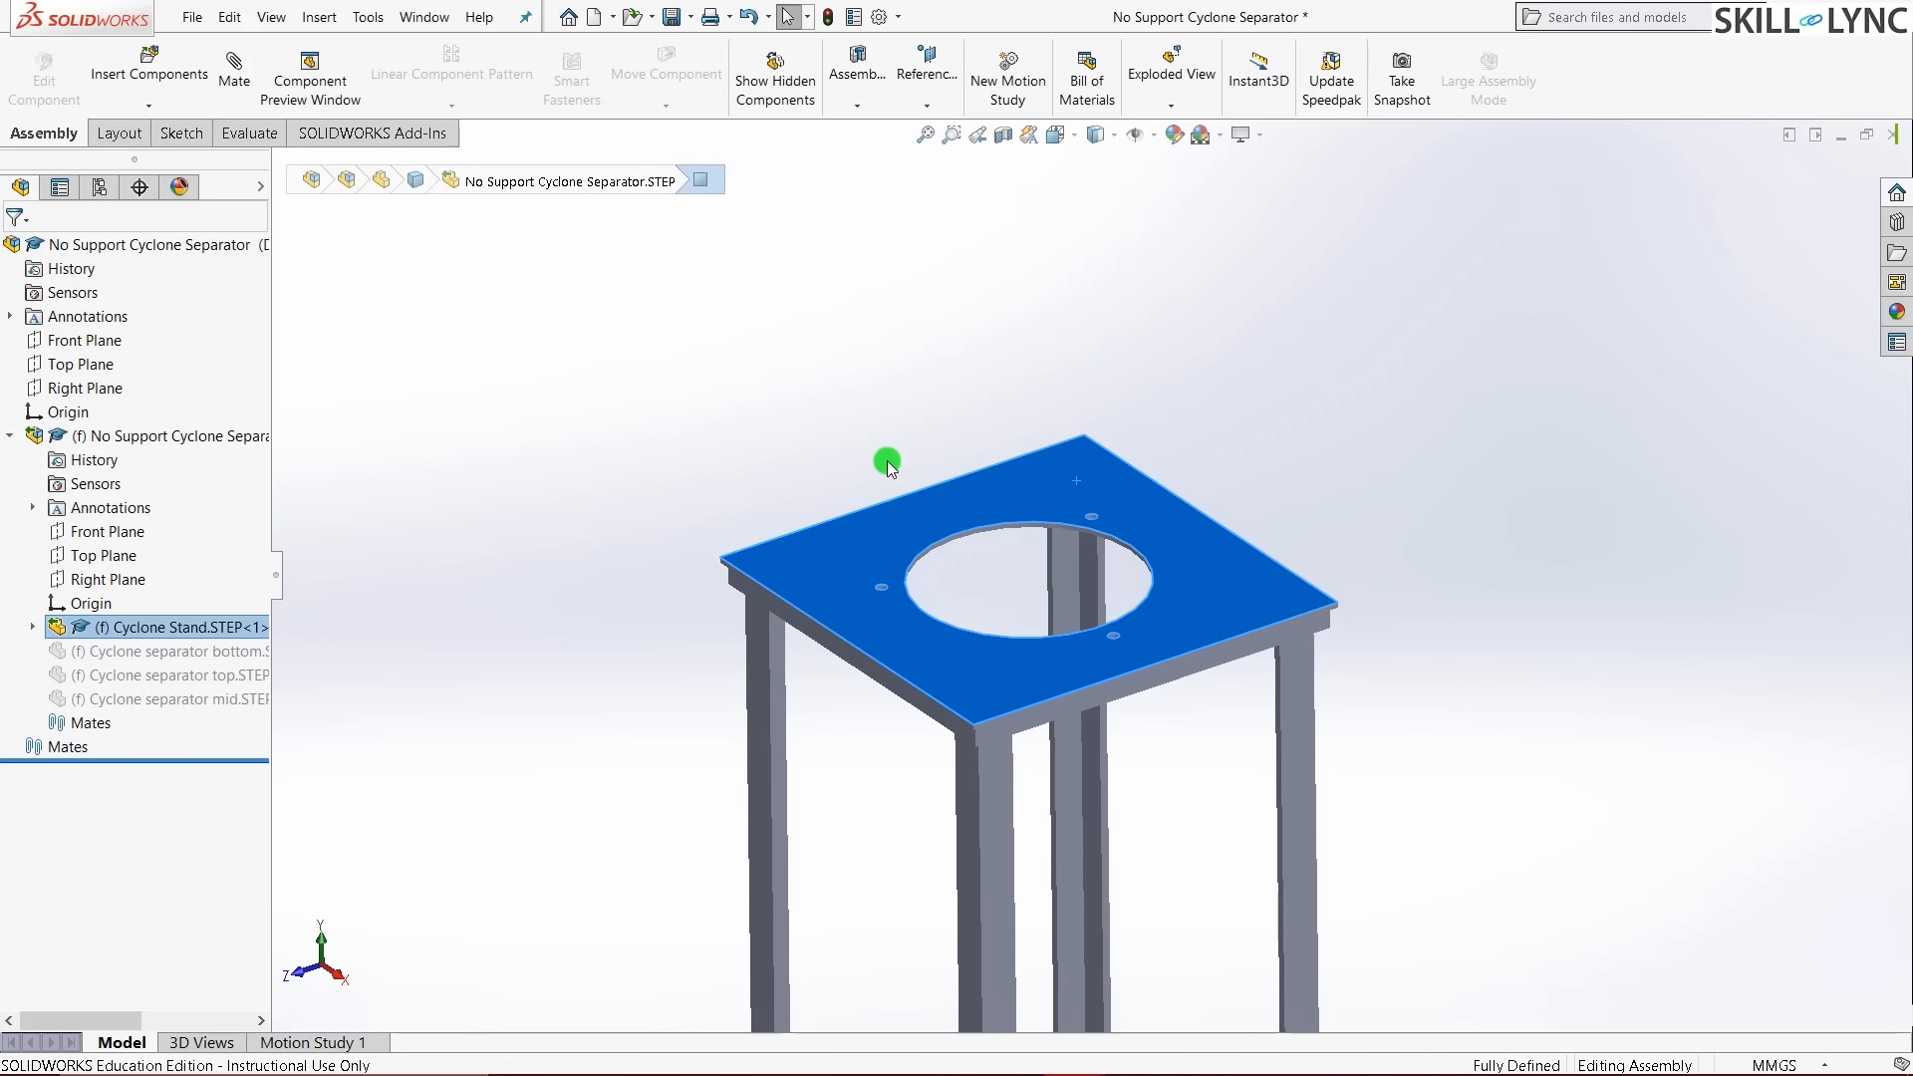
{"action": "left_click", "coordinate": [614, 553]}
{"action": "scroll", "coordinate": [1093, 697], "scroll_direction": "up", "scroll_amount": 2}
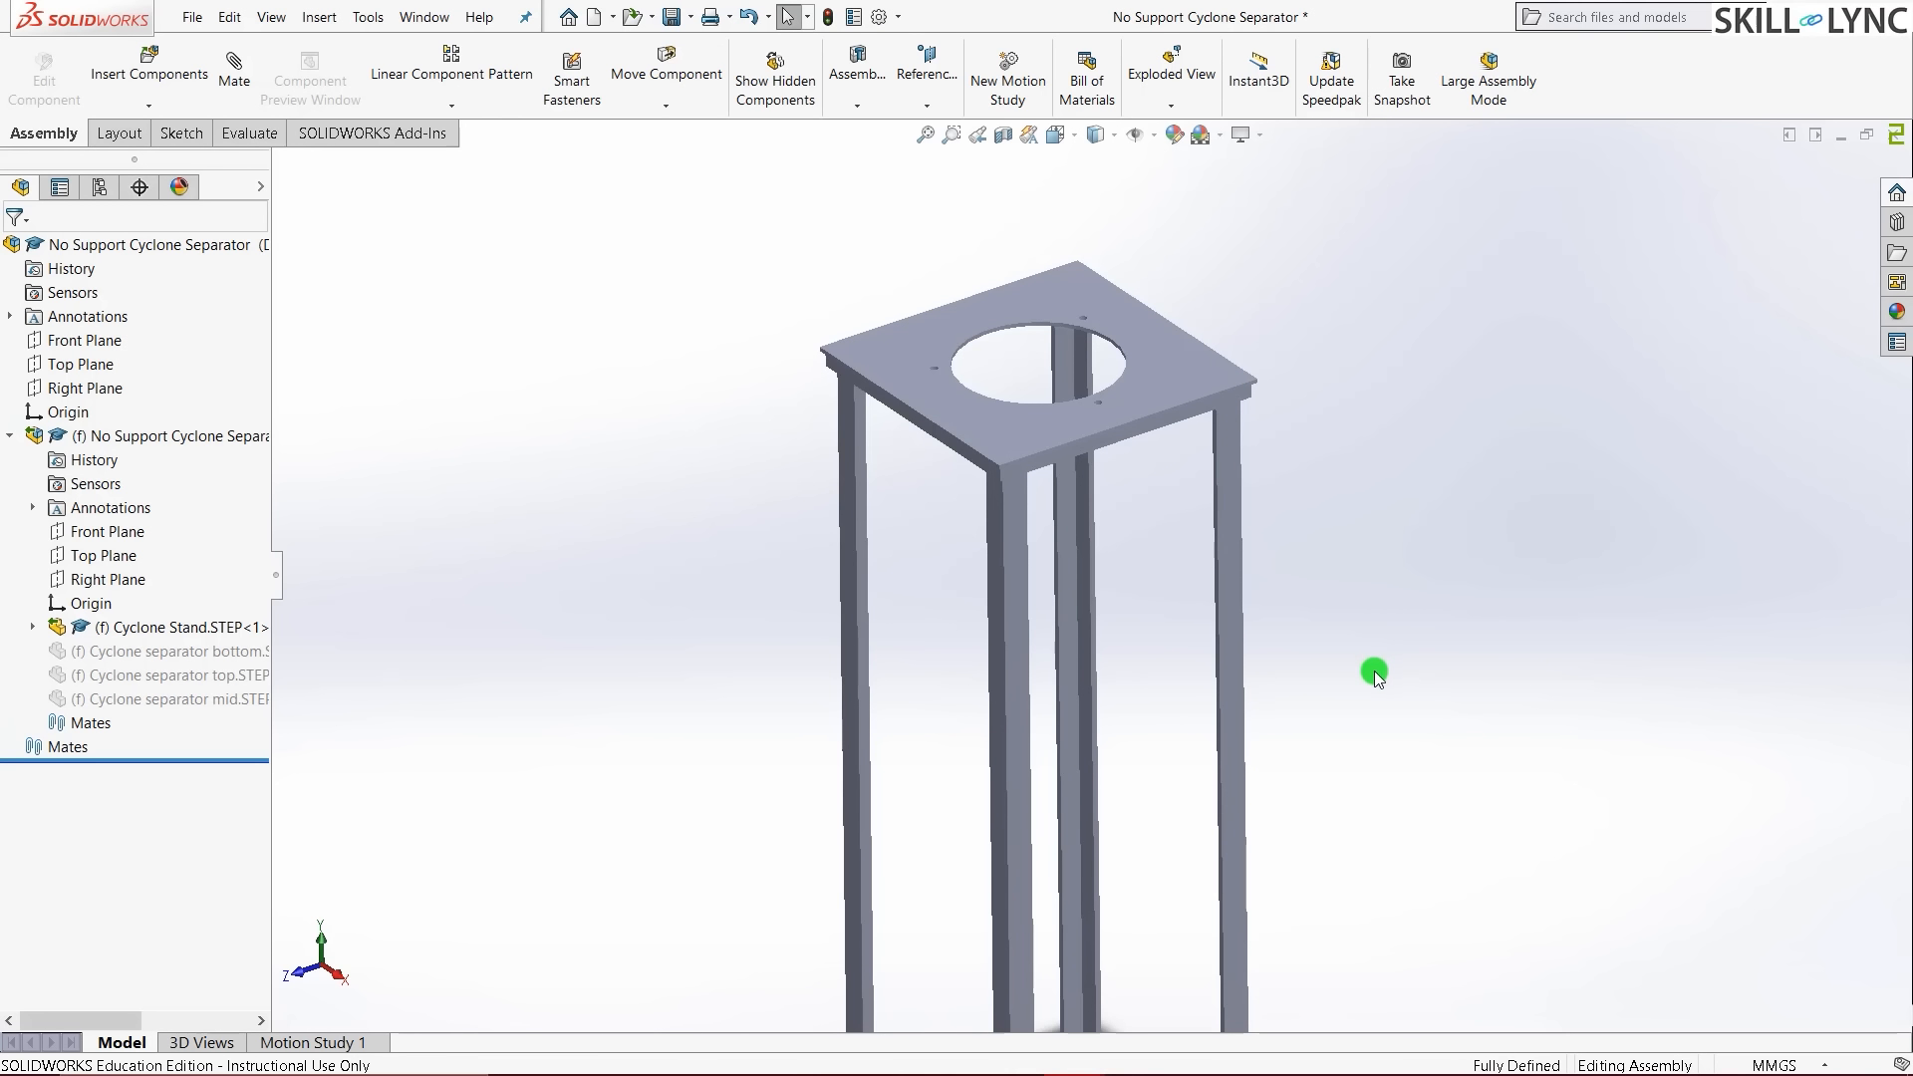
- Save the stand as the part No Support Cyclone Separator.SLDPRT and view it from below
{"action": "key", "text": "ctrl+s"}
{"action": "scroll", "coordinate": [1366, 715], "scroll_direction": "up", "scroll_amount": 3}
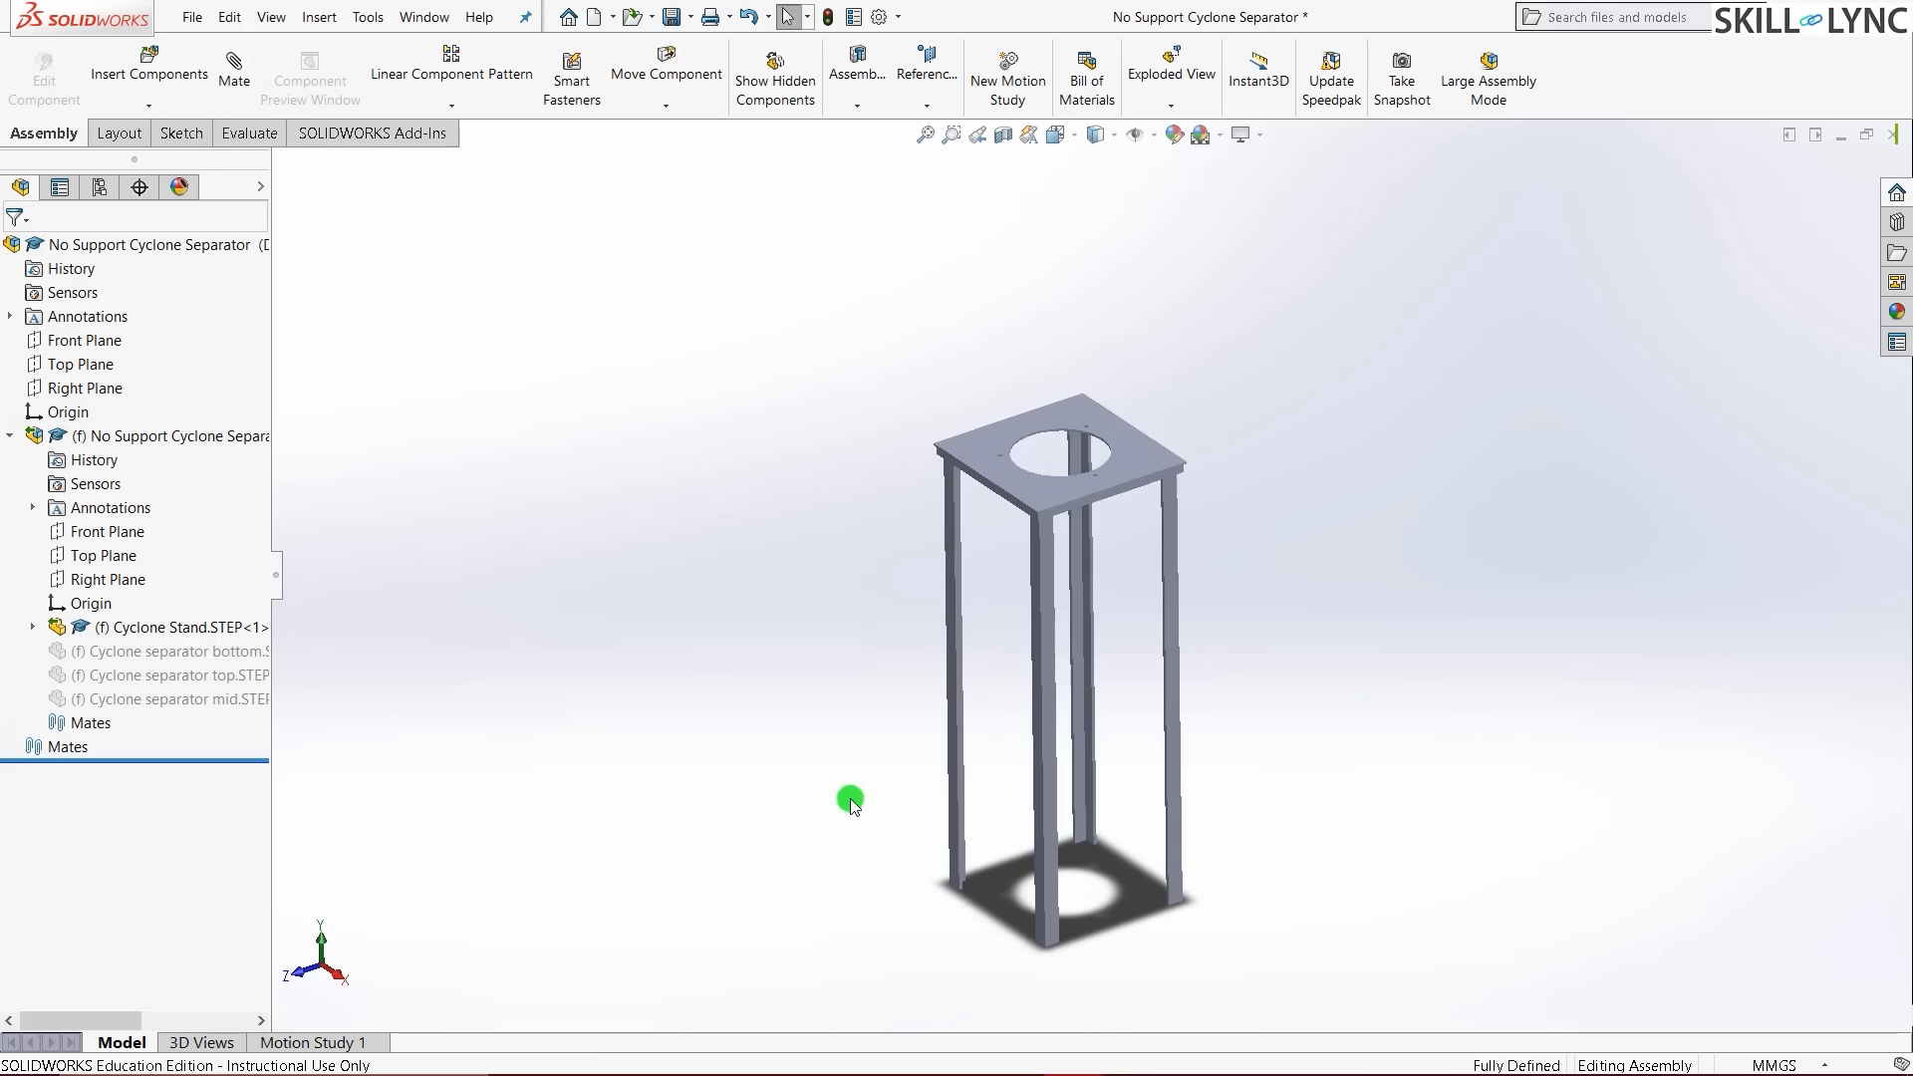
{"action": "middle_click_drag", "start_coordinate": [850, 795], "coordinate": [1241, 684]}
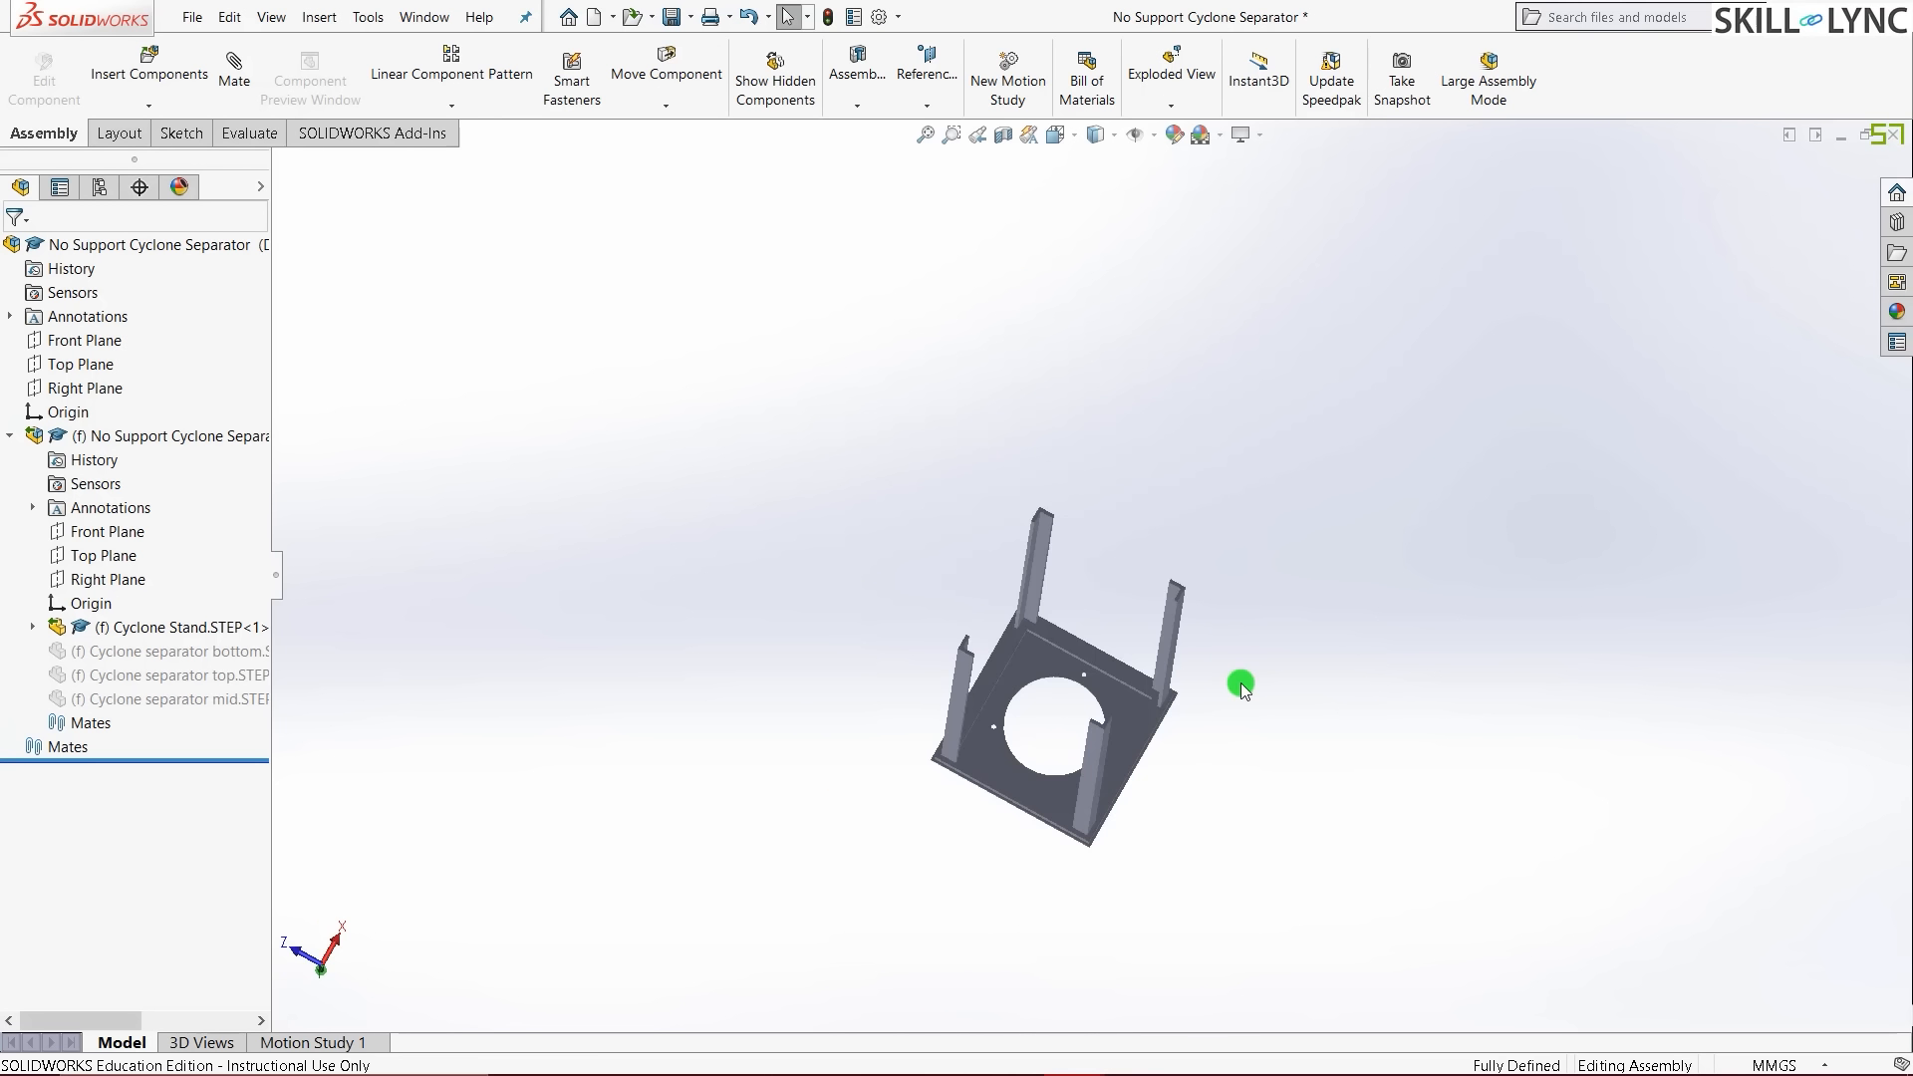
{"action": "scroll", "coordinate": [1241, 683], "scroll_direction": "down", "scroll_amount": 3}
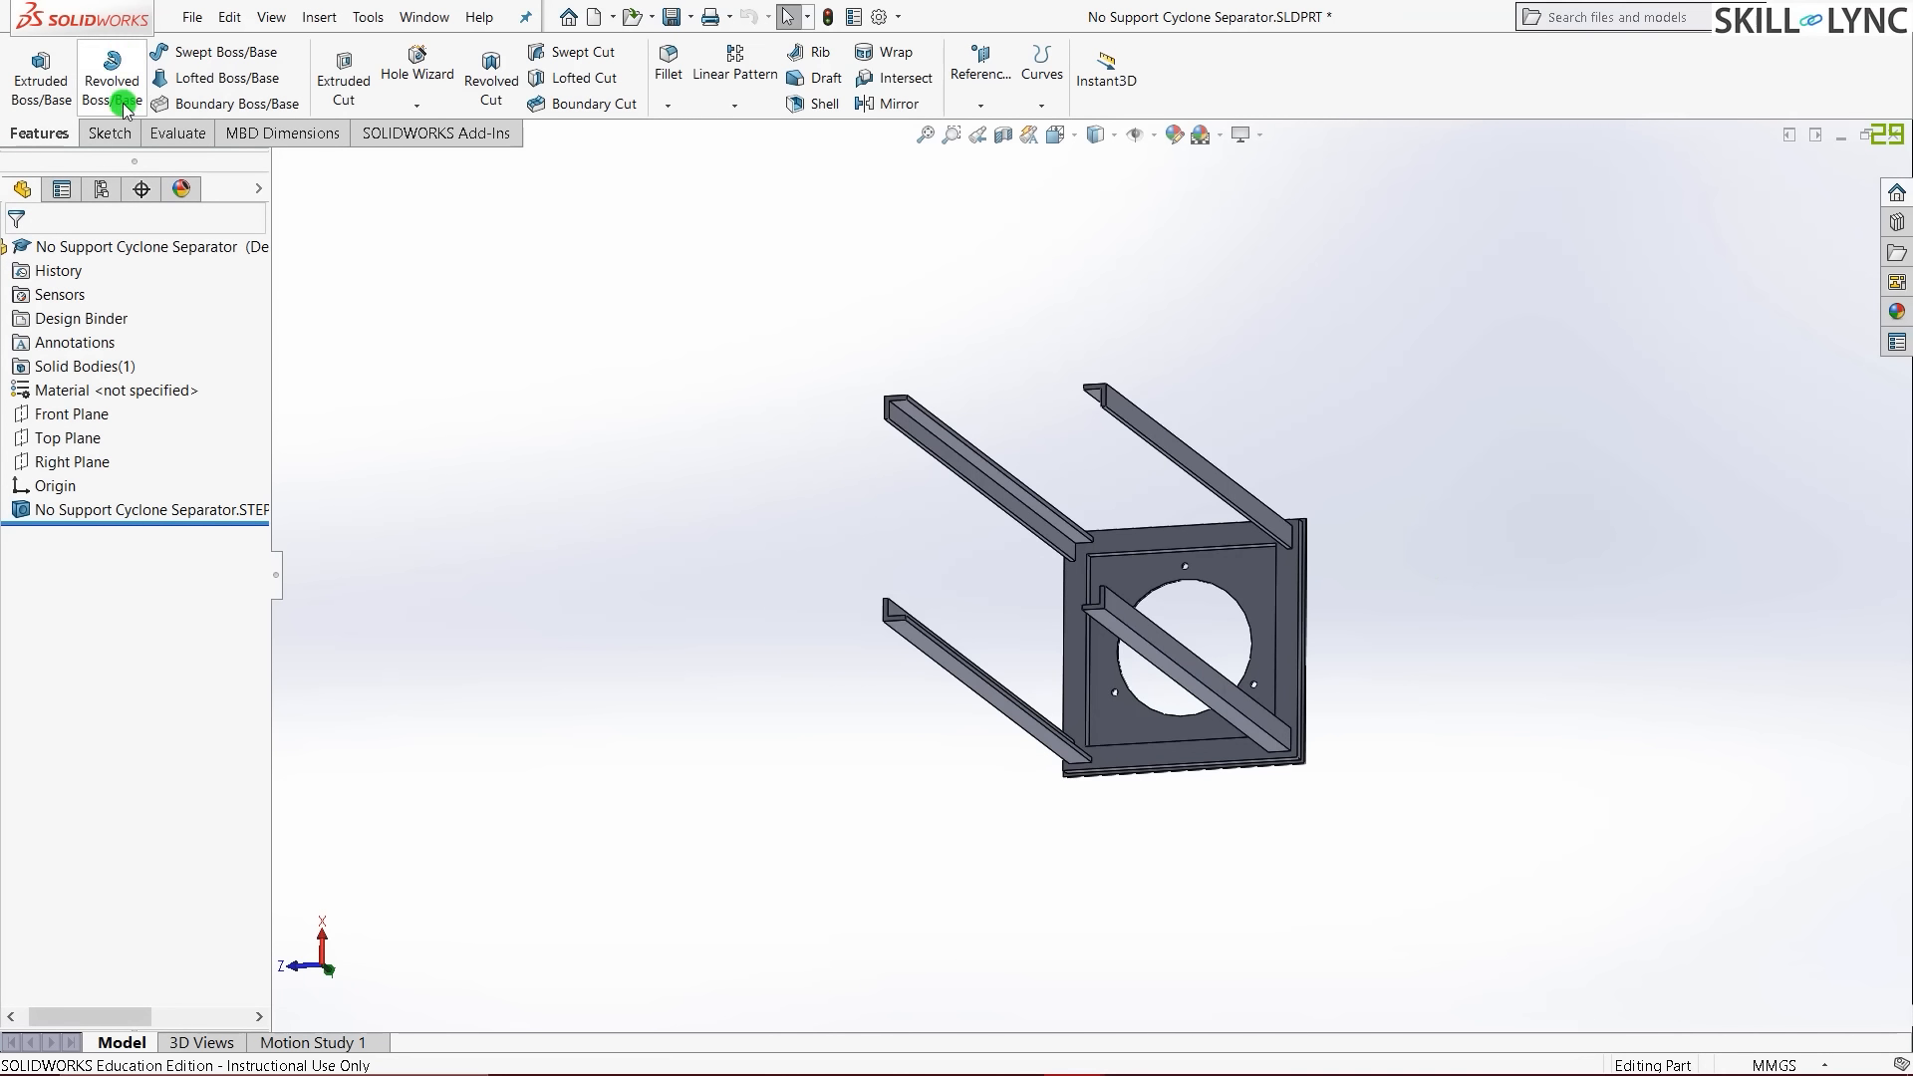
- Orbit and zoom around the stand part to inspect its top bars and long bars
{"action": "left_click", "coordinate": [113, 132]}
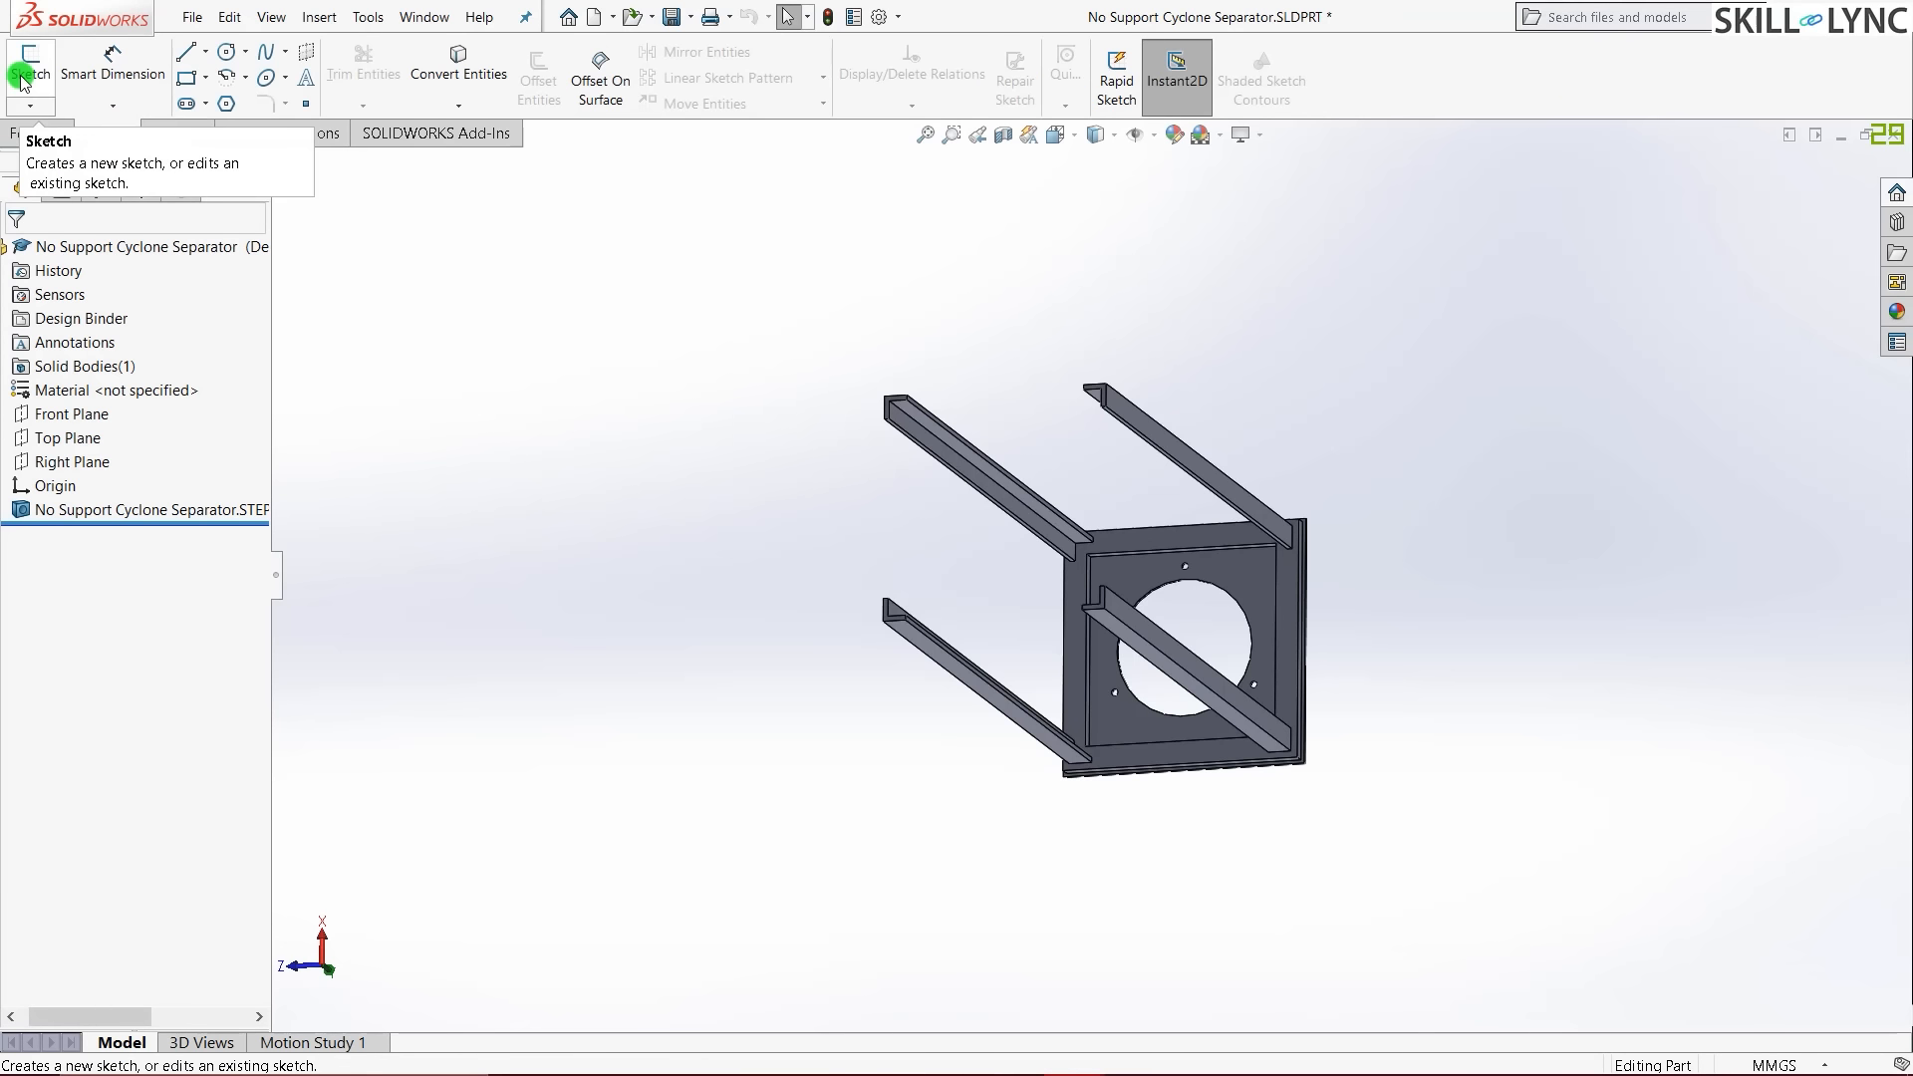
{"action": "scroll", "coordinate": [897, 469], "scroll_direction": "down", "scroll_amount": 3}
{"action": "scroll", "coordinate": [787, 585], "scroll_direction": "up", "scroll_amount": 3}
{"action": "scroll", "coordinate": [1022, 547], "scroll_direction": "down", "scroll_amount": 3}
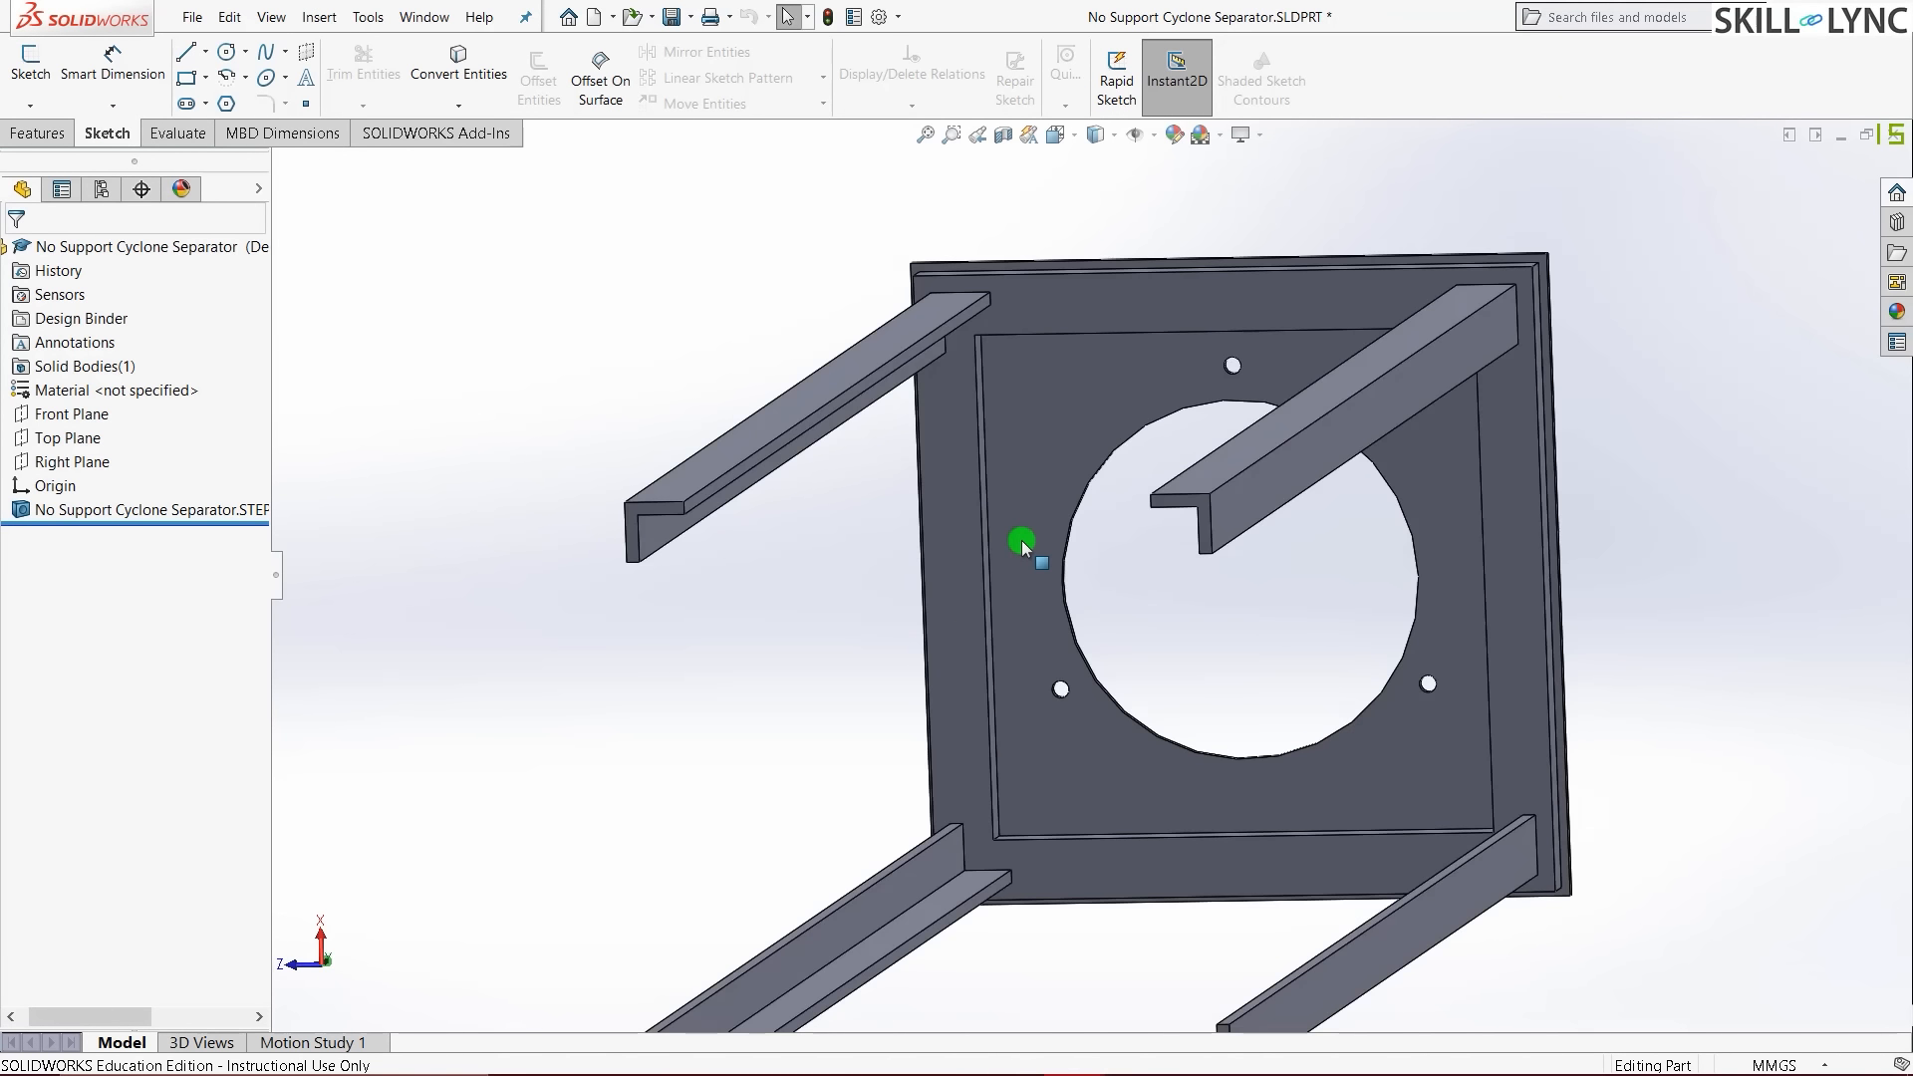
{"action": "middle_click_drag", "start_coordinate": [871, 546], "coordinate": [872, 485]}
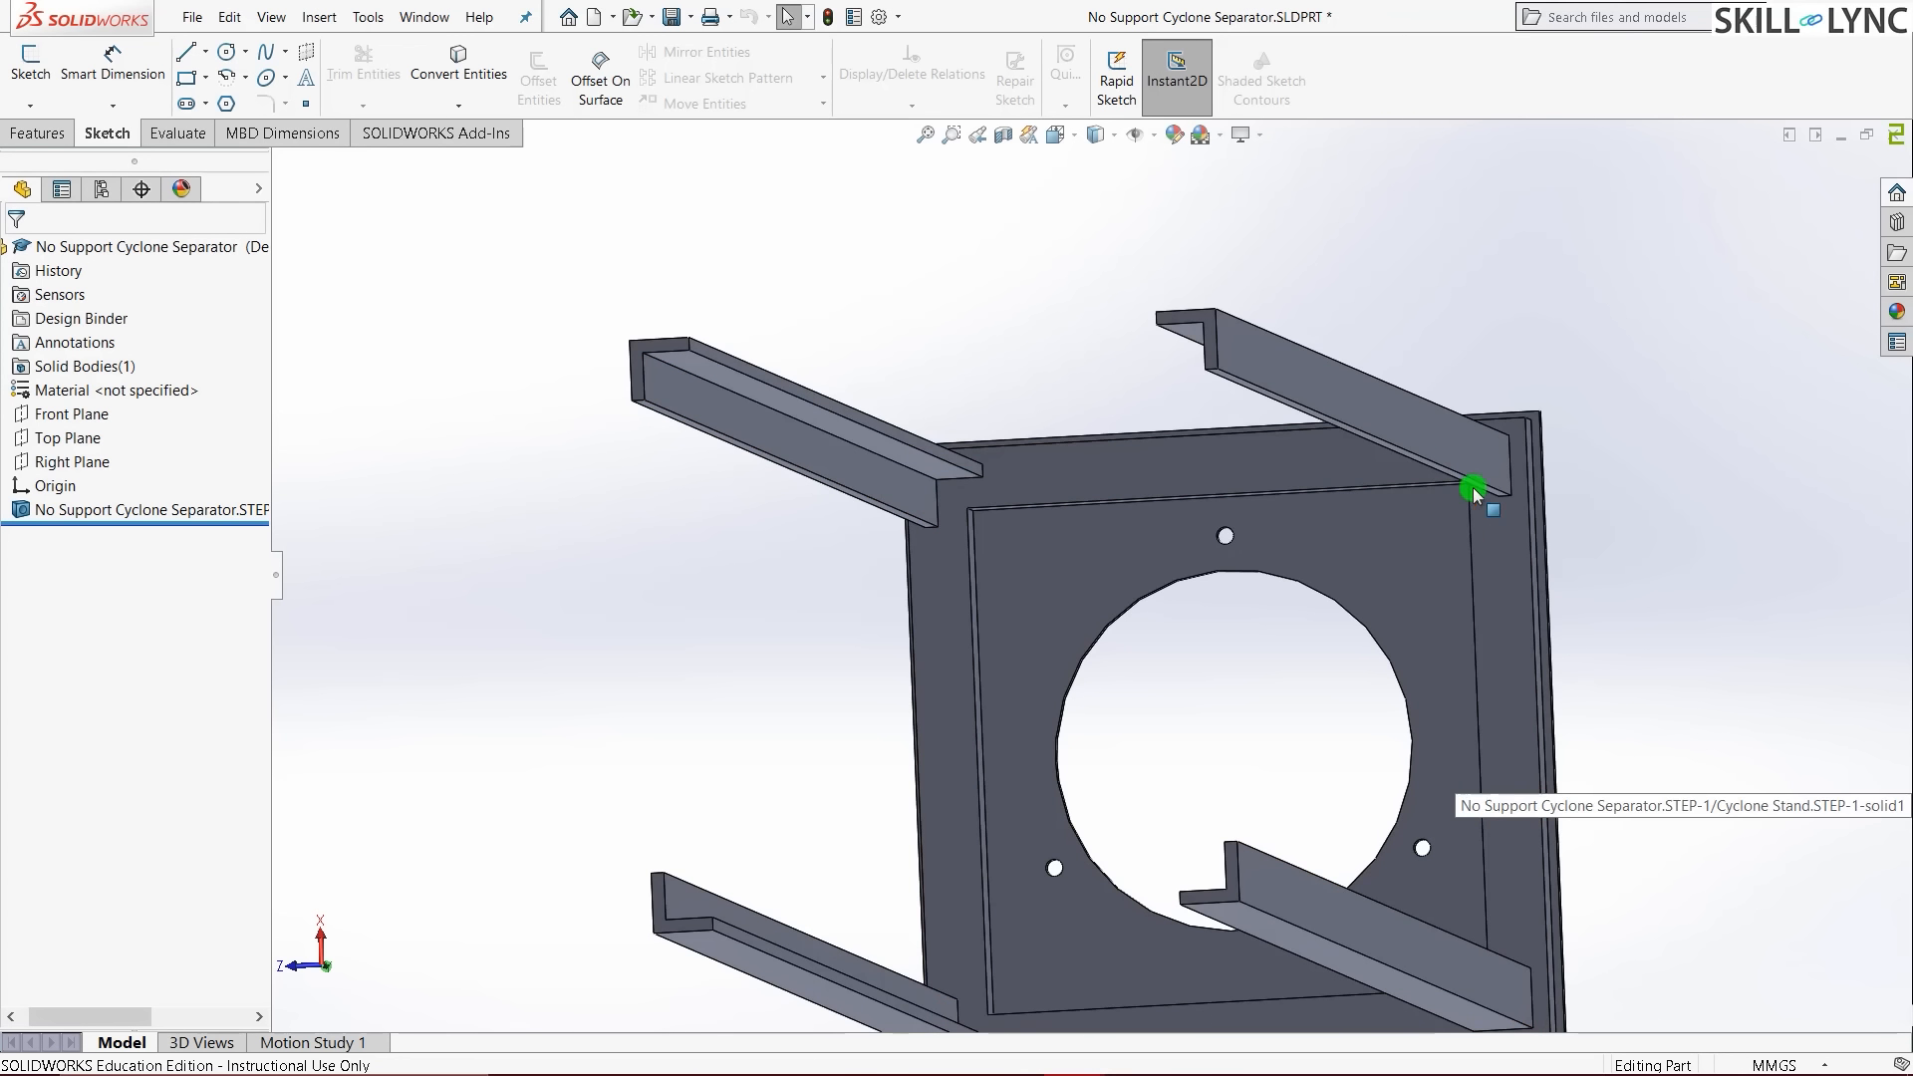
{"action": "middle_click_drag", "start_coordinate": [1430, 547], "coordinate": [1608, 498]}
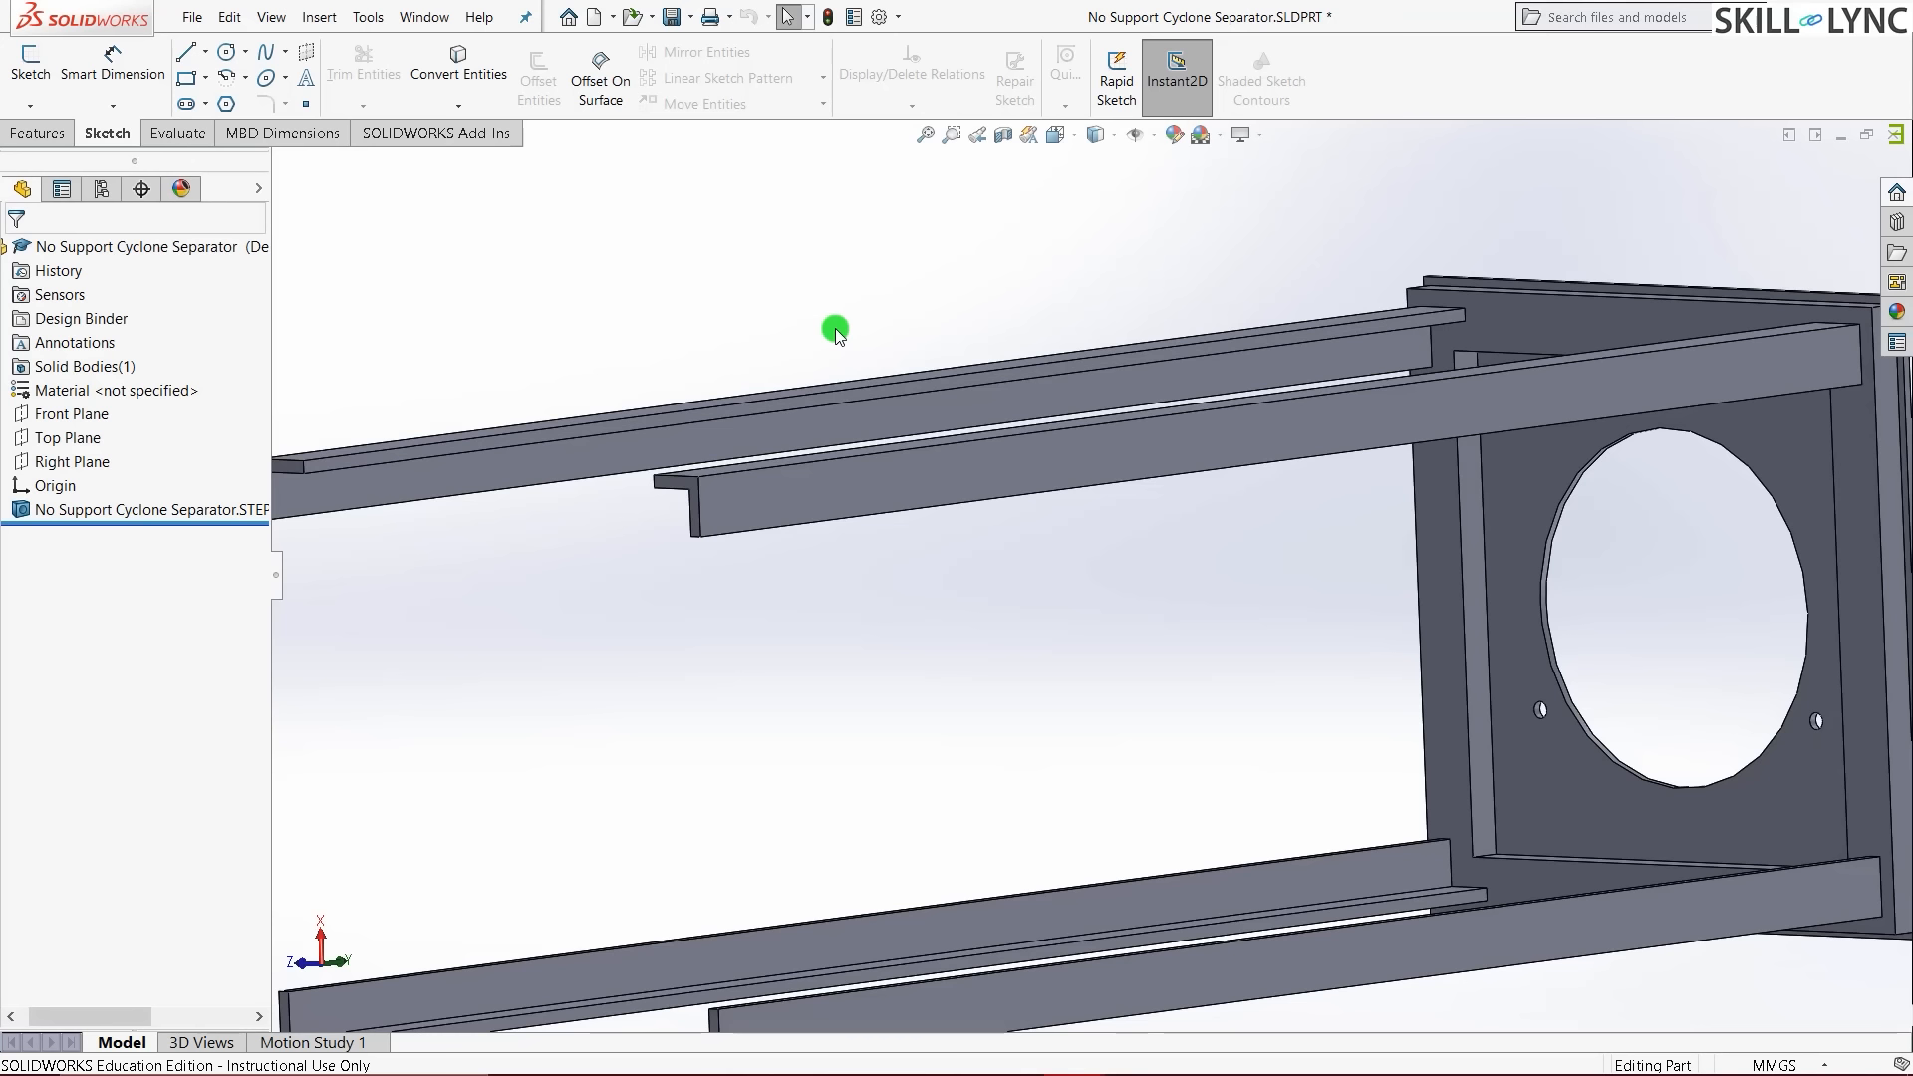
{"action": "scroll", "coordinate": [835, 330], "scroll_direction": "up", "scroll_amount": 1}
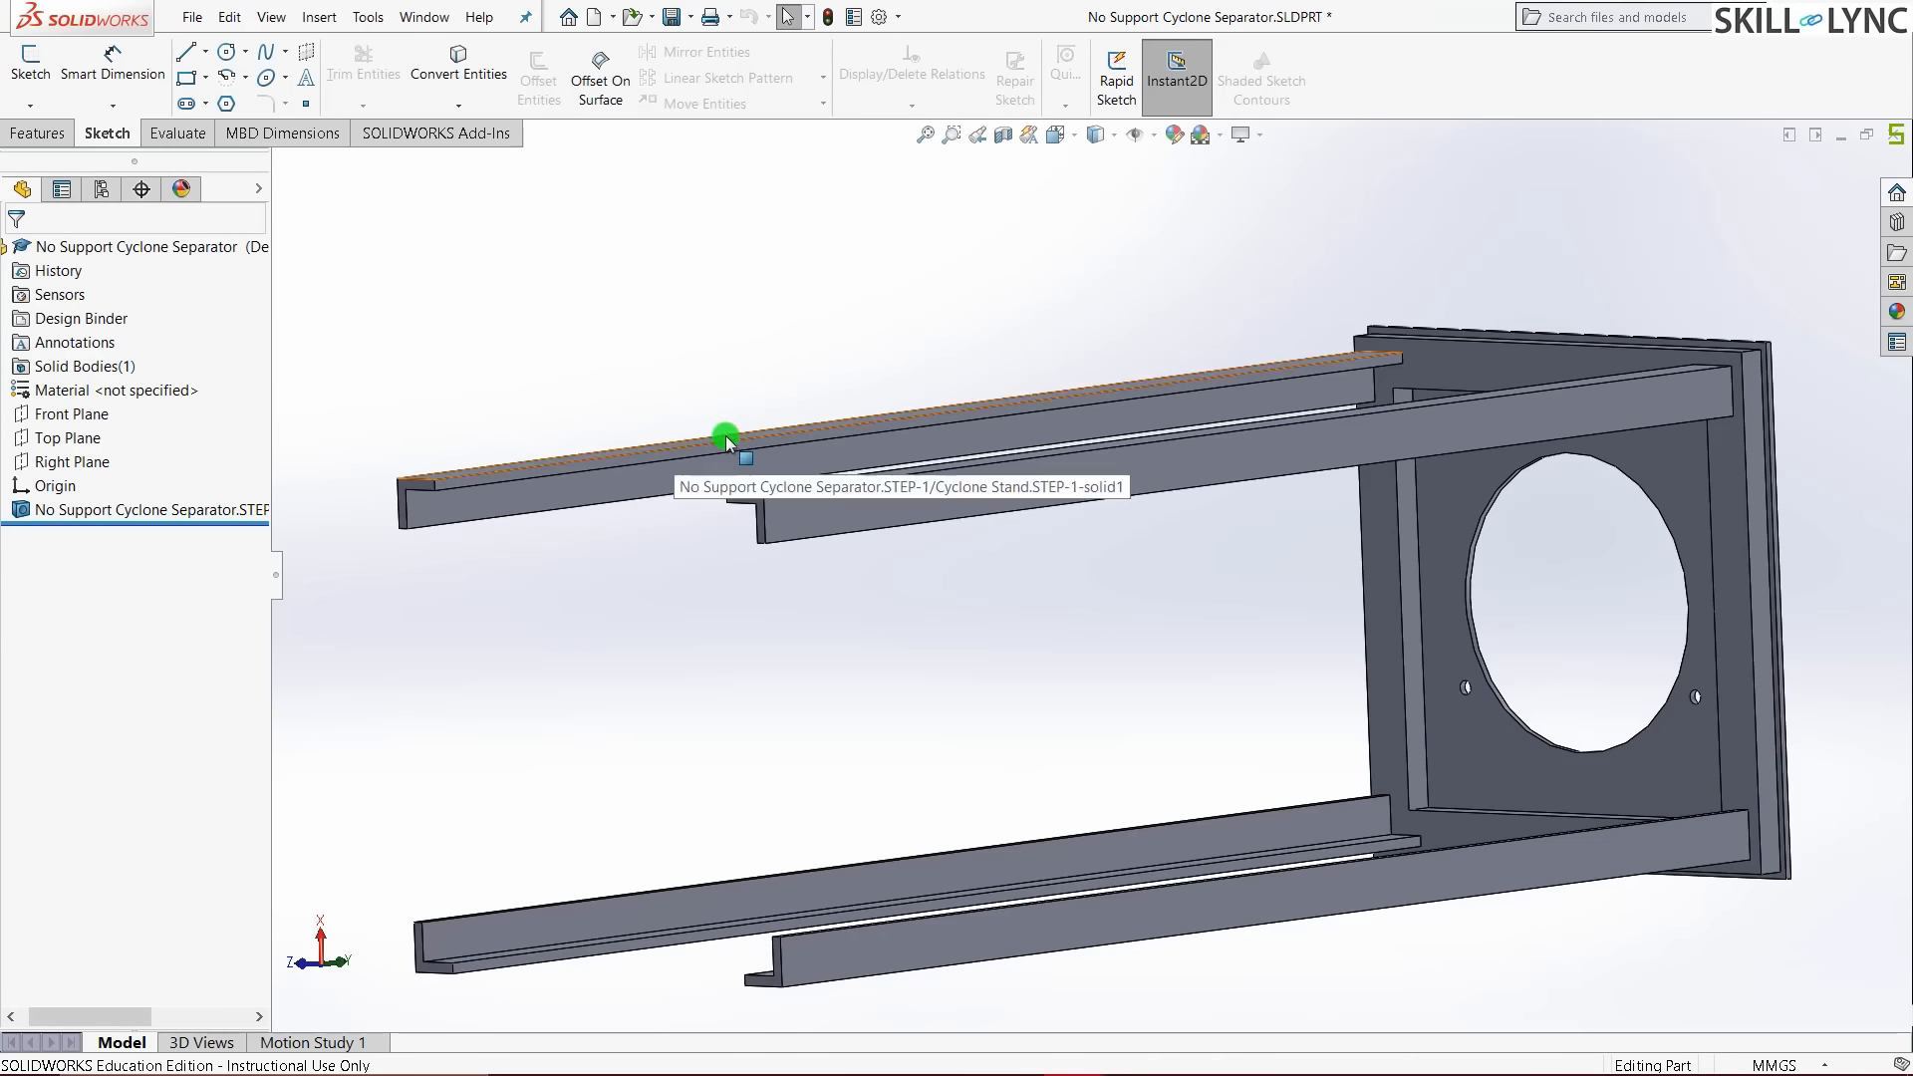
{"action": "middle_click_drag", "start_coordinate": [982, 320], "coordinate": [1402, 479]}
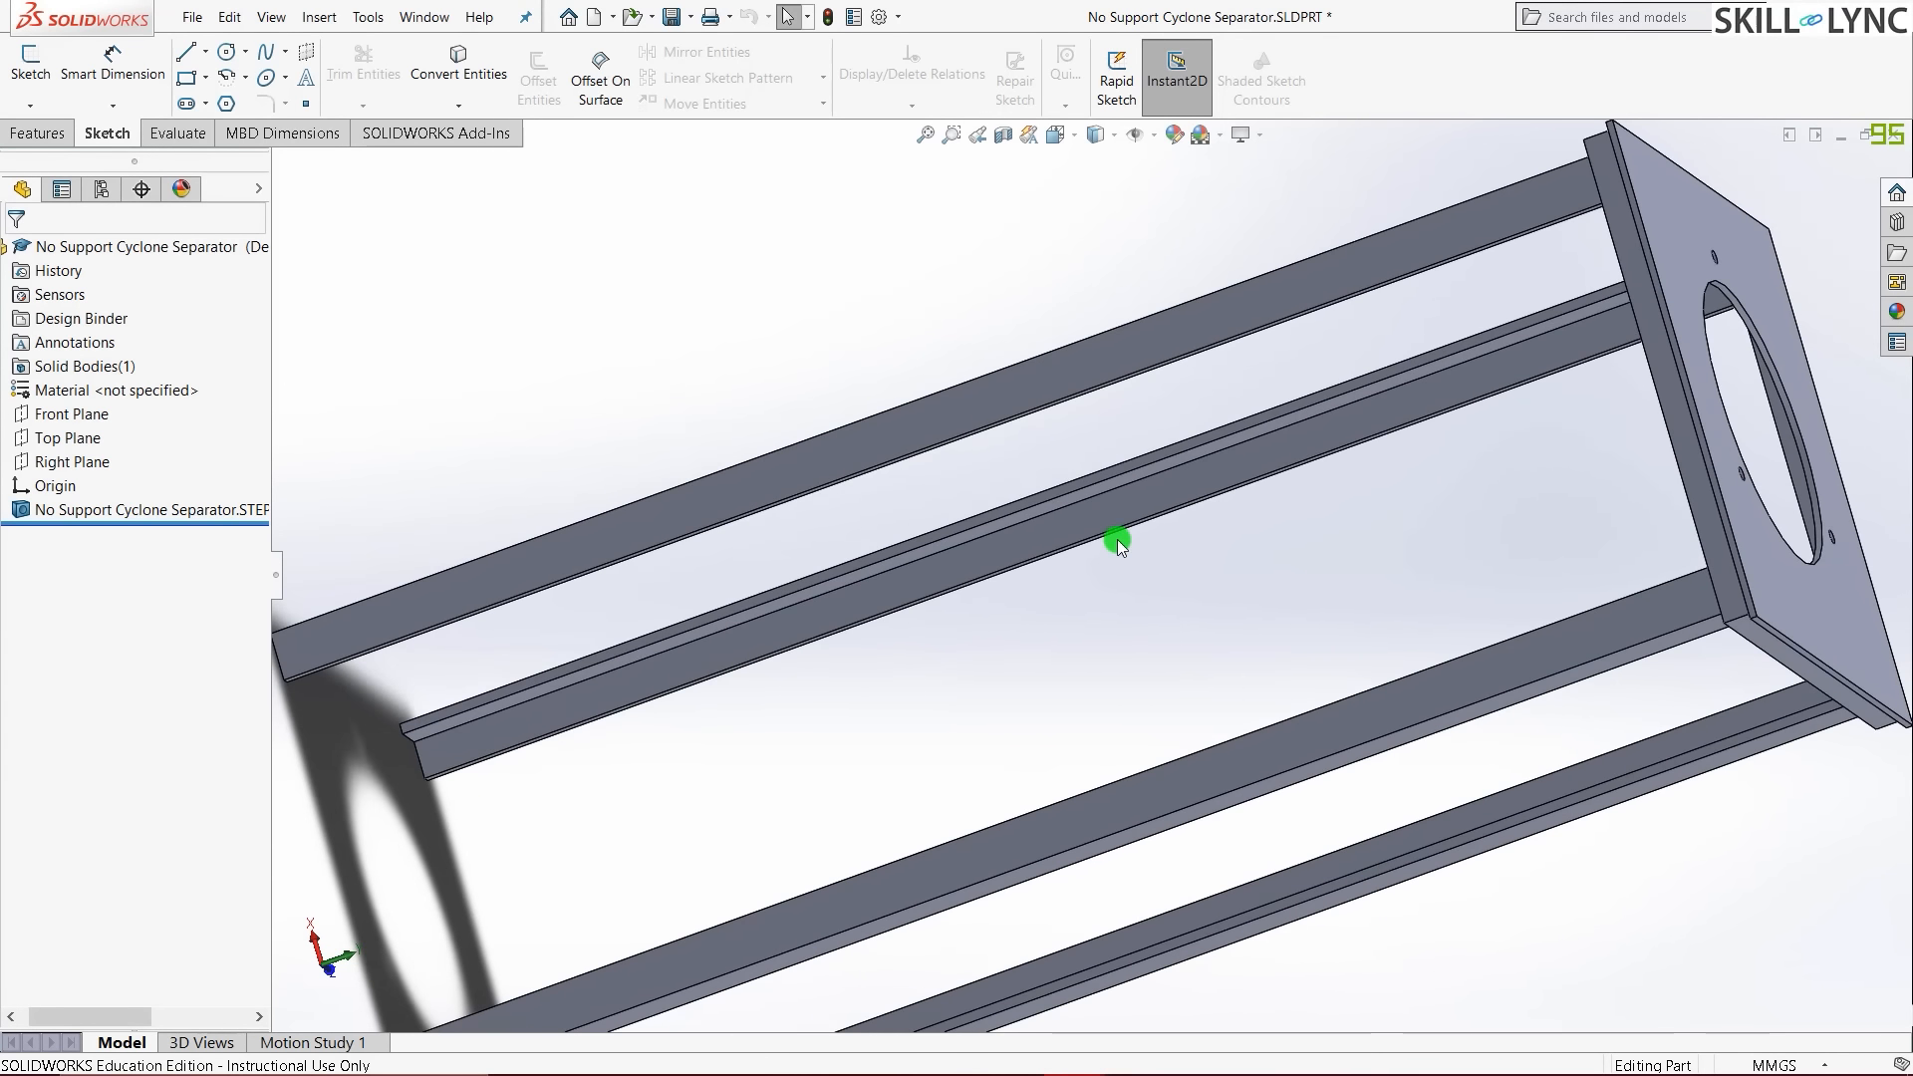
- Return the stand to the isometric view, tilt it, and show the Evaluate tools
{"action": "key", "text": "ctrl+7"}
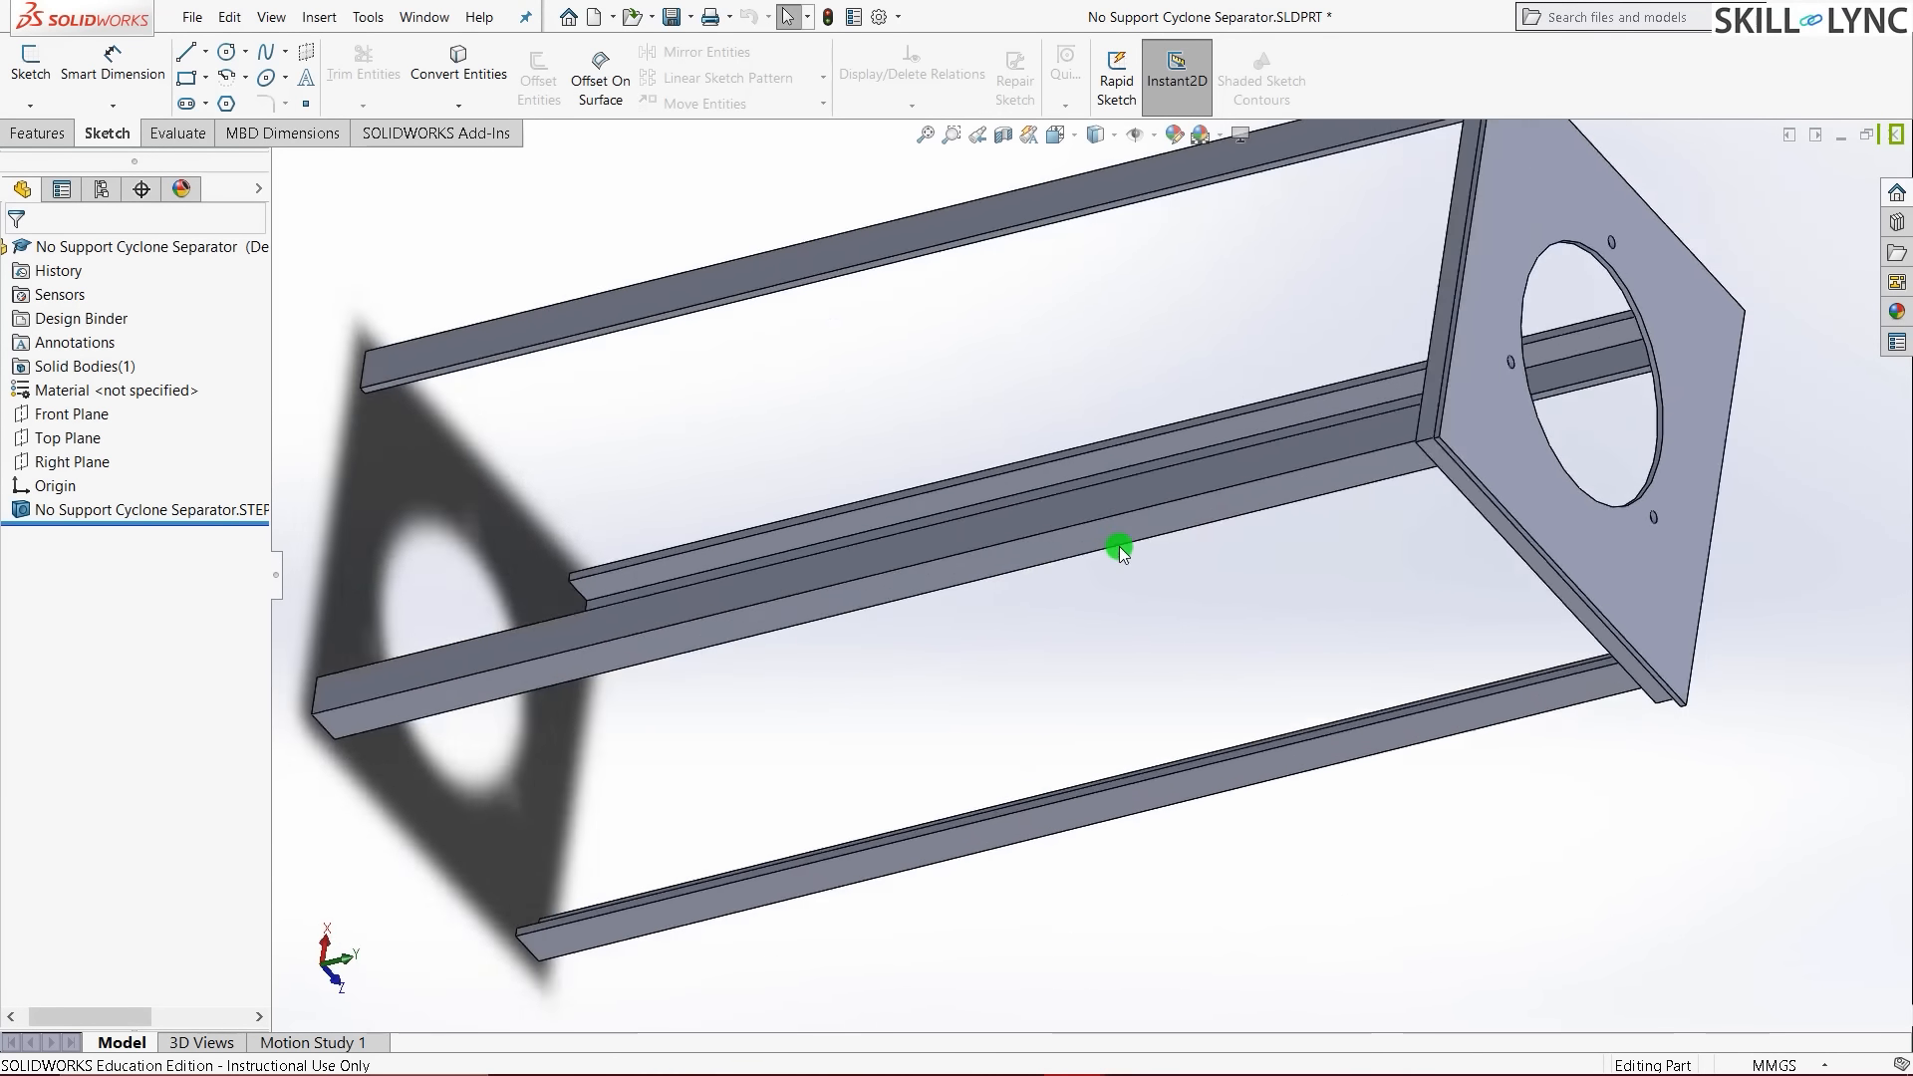
{"action": "middle_click_drag", "start_coordinate": [850, 794], "coordinate": [906, 661]}
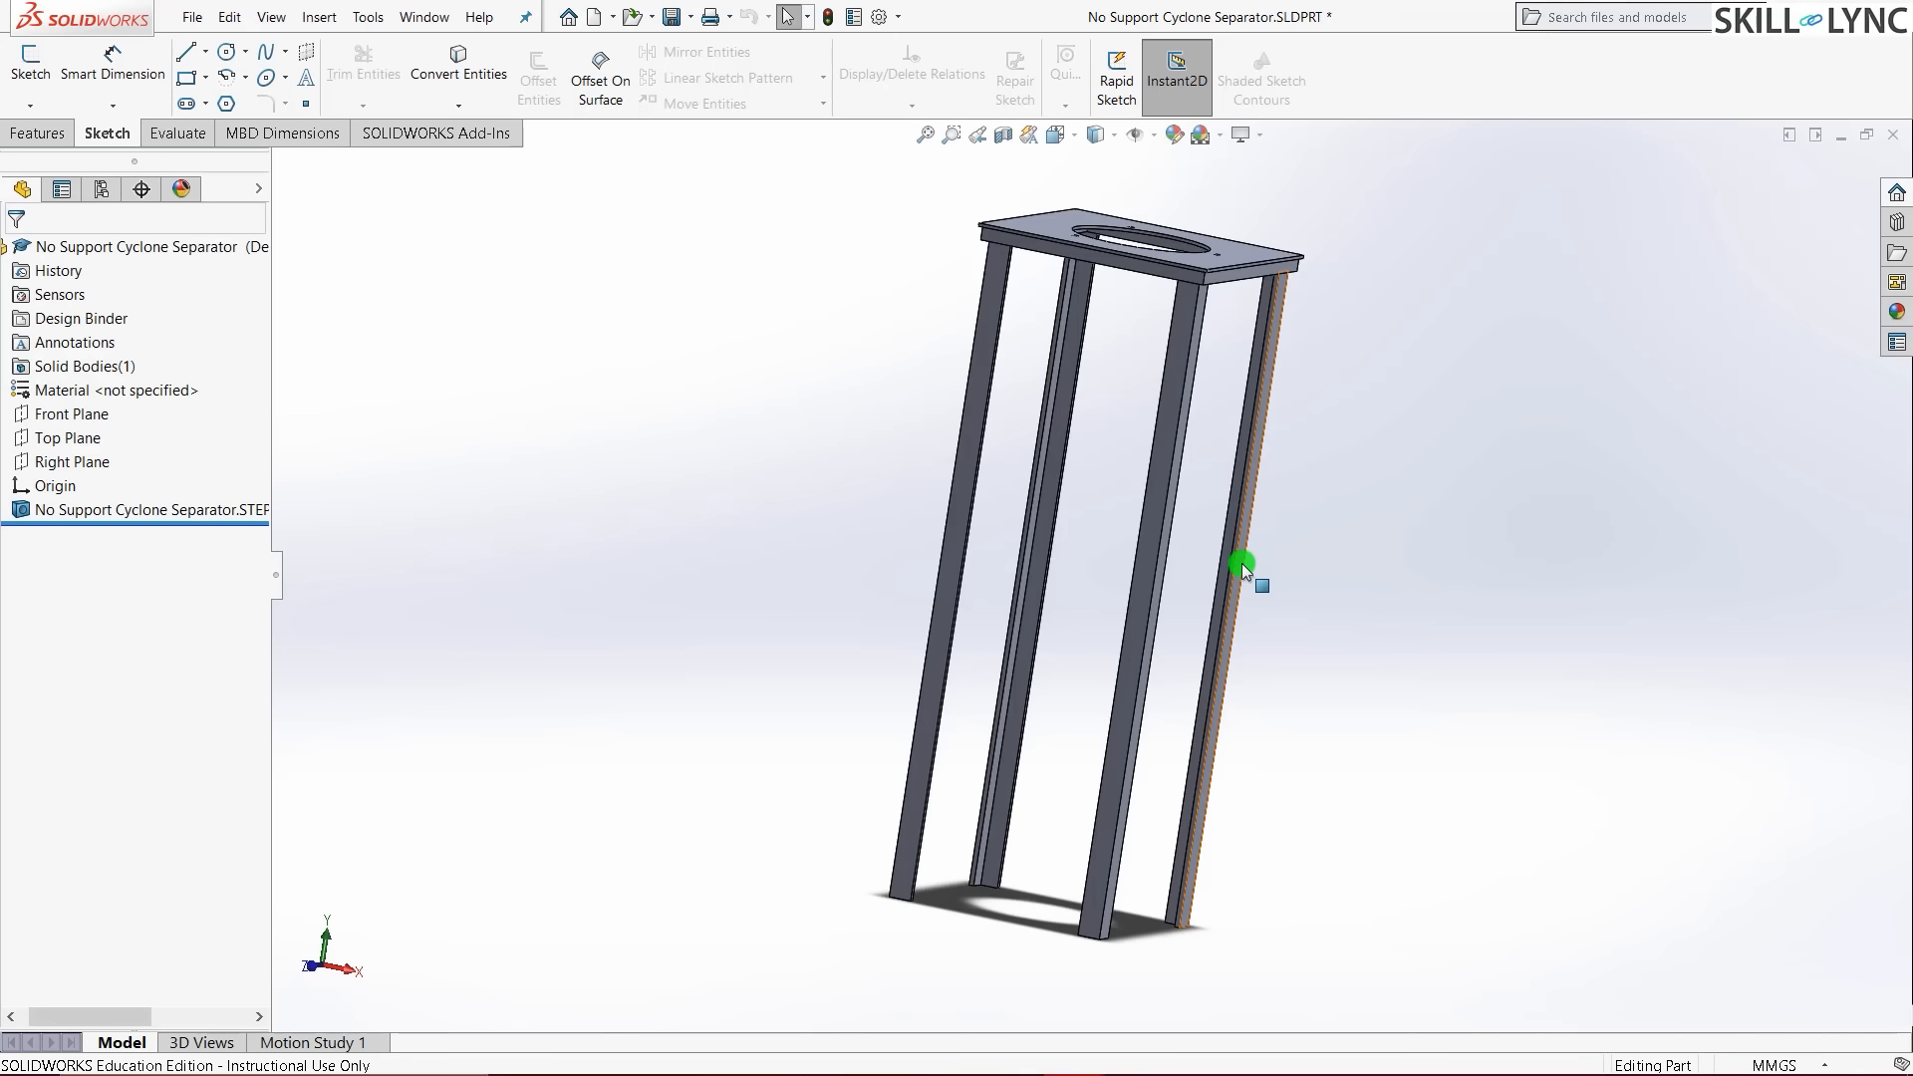
{"action": "left_click", "coordinate": [192, 137]}
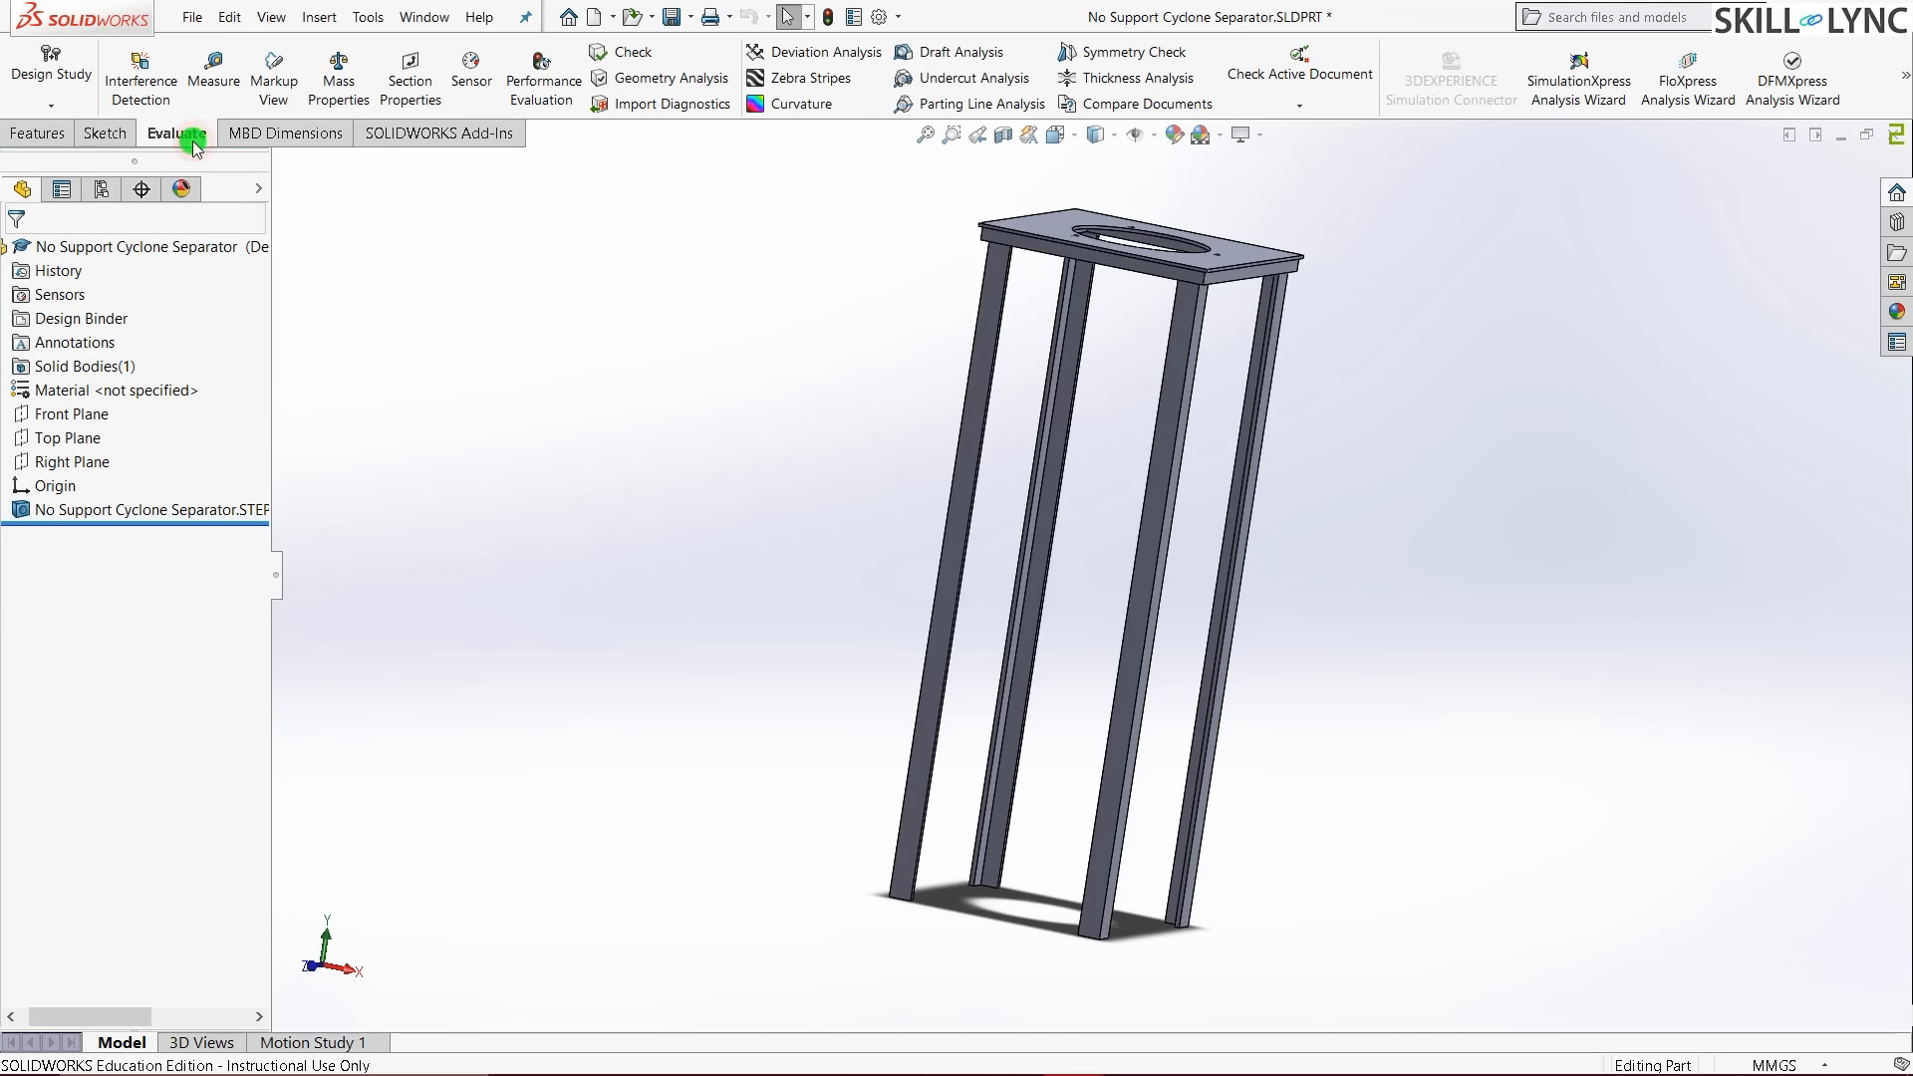